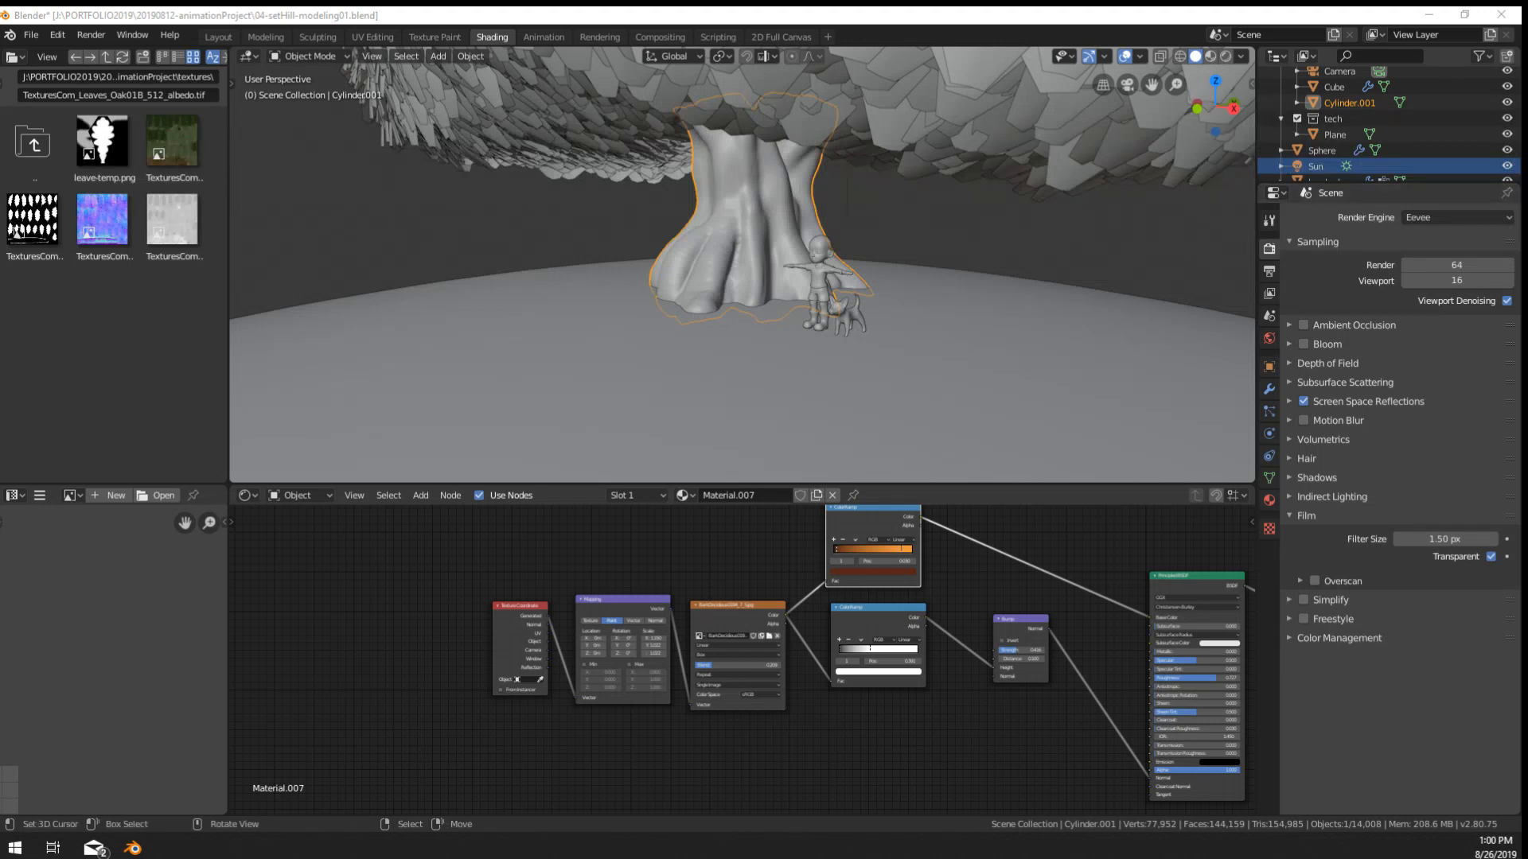
- Examine the tree trunk, foliage and the two characters on the hill from several angles, leaving nothing selected
mouse_move(733, 247)
middle_mouse_down()
mouse_move(756, 253)
mouse_move(733, 252)
middle_mouse_up()
scroll(733, 253, "up", 1)
middle_click_drag(586, 255, 691, 264)
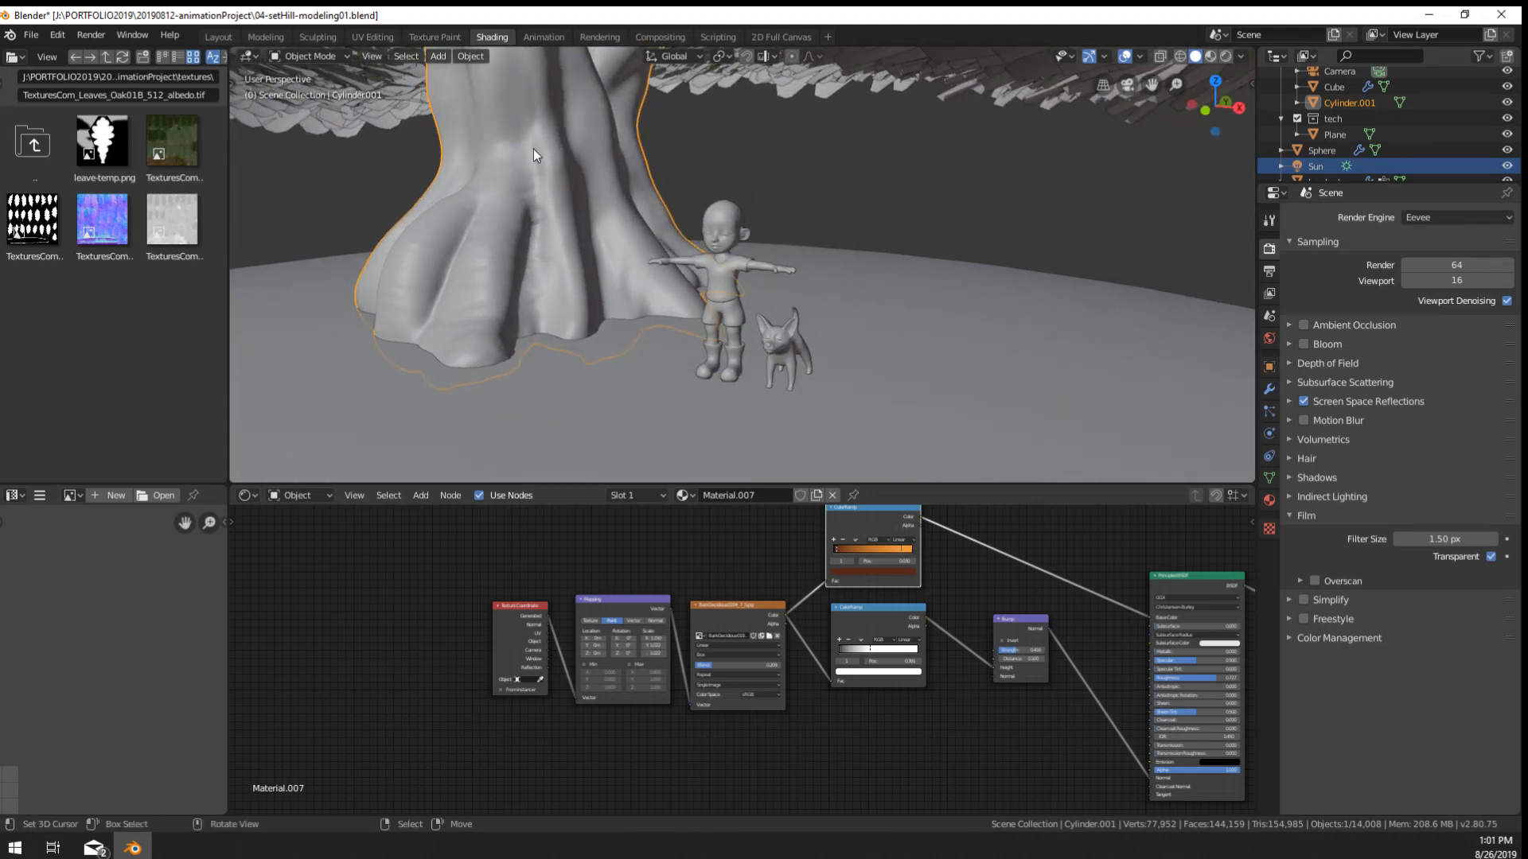
scroll(607, 231, "down", 6)
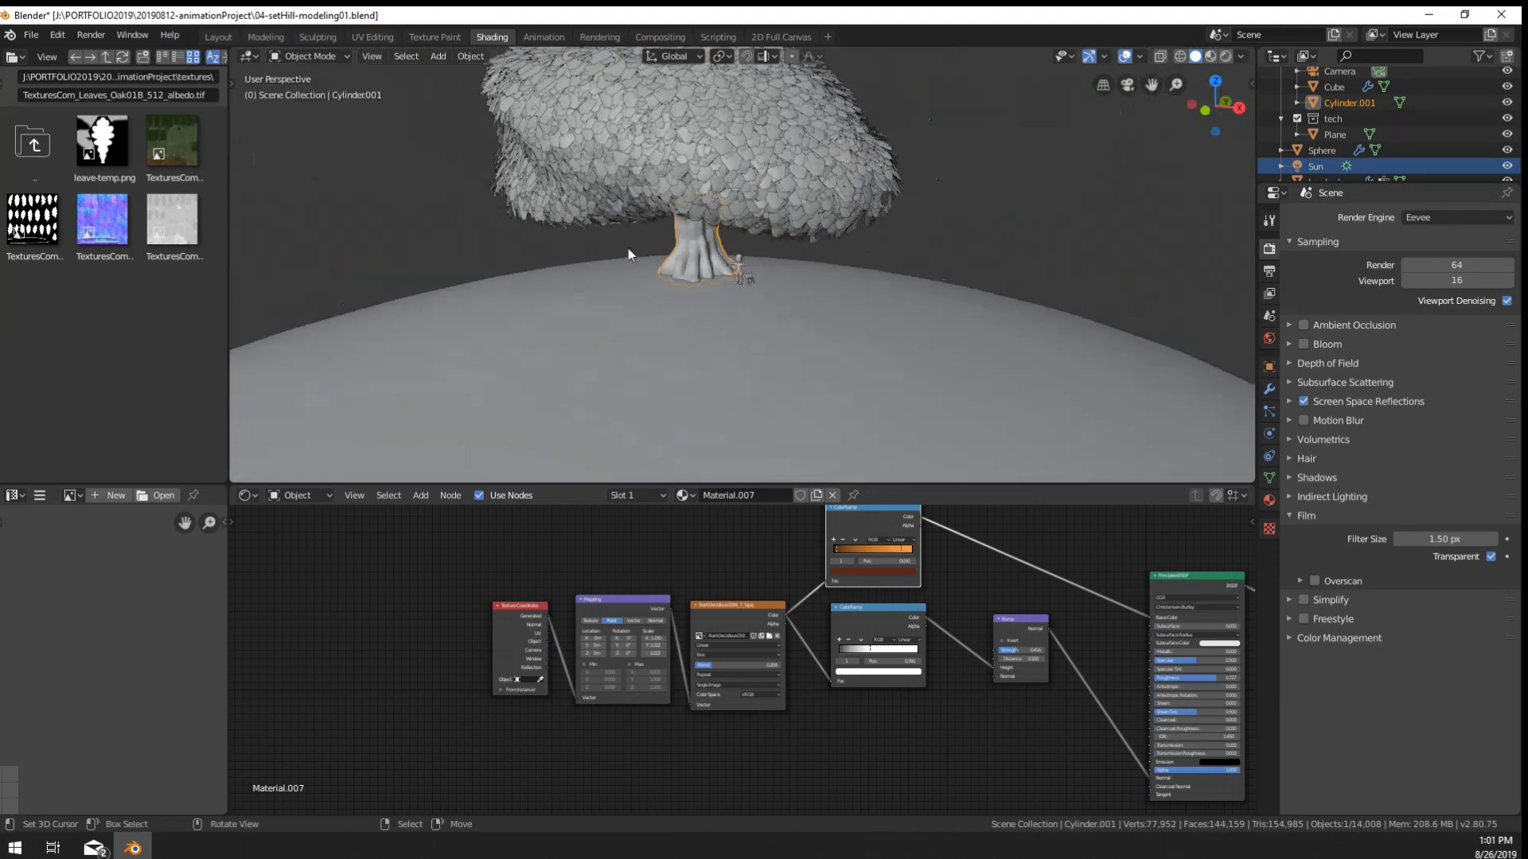
left_click(766, 157)
middle_click_drag(766, 158, 565, 237)
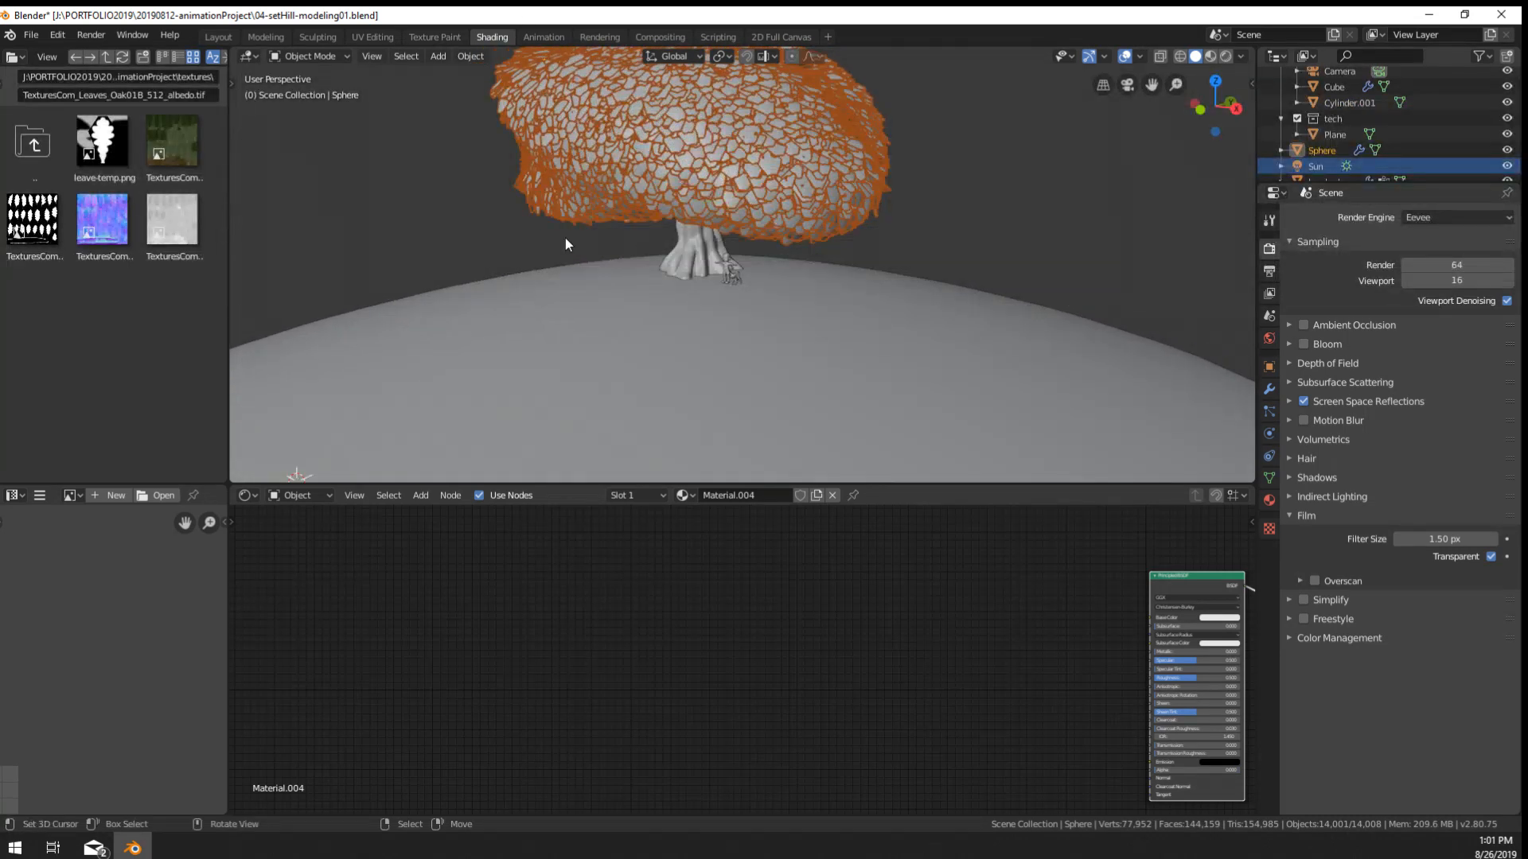
scroll(720, 197, "up", 3)
middle_click_drag(720, 196, 795, 261, "shift")
key("alt+a")
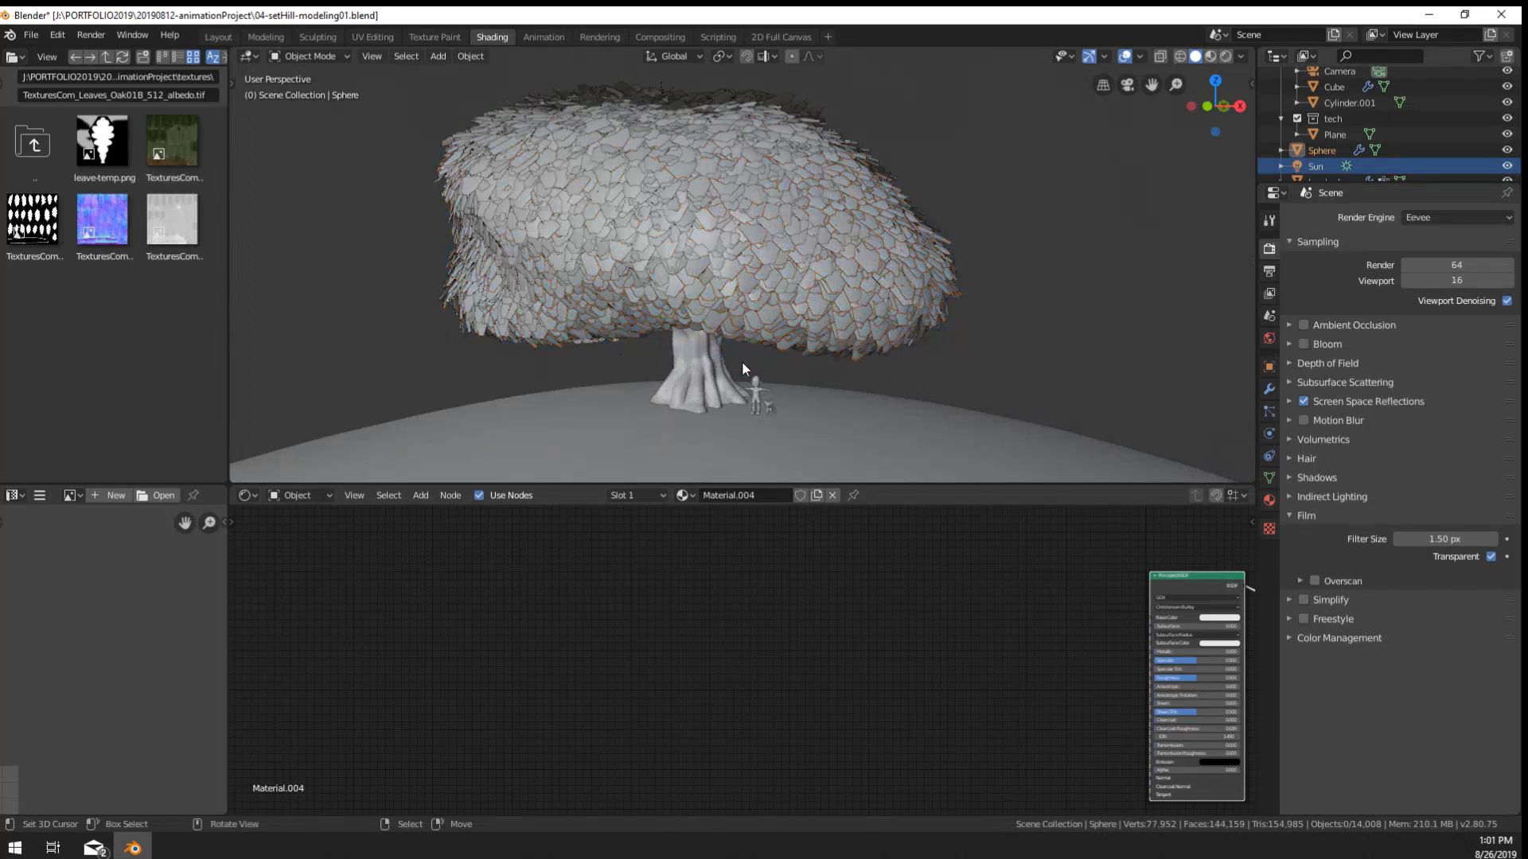
middle_click_drag(877, 328, 889, 296, "shift")
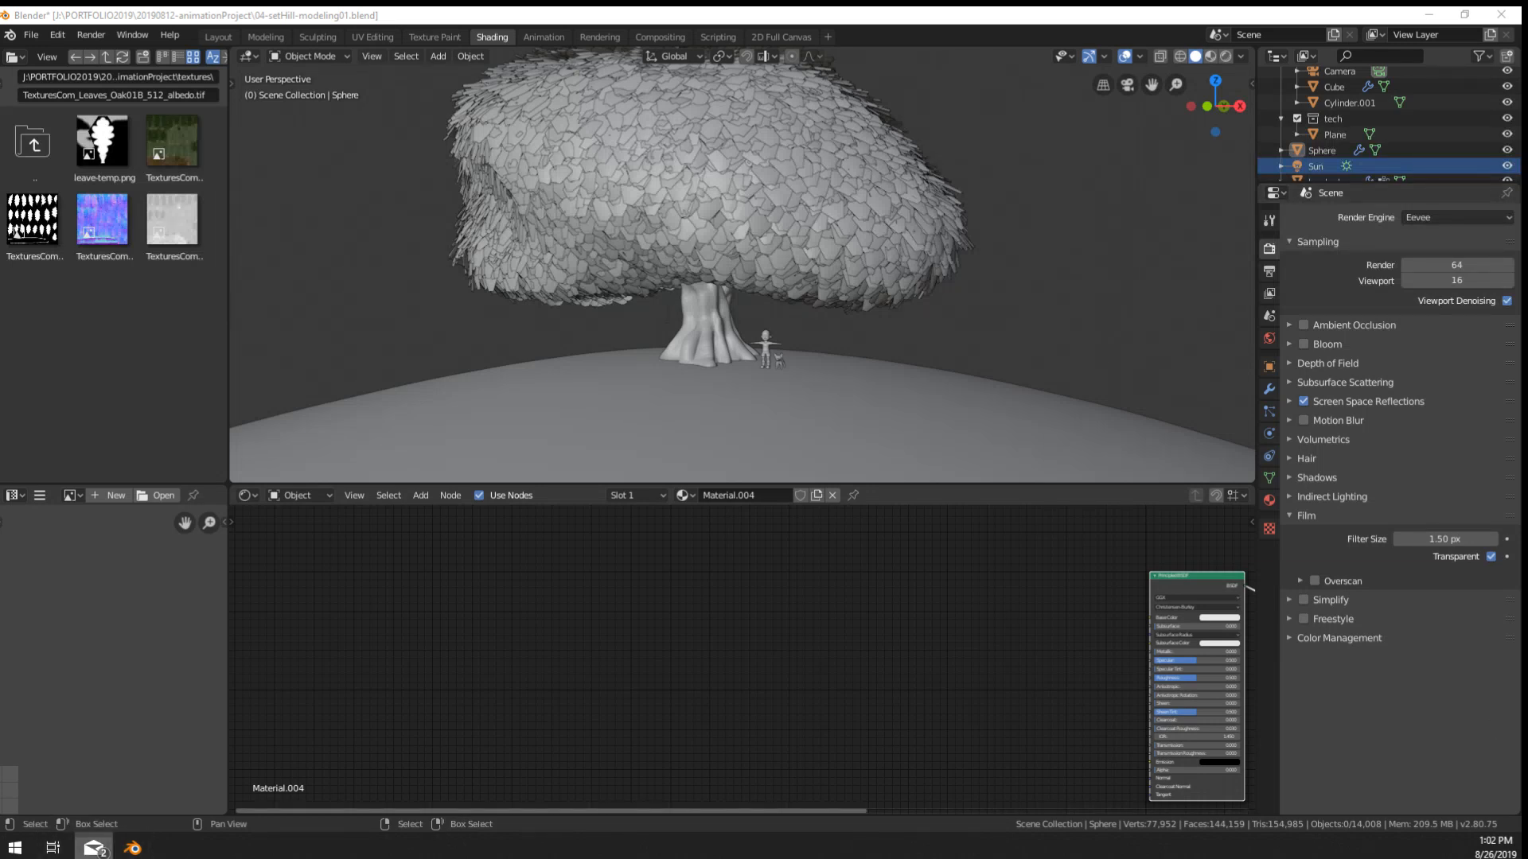
- Close the mail application running in the background and return to the tree scene
right_click(95, 846)
left_click(108, 819)
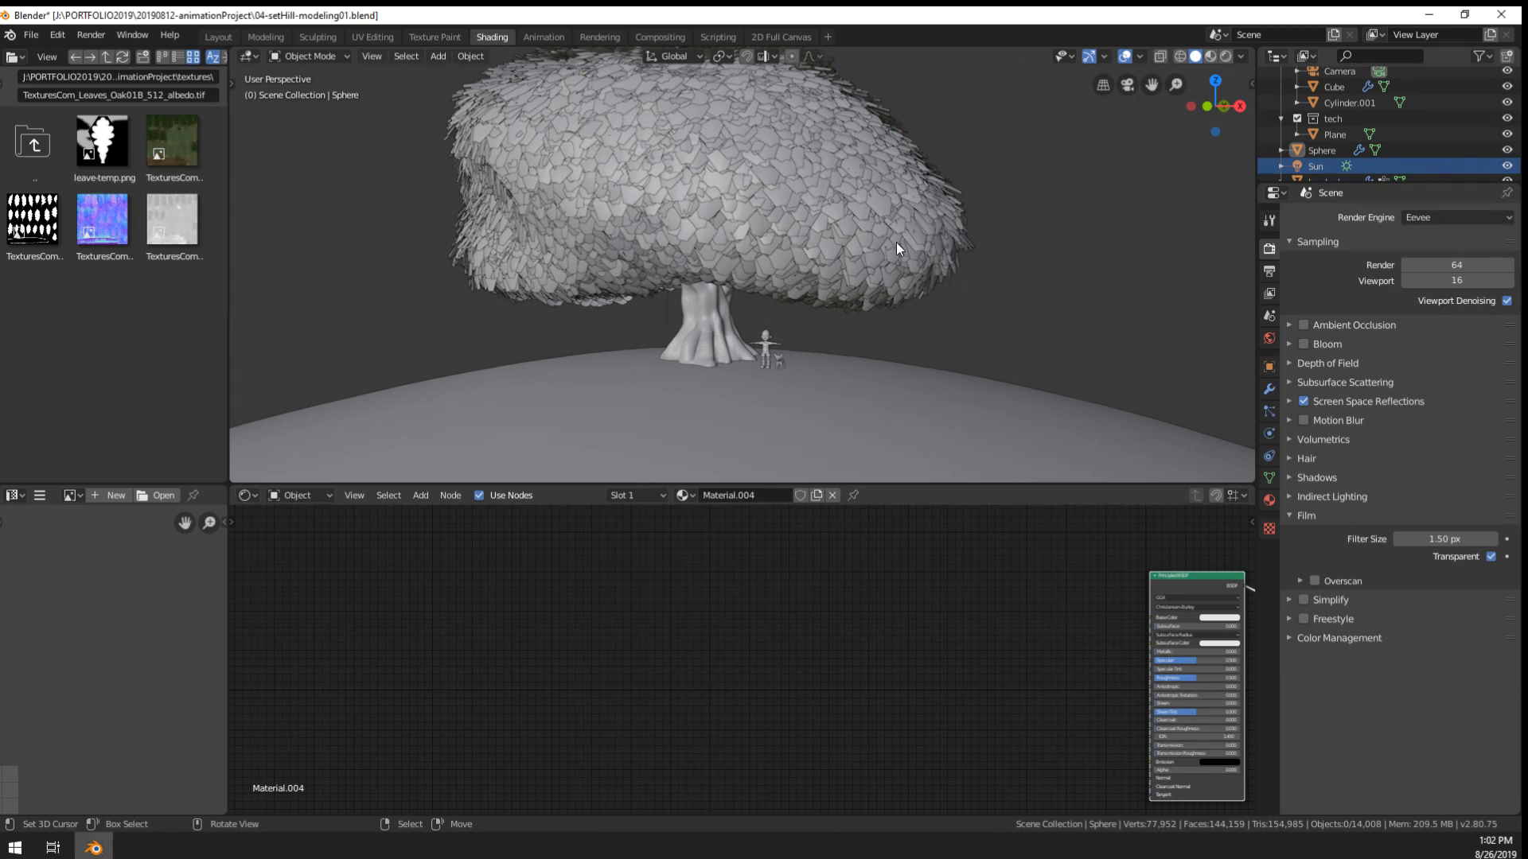
mouse_move(896, 242)
middle_mouse_down()
mouse_move(910, 249)
mouse_move(896, 241)
middle_mouse_up()
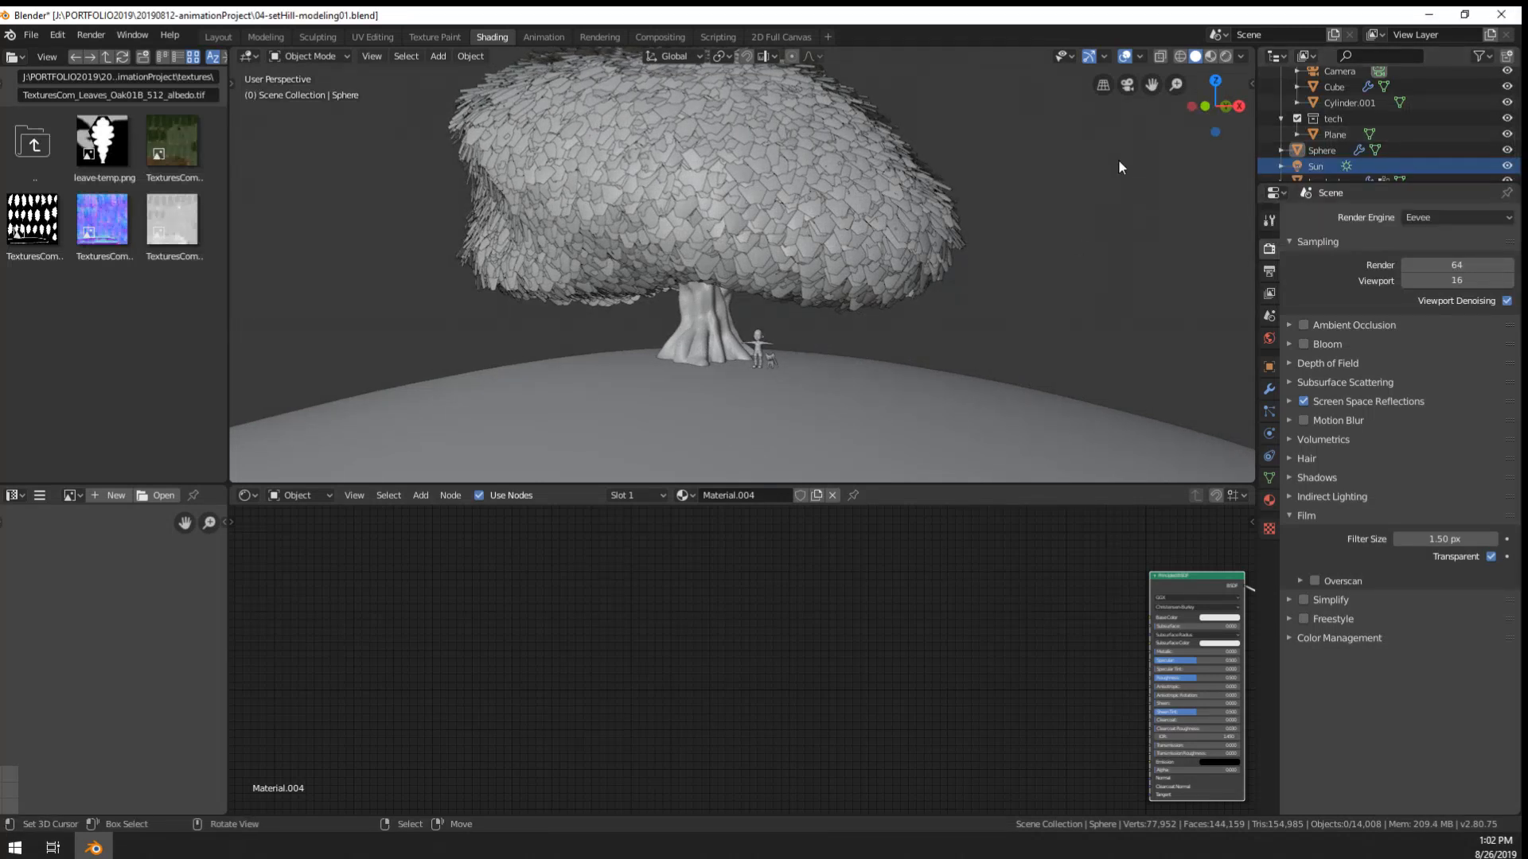
left_click(1092, 9)
key("shift+F11")
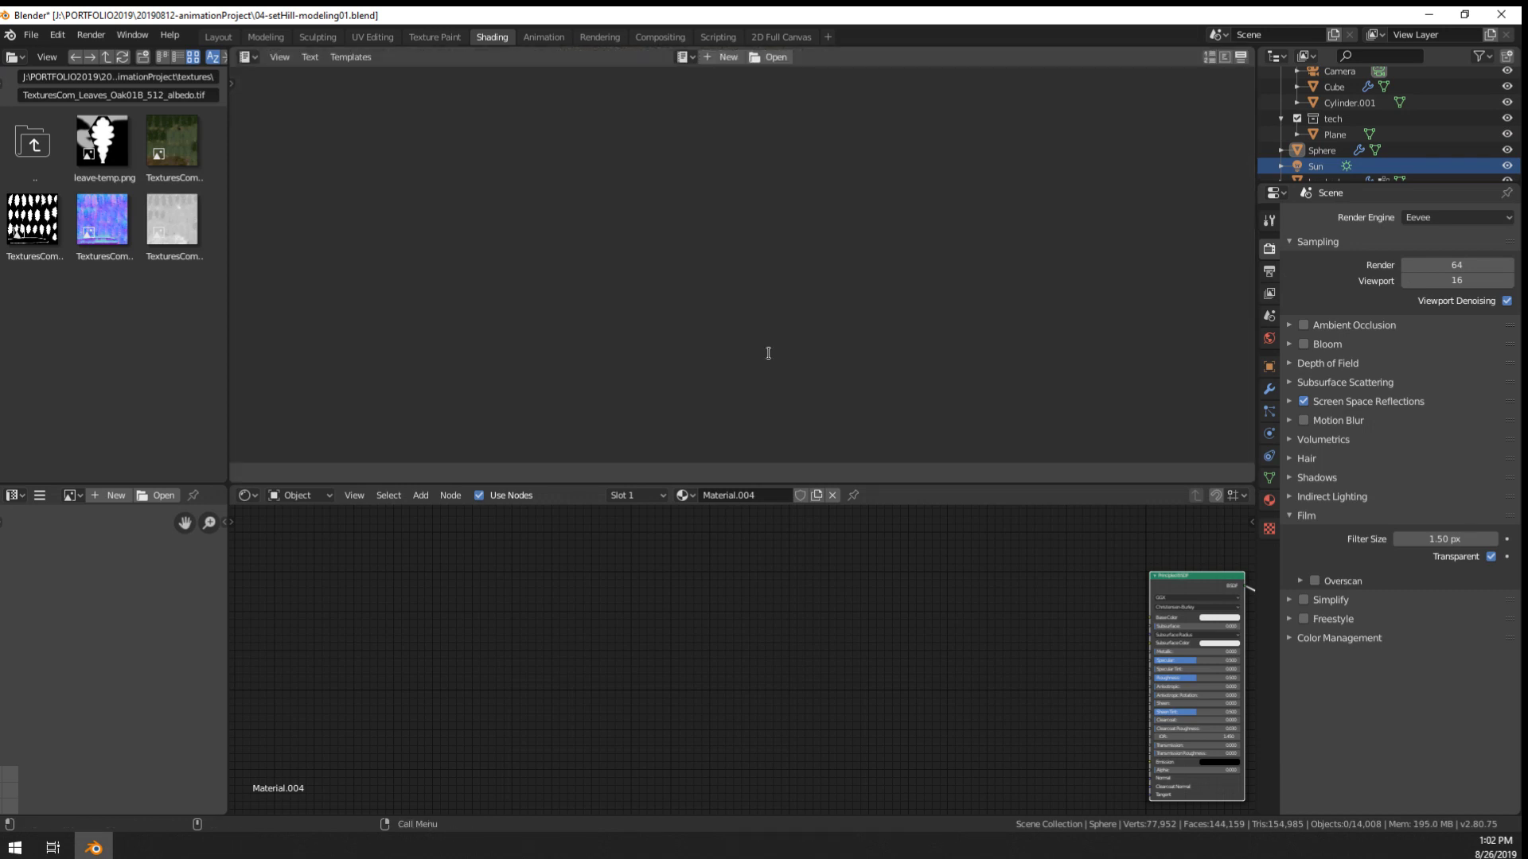
left_click(249, 56)
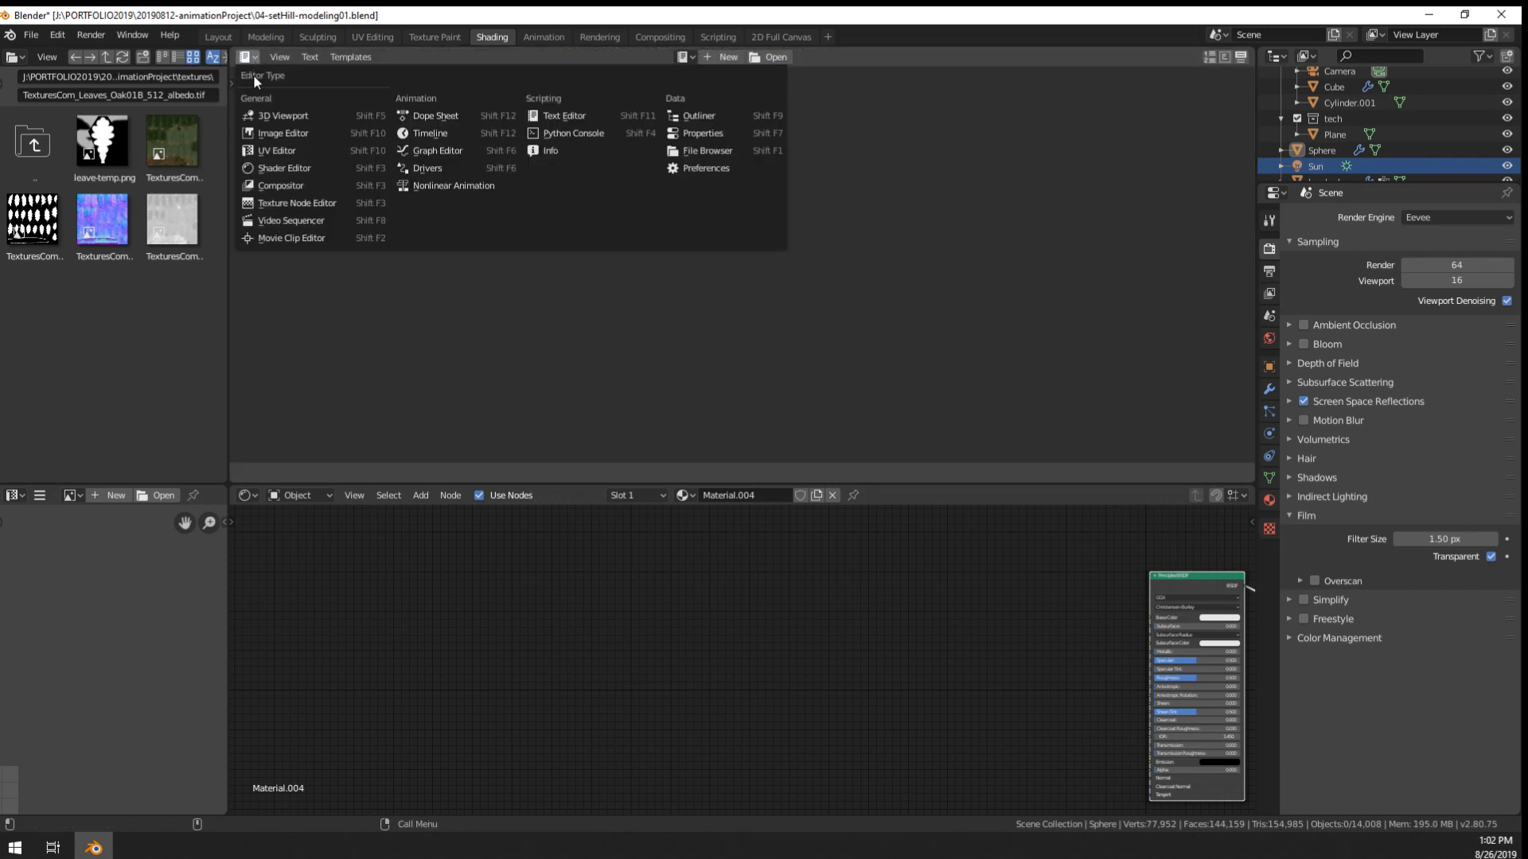
left_click(273, 112)
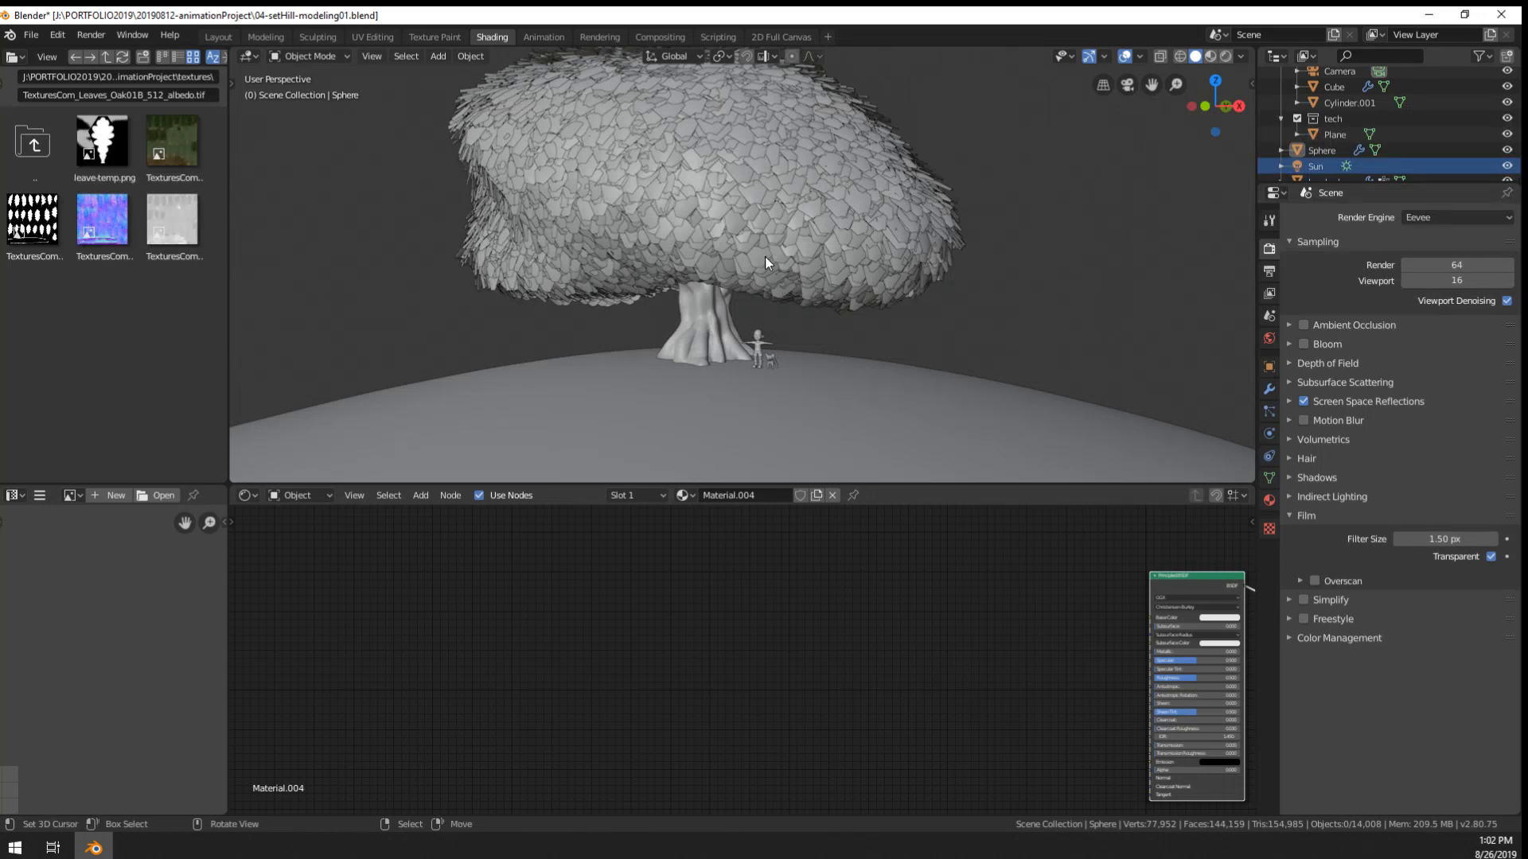
- View the rendered animatic 0001-3000.mkv and close its player
middle_click_drag(766, 257, 793, 280)
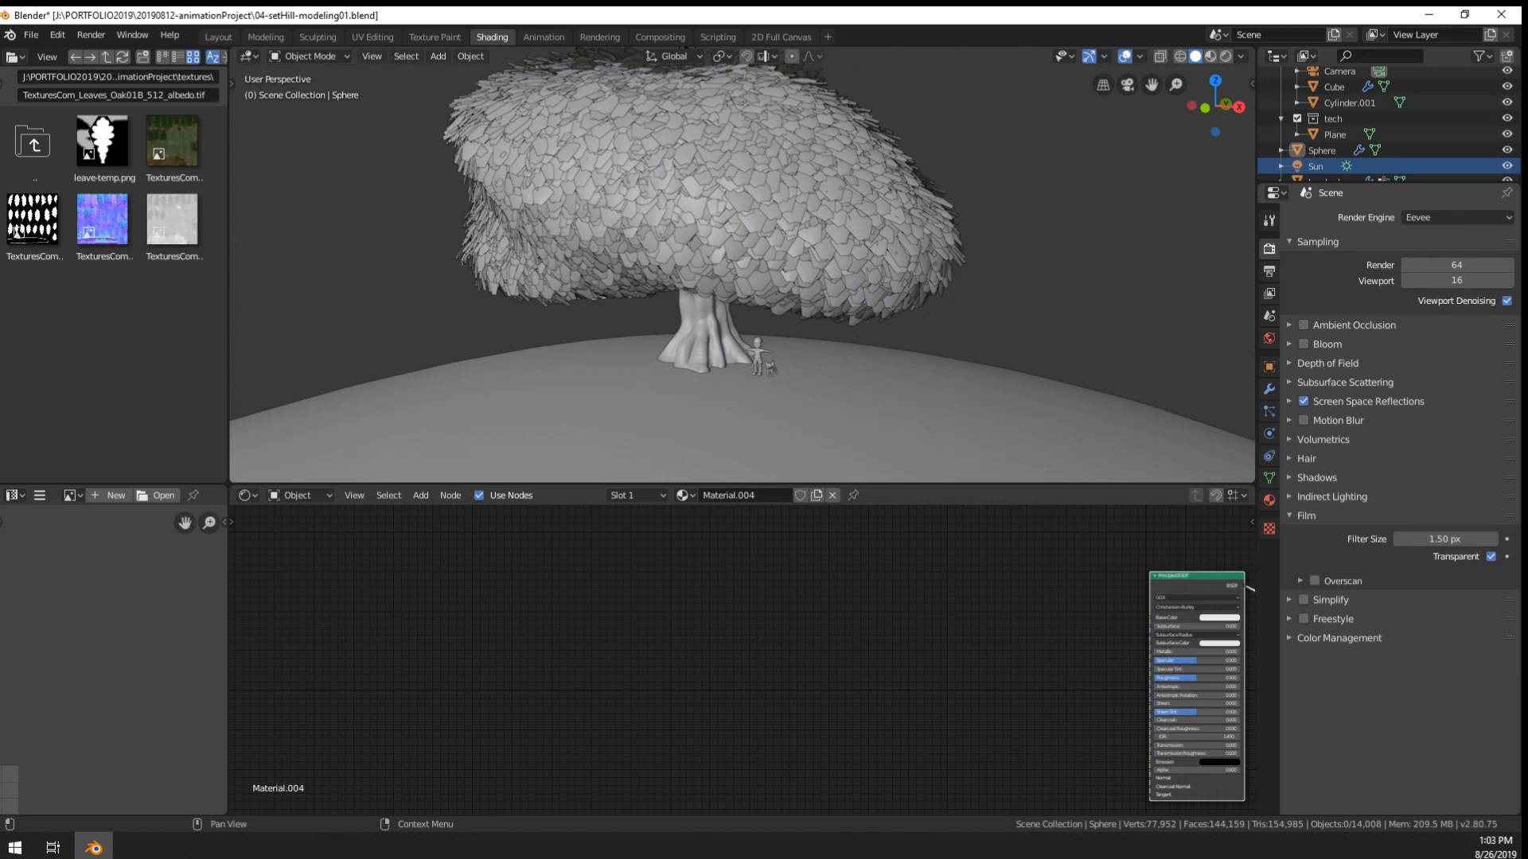
left_click_drag(1329, 154, 1370, 8)
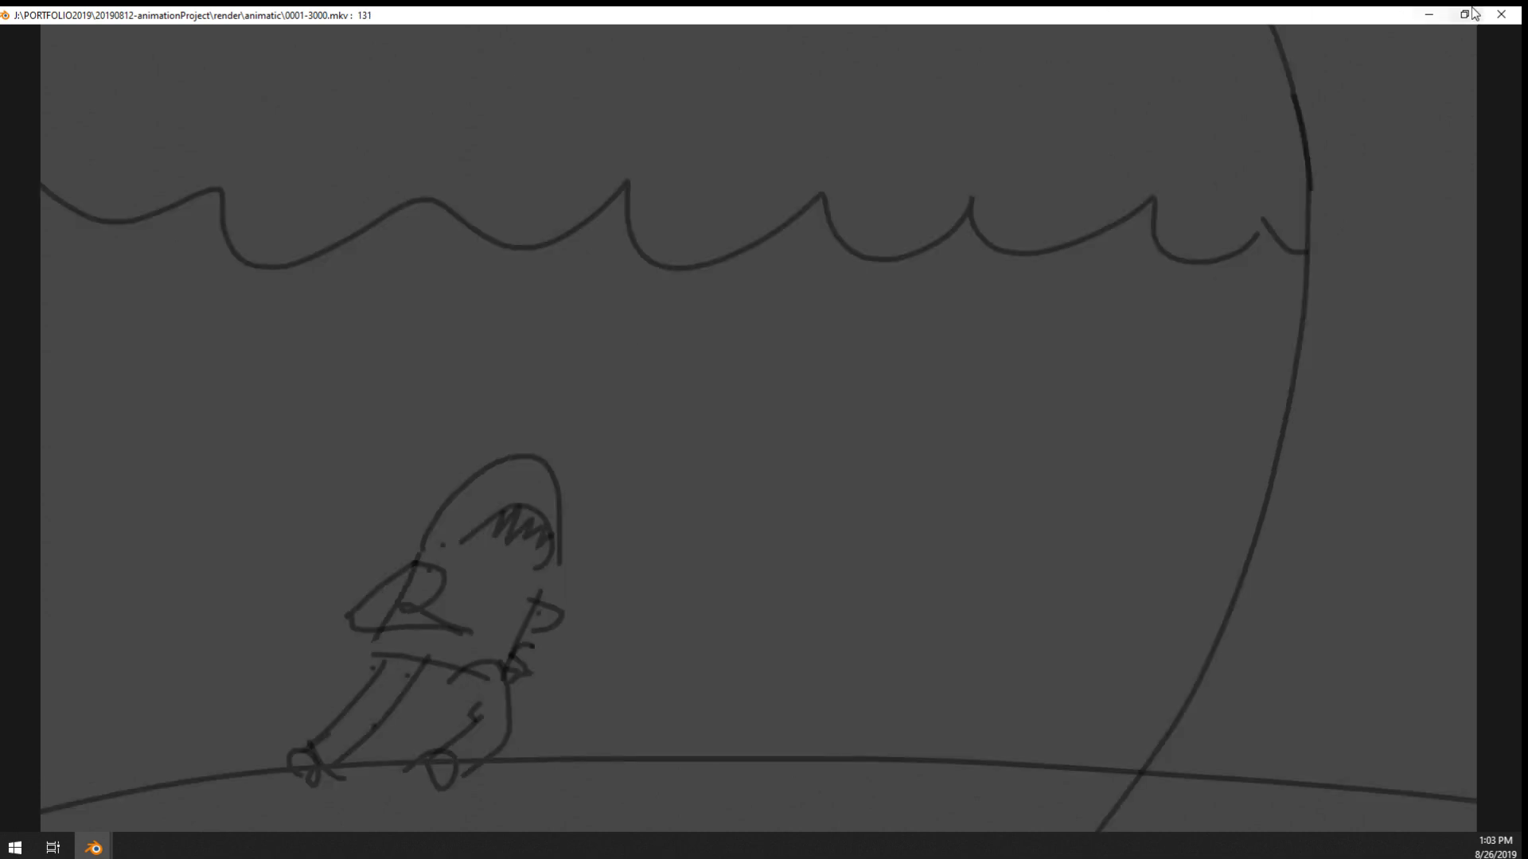
left_click(1501, 15)
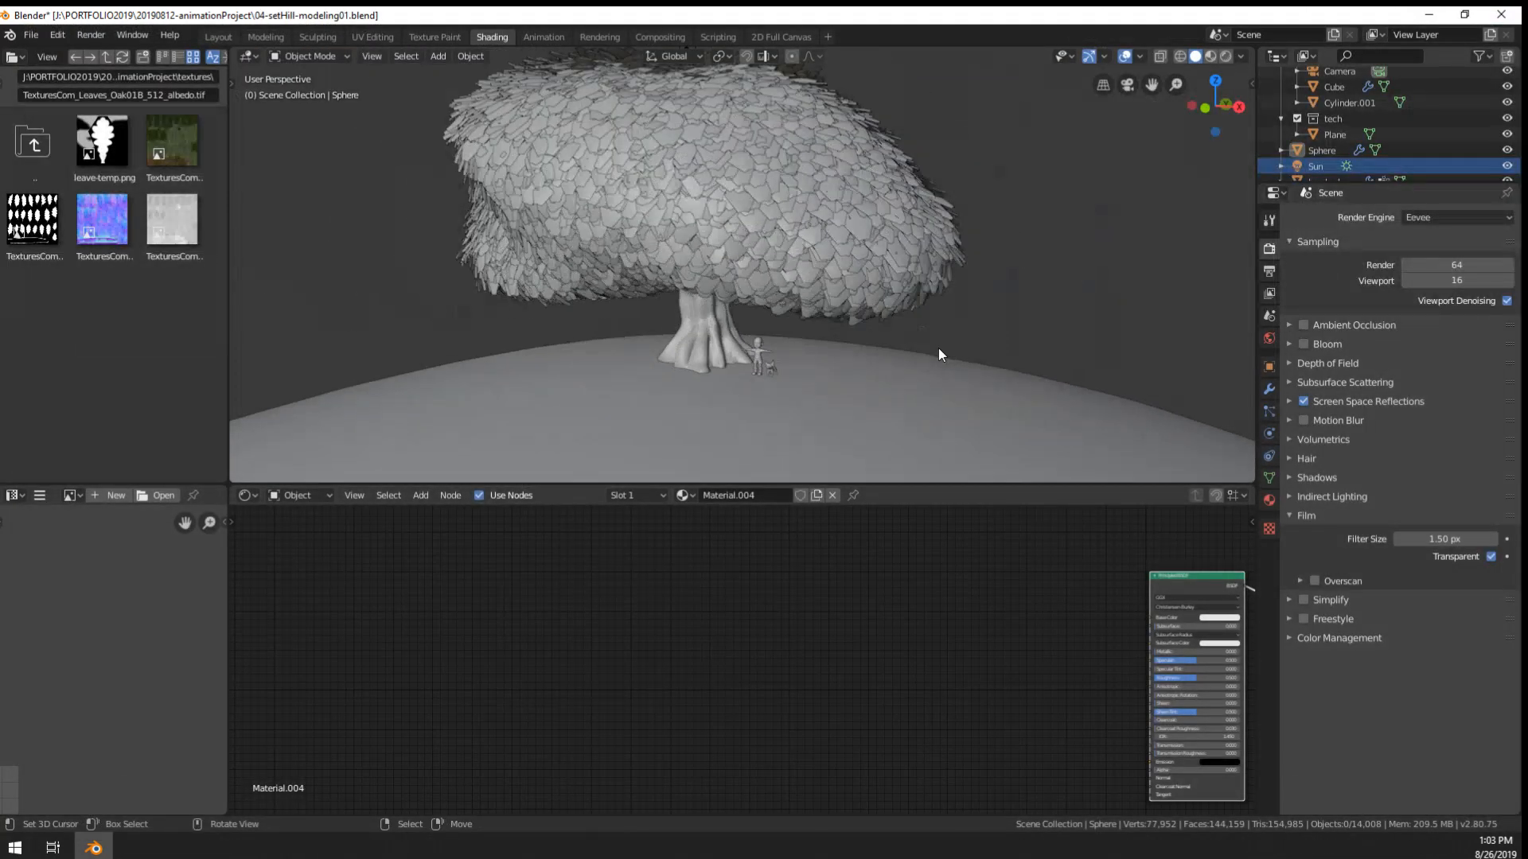
- Examine the boy and dog beside the tree trunk up close and select the boy's body
middle_click_drag(656, 326, 975, 363)
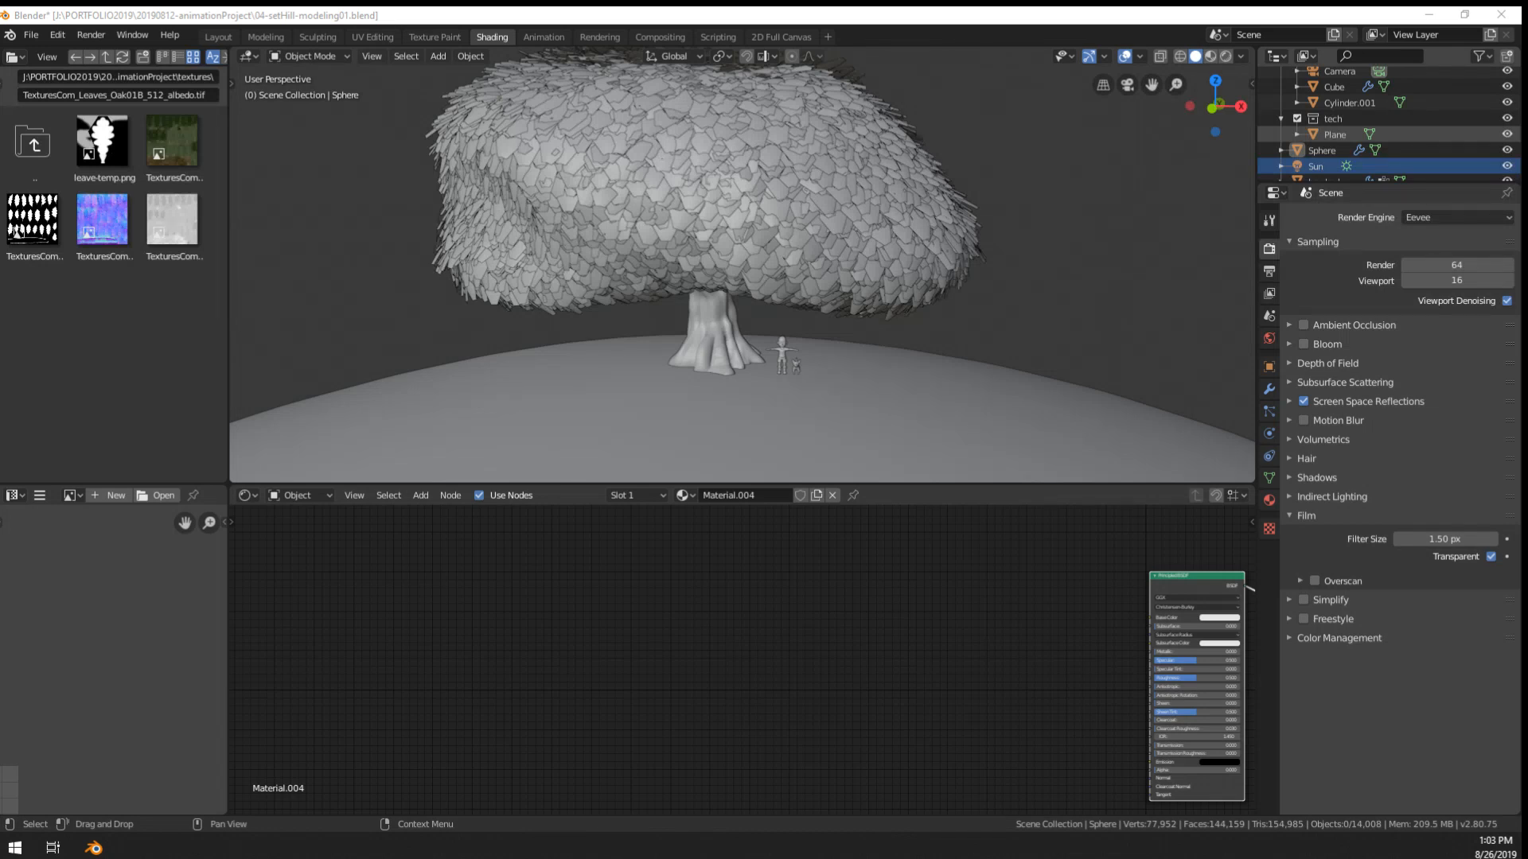
middle_click_drag(859, 299, 781, 238)
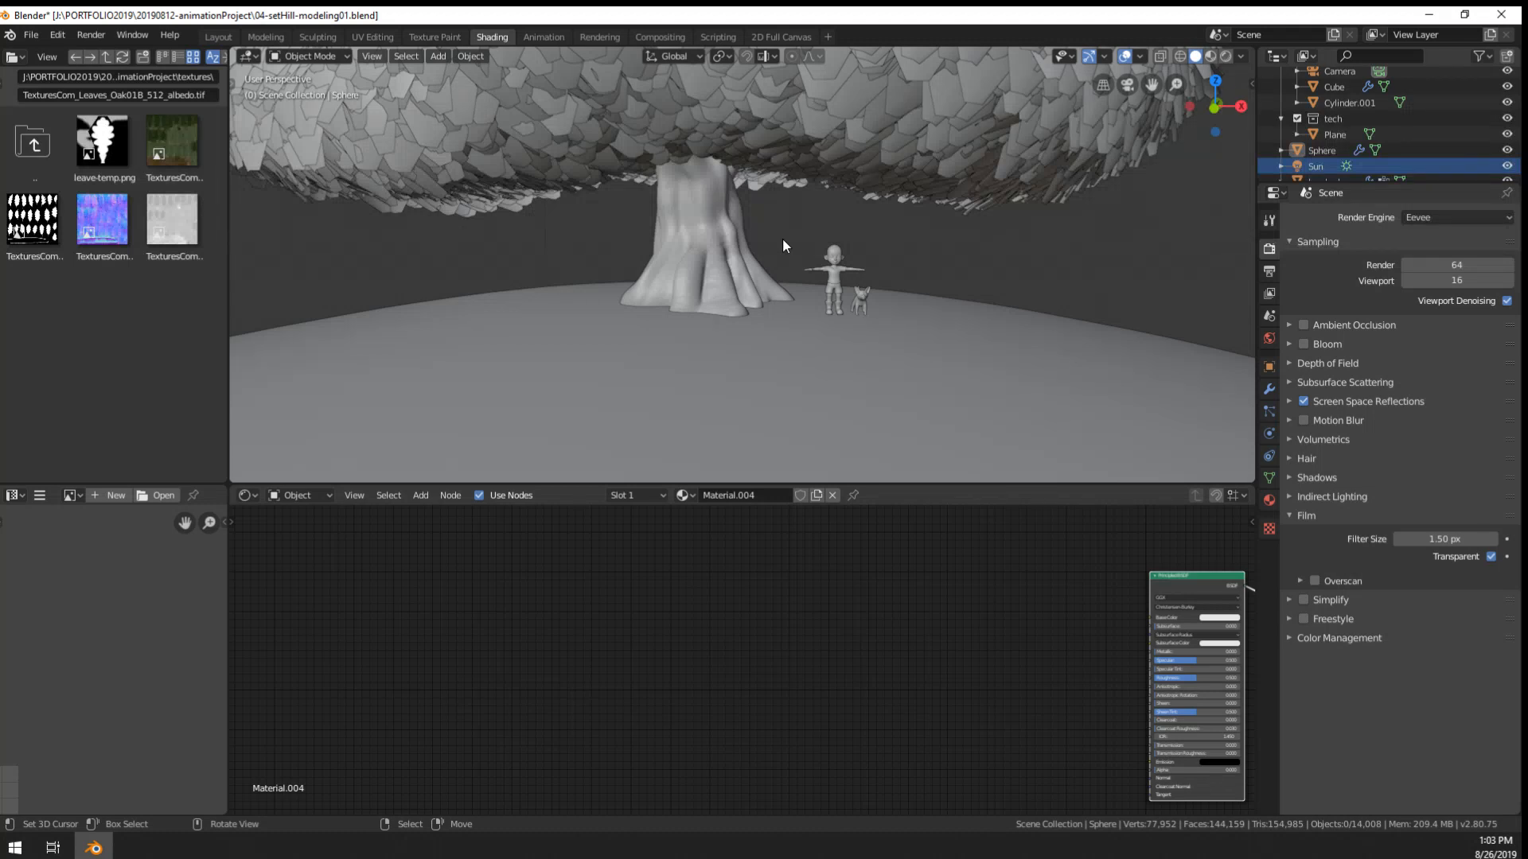
scroll(937, 389, "up", 5)
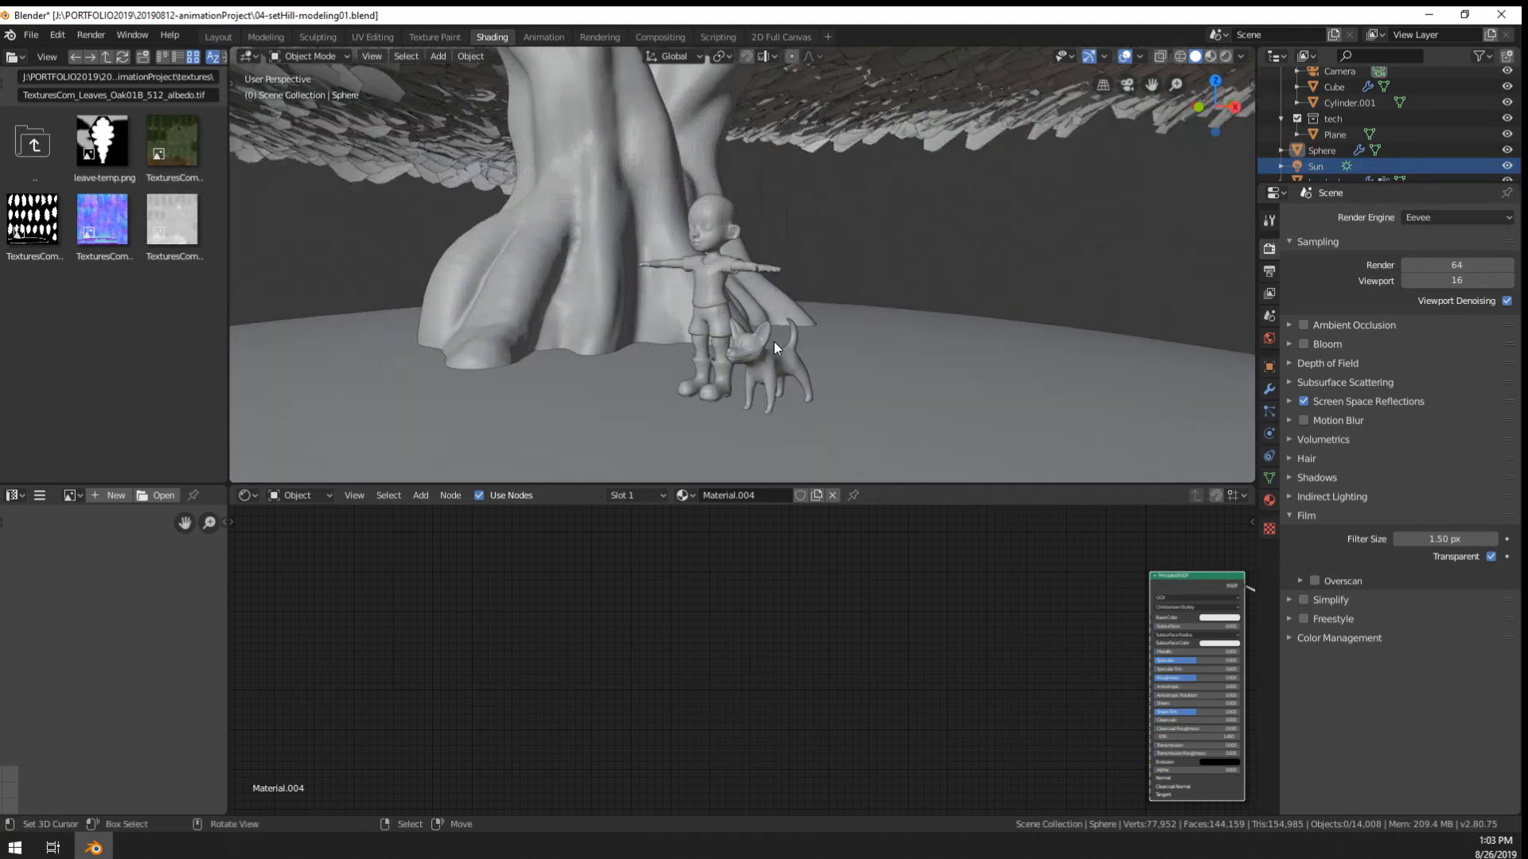
left_click(773, 342)
scroll(795, 269, "down", 4)
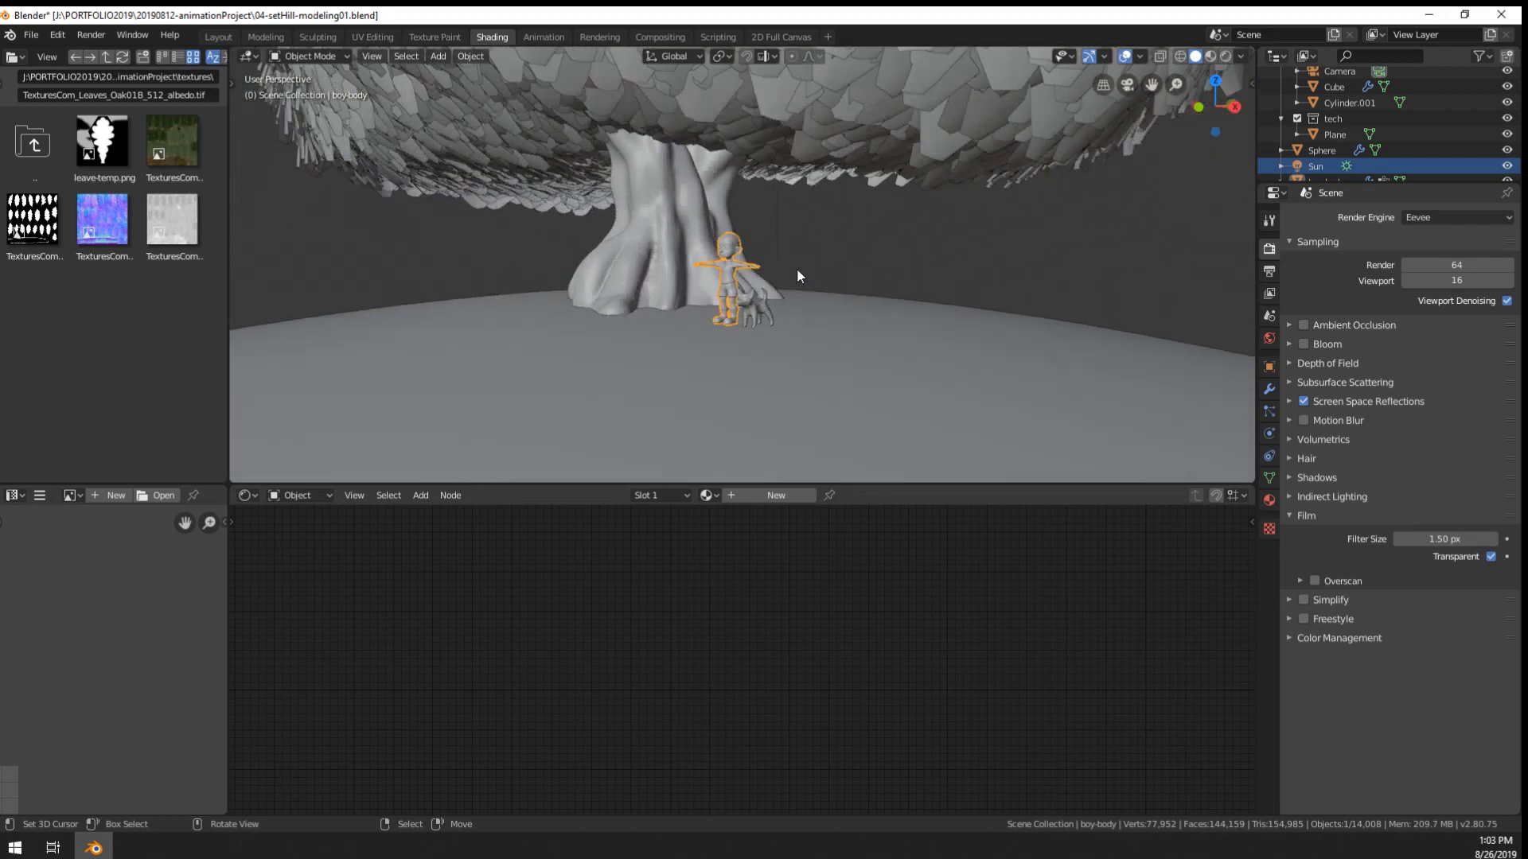
- Save the hill scene and open the recent file 03-boyModel04.blend
key("ctrl+s")
left_click(30, 37)
mouse_move(120, 85)
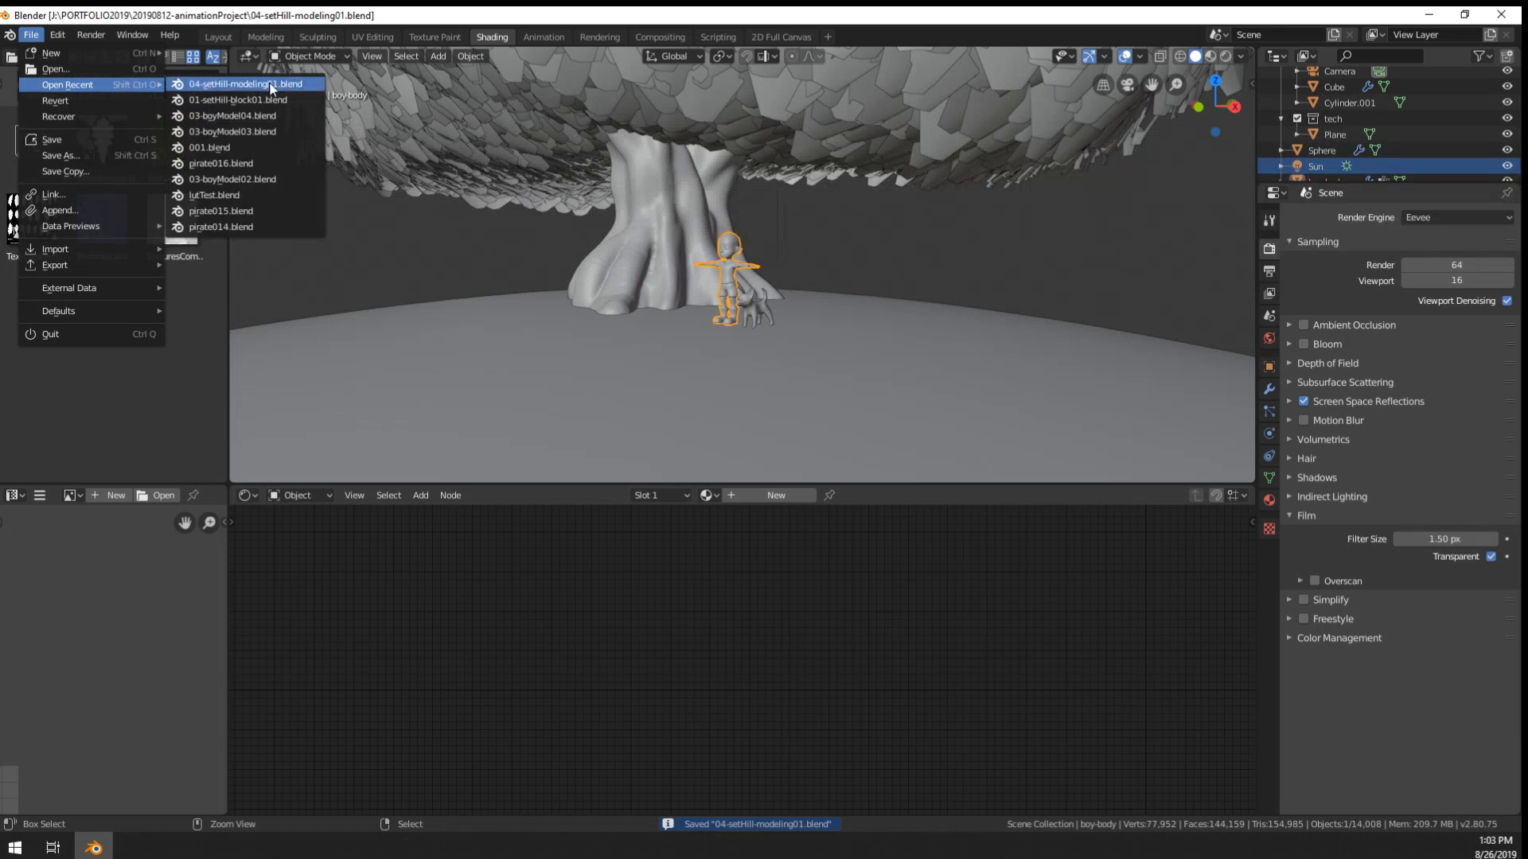
left_click(275, 114)
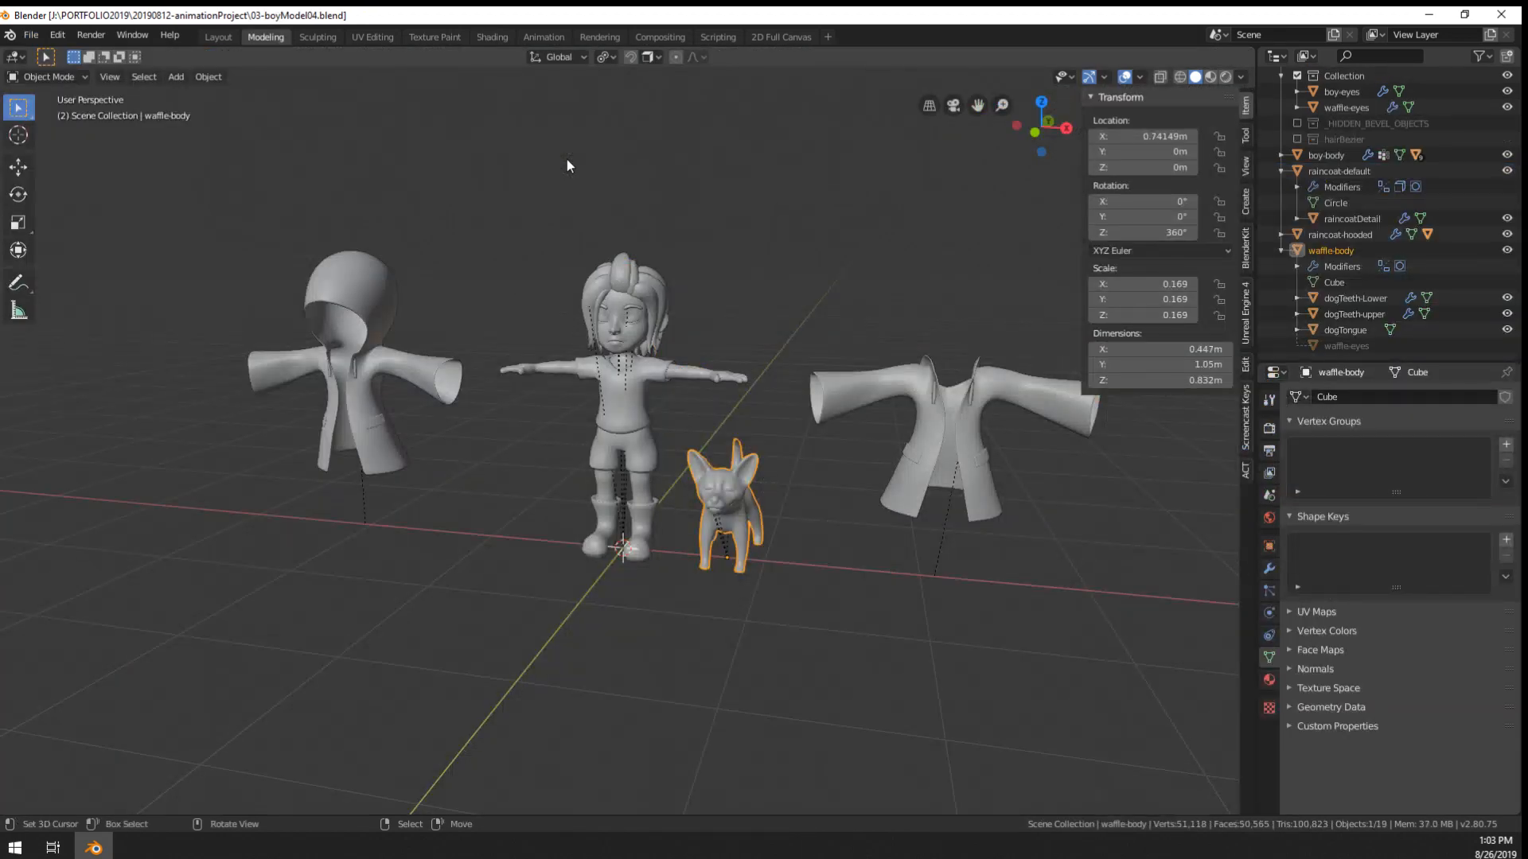
- Save the character file as a new file named 04-boyRig01.blend in the 20190812-animationProject folder
key("ctrl+shift+s")
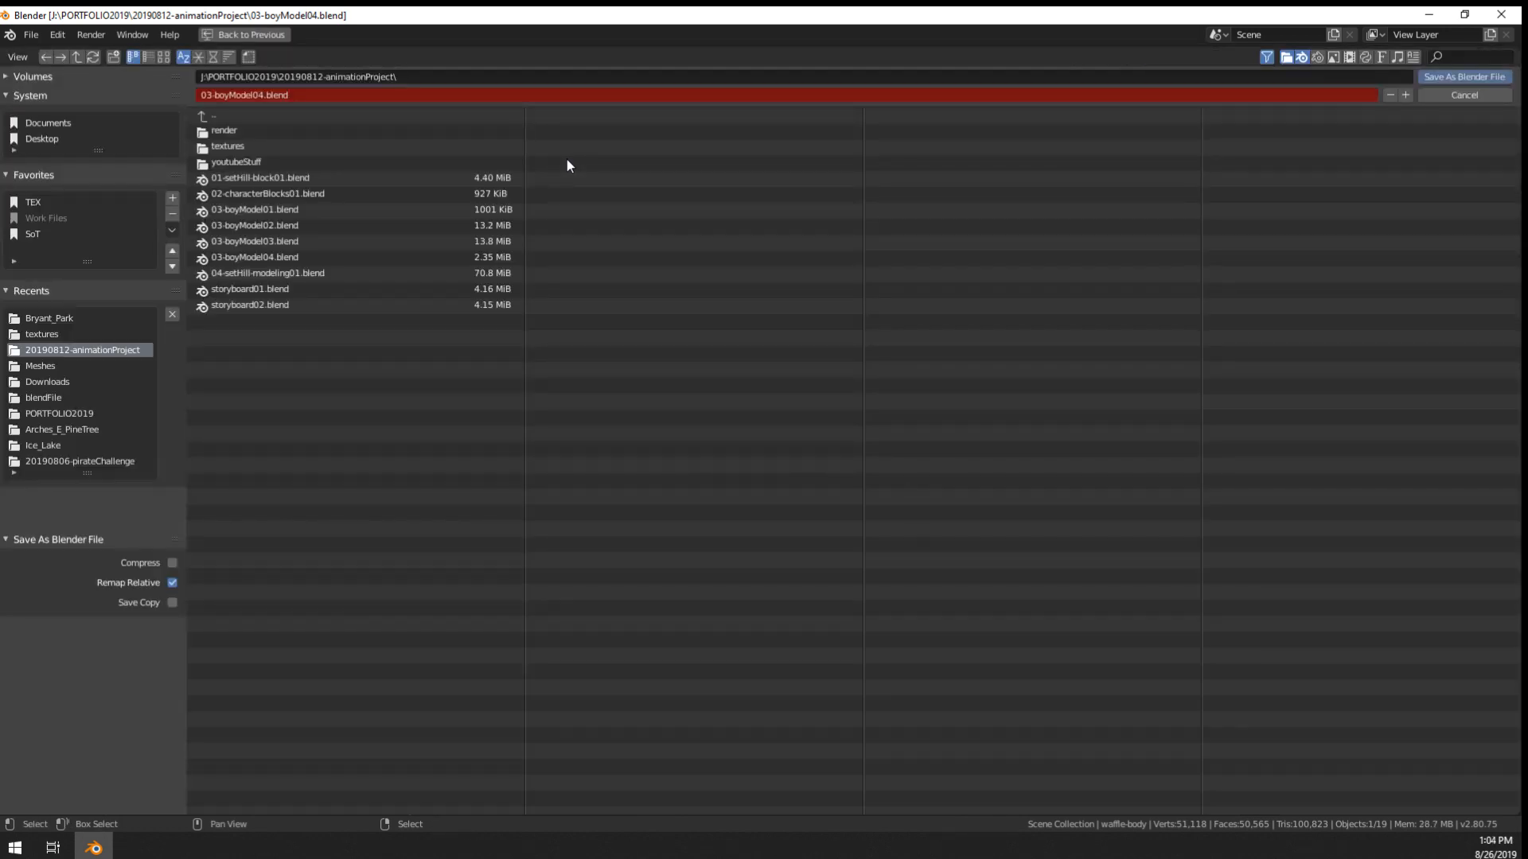
left_click(241, 91)
key("Left")
key("Left")
key("Left")
key("Left")
key("Left")
key("Left")
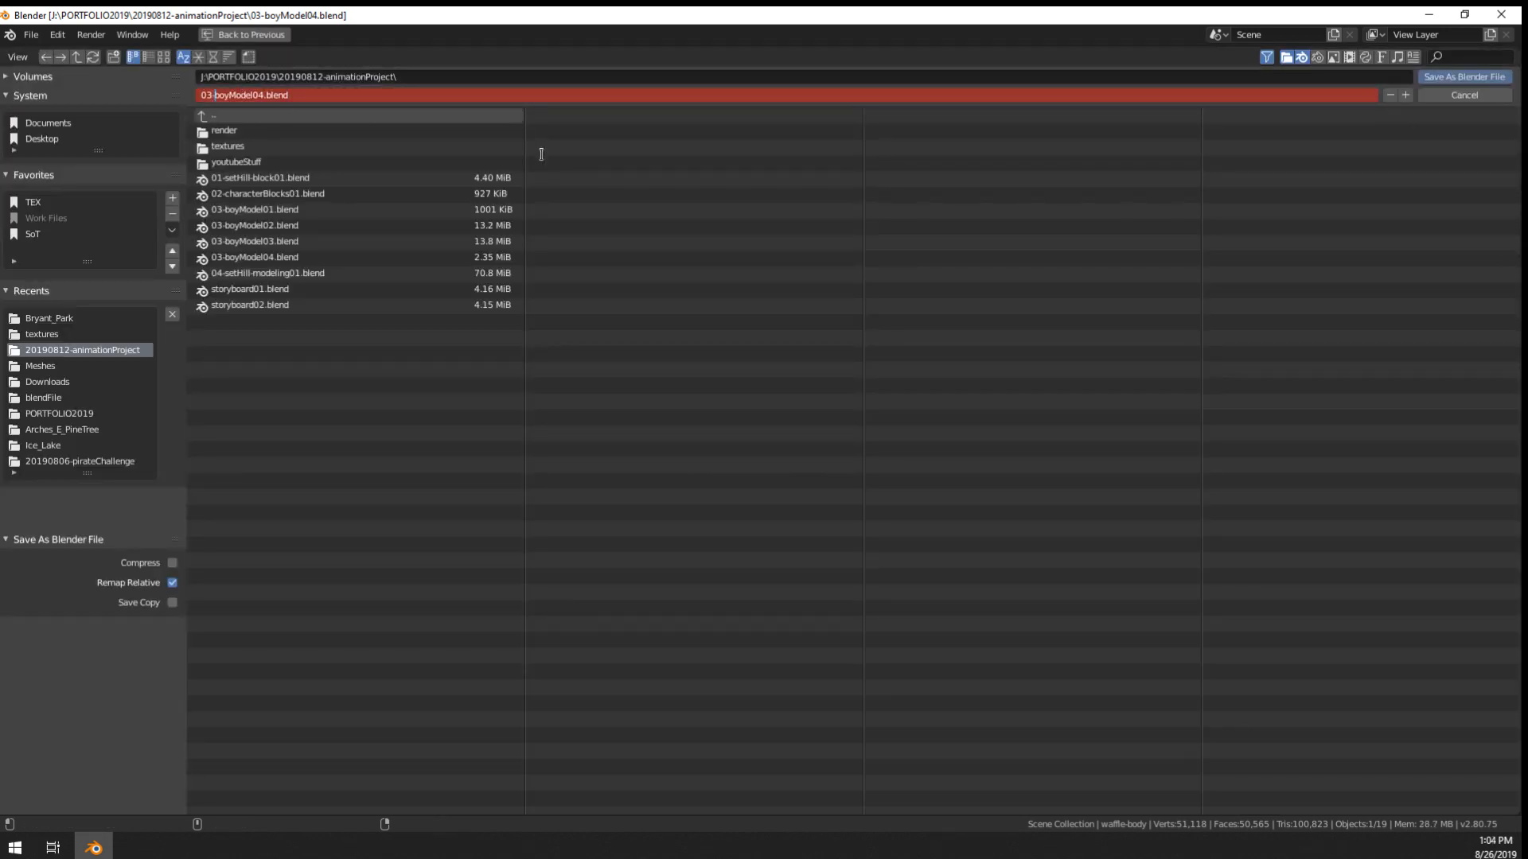
key("Delete")
type("4")
left_click(737, 164)
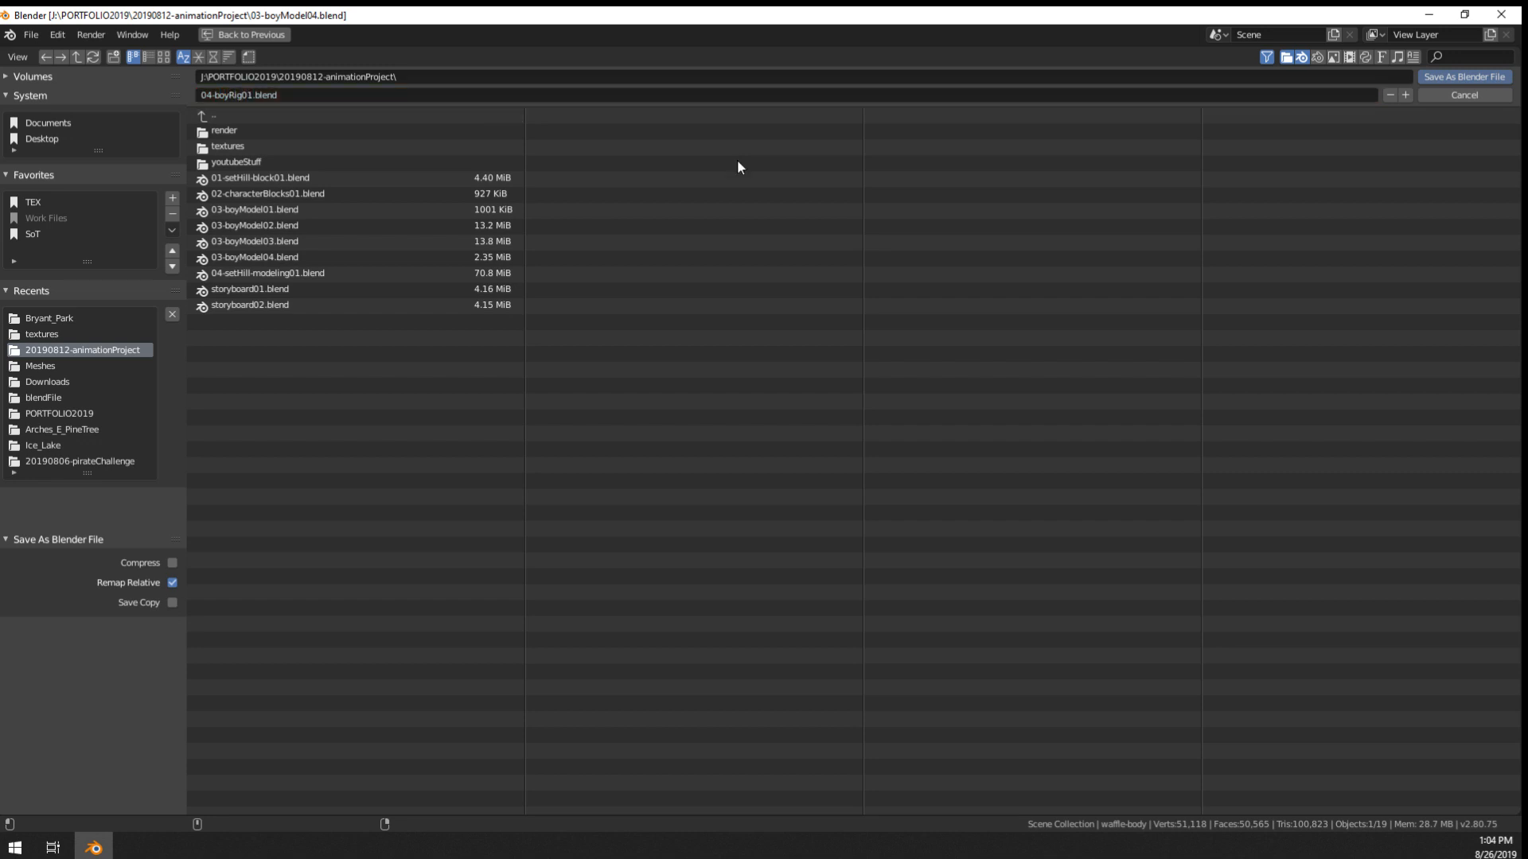
key("Return")
- Delete the dog's body, waffle-body, from the scene
middle_click_drag(667, 565, 699, 543)
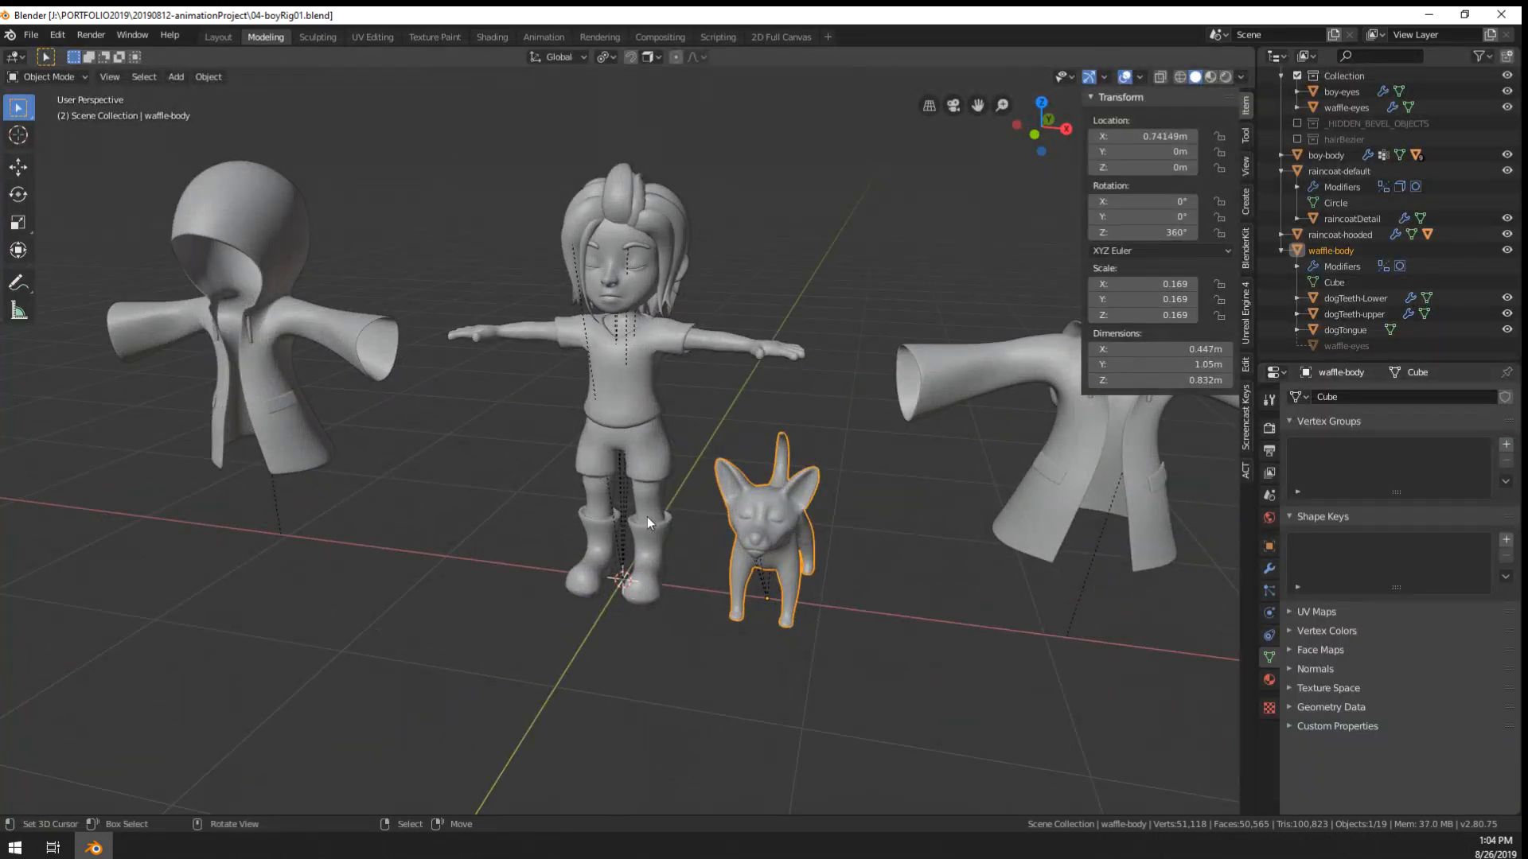
scroll(647, 517, "up", 2)
middle_click_drag(610, 402, 701, 466)
scroll(637, 442, "down", 5)
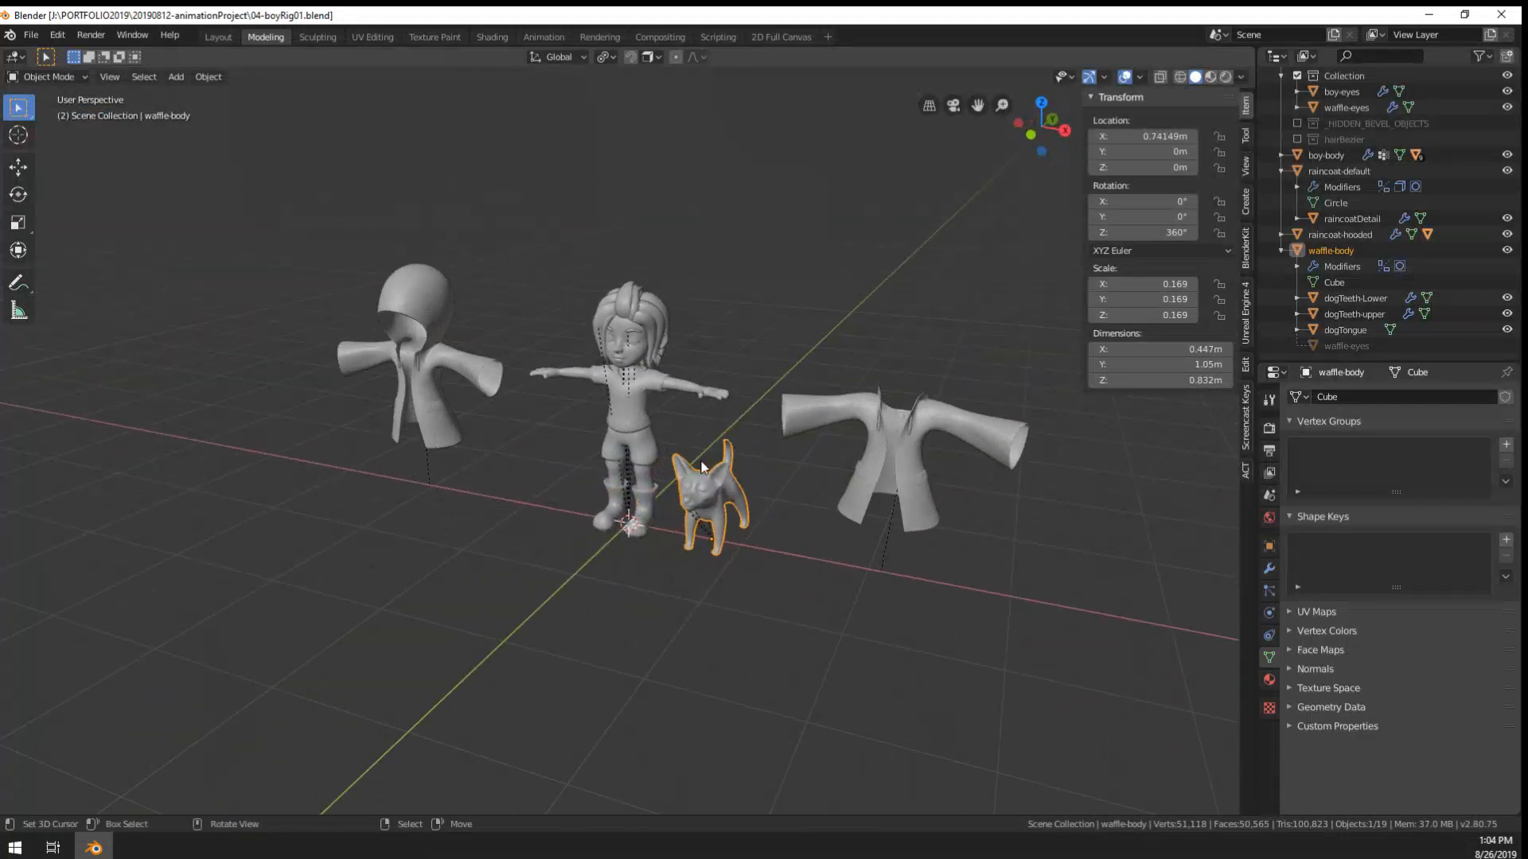
key("x")
left_click(717, 432)
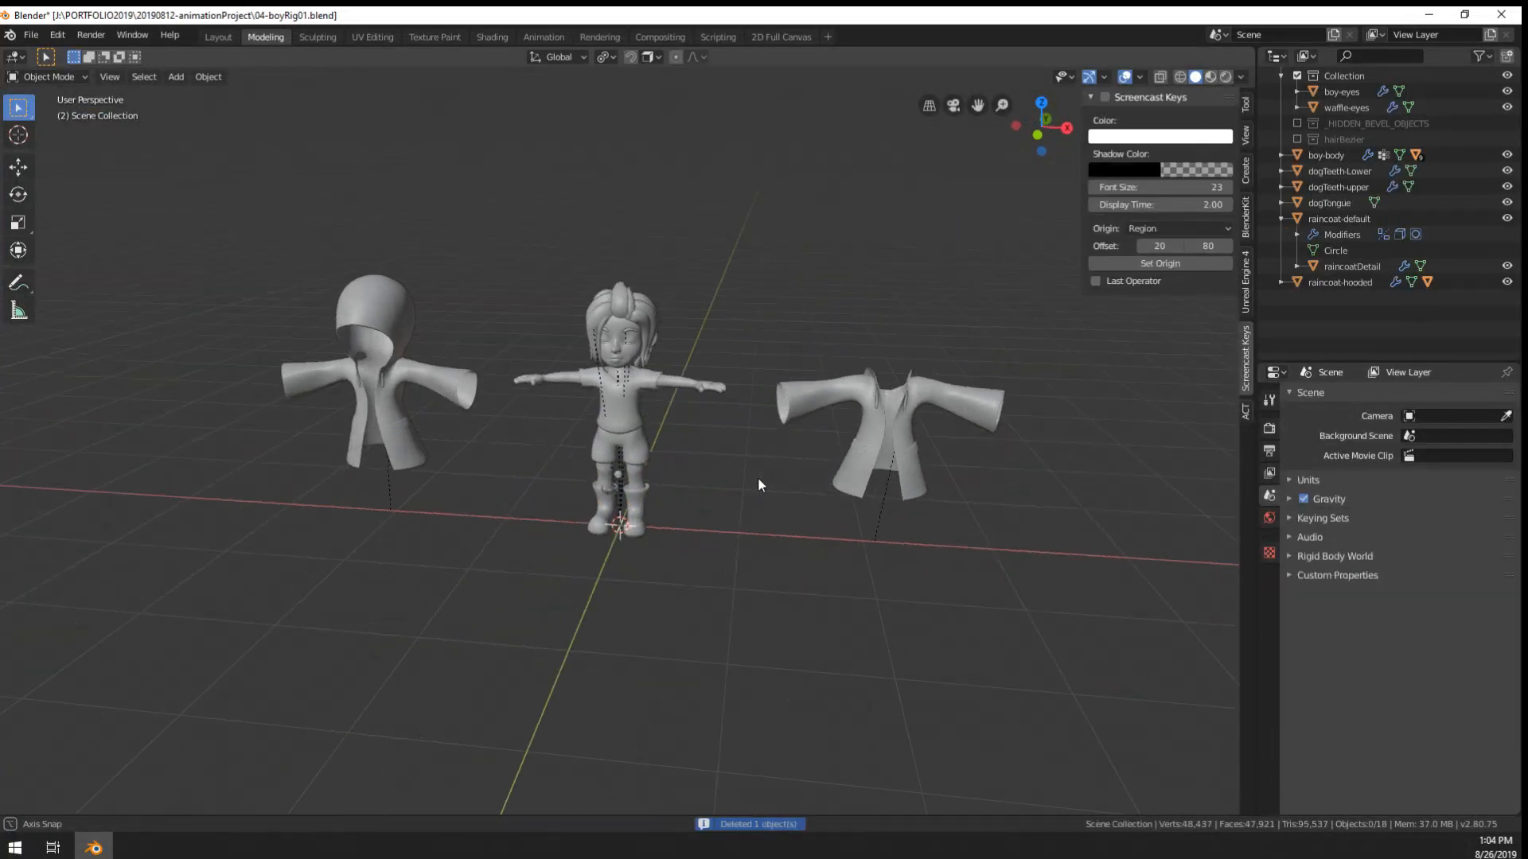
- Delete the leftover dog eyes, teeth and tongue beside the boy's legs
scroll(752, 475, "up", 3)
scroll(613, 501, "up", 3)
left_click(594, 592)
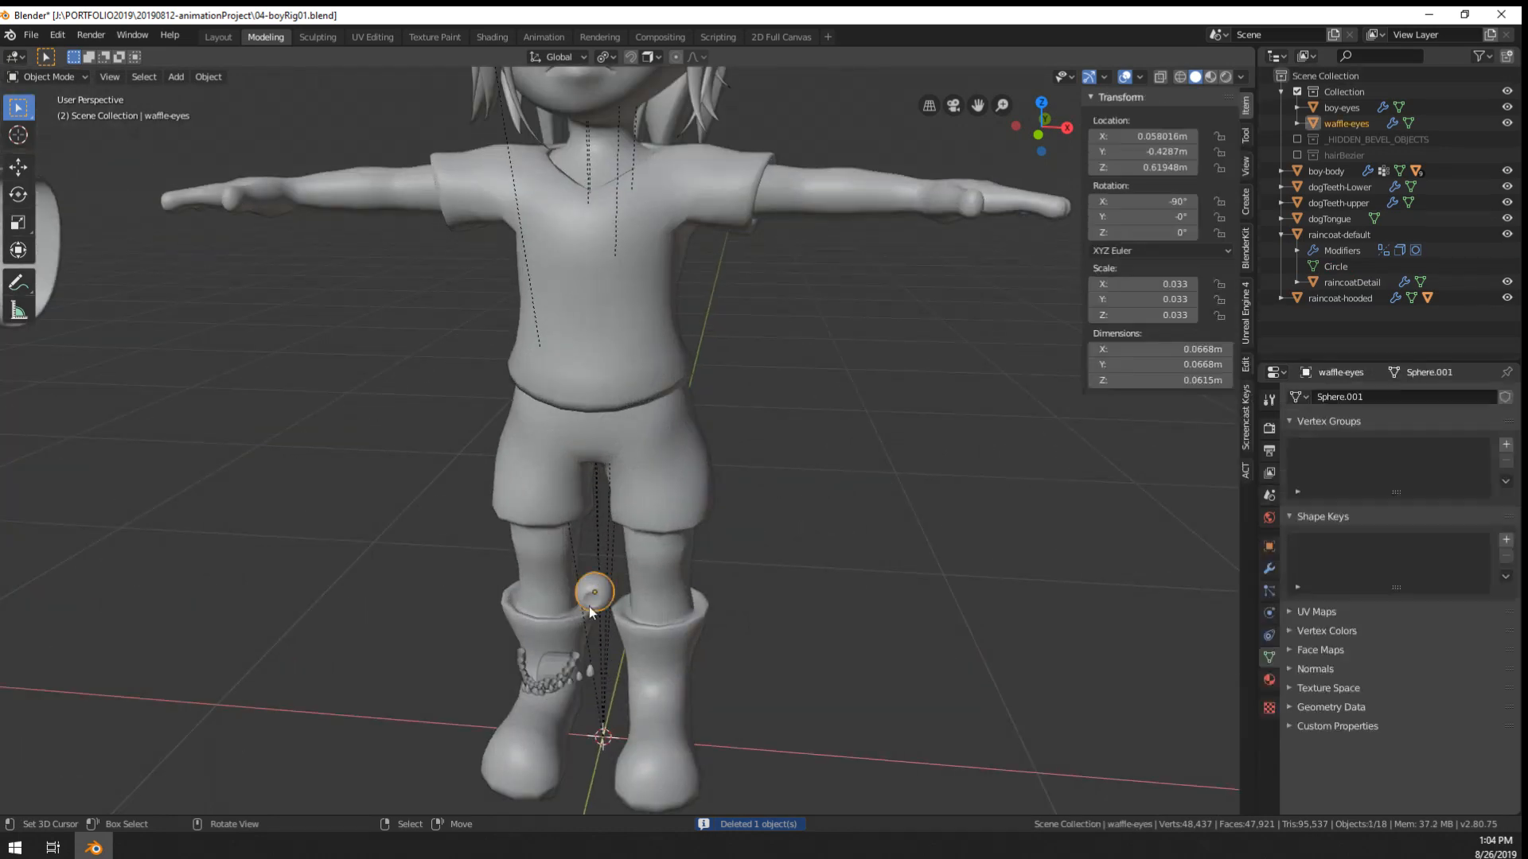
left_click(561, 671, "shift")
key("x")
left_click(569, 667)
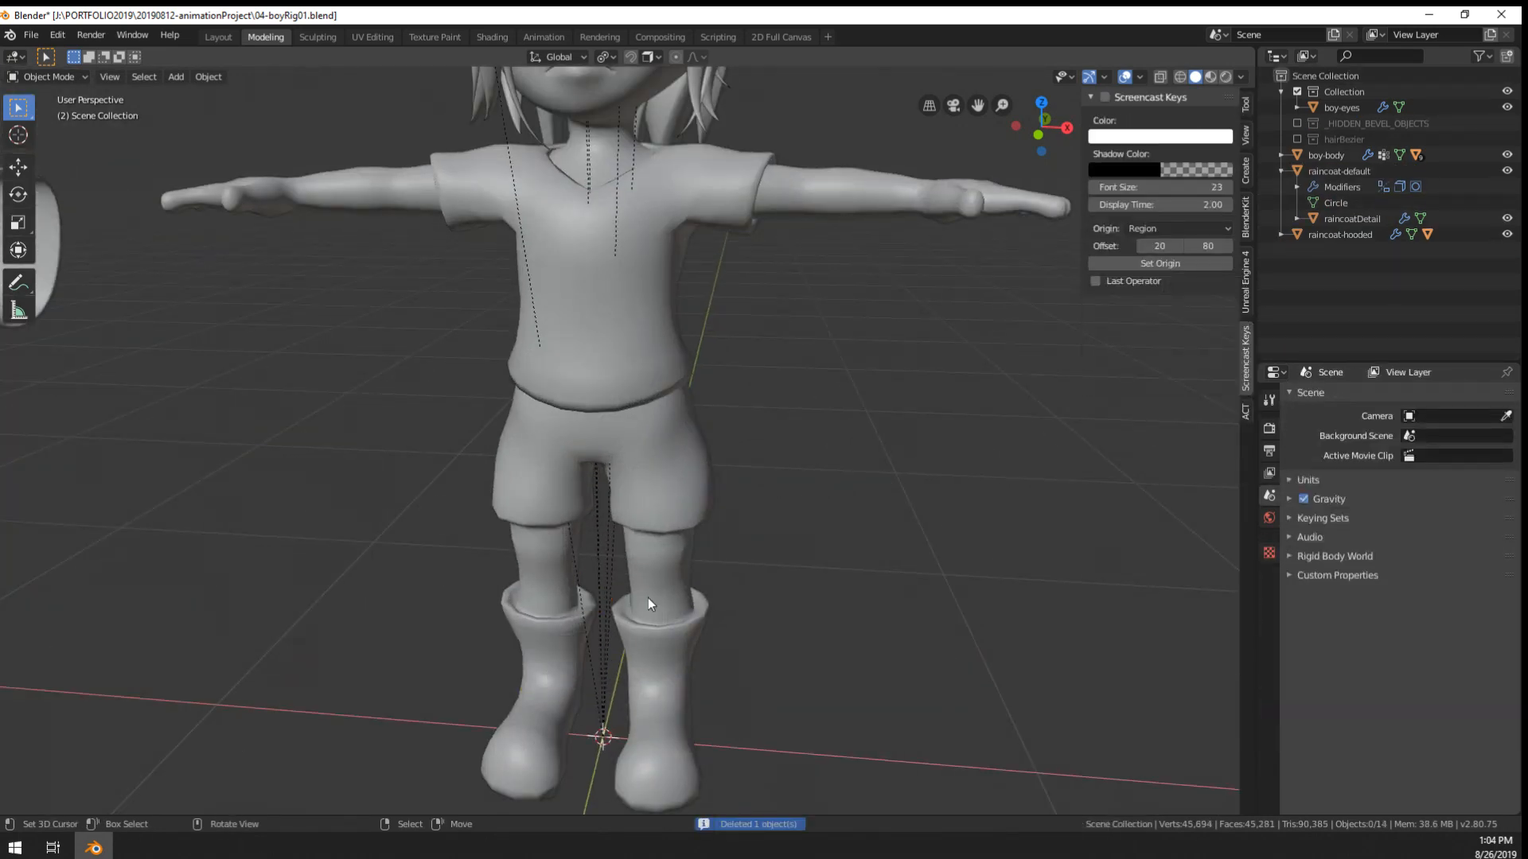
- Delete both raincoats, raincoat-default and raincoat-hooded, on either side of the boy
scroll(811, 541, "down", 4)
left_click(976, 487)
left_click(207, 352, "shift")
scroll(807, 361, "down", 4)
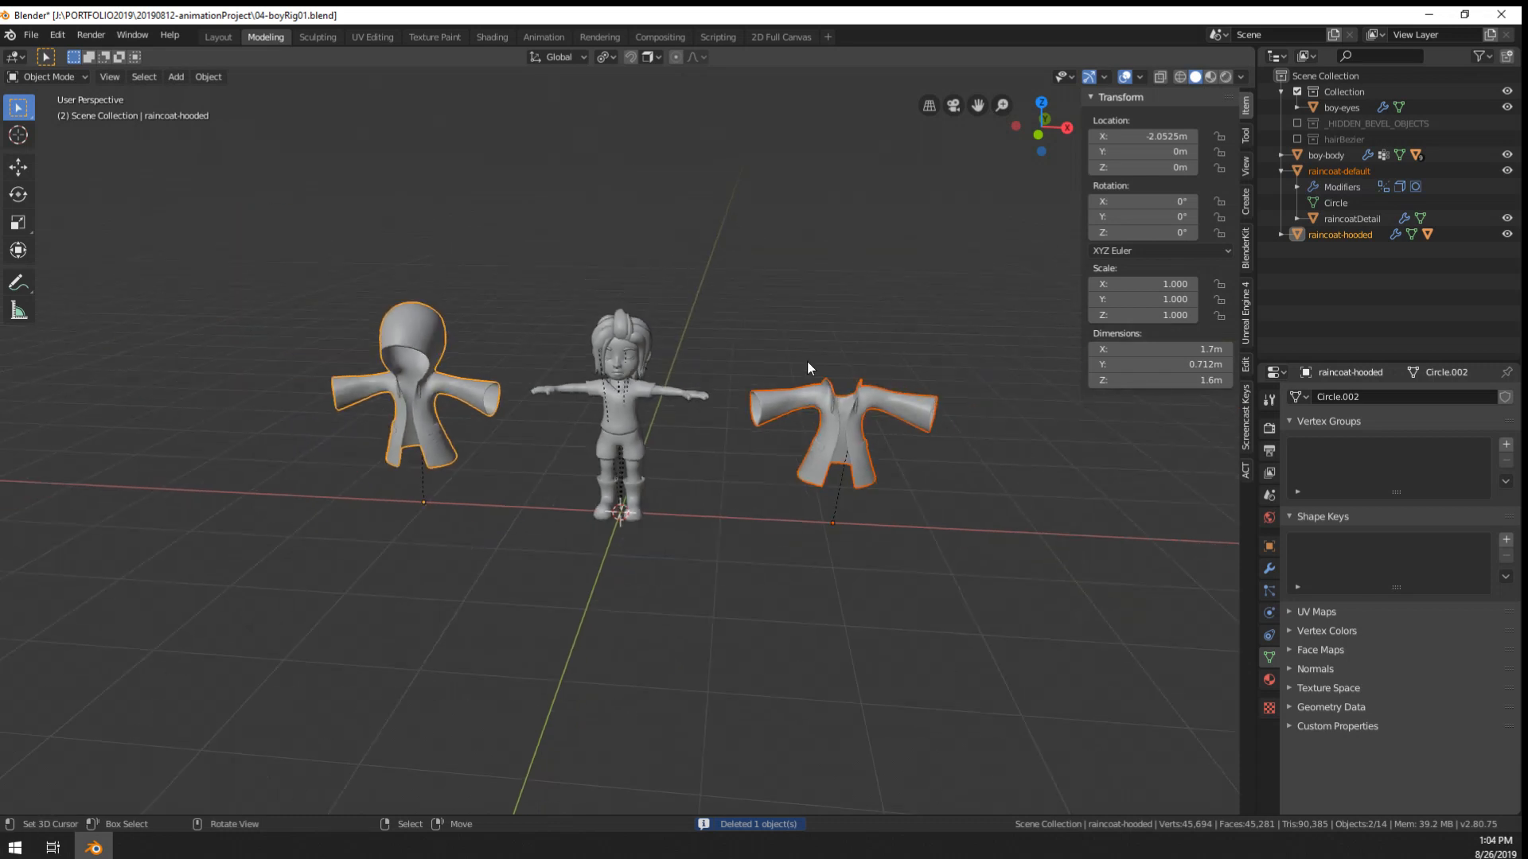
scroll(807, 360, "up", 3)
middle_click_drag(1070, 431, 872, 393)
key("x")
left_click(708, 471)
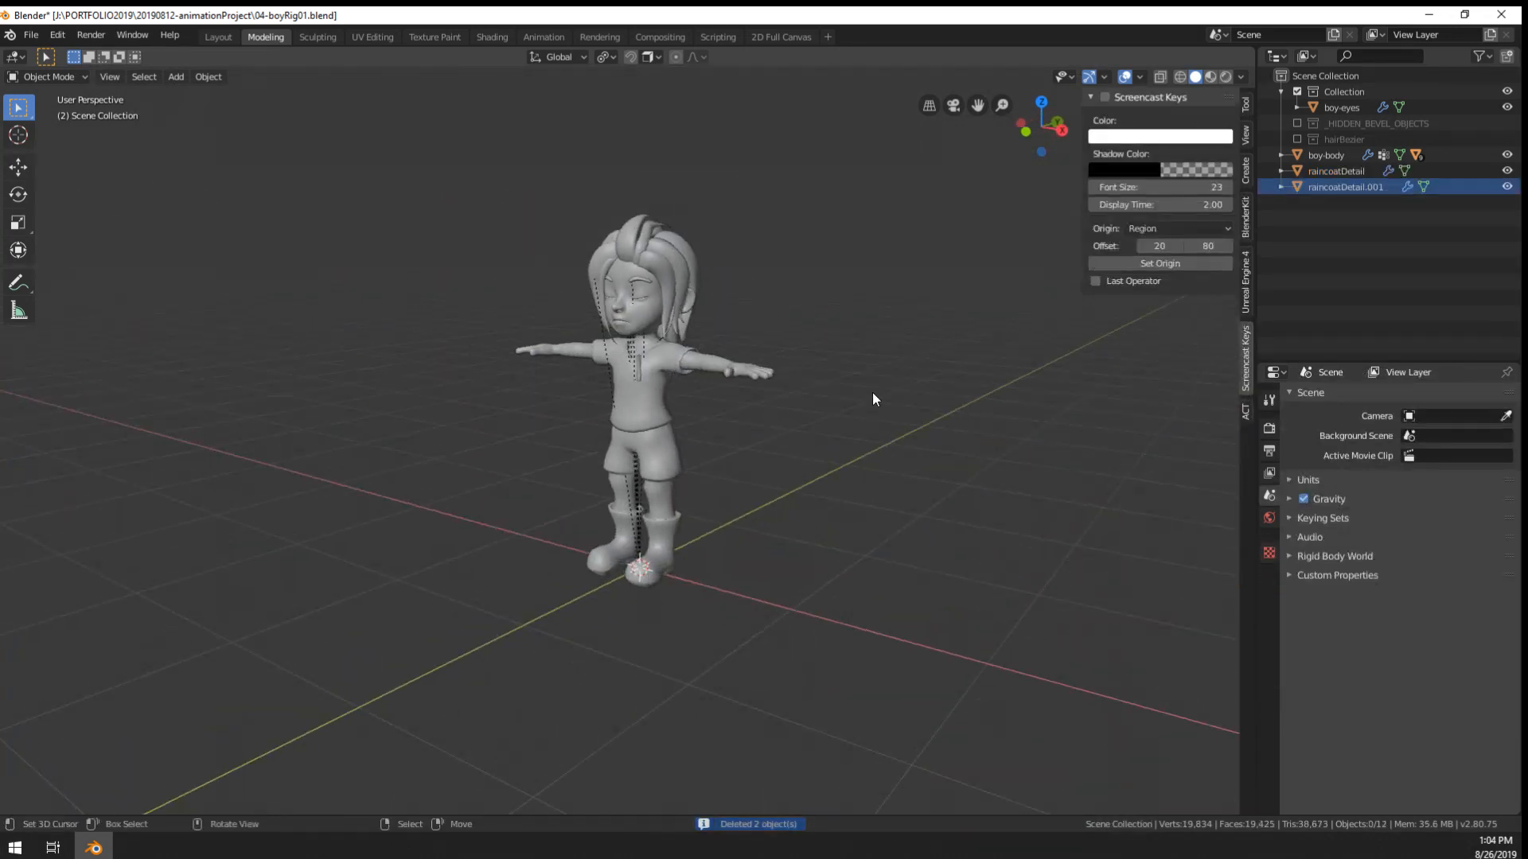
- Delete the two leftover raincoat detail pieces in front of the boy's chest
scroll(494, 201, "up", 2)
middle_click_drag(493, 200, 633, 250)
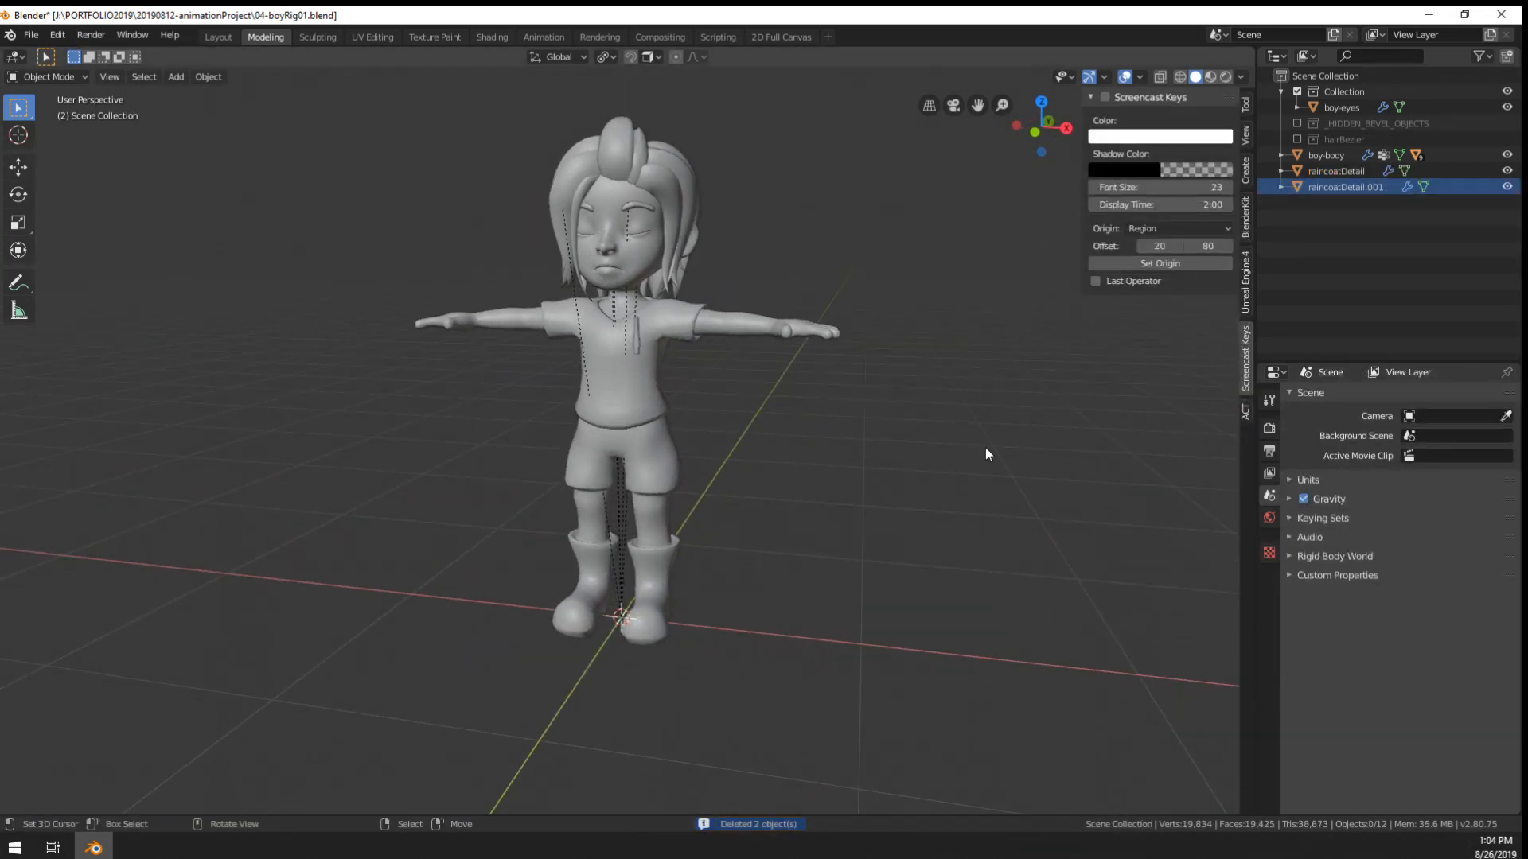
scroll(753, 313, "up", 3)
right_click(628, 398)
key("g")
right_click(864, 592)
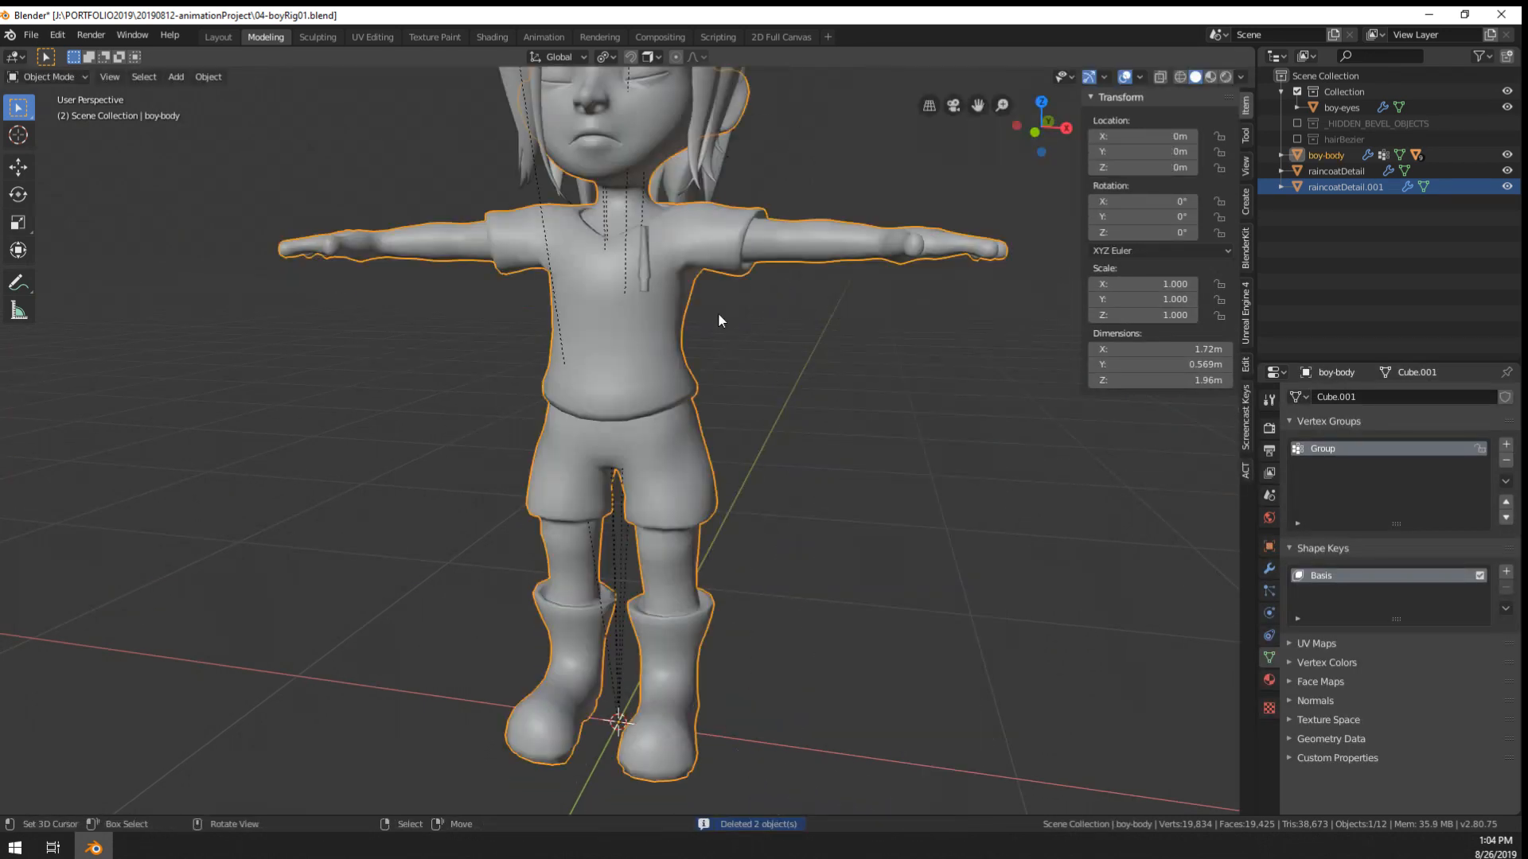
right_click(649, 264)
key("Delete")
right_click(646, 266)
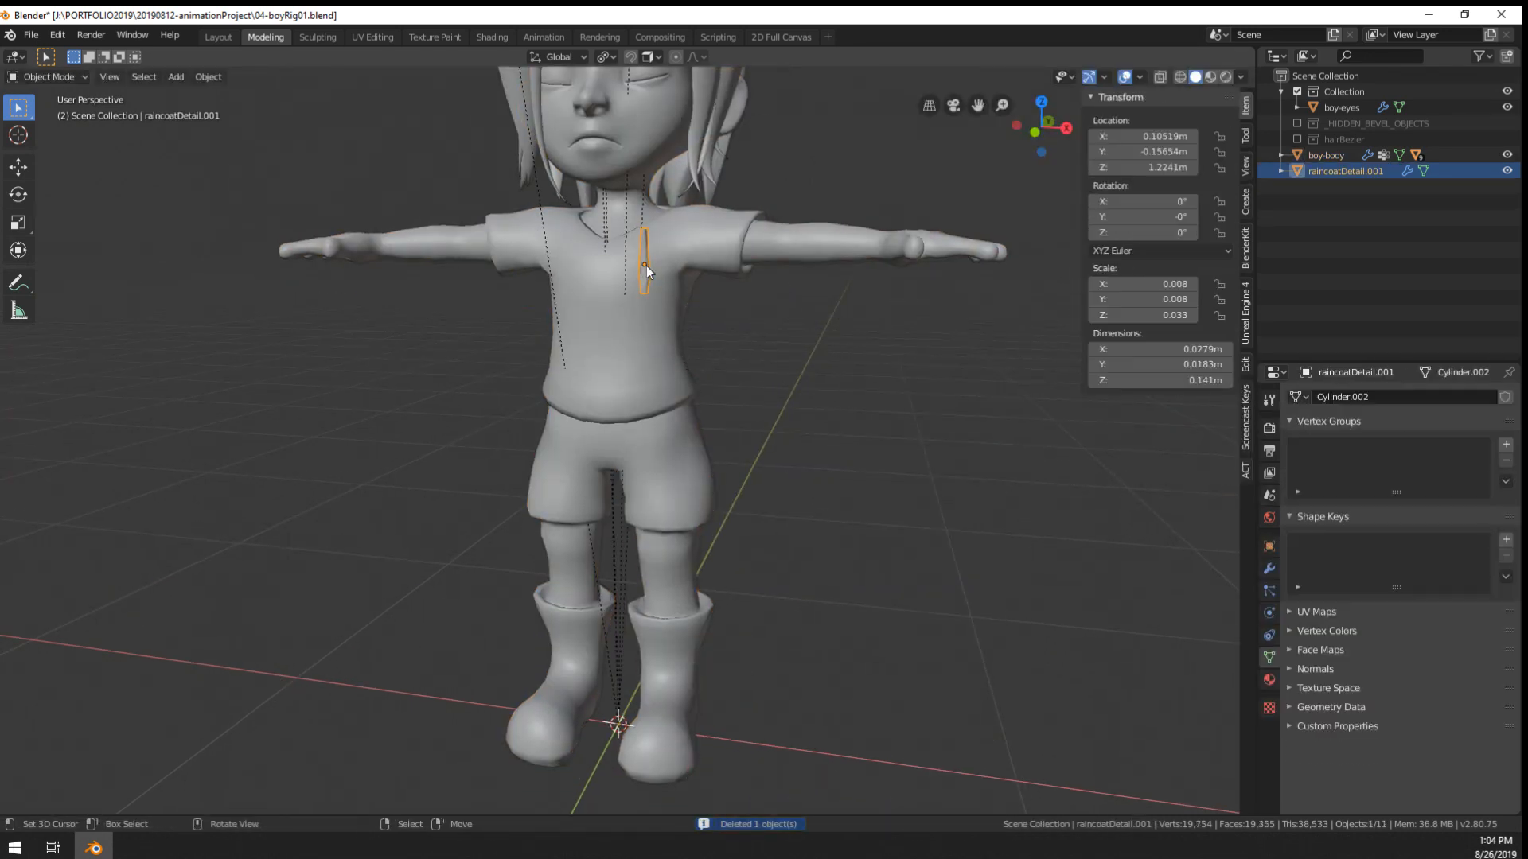
key("Delete")
- Select the boy's body and examine his torso, face and hair up close
right_click(649, 361)
middle_click_drag(654, 398, 636, 585, "shift")
key("g")
right_click(748, 470)
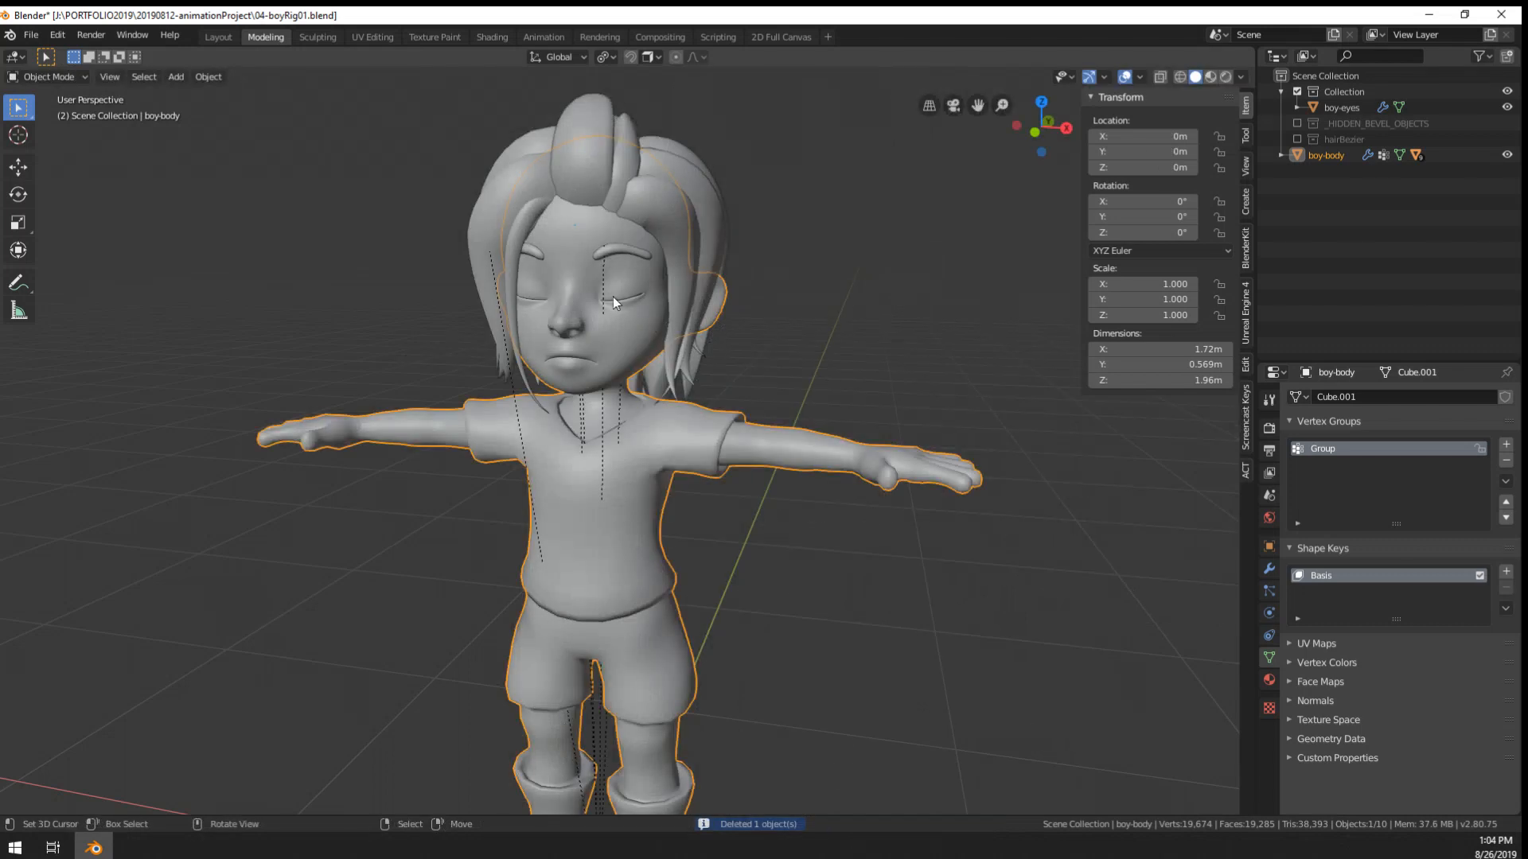
scroll(633, 312, "up", 2)
middle_click_drag(634, 316, 652, 422)
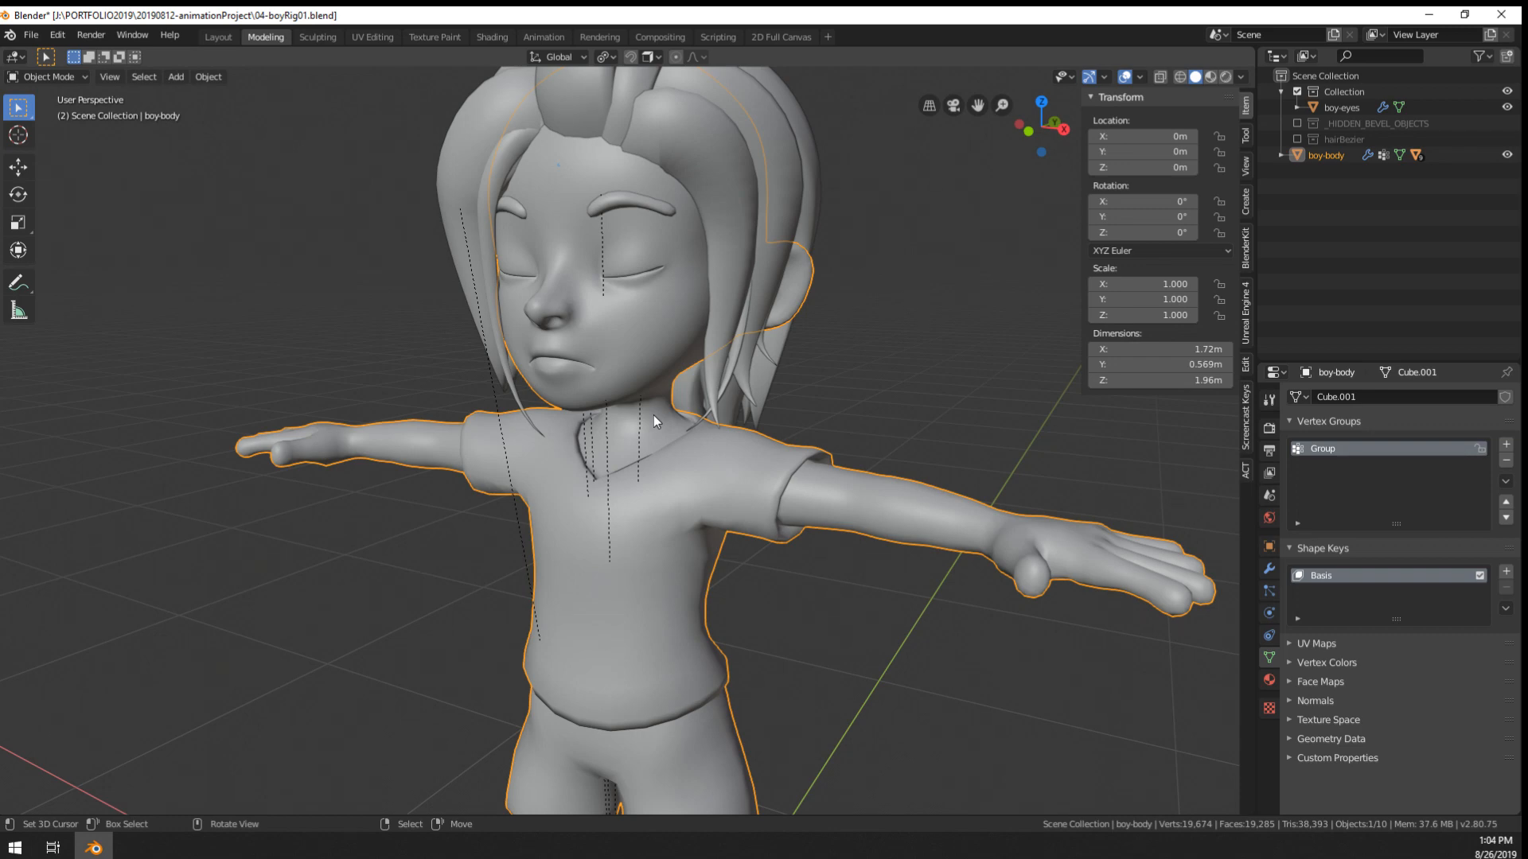
middle_click_drag(652, 413, 715, 384)
scroll(714, 384, "up", 3)
middle_click_drag(700, 318, 756, 557, "shift")
middle_click_drag(756, 557, 720, 482)
- Check the boy's body mesh in Edit Mode, return to Object Mode and select the back hair
key("Tab")
key("Tab")
key("Tab")
key("Tab")
scroll(723, 525, "down", 2)
middle_click_drag(624, 622, 703, 709)
scroll(704, 708, "down", 1)
scroll(670, 651, "up", 2)
left_click(752, 351)
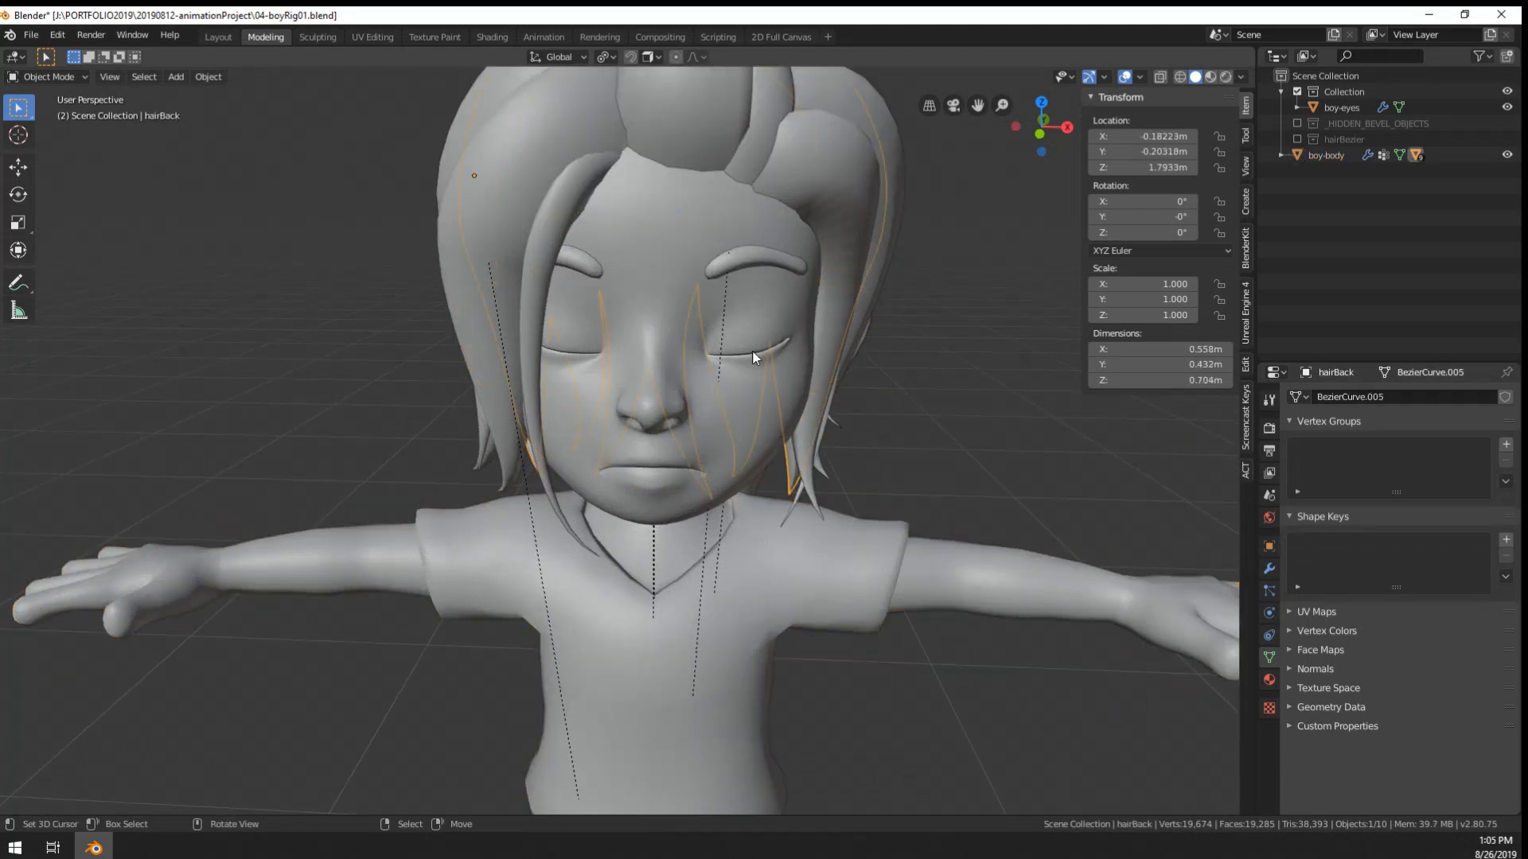
- Switch to wireframe shading to select the boy-eyes object inside the head and return to solid shading
key("z")
left_click(686, 346)
left_click(758, 328)
key("z")
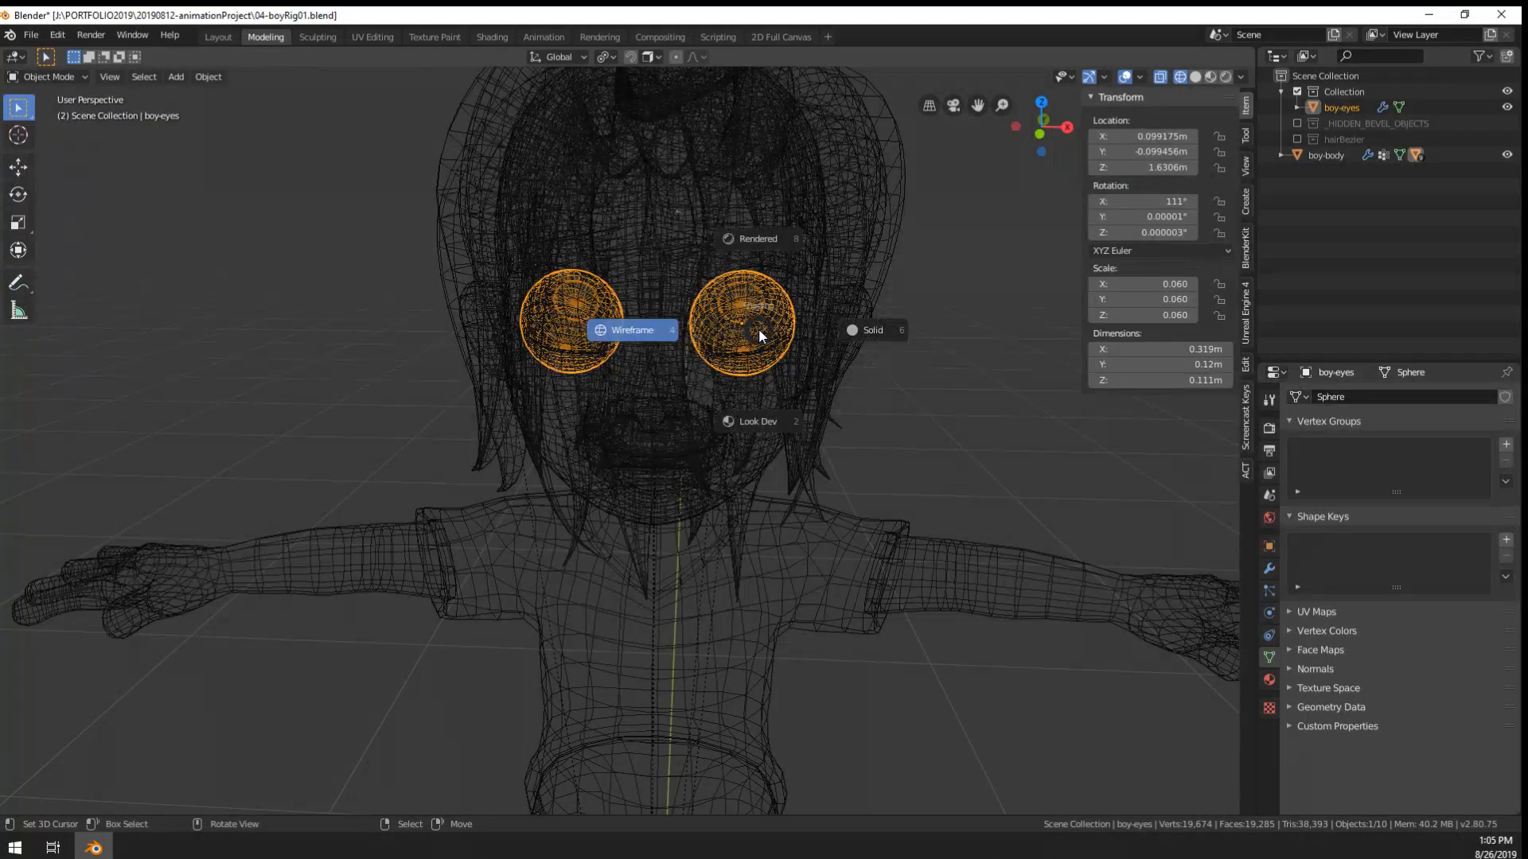
left_click(850, 333)
- Try to move the boy-eyes object out of the head and rotate it freely, and undo the move
key("g")
right_click(1063, 393)
key("g")
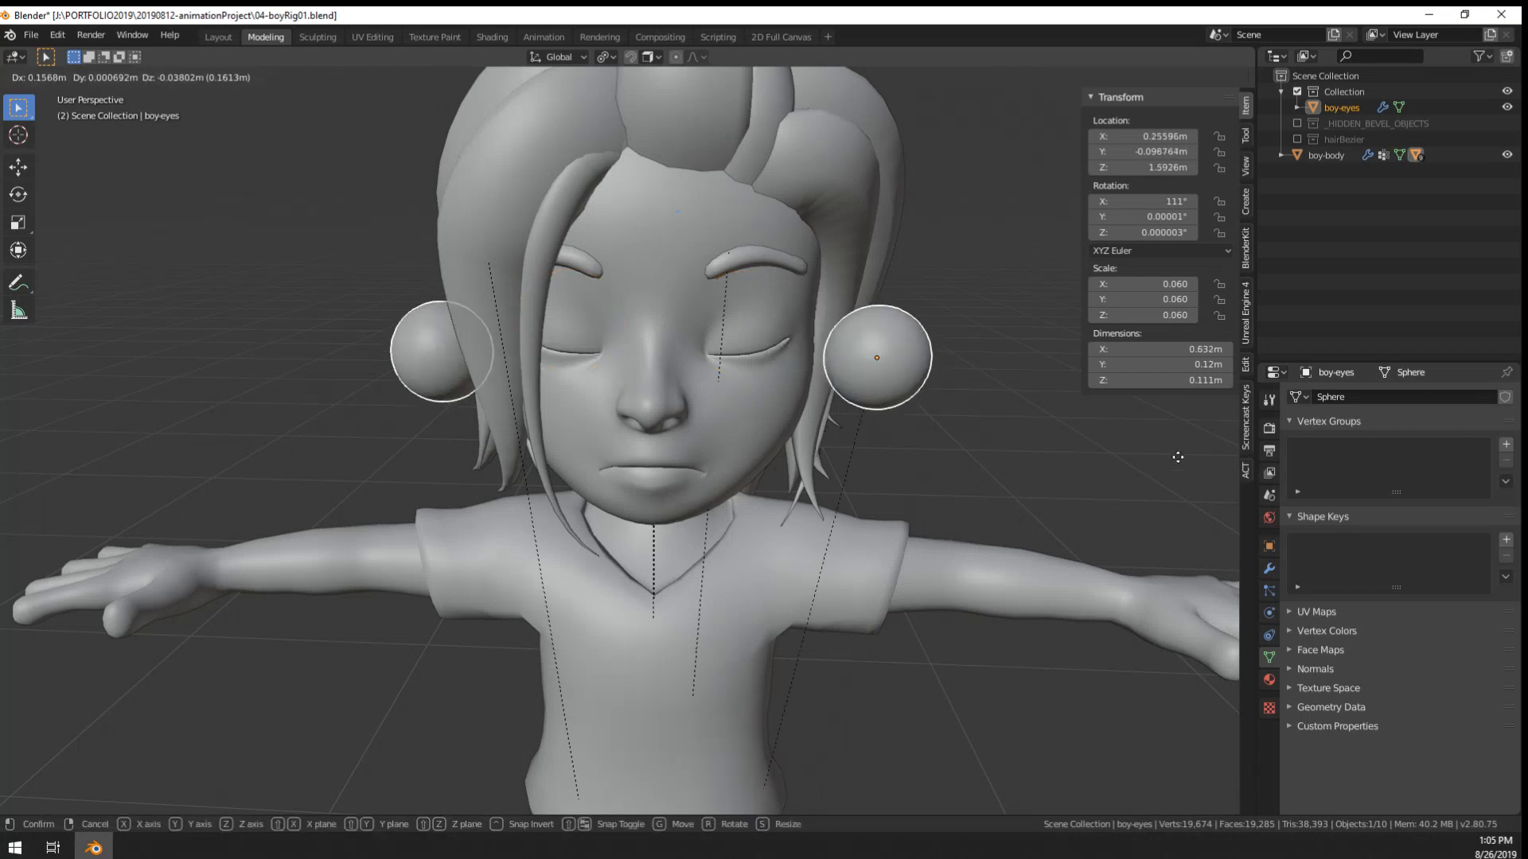
left_click(1217, 483)
key("r")
key("r")
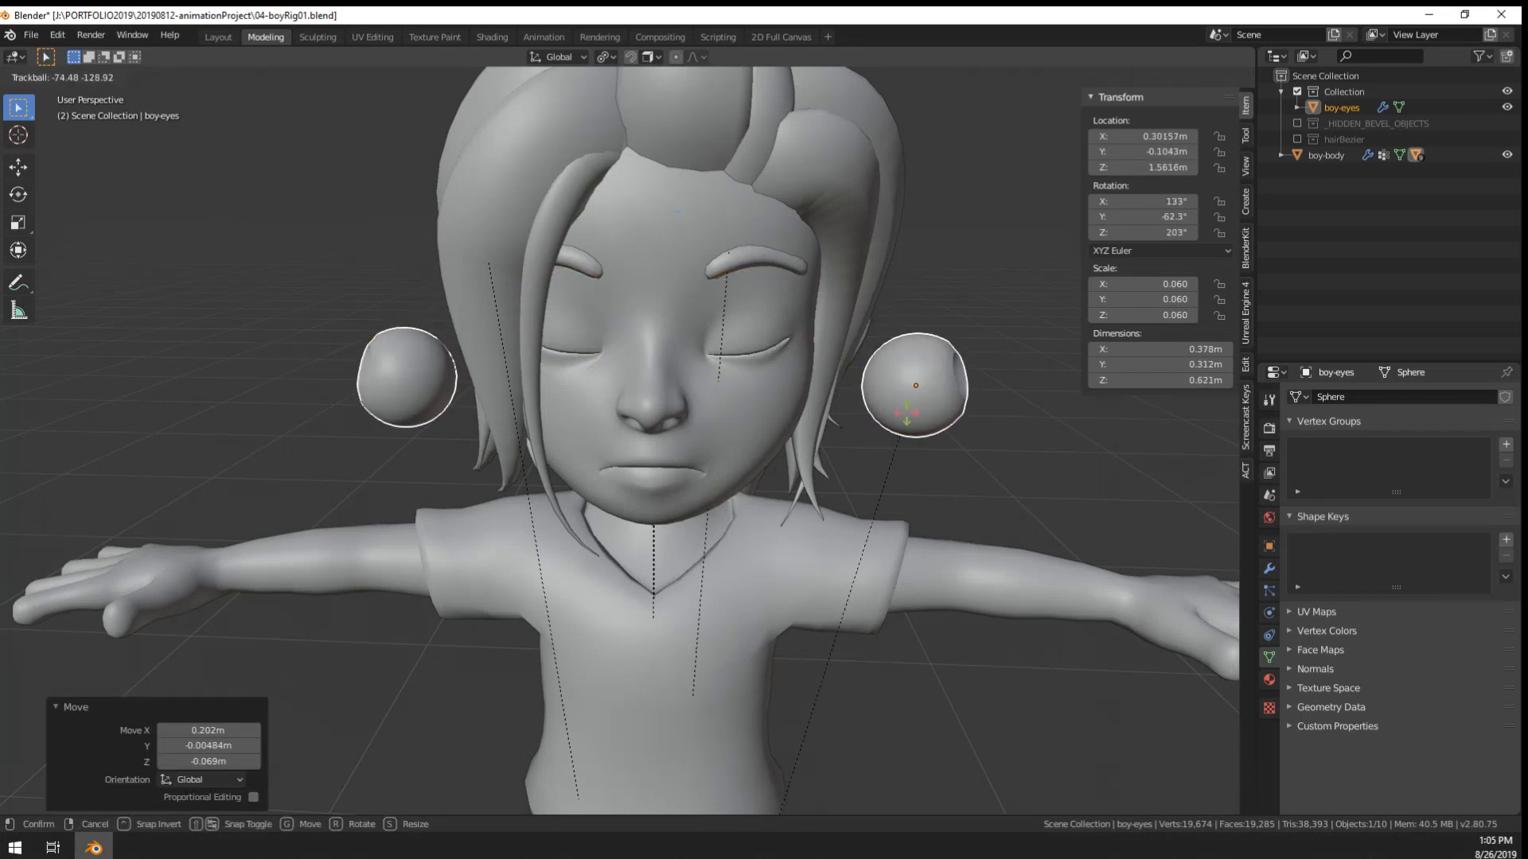
right_click(939, 427)
key("ctrl+z")
- Select the boy's body mesh and bring his face into close view
middle_click_drag(939, 427, 604, 425)
left_click(598, 424)
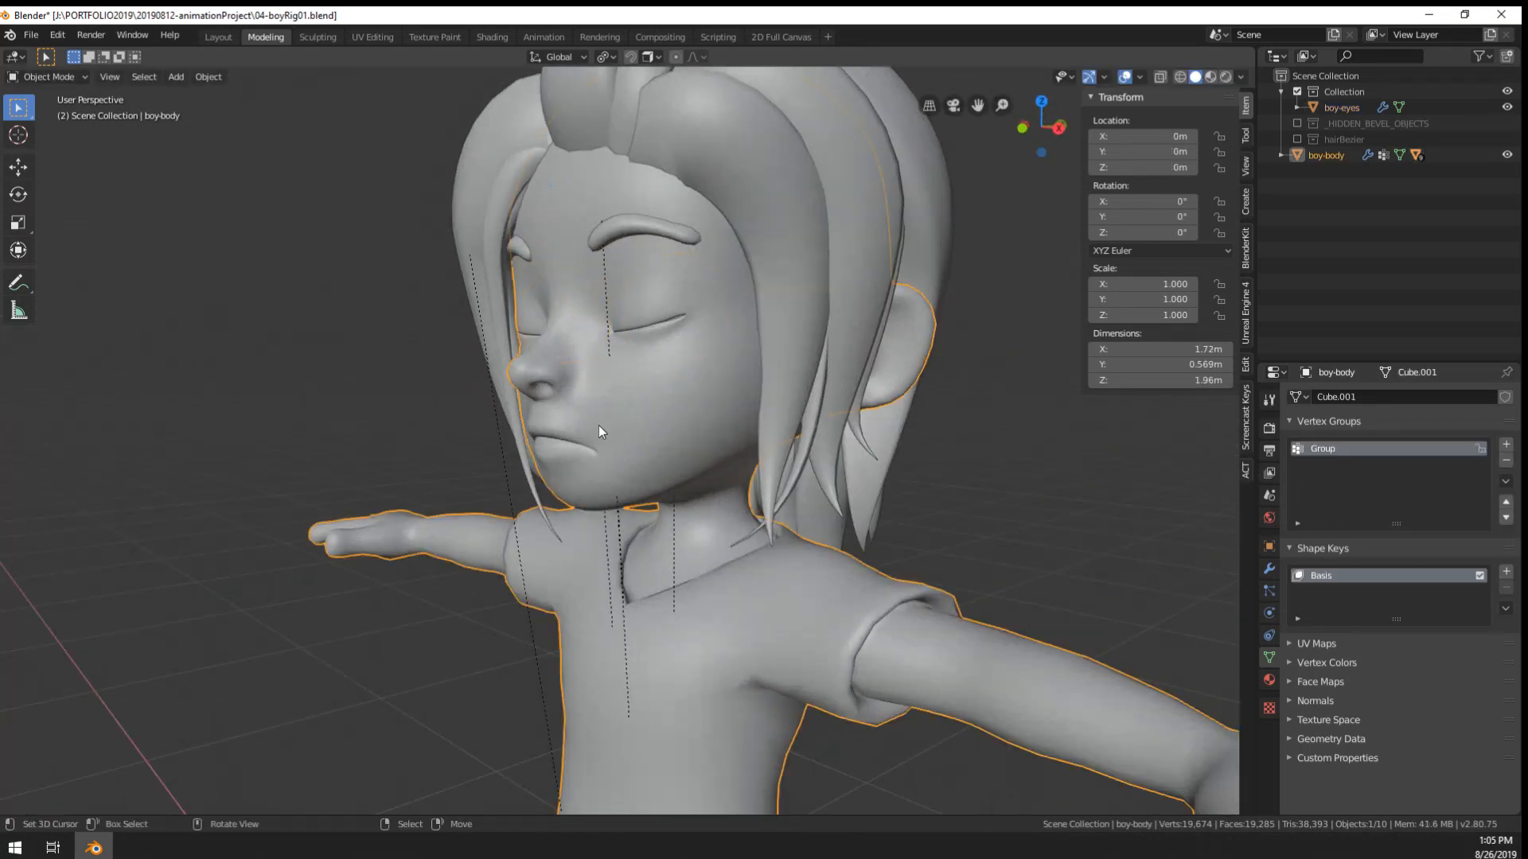
scroll(667, 461, "up", 4)
middle_click_drag(744, 708, 817, 591)
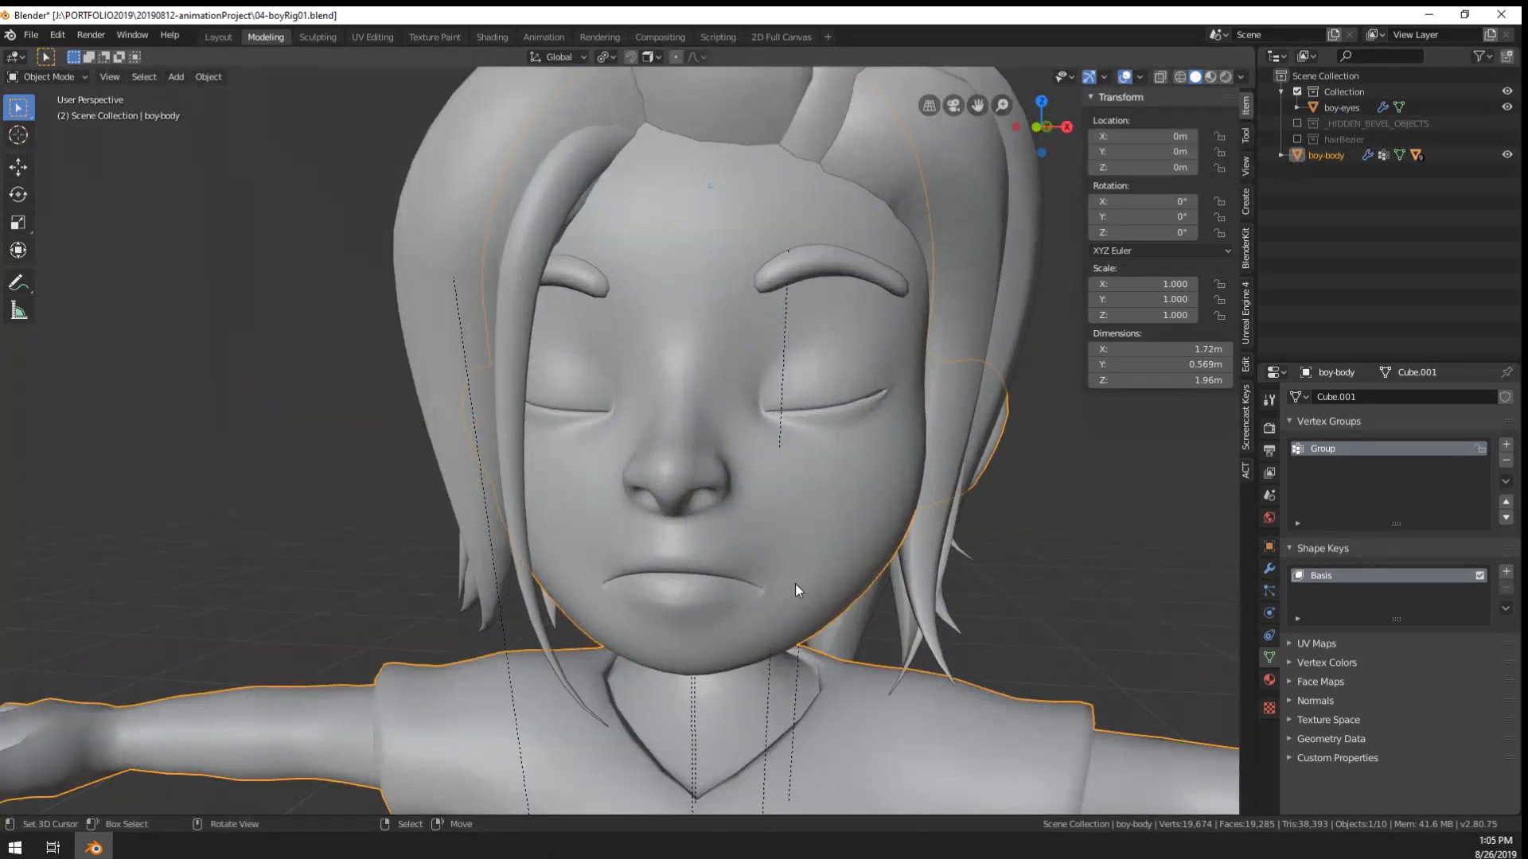
- Add a shape key named eyeOpen-L to the boy's body and look over the shape key mirroring options
left_click(1506, 572)
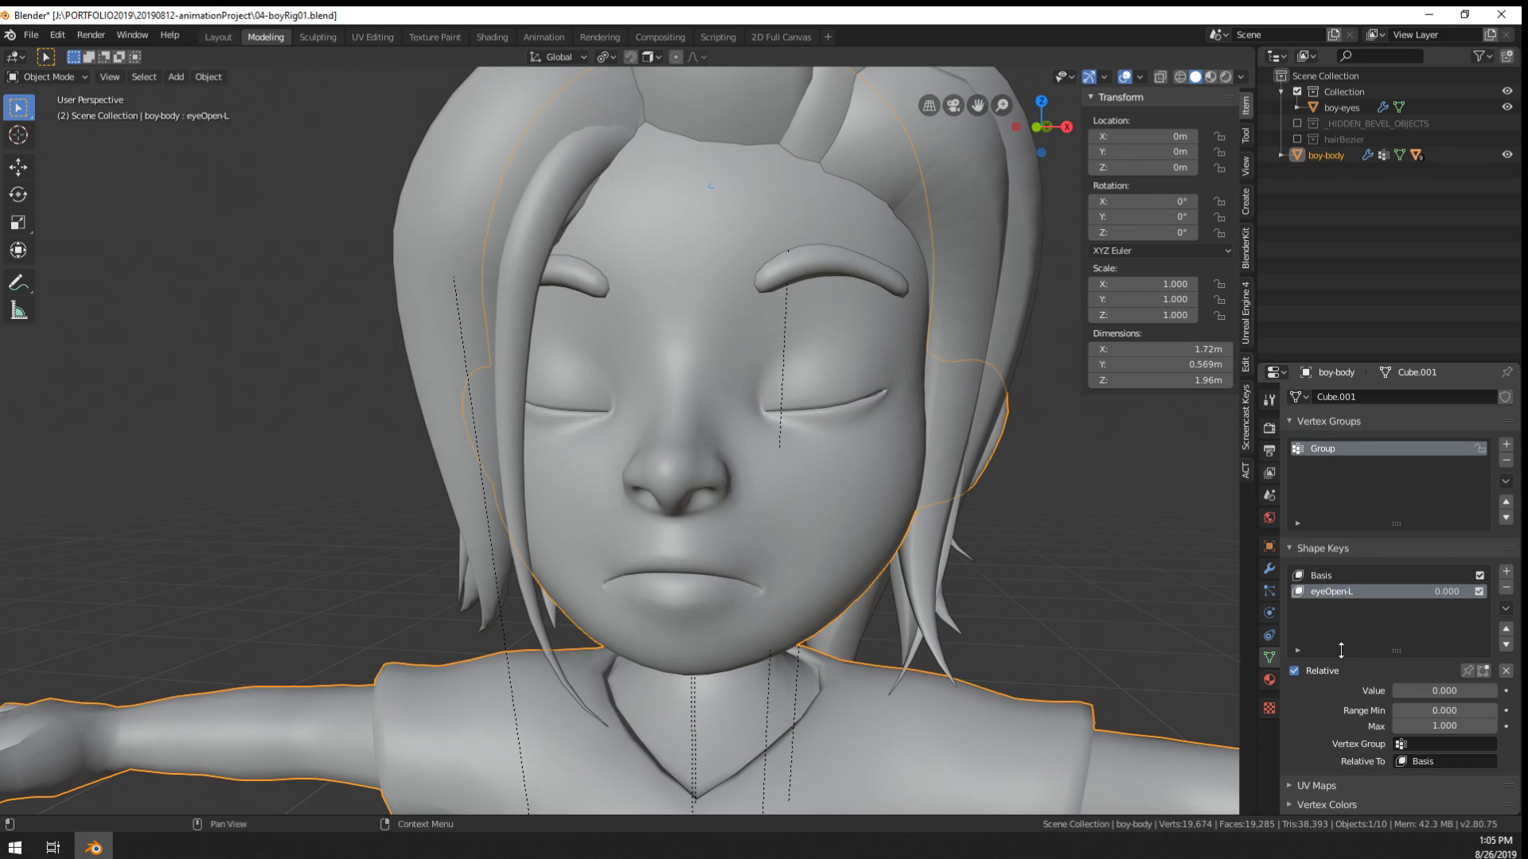
middle_click_drag(956, 361, 860, 418)
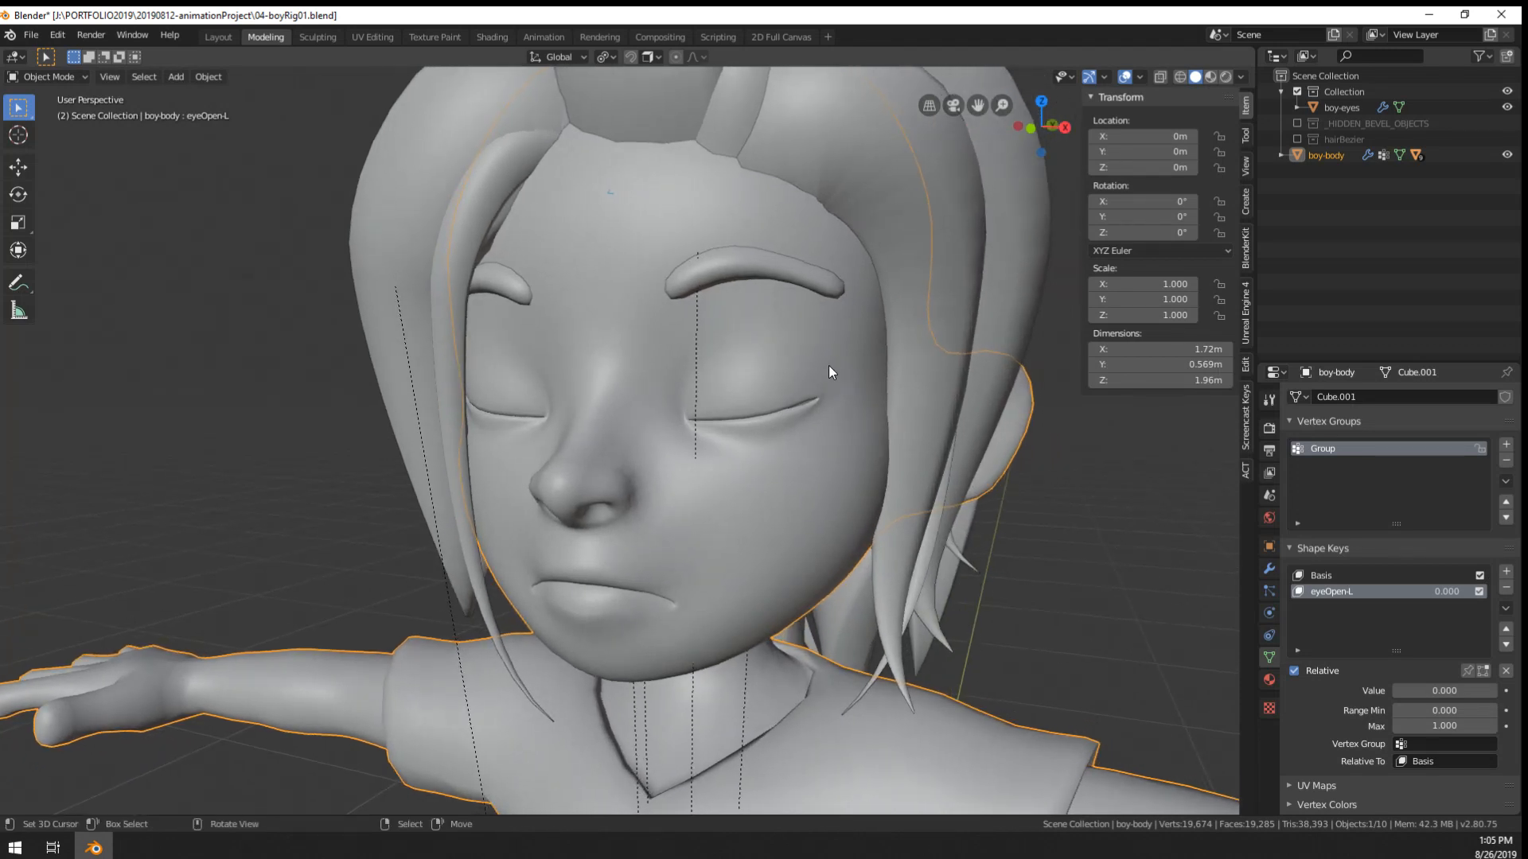
left_click(1506, 609)
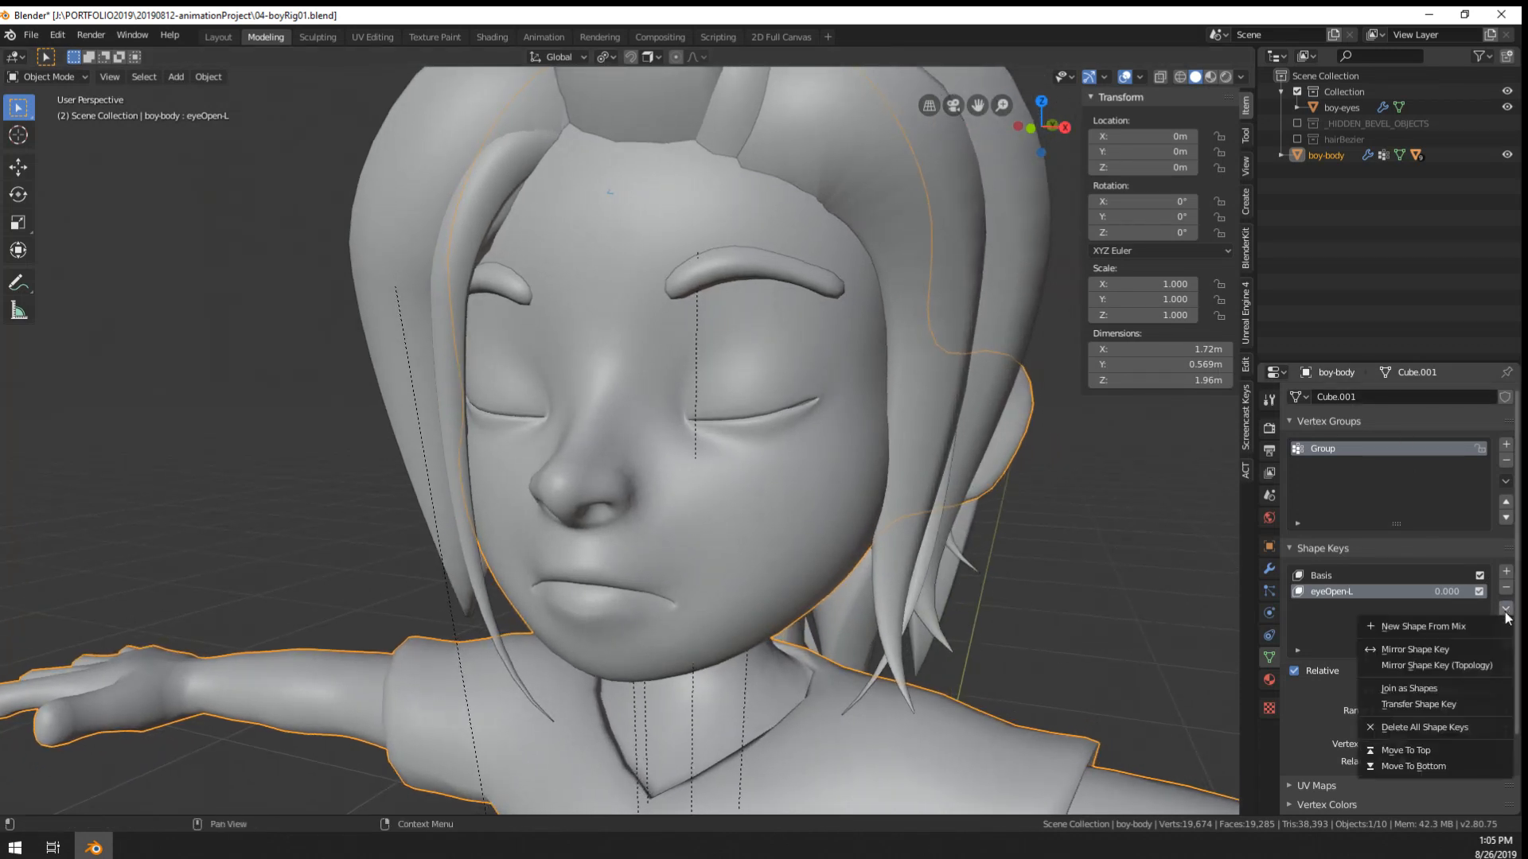
left_click(1424, 650)
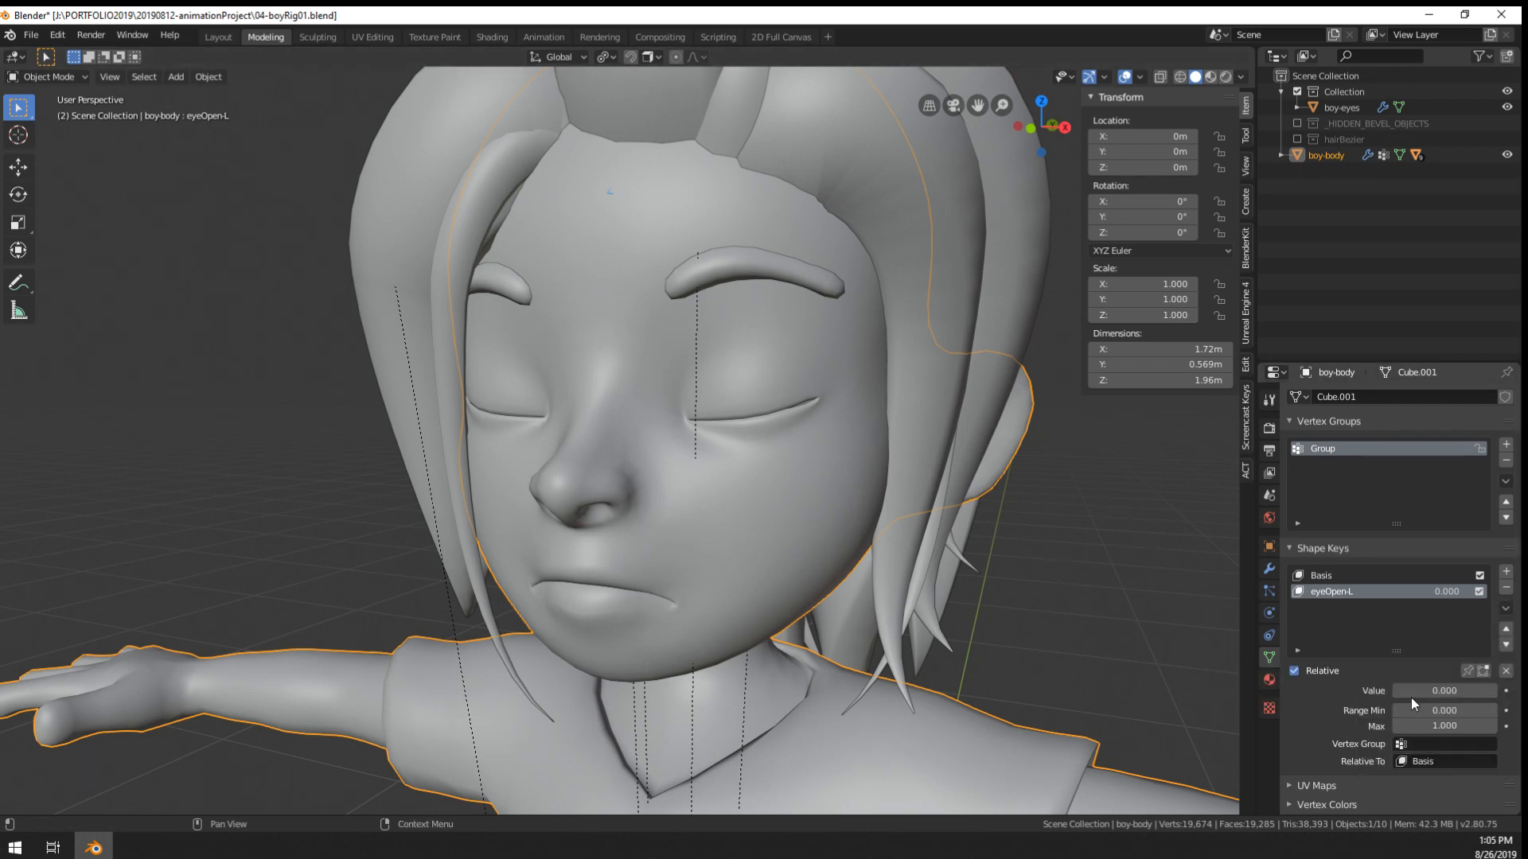
- Check the body mesh in Edit Mode and try to apply its Mirror modifier
key("Tab")
middle_click_drag(790, 462, 872, 455)
key("Tab")
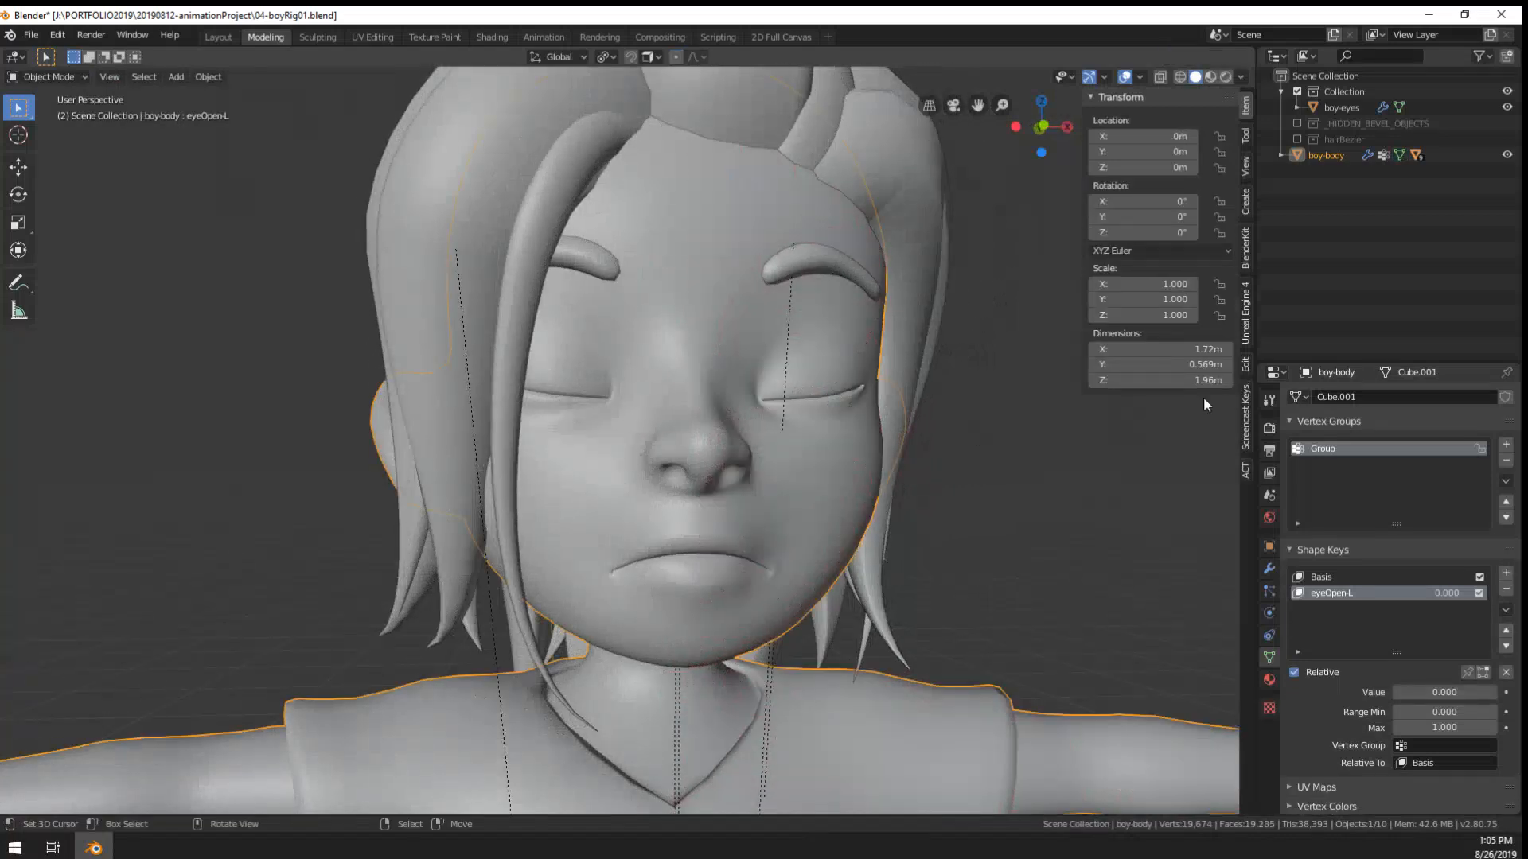
left_click(1270, 569)
left_click(1358, 446)
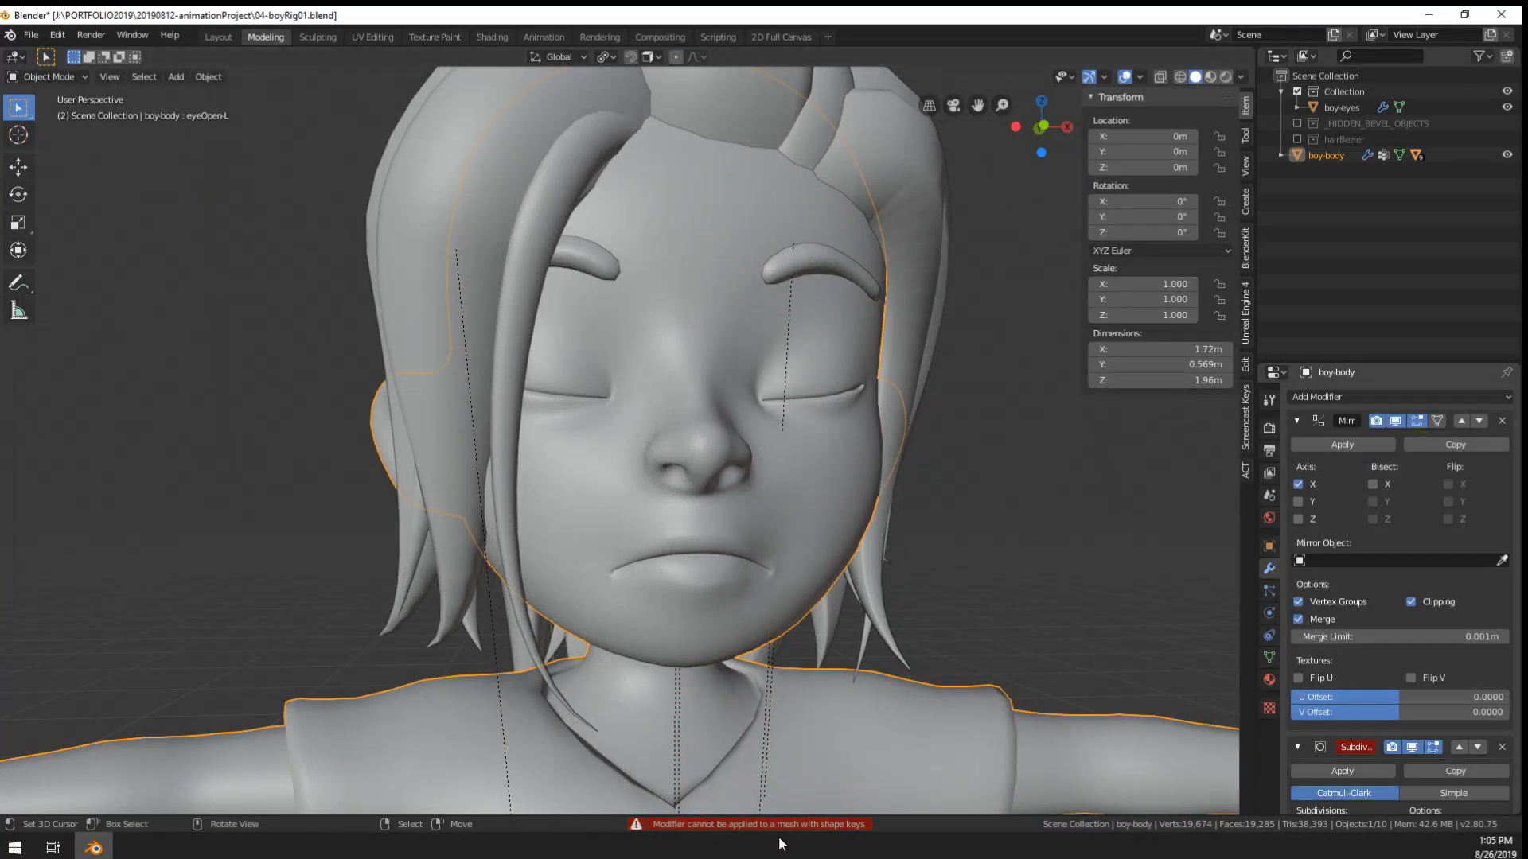
- Delete both shape keys, eyeOpen-L and Basis, from the body and apply its Mirror modifier
left_click(1269, 657)
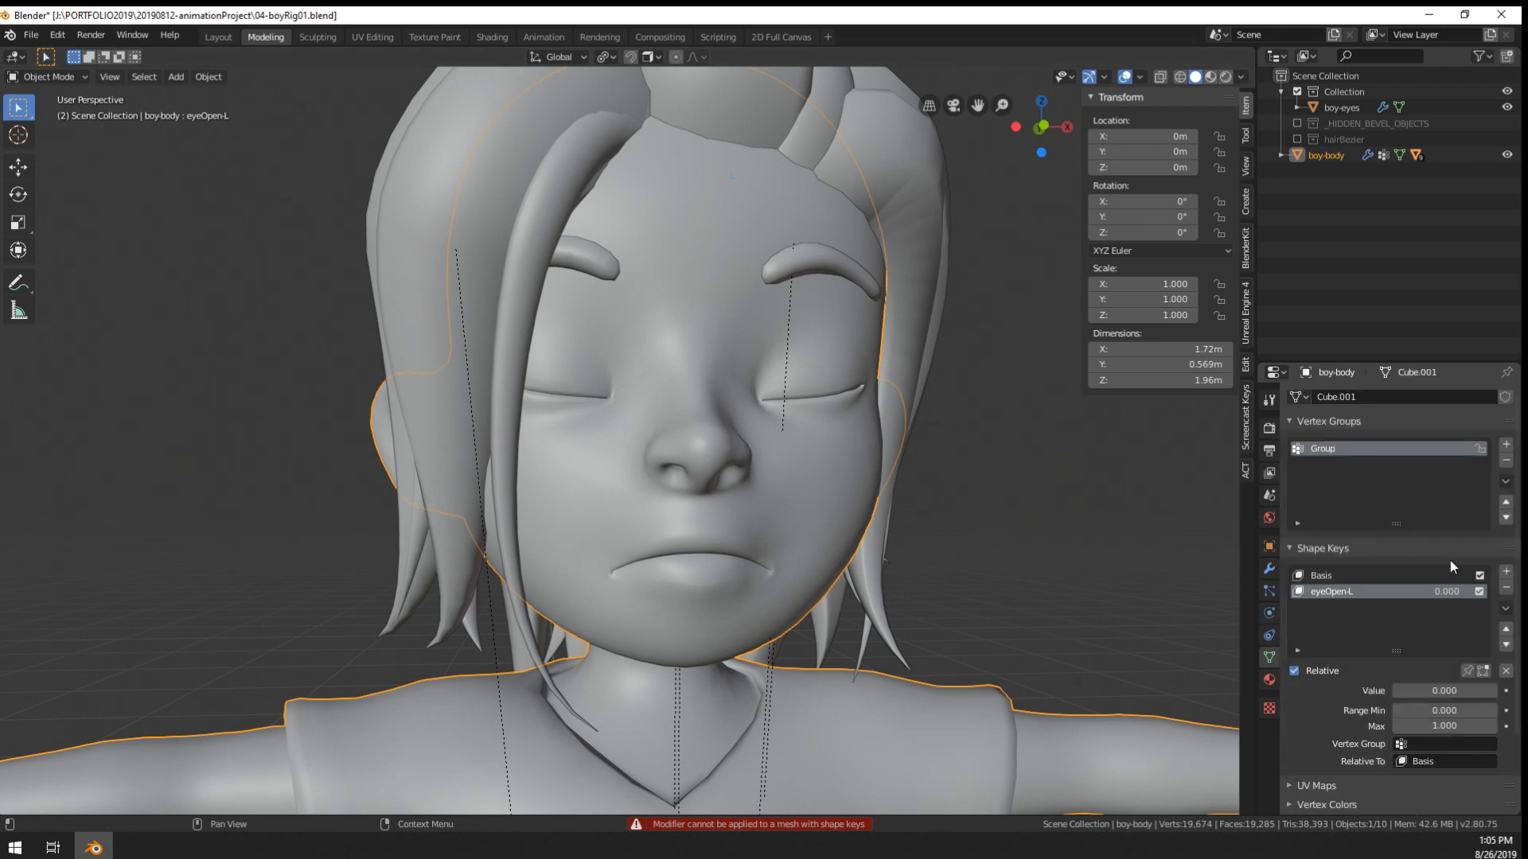
left_click(1507, 587)
left_click(1506, 587)
left_click(1269, 569)
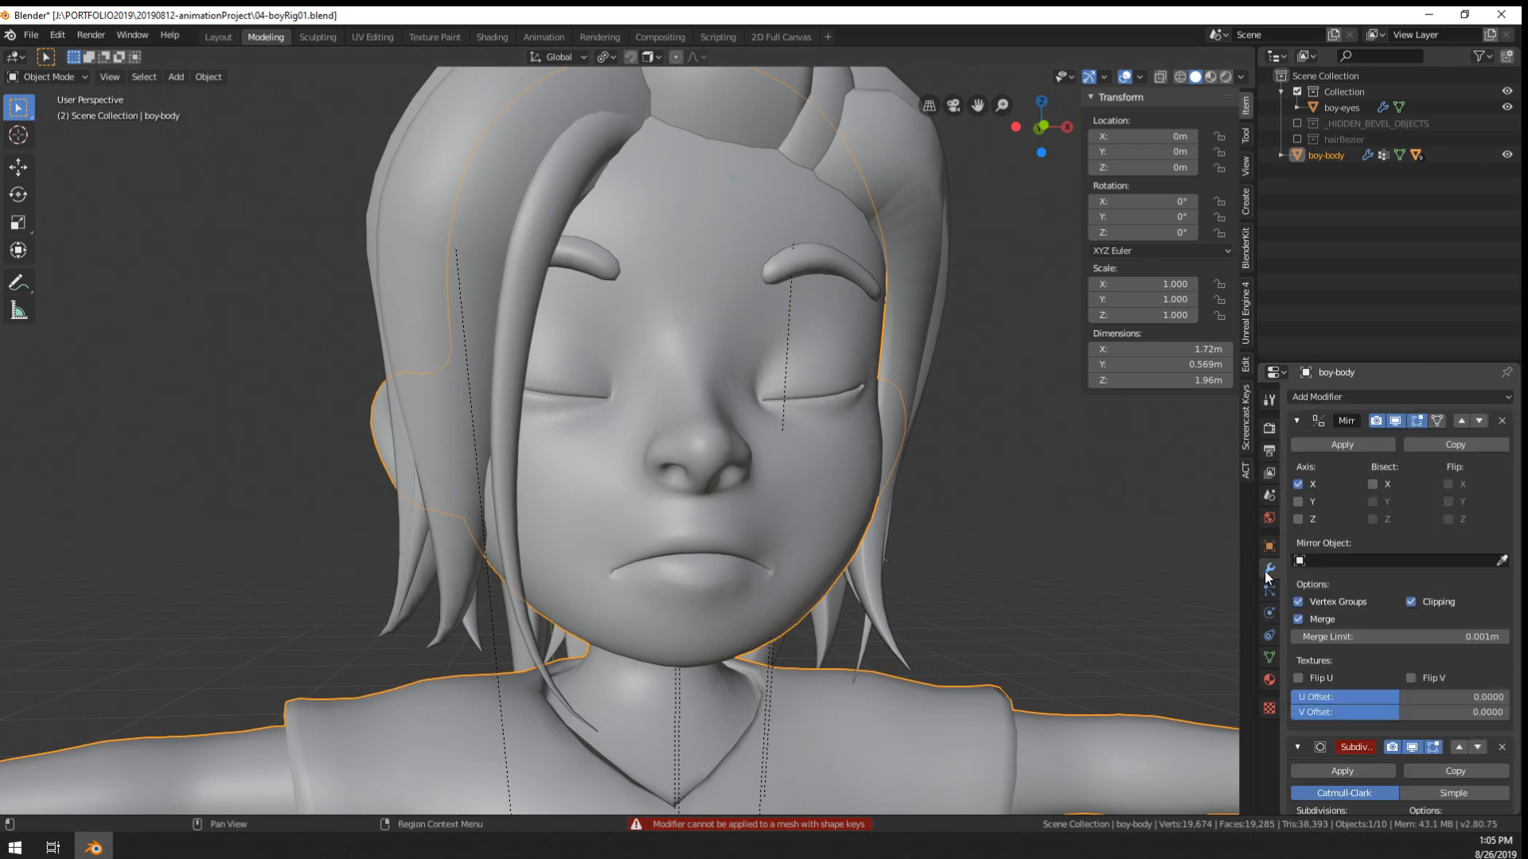
left_click(1354, 447)
- Check the mirrored body mesh in Edit Mode and remove the body's Subdivision modifier
key("Tab")
middle_click_drag(946, 503, 885, 489)
key("Tab")
key("Tab")
key("Tab")
left_click(1502, 421)
key("Tab")
key("Tab")
- Add a Basis shape key to the body and a second shape key named eyeLidUpper-L
left_click(1270, 658)
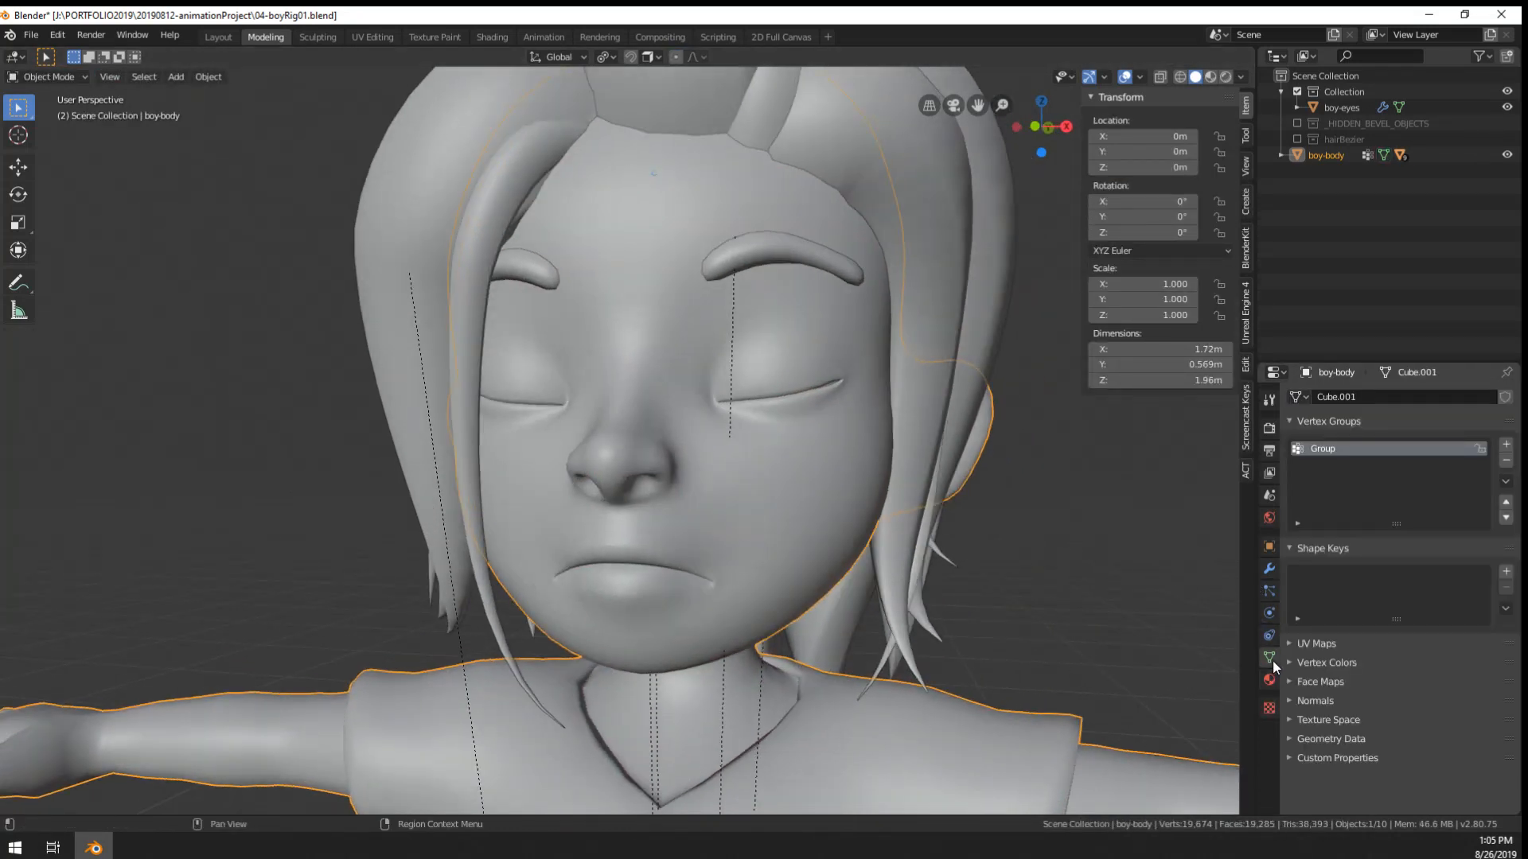
left_click(1505, 571)
left_click(1505, 571)
double_click(1317, 591)
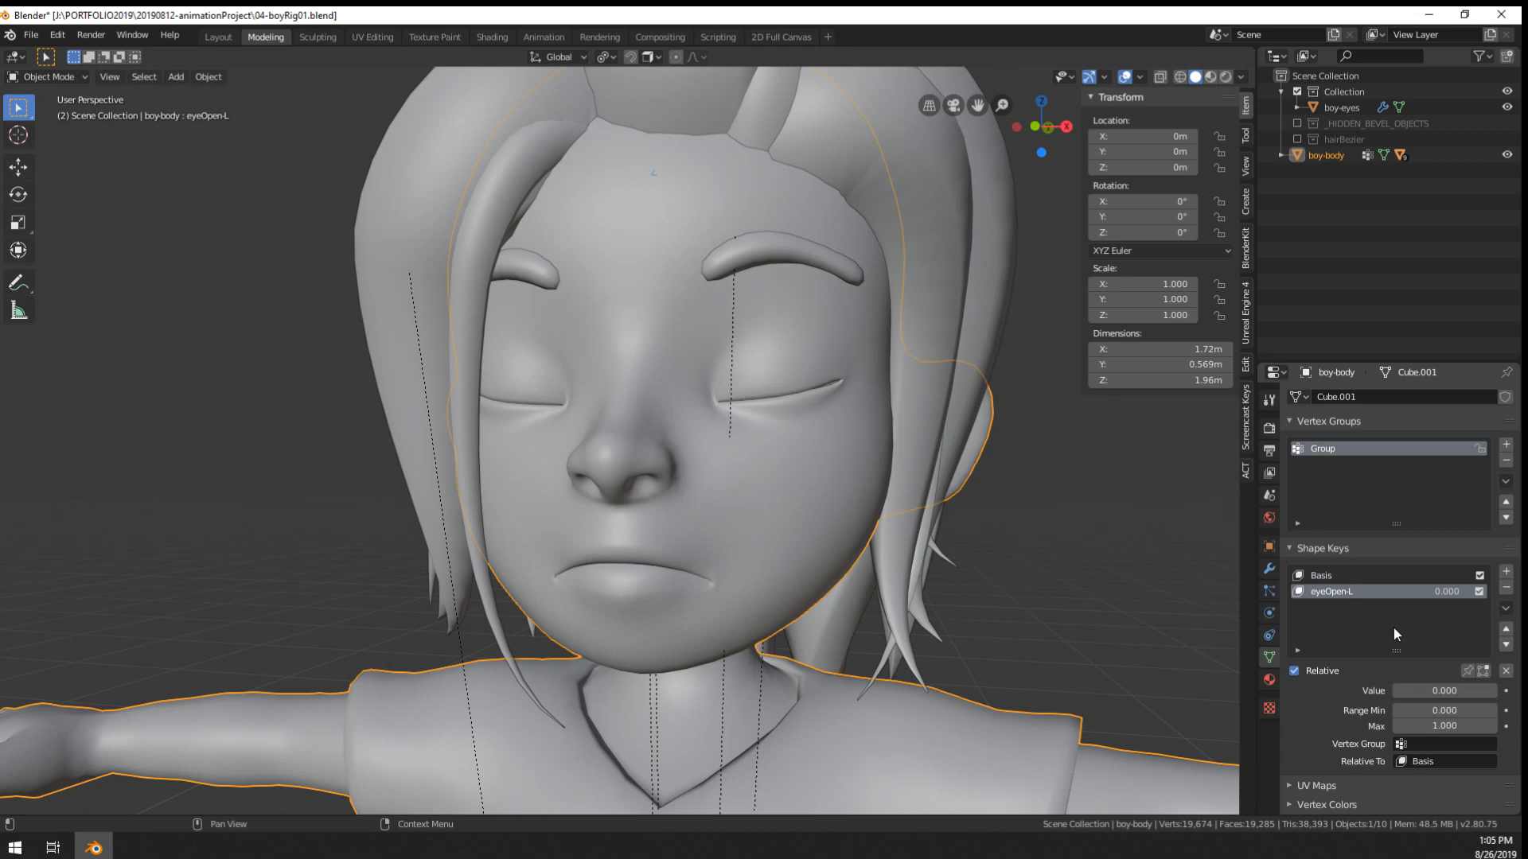
middle_click_drag(1085, 533, 1073, 535)
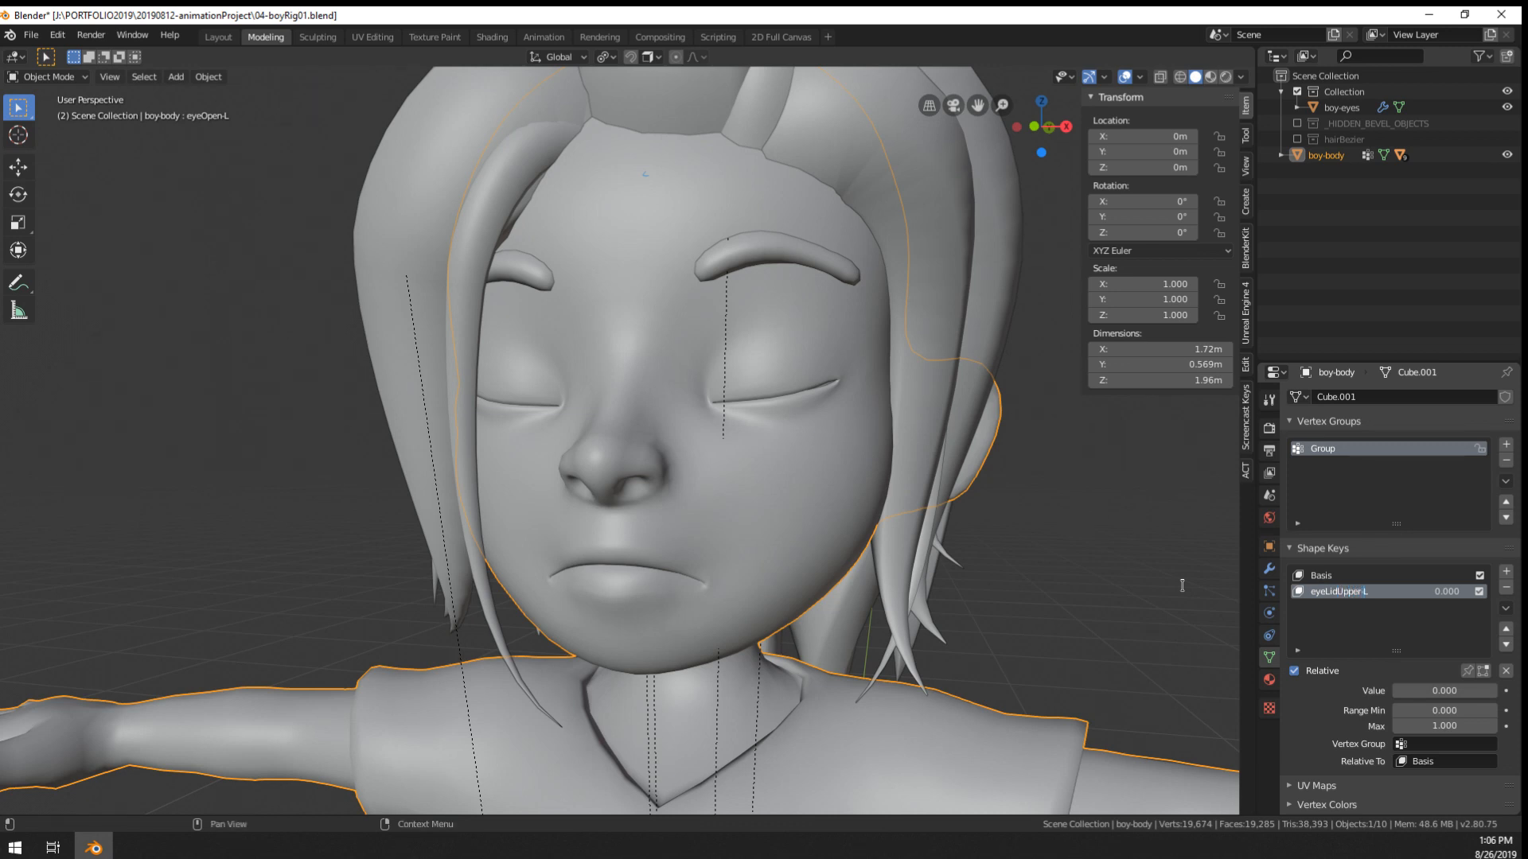
key("Return")
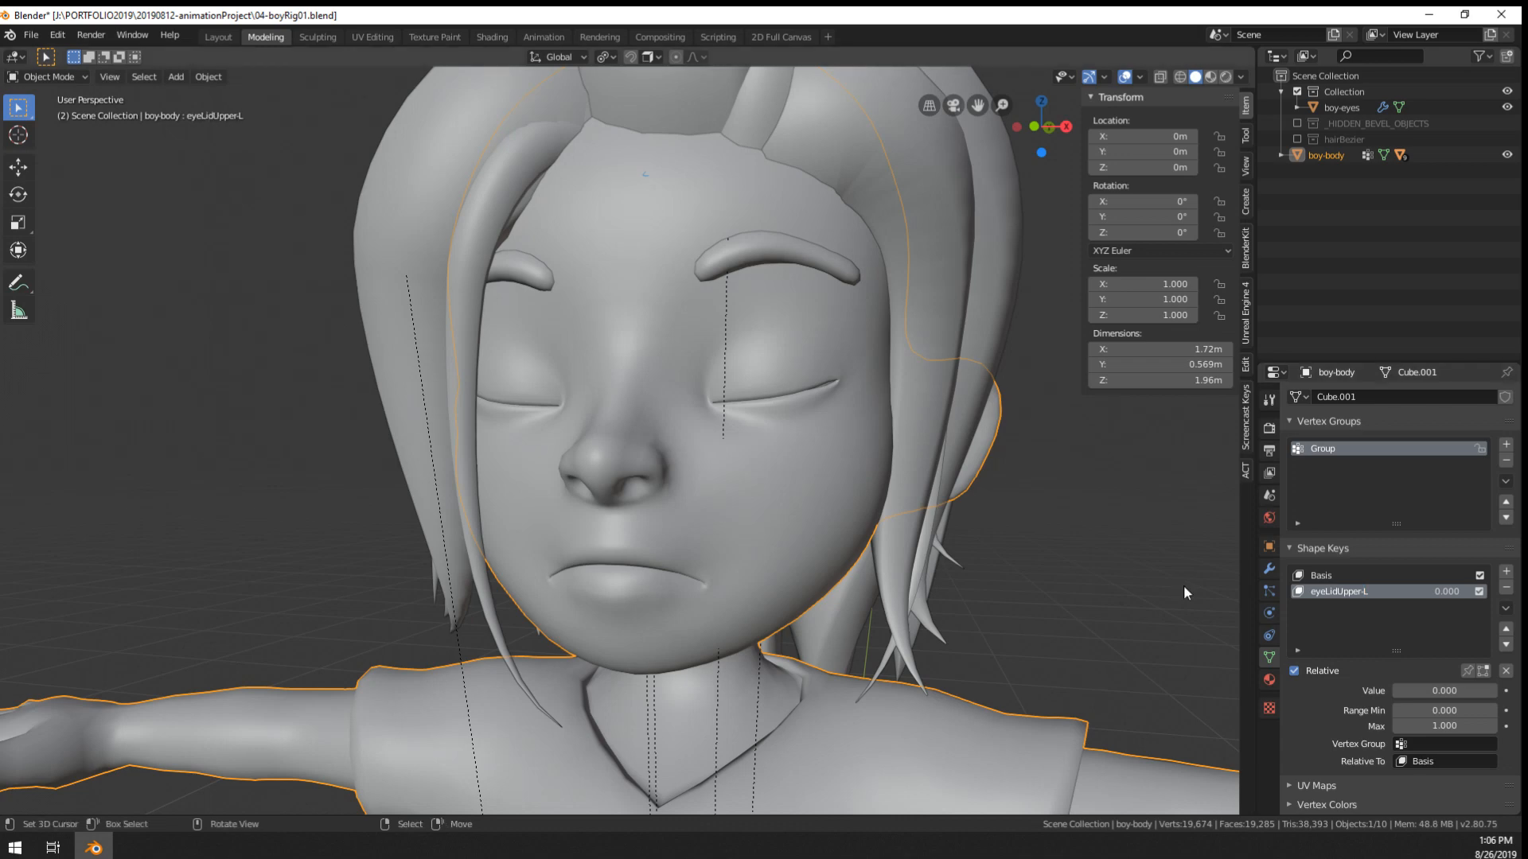
- With eyeLidUpper-L active, enter Edit Mode on the body and select a middle vertex on the left eye's upper lid edge
middle_click_drag(685, 440, 697, 398)
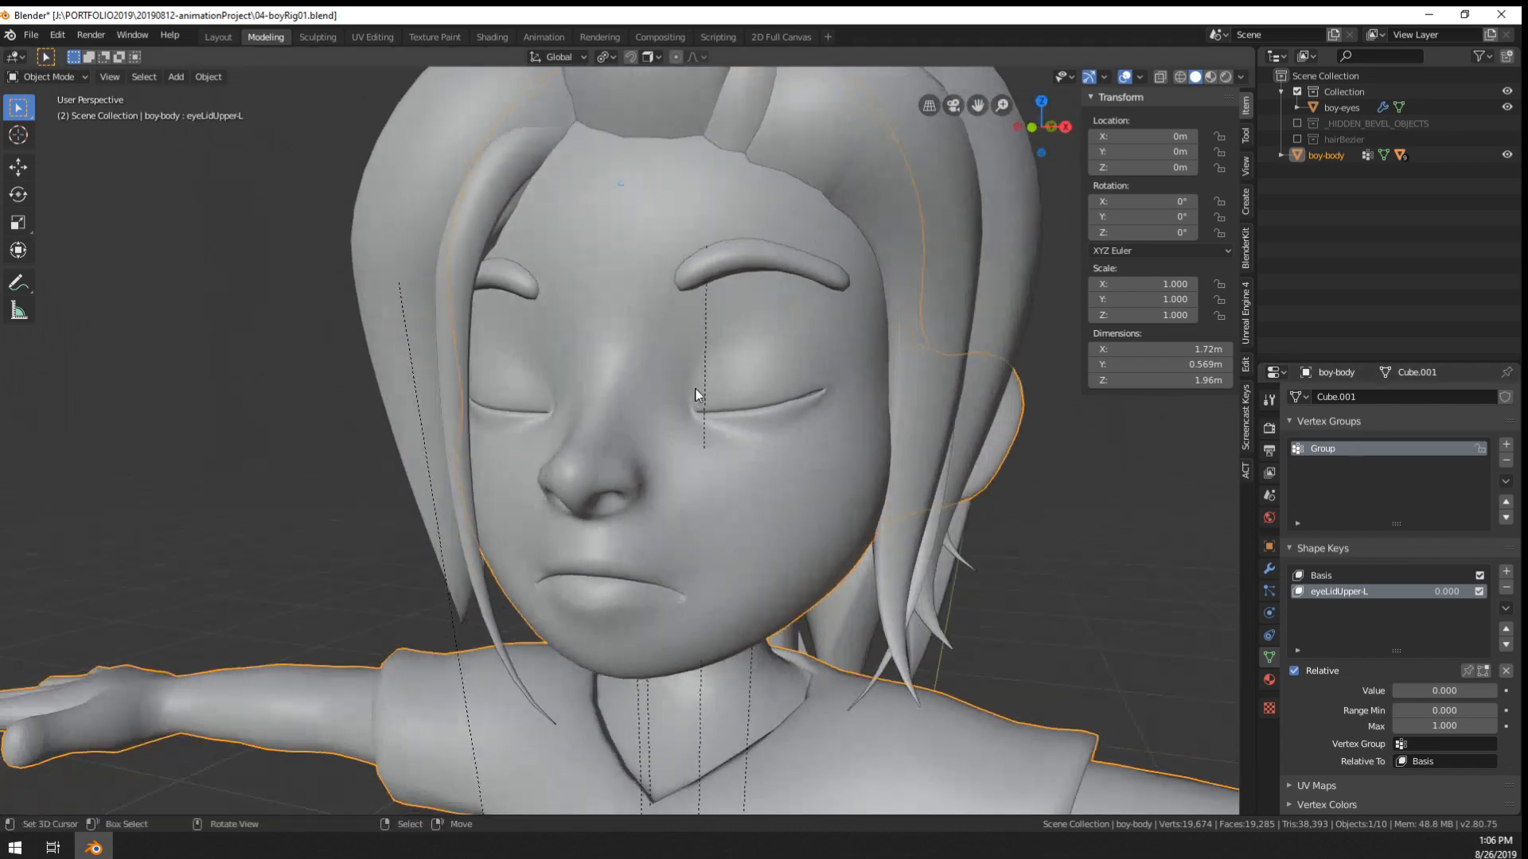
scroll(697, 398, "up", 3)
key("Tab")
middle_click_drag(847, 513, 819, 552)
right_click(790, 446)
middle_click_drag(789, 447, 687, 419, "shift")
scroll(686, 420, "up", 1)
scroll(602, 477, "up", 2)
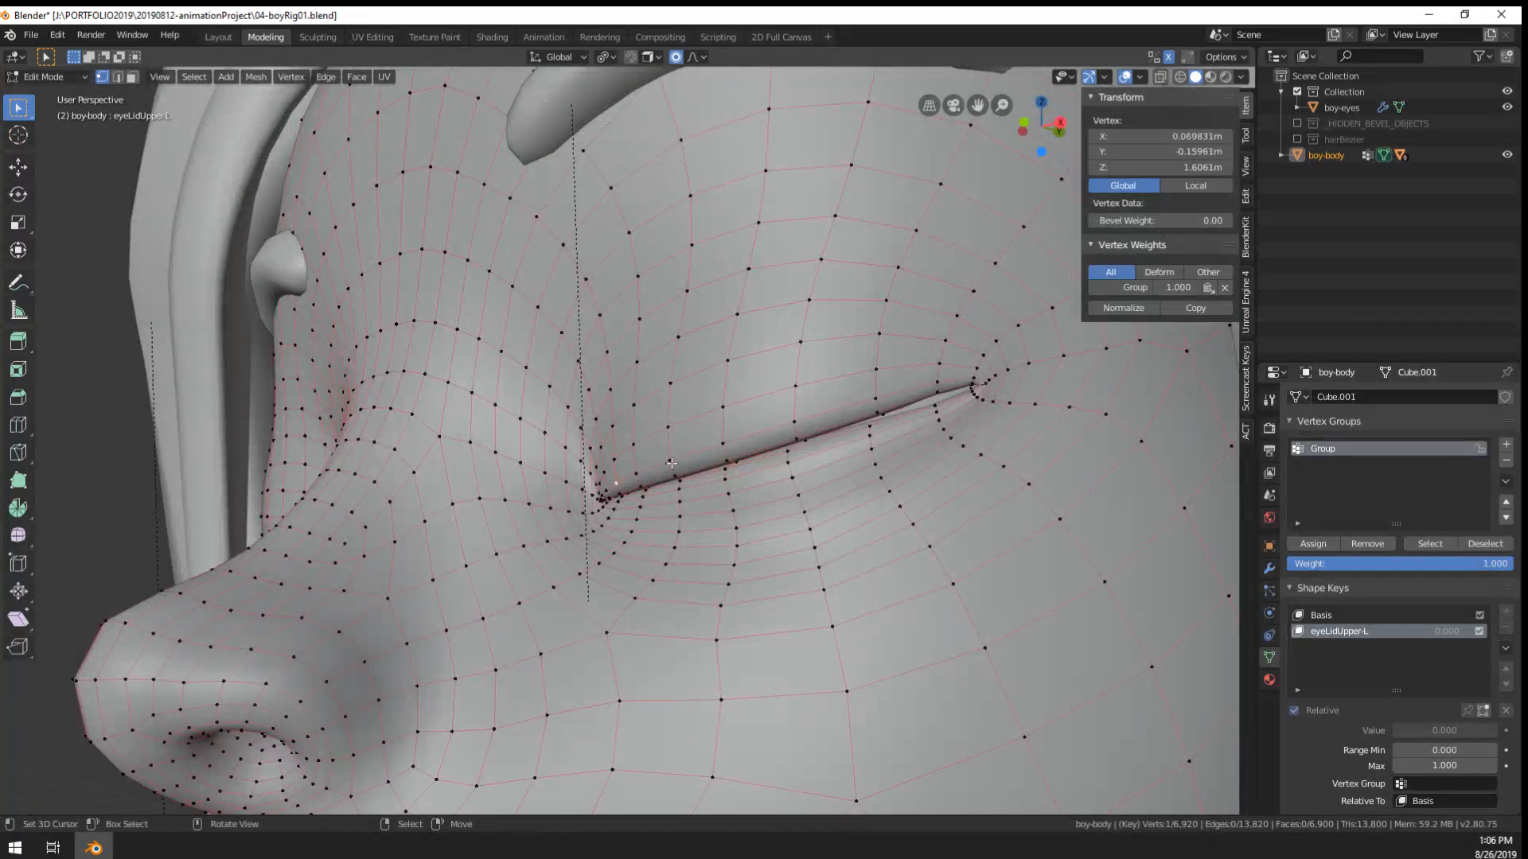
middle_click_drag(748, 428, 740, 501)
scroll(845, 471, "down", 4)
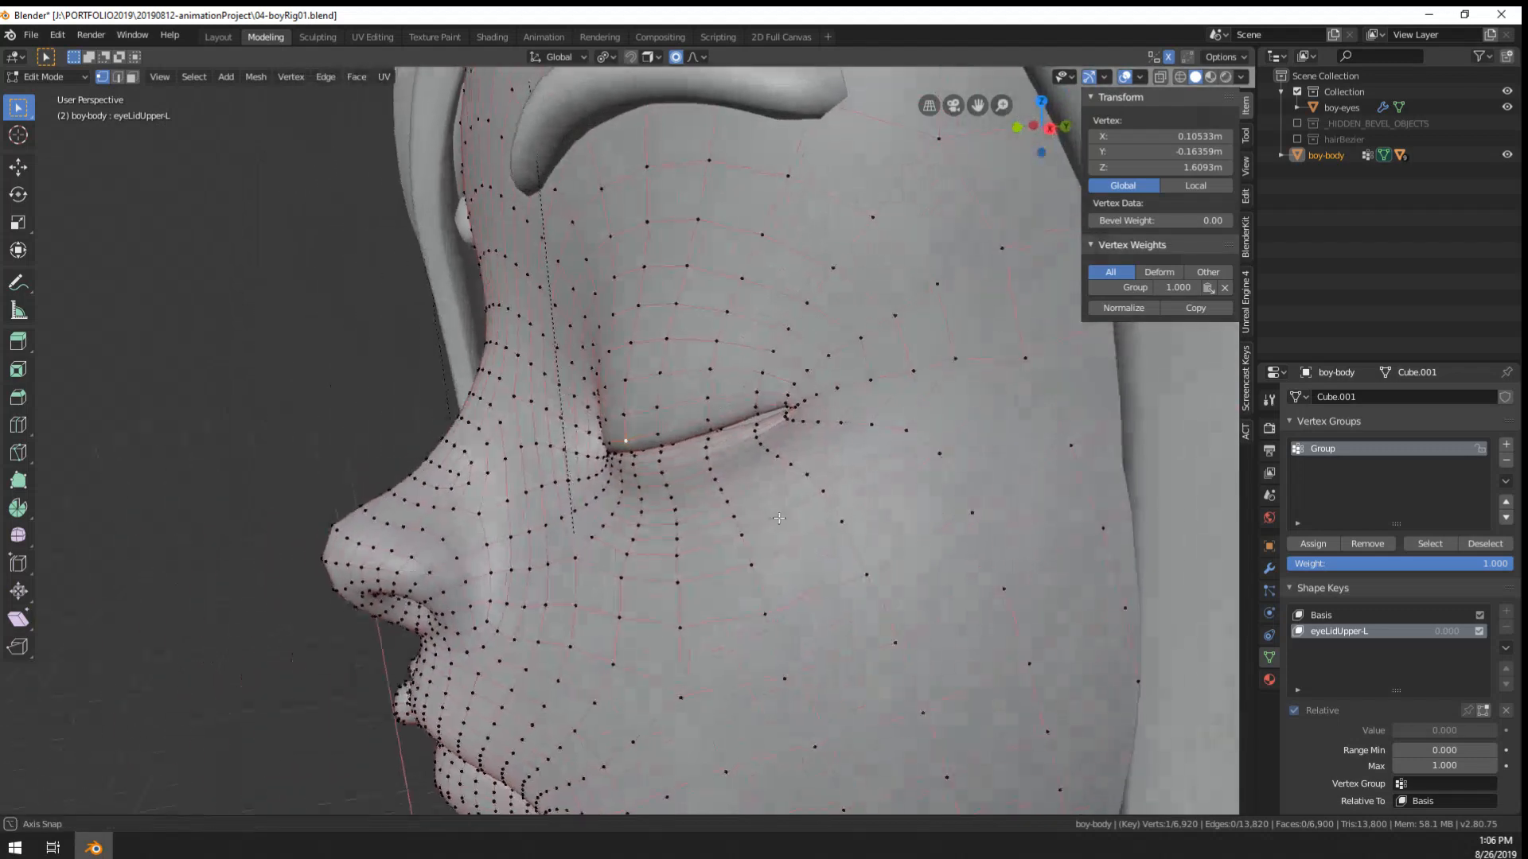
key("g")
scroll(730, 506, "down", 5)
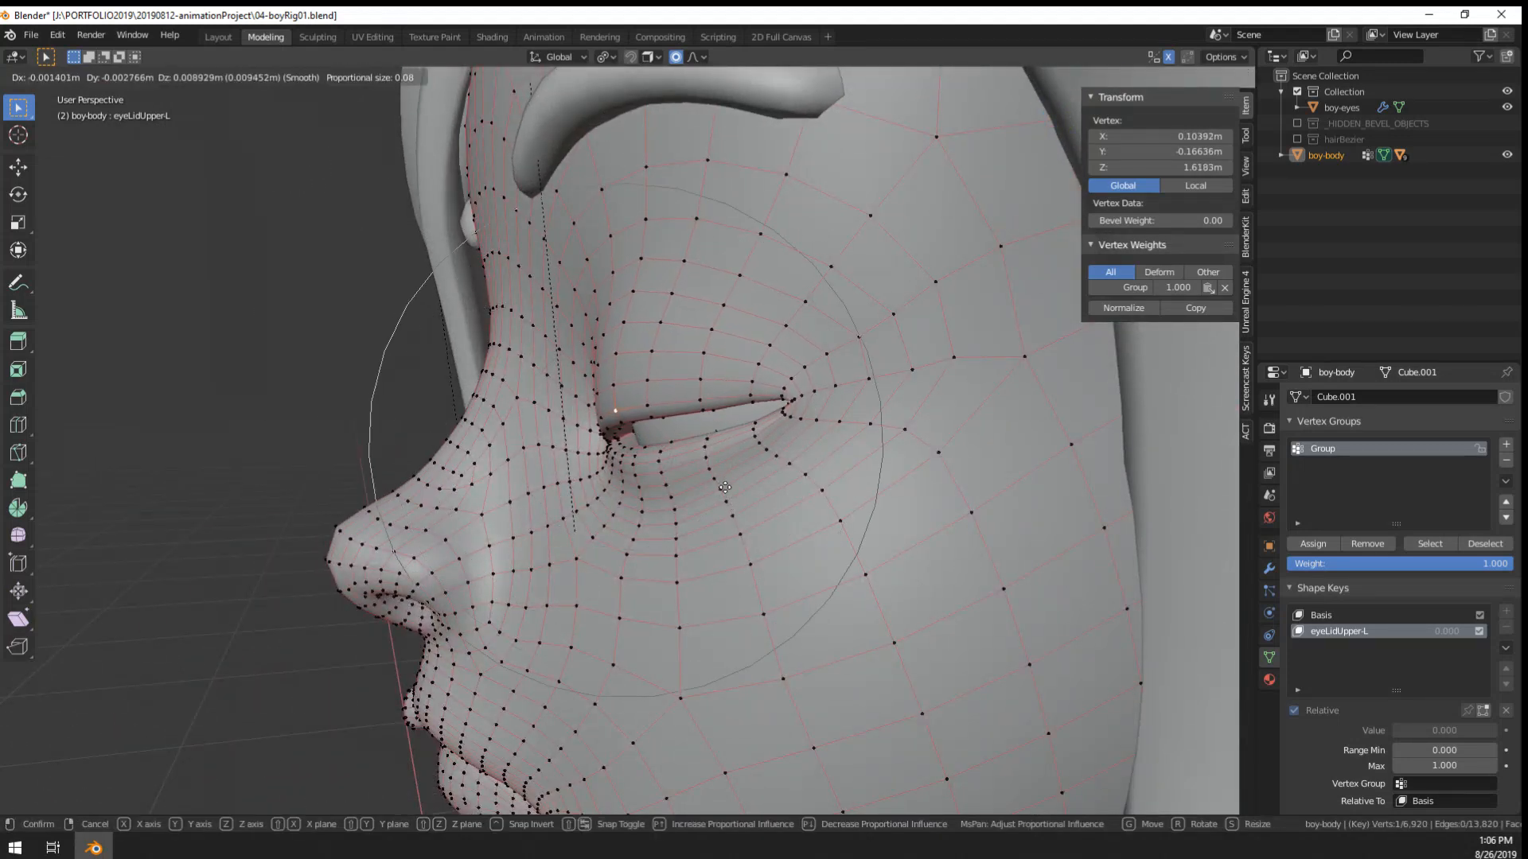
scroll(725, 426, "up", 3)
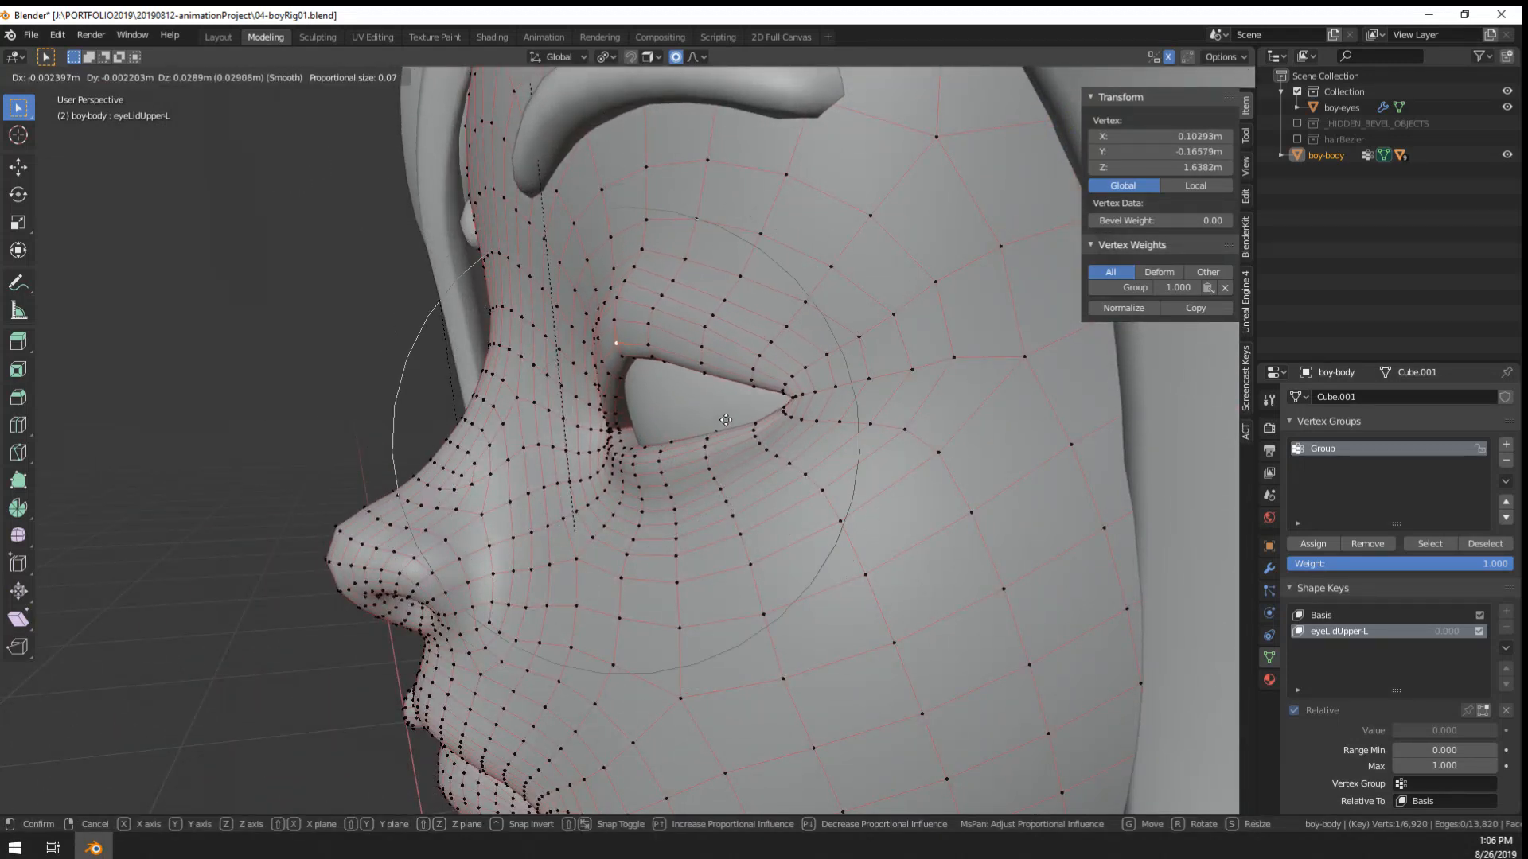
scroll(725, 419, "down", 2)
right_click(722, 421)
- Select two middle vertices on the left upper lid edge and raise them with proportional editing to open the eye
middle_click_drag(708, 428, 790, 414)
right_click(663, 432)
key("g")
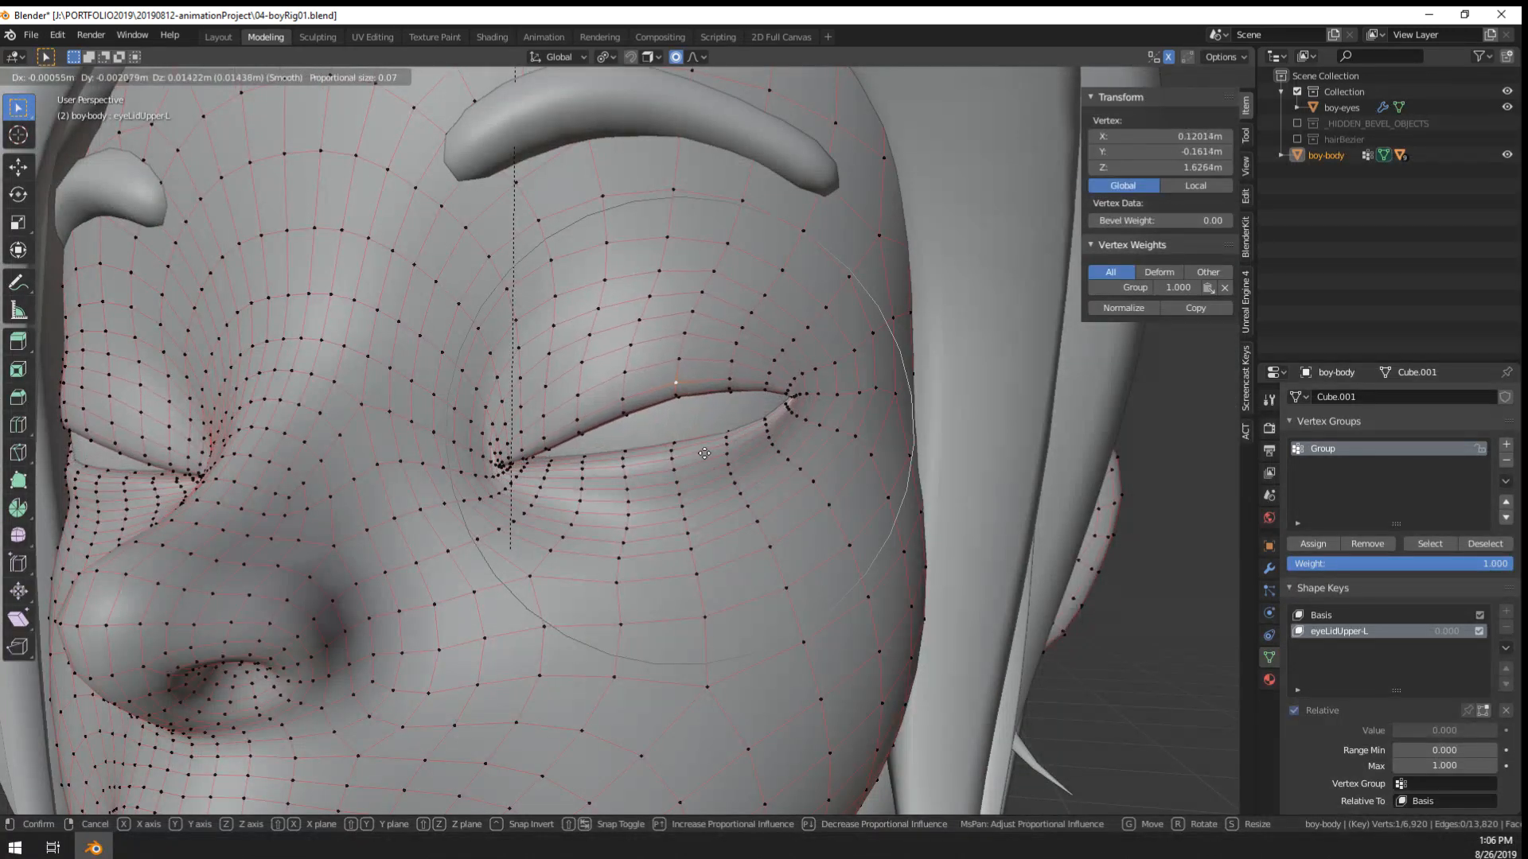
right_click(671, 432)
right_click(670, 433, "shift")
key("g")
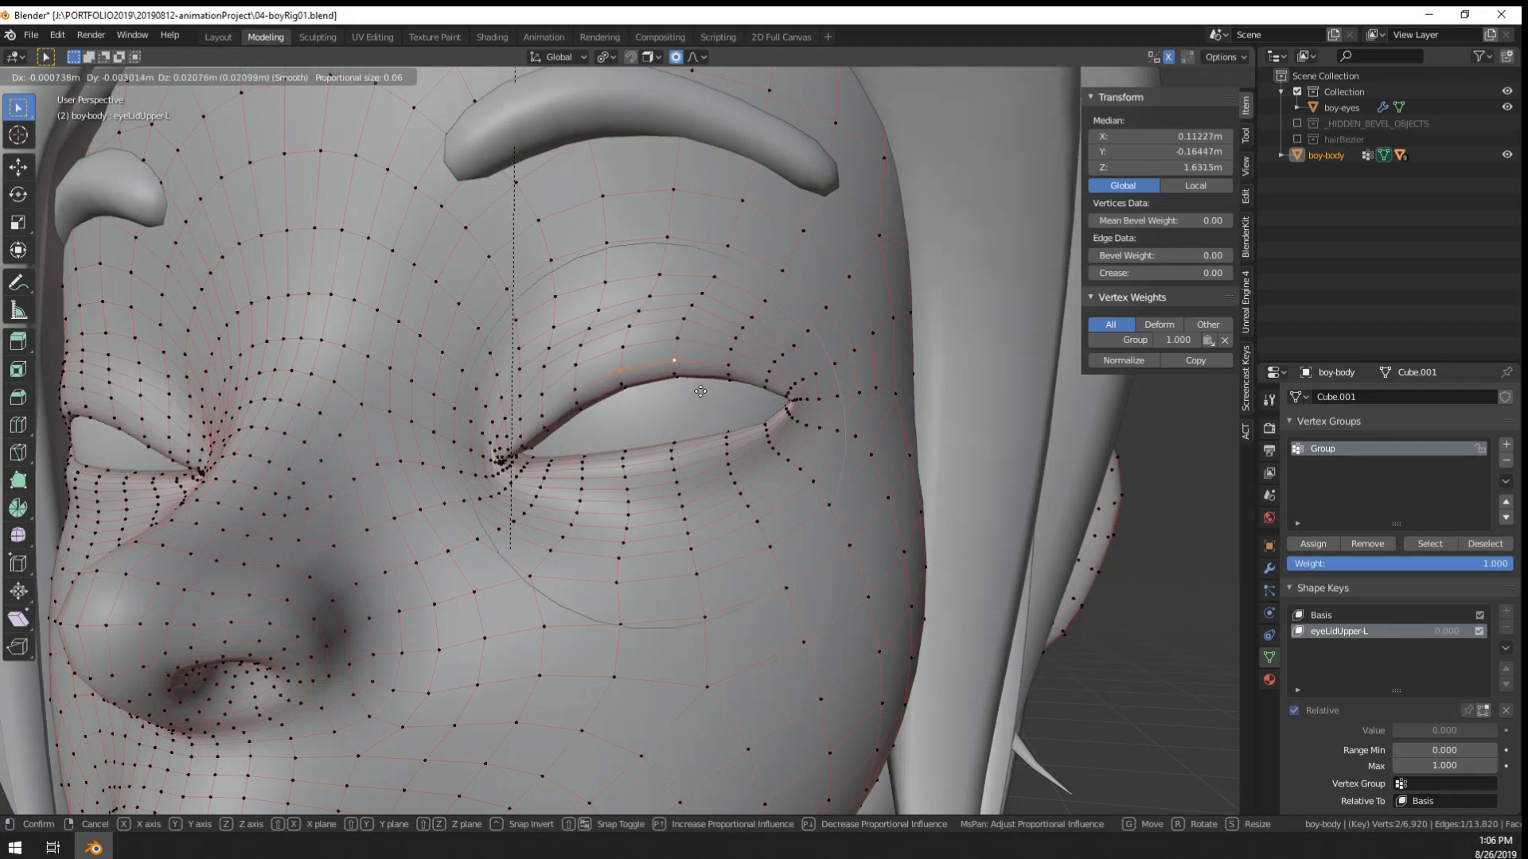
left_click(702, 410)
- Raise the vertices along the inner half of the left upper lid with a smaller proportional radius to round the opening
middle_click_drag(702, 409, 566, 406)
key("g")
left_click(573, 430)
left_click(565, 404)
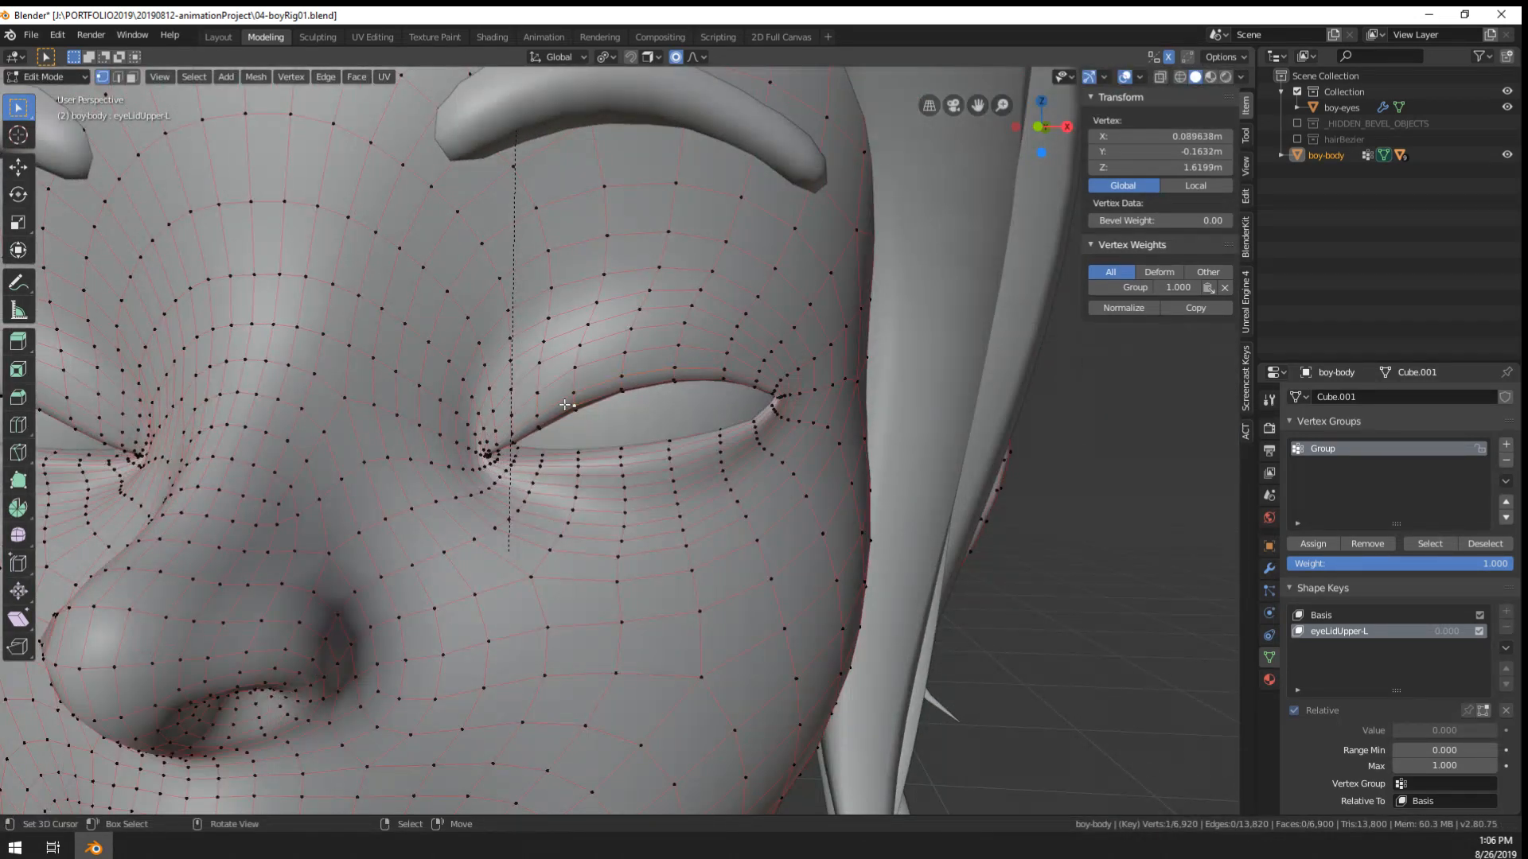
left_click(544, 405)
key("g")
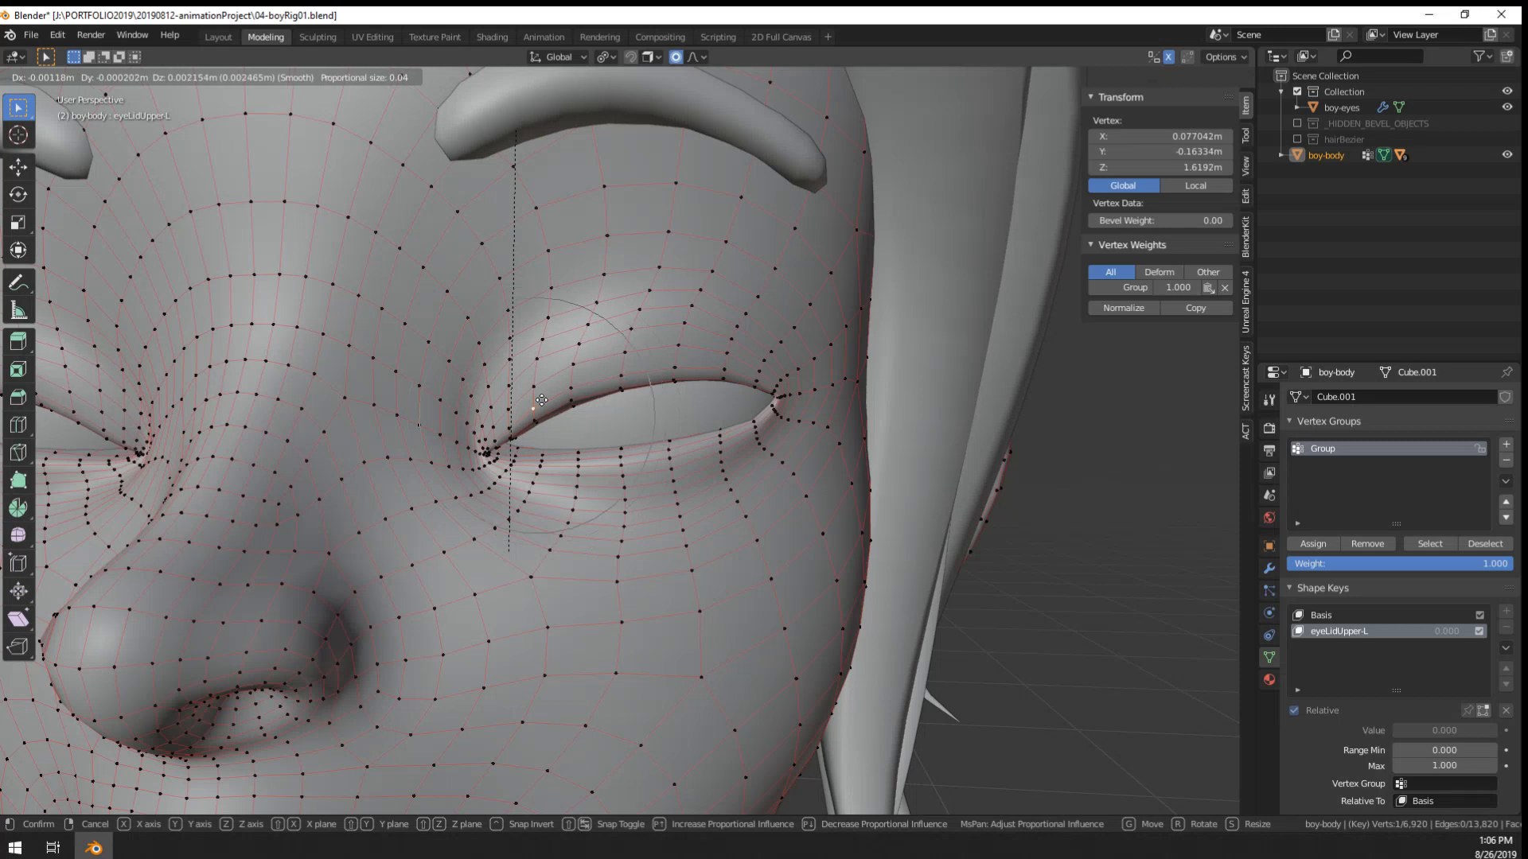
left_click(572, 411)
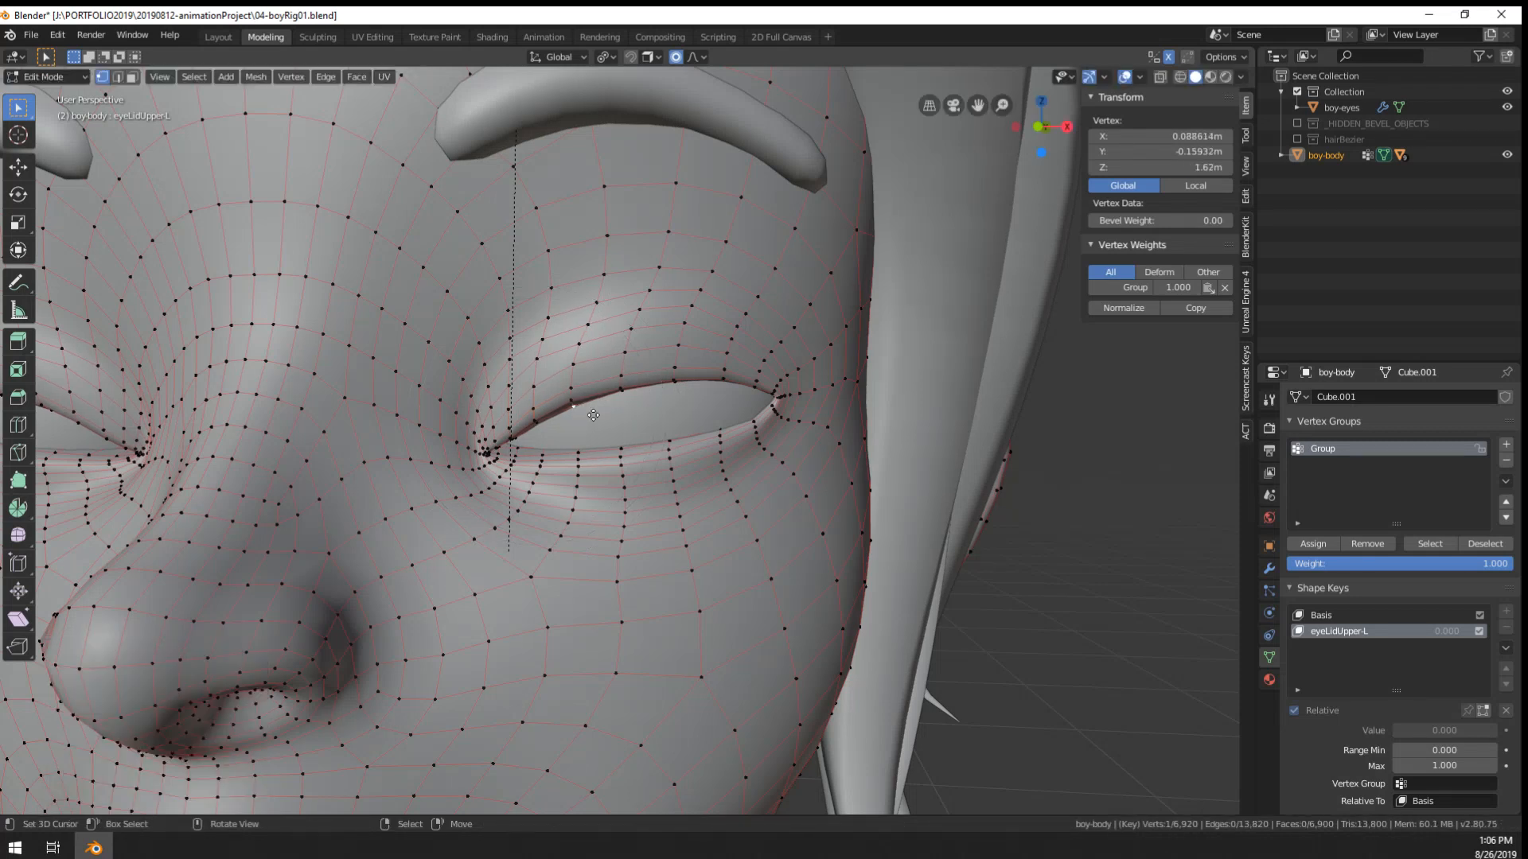
key("g")
left_click(587, 400)
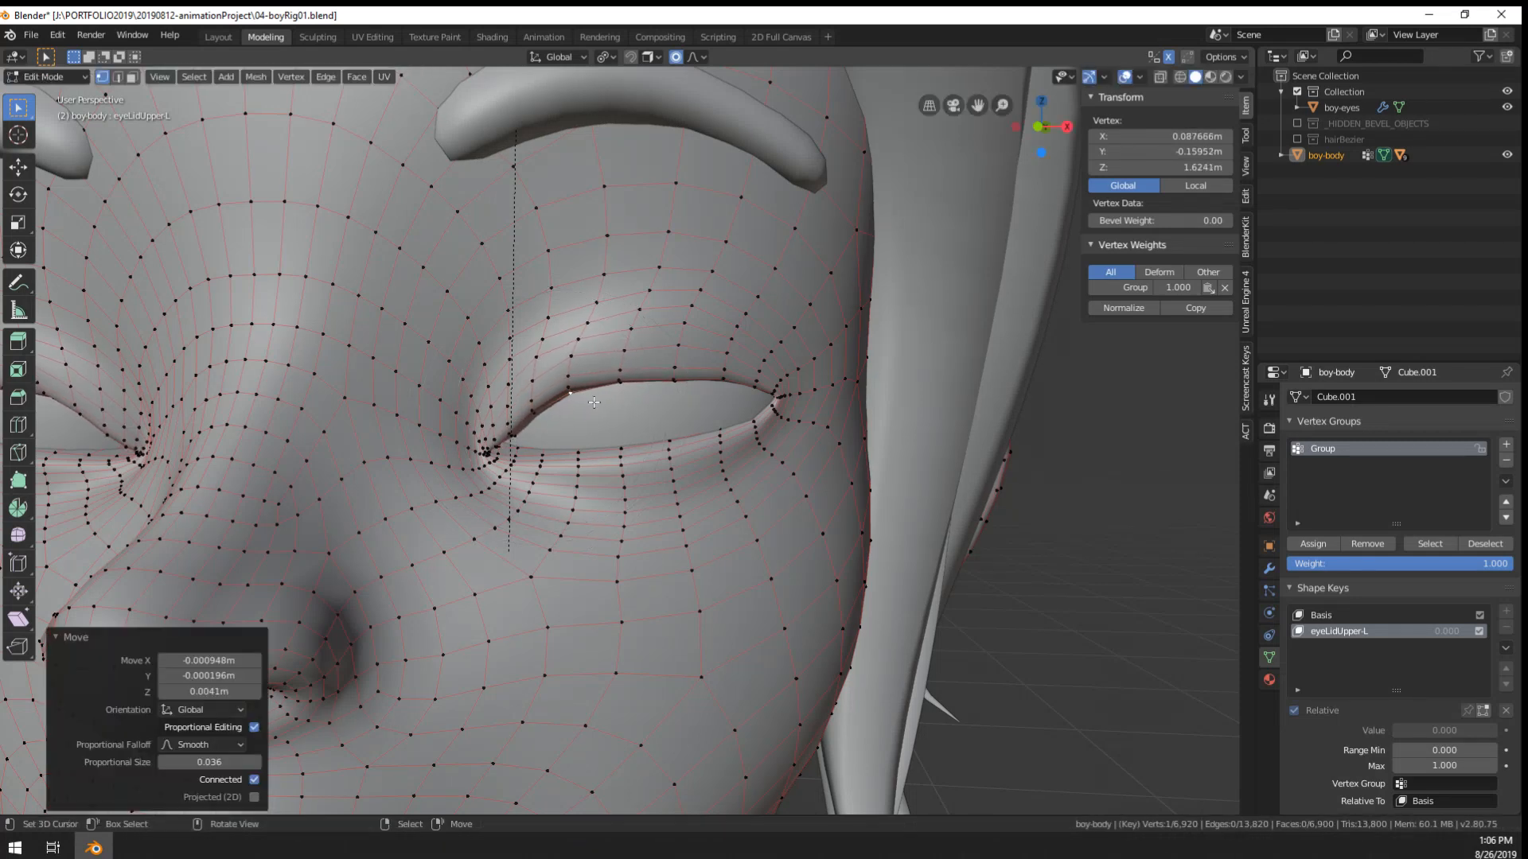
- Raise the two middle vertices of the left upper lid edge about 0.01 m with a proportional size of 0.043
left_click(639, 376)
left_click(677, 374, "shift")
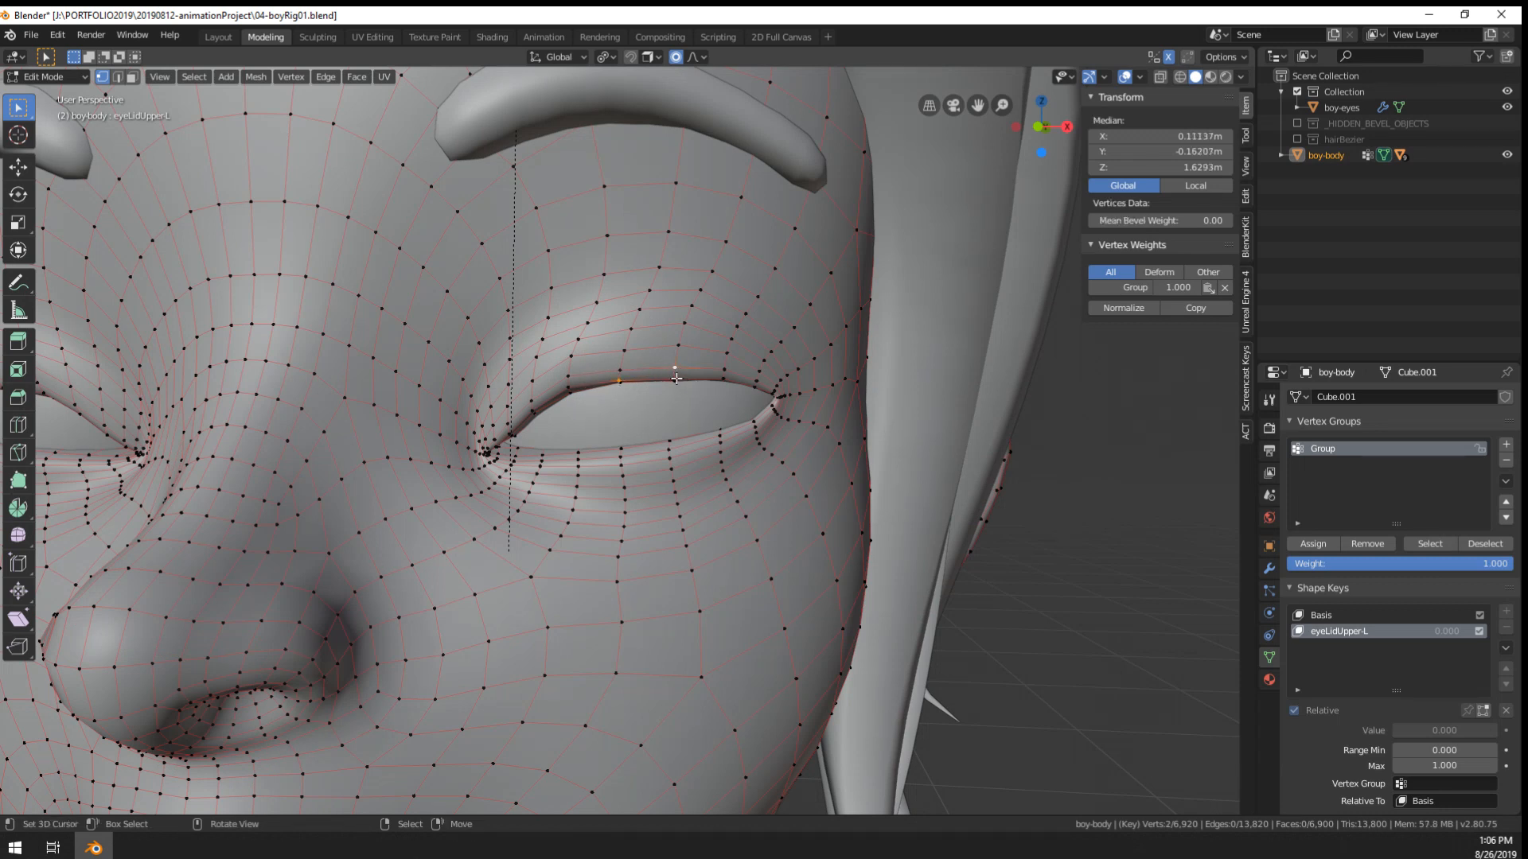
left_click(624, 374)
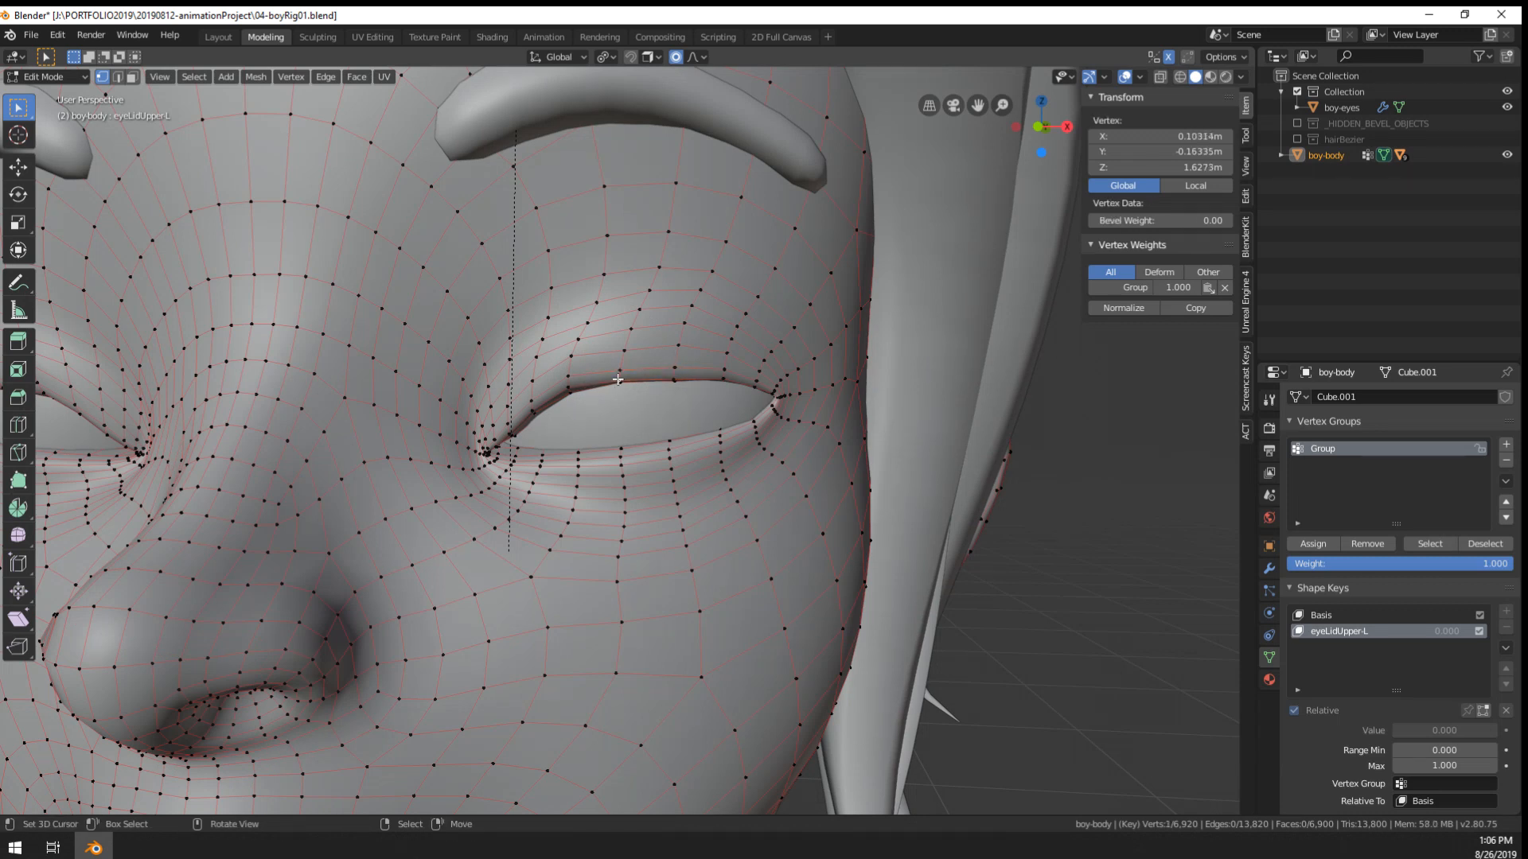
left_click(677, 371, "shift")
key("g")
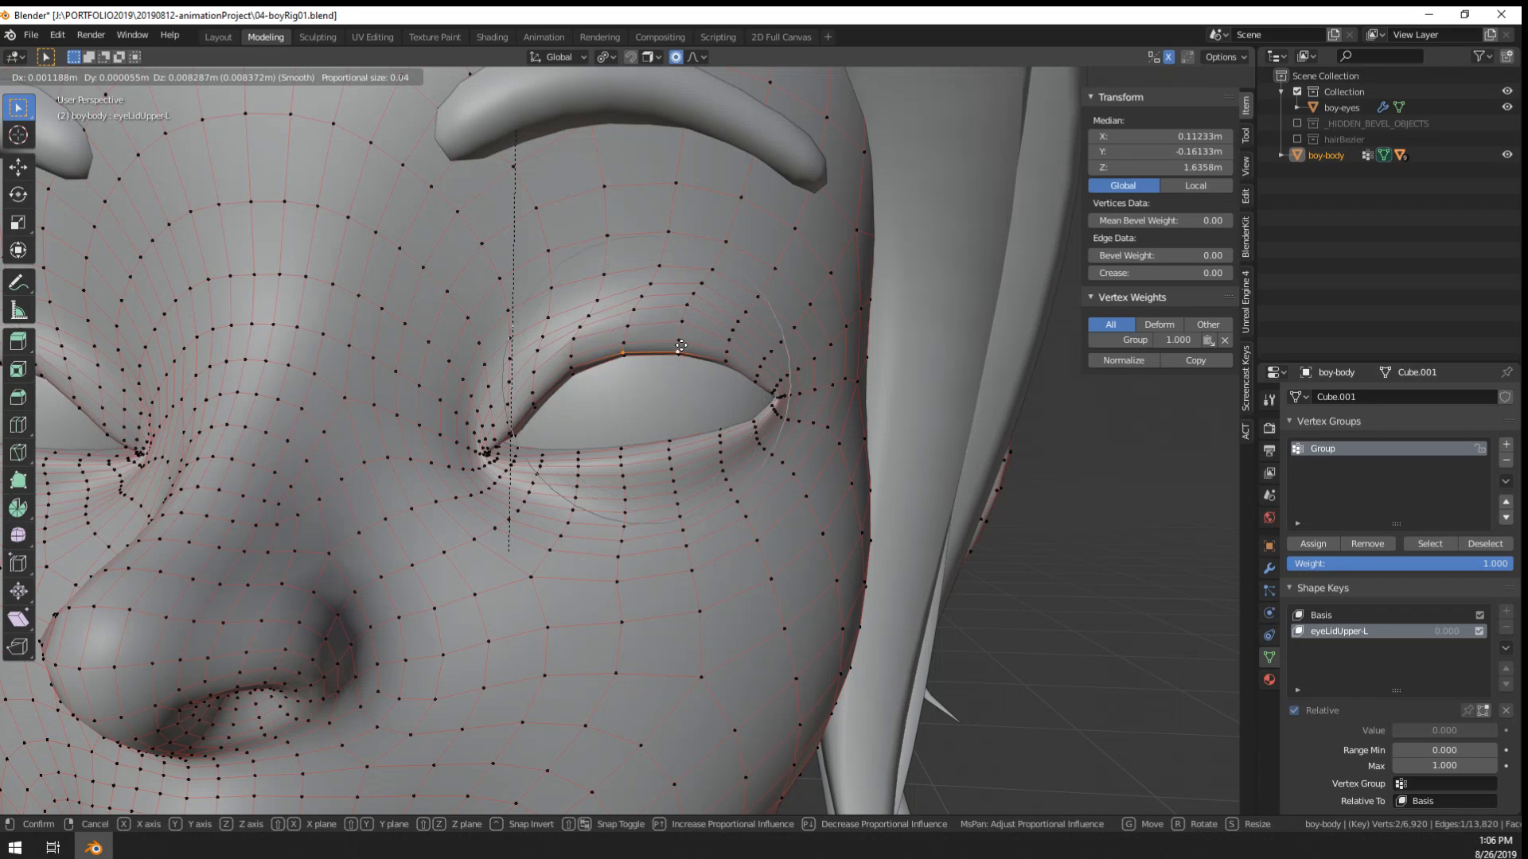
left_click(597, 364)
- Inspect the fold above the raised left eyelid, return to Object Mode and set the eyeLidUpper-L value to 1.000
scroll(597, 363, "down", 3)
middle_click_drag(596, 363, 610, 440)
scroll(610, 440, "up", 5)
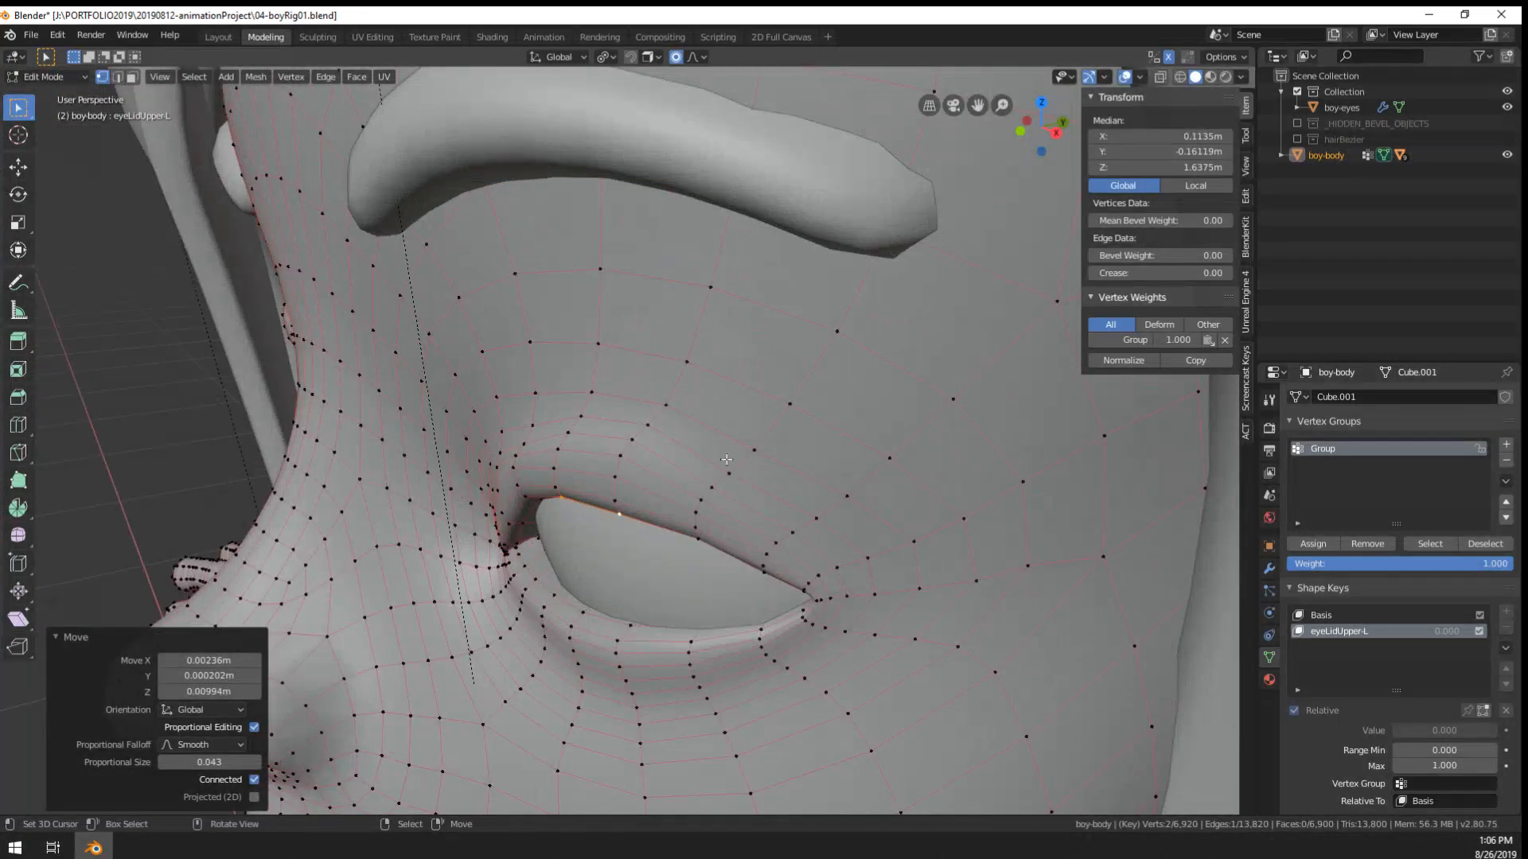
left_click(756, 452)
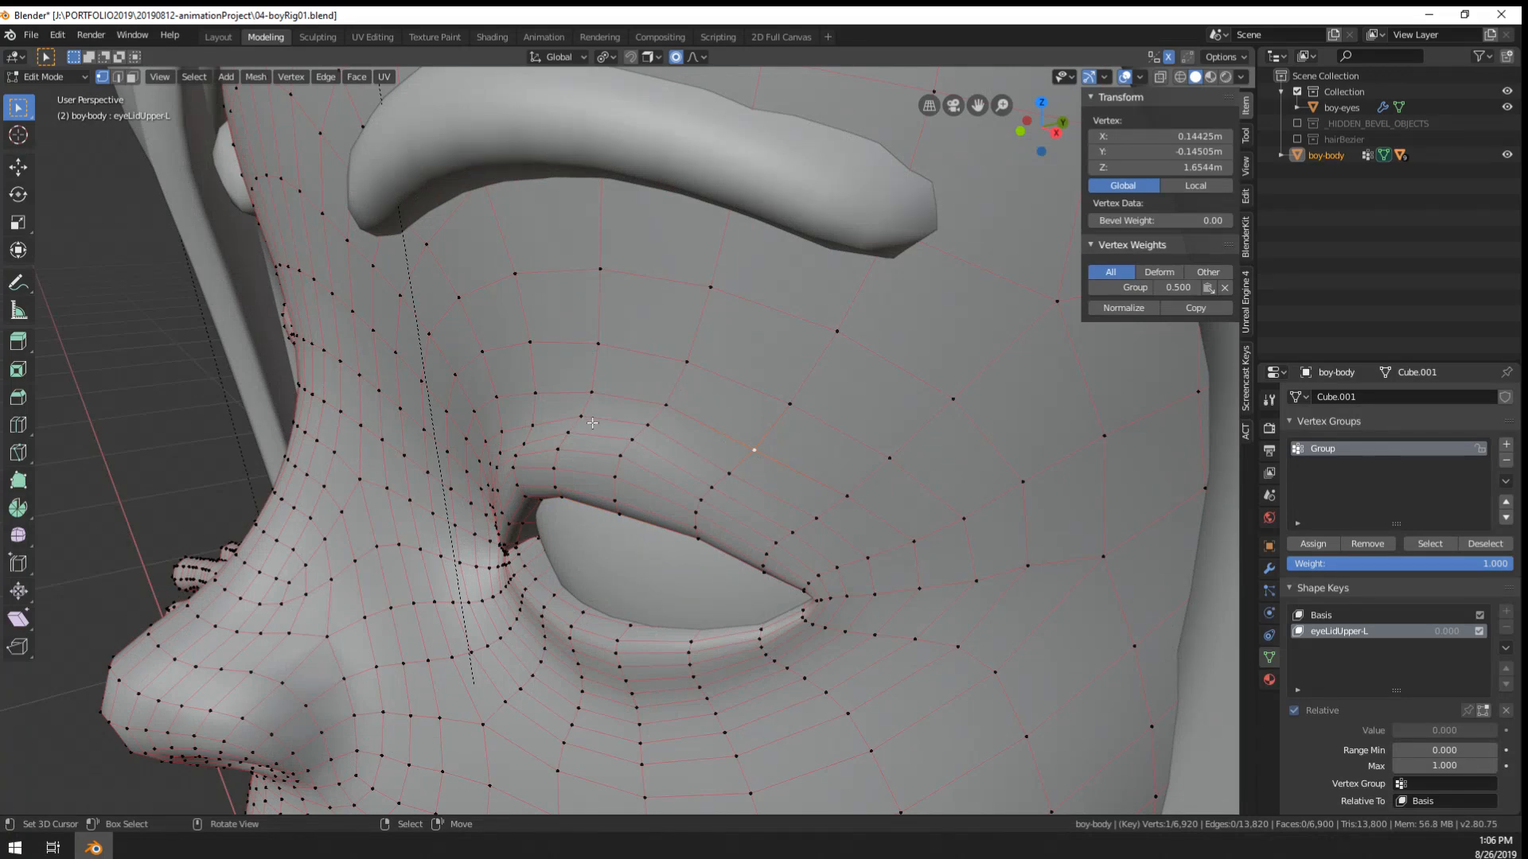
right_click(541, 423, "ctrl")
middle_click_drag(646, 442, 767, 447)
key("Tab")
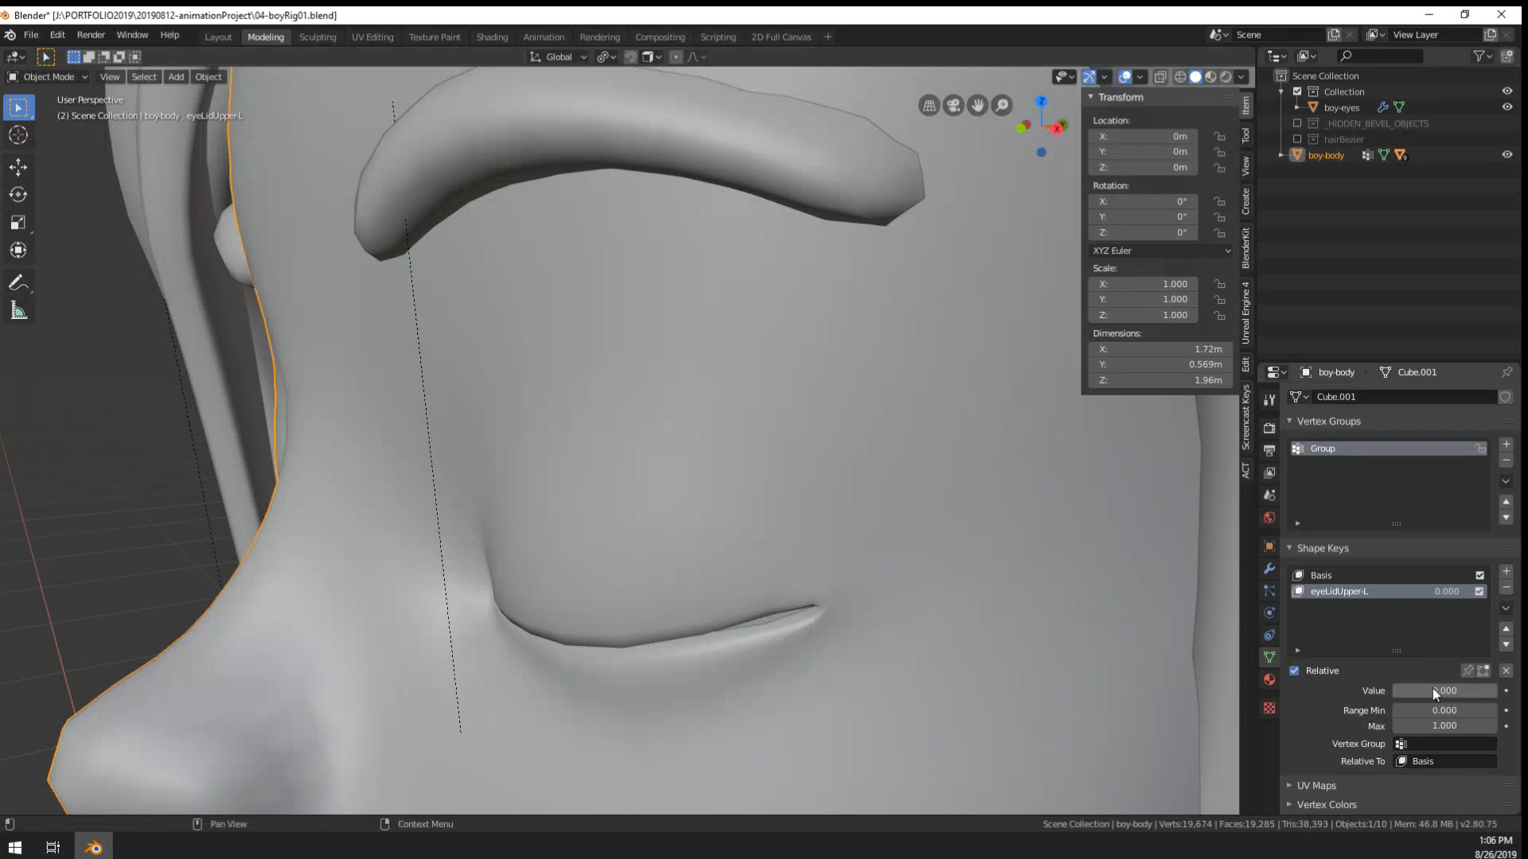
left_click_drag(1433, 690, 1497, 691)
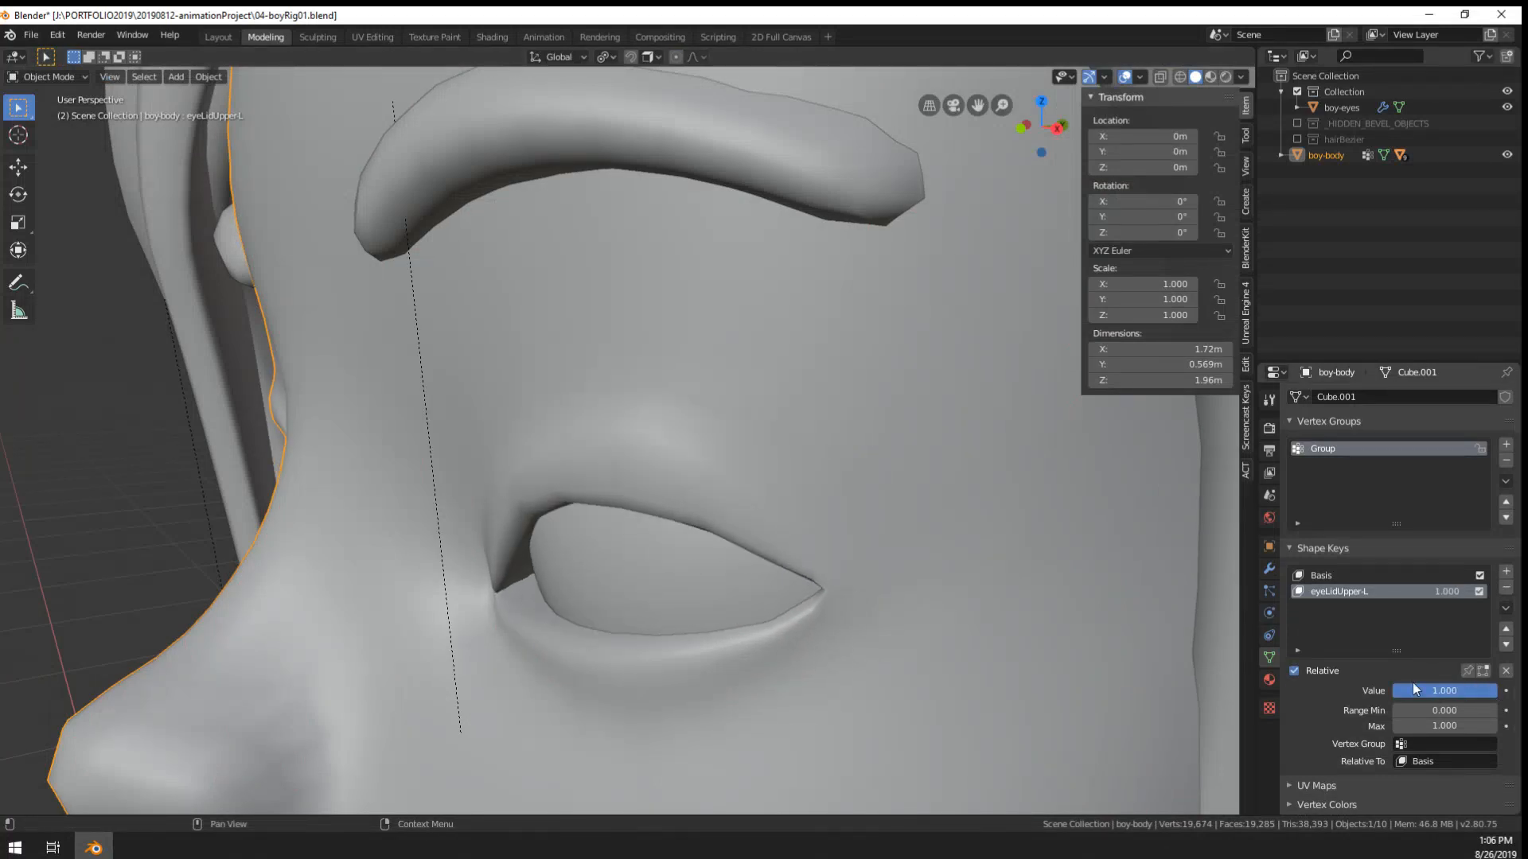
- Nudge the four selected fold vertices above the left upper lid with a proportional size of 0.02 and test eyeLidUpper-L
key("Tab")
mouse_move(739, 495)
middle_mouse_down()
mouse_move(785, 497)
mouse_move(748, 478)
middle_mouse_up()
key("g")
scroll(662, 458, "up", 3)
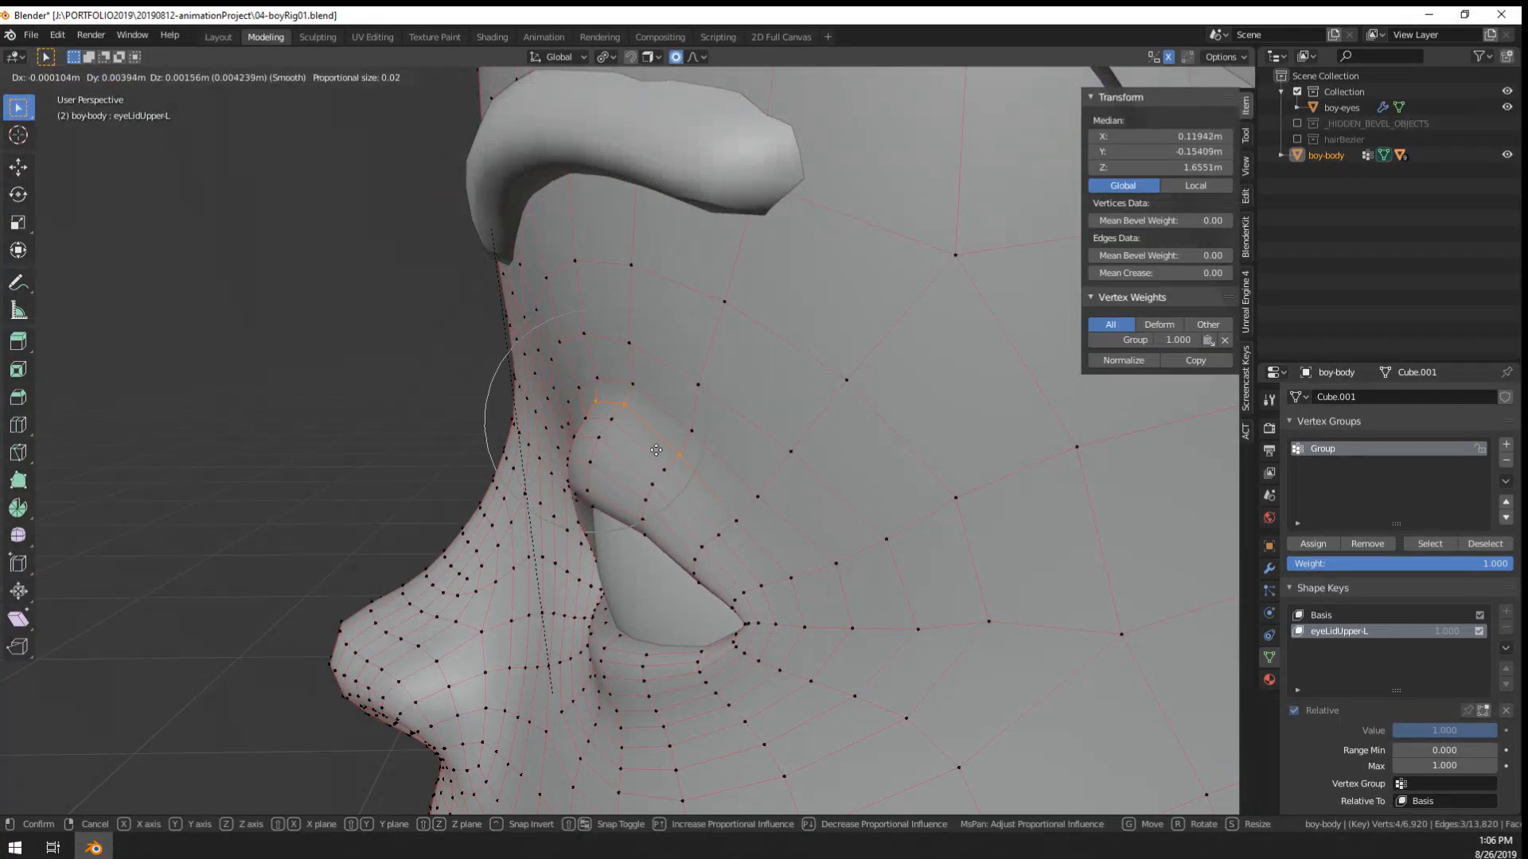
left_click(662, 458)
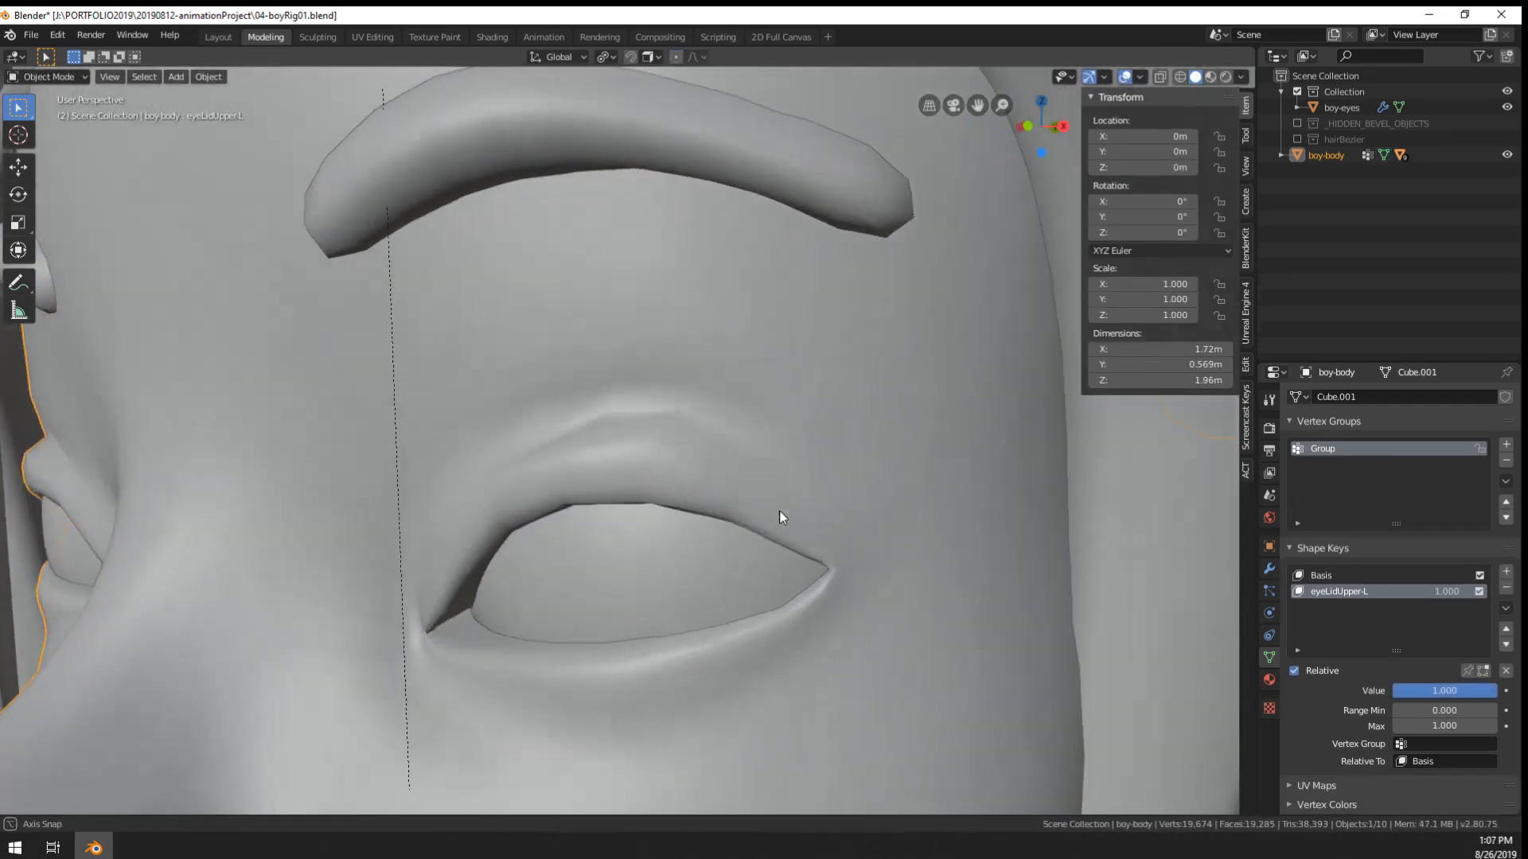
scroll(780, 518, "down", 4)
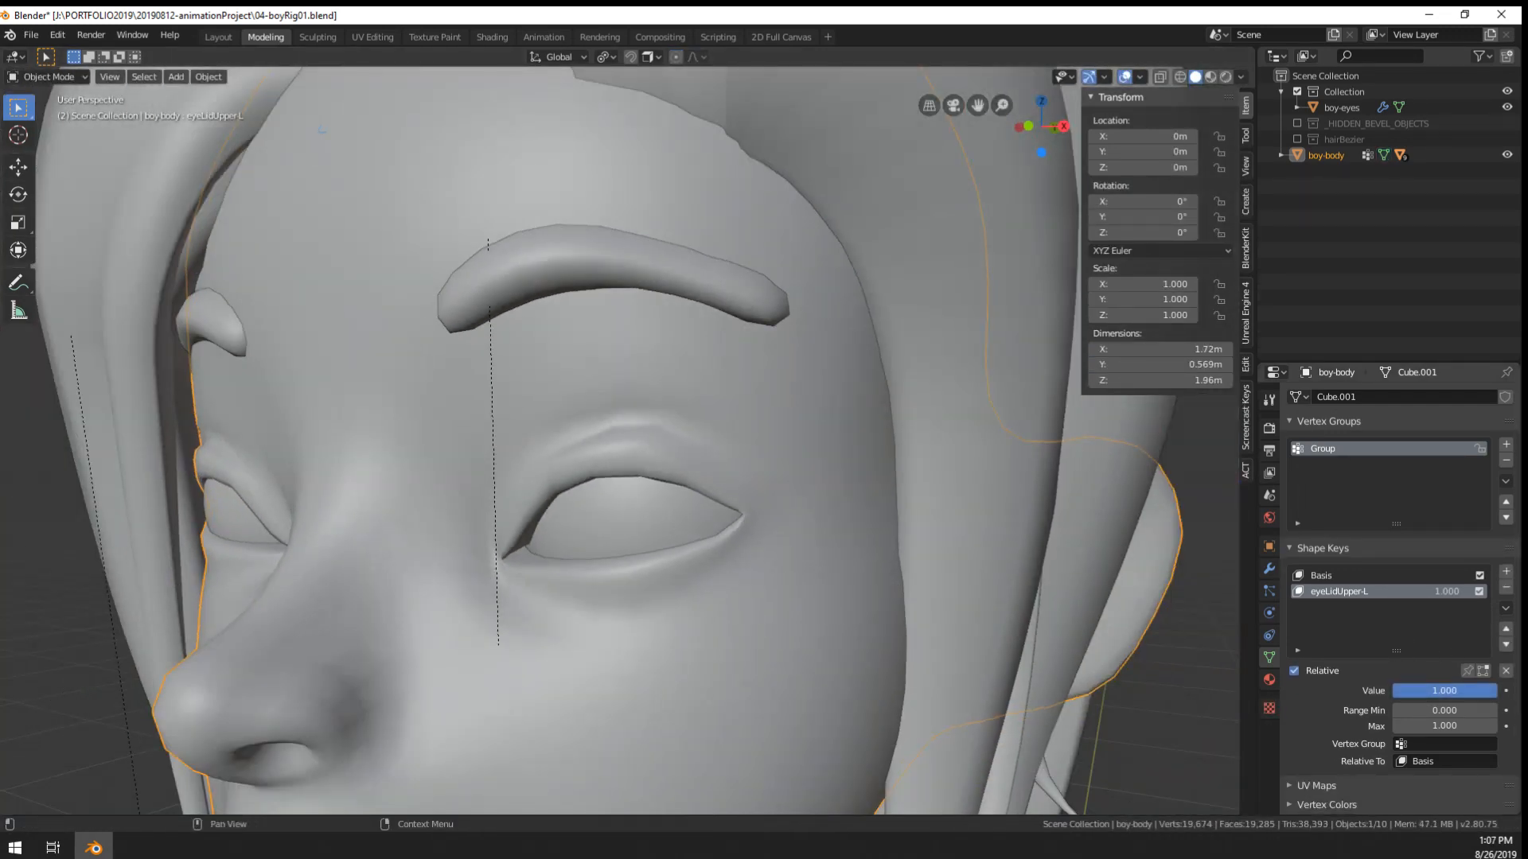
left_click_drag(1444, 690, 1499, 690)
- Raise single vertices along the outer half of the left upper lid slightly with a proportional size of 0.02
key("Tab")
middle_click_drag(807, 516, 659, 516)
right_click(701, 483)
key("g")
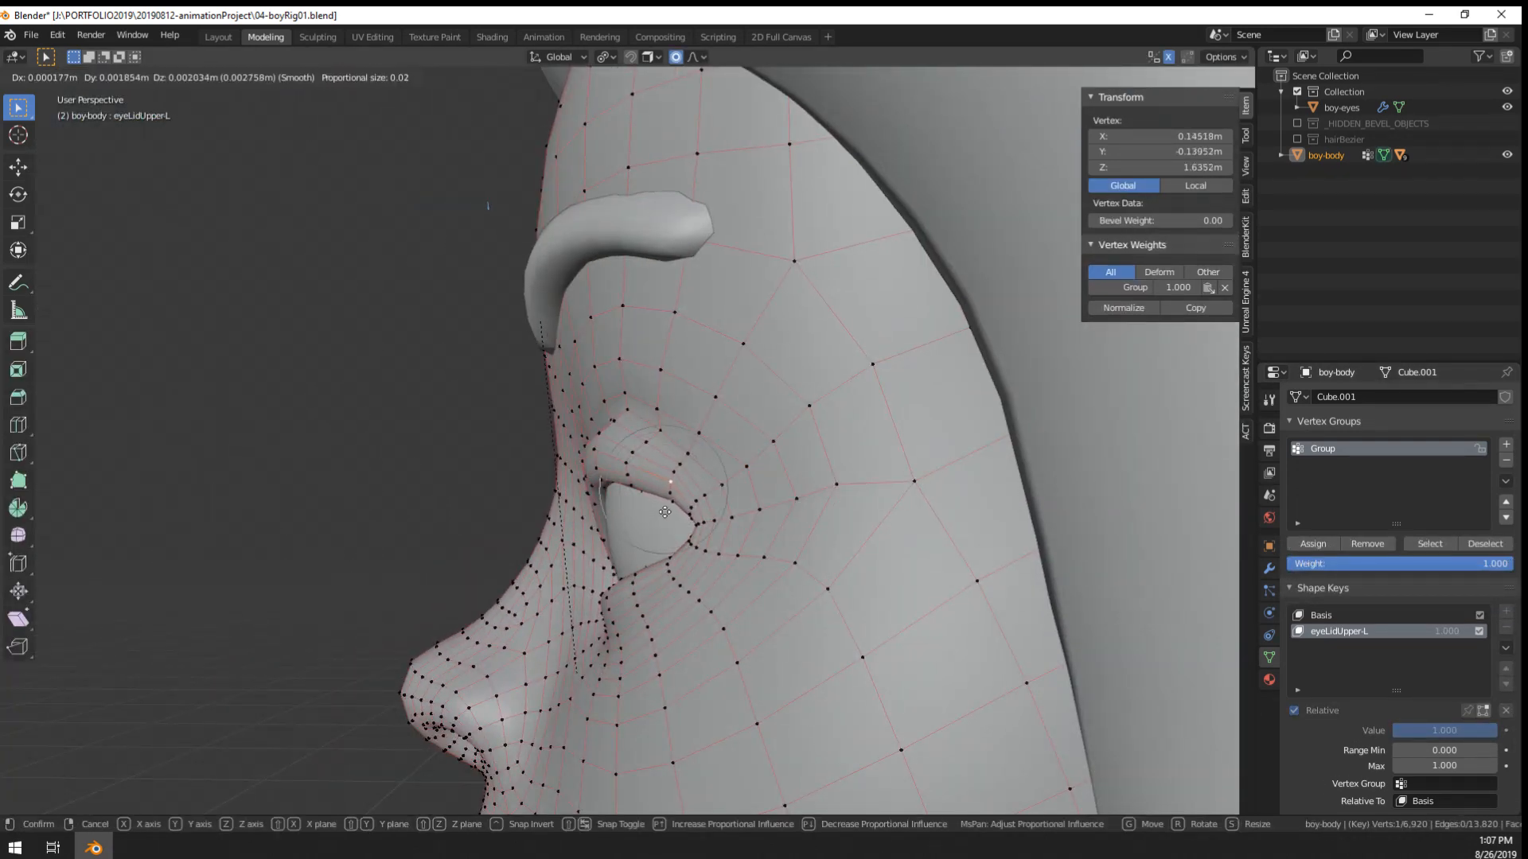
left_click(663, 509)
key("g")
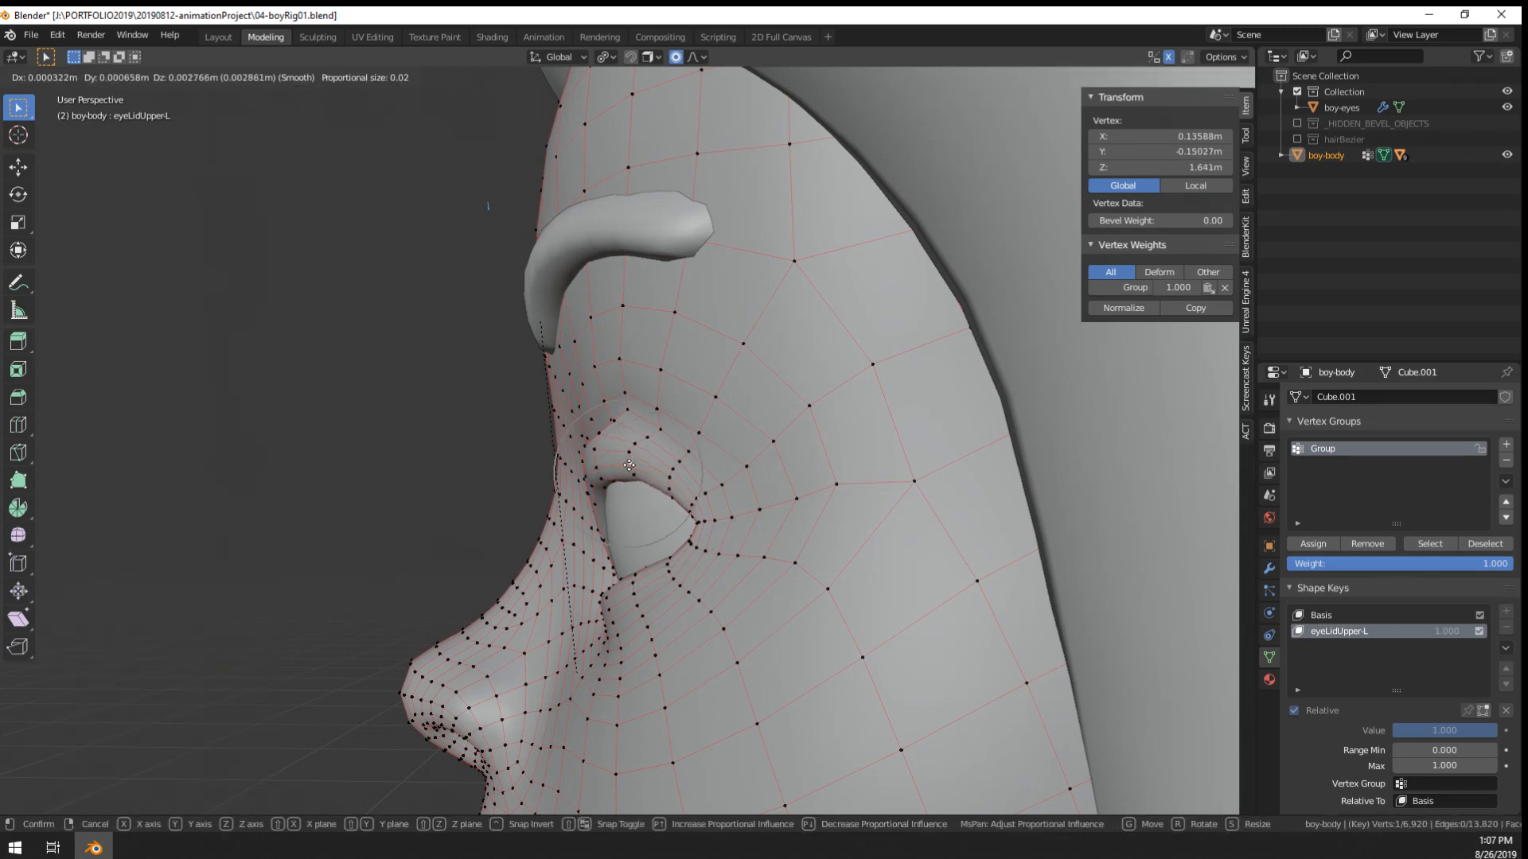
left_click(575, 484)
- Adjust the left upper lid edge vertices one by one near the inner eye corner with a proportional size of 0.020
middle_click_drag(576, 485, 719, 485)
right_click(480, 541)
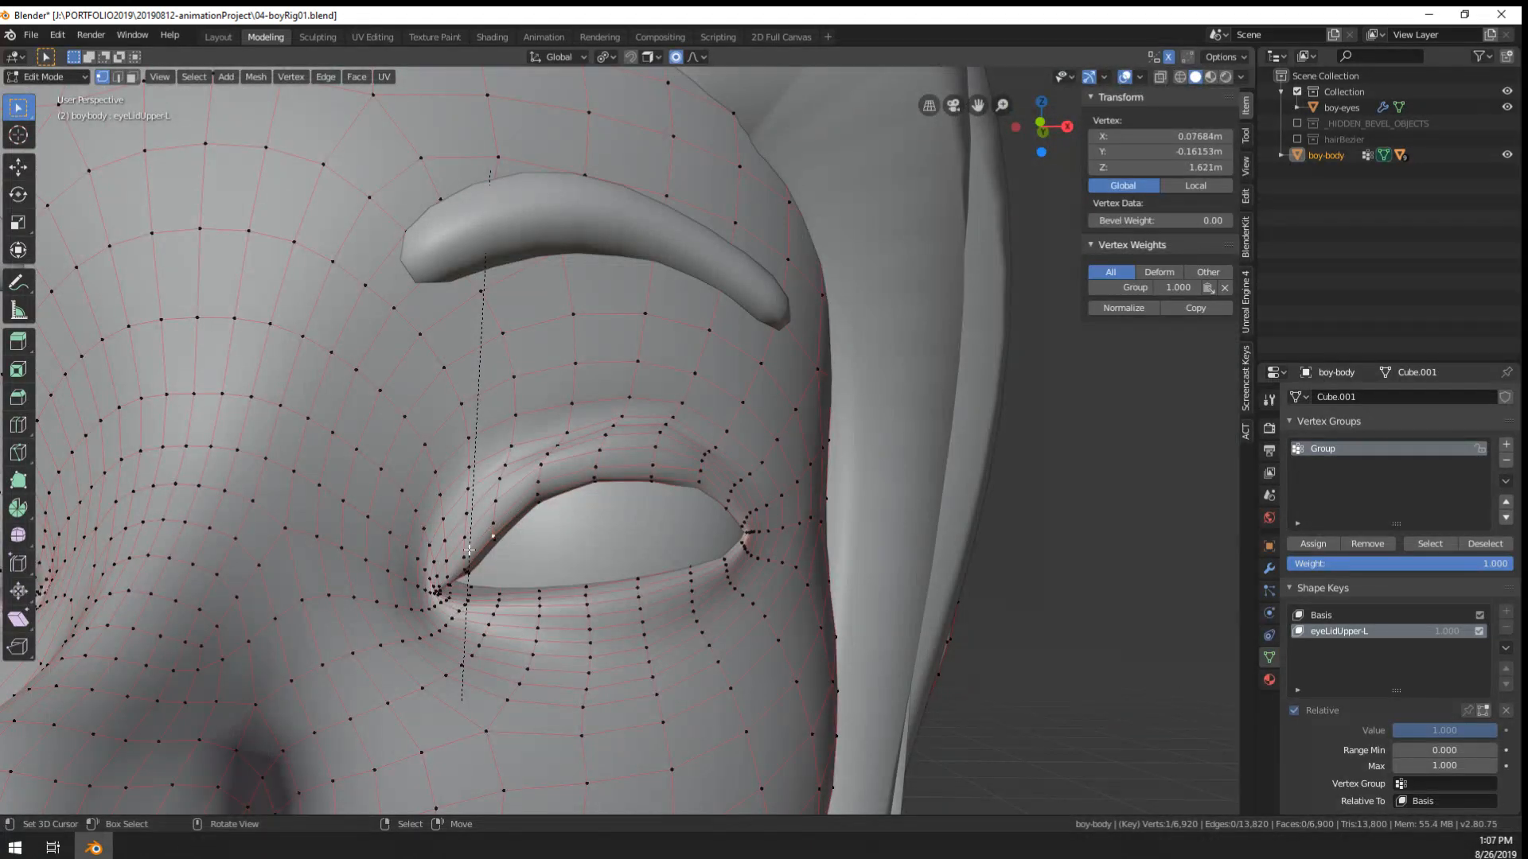
right_click(470, 552)
key("g")
left_click(473, 555)
right_click(478, 565)
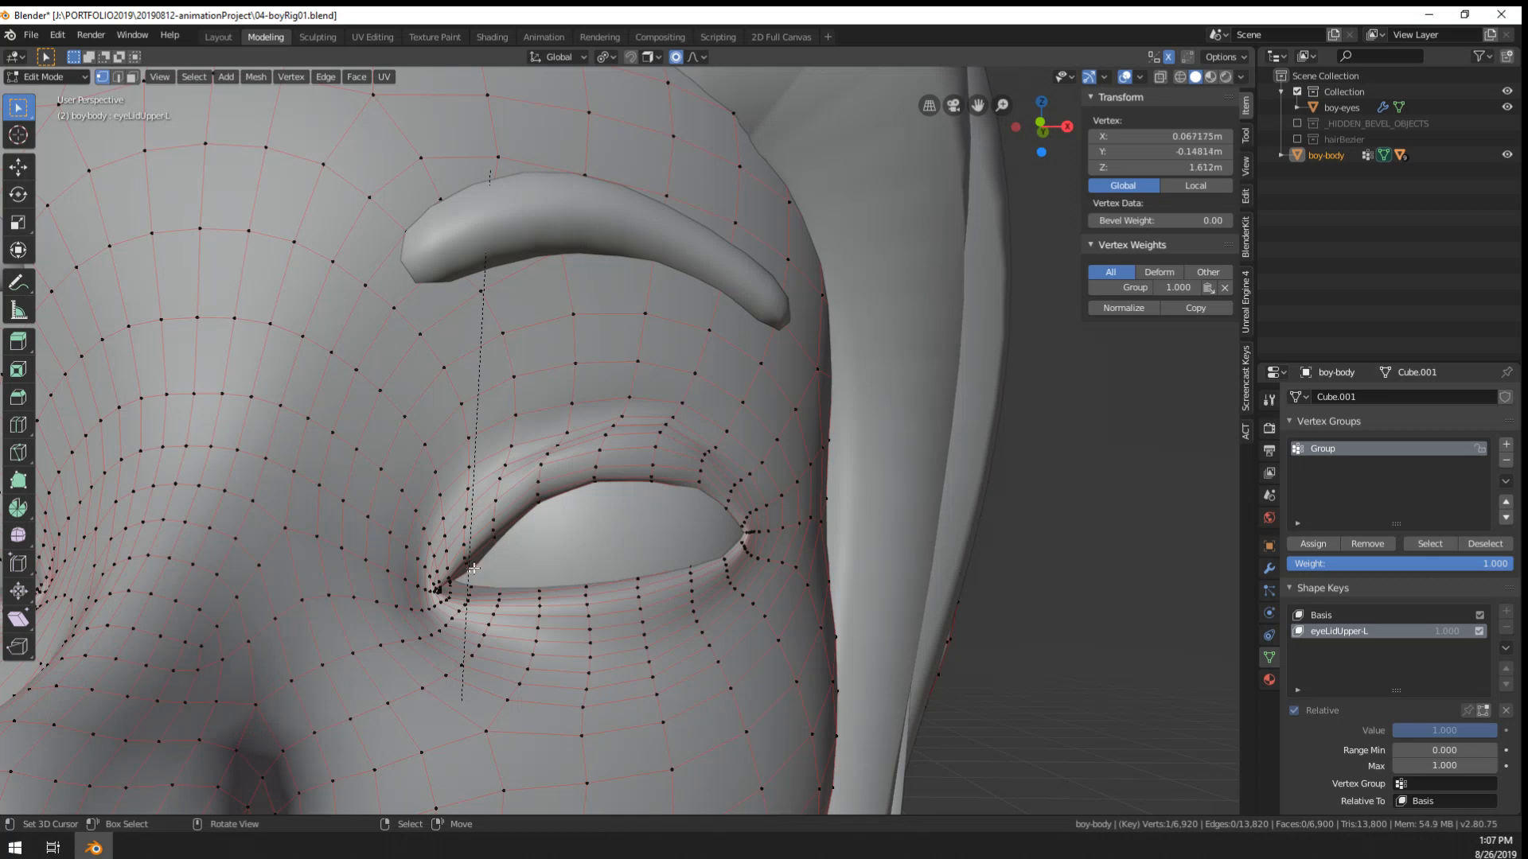
key("g")
left_click(473, 558)
right_click(494, 535)
key("g")
left_click(496, 532)
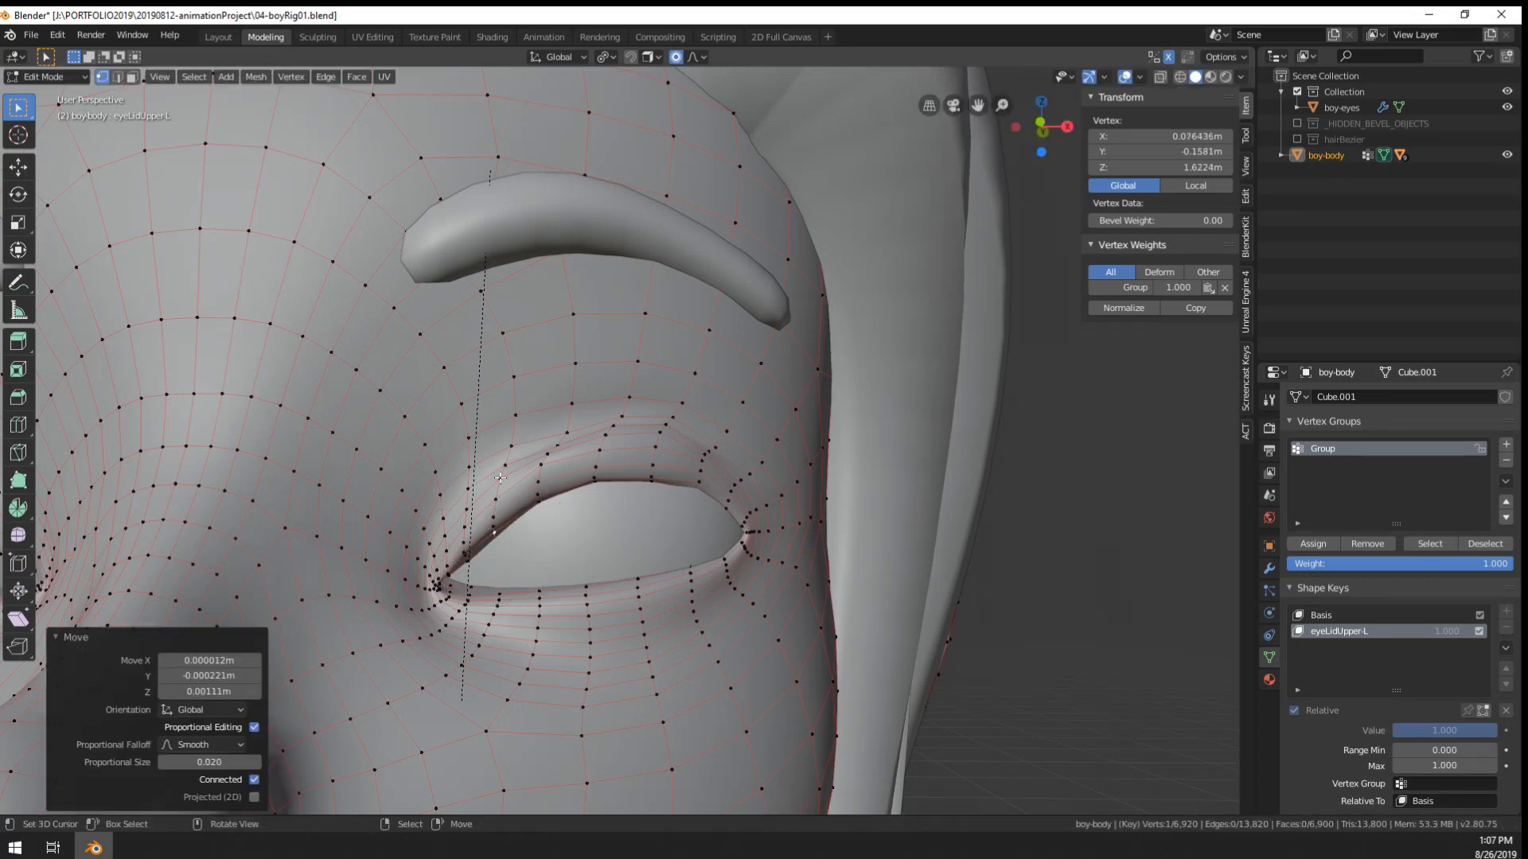
- Select three vertices along the inner end of the left eyelid fold, shift them slightly, and test eyeLidUpper-L in Object Mode
right_click(495, 475)
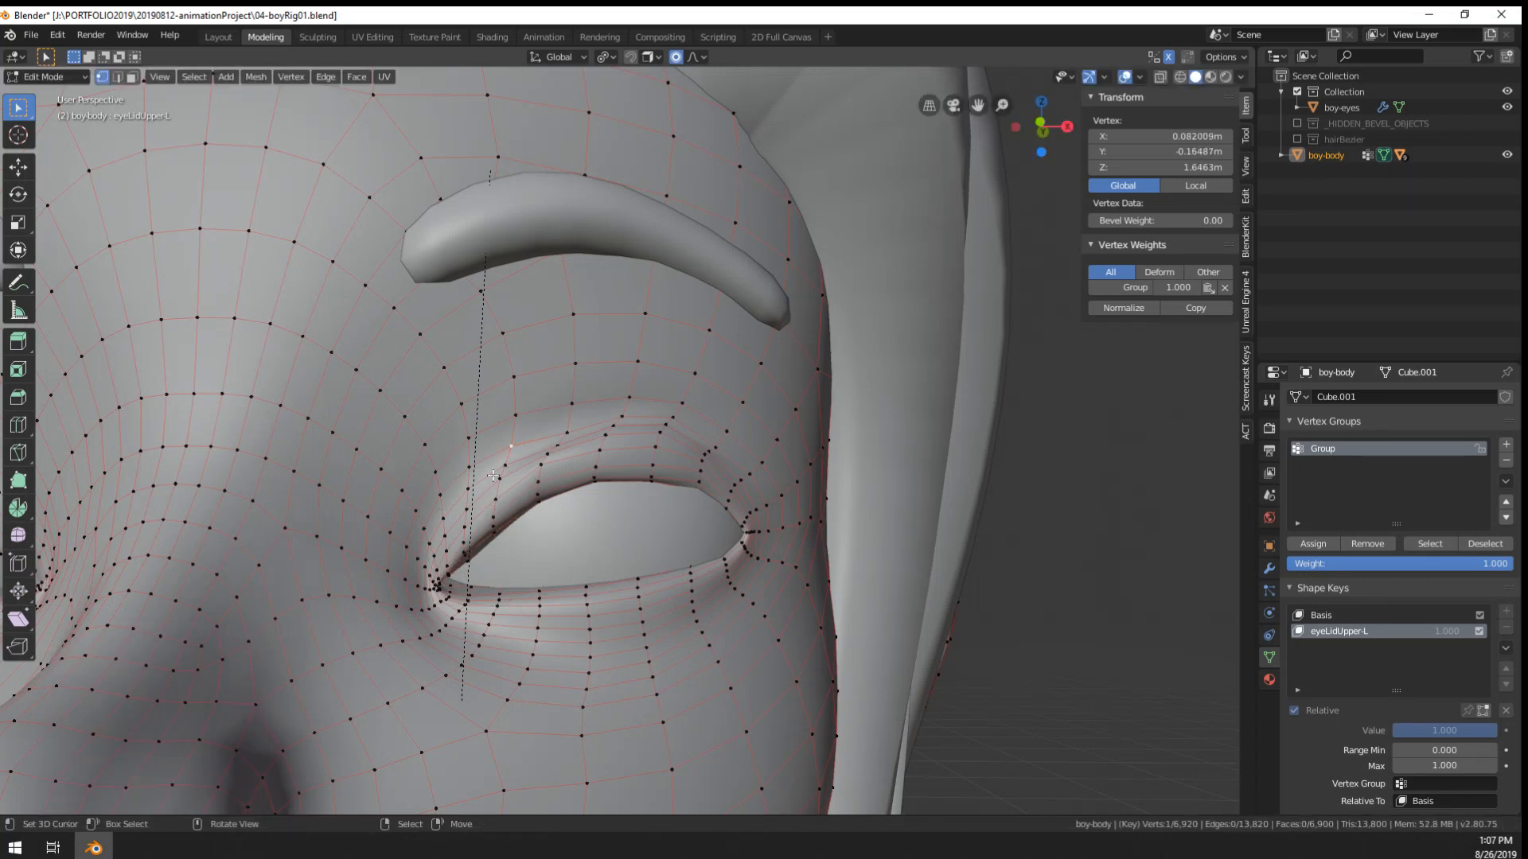
right_click(443, 516, "shift")
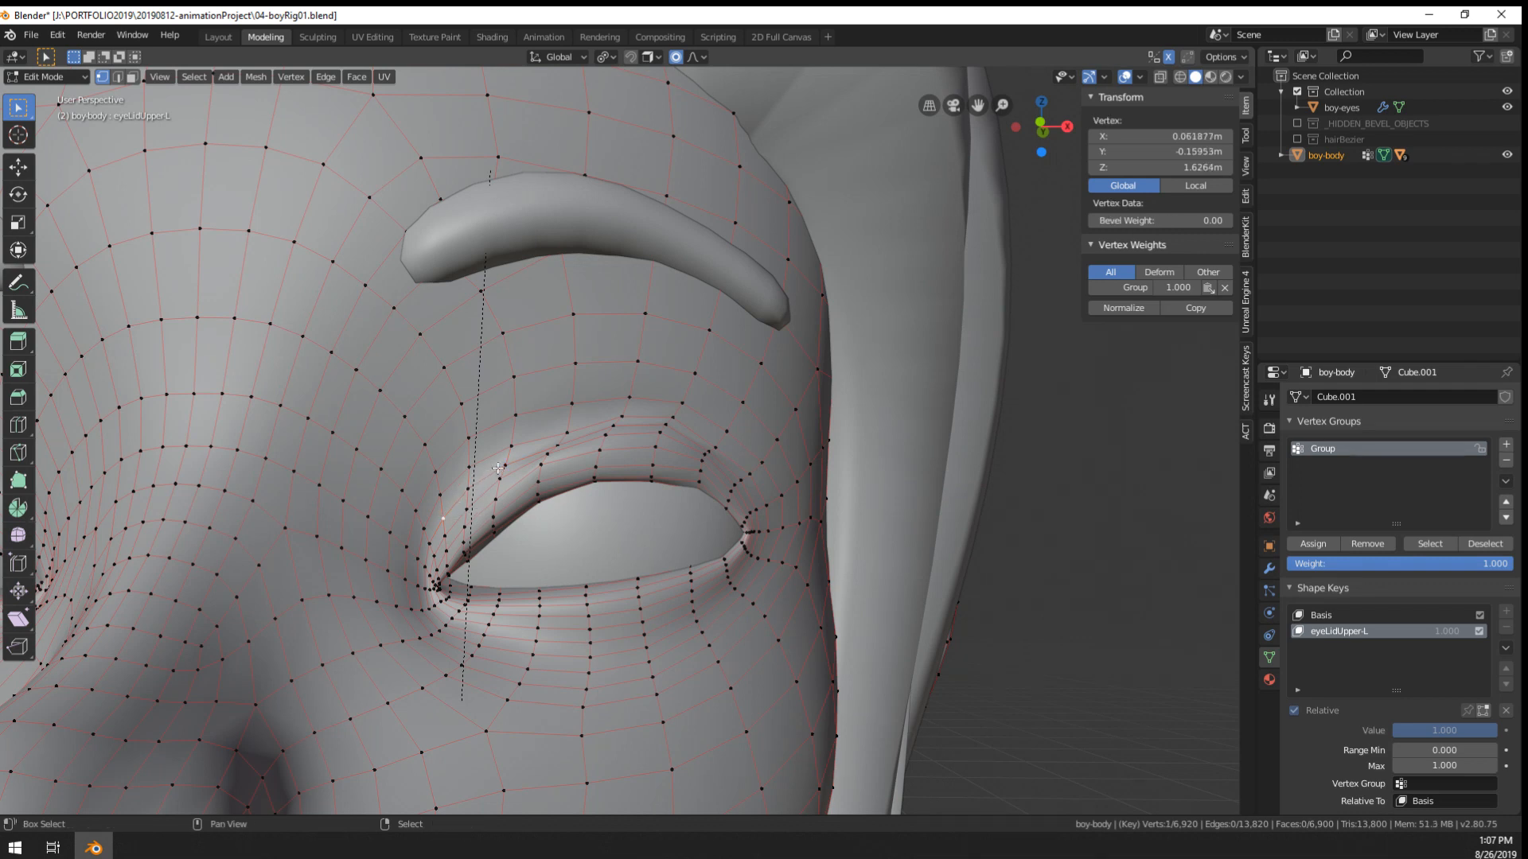
right_click(447, 521, "shift")
right_click(511, 471, "shift")
key("g")
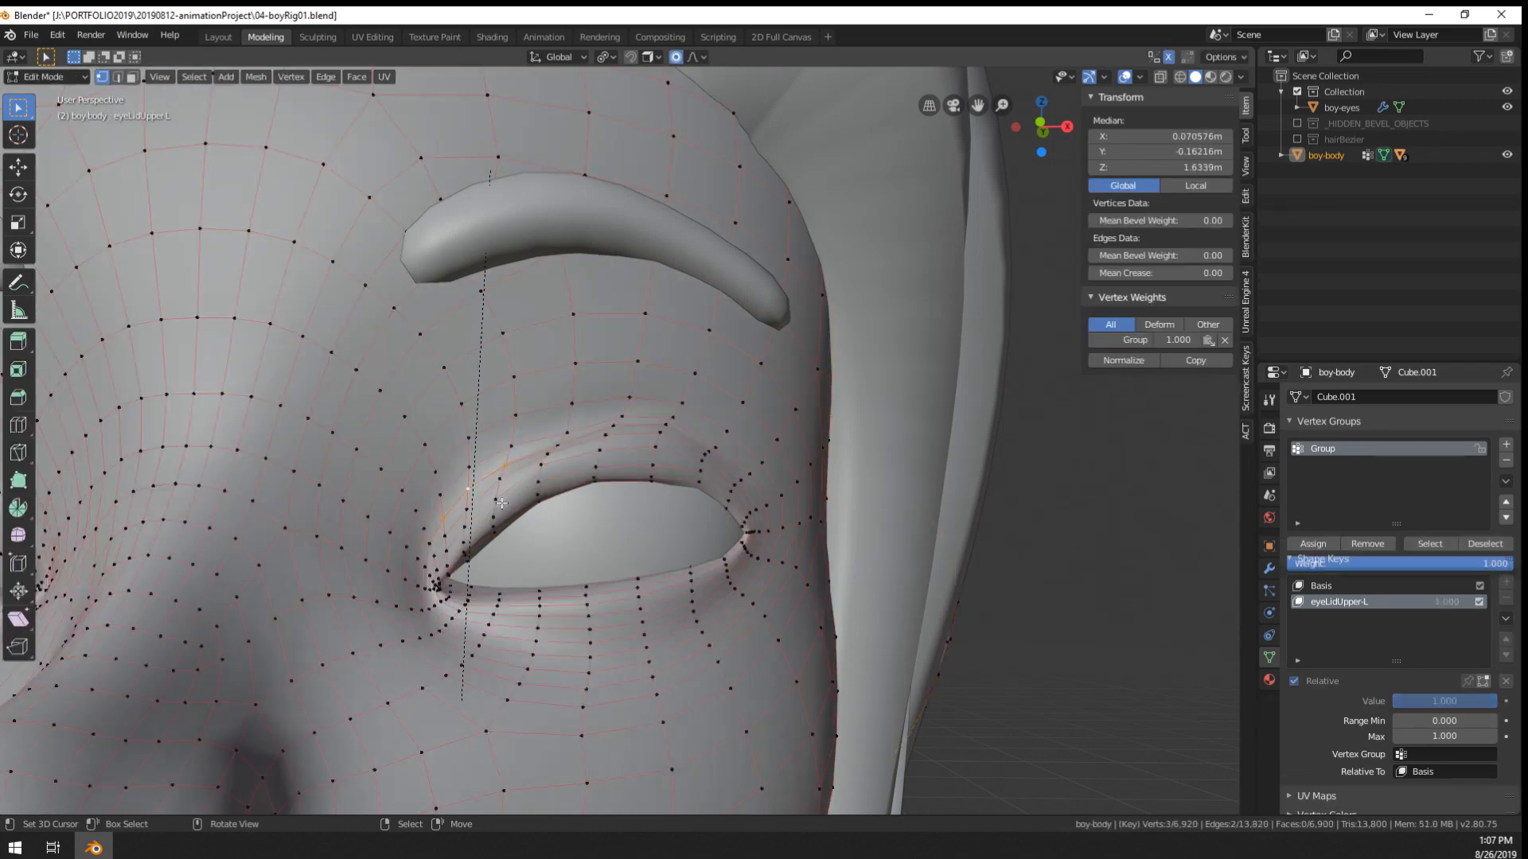
key("Tab")
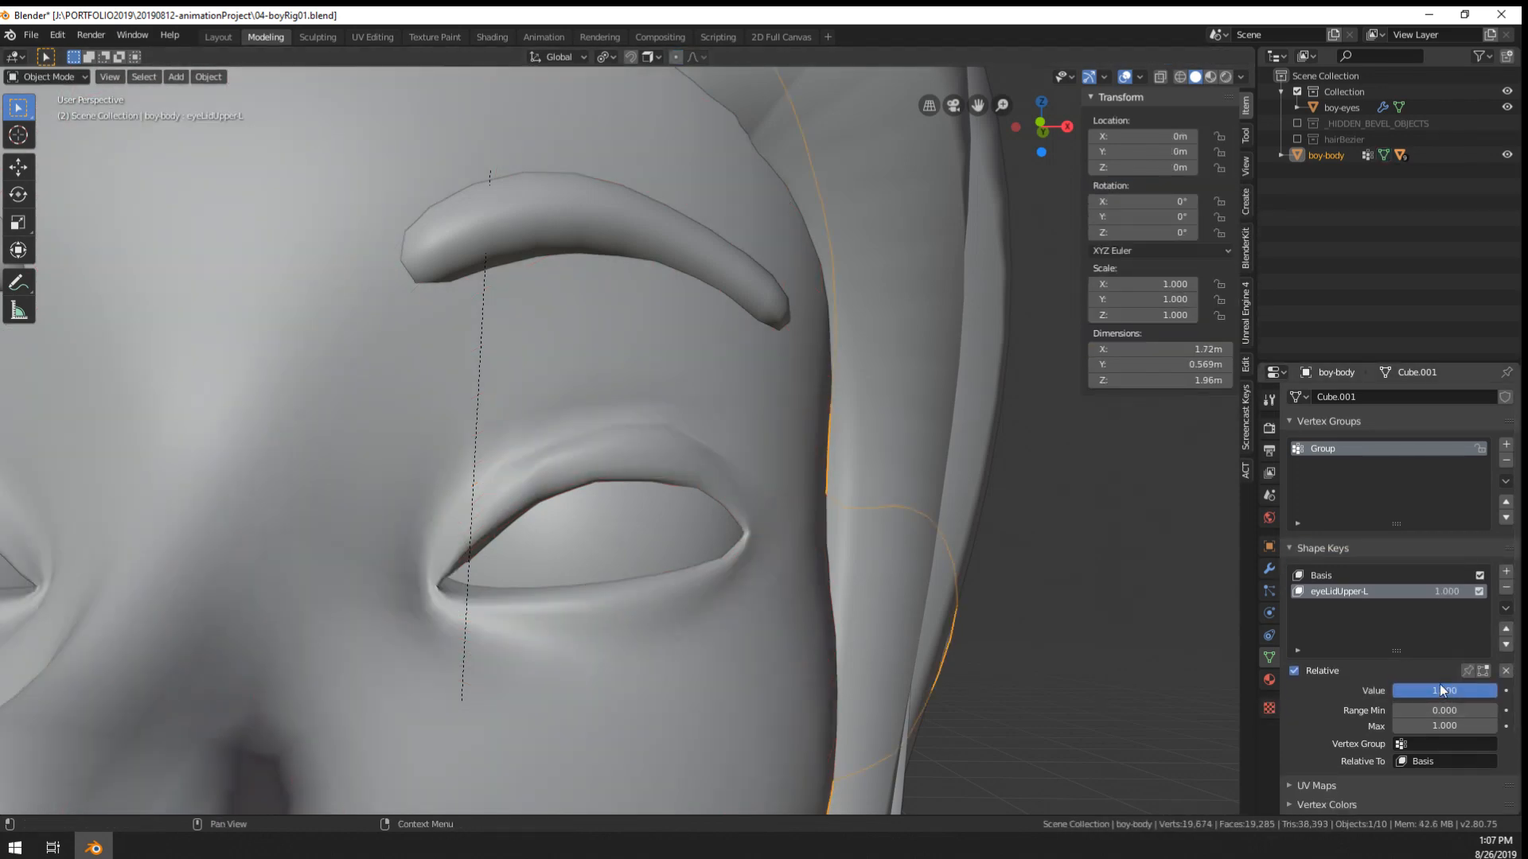
mouse_move(1443, 690)
left_mouse_down()
mouse_move(1342, 690)
mouse_move(1446, 691)
left_mouse_up()
- Examine the left eyelid's edge flow in wireframe shading while testing eyeLidUpper-L, and return to solid shading
key("z")
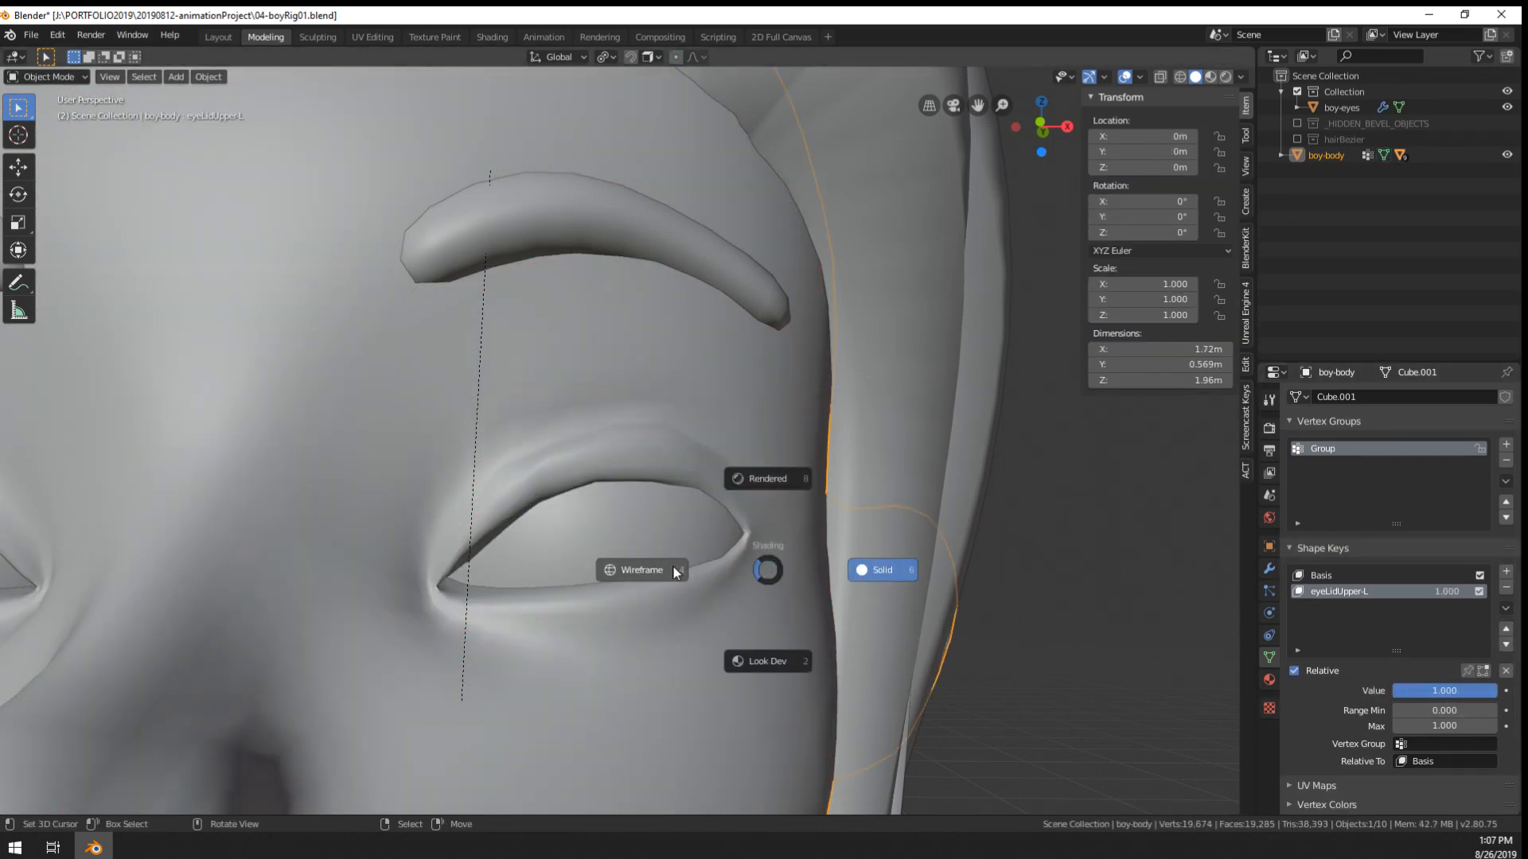
left_click(675, 571)
left_click(1241, 78)
left_click_drag(1214, 233, 1380, 233)
mouse_move(686, 422)
middle_mouse_down("shift")
mouse_move(788, 358)
mouse_move(741, 361)
middle_mouse_up("shift")
scroll(731, 368, "up", 1)
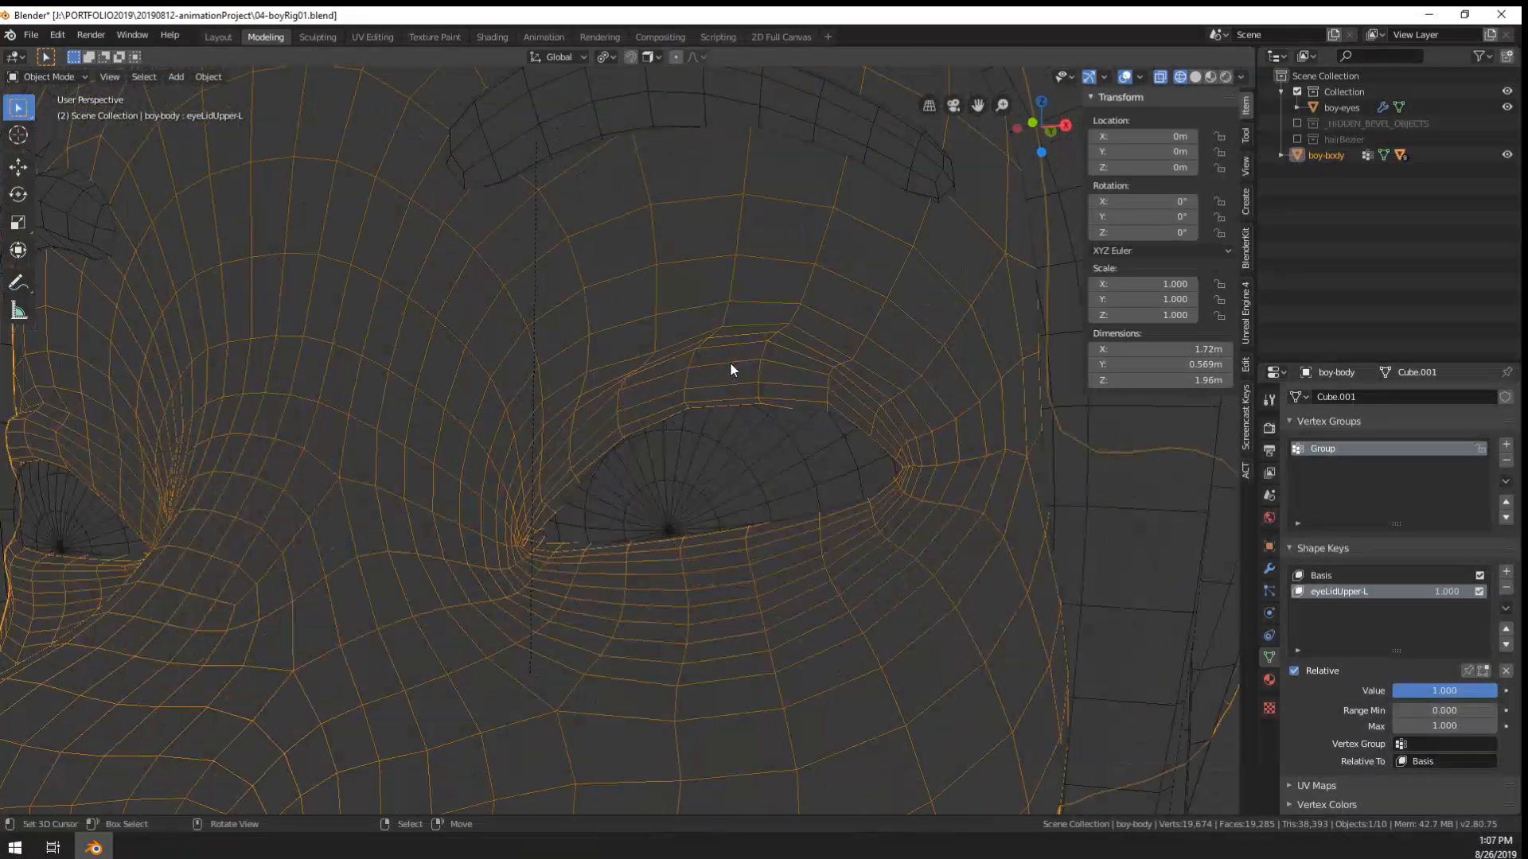
mouse_move(1494, 691)
left_mouse_down()
mouse_move(1420, 690)
mouse_move(1496, 691)
left_mouse_up()
key("z")
left_click(915, 509)
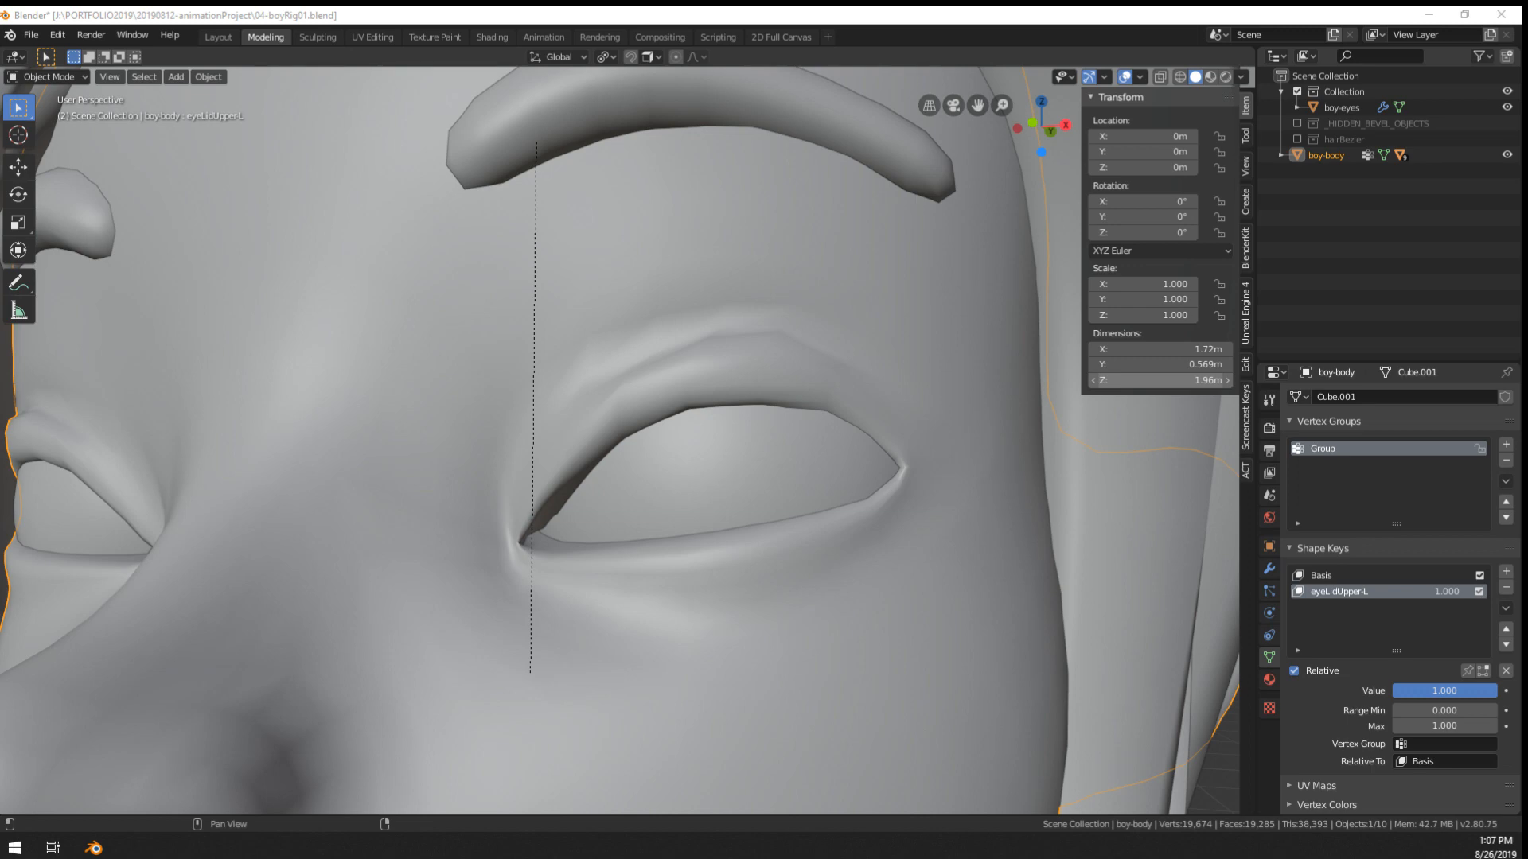
- Switch to Sculpt Mode and smooth the fold above the left upper eyelid
key("Tab")
middle_click_drag(1028, 336, 933, 362)
key("Tab")
key("Tab")
key("Tab")
left_click(64, 77)
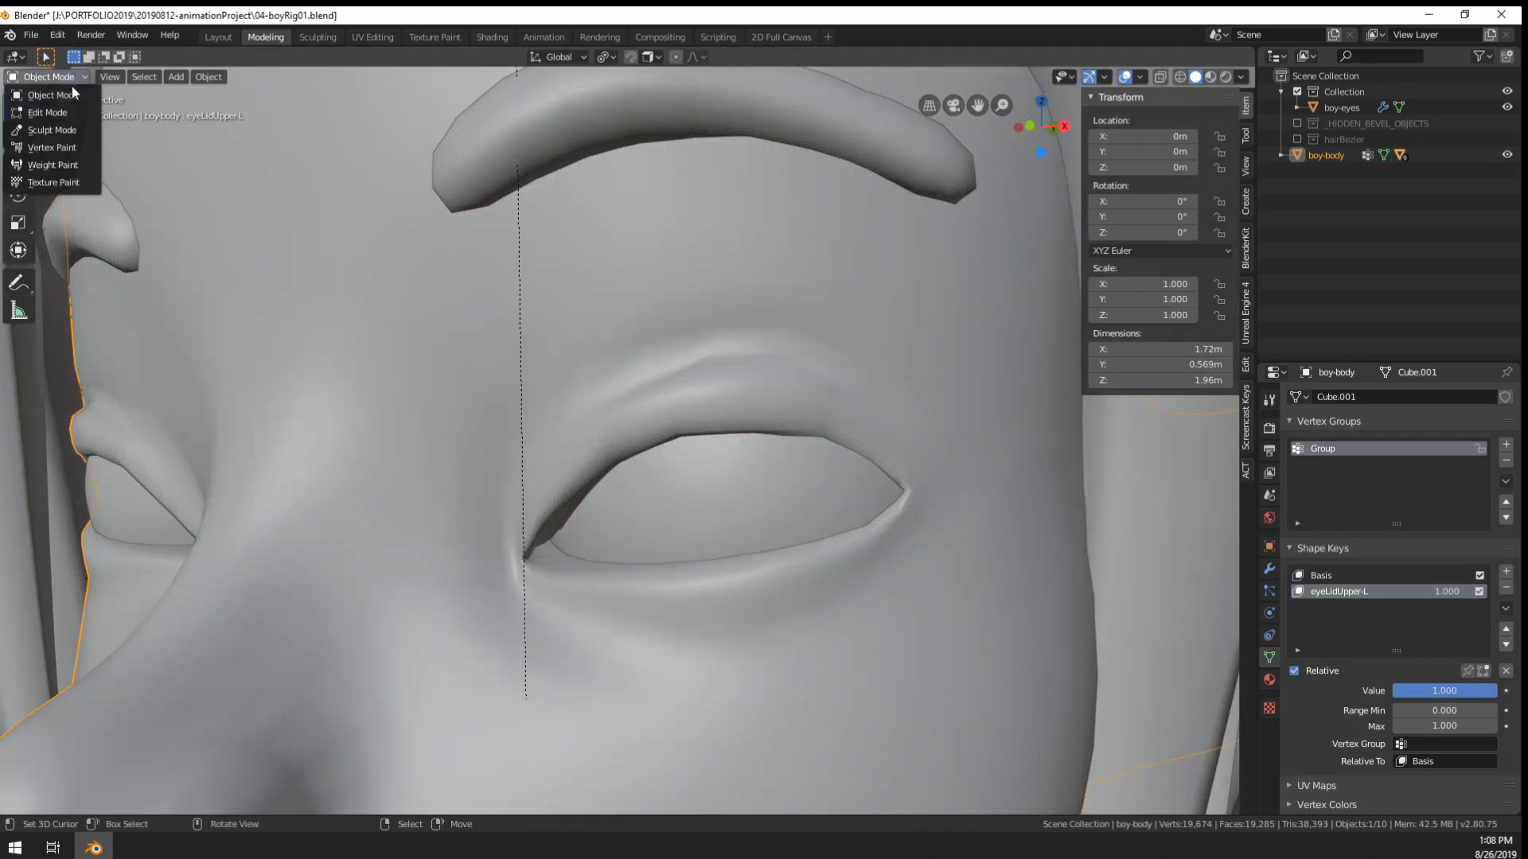
left_click(64, 134)
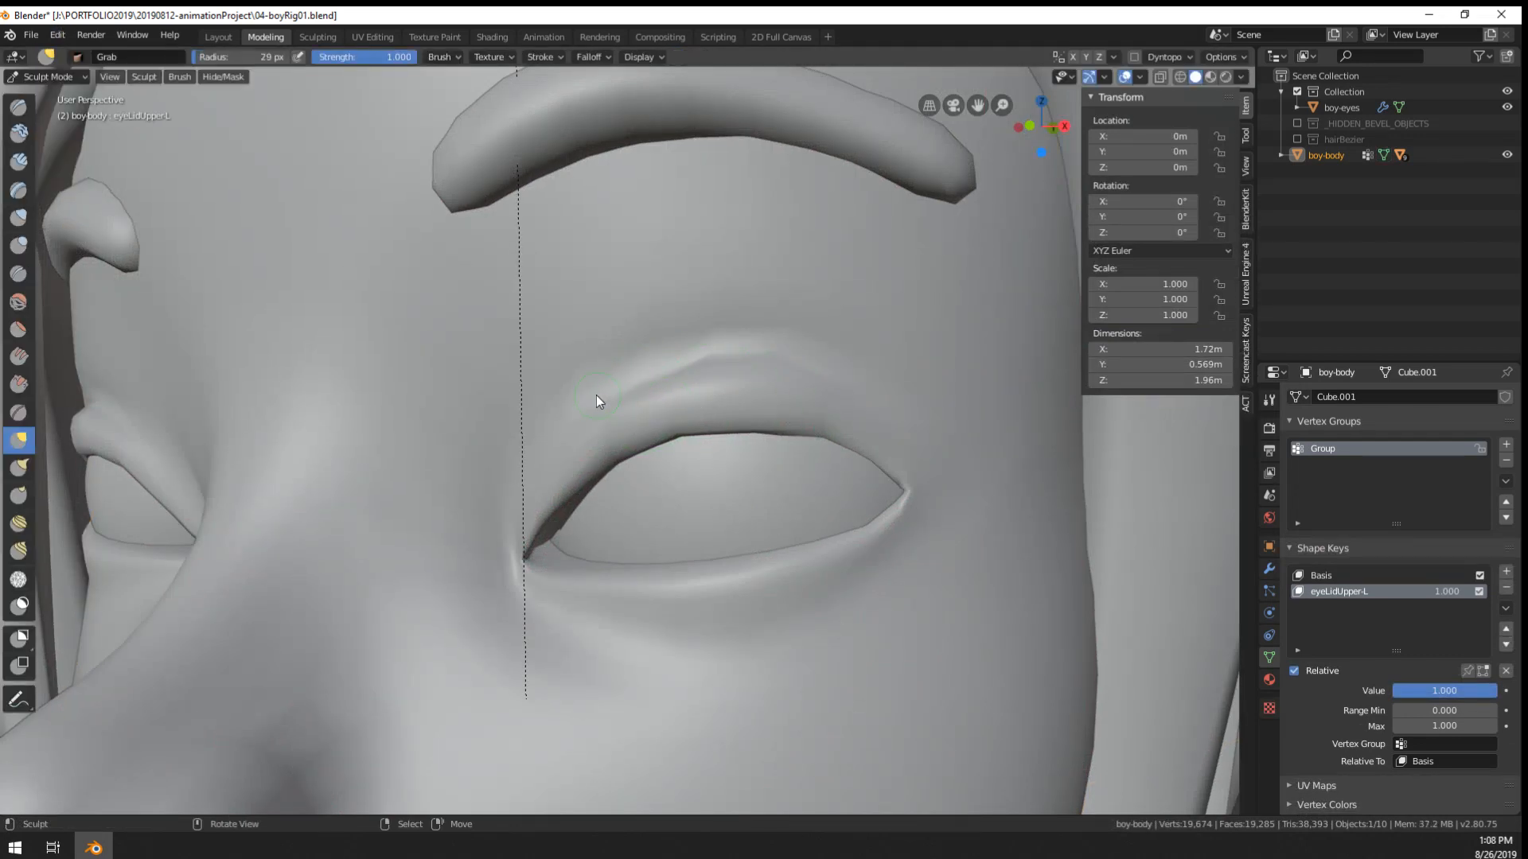
mouse_move(545, 403)
left_mouse_down("shift")
mouse_move(679, 358)
mouse_move(837, 358)
mouse_move(656, 374)
left_mouse_up("shift")
- Return to Edit Mode and raise a middle vertex of the left upper lid about 0.011 m with a proportional size of 0.069
left_click(46, 77)
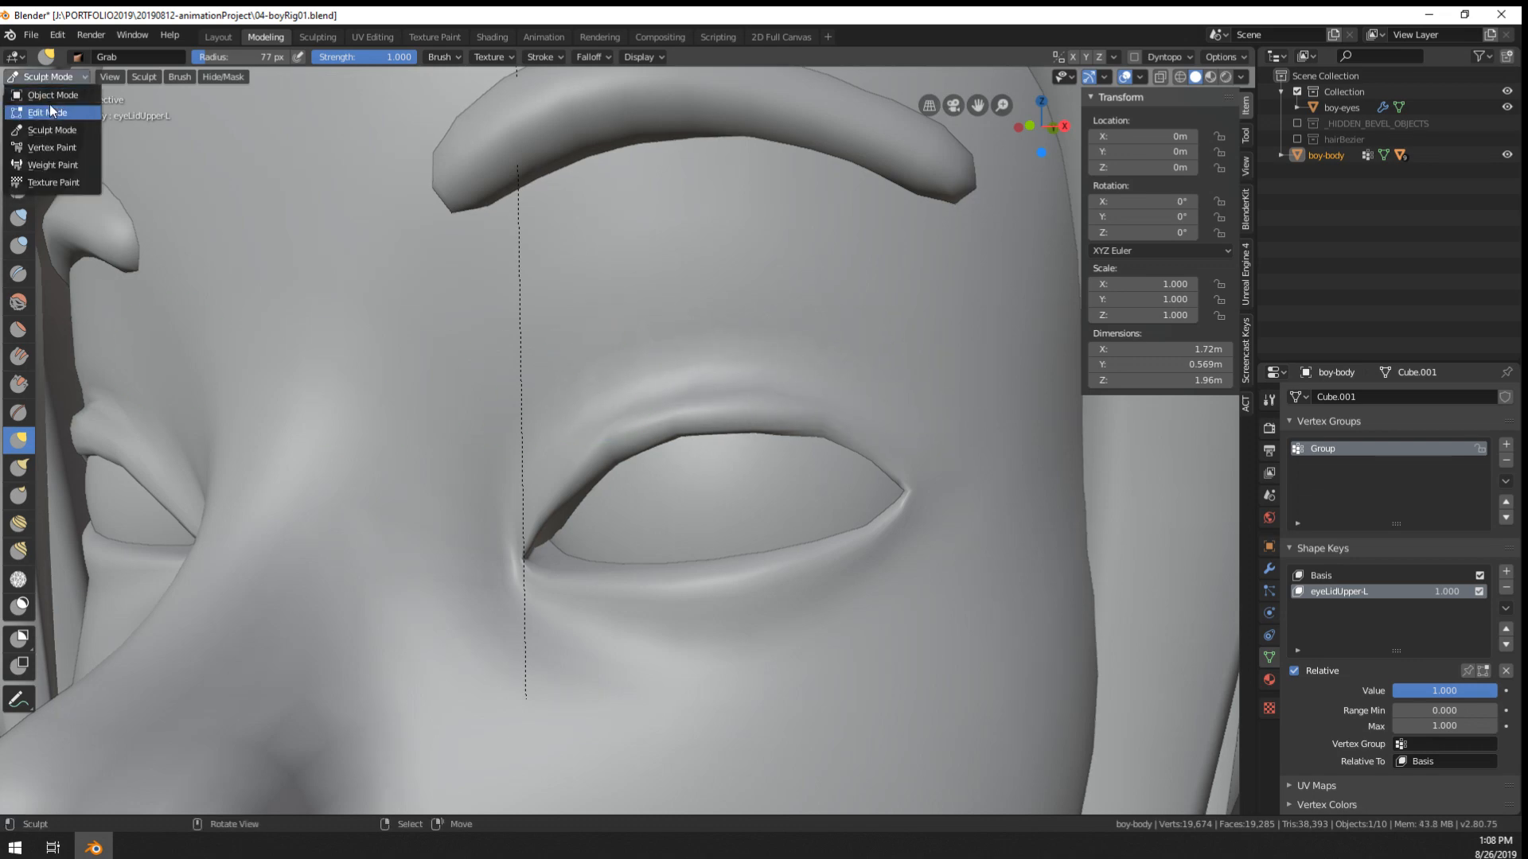
left_click(46, 112)
middle_click_drag(557, 398, 622, 437)
left_click(598, 421)
key("g")
scroll(638, 421, "down", 7)
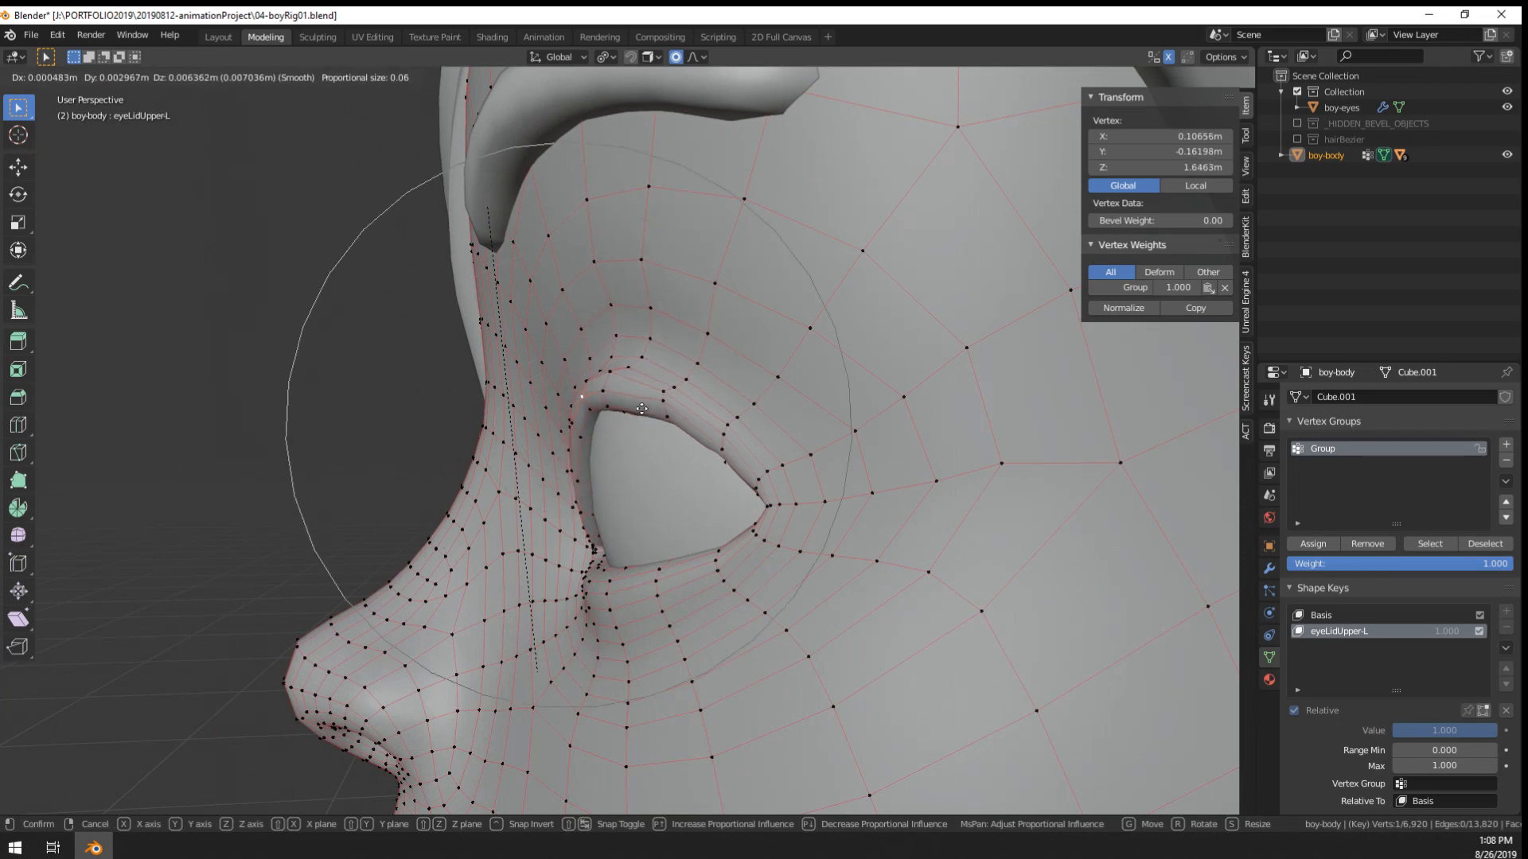
scroll(653, 396, "down", 1)
left_click(659, 389)
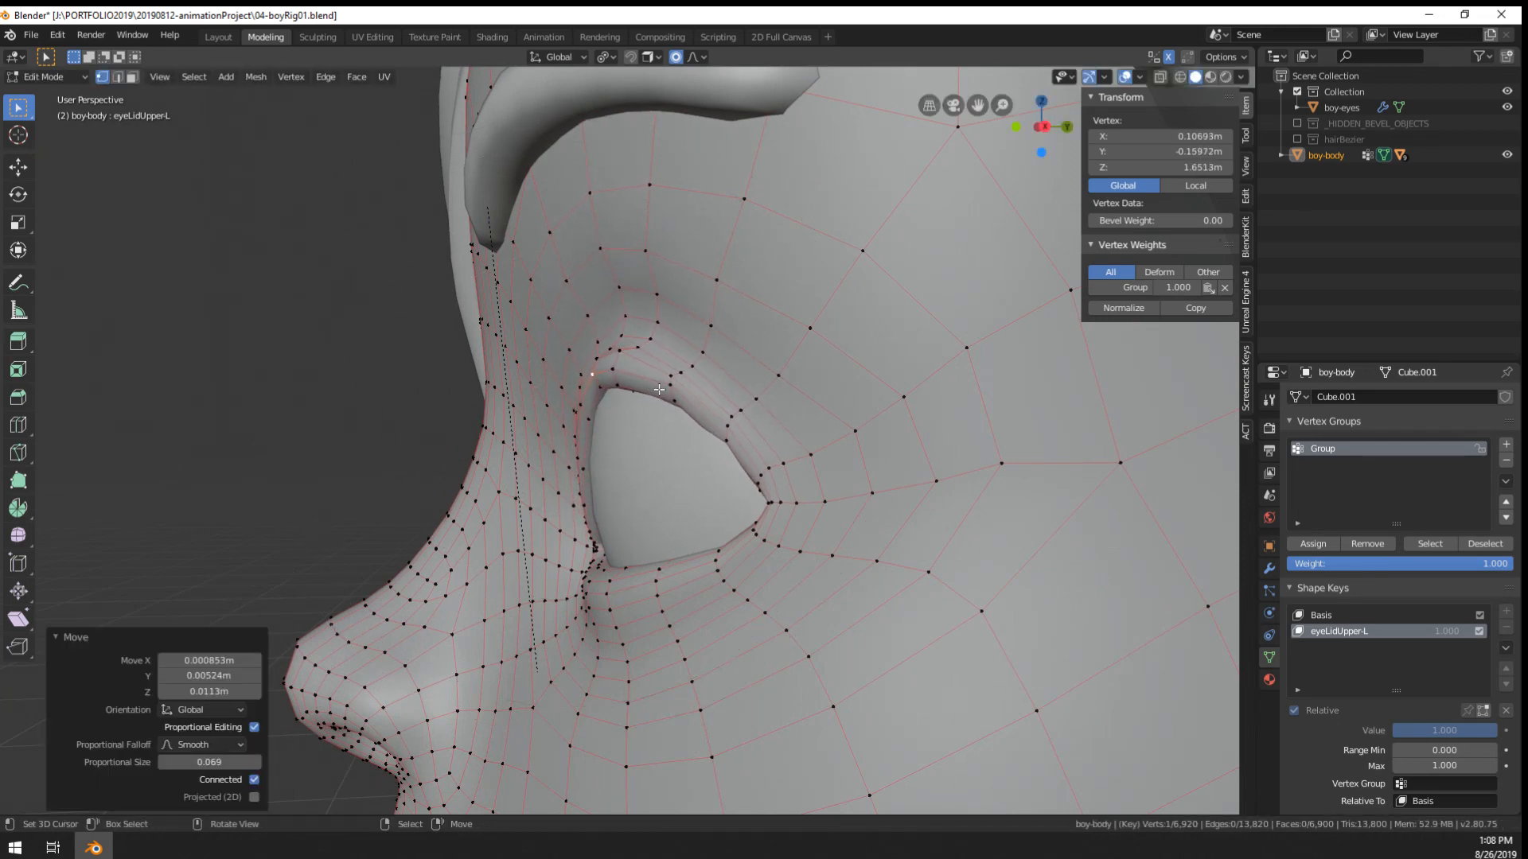
- Move one outer and one inner vertex of the left upper lid to round the opening, using a proportional size of about 0.05
middle_click_drag(659, 389, 840, 398)
scroll(747, 414, "down", 4)
scroll(748, 418, "up", 1)
right_click(726, 425)
key("g")
left_click(707, 405)
right_click(614, 443)
key("g")
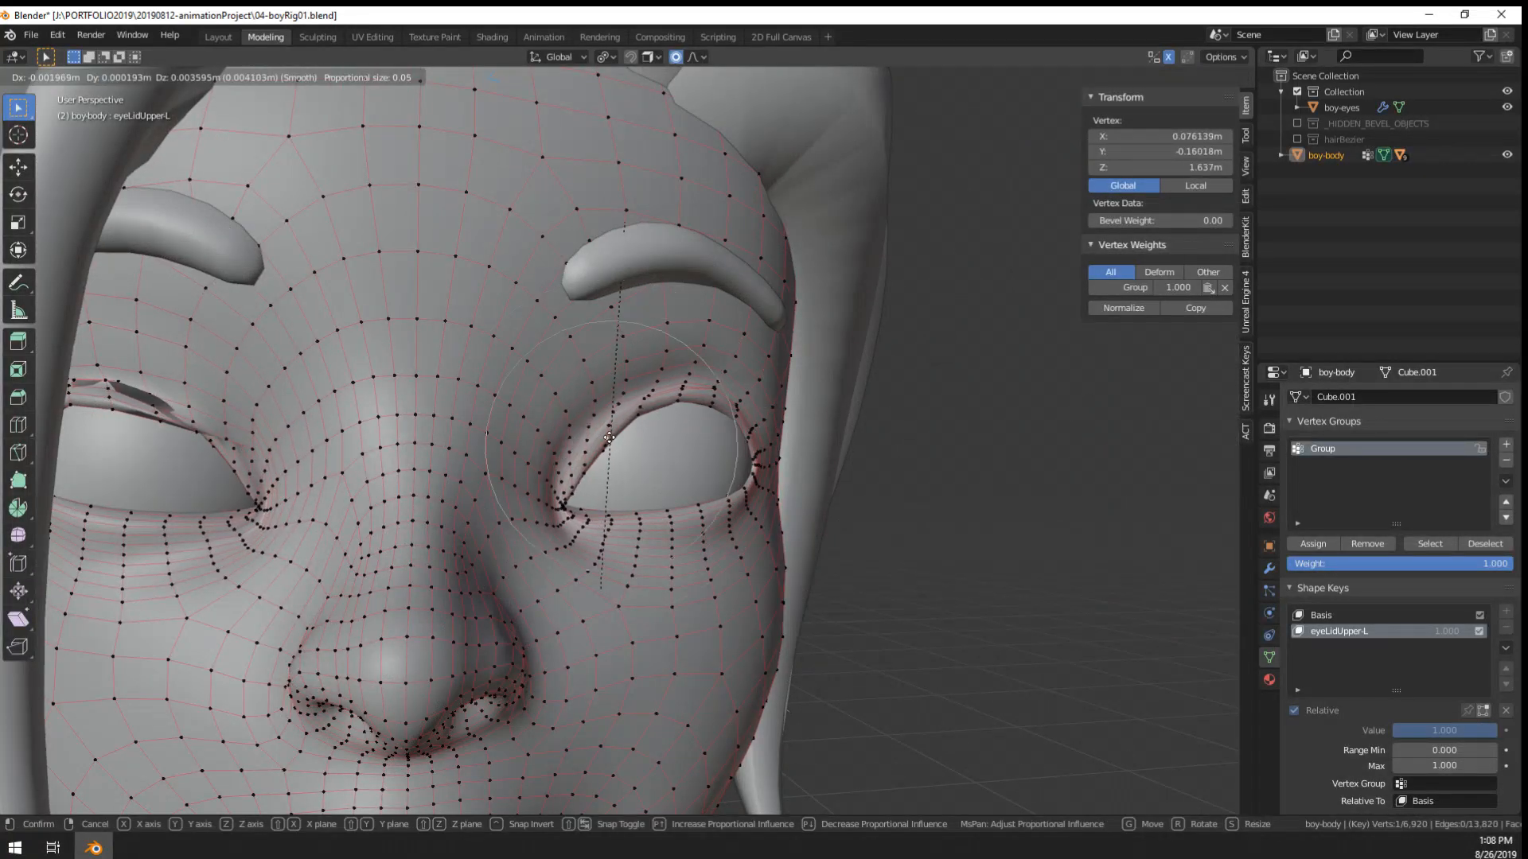
left_click(607, 435)
- Compare the opened left and right eyes from the front in Object Mode and Edit Mode
key("Tab")
middle_click_drag(670, 447, 741, 442)
key("Tab")
scroll(686, 451, "down", 2)
key("x")
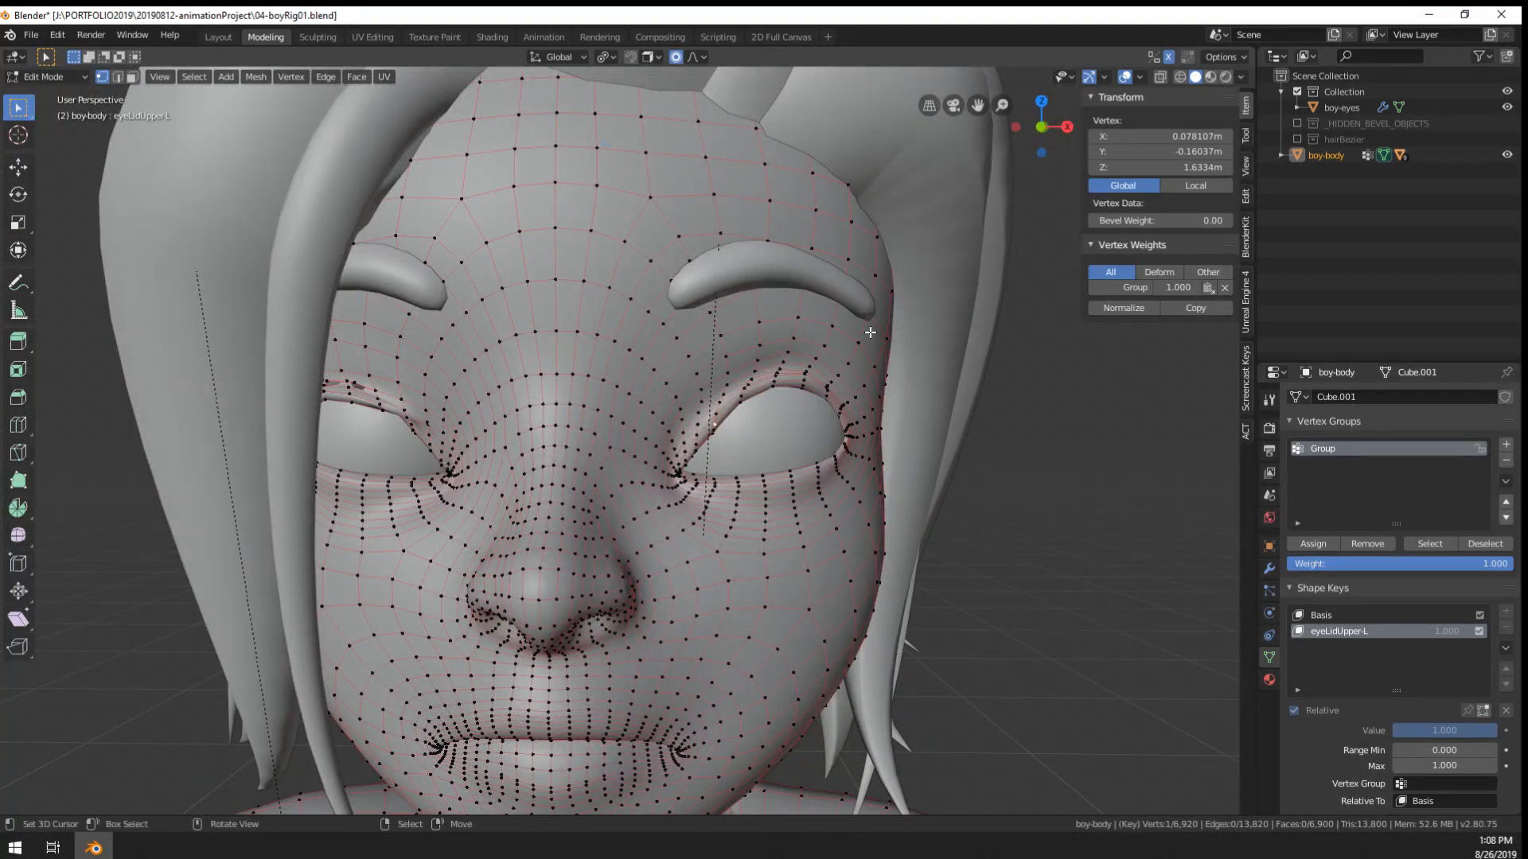
key("Tab")
middle_click_drag(841, 422, 708, 433)
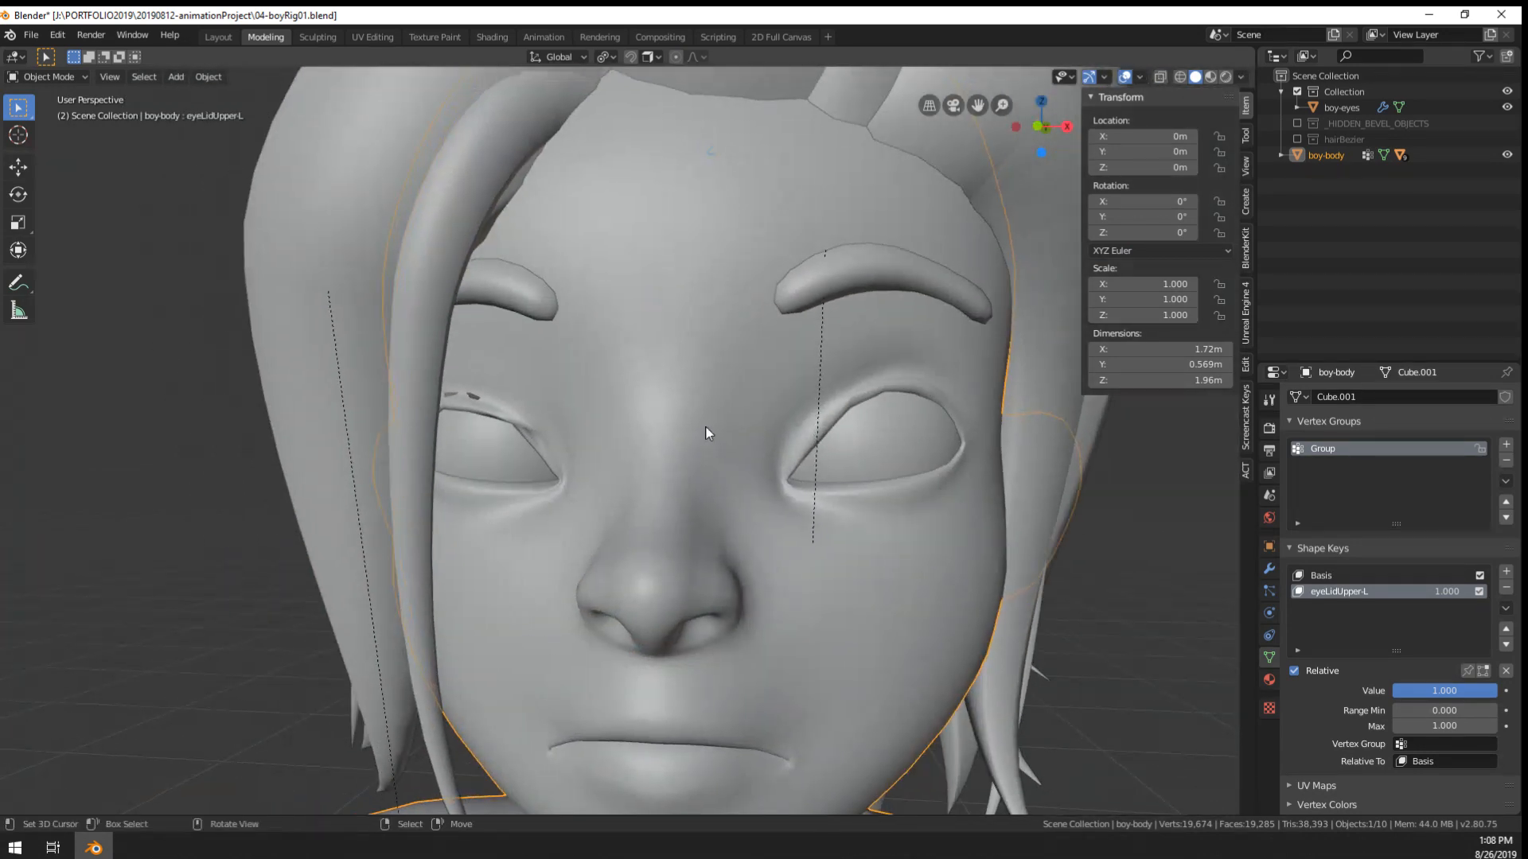
key("Tab")
key("x")
key("Escape")
- Switch to wireframe shading and box-select the vertices around the eye and nose on the character's right half of the face
key("z")
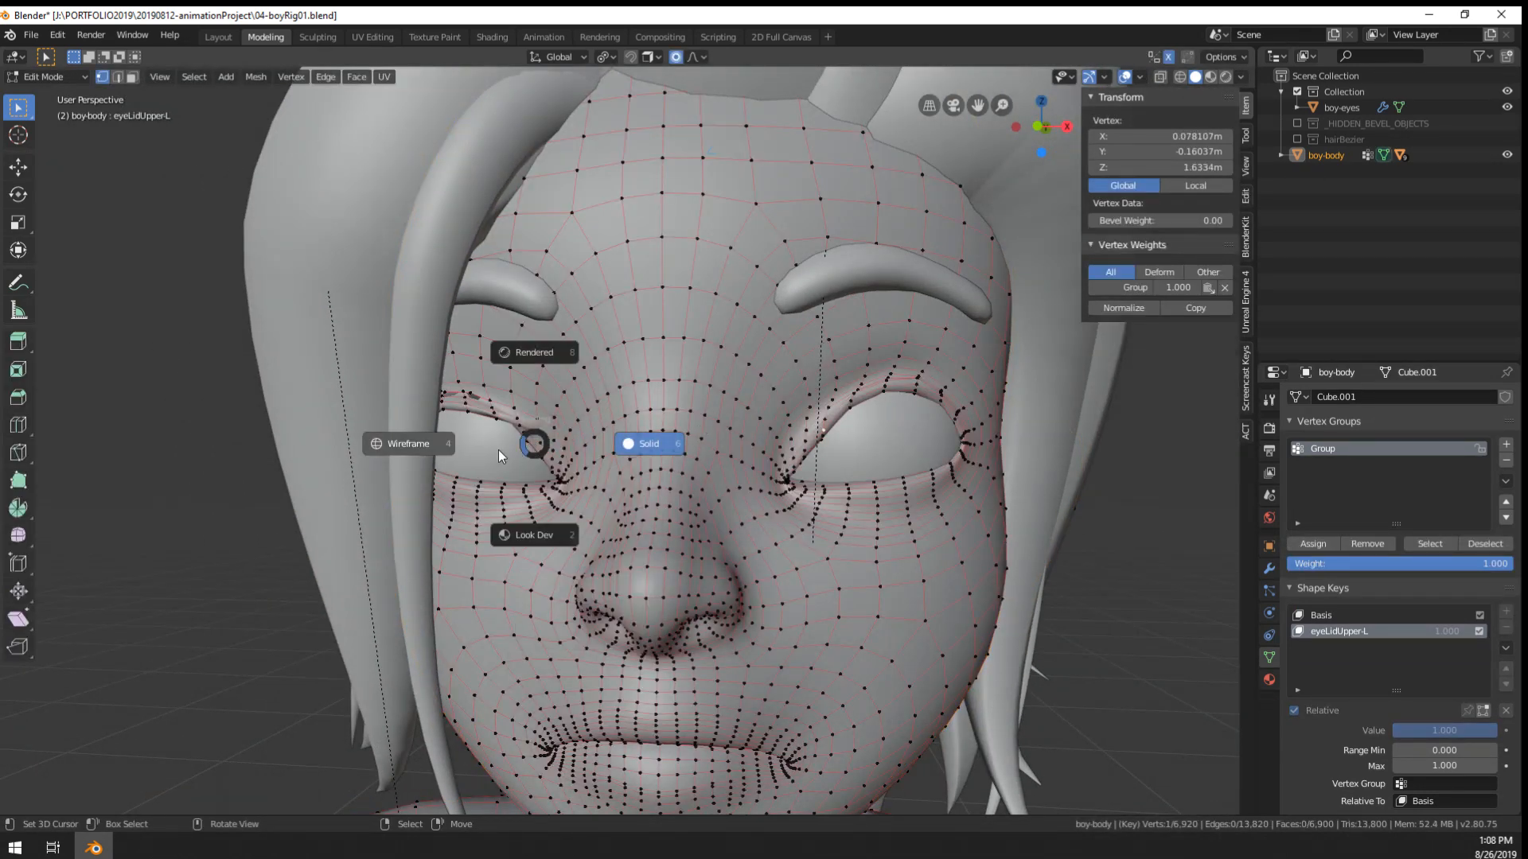
left_click(419, 447)
key("a")
key("a")
key("b")
left_click_drag(313, 265, 689, 712)
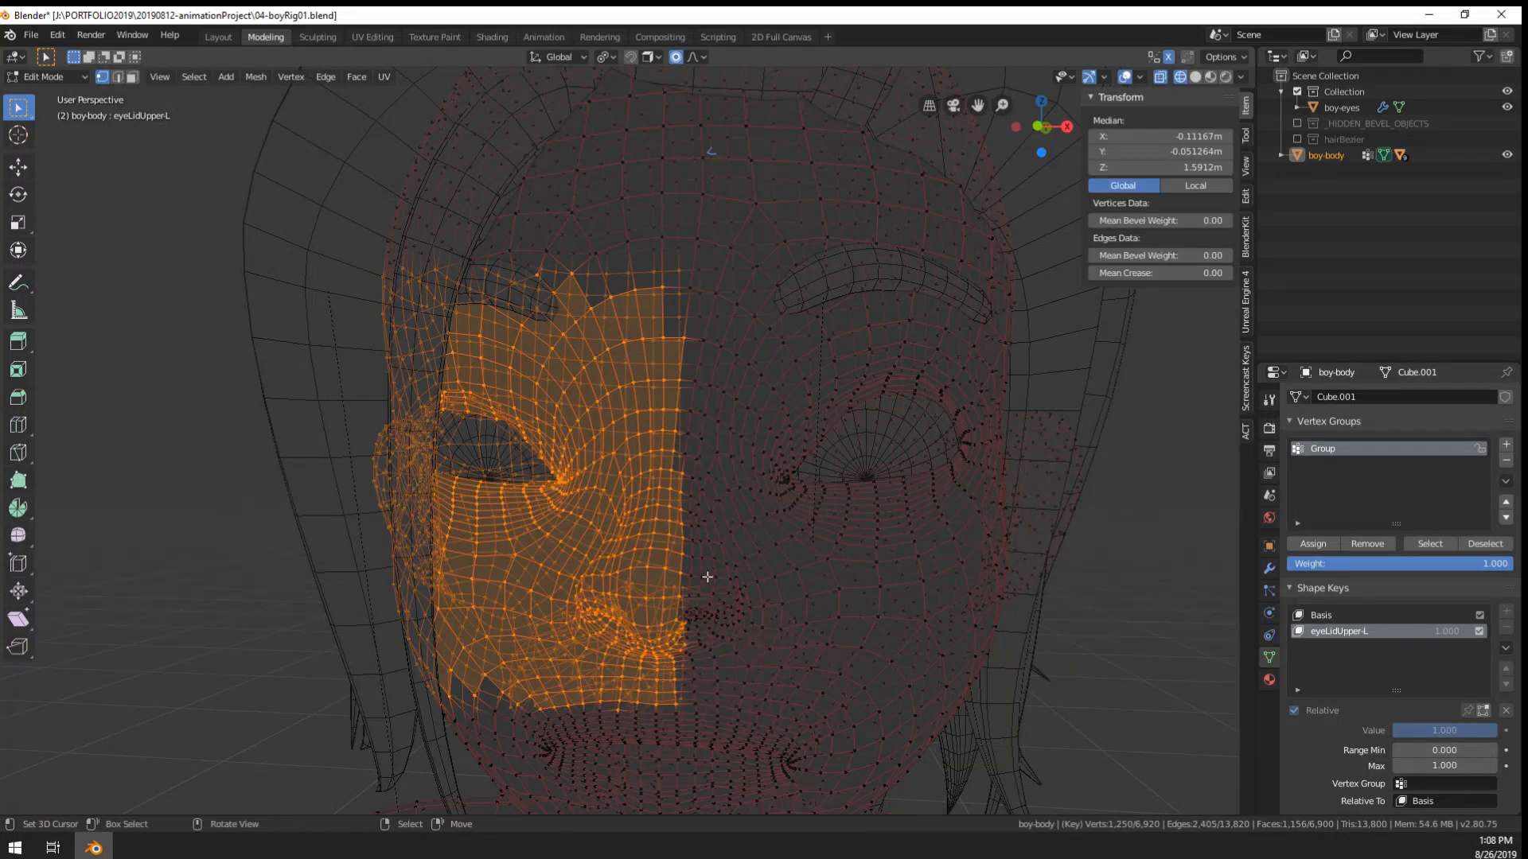
middle_click_drag(705, 576, 711, 570)
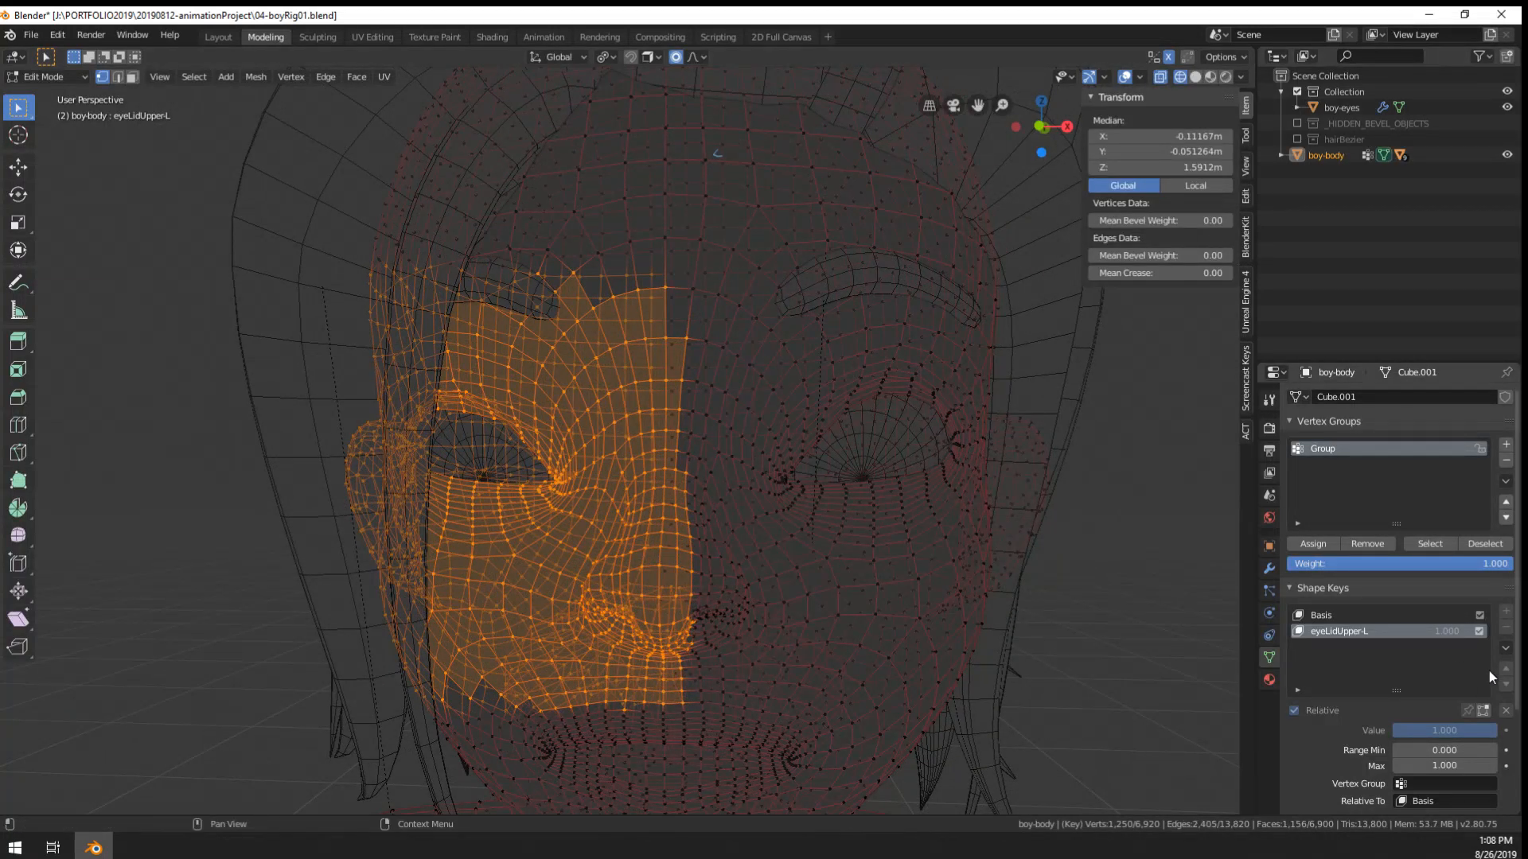
- Look for a reset command among the shape key options and search the operators for "reset"
left_click(1504, 648)
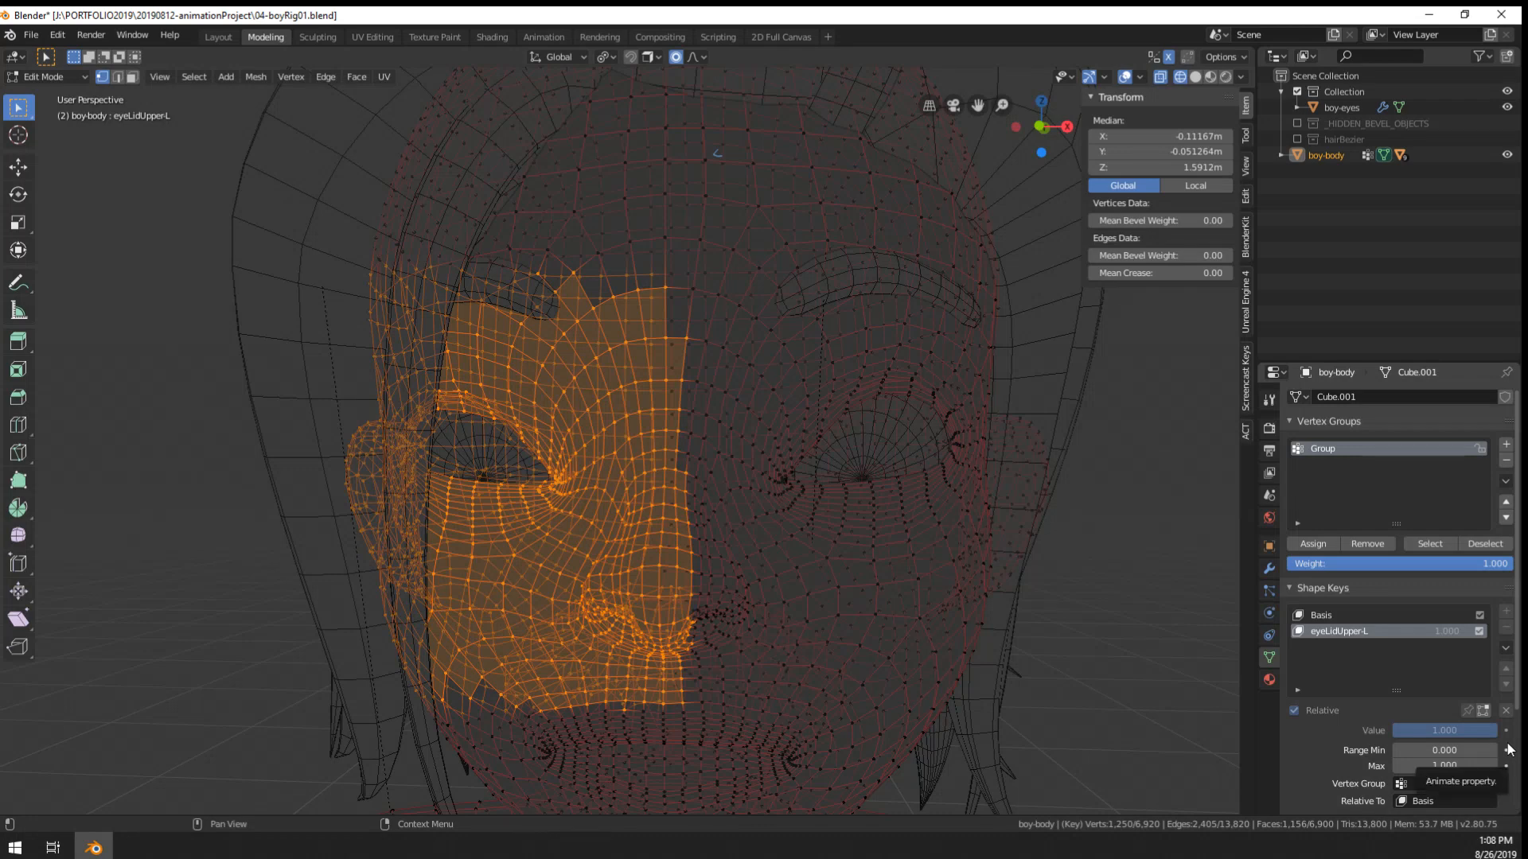
key("F3")
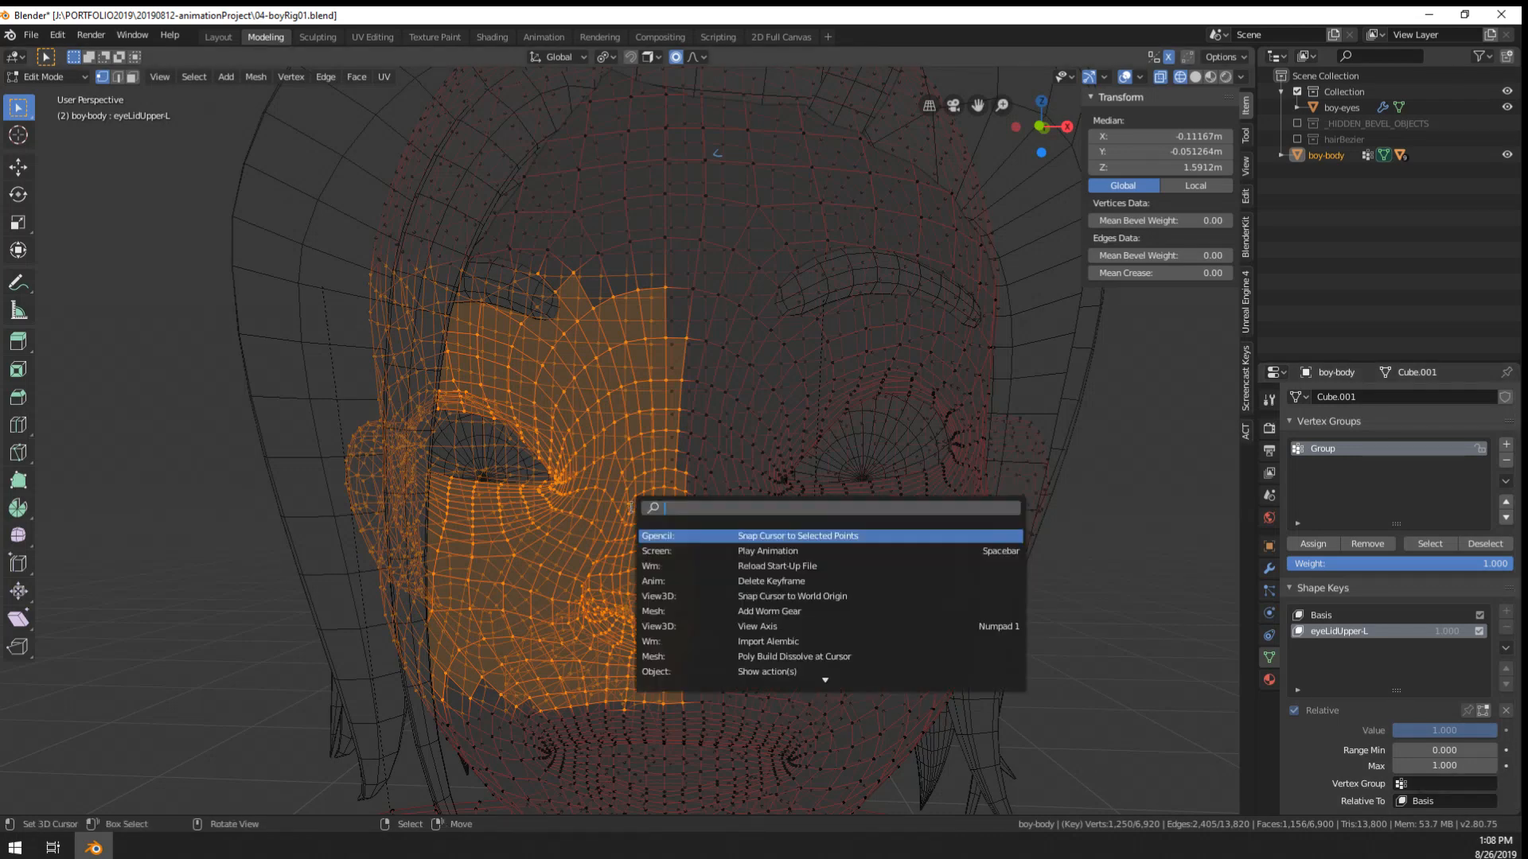
type("re")
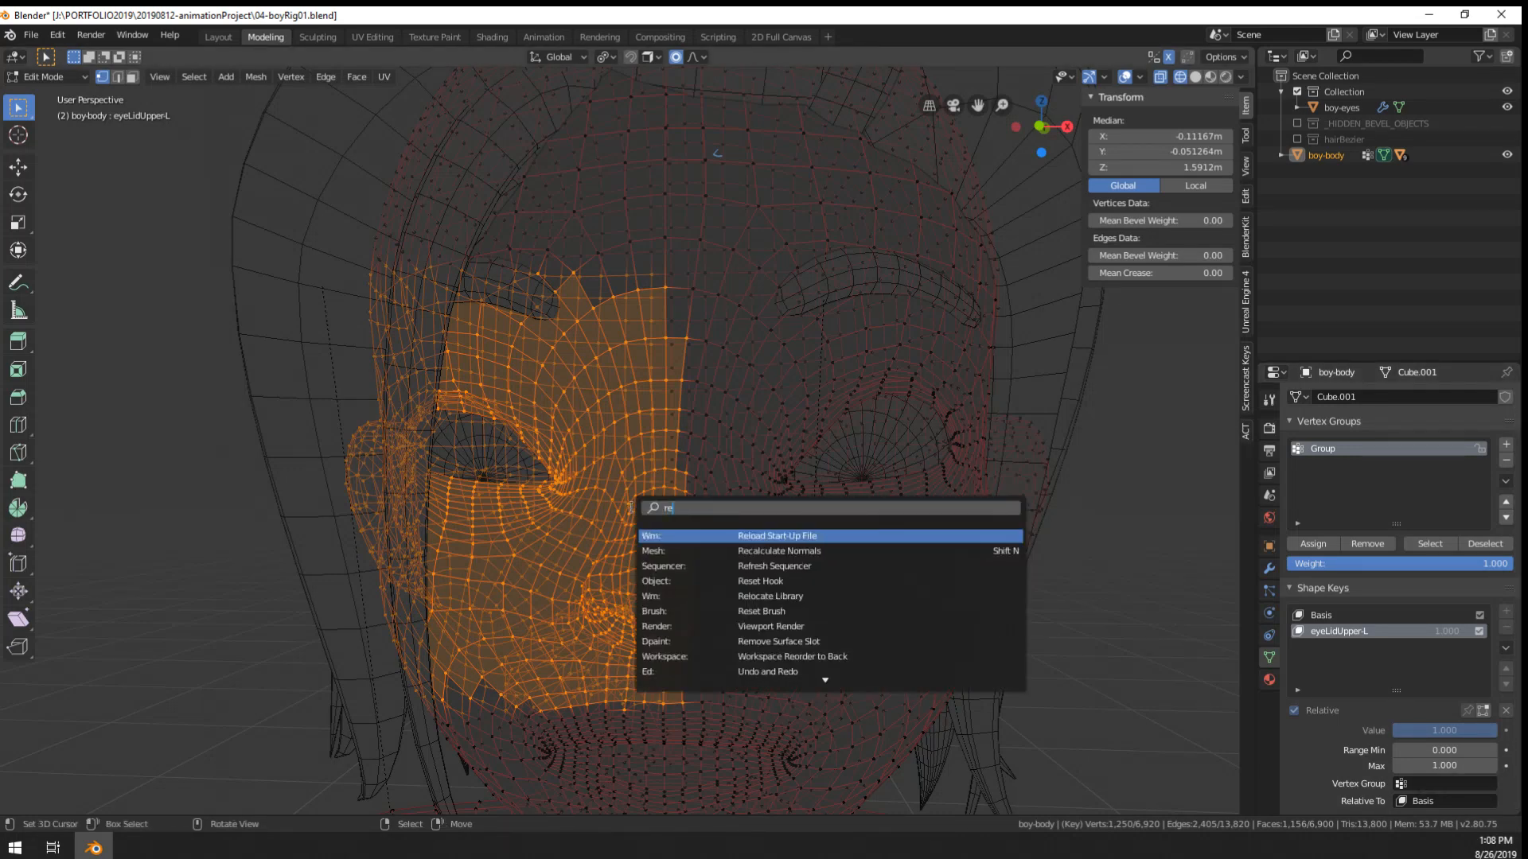
type("set")
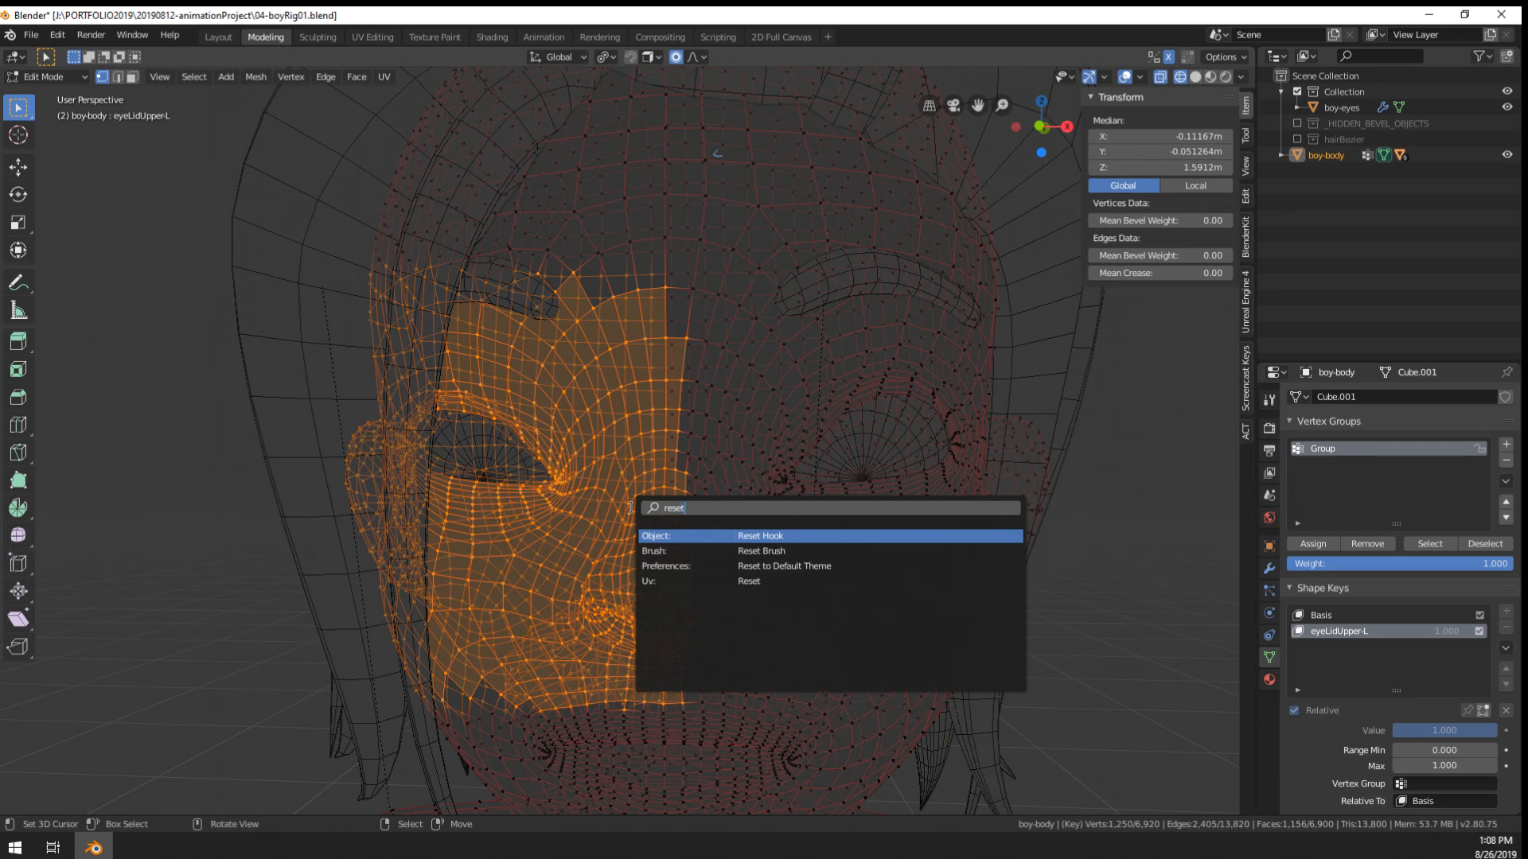
- Search the operators for "shape", run Clear Shape Keys, and return to Object Mode to test the eyeLidUpper-L value
key("ctrl+a")
type("shape")
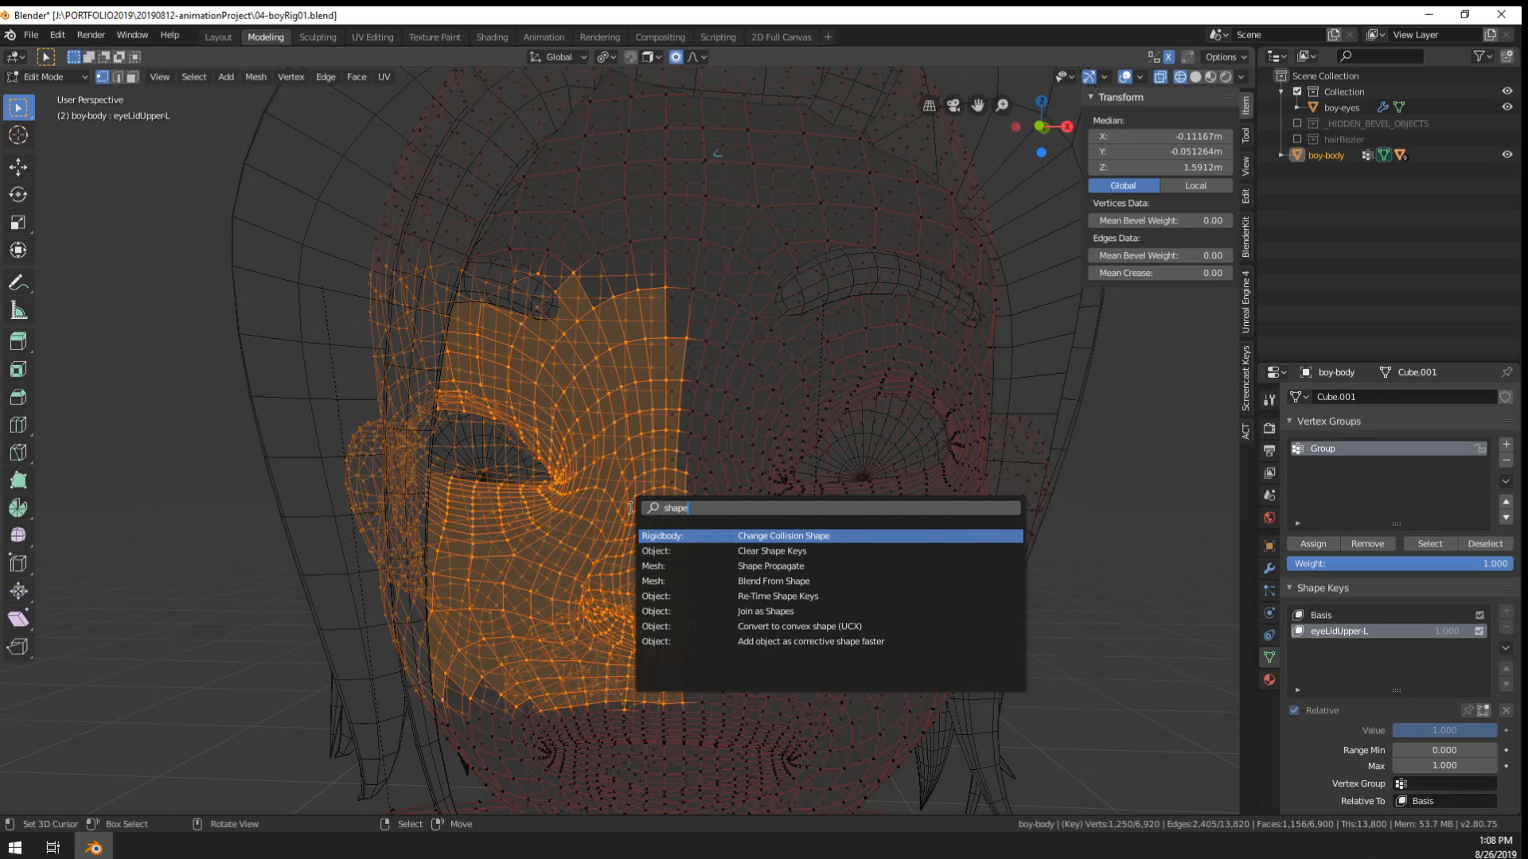
key("Down")
key("Down")
key("Down")
key("Down")
key("Down")
key("Down")
key("Up")
key("Up")
key("Up")
key("Up")
key("Up")
key("Up")
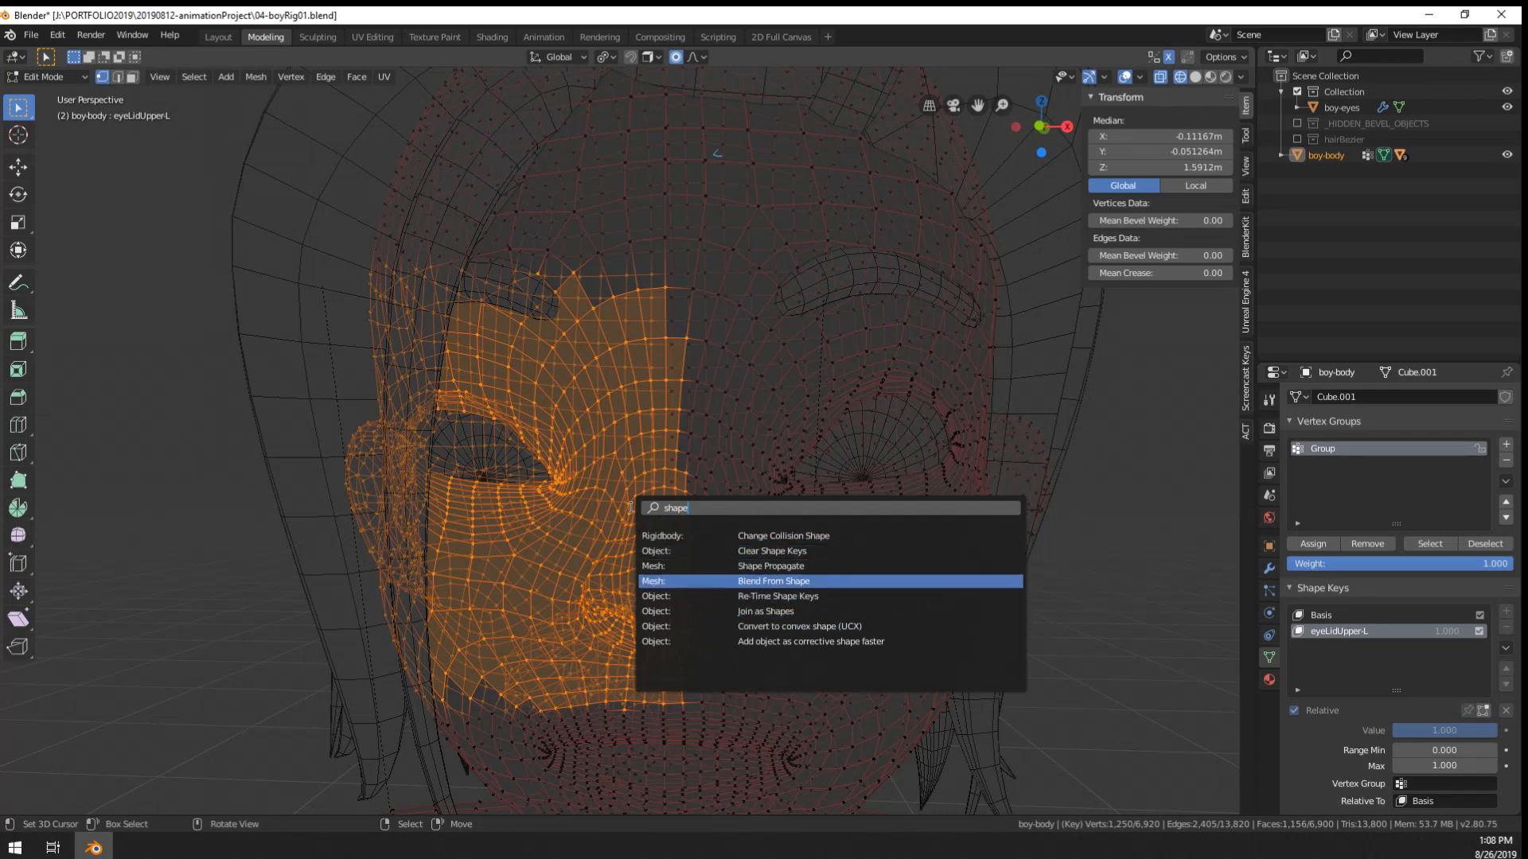
key("Down")
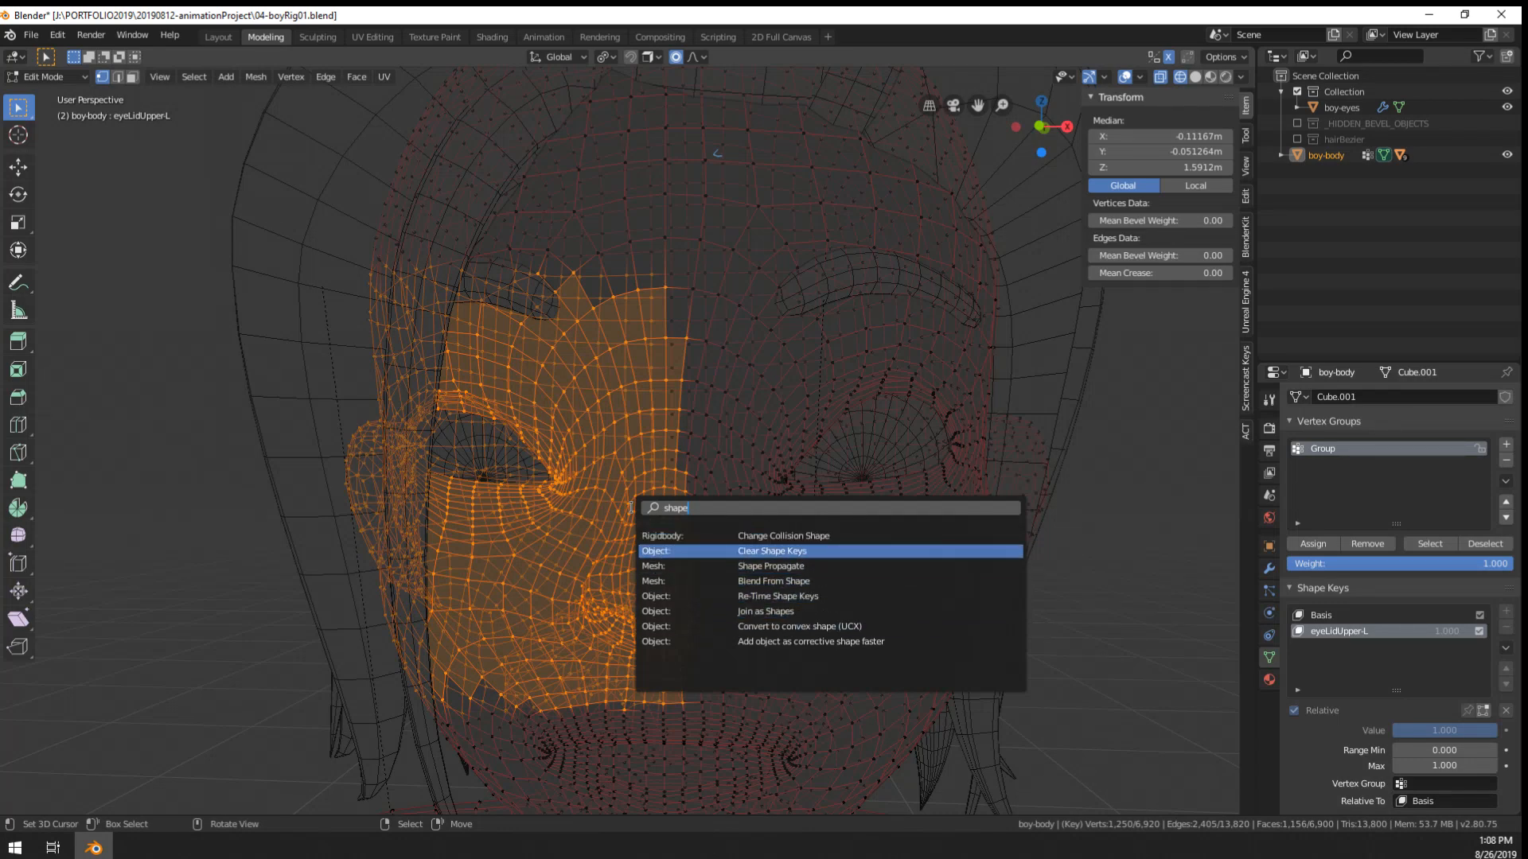
key("Return")
key("Tab")
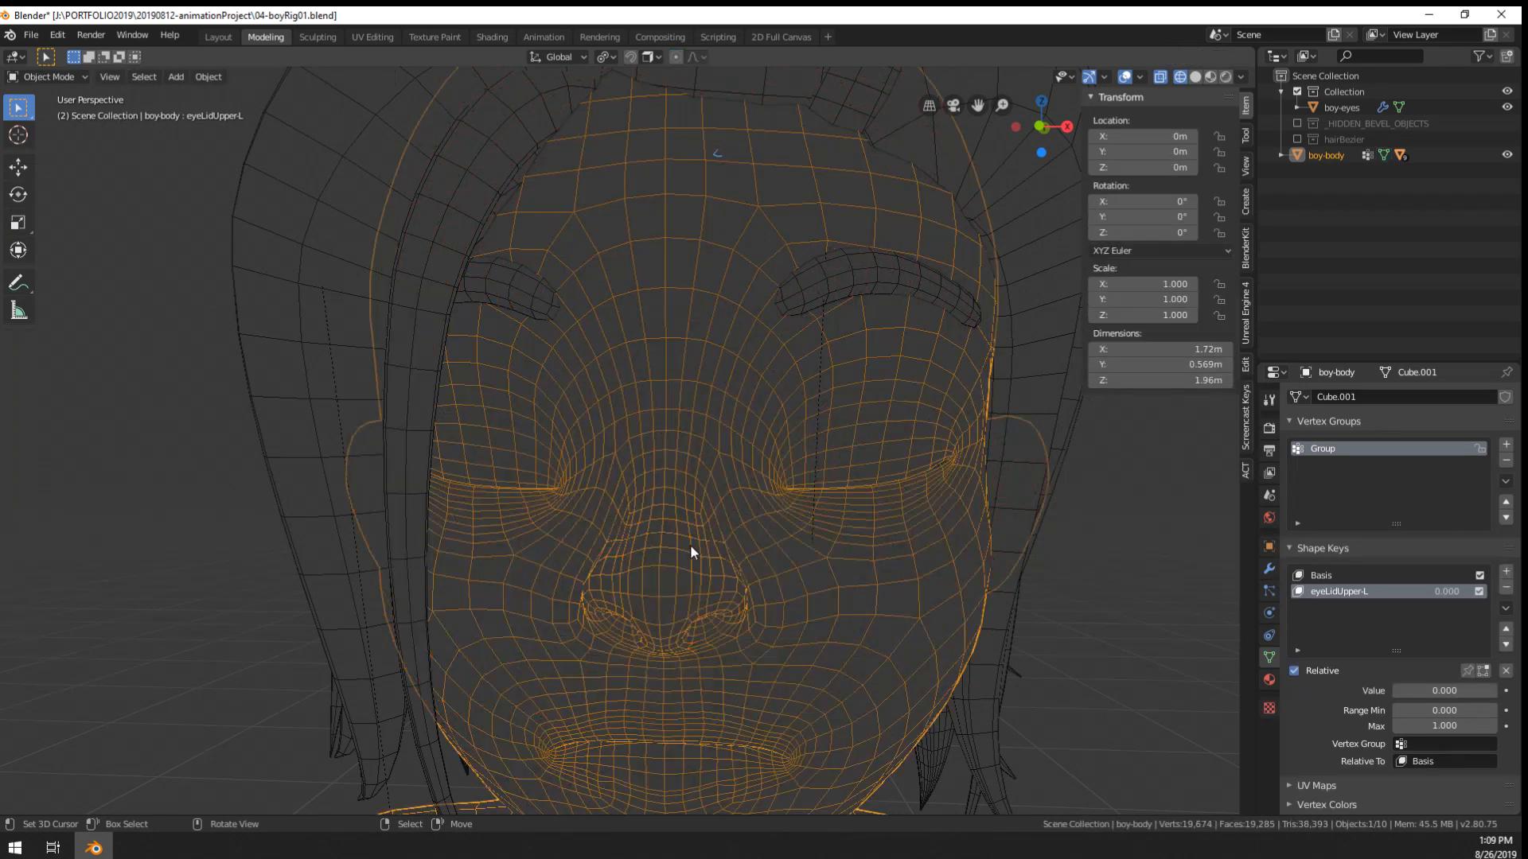
left_click_drag(1411, 694, 1480, 692)
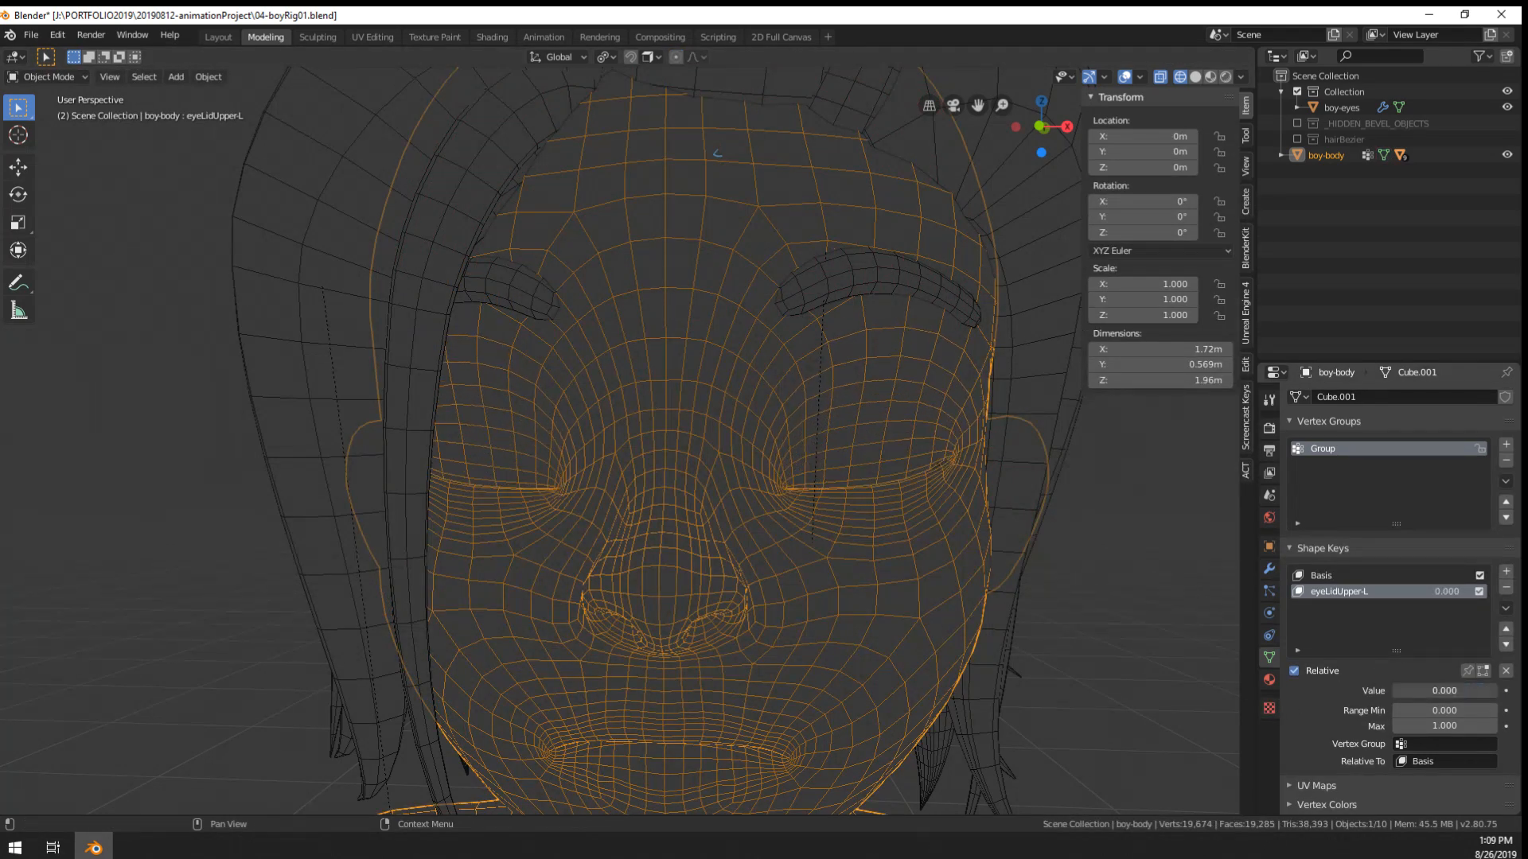
- In Edit Mode, run Blend From Shape on the selected vertices of the face's right half for the eyeLidUpper-L shape key
key("Tab")
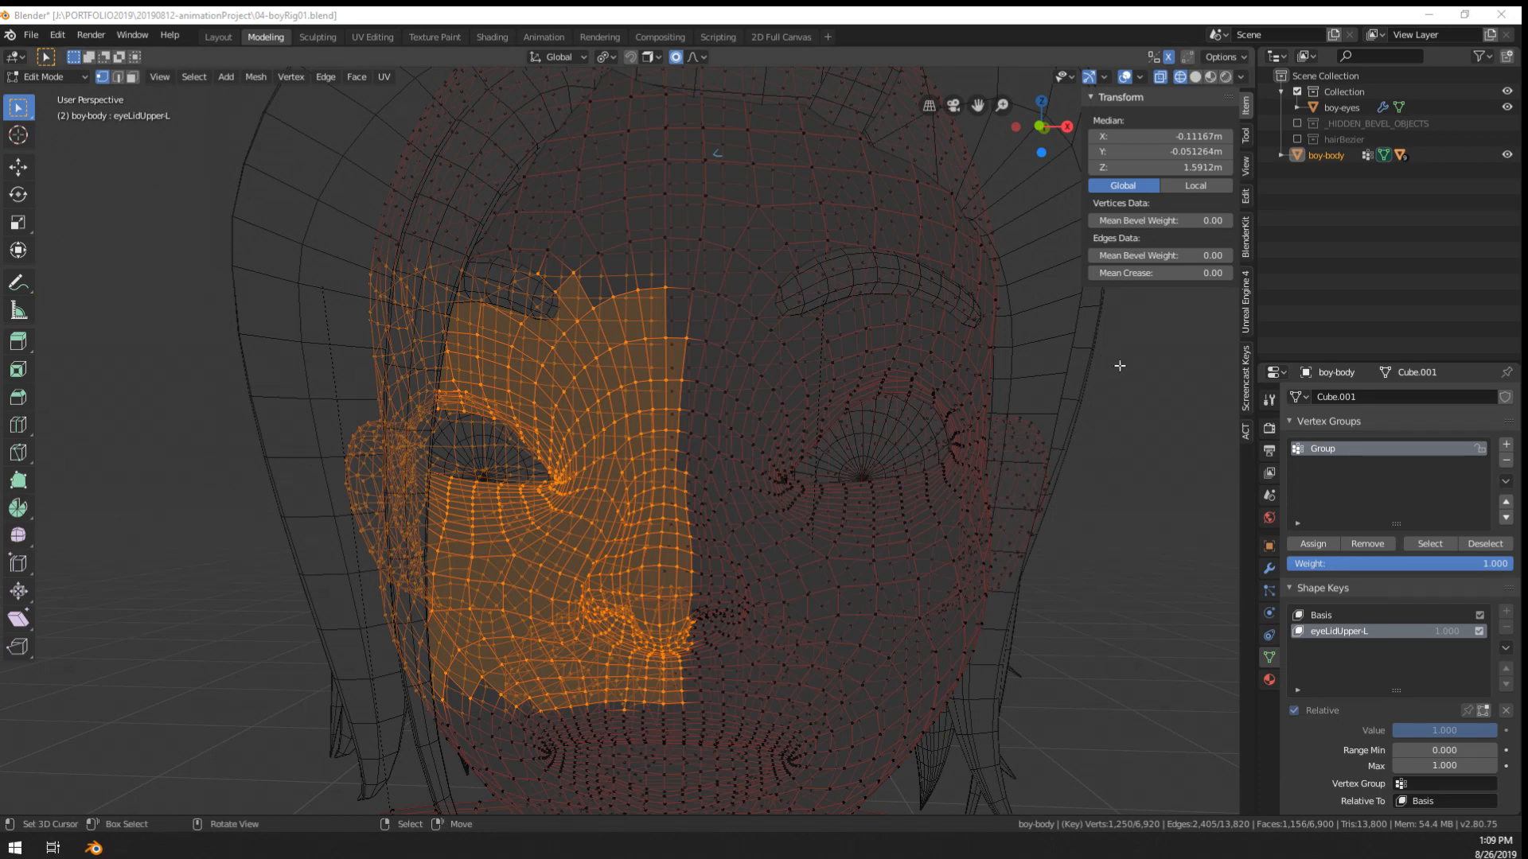
middle_click_drag(829, 413, 827, 419)
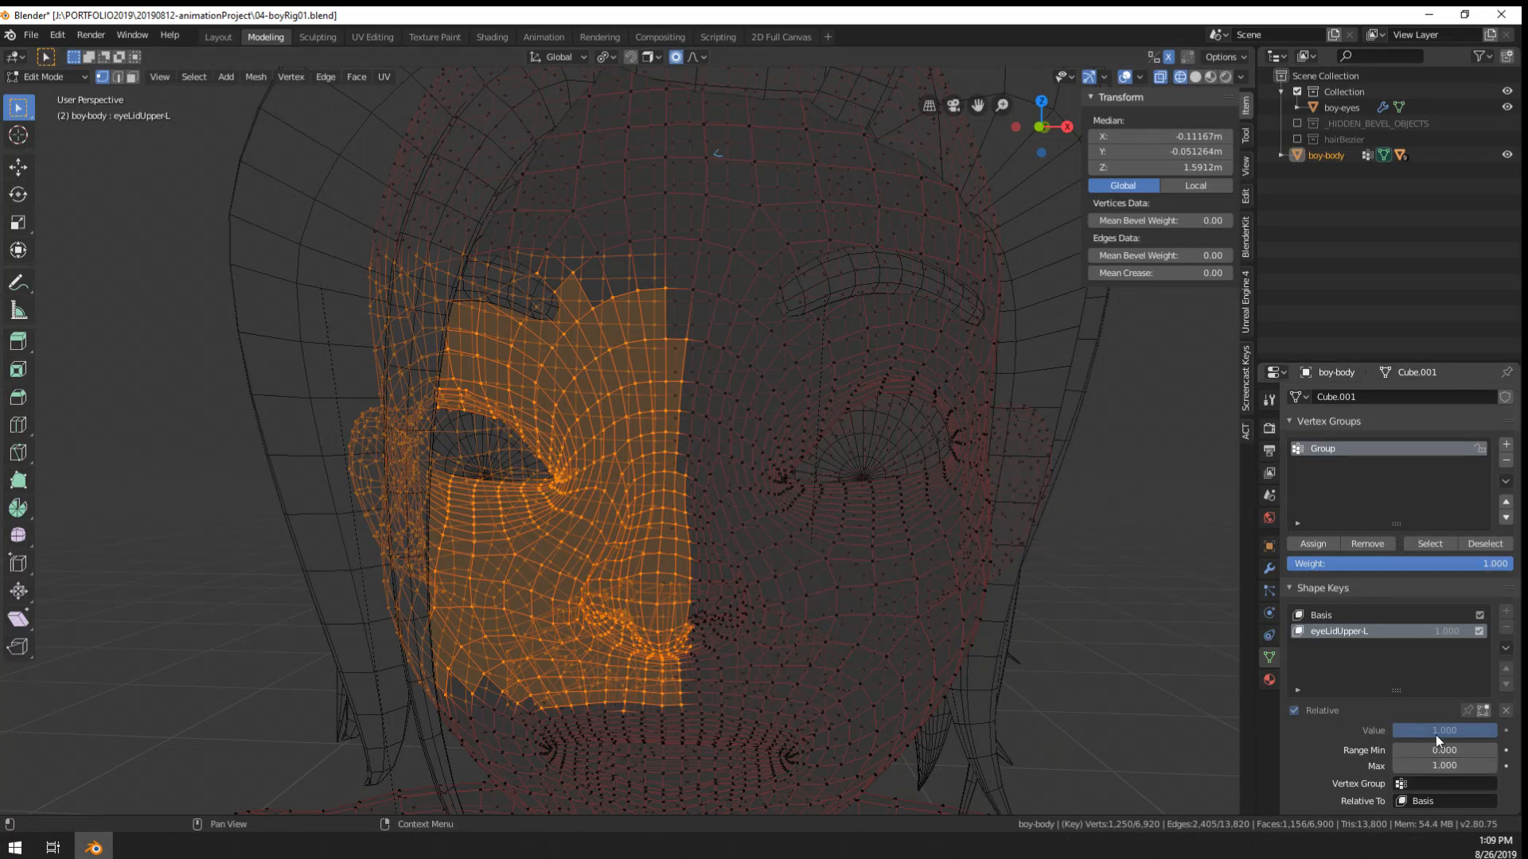
key("Tab")
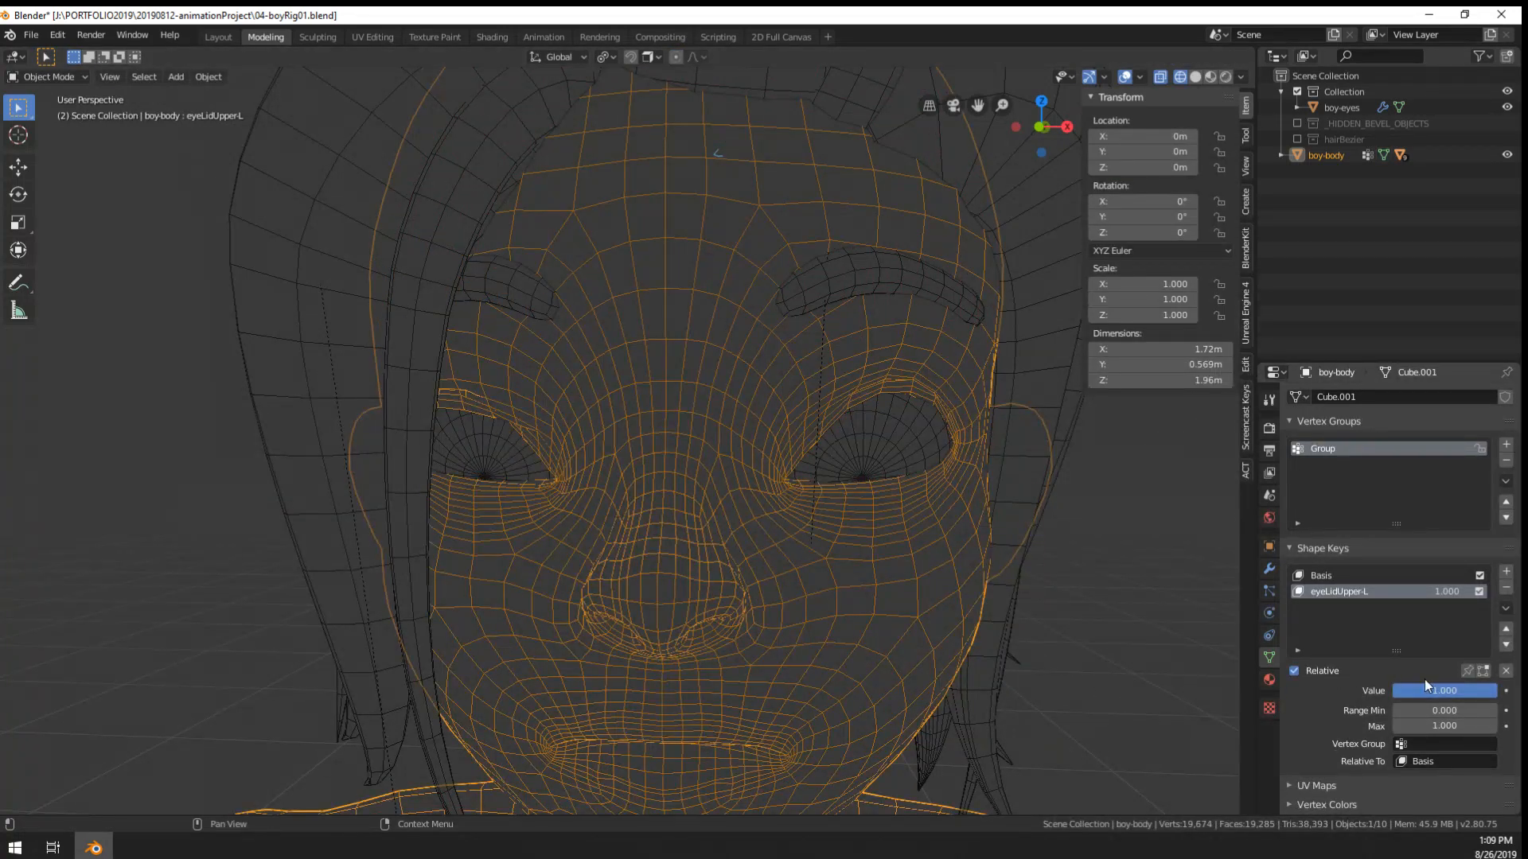
key("Tab")
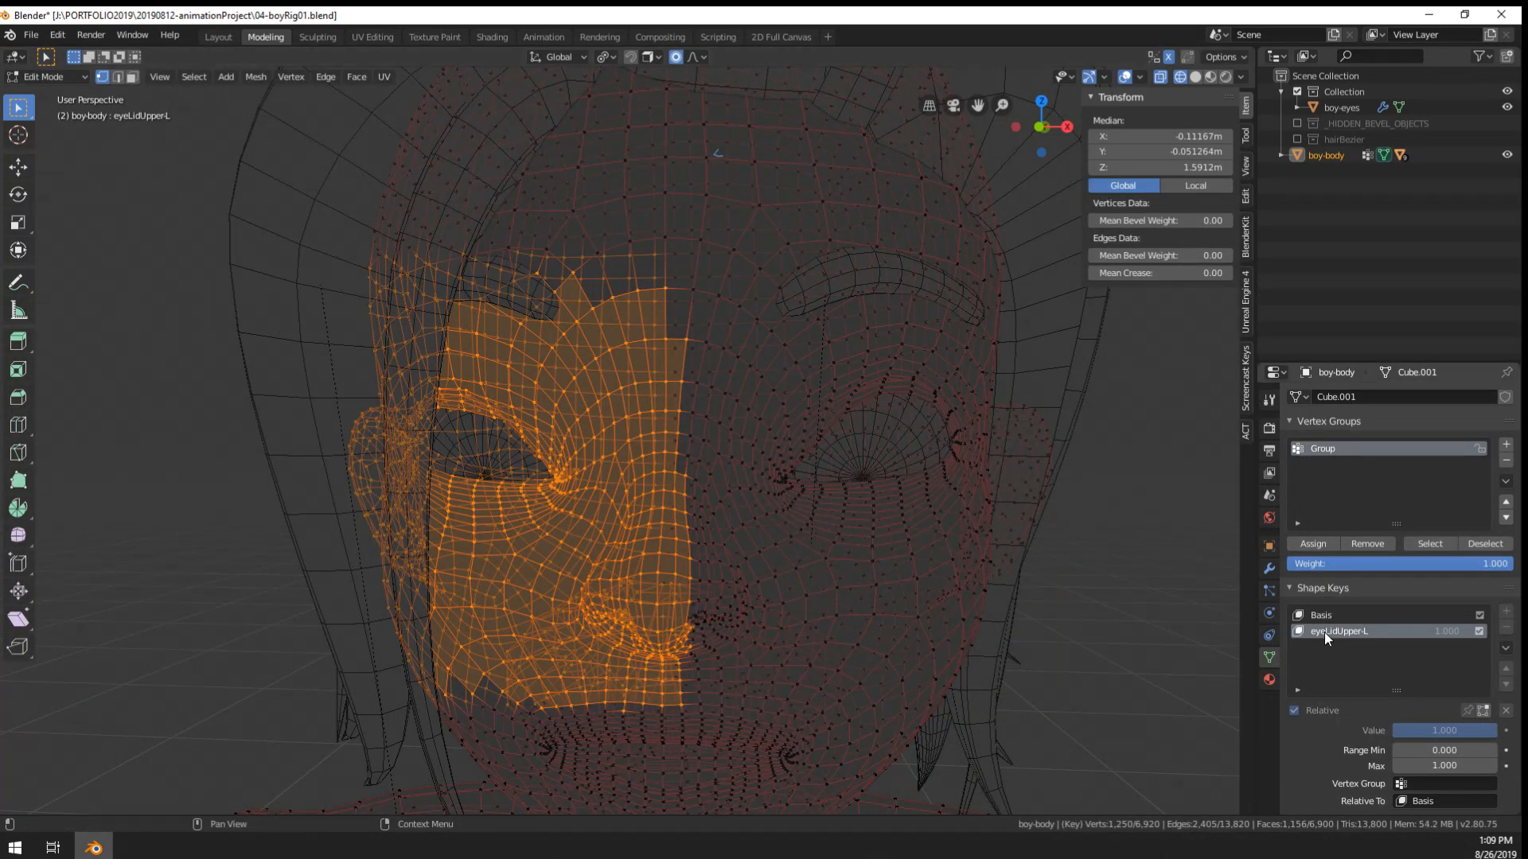
left_click(1505, 647)
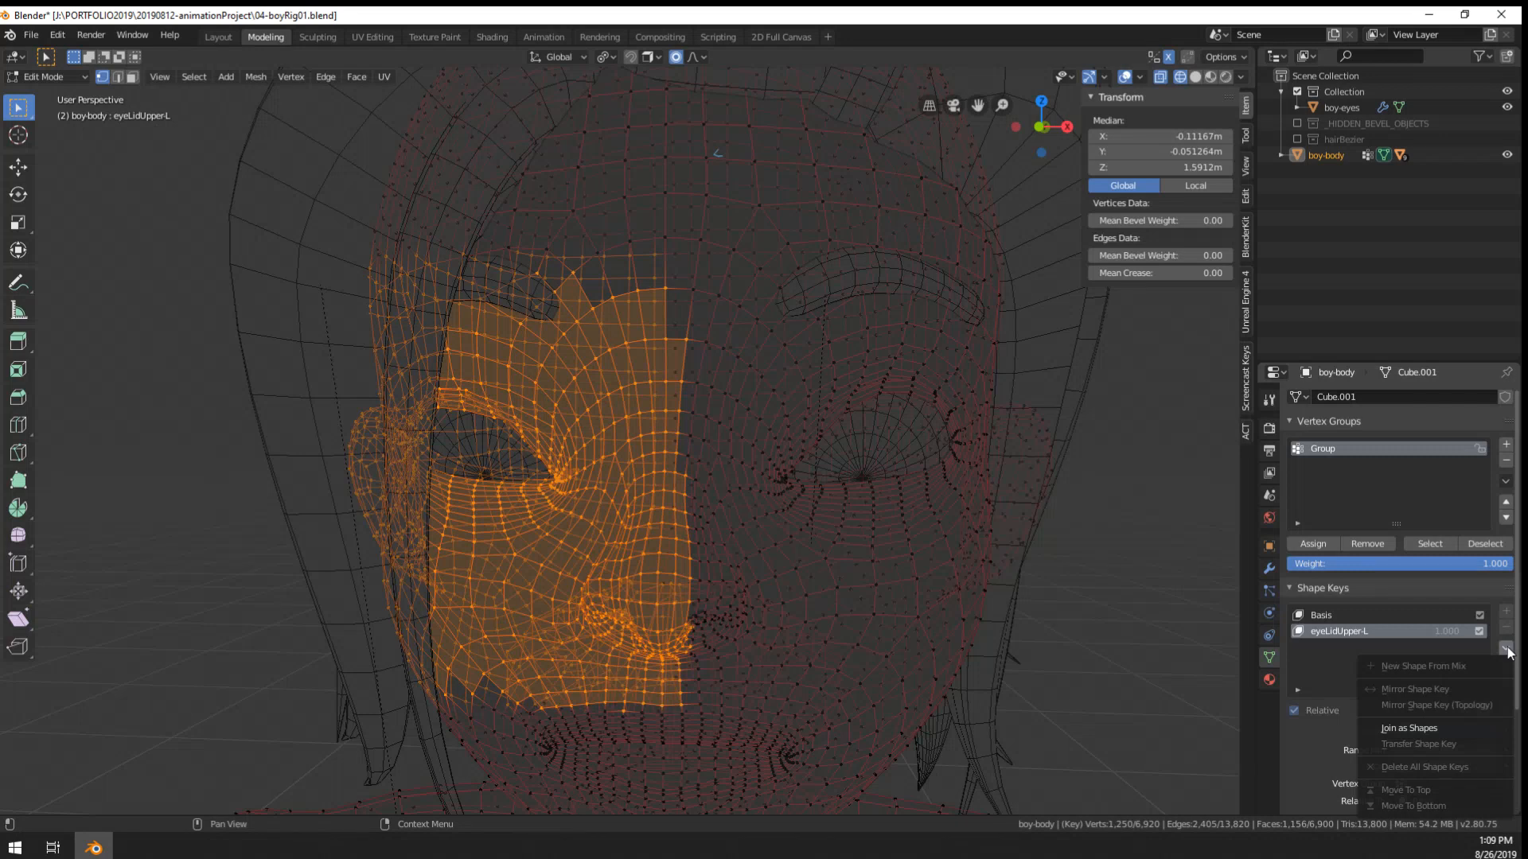
key("F3")
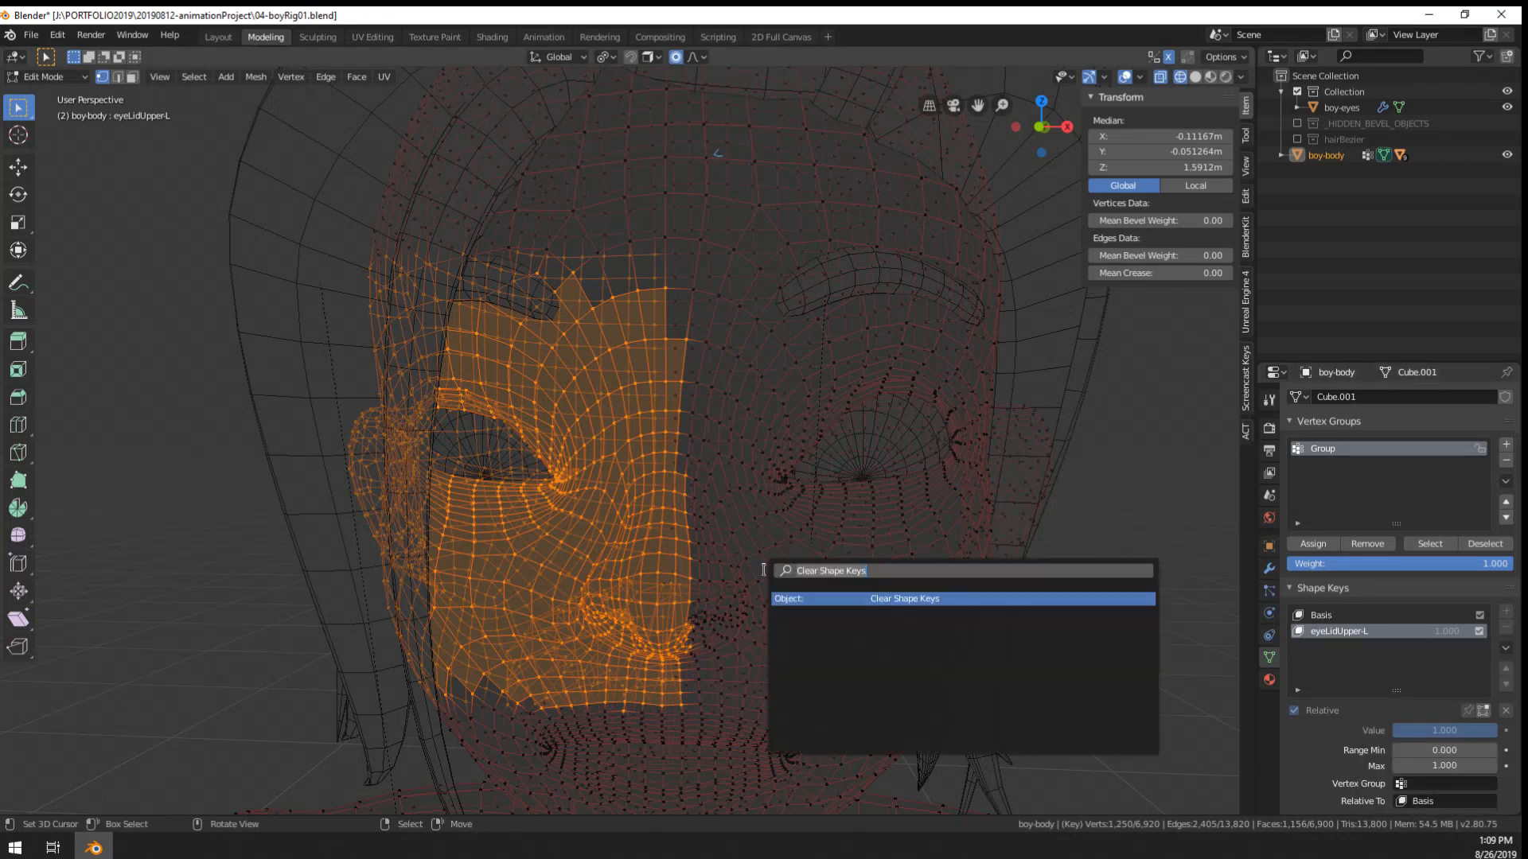
type("blend from")
key("Return")
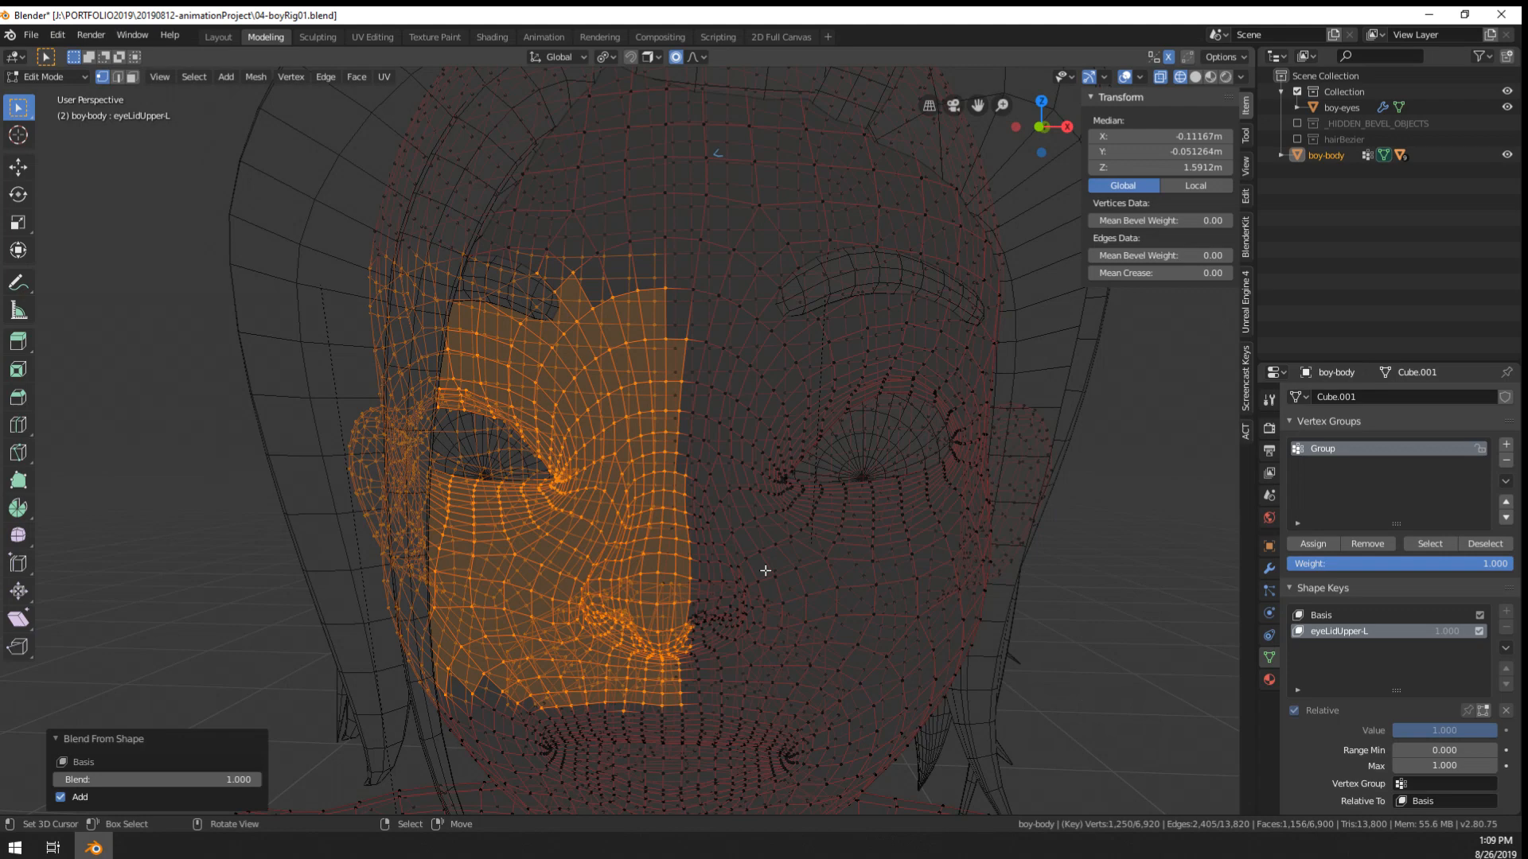
- Turn off Add and set the Blend amount to 1 for the blend from Basis
left_click(176, 779)
type("-1.63")
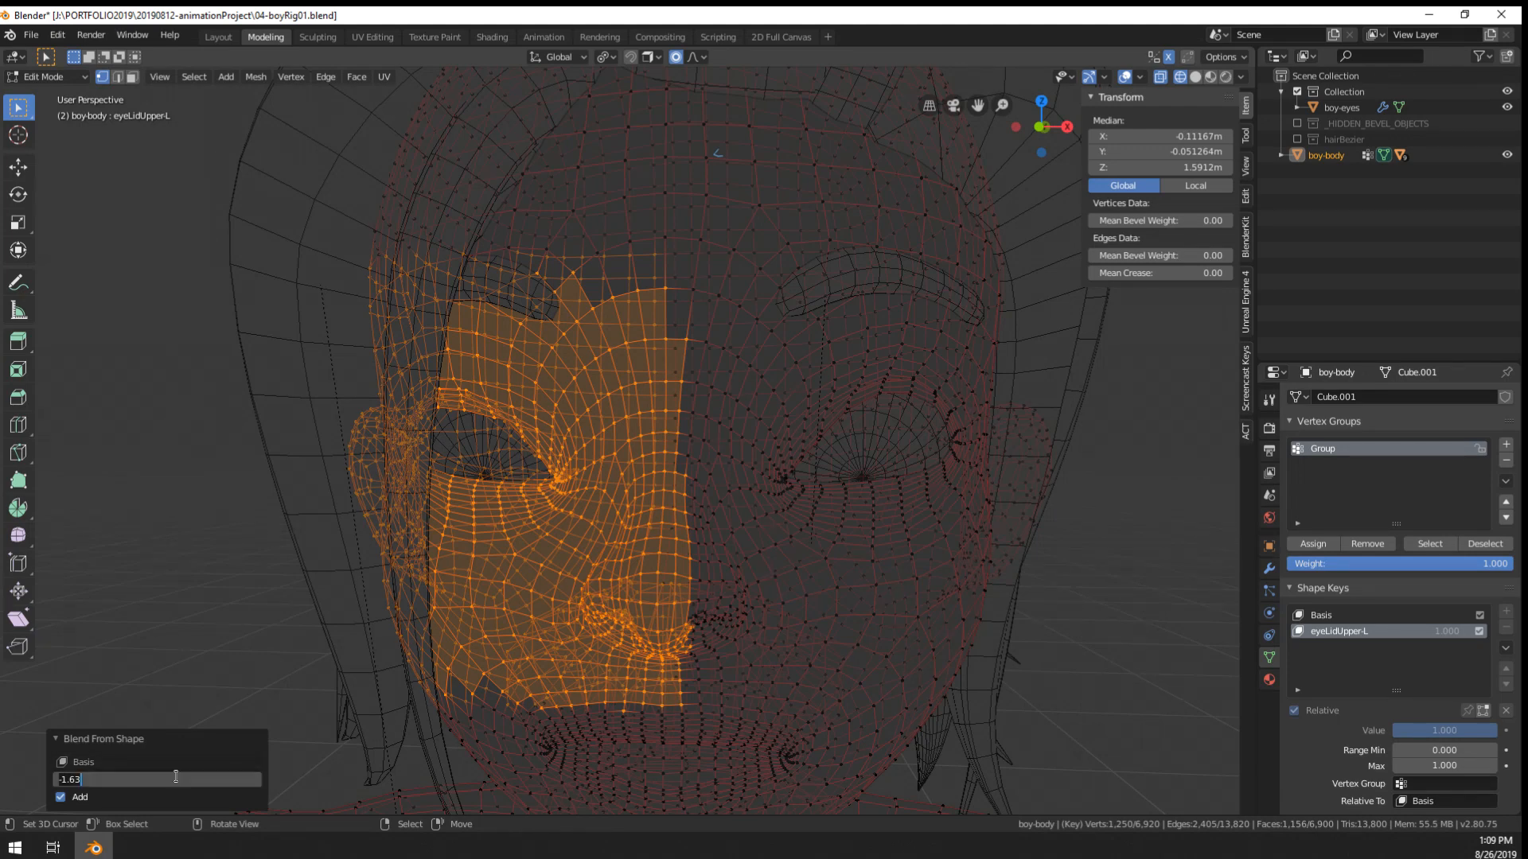
type("0")
key("Return")
left_click(60, 796)
left_click(99, 781)
type("1")
key("Return")
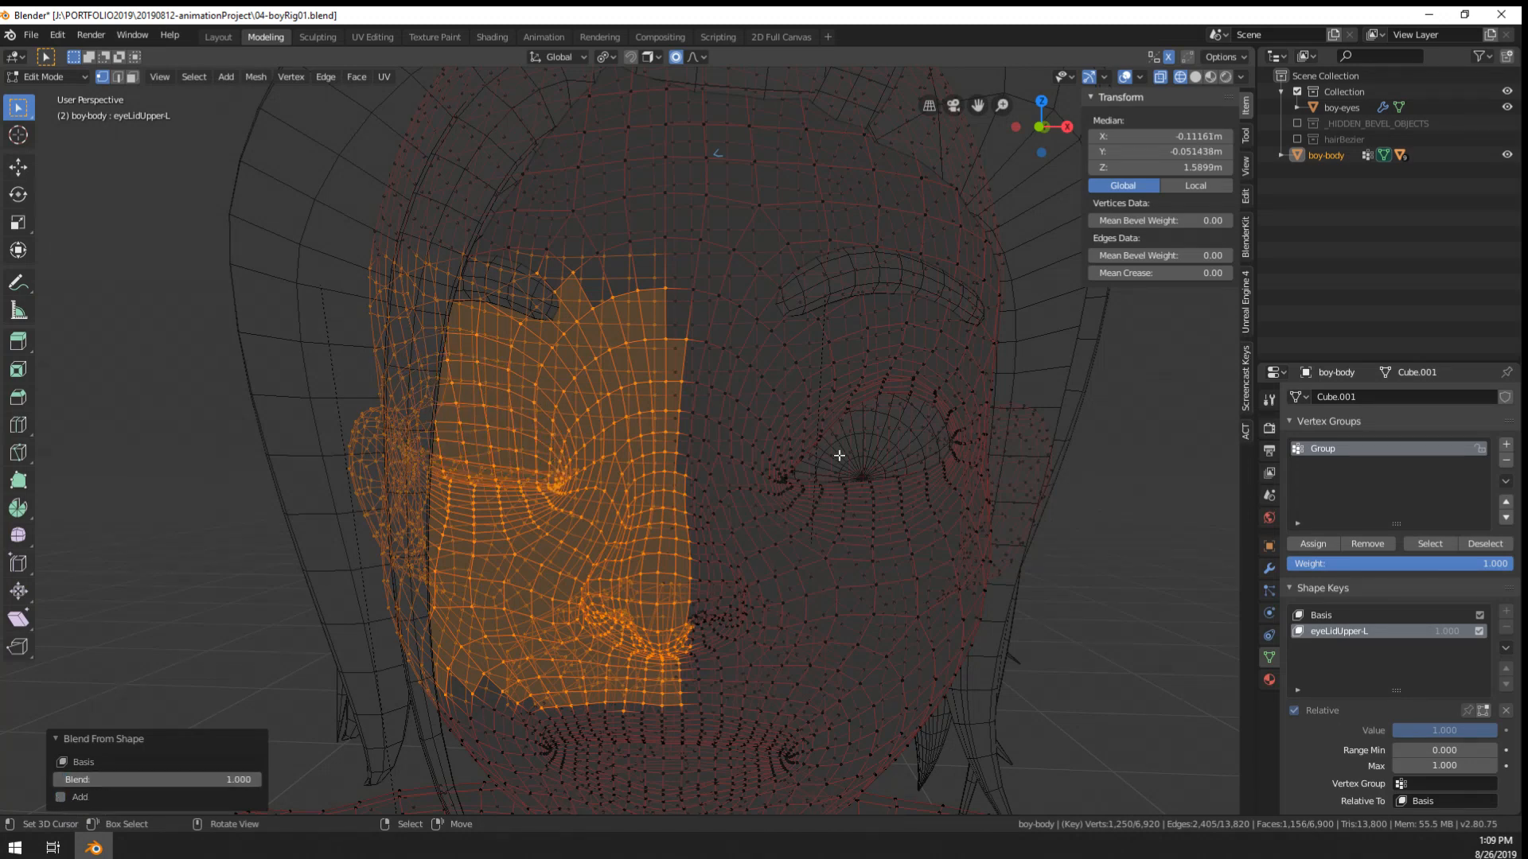
- Examine the blended right eyelid against the left eye up close in Edit Mode and Object Mode
scroll(743, 625, "up", 5)
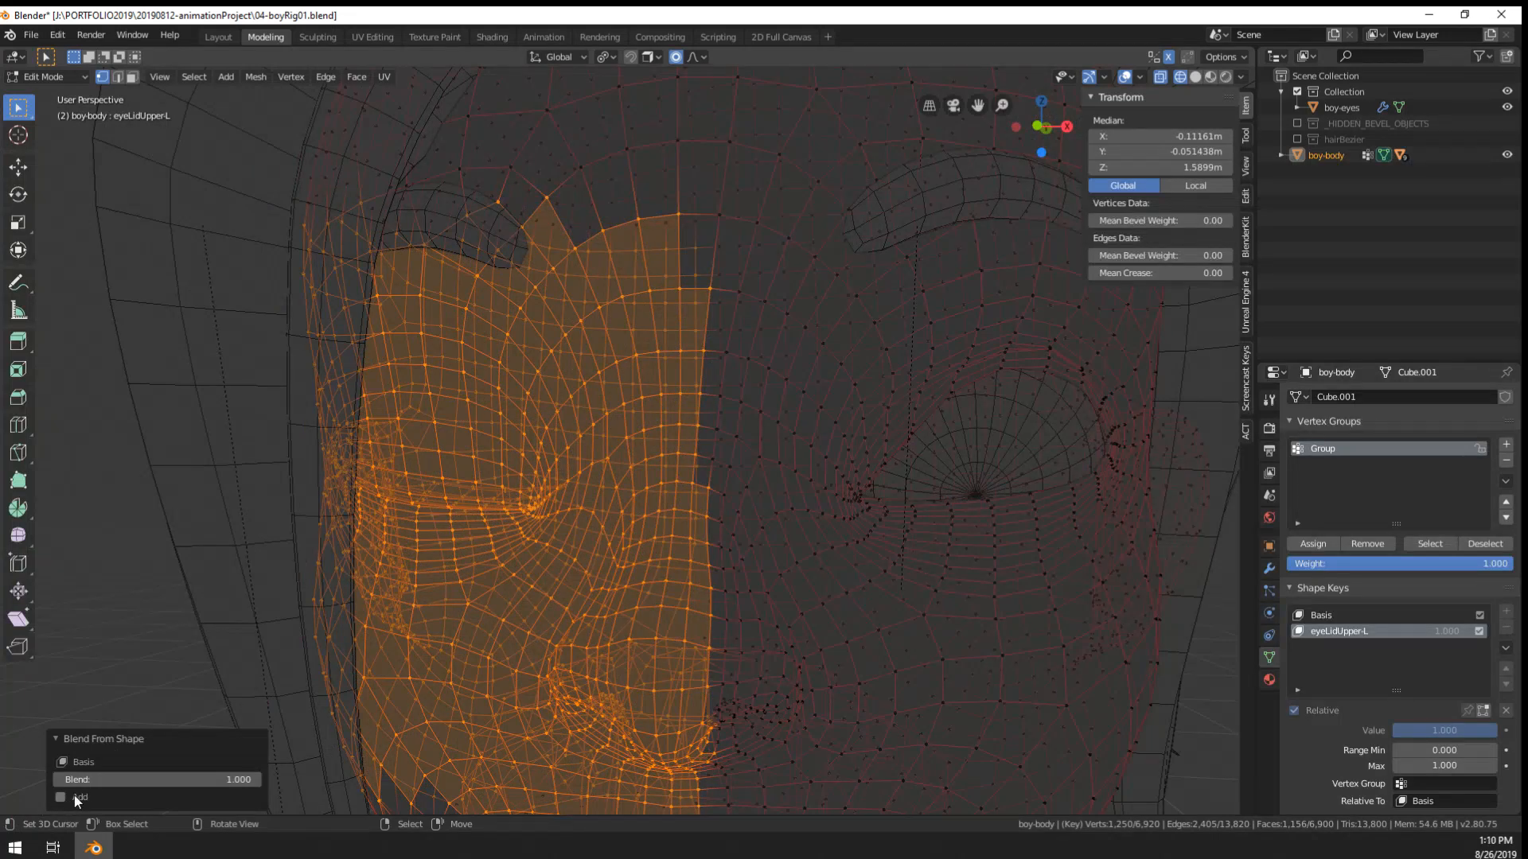
scroll(480, 622, "down", 5)
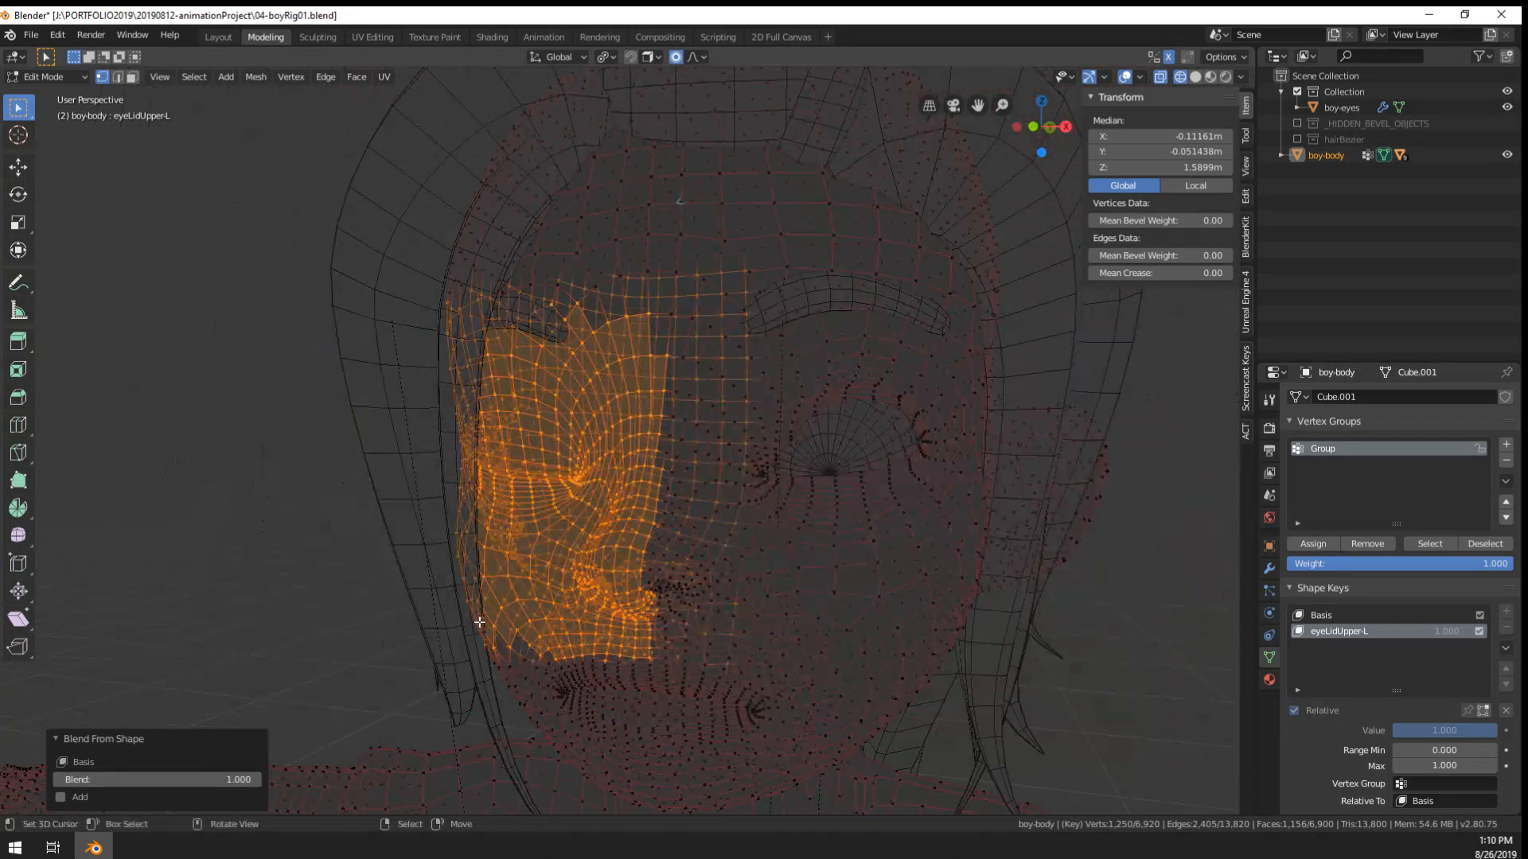
scroll(480, 622, "up", 2)
key("Tab")
middle_click_drag(514, 615, 600, 581)
scroll(600, 581, "down", 2)
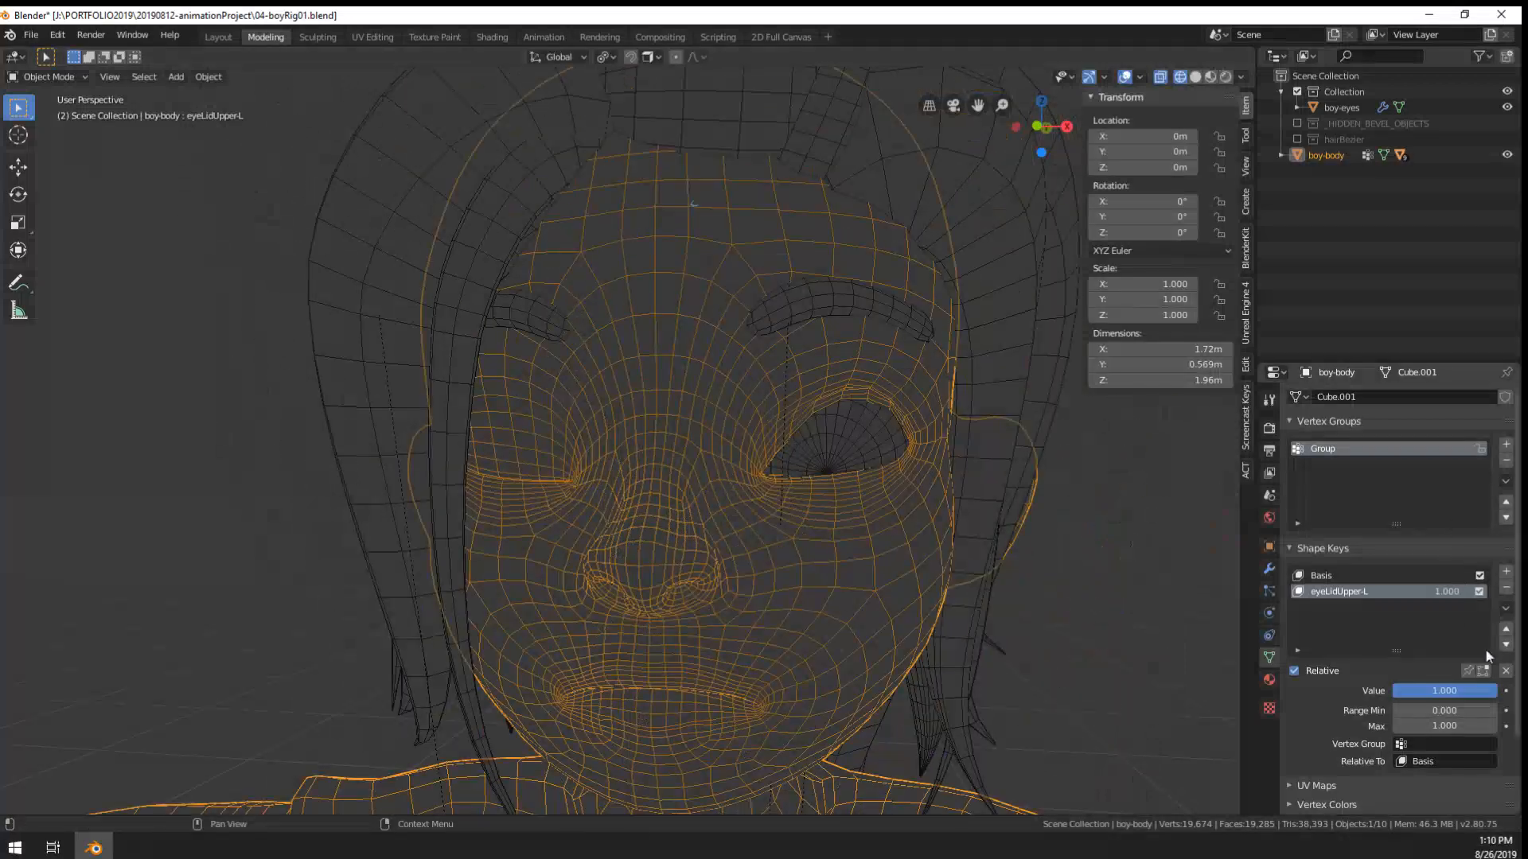
key("Tab")
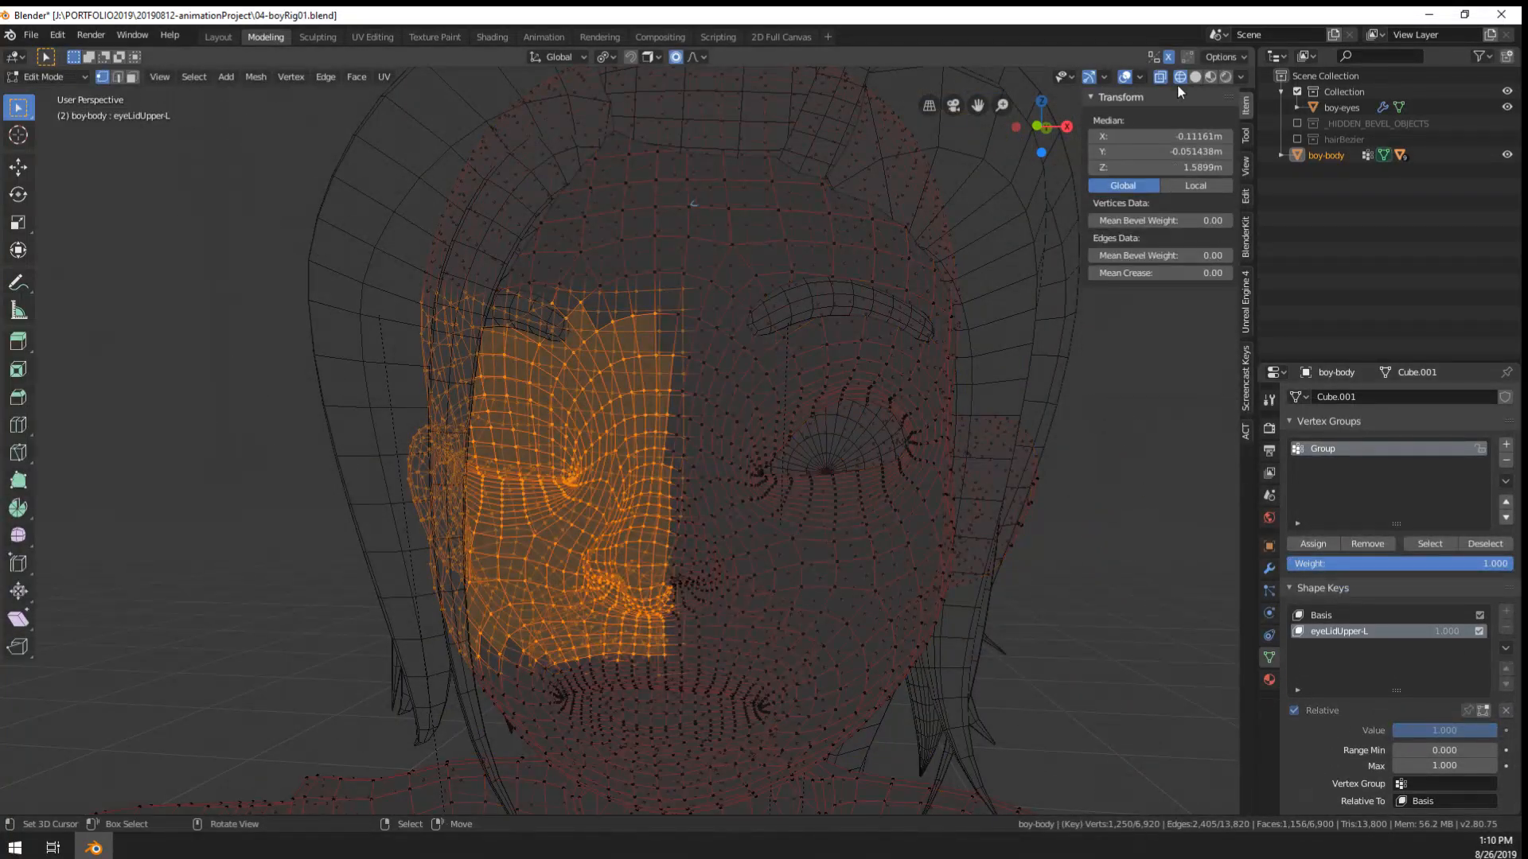
key("Tab")
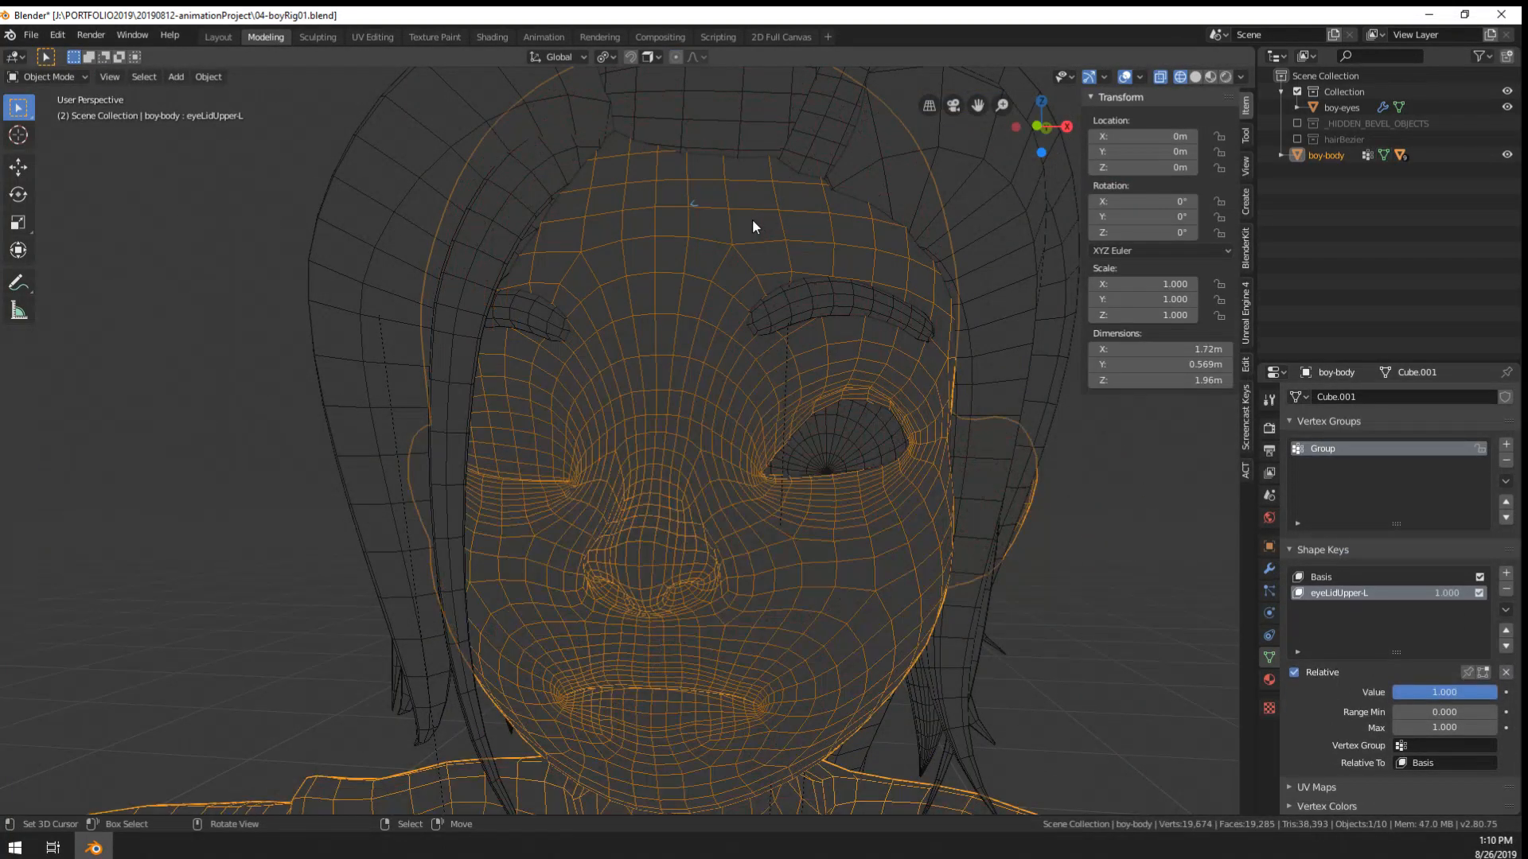
- Check the symmetry options in Sculpt Mode and return to Object Mode
key("Tab")
left_click(71, 78)
left_click(55, 131)
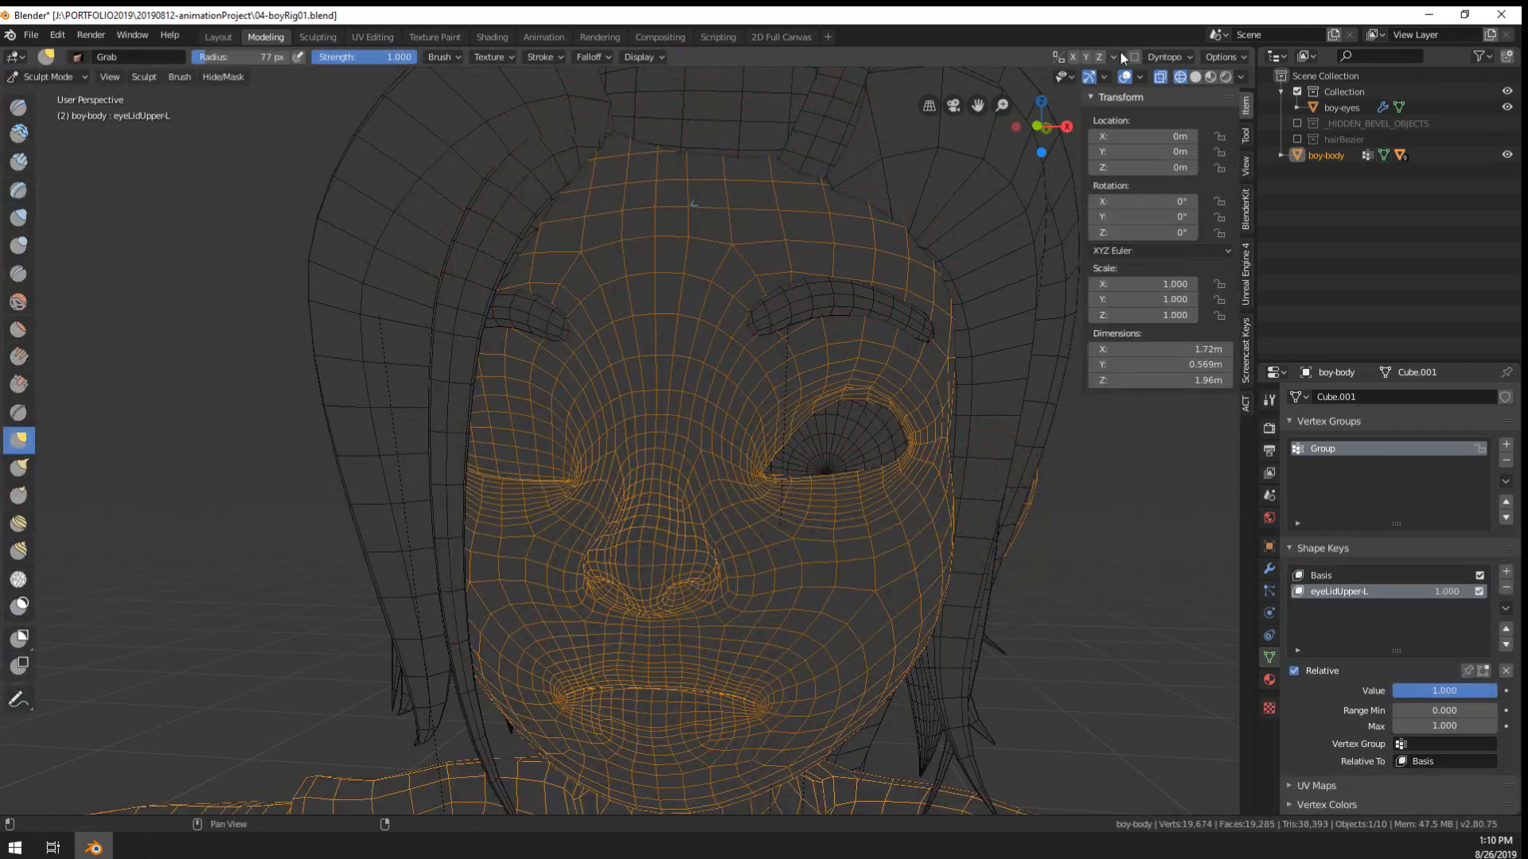
middle_click_drag(791, 366, 366, 41)
left_click(63, 77)
left_click(62, 89)
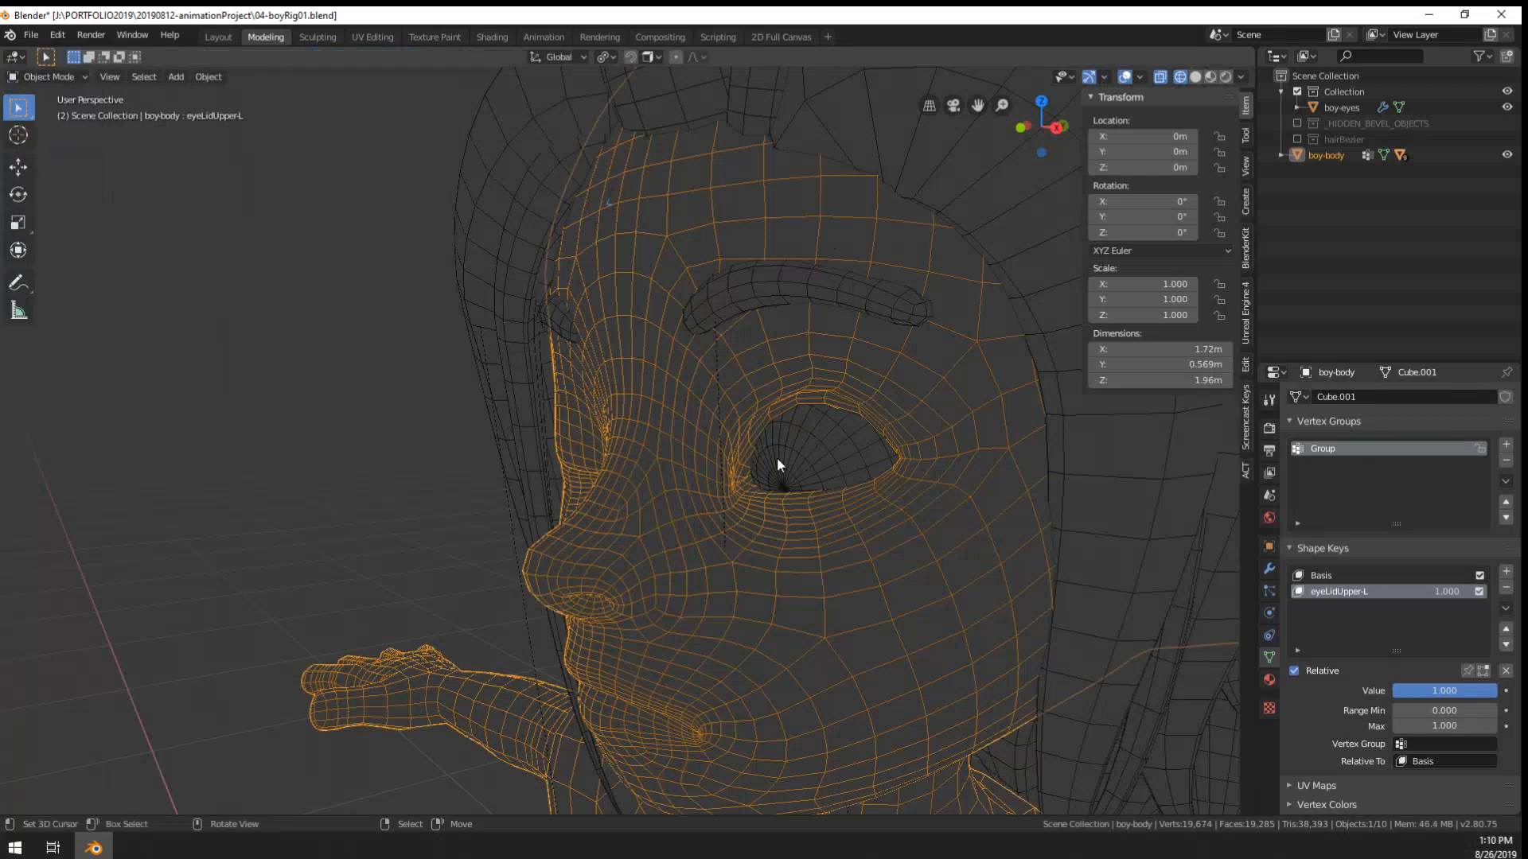
- Switch to solid shading and try moving an inner upper-lid vertex of the left eye in Edit Mode with proportional editing
mouse_move(777, 456)
middle_mouse_down()
mouse_move(860, 450)
mouse_move(716, 466)
middle_mouse_up()
key("z")
left_click(906, 451)
scroll(716, 471, "up", 3)
key("Tab")
left_click(715, 462)
key("g")
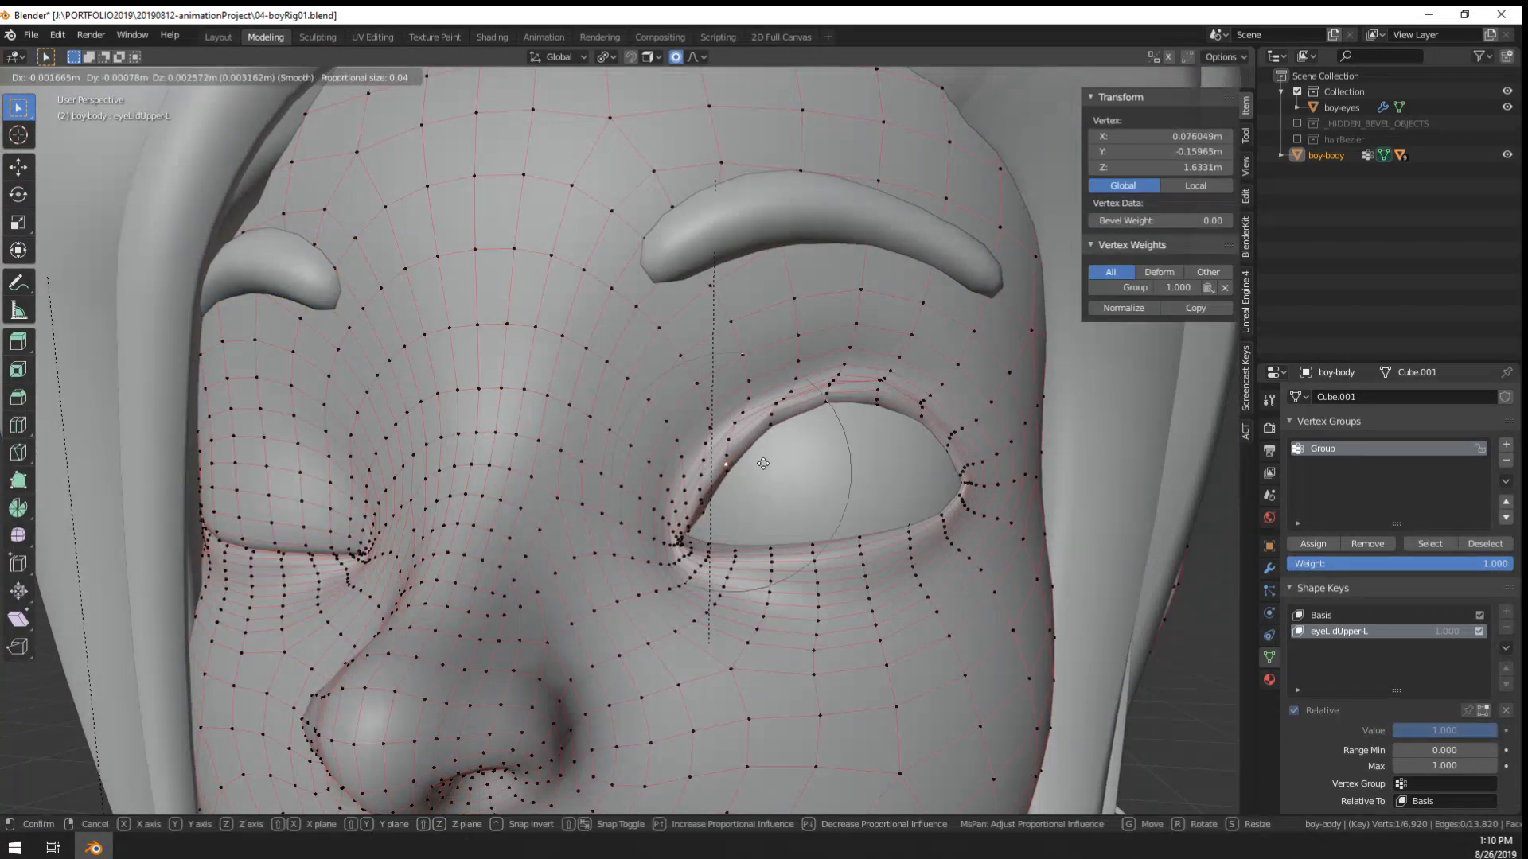
left_click(769, 471)
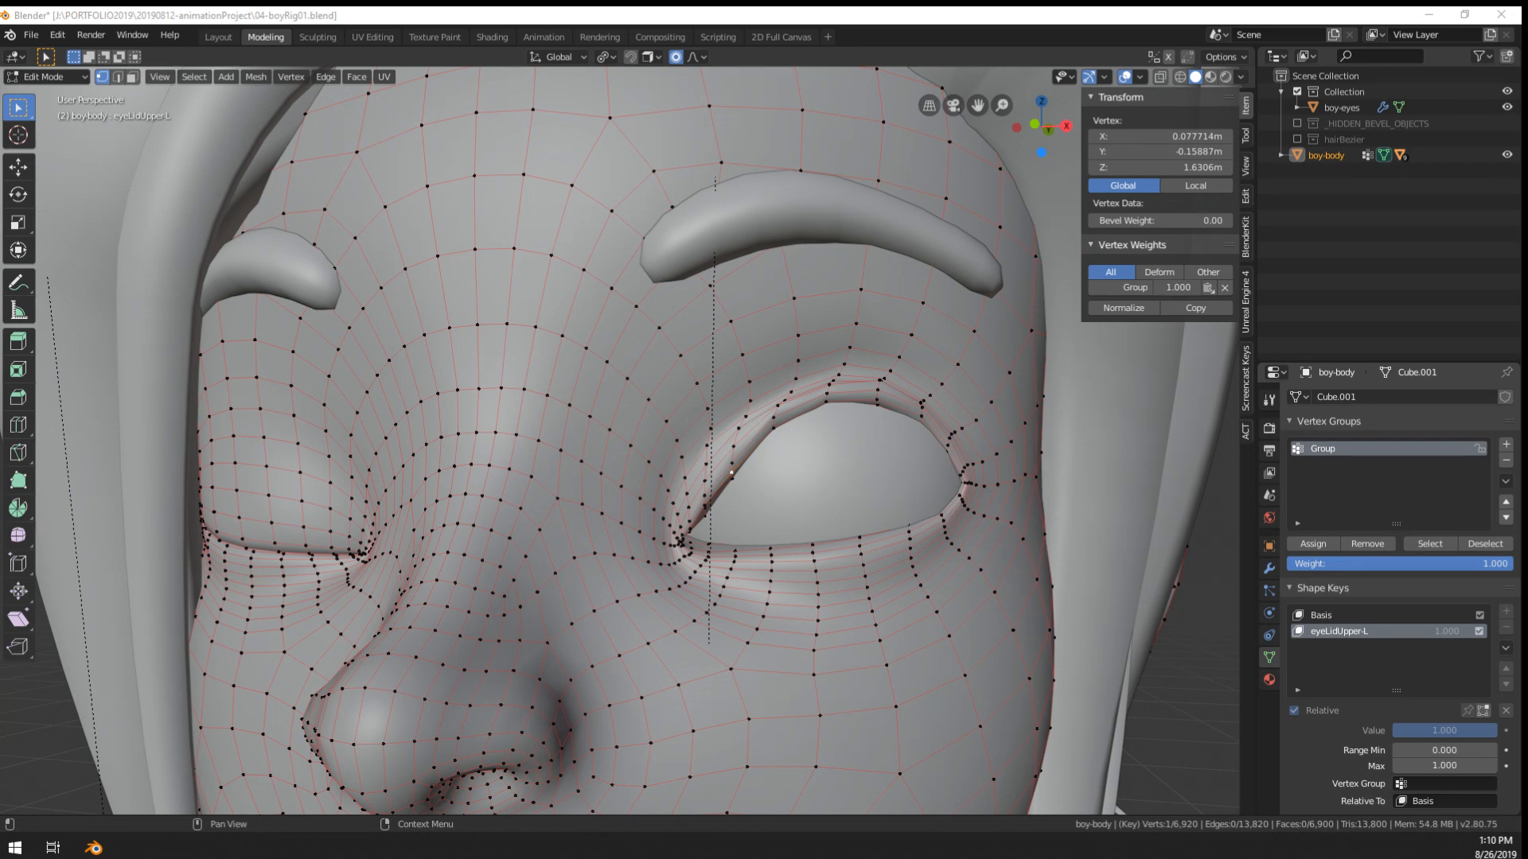
- Raise the selected upper-lid vertex near the left eye's inner corner with two proportional moves and return to Object Mode
scroll(729, 460, "up", 2)
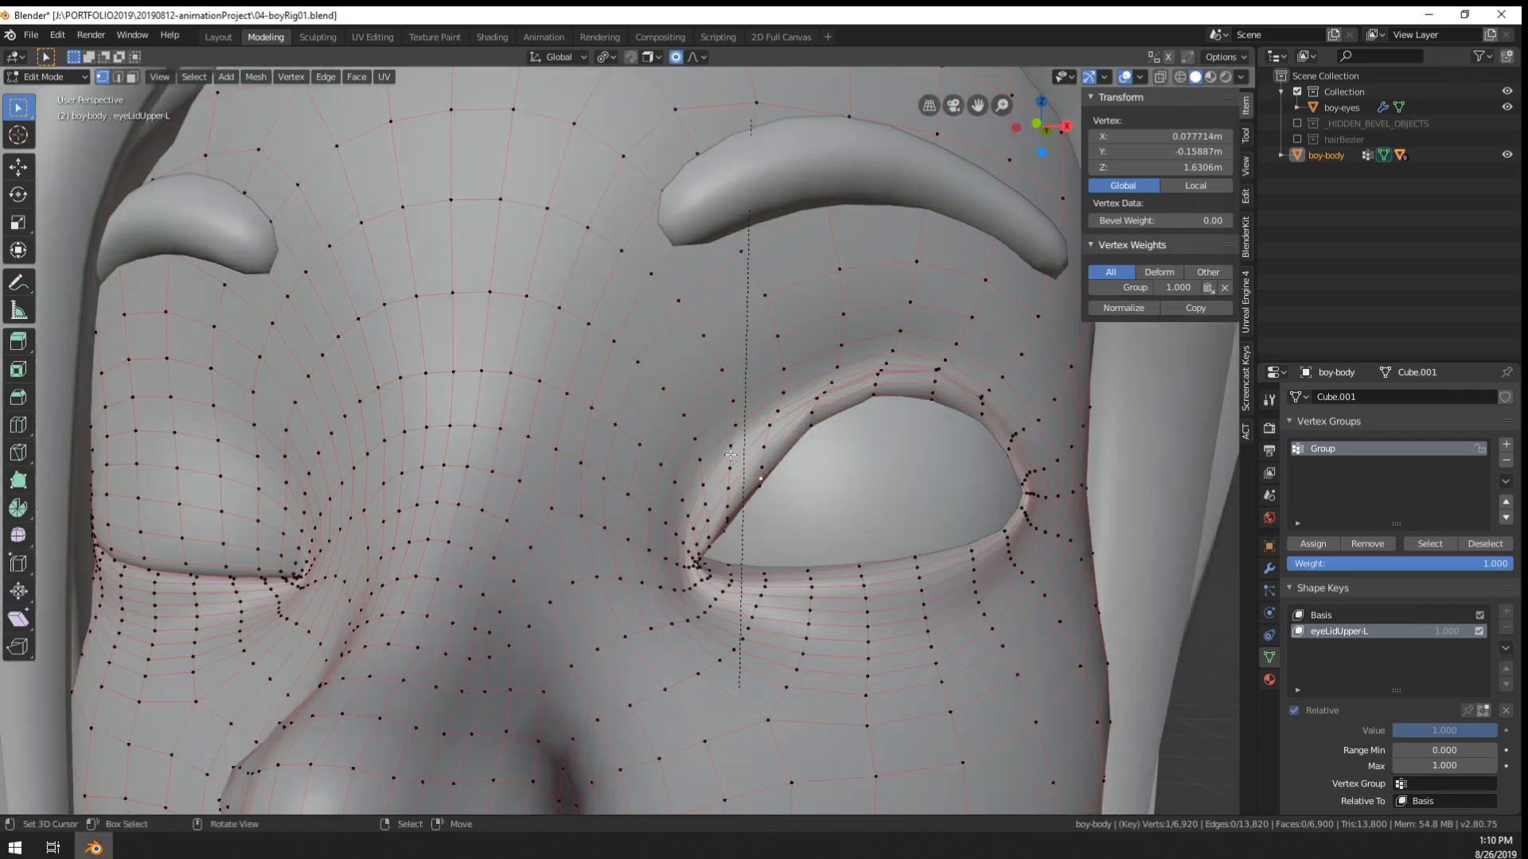
key("g")
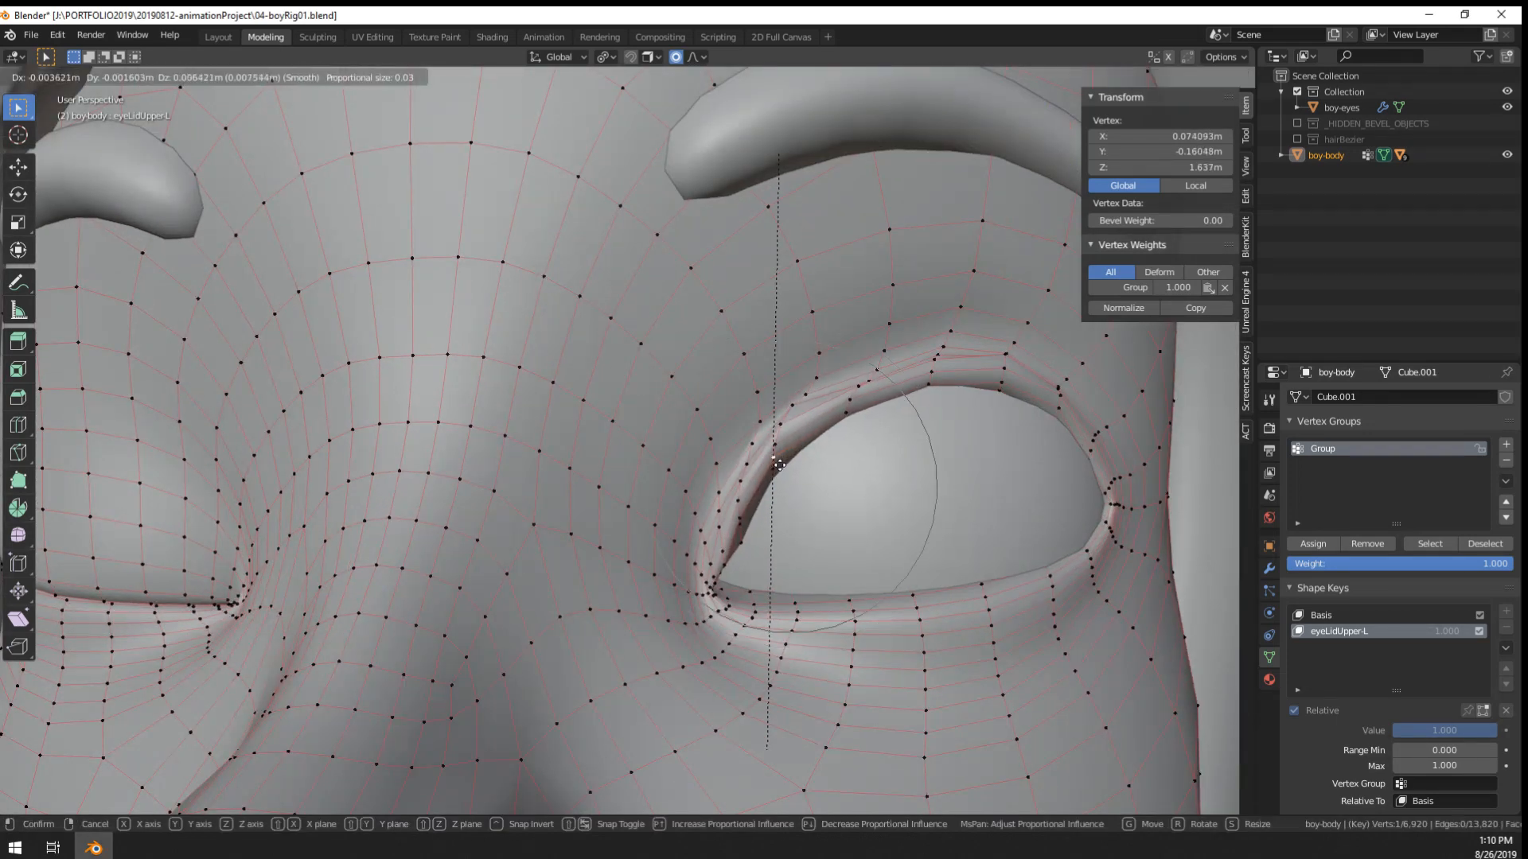
left_click(778, 471)
middle_click_drag(778, 471, 829, 487)
key("g")
left_click(671, 470)
scroll(670, 469, "down", 6)
key("Tab")
scroll(831, 493, "down", 5)
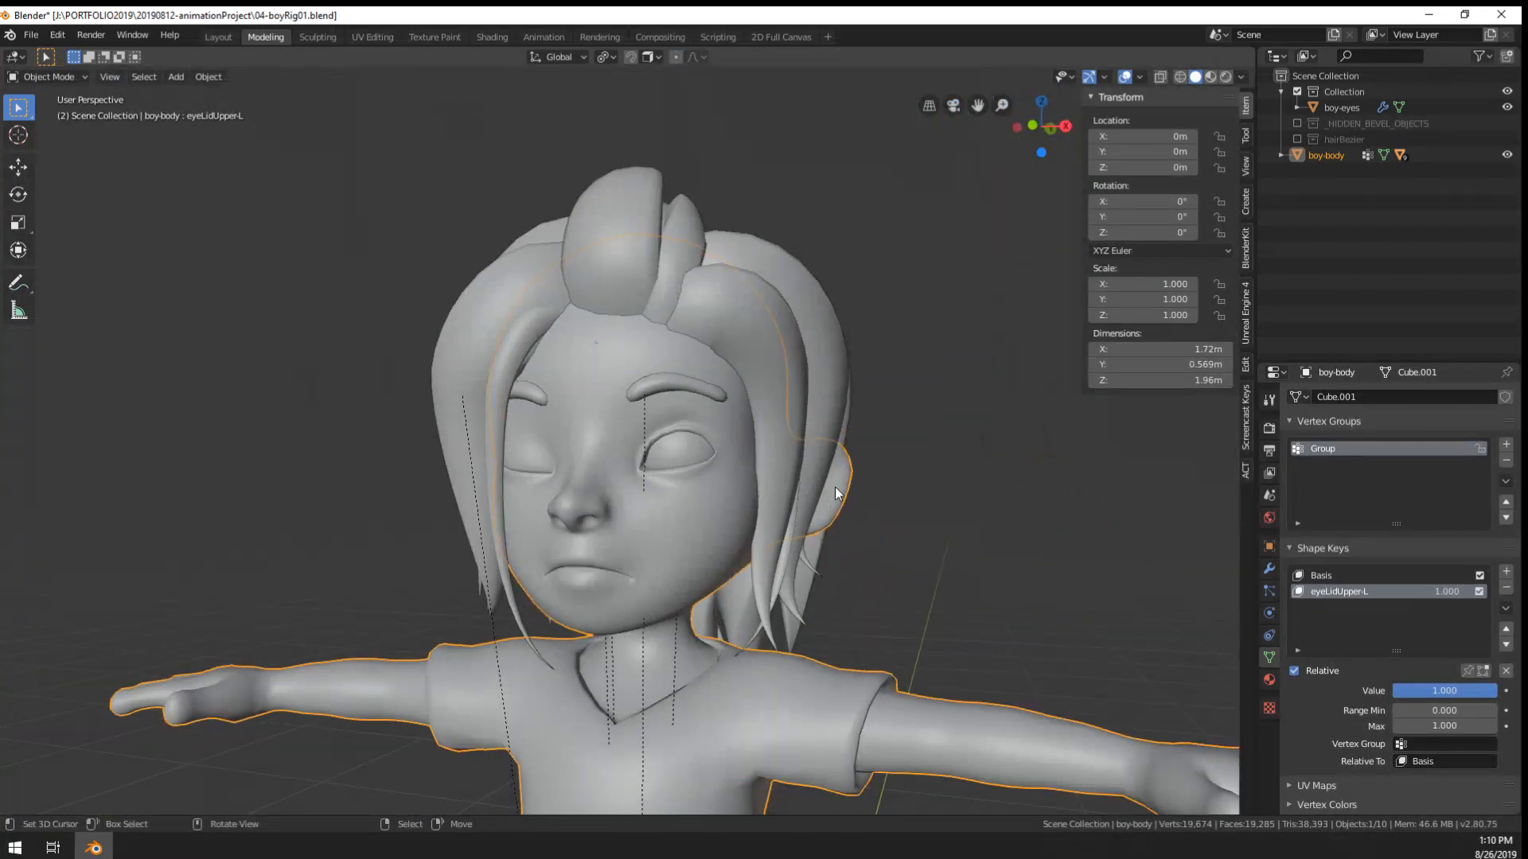
- Test the eyeLidUpper-L value and inspect the left eye's lid from the side in Edit Mode
scroll(904, 502, "up", 6)
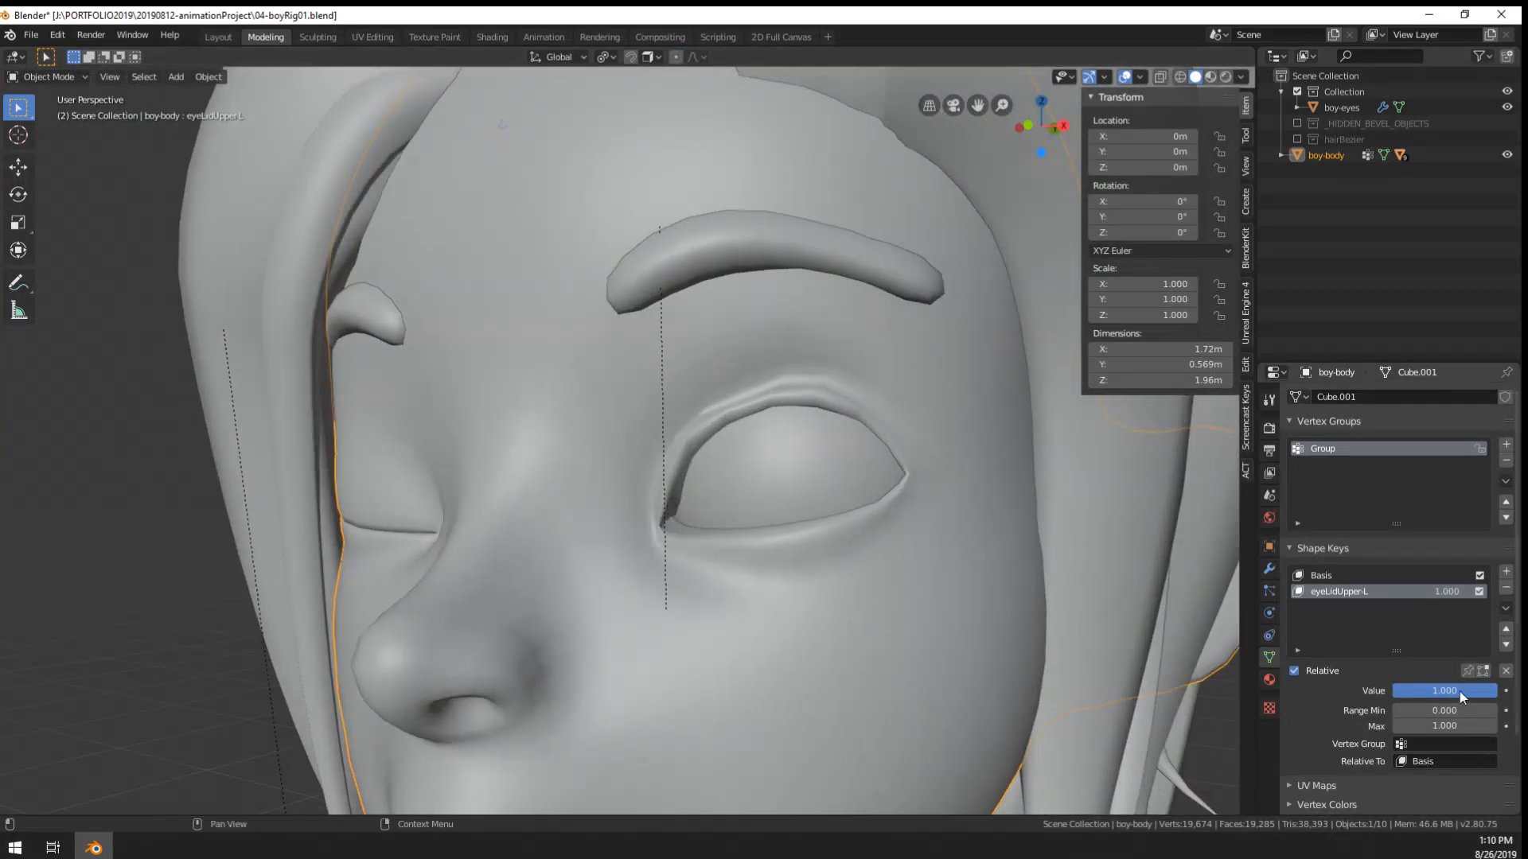
mouse_move(1459, 691)
left_mouse_down()
mouse_move(1391, 691)
mouse_move(1465, 690)
left_mouse_up()
key("Tab")
scroll(902, 441, "up", 2)
middle_click_drag(902, 441, 763, 457)
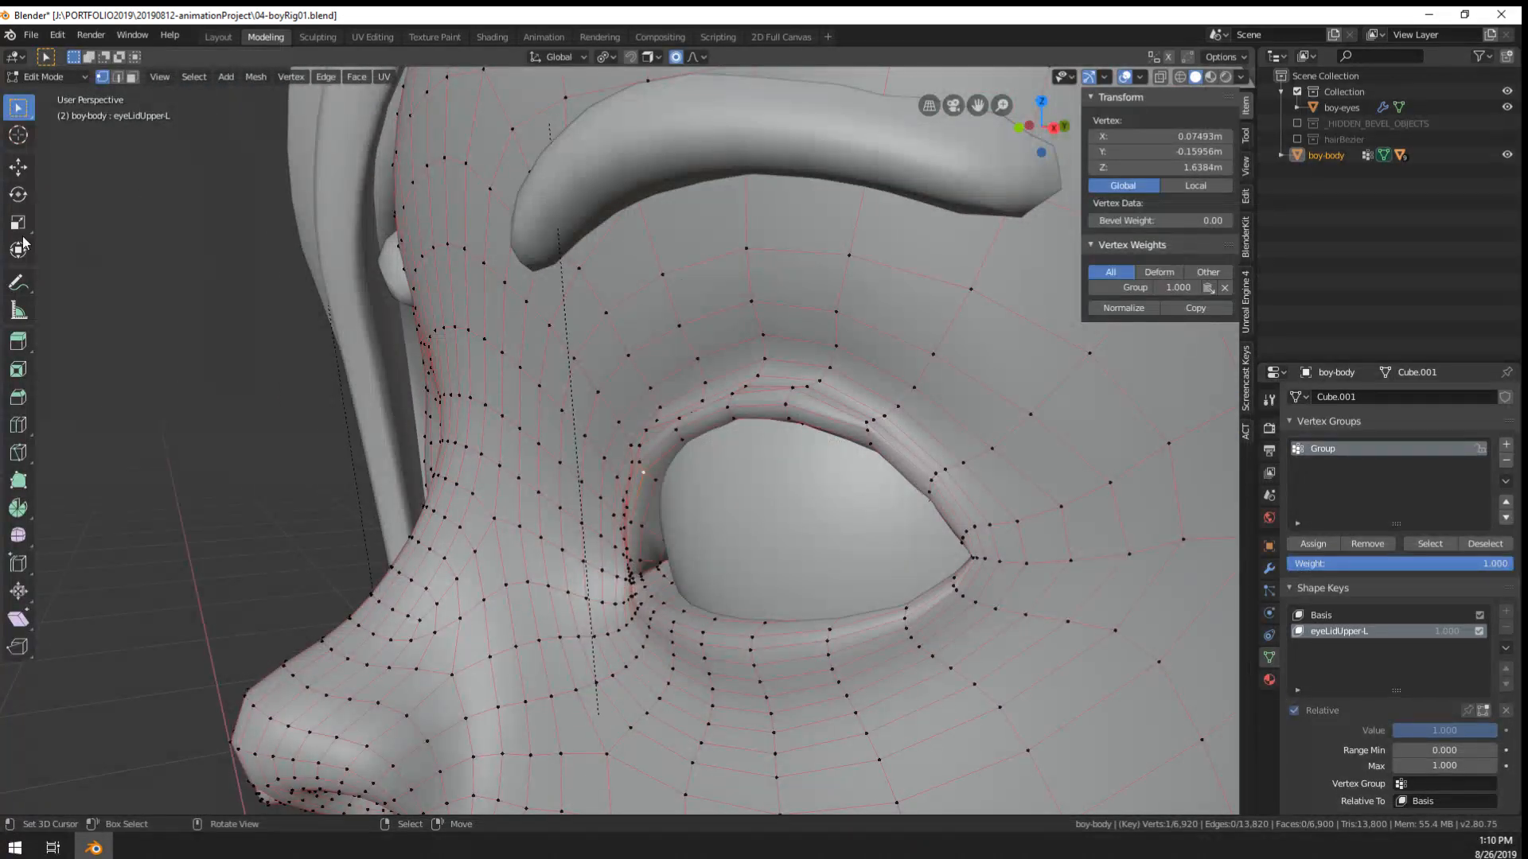
- Switch to Sculpt Mode, set the Grab brush radius to 133 px and test the eyeLidUpper-L value
left_click(46, 76)
left_click(59, 111)
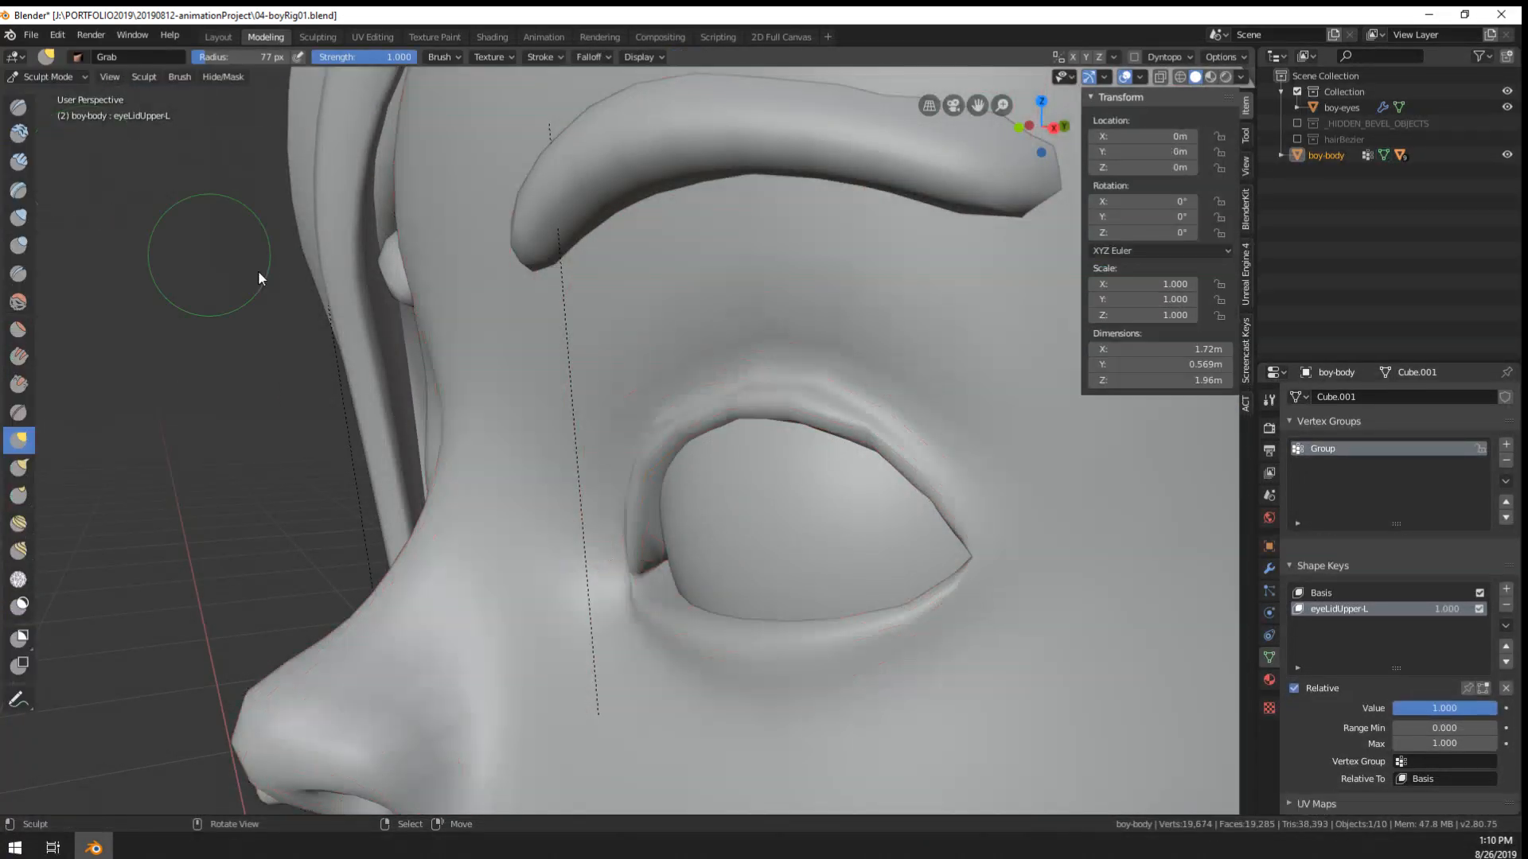
key("f")
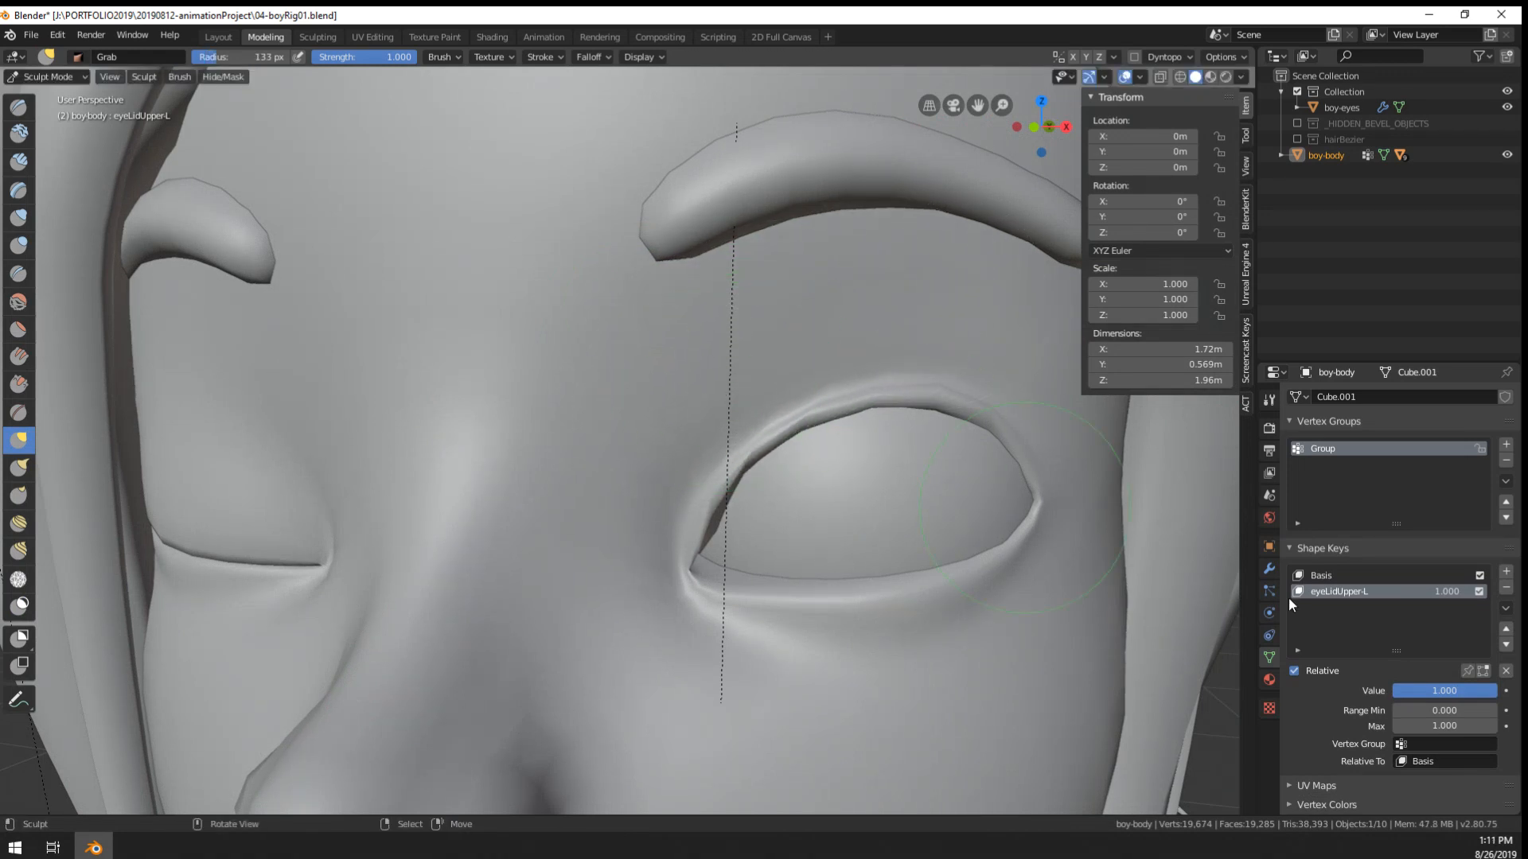
mouse_move(1434, 692)
left_mouse_down()
mouse_move(1327, 691)
mouse_move(1435, 692)
left_mouse_up()
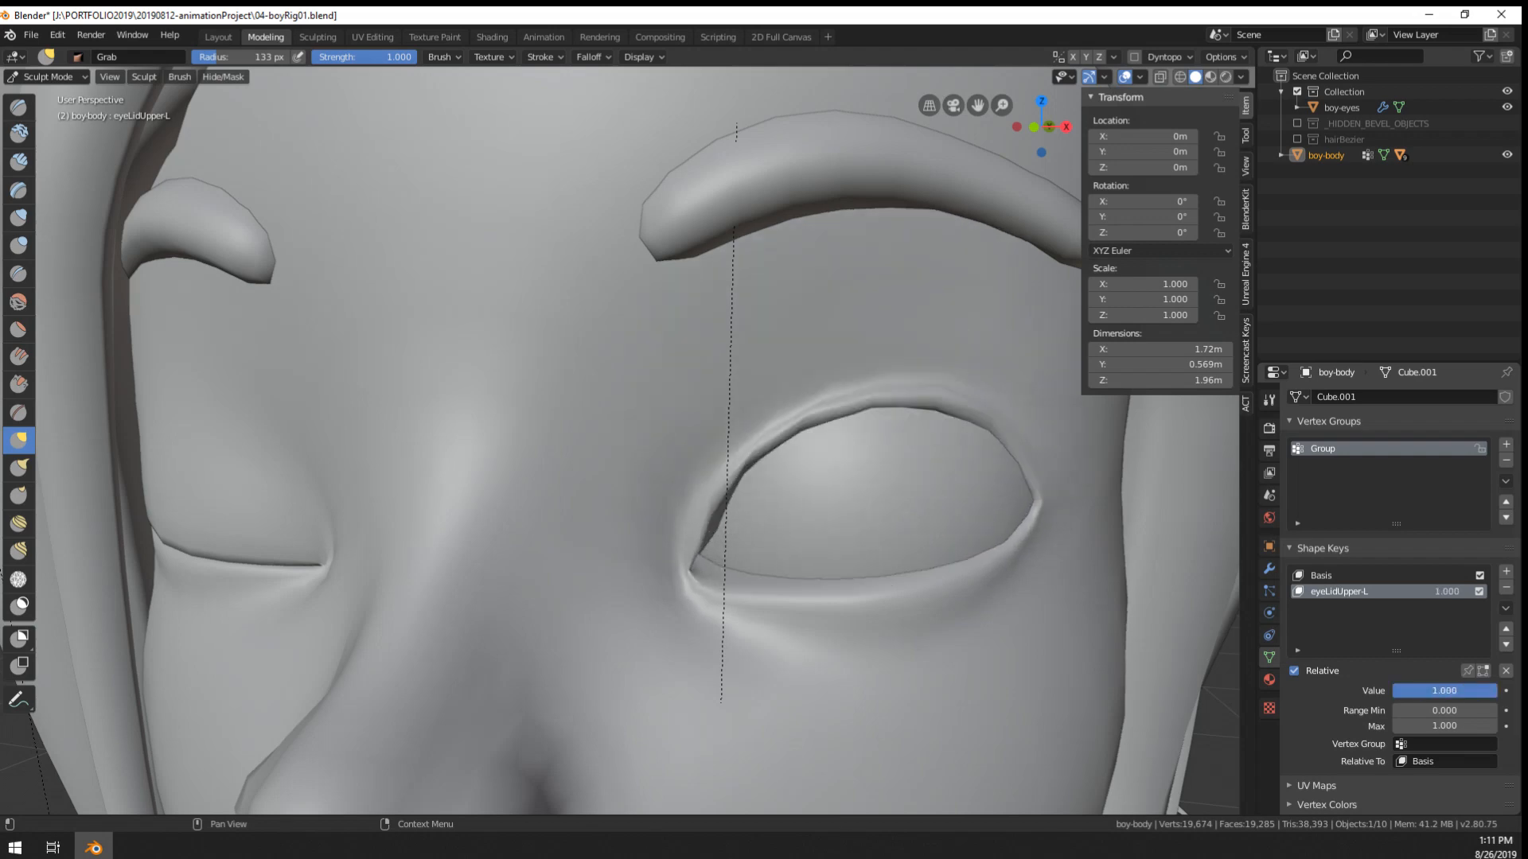
- In Edit Mode, select the edge loop around the left eye's lids and deselect its lower-lid vertices with circle select
mouse_move(983, 629)
middle_mouse_down()
mouse_move(892, 509)
mouse_move(765, 492)
mouse_move(781, 354)
mouse_move(642, 417)
middle_mouse_up()
scroll(892, 510, "up", 1)
key("Tab")
left_click(783, 346, "alt")
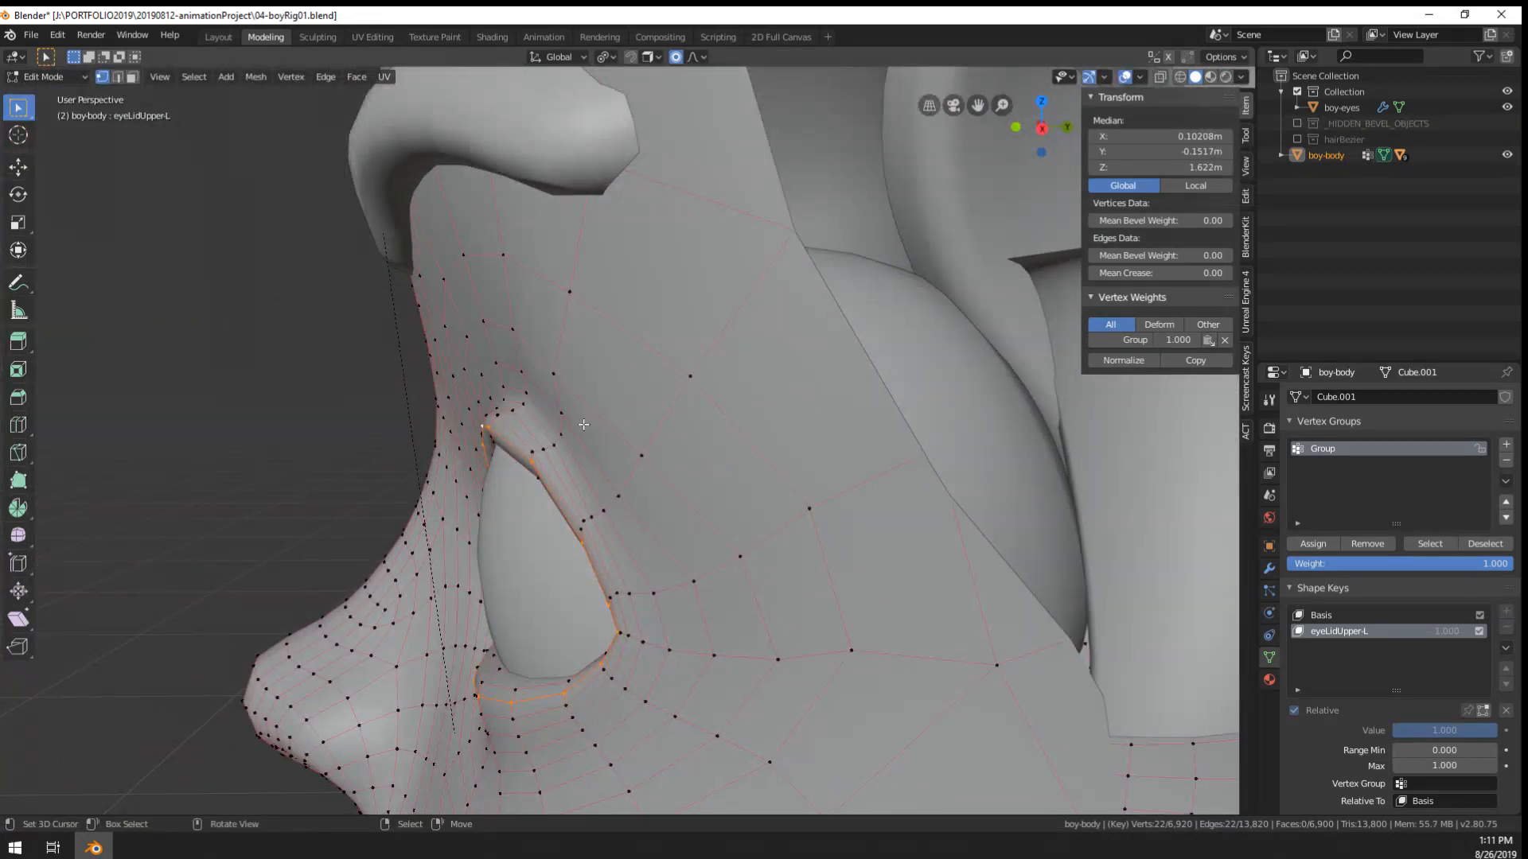
middle_click_drag(611, 639, 728, 645)
key("c")
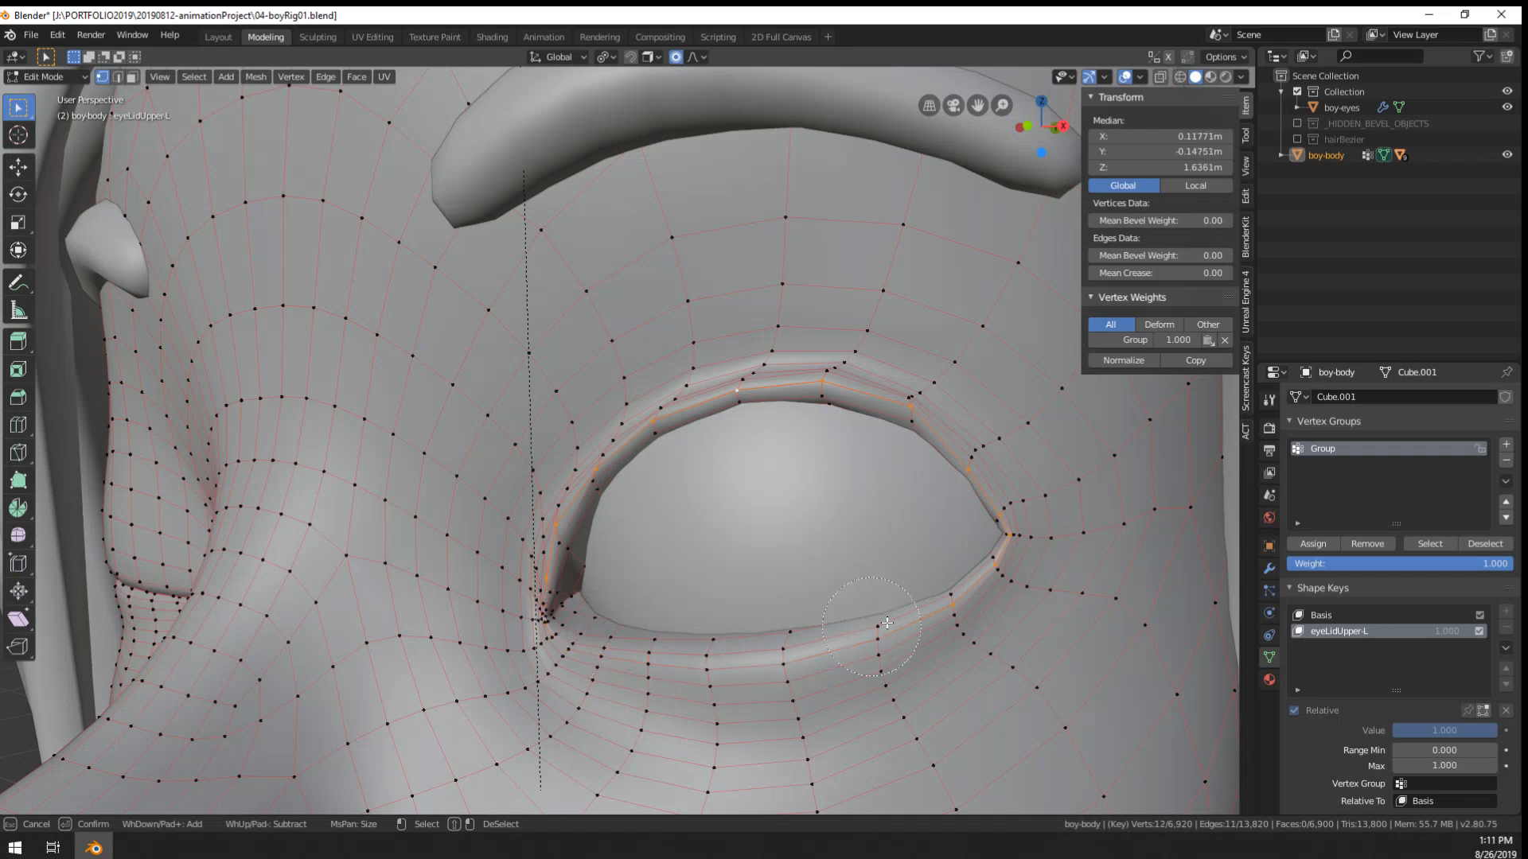
key("Escape")
- Move the selected upper-lid vertices of the left eye with proportional editing and test the eyeLidUpper-L value in Sculpt Mode
middle_click_drag(835, 566, 726, 562)
key("g")
scroll(722, 560, "up", 6)
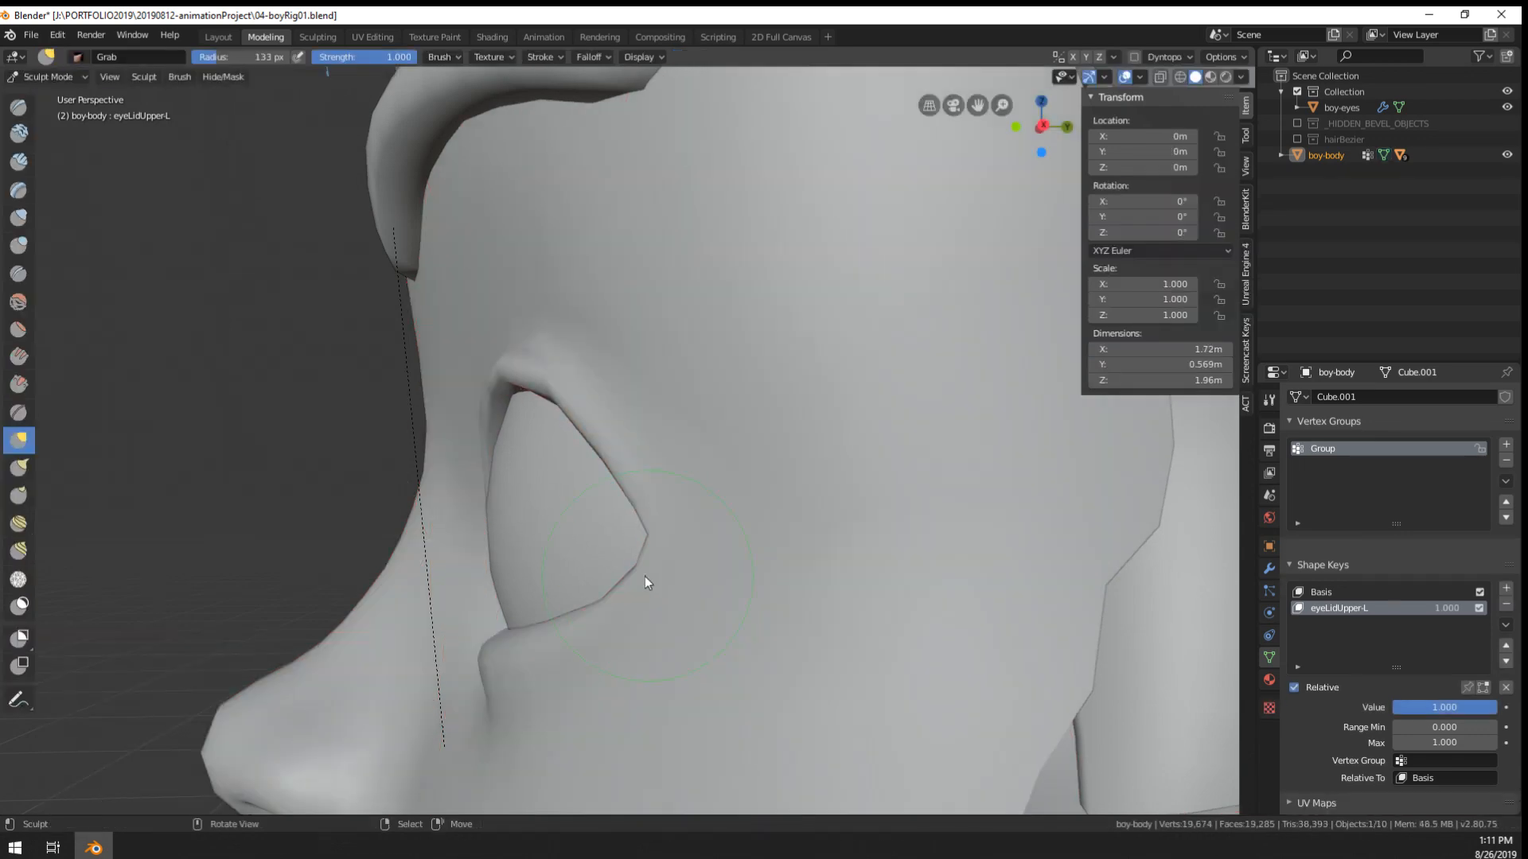
middle_click_drag(645, 576, 762, 585)
scroll(779, 579, "down", 3)
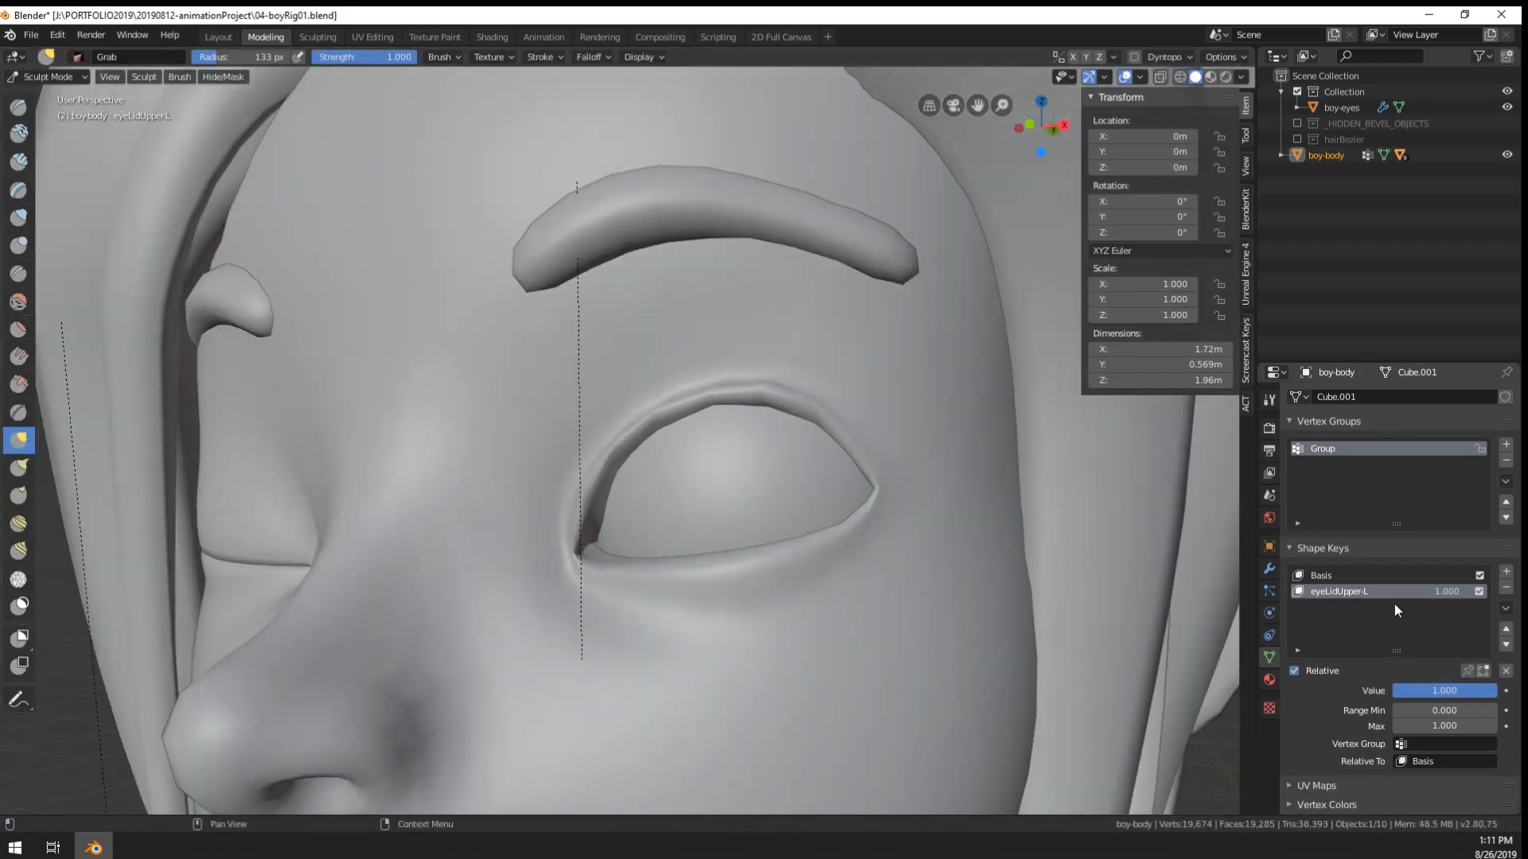
mouse_move(1446, 696)
left_mouse_down()
mouse_move(1369, 695)
mouse_move(1464, 695)
left_mouse_up()
- Add a shape key named eyeLidLower-L and set its value to 1
scroll(872, 608, "down", 5)
mouse_move(872, 608)
middle_mouse_down()
mouse_move(1056, 633)
mouse_move(874, 623)
middle_mouse_up()
scroll(874, 623, "up", 5)
left_click(1506, 572)
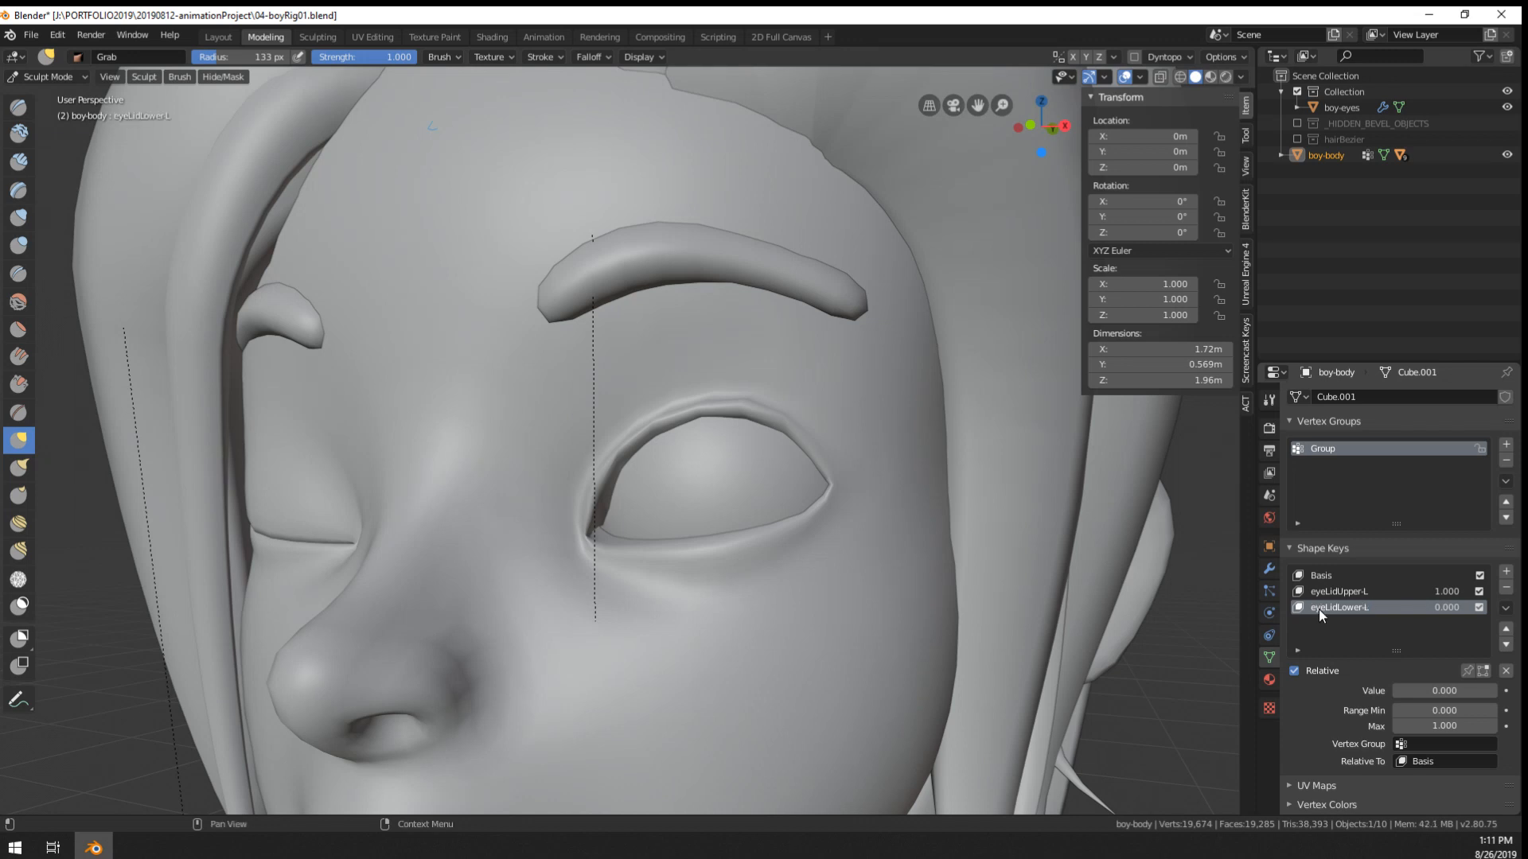
left_click_drag(1419, 692, 1515, 692)
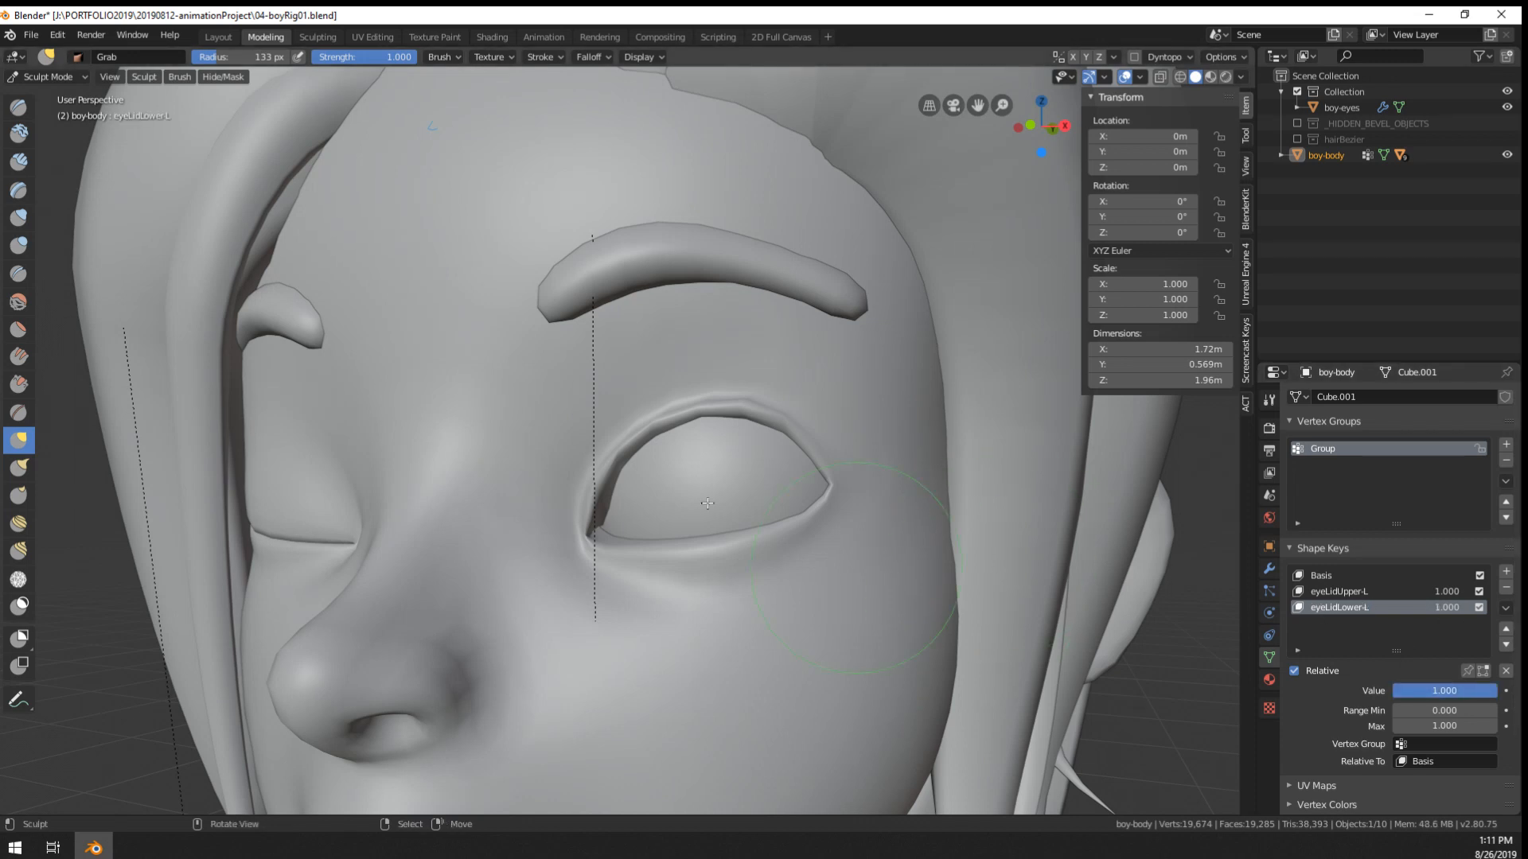
- Enable the display of shape keys in Edit Mode and select a middle lower-lid vertex of the left eye
key("Tab")
middle_click_drag(709, 511, 694, 513)
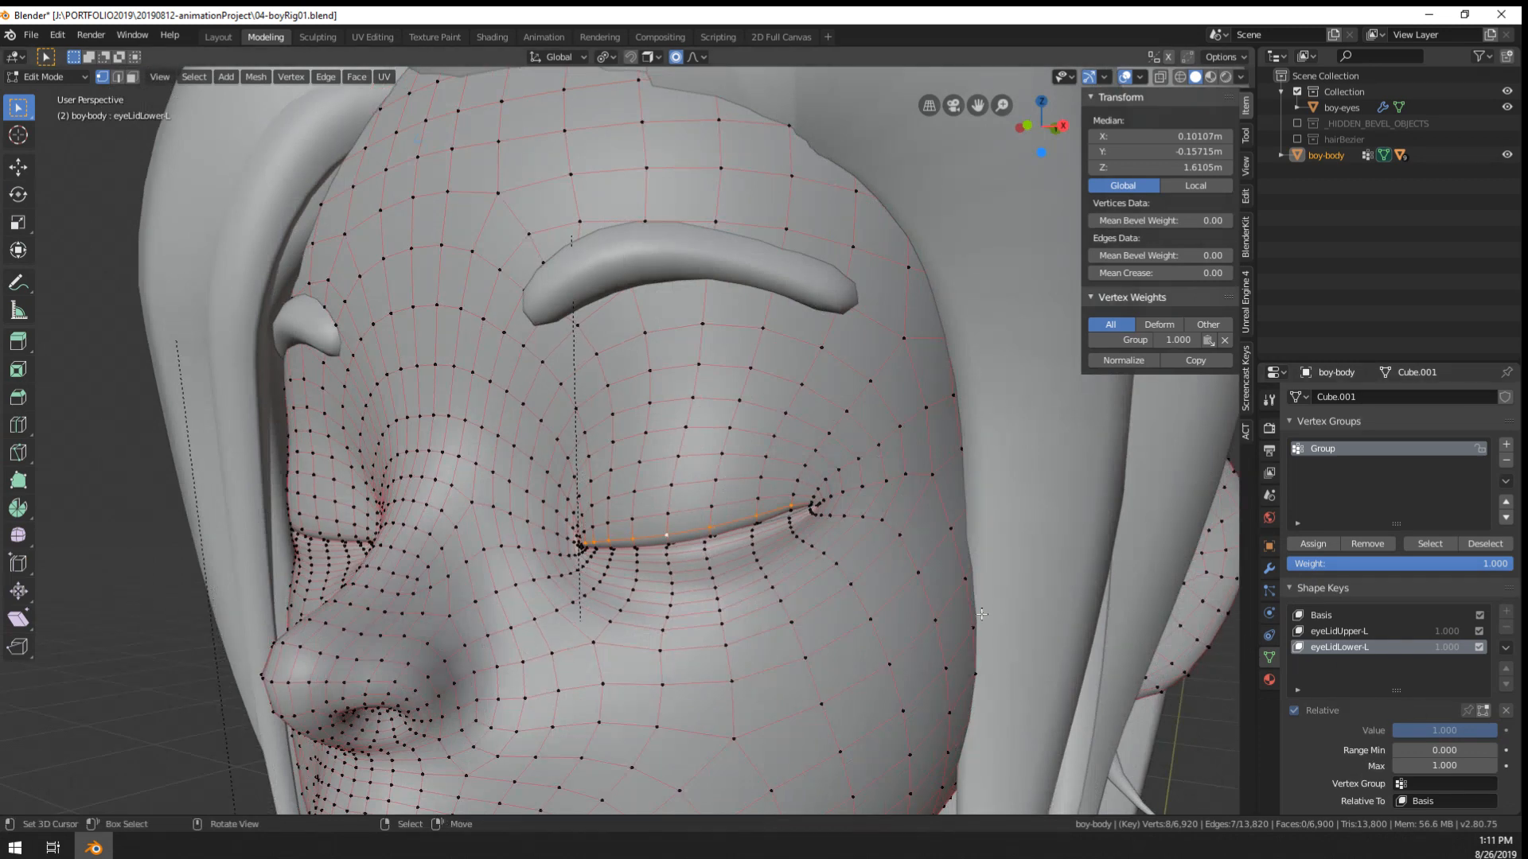
key("Tab")
key("Tab")
scroll(1397, 708, "down", 3)
scroll(1398, 708, "up", 1)
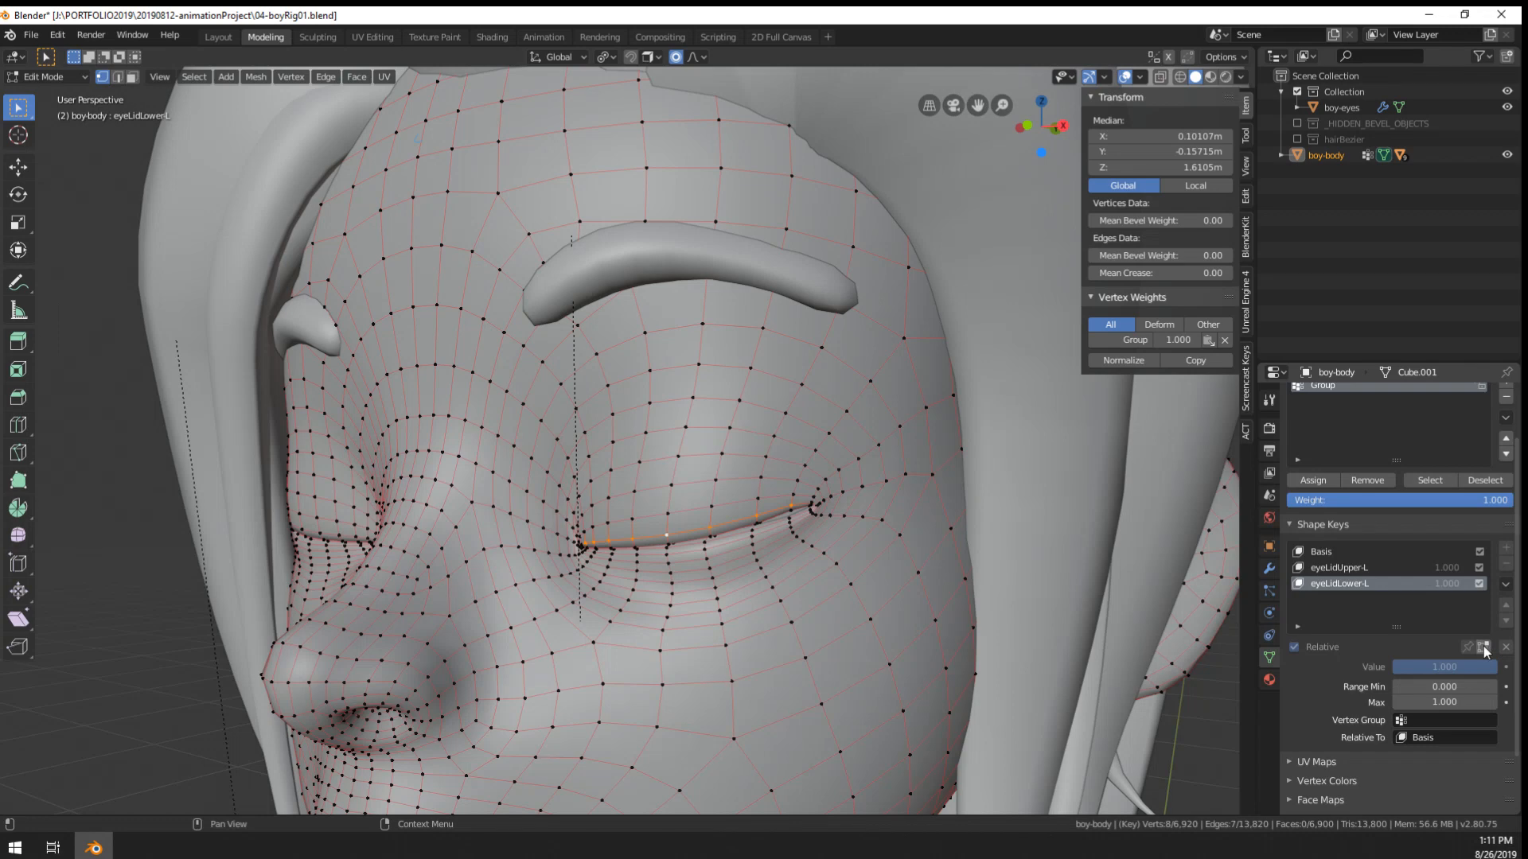
left_click(1484, 648)
left_click(680, 551)
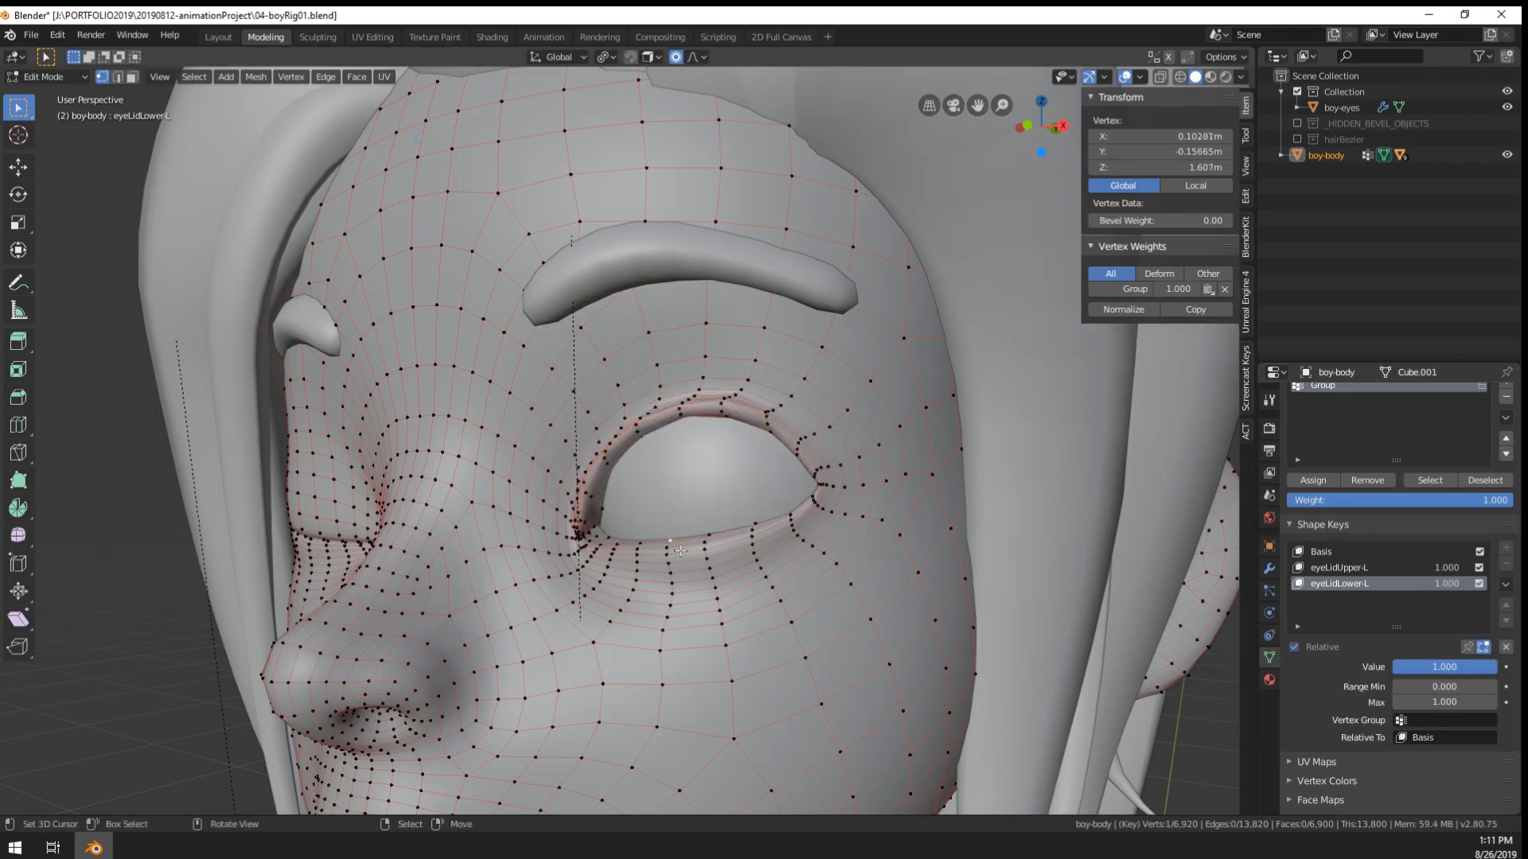
- Try to lower a middle vertex of the left eye's lower lid using proportional editing
scroll(681, 551, "up", 4)
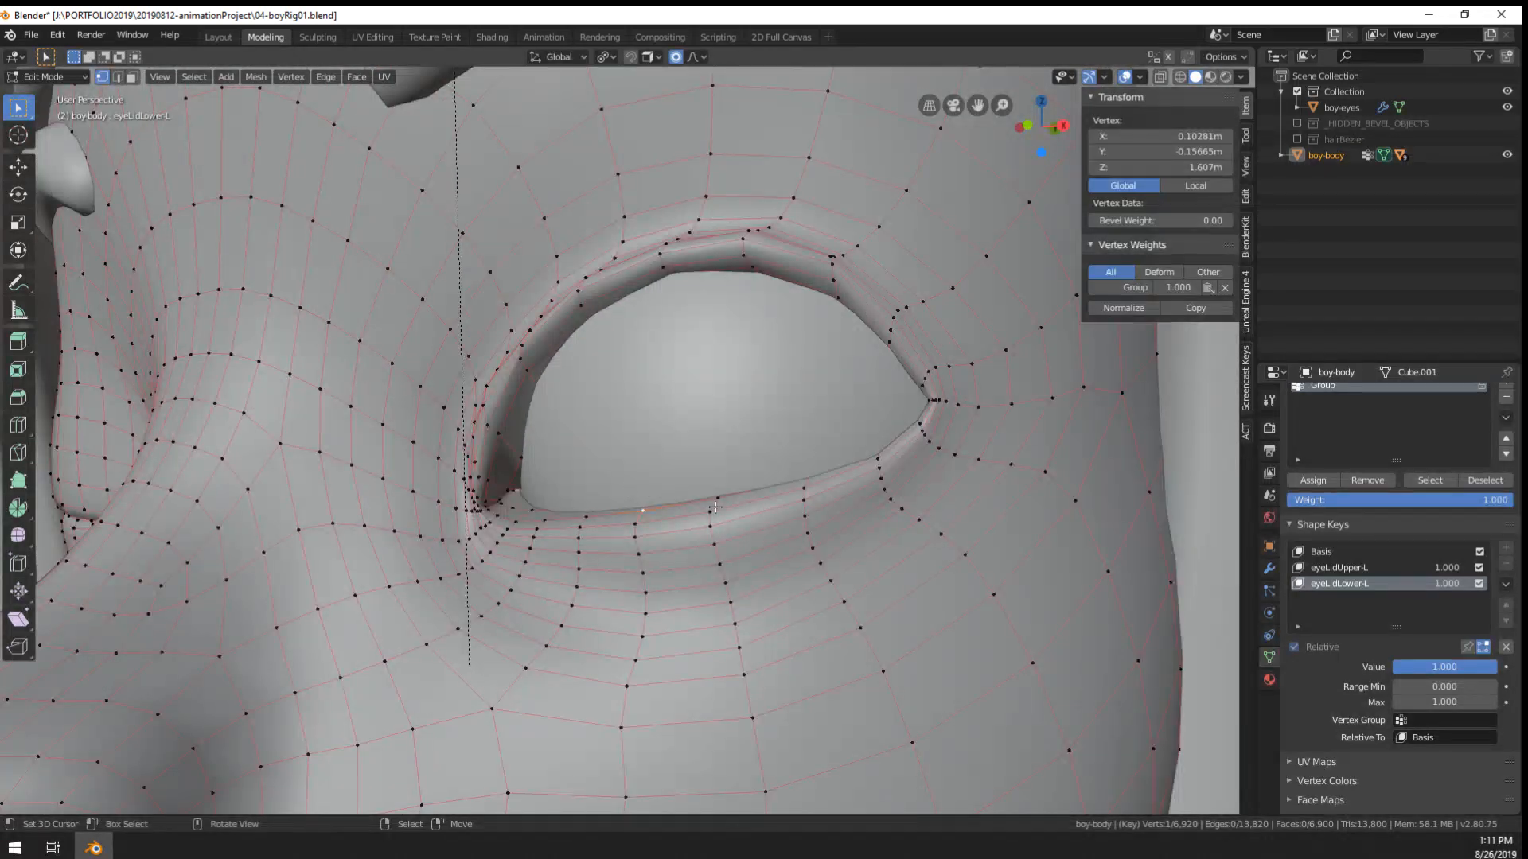
right_click(715, 508)
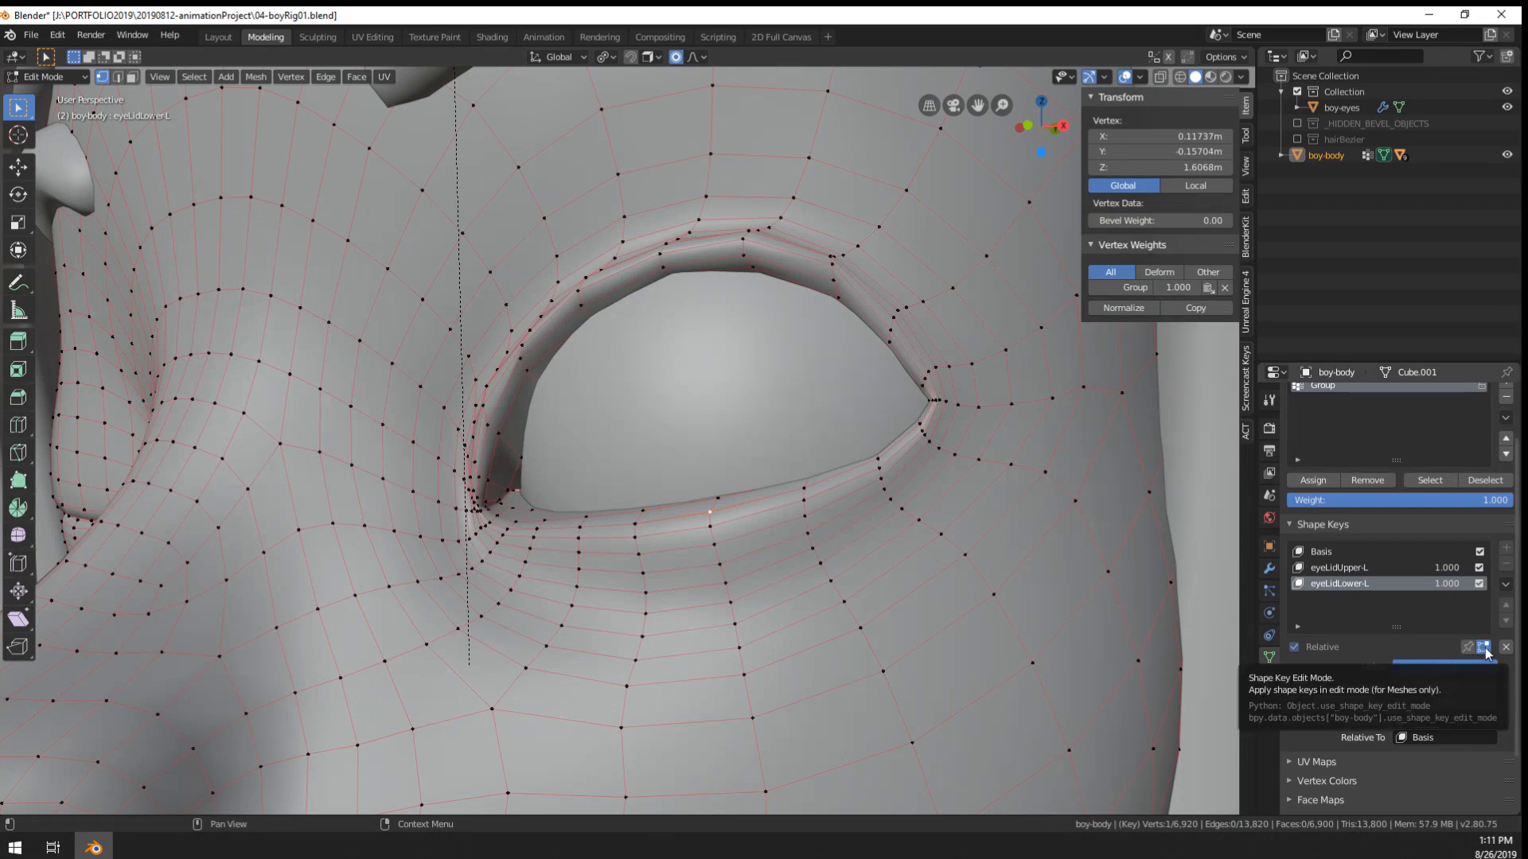
middle_click_drag(767, 502, 810, 484)
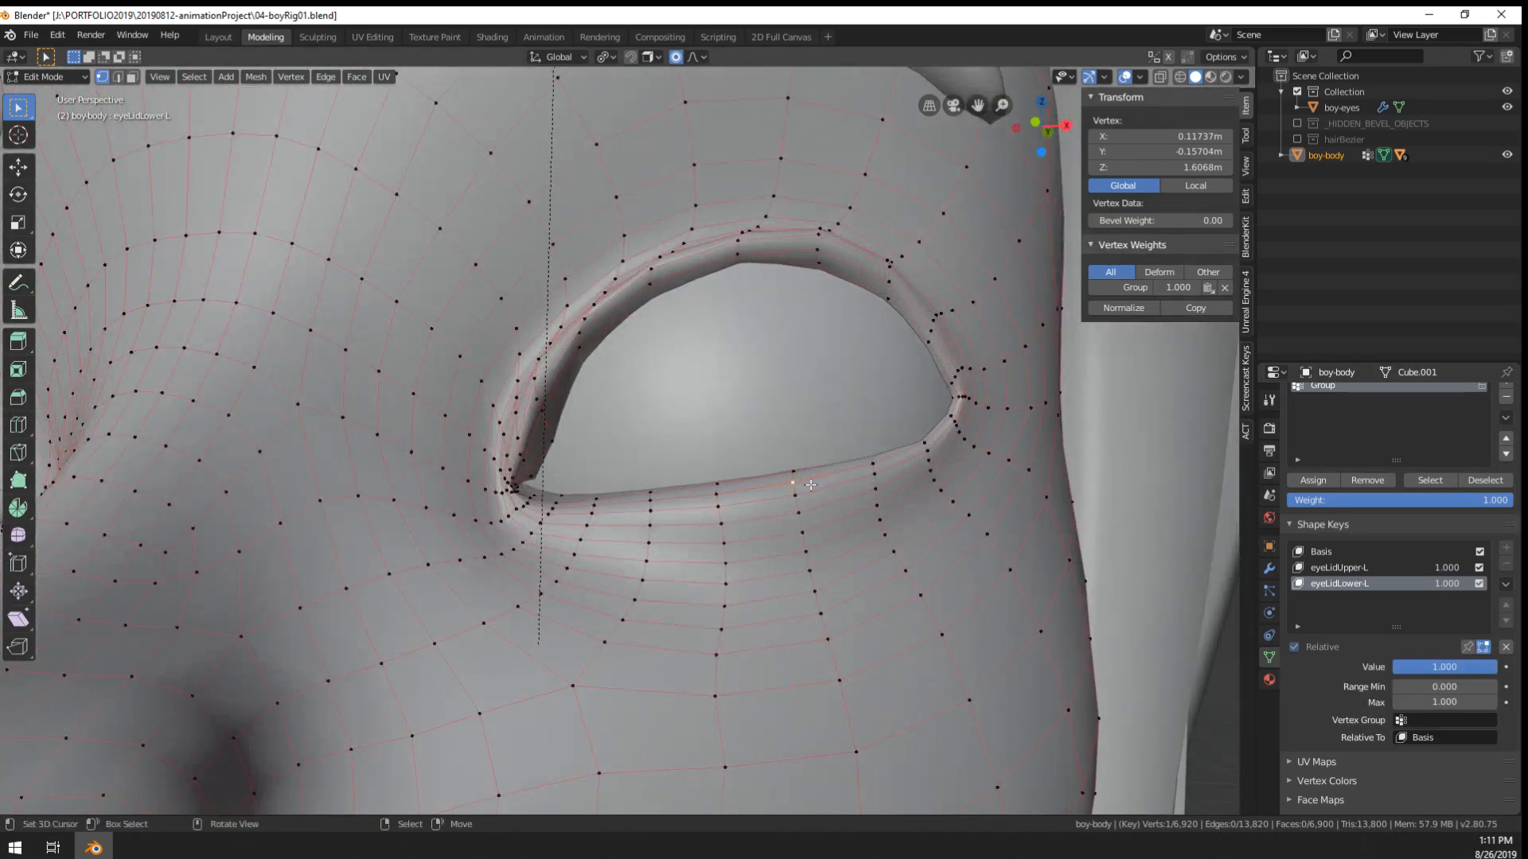
key("g")
scroll(807, 501, "down", 5)
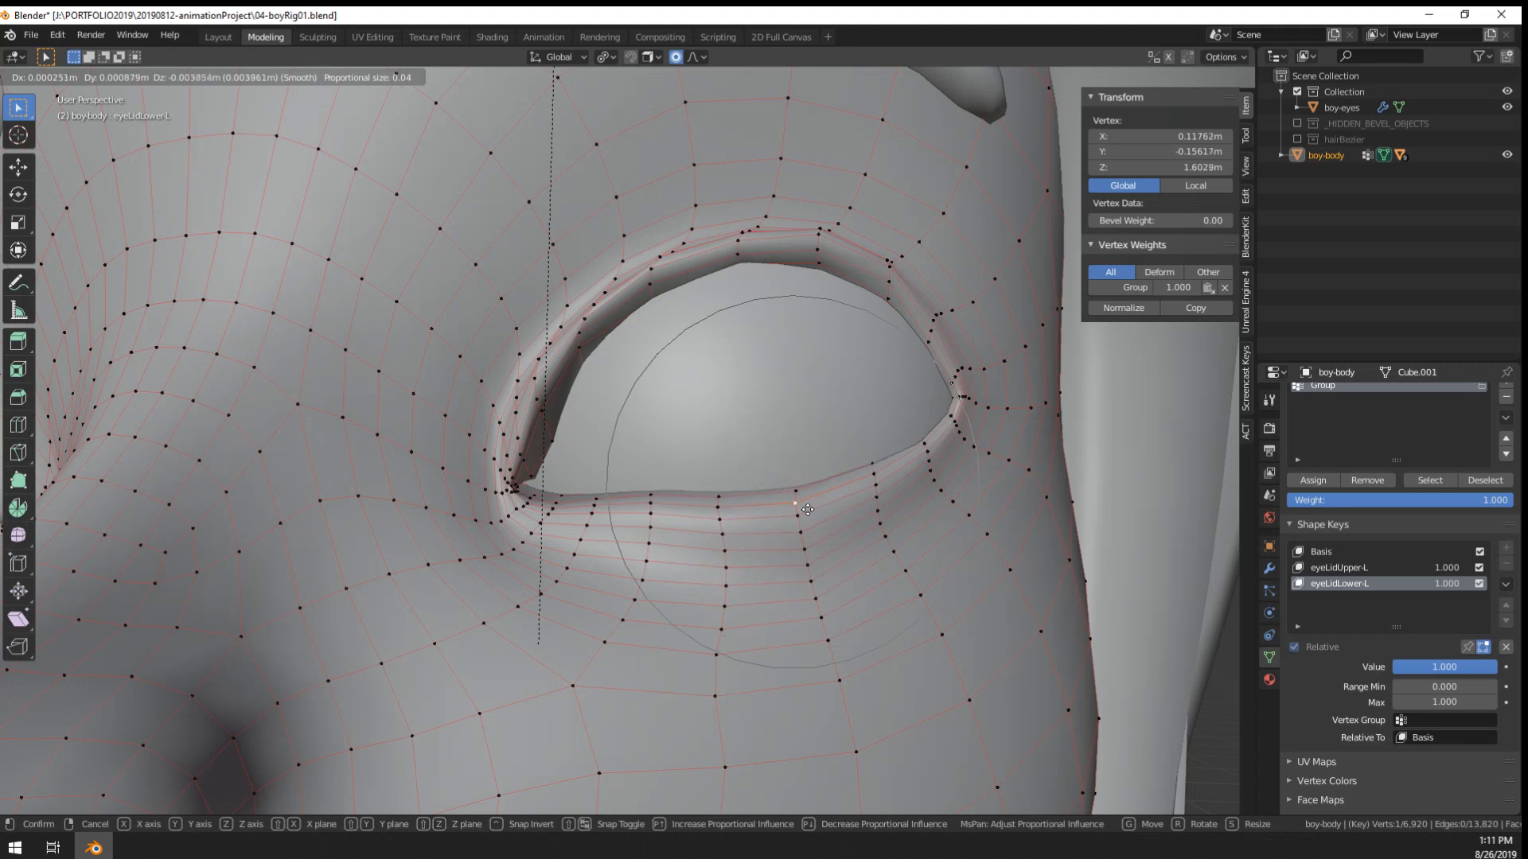
left_click(801, 518)
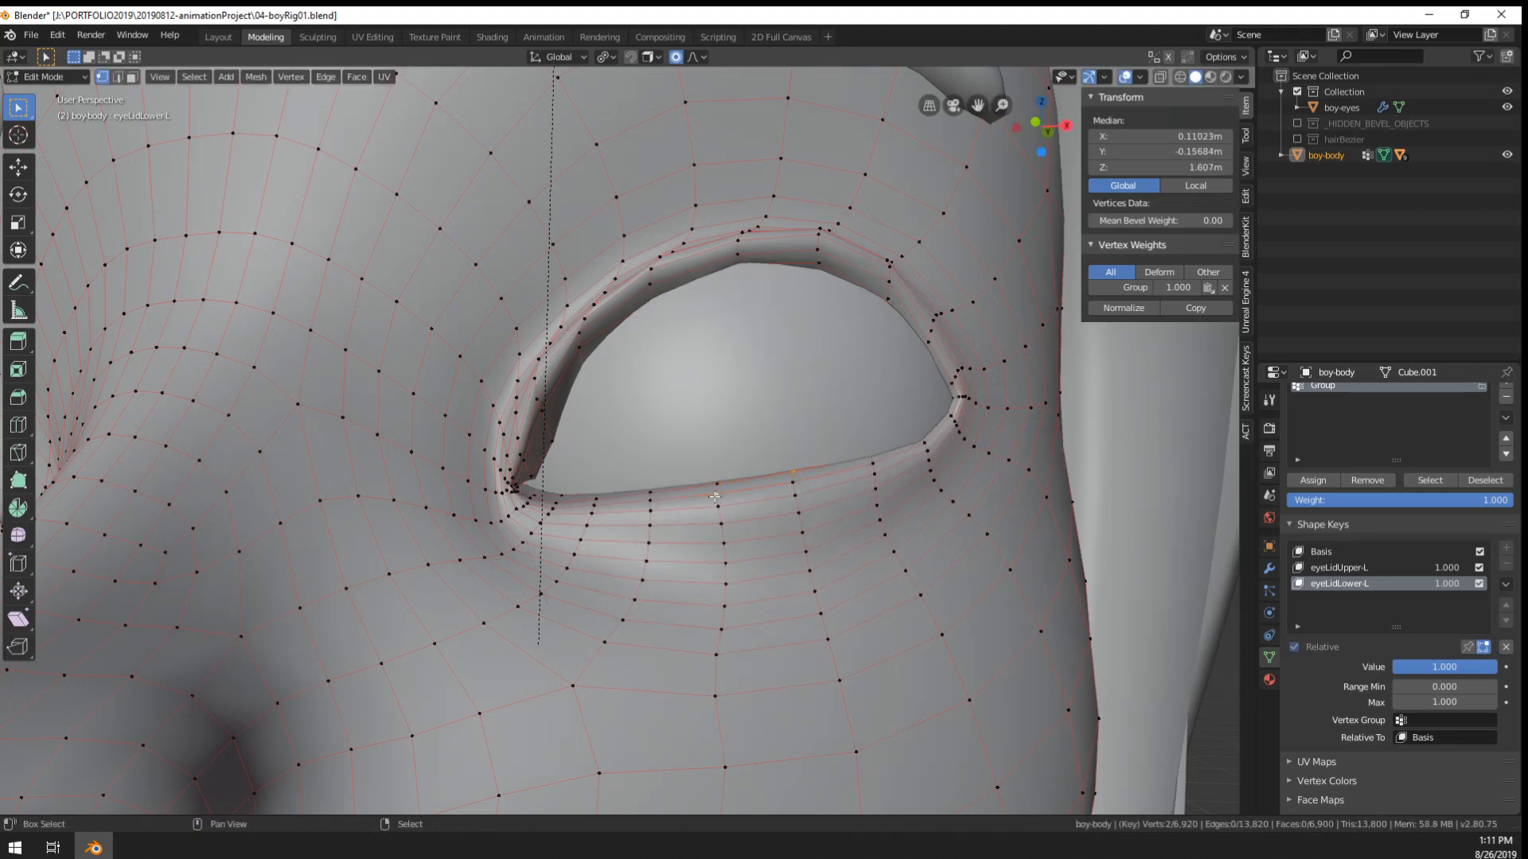
- Try to lower three neighbouring lower-lid vertices of the left eye with proportional editing, then undo the moves
left_click(791, 484, "shift")
key("g")
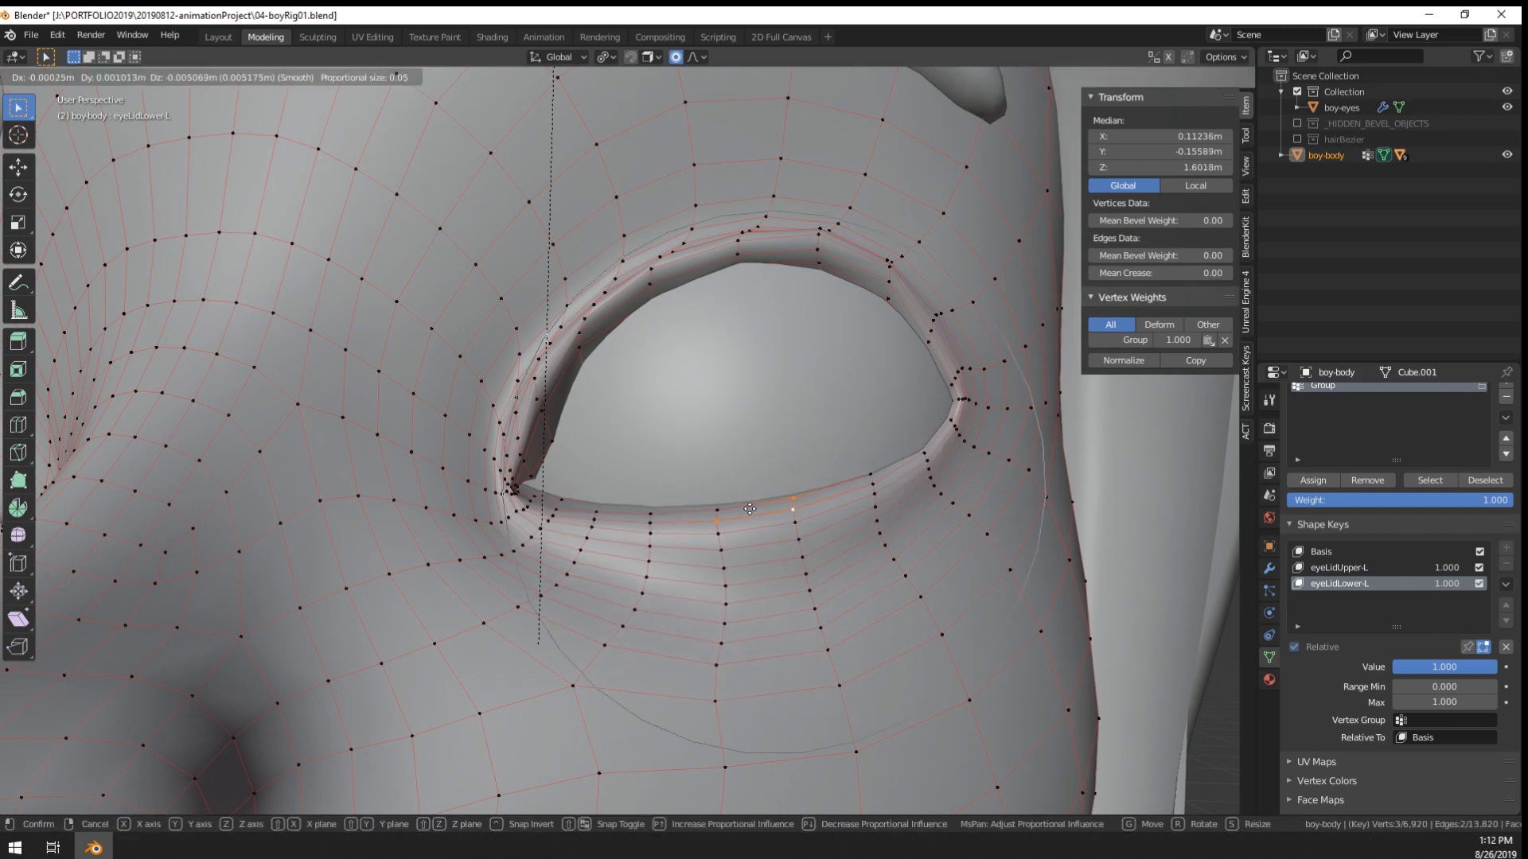
left_click(752, 520)
middle_click_drag(752, 521, 670, 576)
key("g")
left_click(593, 574)
scroll(666, 571, "down", 2)
key("ctrl+z")
key("ctrl+z")
scroll(667, 570, "up", 2)
key("g")
right_click(613, 586)
- Select the row of vertices along the left eye's lower lid and move it slightly down with proportional editing
right_click(799, 533)
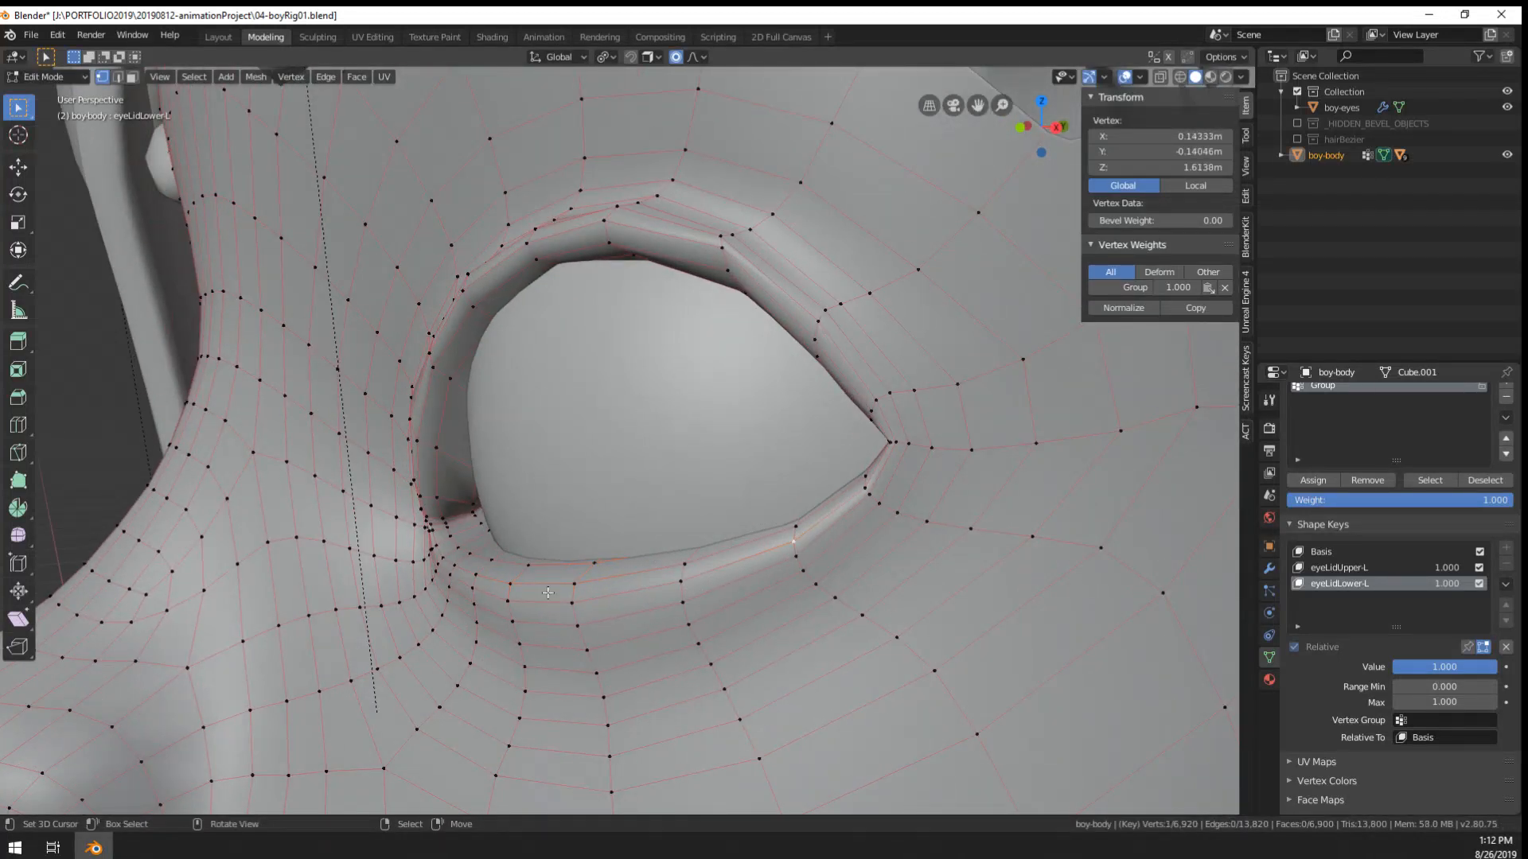
right_click(443, 560, "ctrl")
middle_click_drag(530, 596, 517, 604)
key("g")
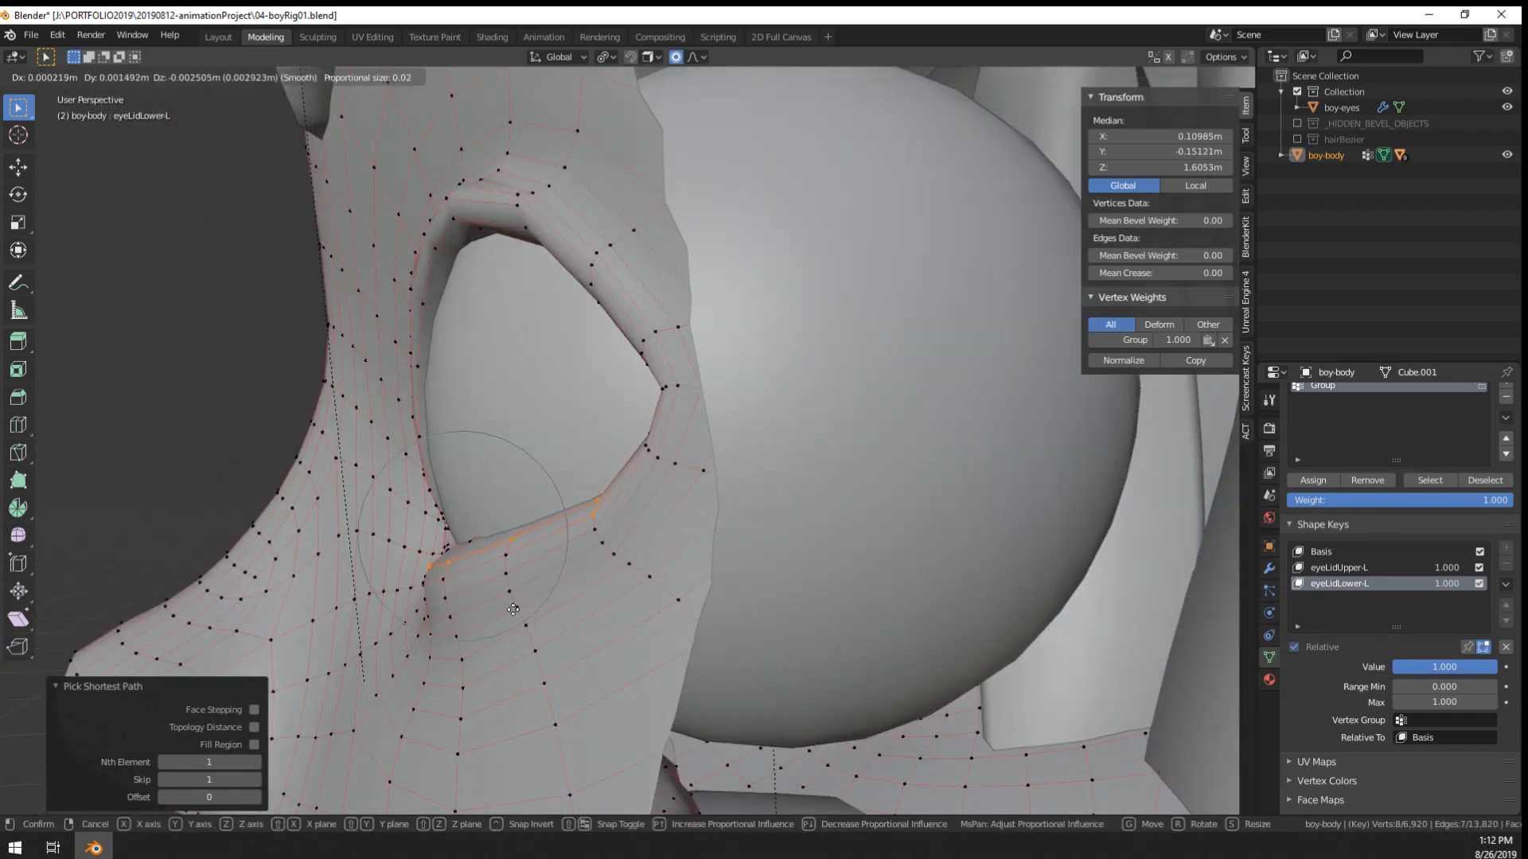
right_click(513, 610)
middle_click_drag(513, 610, 590, 608)
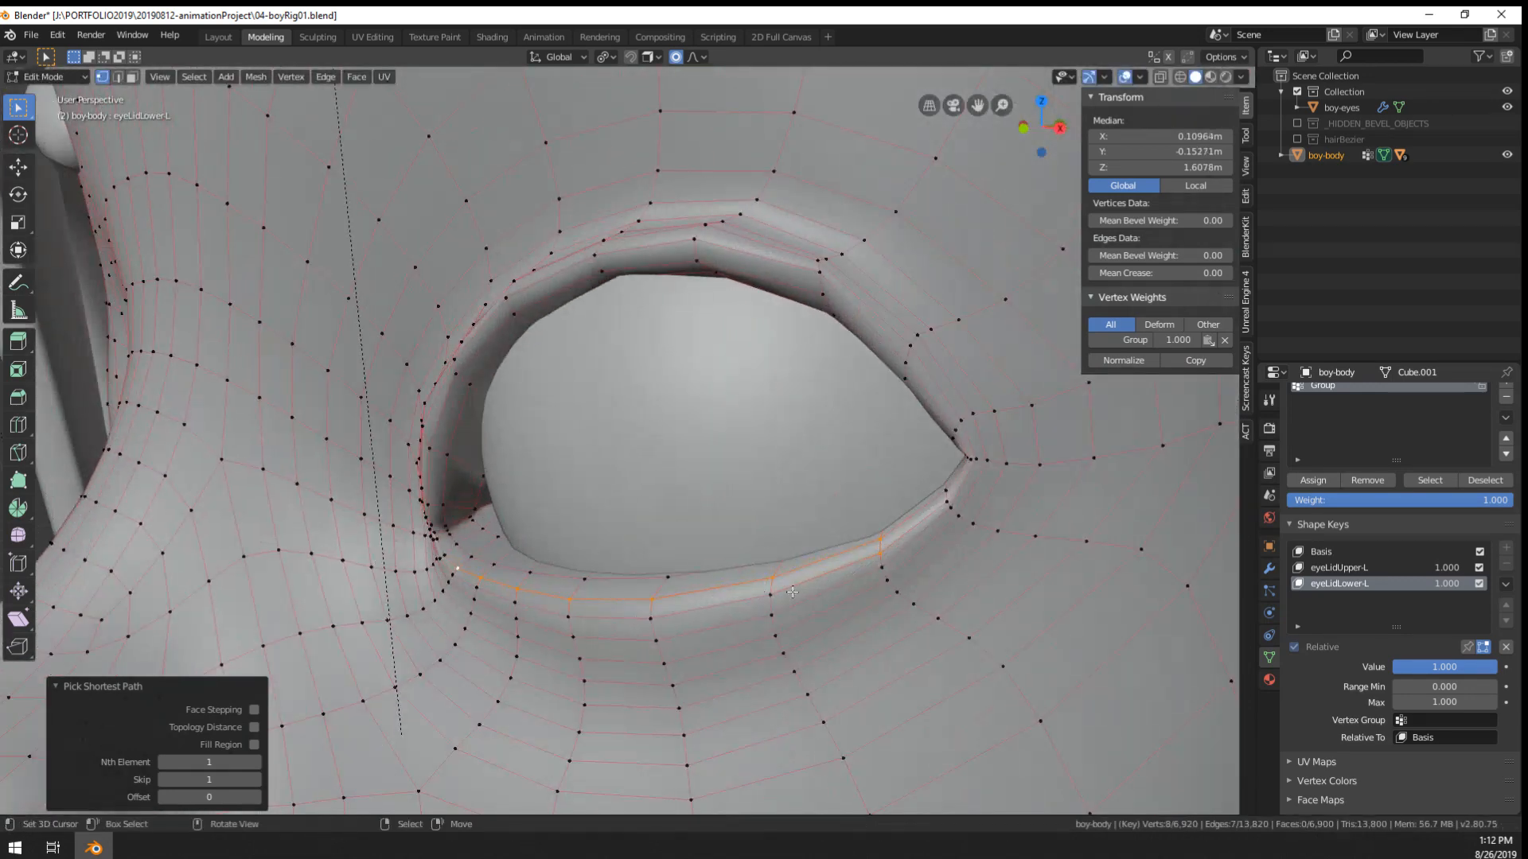
right_click(883, 535, "shift")
middle_click_drag(763, 610, 835, 593)
key("g")
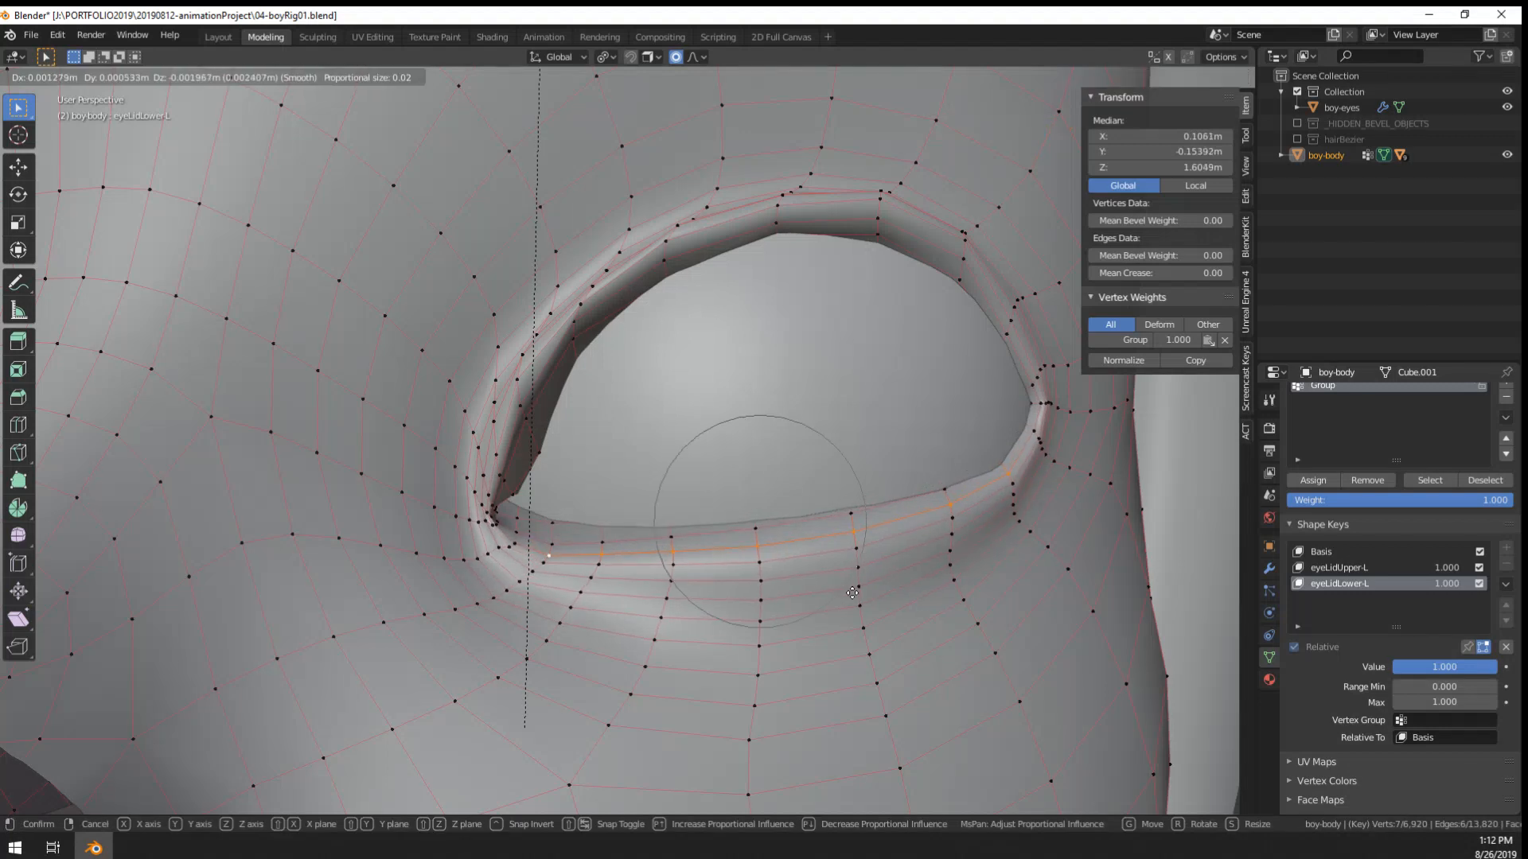
left_click(845, 587)
- Select three vertices in the middle of the left lower lid and move them further down with proportional editing
key("ctrl+KP_Subtract")
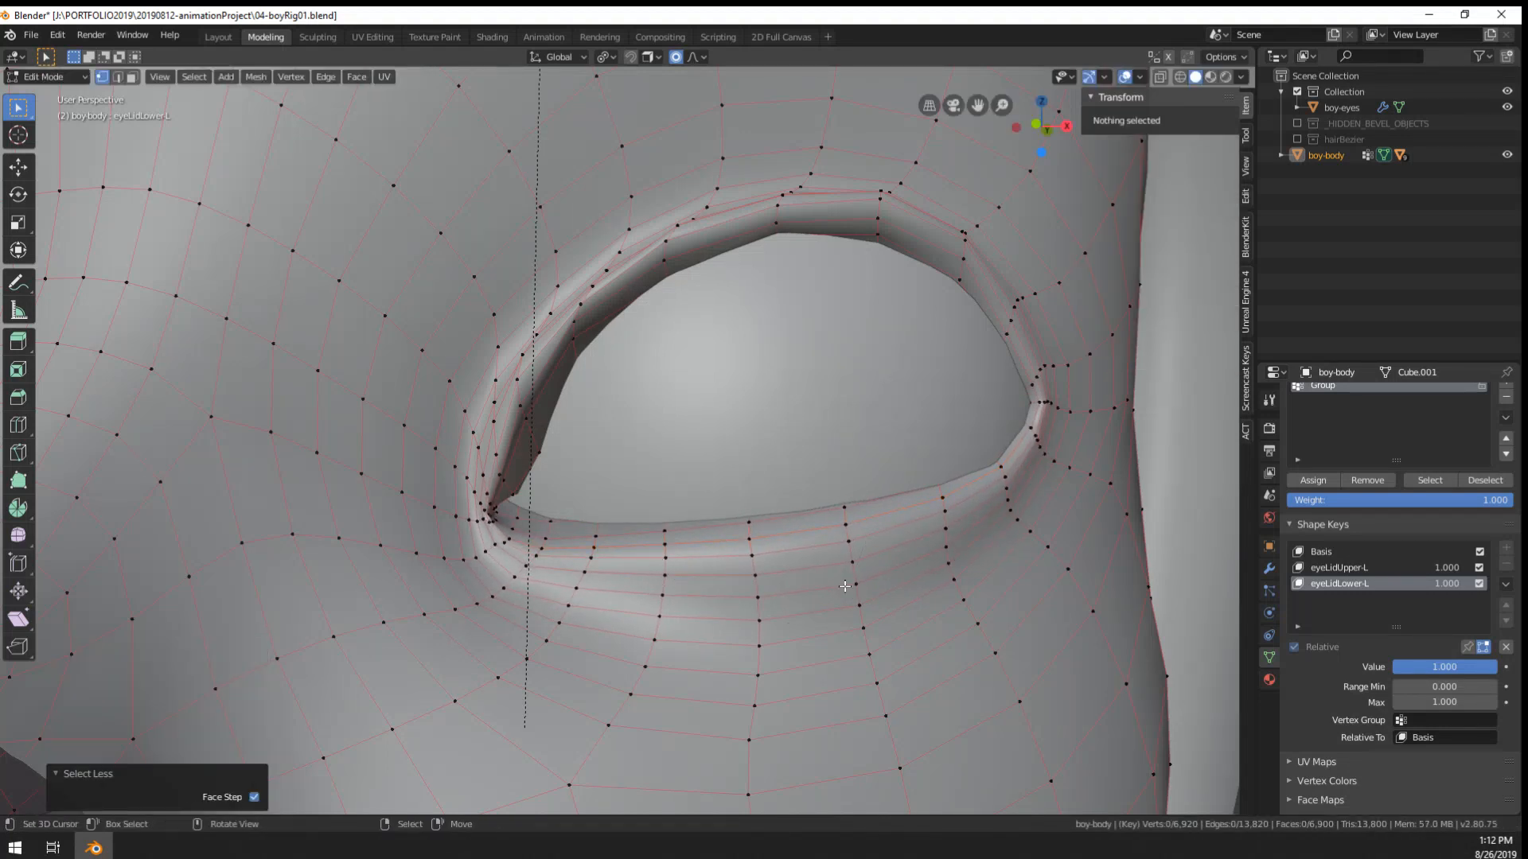
right_click(648, 545)
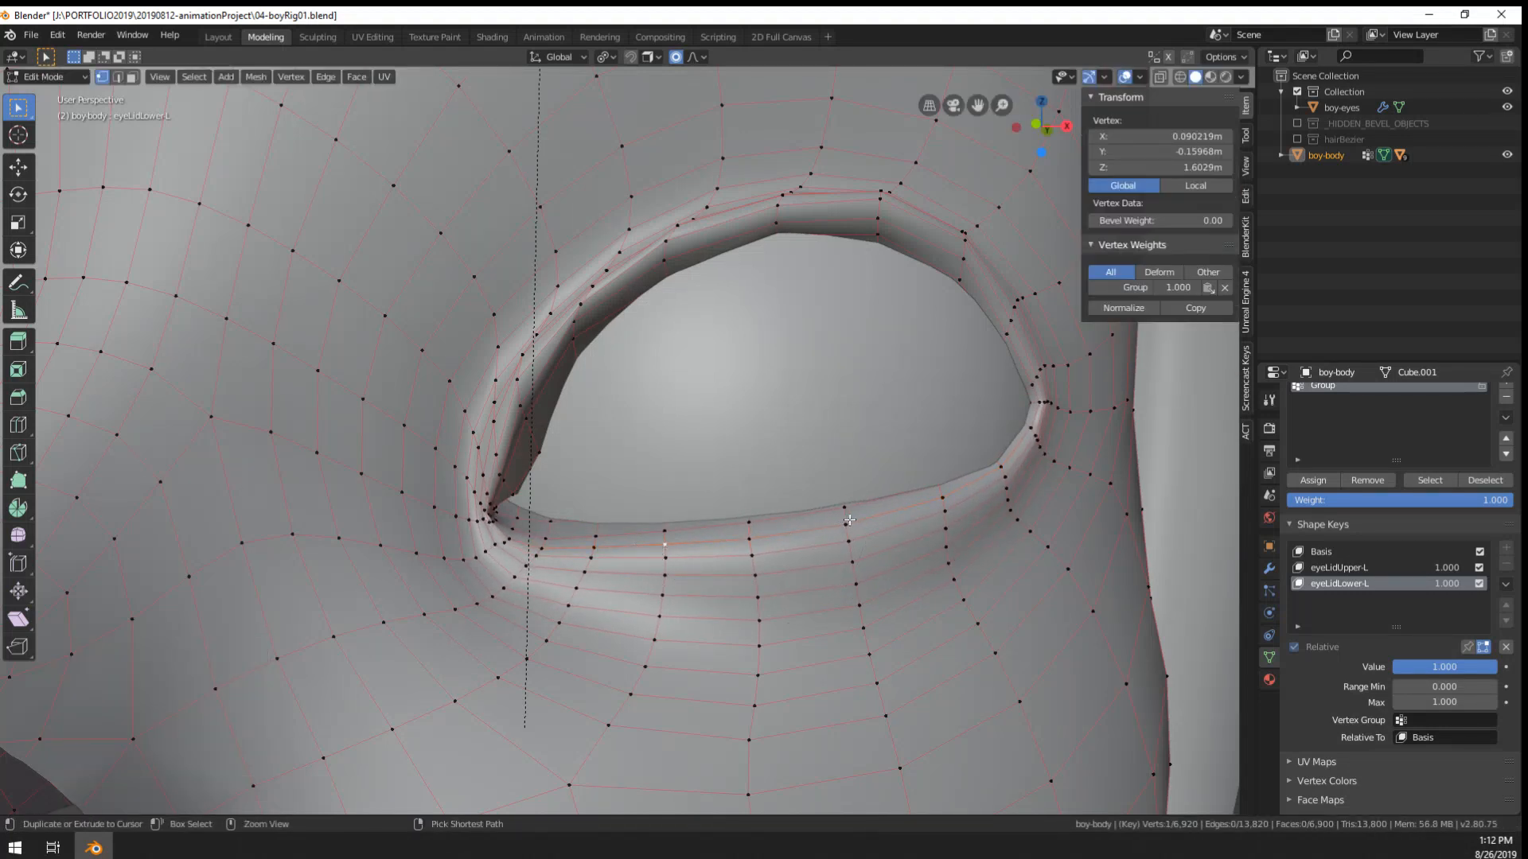
right_click(820, 526, "ctrl")
middle_click_drag(821, 525, 867, 548)
key("g")
left_click(752, 582)
key("g")
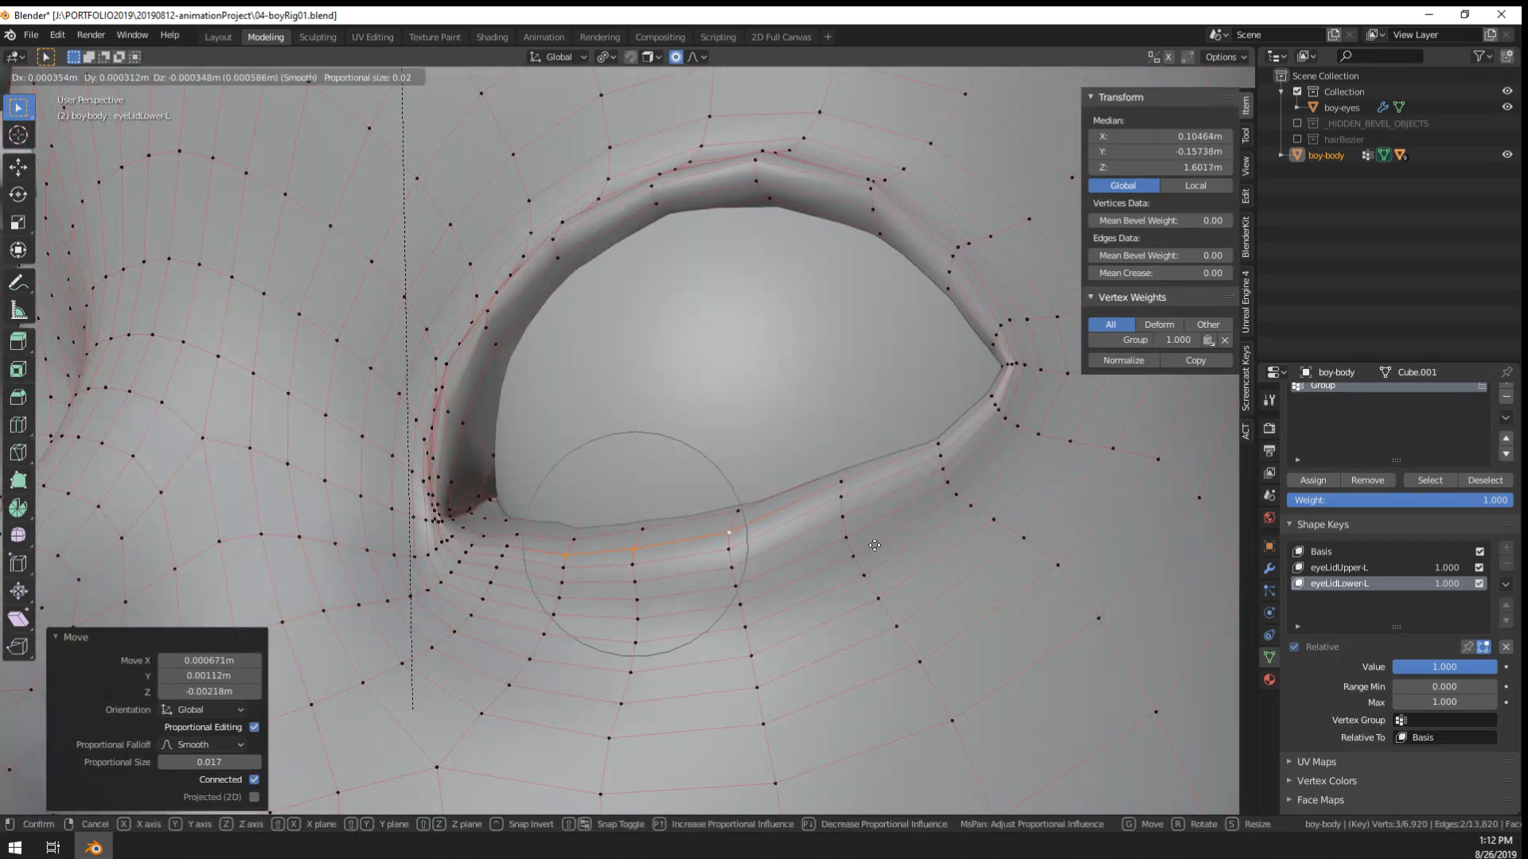
left_click(874, 545)
- Move a single vertex nearer the outer corner of the left lower lid with proportional editing
right_click(844, 486)
key("g")
left_click(925, 442)
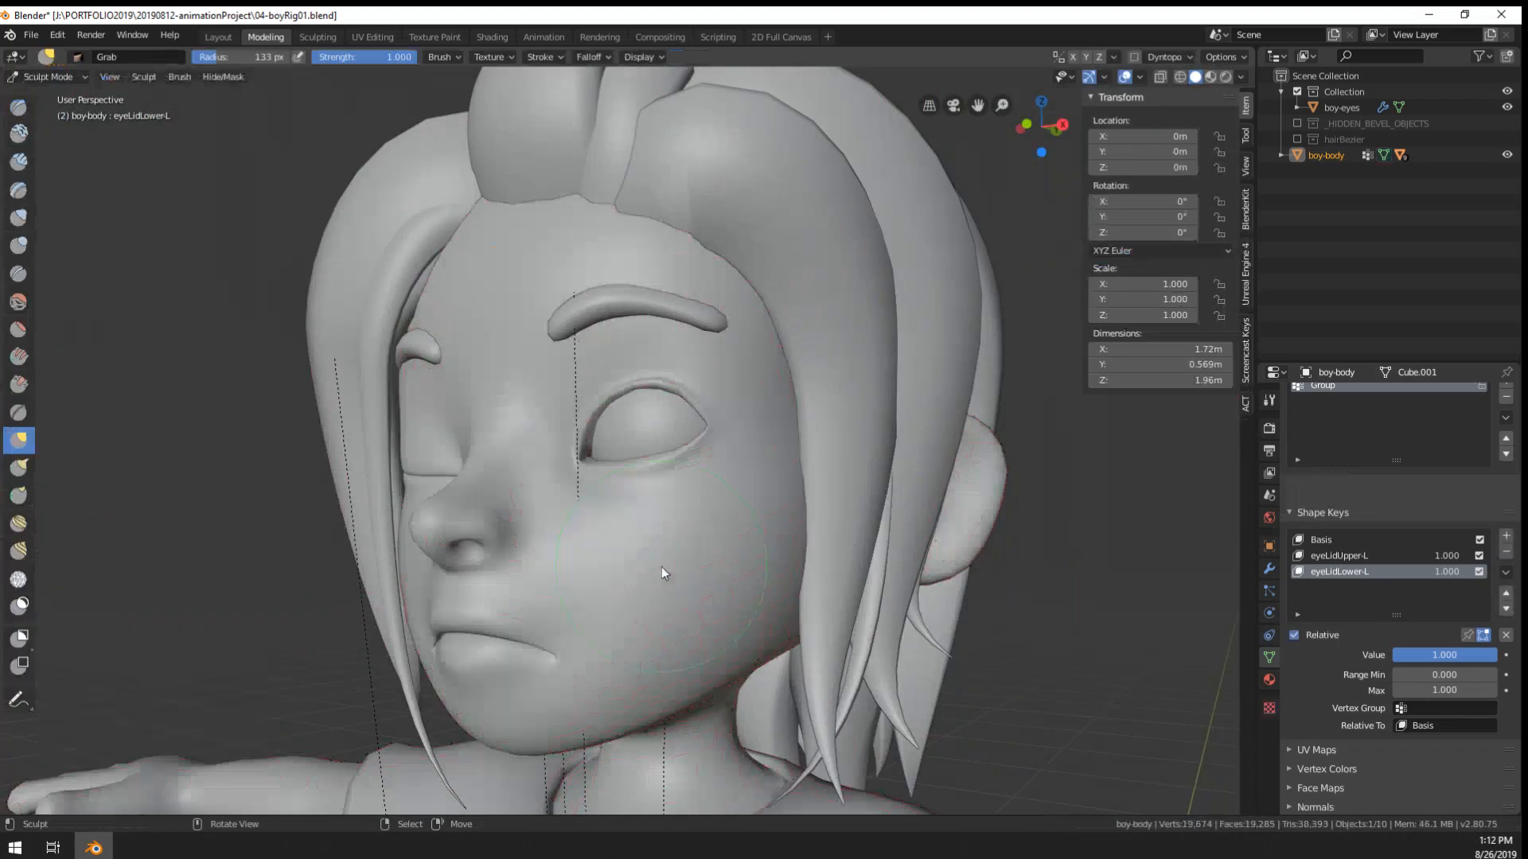
- Test the eyeLidLower-L value in Sculpt Mode to check the lower lid's movement
middle_click_drag(661, 567, 771, 599)
scroll(875, 557, "up", 5)
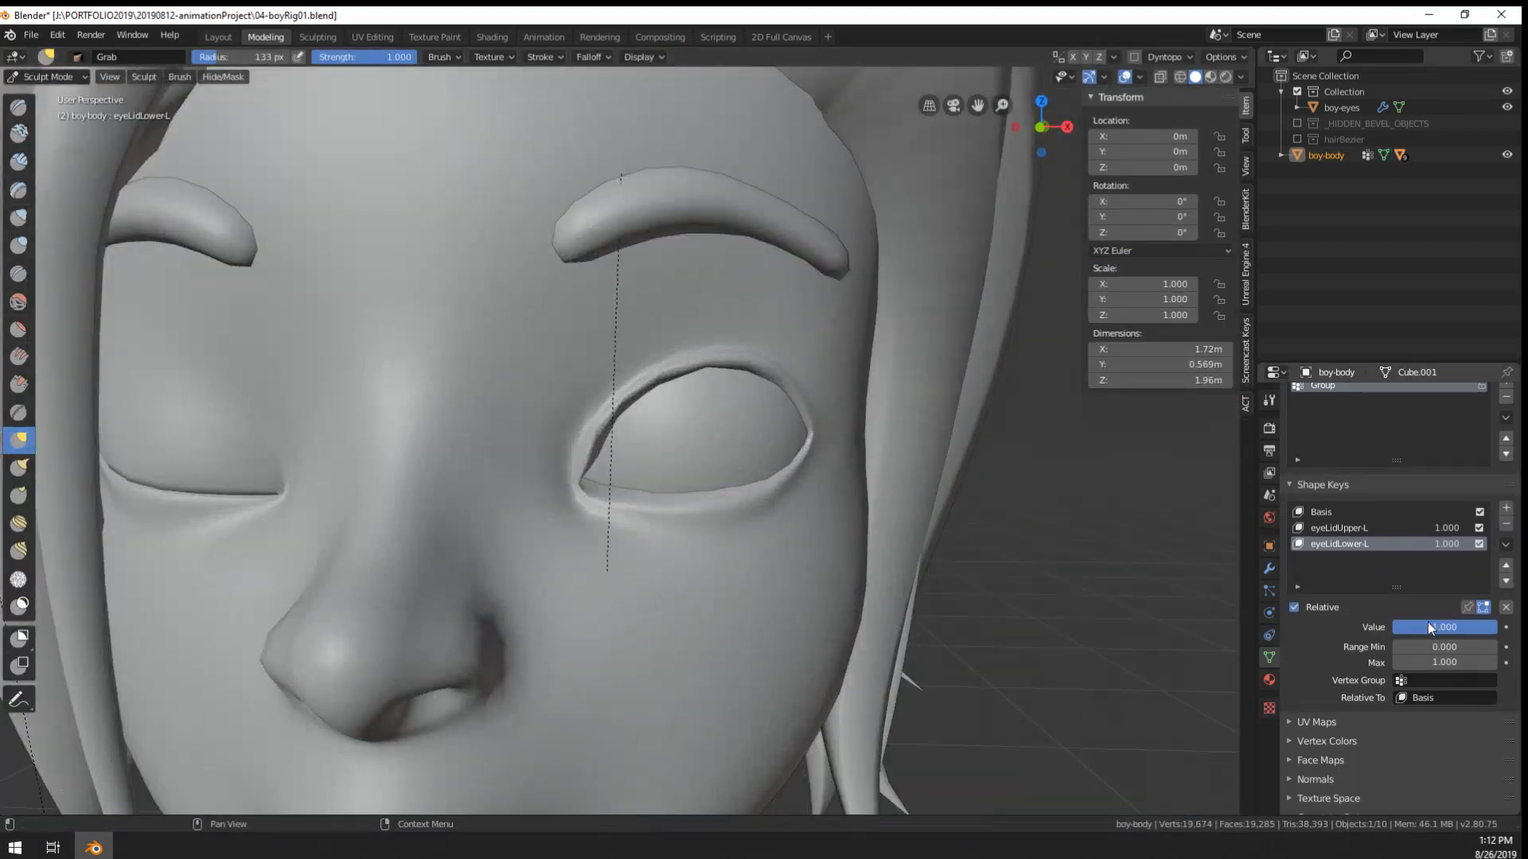
left_click_drag(1472, 628, 1367, 627)
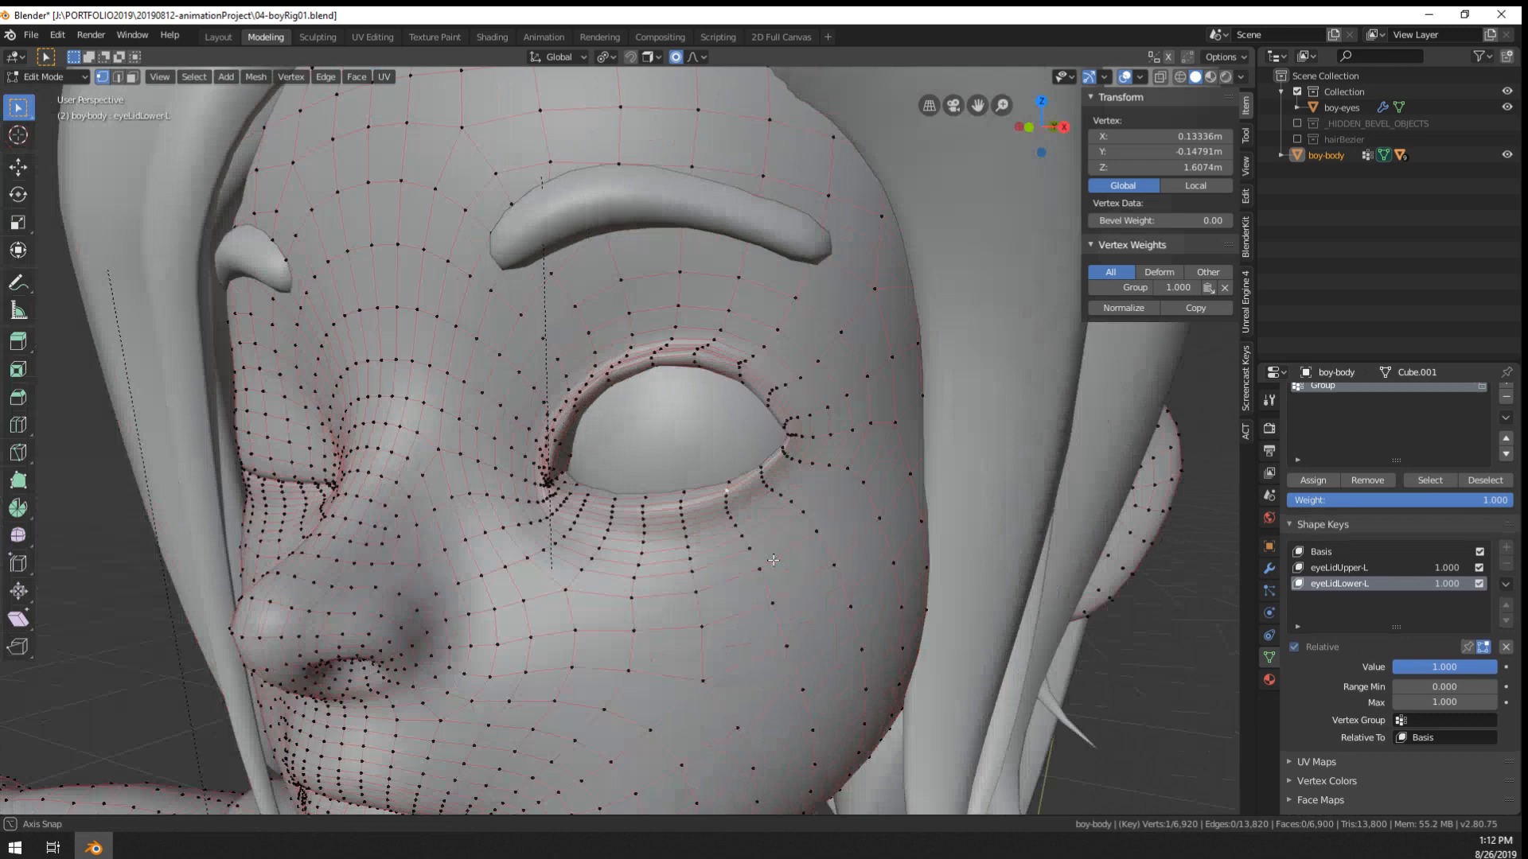
- Try to move two rim vertices on the inner side of the left lower lid with proportional editing
scroll(580, 539, "up", 3)
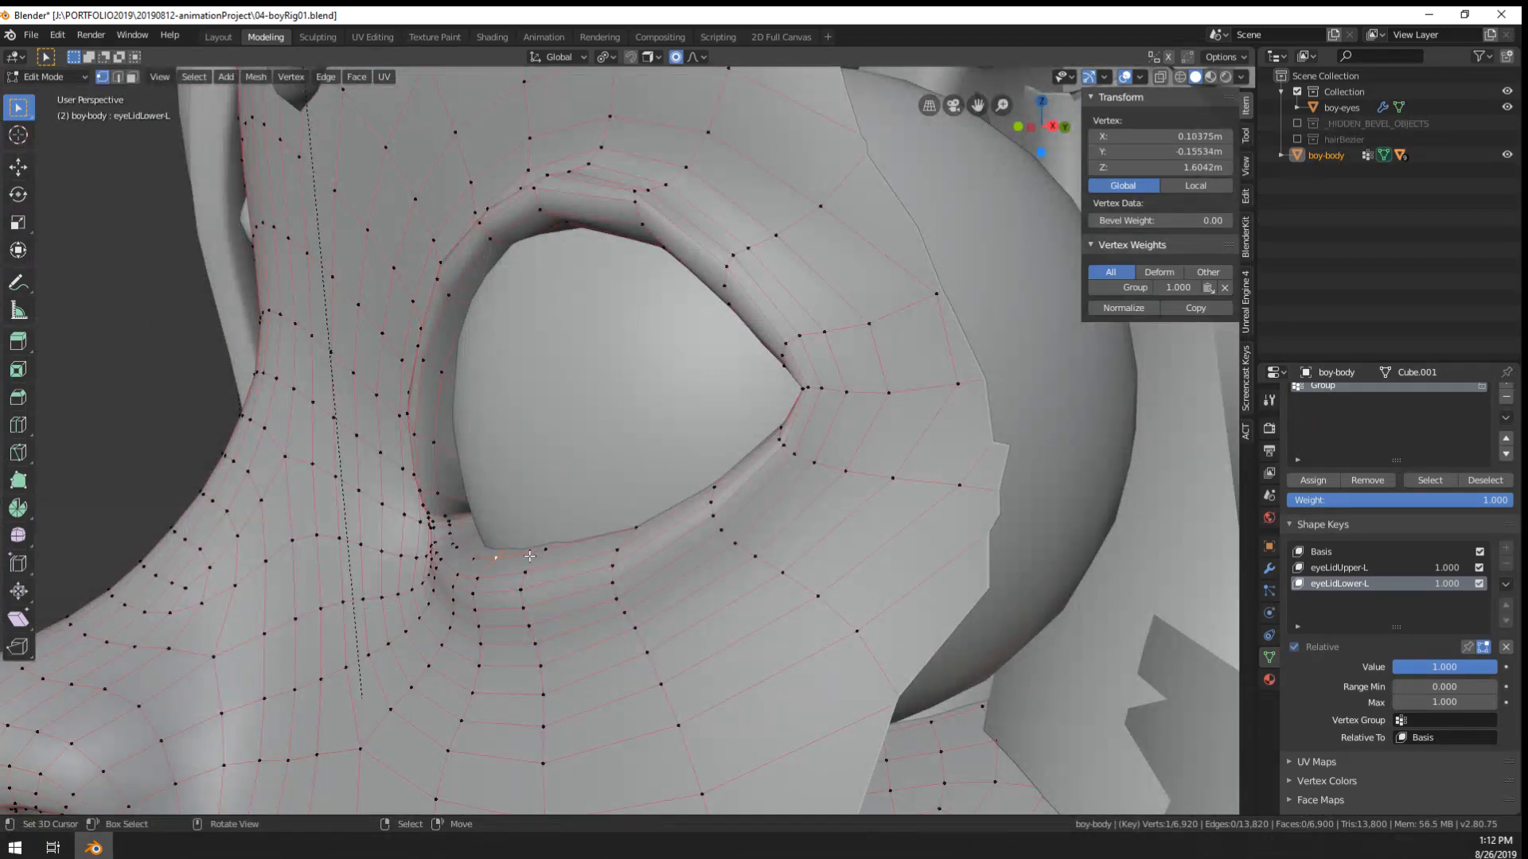
middle_click_drag(583, 567, 567, 590)
key("g")
scroll(577, 602, "down", 7)
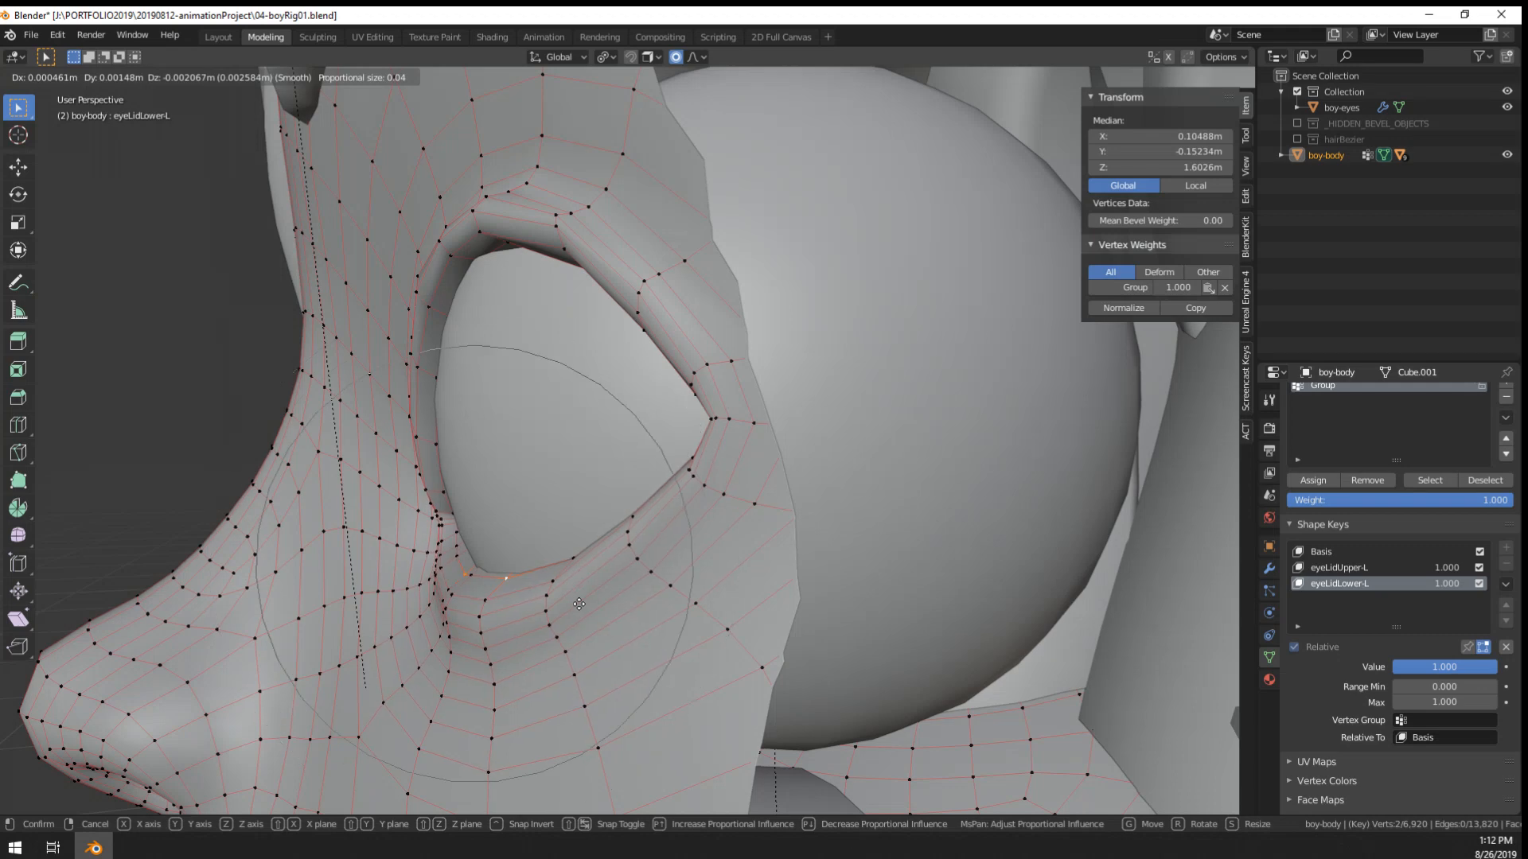
left_click(579, 605)
- Select the rim vertices and the row below them on the left lower lid and move them down with proportional editing
middle_click_drag(579, 605, 433, 563)
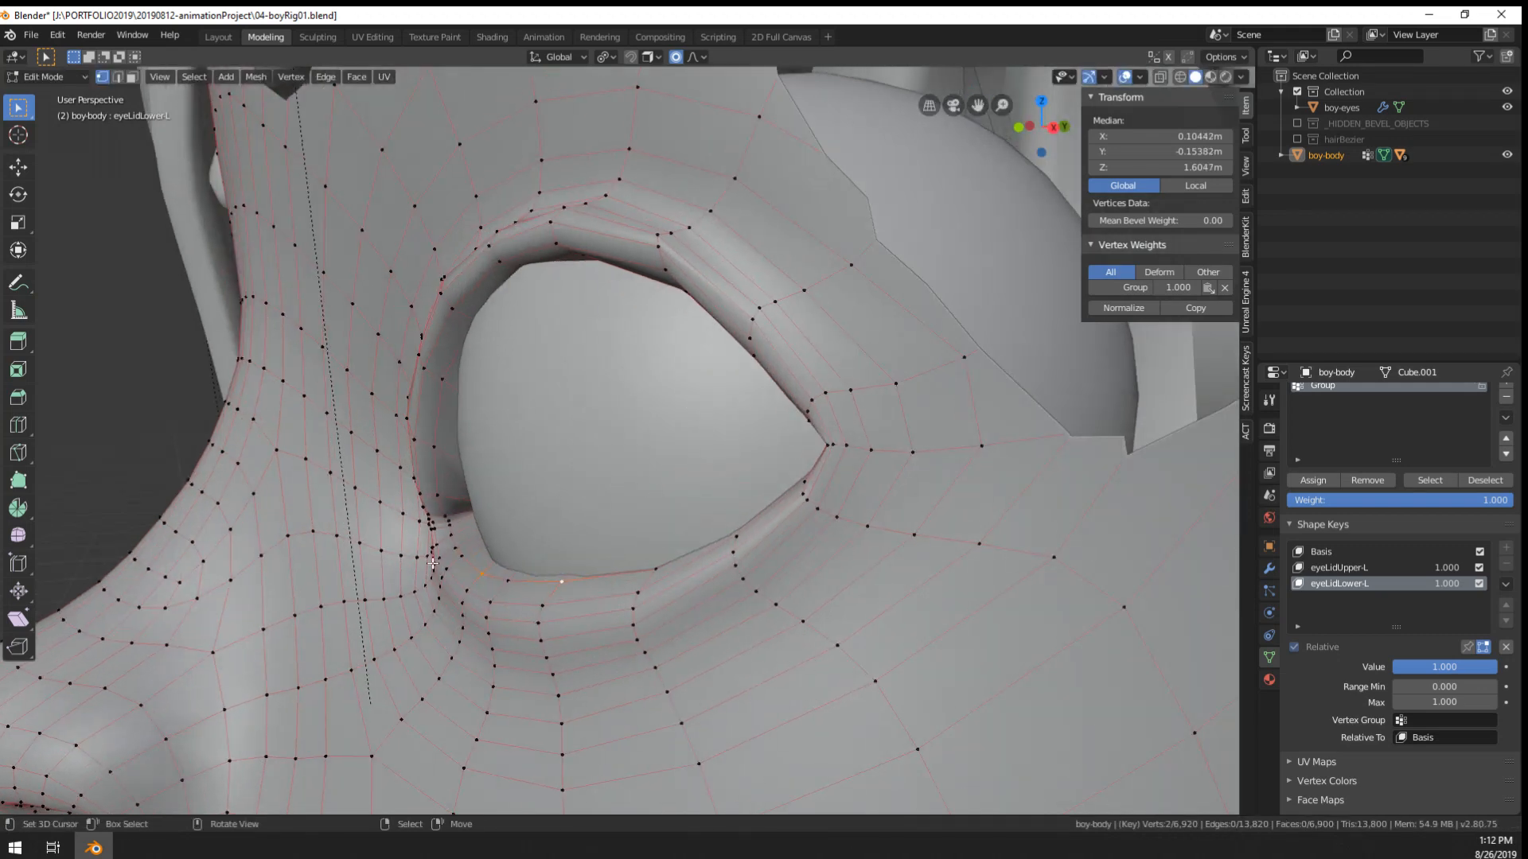
right_click(656, 572, "ctrl")
right_click(640, 594, "shift")
right_click(448, 570, "ctrl")
middle_click_drag(522, 604, 505, 606)
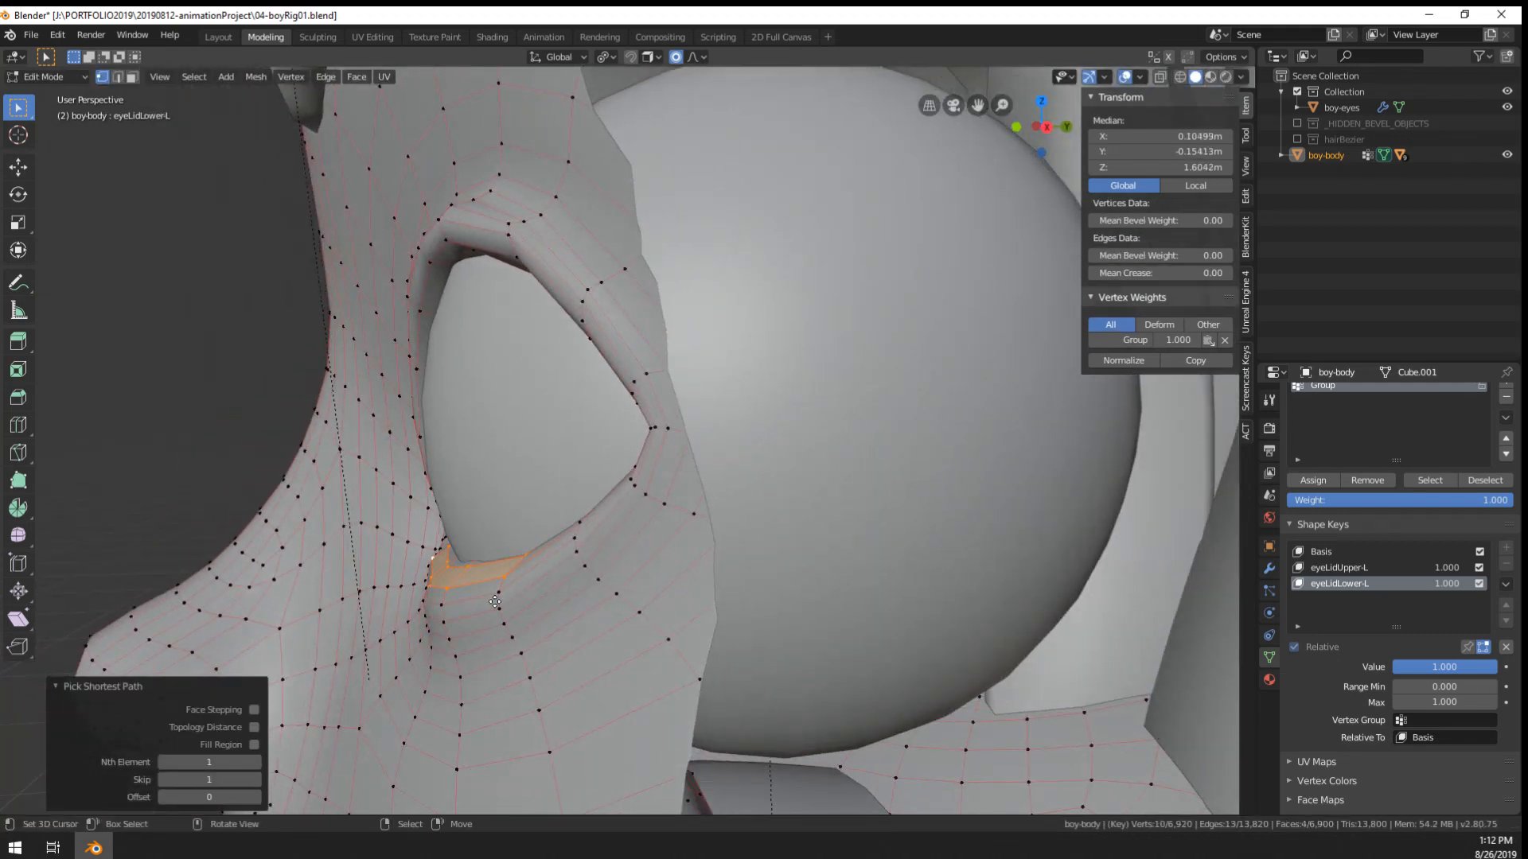
key("g")
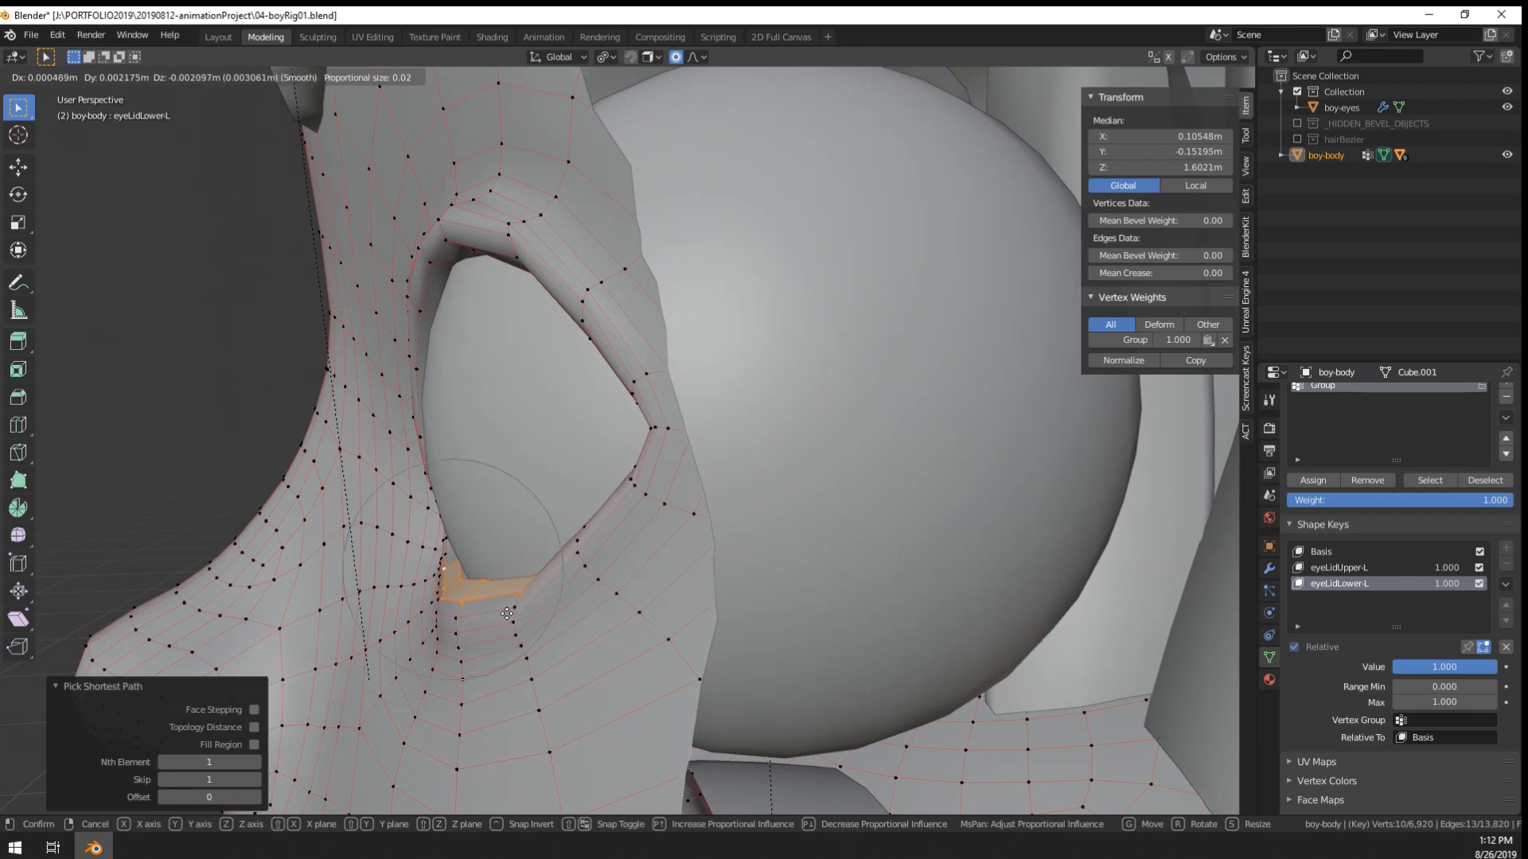
left_click(506, 614)
- Select two lower-lid vertices near the left eye's outer corner and move them with proportional editing
middle_click_drag(506, 613, 649, 583)
right_click(712, 500)
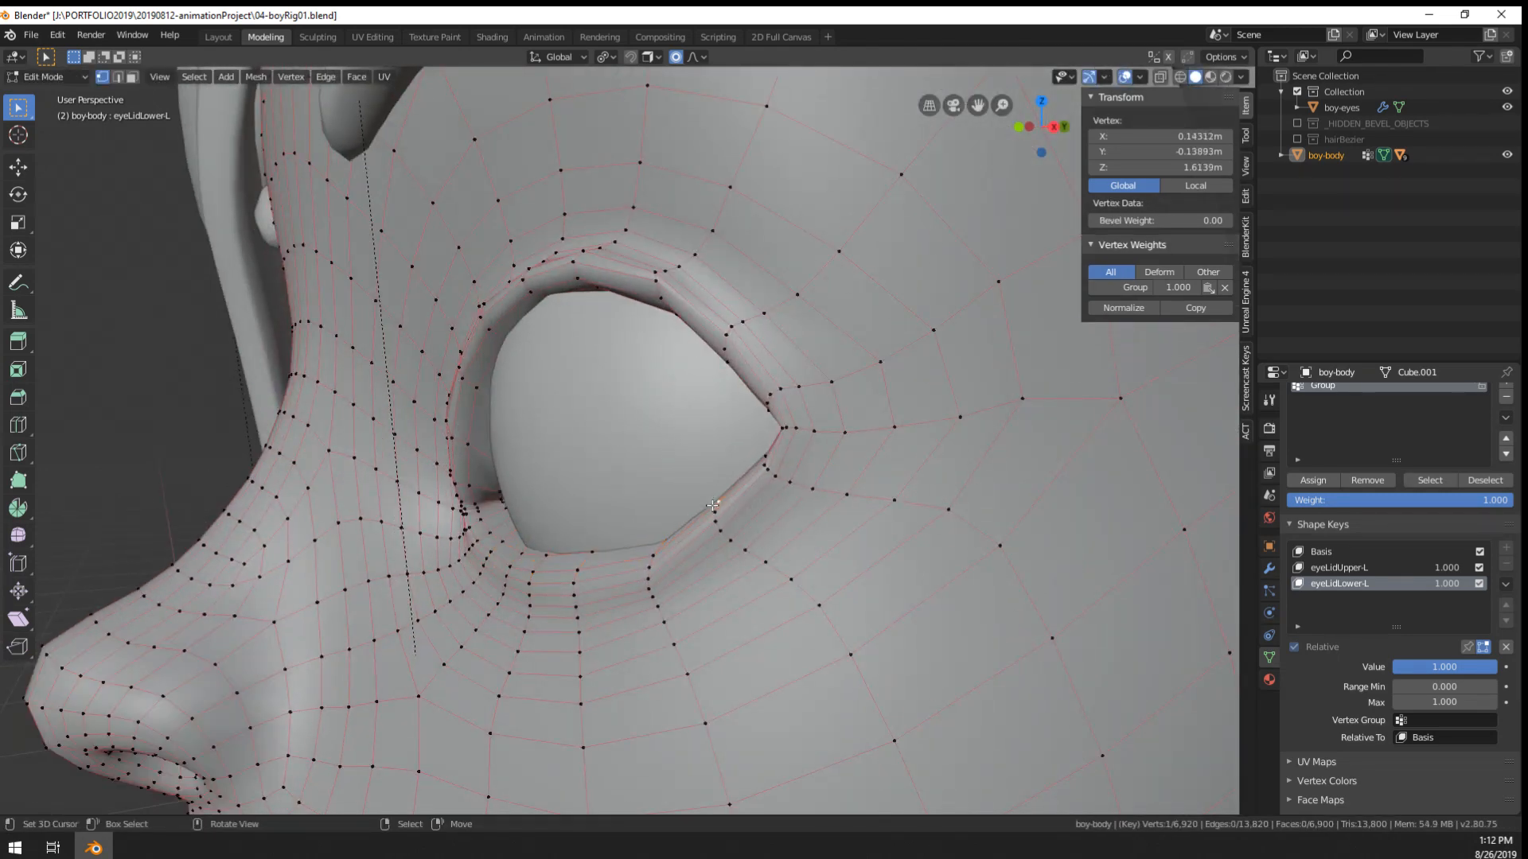
right_click(704, 512, "shift")
mouse_move(708, 519)
middle_mouse_down()
mouse_move(674, 569)
mouse_move(756, 608)
mouse_move(875, 629)
middle_mouse_up()
key("g")
left_click(675, 570)
- Return to Sculpt Mode and test the eyeLidLower-L value on the reshaped lower lid
key("Tab")
scroll(685, 614, "down", 4)
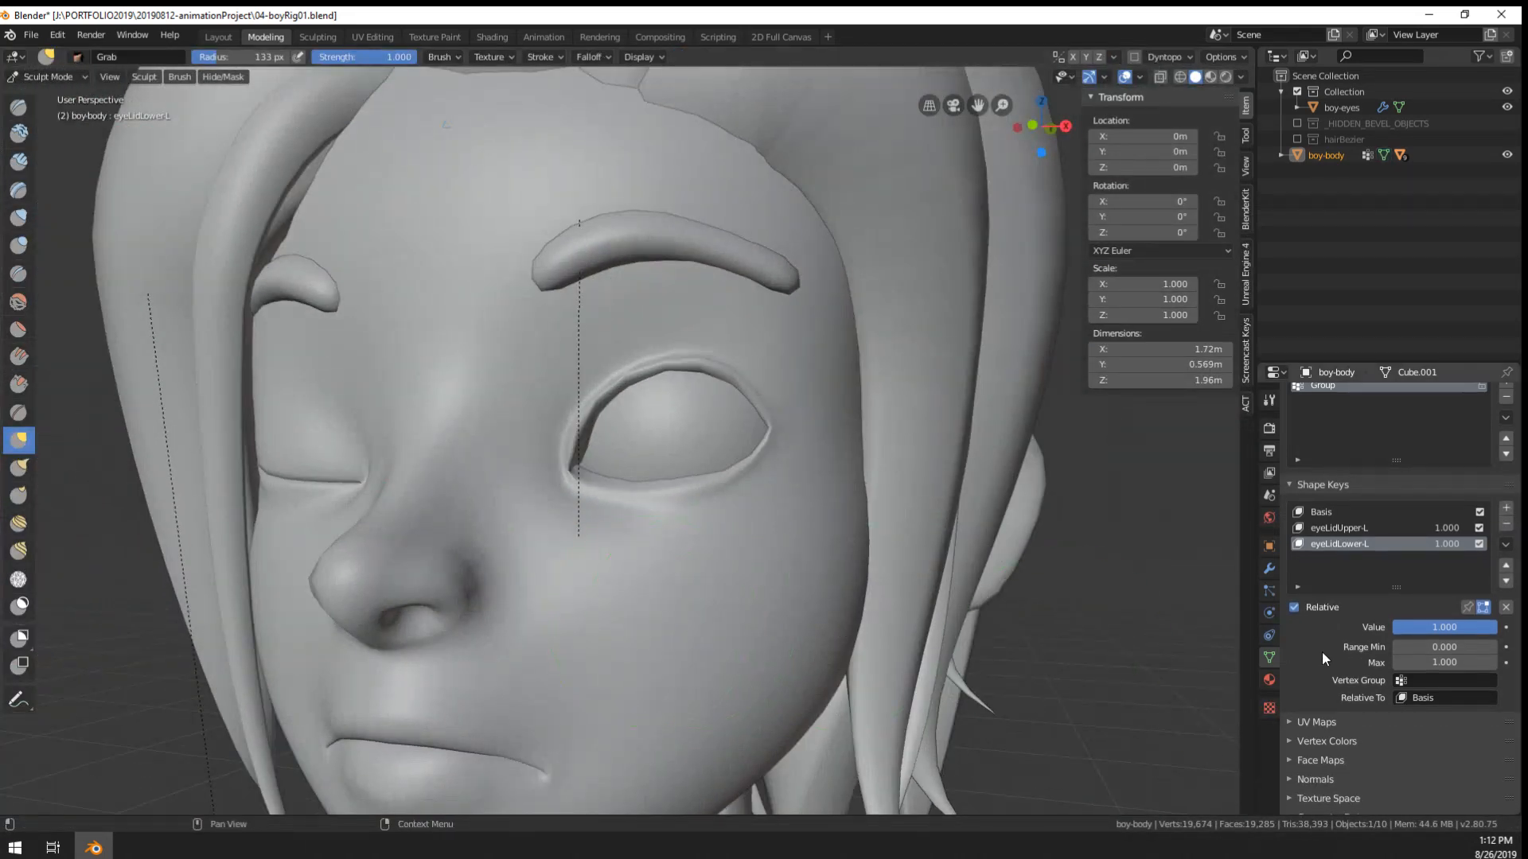
mouse_move(1478, 628)
left_mouse_down()
mouse_move(1393, 627)
mouse_move(1496, 628)
left_mouse_up()
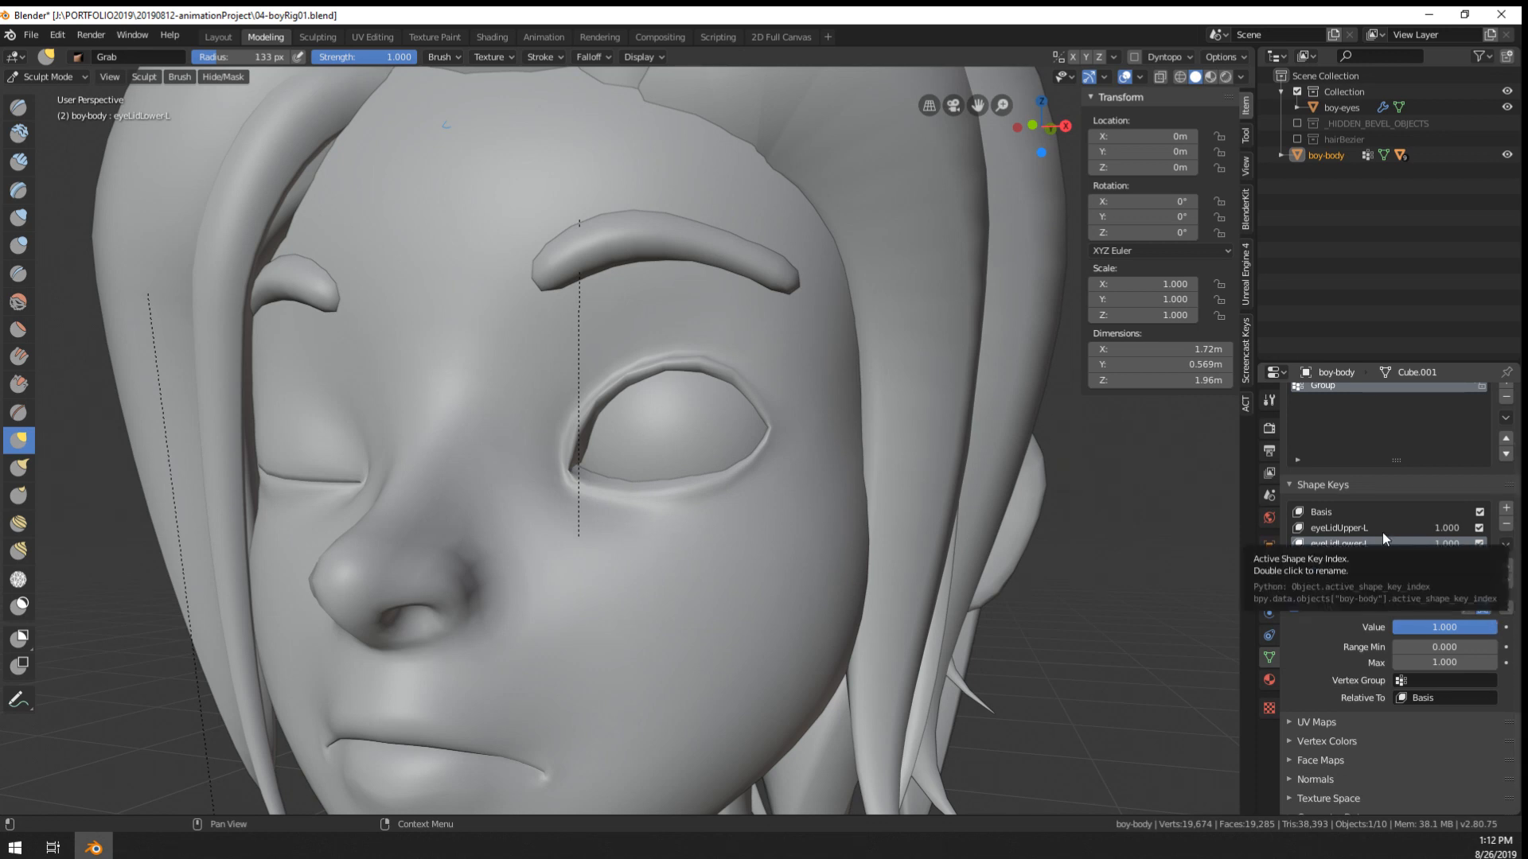
- Add a driver to the eyeLidLower-L value and delete it again
right_click(1442, 631)
left_click(1434, 632)
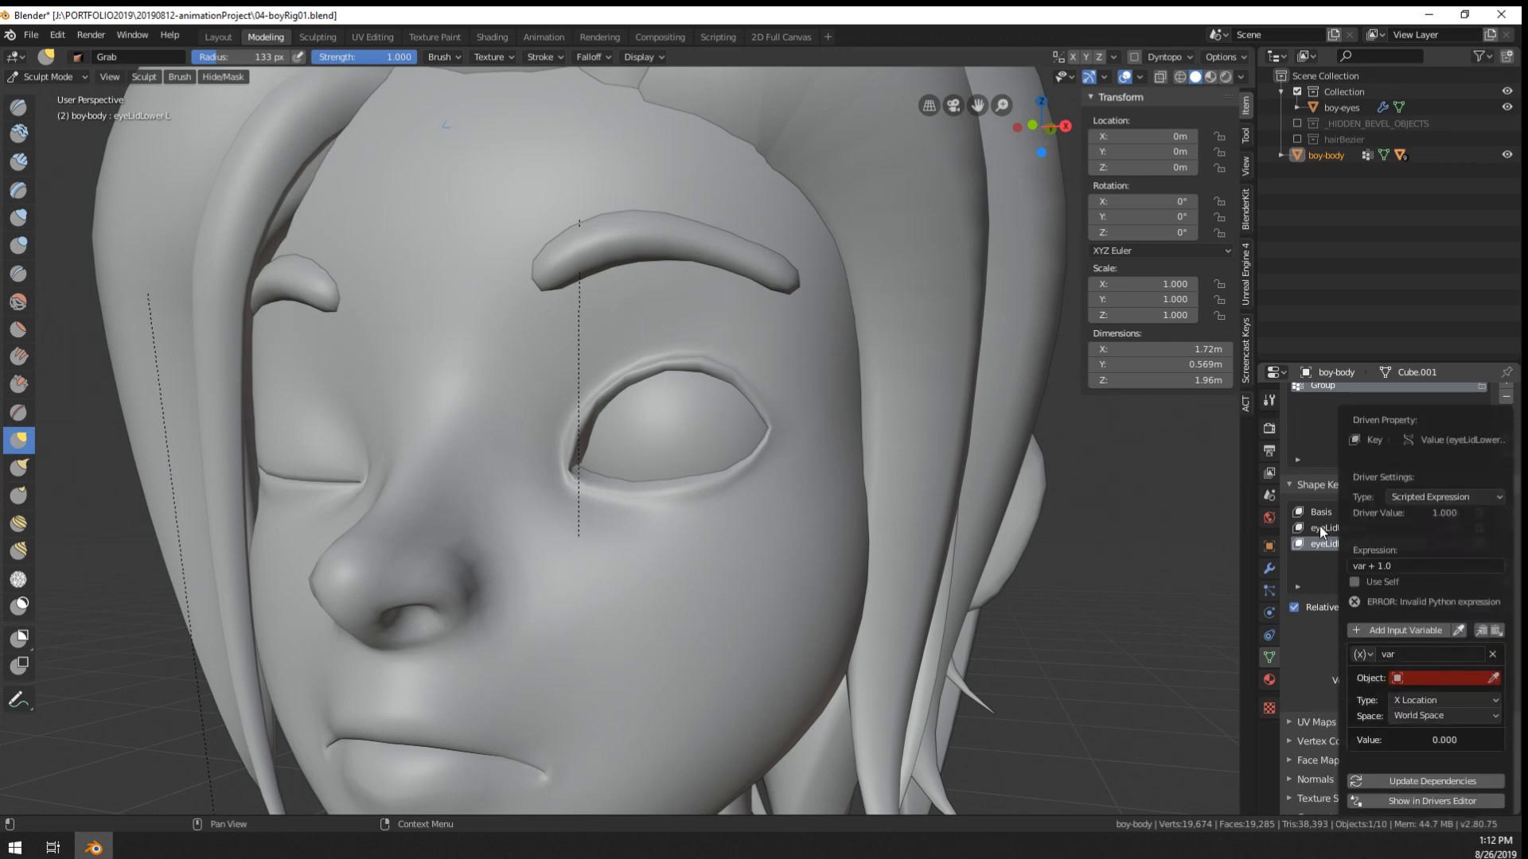
right_click(1492, 630)
right_click(1484, 629)
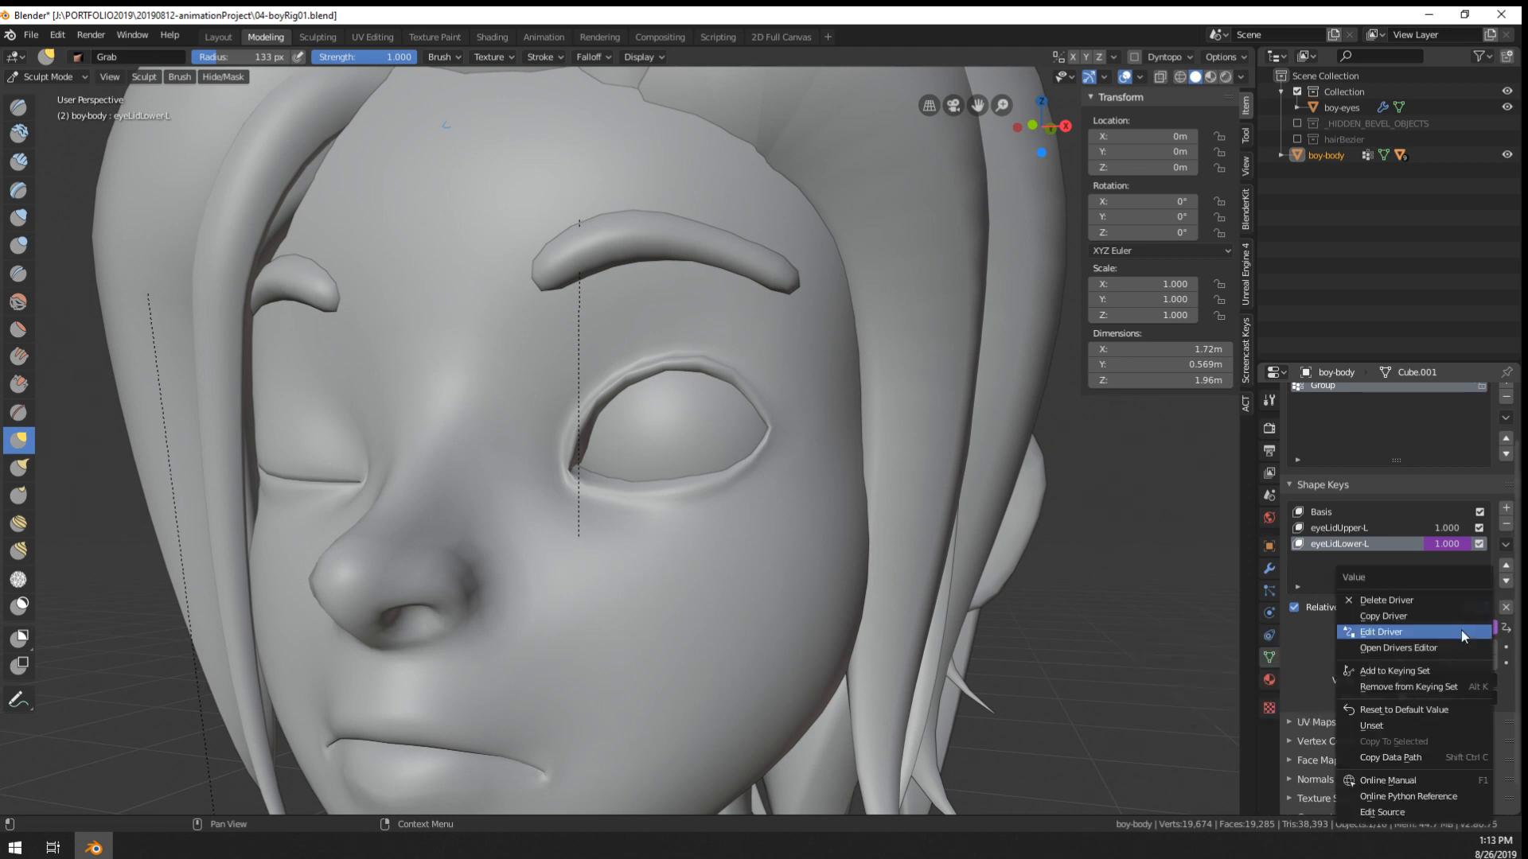
left_click(1392, 601)
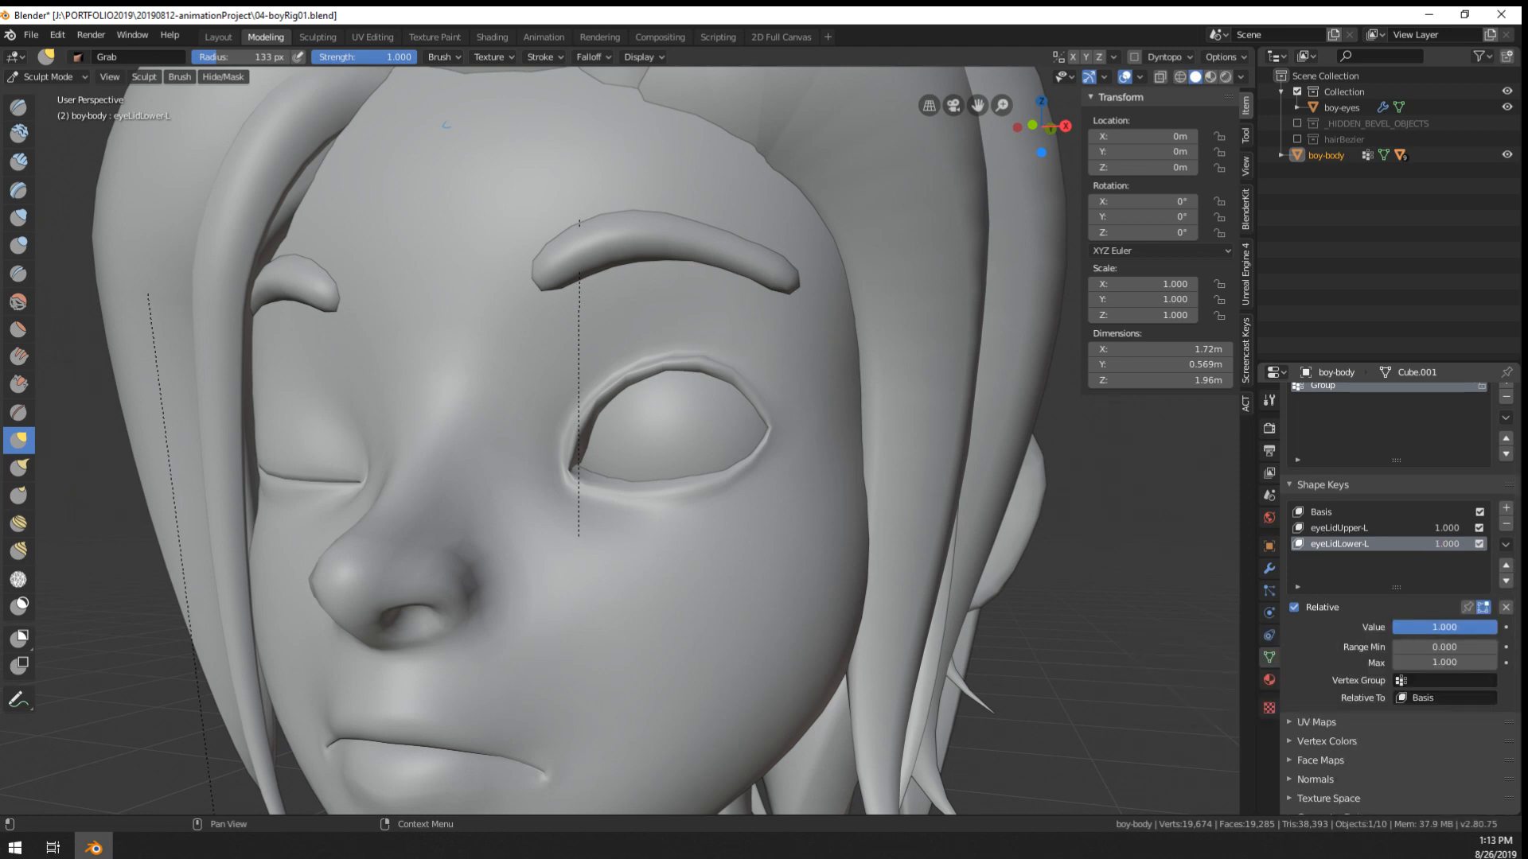
- Test the eyeLidLower-L value between 0 and 1 and leave it at 1
mouse_move(1492, 628)
left_mouse_down()
mouse_move(1394, 628)
mouse_move(1495, 627)
left_mouse_up()
left_click(1413, 533)
left_click(1417, 544)
left_click_drag(1394, 628, 1500, 632)
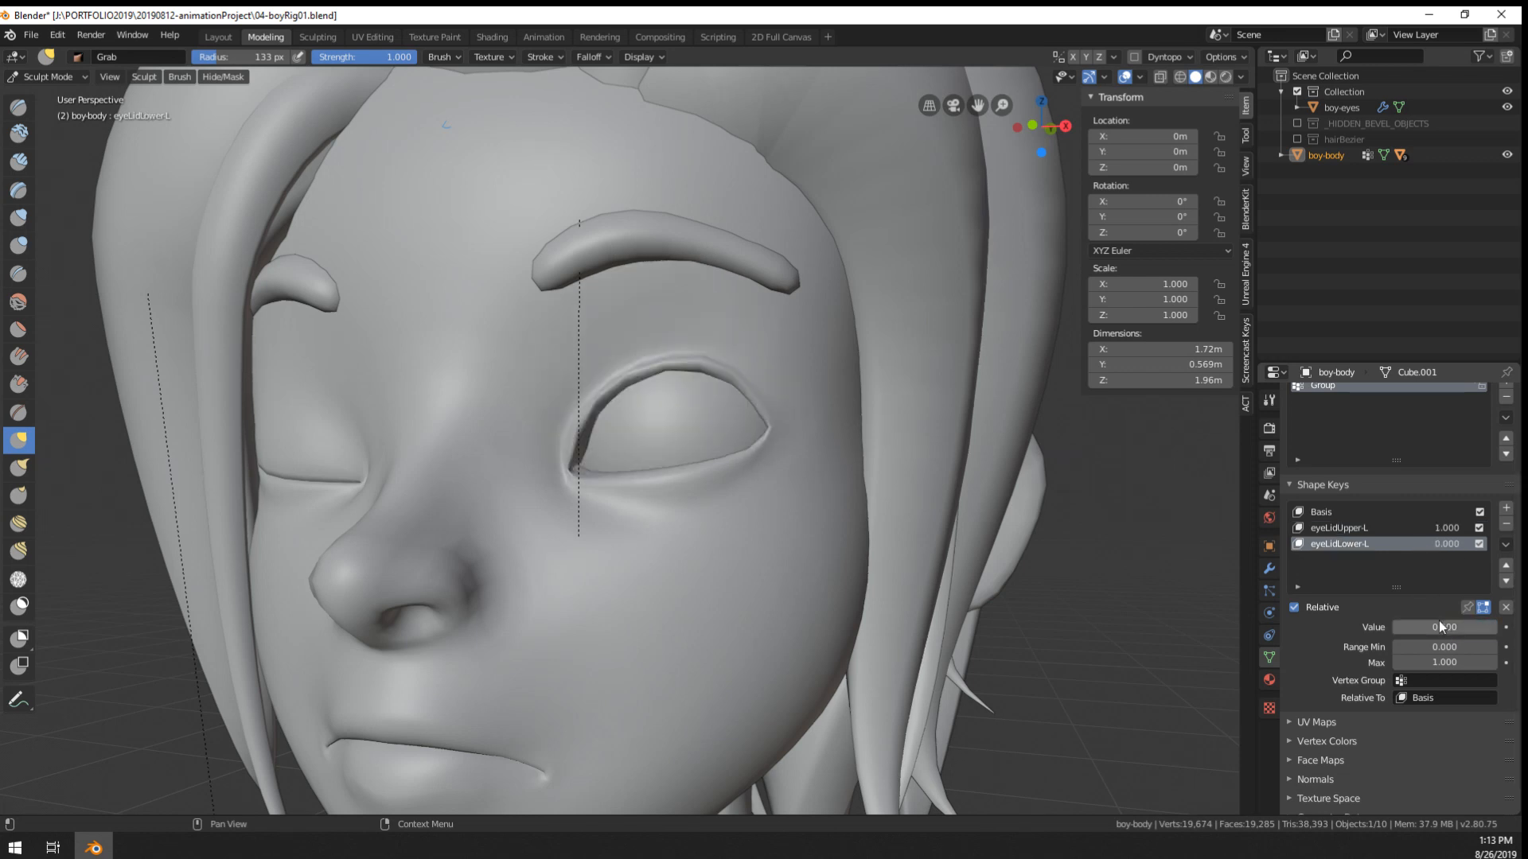
- Add a third shape key after eyeLidLower-L and turn off the viewport overlays
left_click(1505, 509)
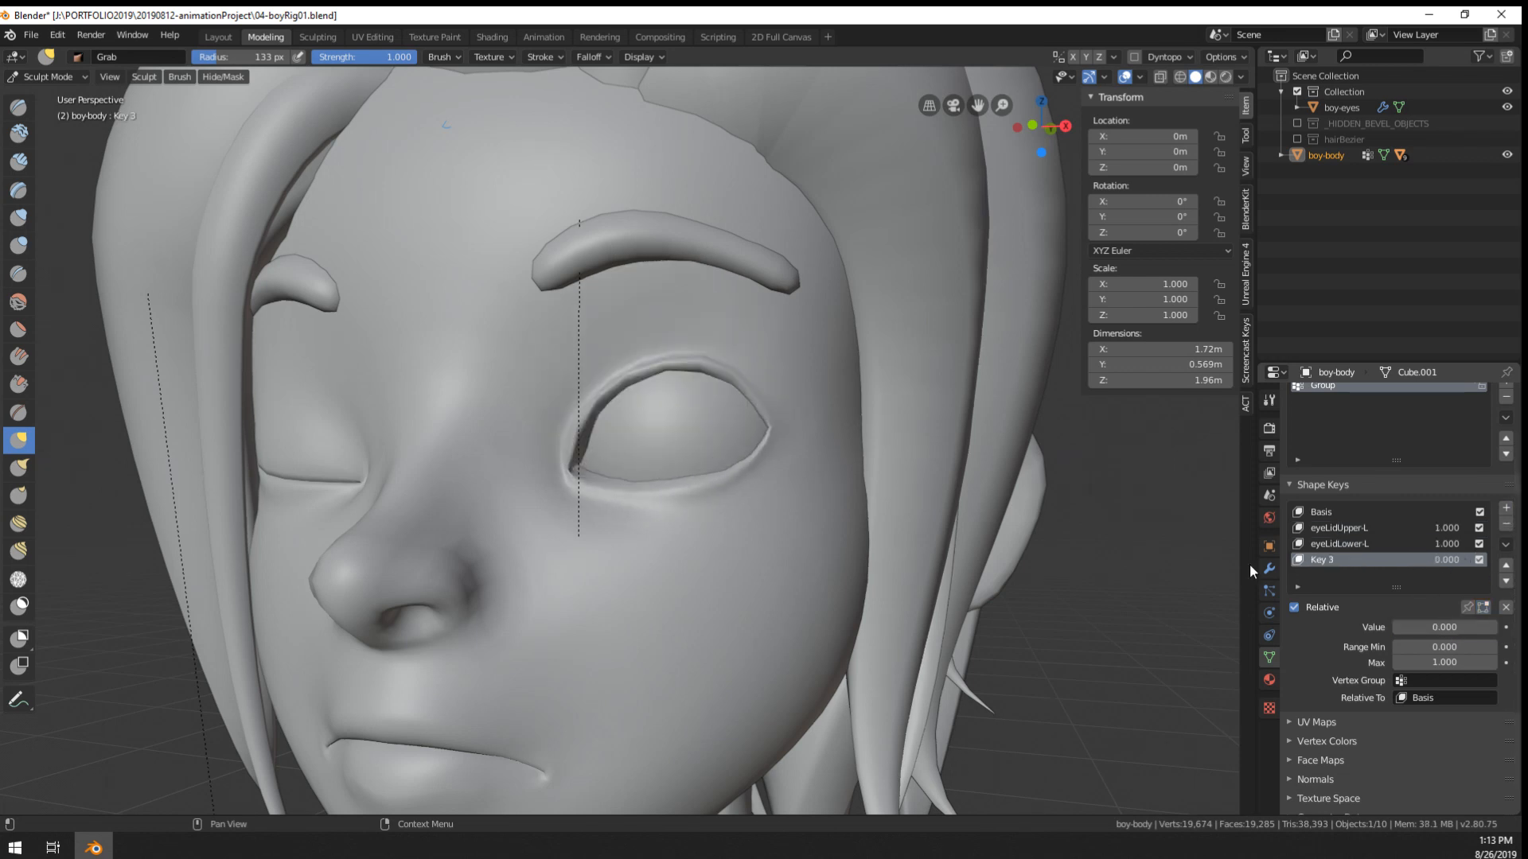
key("Tab")
key("Tab")
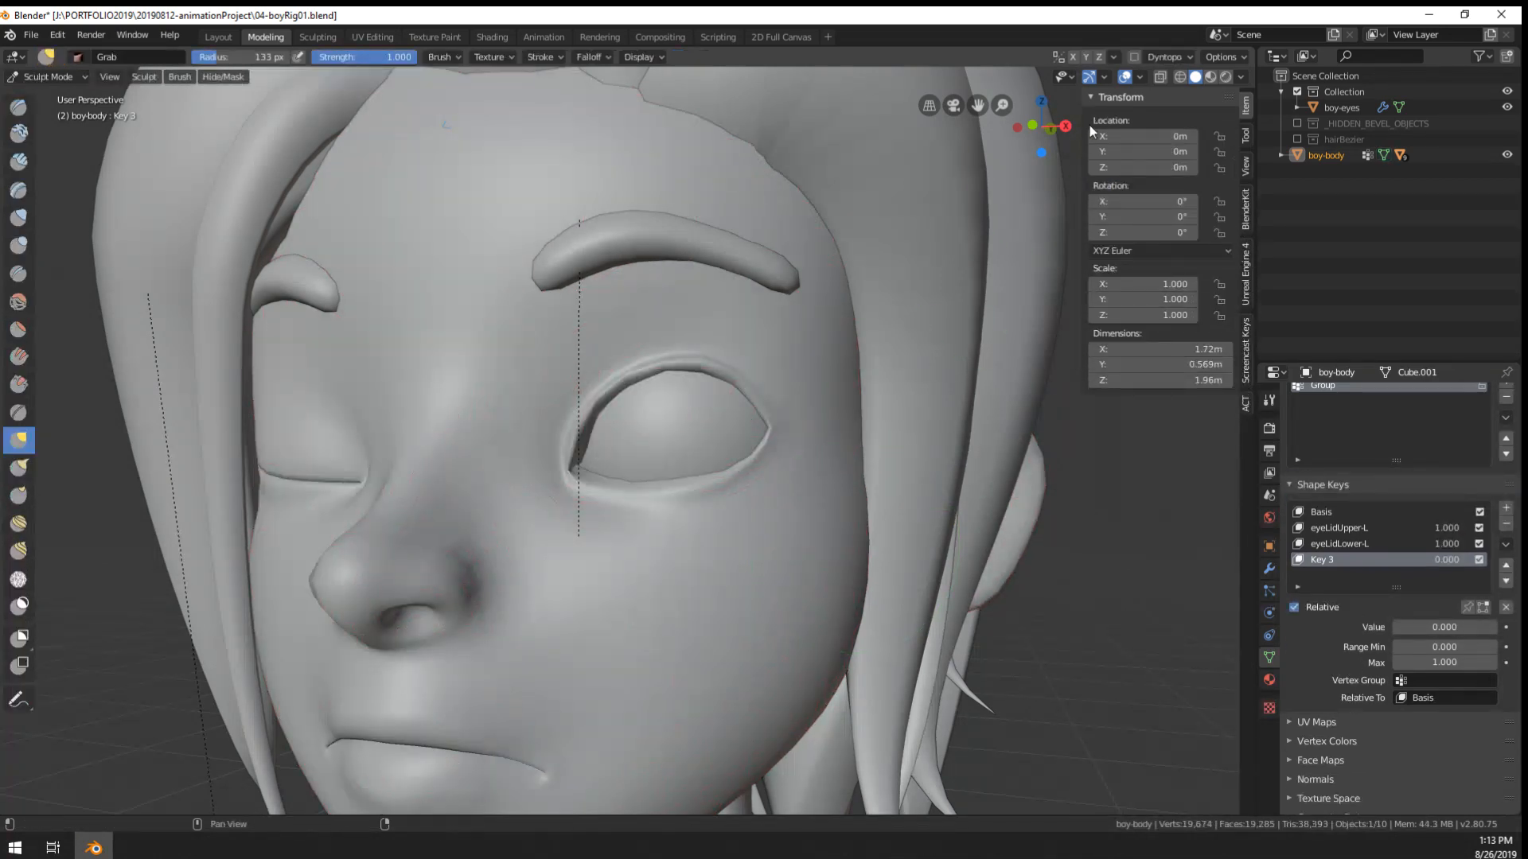
left_click(1121, 77)
- Compare the left eye's lids between Edit Mode and Sculpt Mode with the new shape key active
key("Tab")
key("Tab")
key("Tab")
key("Tab")
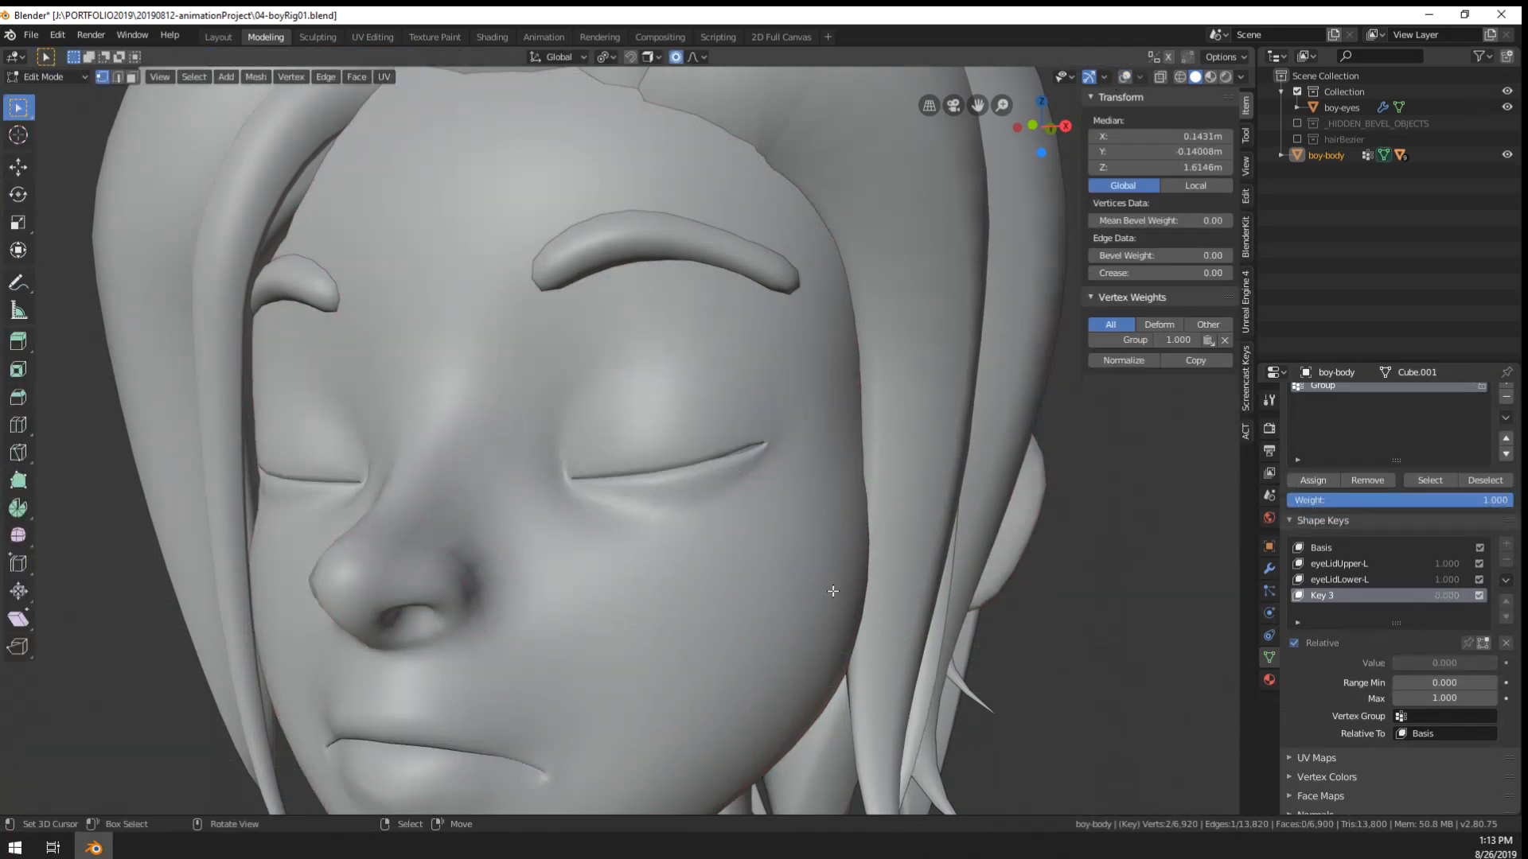
key("Tab")
key("Tab")
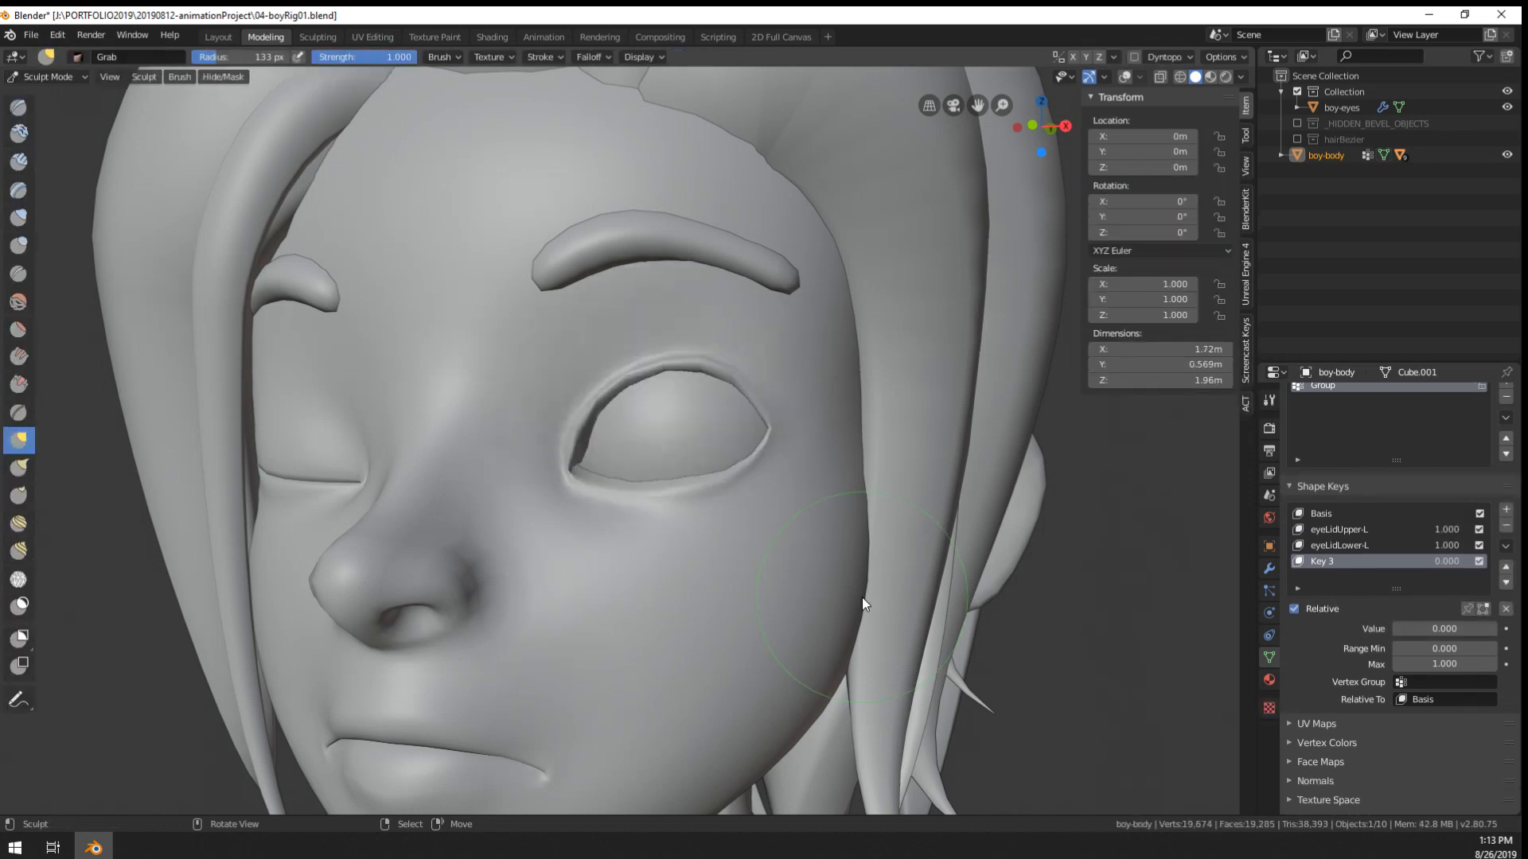
key("Tab")
key("Tab")
key("Tab")
key("Tab")
key("Tab")
key("Tab")
key("Tab")
key("Tab")
key("Tab")
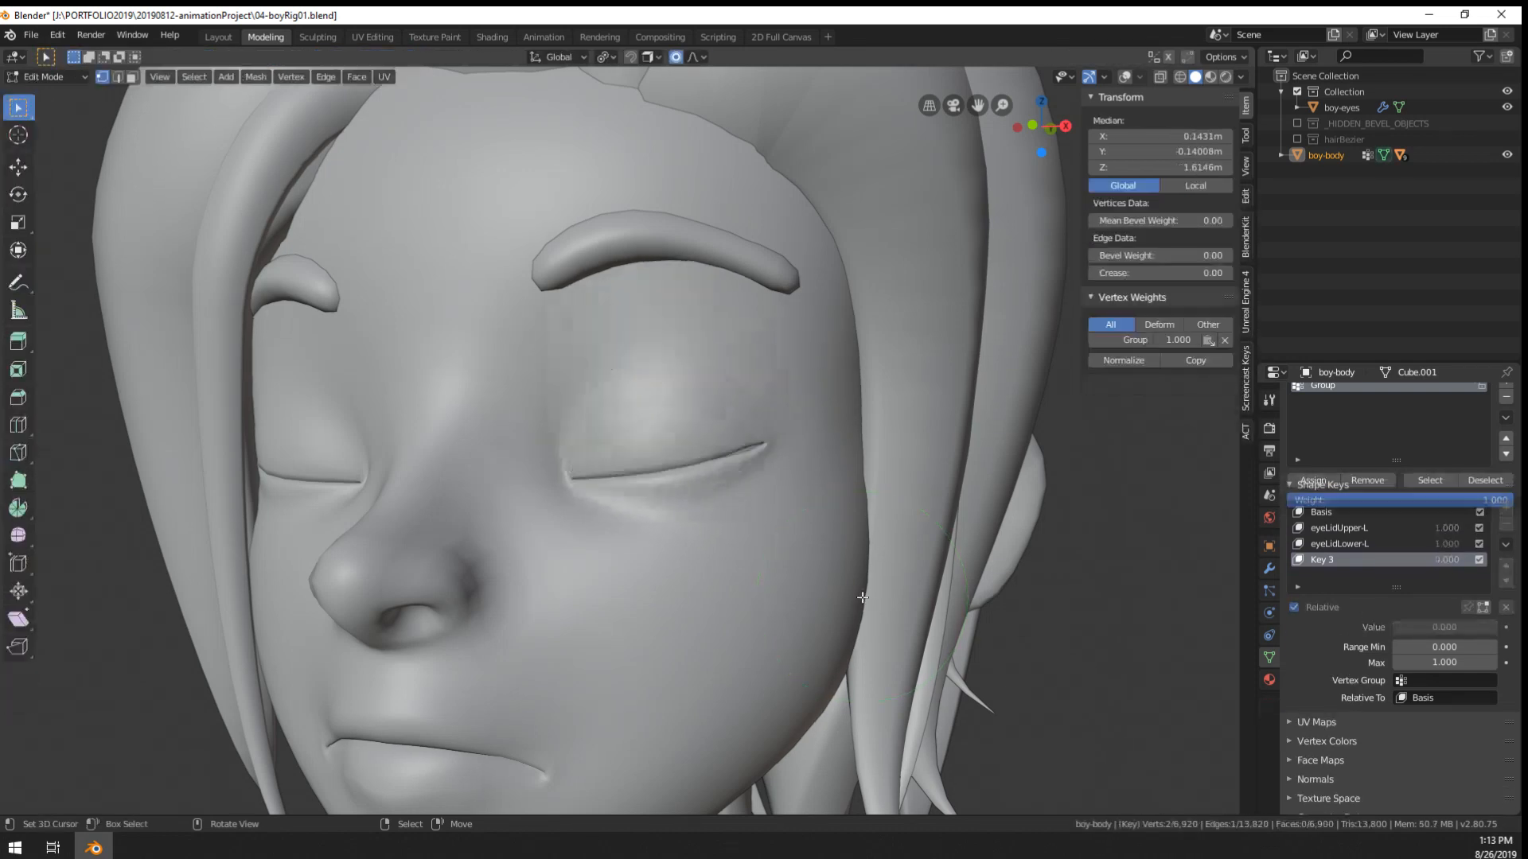
key("Tab")
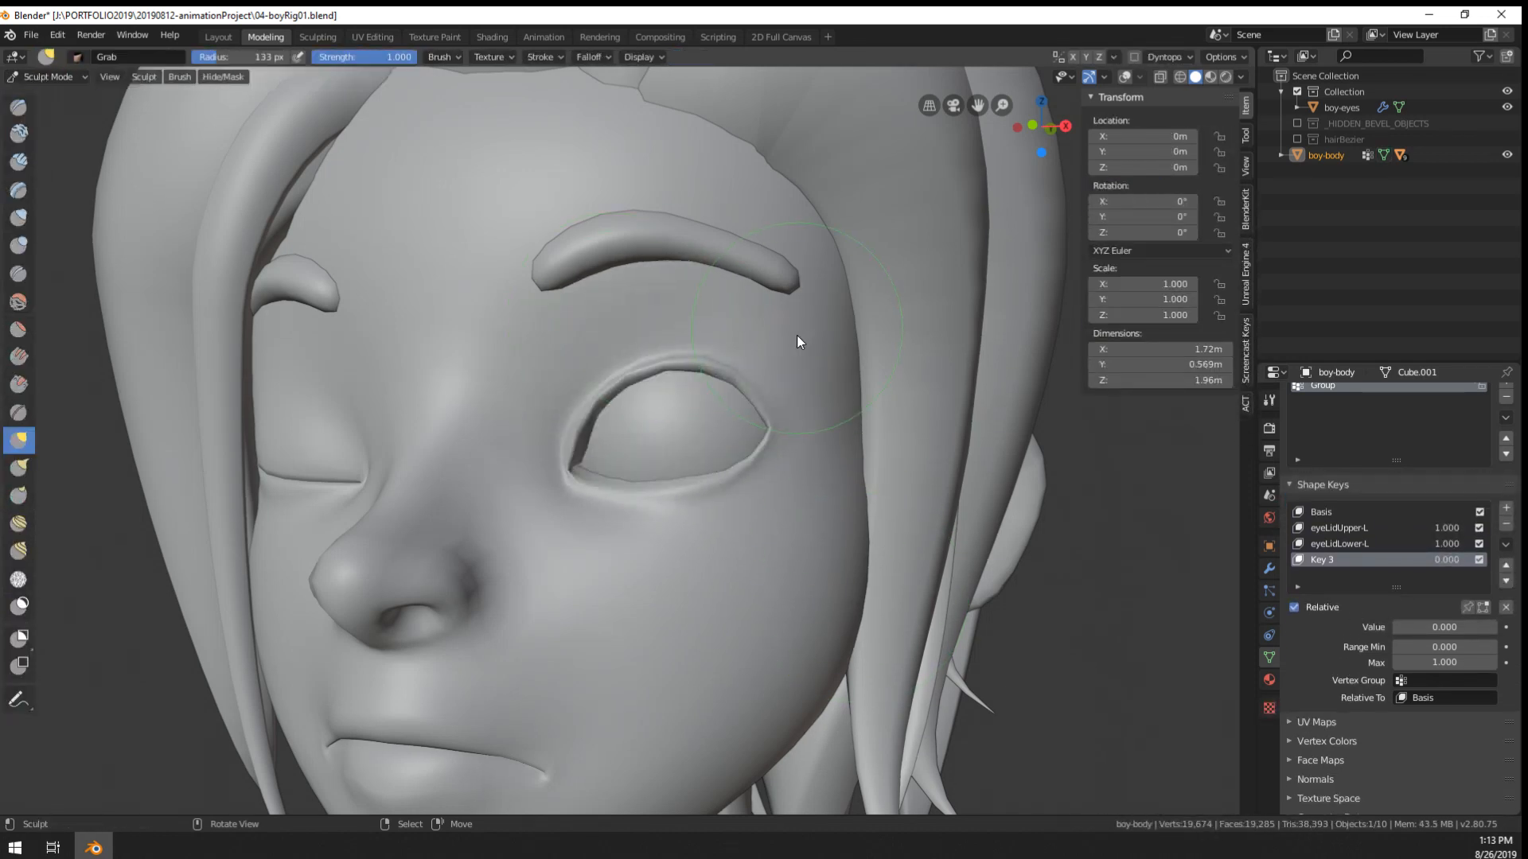
- Make eyeLidUpper-L the active shape key and compare the left eye between Edit Mode and Sculpt Mode
mouse_move(798, 338)
middle_mouse_down()
mouse_move(556, 327)
mouse_move(720, 406)
middle_mouse_up()
key("Tab")
key("Tab")
left_click(1344, 529)
key("Tab")
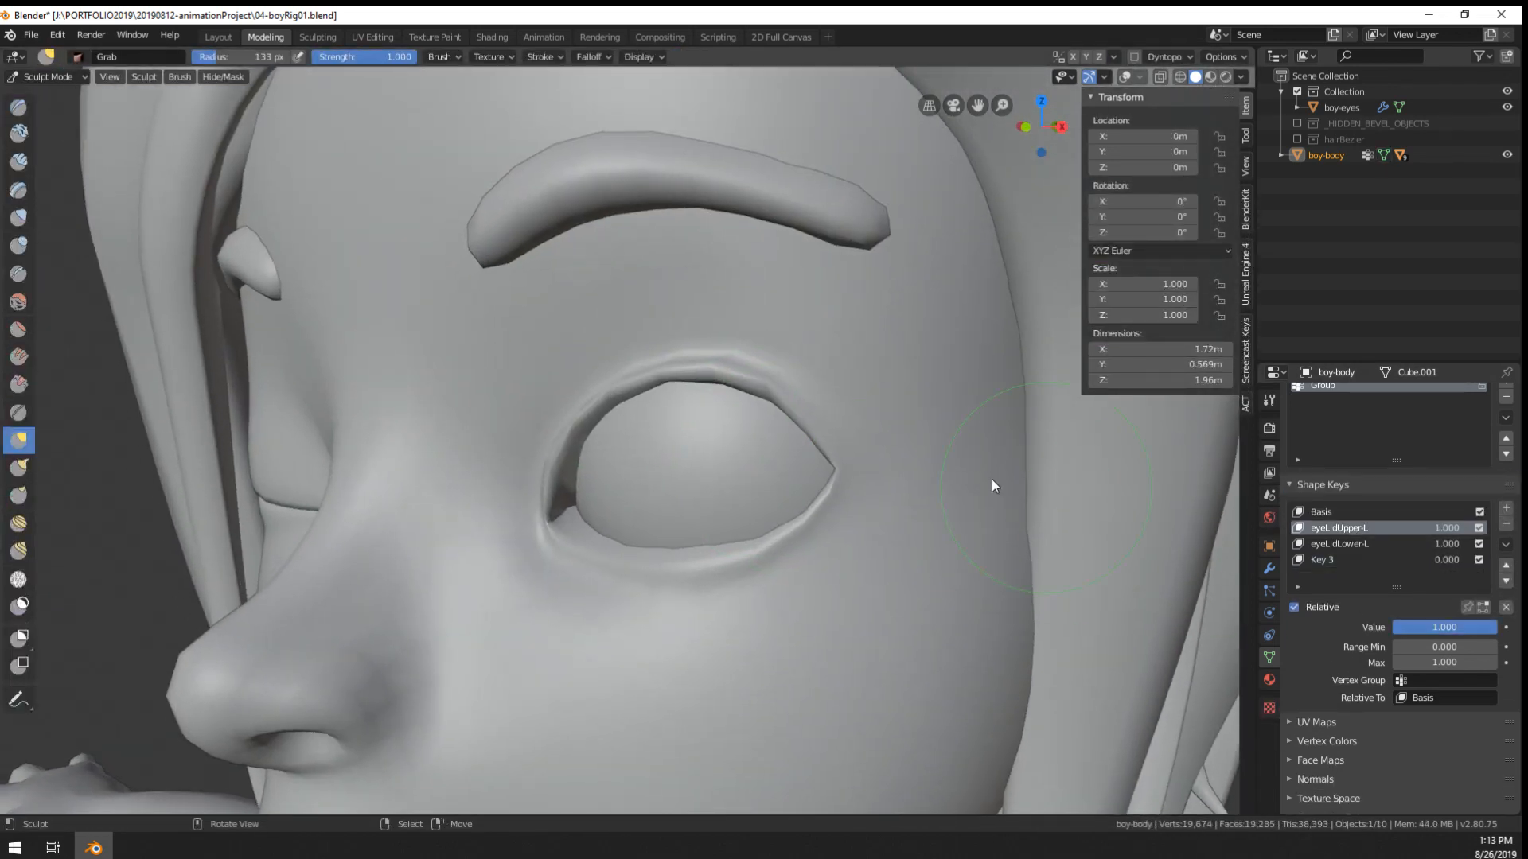
- Try to blend the skin between the left eyebrow and upper lid back to Basis with Blend From Shape at 1.000
left_click(1125, 78)
middle_click_drag(736, 307, 771, 372, "shift")
key("c")
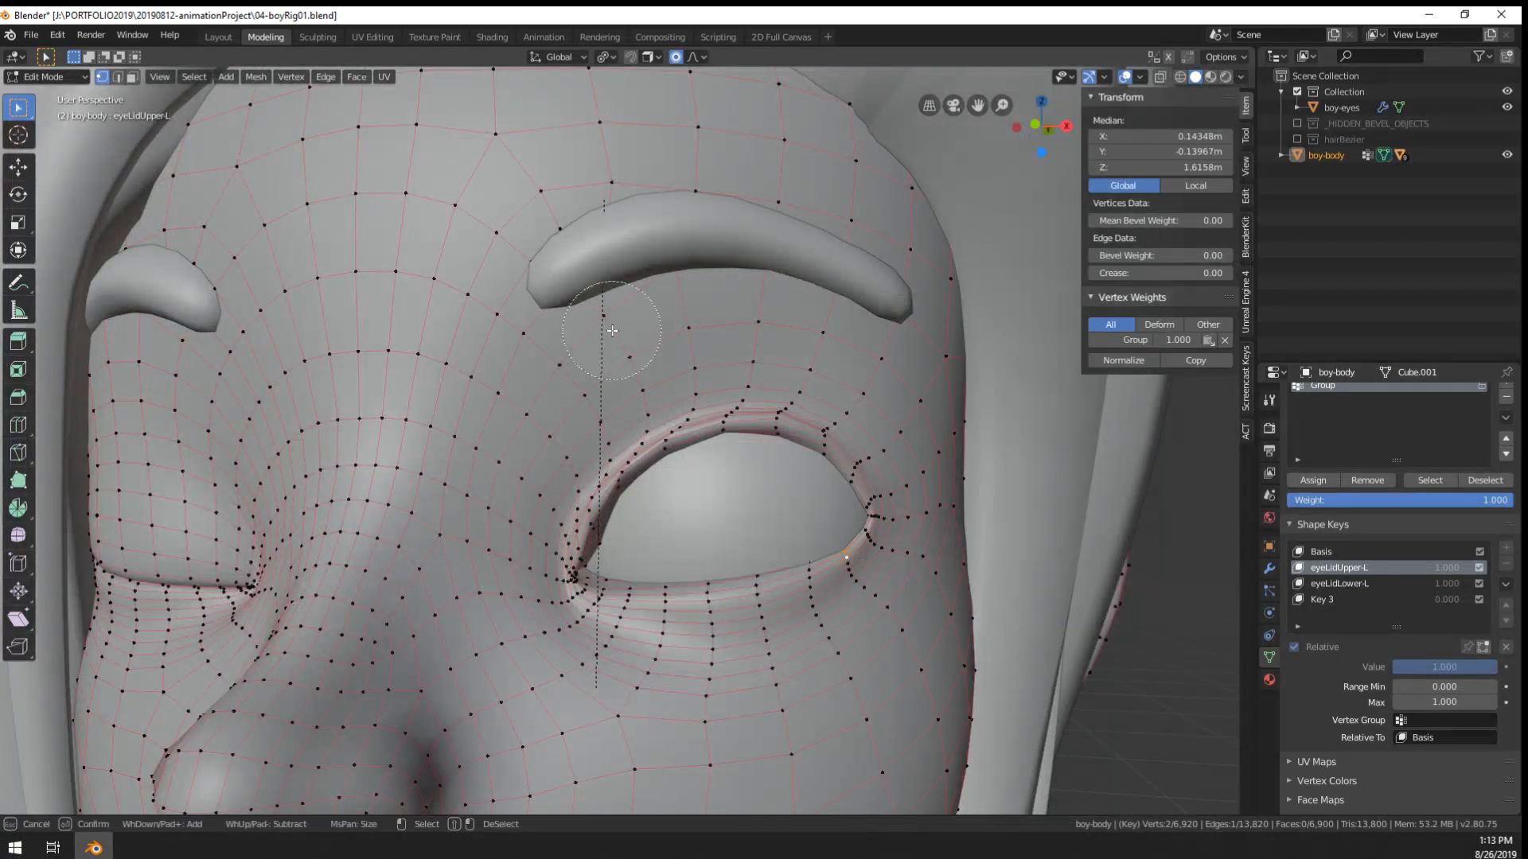
mouse_move(611, 326)
left_mouse_down()
mouse_move(915, 342)
mouse_move(928, 377)
left_mouse_up()
left_click(580, 338)
right_click(579, 339)
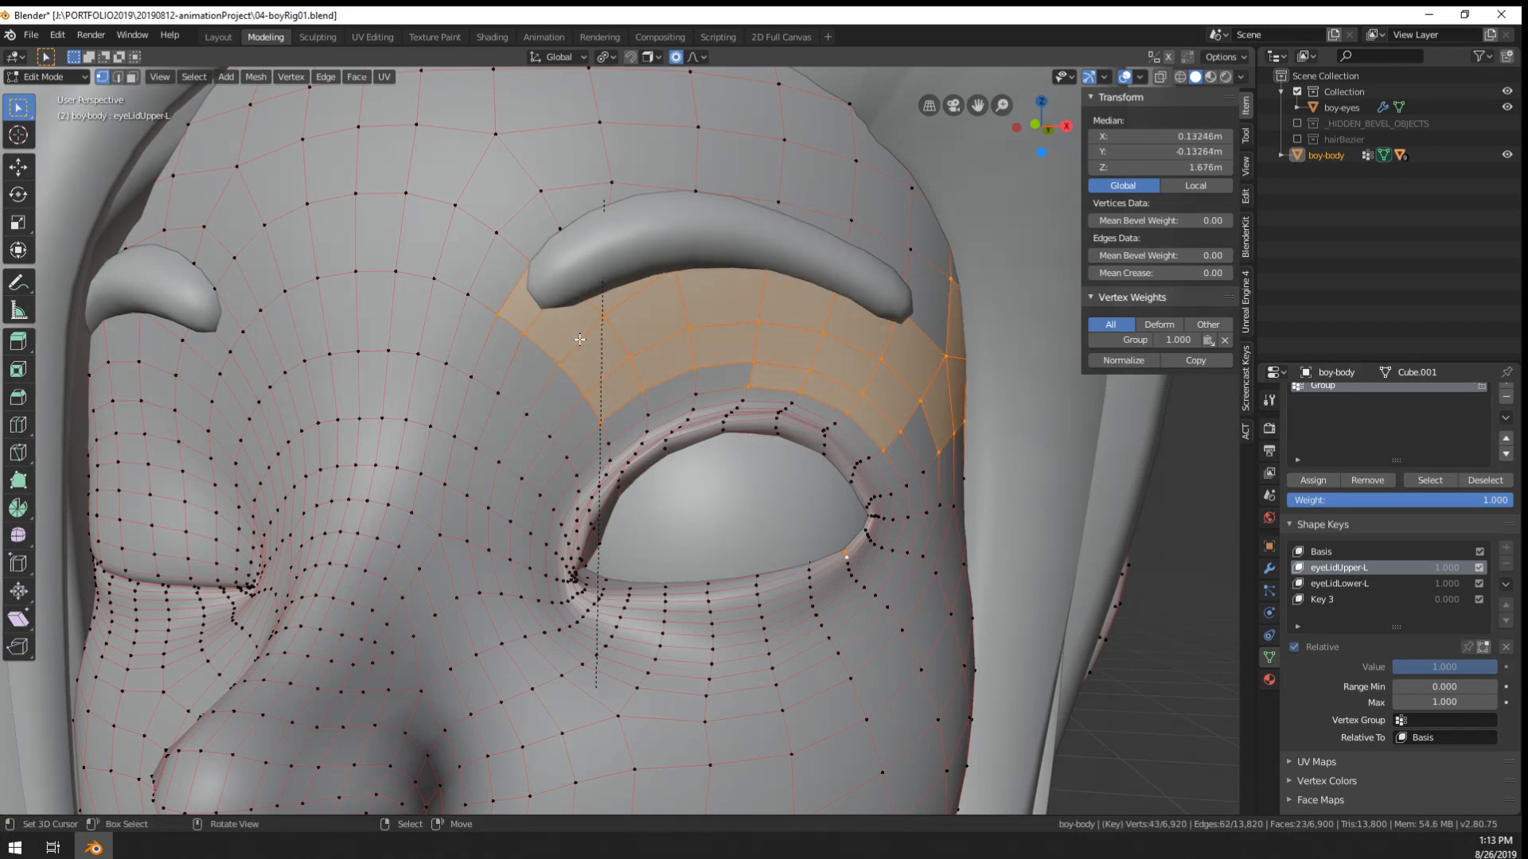
key("F3")
type("blen")
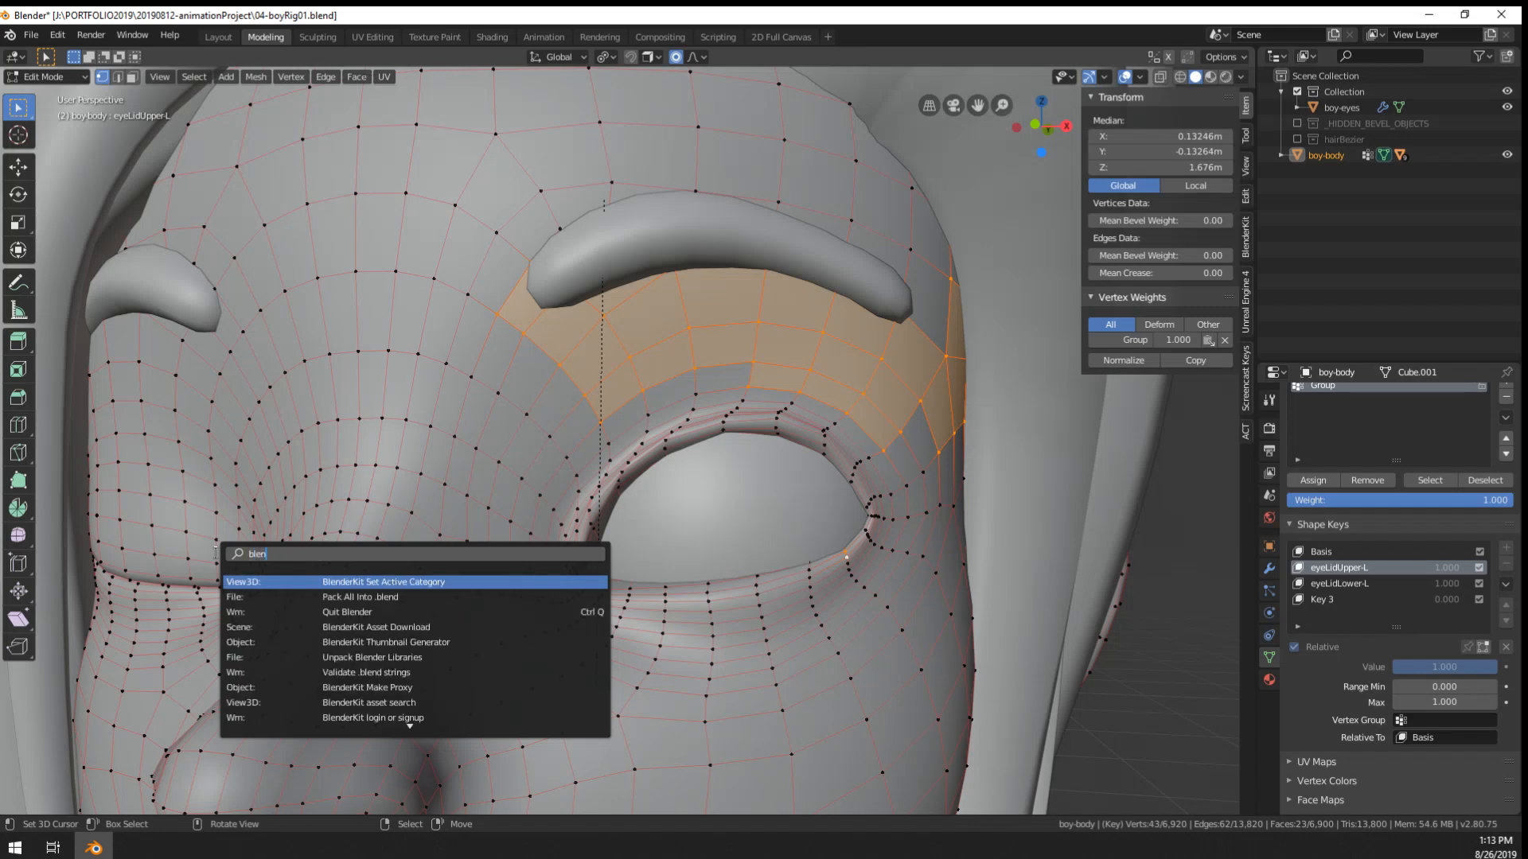
type("d from")
key("Return")
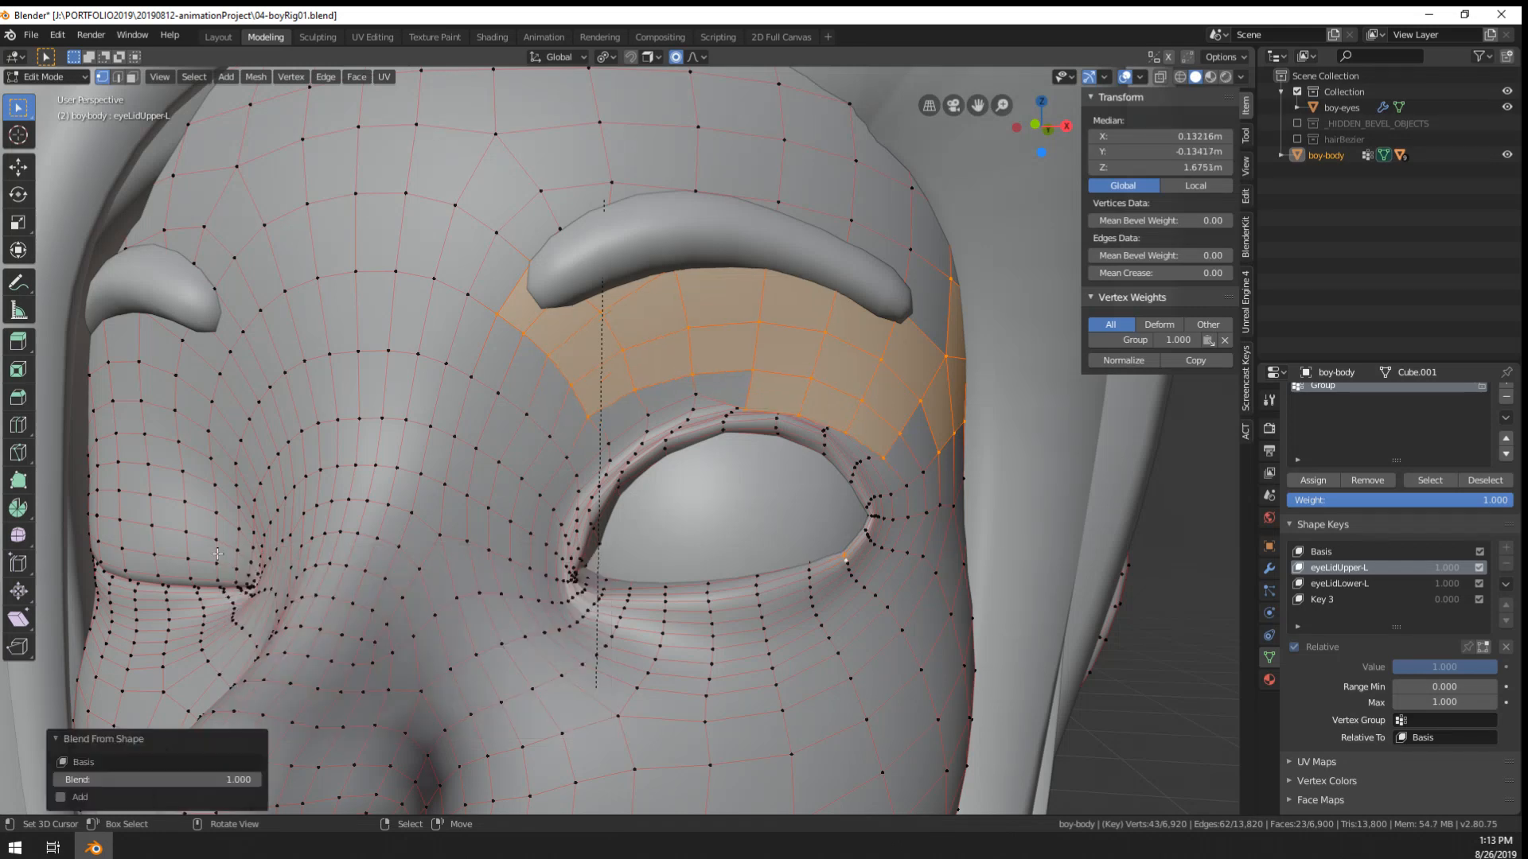
- Undo the Blend From Shape and the edits just before it on the left brow area
middle_click_drag(218, 554, 476, 596)
key("ctrl+z")
key("ctrl+z")
key("ctrl+z")
key("ctrl+z")
key("ctrl+z")
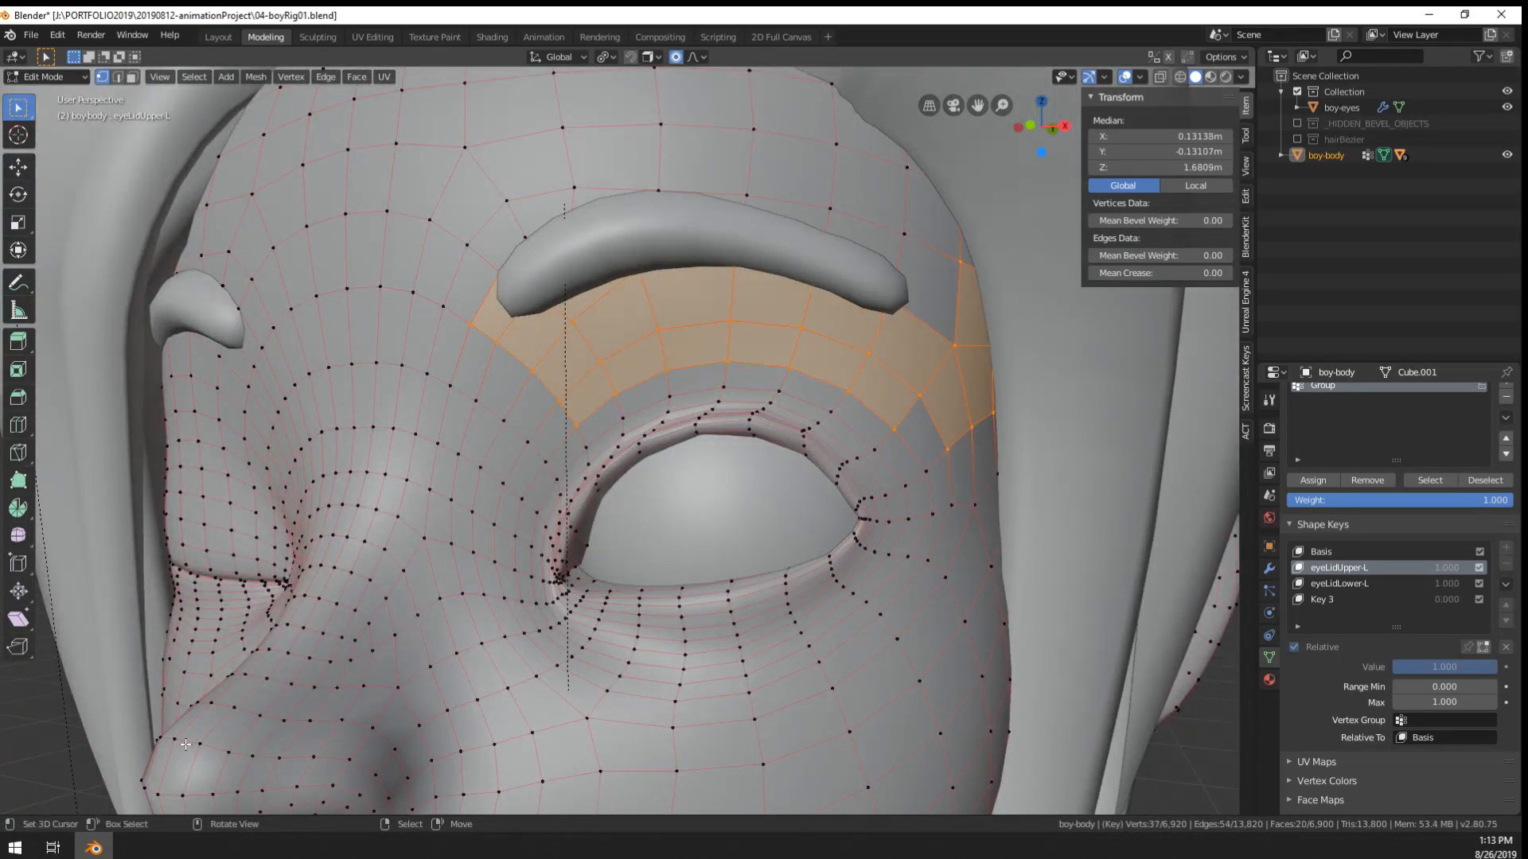
- Blend the selected band of faces below the left eyebrow back to Basis with Blend From Shape
key("F3")
type("blend from")
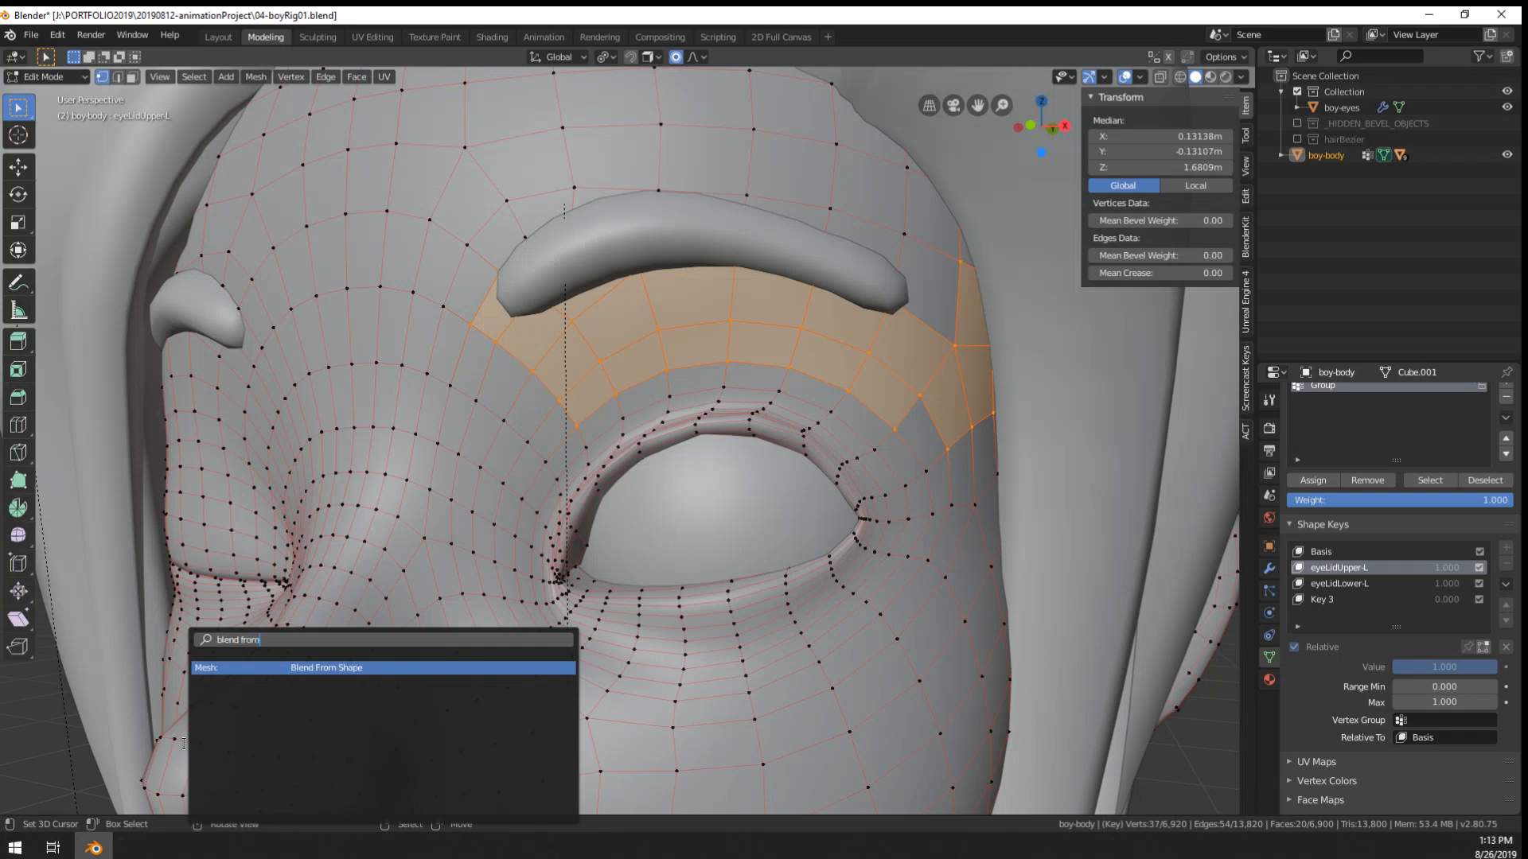
key("Return")
middle_click_drag(184, 742, 765, 624)
- Replace the selection with the faces between the nose bridge and the left eye and apply Blend From Shape to them
key("alt+a")
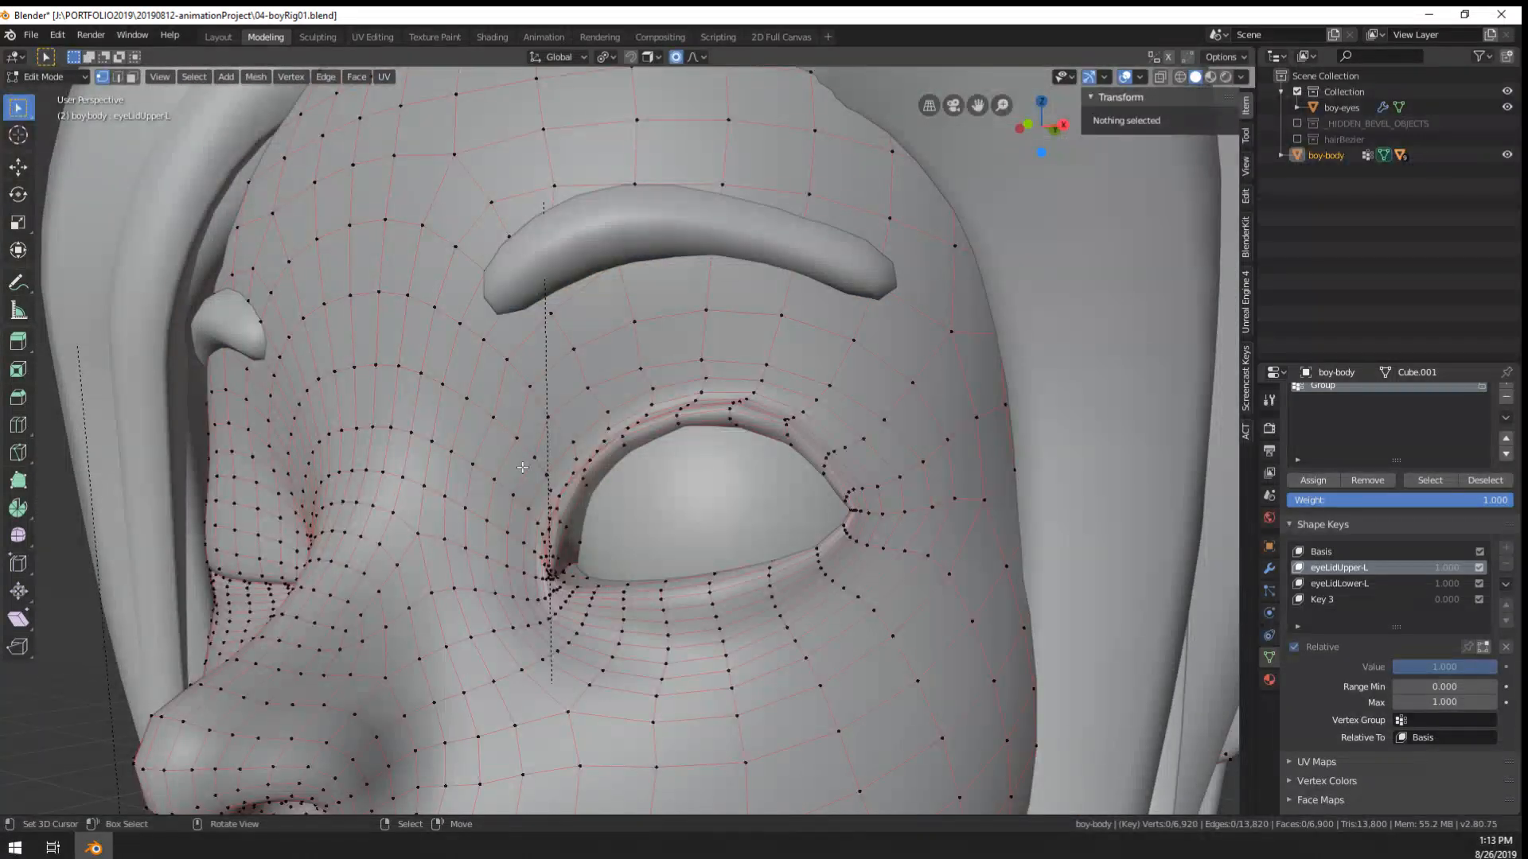
key("c")
left_click_drag(470, 416, 452, 438)
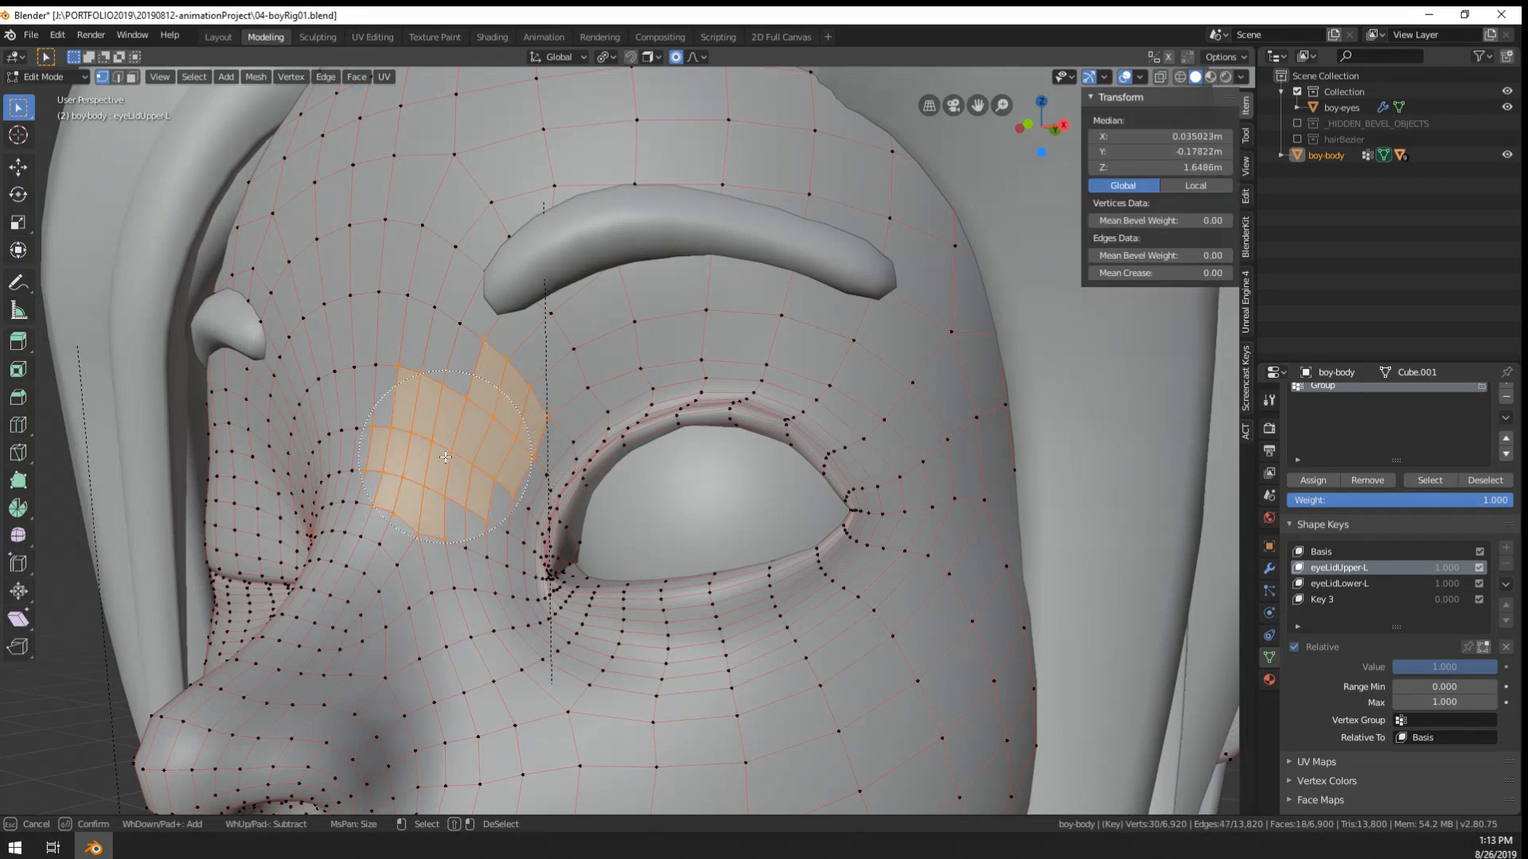
right_click(446, 457)
key("F3")
type("blend")
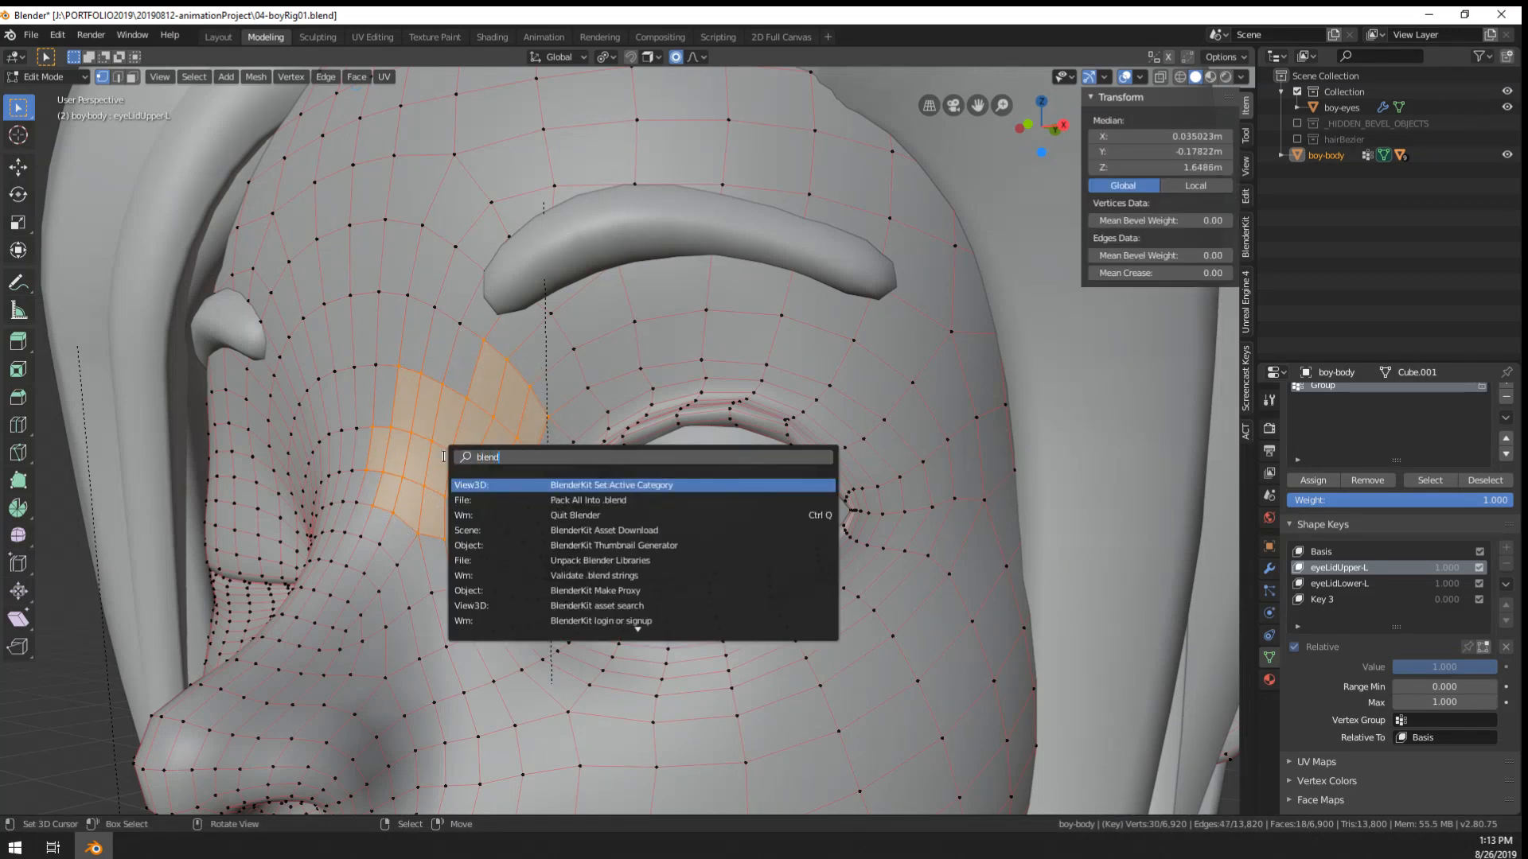
type(" from")
key("Return")
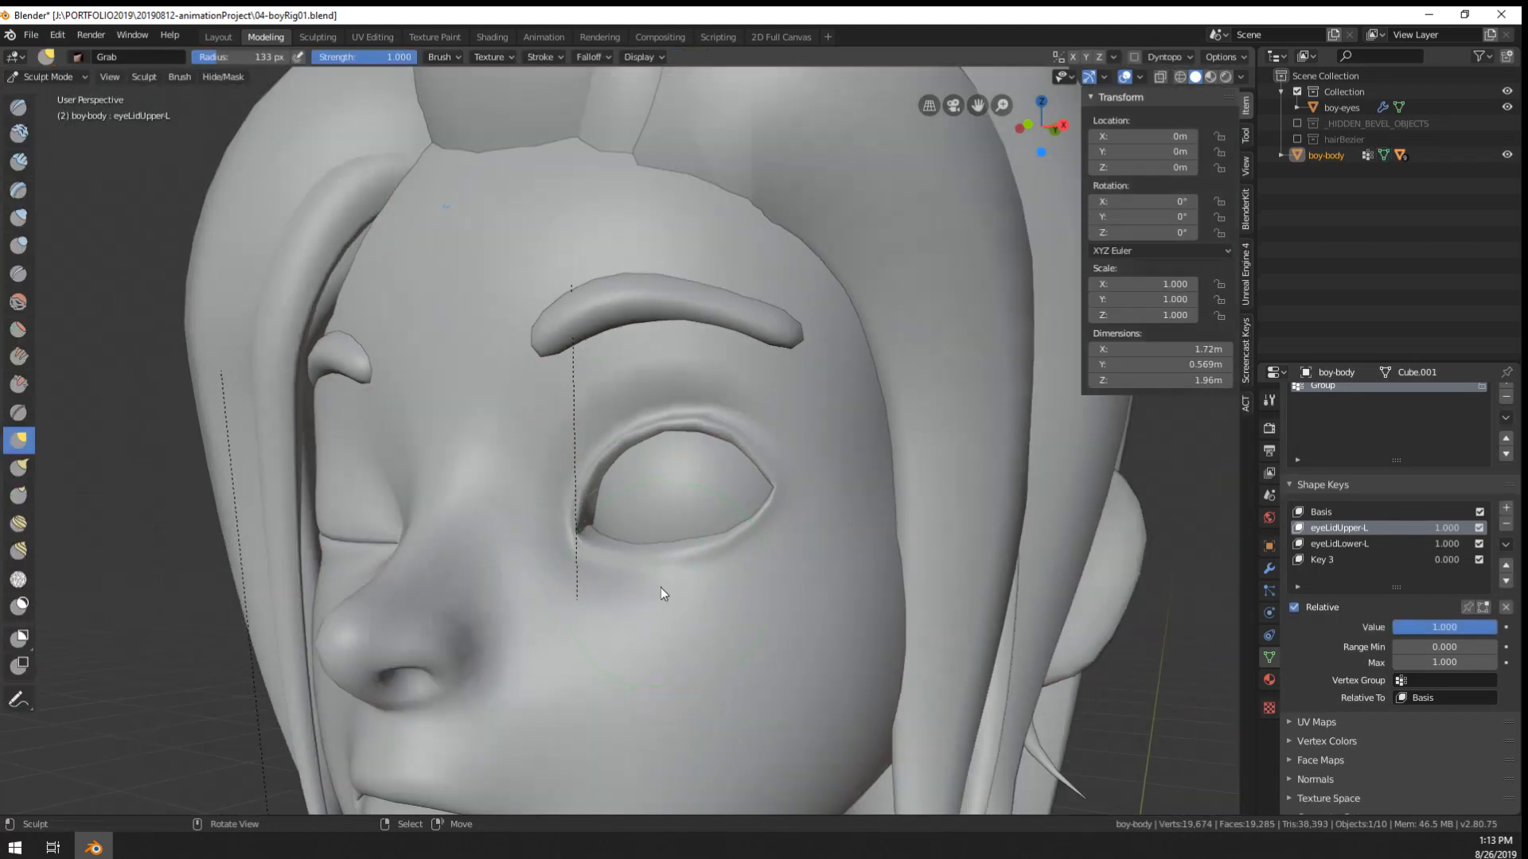
scroll(660, 587, "up", 2)
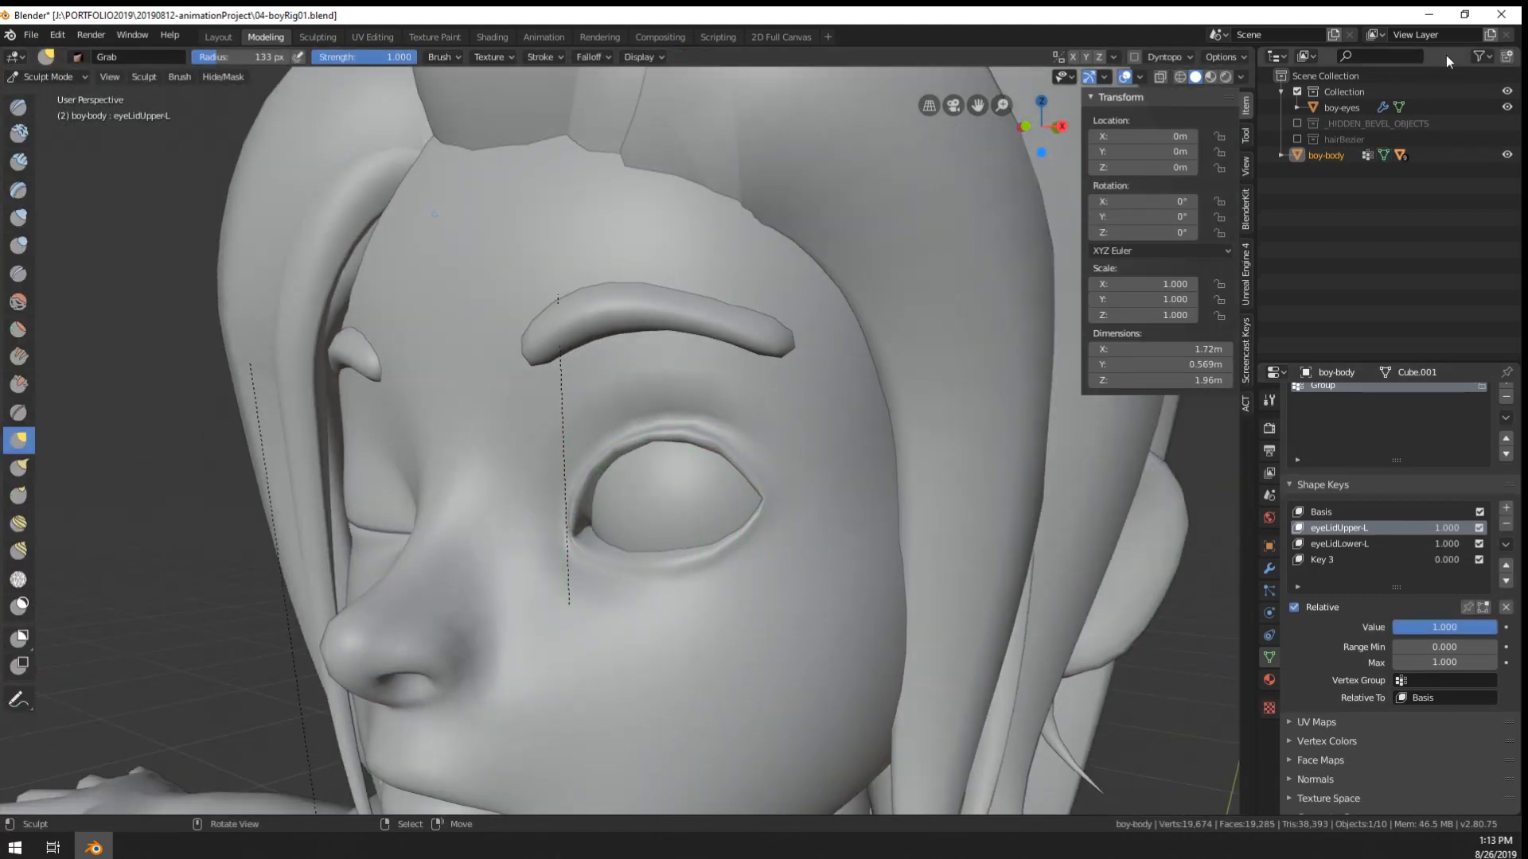
- Make eyeLidUpper-L the active shape key and set the Grab brush radius to 75 px
left_click(1345, 559)
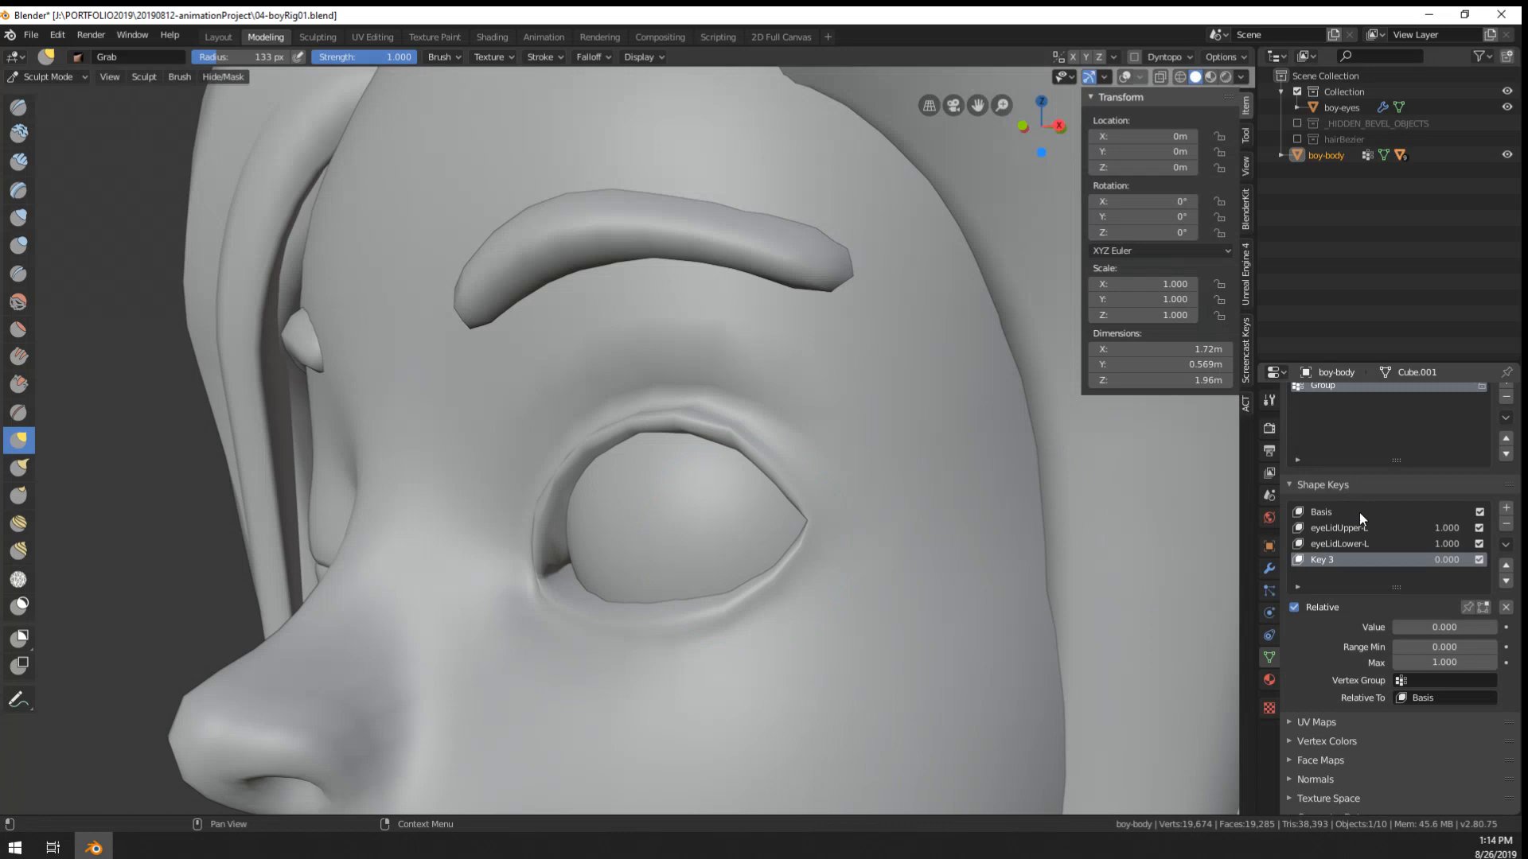
left_click(1357, 530)
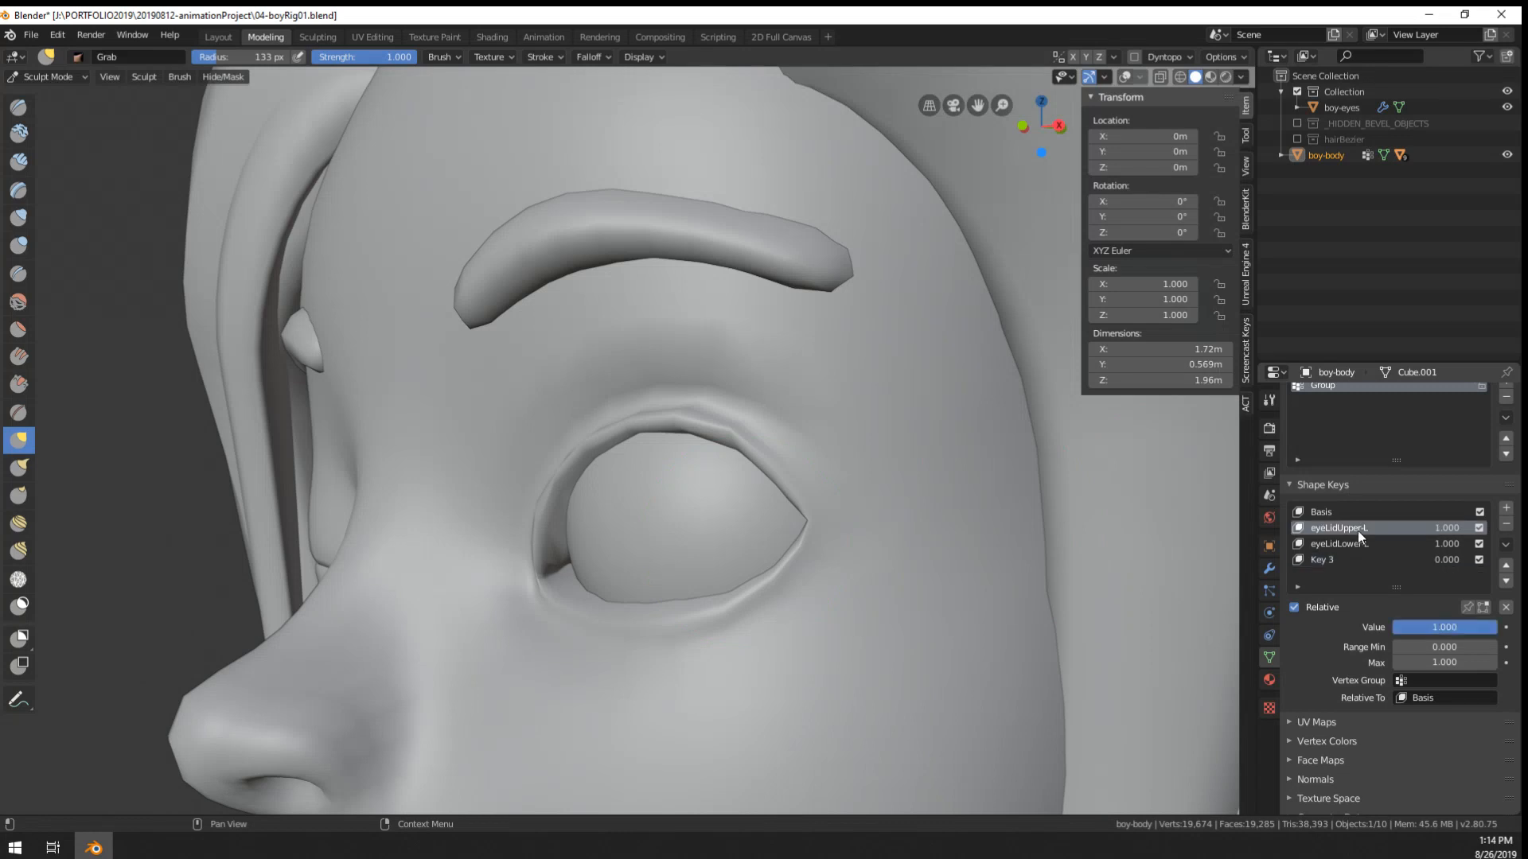
middle_click_drag(631, 473, 660, 498)
key("f")
left_click(592, 452)
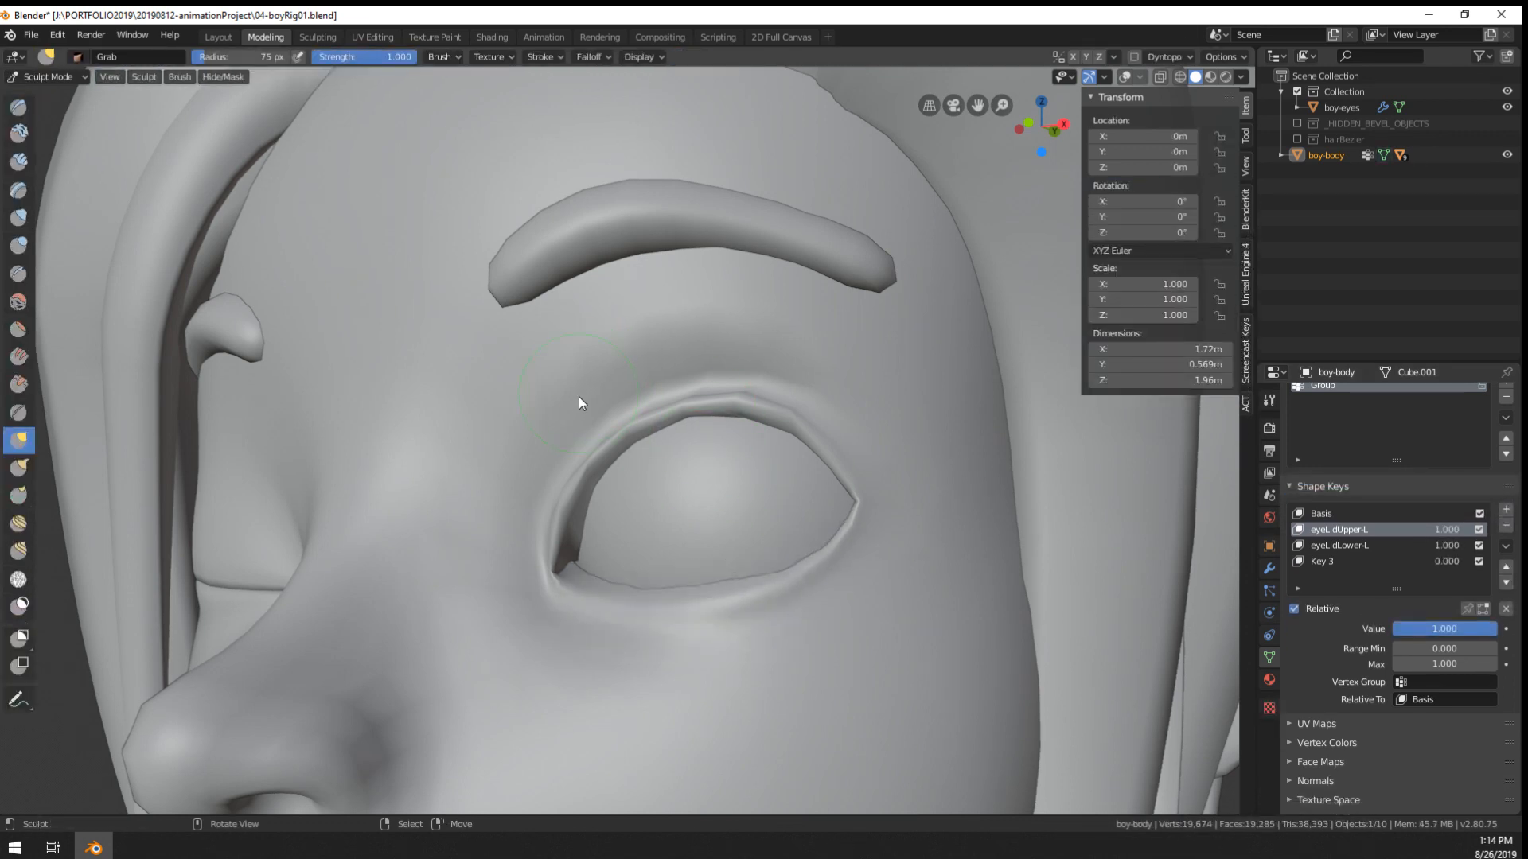
- Compare the left eye between Object, Edit and Sculpt Mode with eyeLidUpper-L active
left_click(59, 78)
left_click(44, 94)
key("Tab")
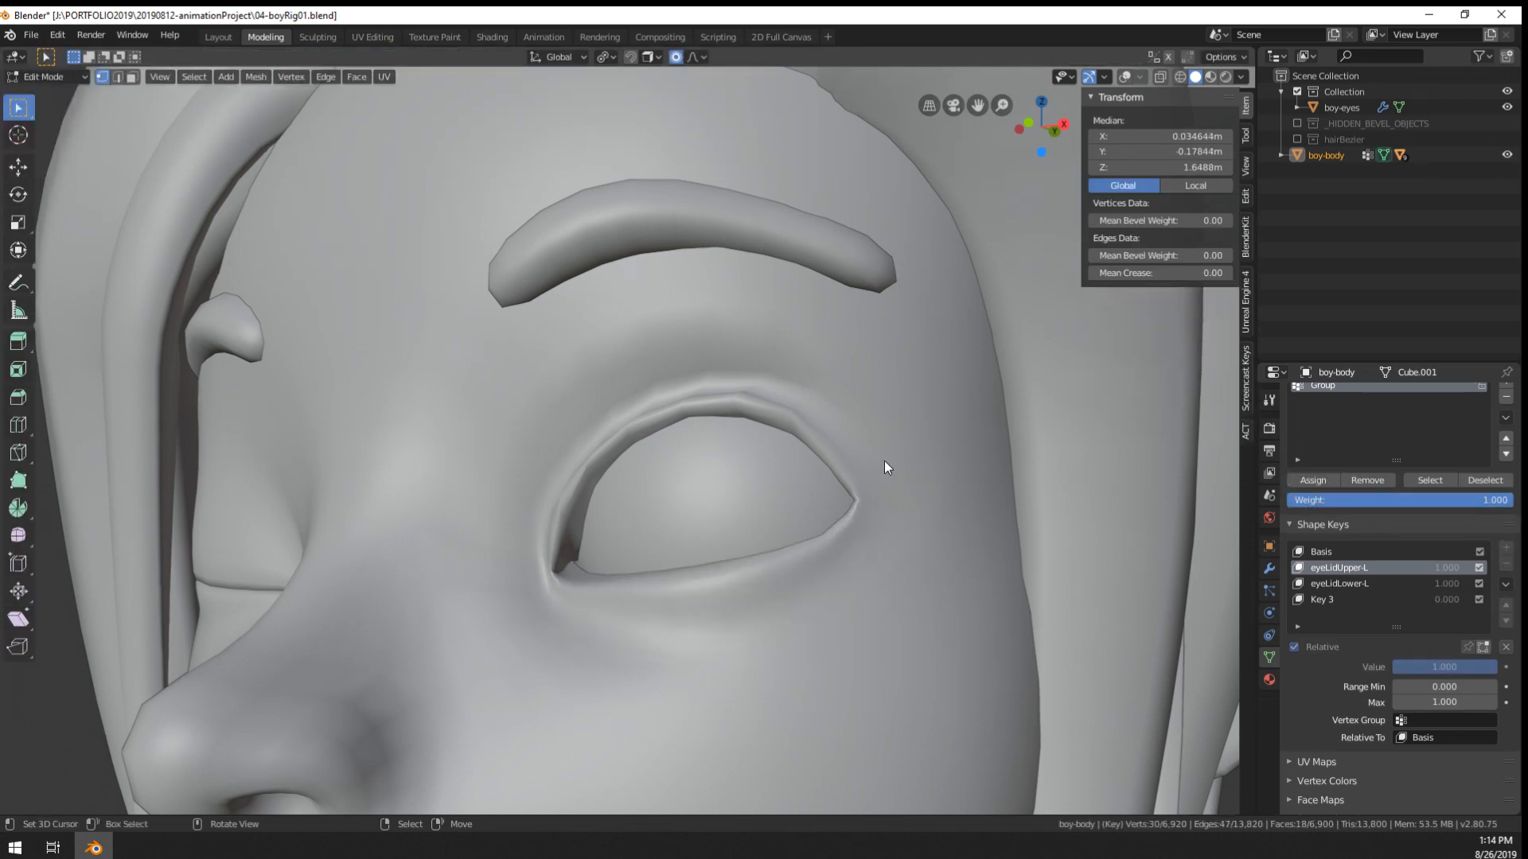
left_click(44, 77)
left_click(50, 130)
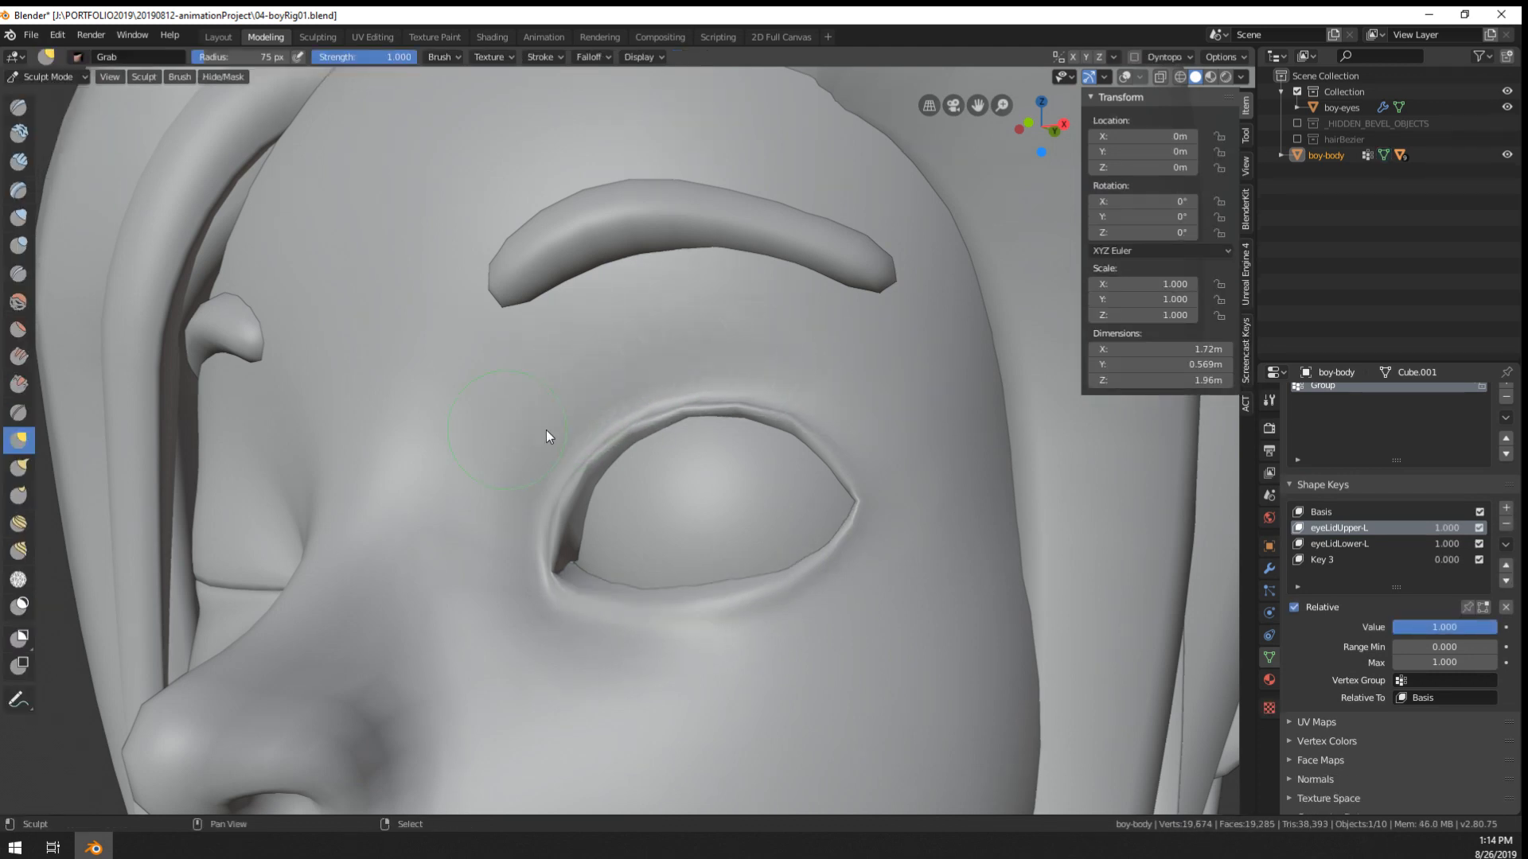
middle_click_drag(546, 430, 804, 488)
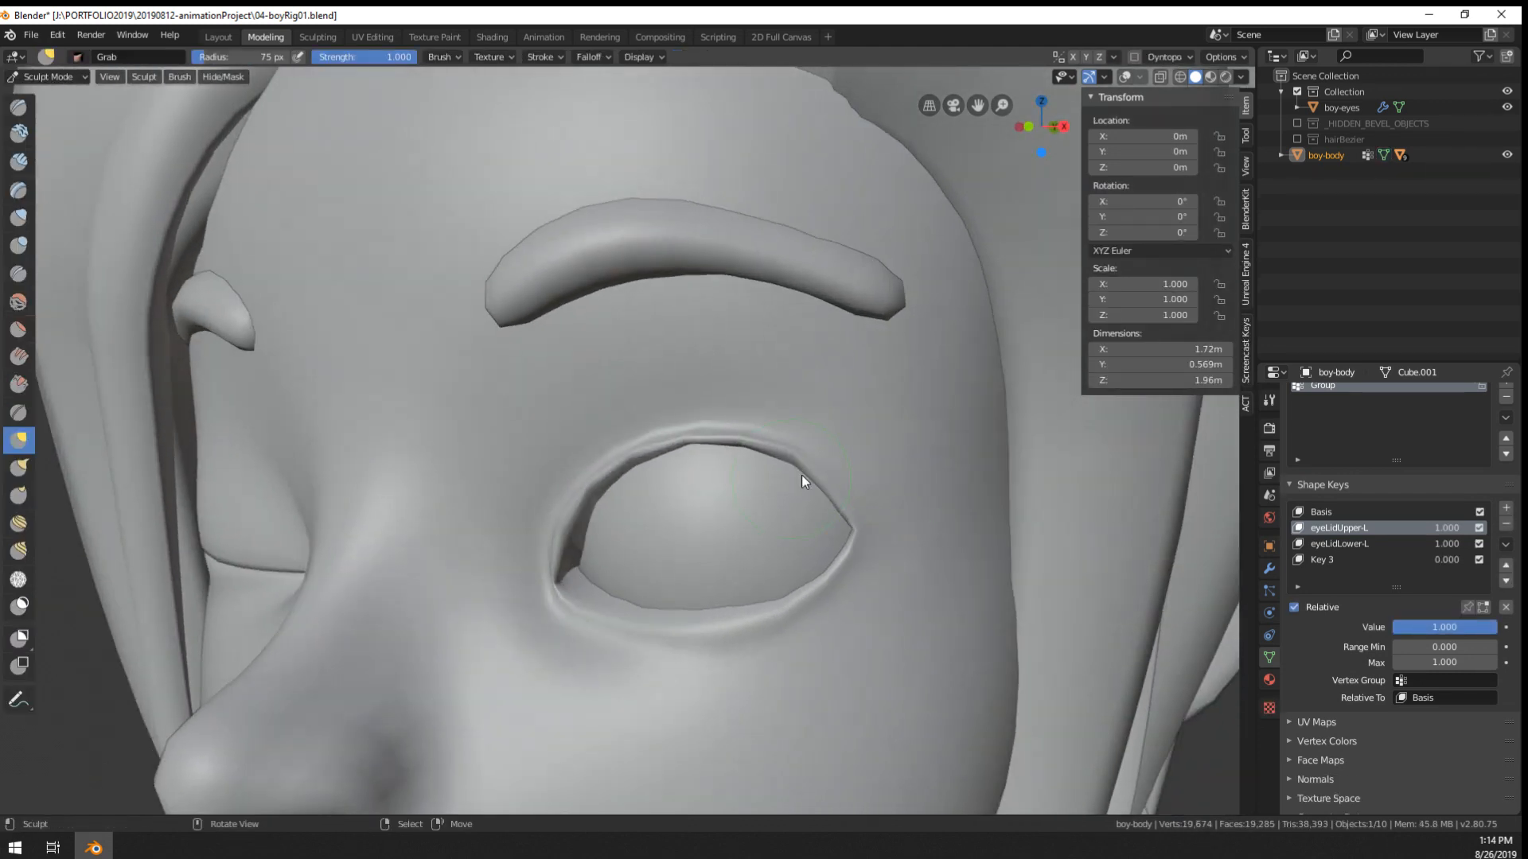
- Test the eyeLidUpper-L value in Object Mode while viewing the whole face and leave it at 1
left_click(35, 80)
left_click(49, 93)
scroll(752, 458, "down", 5)
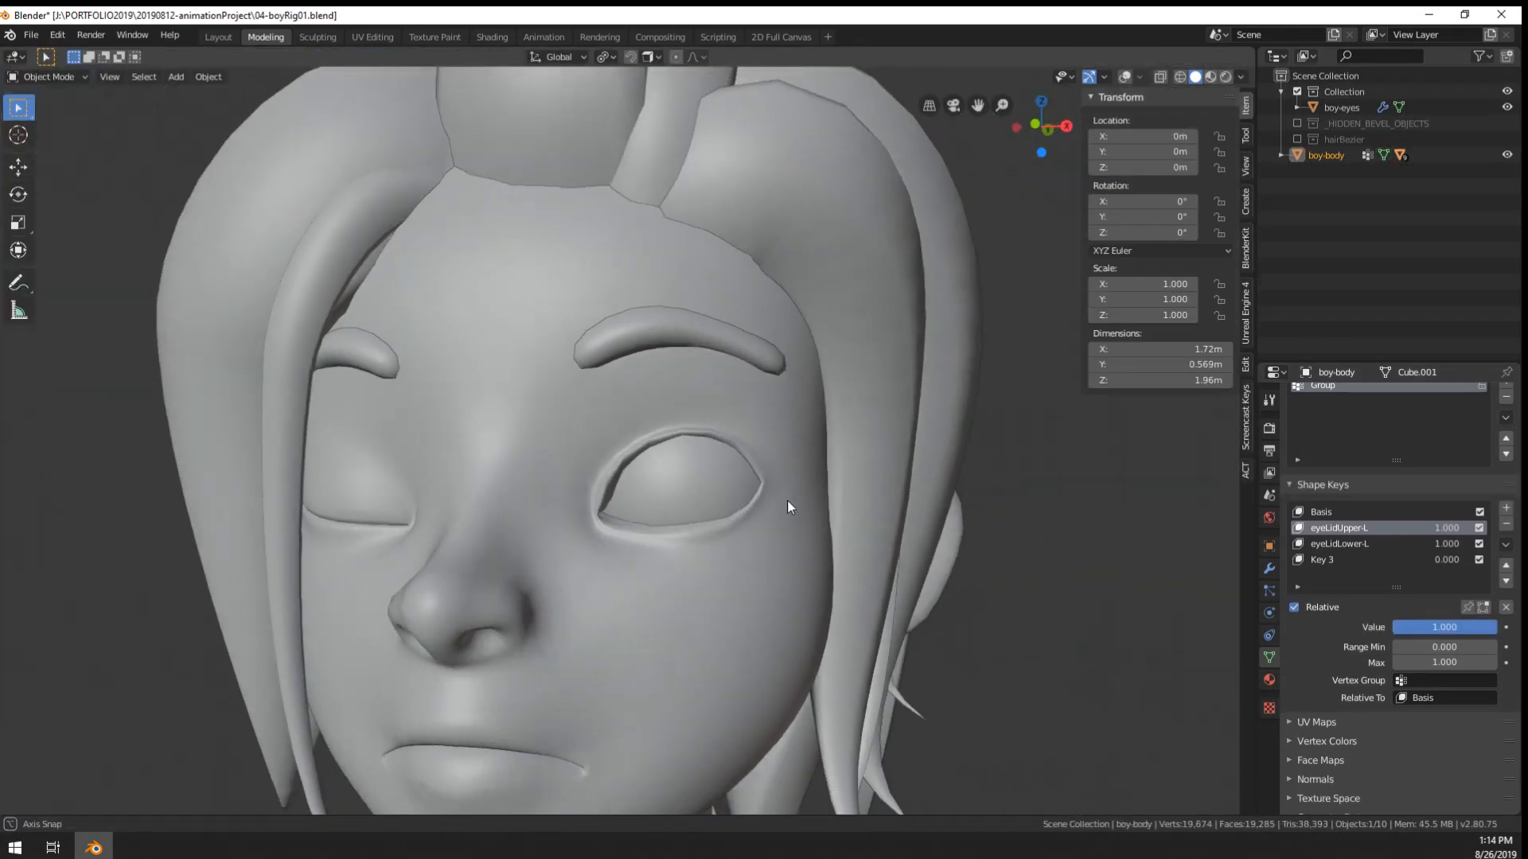
middle_click_drag(786, 499, 795, 501)
mouse_move(1494, 627)
left_mouse_down()
mouse_move(1394, 627)
mouse_move(1501, 633)
left_mouse_up()
middle_click_drag(915, 565, 1114, 557)
left_click_drag(1443, 624, 1496, 627)
- Thicken the left eye's upper lid rim in Sculpt Mode with the Inflate/Deflate brush at a radius of about 84 px
middle_click_drag(796, 585, 796, 541)
scroll(856, 542, "down", 3)
scroll(853, 541, "up", 5)
scroll(677, 552, "up", 1)
left_click(54, 77)
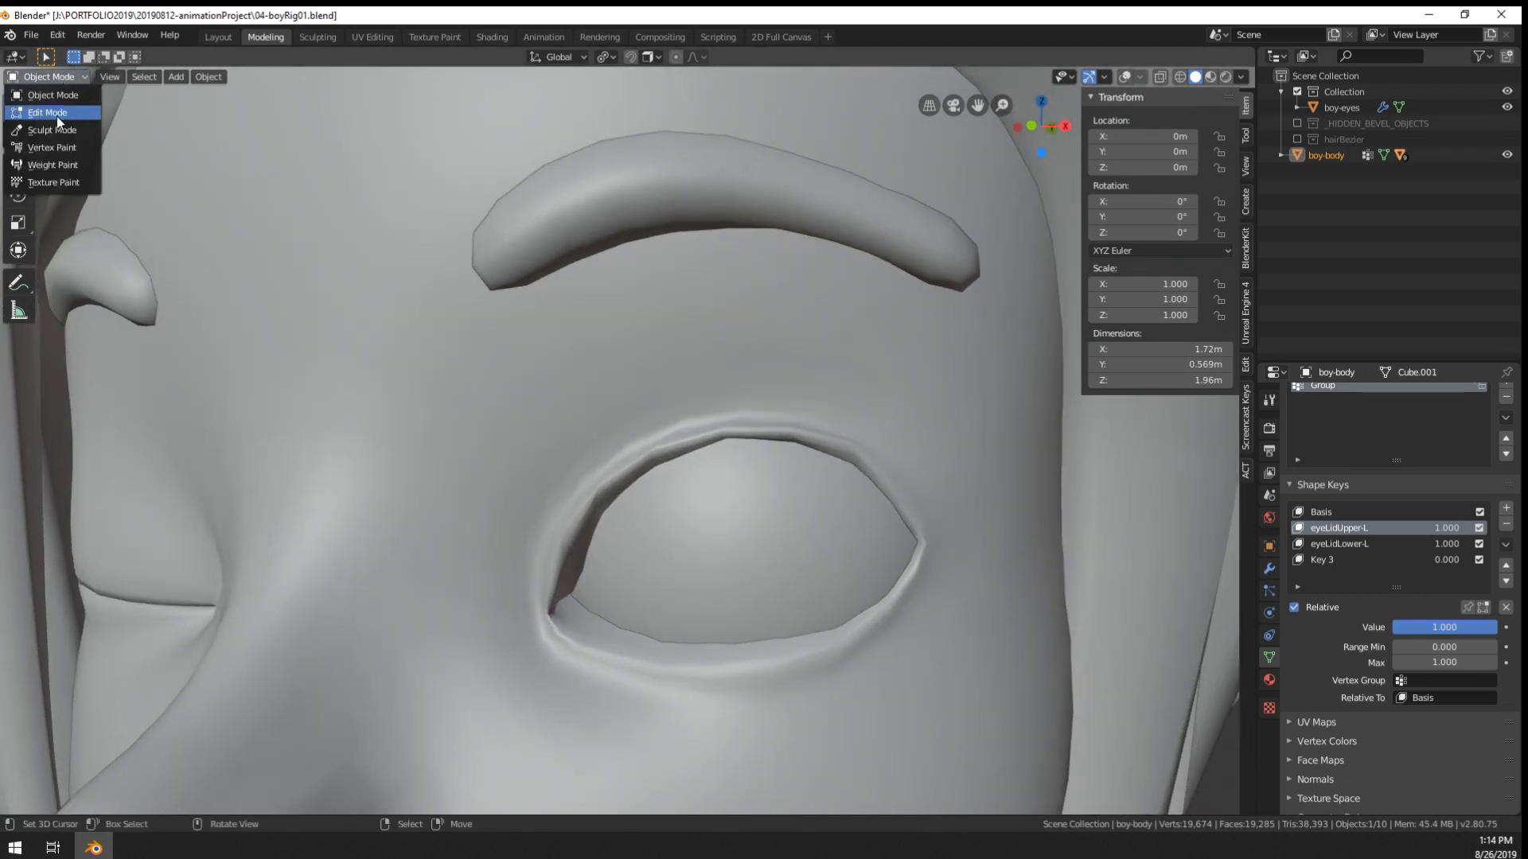
left_click(58, 130)
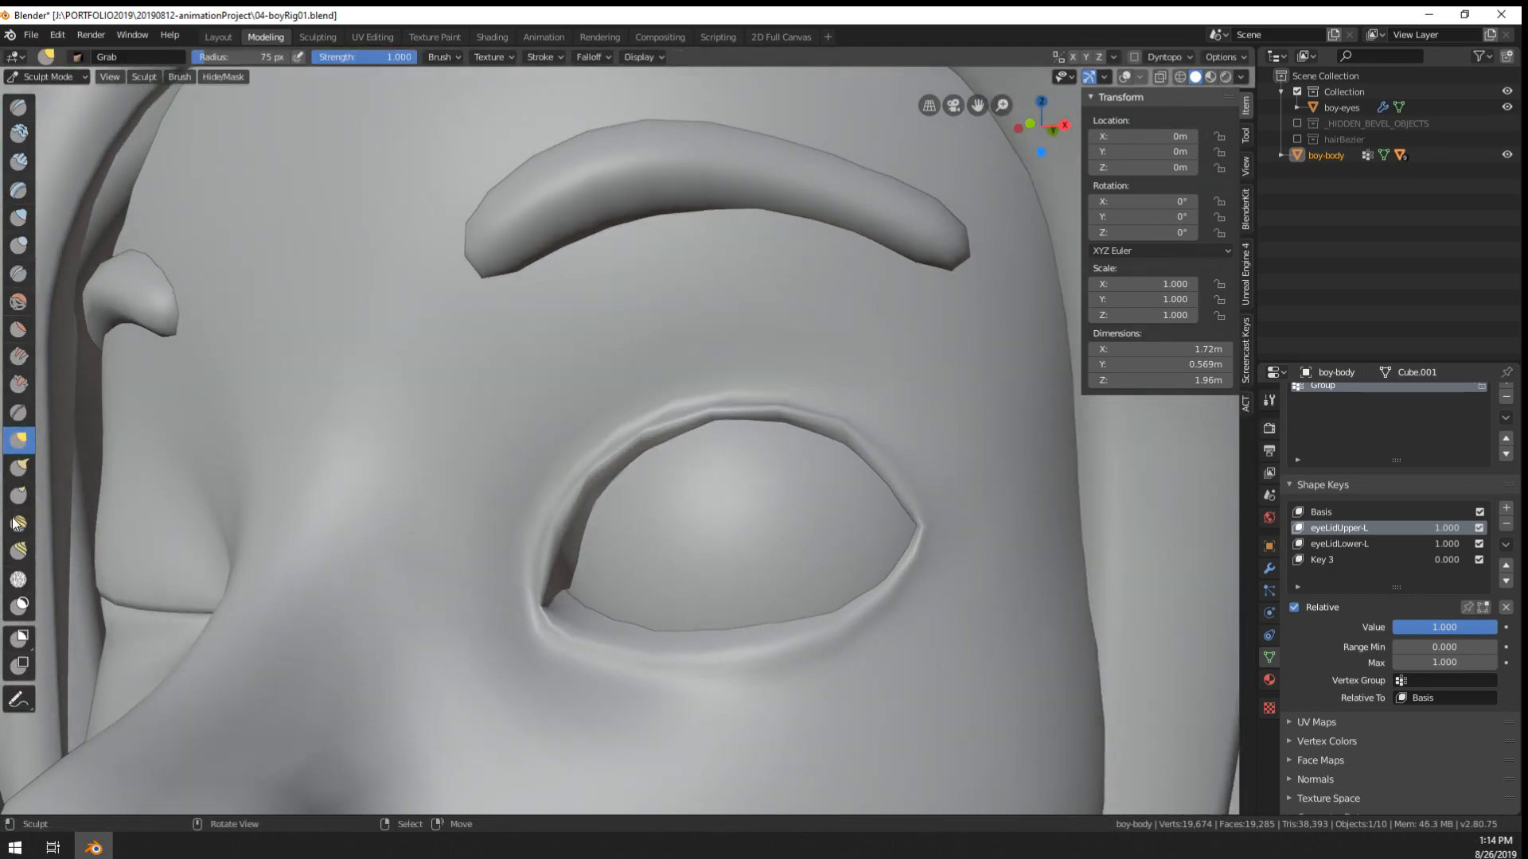
left_click(17, 217)
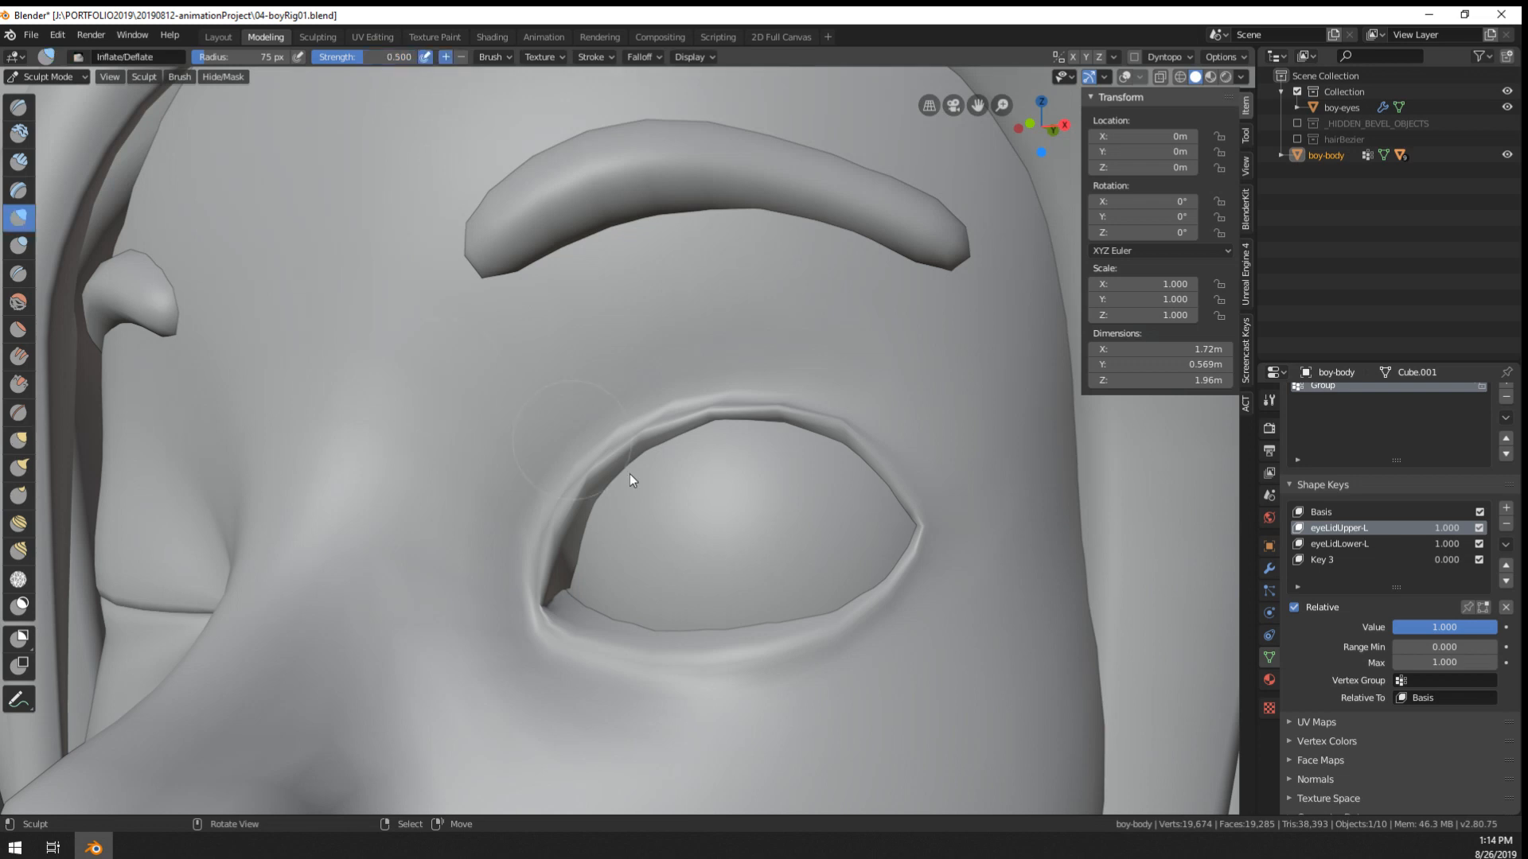
left_click_drag(600, 471, 606, 461)
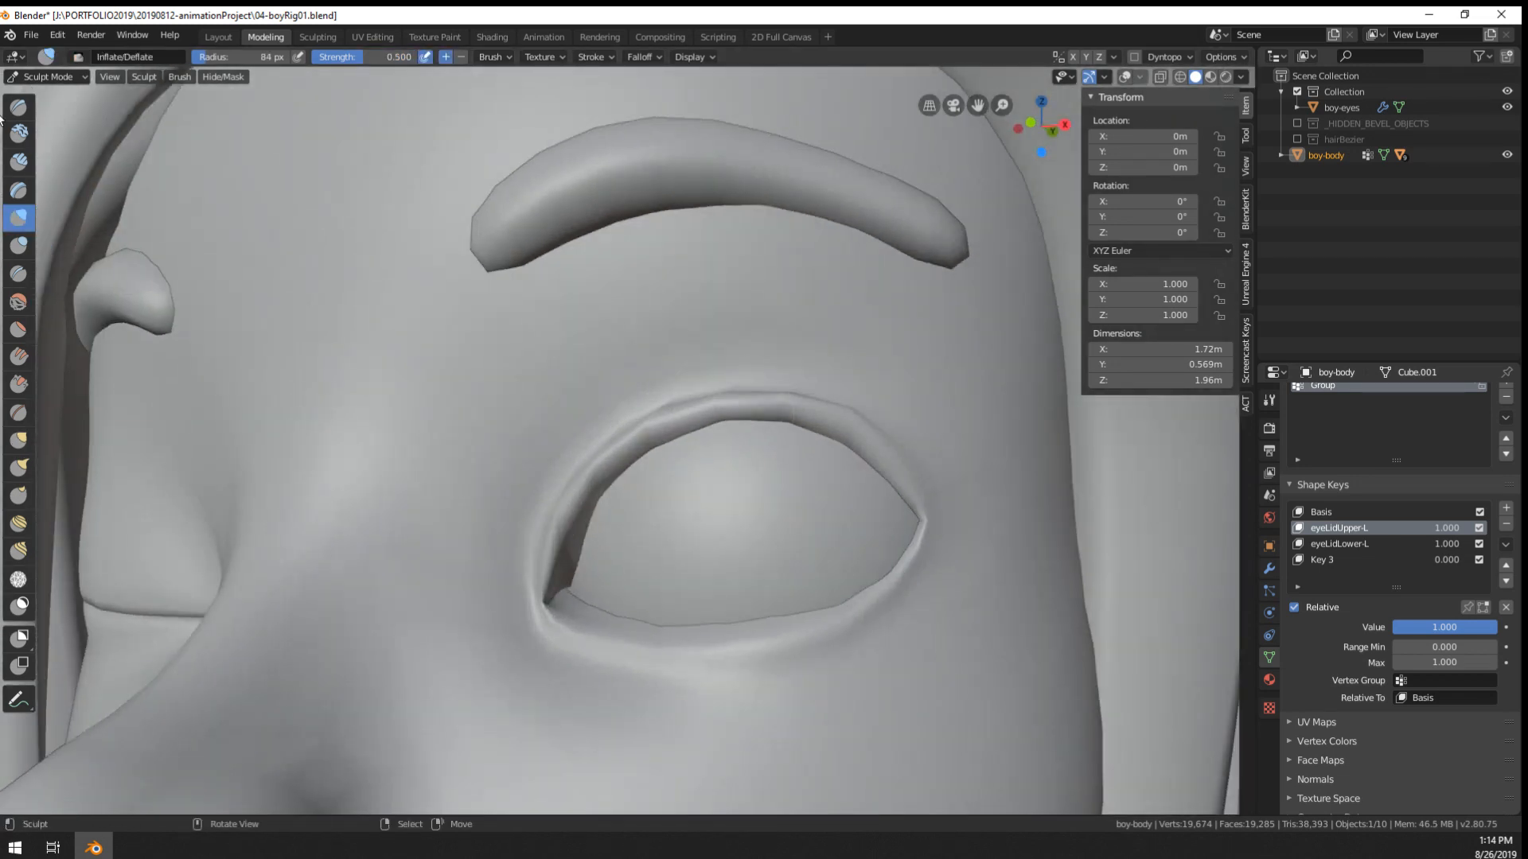
- Preview the half-closed left lid in Object Mode with eyeLidUpper-L at about 0.47 and return the value to 1
left_click(47, 76)
left_click(39, 96)
scroll(947, 471, "down", 5)
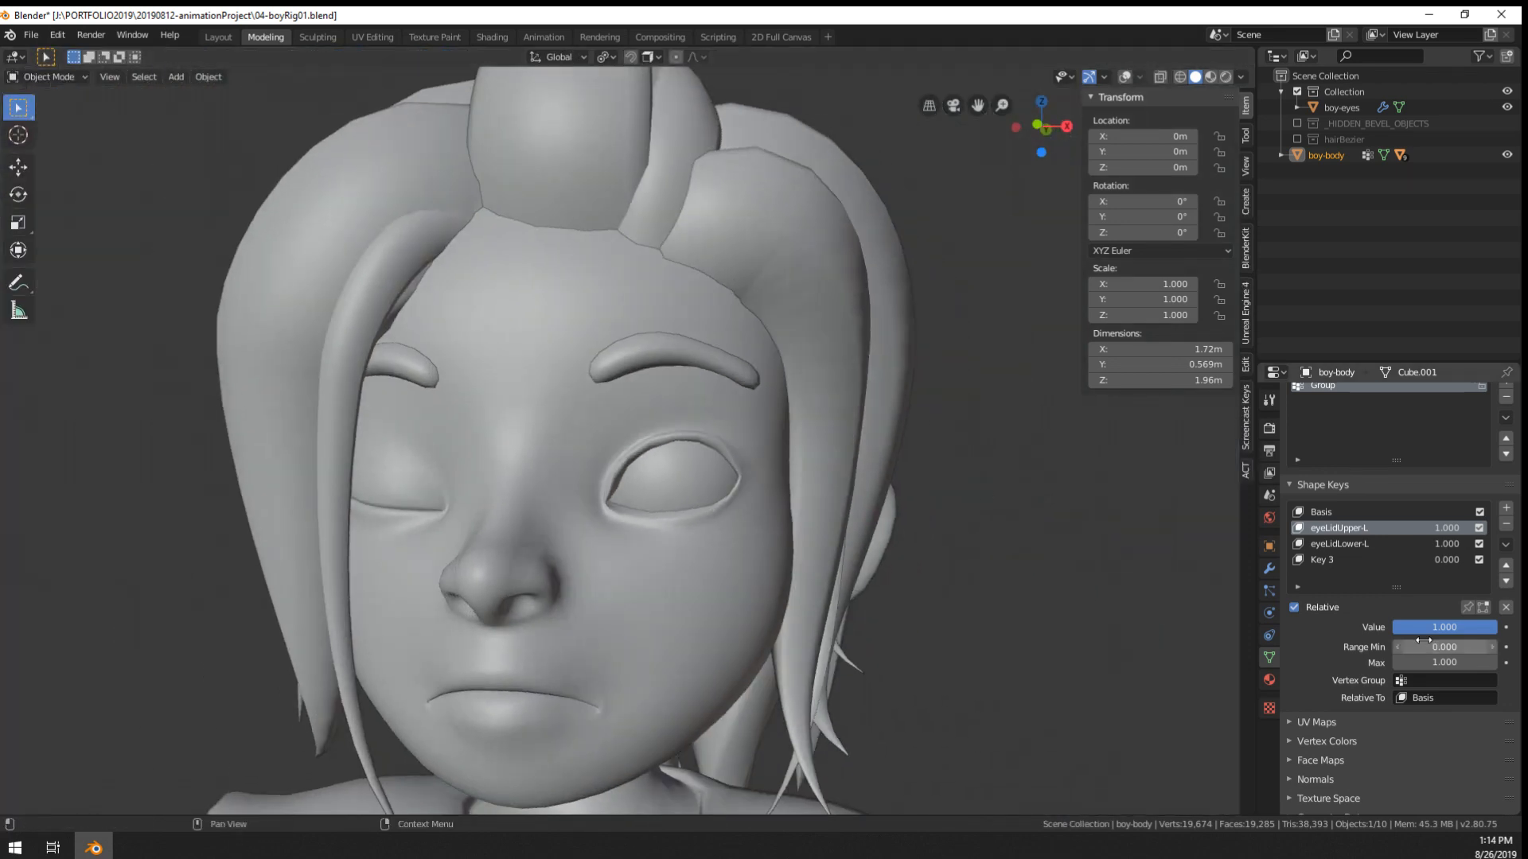
mouse_move(1462, 624)
left_mouse_down()
mouse_move(1400, 624)
mouse_move(1463, 627)
mouse_move(1400, 627)
mouse_move(1441, 626)
left_mouse_up()
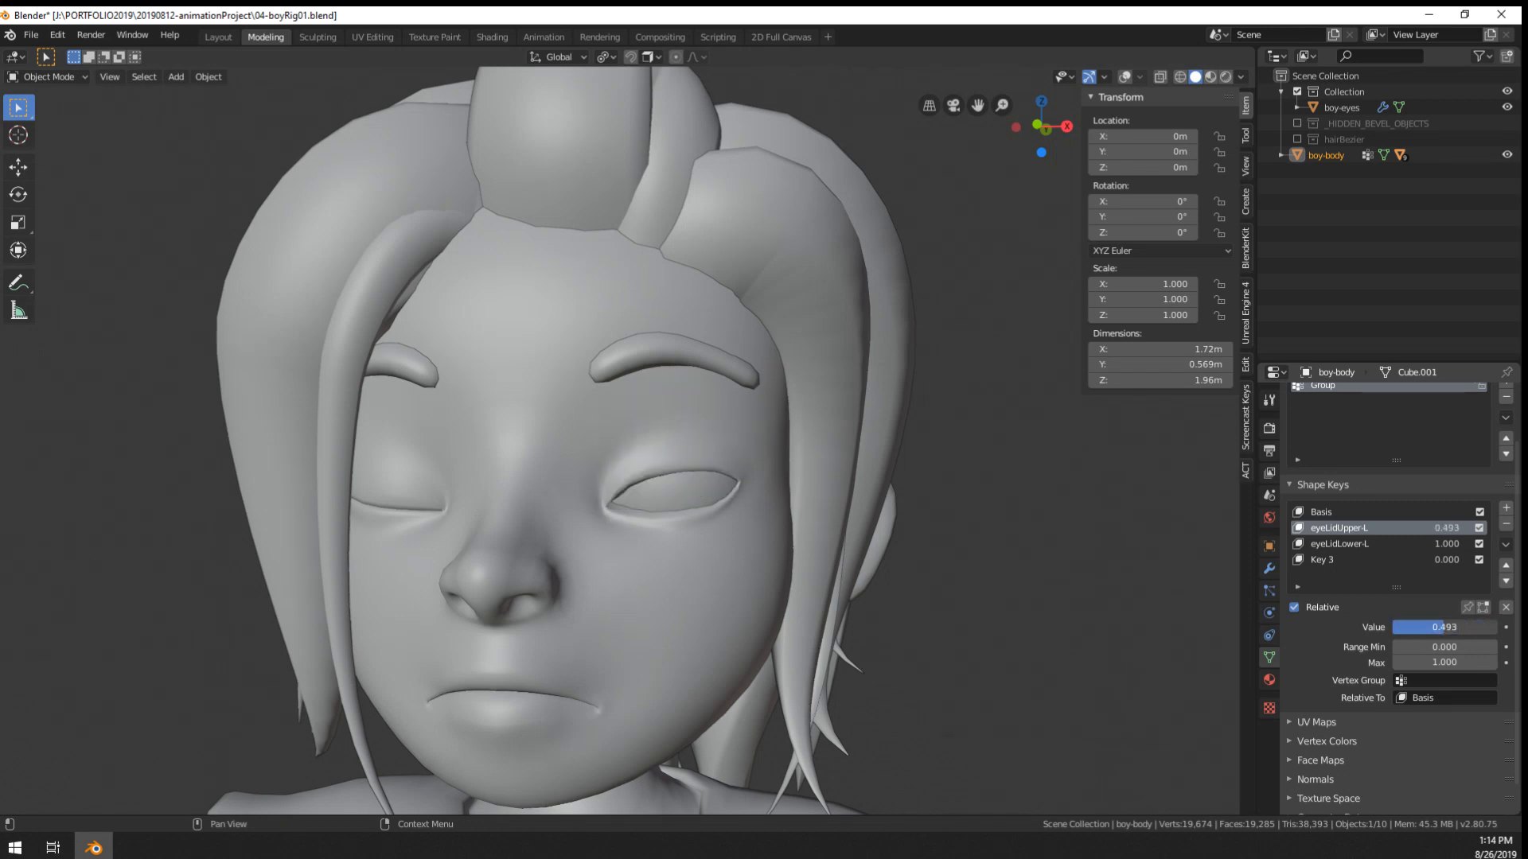
mouse_move(891, 579)
middle_mouse_down()
mouse_move(754, 572)
mouse_move(887, 575)
middle_mouse_up()
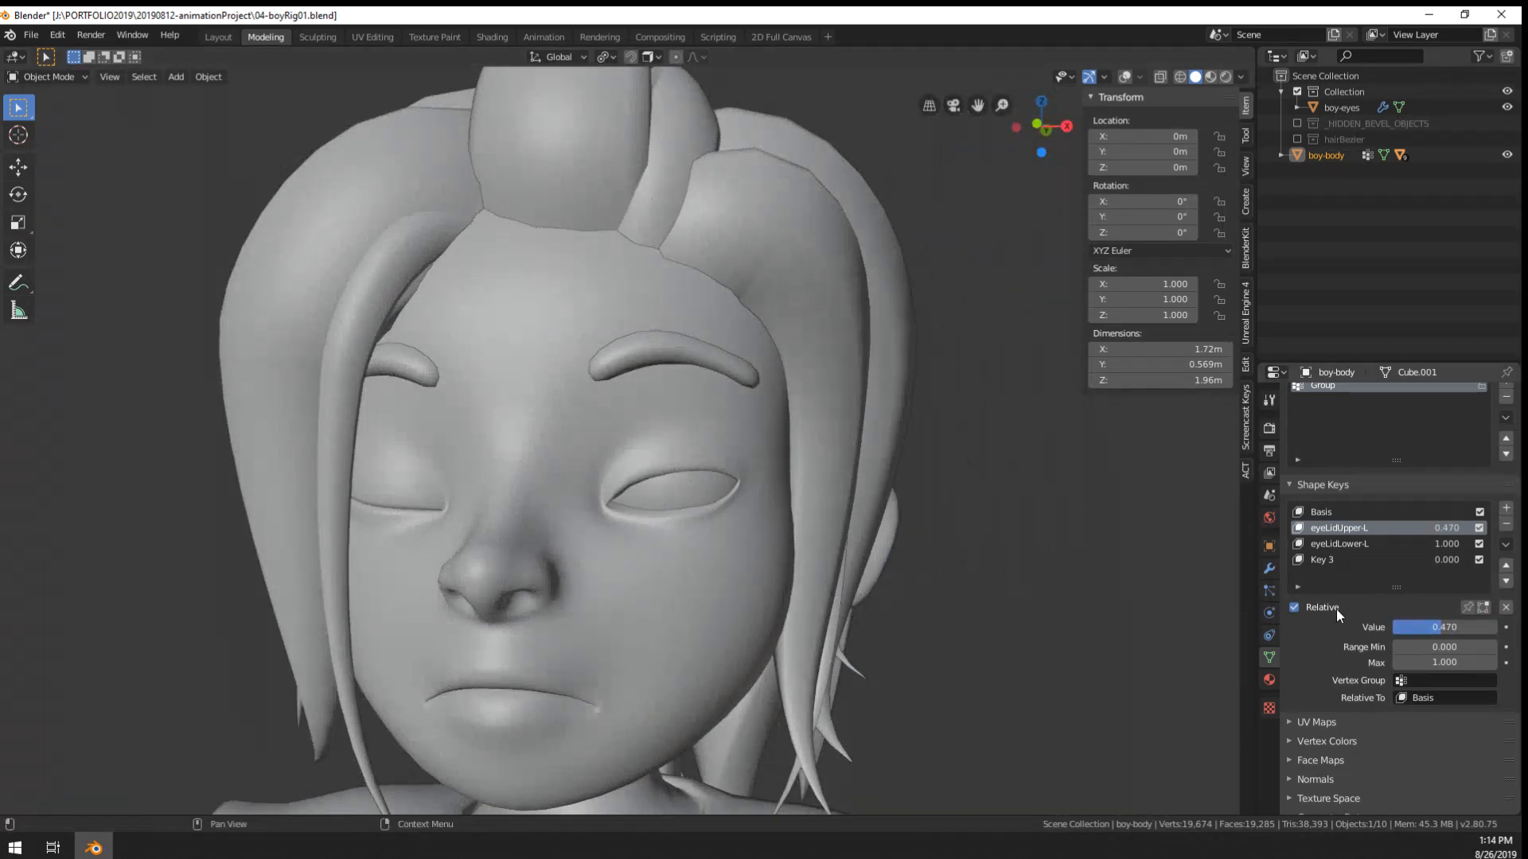
left_click_drag(1456, 627, 1499, 627)
- Examine the left eyelids at close range and compare them between Object Mode and Edit Mode
middle_click_drag(825, 568, 598, 485)
scroll(842, 569, "down", 6)
scroll(667, 428, "up", 7)
key("Tab")
scroll(598, 485, "up", 3)
key("Tab")
left_click(30, 78)
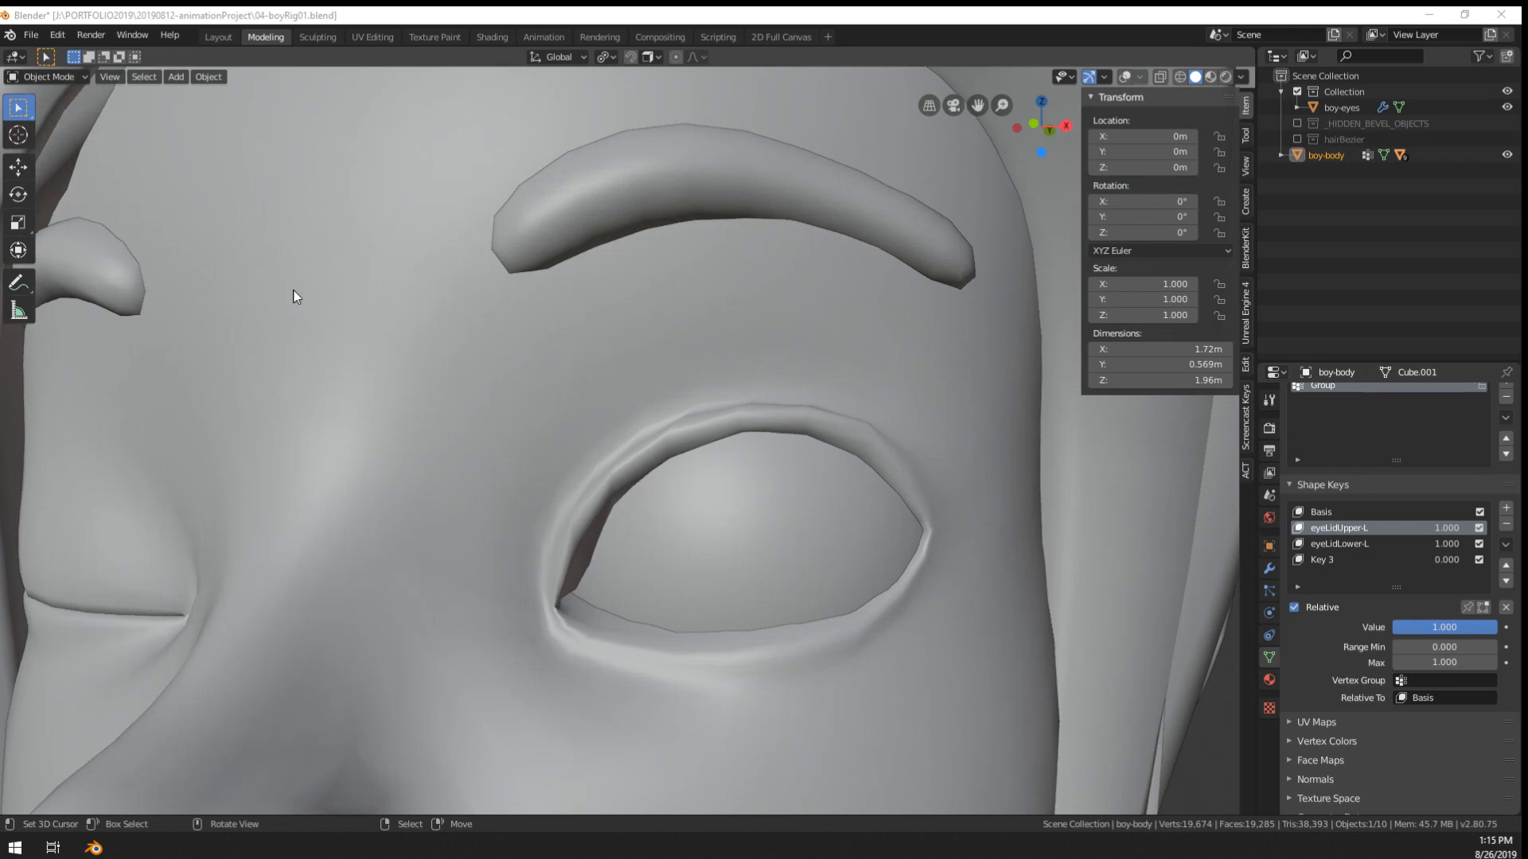
left_click(68, 74)
left_click(47, 108)
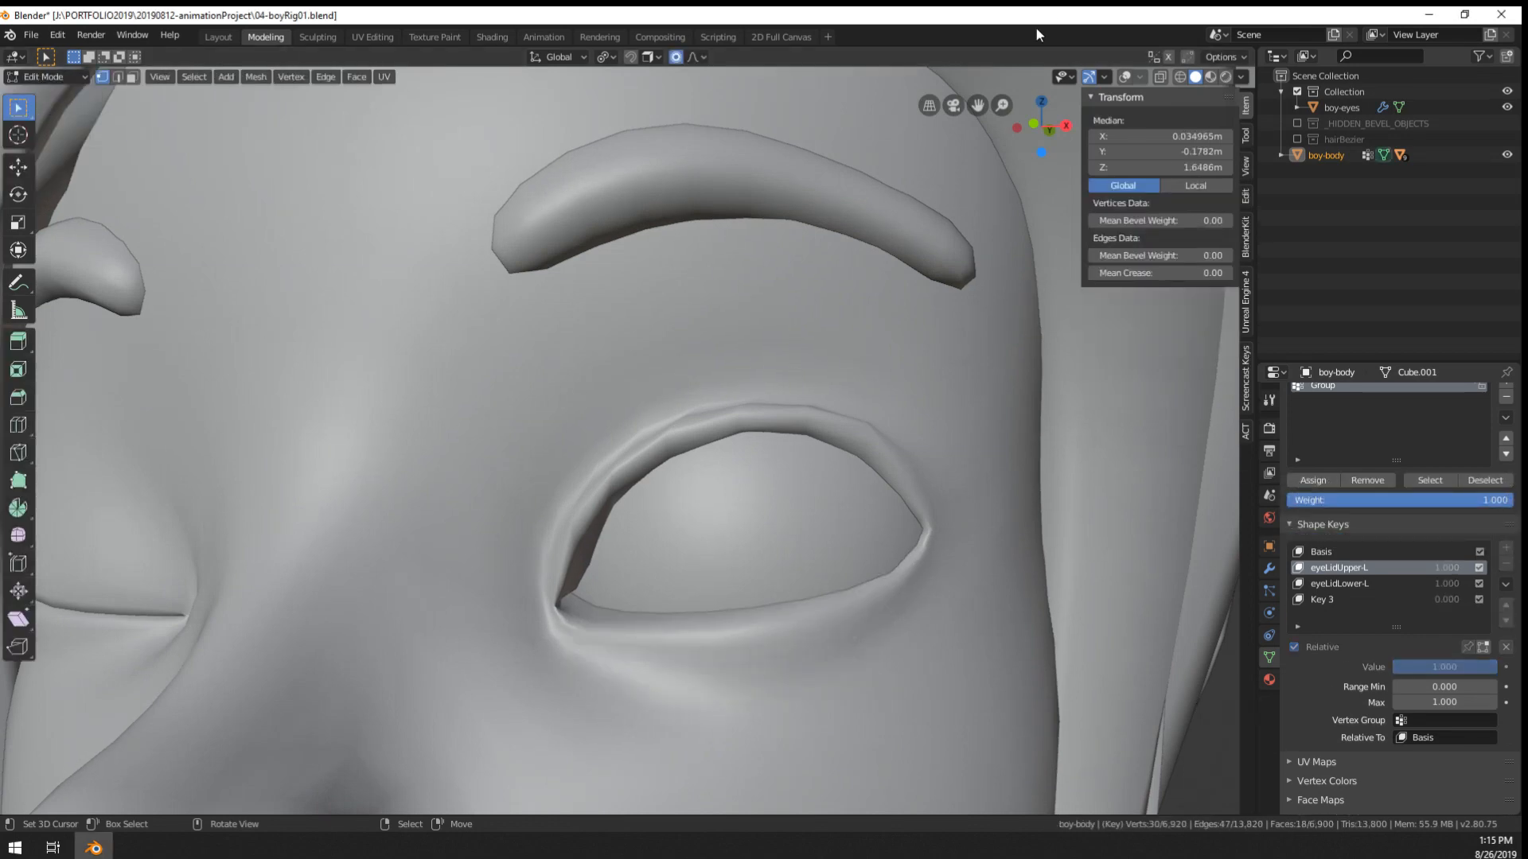
- Turn on the viewport overlays and try a 101 px Inflate/Deflate stroke along the left upper lid, undoing the stroke
left_click(1124, 77)
mouse_move(807, 442)
middle_mouse_down()
mouse_move(827, 471)
mouse_move(801, 475)
mouse_move(804, 443)
middle_mouse_up()
key("Tab")
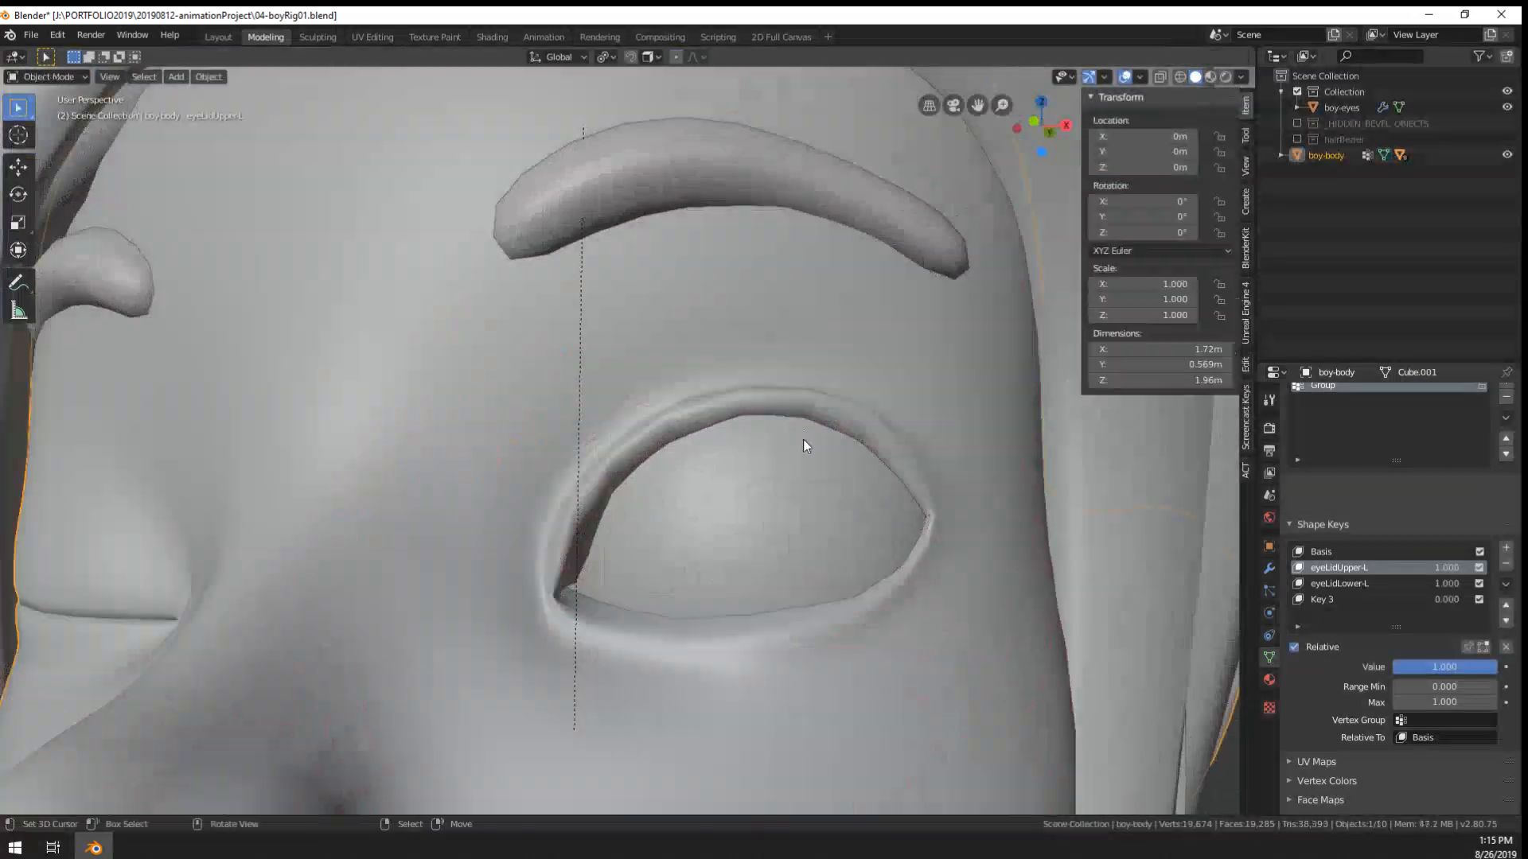
left_click(47, 78)
left_click(49, 125)
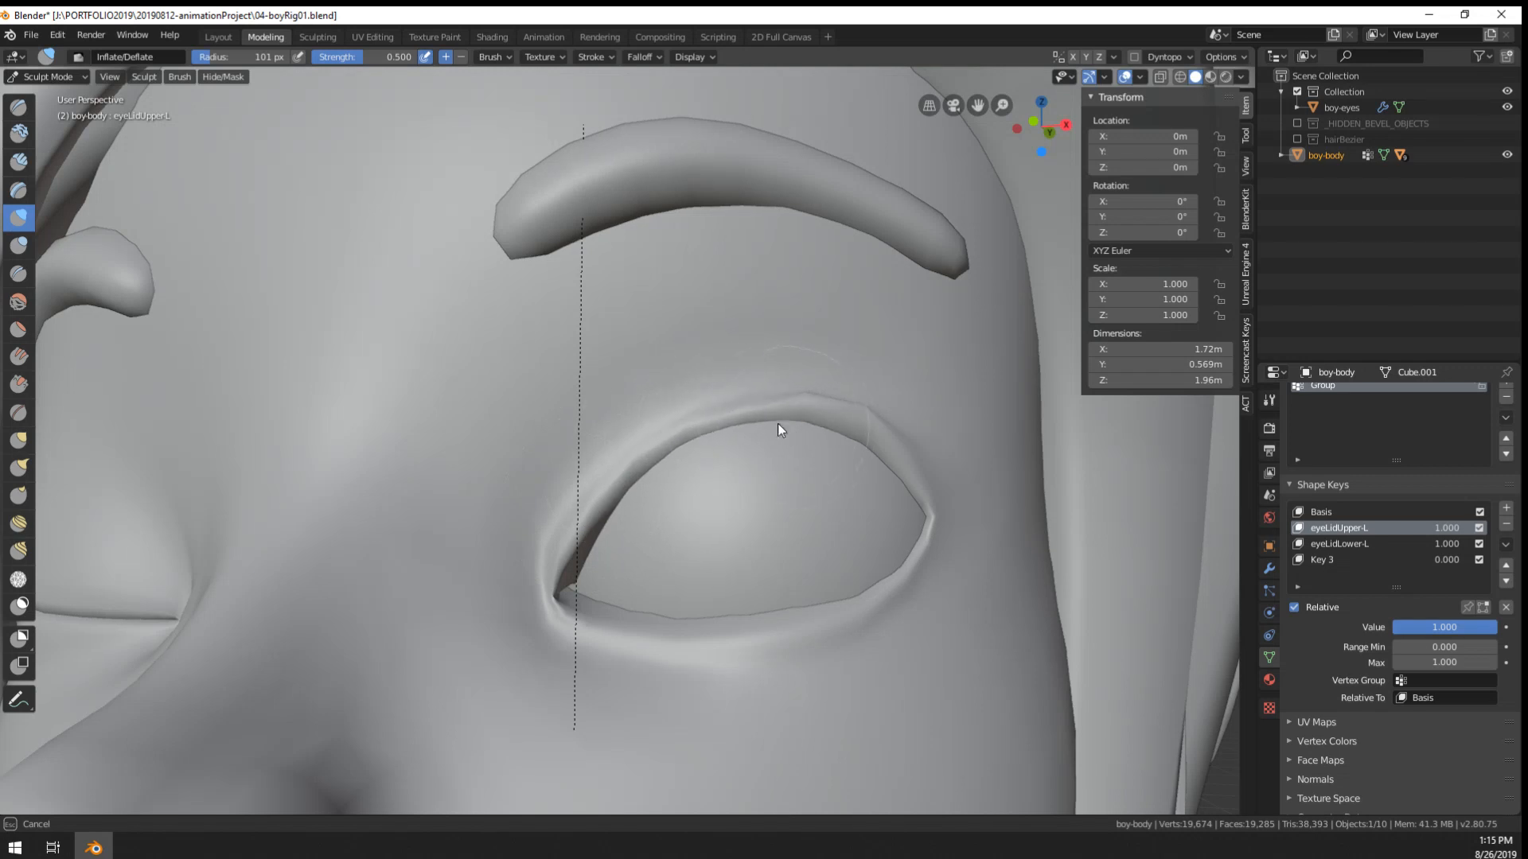
mouse_move(809, 441)
left_mouse_down()
mouse_move(574, 527)
mouse_move(580, 504)
mouse_move(700, 416)
left_mouse_up()
key("ctrl+z")
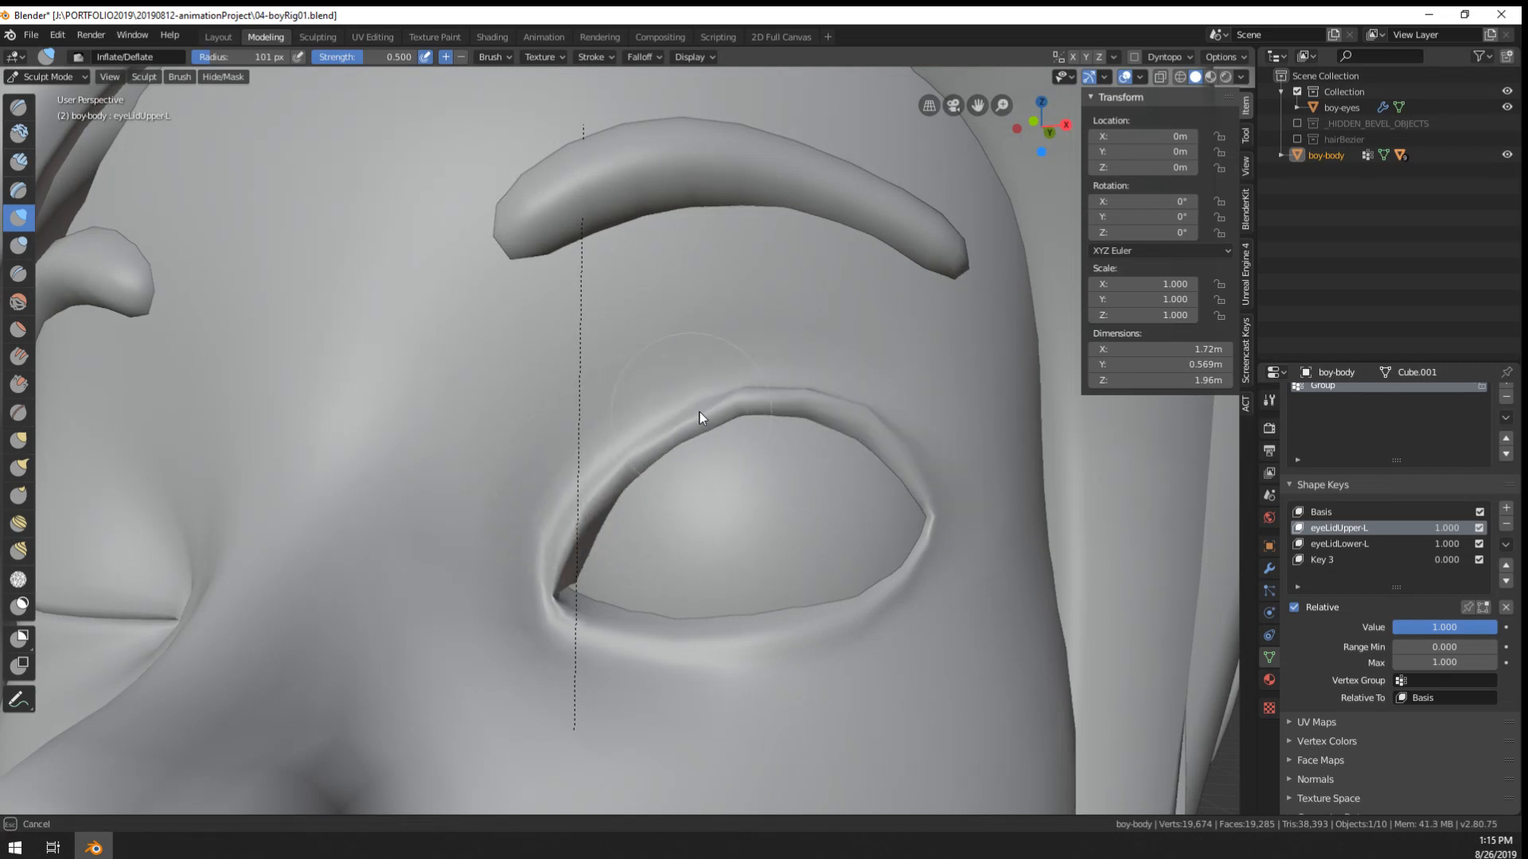
- Check the left upper lid's shape from the side and front, switching between Edit Mode and Sculpt Mode
mouse_move(625, 520)
middle_mouse_down()
mouse_move(716, 555)
mouse_move(571, 556)
mouse_move(587, 547)
mouse_move(632, 580)
mouse_move(455, 599)
middle_mouse_up()
key("Tab")
scroll(511, 582, "down", 5)
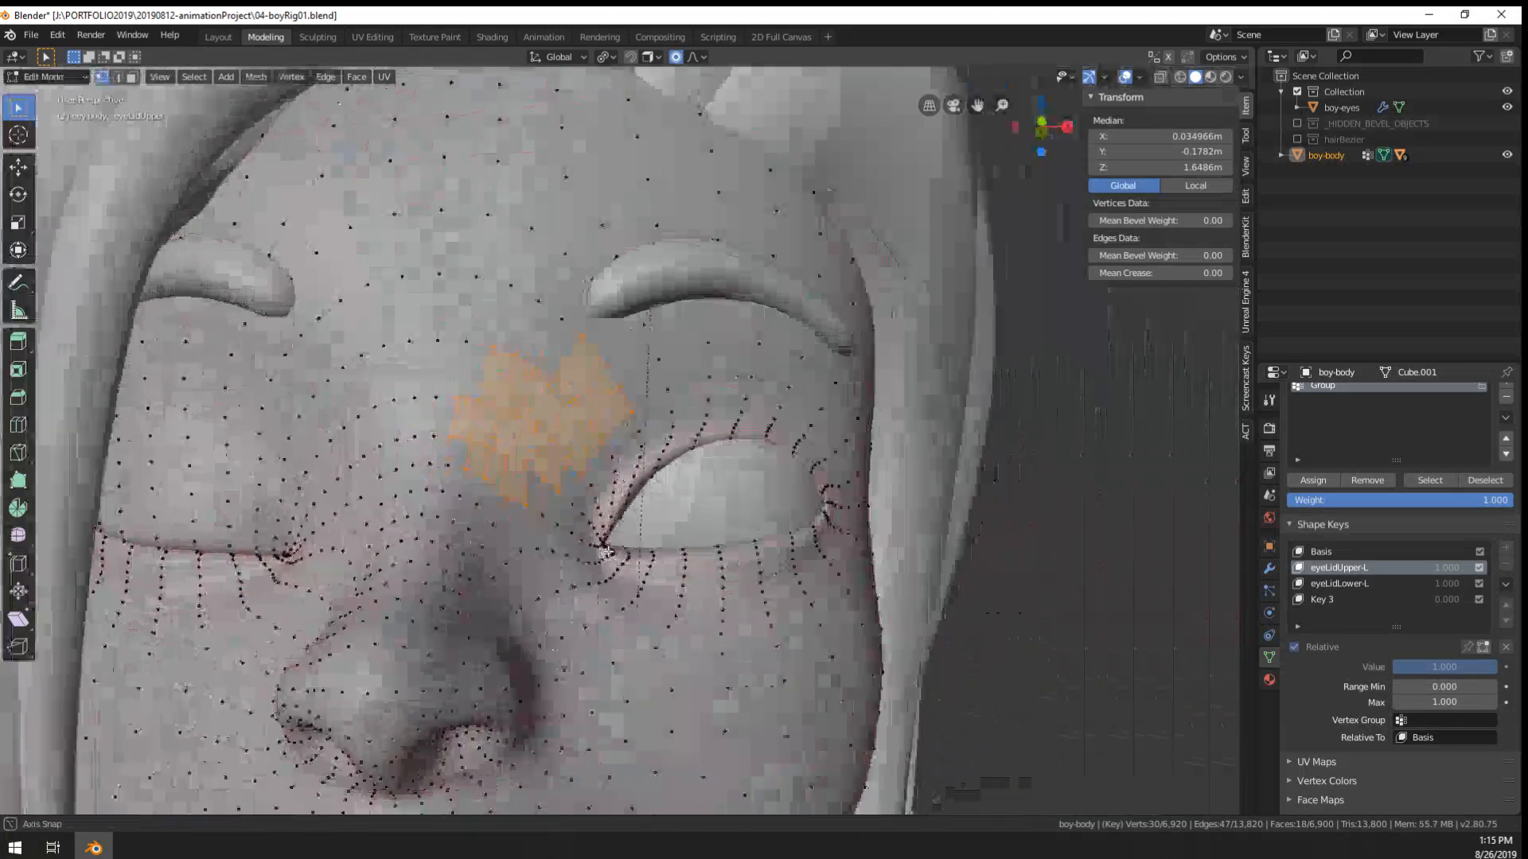
key("Tab")
scroll(509, 577, "up", 5)
- Adjust the size and position of the boy-eyes object behind the lids in Object Mode, finishing with a 0.984 scale
left_click(45, 77)
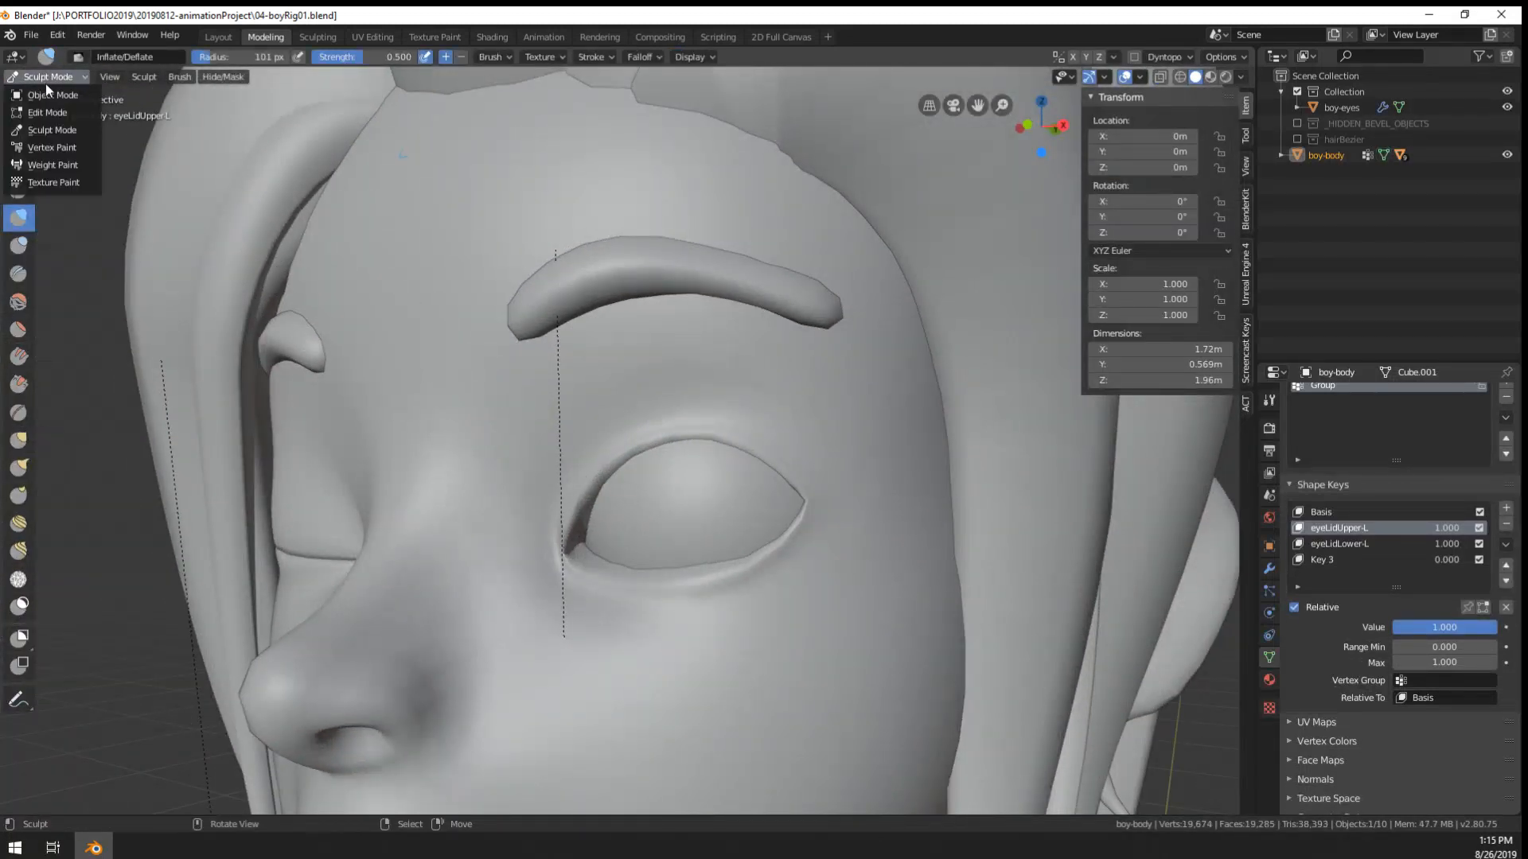
left_click(40, 94)
left_click(646, 537)
middle_click_drag(786, 523, 858, 566)
key("s")
left_click(884, 529)
key("g")
left_click(866, 535)
key("g")
left_click(719, 569)
key("s")
left_click(850, 544)
scroll(846, 547, "down", 1)
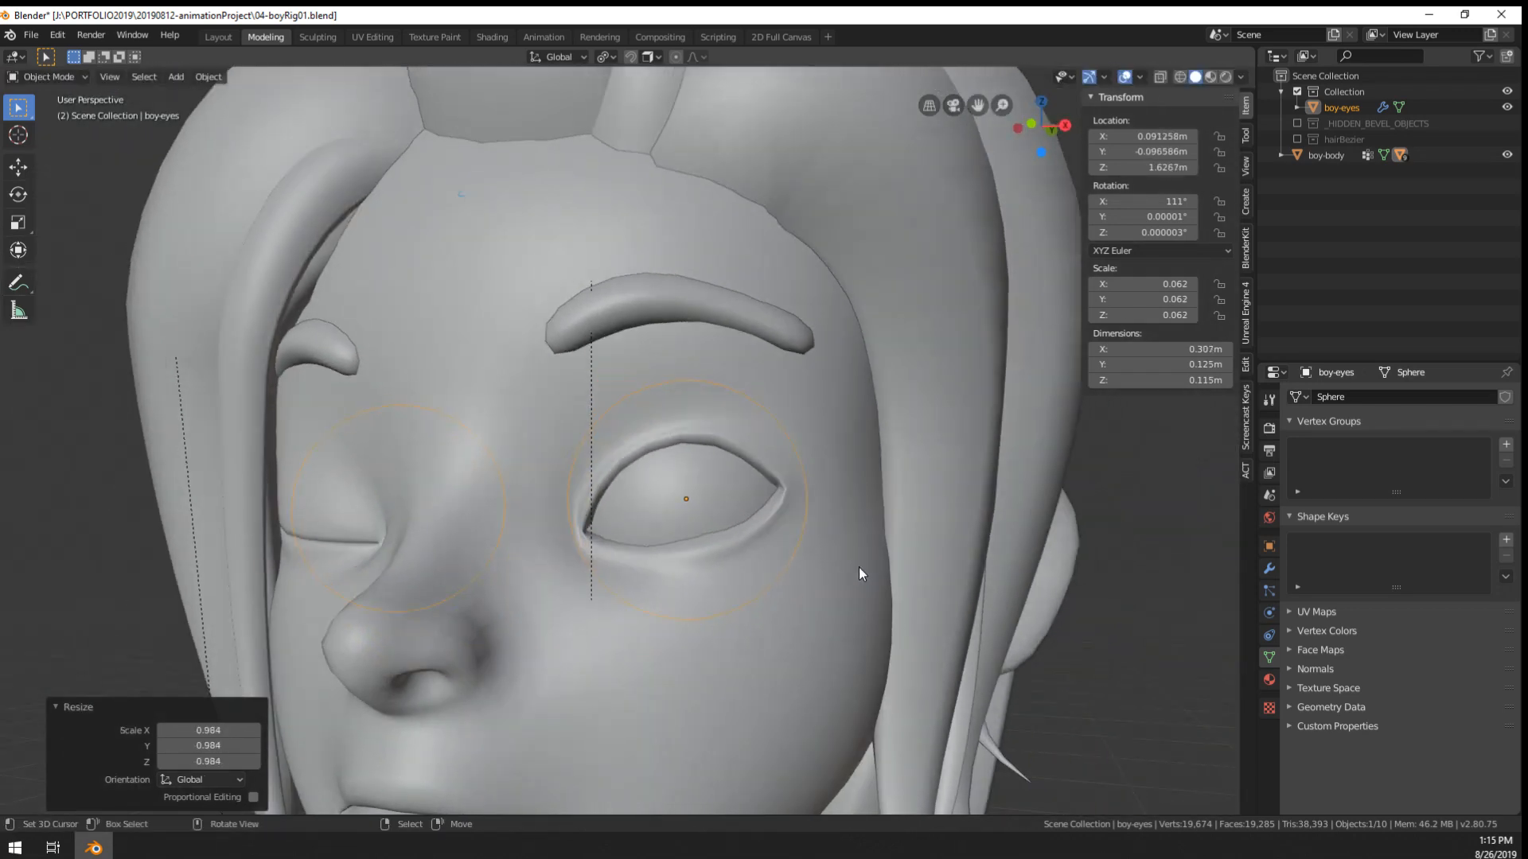
- Rotate the boy-eyes object about the Y axis and apply a trackball rotation of -188° and 49.3°
key("r")
key("y")
key("y")
left_click(378, 513)
middle_click_drag(430, 525, 985, 617)
key("r")
key("r")
left_click(723, 583)
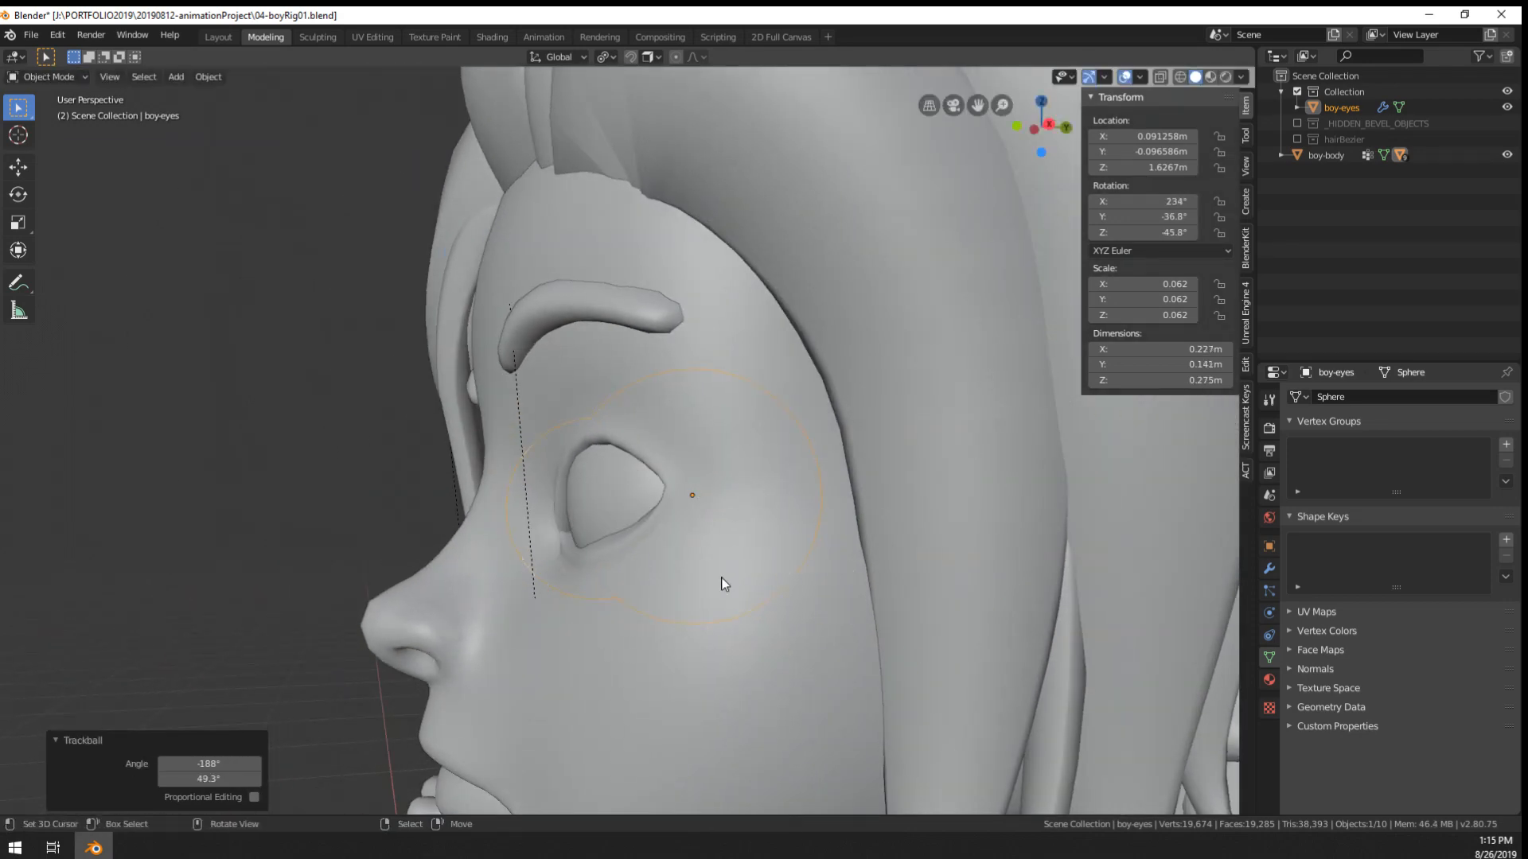
- Make boy-body the selected object again
middle_click_drag(723, 583, 863, 535)
left_click(761, 671)
middle_click_drag(762, 670, 797, 693)
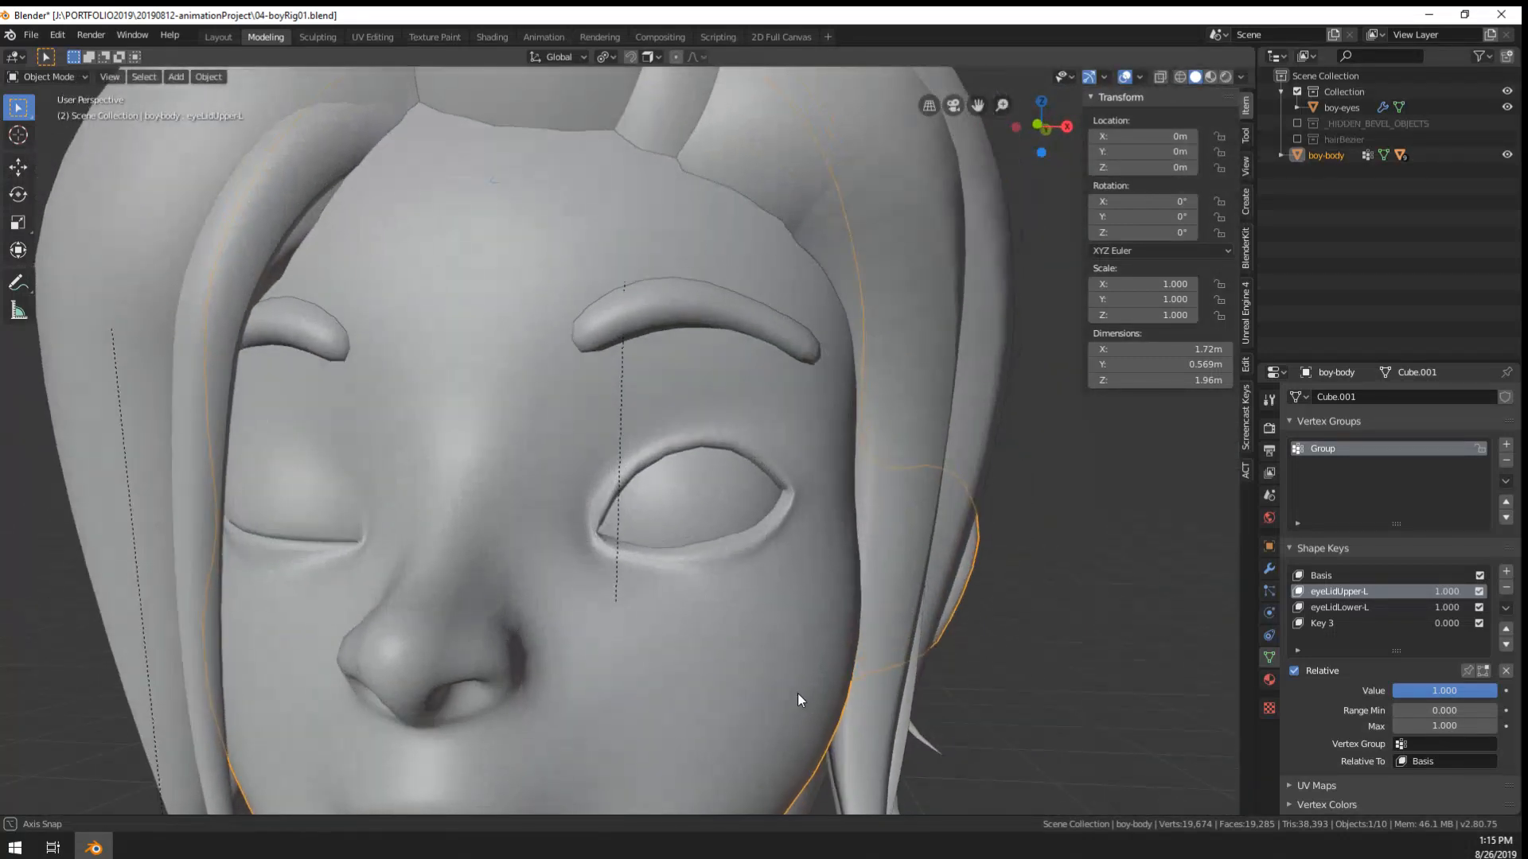
- Examine the left eyelid's shape from several angles while varying the eyeLidUpper-L shape key value
scroll(753, 667, "down", 8)
scroll(719, 642, "up", 5)
middle_click_drag(743, 641, 642, 624)
scroll(628, 489, "up", 5)
middle_click_drag(628, 489, 777, 681)
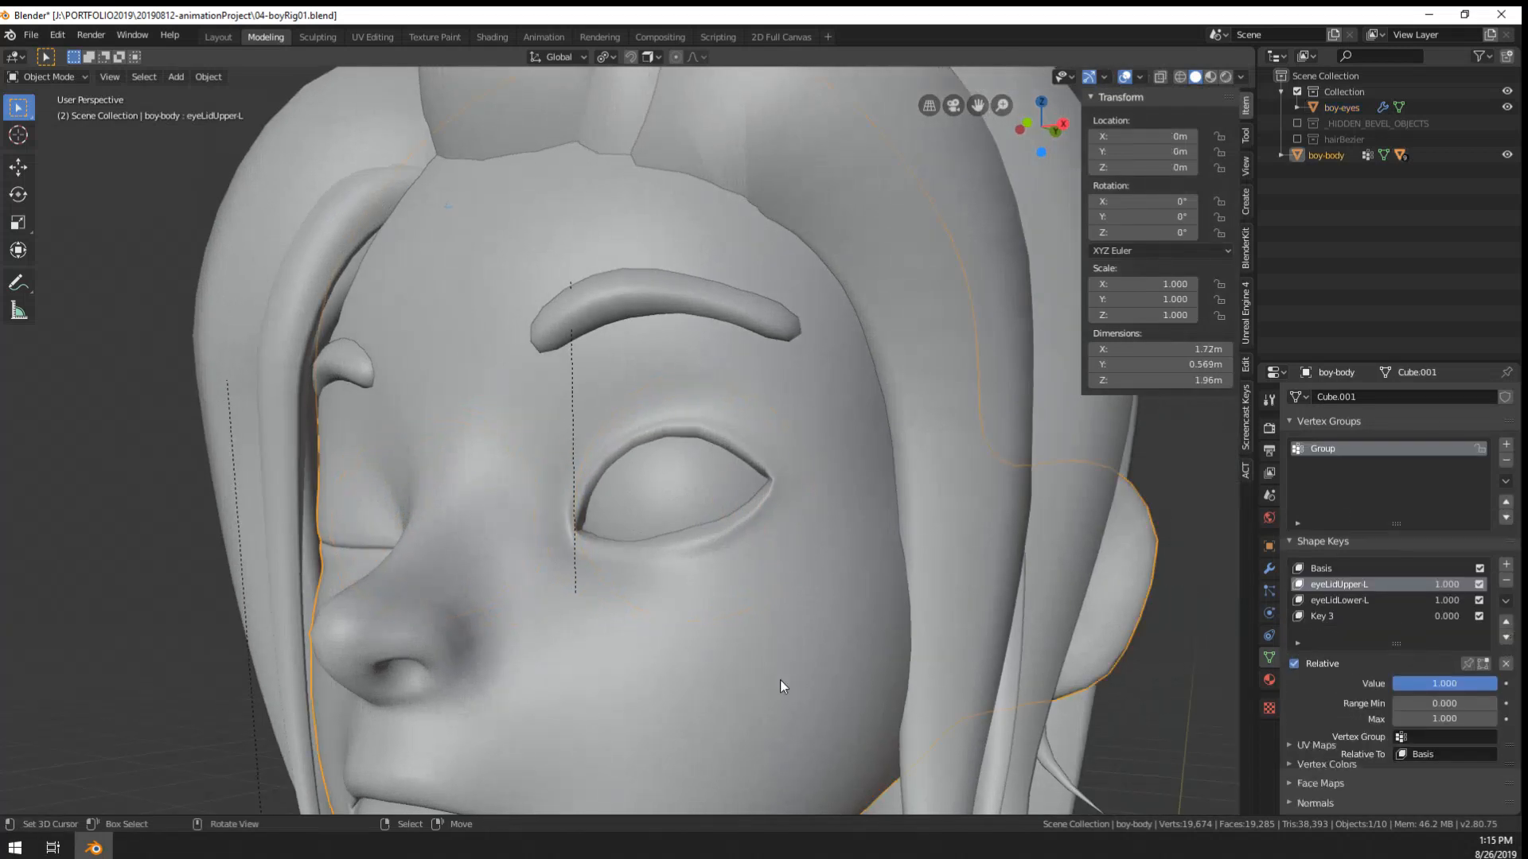
scroll(807, 628, "up", 2)
mouse_move(1492, 690)
left_mouse_down()
mouse_move(1394, 691)
mouse_move(1496, 690)
left_mouse_up()
middle_click_drag(988, 501, 709, 411)
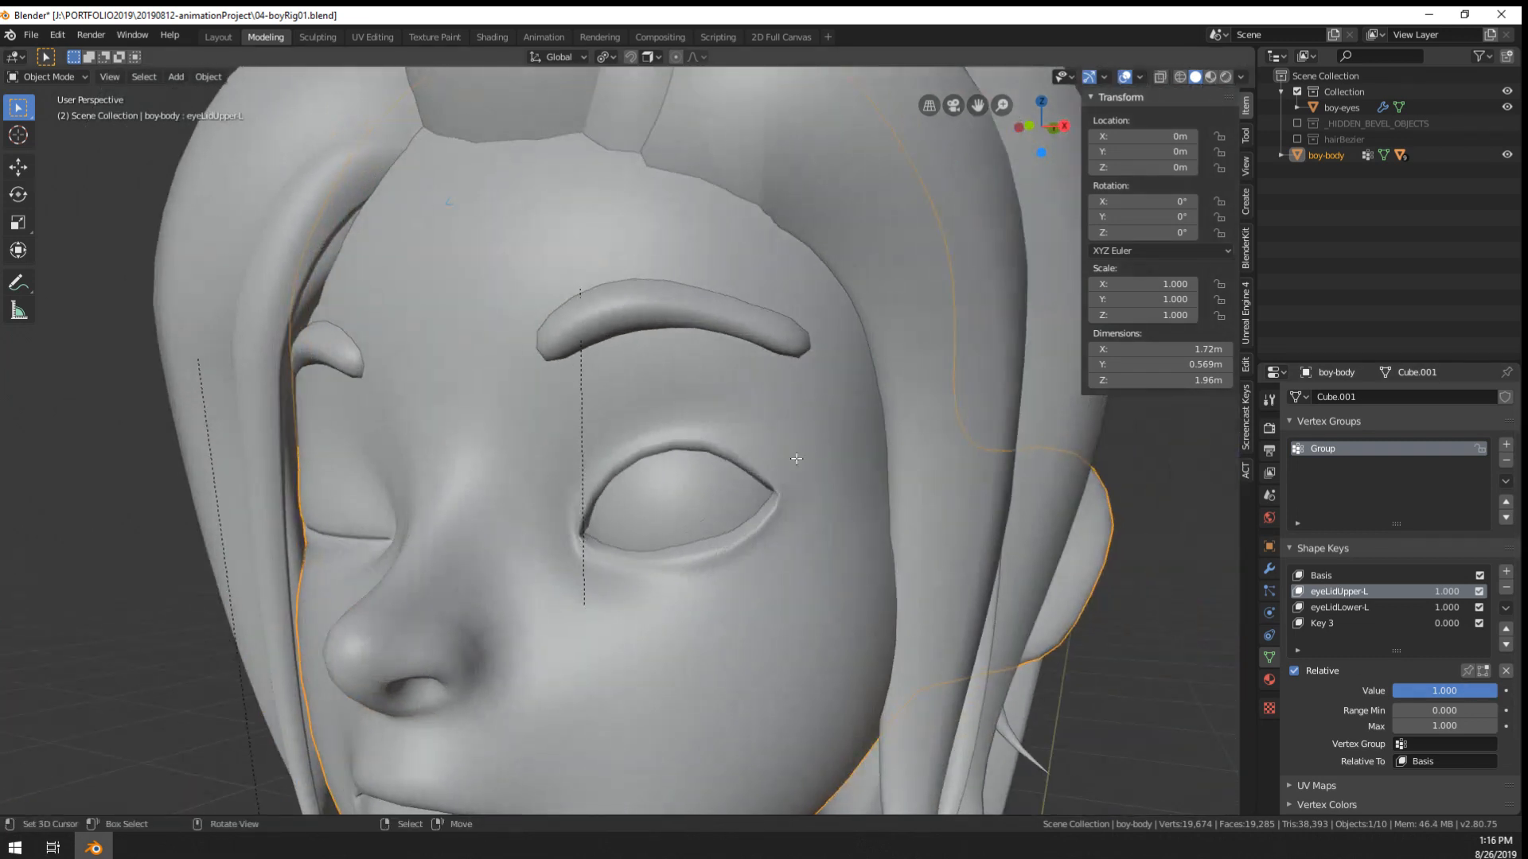
- In Edit Mode, blend the vertex path above the left upper lid from the Basis shape with a blend of 1.000
key("Tab")
left_click(577, 433)
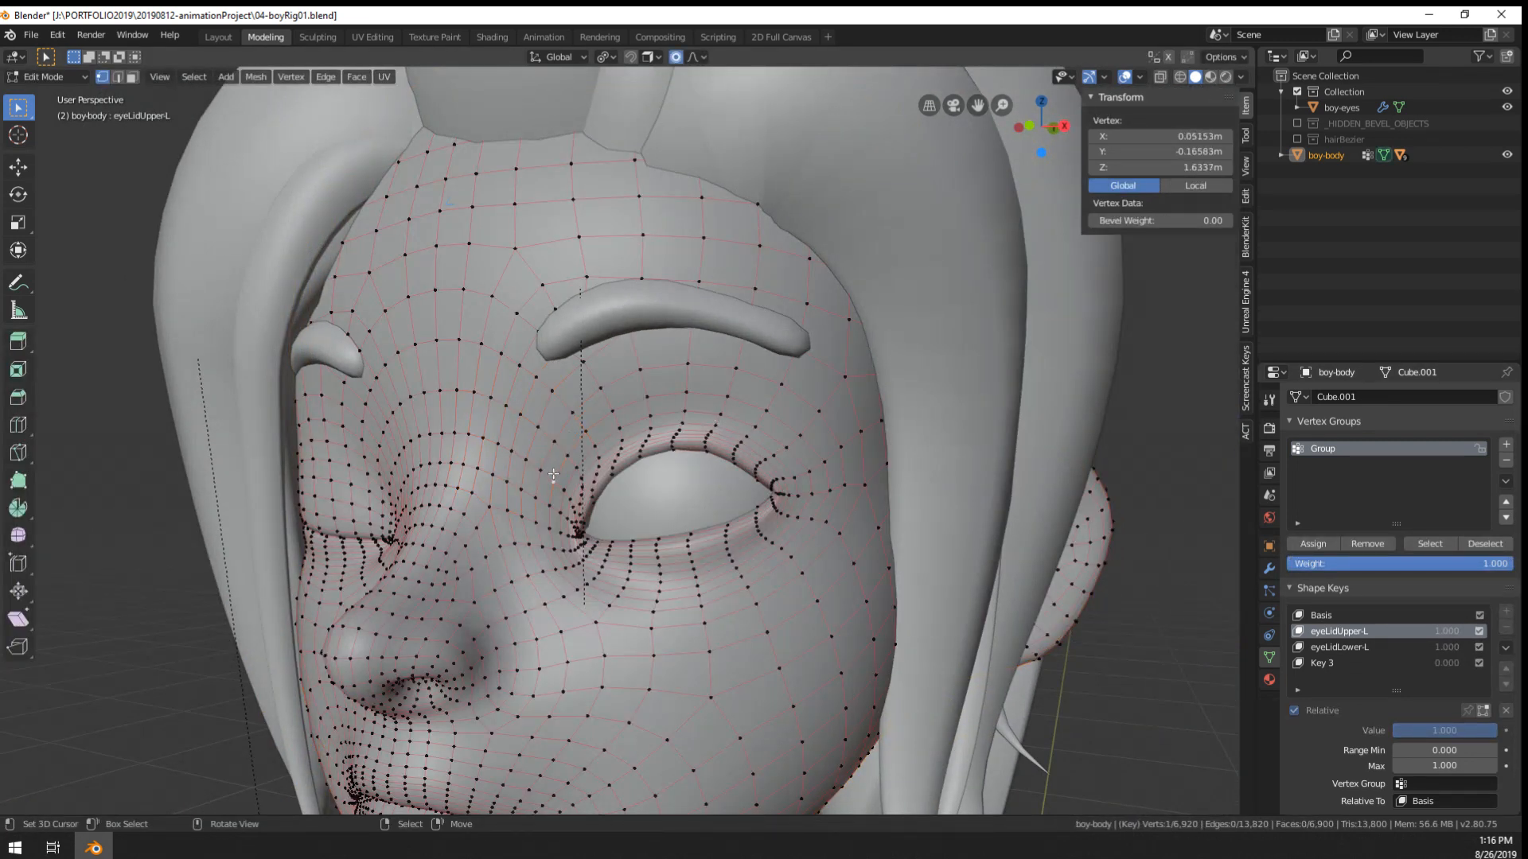
left_click(802, 432, "ctrl")
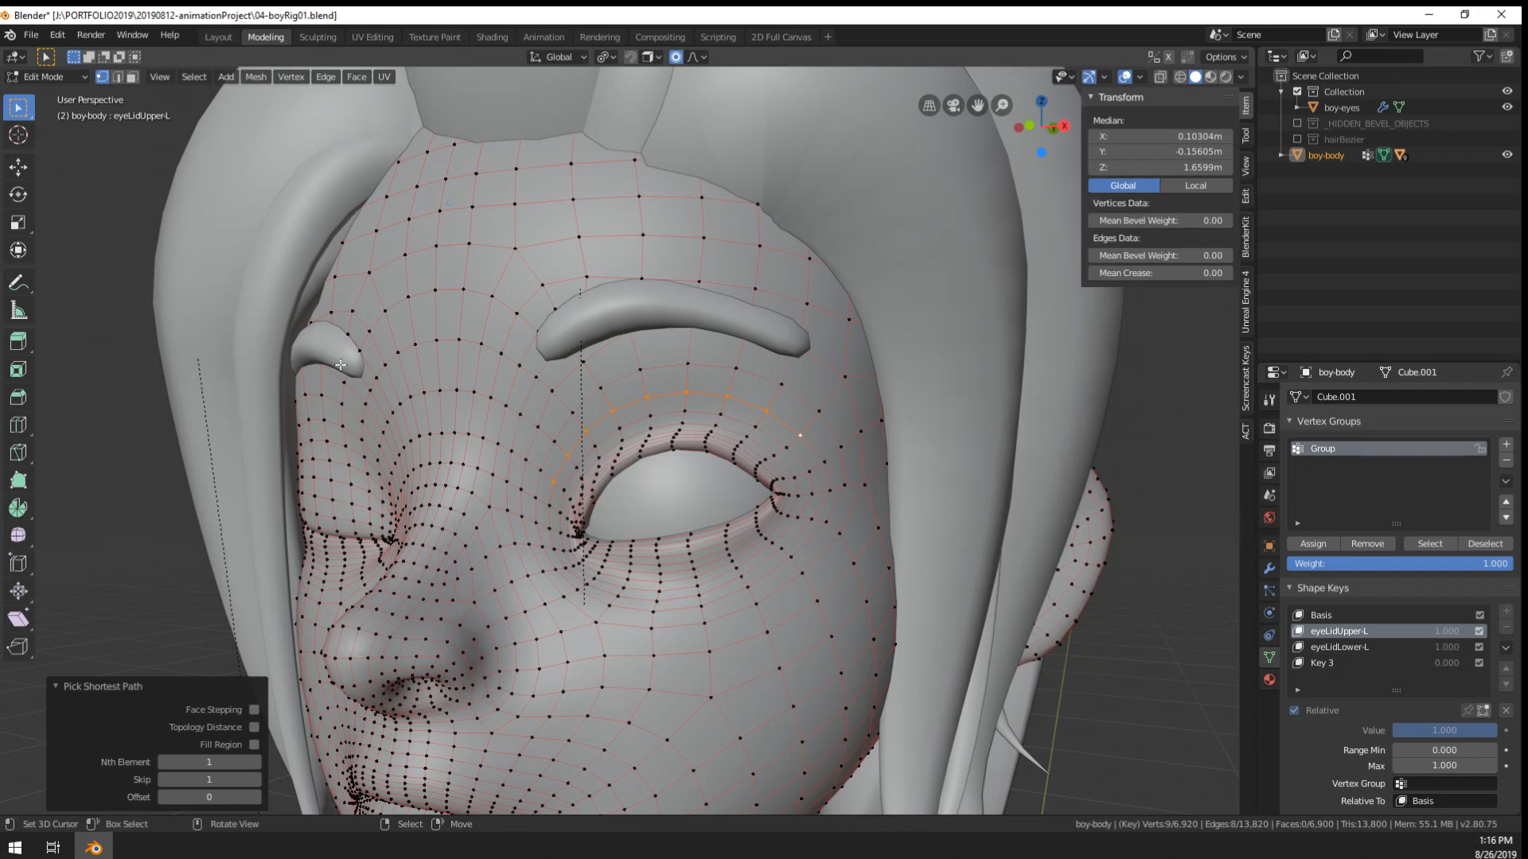
key("F3")
key("Return")
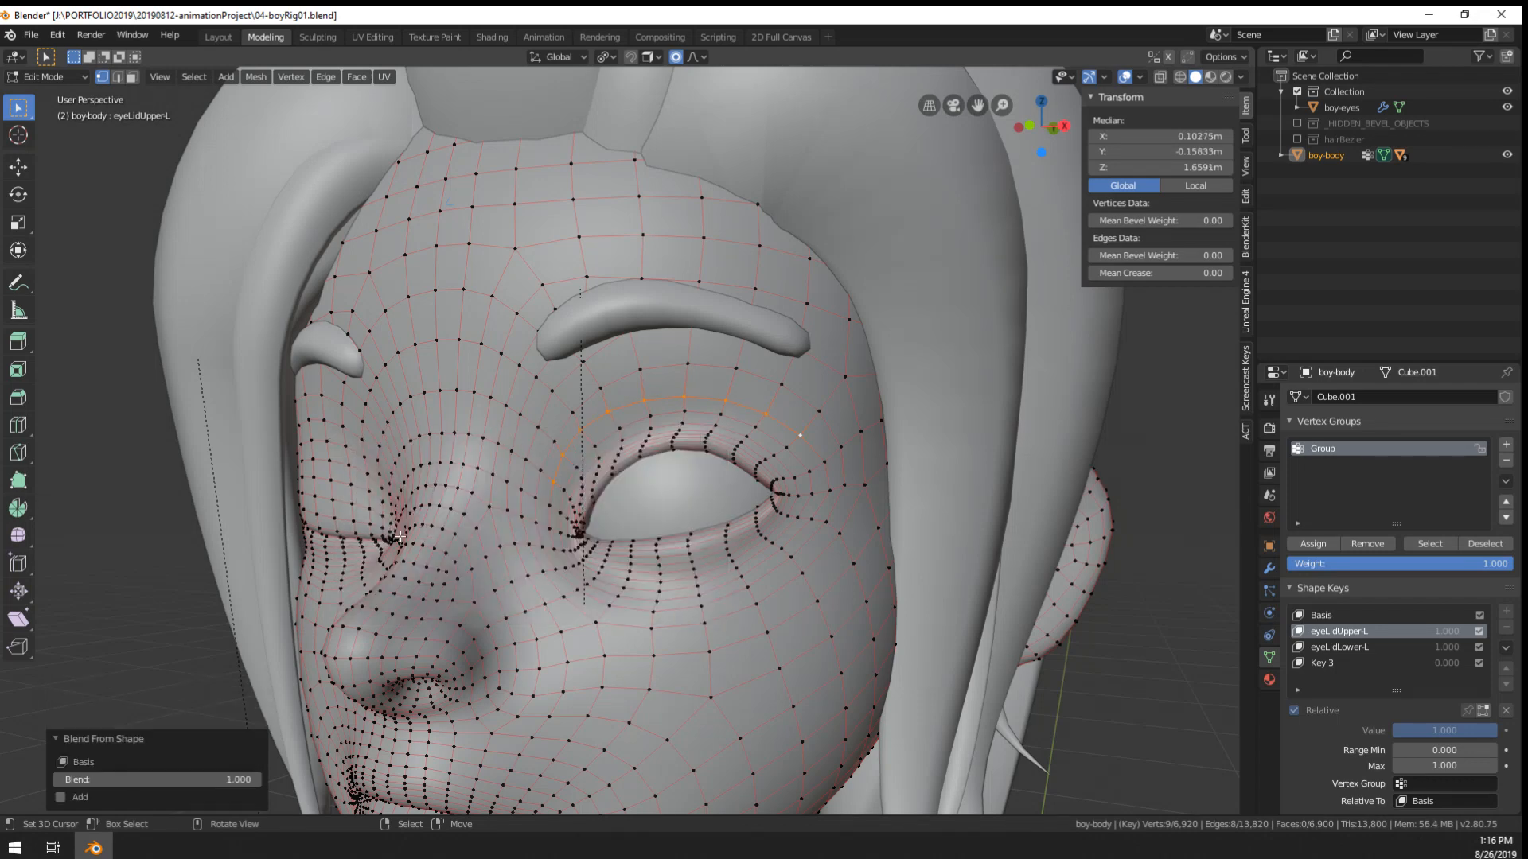
key("Tab")
- Check how the left upper lid closes and opens by varying eyeLidUpper-L and viewing the eye from below and close up
middle_click_drag(742, 574, 769, 567)
mouse_move(1429, 697)
left_mouse_down()
mouse_move(1388, 698)
mouse_move(1430, 698)
left_mouse_up()
middle_click_drag(916, 609, 863, 568)
scroll(863, 568, "down", 4)
mouse_move(685, 629)
middle_mouse_down()
mouse_move(929, 661)
mouse_move(689, 648)
middle_mouse_up()
scroll(614, 571, "up", 5)
middle_click_drag(614, 571, 653, 561)
- In eyeLidLower-L, move two lower lid edge vertices by 0.00064, 0.00369 and -0.00408 m with smooth proportional editing, size 0.036
left_click(1391, 607)
key("Tab")
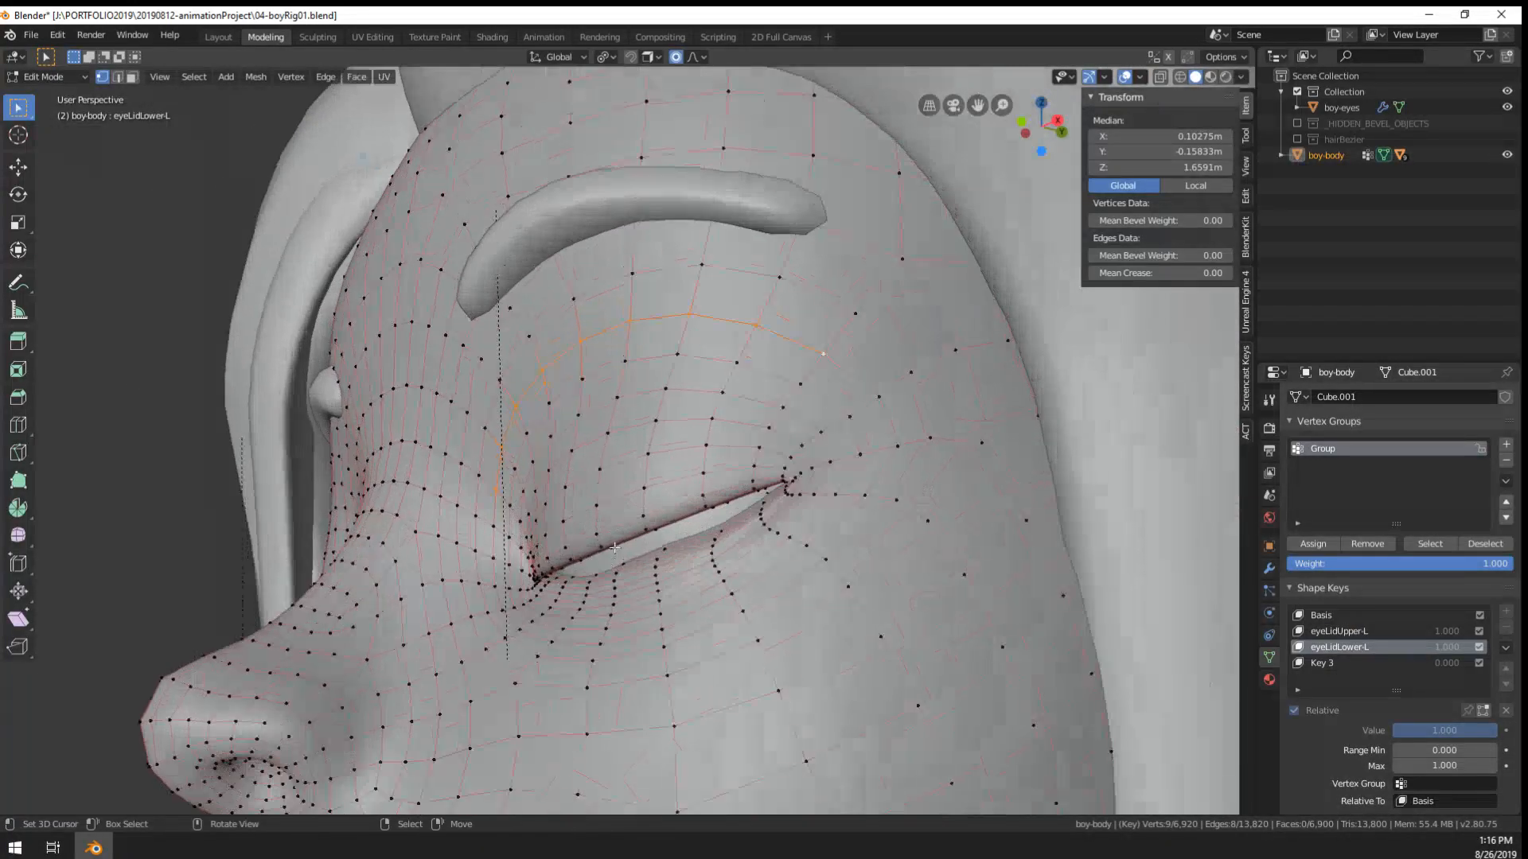
left_click(654, 563)
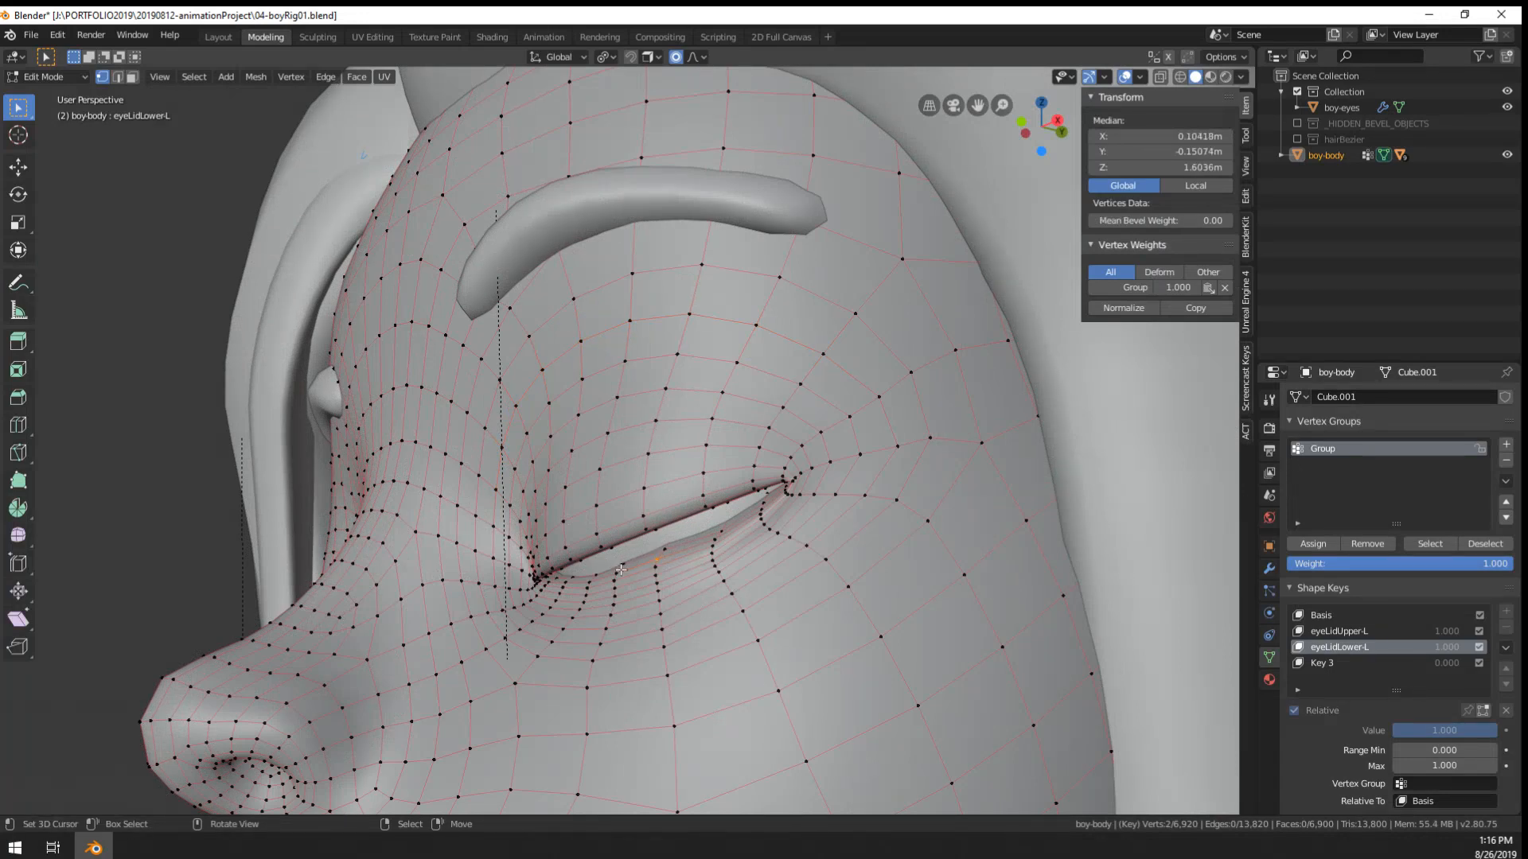
right_click(618, 574, "shift")
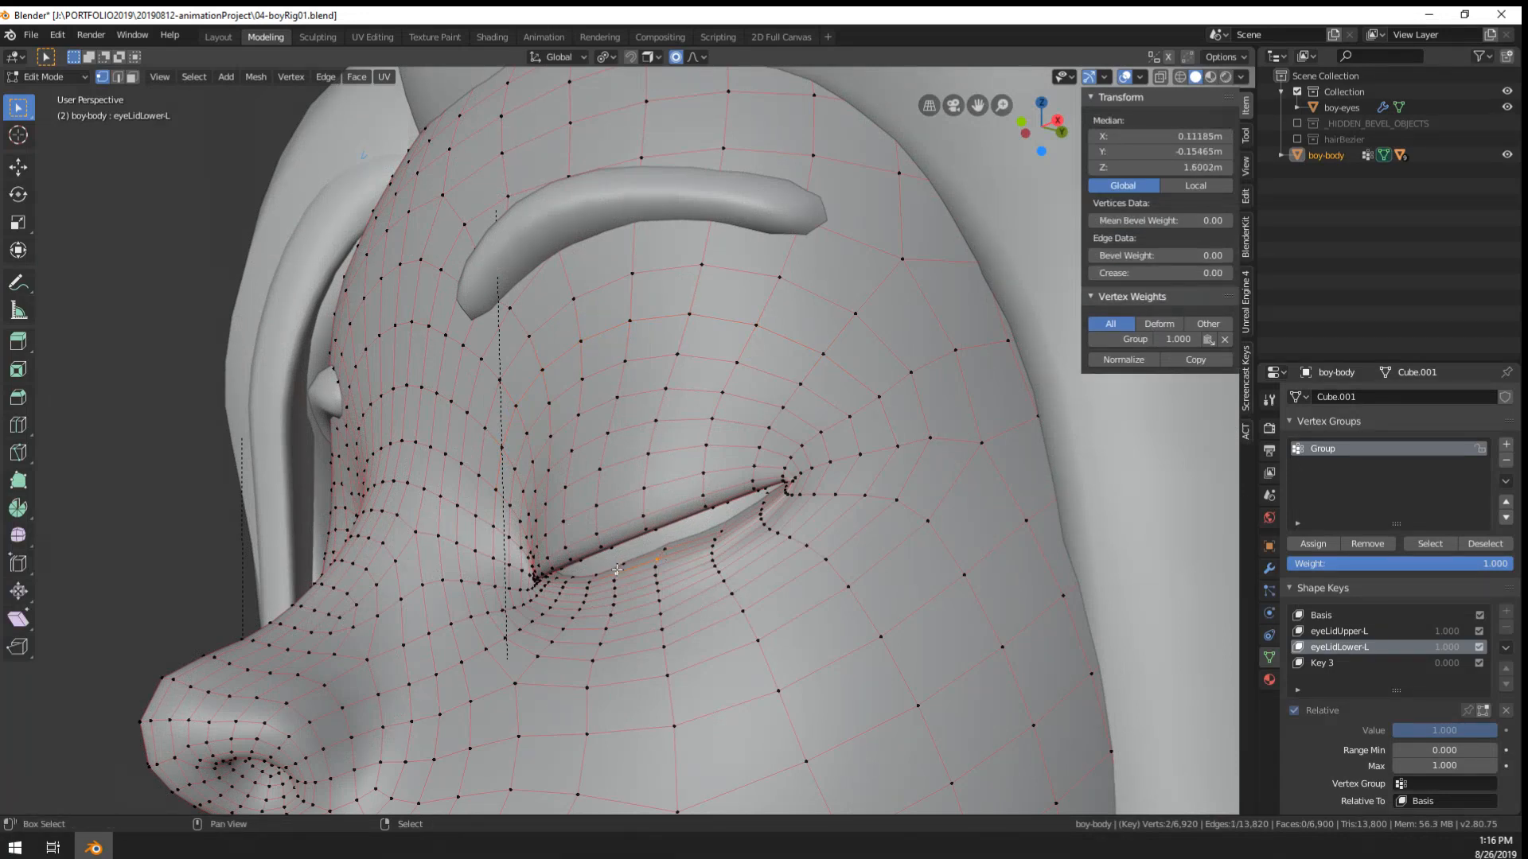
middle_click_drag(641, 576, 623, 580)
key("g")
scroll(637, 593, "down", 3)
scroll(637, 592, "down", 3)
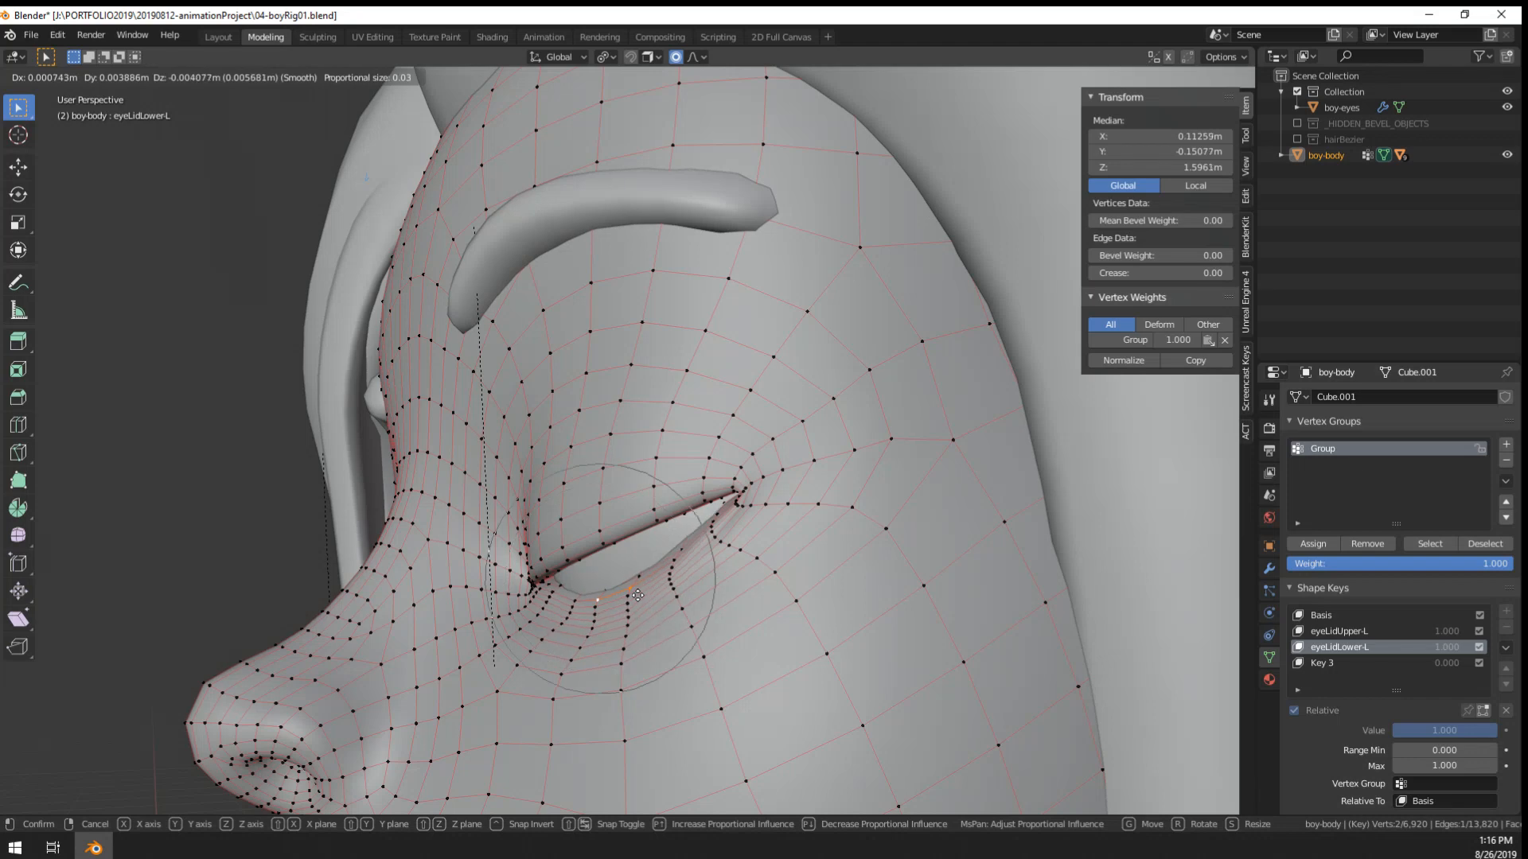
left_click(637, 596)
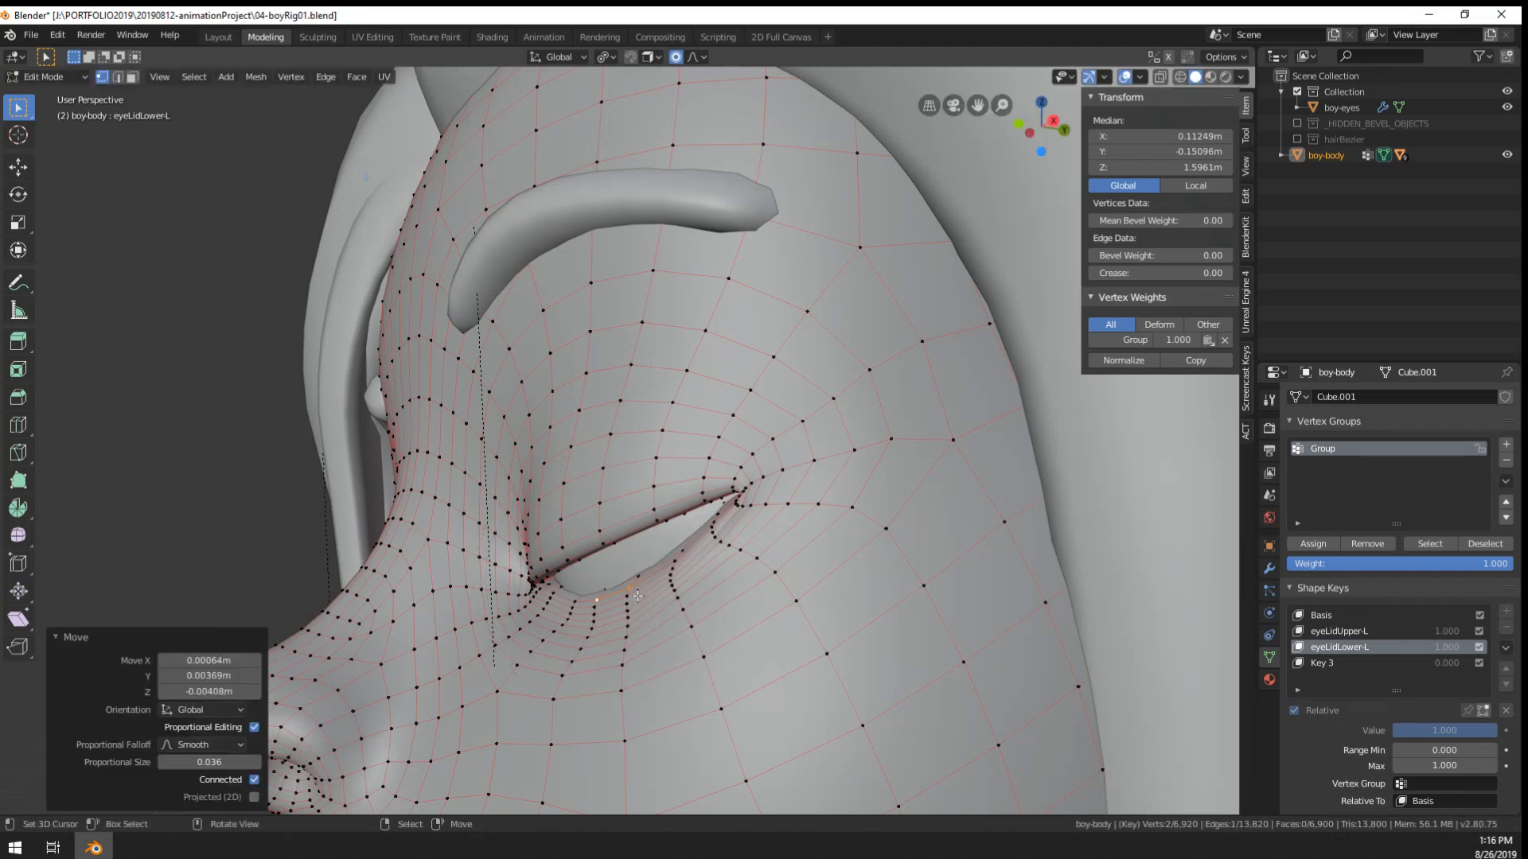
mouse_move(638, 595)
middle_mouse_down()
mouse_move(745, 589)
mouse_move(699, 607)
mouse_move(880, 585)
mouse_move(740, 604)
mouse_move(666, 579)
mouse_move(784, 549)
mouse_move(682, 561)
middle_mouse_up()
key("Tab")
- Inspect the face mesh in wireframe shading with X-Ray lowered to about 0.823, and return to solid shading
scroll(720, 585, "down", 2)
scroll(745, 596, "down", 4)
scroll(700, 607, "down", 3)
scroll(666, 570, "up", 5)
key("z")
left_click(657, 547)
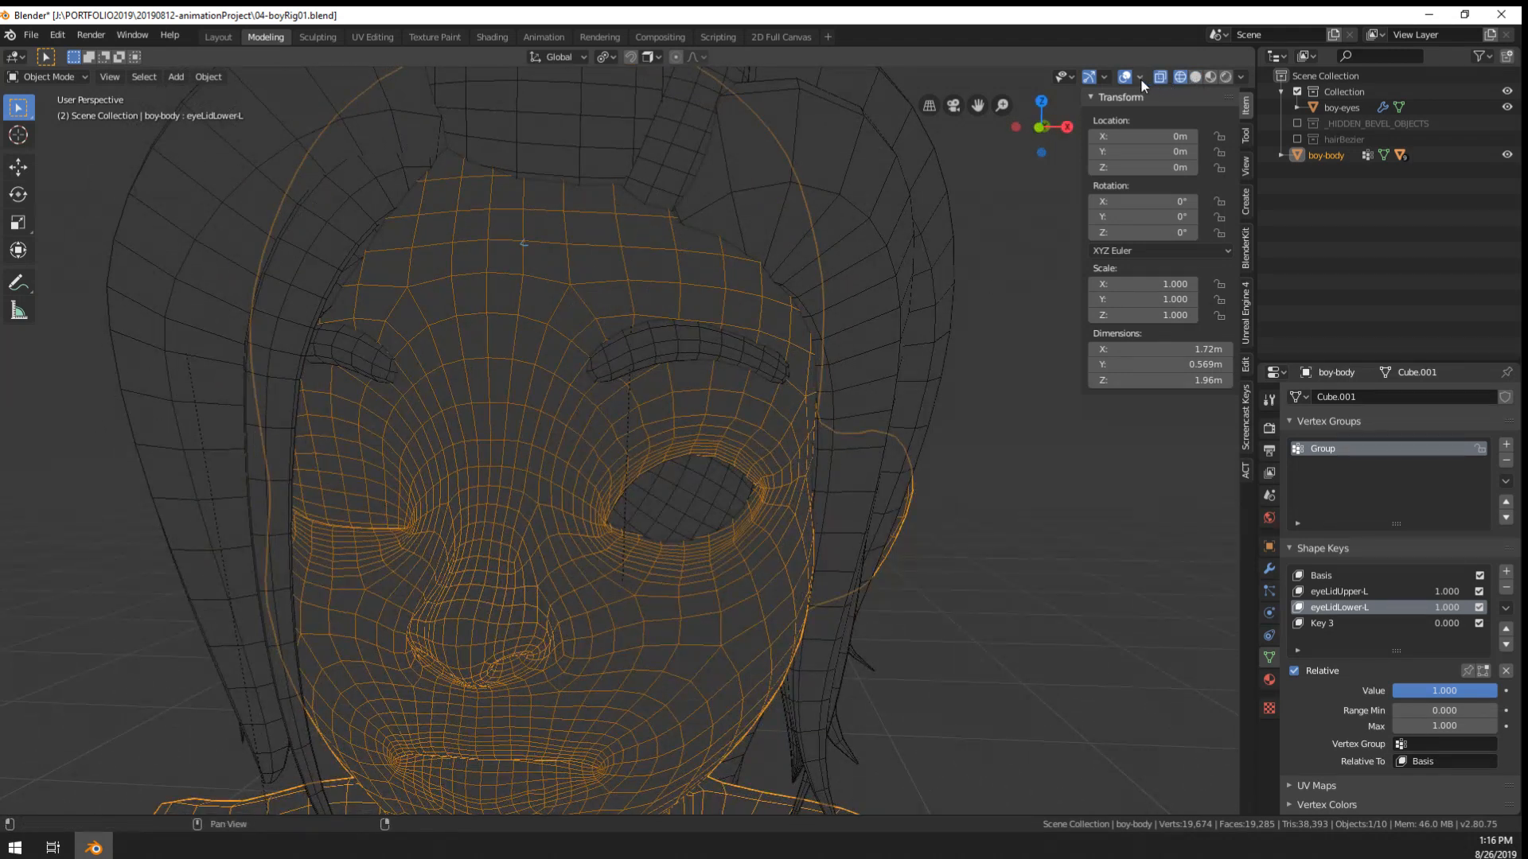
left_click(1240, 76)
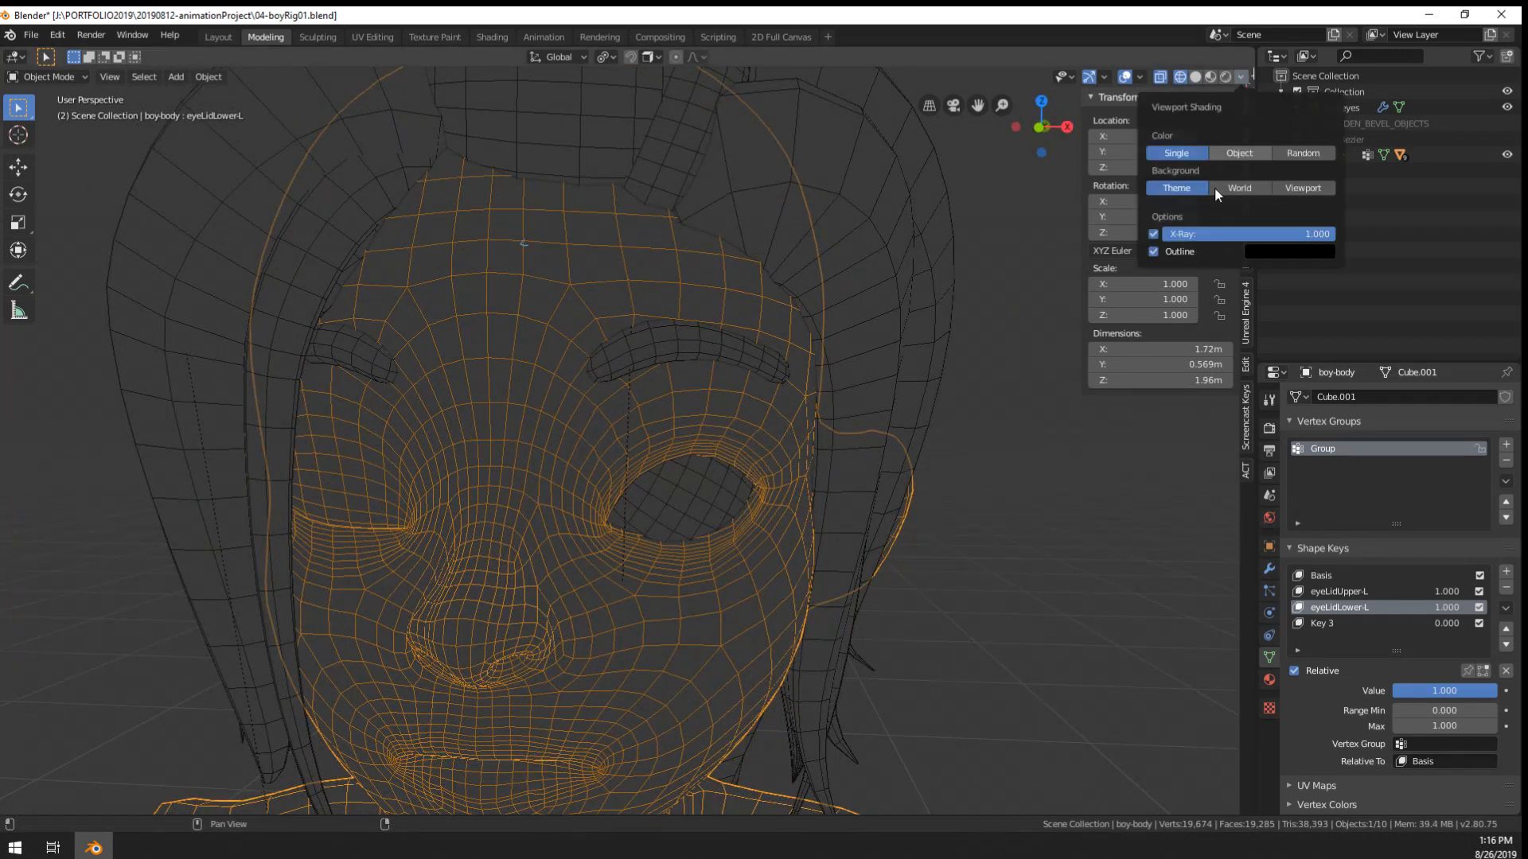
left_click_drag(1222, 234, 1206, 234)
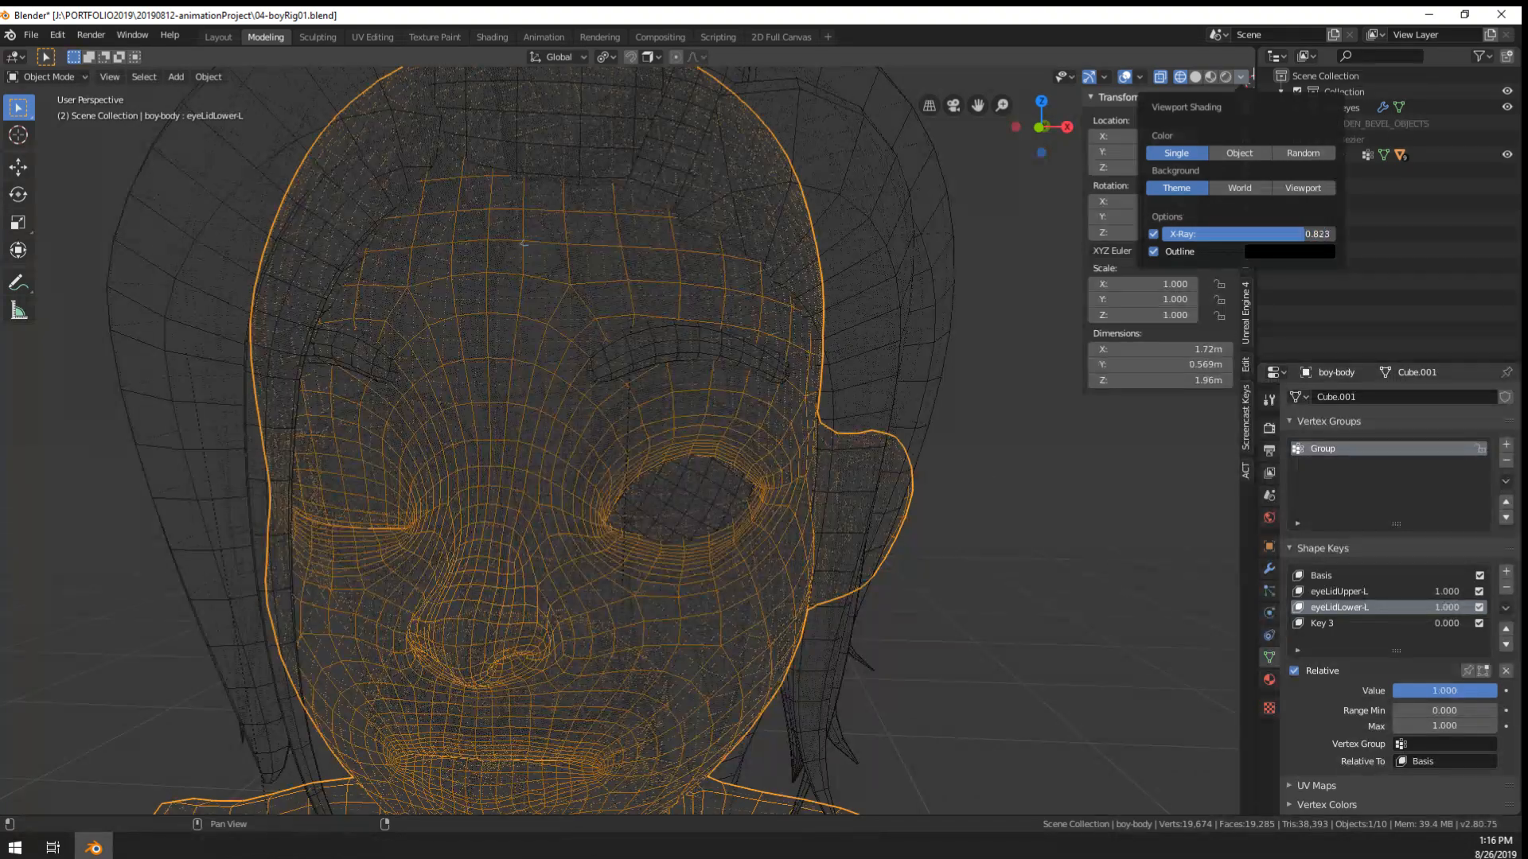
mouse_move(1059, 422)
middle_mouse_down()
mouse_move(969, 413)
mouse_move(1058, 411)
middle_mouse_up()
key("shift+z")
scroll(1109, 425, "down", 5)
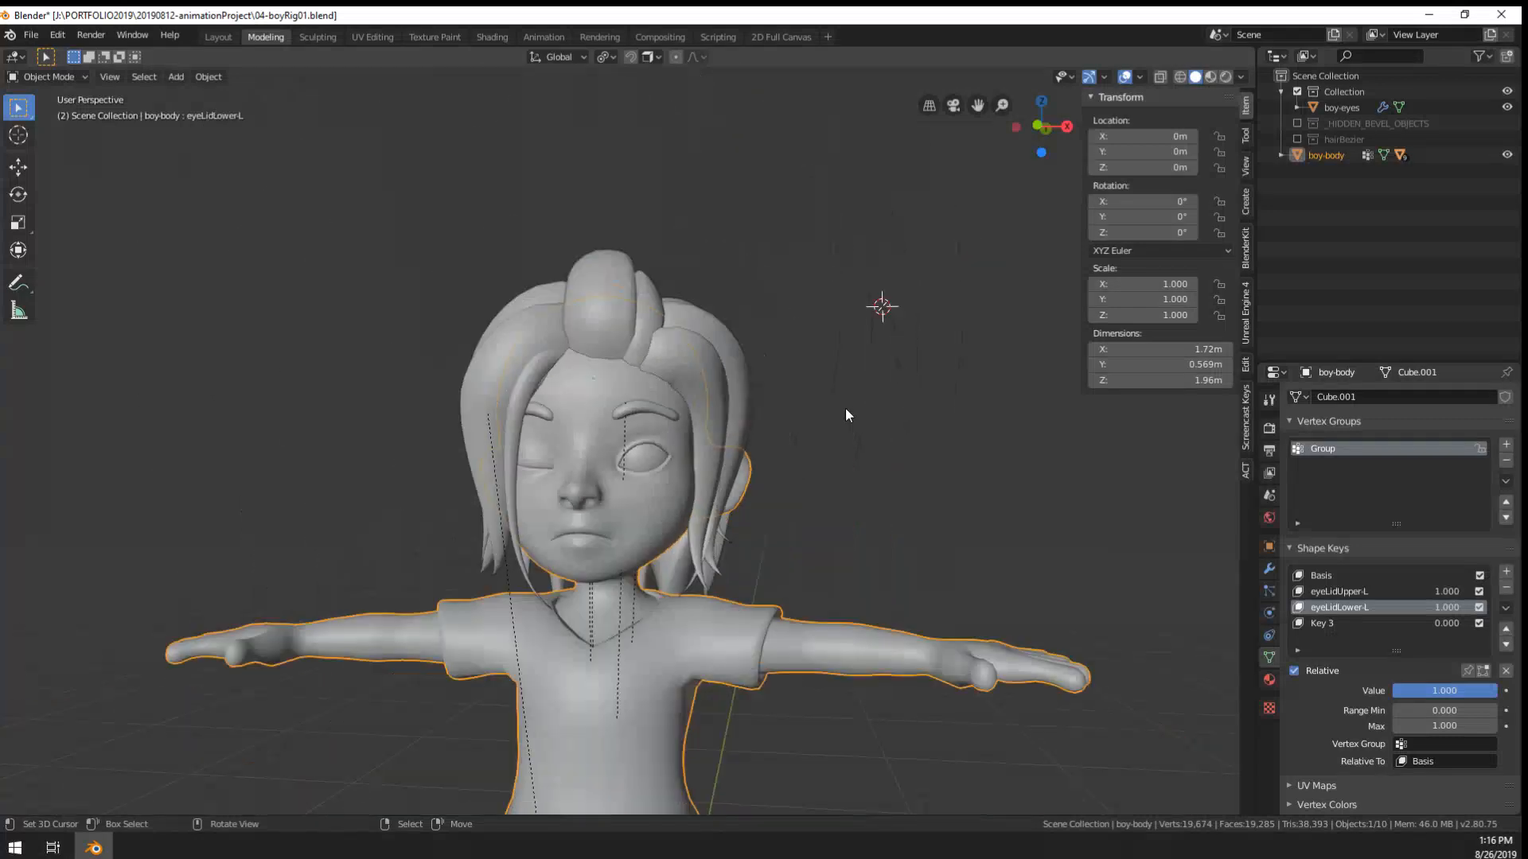
- Delete the unused Key 3 shape key from boy-body
scroll(953, 576, "up", 4)
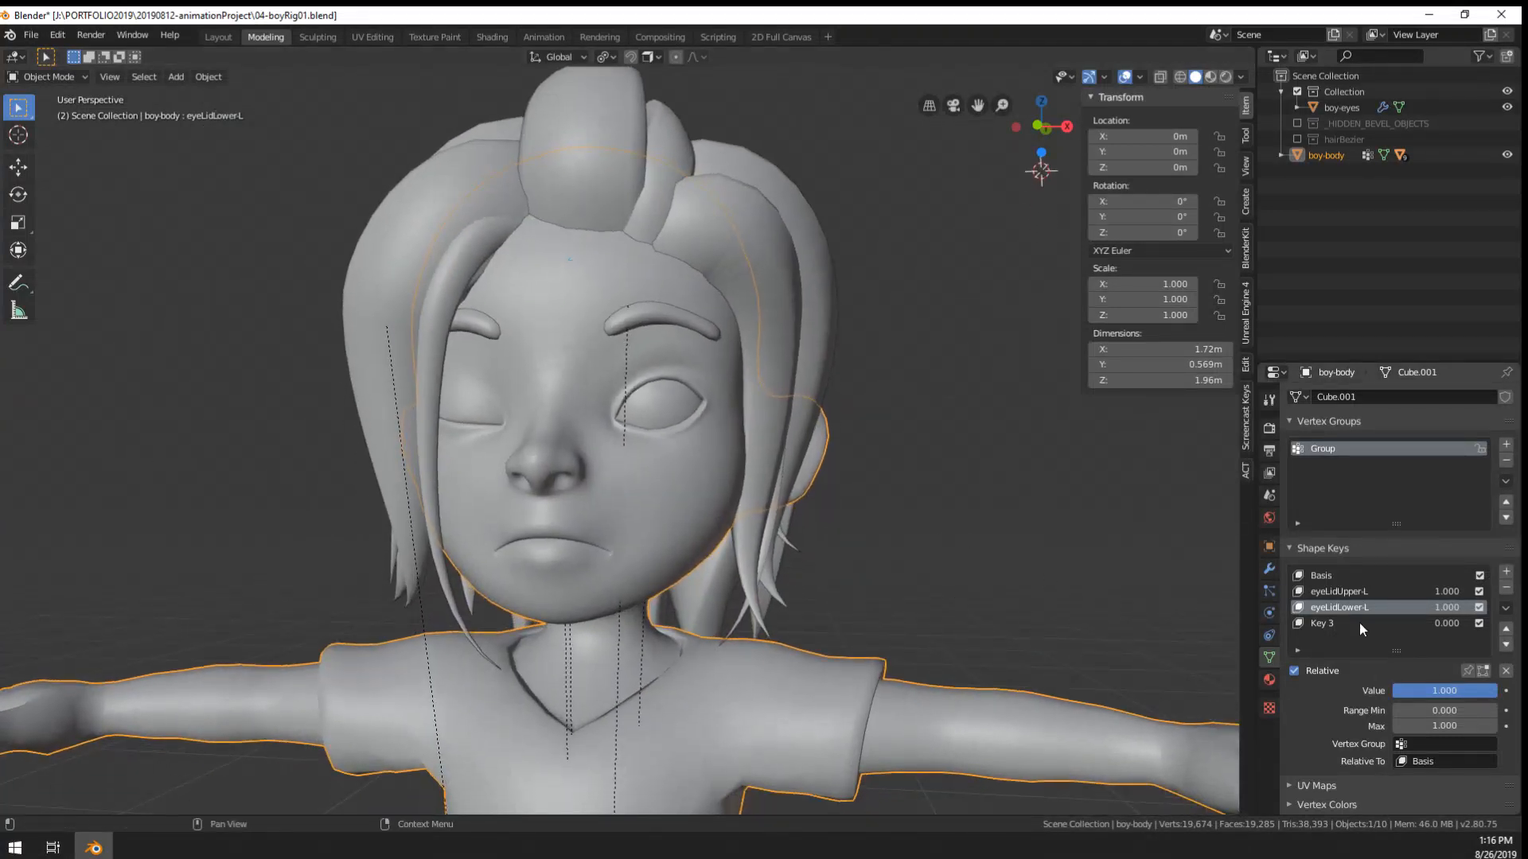
left_click(1357, 623)
left_click(1505, 587)
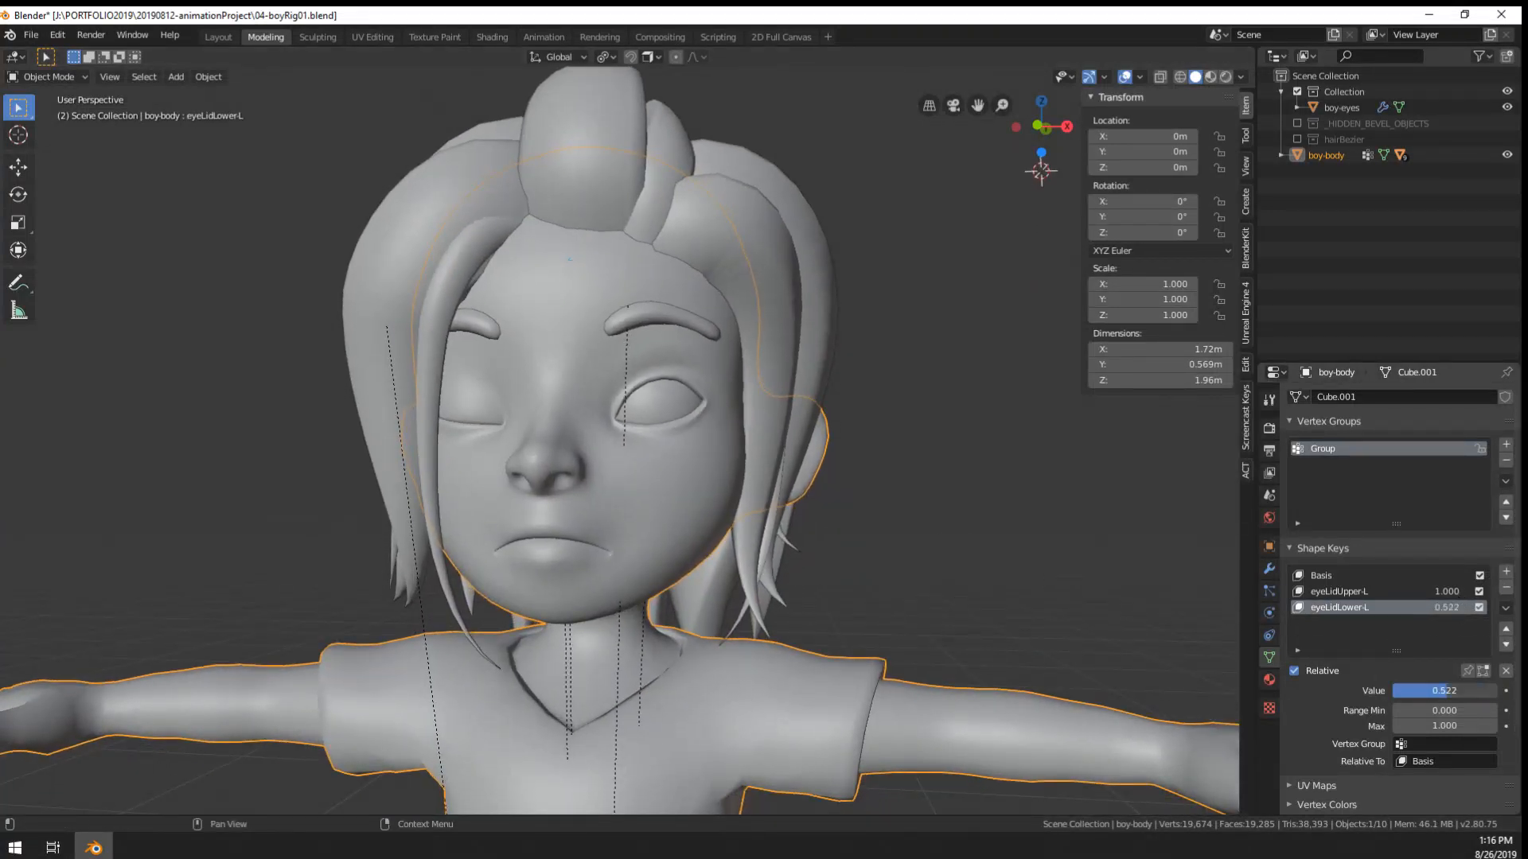
- Set both the eyeLidLower-L and eyeLidUpper-L shape key values to 0.000
left_click(1374, 592)
left_click_drag(1435, 692, 1394, 691)
right_click(1340, 592)
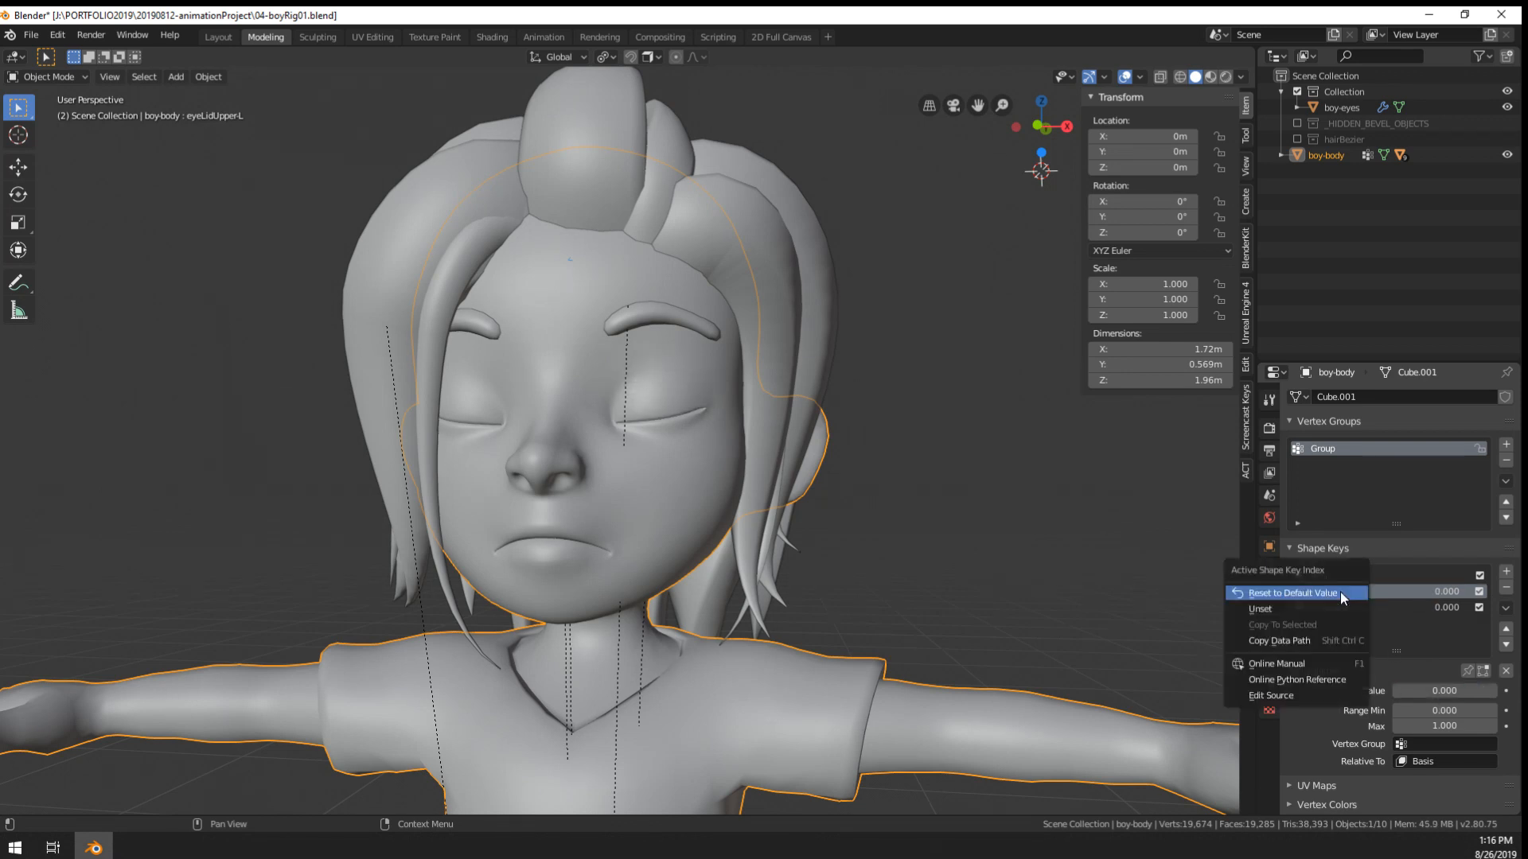
left_click(1505, 608)
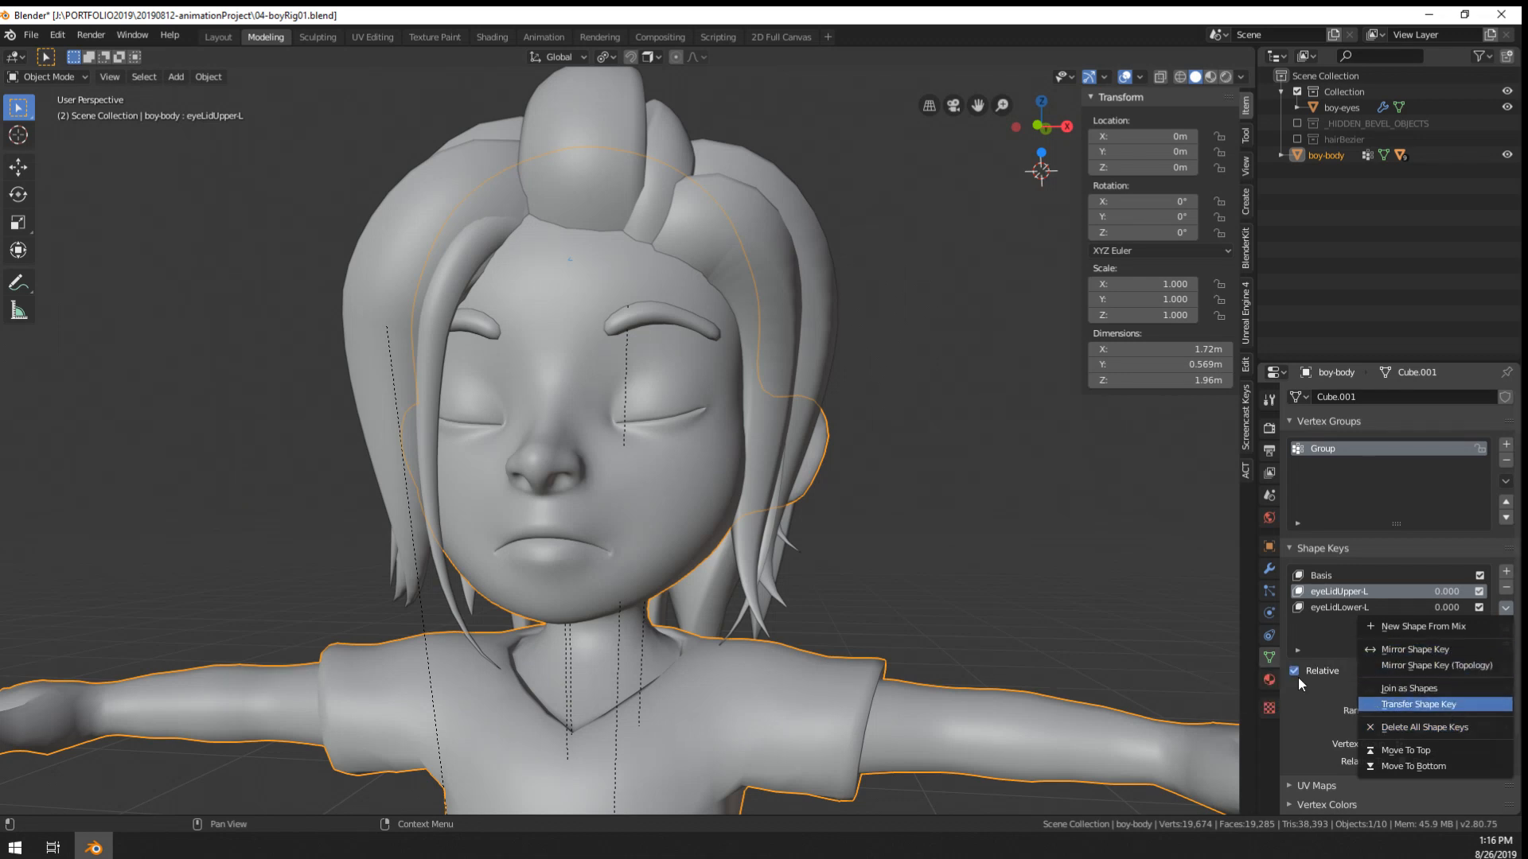
- Set eyeLidUpper-L to 1.000 and create a new shape key from the current mix
left_click_drag(1413, 691, 1505, 691)
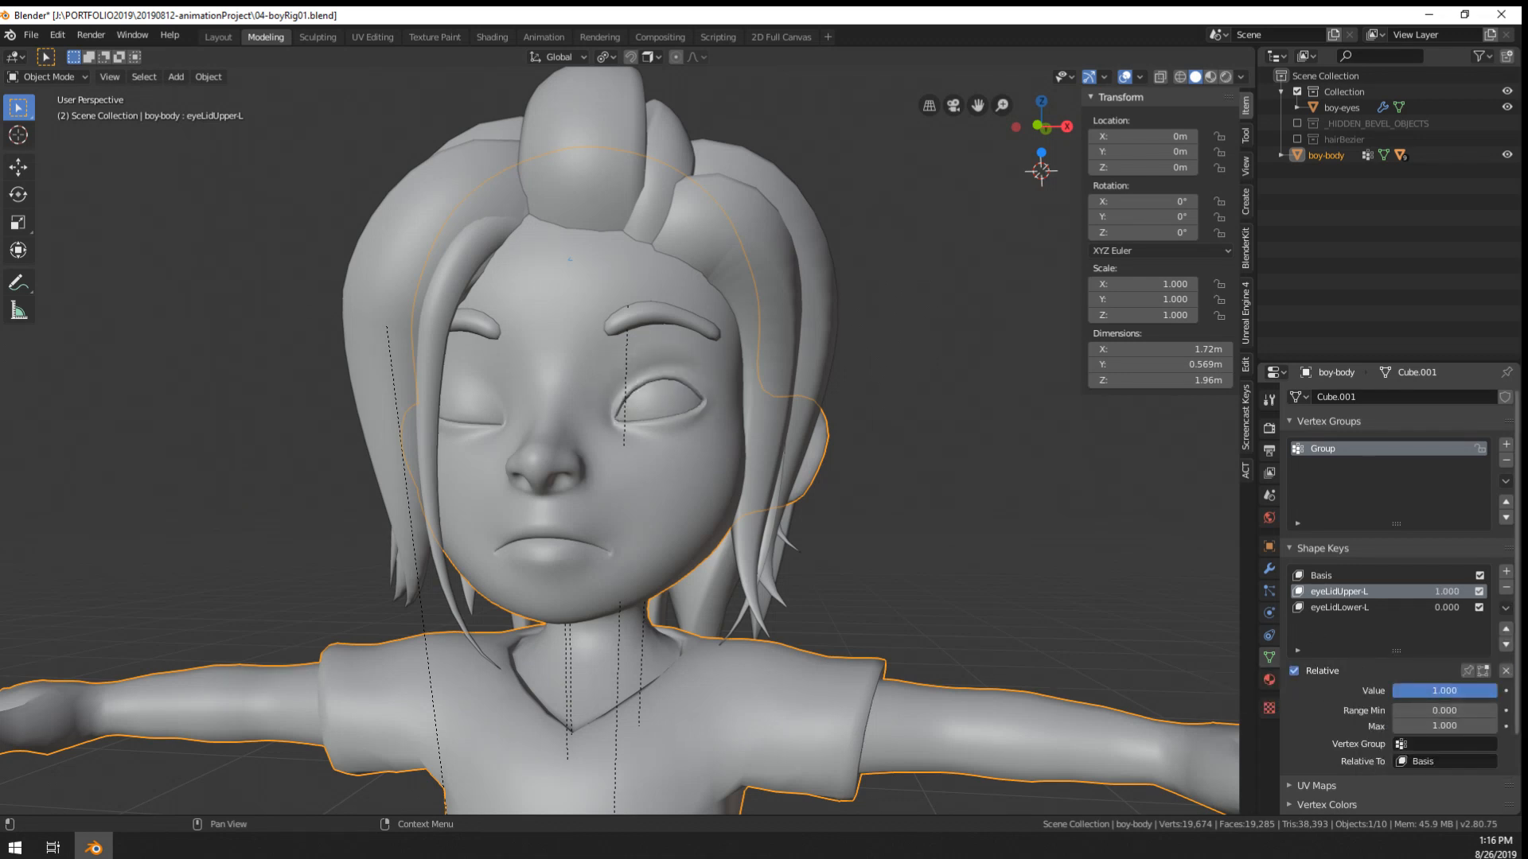
left_click(1506, 609)
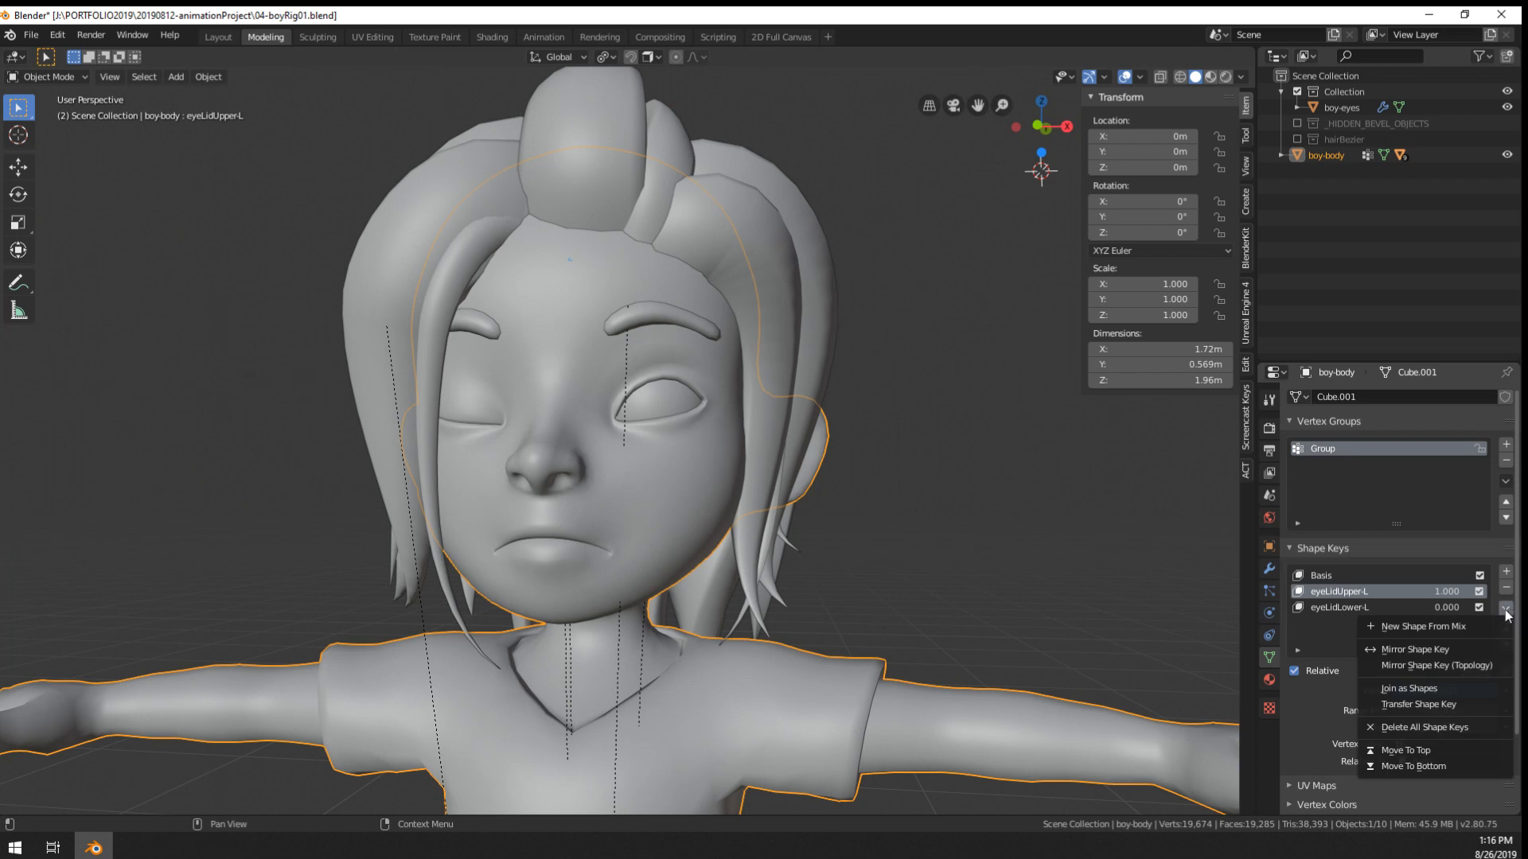
left_click(1461, 628)
- Rename the new Key 3 shape key eyeLidUpper-R, reusing the name of eyeLidUpper-L
left_click(1311, 612)
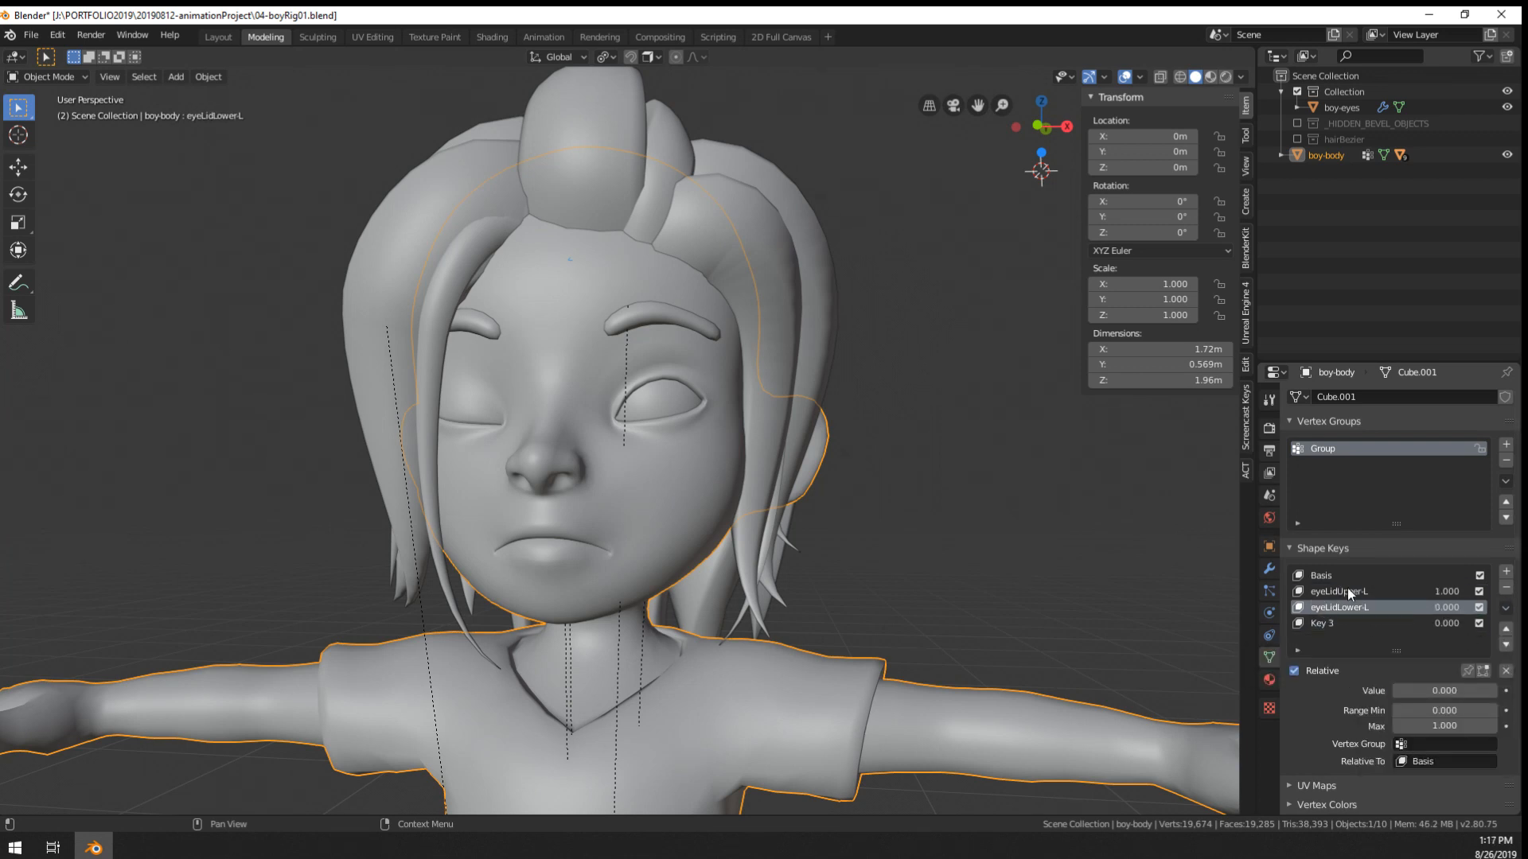
double_click(1344, 591)
key("ctrl+c")
double_click(1327, 624)
key("ctrl+v")
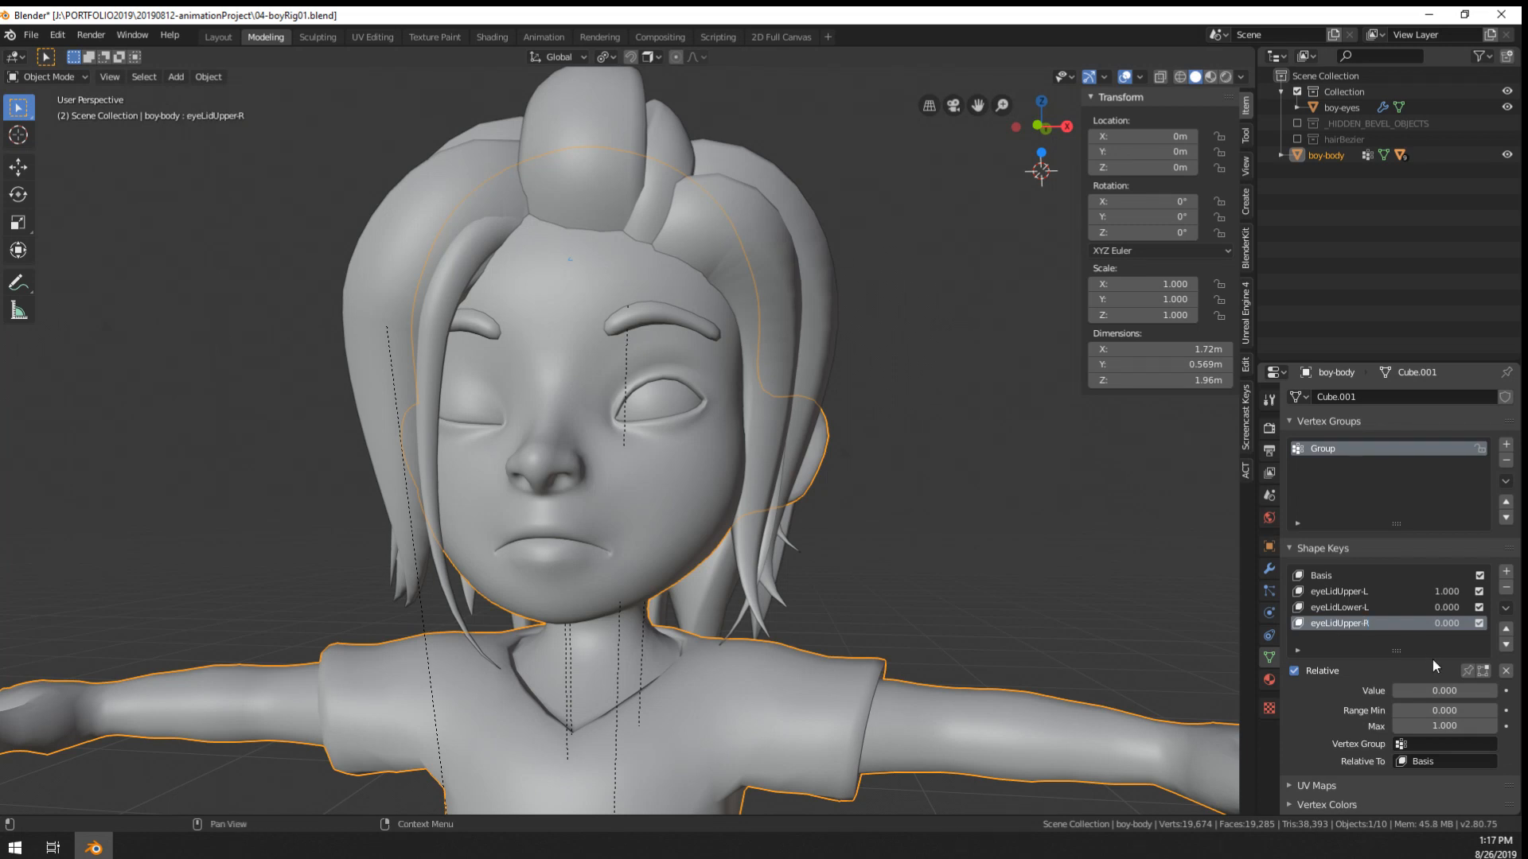
- With eyeLidUpper-L at 0.000 and eyeLidLower-L at 1.000, create a shape key from the mix named eyeLidLower-R
left_click(1444, 577)
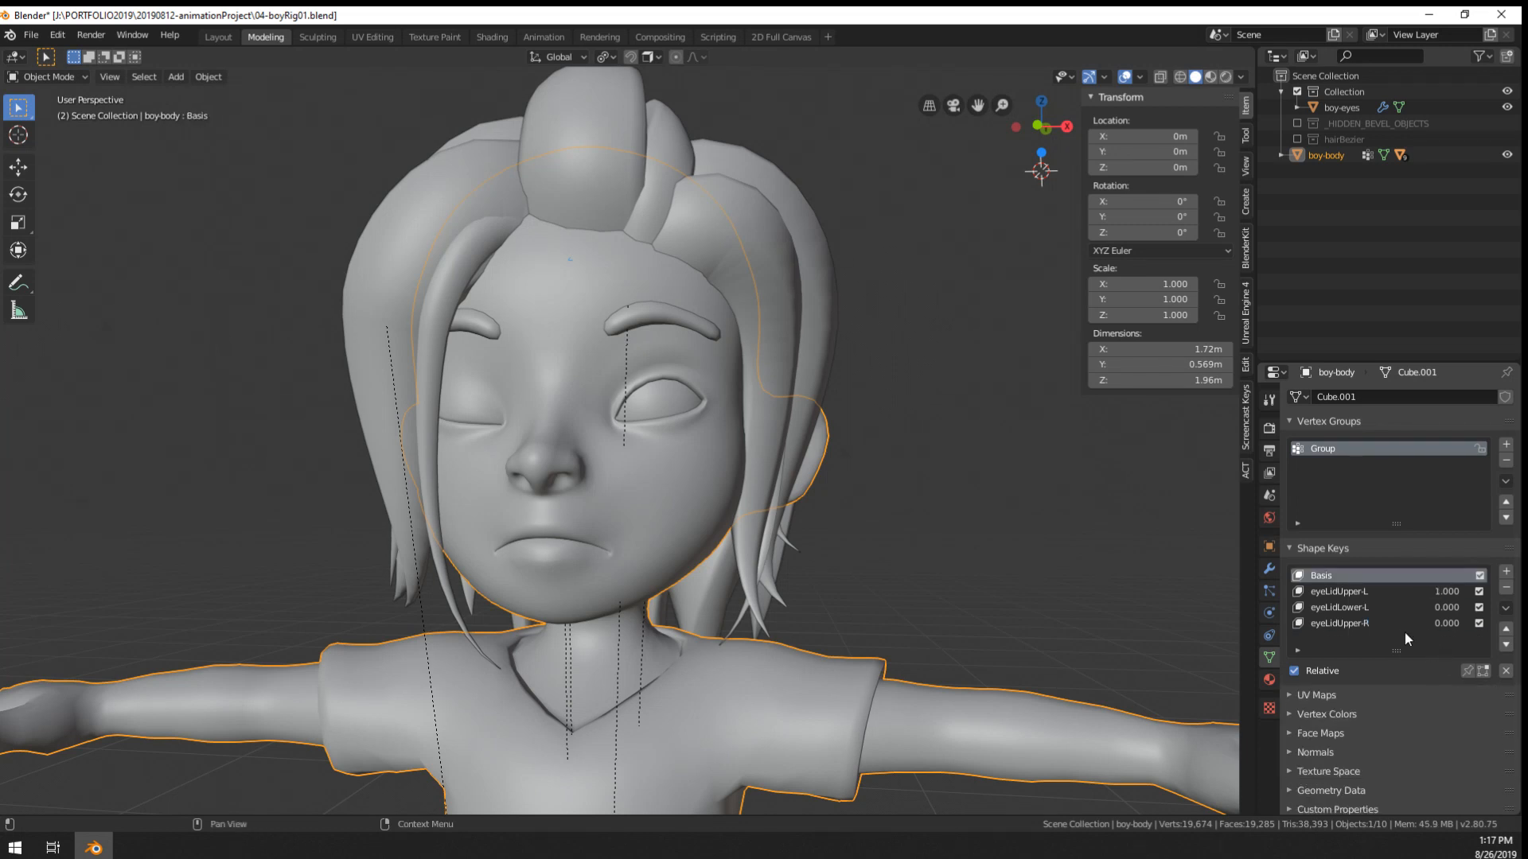
left_click(1430, 592)
mouse_move(1464, 691)
left_mouse_down()
mouse_move(1392, 690)
mouse_move(1491, 690)
left_mouse_up()
left_click(1369, 609)
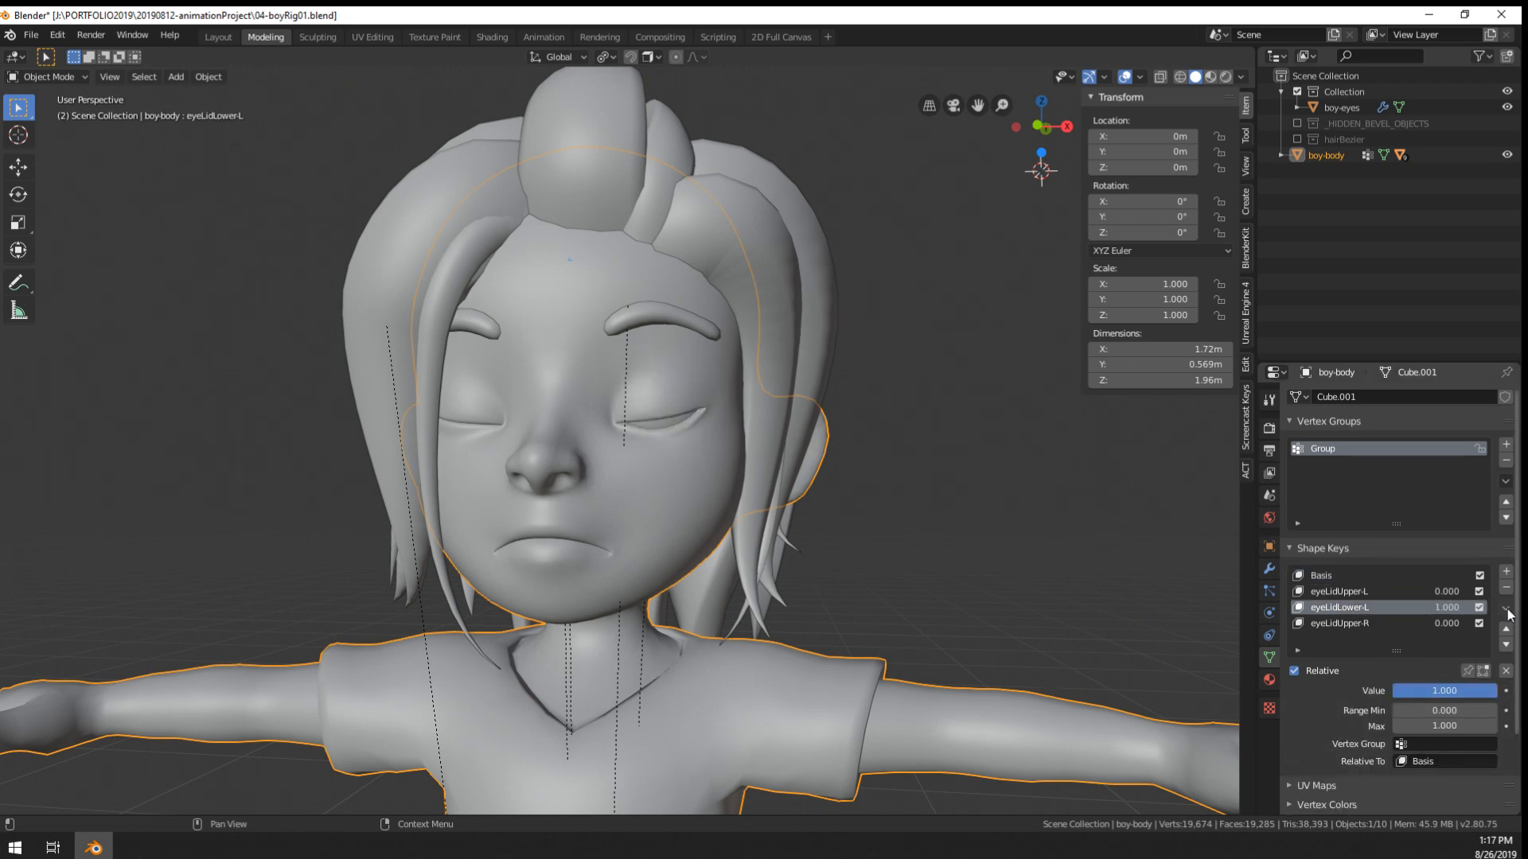
left_click(1505, 608)
left_click(1462, 628)
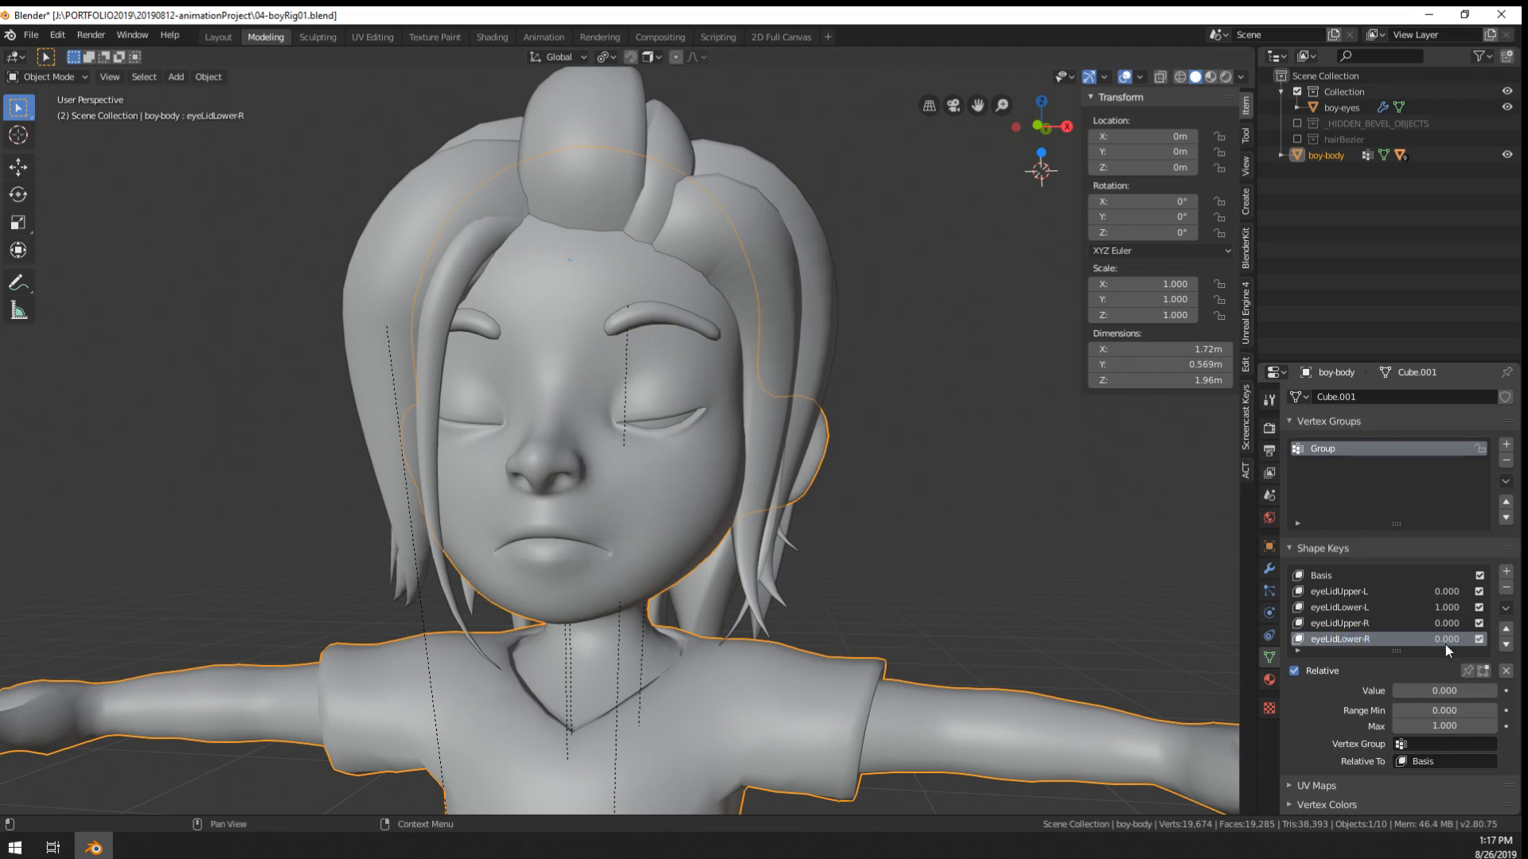
- Set the eyeLidLower-L shape key value back to 0.000
left_click(1442, 607)
type("1.0")
left_click(1343, 609)
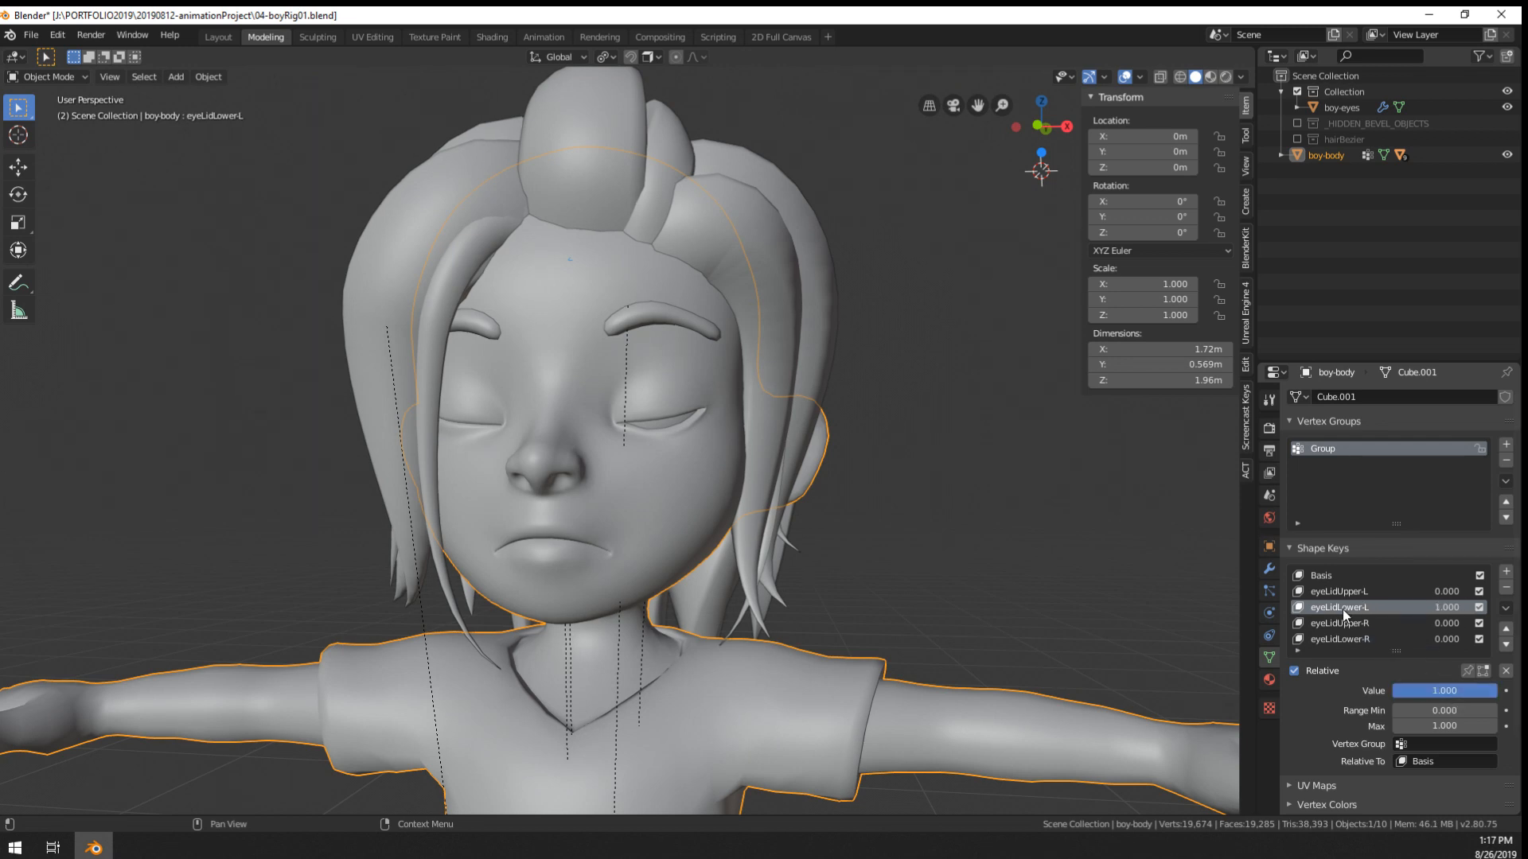
left_click_drag(1496, 690, 1424, 693)
- Mirror the eyeLidUpper-R shape key to the other side of the face and set its value to 1.000
left_click(1334, 623)
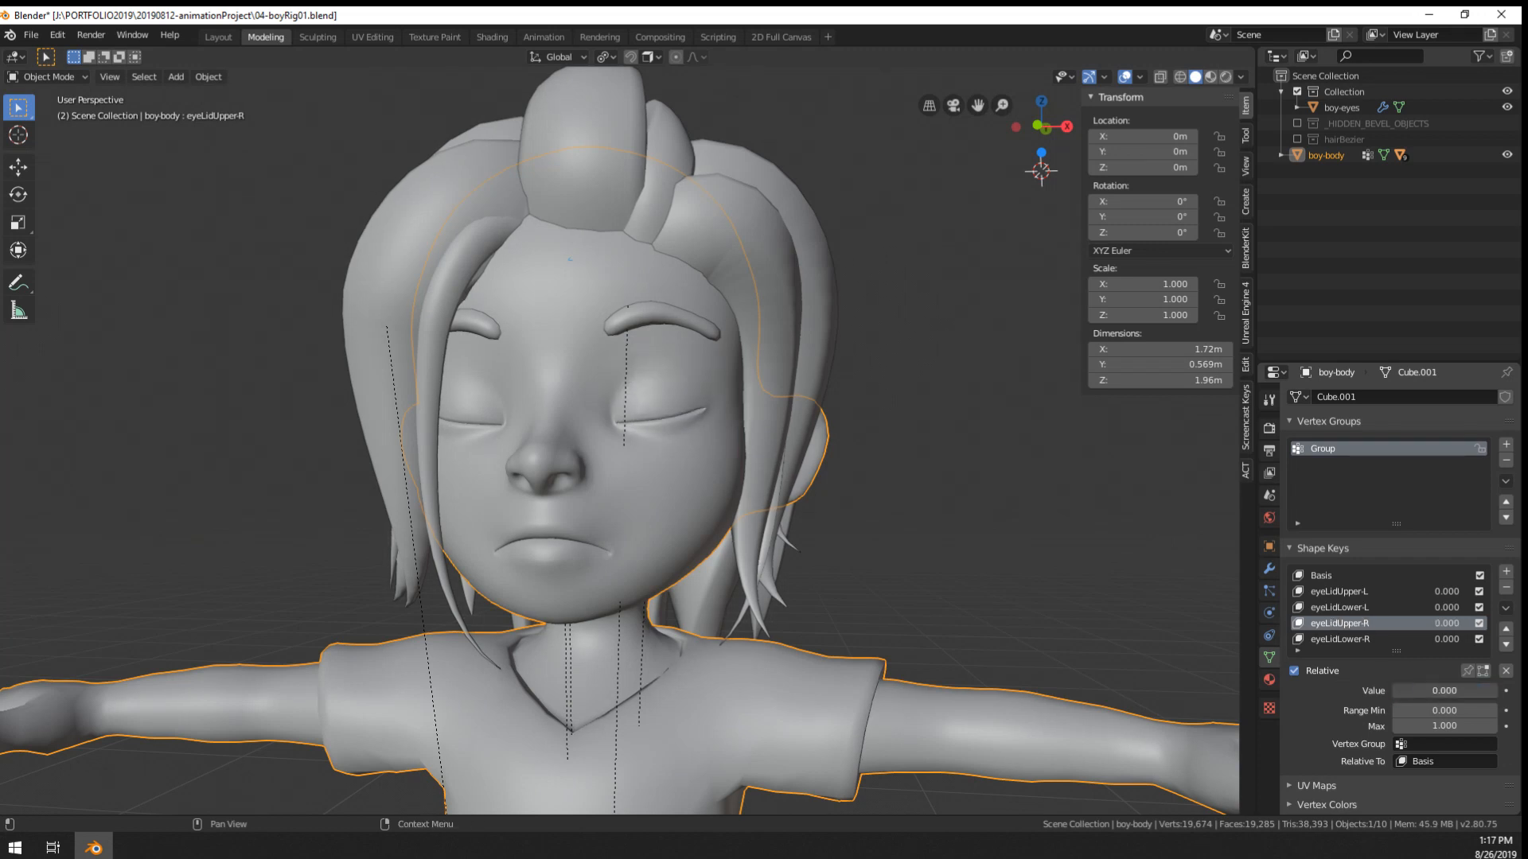
left_click(1505, 608)
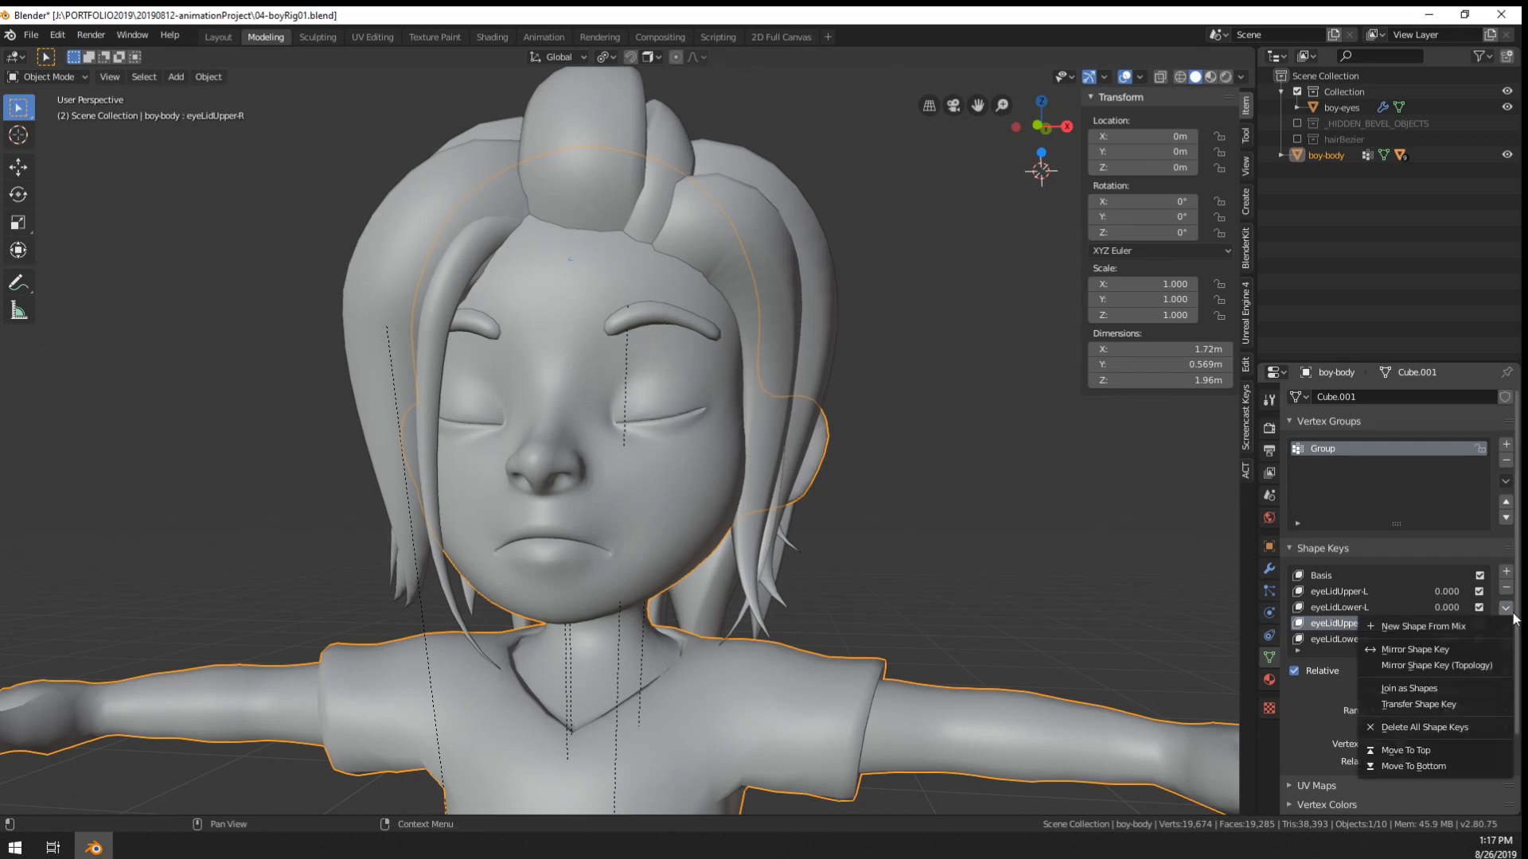
left_click(1415, 649)
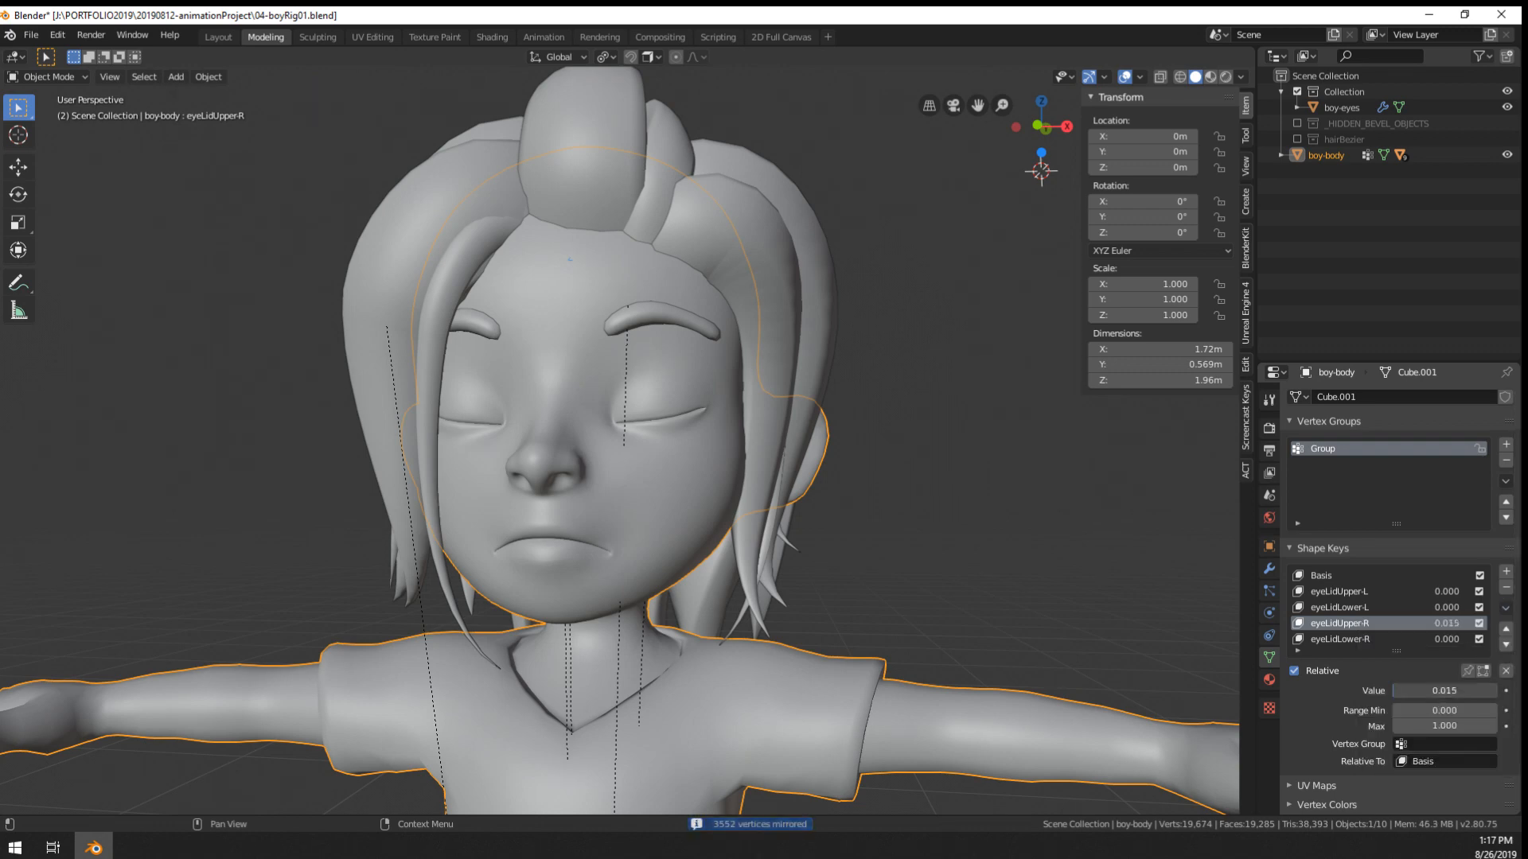
left_click_drag(1432, 691, 1496, 691)
middle_click_drag(915, 557, 862, 556)
- Mirror the eyeLidLower-R shape key to the other side of the face and set its value to 1.000
left_click(1347, 641)
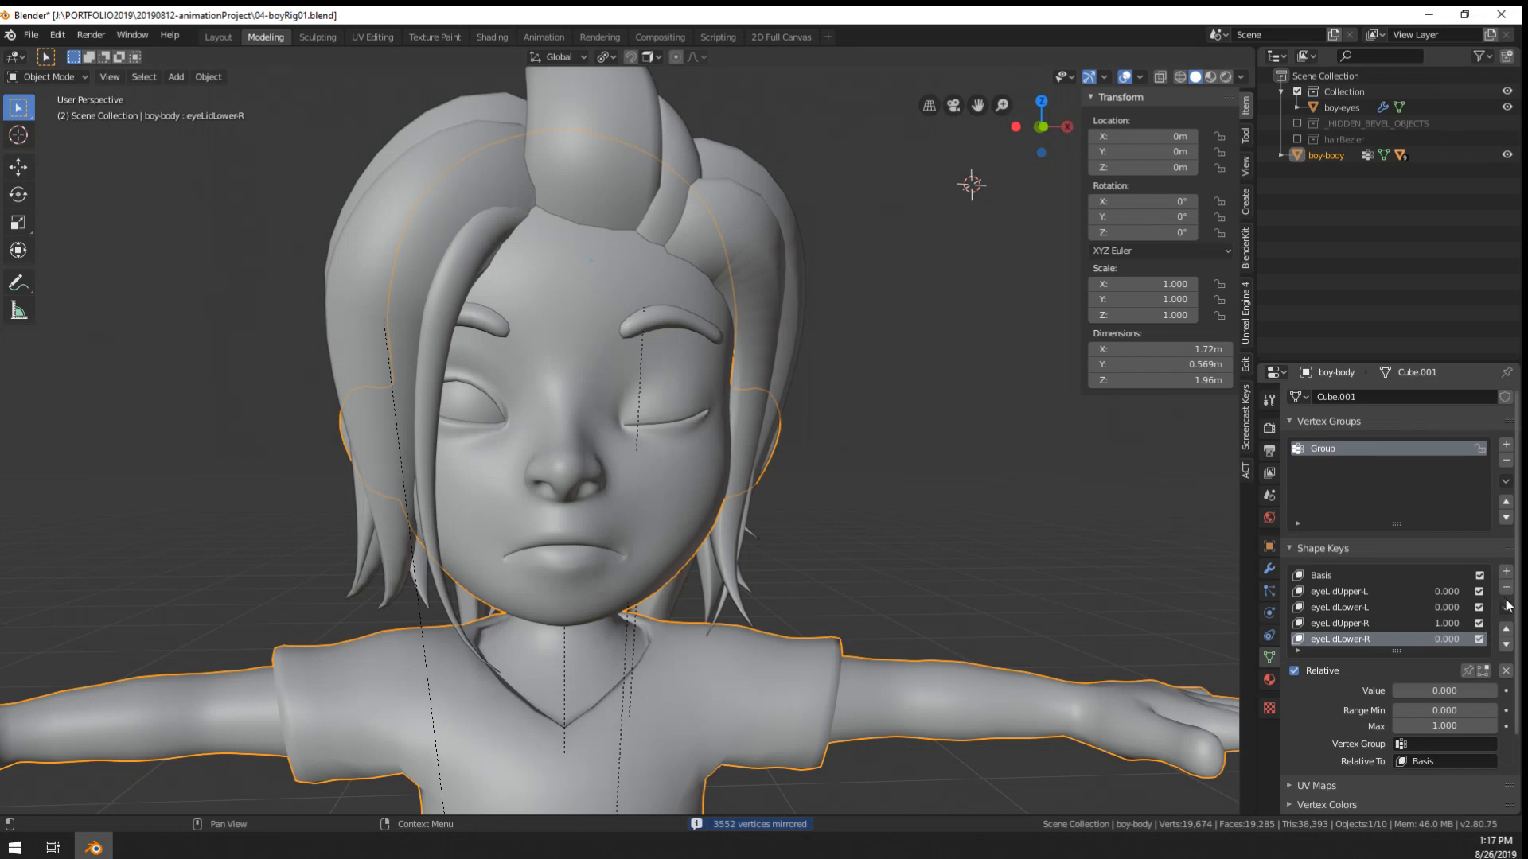
left_click(1506, 607)
left_click(1415, 651)
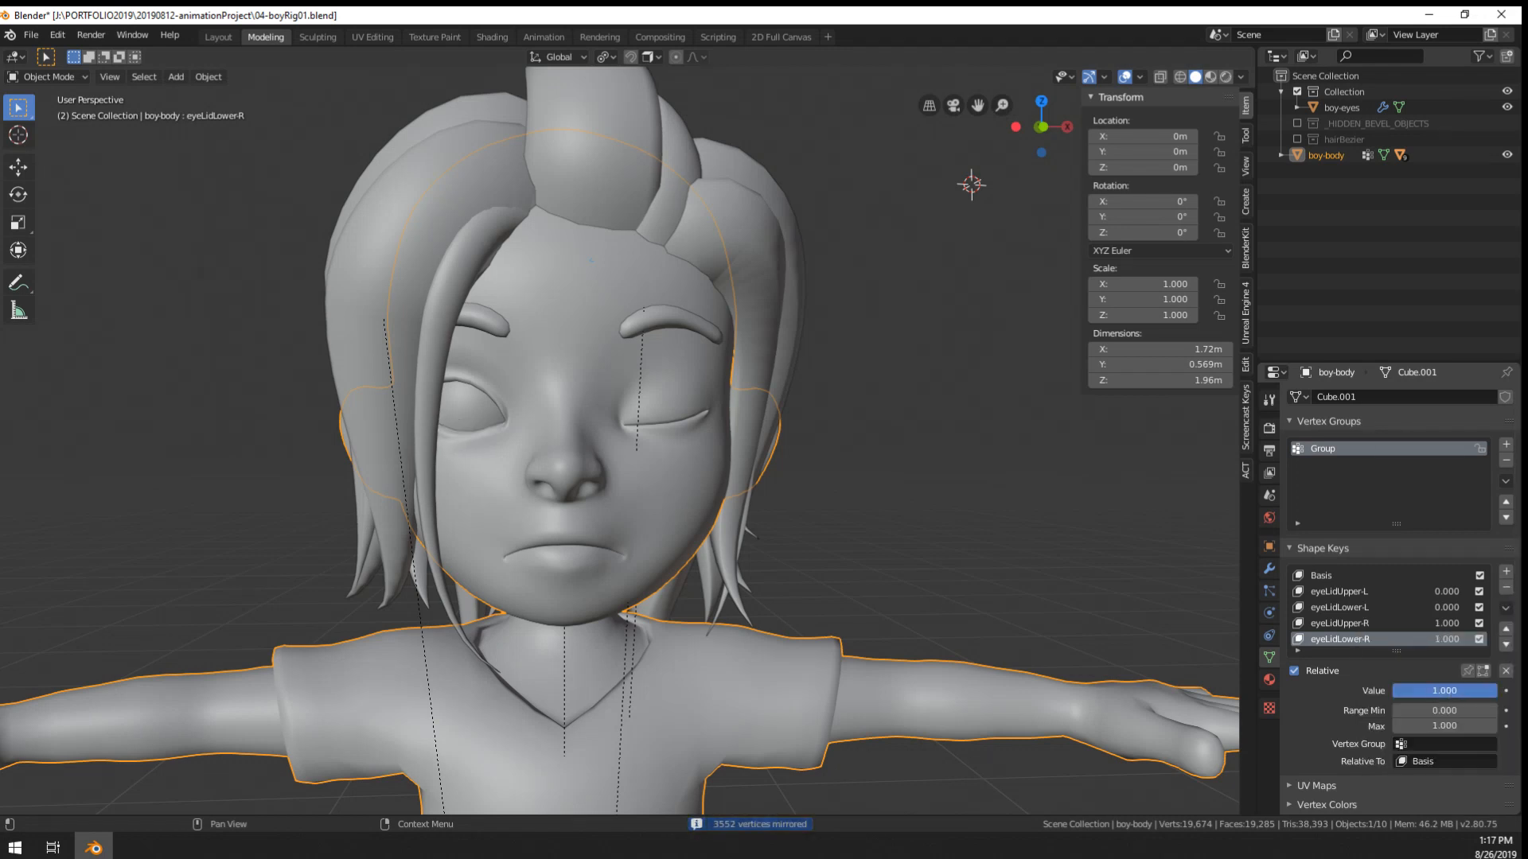
left_click_drag(1423, 689, 1494, 690)
middle_click_drag(910, 590, 876, 600)
- Set the eyeLidUpper-L and eyeLidLower-L shape key values to 1.000
left_click(1355, 597)
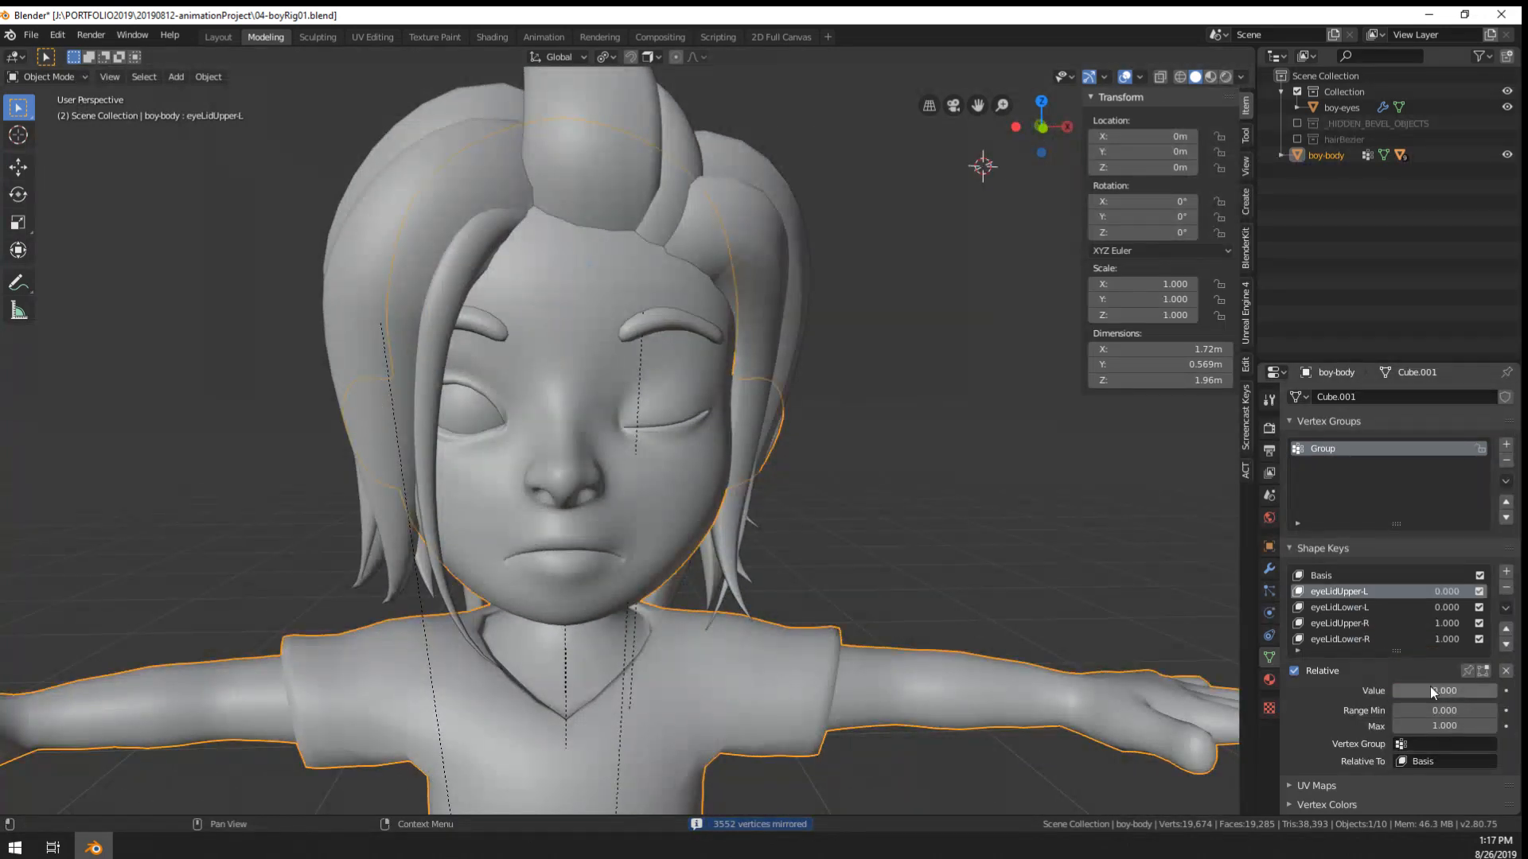
left_click_drag(1430, 686, 1494, 690)
left_click(1355, 607)
- Deselect the body and examine both open eyes from a distance and close up
middle_click_drag(632, 559, 537, 546)
scroll(794, 727, "down", 6)
left_click(821, 670)
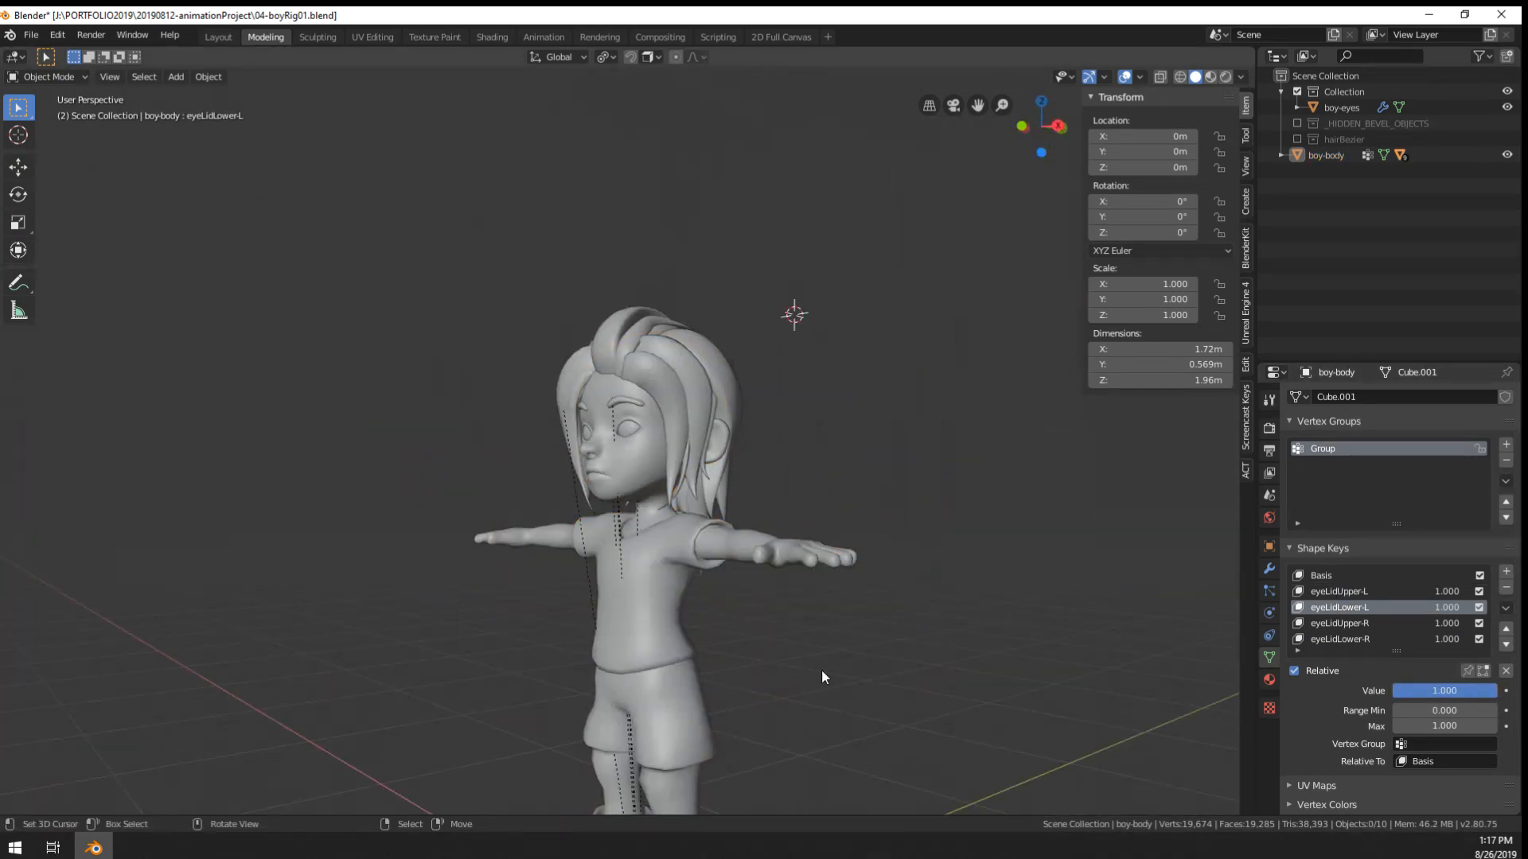
middle_click_drag(821, 669, 893, 676)
scroll(613, 522, "up", 8)
mouse_move(614, 522)
middle_mouse_down()
mouse_move(709, 470)
mouse_move(608, 518)
middle_mouse_up()
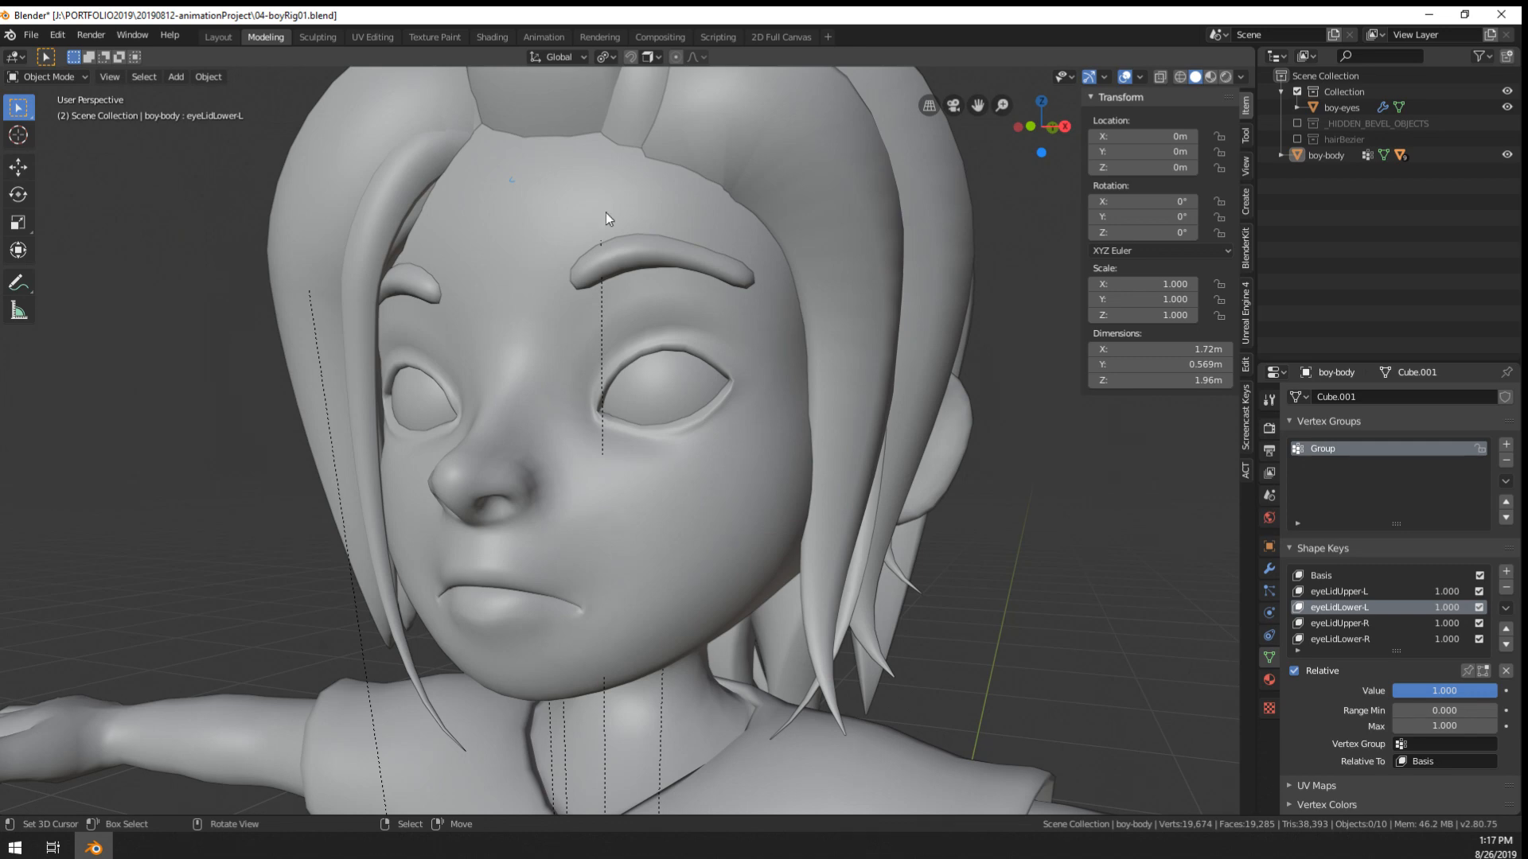
- Select the boy-eyes object through the left eye opening
middle_click_drag(604, 213, 700, 481)
left_click(709, 382)
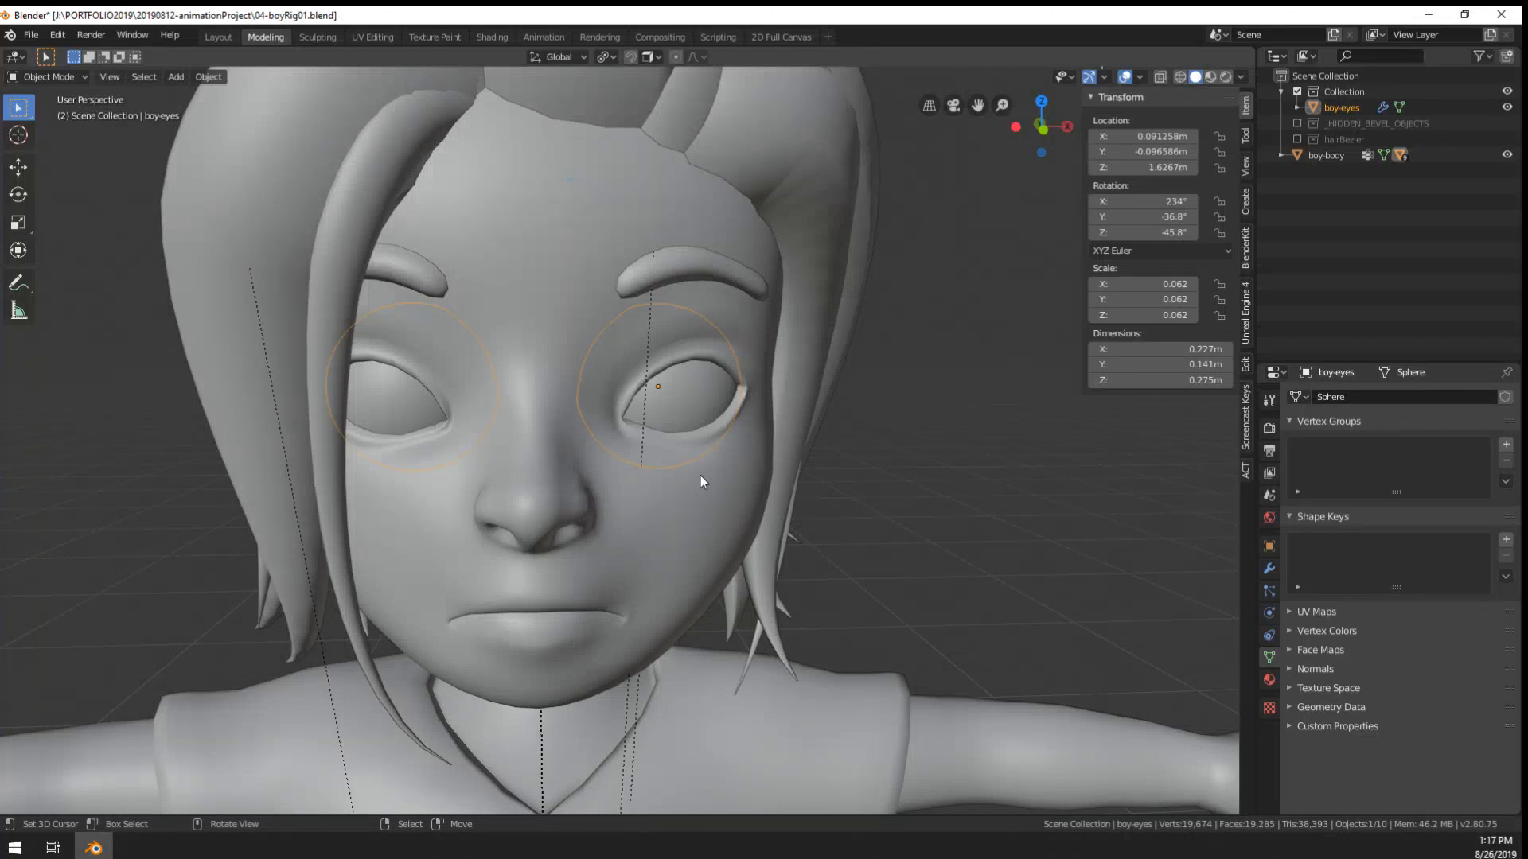
- Snap the 3D cursor to the boy-eyes object's origin and add a UV sphere there
middle_click_drag(700, 481, 704, 430)
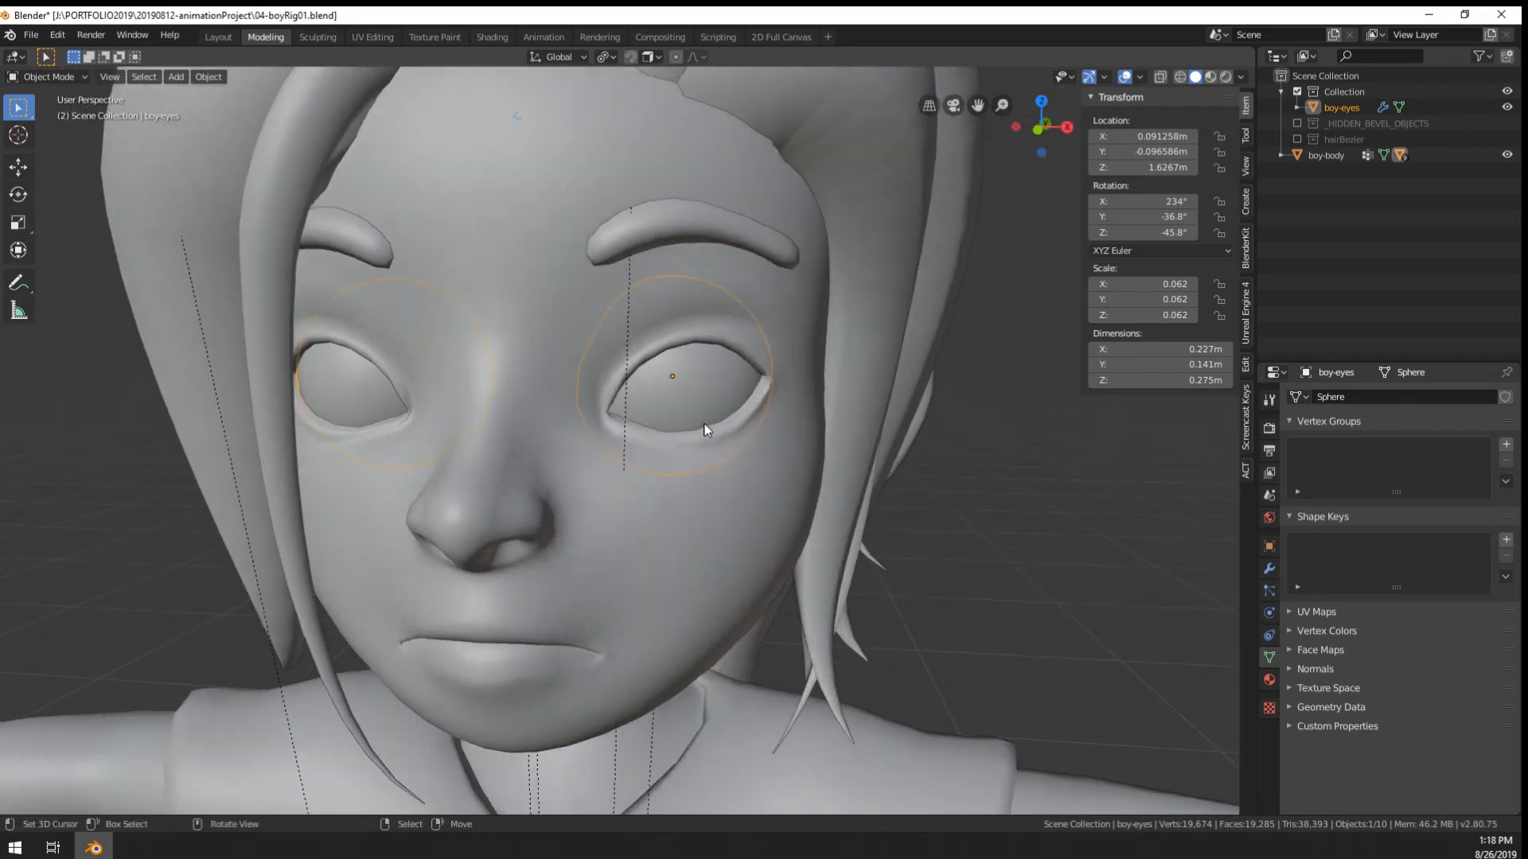
key("shift+s")
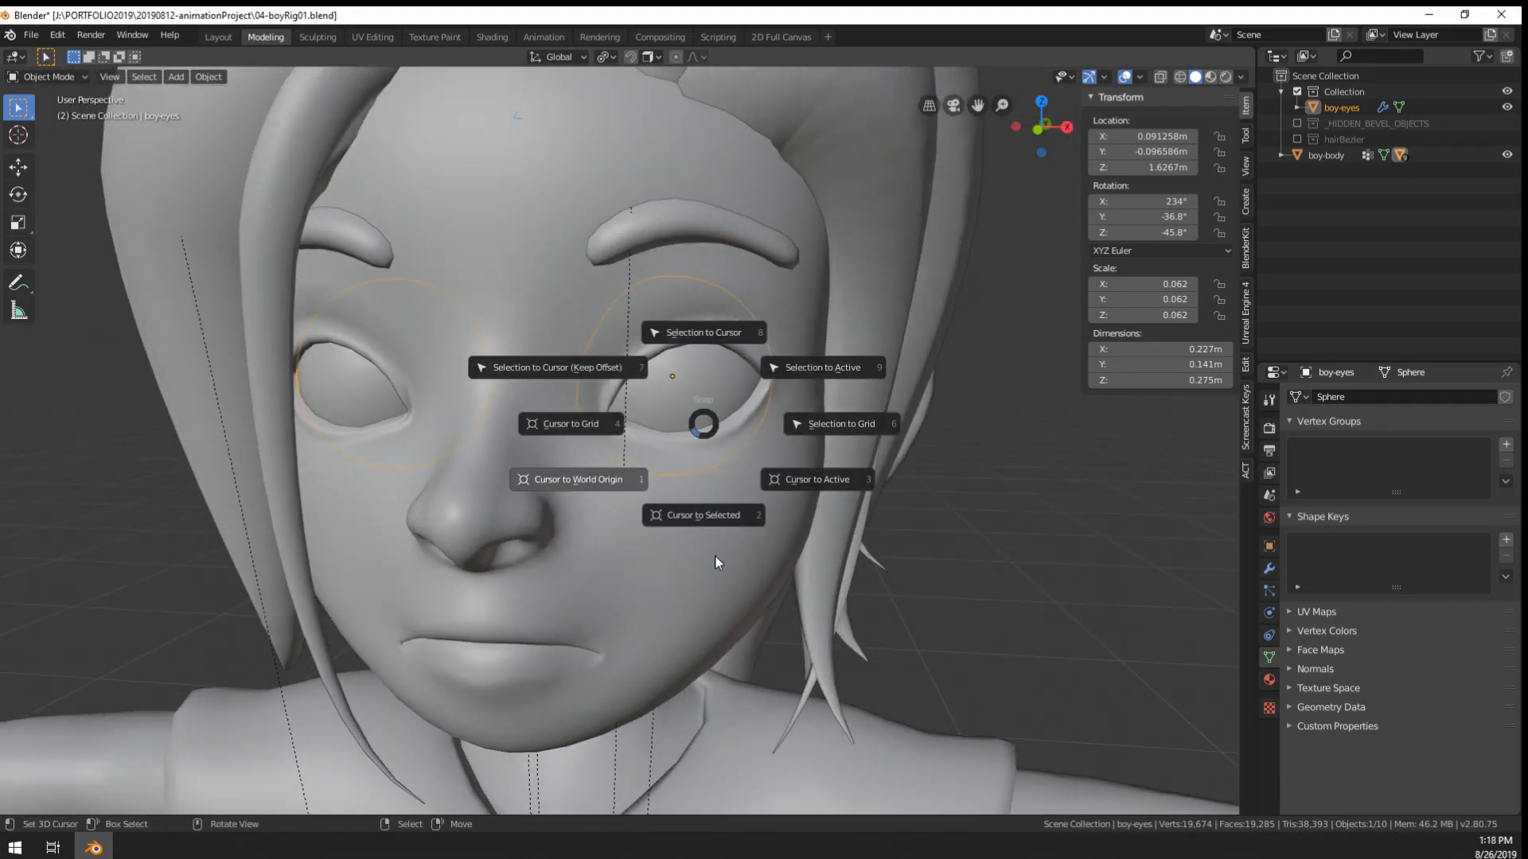
left_click(713, 524)
middle_click_drag(713, 523, 747, 457)
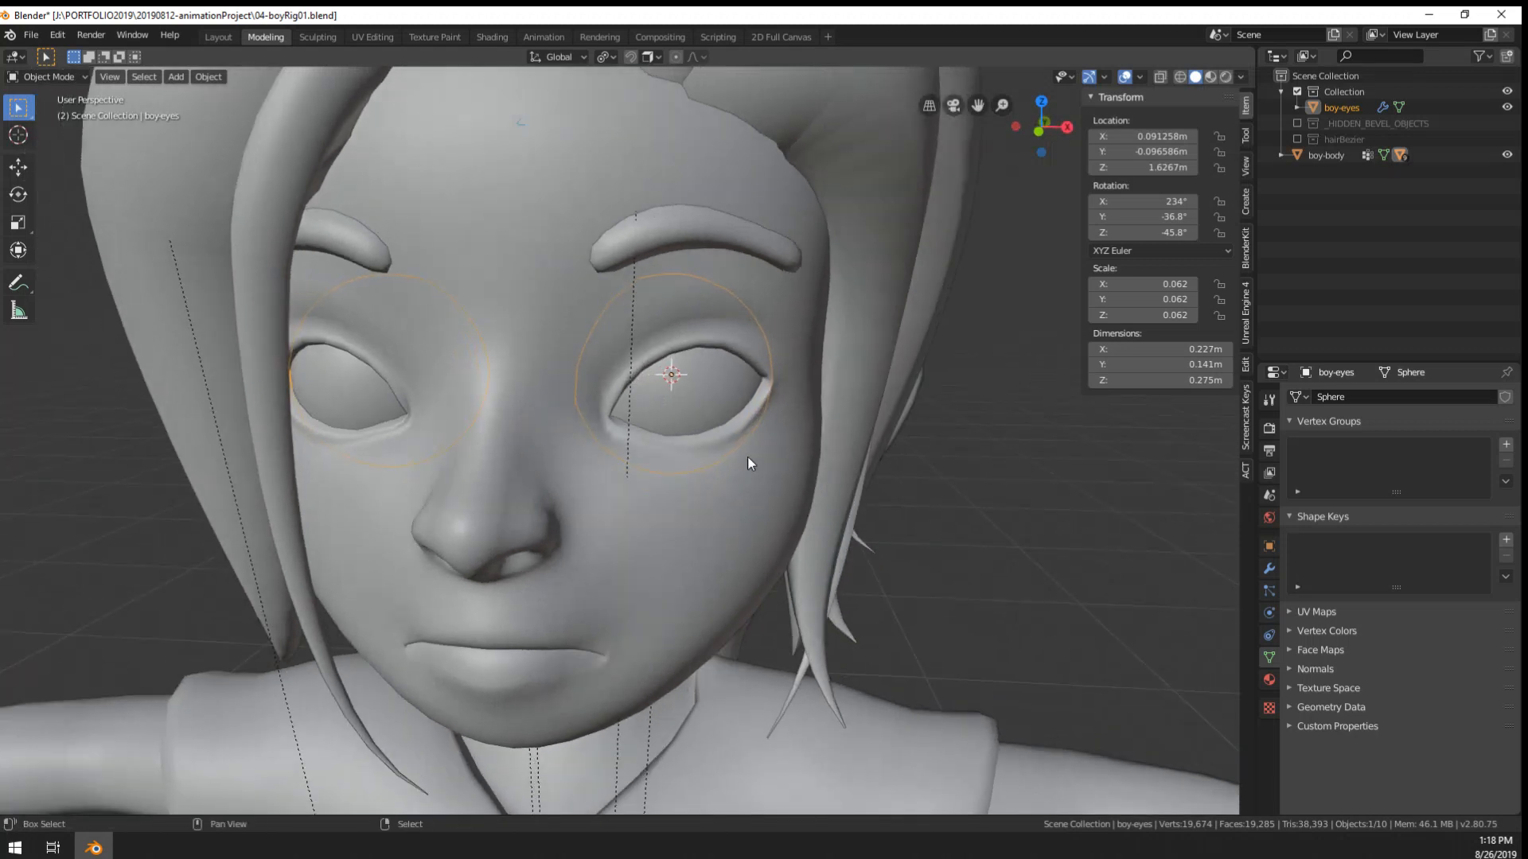
key("shift+a")
mouse_move(747, 455)
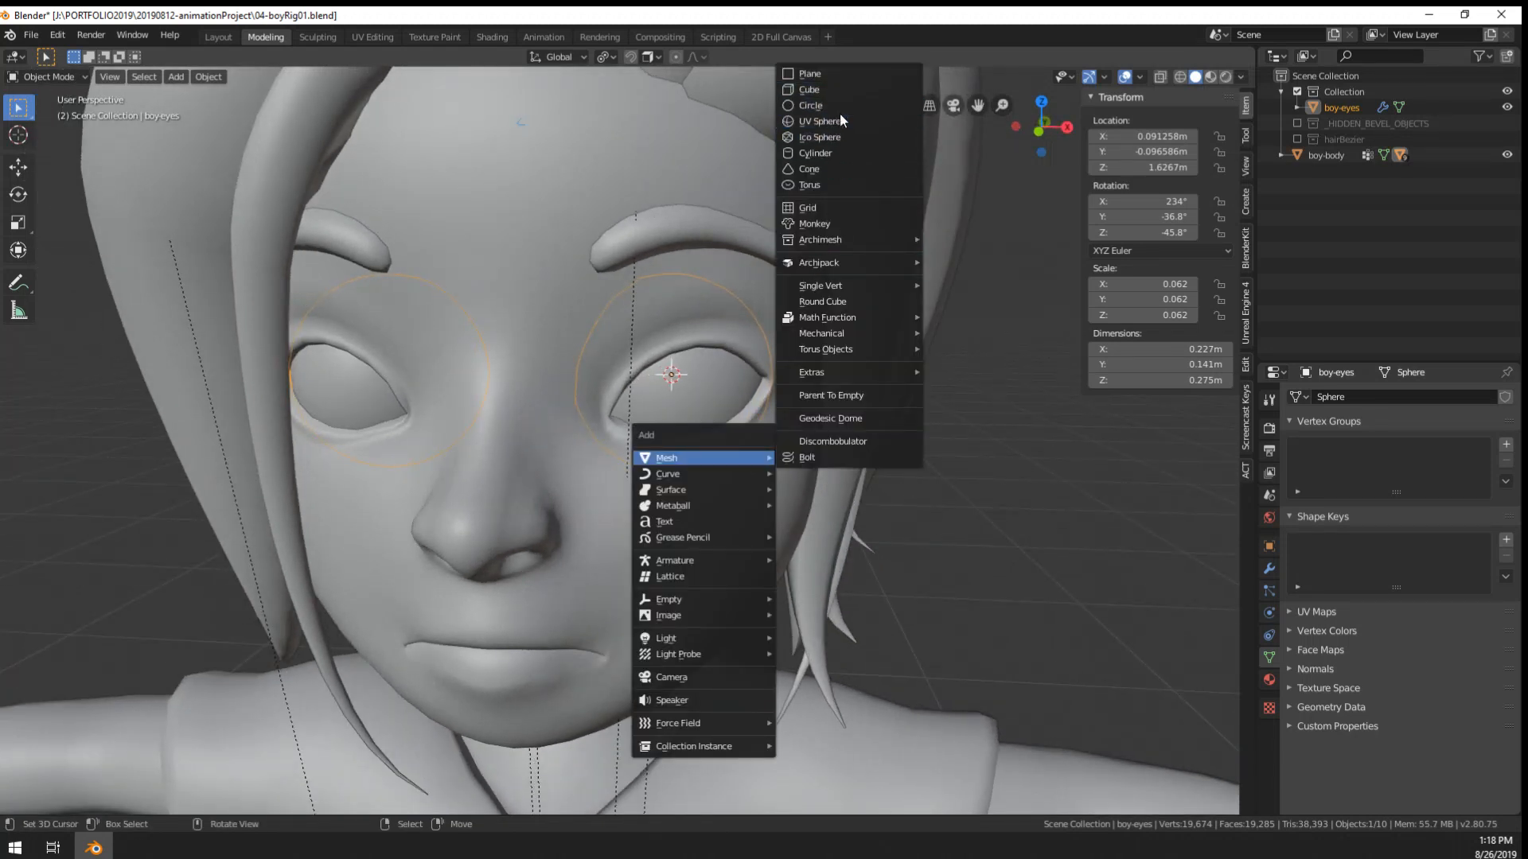
left_click(828, 121)
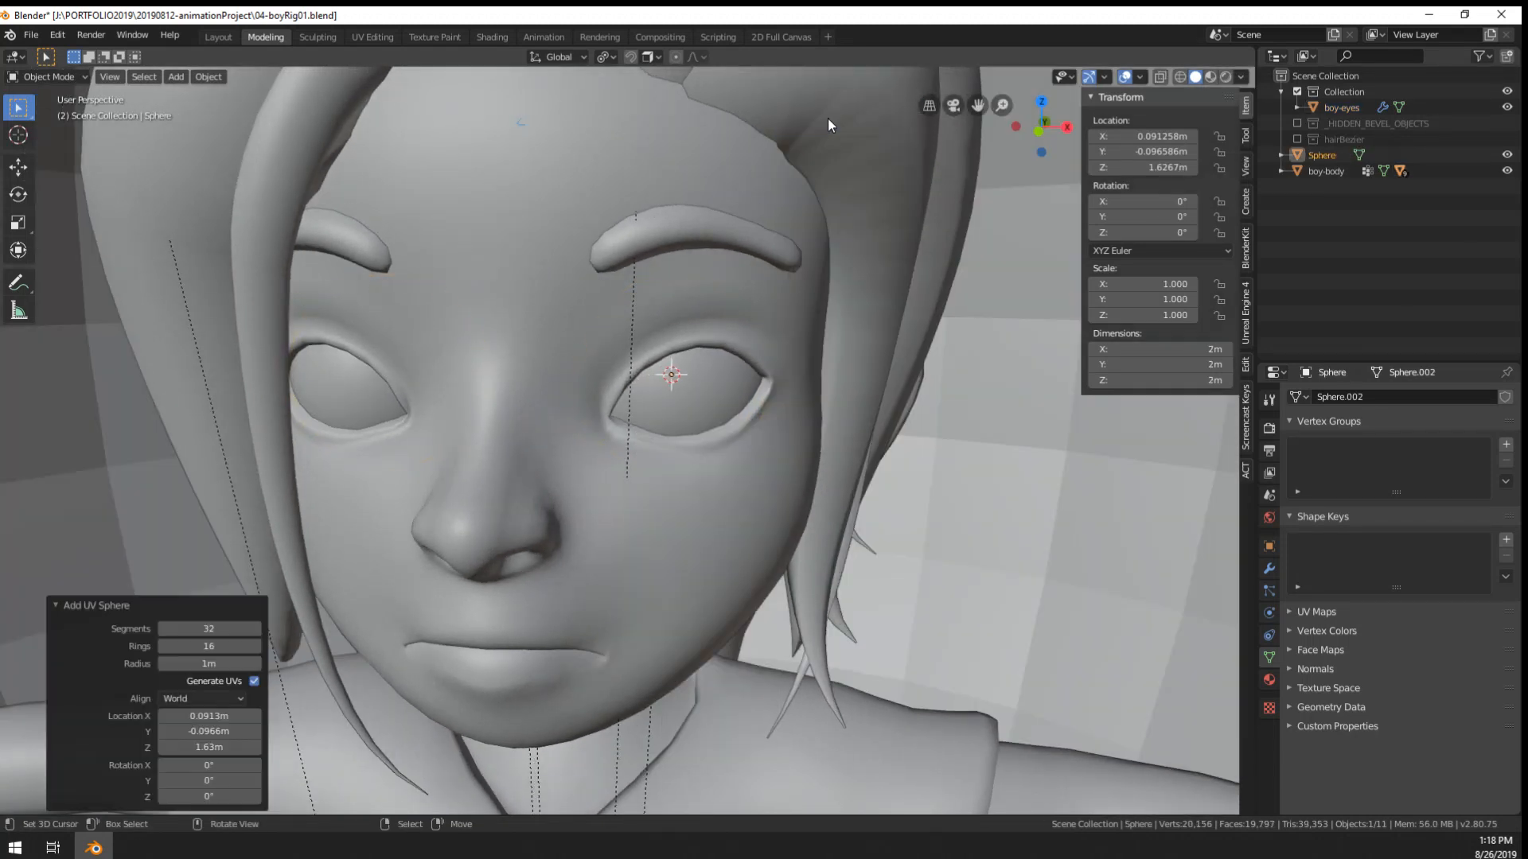
- Scale the new sphere down uniformly to about 0.063 so it fits inside the left eye socket
key("KP_Decimal")
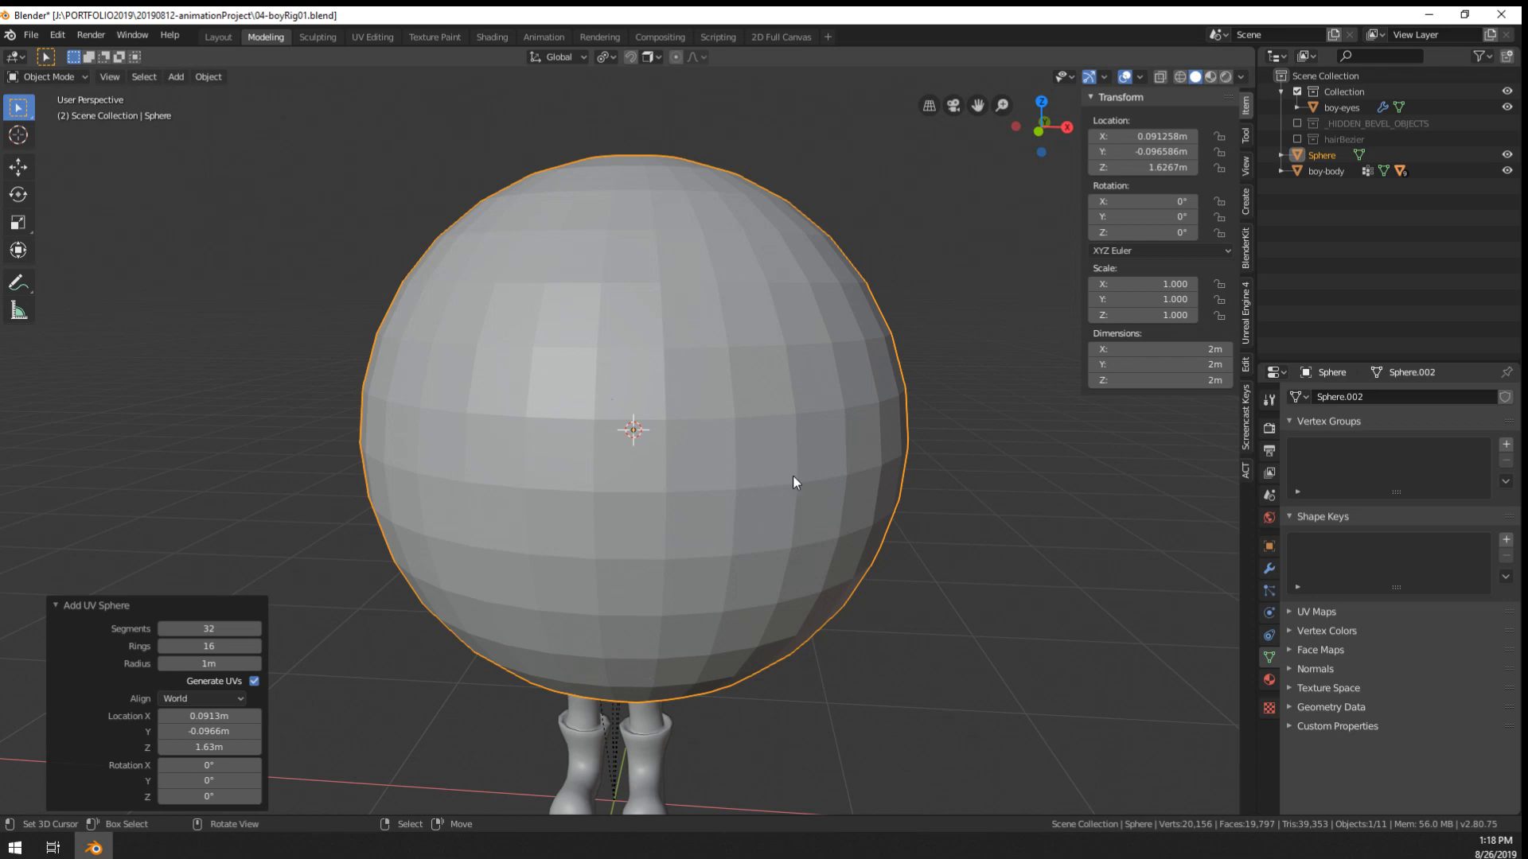
key("s")
left_click(681, 454)
scroll(700, 466, "up", 6)
key("s")
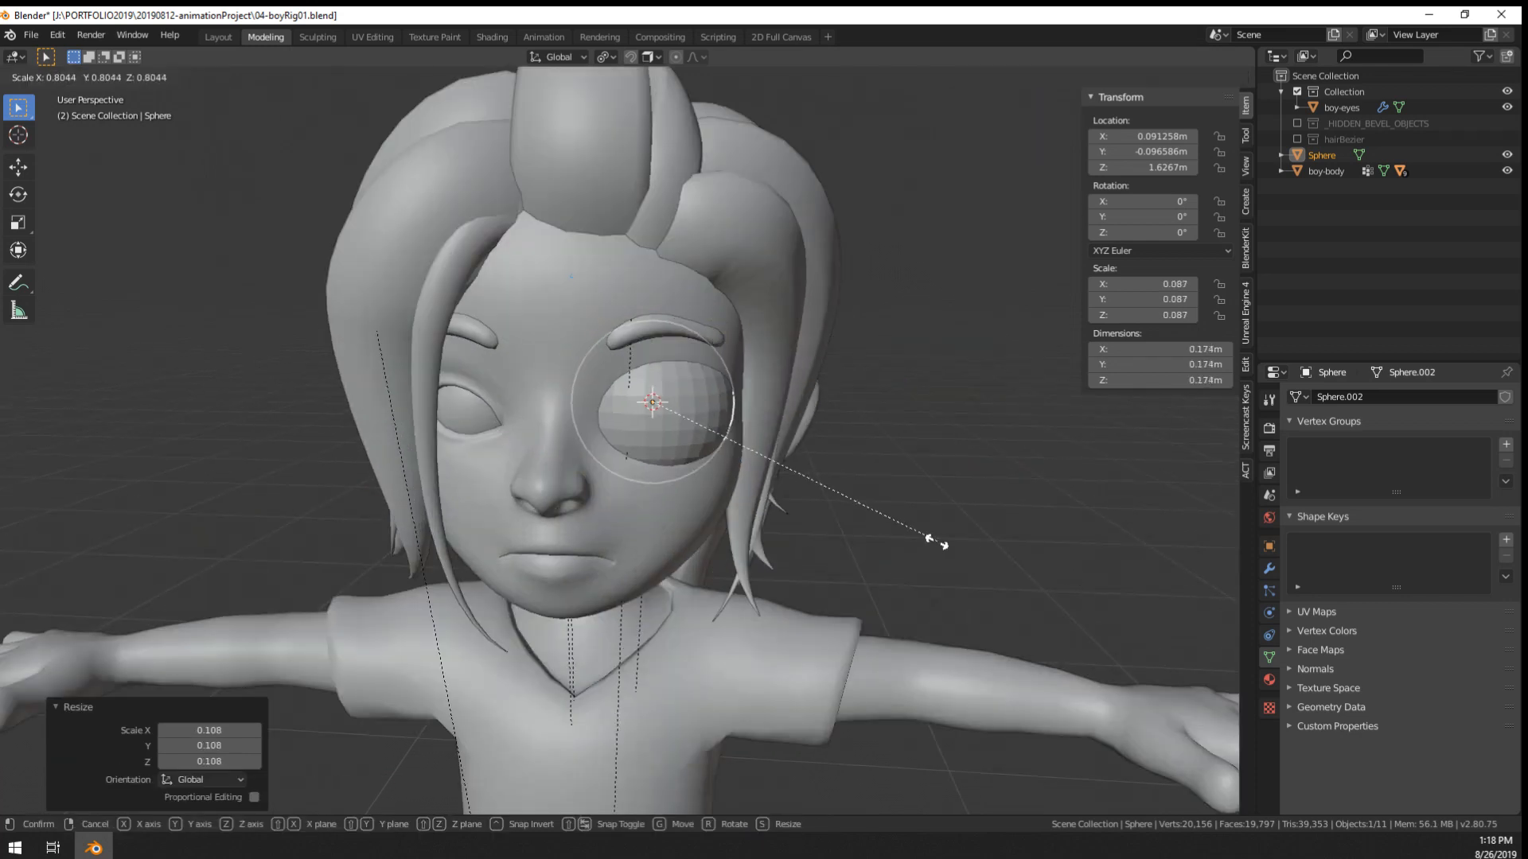
left_click(848, 525)
scroll(778, 476, "up", 5)
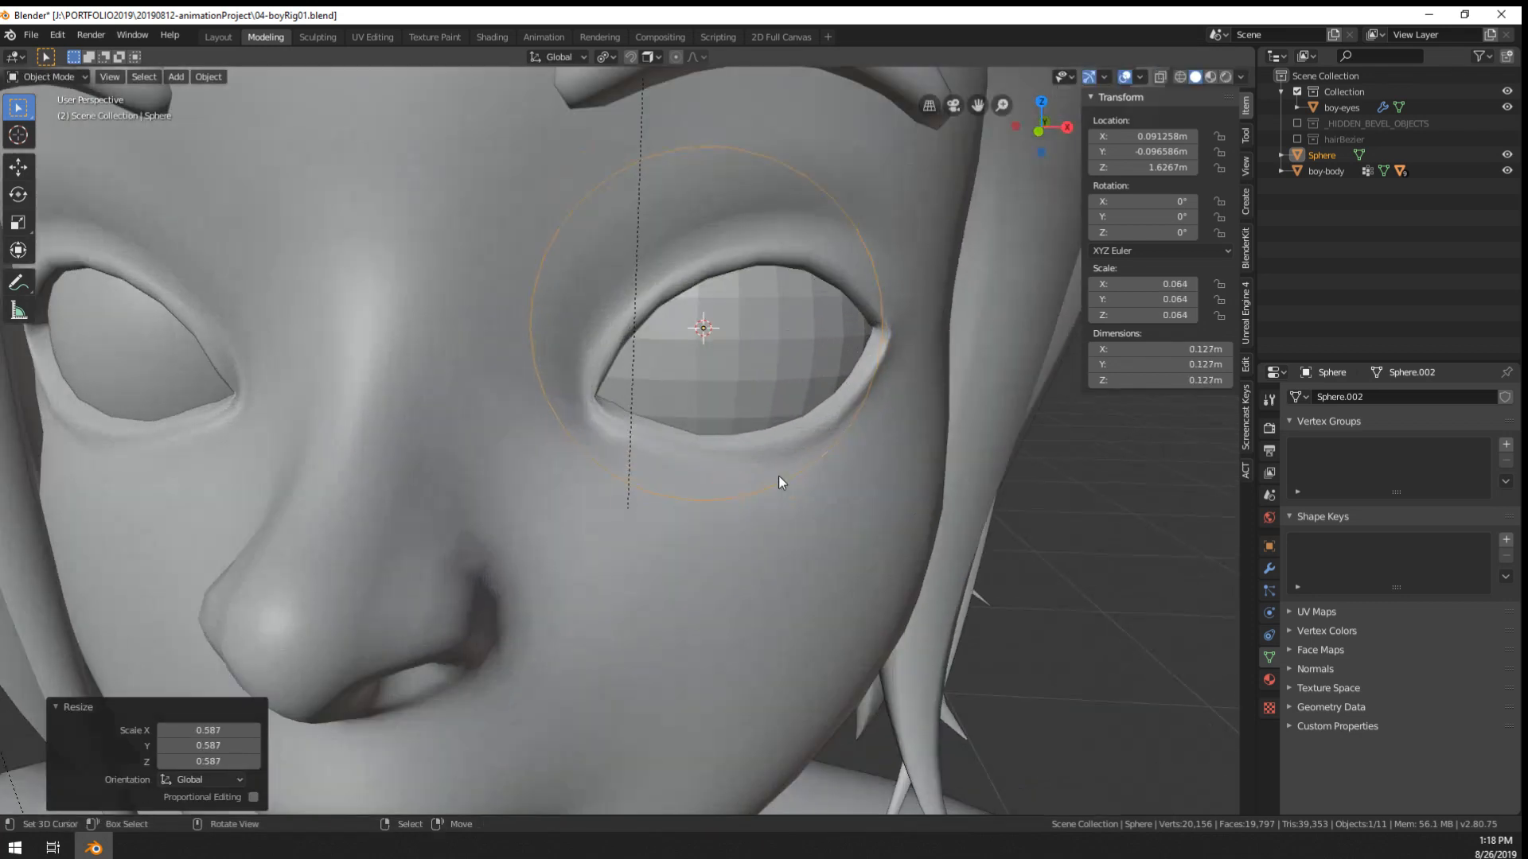
key("s")
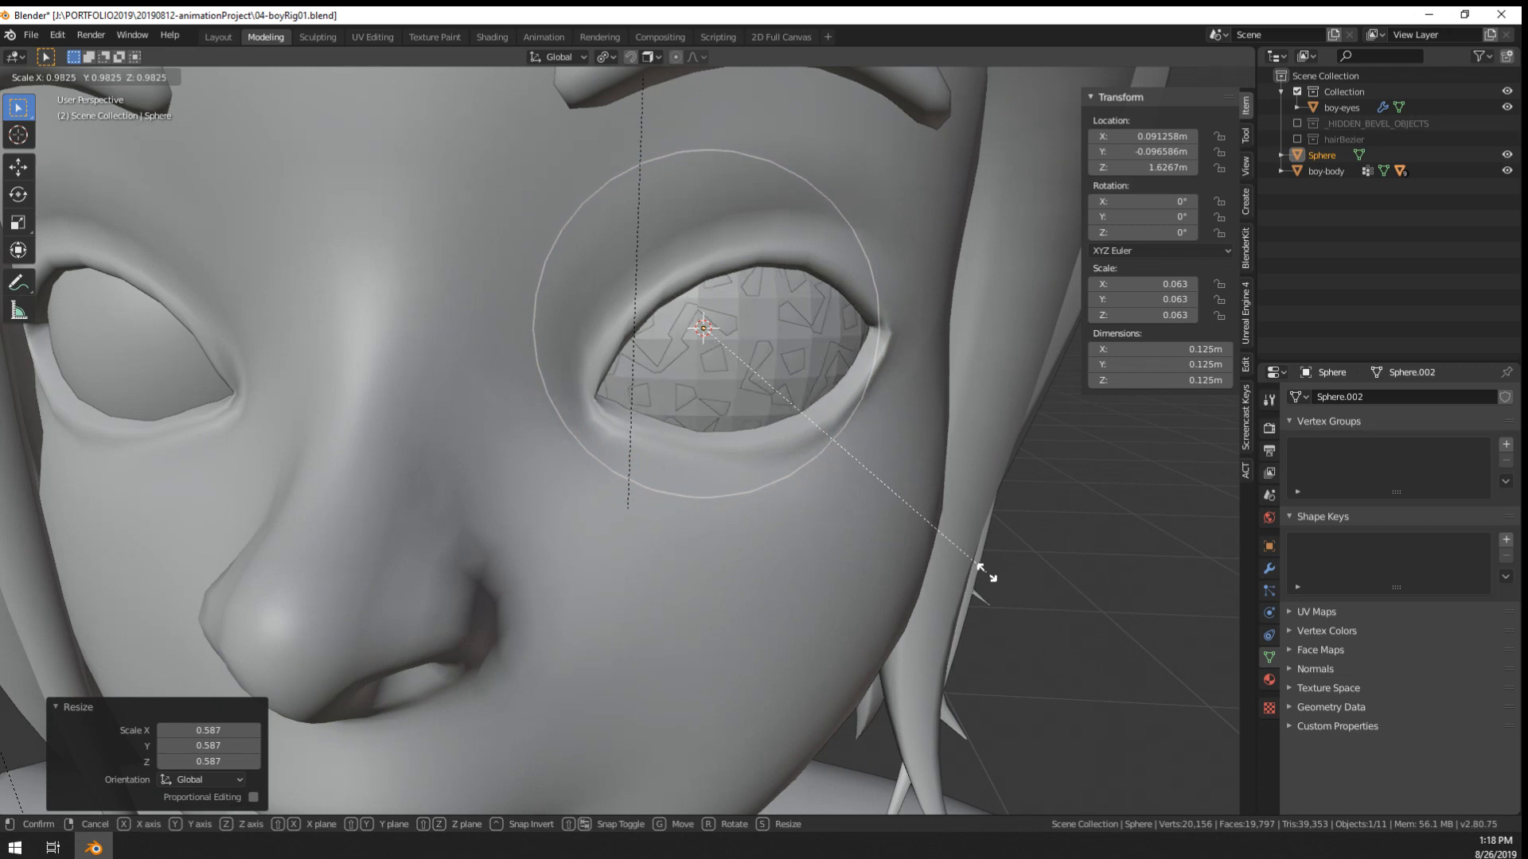
left_click(987, 573)
- Delete the old boy-eyes object
middle_click_drag(840, 446, 828, 451)
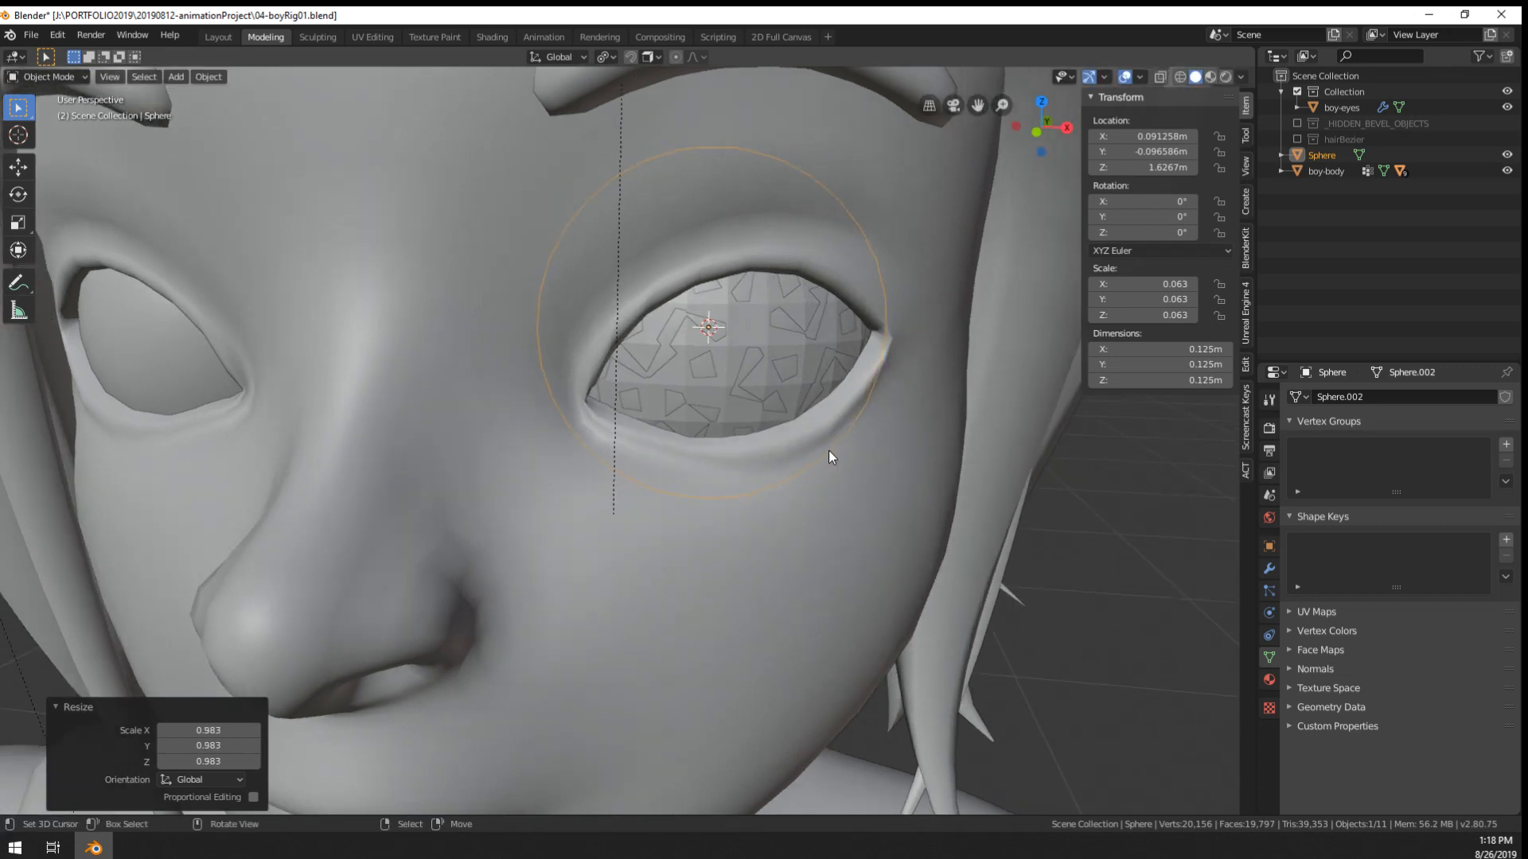
key("x")
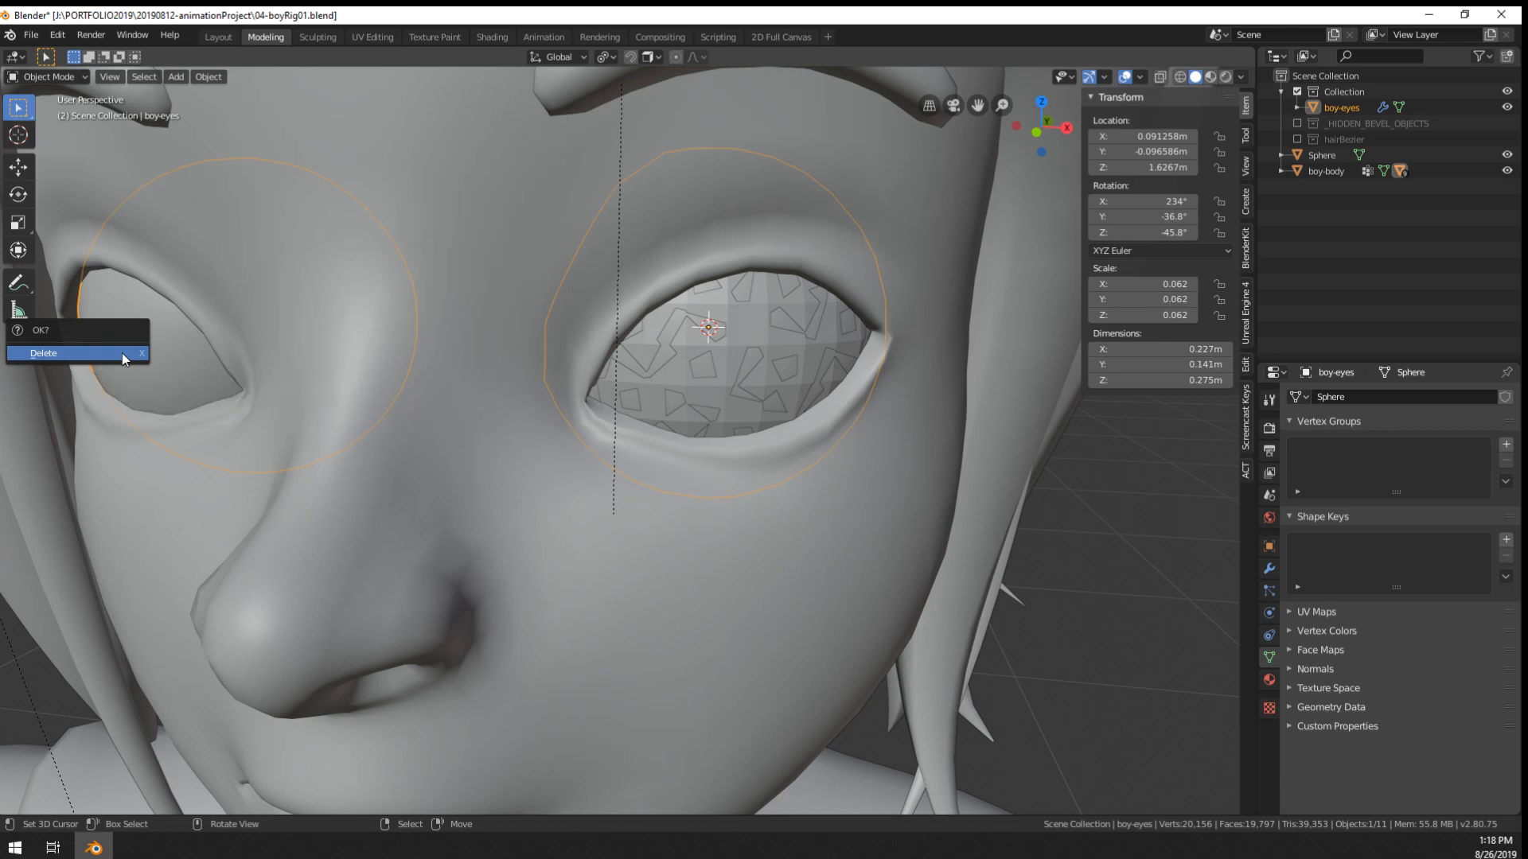
left_click(122, 352)
- Rotate the new eye sphere 90° about its local X axis so its pole faces forward
left_click(699, 387)
key("r")
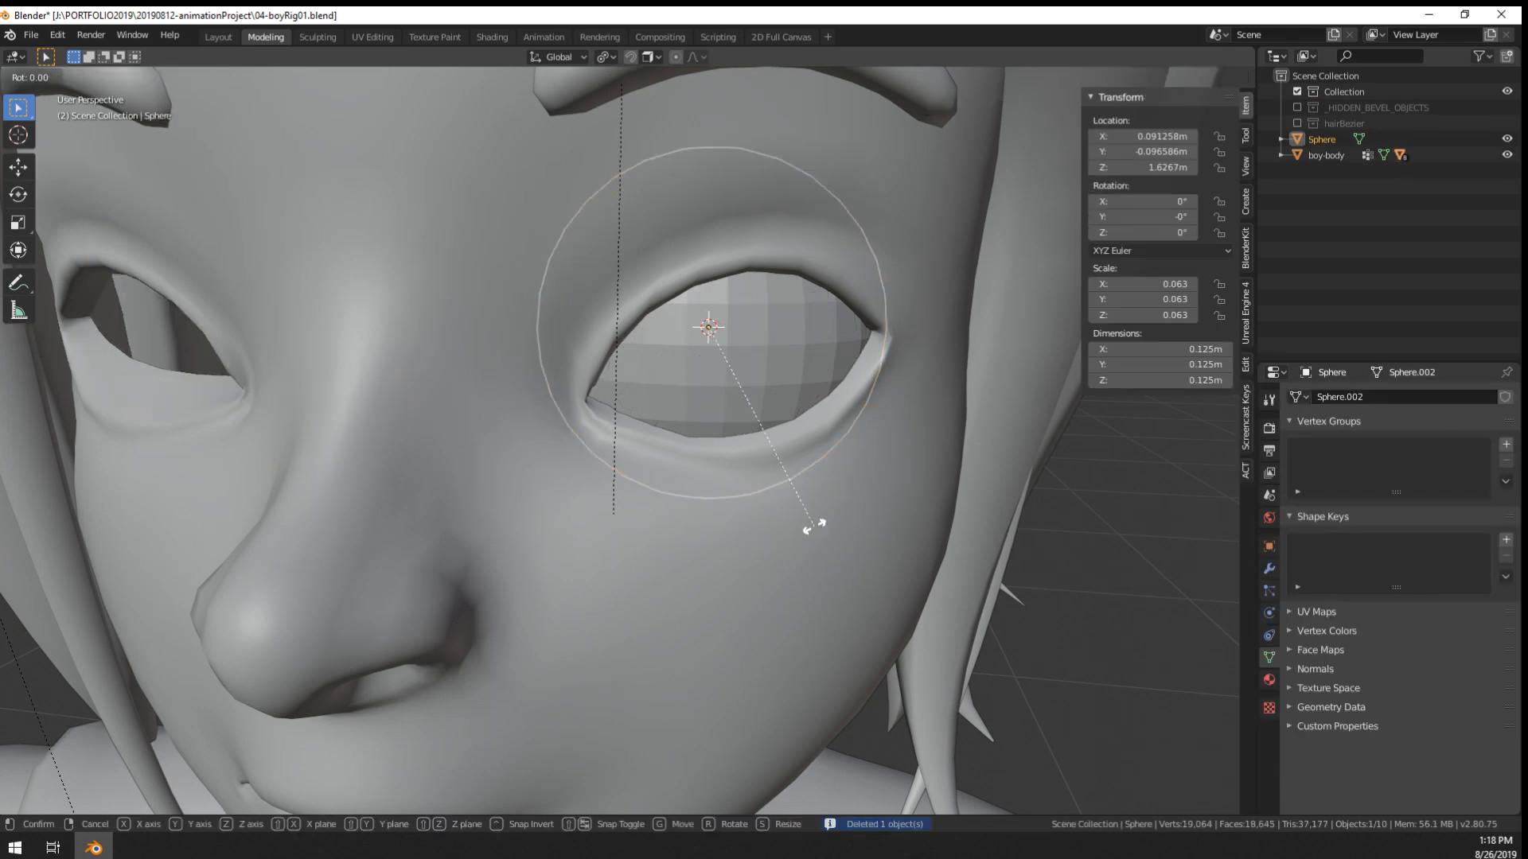
type("x")
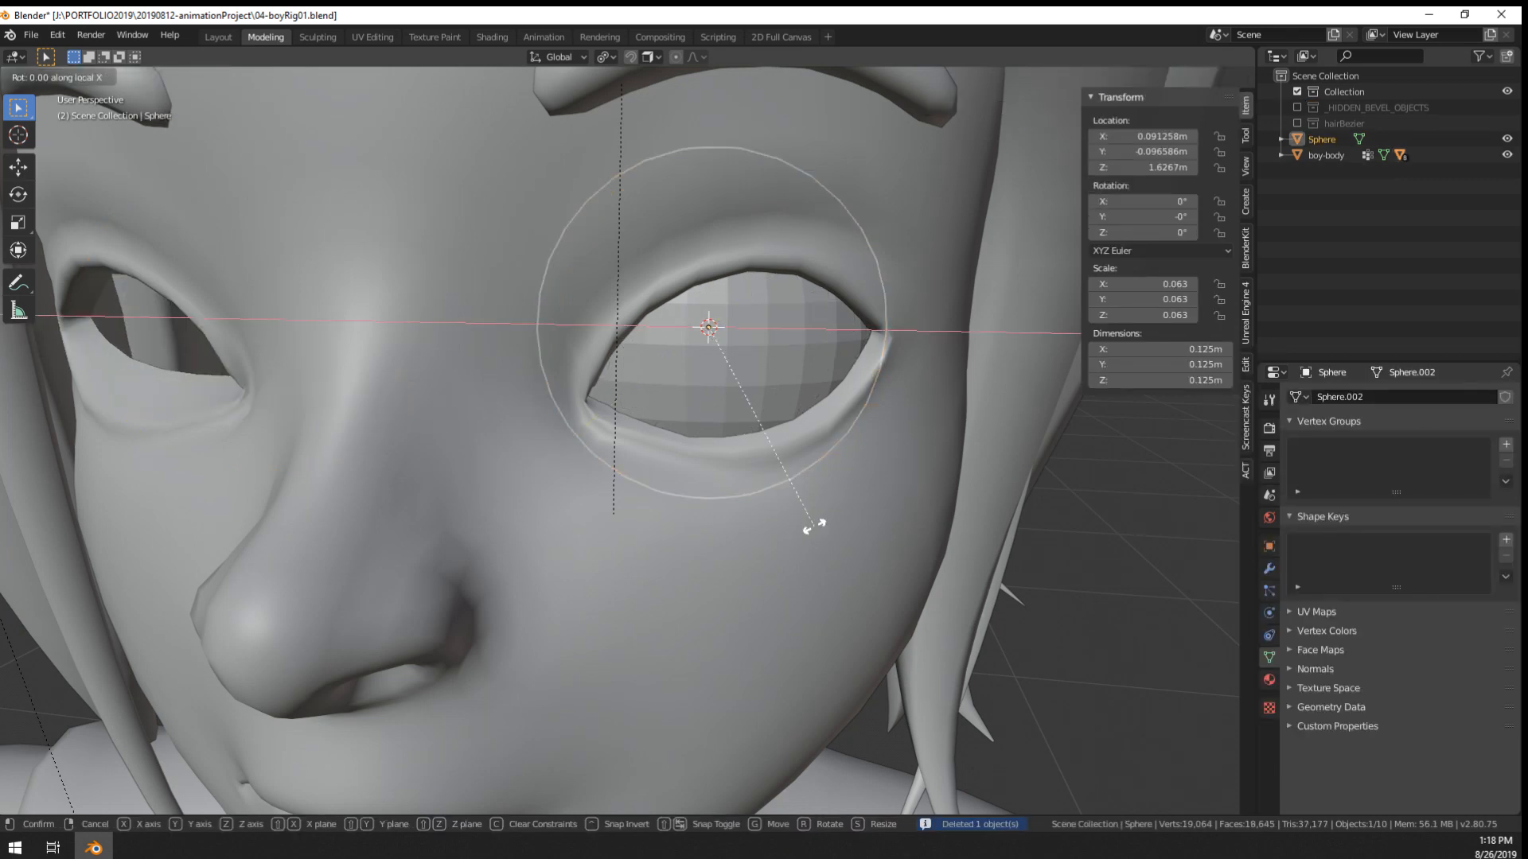
type("90")
key("Return")
middle_click_drag(814, 527, 740, 504)
left_click(753, 550)
scroll(752, 384, "up", 1)
left_click(751, 383)
scroll(726, 525, "down", 4)
scroll(747, 499, "up", 4)
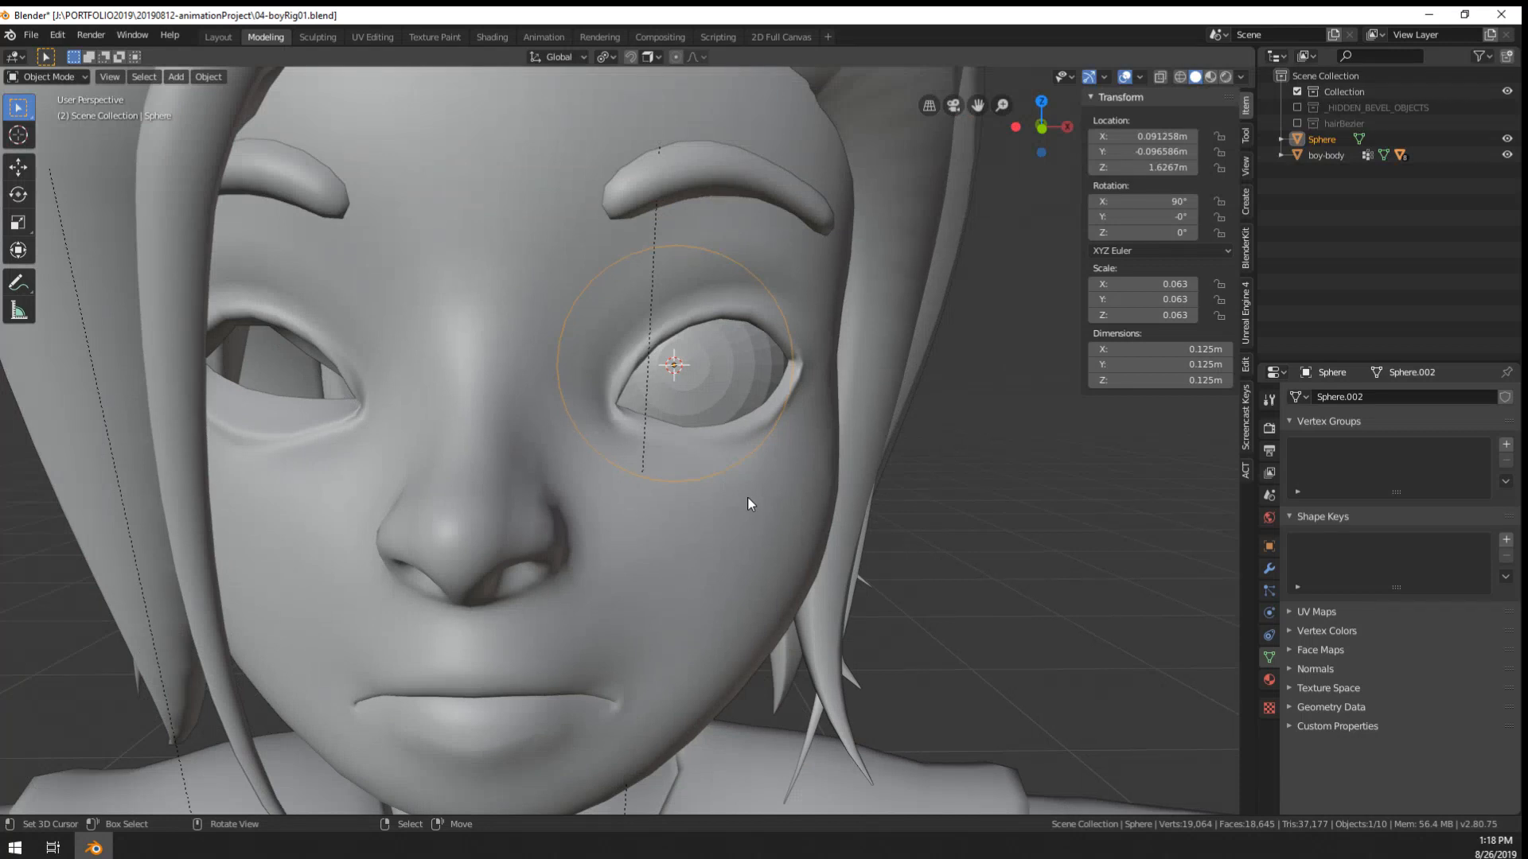
- Add a Mirror modifier on the X axis to the sphere, with boy-body as the mirror object
left_click(1268, 568)
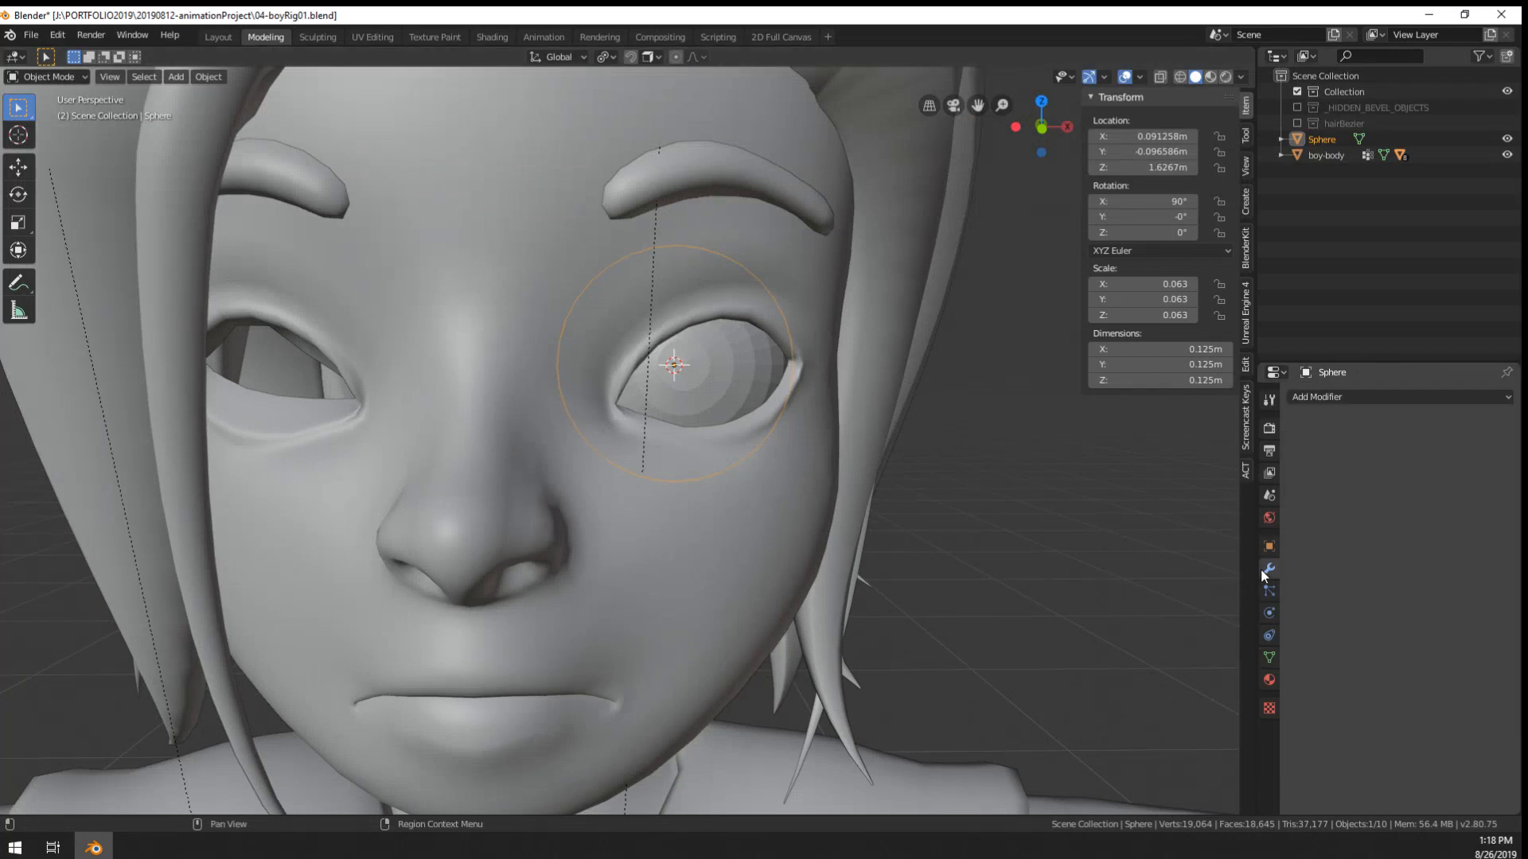
left_click(1347, 395)
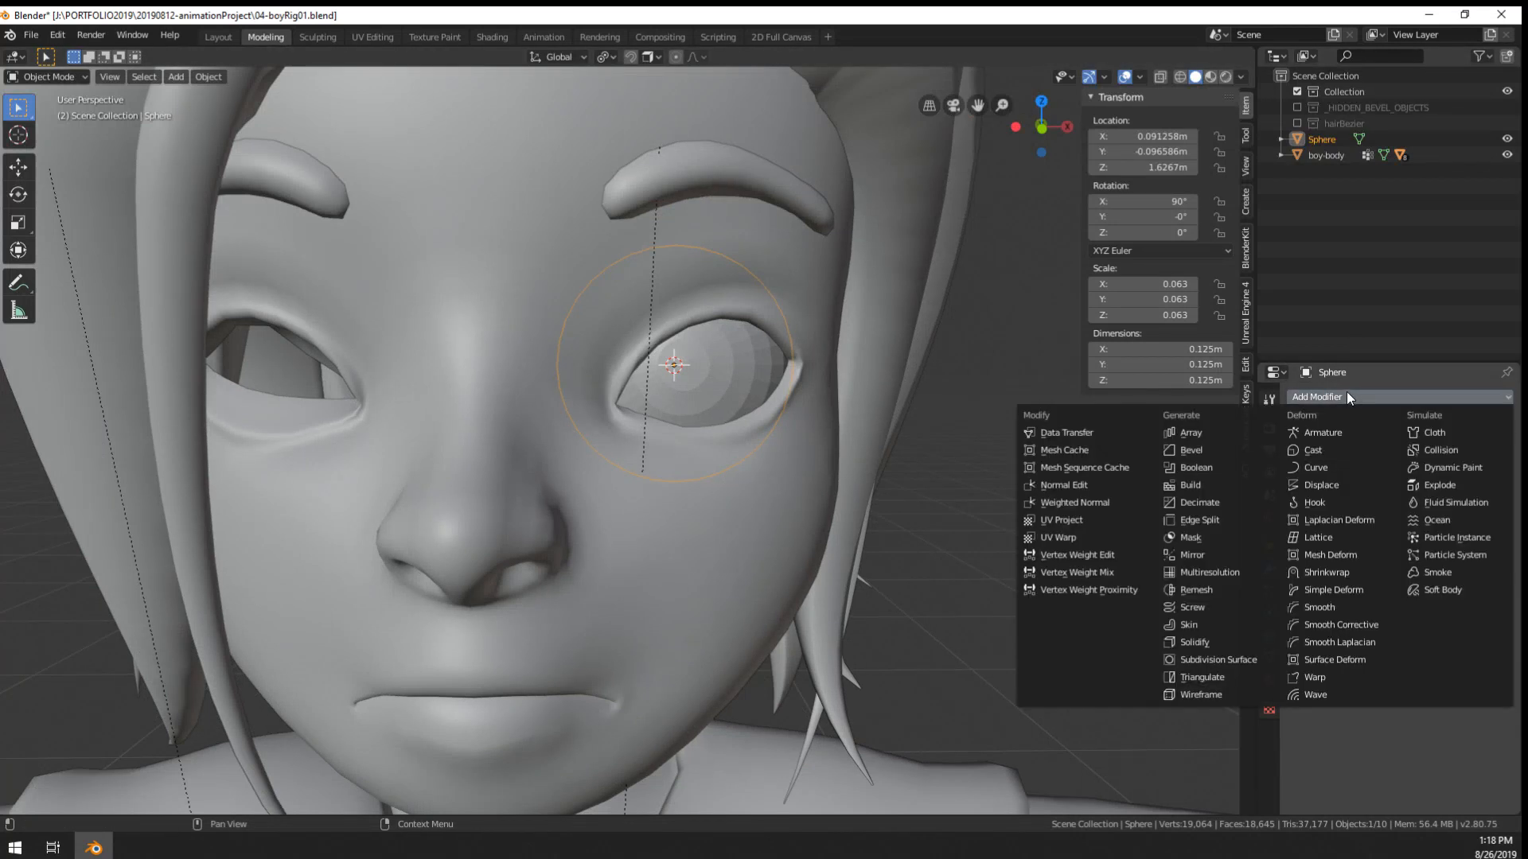
left_click(1239, 552)
left_click(1501, 560)
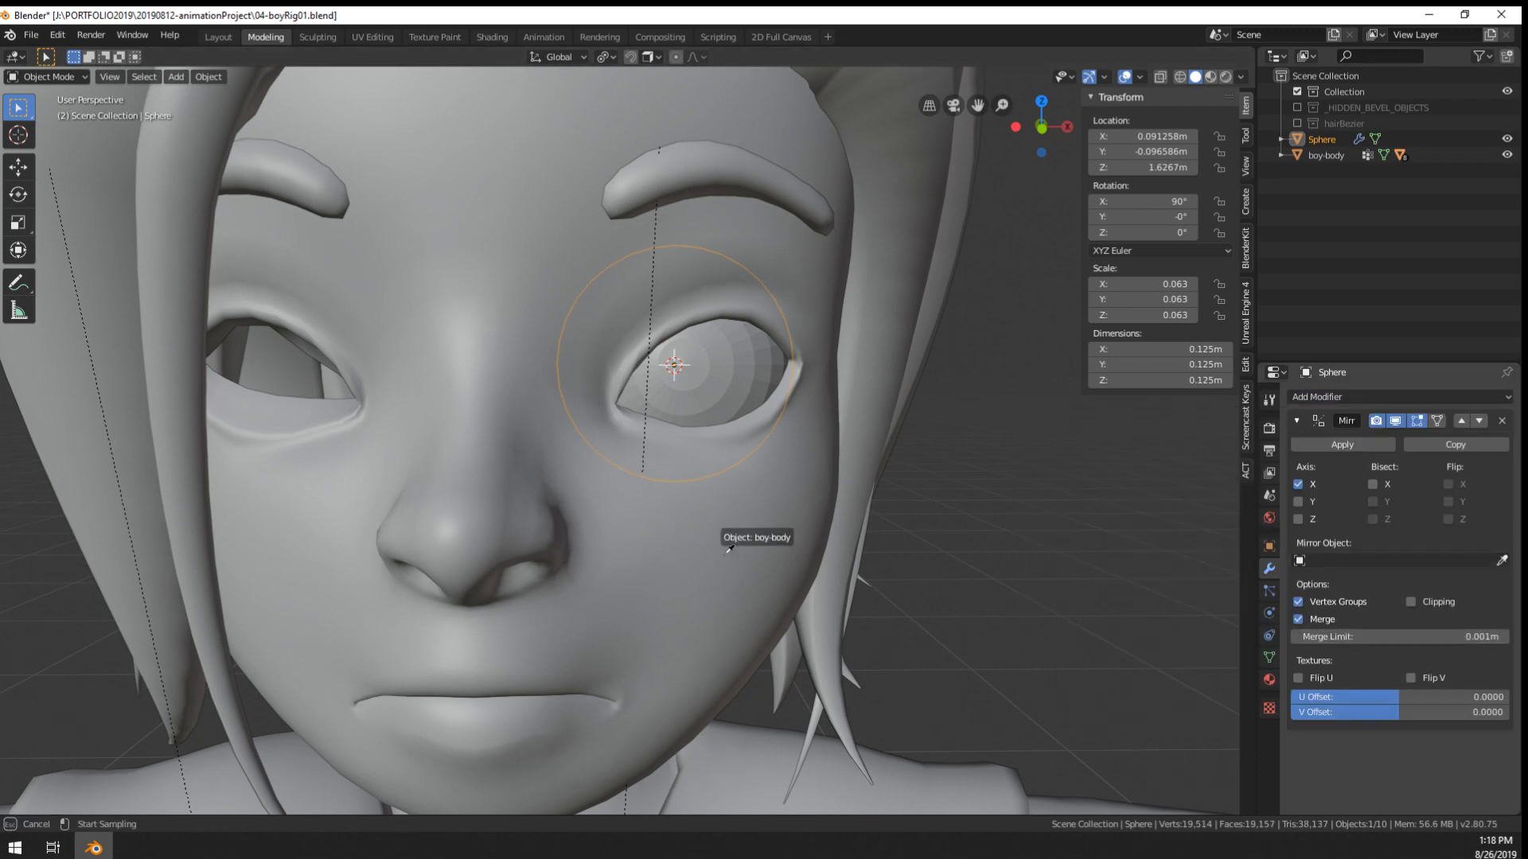
left_click(728, 547)
- Examine the fit of both mirrored eyeballs from a distance, from the front and from the side
scroll(991, 716, "down", 8)
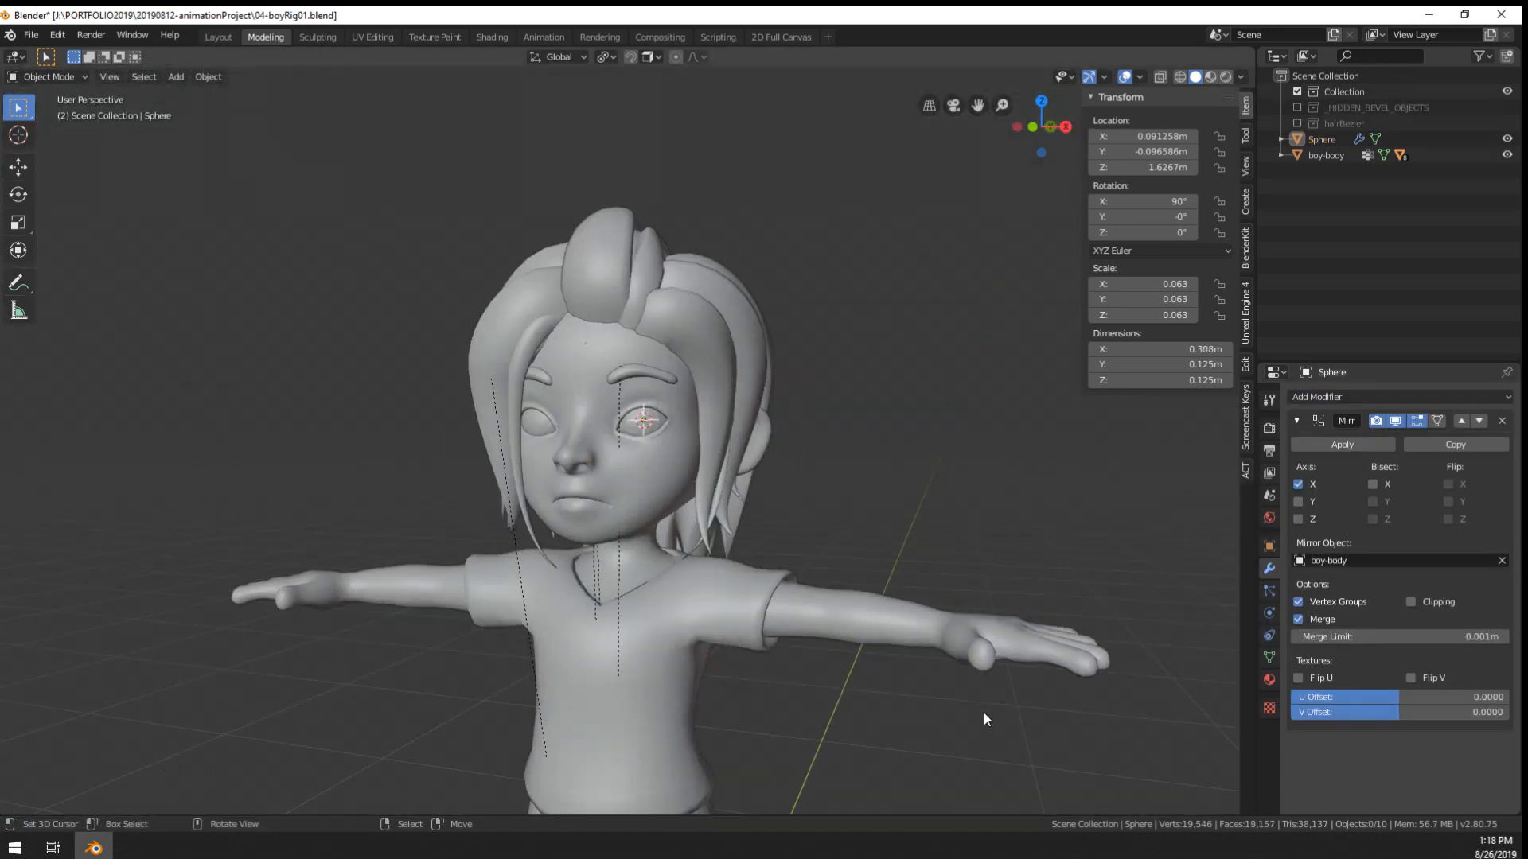
middle_click_drag(984, 713, 941, 686)
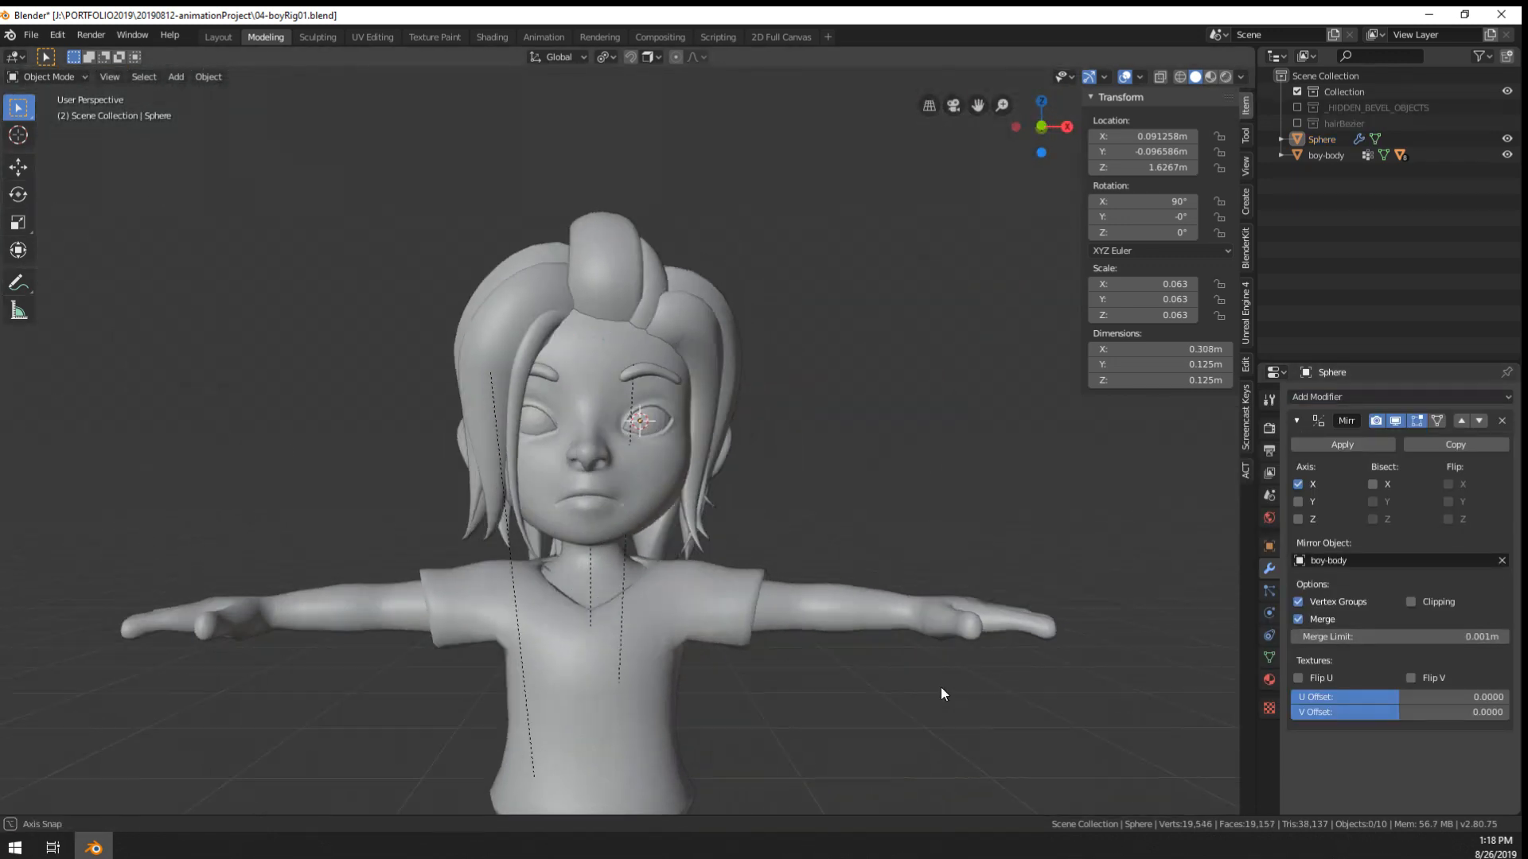
scroll(625, 442, "up", 8)
mouse_move(625, 442)
middle_mouse_down()
mouse_move(538, 441)
mouse_move(611, 443)
middle_mouse_up()
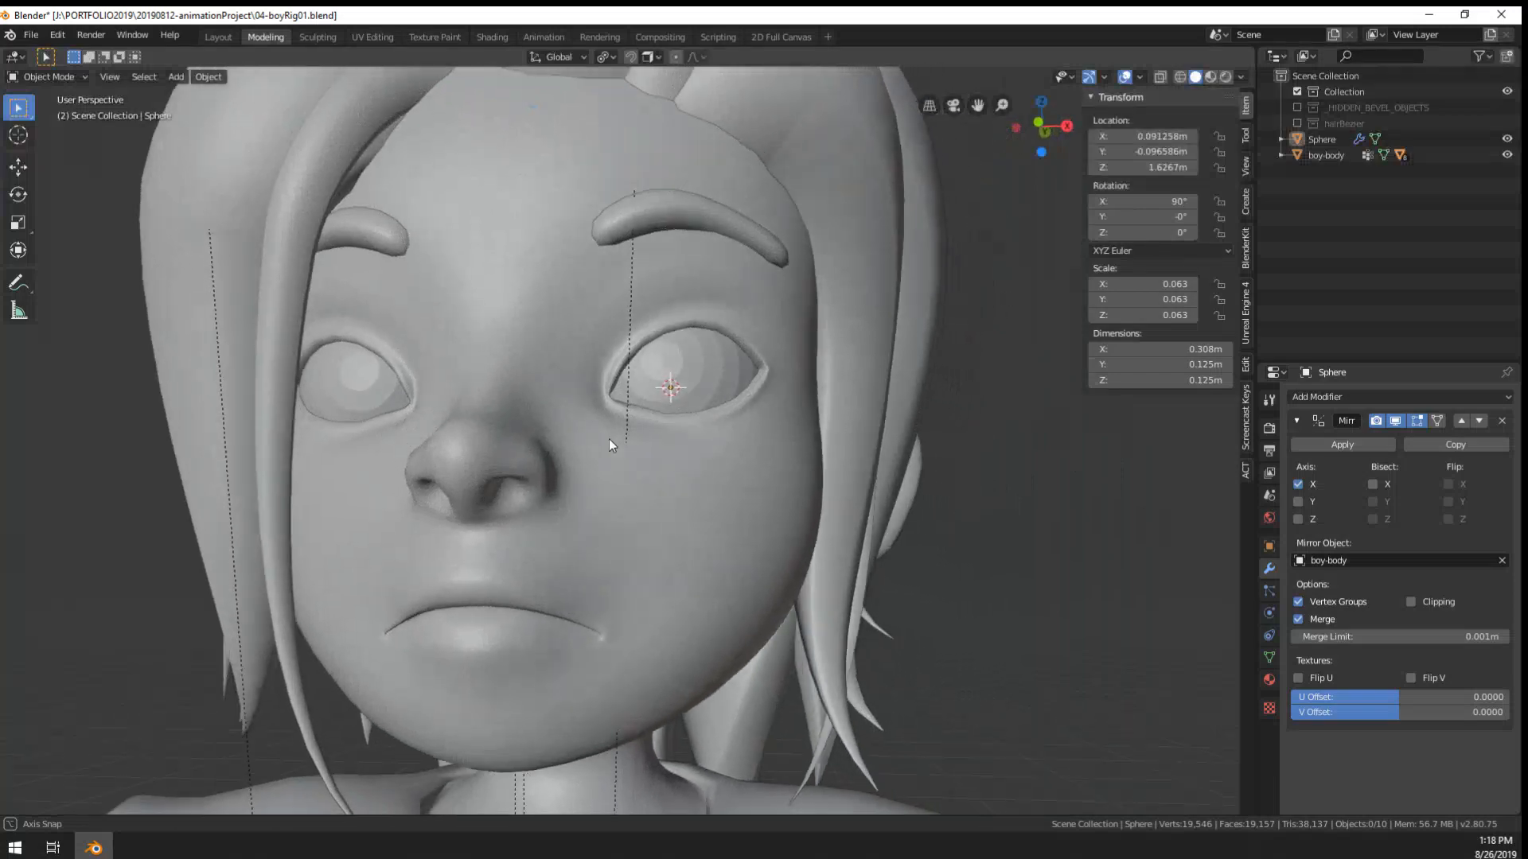
scroll(624, 452, "down", 4)
middle_click_drag(632, 525, 580, 539)
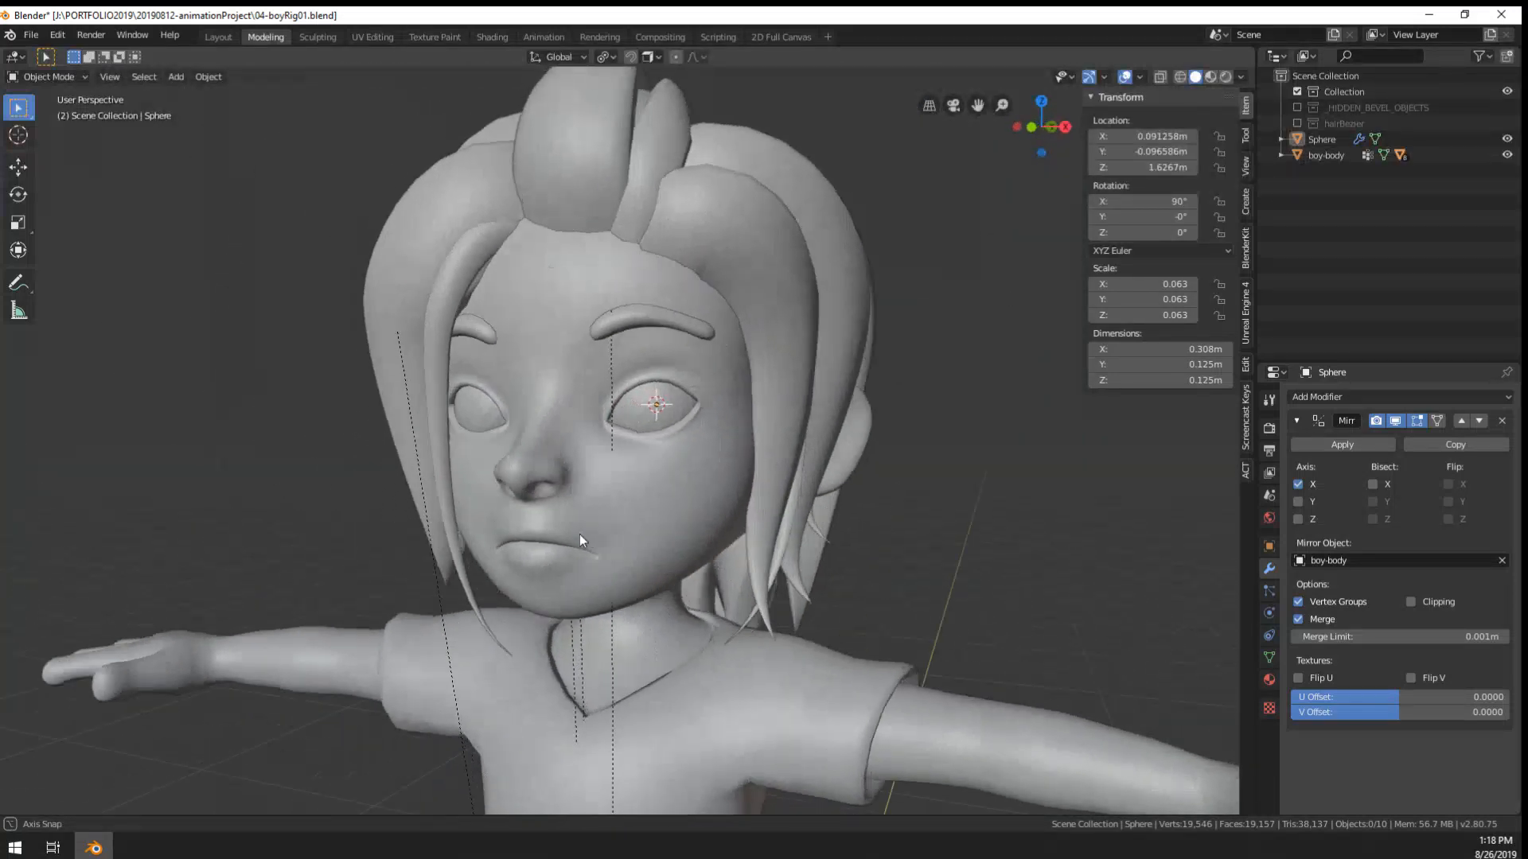
scroll(594, 527, "up", 5)
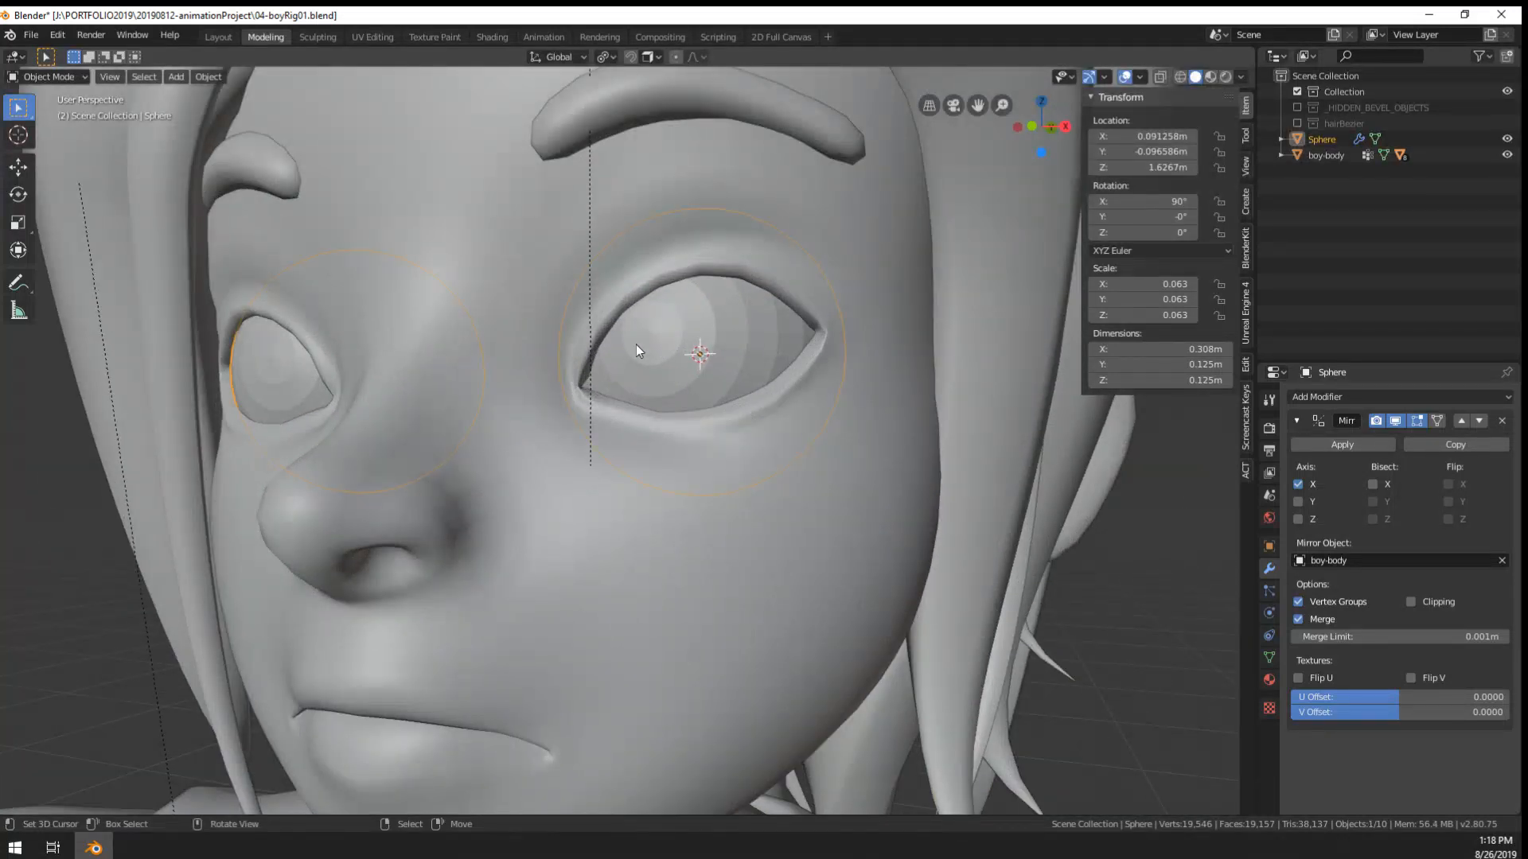
middle_click_drag(744, 340, 689, 389)
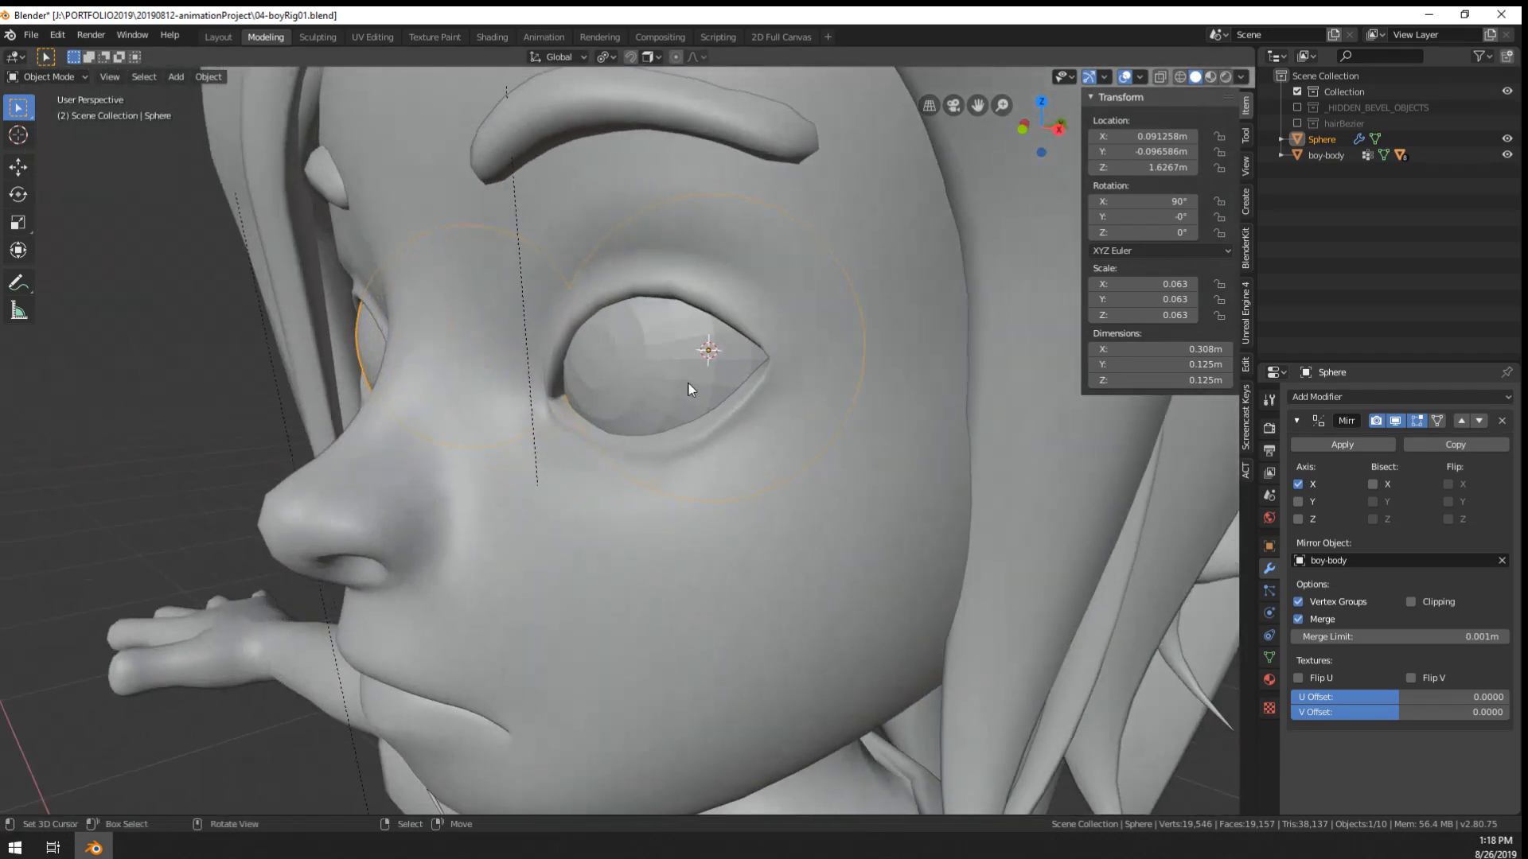
- Isolate the eye spheres in local view and duplicate them in place
key("KP_Divide")
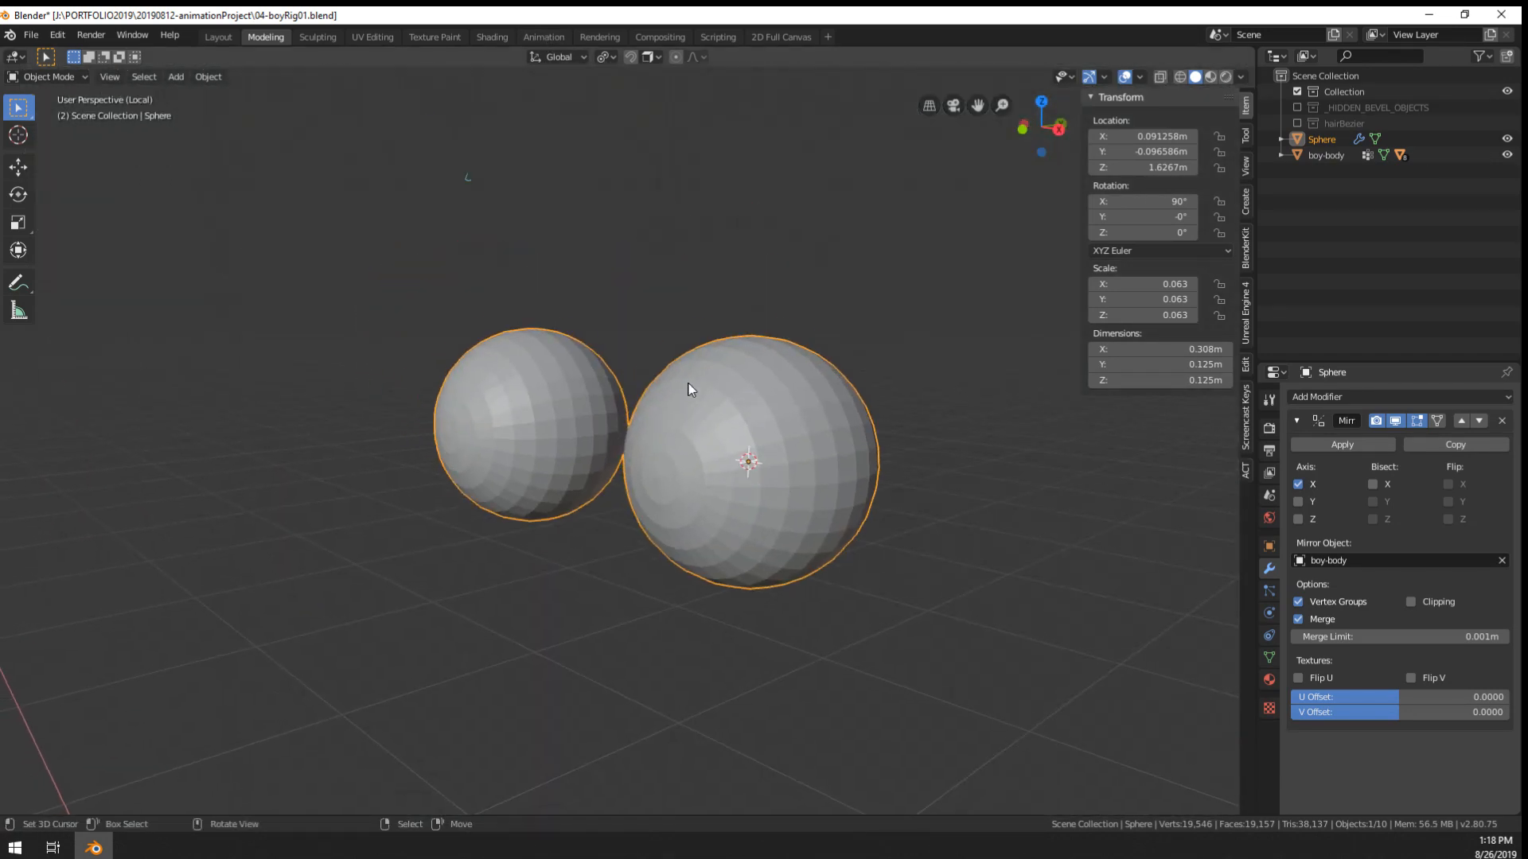
middle_click_drag(708, 456, 731, 580)
key("shift+d")
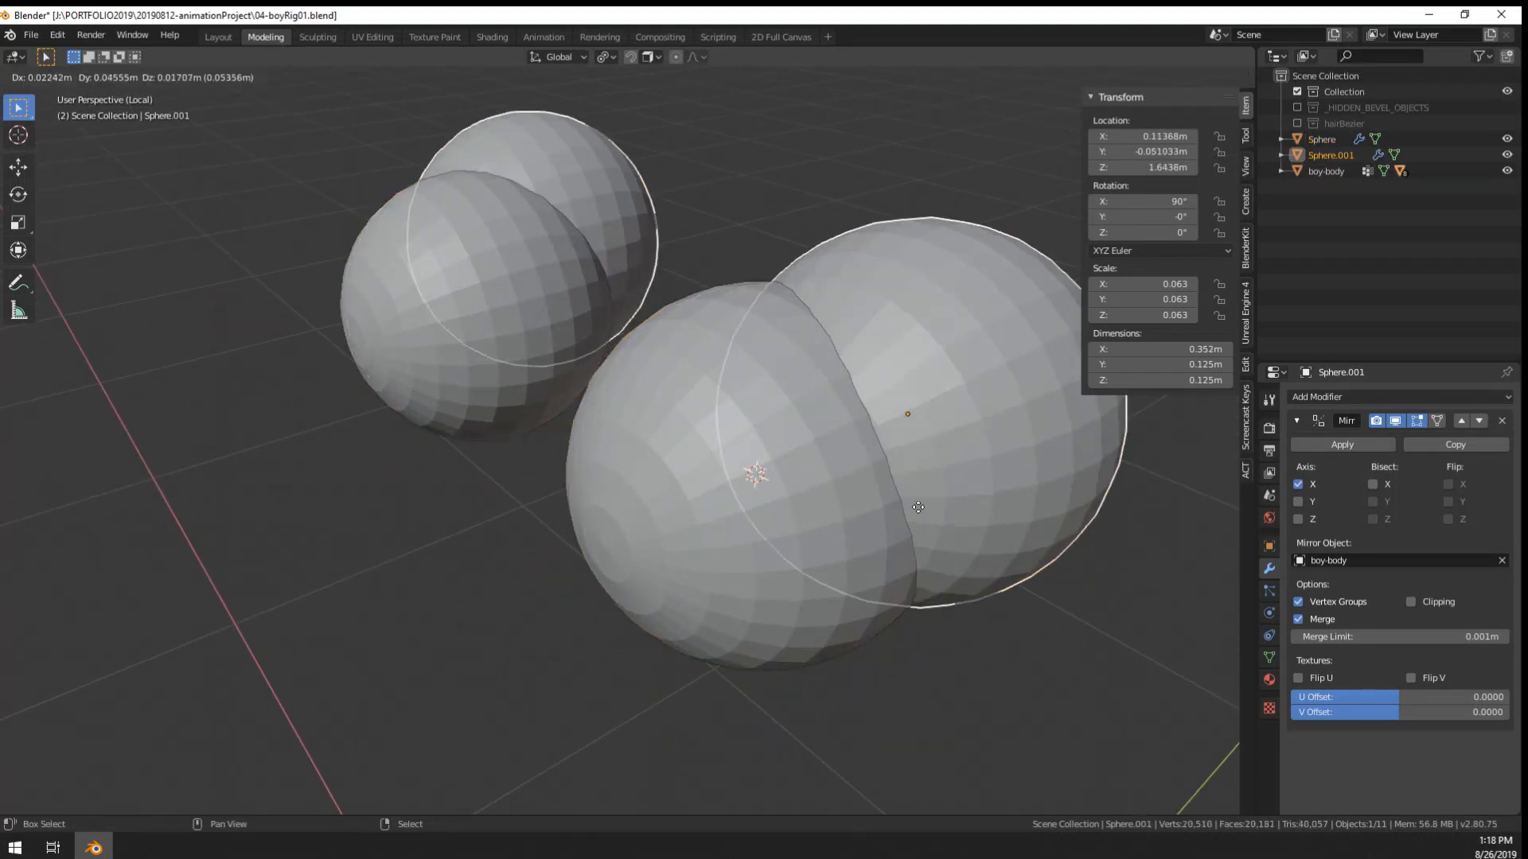
key("Escape")
- Rename the original Sphere object to eyeOuter and the duplicate to eyeInner
double_click(1321, 145)
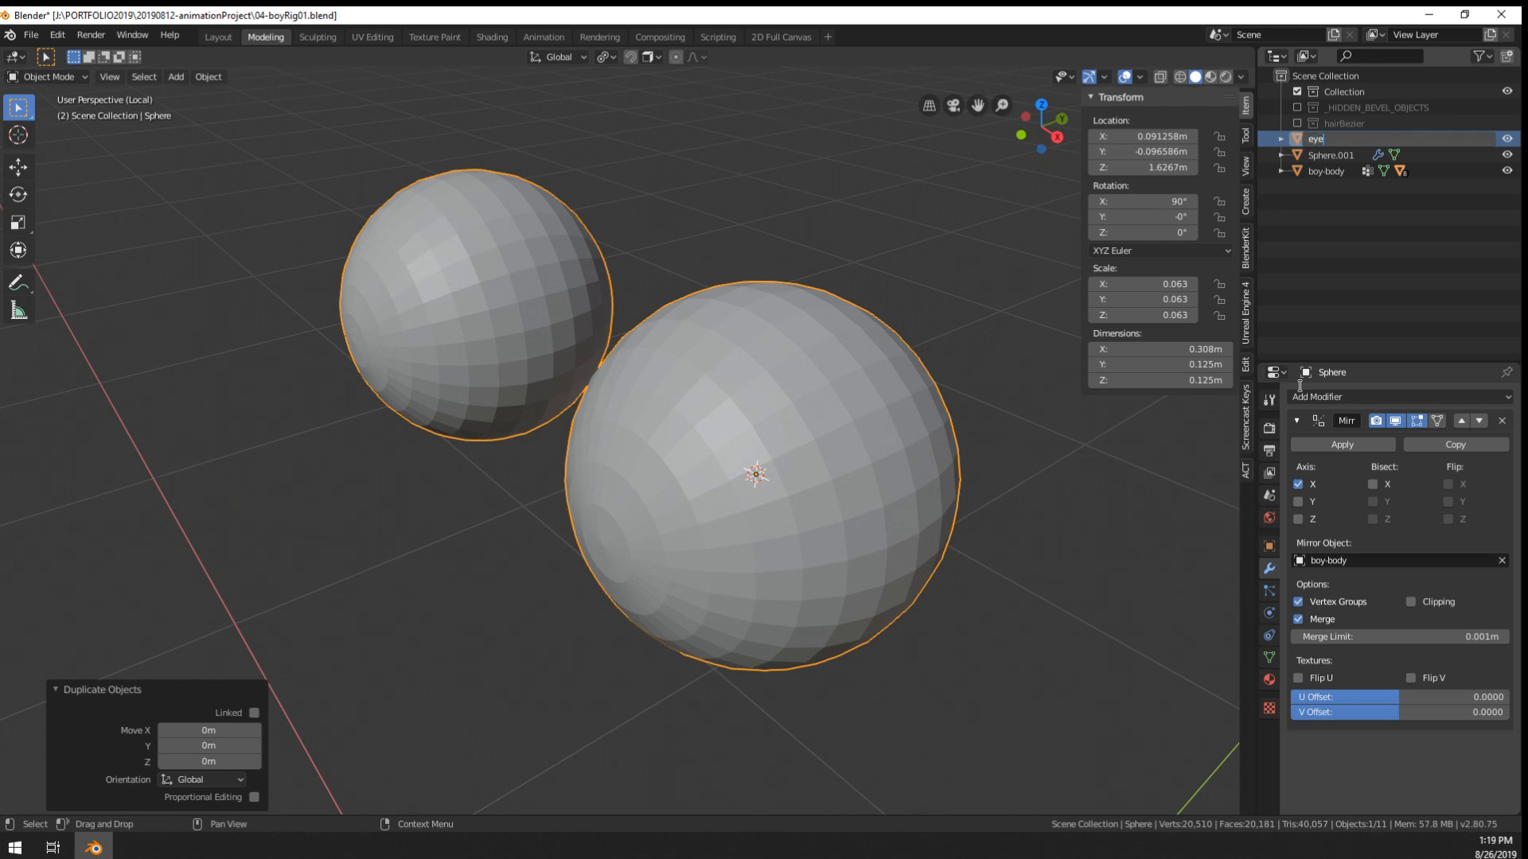
type("eyeOuter")
key("Return")
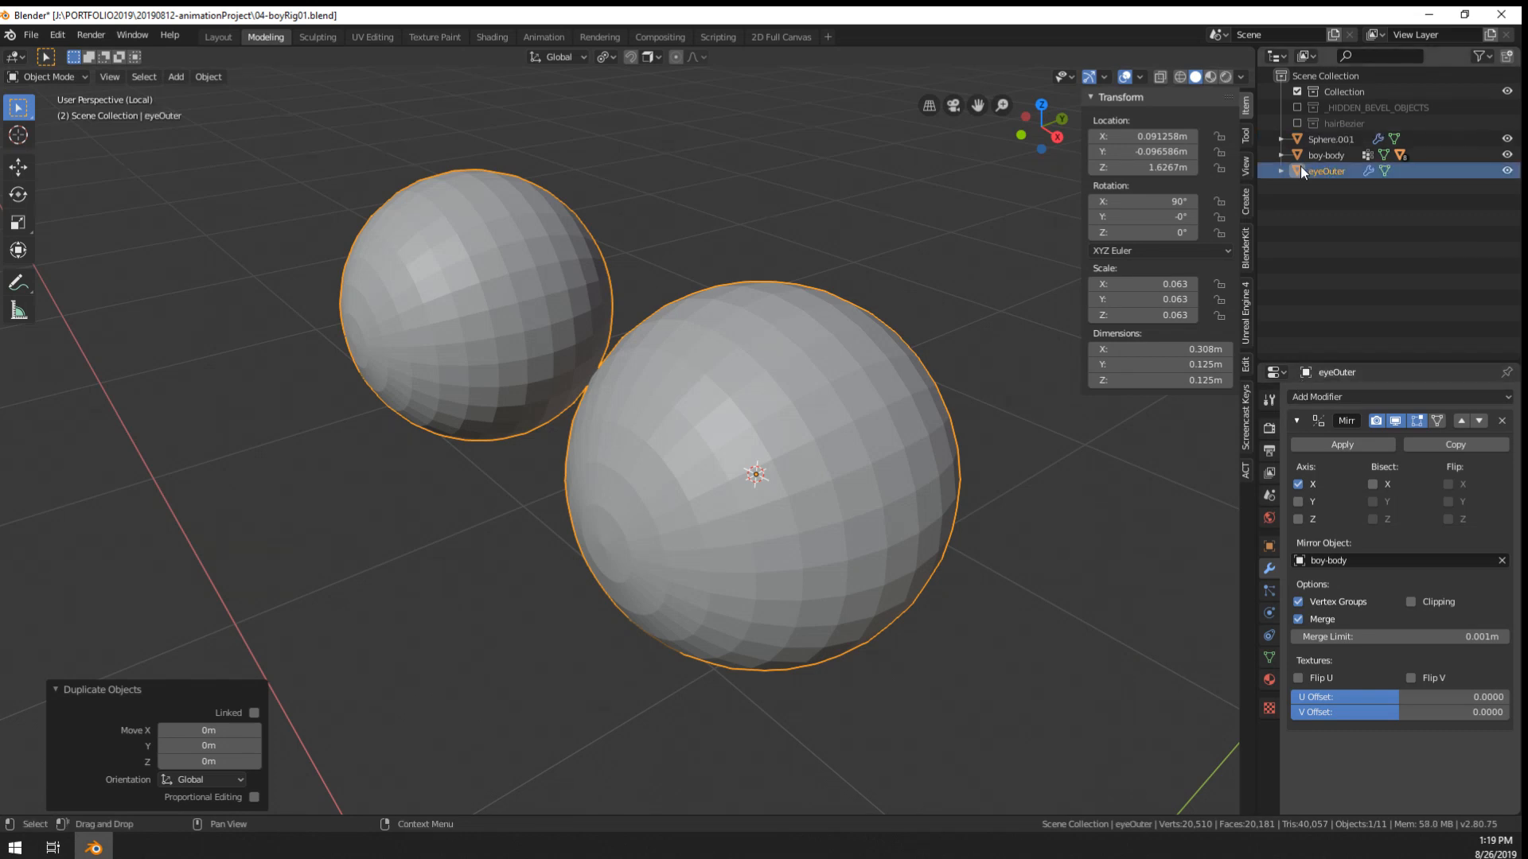
left_click(1329, 138)
double_click(1329, 139)
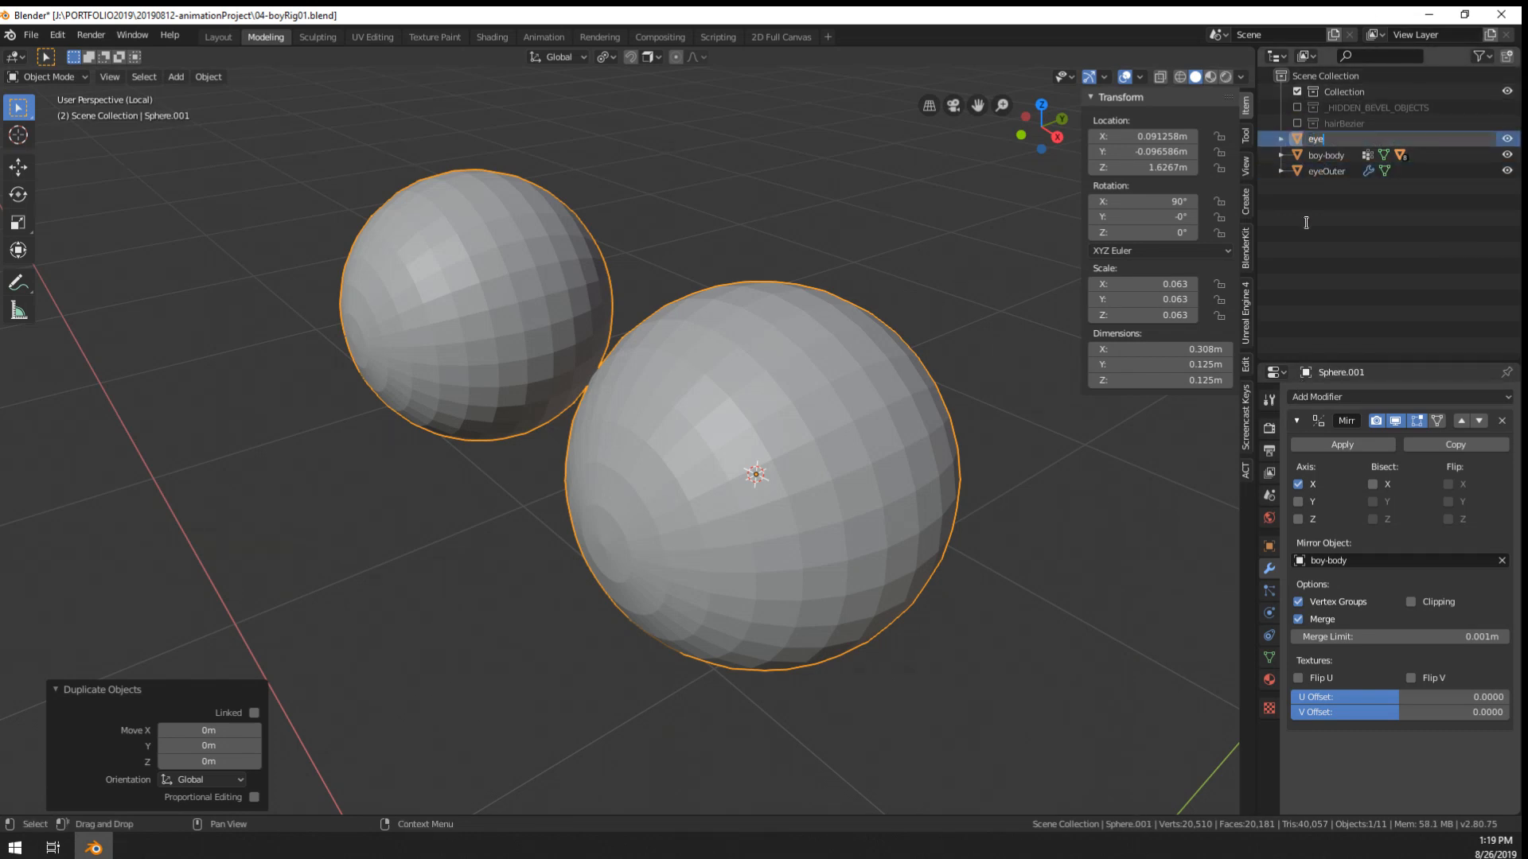
type("eyeInner")
key("Return")
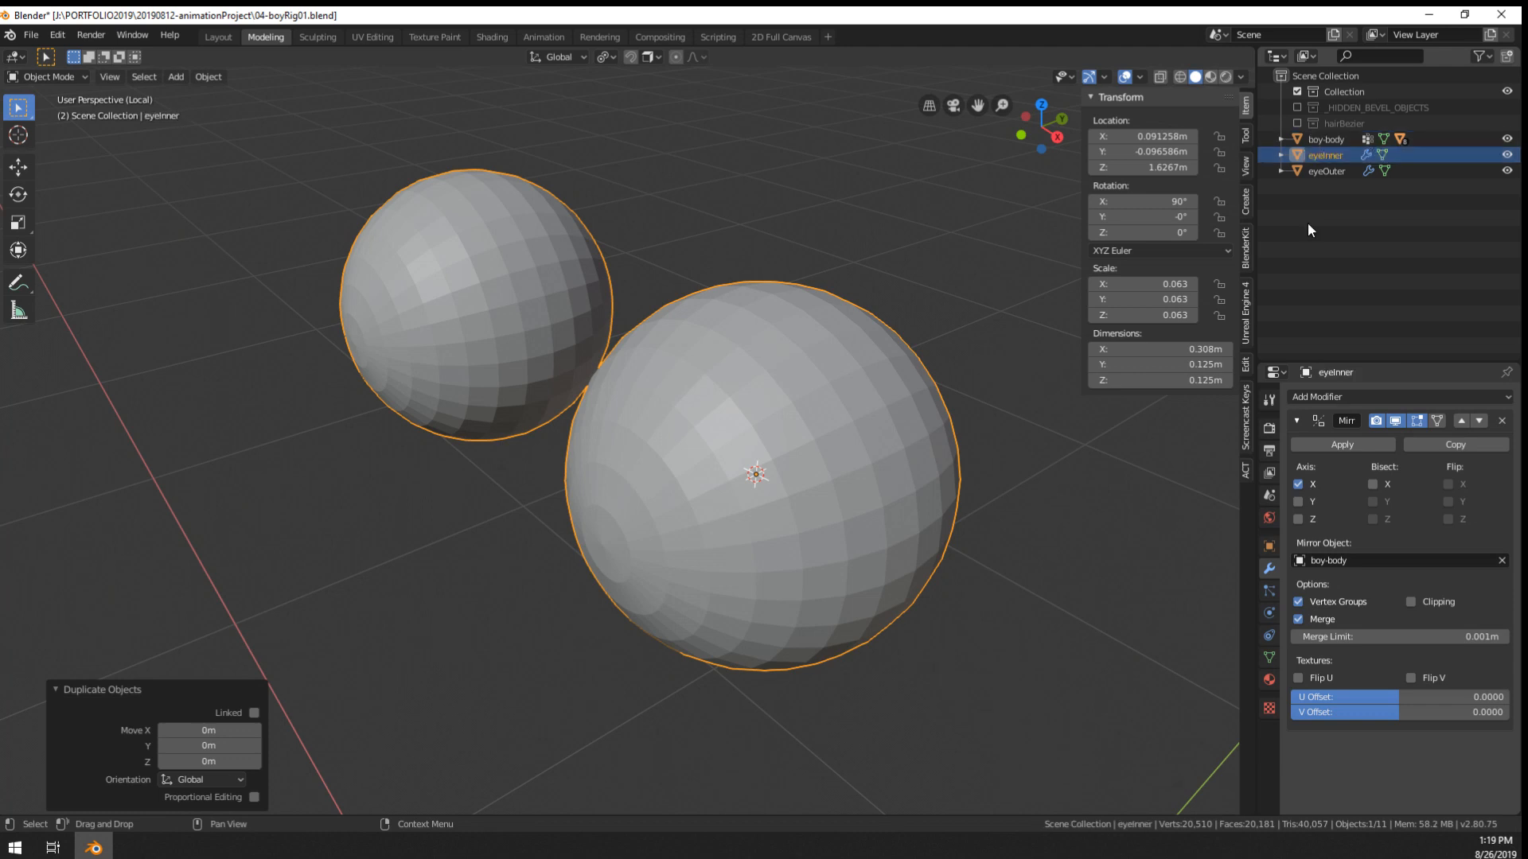
- Switch the viewport to wireframe shading with X-Ray enabled
left_click(1240, 77)
left_click(1180, 77)
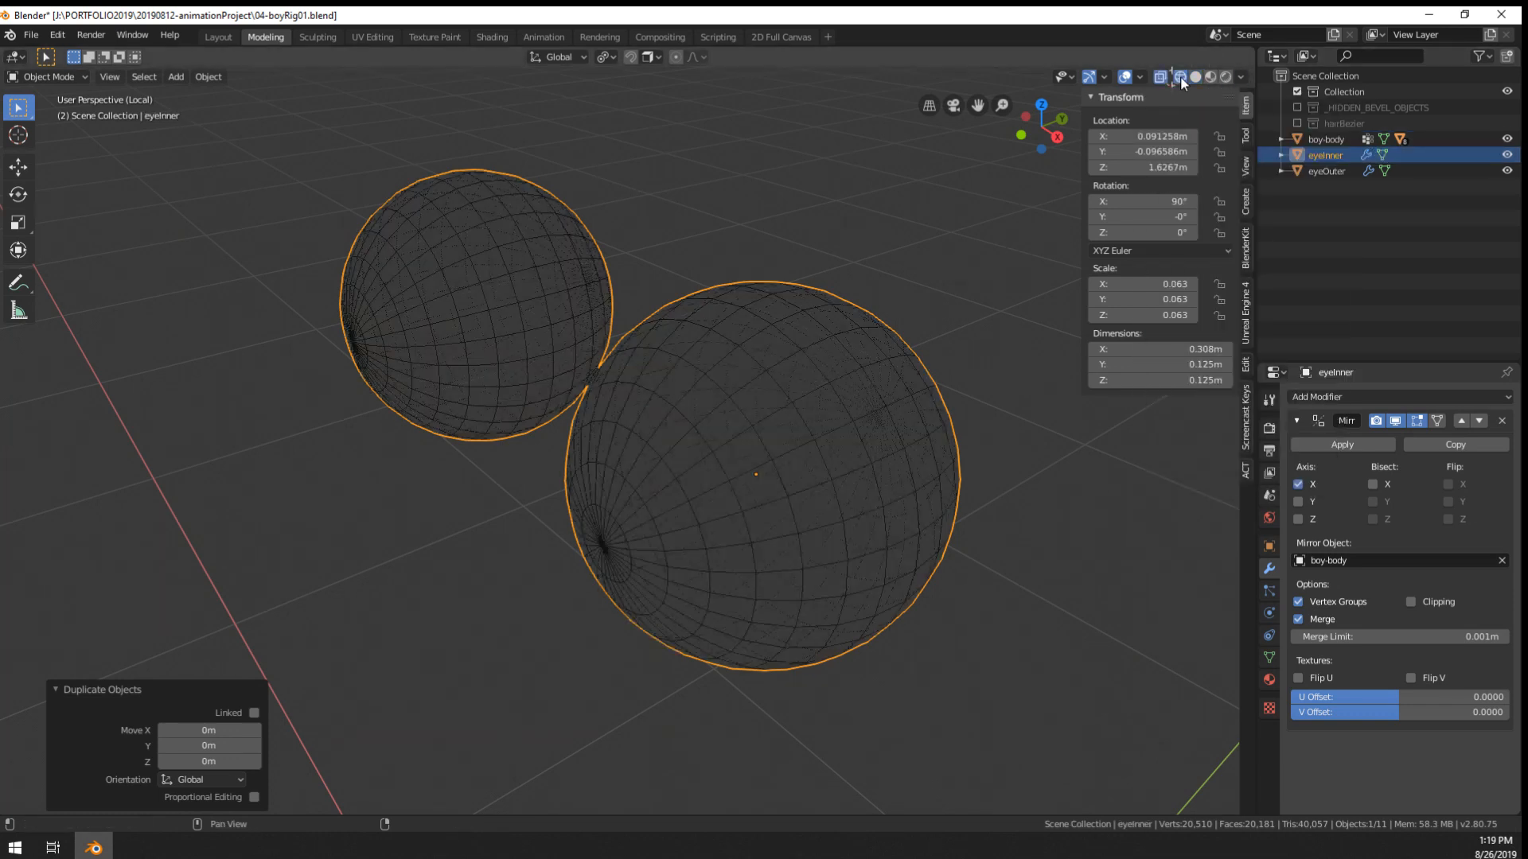
left_click(1238, 77)
left_click_drag(1273, 233, 1160, 233)
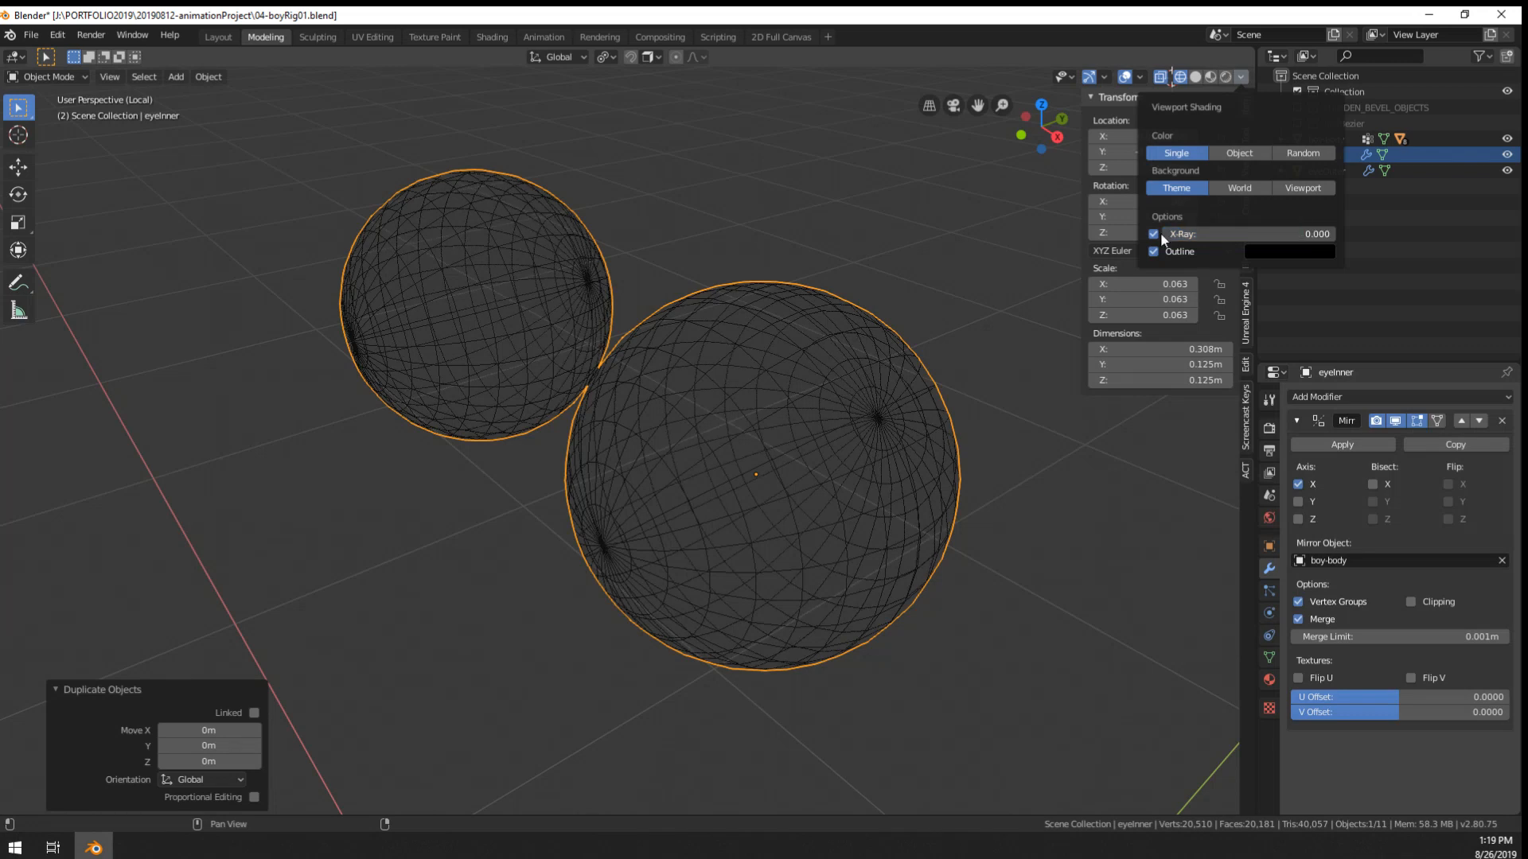
left_click(1243, 77)
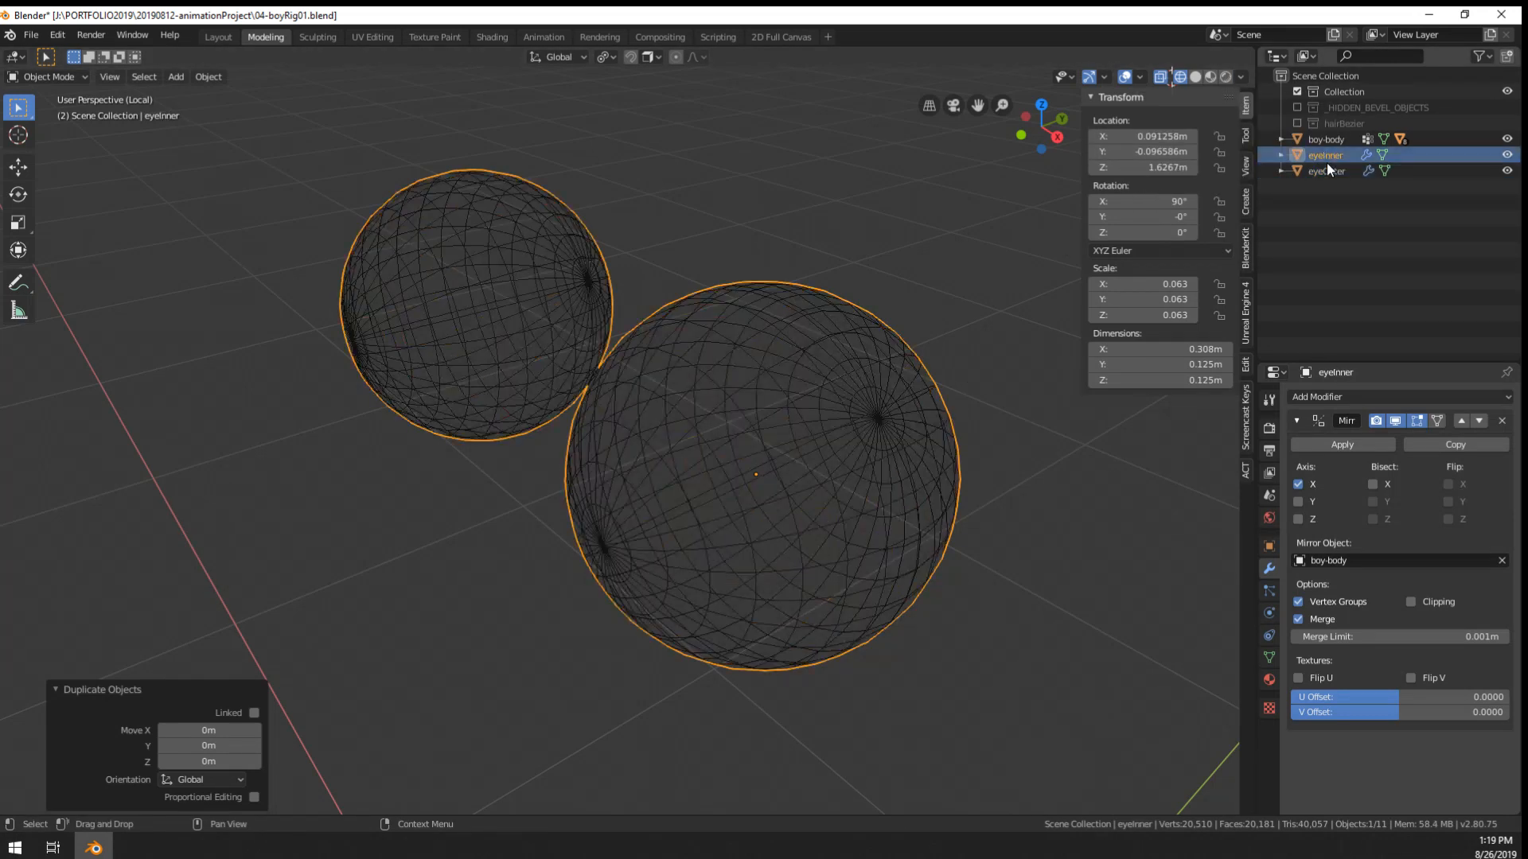
- Scale eyeInner down uniformly by about 0.961 so it sits just inside eyeOuter
scroll(786, 436, "up", 2)
scroll(702, 457, "down", 1)
key("s")
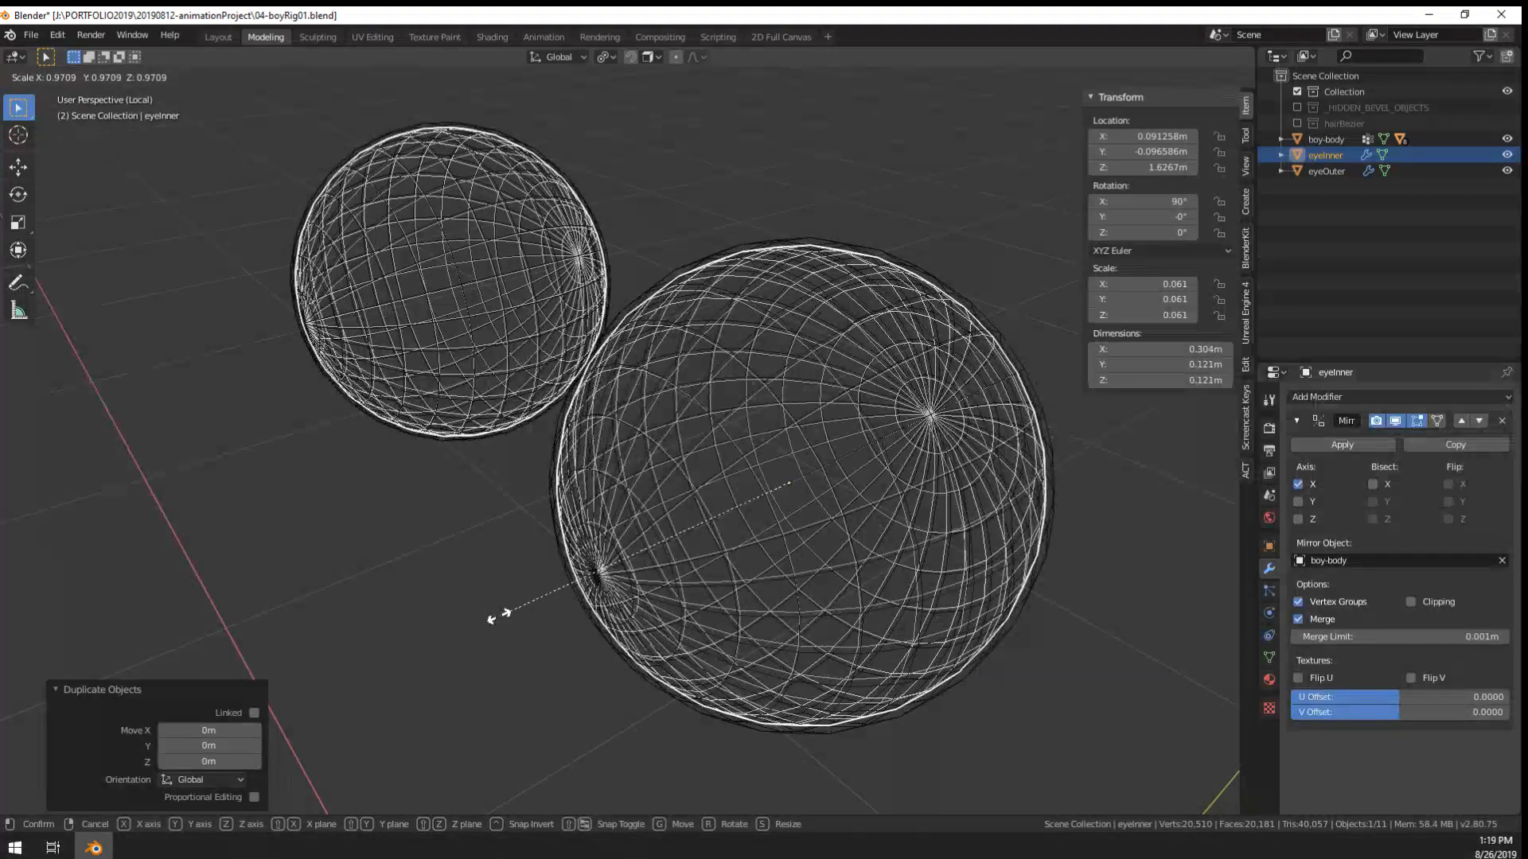
left_click(501, 614)
scroll(634, 385, "up", 2)
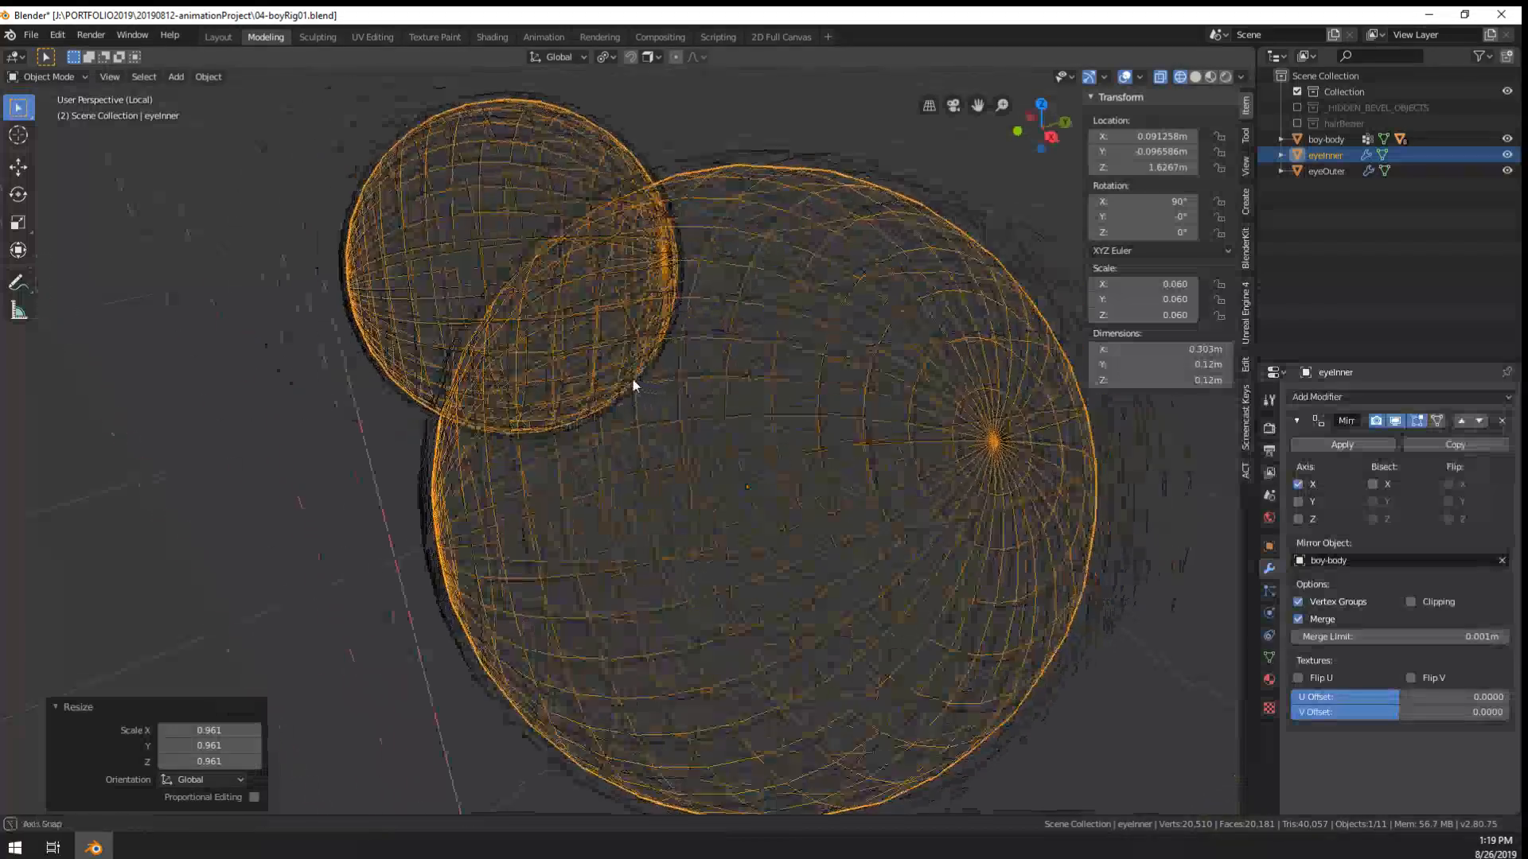
middle_click_drag(634, 385, 711, 413)
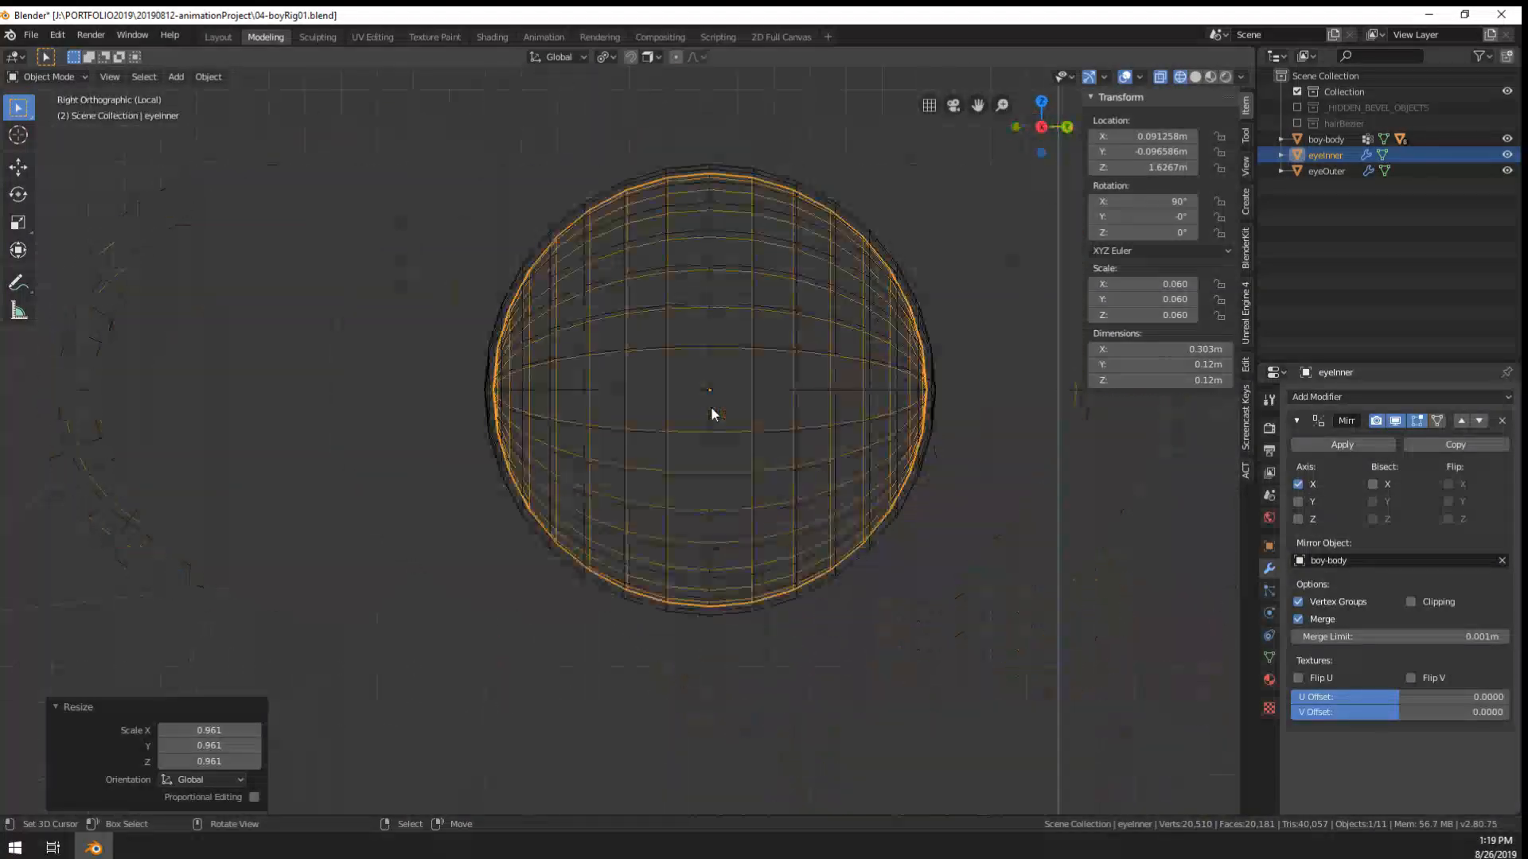
- Compare the nested eye spheres in wireframe, and switch the viewport to solid shading
scroll(711, 408, "up", 3)
mouse_move(409, 347)
middle_mouse_down("shift")
mouse_move(463, 390)
mouse_move(475, 455)
mouse_move(602, 495)
middle_mouse_up("shift")
key("z")
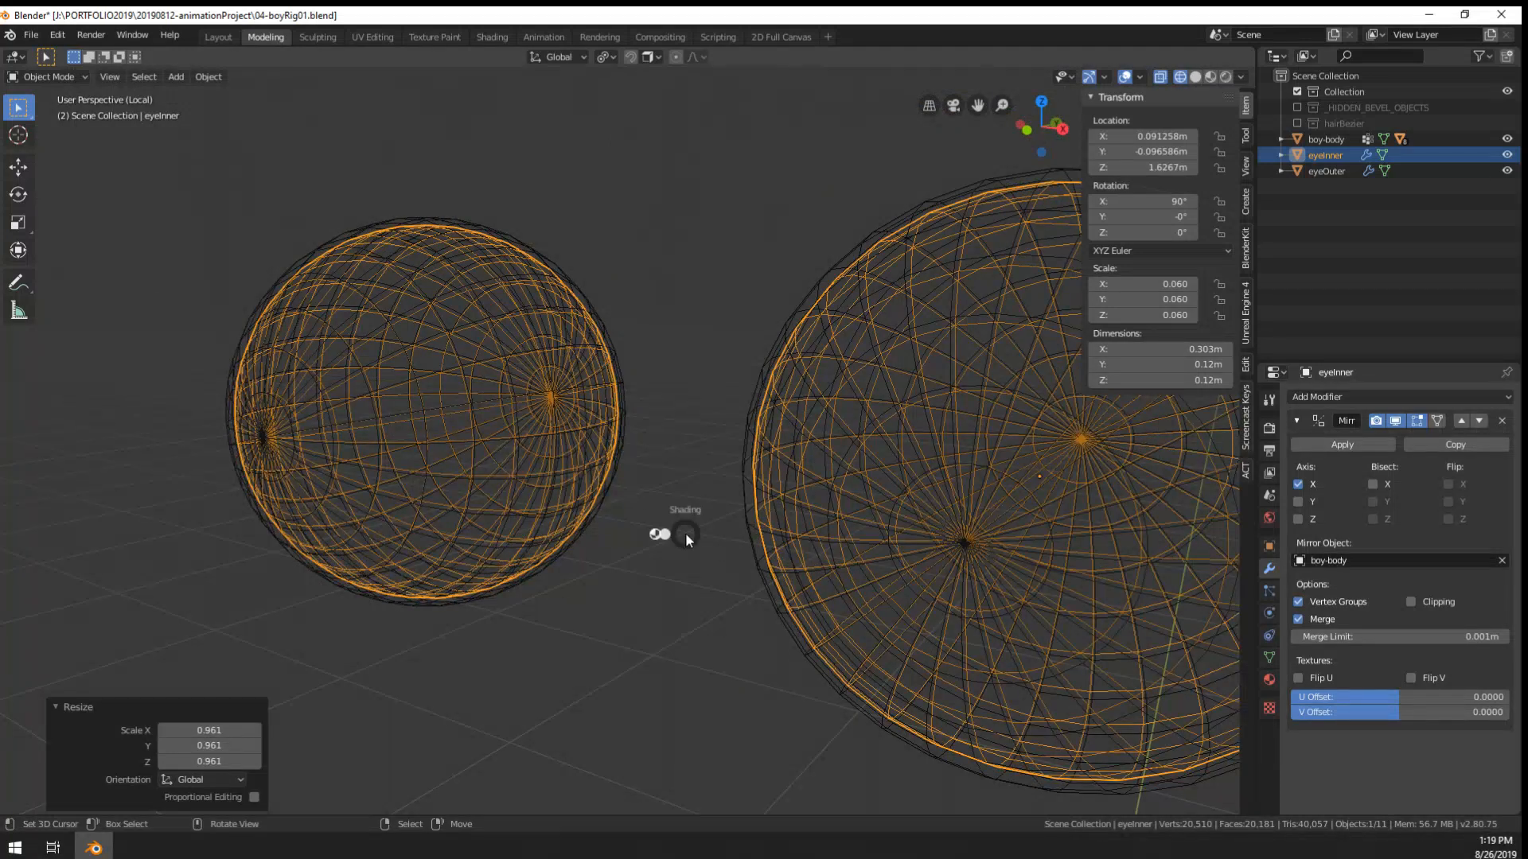
left_click(768, 537)
- Select eyeOuter together with eyeInner, exit local view and shade both eye spheres smooth
left_click(868, 522, "shift")
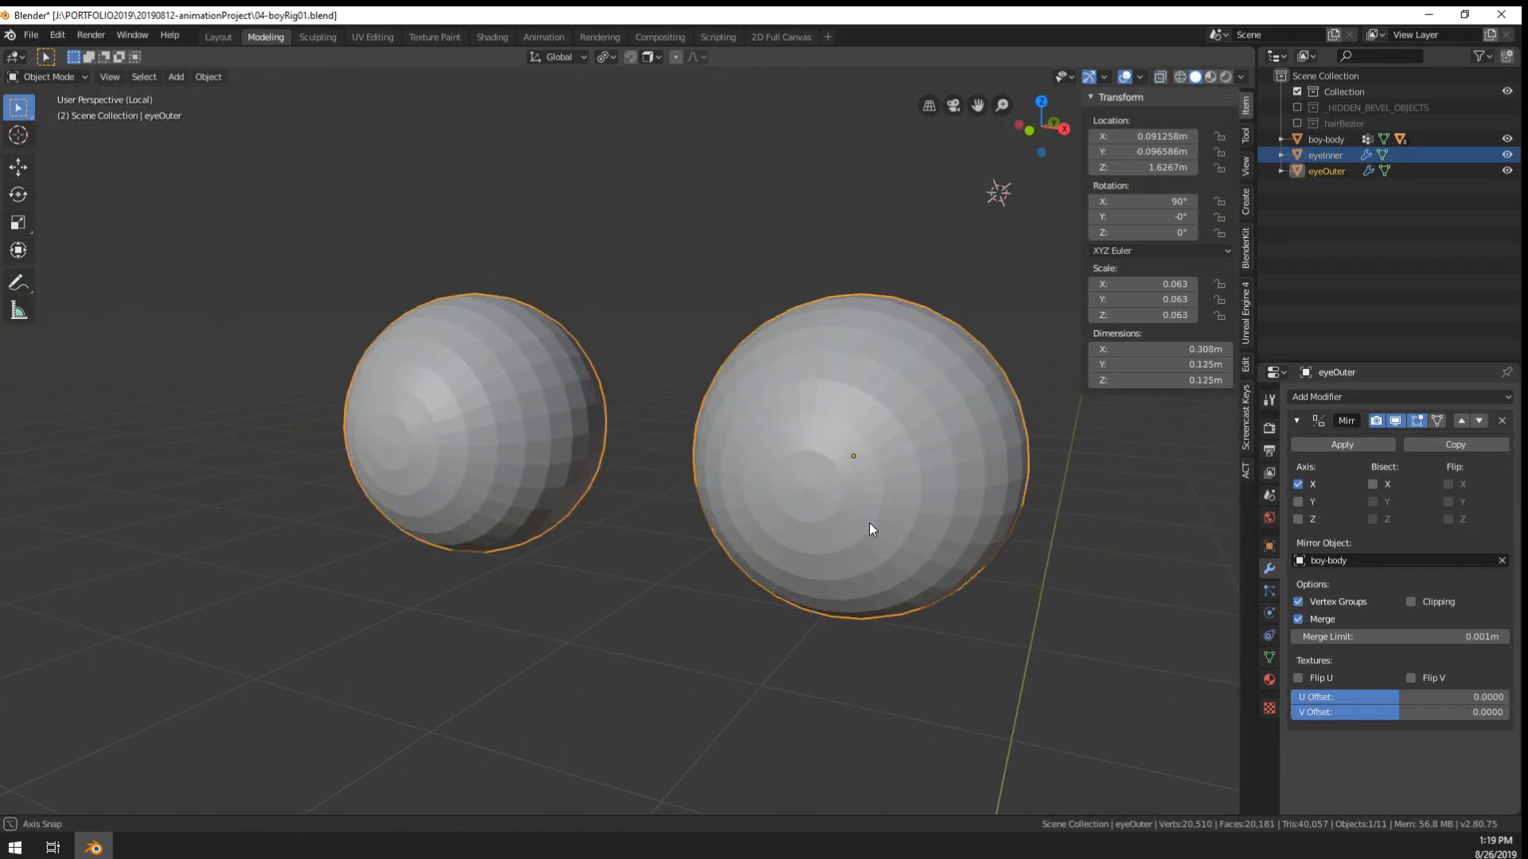
middle_click_drag(869, 522, 835, 532)
scroll(480, 360, "up", 2)
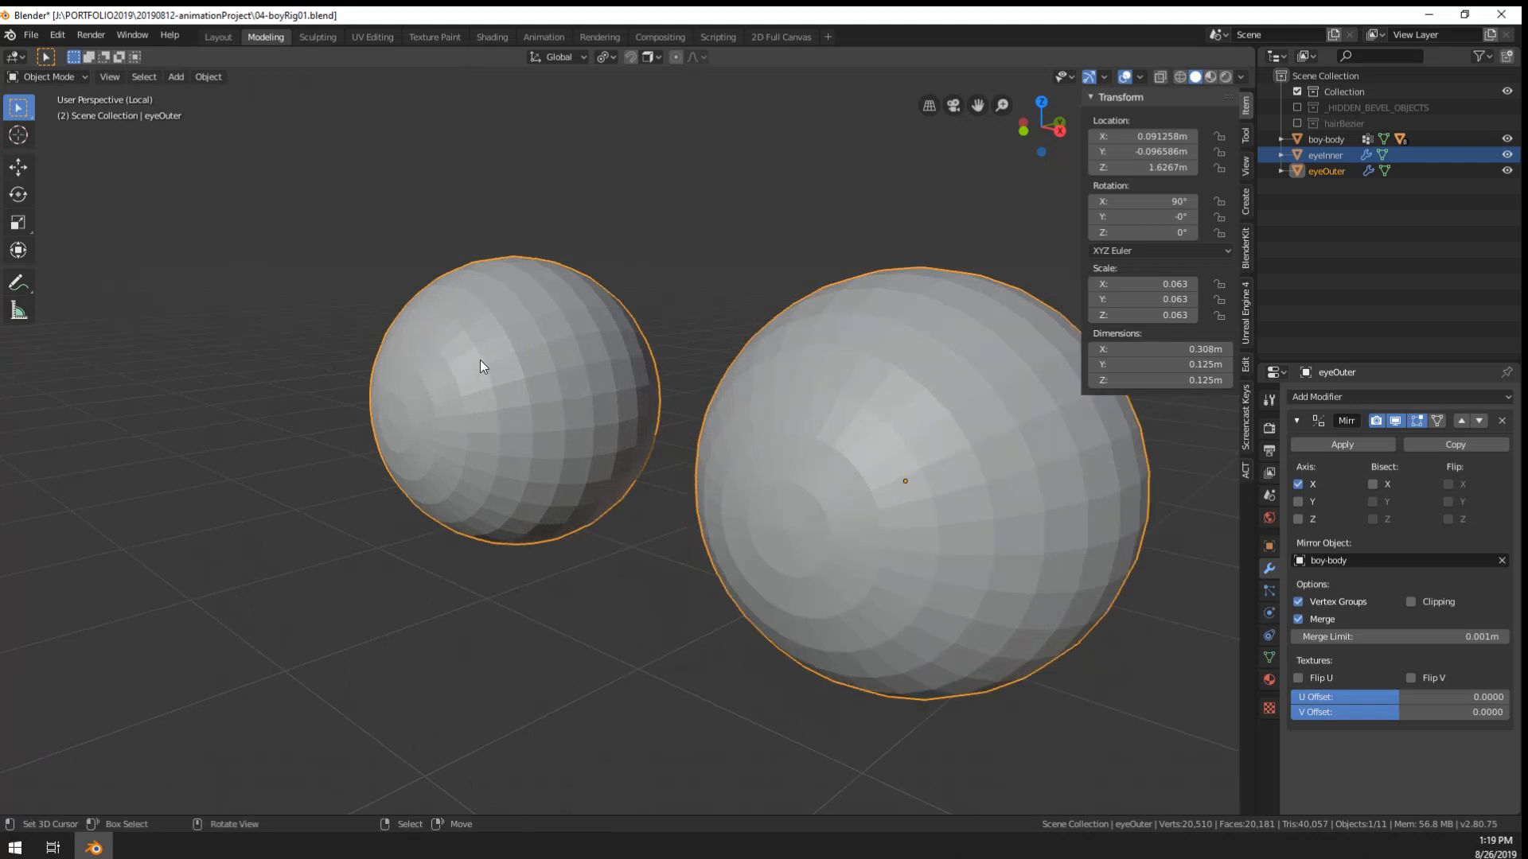
scroll(486, 470, "down", 3)
middle_click_drag(486, 470, 526, 457)
key("KP_Divide")
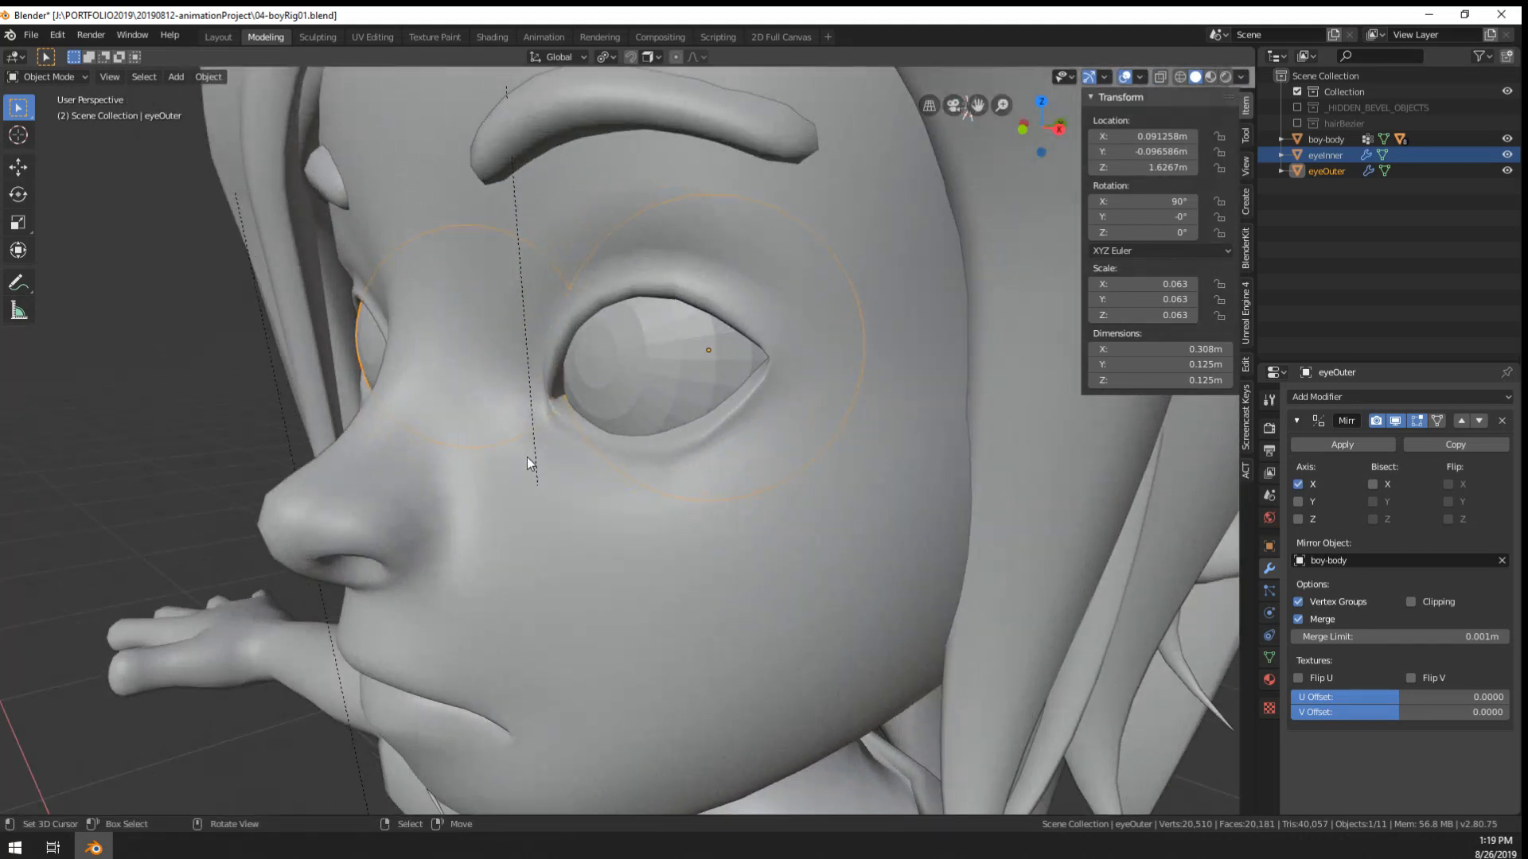
scroll(527, 456, "up", 3)
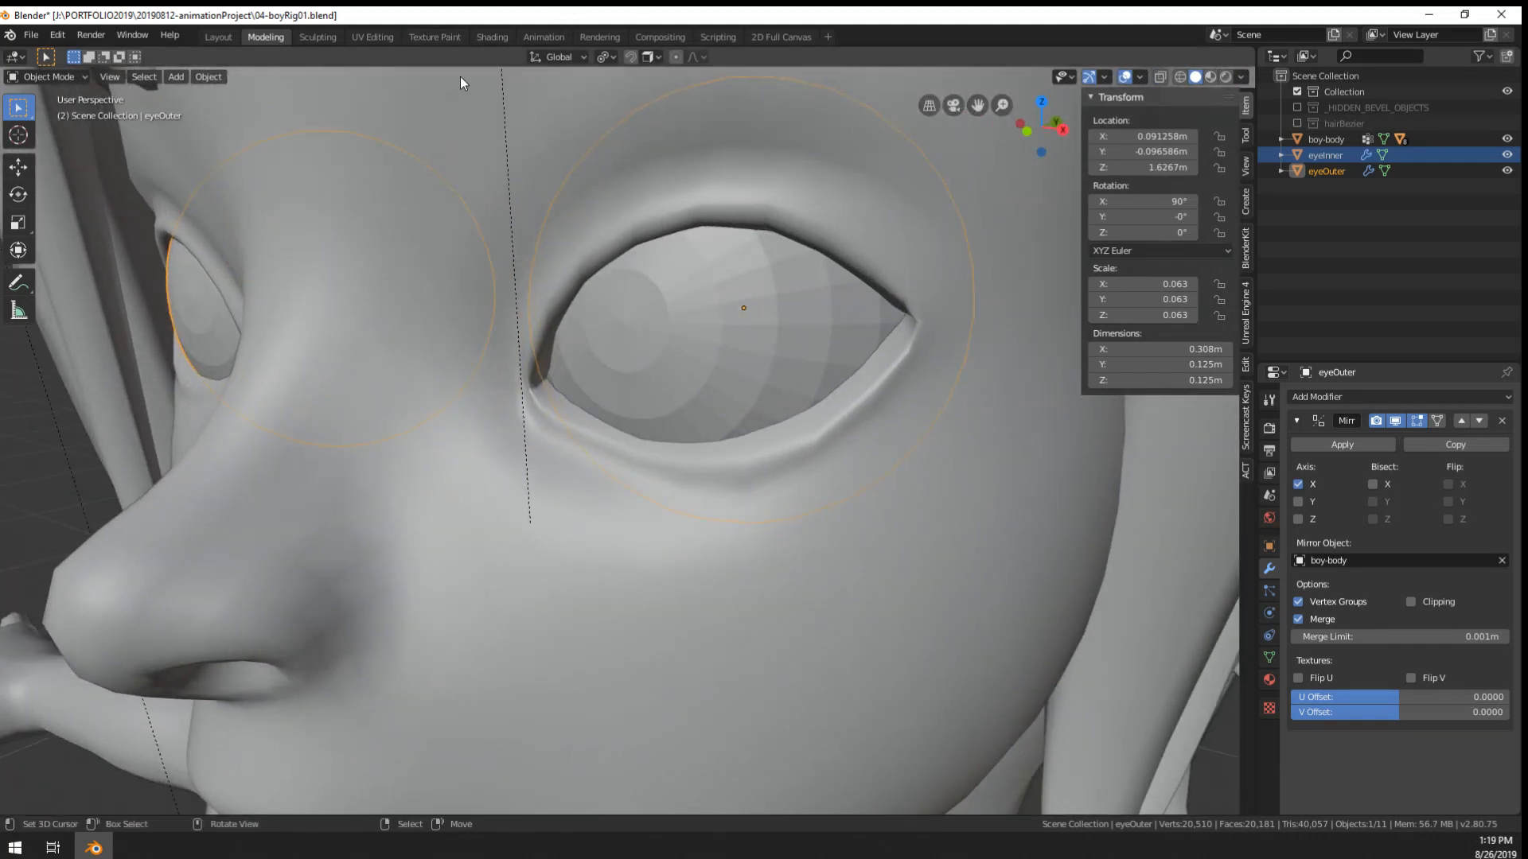
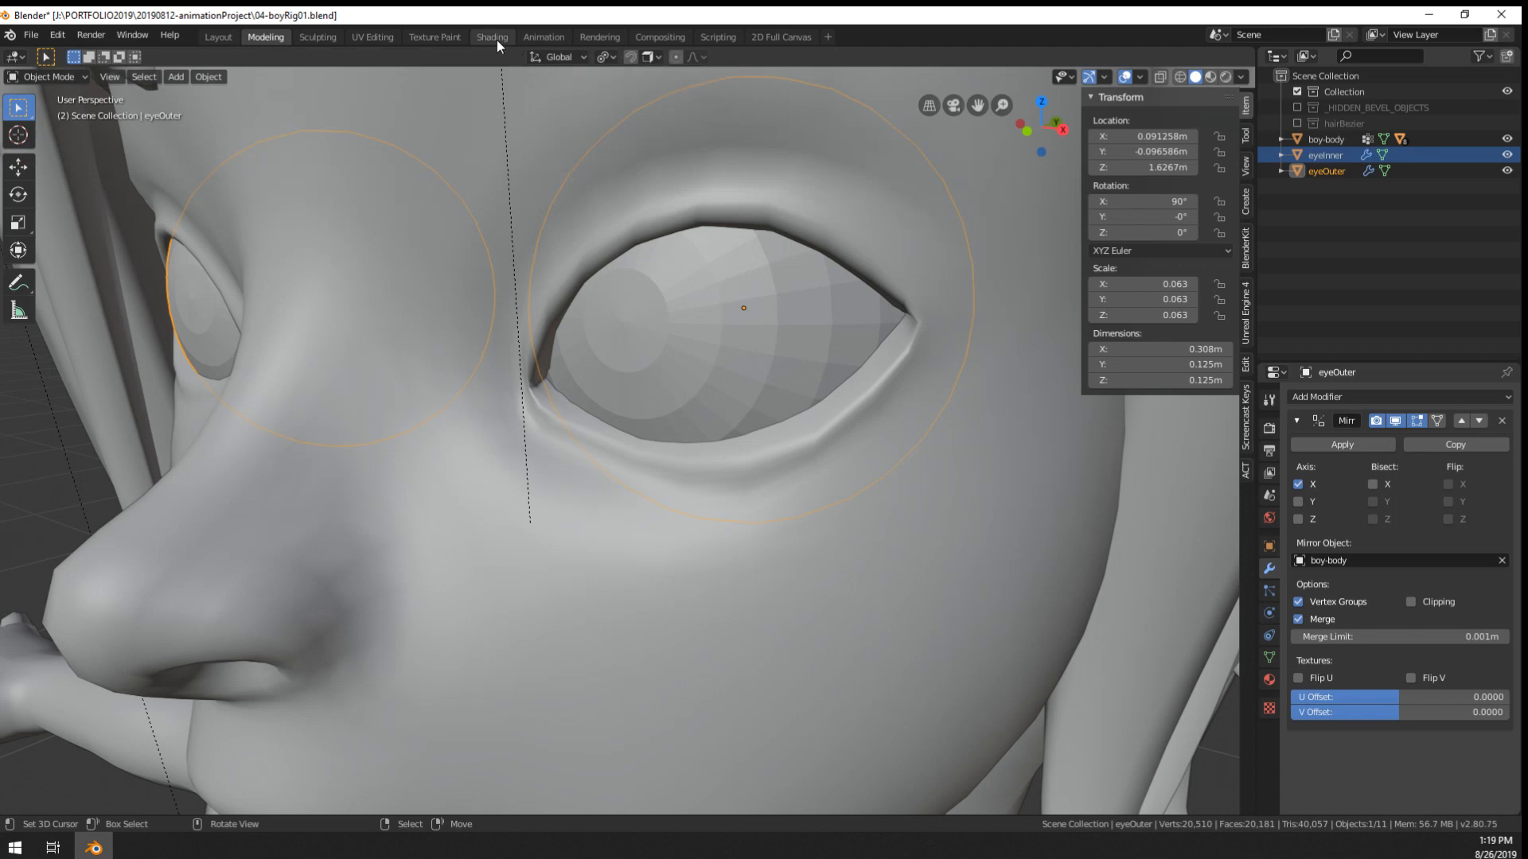
right_click(667, 347)
left_click(667, 347)
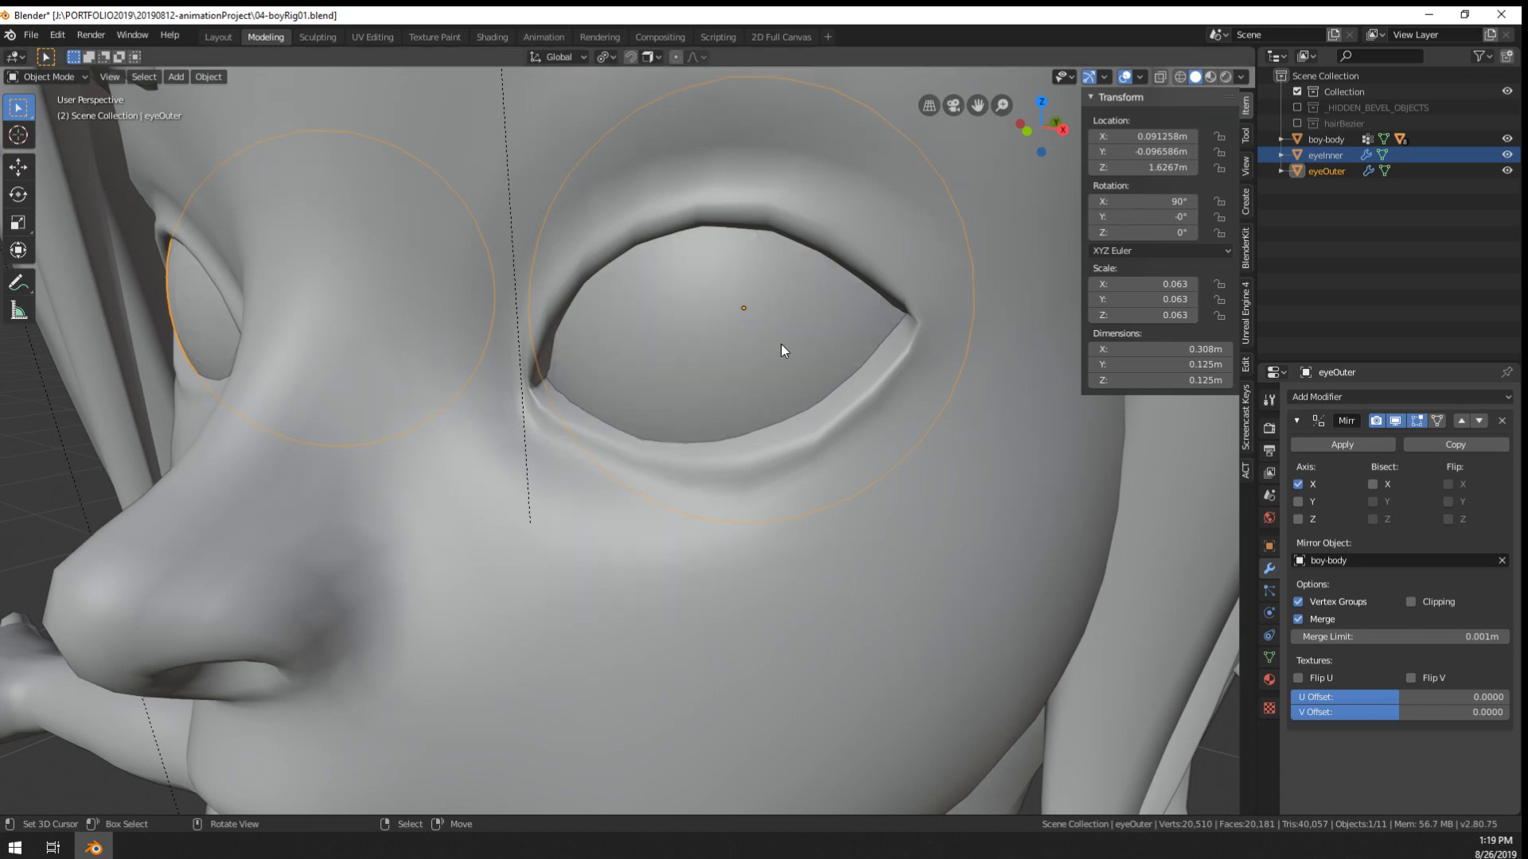
- Switch to the Shading workspace, frame the eyes and create a new material for eyeOuter
left_click(491, 37)
scroll(682, 416, "up", 5)
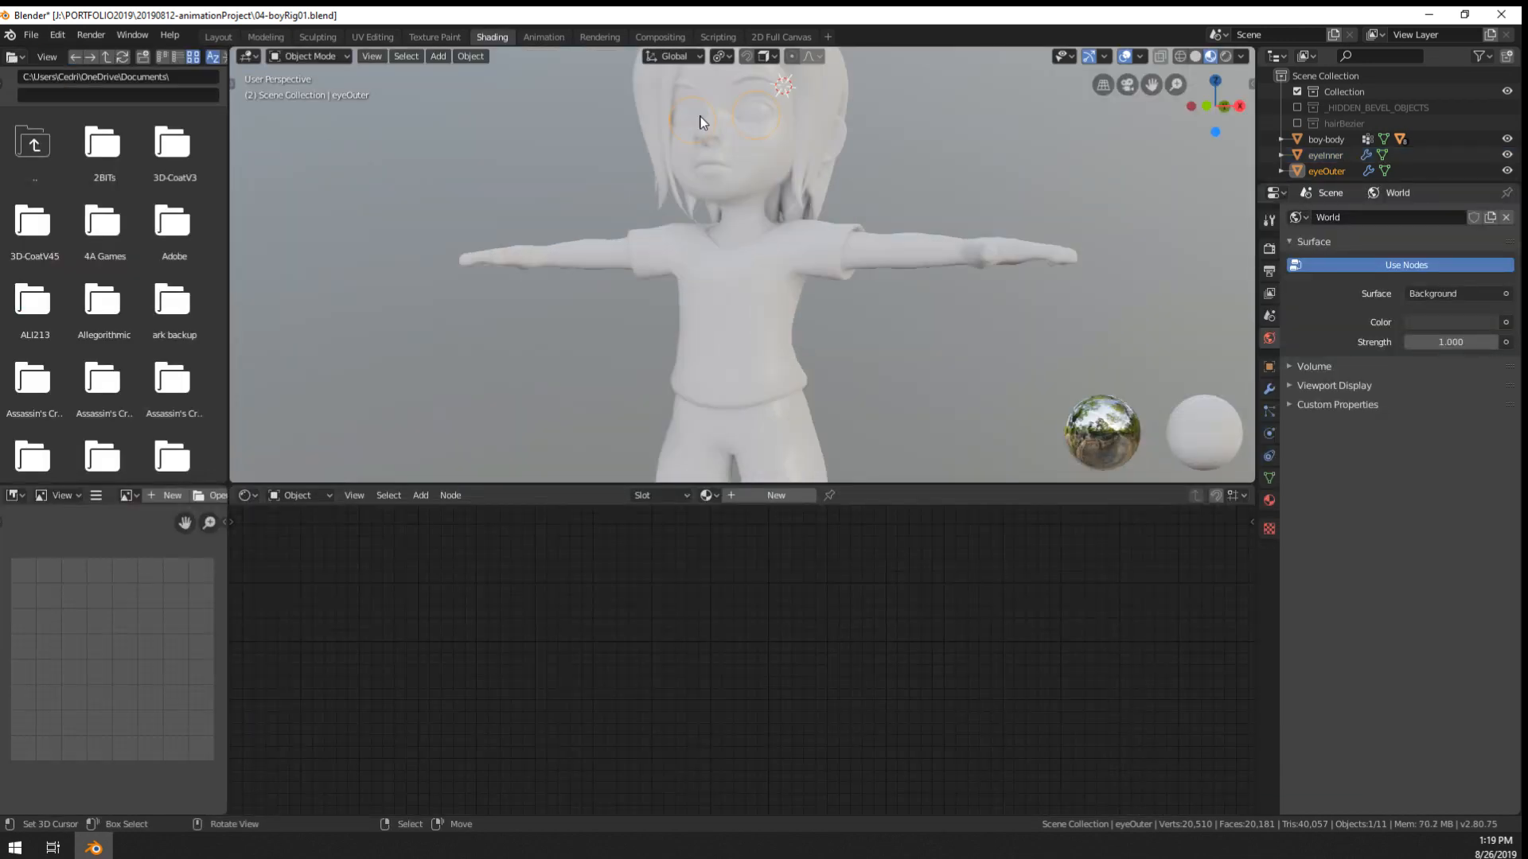
key("KP_Decimal")
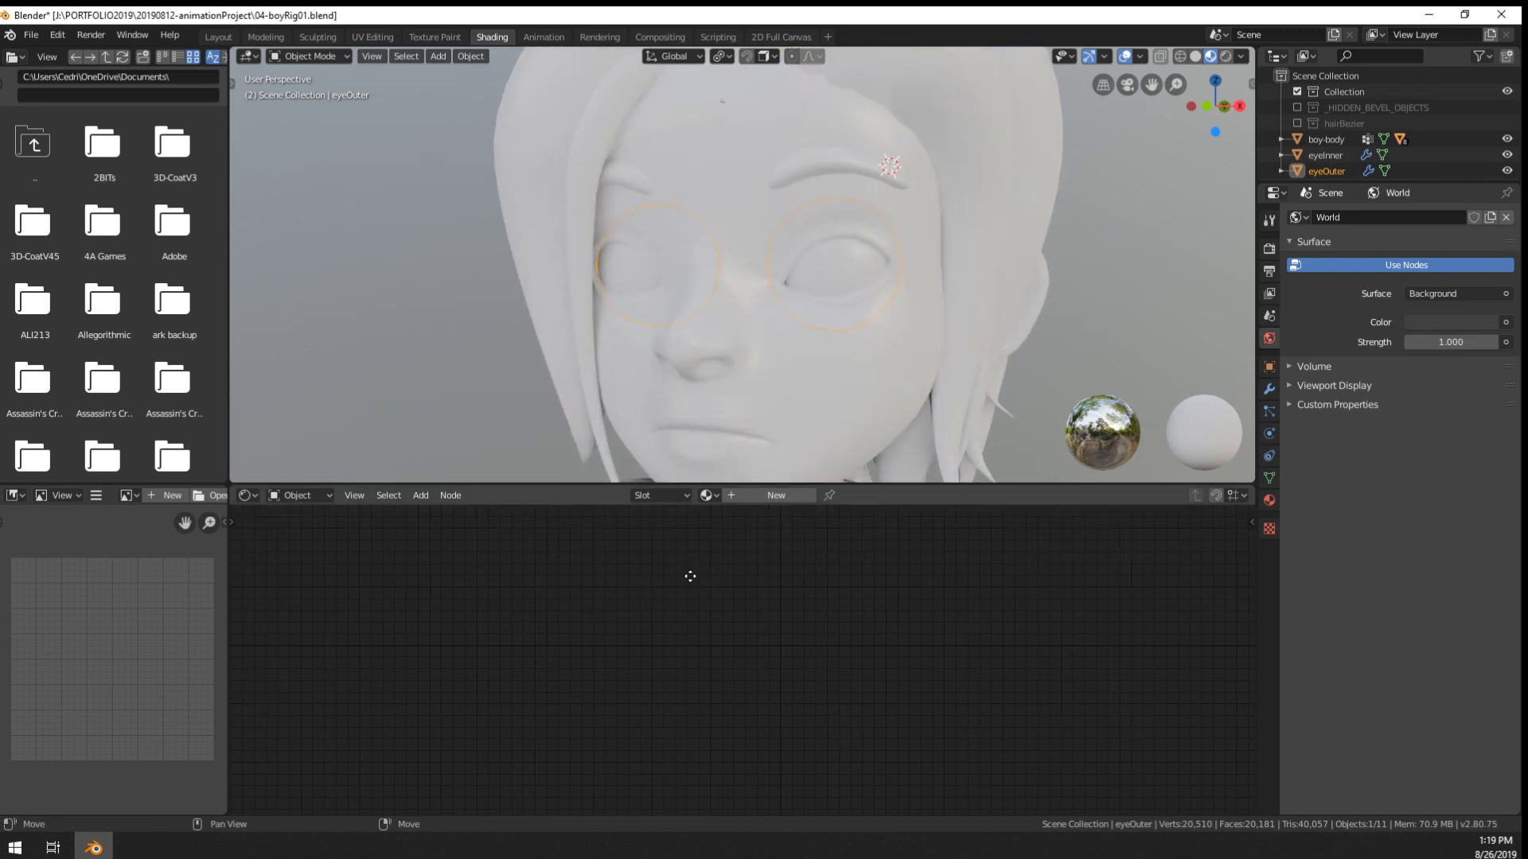
left_click(783, 495)
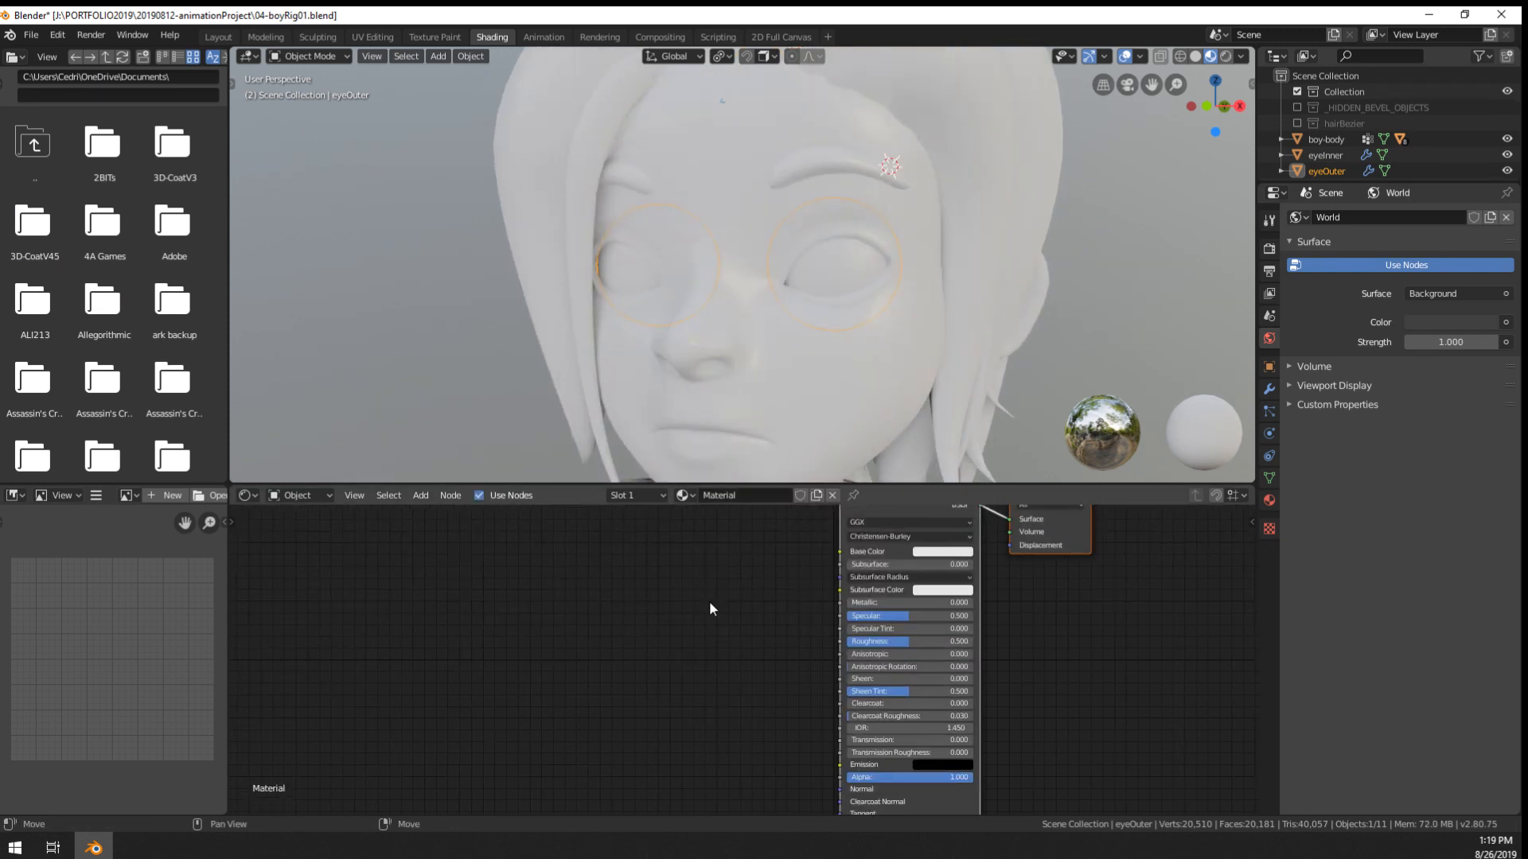
- Add a Gradient Texture node to the eye material with linked Mapping and Texture Coordinate nodes
key("shift+a")
mouse_move(479, 684)
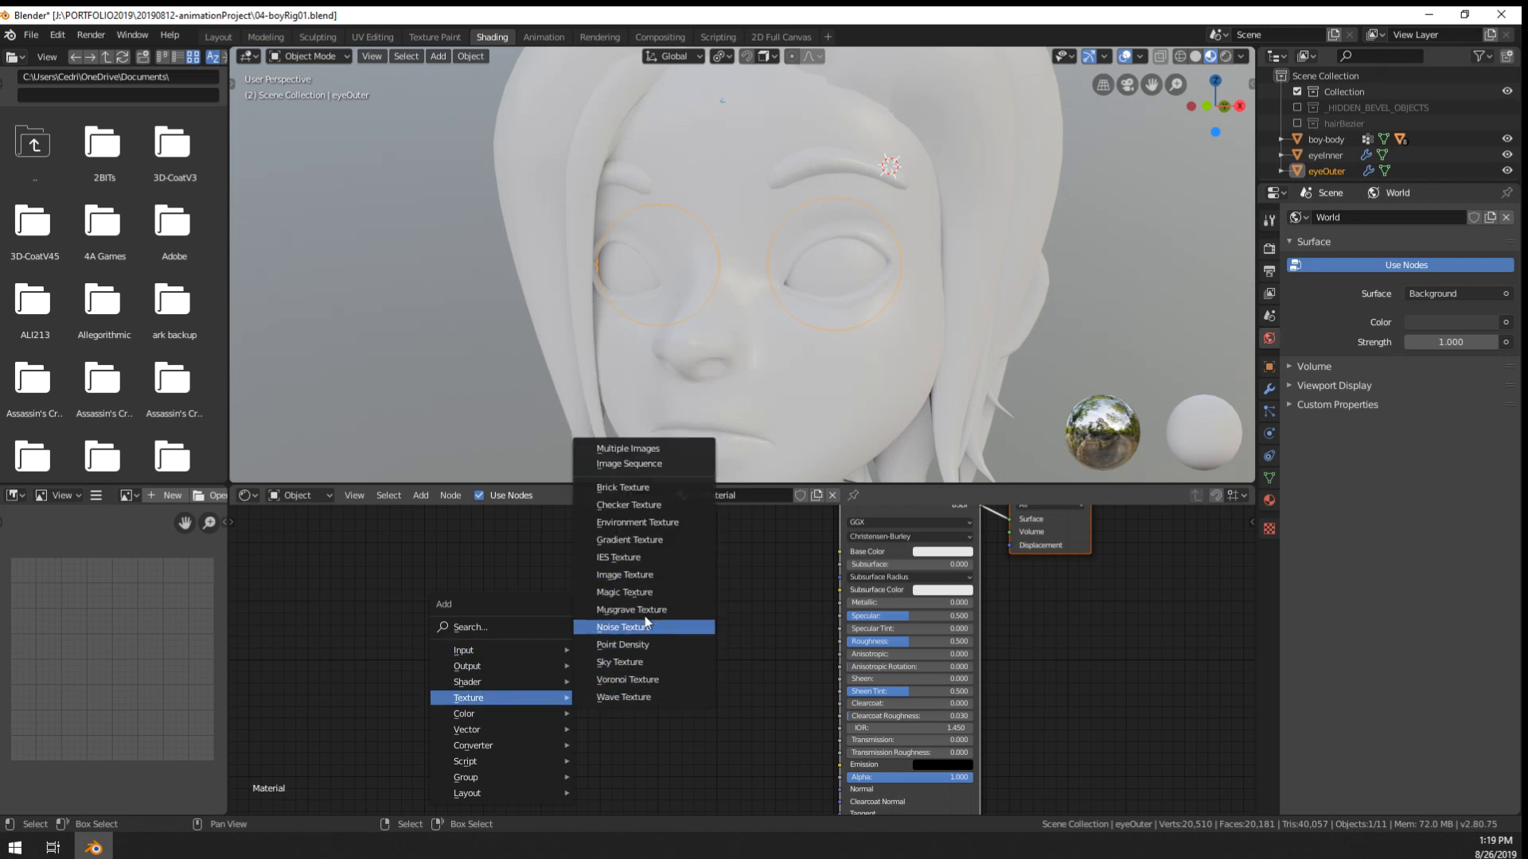
left_click(646, 543)
left_click(364, 585)
middle_click_drag(557, 628, 611, 715)
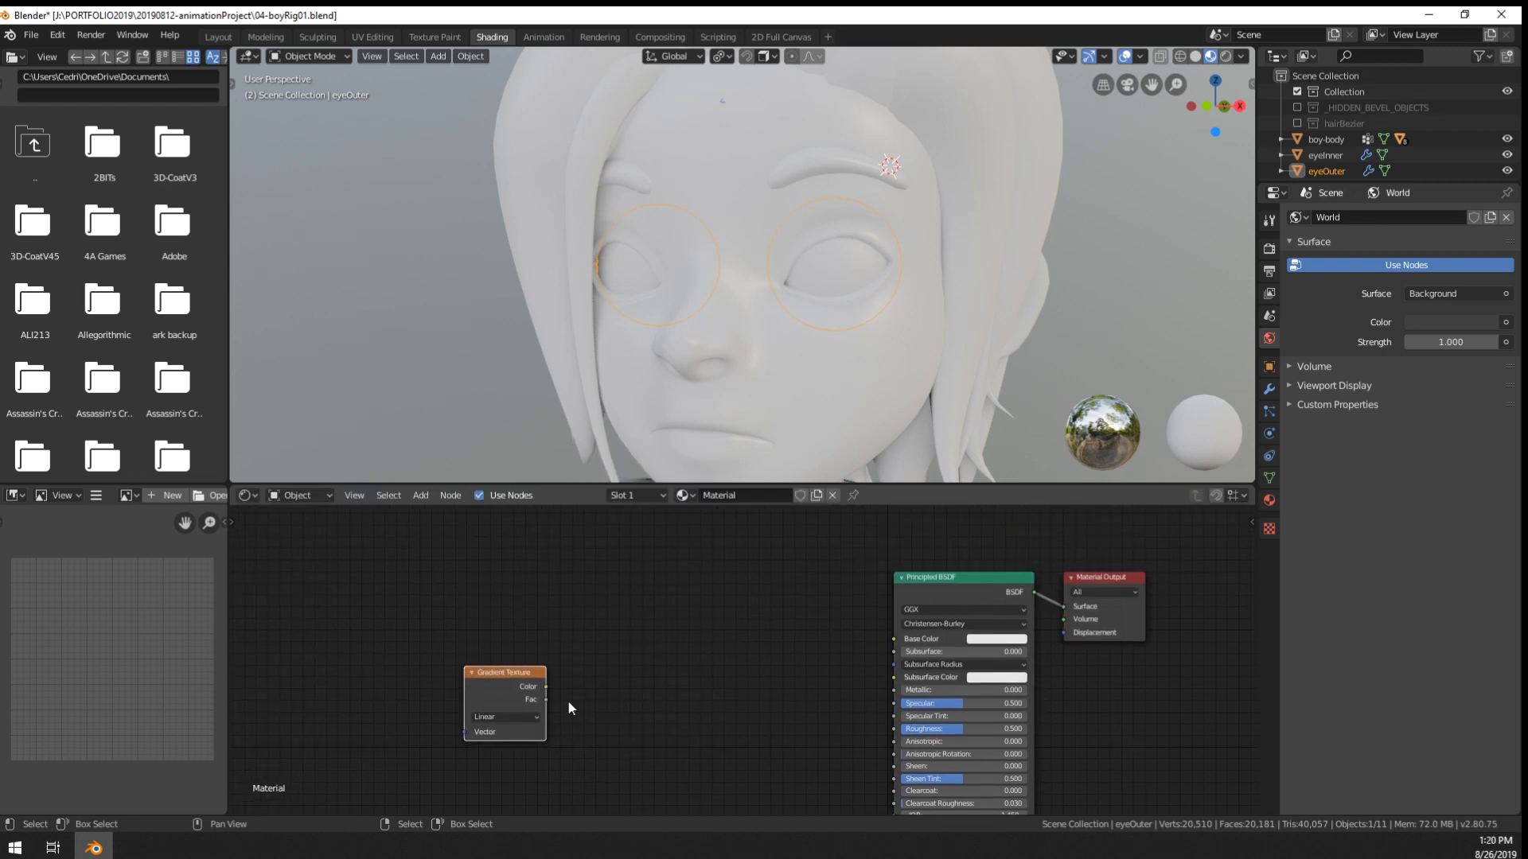
key("ctrl+t")
middle_click_drag(238, 685, 336, 662)
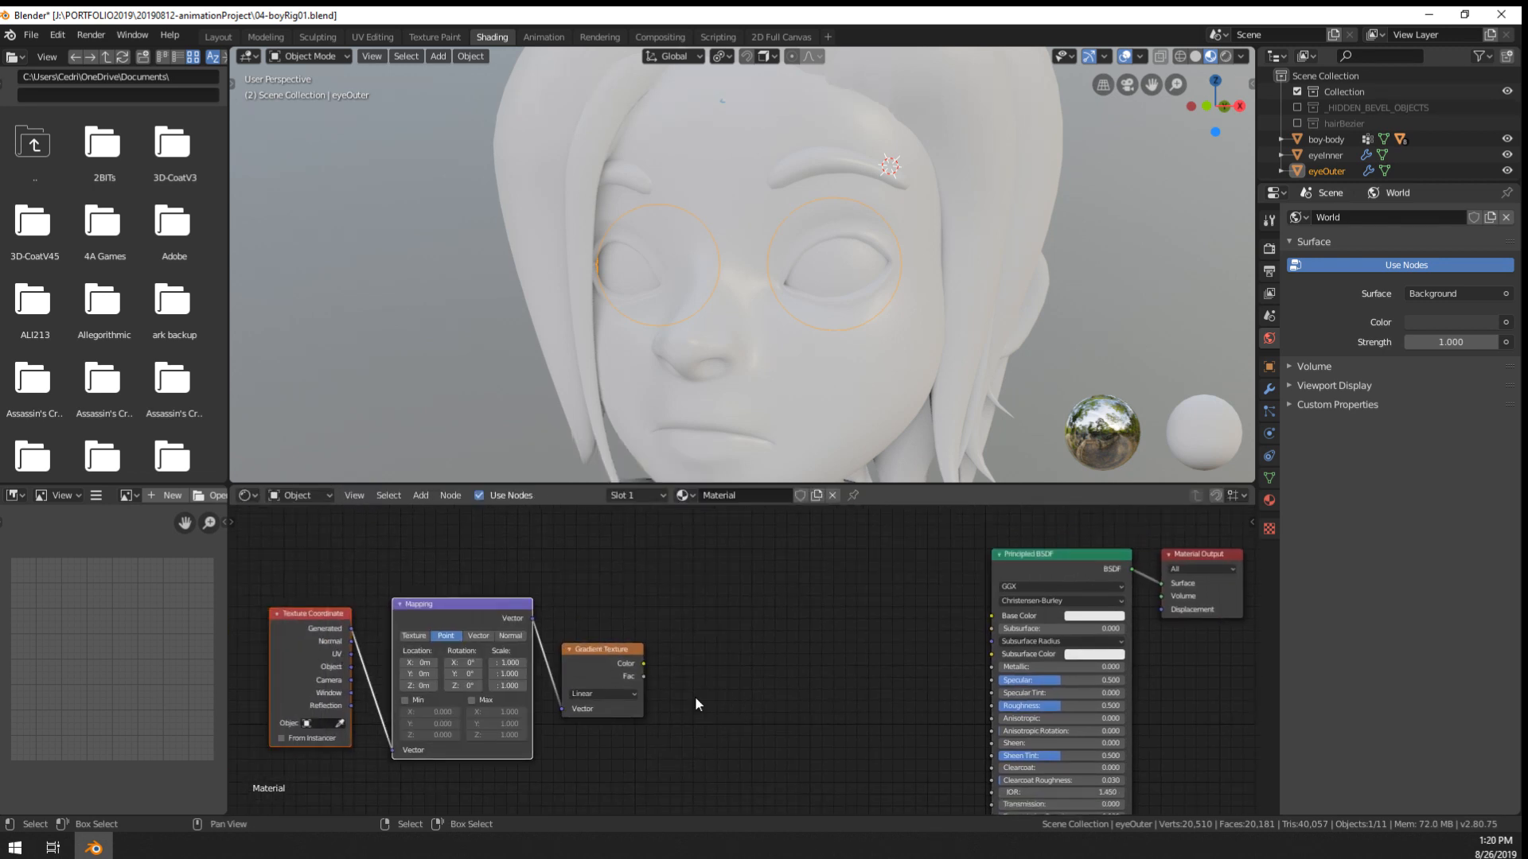
- Connect the Gradient Texture's Color output to the Principled BSDF's Base Color
middle_click_drag(696, 704, 630, 709)
left_click_drag(578, 668, 939, 623)
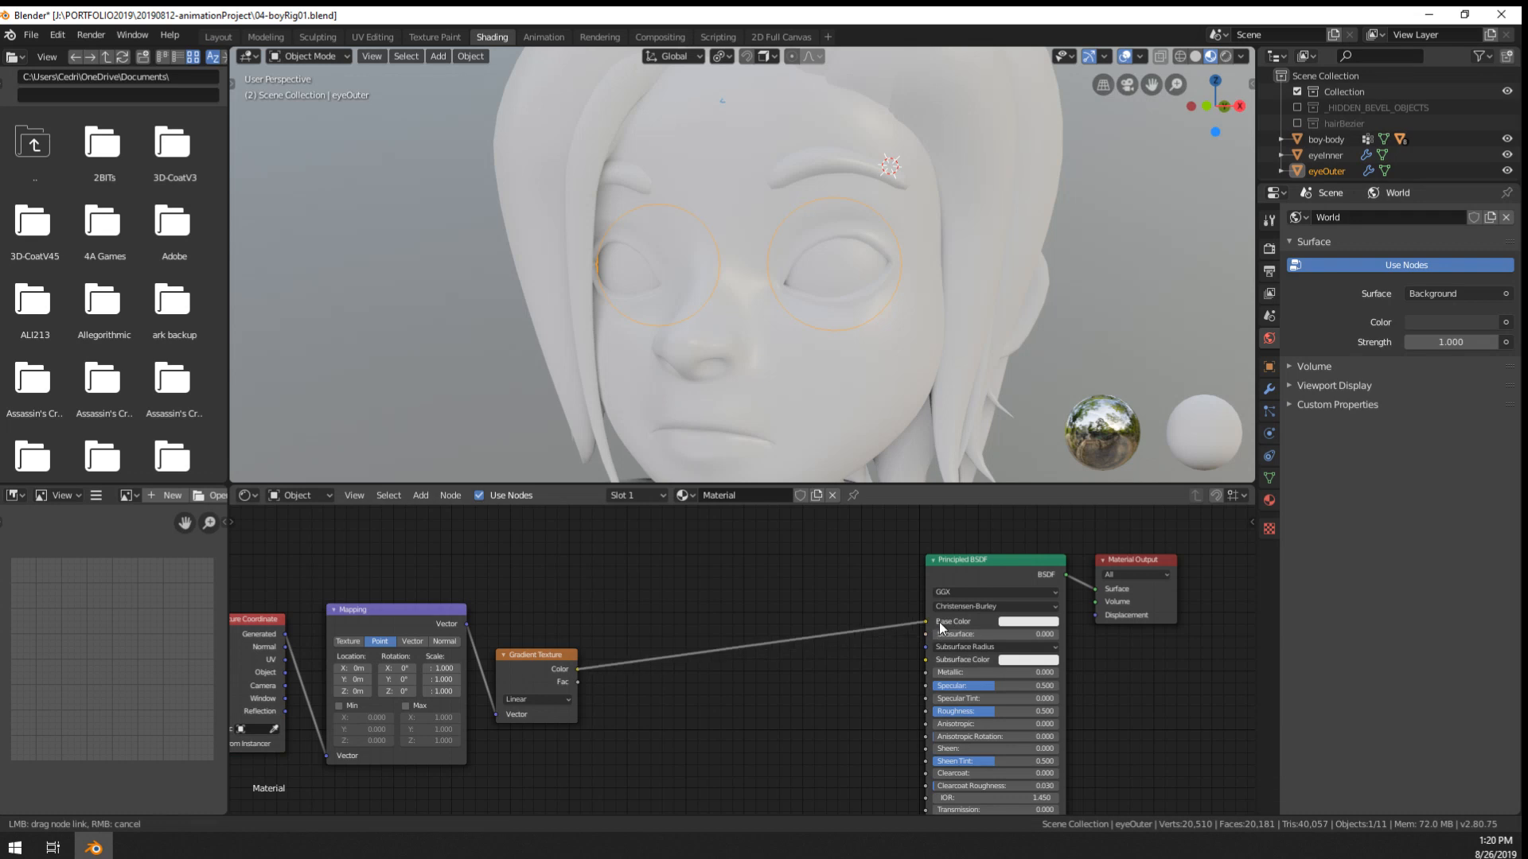
middle_click_drag(836, 398, 953, 342)
middle_click_drag(589, 772, 657, 764)
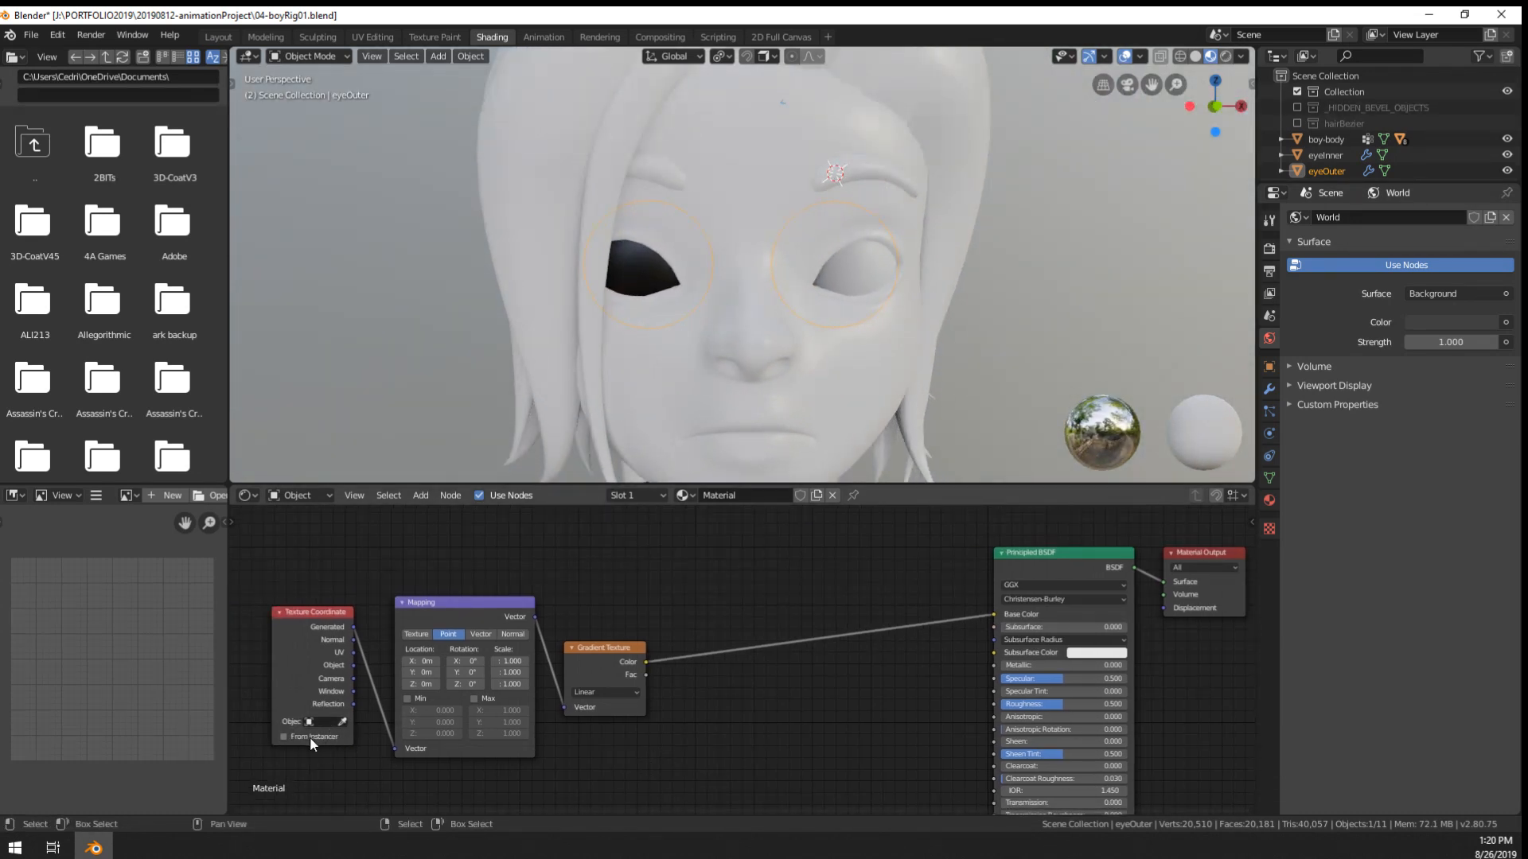
- Set the Mapping node's Y rotation to 90° so the gradient runs along the eye's front axis
left_click(309, 736)
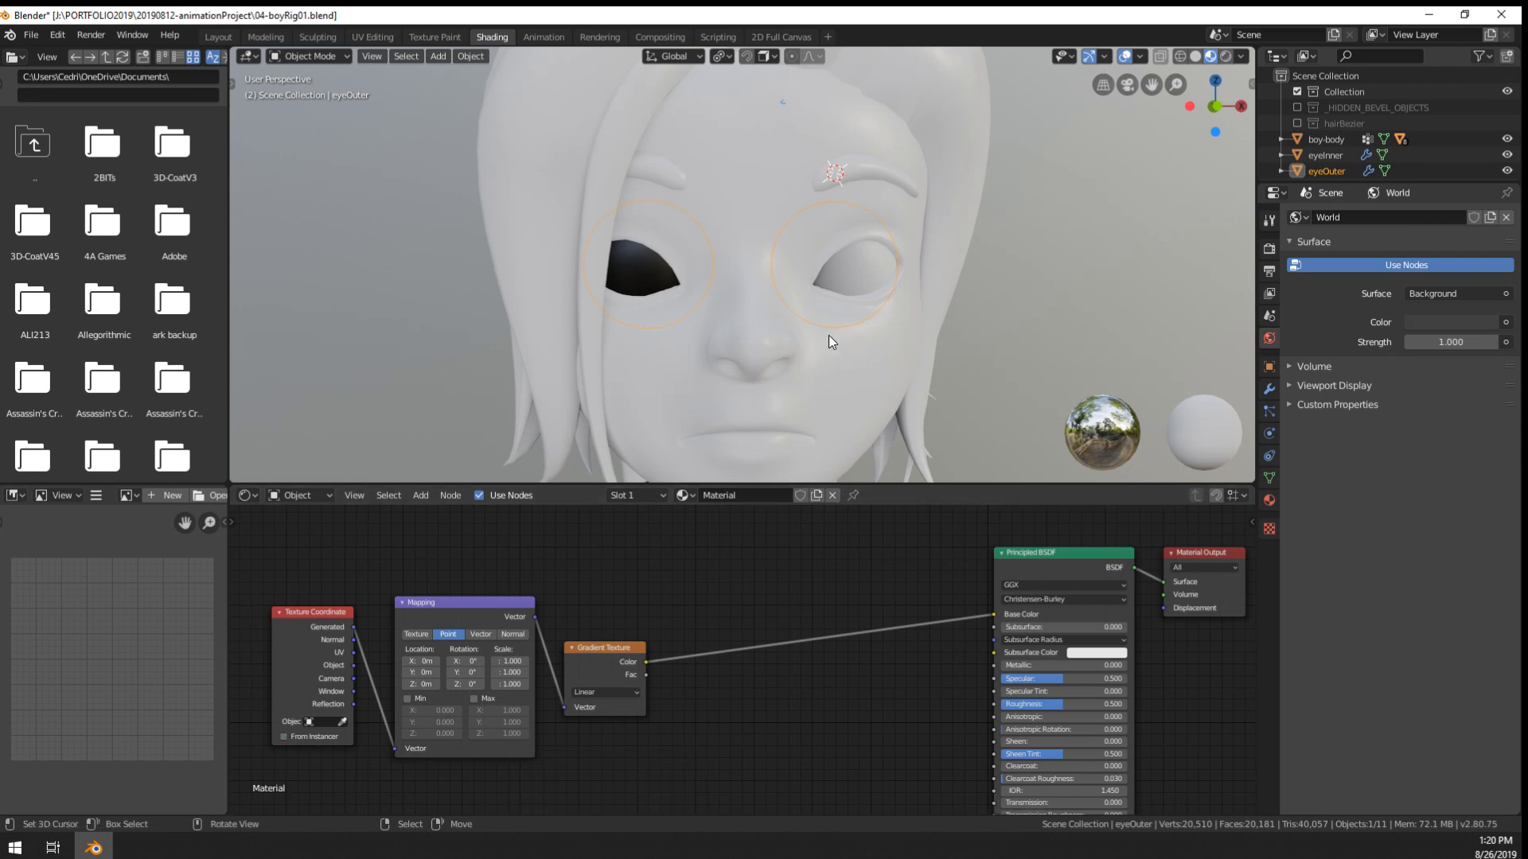
middle_click_drag(843, 342, 764, 331)
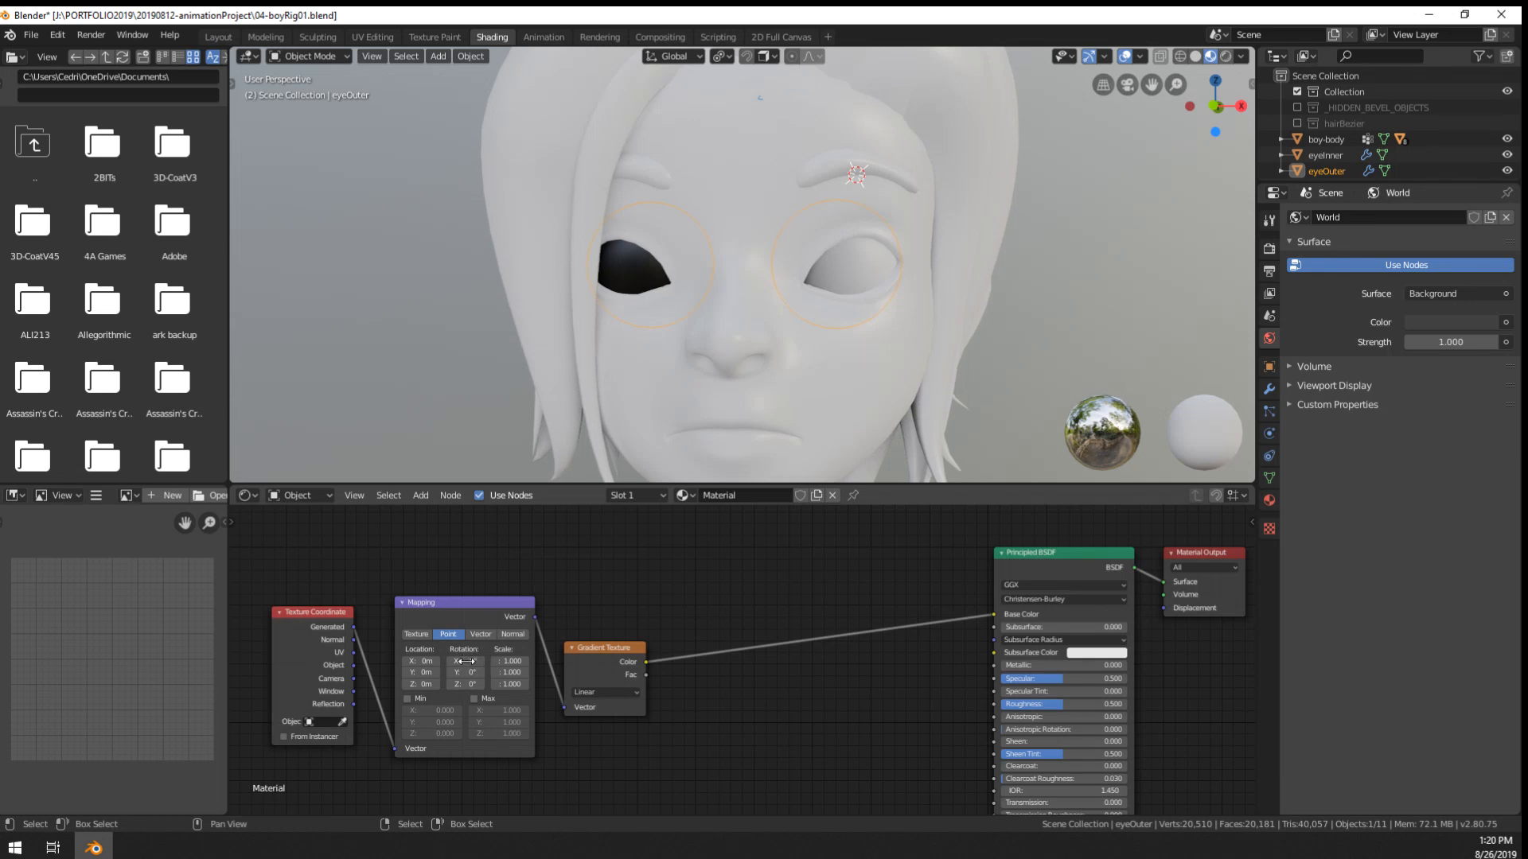
left_click_drag(466, 672, 501, 672)
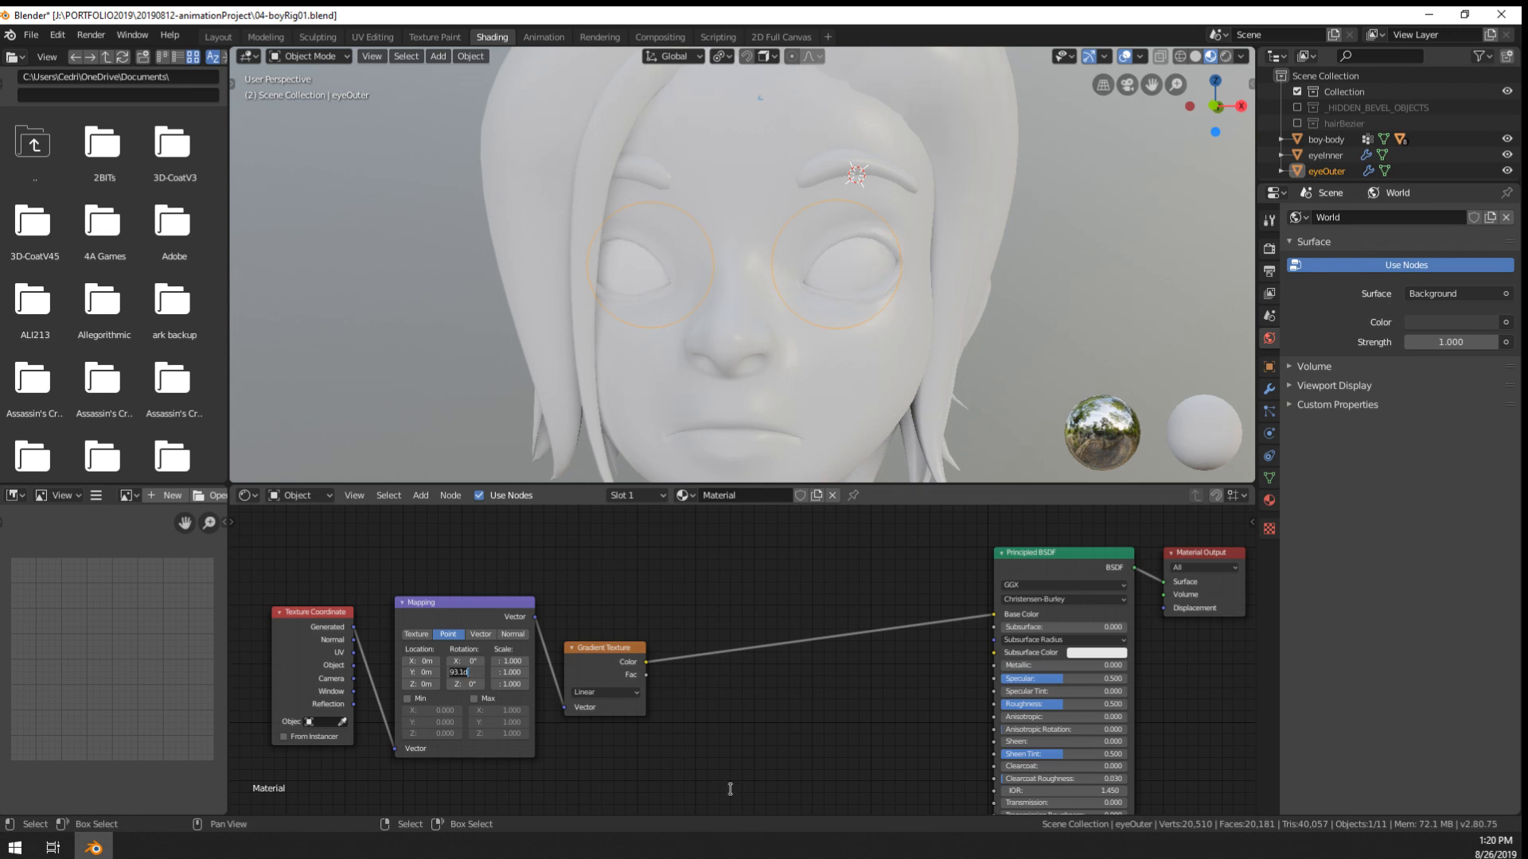
type("90")
key("Return")
- Insert a ColorRamp between the Gradient Texture and the Principled BSDF, and set its interpolation to Constant
middle_click_drag(732, 663, 679, 659)
key("shift+a")
mouse_move(685, 659)
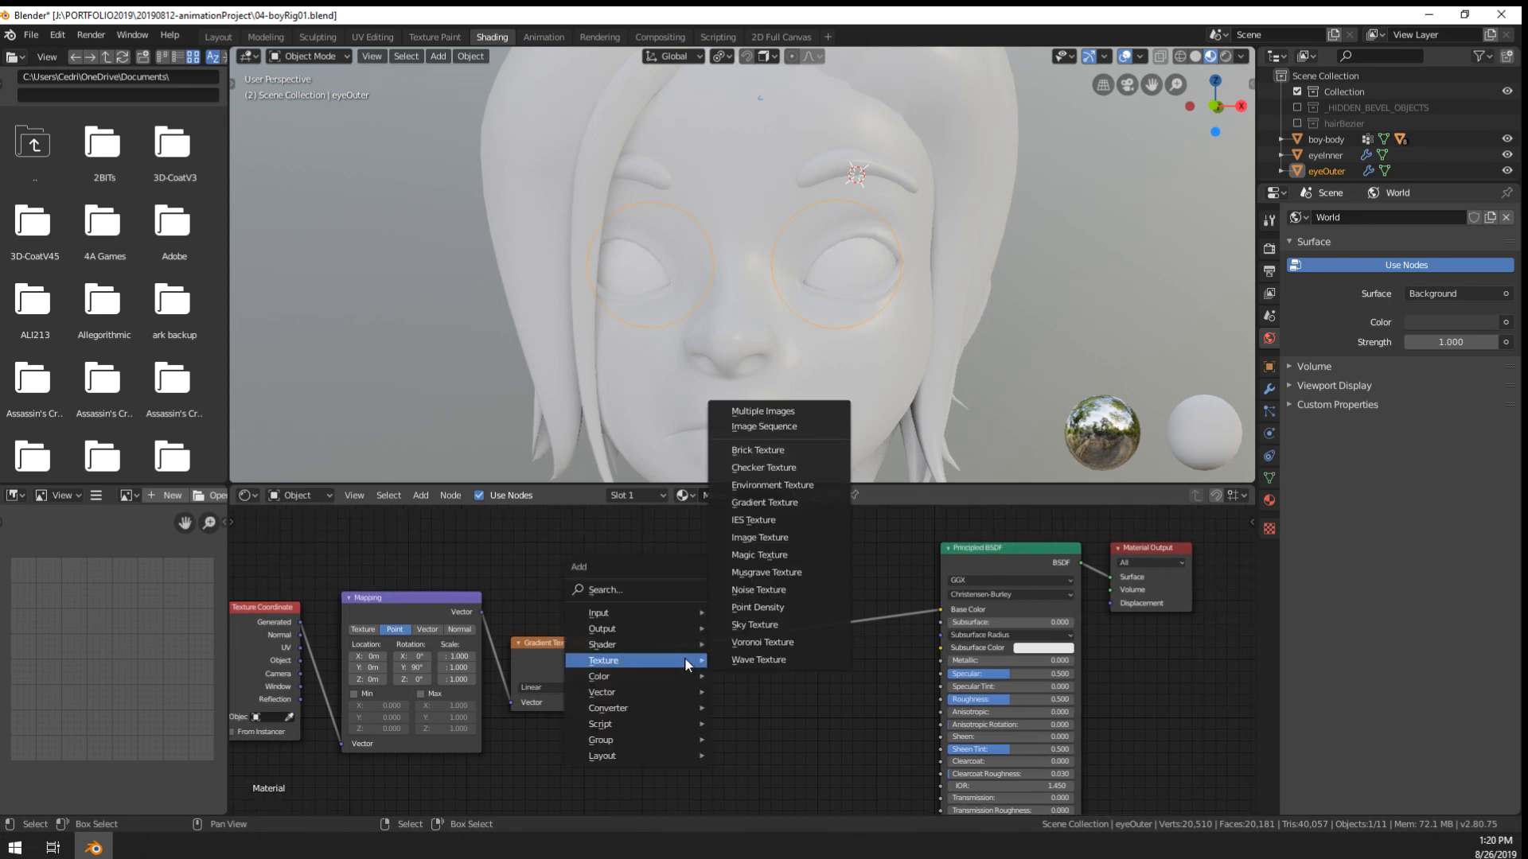
mouse_move(651, 707)
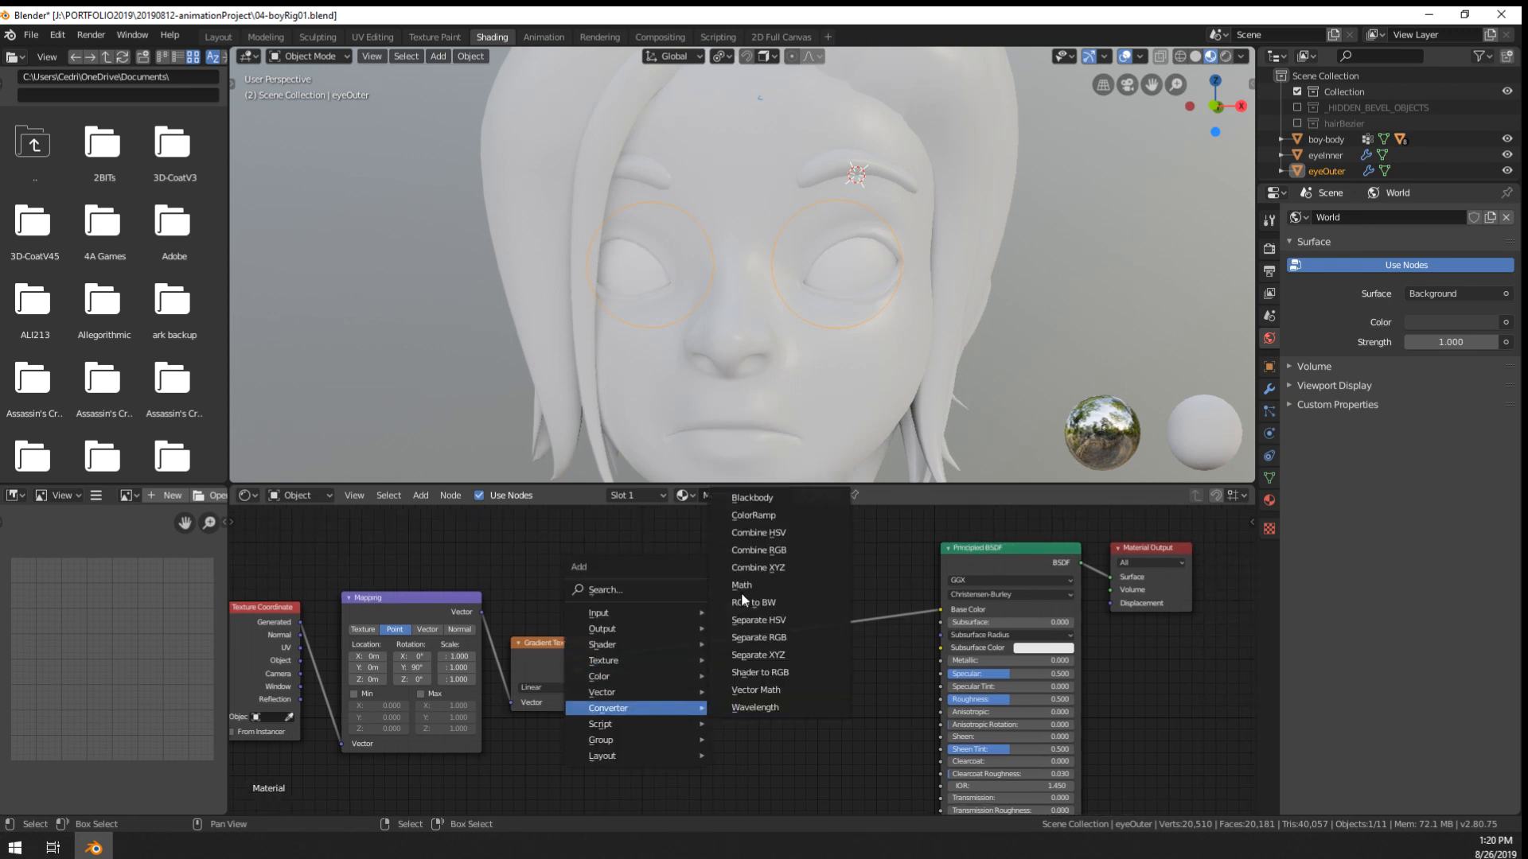
left_click(778, 516)
left_click(661, 600)
left_click(765, 642)
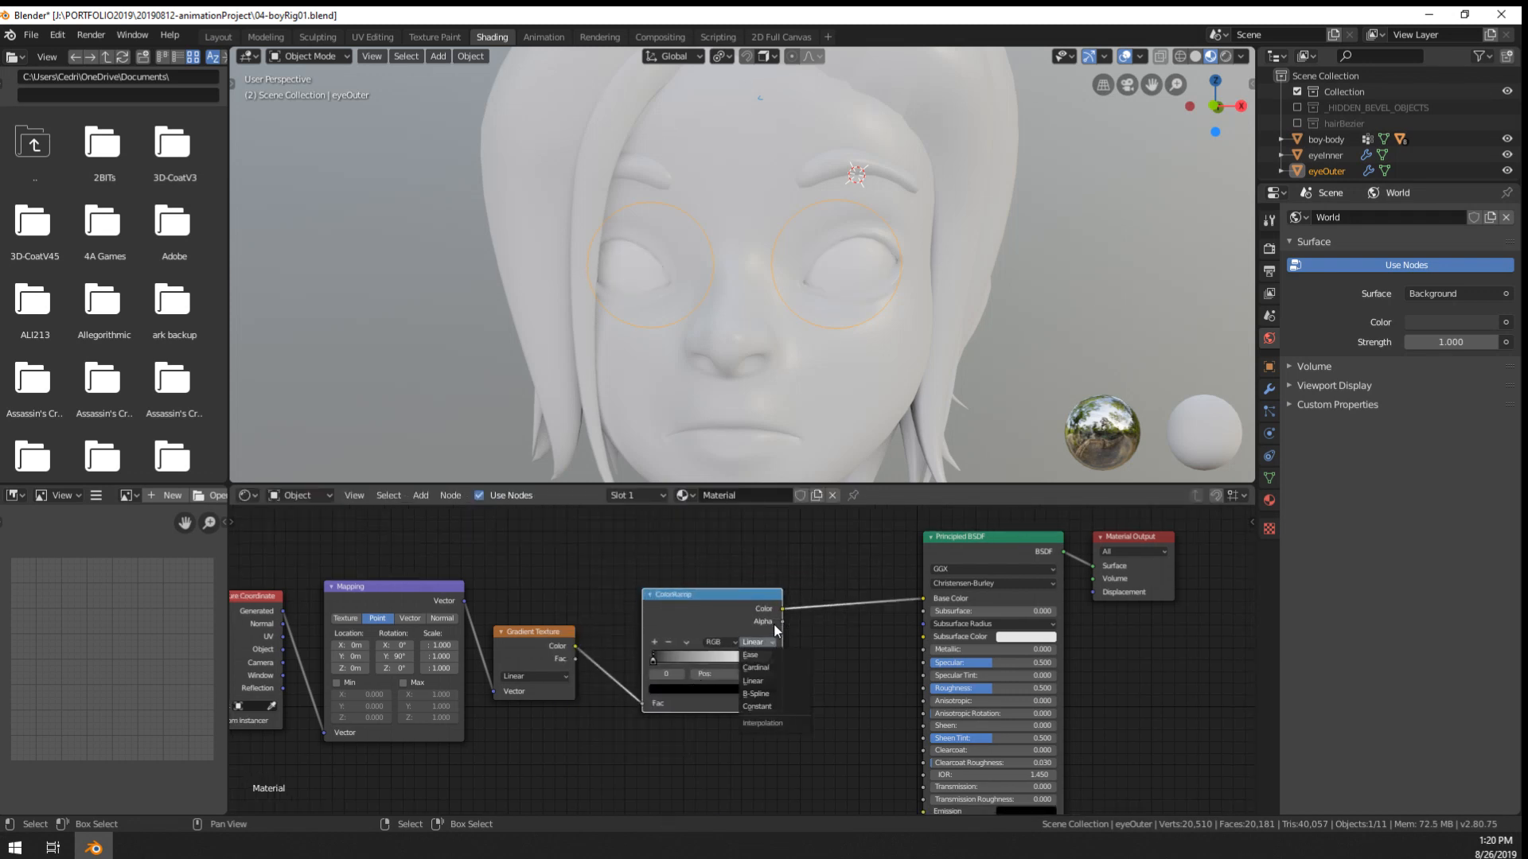
left_click(770, 707)
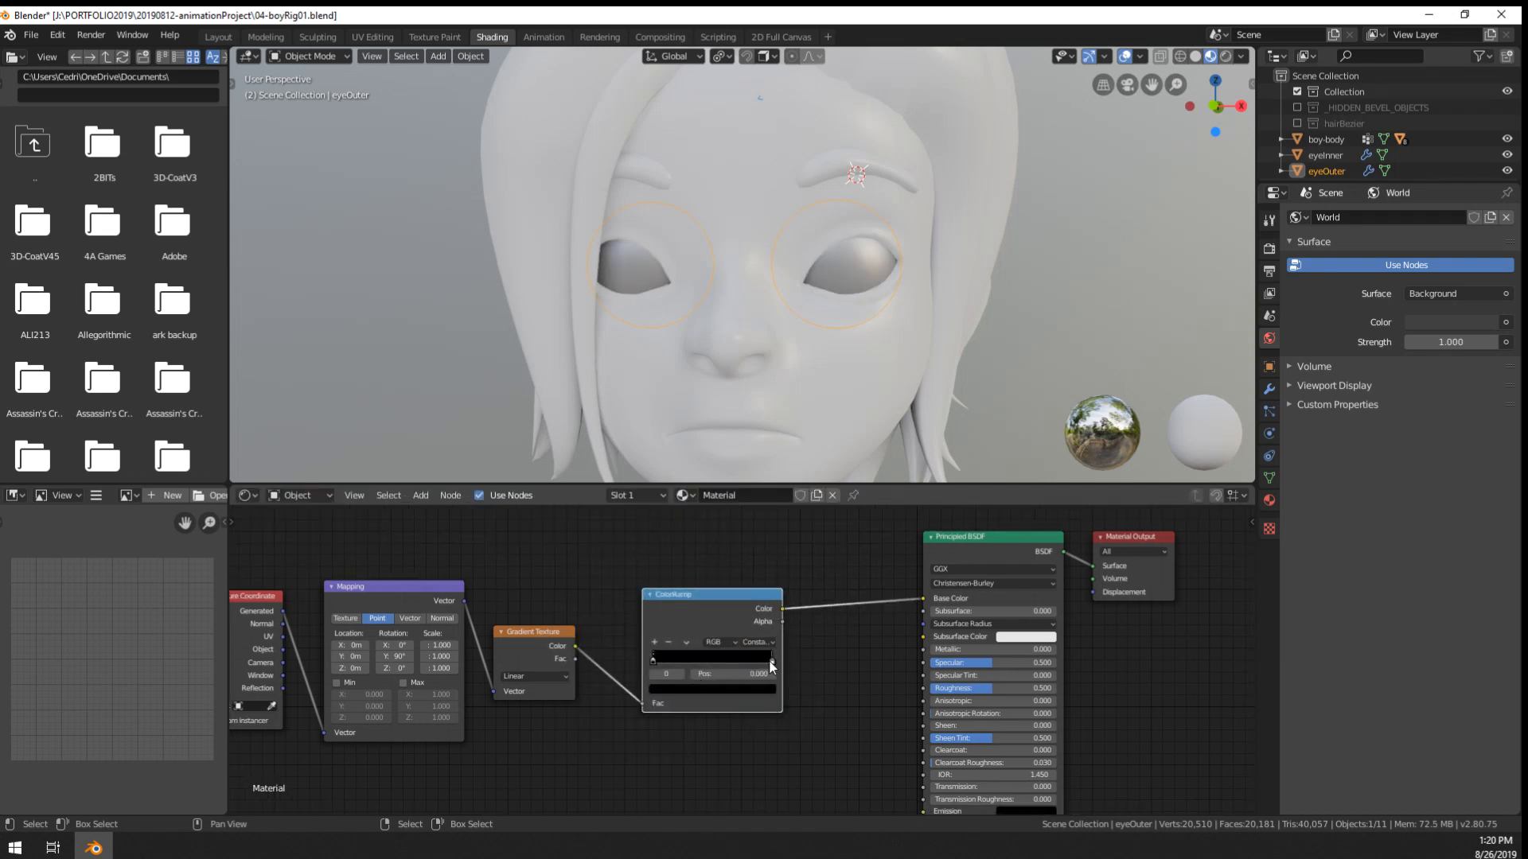
- Move the ColorRamp's white stop to about 0.959 to form a small disc on the eye
mouse_move(771, 660)
left_mouse_down()
mouse_move(752, 664)
mouse_move(768, 664)
left_mouse_up()
middle_click_drag(805, 316, 637, 599)
scroll(747, 627, "up", 2)
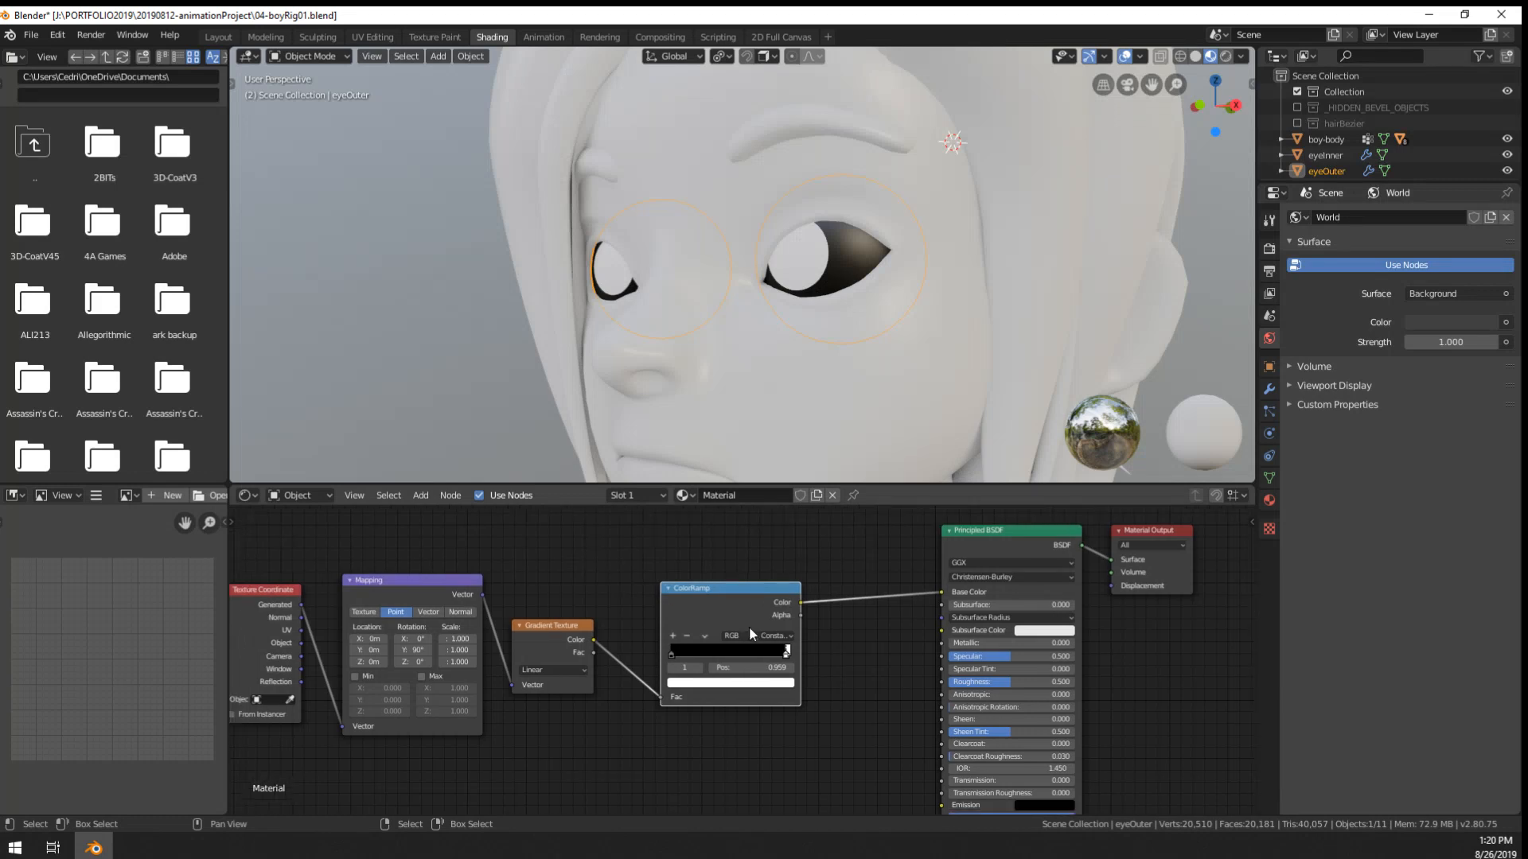
- Make the ColorRamp's first stop white and its second stop black for a dark pupil on a white eye
scroll(729, 646, "up", 1)
left_click(637, 650)
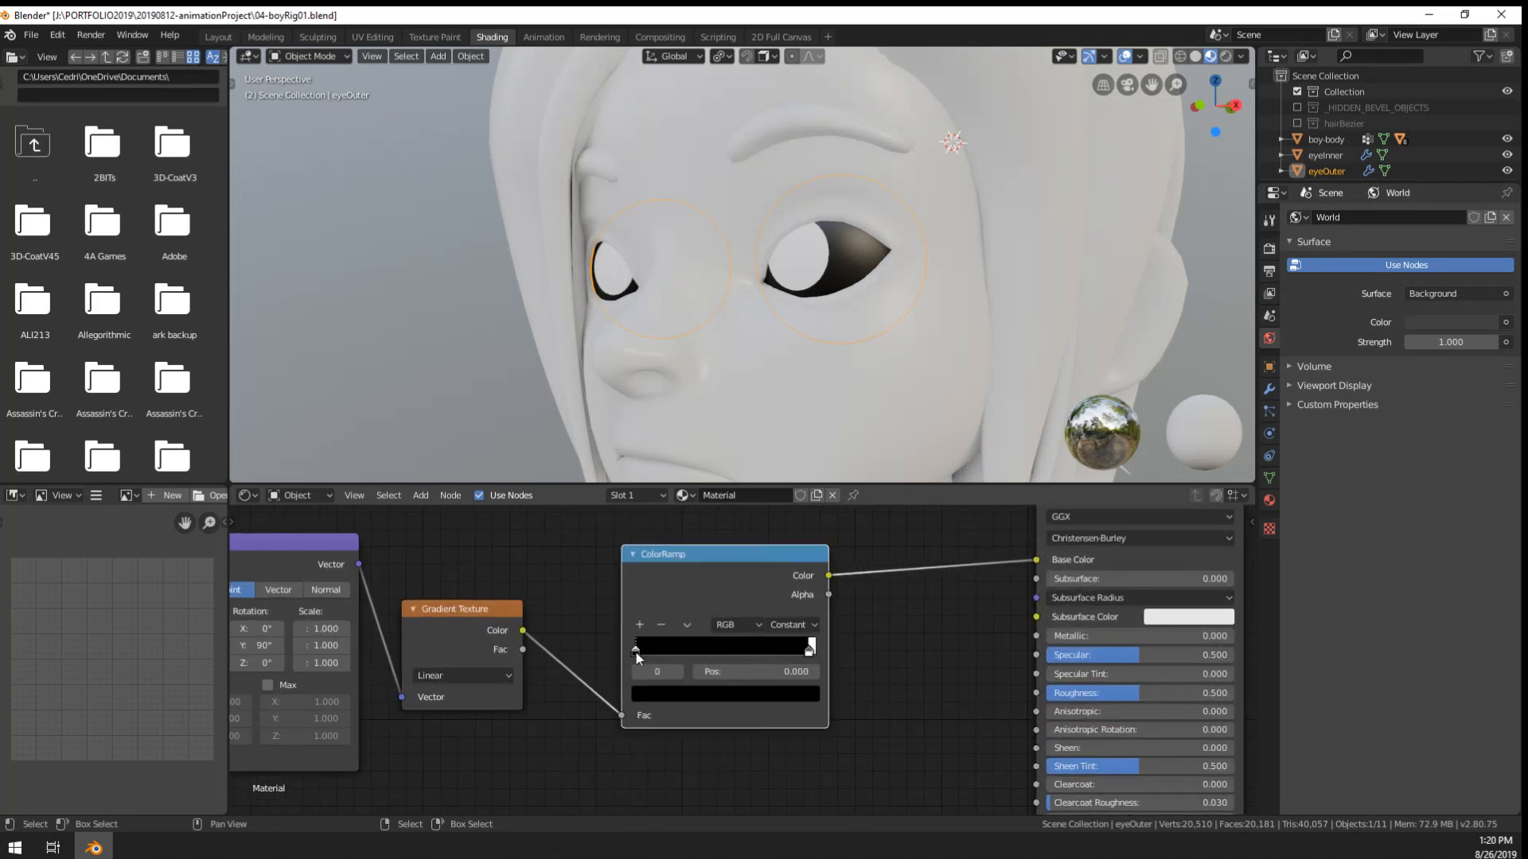
left_click(692, 699)
left_click_drag(782, 559, 782, 437)
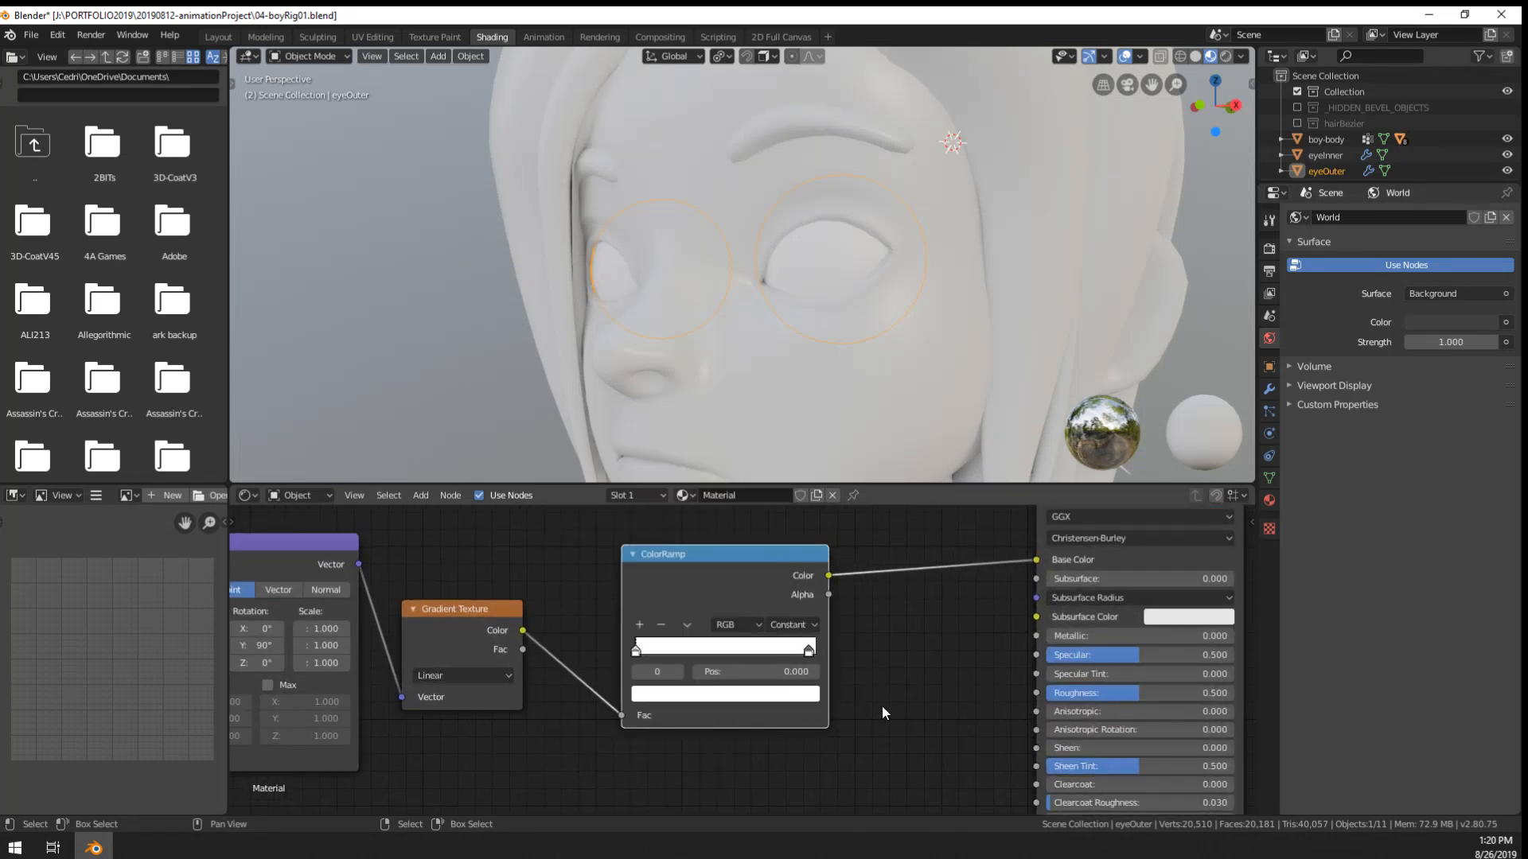
left_click(806, 650)
left_click(785, 699)
left_click_drag(779, 447, 780, 573)
middle_click_drag(898, 653, 950, 636)
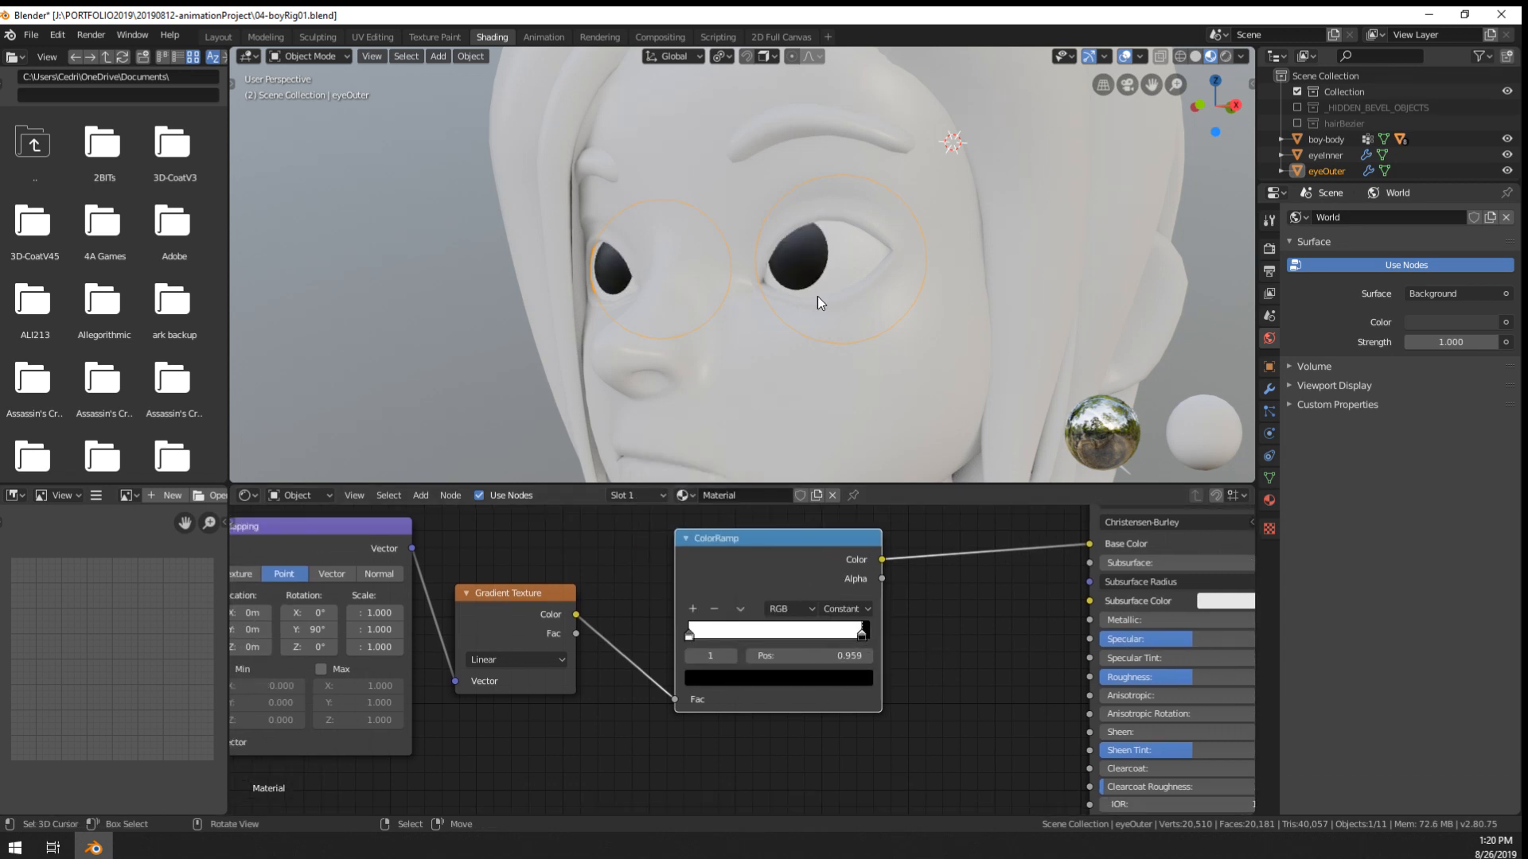
- Select the boy-body mesh and check its face topology in Edit Mode, returning to Object Mode
scroll(818, 296, "down", 3)
mouse_move(858, 420)
middle_mouse_down()
mouse_move(728, 423)
mouse_move(880, 430)
middle_mouse_up()
scroll(797, 336, "up", 4)
right_click(812, 326)
scroll(812, 326, "up", 1)
key("Tab")
key("Tab")
key("Tab")
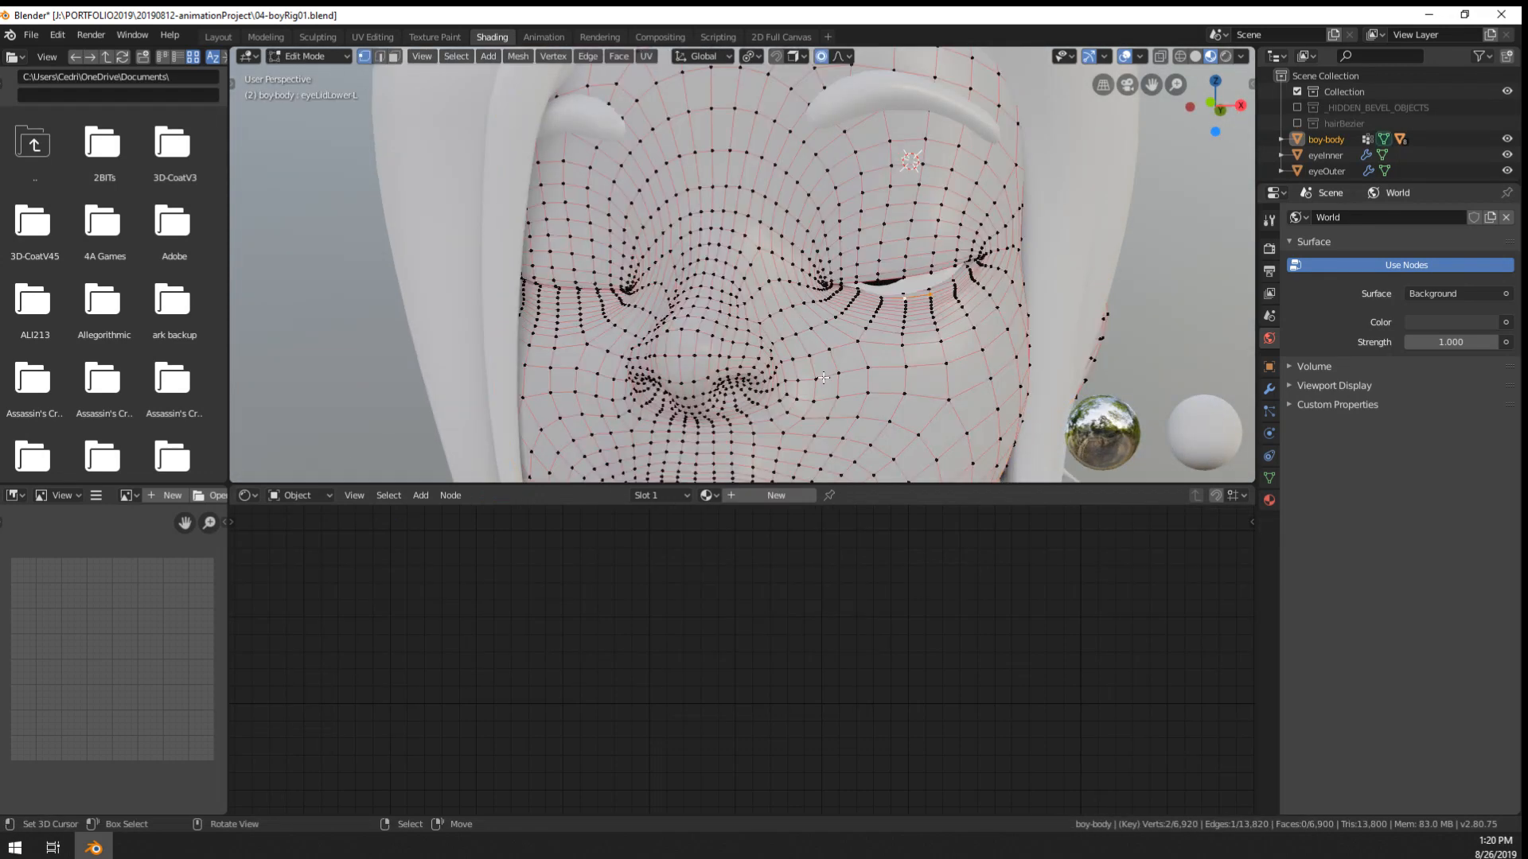
key("Tab")
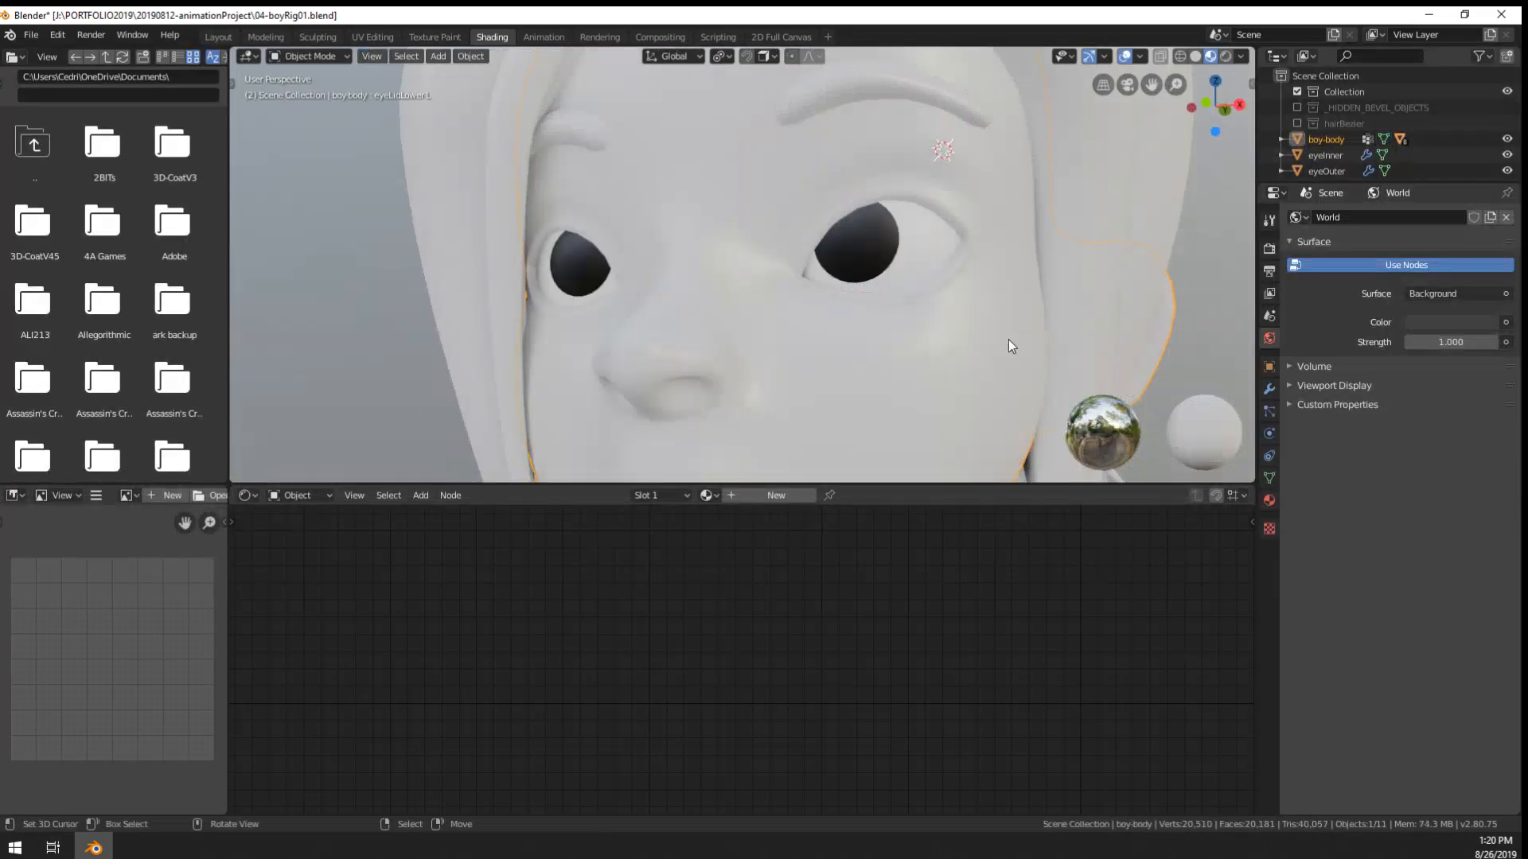
- In boy-body's shape keys, set eyeLidUpper-L's maximum to 2 and its value to 1.2
left_click(1269, 477)
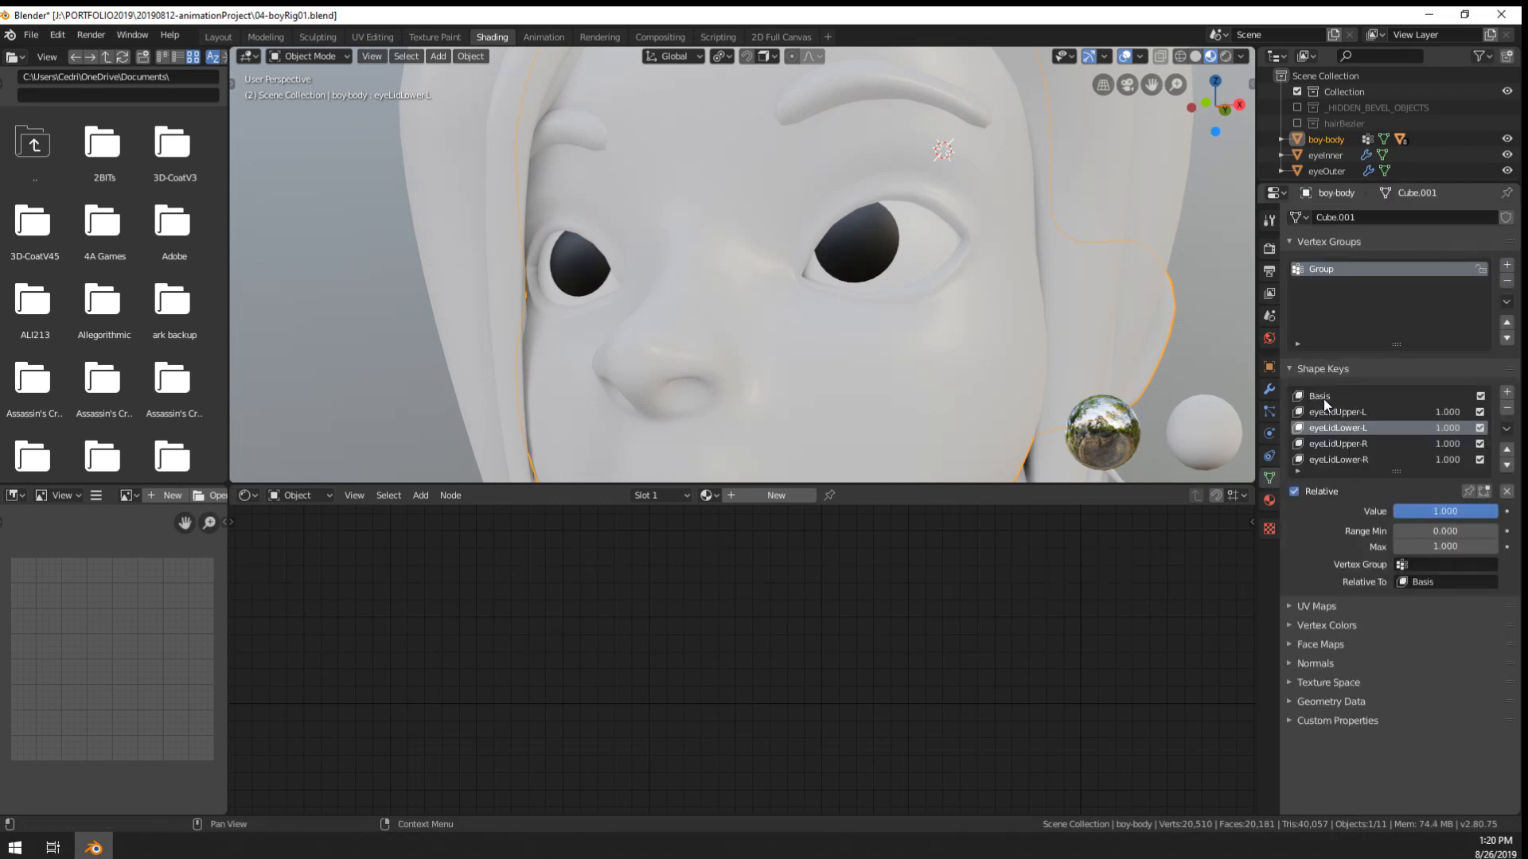
scroll(825, 296, "down", 4)
scroll(801, 366, "down", 3)
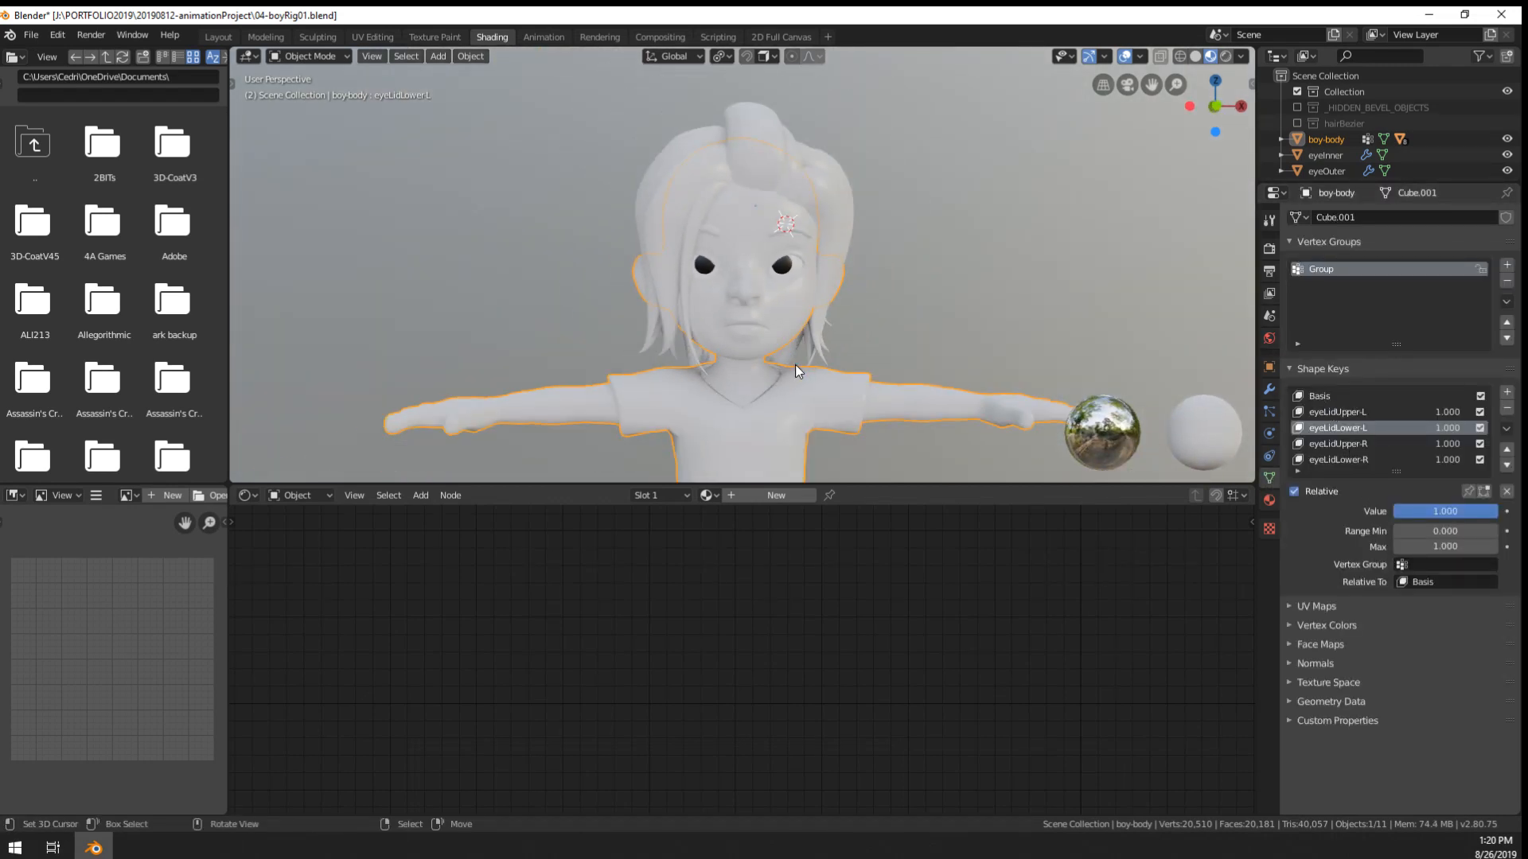
middle_click_drag(796, 366, 752, 362)
scroll(803, 320, "up", 6)
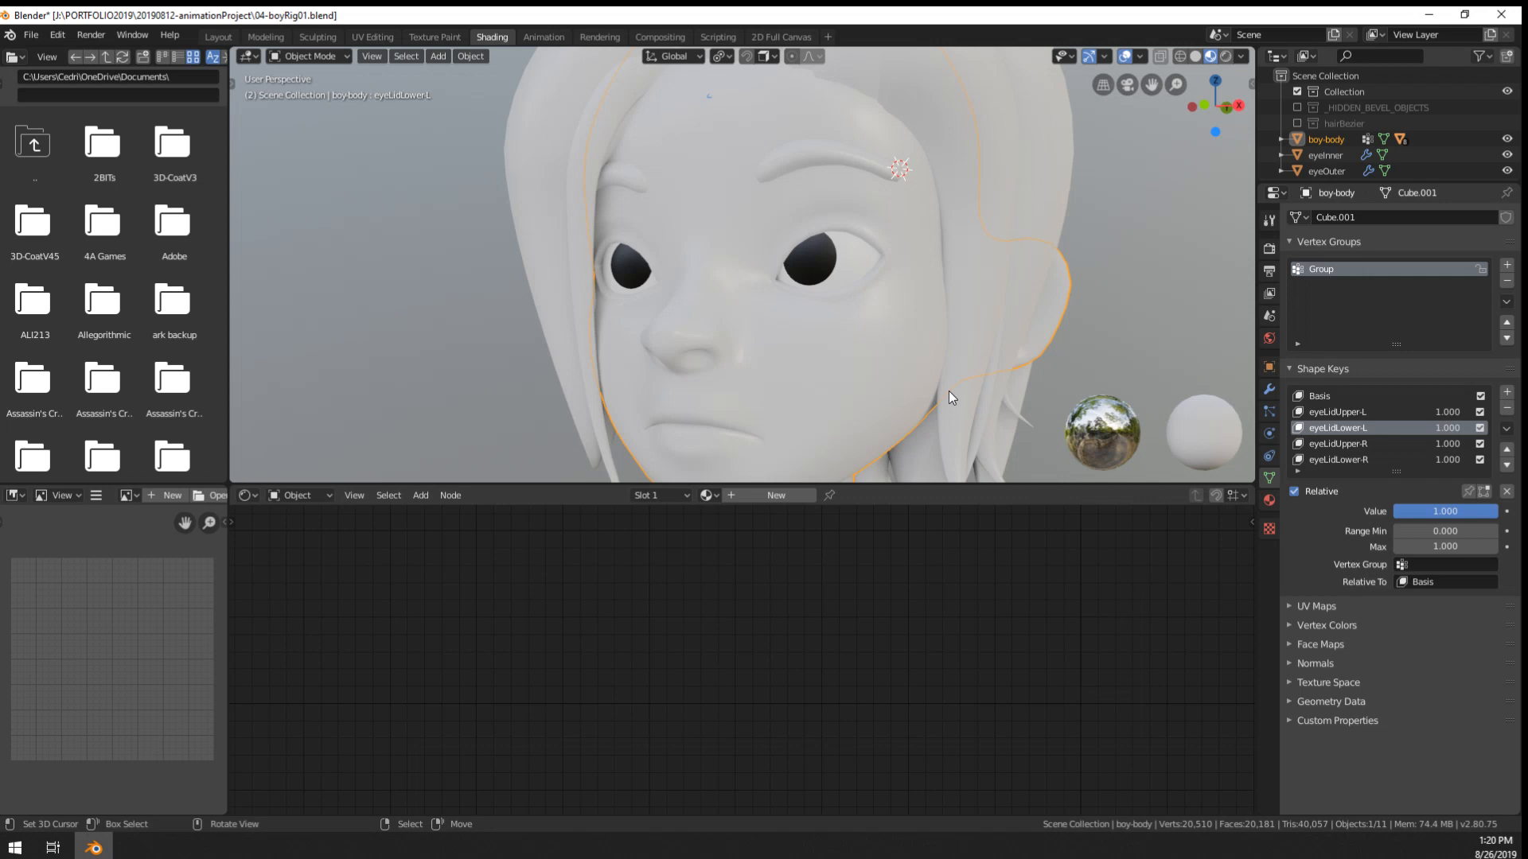
left_click(1350, 412)
left_click(1435, 546)
type("2")
key("Return")
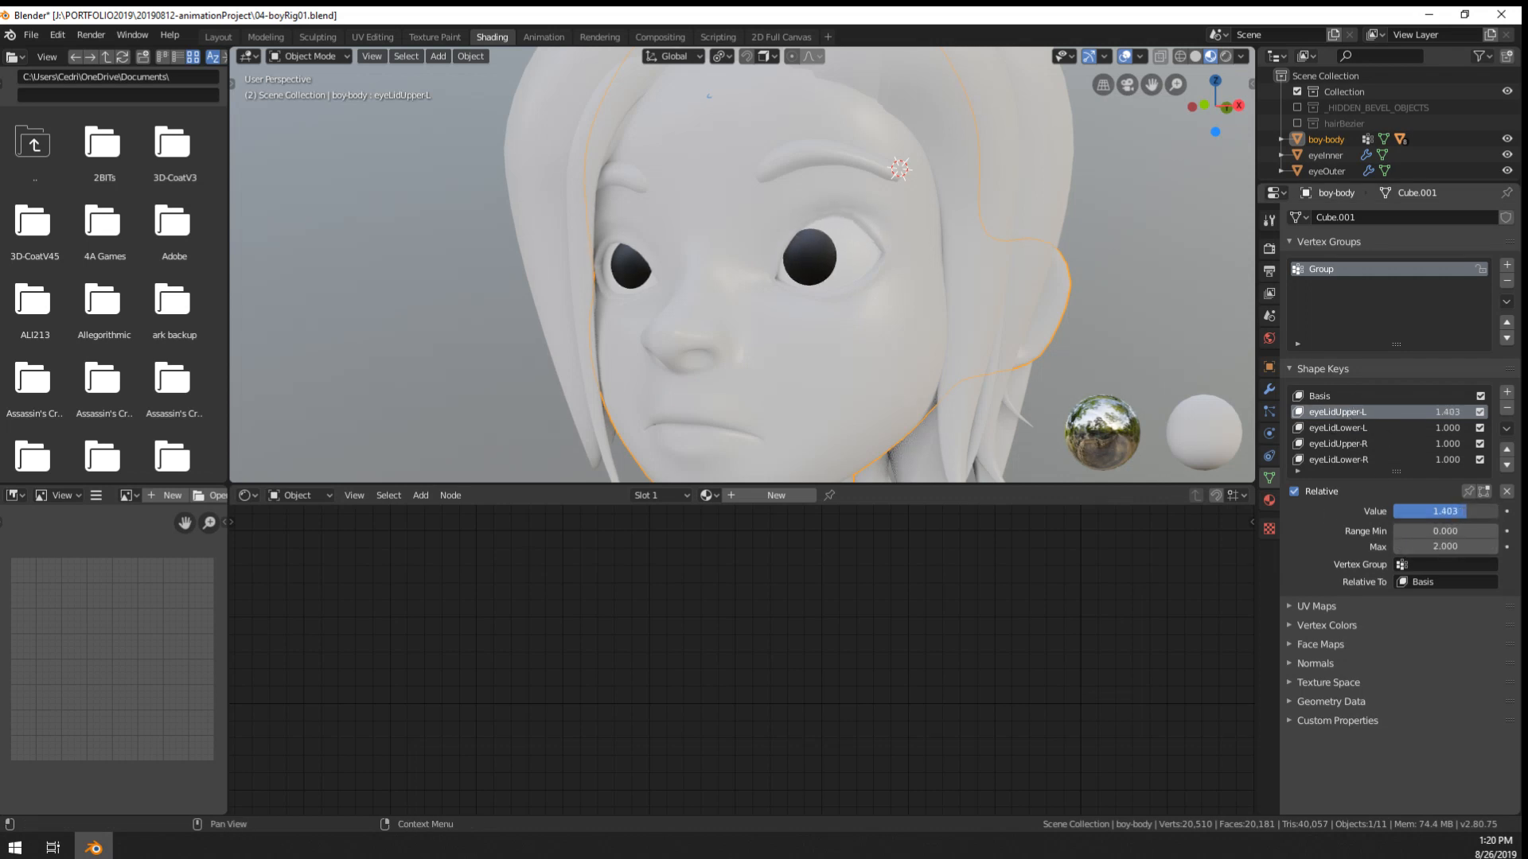
left_click_drag(1458, 511, 1455, 512)
middle_click_drag(915, 263, 953, 270)
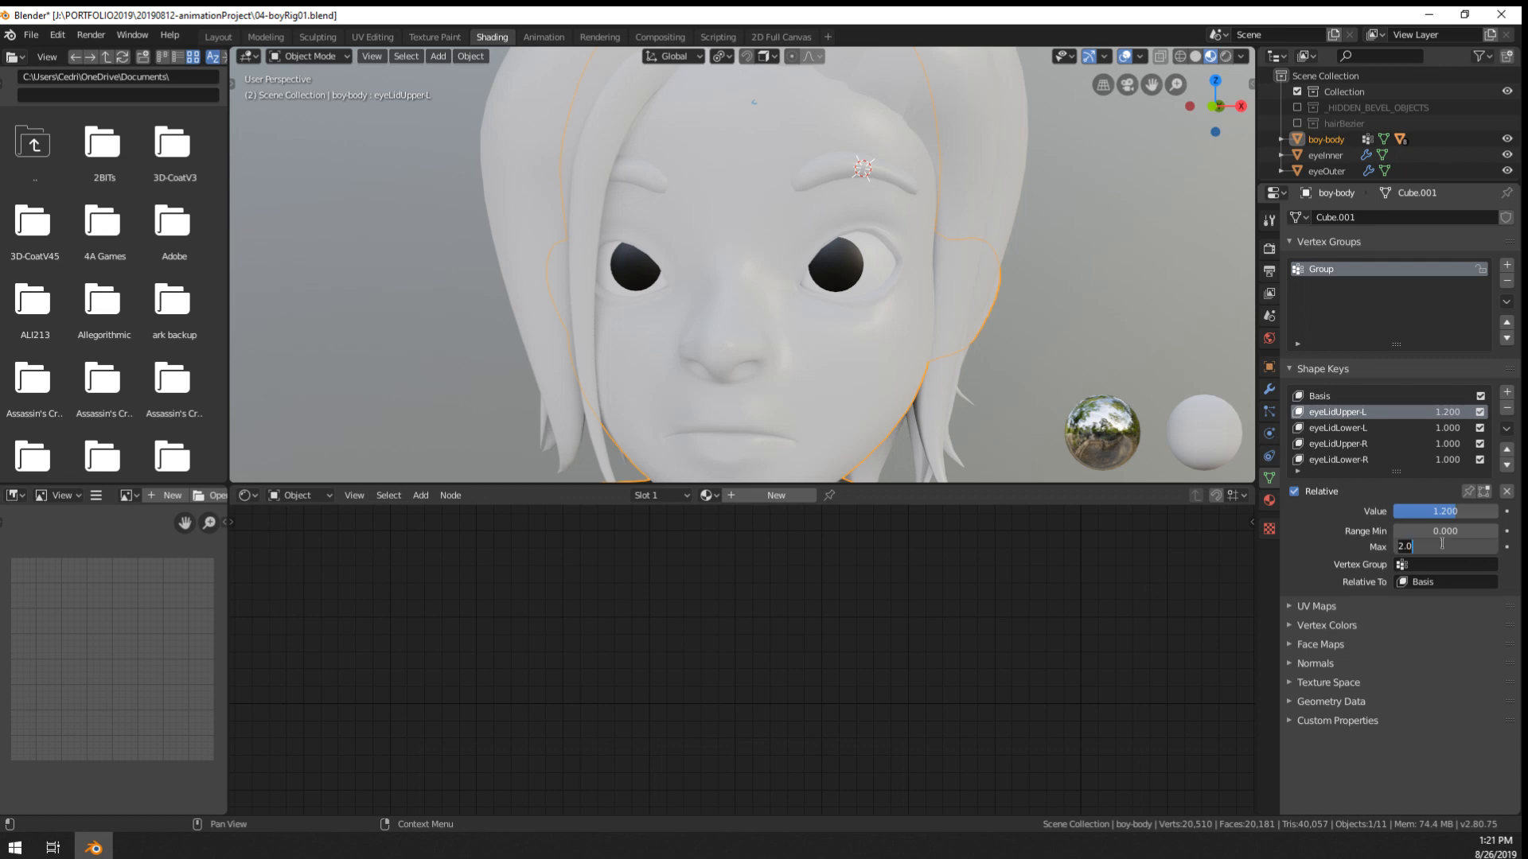
- Set the eyeLidUpper-R shape key's maximum to 1.2 and raise its value to that maximum
left_click(1340, 449)
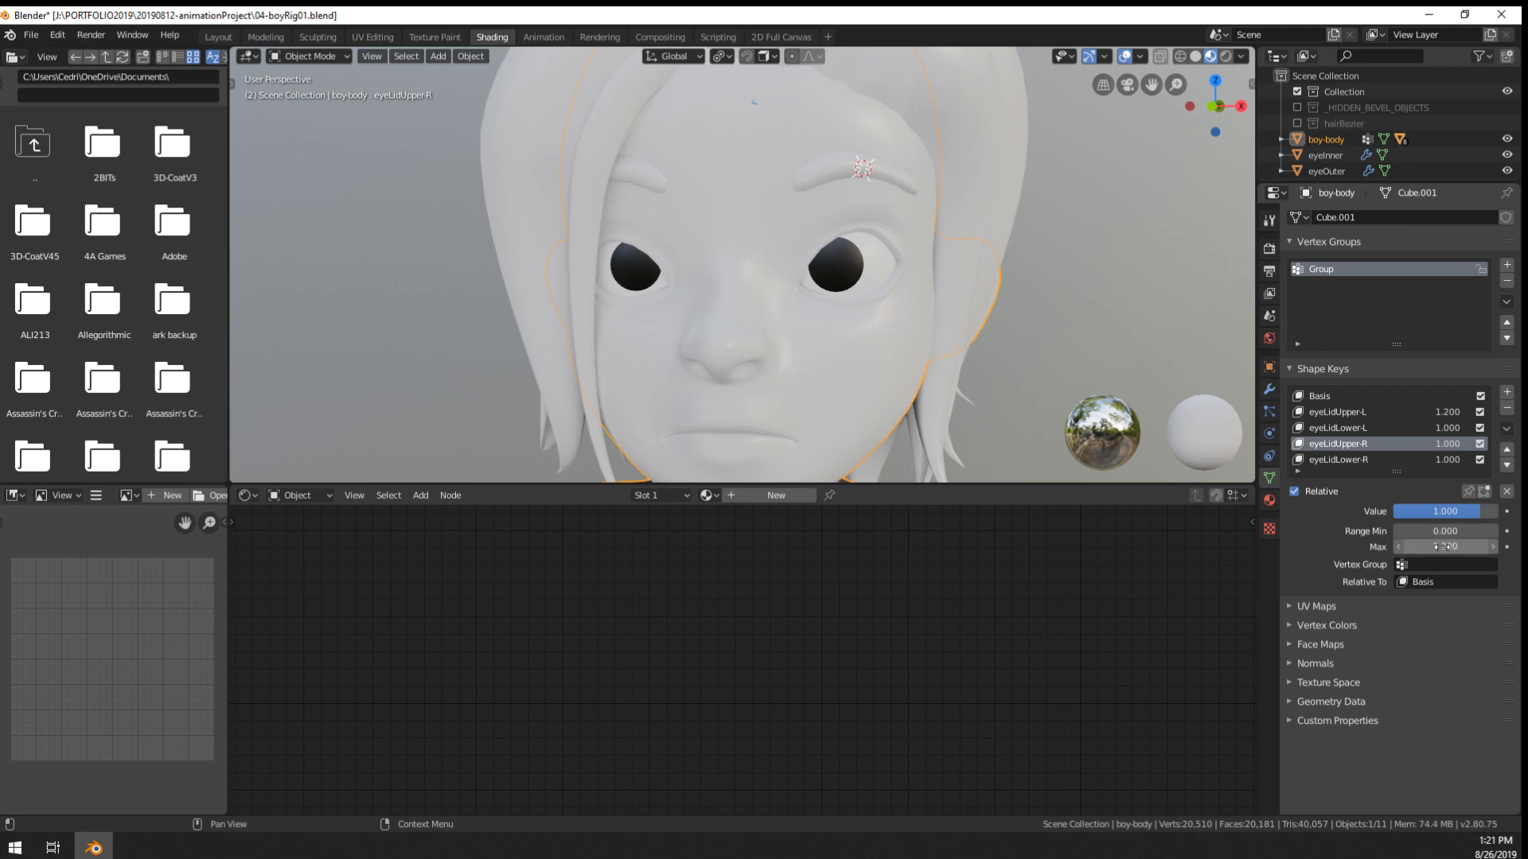
left_click_drag(1432, 510, 1480, 510)
middle_click_drag(695, 228, 589, 198)
- Select the hair-front object
scroll(593, 203, "down", 3)
middle_click_drag(668, 294, 766, 370)
left_click(899, 362)
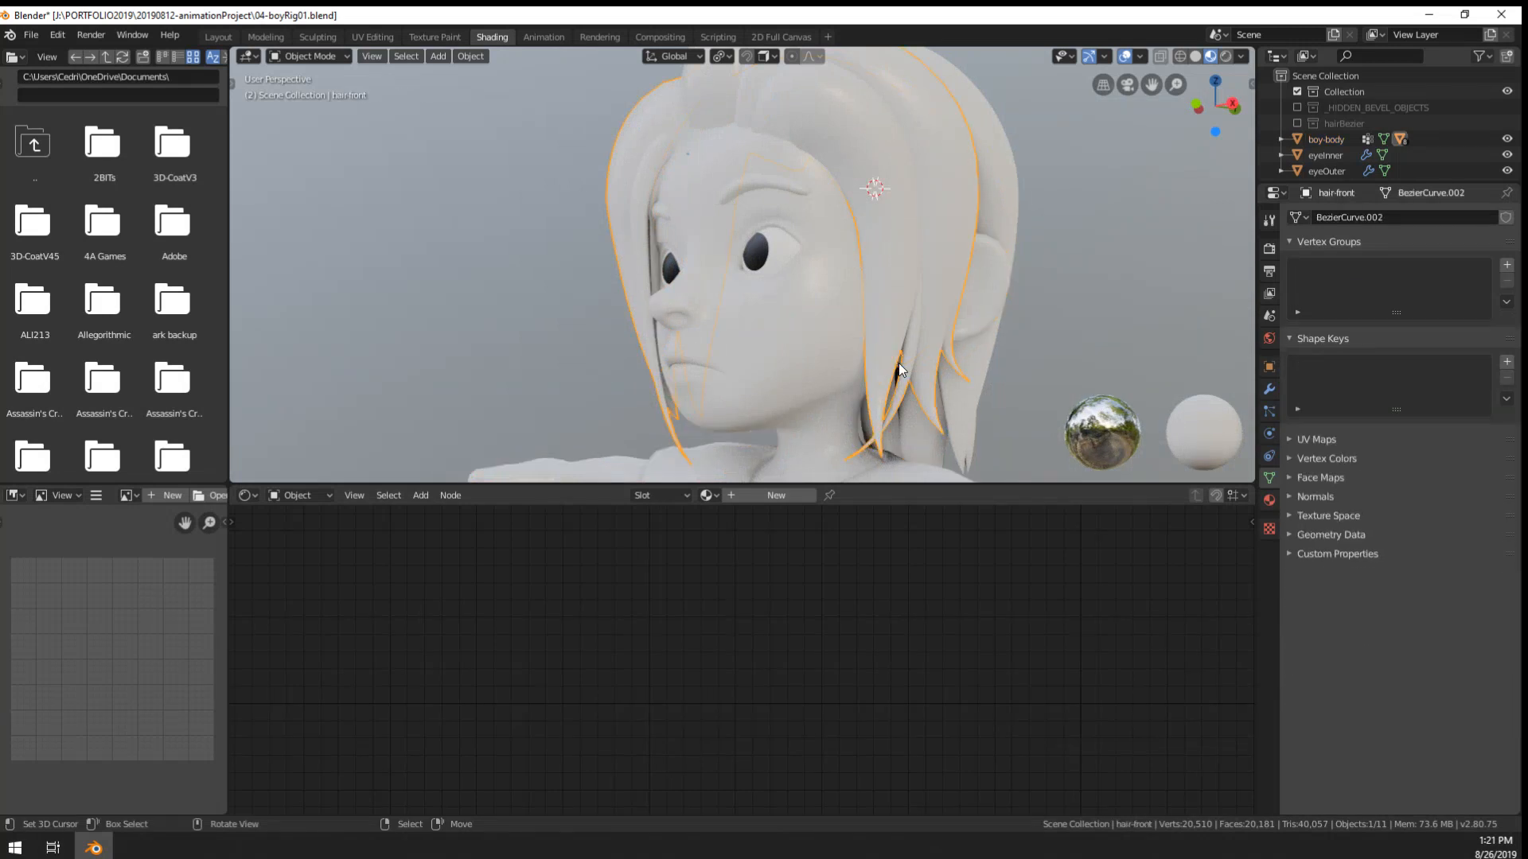
- Select the boy-body mesh and inspect the eyes from the front of the face
scroll(899, 363, "down", 2)
mouse_move(907, 365)
middle_mouse_down()
mouse_move(989, 386)
mouse_move(935, 368)
middle_mouse_up()
scroll(891, 366, "up", 3)
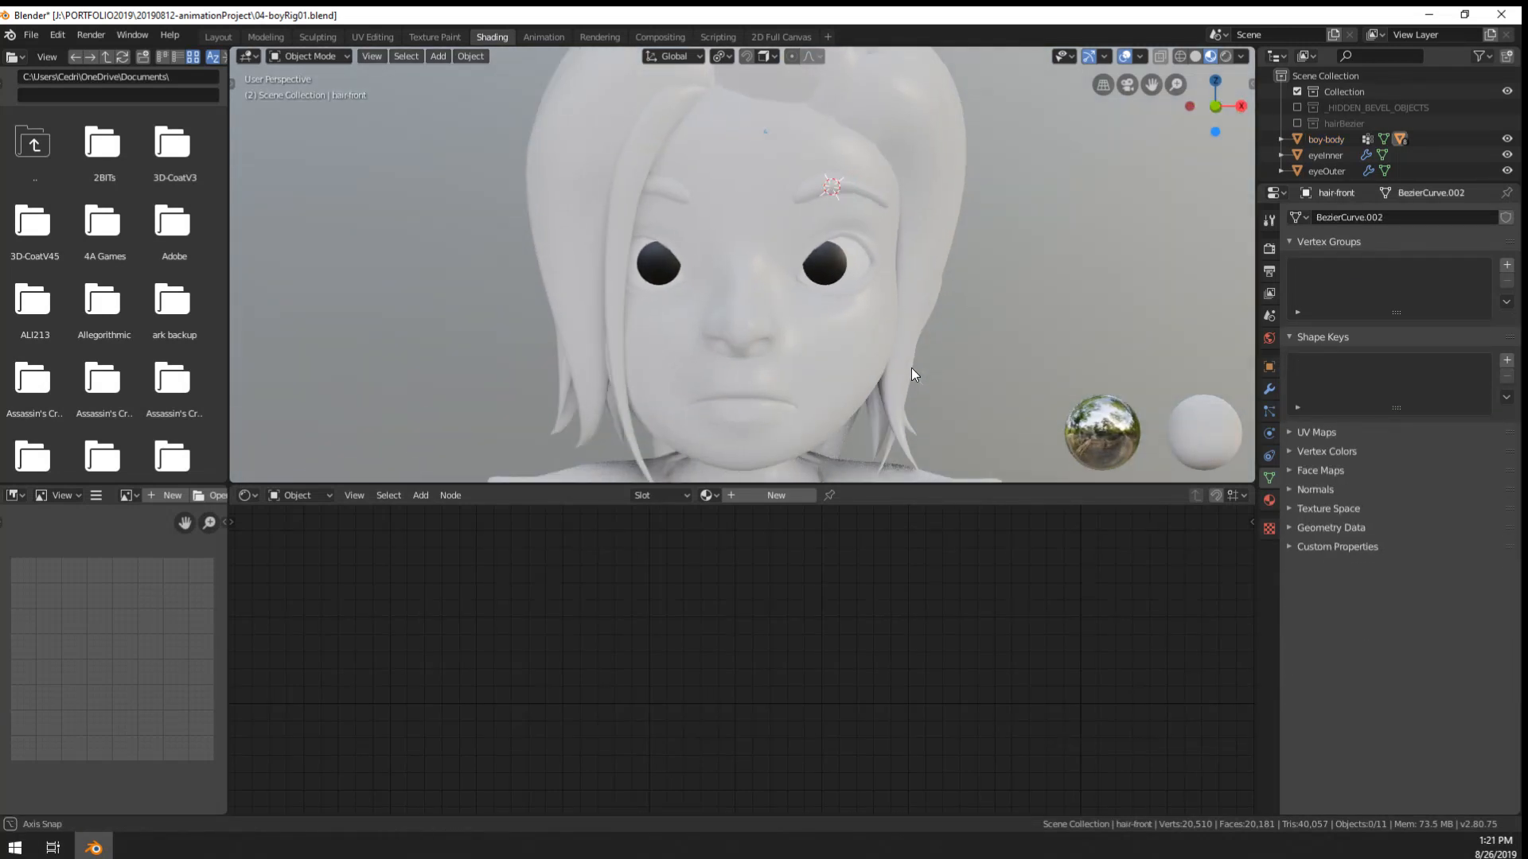
left_click(804, 346)
scroll(804, 351, "up", 2)
key("Tab")
key("Tab")
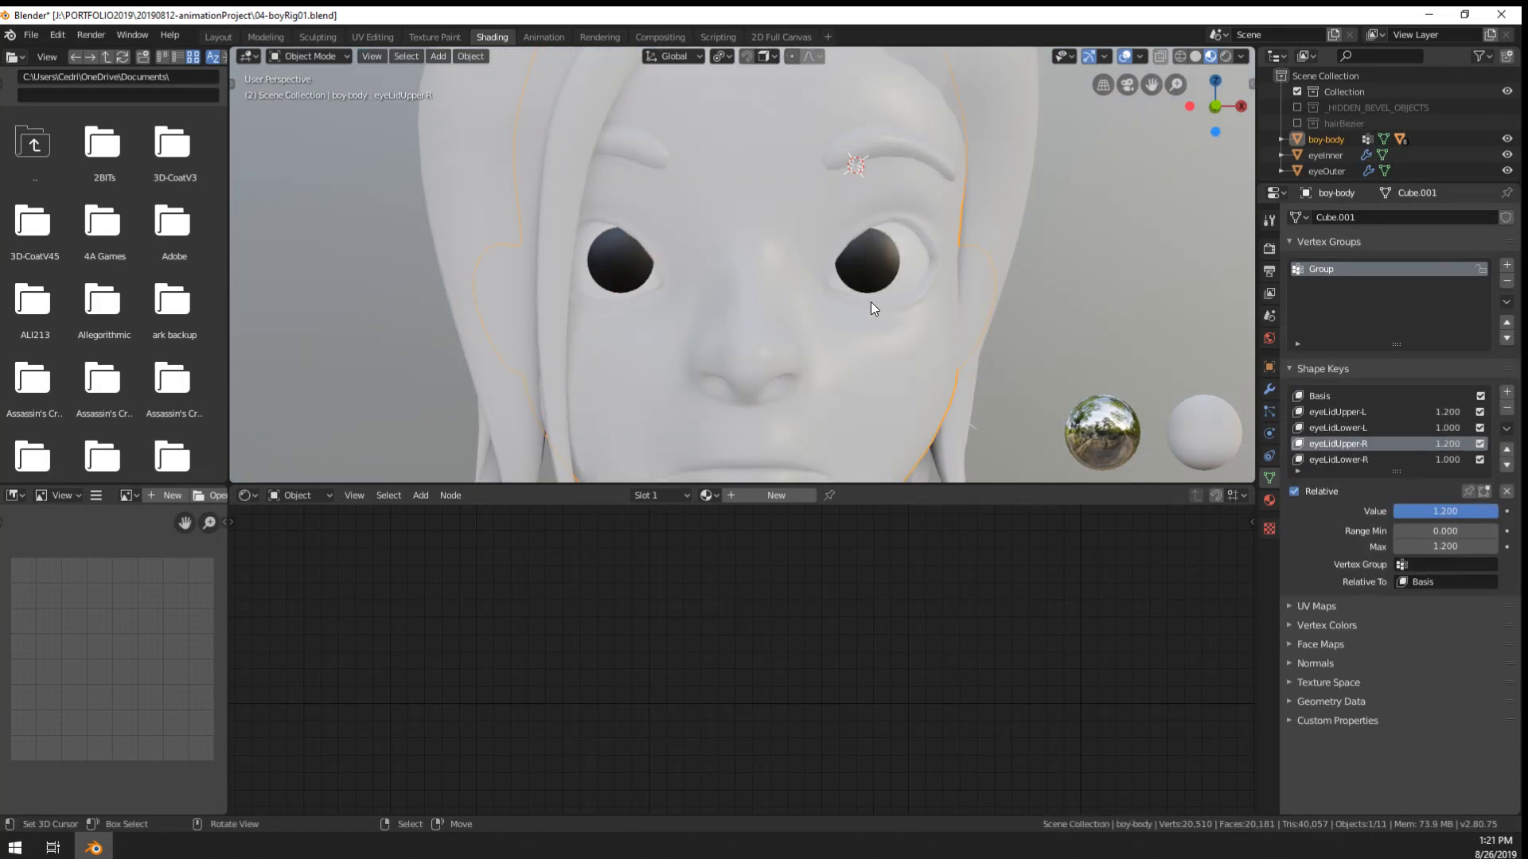
- Try moving the eyeOuter object, and hide the eyeInner object from the viewport
left_click(883, 303)
middle_click_drag(894, 297, 886, 298)
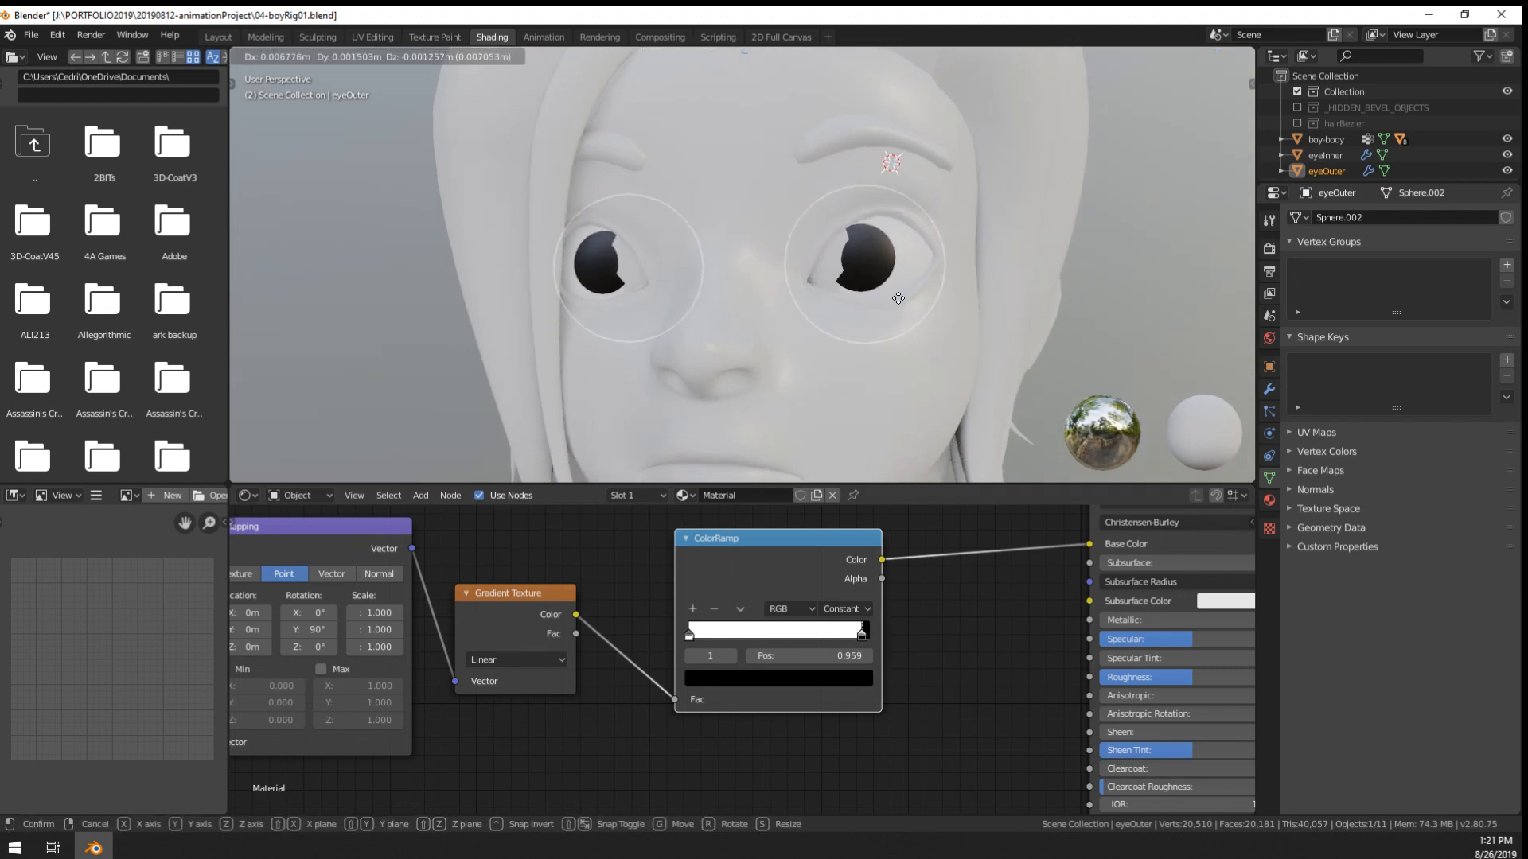
left_click(1362, 157)
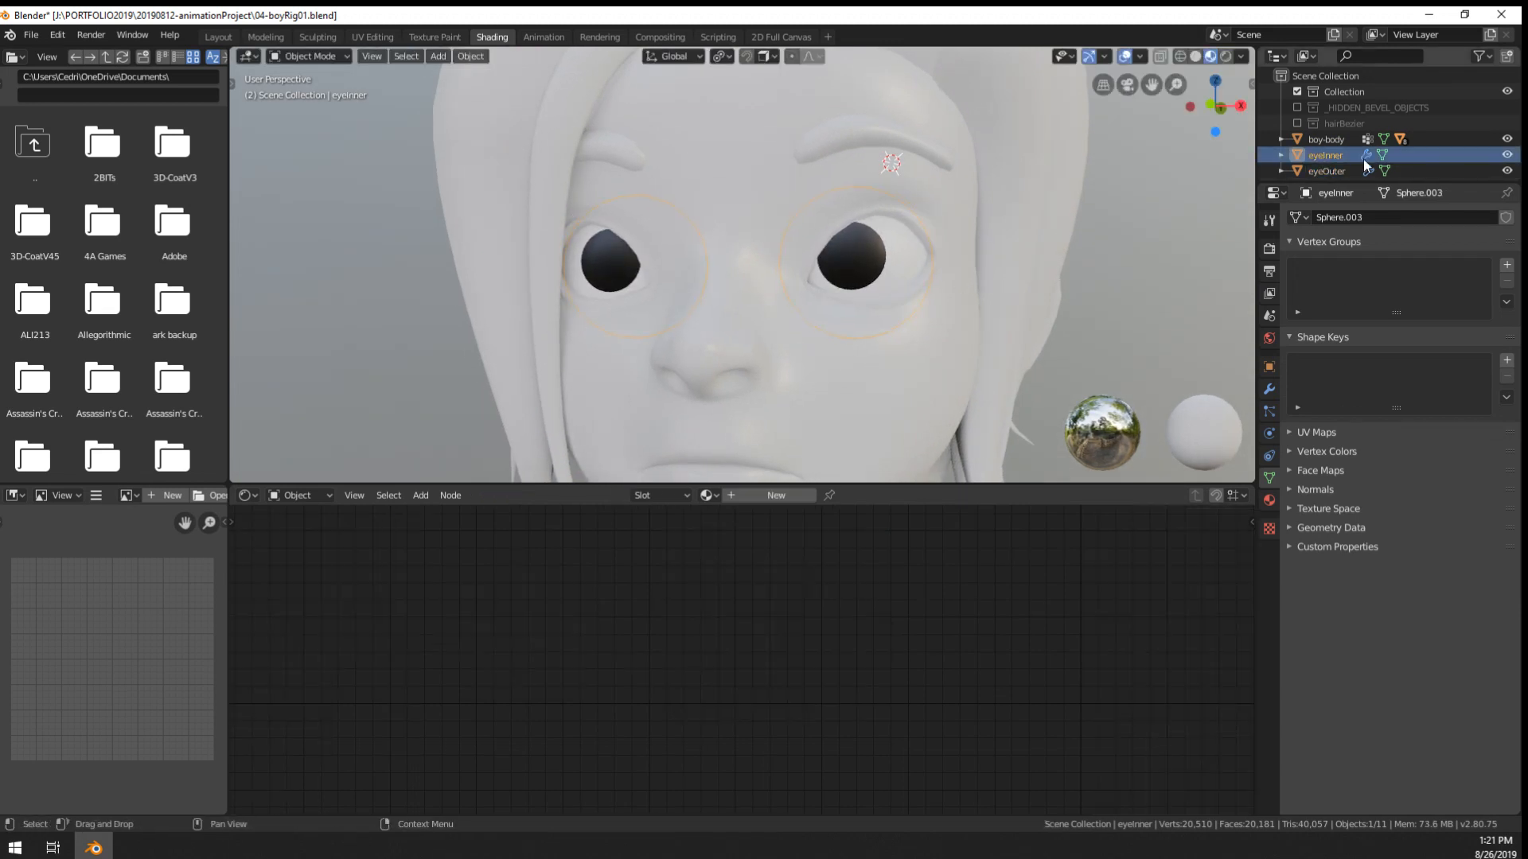
left_click(1508, 156)
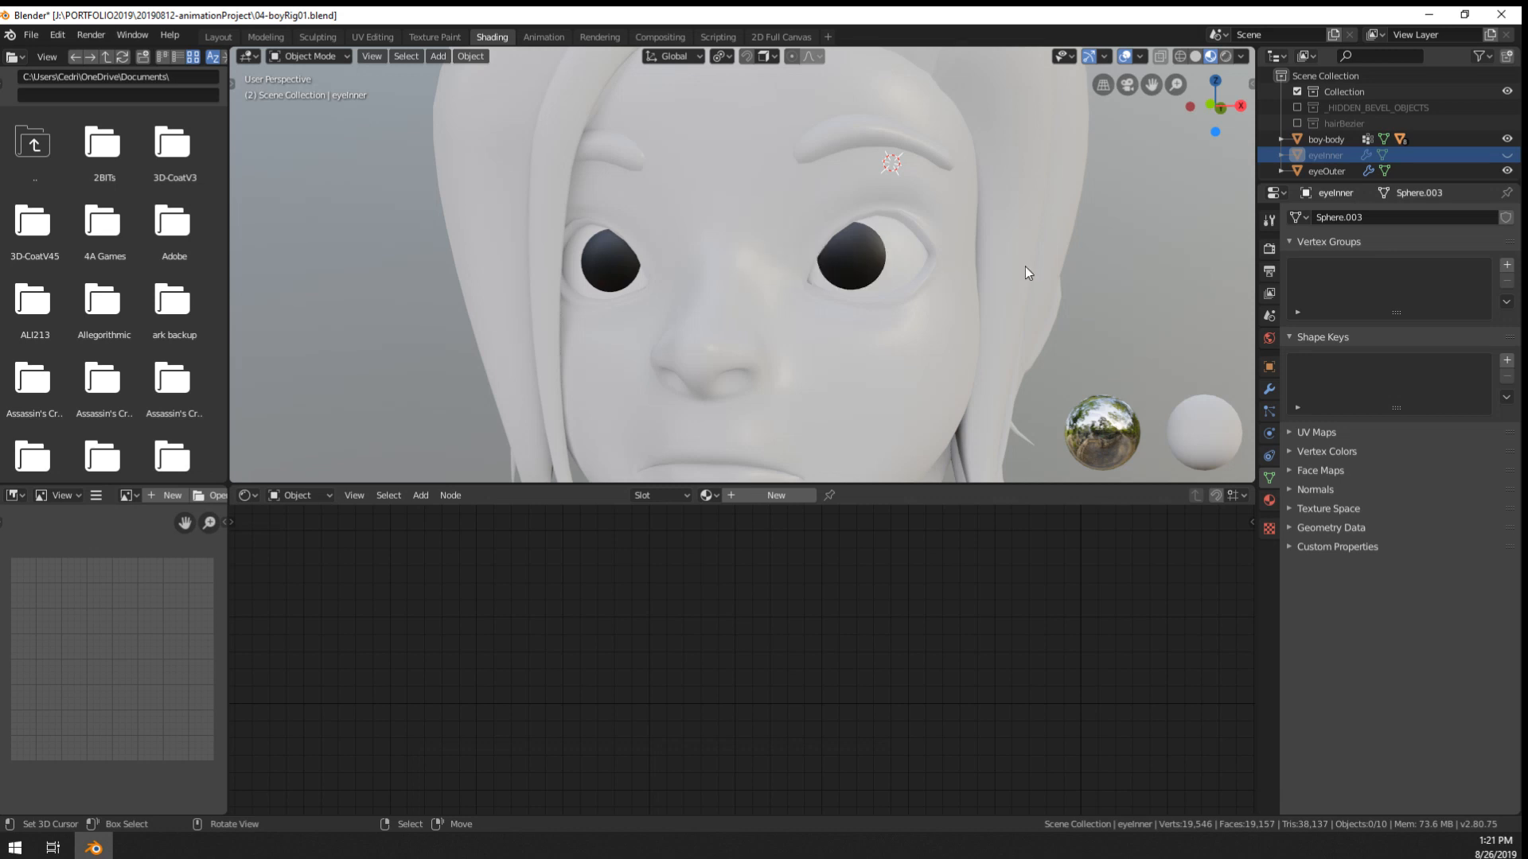
- Move the eyeOuter spheres slightly outward along the global X axis
left_click(910, 265)
key("g")
key("z")
key("x")
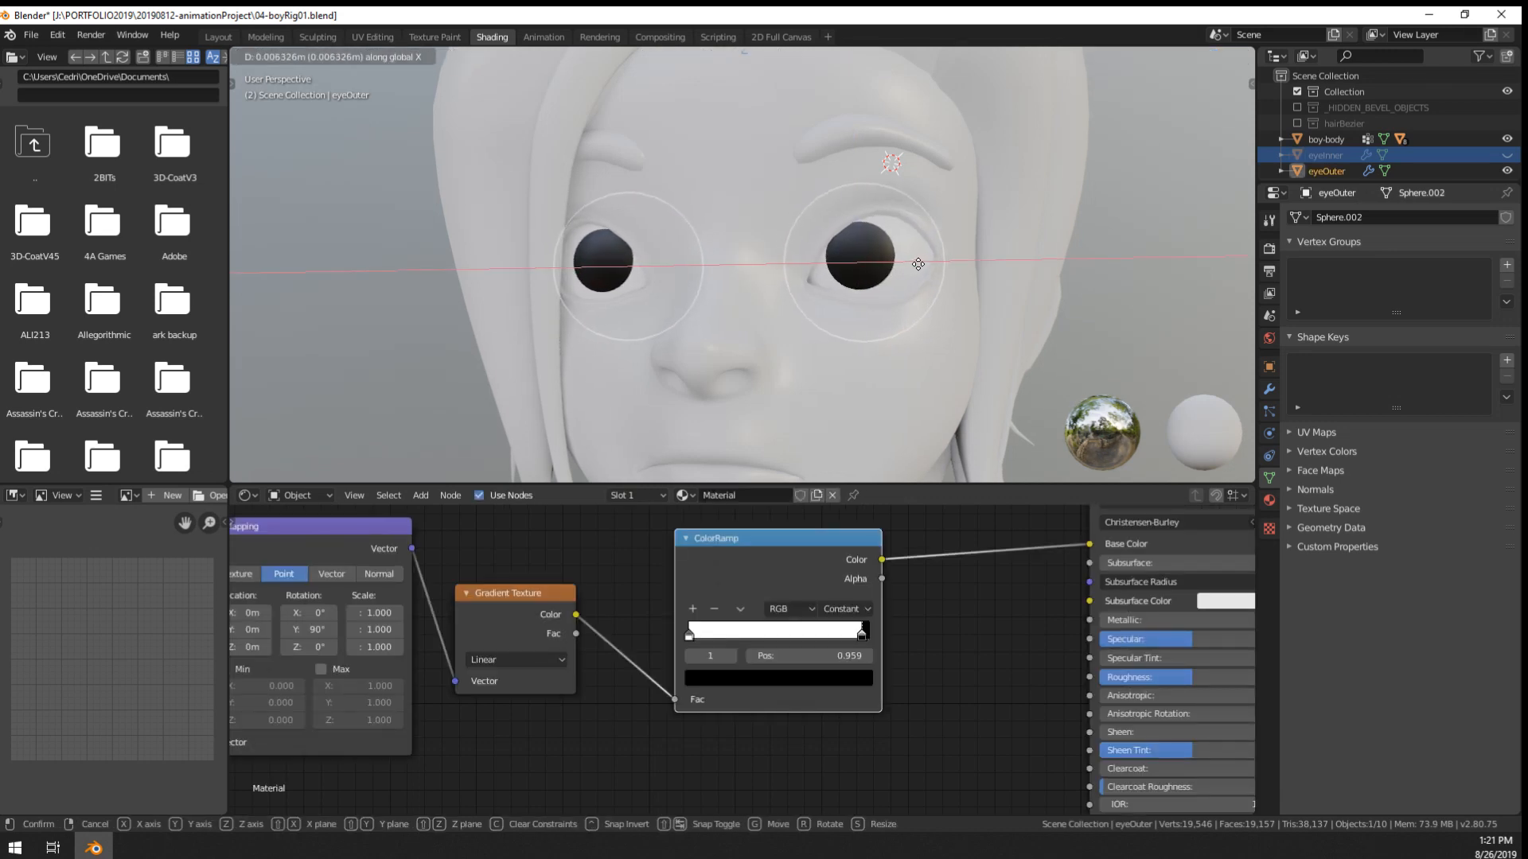
left_click(908, 270)
- Select boy-body and examine how the eyes sit in the eyelids from front and side views
left_click(895, 340)
scroll(894, 341, "down", 4)
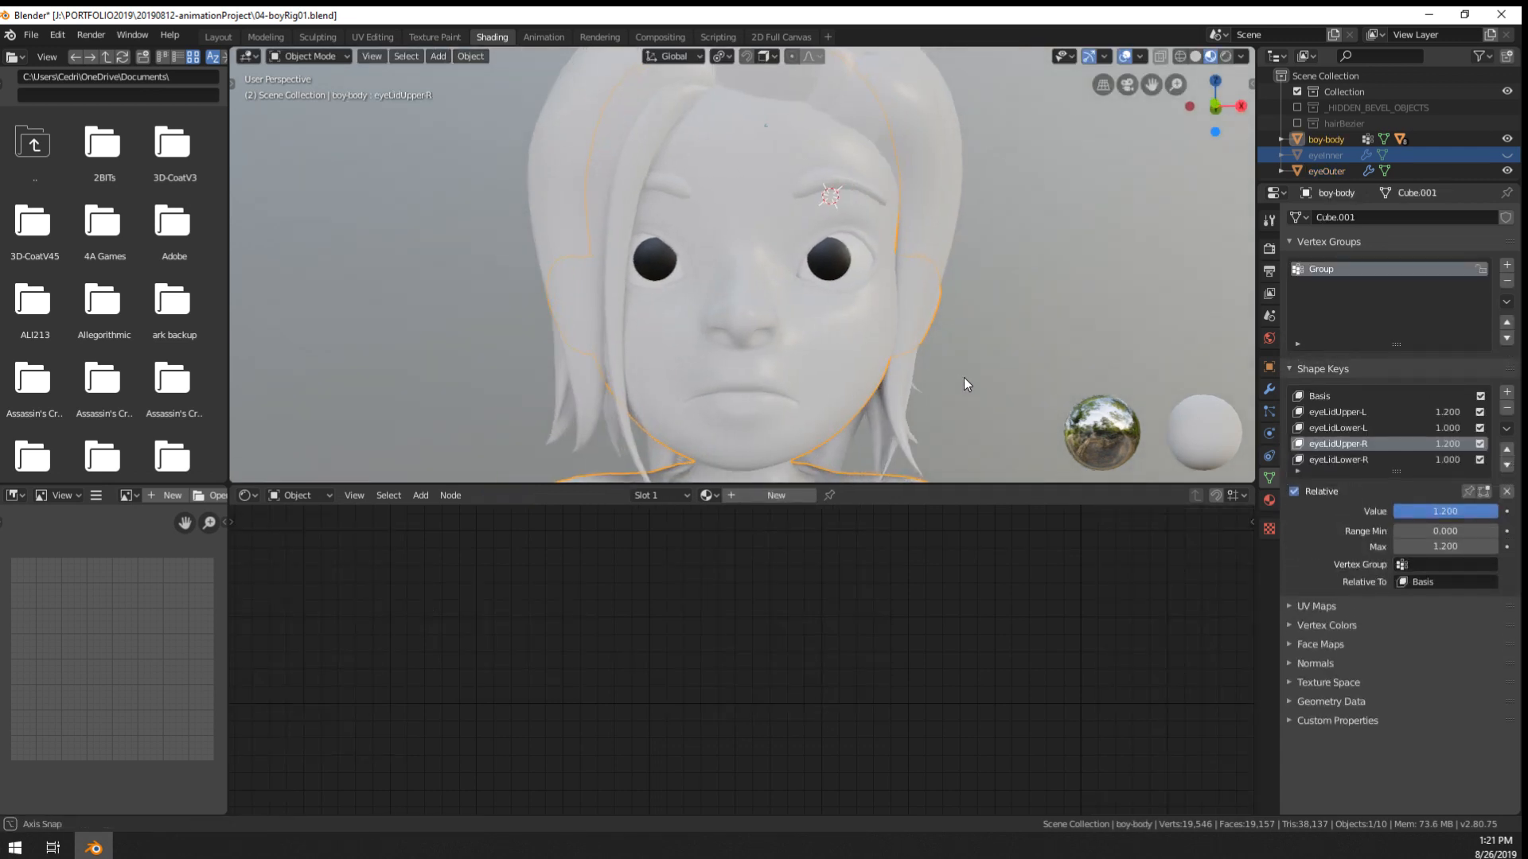
middle_click_drag(942, 375, 863, 382)
scroll(863, 382, "up", 5)
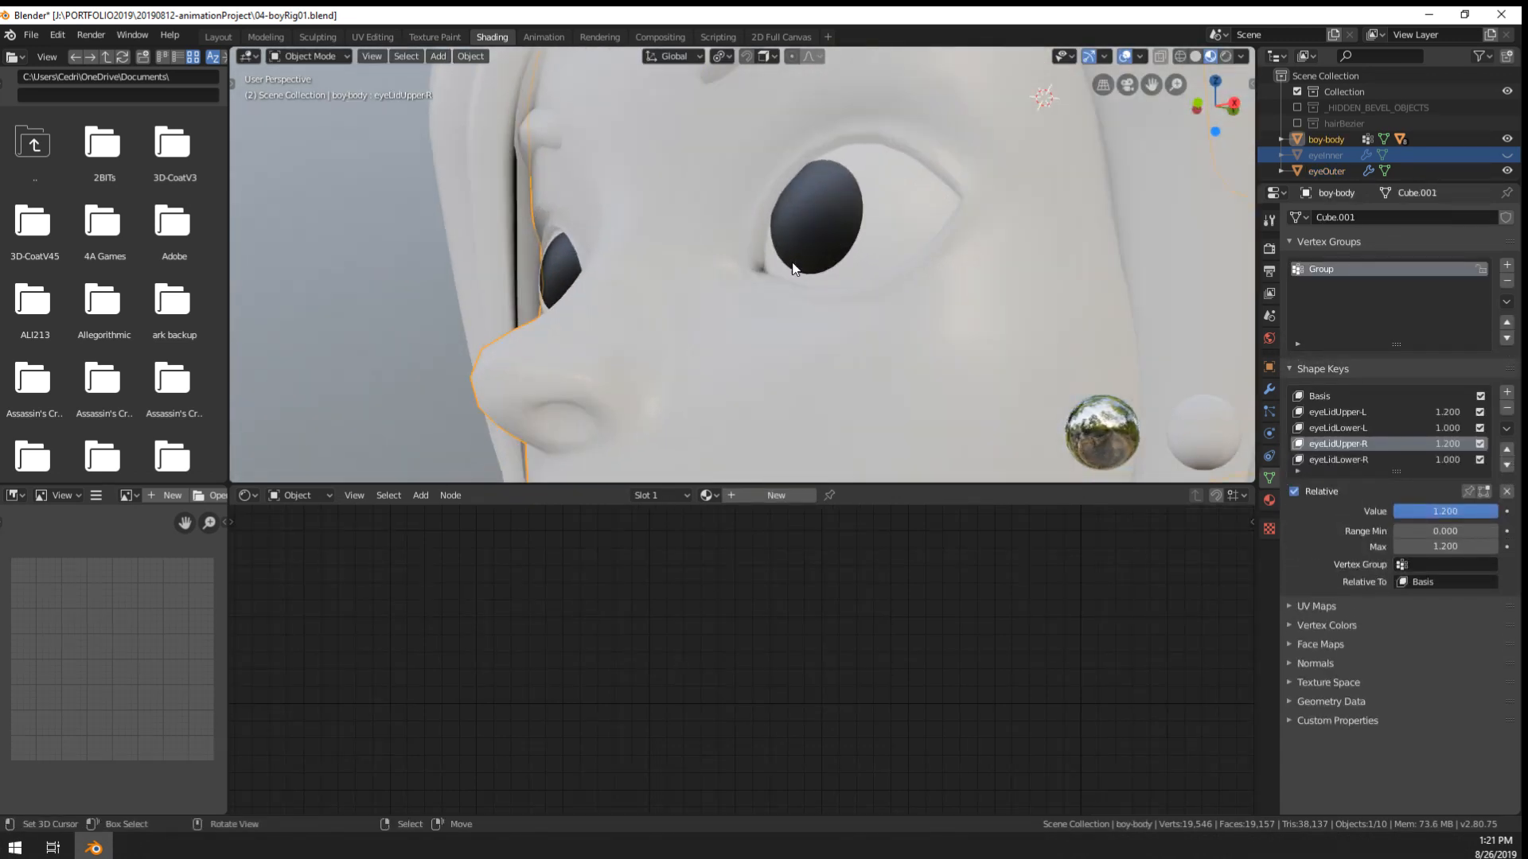
middle_click_drag(800, 238, 820, 390)
scroll(778, 356, "down", 6)
scroll(818, 384, "up", 5)
left_click(820, 382)
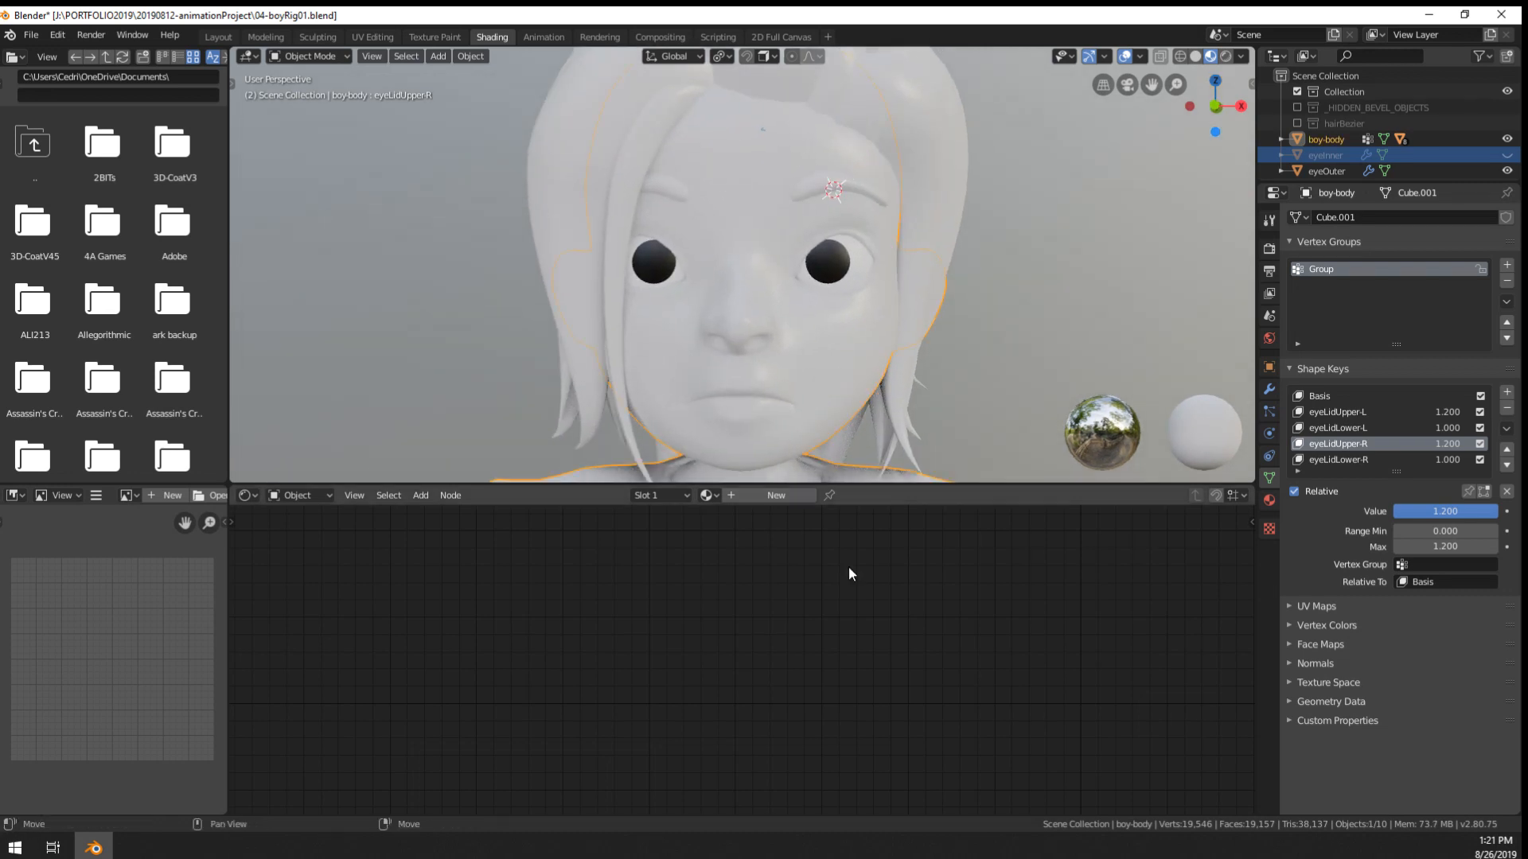
- Give boy-body a new material with a medium grey base color
left_click(775, 495)
left_click(1221, 544)
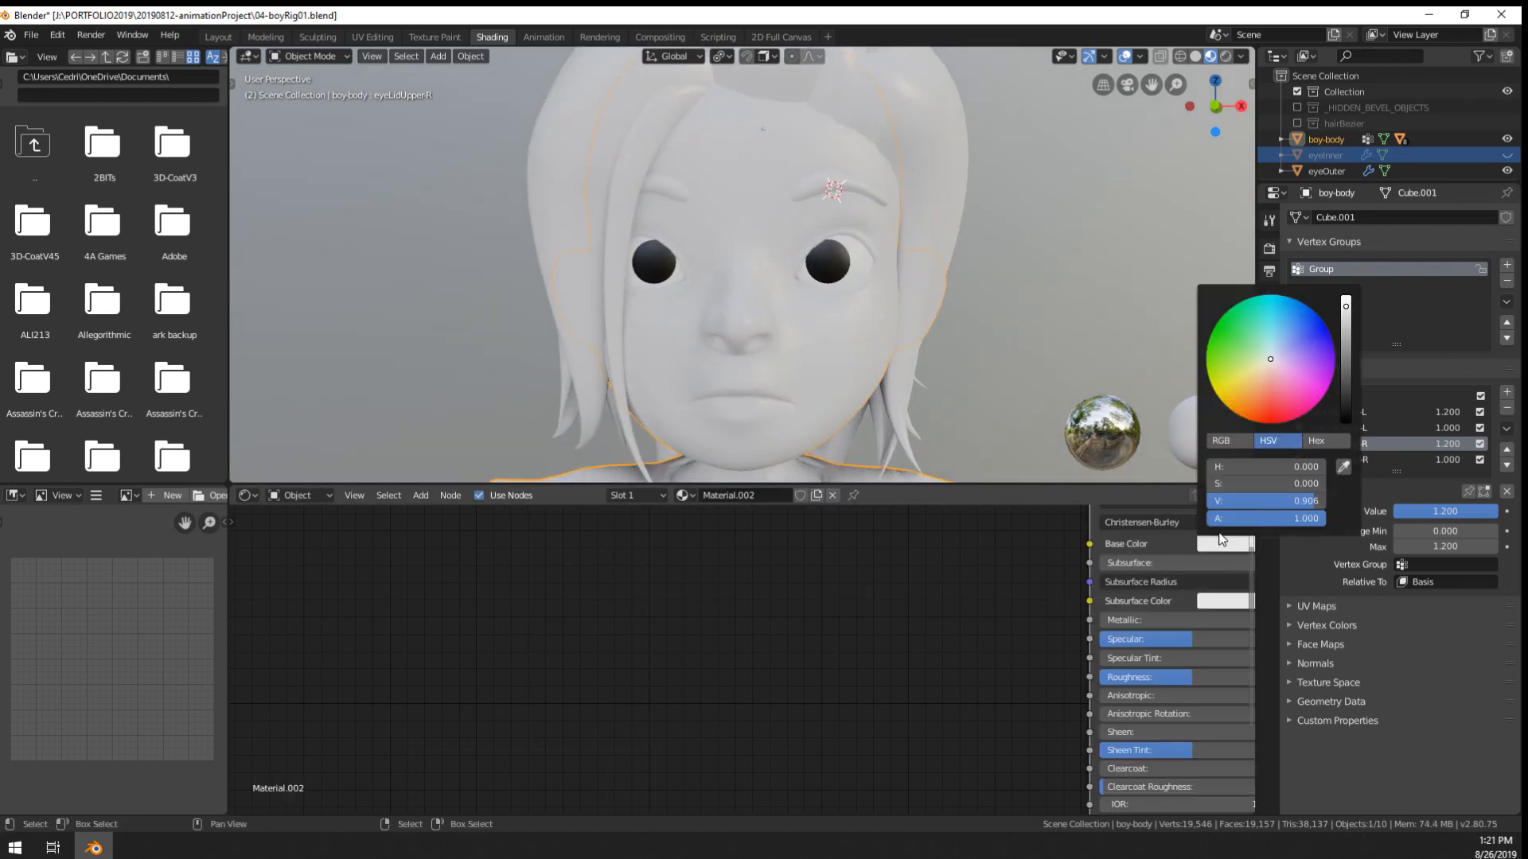
left_click(1343, 369)
- Examine the shaded character from several angles and distances, selecting the eyeOuter object
scroll(977, 364, "down", 5)
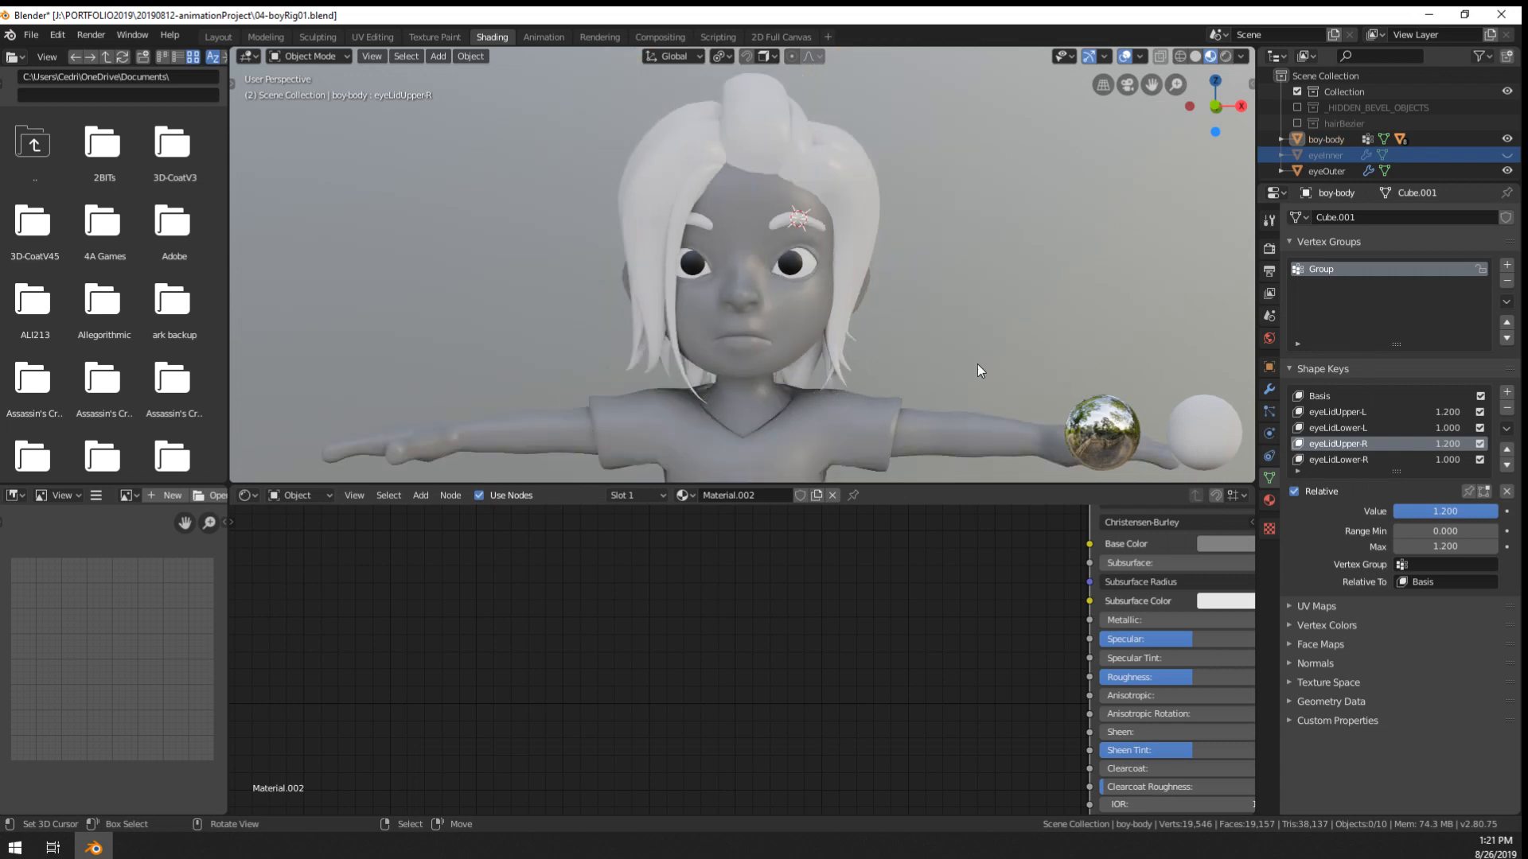
middle_click_drag(857, 384, 1009, 387)
scroll(831, 269, "up", 5)
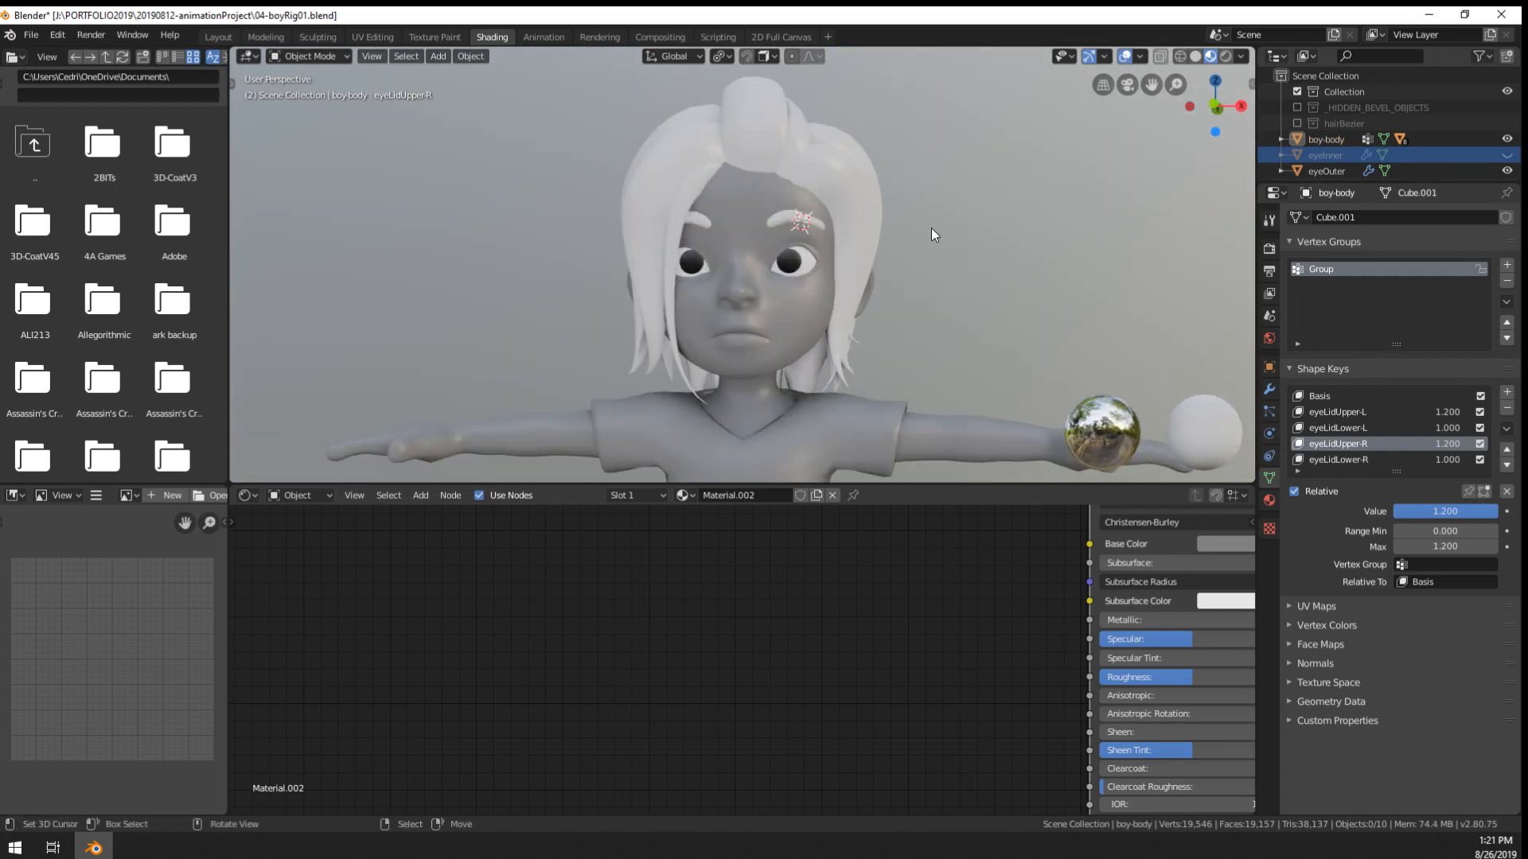
middle_click_drag(919, 347, 947, 451)
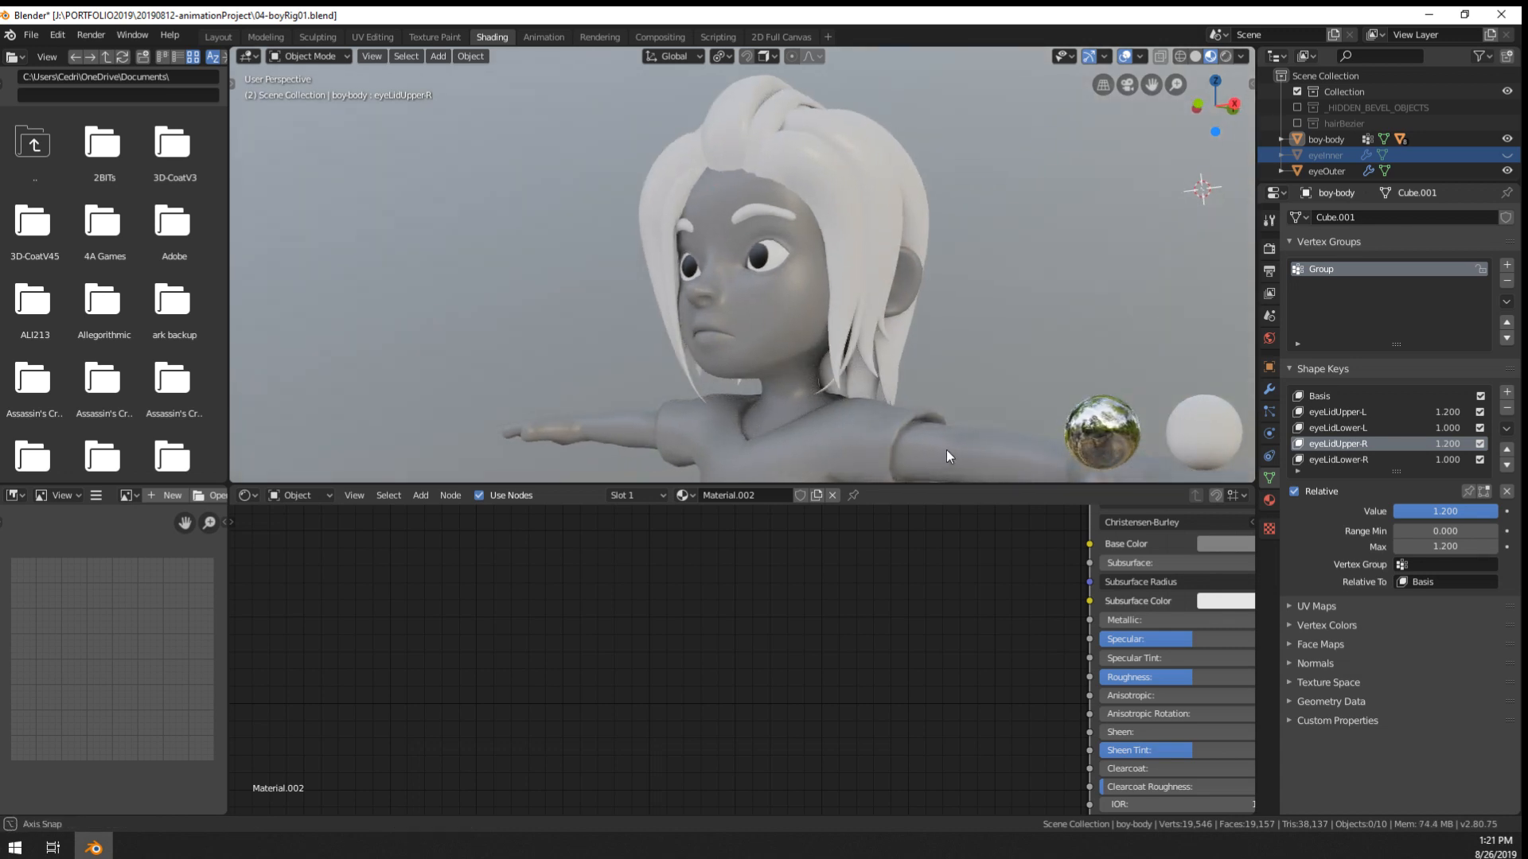
scroll(947, 450, "down", 5)
middle_click_drag(823, 429, 784, 446)
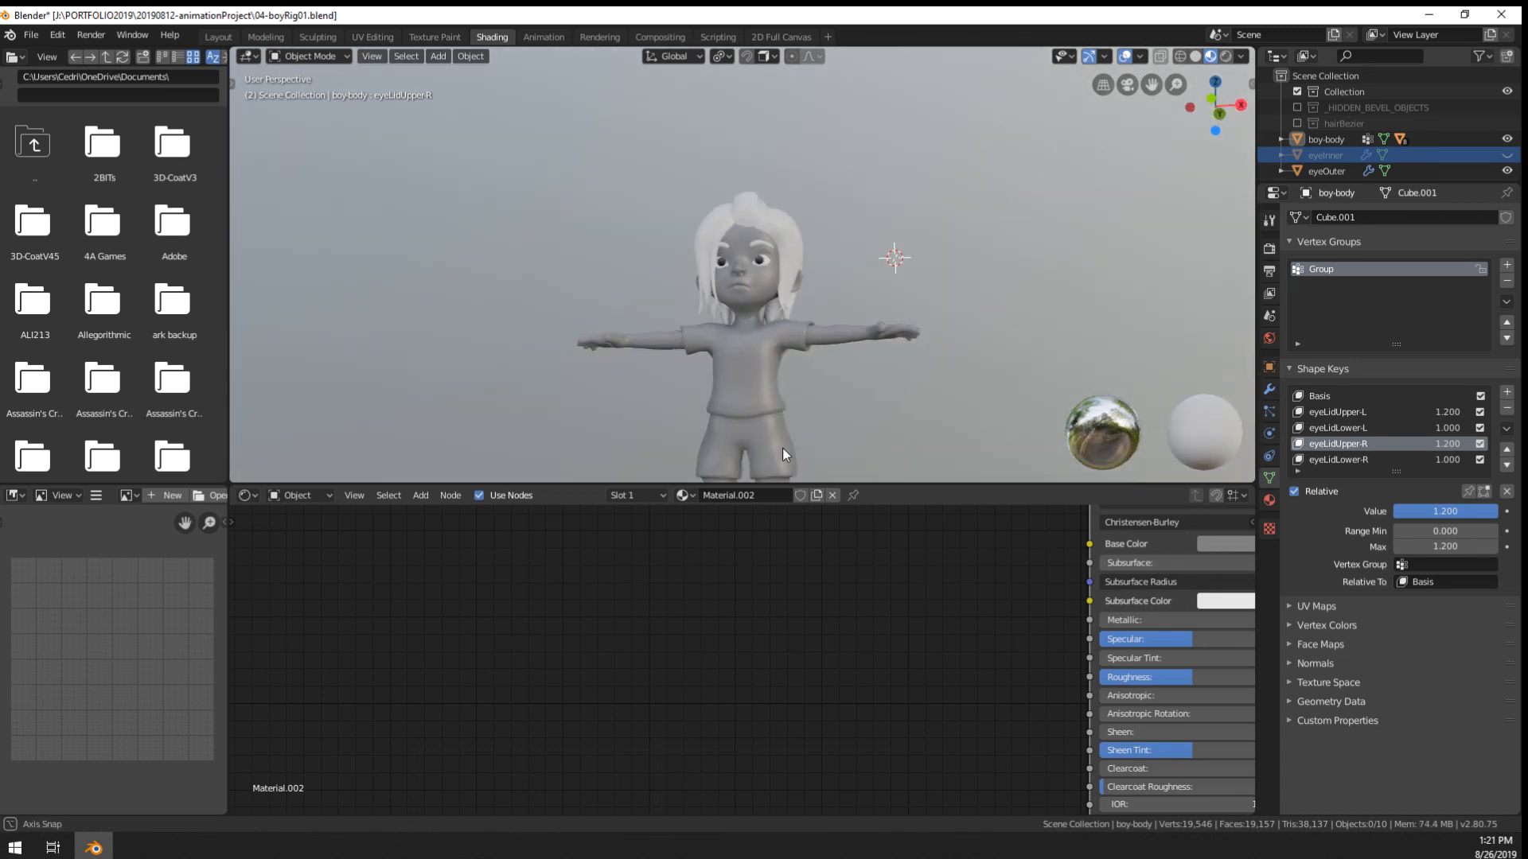
scroll(775, 283, "up", 5)
middle_click_drag(775, 283, 799, 260)
scroll(800, 259, "up", 3)
scroll(903, 232, "up", 2)
left_click(902, 233)
scroll(889, 339, "down", 5)
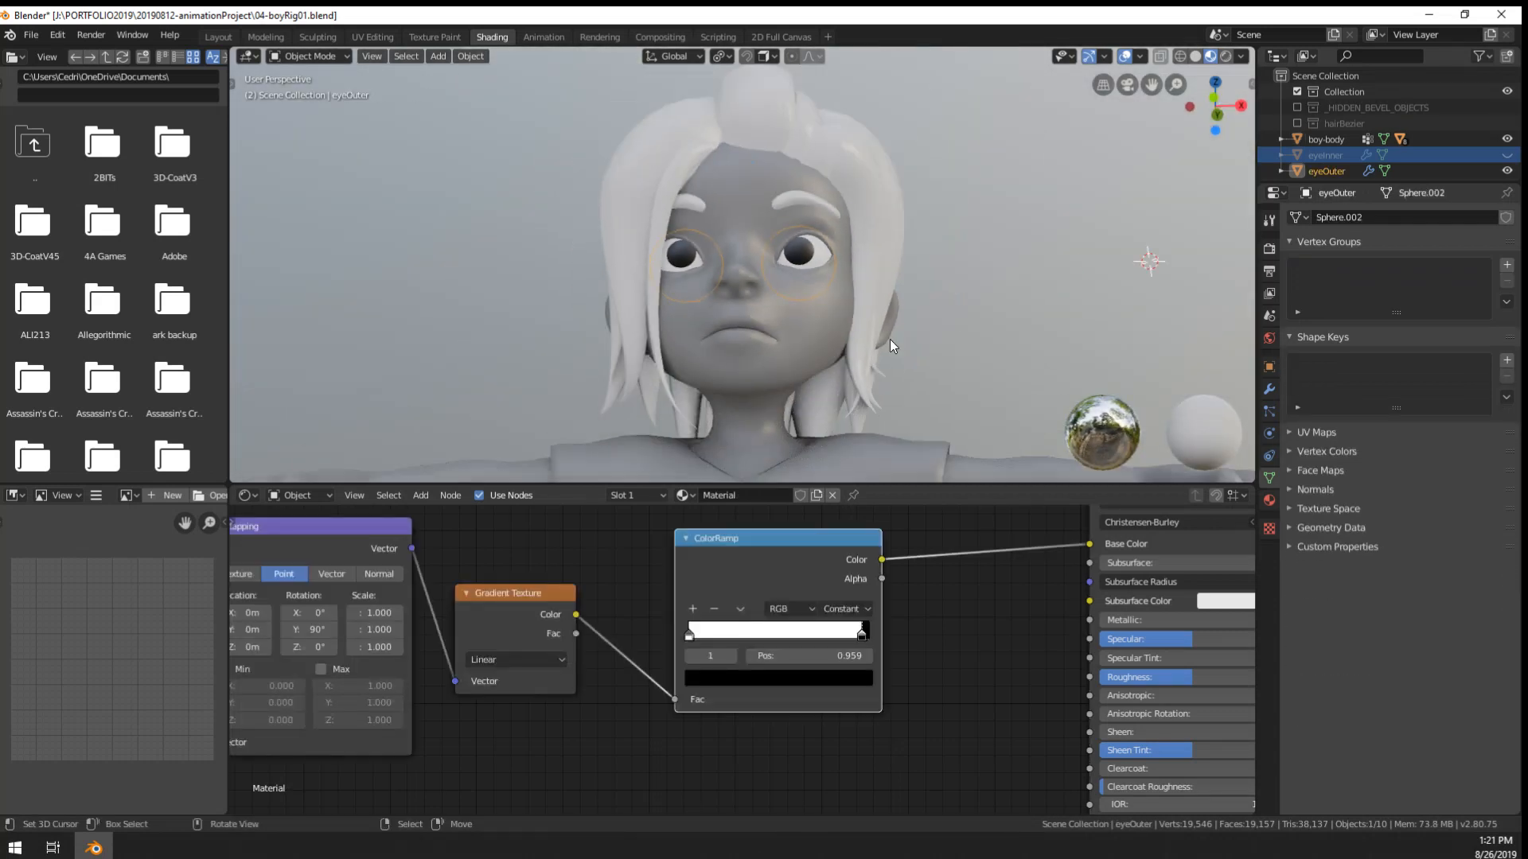
scroll(900, 351, "up", 4)
scroll(892, 362, "down", 3)
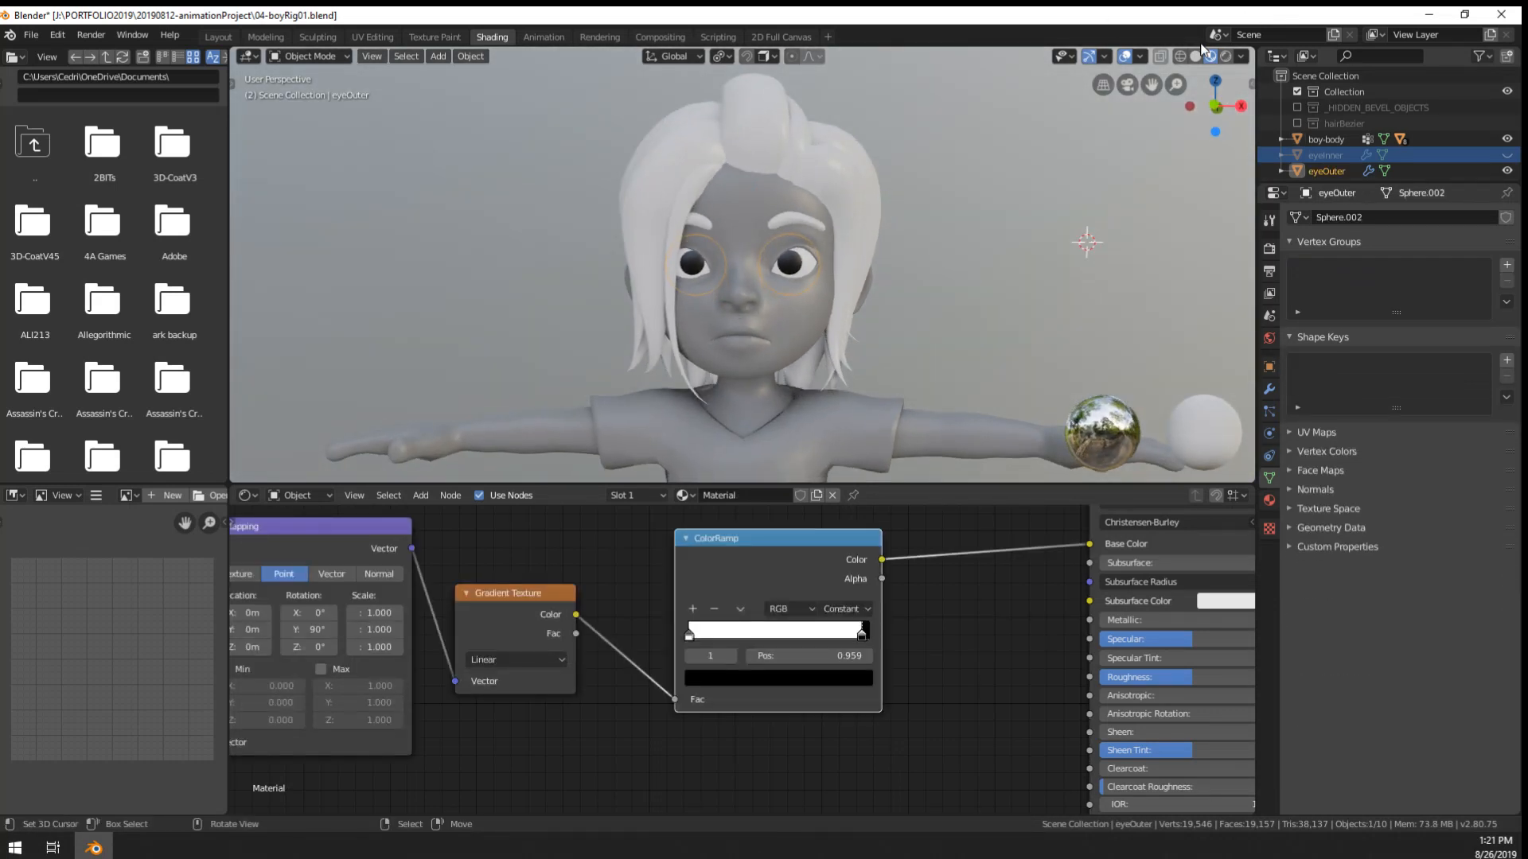
- Turn off the viewport overlays and review the full character and the eyes up close
left_click(1125, 57)
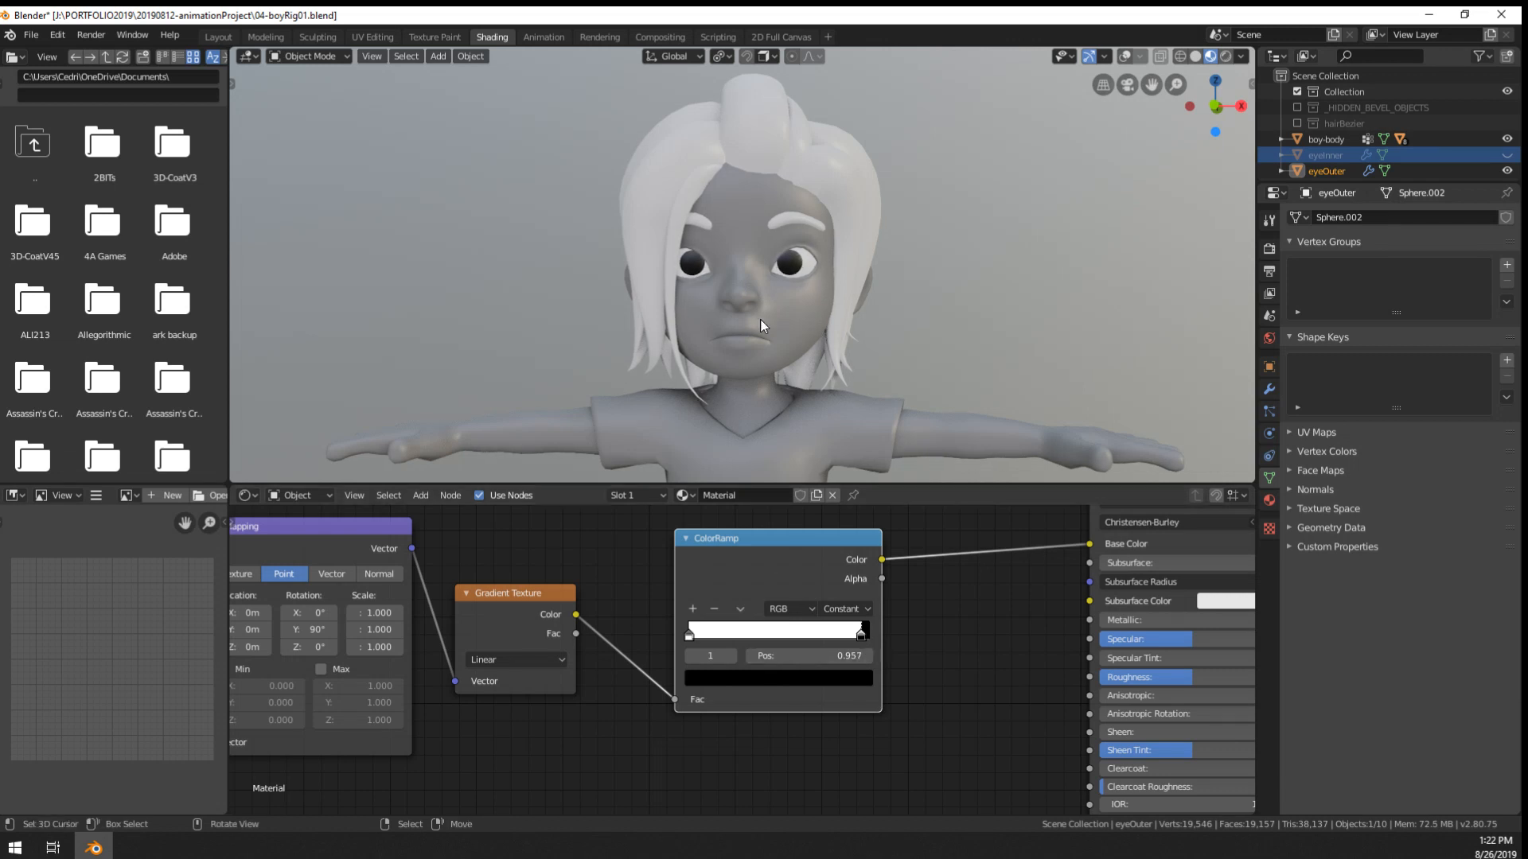
mouse_move(760, 318)
middle_mouse_down()
mouse_move(708, 315)
mouse_move(716, 287)
mouse_move(837, 262)
mouse_move(743, 328)
mouse_move(751, 400)
mouse_move(919, 342)
mouse_move(824, 298)
mouse_move(703, 271)
mouse_move(638, 308)
mouse_move(759, 336)
middle_mouse_up()
scroll(759, 267, "up", 5)
scroll(856, 245, "down", 5)
scroll(759, 336, "down", 9)
middle_click_drag(834, 398, 889, 385)
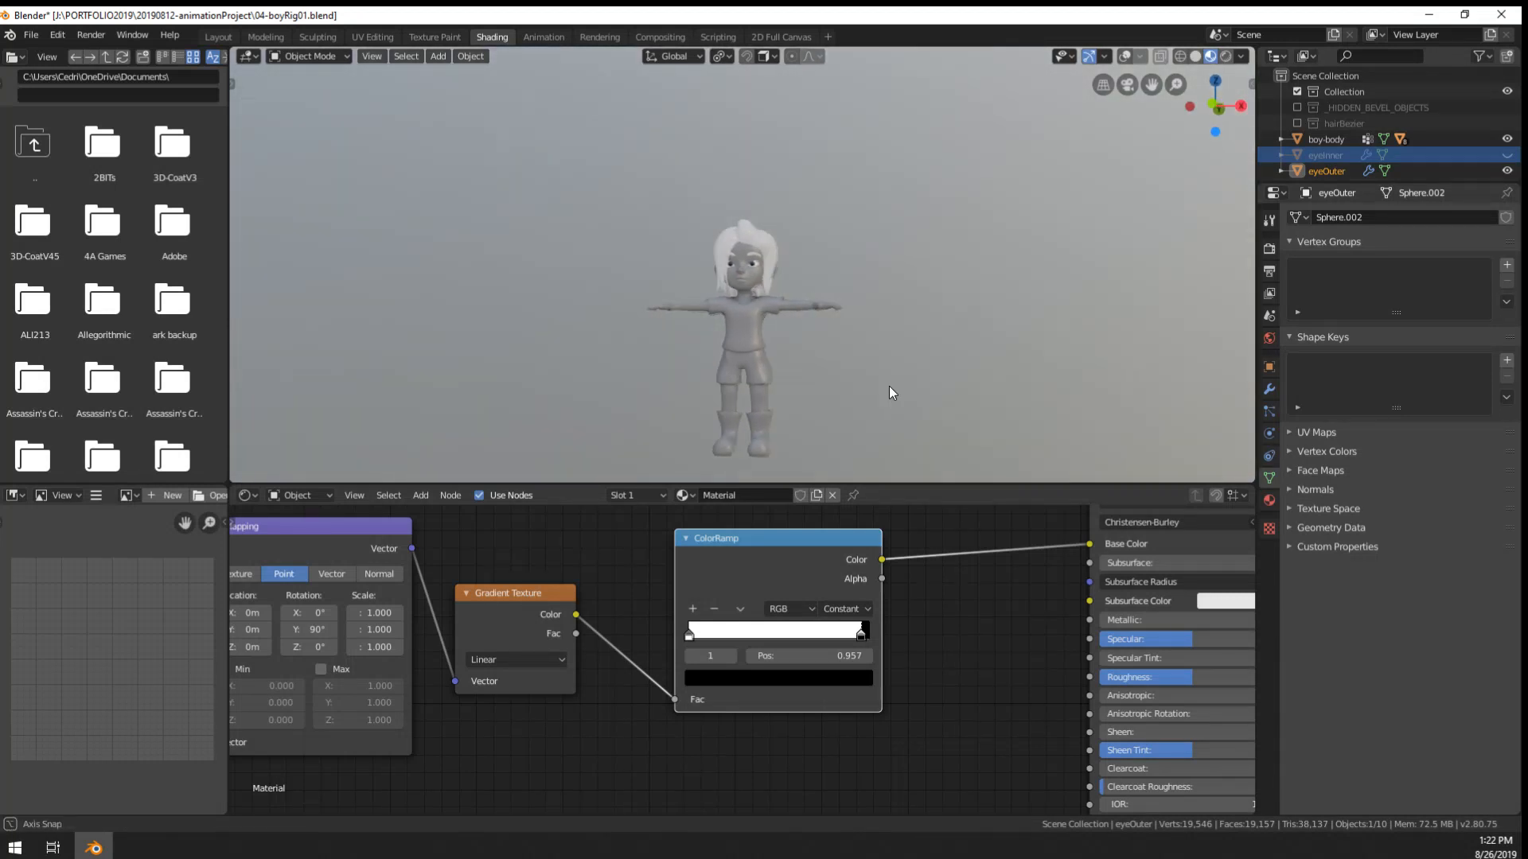
scroll(805, 260, "up", 6)
middle_click_drag(805, 259, 834, 275)
scroll(765, 275, "up", 10)
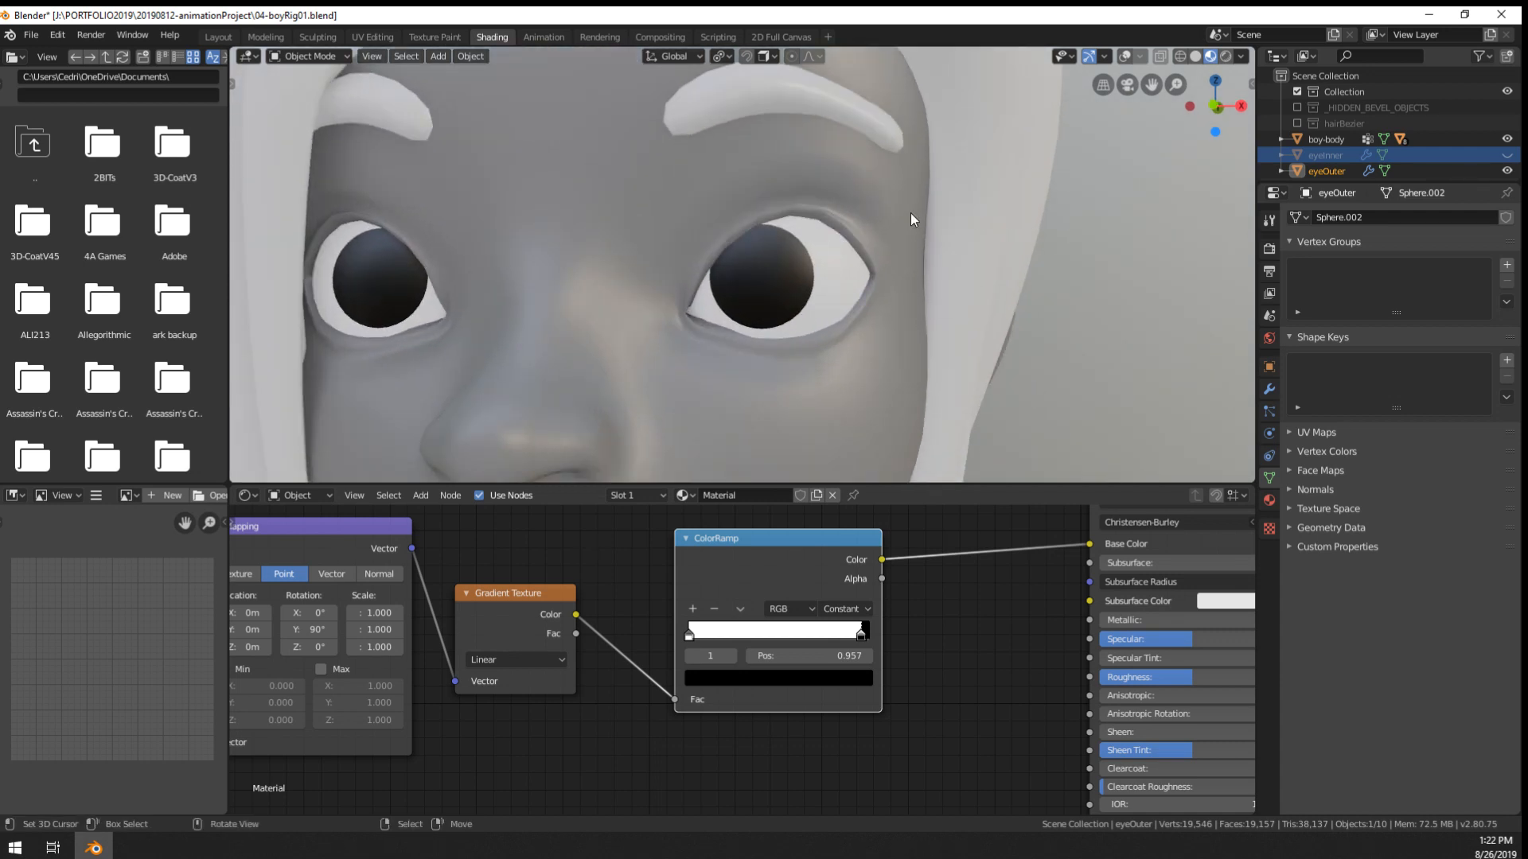
- Unhide the eyeInner object and switch to the Modeling workspace with the eye in view
left_click(1322, 155)
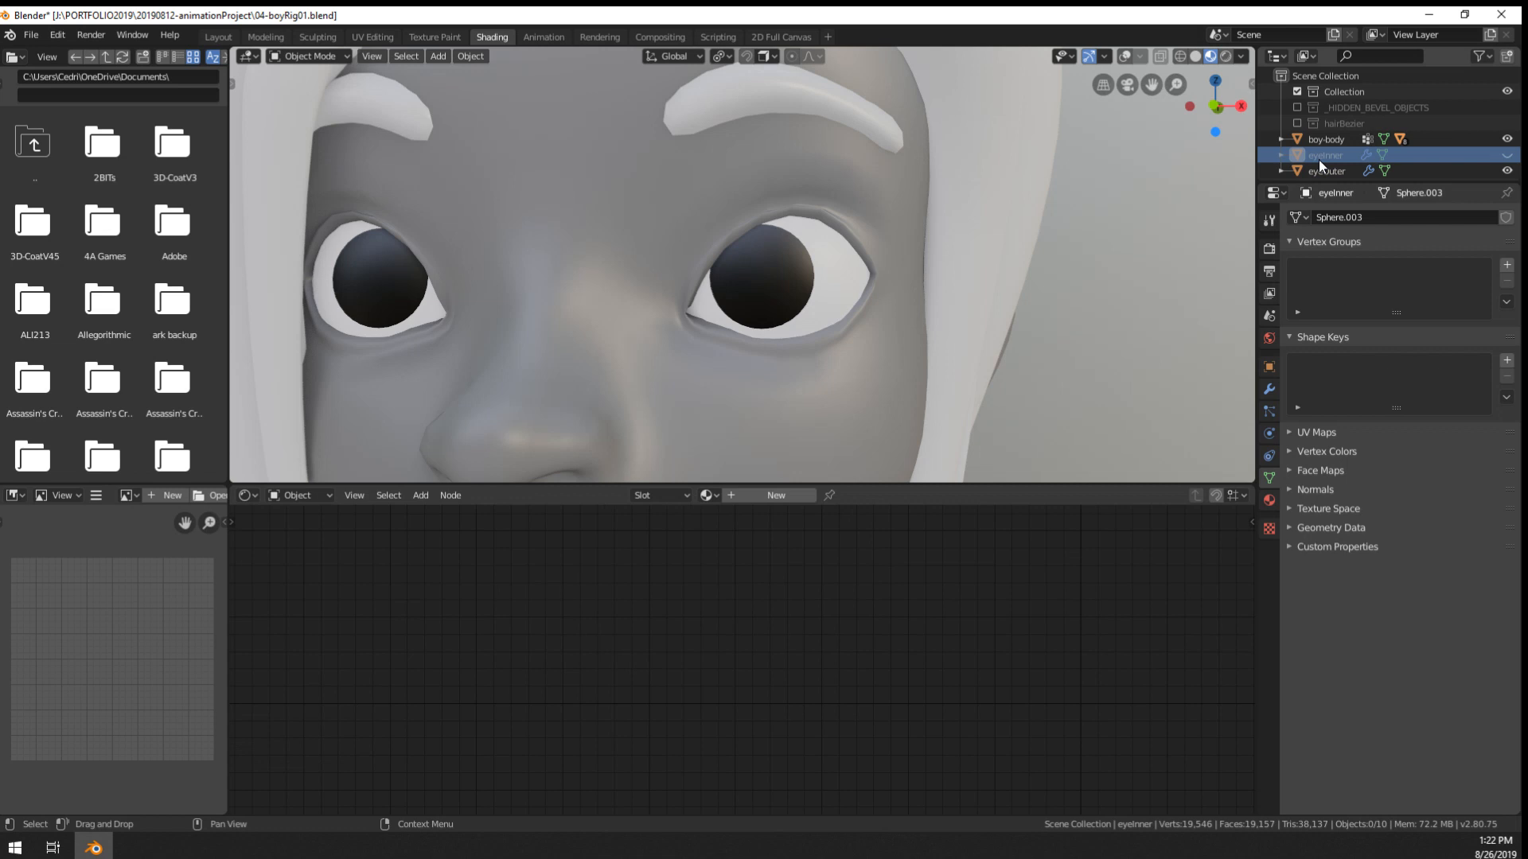
left_click(1511, 155)
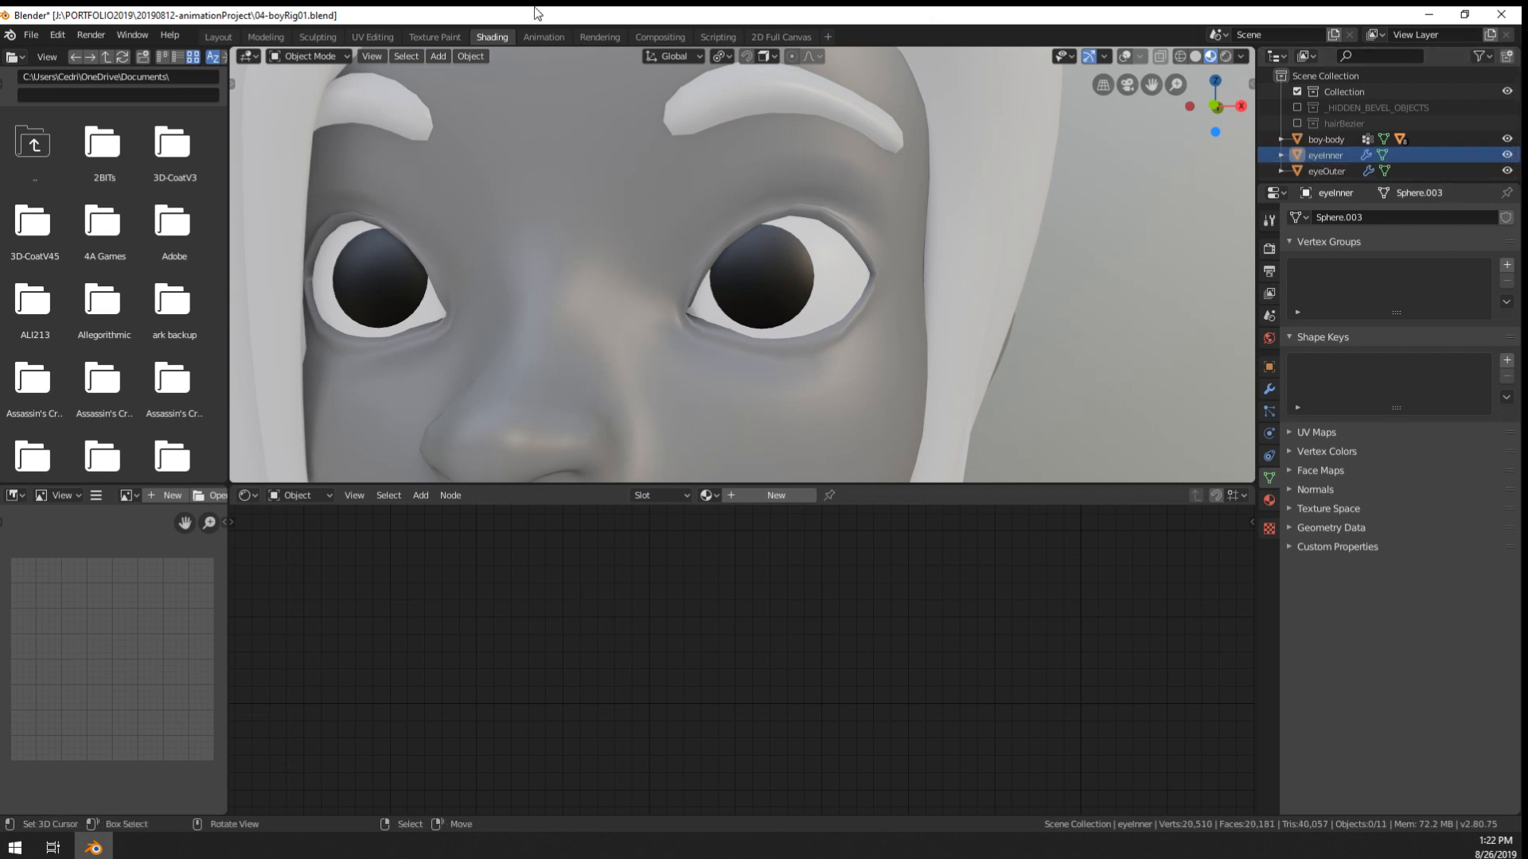
left_click(268, 41)
scroll(648, 351, "down", 3)
middle_click_drag(752, 422, 716, 430)
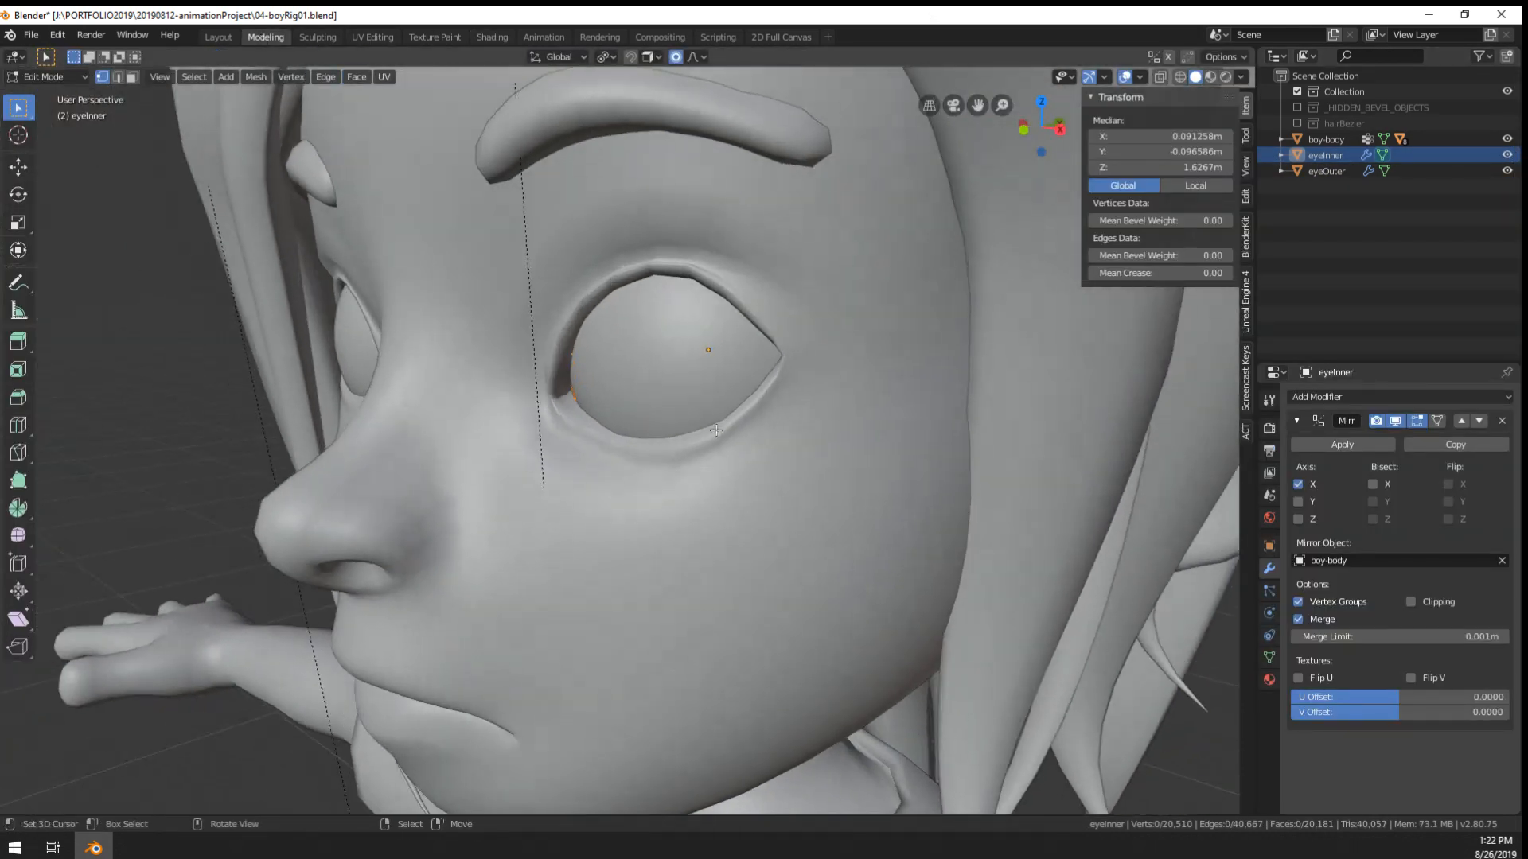
- Return to Object Mode and select both eyeInner and eyeOuter
left_click(1326, 171, "ctrl")
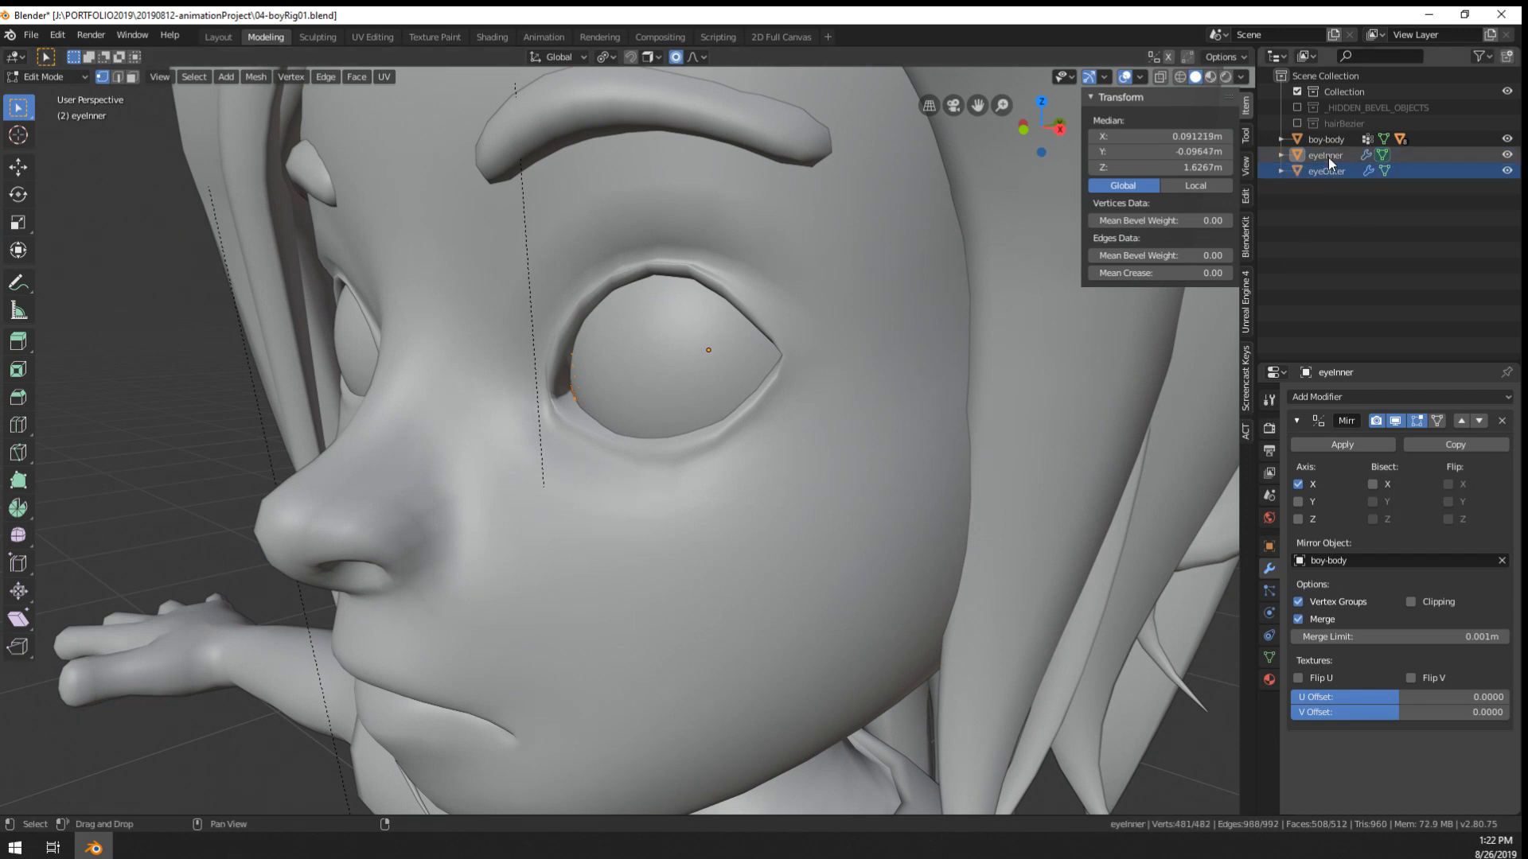
key("KP_Divide")
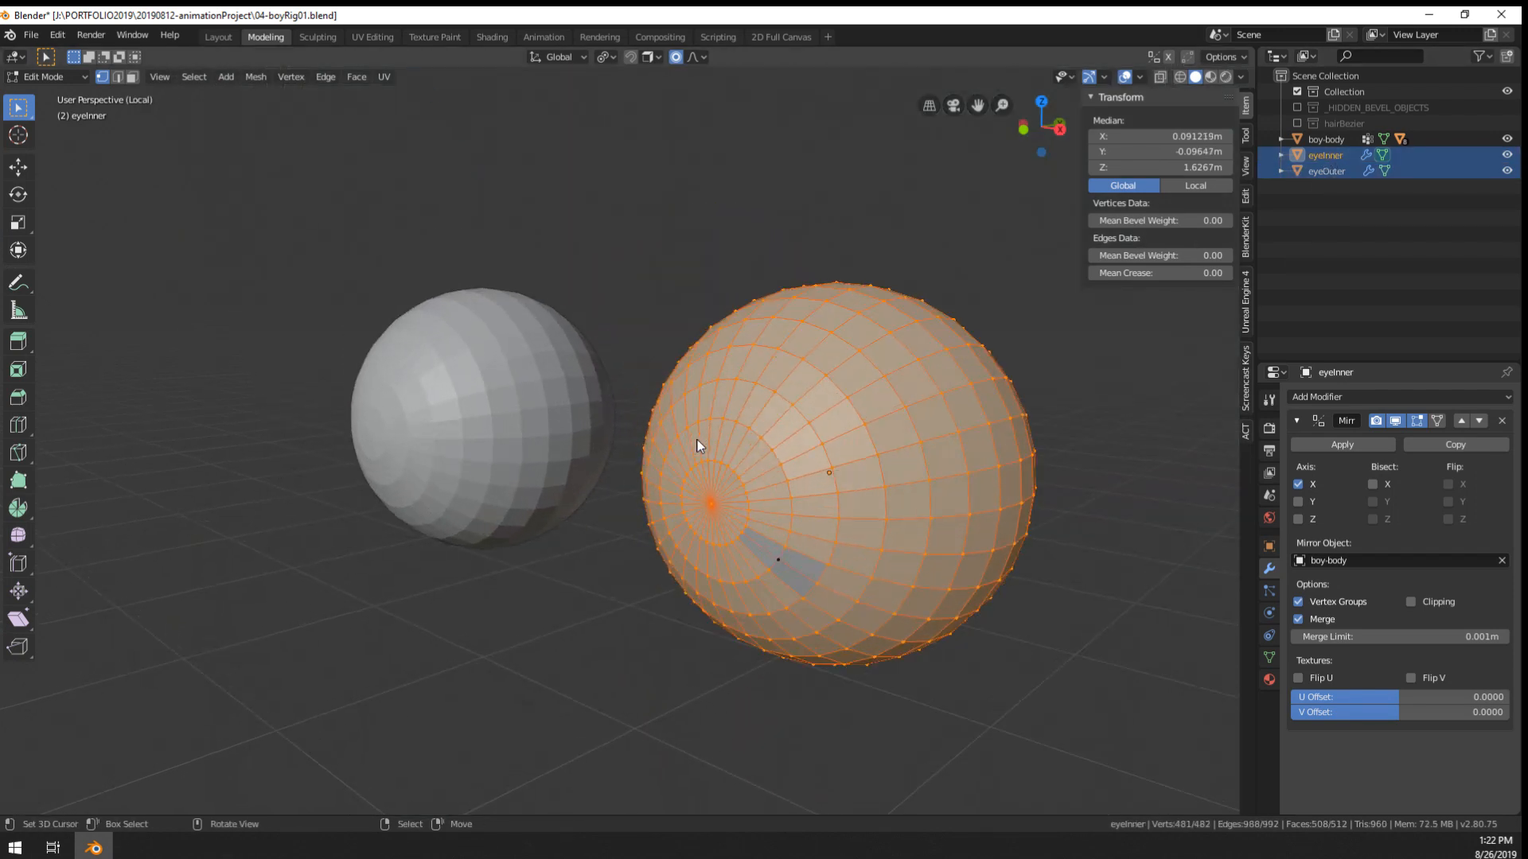
key("Tab")
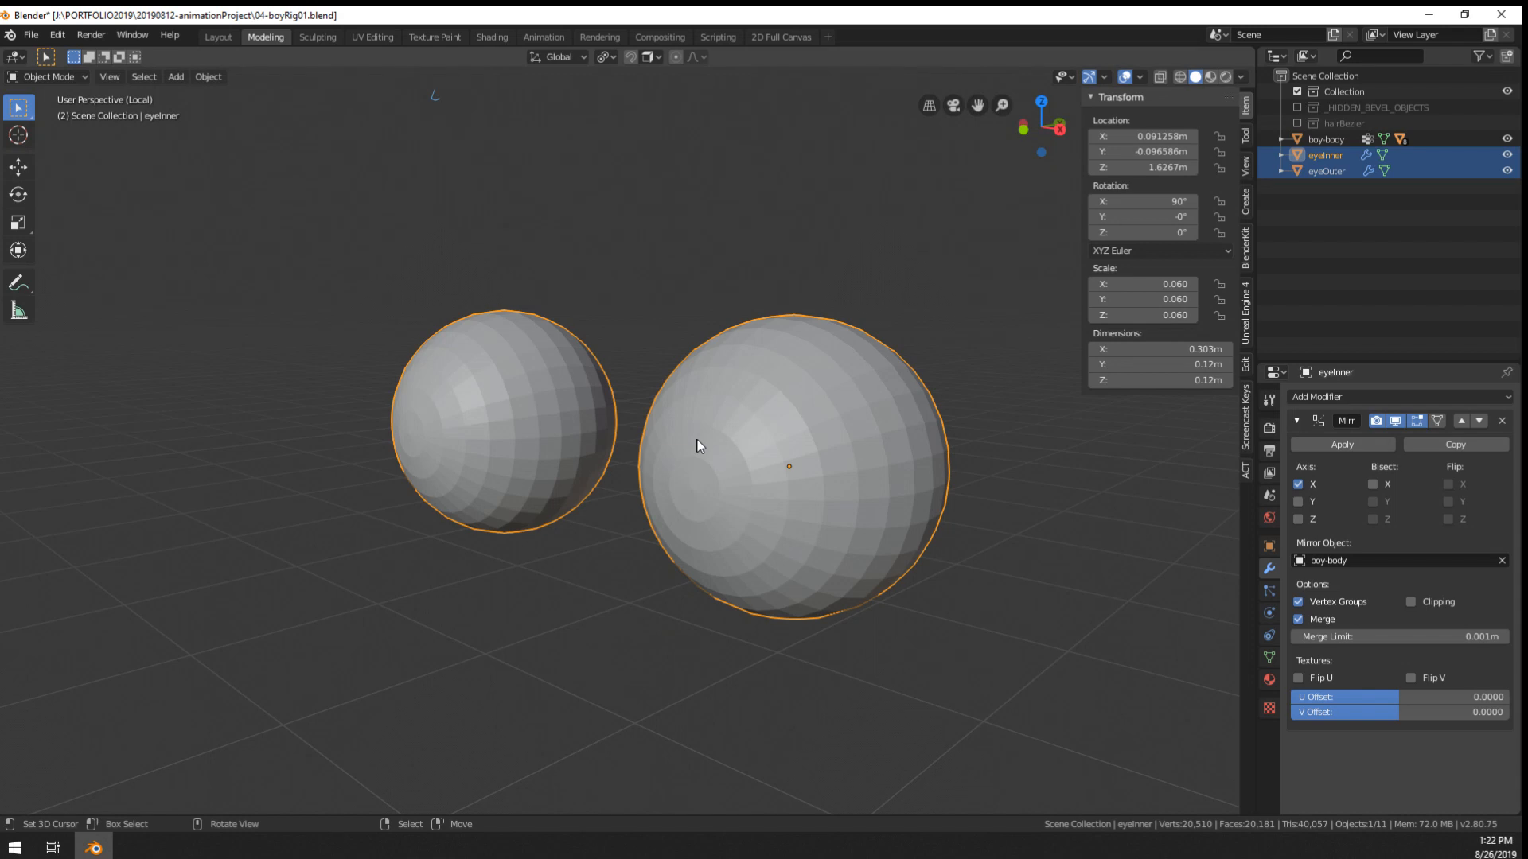
key("KP_Divide")
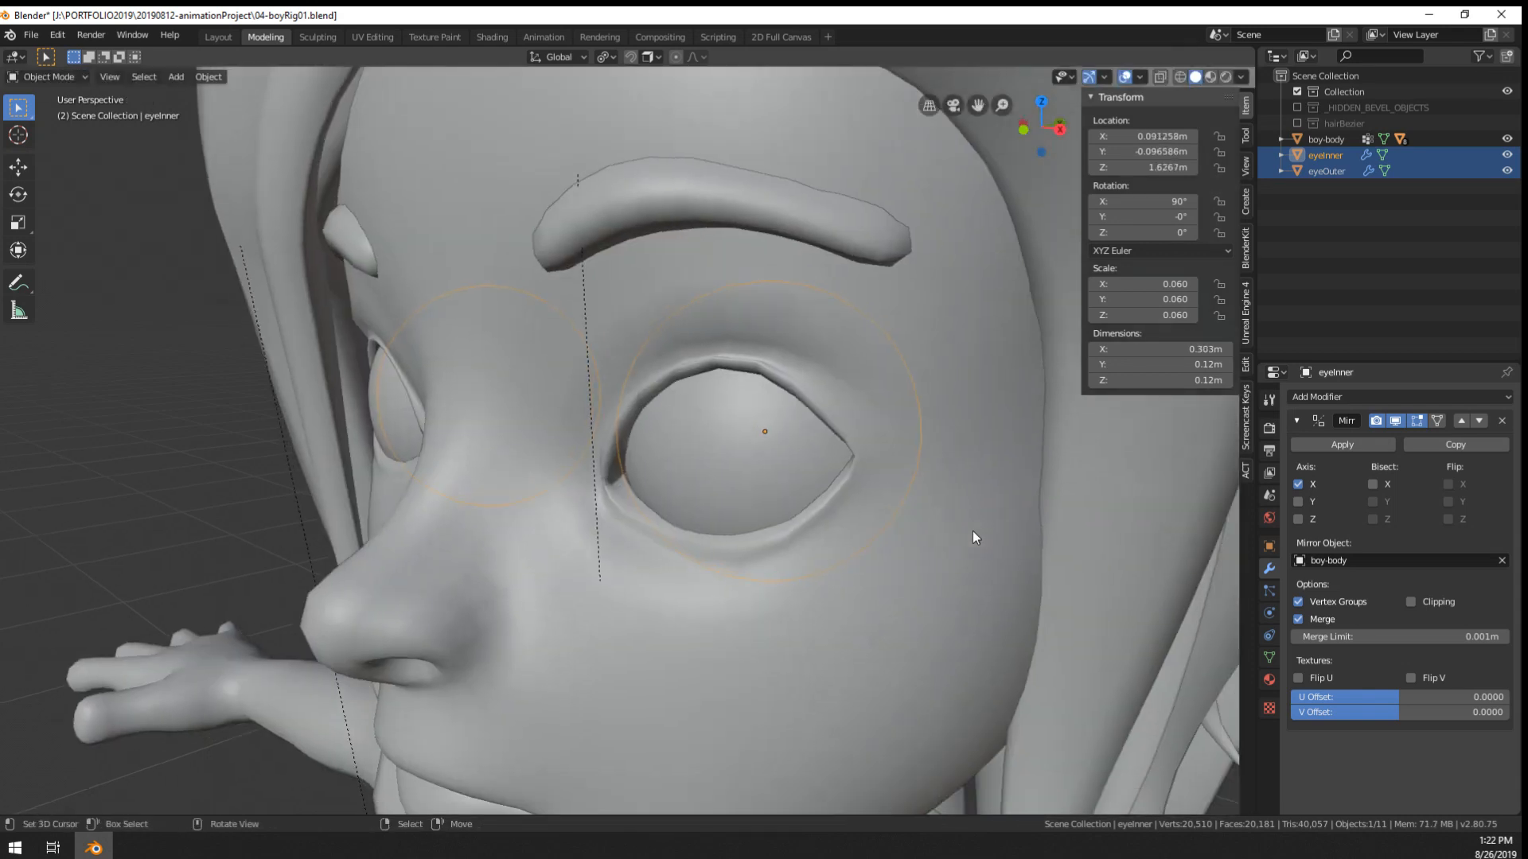
left_click(1296, 170)
right_click(1296, 170)
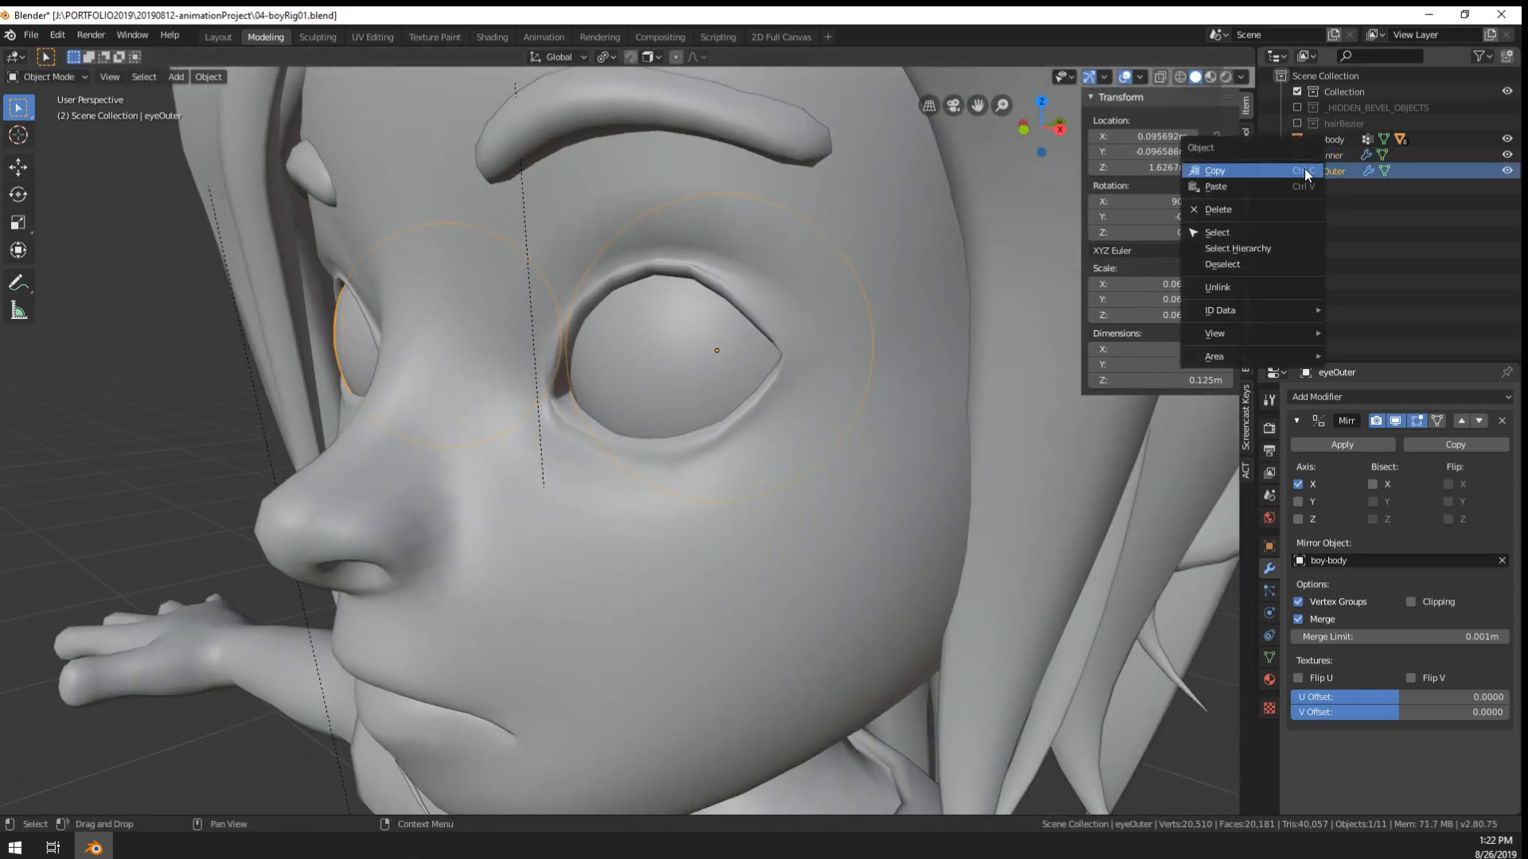
left_click(1296, 155)
left_click(1298, 171, "shift")
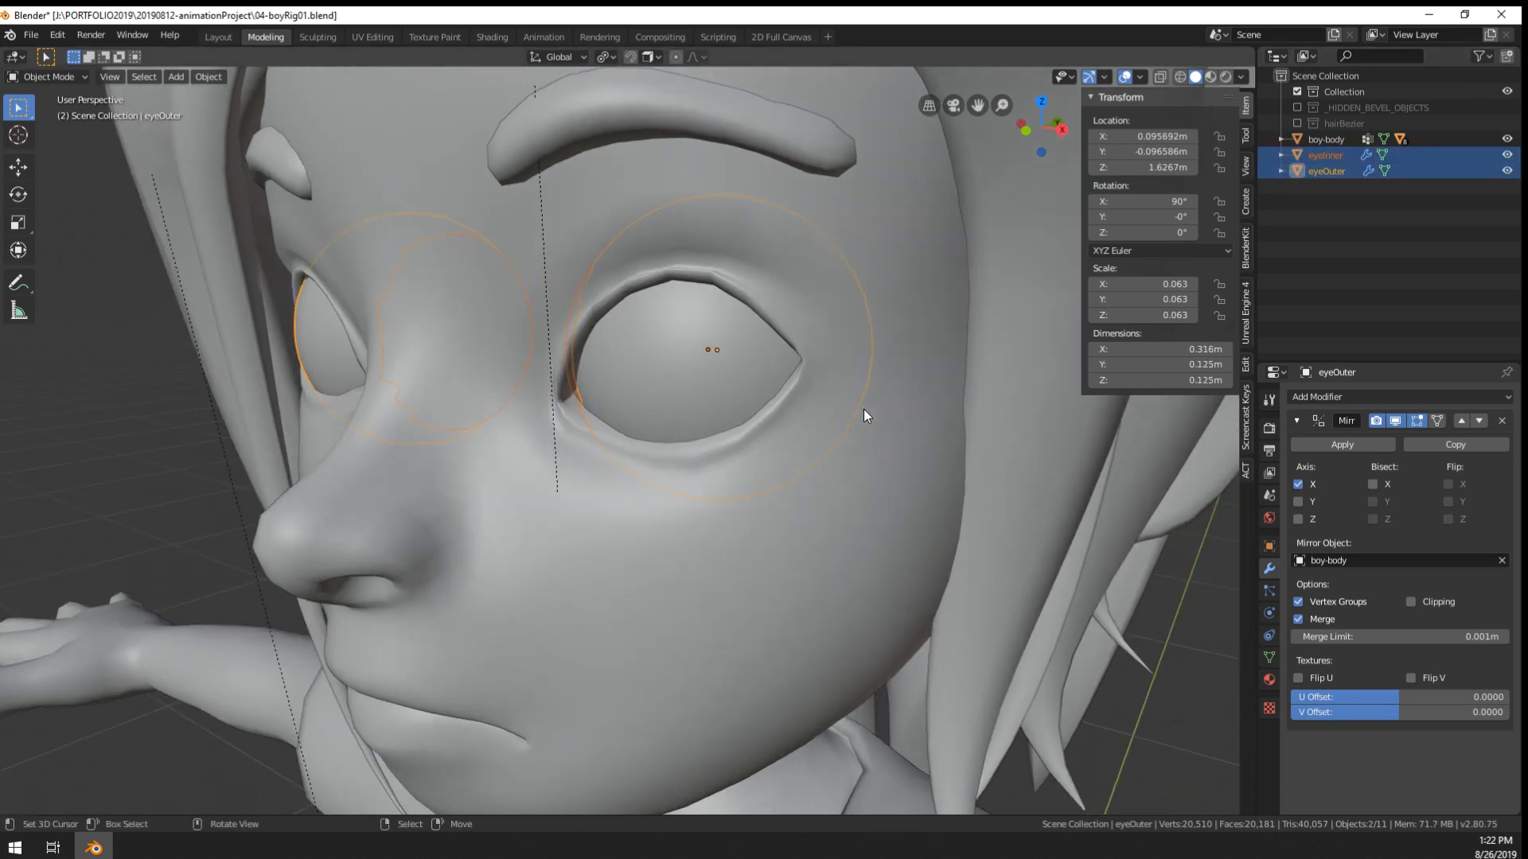
- Isolate the two pairs of eye spheres in local view and delete eyeInner
key("KP_Divide")
middle_click_drag(862, 437, 728, 470)
left_click(728, 470)
key("g")
right_click(719, 551)
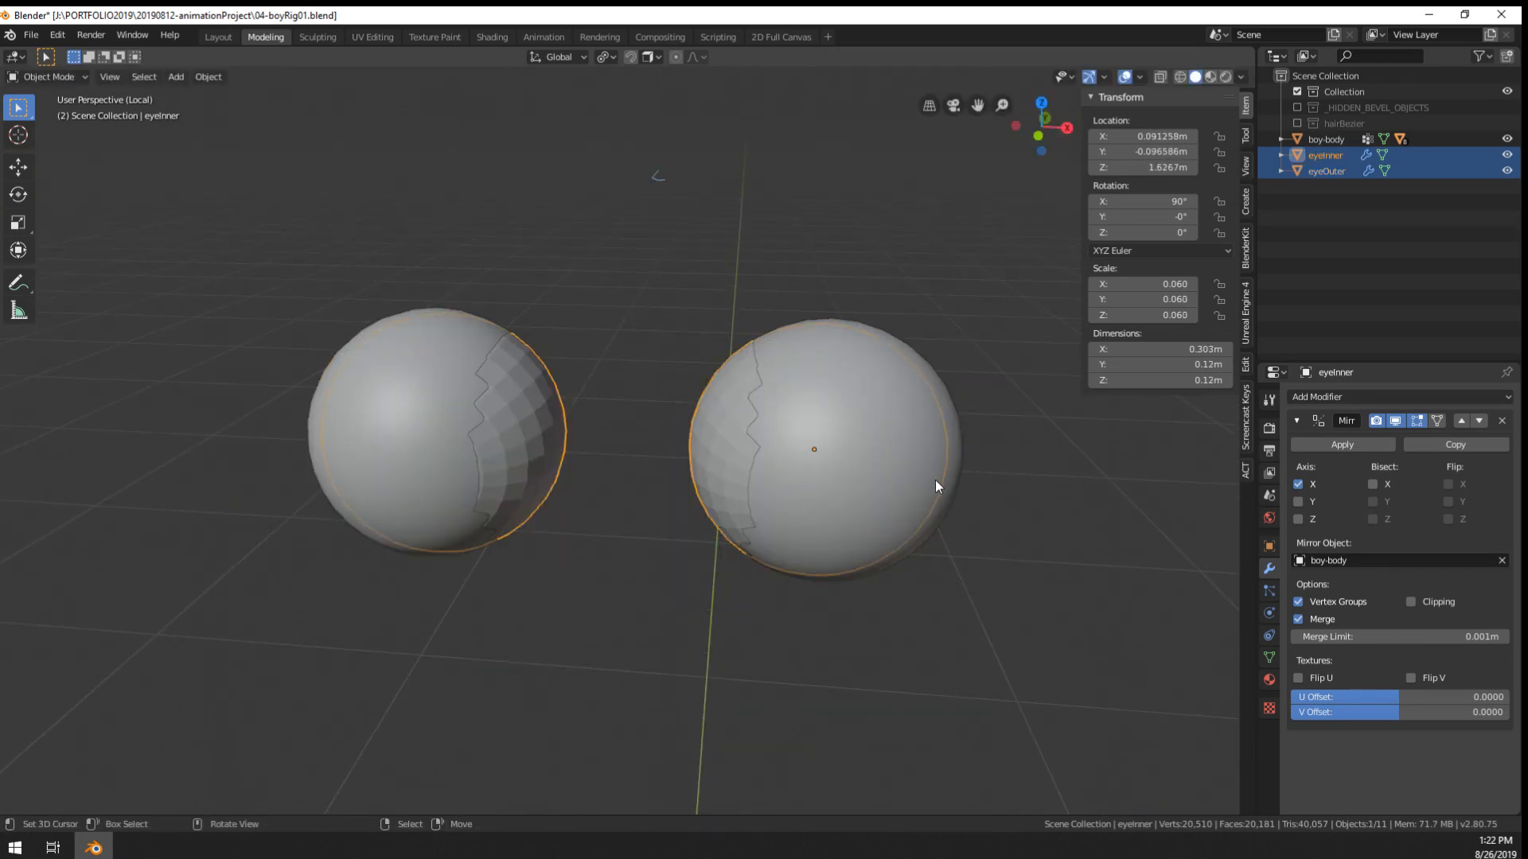
key("Delete")
- Duplicate eyeOuter in place and rename the copy eyeInner
left_click(907, 476)
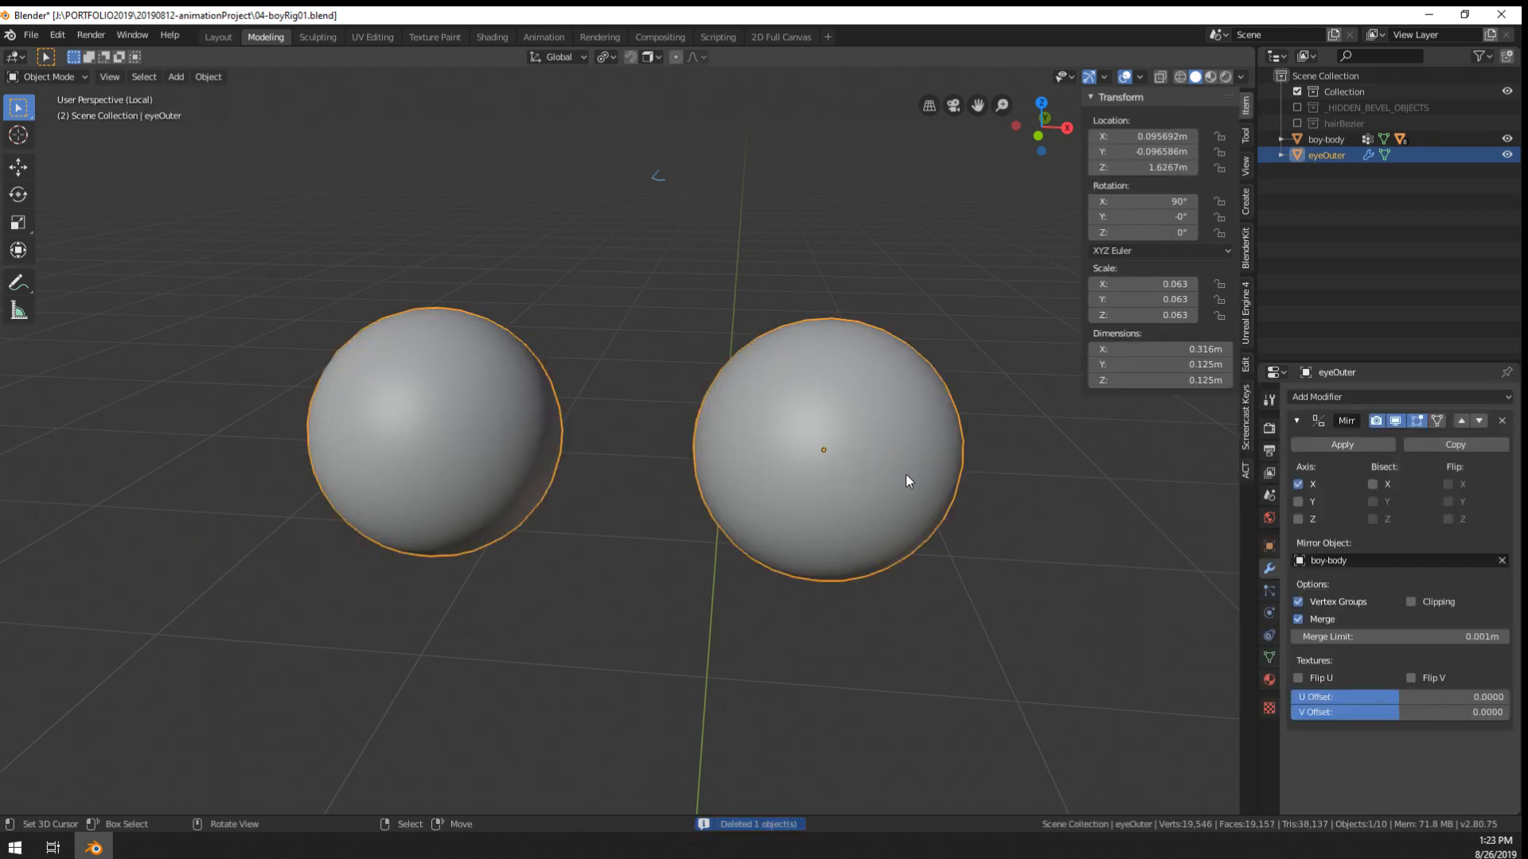
key("shift+d")
right_click(919, 552)
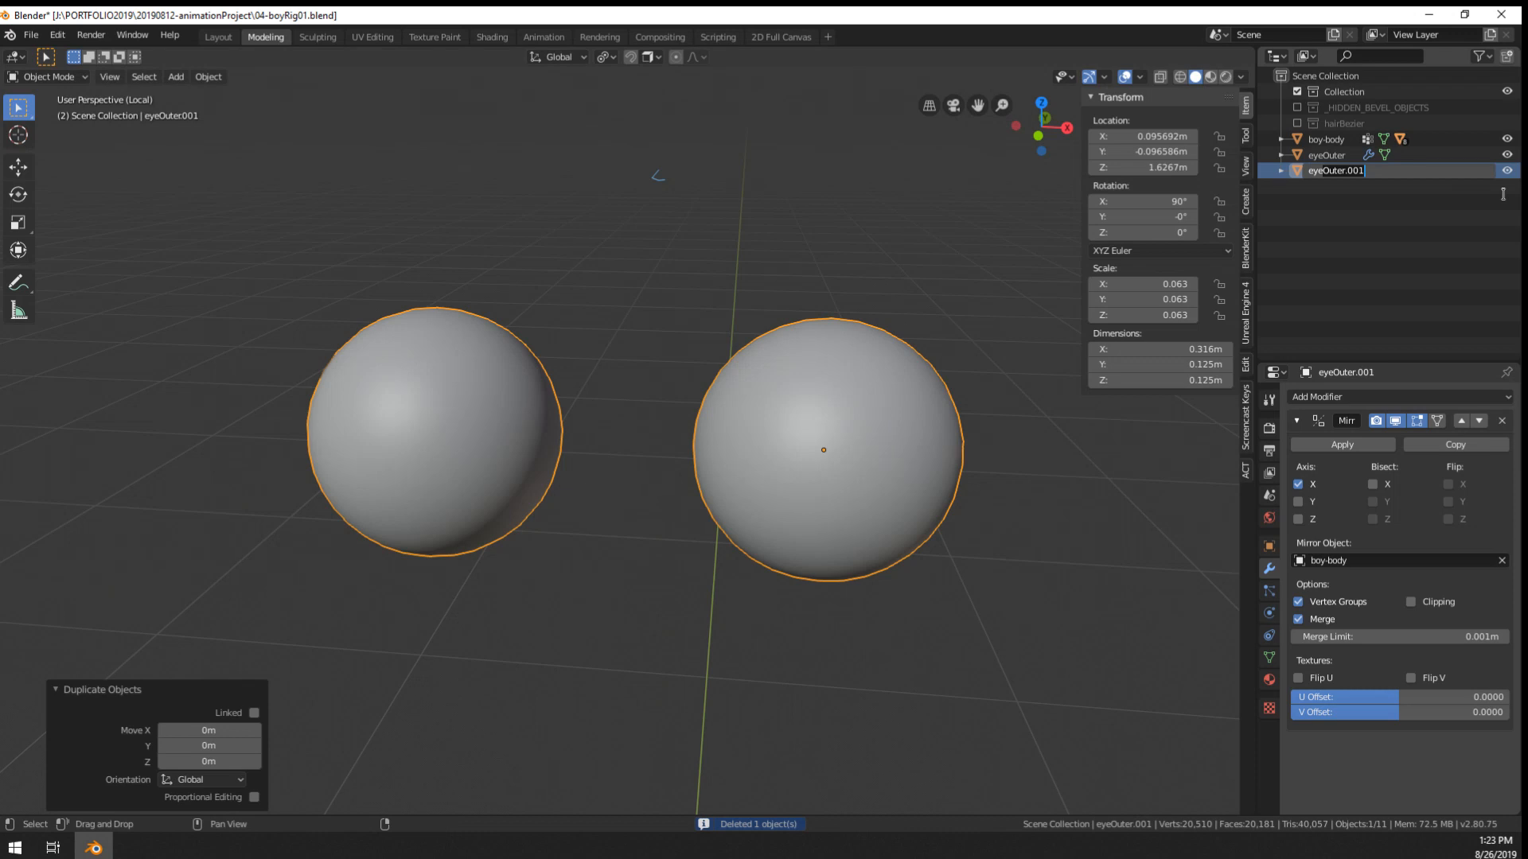
type("eyeInner")
key("Return")
scroll(908, 541, "up", 2)
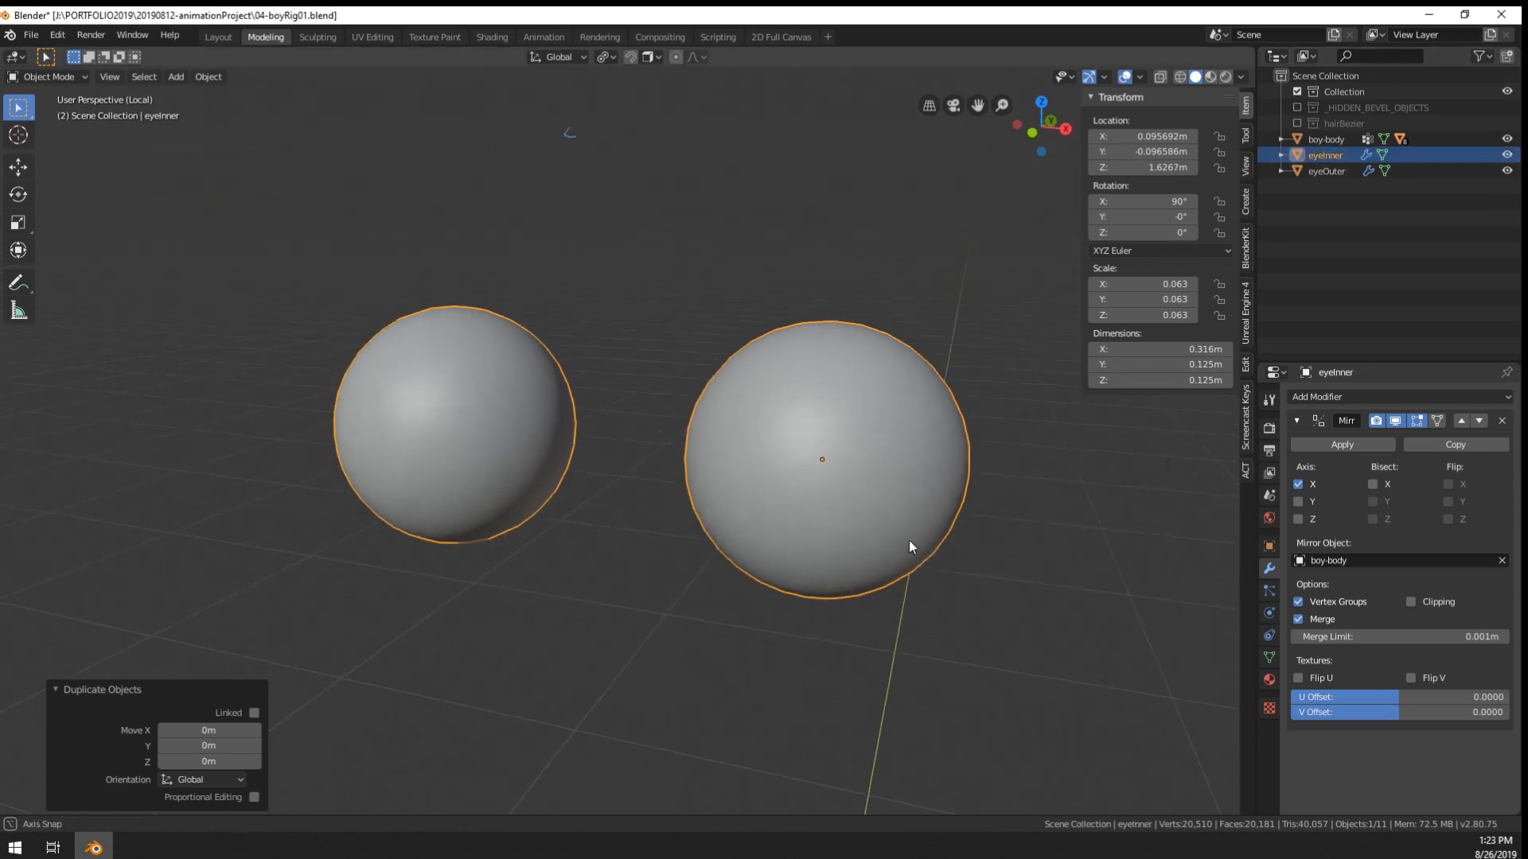
- In wireframe shading, scale eyeInner to 0.949 so it sits inside eyeOuter
key("z")
left_click(888, 576)
mouse_move(874, 576)
middle_mouse_down()
mouse_move(1077, 621)
mouse_move(957, 601)
middle_mouse_up()
key("s")
left_click(1057, 618)
- Exit the shared local view, isolate eyeInner alone and display it in solid shading
key("z")
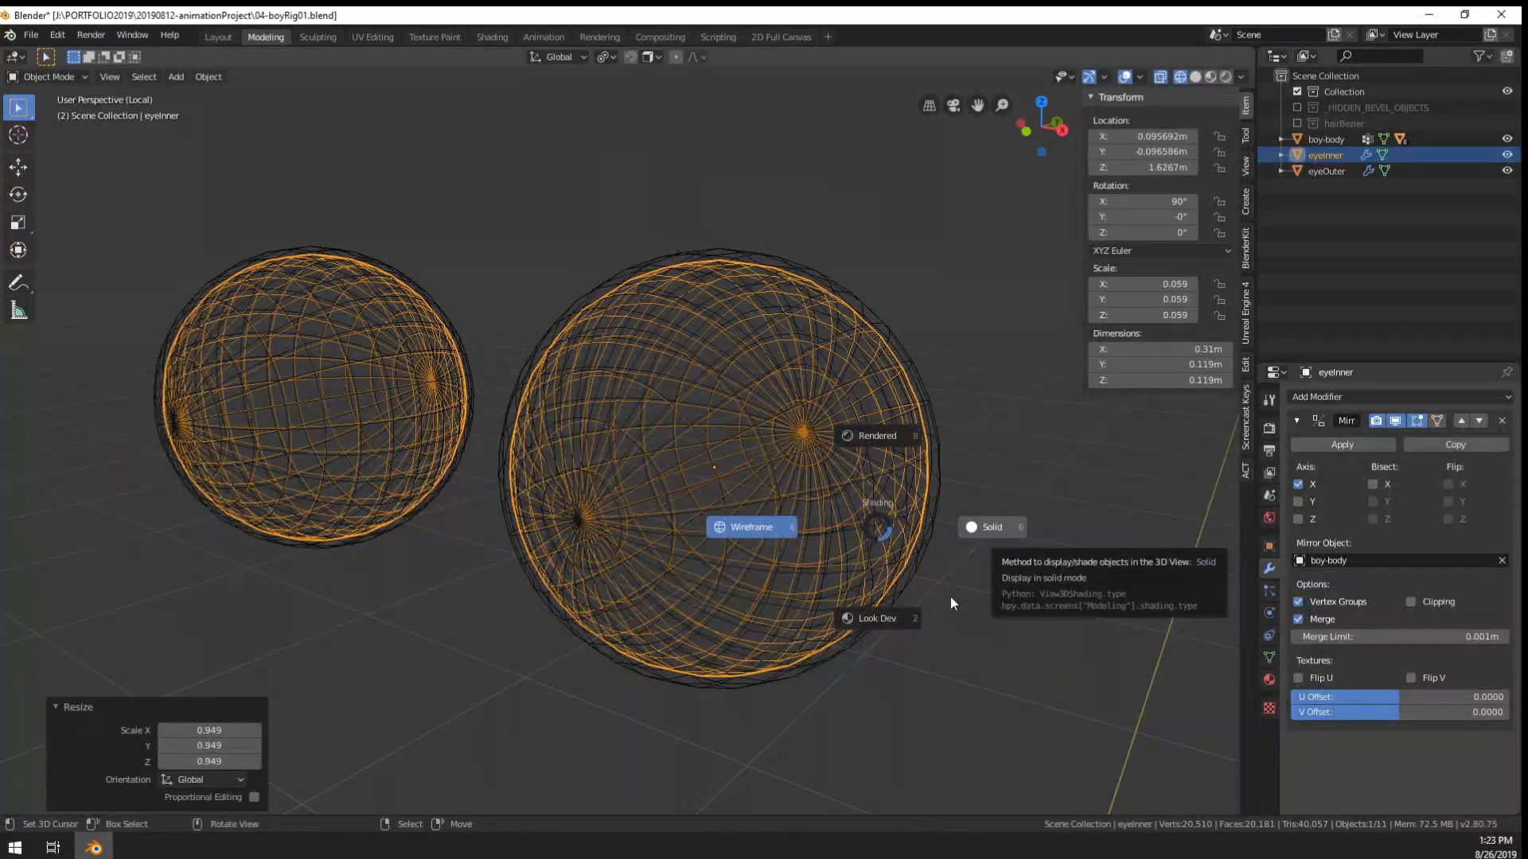
left_click(670, 394)
key("KP_Divide")
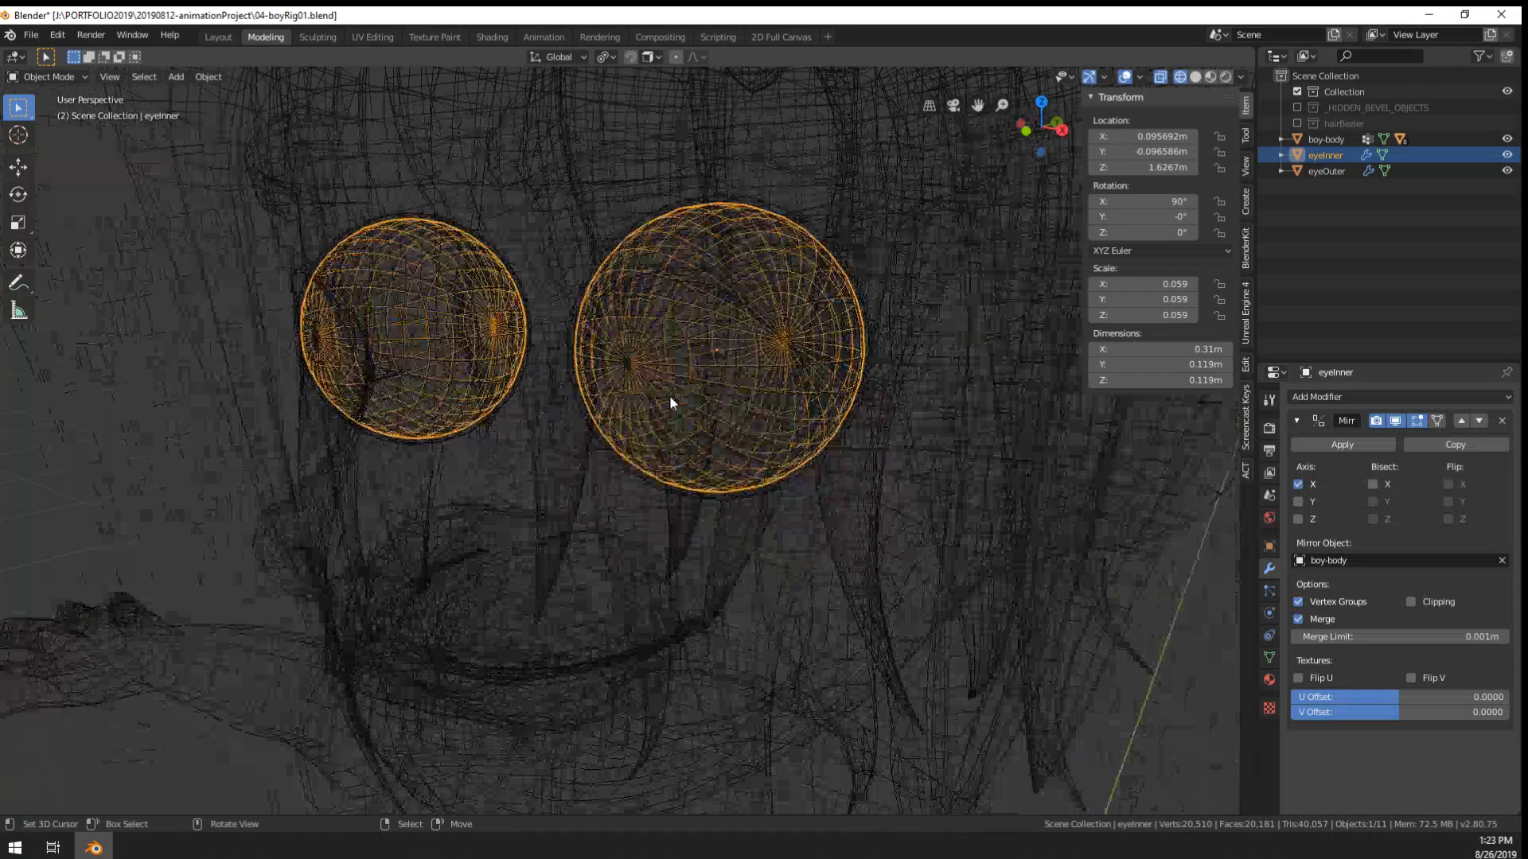
key("KP_Divide")
key("z")
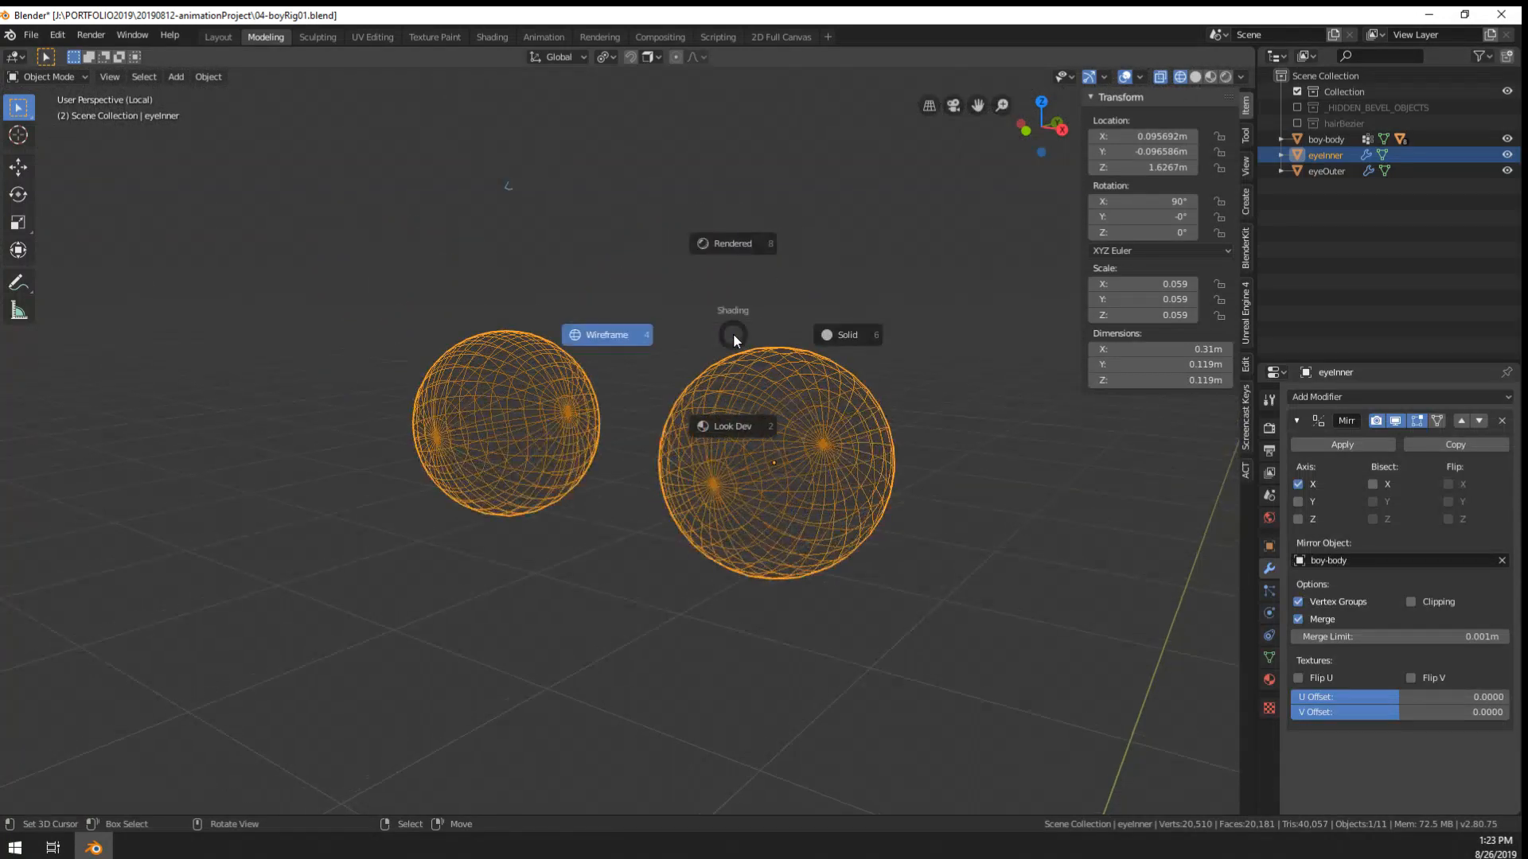
left_click(835, 340)
mouse_move(867, 477)
middle_mouse_down()
mouse_move(842, 474)
mouse_move(891, 469)
middle_mouse_up()
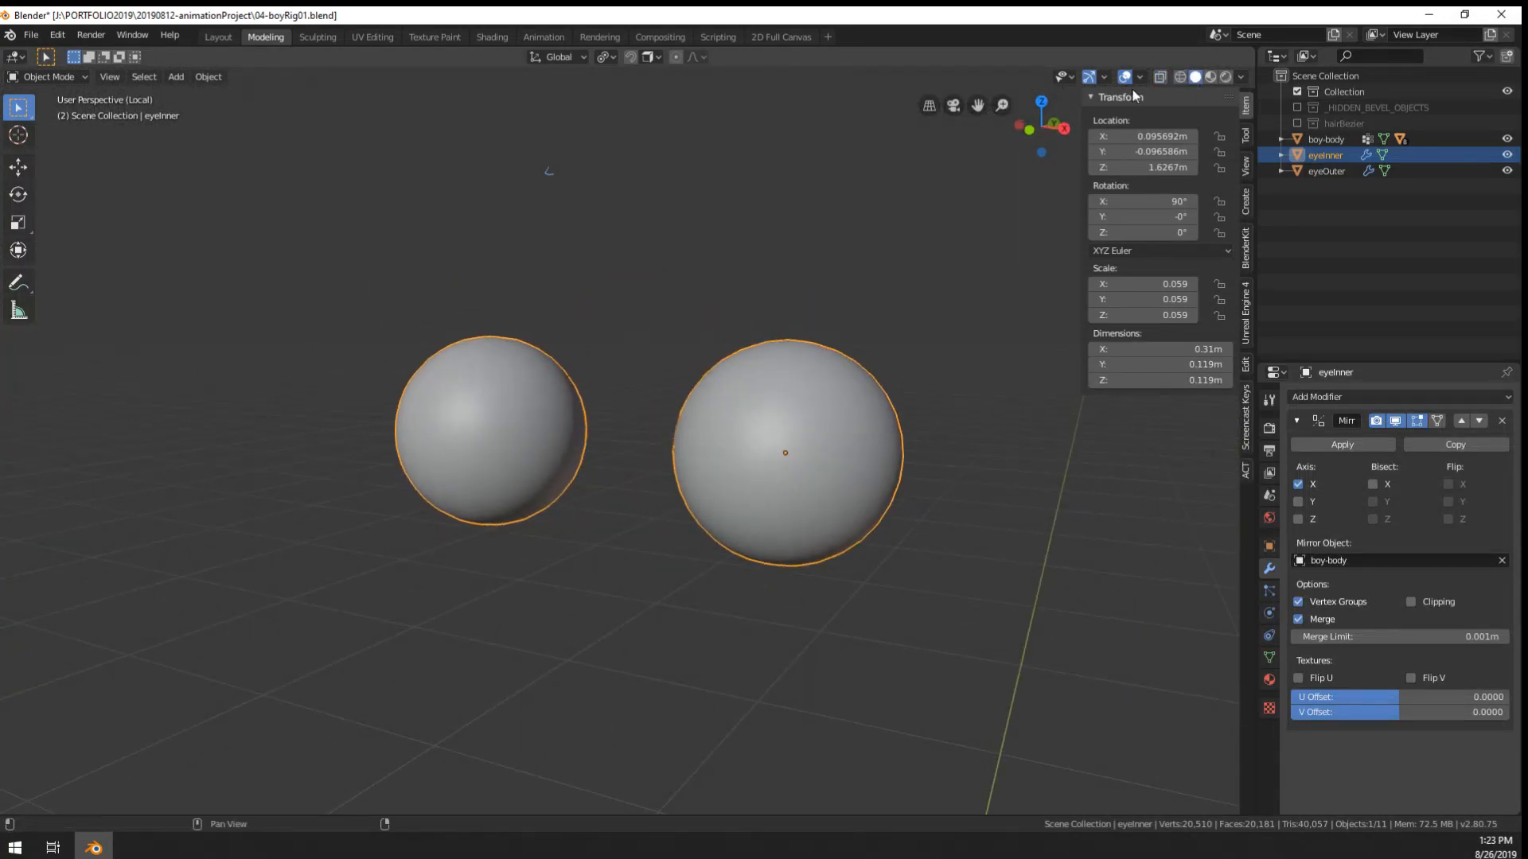
- Switch the viewport to Look Dev shading and enter Edit Mode on eyeInner
left_click(1210, 77)
key("Tab")
scroll(732, 454, "up", 3)
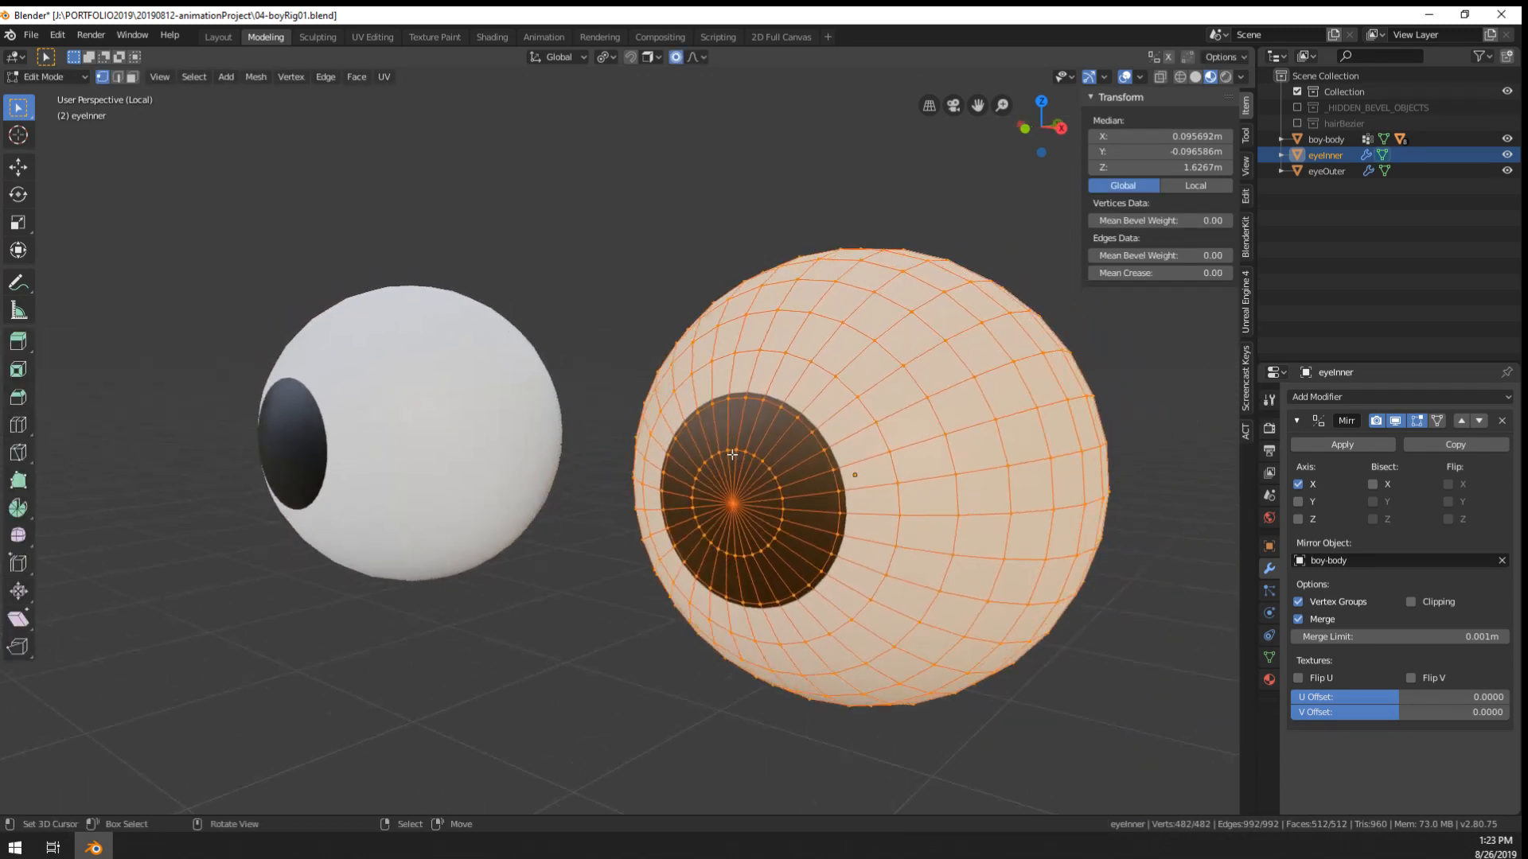
scroll(732, 454, "up", 1)
middle_click_drag(732, 454, 880, 407)
scroll(825, 552, "up", 1)
scroll(825, 552, "down", 1)
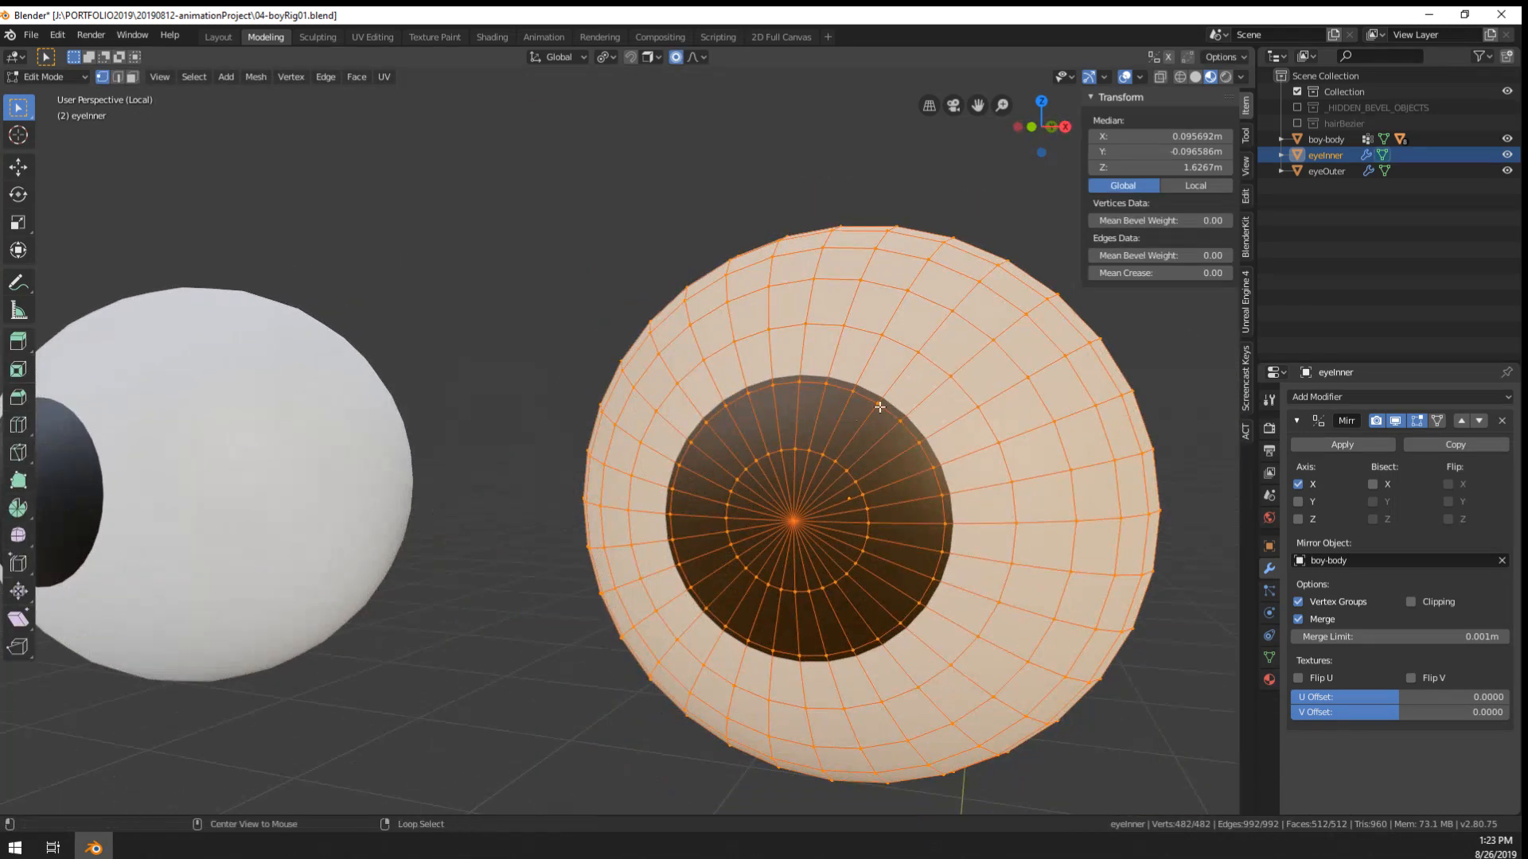
- Select the edge loop around the black iris and edge-slide it outward by a factor of about 0.116
left_click(880, 406, "alt")
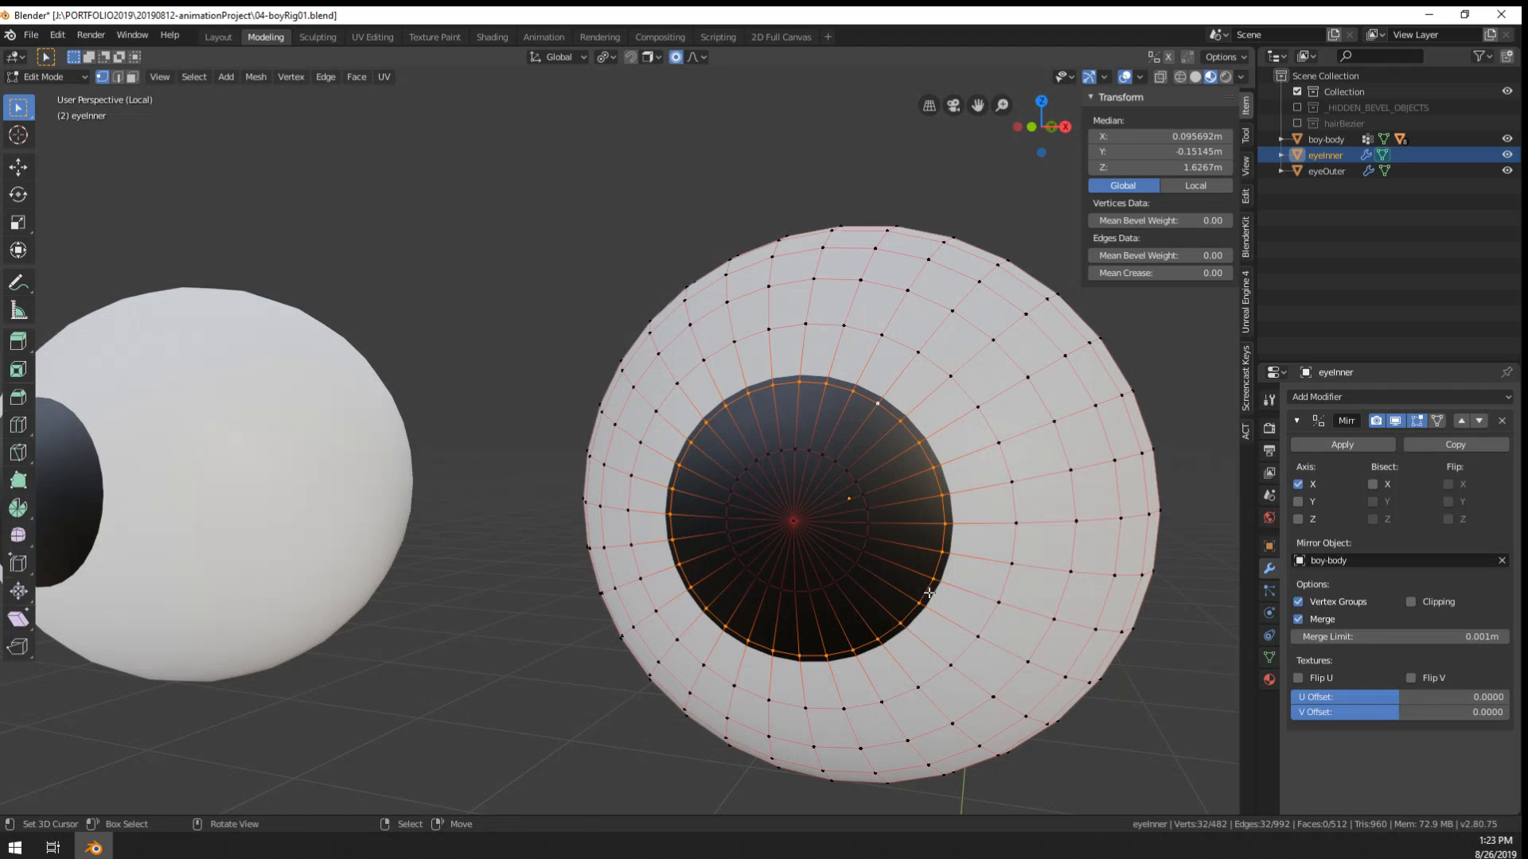
key("g")
key("g")
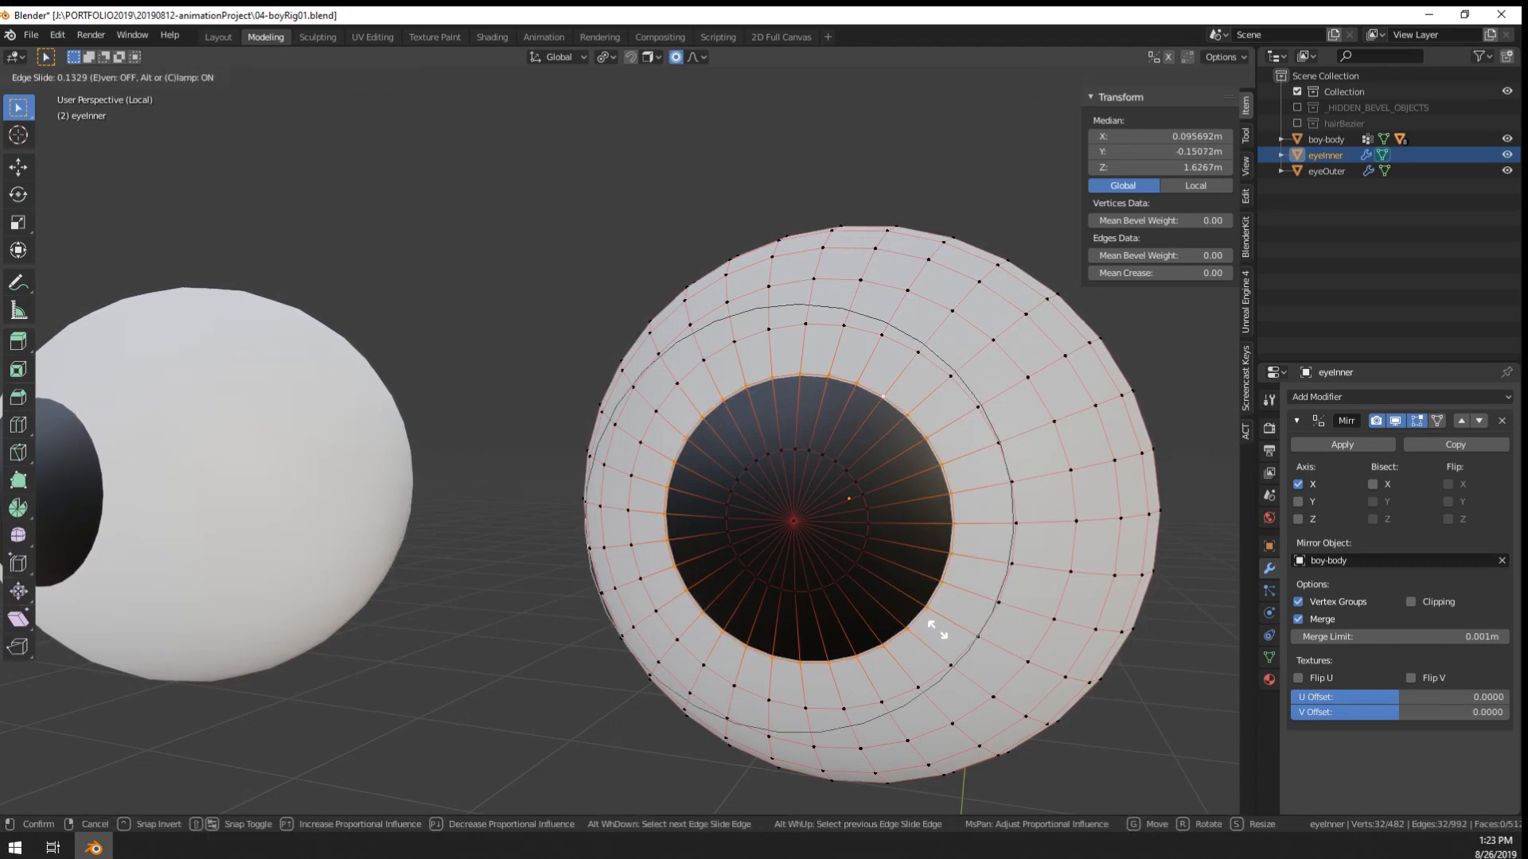
left_click(936, 630)
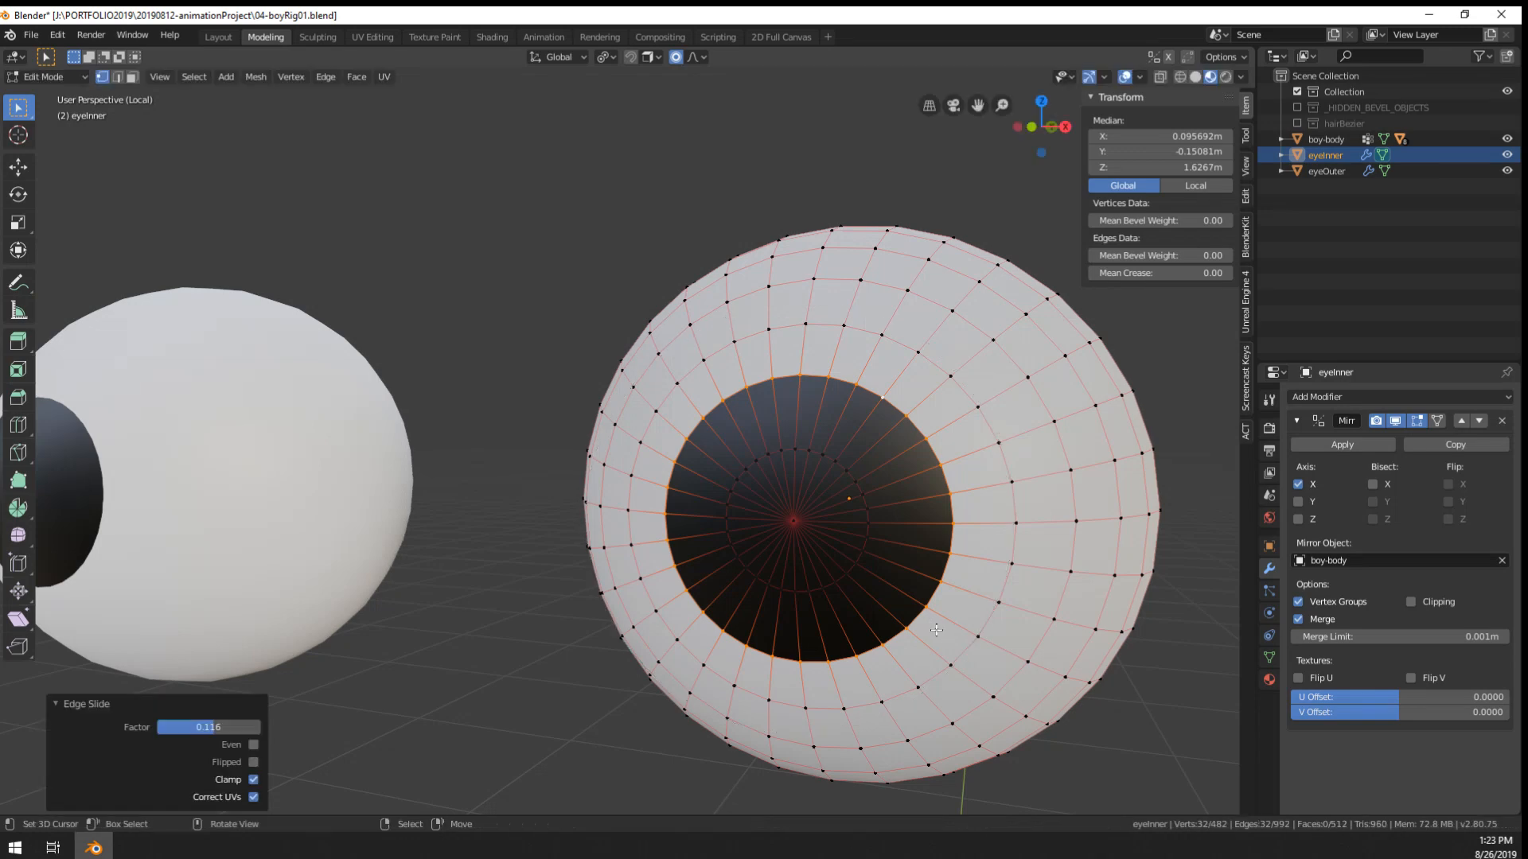
middle_click_drag(936, 631, 892, 619)
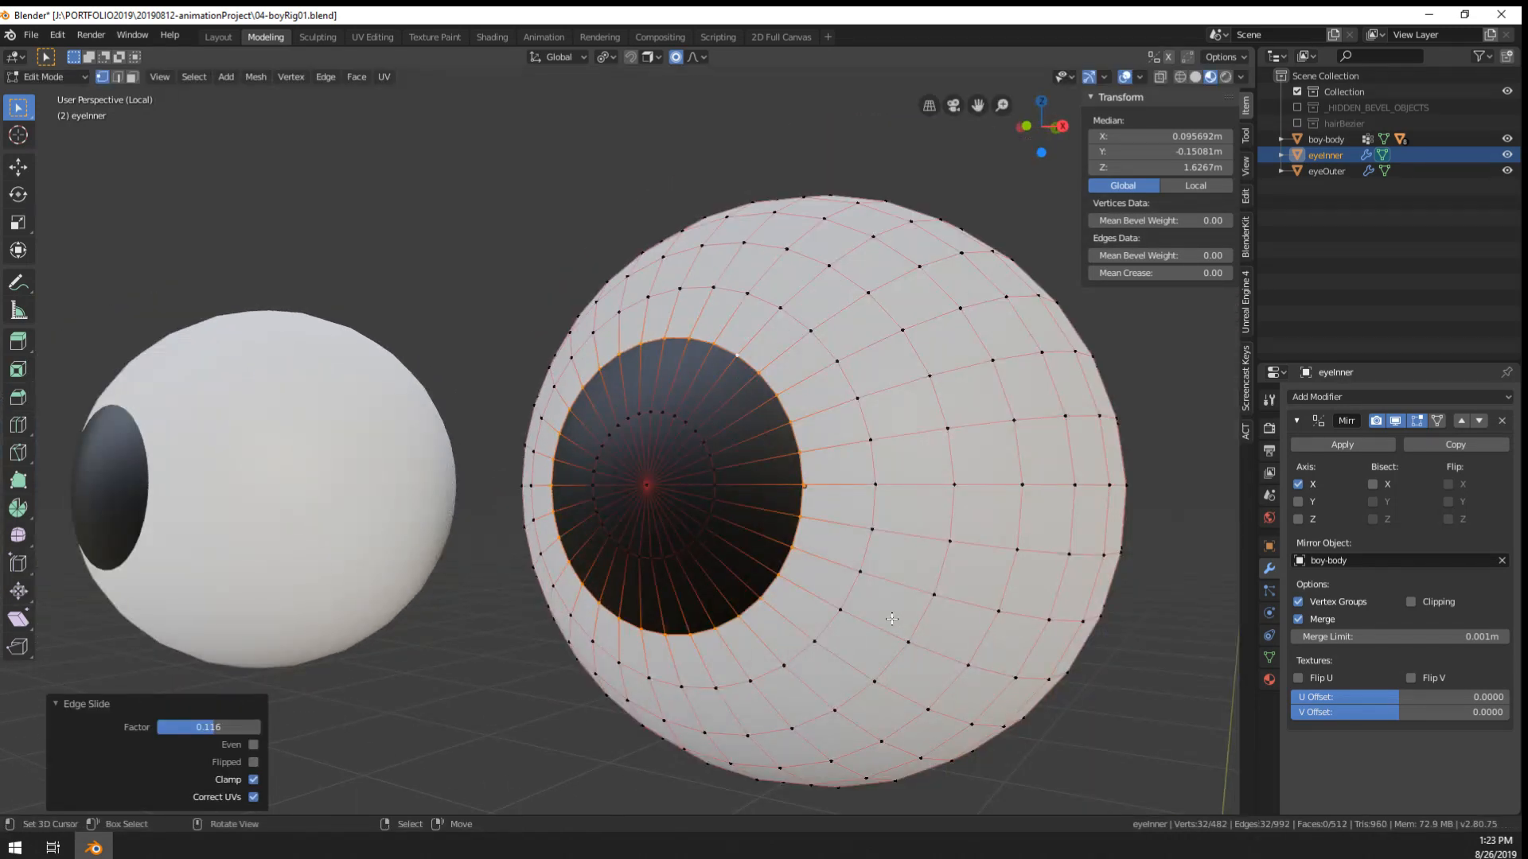
- Set the viewport's Clip Start to 0.01 m
scroll(892, 619, "up", 3)
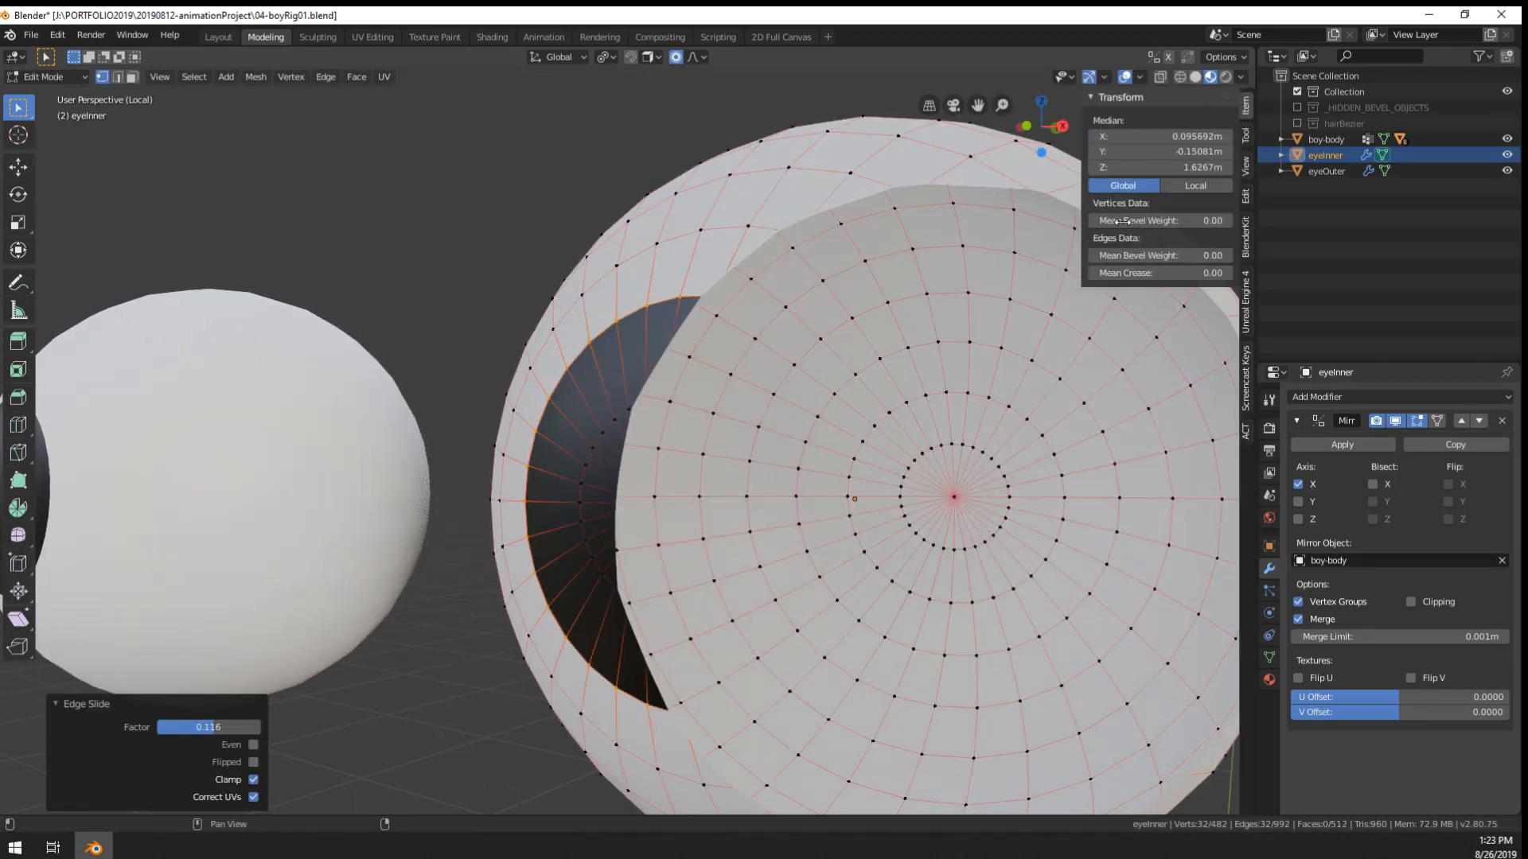
left_click(1247, 169)
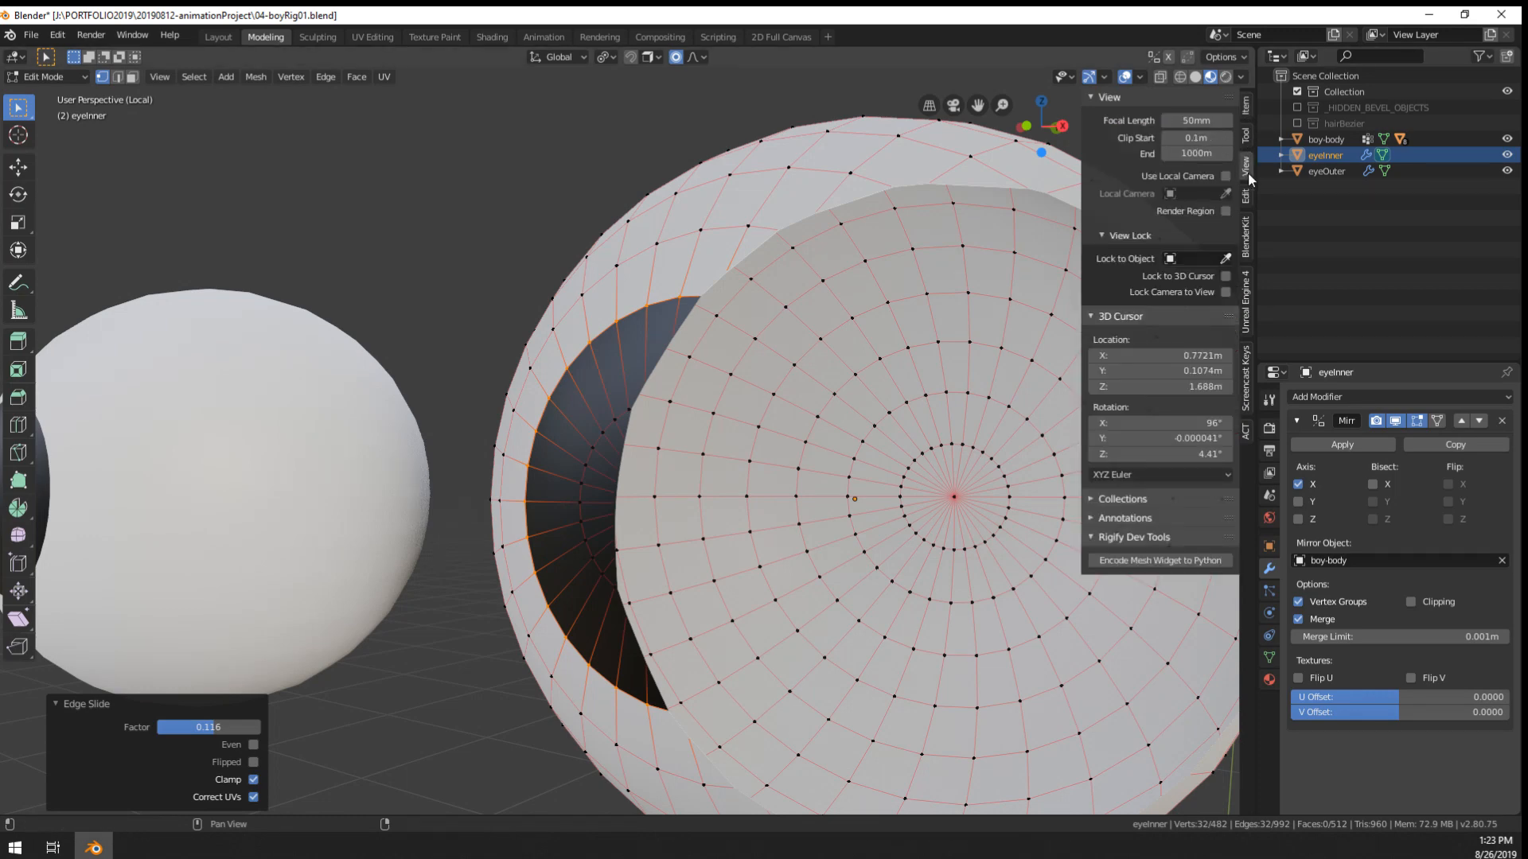
left_click(1208, 139)
key("Return")
scroll(803, 422, "up", 4)
scroll(802, 425, "down", 7)
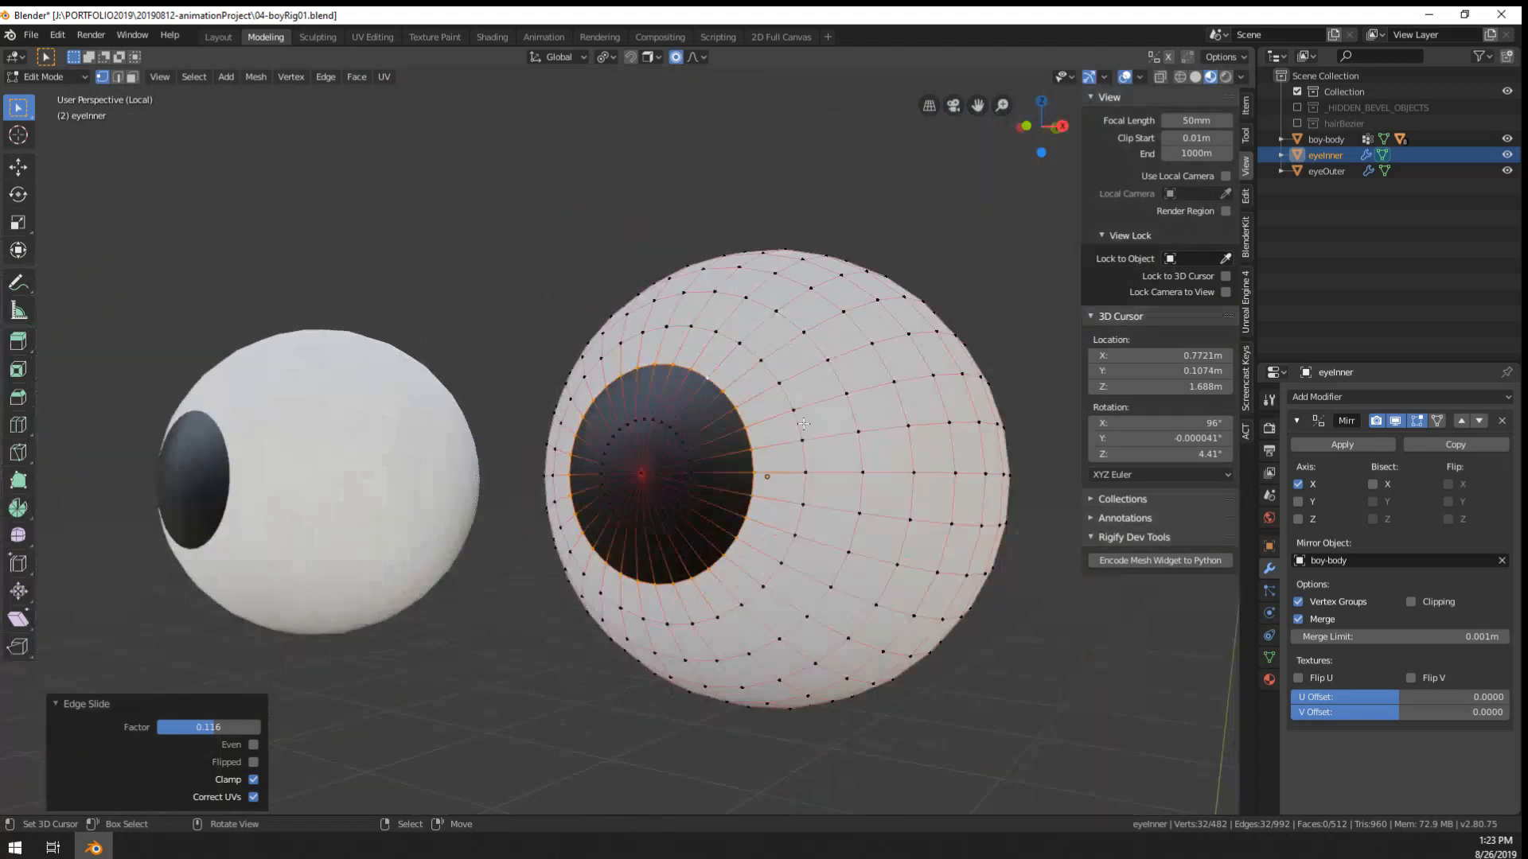
- Bevel the iris border loop with 2 segments and a width of about 0.0214 m
scroll(803, 423, "up", 6)
key("ctrl+b")
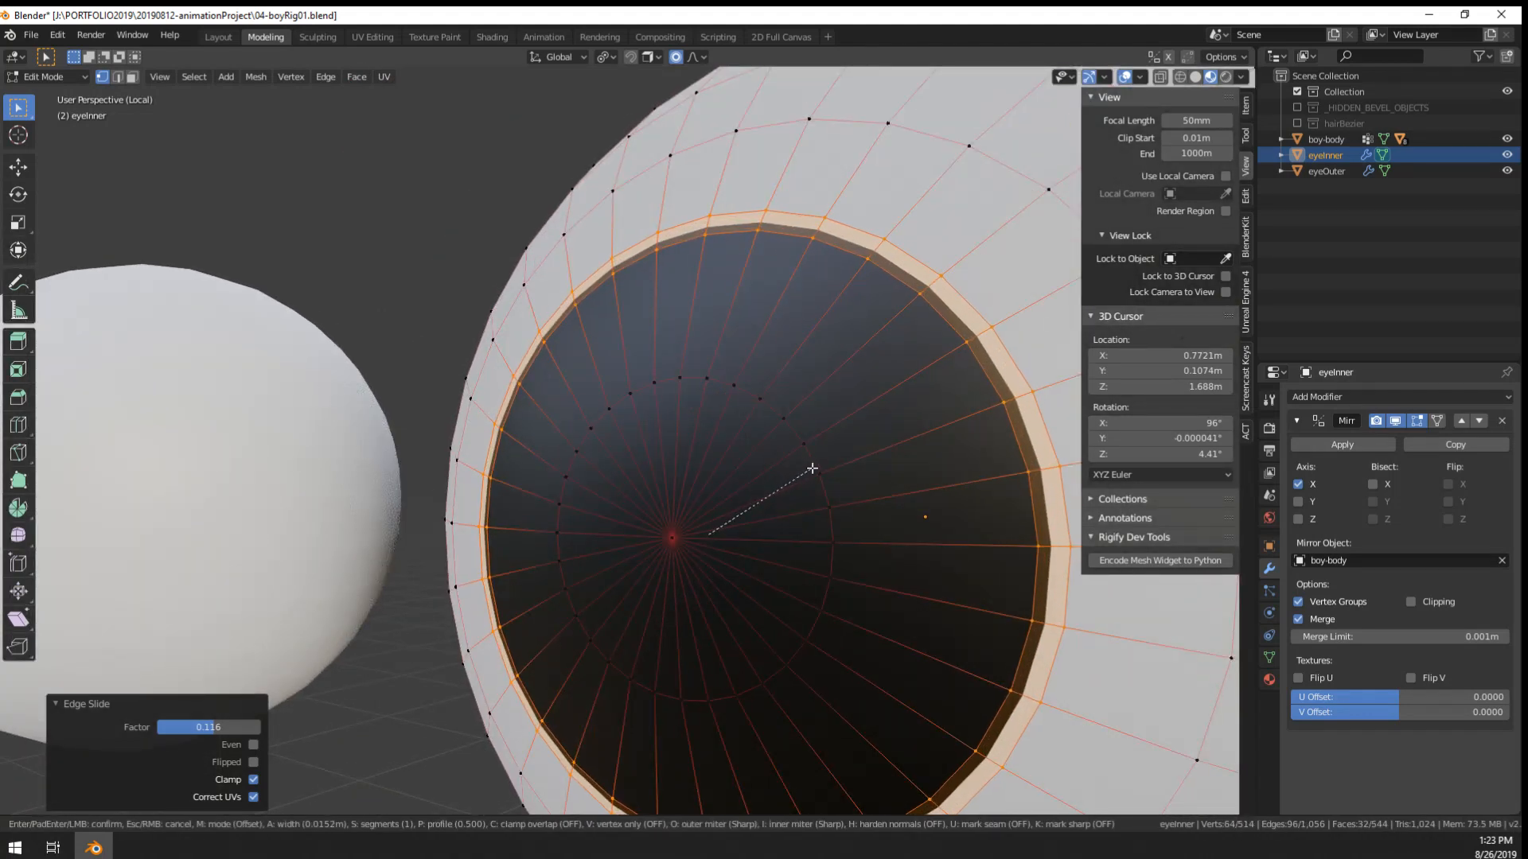
scroll(815, 469, "up", 1)
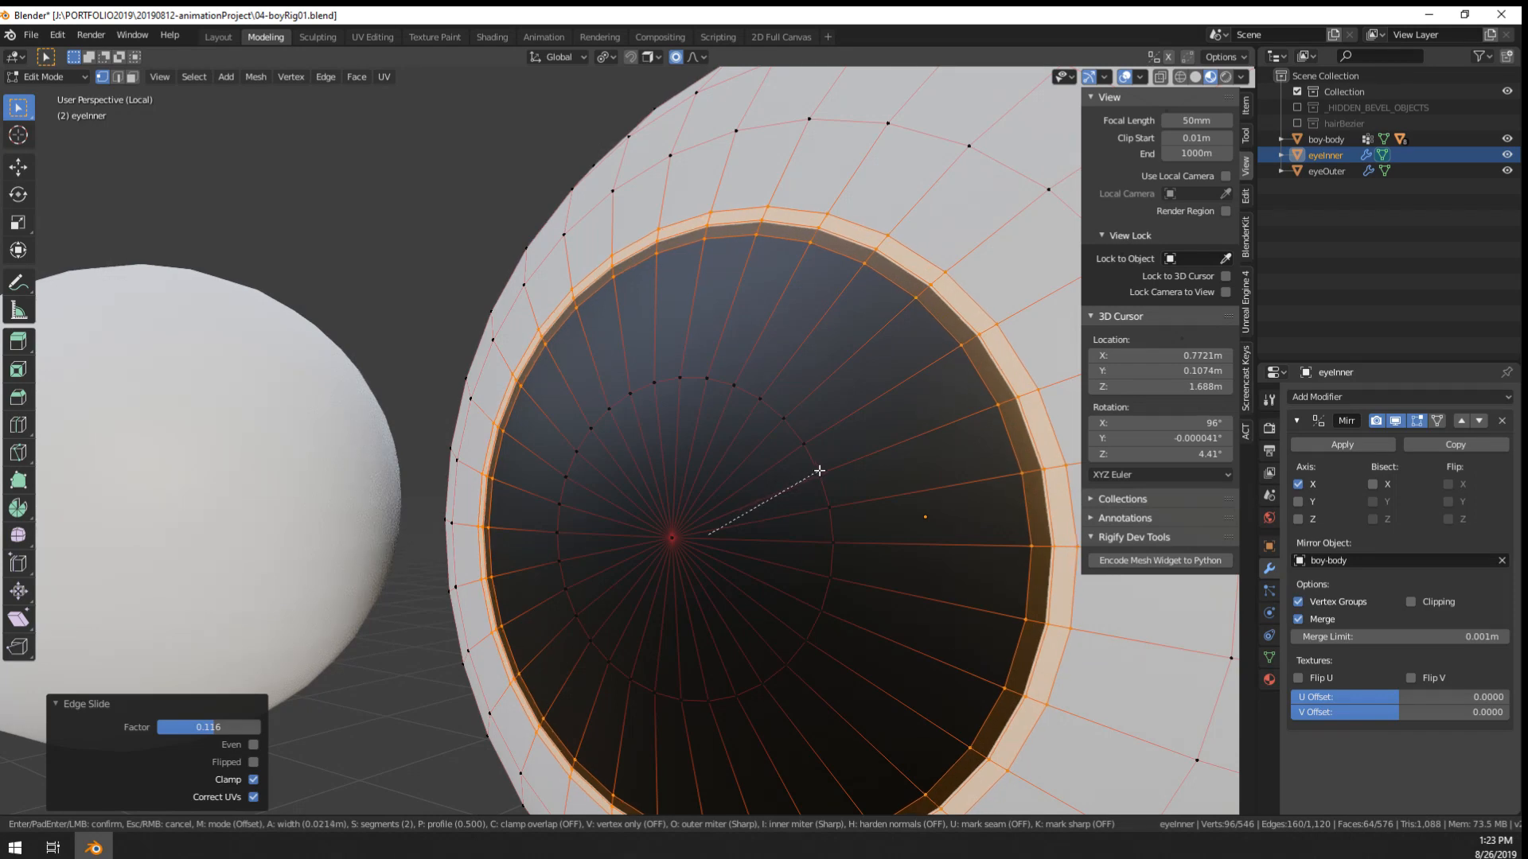
left_click(820, 470)
middle_click_drag(819, 470, 737, 525)
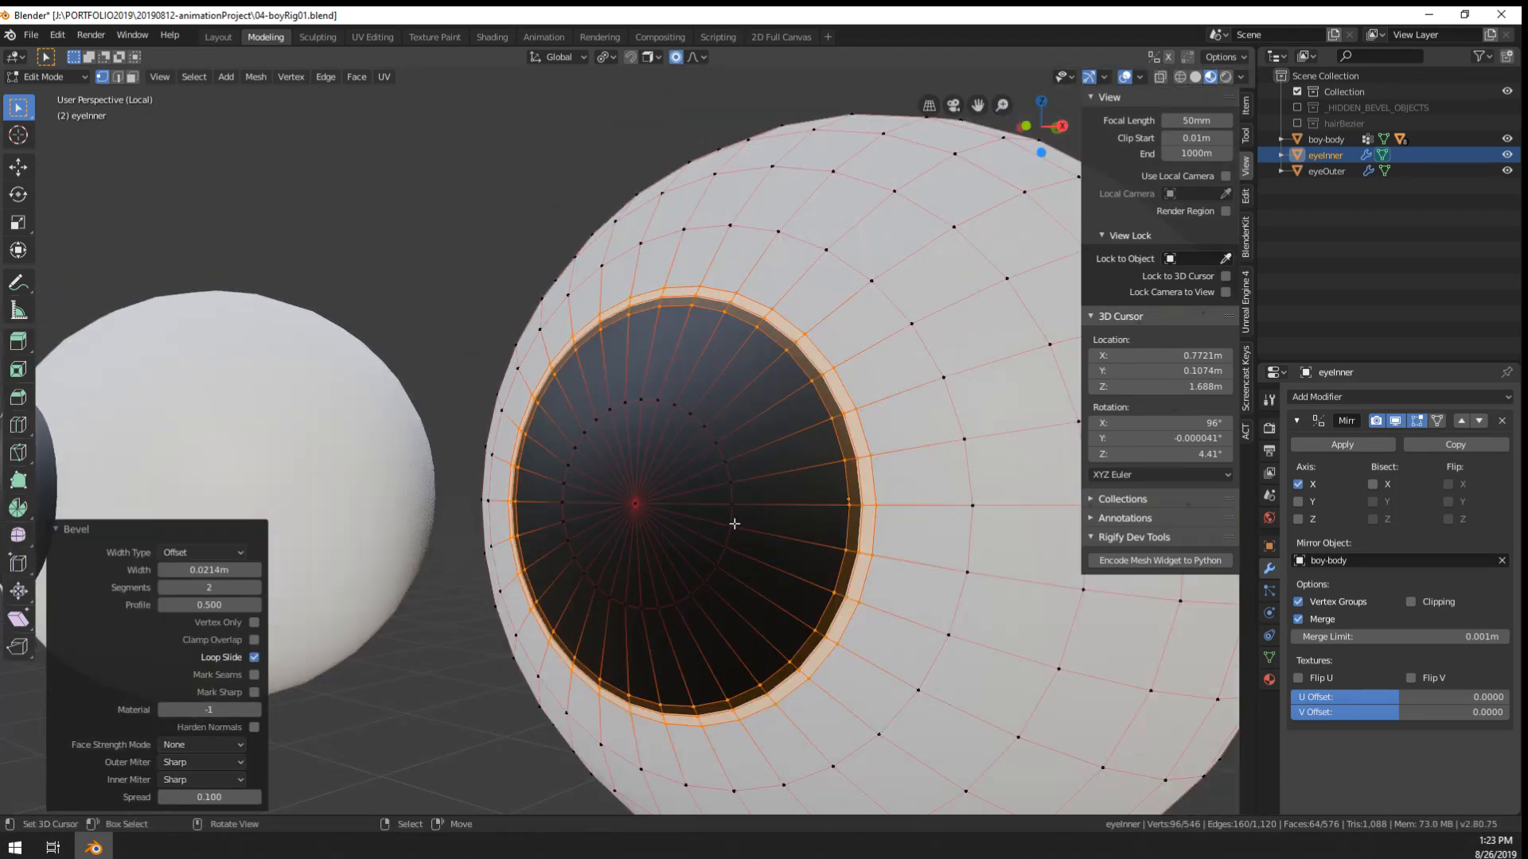
- Bevel the smaller edge loop inside the iris with 2 segments, about 0.093 m wide, and return to Object Mode
left_click(698, 436, "alt")
key("ctrl+b")
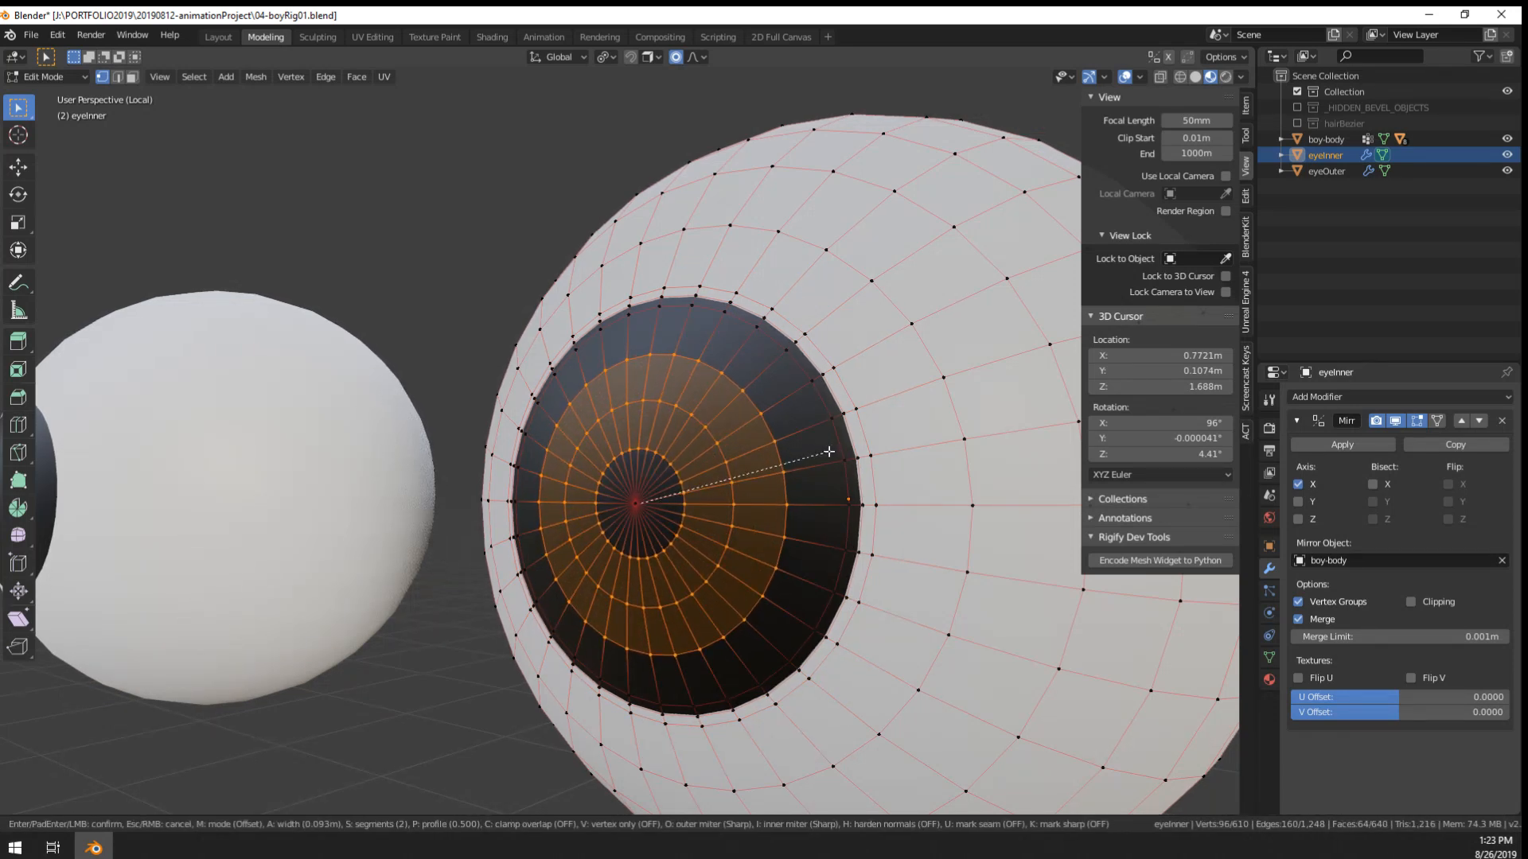
left_click(829, 452)
key("Tab")
mouse_move(632, 508)
middle_mouse_down()
mouse_move(650, 500)
mouse_move(637, 525)
middle_mouse_up()
scroll(650, 500, "down", 3)
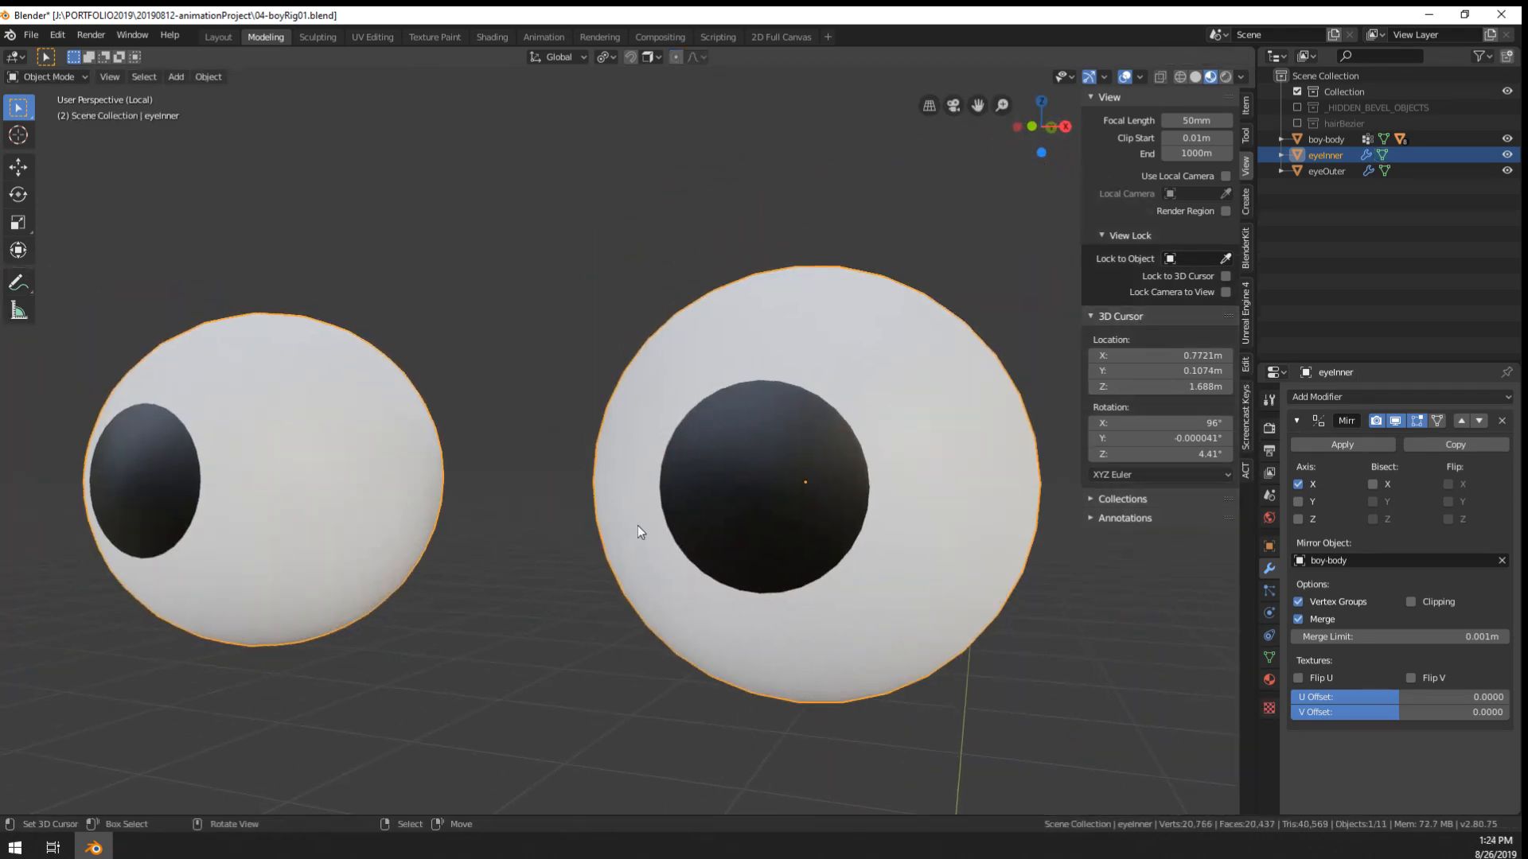
- Enter Edit Mode on eyeInner and select the vertex at the centre of the pupil
key("Tab")
scroll(795, 536, "up", 1)
right_click(800, 513)
middle_click_drag(804, 553, 780, 546)
scroll(716, 201, "up", 2)
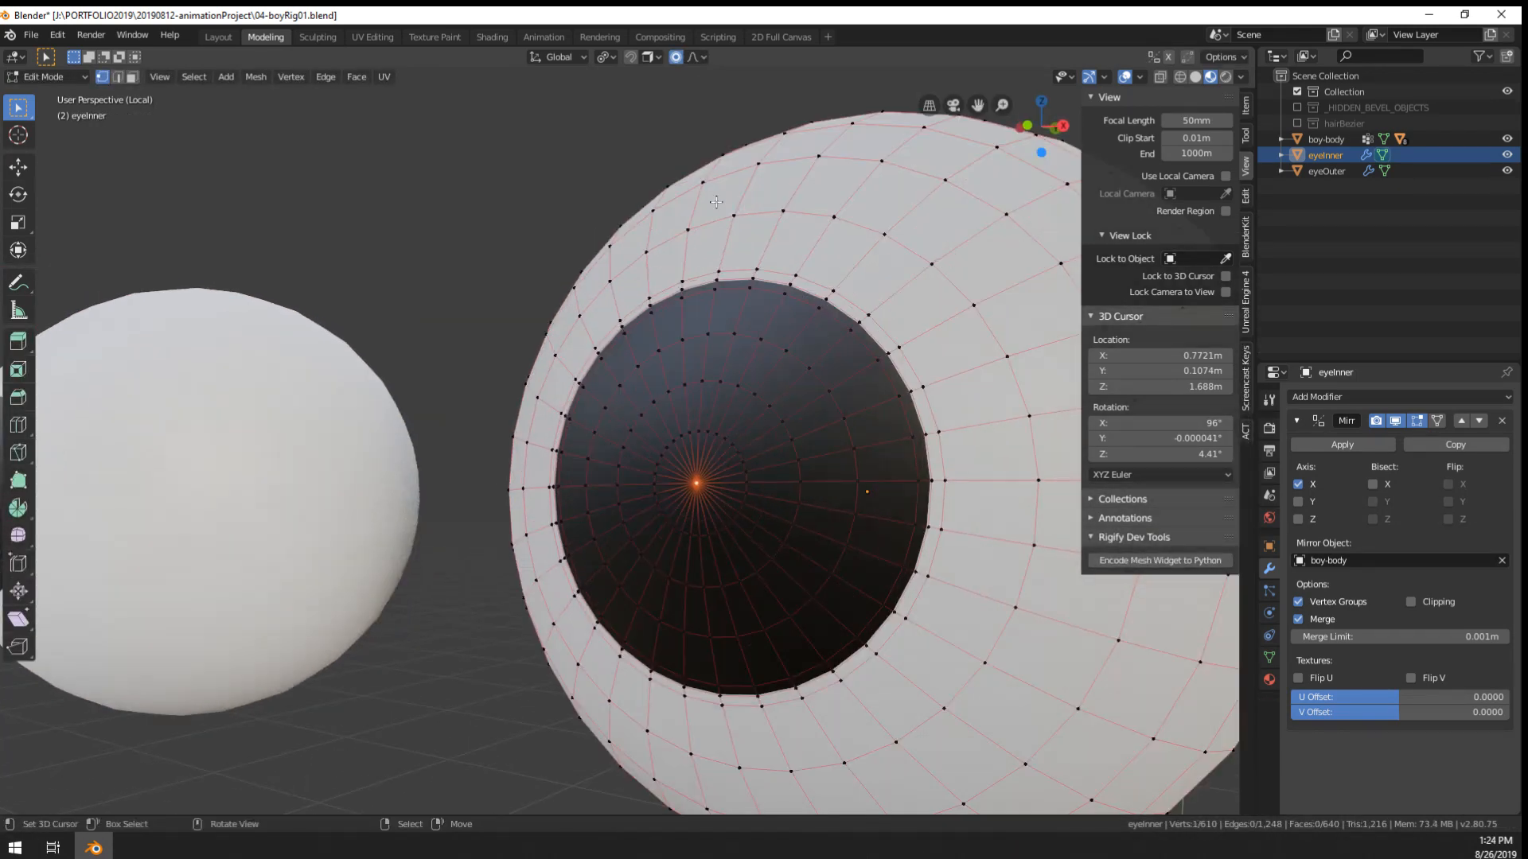
left_click(699, 57)
- Show the front of the eyeInner mesh in wireframe from the Right Orthographic view
key("KP_1")
key("KP_3")
key("z")
left_click(591, 402)
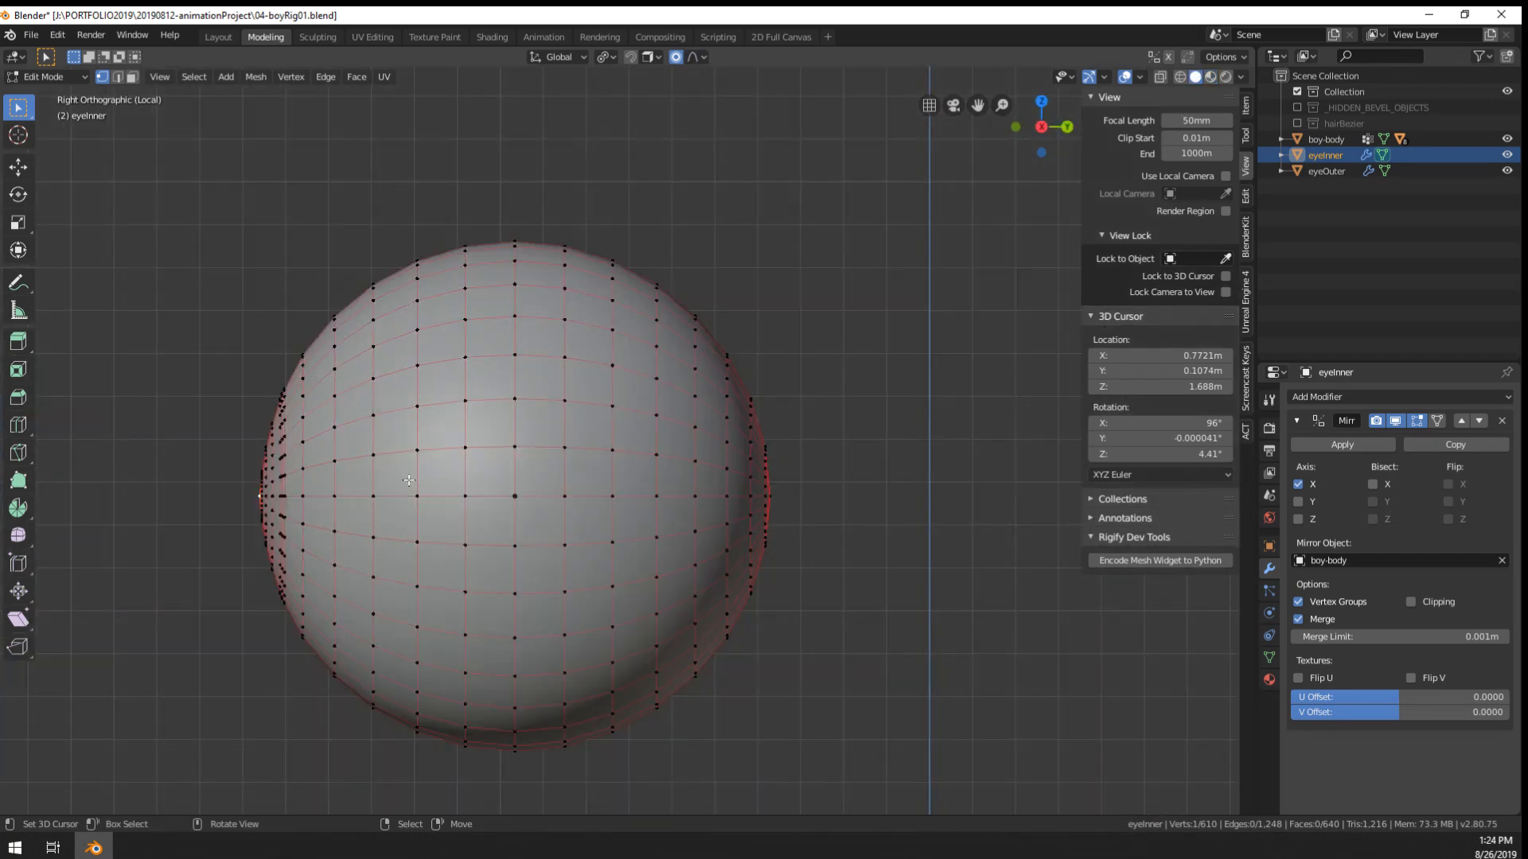
middle_click_drag(504, 494, 554, 489, "shift")
key("z")
left_click(421, 491)
left_click(398, 493)
mouse_move(399, 494)
middle_mouse_down("shift")
mouse_move(835, 439)
mouse_move(470, 573)
middle_mouse_up("shift")
scroll(835, 439, "up", 4)
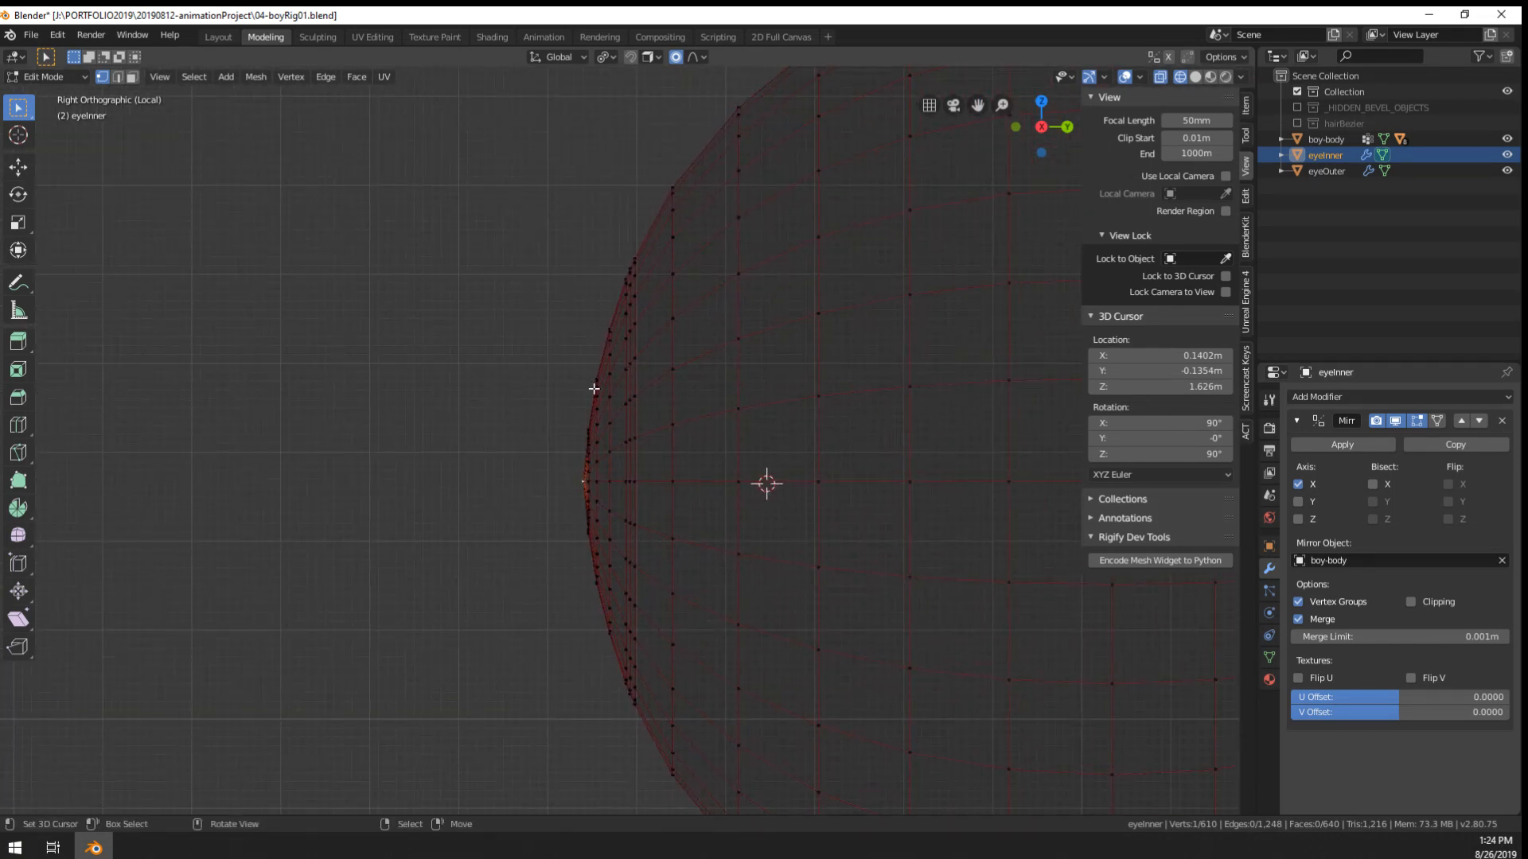
- Try to push the pupil's centre vertex about 0.011 m inward along Y, adjusting the Inverse Square proportional influence to cover the pupil
key("g")
key("y")
scroll(612, 386, "up", 7)
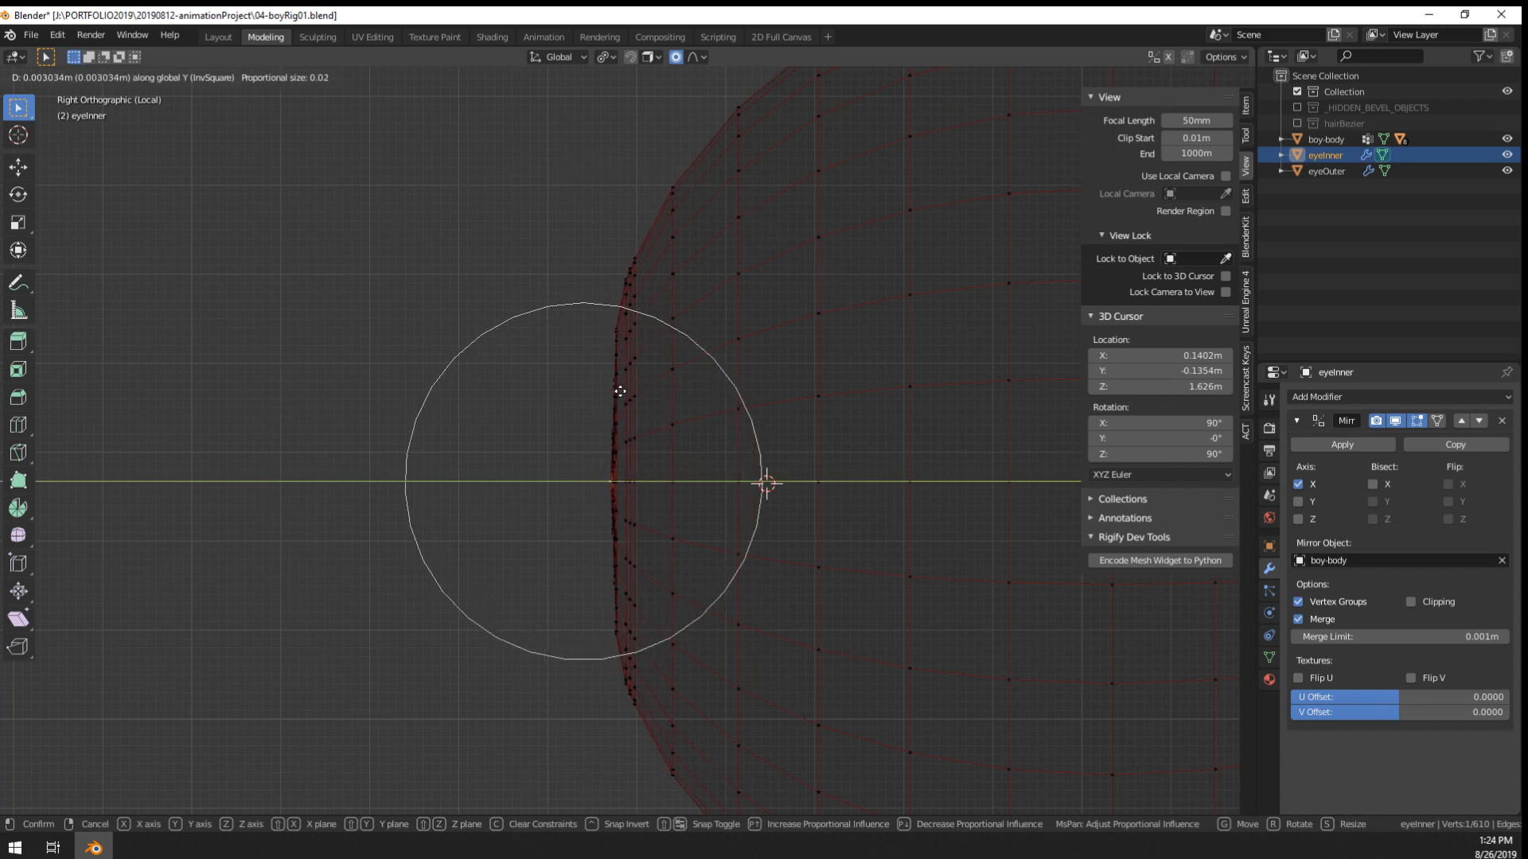
scroll(621, 392, "down", 1)
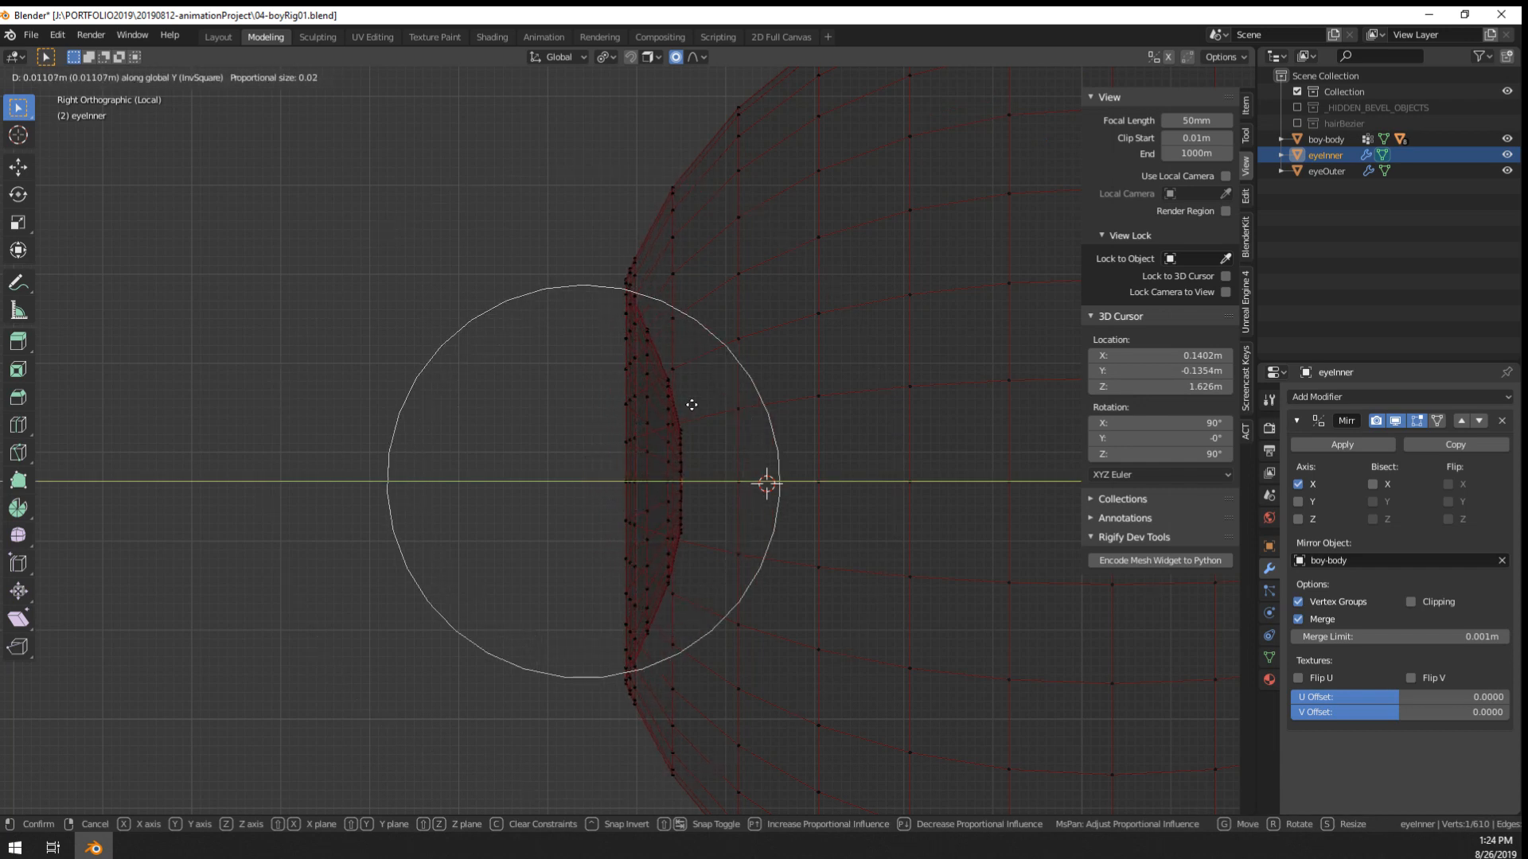
scroll(703, 406, "down", 1)
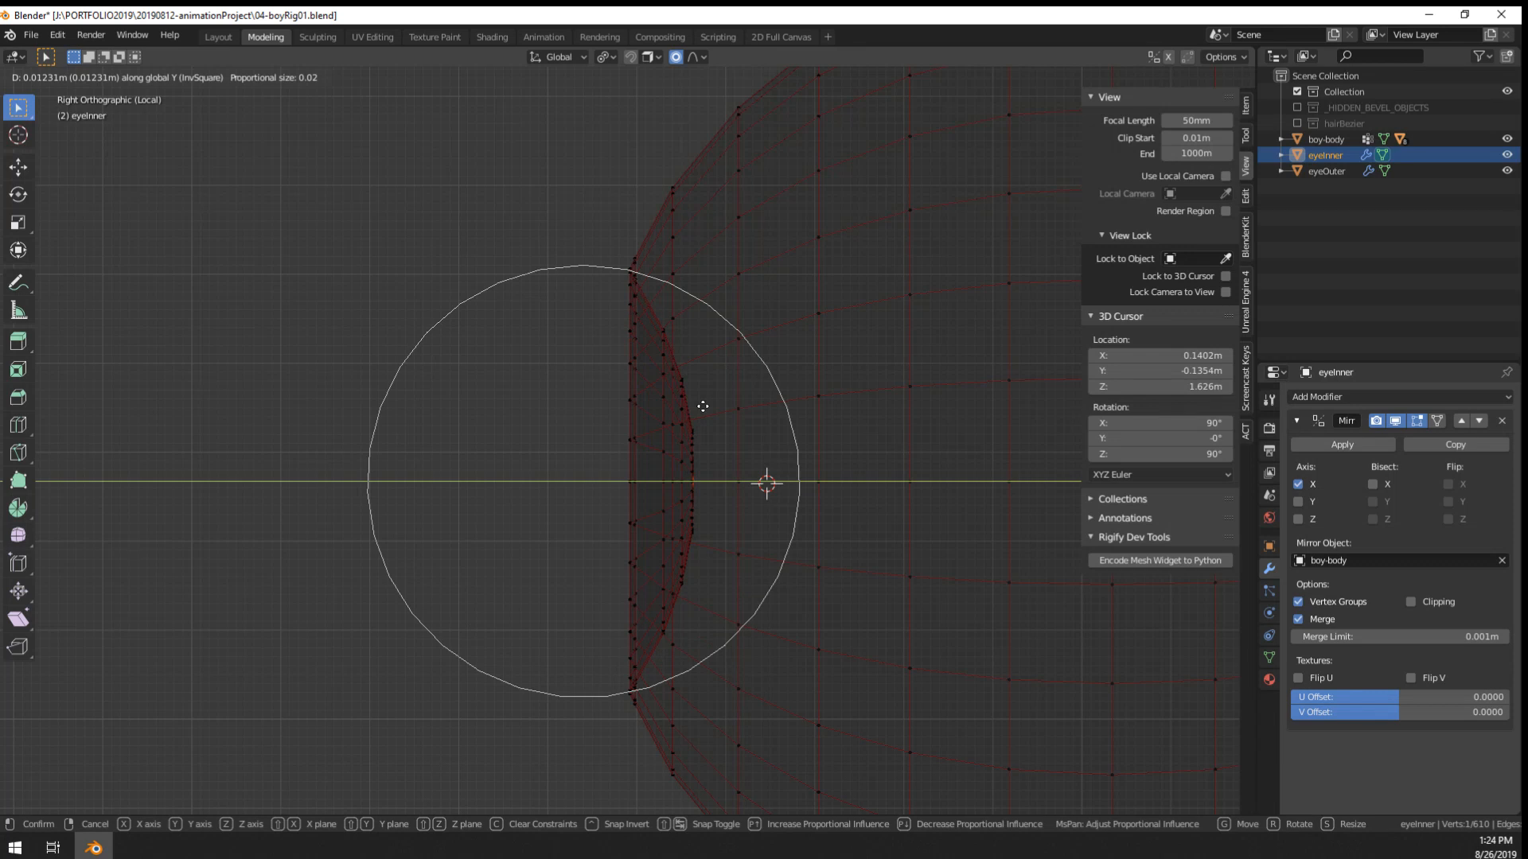
scroll(703, 406, "up", 1)
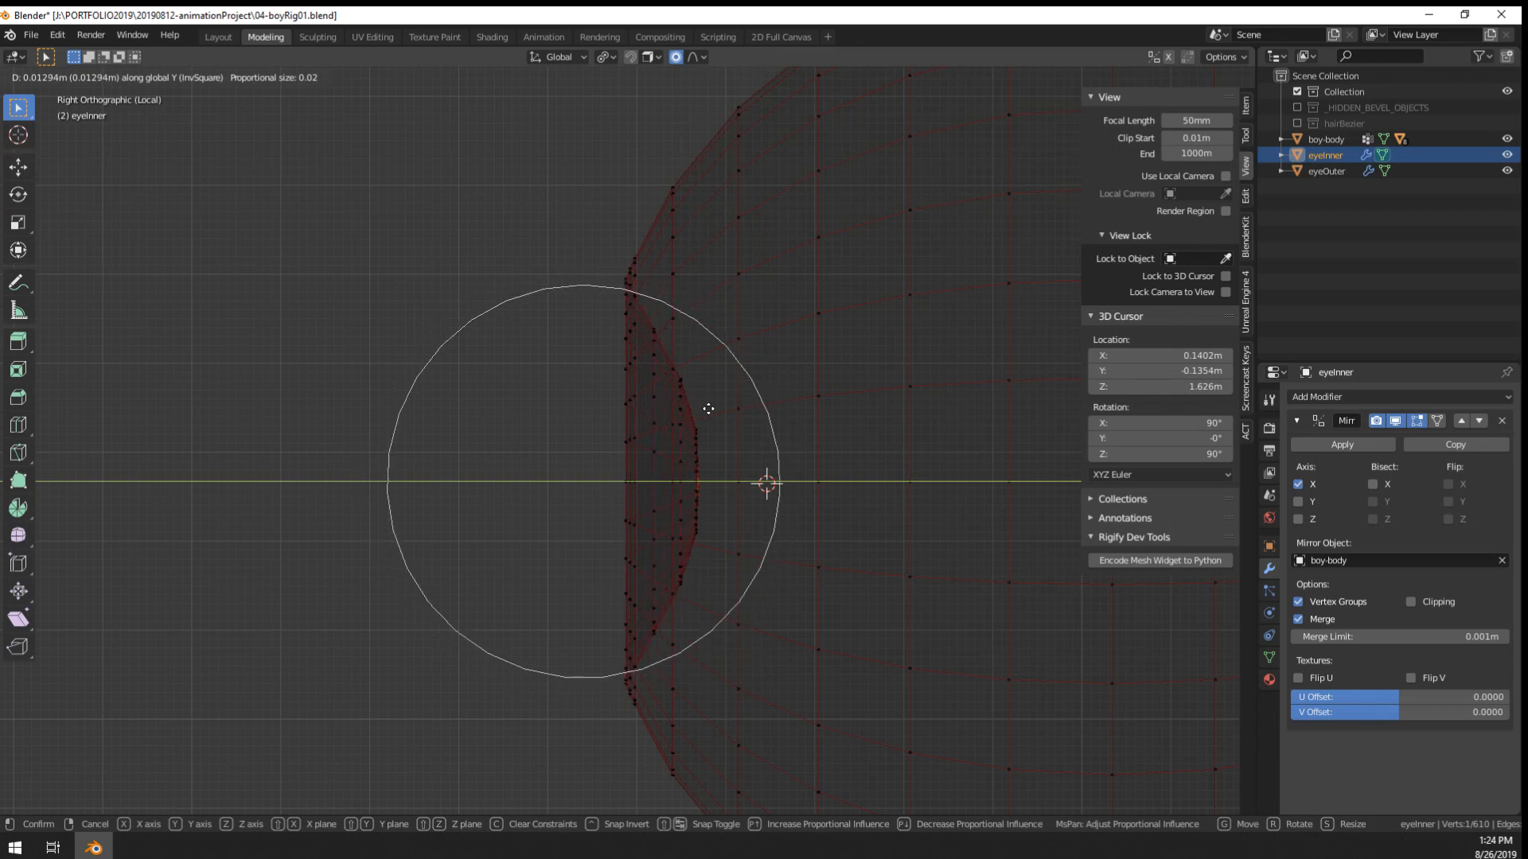
scroll(708, 409, "down", 1)
scroll(708, 409, "up", 6, "shift")
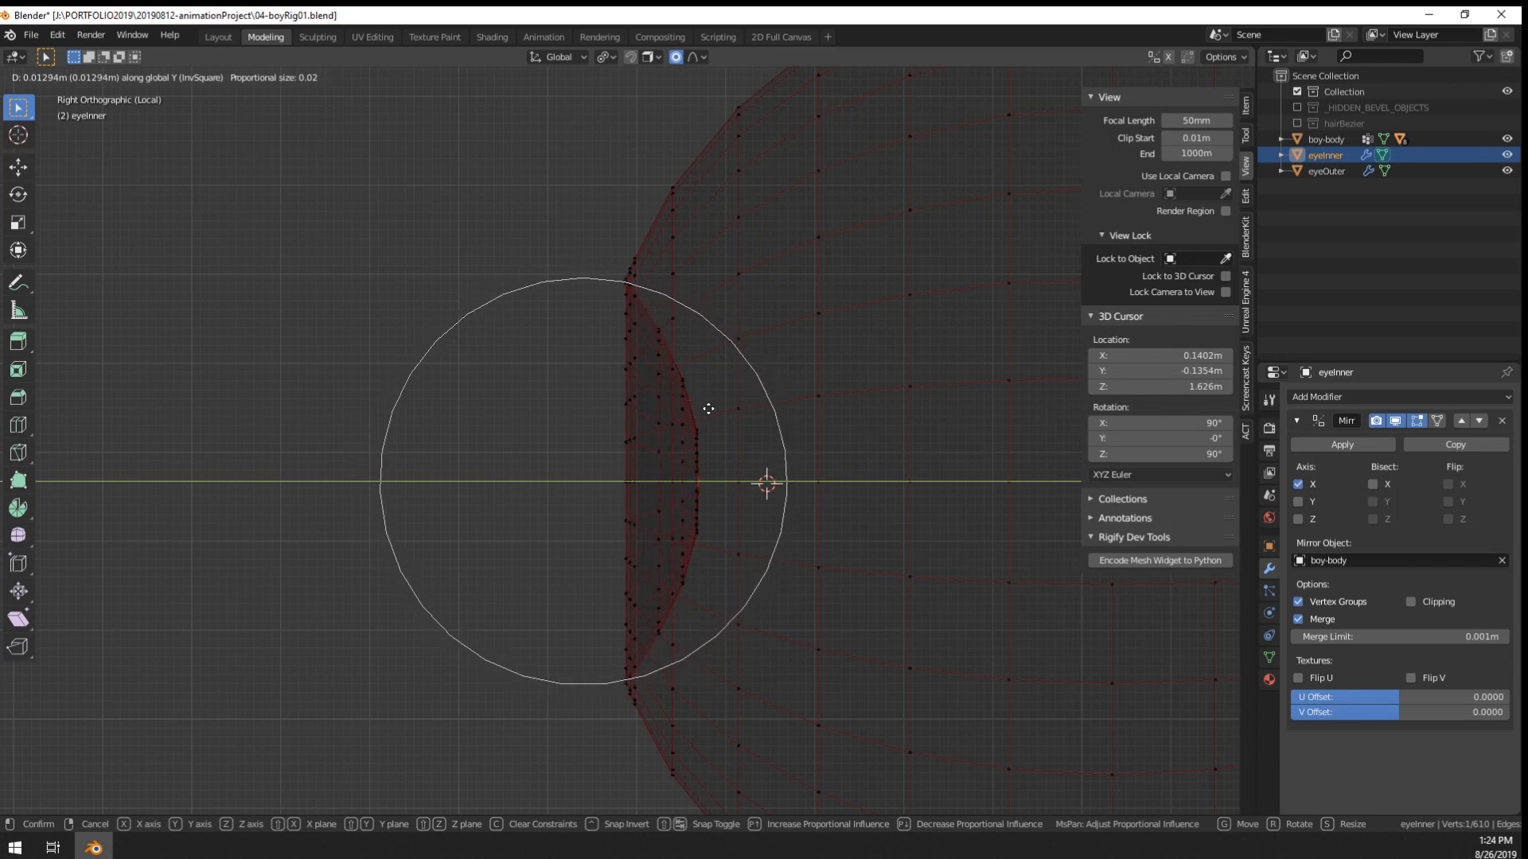
scroll(708, 409, "down", 6, "shift")
scroll(708, 409, "up", 7, "shift")
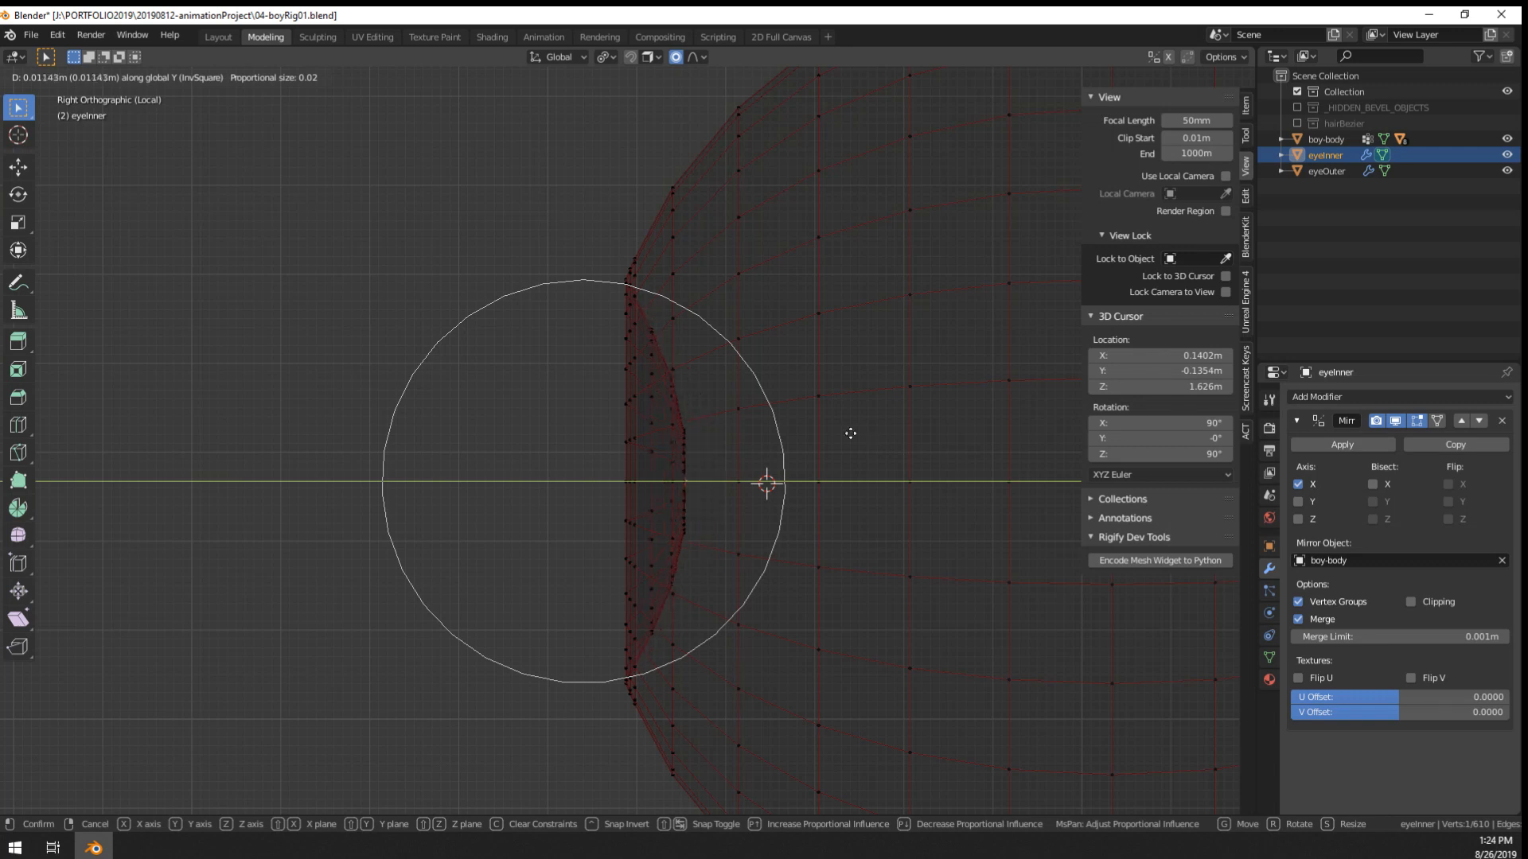
left_click(608, 487)
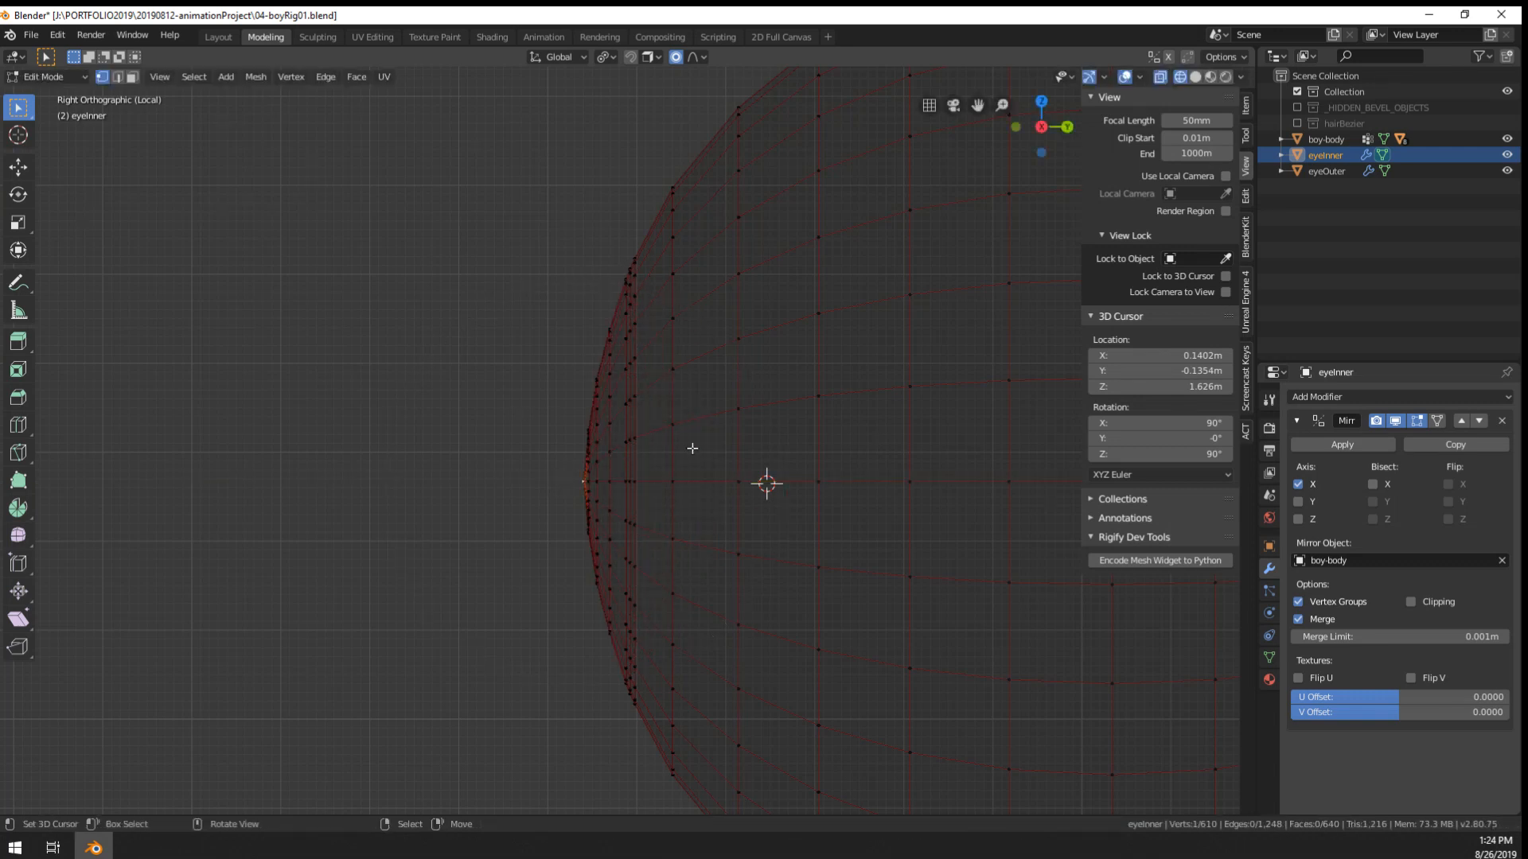
key("g")
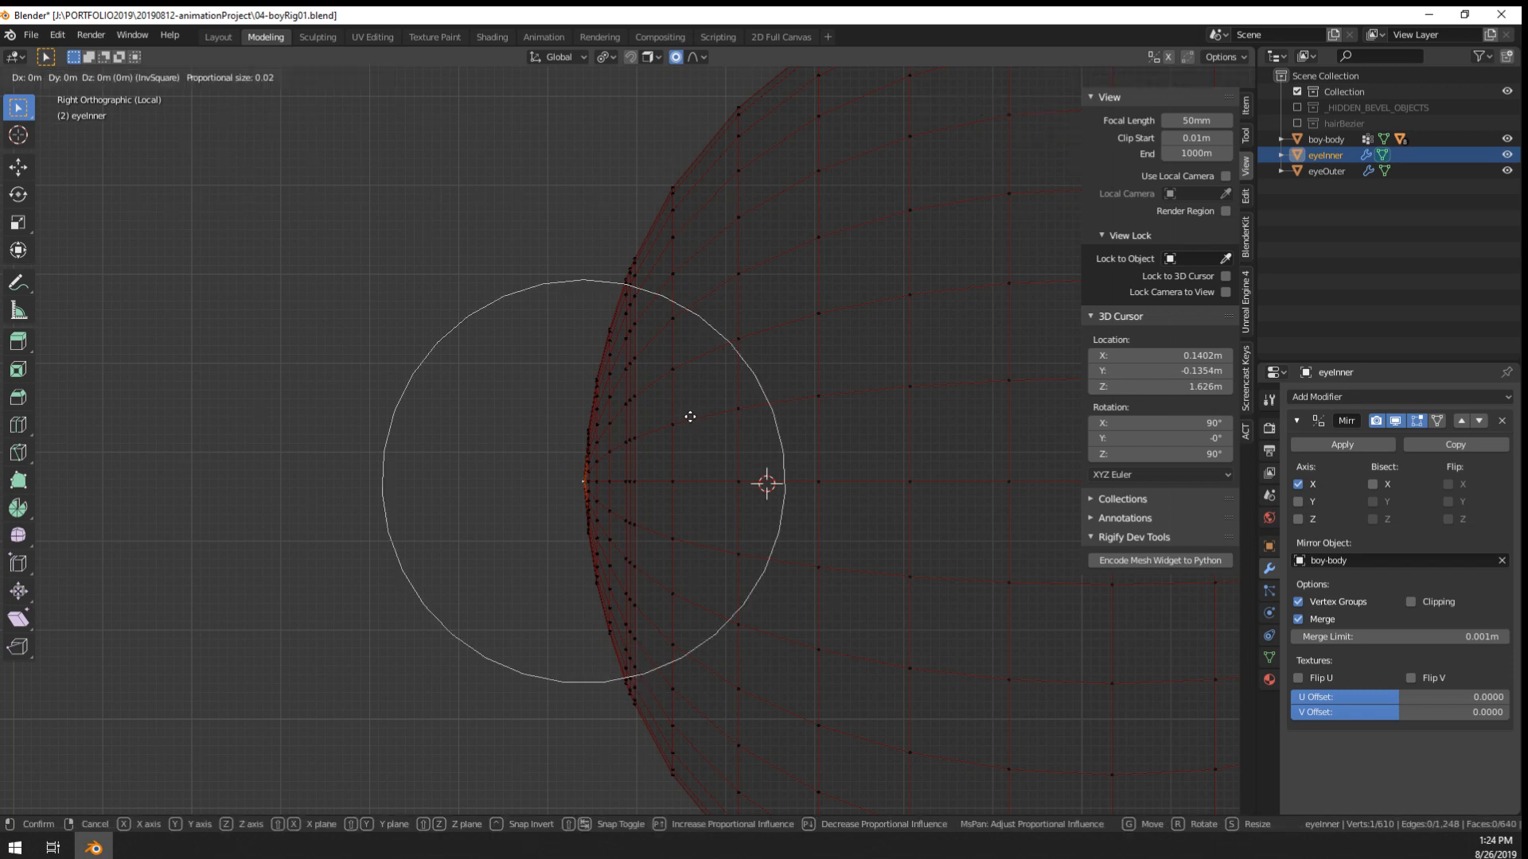
key("y")
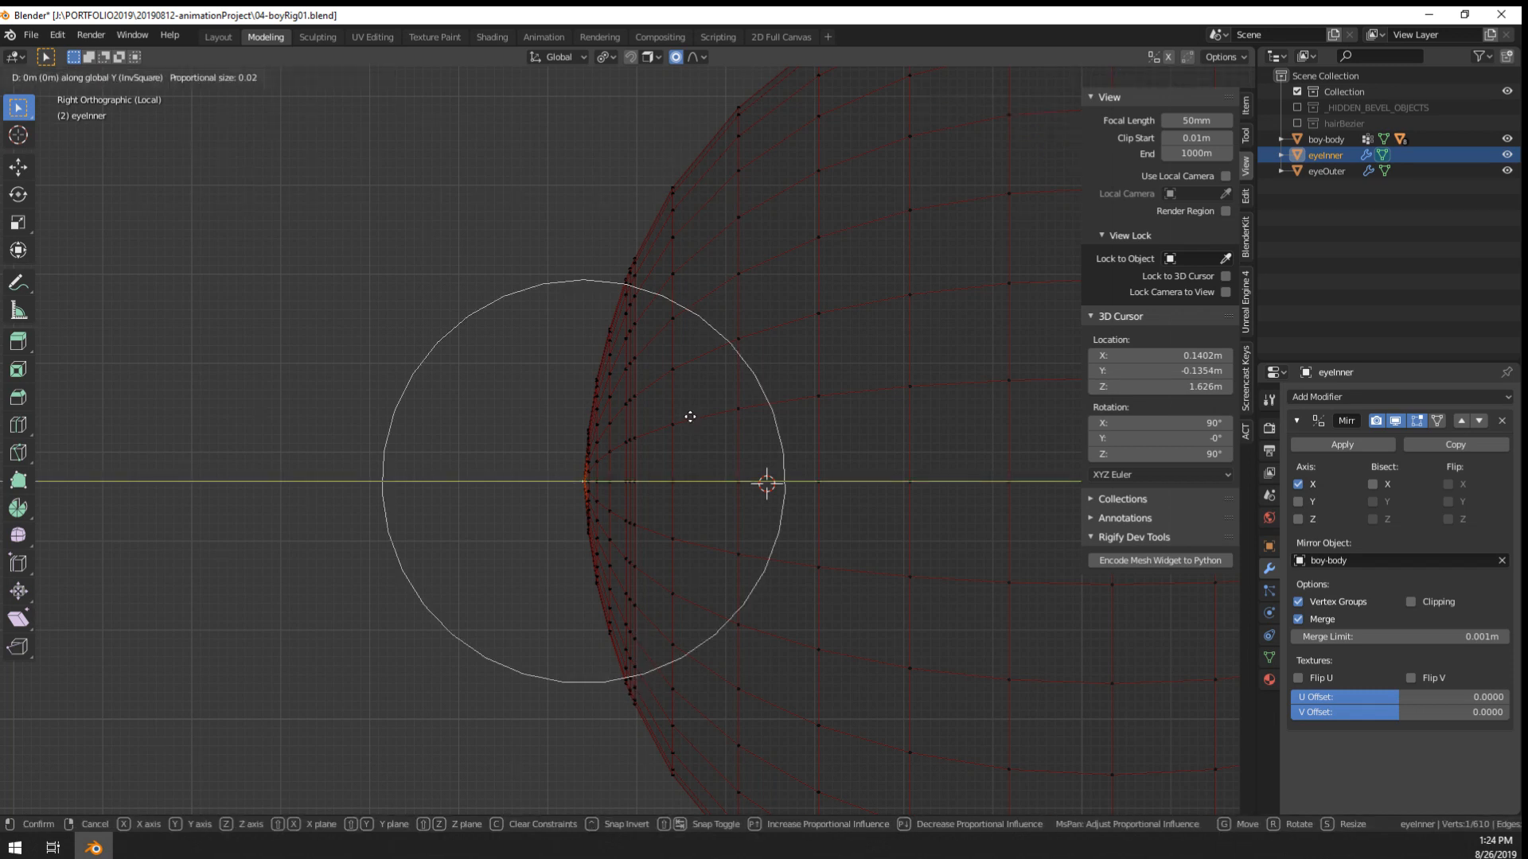
right_click(689, 417)
key("ctrl+z")
middle_click_drag(637, 459, 793, 493)
key("ctrl+z")
key("ctrl+z")
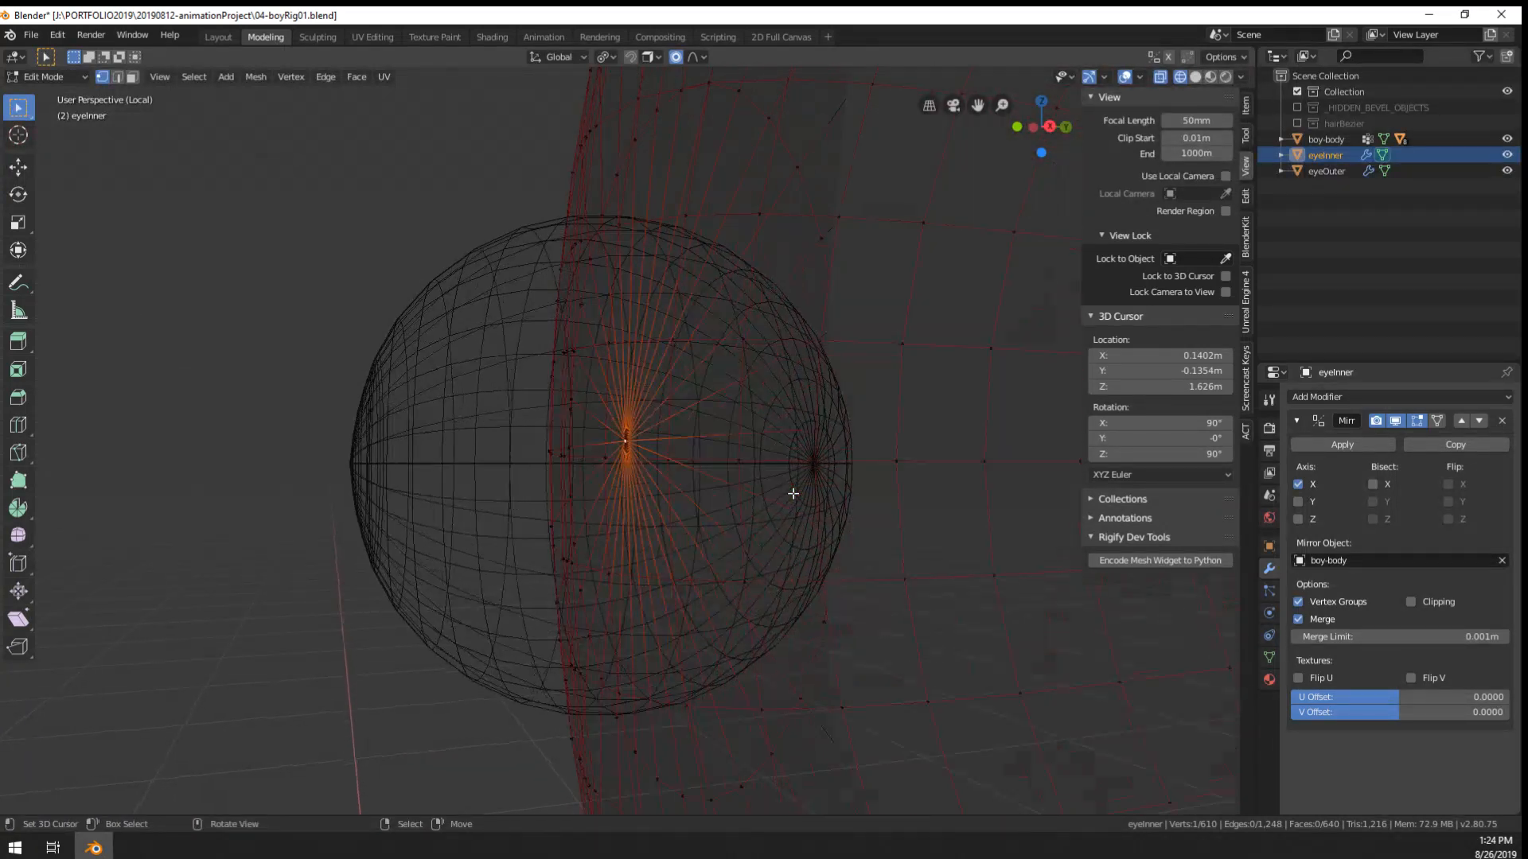
- Try to push the pupil's centre about 0.015 m inward along Y in the Right Orthographic view with Inverse Square falloff
key("KP_3")
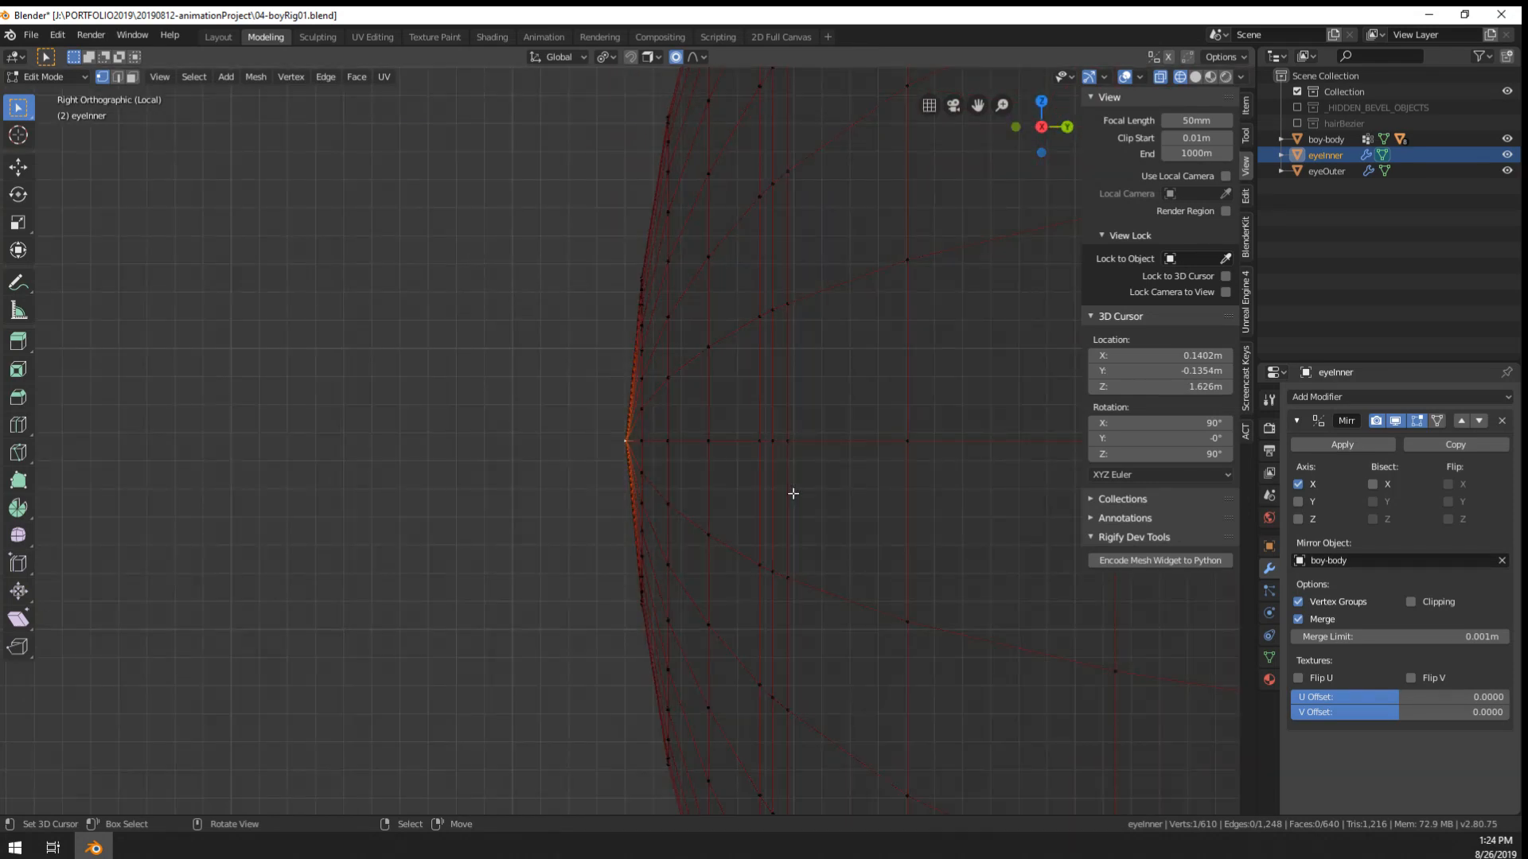
scroll(726, 369, "up", 2, "shift")
left_click(692, 54)
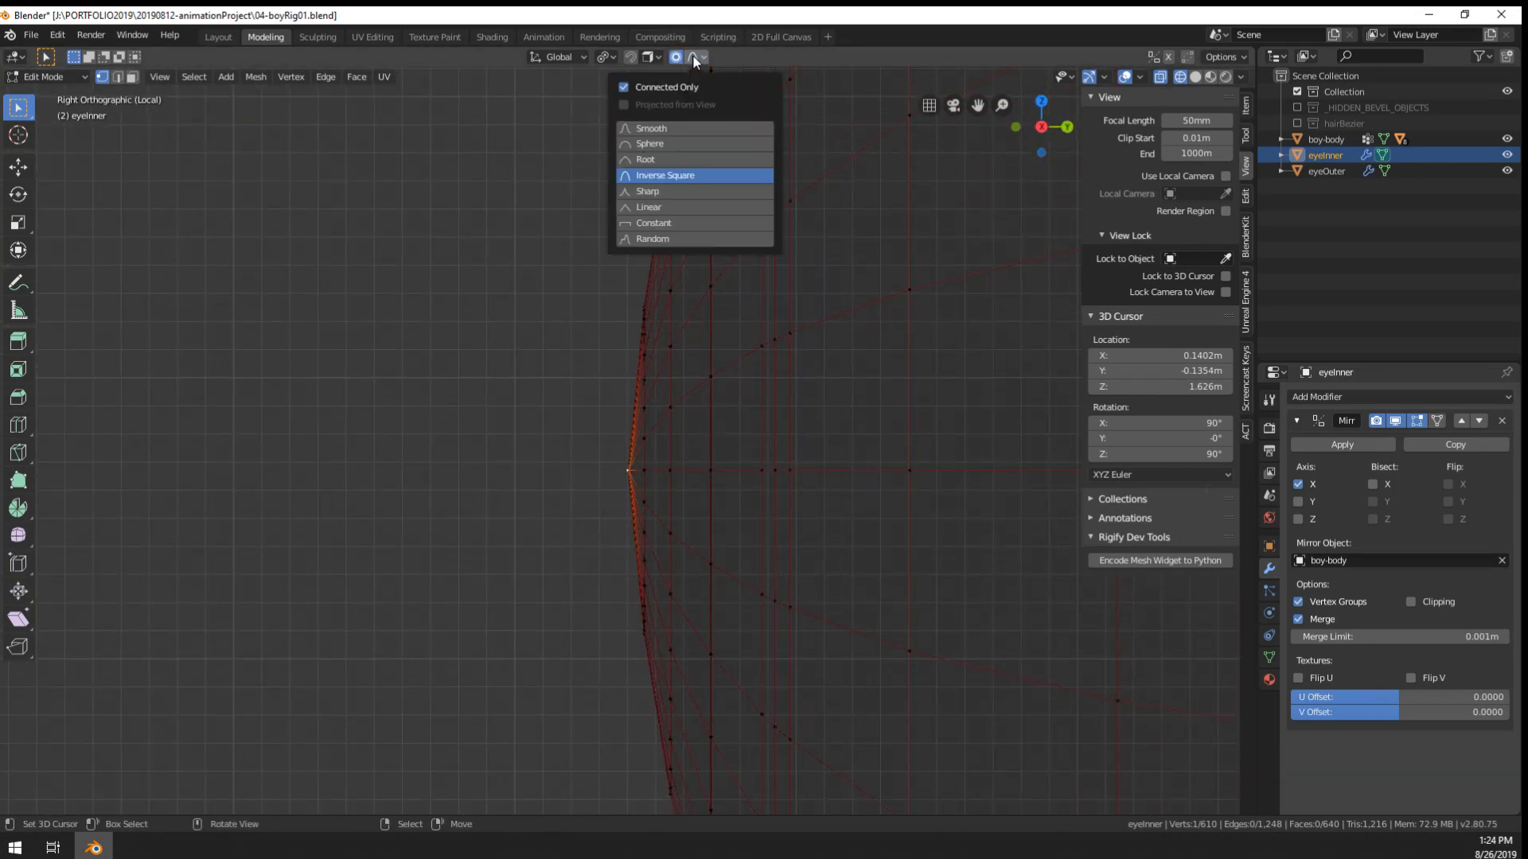
key("g")
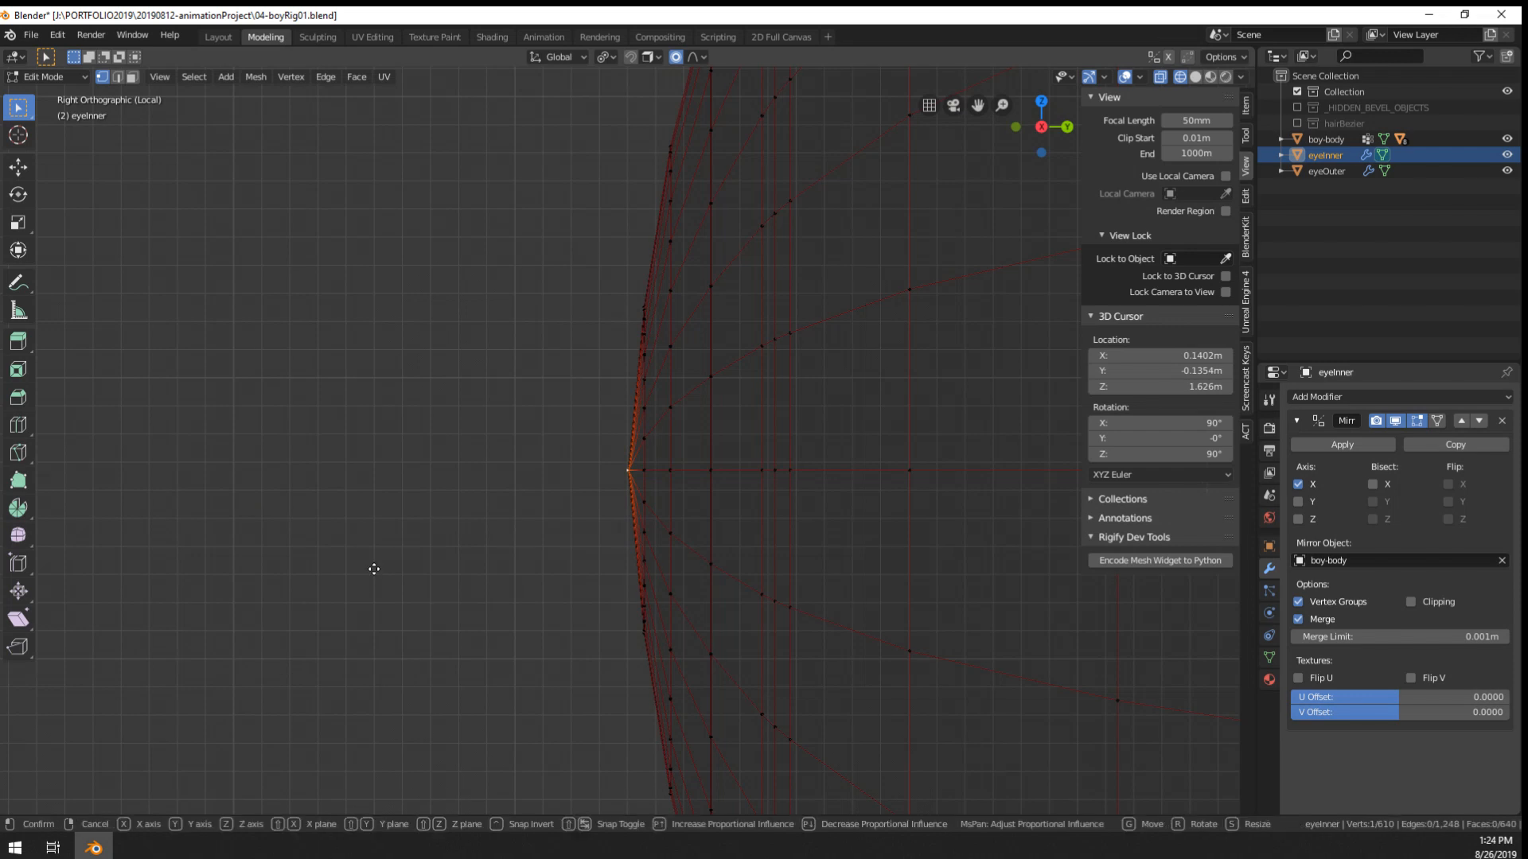
key("y")
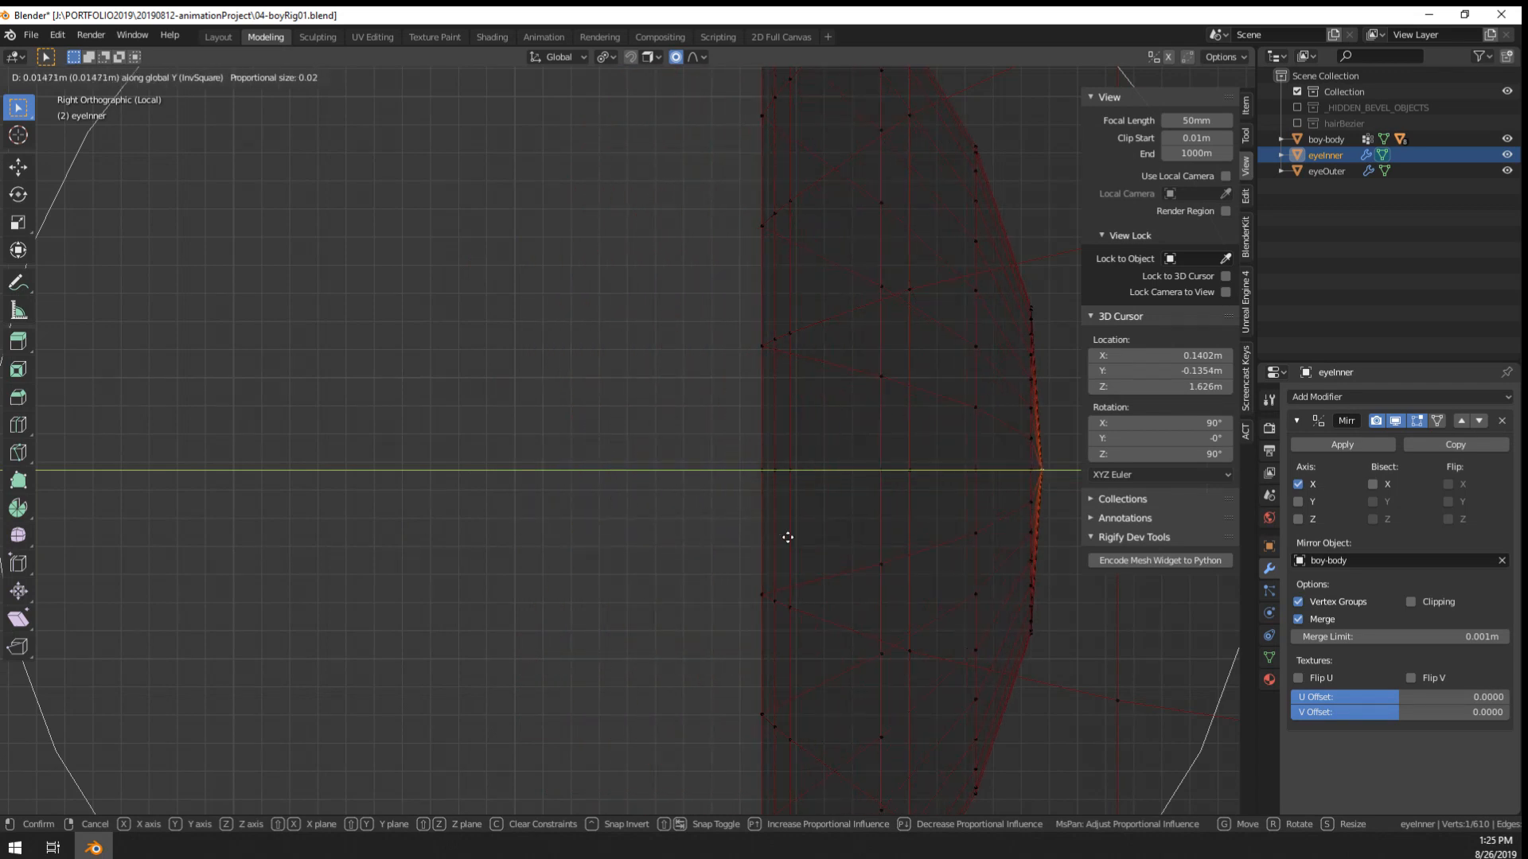
right_click(765, 541)
scroll(756, 547, "down", 1)
scroll(740, 552, "down", 2)
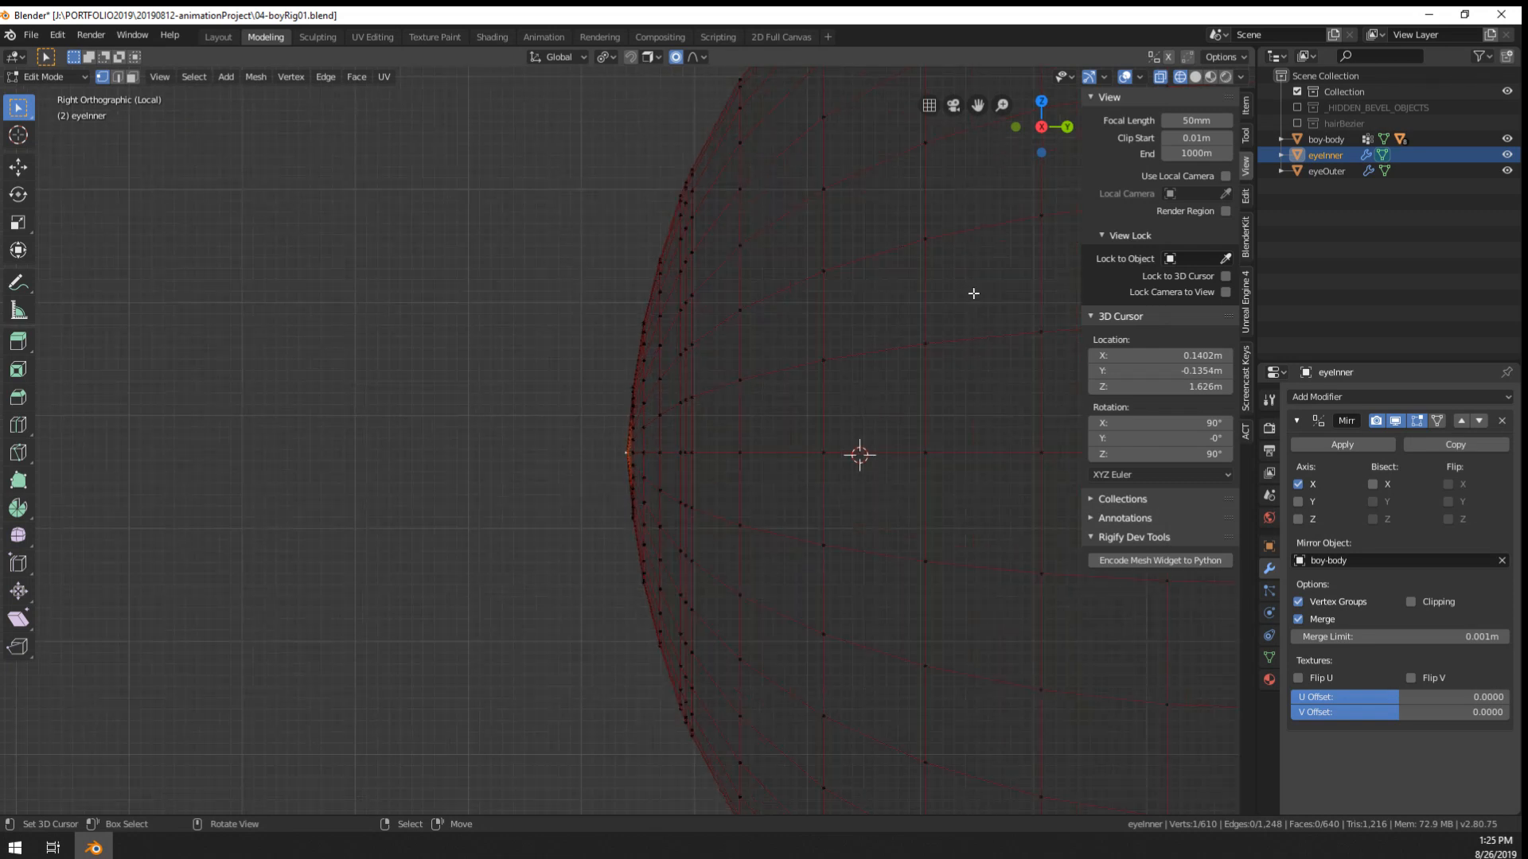
- Turn on Screencast Keys and bring up the active tool settings in the sidebar
left_click(1246, 382)
left_click(1104, 96)
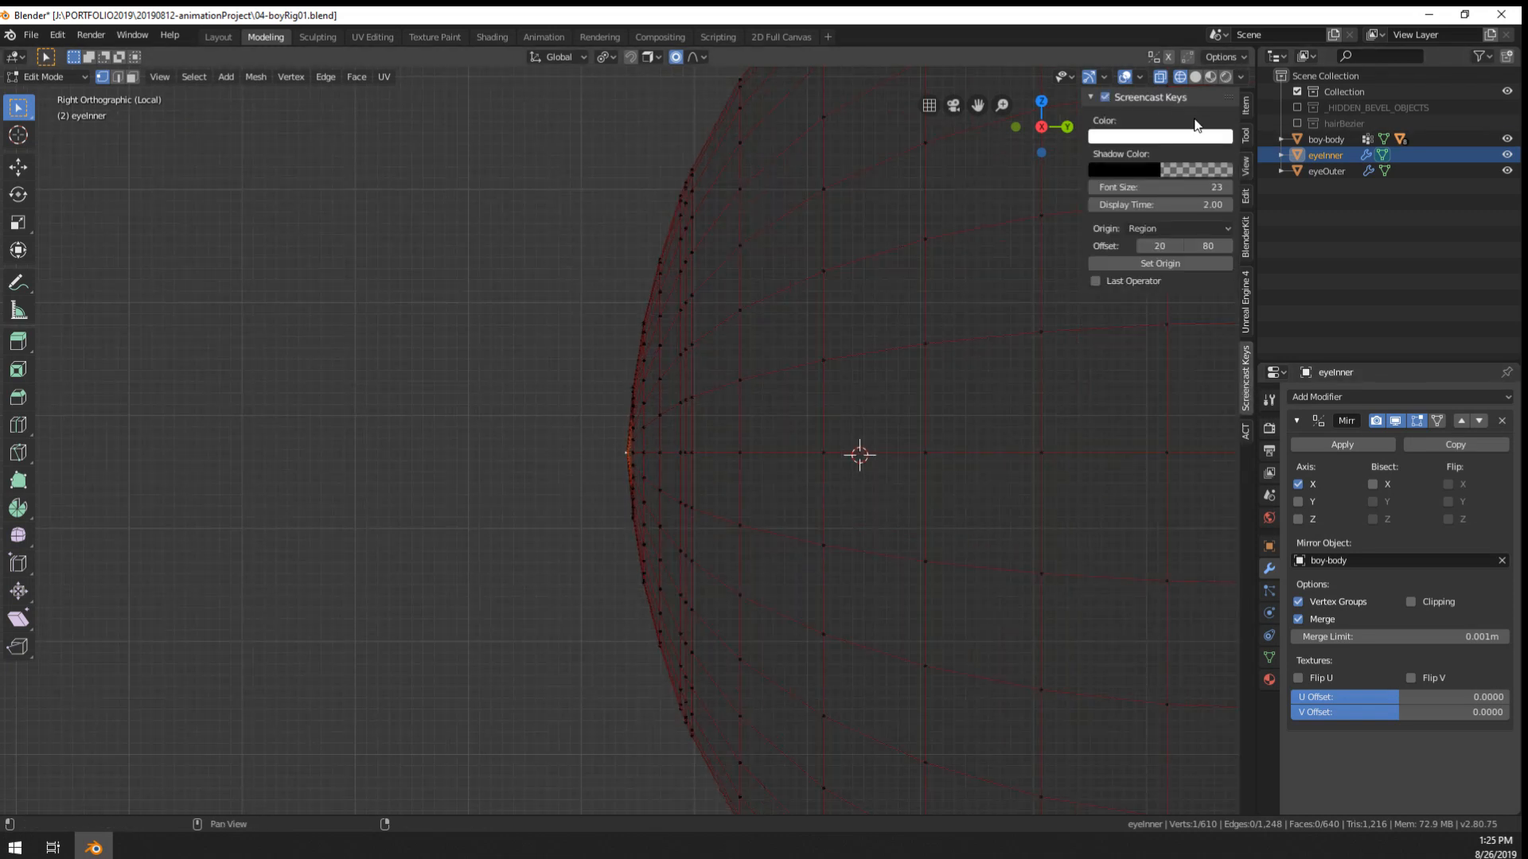
left_click(1246, 136)
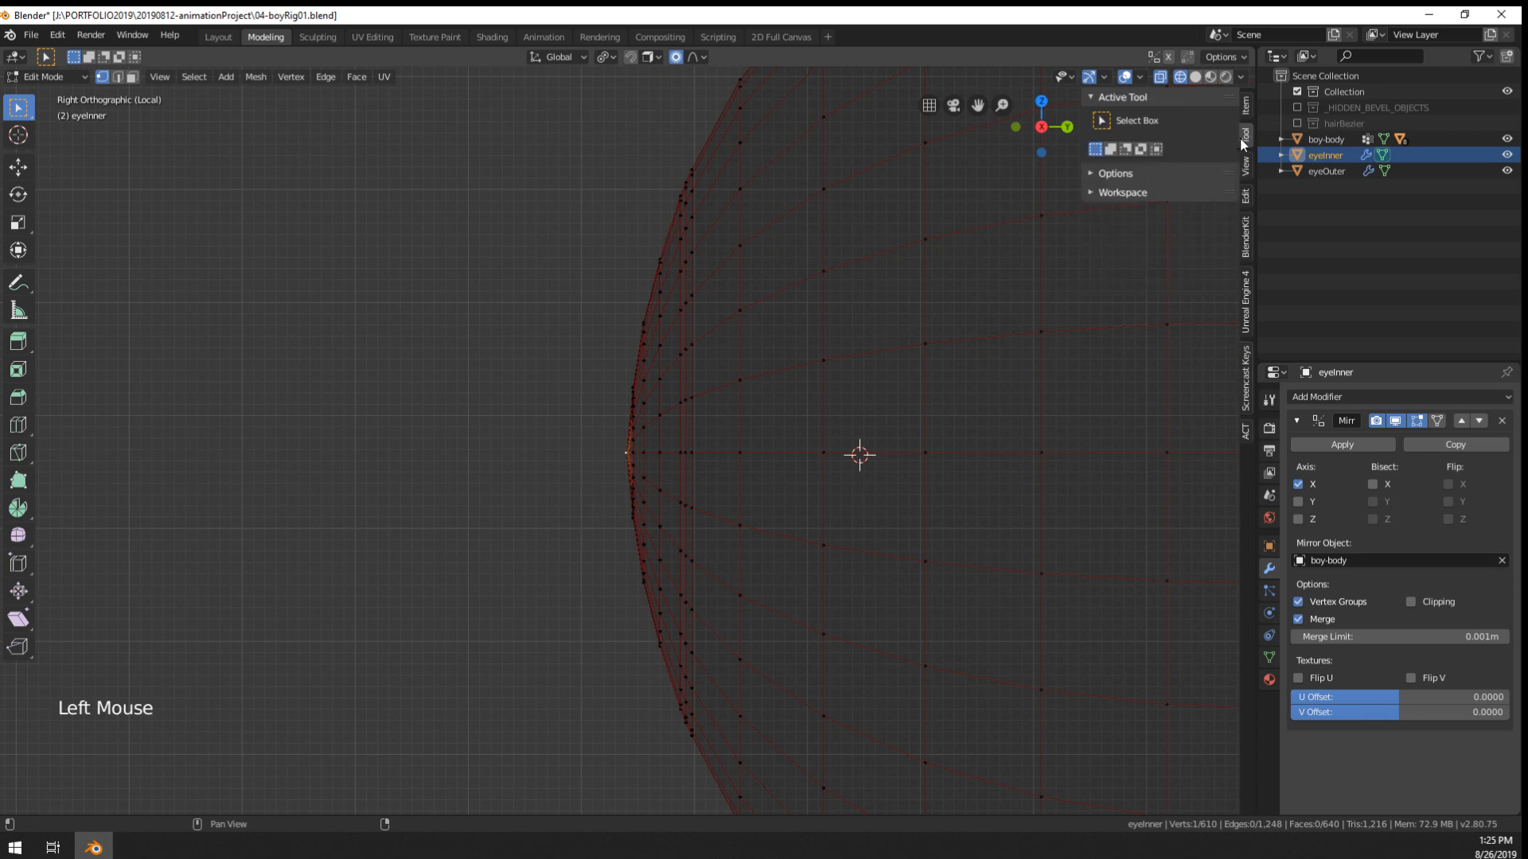
- Try to move the pupil's centre vertex about 0.012 m inward along Y, fitting the proportional influence circle to the pupil's edge
scroll(604, 376, "up", 2)
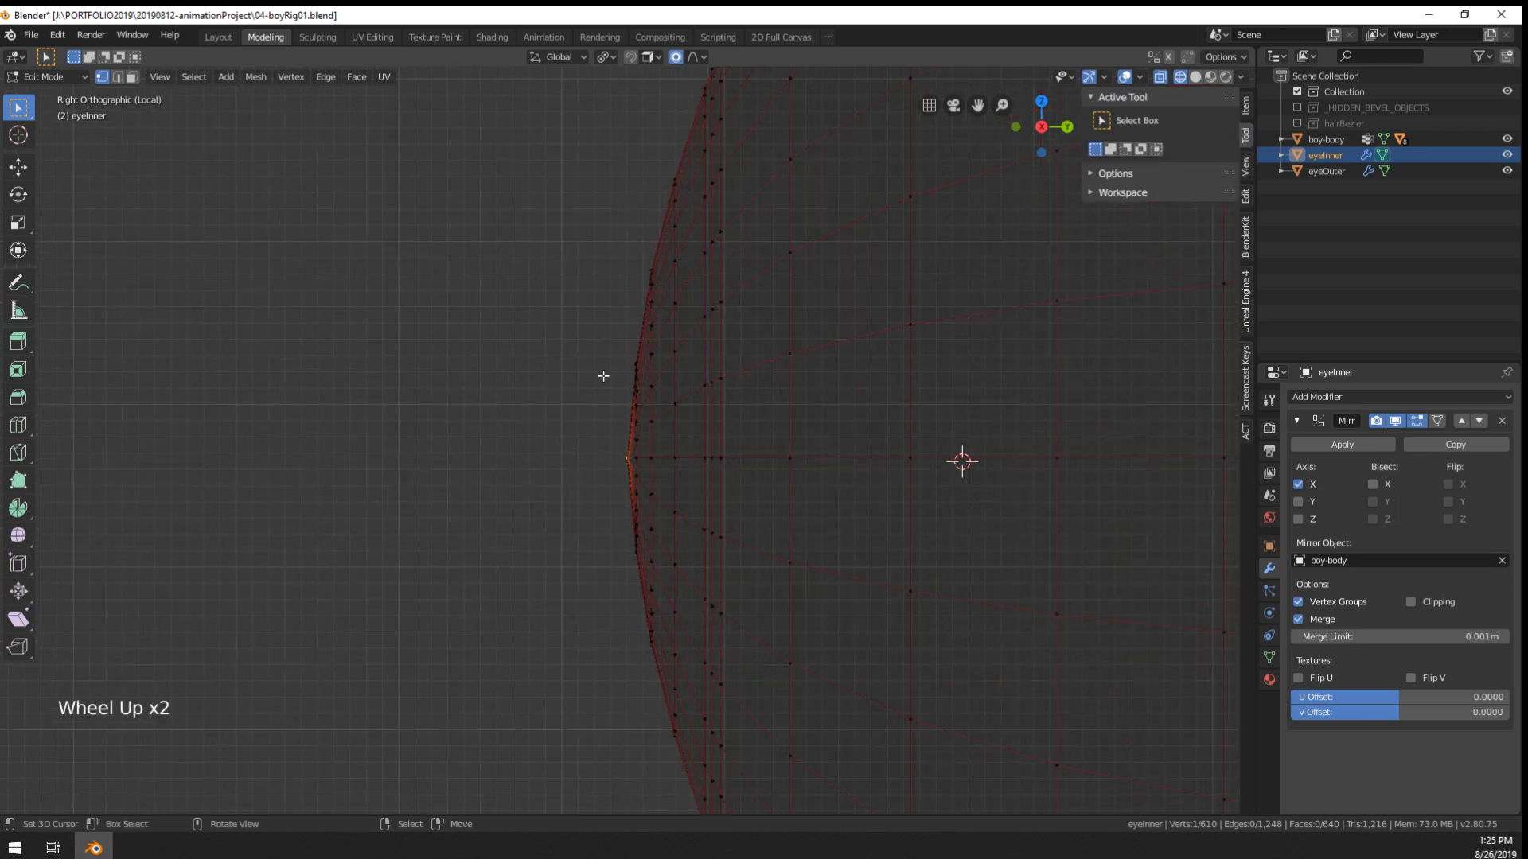
scroll(611, 374, "down", 1)
scroll(663, 420, "down", 1)
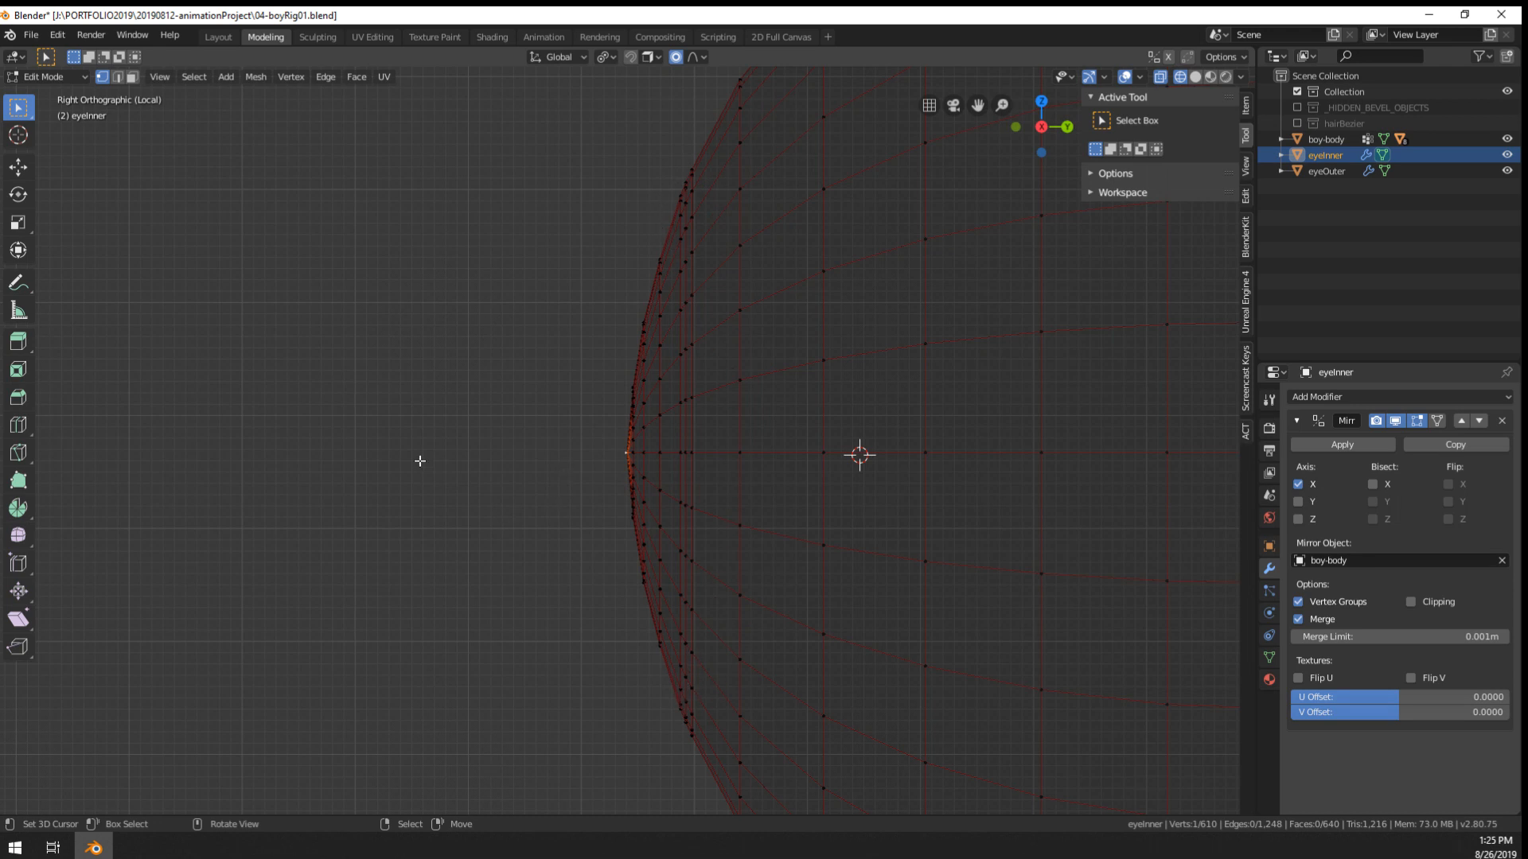
key("g")
key("y")
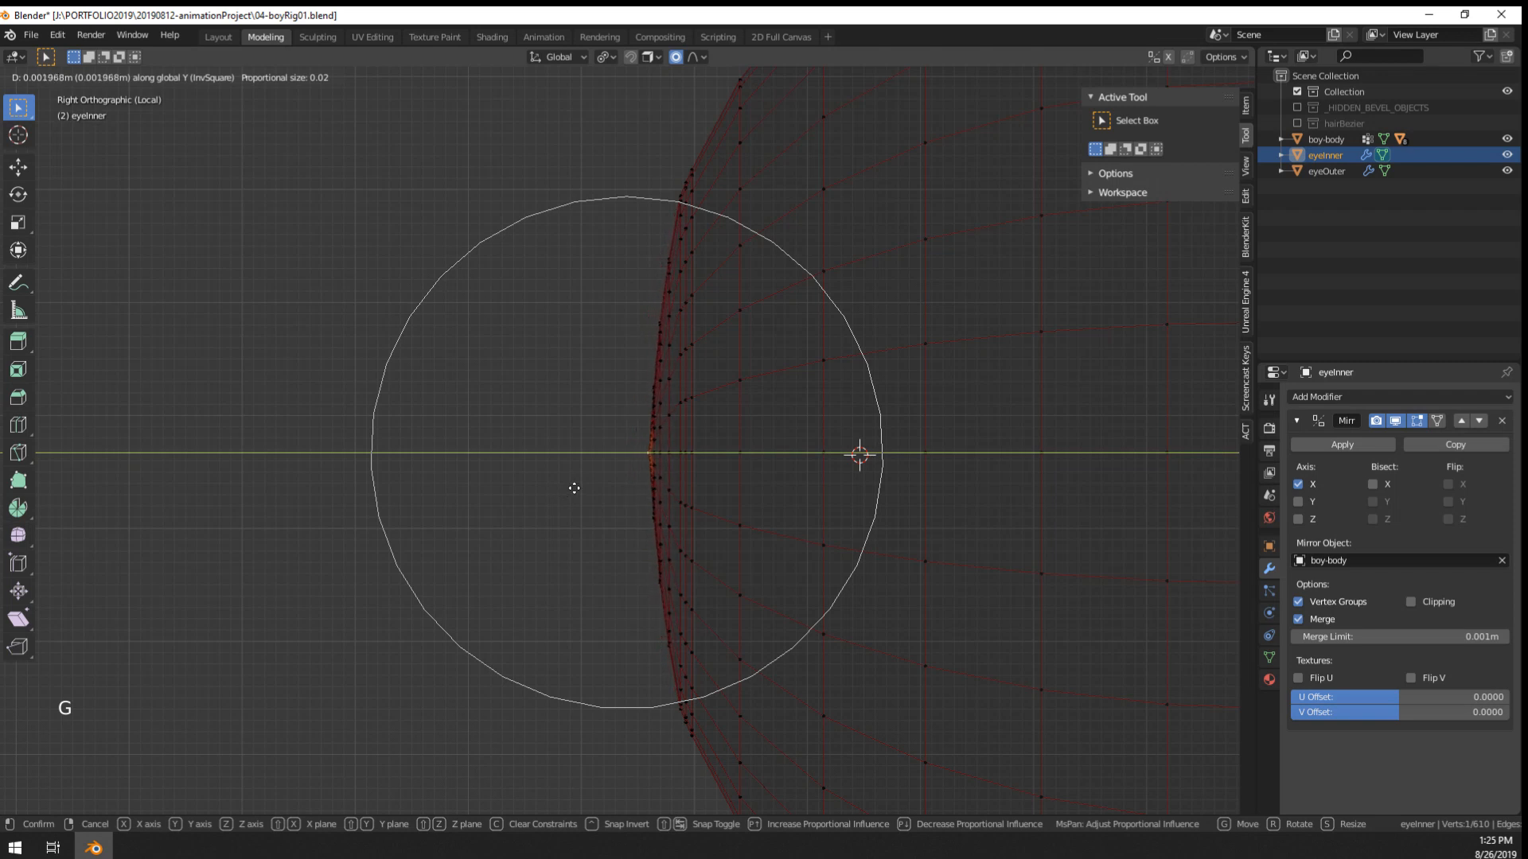
scroll(576, 488, "down", 4)
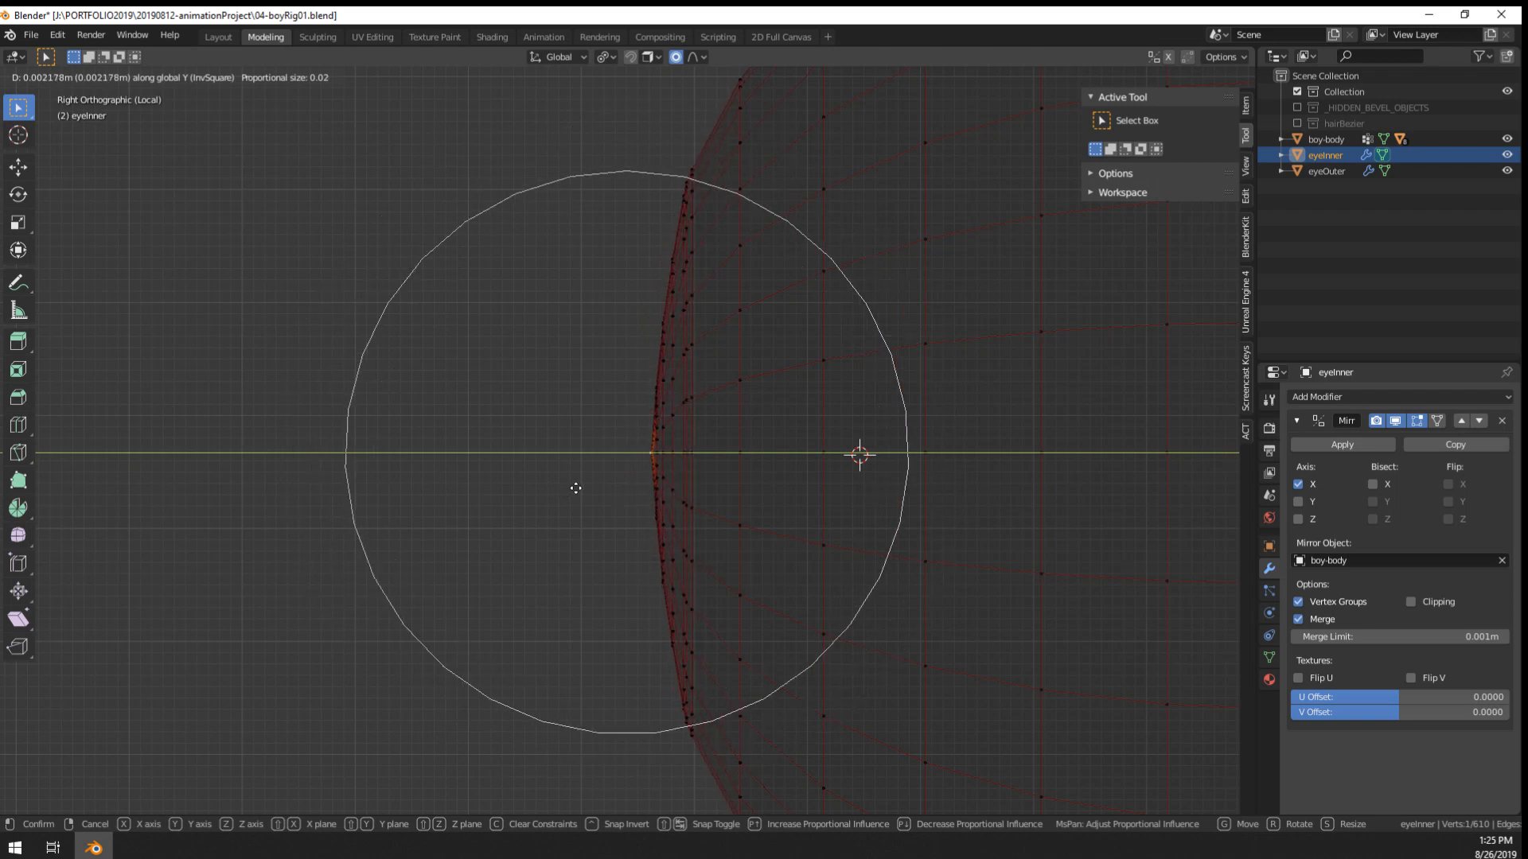
scroll(575, 488, "down", 1)
scroll(575, 487, "up", 4)
scroll(575, 487, "down", 3)
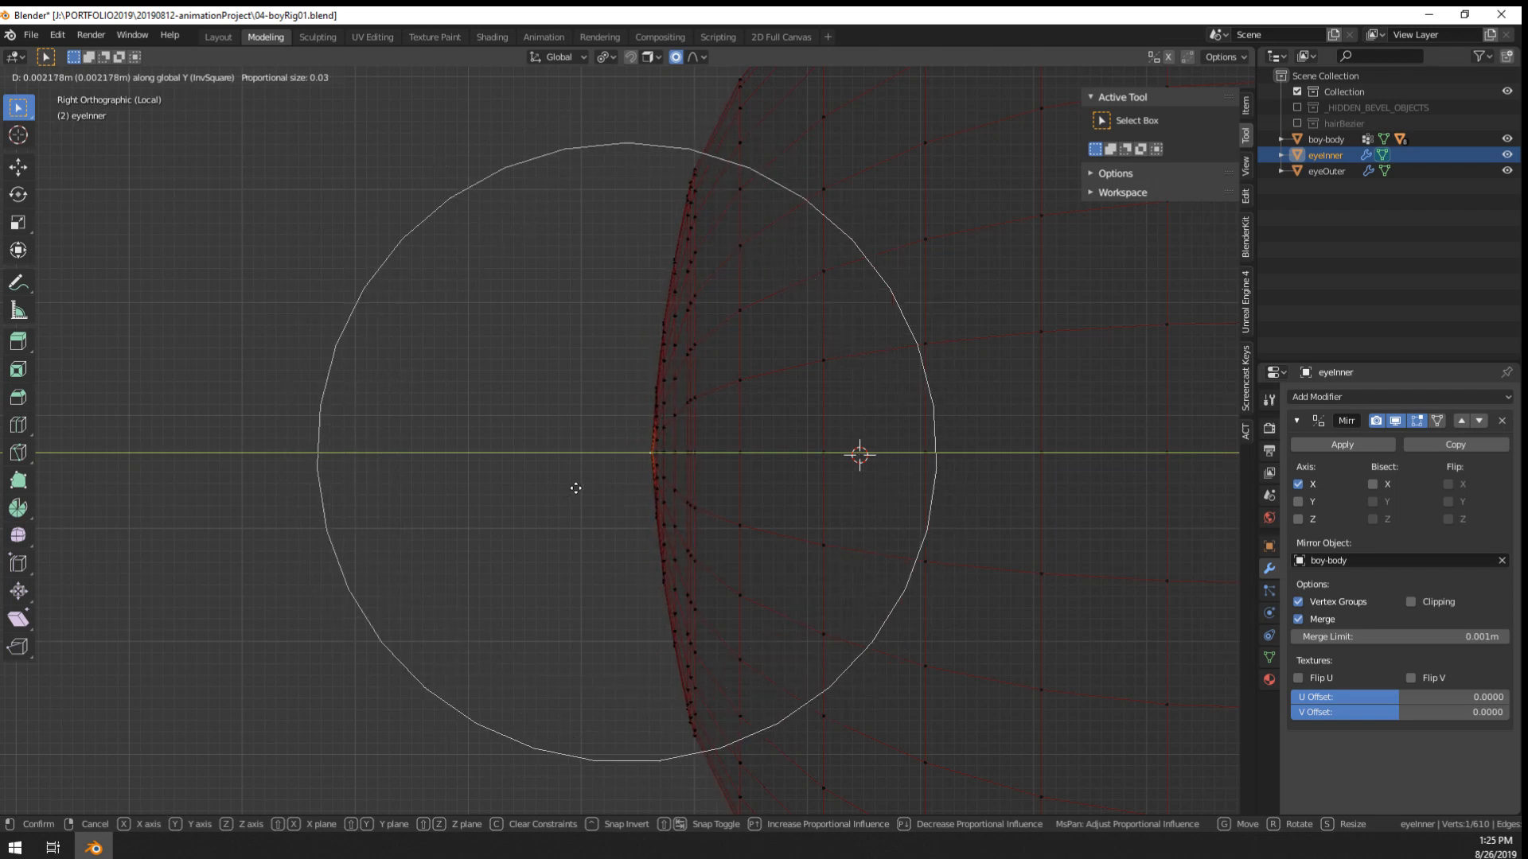
scroll(575, 488, "up", 1)
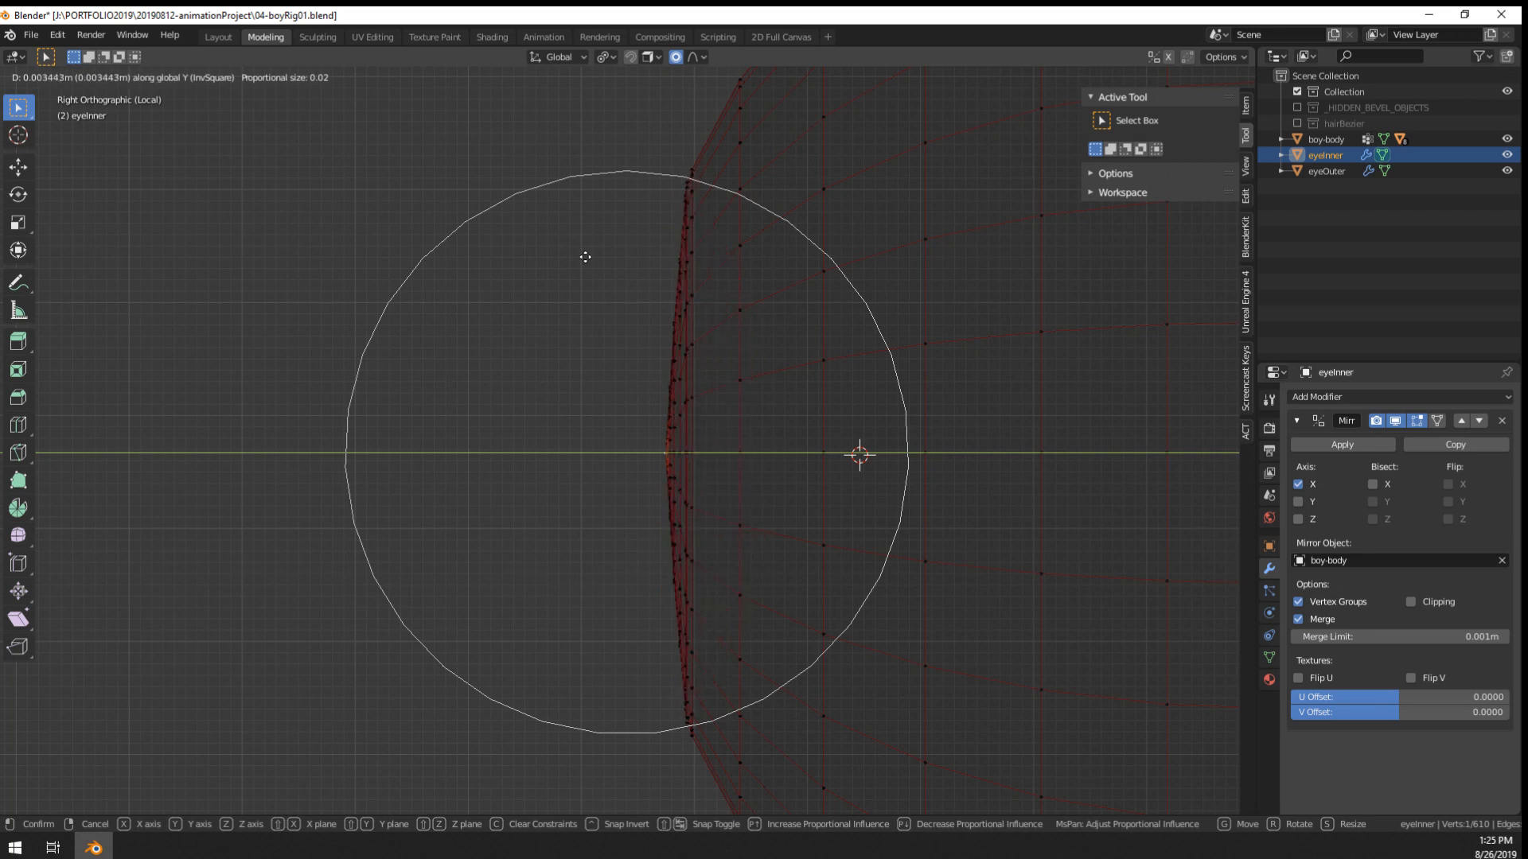
key("shift")
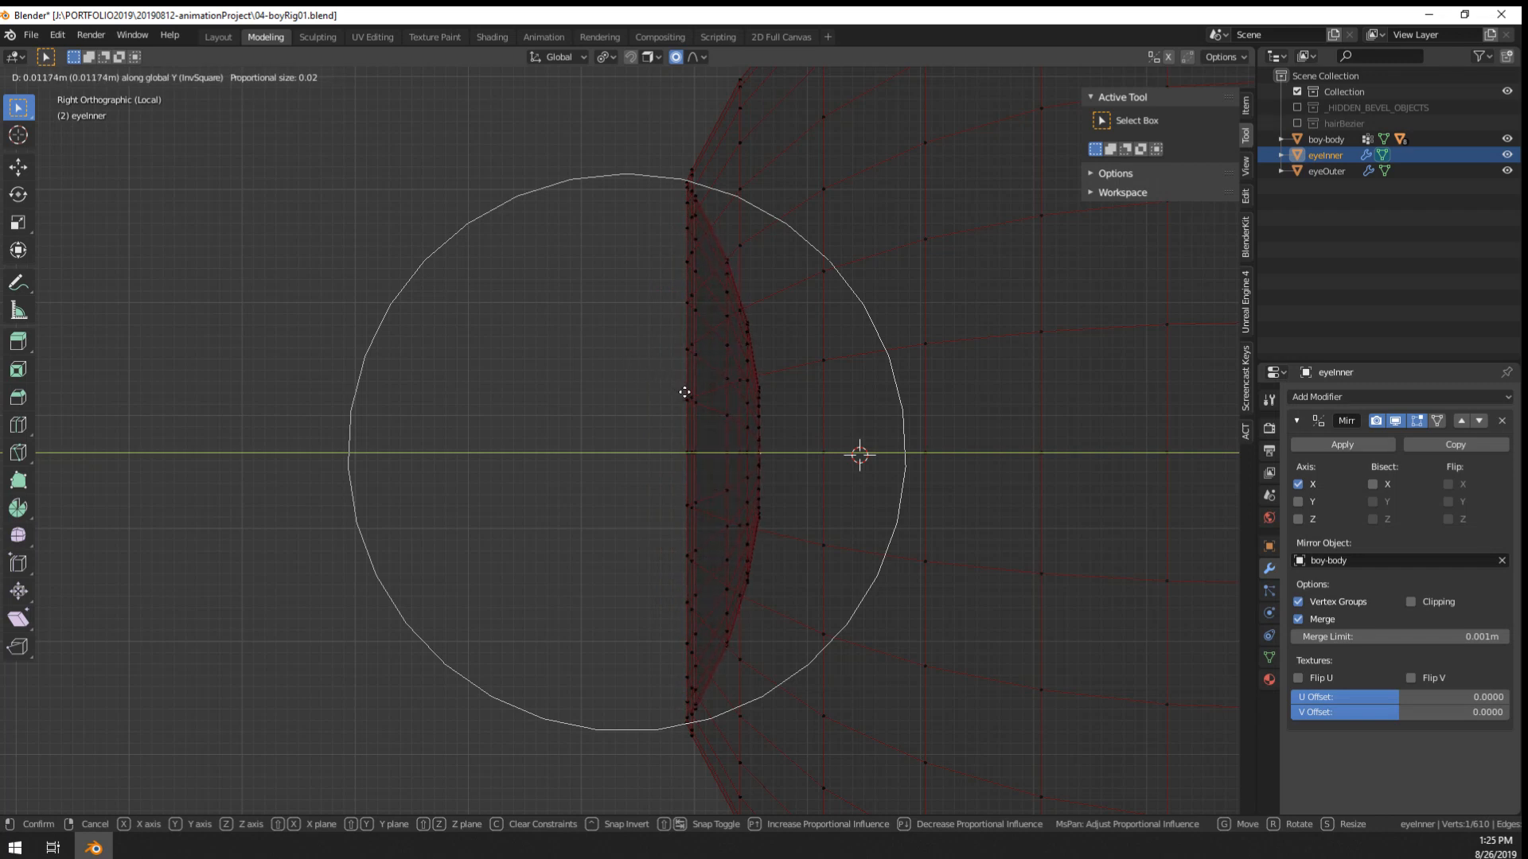
right_click(684, 392)
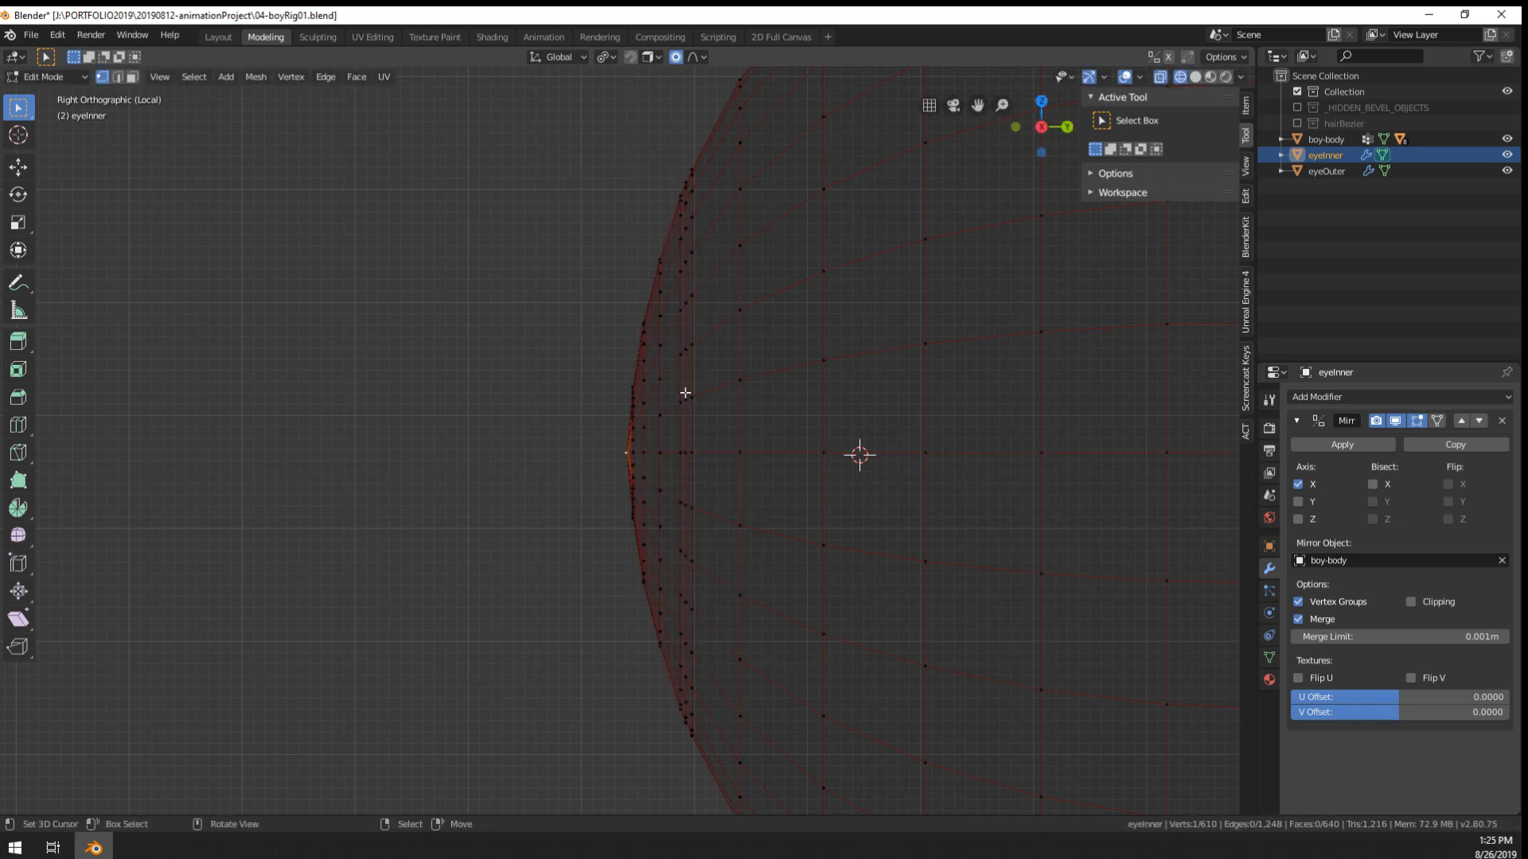
- Set the proportional falloff to Root and try moving the pupil's centre vertex about 0.011 m inward along Y
left_click(697, 56)
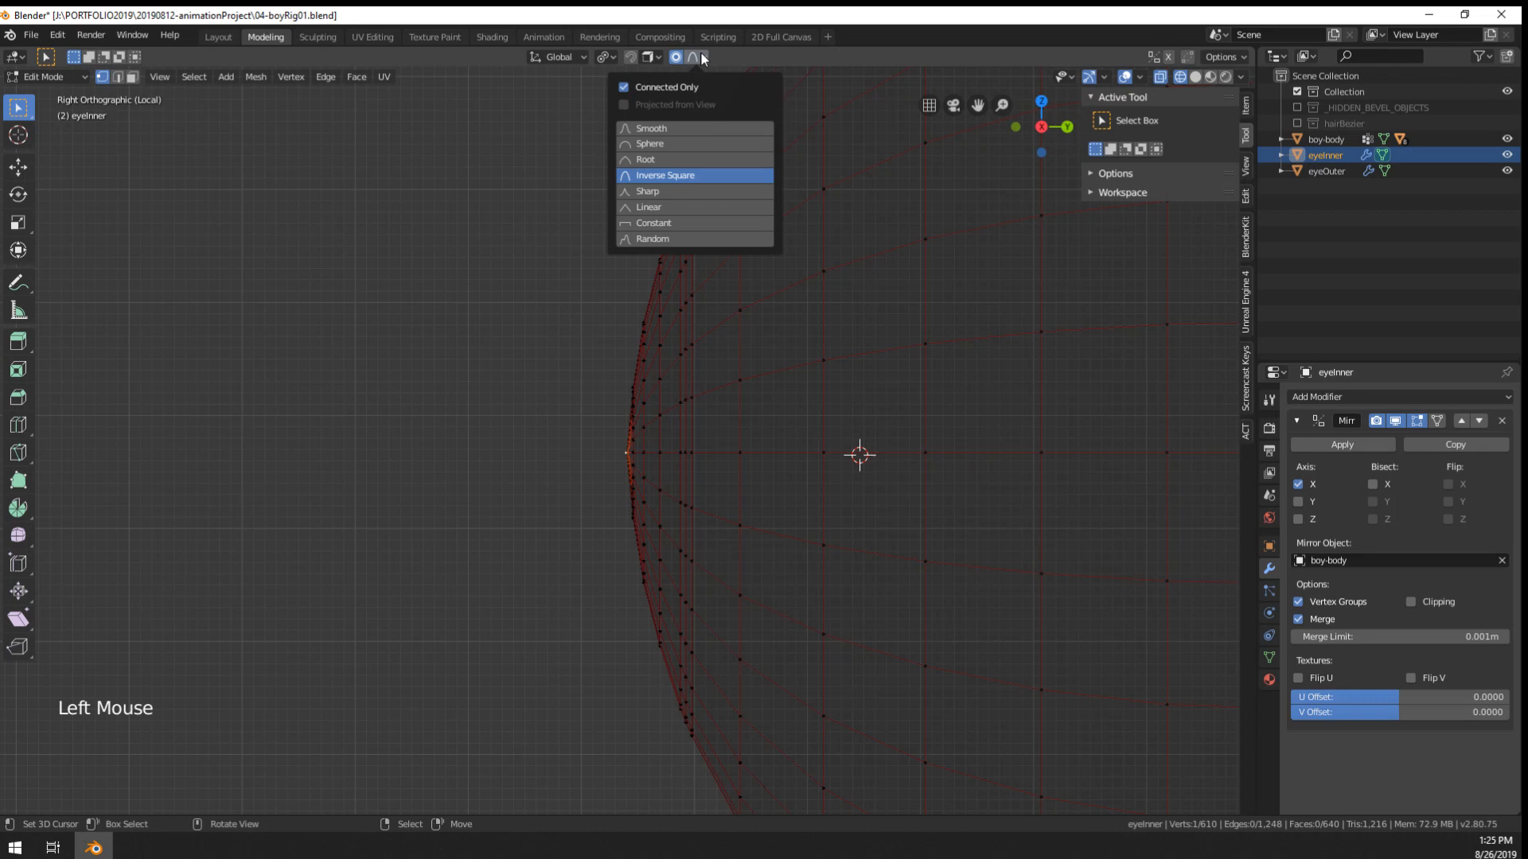
left_click(689, 162)
key("g")
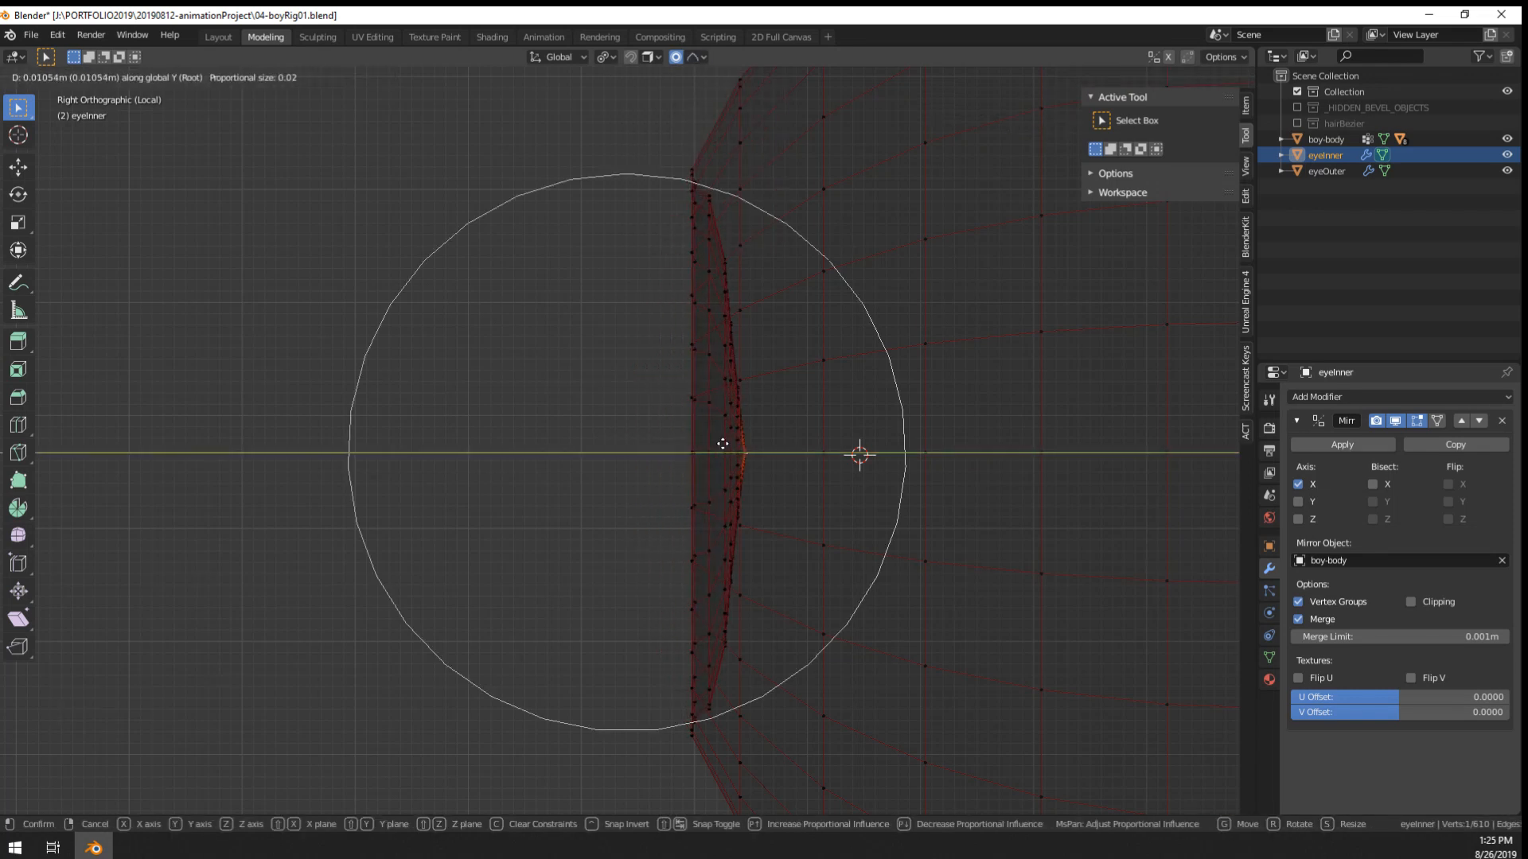
key("Escape")
- Set the proportional falloff to Sphere and try moving the pupil's centre vertex about 0.009 m inward along Y
left_click(699, 58)
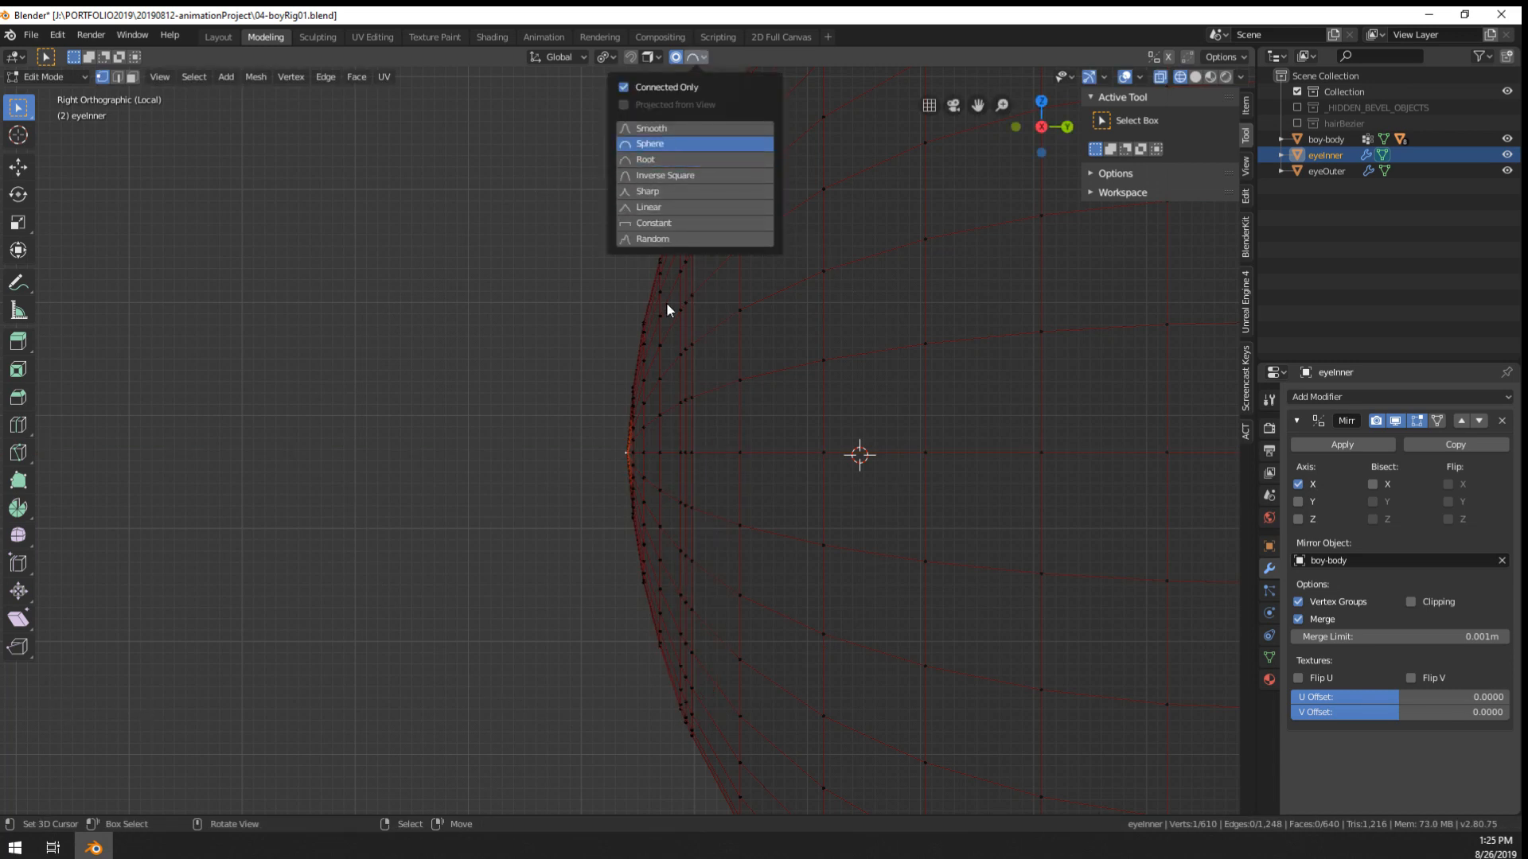
left_click(706, 140)
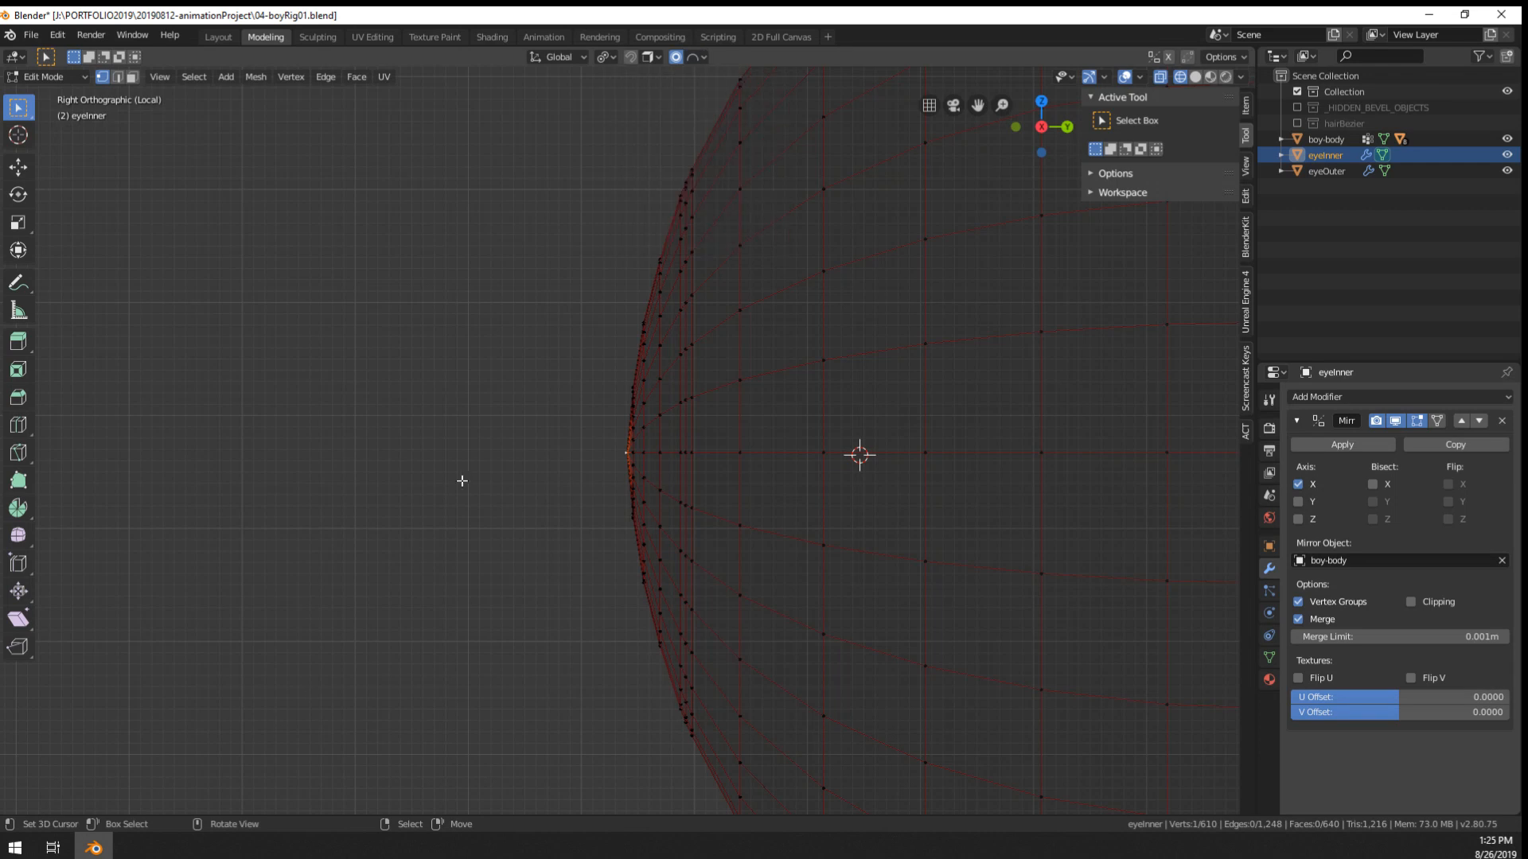
key("y")
key("ctrl+z")
key("g")
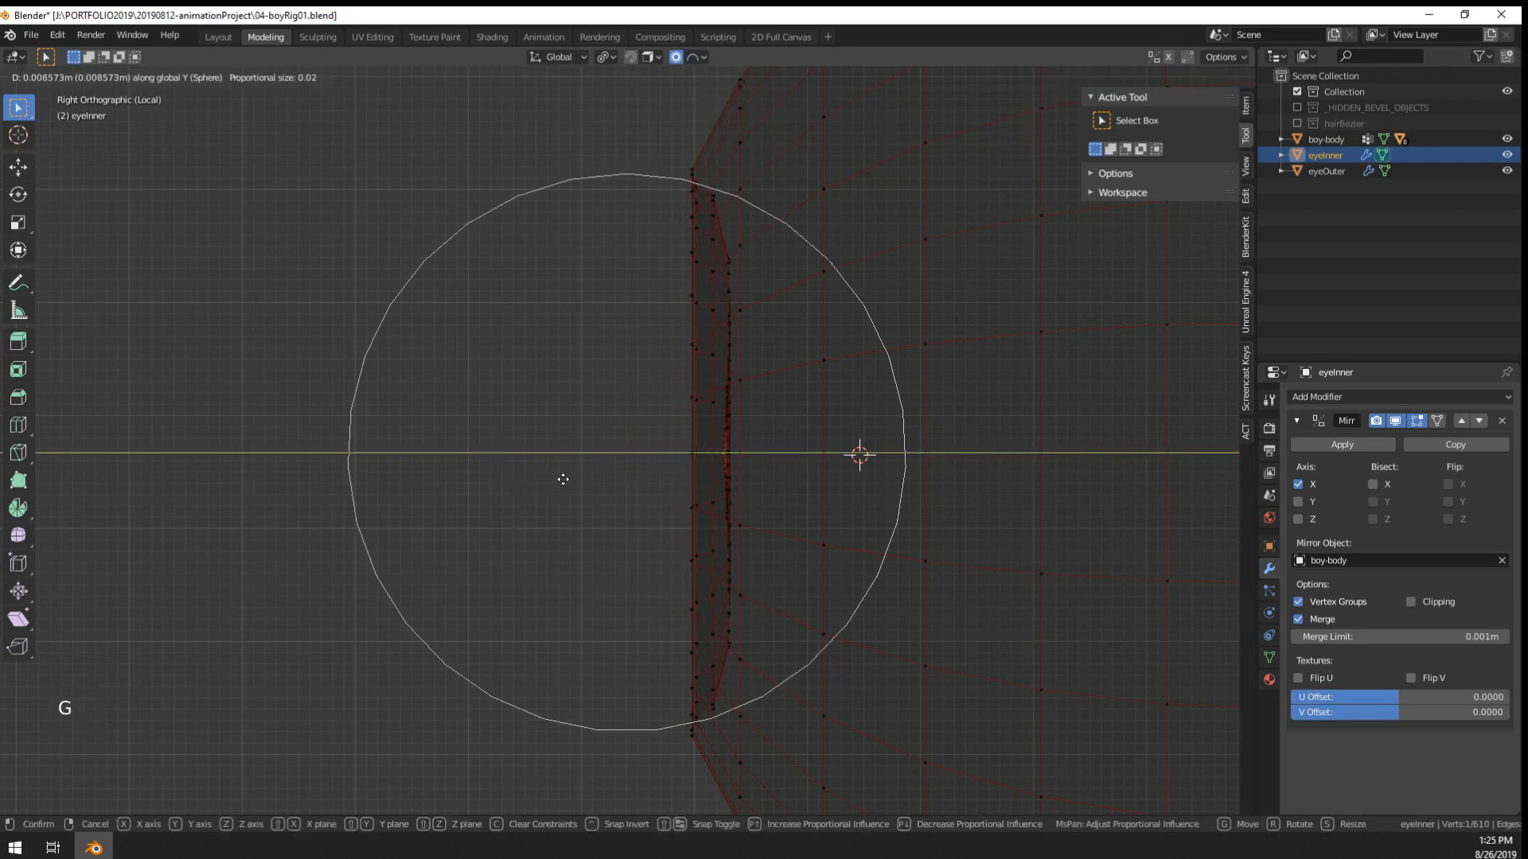
left_click(565, 478)
- Set the proportional falloff to Linear and try moving the pupil's centre vertex about 0.011 m inward along Y
left_click(701, 57)
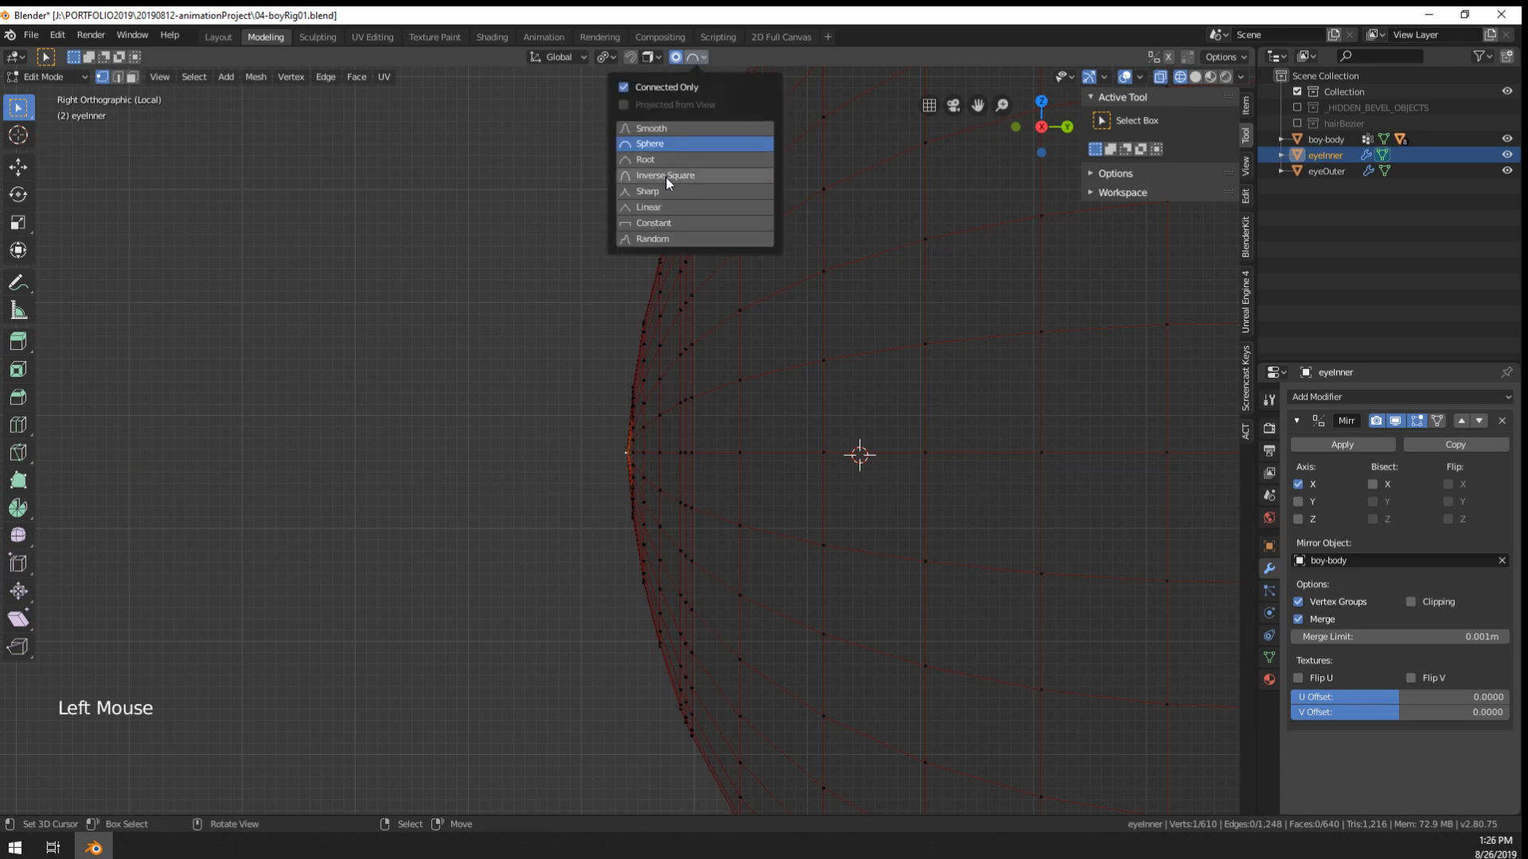
left_click(663, 205)
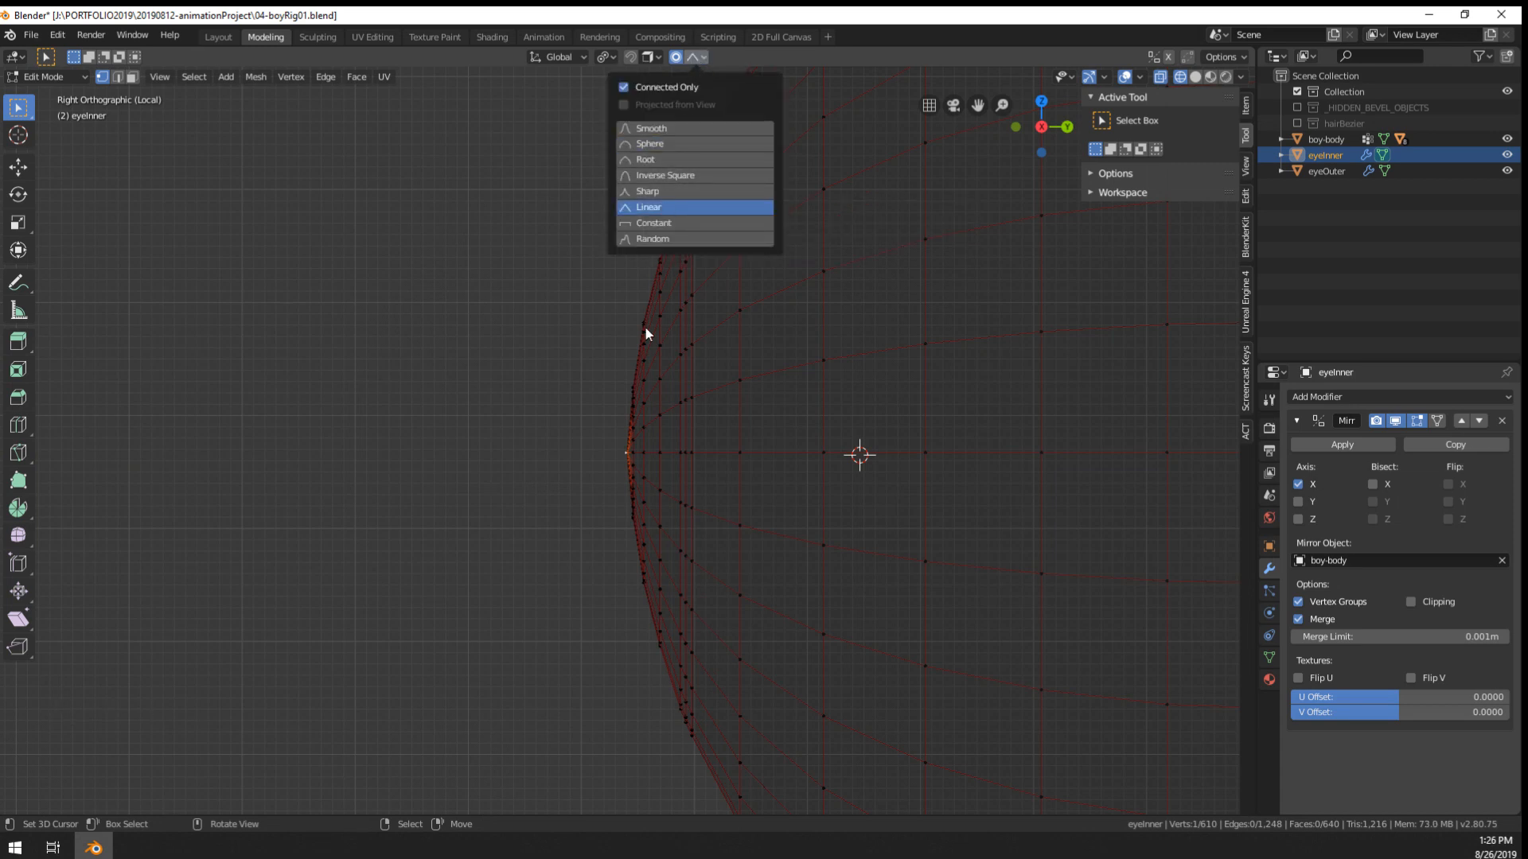
key("g")
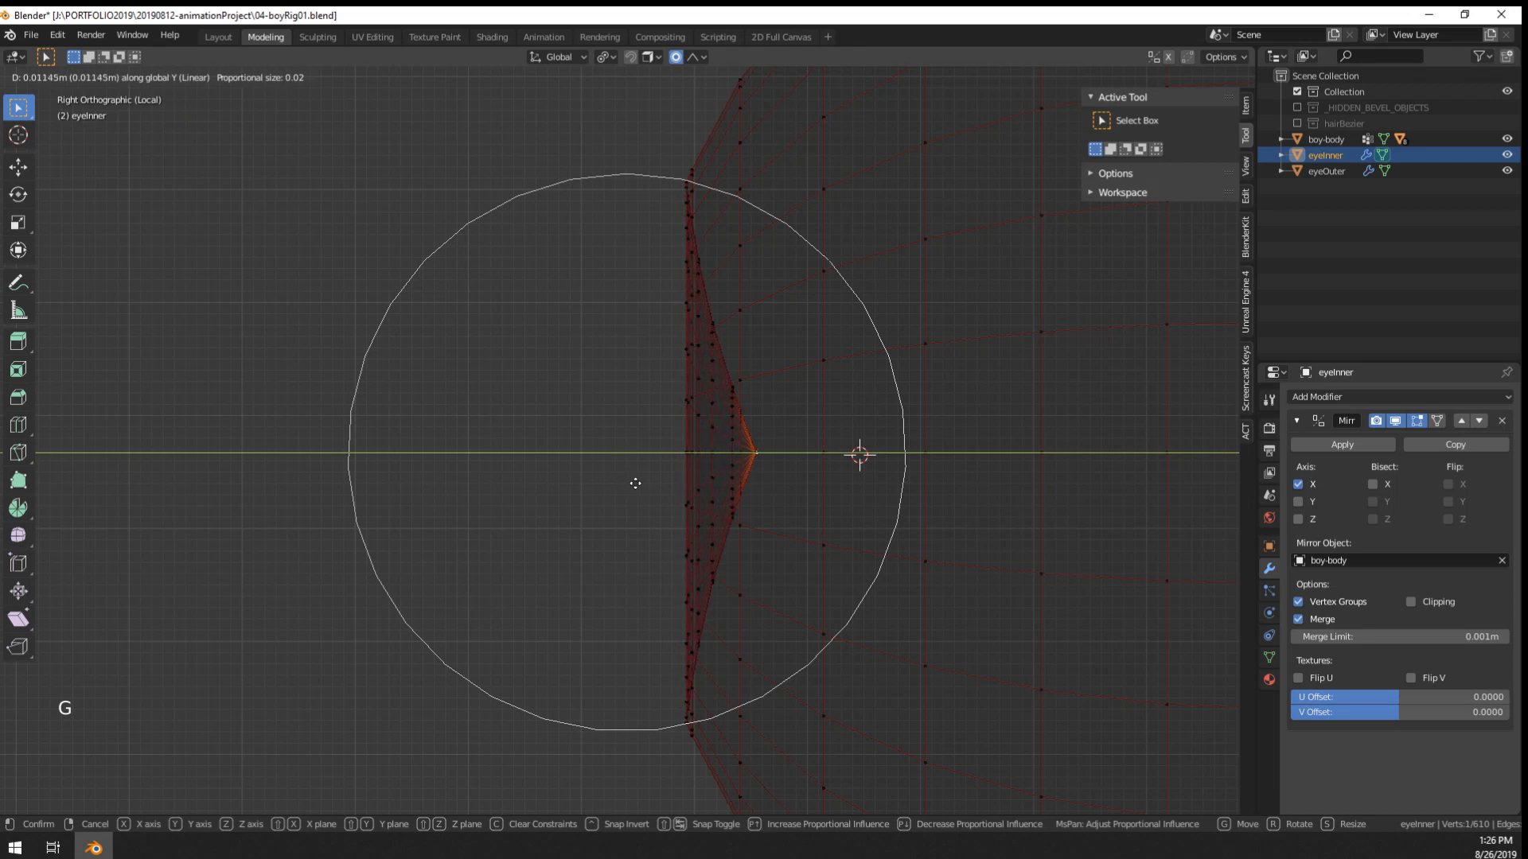
left_click(637, 482)
- Set the proportional falloff to Inverse Square and move the pupil's centre vertex about 0.0119 m inward along Y
left_click(697, 57)
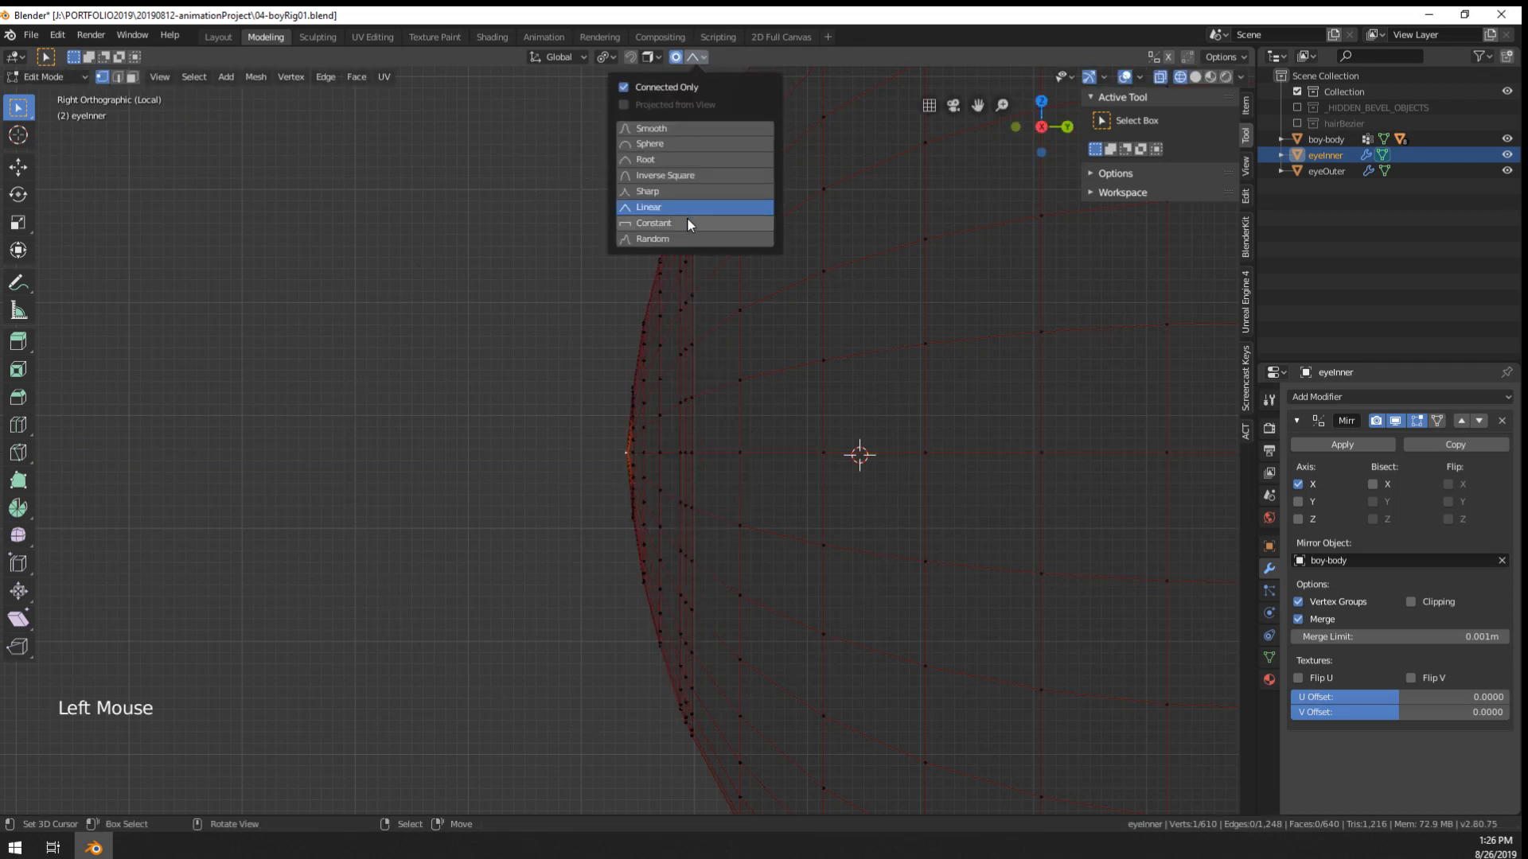
left_click(666, 174)
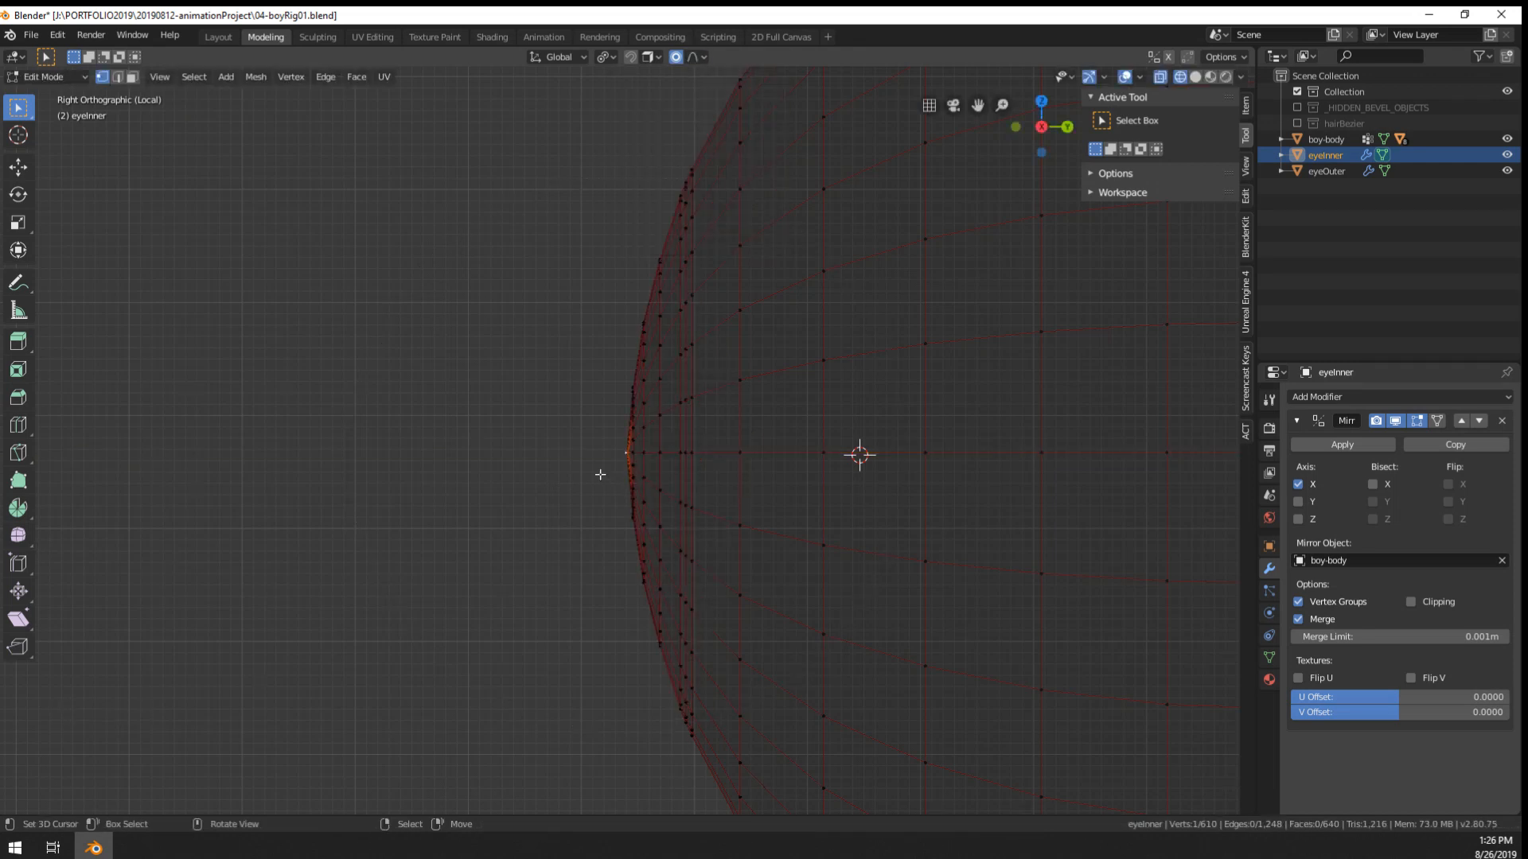
key("g")
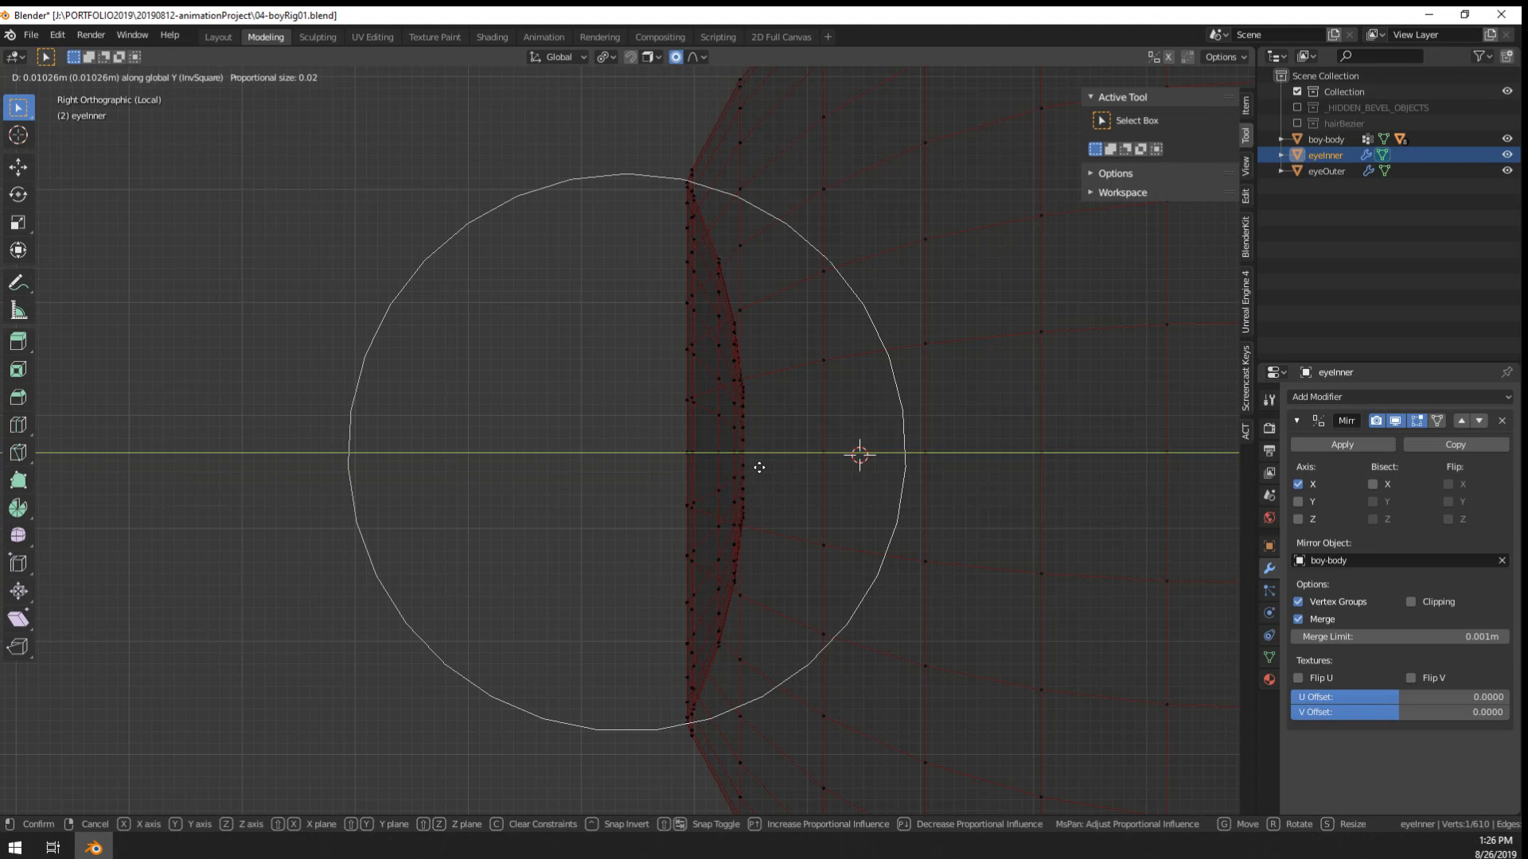
key("Escape")
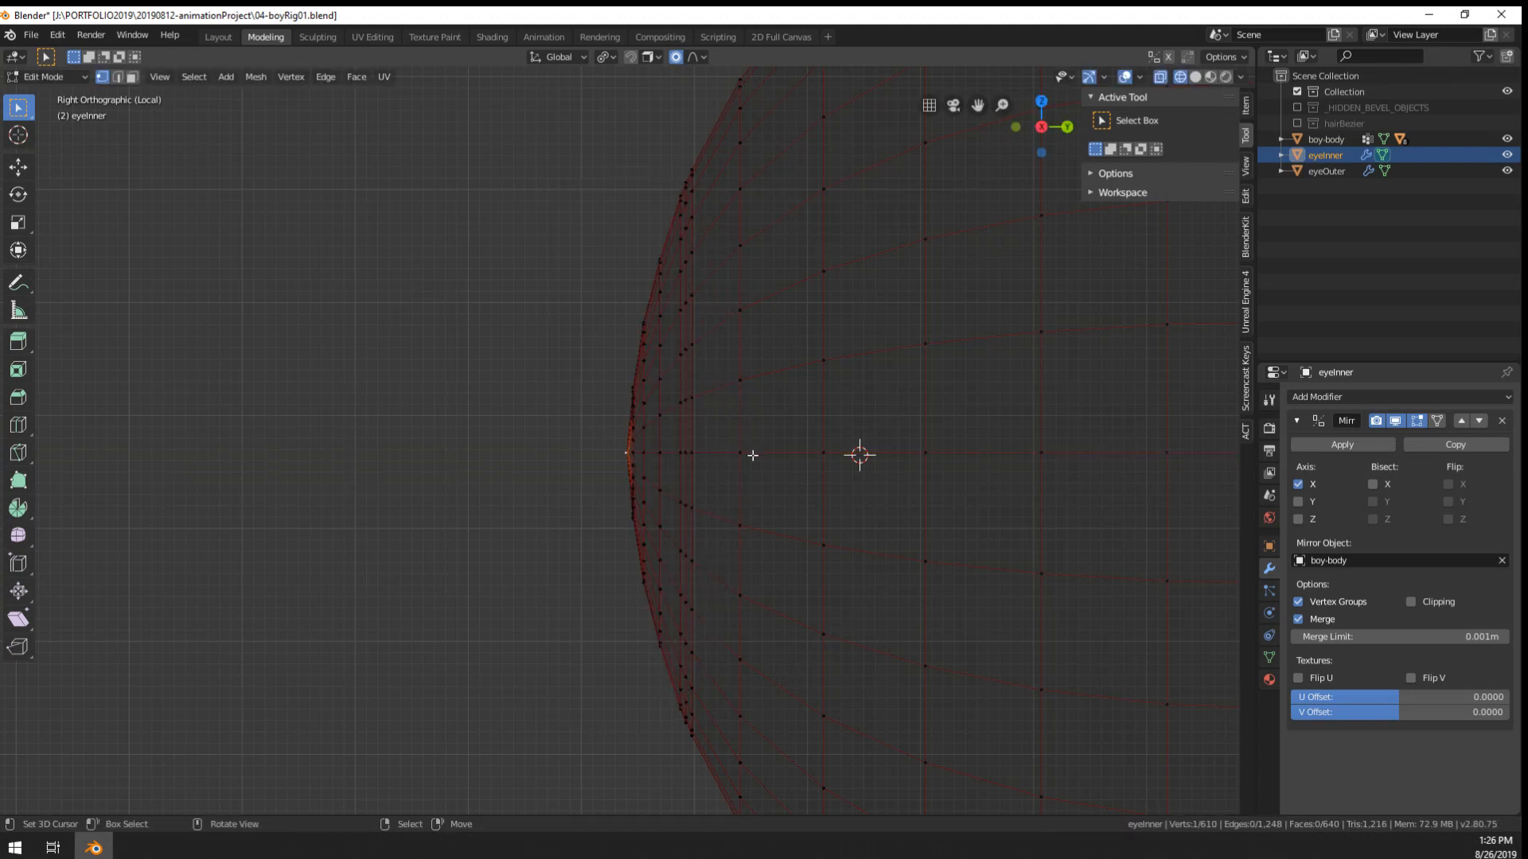
key("g")
key("y")
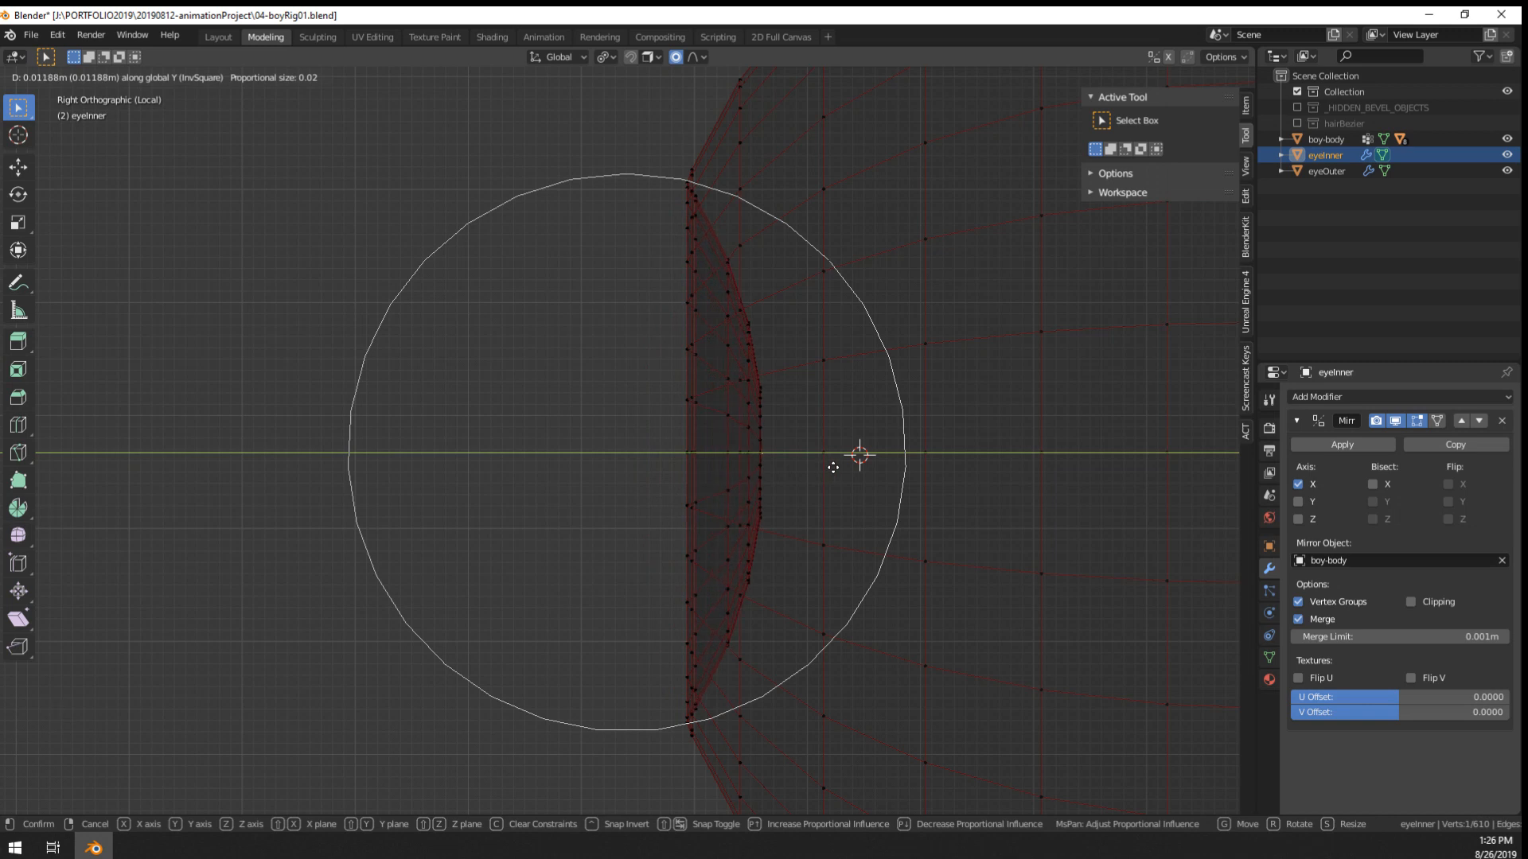
left_click(833, 467)
- Switch the viewport to solid shading and leave Edit Mode to examine the inner eye's concave pupil
scroll(770, 443, "down", 5)
middle_click_drag(770, 443, 774, 518)
key("x")
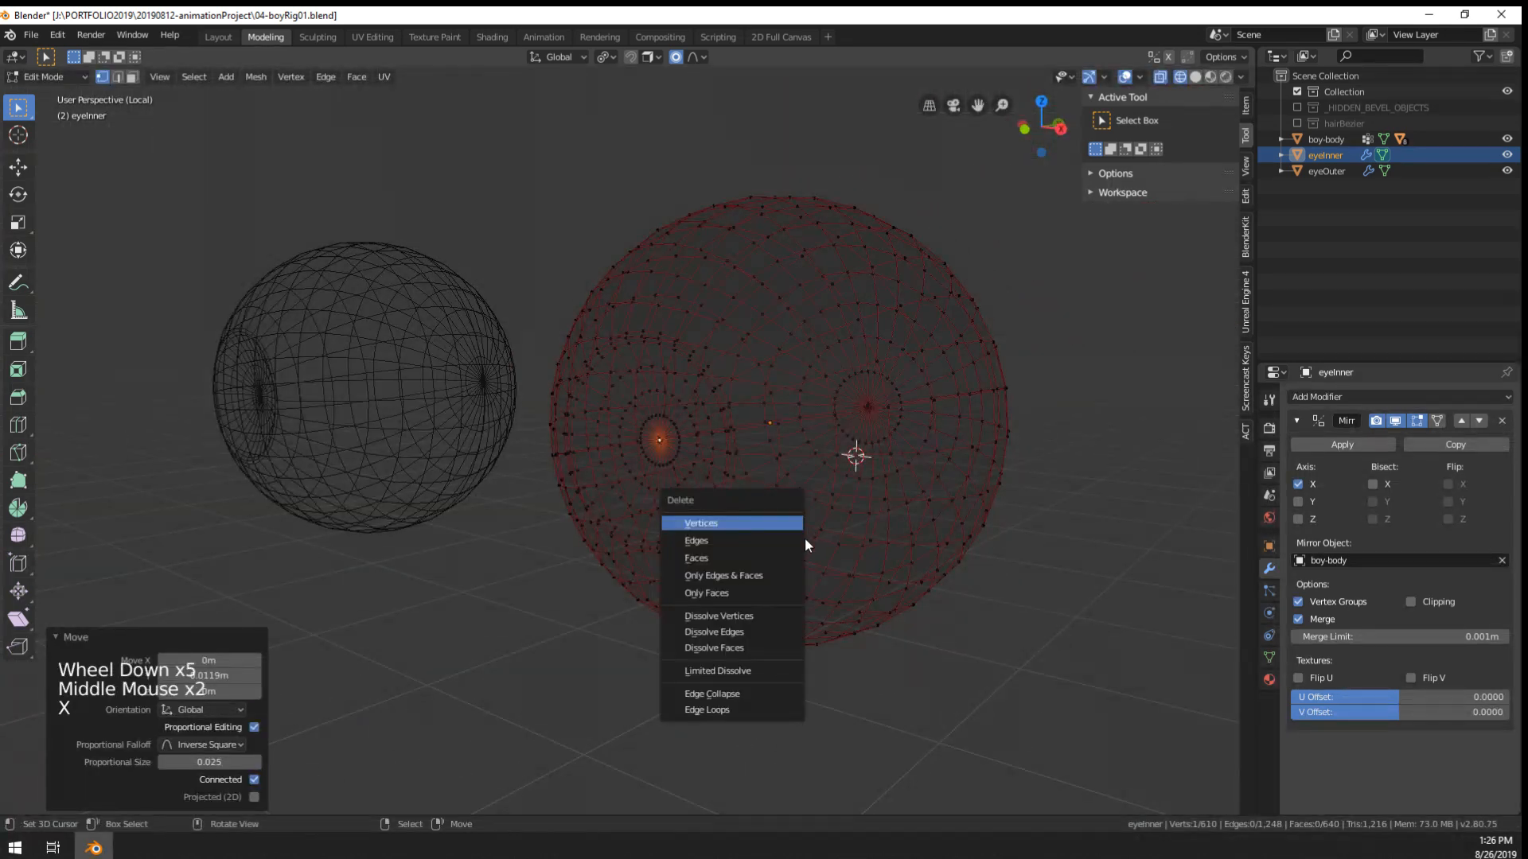
key("z")
left_click(733, 616)
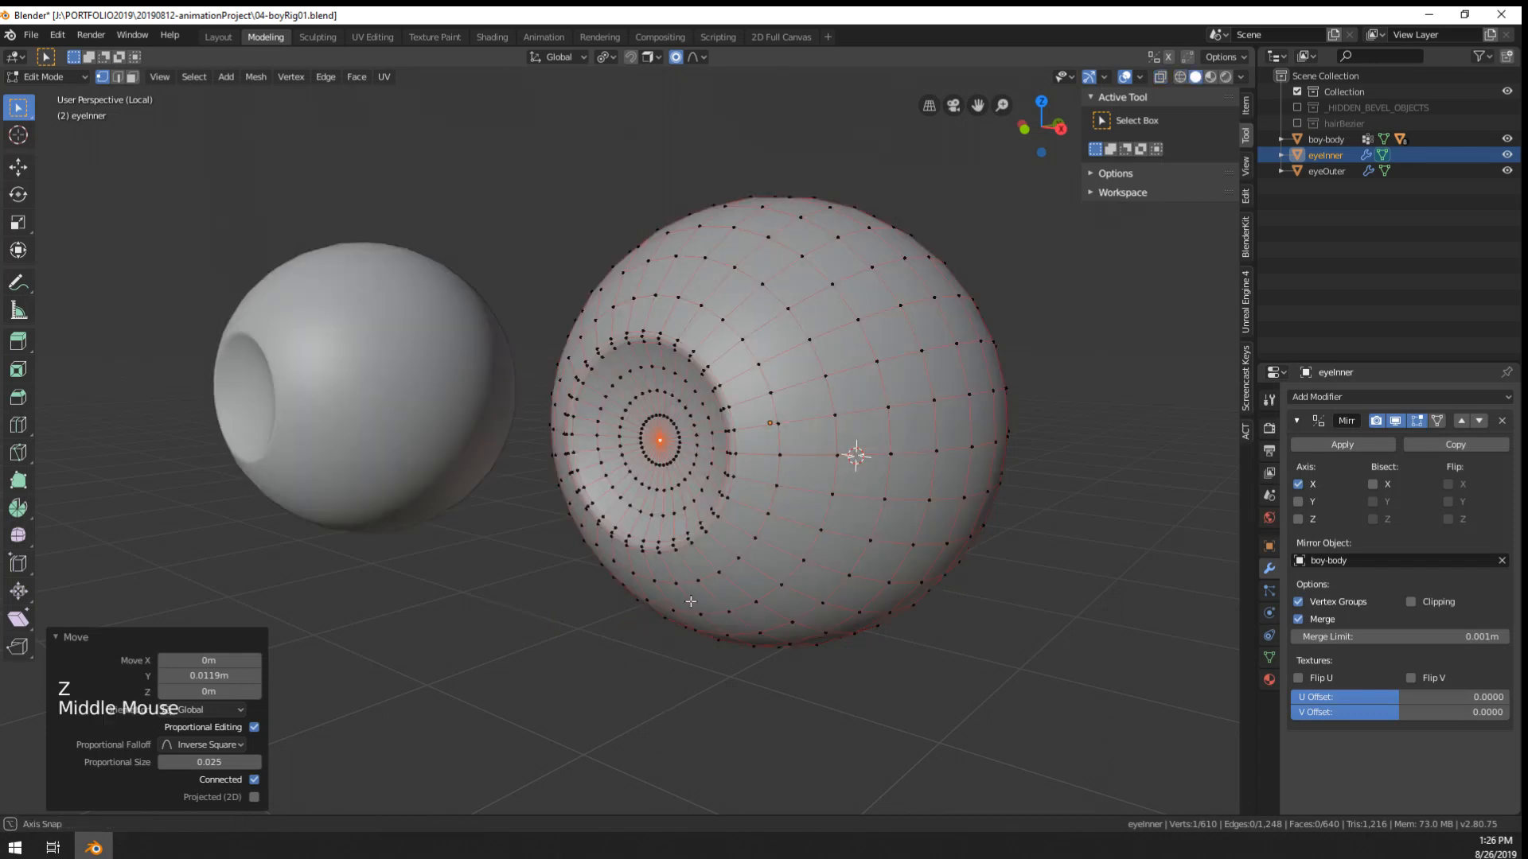
middle_click_drag(691, 601, 632, 504)
key("Tab")
scroll(684, 601, "down", 2)
scroll(761, 438, "up", 3)
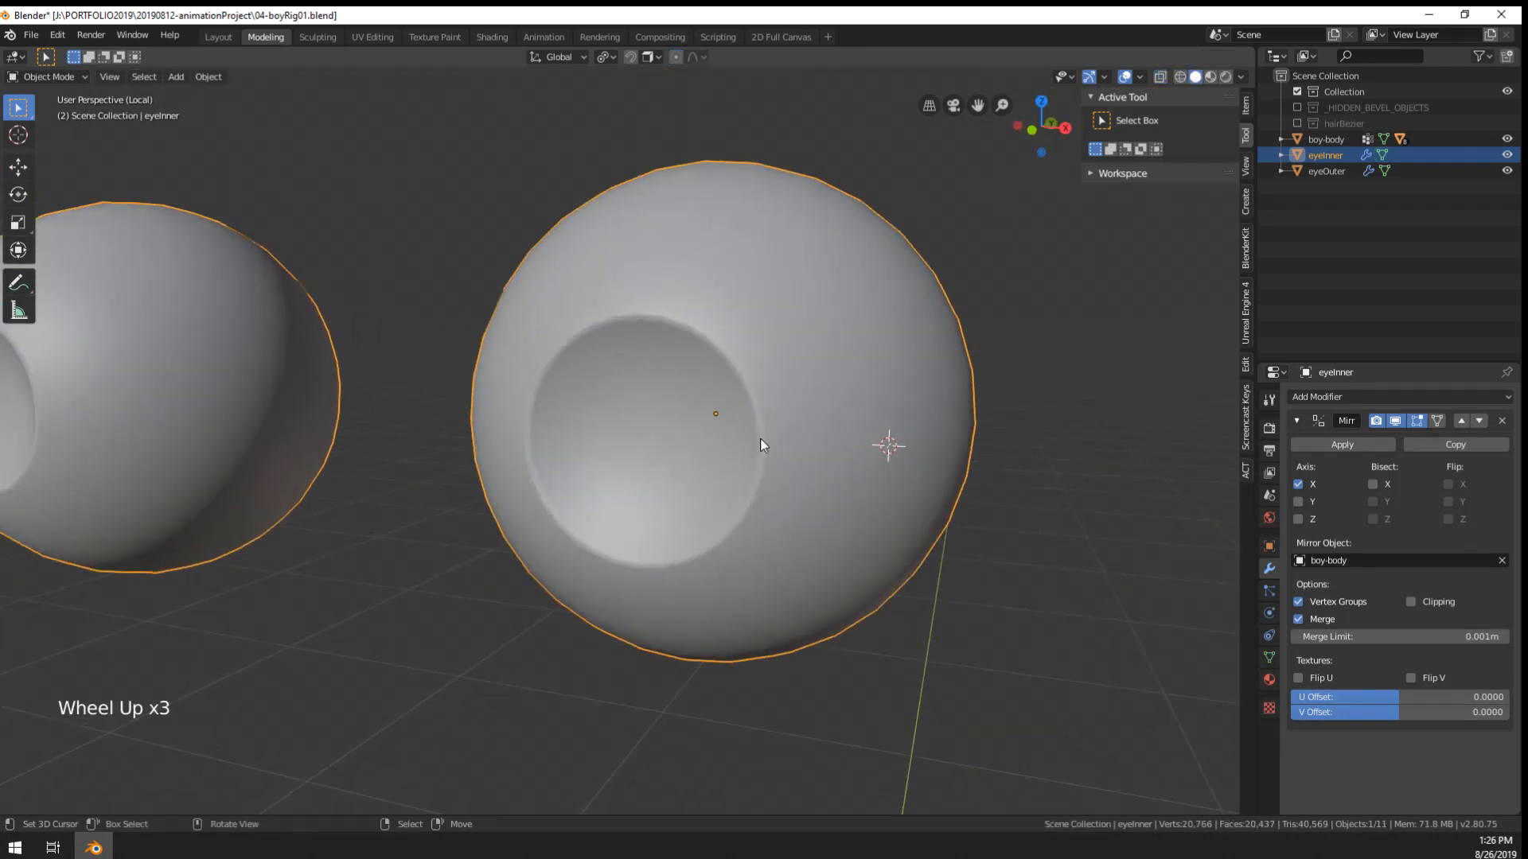
- Select the eyeOuter object and exit local view to show the eyes within the whole character
left_click(1445, 172)
scroll(1061, 214, "down", 3)
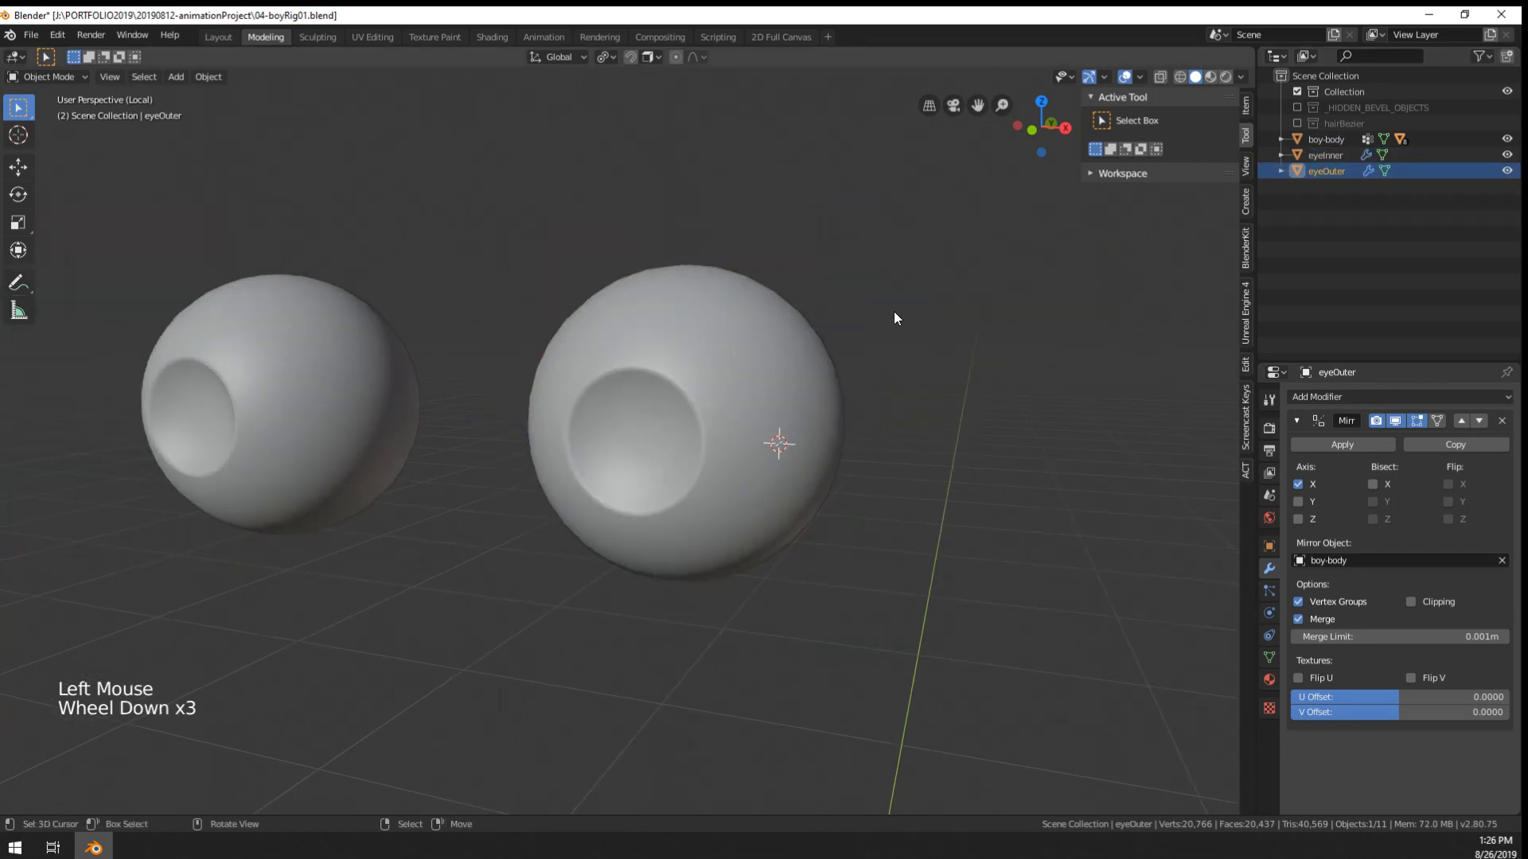
key("KP_Divide")
scroll(701, 395, "up", 1)
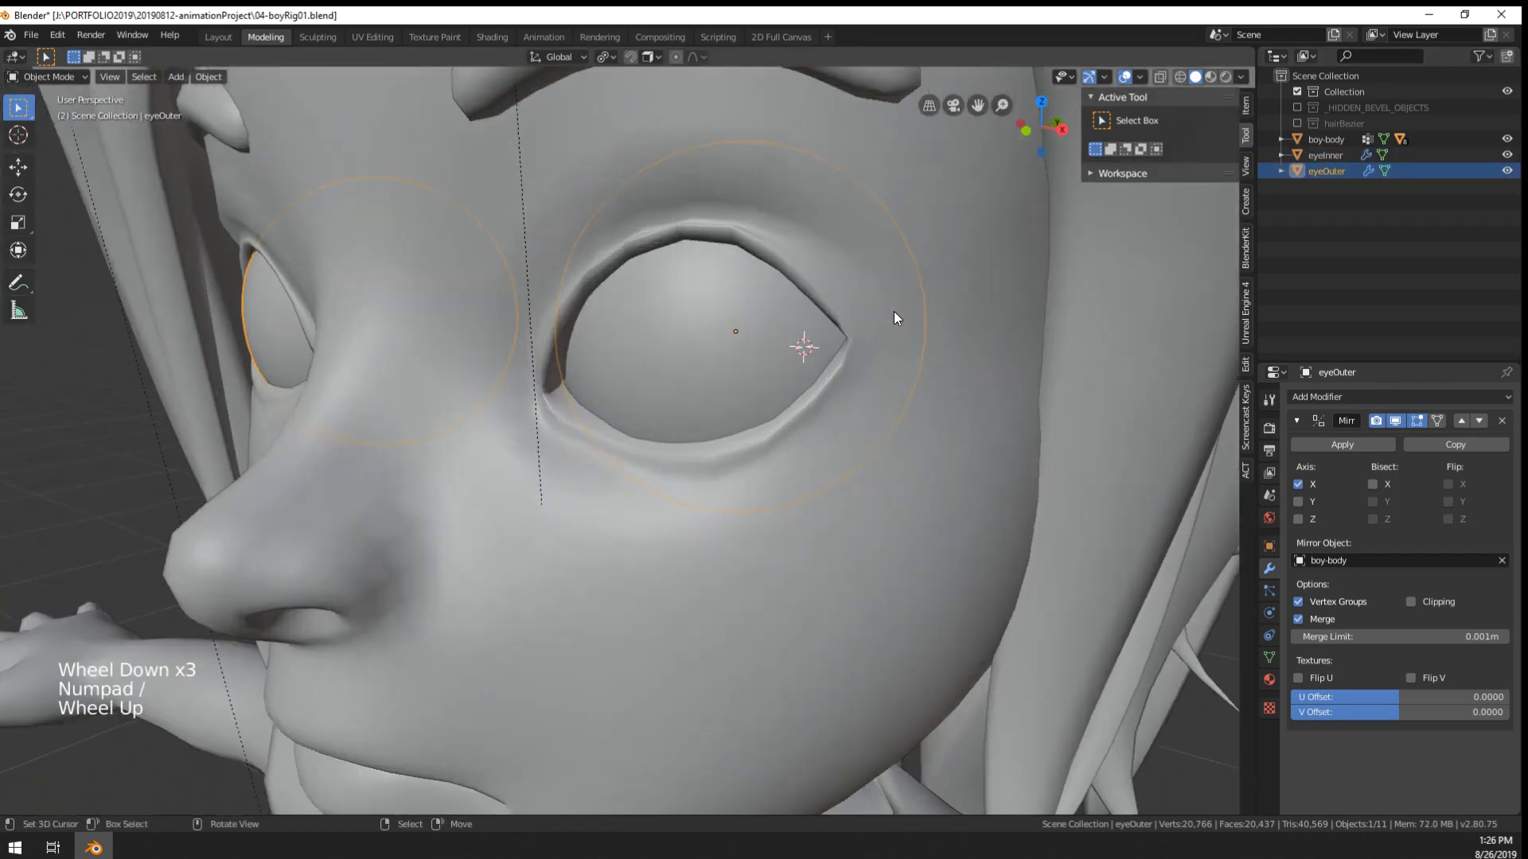
right_click(700, 396)
scroll(958, 320, "down", 4)
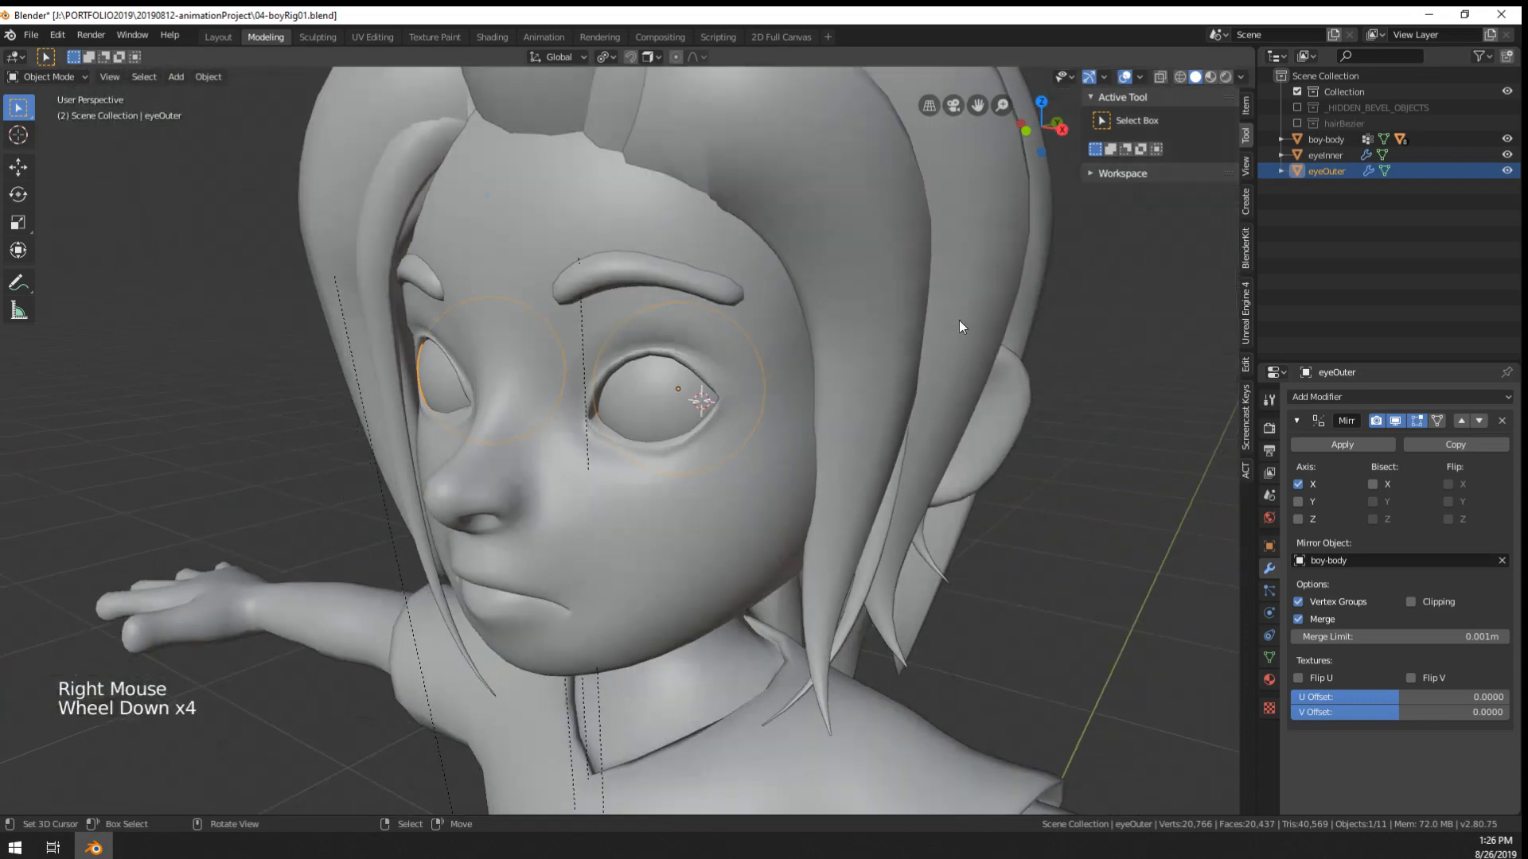
scroll(851, 351, "up", 5)
- Open eyeOuter's viewport display settings in its object properties and set Display As to Wire
left_click(1268, 657)
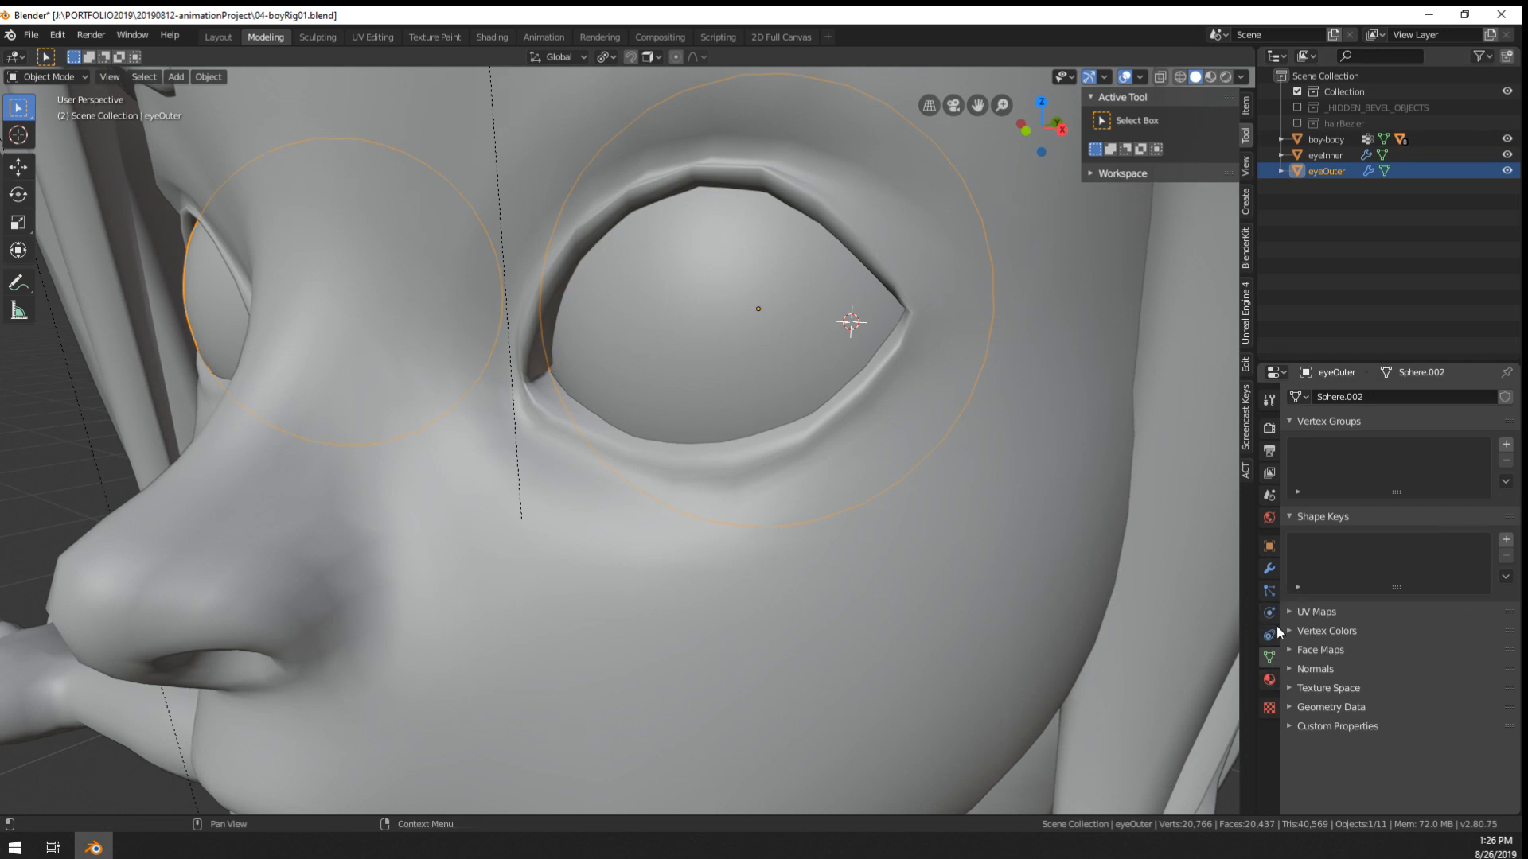
left_click(1271, 546)
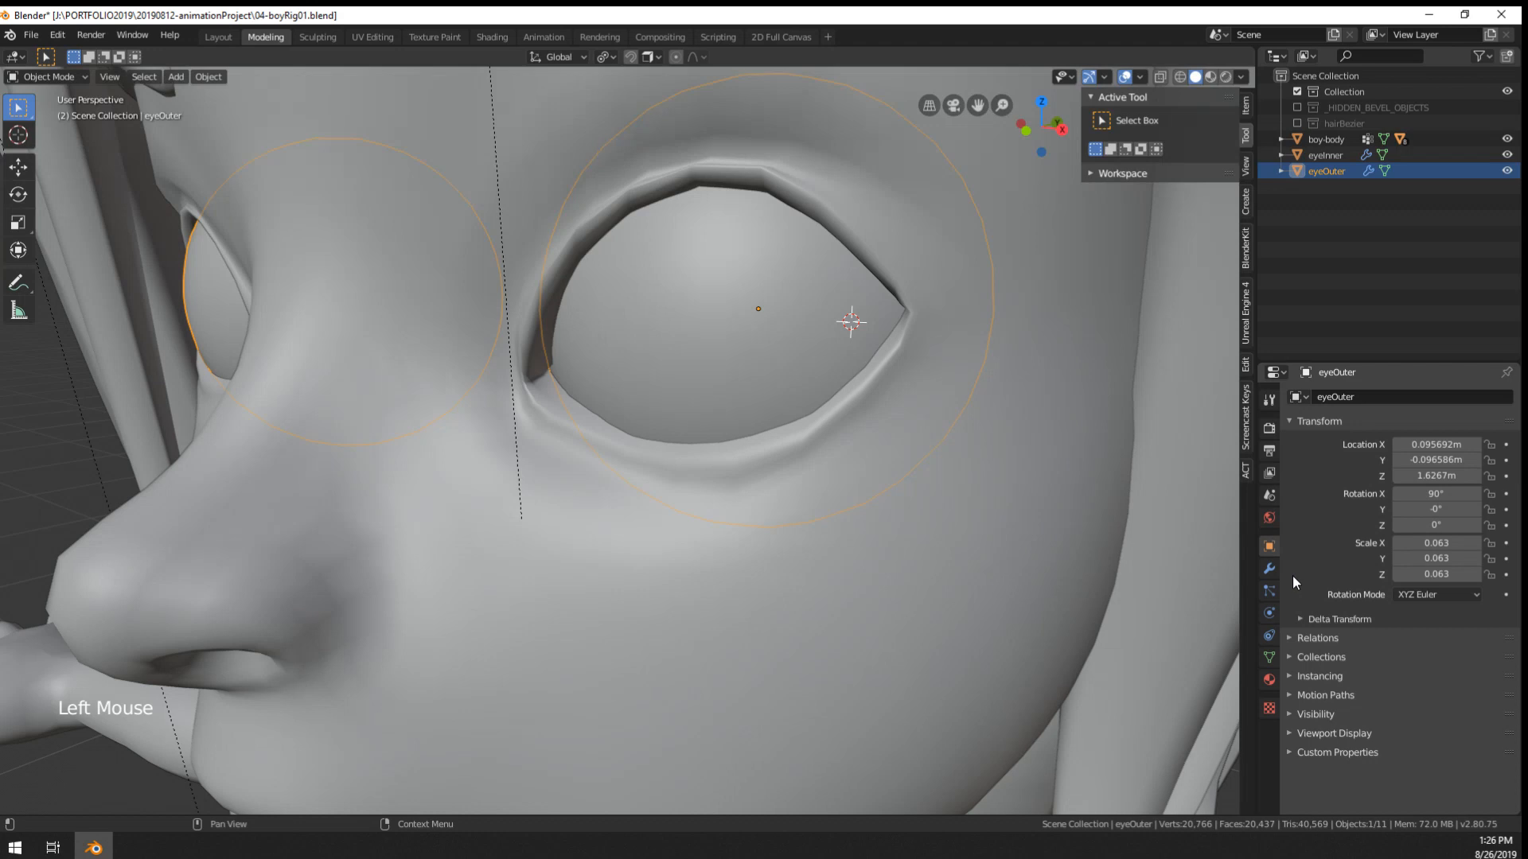
left_click(1327, 732)
scroll(1353, 721, "down", 5)
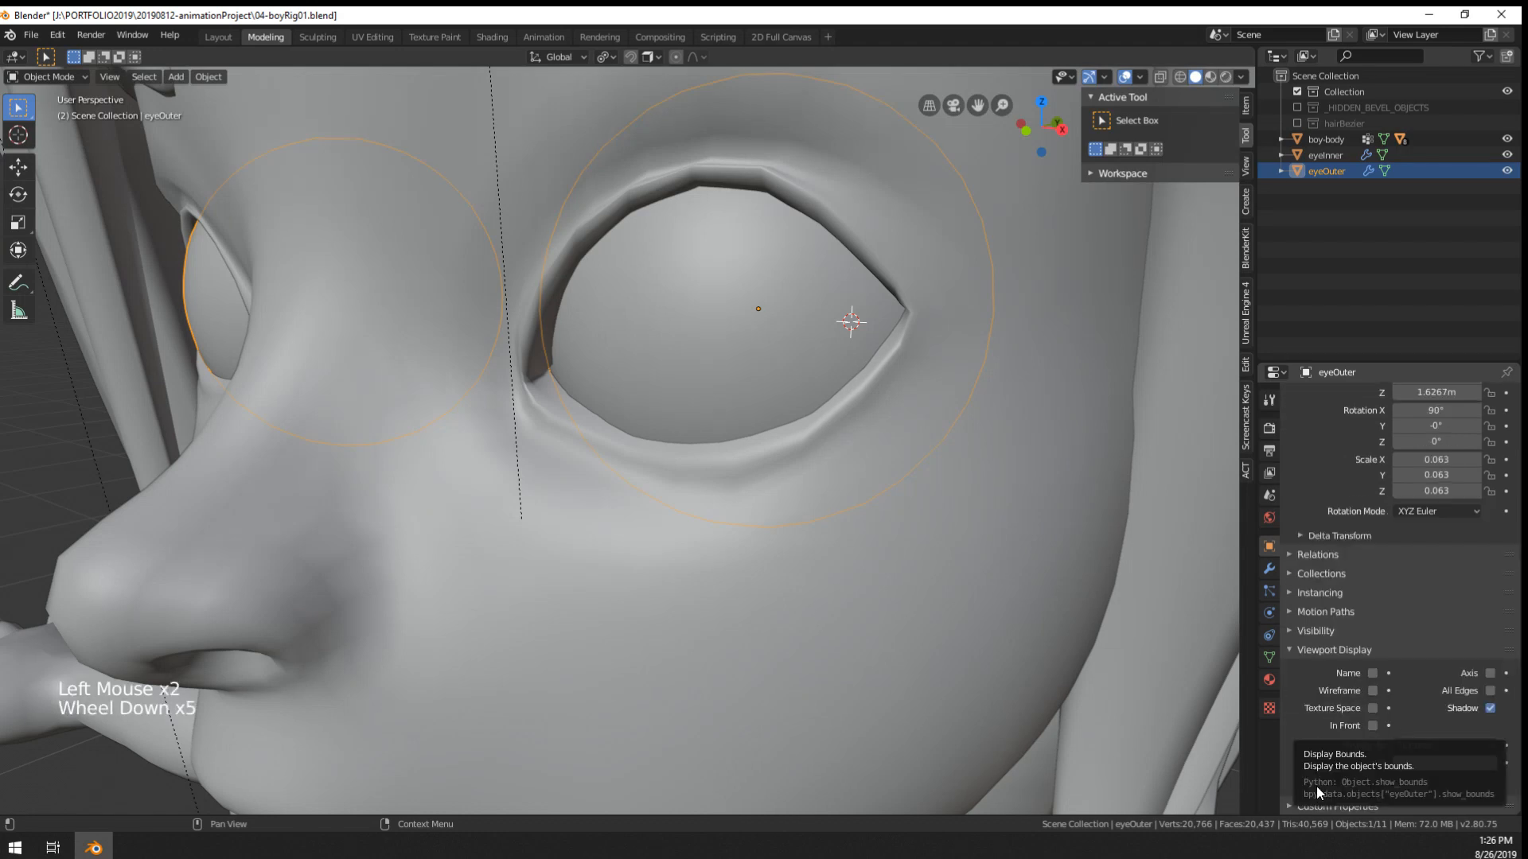
left_click(1424, 746)
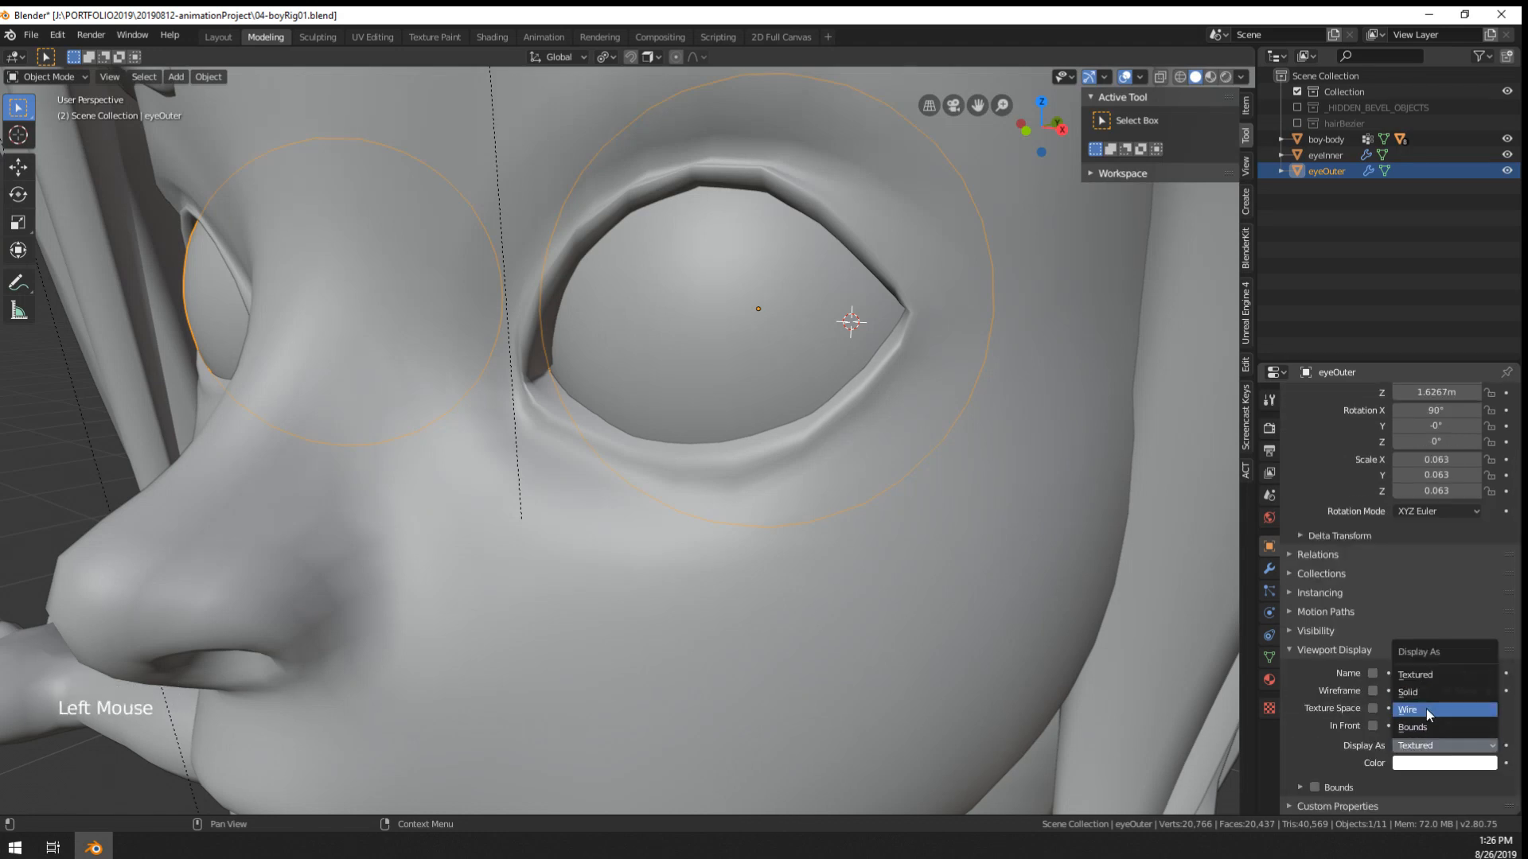
left_click(1424, 709)
- Try the Bounds display type on eyeOuter, then return it to Wire
mouse_move(769, 350)
middle_mouse_down()
mouse_move(811, 345)
mouse_move(792, 351)
middle_mouse_up()
left_click(1432, 748)
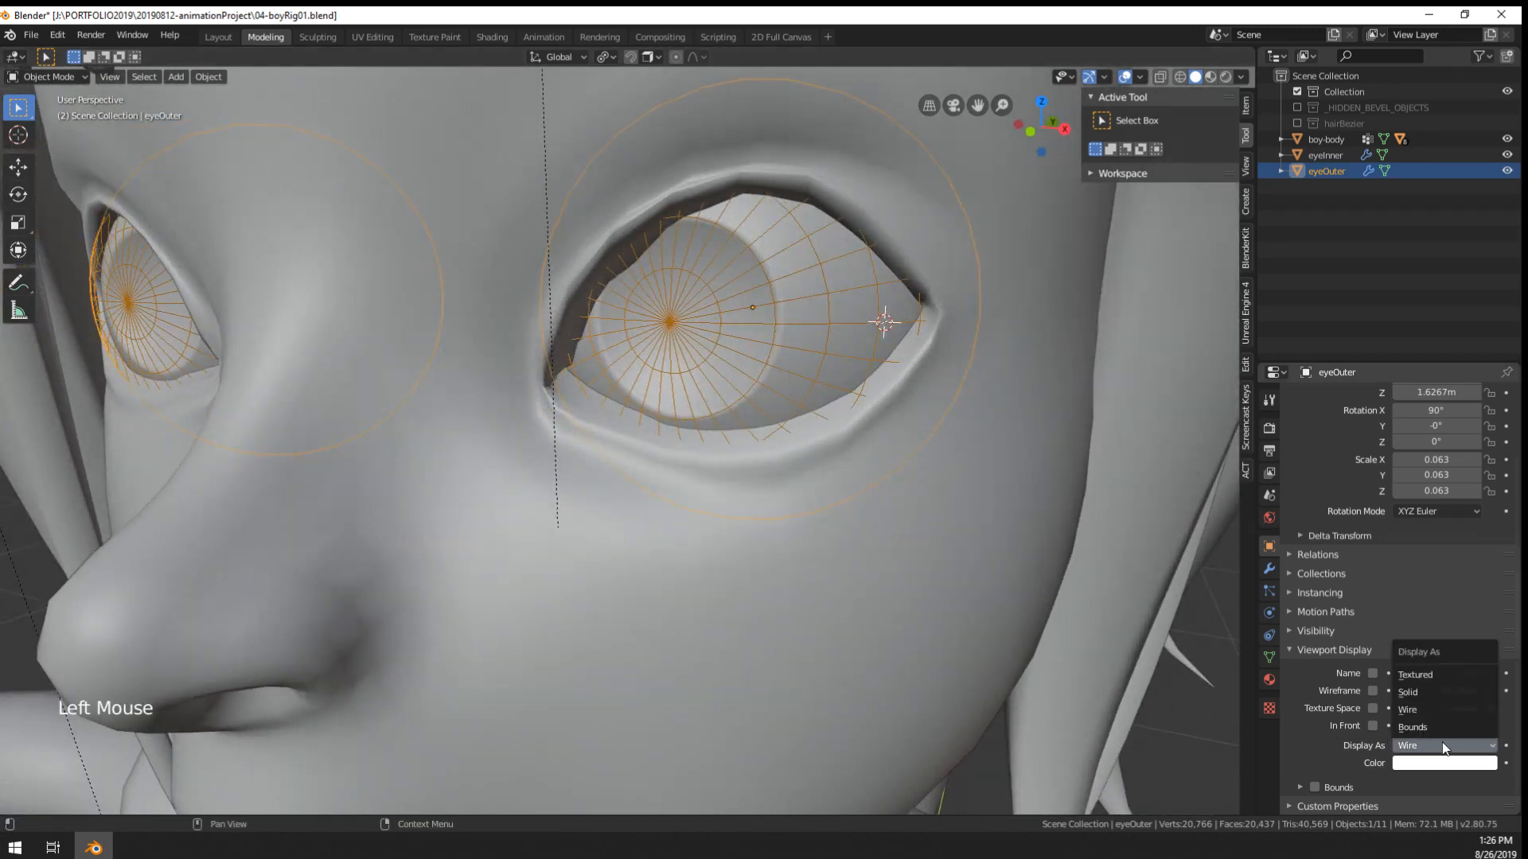
left_click(1422, 727)
left_click(1428, 748)
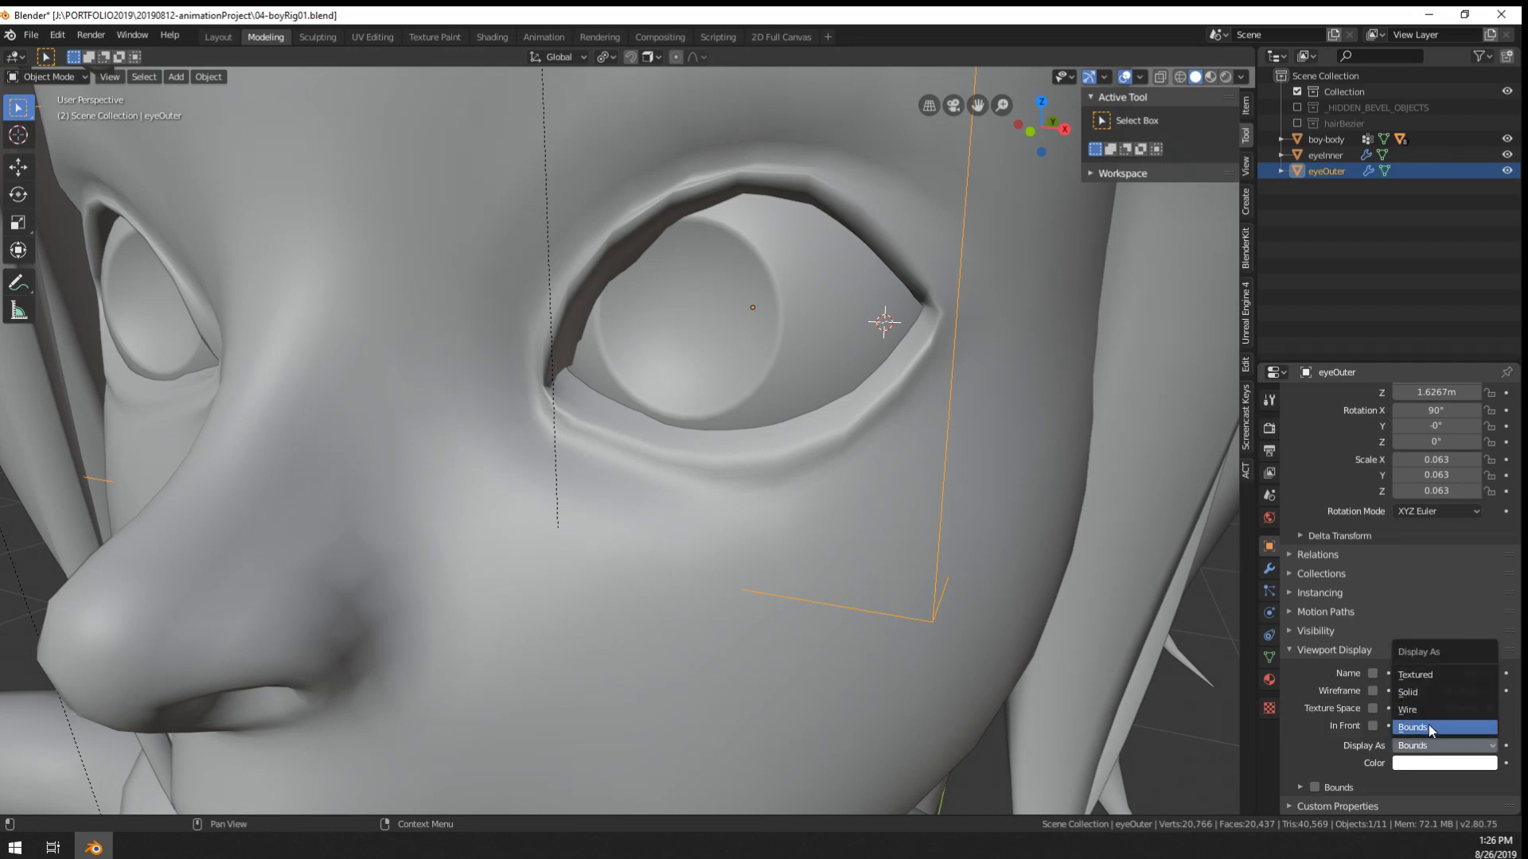
left_click(1432, 746)
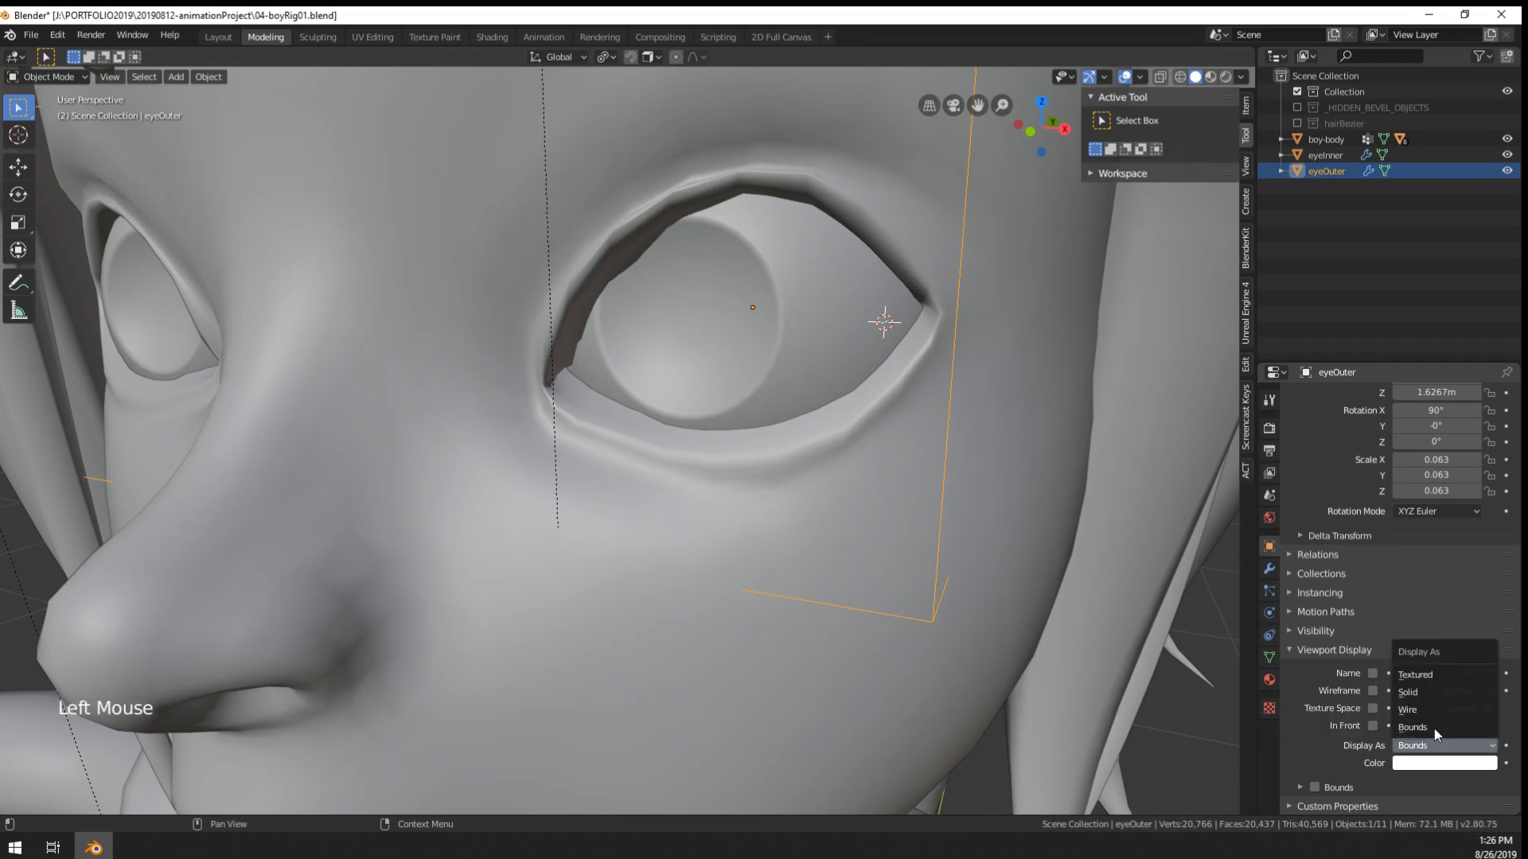
left_click(1410, 709)
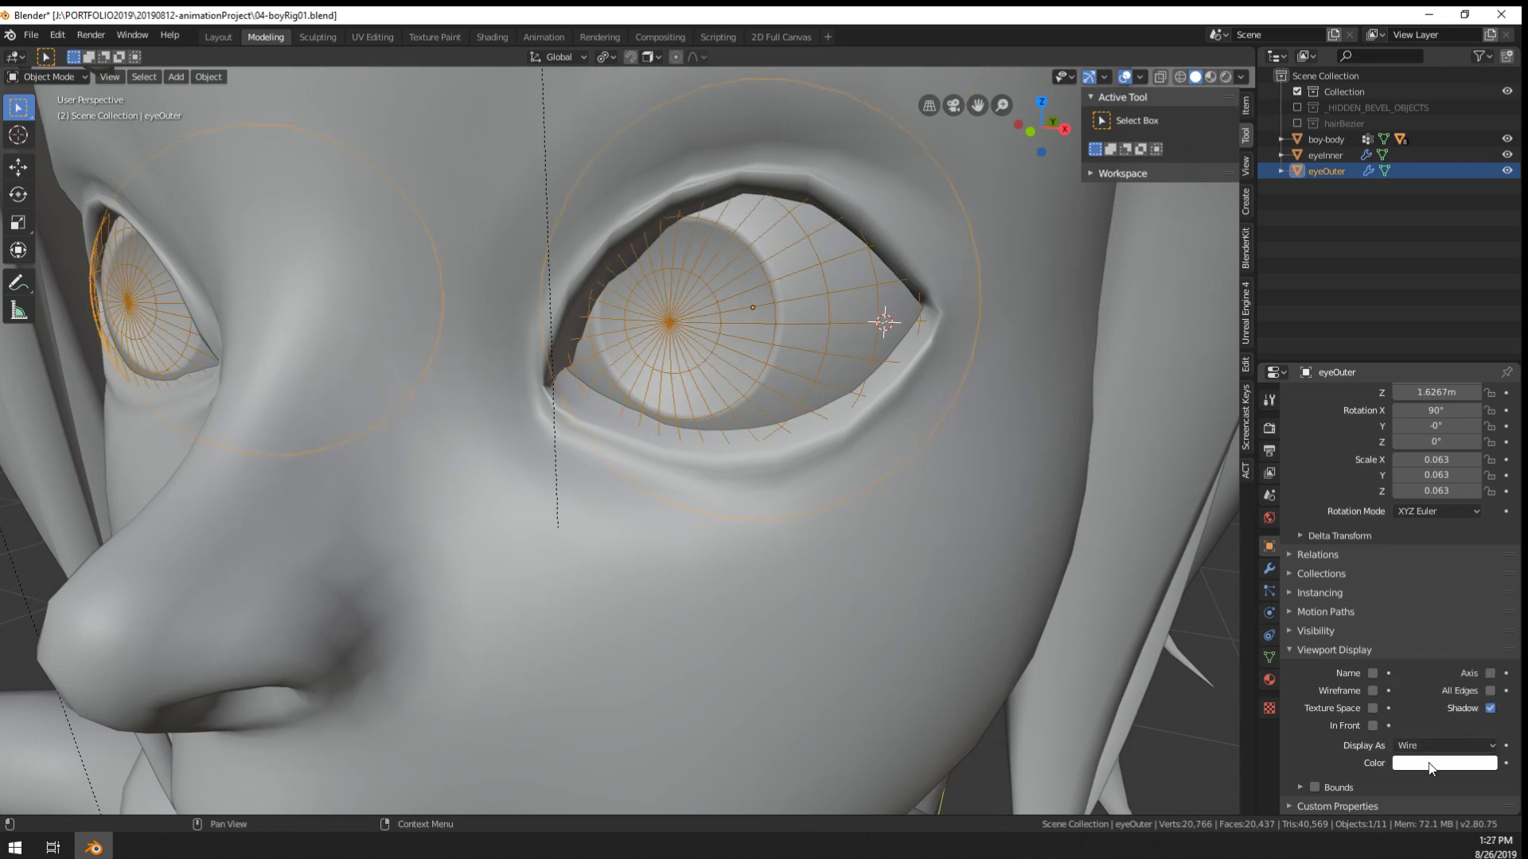
- Examine the wireframe outer eyes in the boy's face from several angles and distances
scroll(726, 505, "down", 4)
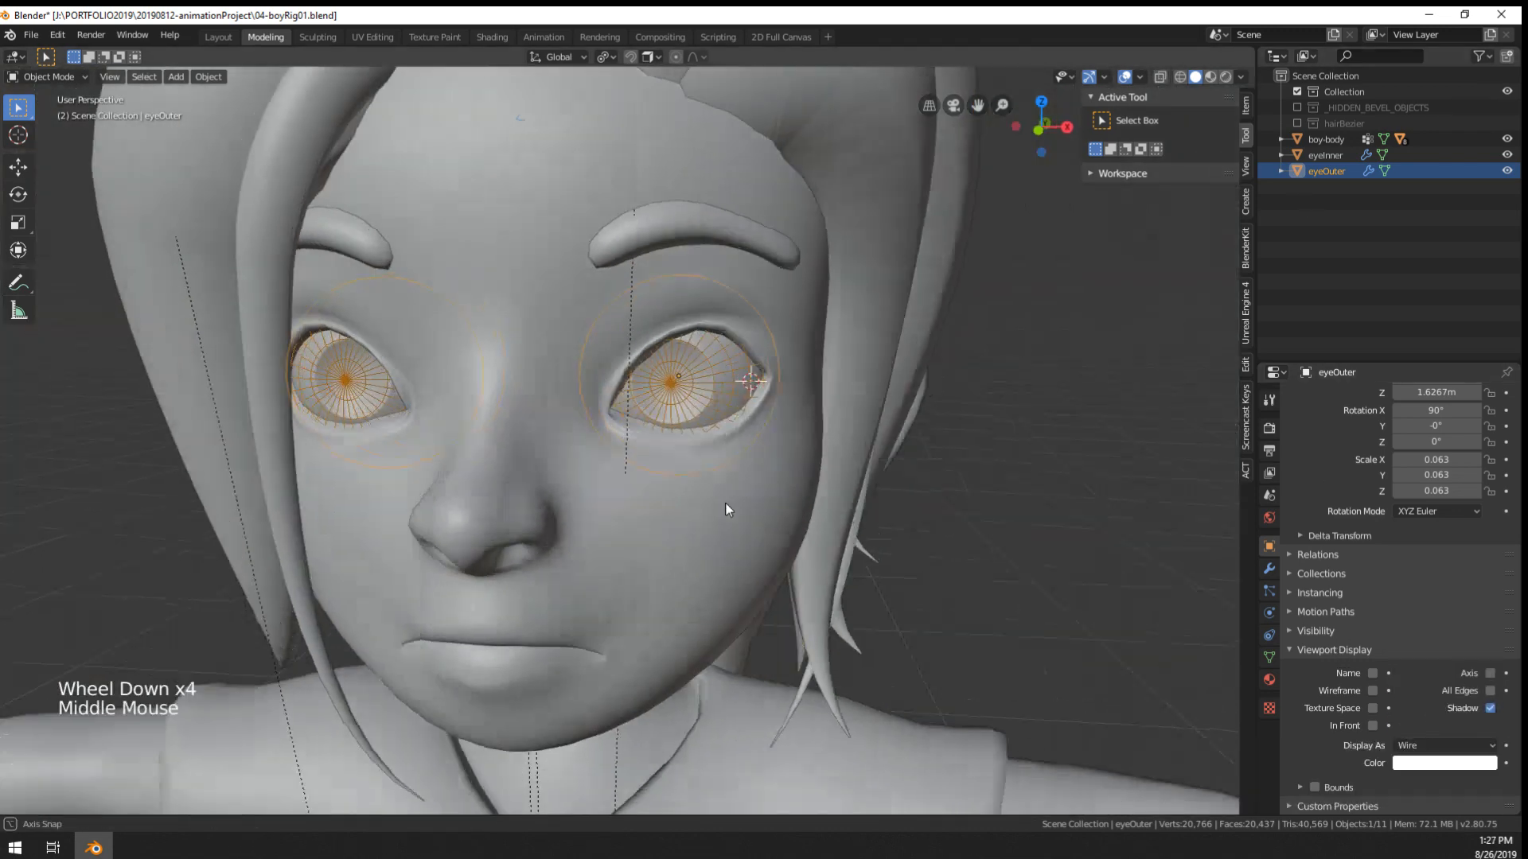
middle_click_drag(726, 504, 672, 505)
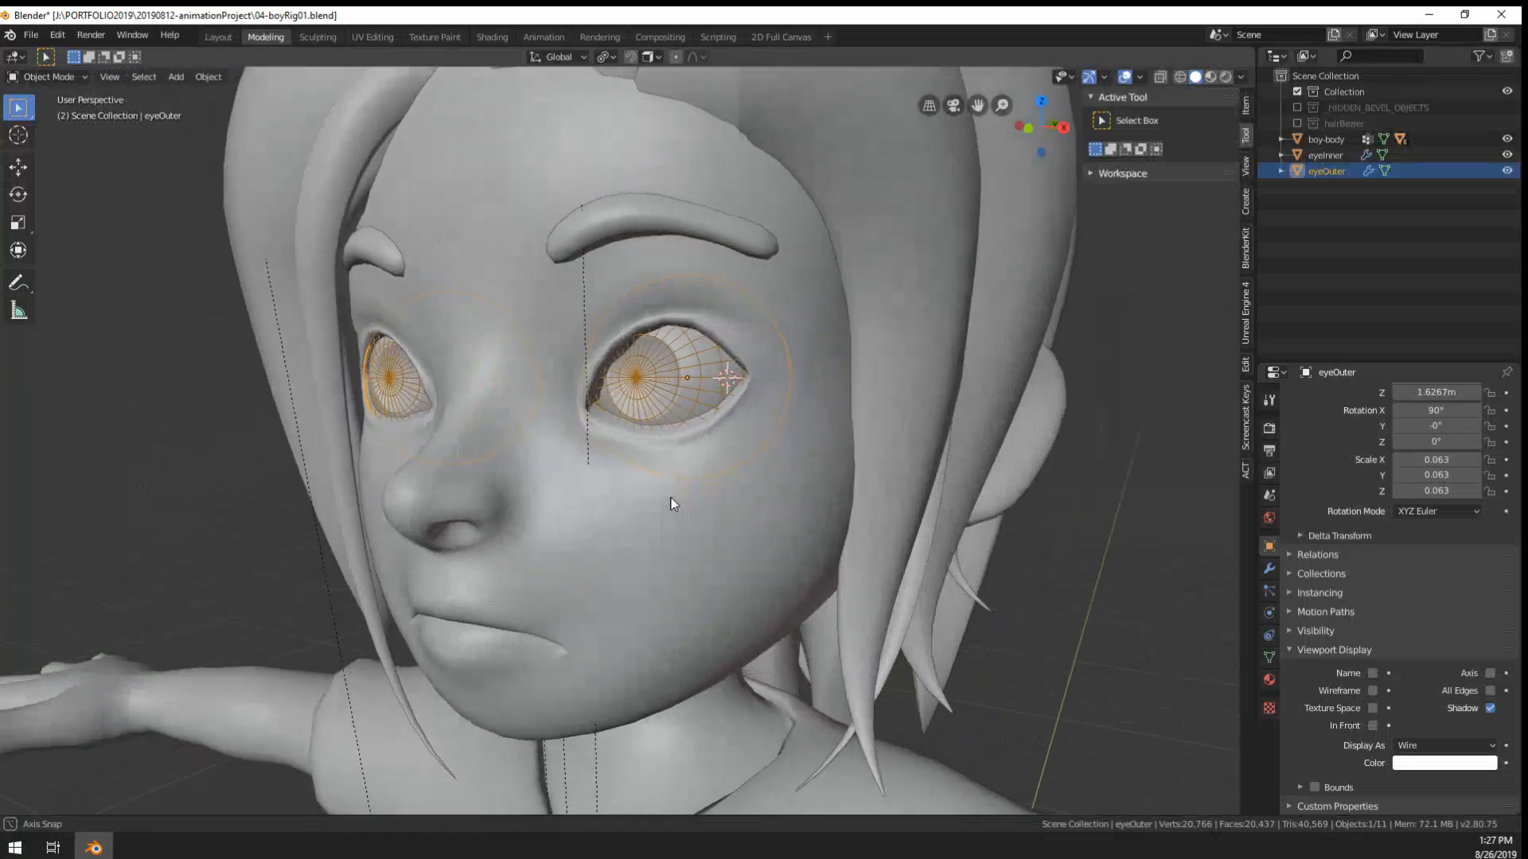
scroll(679, 437, "up", 3)
scroll(678, 439, "down", 5)
middle_click_drag(678, 440, 689, 442)
scroll(692, 443, "up", 3)
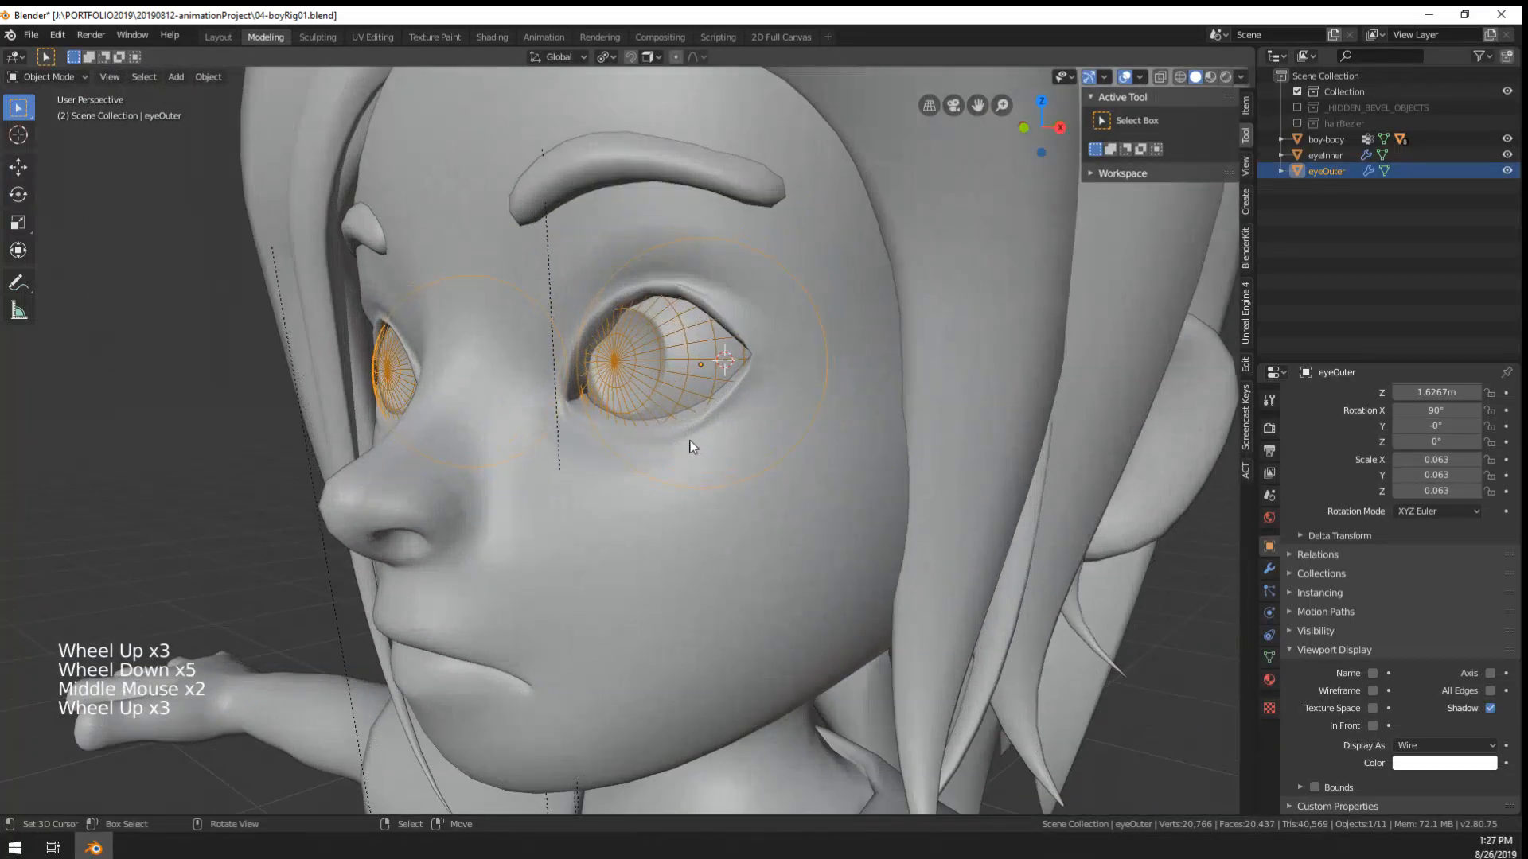
scroll(1410, 684, "down", 2)
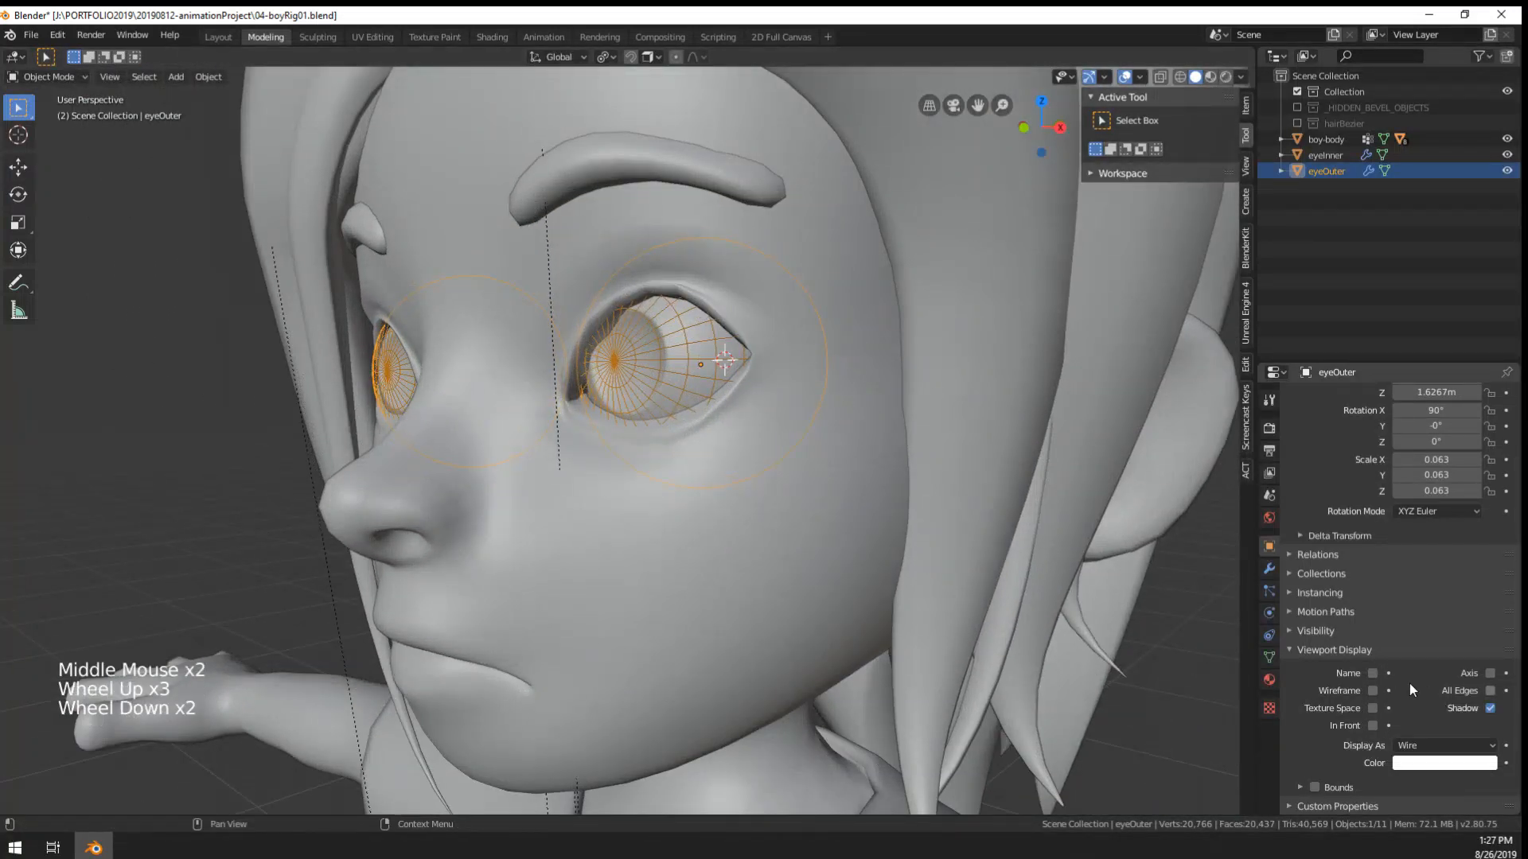
- Tint eyeOuter's viewport display colour pale pink and set its Display As option to Solid
left_click(1320, 790)
left_click(1320, 791)
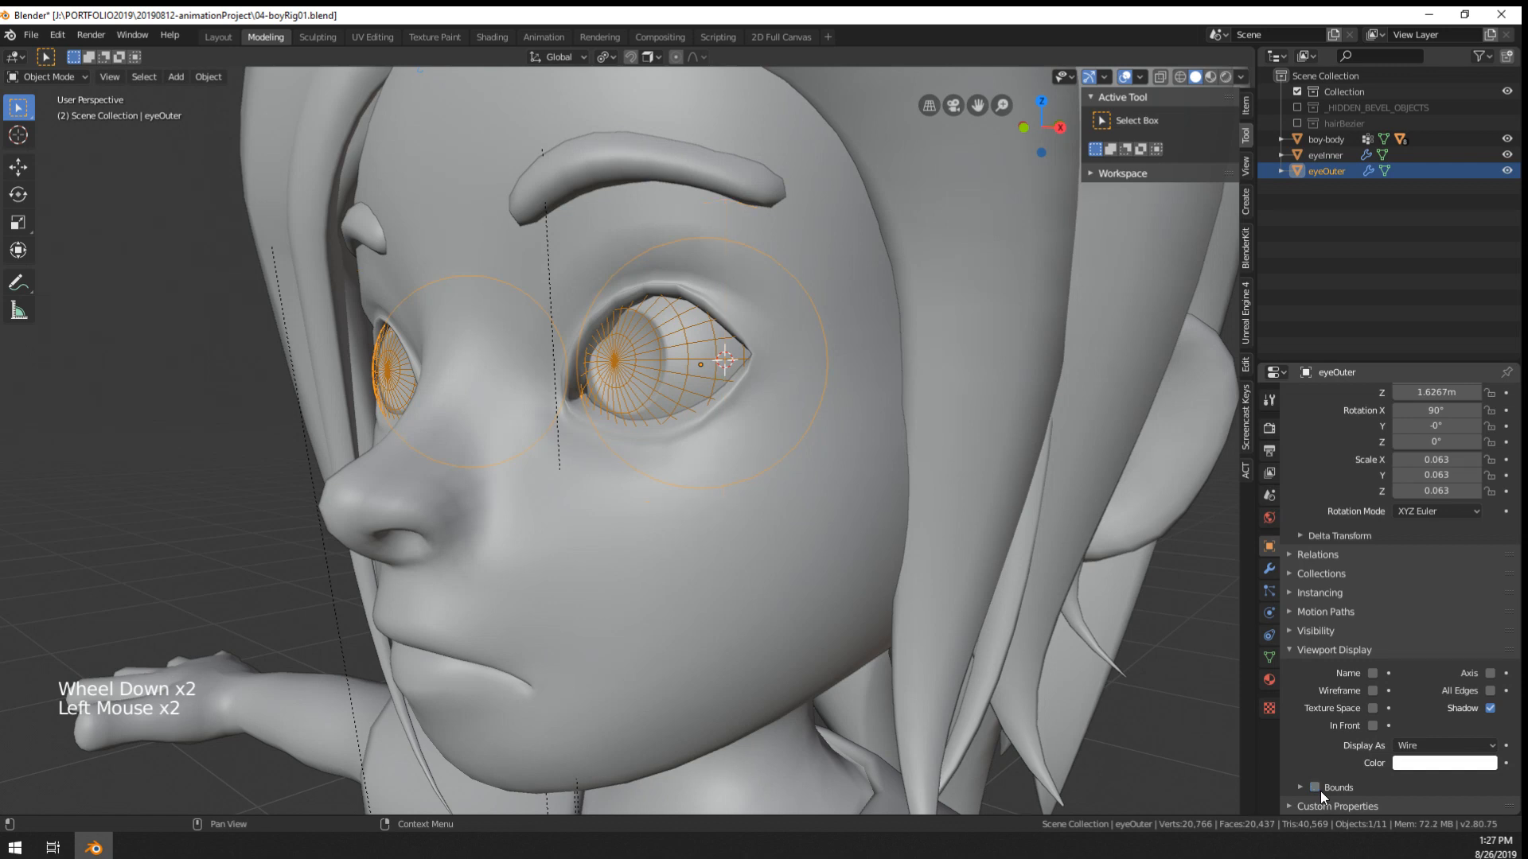
left_click(1432, 765)
left_click_drag(1427, 569, 1416, 596)
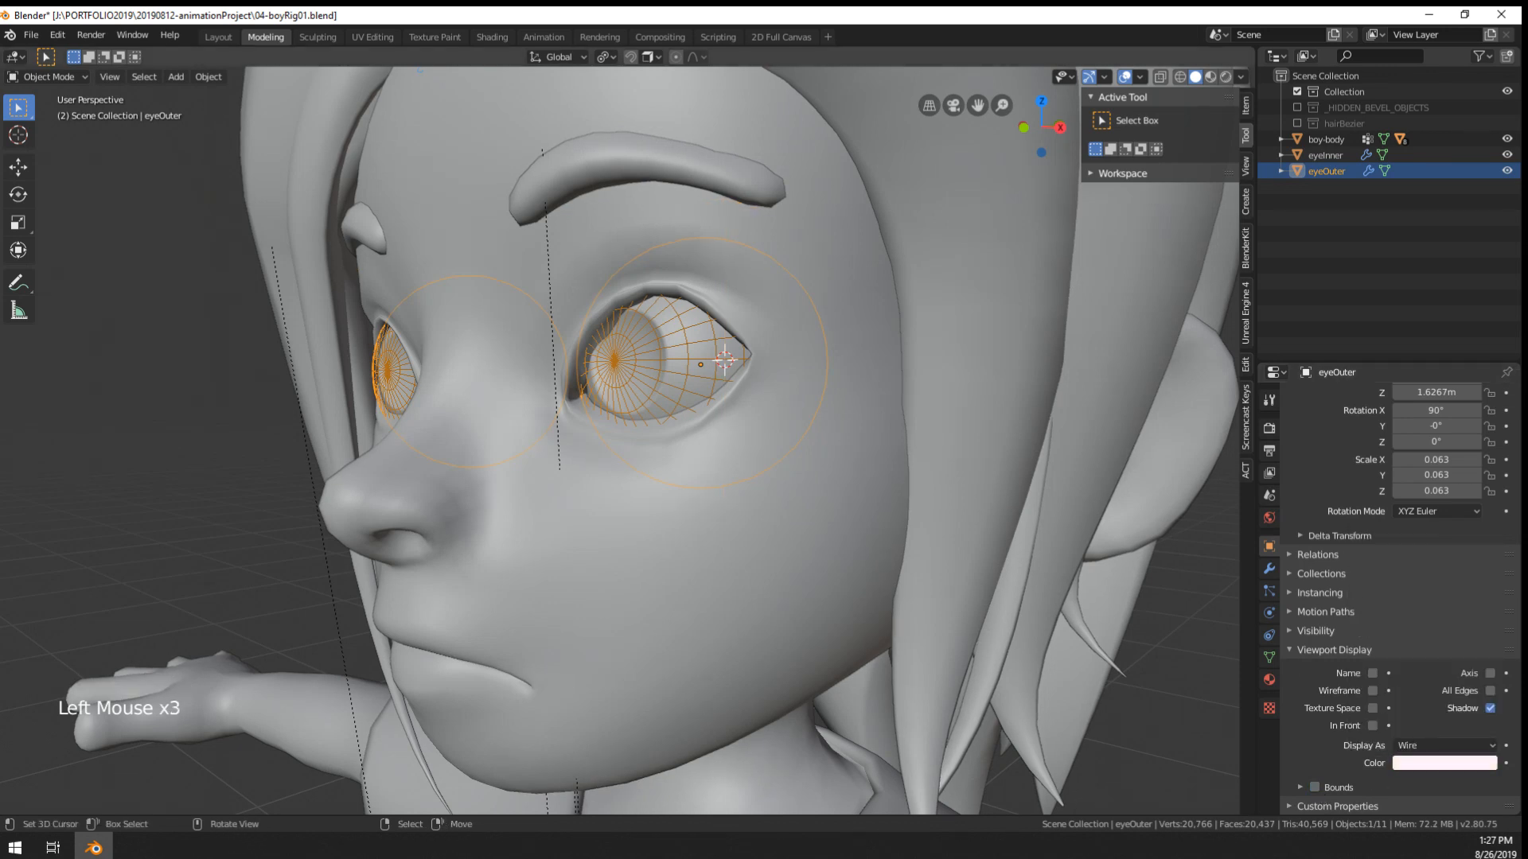
left_click(1421, 746)
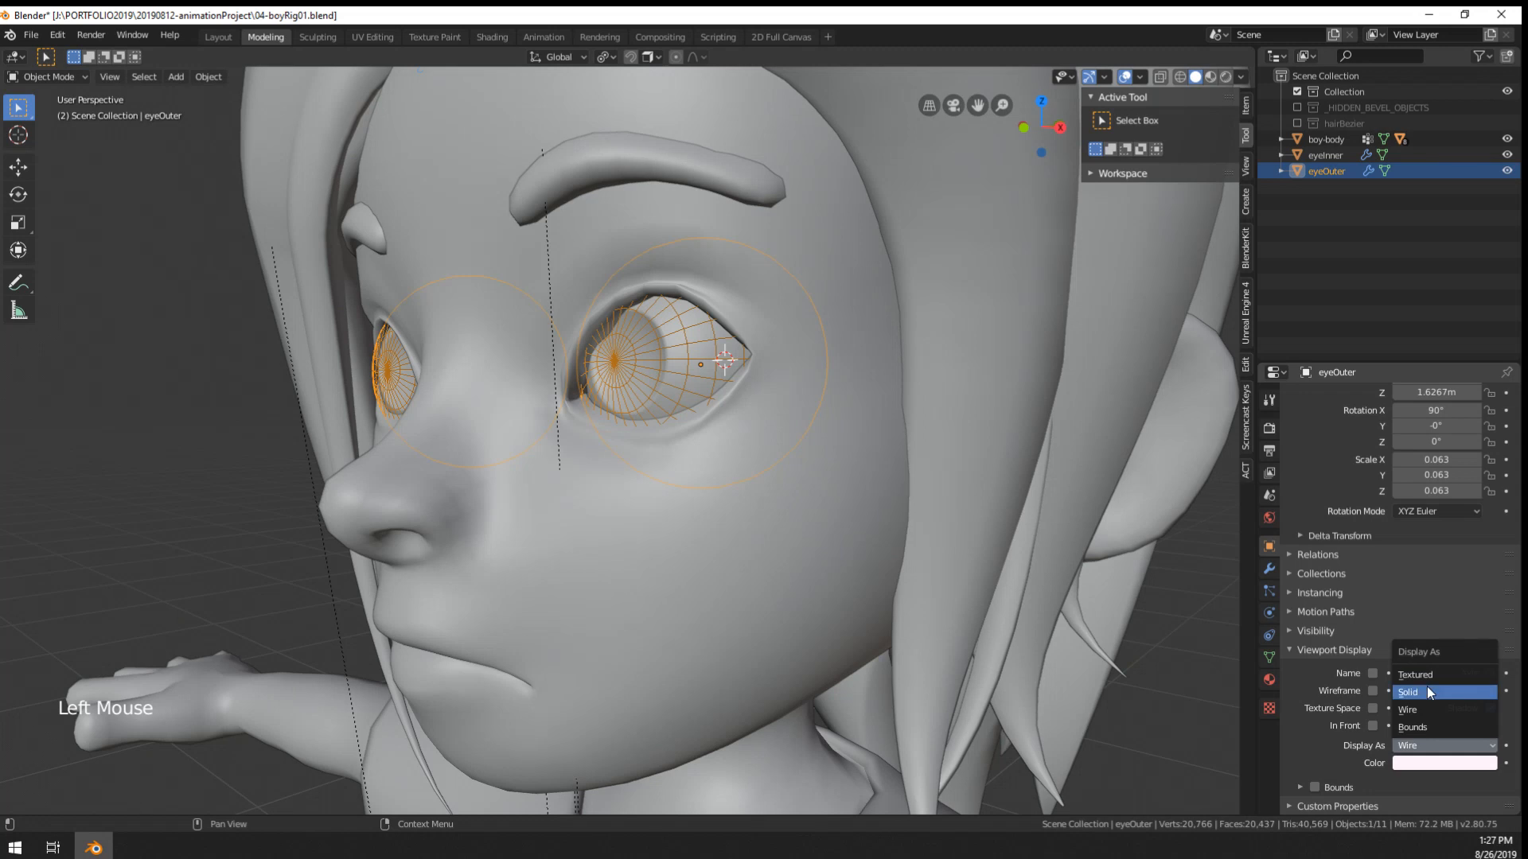
left_click(1425, 686)
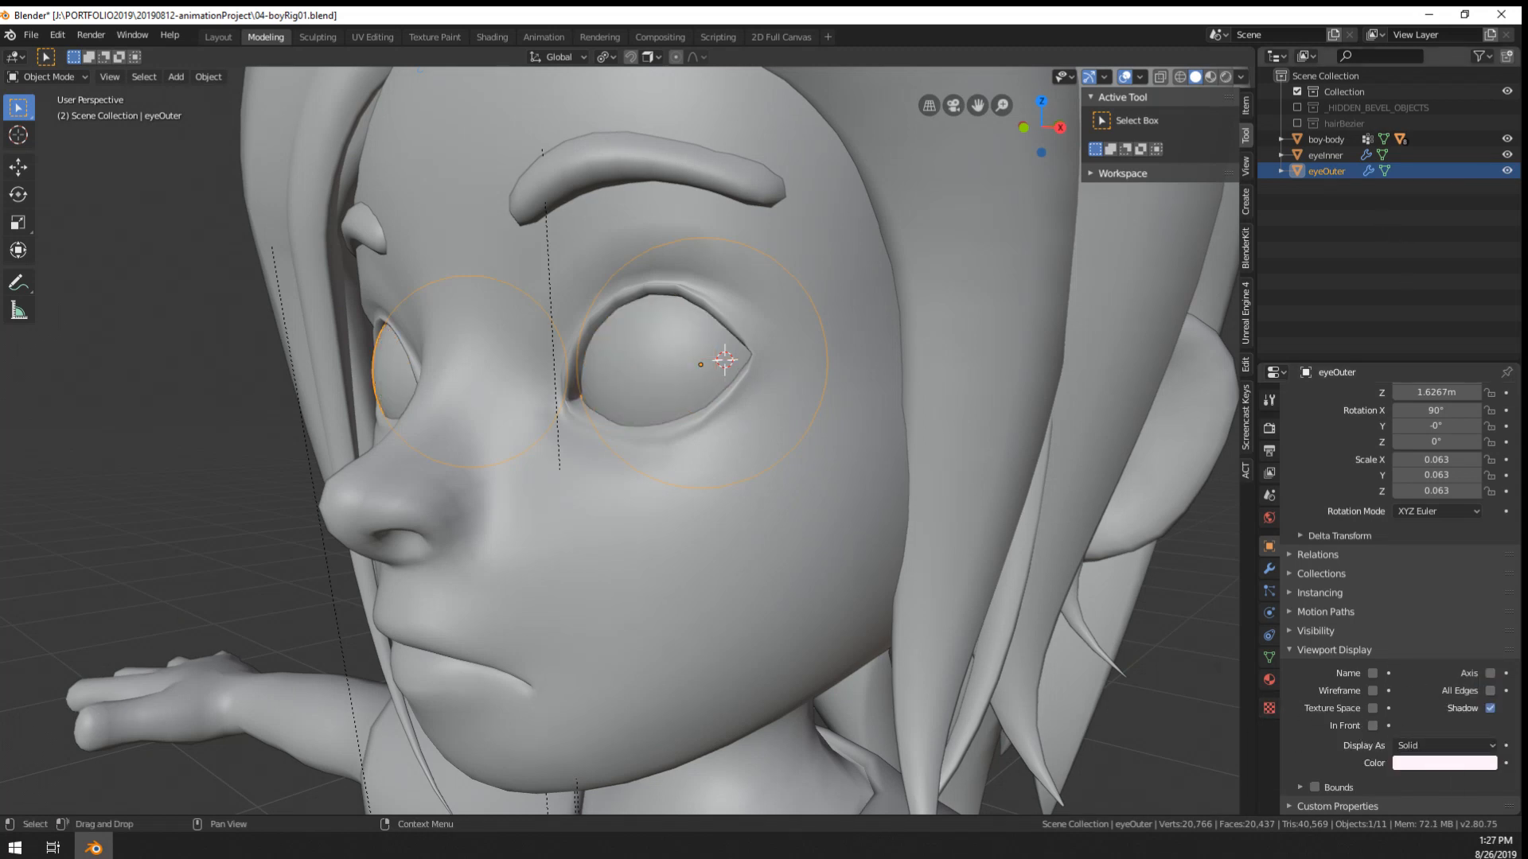
- Hide eyeOuter, add eyeInner to the selection and try to parent the outer eye to it with the Object type
left_click(1506, 170)
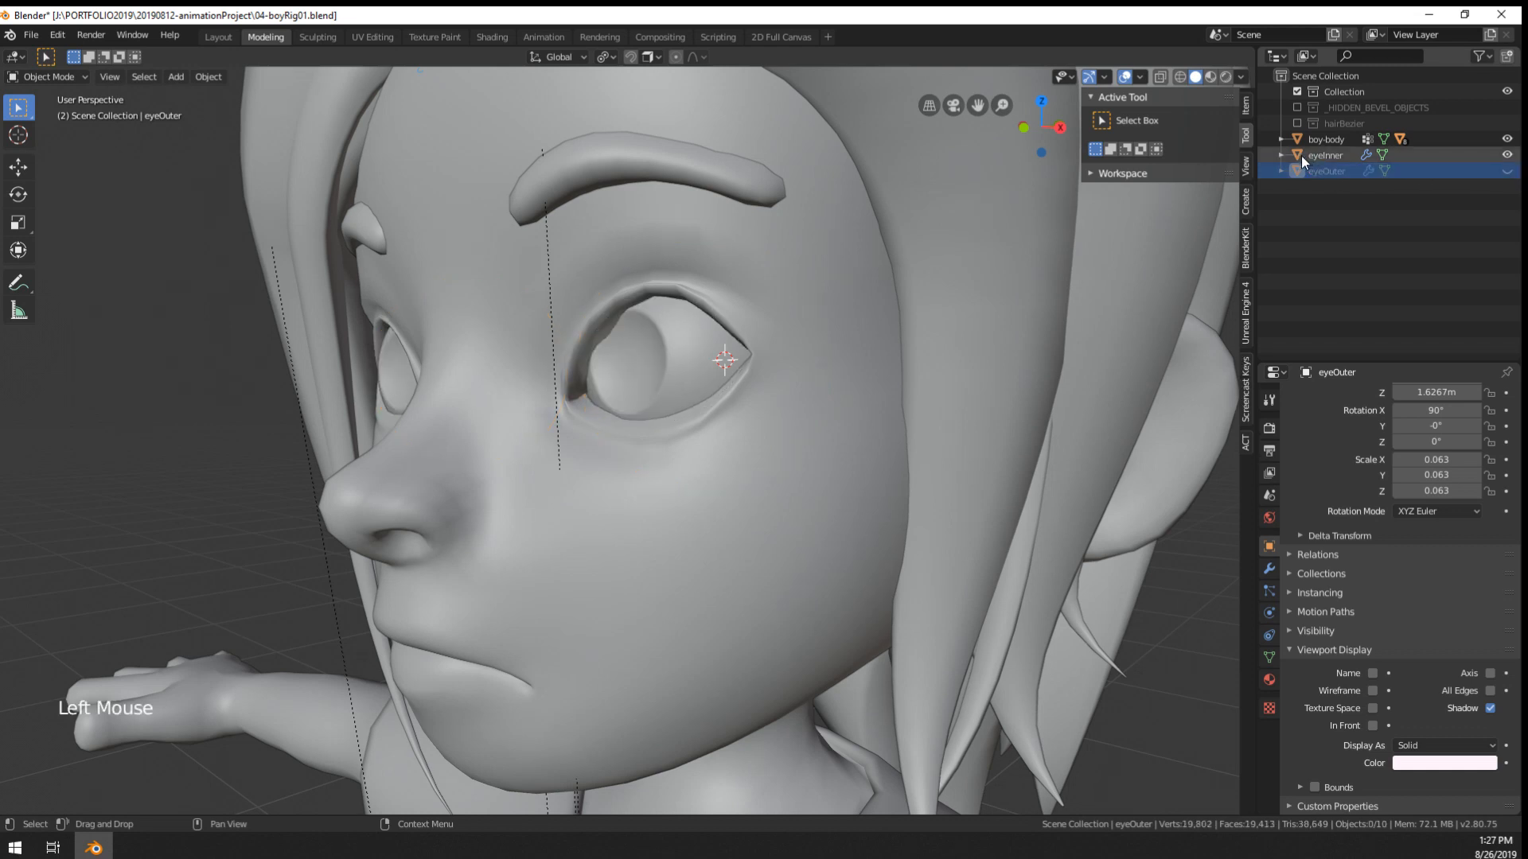
left_click(1298, 155, "shift")
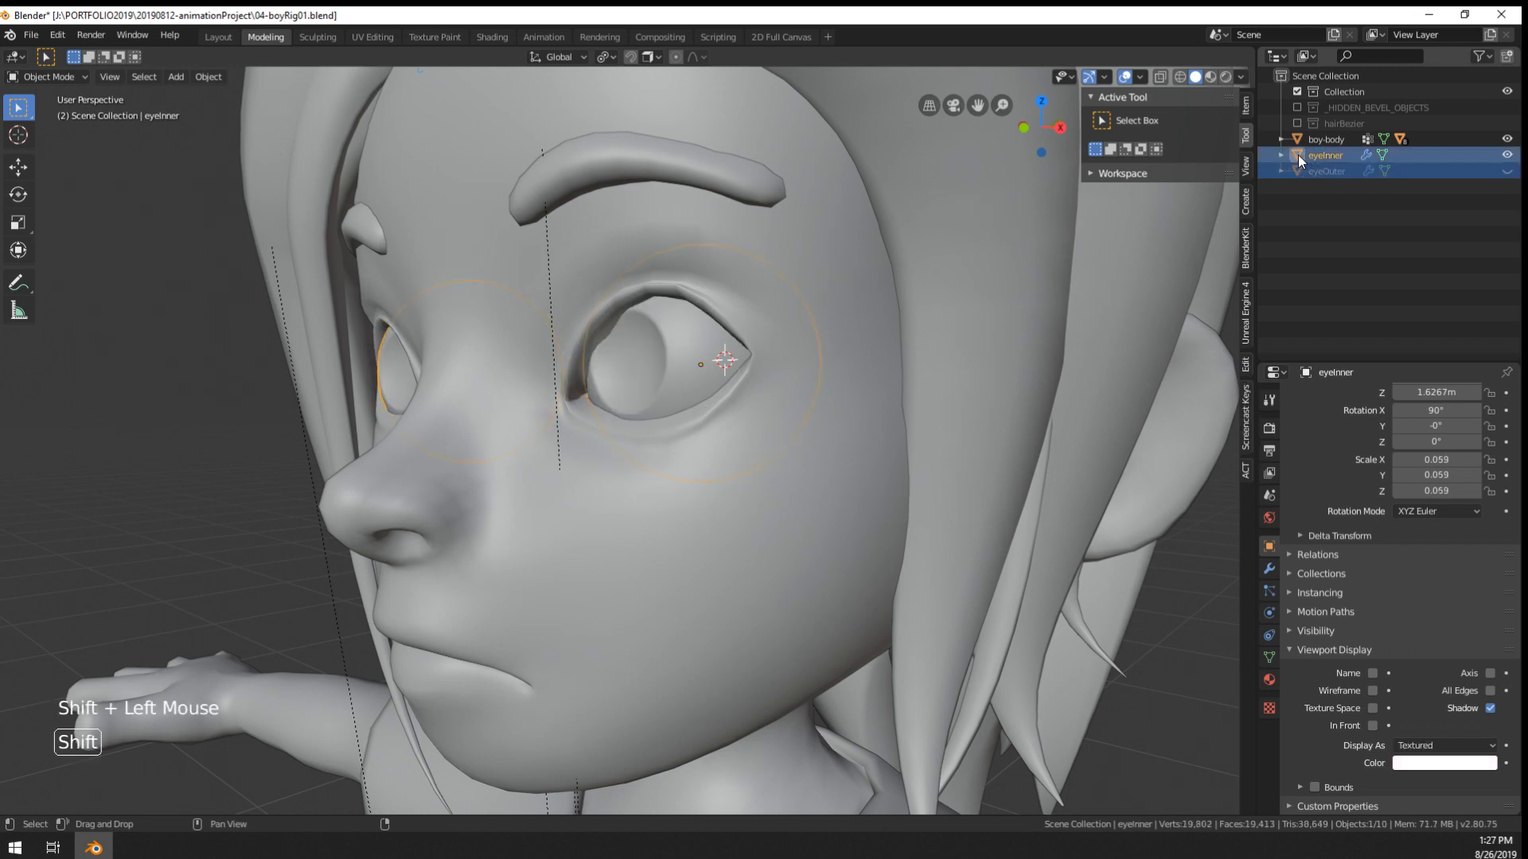
key("ctrl+p")
left_click(918, 488)
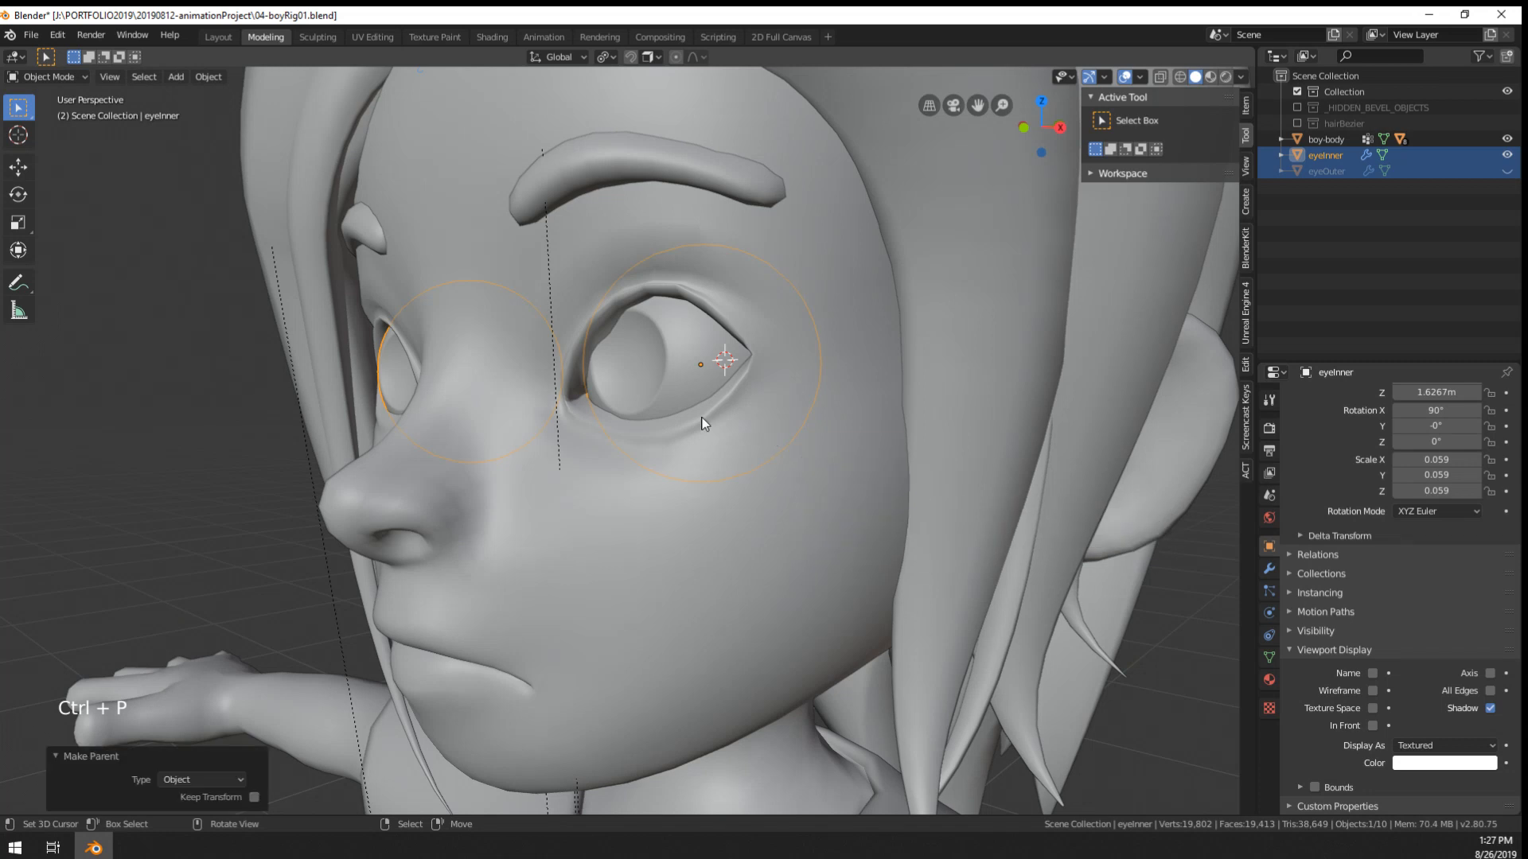
- Unhide eyeOuter, select only eyeInner and try moving it to test the parenting
left_click(1507, 170)
left_click(1326, 155)
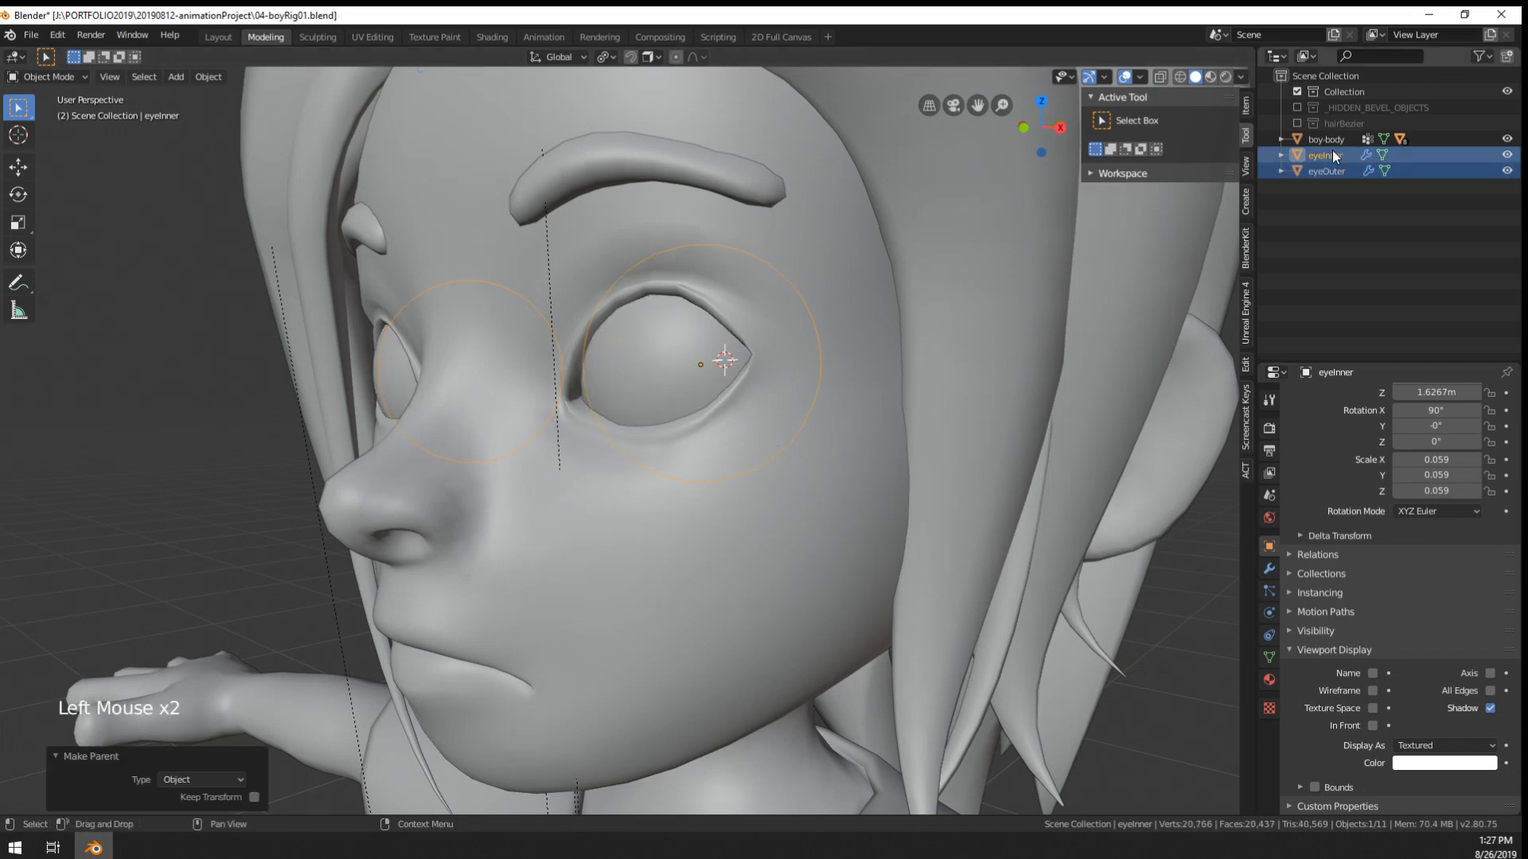
key("g")
right_click(777, 436)
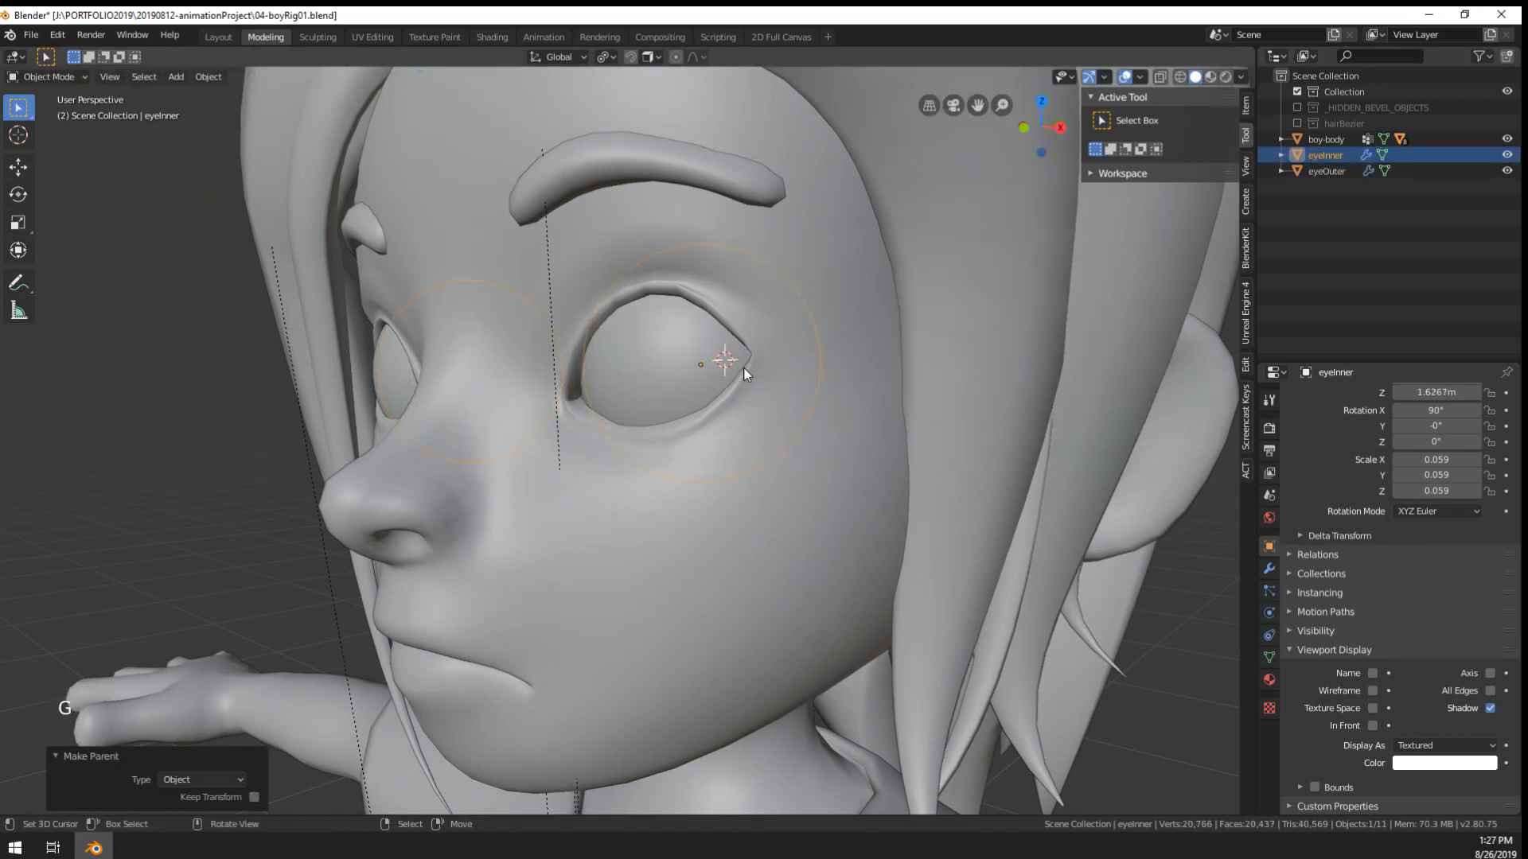
- Select eyeOuter and eyeInner together in wireframe shading, with eyeInner active, and isolate both in local view
right_click(687, 374)
right_click(668, 378)
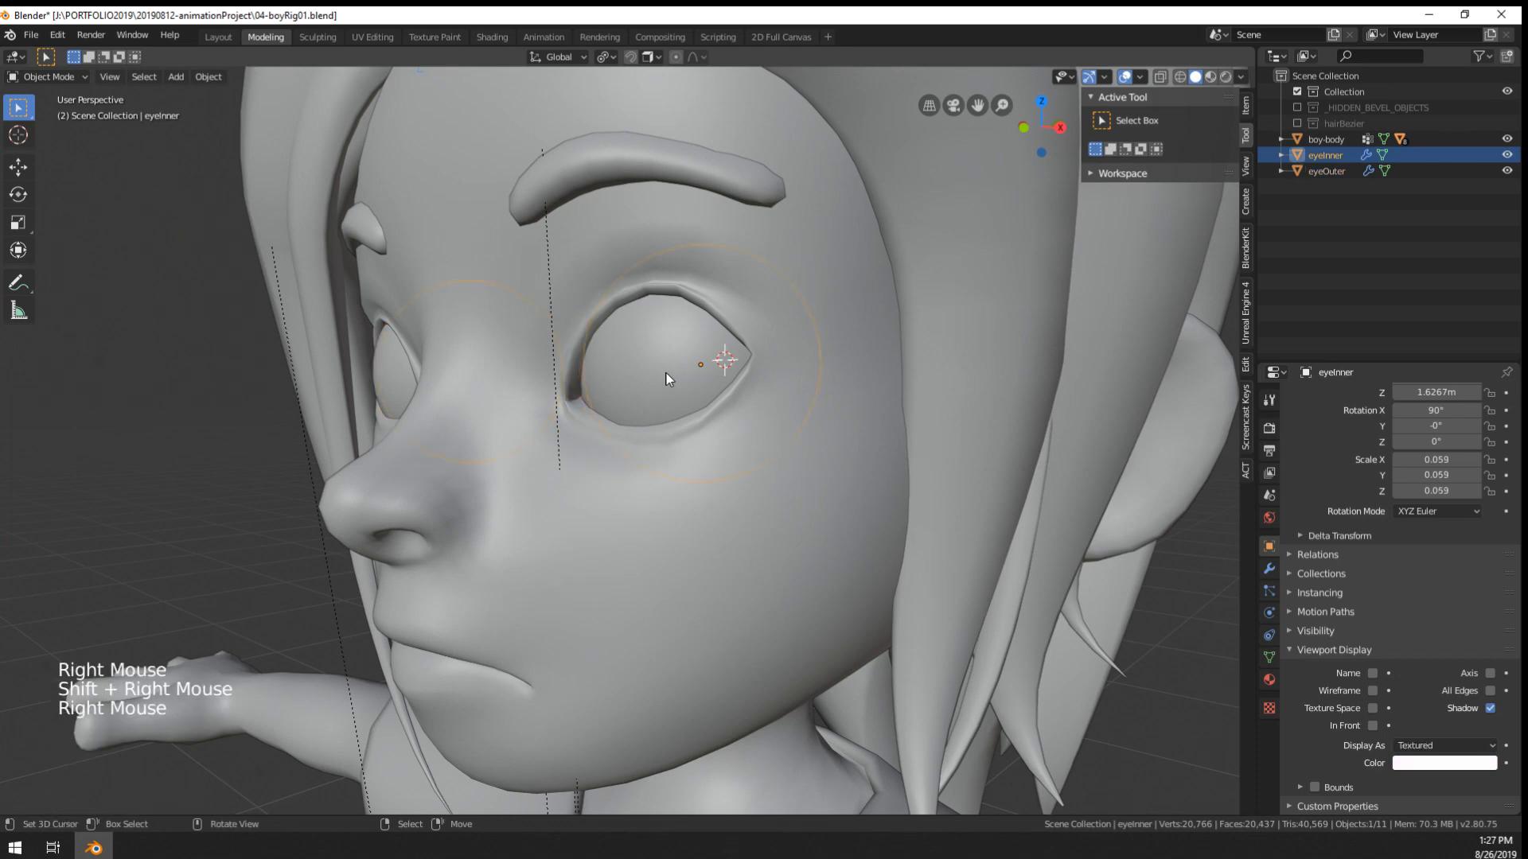
key("z")
right_click(671, 371)
right_click(672, 371)
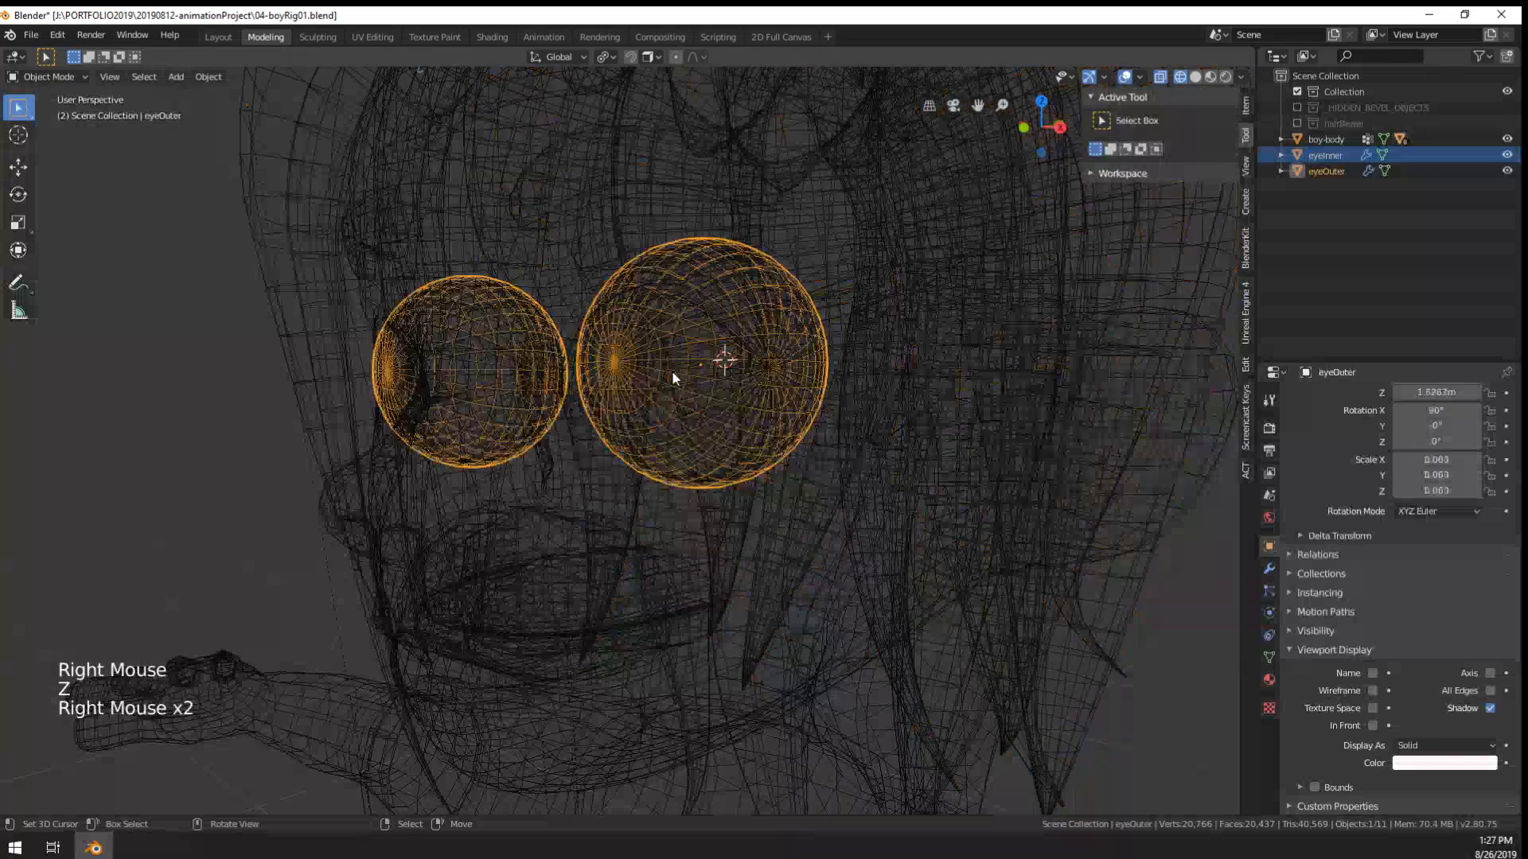
right_click(663, 437, "shift")
key("KP_Divide")
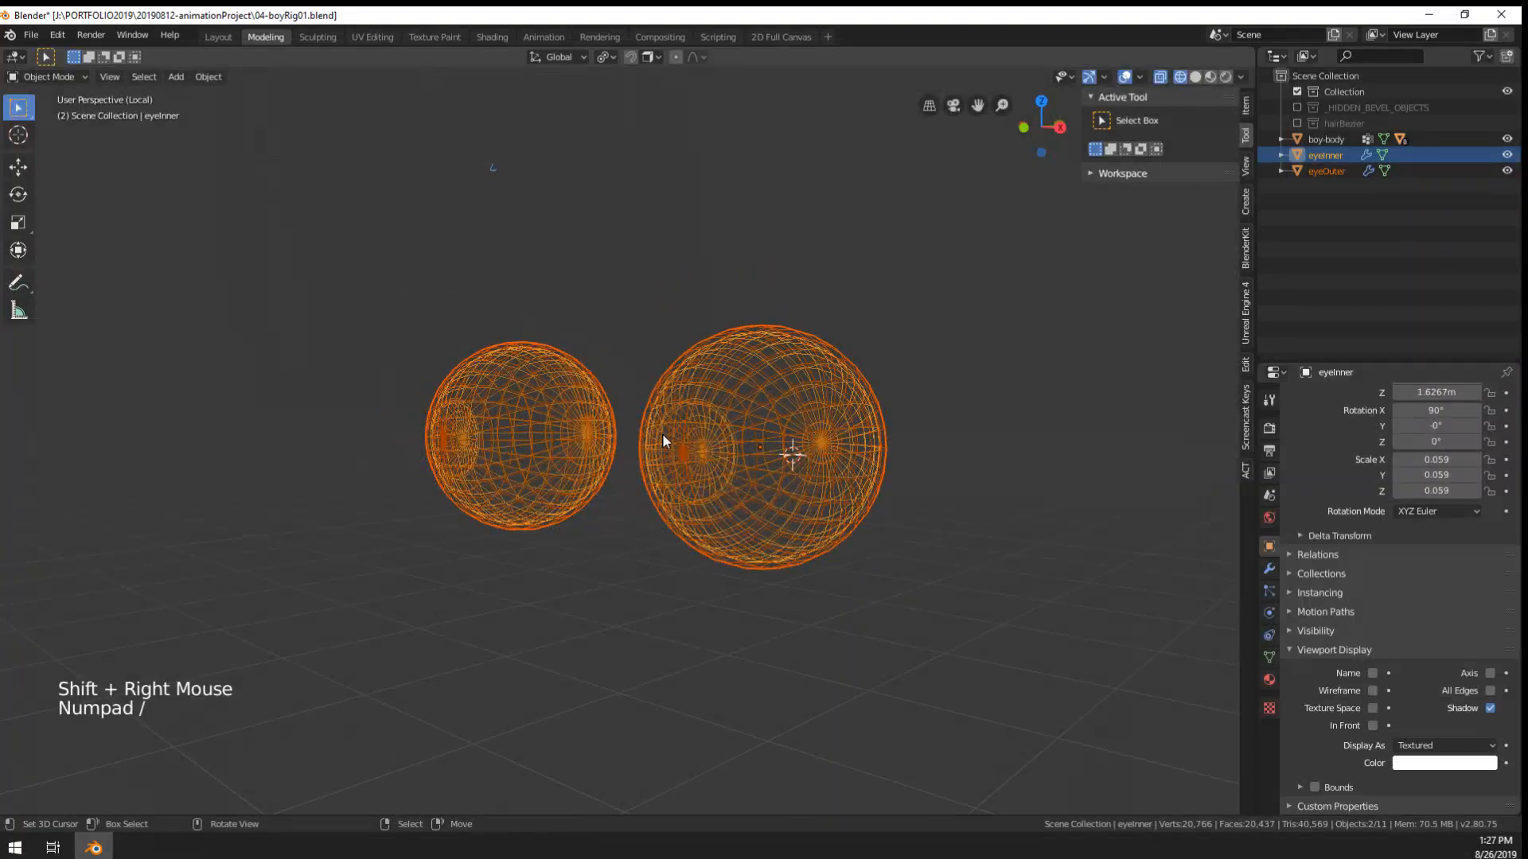
- Parent eyeOuter to eyeInner with the Object type
right_click(663, 434)
right_click(663, 434, "shift")
key("ctrl+p")
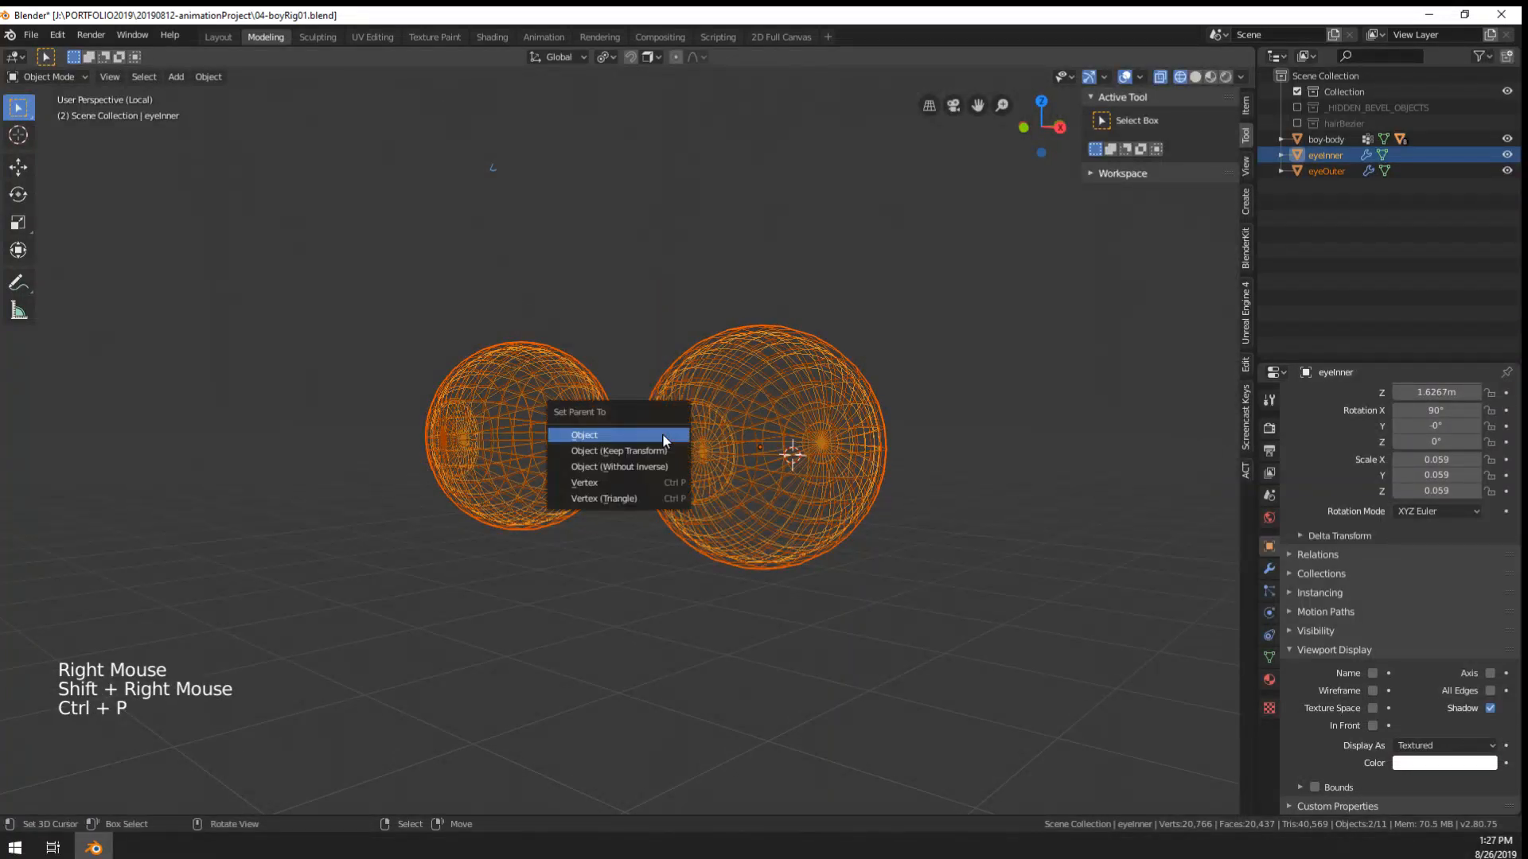
left_click(662, 437)
- Try moving only eyeInner to test whether the outer eye follows it
right_click(692, 437)
right_click(692, 437)
right_click(692, 436)
key("g")
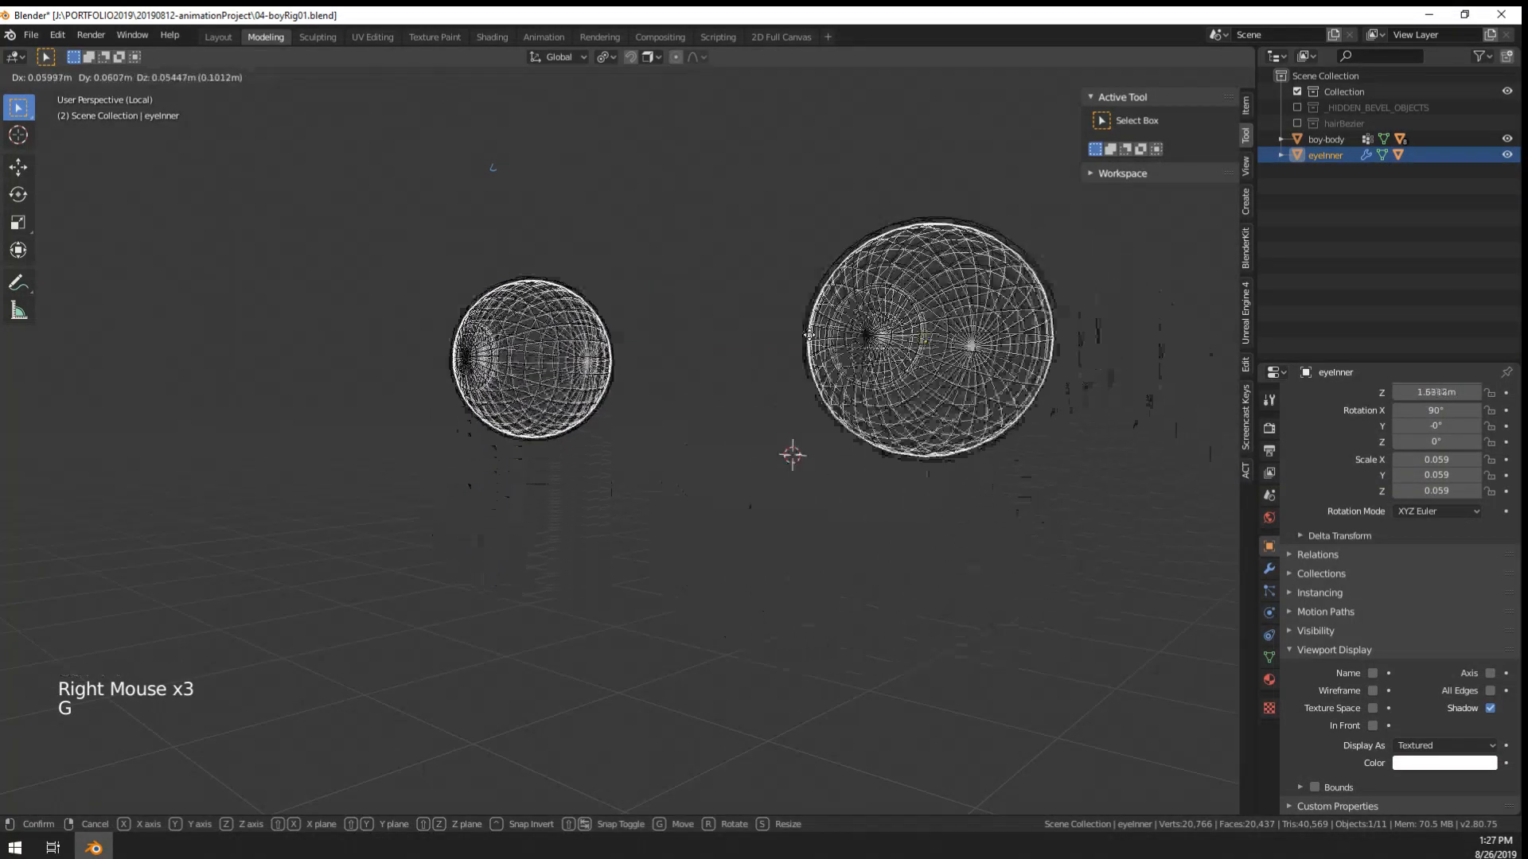
right_click(772, 439)
scroll(769, 440, "down", 4)
scroll(768, 440, "up", 3)
middle_click_drag(767, 441, 756, 535)
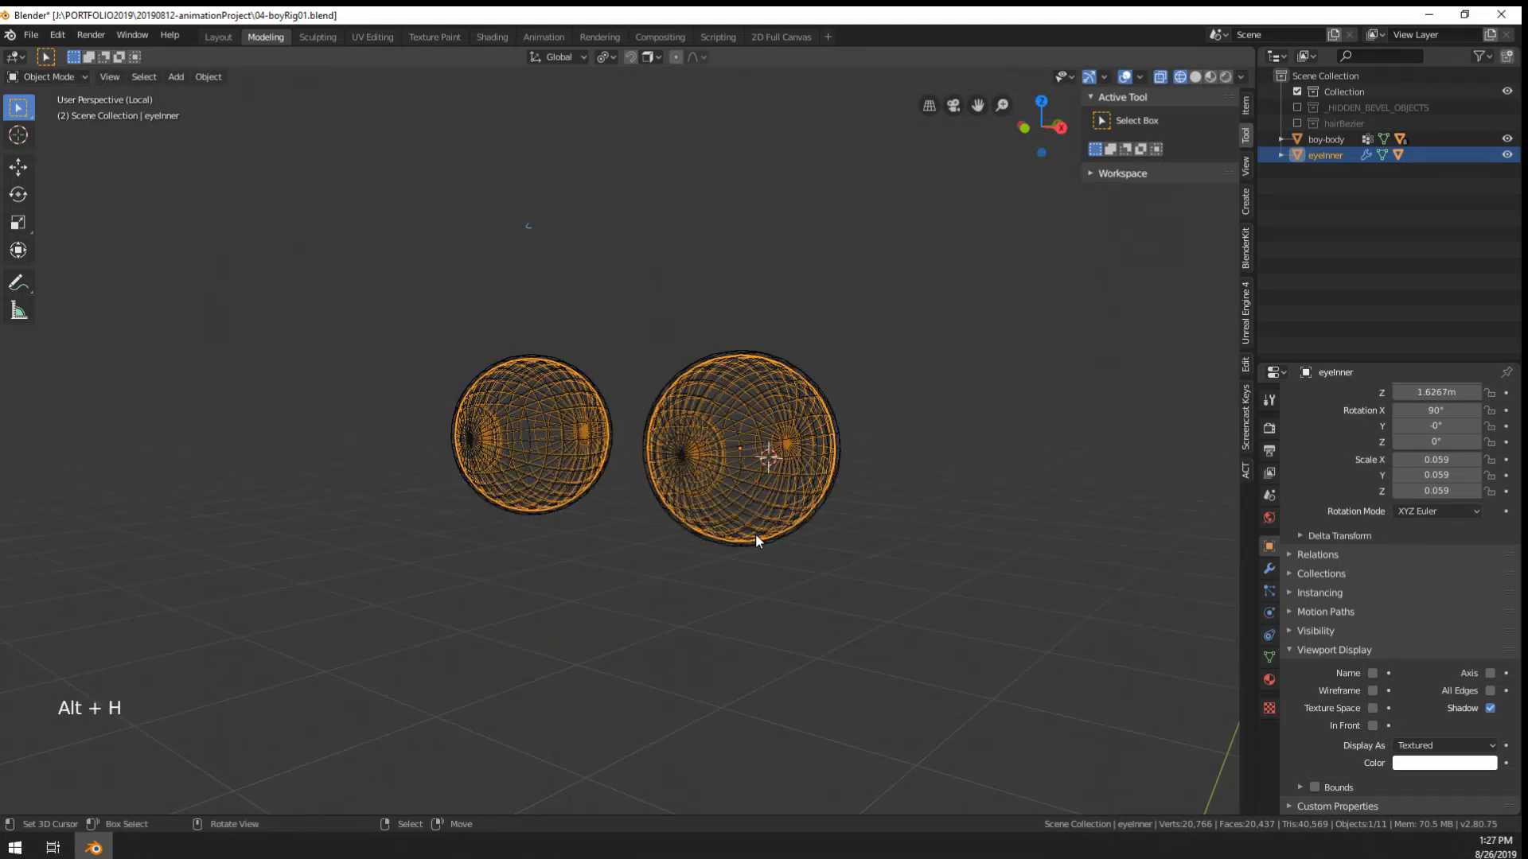
- Leave local view and return the viewport to solid shading on the boy's face
key("shift+h")
key("alt+h")
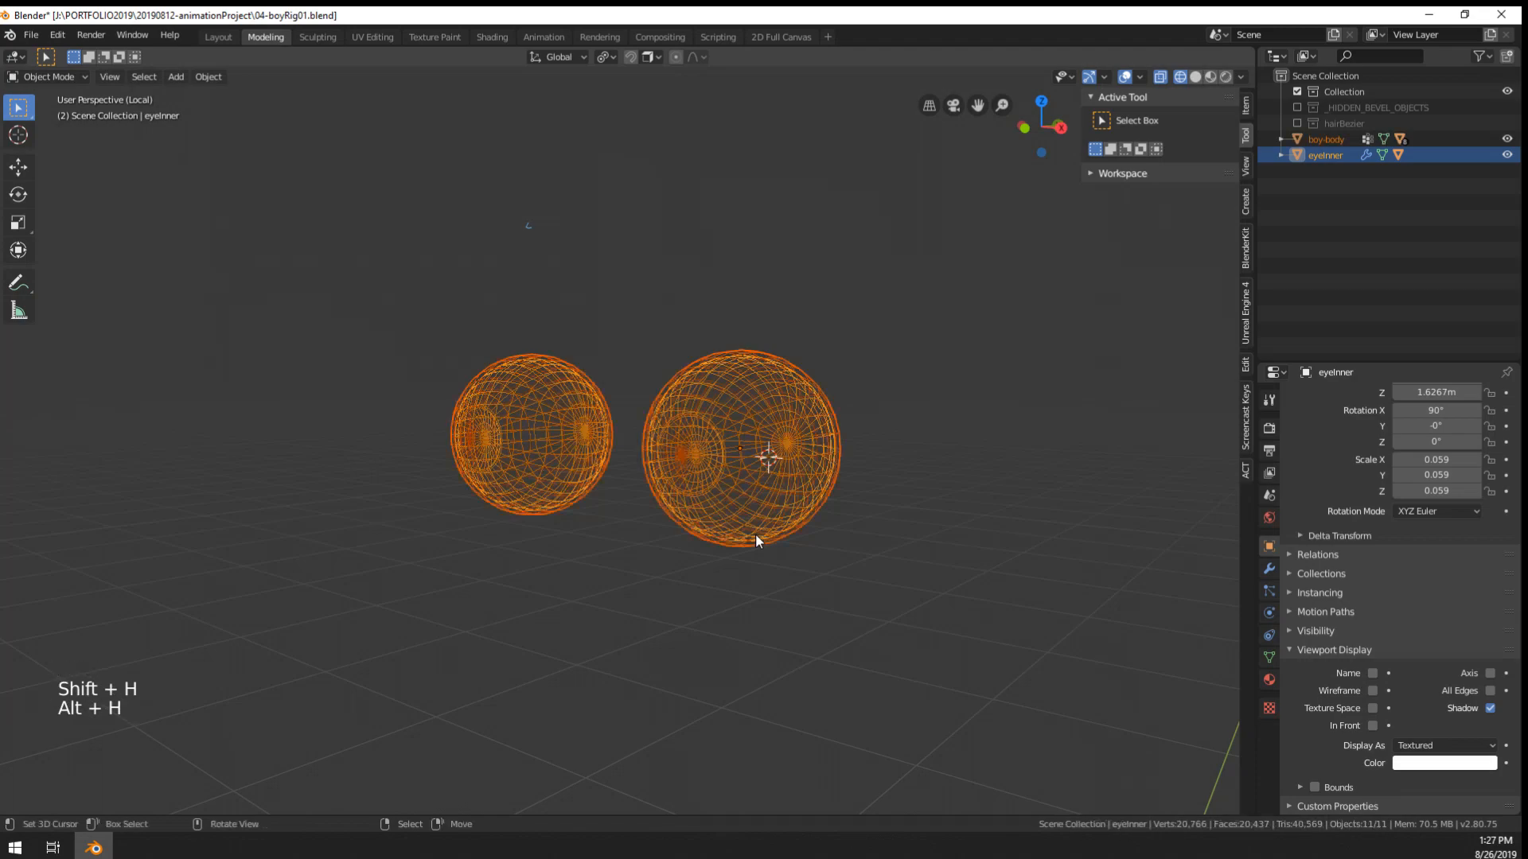
key("KP_Divide")
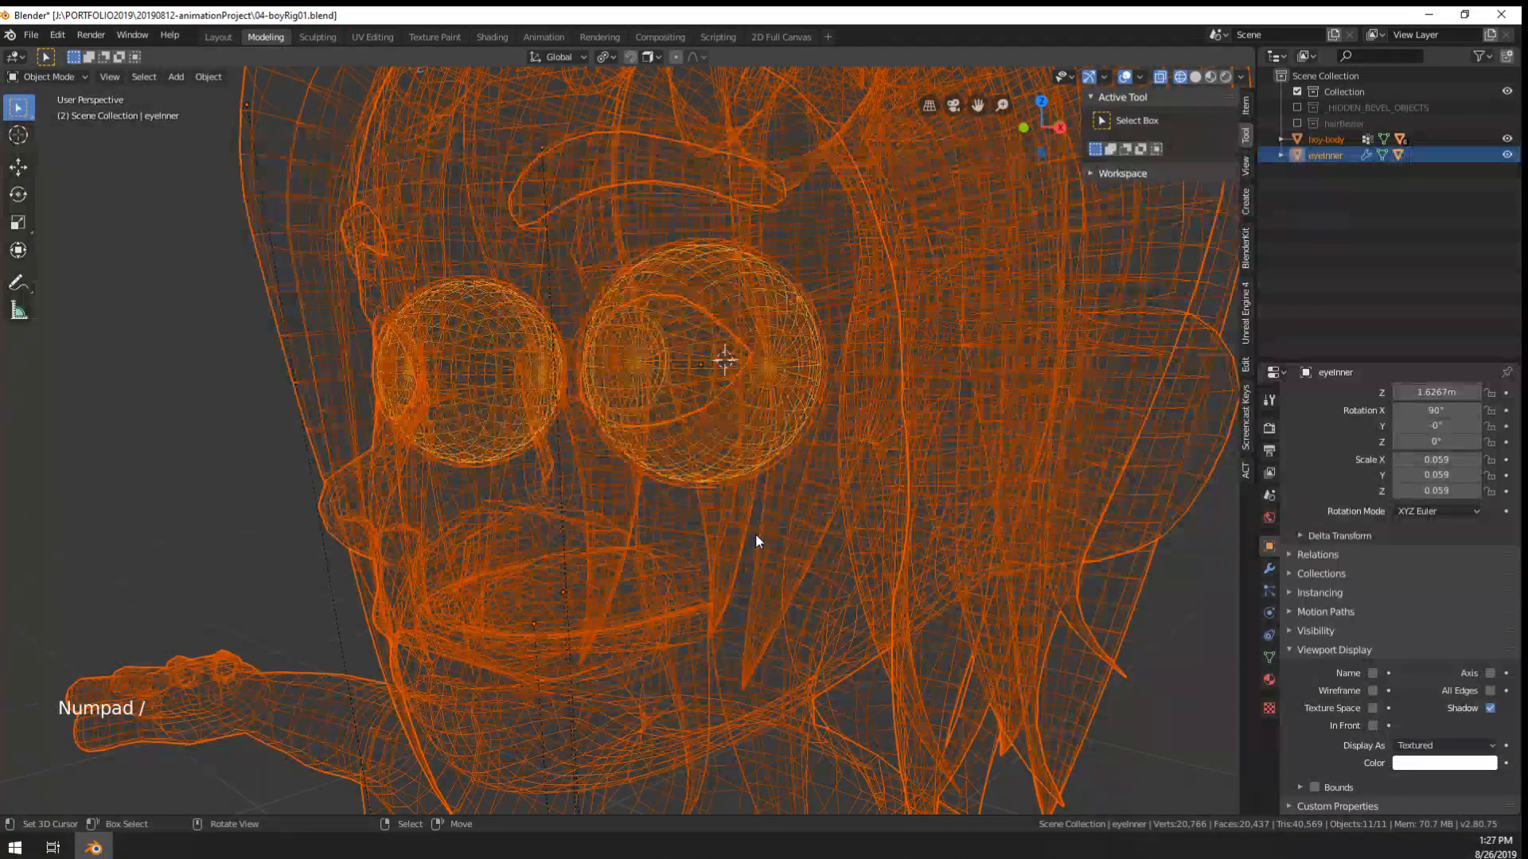
key("z")
scroll(823, 543, "down", 3)
right_click(831, 605)
mouse_move(831, 612)
middle_mouse_down()
mouse_move(837, 657)
mouse_move(886, 647)
middle_mouse_up()
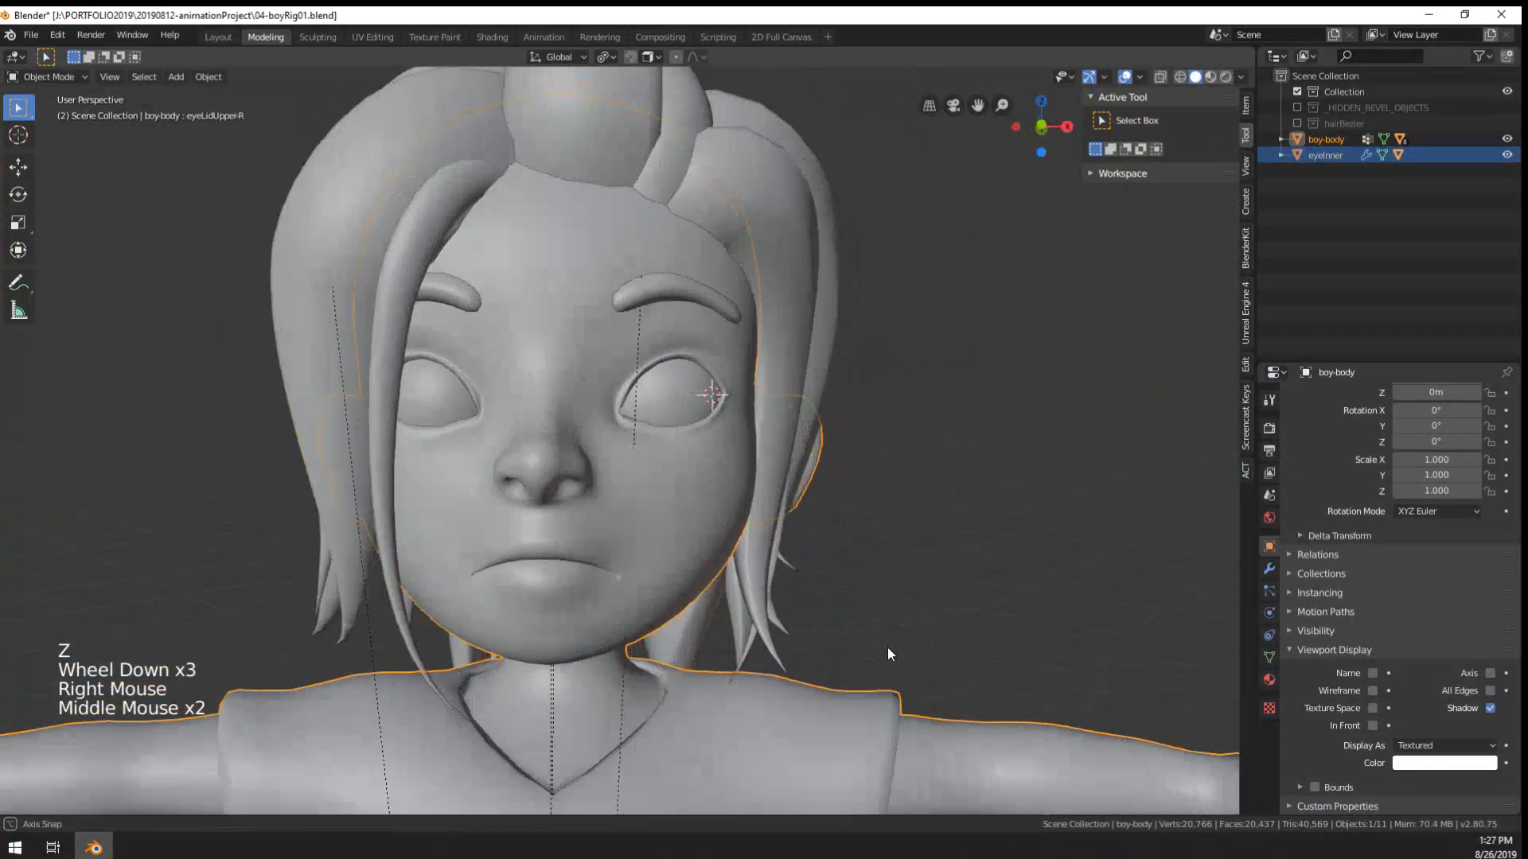
scroll(886, 647, "up", 2)
- Hide eyeOuter and parent eyeInner to boy-body with the Object type
left_click(1282, 155)
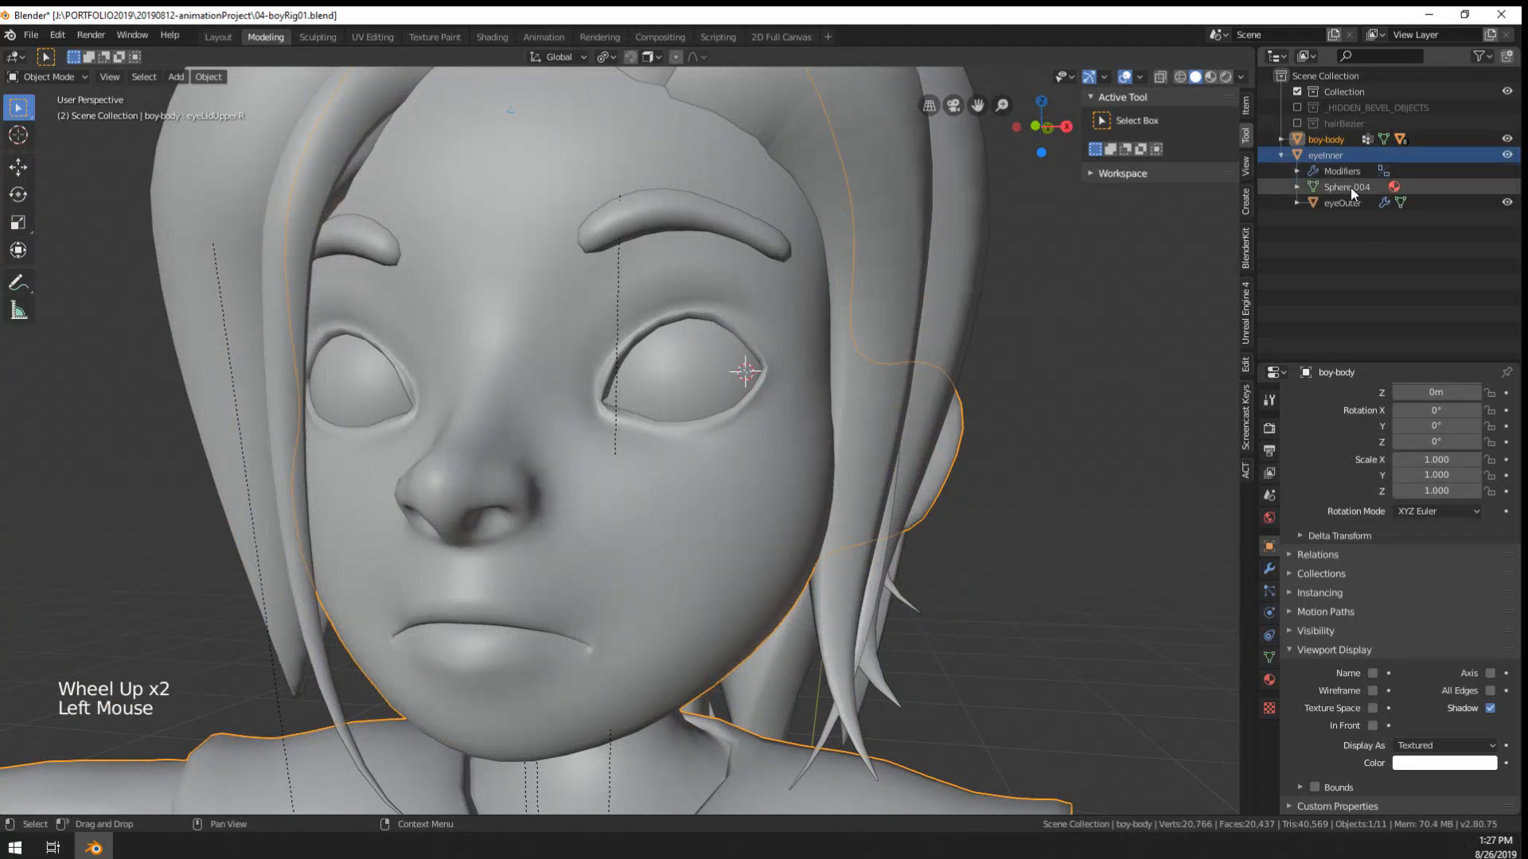
left_click(1506, 203)
left_click(1311, 155)
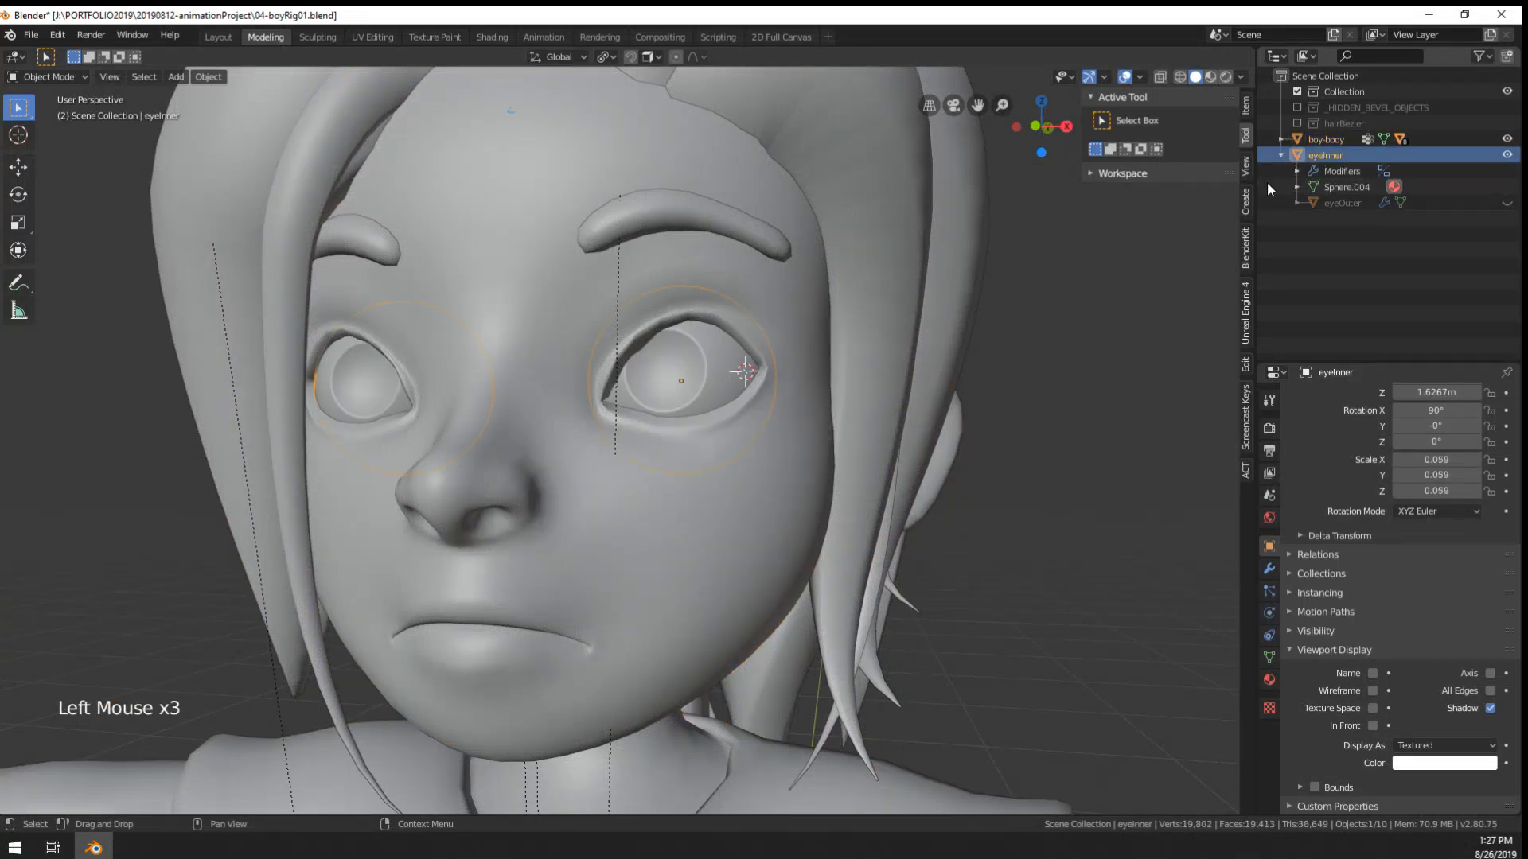
right_click(771, 474, "shift")
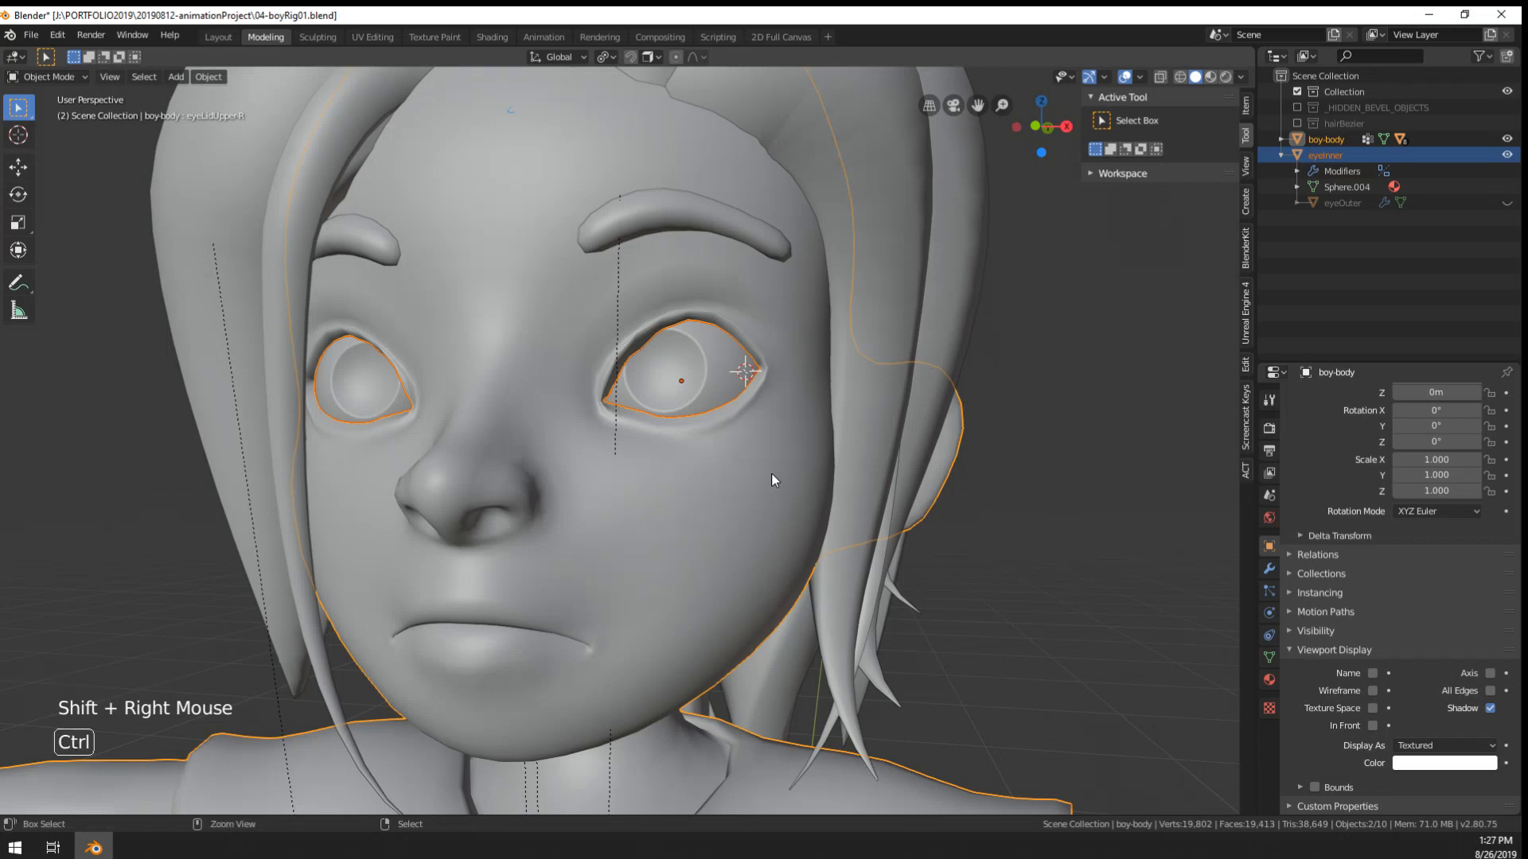
key("ctrl+p")
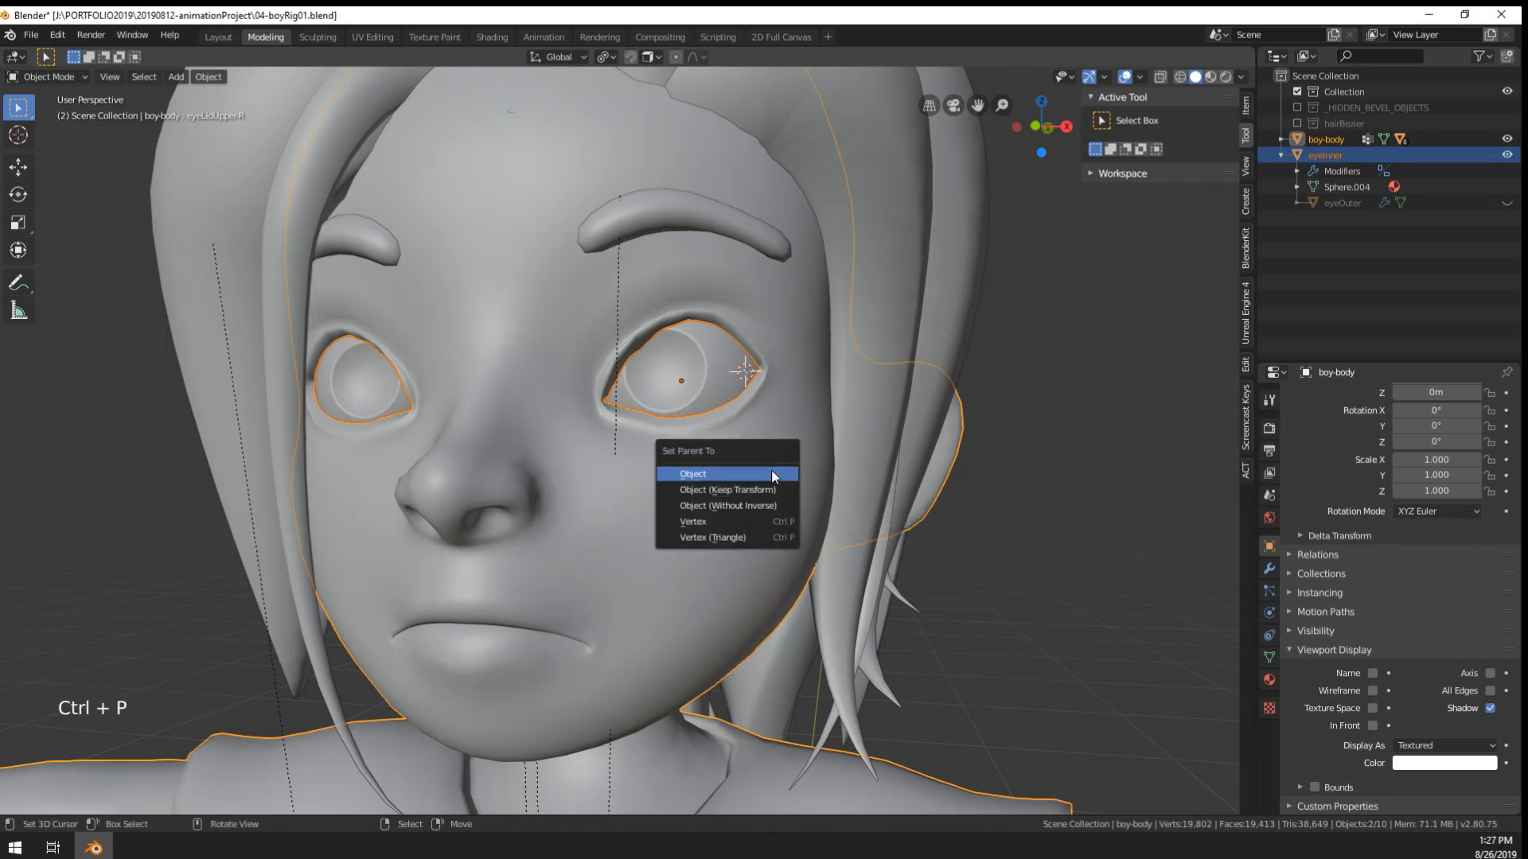
left_click(771, 474)
- Examine the whole boy model and the eyes in his face from several angles and distances
middle_click_drag(740, 528, 952, 627)
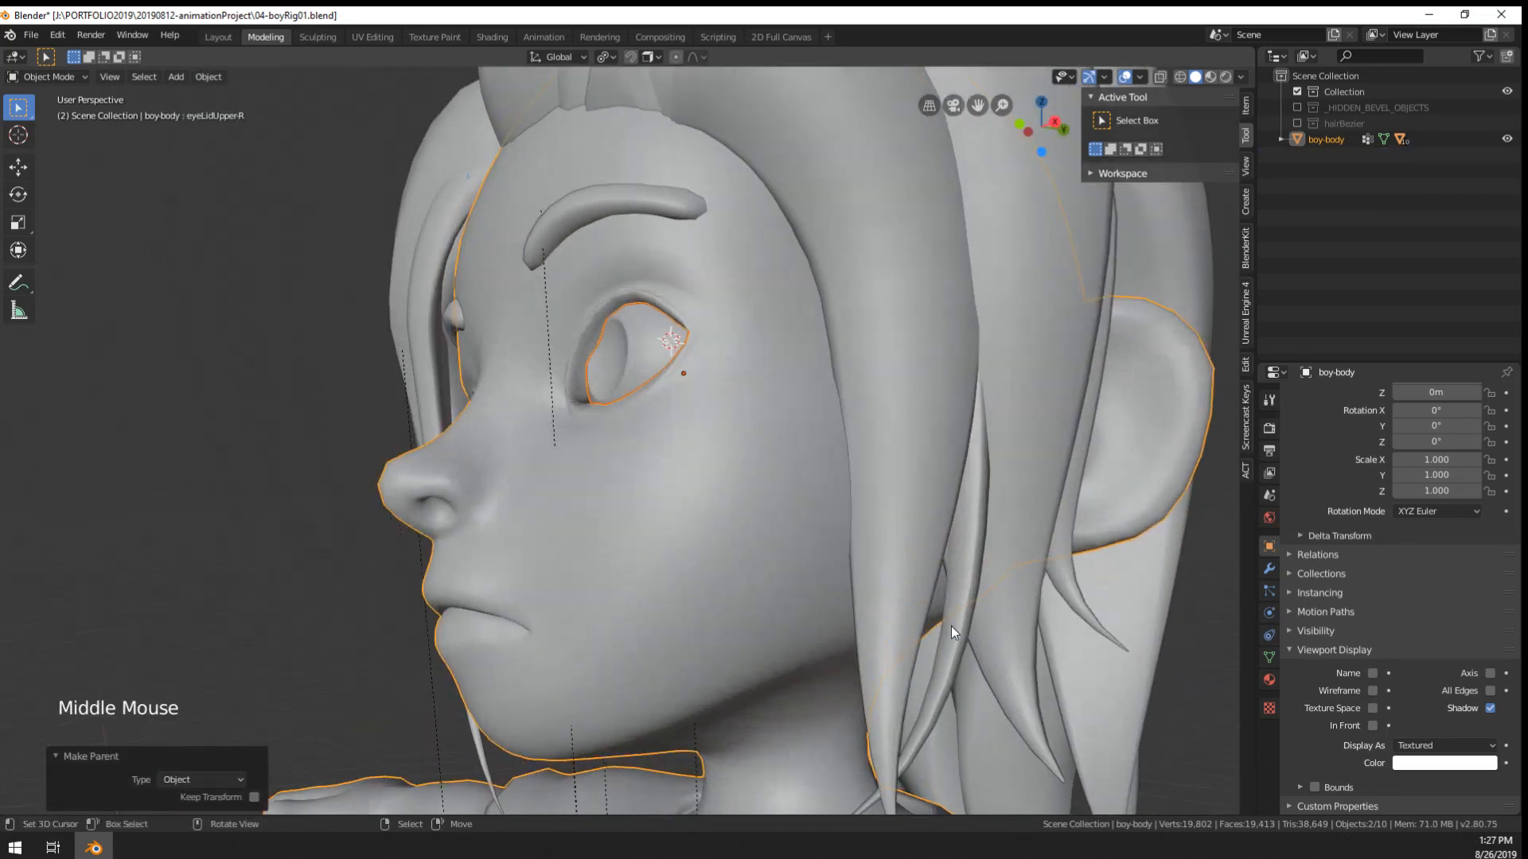
right_click(952, 627)
scroll(757, 684, "down", 4)
middle_click_drag(757, 684, 821, 716)
scroll(826, 698, "down", 3)
right_click(826, 706)
scroll(825, 708, "down", 4)
middle_click_drag(821, 716, 730, 586)
scroll(730, 586, "up", 4)
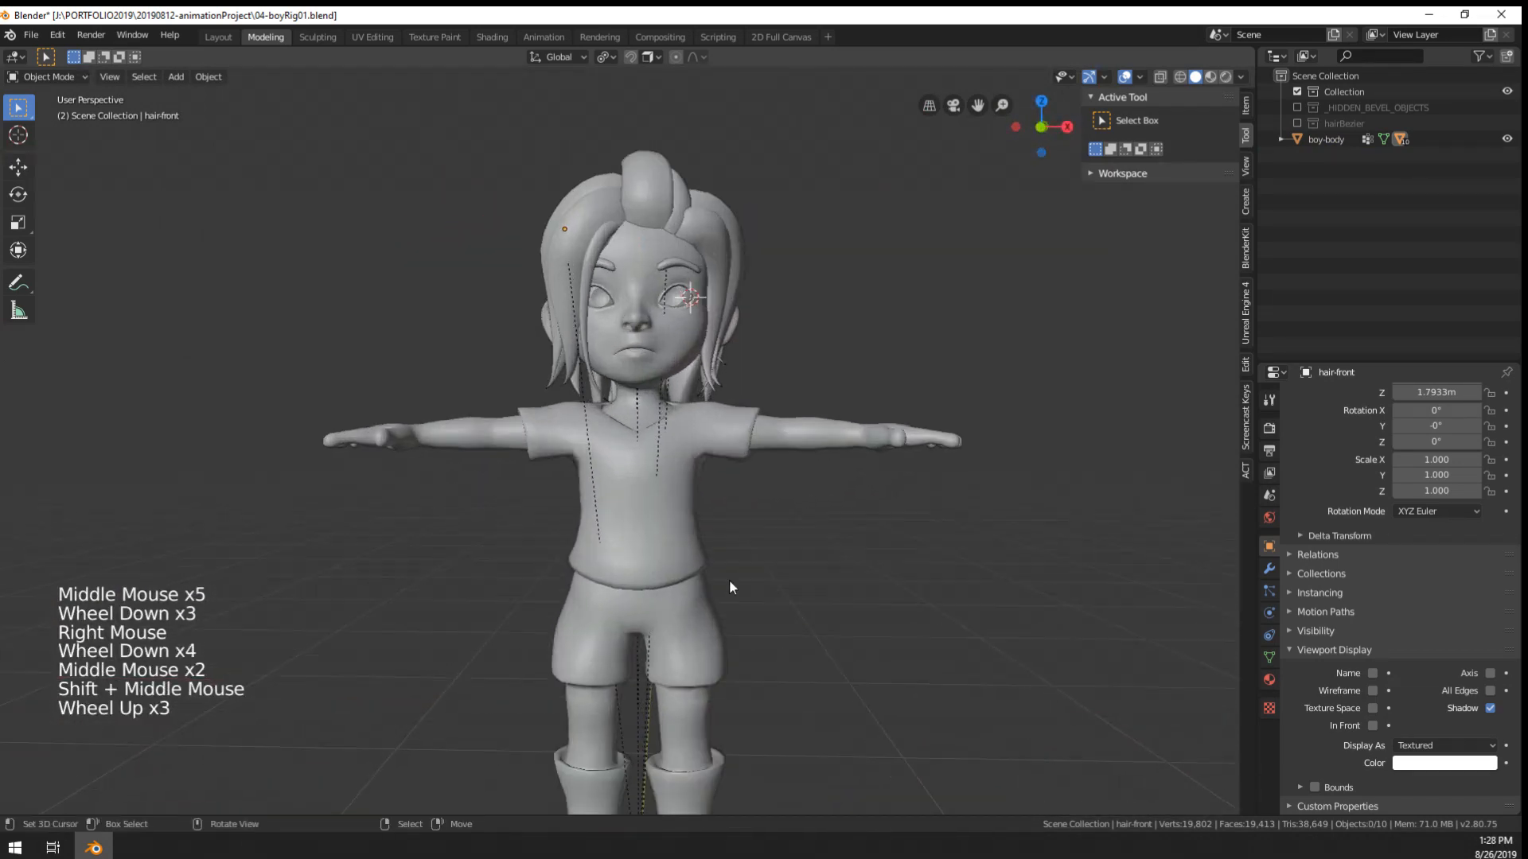
left_click(887, 350)
middle_click_drag(549, 508, 686, 422)
scroll(572, 478, "up", 3)
scroll(682, 396, "up", 4)
middle_click_drag(686, 421, 772, 493)
- Make the Basis shape key of boy-body active and open its mesh for editing in wireframe shading
right_click(818, 503)
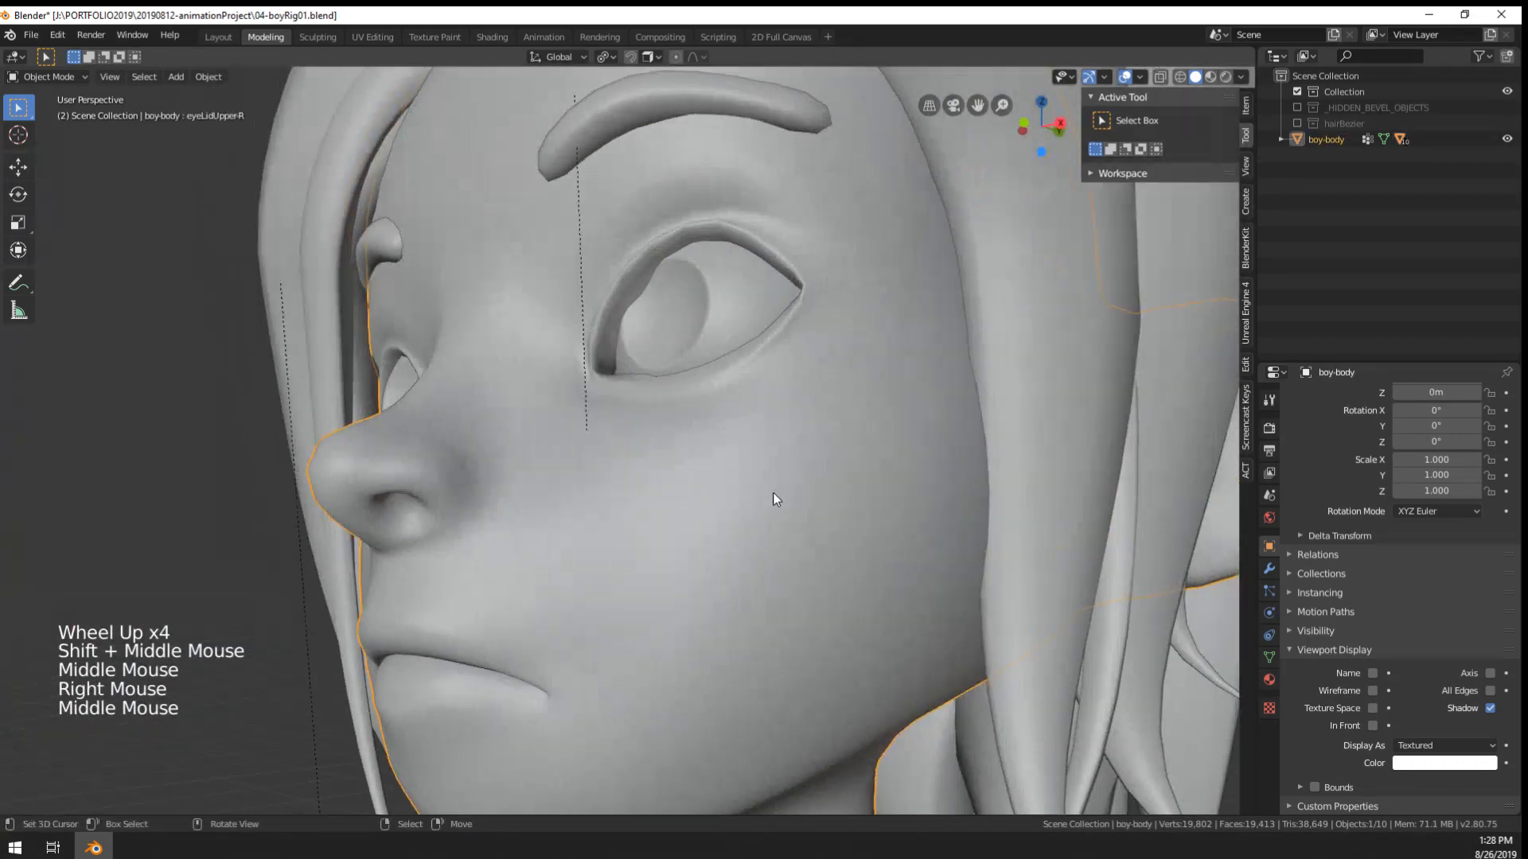
key("Tab")
key("Tab")
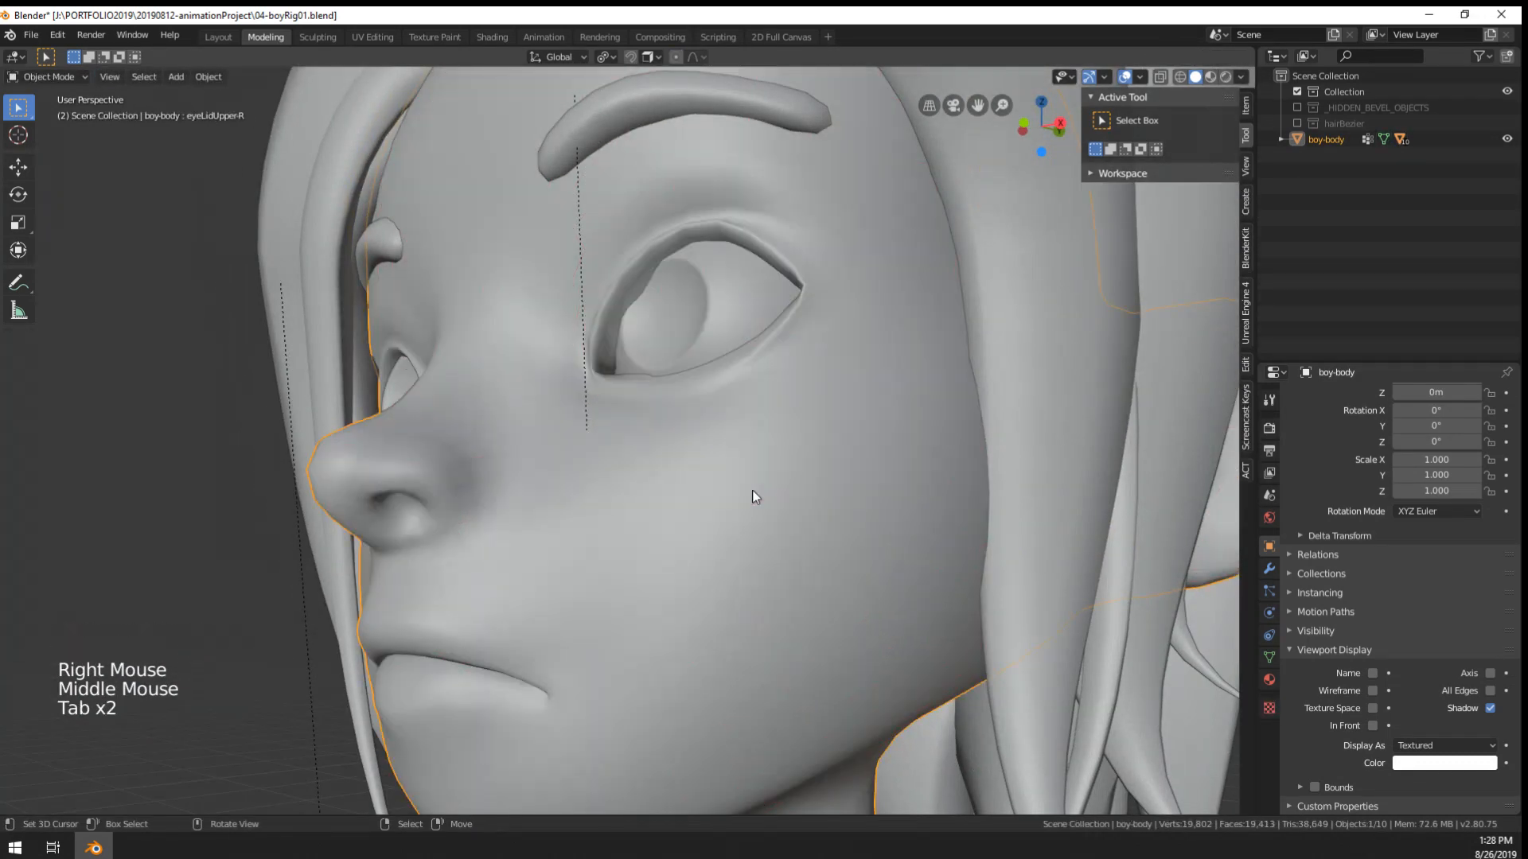
left_click(1269, 592)
left_click(1269, 656)
left_click(1349, 503)
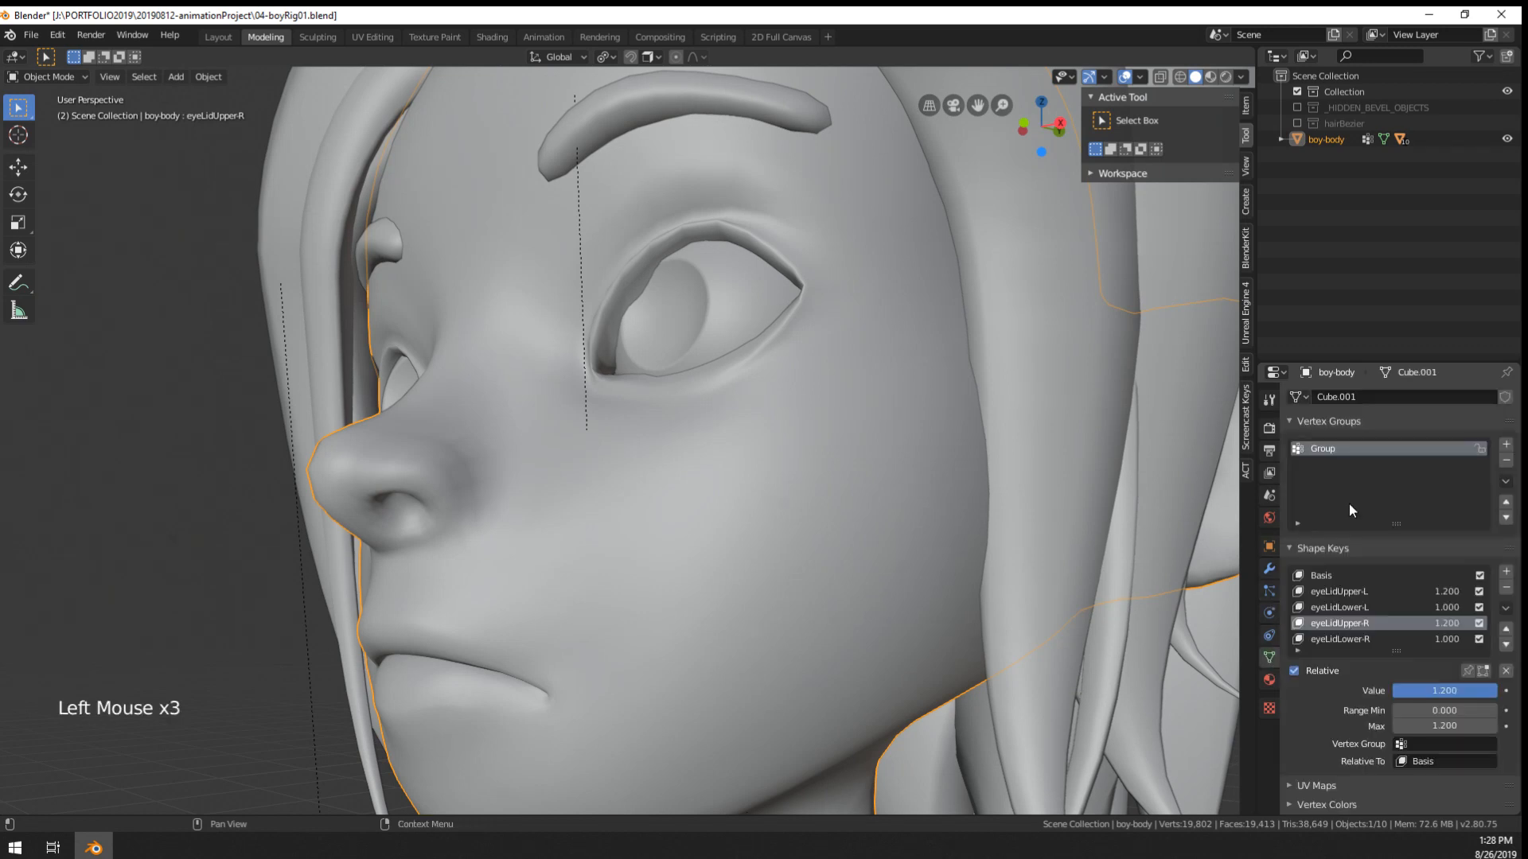
left_click(1345, 575)
key("Tab")
key("z")
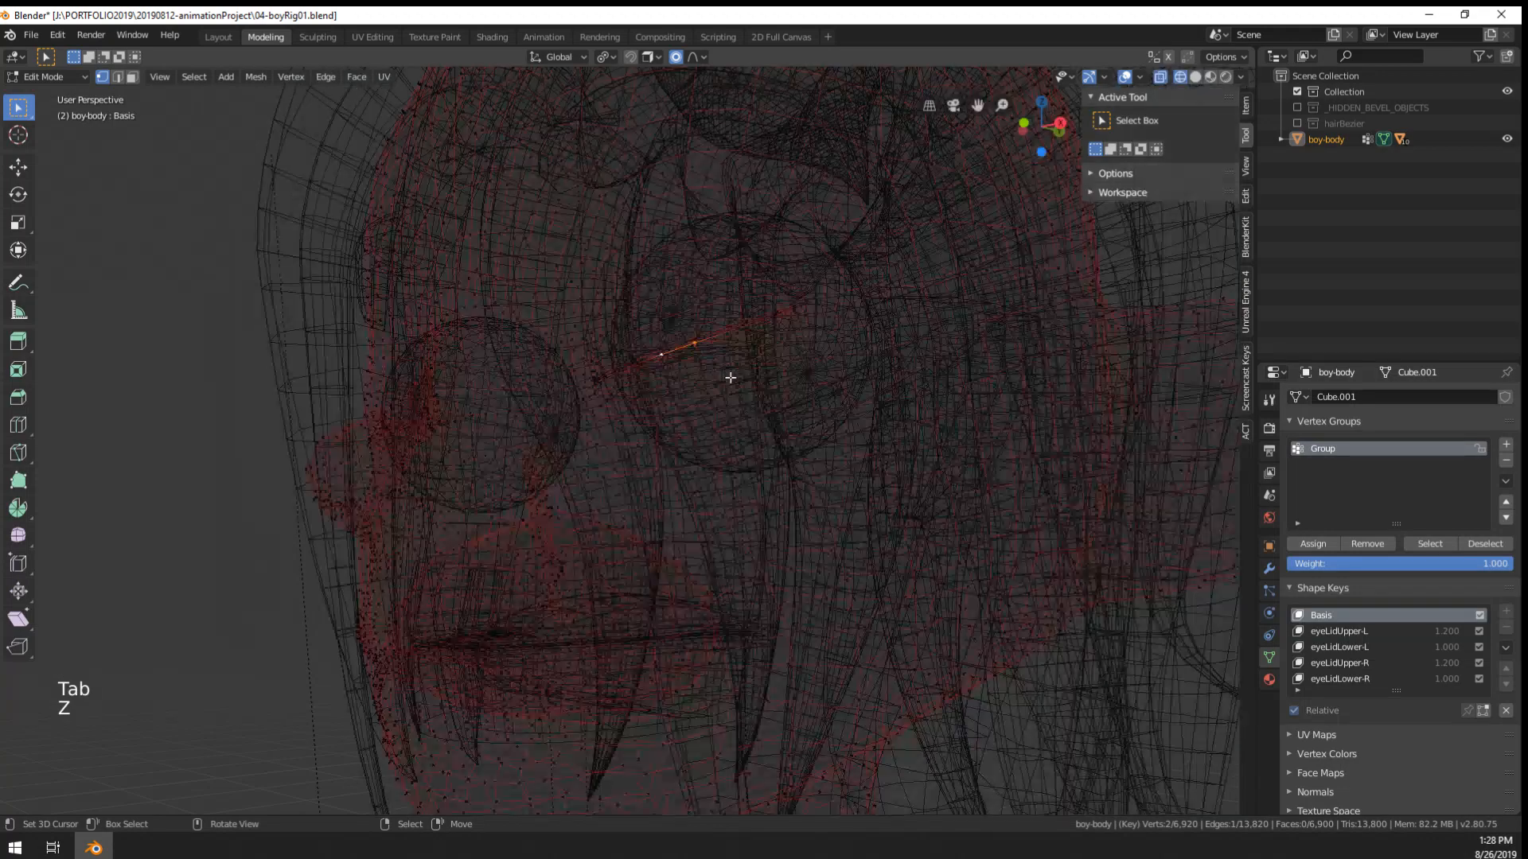
- Grow the vertex selection from the eyelid edge until it covers the surrounding side of the face
middle_click_drag(726, 375, 690, 401)
key("ctrl+KP_Add")
key("ctrl+KP_Add")
key("ctrl+KP_Add")
key("ctrl+KP_Add")
key("ctrl+KP_Add")
key("ctrl+KP_Add")
key("ctrl+KP_Add")
key("ctrl+KP_Add")
key("ctrl+KP_Add")
key("ctrl+KP_Add")
key("ctrl+KP_Add")
key("ctrl+KP_Add")
key("ctrl+KP_Add")
key("ctrl+KP_Add")
key("ctrl+KP_Add")
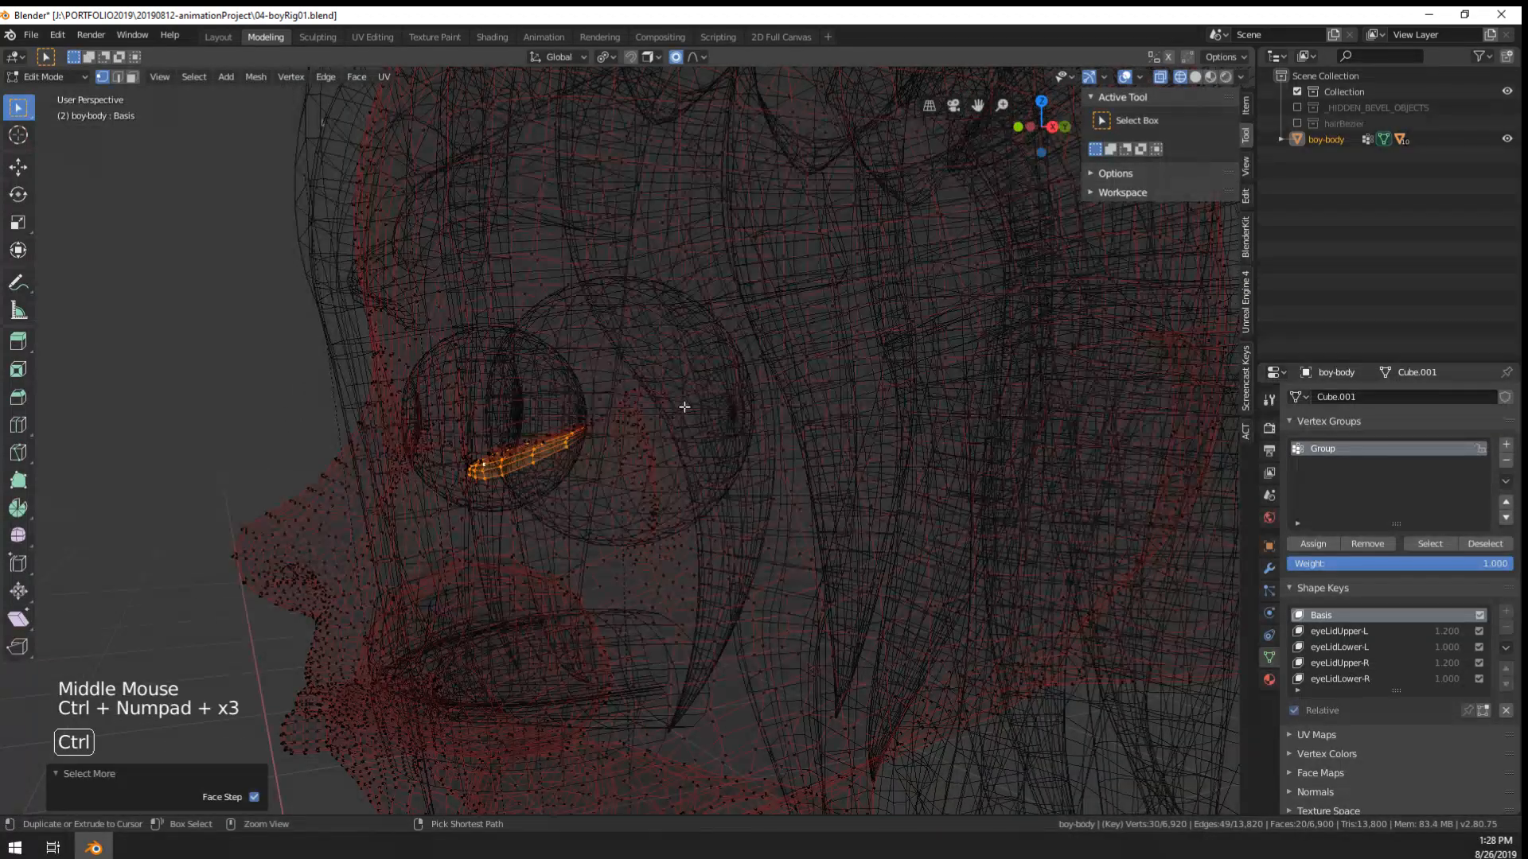
key("ctrl+KP_Add")
key("ctrl+KP_Add")
key("ctrl+KP_Add")
key("ctrl+KP_Add")
key("ctrl+KP_Add")
key("ctrl+KP_Add")
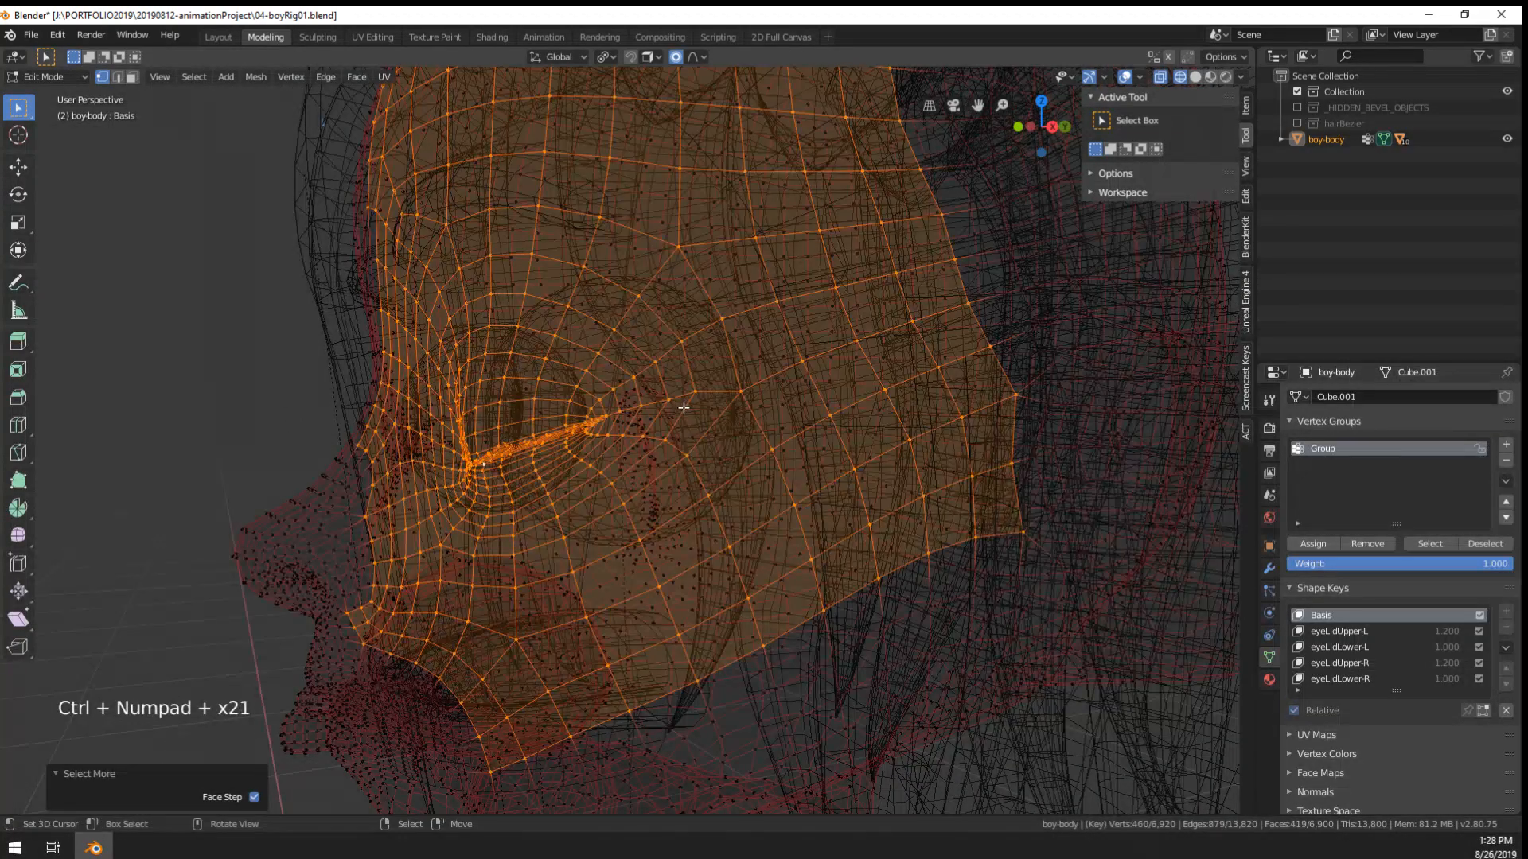
- Select the eyelid's edge loop and scale it to about 1.56 along local Z with a proportional size of 0.02
middle_click_drag(684, 406, 612, 481)
scroll(612, 480, "up", 3)
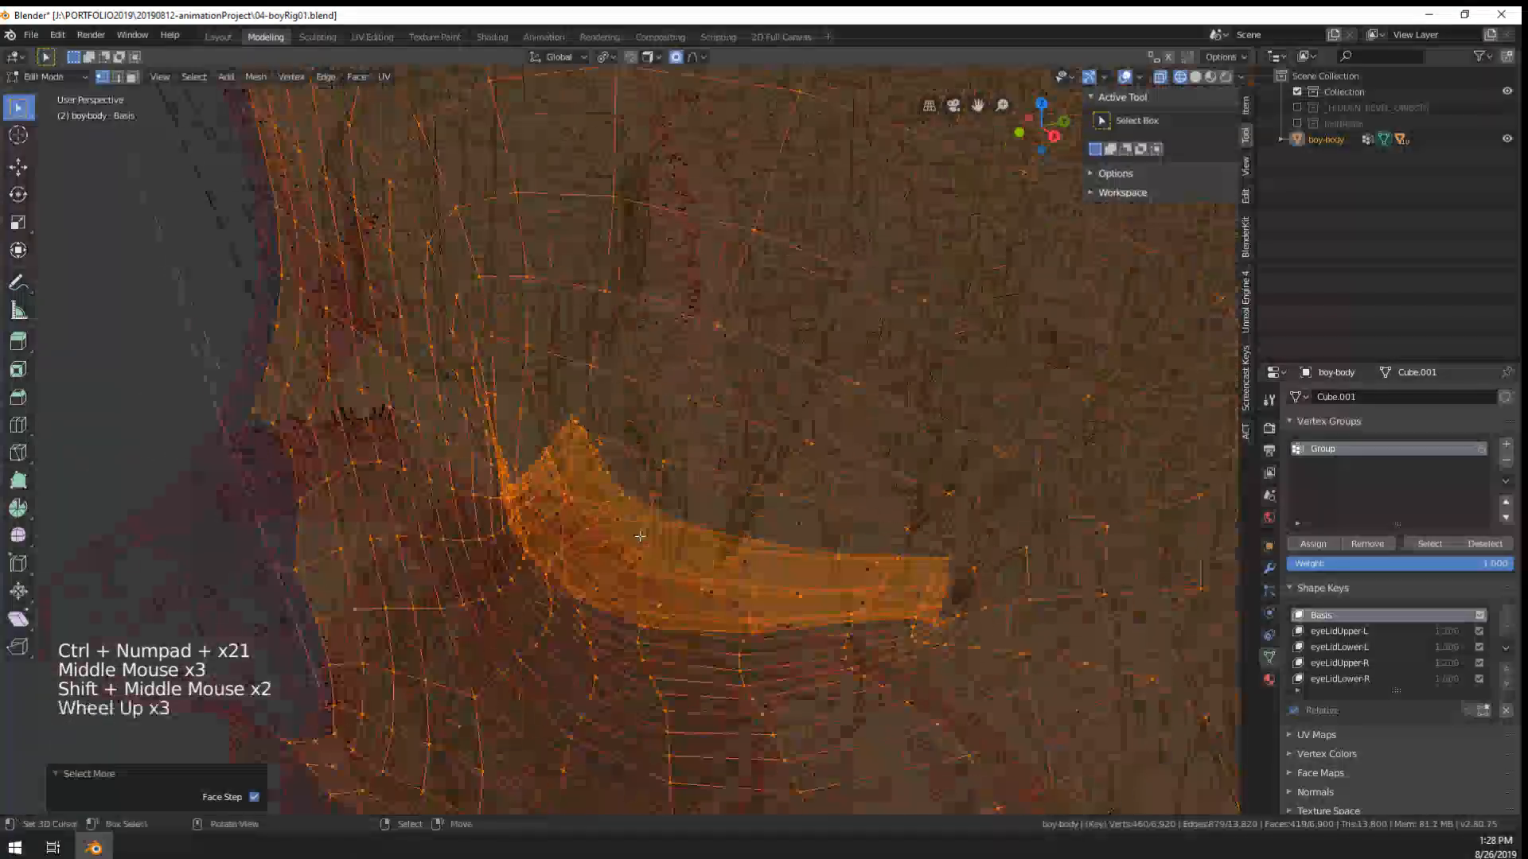
right_click(613, 481, "alt")
mouse_move(696, 536)
middle_mouse_down()
mouse_move(665, 528)
mouse_move(689, 523)
middle_mouse_up()
key("s")
key("z")
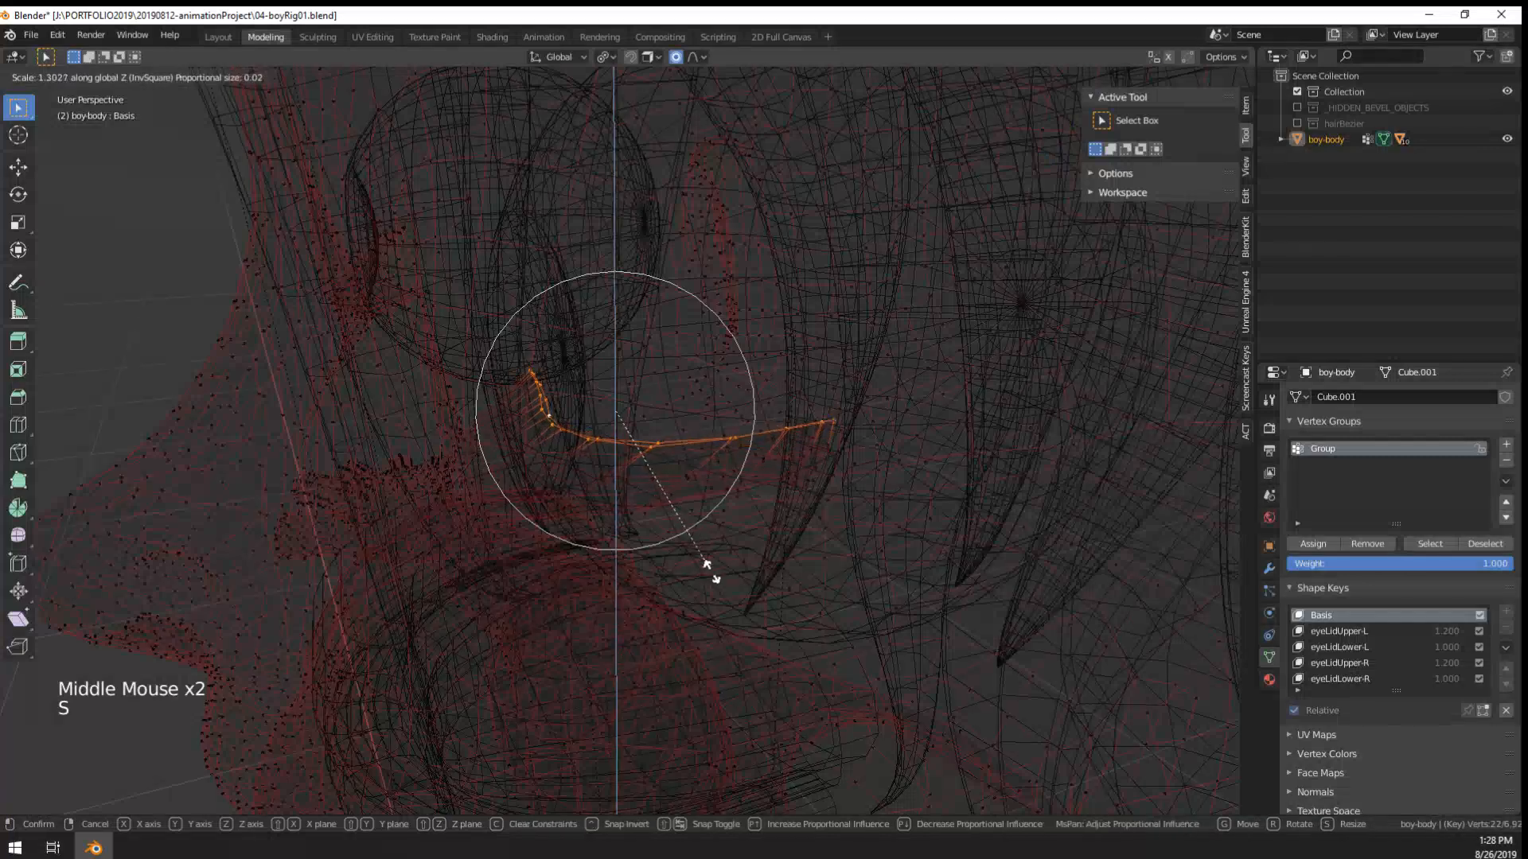
scroll(740, 641, "up", 4)
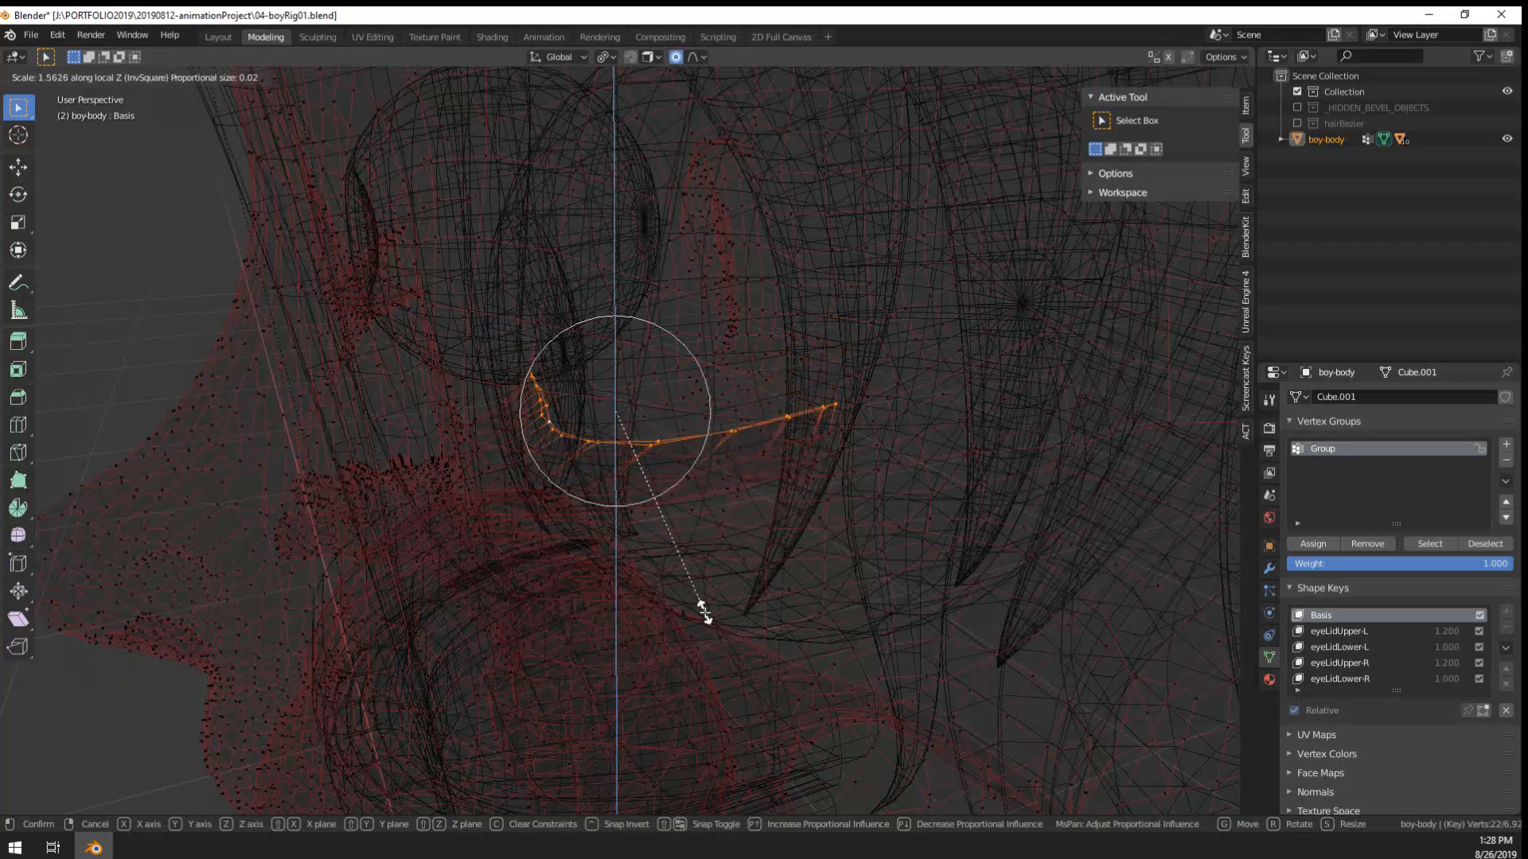
left_click(706, 614)
mouse_move(706, 613)
middle_mouse_down()
mouse_move(757, 610)
mouse_move(725, 617)
middle_mouse_up()
scroll(757, 610, "down", 2)
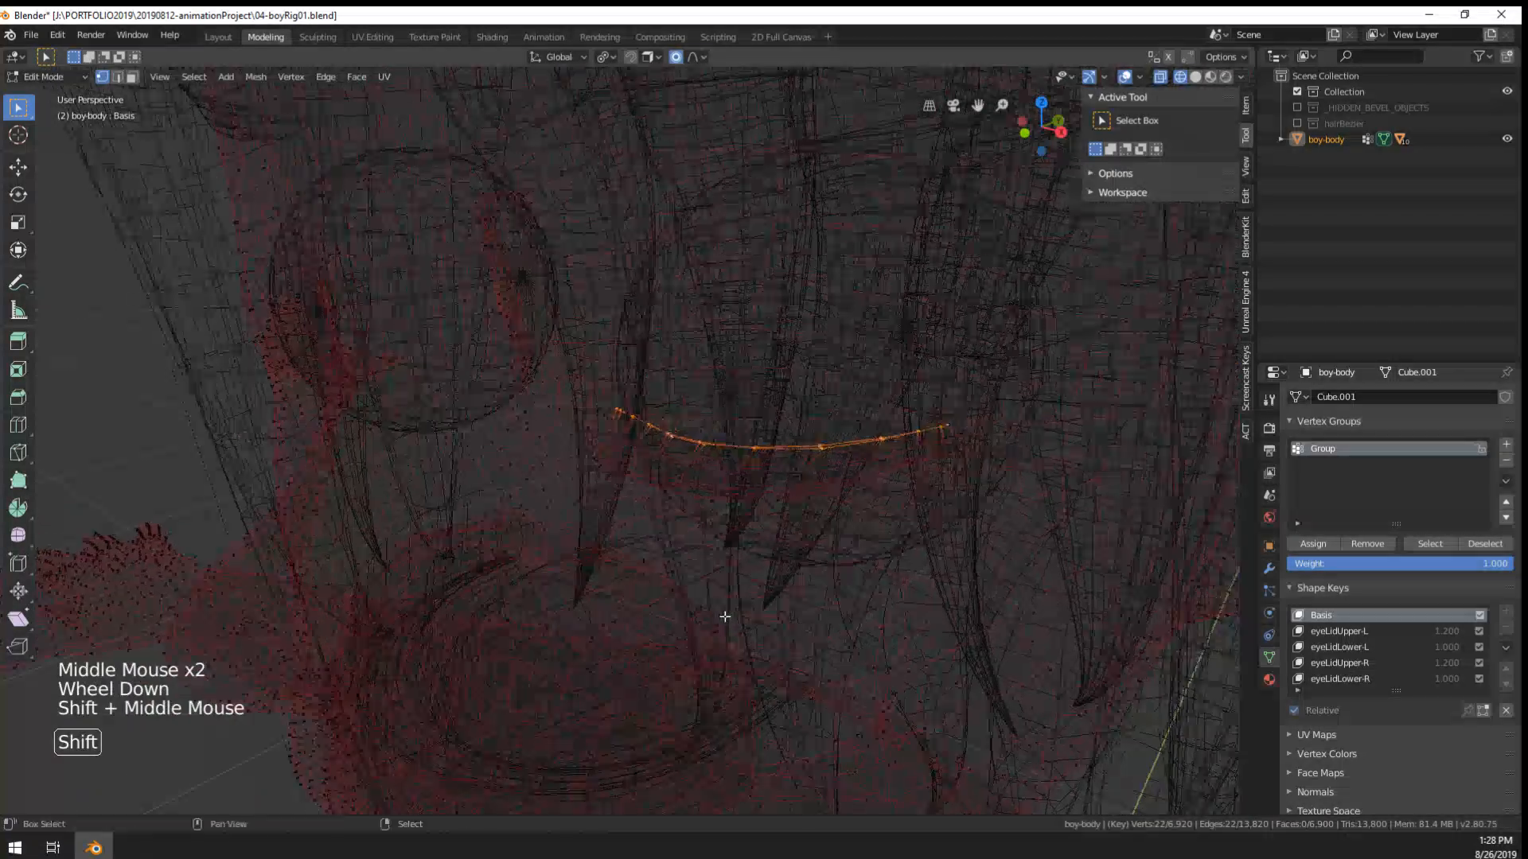
right_click(700, 431)
key("z")
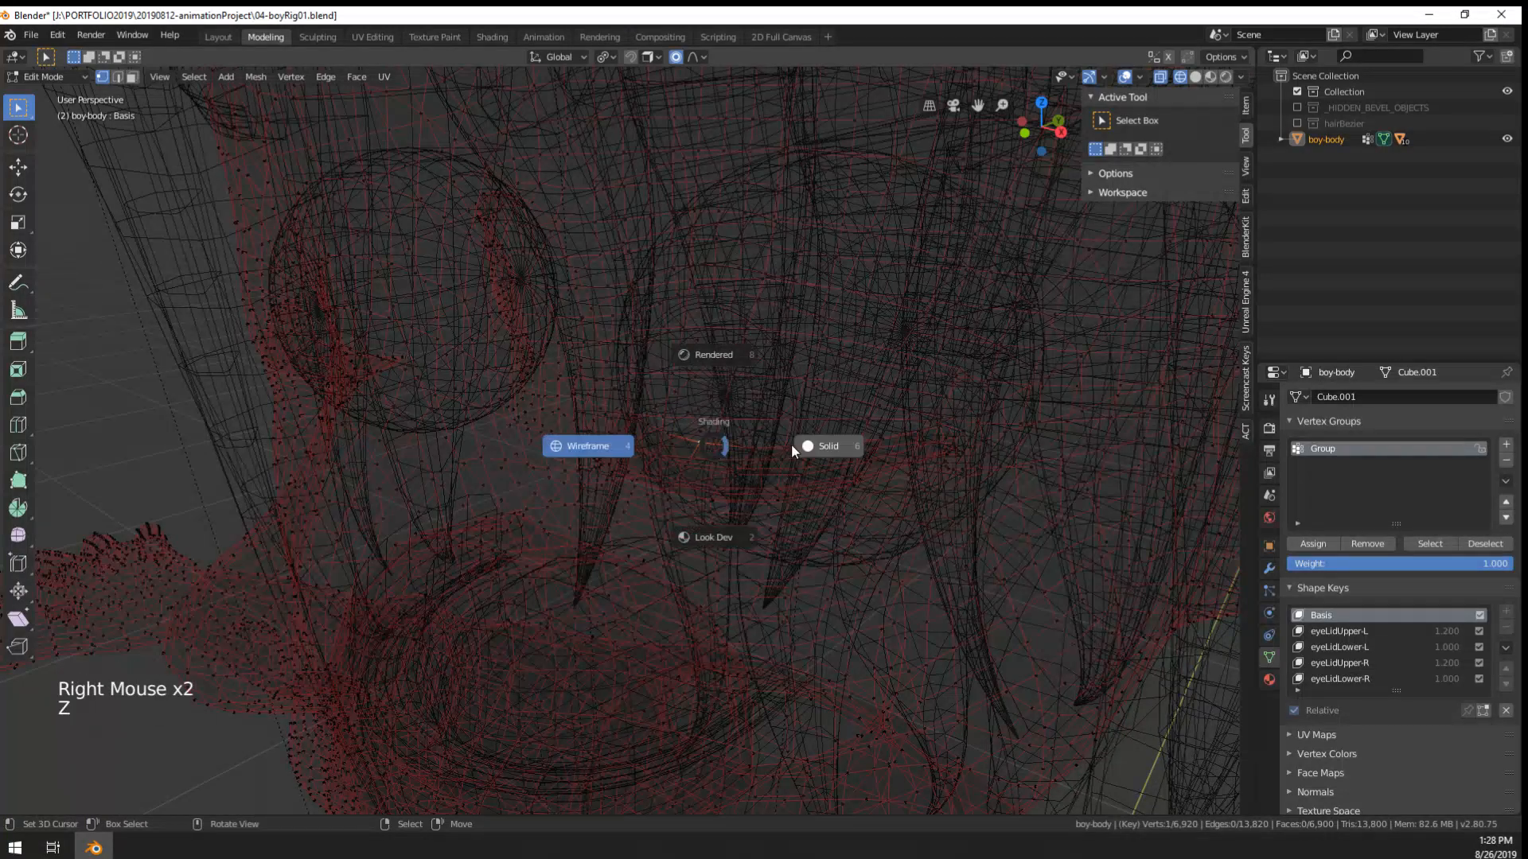
key("g")
right_click(796, 359)
key("z")
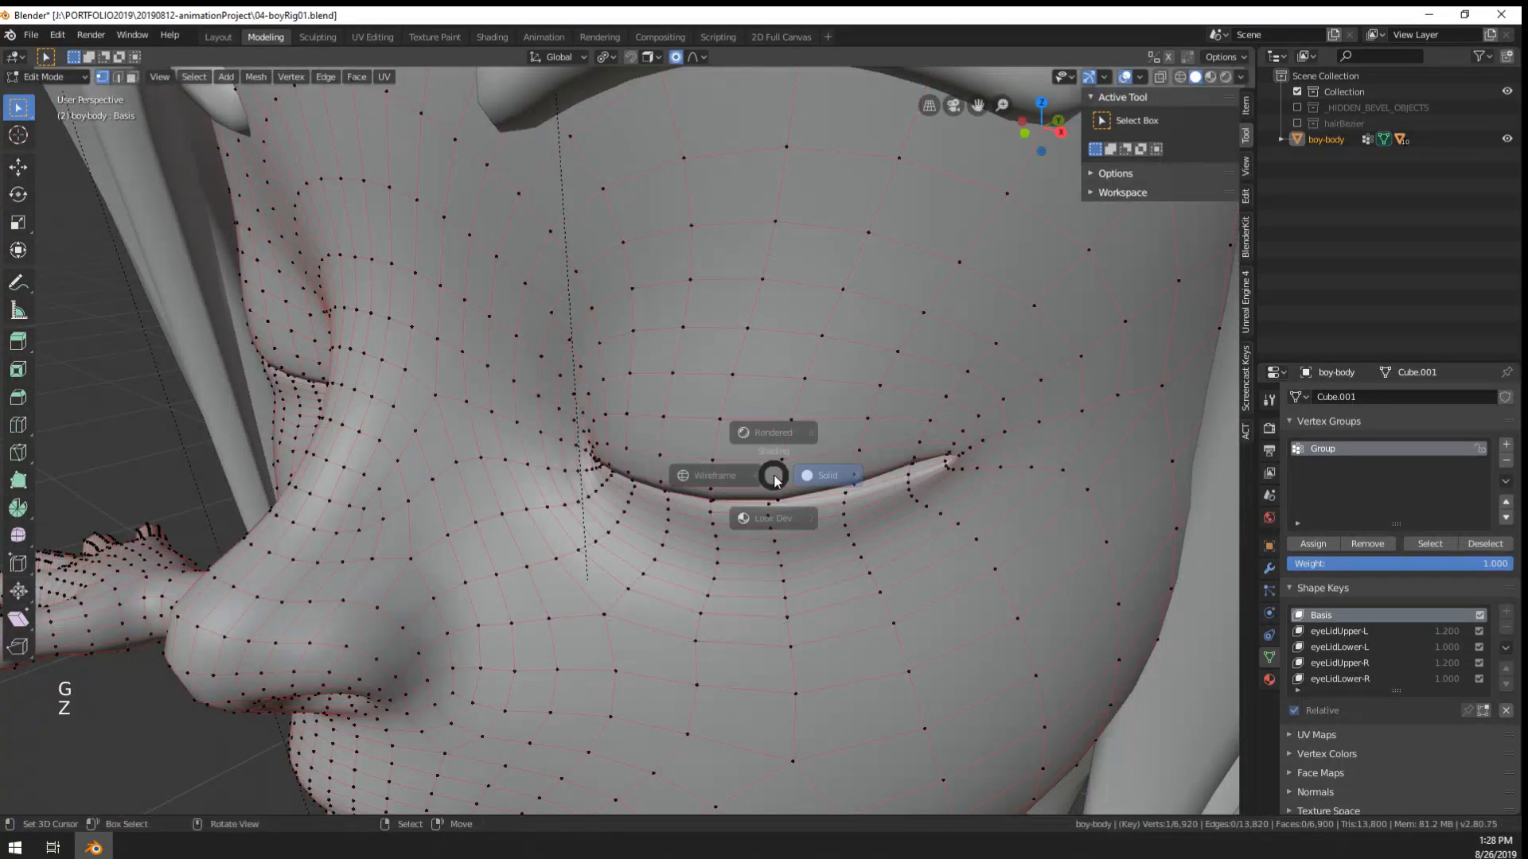
left_click(672, 473)
- Select two neighbouring vertices on the eyelid edge and raise them about 0.006 m with a proportional size of 0.02
mouse_move(673, 474)
middle_mouse_down()
mouse_move(787, 481)
mouse_move(716, 500)
mouse_move(699, 528)
mouse_move(693, 501)
middle_mouse_up()
scroll(715, 501, "up", 1)
scroll(692, 501, "up", 2)
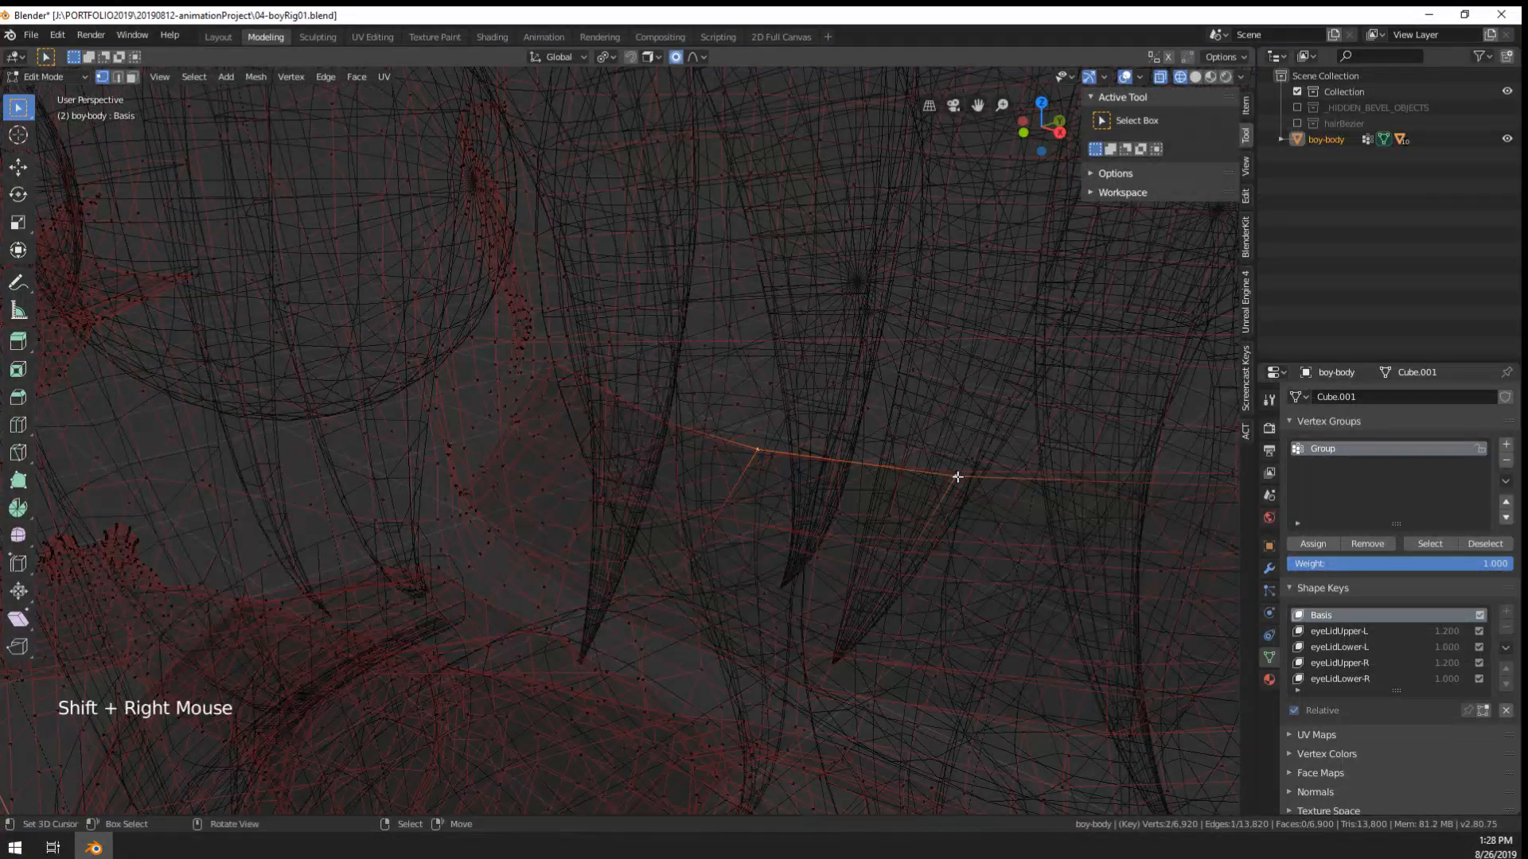
scroll(958, 476, "down", 3)
middle_click_drag(915, 493, 915, 461)
key("g")
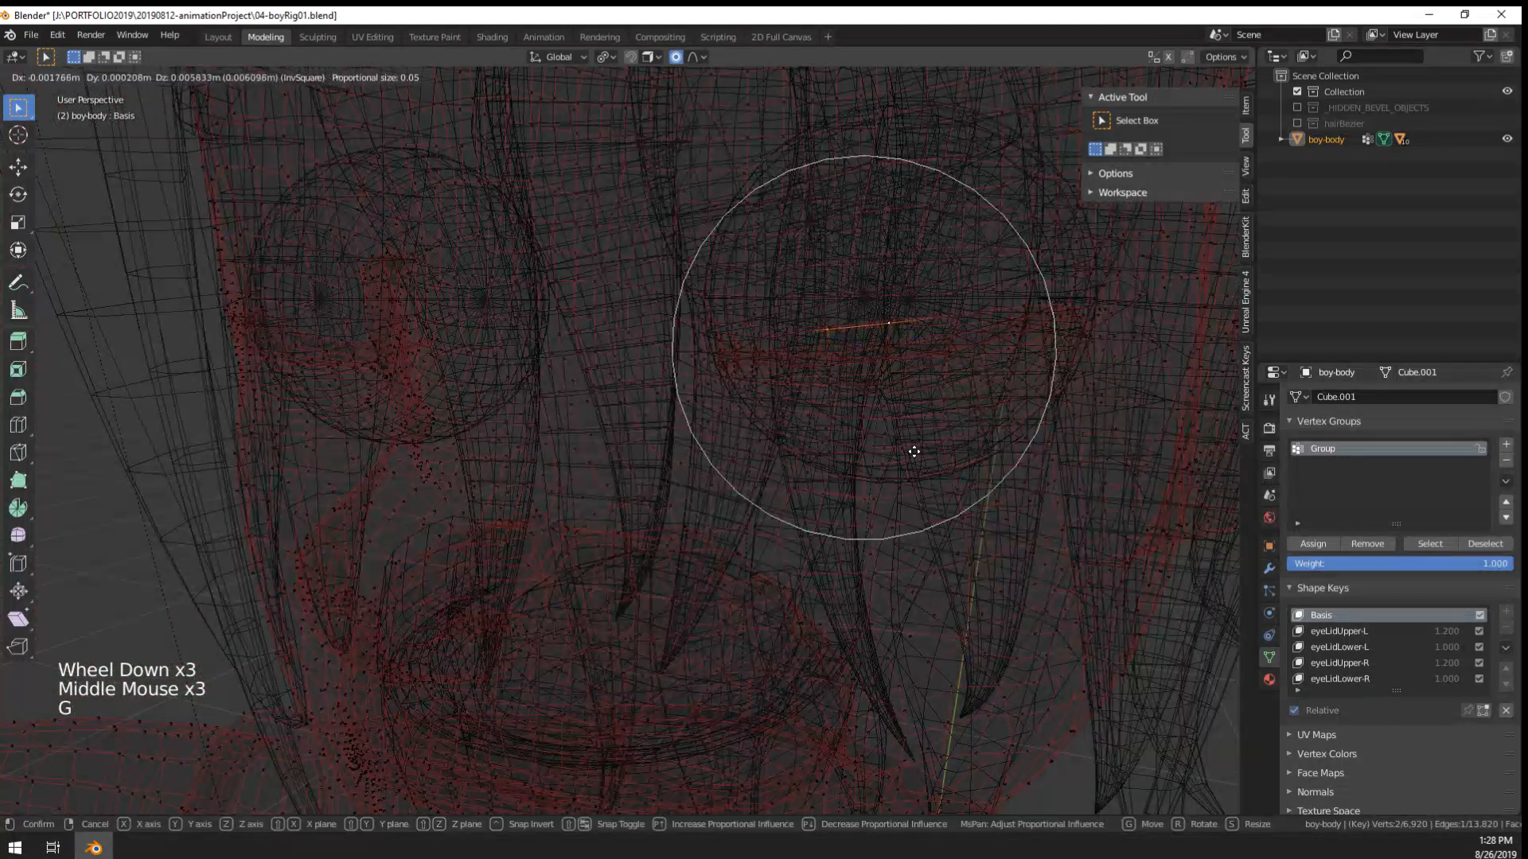
scroll(913, 451, "up", 10)
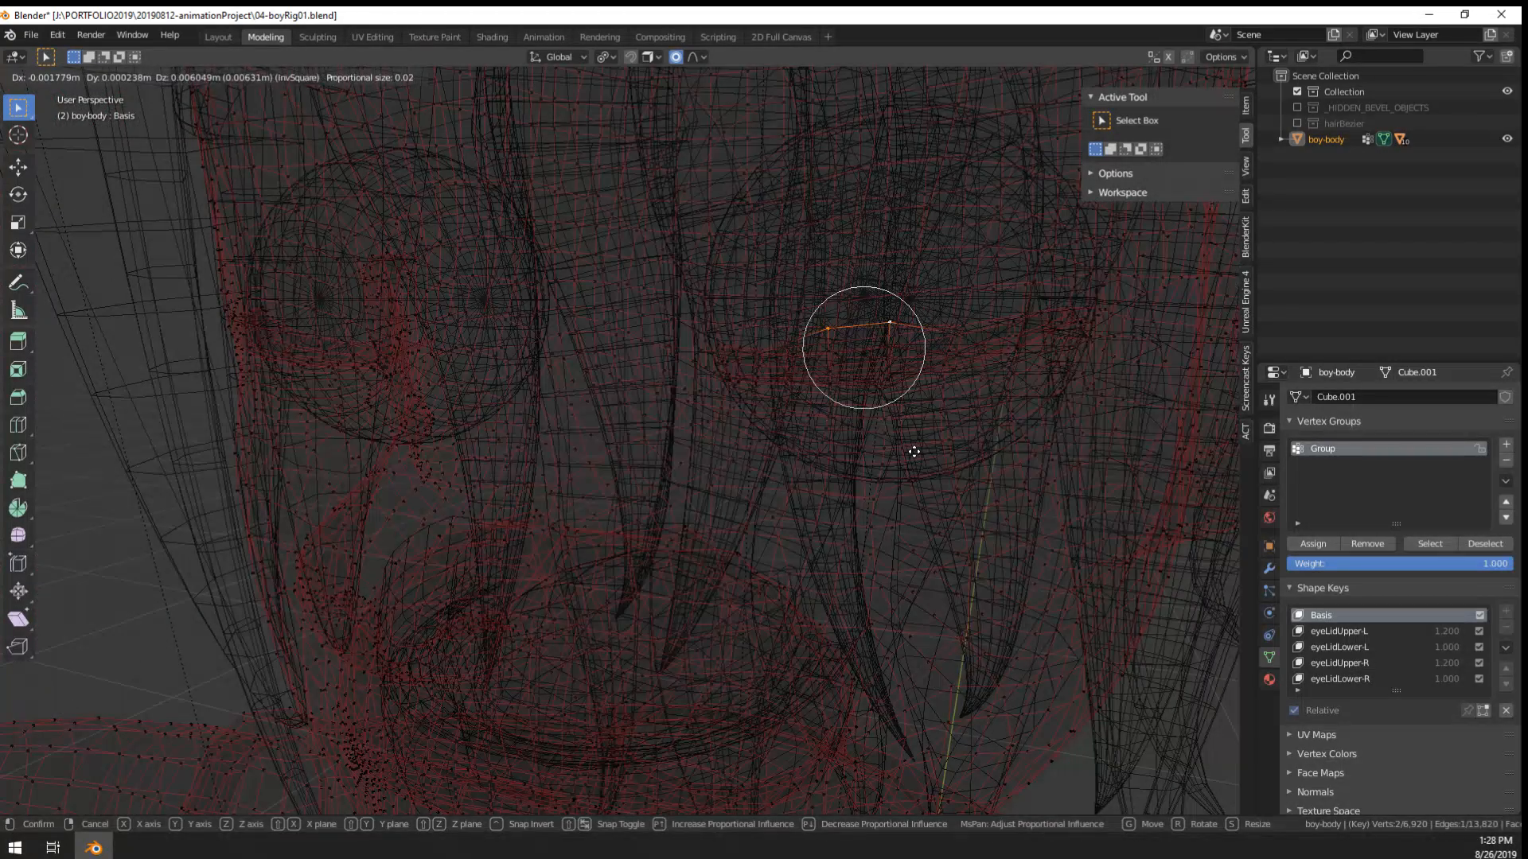
left_click(914, 451)
- Check the reshaped eyelid in solid shading in Object Mode and return to editing the wireframe mesh
middle_click_drag(910, 450, 886, 456)
key("Tab")
key("z")
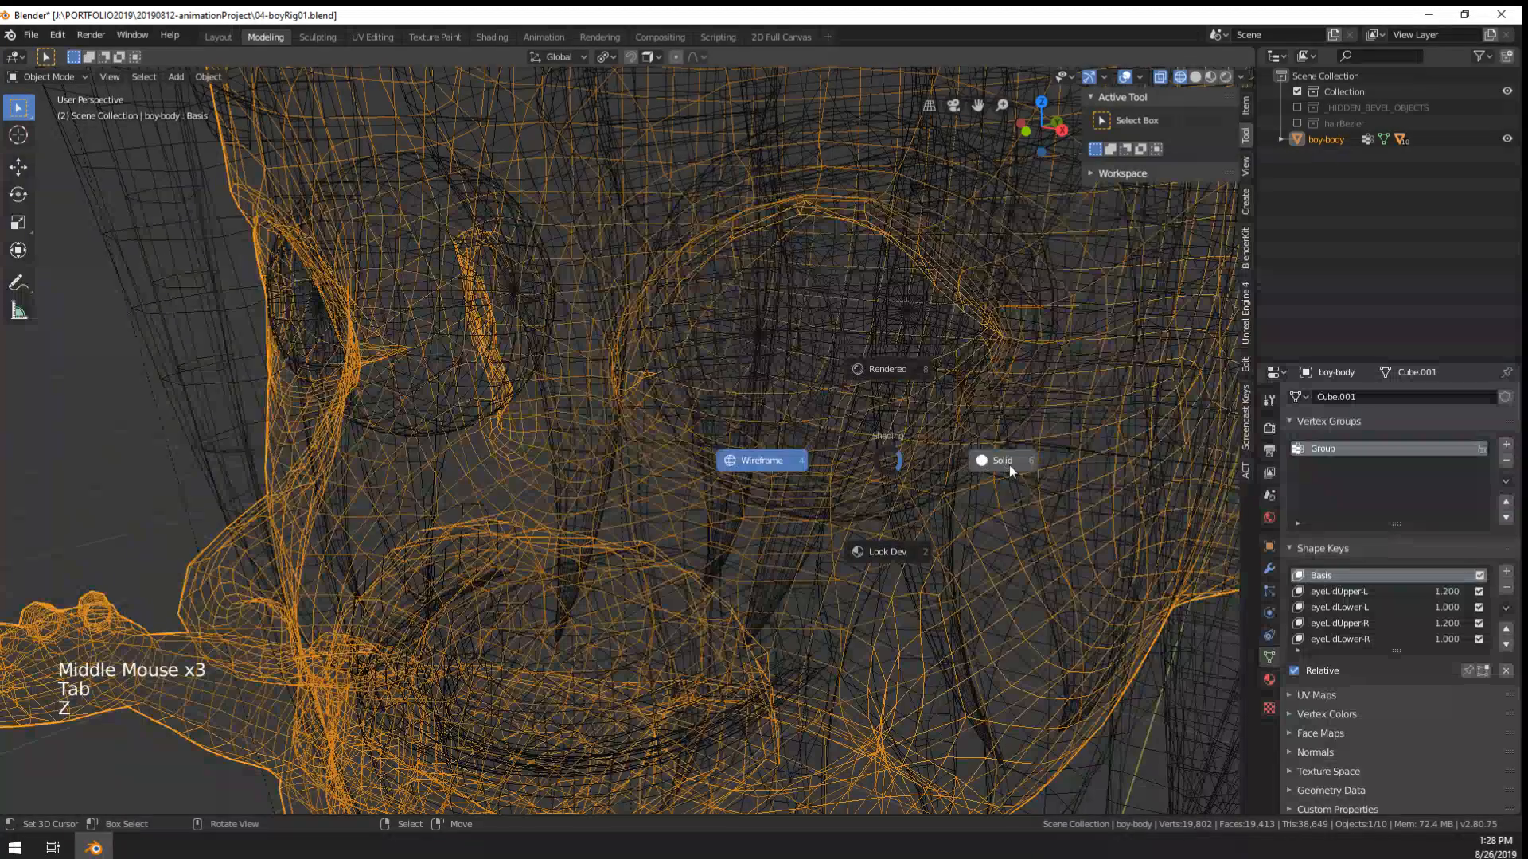
scroll(994, 470, "down", 1)
mouse_move(990, 471)
middle_mouse_down()
mouse_move(938, 453)
mouse_move(957, 431)
mouse_move(950, 400)
mouse_move(931, 465)
middle_mouse_up()
key("Tab")
key("z")
- Select the adjacent single vertex on the eyelid edge and shift it slightly with proportional editing
scroll(760, 487, "up", 2)
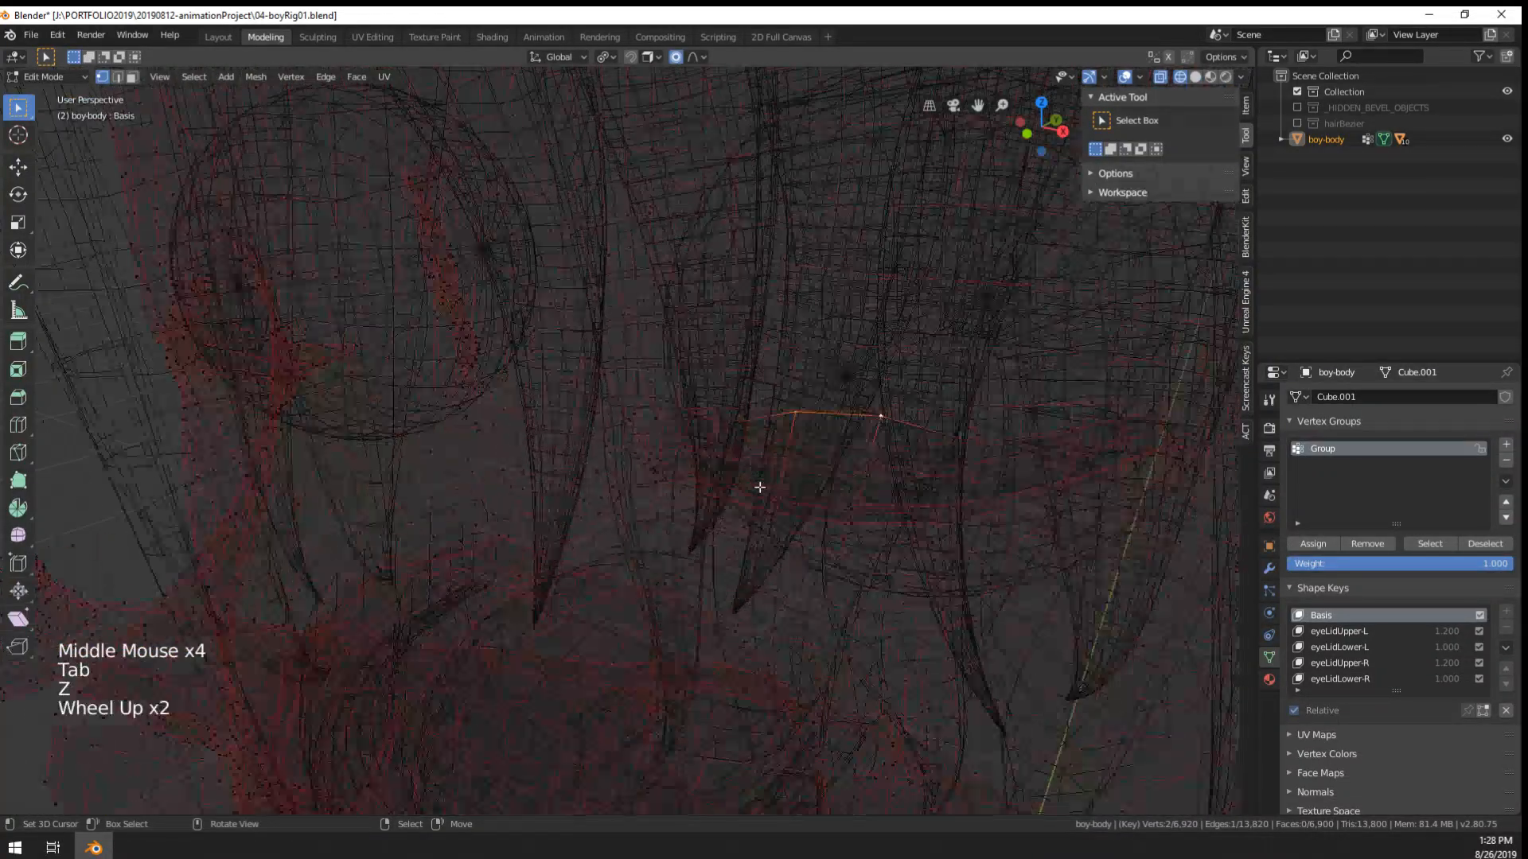
scroll(762, 478, "up", 1)
right_click(753, 411)
middle_click_drag(753, 411, 764, 415)
key("g")
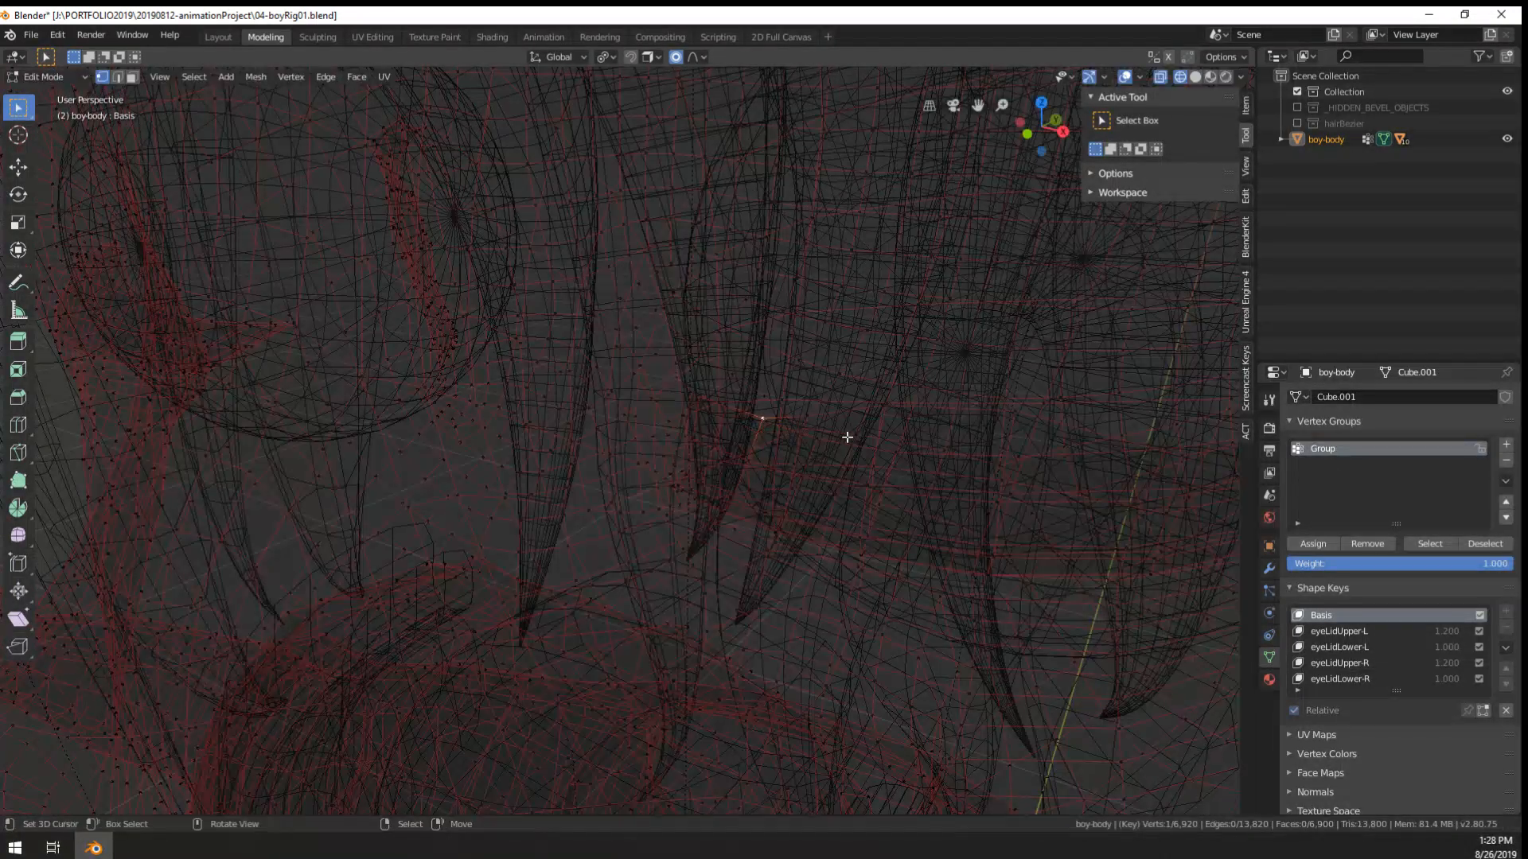
left_click(851, 412)
- Move the same eyelid vertex about -0.0004 m in X, -0.001 m in Y and 0.0018 m in Z, proportional size 0.015
middle_click_drag(852, 412, 700, 451)
key("KP_Decimal")
scroll(840, 427, "up", 1)
scroll(719, 460, "down", 3)
scroll(669, 448, "down", 4)
middle_click_drag(700, 450, 720, 441)
key("g")
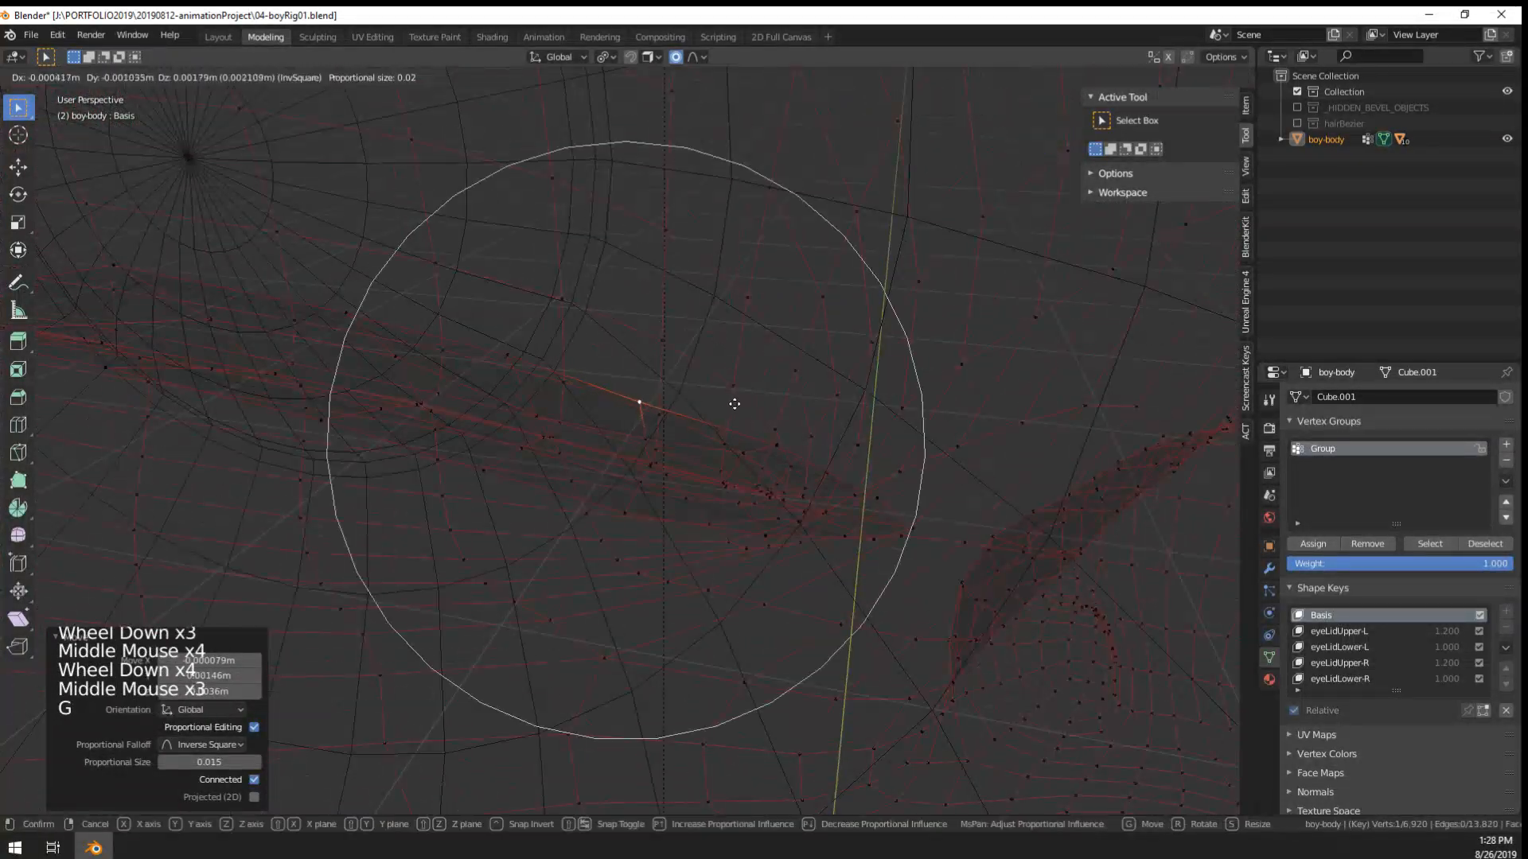
left_click(733, 403)
middle_click_drag(636, 490, 650, 484, "shift")
middle_click_drag(650, 484, 666, 476)
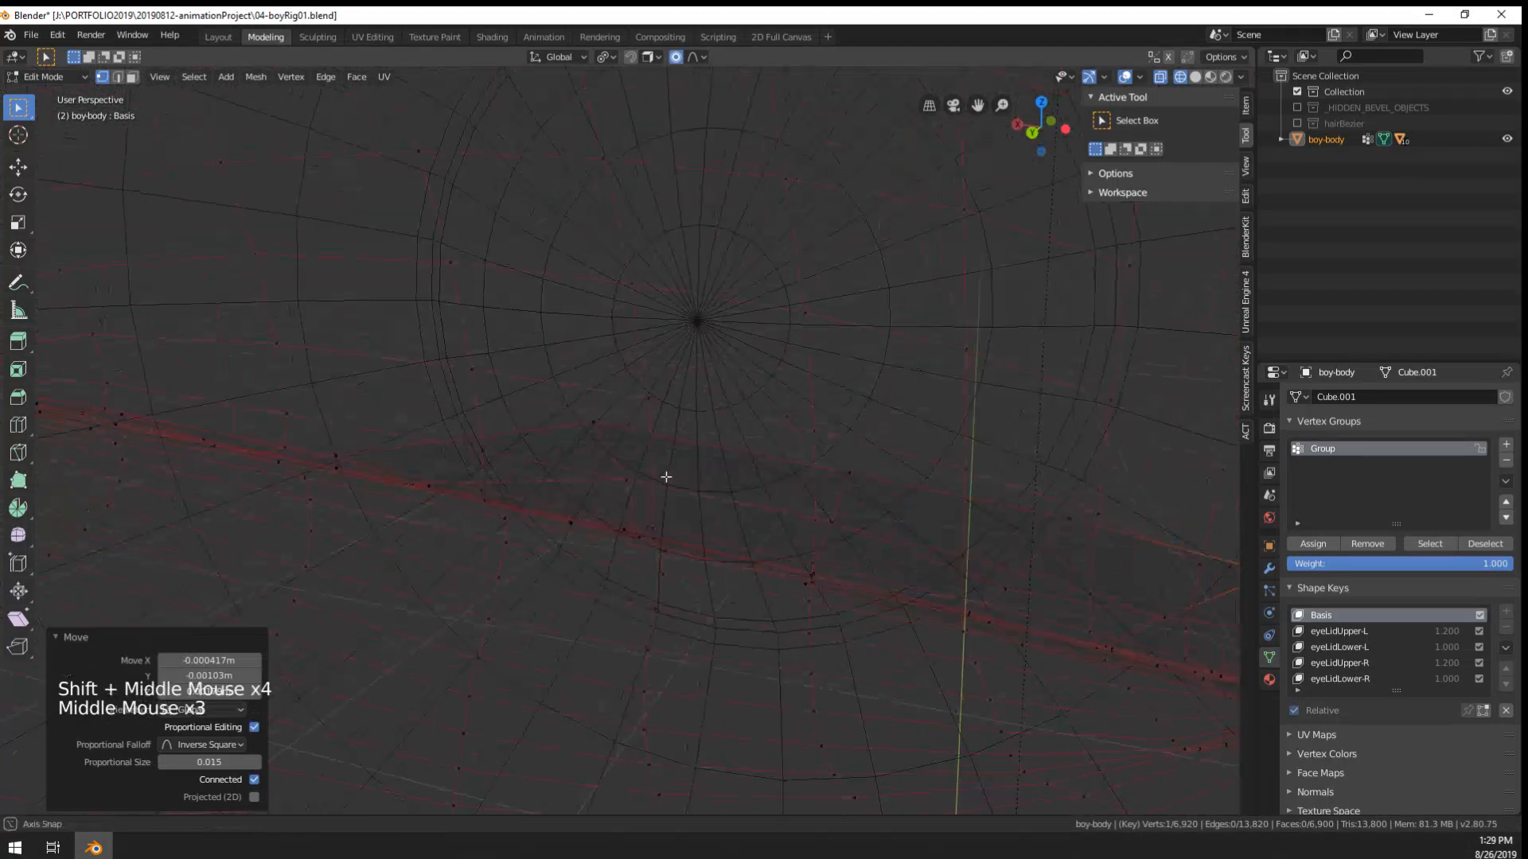
- Lower two eyelid edge vertices beneath the pupil in turn, about 0.002 m and 0.003 m, with proportional size 0.015
right_click(581, 521)
middle_click_drag(581, 521, 626, 585)
key("g")
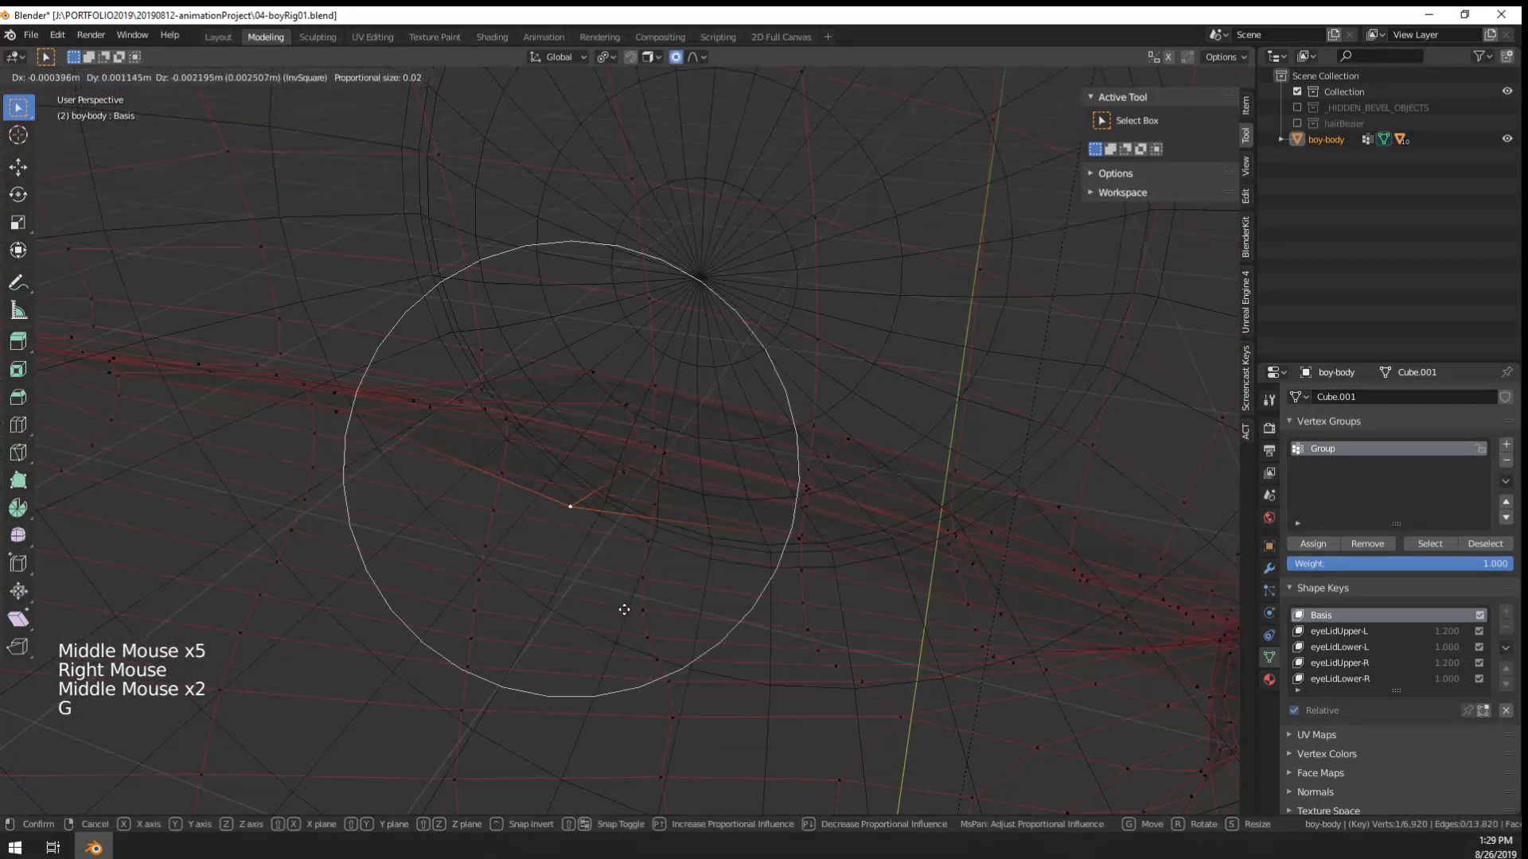
left_click(623, 610)
scroll(703, 571, "down", 5)
right_click(710, 484)
key("g")
left_click(702, 511)
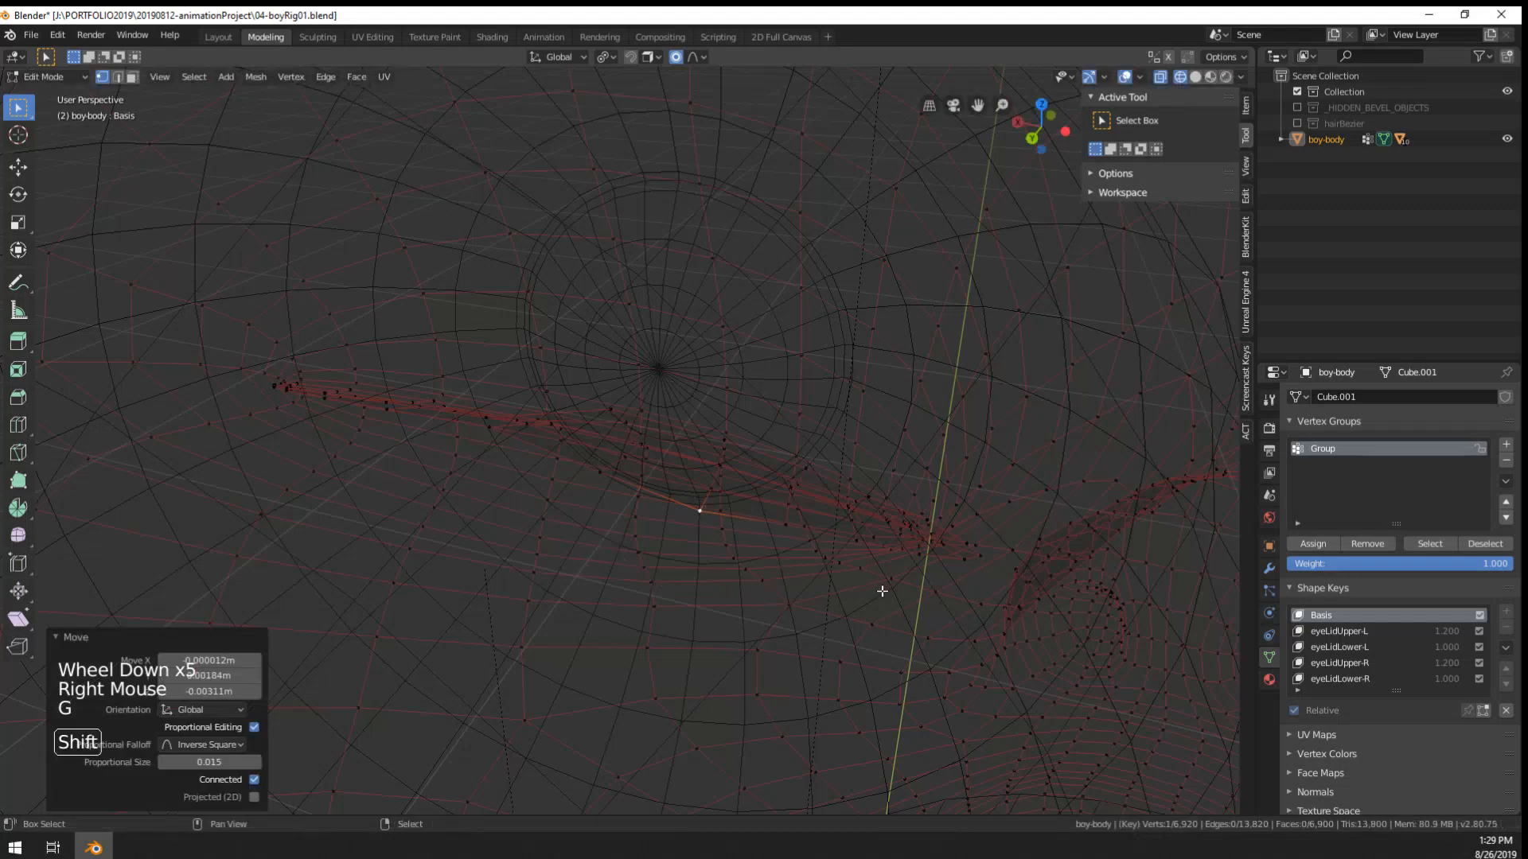
- Select a single vertex on the opposite eye's eyelid edge and raise it slightly with proportional editing
middle_click_drag(880, 590, 470, 539, "shift")
scroll(470, 539, "down", 2)
scroll(745, 624, "down", 5)
scroll(745, 624, "up", 3)
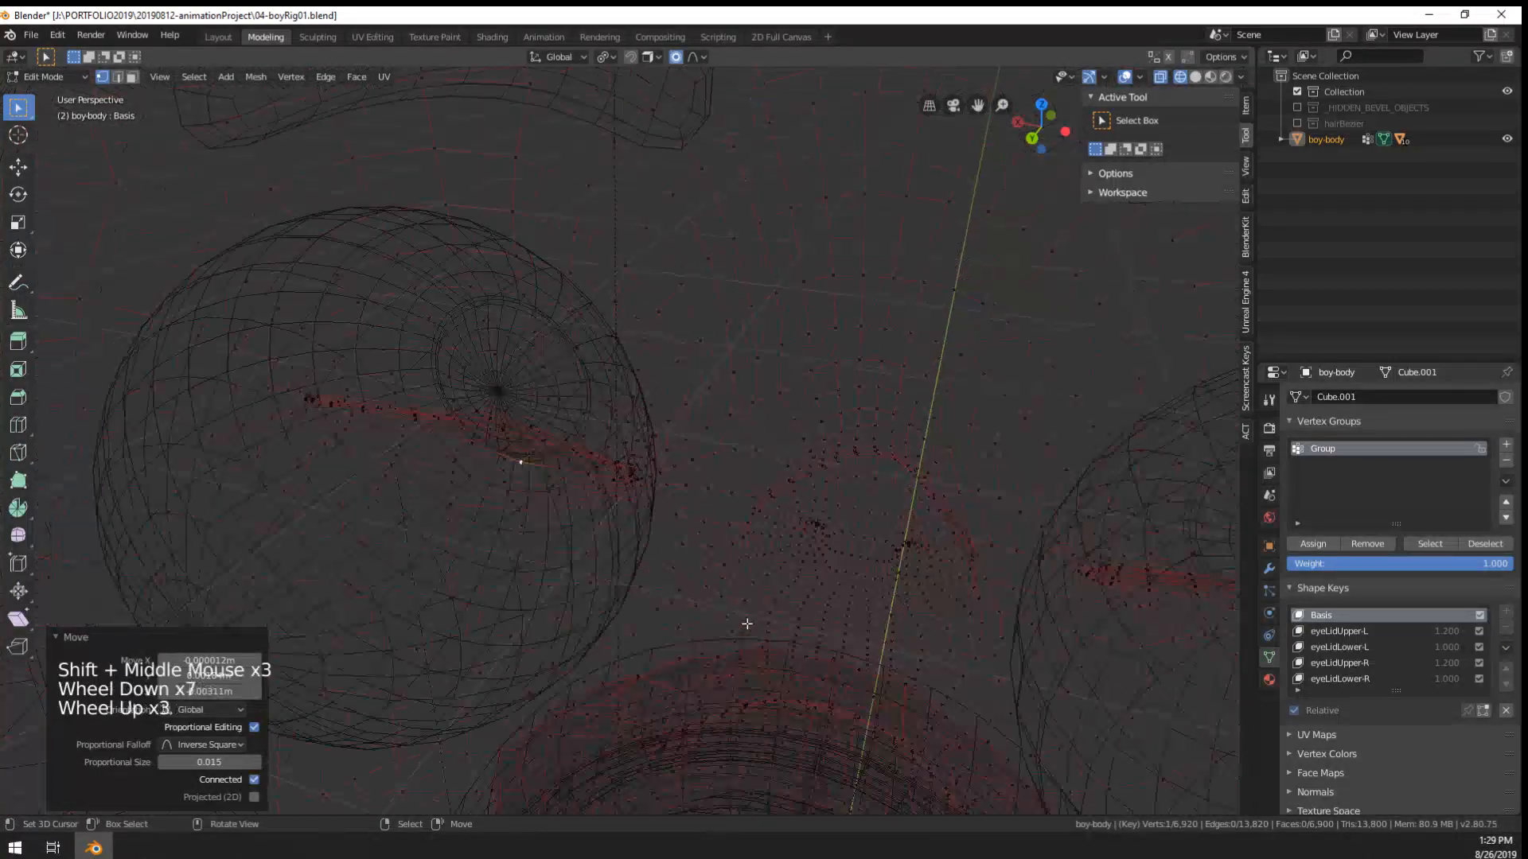
middle_click_drag(745, 624, 768, 582, "shift")
middle_click_drag(477, 506, 756, 557, "shift")
middle_click_drag(756, 557, 681, 512, "shift")
scroll(544, 488, "up", 4)
middle_click_drag(544, 488, 668, 522, "shift")
right_click(672, 492)
scroll(685, 518, "down", 3)
key("g")
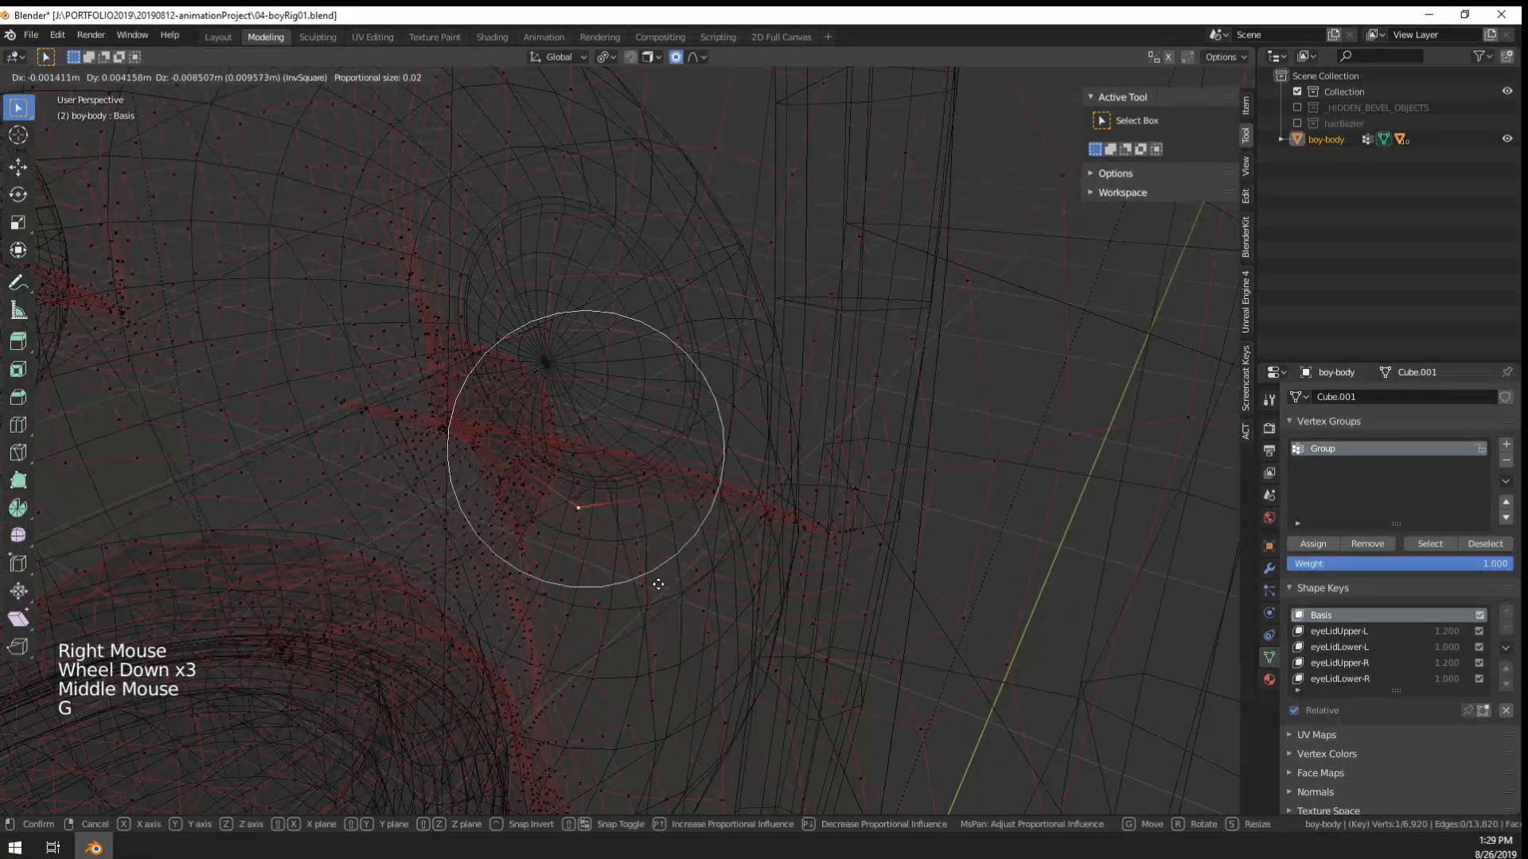
left_click(667, 507)
- Add the neighbouring outer vertex to the selection and raise both about 0.003 m with proportional size 0.01
middle_click_drag(559, 573, 732, 466)
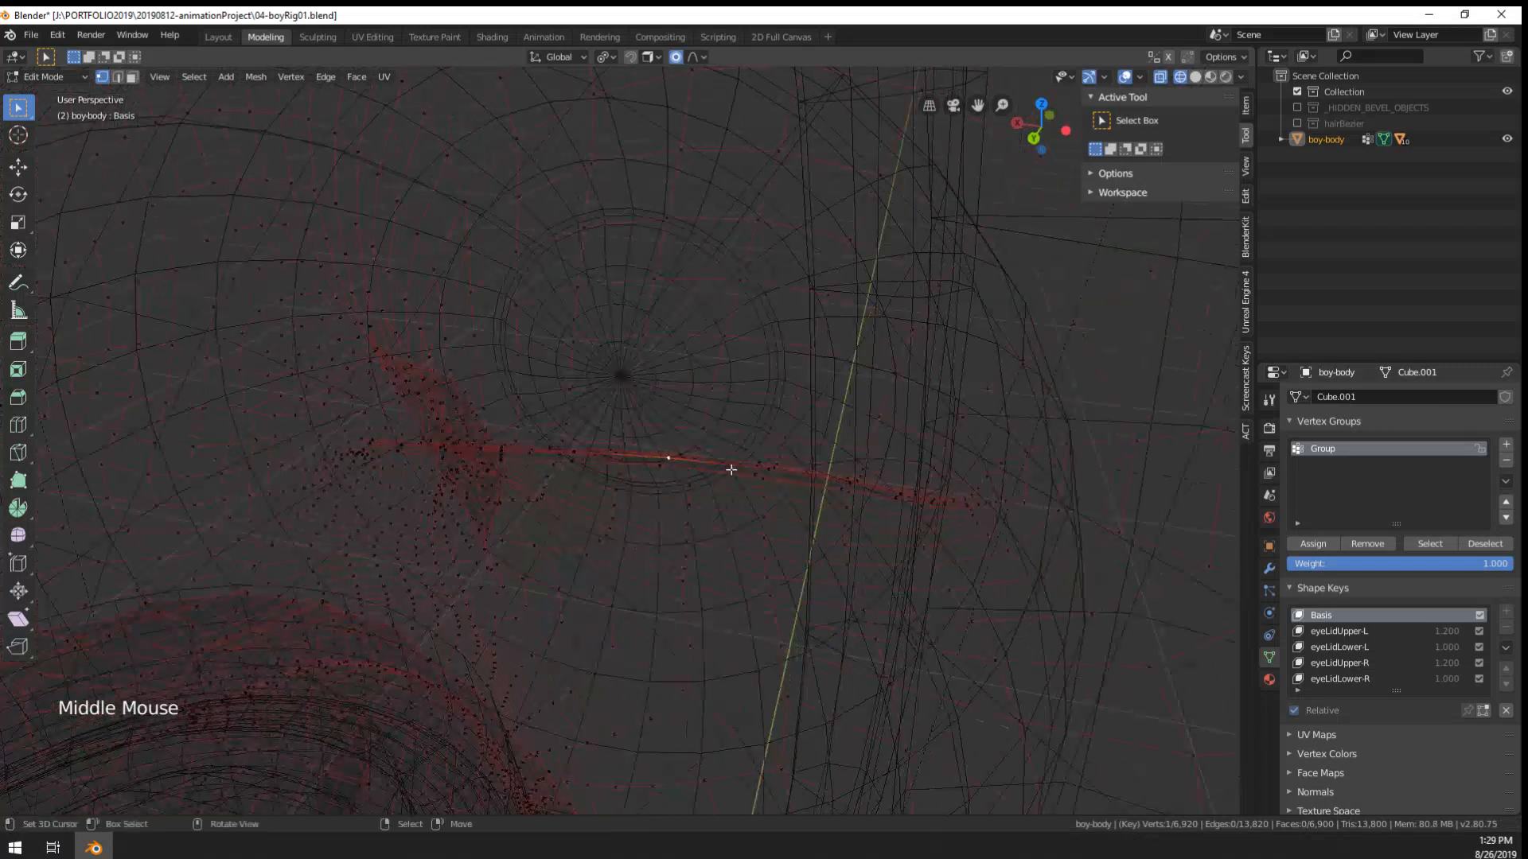
scroll(734, 466, "up", 3)
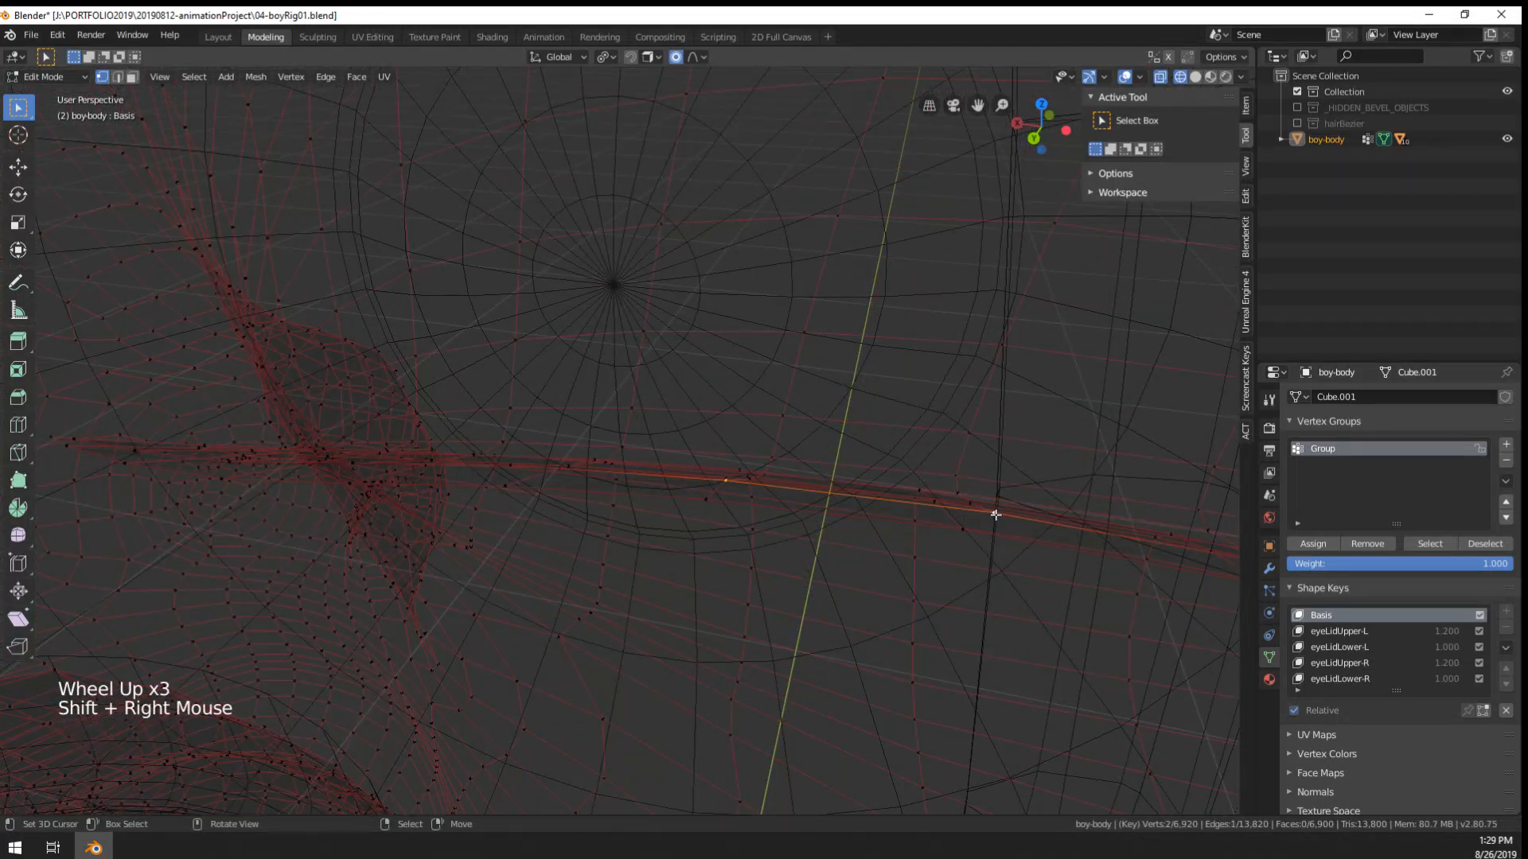
scroll(995, 515, "down", 4)
key("g")
scroll(965, 529, "up", 12)
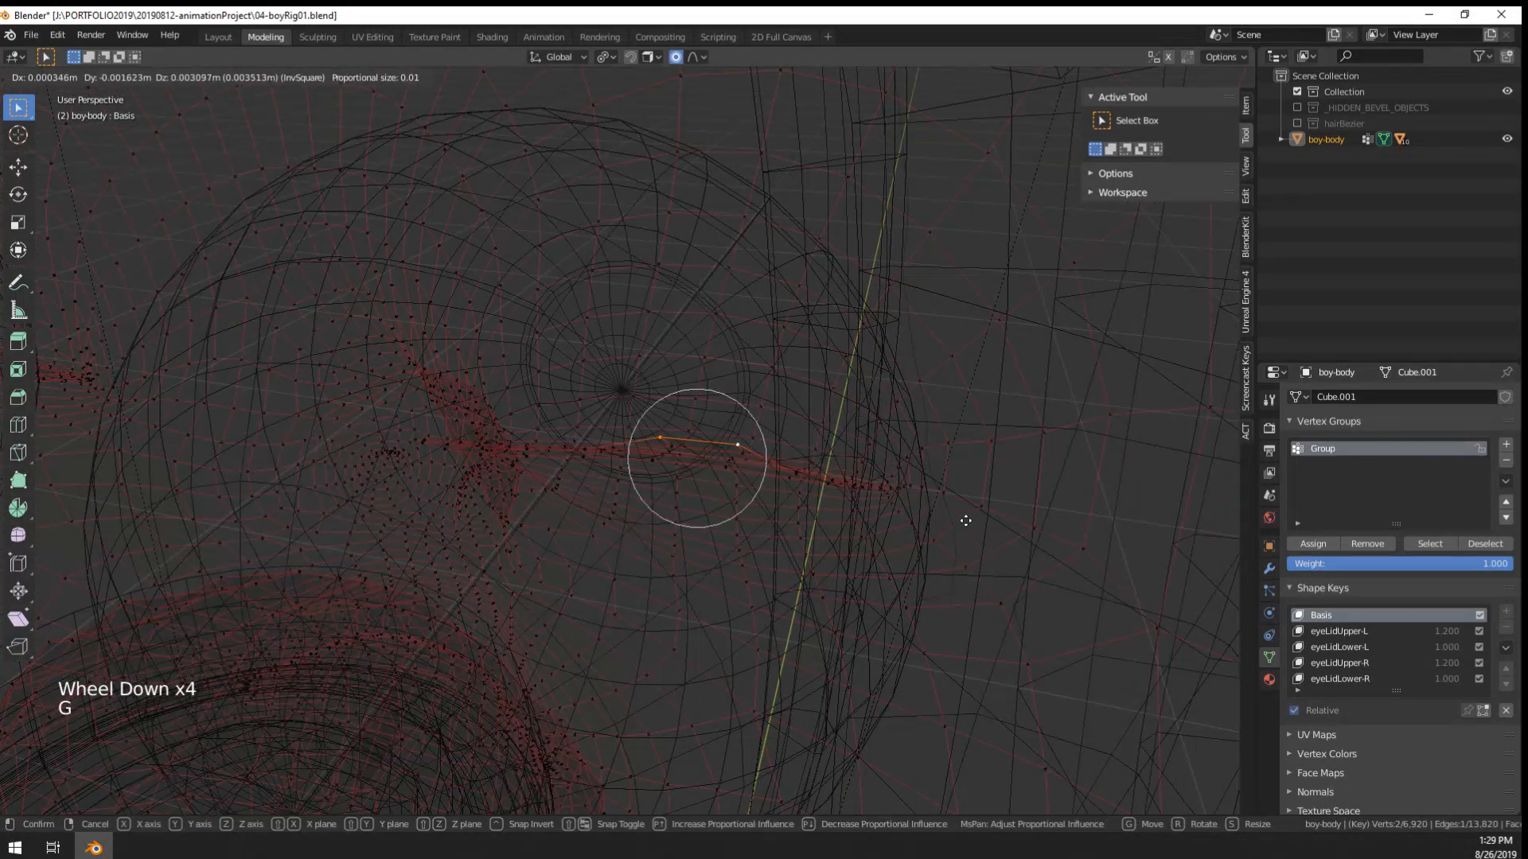
left_click(965, 520)
- Select the upper eyelid edge vertex near the inner corner and raise it about 0.004 m with proportional size 0.01
scroll(597, 475, "up", 4)
right_click(518, 461)
key("g")
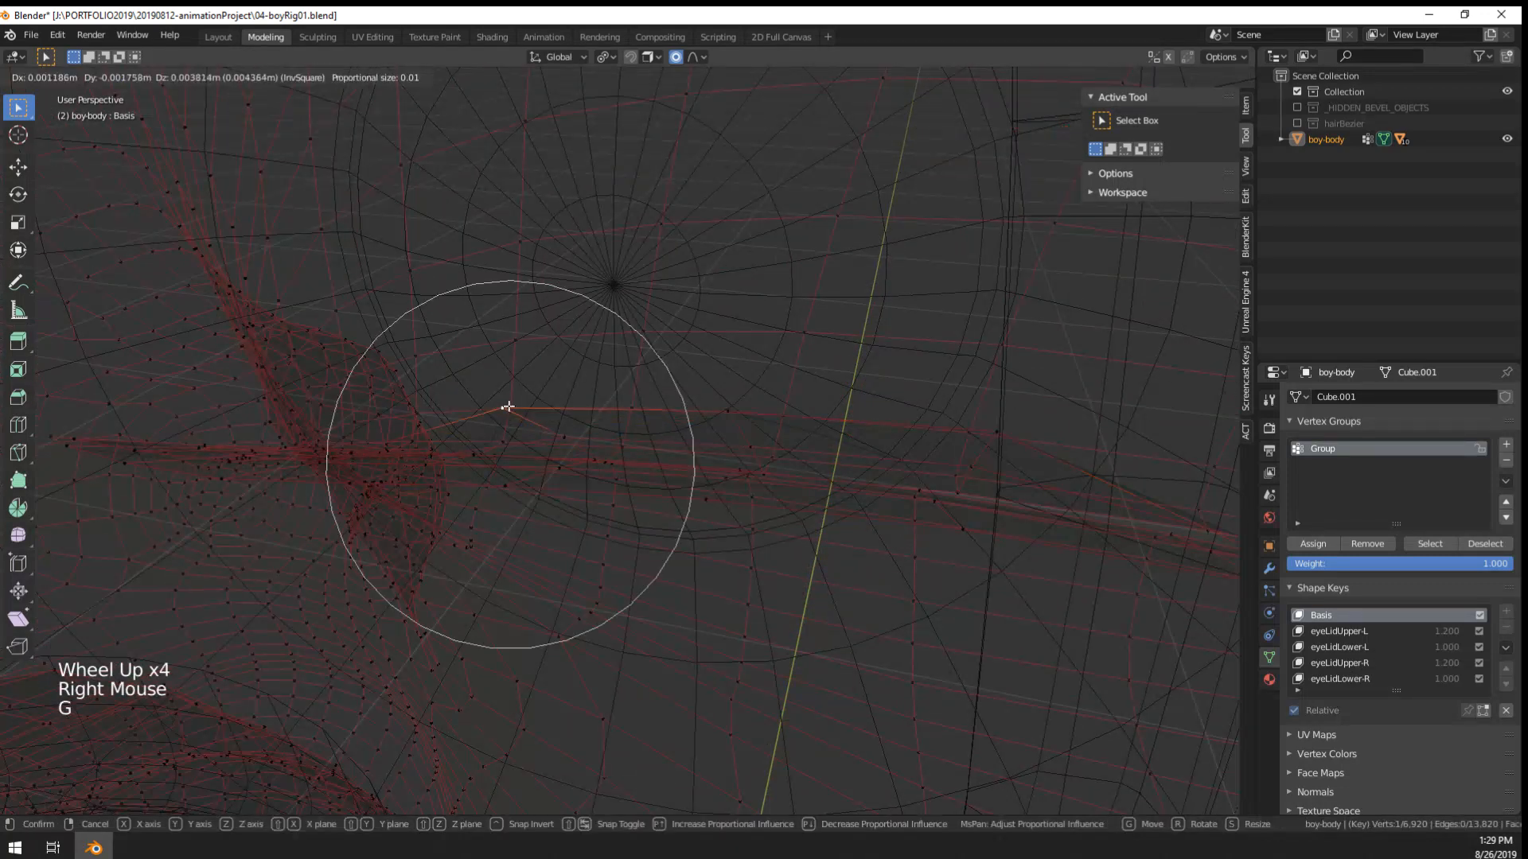
scroll(508, 407, "down", 2)
left_click(507, 406)
- Select an eyelid edge vertex towards the outer corner, undo the first move and raise it slightly instead
middle_click_drag(644, 535, 553, 532, "shift")
right_click(794, 492)
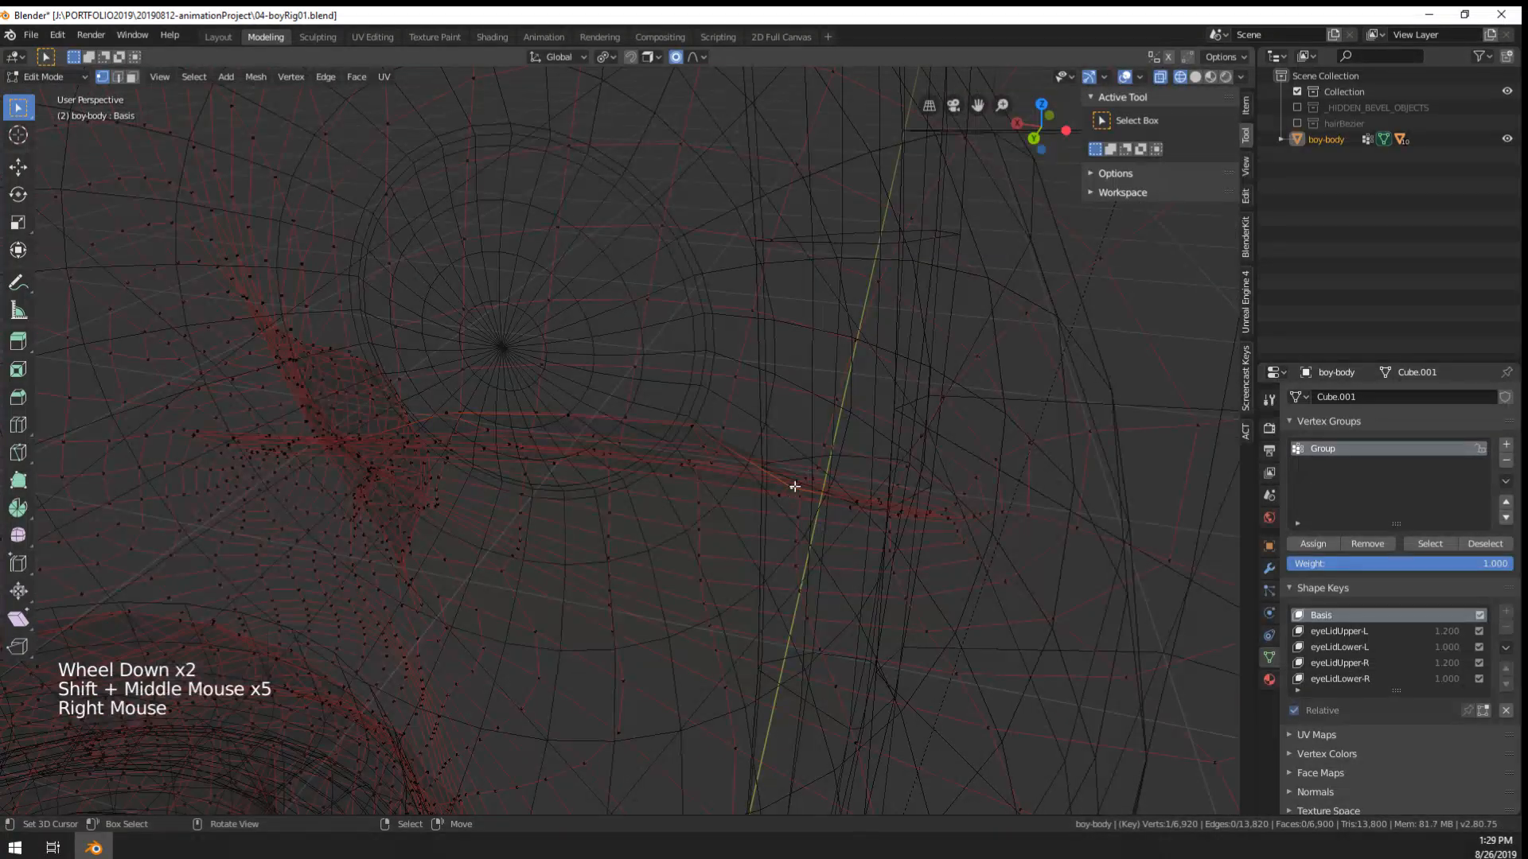
key("g")
key("ctrl+z")
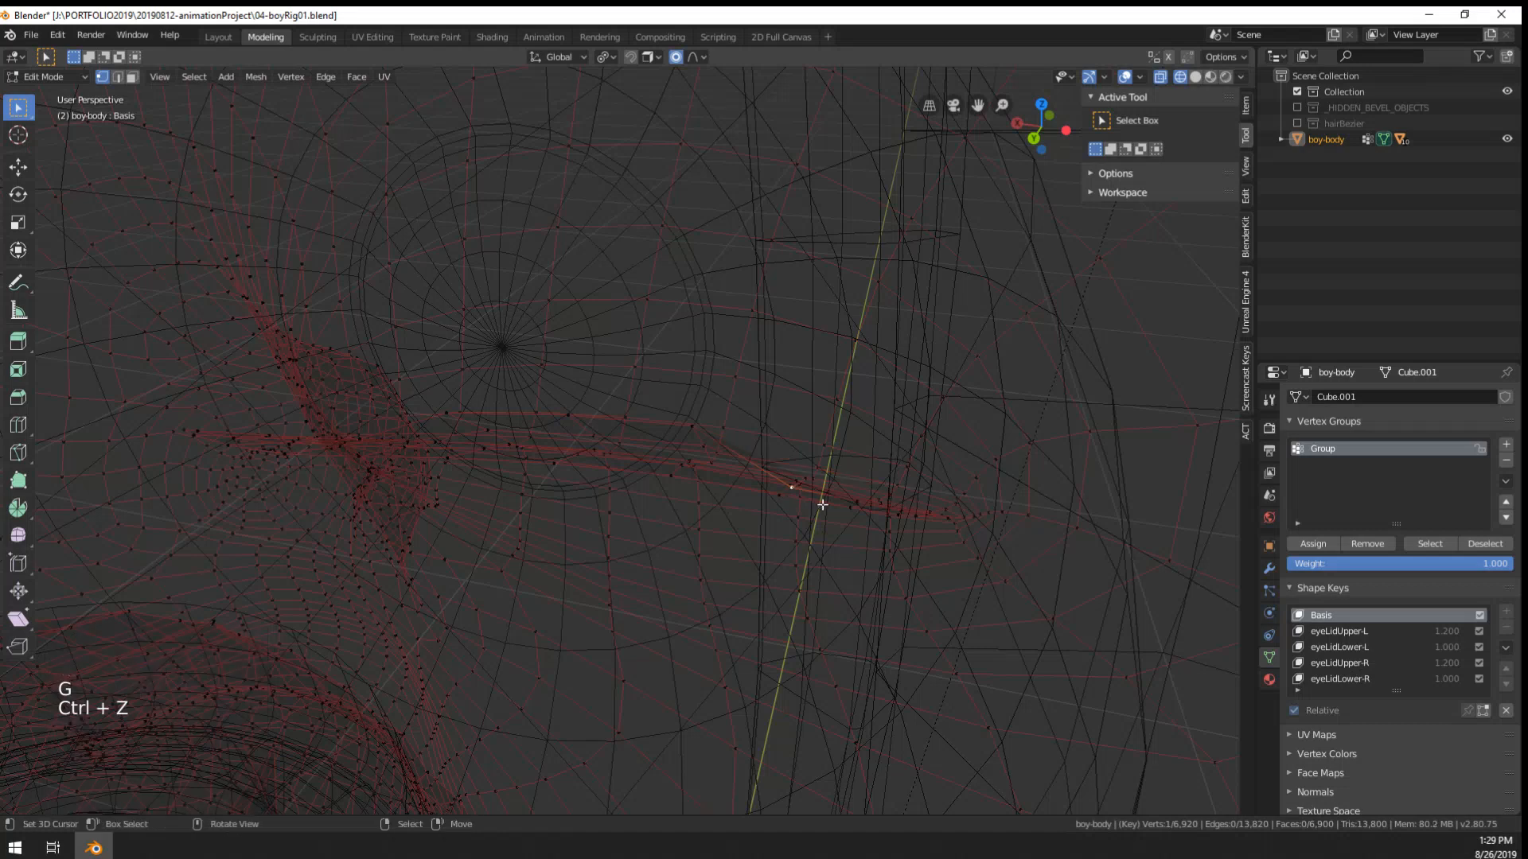
key("g")
left_click(828, 477)
- Select three vertices along the lower eyelid edge in turn and lower each slightly with proportional size 0.01
right_click(778, 505)
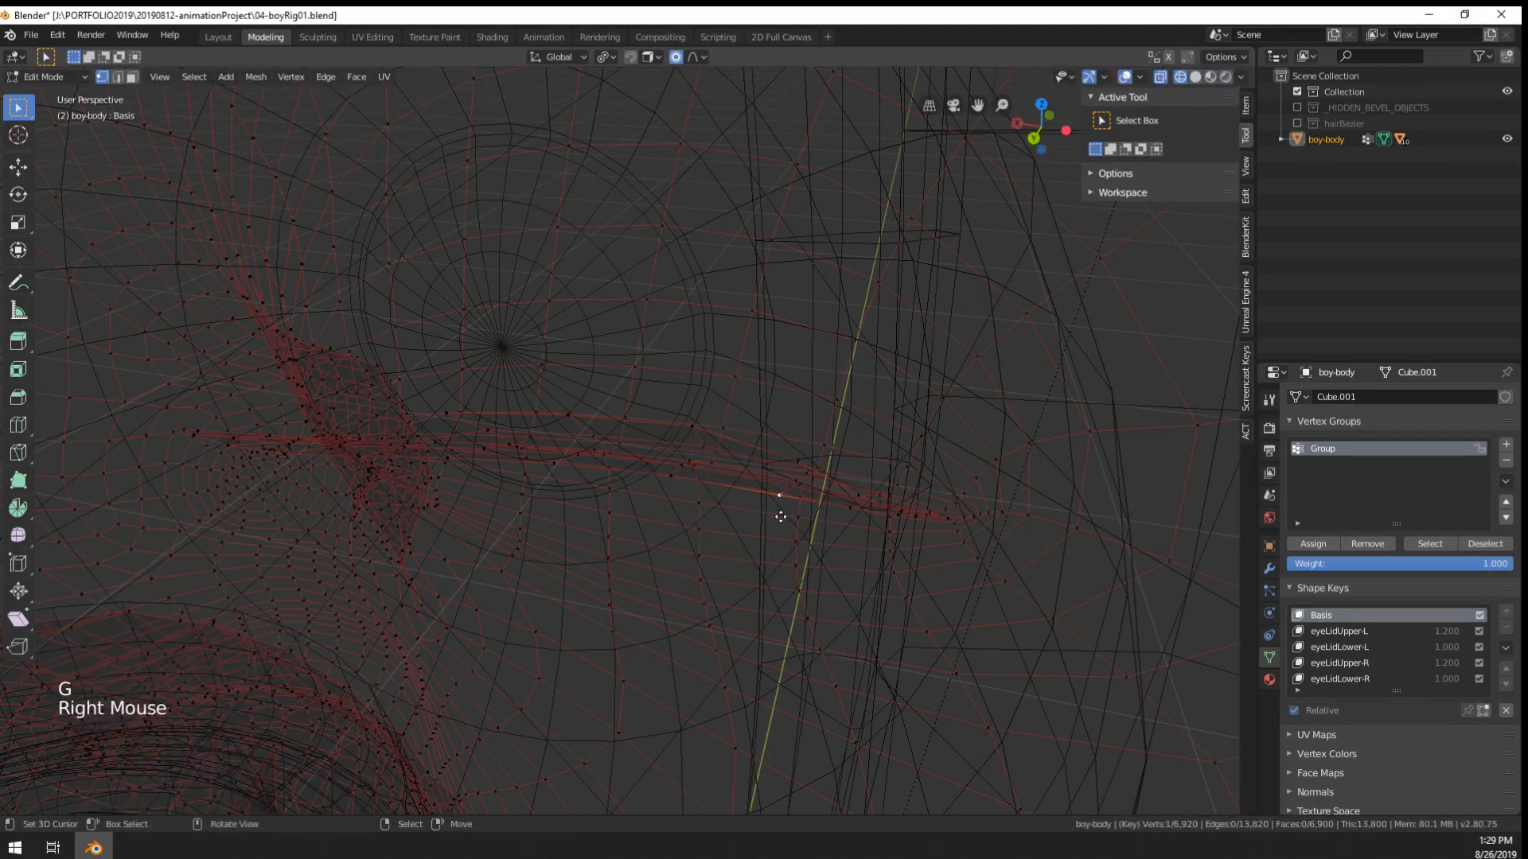
key("g")
left_click(744, 519)
right_click(677, 491)
key("g")
left_click(675, 517)
right_click(553, 478)
key("g")
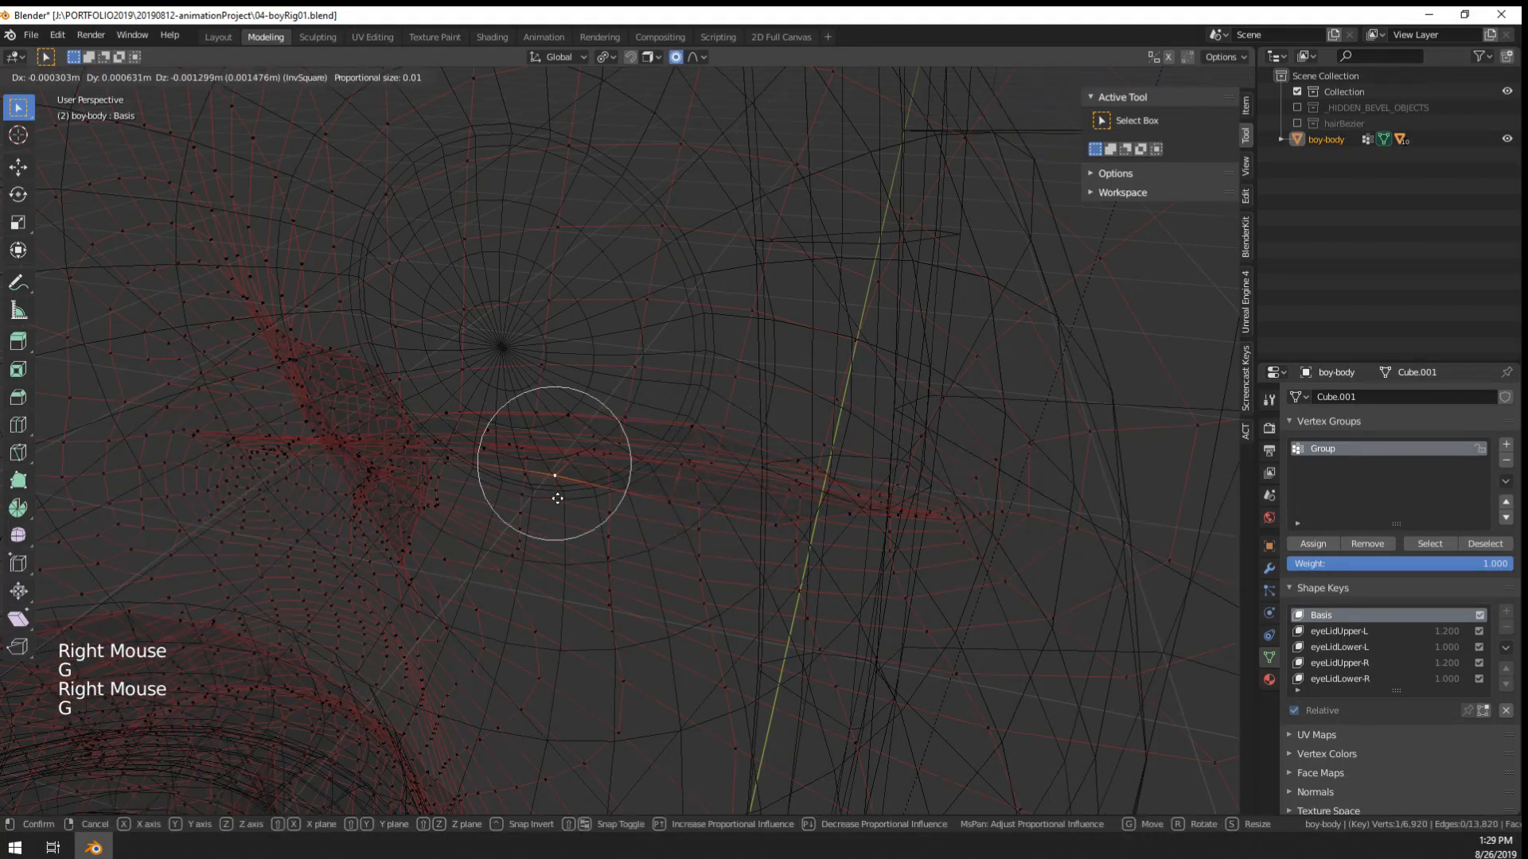
left_click(557, 503)
- Try to lower the lower eyelid vertex nearest the inner corner, and undo the move
right_click(451, 477)
key("g")
left_click(450, 504)
key("ctrl+z")
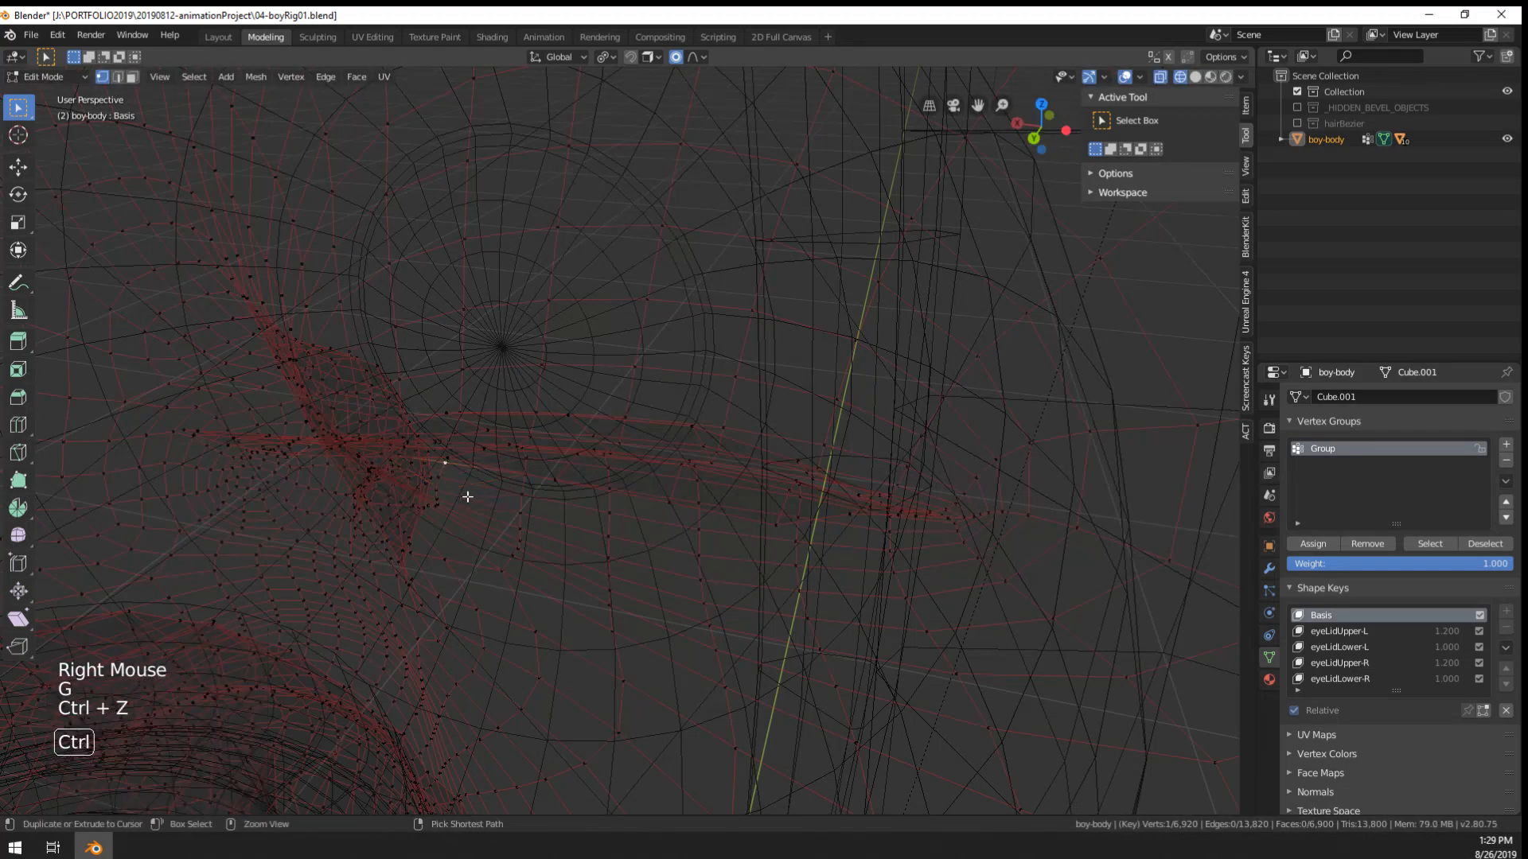
- Select all geometry linked to the inner-corner eyelid vertex
scroll(467, 501, "up", 2)
scroll(494, 506, "down", 1)
key("ctrl+l")
key("ctrl+l")
key("ctrl+l")
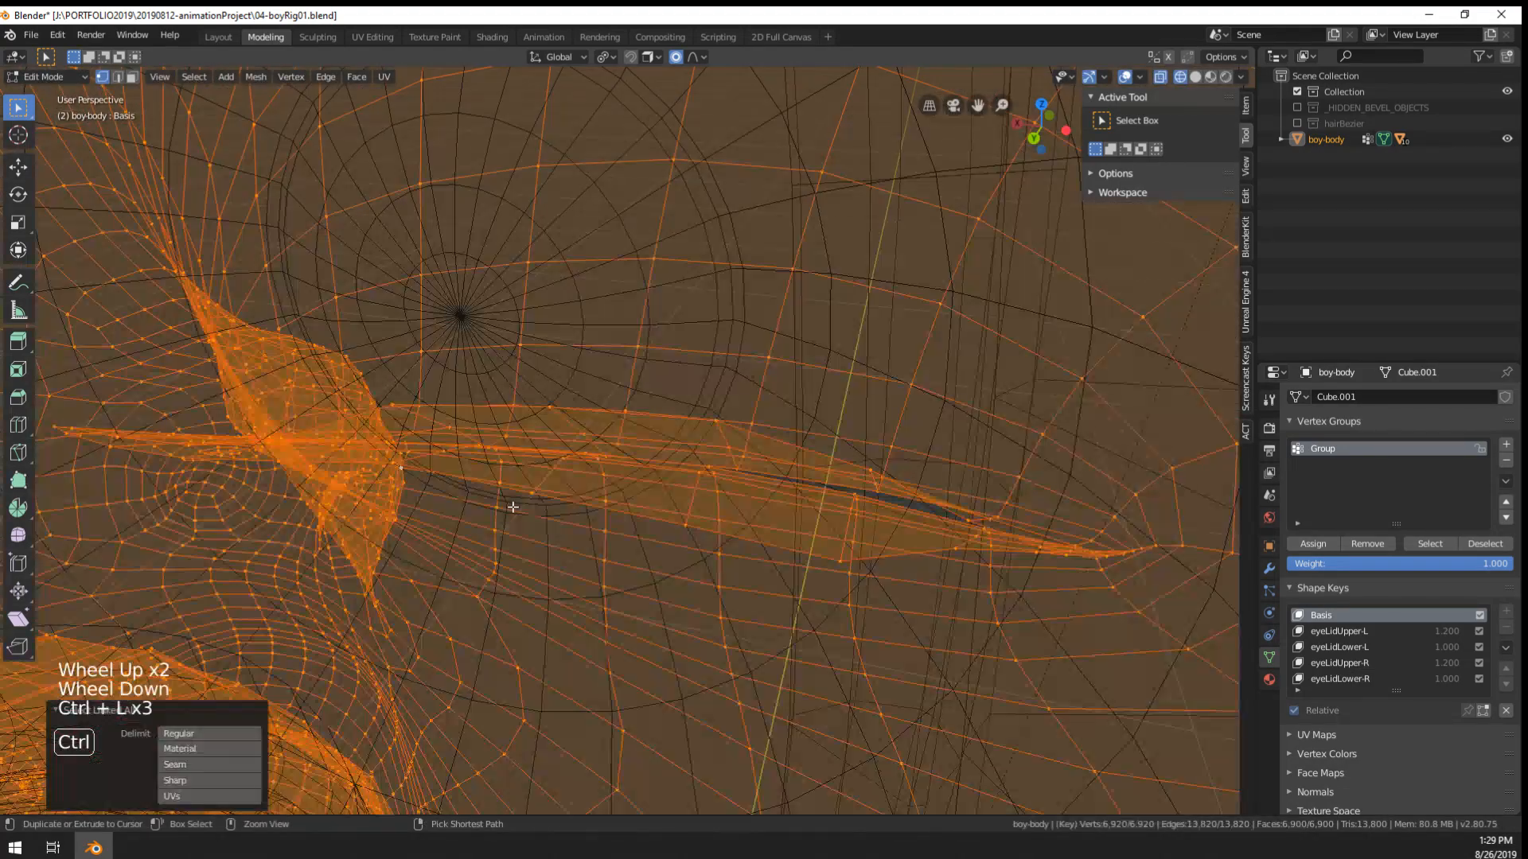
- Move a lower eyelid vertex near the inner corner -0.00024 m in X, 0.000895 m in Y, -0.00226 m in Z, proportional size 0.010
middle_click_drag(512, 507, 512, 537)
right_click(481, 534)
key("g")
left_click(515, 563)
- Examine the reshaped eyelid around the eyeball in solid shading in Object Mode
key("z")
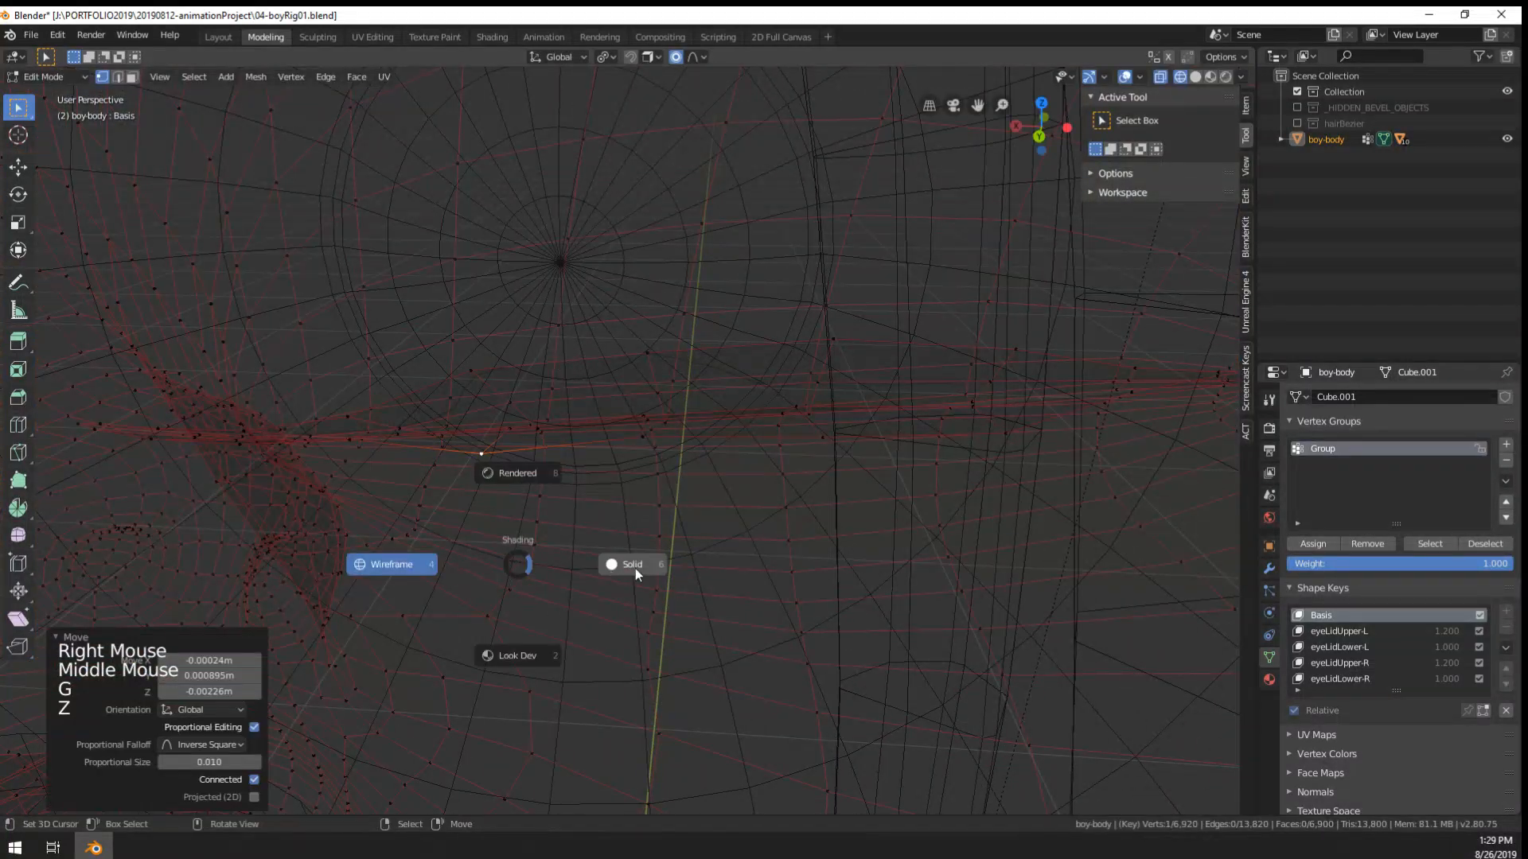
left_click(634, 568)
scroll(794, 569, "down", 5)
mouse_move(796, 569)
middle_mouse_down()
mouse_move(801, 589)
mouse_move(675, 573)
mouse_move(859, 556)
middle_mouse_up()
key("Tab")
scroll(799, 578, "down", 2)
scroll(732, 556, "up", 2)
middle_click_drag(859, 556, 703, 517)
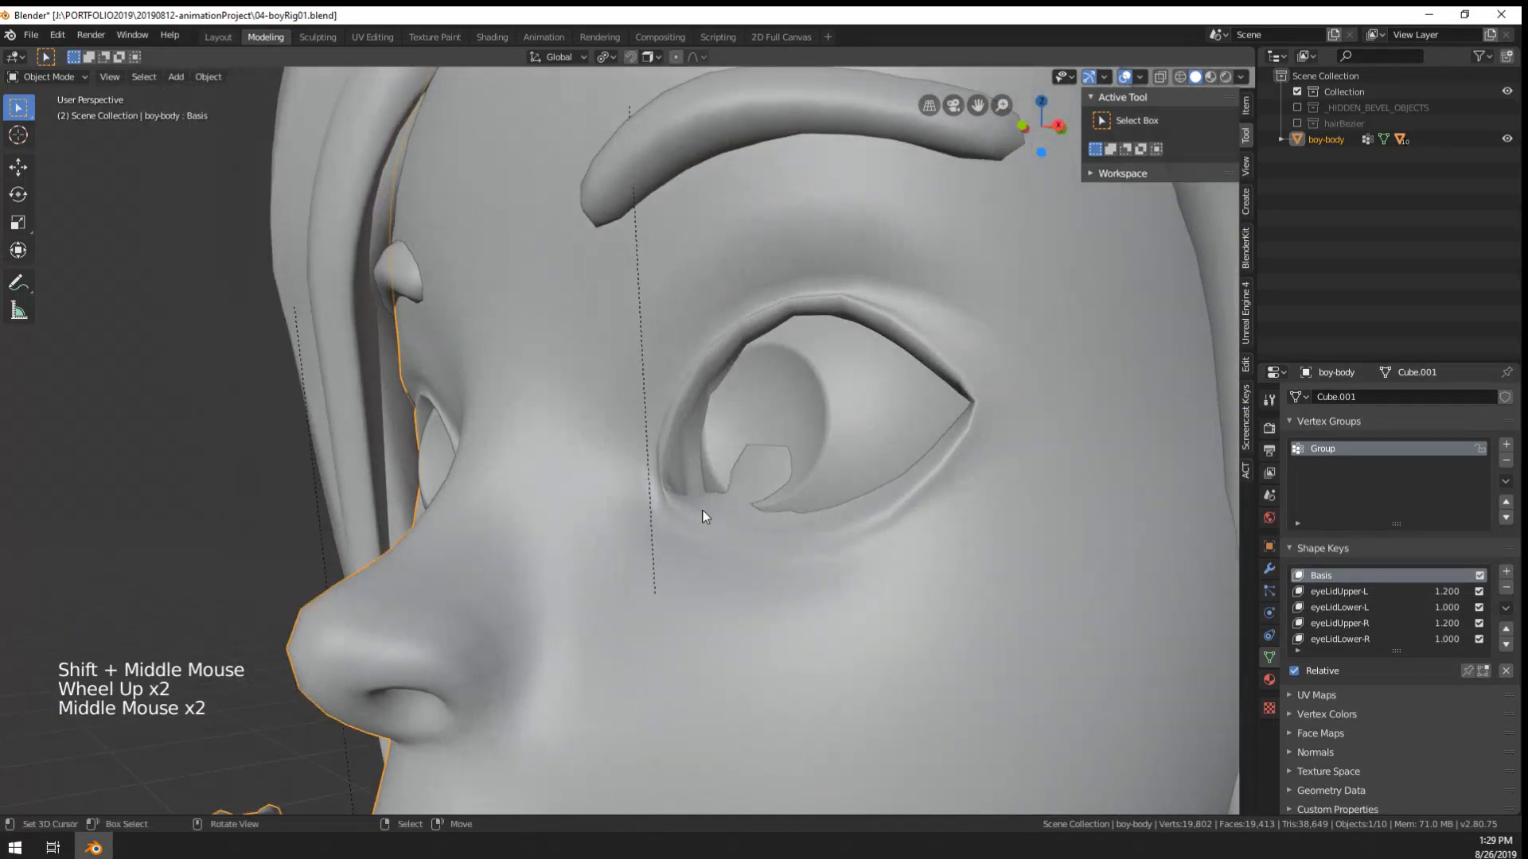
- Toggle editing and wireframe shading to compare the eyelid, and return to solid shading in Object Mode
key("Tab")
key("Tab")
key("z")
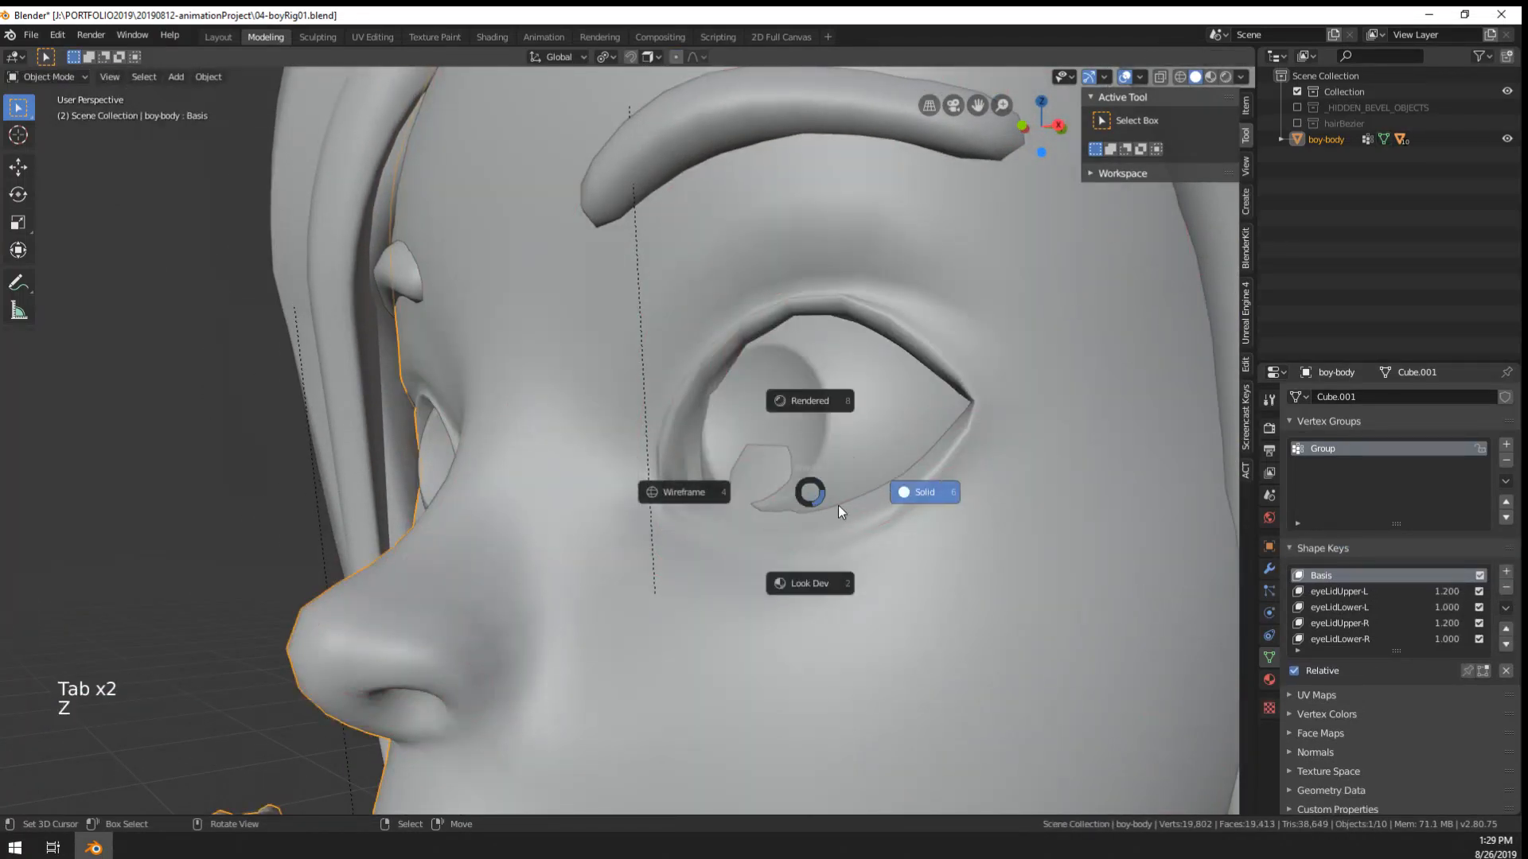
left_click(733, 502)
mouse_move(810, 538)
middle_mouse_down()
mouse_move(784, 539)
mouse_move(764, 570)
mouse_move(803, 566)
mouse_move(818, 546)
middle_mouse_up()
key("Tab")
key("Tab")
key("z")
- Activate the eyeLidLower-L shape key and switch the body mesh to Sculpt Mode
left_click(1359, 607)
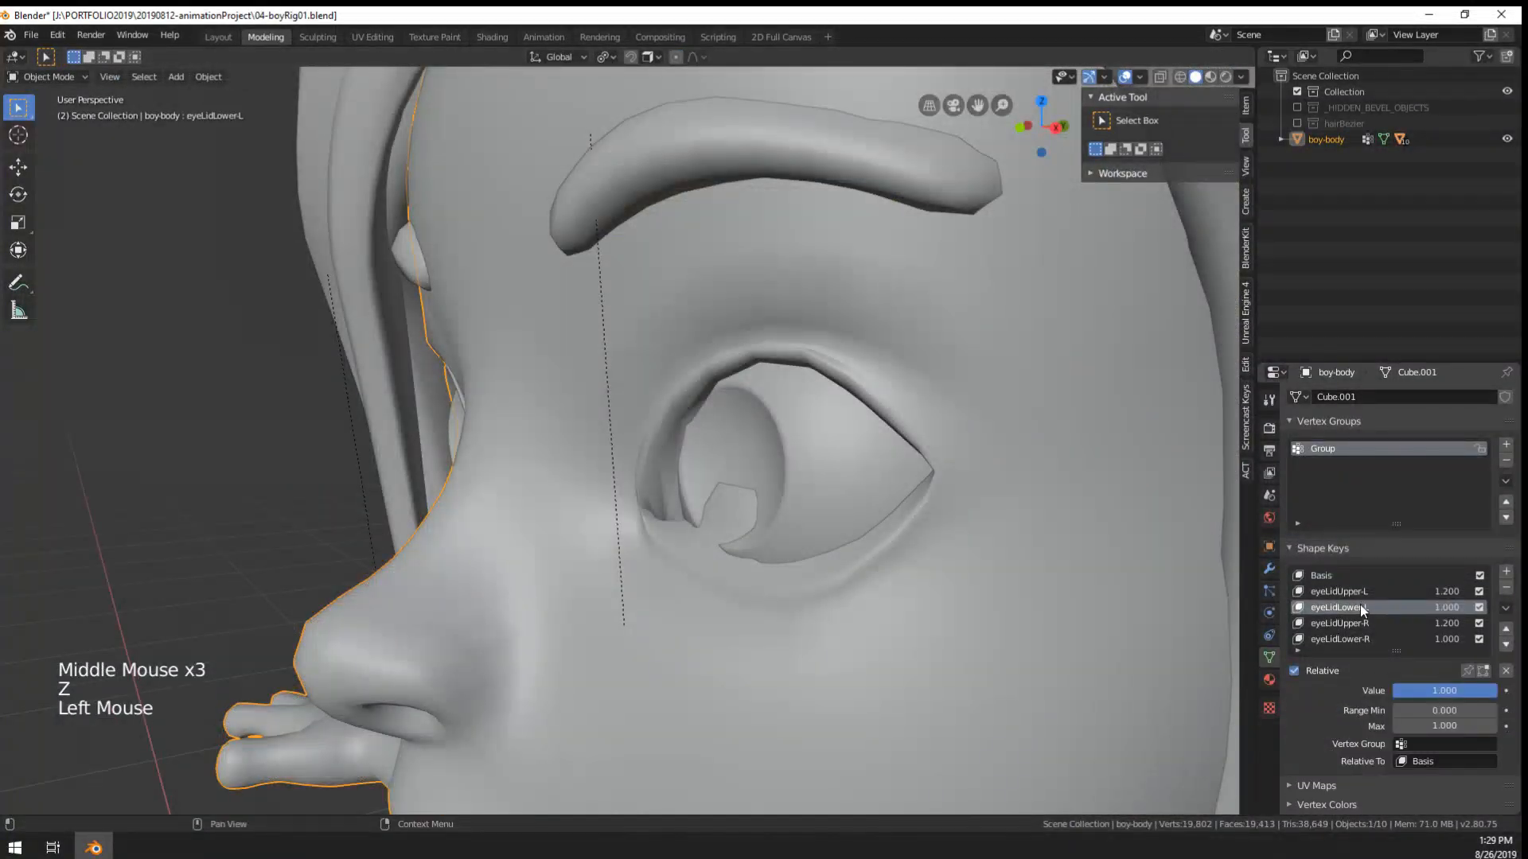
middle_click_drag(1020, 632, 1072, 627)
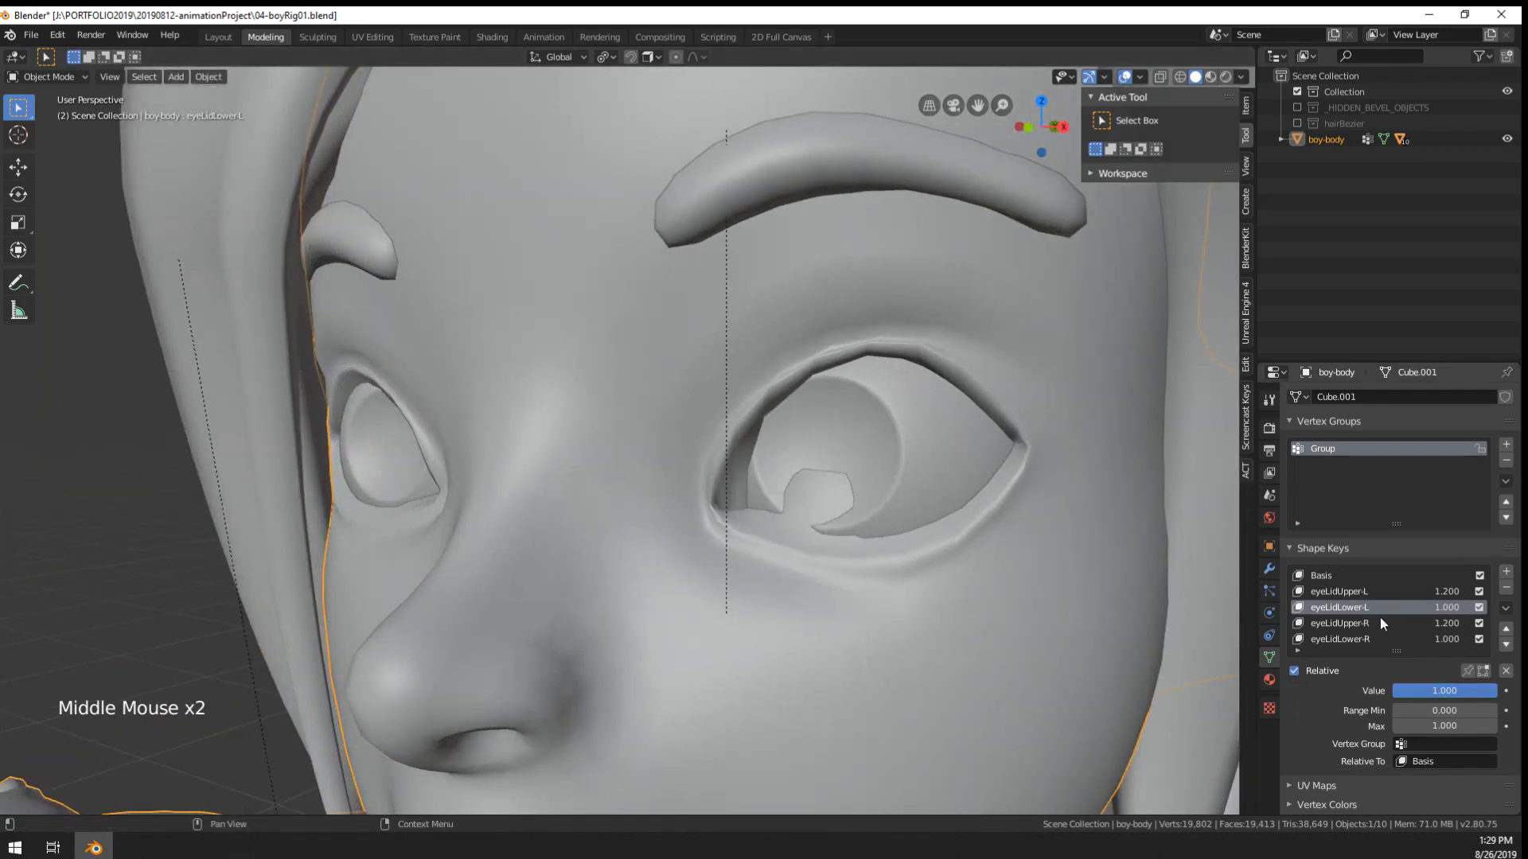
left_click(74, 78)
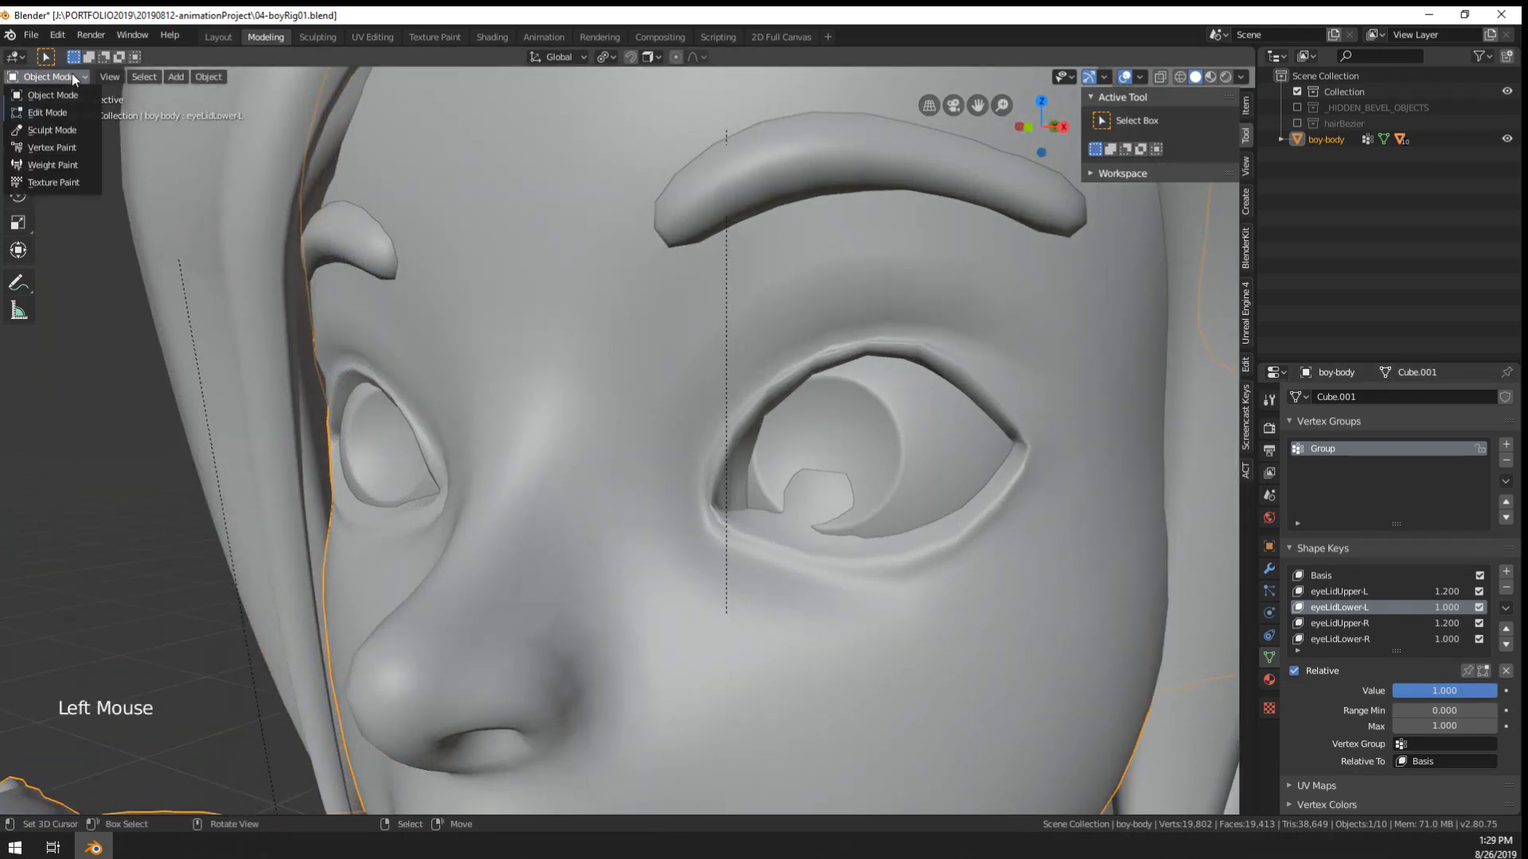
left_click(52, 130)
mouse_move(762, 549)
middle_mouse_down()
mouse_move(698, 552)
mouse_move(54, 186)
middle_mouse_up()
left_click(733, 499)
- With the Blob brush at an 86 px radius, push inwards the mesh covering the lower part of the eyeball
left_click(19, 246)
key("f")
key("f")
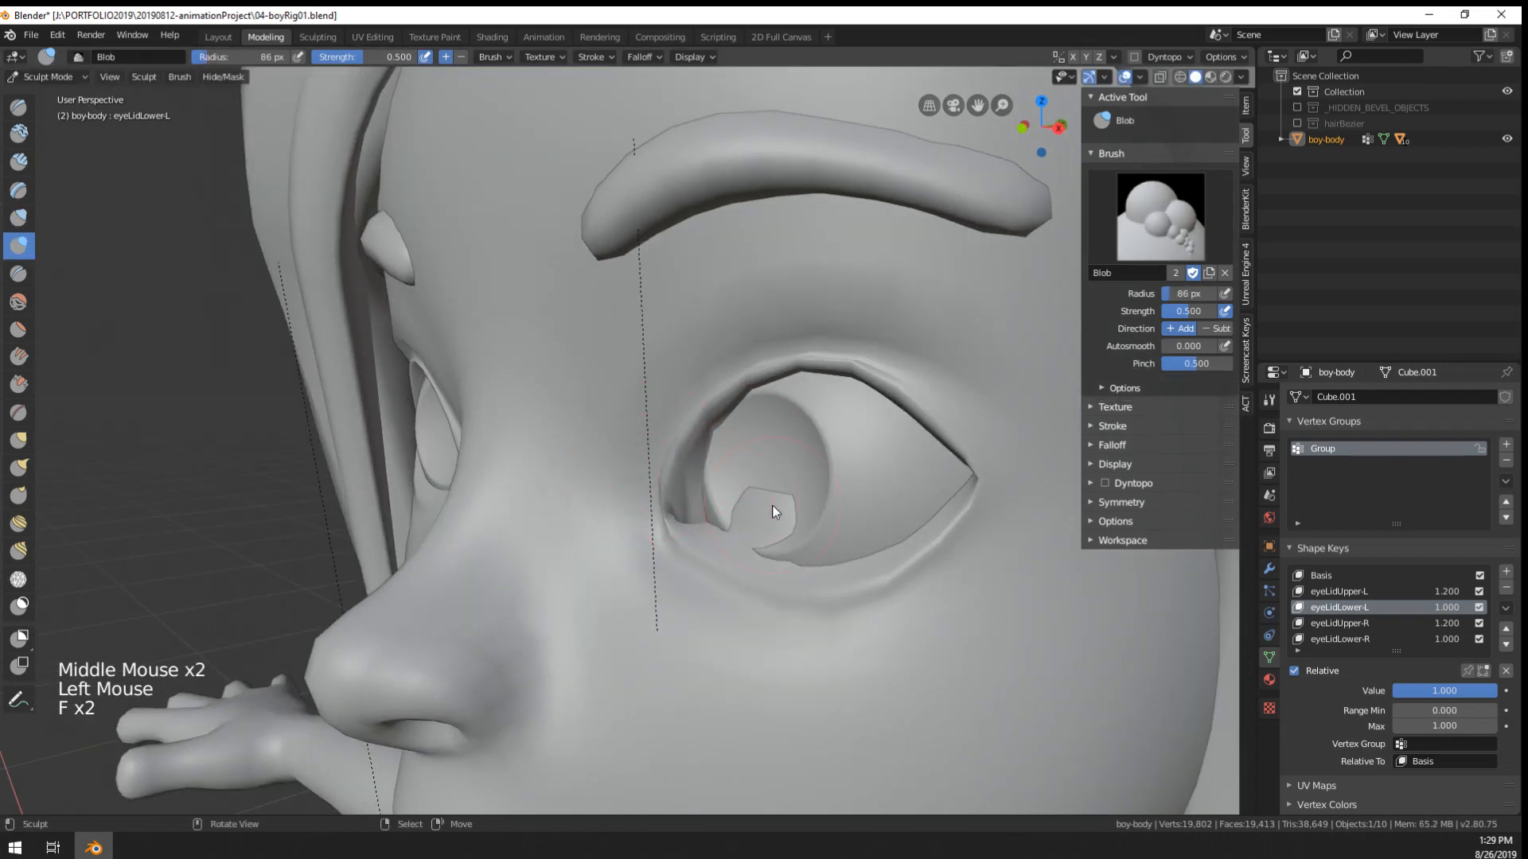
left_click(768, 507, "ctrl")
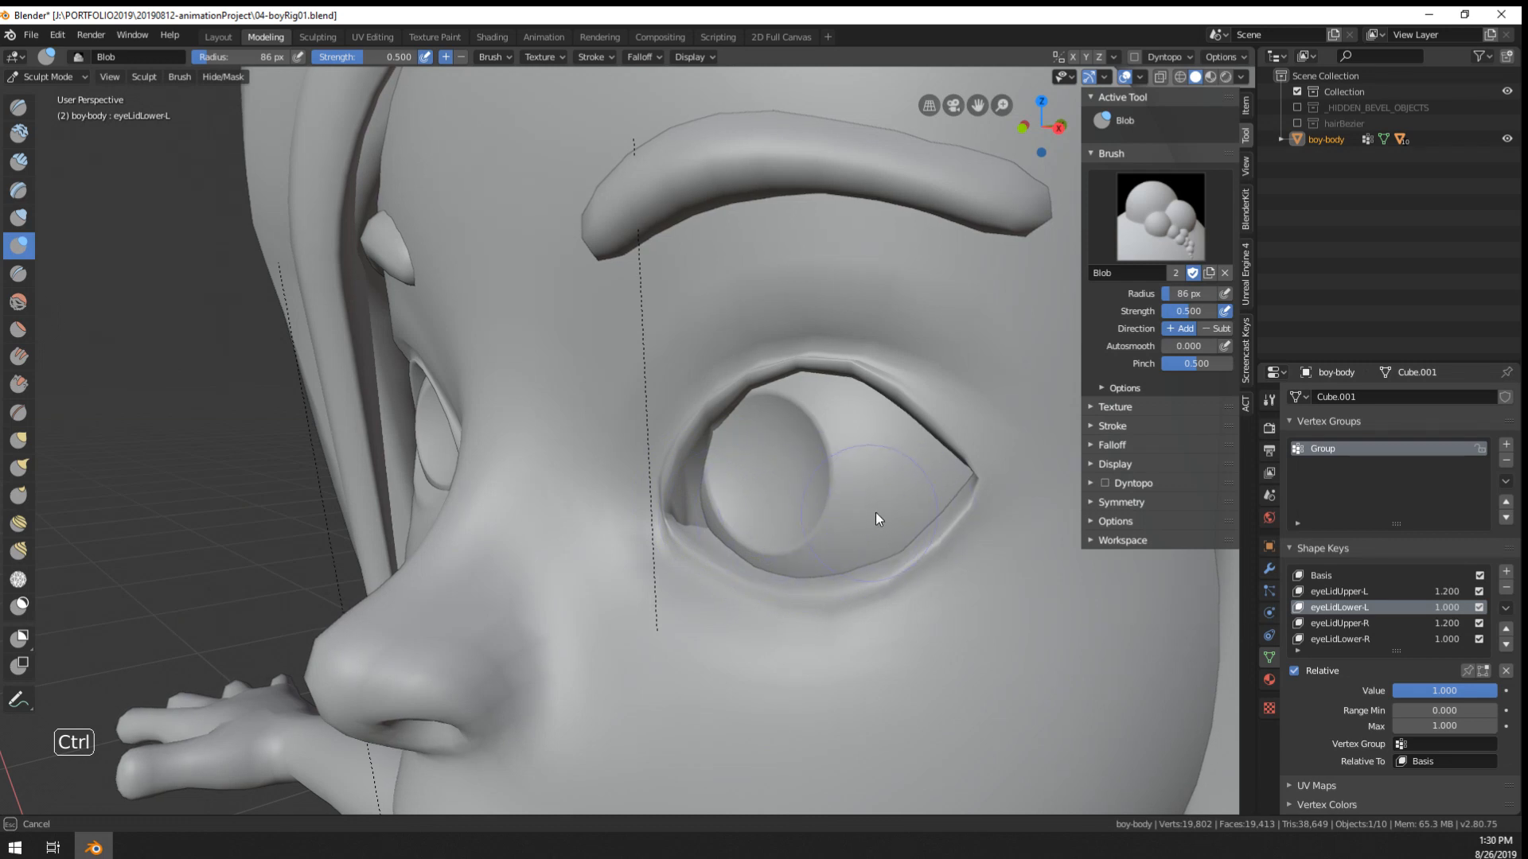
- Test the eyeLidLower-L value by lowering it and restoring it to 1.000, and return to Object Mode
left_click_drag(1456, 698, 1377, 698)
middle_click_drag(787, 525, 815, 534)
left_click_drag(1463, 695, 1496, 694)
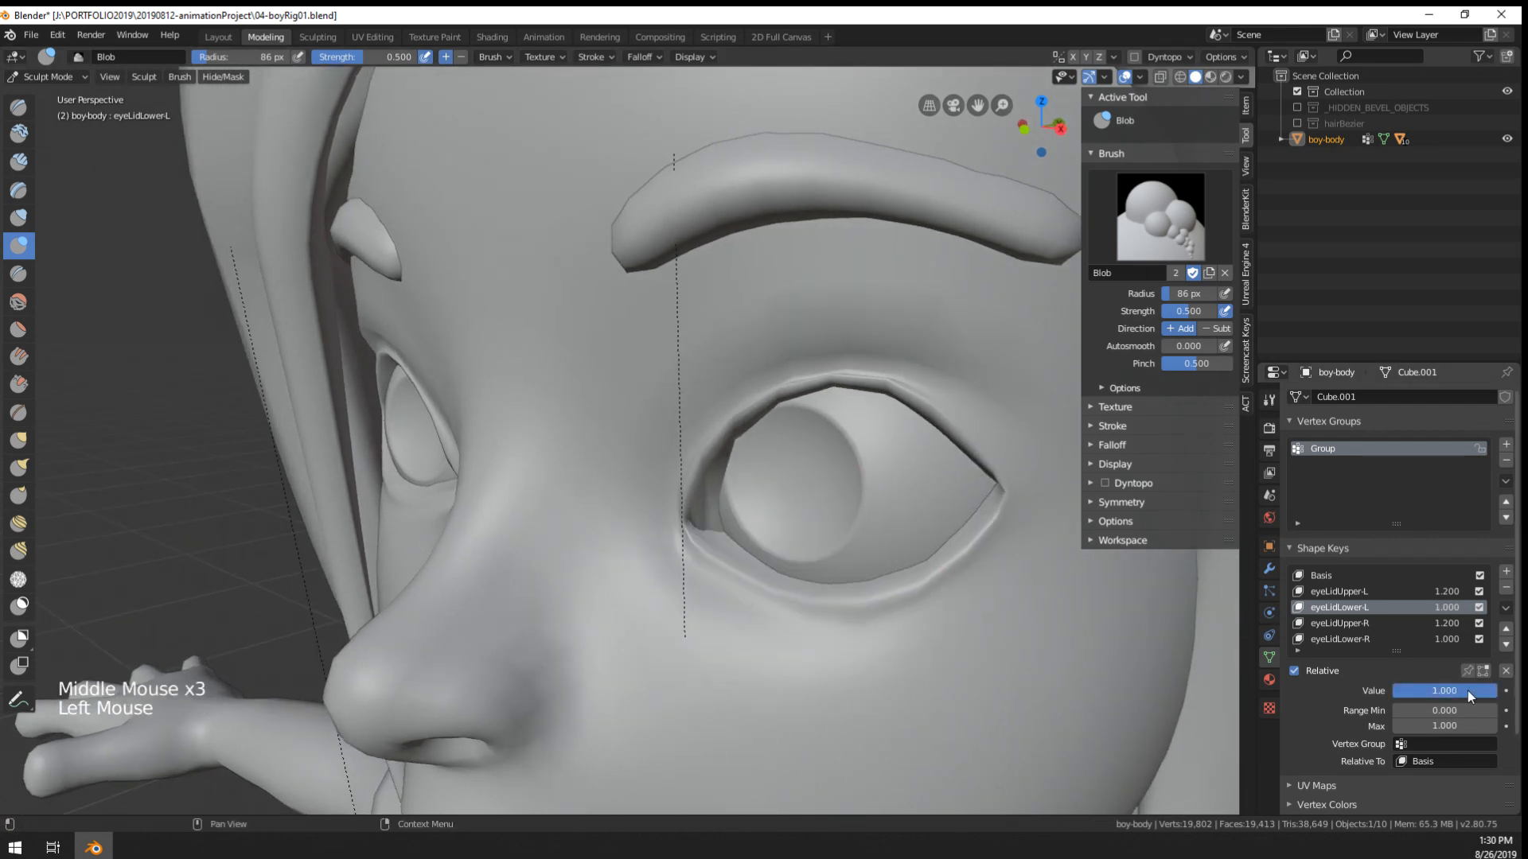
left_click(48, 76)
left_click(48, 95)
middle_click_drag(694, 515, 700, 517)
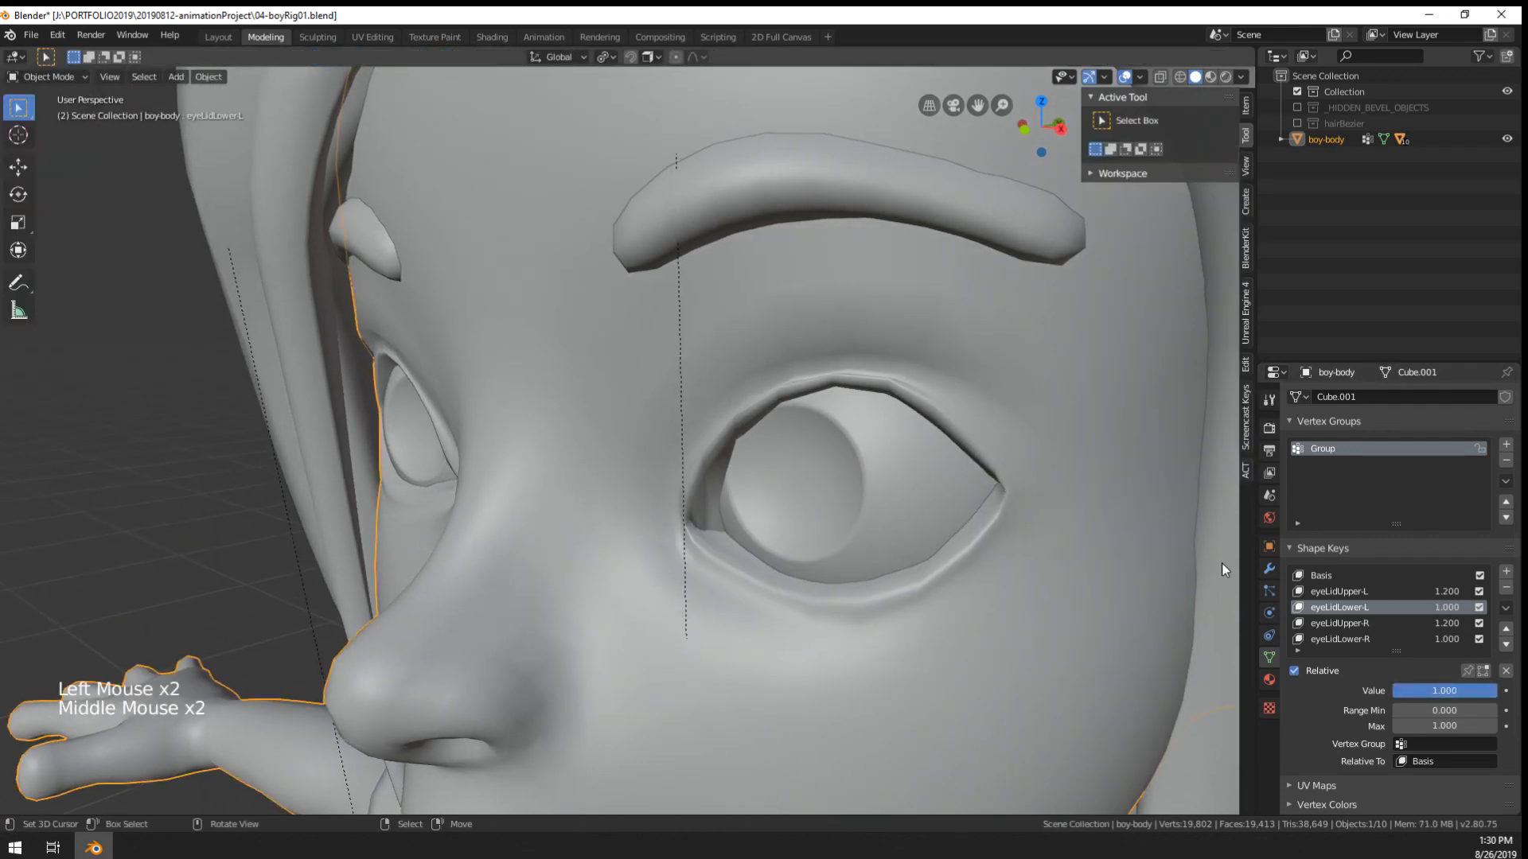
- Set eyeLidLower-L to 0.000, make eyeLidUpper-L active at 1.200, and view the eyelid mesh in Edit Mode
left_click(1354, 593)
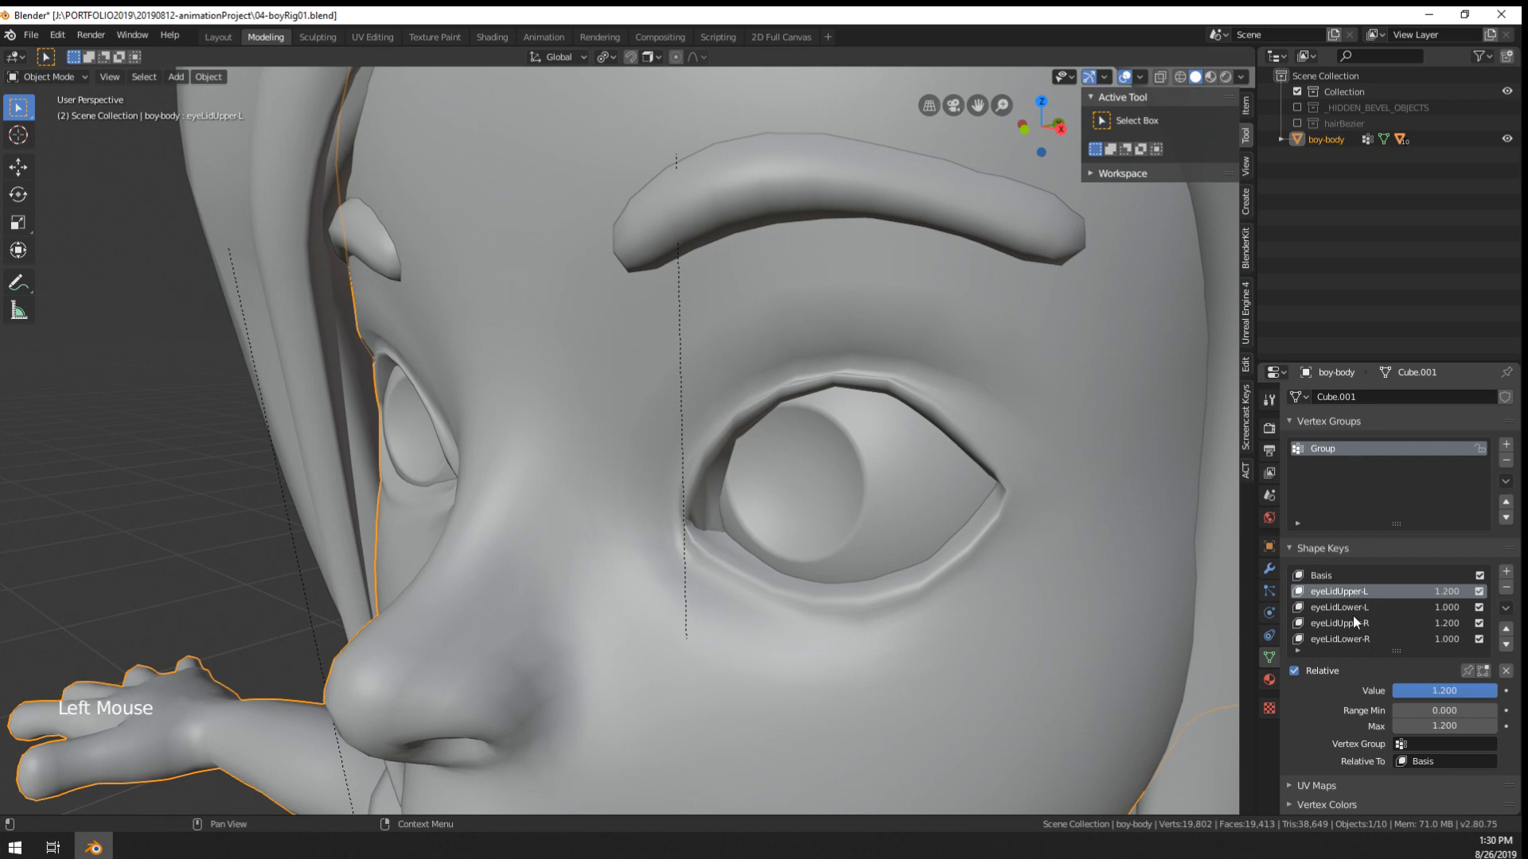
left_click_drag(1436, 689, 1384, 689)
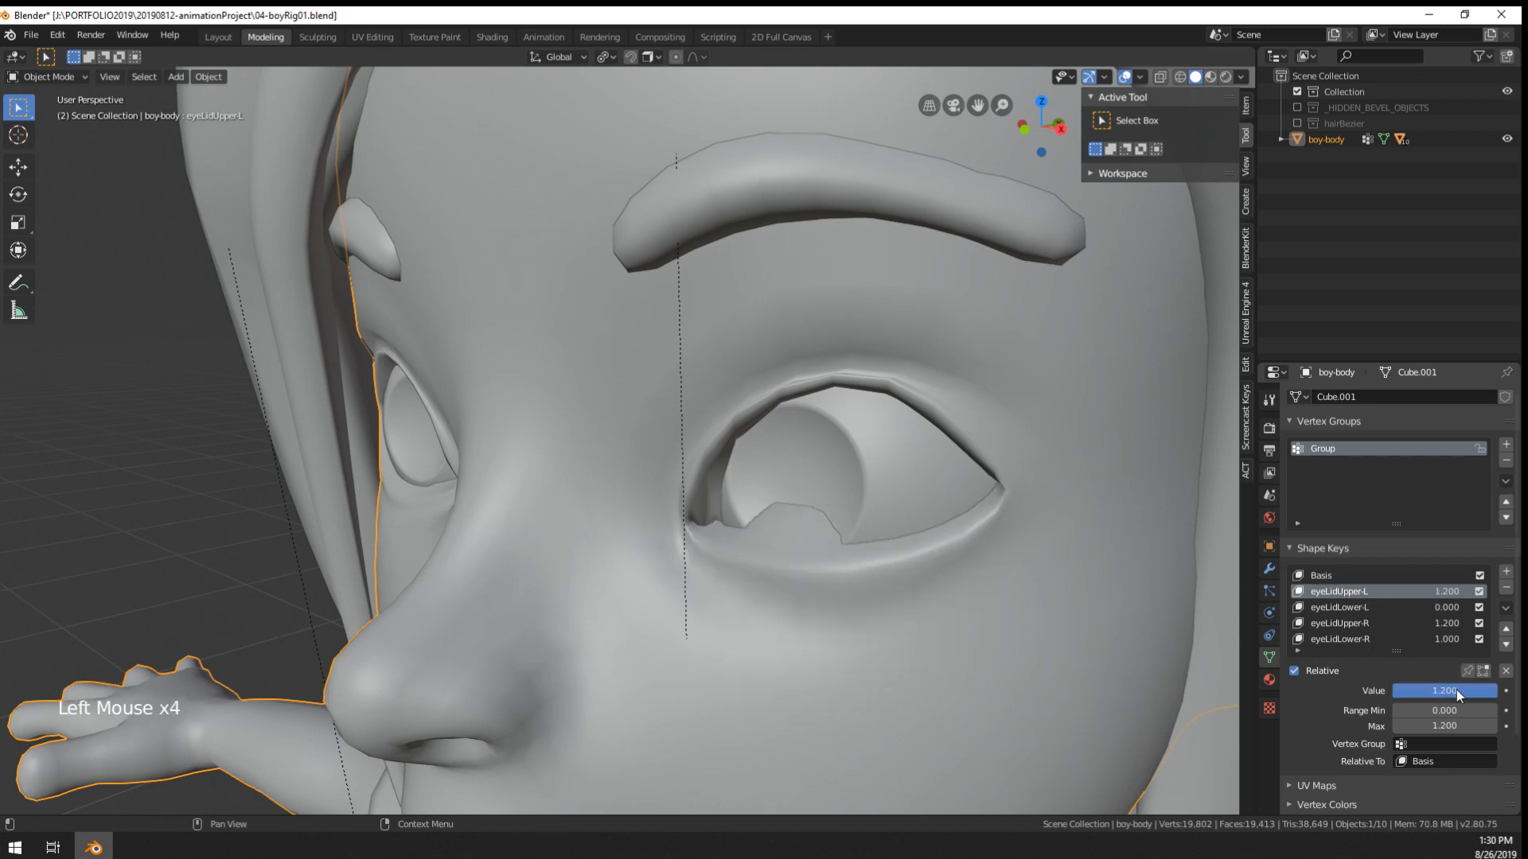
key("Tab")
middle_click_drag(477, 398, 334, 334)
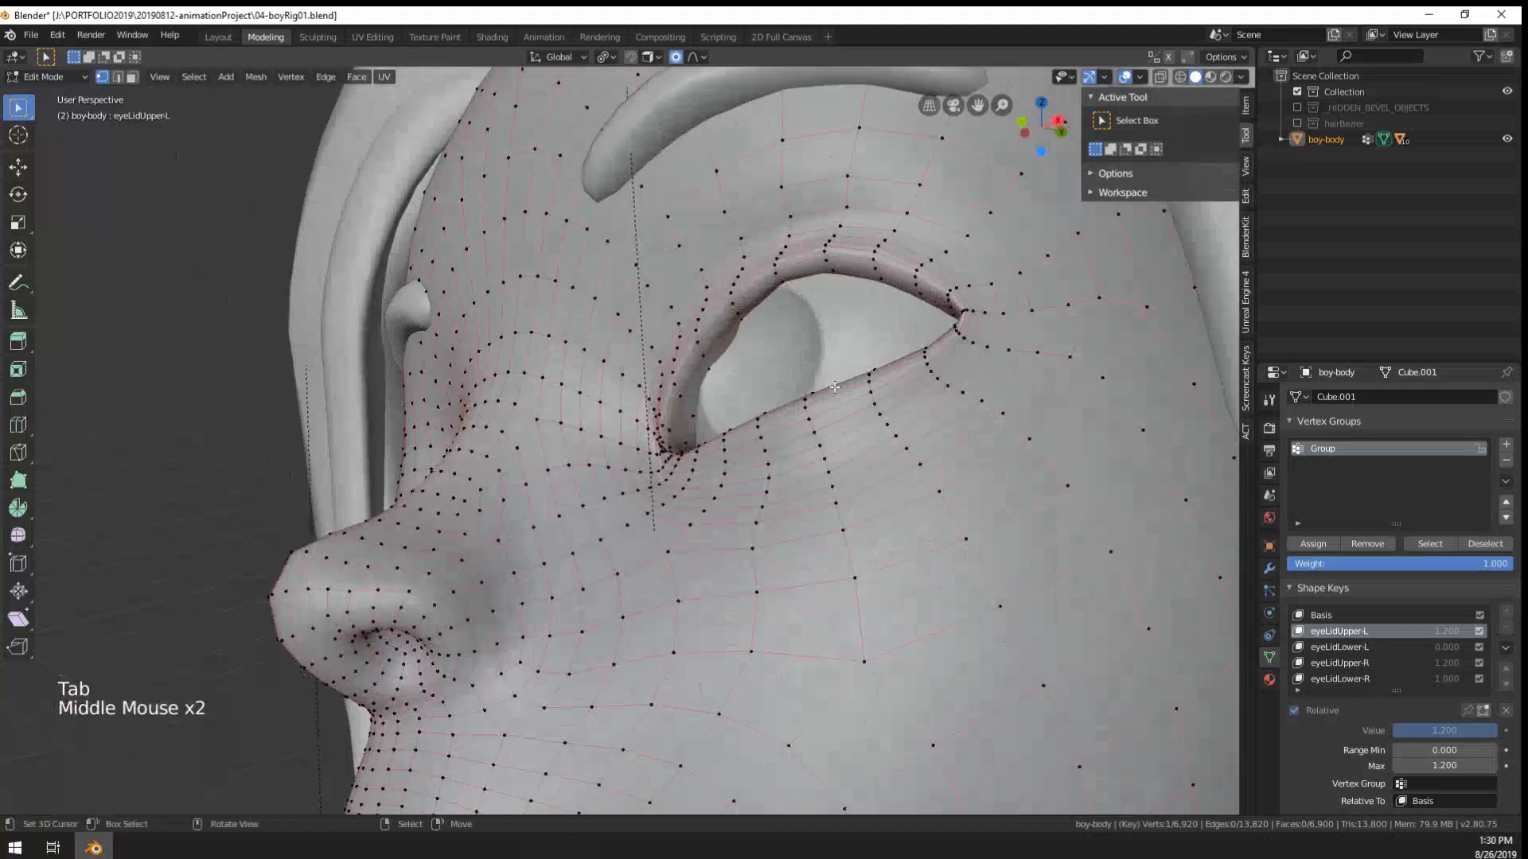
middle_click_drag(231, 191, 339, 229, "shift")
scroll(340, 229, "up", 2)
- Compare the eyelid between Object and Edit Mode, and enable shape key display in Edit Mode
key("Tab")
scroll(719, 412, "down", 2)
middle_click_drag(719, 412, 794, 537)
key("Tab")
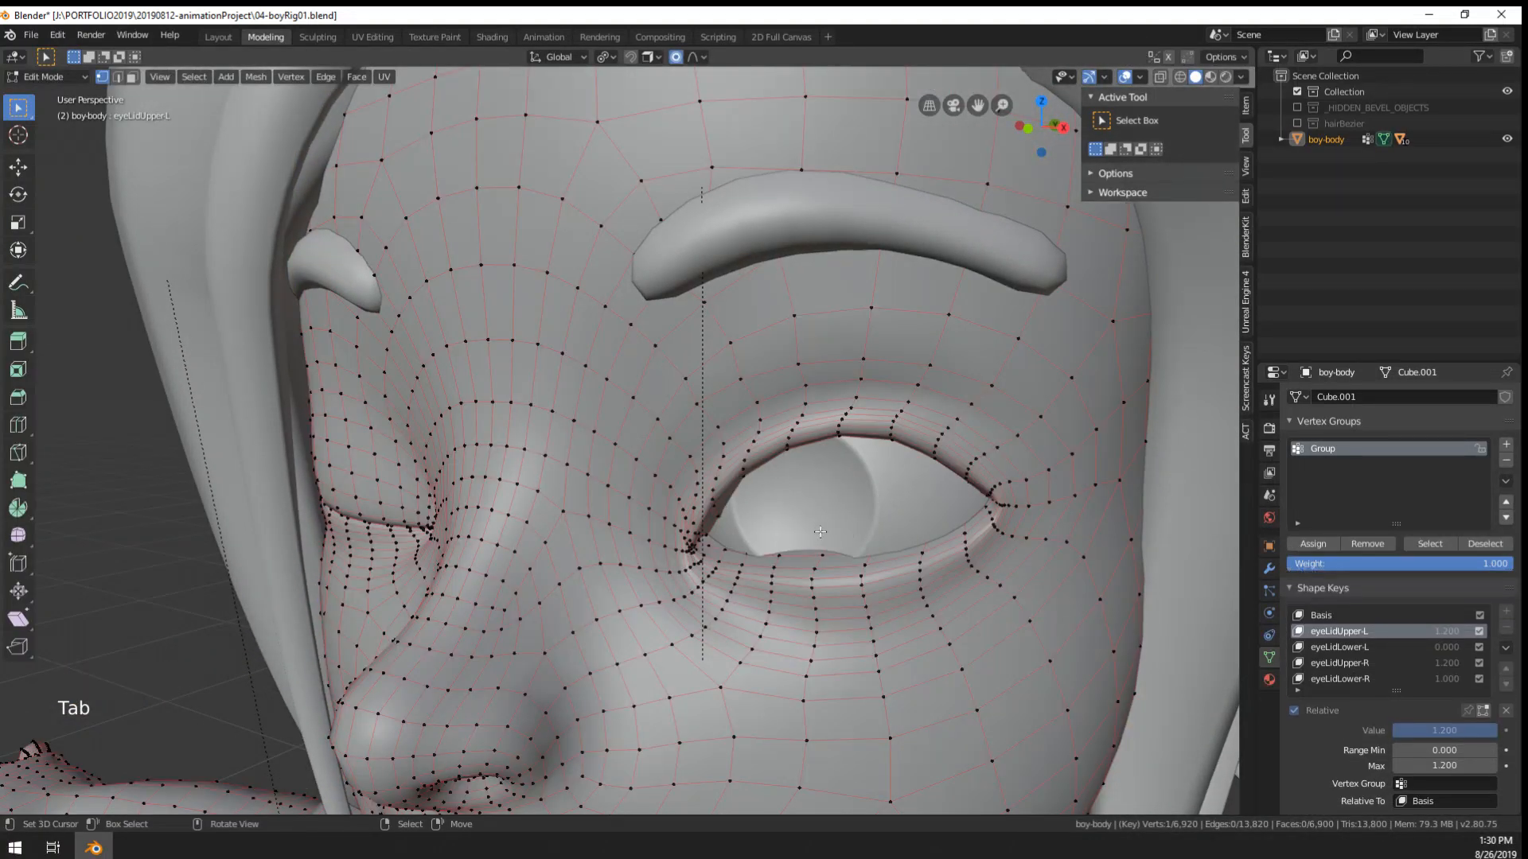
key("Tab")
key("Tab")
left_click(1483, 710)
middle_click_drag(1136, 640, 1108, 638)
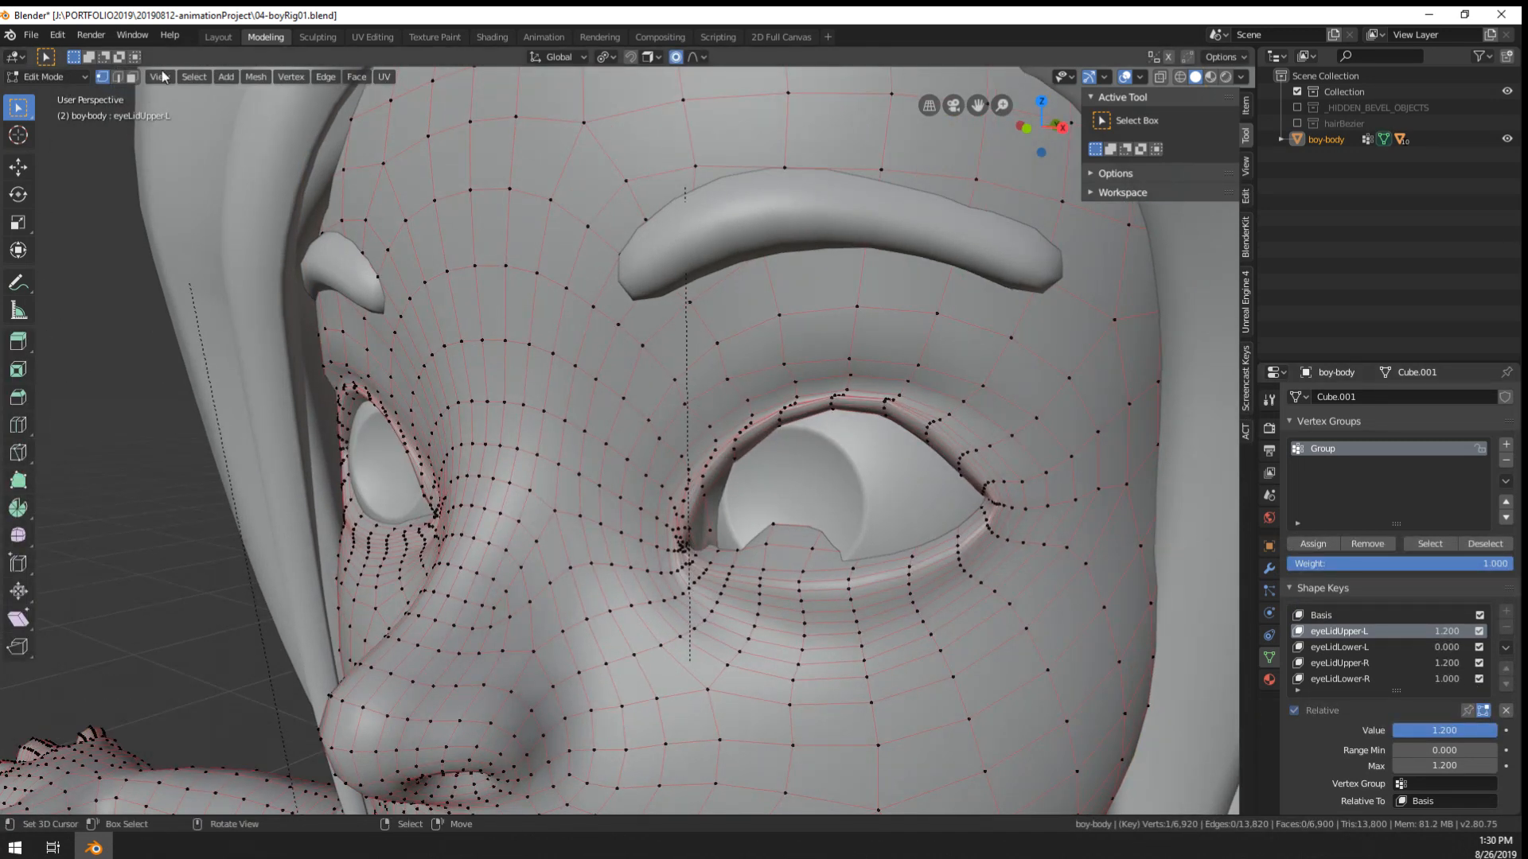
- In Sculpt Mode, push the mesh covering the lower eyeball inwards on eyeLidUpper-L with a 72 px Blob brush
left_click(81, 74)
left_click(52, 130)
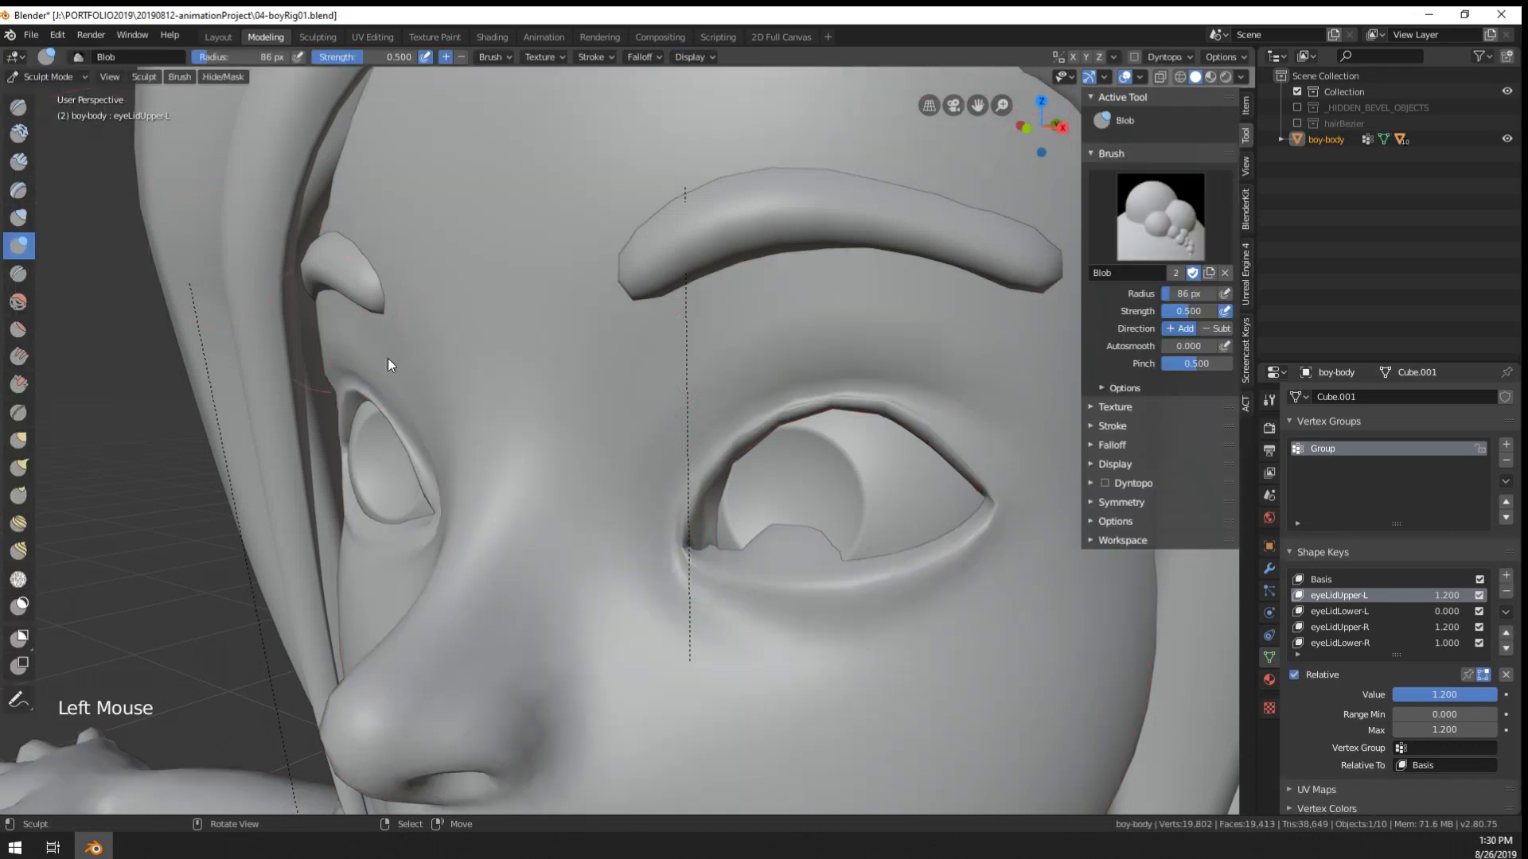
scroll(791, 470, "up", 3)
key("f")
key("ctrl")
mouse_move(801, 551)
left_mouse_down("ctrl")
mouse_move(814, 557)
mouse_move(760, 553)
mouse_move(828, 560)
left_mouse_up("ctrl")
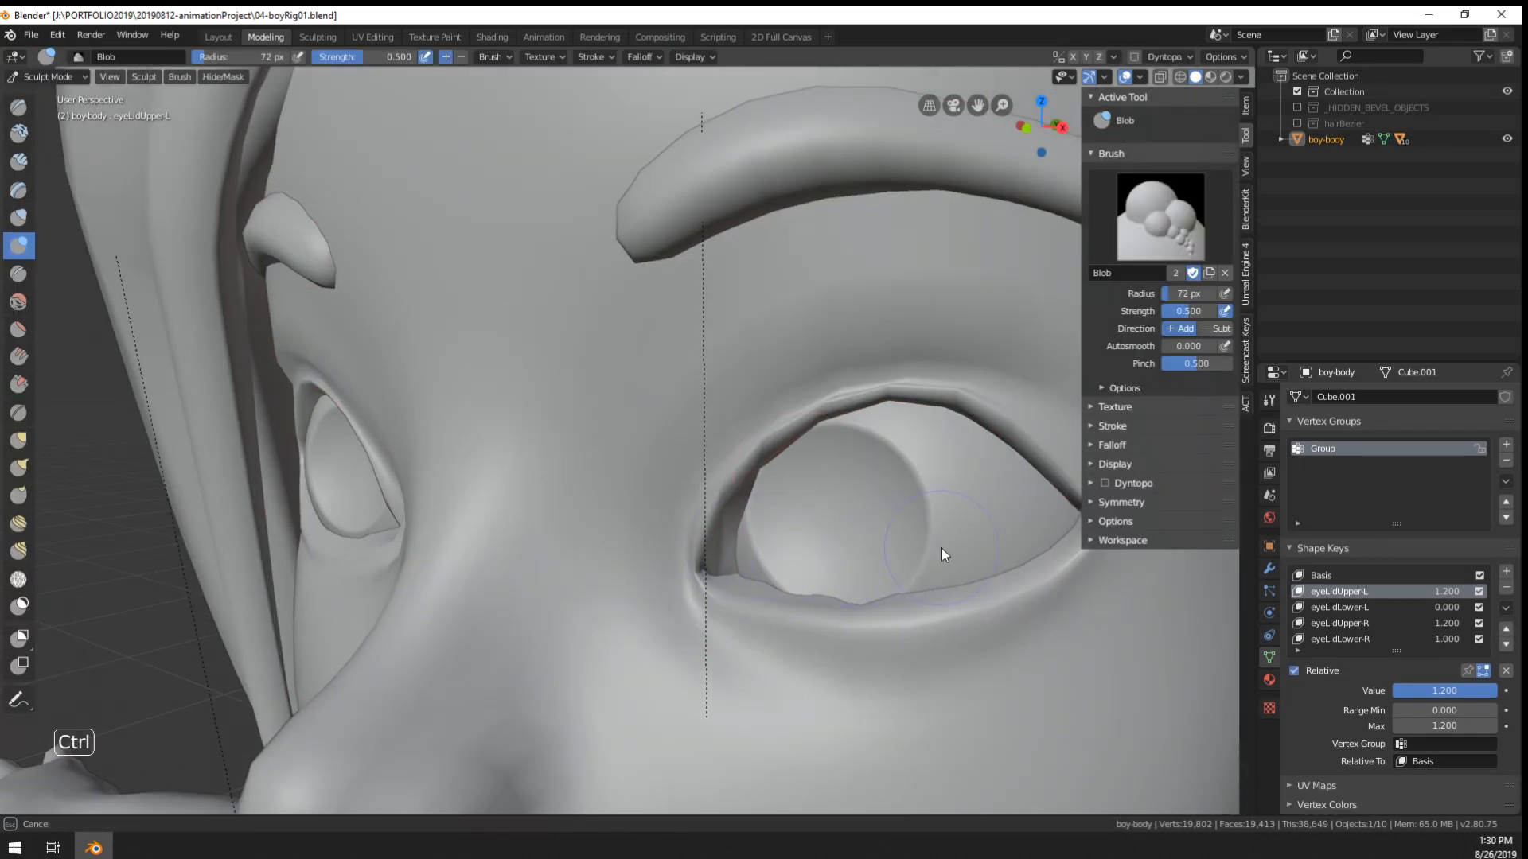
- Return to Object Mode, check the whole face, and set the eyeLidLower-L shape key to 1.000
scroll(747, 473, "down", 4)
middle_click_drag(587, 503, 625, 489)
left_click(52, 77)
left_click(52, 94)
middle_click_drag(576, 404, 648, 405)
scroll(647, 405, "down", 1)
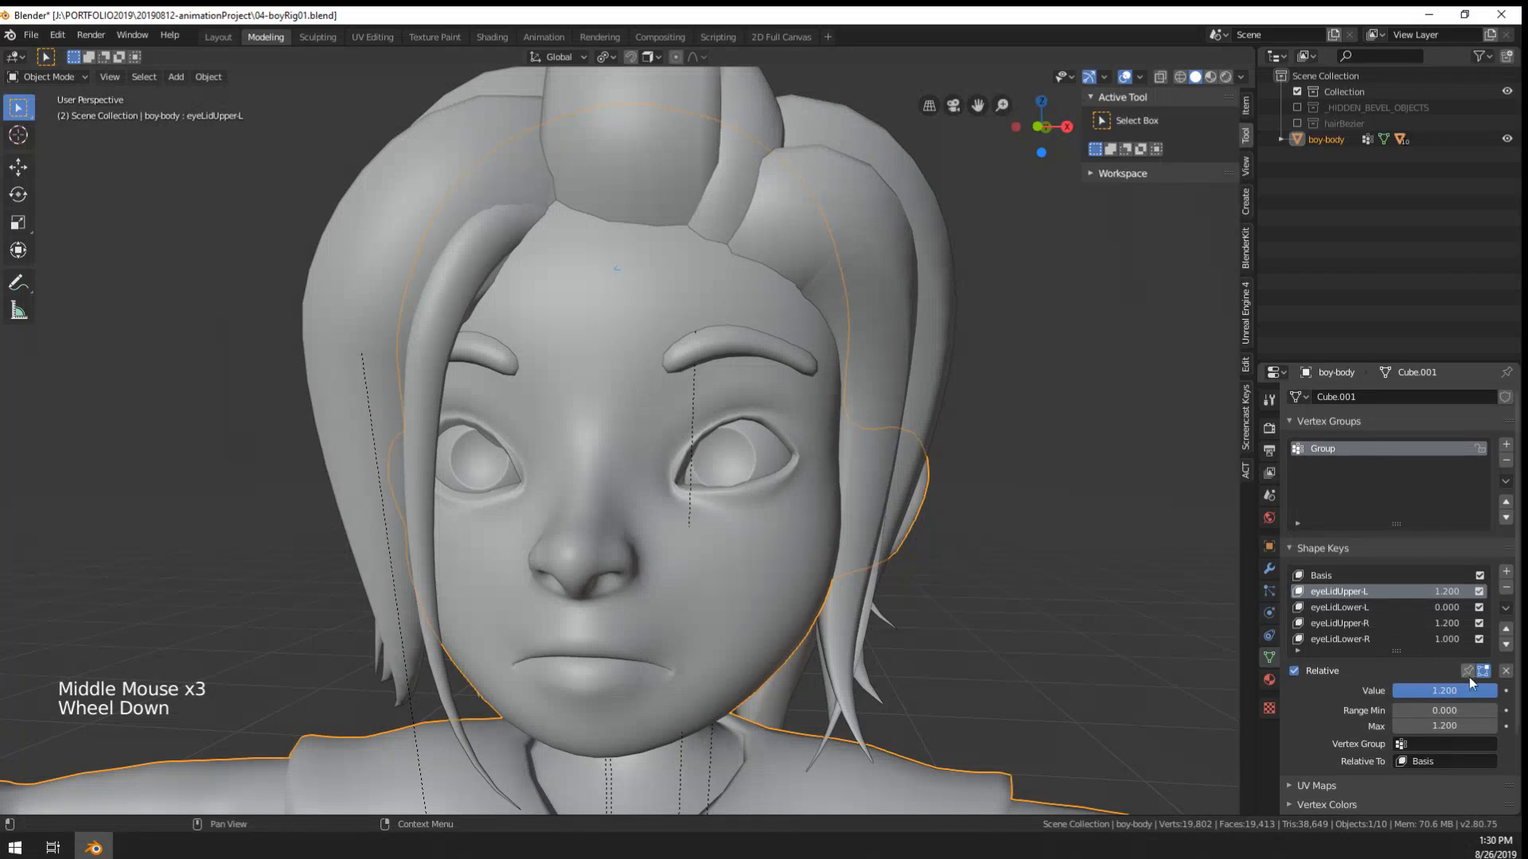
left_click(1383, 606)
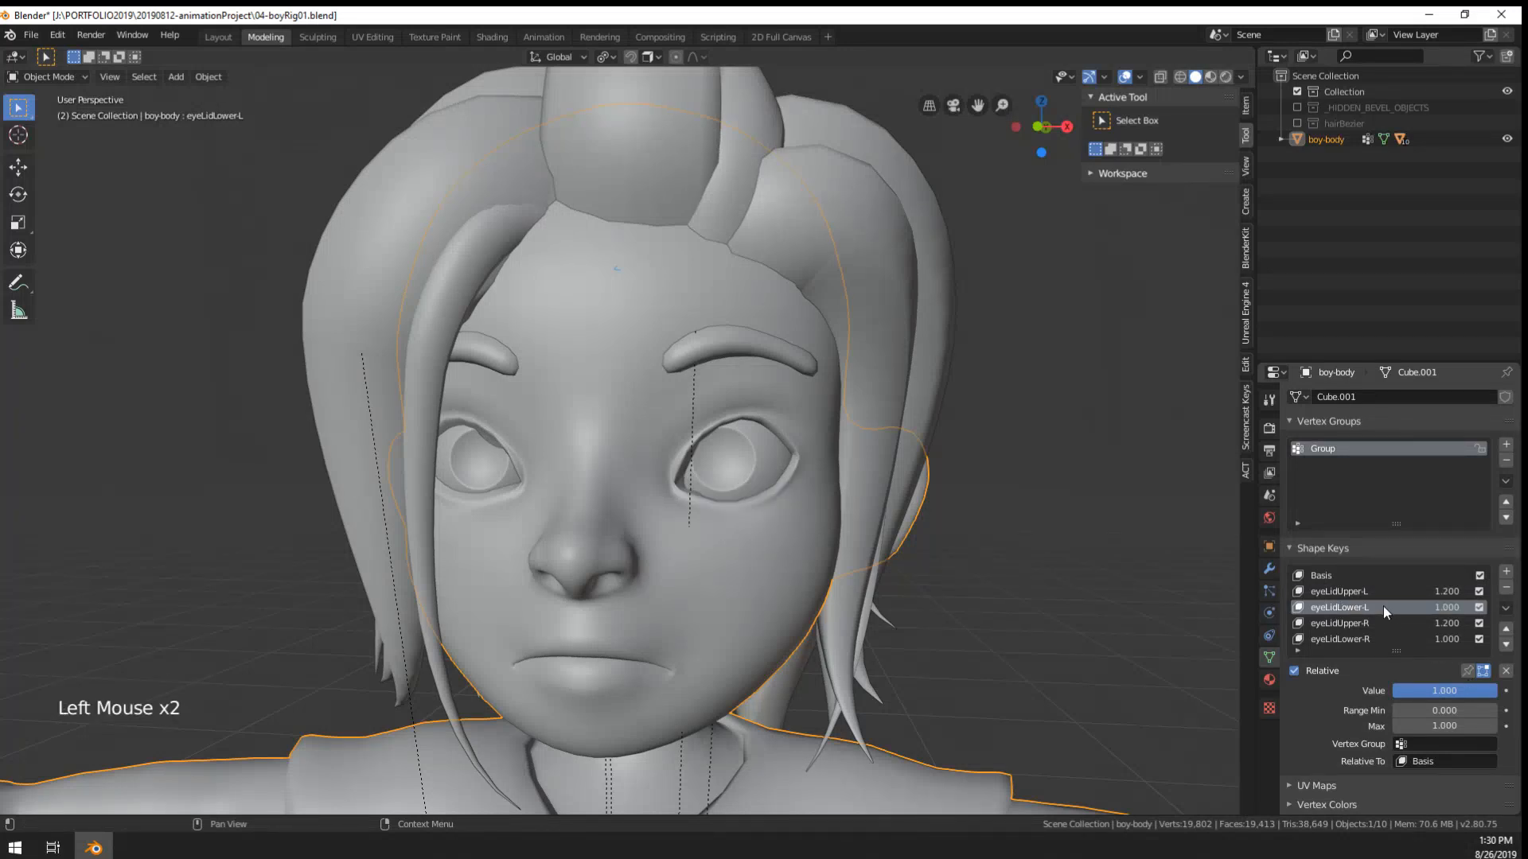
- Make eyeLidUpper-R active and, in Sculpt Mode, push the mesh covering the upper eyeball inwards with a 72 px Blob brush
scroll(743, 509, "down", 2)
middle_click_drag(743, 510, 643, 447)
scroll(481, 436, "up", 2)
scroll(643, 447, "up", 3)
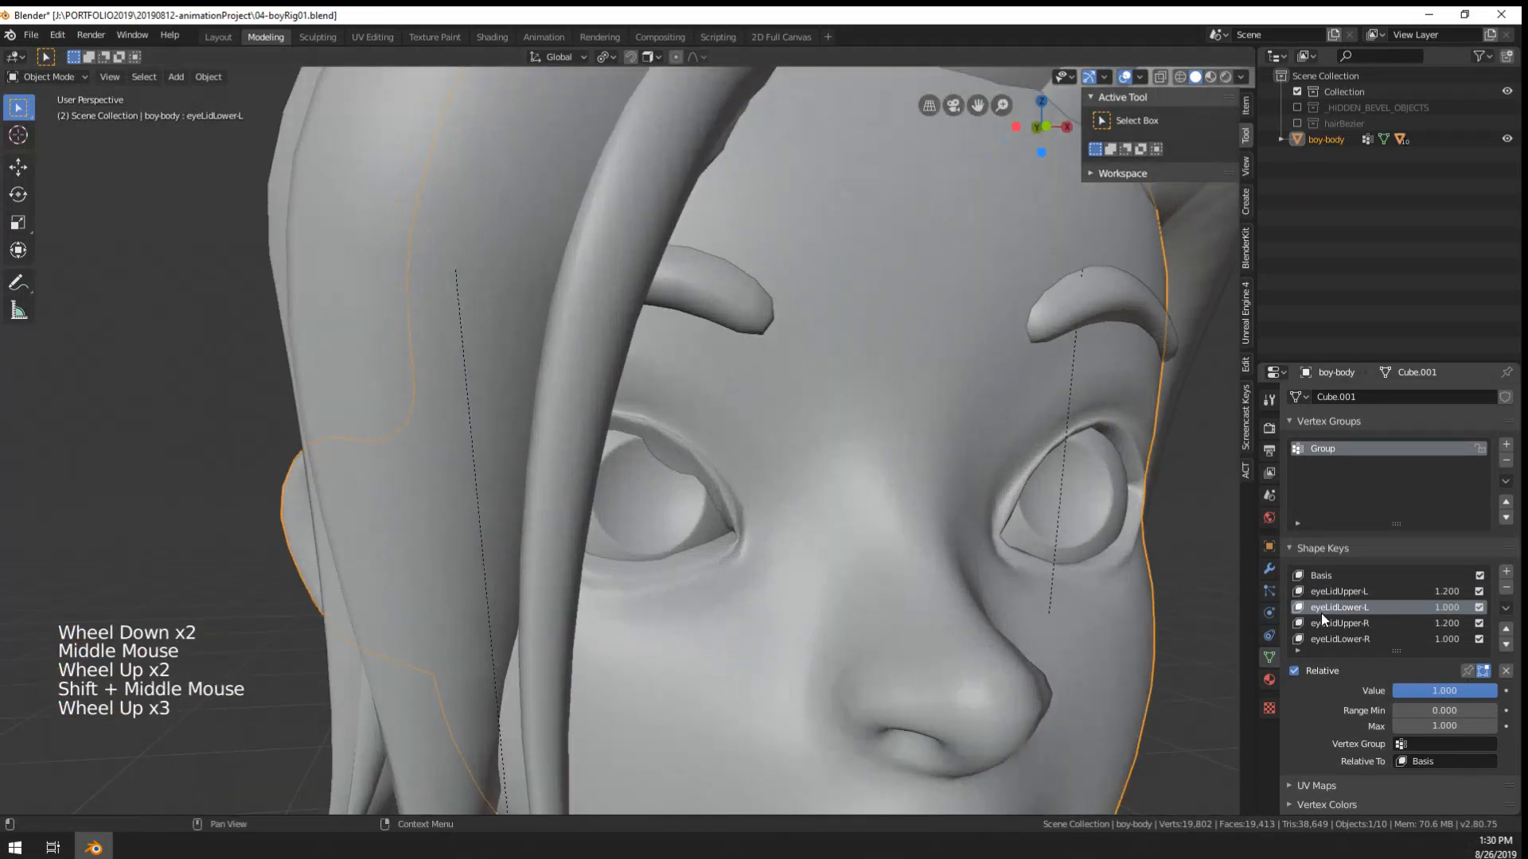
left_click(1340, 623)
middle_click_drag(620, 551, 478, 398)
middle_click_drag(478, 397, 343, 246)
scroll(344, 246, "up", 1)
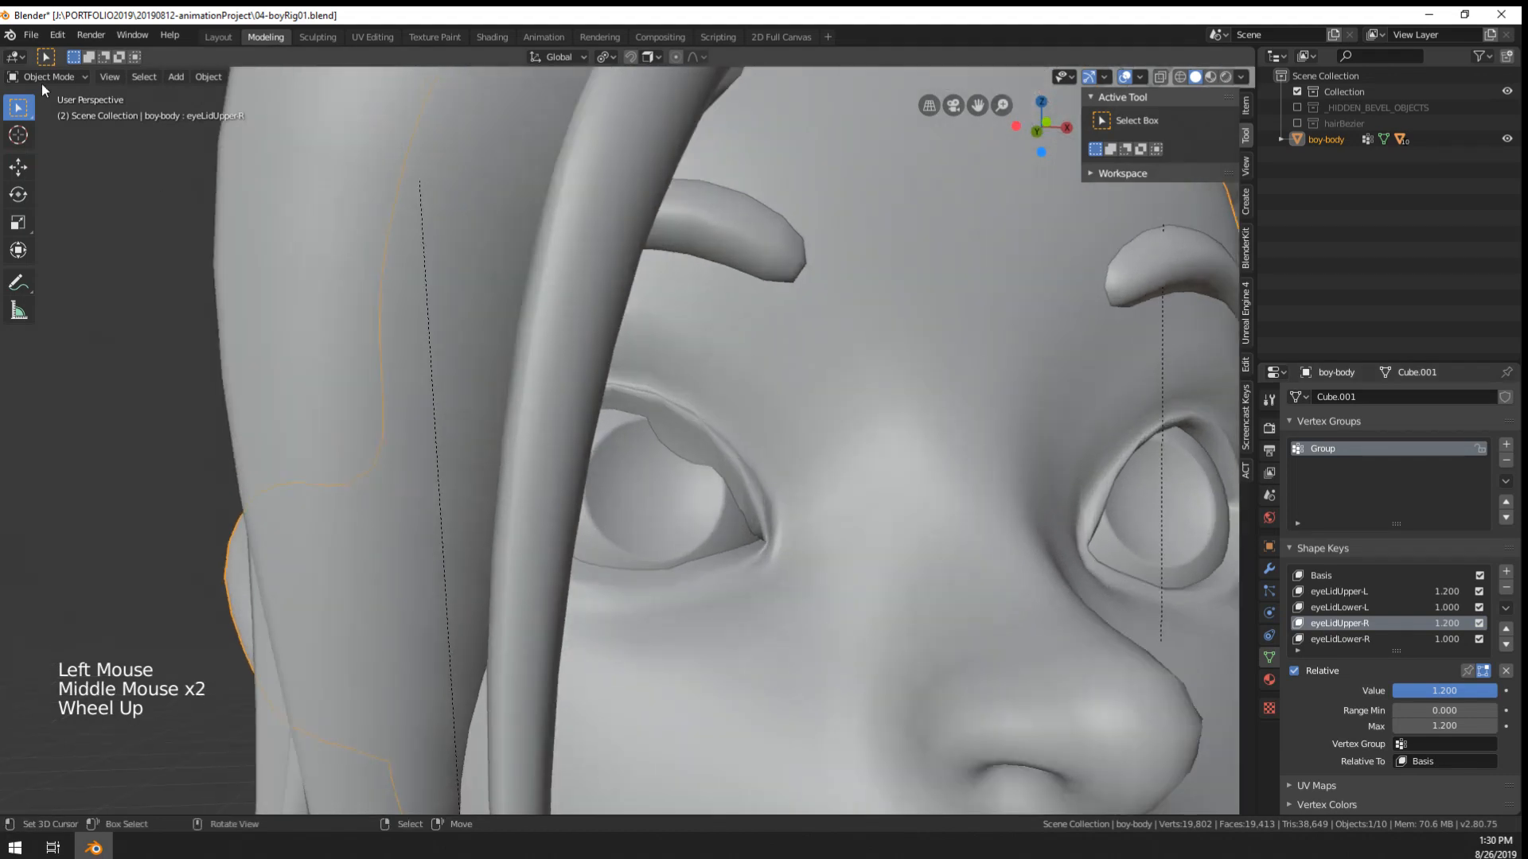
left_click_drag(42, 79, 62, 121)
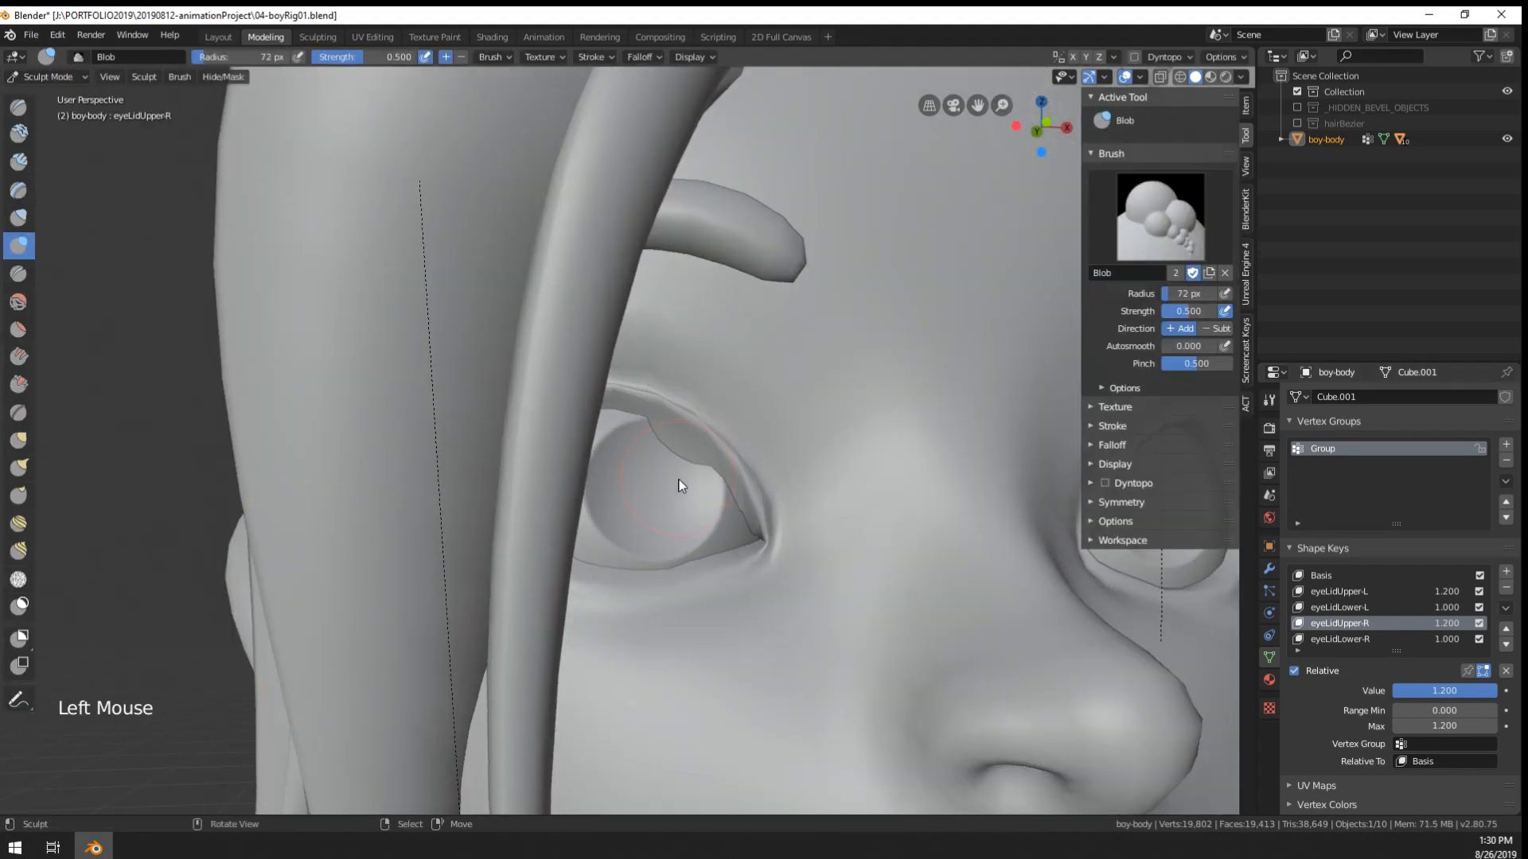
left_click_drag(681, 485, 646, 465, "ctrl")
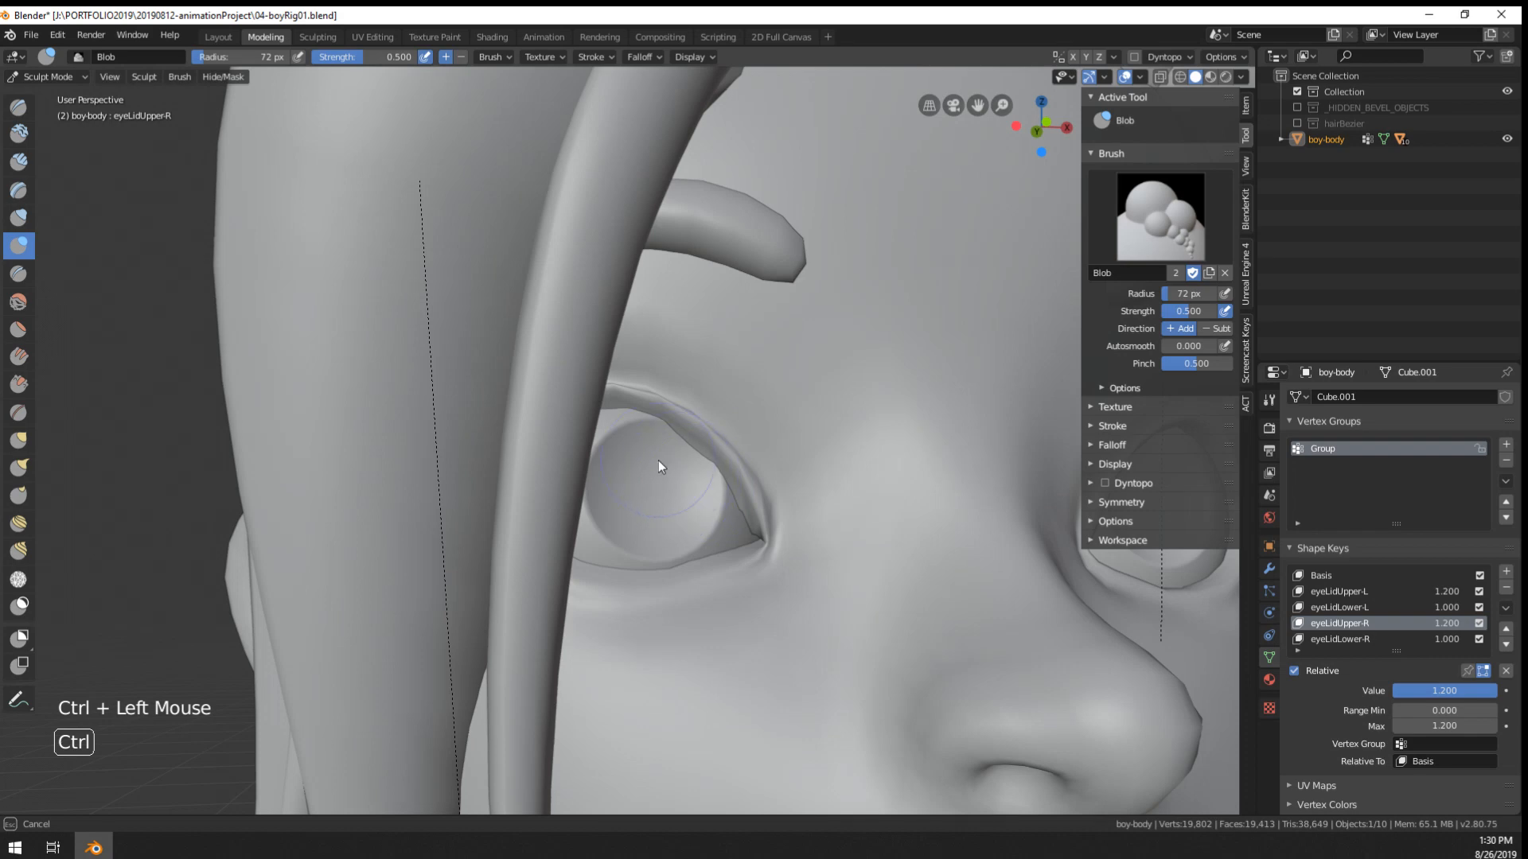
- Check the sculpted eyelids on the whole character and return to Object Mode
scroll(658, 467, "down", 4)
middle_click_drag(681, 478, 727, 586)
scroll(904, 499, "down", 5)
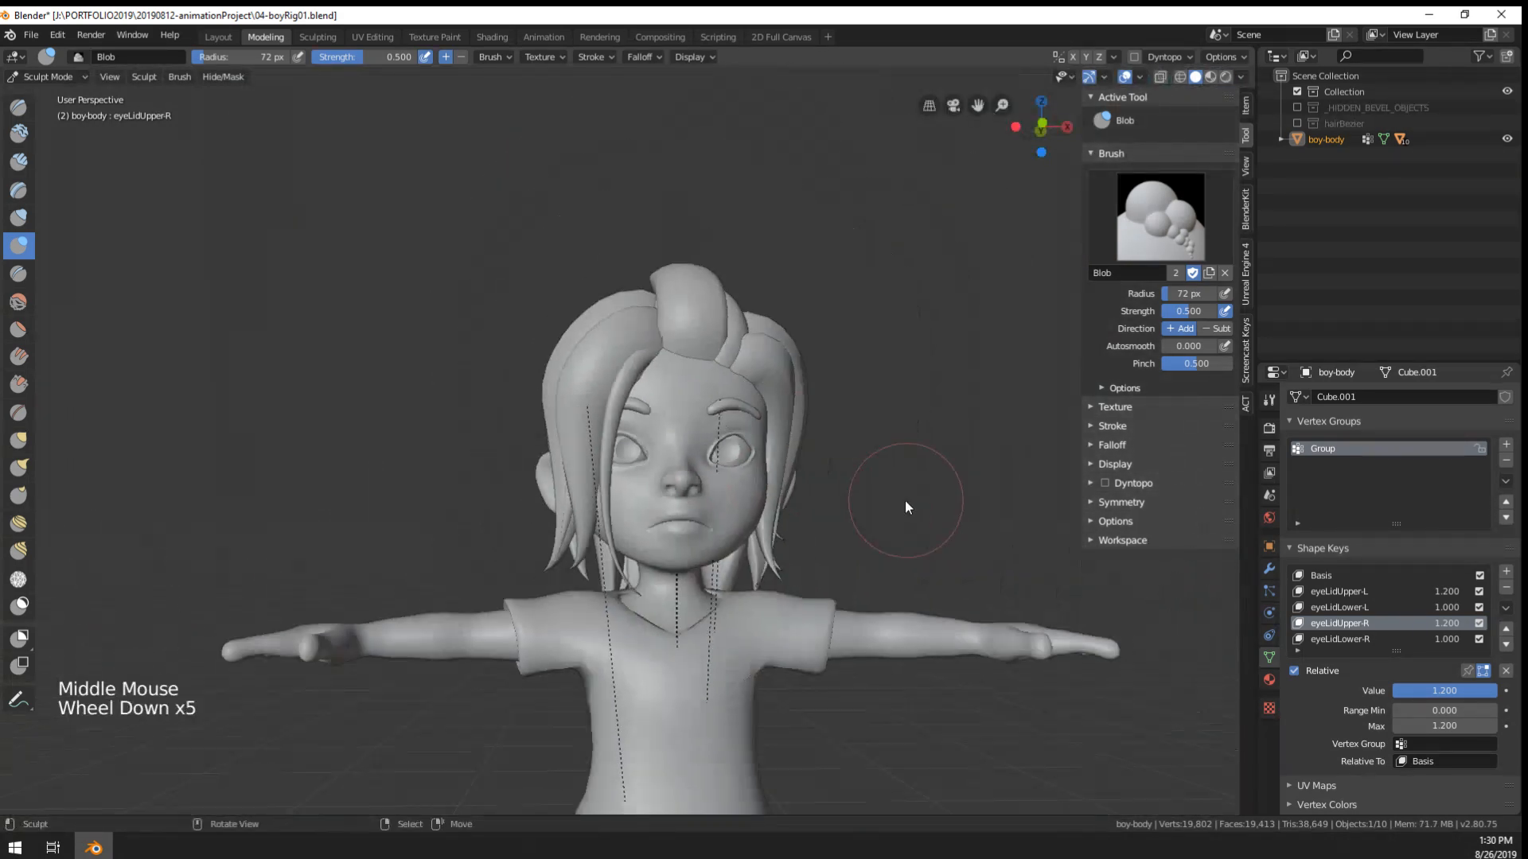
middle_click_drag(905, 507, 603, 323)
left_click(60, 77)
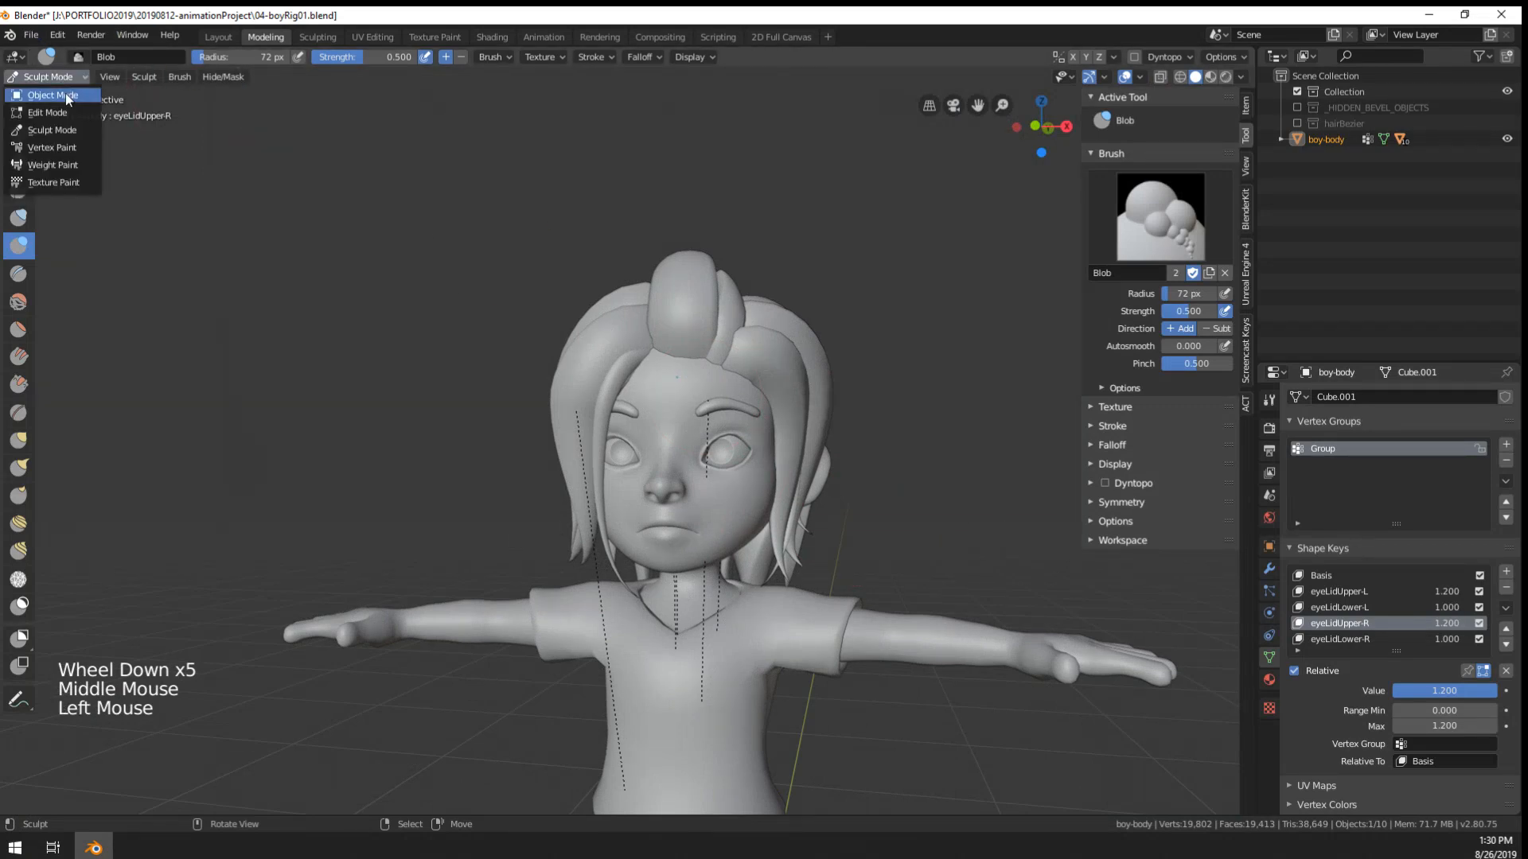
left_click(66, 93)
- Examine the boy's face and eyelids from several angles, both close up and with the whole upper body
scroll(756, 447, "up", 2)
right_click(950, 599)
mouse_move(949, 599)
middle_mouse_down()
mouse_move(837, 580)
mouse_move(958, 586)
middle_mouse_up()
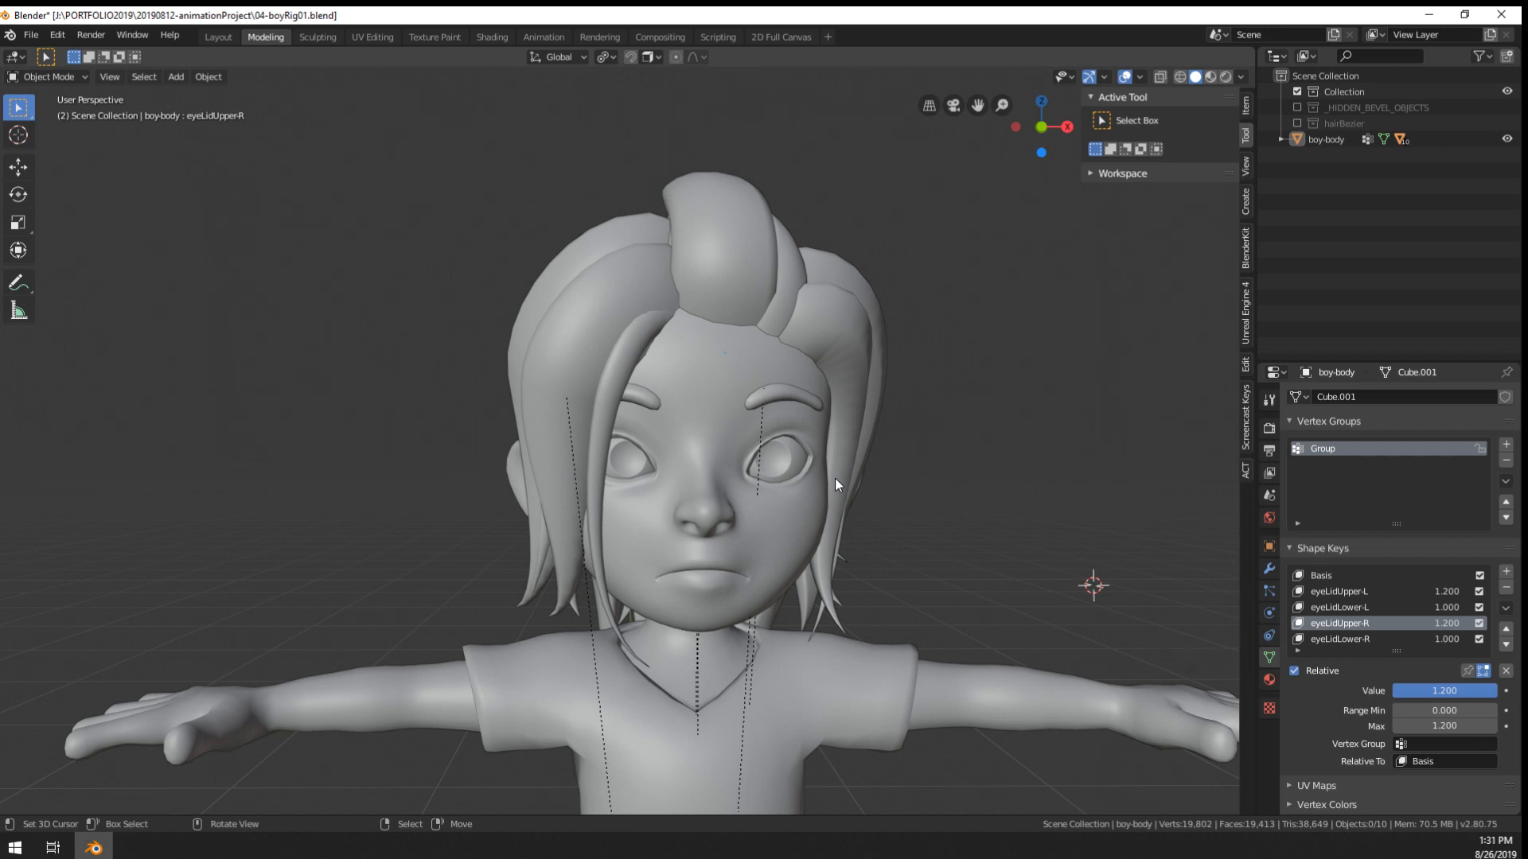
middle_click_drag(833, 479, 879, 469)
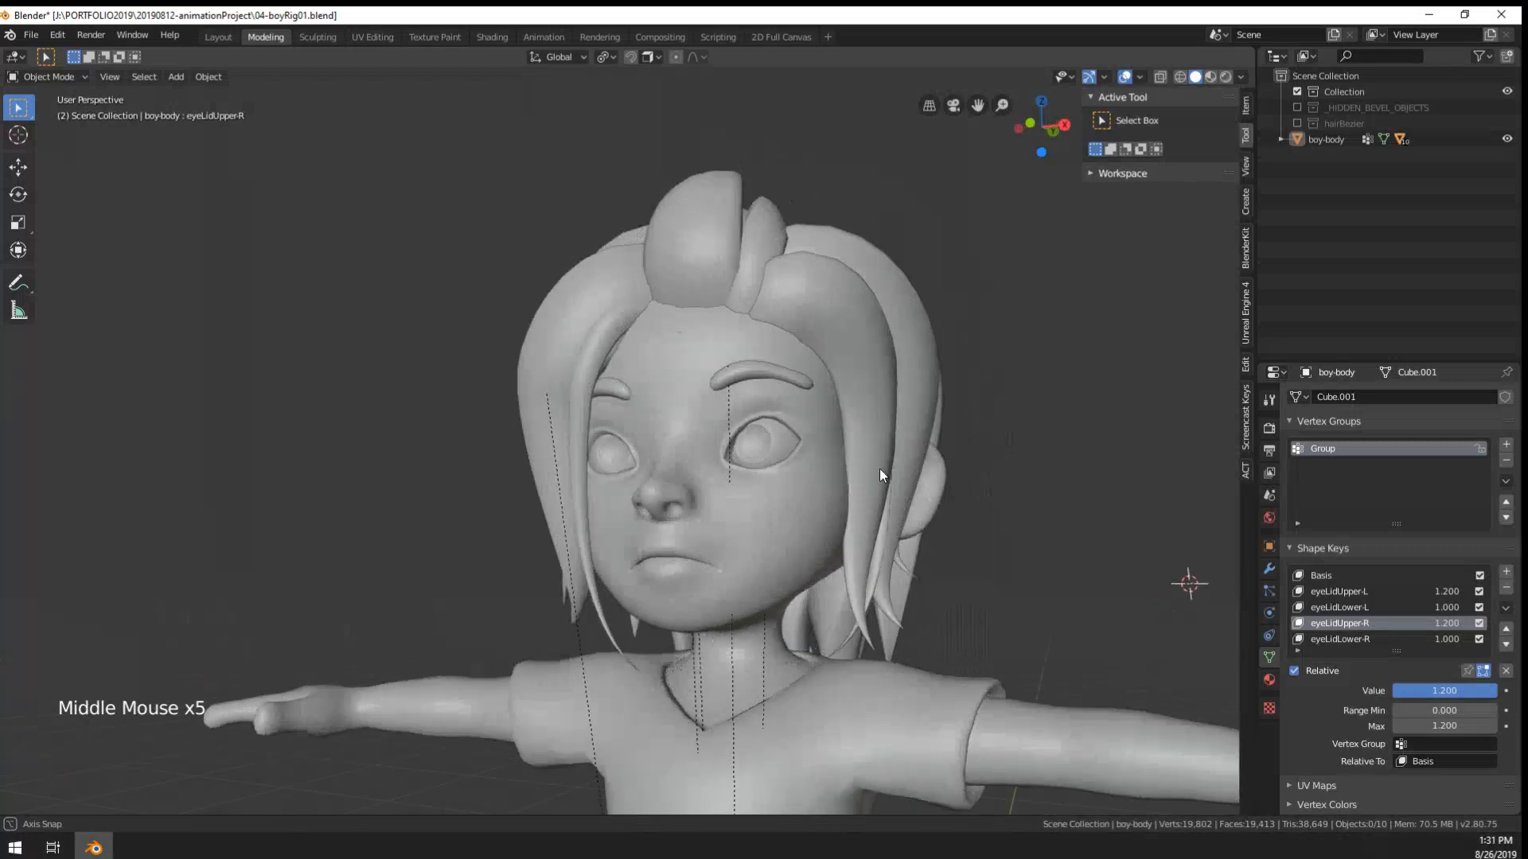
scroll(891, 465, "down", 2)
right_click(879, 683)
right_click(878, 683)
middle_click_drag(879, 682, 871, 638, "shift")
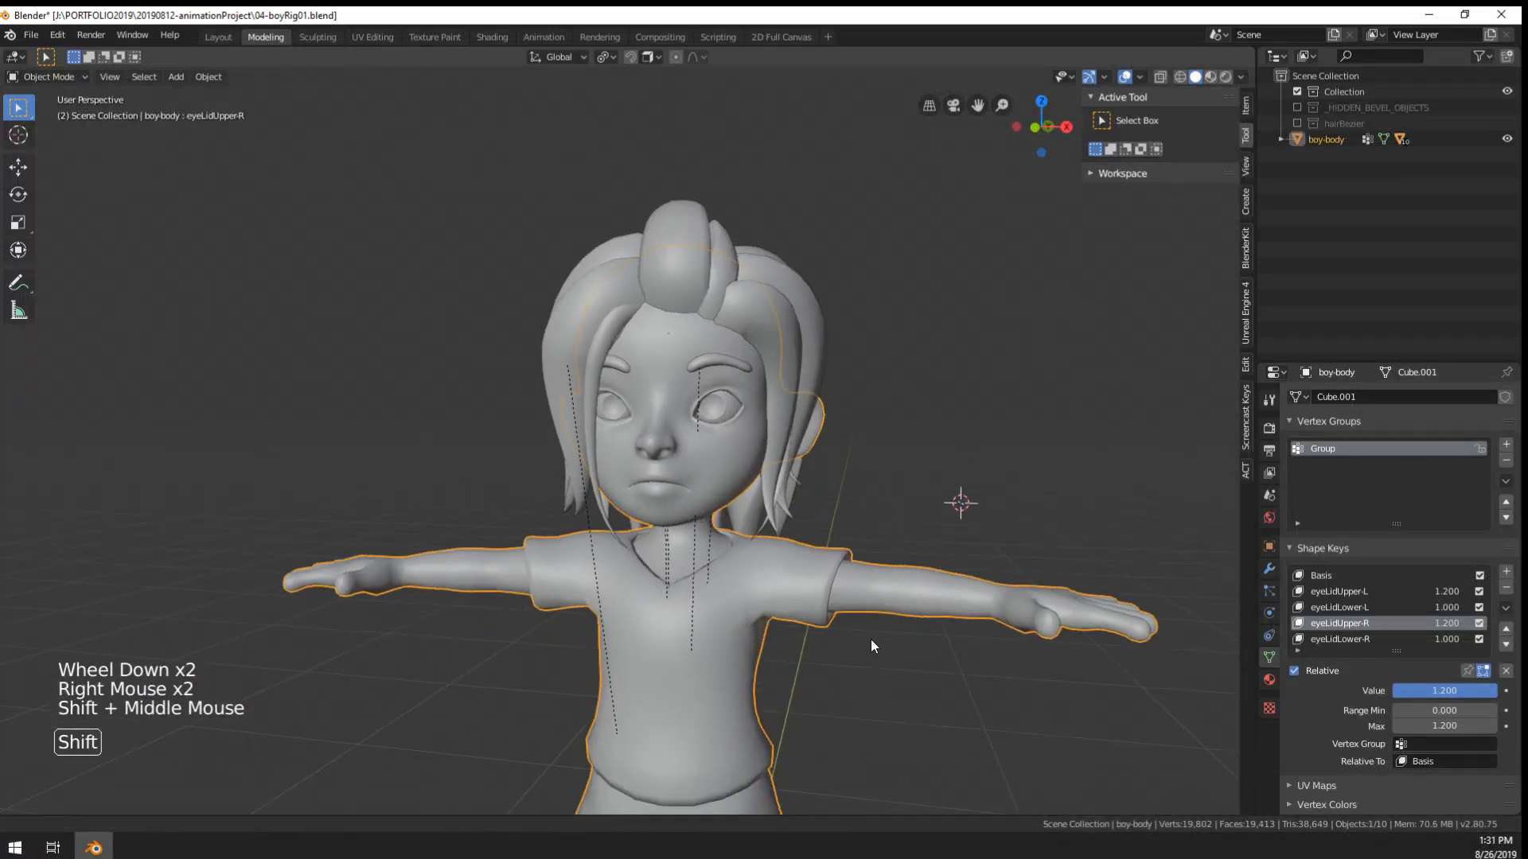
scroll(862, 538, "down", 2)
middle_click_drag(863, 538, 700, 557)
right_click(773, 549)
scroll(756, 533, "up", 3)
scroll(646, 436, "up", 4)
middle_click_drag(646, 436, 656, 478, "shift")
middle_click_drag(657, 477, 710, 516)
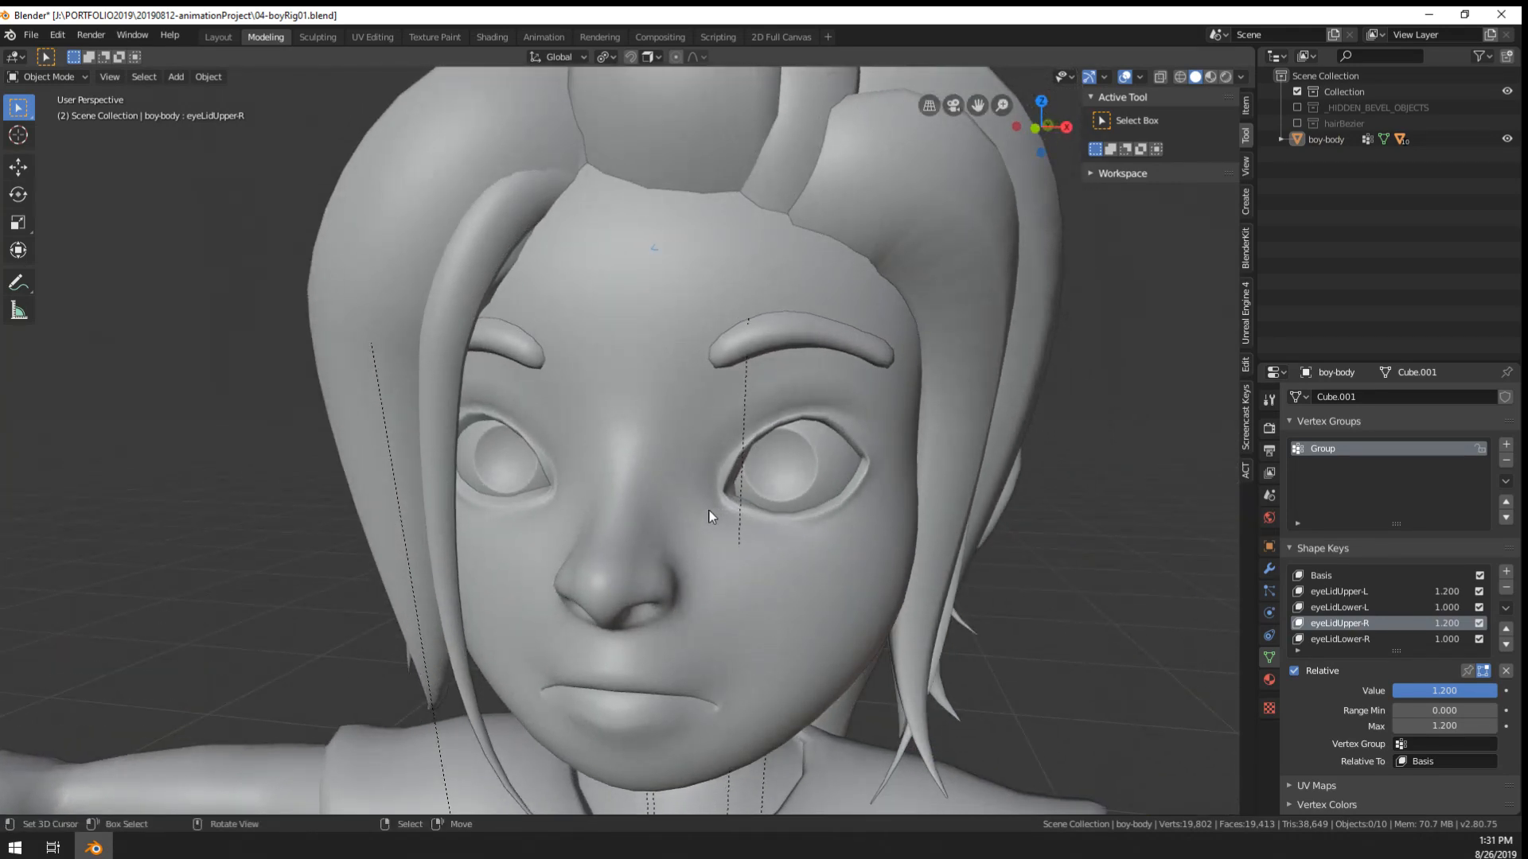
- Select the eyeInner eyeball, isolate it in Local View, and open its mesh in Edit Mode
scroll(710, 515, "up", 2)
right_click(961, 438)
key("Tab")
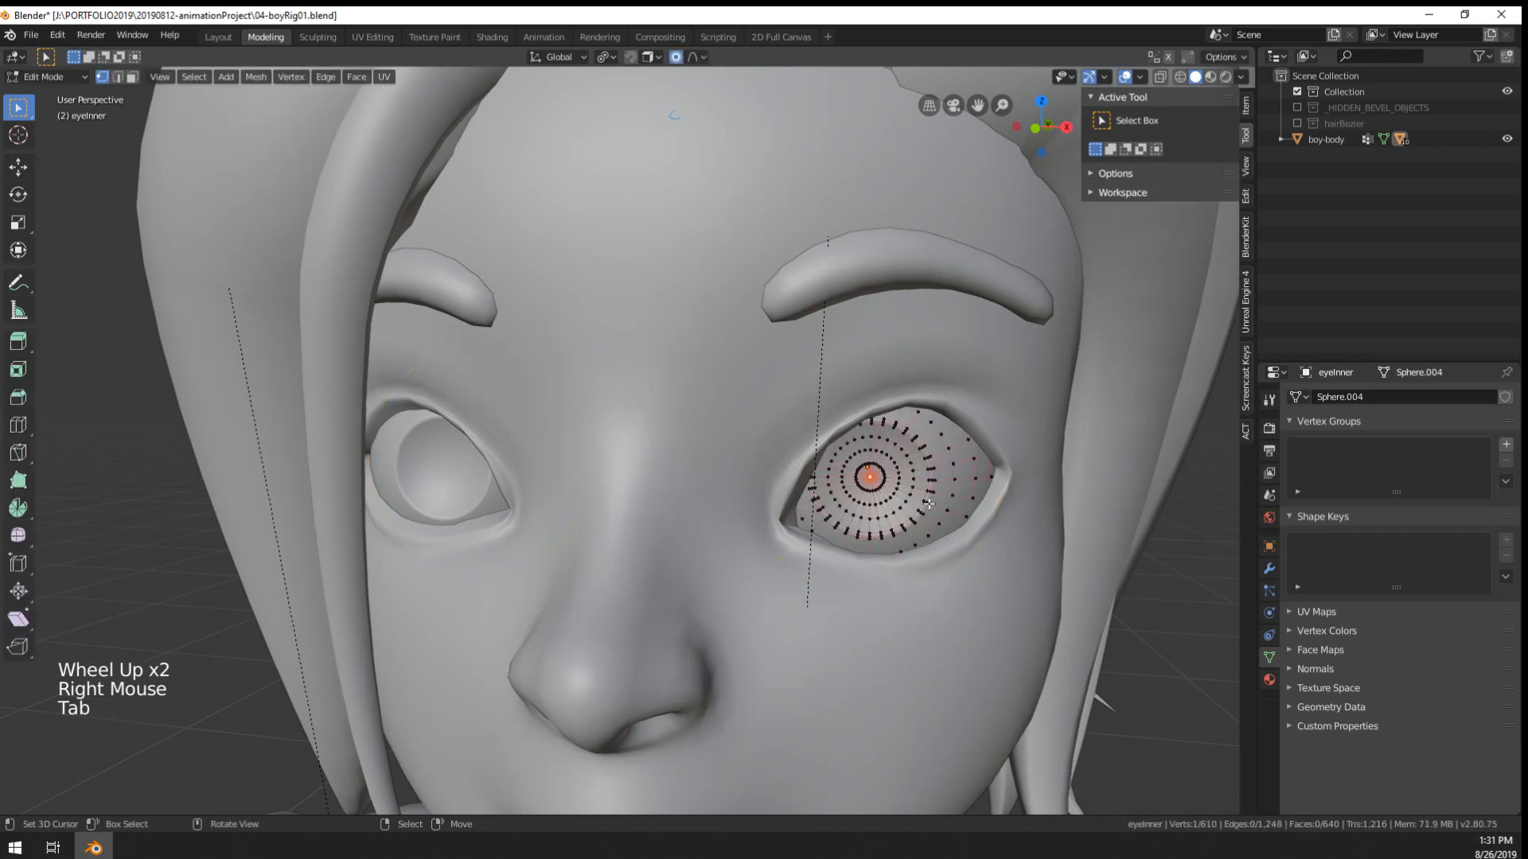
middle_click_drag(961, 438, 851, 458)
scroll(851, 458, "up", 2)
key("KP_Decimal")
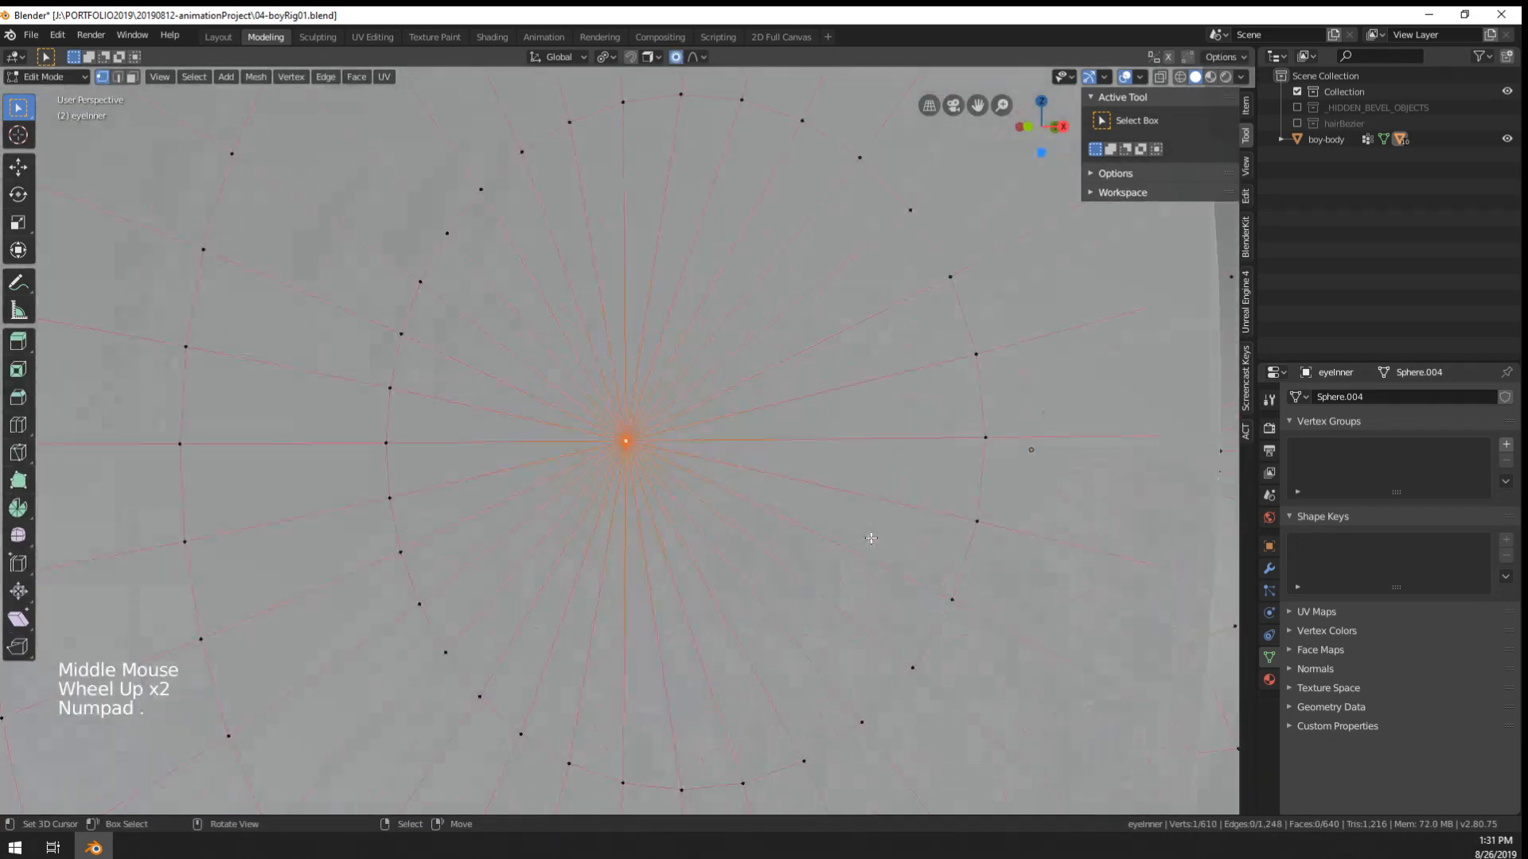
key("Tab")
key("KP_Divide")
scroll(872, 540, "up", 2)
key("Tab")
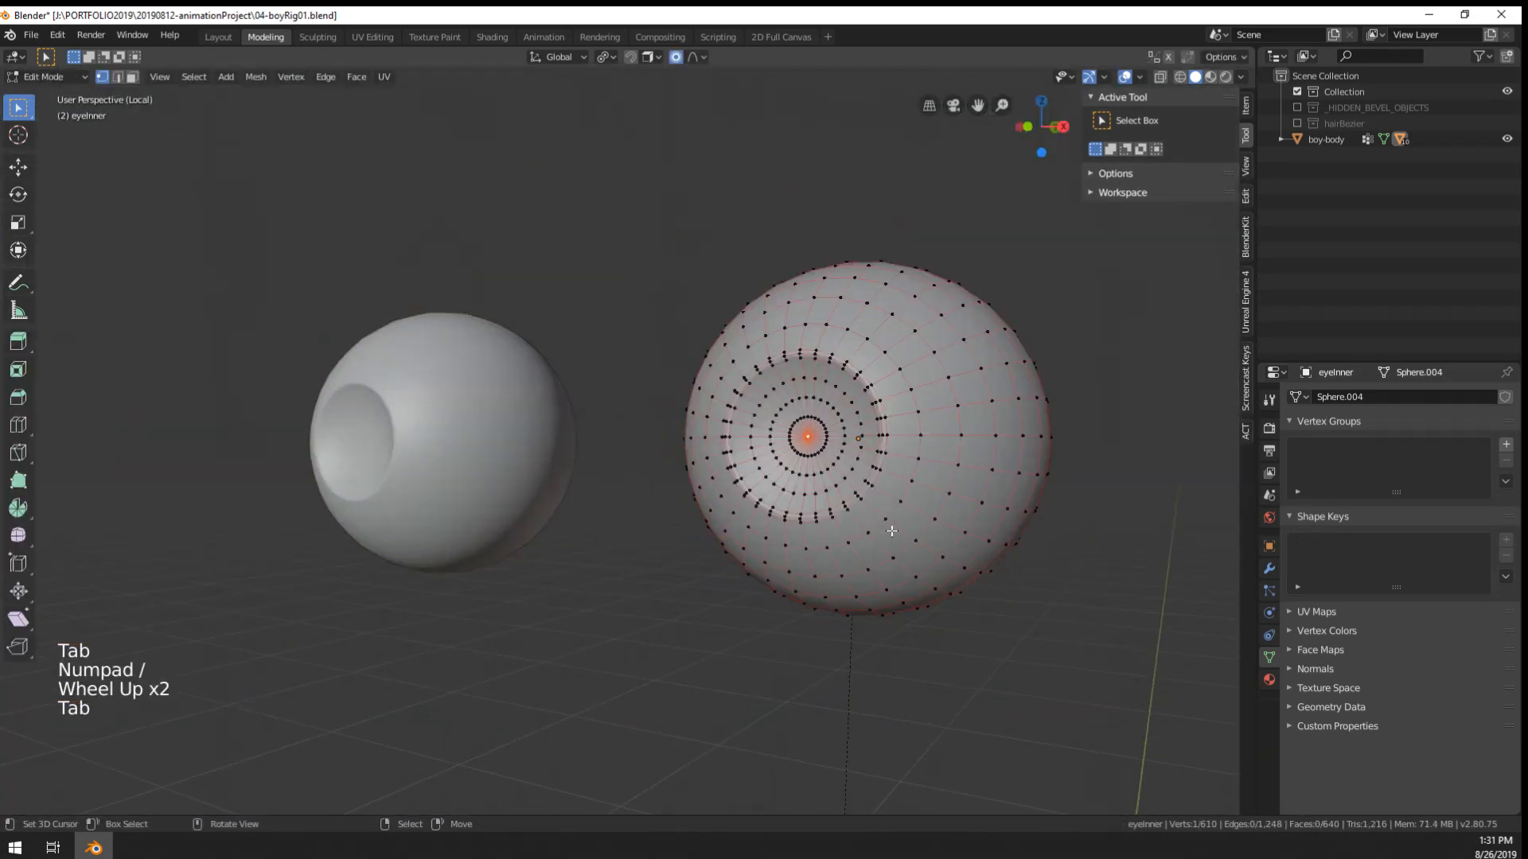
- Try to scale the innermost edge loop around the pupil centre, and return to the full scene in Object Mode
middle_click_drag(890, 528, 849, 537, "shift")
scroll(810, 546, "up", 4)
middle_click_drag(850, 537, 794, 566, "shift")
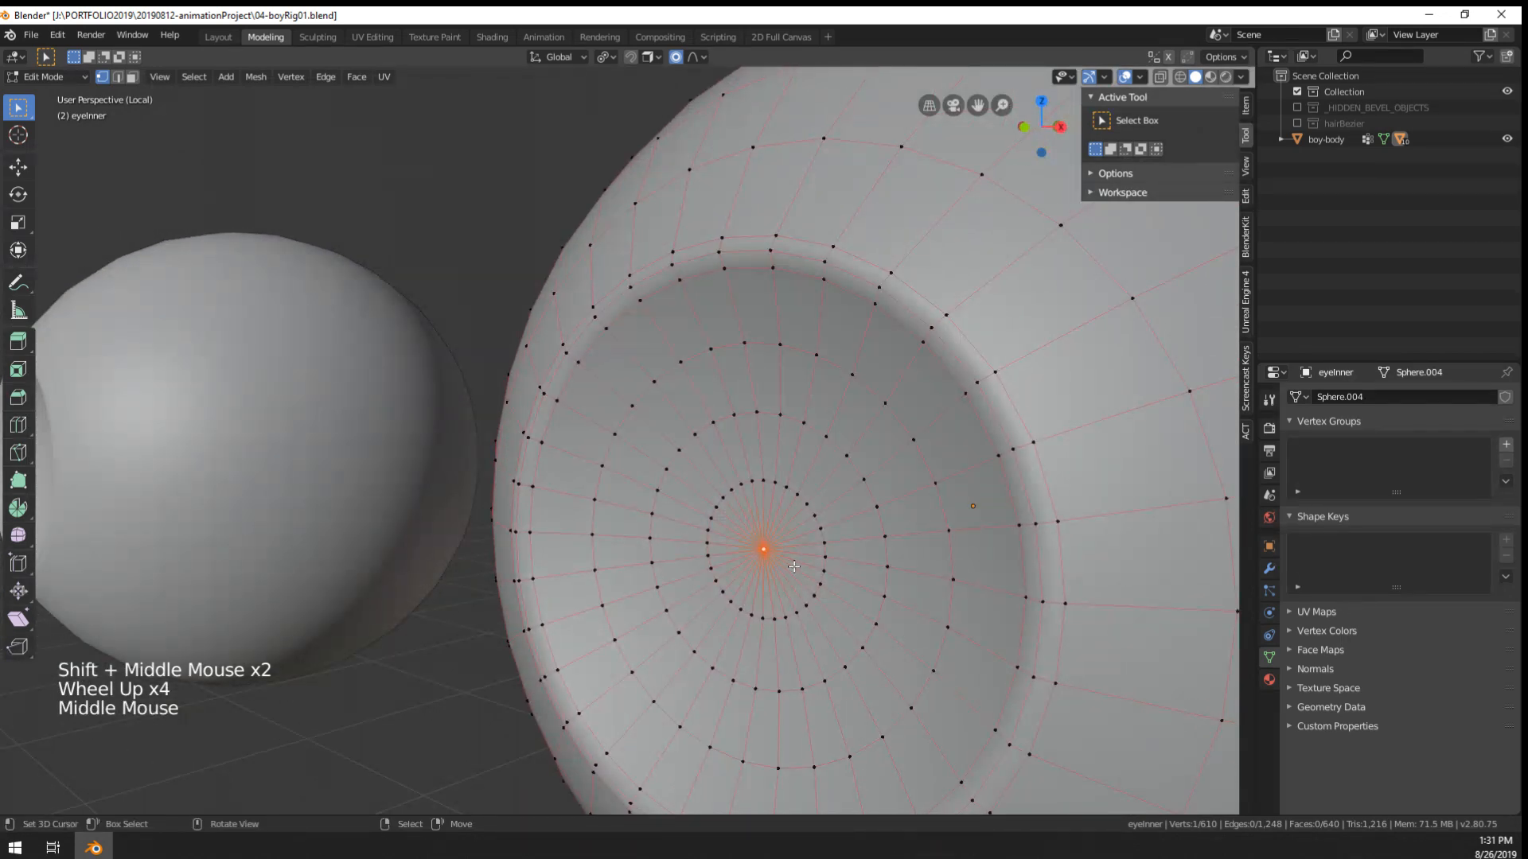
scroll(794, 566, "down", 2)
scroll(794, 567, "up", 2)
right_click(806, 609, "alt")
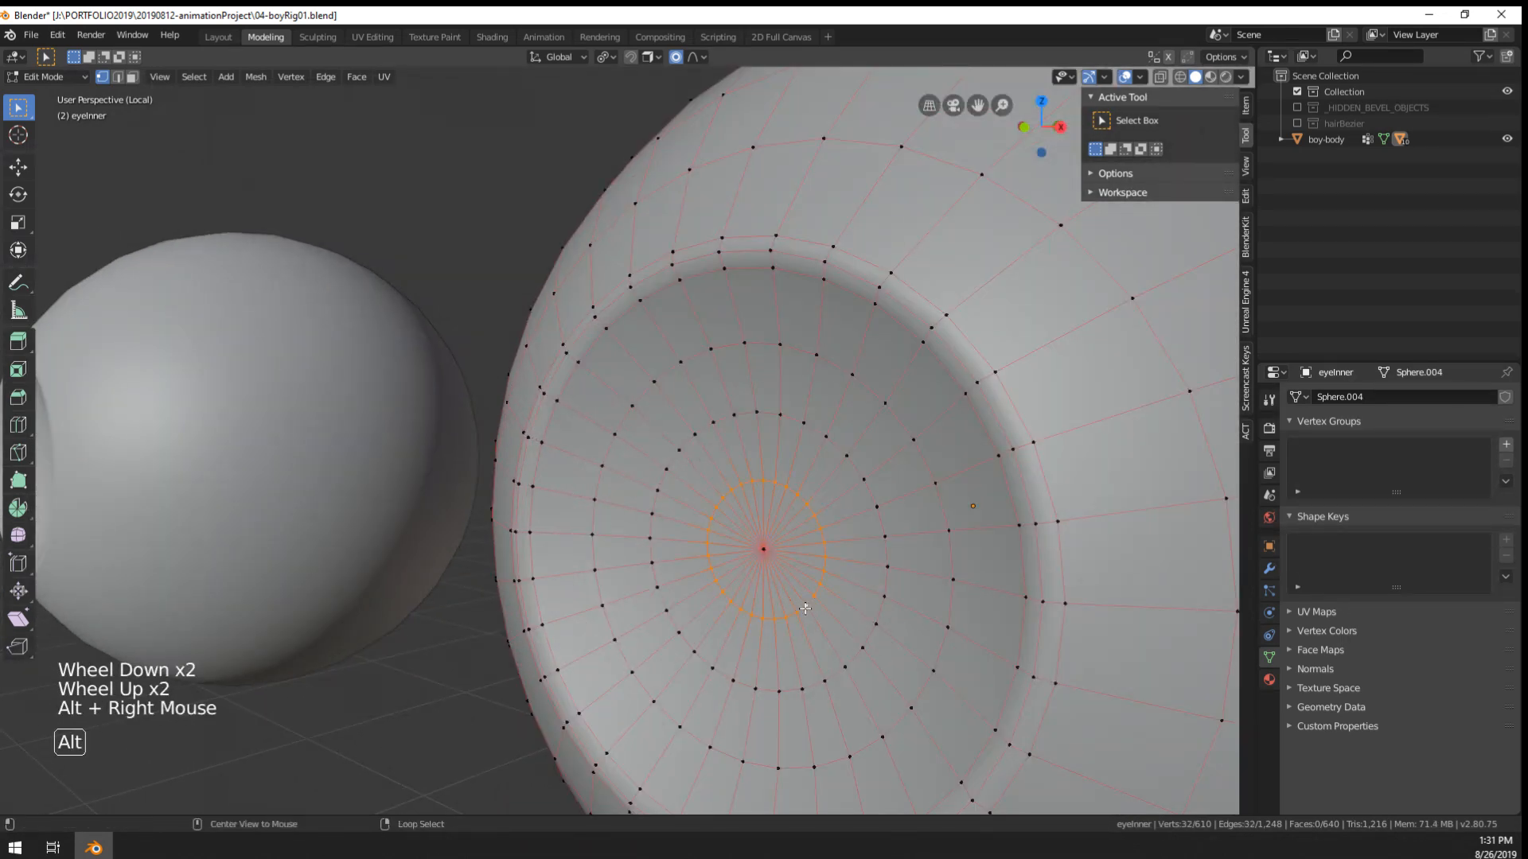
key("s")
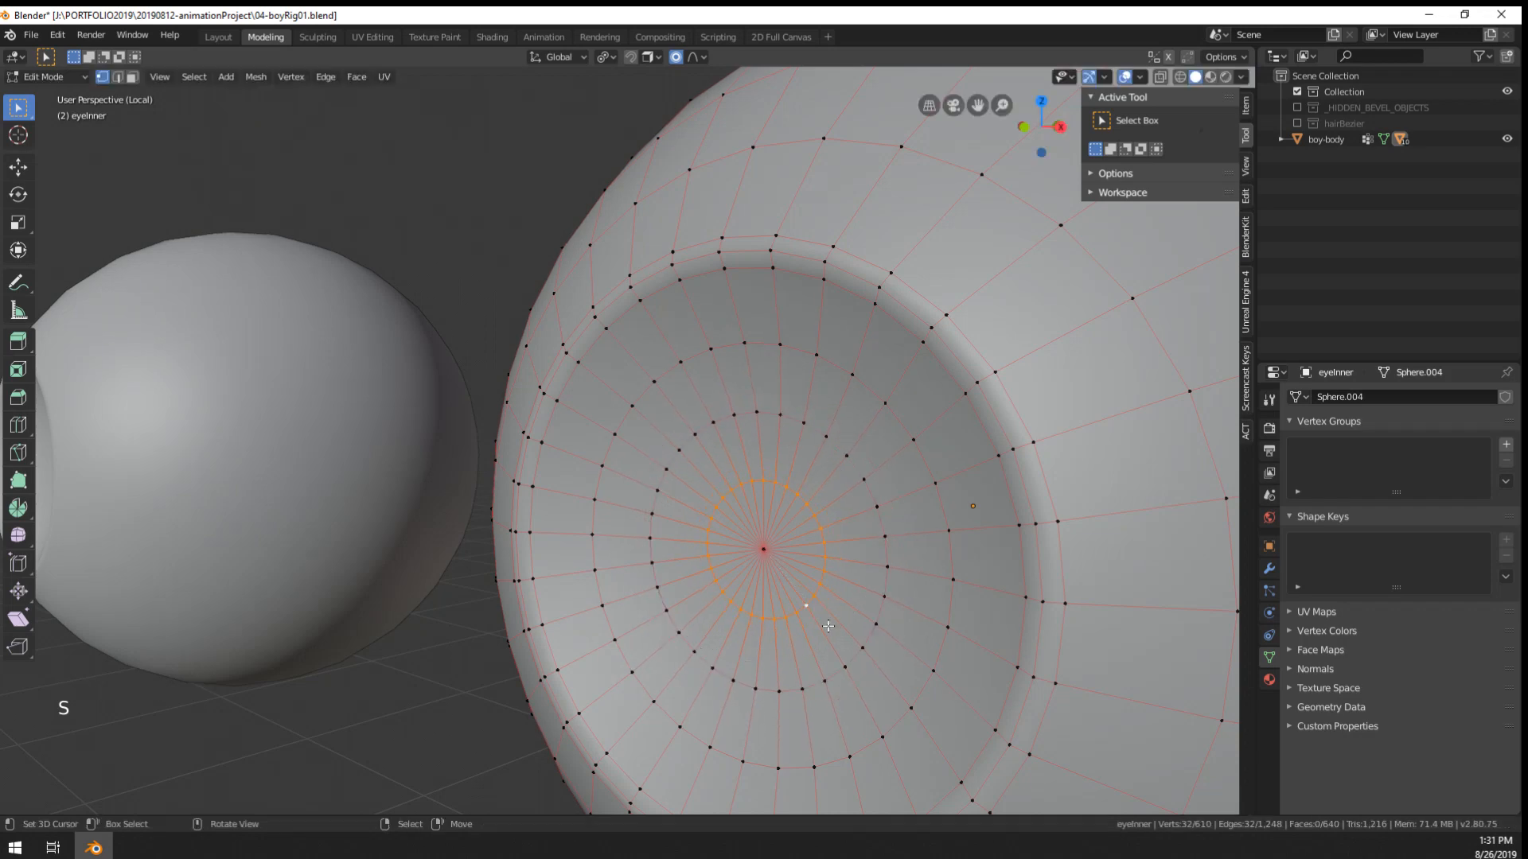
key("Tab")
key("KP_Divide")
- In the Shading workspace, try the eye material's black ColorRamp stop at 0.934 and settle it at 0.966
scroll(827, 625, "down", 20)
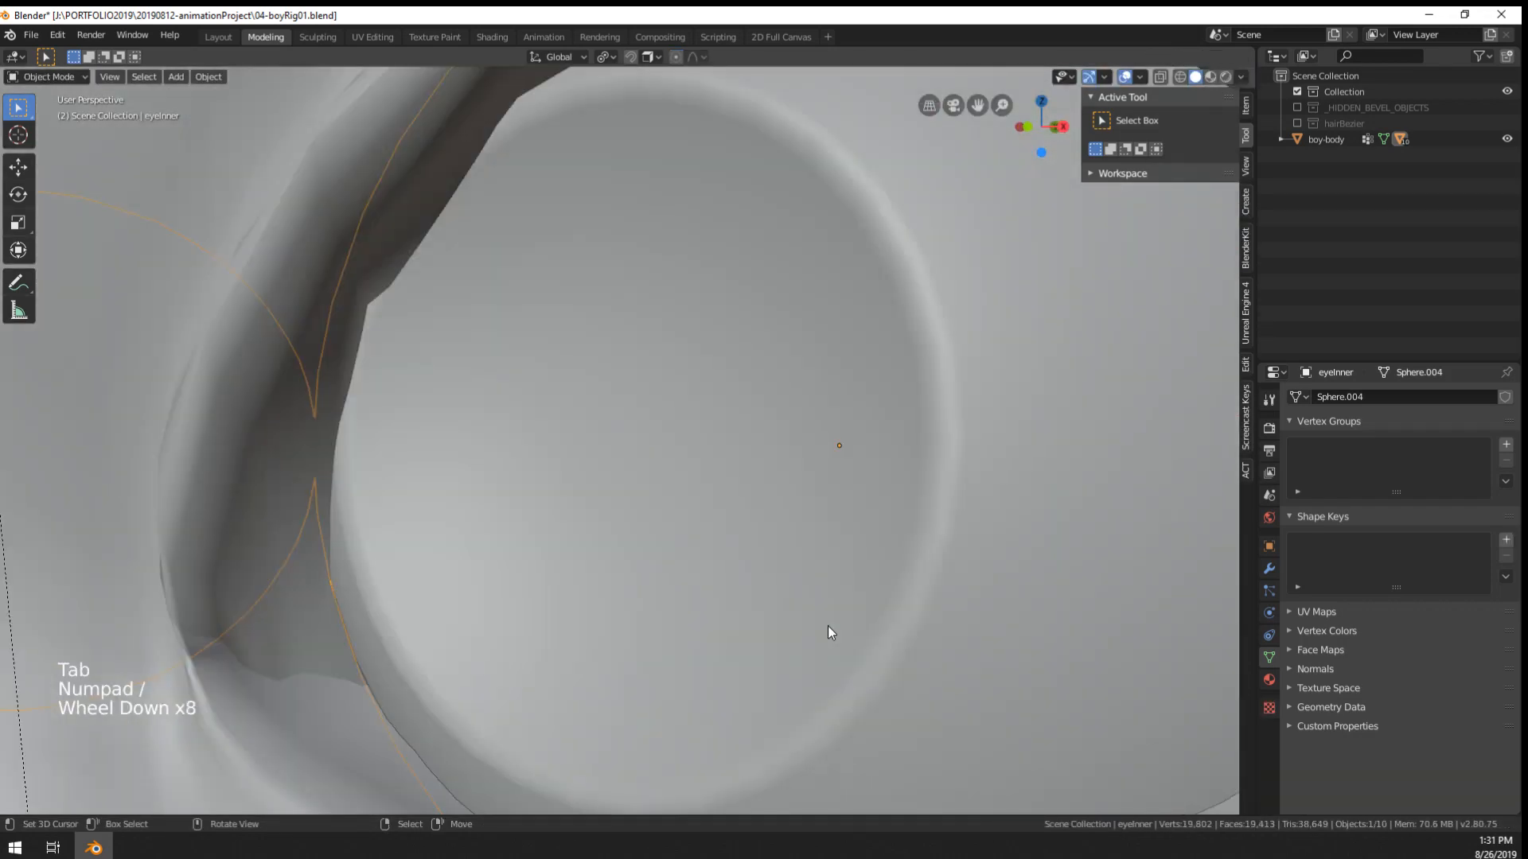
middle_click(670, 65)
left_click(491, 36)
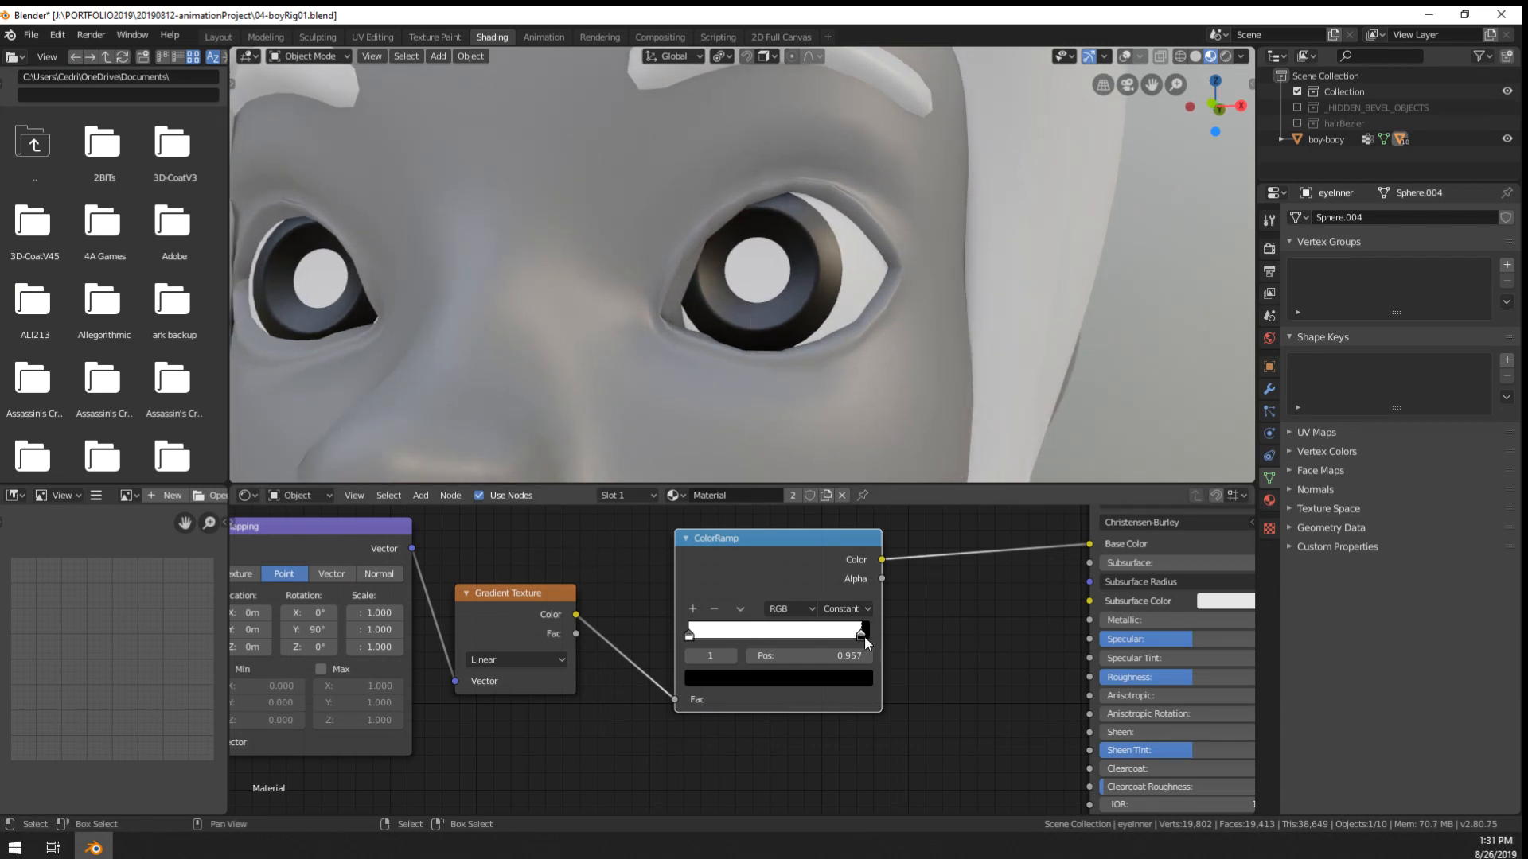
left_click_drag(860, 635, 855, 635)
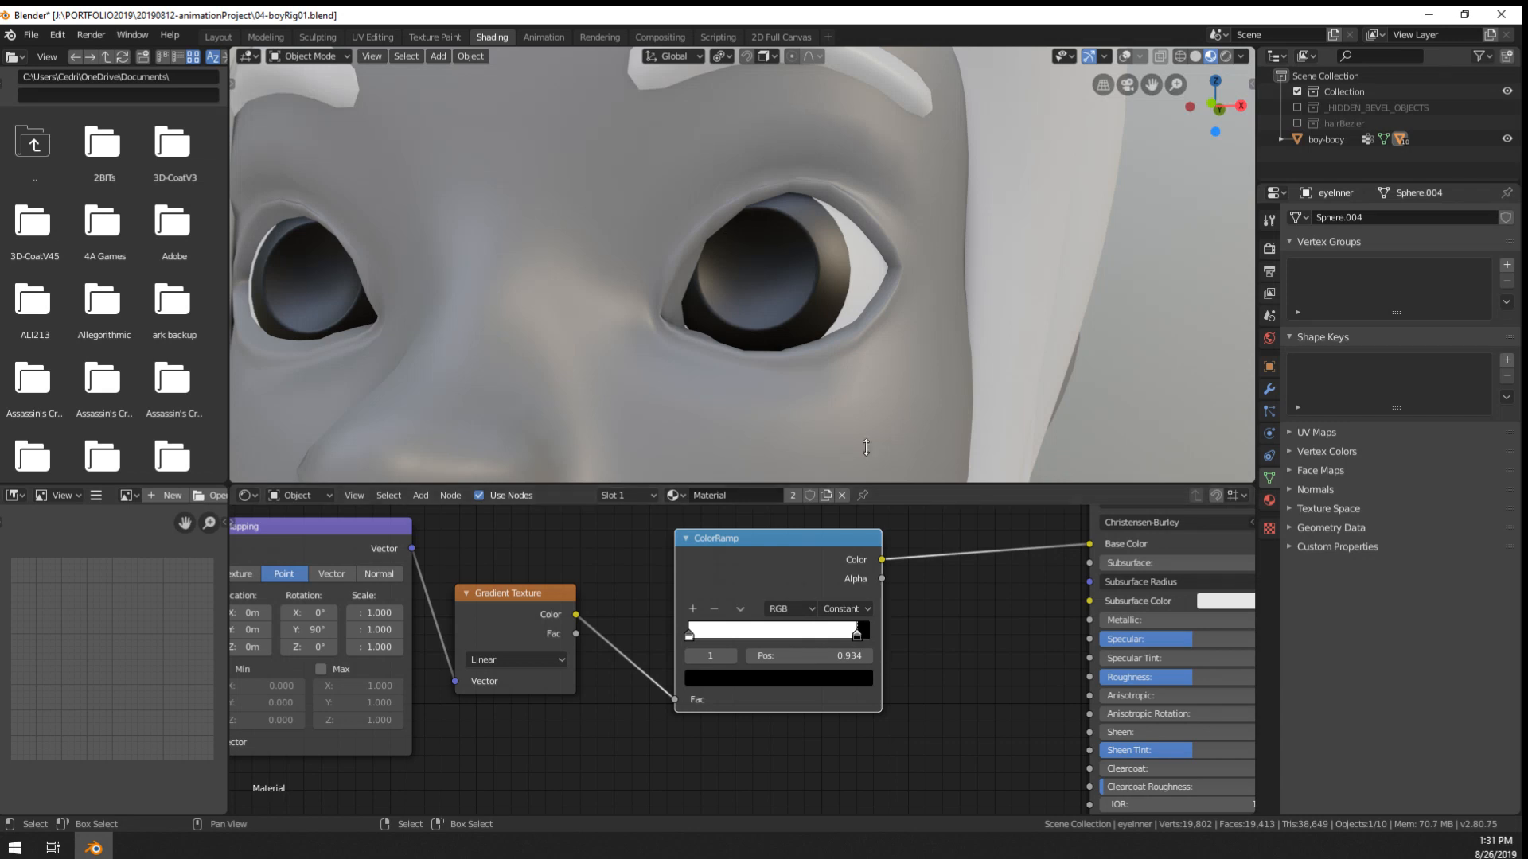
scroll(832, 320, "down", 1)
middle_click_drag(832, 320, 799, 312)
scroll(799, 312, "up", 1)
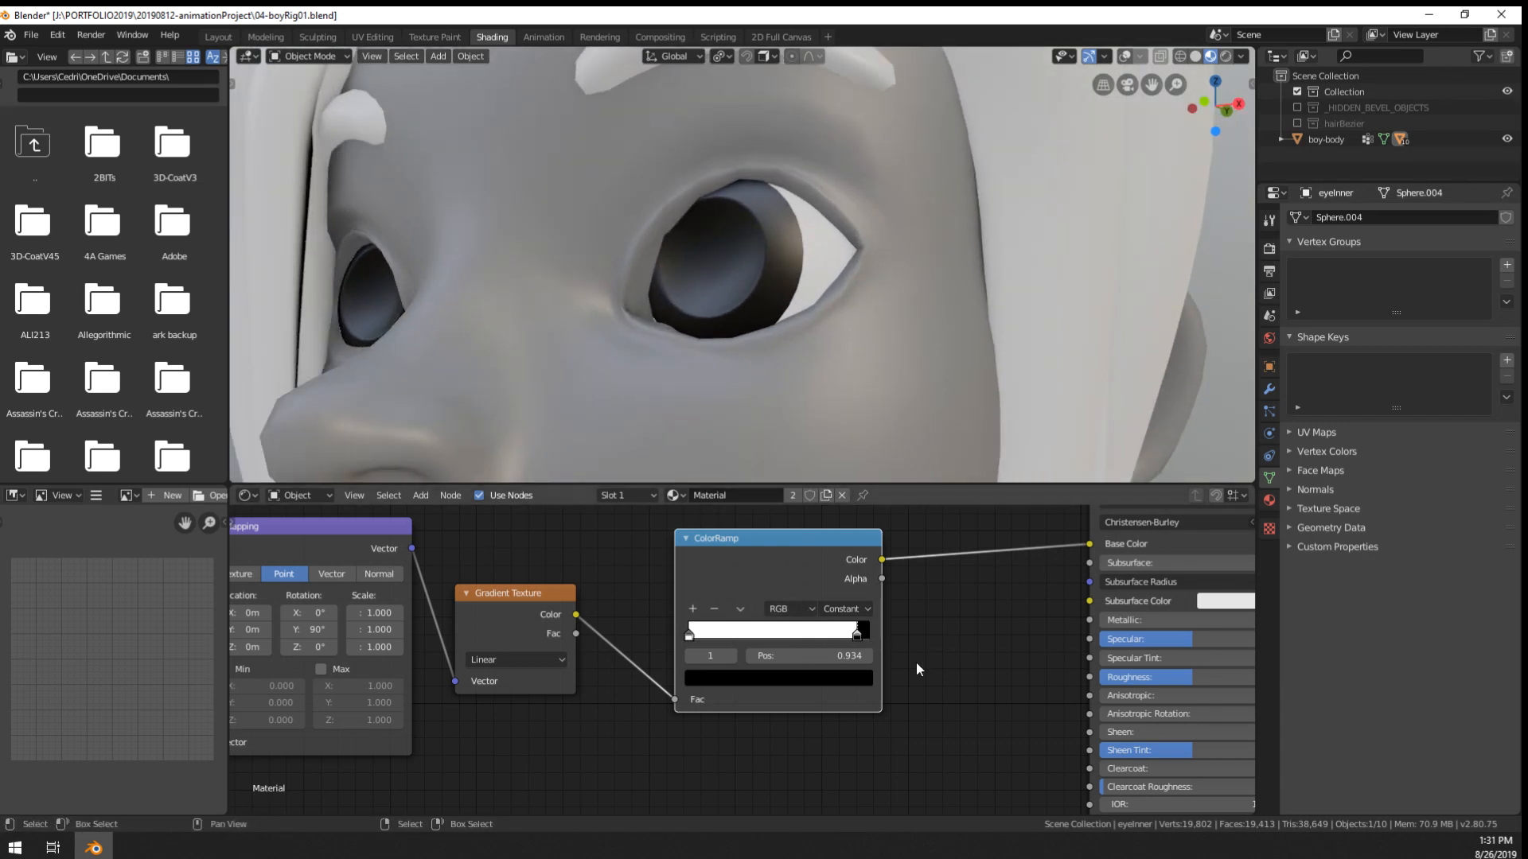
left_click_drag(857, 637, 862, 641)
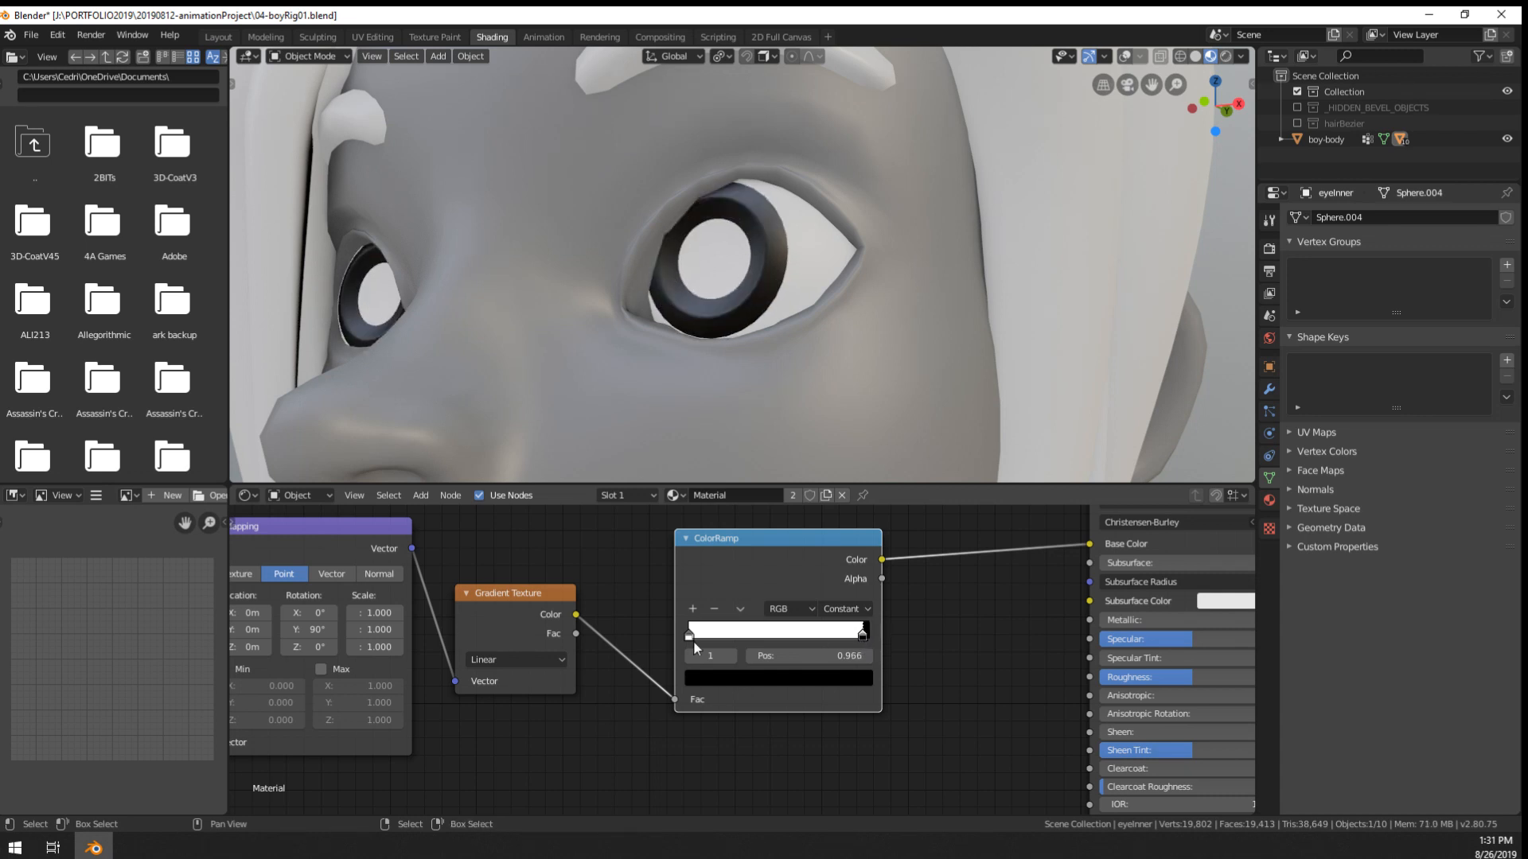
- Try the Radial type on the eye material's Gradient Texture and check both eyes
left_click(547, 660)
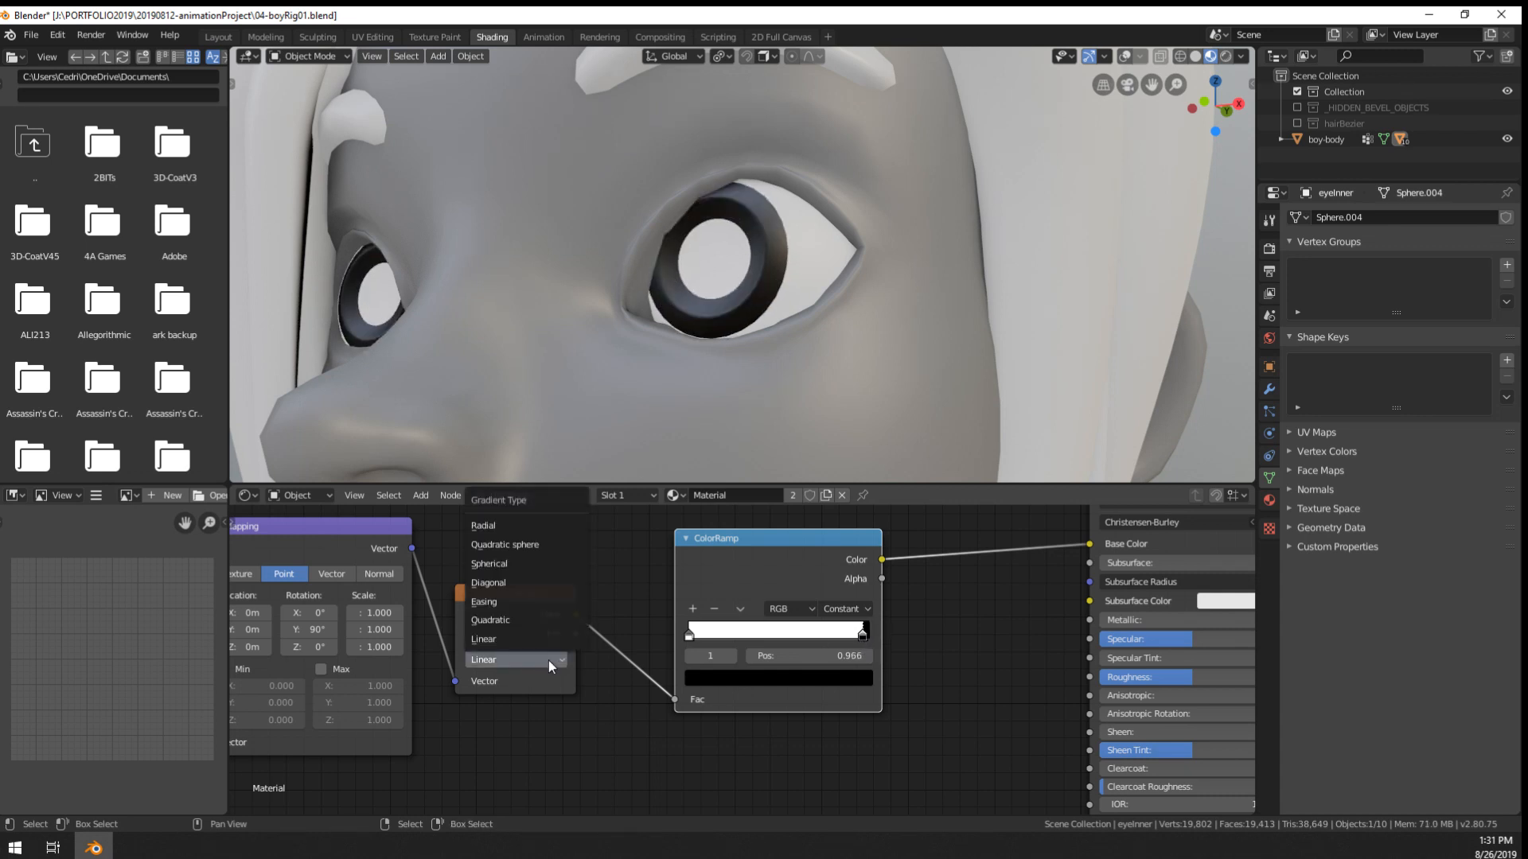
left_click(514, 531)
scroll(517, 529, "down", 1)
scroll(632, 317, "down", 3)
middle_click_drag(633, 317, 679, 322)
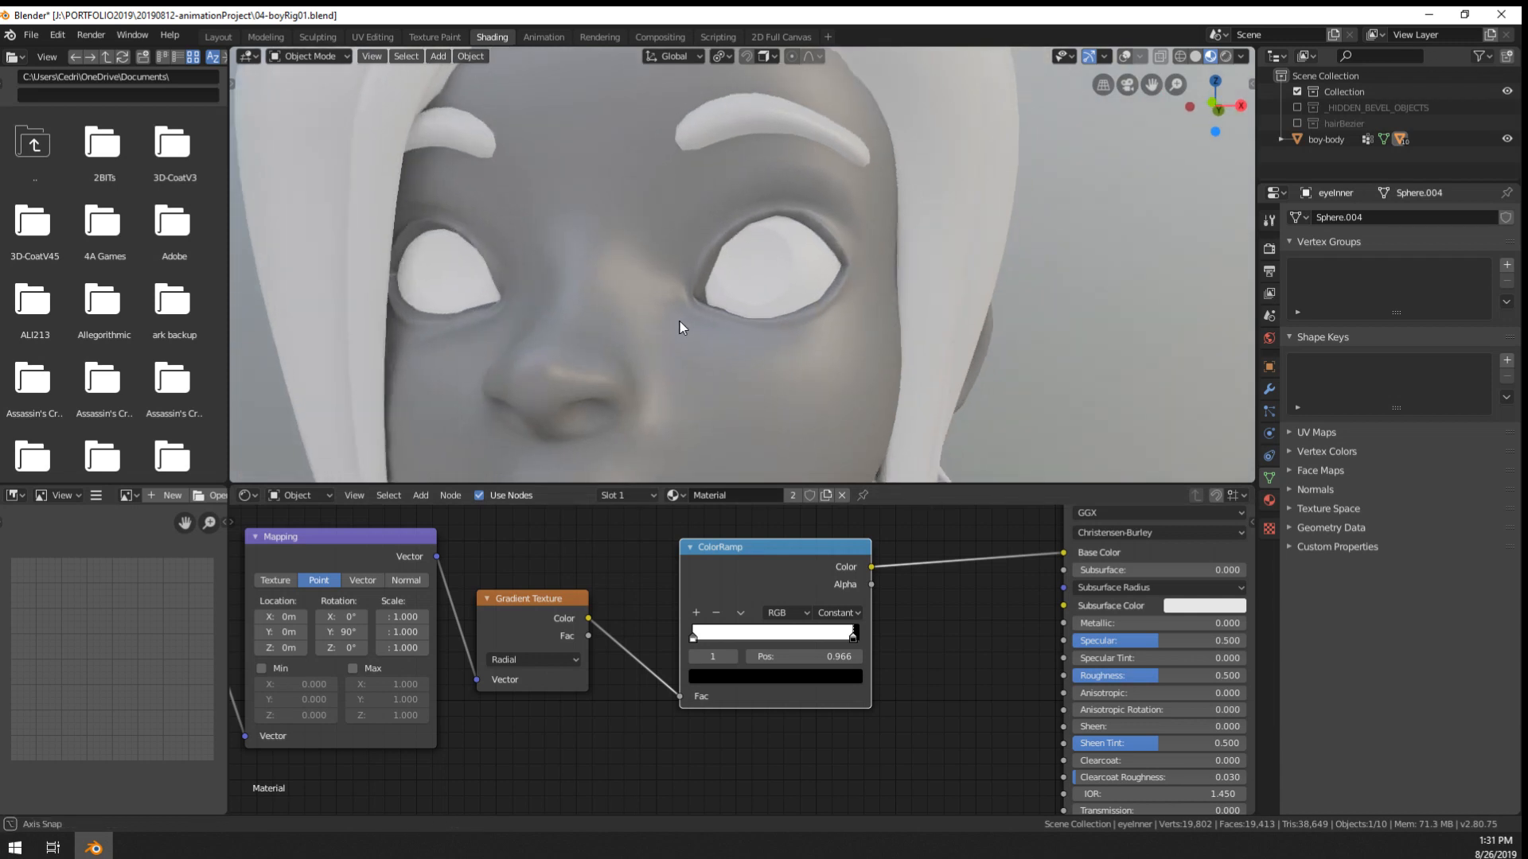
- Feed the Mapping node's Vector input from the Texture Coordinate node's Object output
double_click(346, 631)
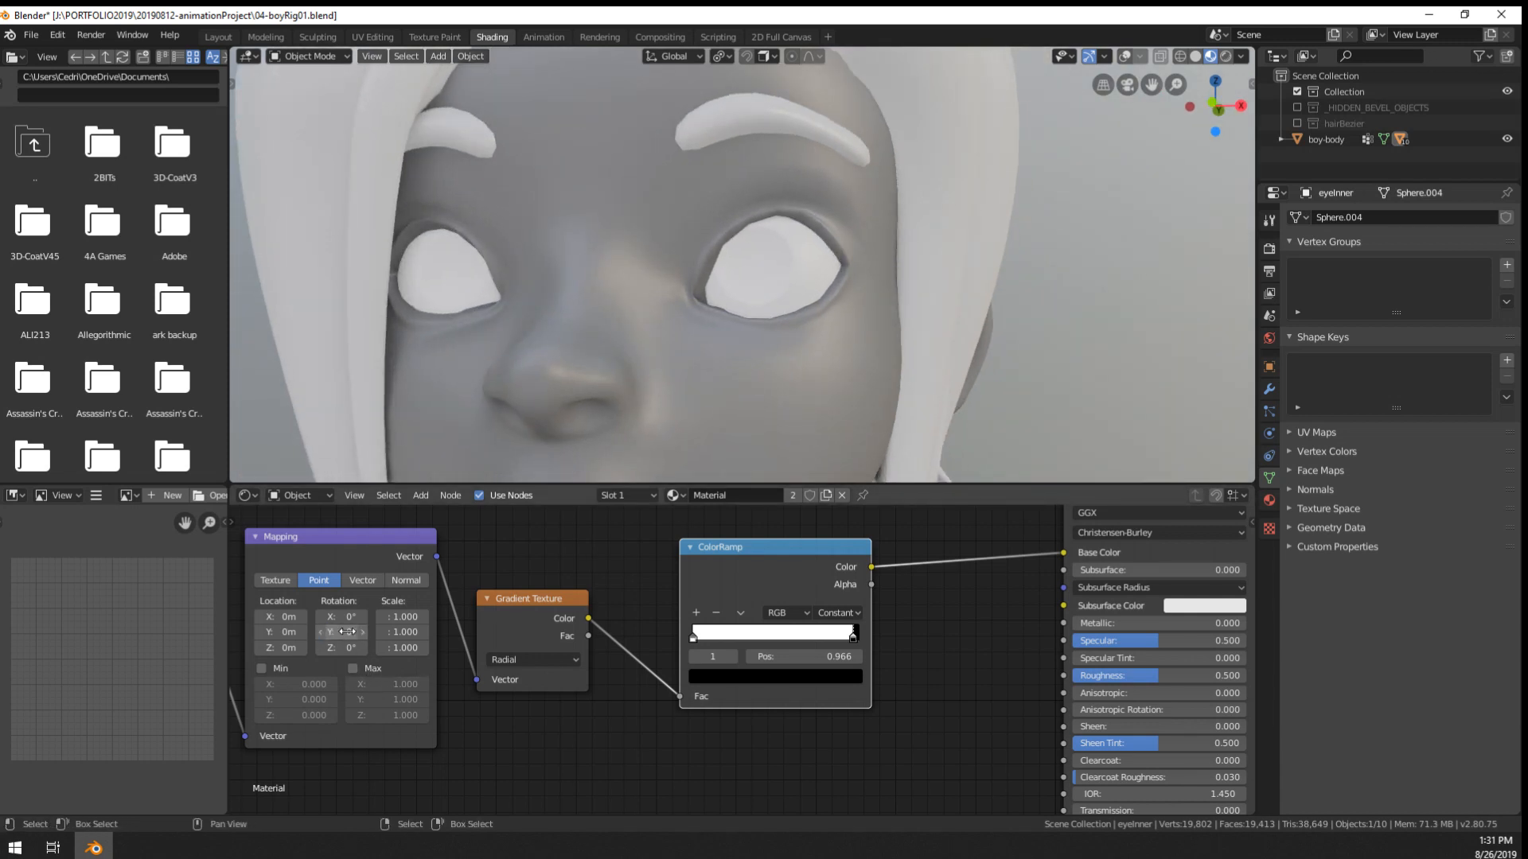
middle_click_drag(334, 618, 537, 608)
left_click_drag(376, 630, 433, 678)
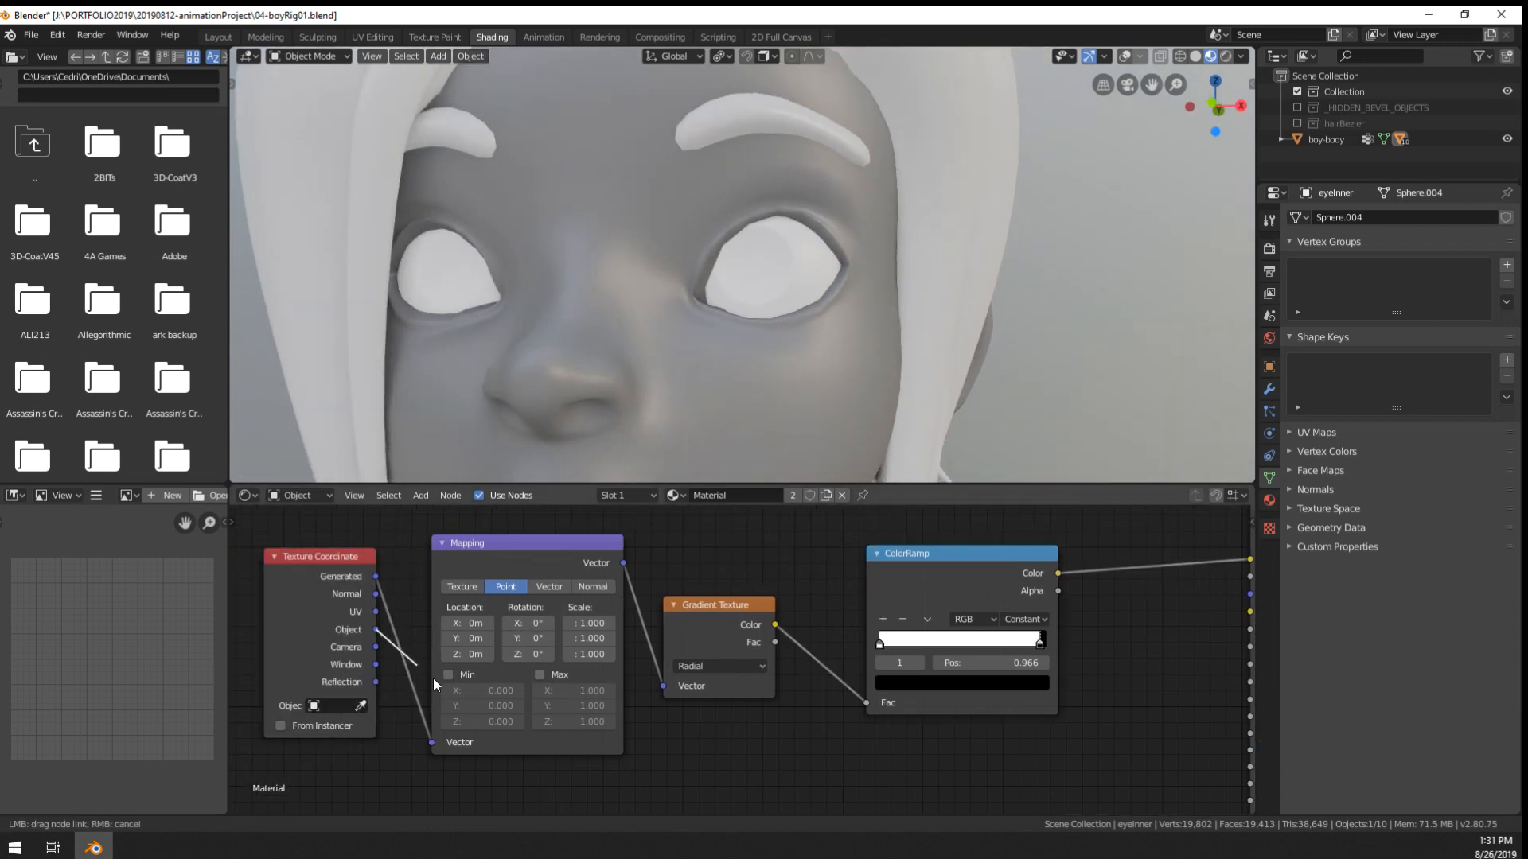
left_click_drag(432, 743, 433, 743)
middle_click_drag(783, 735, 689, 747)
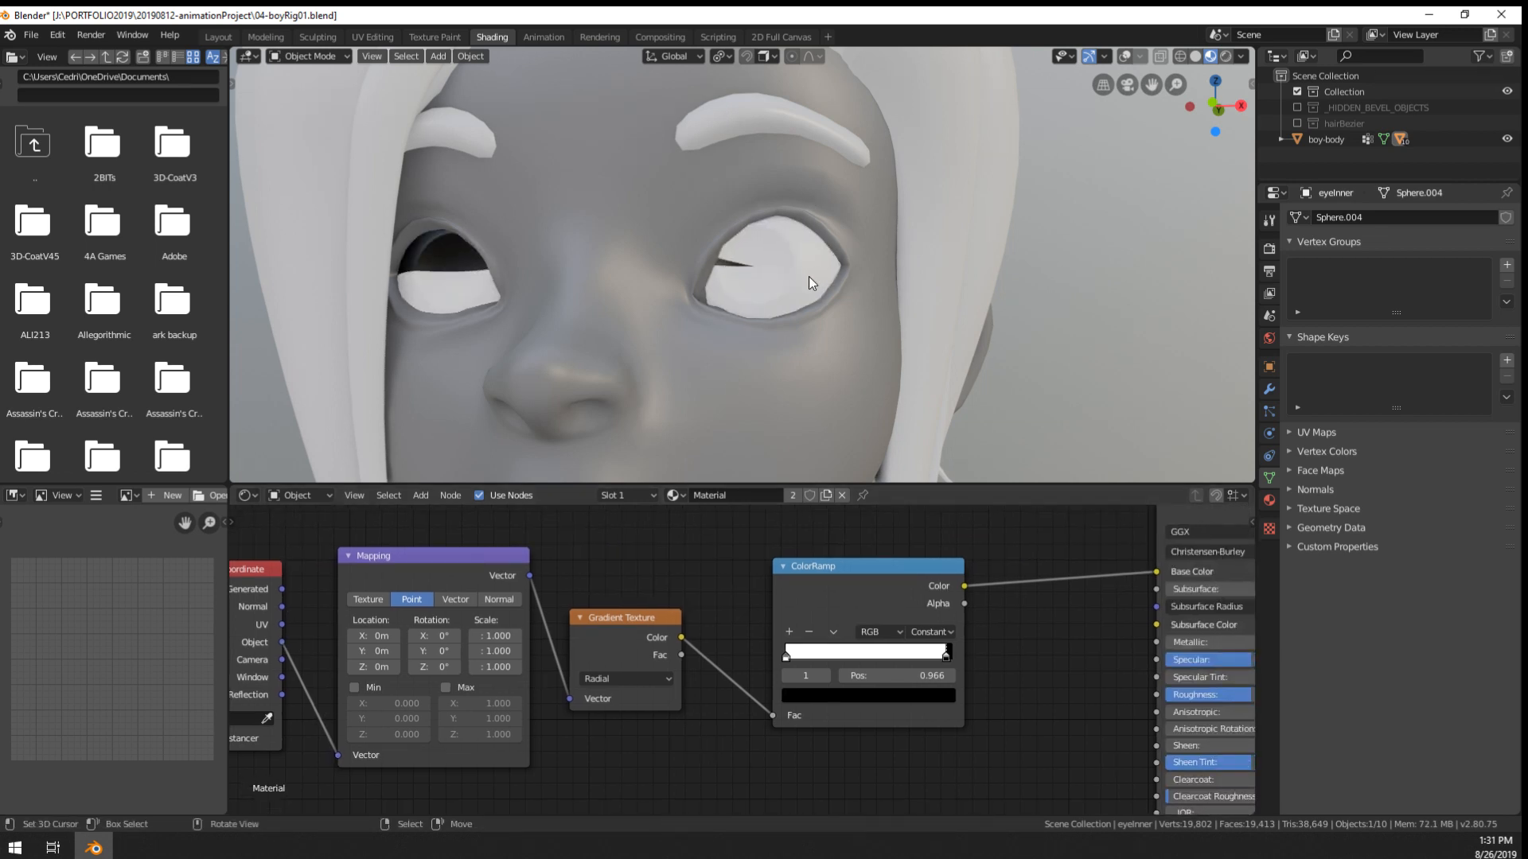
- Change the Gradient Texture type to Spherical and check the eyes
left_click(615, 678)
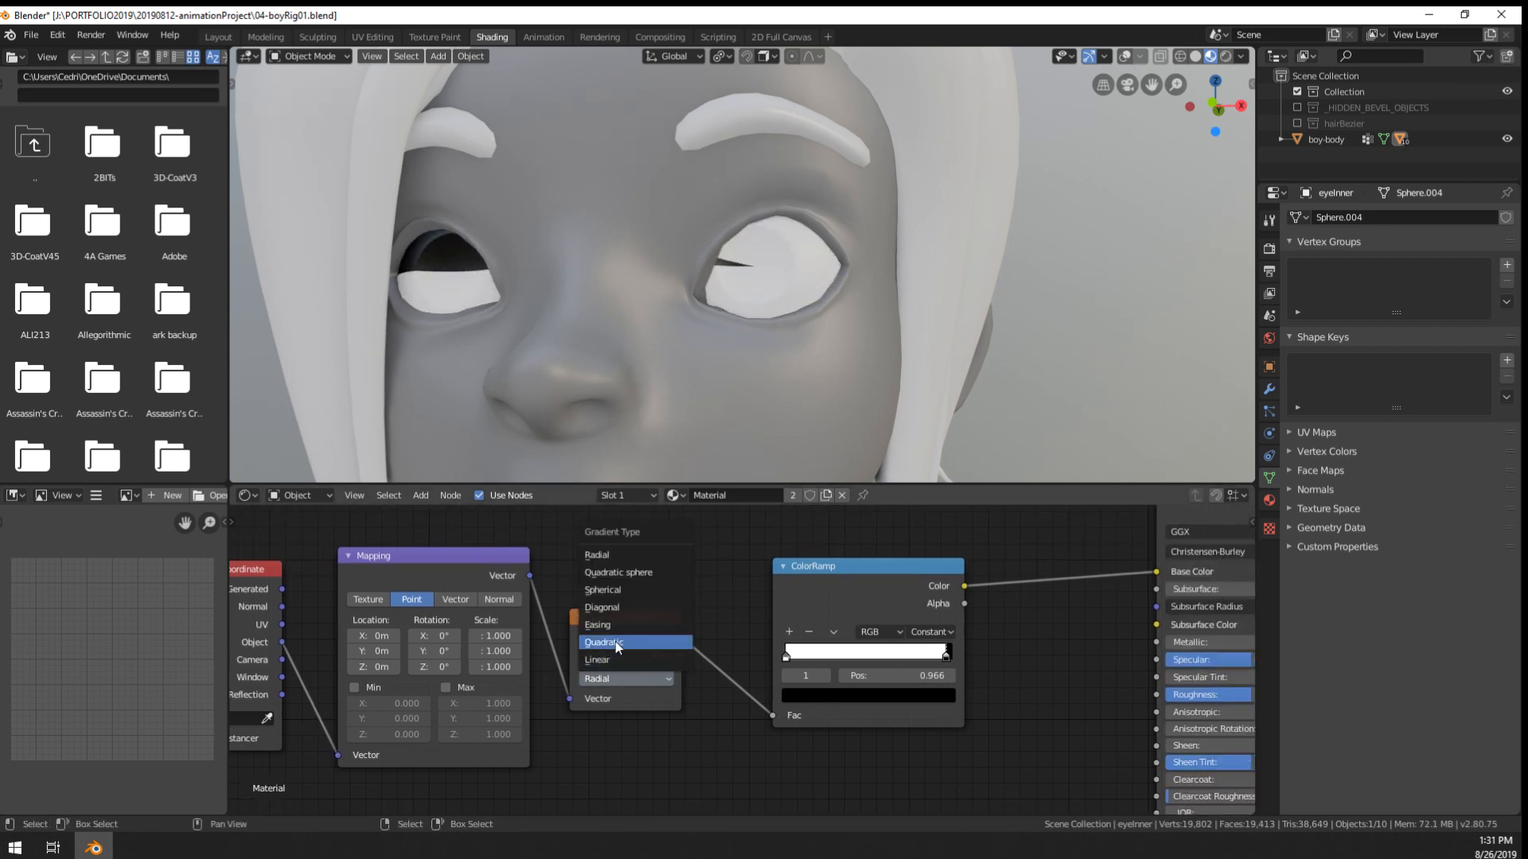
left_click(619, 589)
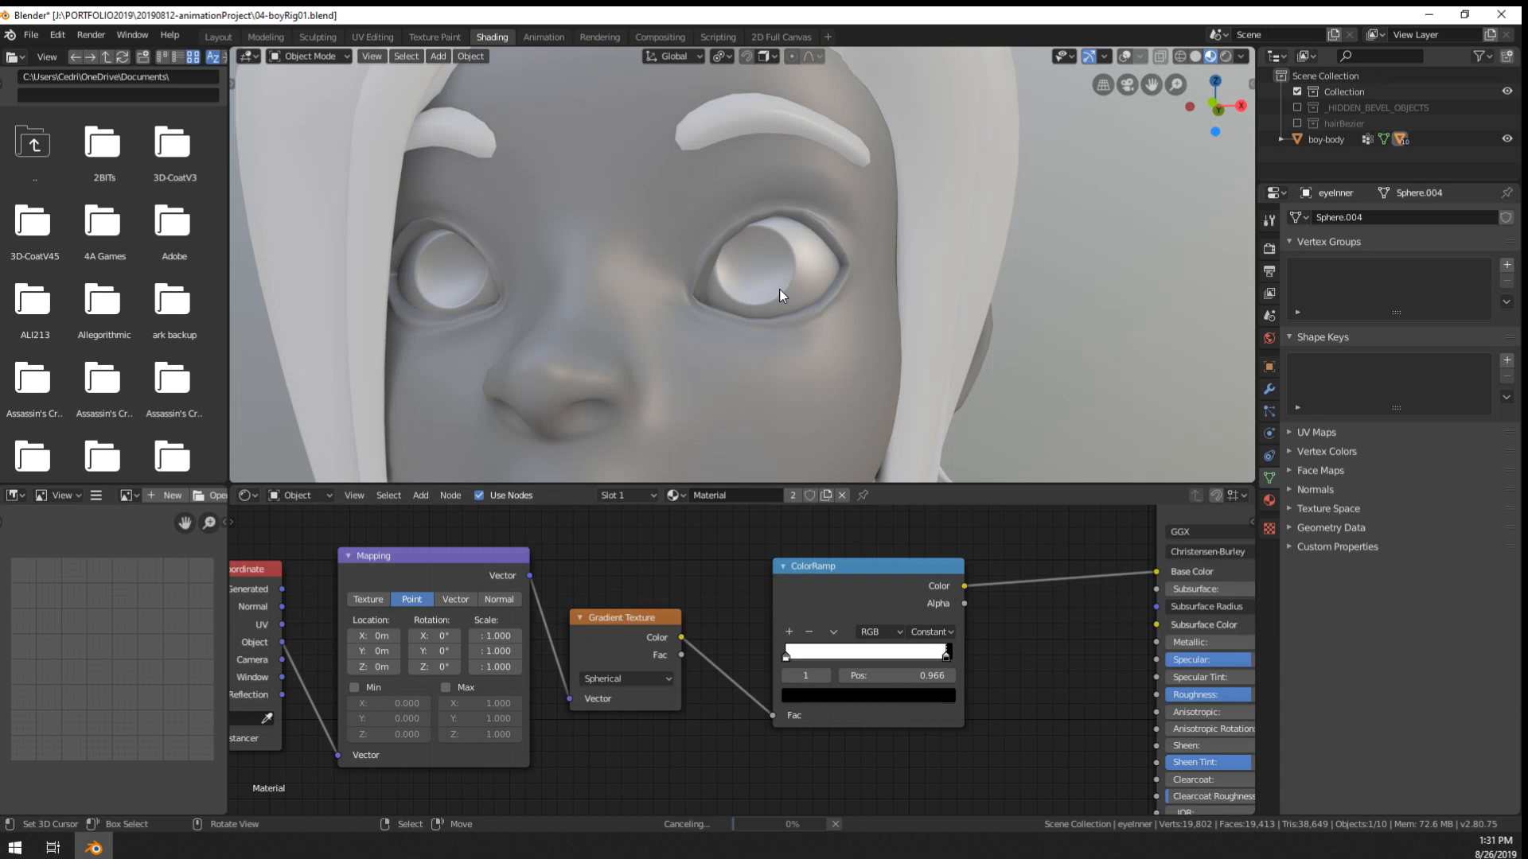
mouse_move(780, 288)
middle_mouse_down()
mouse_move(772, 324)
mouse_move(712, 320)
middle_mouse_up()
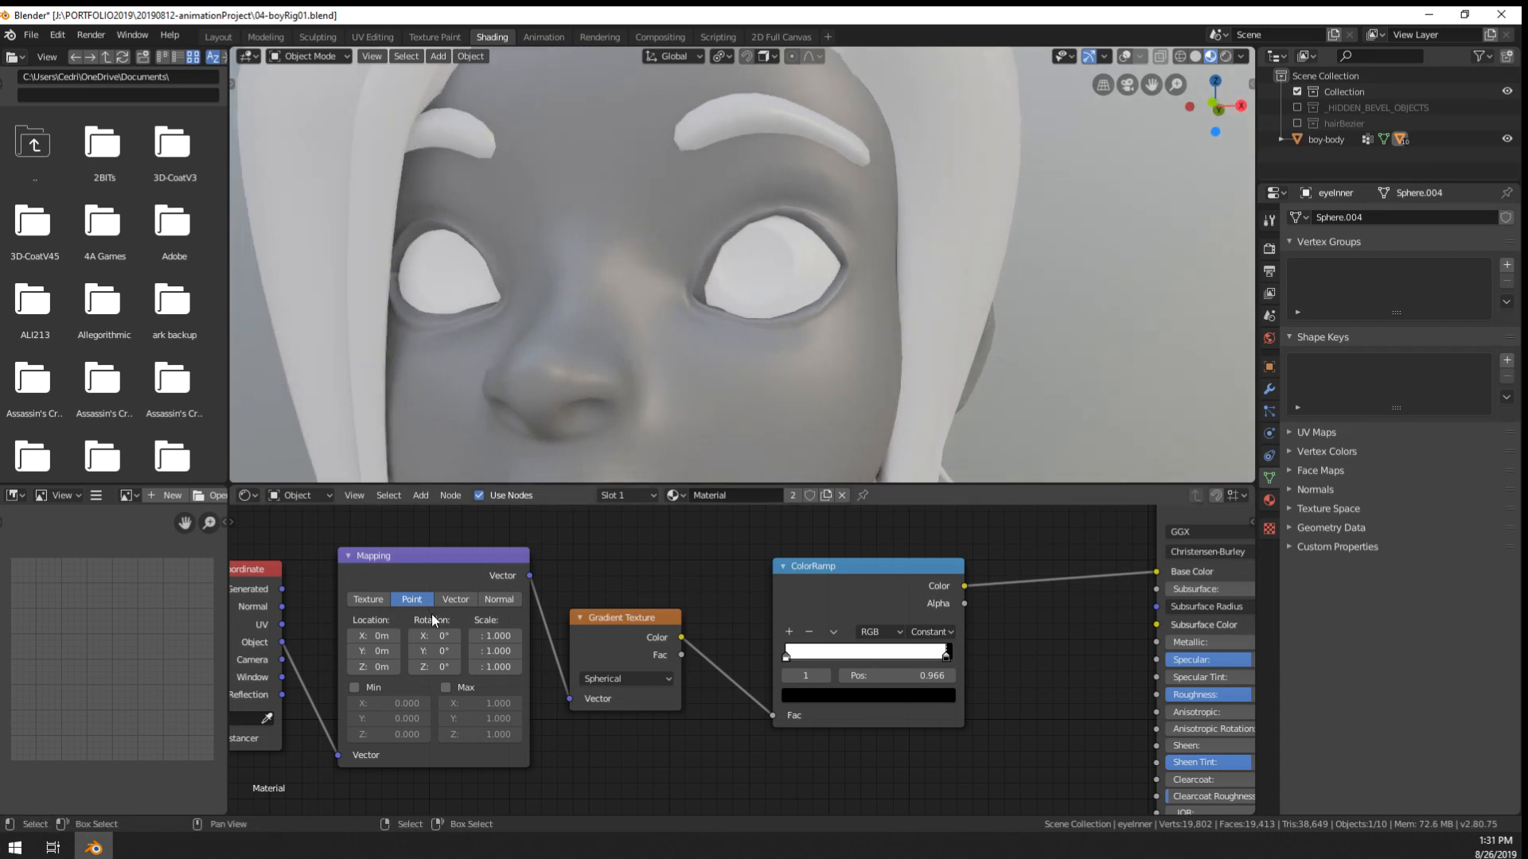
- Isolate the eyeballs in Local View and try Mapping location -97, -54.6, 47.8 m with rotation 33°, 75.5°, 59.3°
left_click_drag(435, 651, 436, 654)
key("KP_Divide")
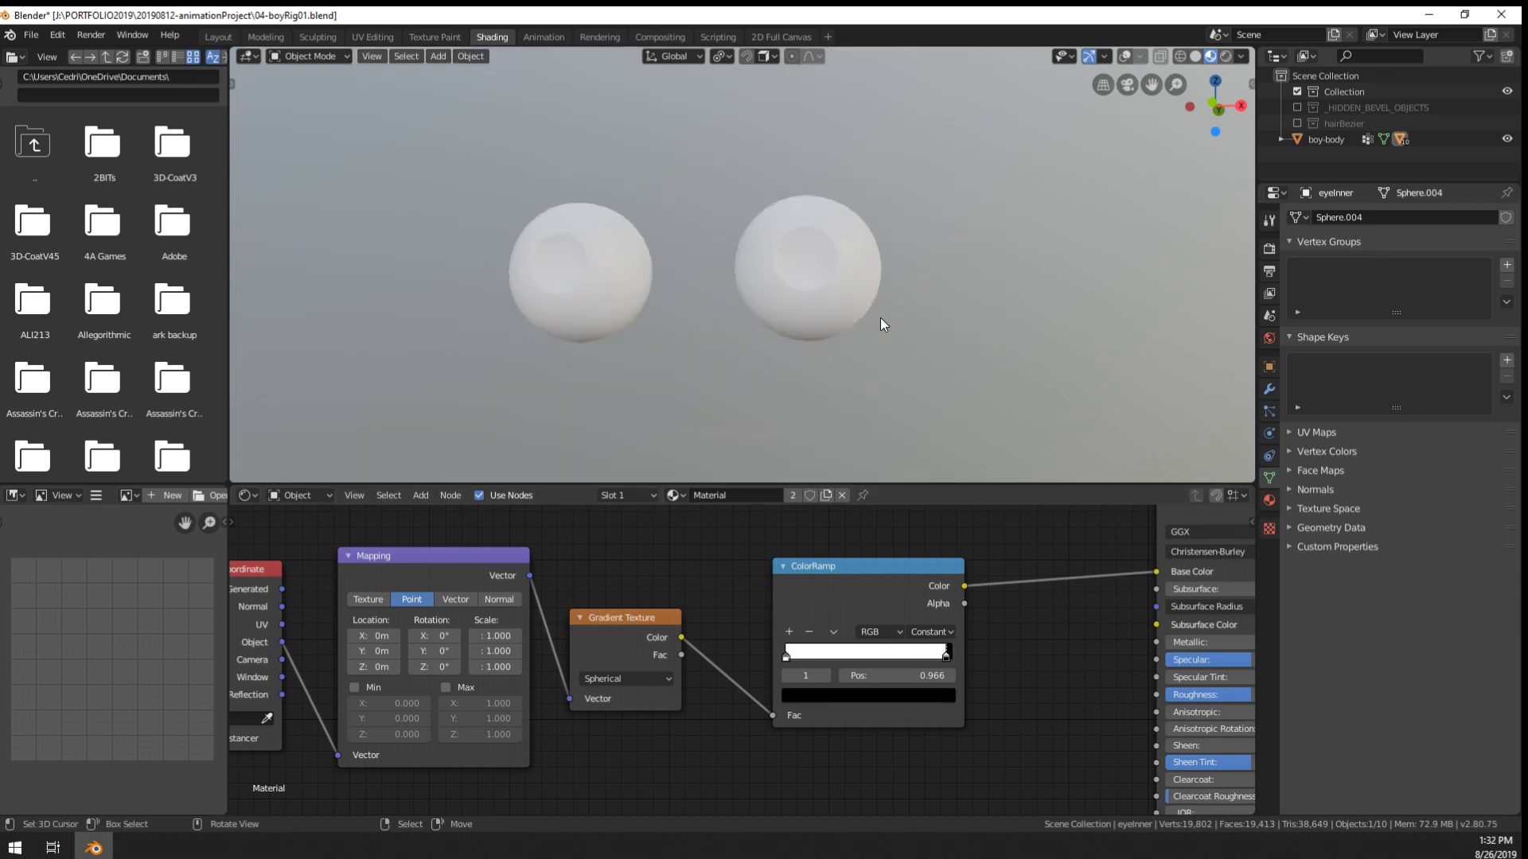
middle_click_drag(880, 318, 832, 355)
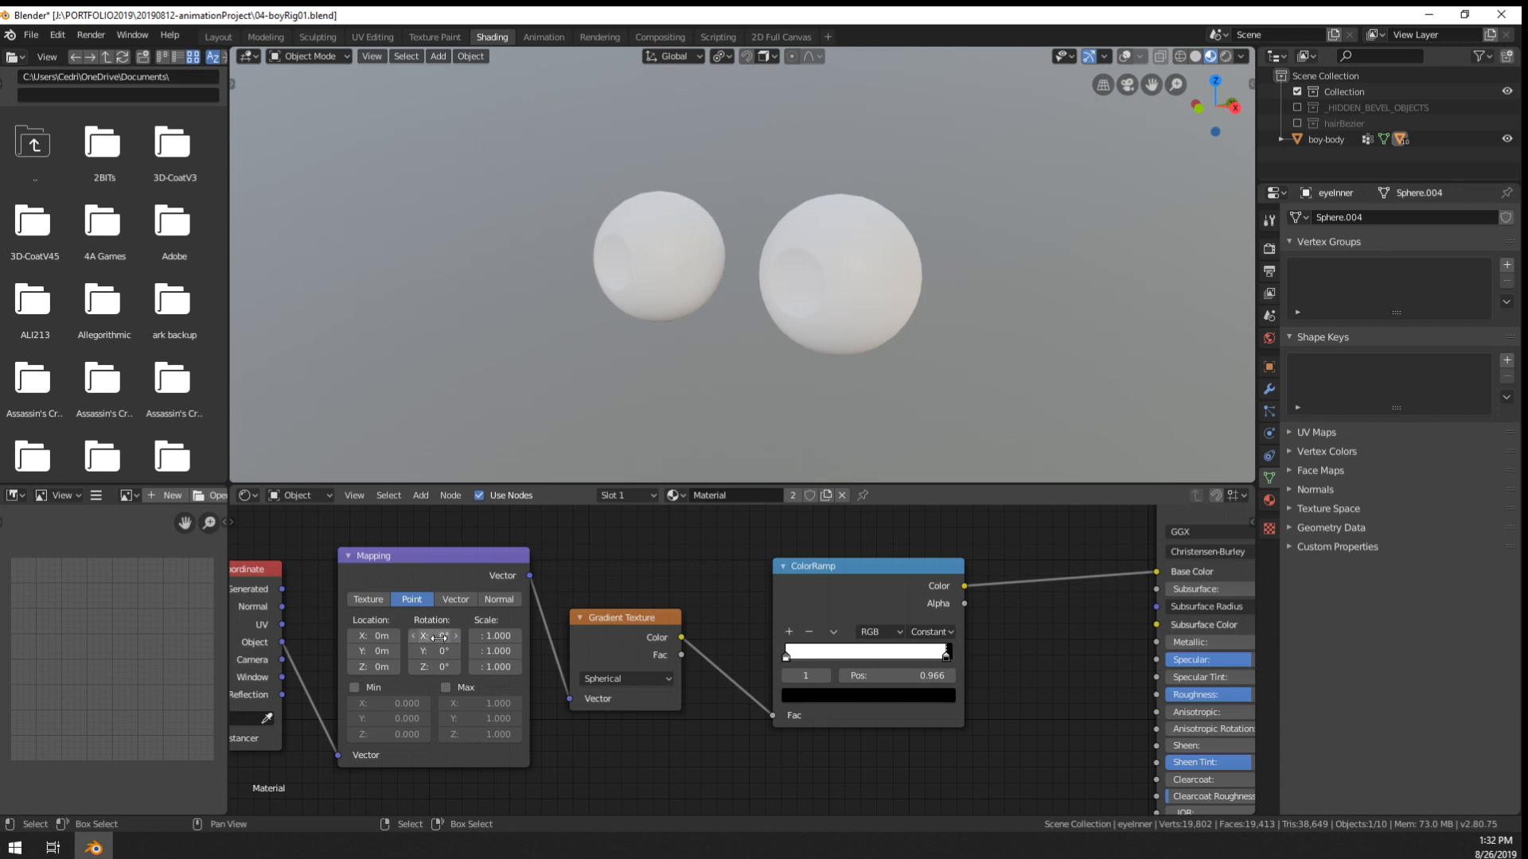
left_click_drag(436, 651, 357, 673)
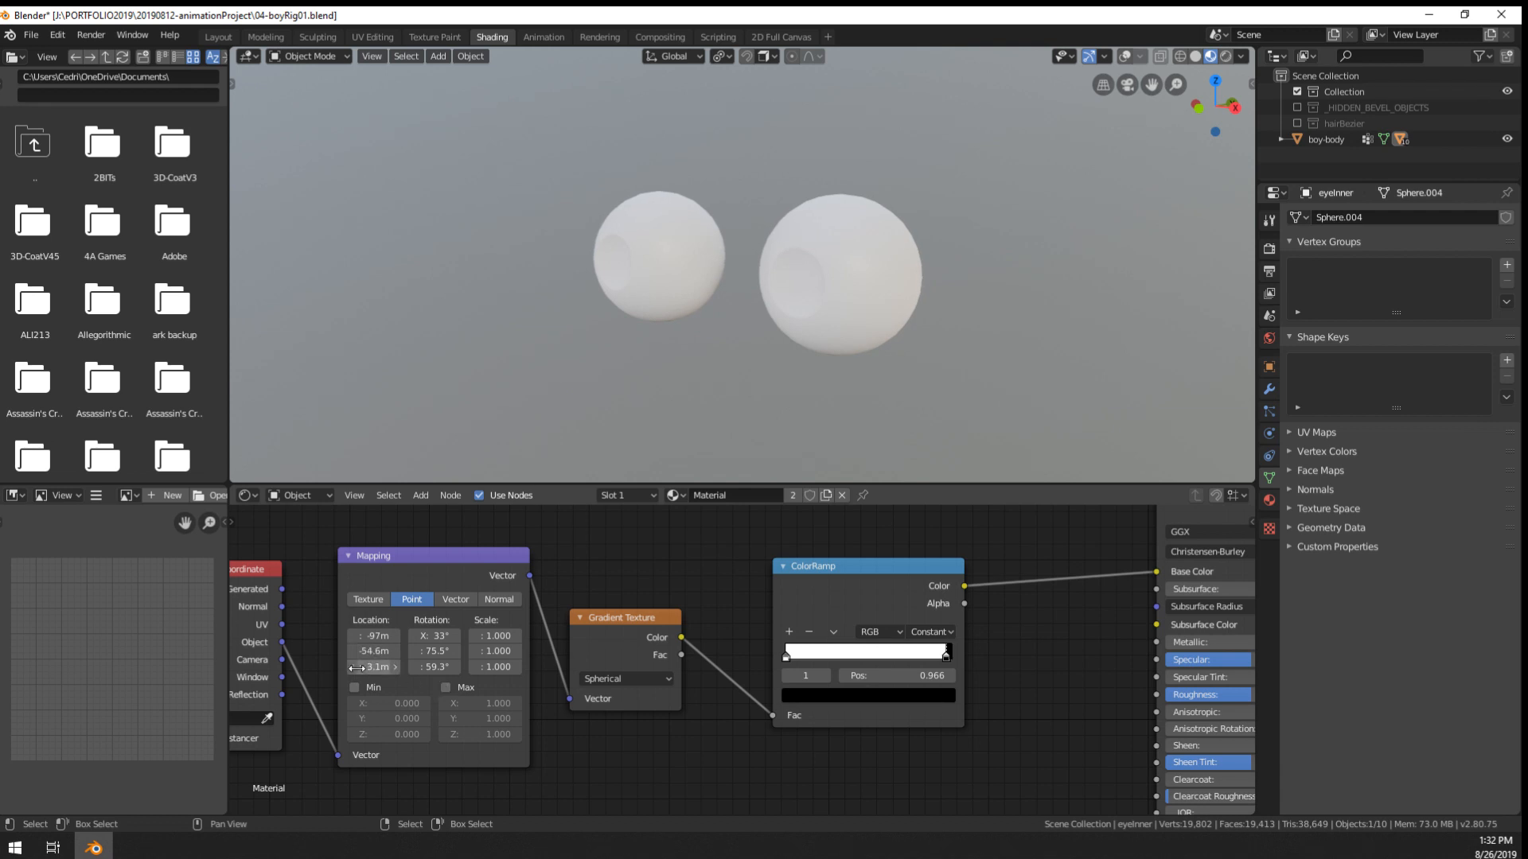
- Set the gradient type to Linear, and delete the Texture Coordinate, Mapping, Gradient Texture and ColorRamp nodes
scroll(761, 600, "down", 2)
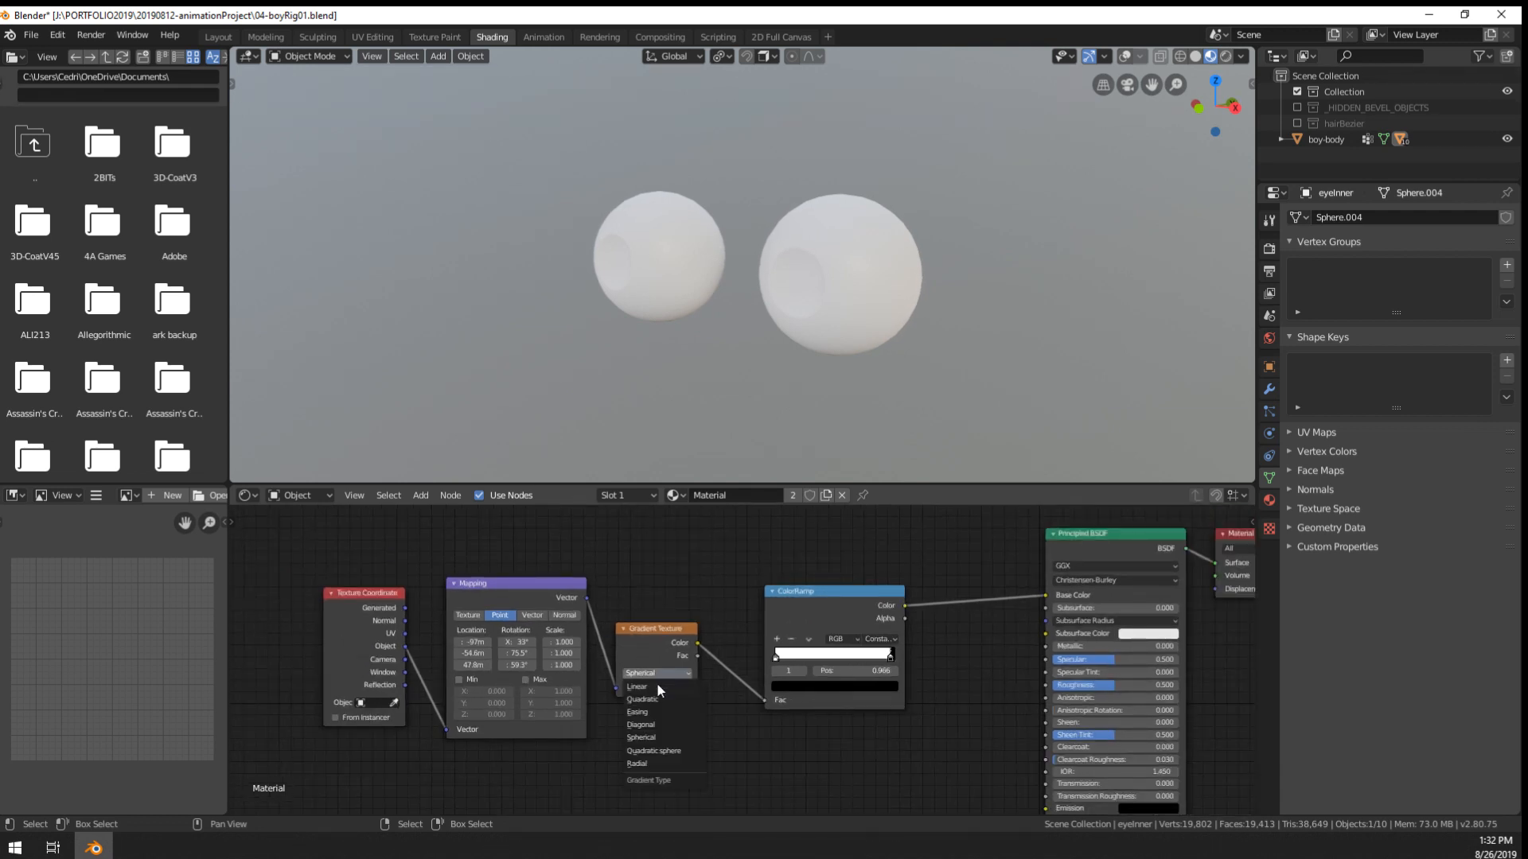
left_click(657, 687)
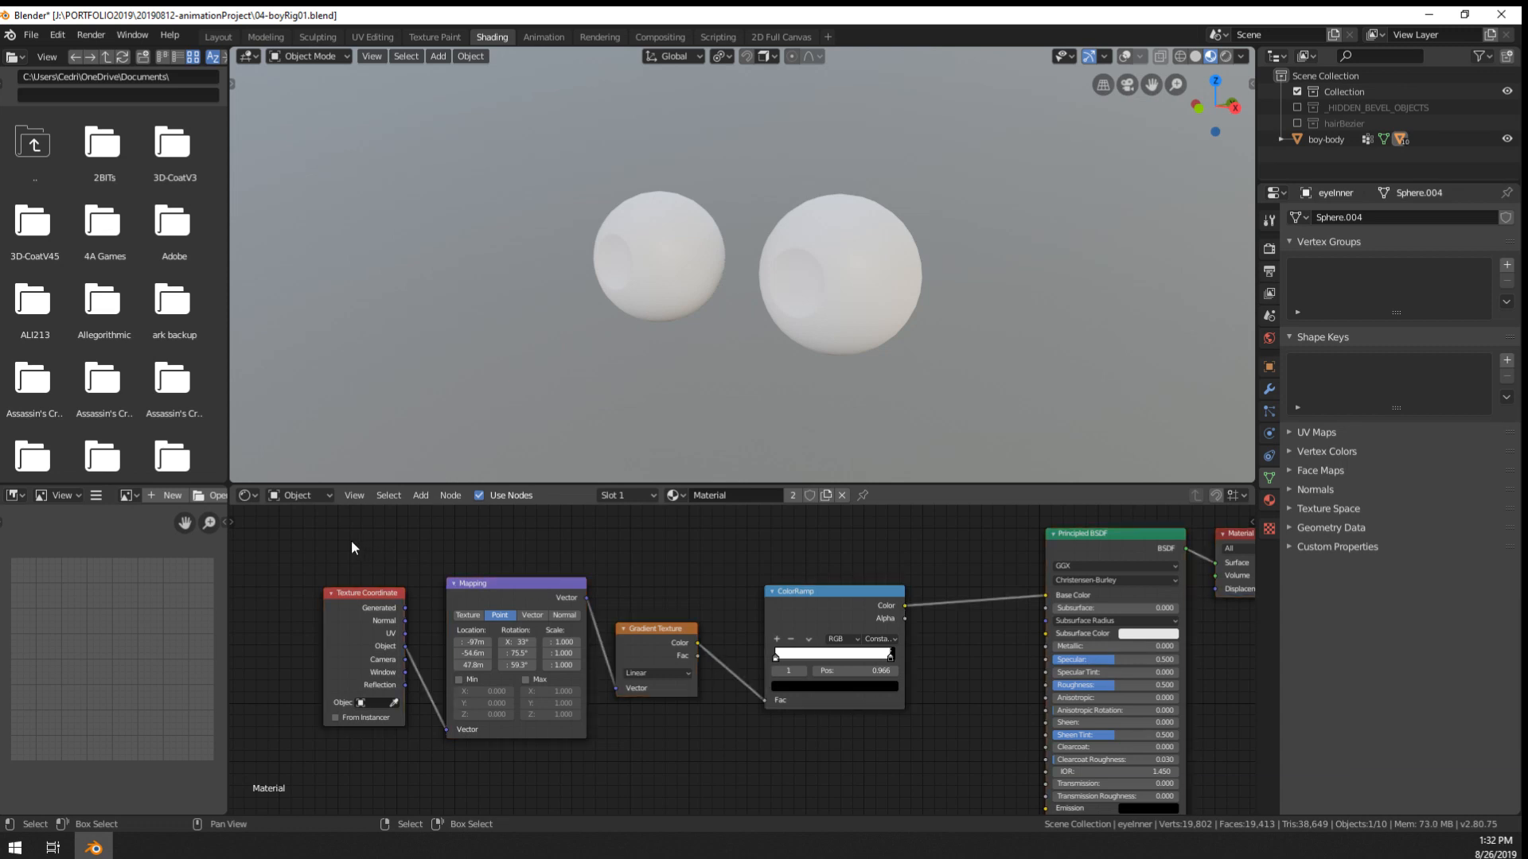
left_click_drag(318, 541, 893, 756)
key("x")
scroll(724, 642, "up", 2)
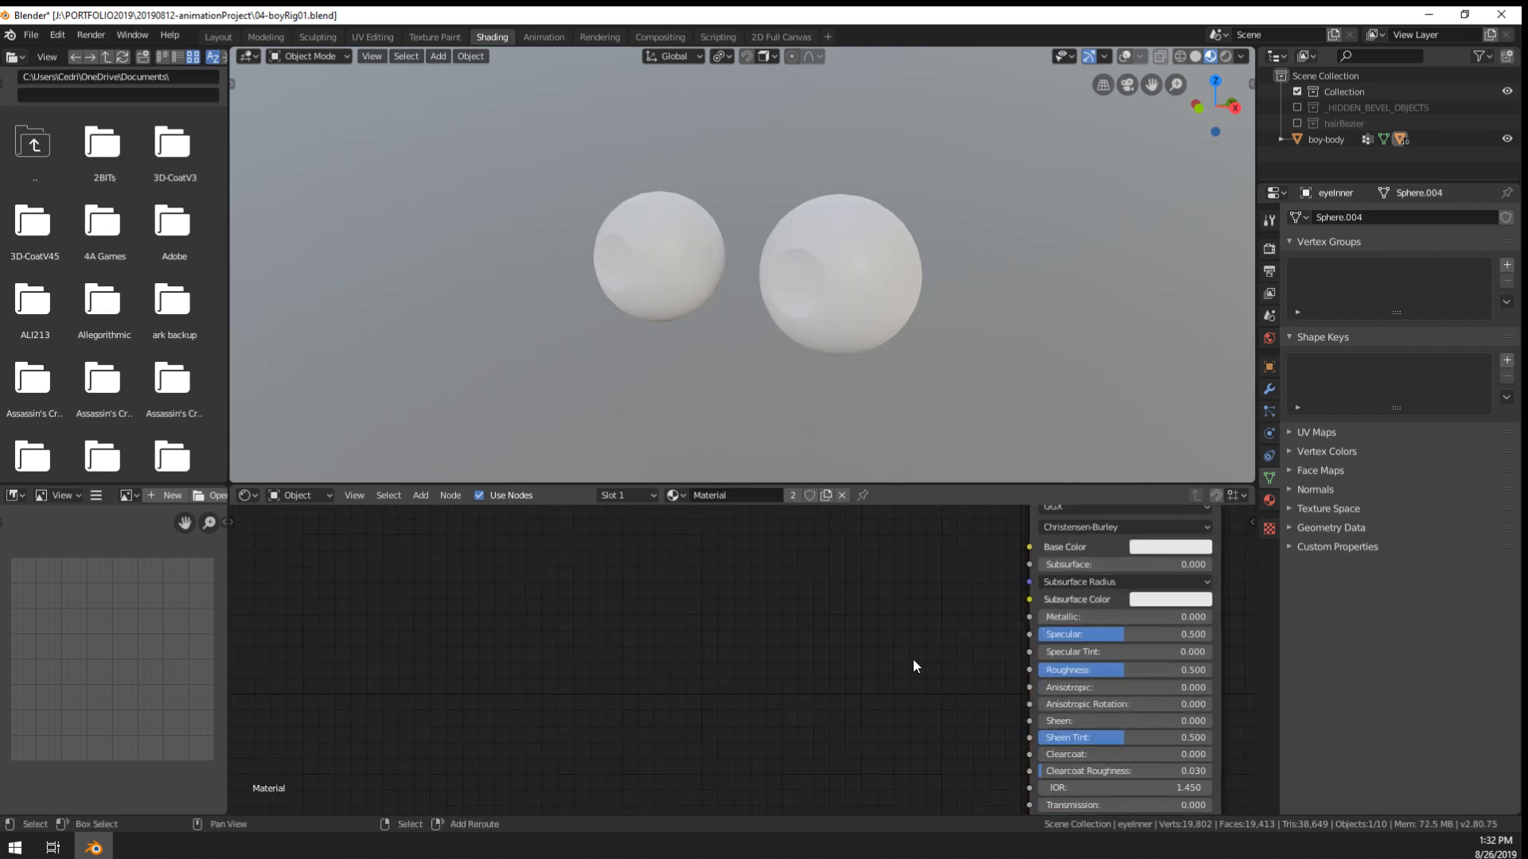
- Show the viewport overlays and select the whole recessed iris area of the inner eye mesh in Edit Mode
key("Home")
scroll(867, 334, "up", 3)
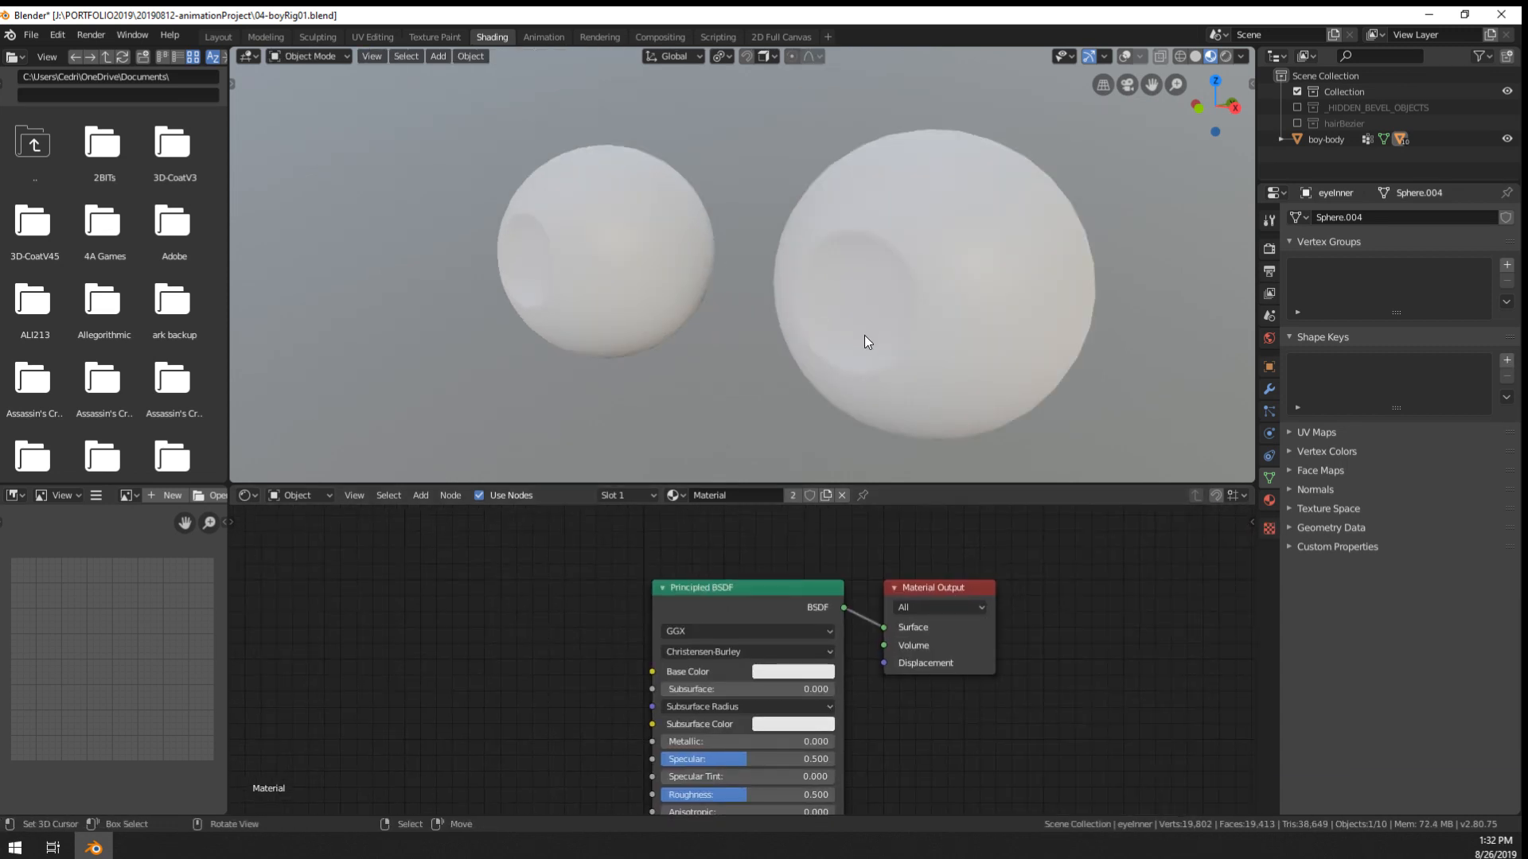
key("Tab")
middle_click_drag(864, 337, 687, 452)
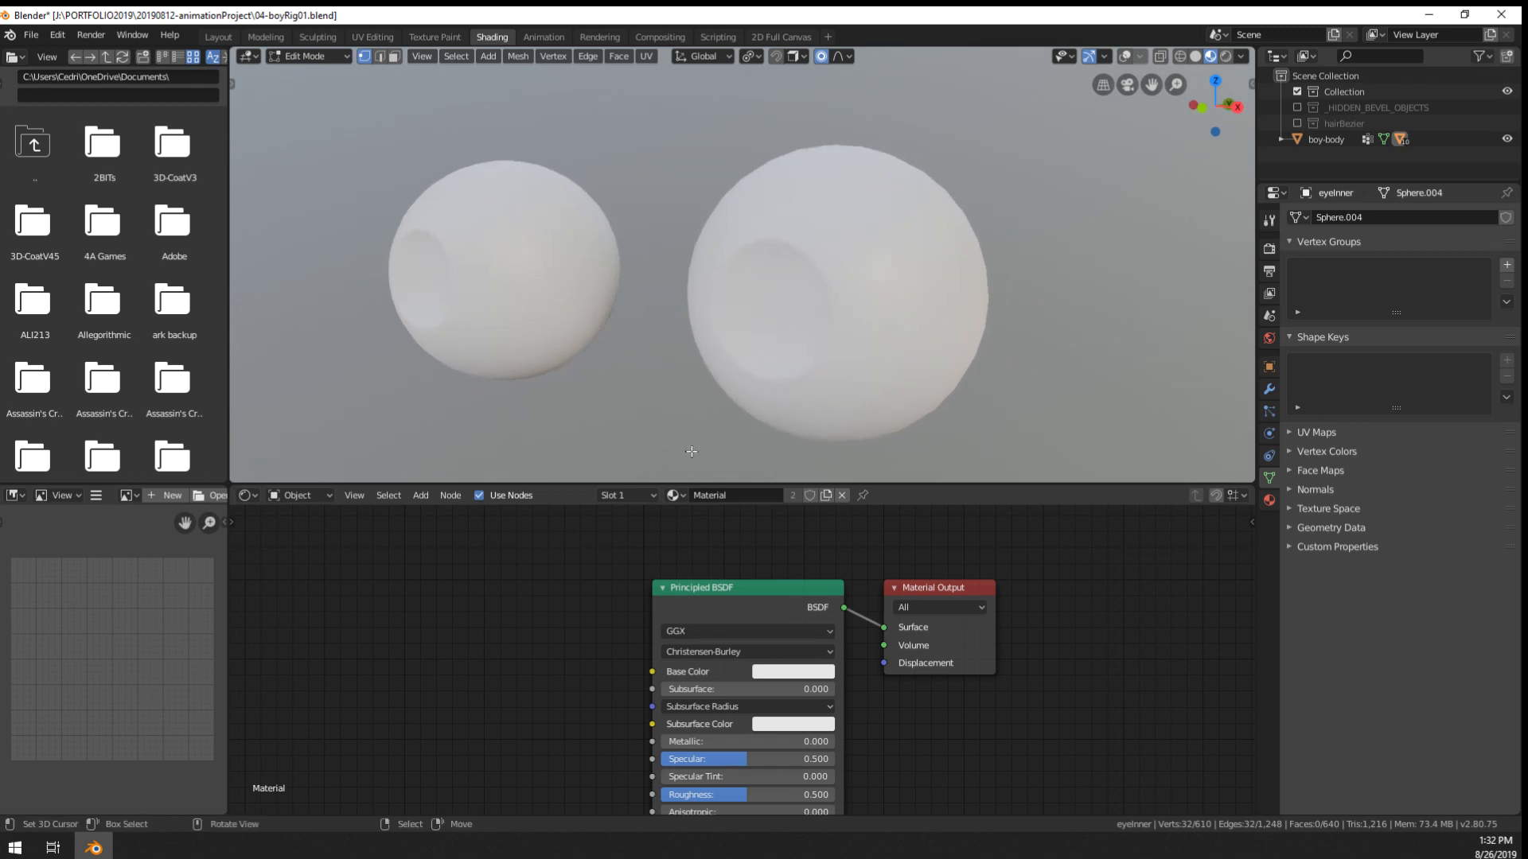
key("Tab")
left_click(1126, 55)
key("Tab")
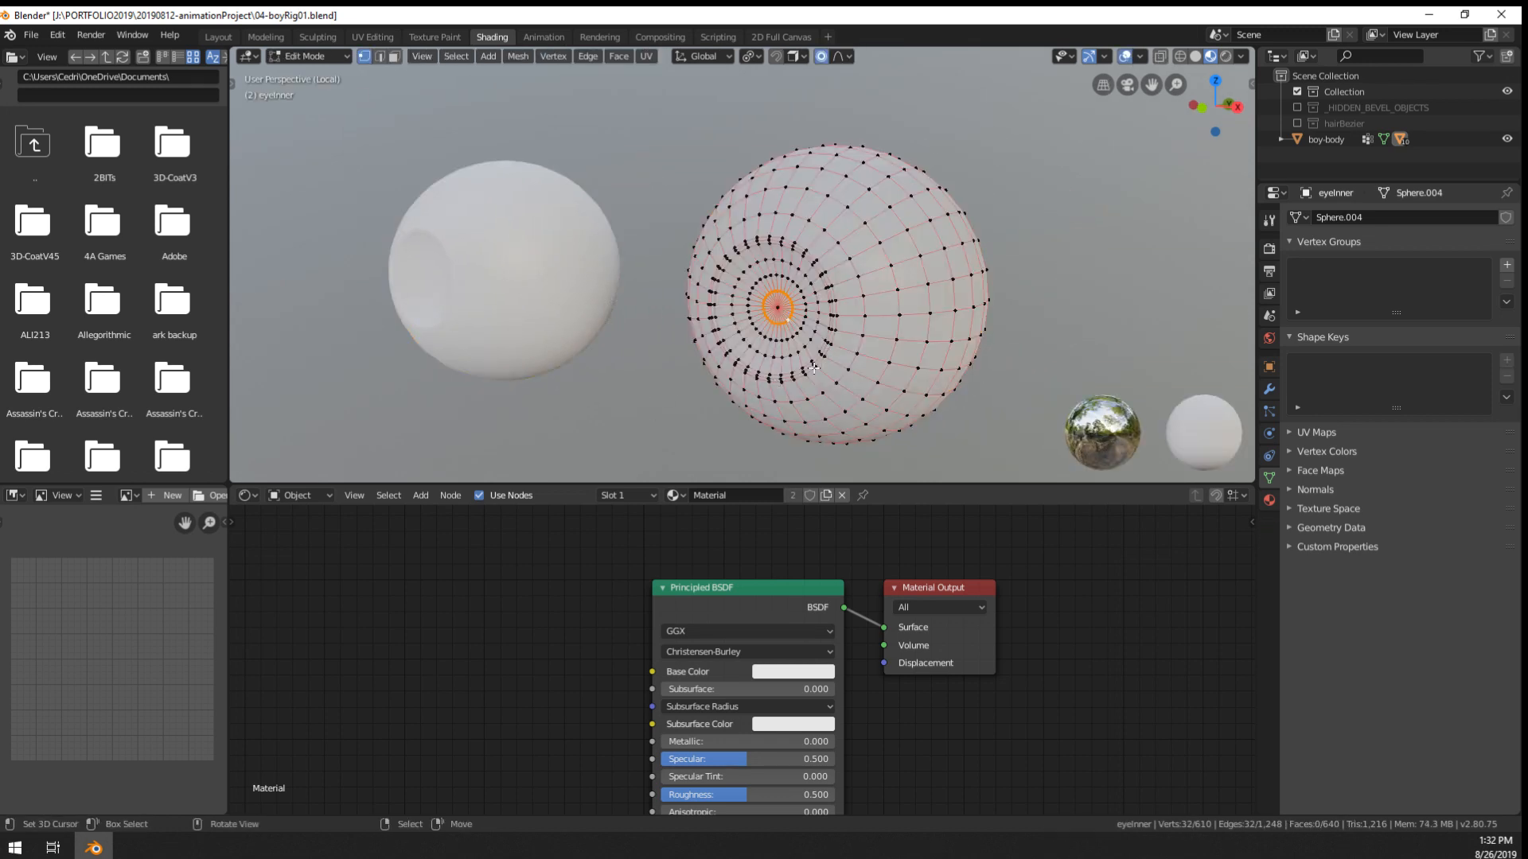
key("ctrl+KP_Add")
key("ctrl+KP_Add")
key("ctrl+KP_Add")
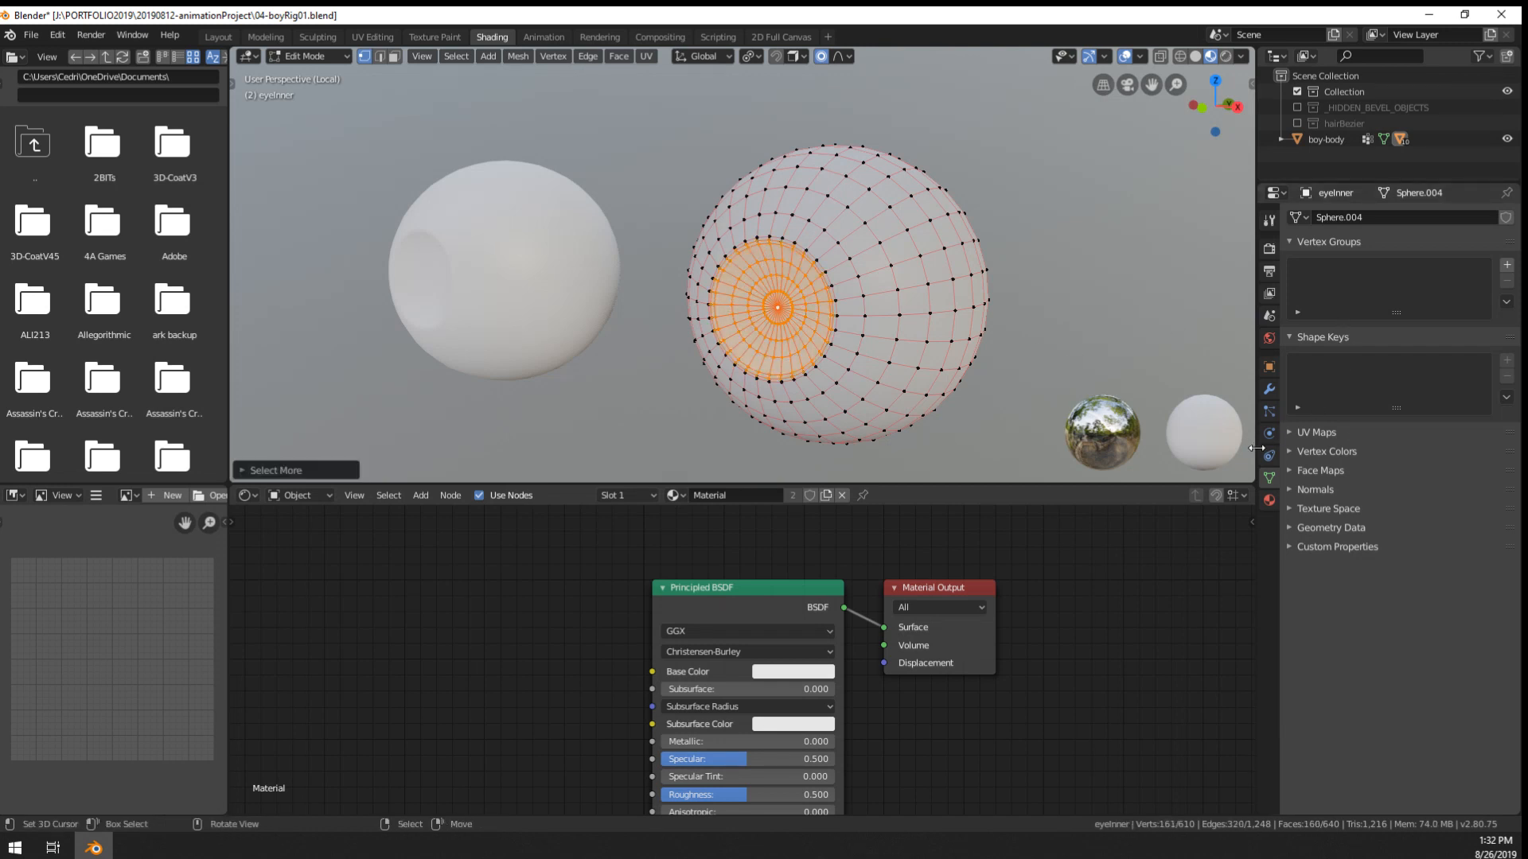
- Add a second material slot to the inner eye and rename its existing material temp-eyeWhite
left_click(1270, 500)
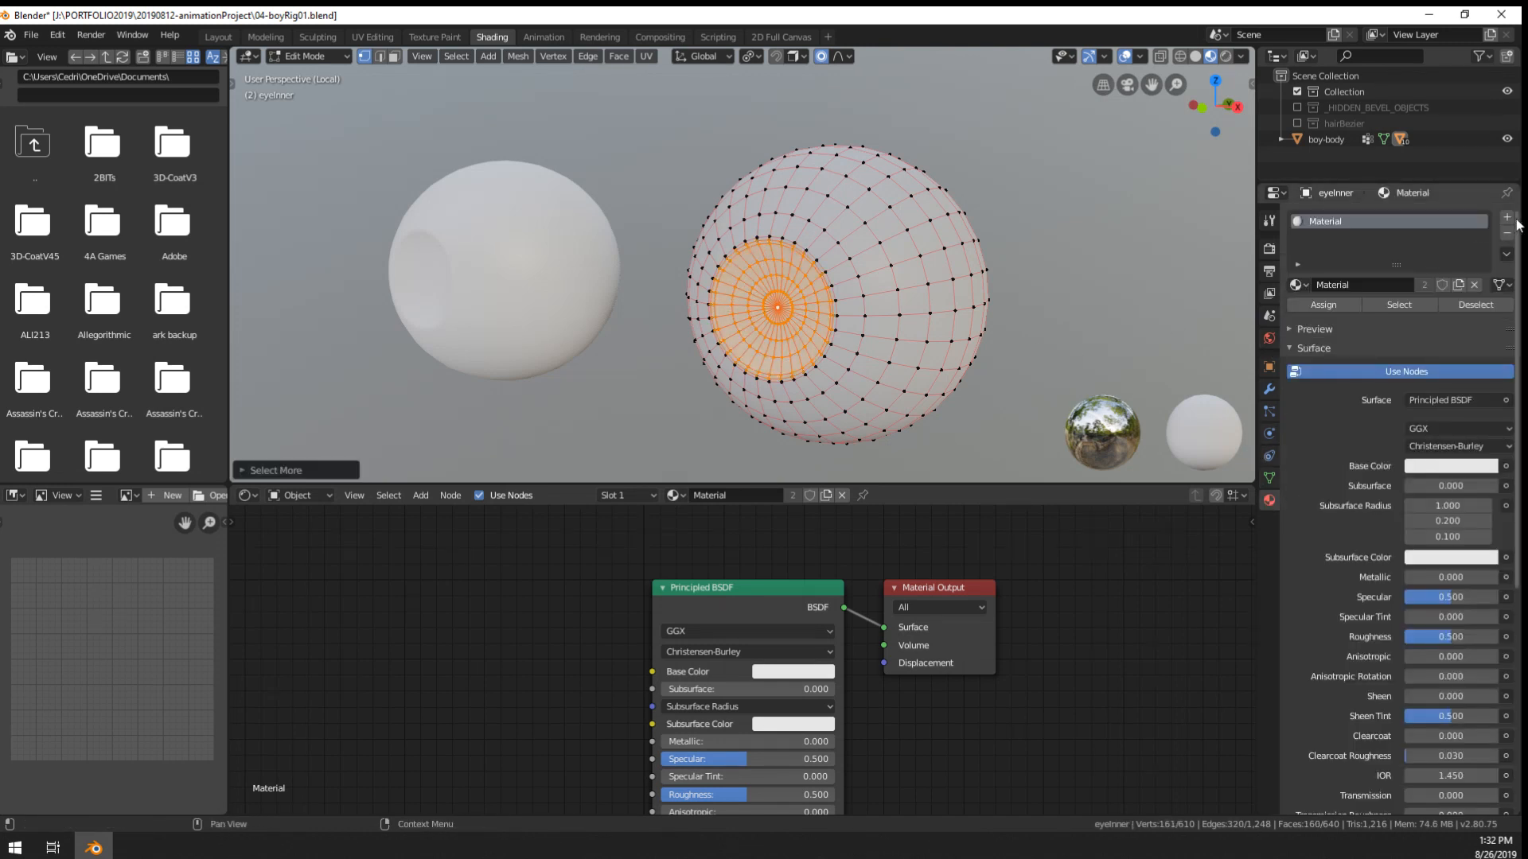
left_click(1364, 317)
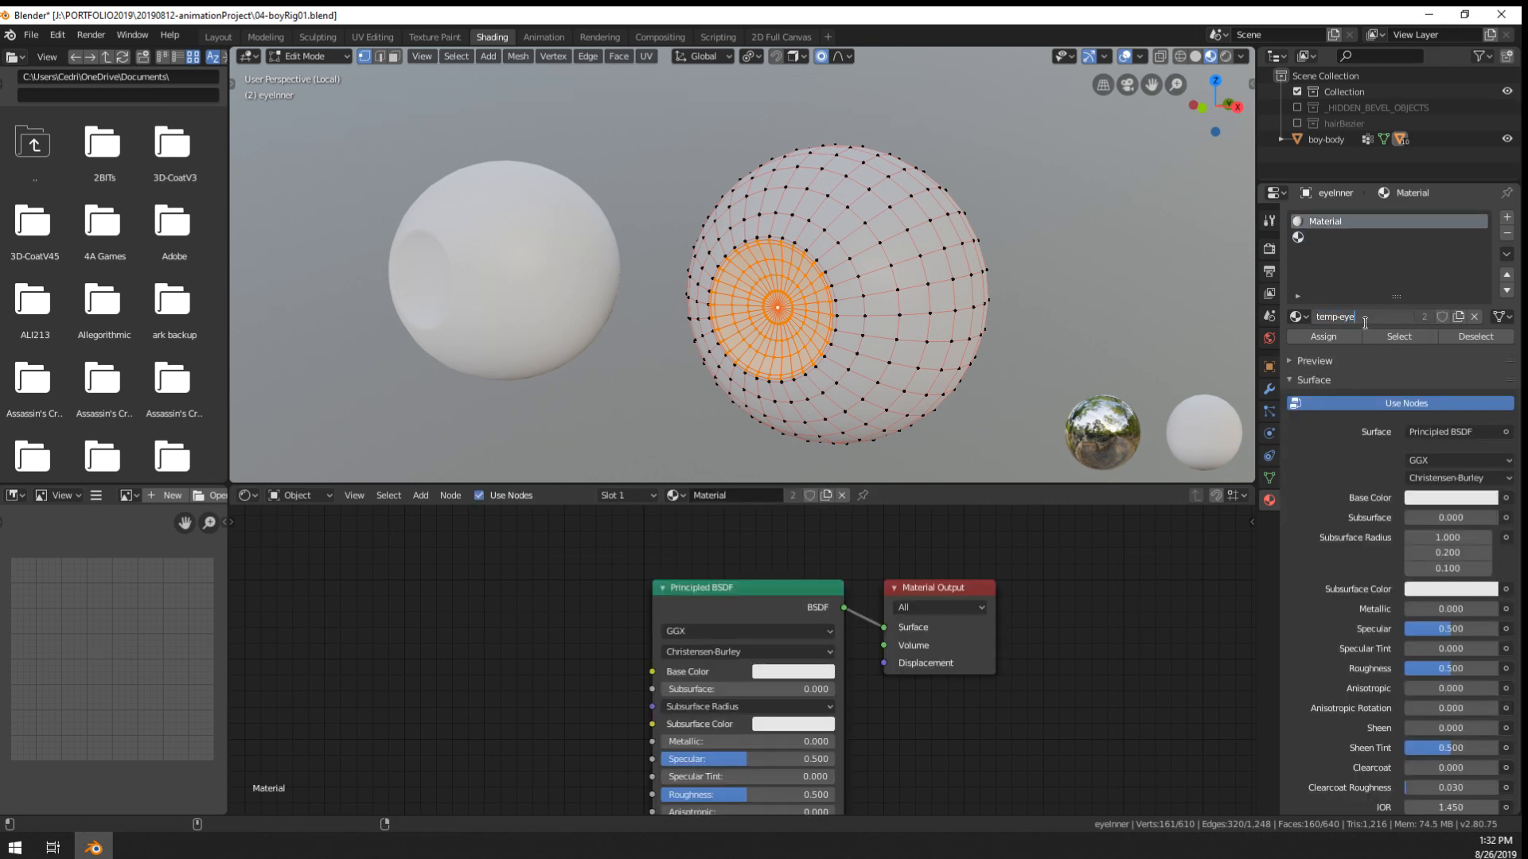
type("temp-eyeWhite")
key("Return")
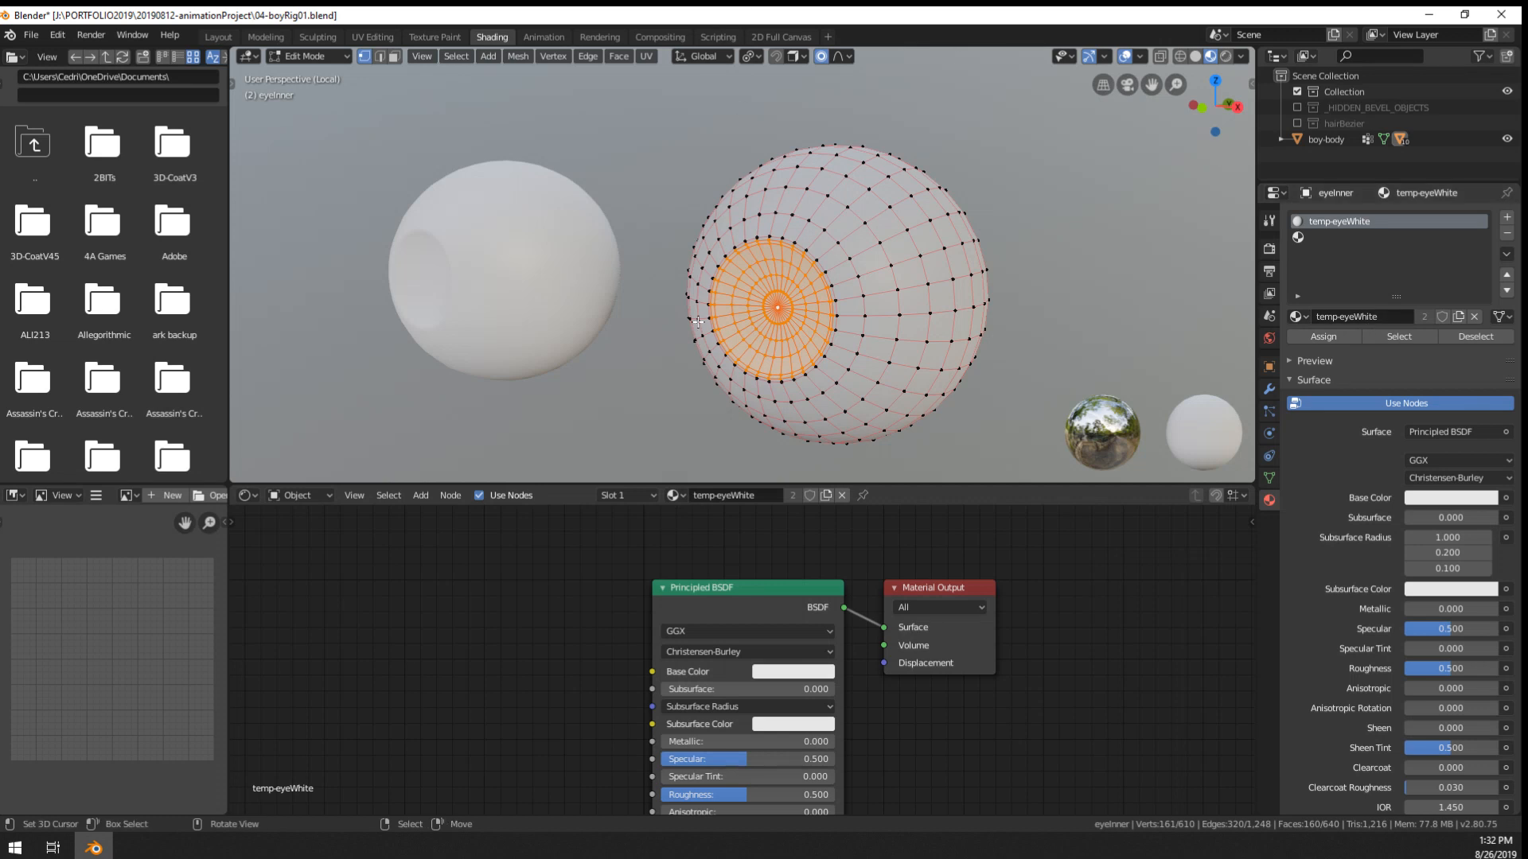
- Create a new material in the second slot with a dark reddish-brown base color and assign it to the selected iris faces
left_click(1326, 240)
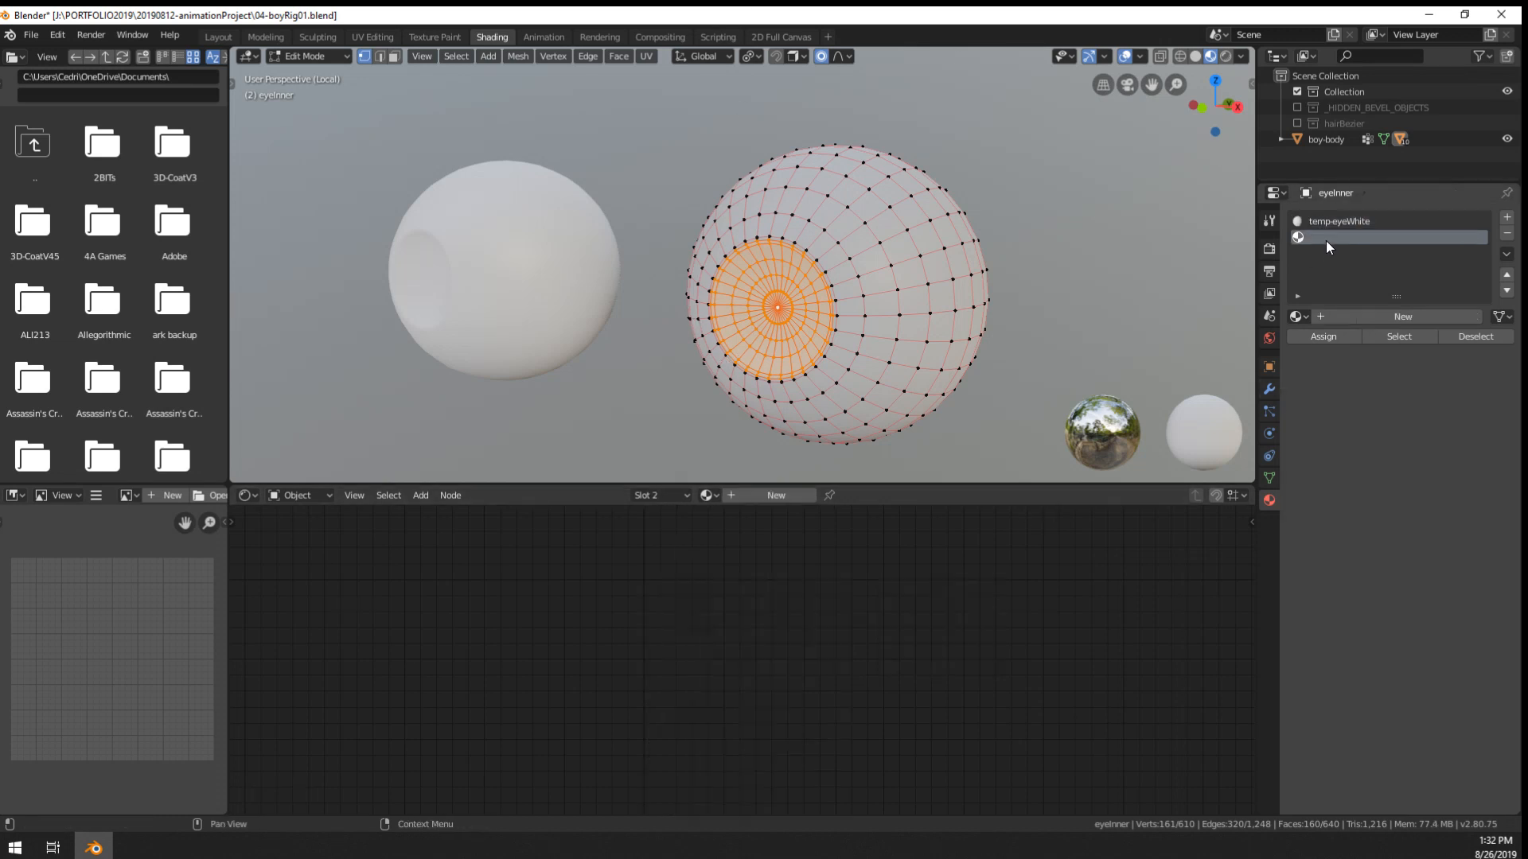
left_click(1357, 320)
left_click(782, 673)
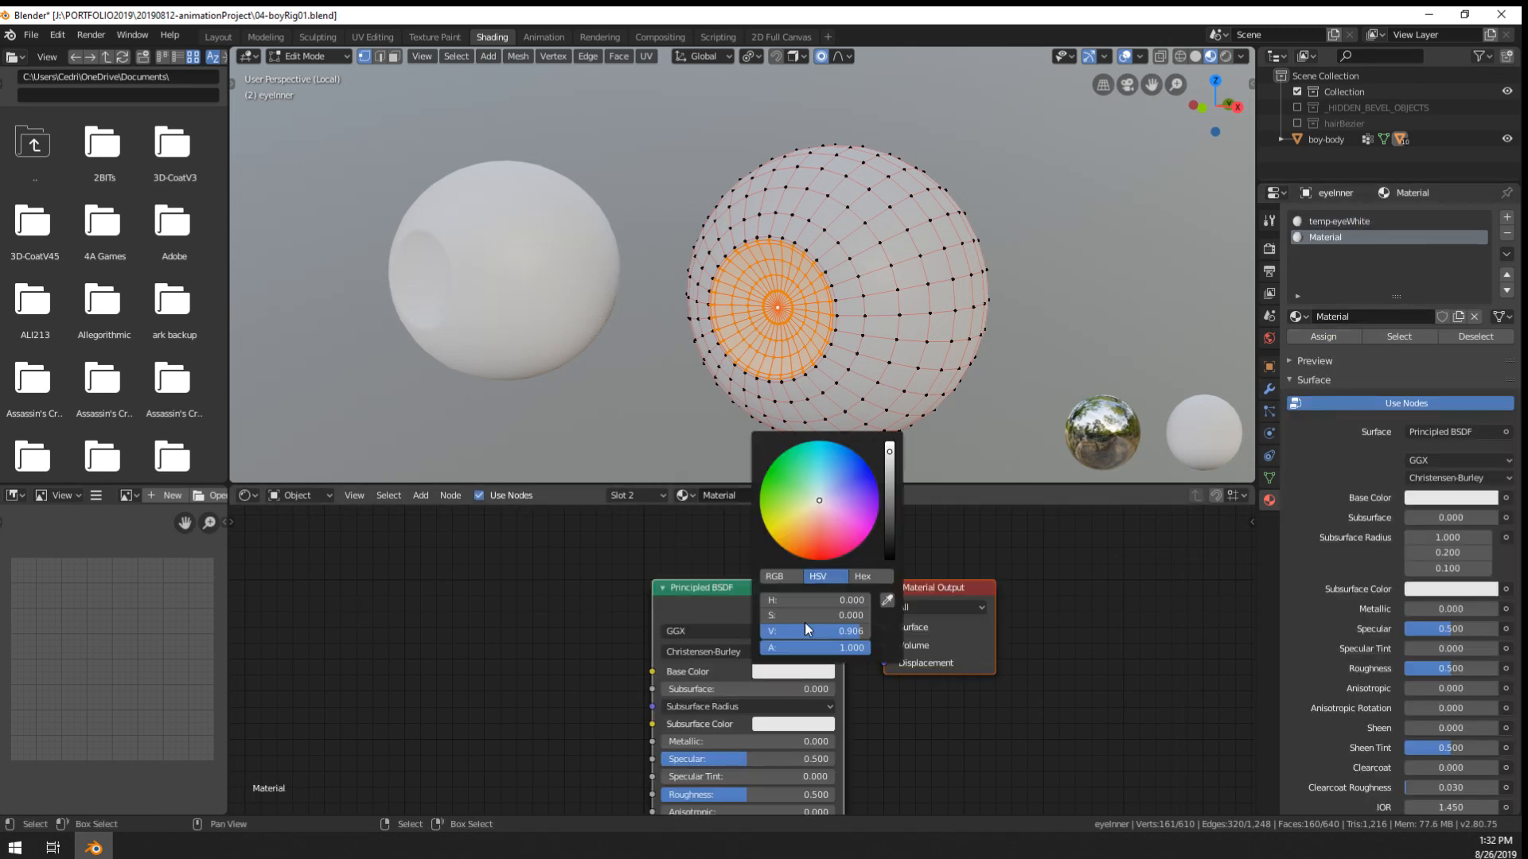
left_click_drag(885, 513, 804, 544)
- Select the pupil faces by growing the selection outward from the iris's centre vertex
scroll(790, 339, "up", 3)
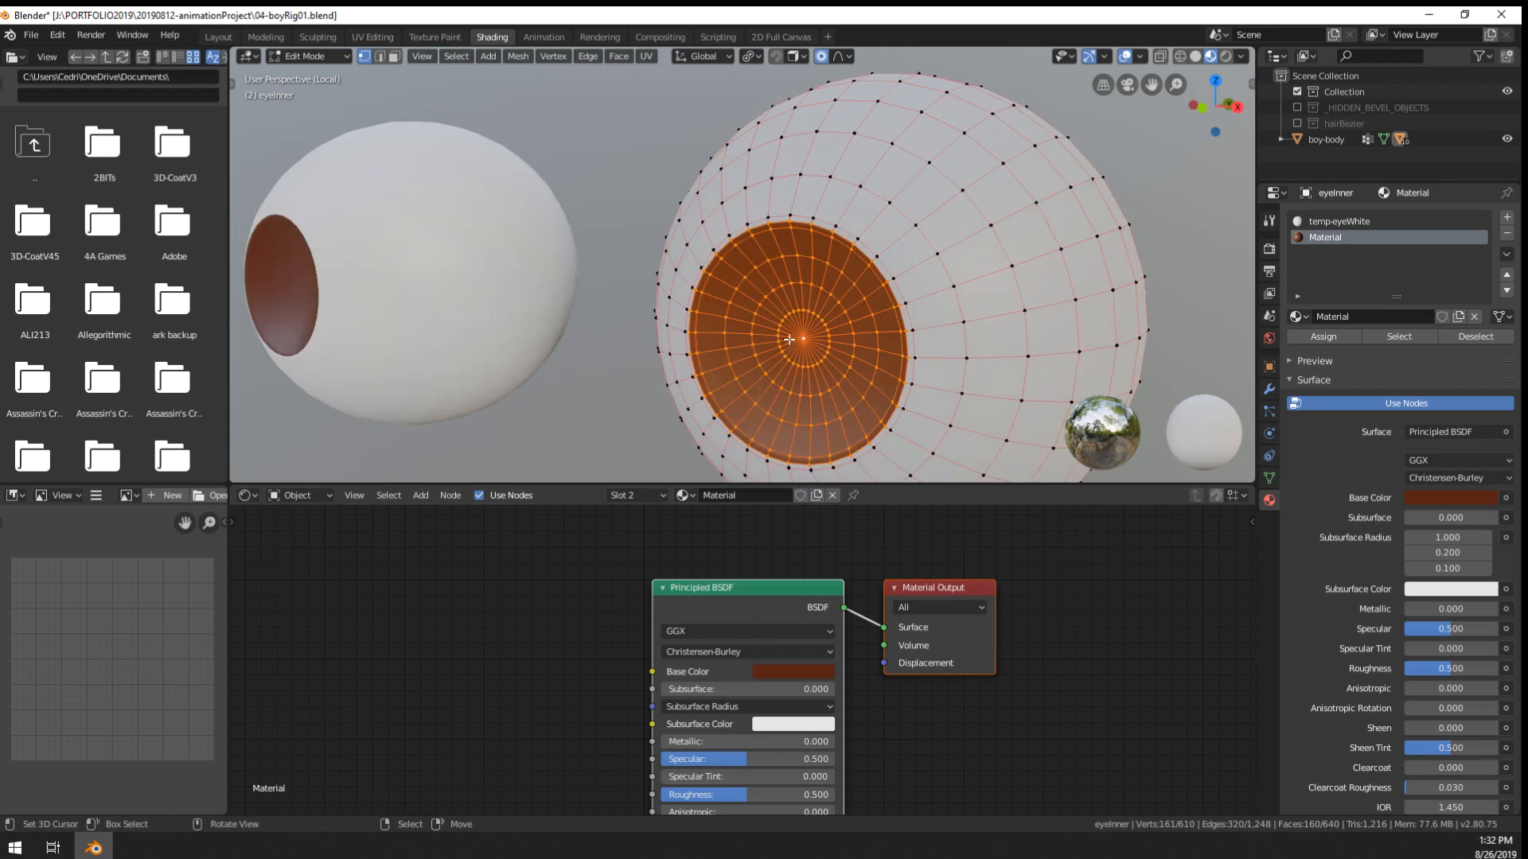
right_click(801, 342)
key("ctrl+KP_Add")
key("ctrl+KP_Add")
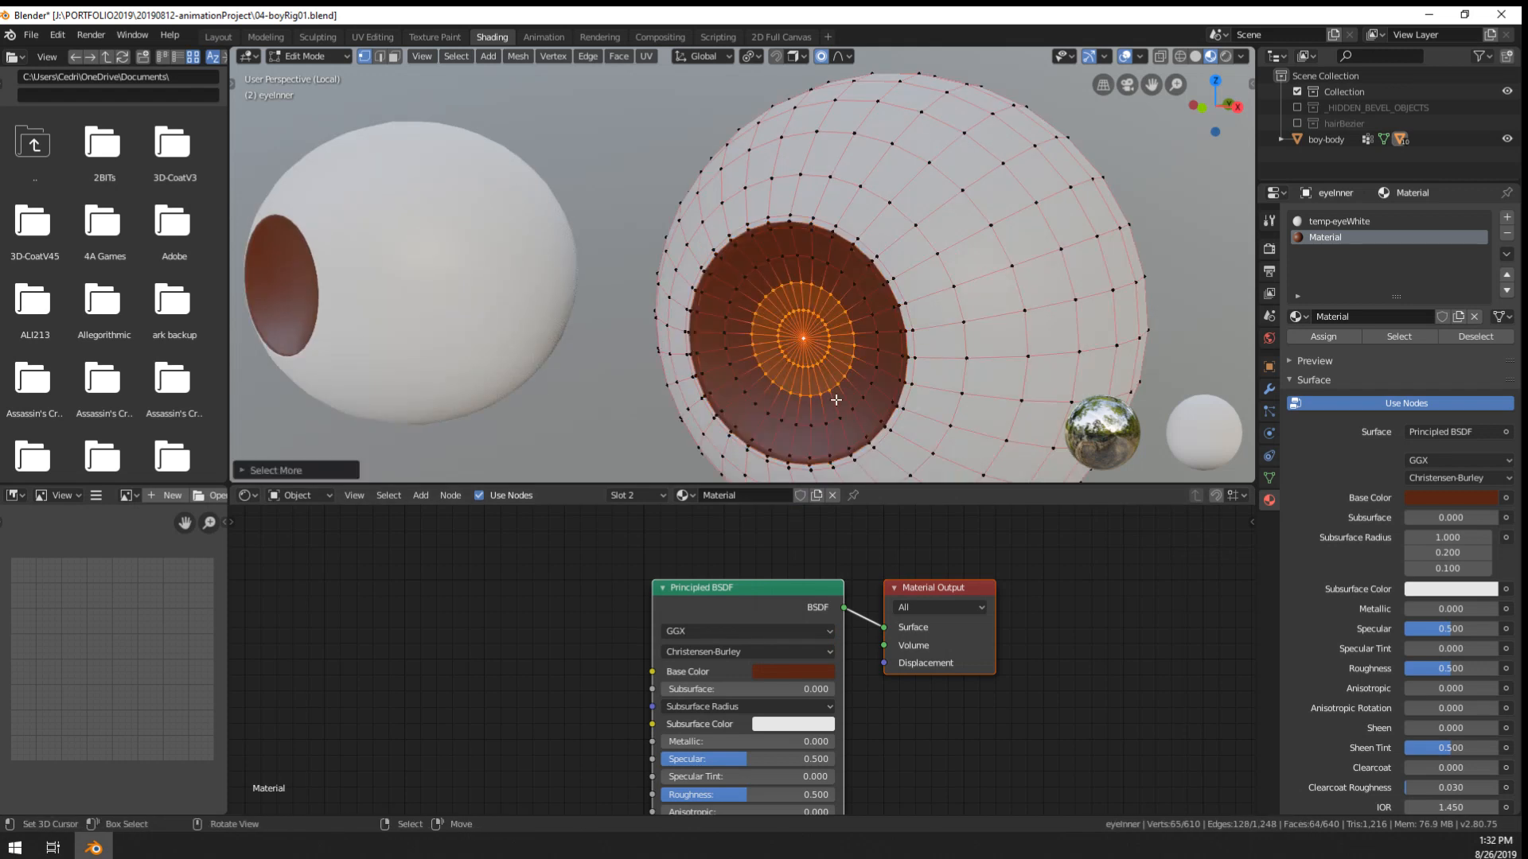
- Add a third slot with a new material named temp-eyeLens, and rename the brown material temp-EyeIris
left_click(1506, 219)
left_click(1327, 318)
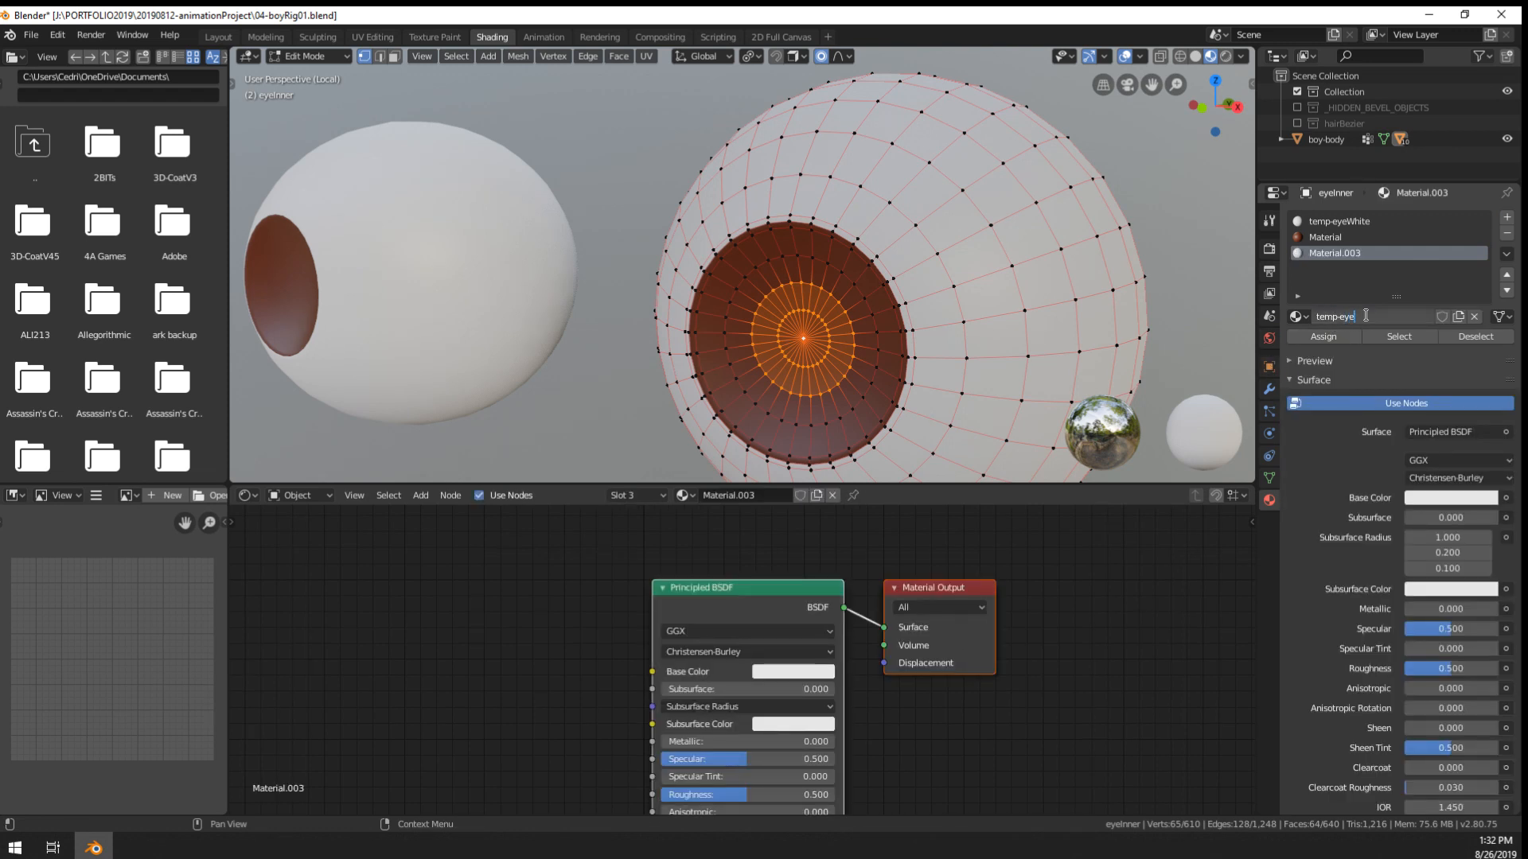
type("ns")
key("Return")
double_click(1326, 237)
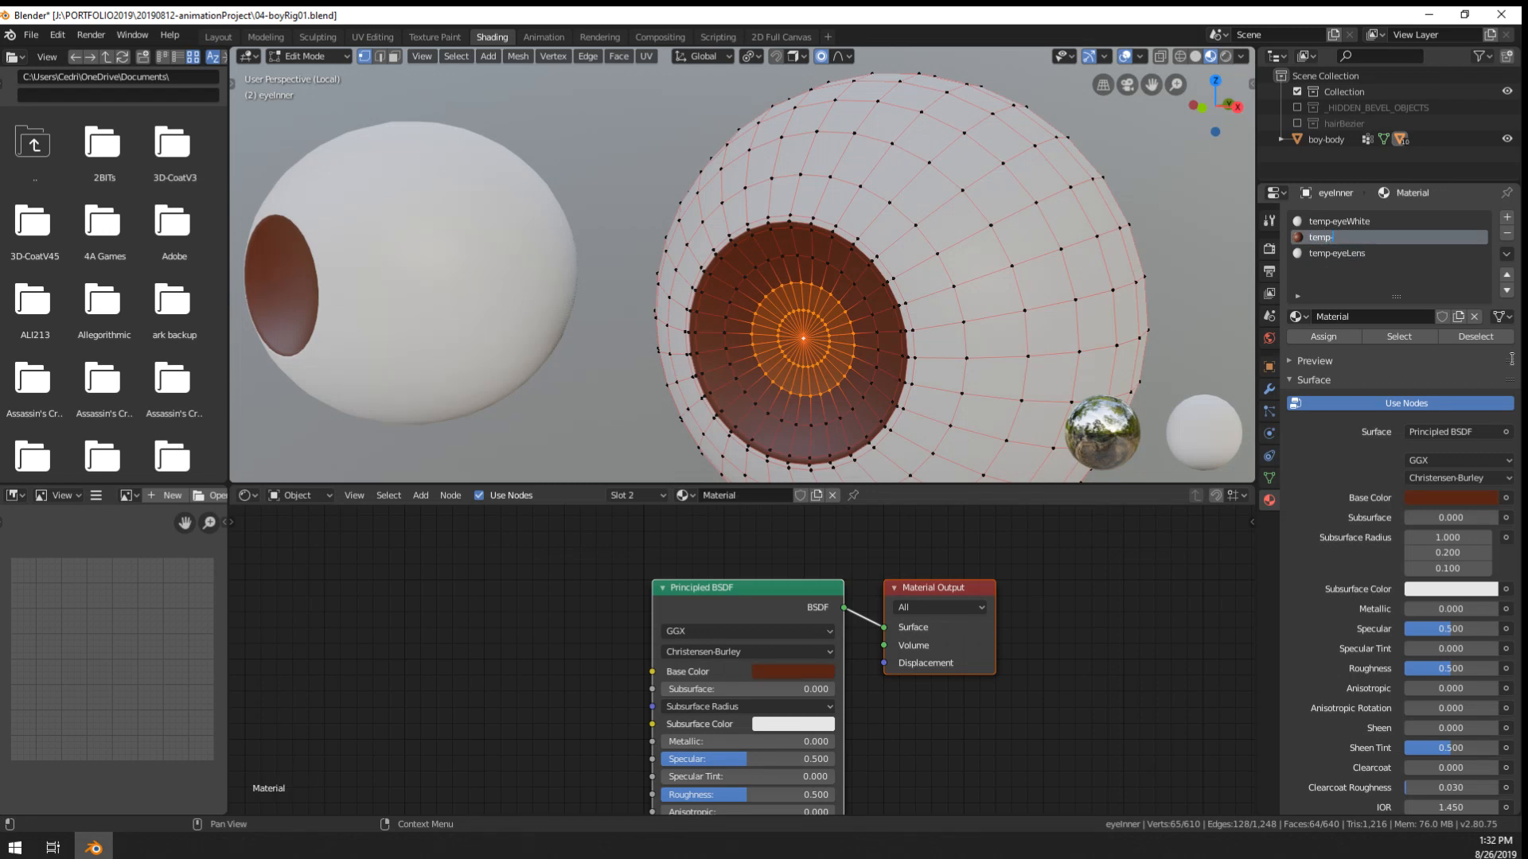
key("Return")
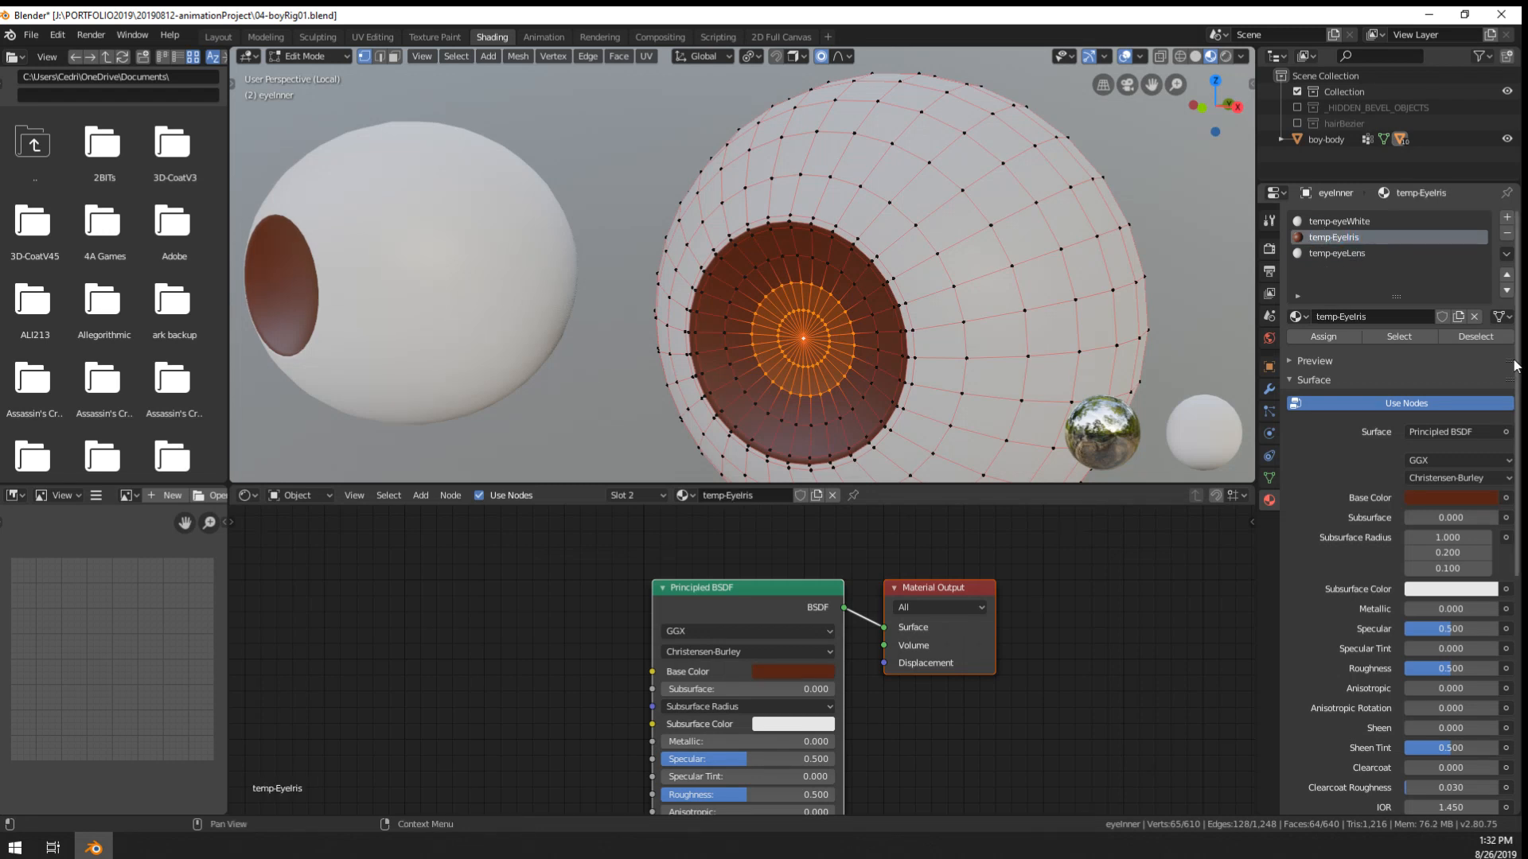
- Give temp-eyeLens a near-black base color and assign it to the selected pupil faces
left_click(1363, 254)
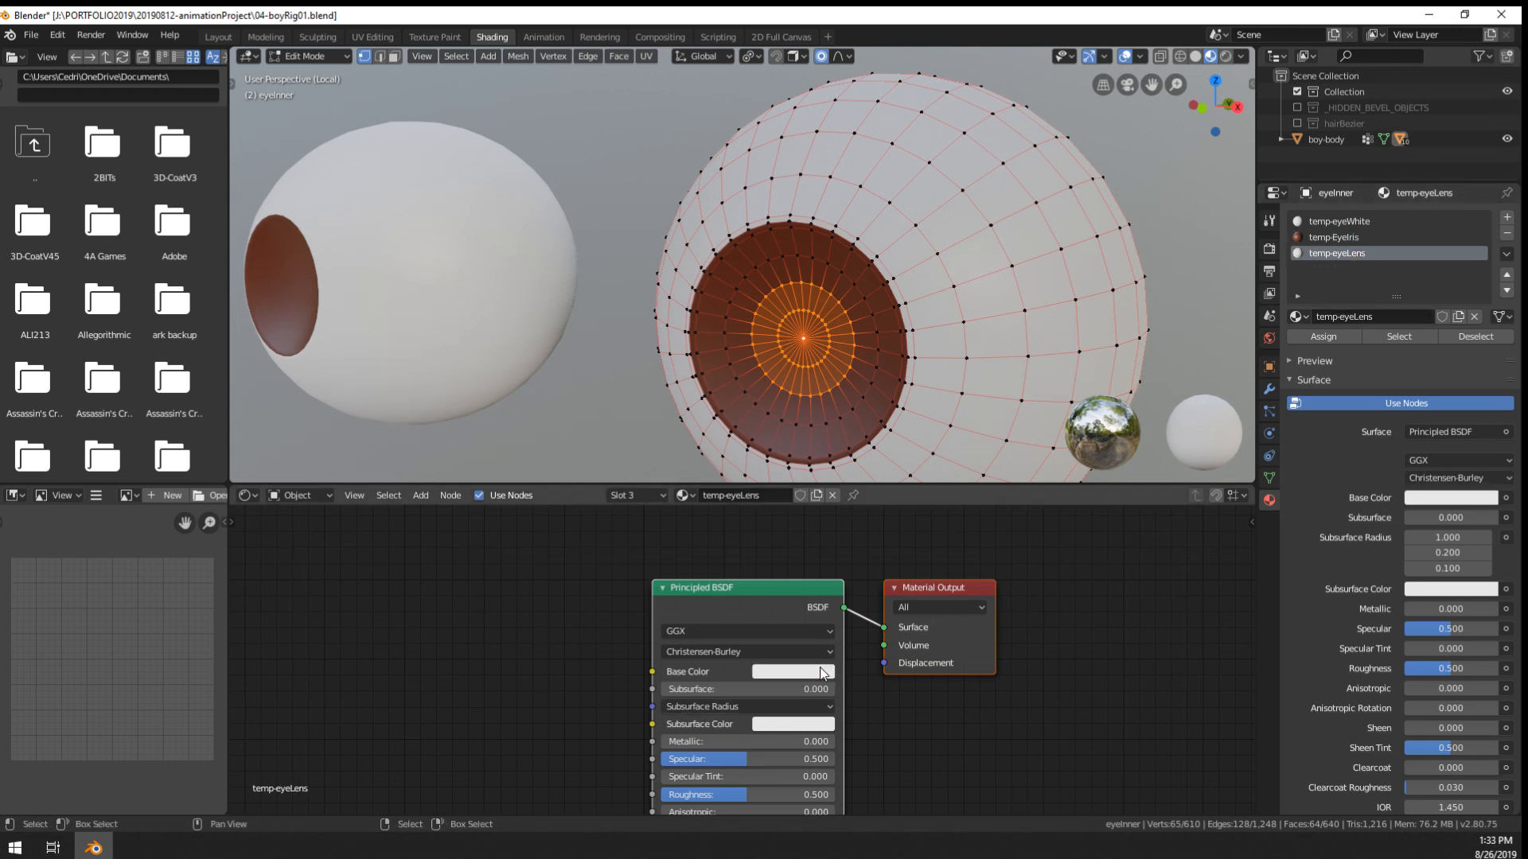
left_click(793, 671)
left_click(901, 549)
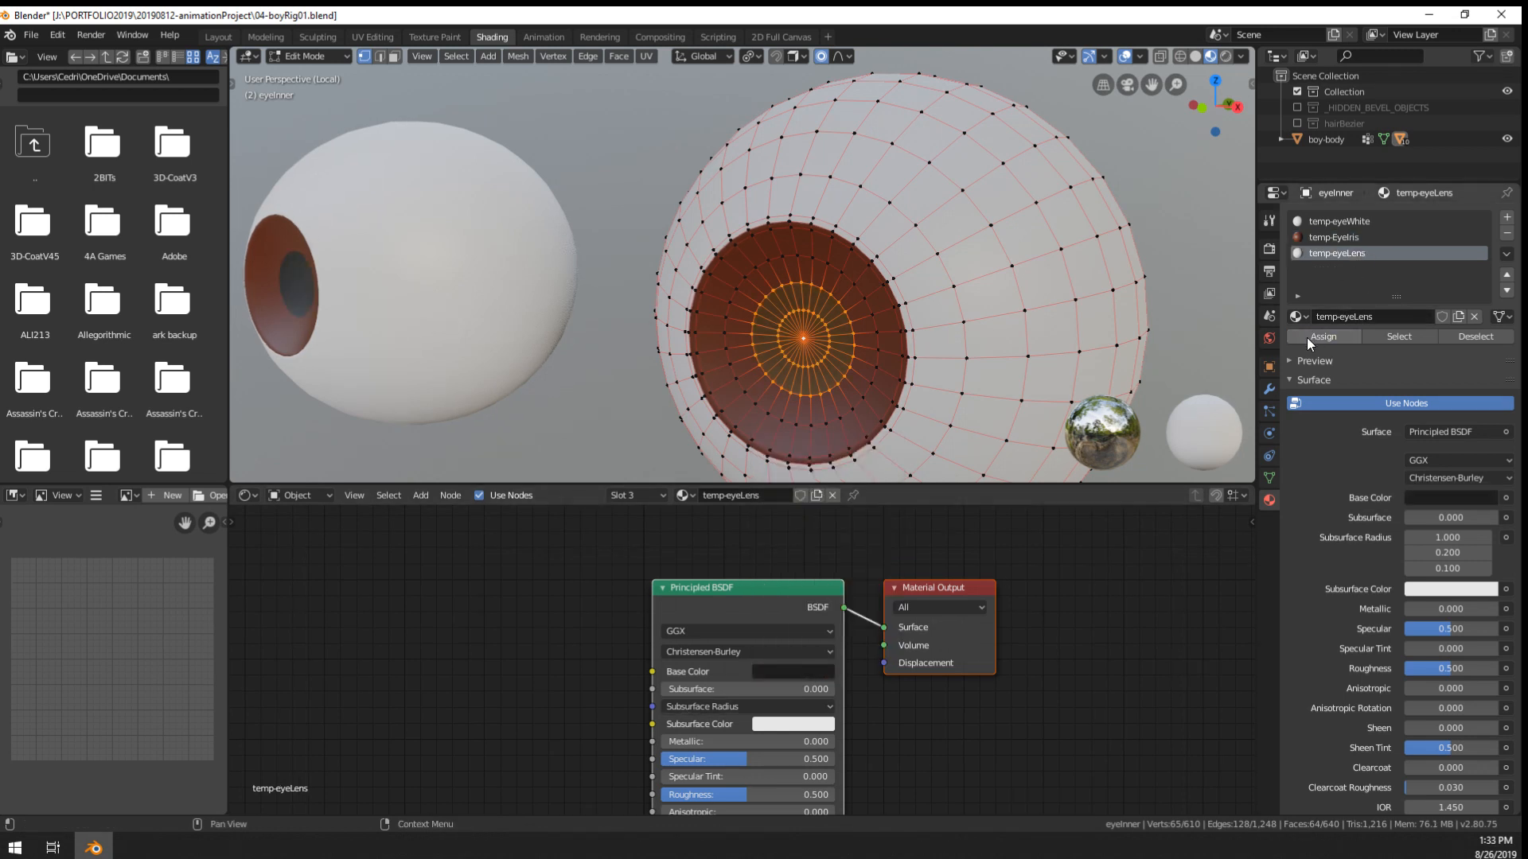
- Select the pupil's centre vertex and set the viewport's Clip Start to 0.01 m
middle_click_drag(816, 343, 739, 306)
left_click(763, 304)
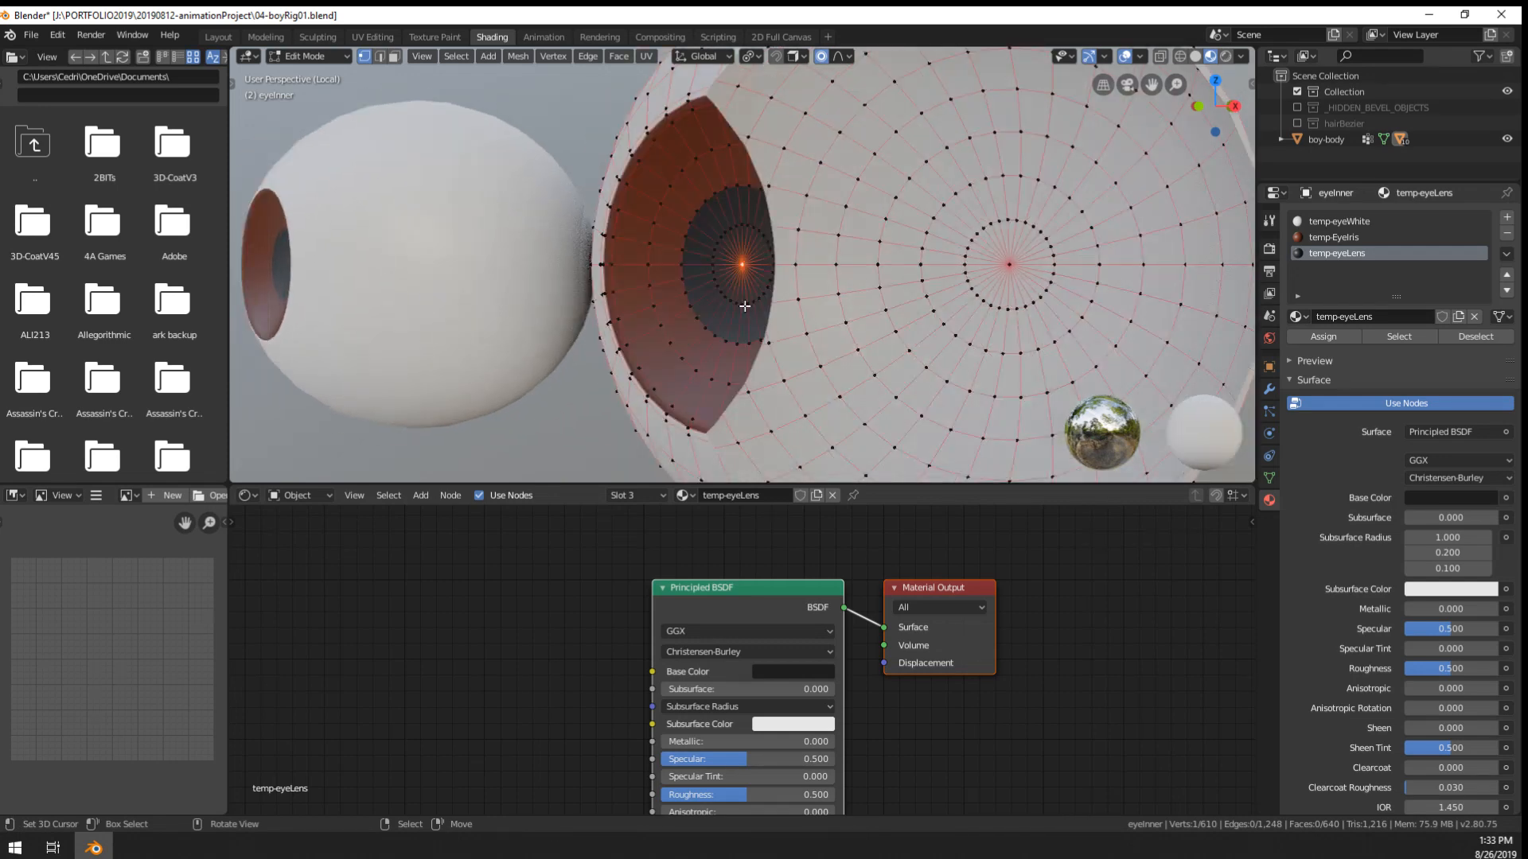
key("n")
left_click(1246, 119)
left_click(1246, 145)
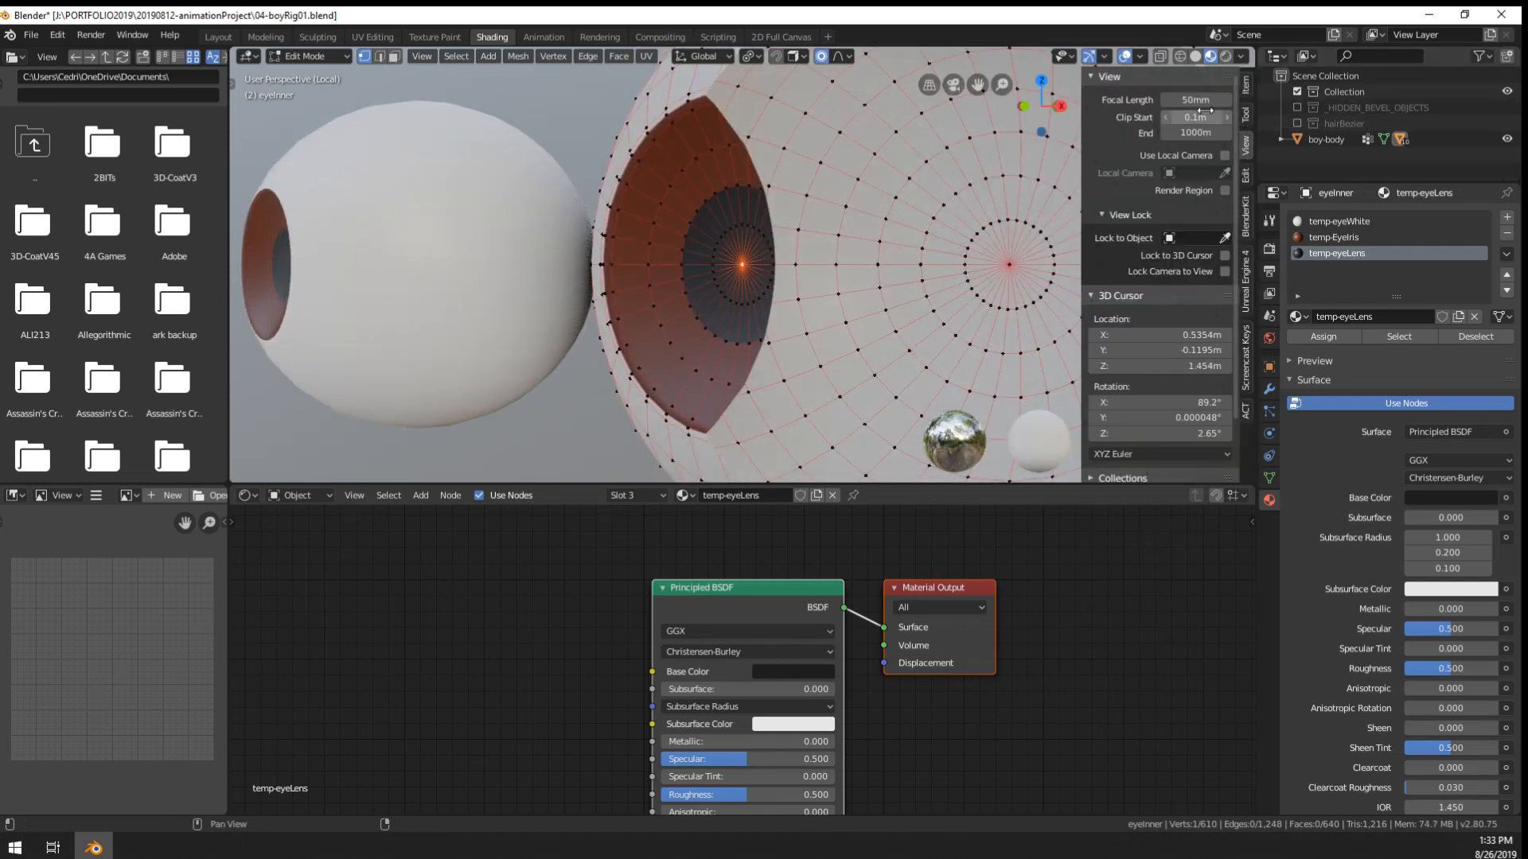
type("0.01")
key("Return")
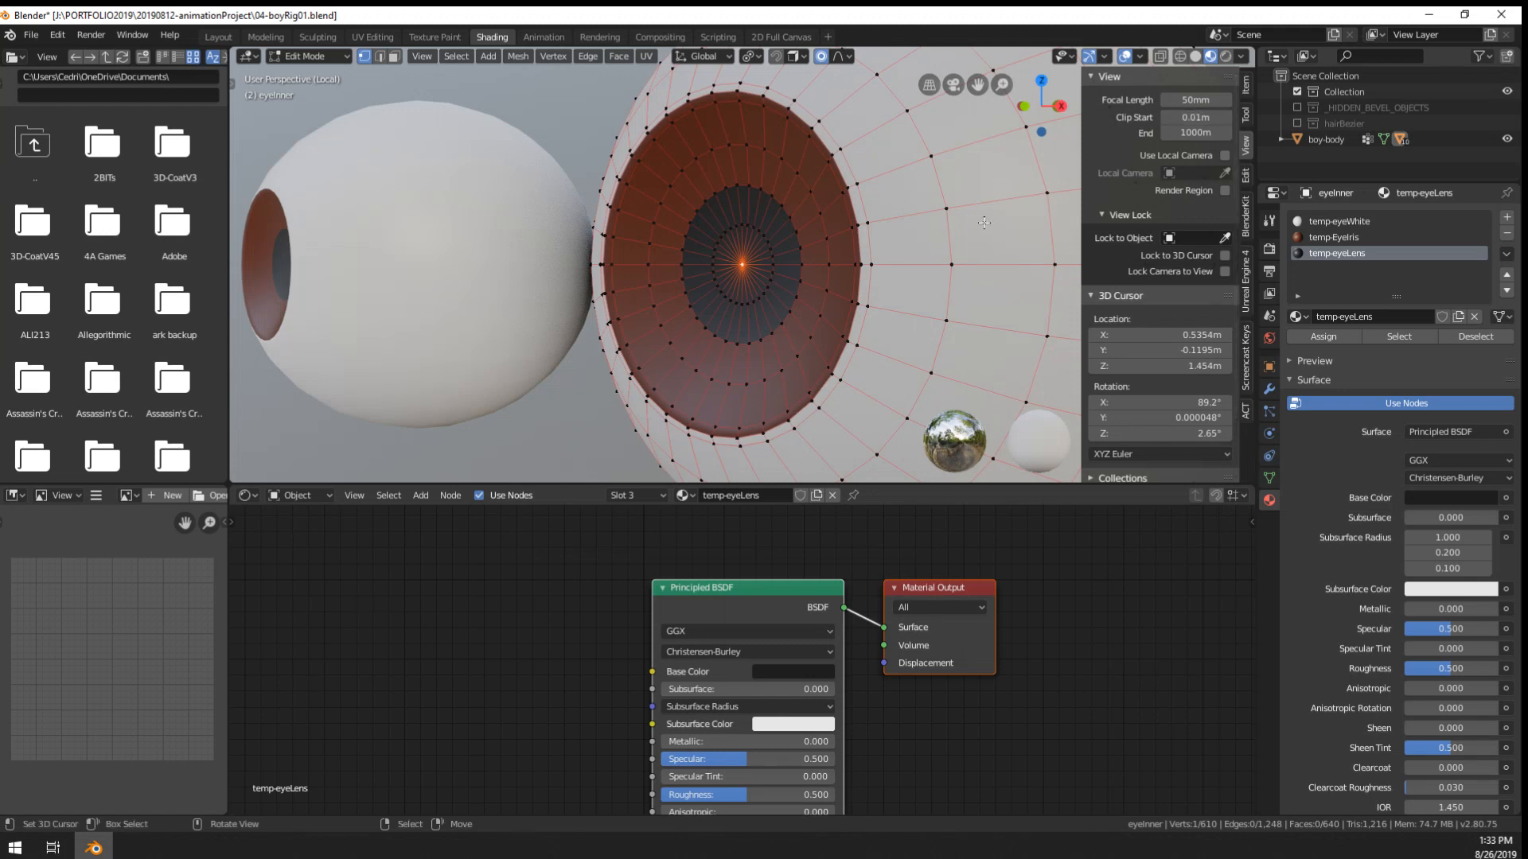
key("n")
middle_click_drag(985, 222, 834, 273)
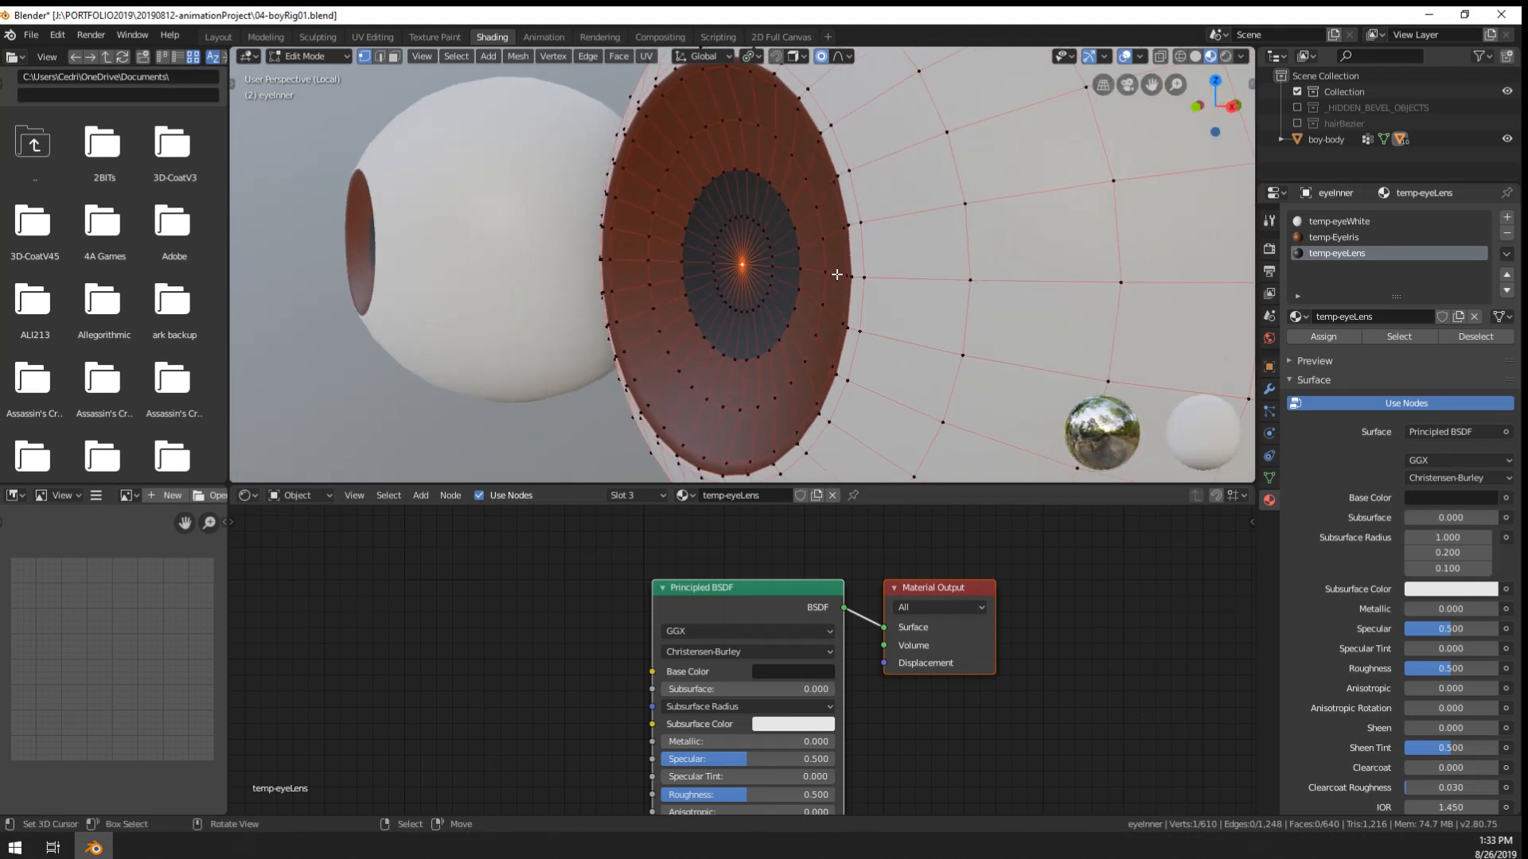
key("g")
key("y")
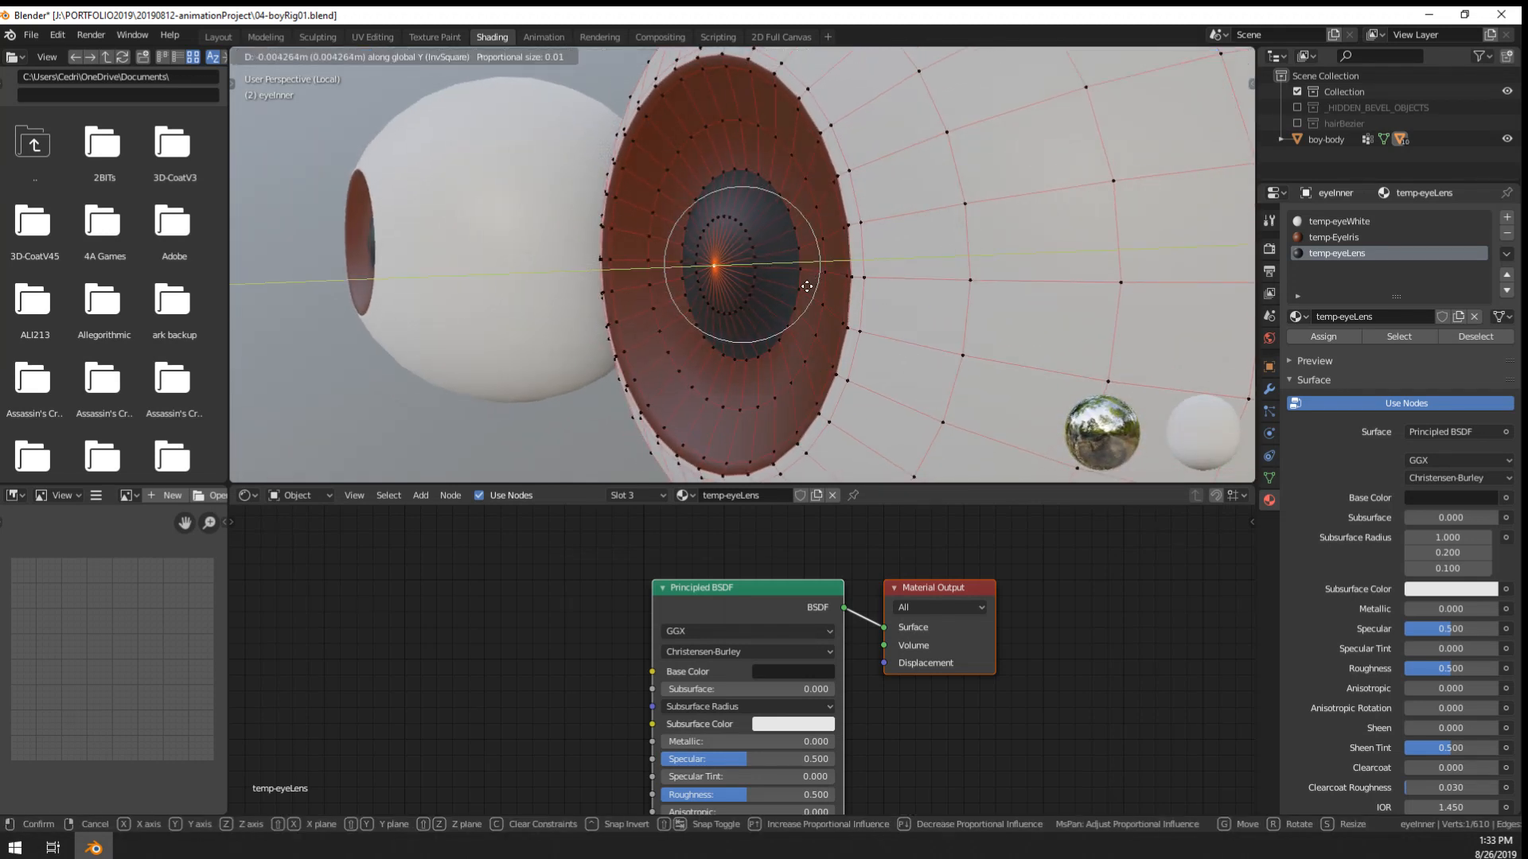
left_click(804, 287)
- In wireframe side view, pull the pupil's centre vertex about 0.0036 m outward along negative Y with proportional editing size 0.01
key("KP_5")
key("z")
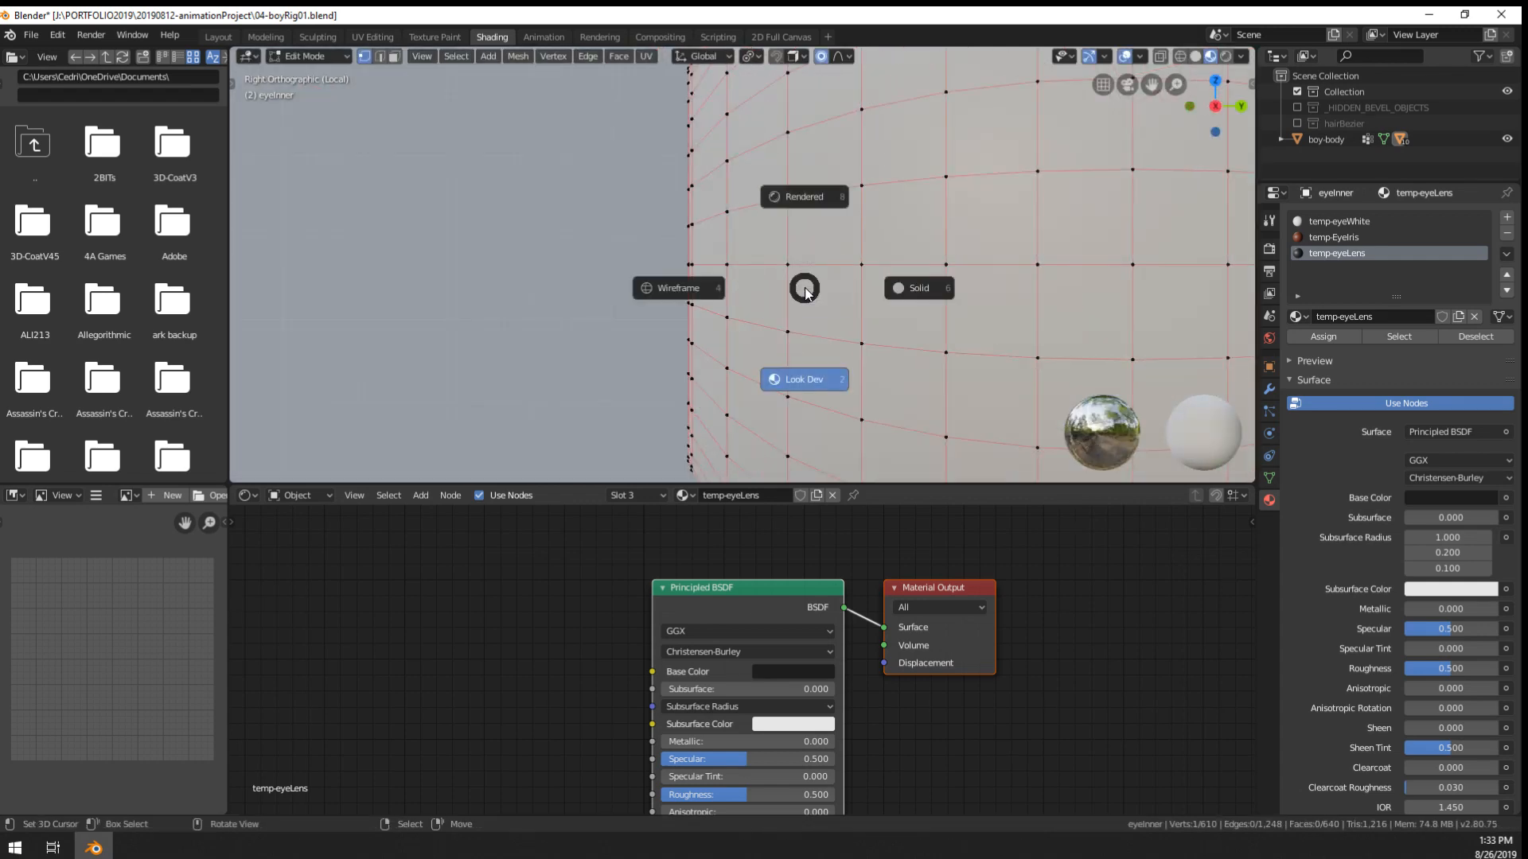
left_click(701, 285)
key("g")
key("y")
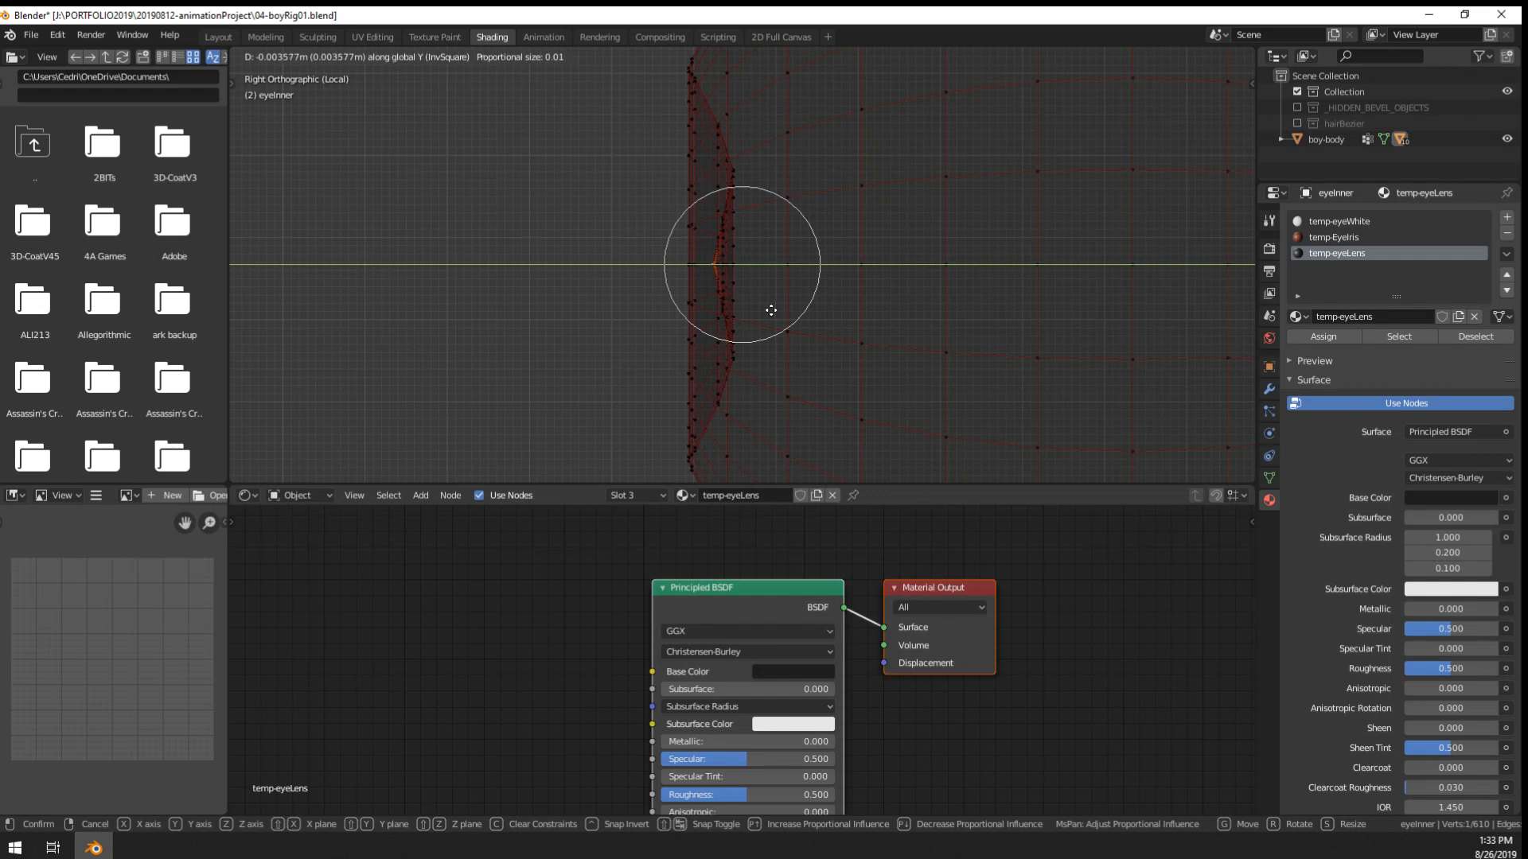
left_click(772, 310)
- In Solid shading, select the edge loop around the pupil, bevel it and return to Object Mode
mouse_move(771, 310)
middle_mouse_down()
mouse_move(851, 331)
mouse_move(794, 342)
mouse_move(825, 354)
mouse_move(777, 273)
mouse_move(778, 314)
mouse_move(828, 323)
middle_mouse_up()
key("z")
left_click(964, 332)
key("Tab")
key("Tab")
right_click(829, 324, "alt")
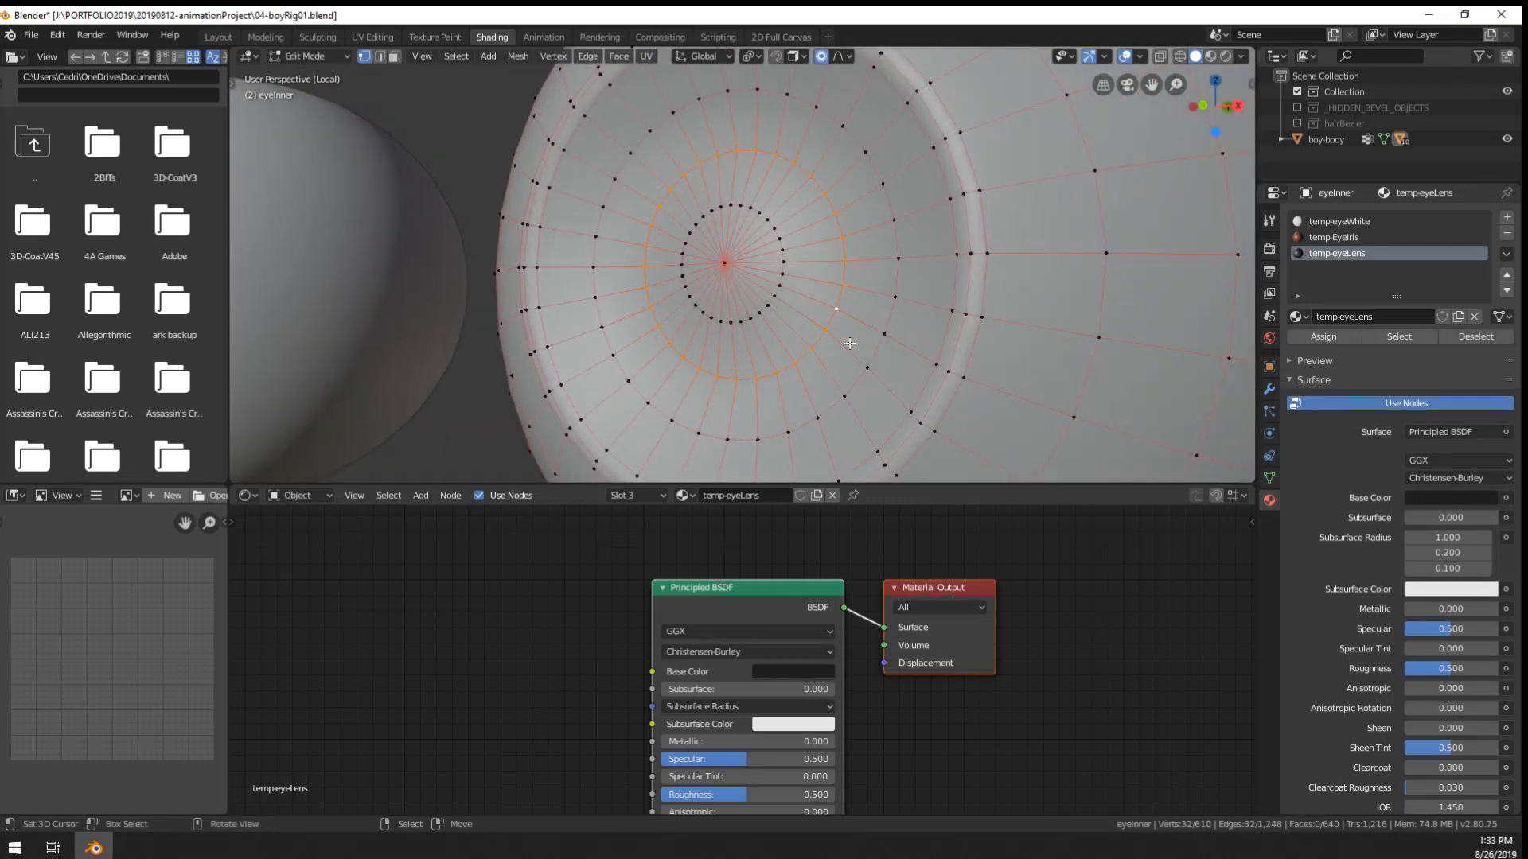
scroll(853, 340, "up", 2)
key("ctrl+b")
left_click(978, 378)
key("Tab")
scroll(980, 377, "down", 6)
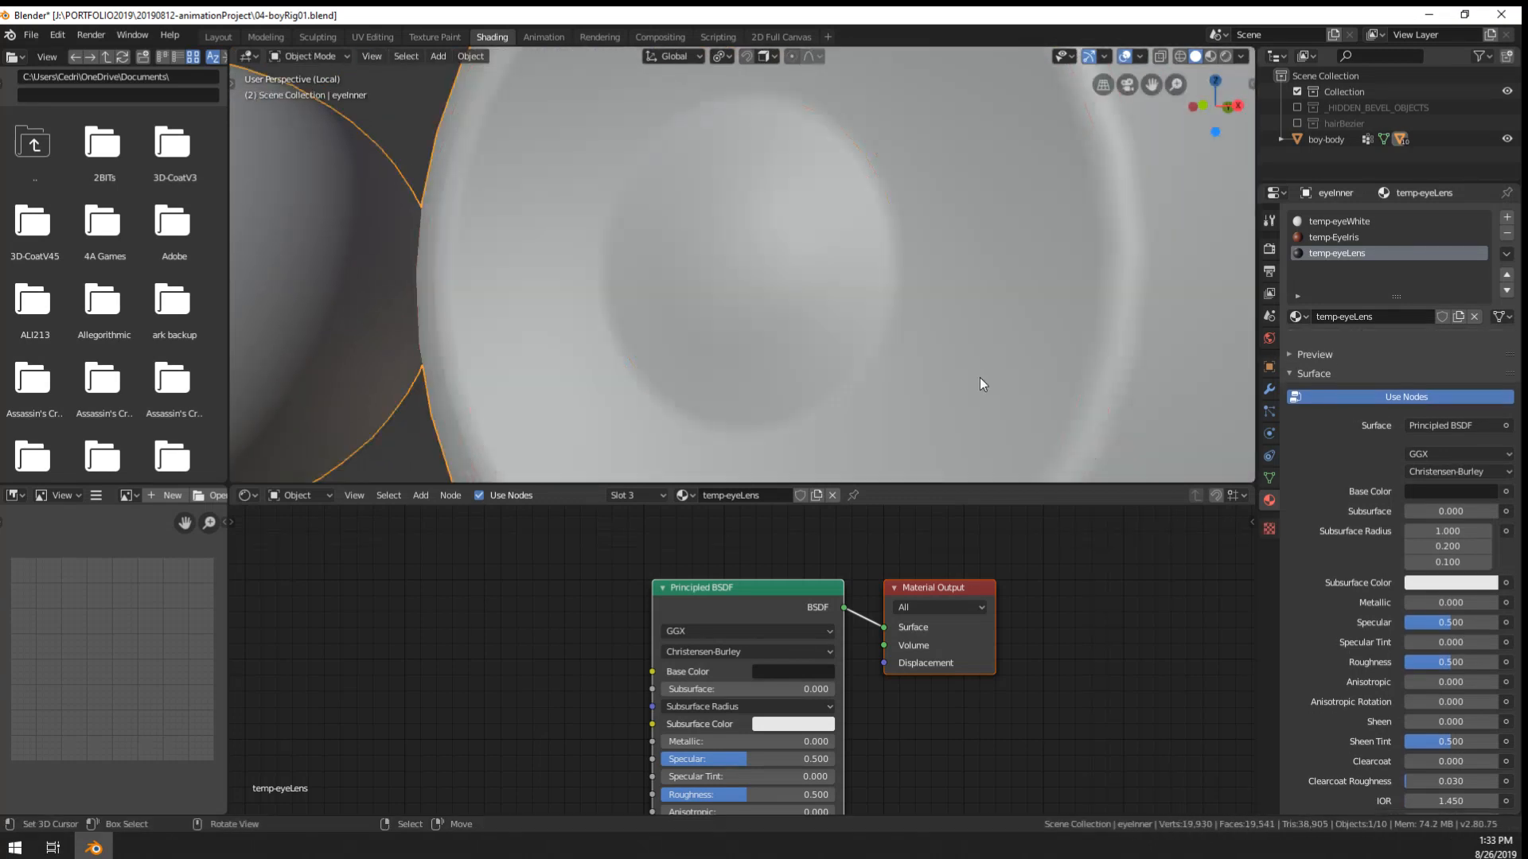
- Switch to Look Dev shading, exit Local View, select the body and check the colored eyes on the boy's face
scroll(833, 364, "up", 3)
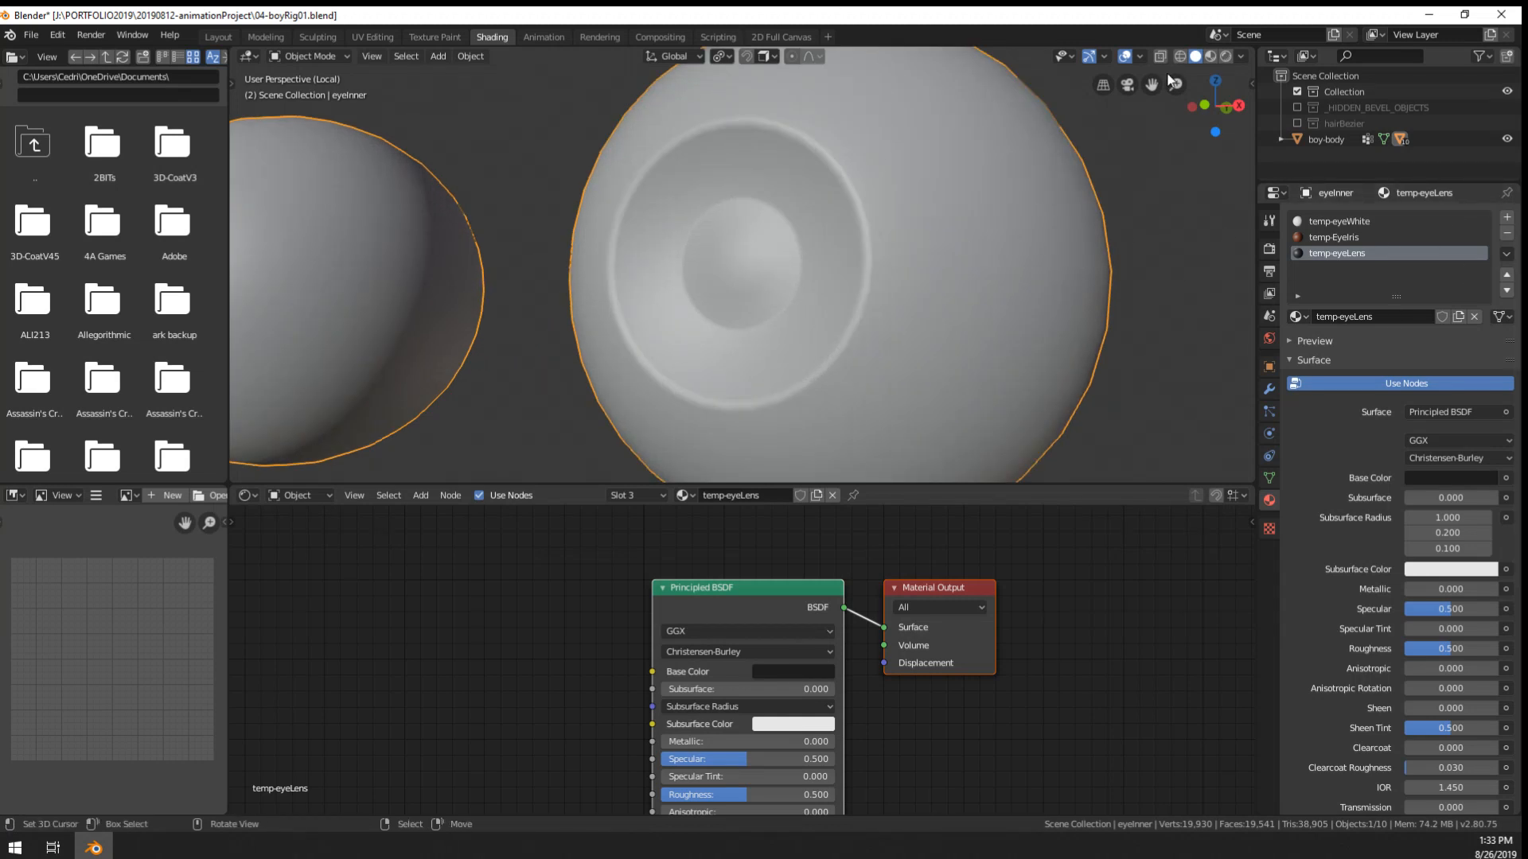
left_click(1211, 57)
mouse_move(846, 412)
middle_mouse_down()
mouse_move(757, 403)
mouse_move(1026, 404)
mouse_move(781, 408)
mouse_move(856, 404)
middle_mouse_up()
key("KP_Divide")
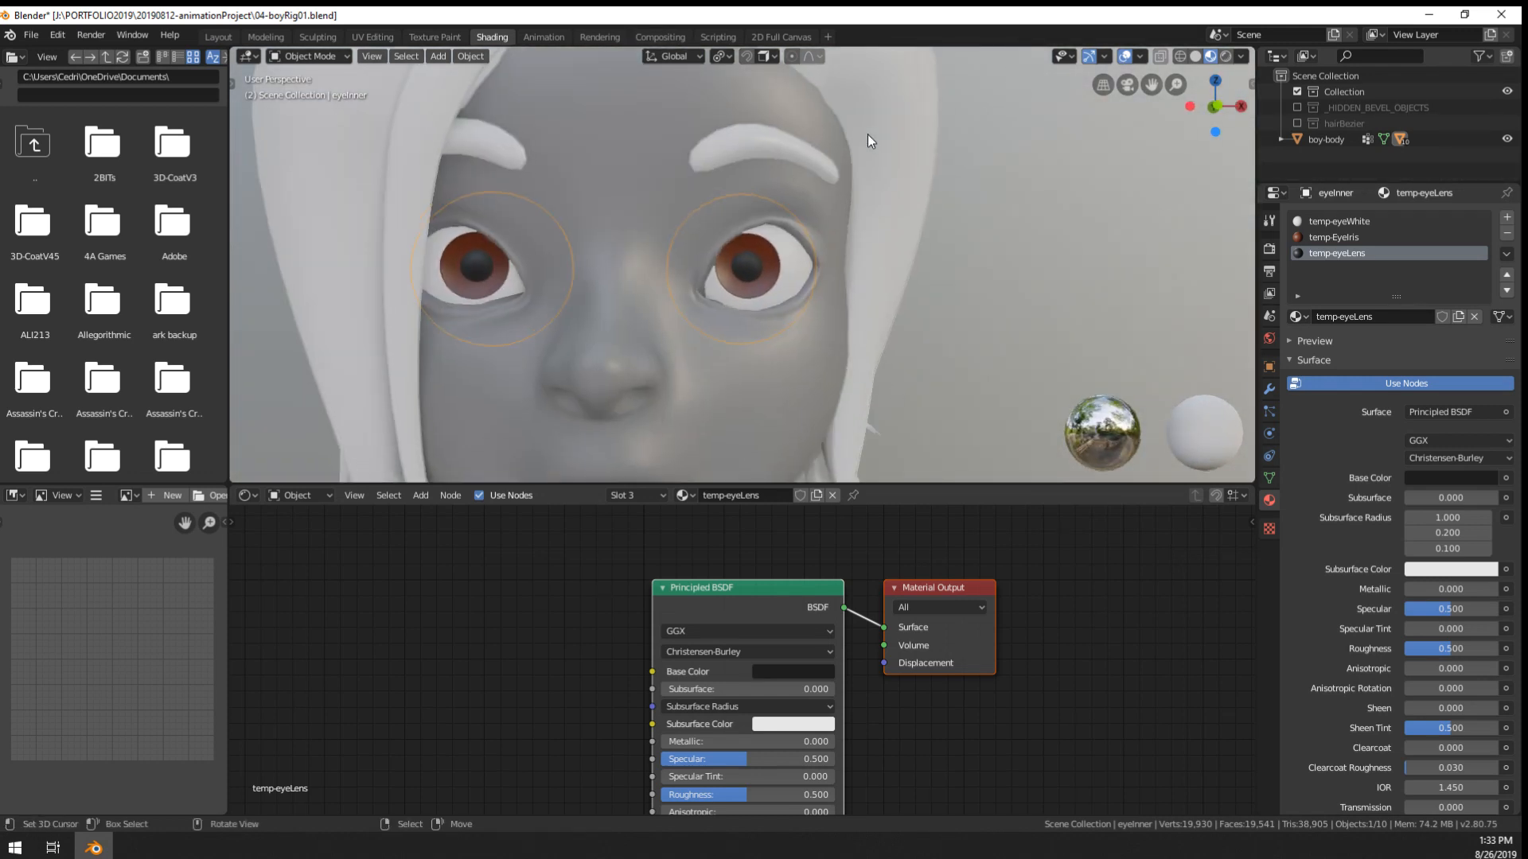
scroll(869, 136, "down", 6)
right_click(828, 404)
middle_click_drag(827, 404, 787, 310)
left_click(827, 401)
scroll(736, 209, "up", 4)
middle_click_drag(735, 208, 838, 295, "shift")
middle_click_drag(742, 258, 783, 251)
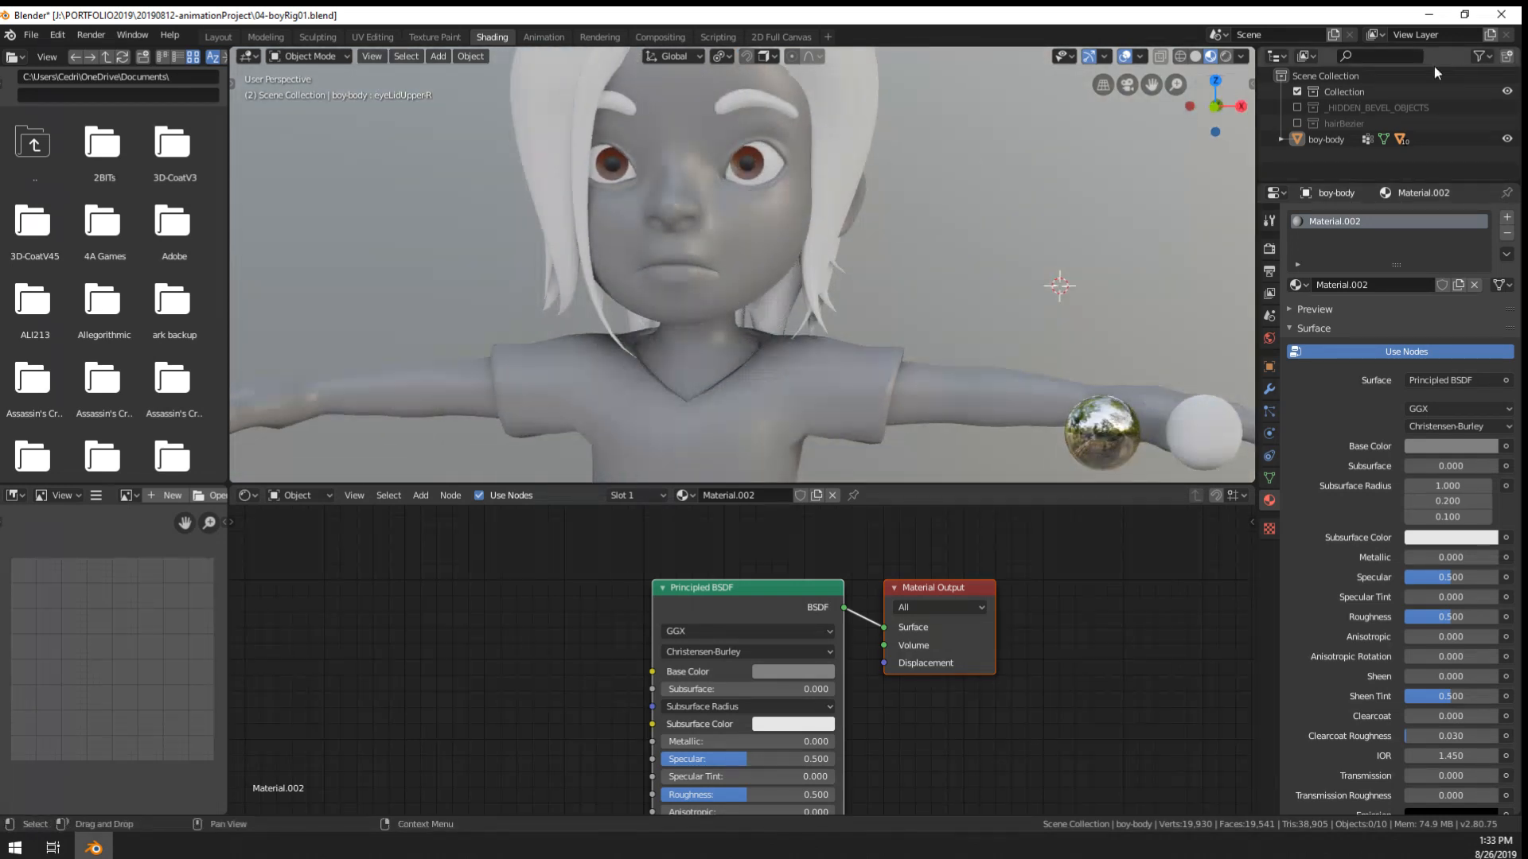
- Expand the boy-body and eyeInner hierarchies, then select the hidden eyeOuter object and unhide it
left_click(1282, 139)
scroll(1354, 142, "down", 2)
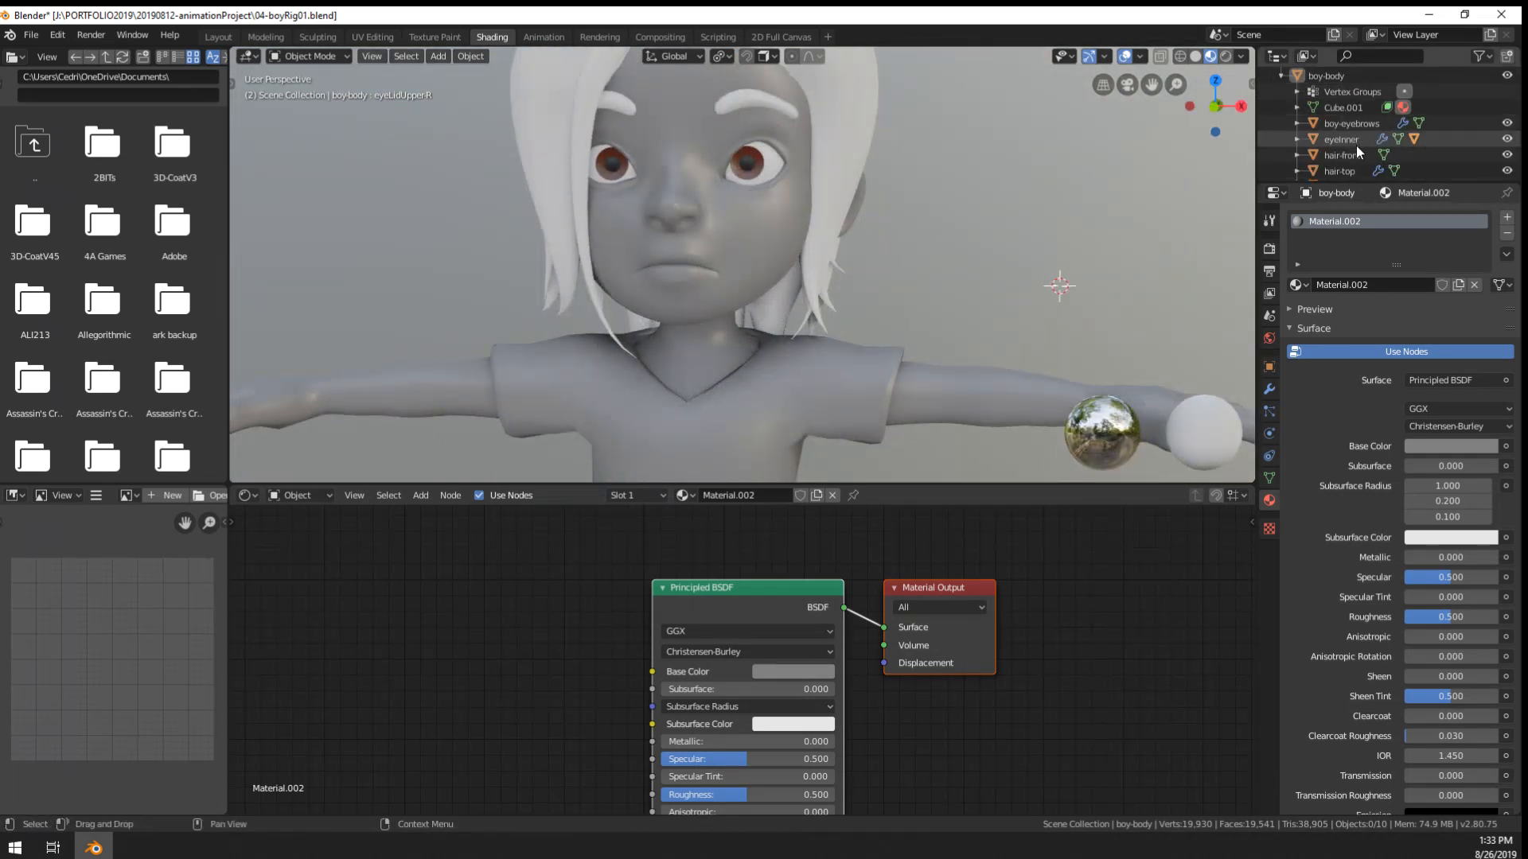
scroll(1297, 124, "down", 3)
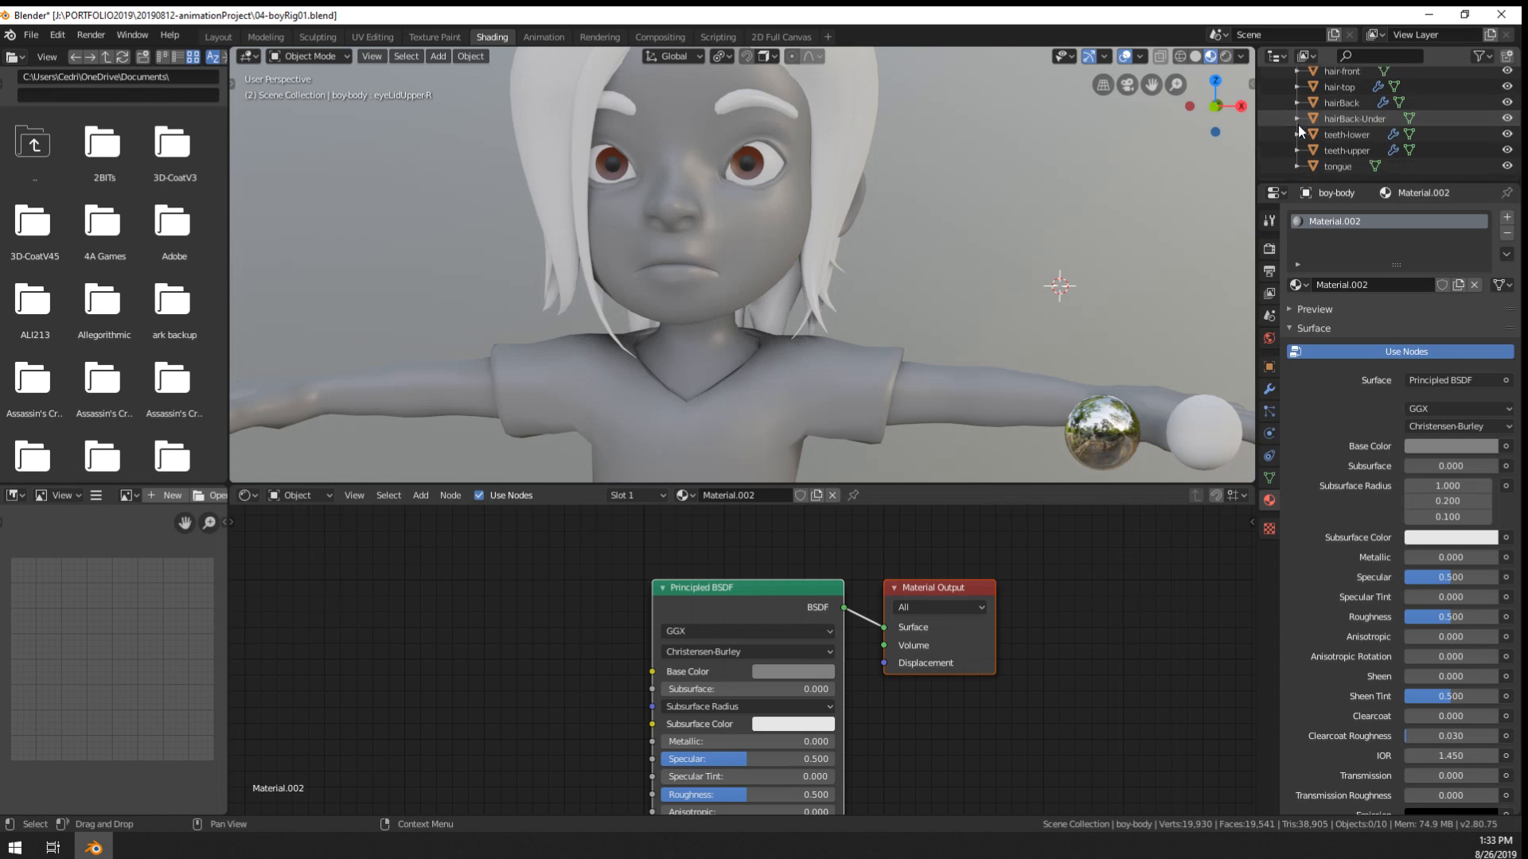
scroll(1307, 135, "up", 2)
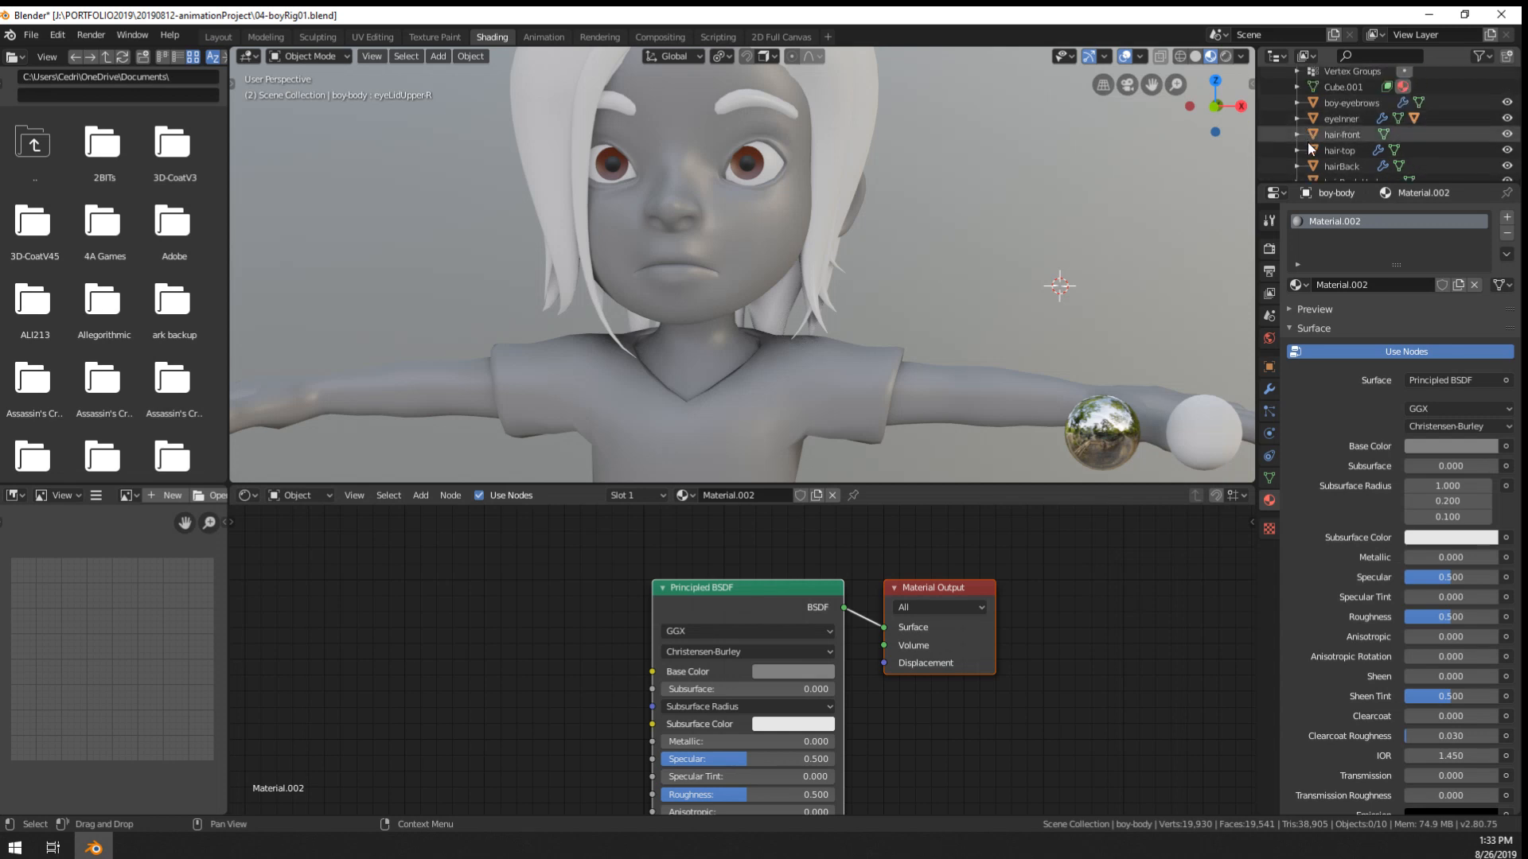
left_click(1297, 118)
left_click(1352, 165)
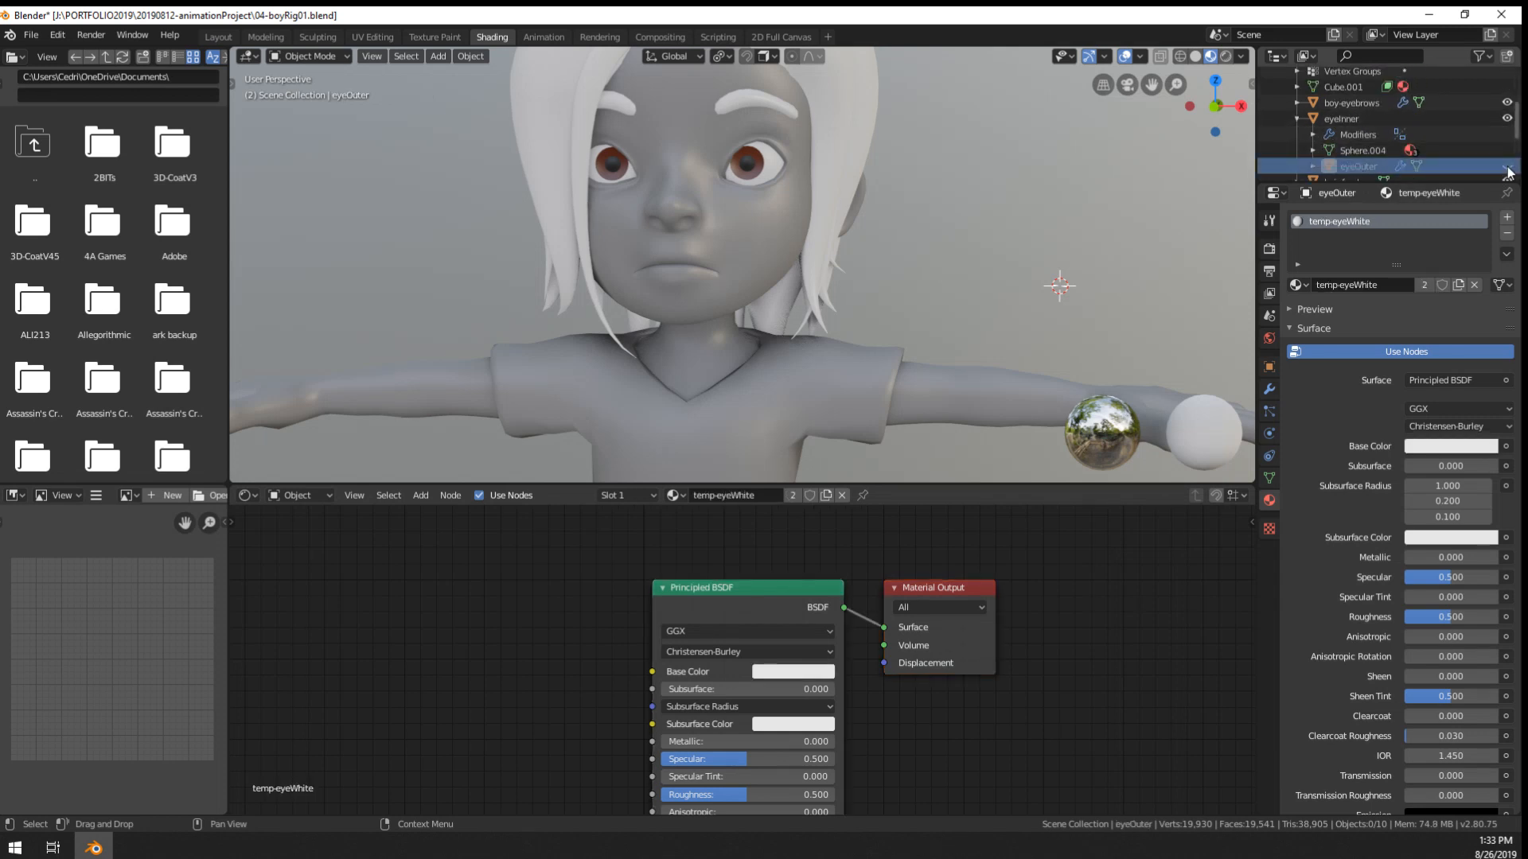
left_click(1507, 167)
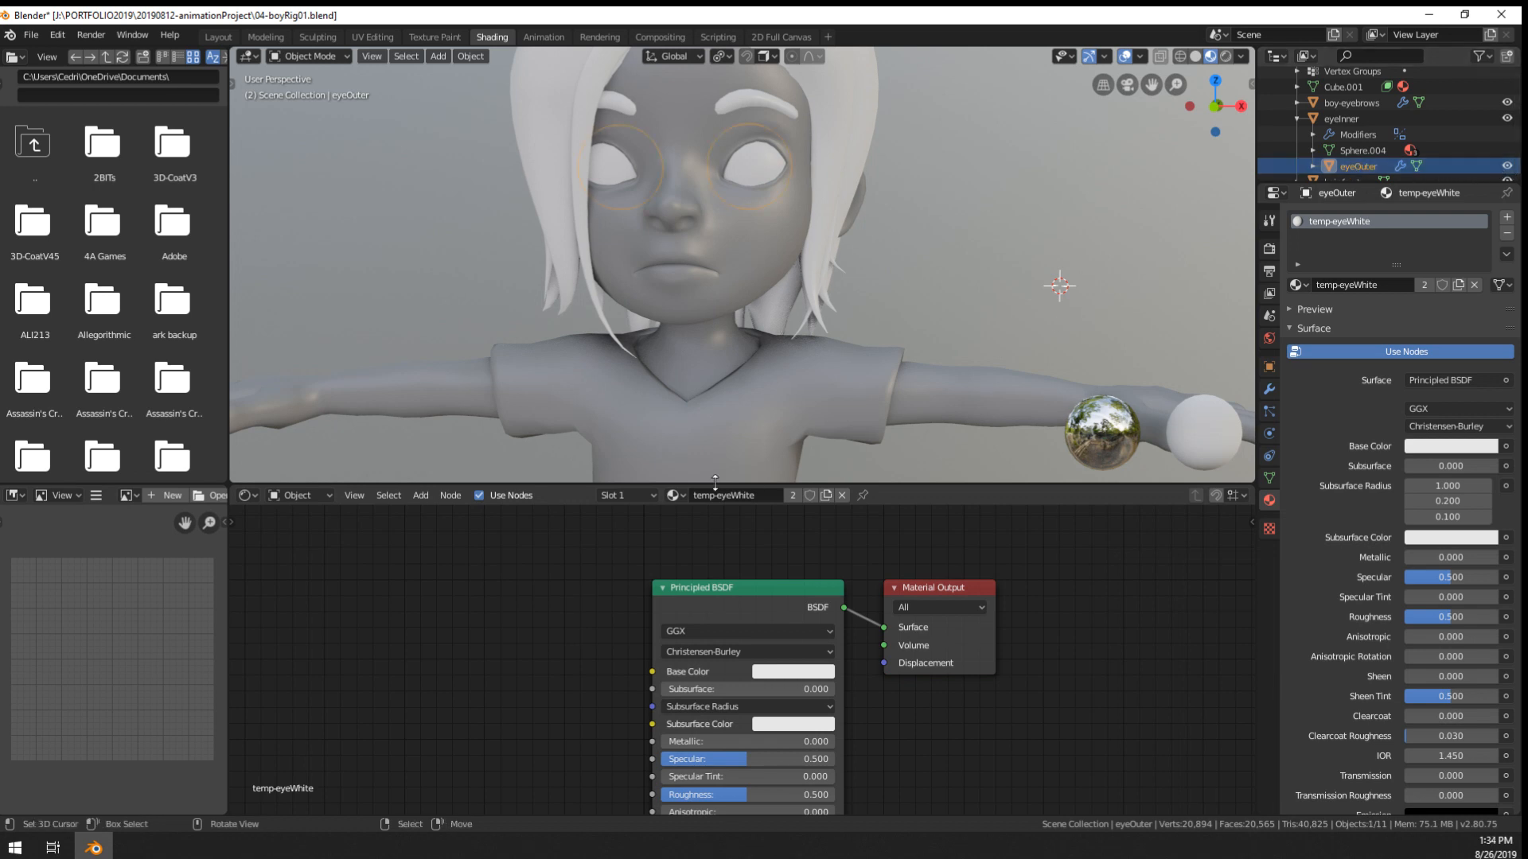
- Make eyeOuter's material a separate copy and rename it temp-transparent
left_click(1458, 284)
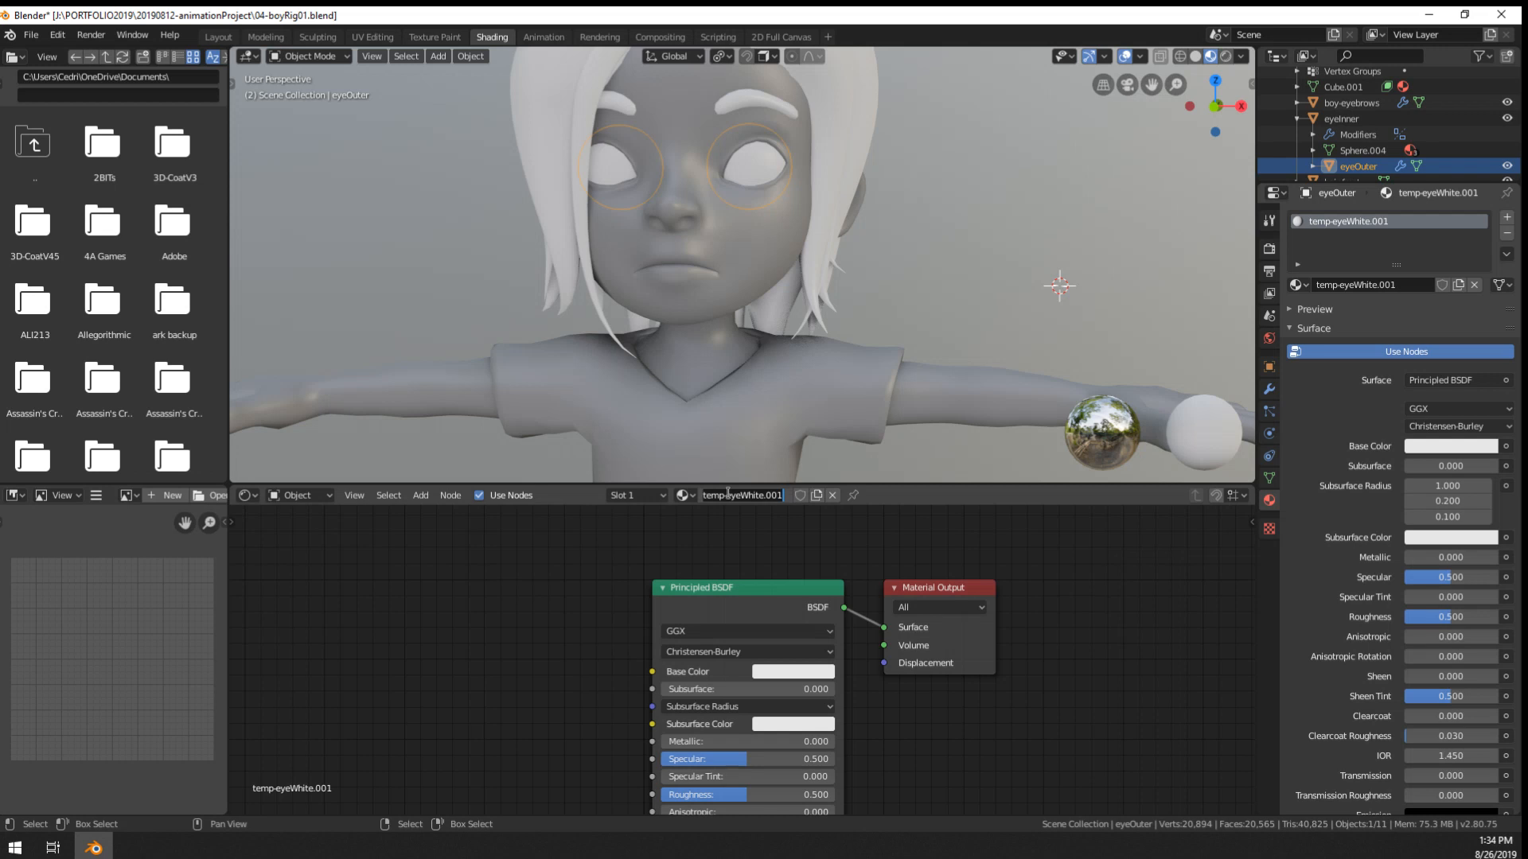
type("temp-transparent")
key("Return")
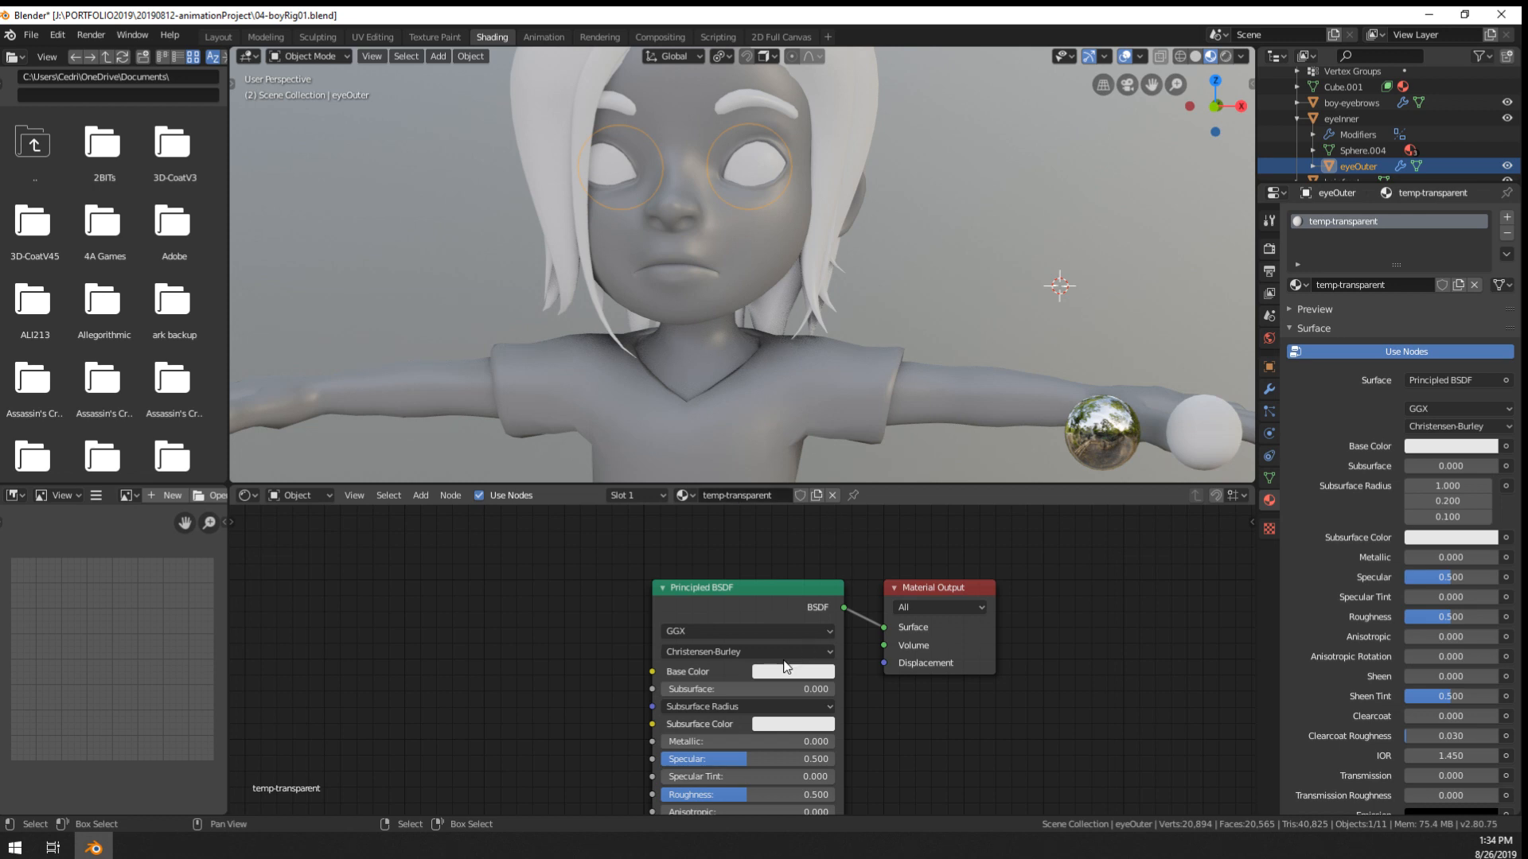
- Set the Alpha of temp-transparent's Principled BSDF node to 0
scroll(786, 664, "down", 8)
middle_click_drag(973, 712, 992, 587)
scroll(932, 675, "up", 4)
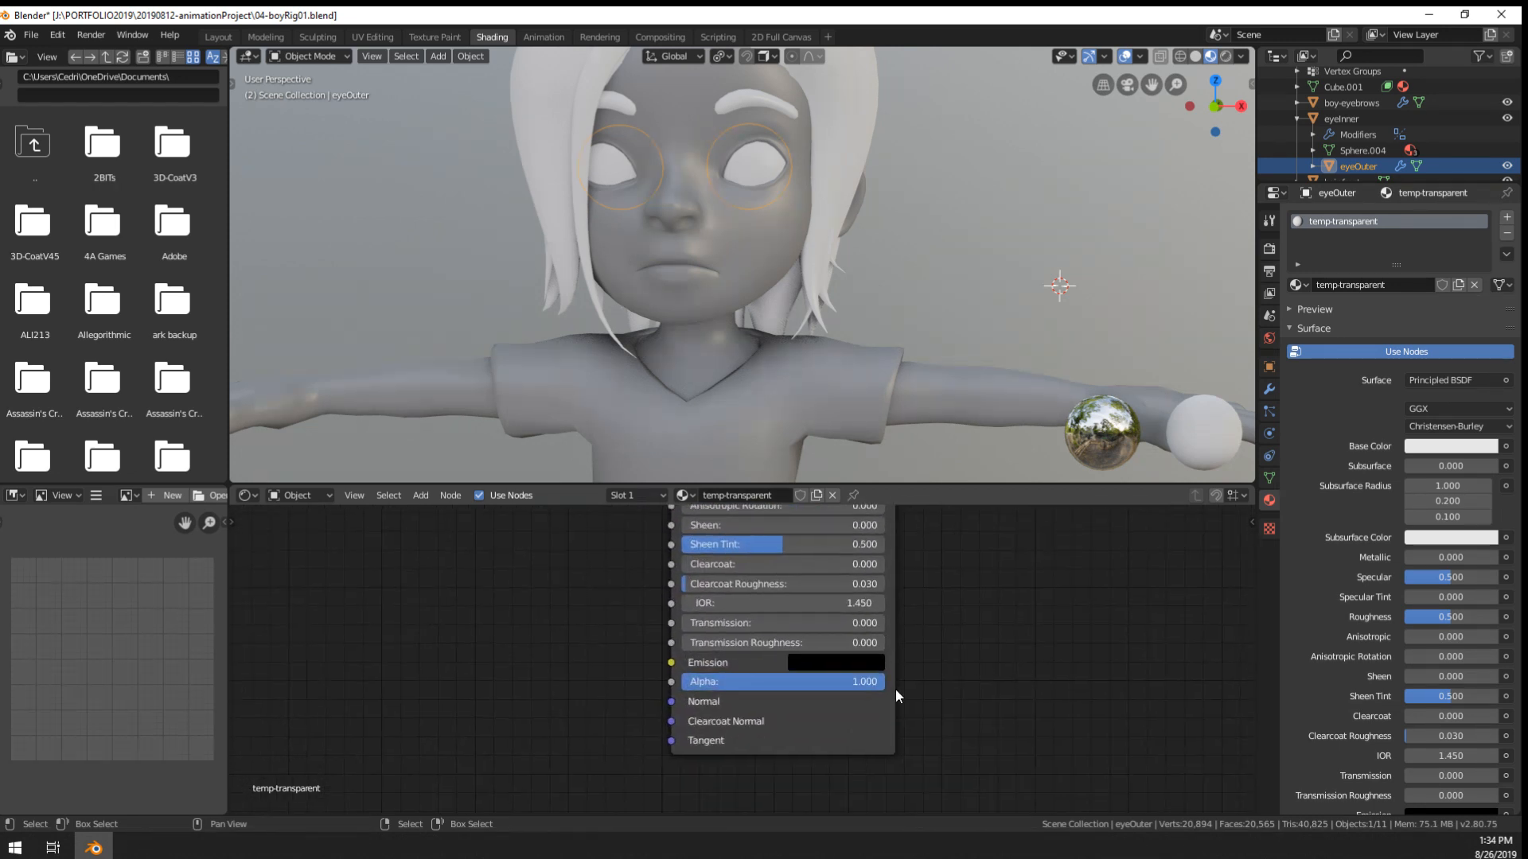
left_click_drag(789, 678, 581, 678)
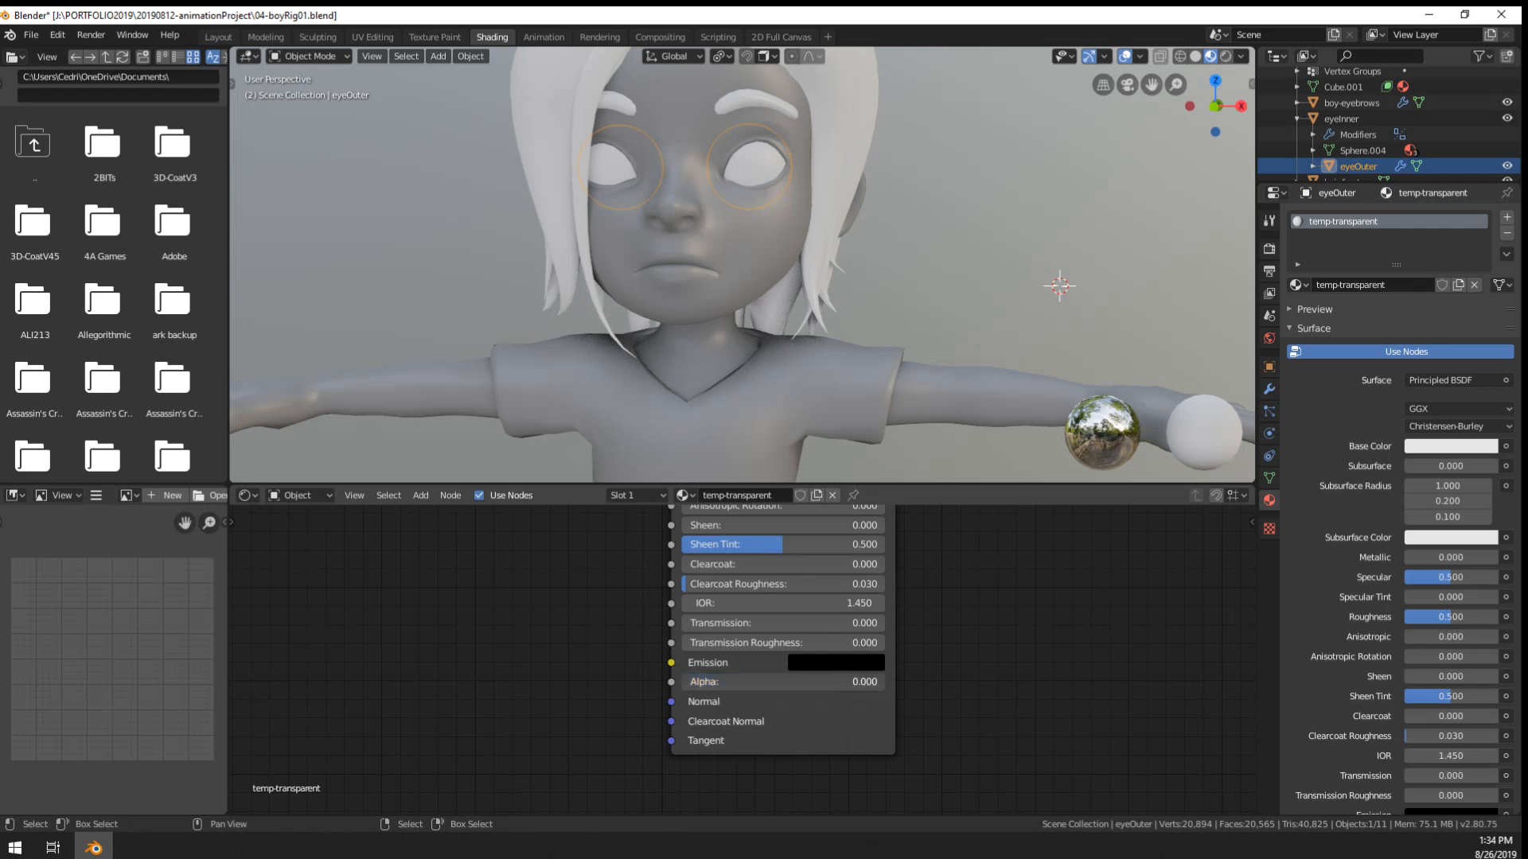
- Replace temp-transparent's Principled BSDF with a Glass BSDF and connect it to the Surface input of Material Output
middle_click_drag(945, 623, 951, 644)
scroll(952, 645, "down", 3)
key("x")
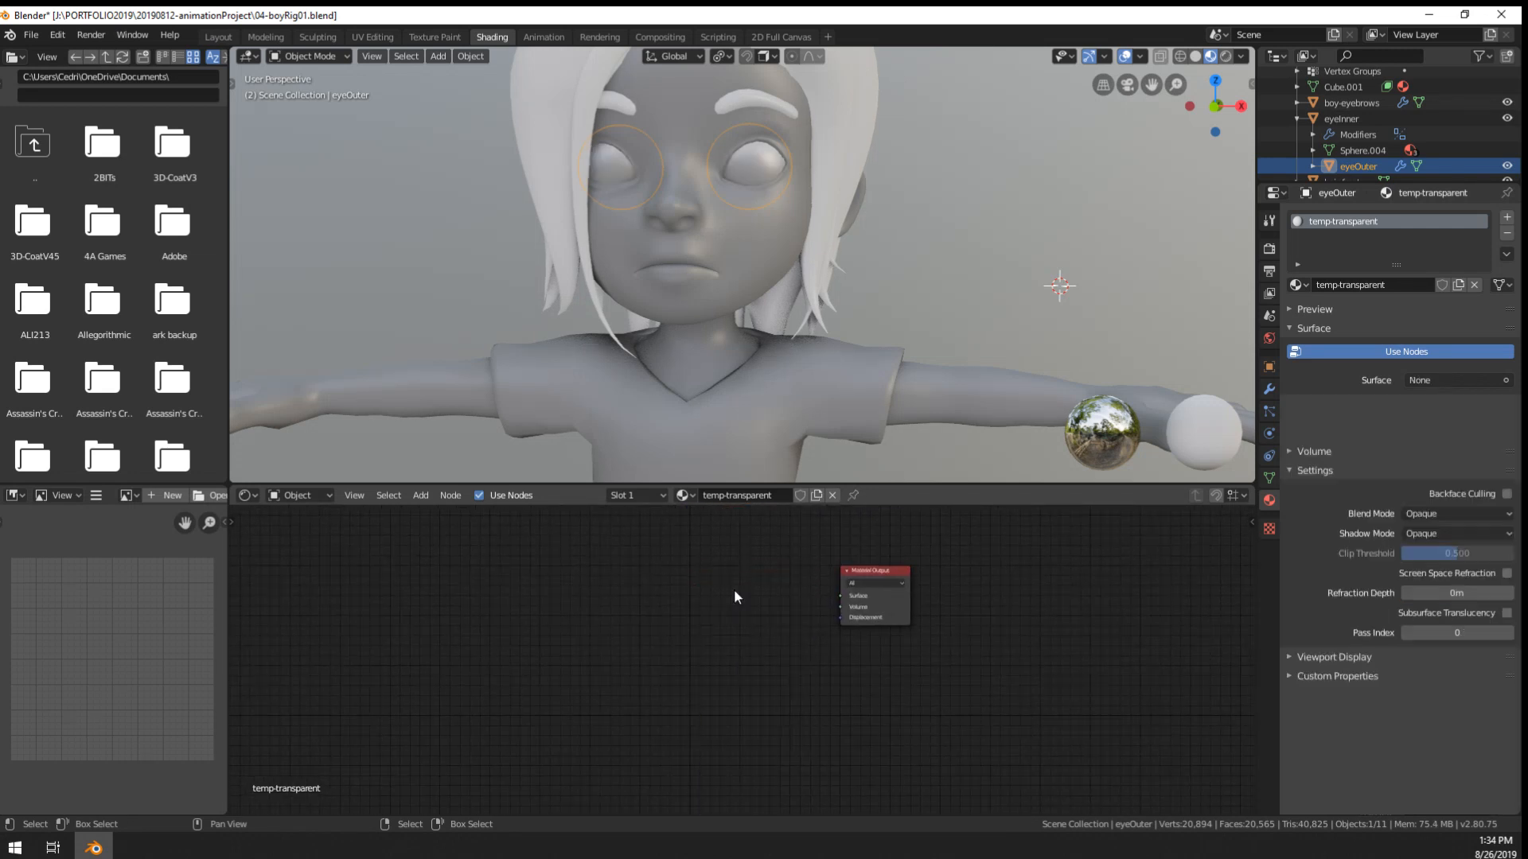
key("shift+a")
mouse_move(683, 603)
mouse_move(654, 539)
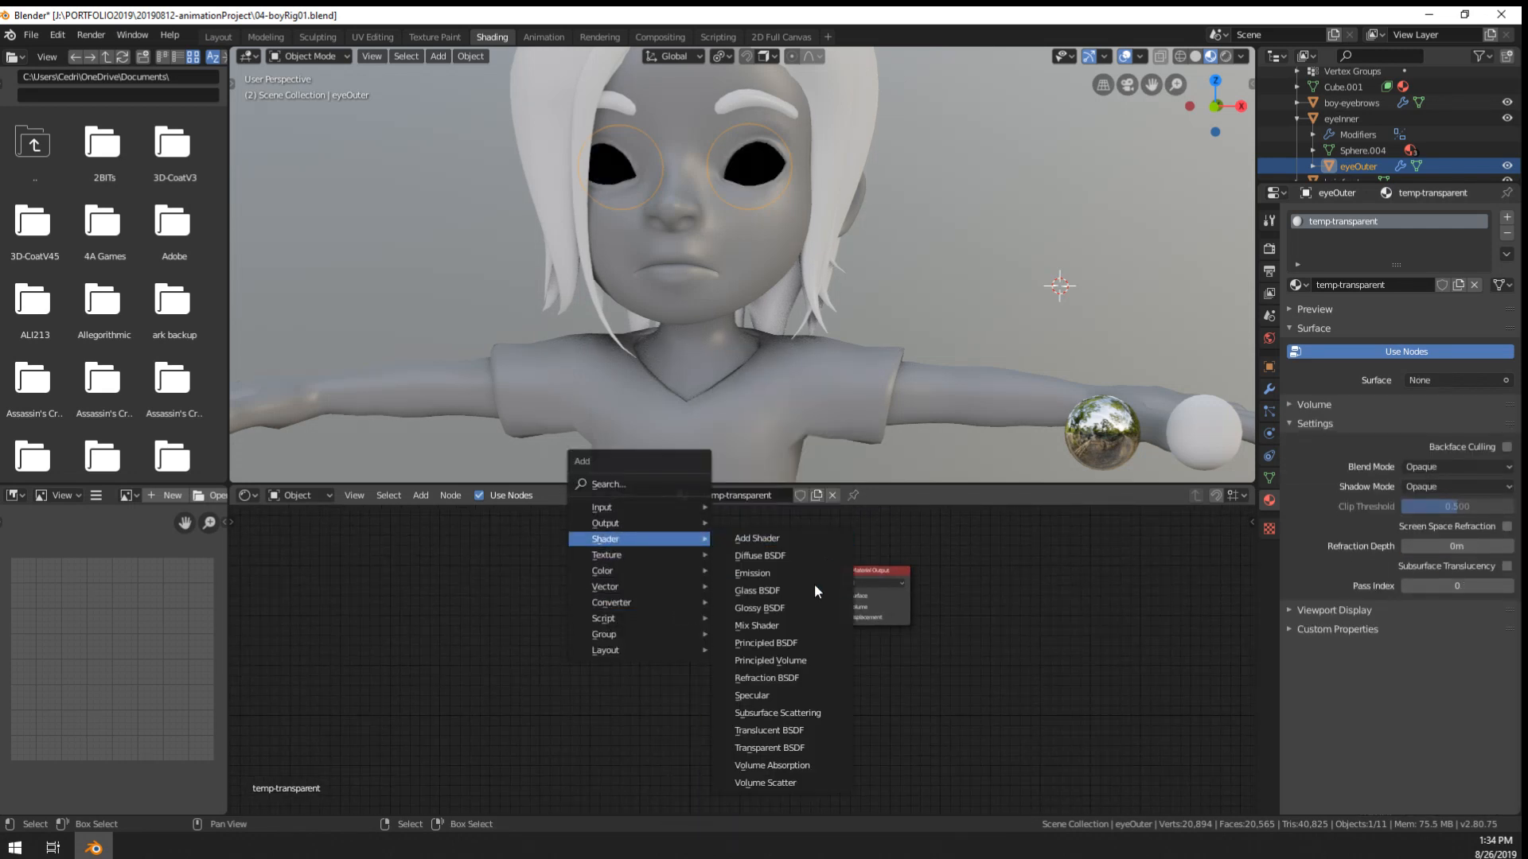
left_click(785, 590)
left_click(780, 598)
left_click_drag(794, 607, 842, 598)
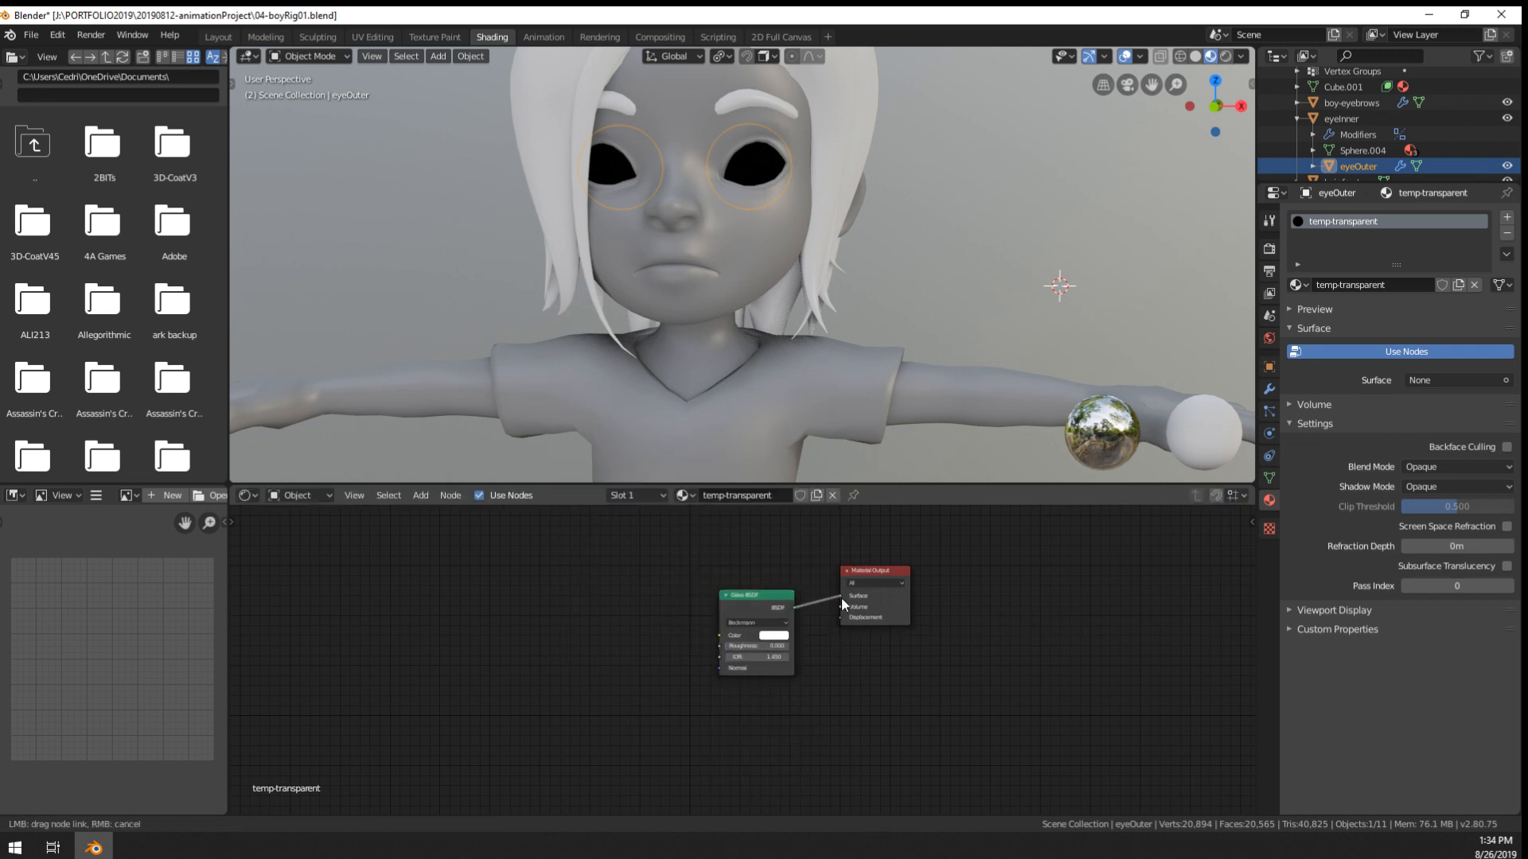
- Set the Blend Mode of the temp-transparent material to Additive and view the eyes from the front
mouse_move(788, 233)
middle_mouse_down()
mouse_move(767, 238)
mouse_move(766, 319)
middle_mouse_up()
scroll(1025, 369, "up", 5)
scroll(1010, 419, "down", 3)
middle_click_drag(1009, 418, 995, 401)
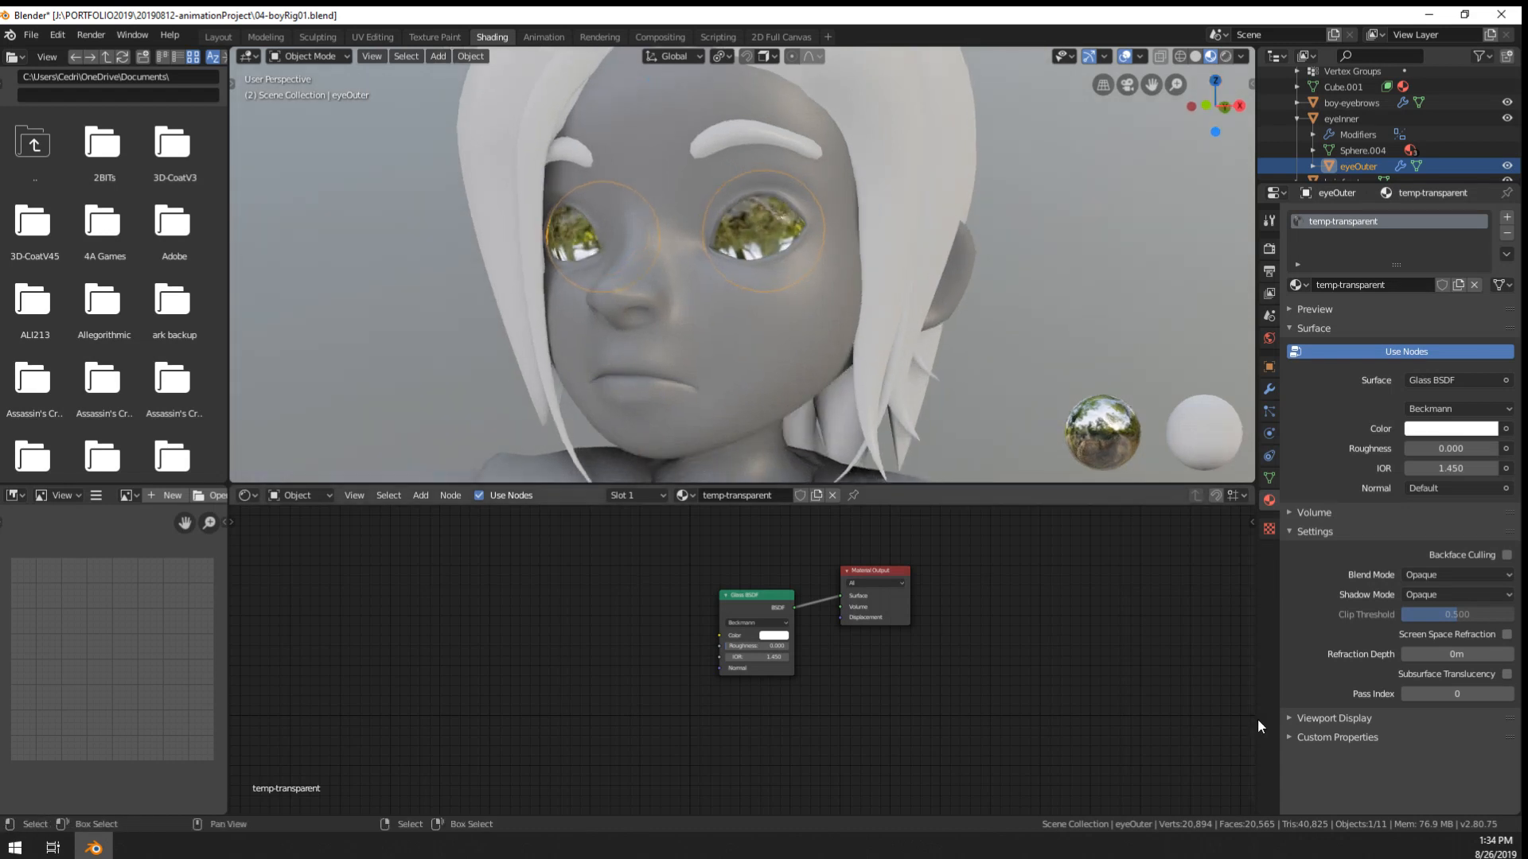
left_click(1346, 719)
left_click(1348, 719)
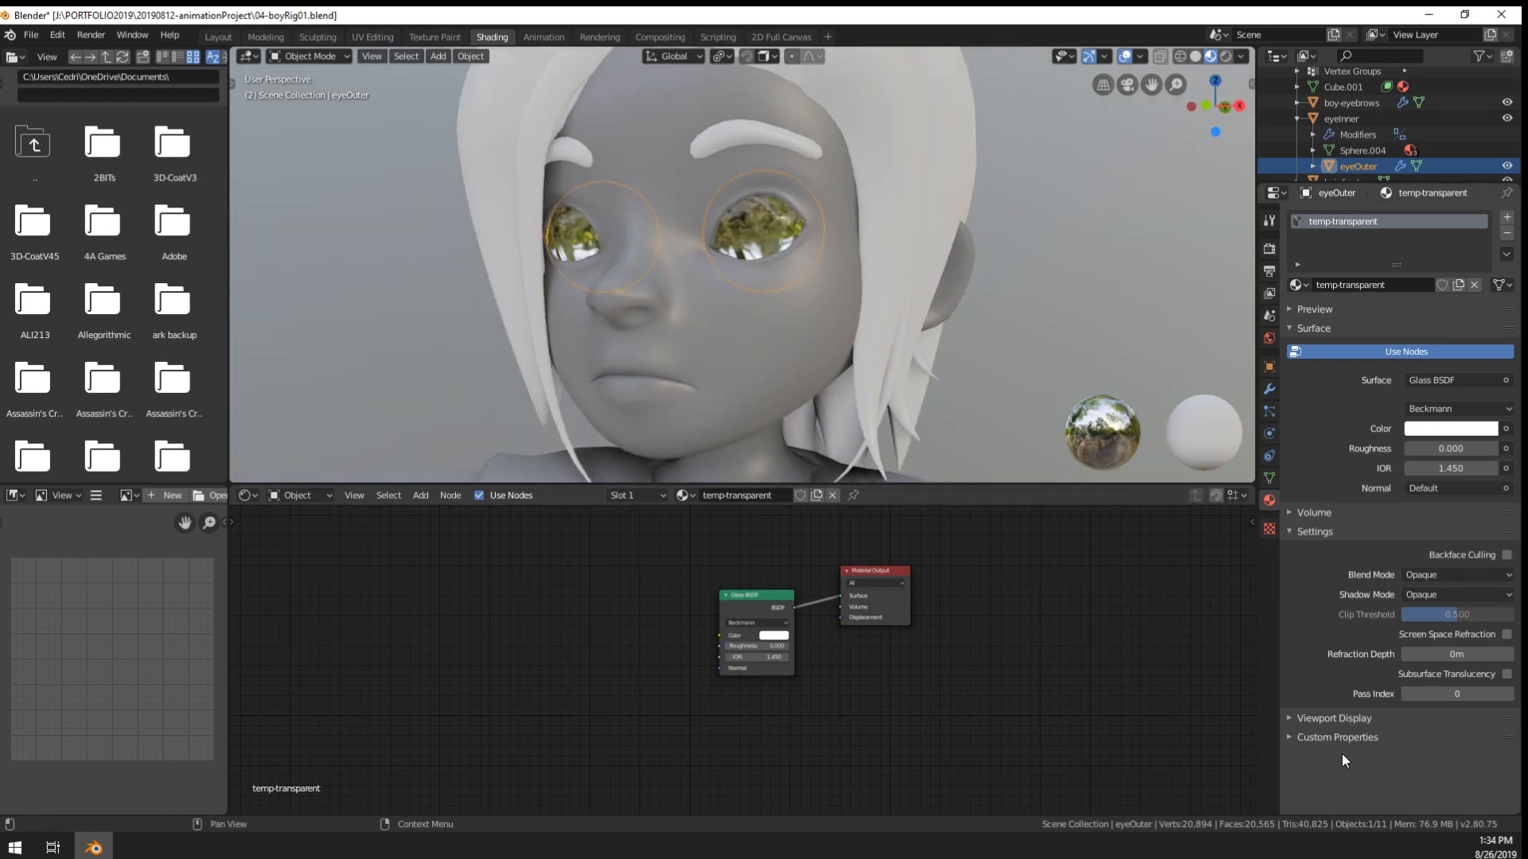
left_click(1343, 738)
left_click(1342, 738)
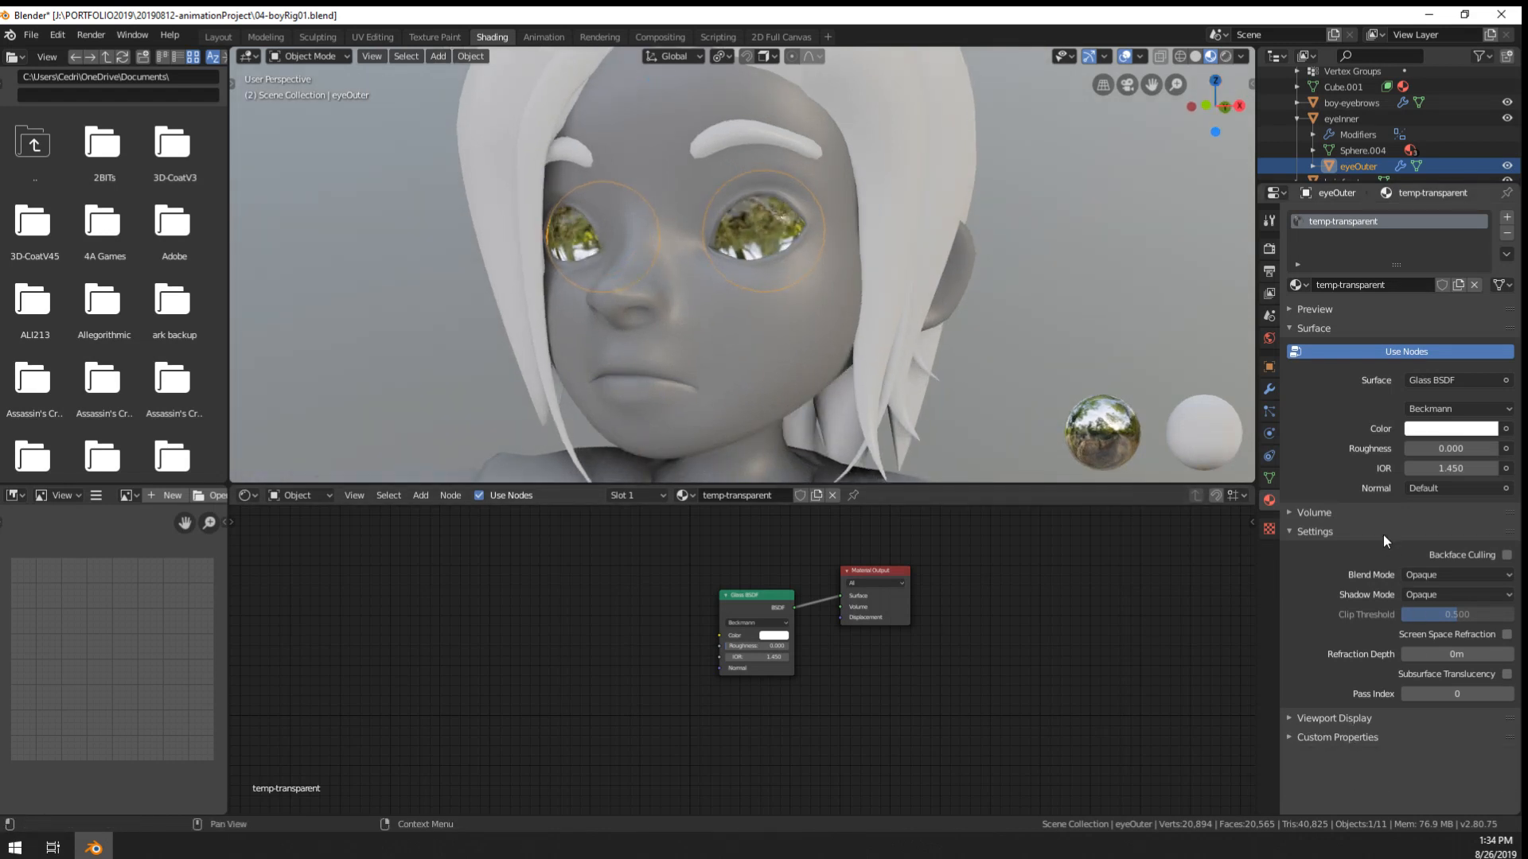
left_click(1435, 576)
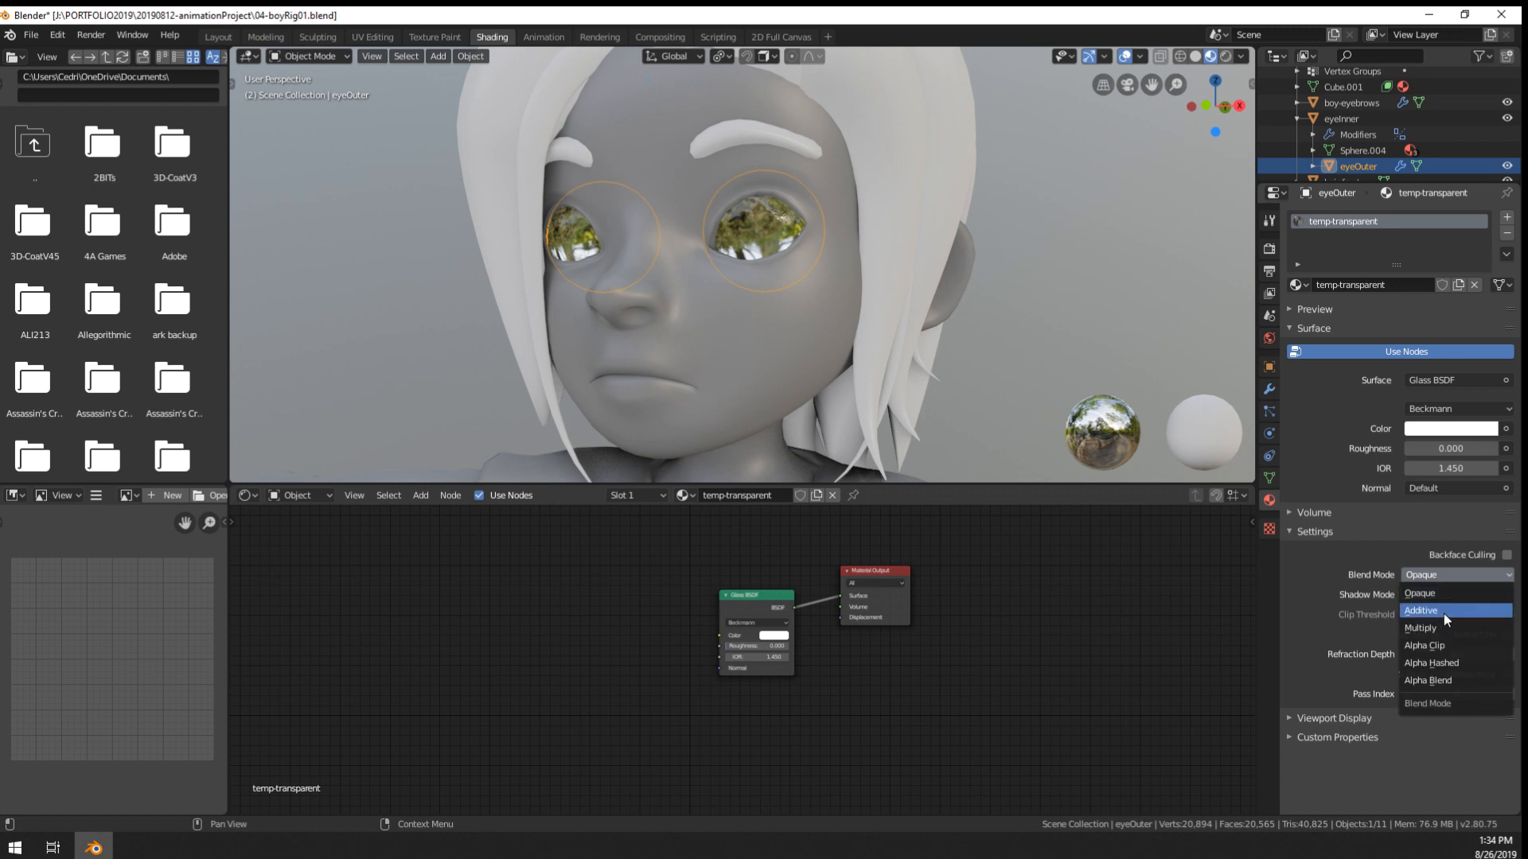
left_click(1443, 611)
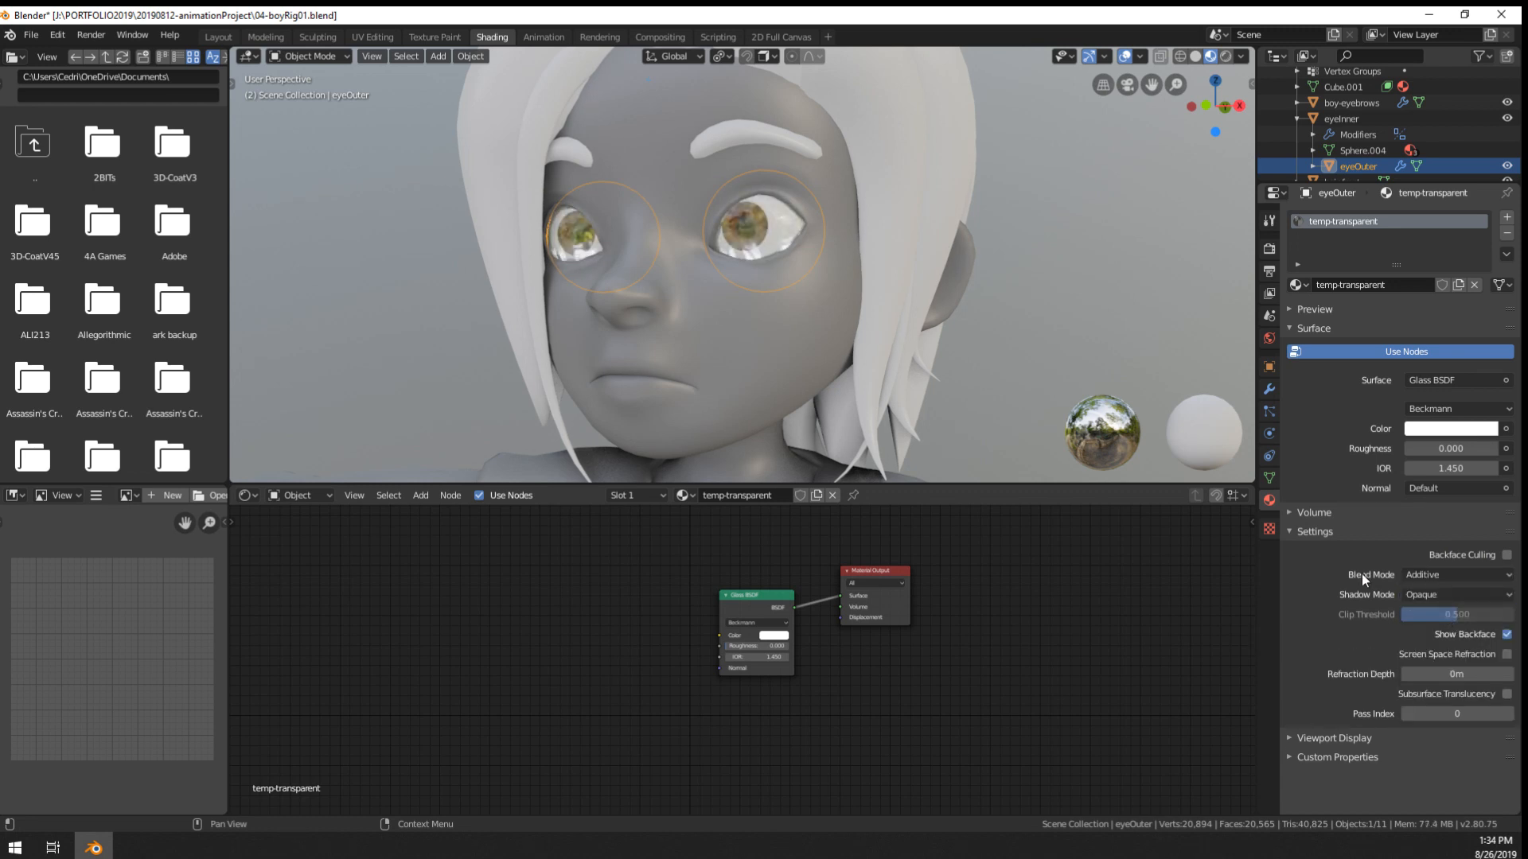
middle_click_drag(939, 355, 1026, 354)
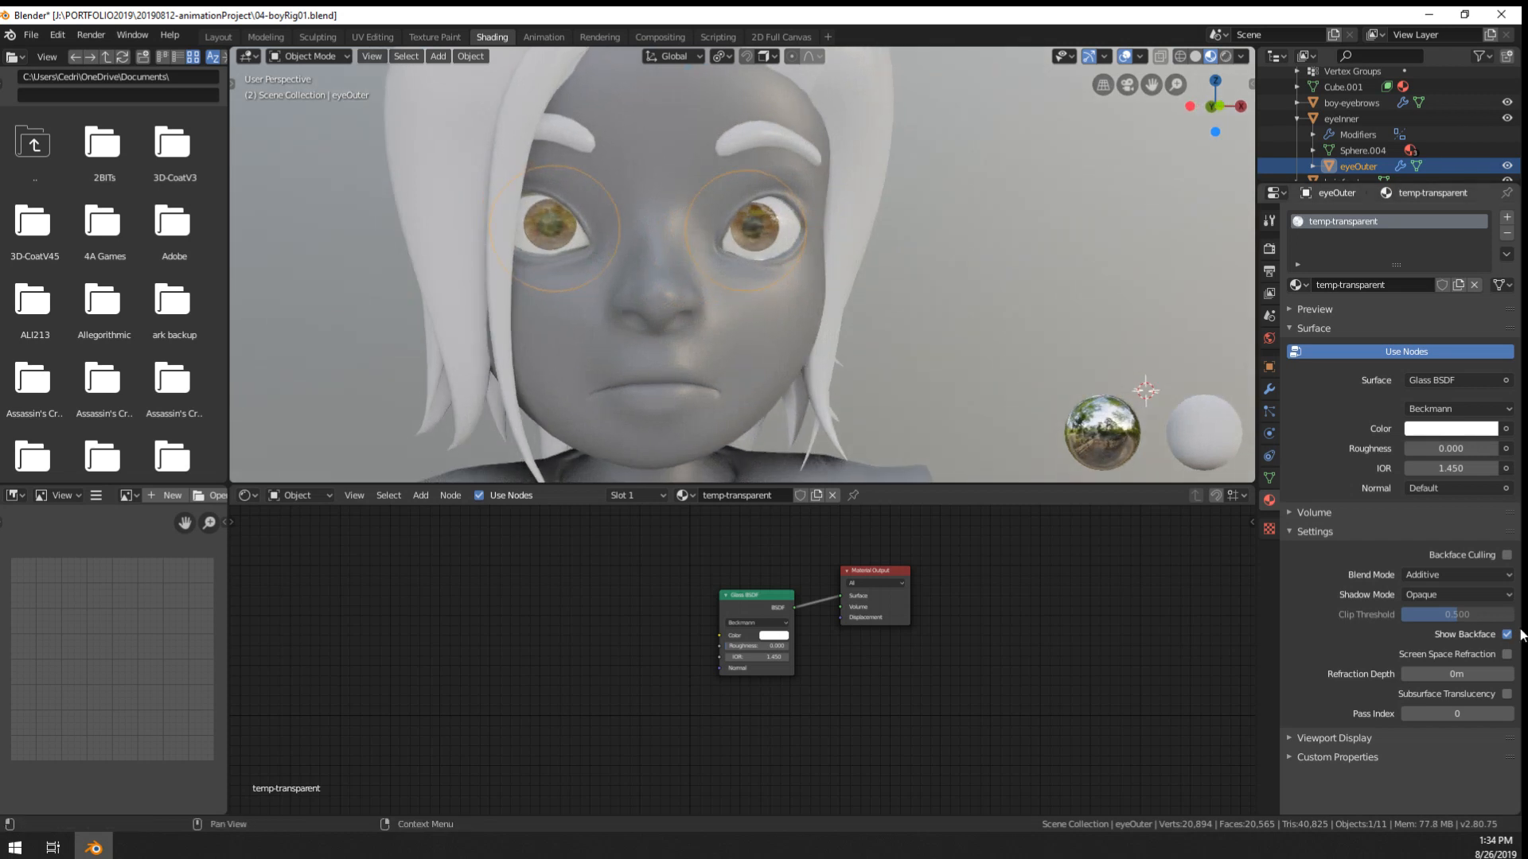
- Try Alpha Clip as temp-transparent's Blend Mode and switch it back to Additive
left_click(1443, 577)
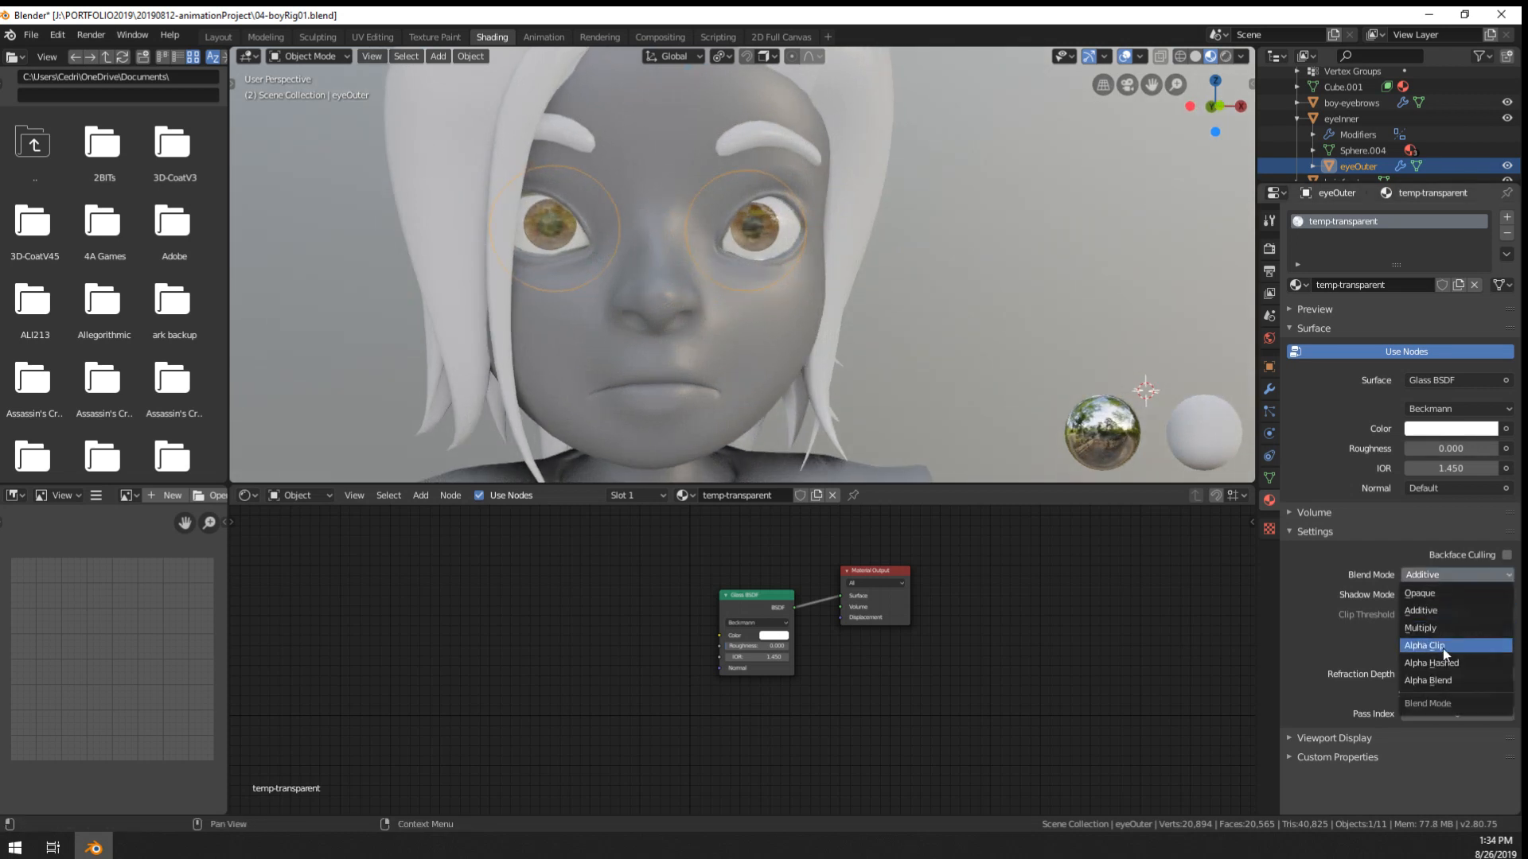
left_click(1443, 645)
left_click(1447, 574)
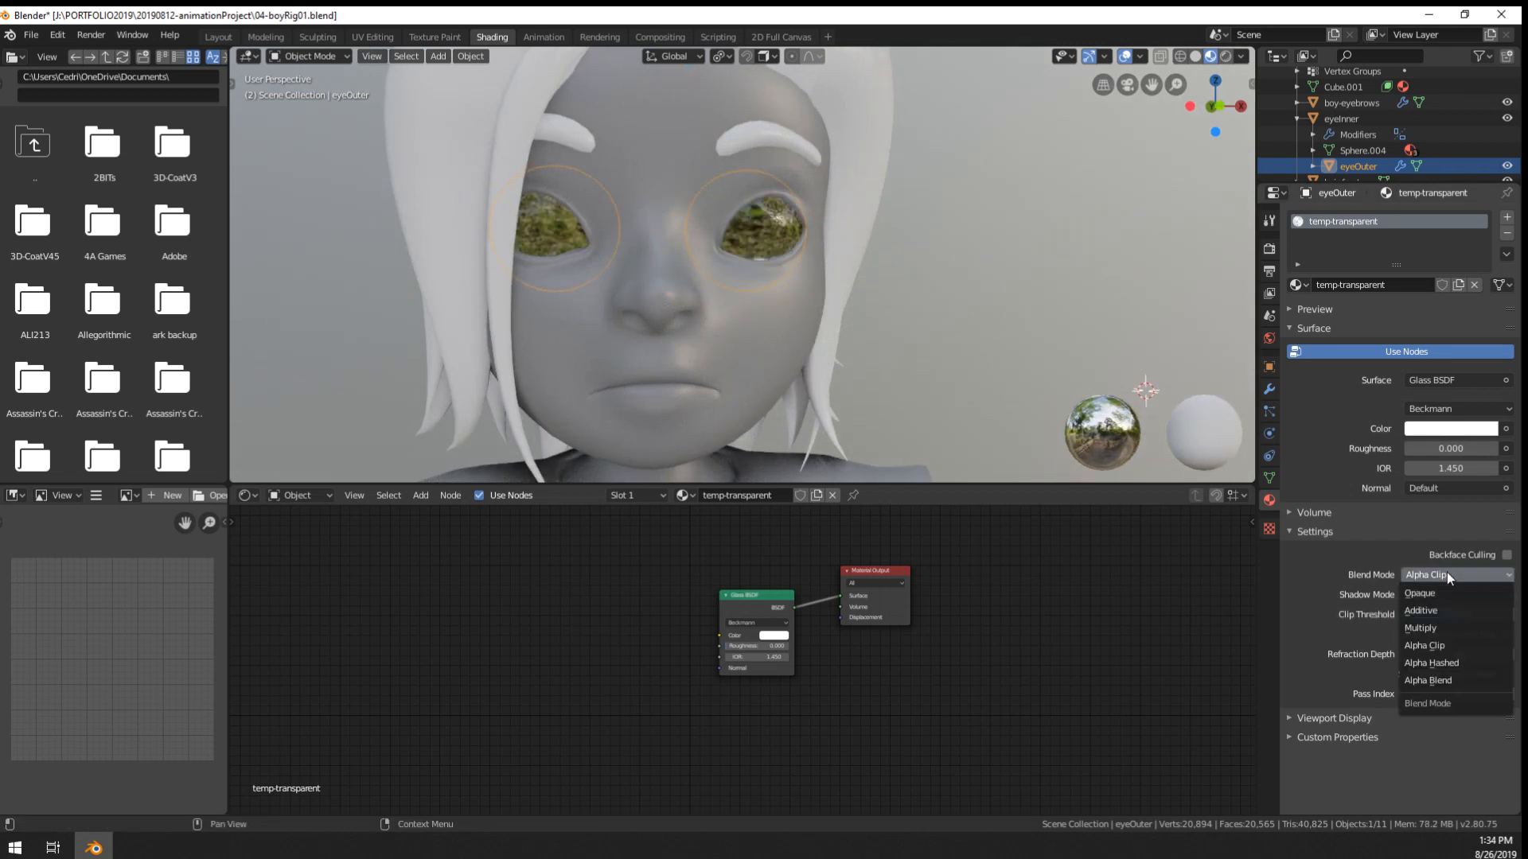
left_click(1440, 609)
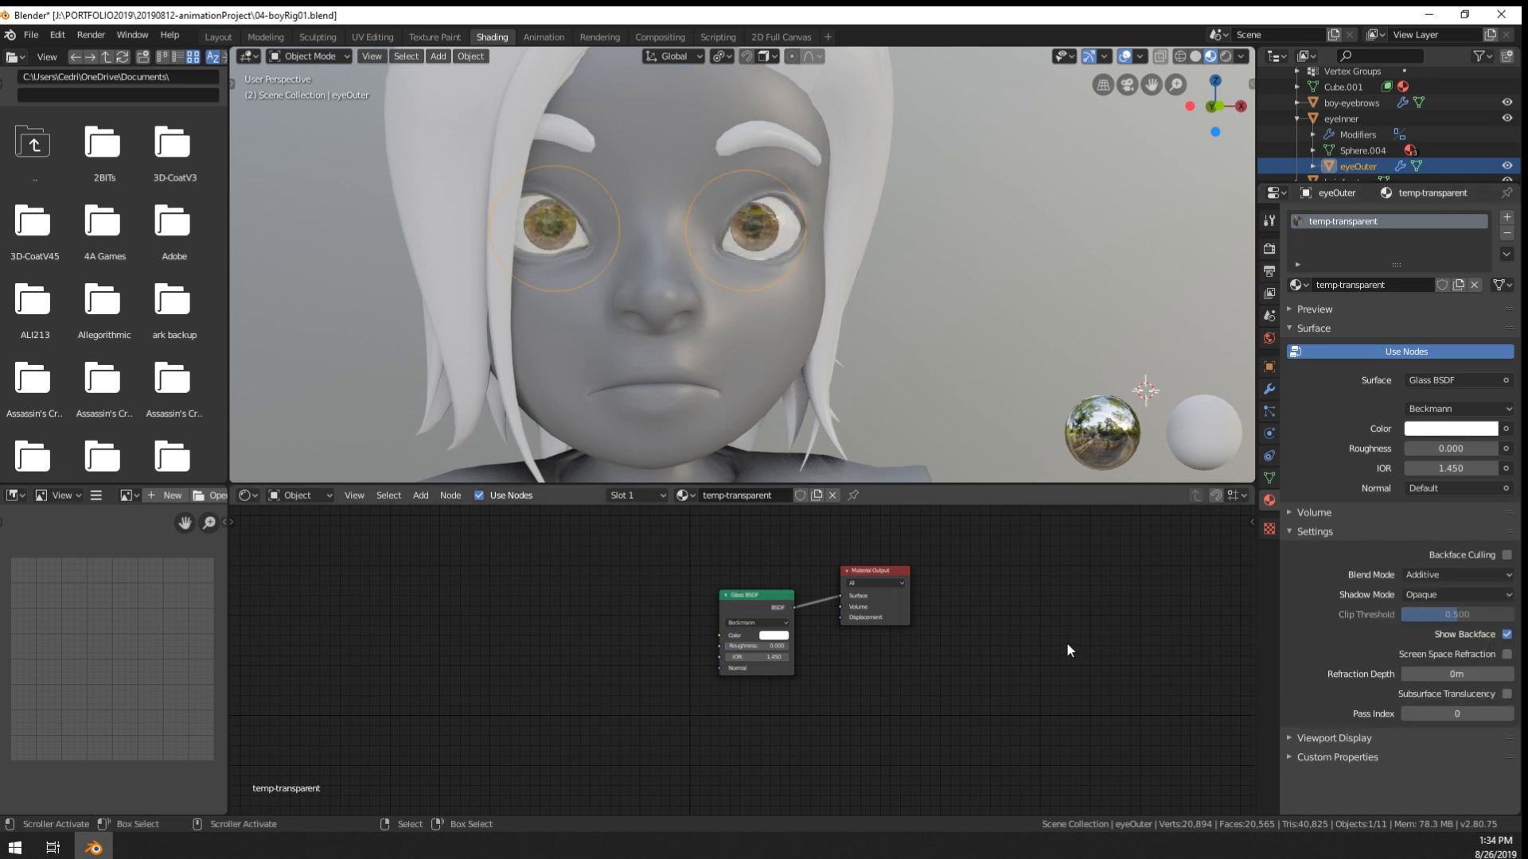
- Darken the Glass BSDF color of temp-transparent from white to dark gray
scroll(858, 661, "up", 2)
middle_click_drag(843, 382, 643, 252)
scroll(638, 252, "up", 3)
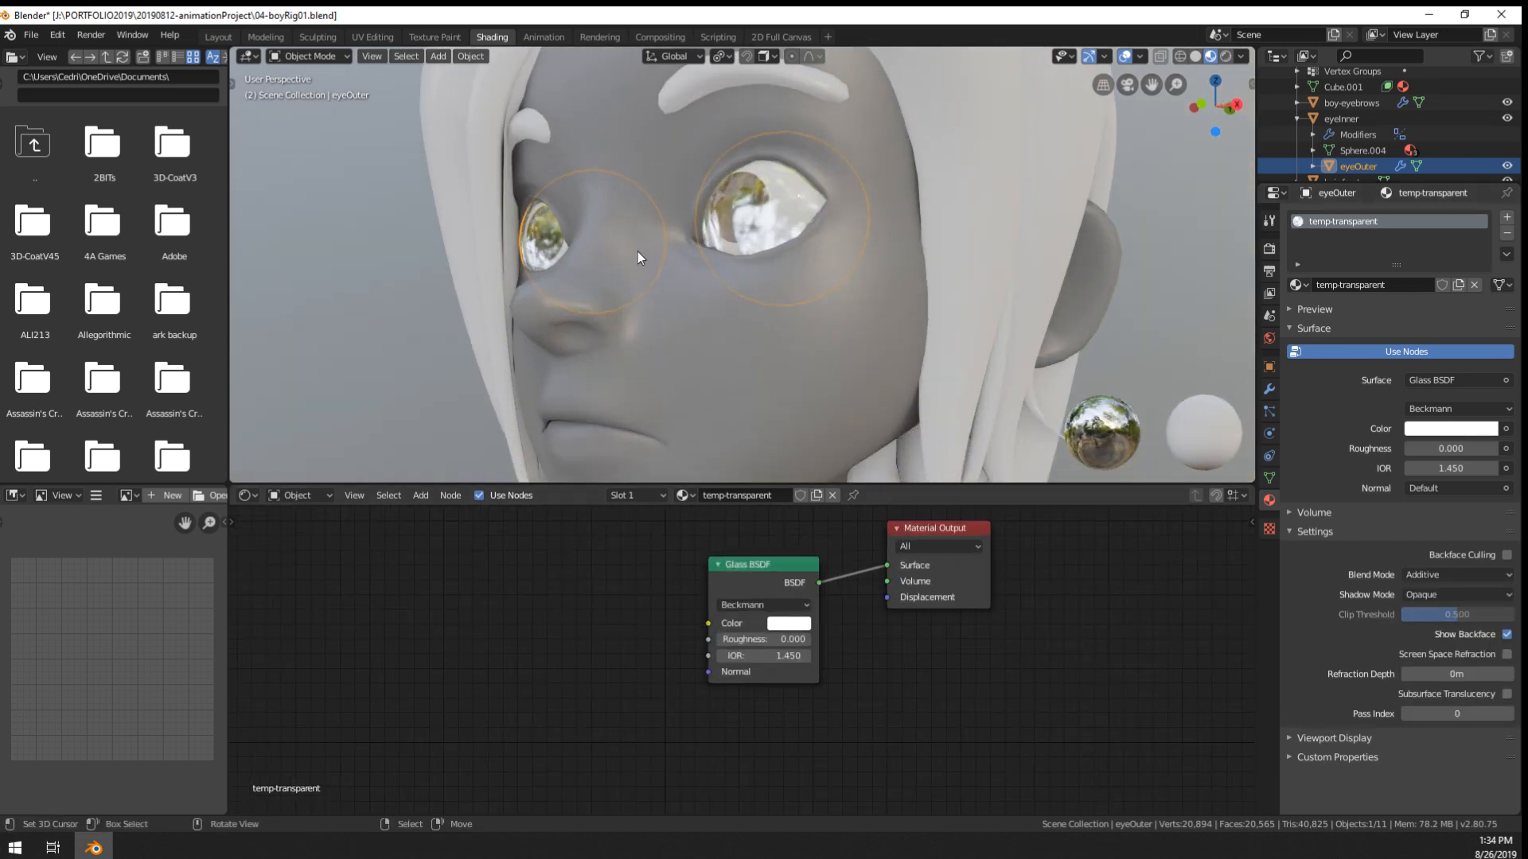
left_click(784, 623)
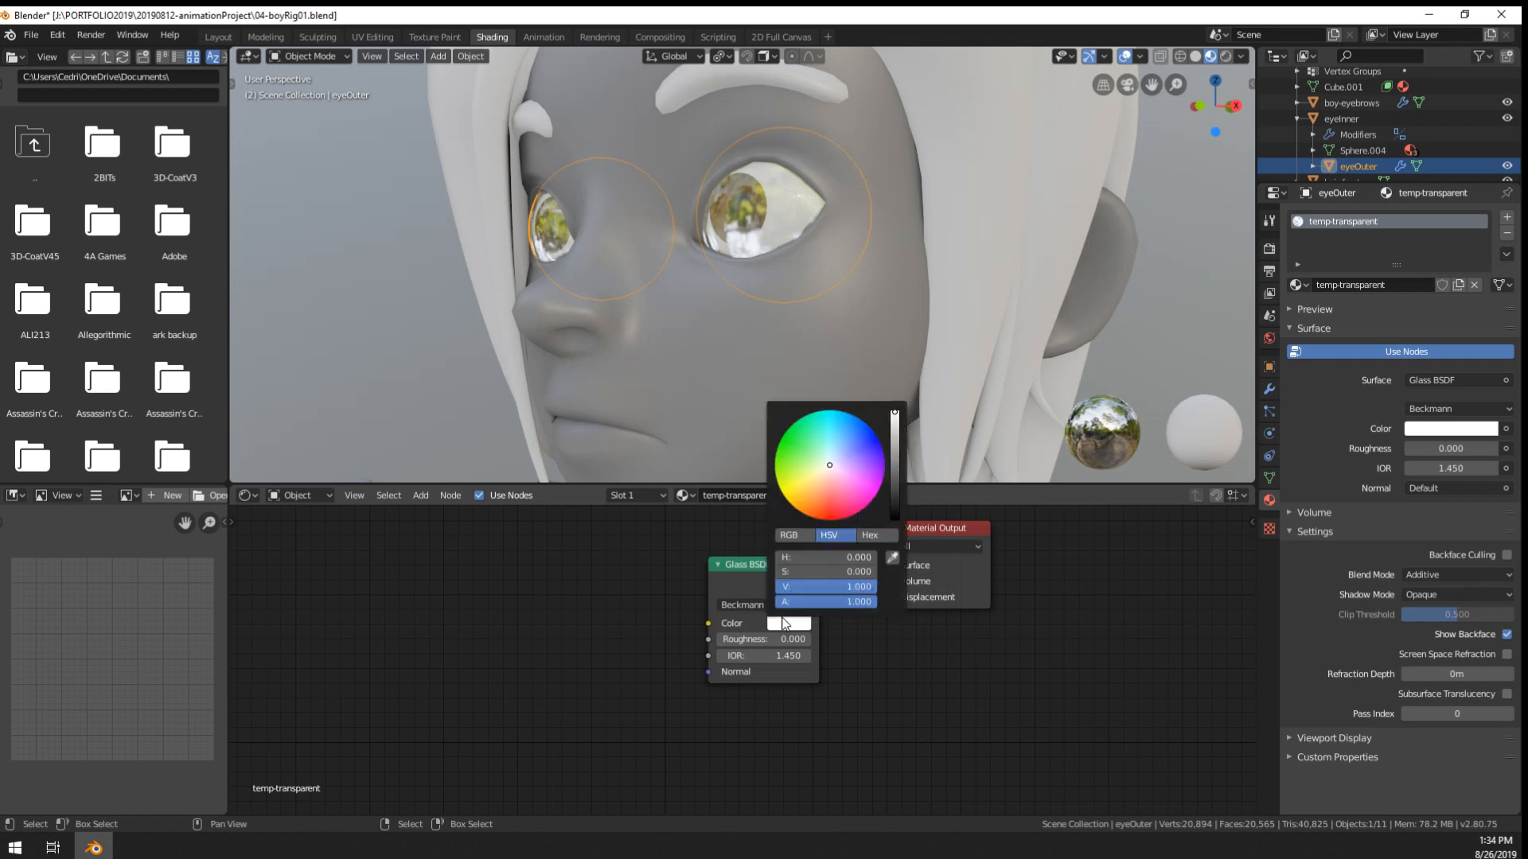
left_click_drag(895, 413, 895, 487)
- Examine the glassy eyes from a distance and in close side profile to compare the inner and outer surfaces
scroll(728, 261, "down", 3)
middle_click_drag(681, 438, 626, 422)
left_click(827, 412)
middle_click_drag(827, 412, 1019, 433)
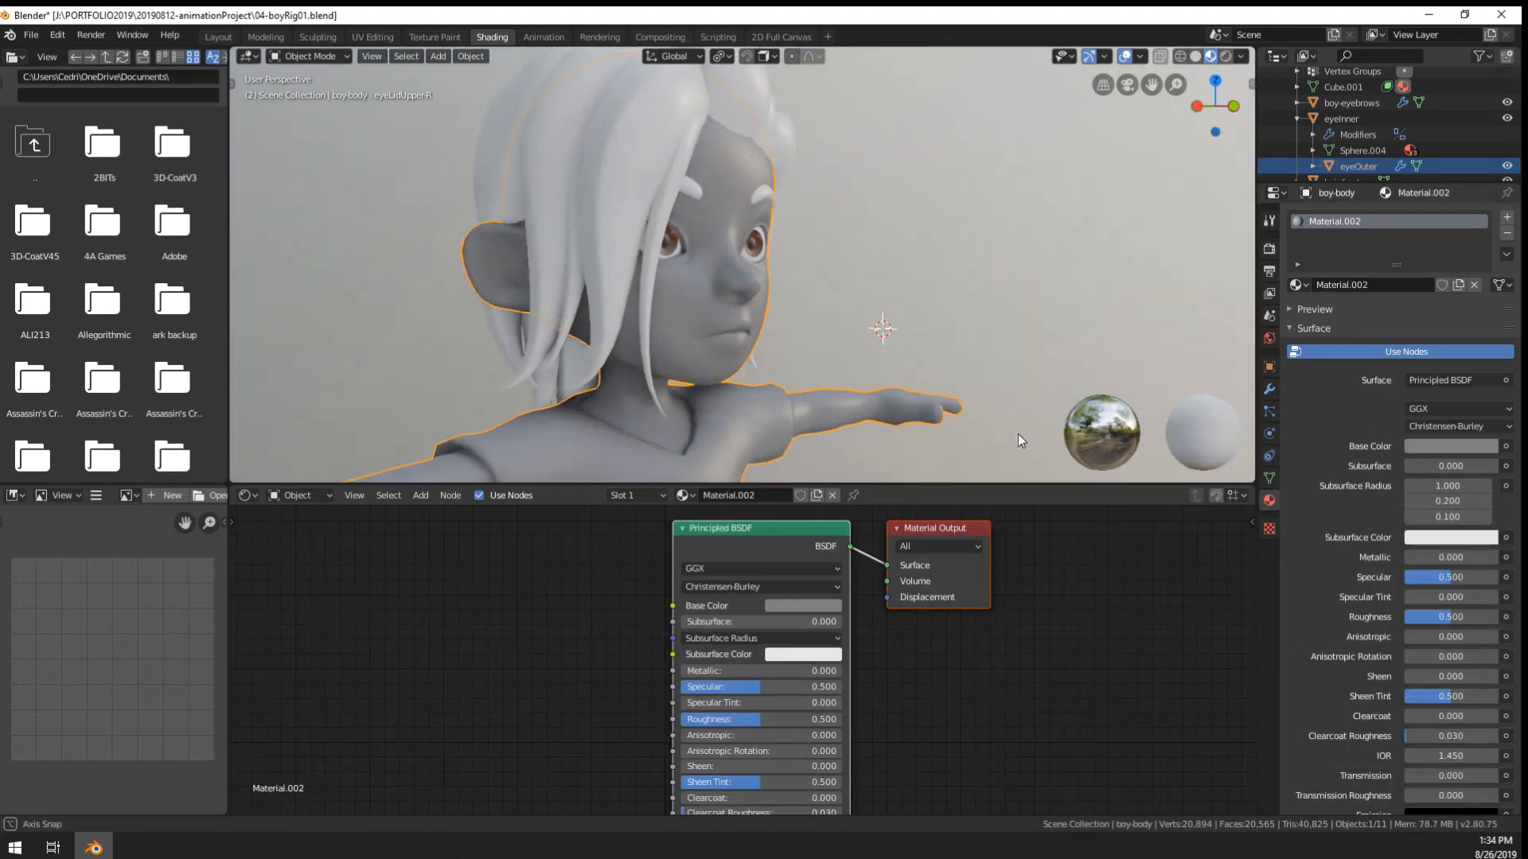
scroll(824, 229, "up", 5)
middle_click_drag(824, 230, 740, 338)
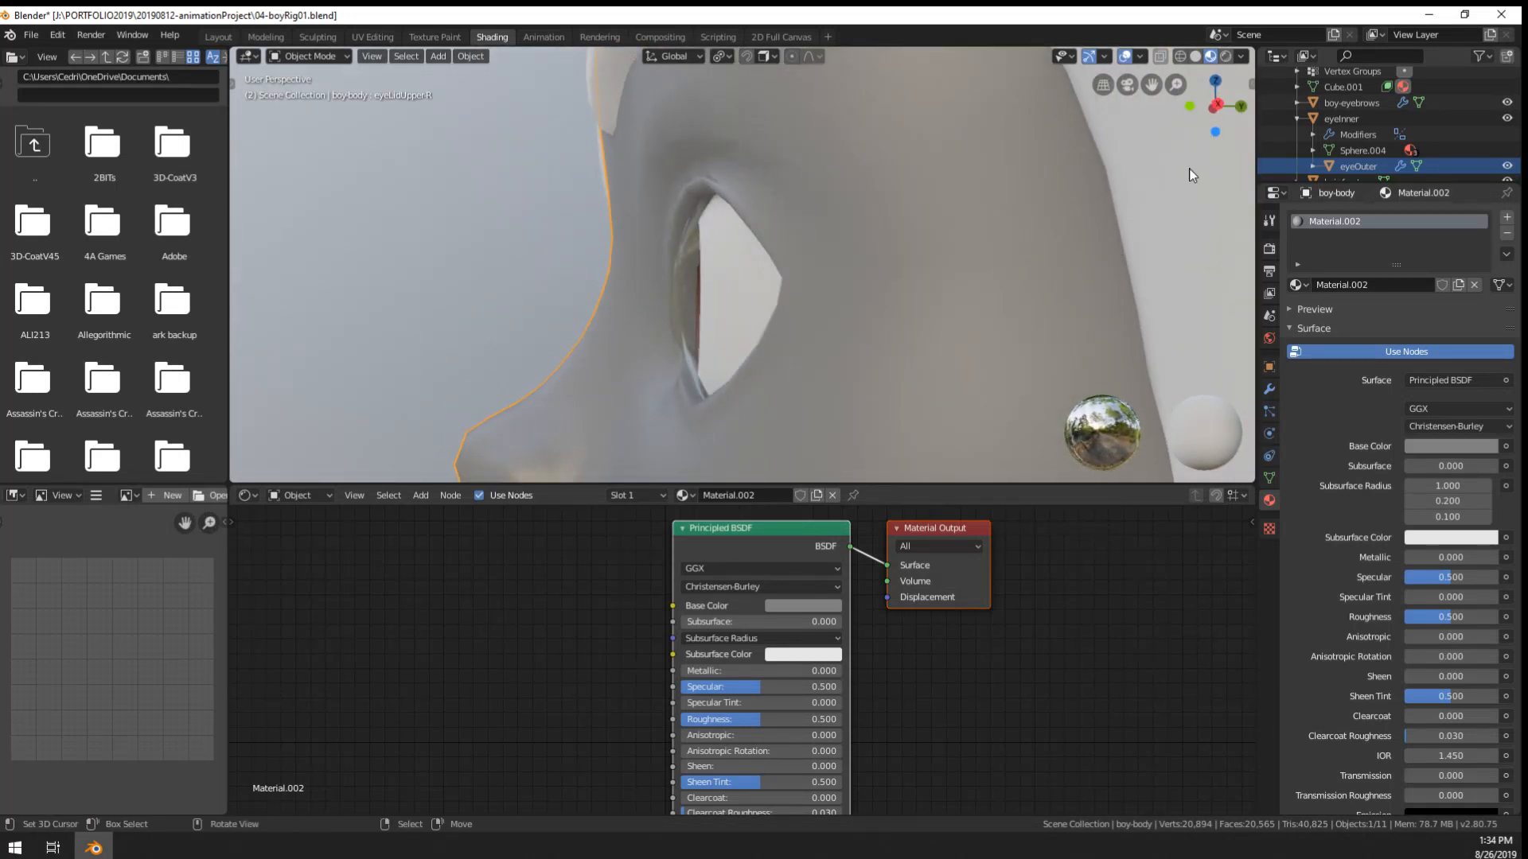
scroll(1364, 142, "down", 1)
left_click(1341, 91)
key("s")
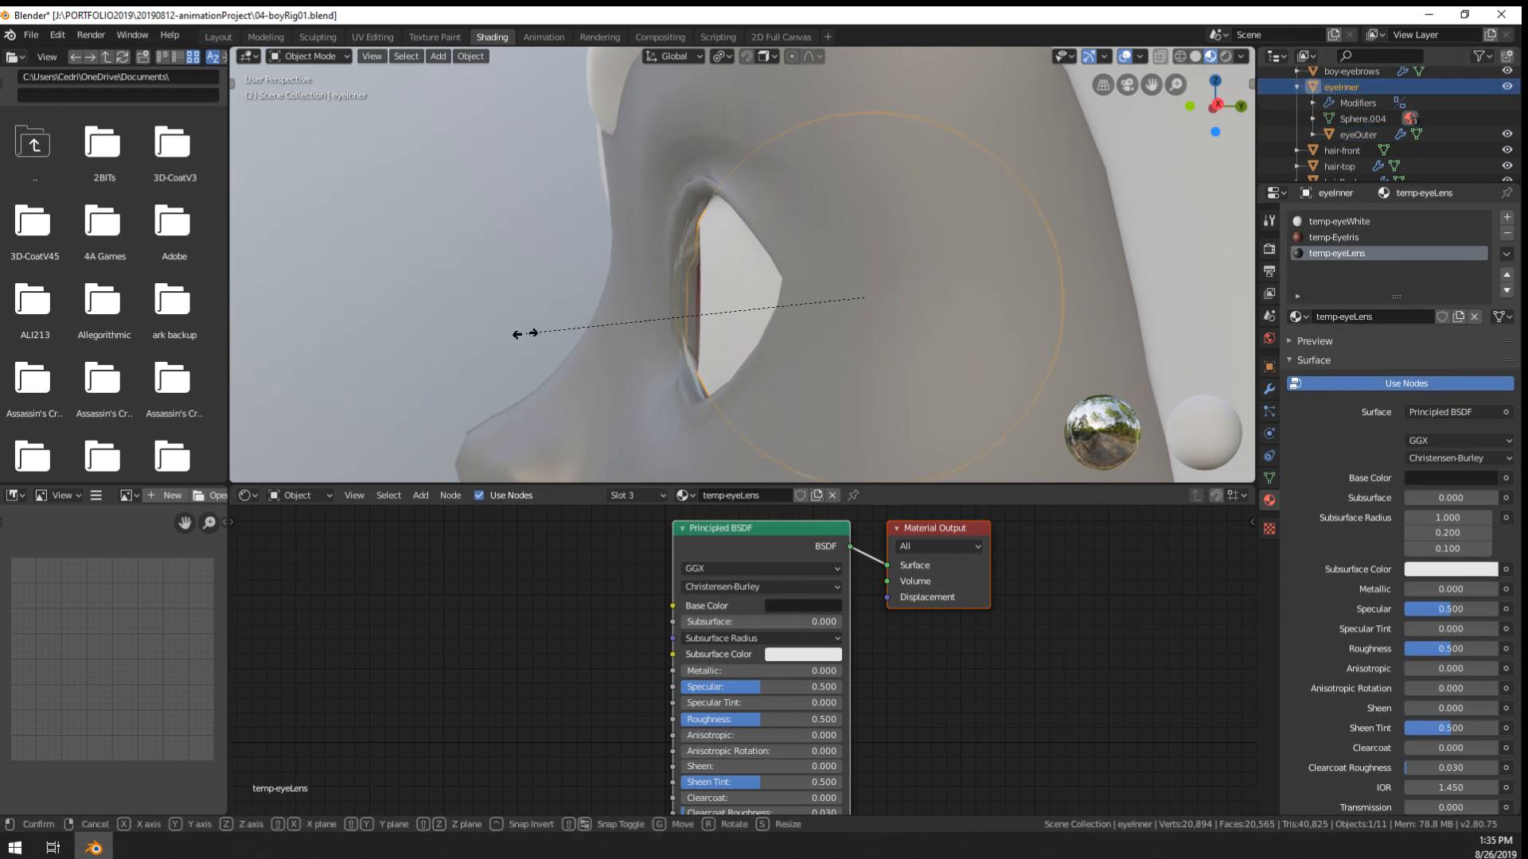
right_click(672, 331)
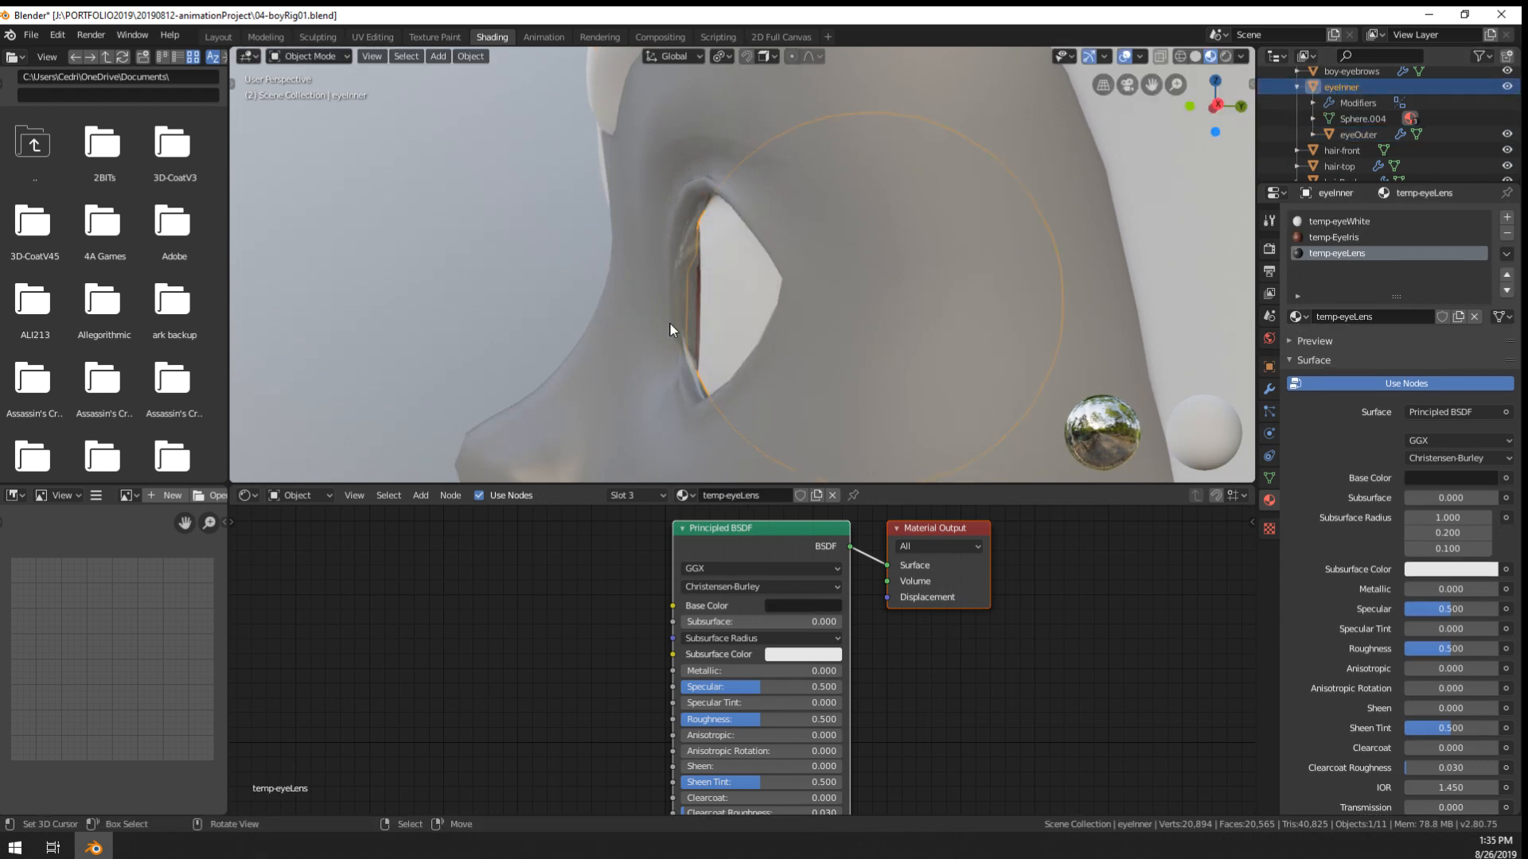
- Select eyeOuter and scale it down slightly to sit closer to the inner eye
left_click(1366, 136)
key("s")
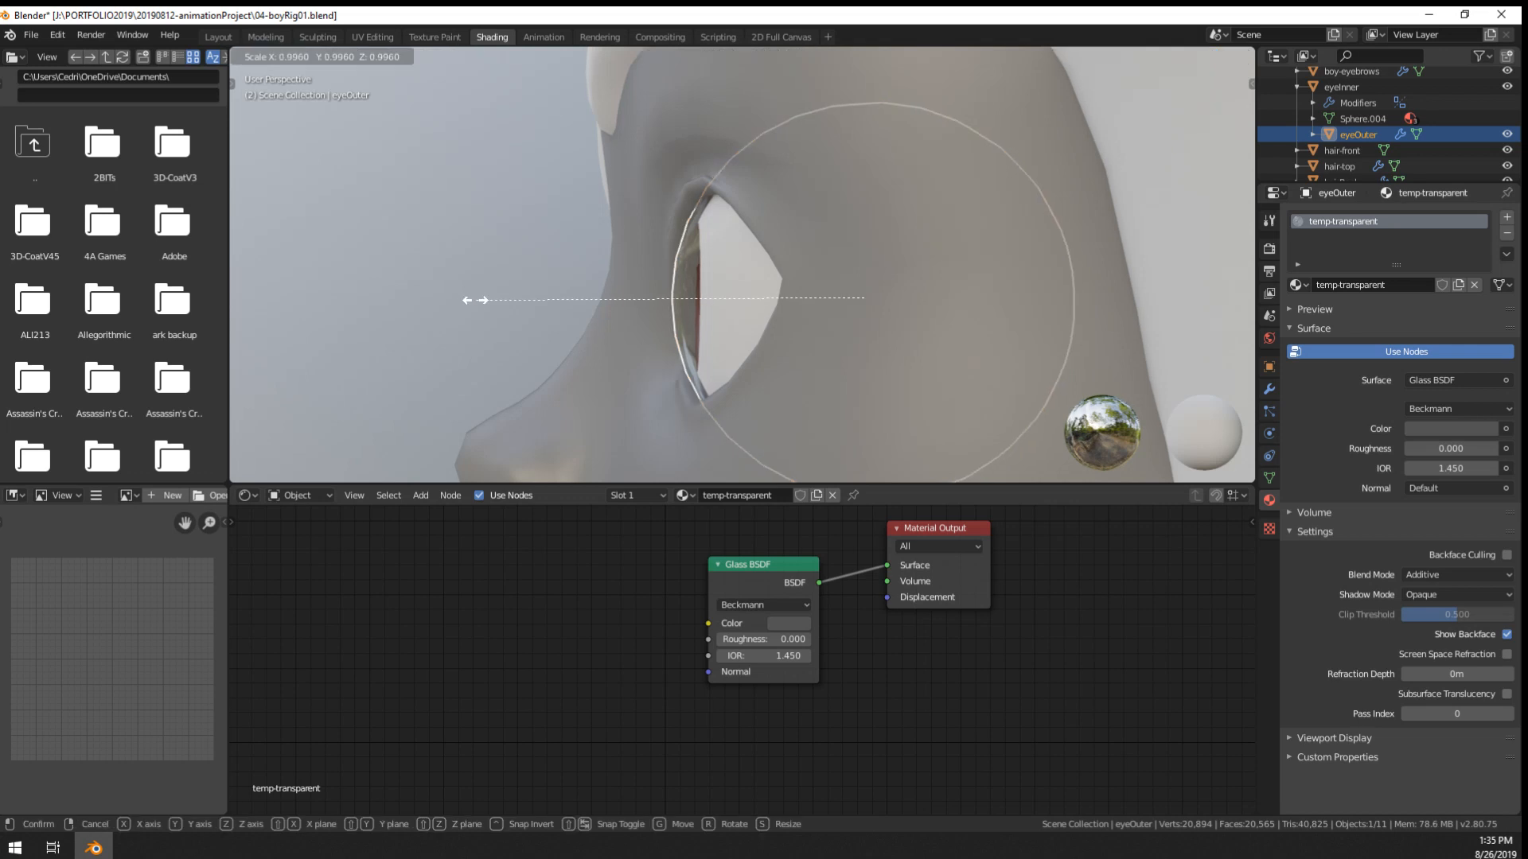
left_click(492, 301)
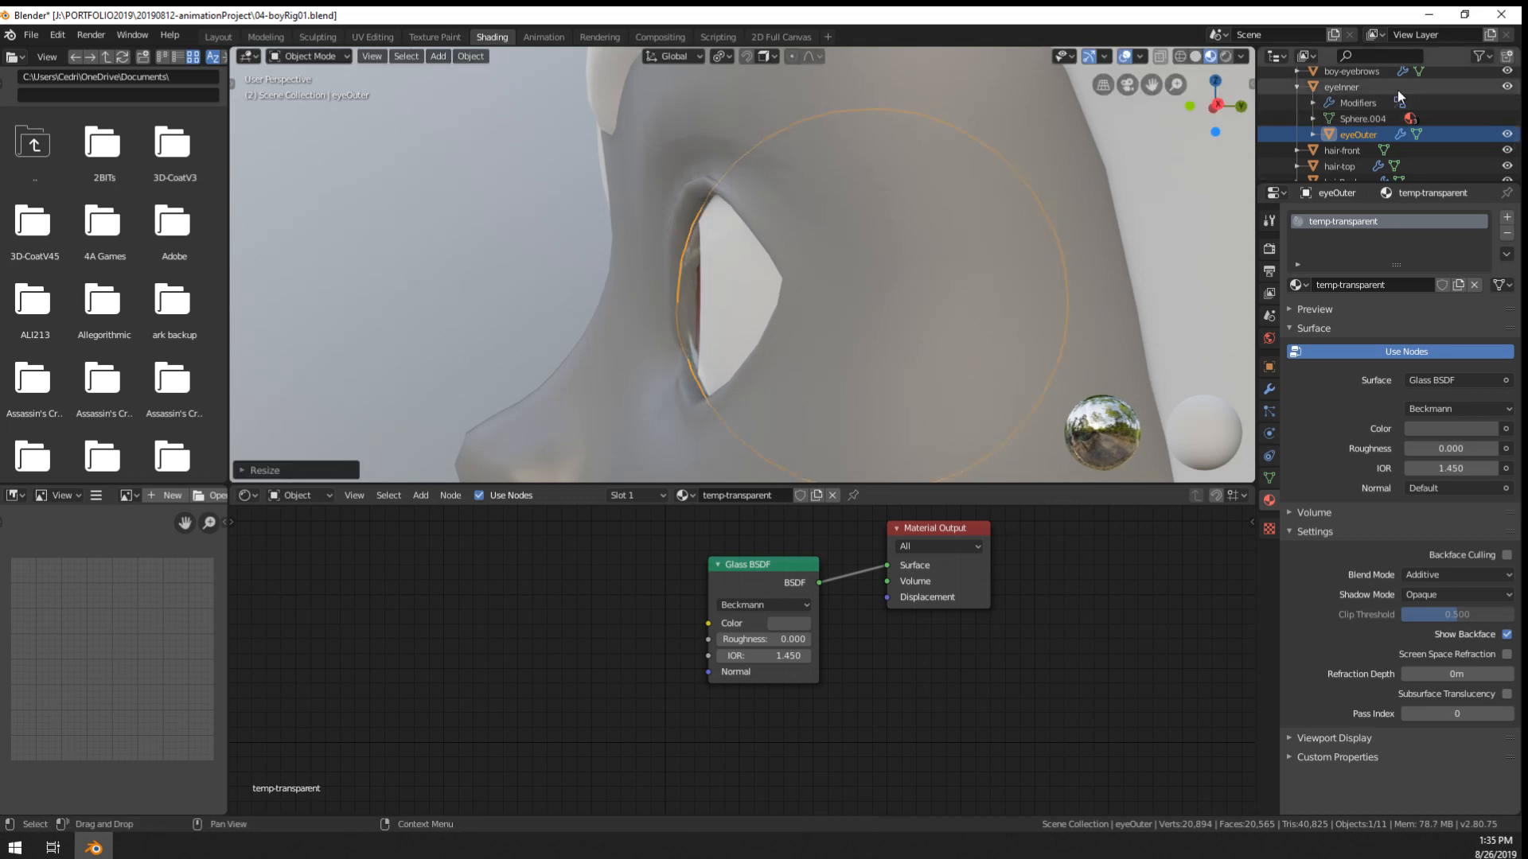
- Select eyeInner and scale it up to about 1.03
left_click(1348, 88)
key("s")
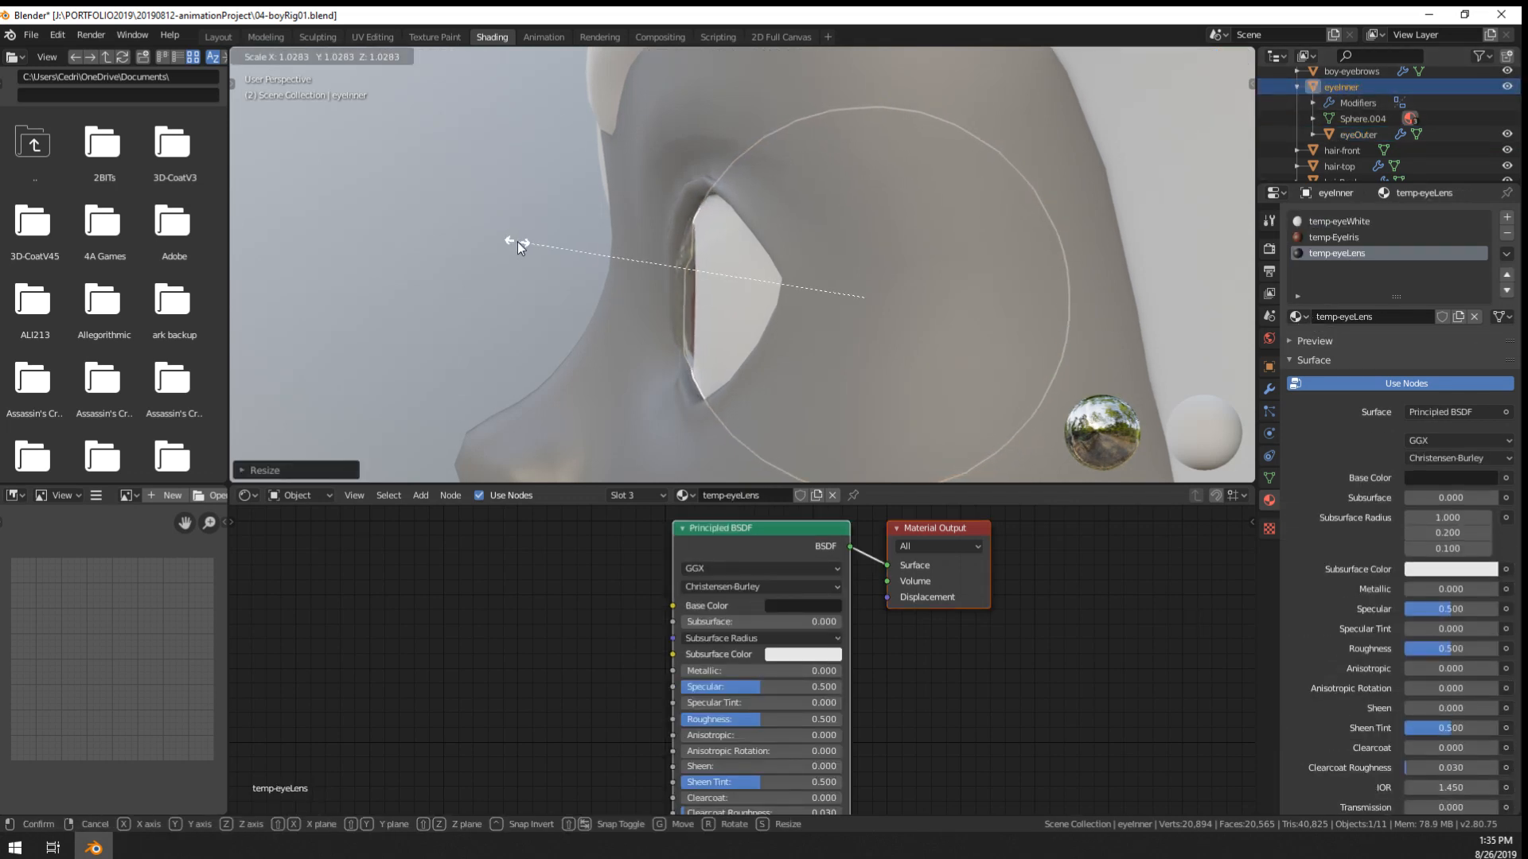
left_click(517, 242)
- Examine the resized eyes up close and from a distance with everything deselected
middle_click_drag(519, 373, 775, 409)
right_click(574, 387)
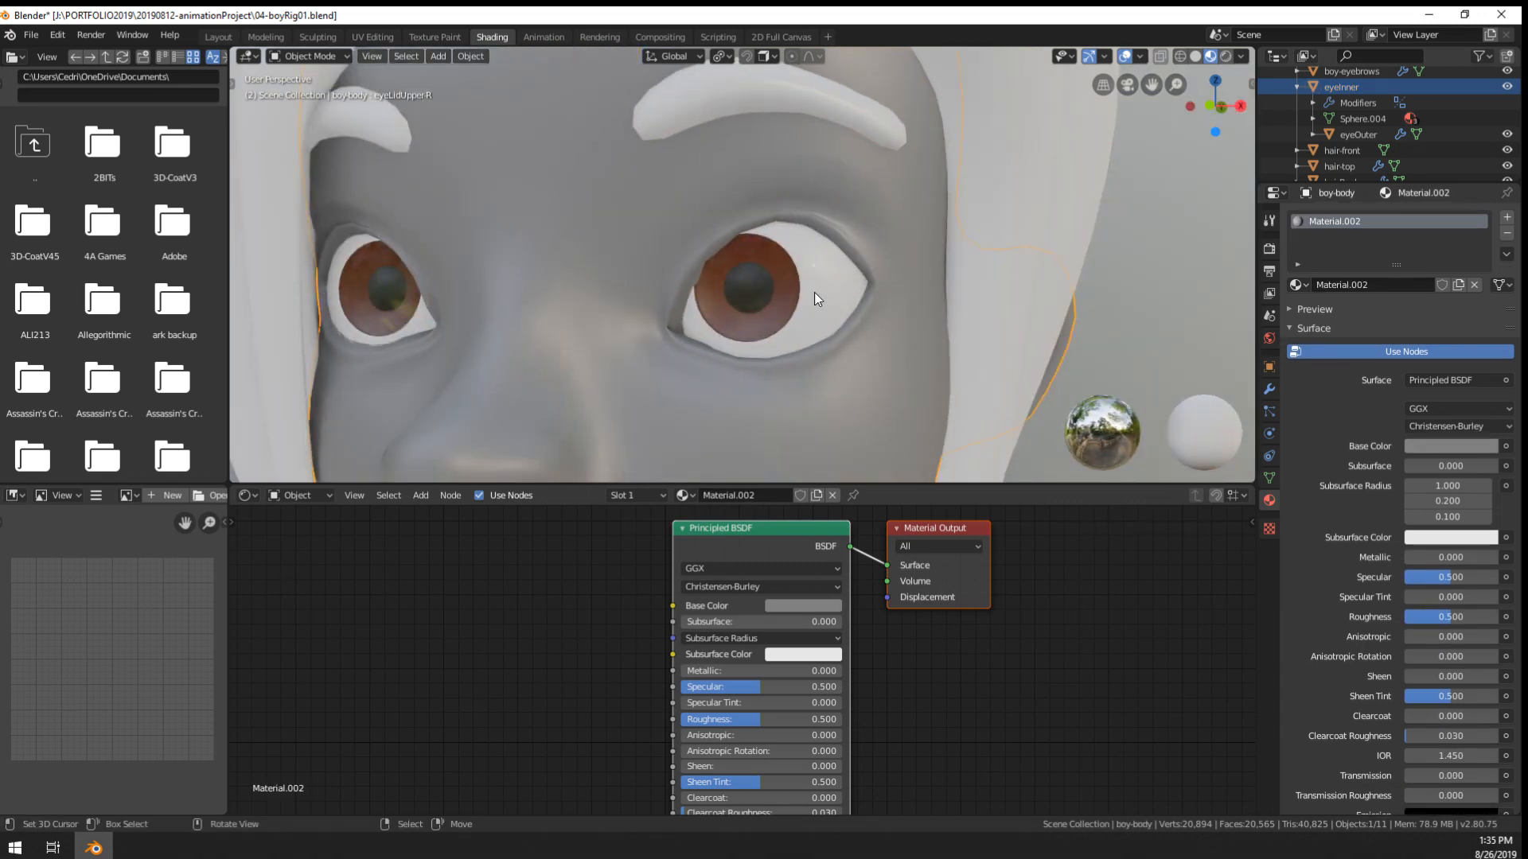
scroll(795, 318, "down", 9)
left_click(917, 337)
key("alt+a")
middle_click_drag(857, 375, 815, 303)
scroll(837, 201, "up", 5)
scroll(815, 303, "down", 6)
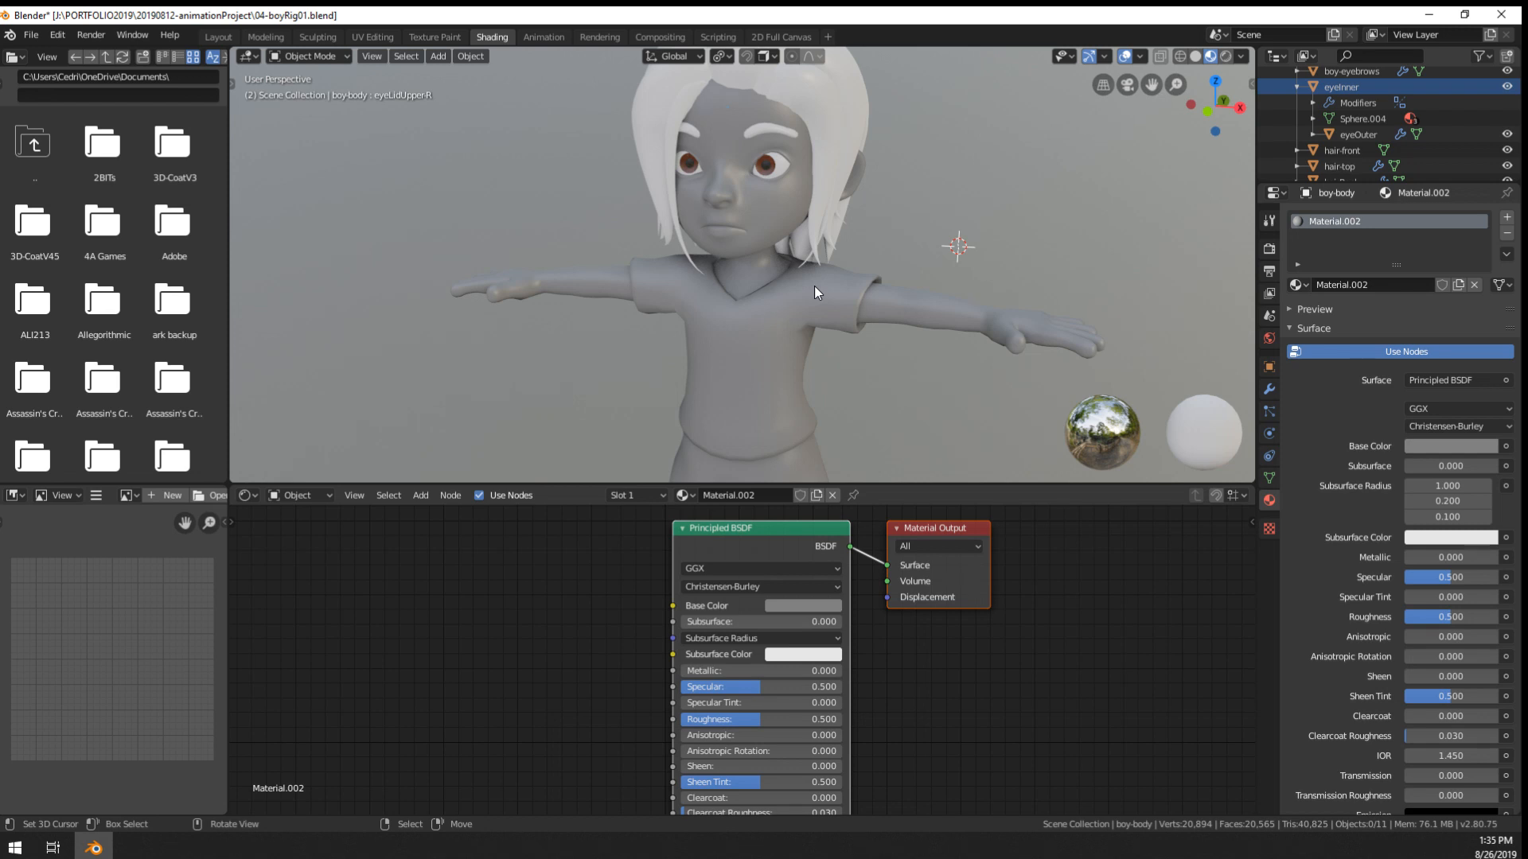
mouse_move(814, 285)
middle_mouse_down()
mouse_move(863, 284)
mouse_move(786, 242)
mouse_move(833, 279)
middle_mouse_up()
scroll(786, 242, "down", 3)
right_click(858, 301)
scroll(861, 310, "down", 2)
key("alt+a")
scroll(872, 351, "up", 5)
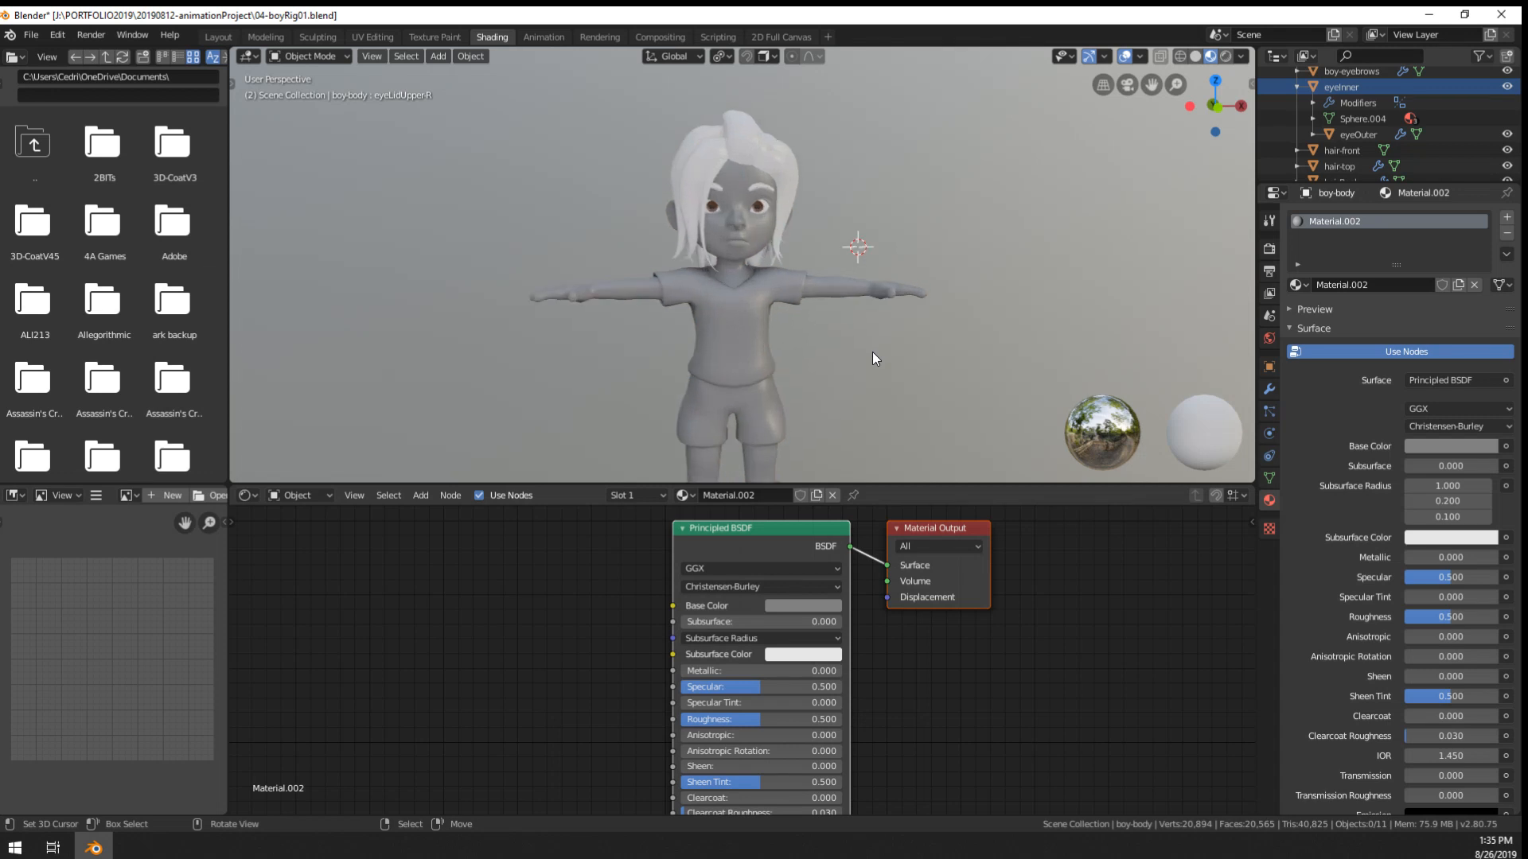
- Select boy-body, display its vertex groups and shape keys, and view the whole character from several angles
middle_click_drag(834, 332, 796, 321)
right_click(752, 316)
scroll(753, 317, "down", 1)
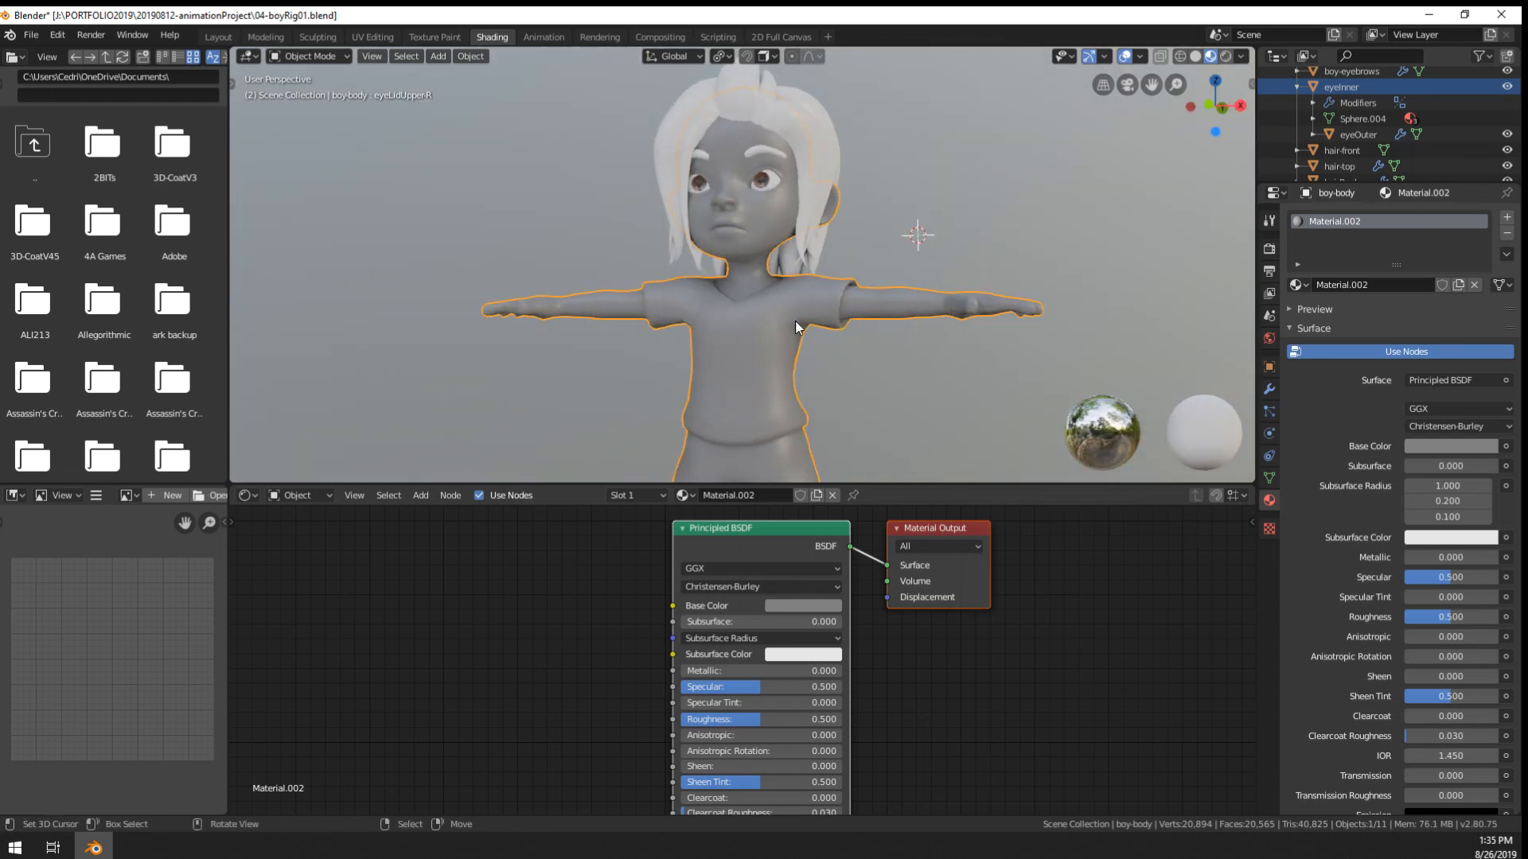
left_click(1269, 477)
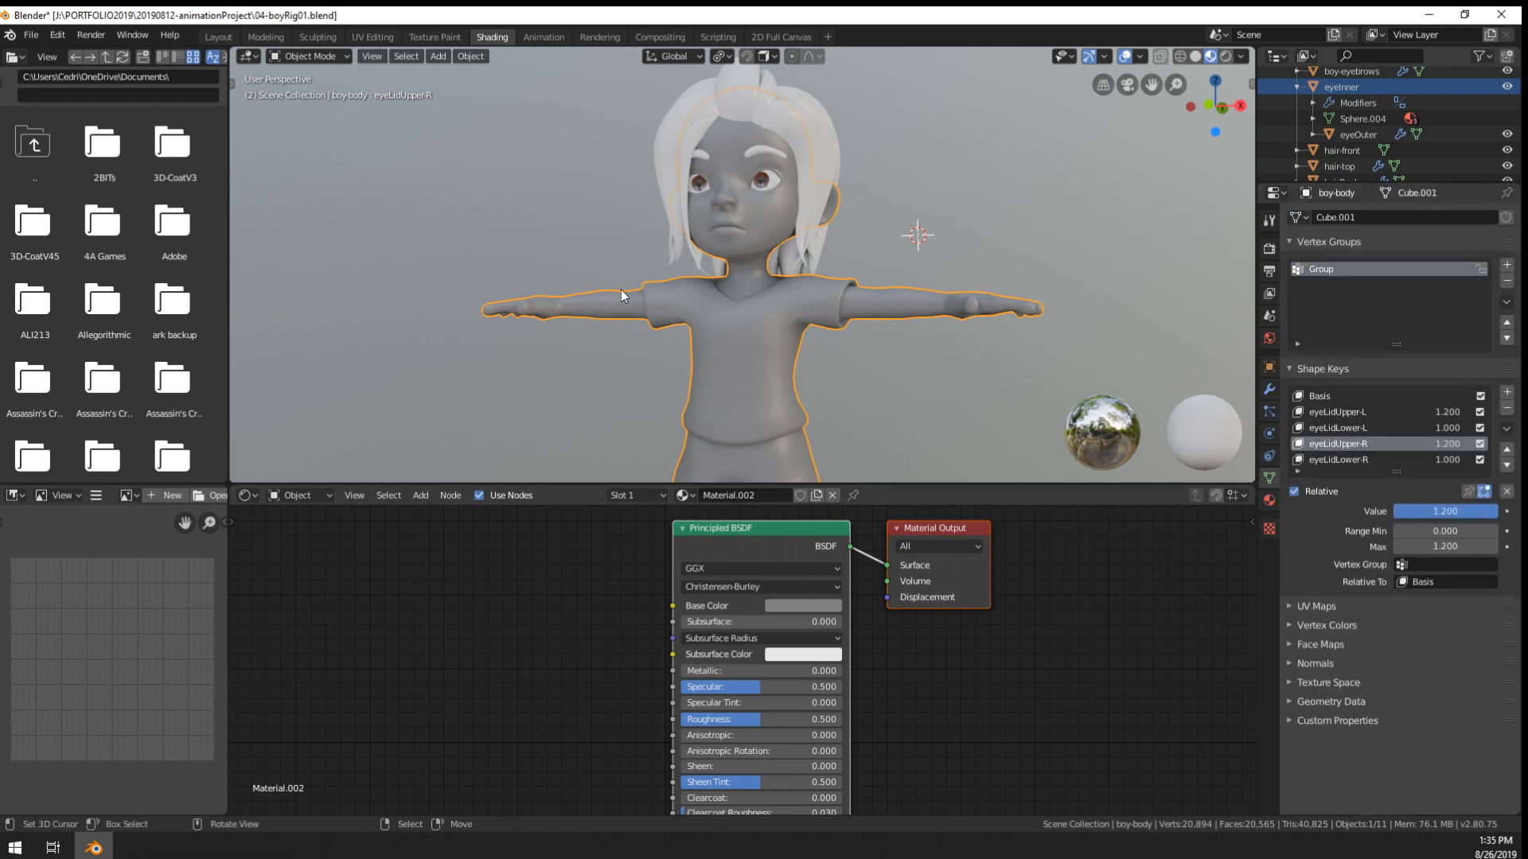
middle_click_drag(621, 289, 552, 322)
scroll(691, 304, "down", 4)
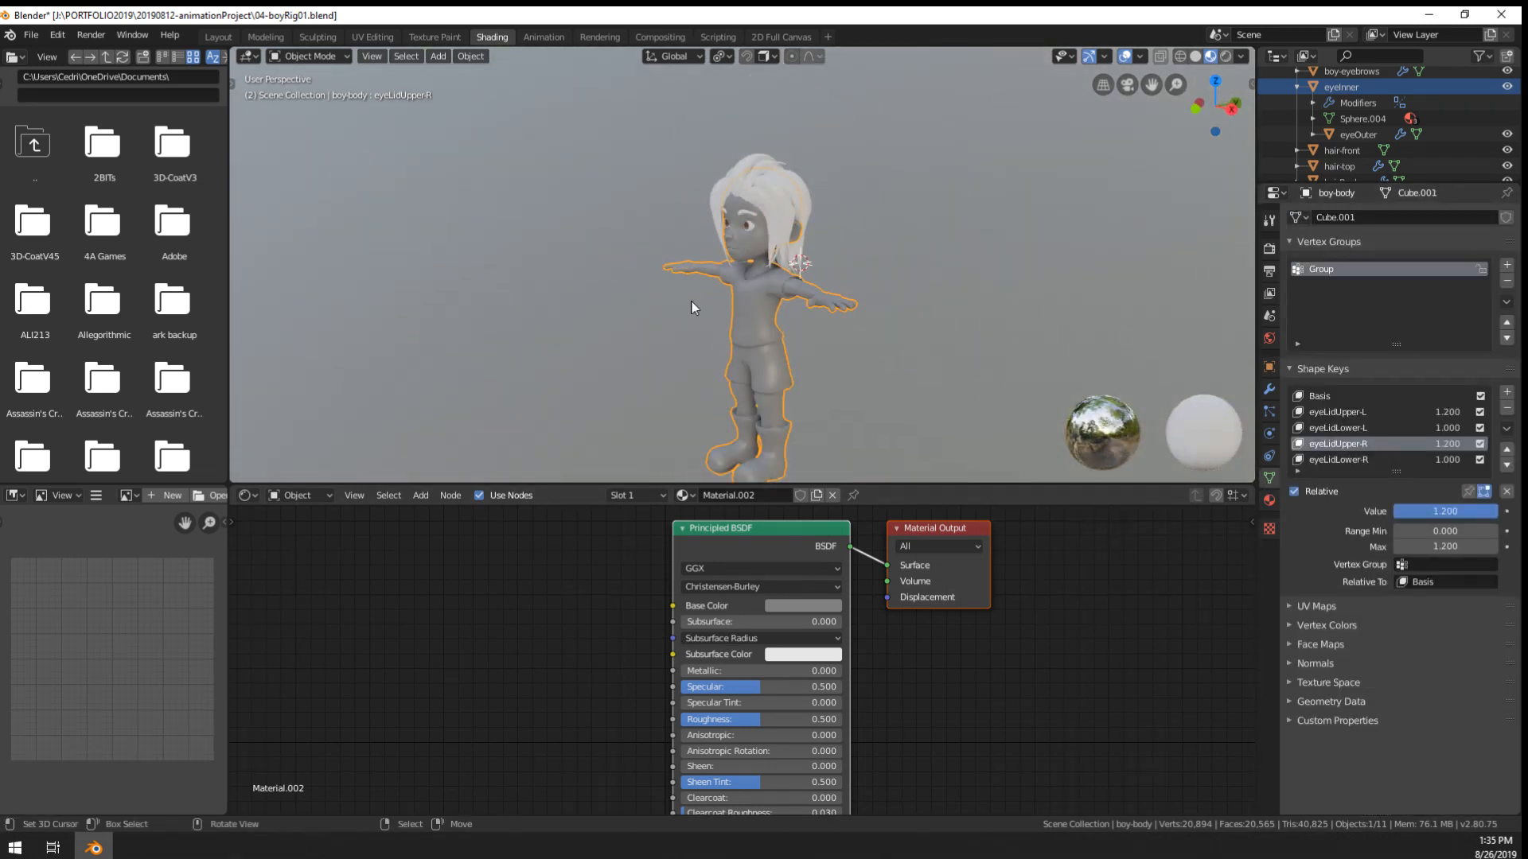
scroll(738, 222, "up", 5)
key("alt+a")
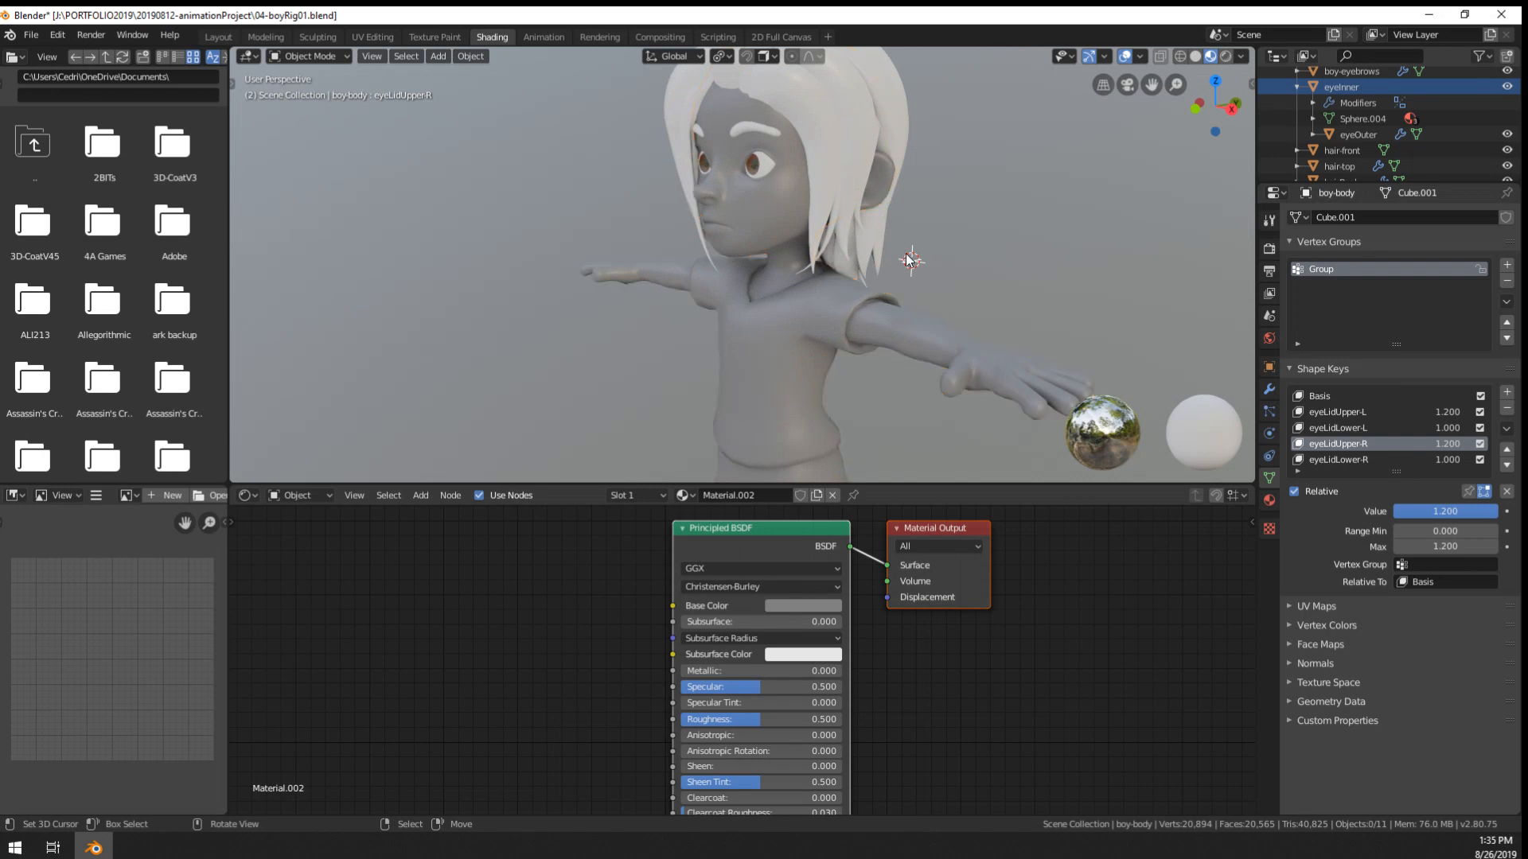
middle_click_drag(739, 223, 886, 226)
scroll(881, 226, "down", 1)
right_click(733, 401)
scroll(812, 379, "down", 3)
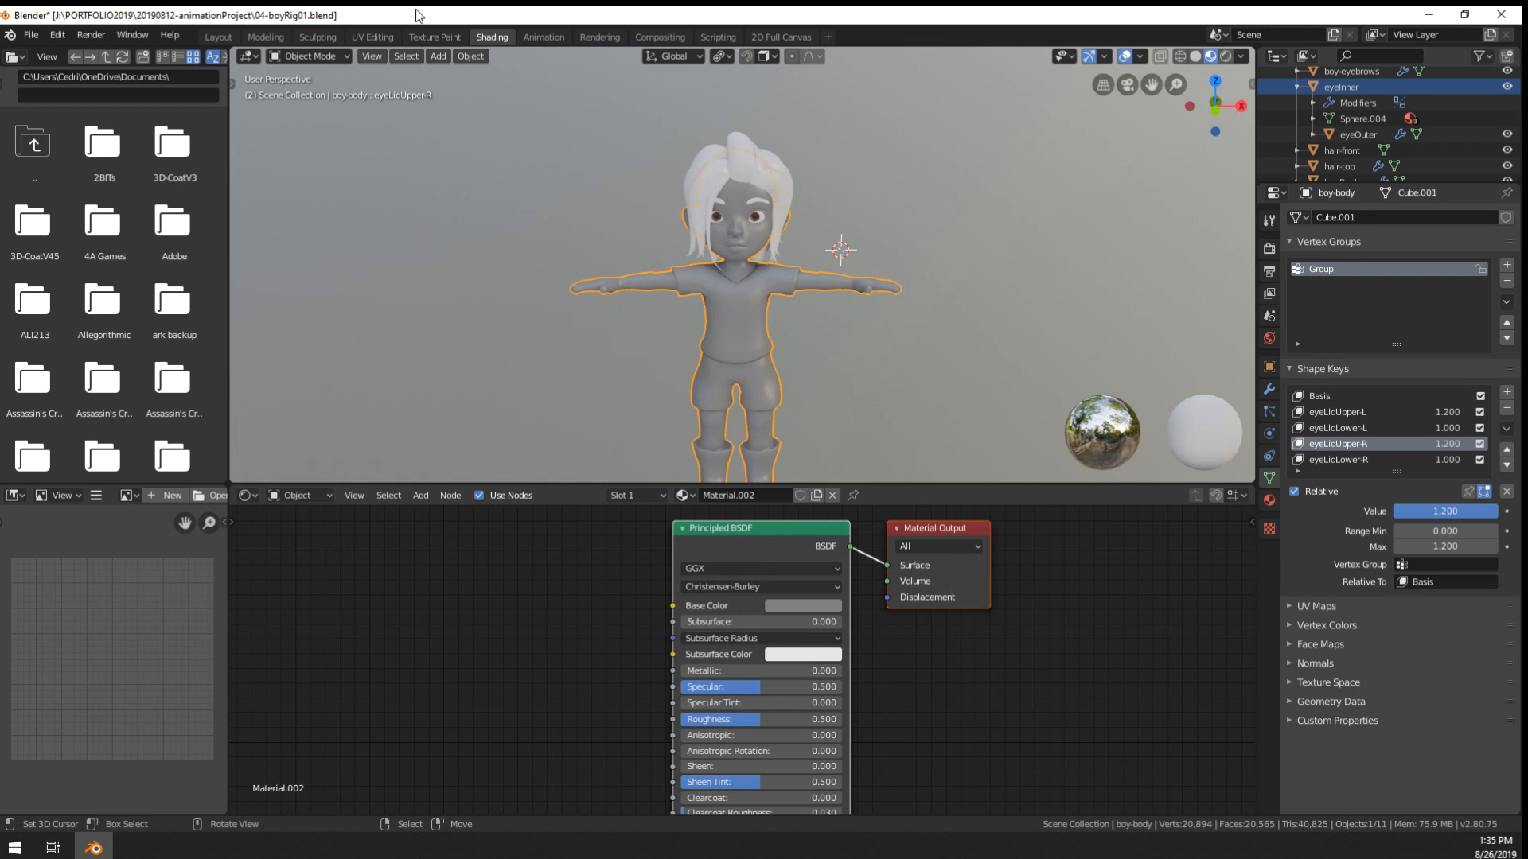
- Switch to the Modeling workspace and save the file
left_click(265, 37)
key("Tab")
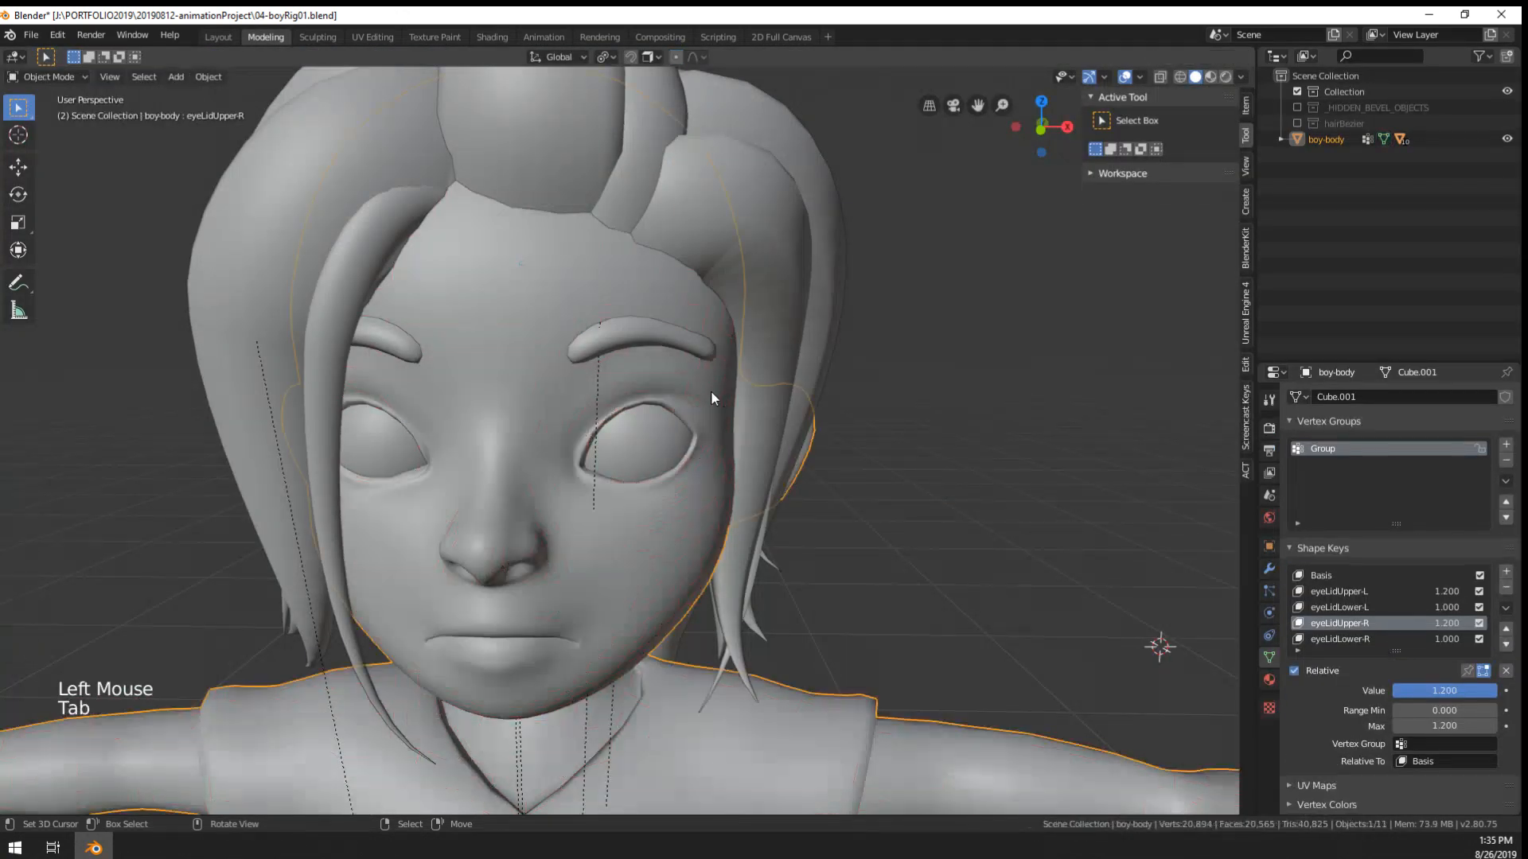
key("ctrl+s")
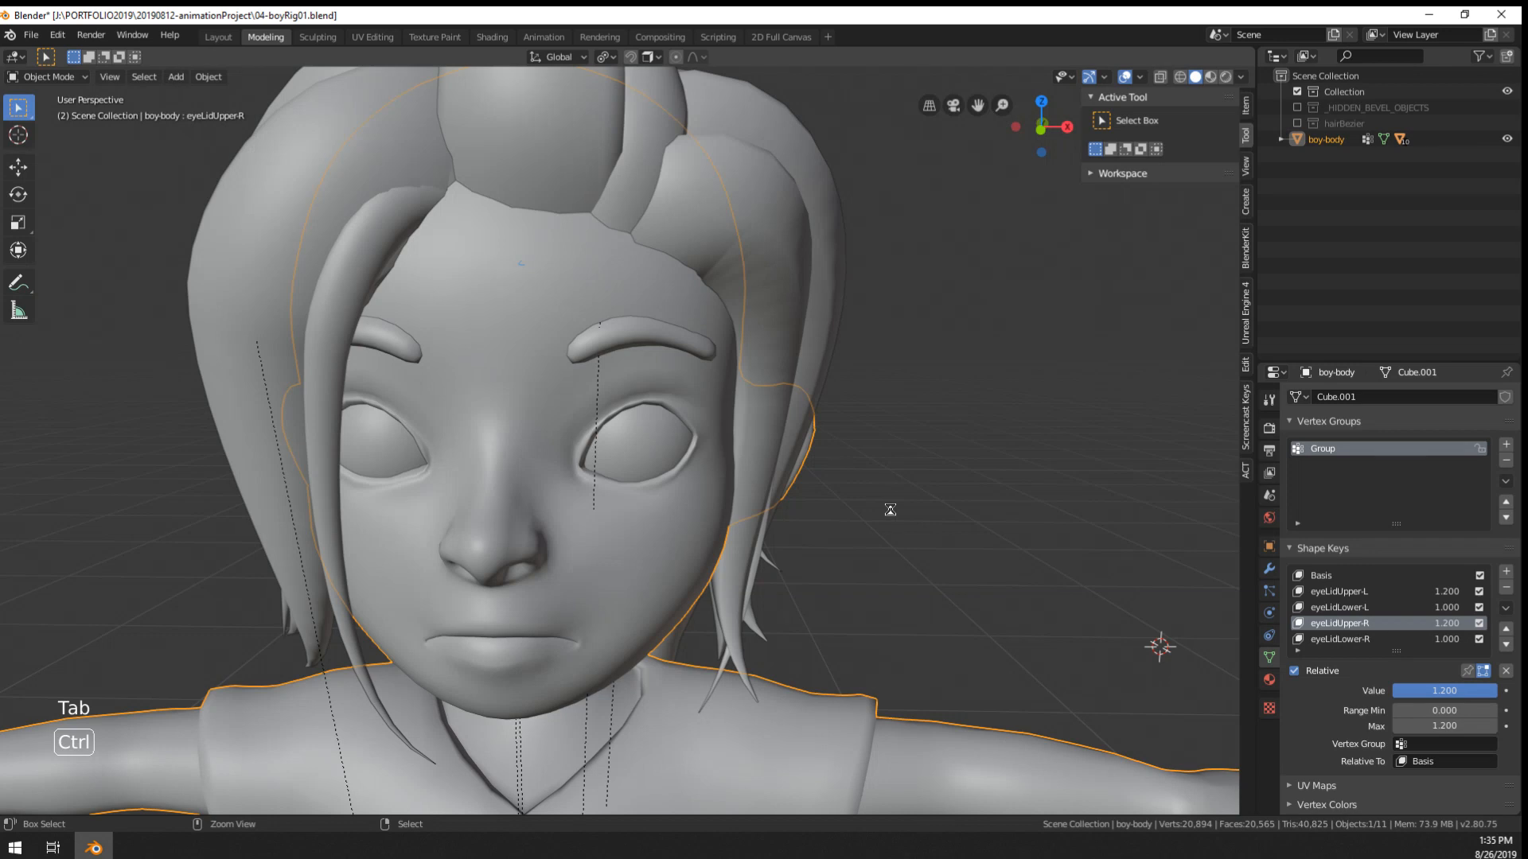
- Switch to the front view and add a Human (Meta-Rig) armature
scroll(828, 608, "down", 5)
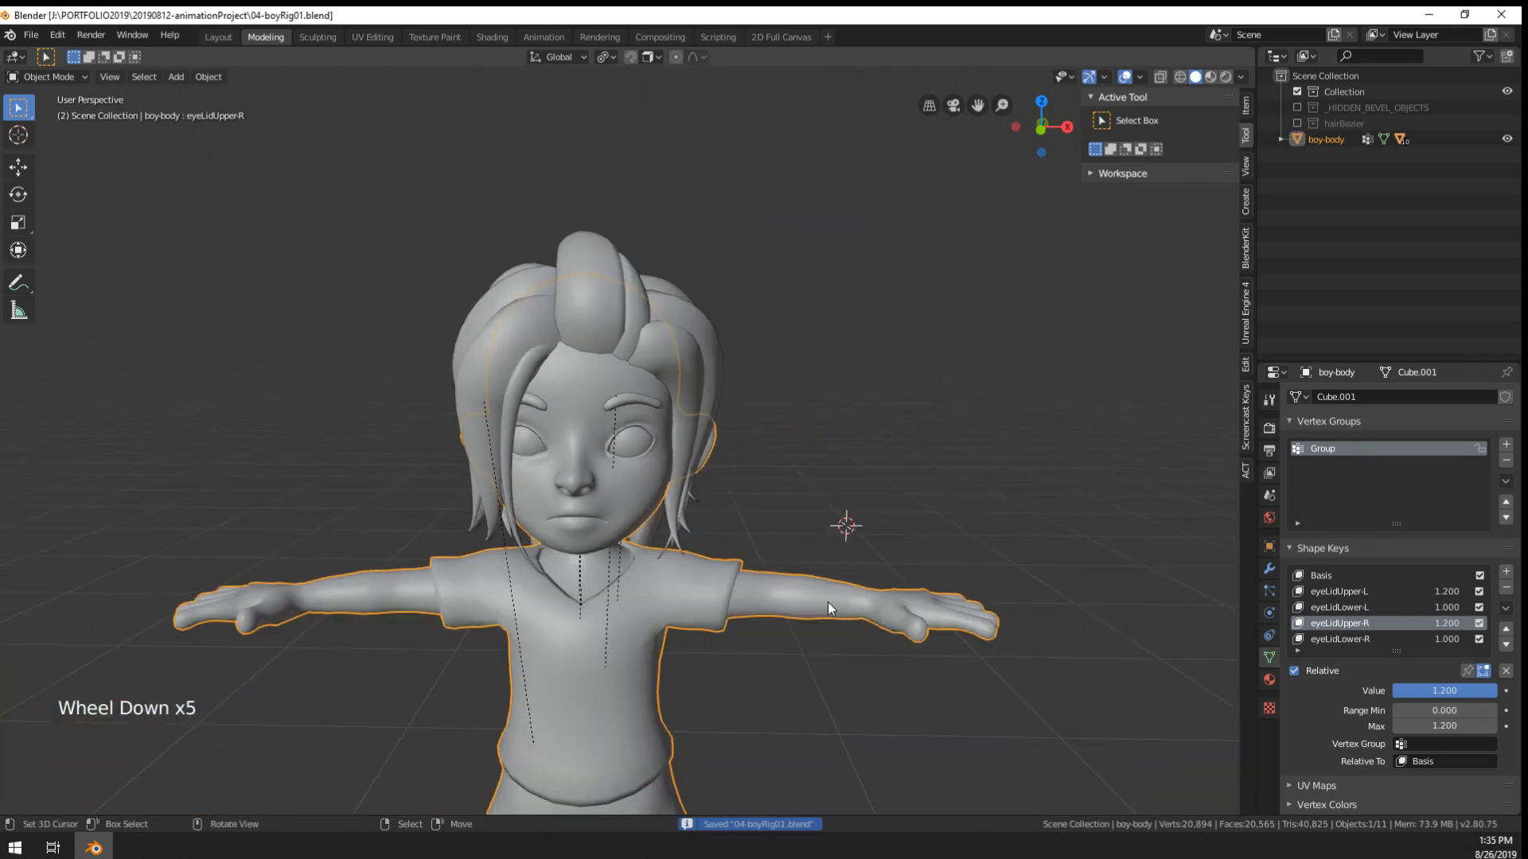
scroll(827, 602, "down", 4)
middle_click_drag(742, 644, 751, 605)
middle_click_drag(752, 605, 756, 573, "shift")
middle_click_drag(756, 572, 875, 430, "shift")
key("KP_1")
key("shift+a")
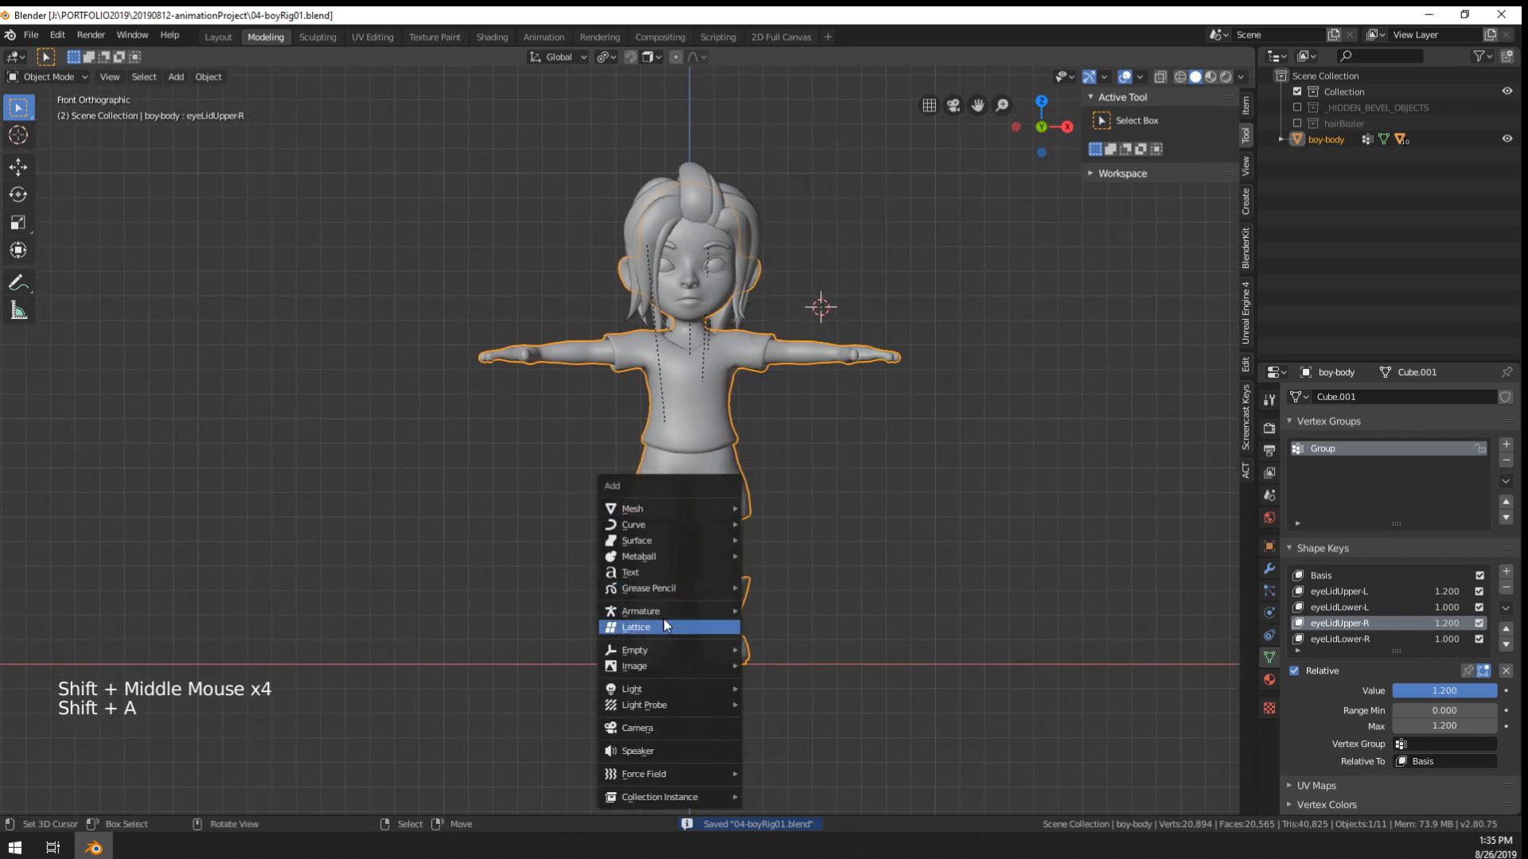
mouse_move(672, 607)
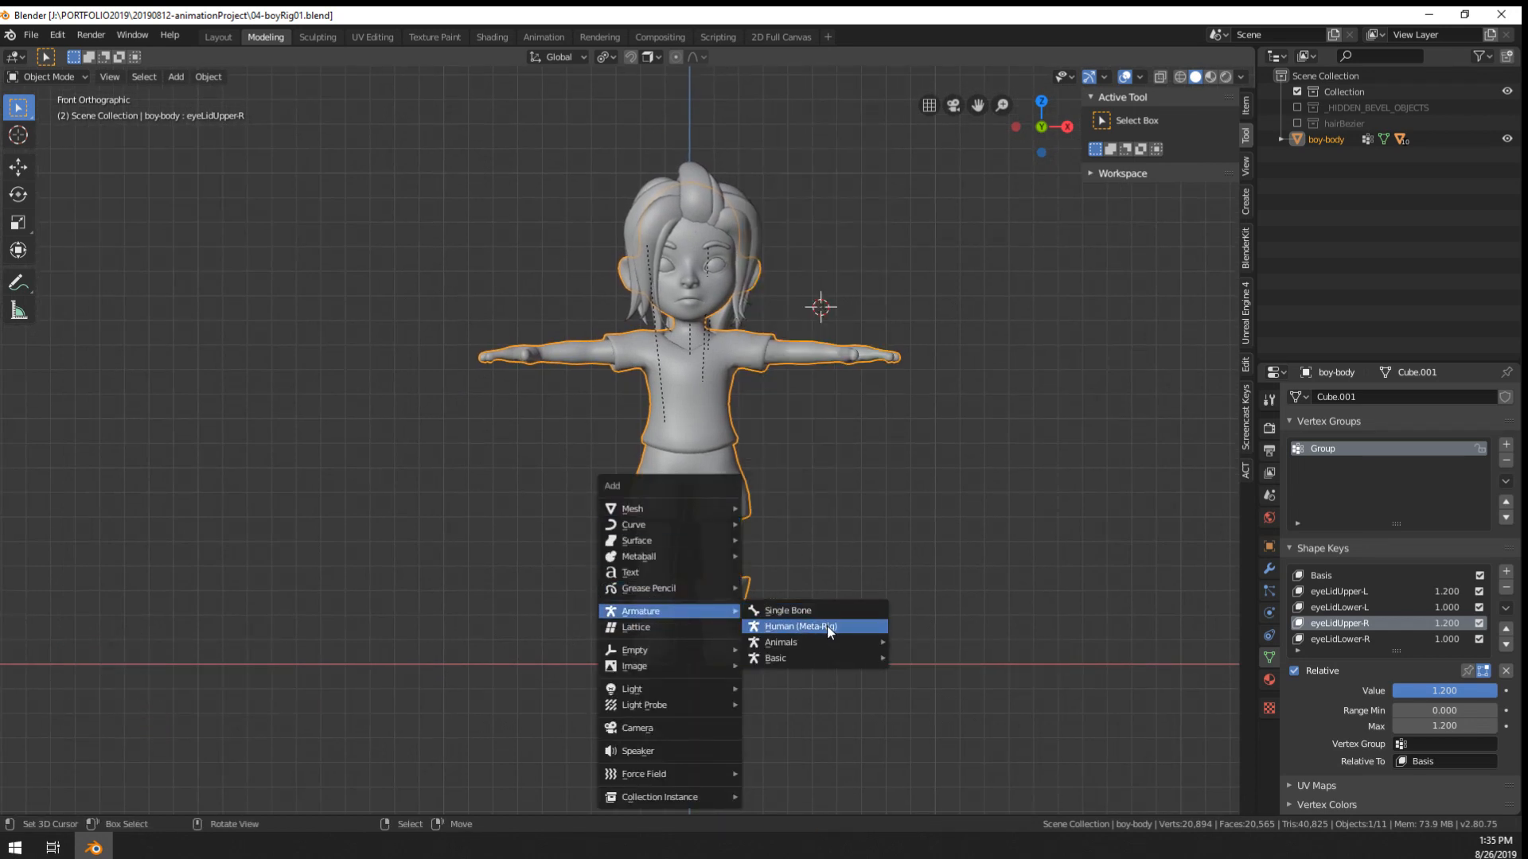
left_click(828, 631)
- Clear the metarig's location and move it about -1.84 m along X, beside the character
key("g")
right_click(686, 614)
key("alt+g")
key("g")
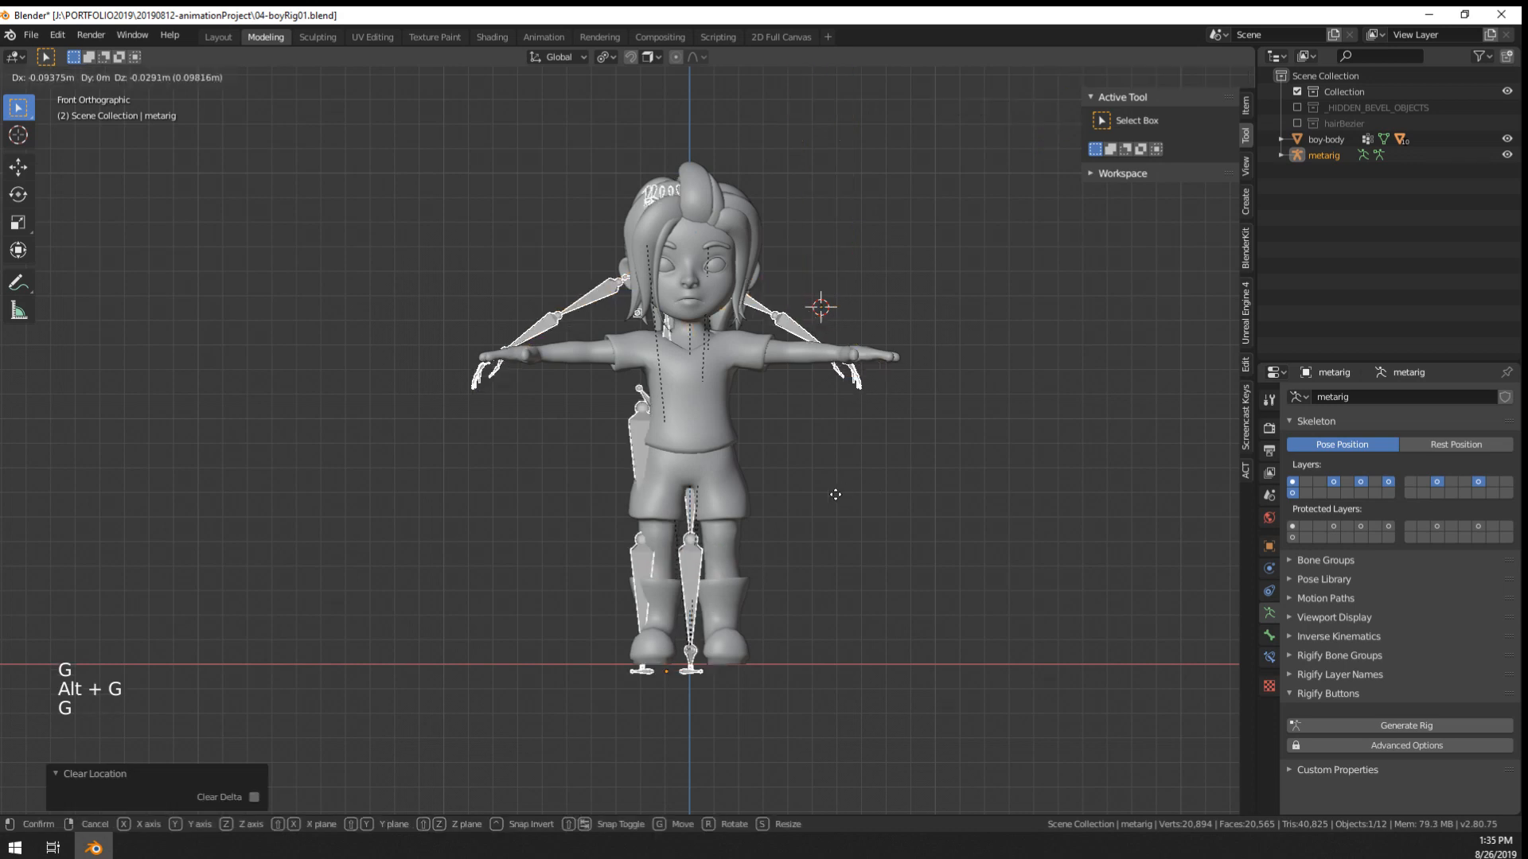
key("x")
left_click(417, 517)
scroll(417, 517, "down", 2)
scroll(447, 499, "up", 1)
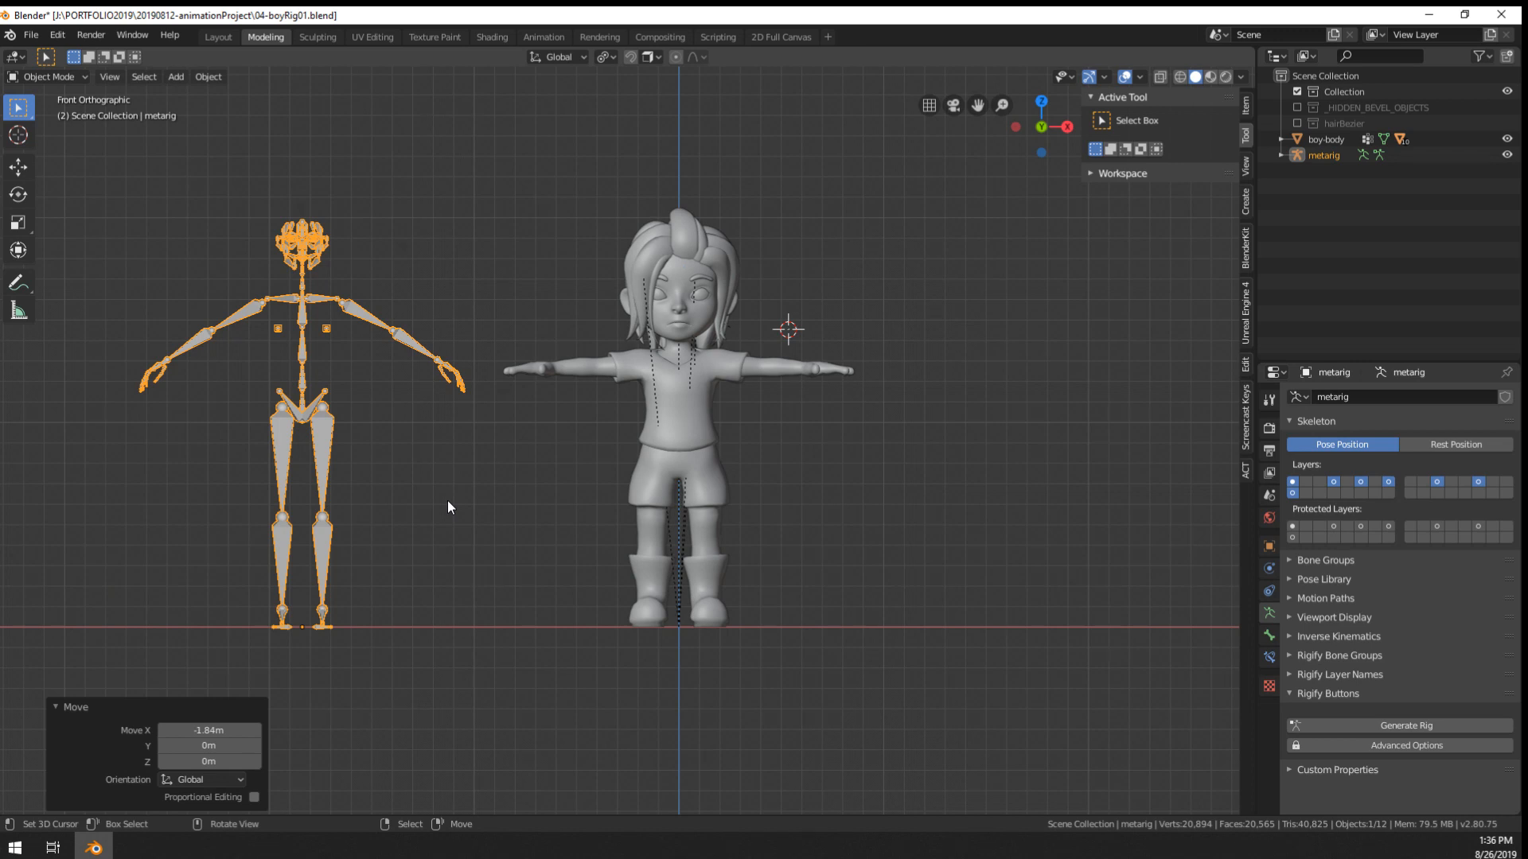
- Add a trial single-bone armature near the character and delete it again
right_click(343, 422)
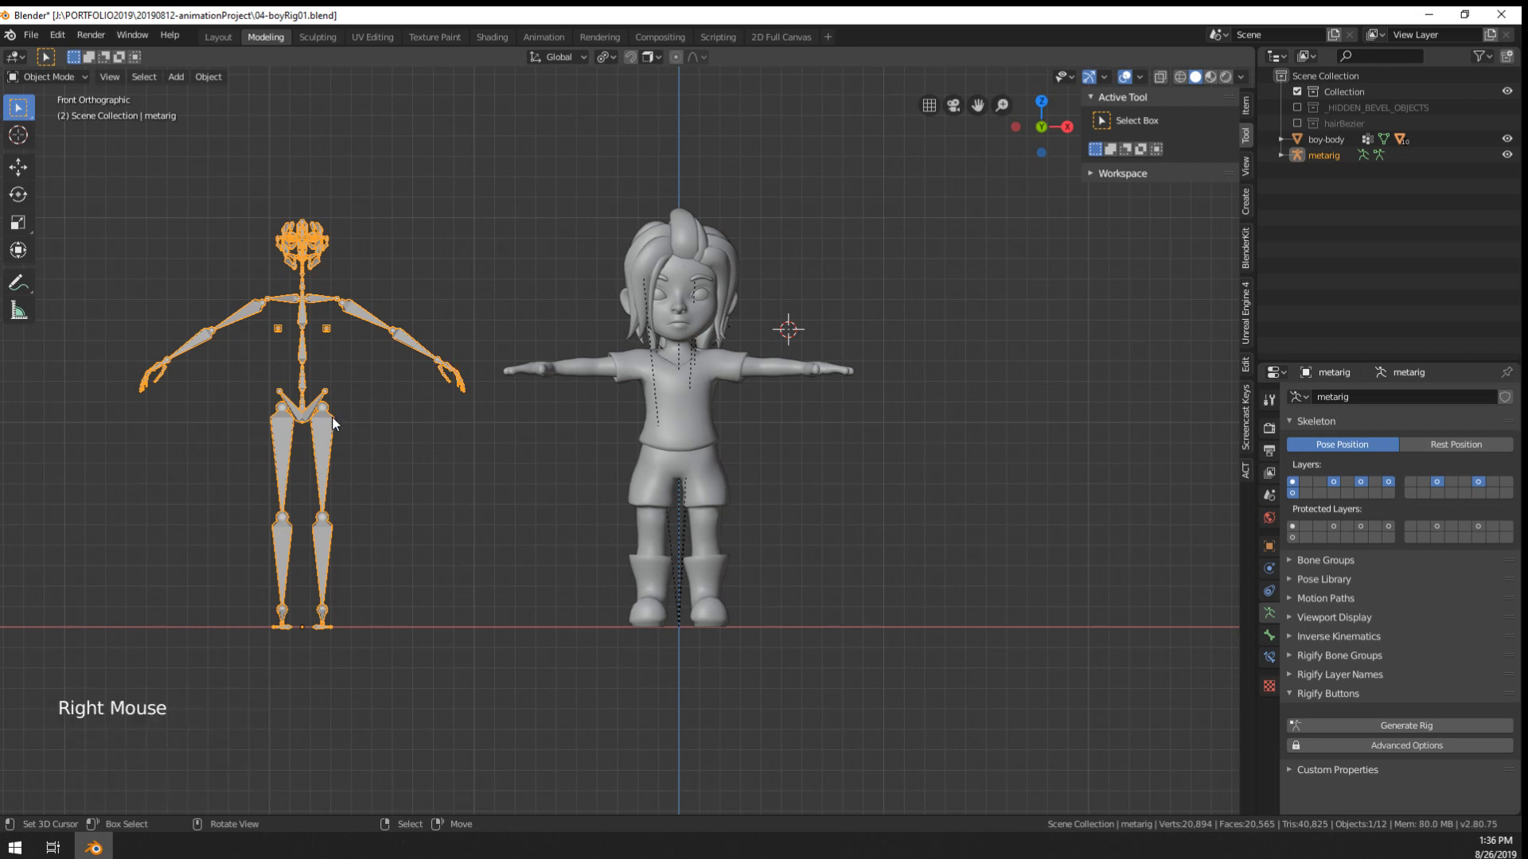
key("x")
key("shift+a")
mouse_move(447, 499)
left_click(503, 500)
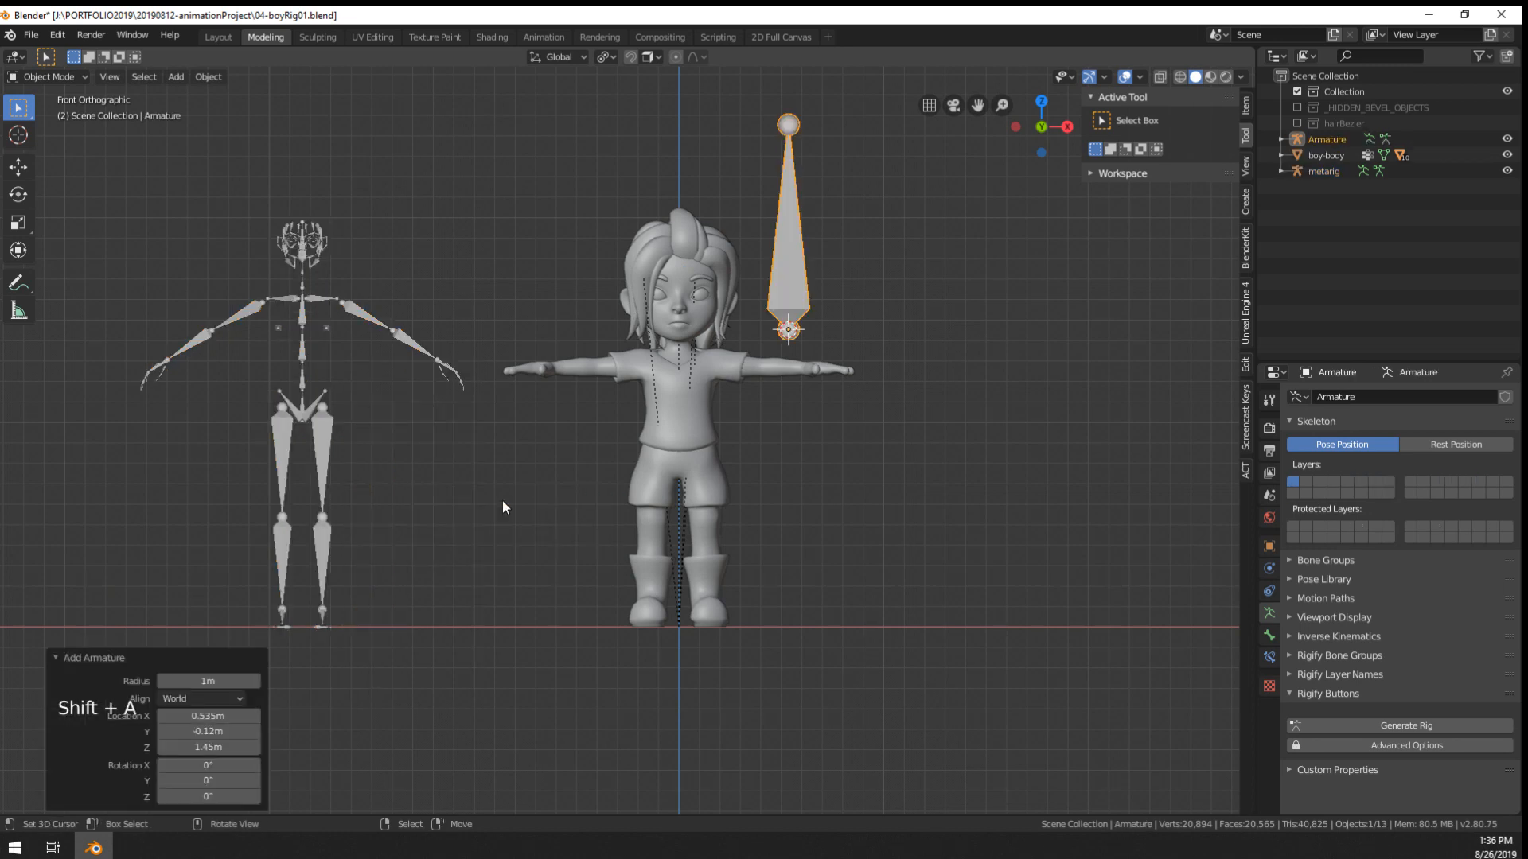
key("g")
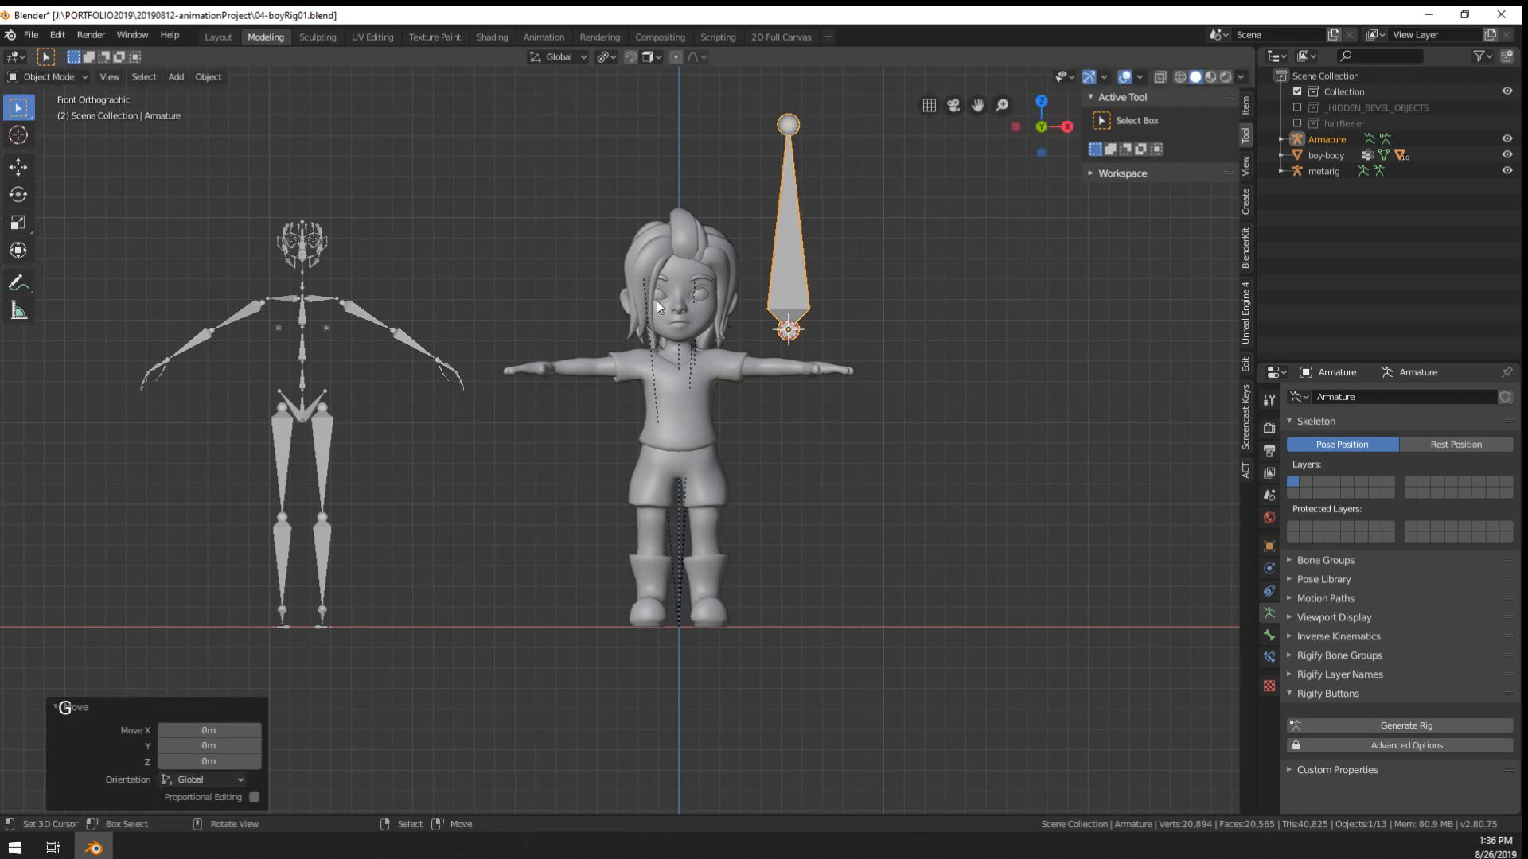
right_click(667, 314)
key("x")
left_click(716, 289)
- Select the metarig and enter Edit Mode on it
middle_click_drag(716, 290, 428, 356, "shift")
scroll(428, 356, "up", 2)
right_click(432, 356)
right_click(424, 356)
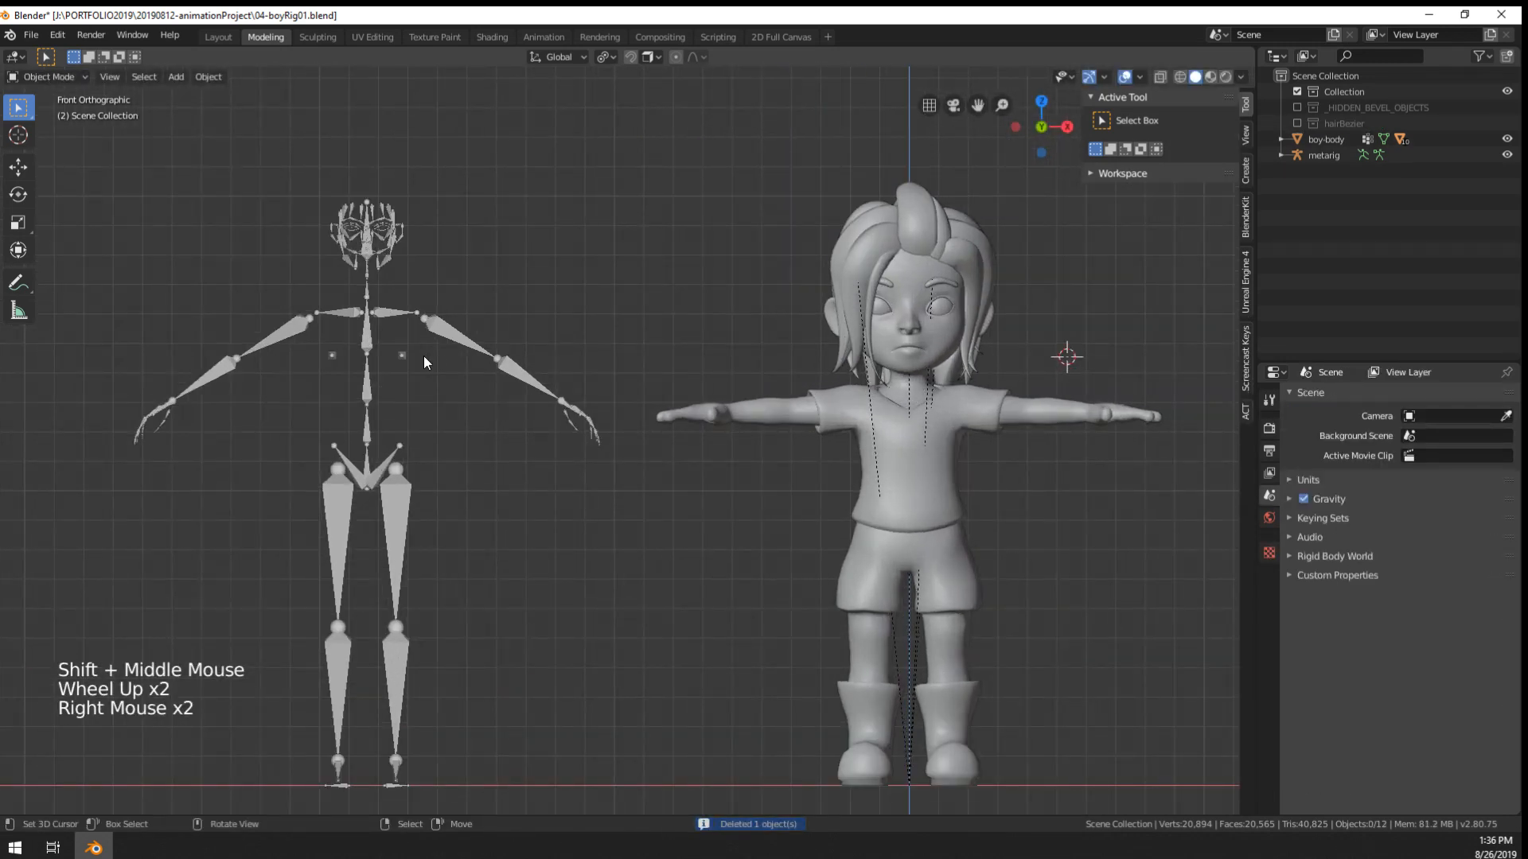
right_click(380, 328)
key("Tab")
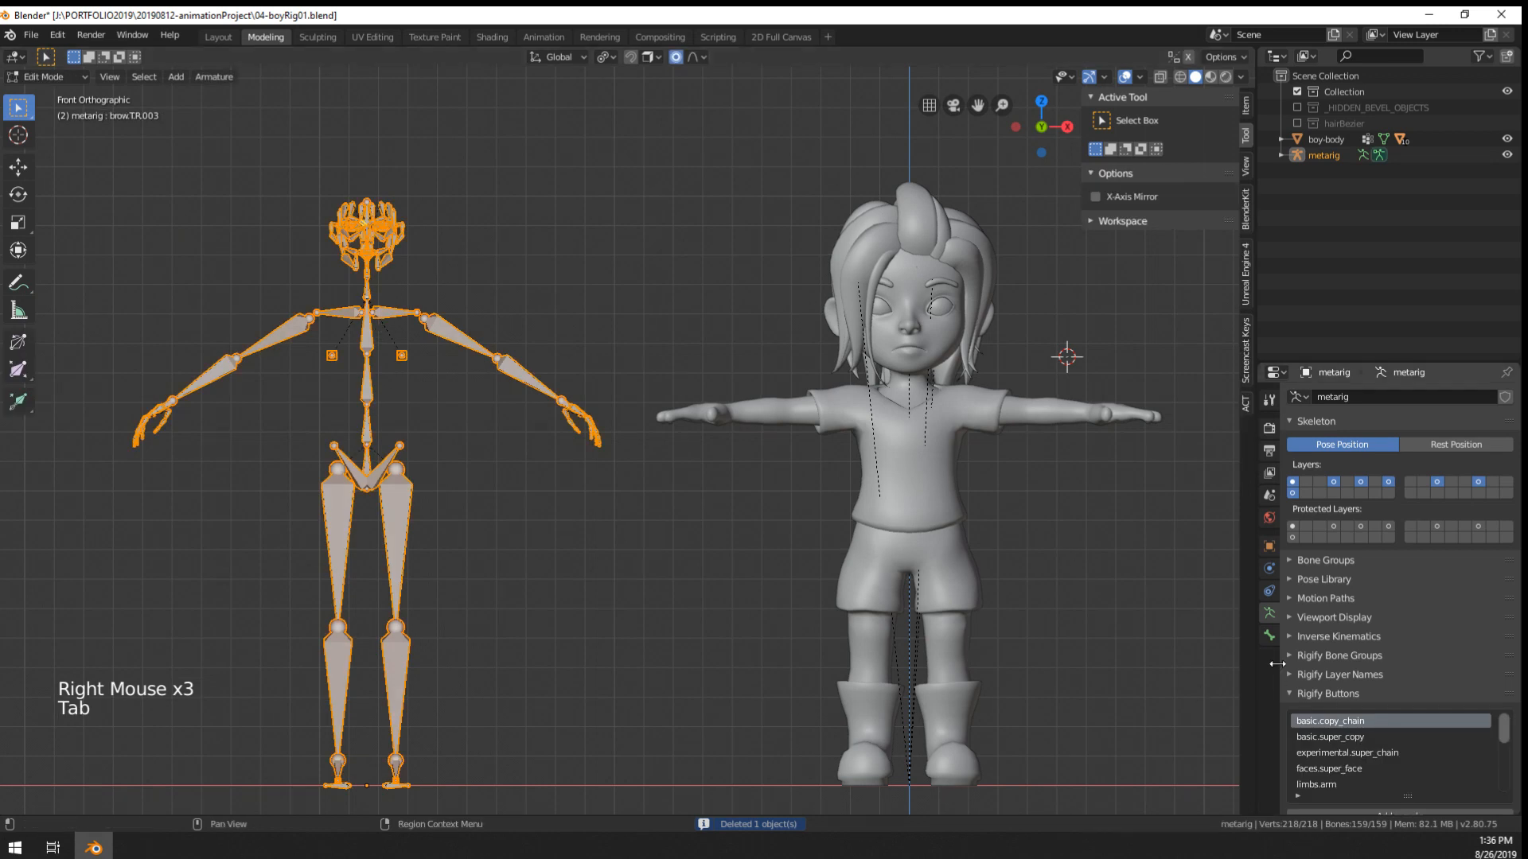
key("Tab")
key("Tab")
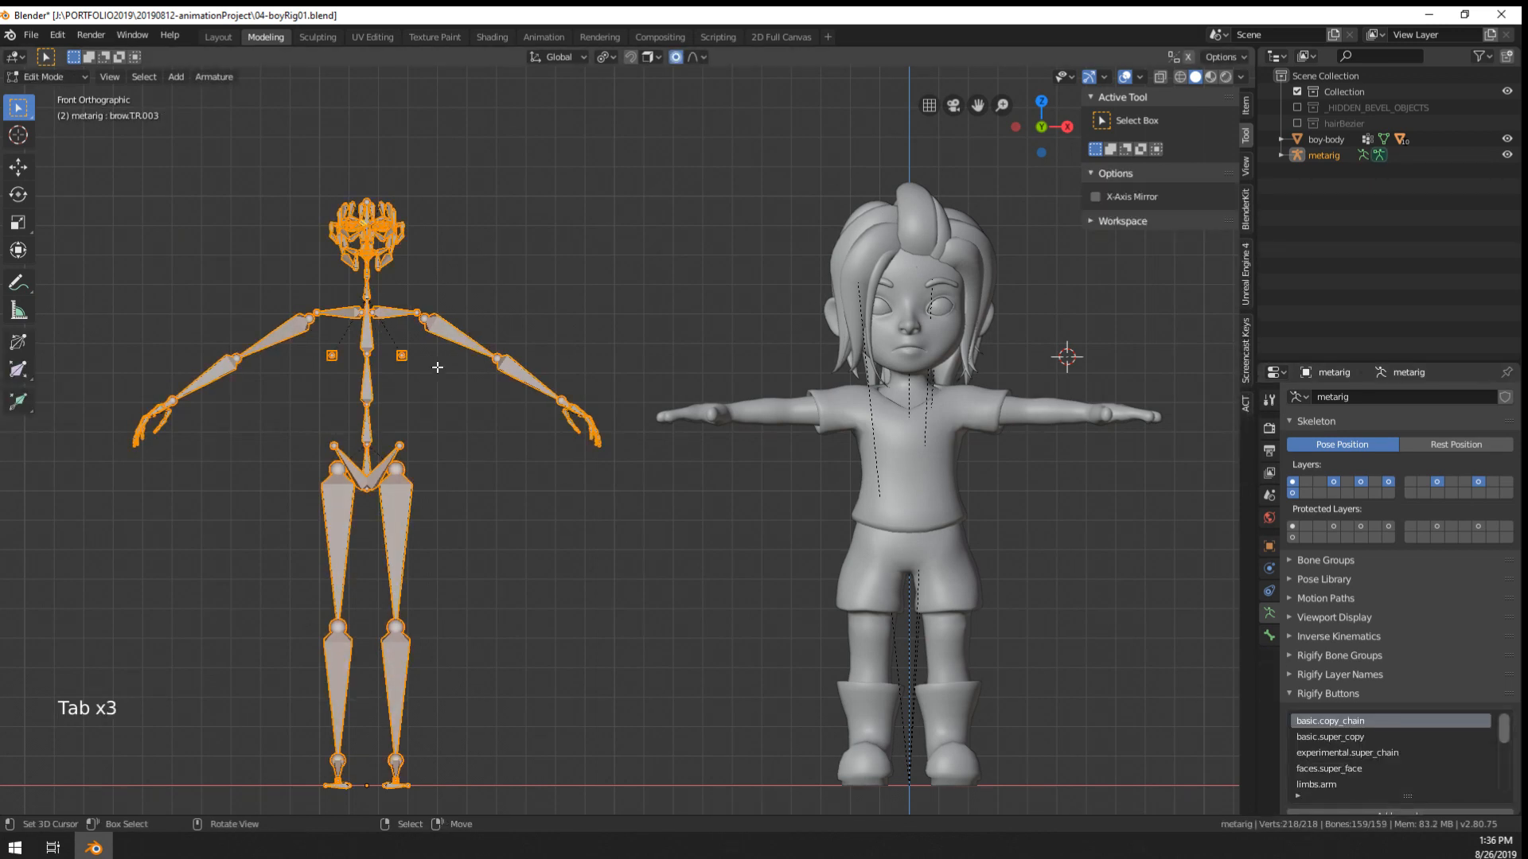
- Switch the viewport to wireframe shading and deselect all of the metarig's bones
key("x")
key("z")
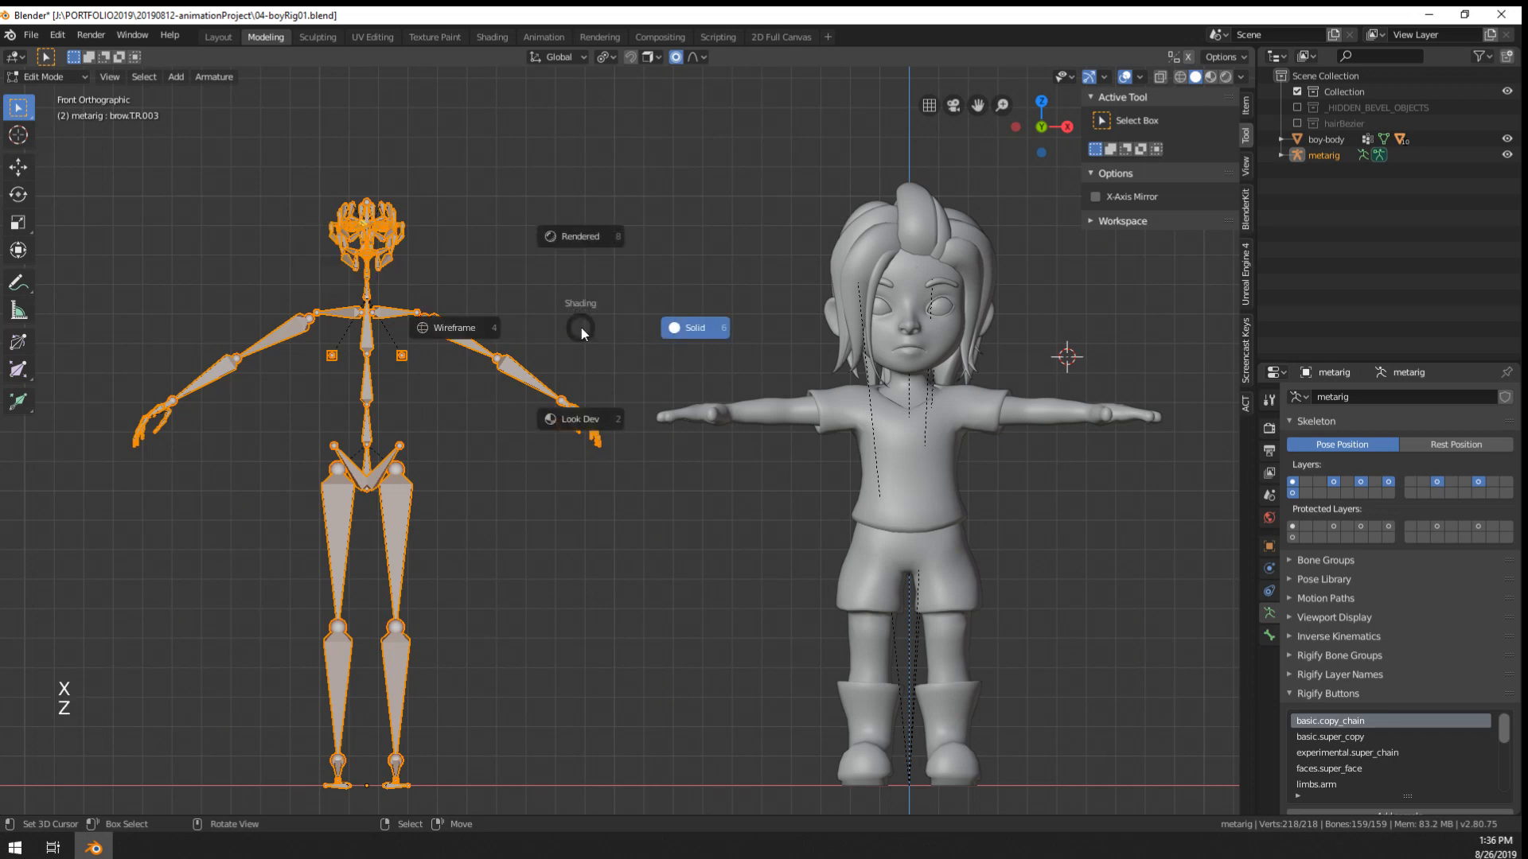
middle_click_drag(485, 328, 683, 300, "shift")
key("a")
key("a")
key("a")
key("v")
scroll(464, 236, "down", 8)
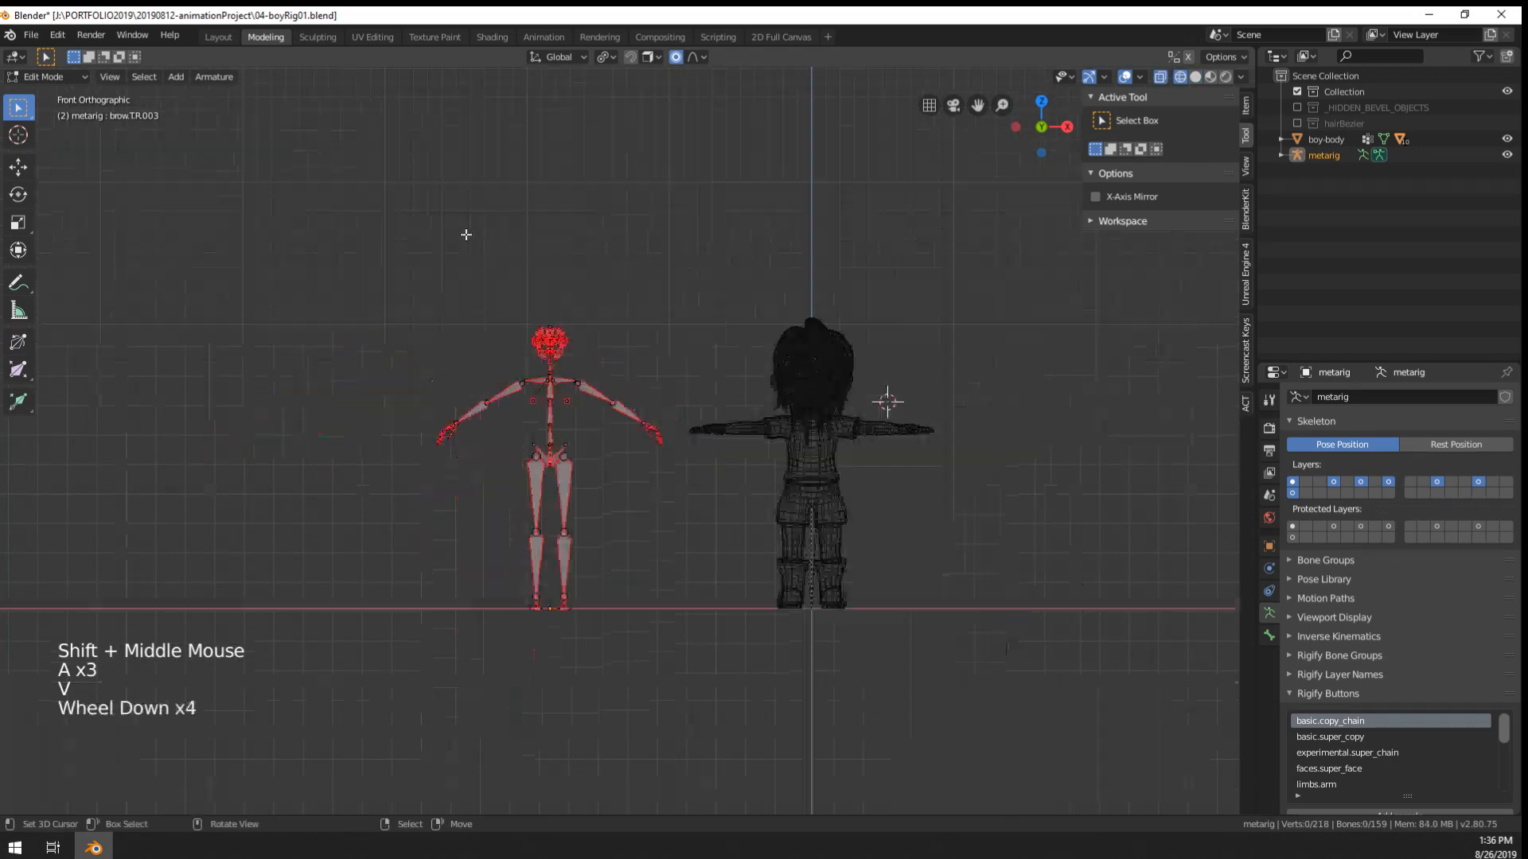
- Circle-select all the face and head bones of the metarig and delete them
scroll(504, 250, "up", 7)
key("c")
left_click(481, 254)
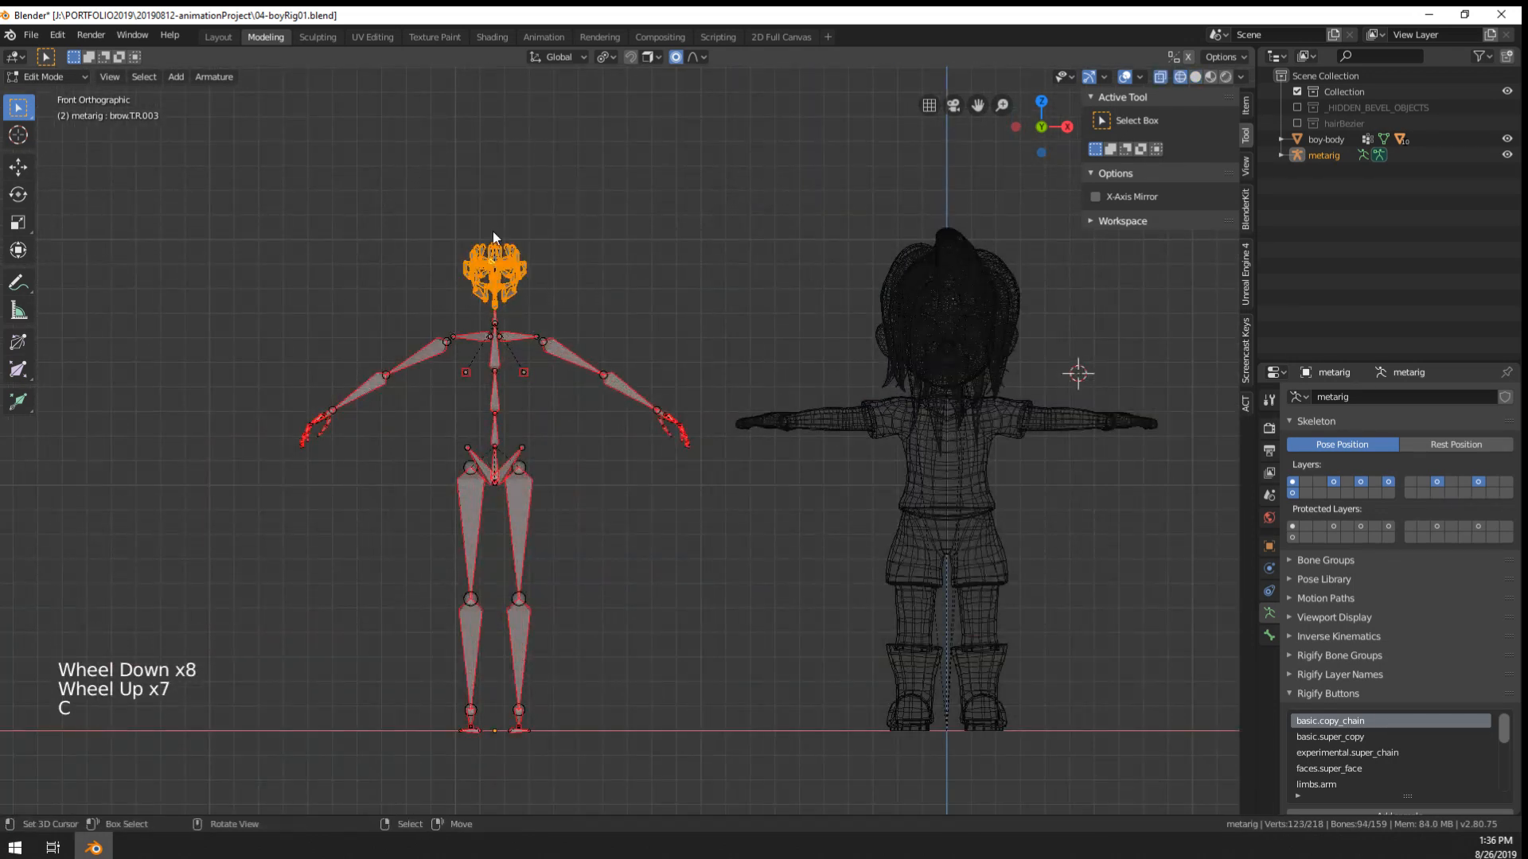
key("x")
left_click(481, 231)
- Circle-select the finger and palm bones of the metarig's left hand and delete them
middle_click_drag(635, 470, 630, 409, "shift")
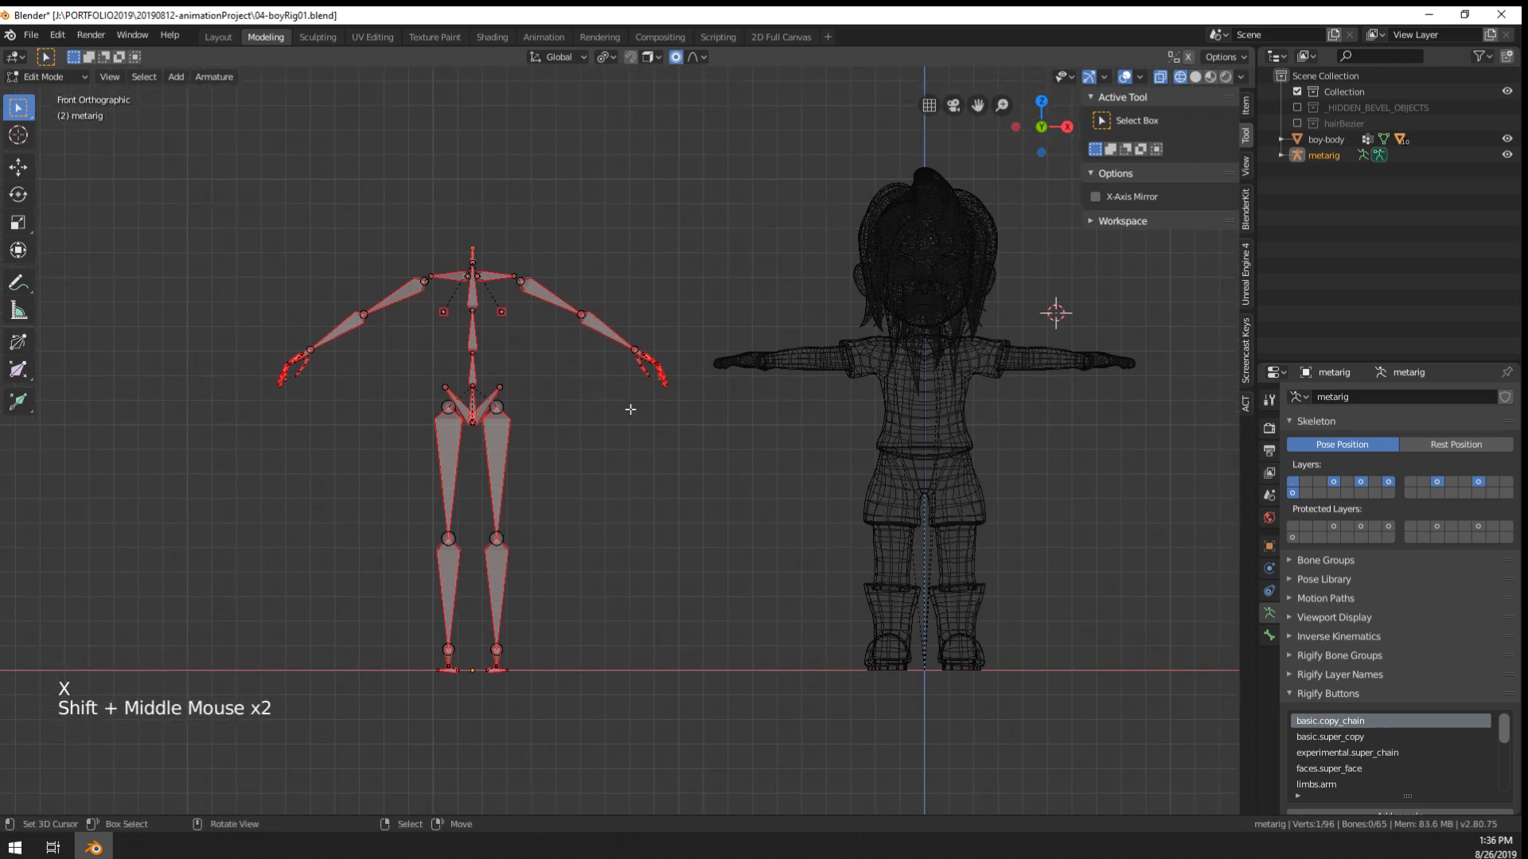
key("c")
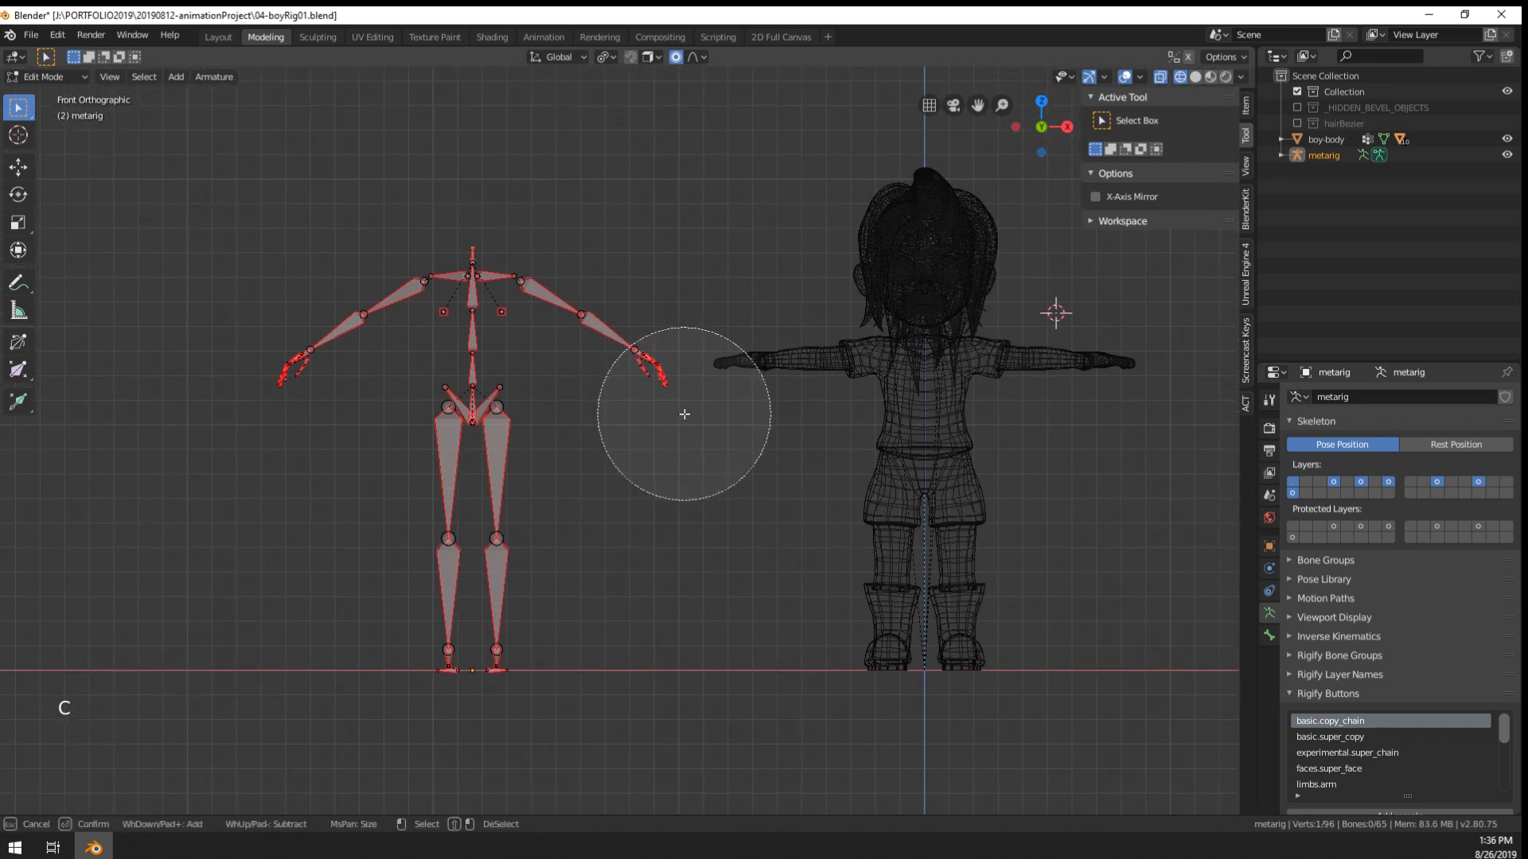
left_click(696, 416)
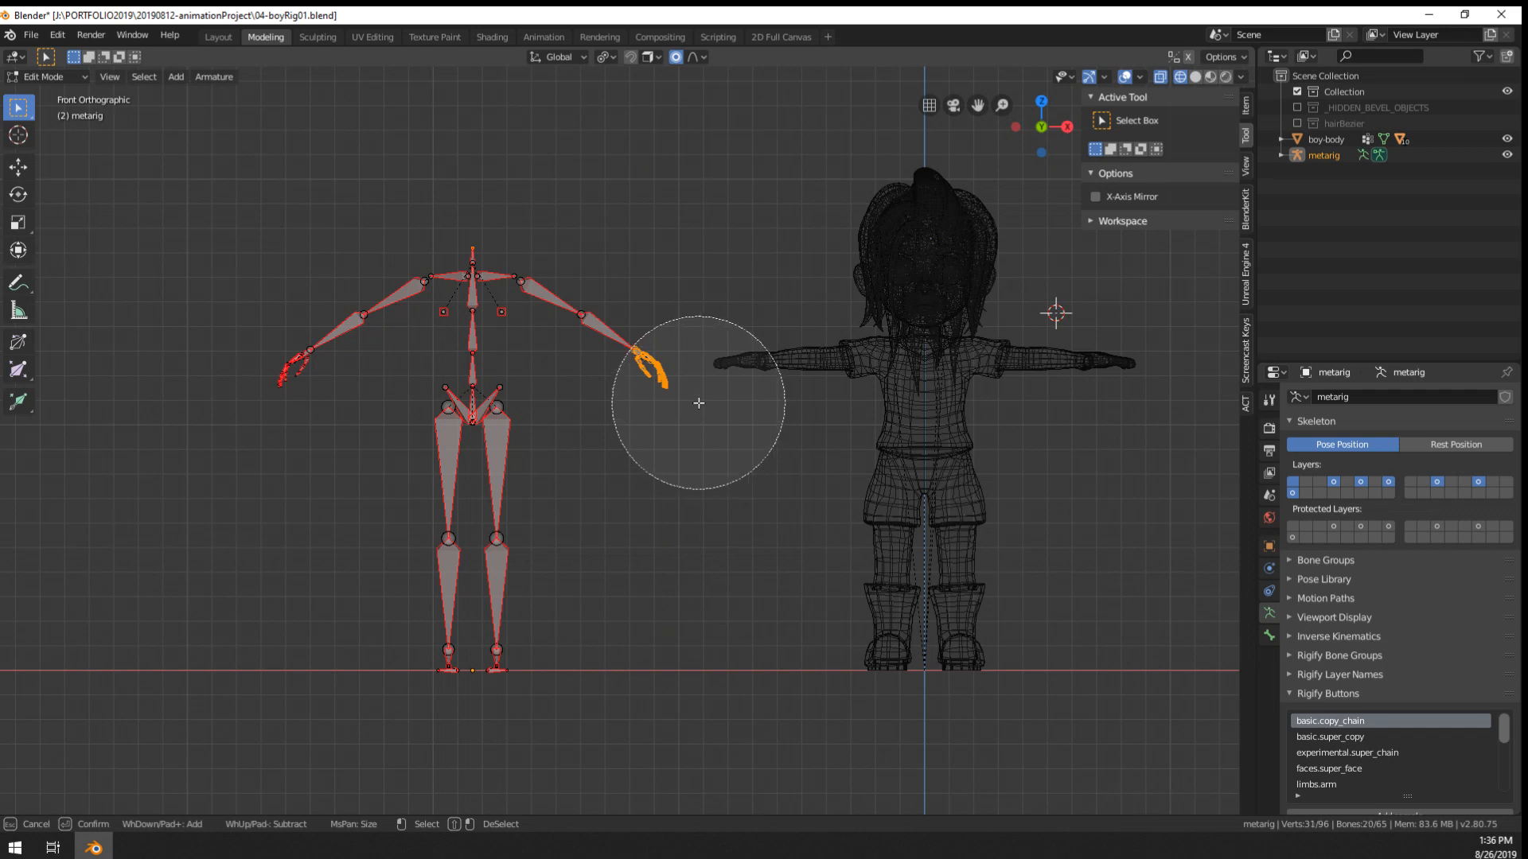
right_click(697, 403)
key("x")
left_click(702, 406)
- Select the two breast bones on the metarig's chest and delete them
middle_click_drag(535, 437, 581, 441, "shift")
middle_click_drag(580, 441, 624, 446, "shift")
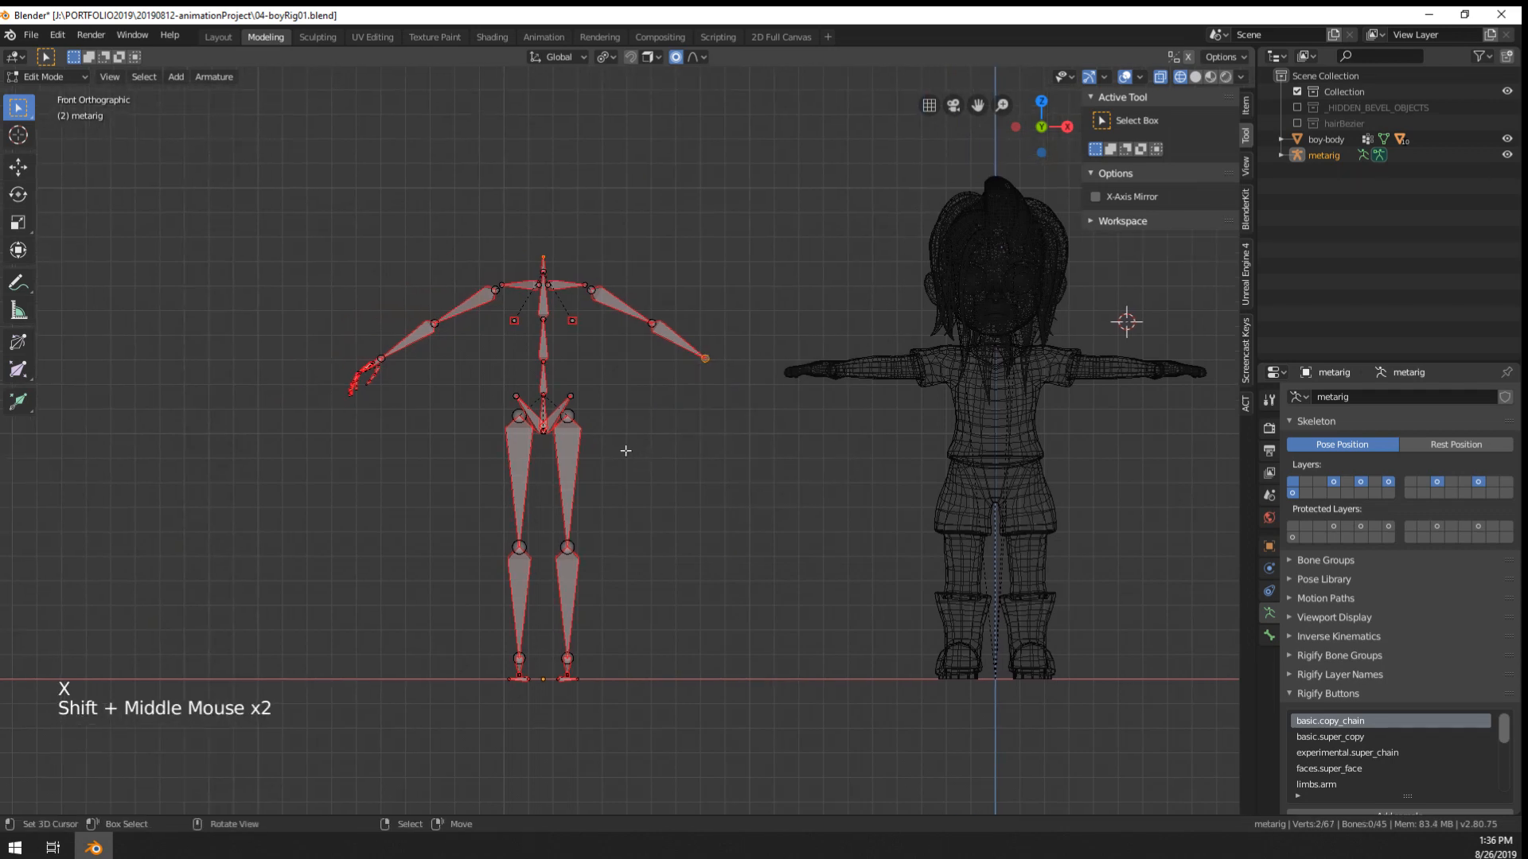
right_click(572, 320)
right_click(514, 320, "shift")
key("x")
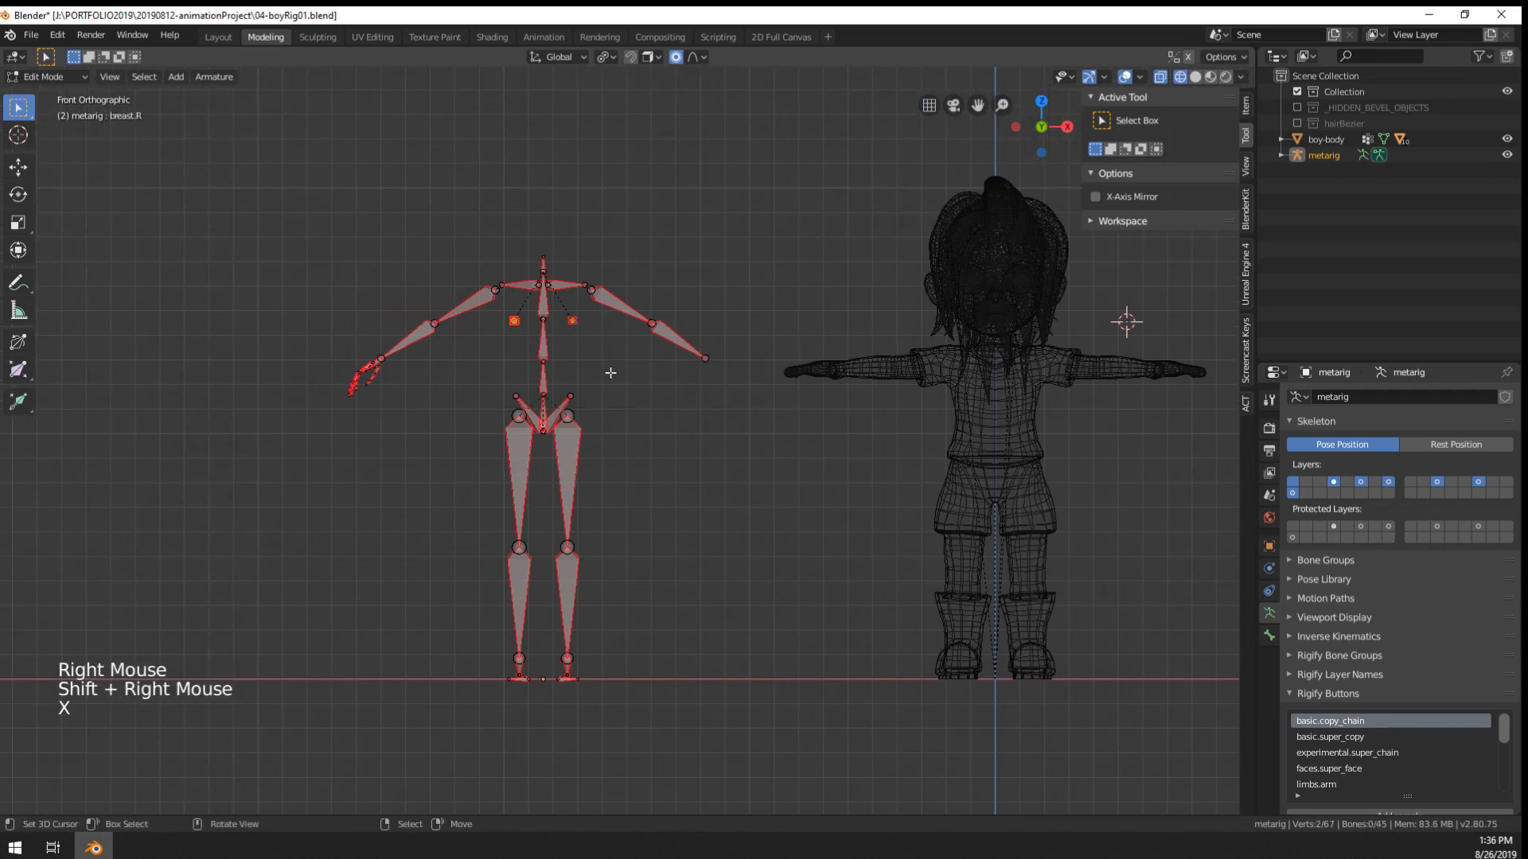
key("c")
scroll(581, 332, "up", 8)
left_click(579, 331)
right_click(579, 331)
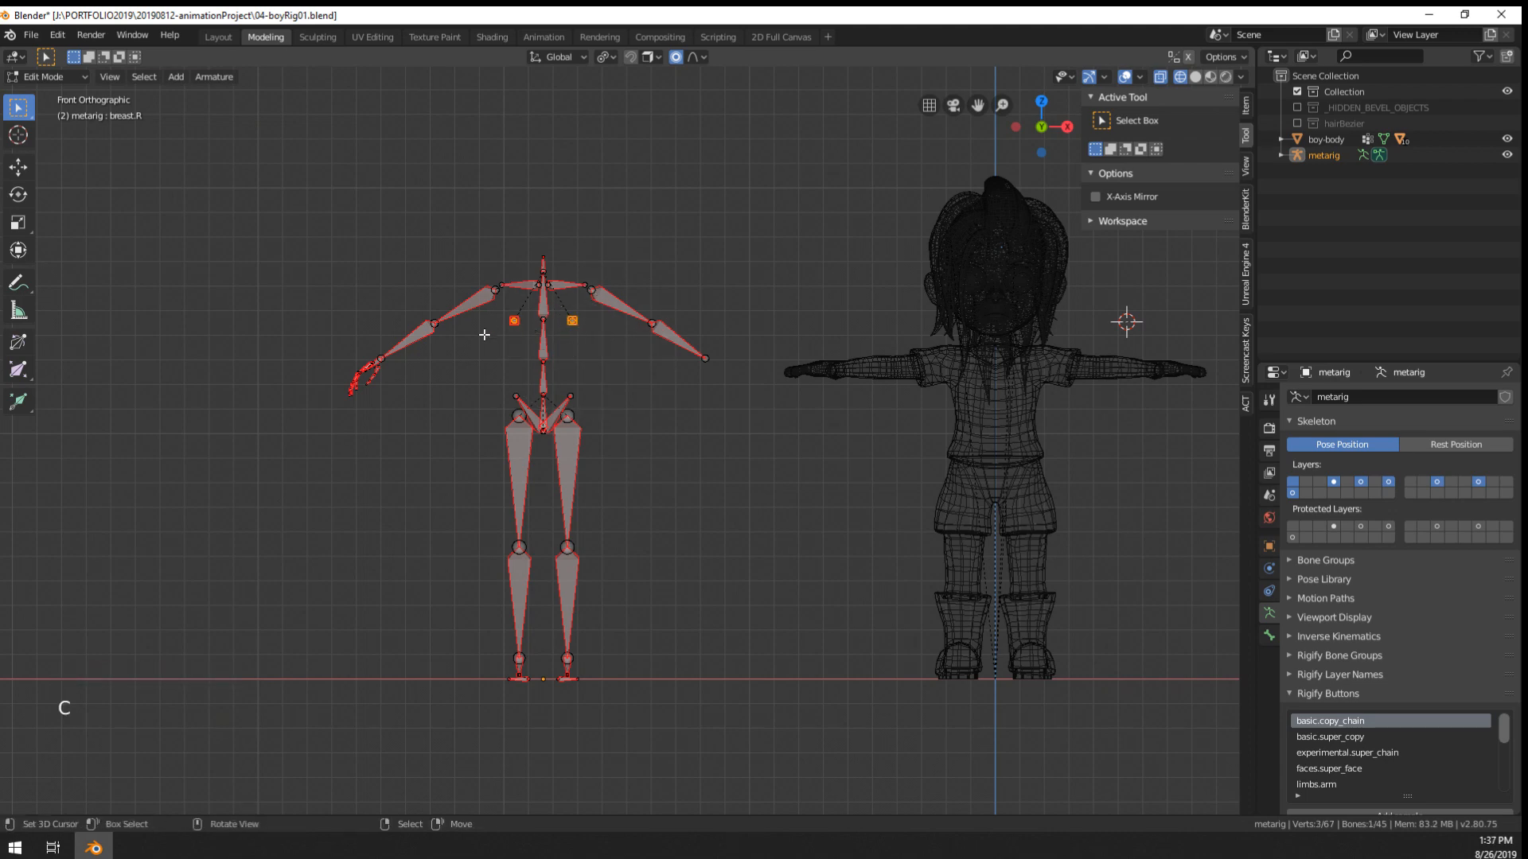
key("c")
key("x")
left_click(581, 364)
- Toggle protection across the metarig's armature layers
middle_click_drag(719, 525, 628, 590, "shift")
scroll(608, 597, "up", 2)
scroll(609, 597, "up", 1)
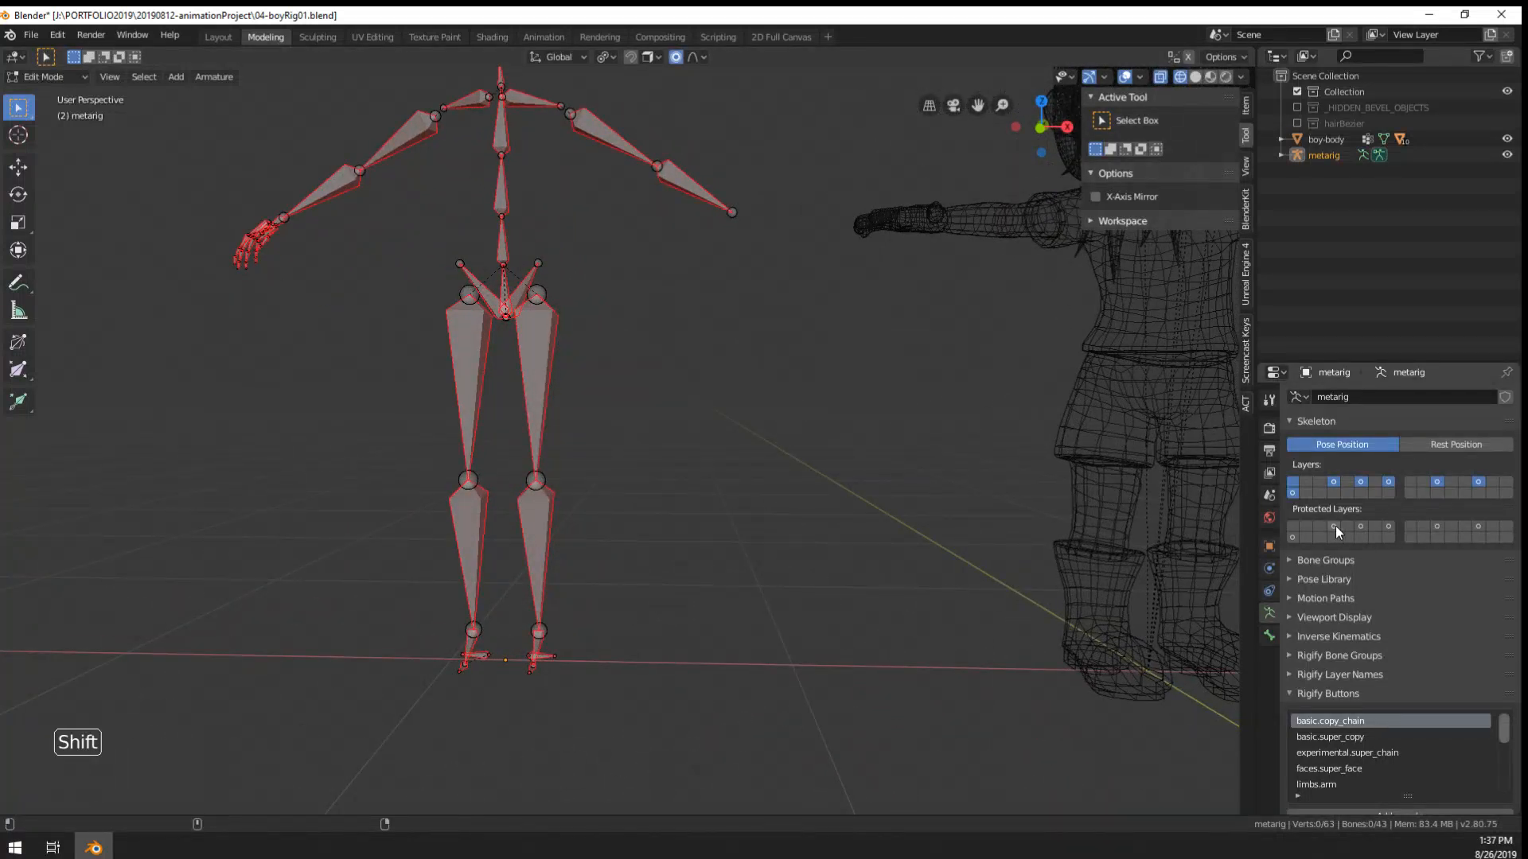
mouse_move(1335, 526)
left_mouse_down("shift")
mouse_move(1494, 526)
mouse_move(1312, 535)
left_mouse_up("shift")
scroll(573, 348, "down", 1)
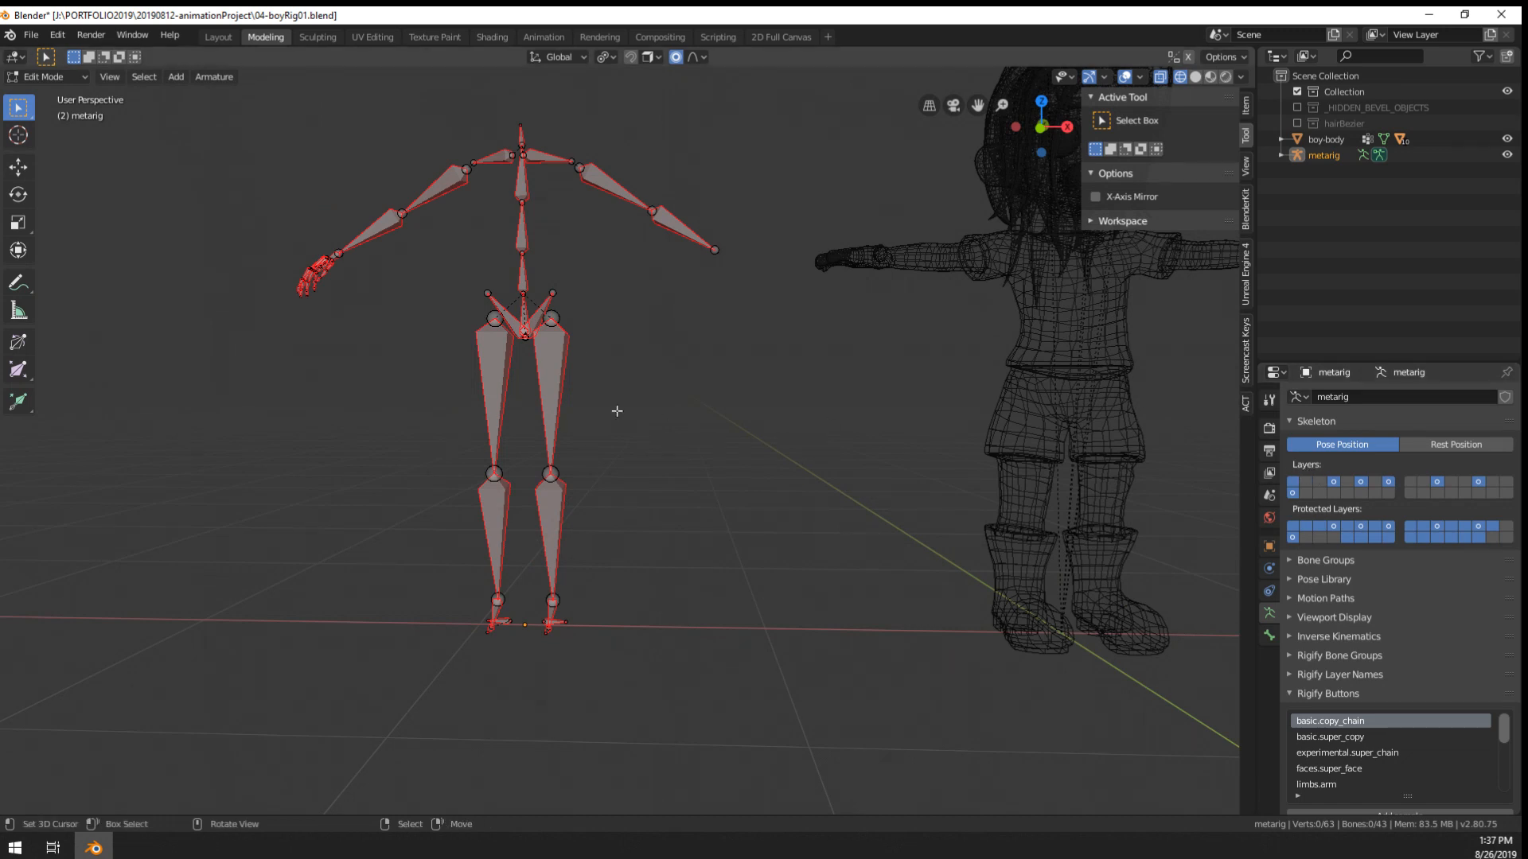
- Move all of the metarig's bones to the first bone layer and show only that layer
middle_click_drag(613, 409, 626, 415)
key("a")
key("m")
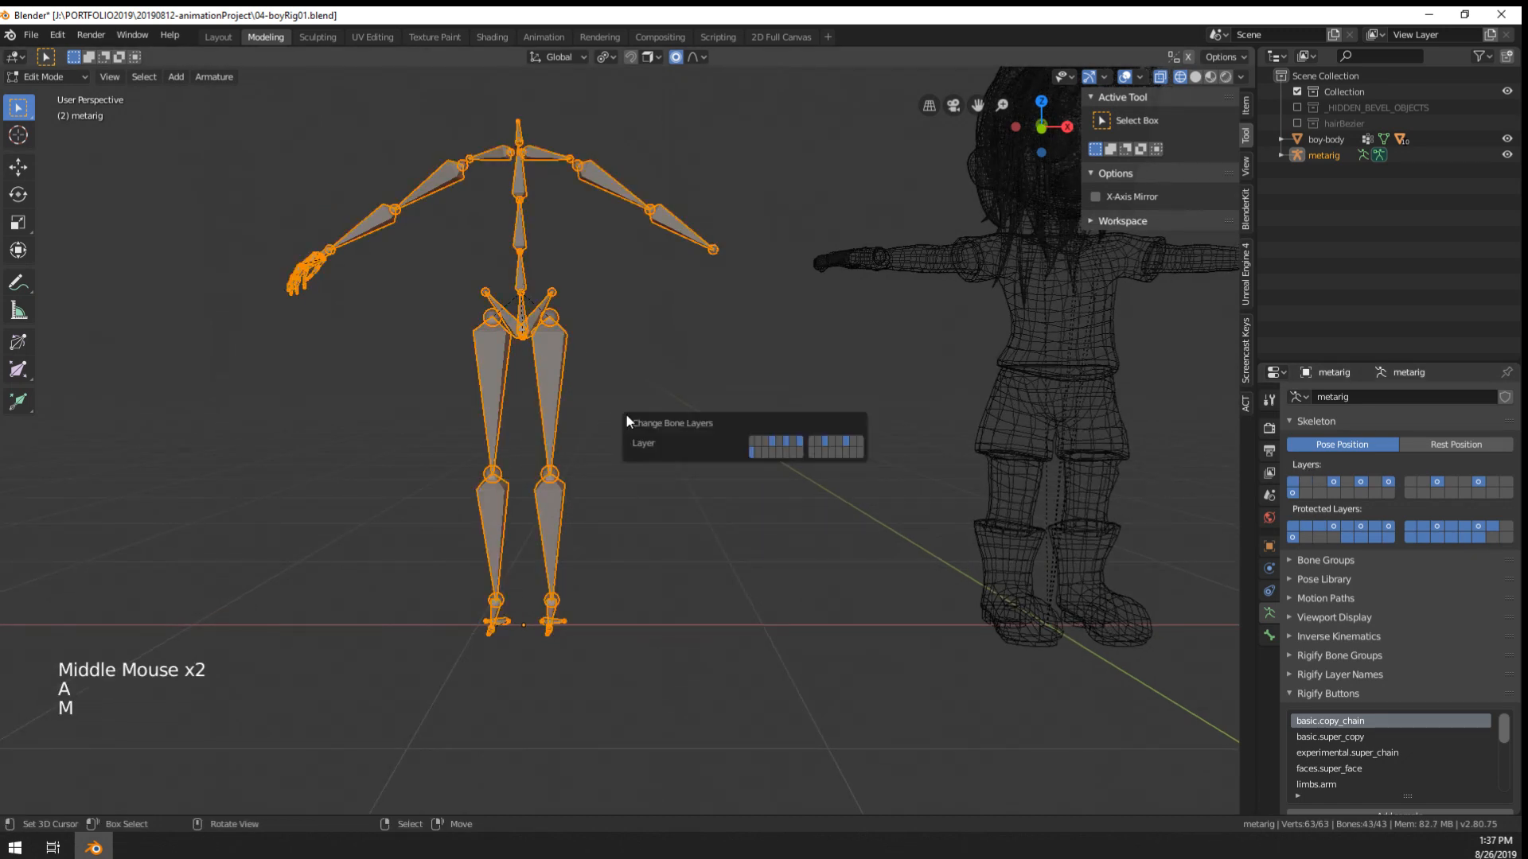
left_click(755, 443)
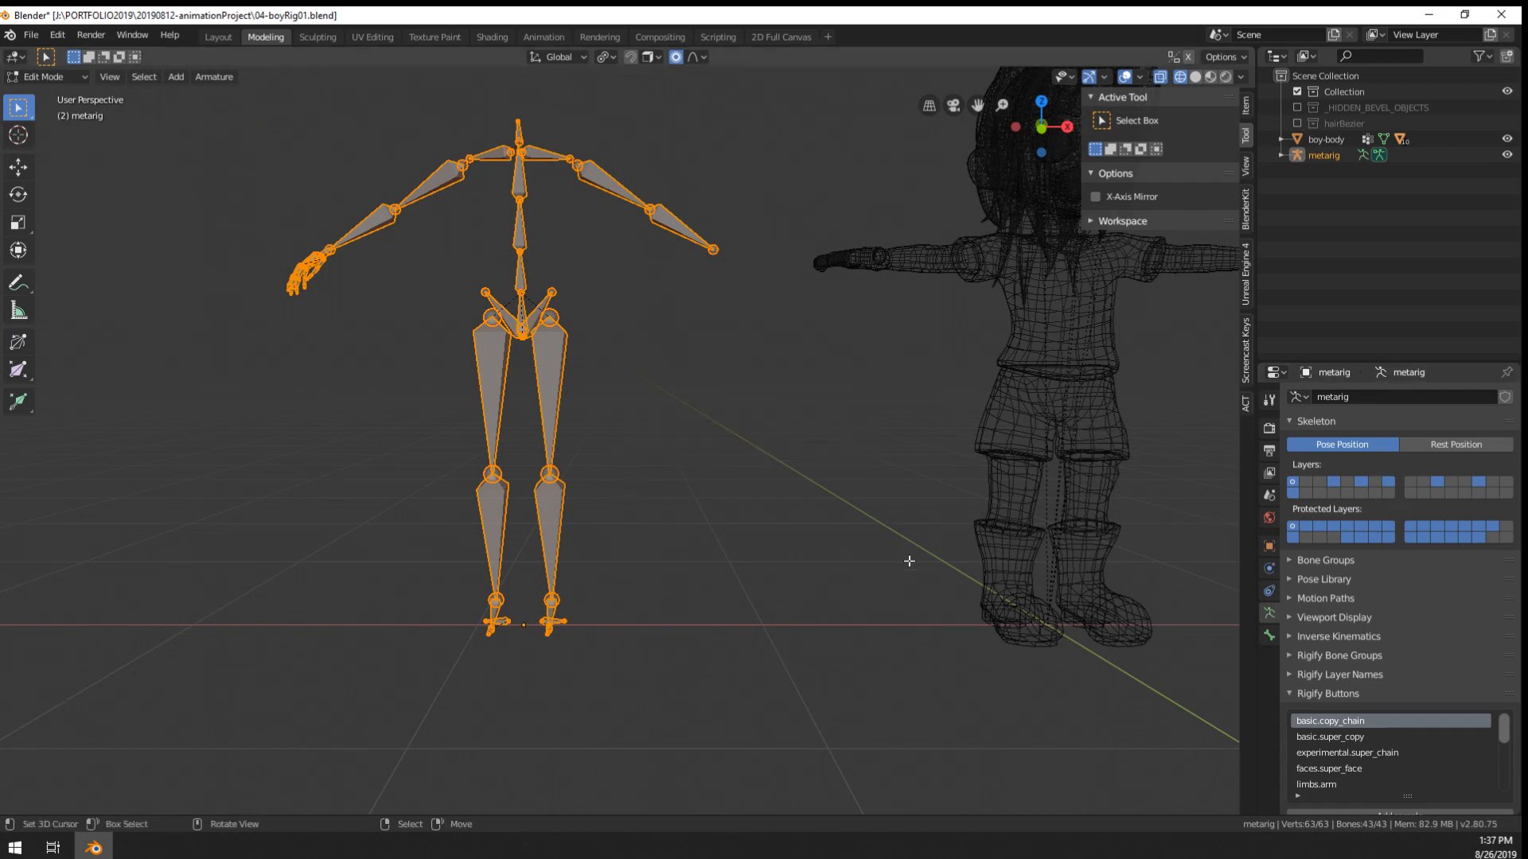
left_click(1292, 493)
left_click(1292, 482)
- Turn protection off again on all of the metarig's protected layers
left_click(1293, 526)
left_click(1292, 526)
left_click(1292, 527)
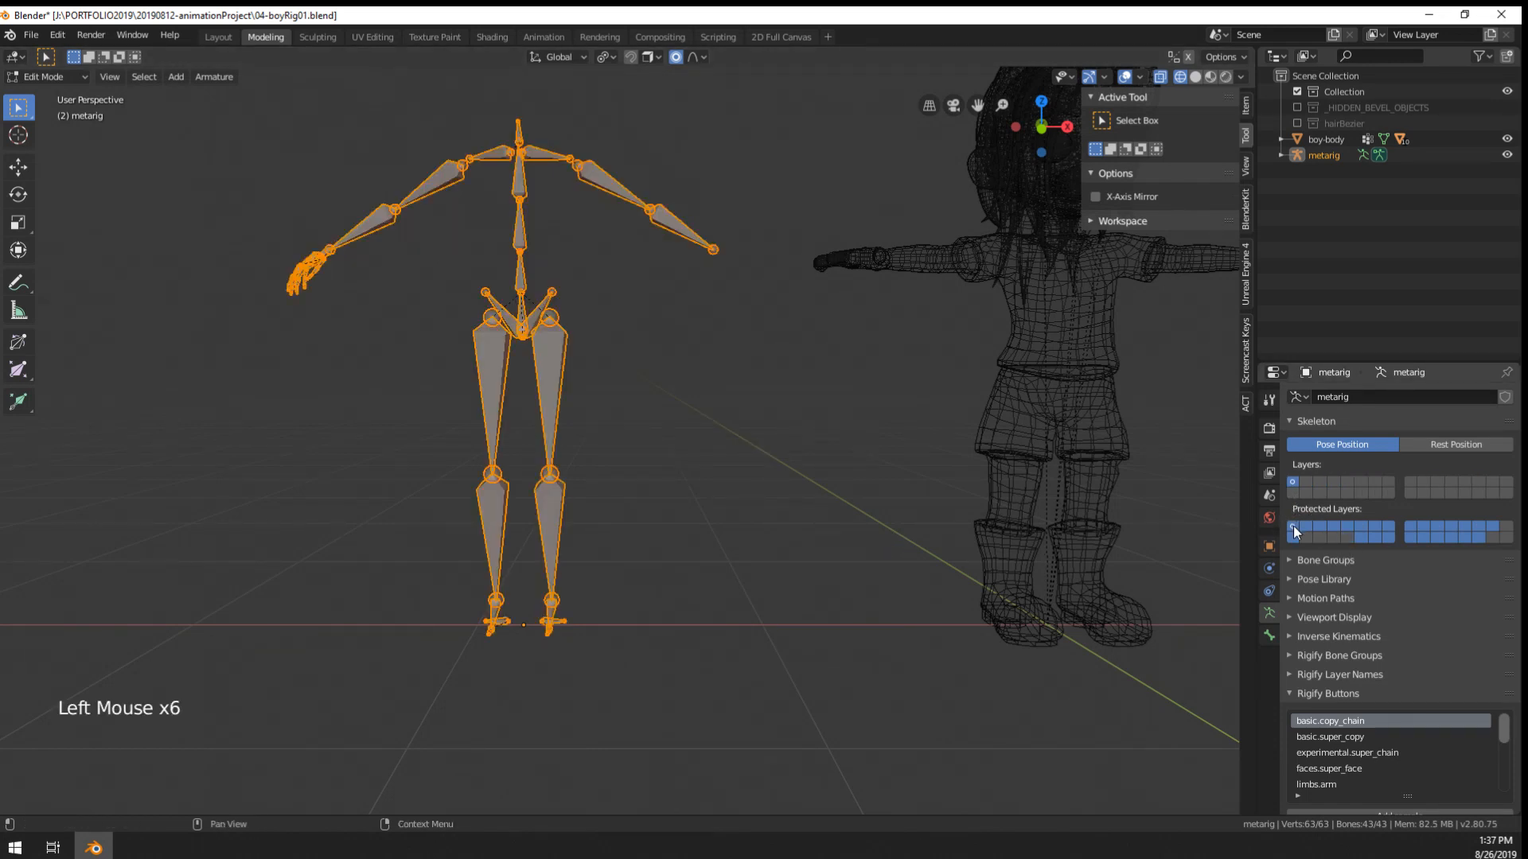
left_click(1319, 538)
left_click(1319, 538)
left_click(1335, 537)
left_click(1334, 537)
left_click(1293, 538)
left_click(1491, 526)
- Circle-select the finger and palm bones of the metarig's right hand and delete them
middle_click_drag(876, 398, 557, 376)
right_click(570, 406)
left_click_drag(362, 325, 368, 307)
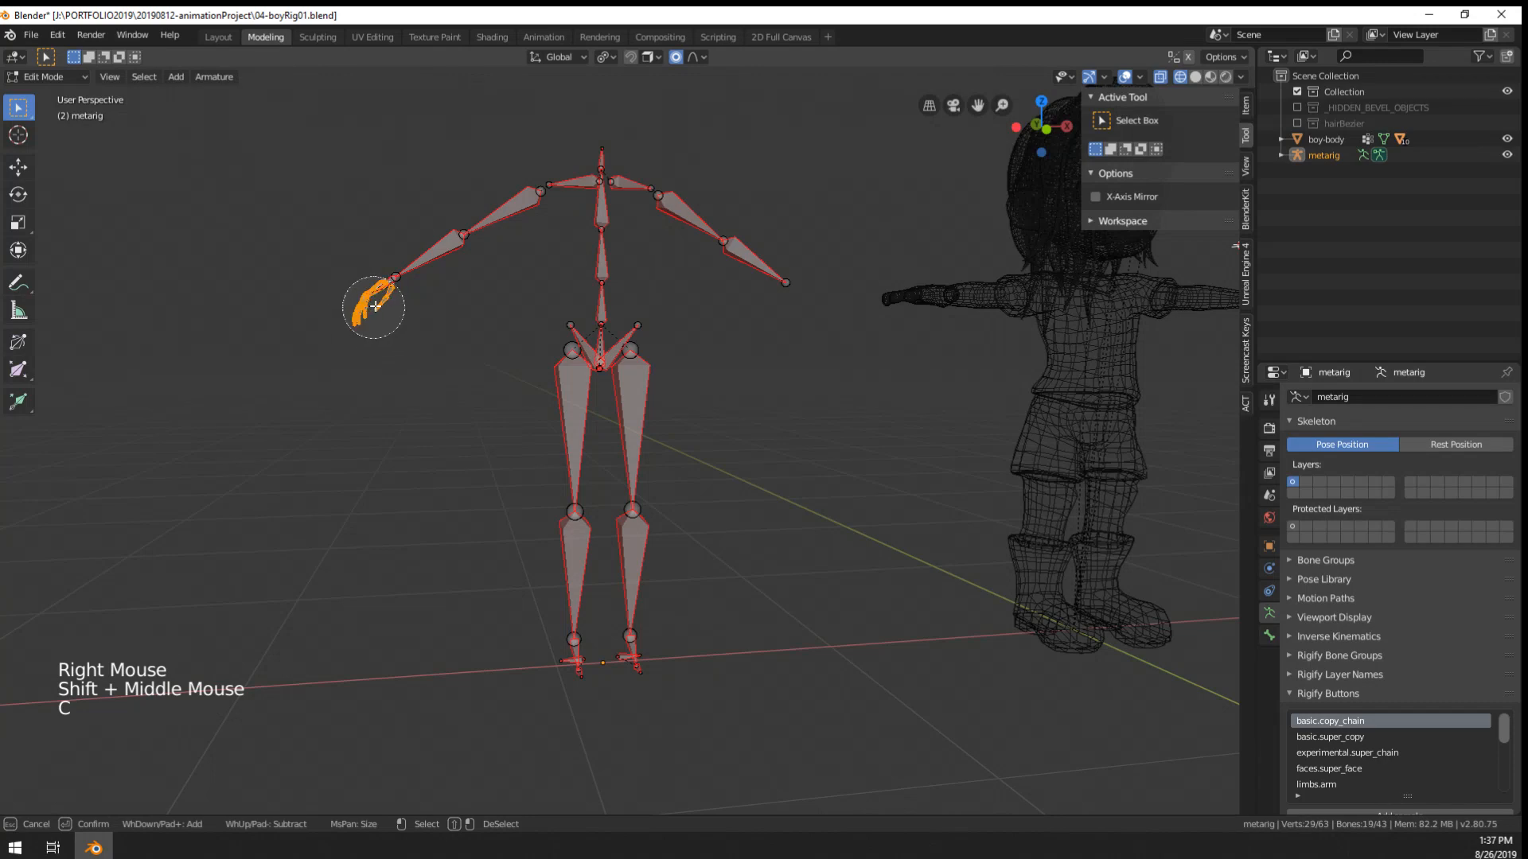
key("Escape")
key("x")
- Return the metarig to Object Mode and clear its location, viewing it from the front
middle_click_drag(496, 392, 658, 556)
right_click(625, 434)
scroll(633, 434, "down", 3)
scroll(656, 439, "up", 2)
key("Tab")
key("alt+g")
key("KP_1")
- Scale the metarig uniformly to about 0.72 and apply its scale
scroll(658, 555, "up", 2)
key("s")
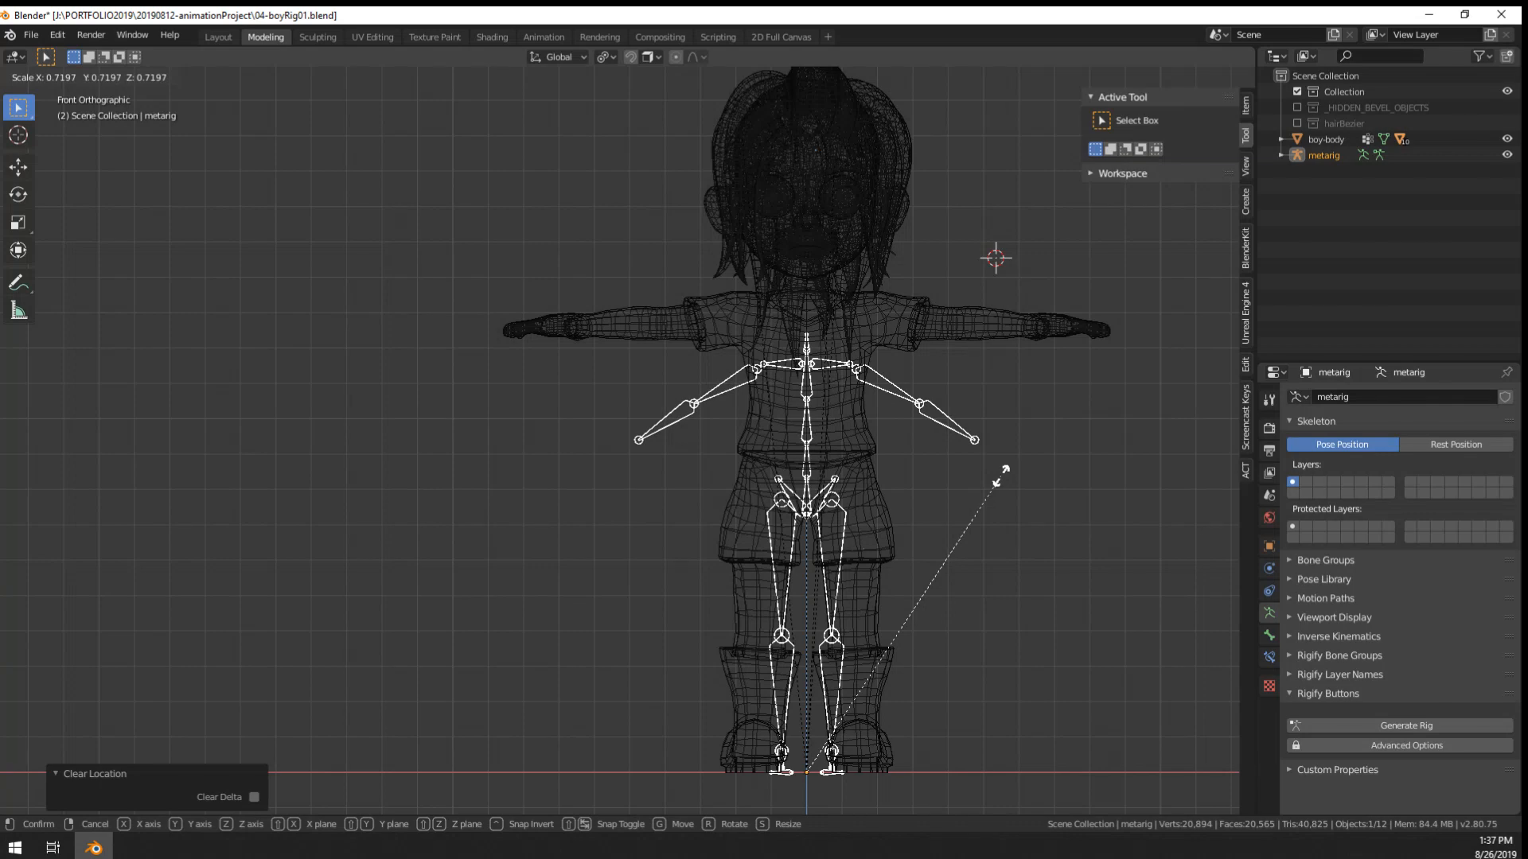
left_click(1001, 476)
middle_click_drag(1001, 476, 948, 386, "shift")
scroll(767, 433, "up", 3)
middle_click_drag(829, 508, 715, 379, "shift")
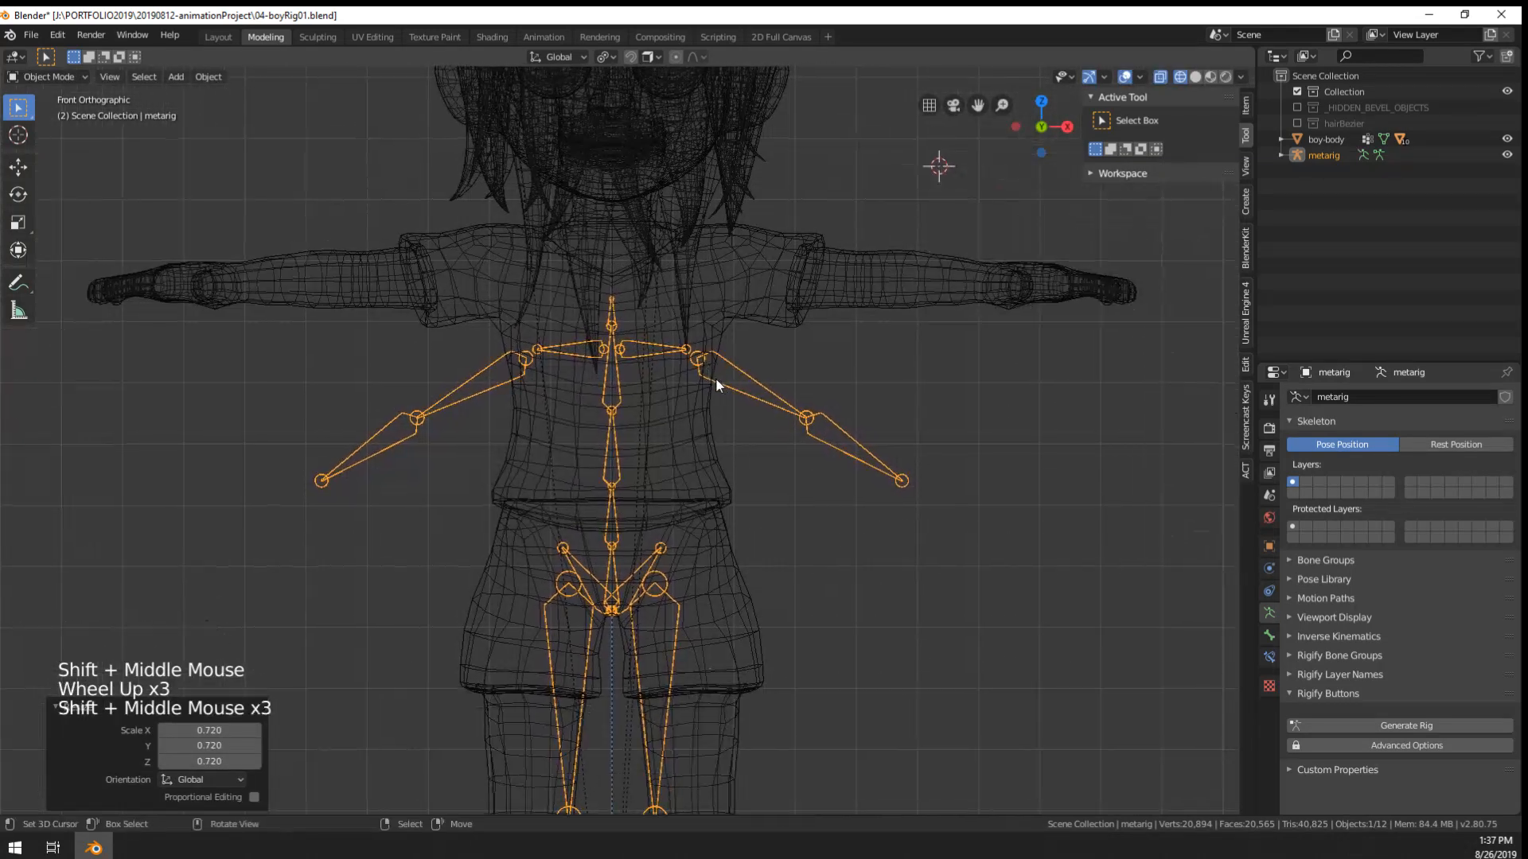
key("ctrl+a")
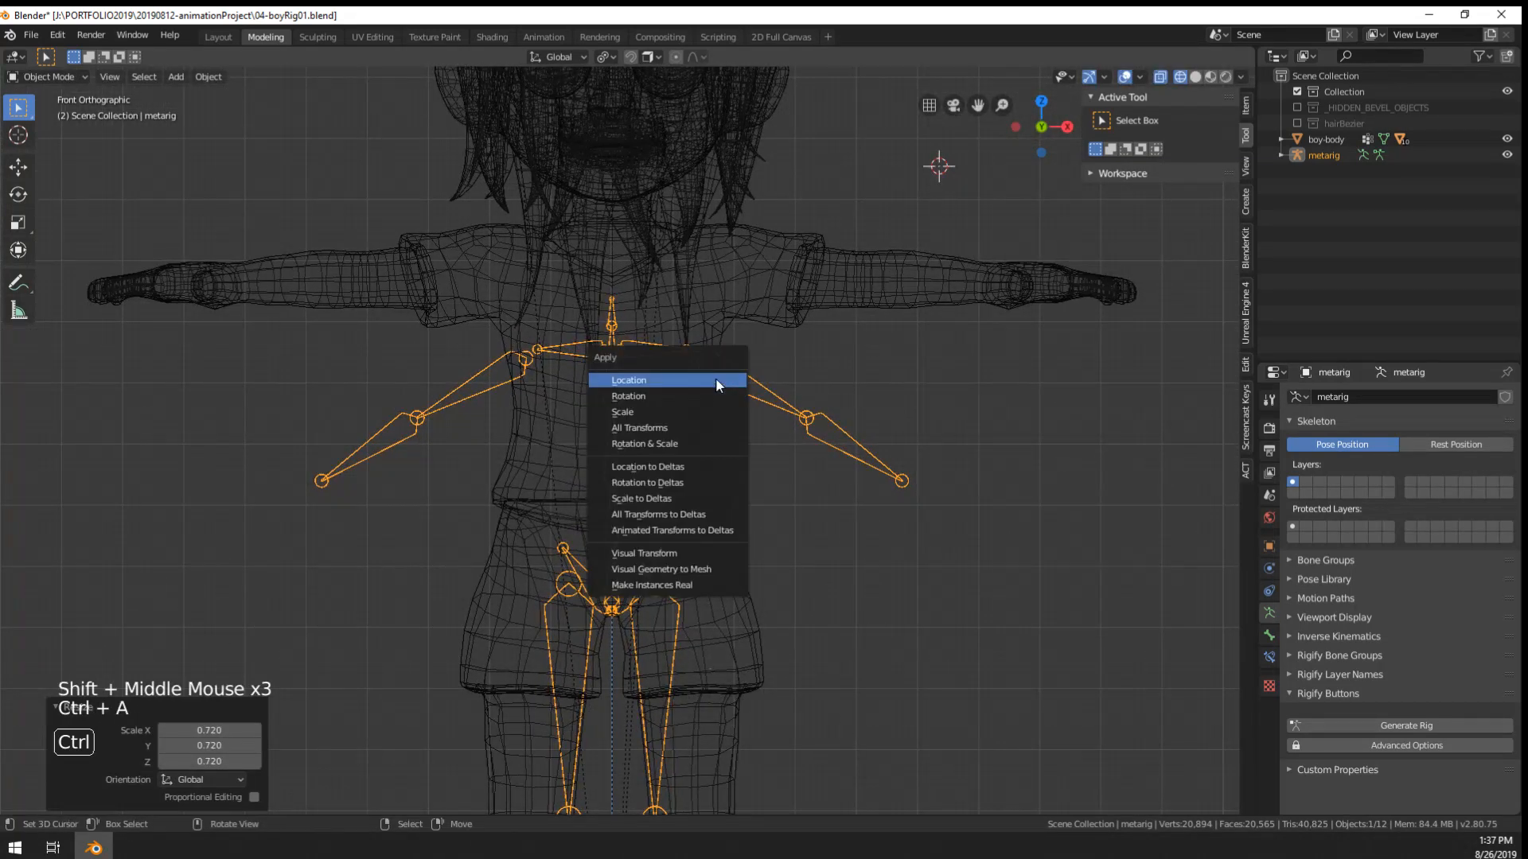
left_click(648, 405)
scroll(679, 458, "down", 2)
- Enter Edit Mode on the metarig and turn on X-Axis Mirror
key("Tab")
scroll(710, 435, "up", 1)
scroll(710, 435, "down", 2)
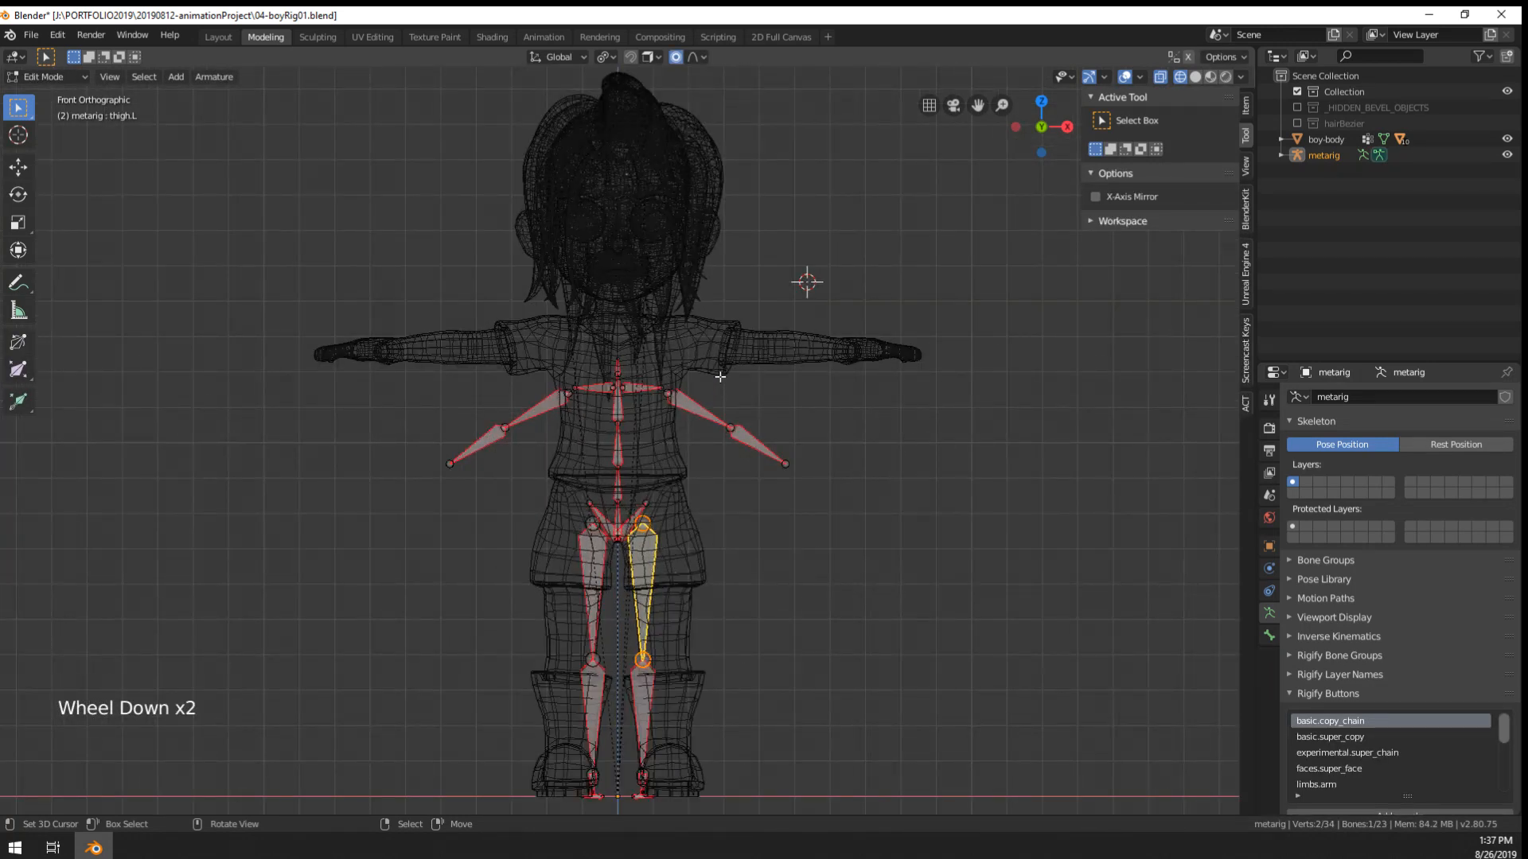
middle_click_drag(707, 627, 724, 470, "shift")
scroll(724, 470, "up", 1)
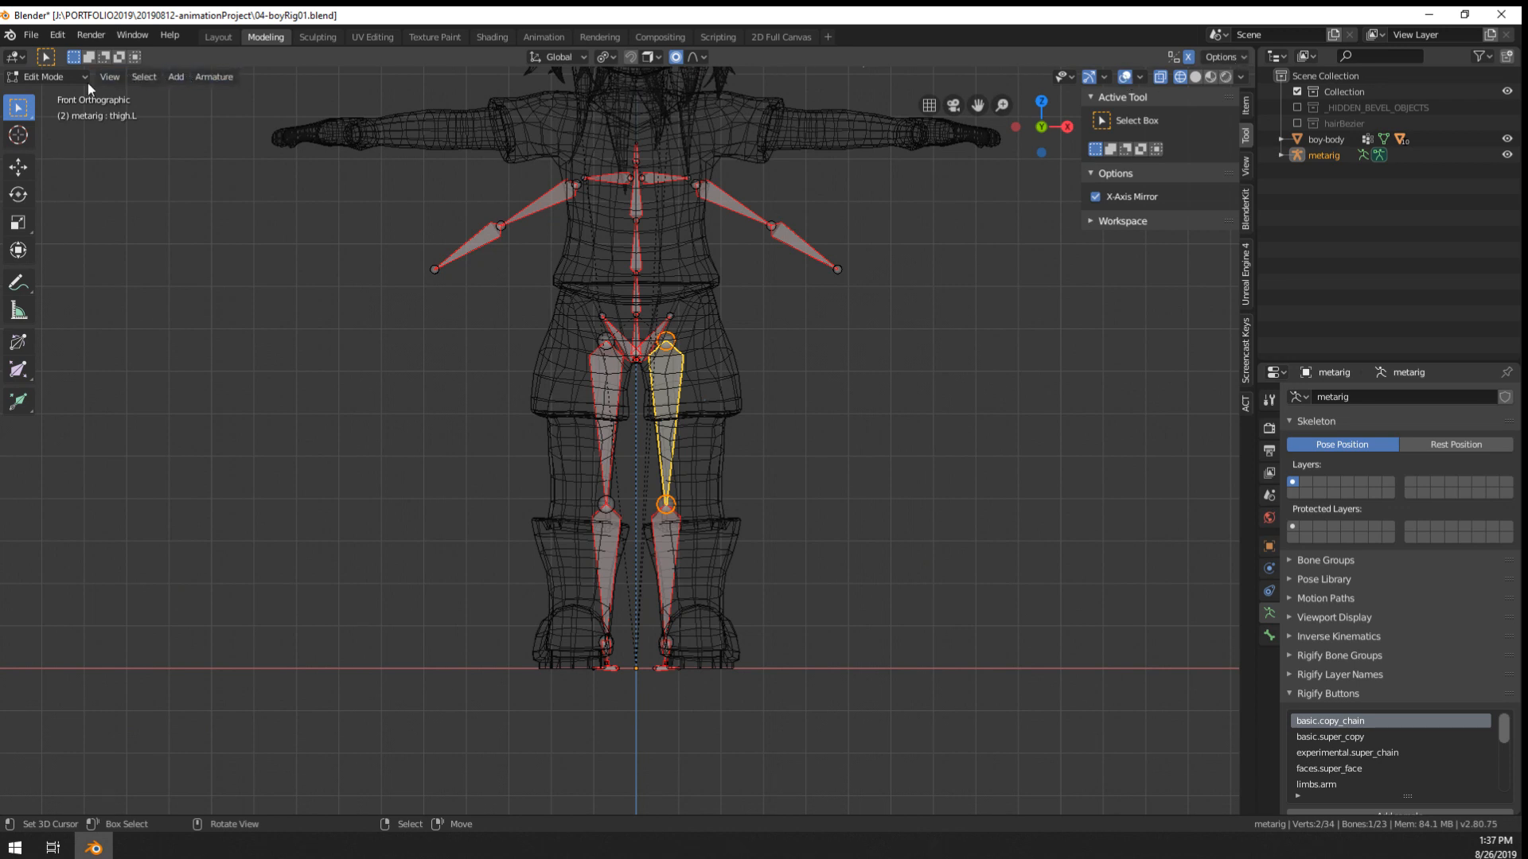
left_click(50, 78)
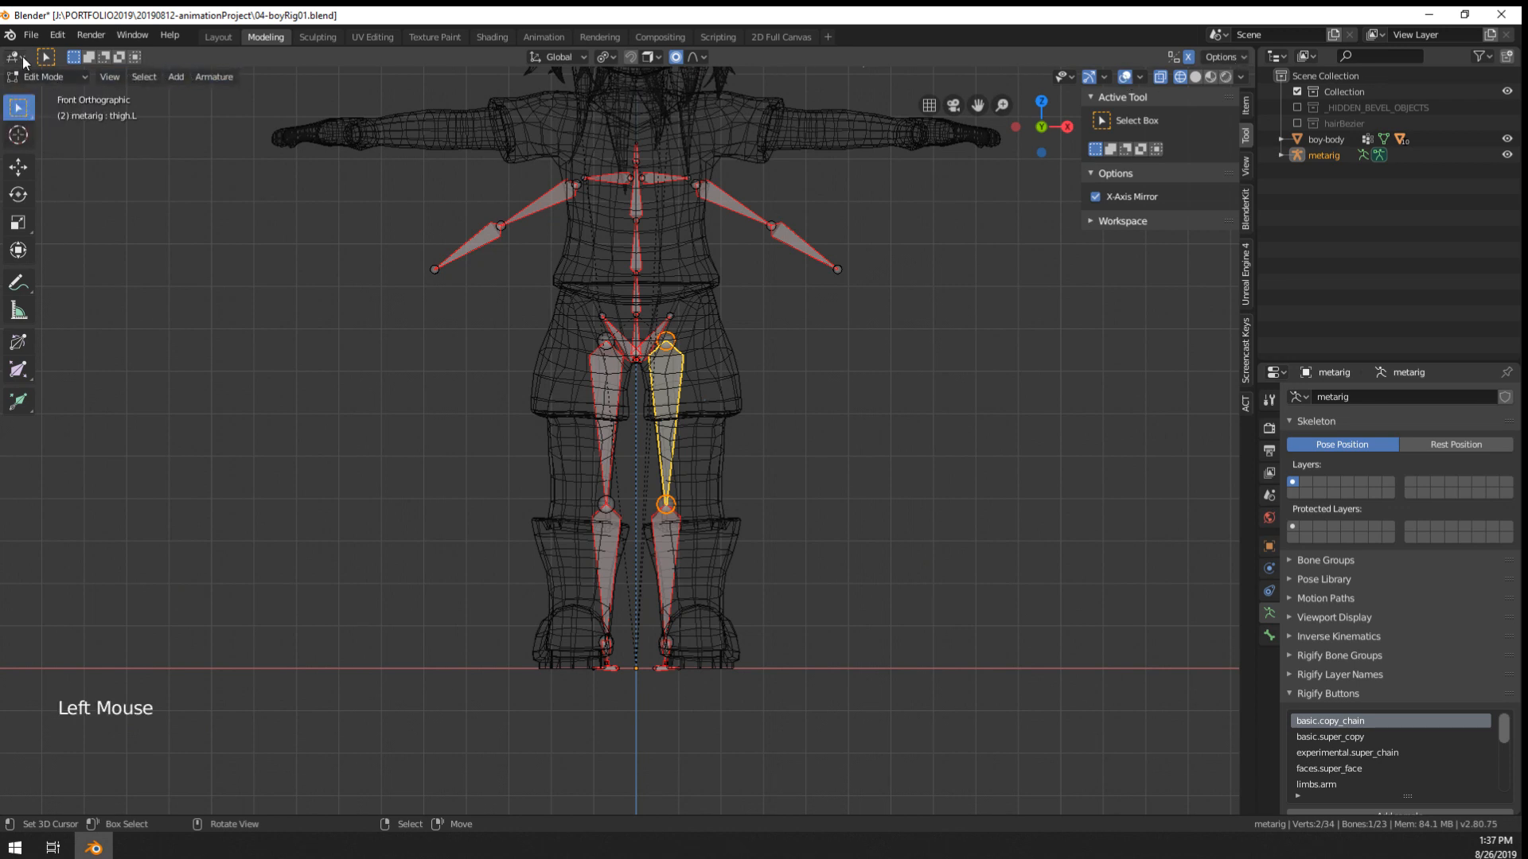
left_click(16, 58)
left_click(19, 60)
right_click(191, 58)
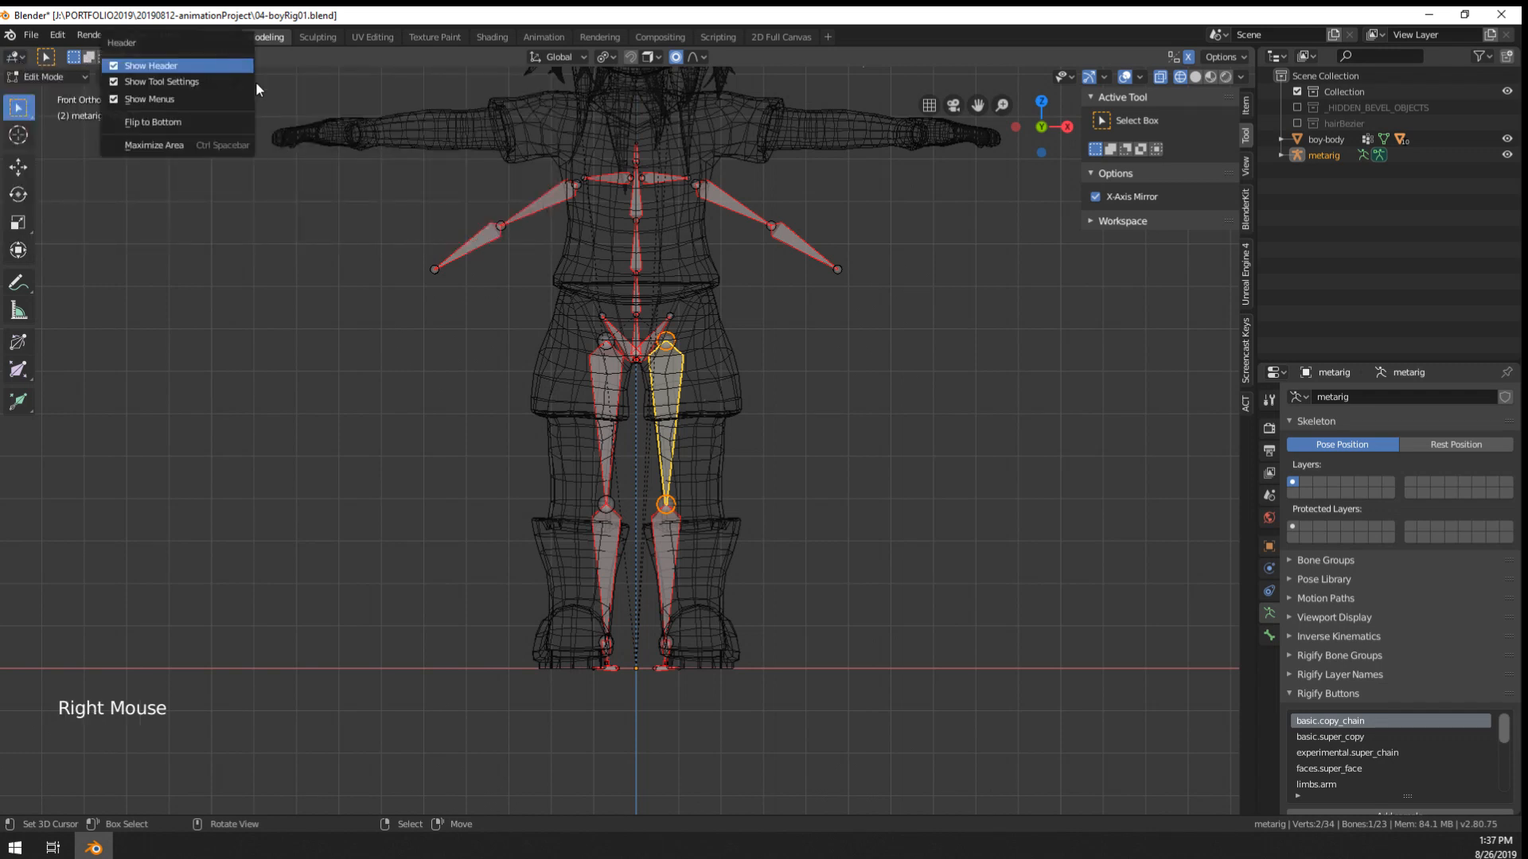
right_click(216, 198)
right_click(243, 73)
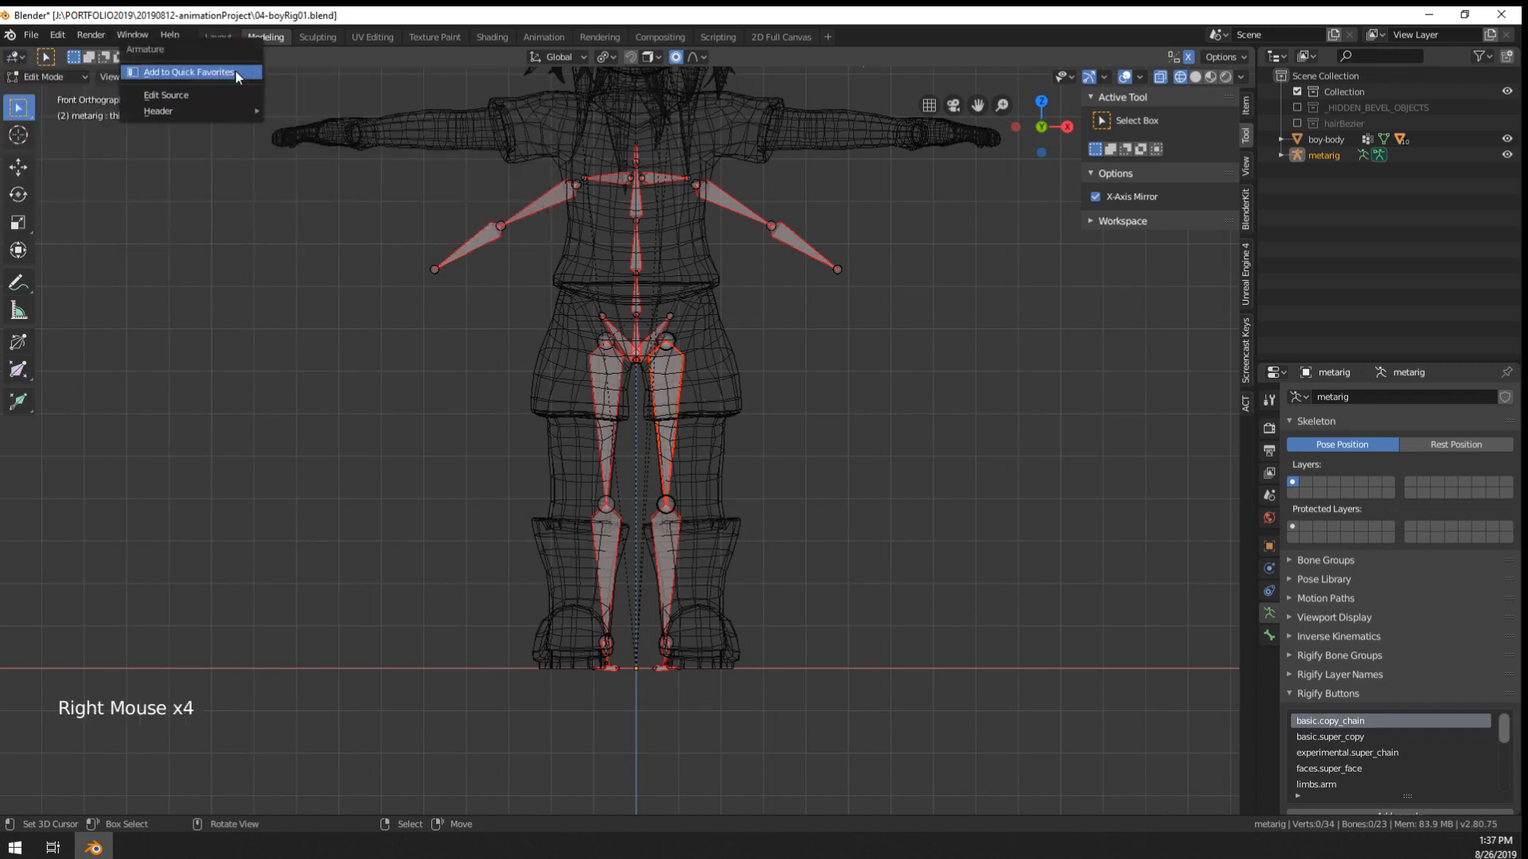
right_click(333, 62)
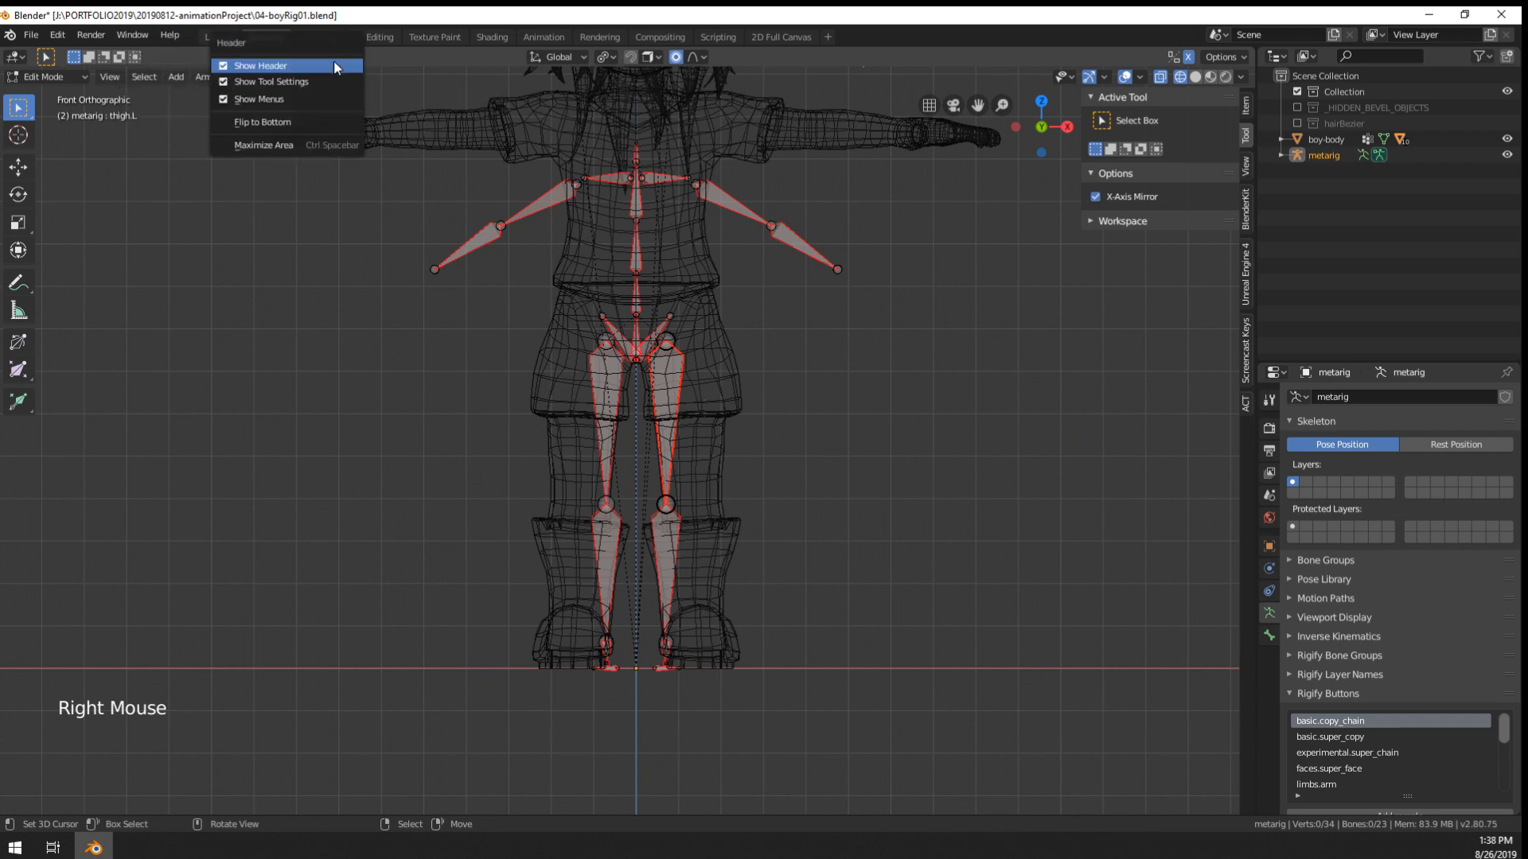
left_click(319, 64)
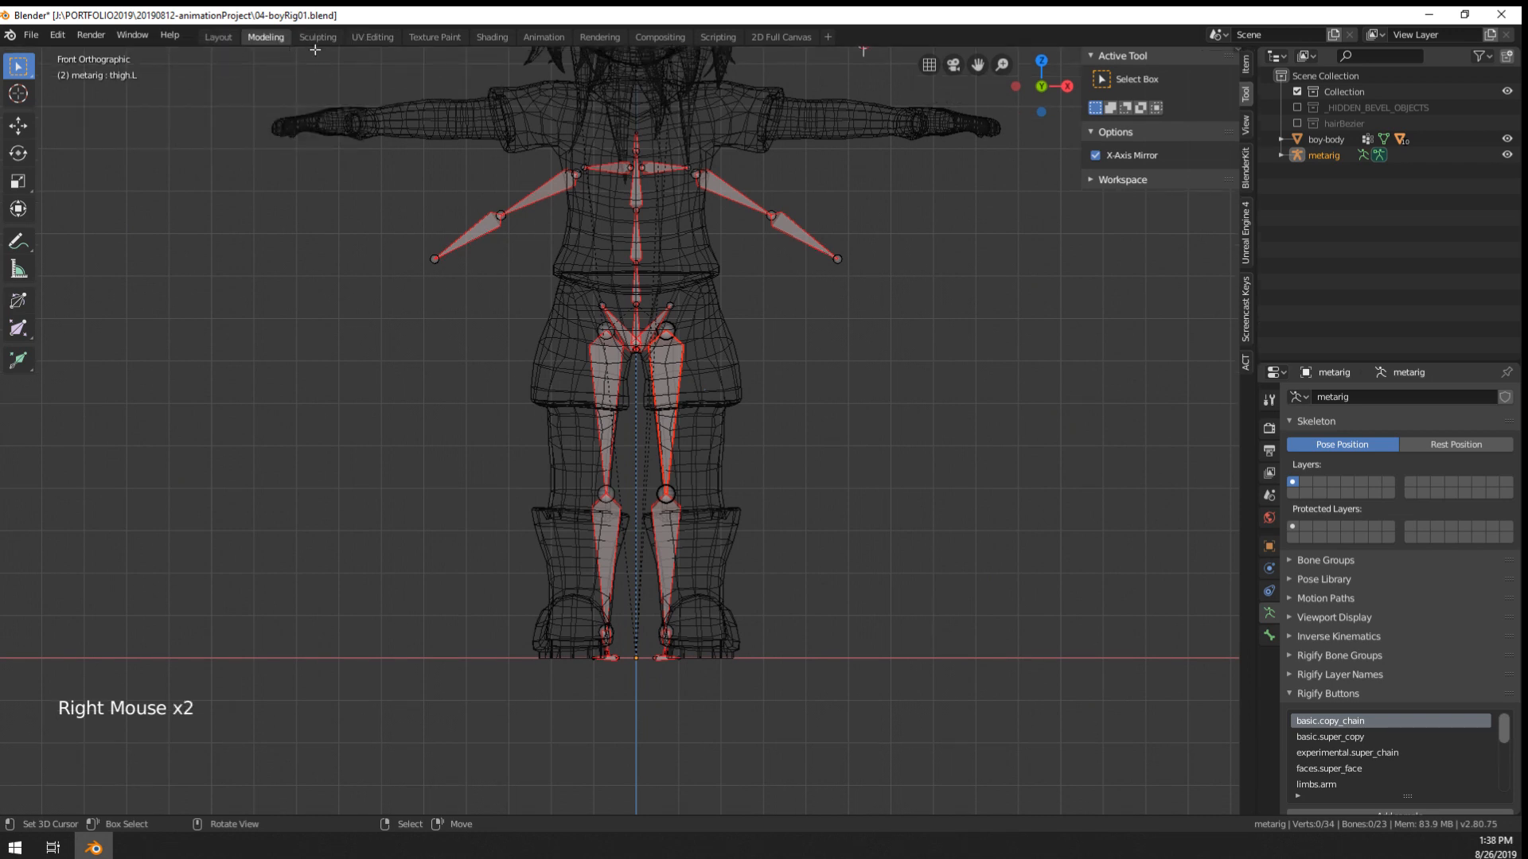
right_click(324, 49)
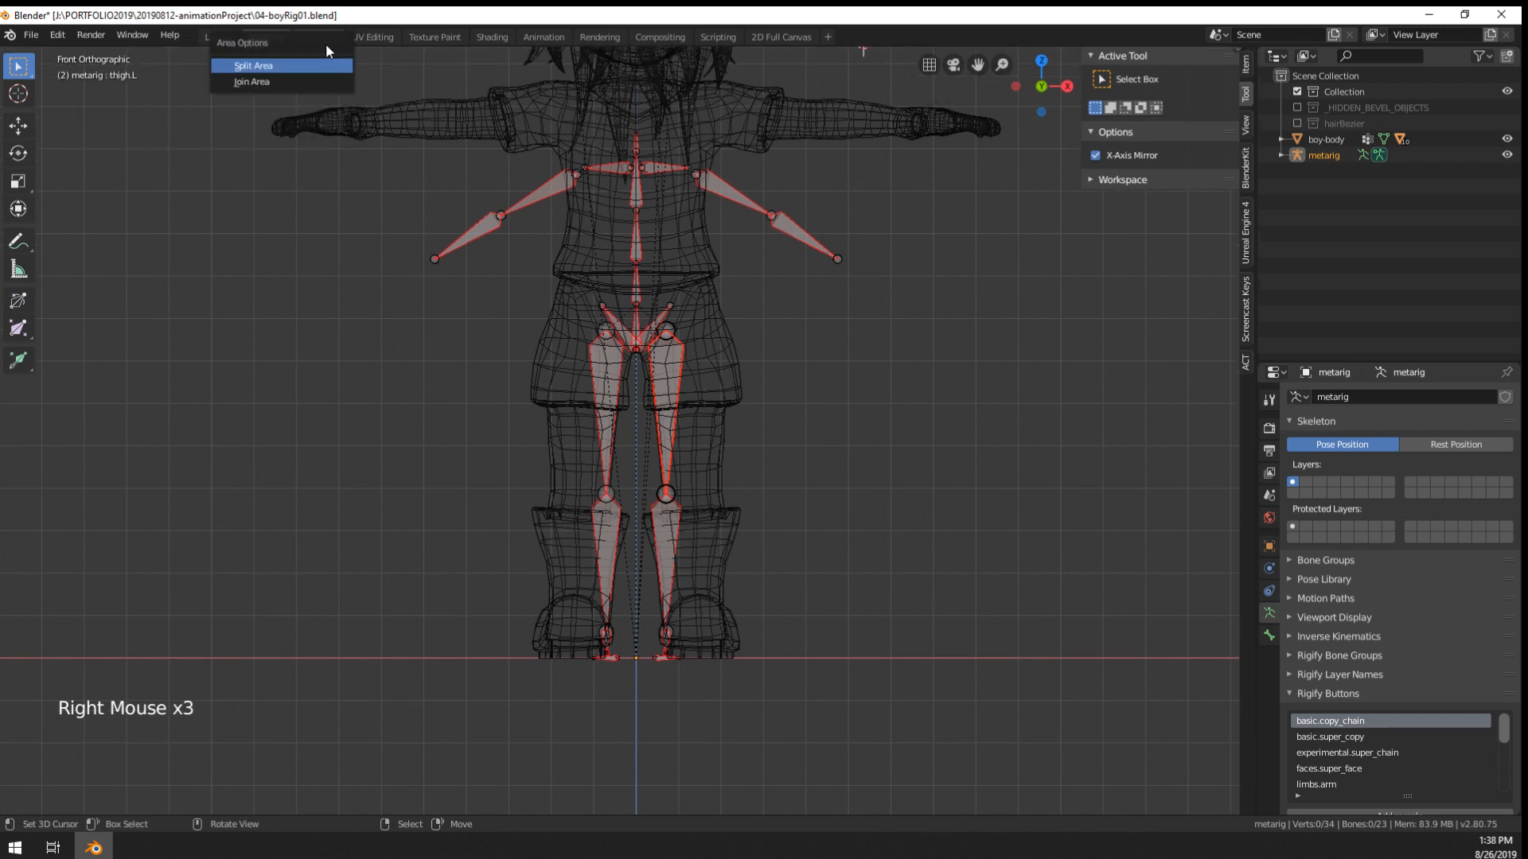
left_click(1237, 48)
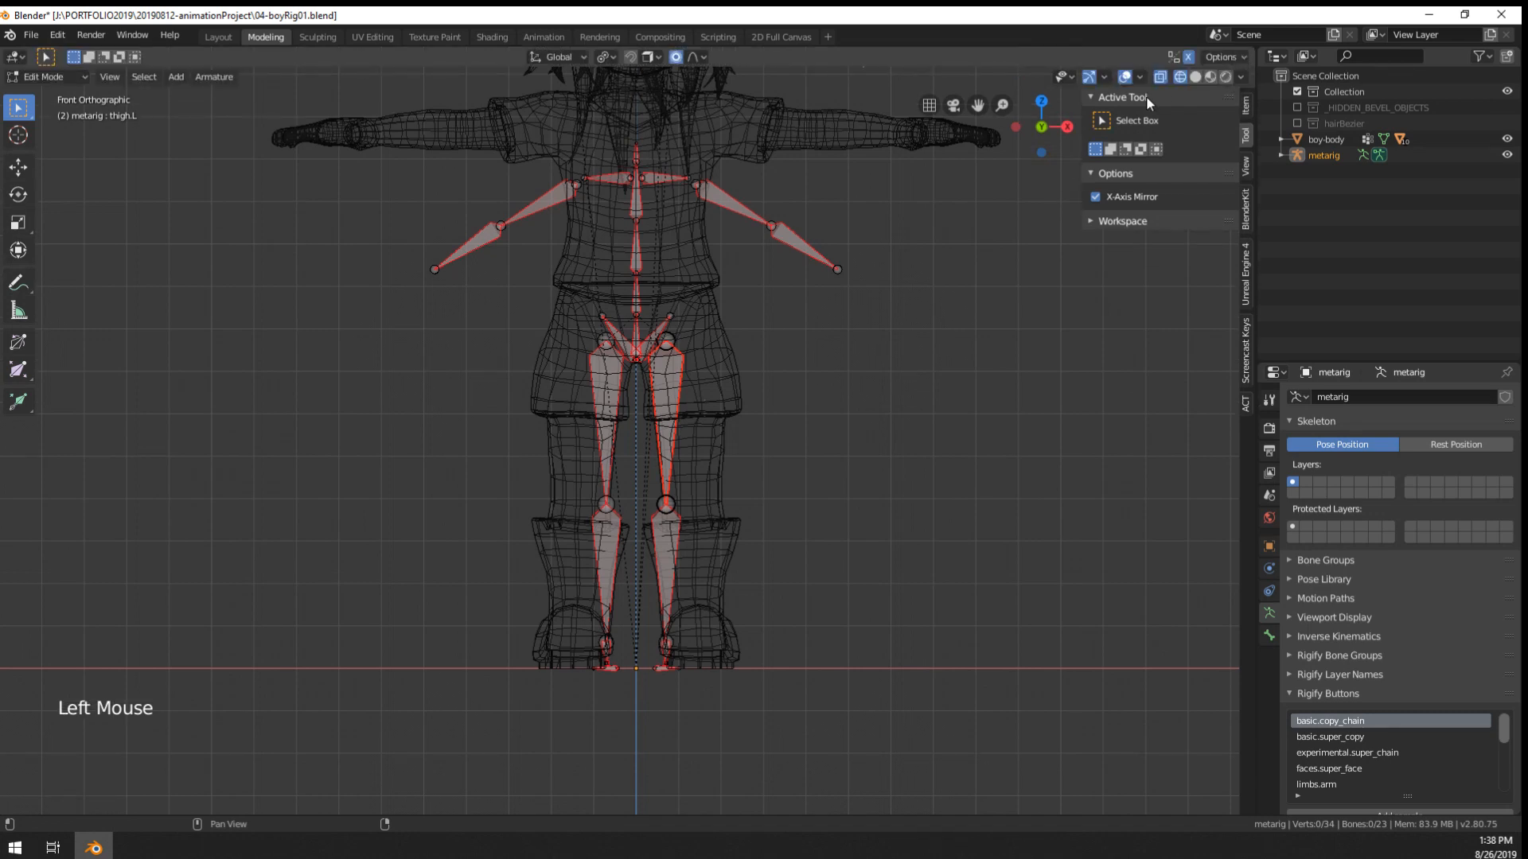
right_click(995, 49)
left_click(988, 66)
left_click(1235, 51)
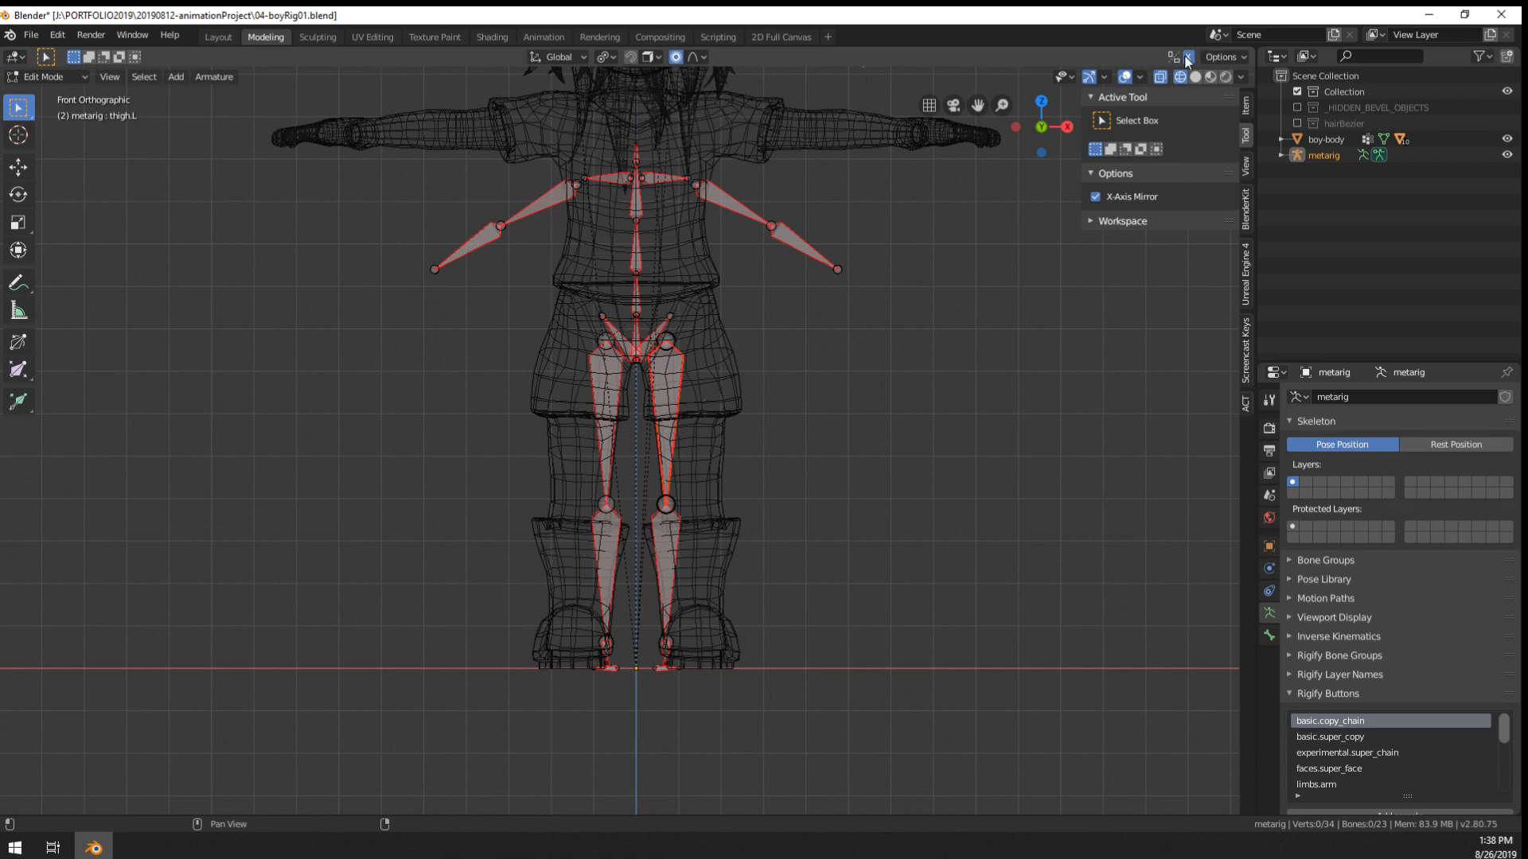
- With X-Axis Mirror off, circle-select the arm, shoulder and upper neck bones and raise them along Z to the character's shoulder height
scroll(489, 240, "down", 2)
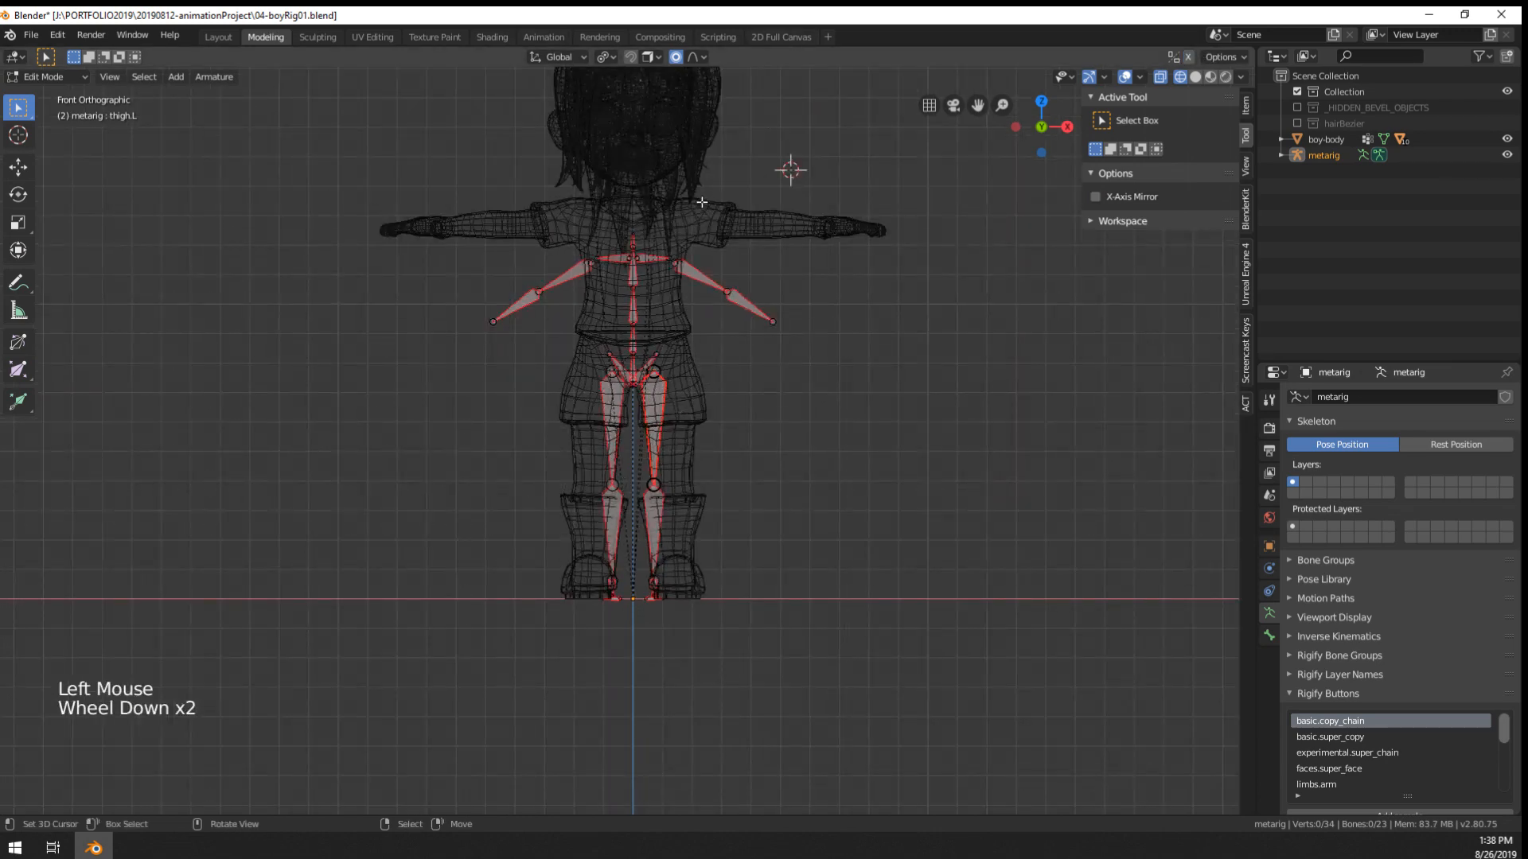
scroll(489, 240, "up", 2)
middle_click_drag(489, 241, 495, 437, "shift")
key("c")
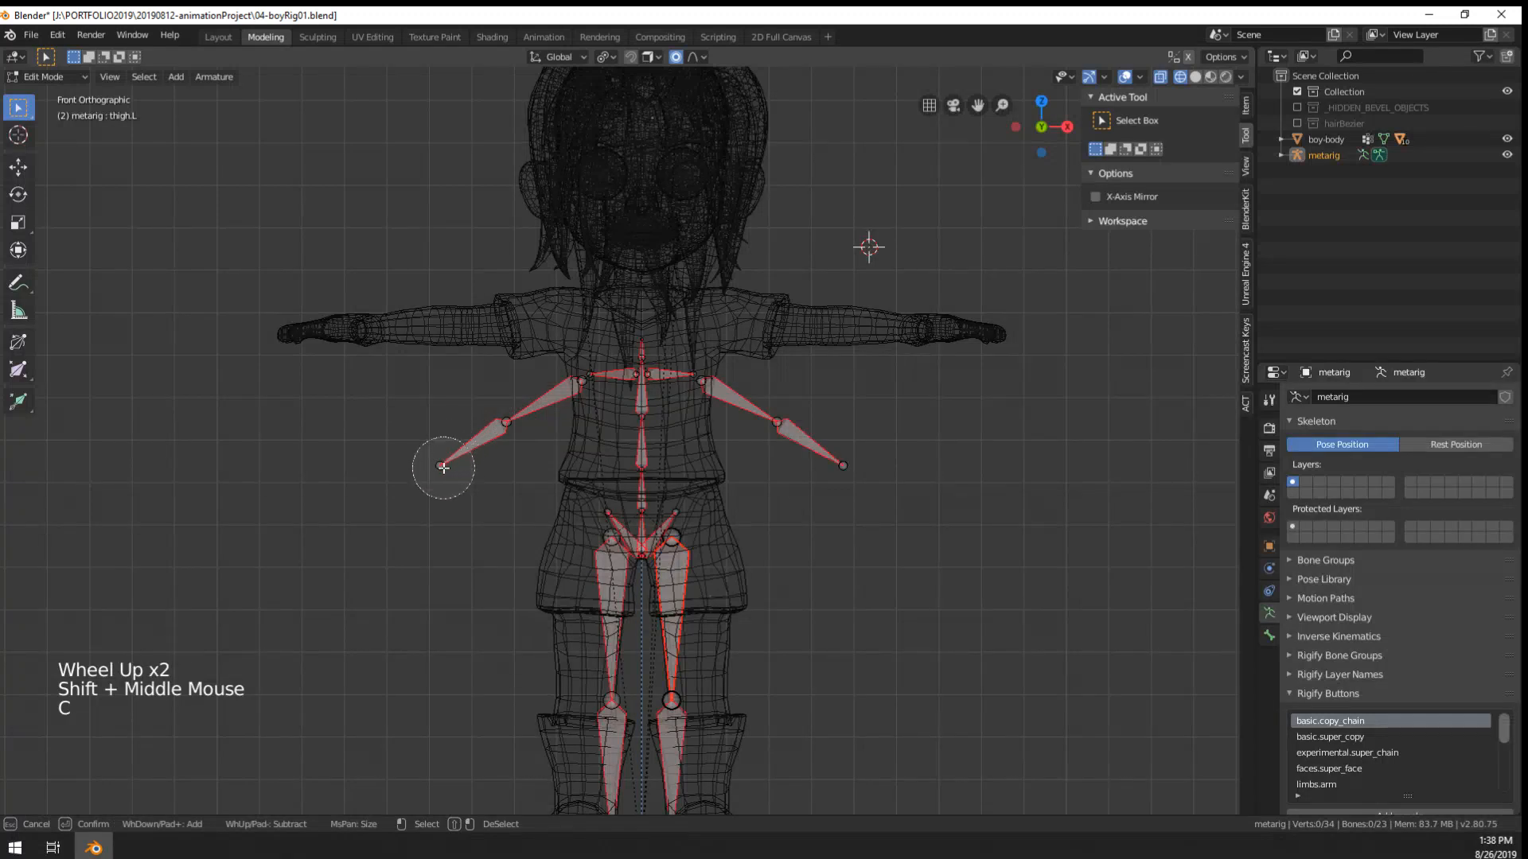
mouse_move(437, 461)
left_mouse_down()
mouse_move(621, 362)
mouse_move(846, 467)
mouse_move(654, 350)
left_mouse_up()
key("Escape")
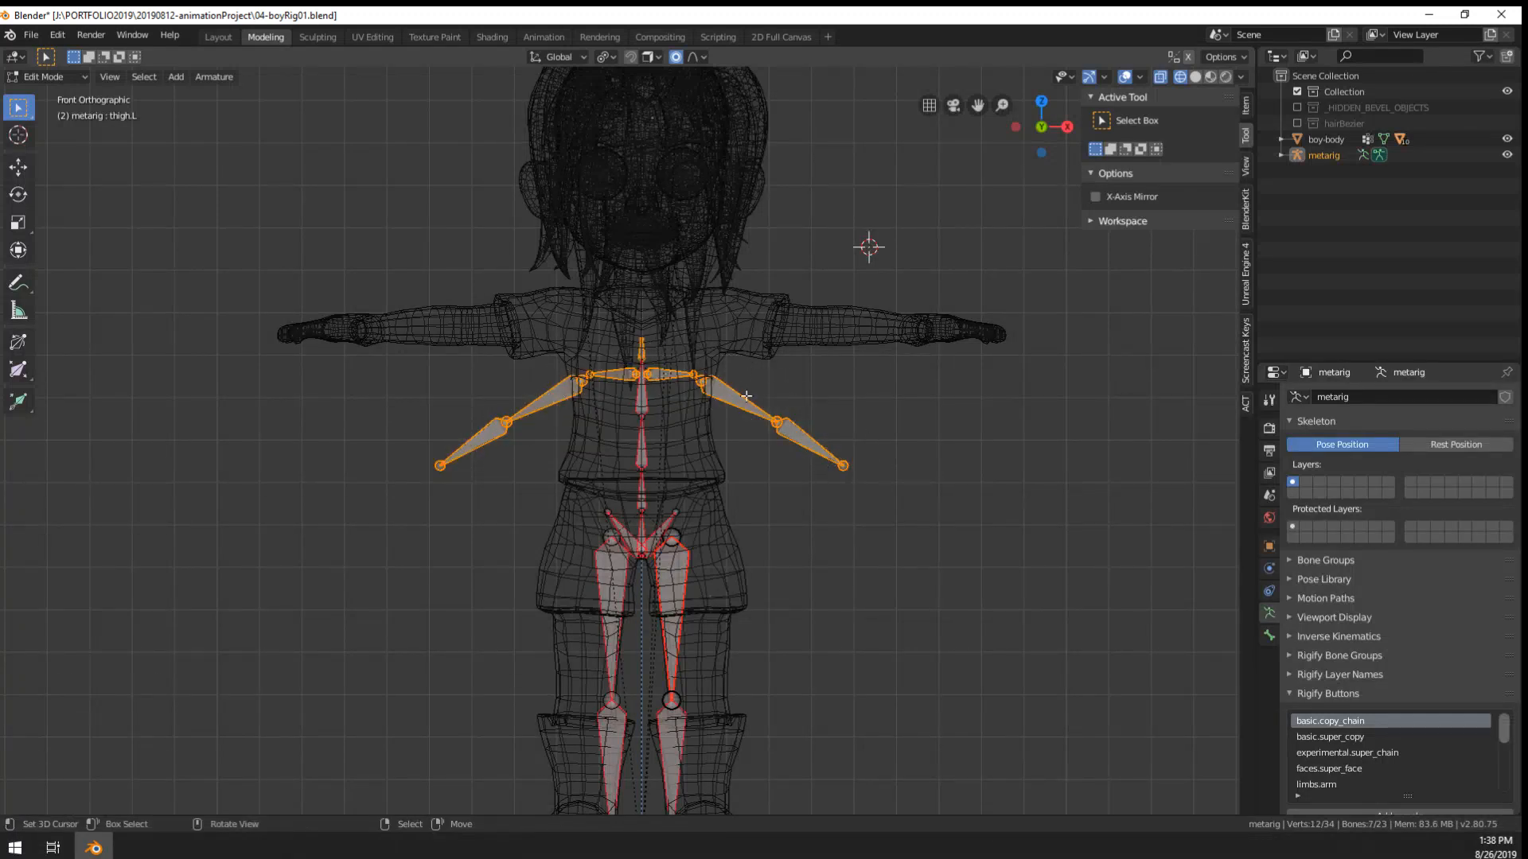
key("g")
key("z")
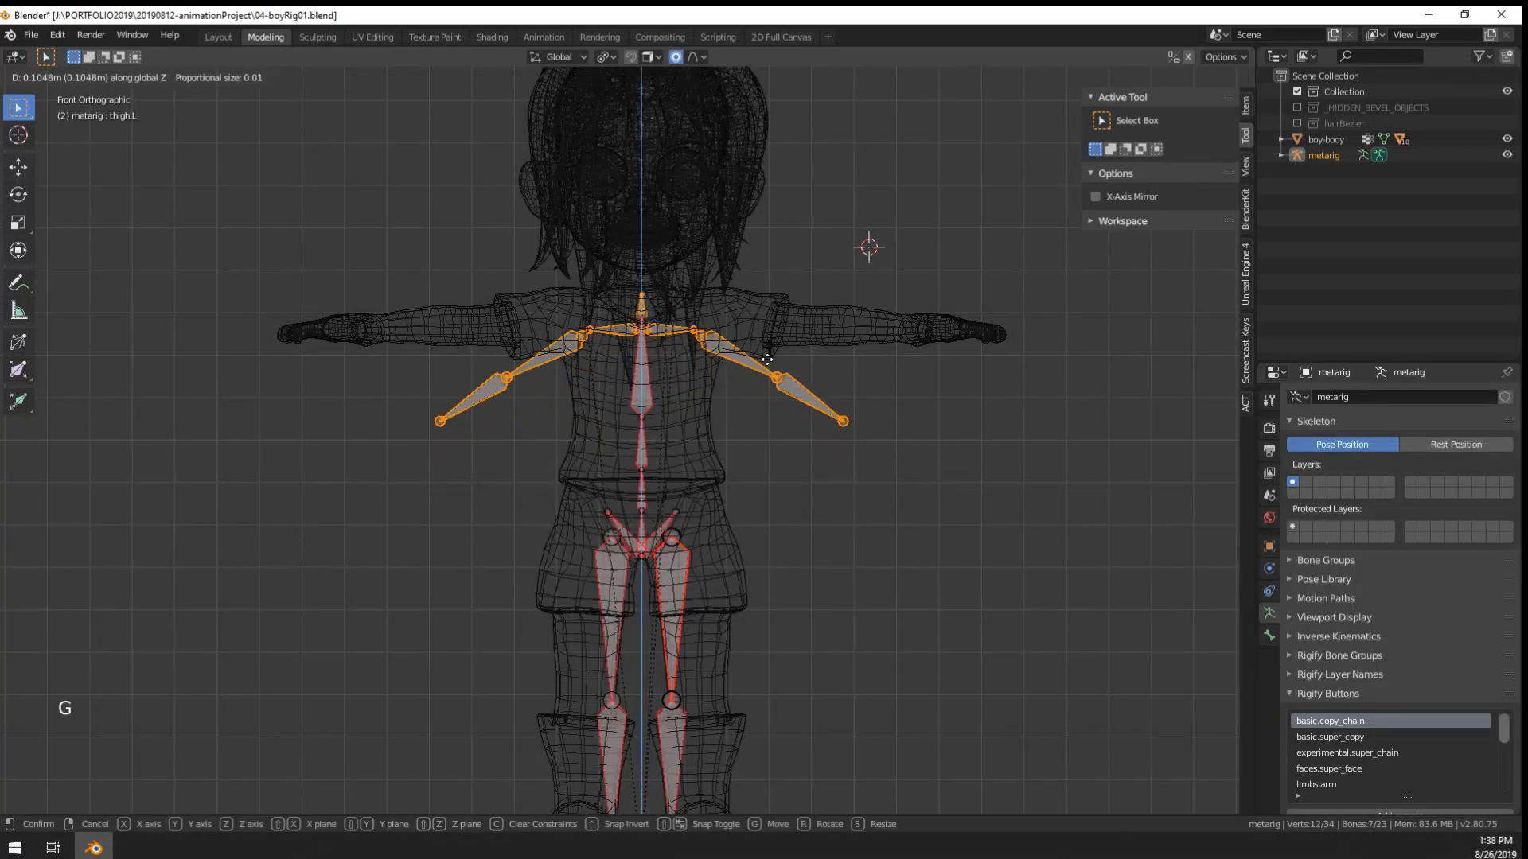
left_click(768, 355)
- Turn X-Axis Mirror back on and test mirrored movement with the left upper arm bone, cancelling the trial moves
right_click(742, 368)
key("g")
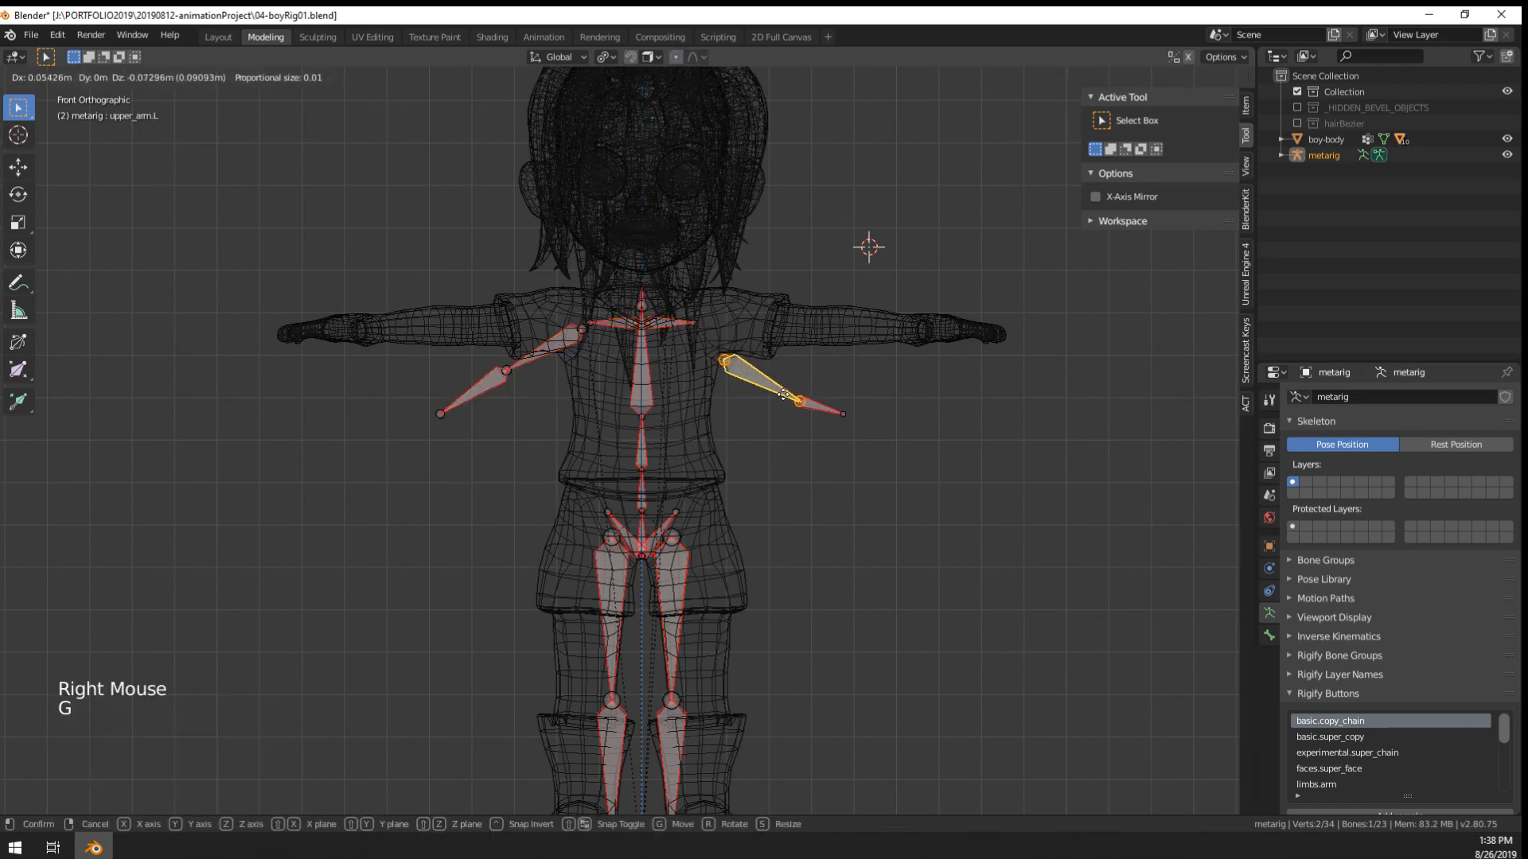
key("Escape")
left_click(1188, 56)
key("g")
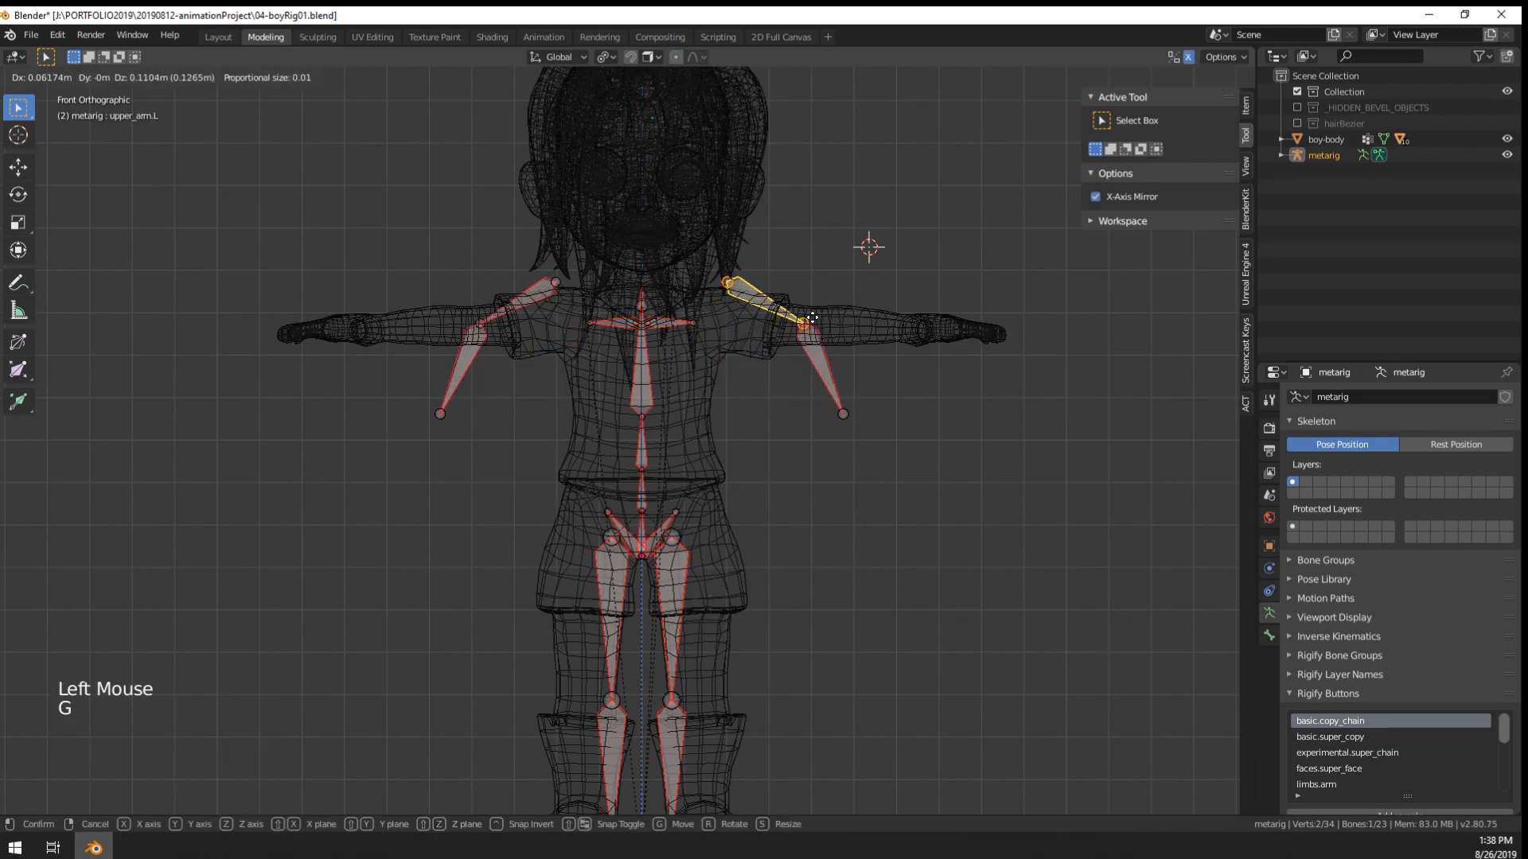
key("Escape")
- In front view, move the left forearm's end joint to the character's wrist, about 0.135 m in X and 0.208 m in Z
scroll(828, 368, "up", 3)
middle_click_drag(828, 368, 650, 516)
key("KP_1")
right_click(835, 535)
key("g")
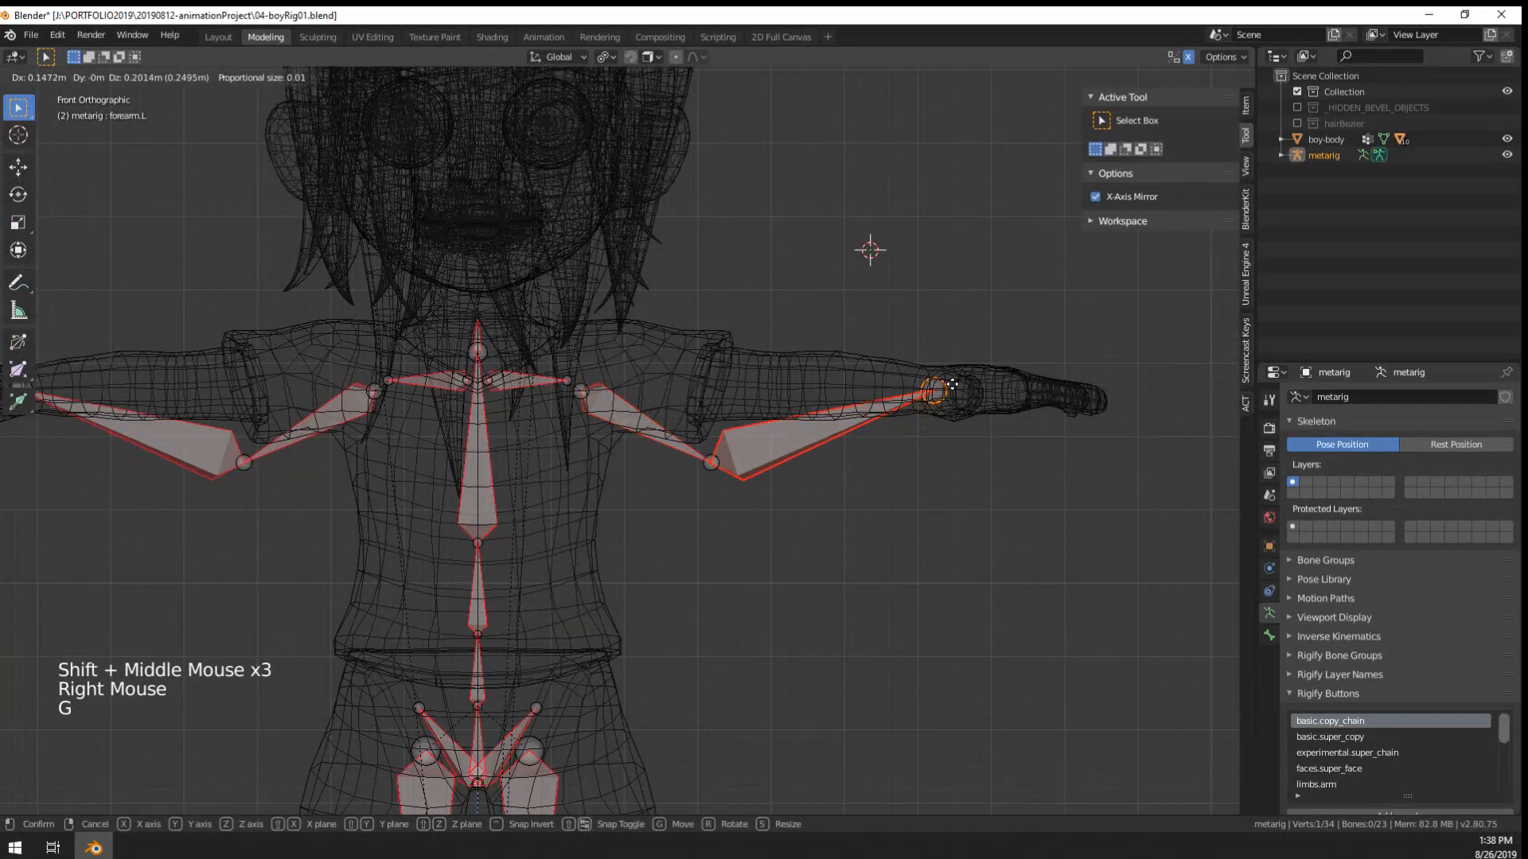
left_click(907, 412)
key("ctrl+z")
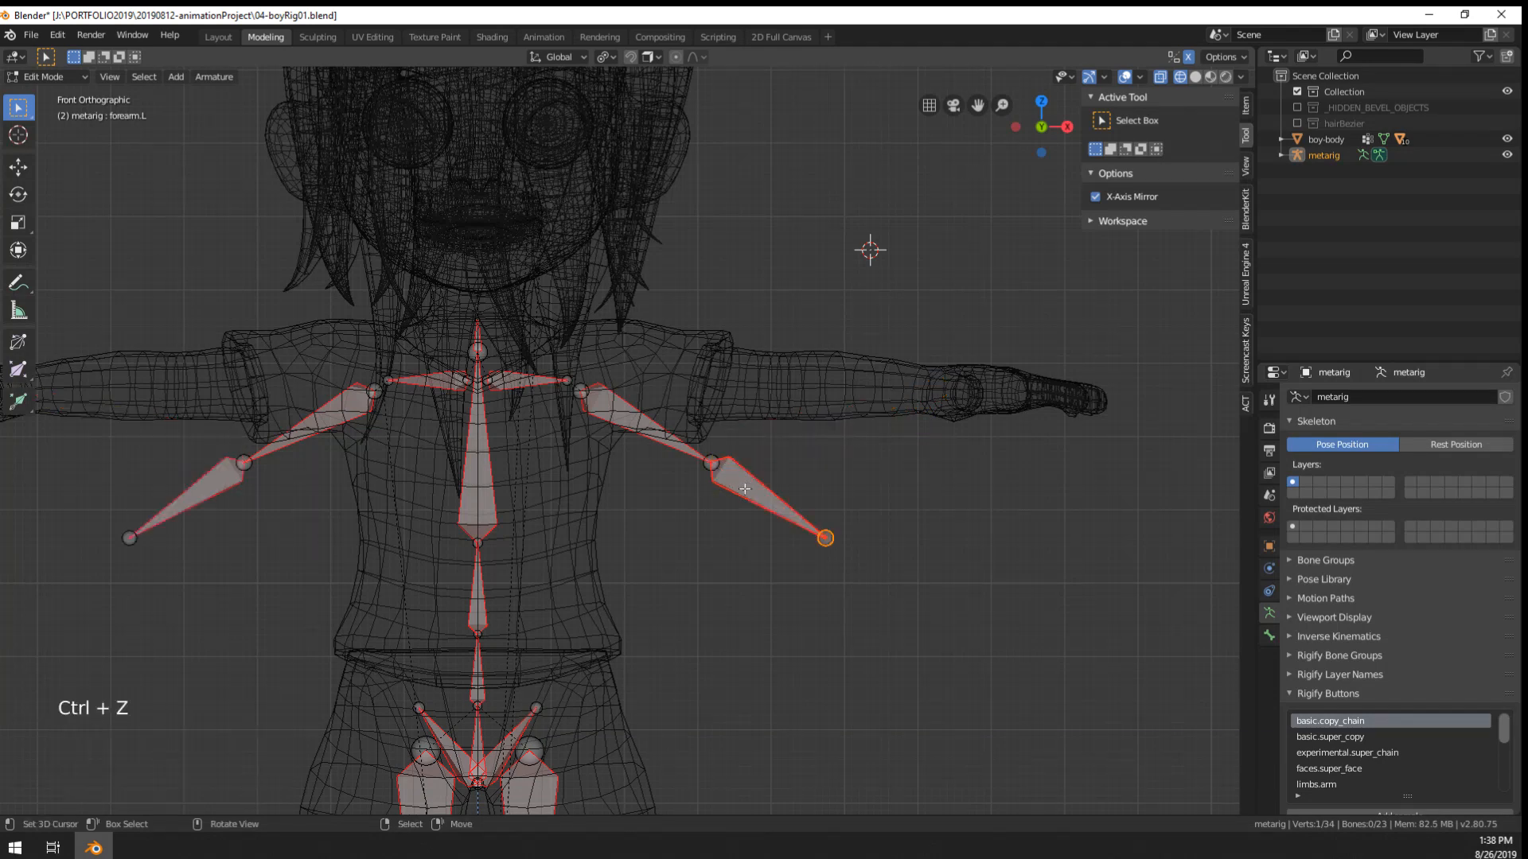
key("g")
left_click(965, 308)
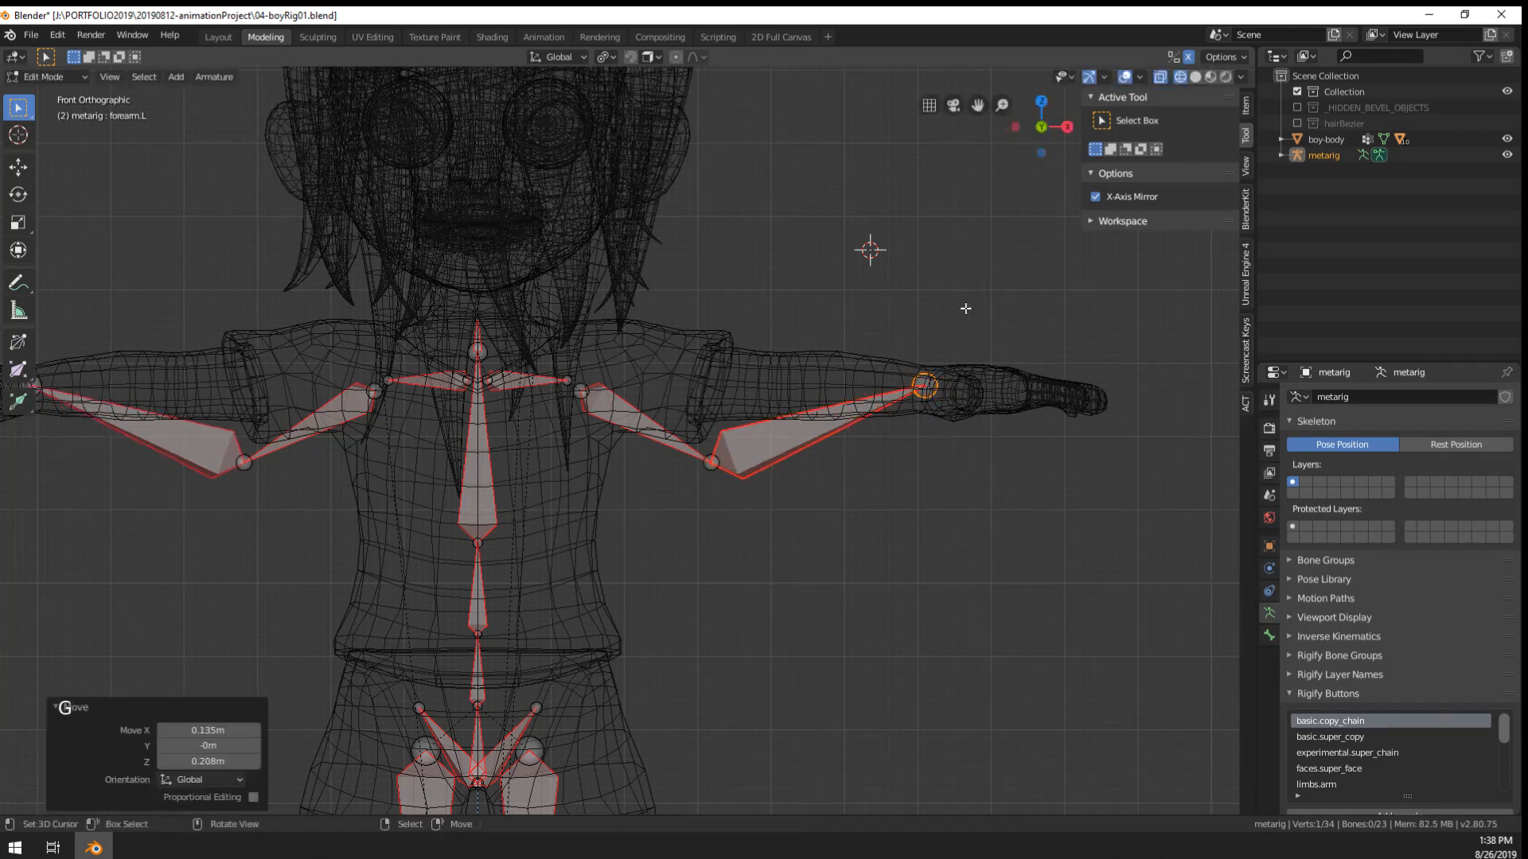
- Raise the left elbow joint into the arm and shift the upper arm's shoulder joint about 0.044 m in X and 0.034 m in Z
right_click(711, 468)
key("g")
left_click(778, 365)
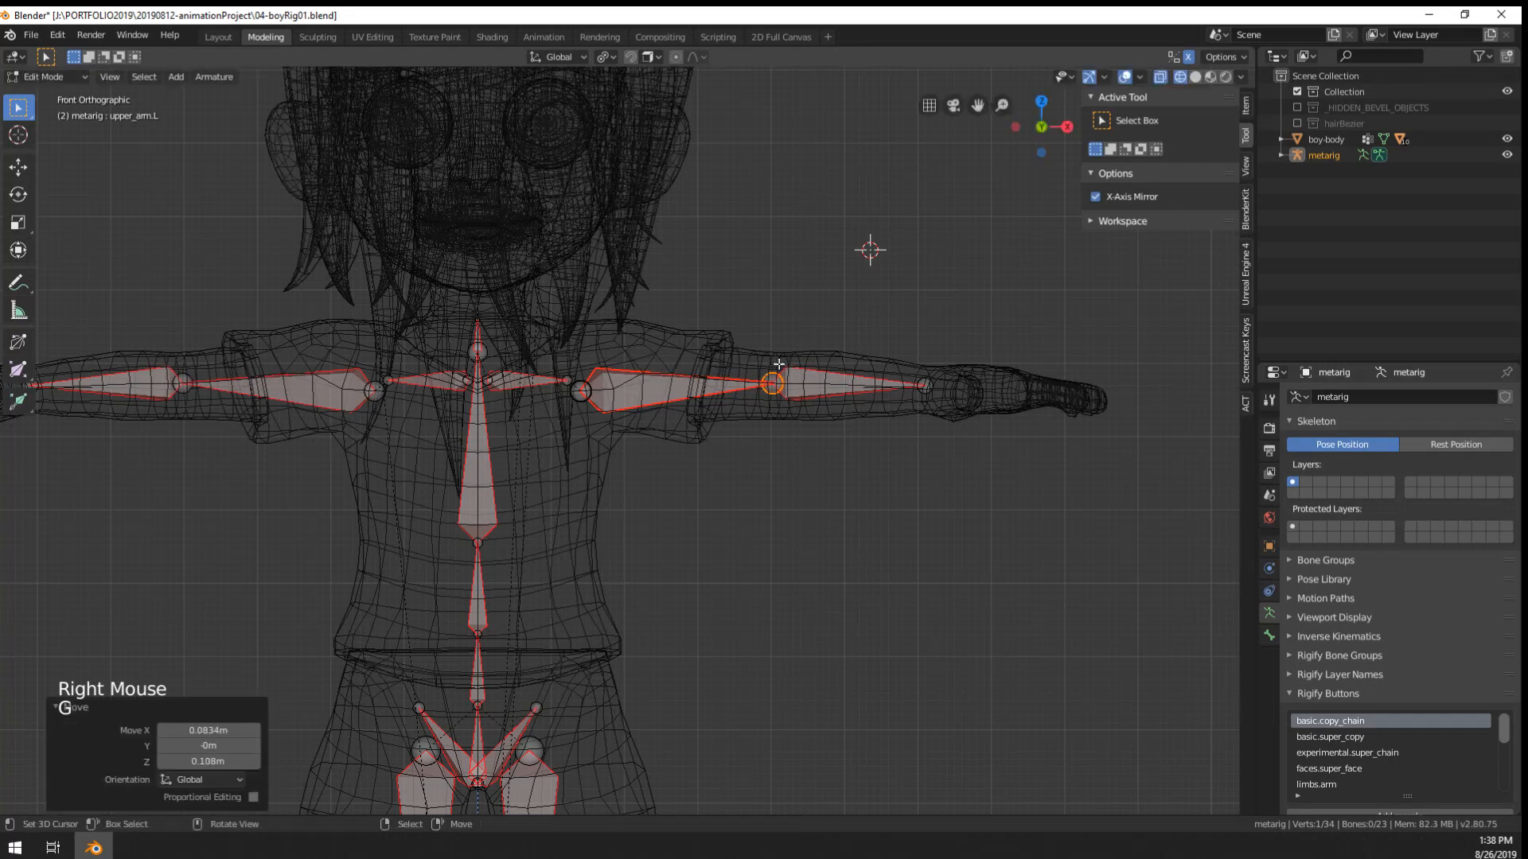
right_click(586, 395)
key("g")
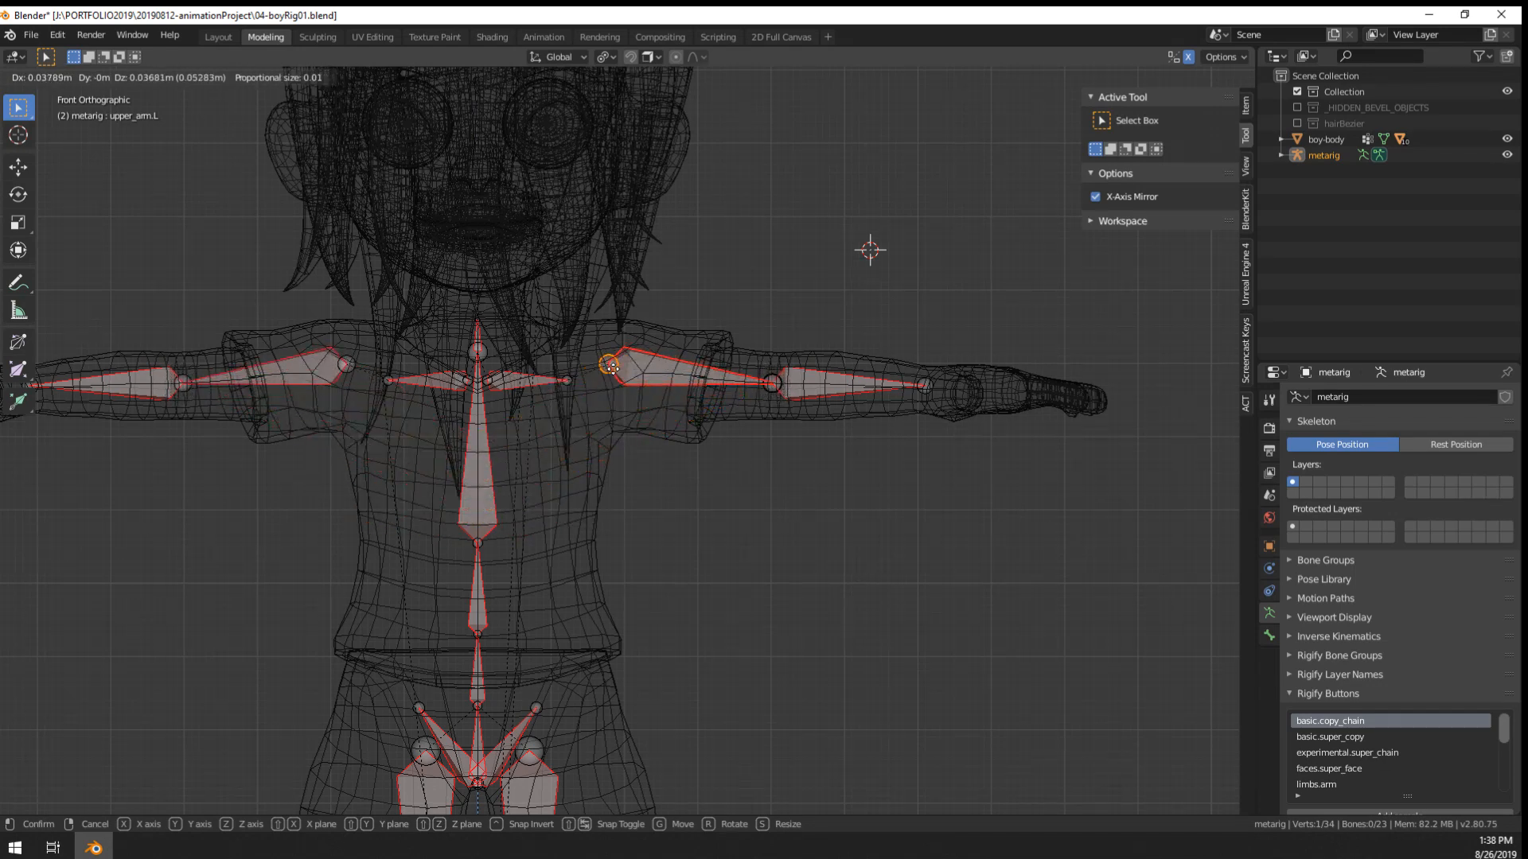
left_click(612, 368)
- In top view, move the left elbow joint forward inside the arm mesh, about 0.027 m along negative Y
middle_click_drag(664, 386, 698, 580)
key("KP_7")
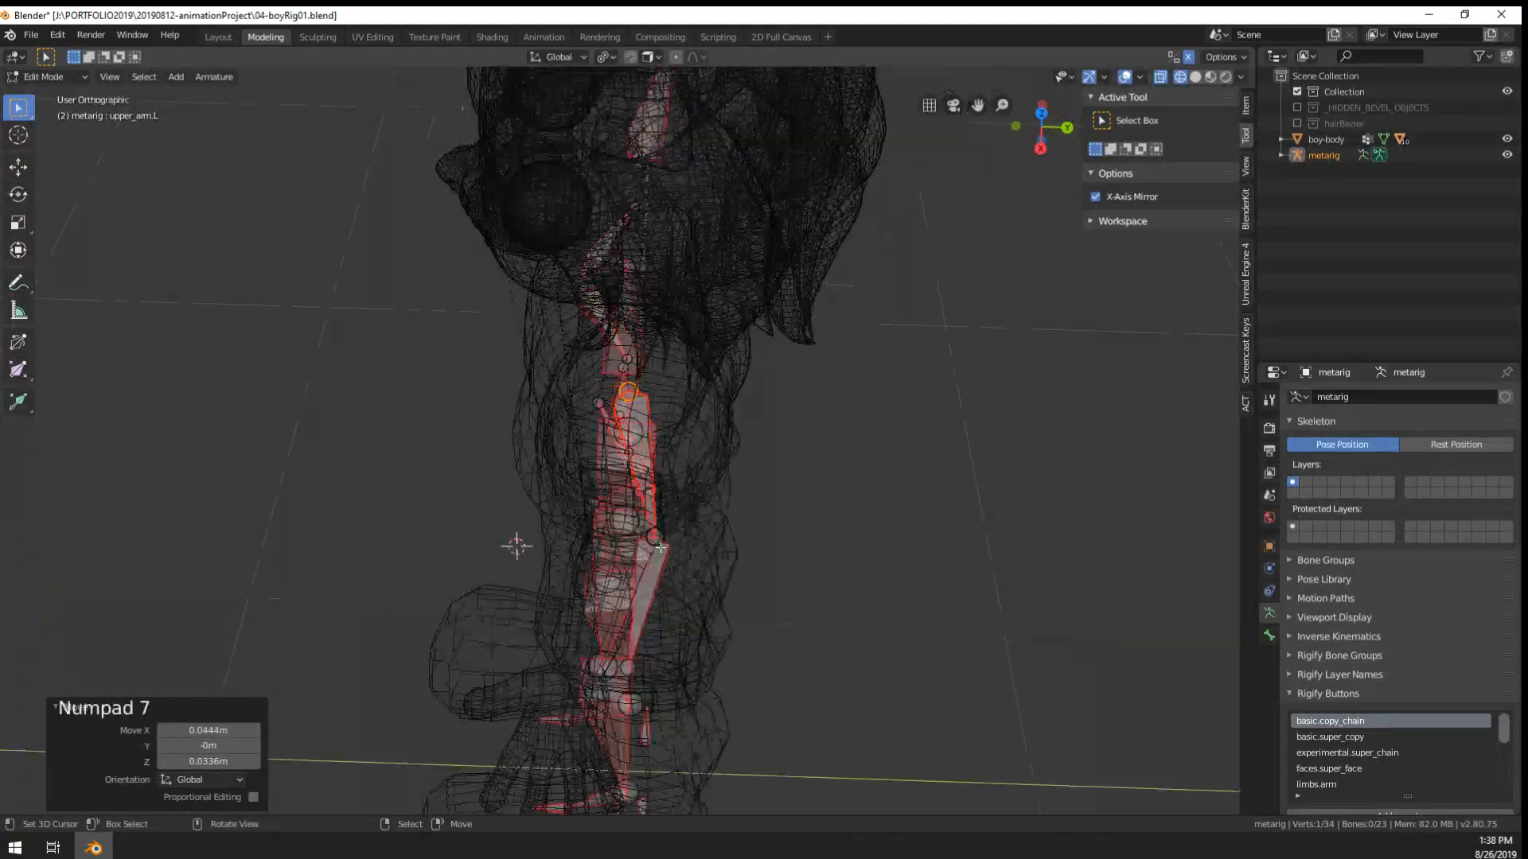
scroll(829, 522, "down", 1)
scroll(917, 555, "up", 2)
middle_click_drag(917, 556, 691, 456, "shift")
scroll(692, 456, "up", 3)
scroll(691, 456, "up", 1)
right_click(658, 357)
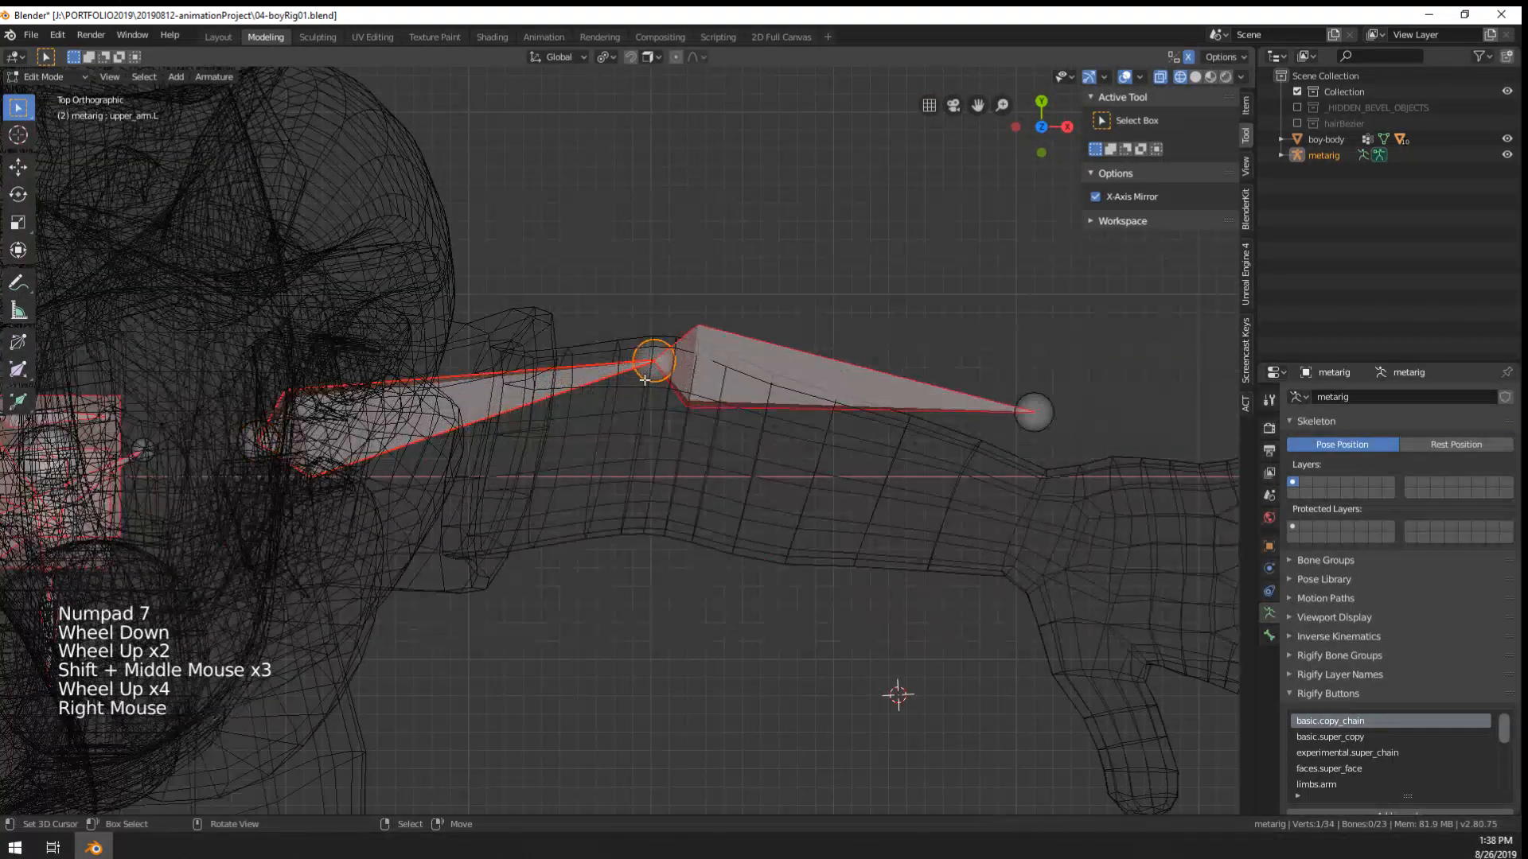
key("g")
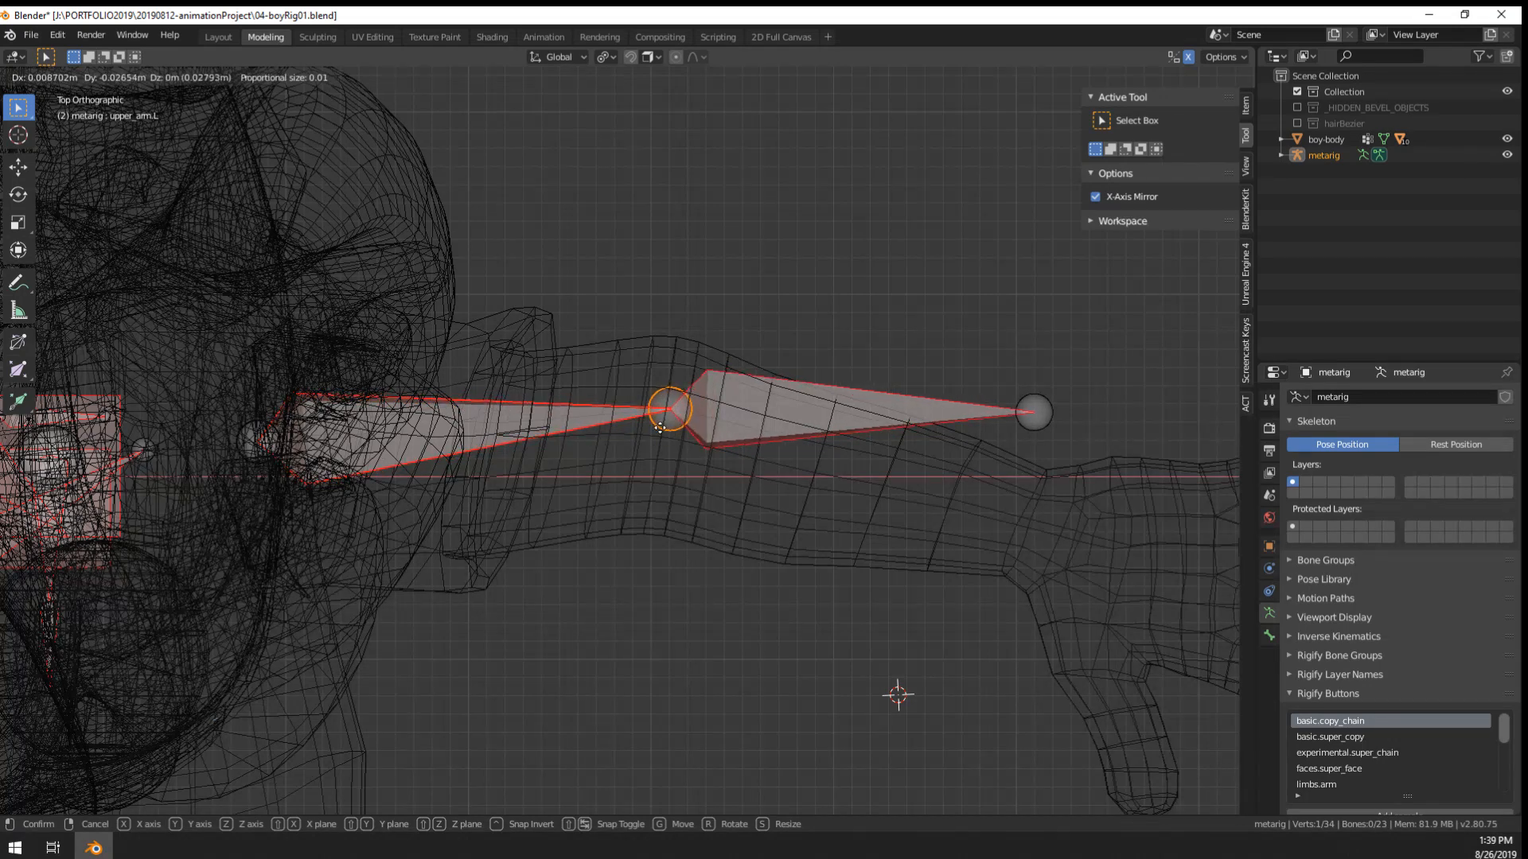
left_click(660, 428)
- Move the left wrist joint forward into the character's wrist, about 0.06 m along negative Y
right_click(1033, 412)
key("g")
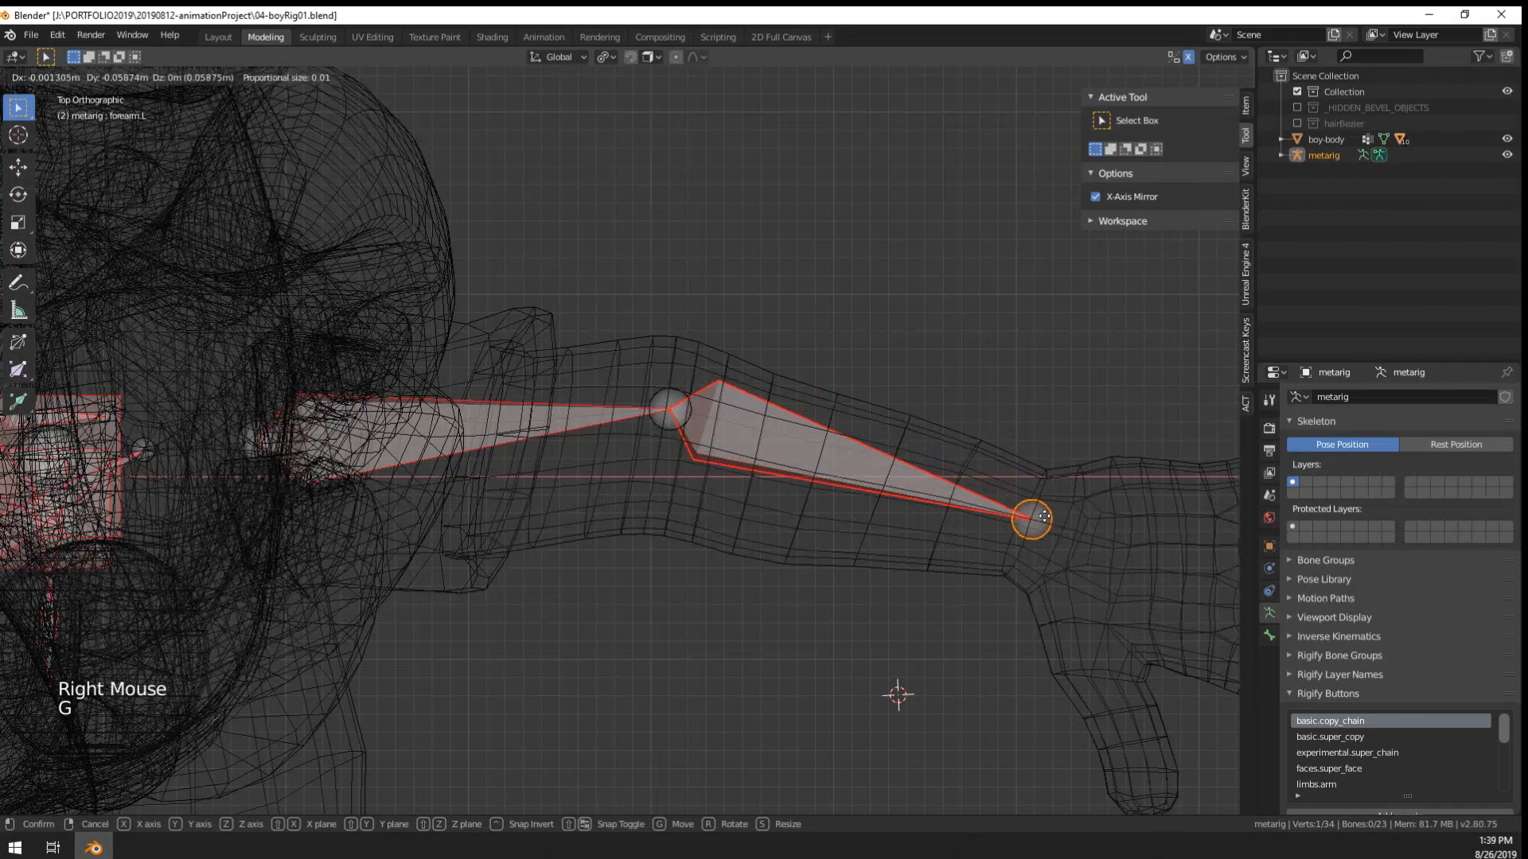
left_click(1038, 518)
scroll(1039, 521, "down", 2)
middle_click_drag(1038, 526, 716, 518, "shift")
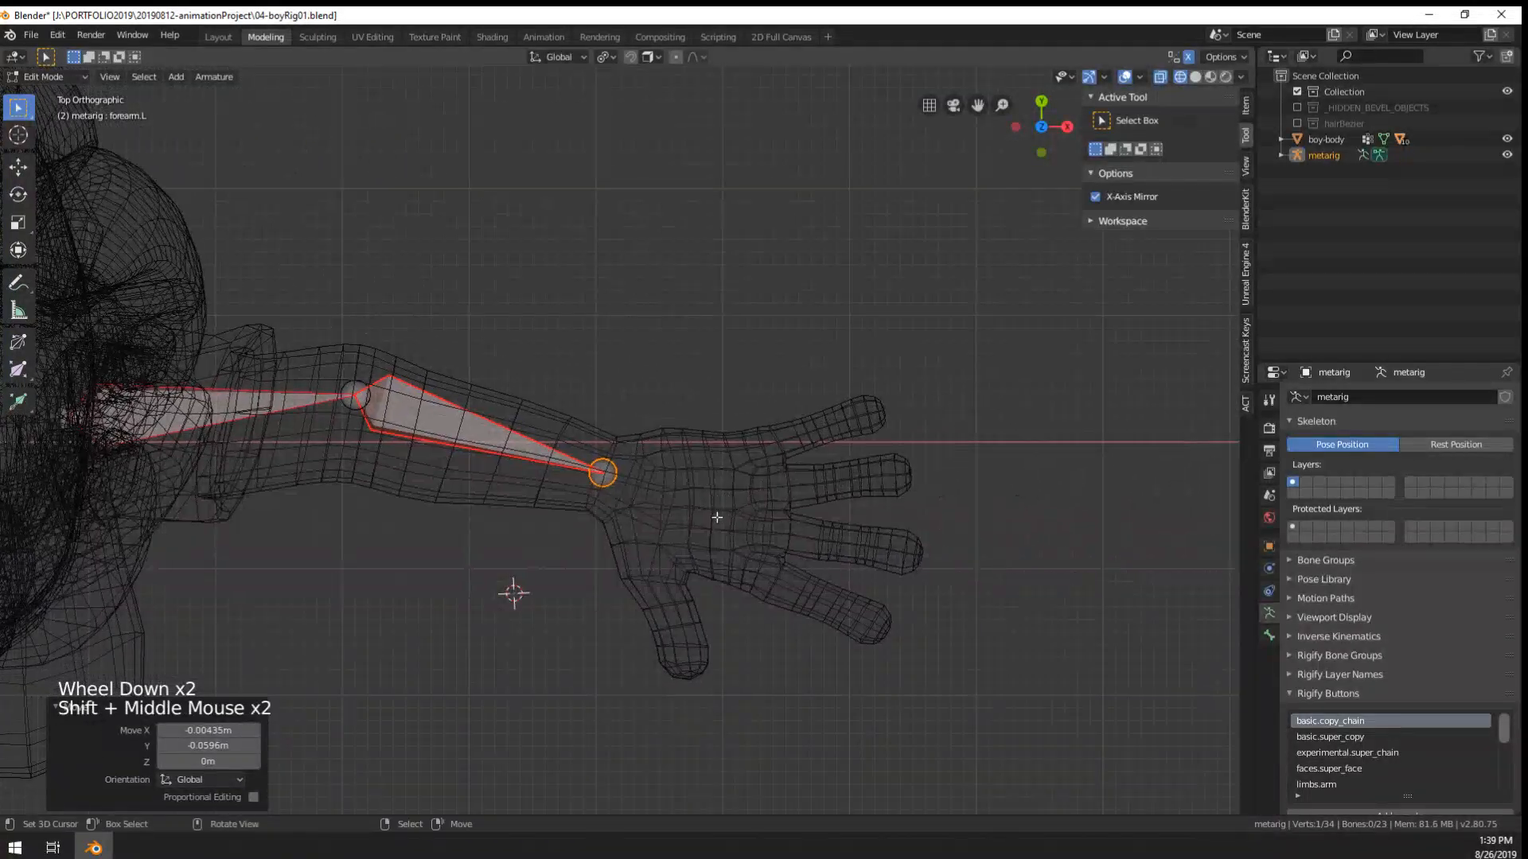
scroll(735, 545, "up", 3)
scroll(735, 546, "down", 7)
key("e")
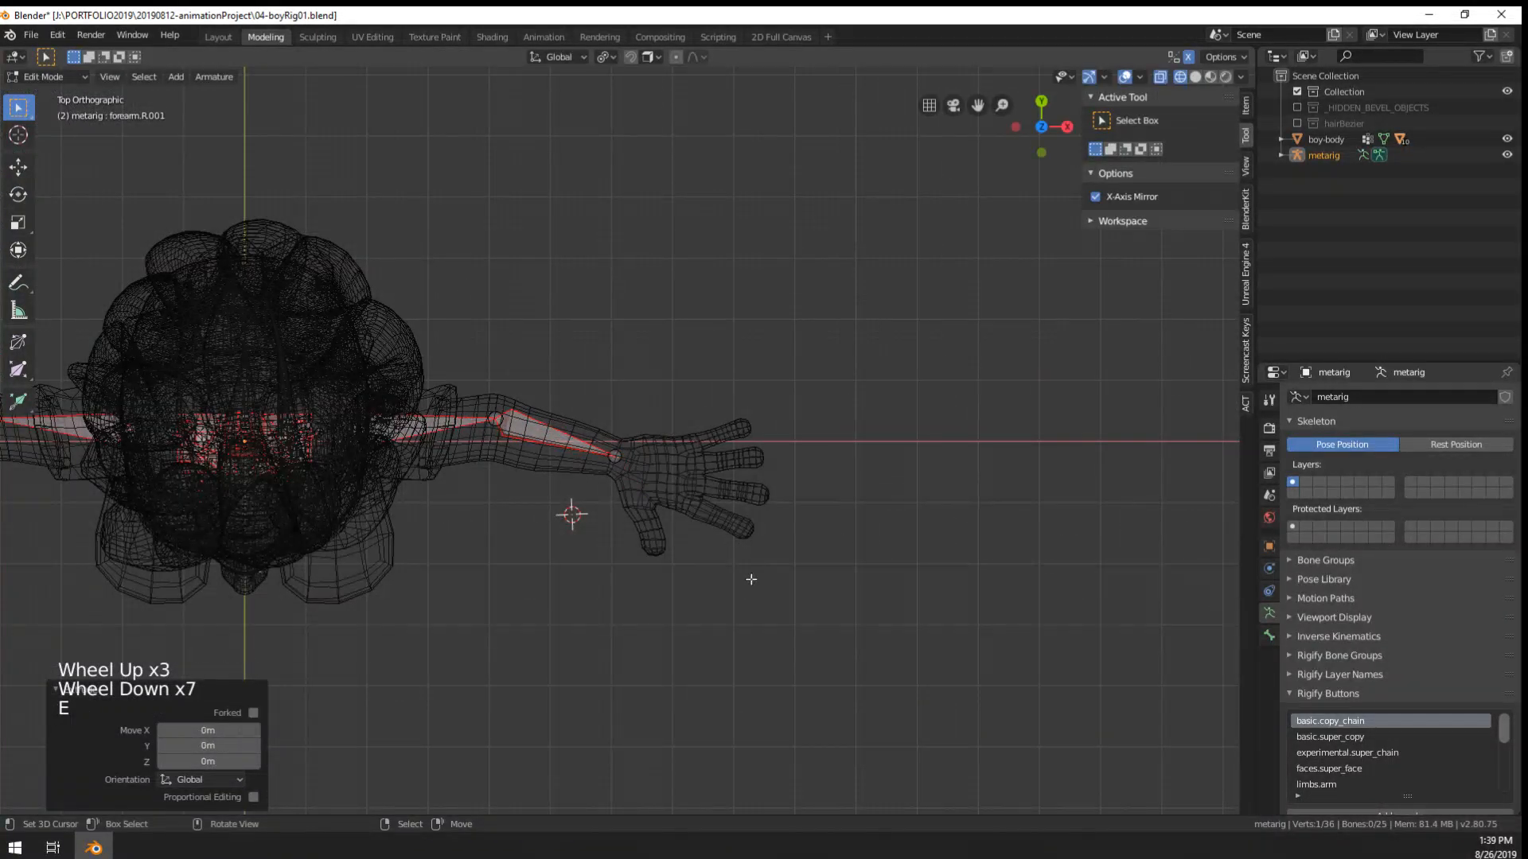
scroll(751, 579, "down", 4)
key("ctrl+z")
key("e")
scroll(545, 546, "up", 11)
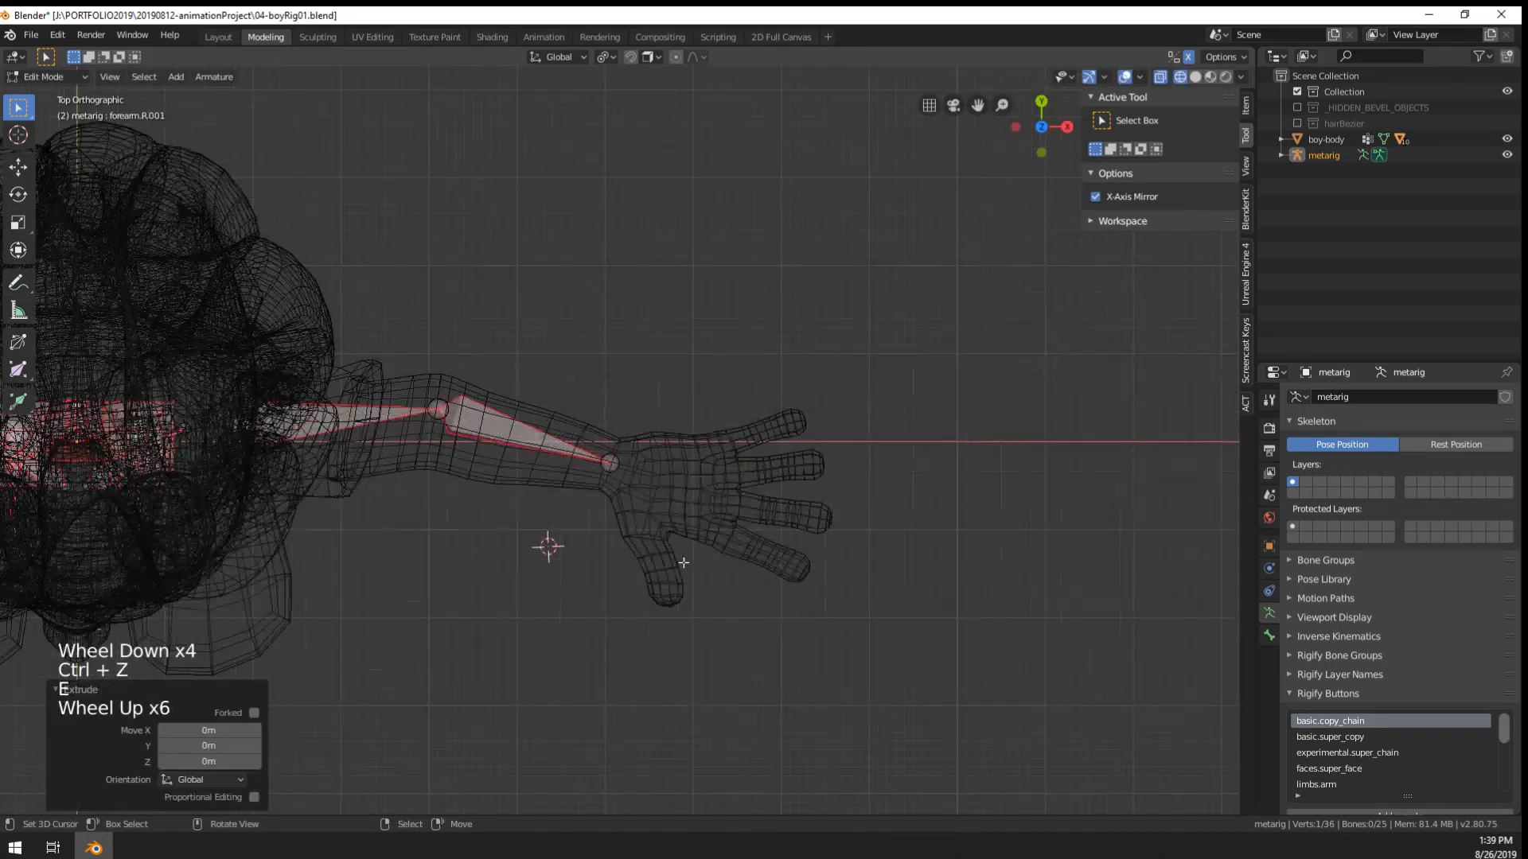
key("ctrl+z")
- Extrude a hand bone from the wrist about 0.111 m along X and move its tip toward the knuckles, about 0.014 m in X and -0.031 m in Y
key("e")
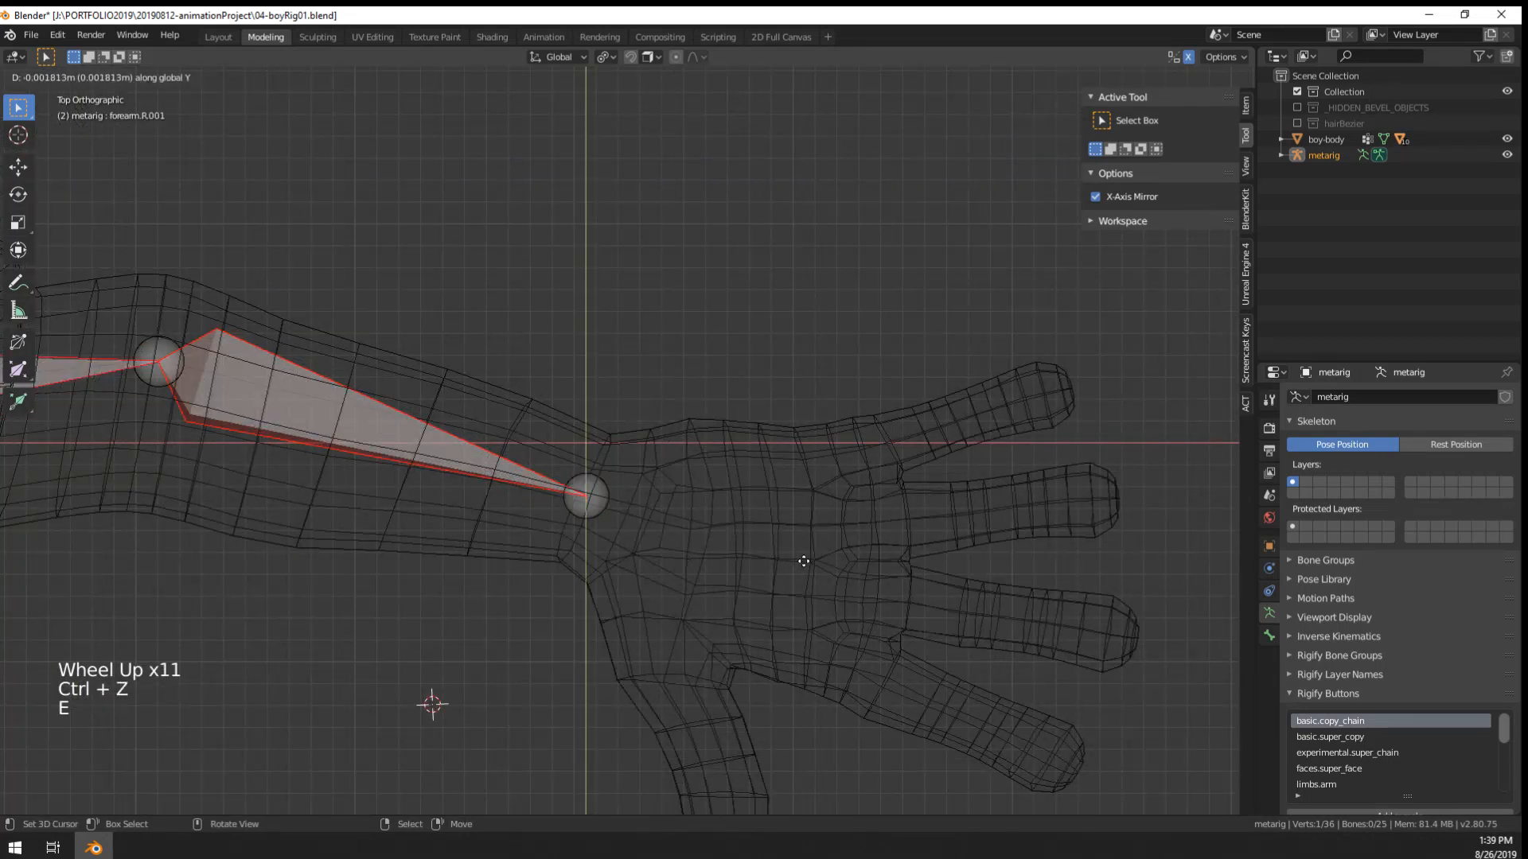
key("x")
left_click(923, 577)
key("g")
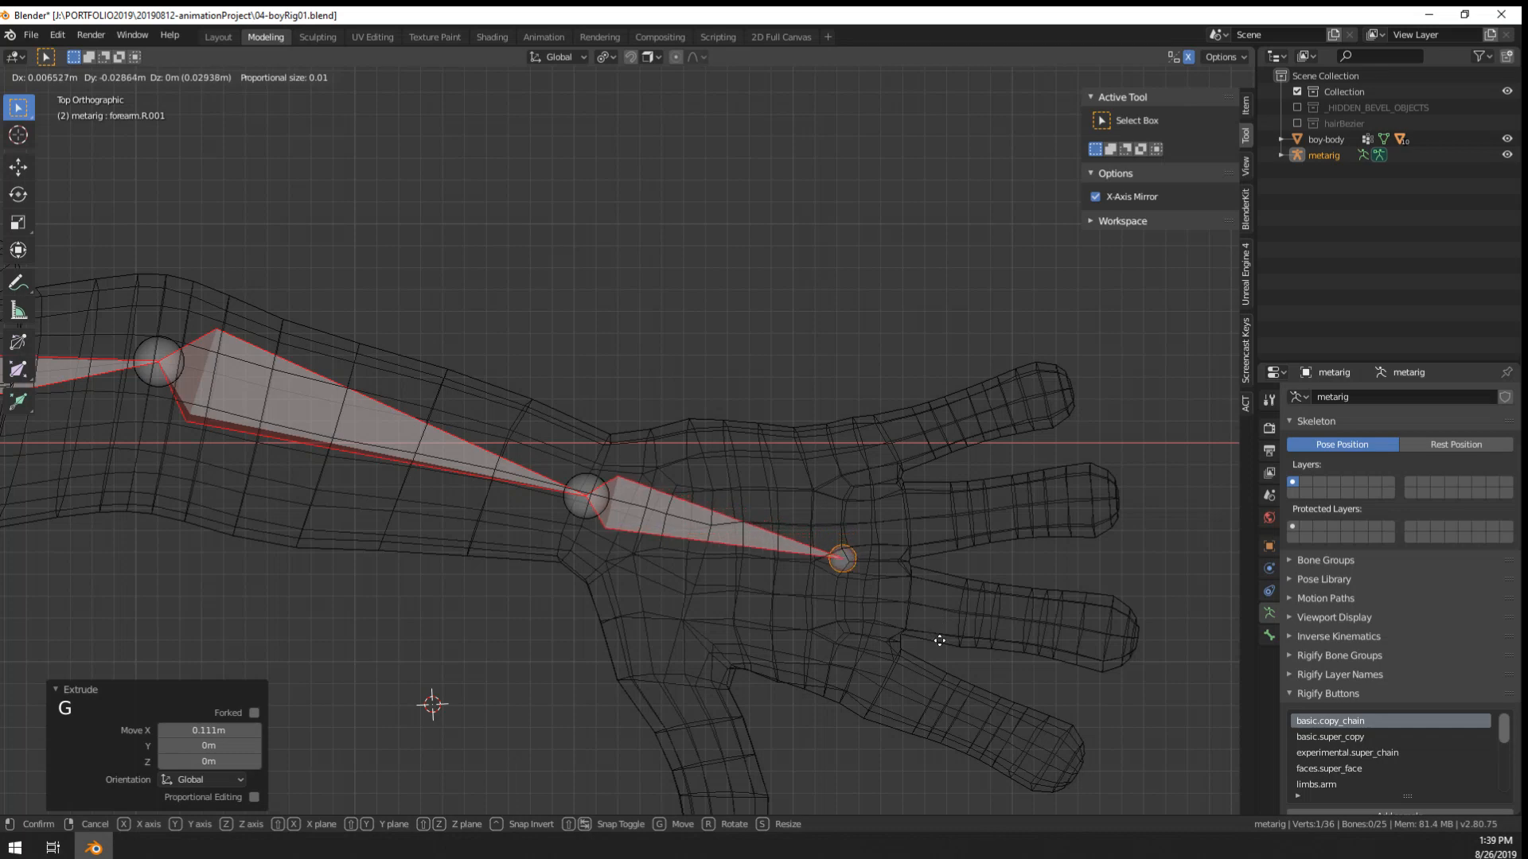
left_click(939, 638)
- Fine-tune the left elbow joint in top view by moving it about -0.008 m in Y
scroll(556, 528, "down", 6)
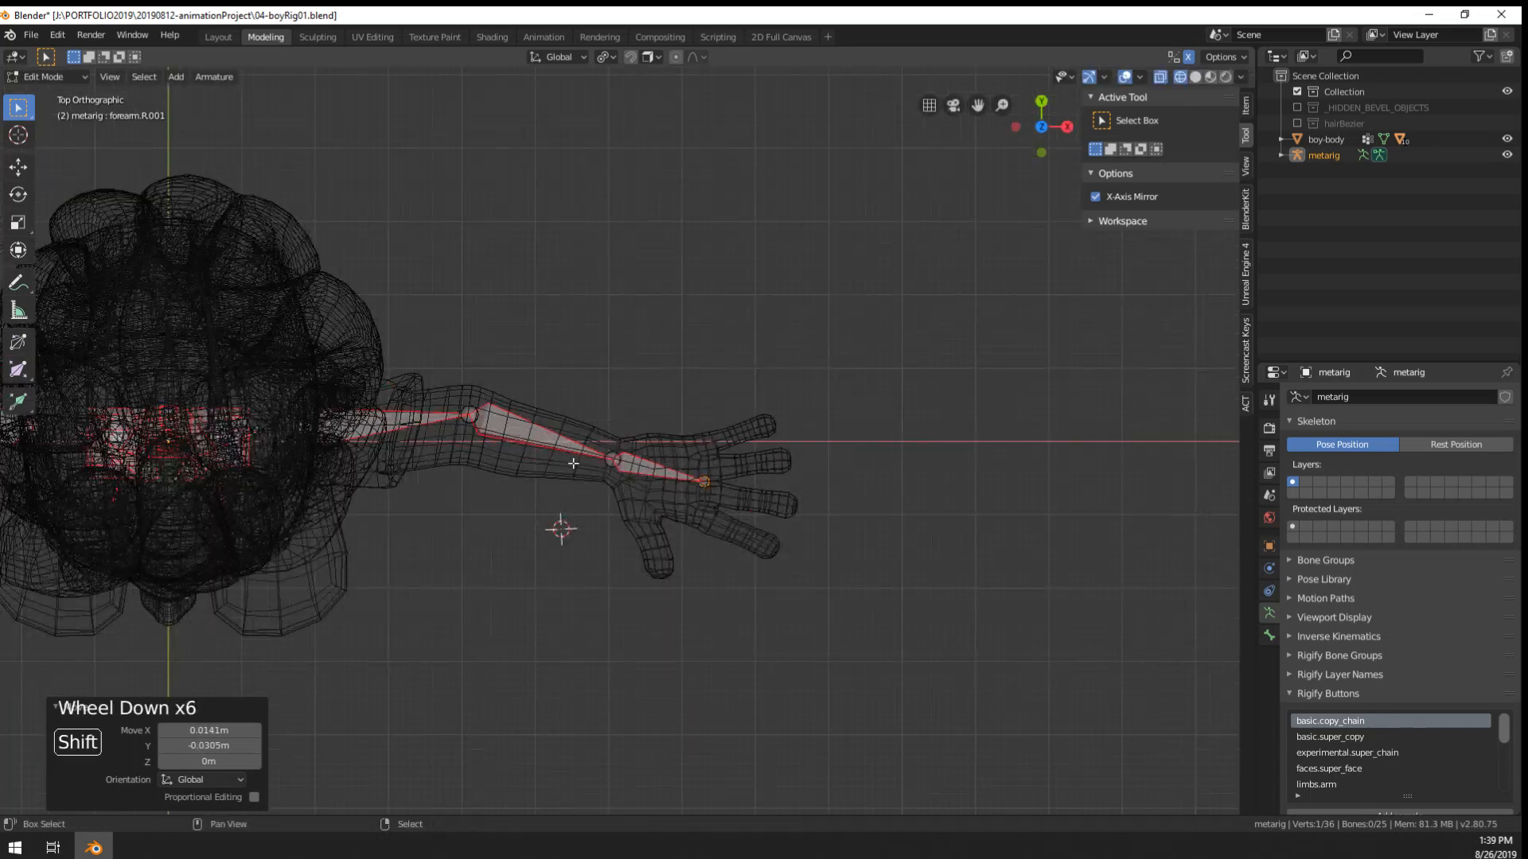
middle_click_drag(556, 528, 541, 386, "shift")
scroll(454, 468, "up", 4)
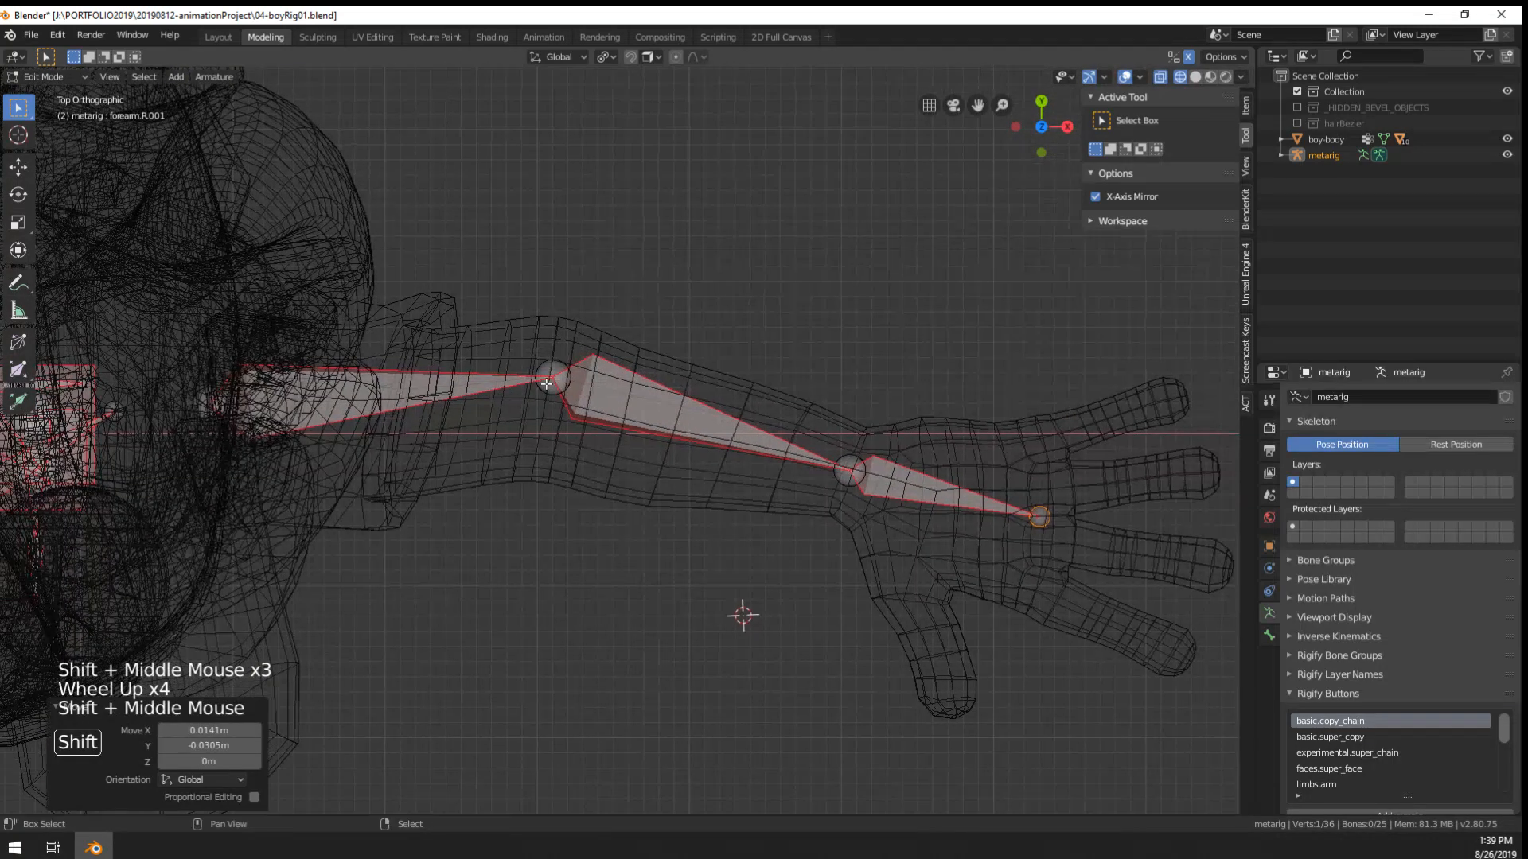
right_click(547, 388)
key("g")
left_click(546, 391)
- Select the left shoulder bone and examine its placement inside the torso from front, top and angled views
scroll(545, 391, "down", 2)
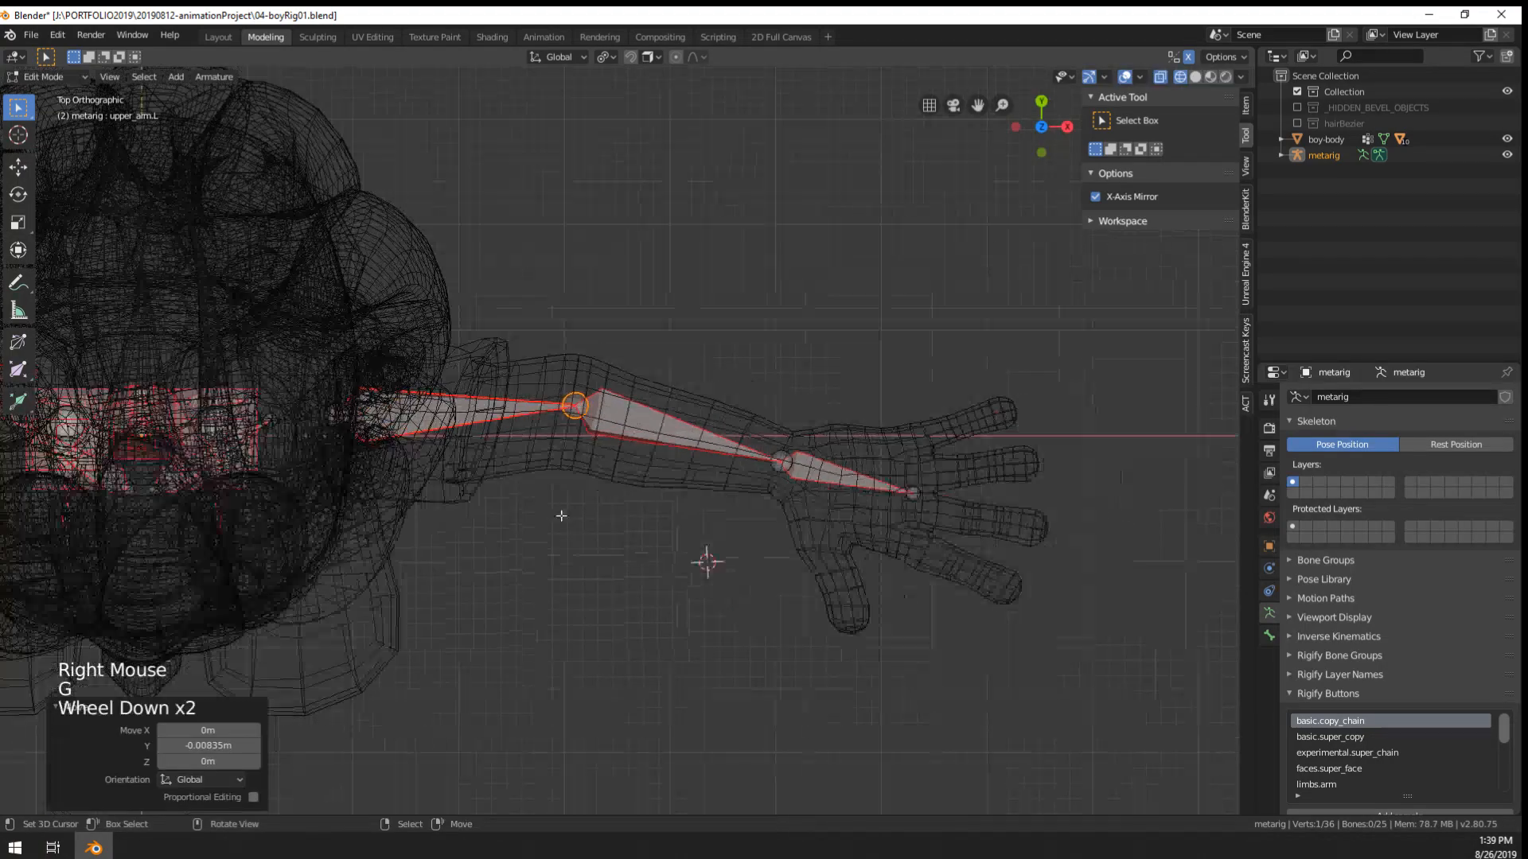
middle_click_drag(441, 568, 822, 204, "shift")
scroll(780, 462, "down", 2)
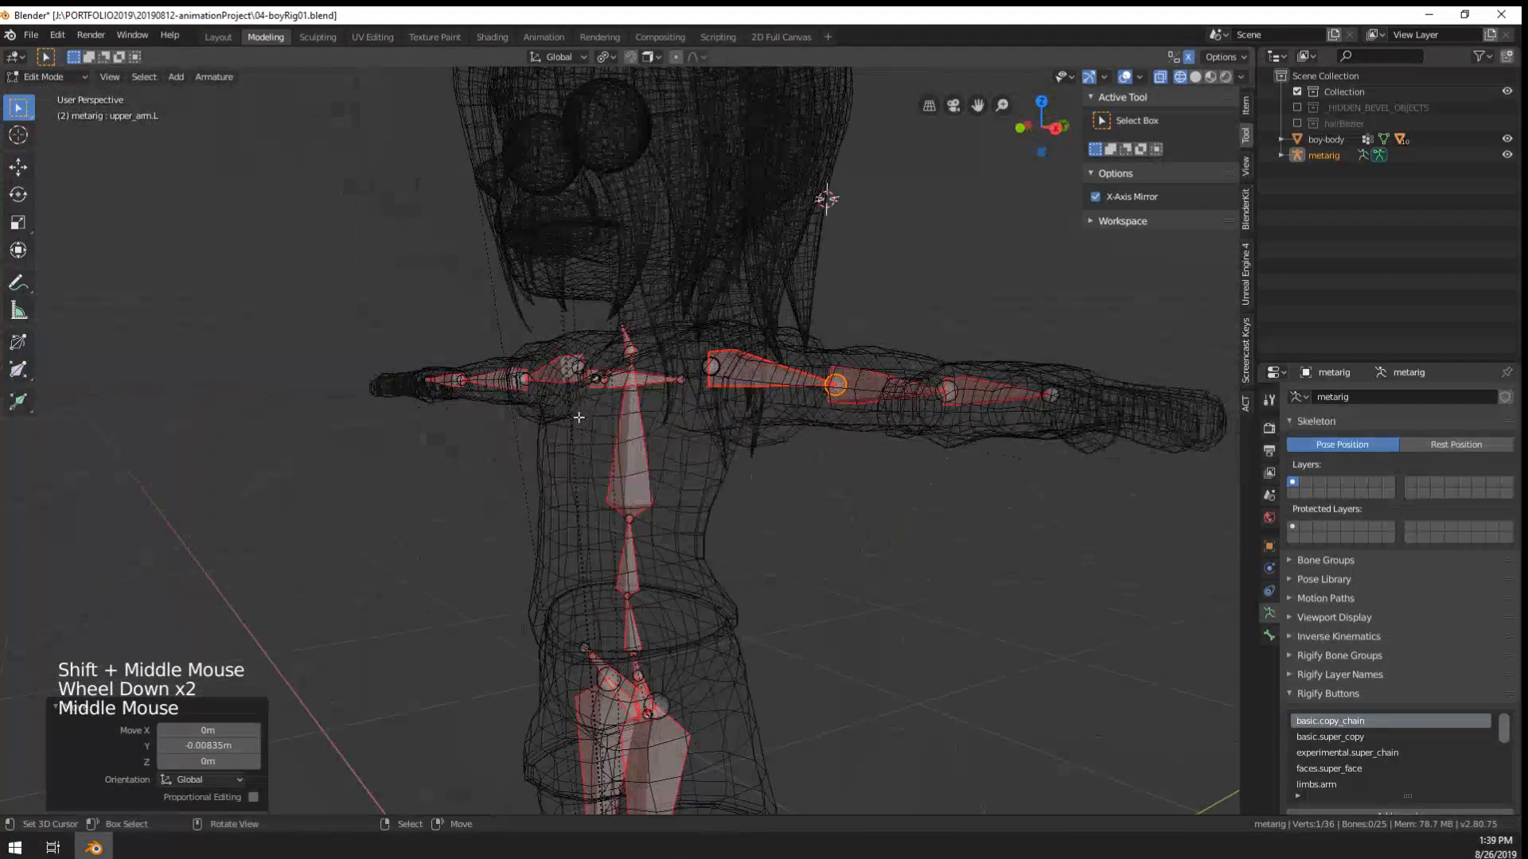
scroll(611, 464, "up", 3)
middle_click_drag(611, 465, 589, 274)
right_click(589, 274)
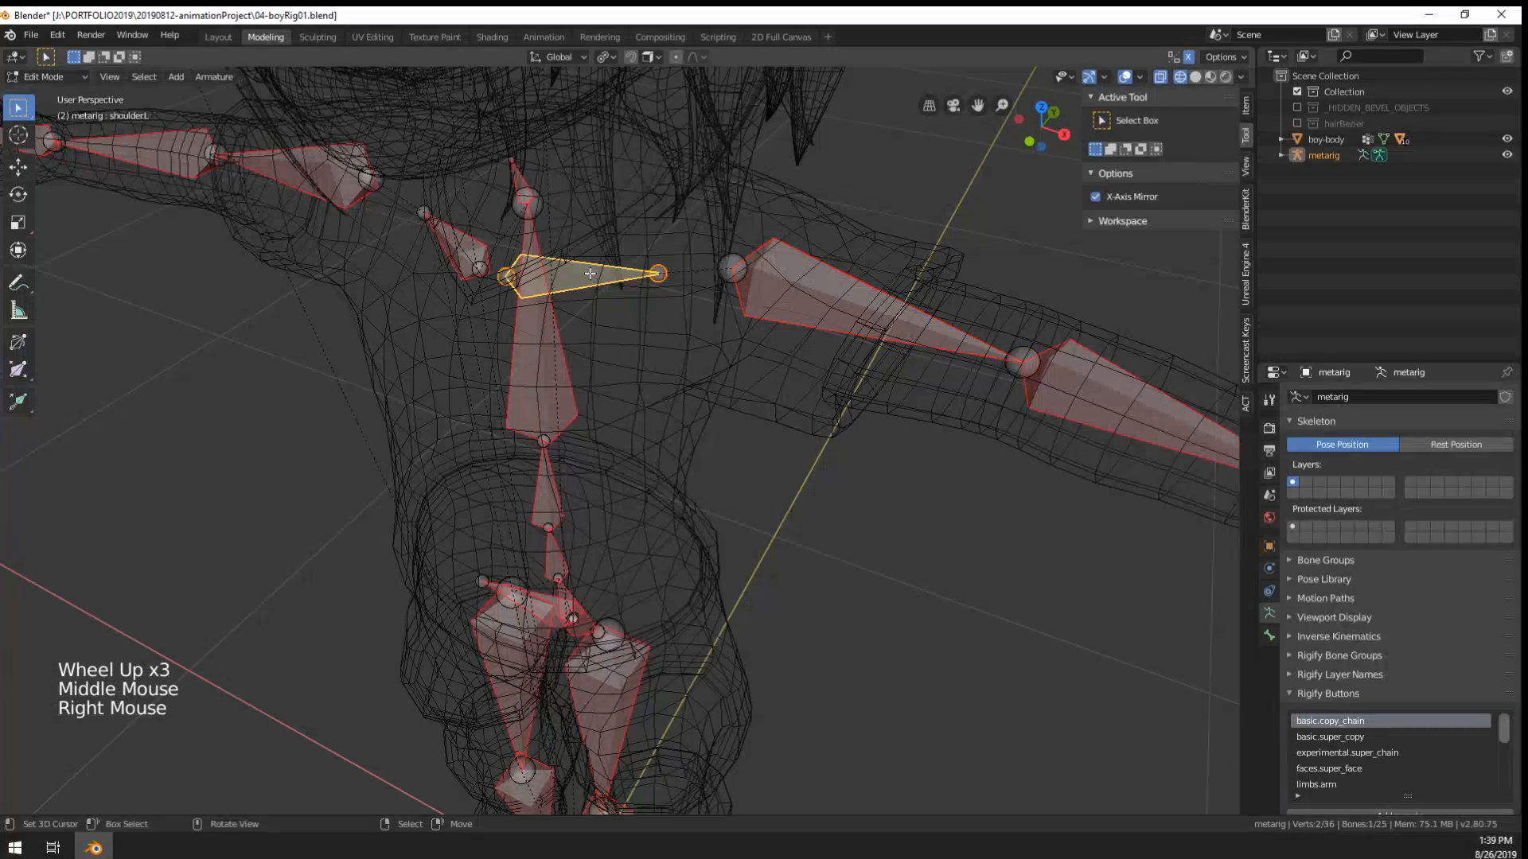
key("KP_1")
key("KP_7")
key("KP_1")
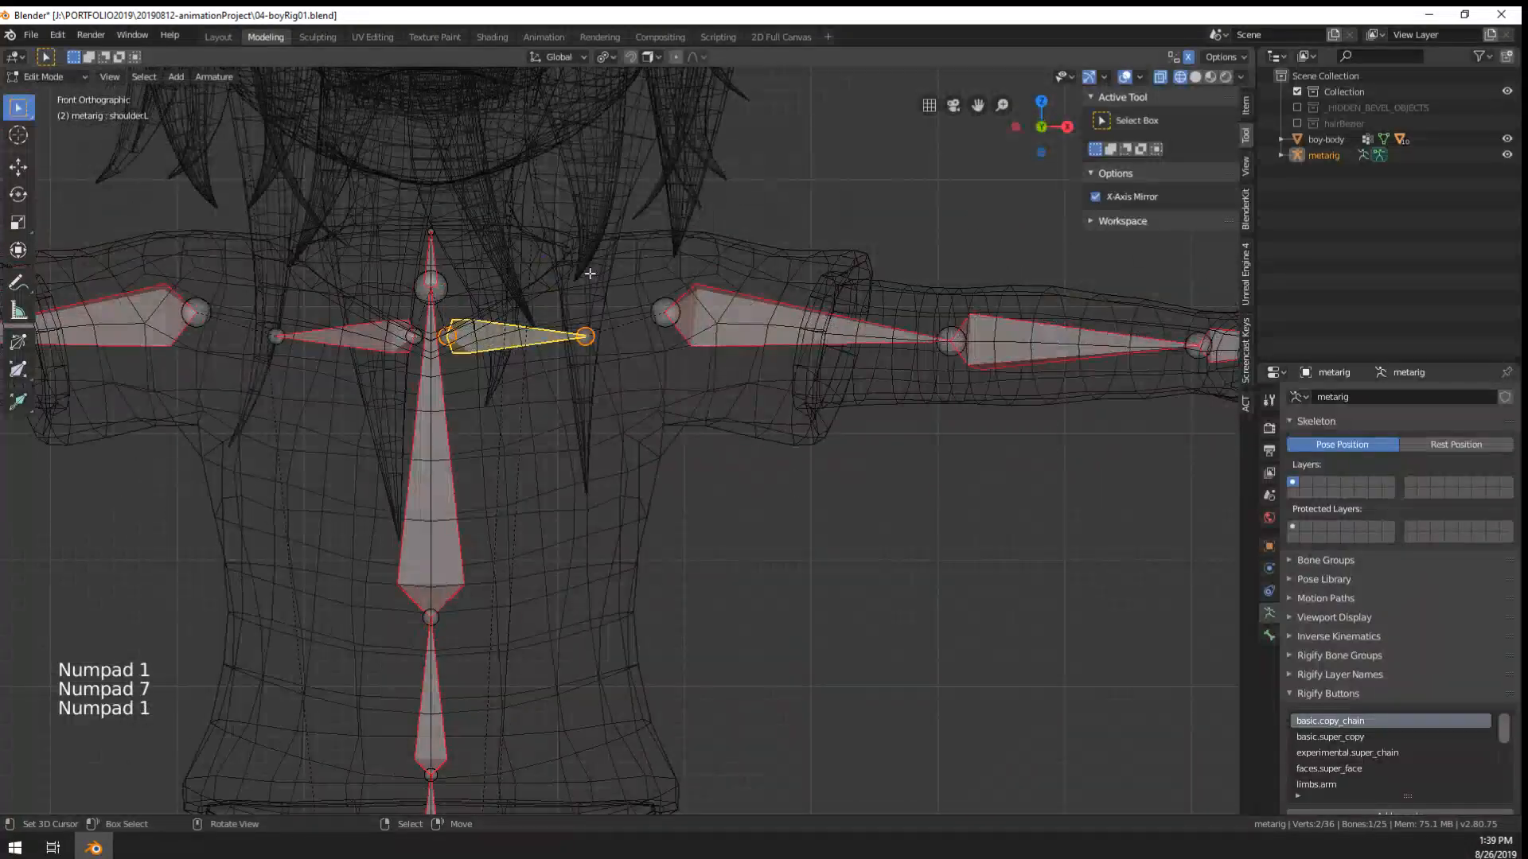
middle_click_drag(454, 365, 478, 367, "shift")
middle_click_drag(478, 367, 509, 373, "shift")
middle_click_drag(510, 374, 766, 433)
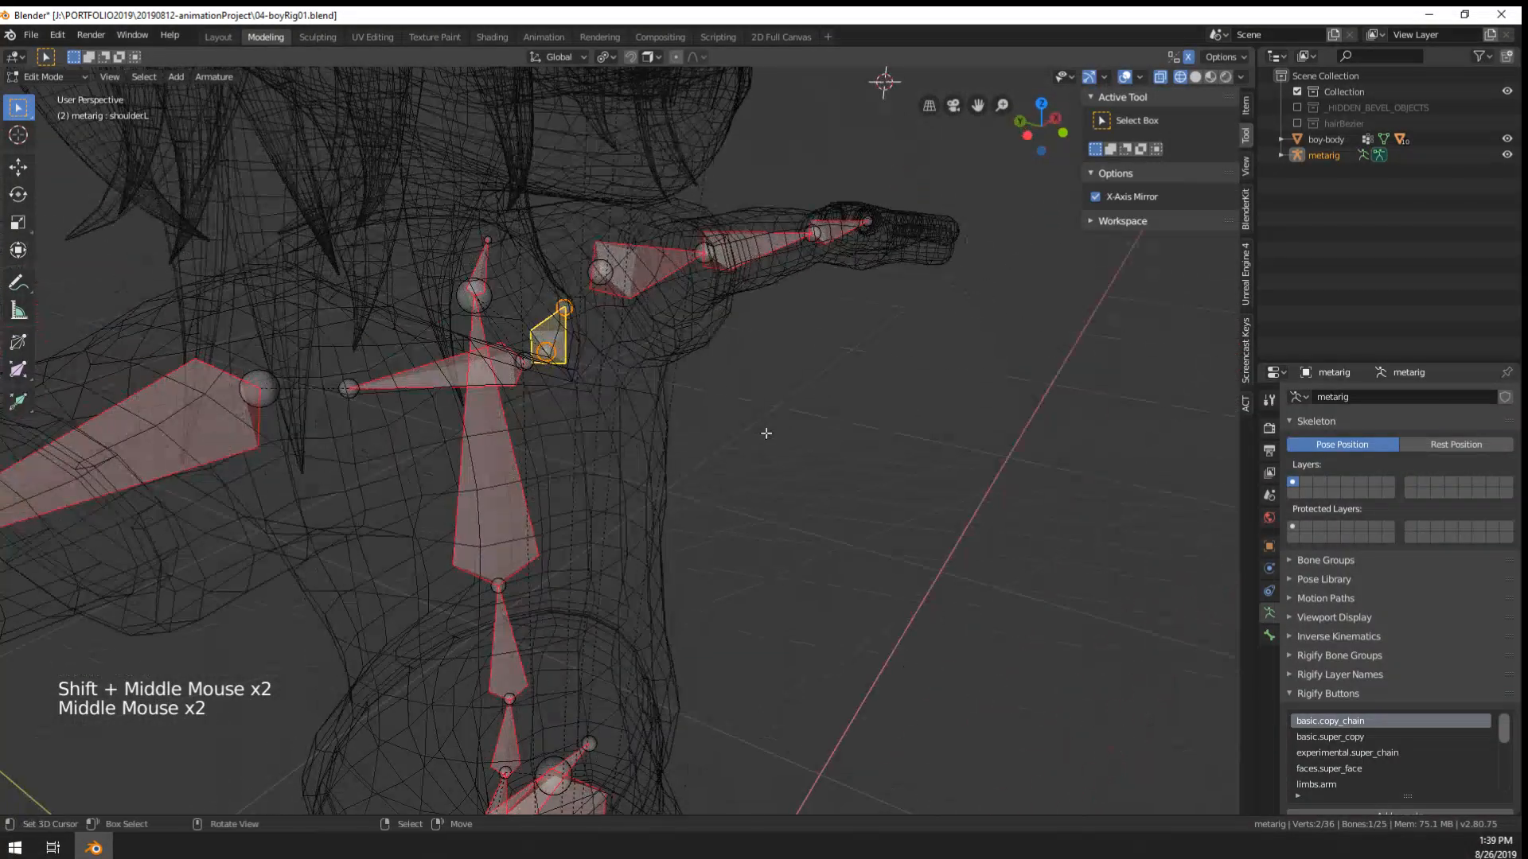
- Switch the viewport to solid shading and return the metarig to Object Mode
key("z")
key("z")
left_click(798, 429)
scroll(801, 432, "down", 3)
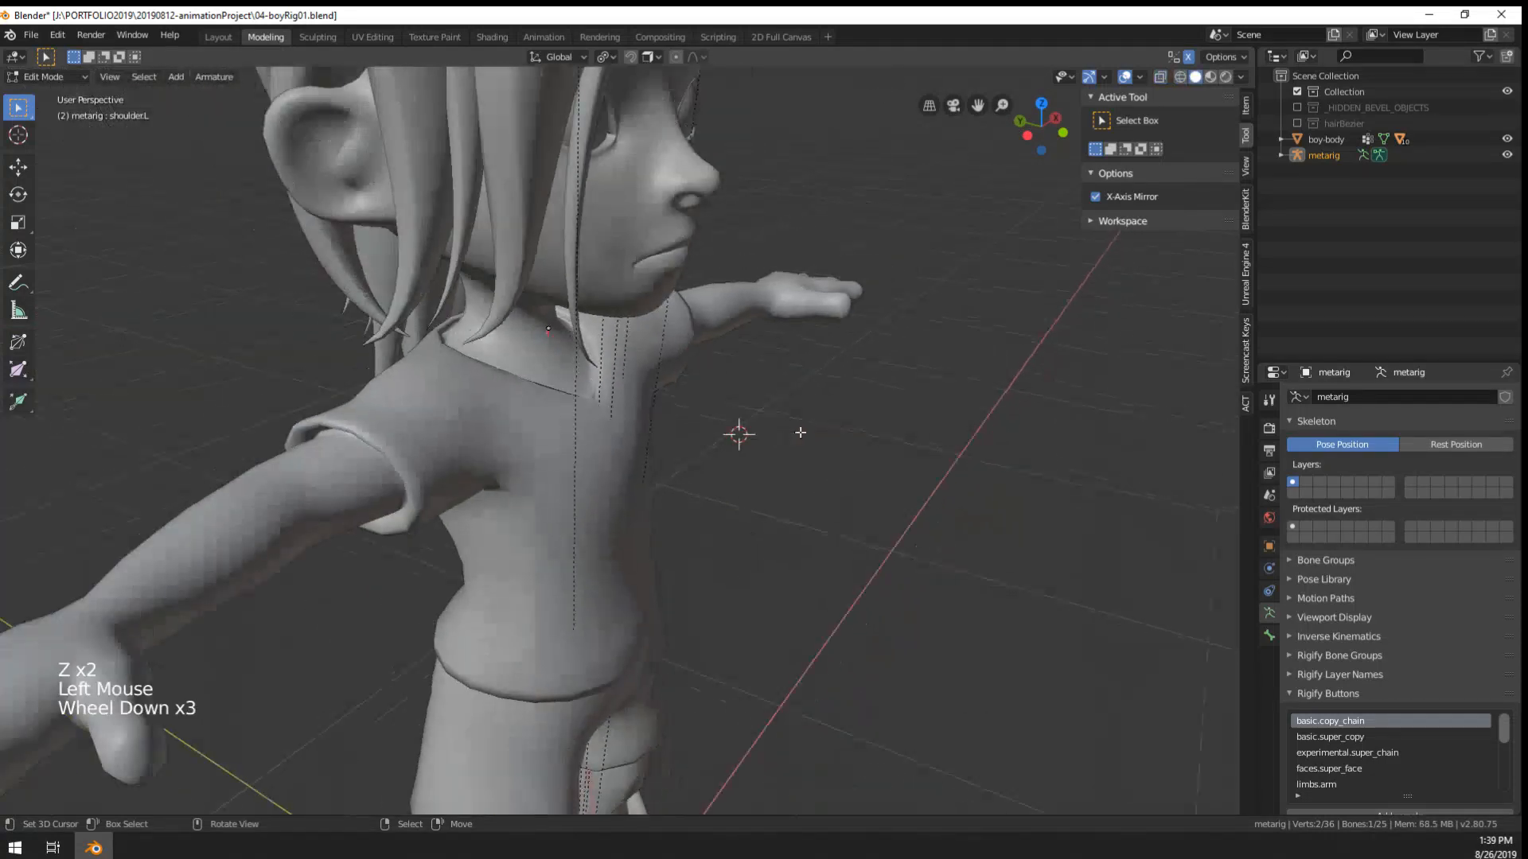
key("Tab")
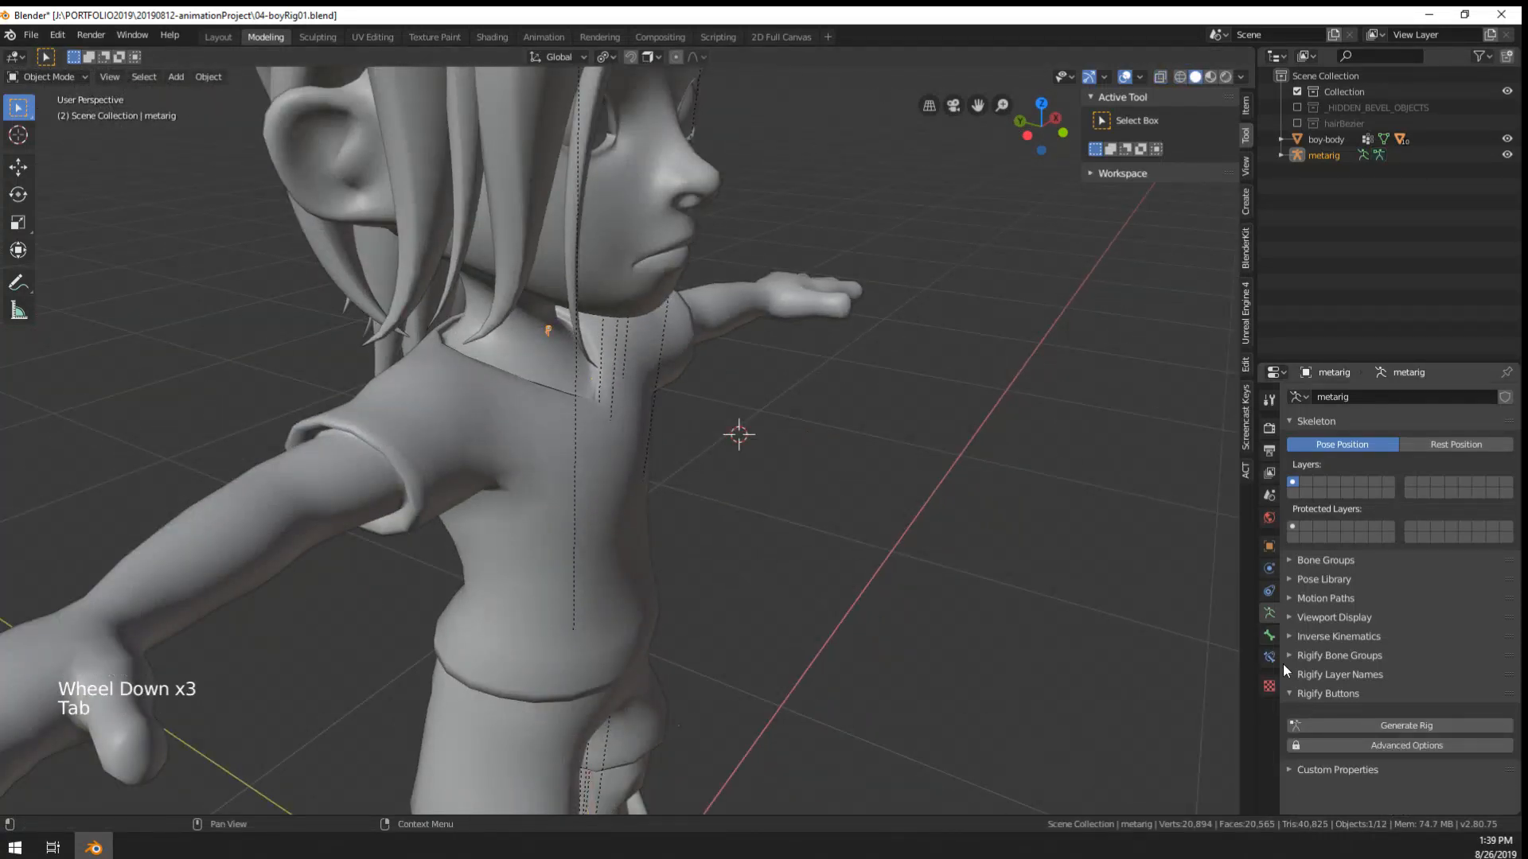
- Enable In Front in the metarig's Viewport Display settings so the bones draw over the body, and view the upper body
left_click(1333, 616)
scroll(1353, 614, "down", 1)
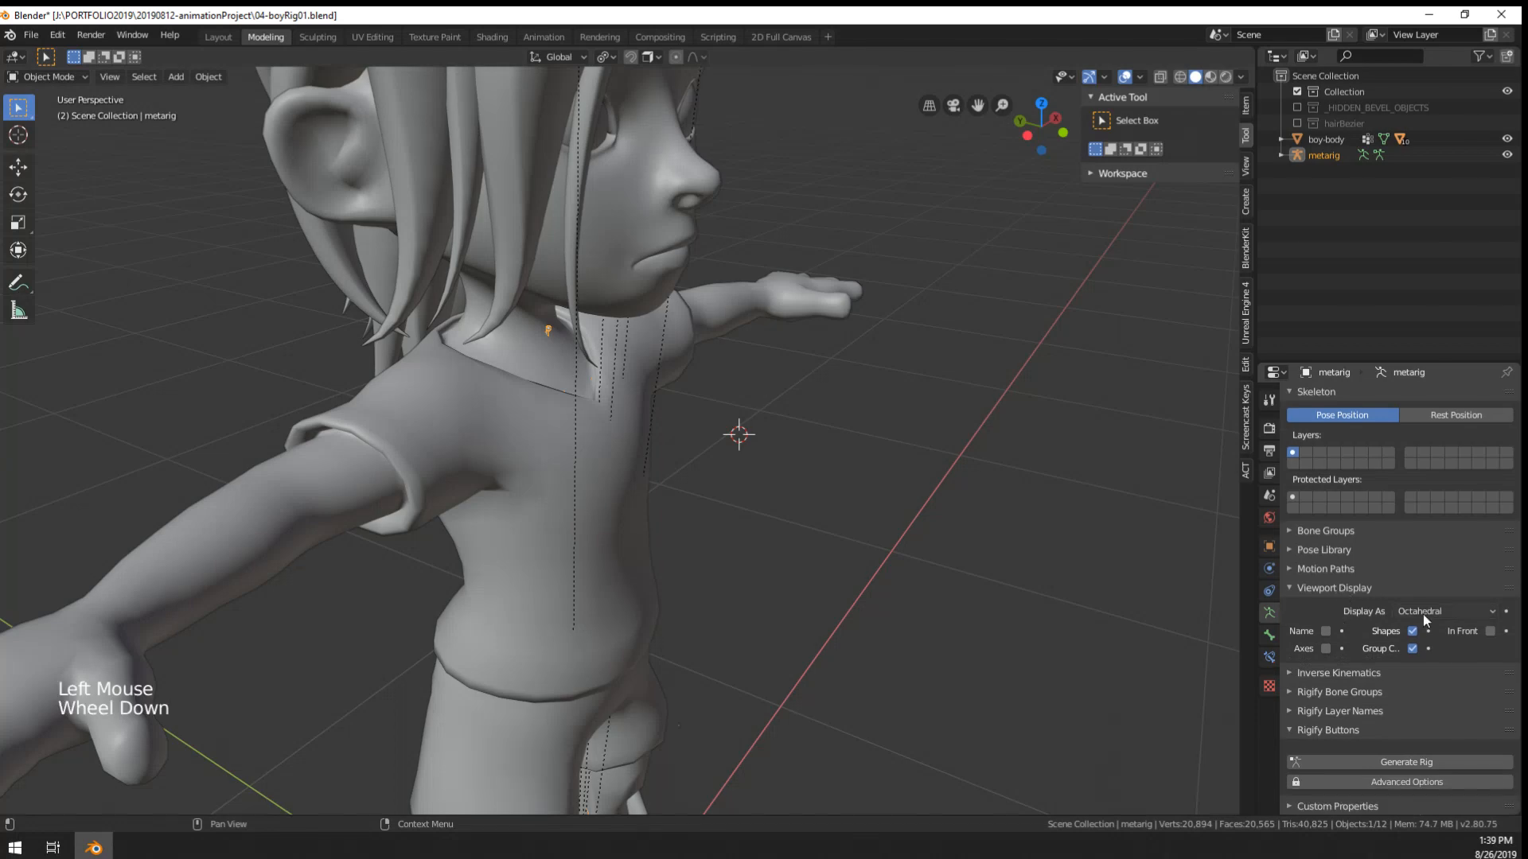
left_click(1490, 631)
middle_click_drag(751, 543, 792, 514)
scroll(742, 427, "up", 1)
scroll(741, 426, "up", 2)
scroll(883, 478, "down", 1)
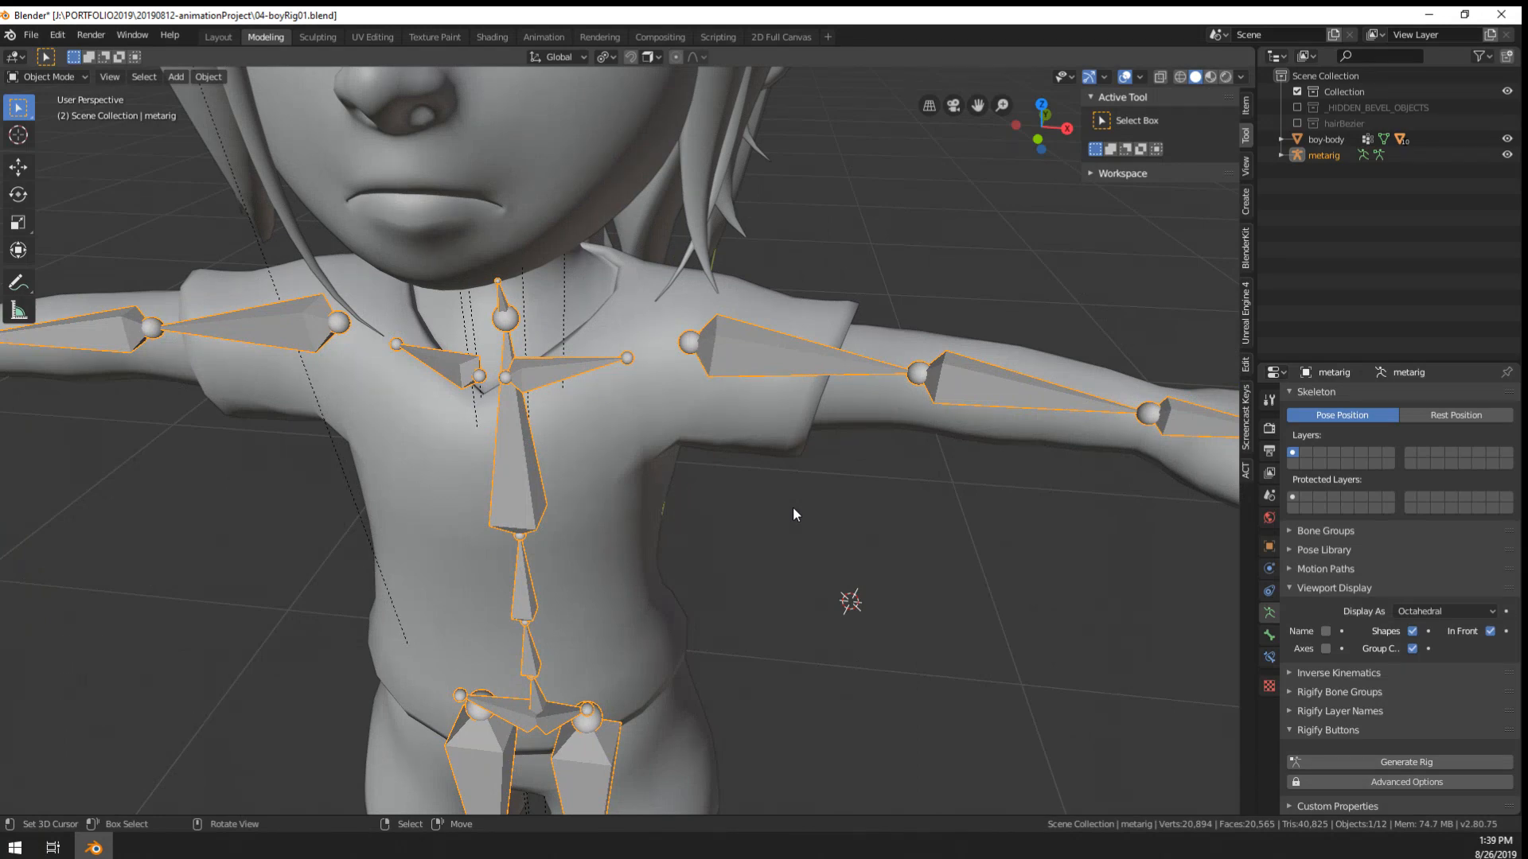
- Put the metarig into Edit Mode and reposition the outer end of the left shoulder bone near the top of the arm
middle_click_drag(761, 342, 628, 344)
right_click(744, 407)
right_click(750, 415)
key("Tab")
key("g")
left_click(435, 396)
middle_click_drag(629, 343, 601, 411)
right_click(625, 370)
key("g")
left_click(622, 311)
key("g")
left_click(615, 357)
key("g")
left_click(542, 334)
- Move the inner end of the left shoulder bone by 0.0157 m in X and 0.00154 m in Y
right_click(520, 389)
key("g")
left_click(584, 426)
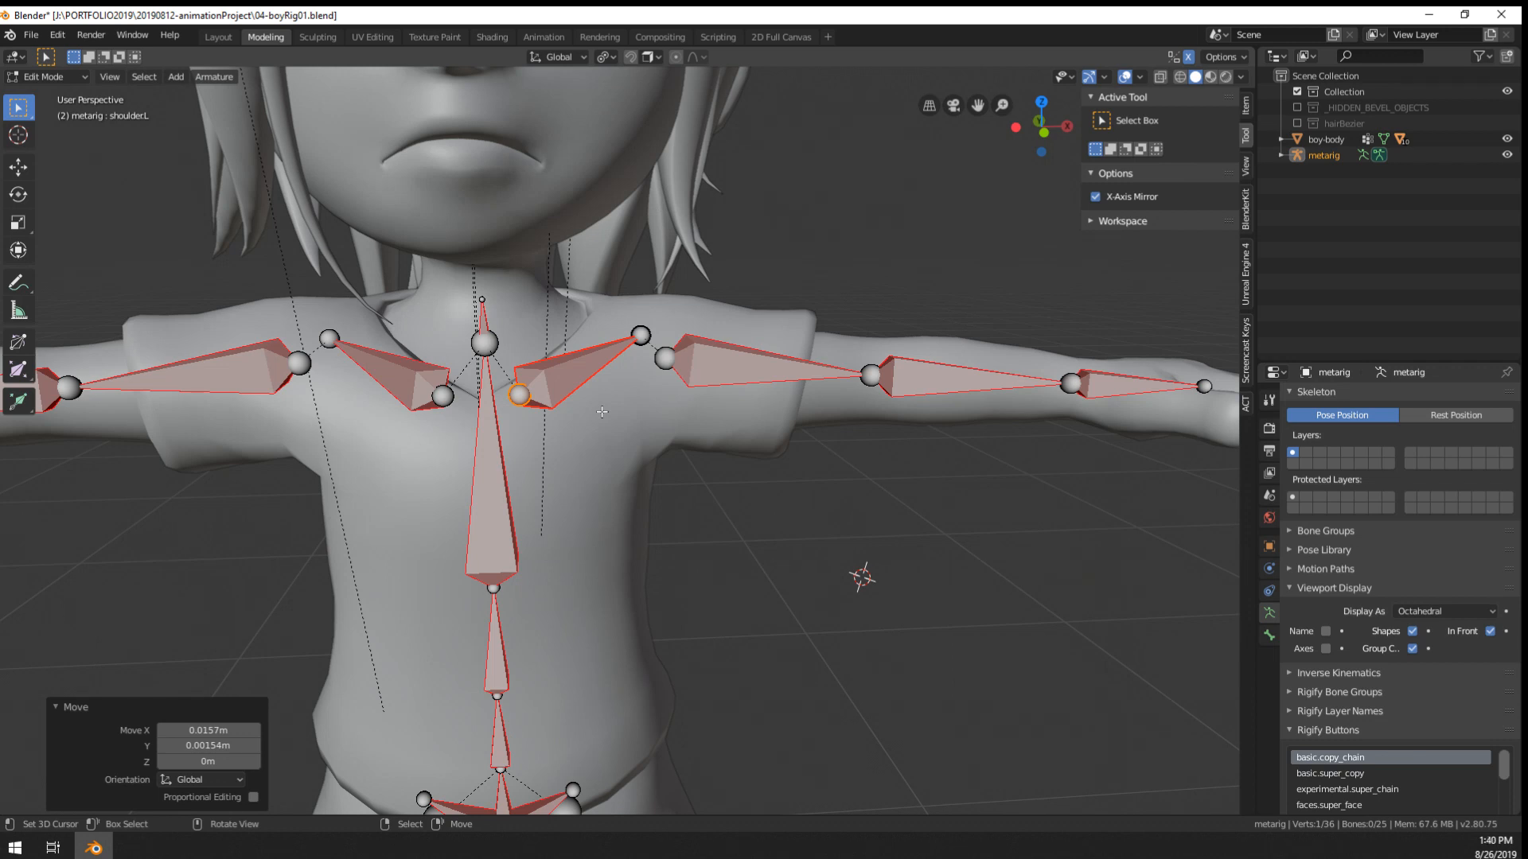
- Bring the left shoulder bone's outer end to the upper arm's start, fine-tuning it by 0.00775 m in X and 0.00992 m in Z
middle_click_drag(601, 412, 498, 321)
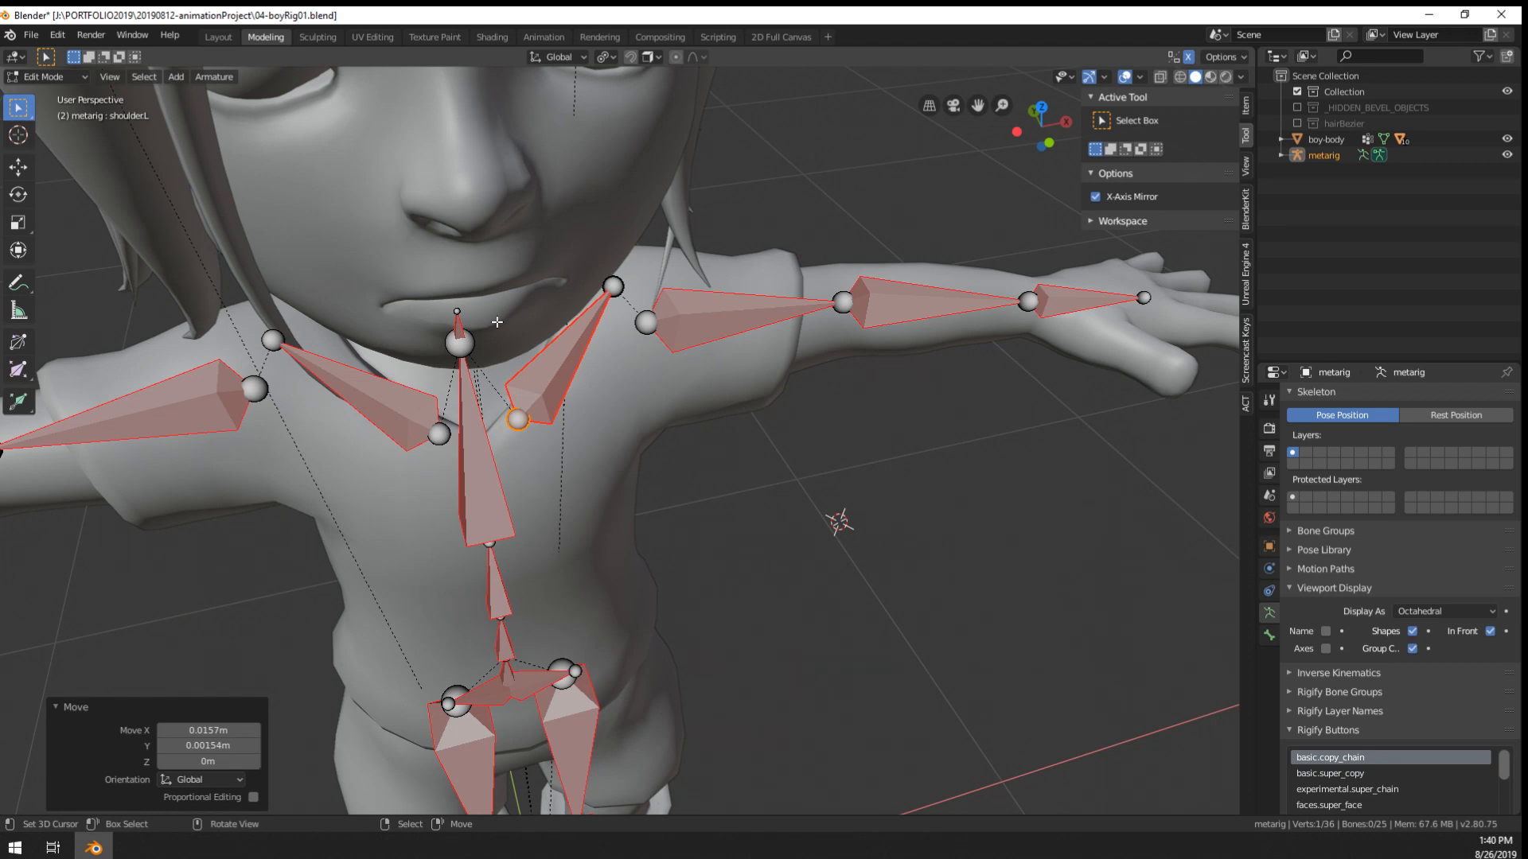
right_click(607, 289)
middle_click_drag(607, 289, 904, 317)
key("g")
left_click(709, 397)
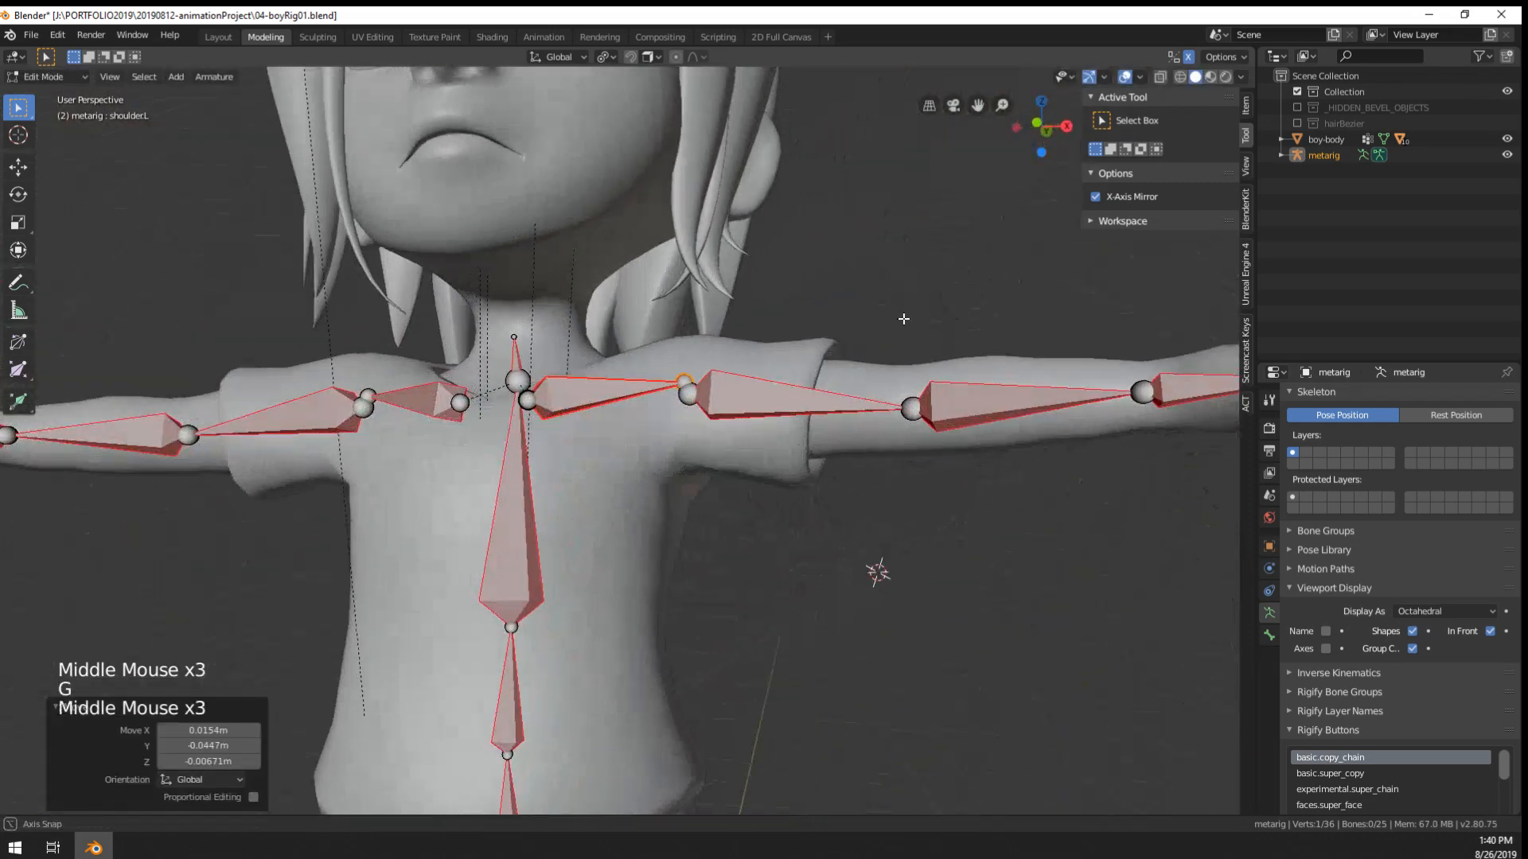
key("g")
left_click(910, 310)
- Shift the left shoulder bone's inner end by -0.00361 m in X, -0.00604 m in Y and -0.011 m in Z
middle_click_drag(723, 353, 745, 432)
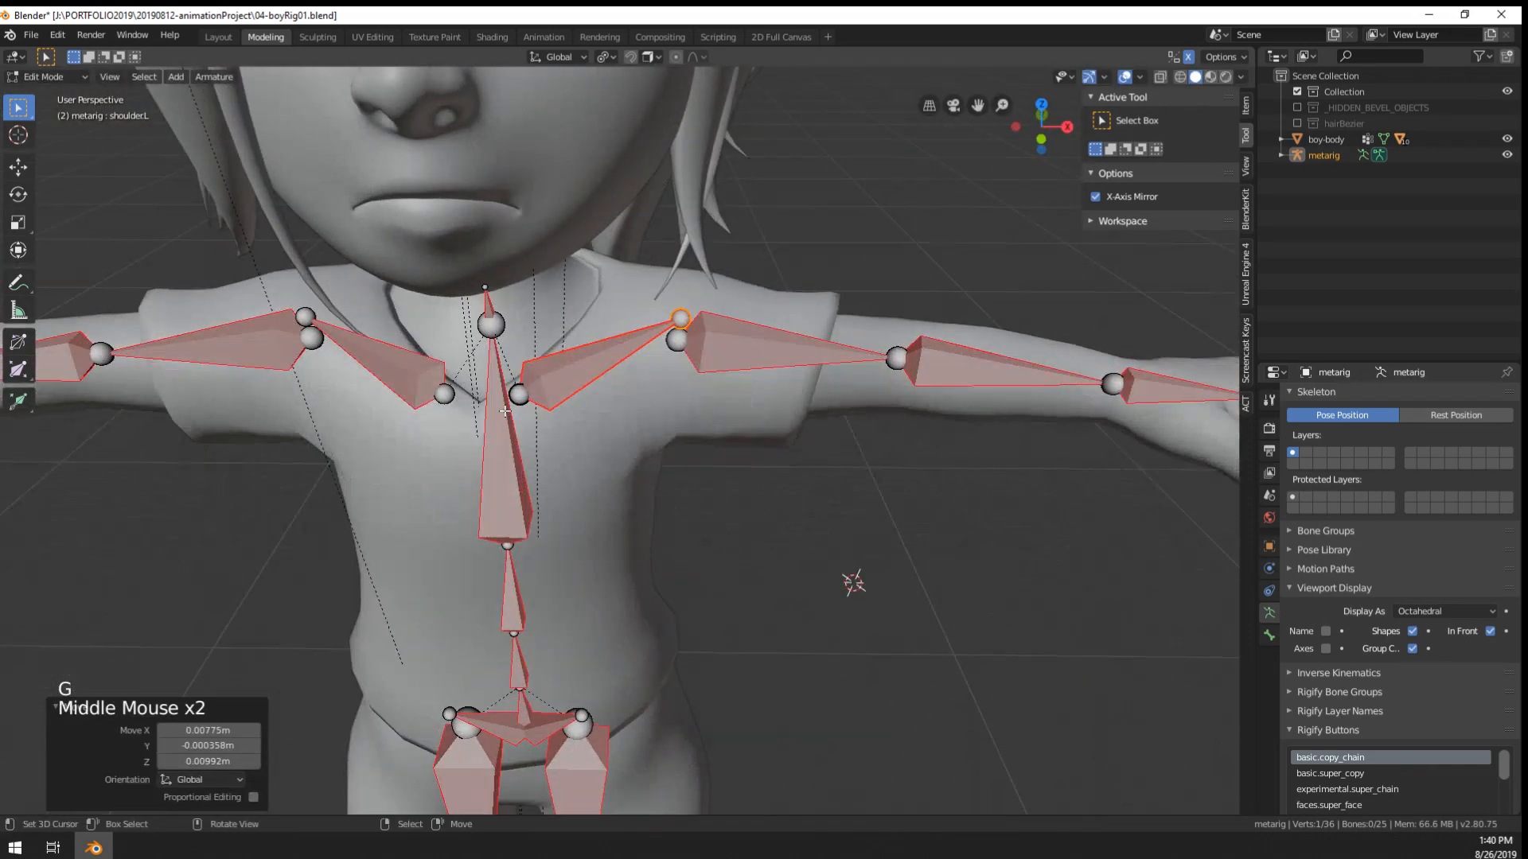
right_click(543, 397)
key("g")
left_click(536, 414)
middle_click_drag(537, 414, 413, 413)
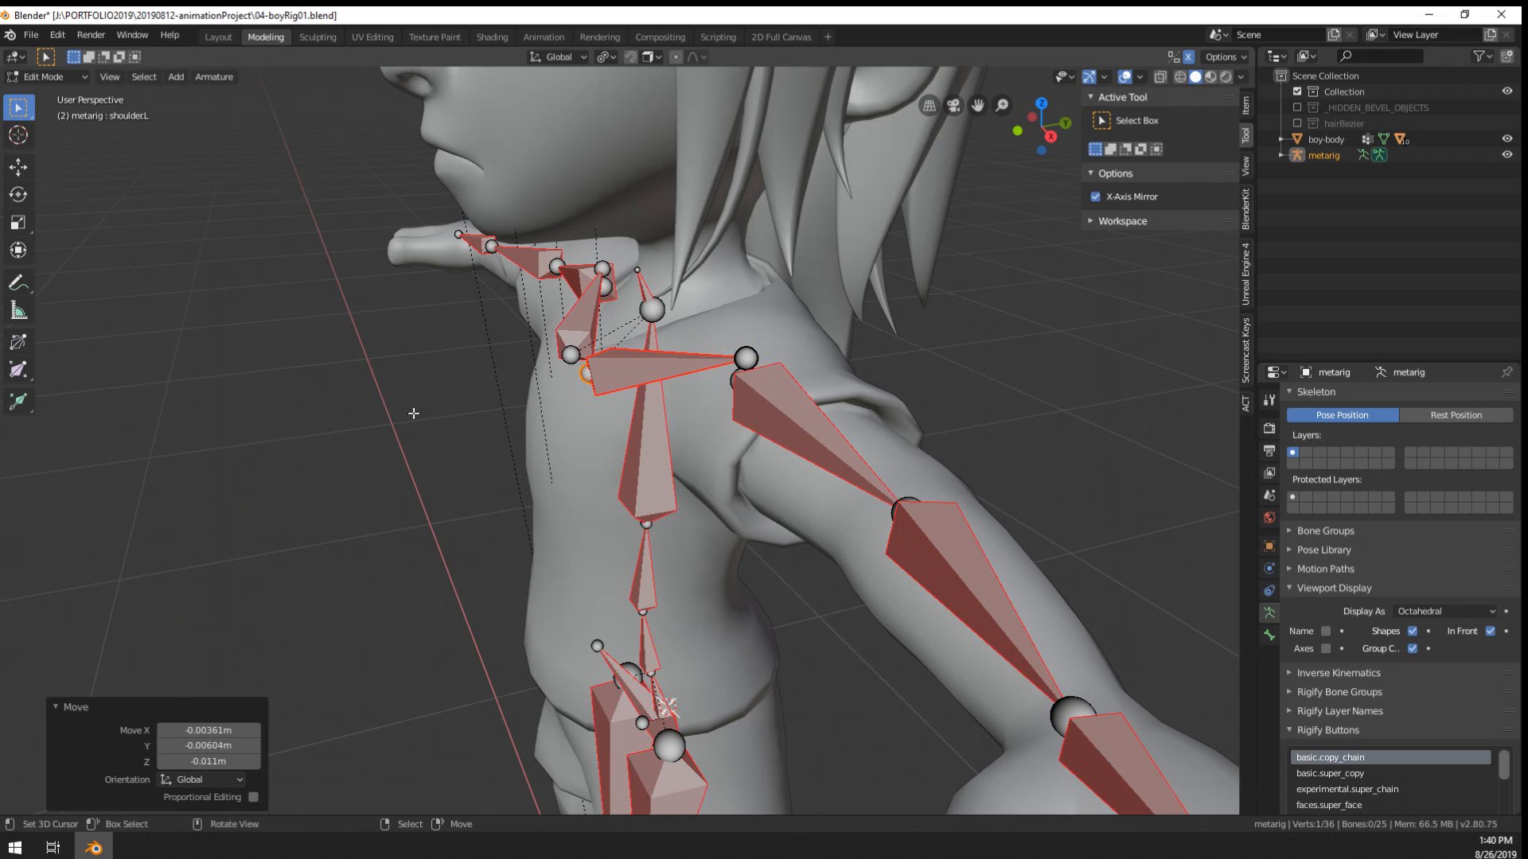
- Try moving the left upper arm bone away from the shoulder
middle_click_drag(414, 412, 635, 522)
scroll(651, 478, "down", 4)
scroll(651, 478, "up", 2)
right_click(719, 387)
middle_click_drag(716, 432, 736, 440)
middle_click_drag(637, 478, 664, 481)
scroll(664, 481, "down", 2)
middle_click_drag(493, 533, 419, 557)
key("g")
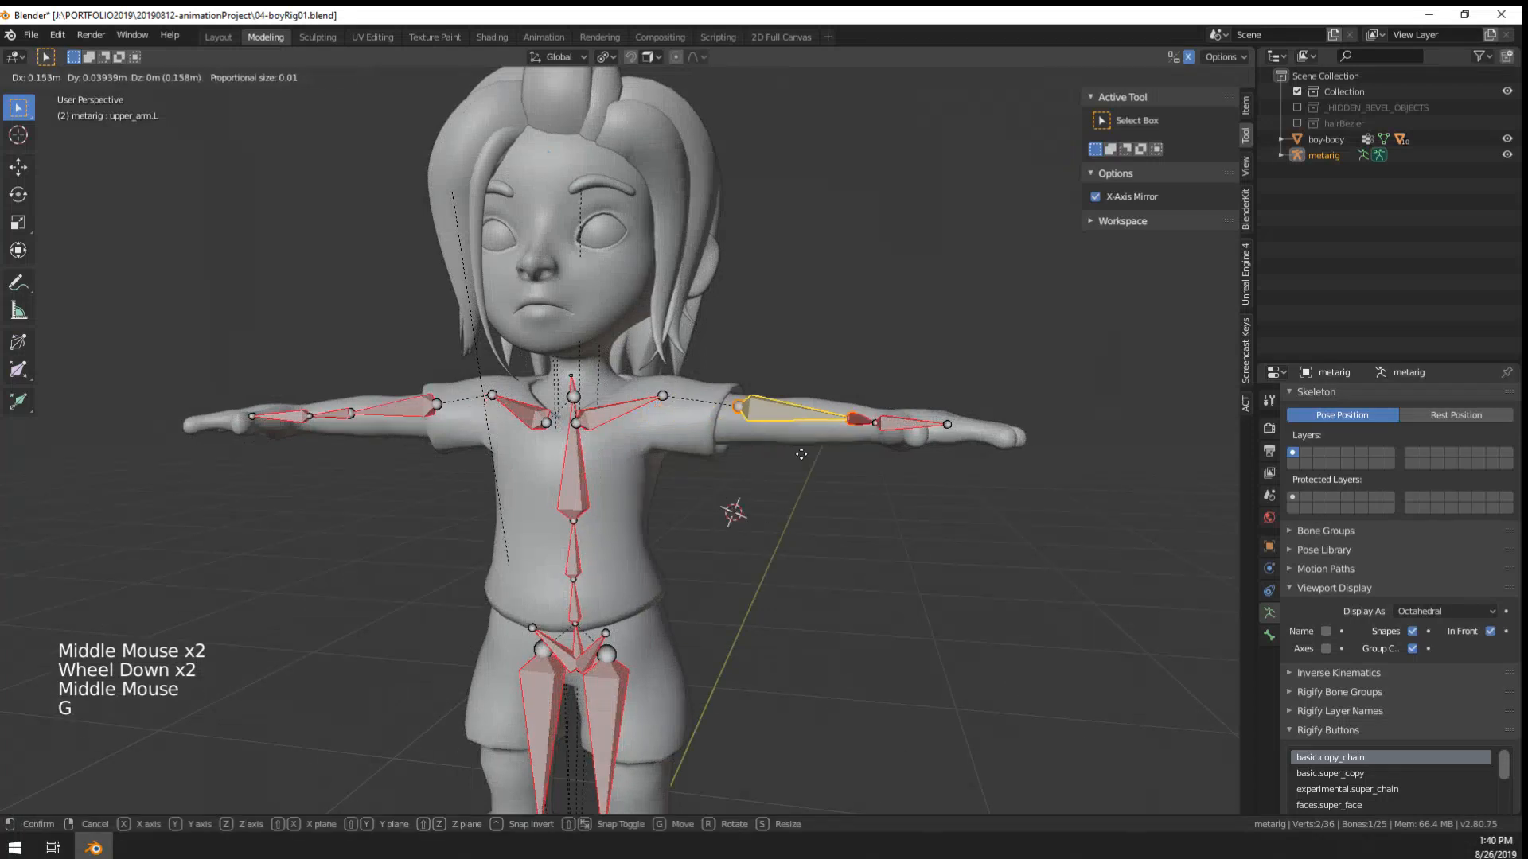
left_click(680, 383)
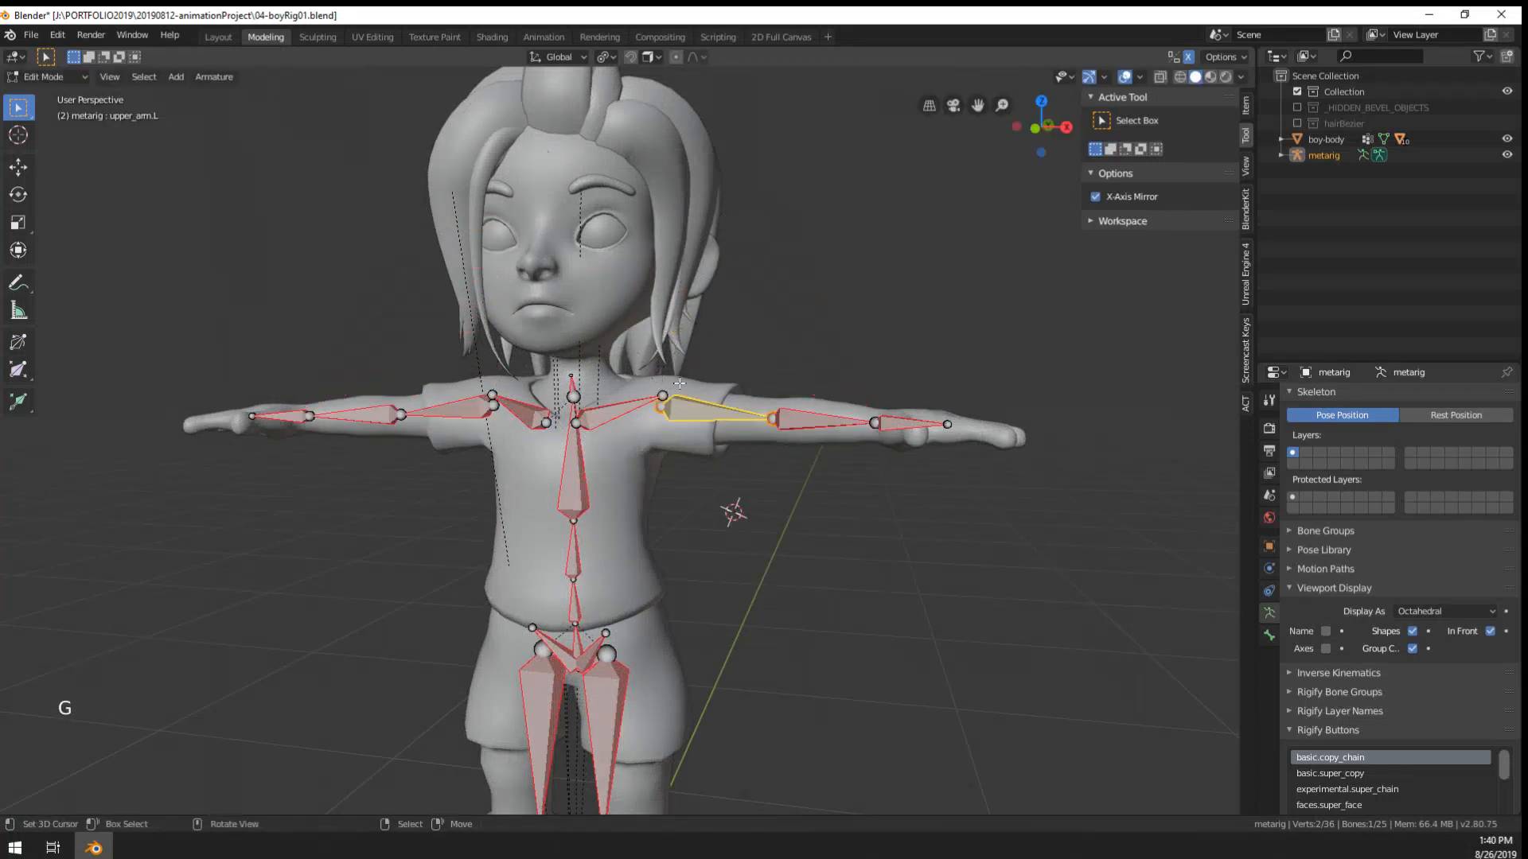
- Try moving and rotating the left shoulder bone, viewing it from the front and at an angle
right_click(627, 403)
key("g")
key("r")
right_click(730, 413)
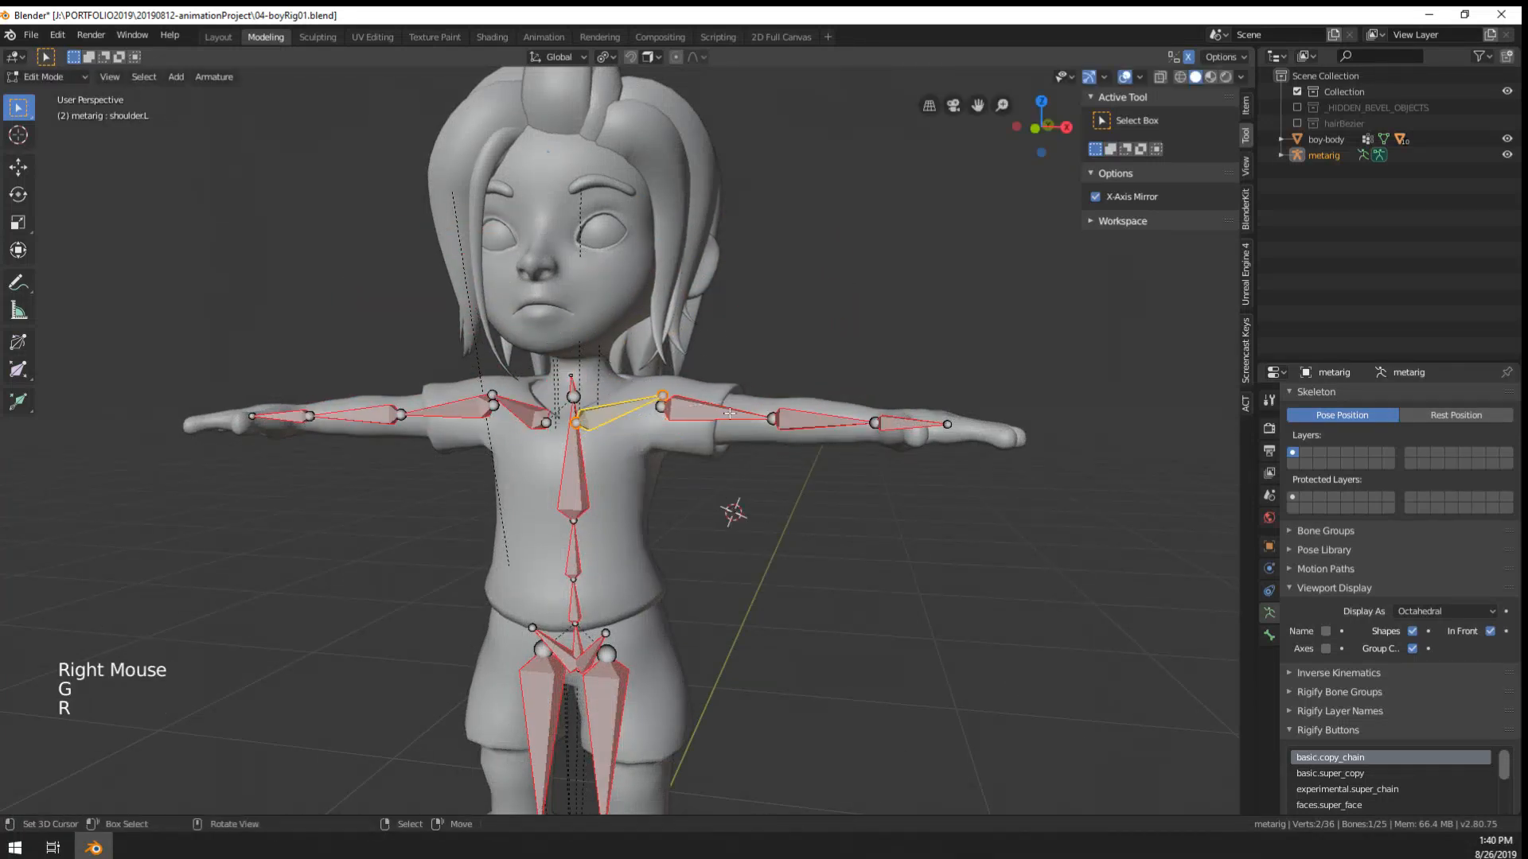
scroll(694, 368, "down", 1)
middle_click_drag(695, 368, 724, 398)
middle_click_drag(724, 397, 755, 438, "shift")
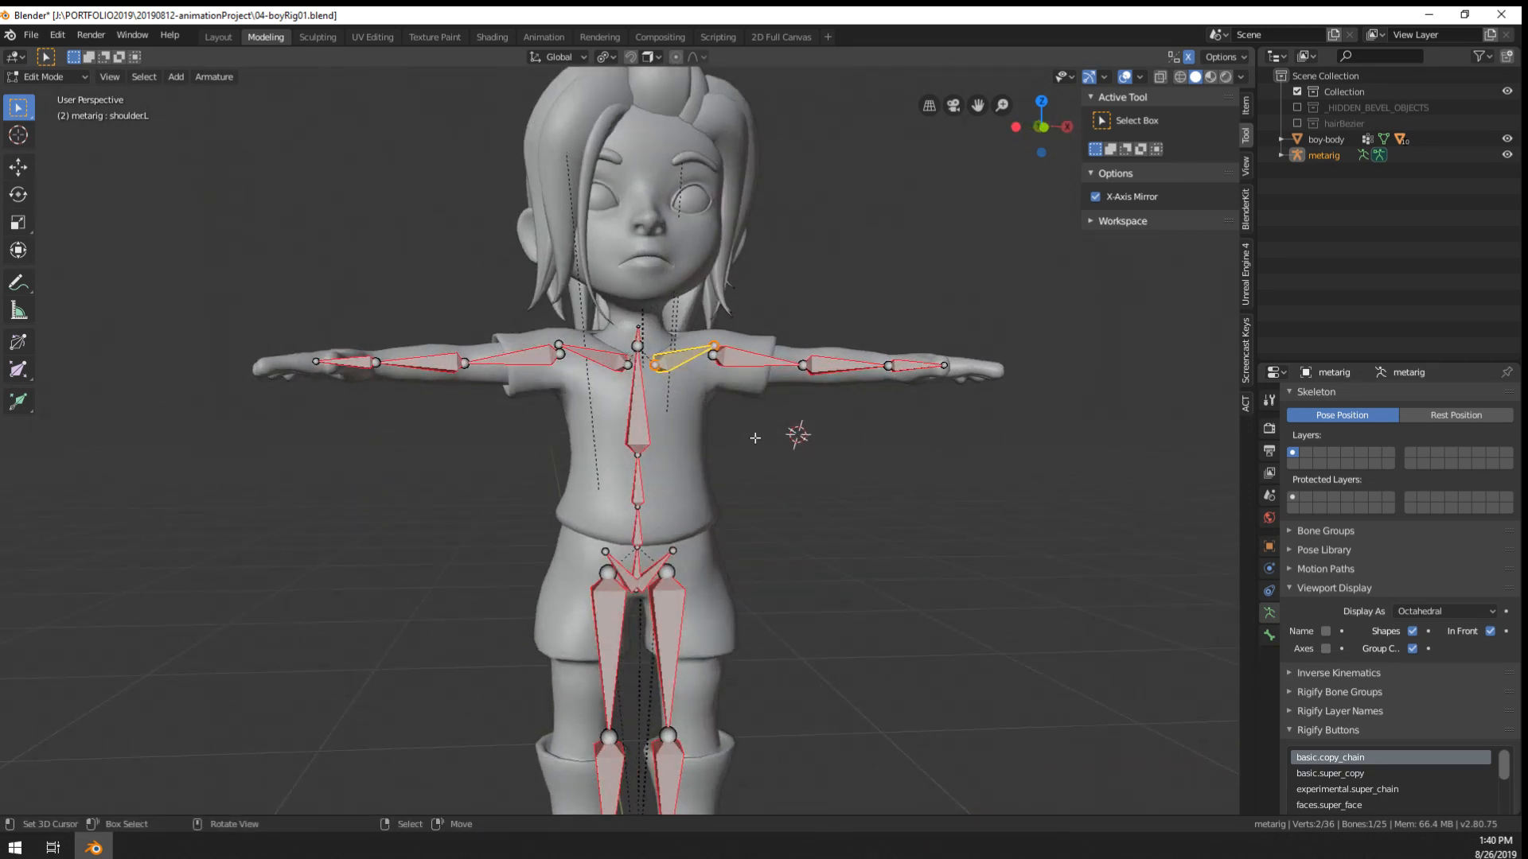
middle_click_drag(724, 378, 721, 379)
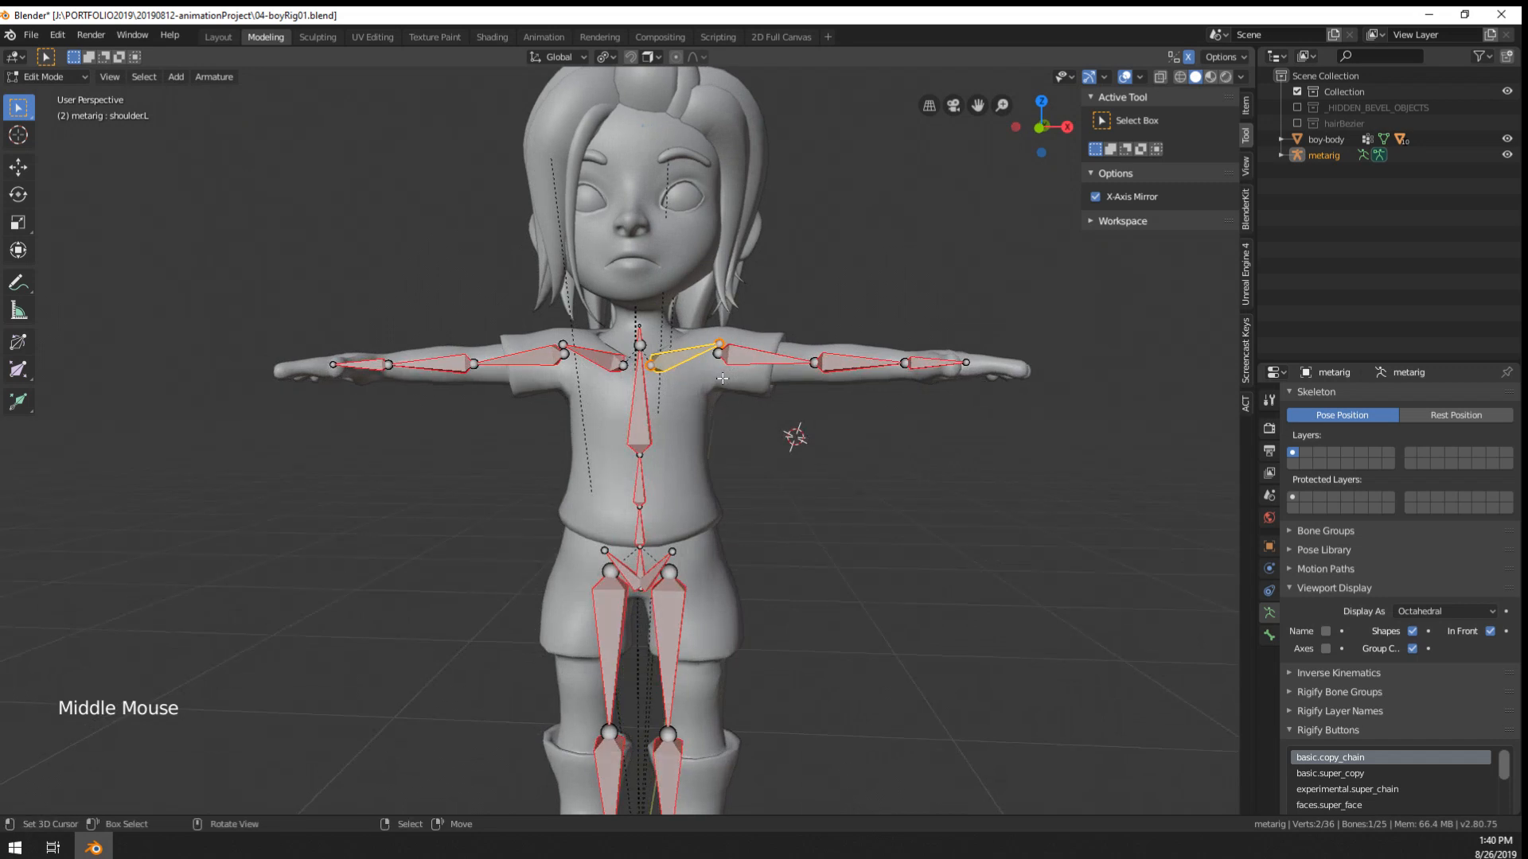
scroll(721, 370, "up", 4)
middle_click_drag(734, 300, 720, 384)
middle_click_drag(721, 384, 719, 388)
middle_click_drag(823, 342, 771, 361)
key("r")
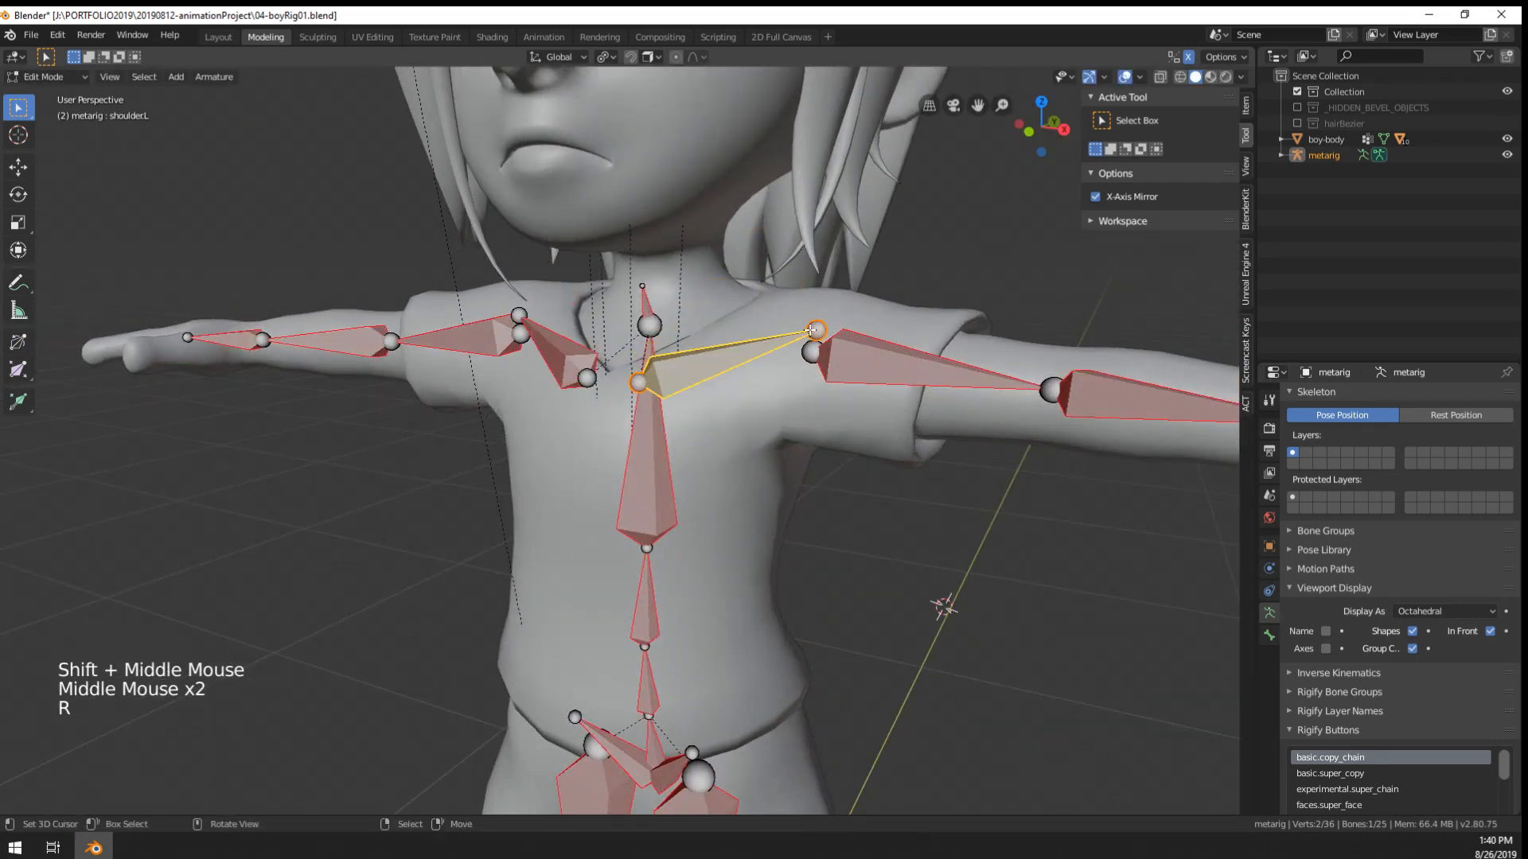
right_click(801, 306)
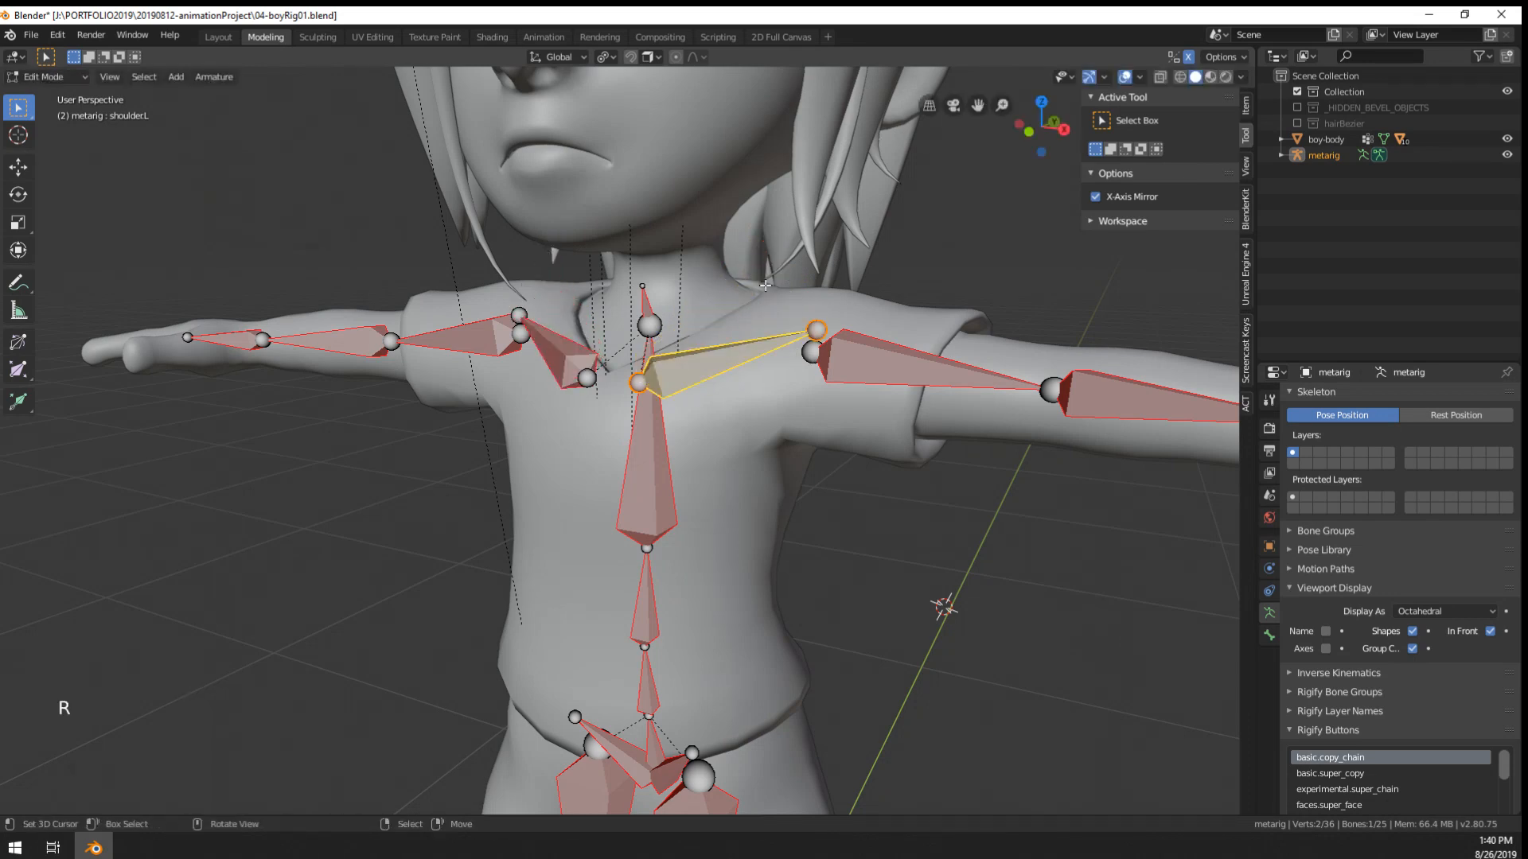
- Try moving the left upper arm bone again from a front-facing view
right_click(858, 348)
middle_click_drag(883, 350, 985, 382)
key("g")
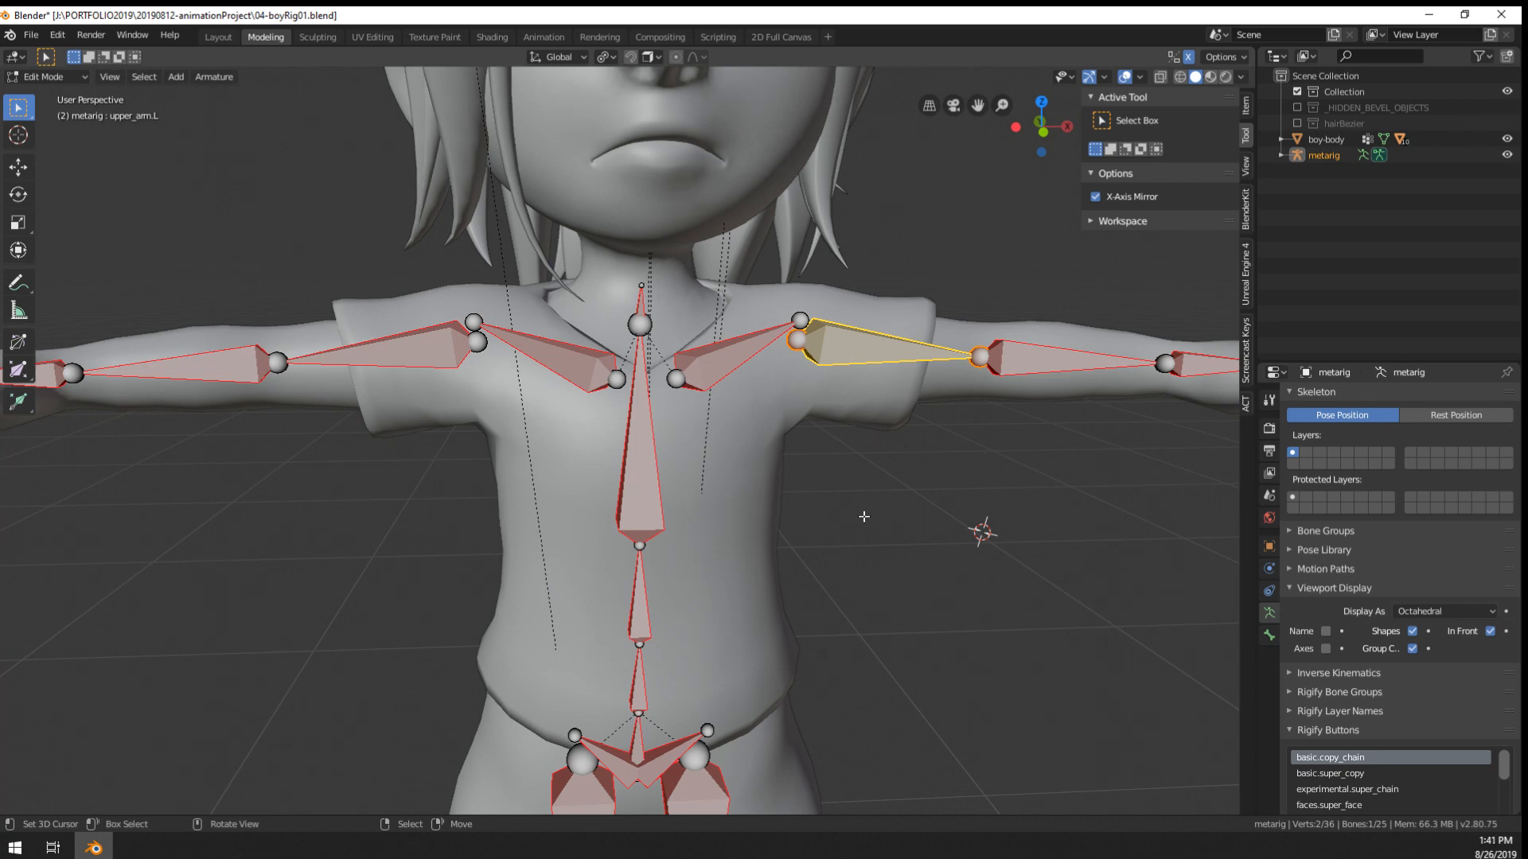
scroll(864, 516, "down", 2)
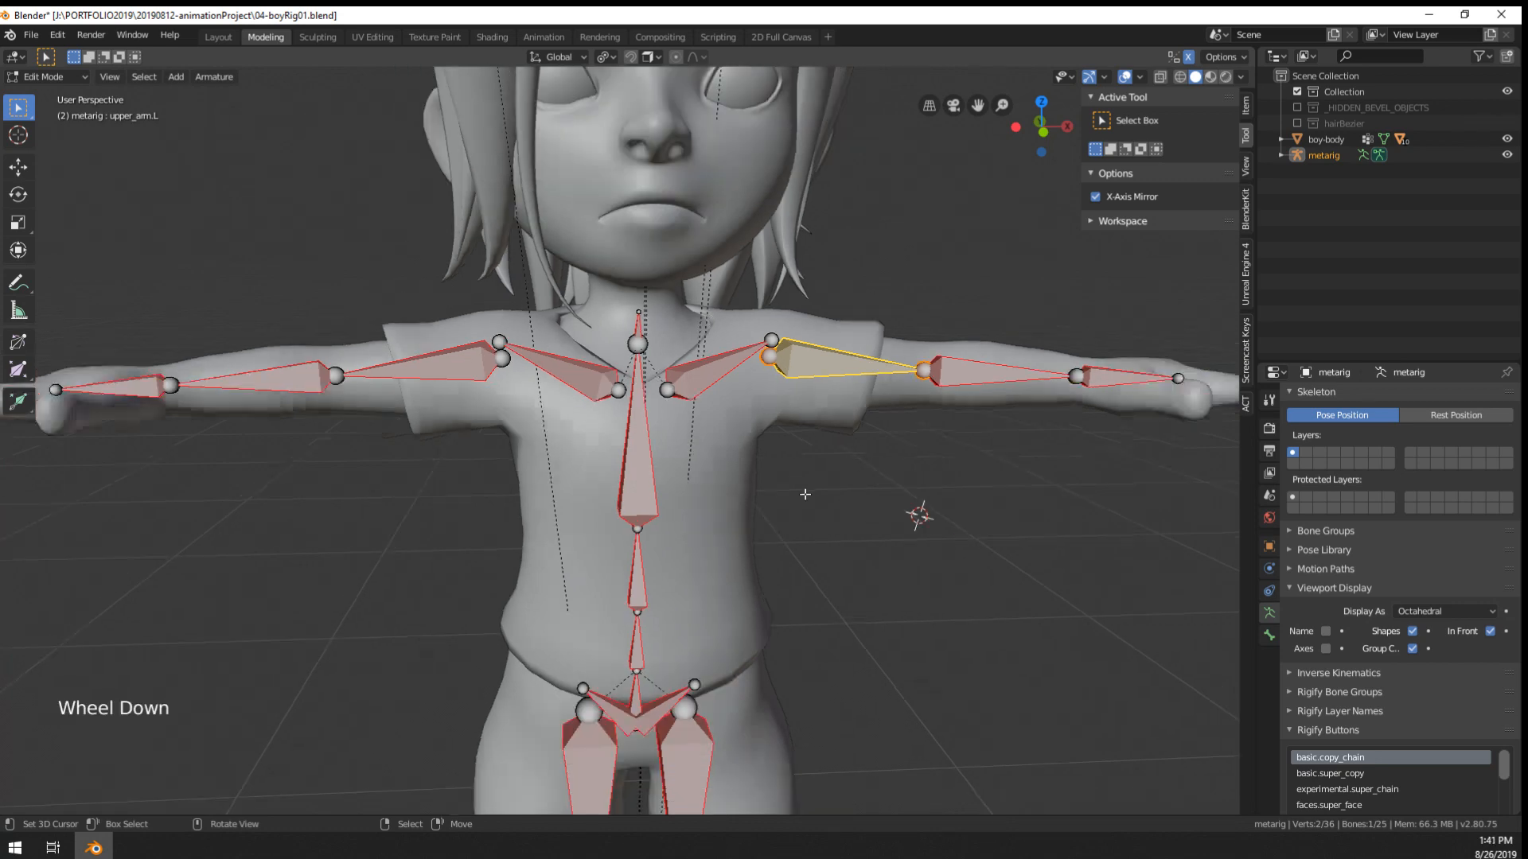
- Try raising the joint between spine.002 and spine.003 in the right side view
middle_click_drag(866, 509, 693, 430)
right_click(646, 475)
middle_click_drag(694, 429, 447, 375)
key("KP_1")
key("KP_3")
scroll(637, 438, "up", 2)
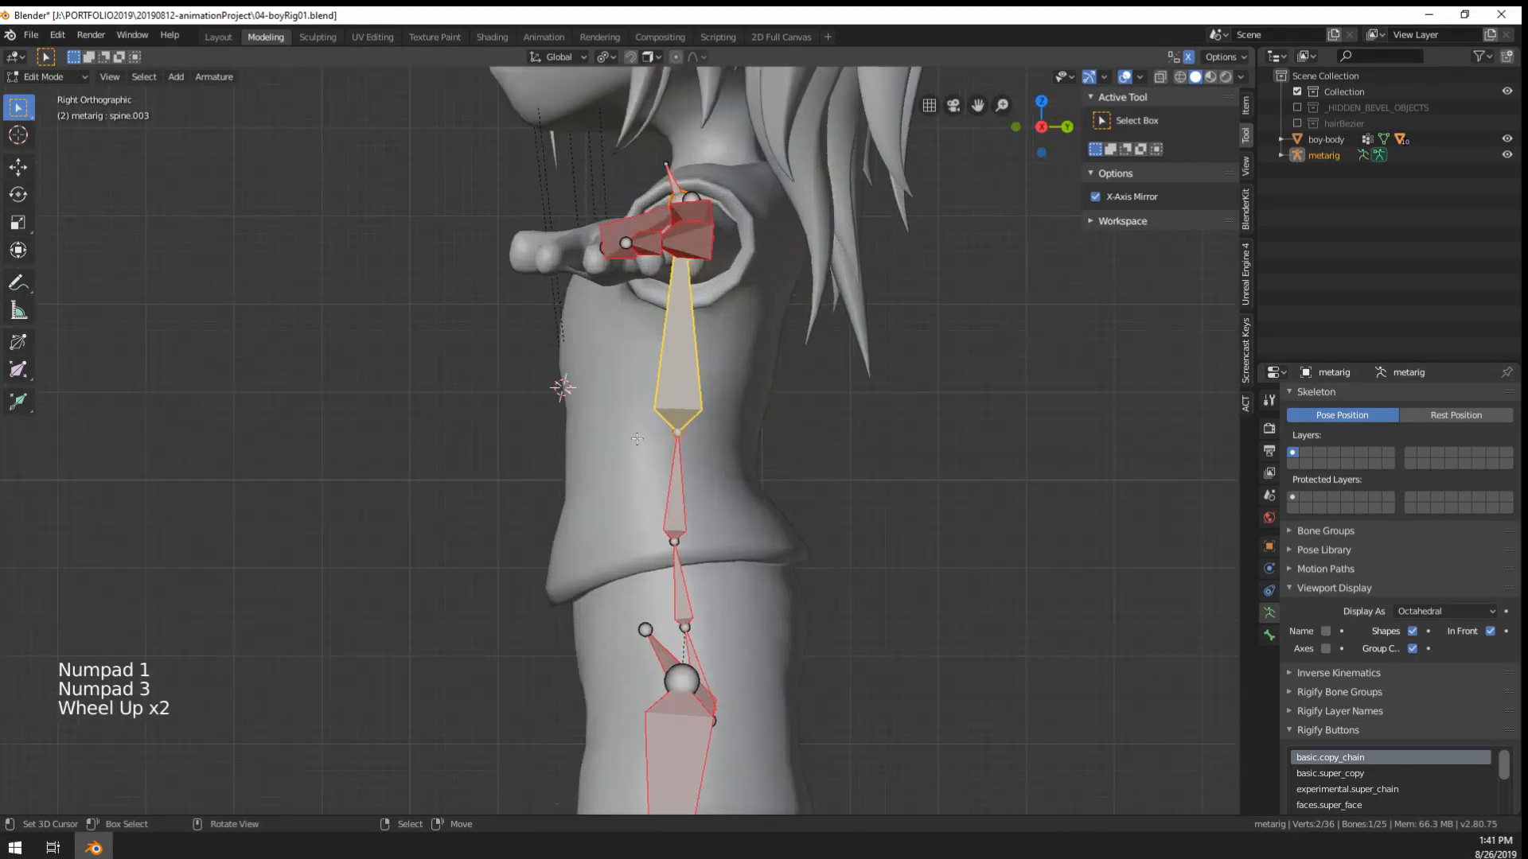
right_click(675, 426)
key("g")
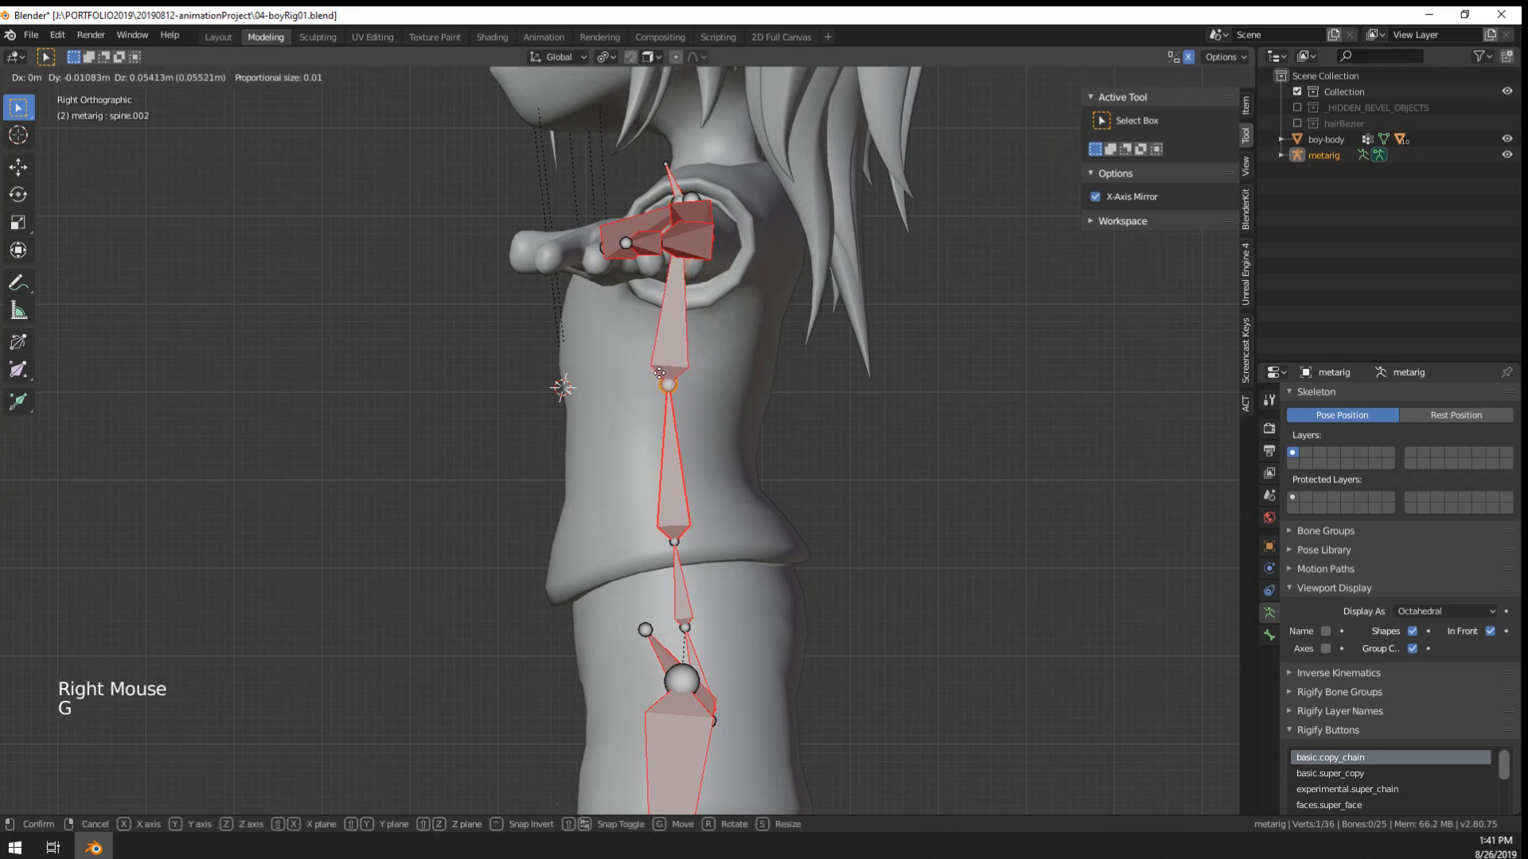
right_click(664, 377)
- Move the neck bone spine.004 by 0.0307 m in Y and 0.172 m in Z, and show its bone properties
middle_click_drag(708, 174, 693, 389, "shift")
right_click(683, 390)
key("g")
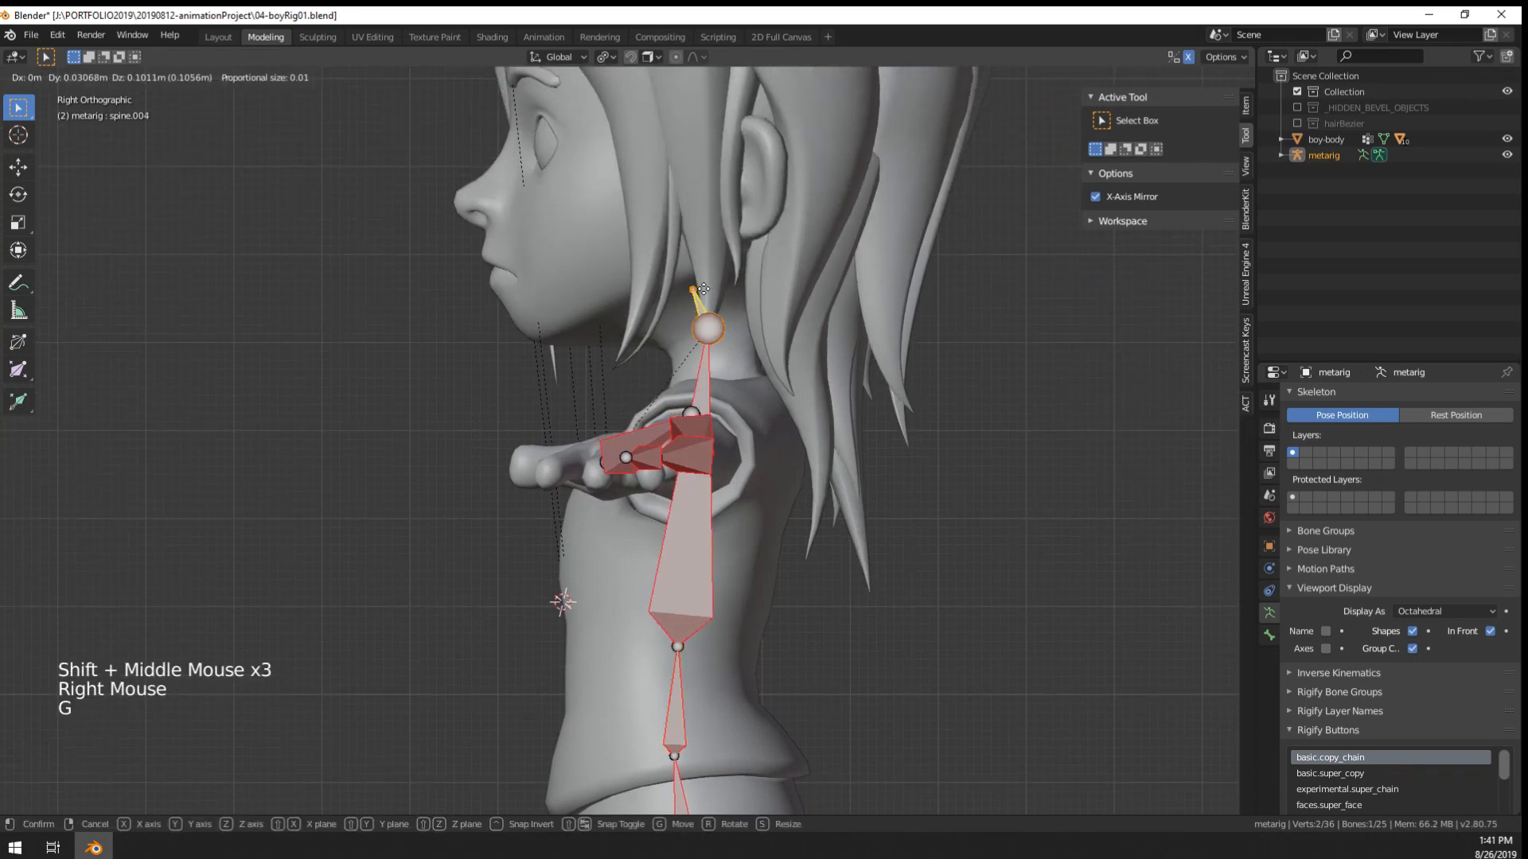
left_click(703, 240)
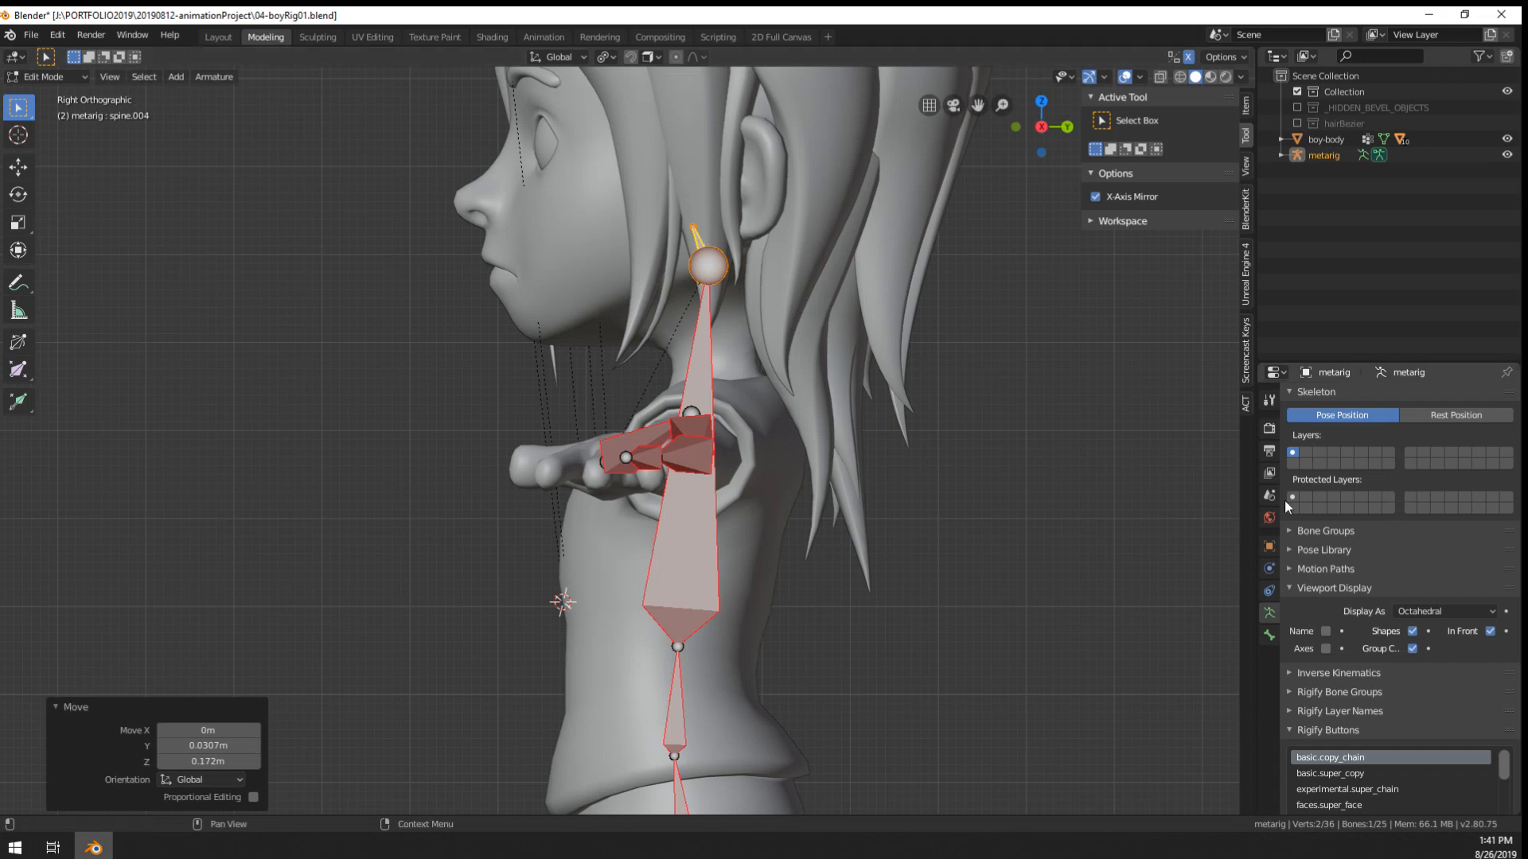
left_click(1268, 635)
scroll(875, 382, "down", 2)
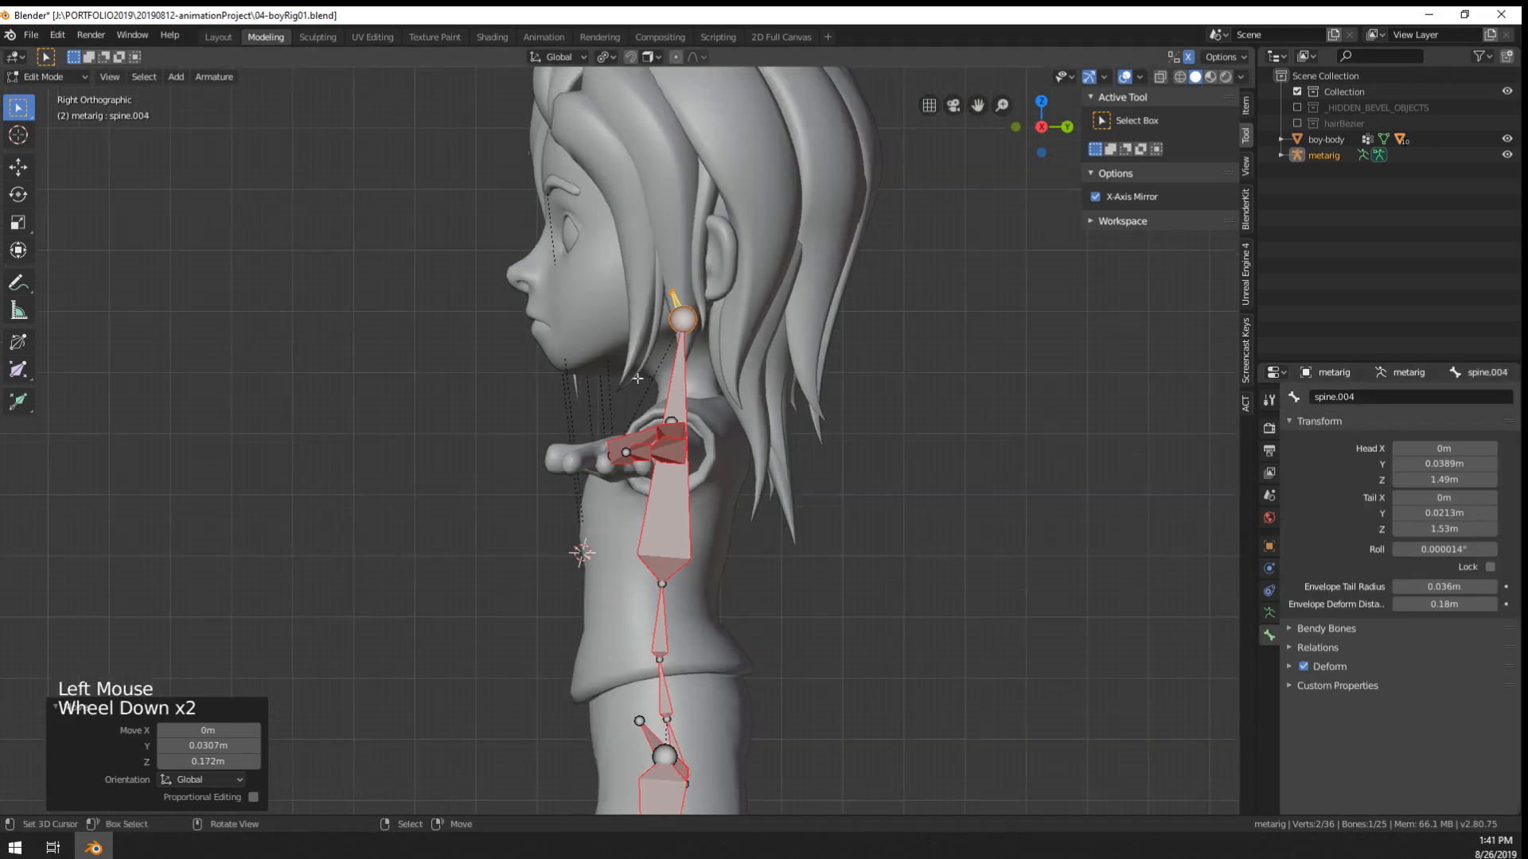
- Lower spine.004 to the base of the neck in side view, moving it 0.0312 m in Y and -0.107 m in Z
middle_click_drag(915, 386, 776, 388)
key("KP_1")
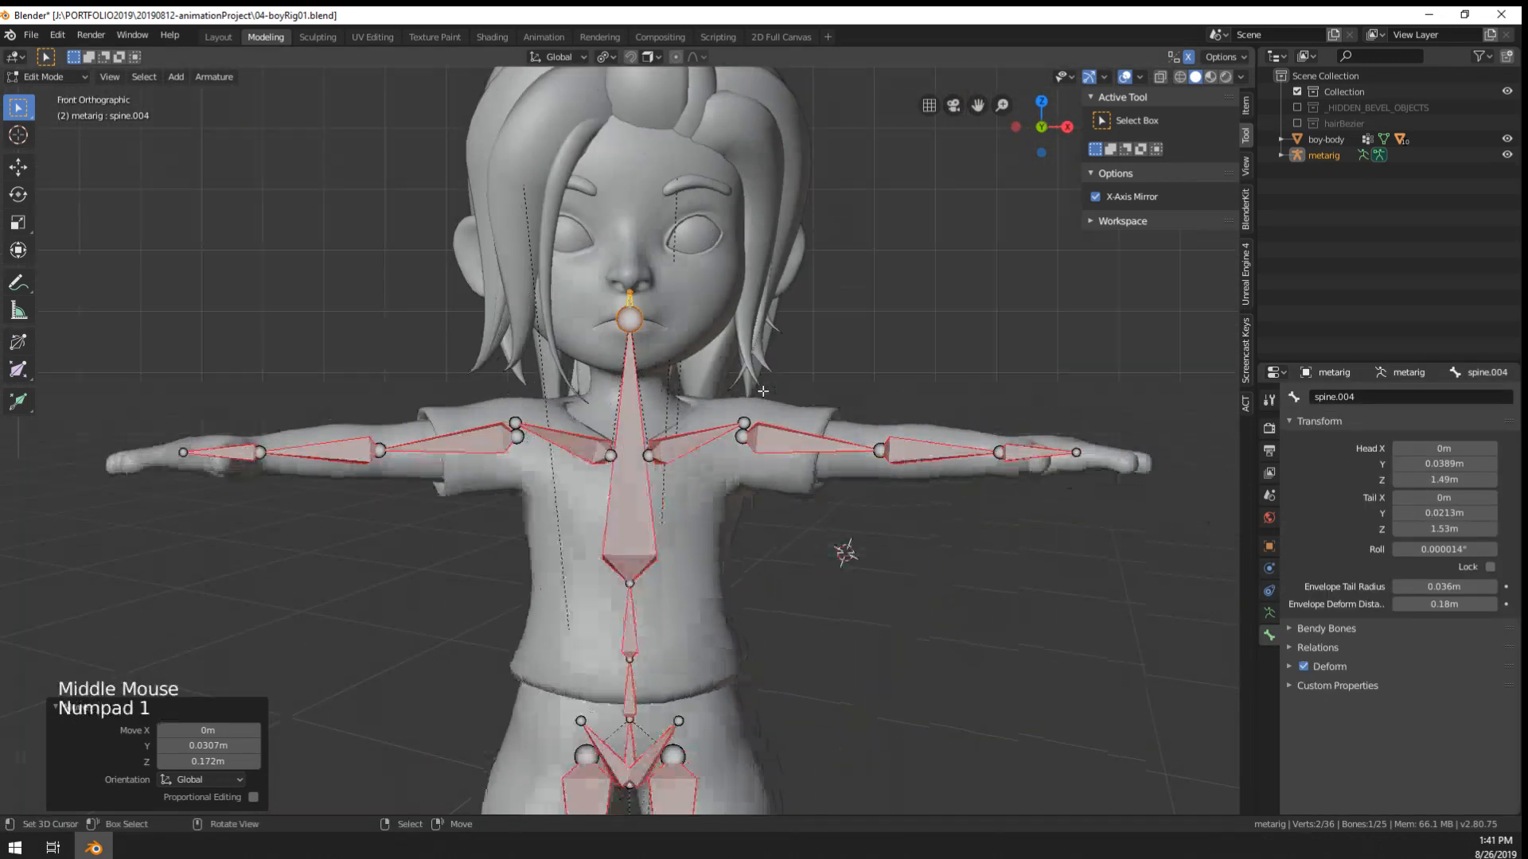
key("KP_3")
key("g")
right_click(804, 449)
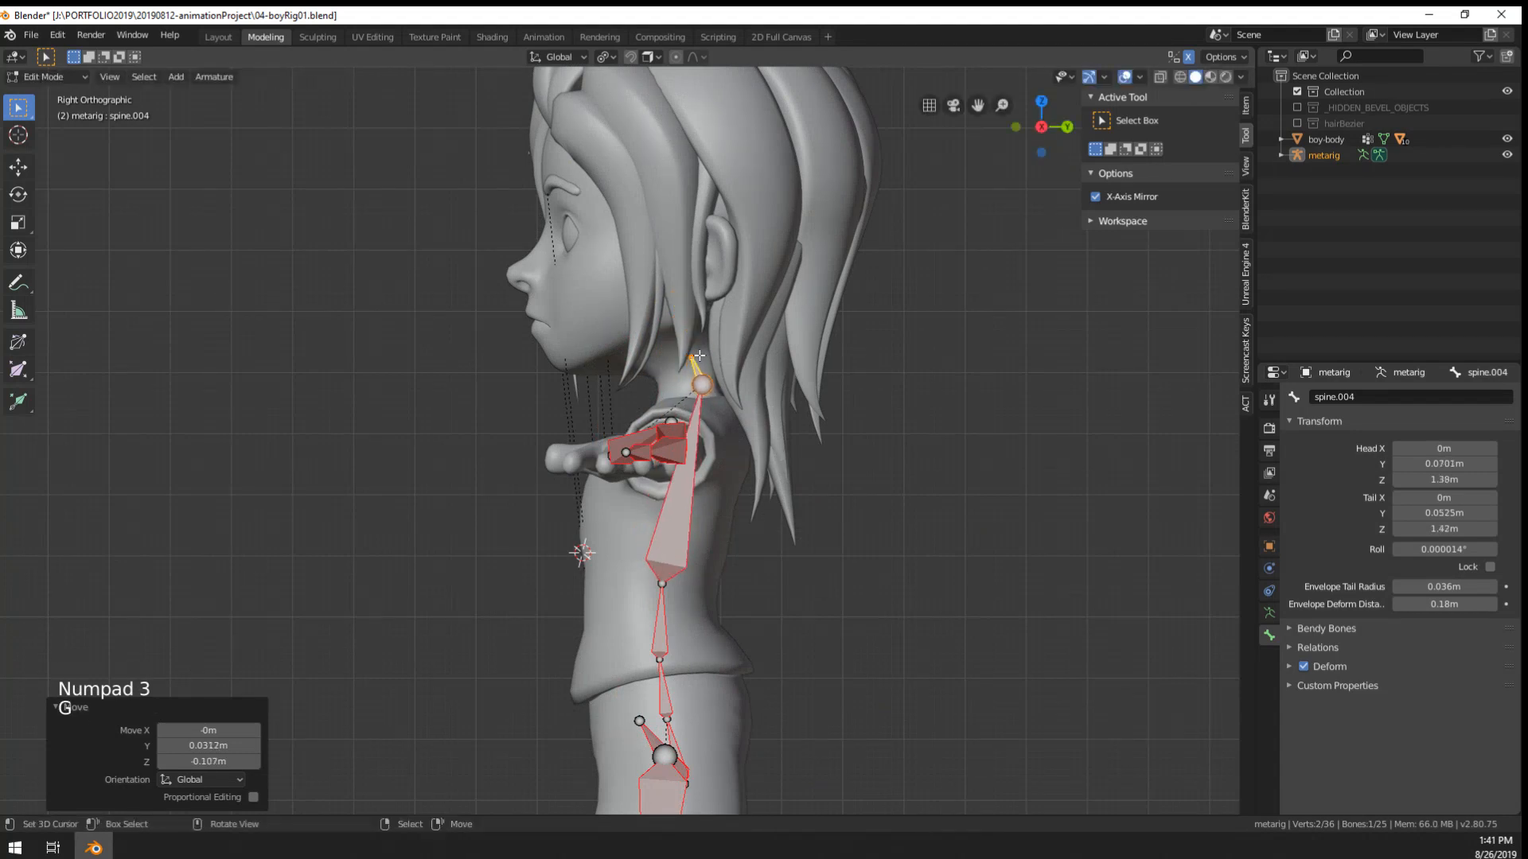
- Move the upper tip of spine.004 by -0.0182 m in Y and 0.0624 m in Z
key("g")
left_click(679, 320)
middle_click_drag(693, 260, 709, 457, "shift")
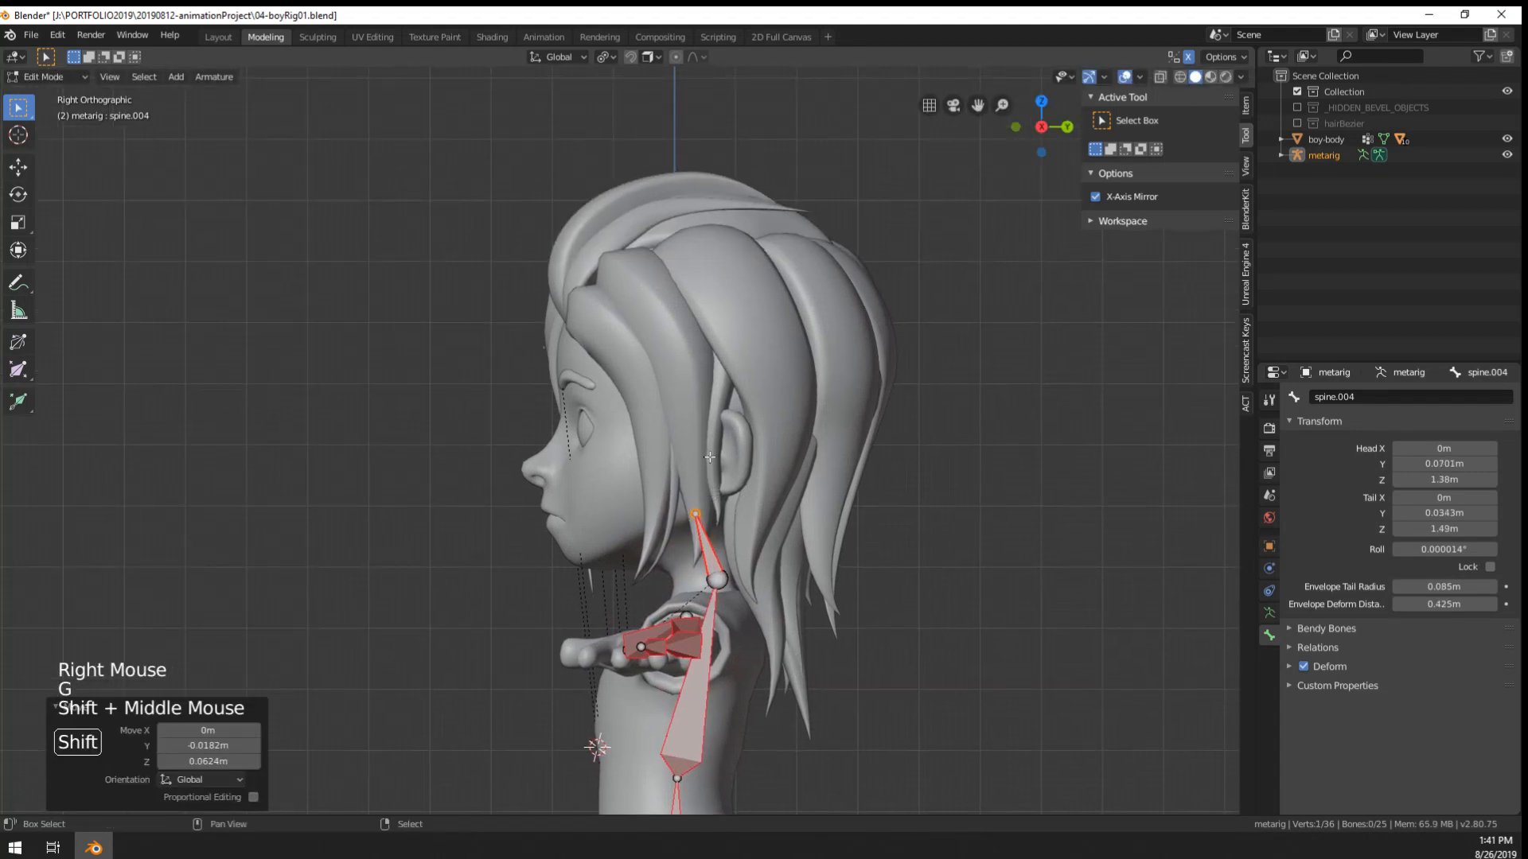
- Extrude a head bone from the neck tip by -0.0468 m in Y and 0.409 m in Z
key("e")
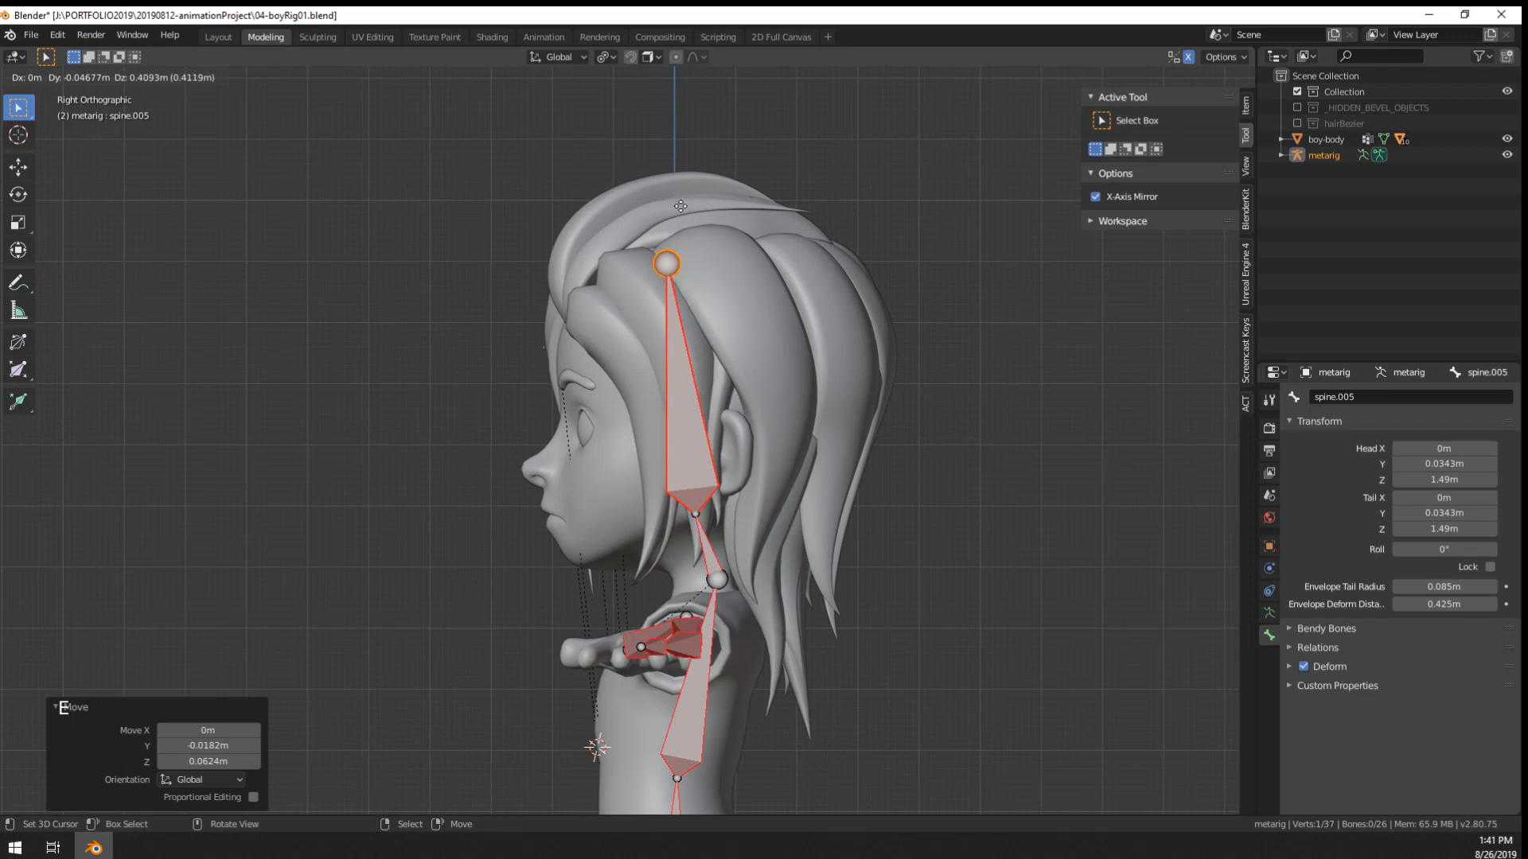
left_click(681, 203)
middle_click_drag(682, 204, 780, 604)
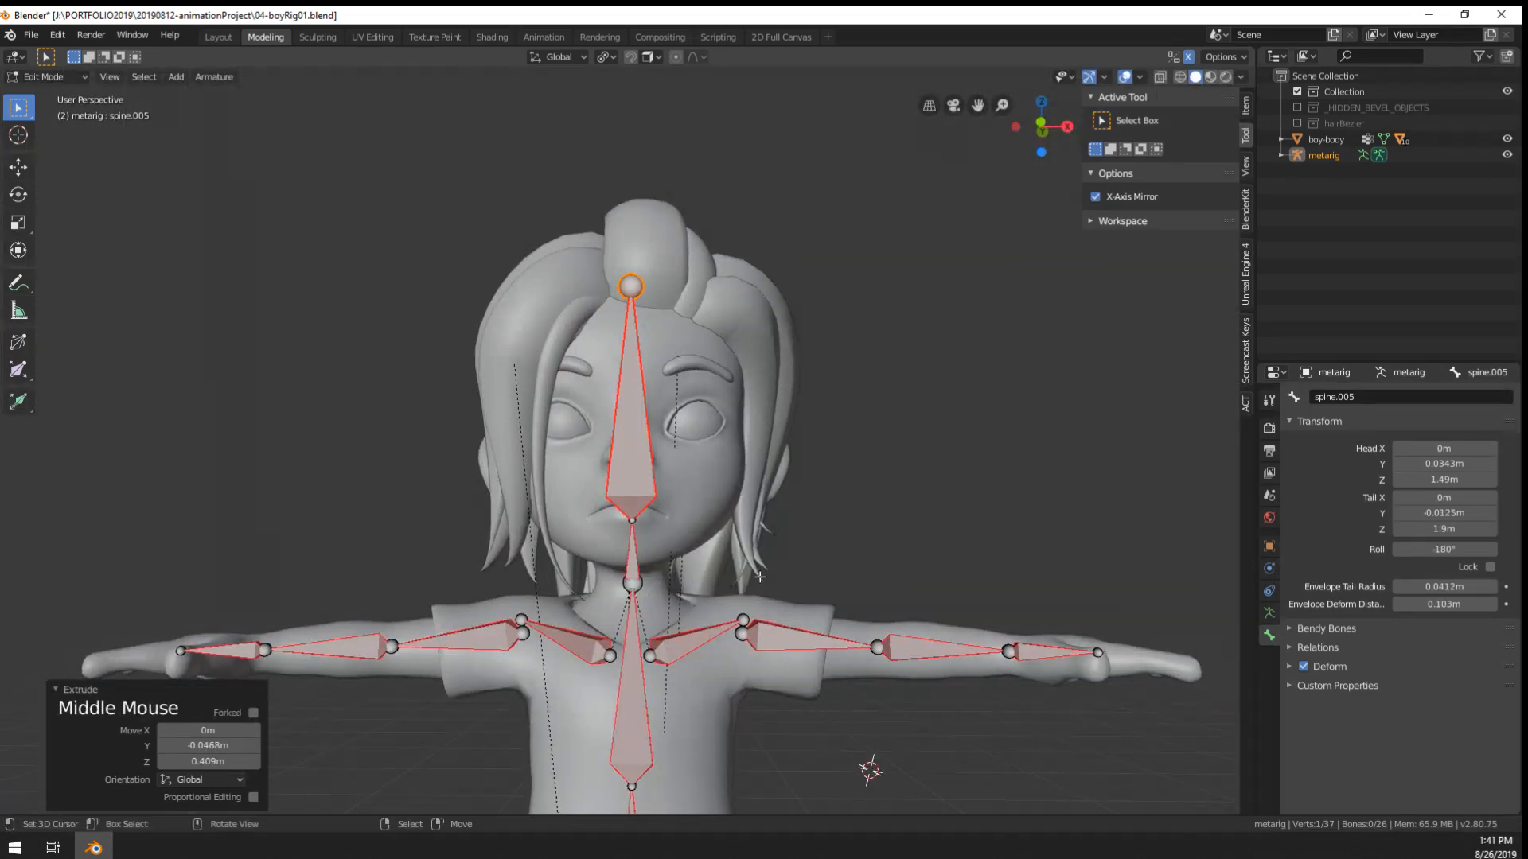
- Raise the joint between spine.002 and spine.003 by 0.166 m in Z and 0.0221 m in Y in side view
middle_click_drag(674, 799, 694, 660, "shift")
right_click(655, 656)
right_click(657, 658)
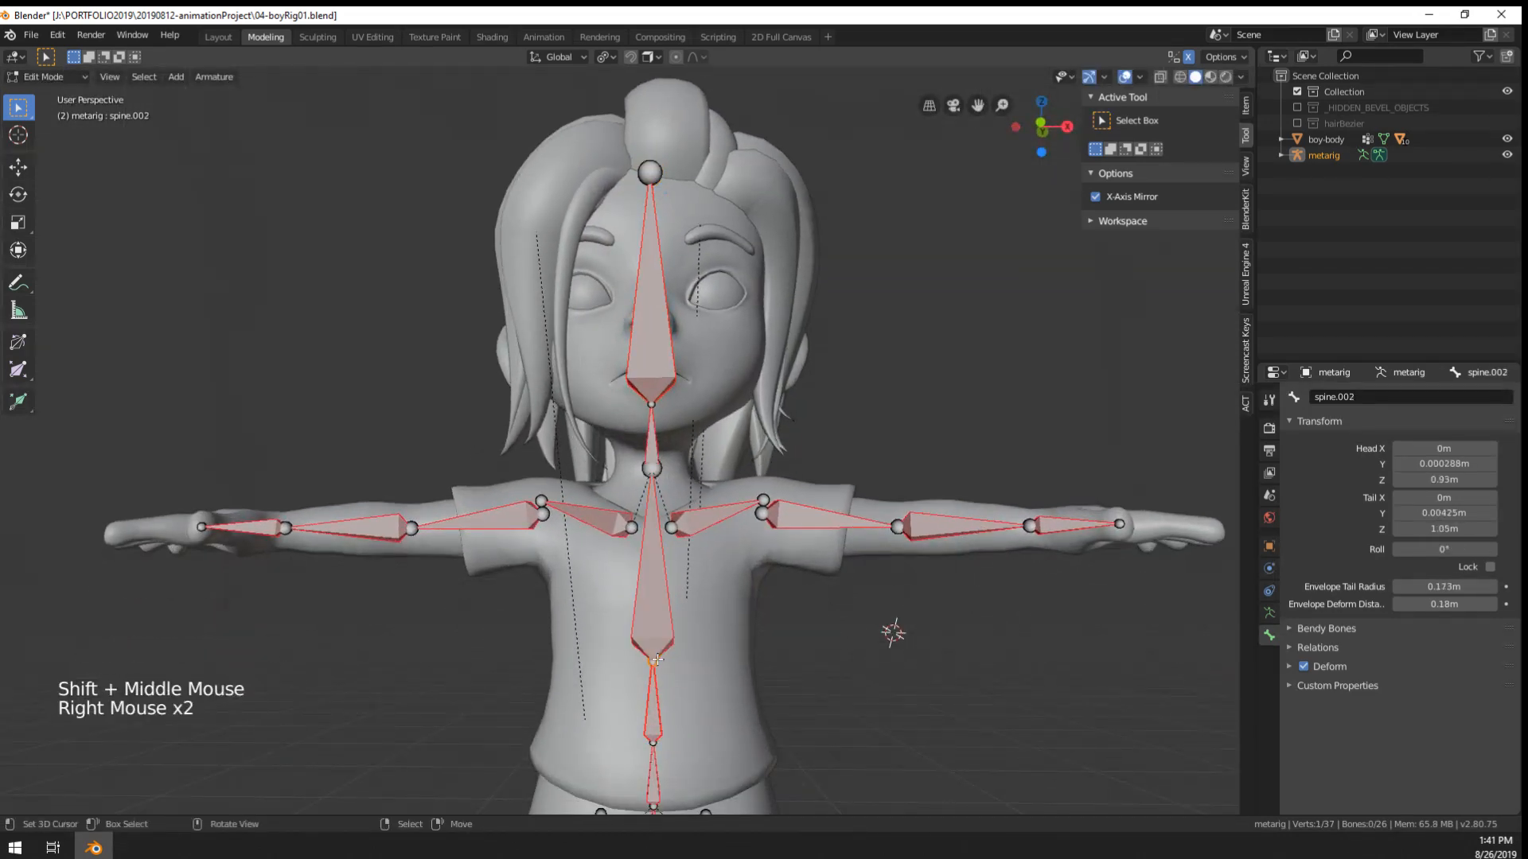
key("KP_1")
key("KP_3")
key("g")
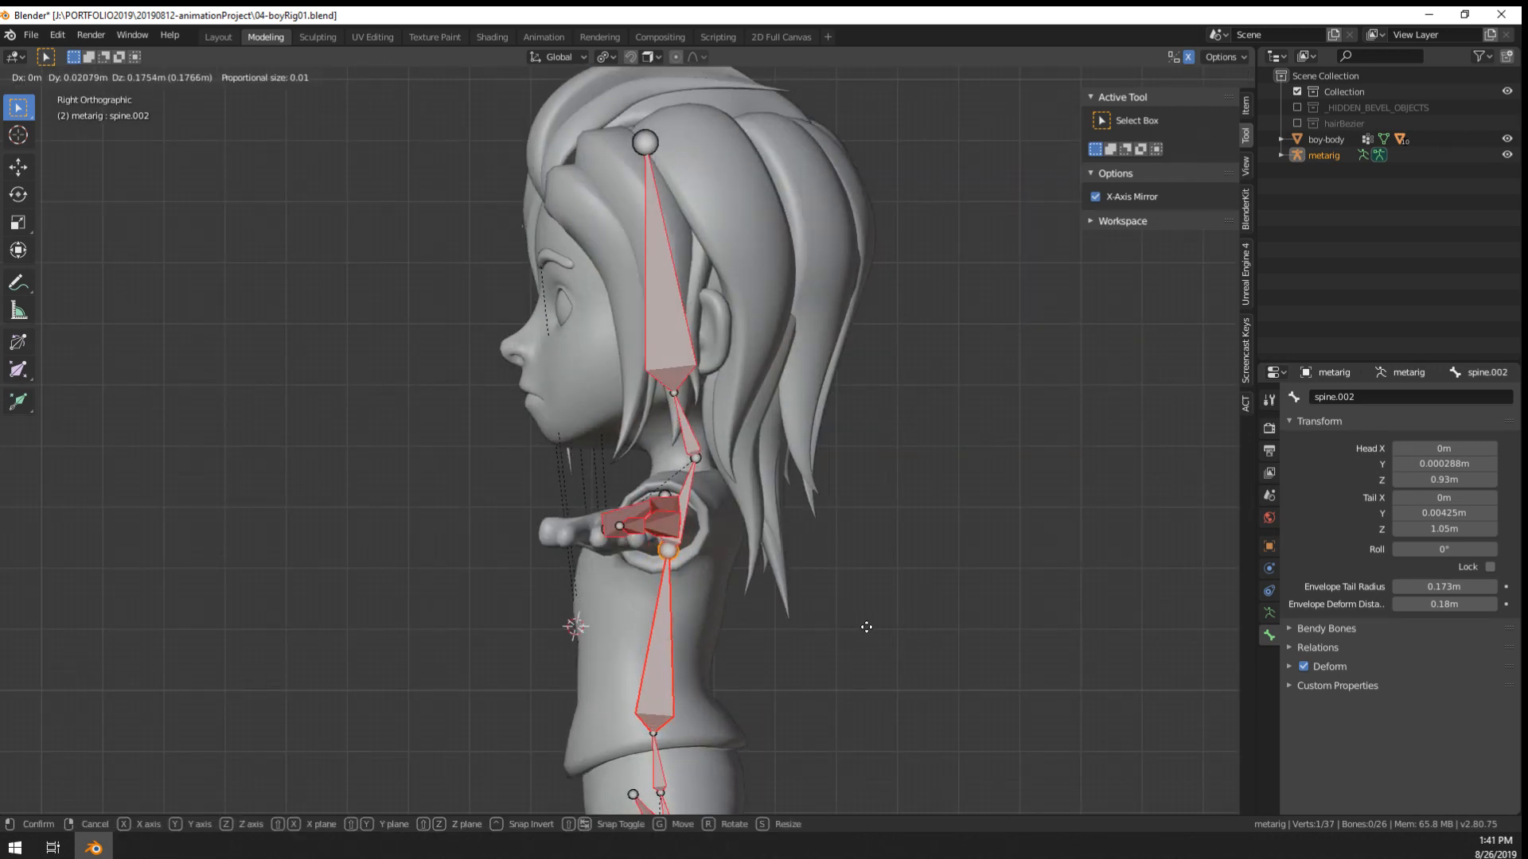
left_click(864, 630)
- Raise the joint between spine.001 and spine.002 to about Z 1.09 m, and the joint below it to Z 0.989 m
middle_click_drag(646, 761, 646, 665, "shift")
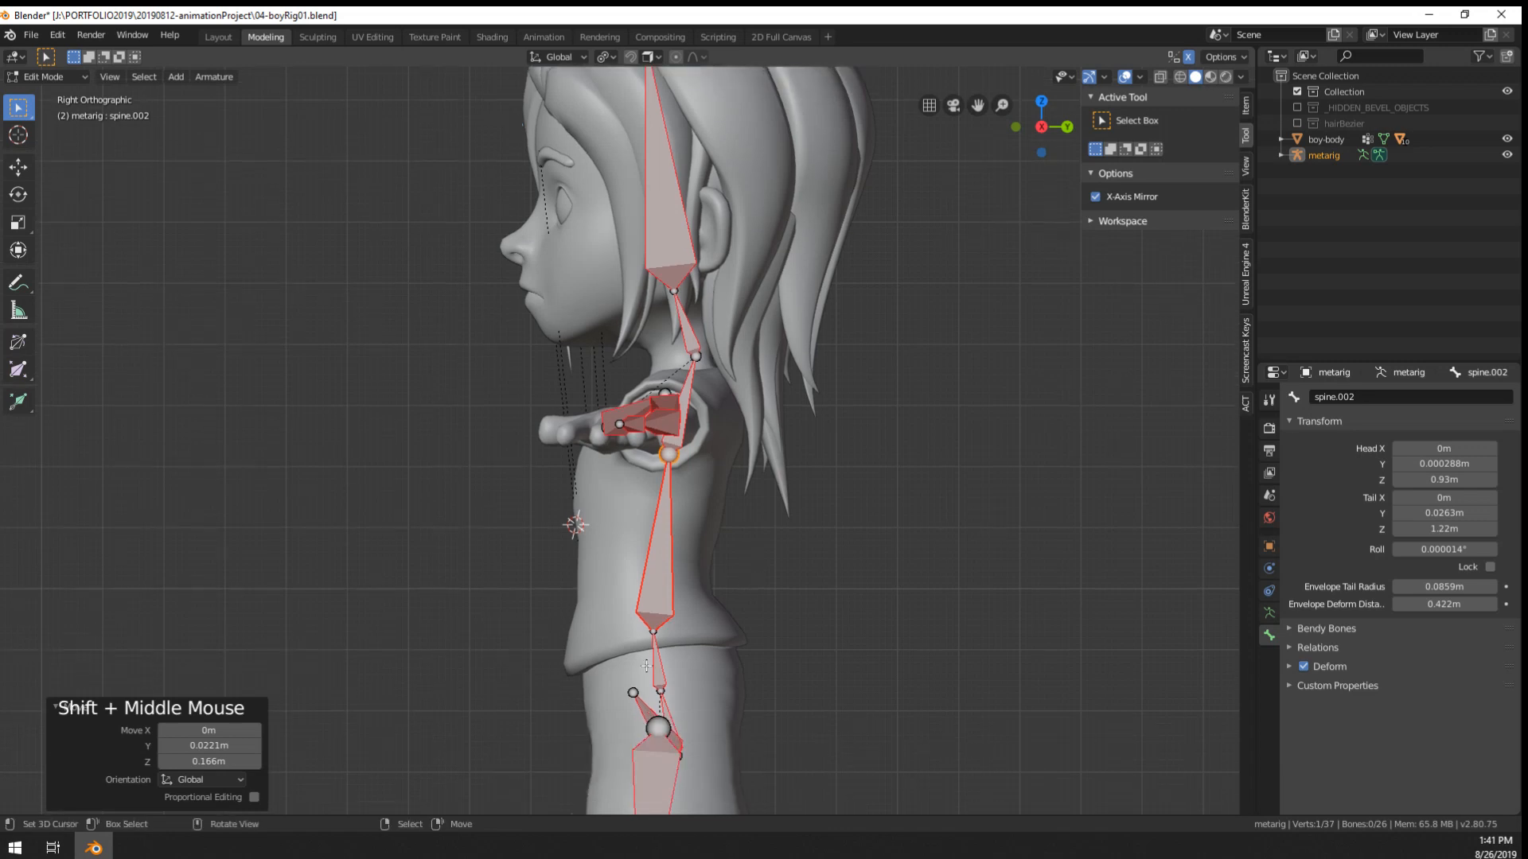
right_click(660, 636)
key("g")
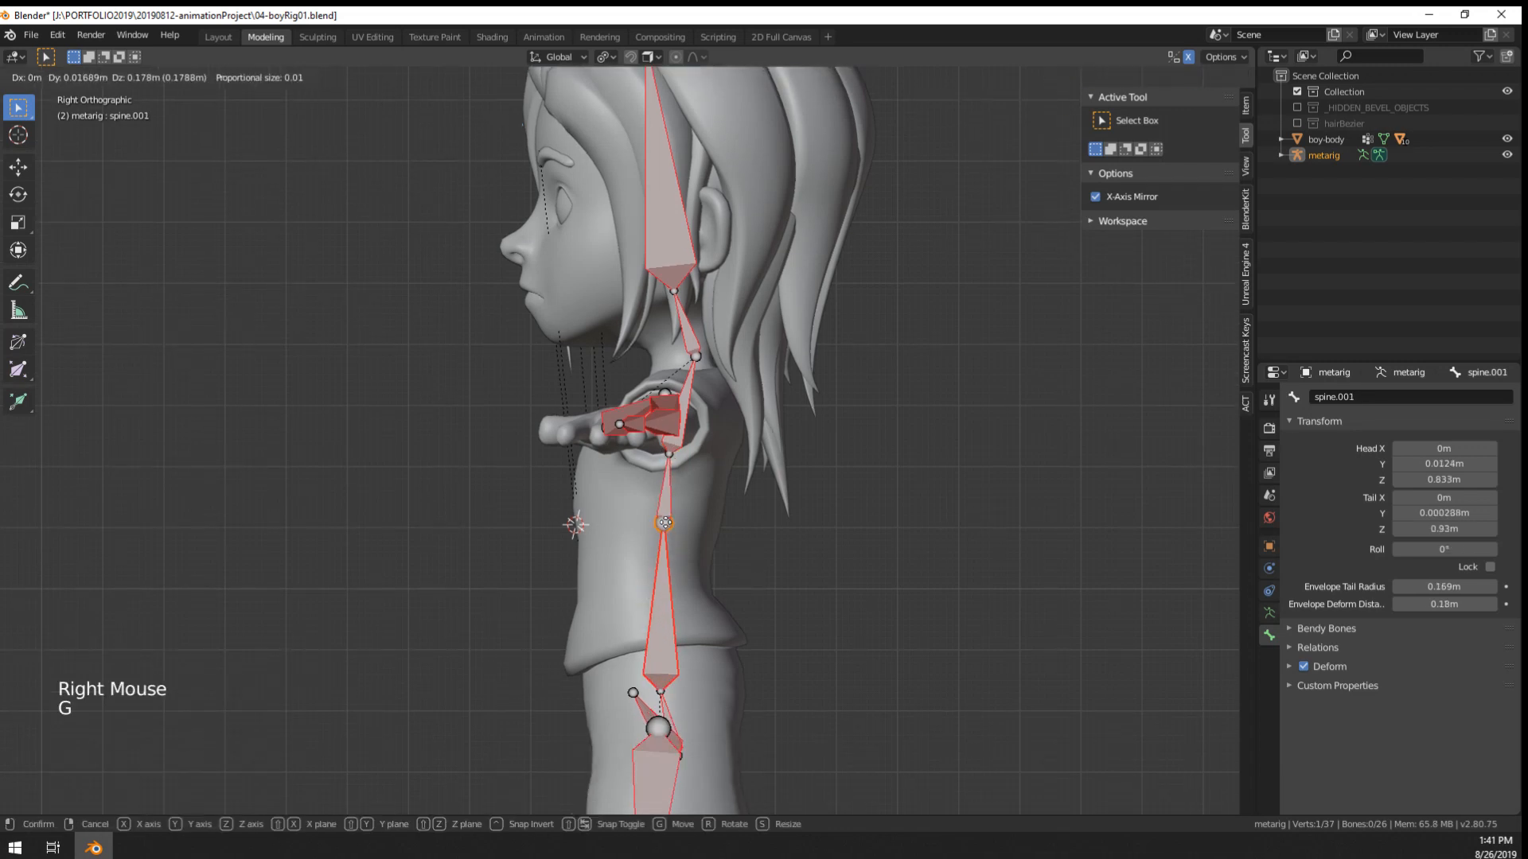
left_click(651, 534)
right_click(662, 694)
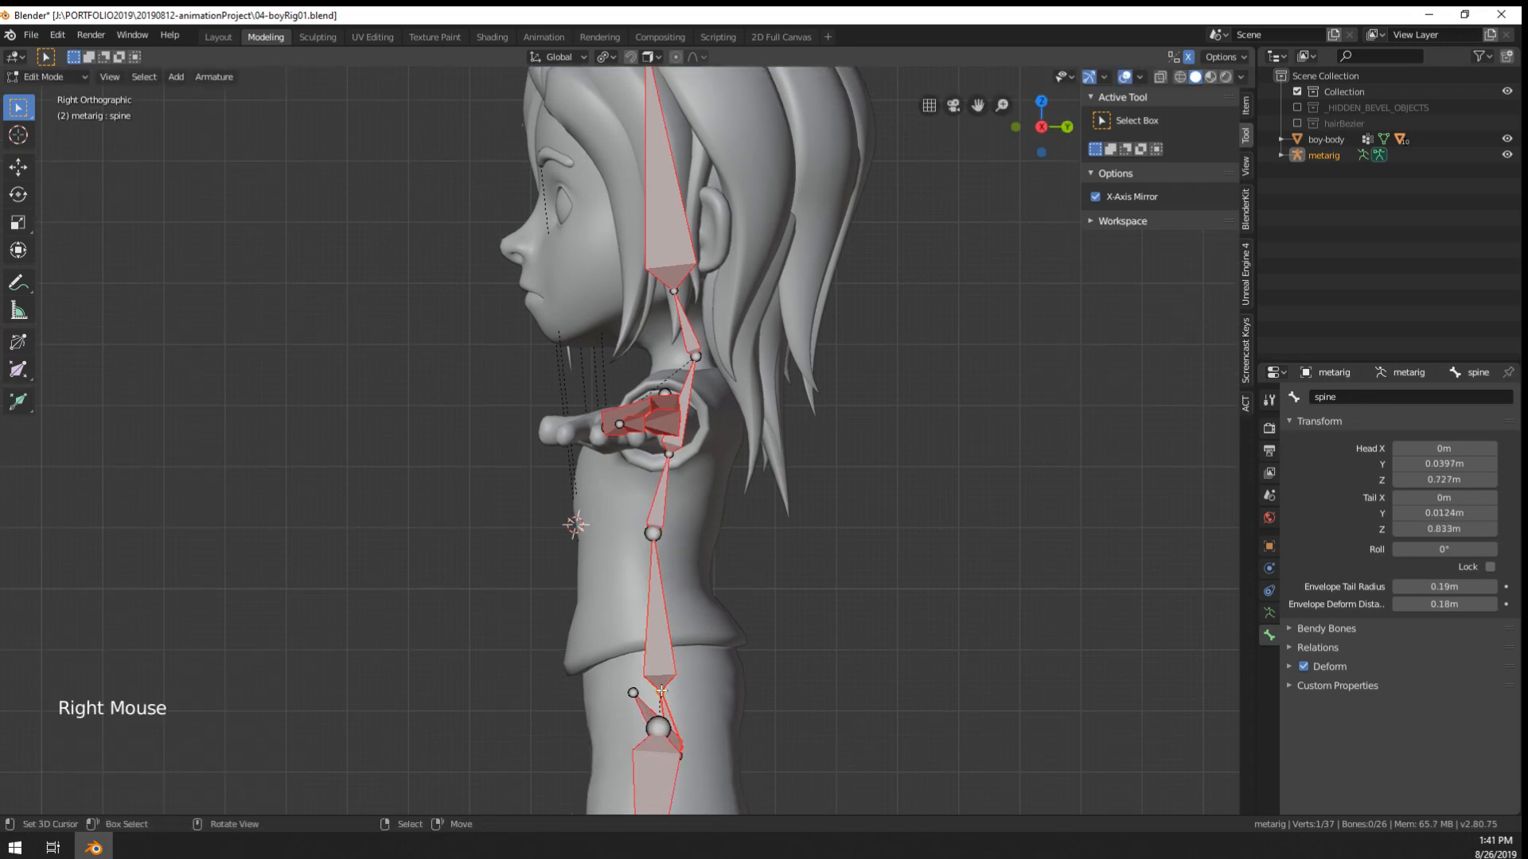
key("g")
left_click(660, 595)
- Fine-tune the upper end of spine.001 to Y 0.00808 m, Z 1.11 m, and the upper end of spine.002 to Y 0.0315 m, Z 1.23 m
right_click(652, 530)
key("g")
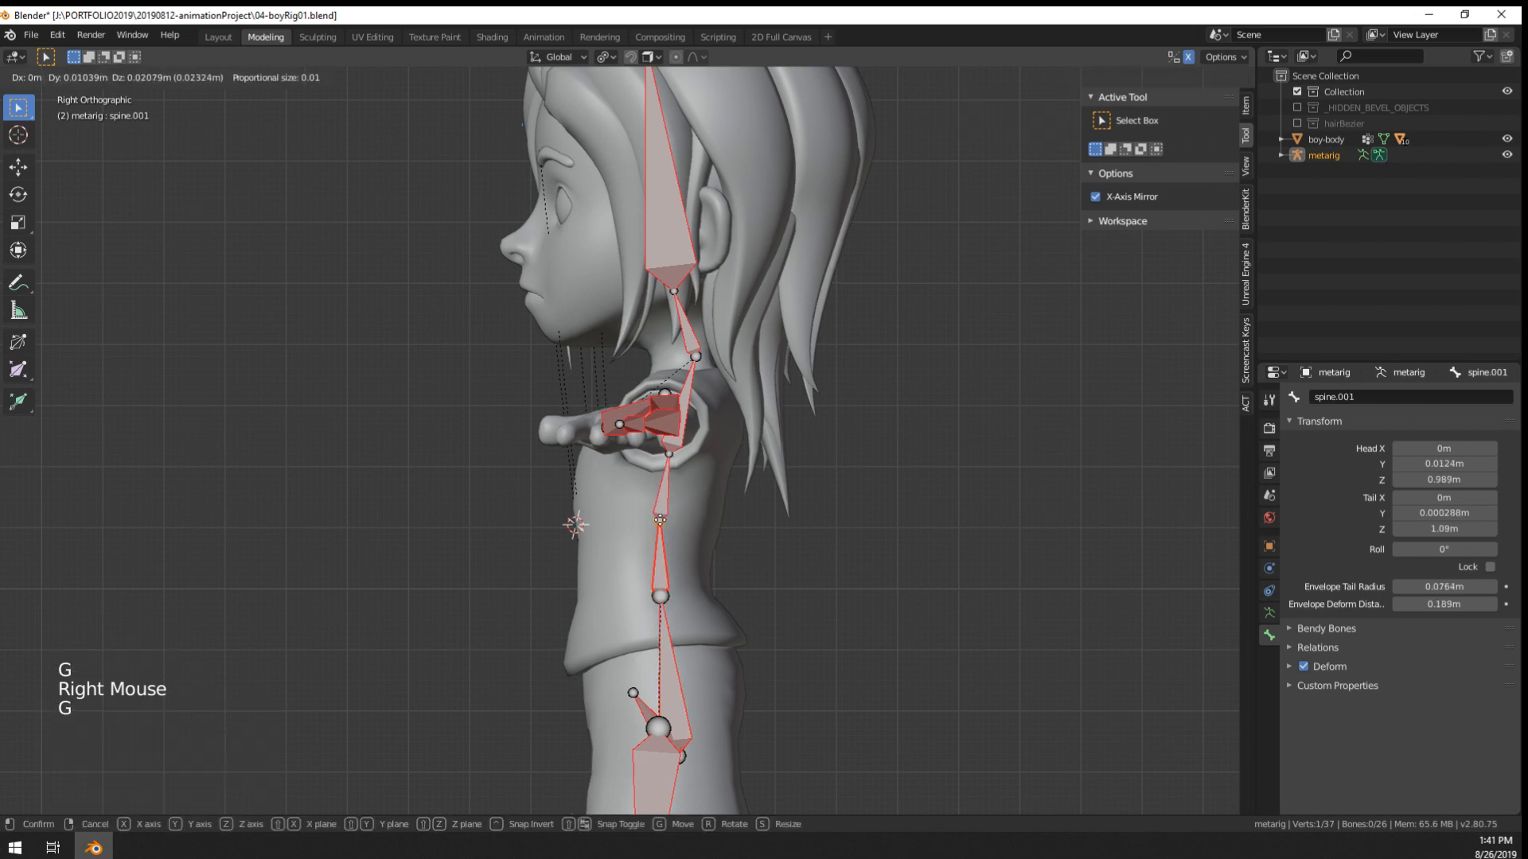
left_click(657, 519)
right_click(668, 457)
key("g")
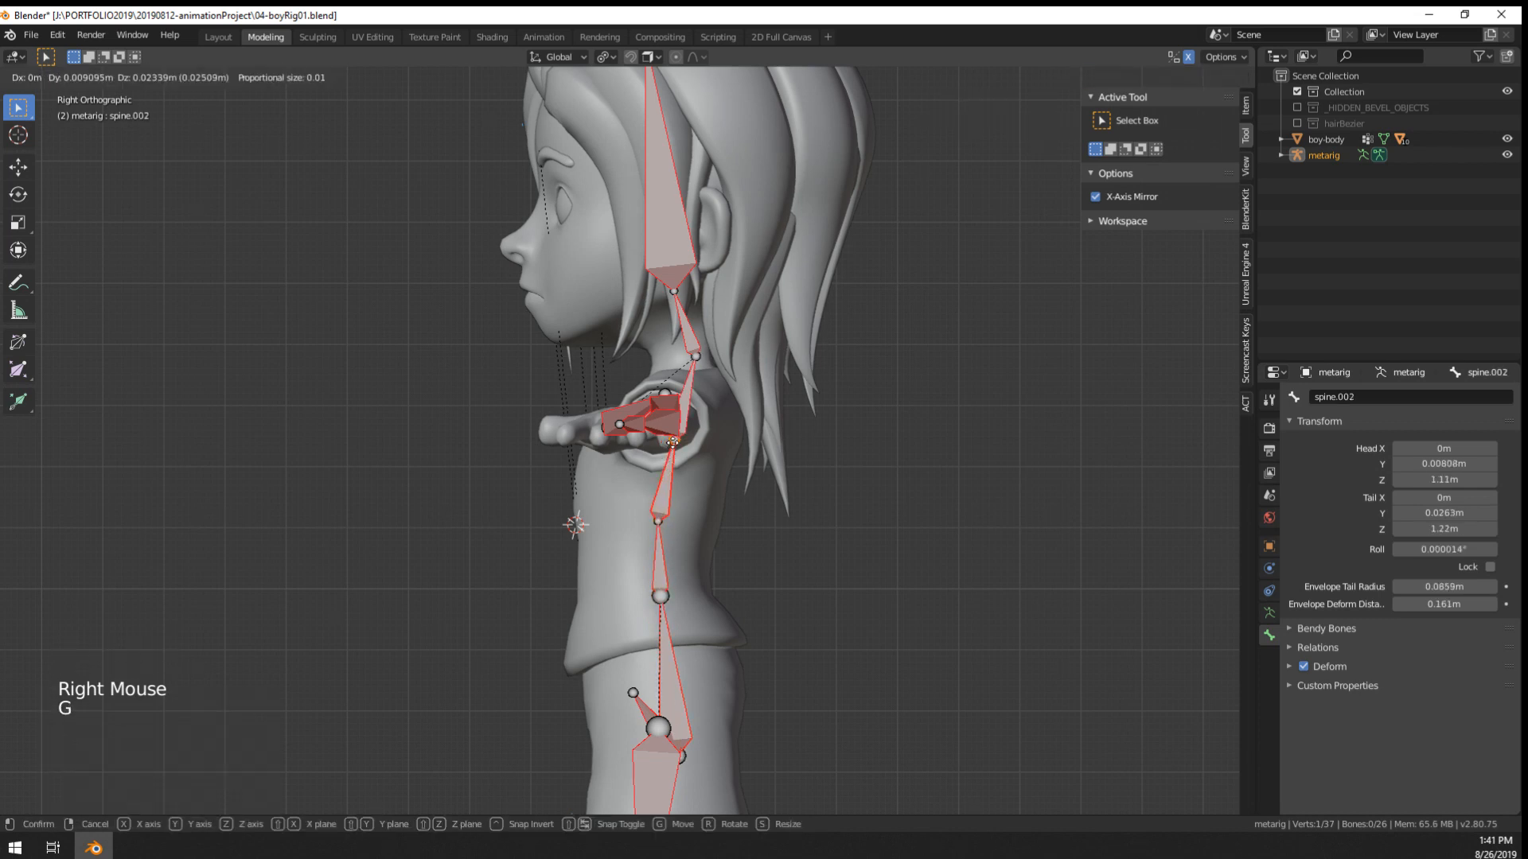
left_click(672, 448)
- Raise the lower end of the base spine bone by 0.138 m in Z and -0.00909 m in Y
right_click(687, 749)
key("g")
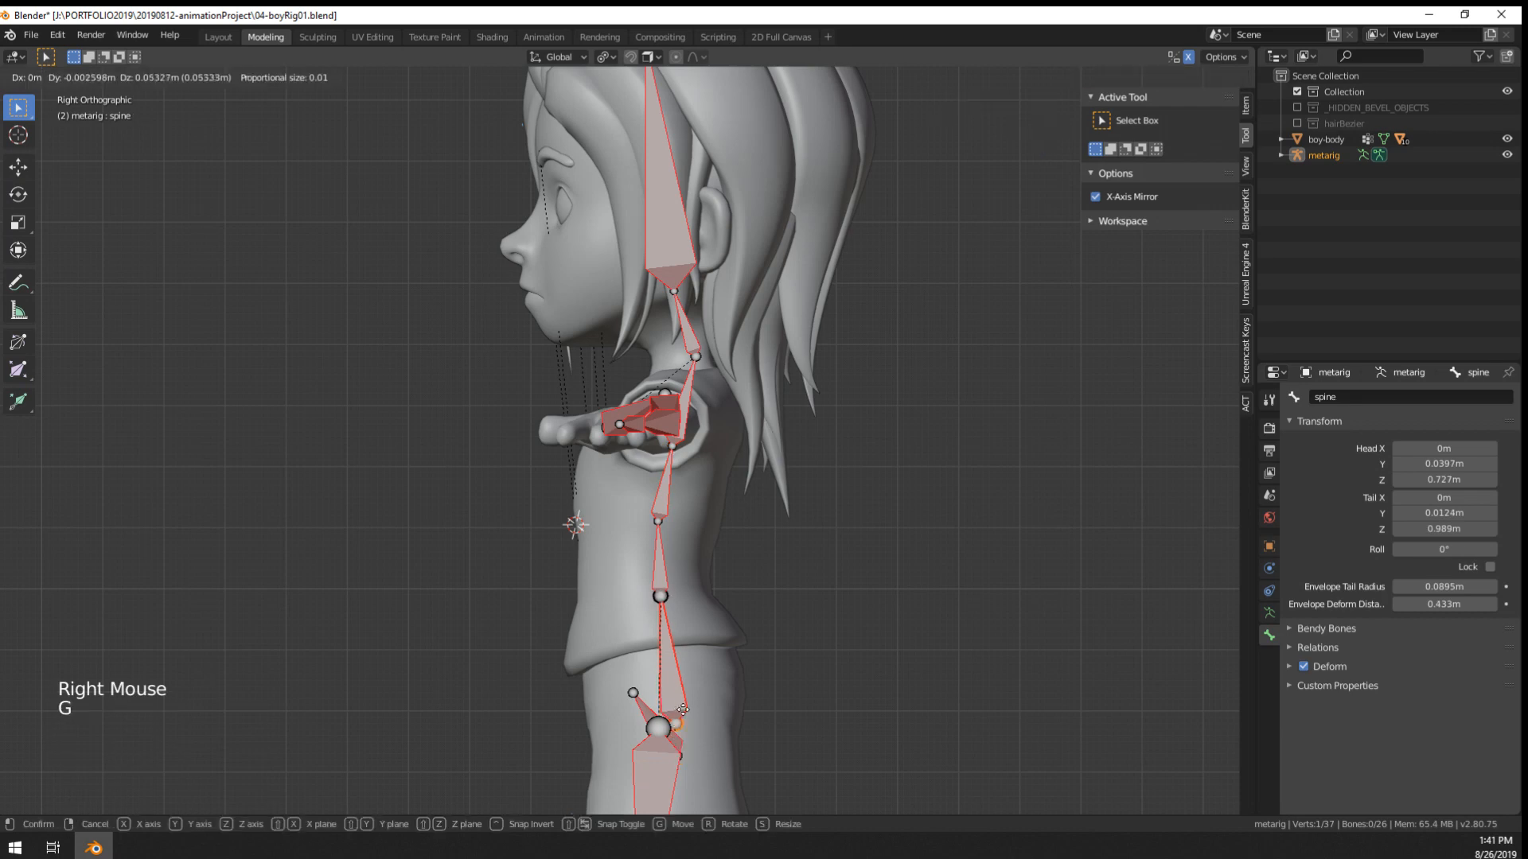
left_click(731, 673)
middle_click_drag(732, 673, 848, 669)
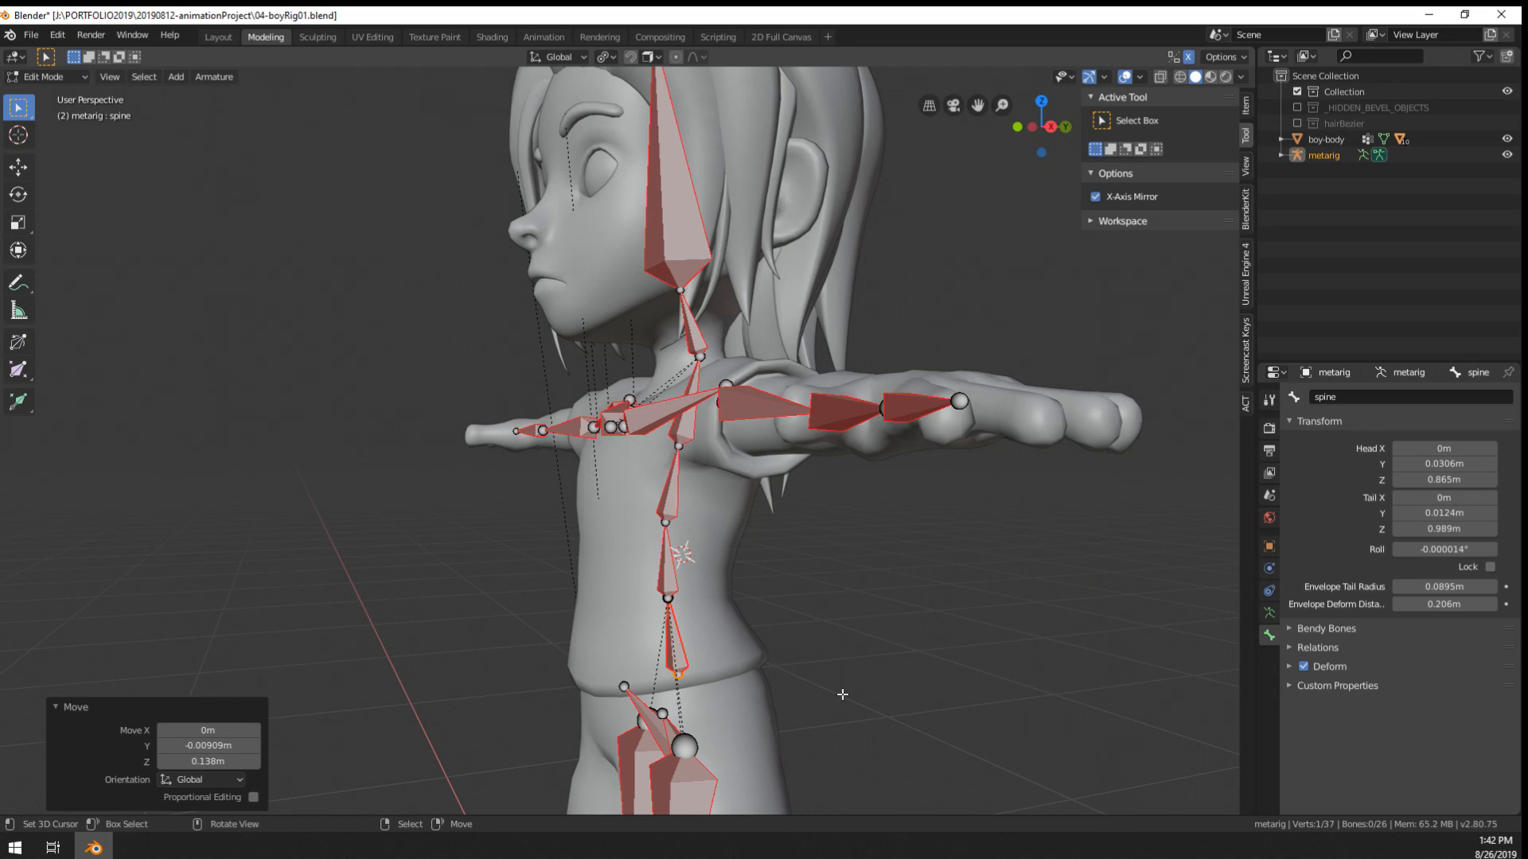
- Move the upper end of spine.003 to Y 0.0582 m, Z 1.37 m at the neck base in side view
middle_click_drag(802, 685, 717, 405)
scroll(716, 557, "up", 2)
right_click(748, 394)
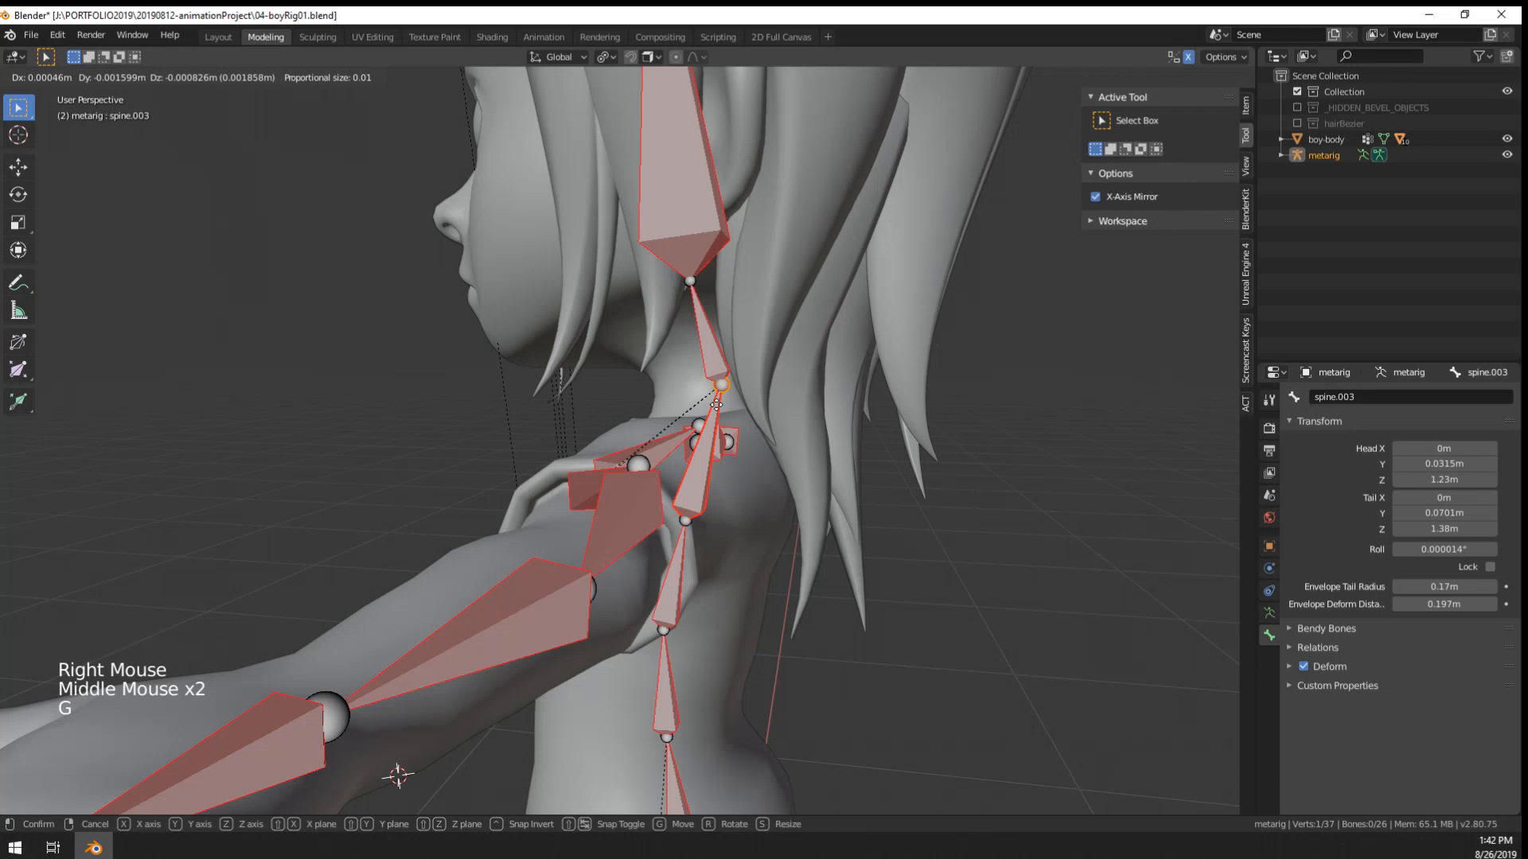
key("g")
key("KP_1")
key("KP_3")
scroll(676, 438, "up", 2)
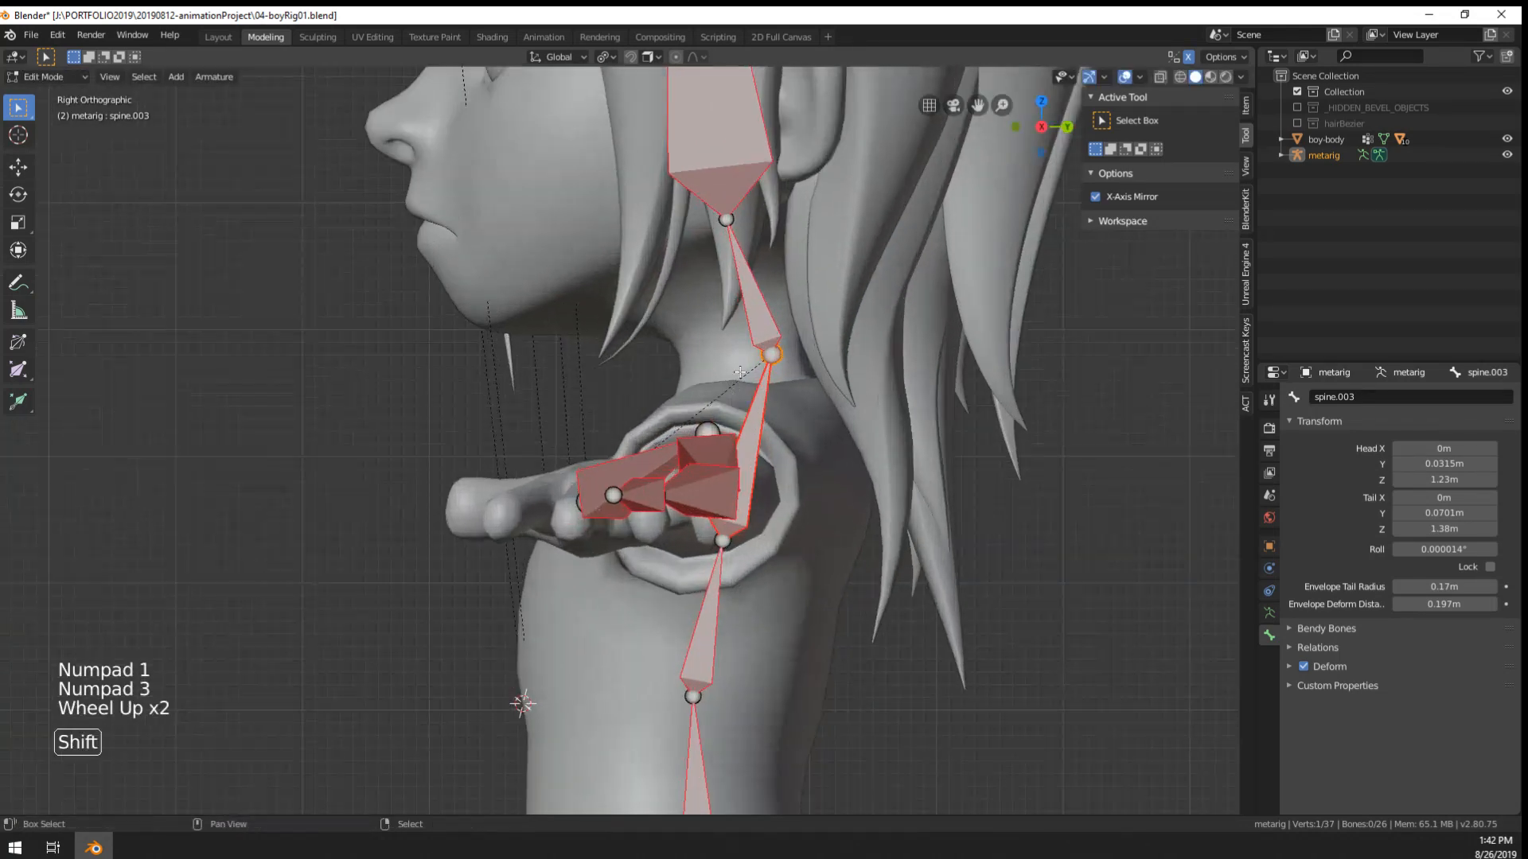
middle_click_drag(677, 437, 786, 408, "shift")
key("g")
left_click(770, 420)
scroll(771, 421, "down", 2)
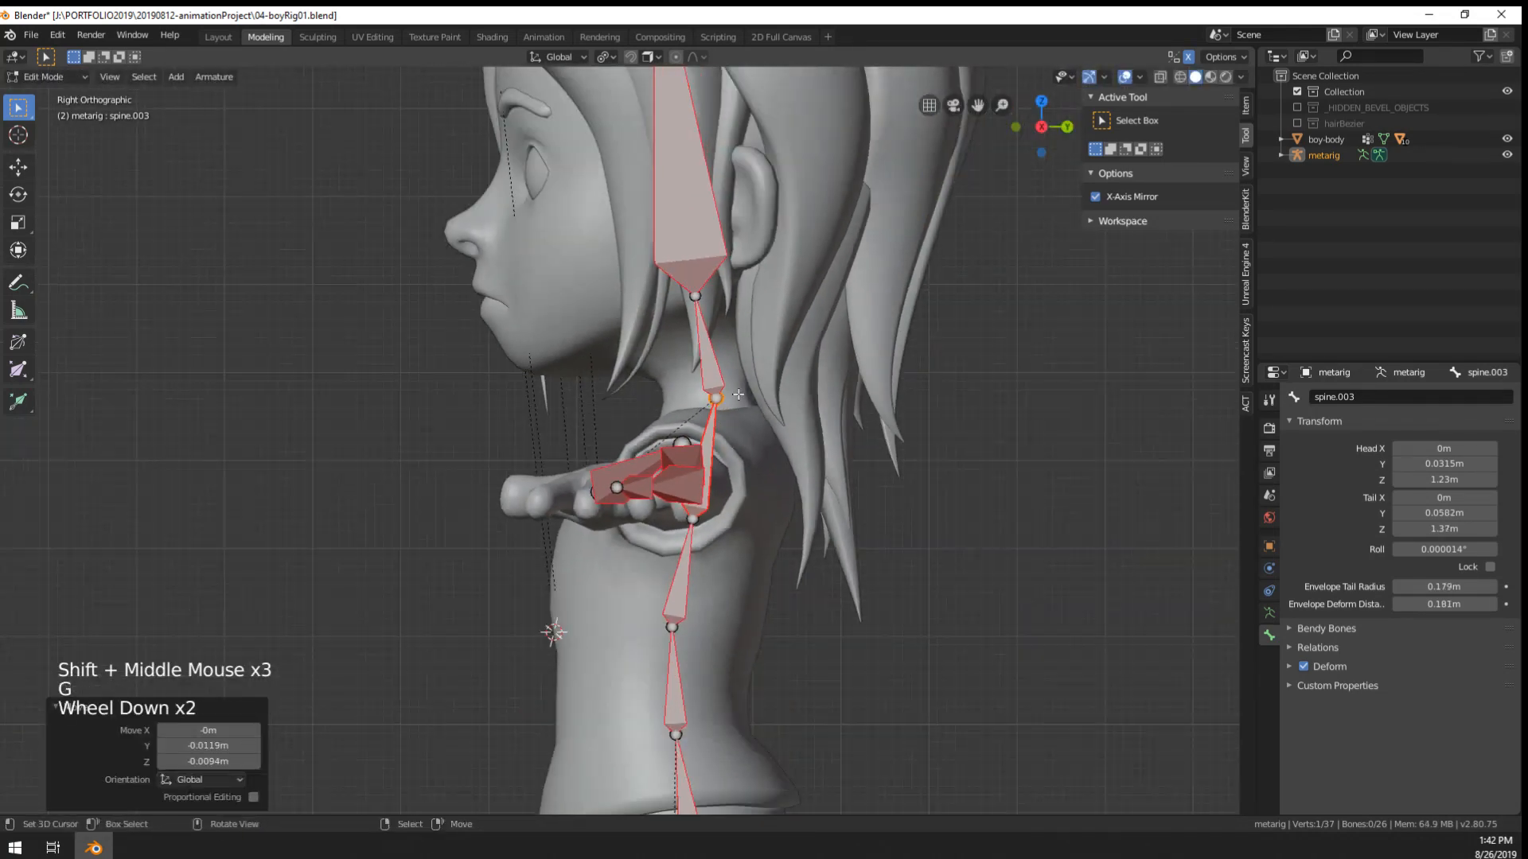
- Lower the joint between spine.004 and the head bone to Y 0.0352 m, Z 1.46 m
right_click(699, 305)
key("g")
right_click(697, 310)
key("g")
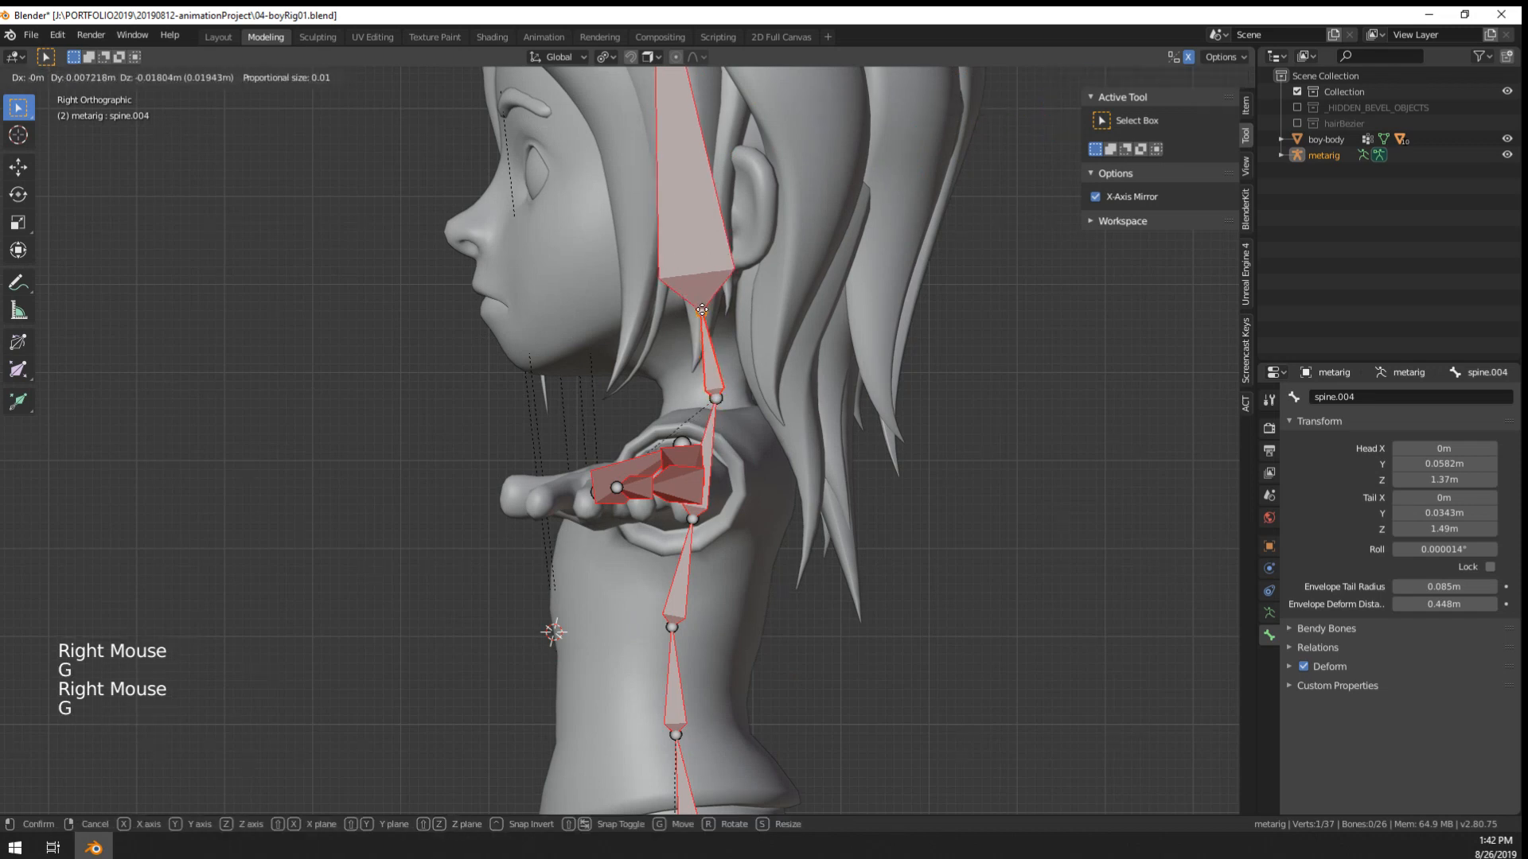
left_click(696, 315)
scroll(696, 315, "down", 2)
middle_click_drag(696, 315, 716, 414, "shift")
middle_click_drag(716, 413, 818, 584)
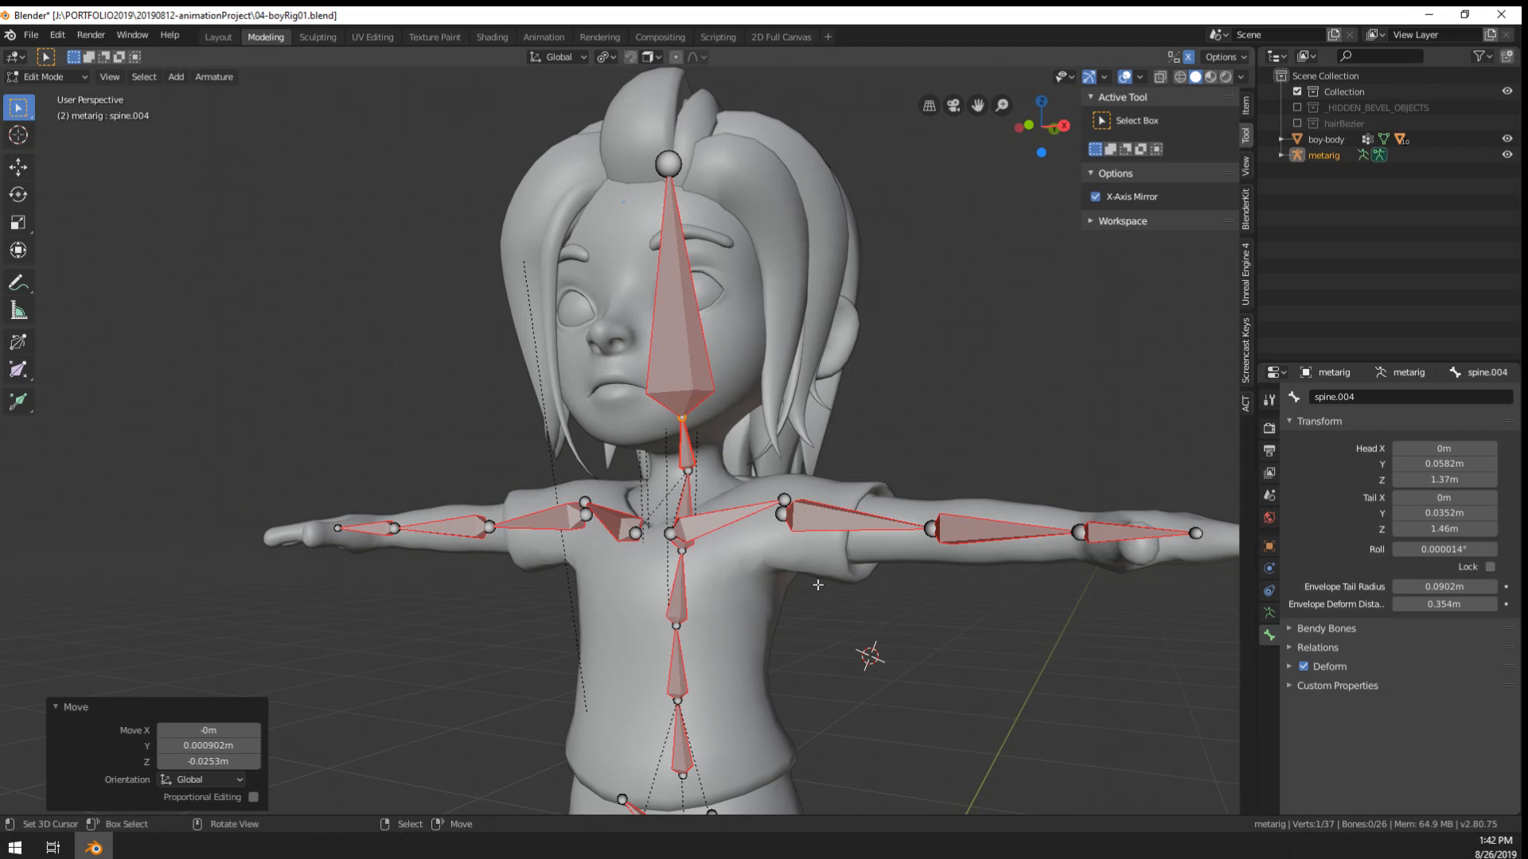
- Shift the upper end of the base spine bone by -0.0135 m in Y and -0.0018 m in Z in side view
middle_click_drag(818, 584, 867, 208)
key("KP_1")
key("KP_3")
scroll(867, 208, "up", 2)
right_click(802, 351)
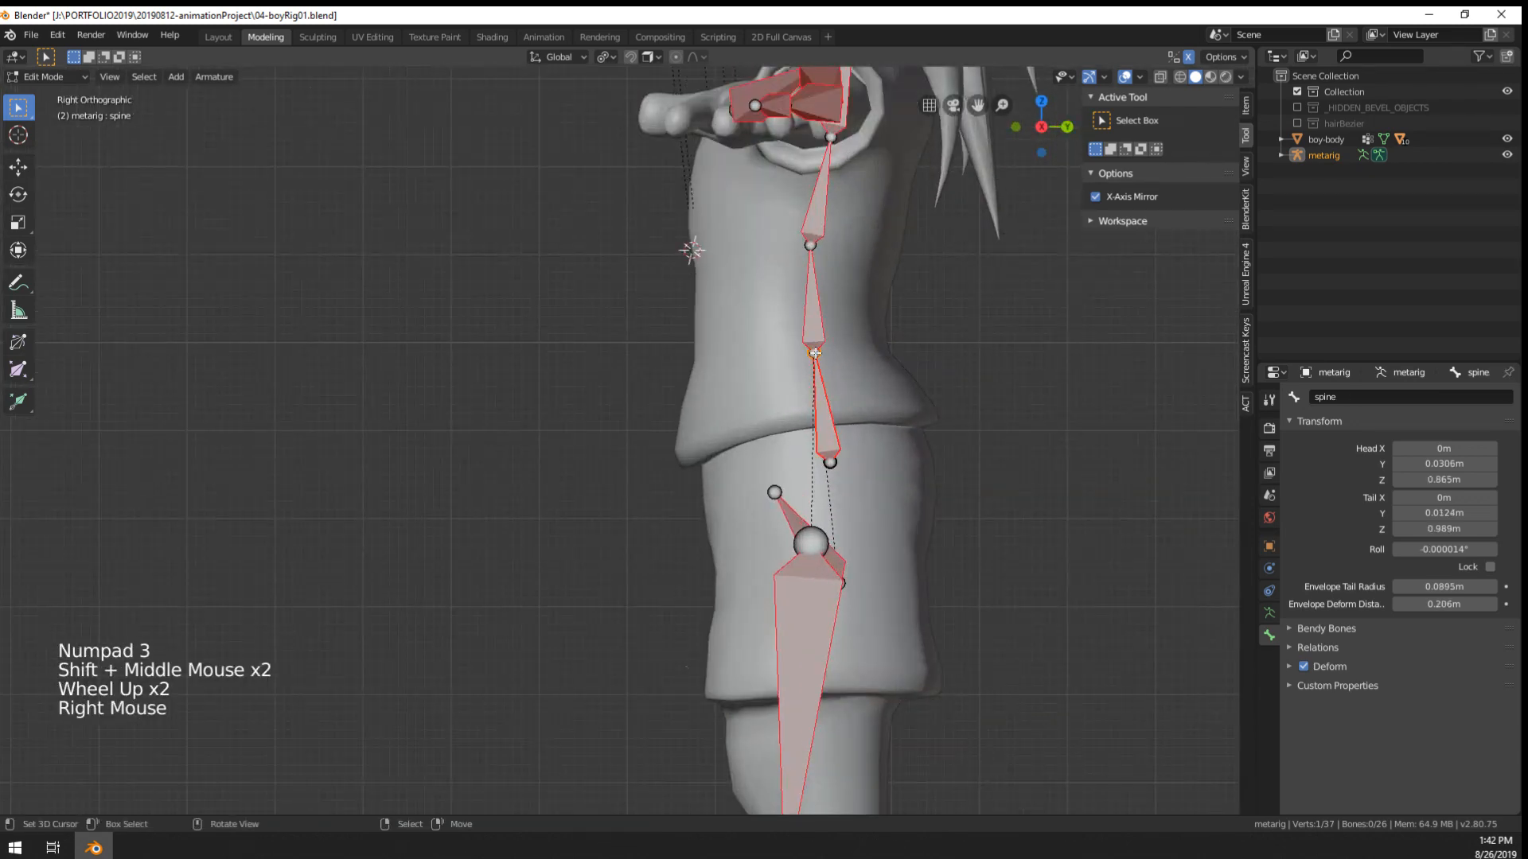
key("g")
left_click(800, 353)
middle_click_drag(802, 355, 737, 404, "shift")
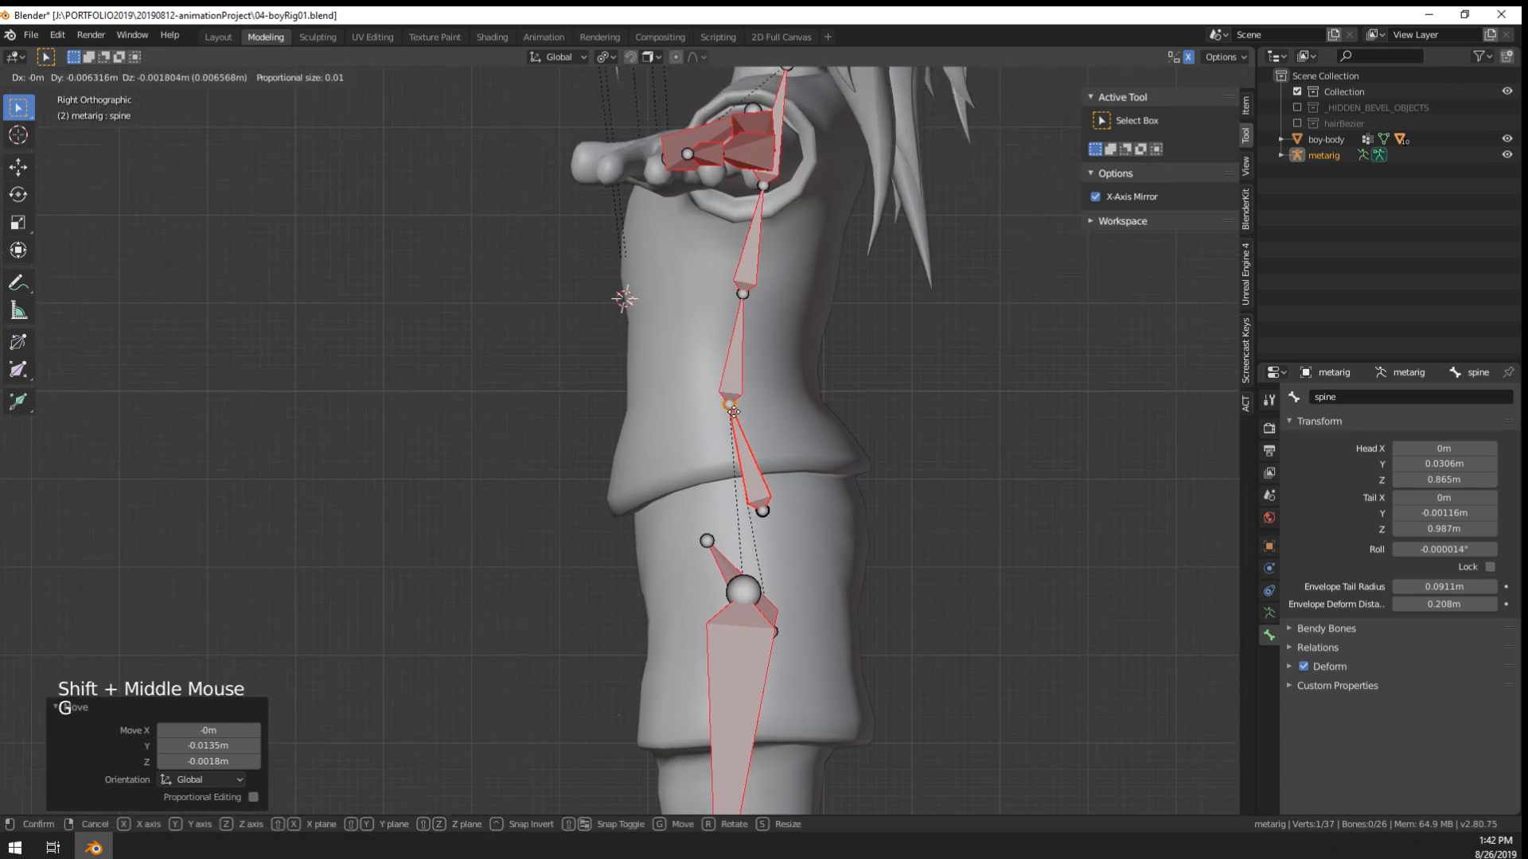
- Nudge the joint between spine.001 and spine.002 slightly upward and set the base spine bone's upper end to Y 0.00245 m, Z 0.992 m
right_click(746, 300)
key("g")
left_click(747, 296)
right_click(732, 401)
key("g")
left_click(733, 401)
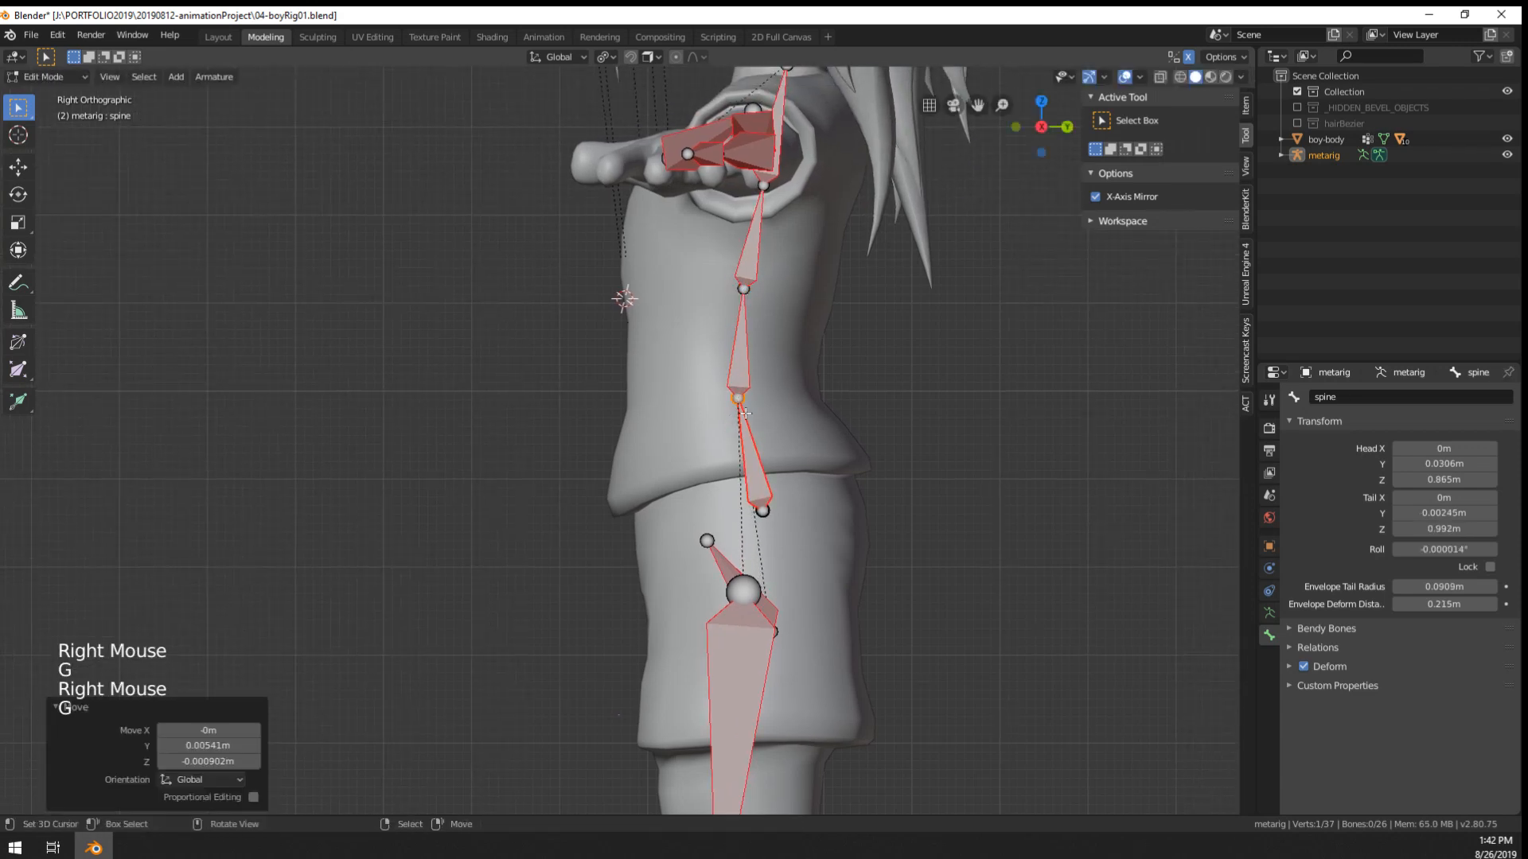
middle_click_drag(733, 401, 713, 253, "shift")
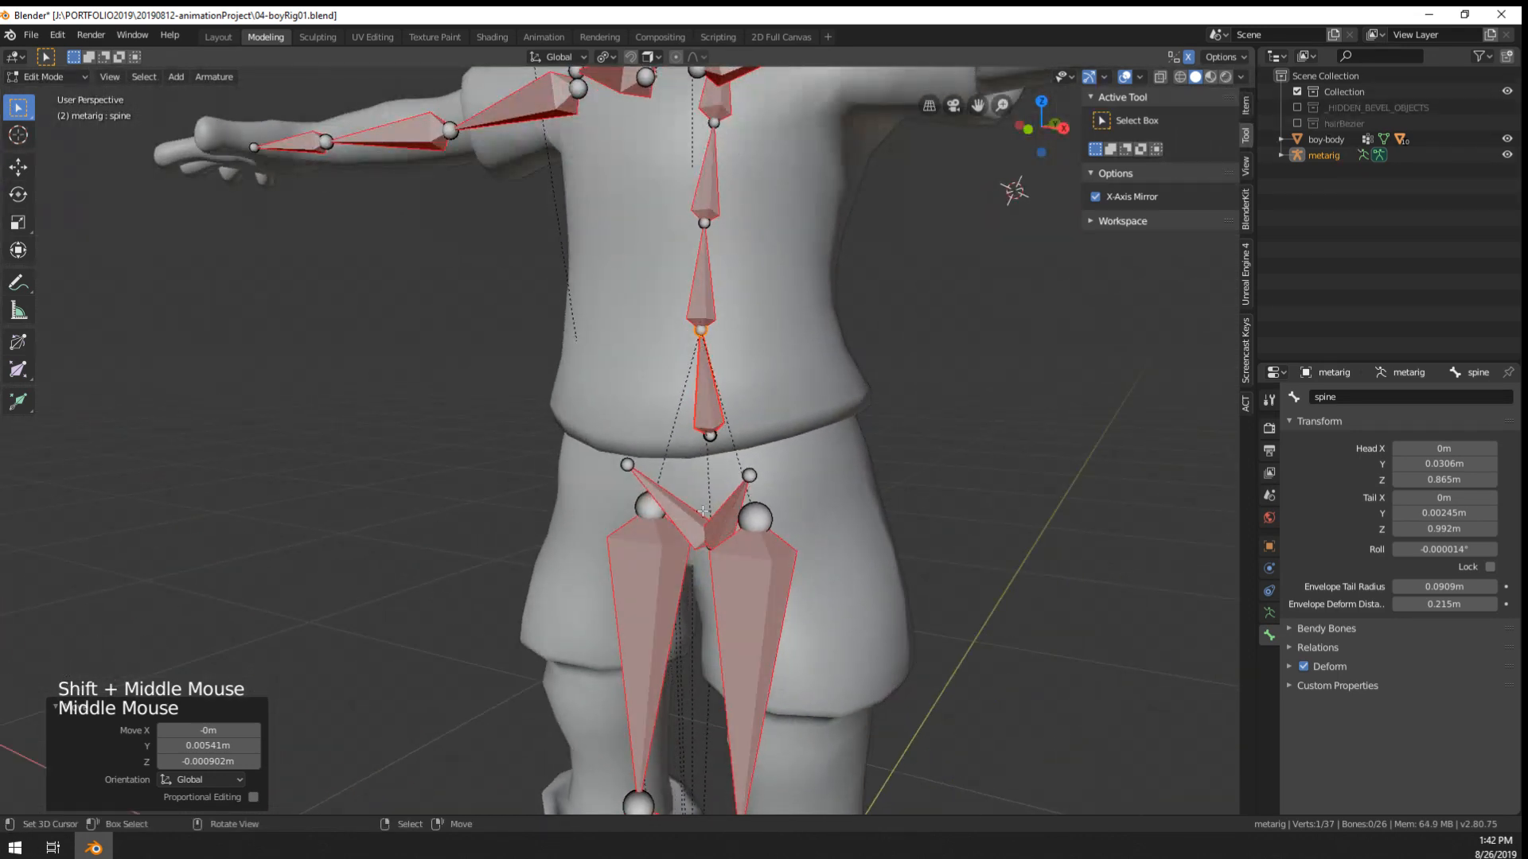
- Move both pelvis bones up and forward into the hips, spreading them by 0.0224 m in X
right_click(700, 516)
right_click(722, 522, "shift")
key("KP_1")
key("KP_3")
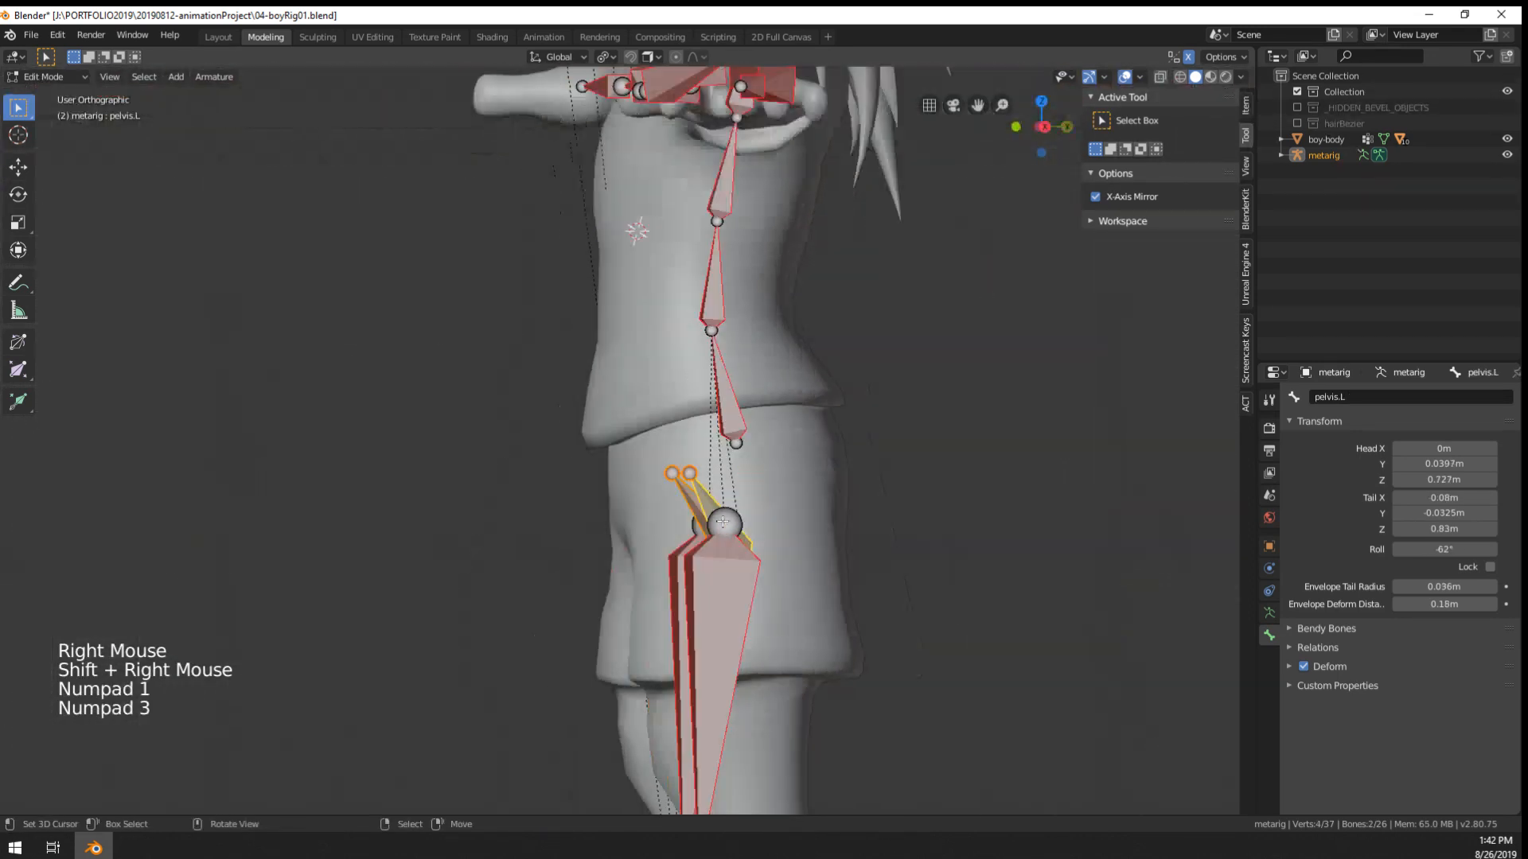
key("g")
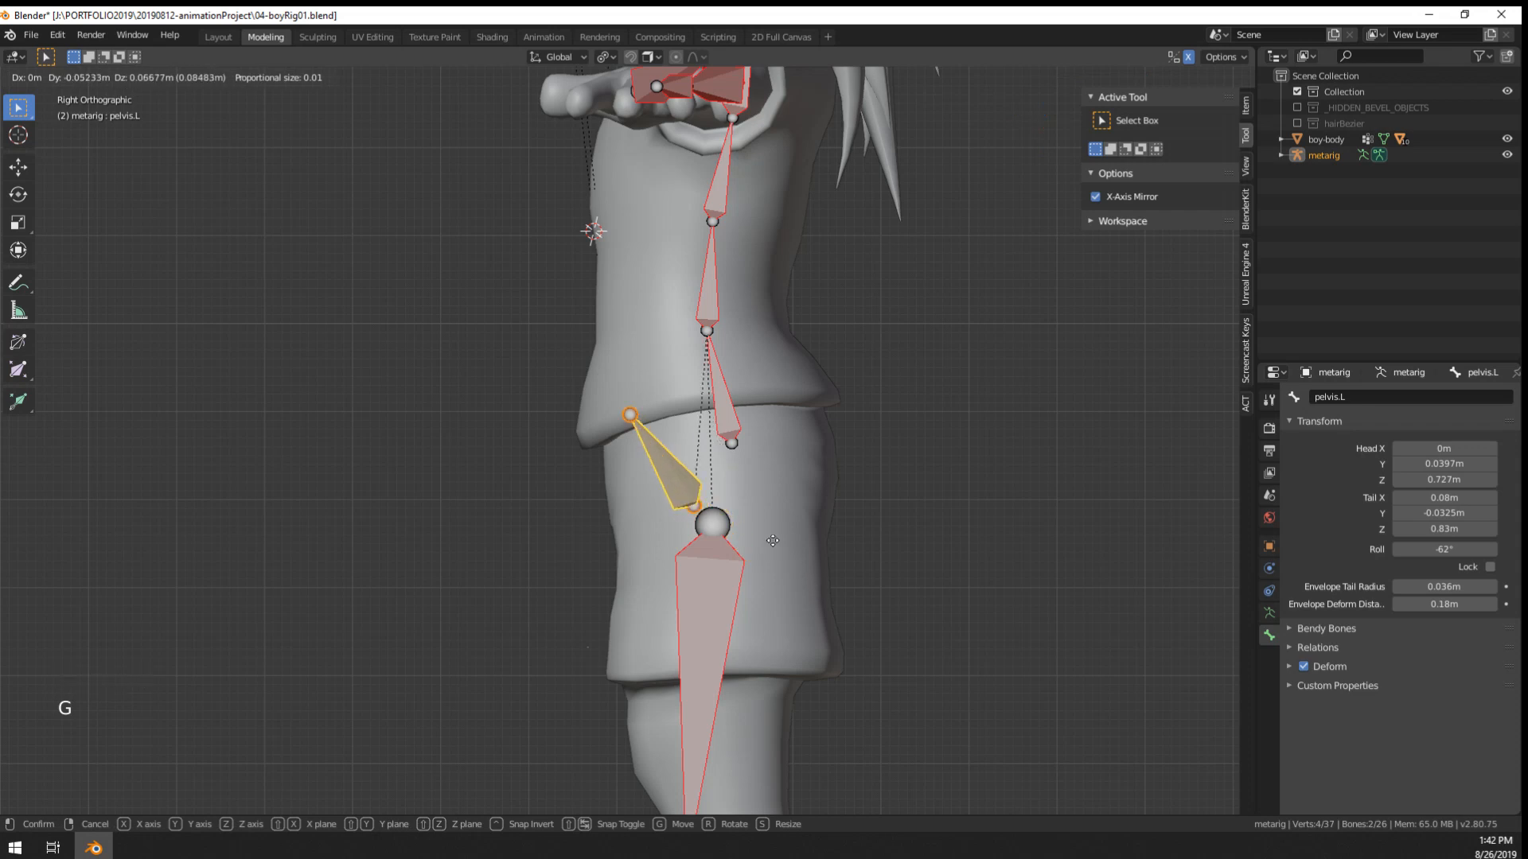
left_click(630, 562)
middle_click_drag(629, 563, 786, 589)
key("g")
left_click(813, 570)
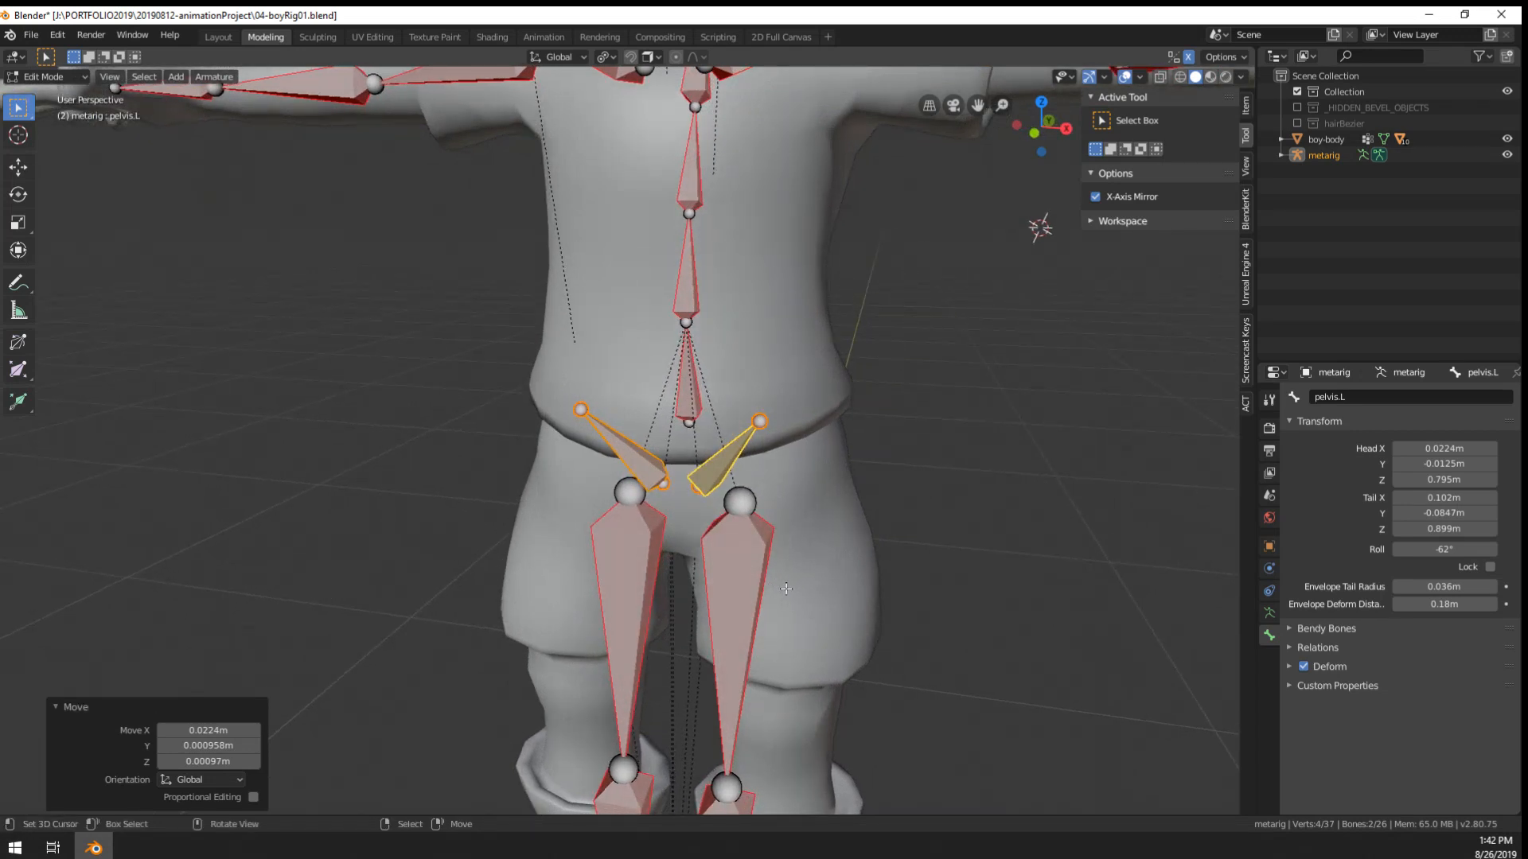
- Delete both pelvis bones from the meta-rig
middle_click_drag(891, 676, 733, 621)
key("x")
left_click(776, 640)
scroll(796, 624, "down", 3)
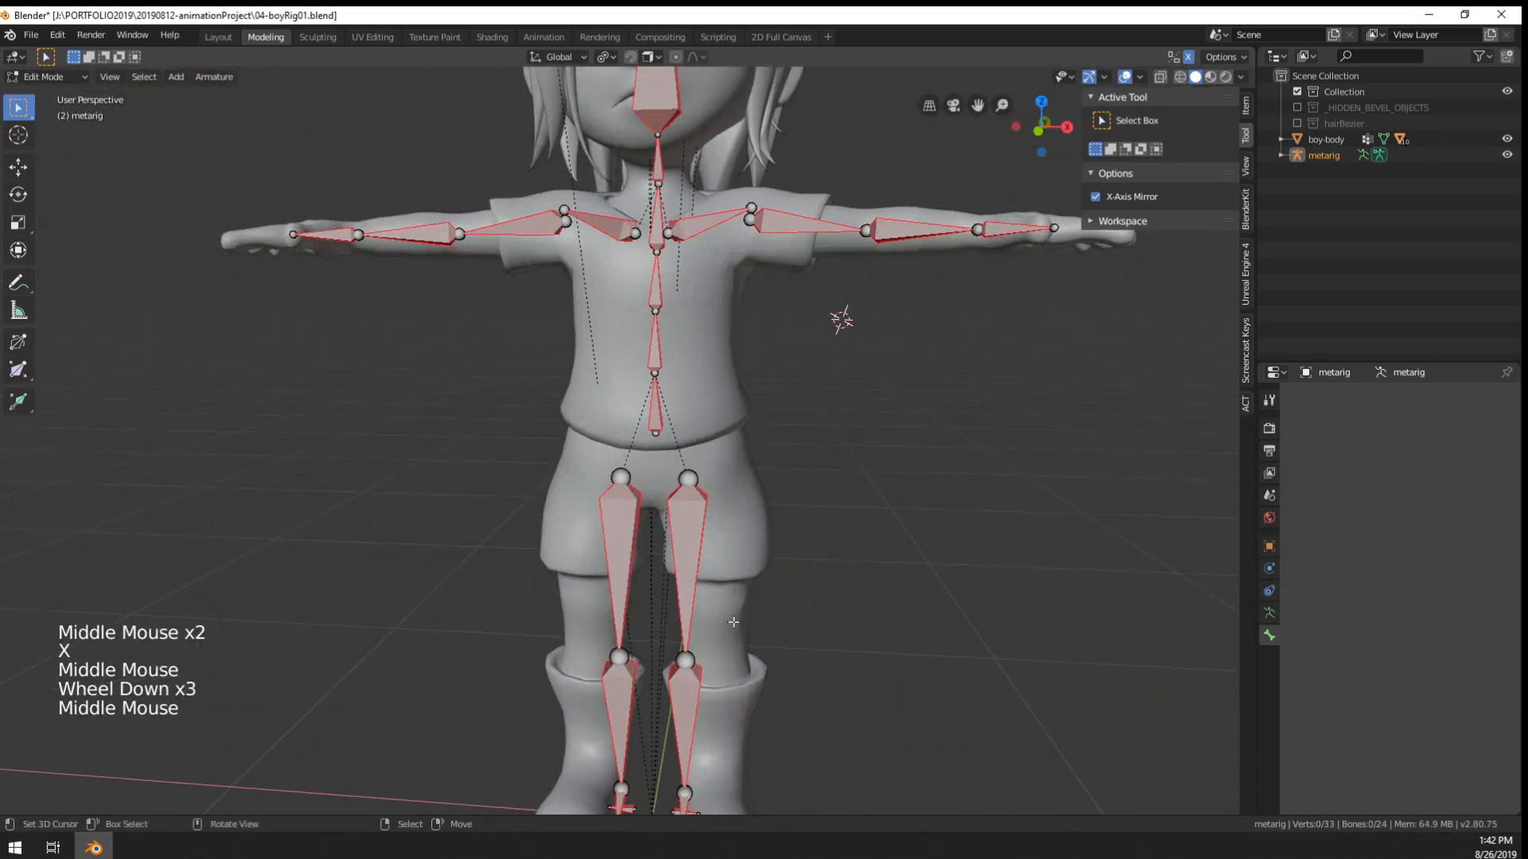
- Move thigh.L in front view so its head sits at X 0.0943 m, Z 0.826 m inside the leg
scroll(733, 621, "up", 4)
key("KP_1")
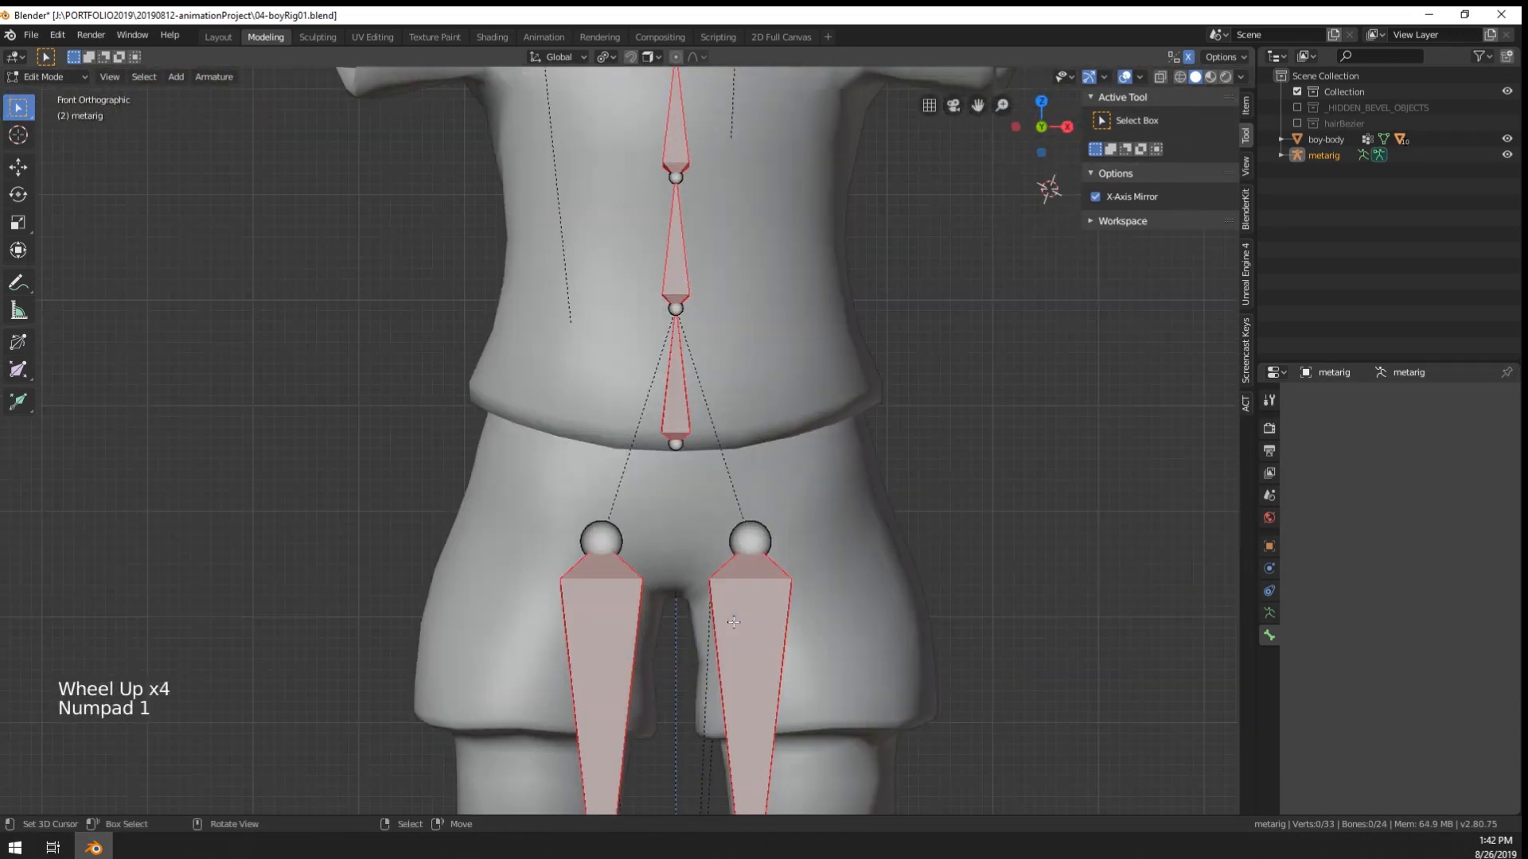
scroll(828, 324, "down", 10)
scroll(920, 266, "up", 8)
right_click(715, 567)
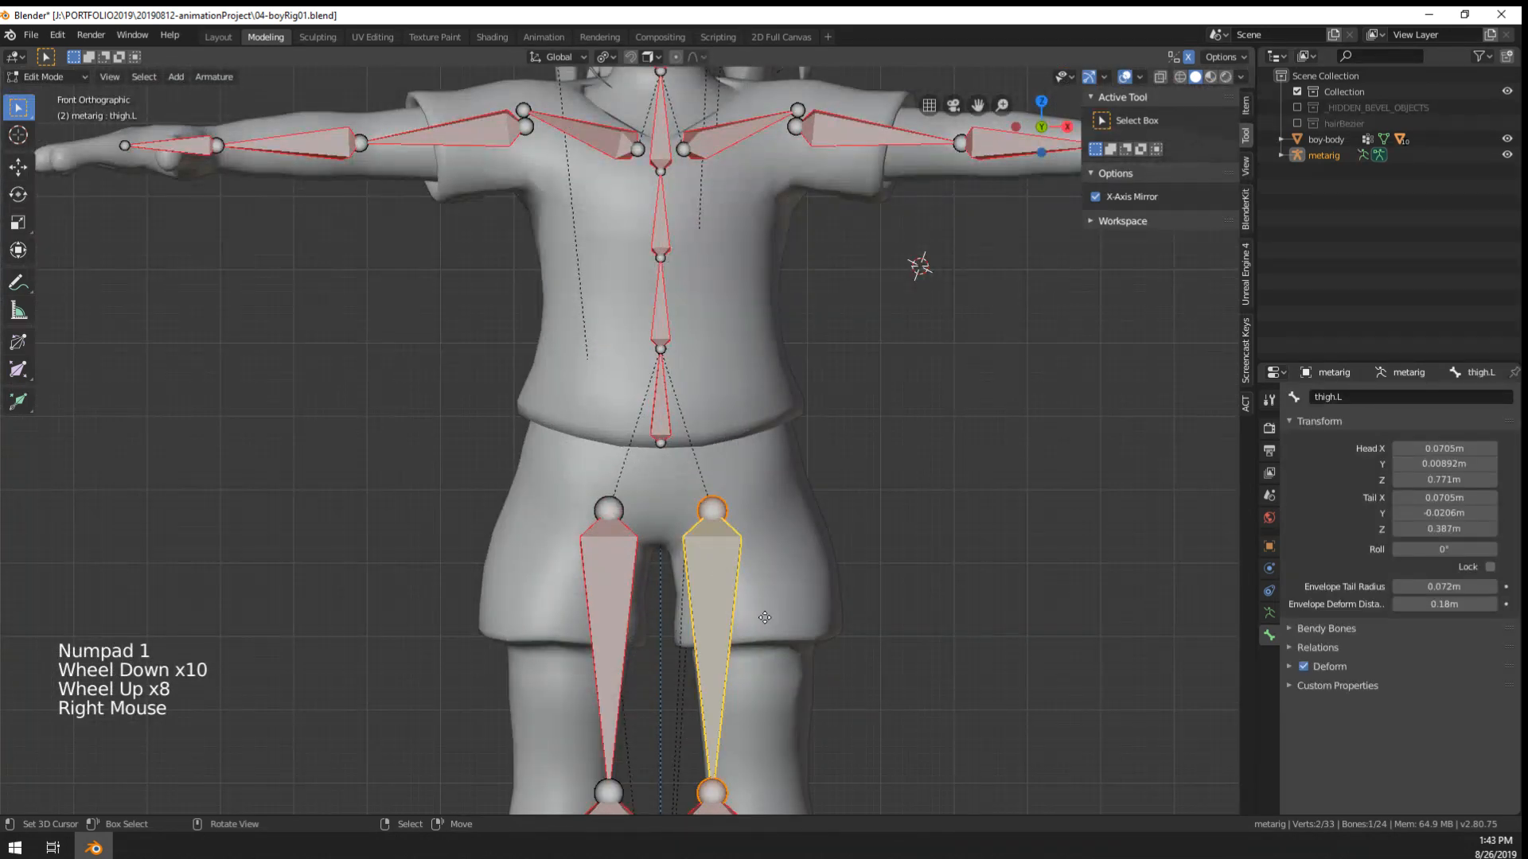
key("g")
left_click(809, 604)
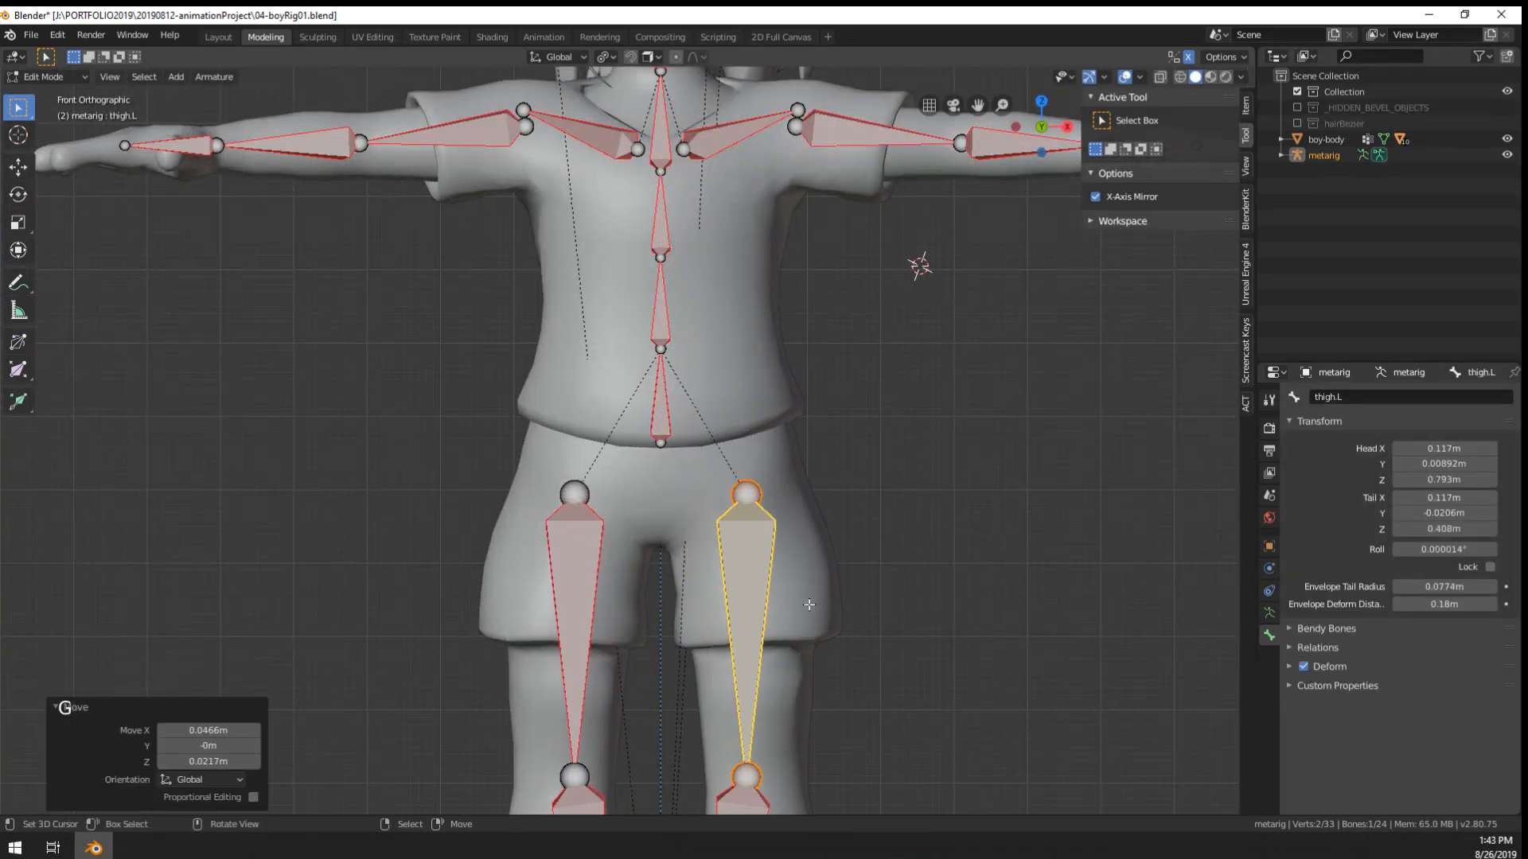
key("g")
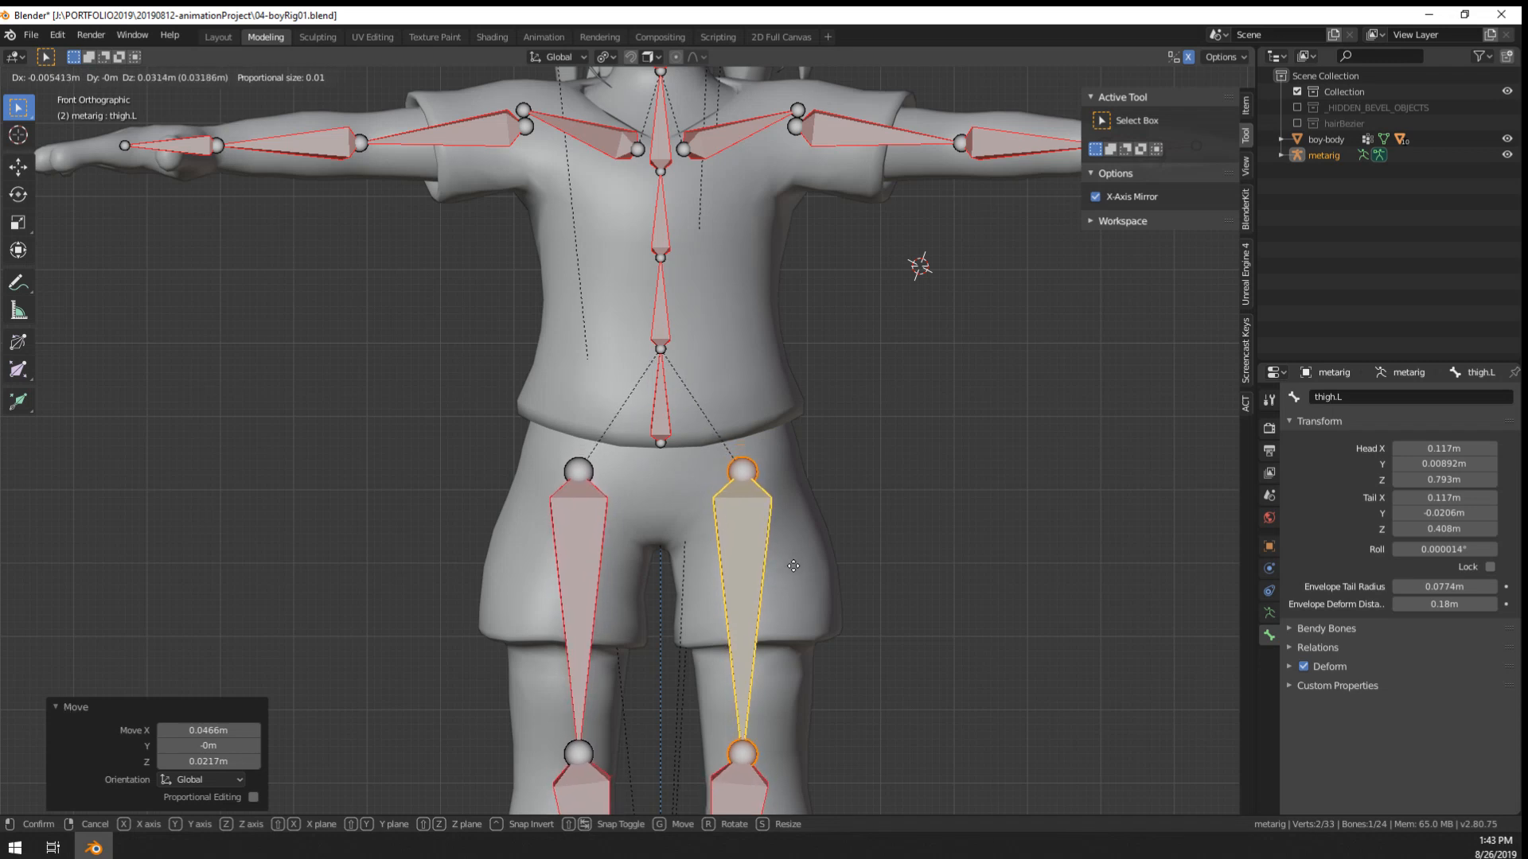
left_click(781, 565)
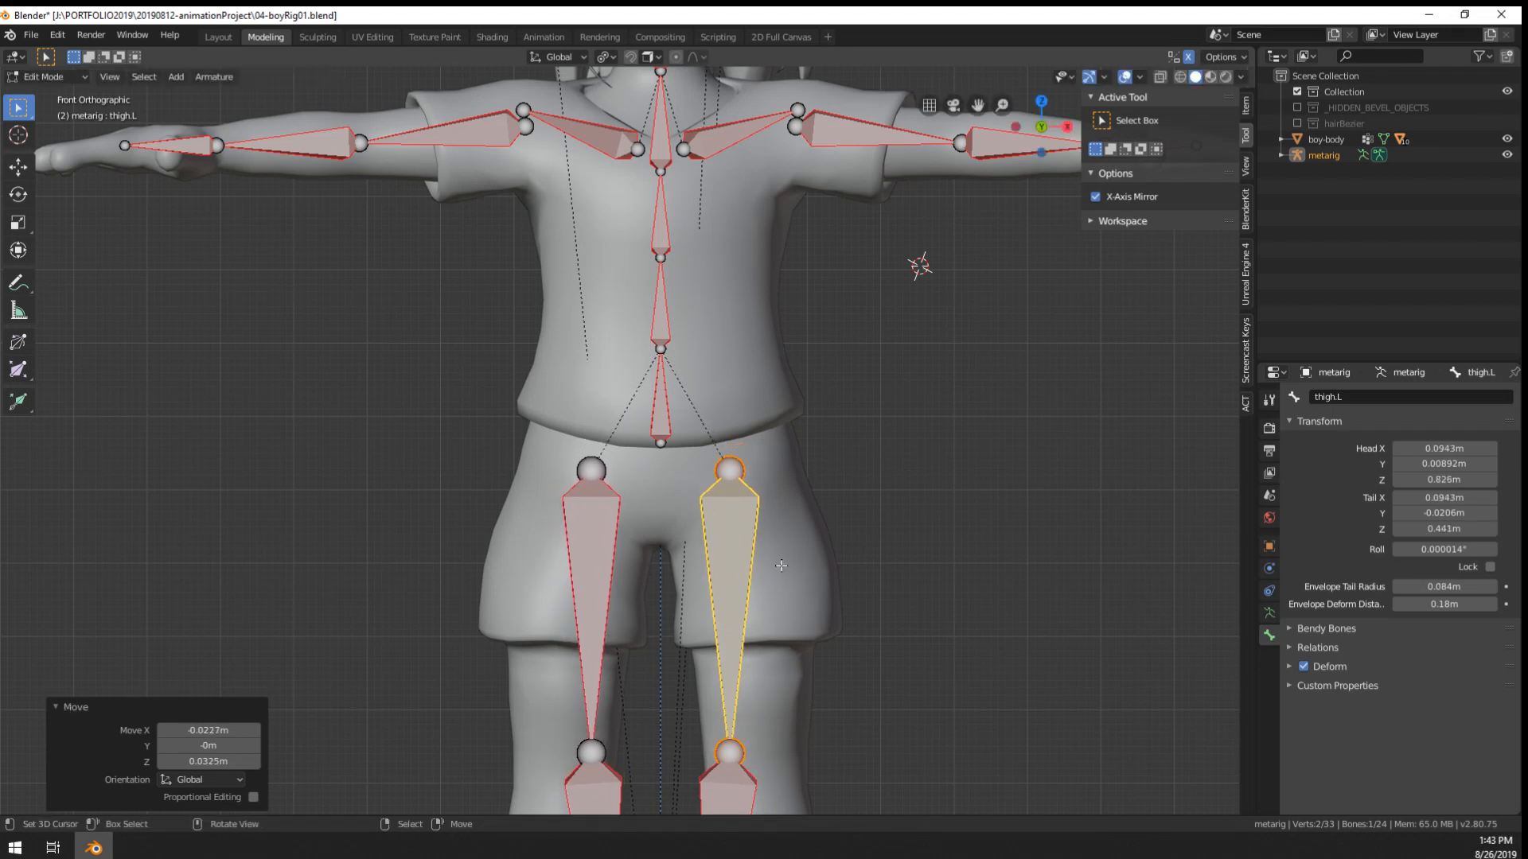
- Shift thigh.L backward in side view so its head sits at Y 0.0208 m and its tail at Y -0.00867 m
middle_click_drag(838, 608, 686, 611)
middle_click(684, 610)
key("KP_1")
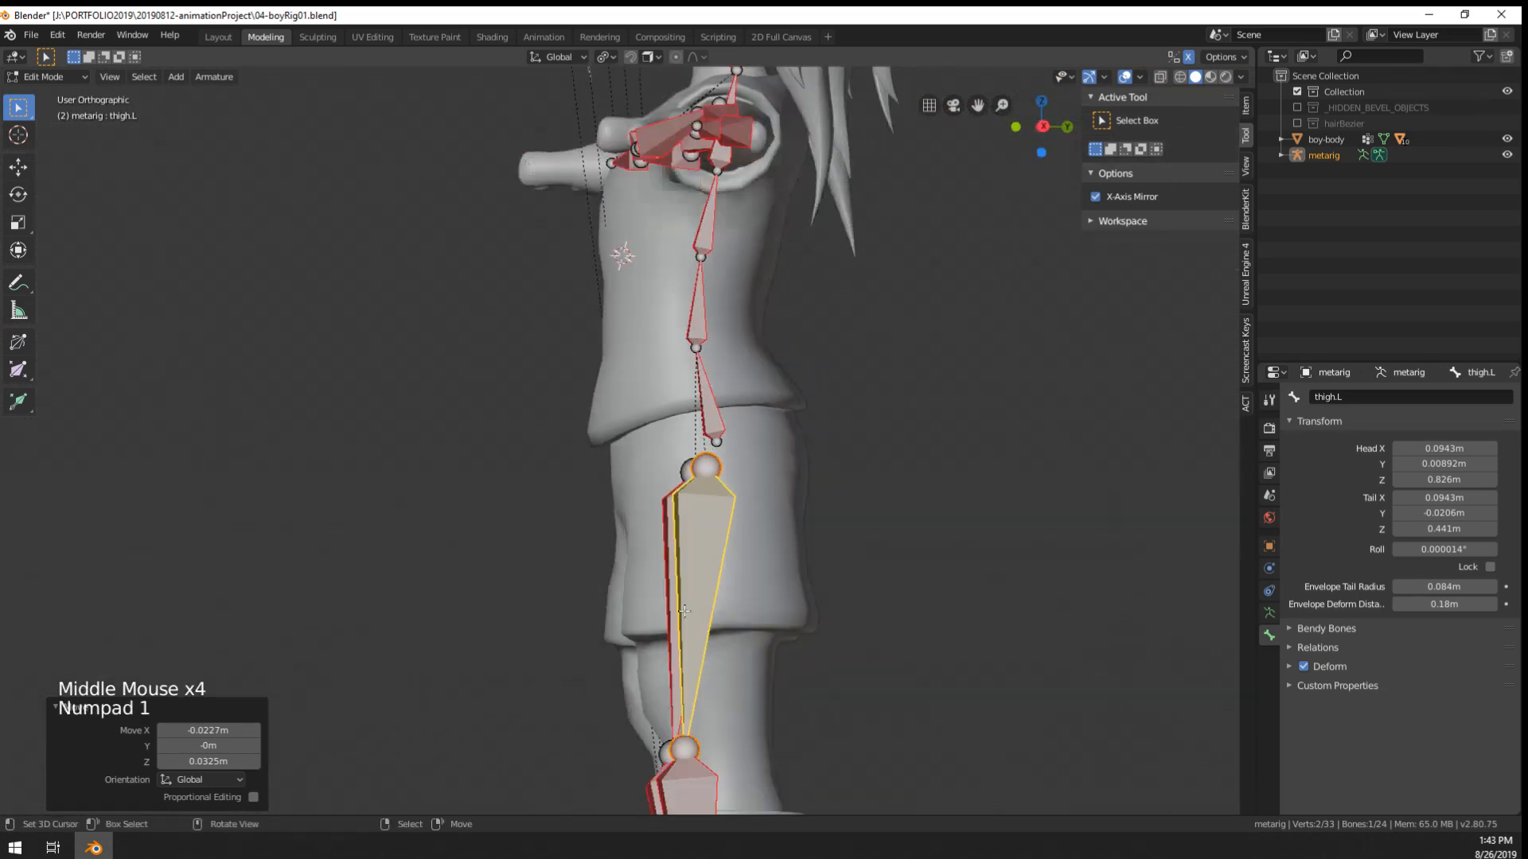
key("KP_3")
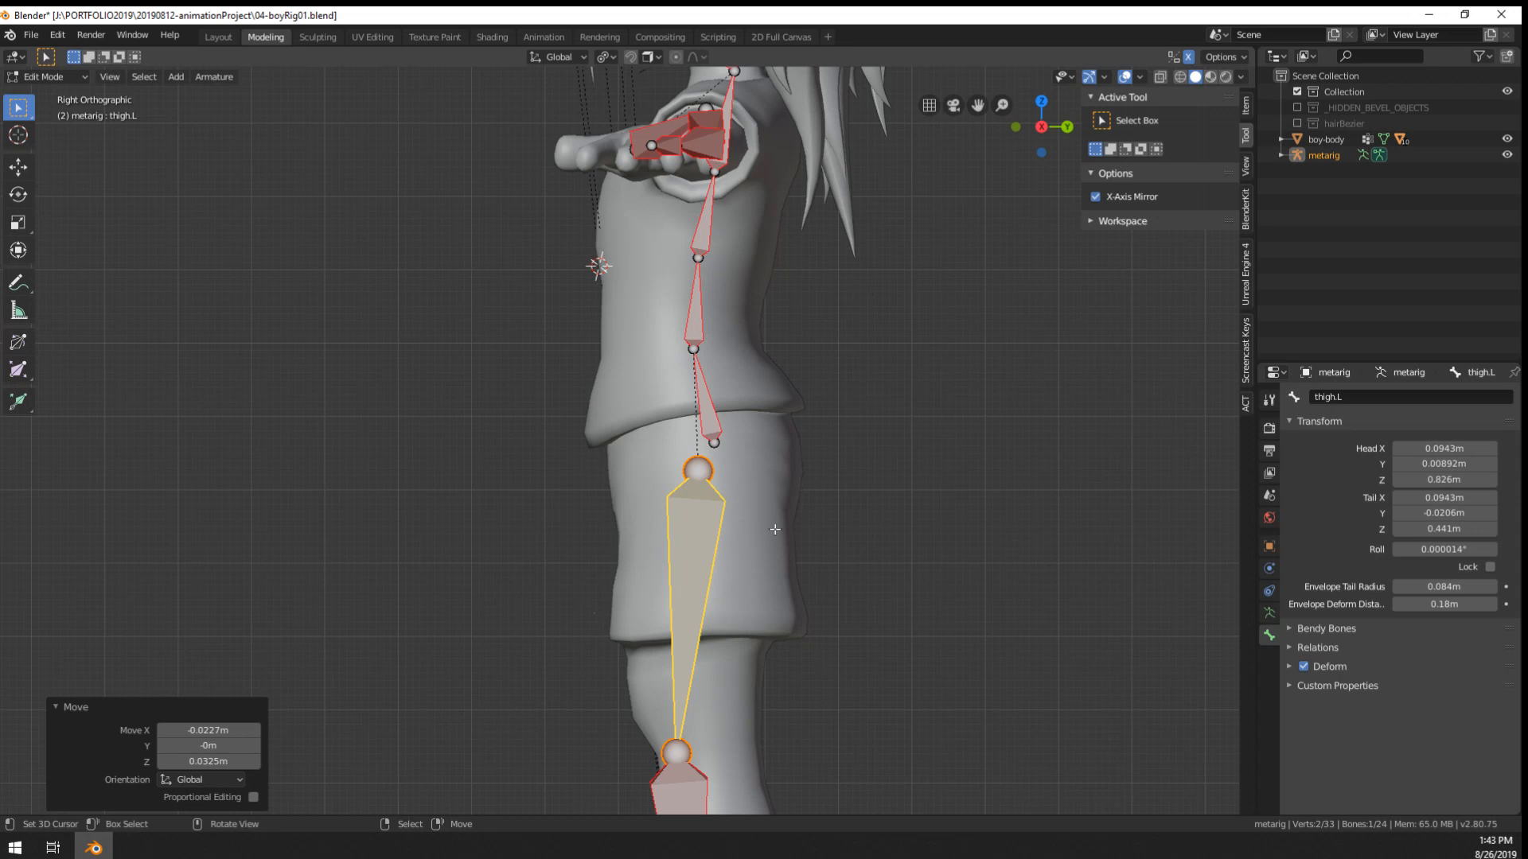
key("g")
left_click(746, 524)
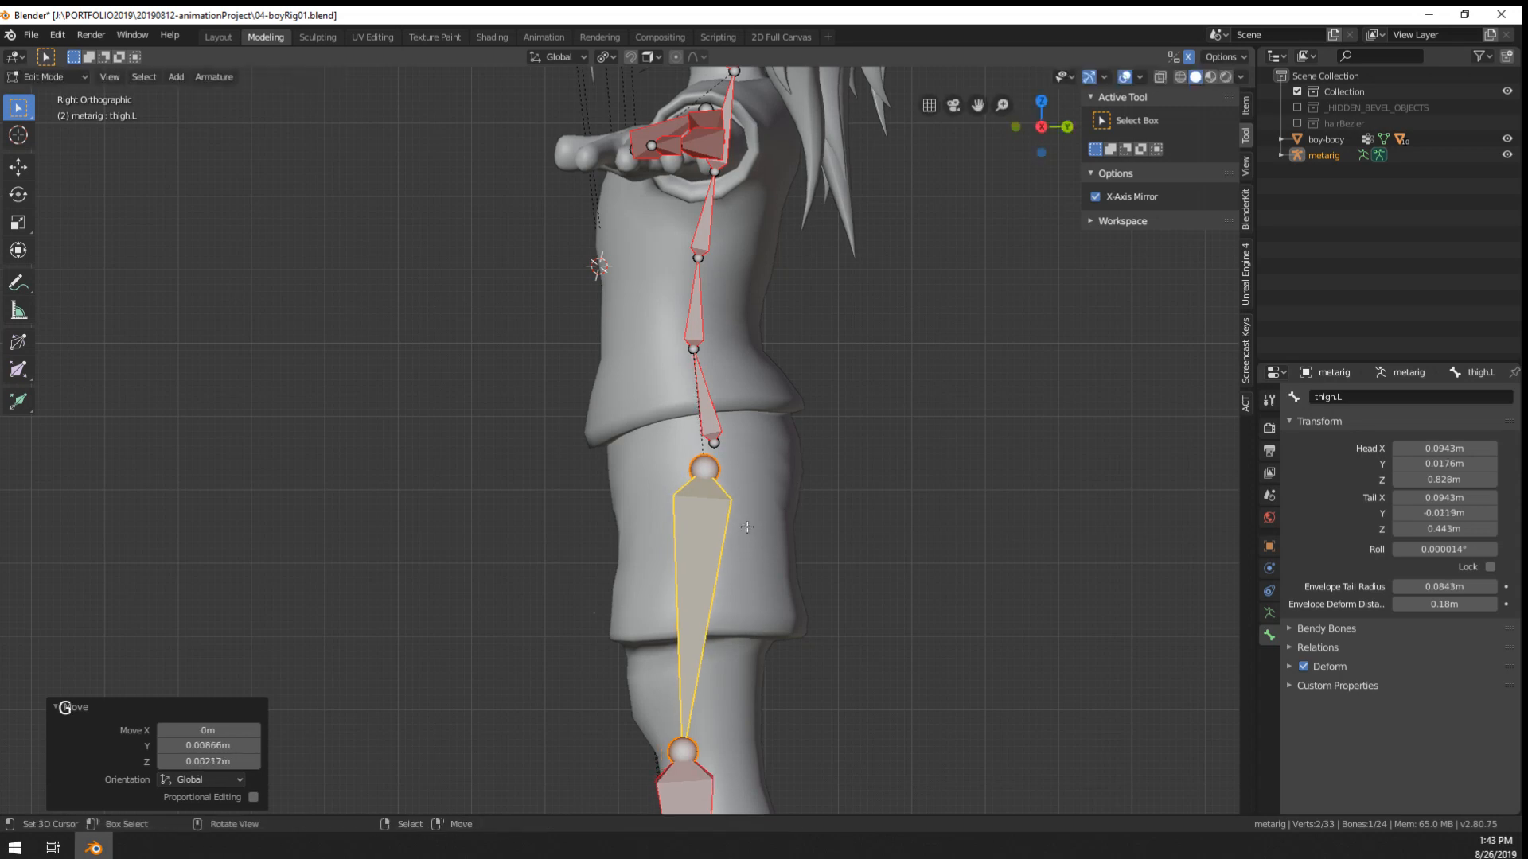
key("g")
left_click(747, 529)
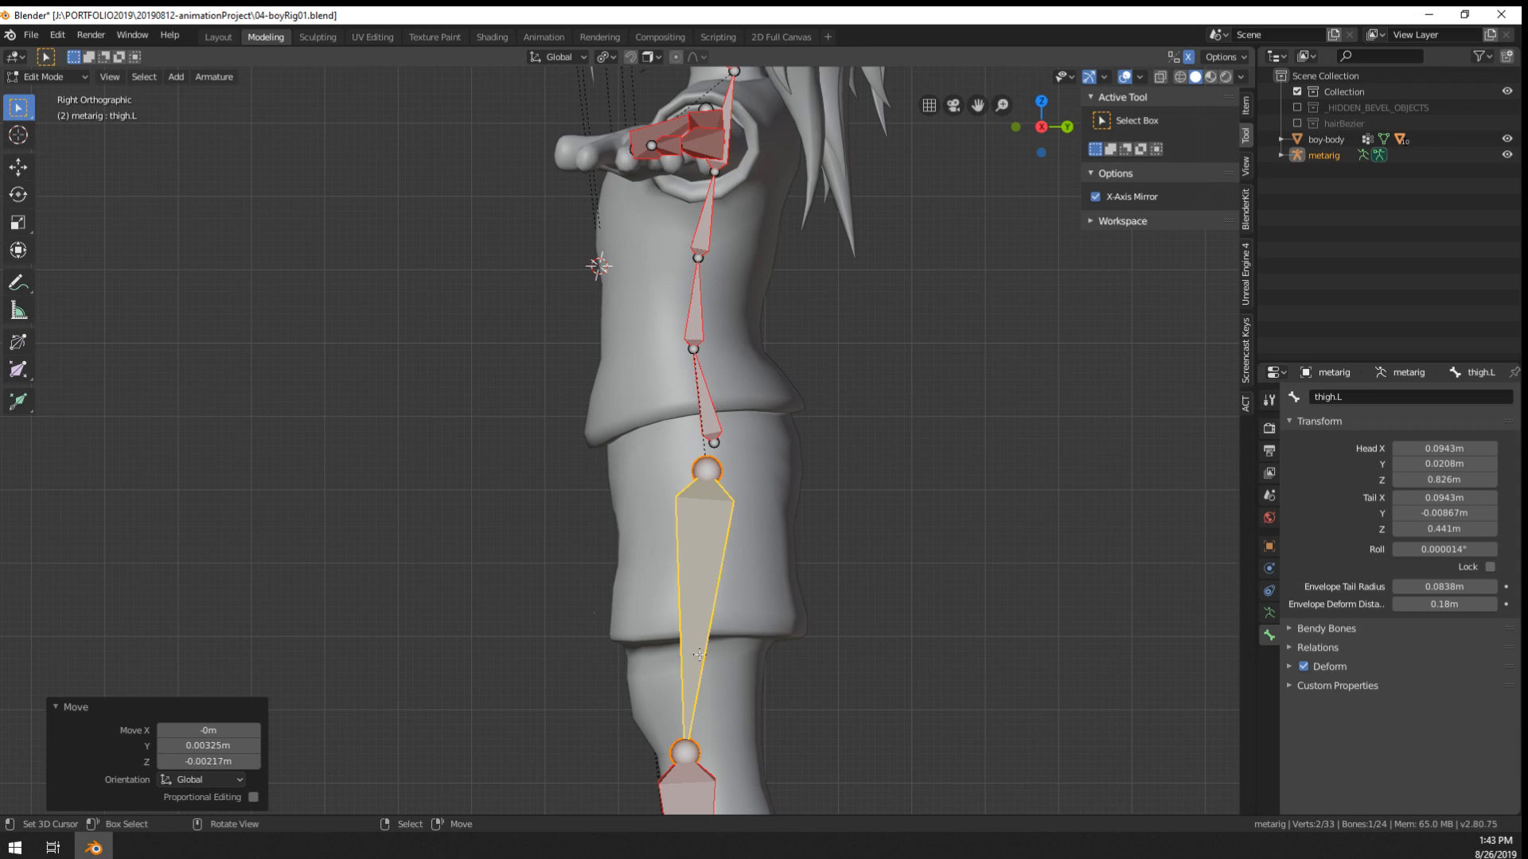
- Raise the knee joint at the lower end of thigh.L by about 0.087 m in Z in side view
right_click(681, 765)
key("g")
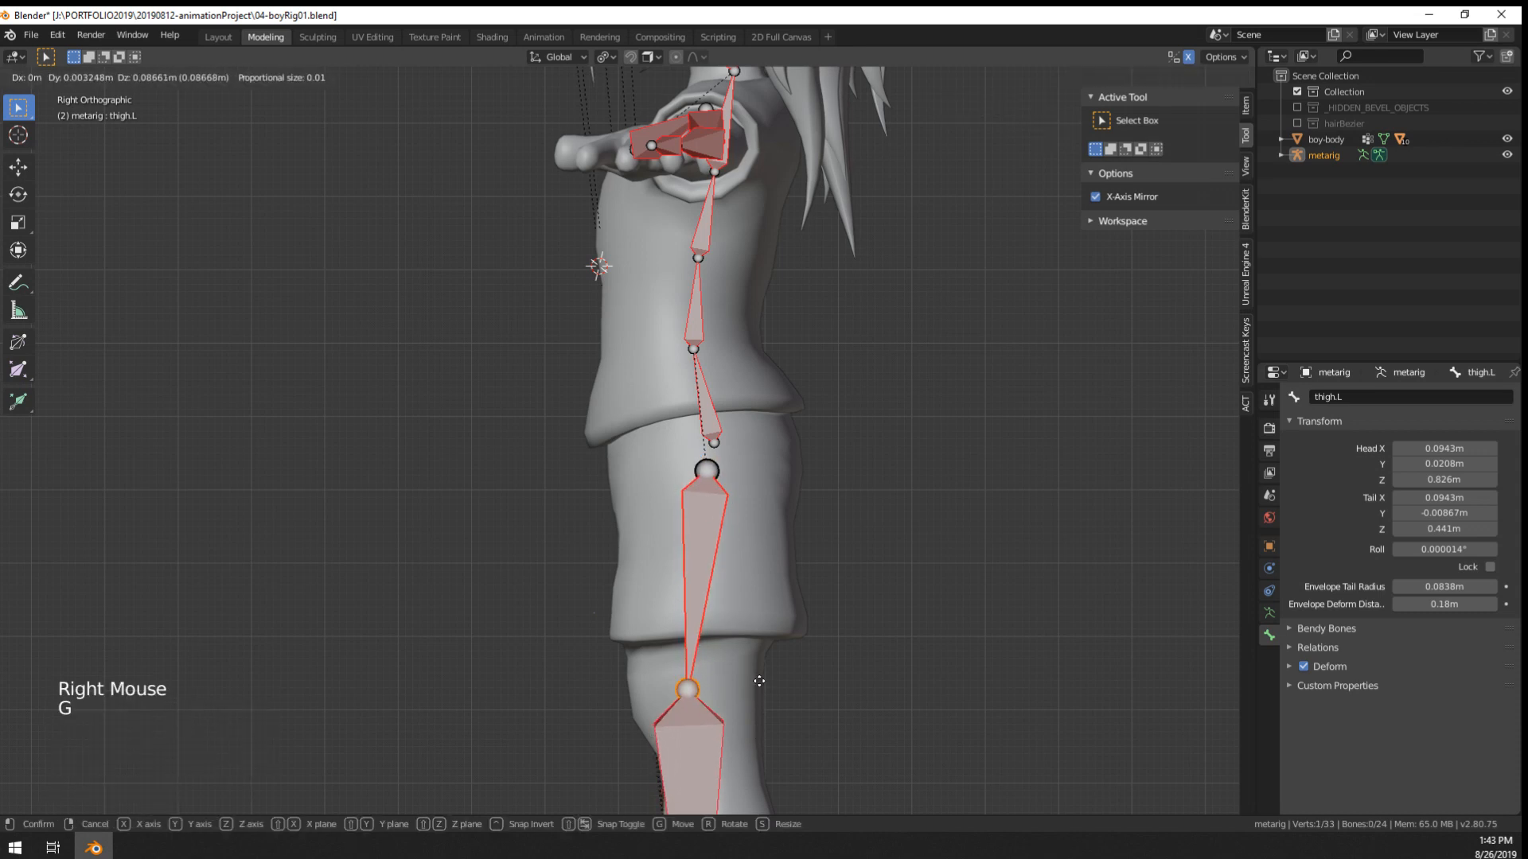
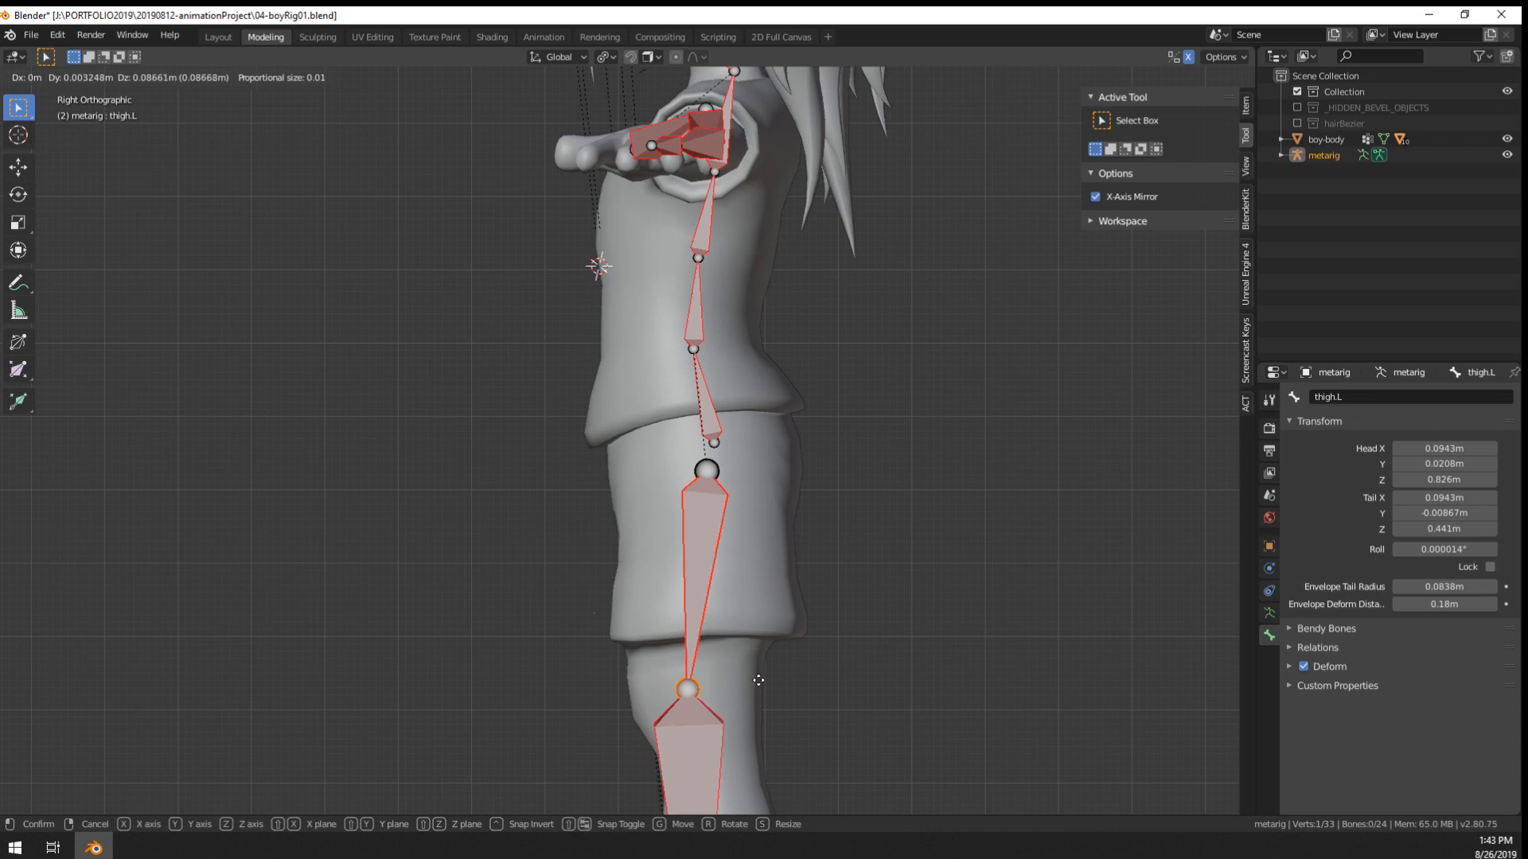
- Raise the left knee joint about 0.097 m to the mesh's knee and the left ankle joint about 0.055 m into the boot's ankle
left_click(752, 673)
middle_click_drag(857, 624, 828, 285, "shift")
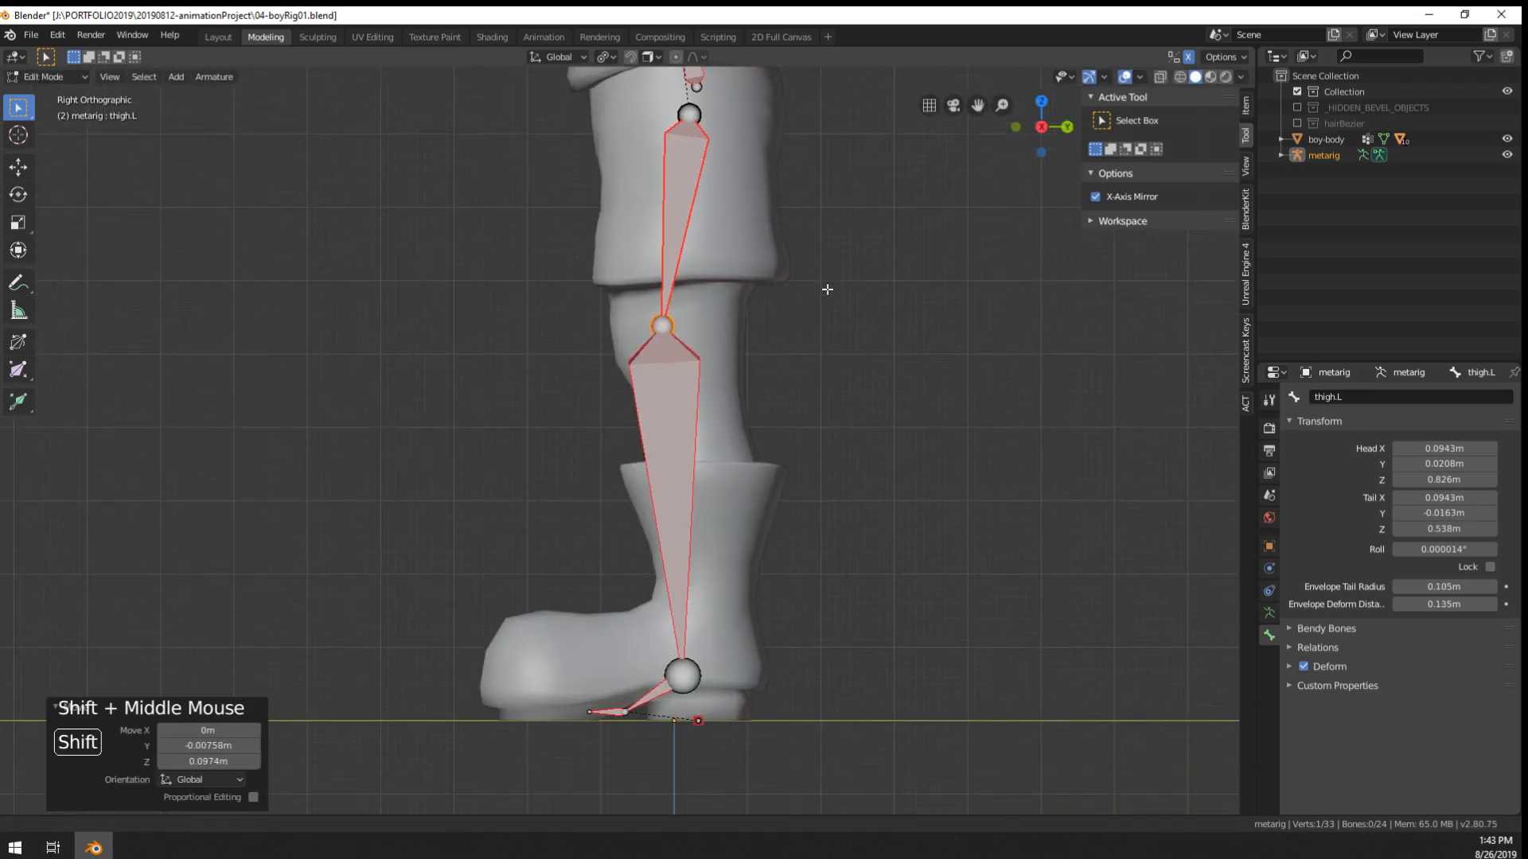
right_click(686, 666)
key("g")
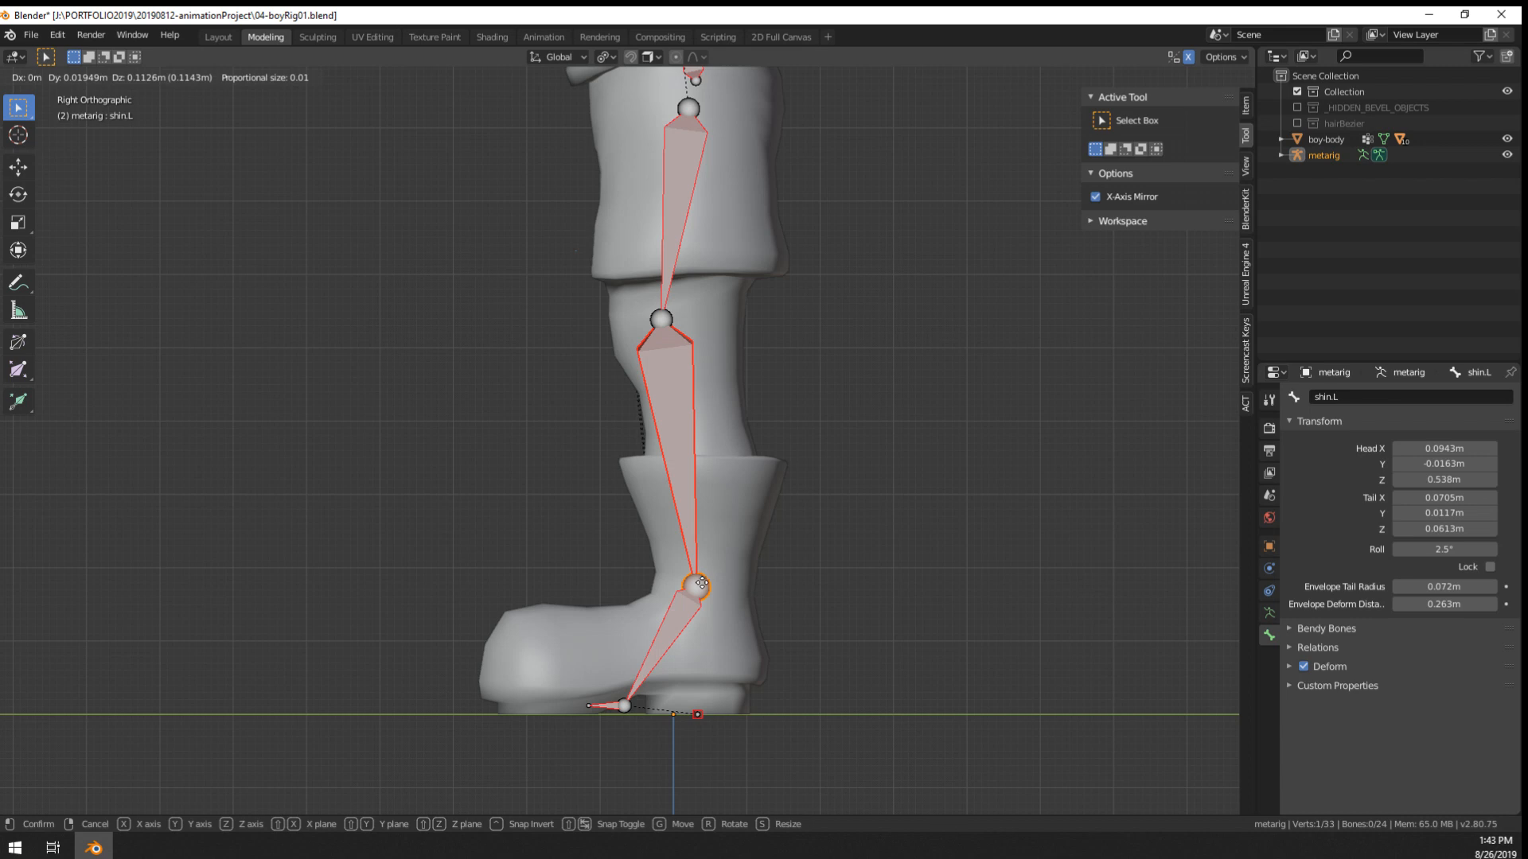
left_click(705, 627)
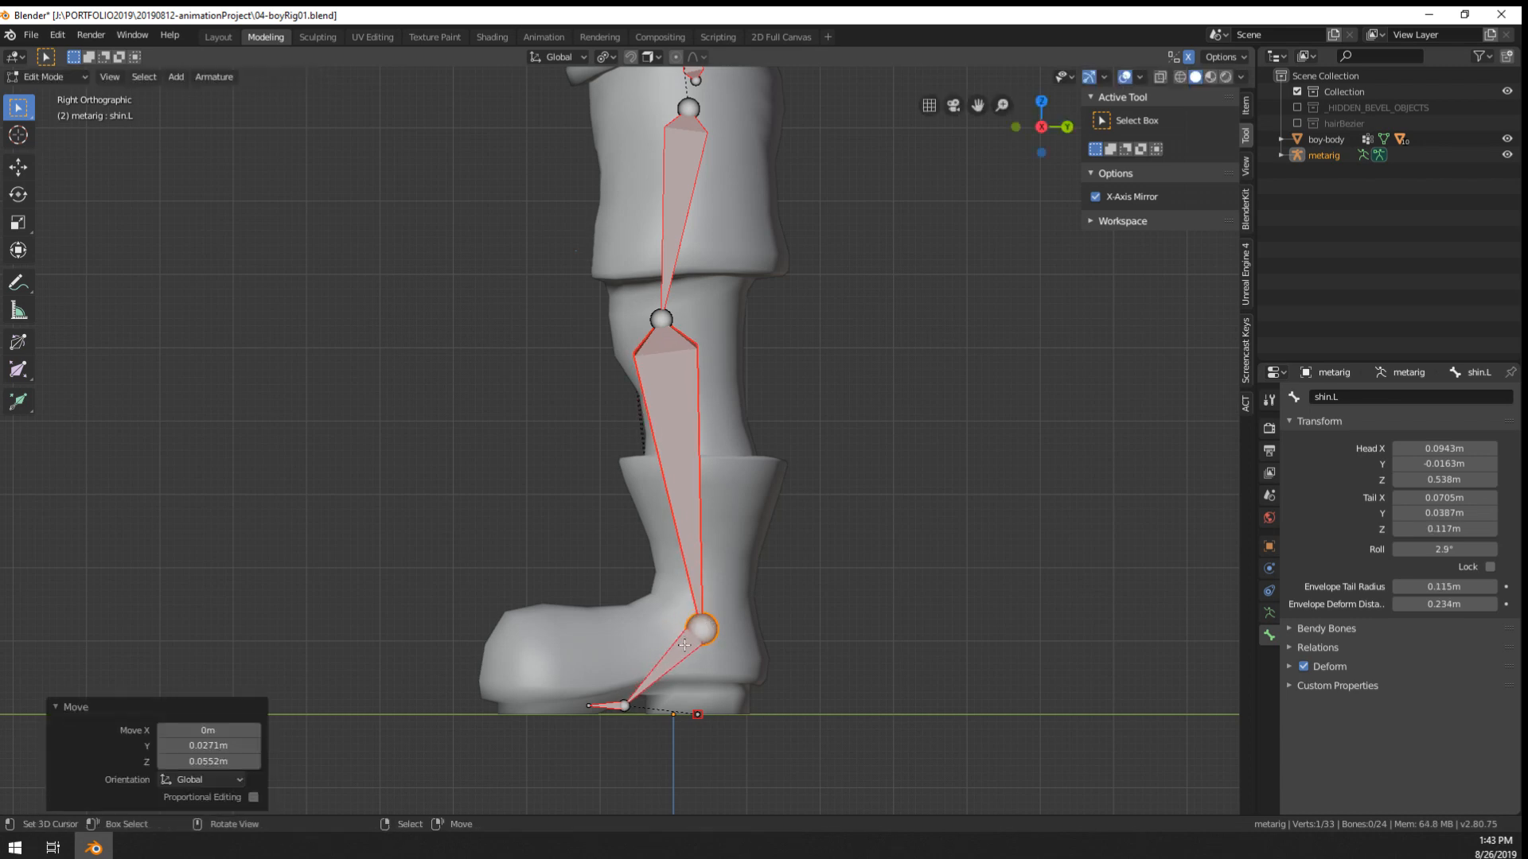
- Move the left toe bone forward and up into the boot's toe, and pull its base joint back toward the ankle
right_click(623, 704)
right_click(601, 705)
key("g")
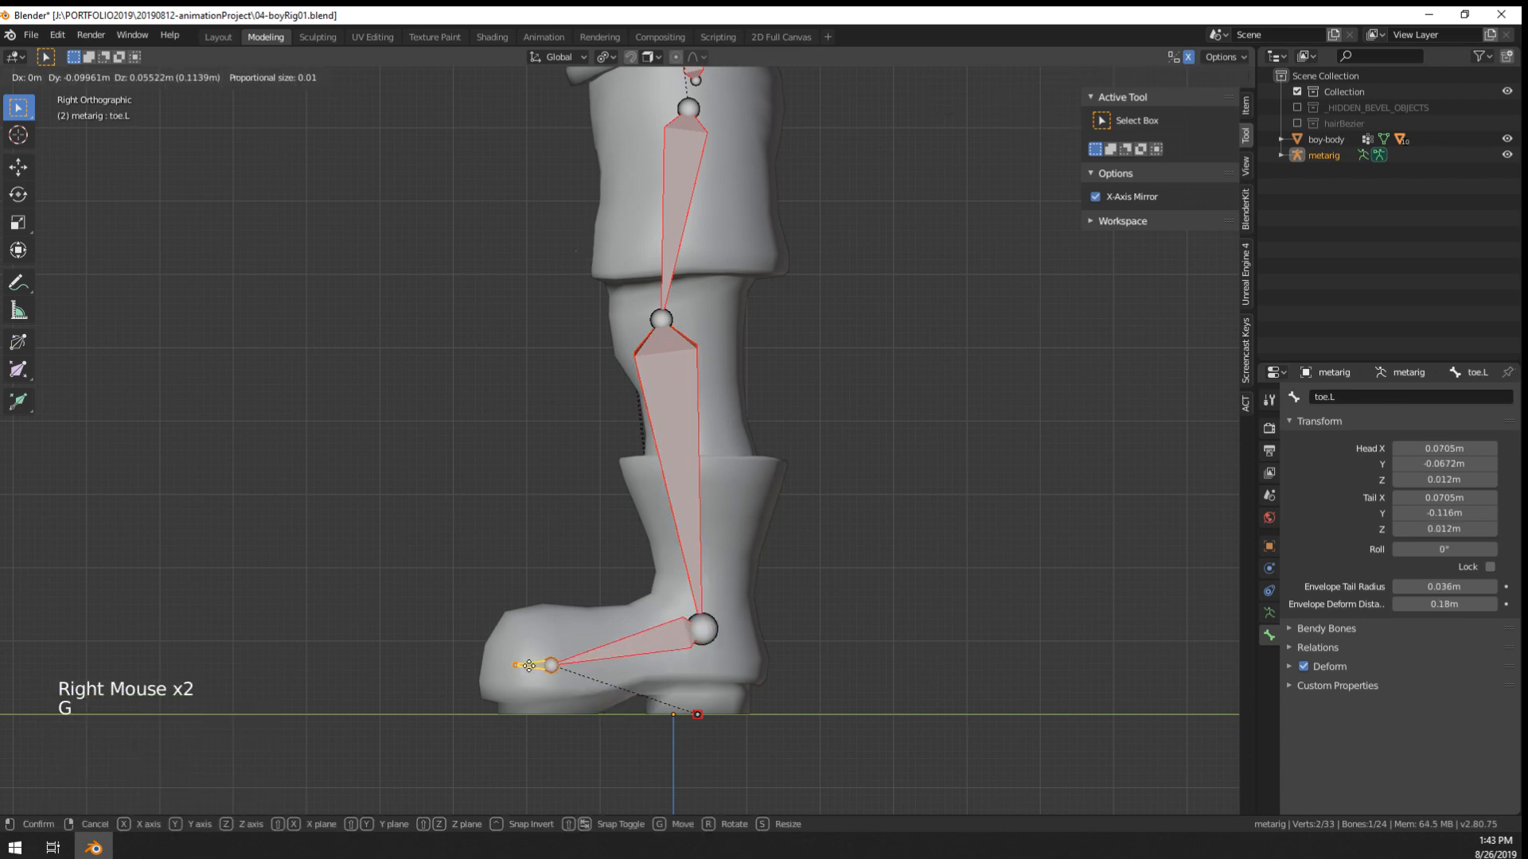
left_click(525, 661)
right_click(549, 663)
key("g")
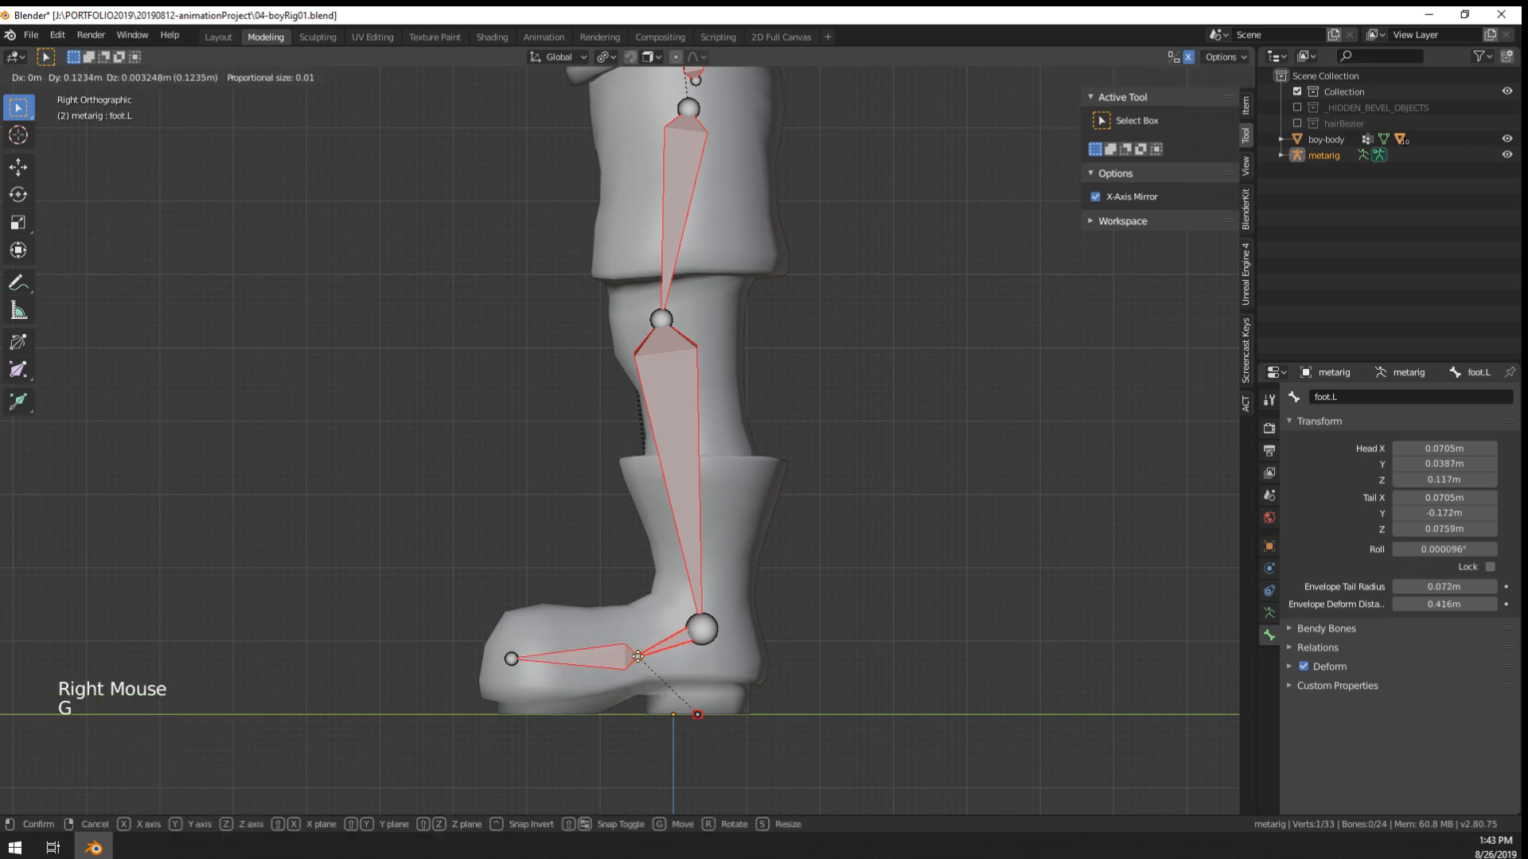
left_click(632, 662)
- Lower the left toe bone about 0.0076 m and shift the joint between foot and toe forward inside the boot
right_click(563, 673)
key("g")
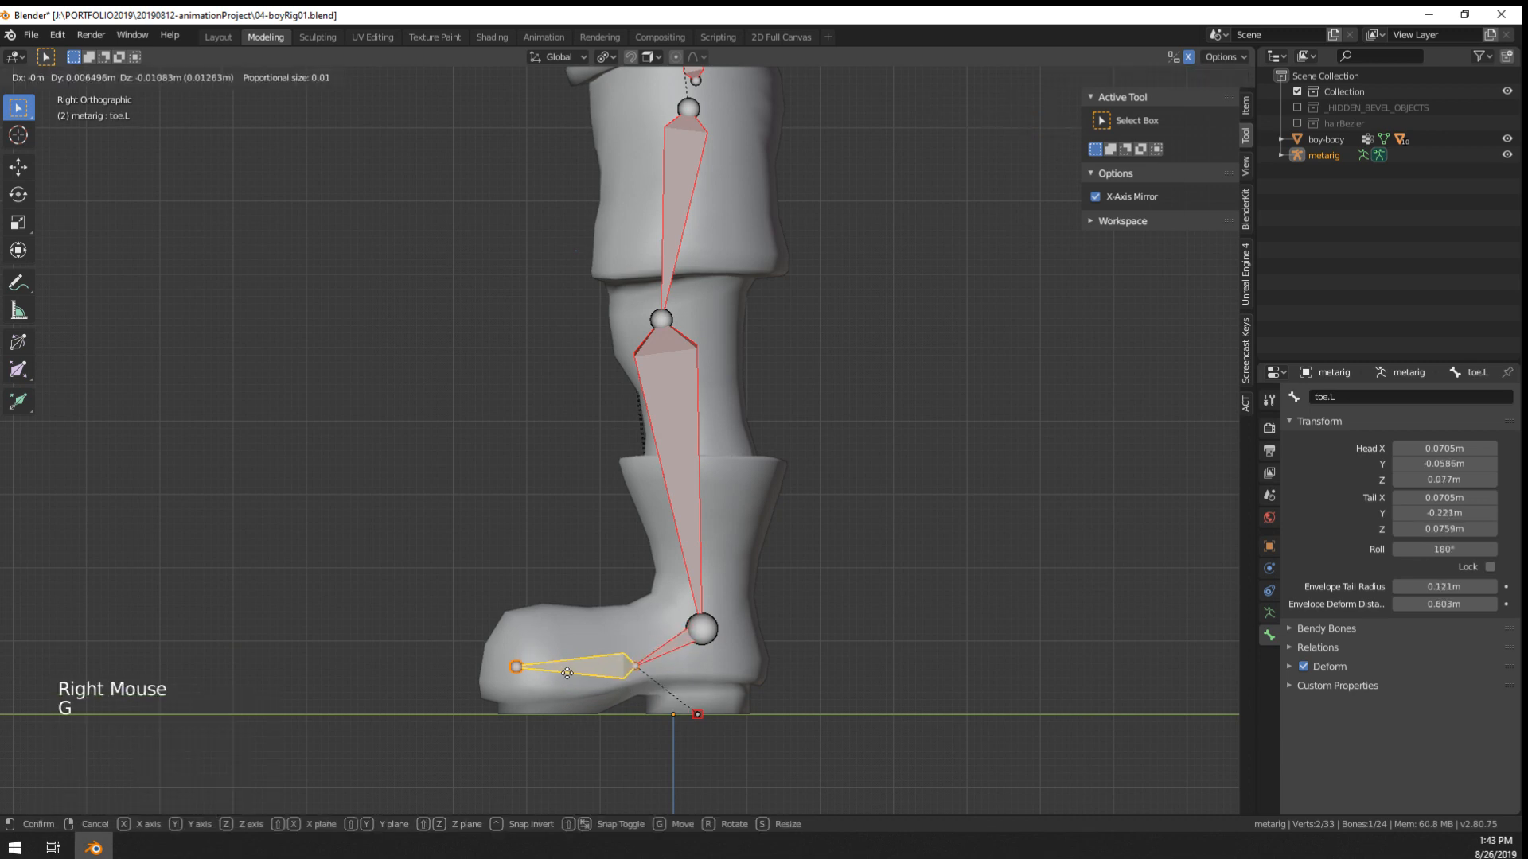
left_click(565, 671)
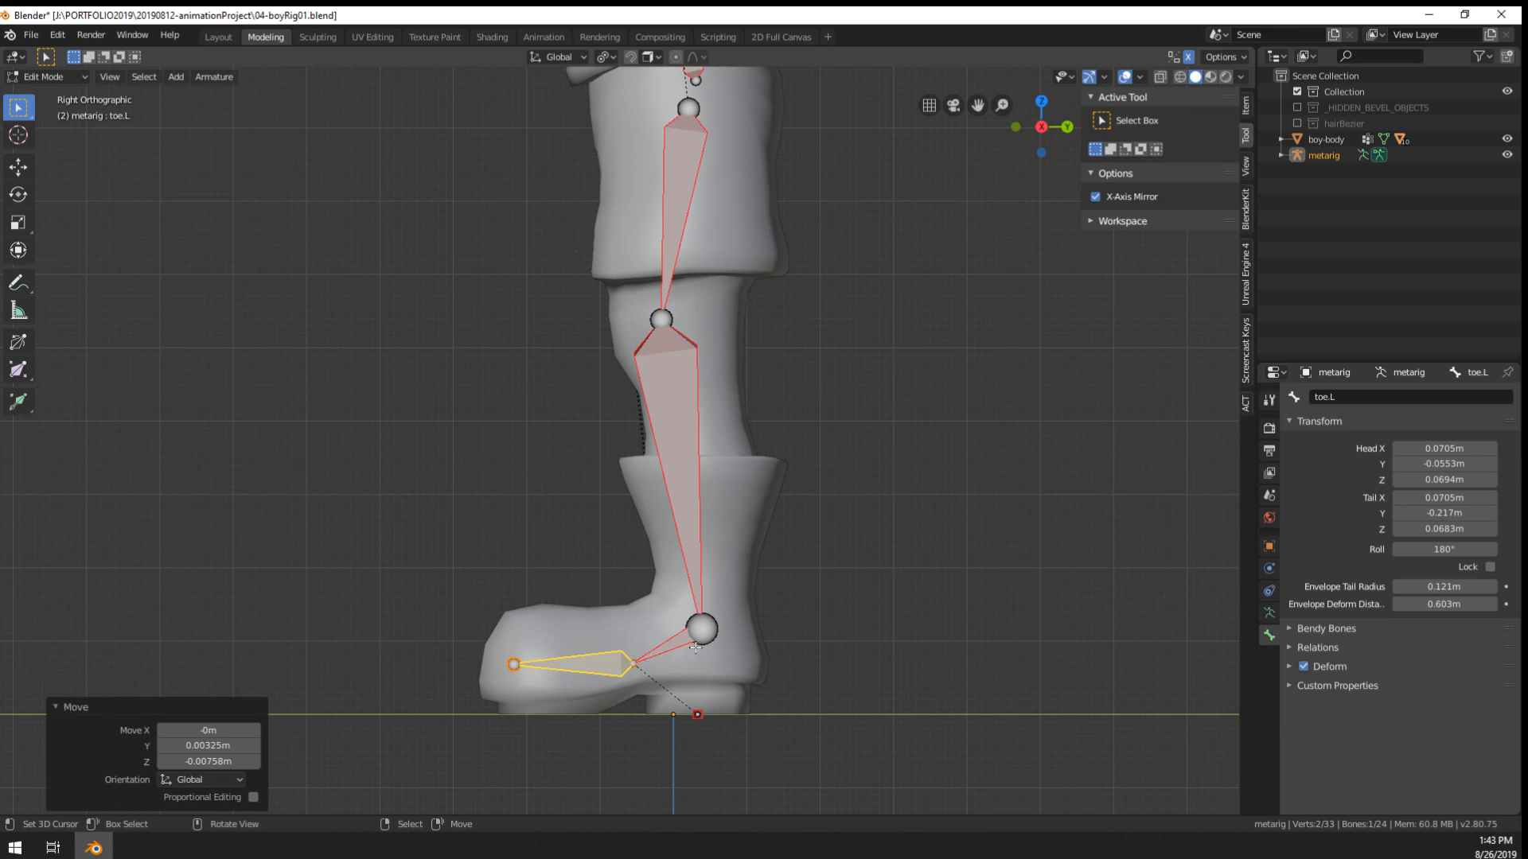
right_click(633, 662)
key("g")
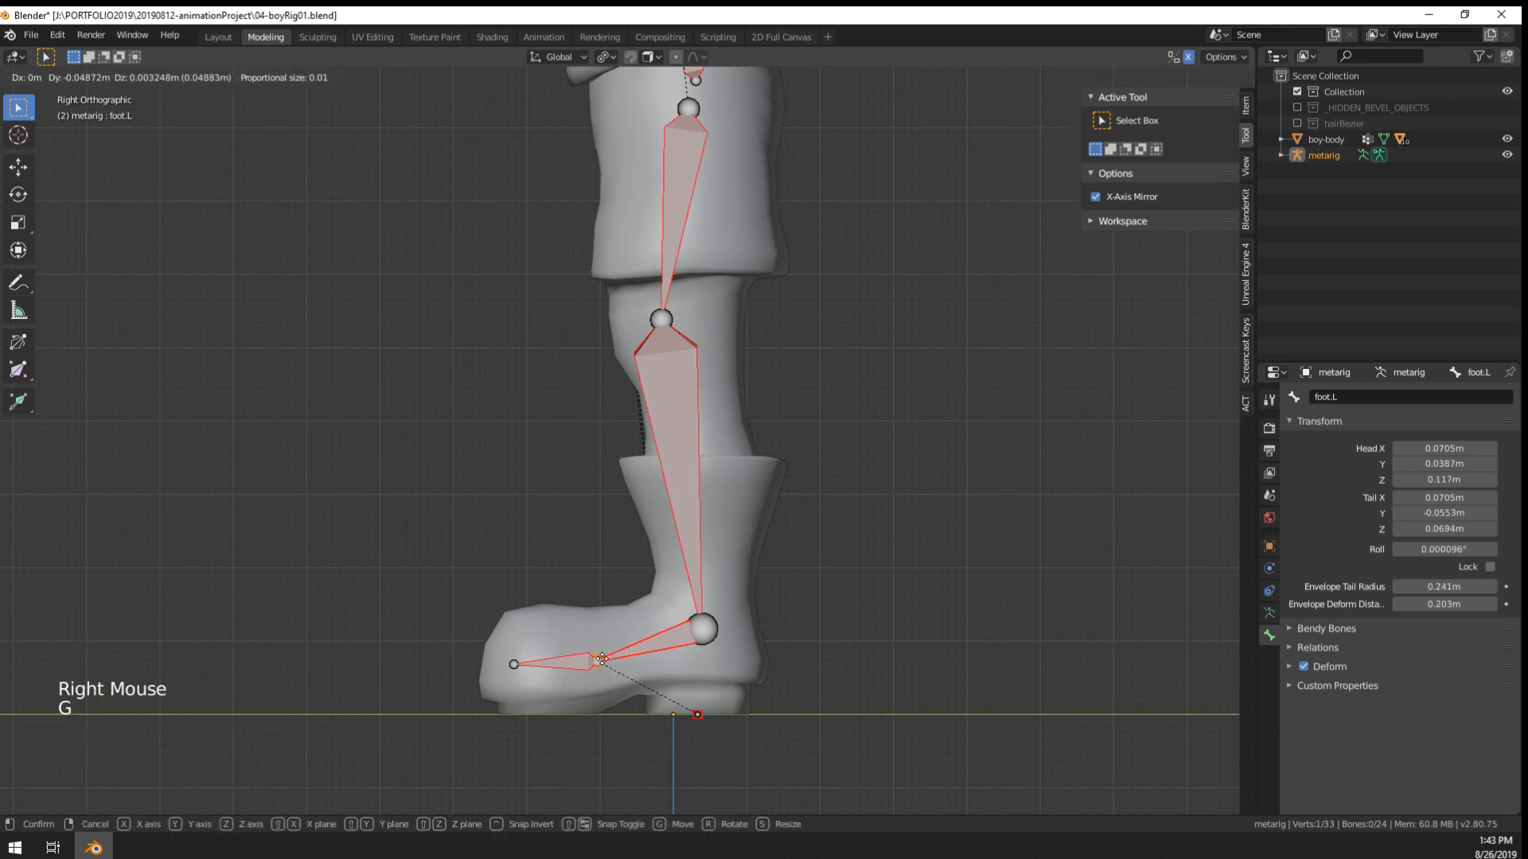
left_click(608, 659)
- Delete the heel bone heel.02.L under the left boot together with its mirrored counterpart
right_click(698, 715)
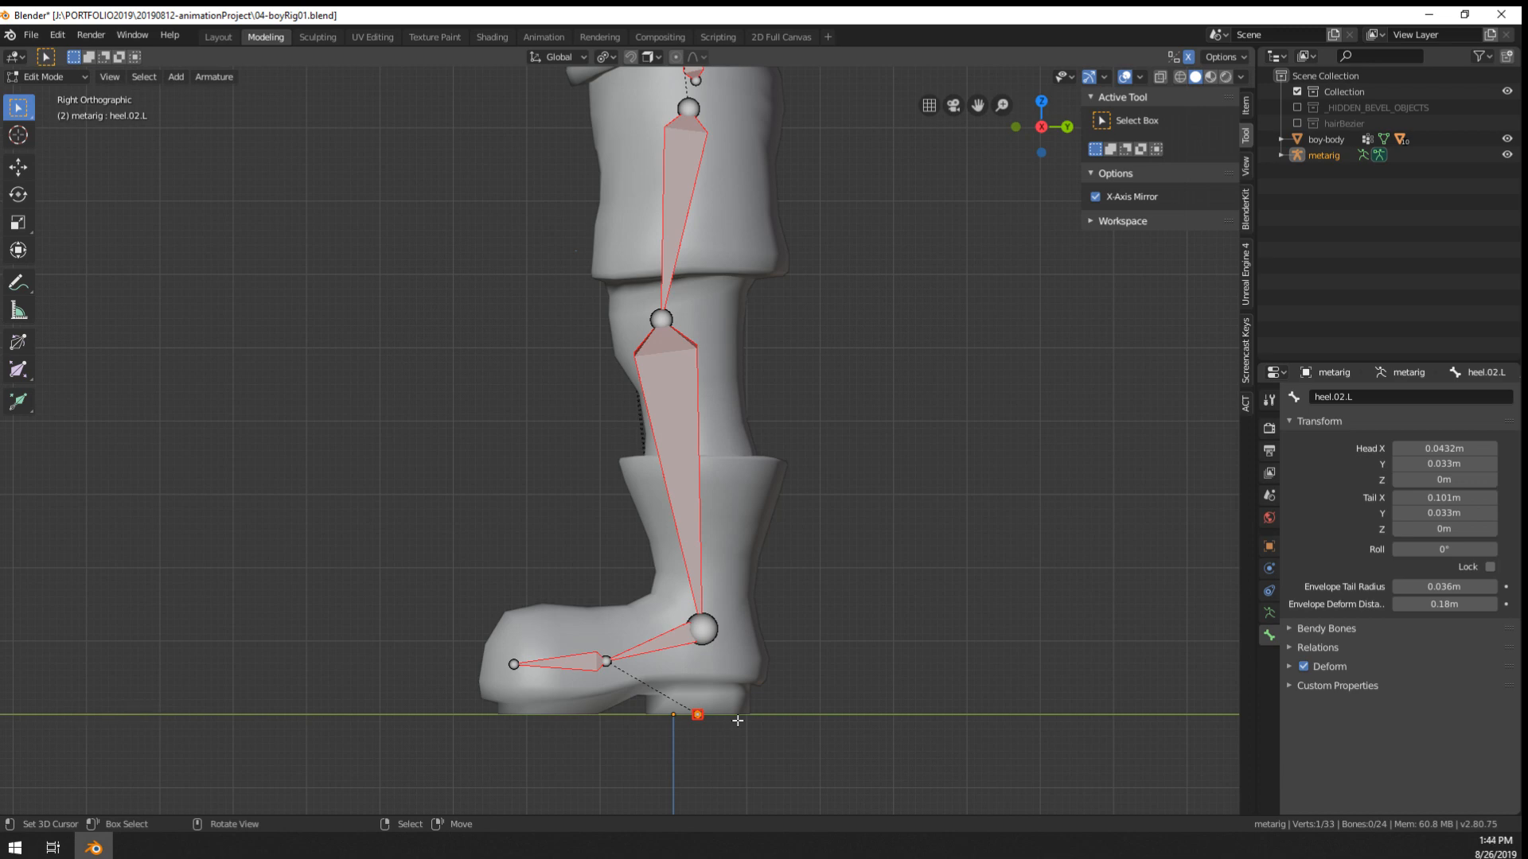
middle_click_drag(737, 720, 863, 749)
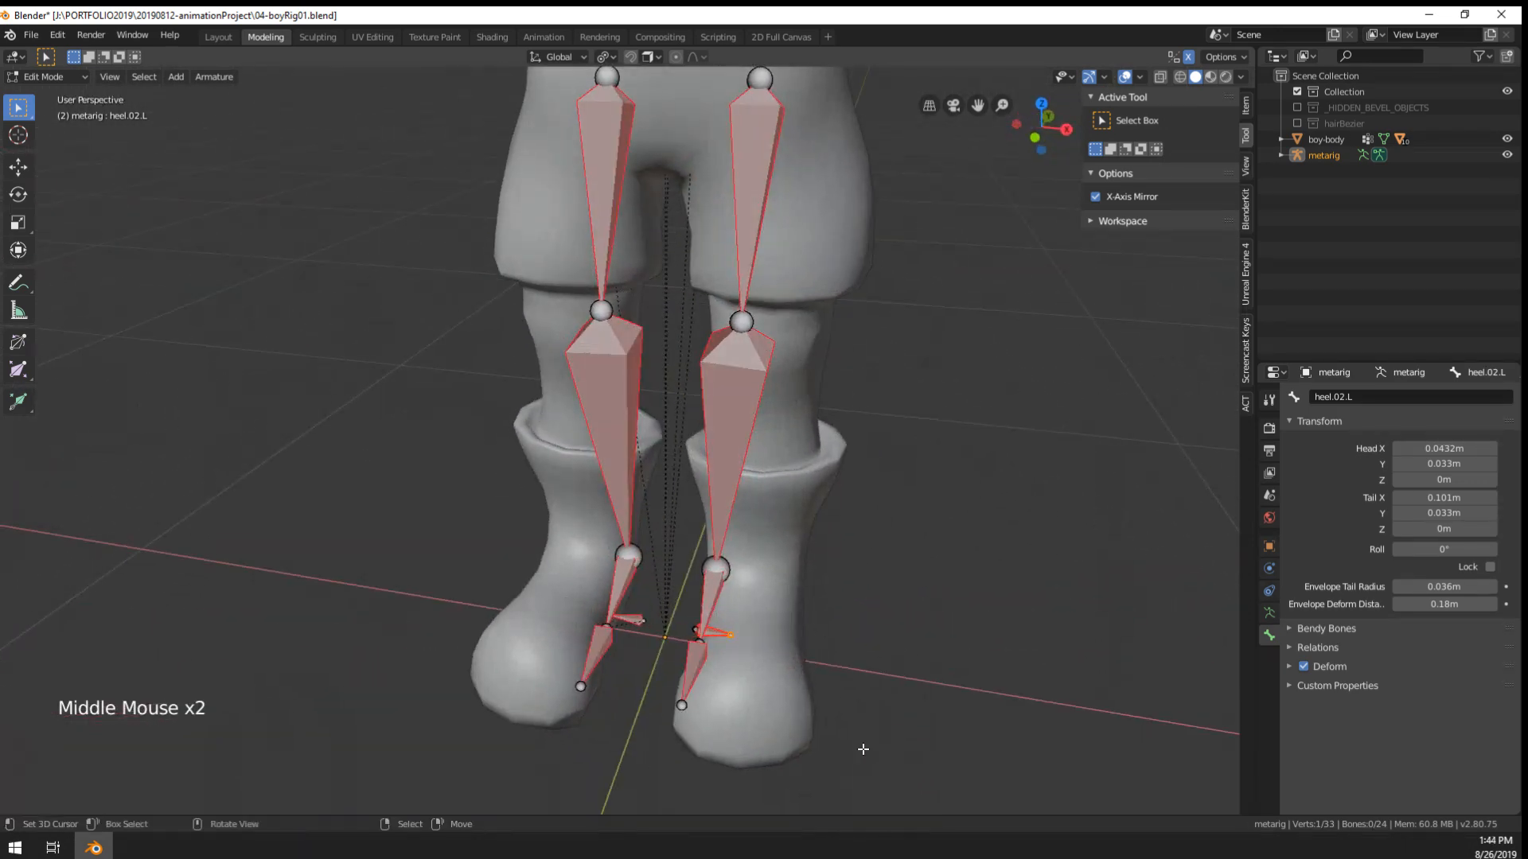
right_click(718, 633)
middle_click_drag(722, 635, 645, 634)
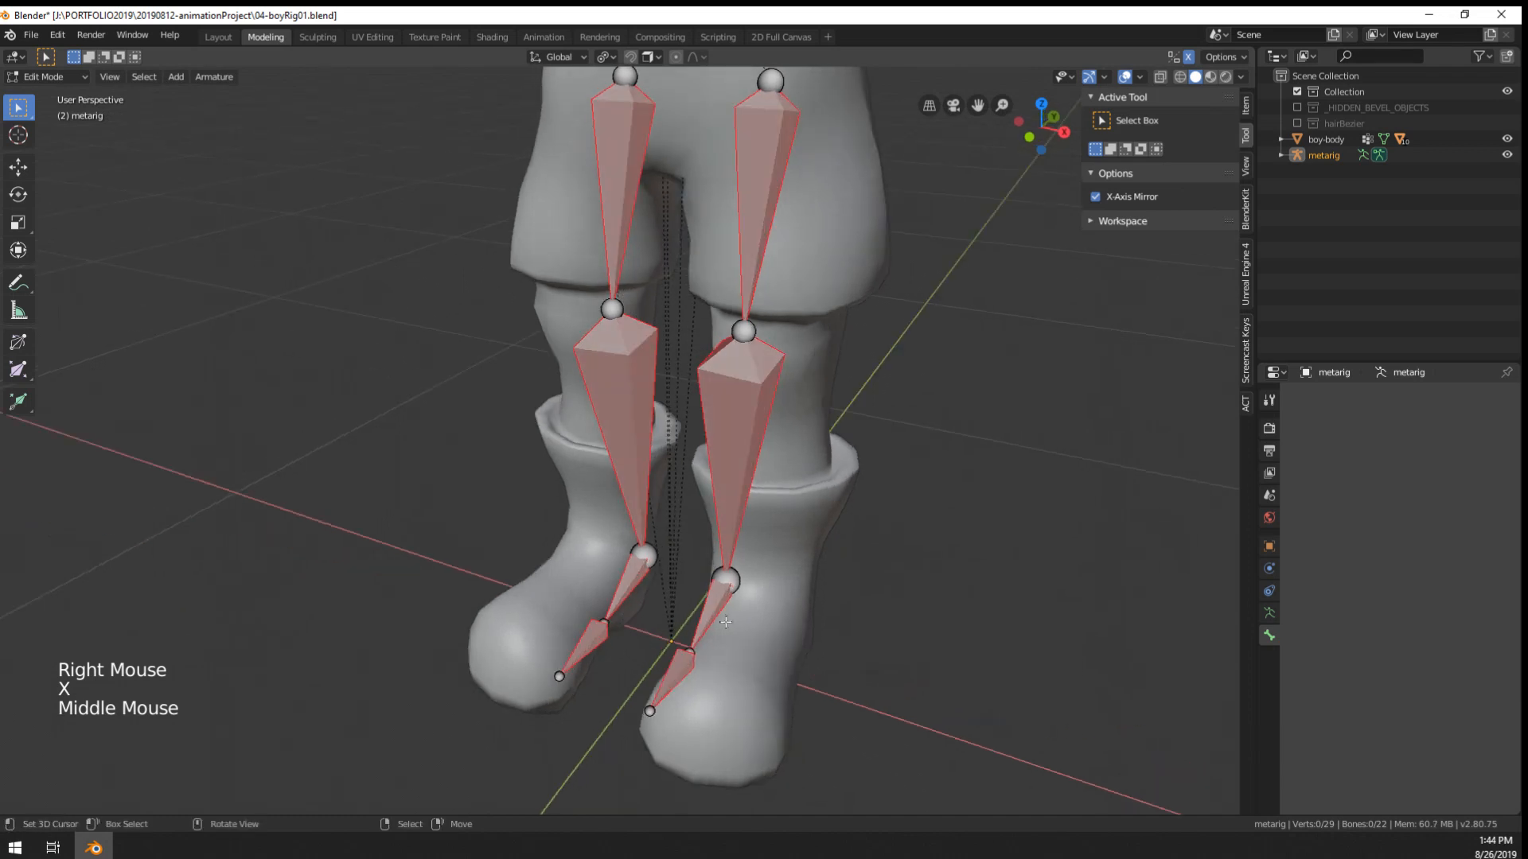
- Move the left foot and toe bones about 0.067 m outward along the global X axis to centre them in the boot
right_click(710, 625)
right_click(673, 683, "shift")
middle_click_drag(675, 688, 790, 718)
key("g")
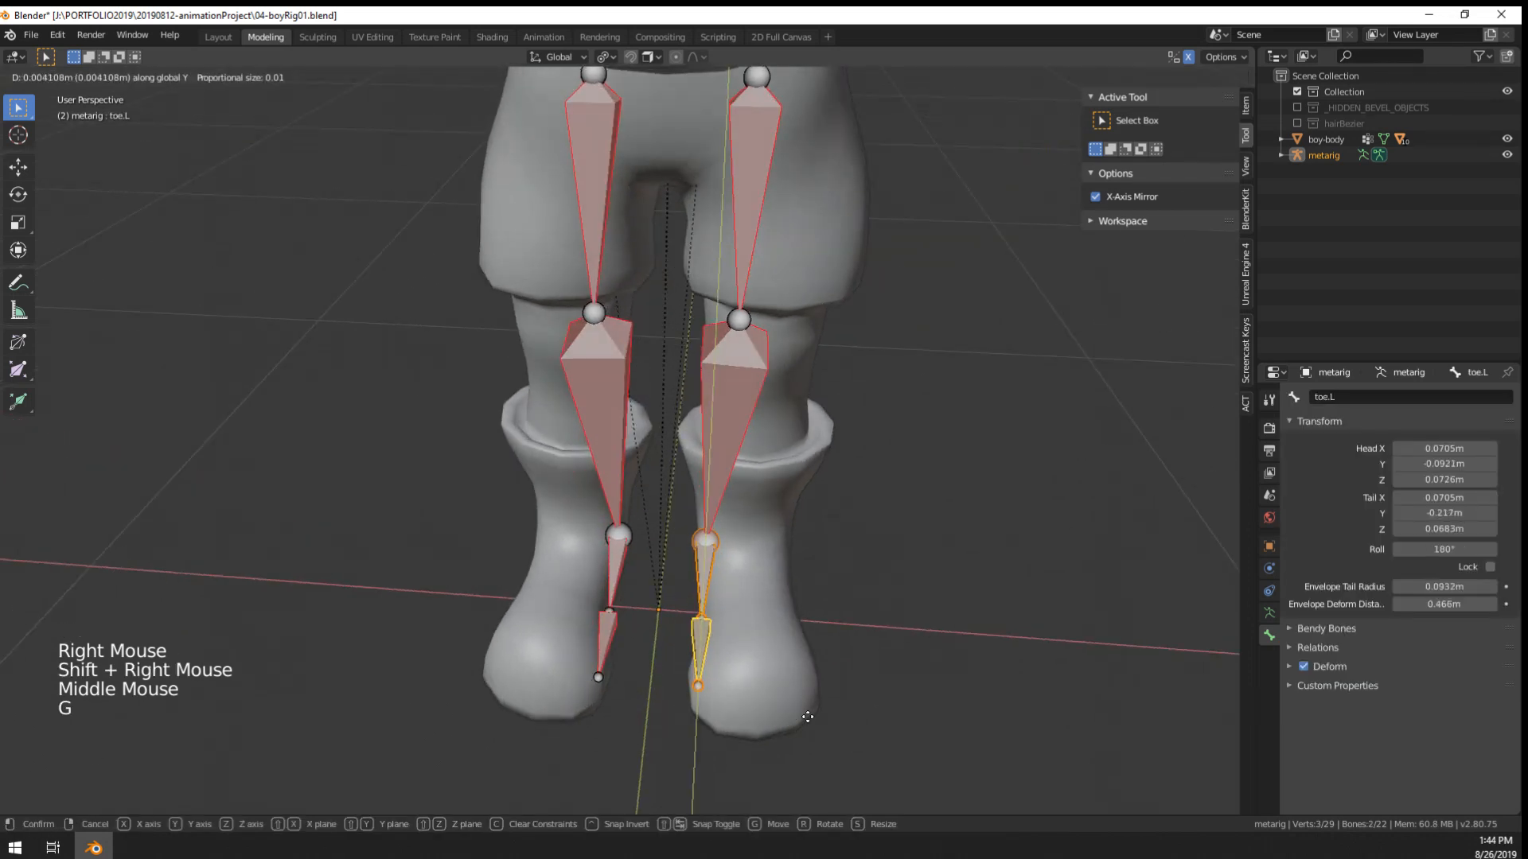
key("x")
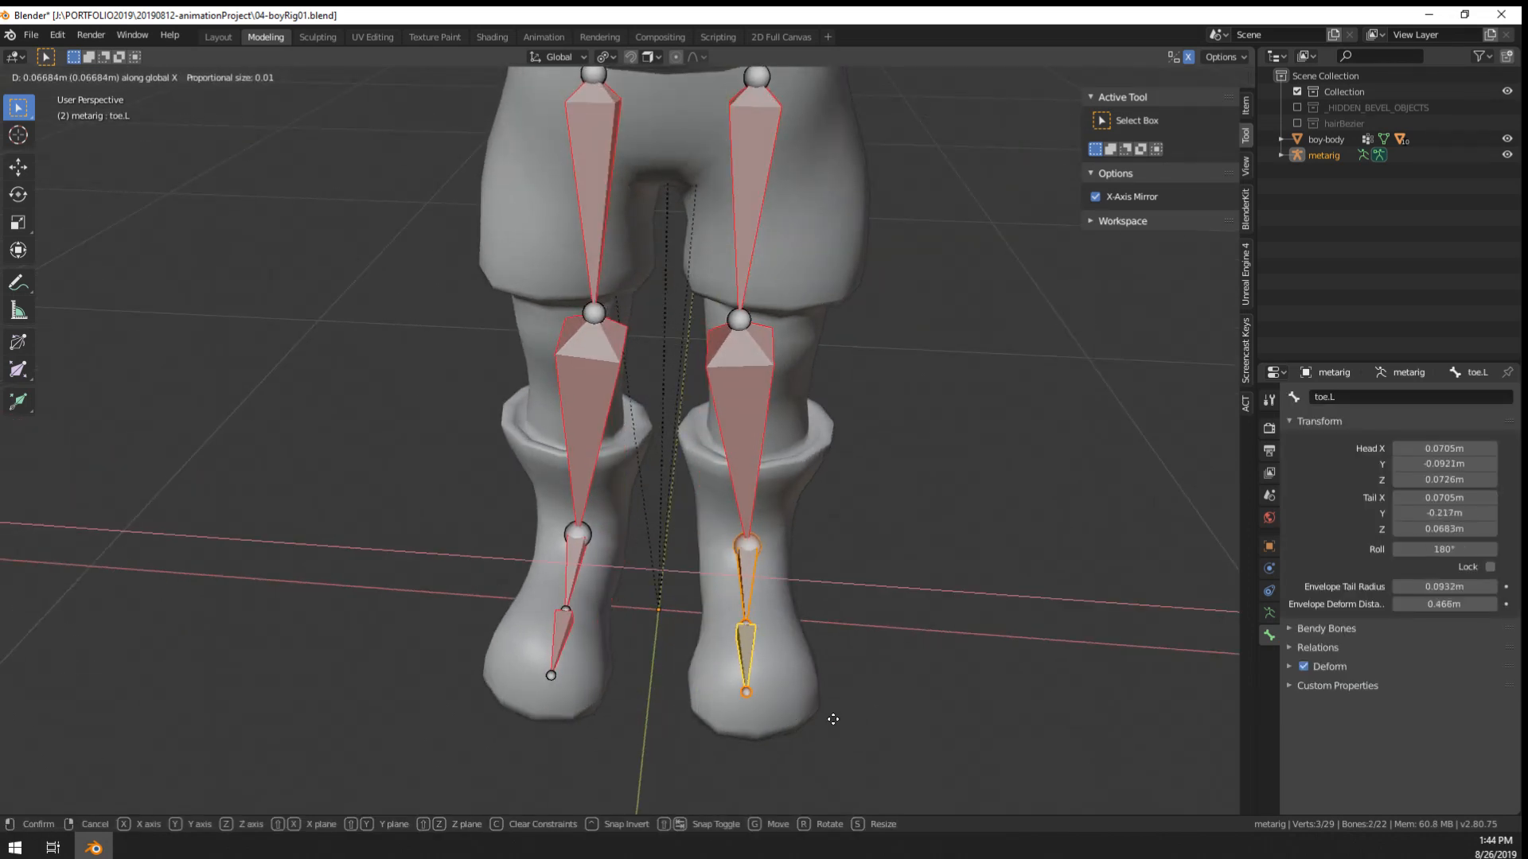
left_click(833, 720)
- Rotate the left foot and toe bones slightly outward about the global Z axis to follow the boot's direction
middle_click_drag(891, 699, 921, 685)
key("r")
key("z")
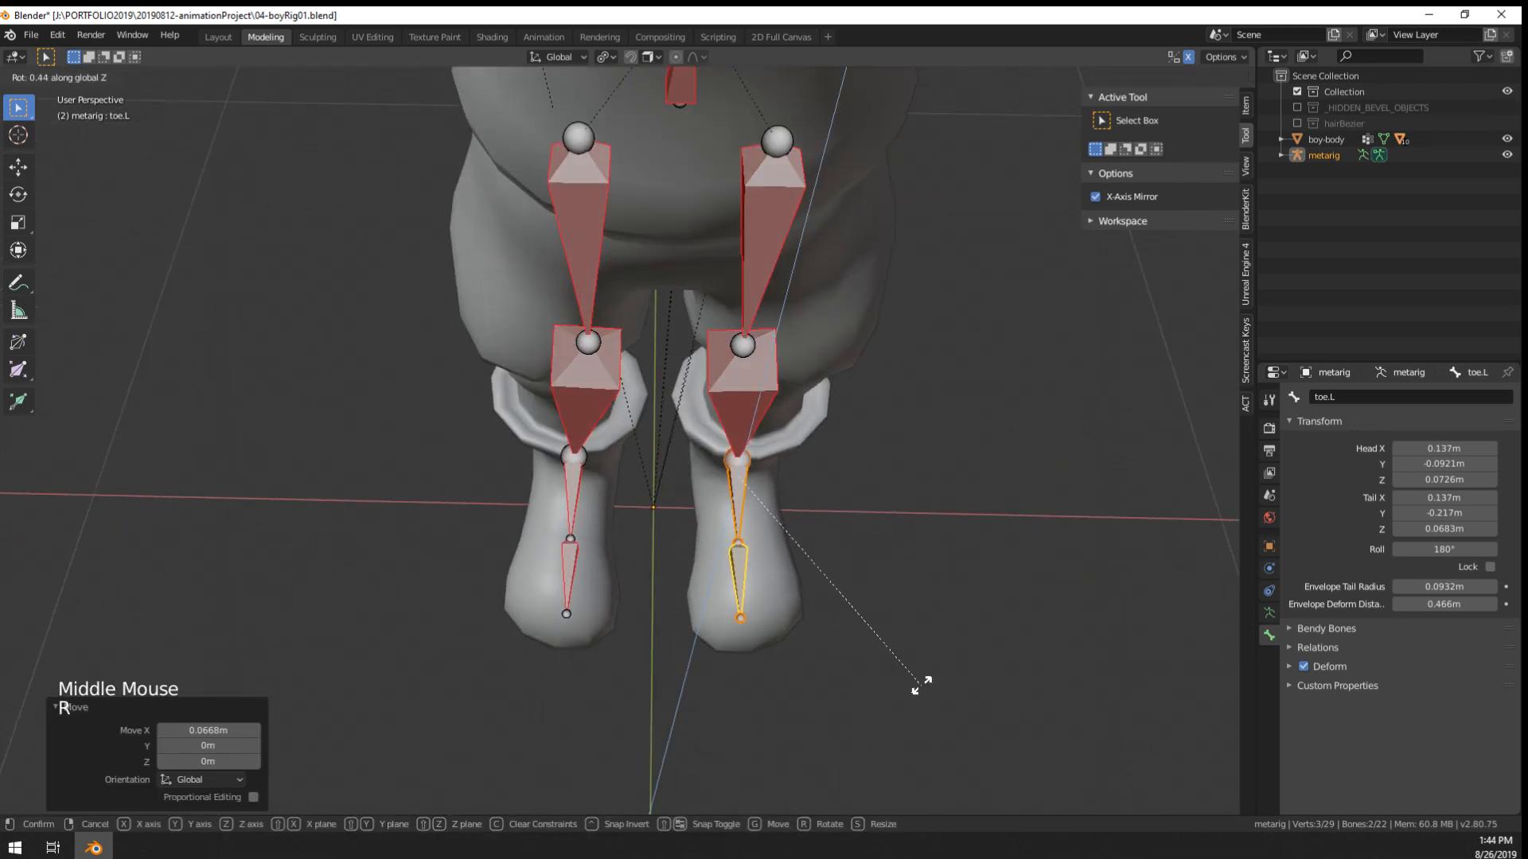
right_click(812, 607)
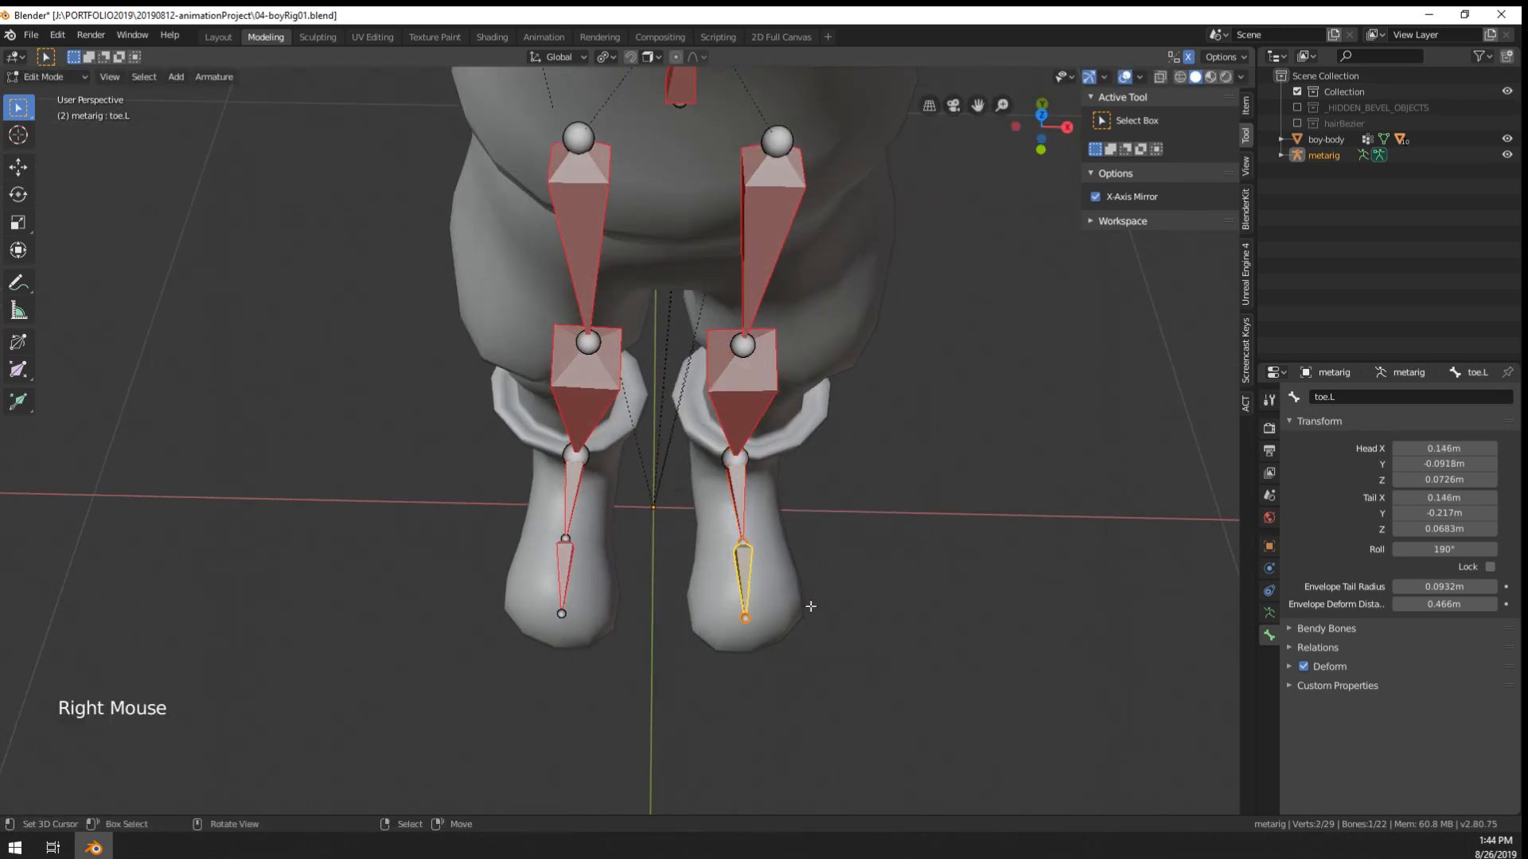
- Shift the tip of the left toe bone slightly so it sits centred in the boot's toe
key("r")
key("r")
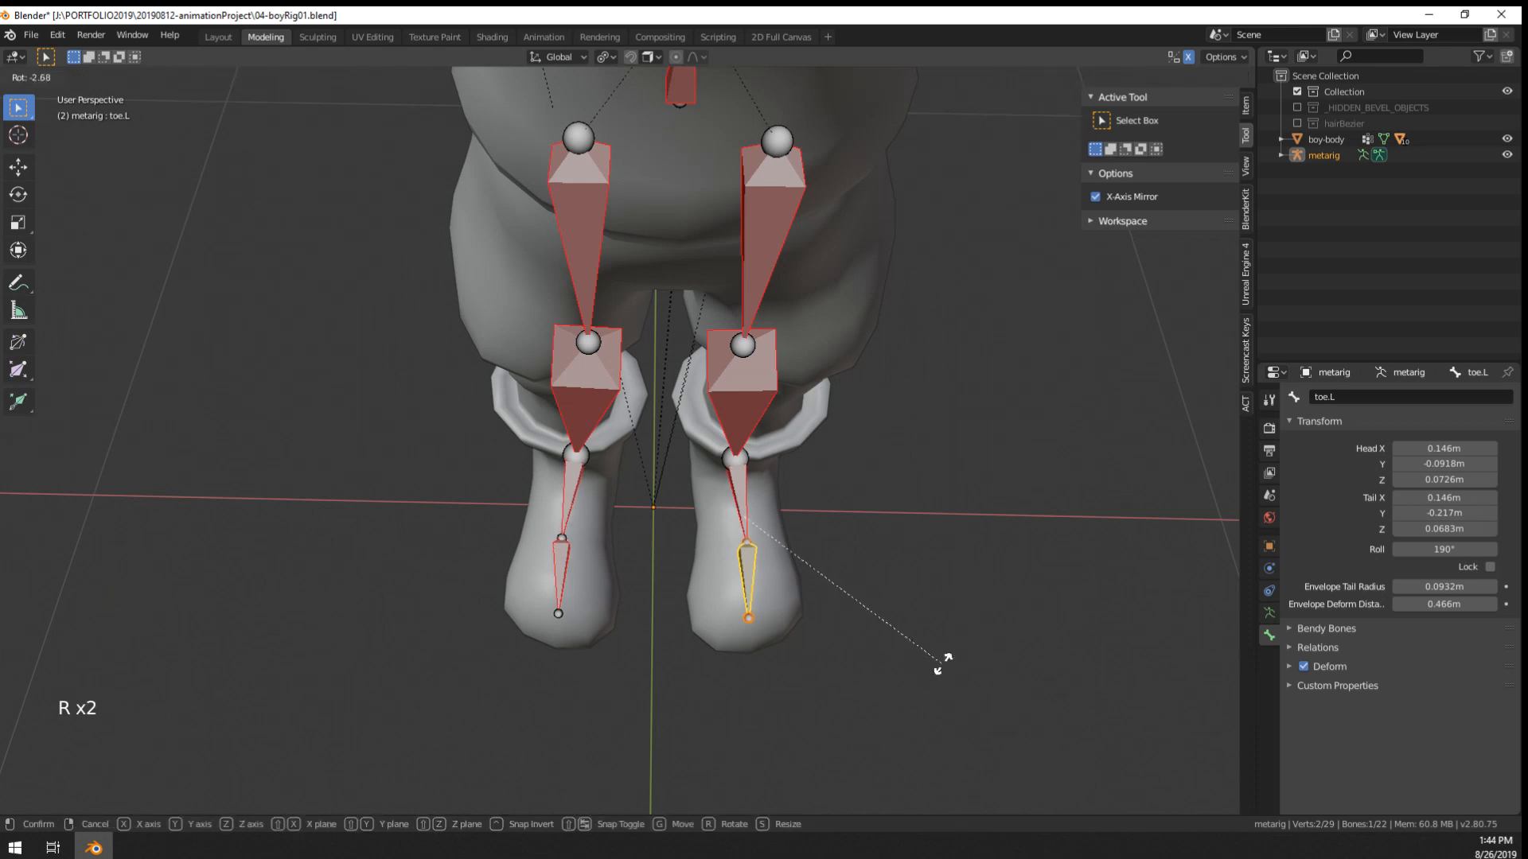
middle_click_drag(945, 655, 632, 623)
key("g")
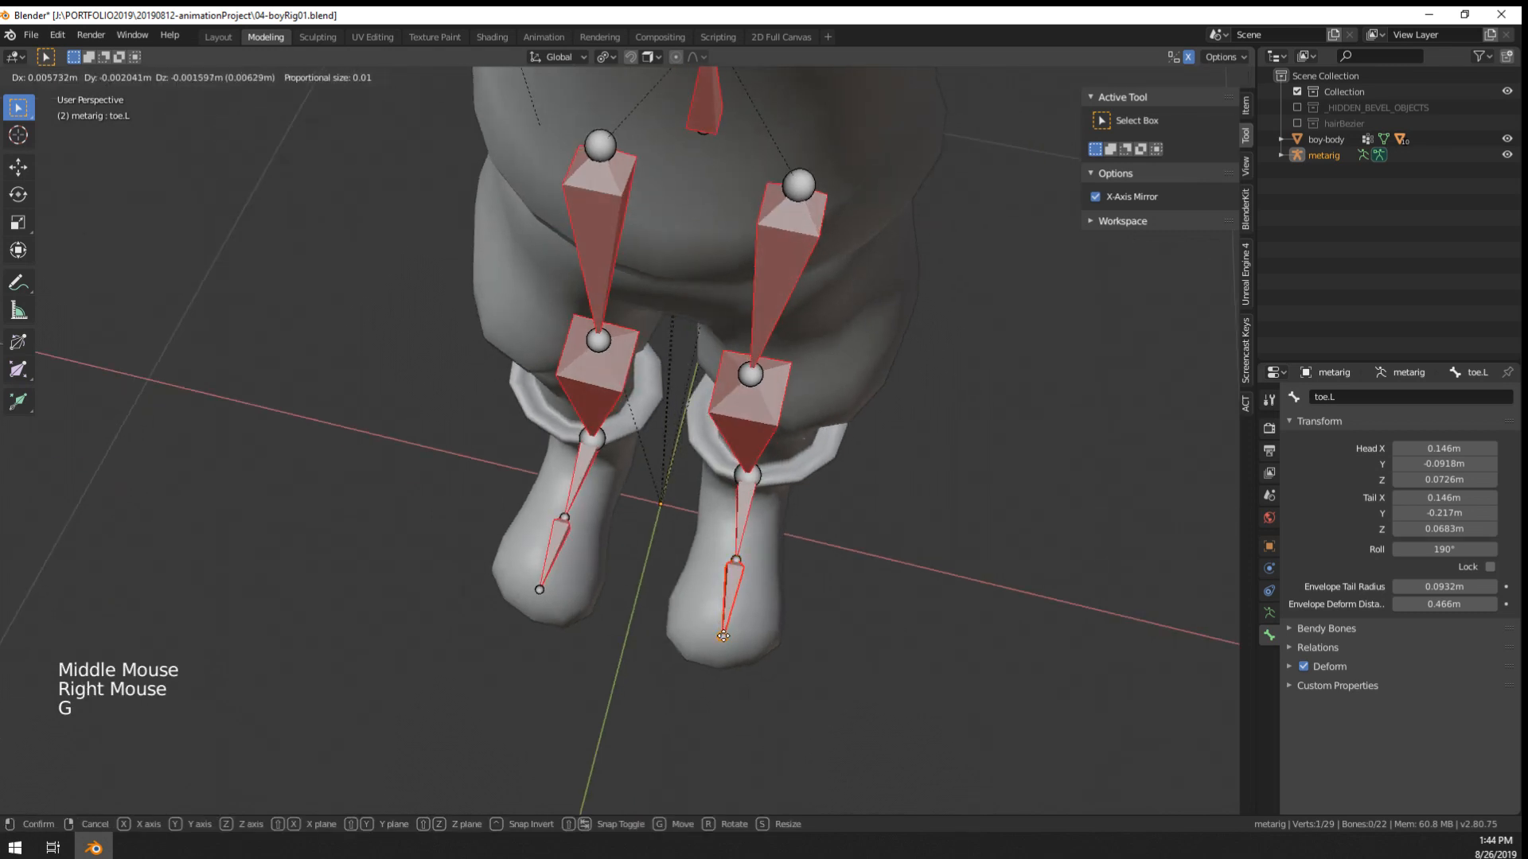
left_click(720, 635)
- Move the left knee joint about 0.0375 m outward and 0.012 m up to the middle of the leg
middle_click_drag(845, 668, 760, 591)
middle_click_drag(787, 676, 767, 348)
scroll(764, 354, "up", 1)
right_click(755, 296)
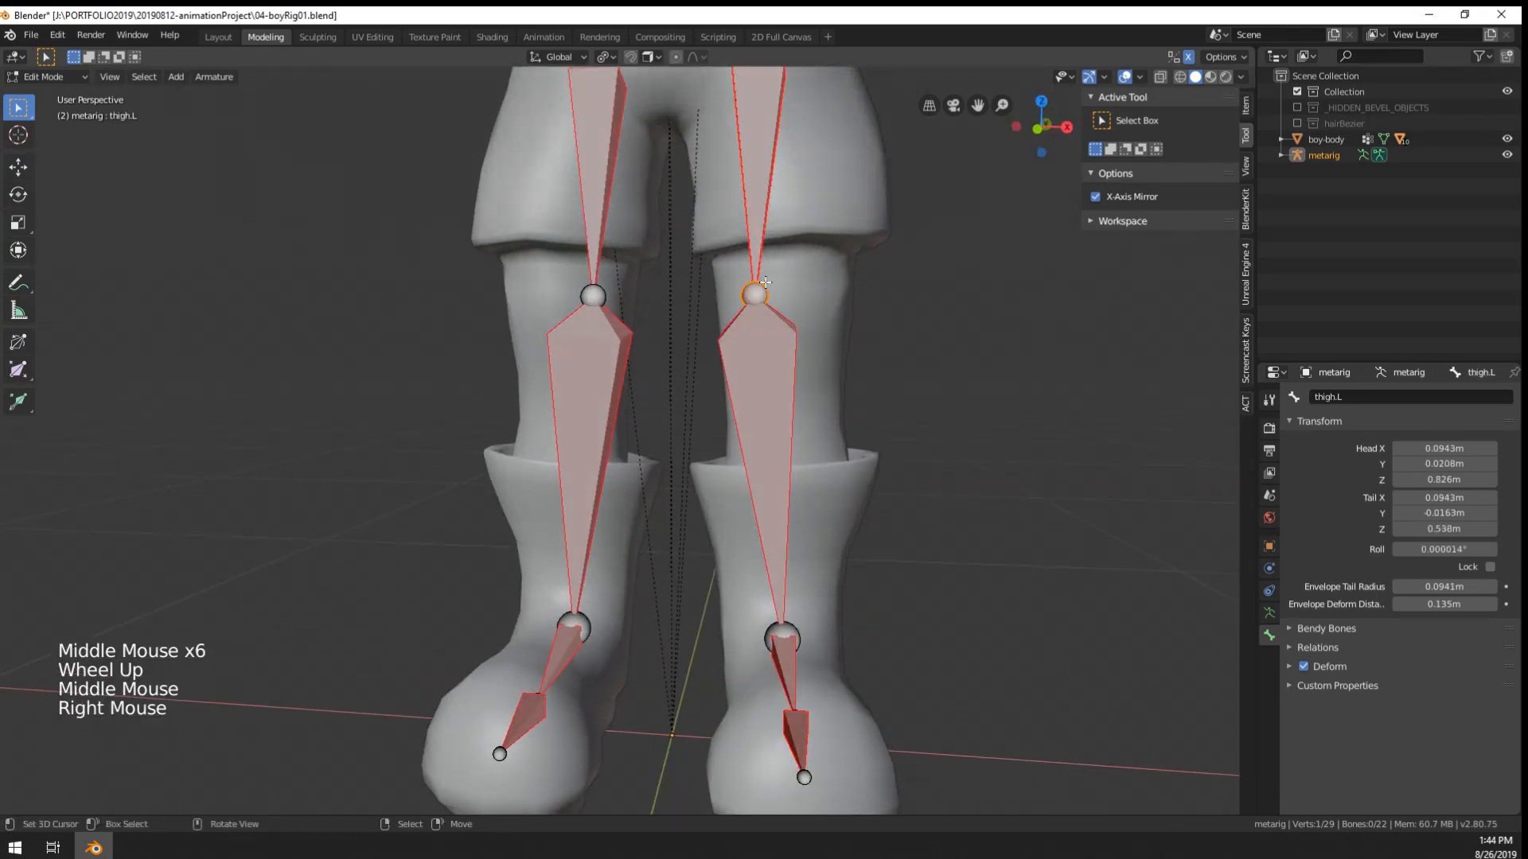
key("g")
left_click(795, 280)
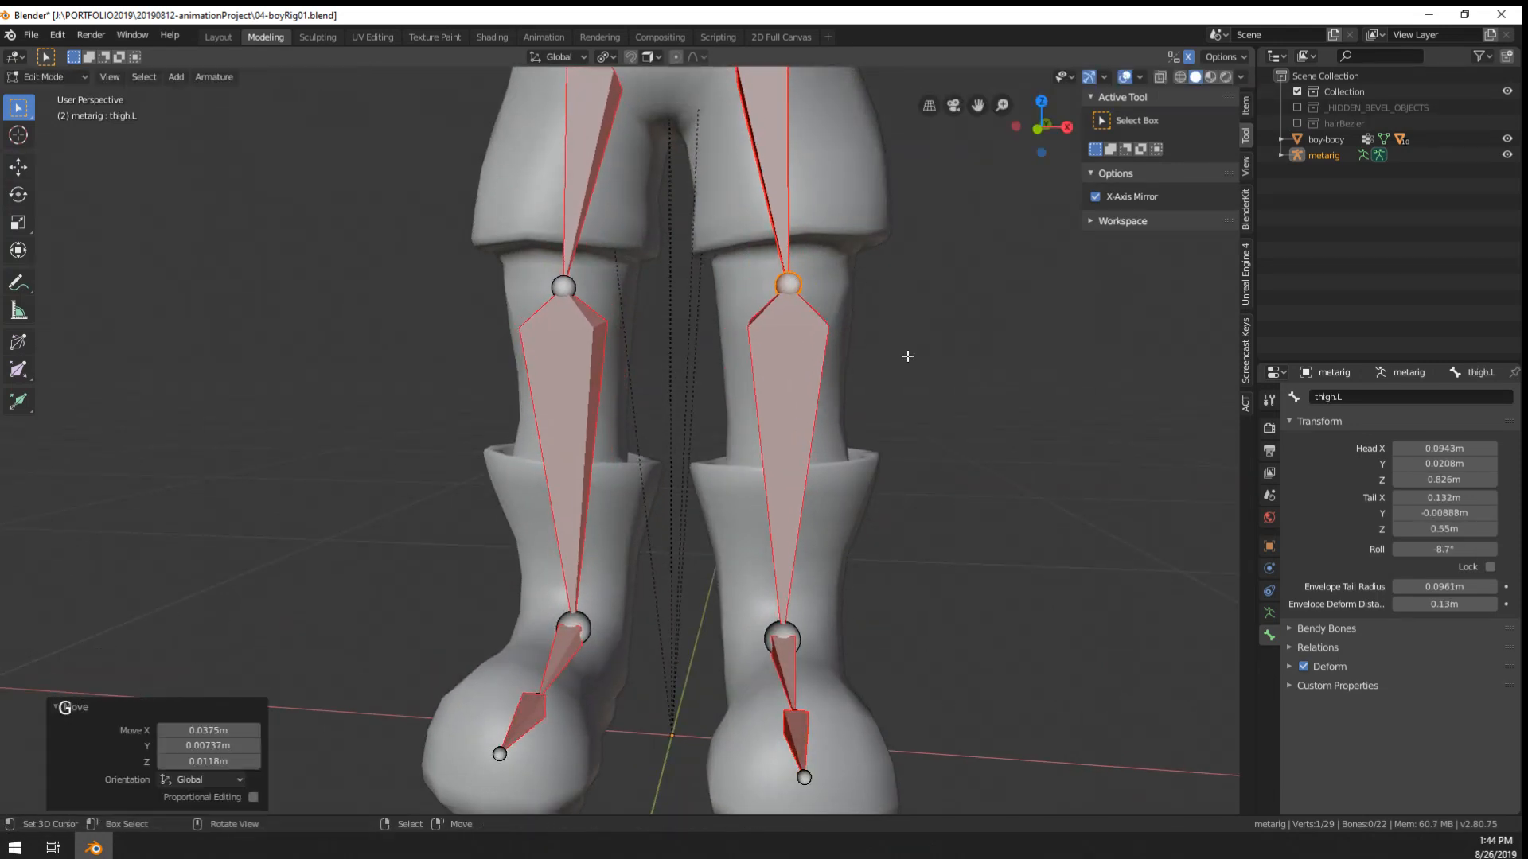
- Nudge the left knee joint about 0.0036 m backward and fine-tune the ankle joint's position inside the boot
scroll(910, 351, "down", 1)
middle_click_drag(911, 351, 742, 393)
key("g")
left_click(745, 392)
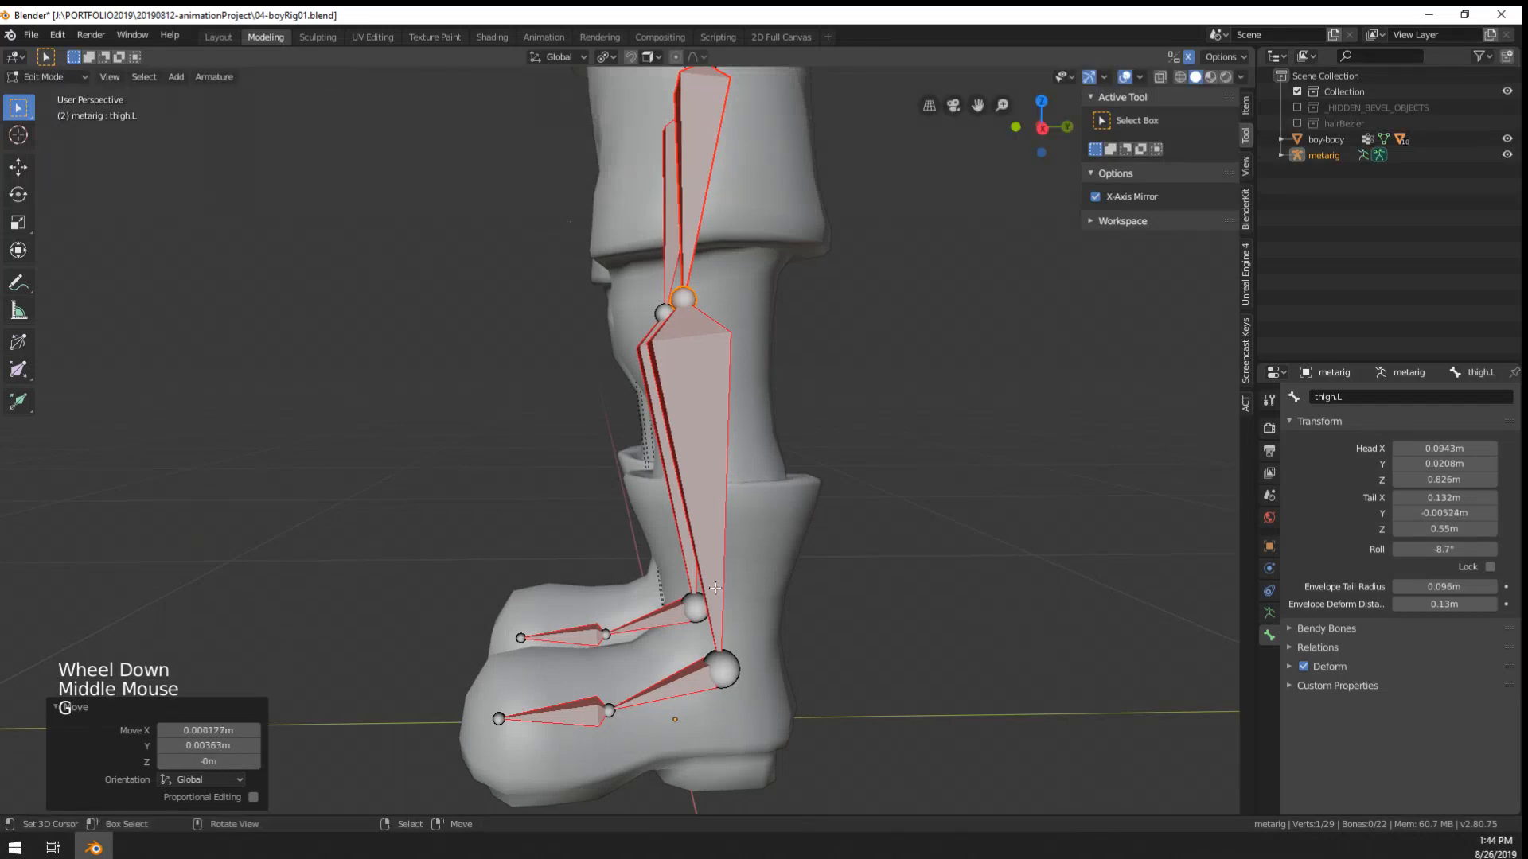
right_click(722, 668)
key("g")
left_click(720, 664)
- Select the left shin bone and show its transform values in the viewport
middle_click_drag(720, 665, 740, 628)
middle_click_drag(740, 629, 752, 585)
middle_click_drag(752, 584, 722, 486, "shift")
right_click(721, 486)
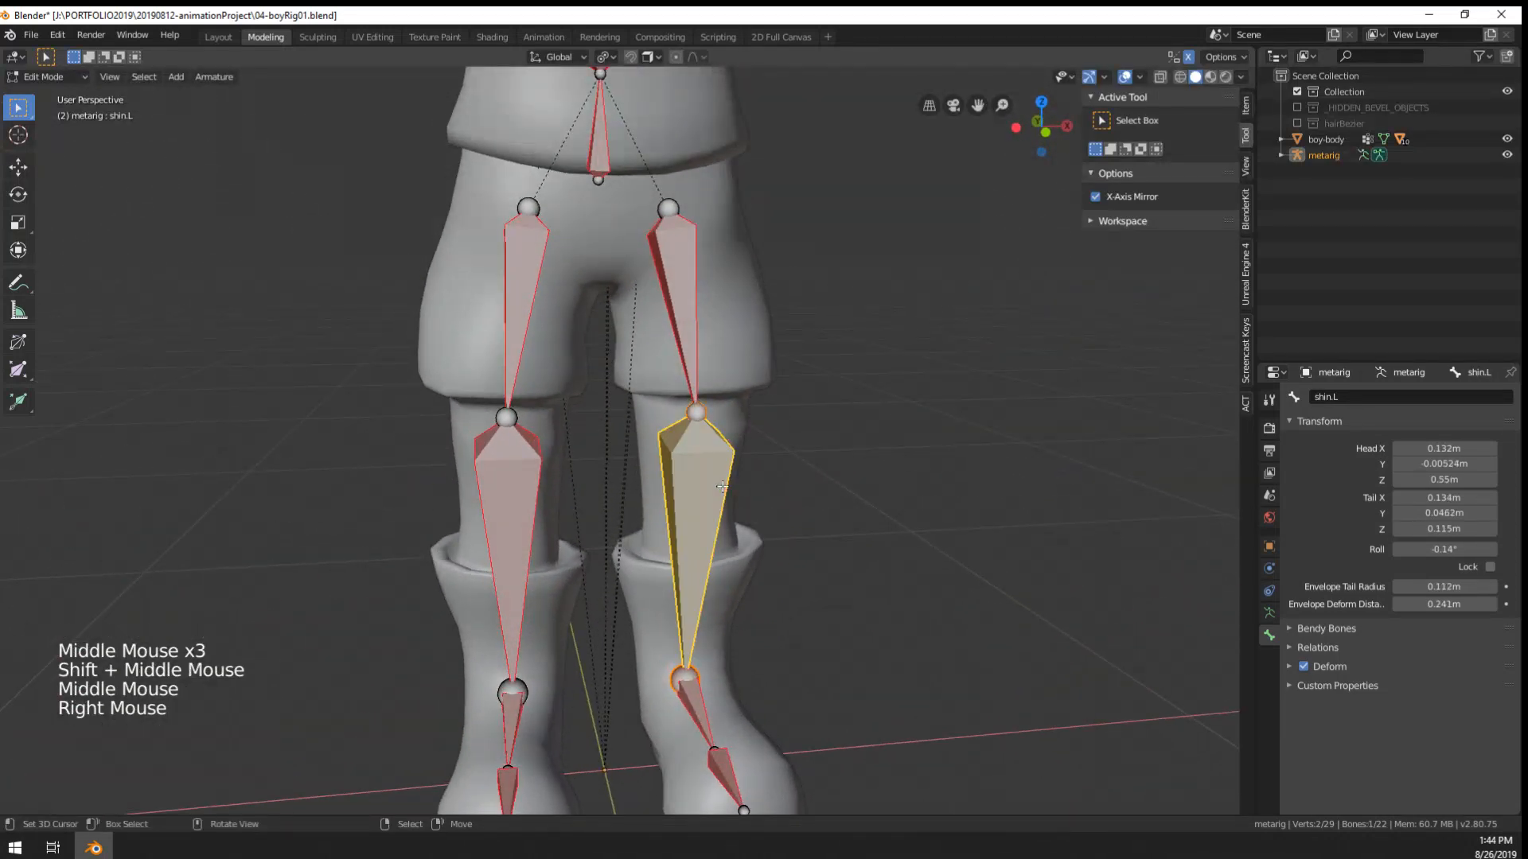
key("n")
key("n")
left_click(1246, 106)
mouse_move(947, 374)
middle_mouse_down()
mouse_move(929, 393)
mouse_move(946, 385)
middle_mouse_up()
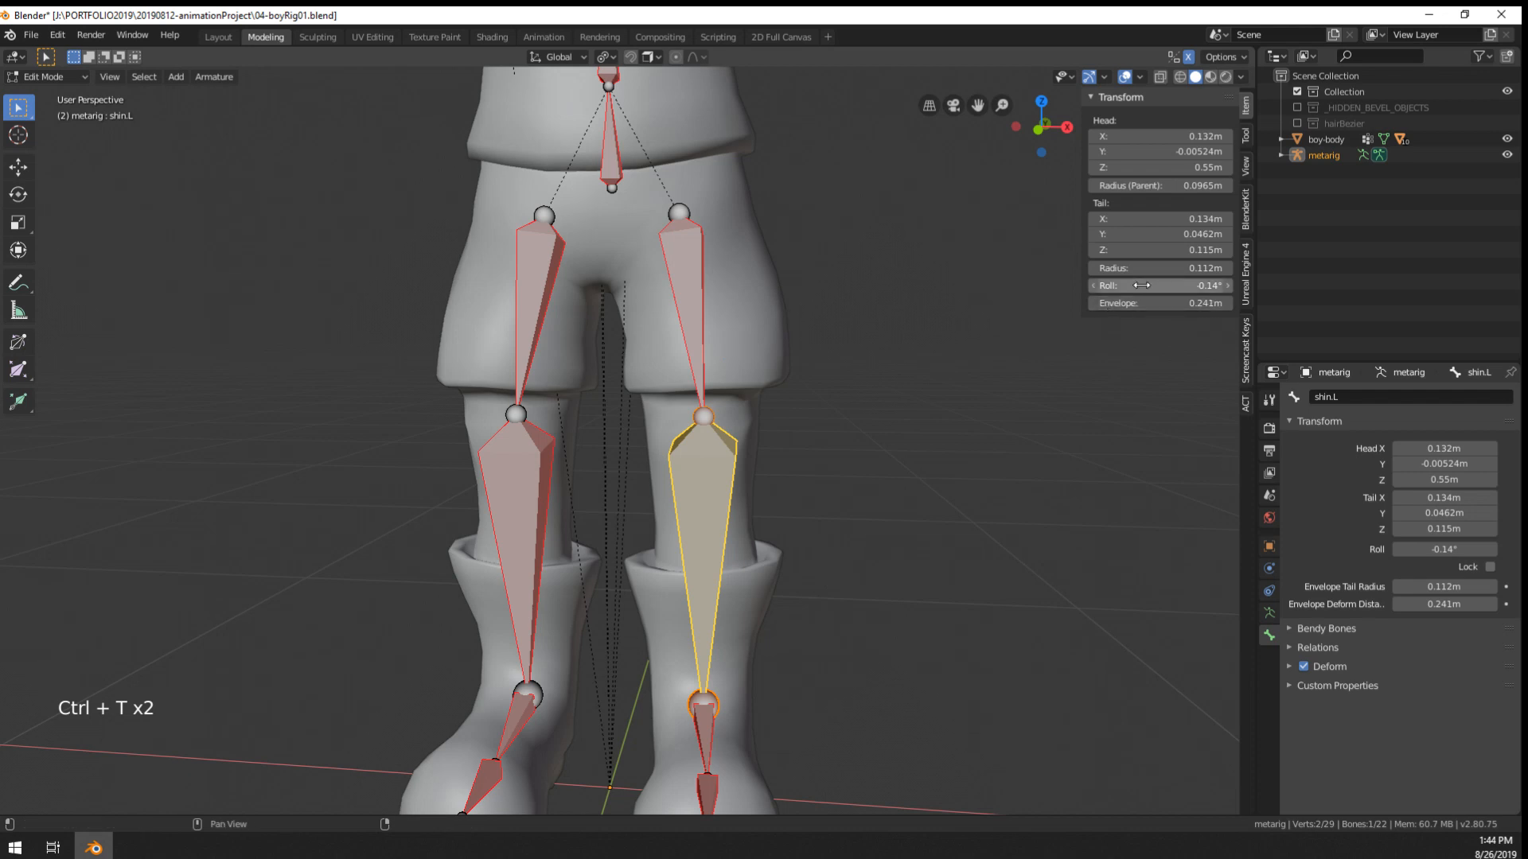
- Search the available commands for "roll" to find how to adjust the shin bone's roll
key("F3")
type("roll")
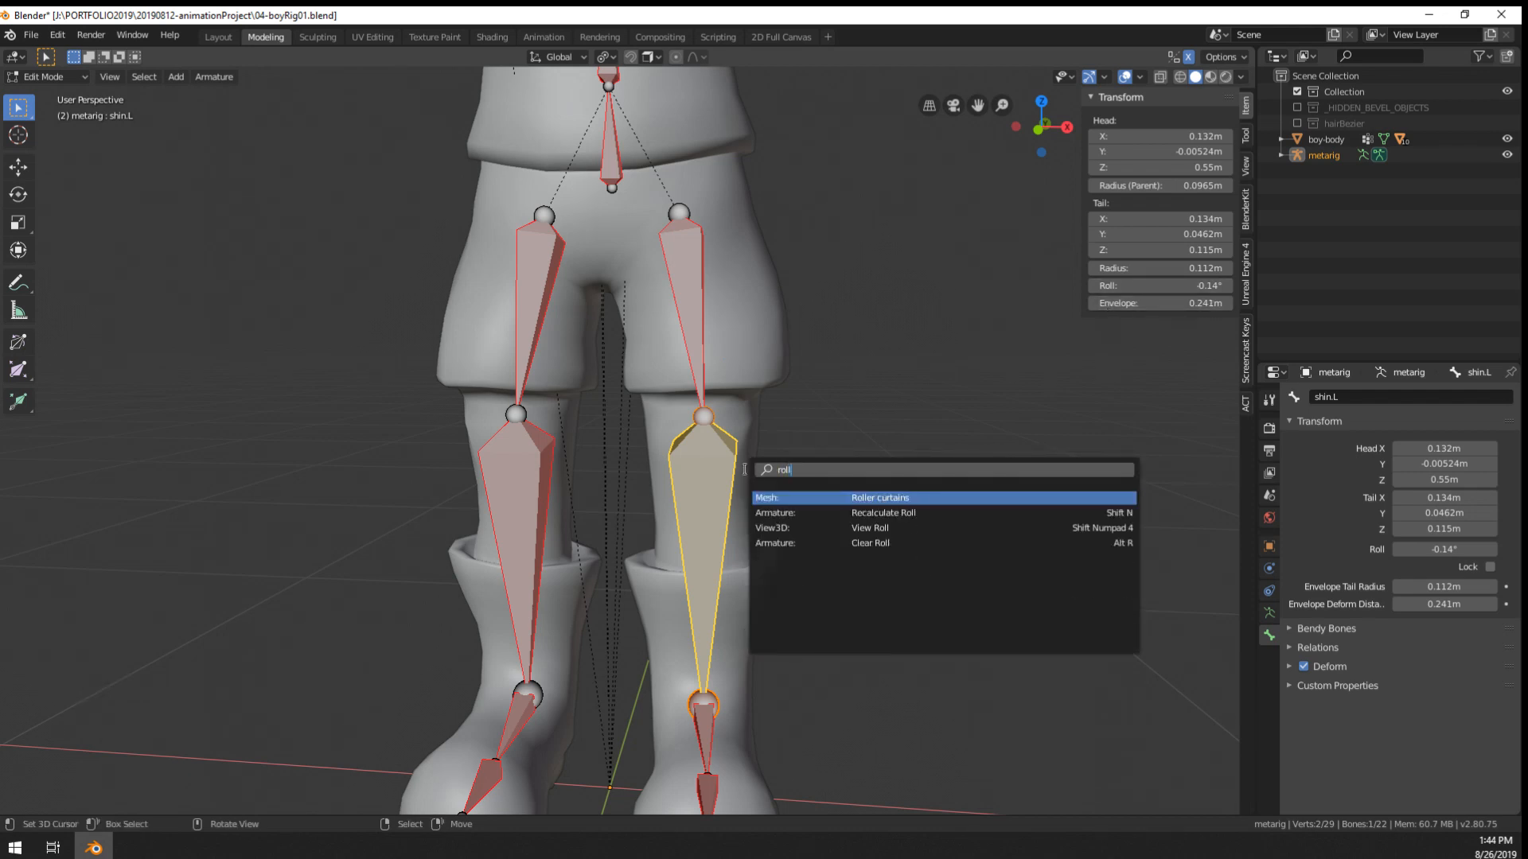
key("Escape")
key("shift+n")
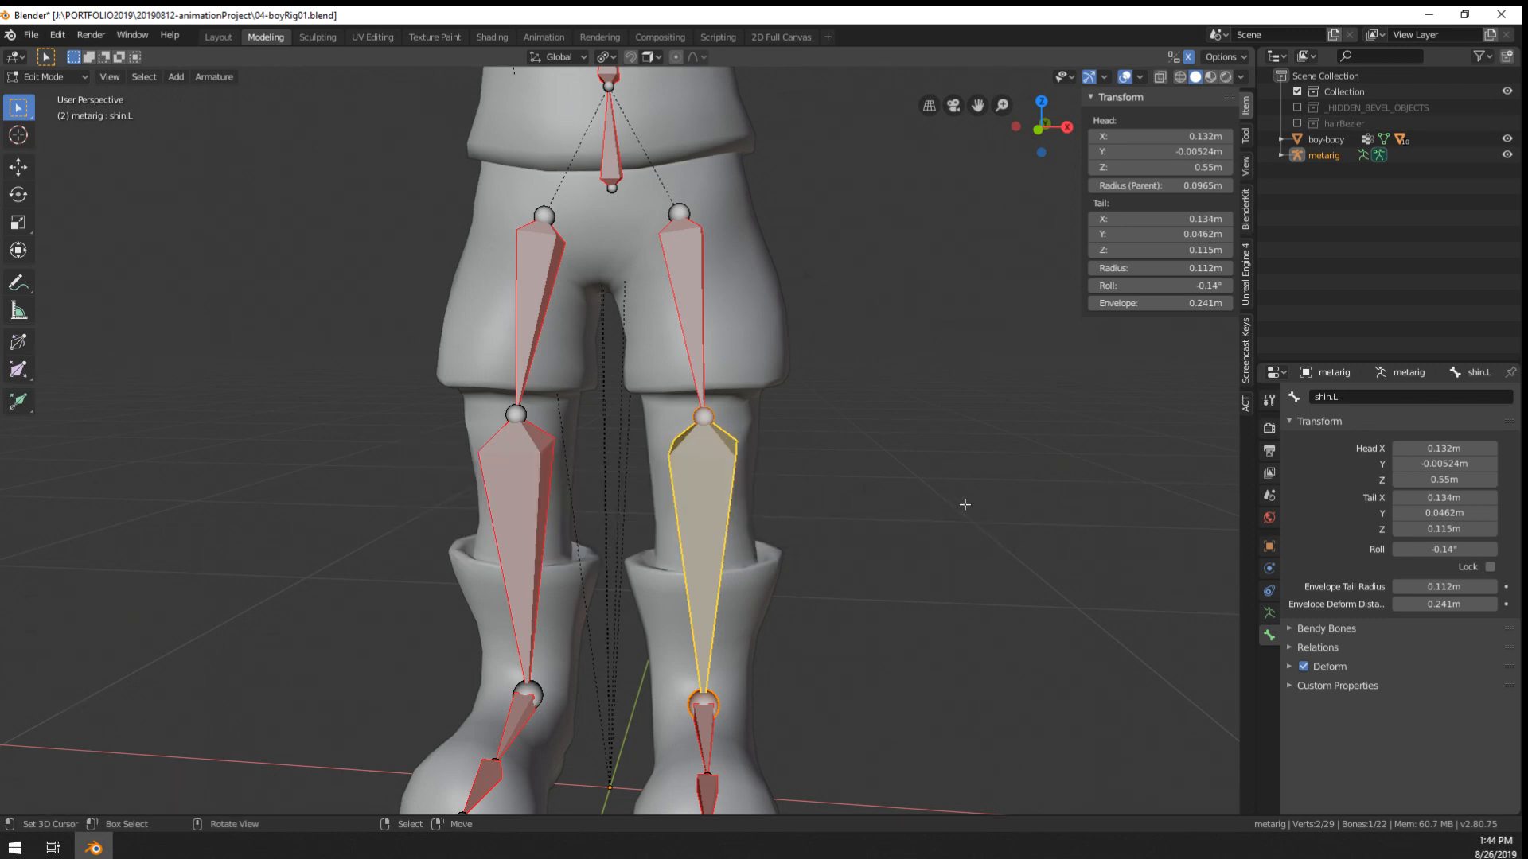
key("r")
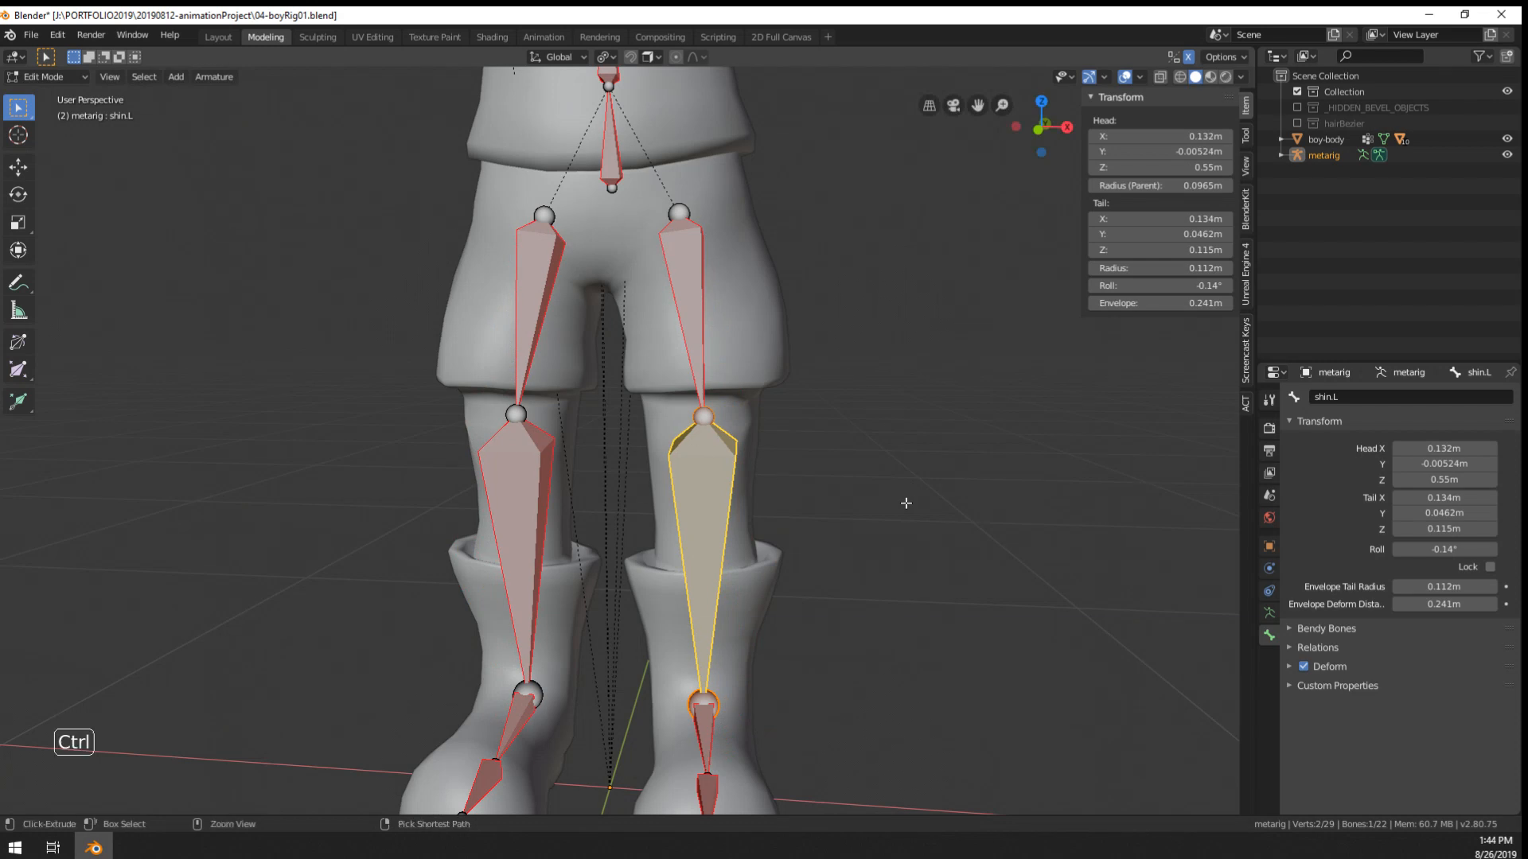
- Save the file, clear the left shin bone's roll and set it to -9.6°
key("ctrl+s")
key("alt+r")
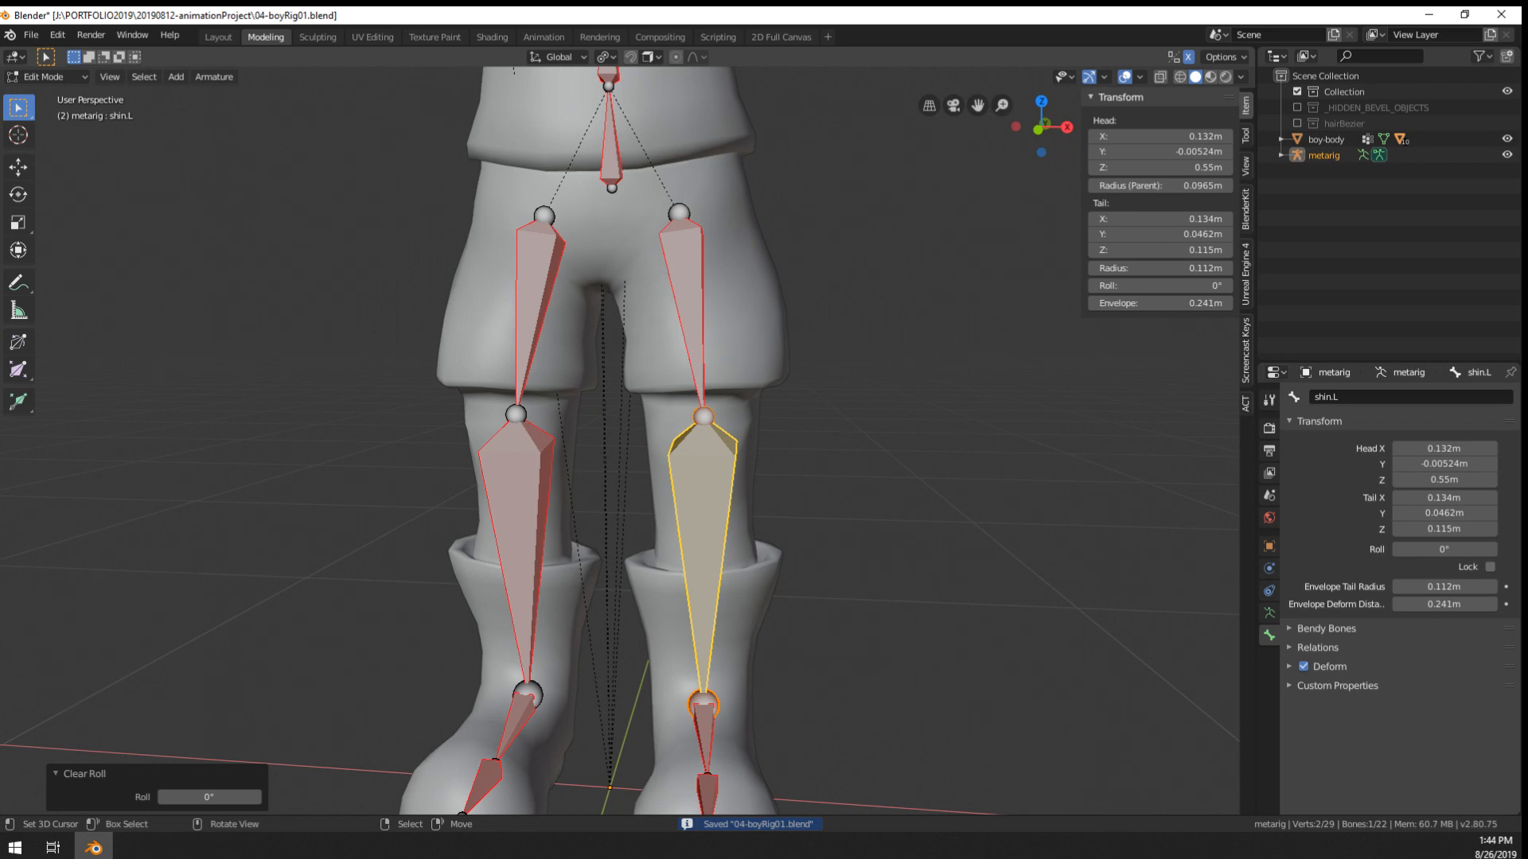
left_click_drag(195, 796, 171, 796)
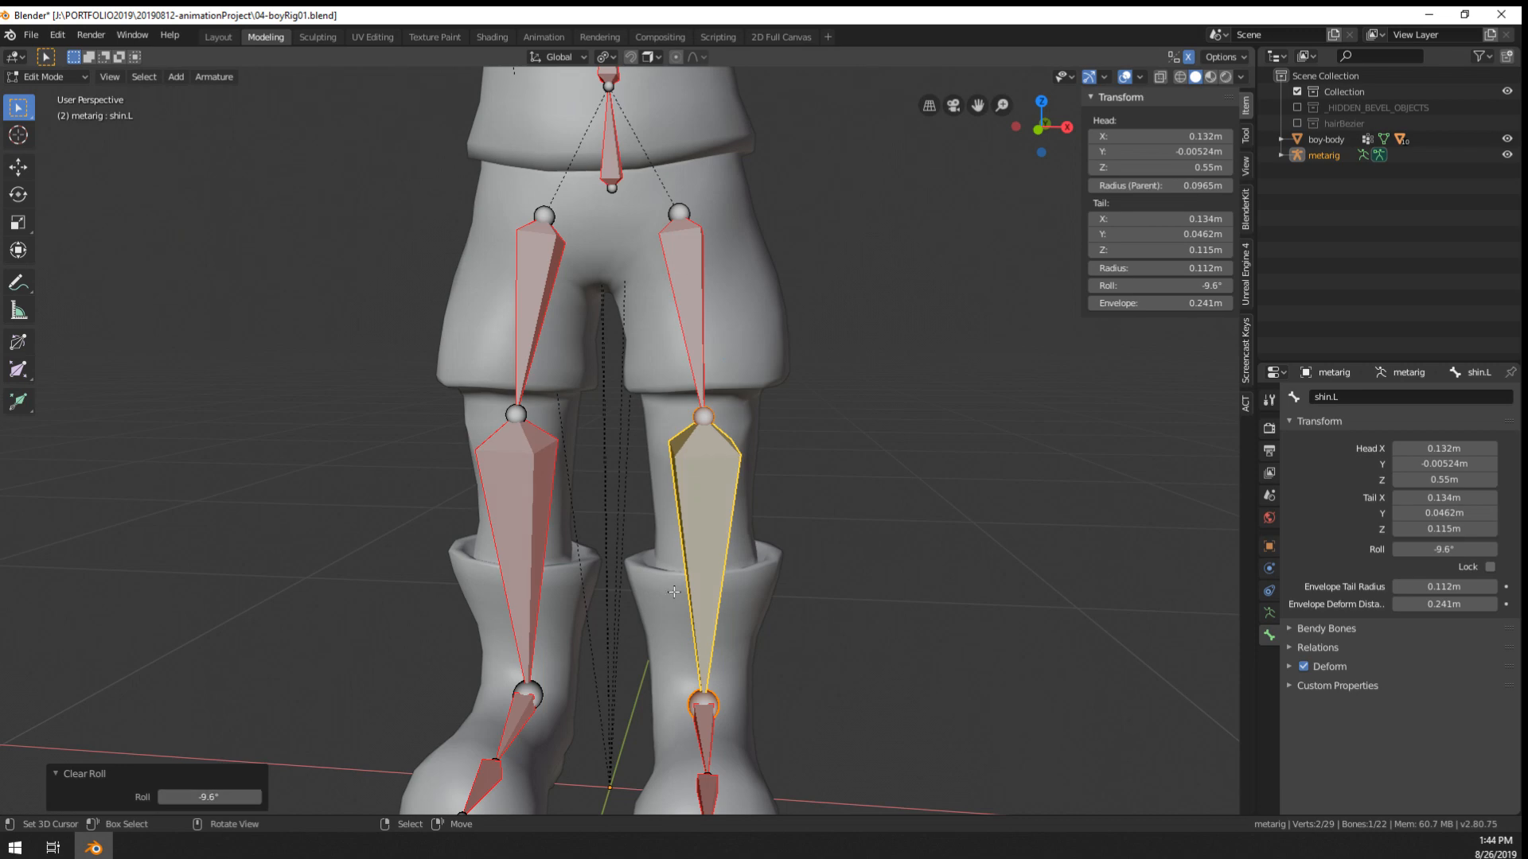
- Set the roll of the left thigh bone to -7.3° to align it with the leg
middle_click_drag(674, 592, 527, 540)
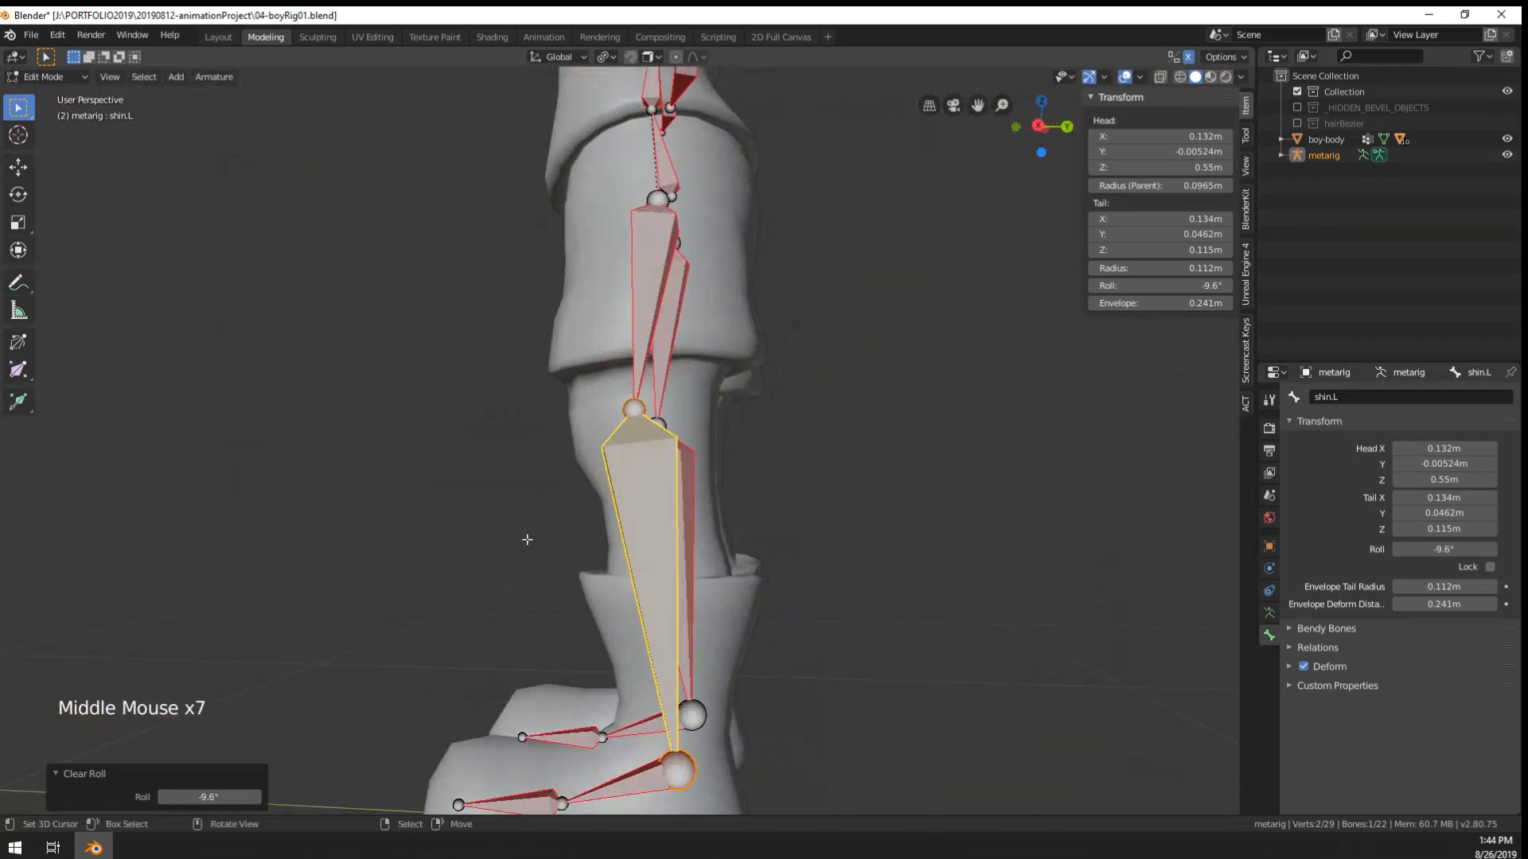
scroll(527, 540, "down", 1)
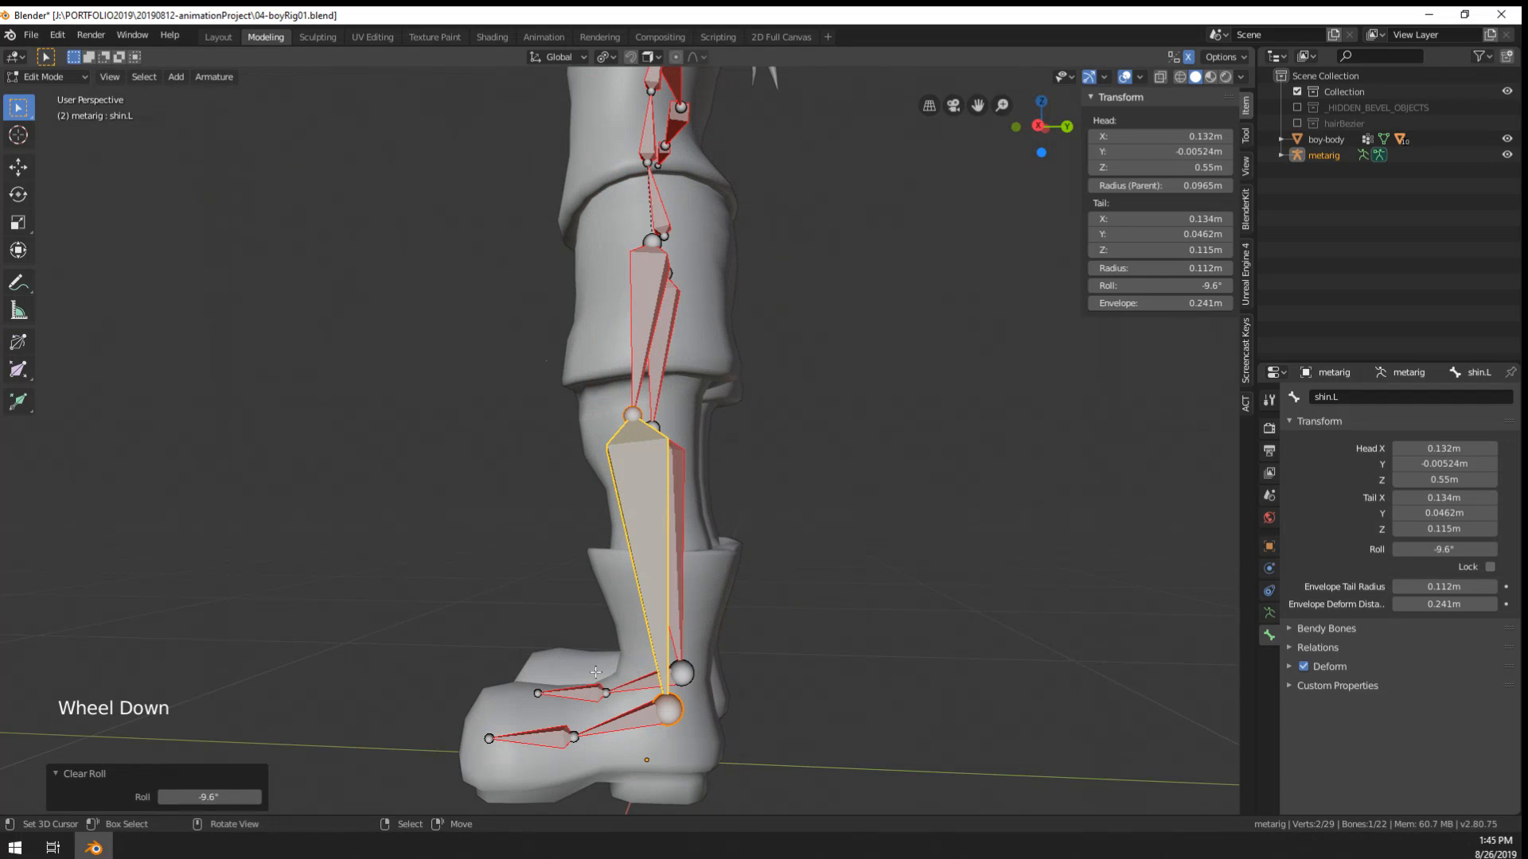
middle_click_drag(561, 694, 696, 686)
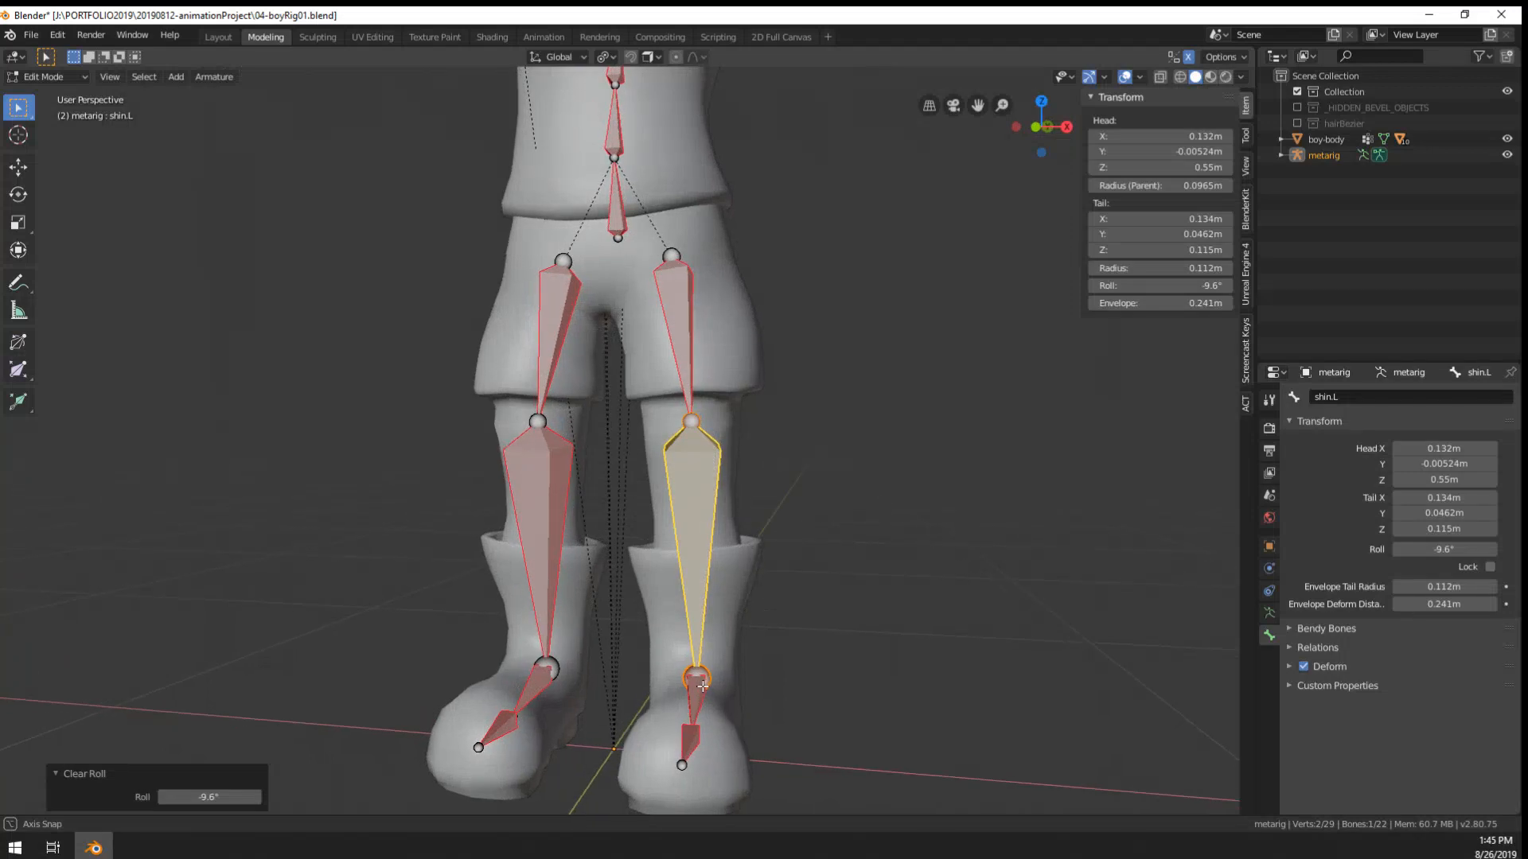
scroll(775, 508, "down", 1)
middle_click_drag(521, 522, 602, 564)
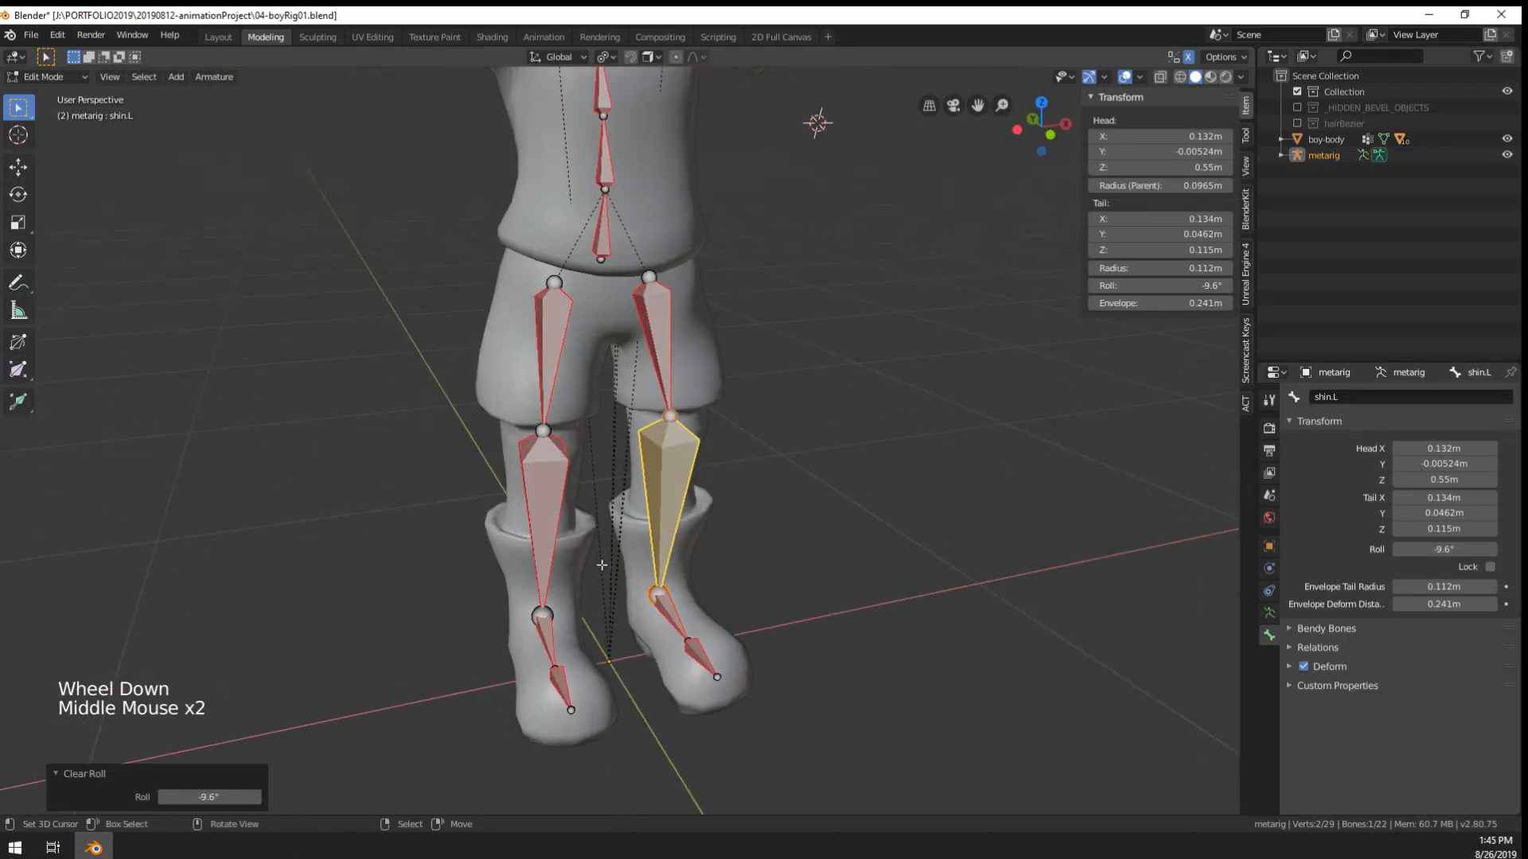
middle_click_drag(702, 370, 455, 436)
scroll(455, 436, "up", 4)
middle_click_drag(624, 466, 693, 454)
right_click(652, 468)
left_click_drag(1164, 281, 1178, 281)
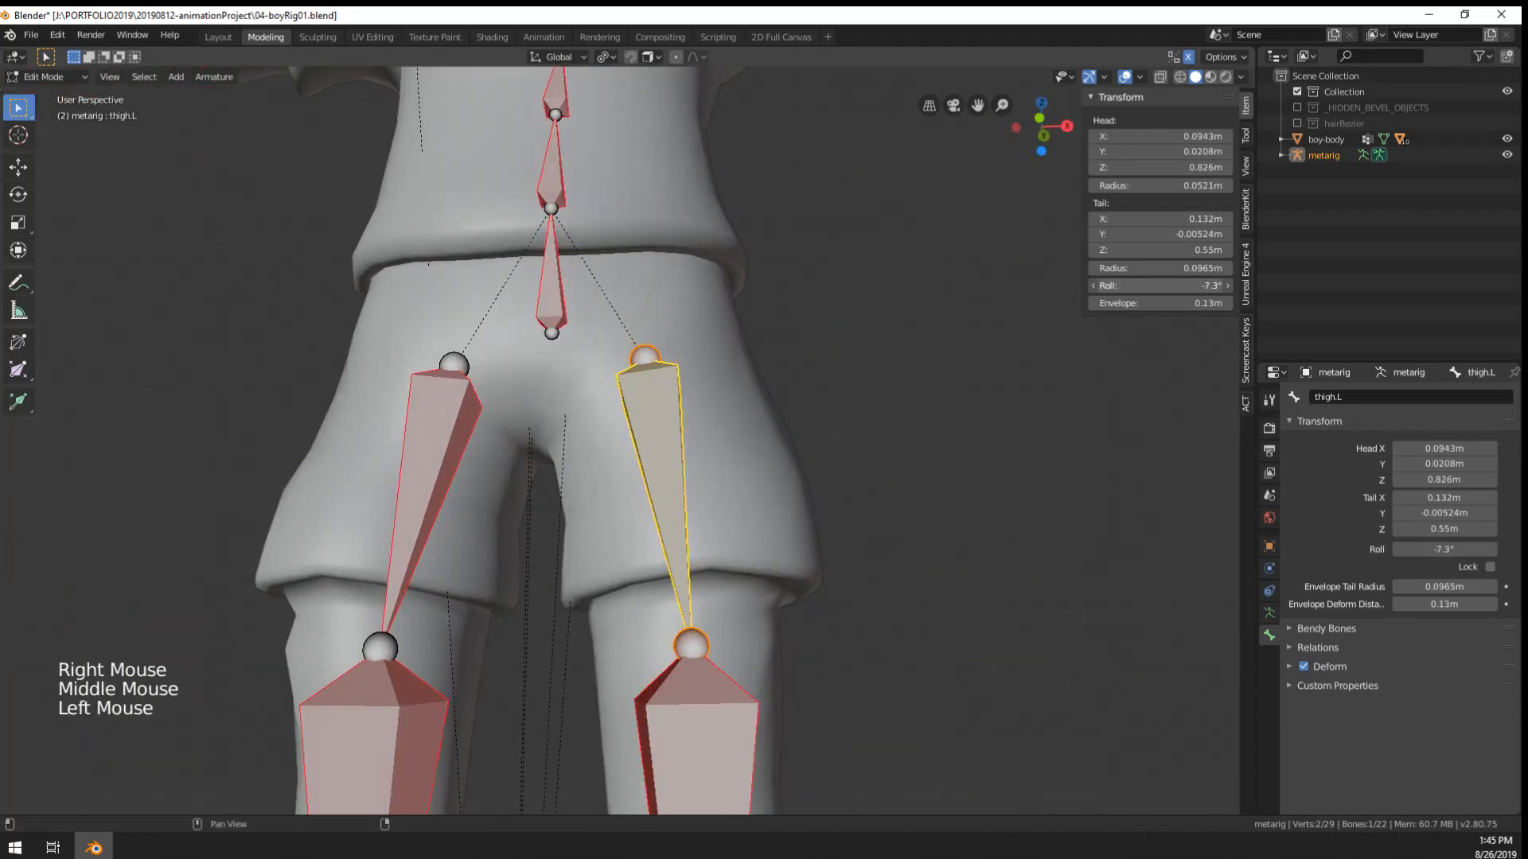
- Examine the left foot bone's orientation and how the whole metarig fits inside the boy's body
scroll(945, 326, "down", 4)
middle_click_drag(946, 326, 756, 429)
mouse_move(755, 430)
middle_mouse_down("shift")
mouse_move(722, 374)
mouse_move(732, 437)
middle_mouse_up("shift")
middle_click_drag(732, 438, 764, 398)
right_click(724, 566)
scroll(771, 289, "down", 3)
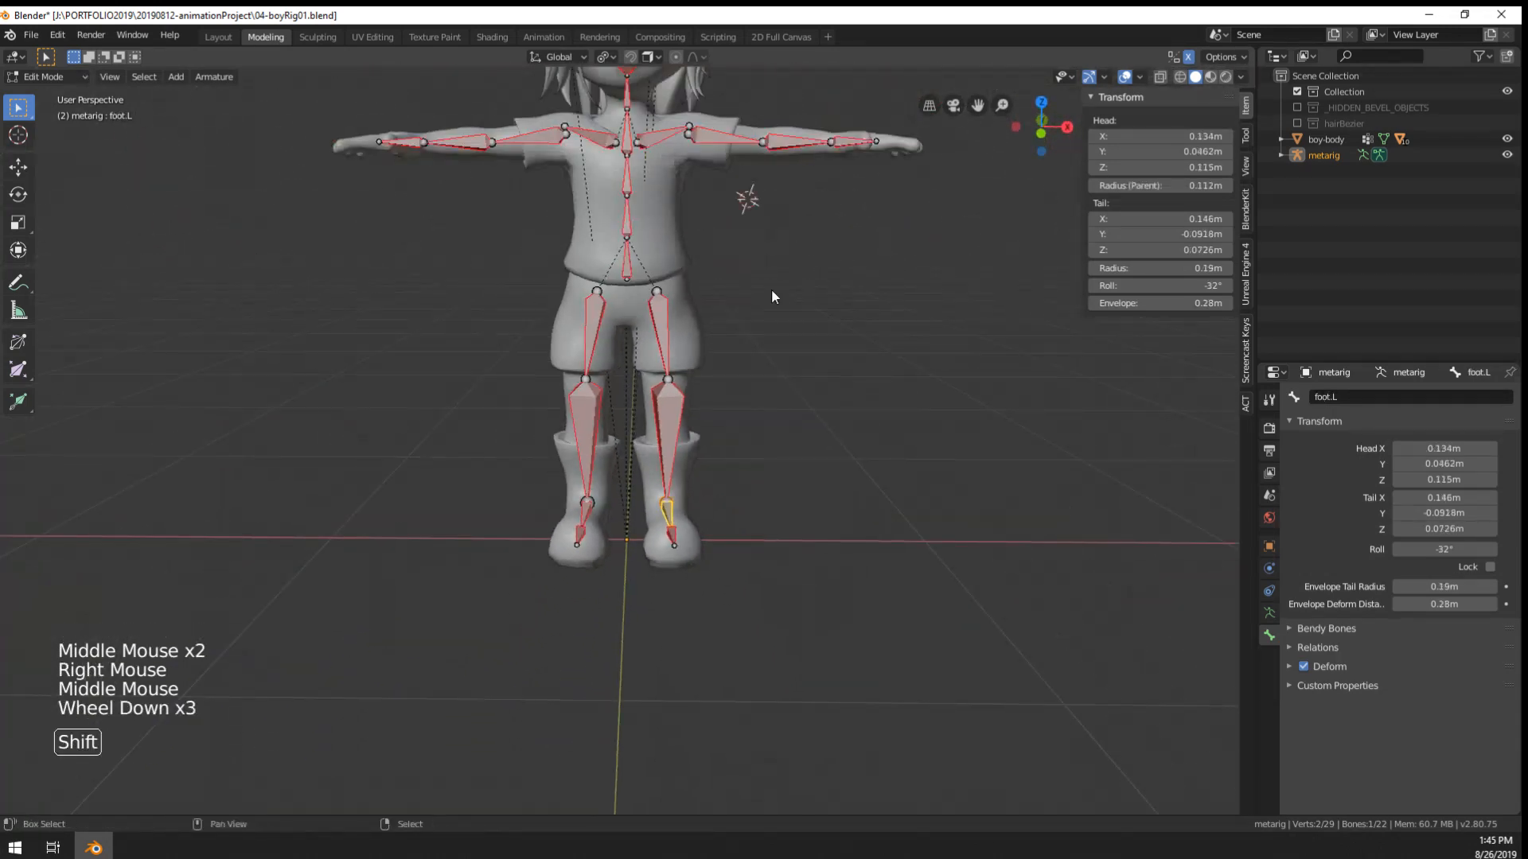
middle_click_drag(771, 289, 740, 382, "shift")
middle_click_drag(740, 382, 1225, 502)
scroll(590, 522, "up", 2)
scroll(690, 445, "up", 1)
scroll(738, 428, "down", 1)
scroll(925, 514, "down", 4)
scroll(734, 491, "up", 3)
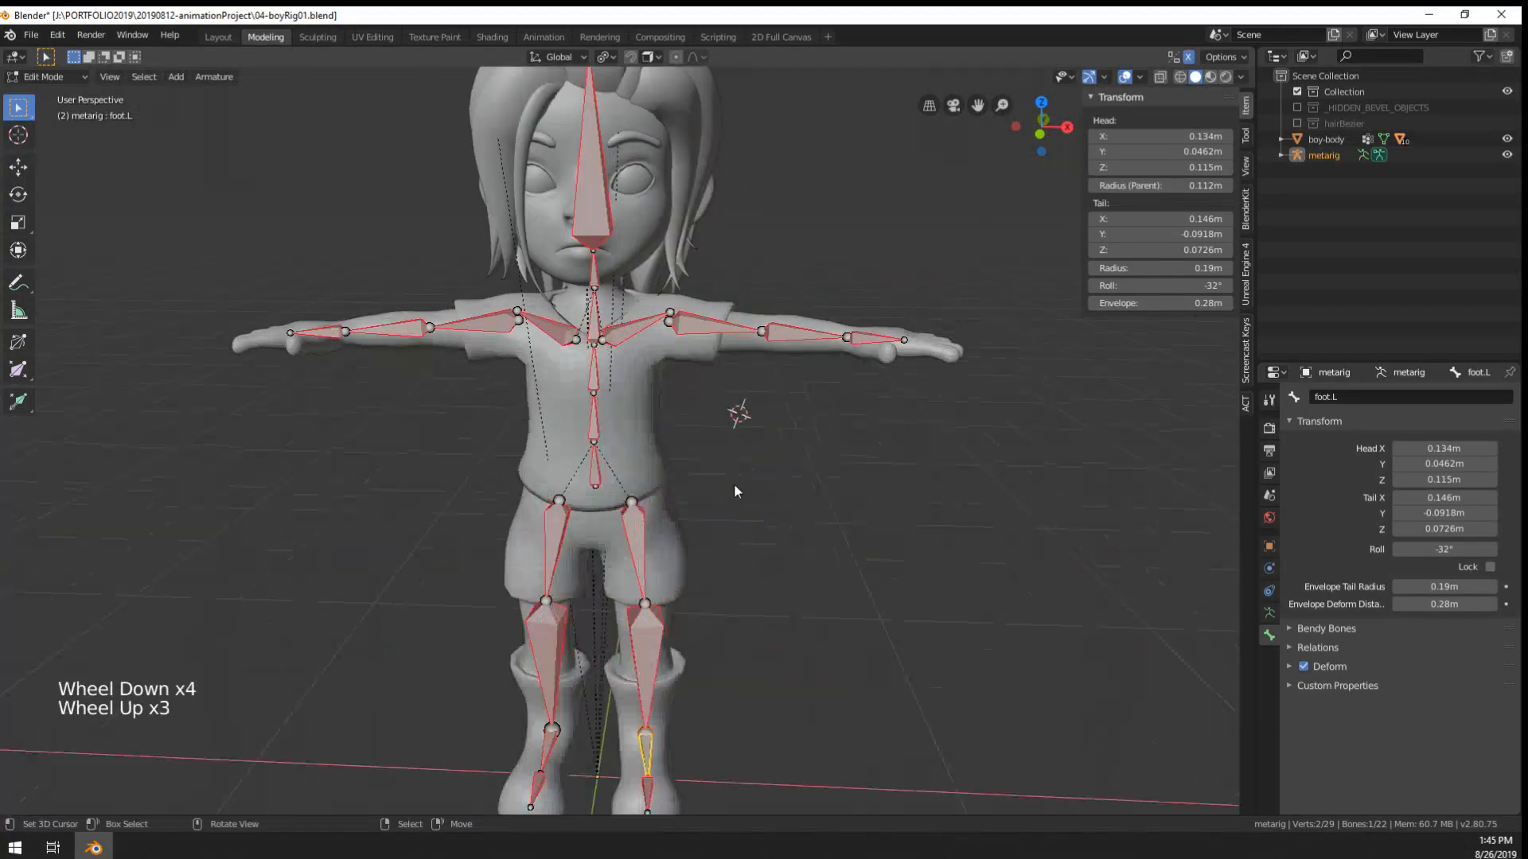
- Switch to Object Mode and select the boy-body mesh together with the metarig armature, keeping the armature active
key("Tab")
right_click(644, 463)
middle_click_drag(645, 463, 652, 339)
left_click(1269, 568)
right_click(613, 384)
right_click(613, 384)
right_click(681, 337, "shift")
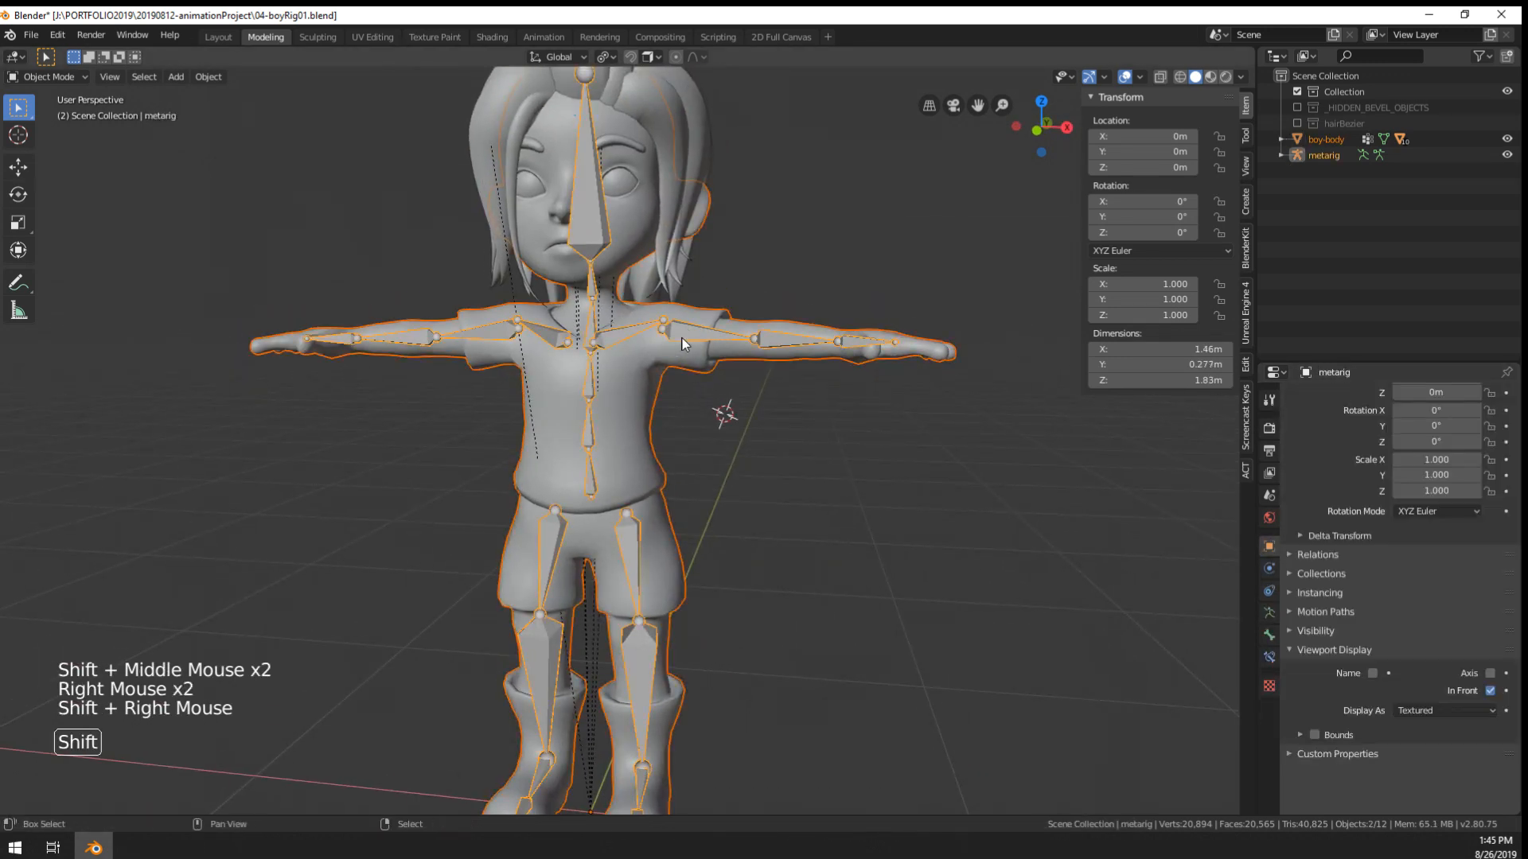
- Save the file and parent the boy-body mesh to the metarig with Armature Deform using automatic weights
key("ctrl+s")
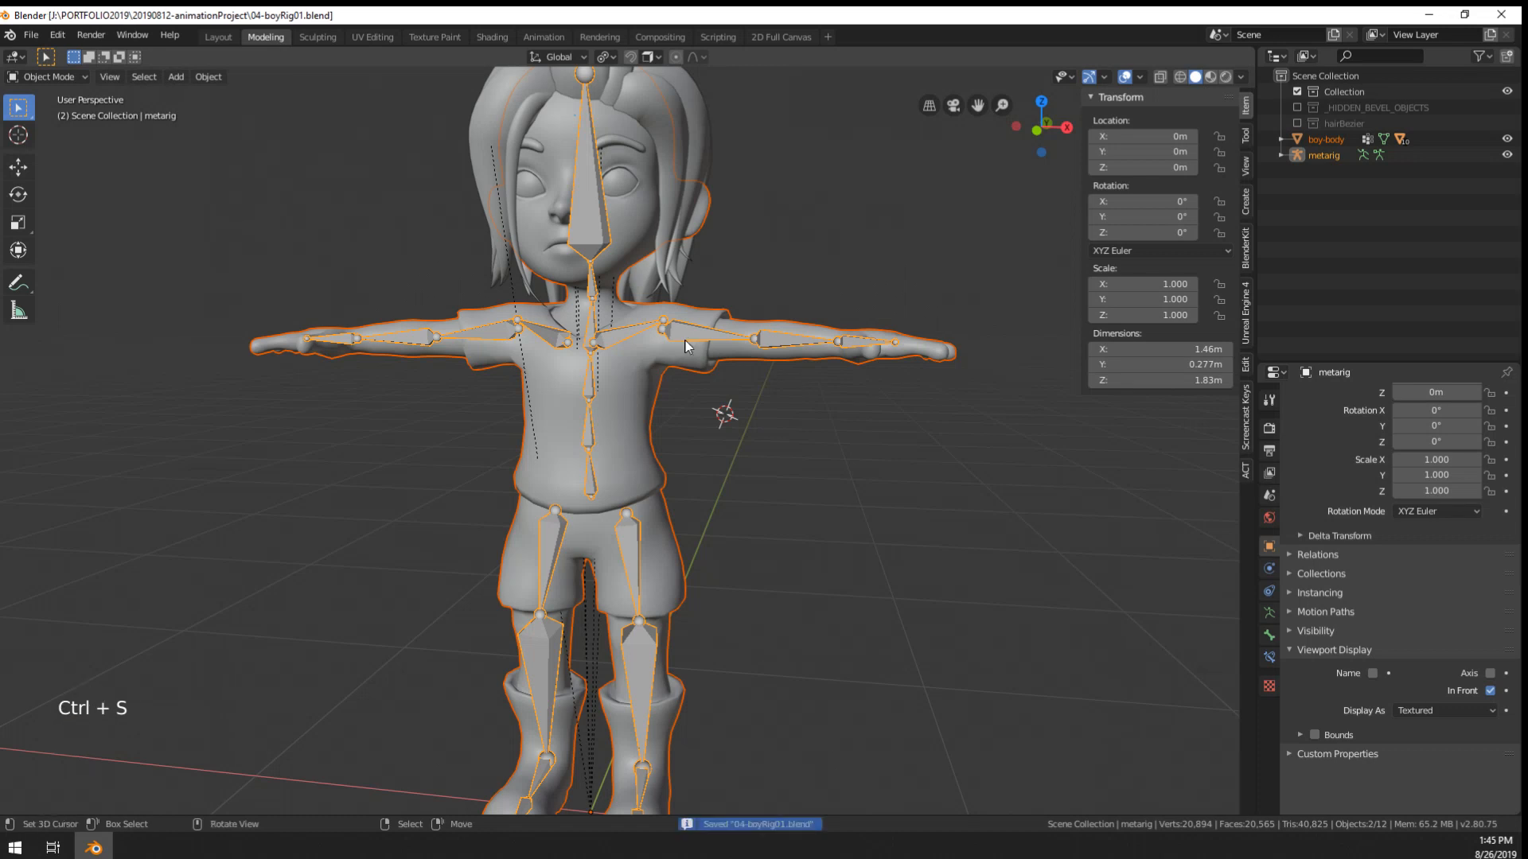
right_click(669, 346)
right_click(689, 337, "shift")
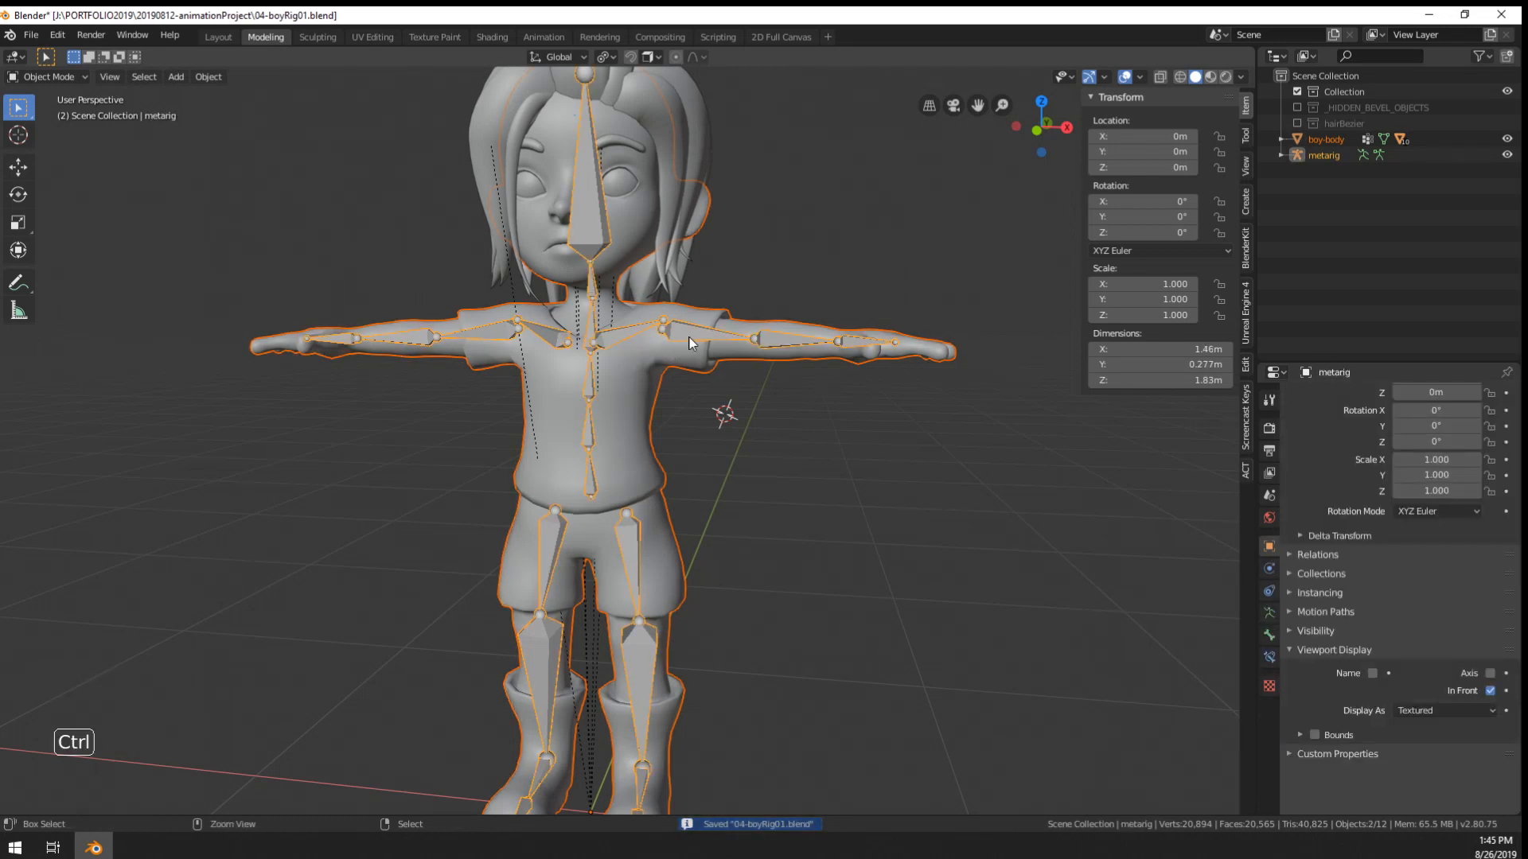
key("ctrl+p")
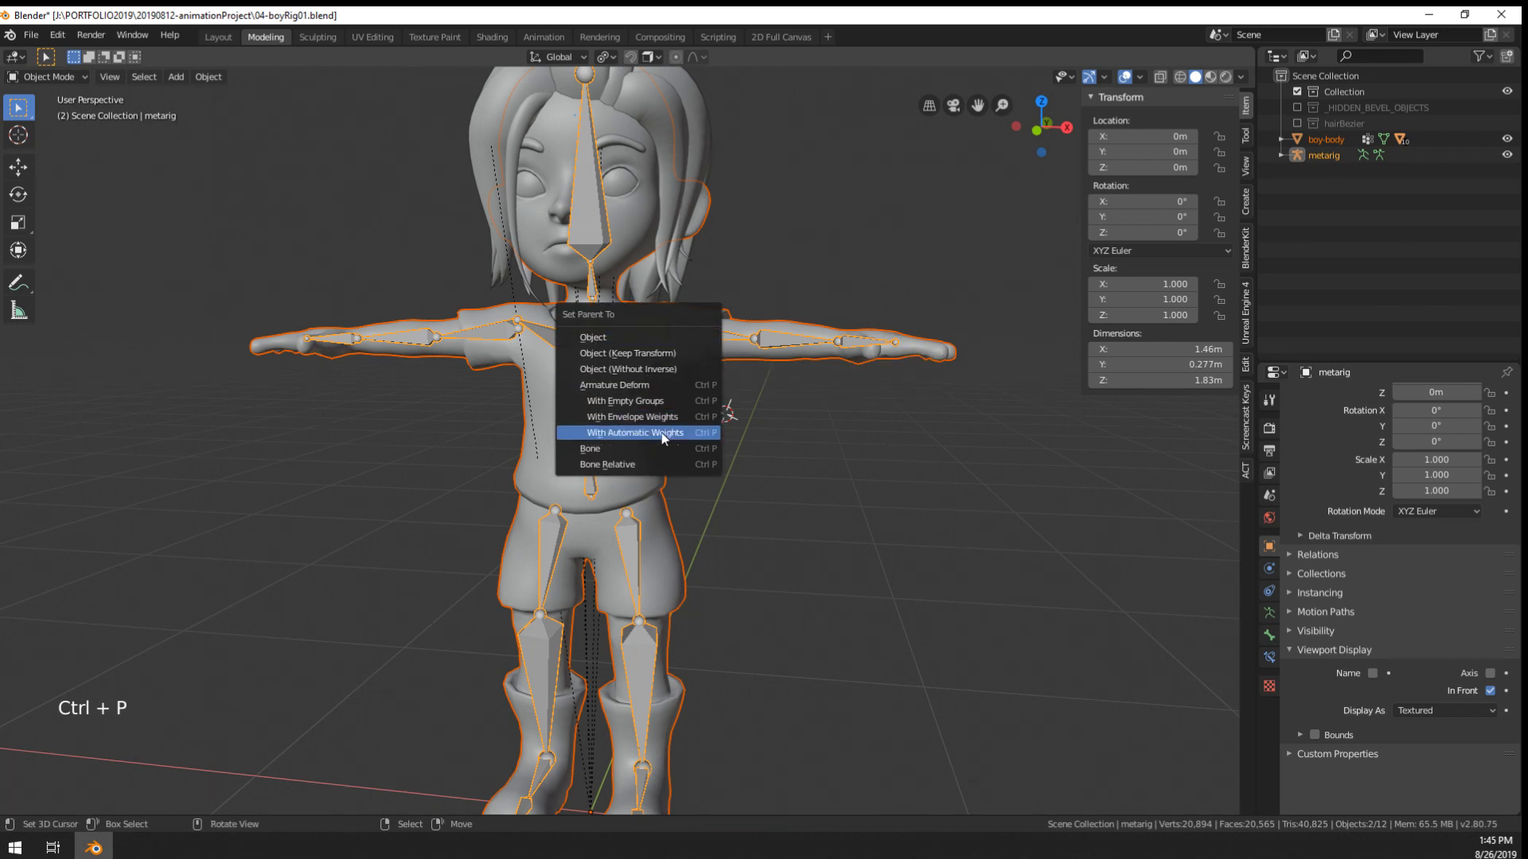
left_click(634, 433)
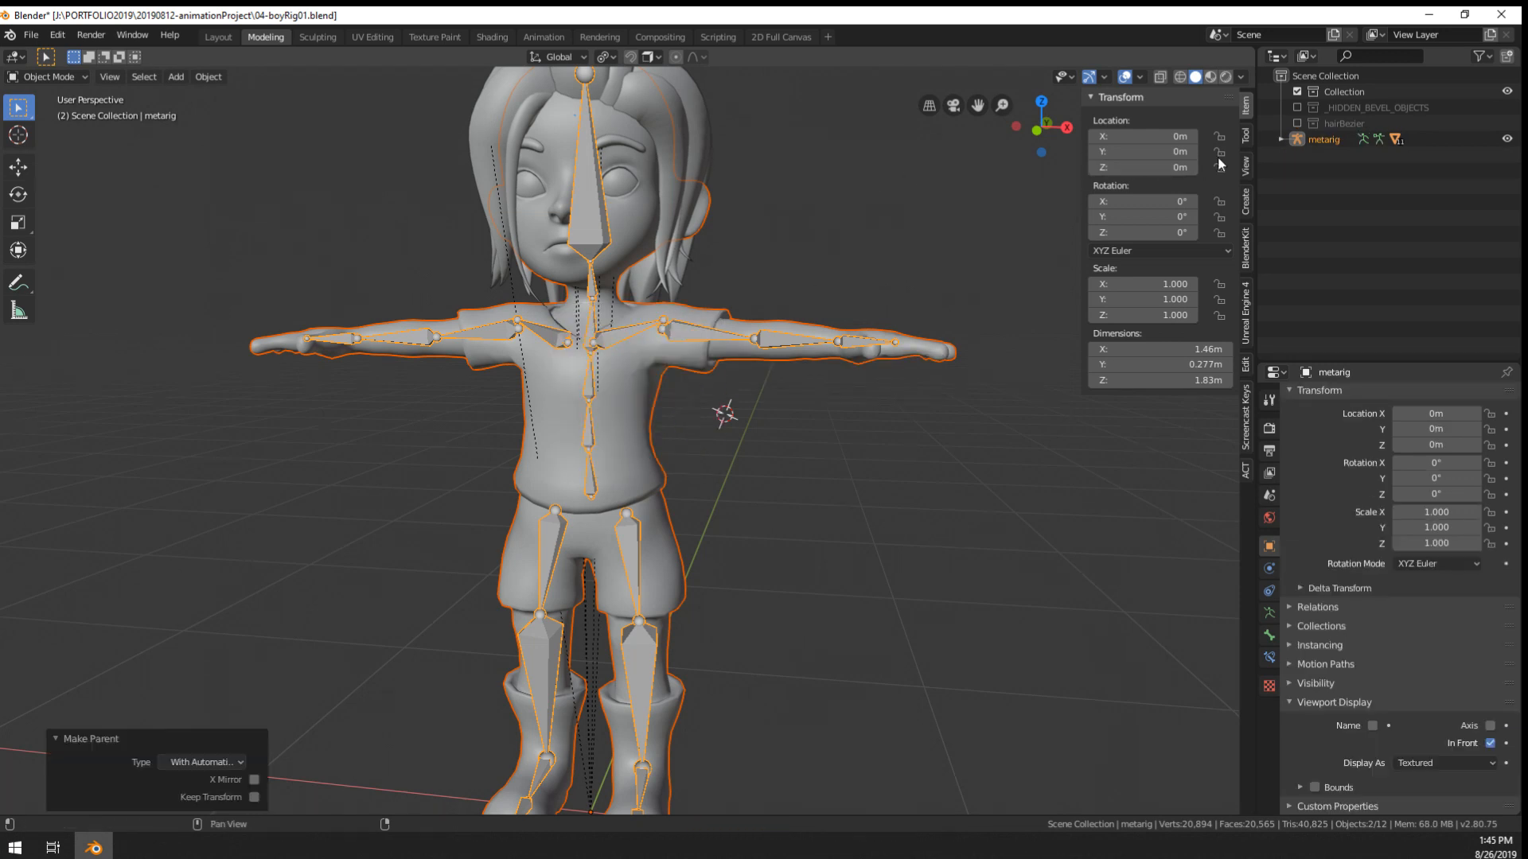
- Rename the metarig armature object as rig-boy and open it in Edit Mode
left_click(1281, 139)
double_click(1322, 139)
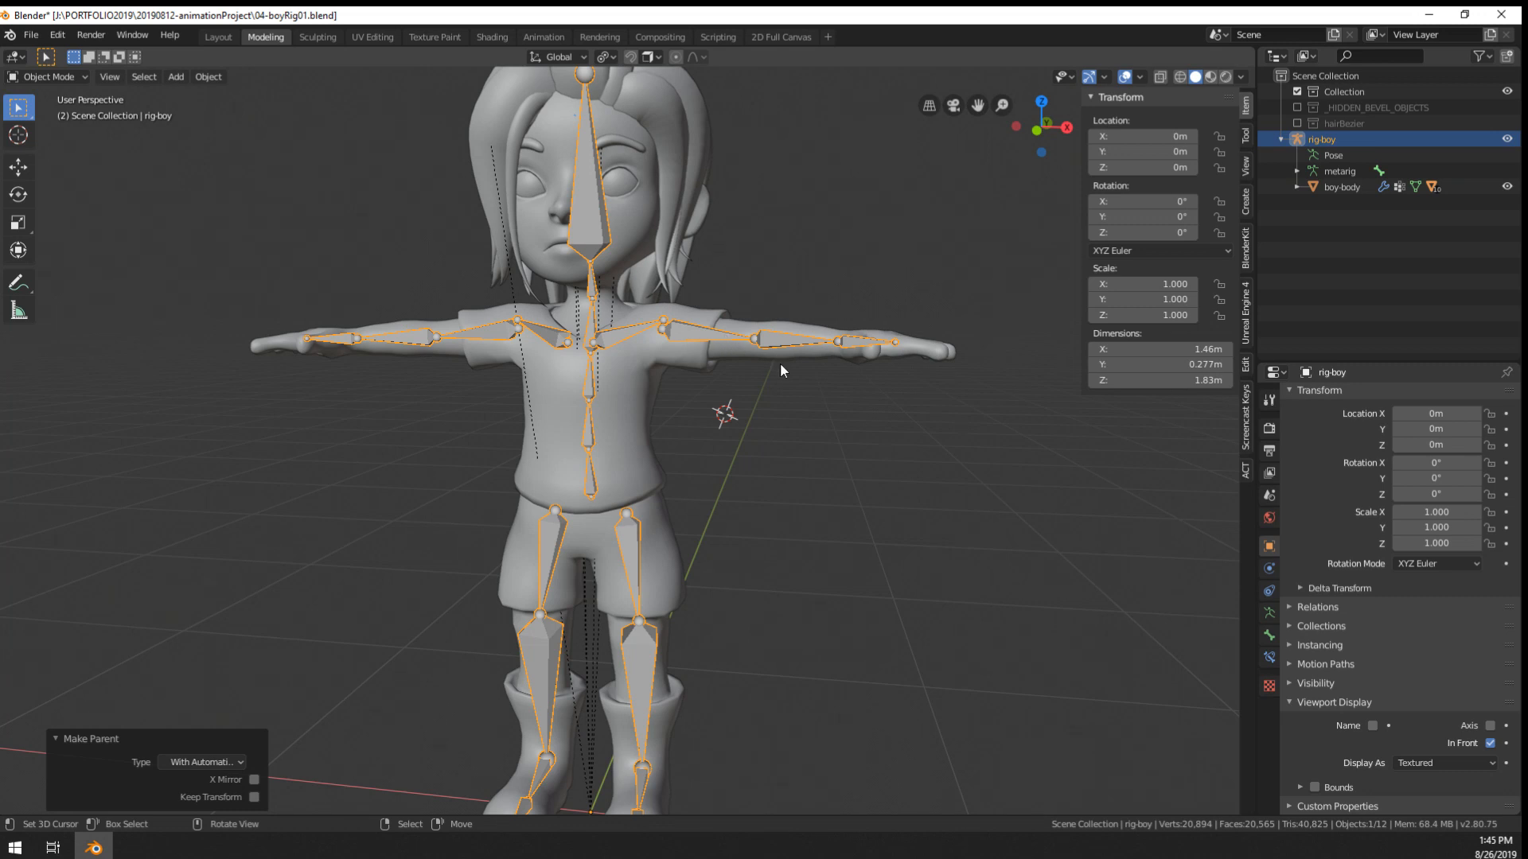
middle_click_drag(780, 366, 804, 501, "shift")
scroll(754, 571, "up", 2)
key("Tab")
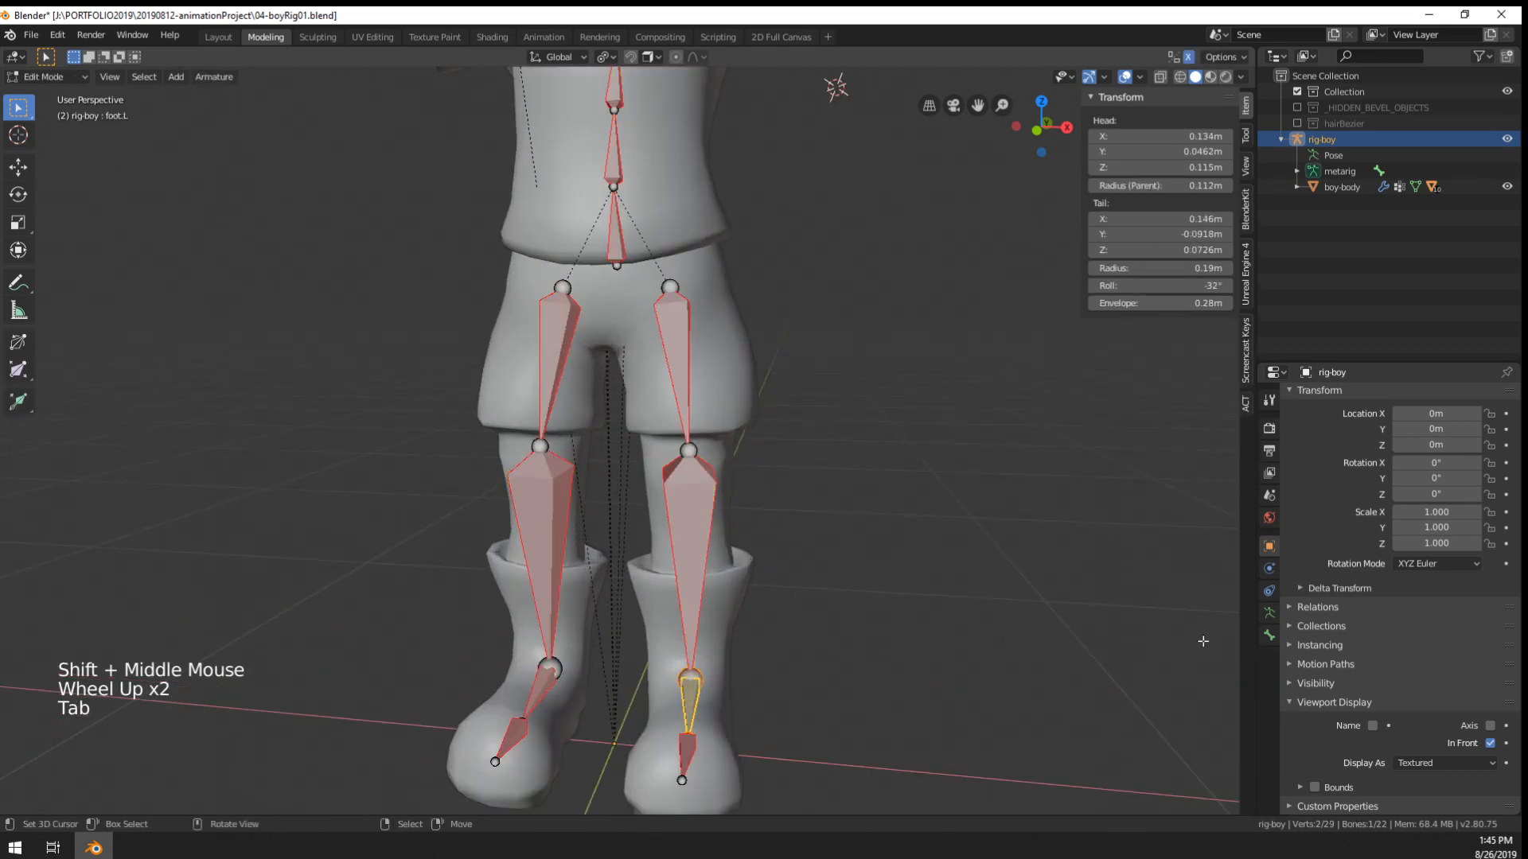
- Review the names of the left leg and lower spine bones and rename the head bone as head
left_click(1269, 635)
right_click(683, 759)
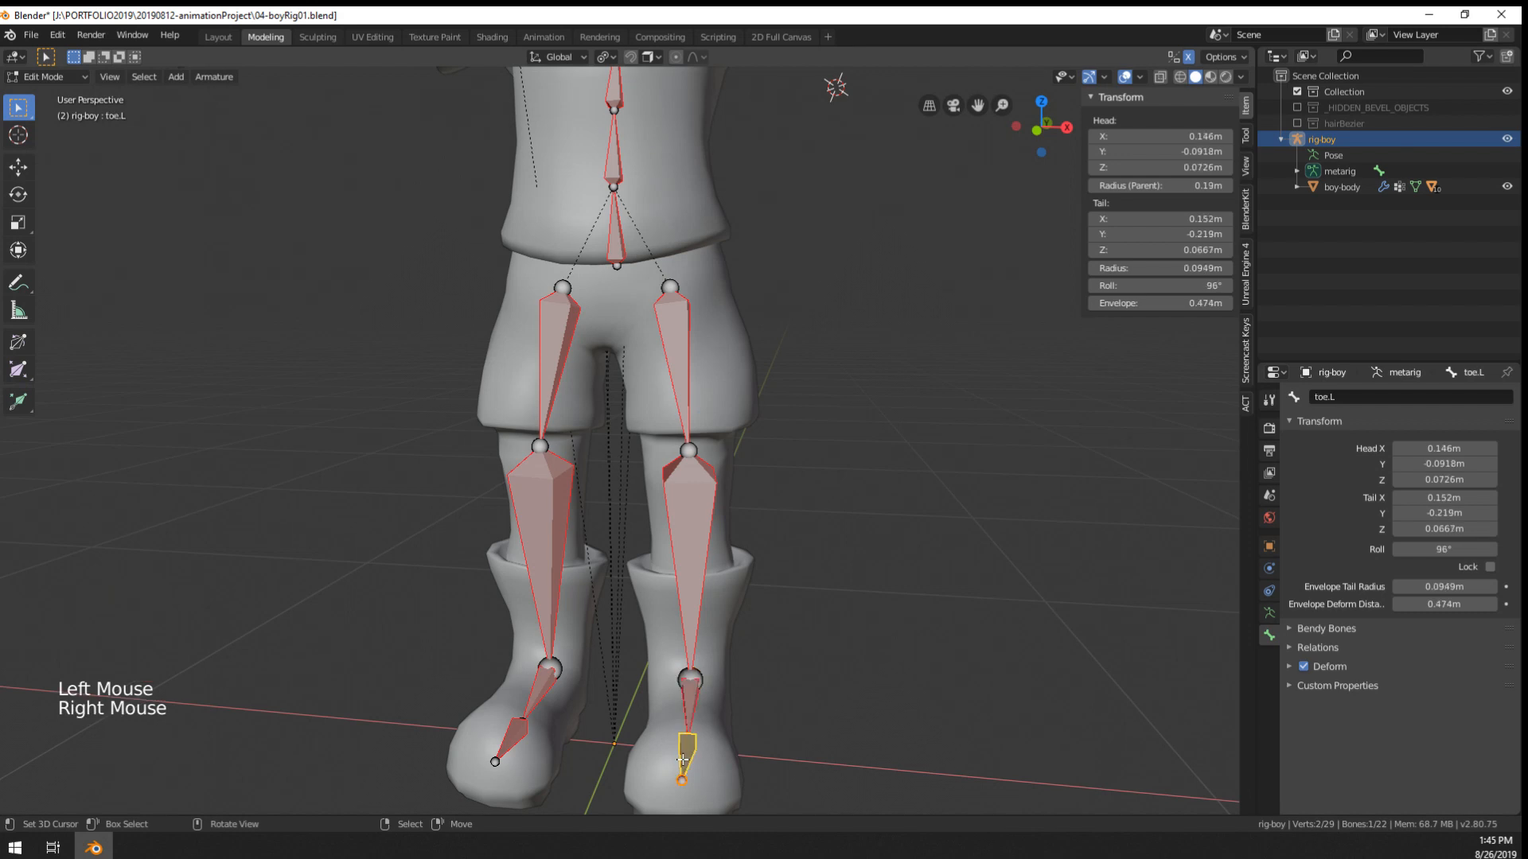
right_click(689, 608)
middle_click_drag(762, 515, 762, 697, "shift")
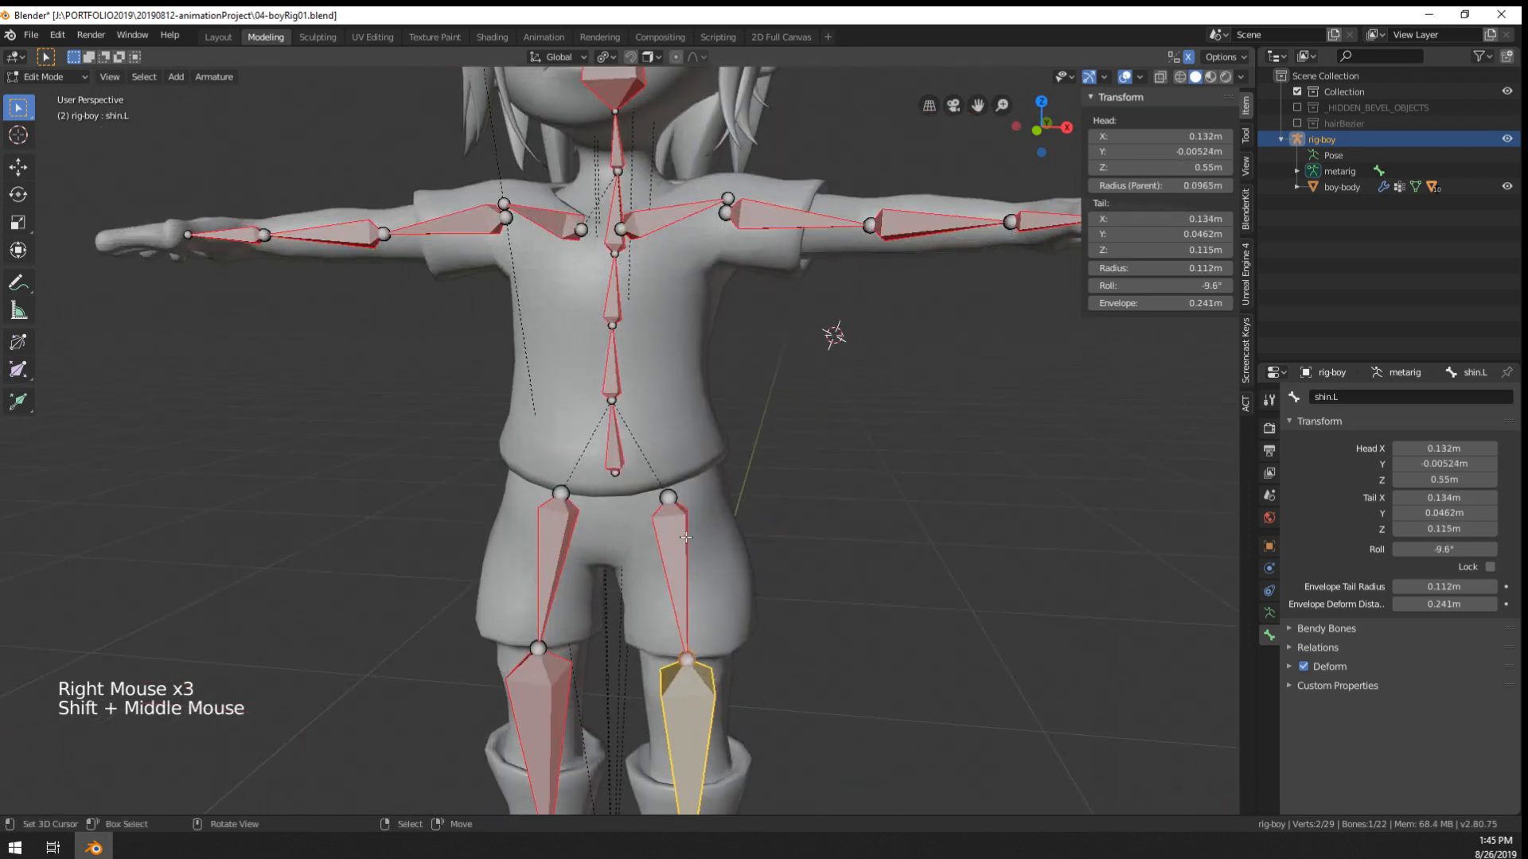
right_click(654, 558)
right_click(662, 529)
right_click(621, 440)
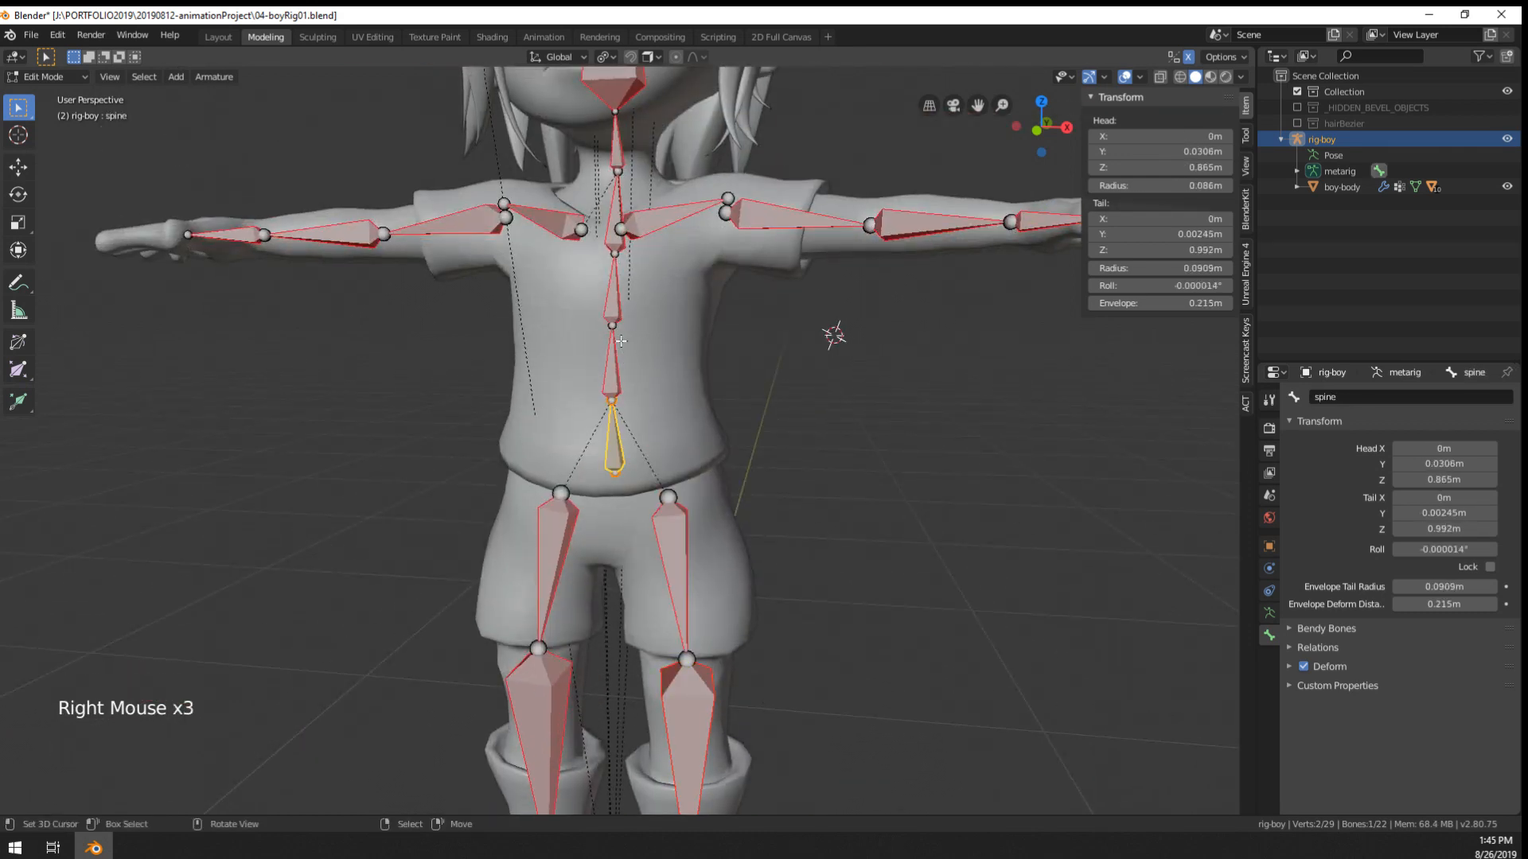
middle_click_drag(666, 424, 666, 643, "shift")
right_click(613, 199)
left_click(1348, 397)
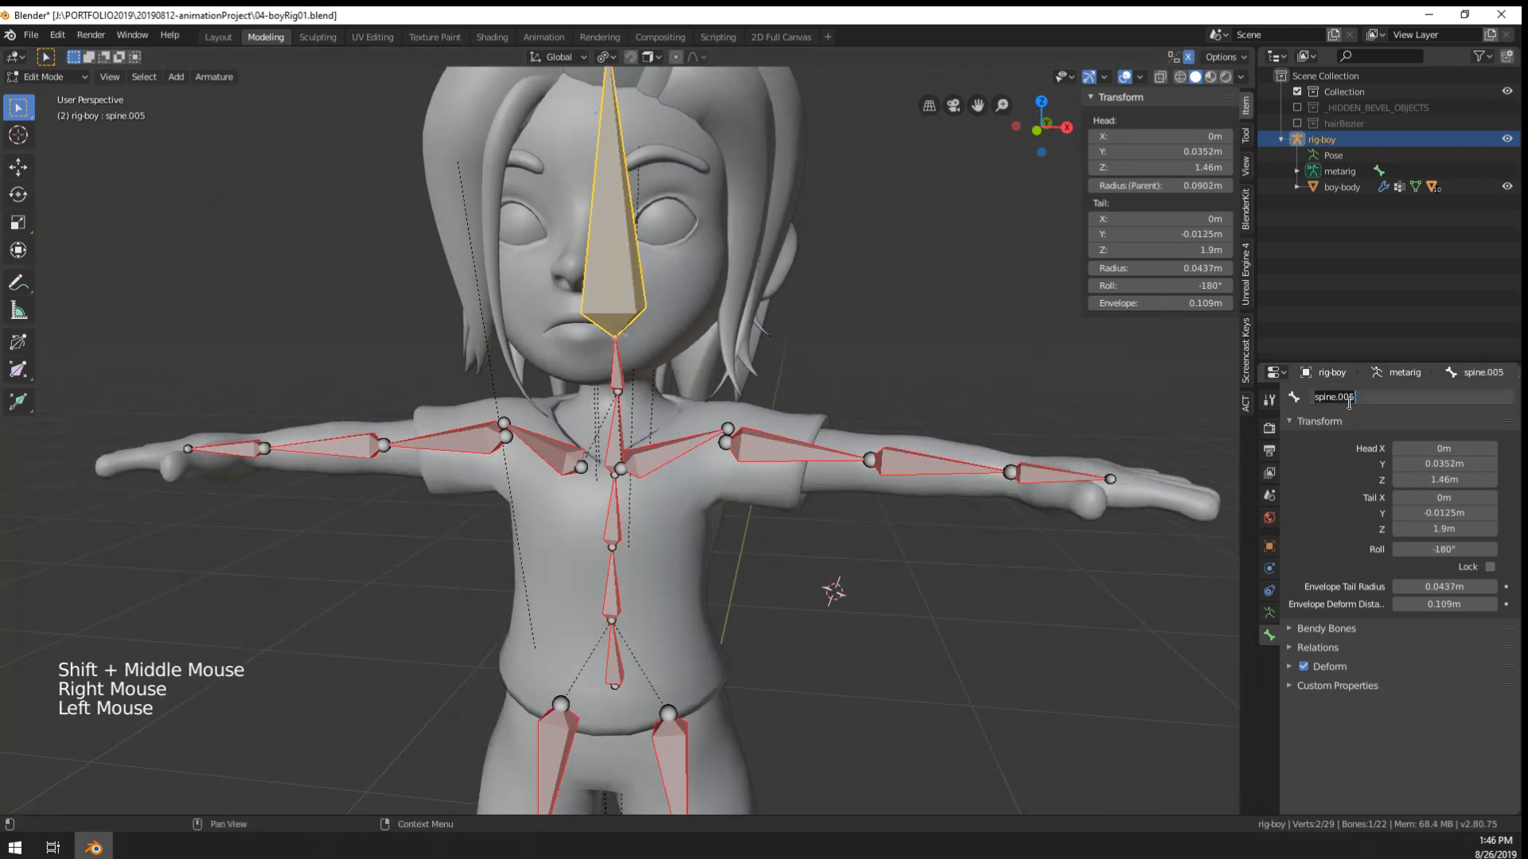
- Rename the left hand bone, forearm.L.001, as hand.L and copy that name
right_click(1062, 474)
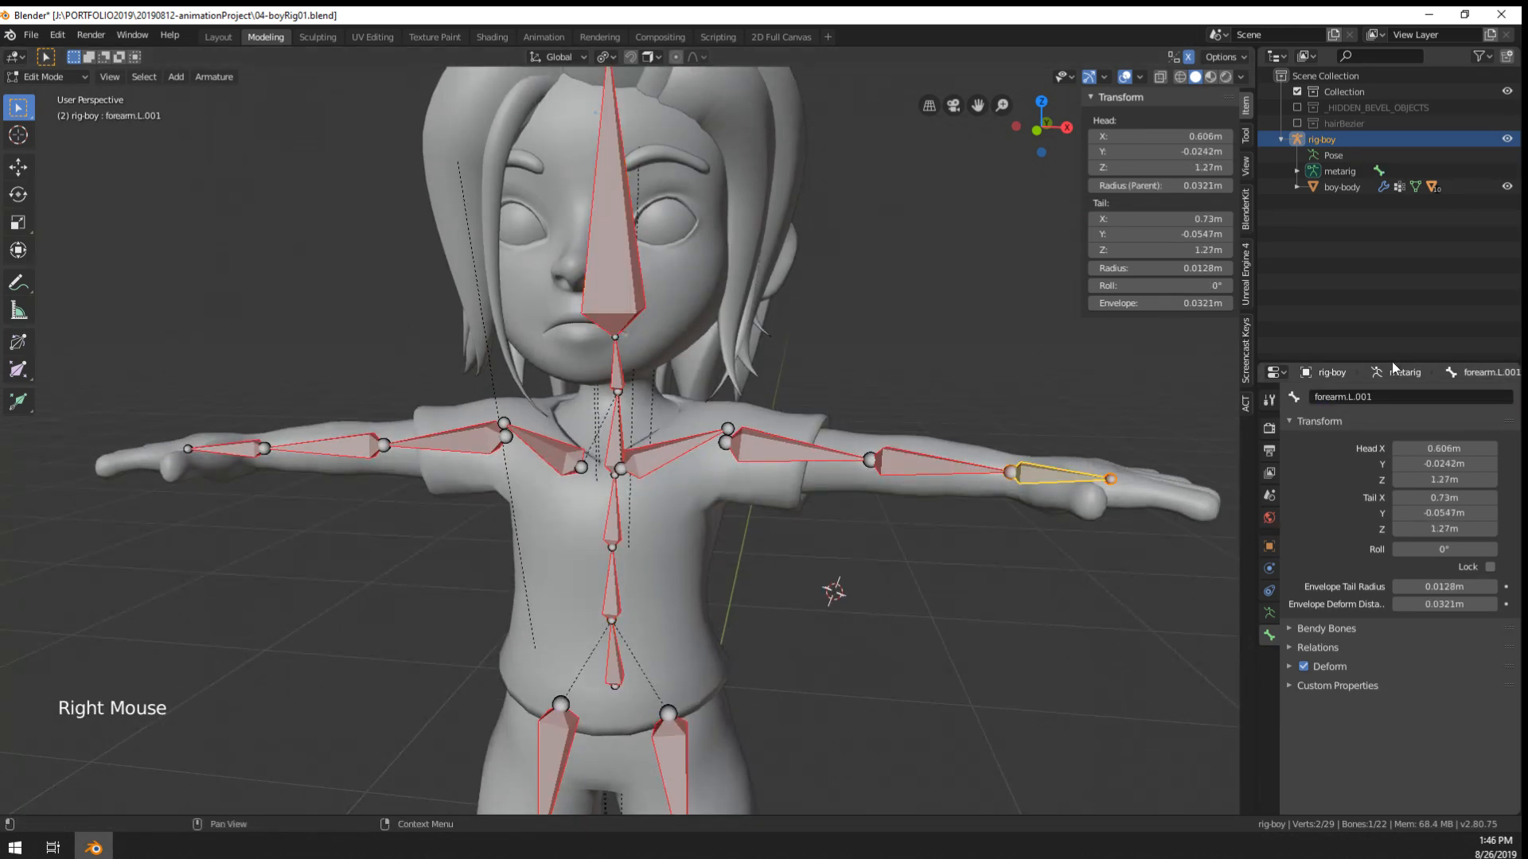
left_click(1381, 398)
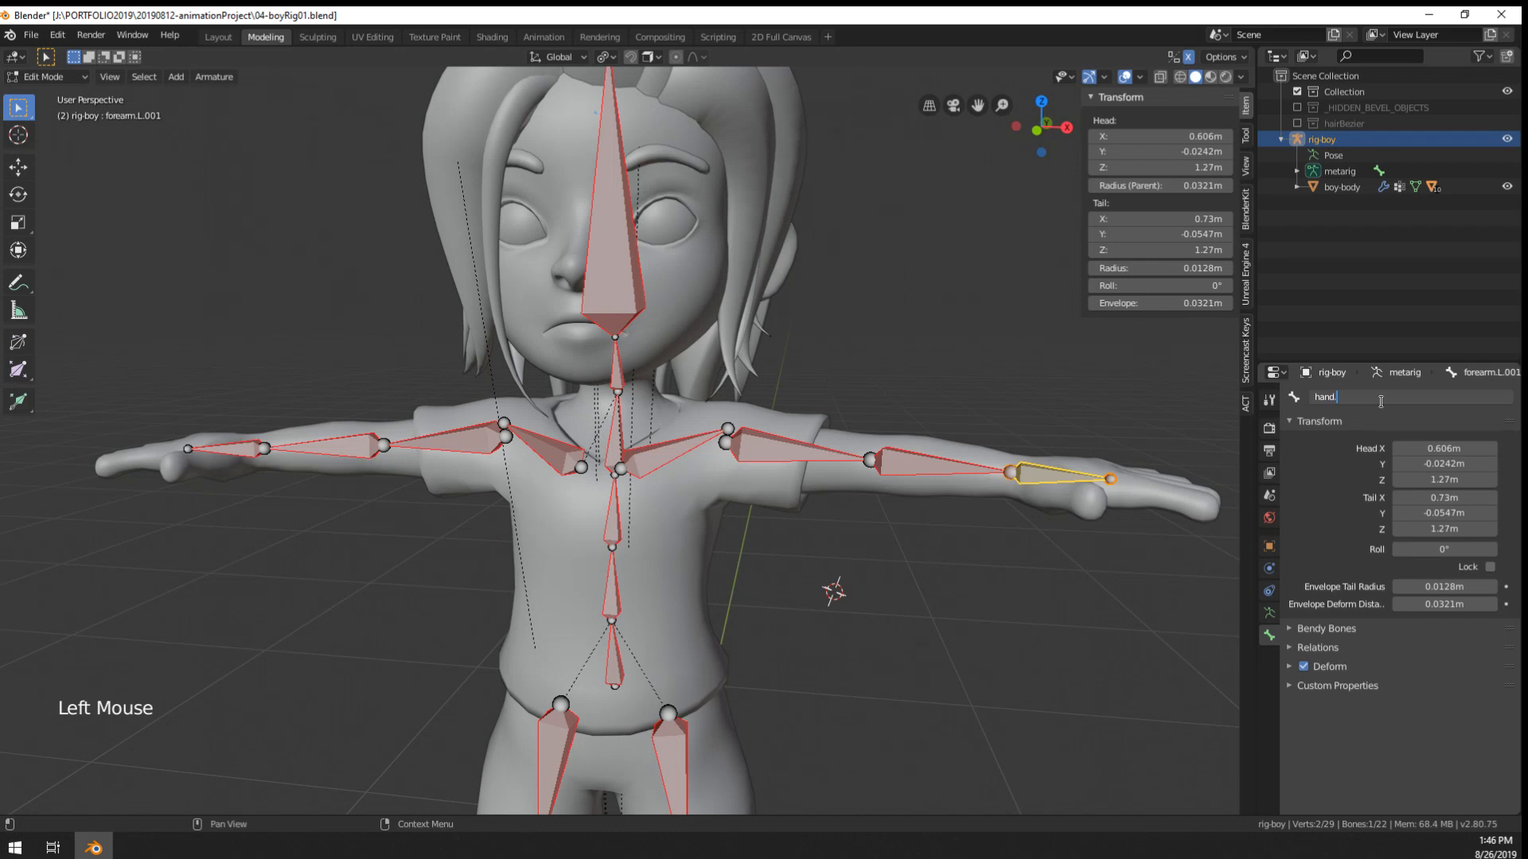
left_click(1344, 397)
key("ctrl+c")
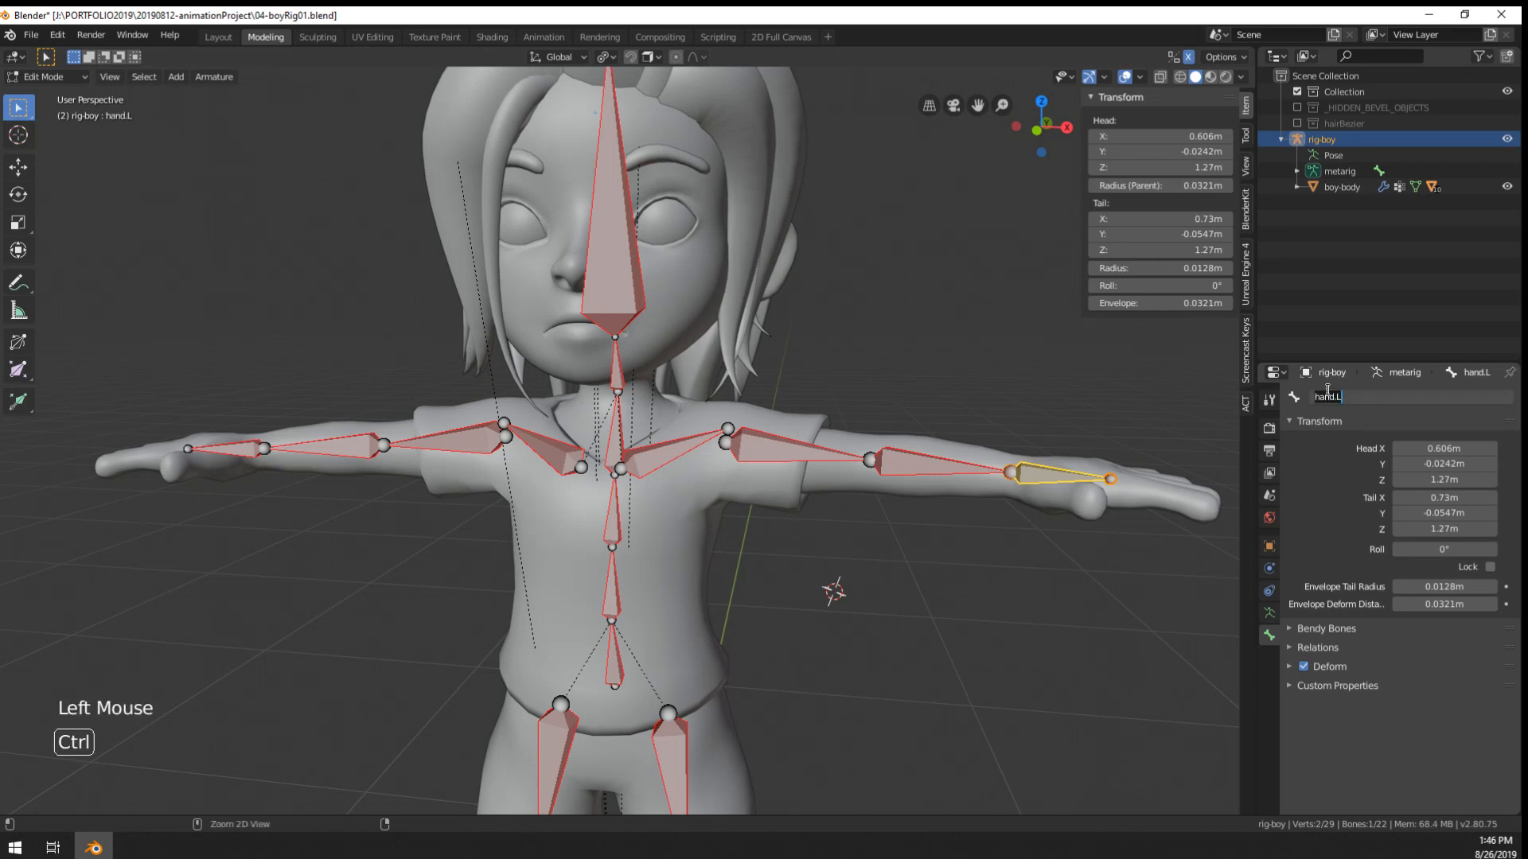
key("Return")
- Rename the right hand bone, forearm.R.001, as hand.R
right_click(239, 450)
left_click(1433, 401)
key("ctrl+v")
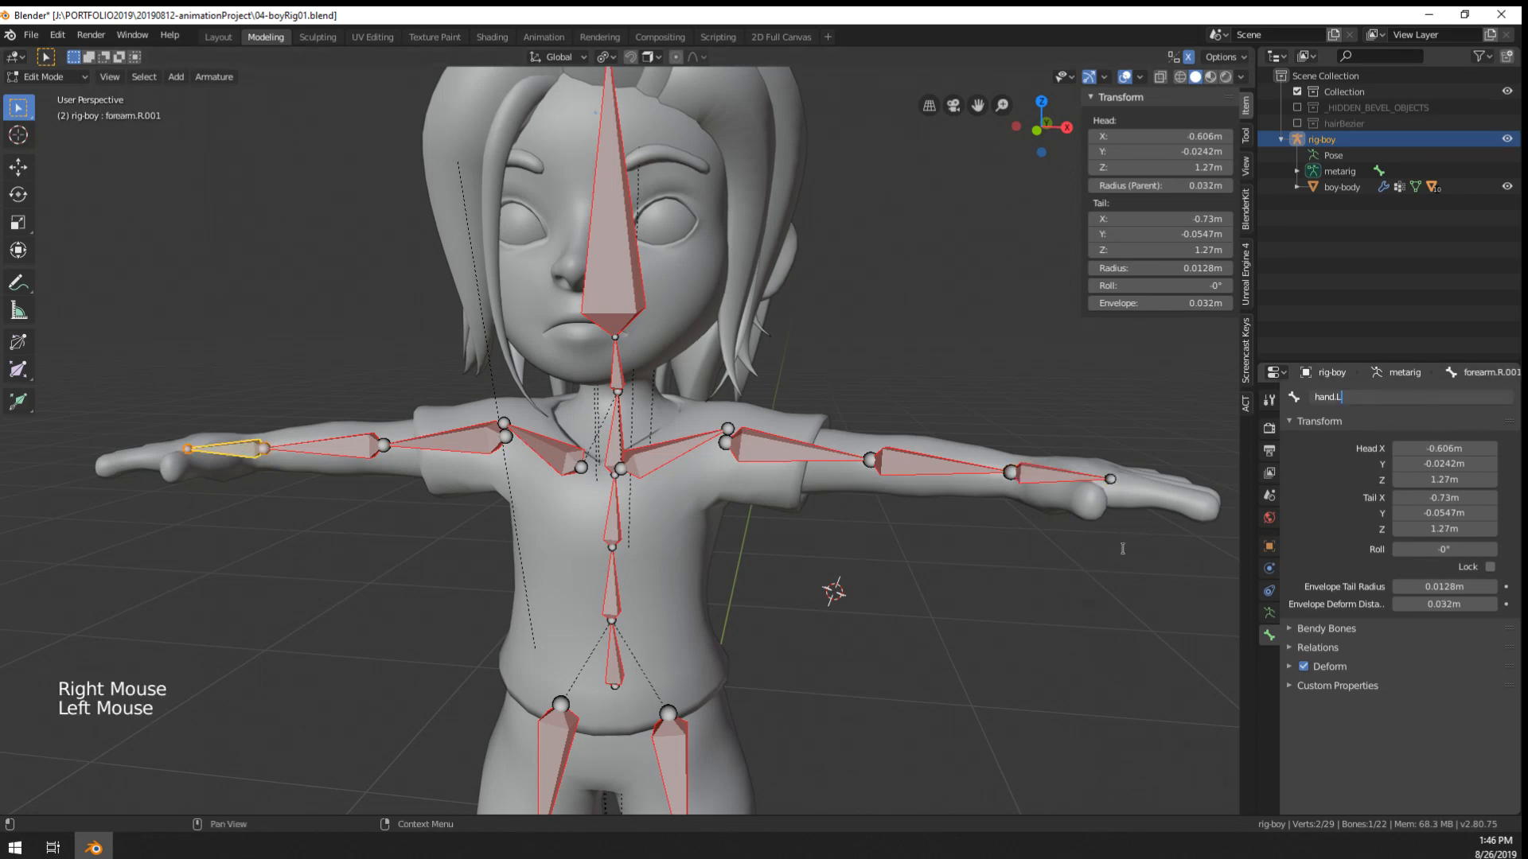
right_click(1121, 550)
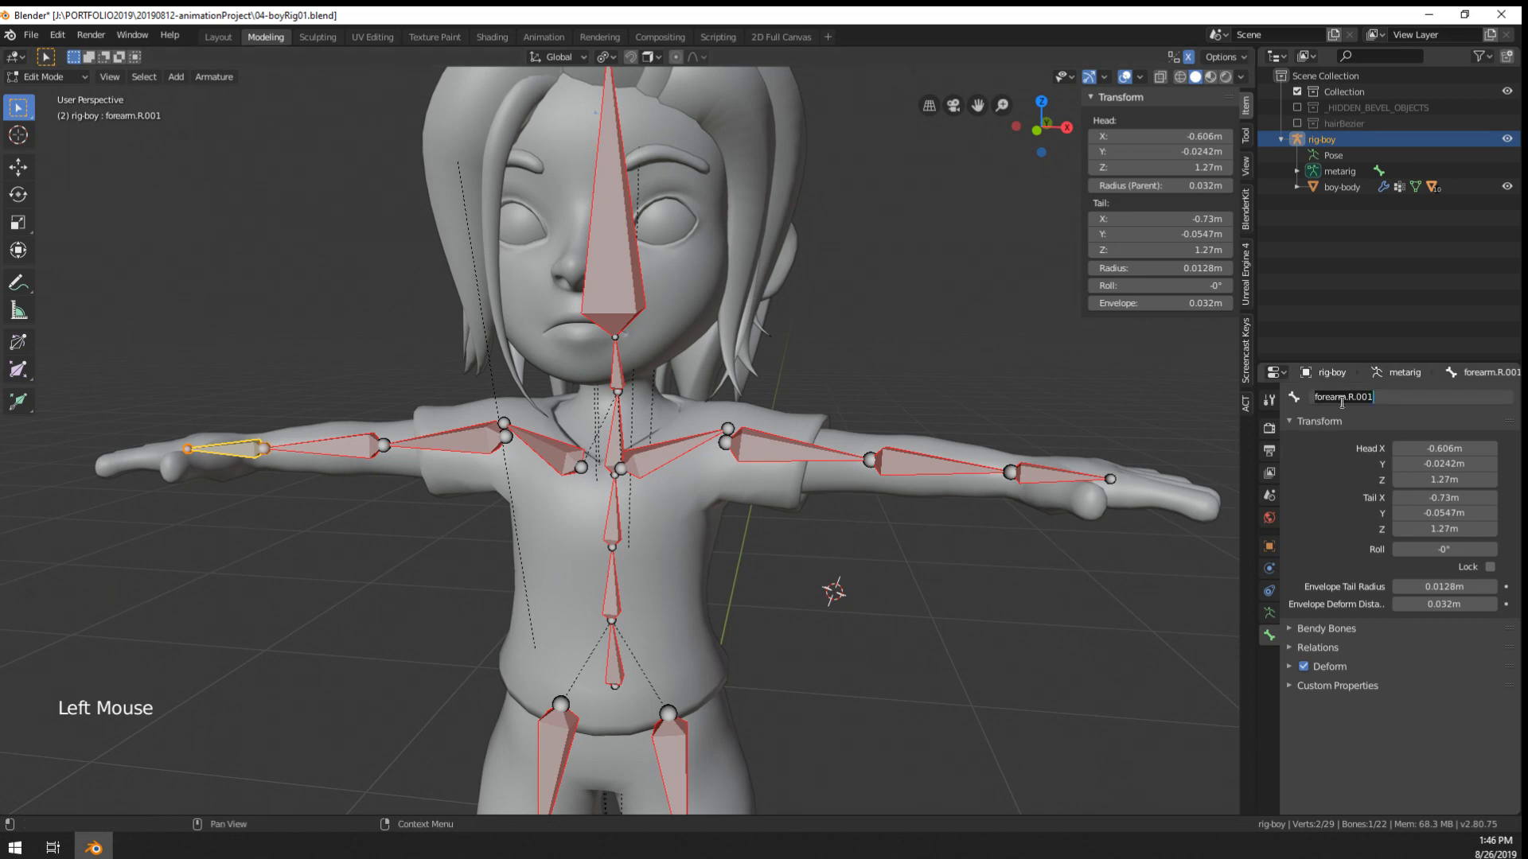
key("Return")
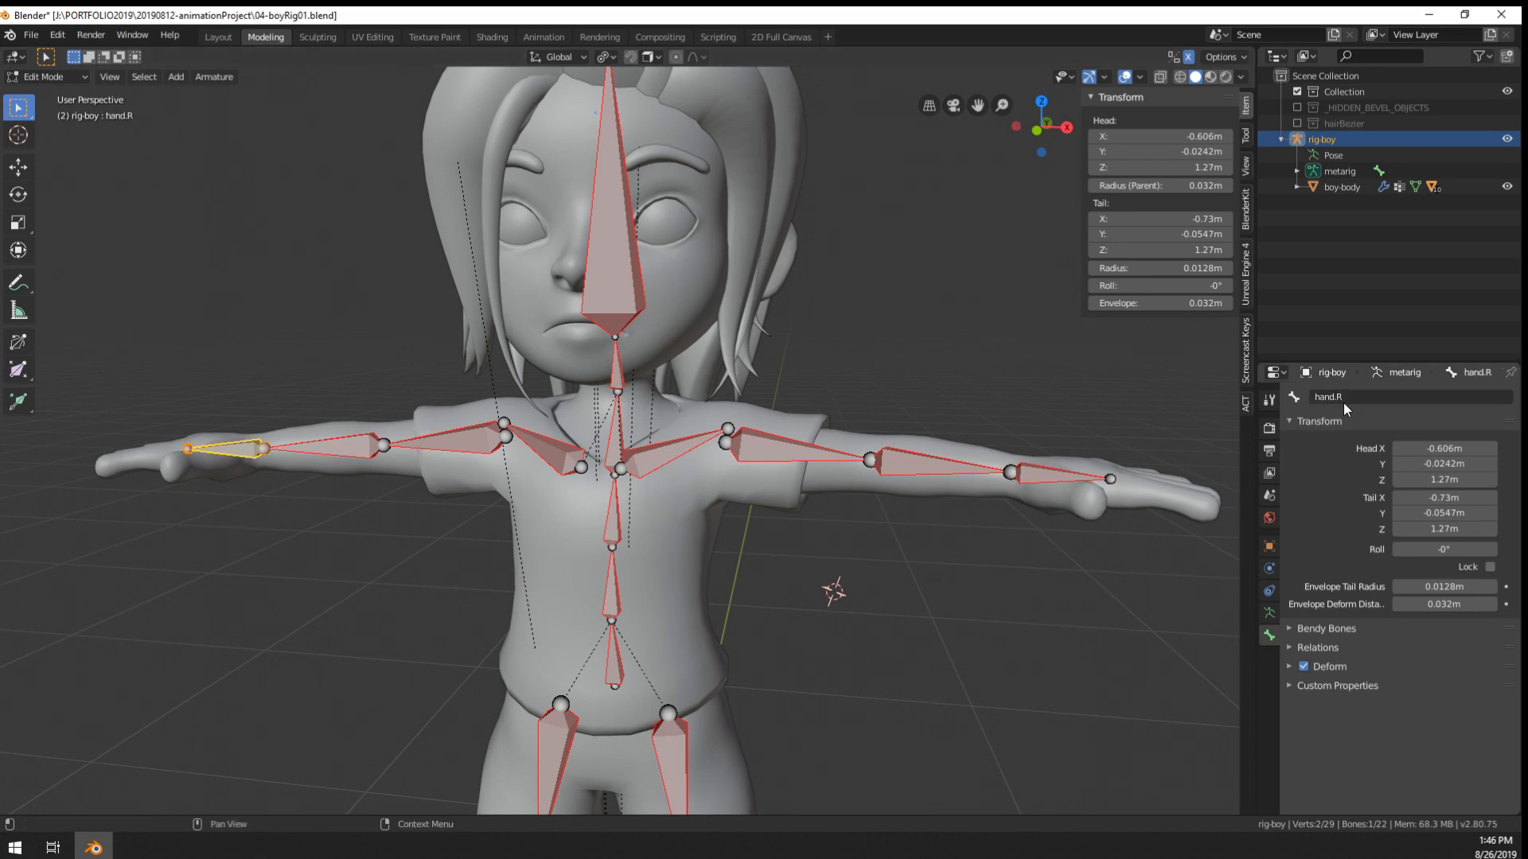
- Return the armature to Object Mode, select the boy-body mesh and expand the list of objects parented to it
right_click(1058, 475)
scroll(786, 524, "down", 5)
scroll(787, 524, "up", 2)
middle_click_drag(787, 523, 692, 482)
key("Tab")
right_click(719, 499)
scroll(692, 482, "up", 2)
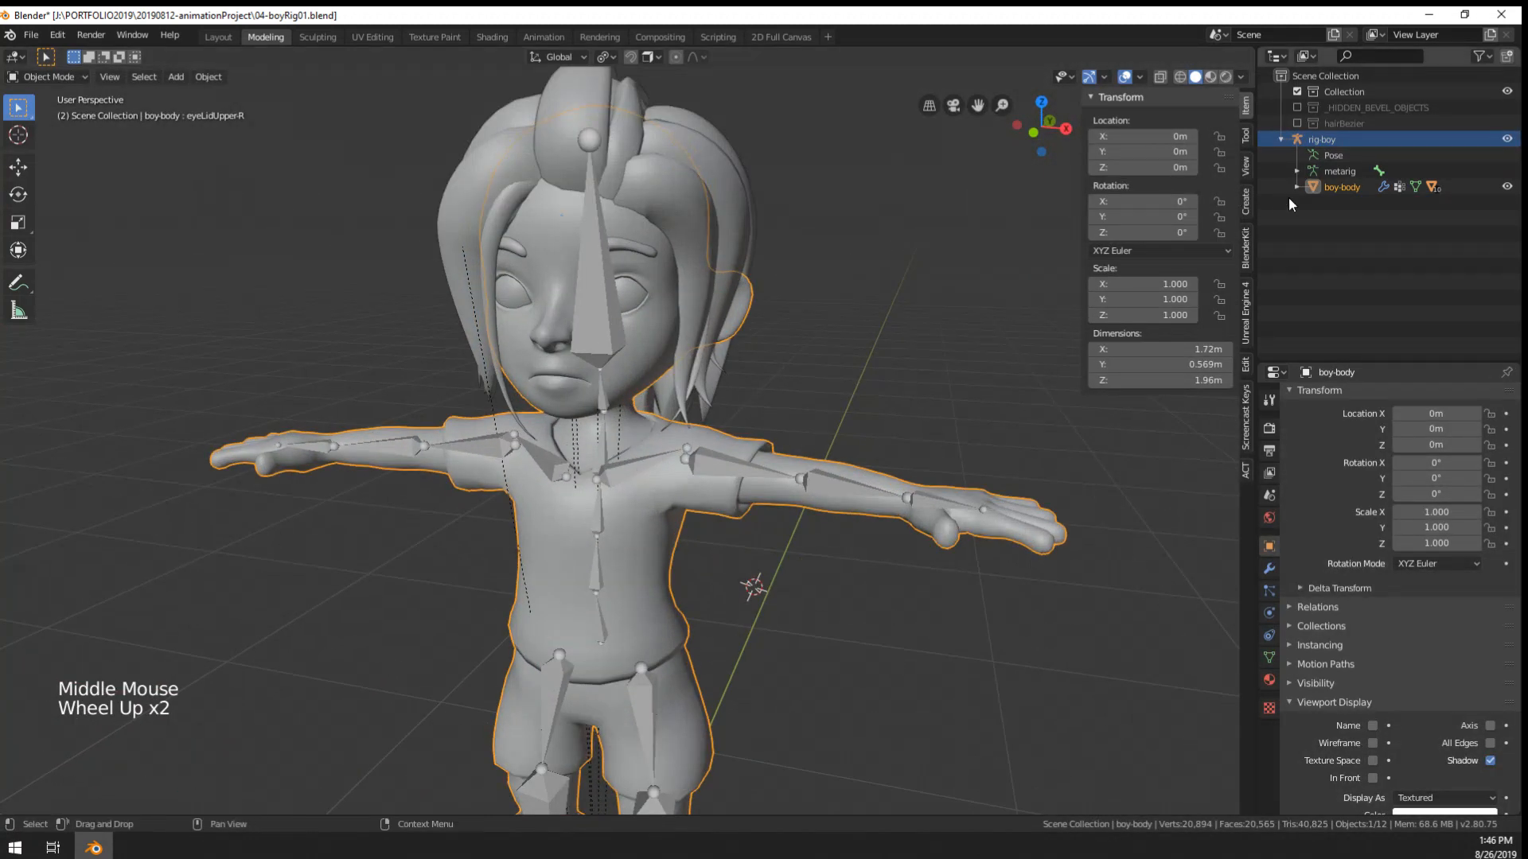
left_click(1297, 187)
- Try to select the boy-eyebrows, eyeInner and hair objects together
left_click(1369, 249)
left_click(1360, 266, "shift")
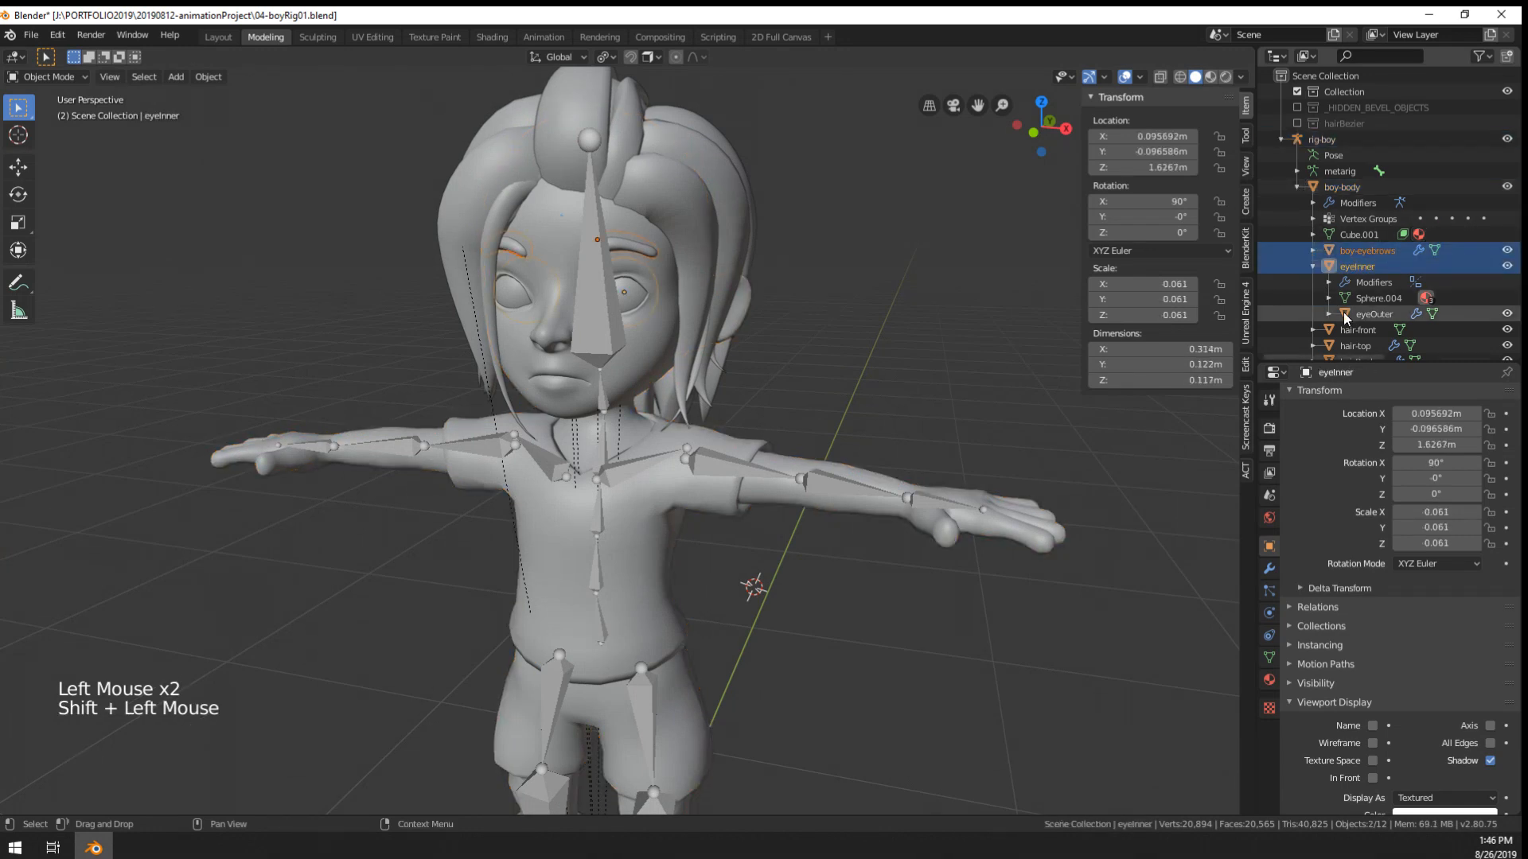
left_click(1334, 250)
left_click(1340, 265, "shift")
scroll(1344, 295, "down", 1)
left_click(1351, 318, "shift")
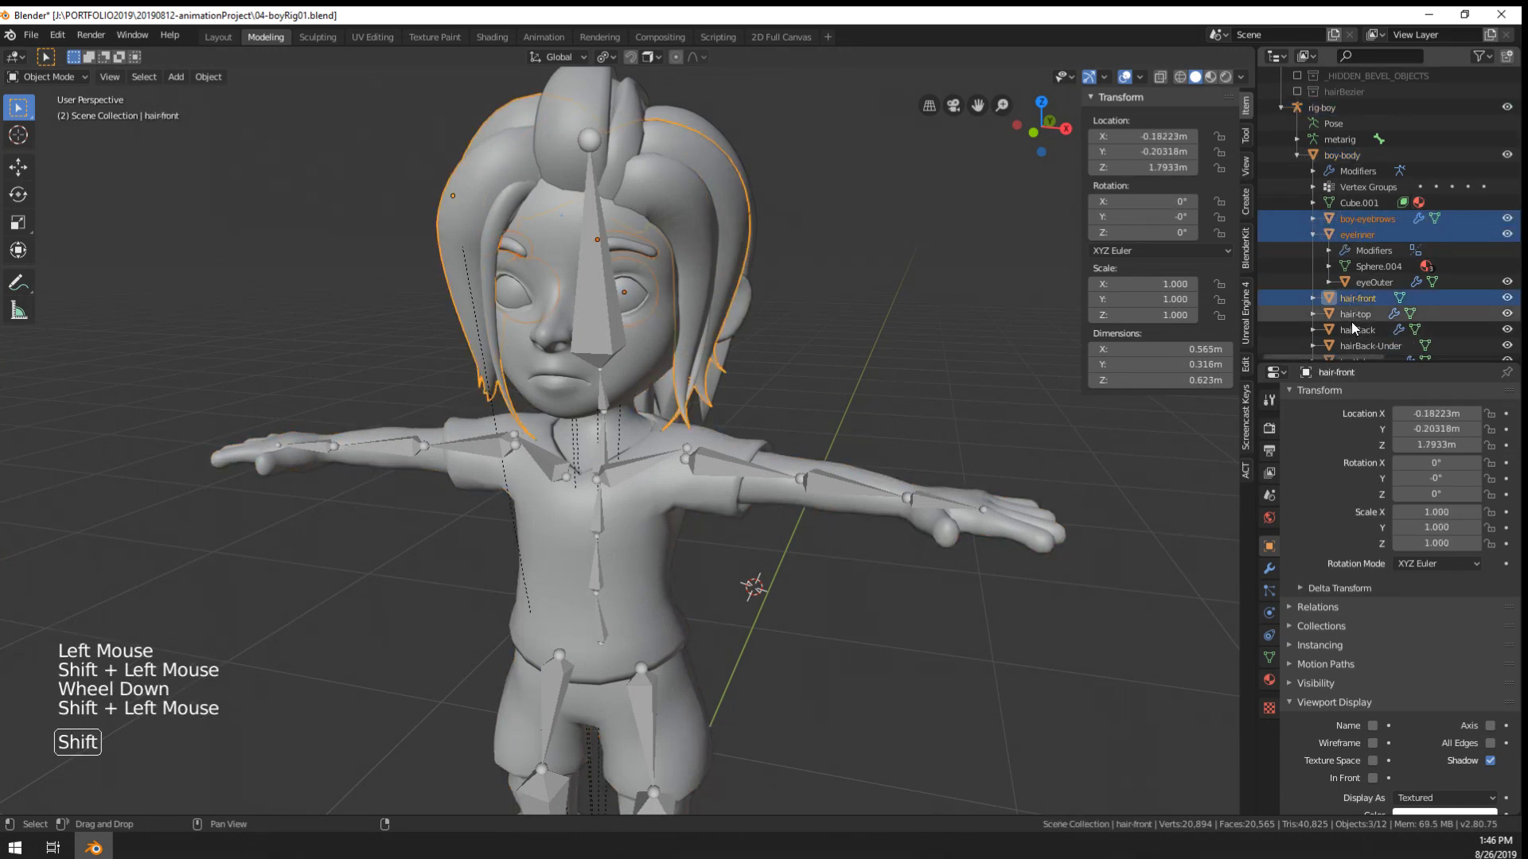
left_click(1354, 329, "shift")
scroll(1357, 333, "down", 2)
left_click(1354, 265, "shift")
left_click_drag(1357, 296, 1238, 274, "shift")
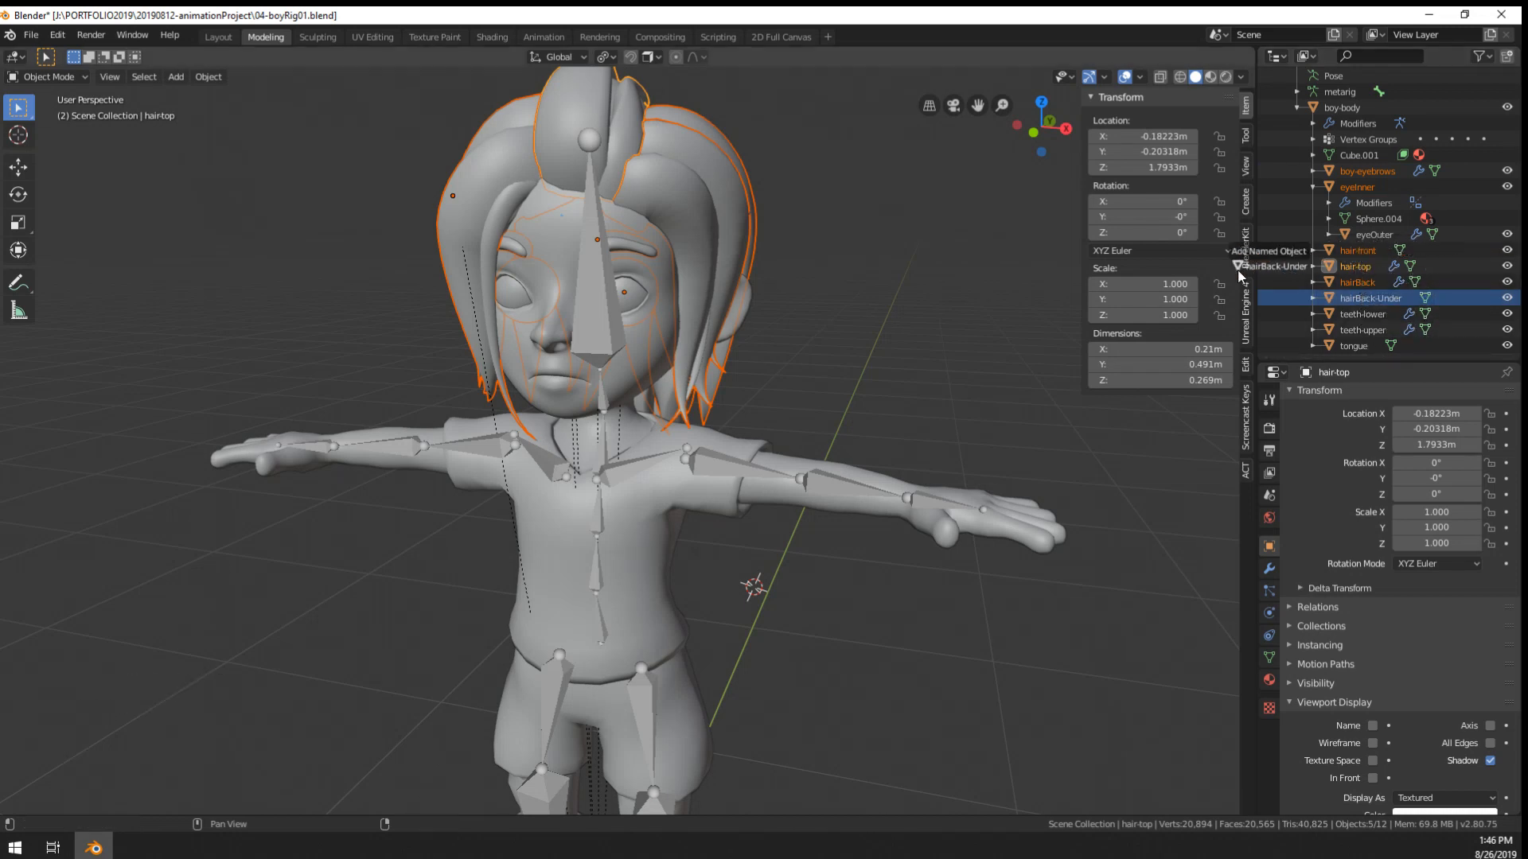
left_click_drag(1054, 303, 1008, 334)
key("ctrl+z")
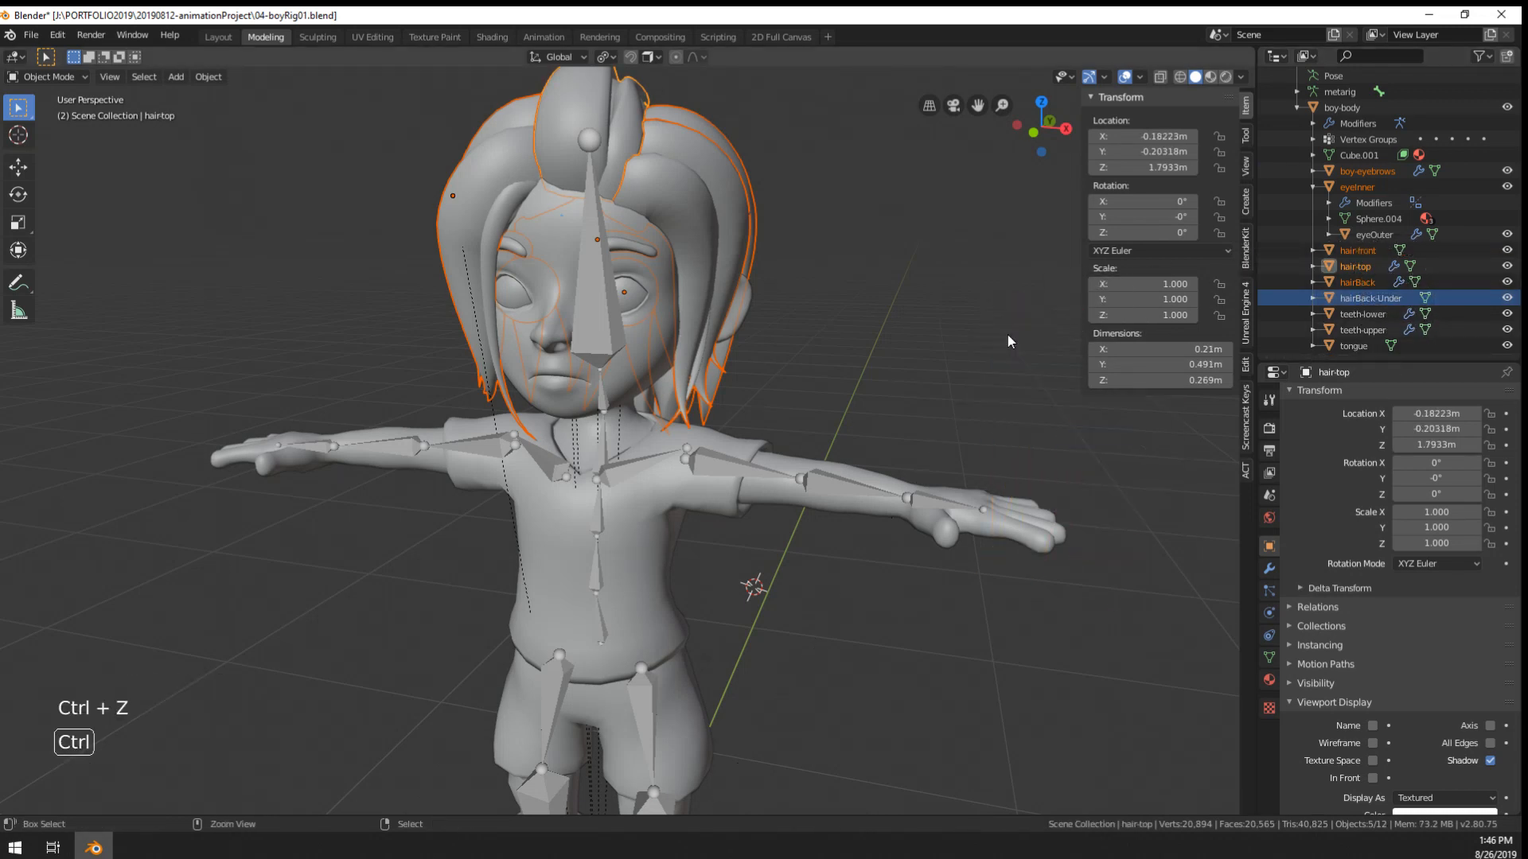
- Hide all objects parented to the body from boy-eyebrows to tongue, including the inner eyes, hair and teeth
left_click(1325, 269)
scroll(1369, 202, "up", 2)
left_click(1348, 226)
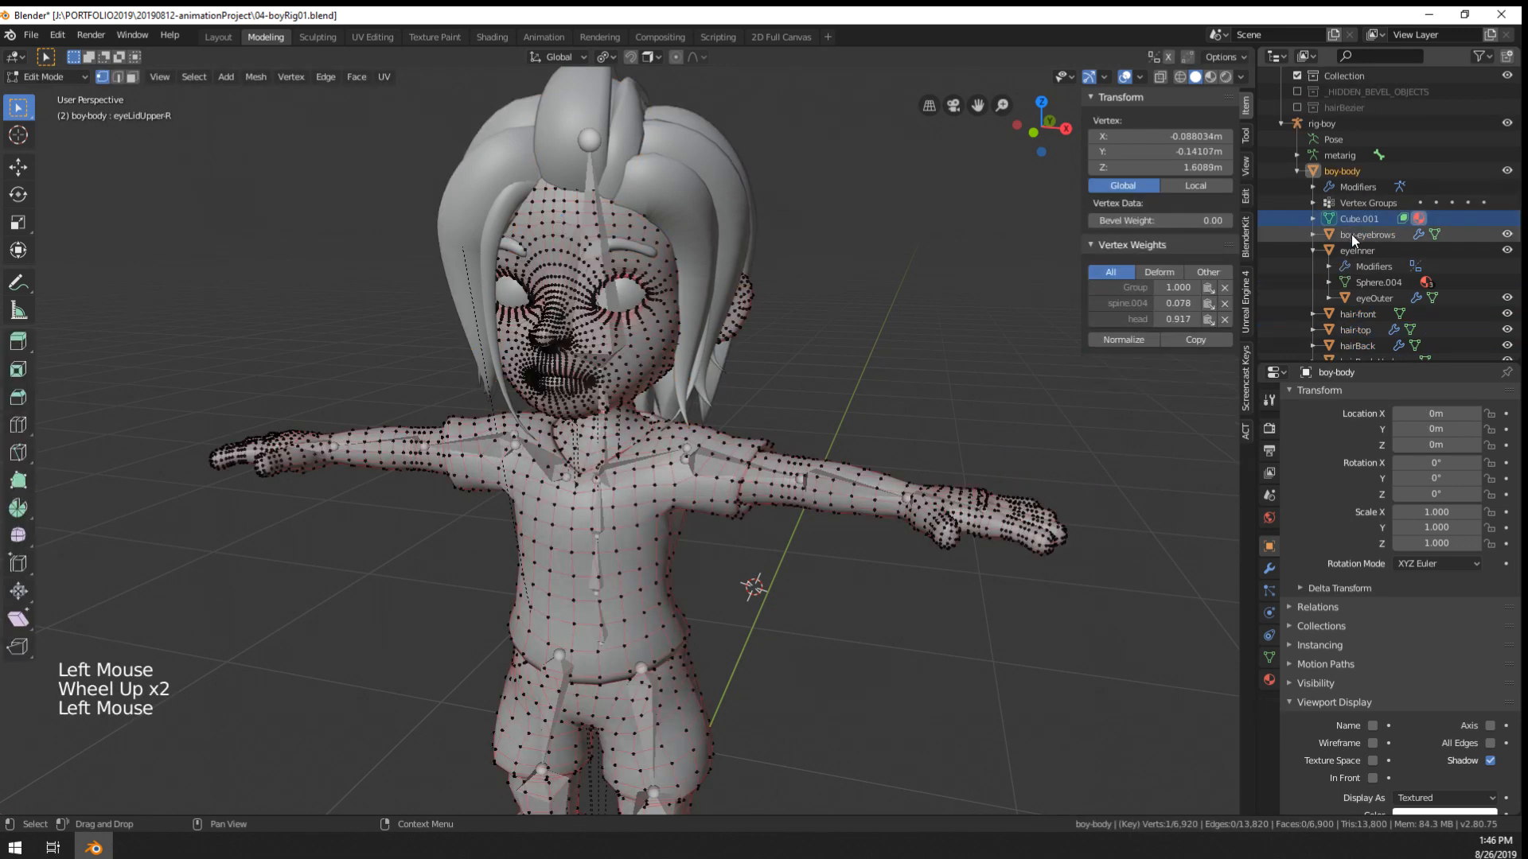
left_click(1351, 234)
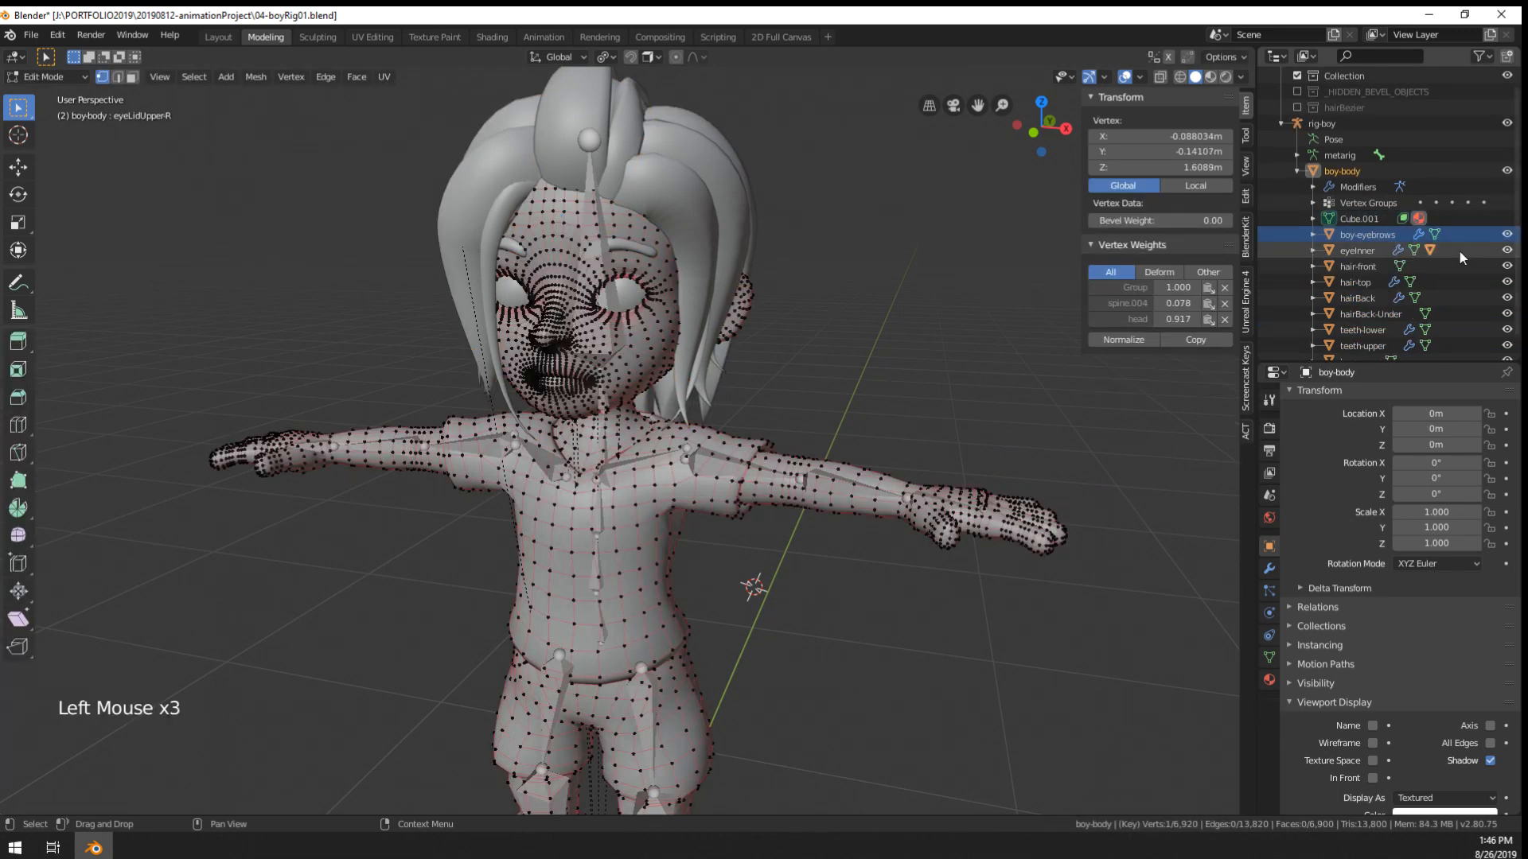
scroll(1459, 252, "down", 2)
left_click_drag(1506, 218, 1503, 338)
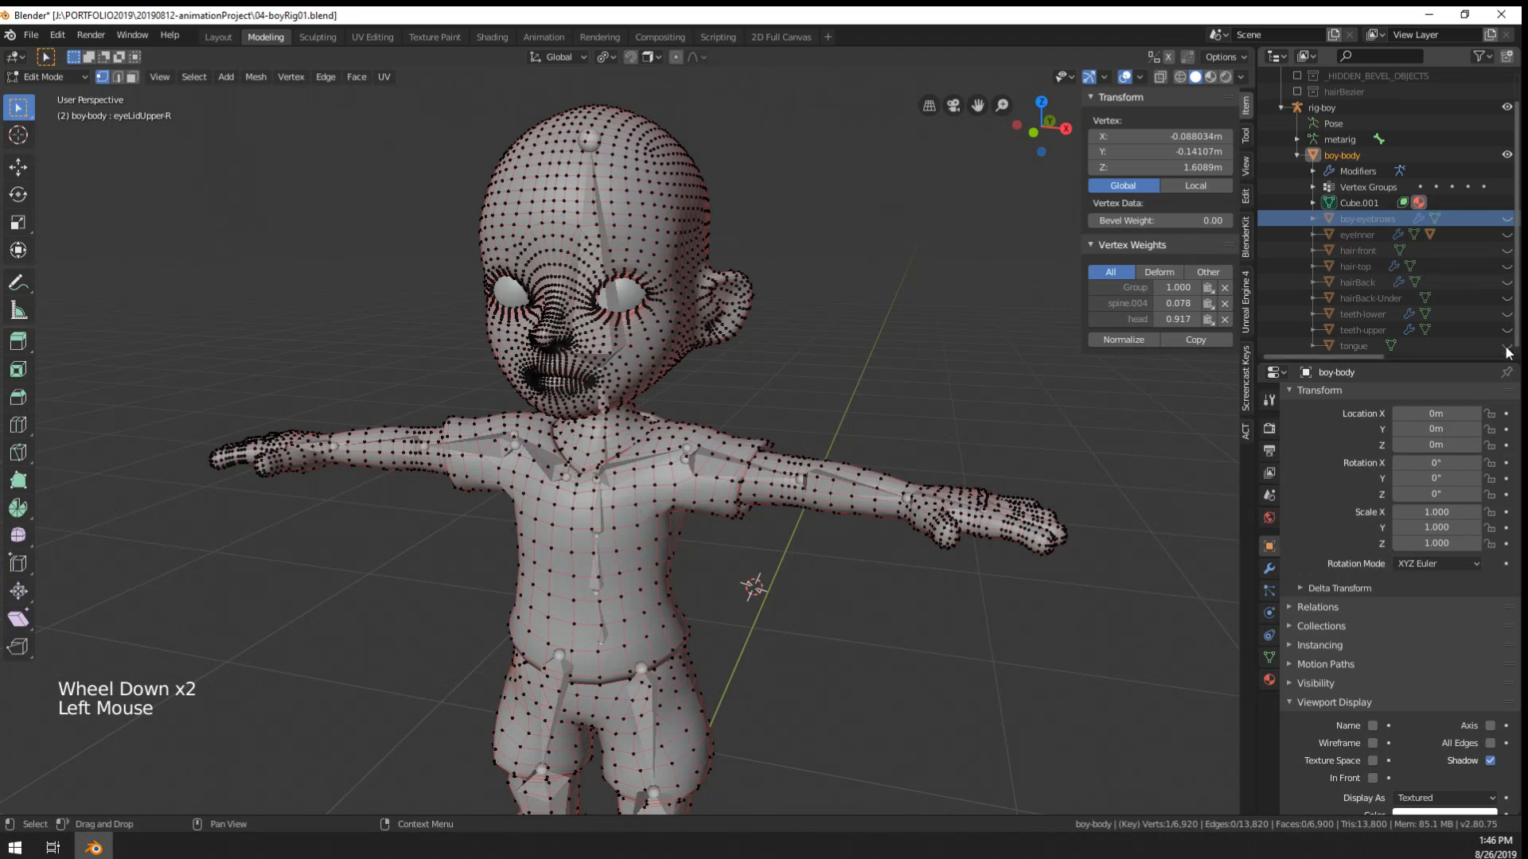
- Return the boy-body mesh to Object Mode with the upper body and head in view
middle_click_drag(716, 398, 801, 394)
key("Tab")
scroll(681, 364, "up", 2)
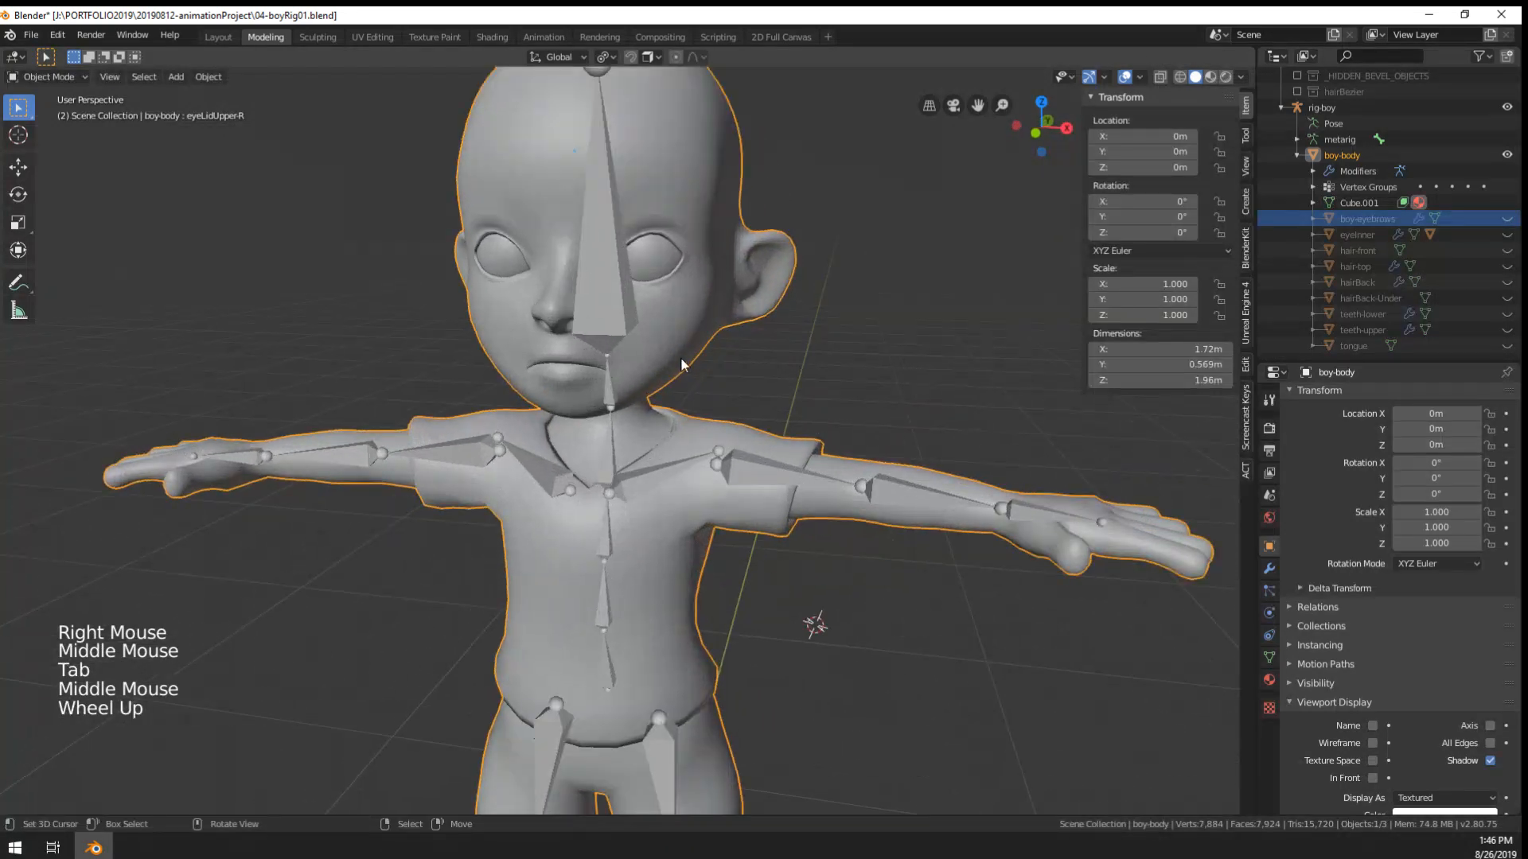
scroll(682, 364, "up", 1)
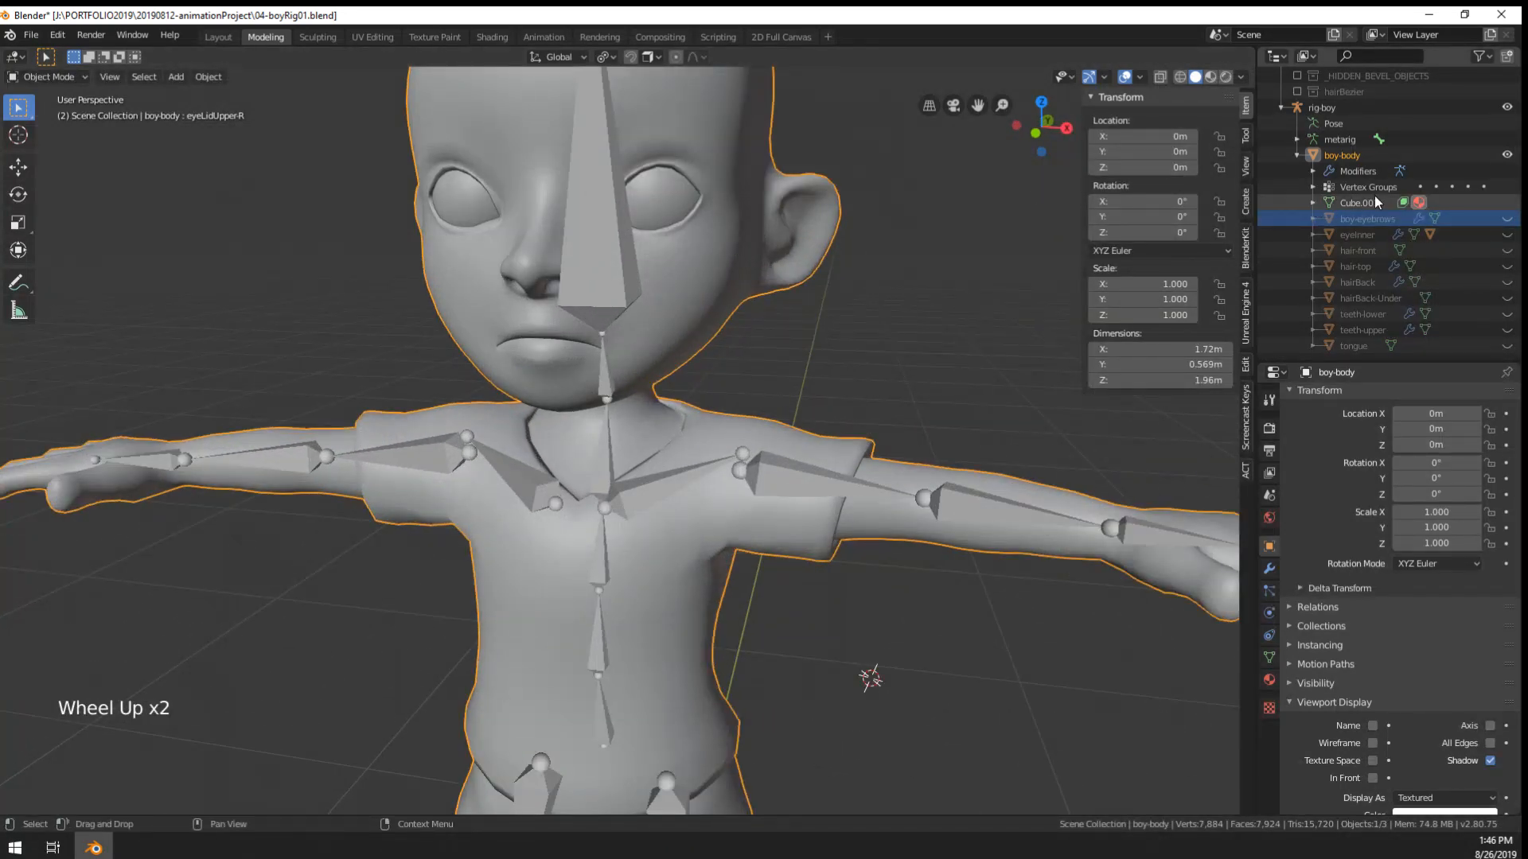
left_click(1342, 207)
left_click(1338, 221)
key("Tab")
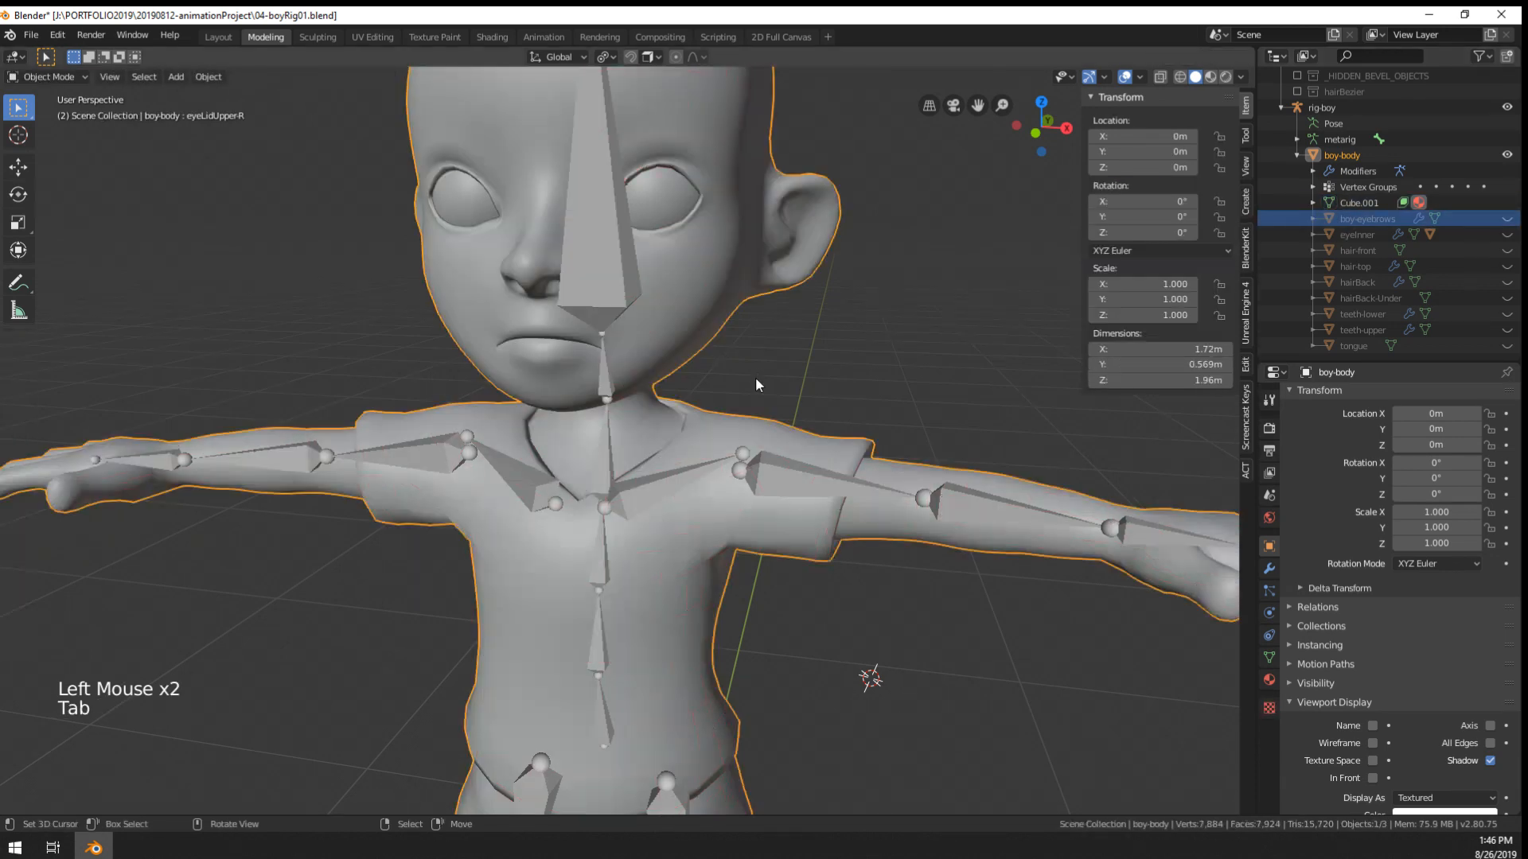
- Select the outer eye object and try moving it away from the face
middle_click_drag(755, 385, 513, 264)
right_click(452, 274)
key("g")
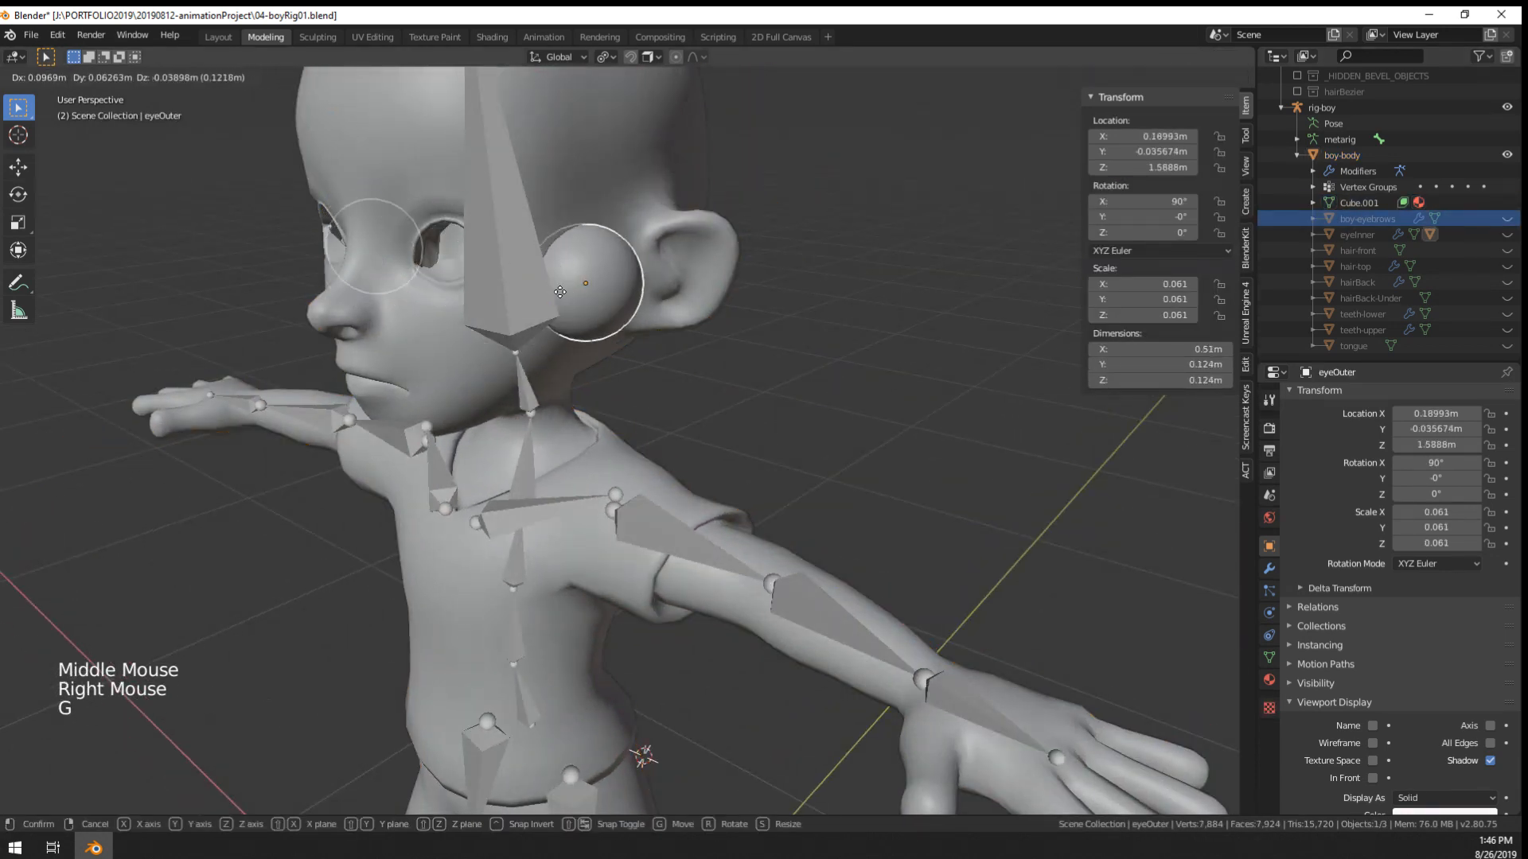
left_click(454, 253)
- Hide the eyeOuter object nested under eyeInner and collapse the eyeInner entry
scroll(1391, 280, "down", 7)
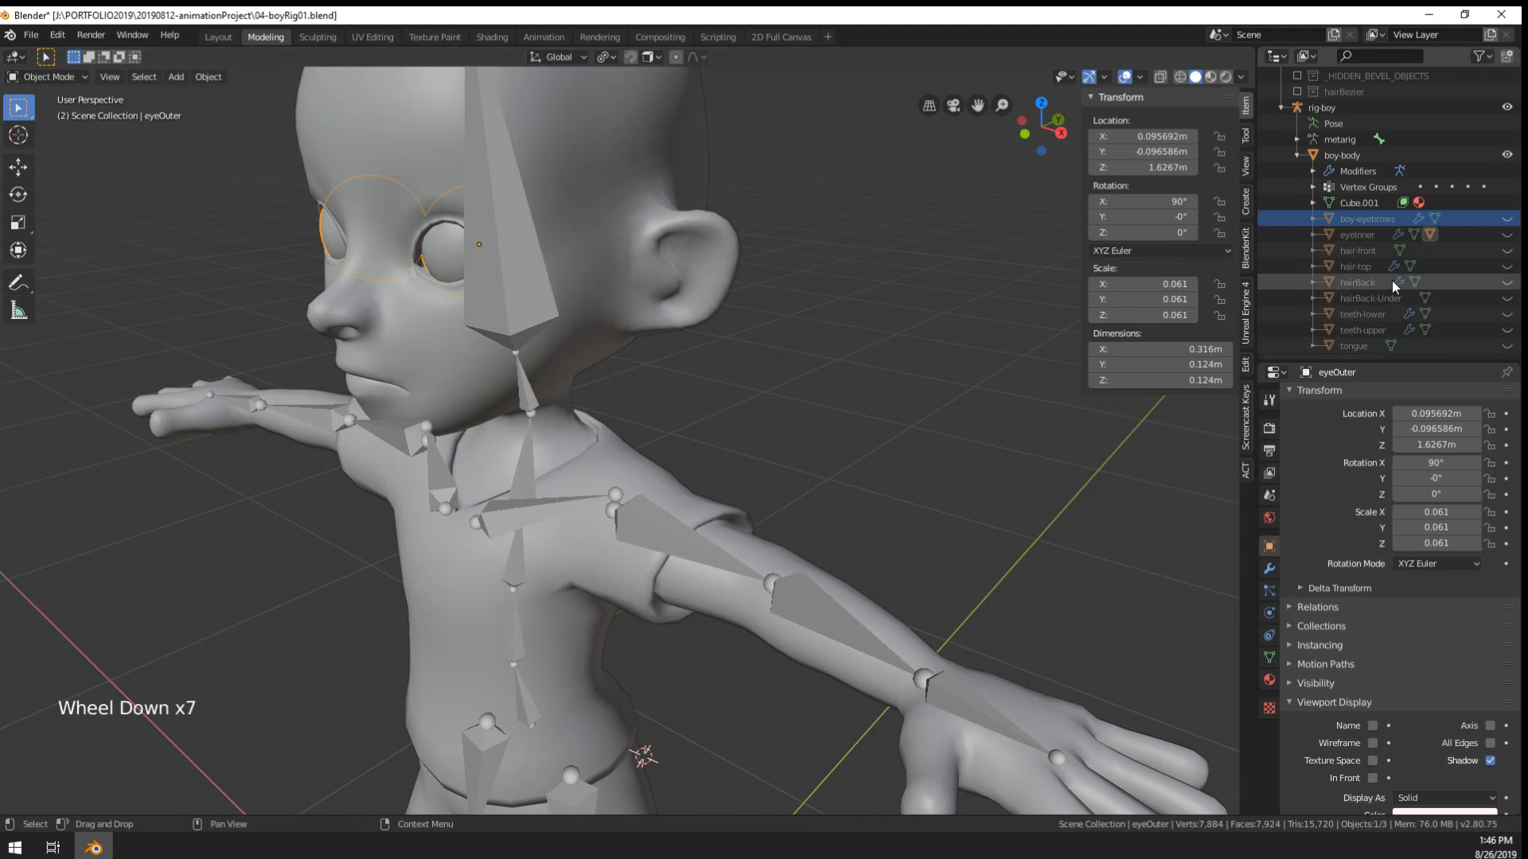
scroll(1392, 280, "up", 5)
left_click(1310, 252)
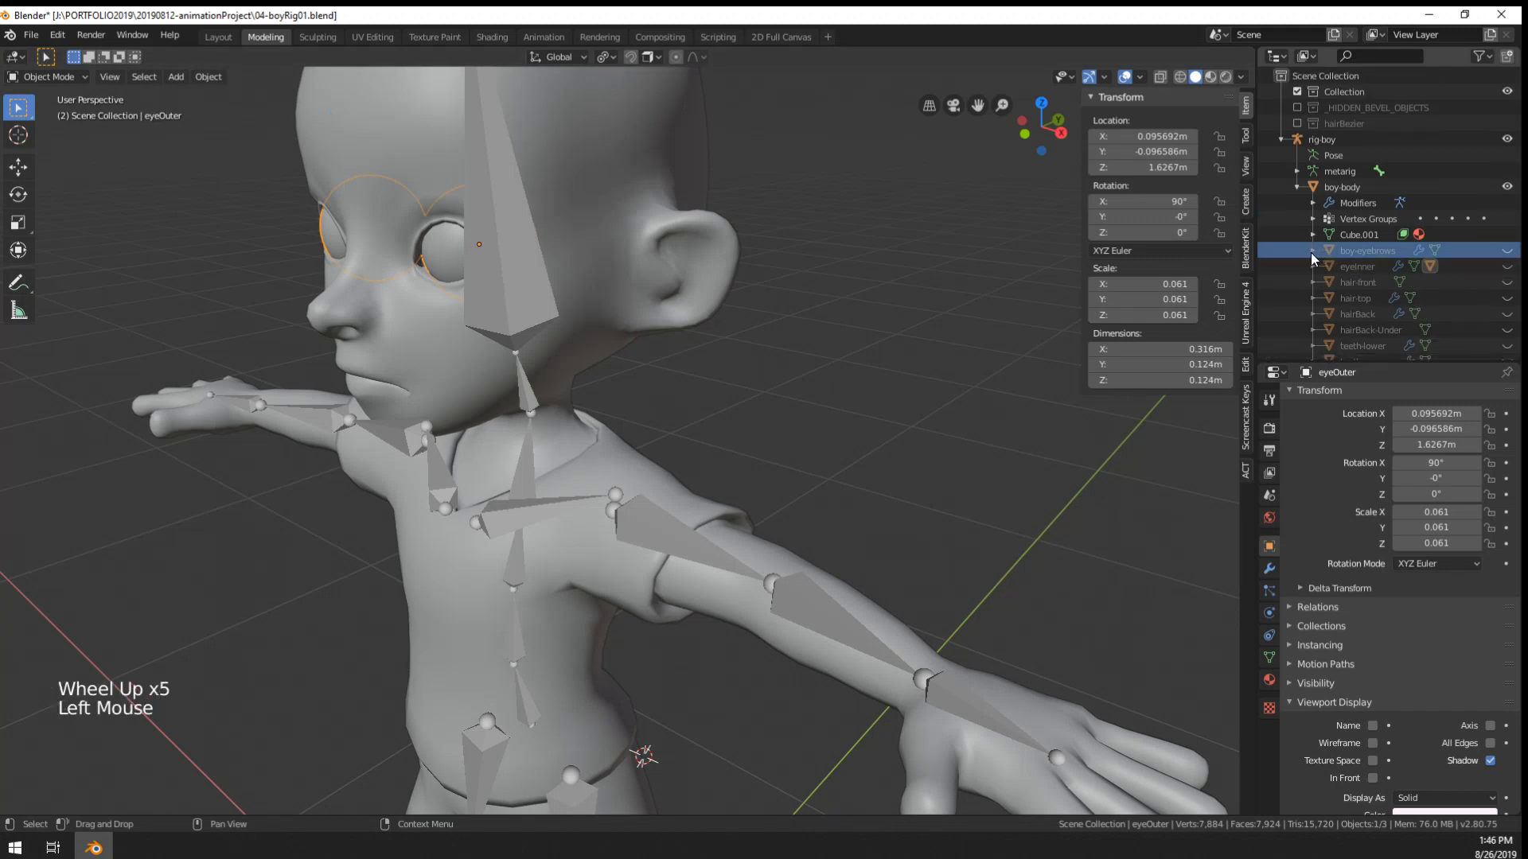
left_click(1310, 252)
scroll(1309, 277, "down", 7)
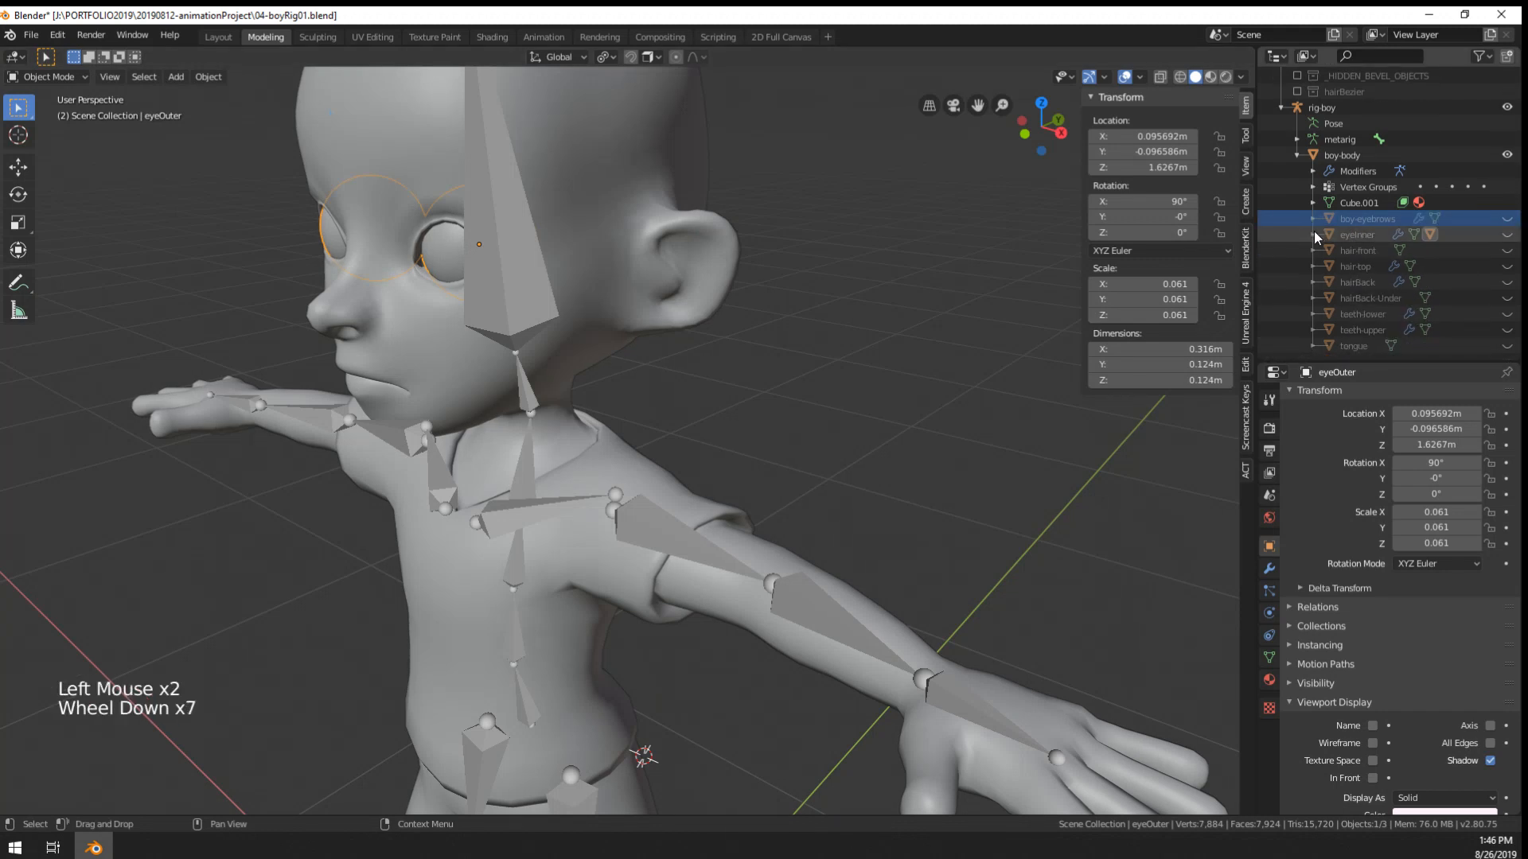
left_click(1315, 232)
left_click(1504, 283)
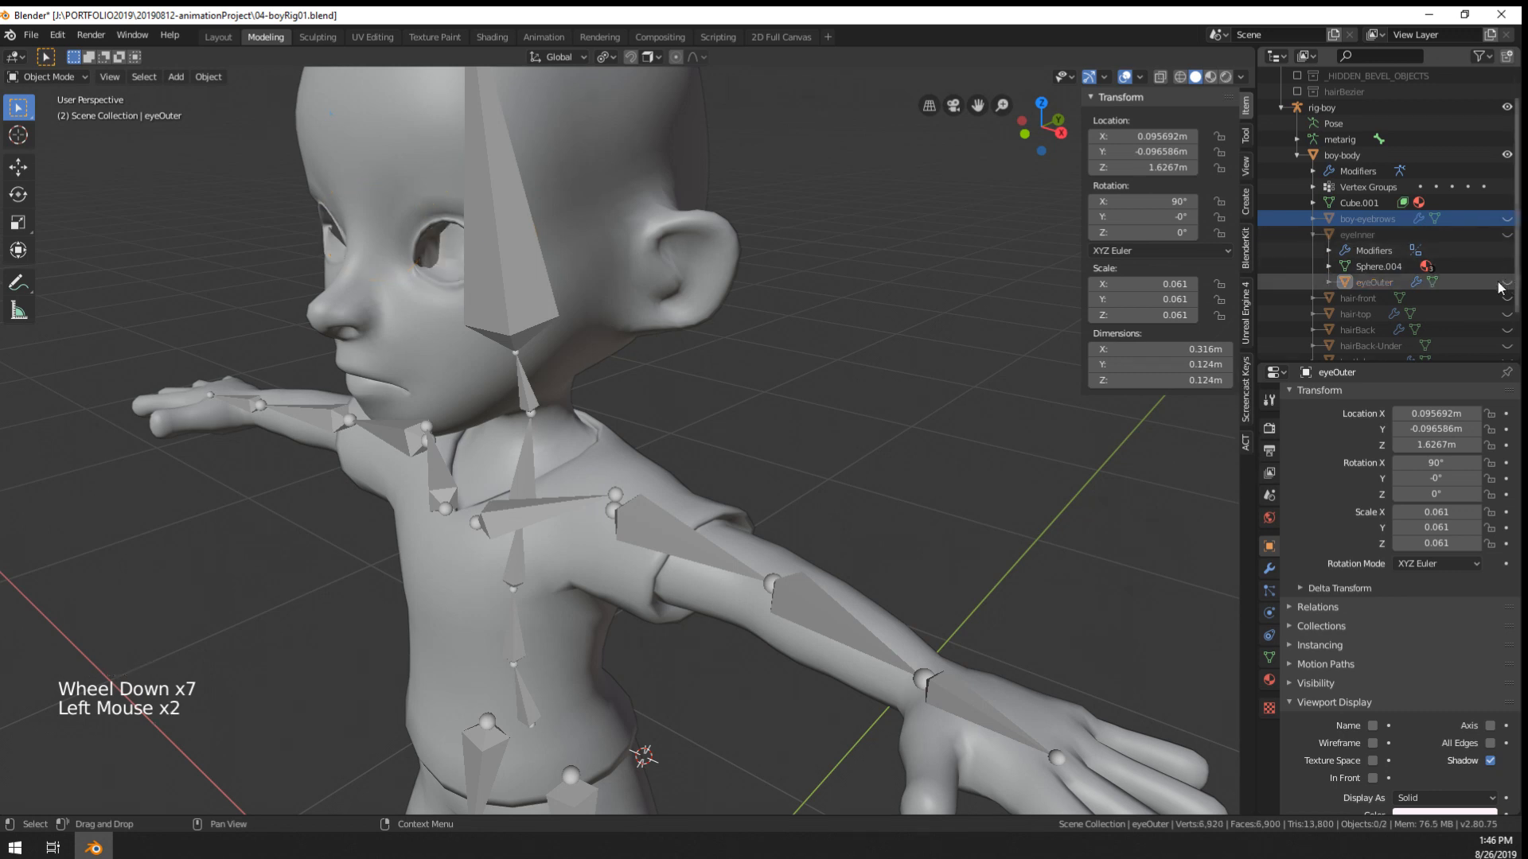
left_click(1312, 233)
- Select the rig-boy armature and open its armature data settings
scroll(751, 352, "up", 1)
middle_click_drag(700, 354, 763, 358)
right_click(790, 393)
scroll(791, 396, "down", 5)
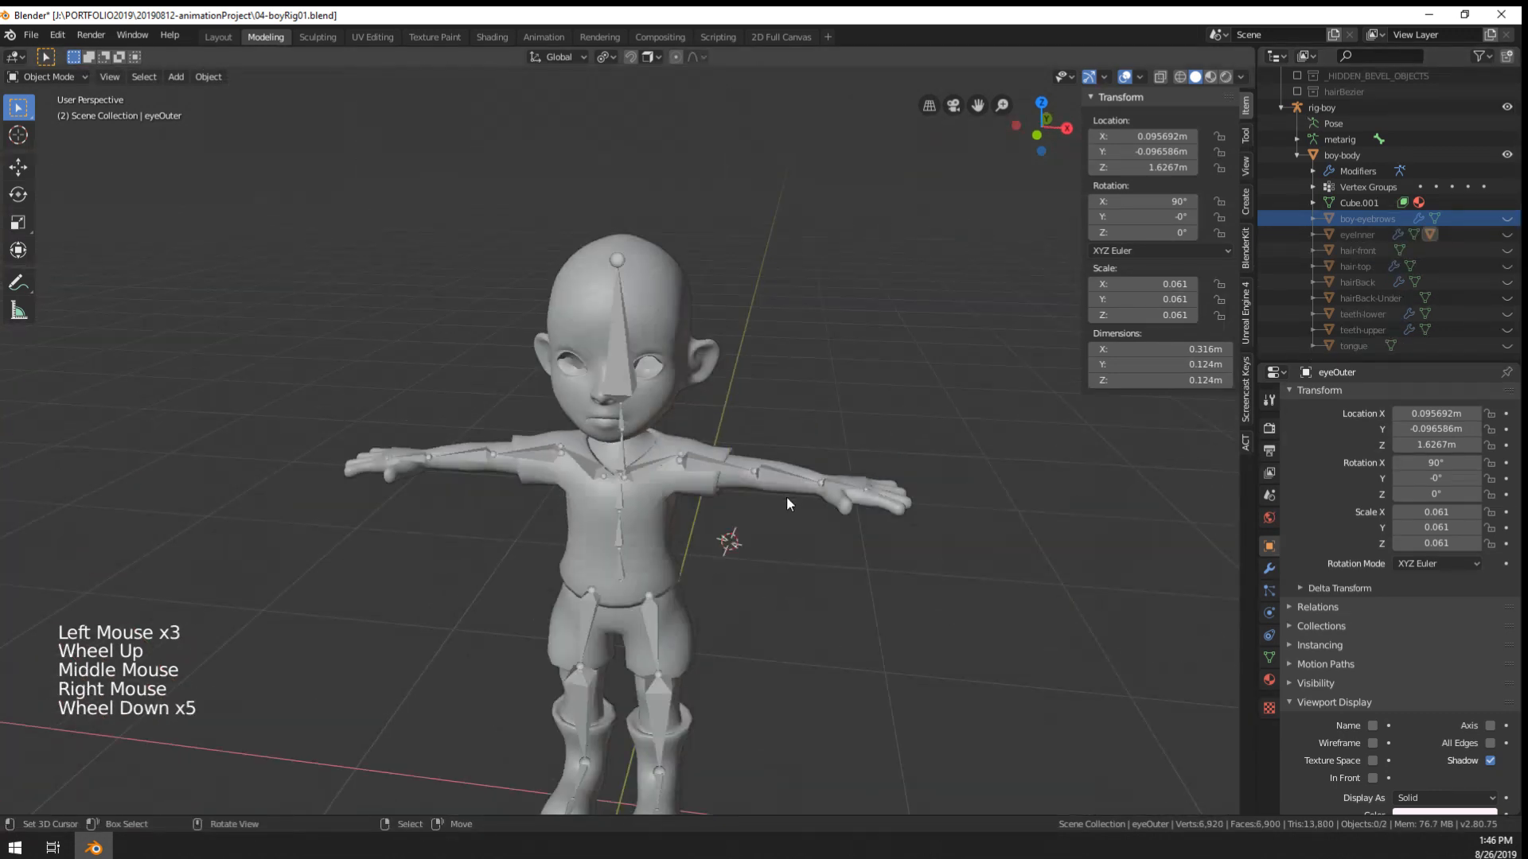
right_click(786, 499)
middle_click_drag(787, 499, 808, 441)
scroll(760, 456, "up", 1)
scroll(761, 456, "up", 2)
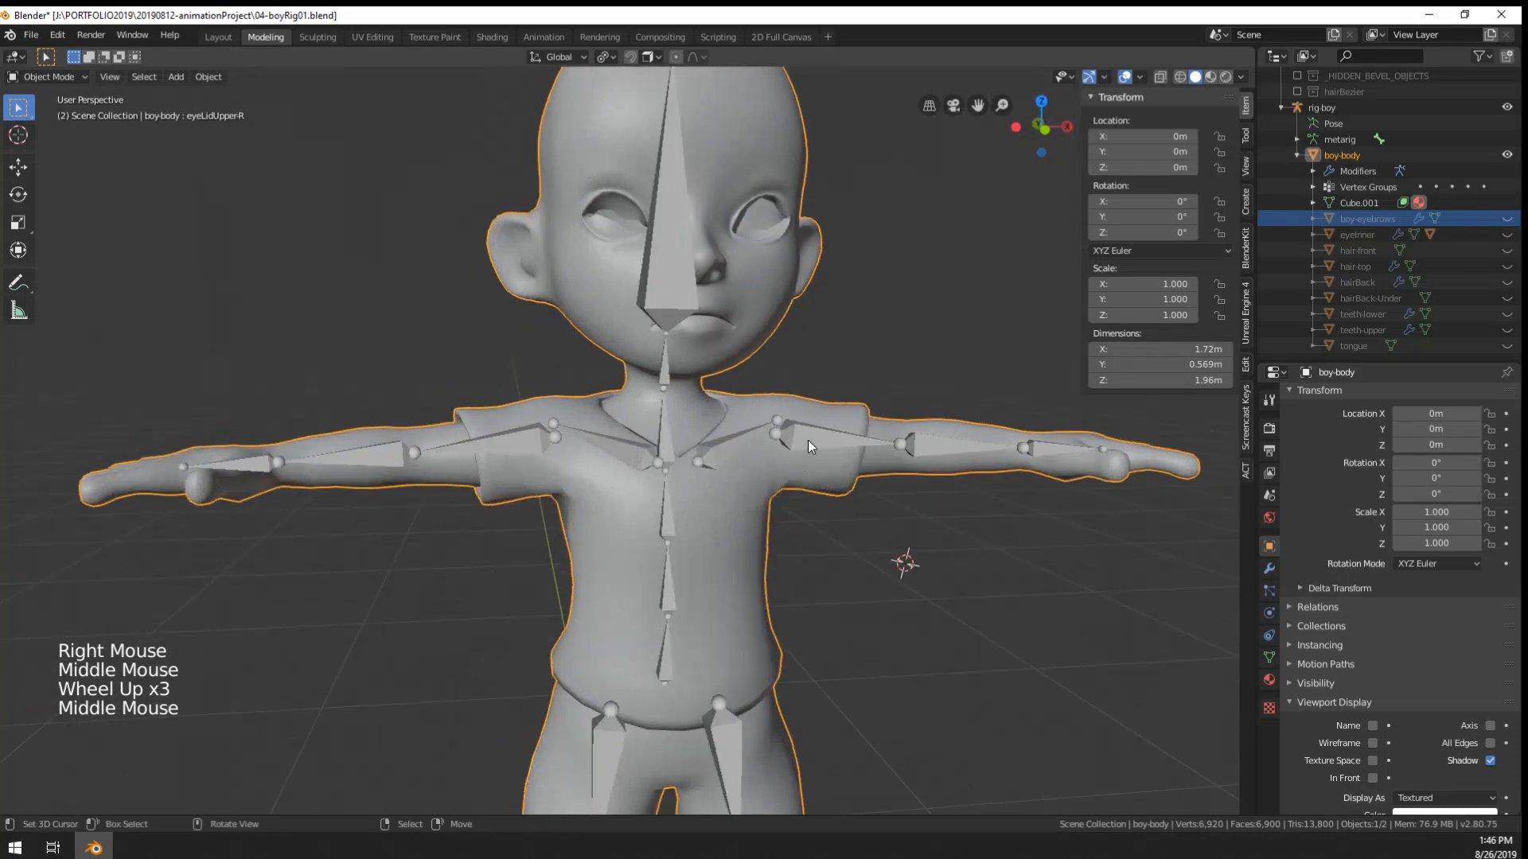
right_click(808, 440)
left_click(1269, 613)
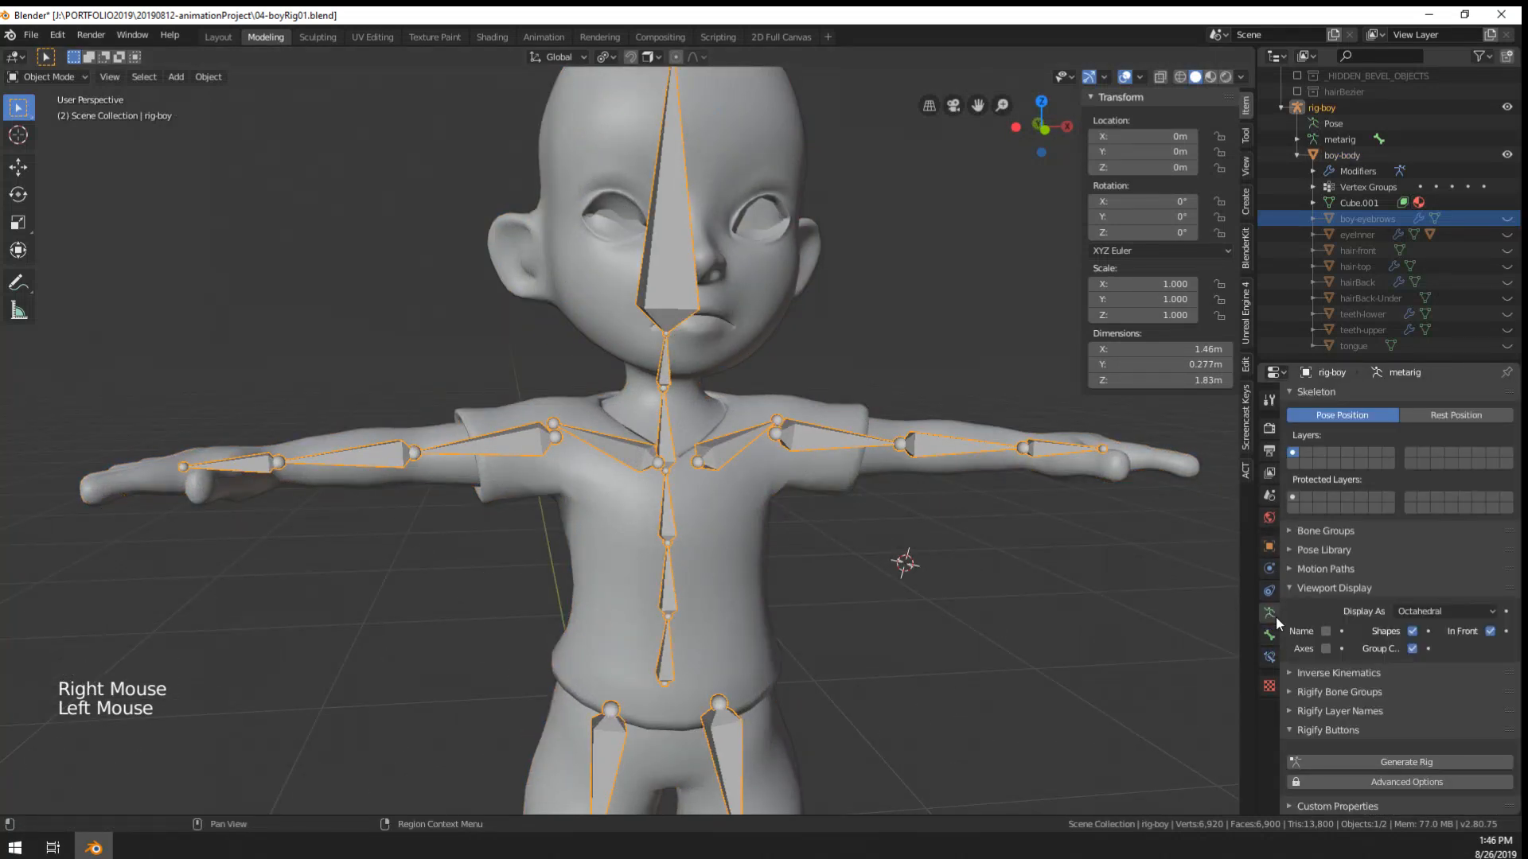
scroll(947, 450, "down", 2)
scroll(947, 451, "up", 1)
- Put the rig in Pose Mode and rotate the upper_arm.L bone down beside the body to test the deformation
middle_click_drag(947, 450, 751, 446)
right_click(725, 515)
right_click(751, 439)
key("ctrl+Tab")
right_click(752, 438)
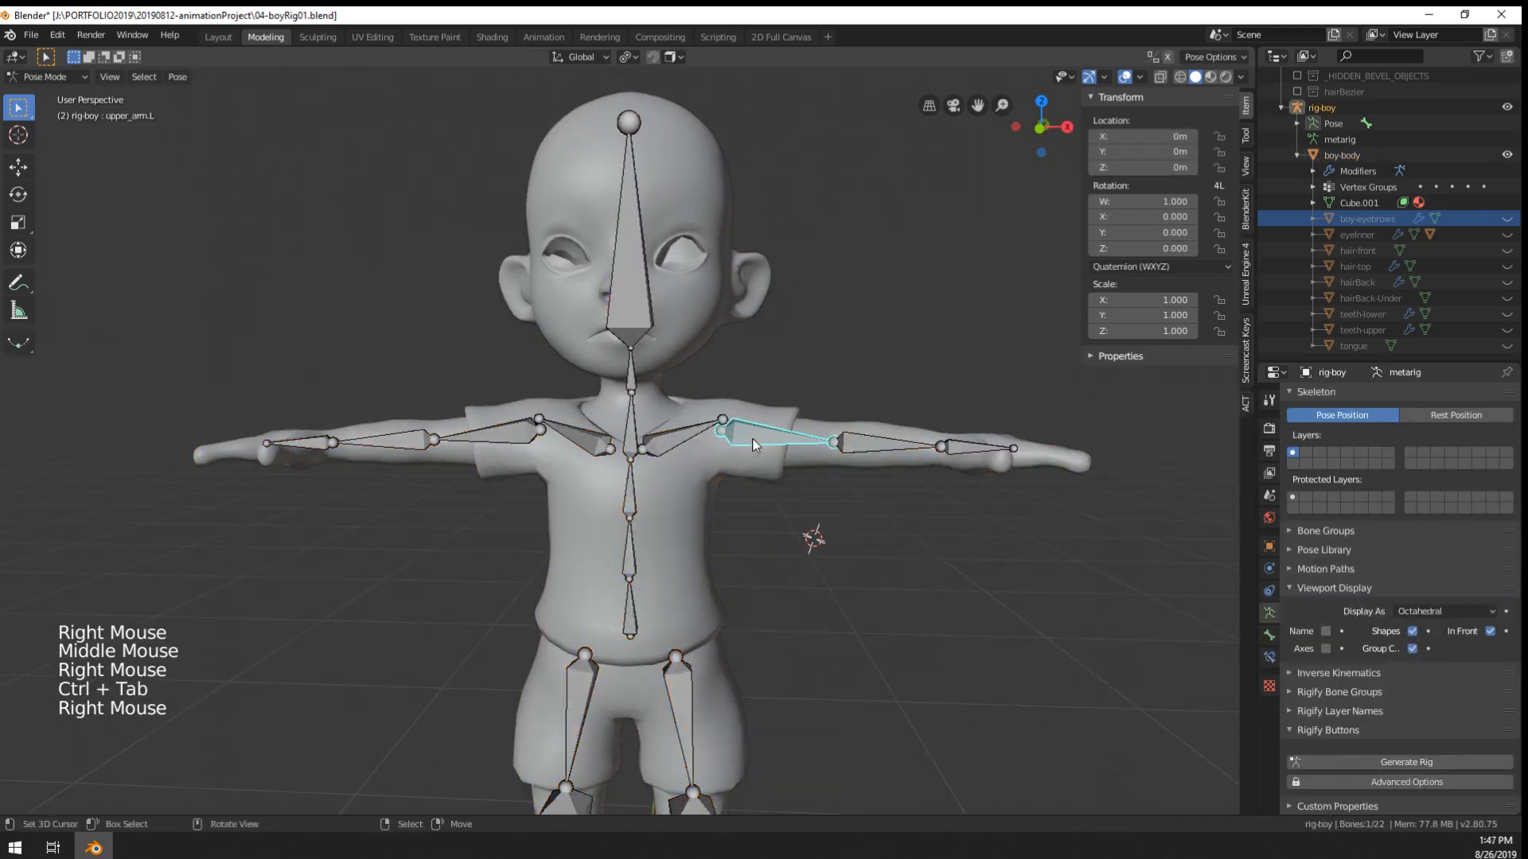
key("r")
left_click(799, 534)
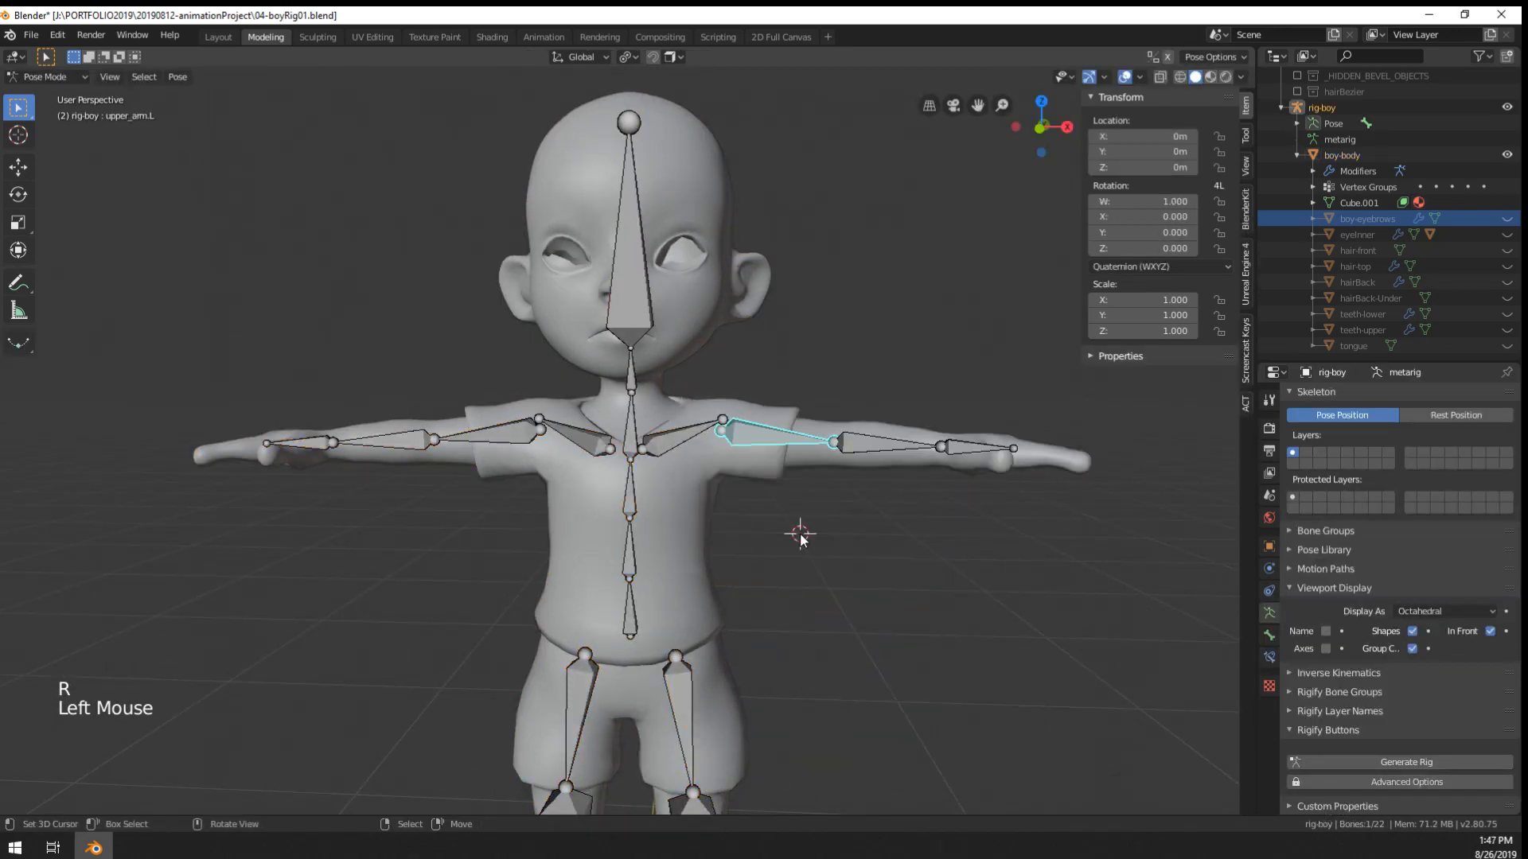
key("r")
left_click(738, 563)
middle_click_drag(738, 563, 686, 370)
key("r")
left_click(430, 561)
- Tilt the head bone sideways by about 16° to test the neck deformation
scroll(430, 560, "up", 3)
scroll(928, 549, "down", 3)
scroll(700, 517, "down", 3)
scroll(745, 451, "up", 3)
middle_click_drag(745, 451, 853, 454)
scroll(839, 465, "down", 3)
scroll(784, 432, "up", 2)
scroll(853, 454, "up", 1)
right_click(697, 146)
key("r")
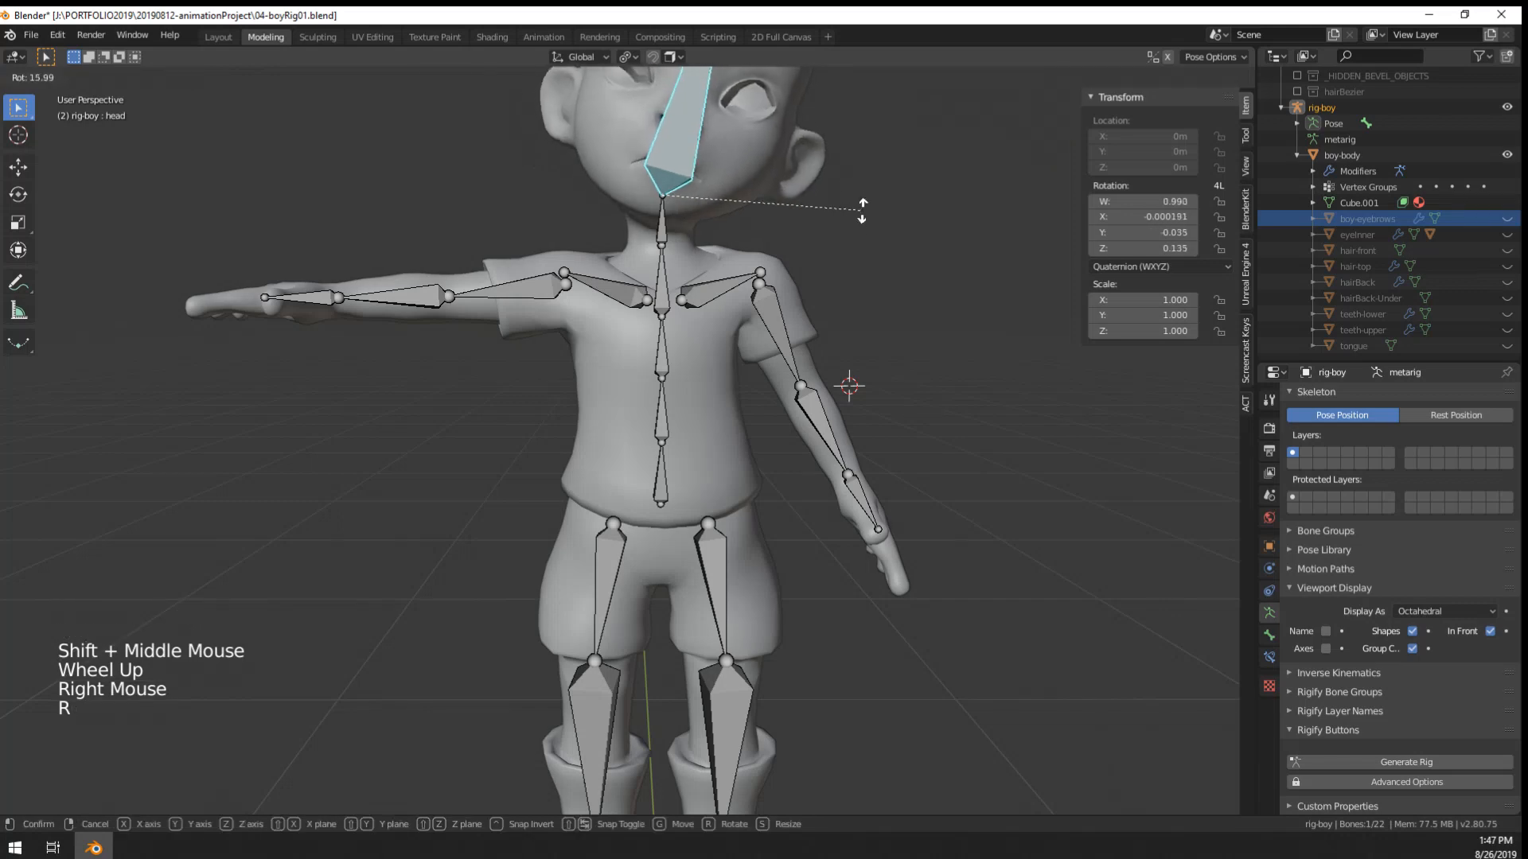
left_click(865, 213)
middle_click_drag(866, 215, 667, 366, "shift")
- Rotate the head bone by 4.93° and 16.3° from different view angles, including the side view
key("r")
left_click(778, 333)
key("r")
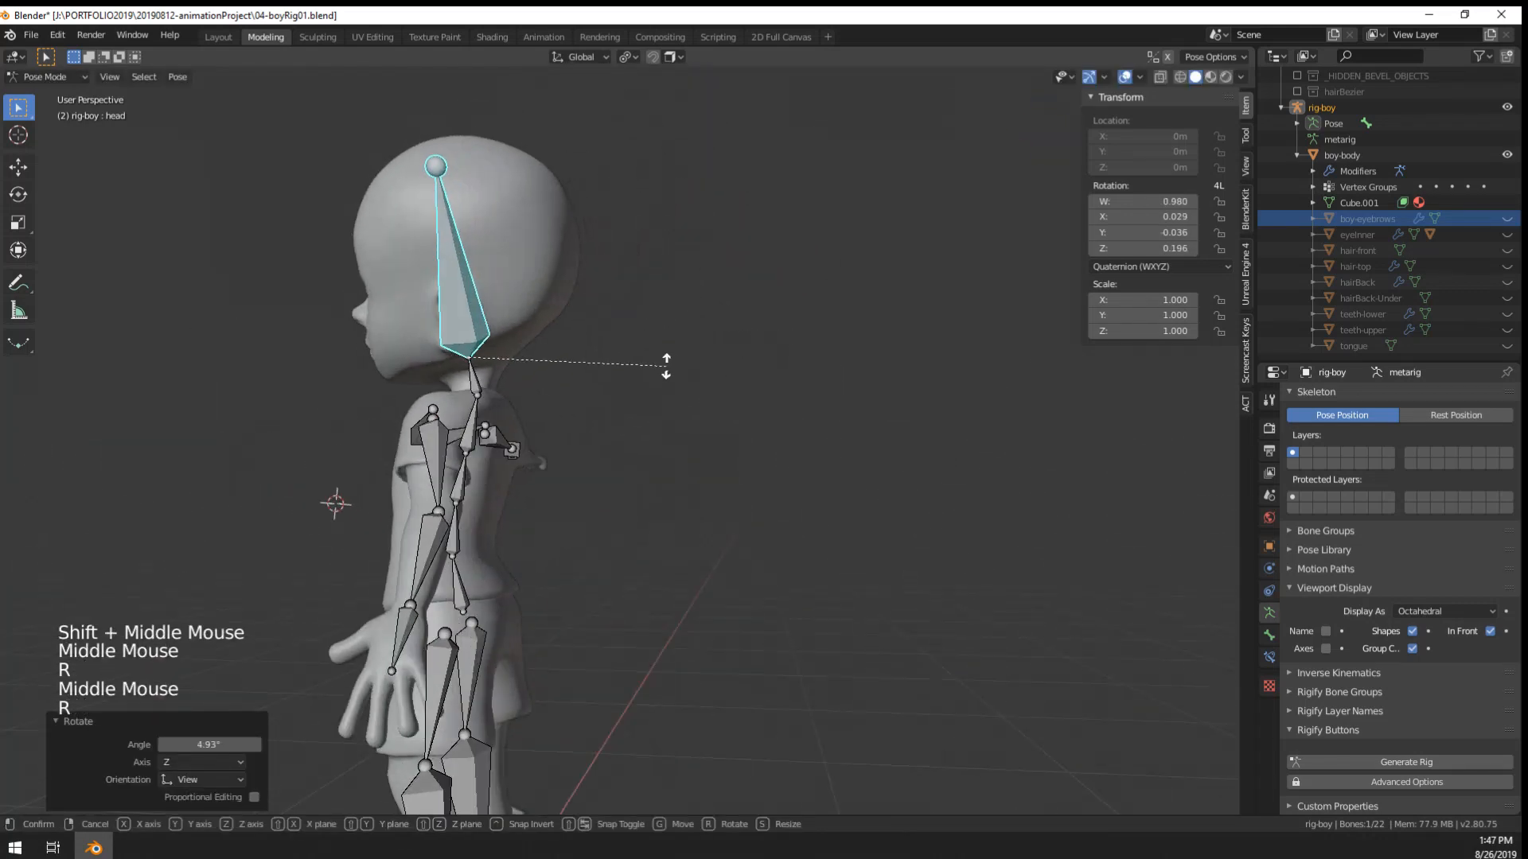
left_click(685, 433)
middle_click_drag(685, 433, 869, 445)
key("r")
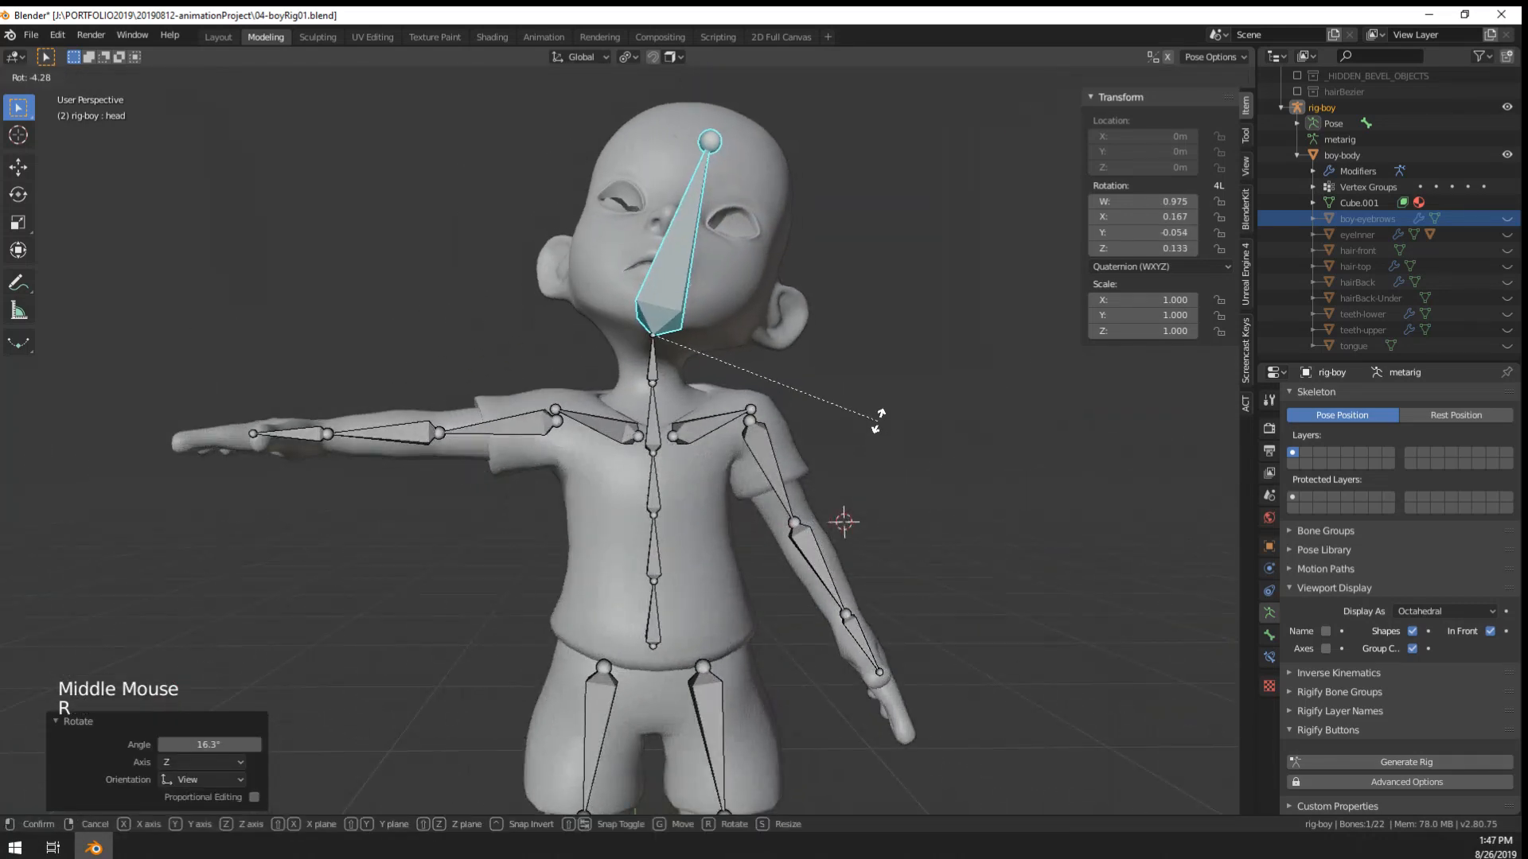
left_click(932, 450)
- Rotate the head bone by a further 42.8° to exaggerate the head pose
scroll(932, 450, "up", 2)
right_click(813, 366)
right_click(813, 366)
middle_click_drag(813, 366, 762, 350)
key("r")
left_click(982, 389)
right_click(831, 270)
key("r")
left_click(1022, 393)
- Rotate the head bone by 57° as seen from behind the character
middle_click_drag(691, 353, 577, 356)
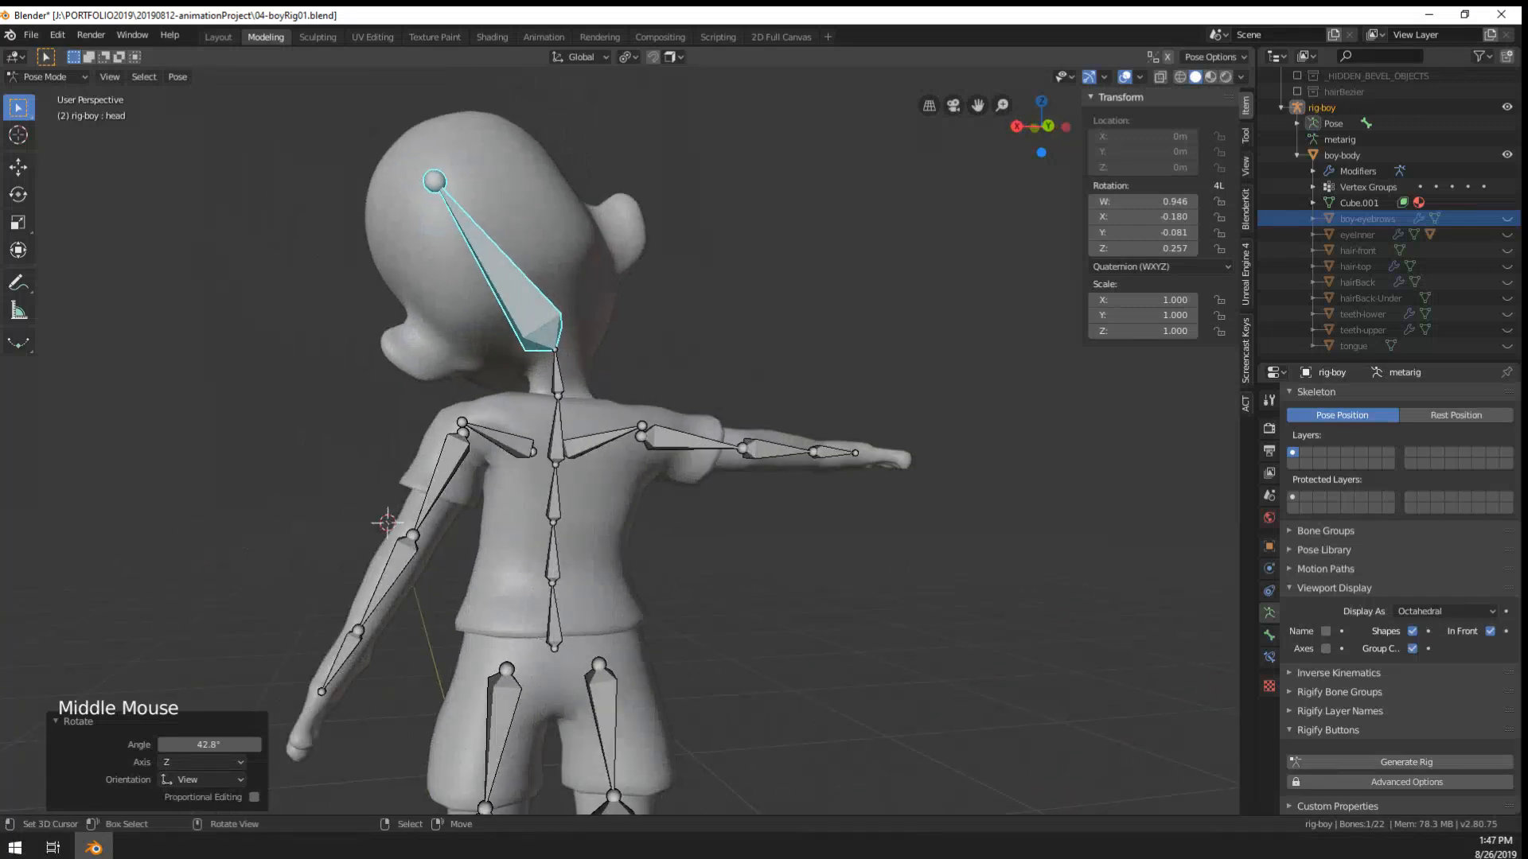
key("r")
left_click(631, 460)
middle_click_drag(632, 460, 576, 458)
key("g")
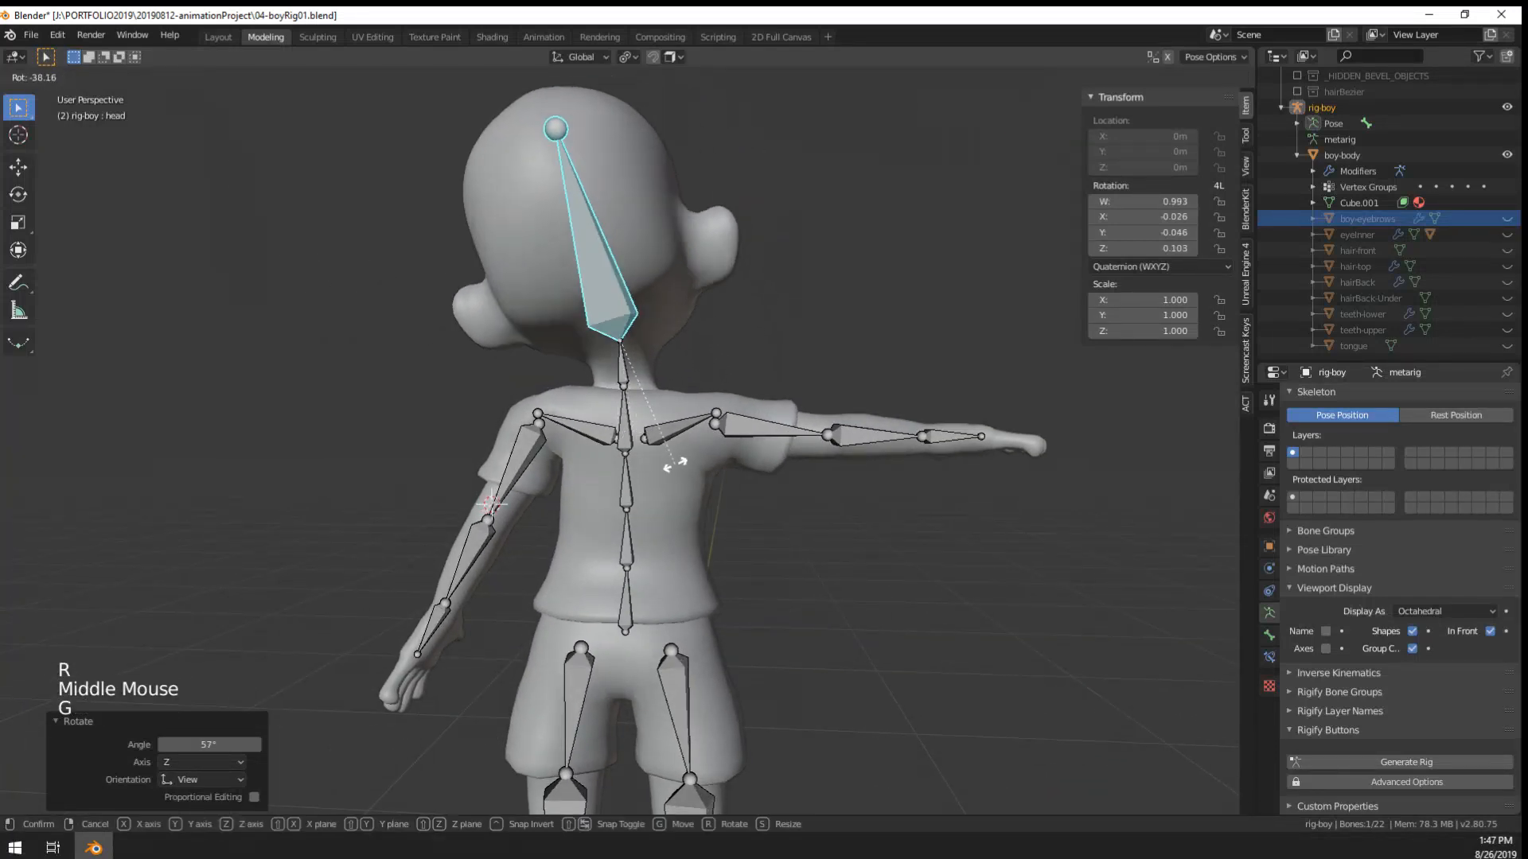
right_click(678, 465)
- Clear the rotation of the neck bone spine.004 and try rotating it from the side view
right_click(636, 364)
key("alt+r")
middle_click_drag(689, 348, 571, 370)
middle_click(570, 370)
key("r")
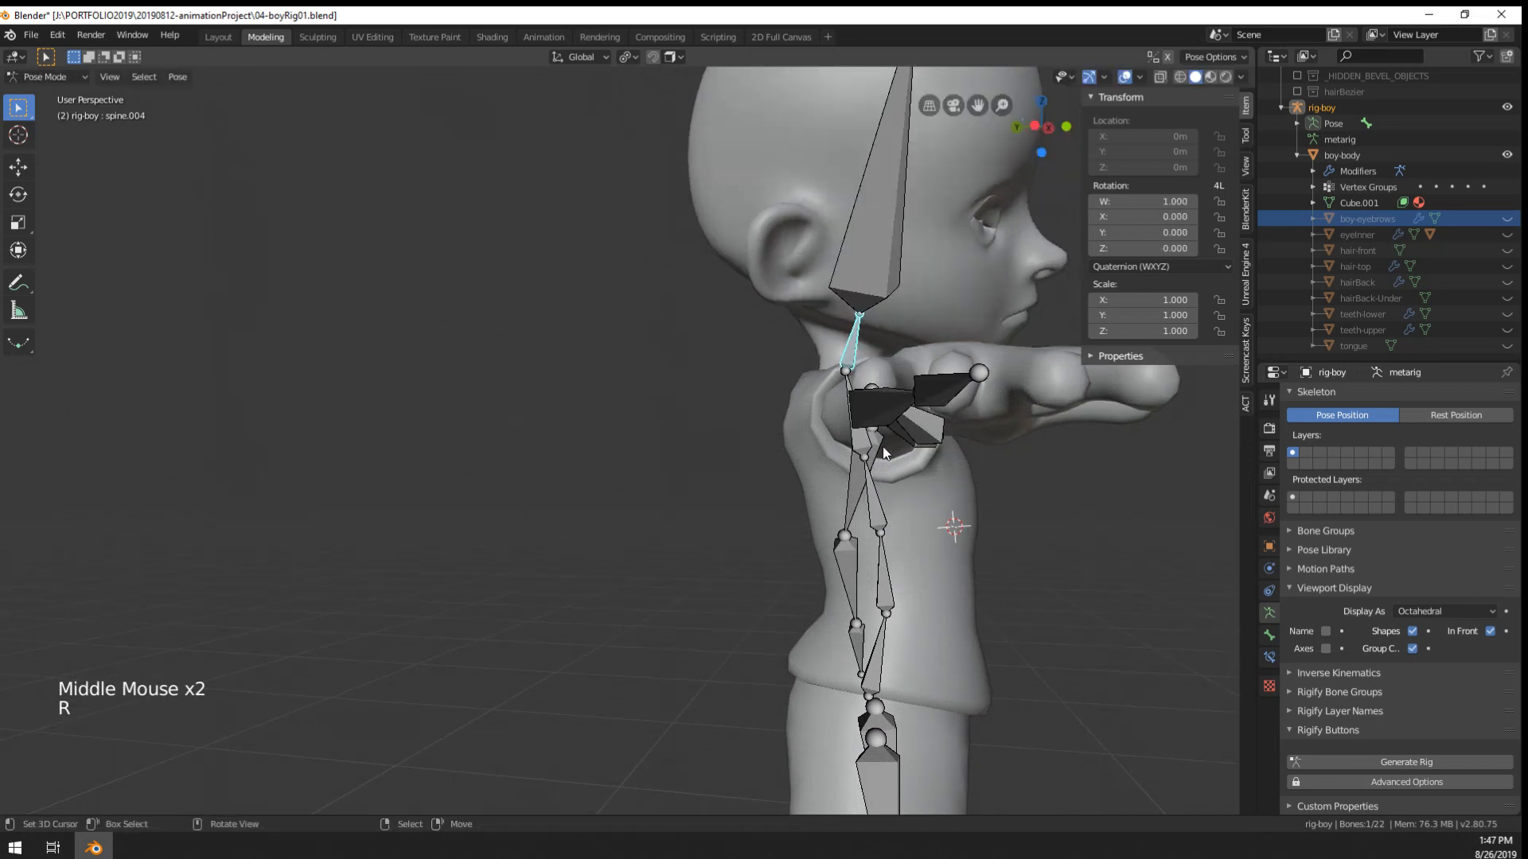
right_click(1004, 450)
scroll(909, 480, "down", 1)
- Try rotating the lowest spine bone about the Z axis
right_click(843, 603)
mouse_move(843, 603)
middle_mouse_down()
mouse_move(861, 595)
mouse_move(829, 598)
middle_mouse_up()
key("r")
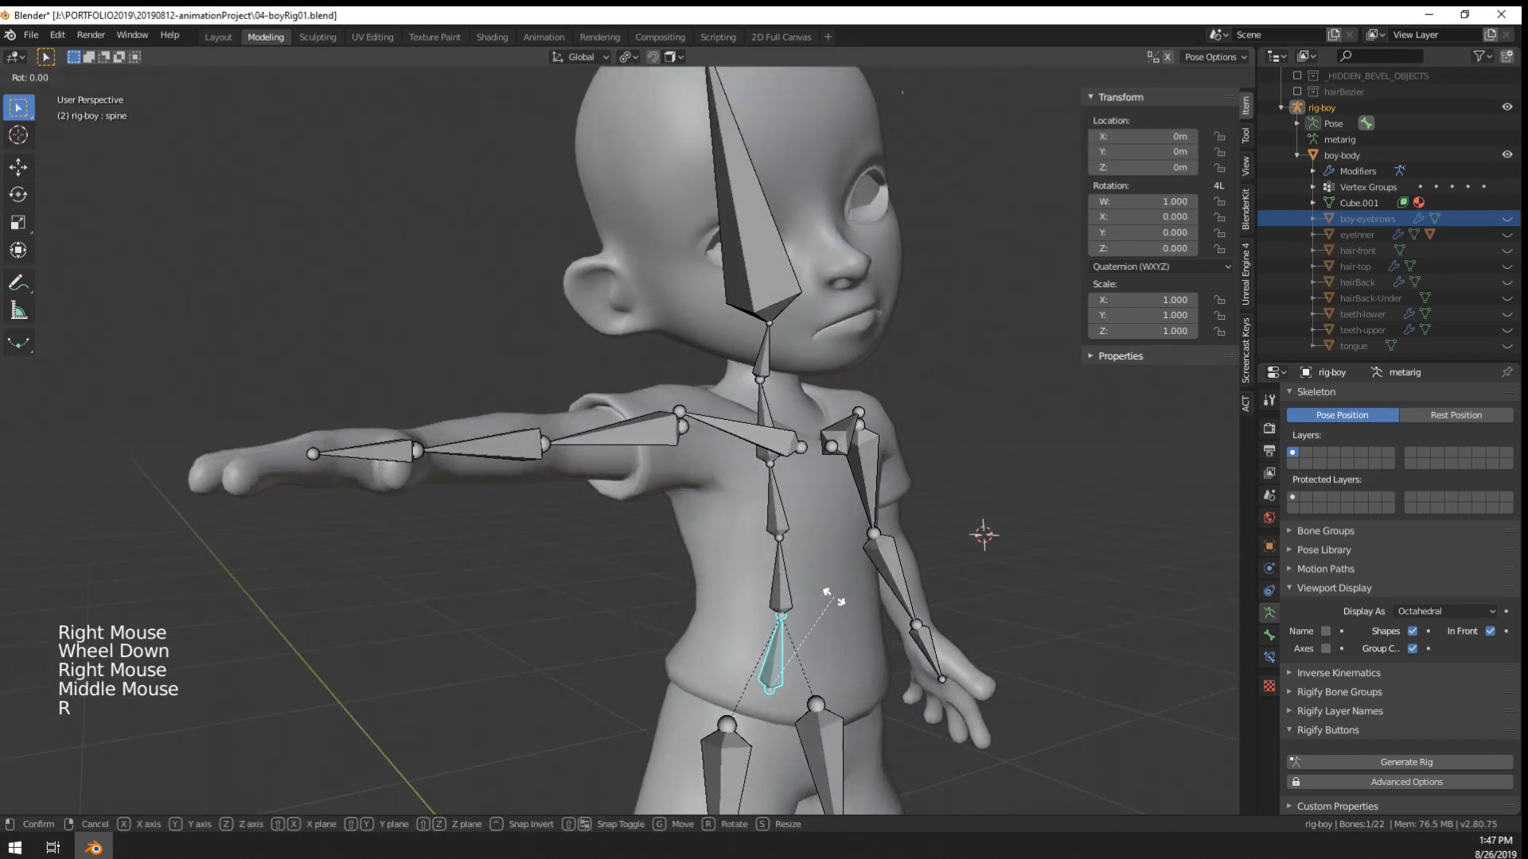
key("z")
right_click(810, 597)
- Add the three spine bones above to the selection and deselect the lowest spine bone
right_click(782, 579, "shift")
right_click(776, 509, "shift")
right_click(765, 413, "shift")
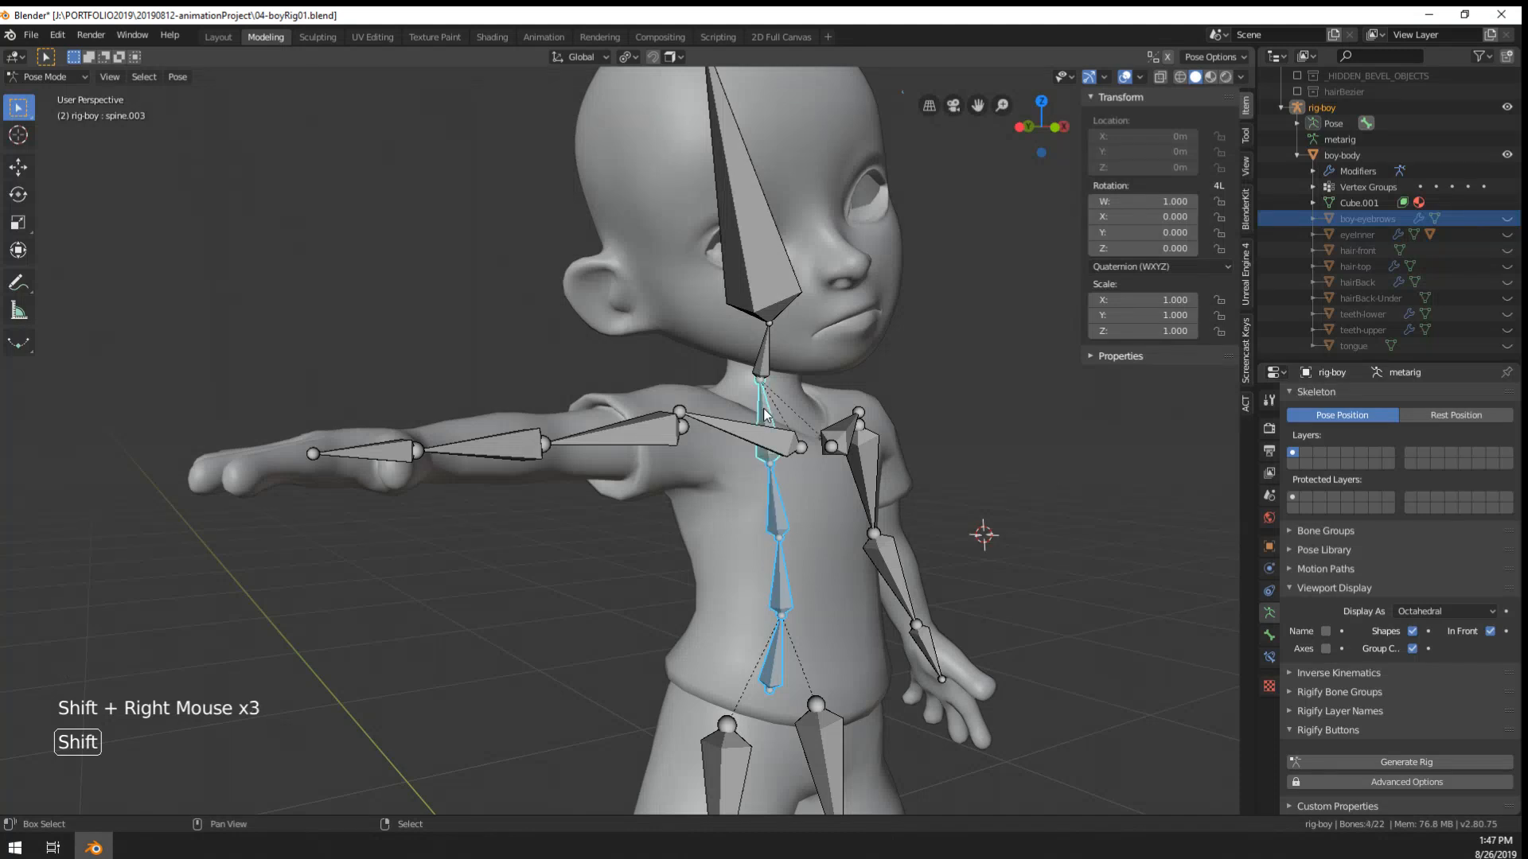
right_click(772, 654, "shift")
right_click(772, 654, "shift")
right_click(771, 654, "shift")
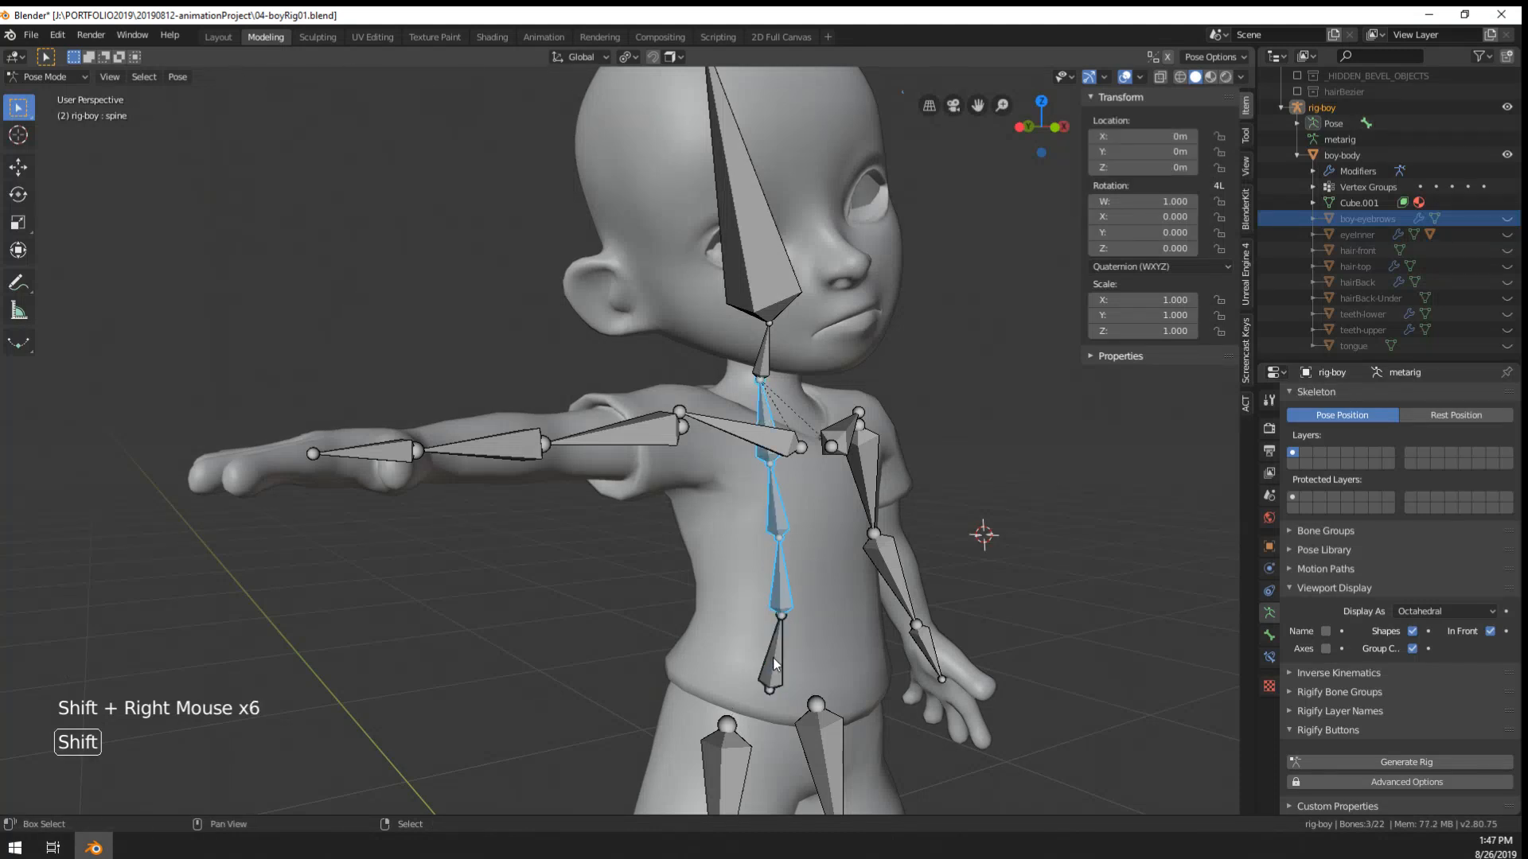
- Look through the available transform orientations, including Global and Gimbal
left_click(581, 57)
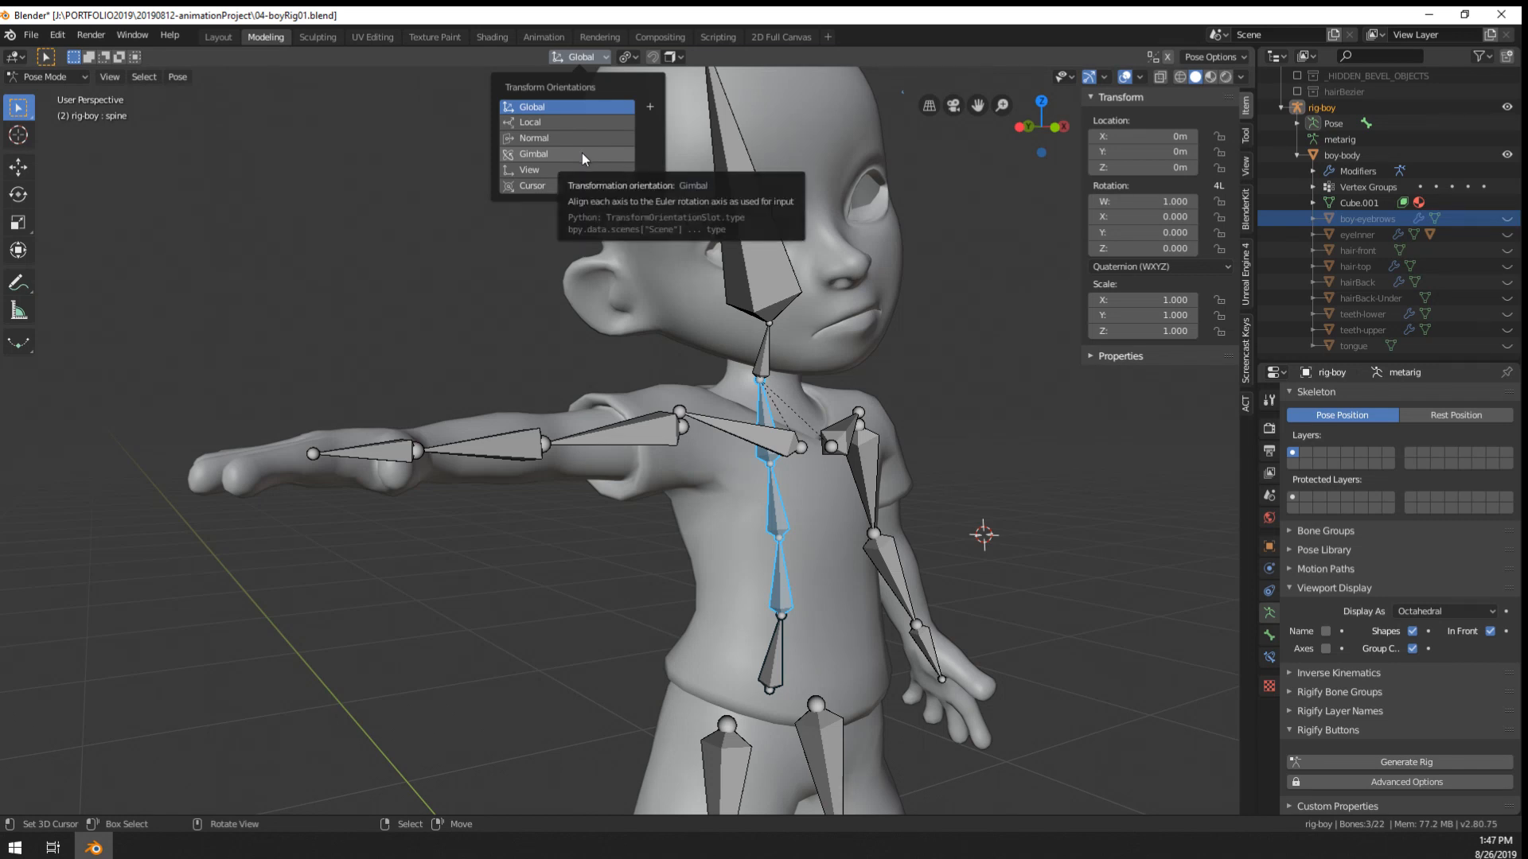
left_click(581, 58)
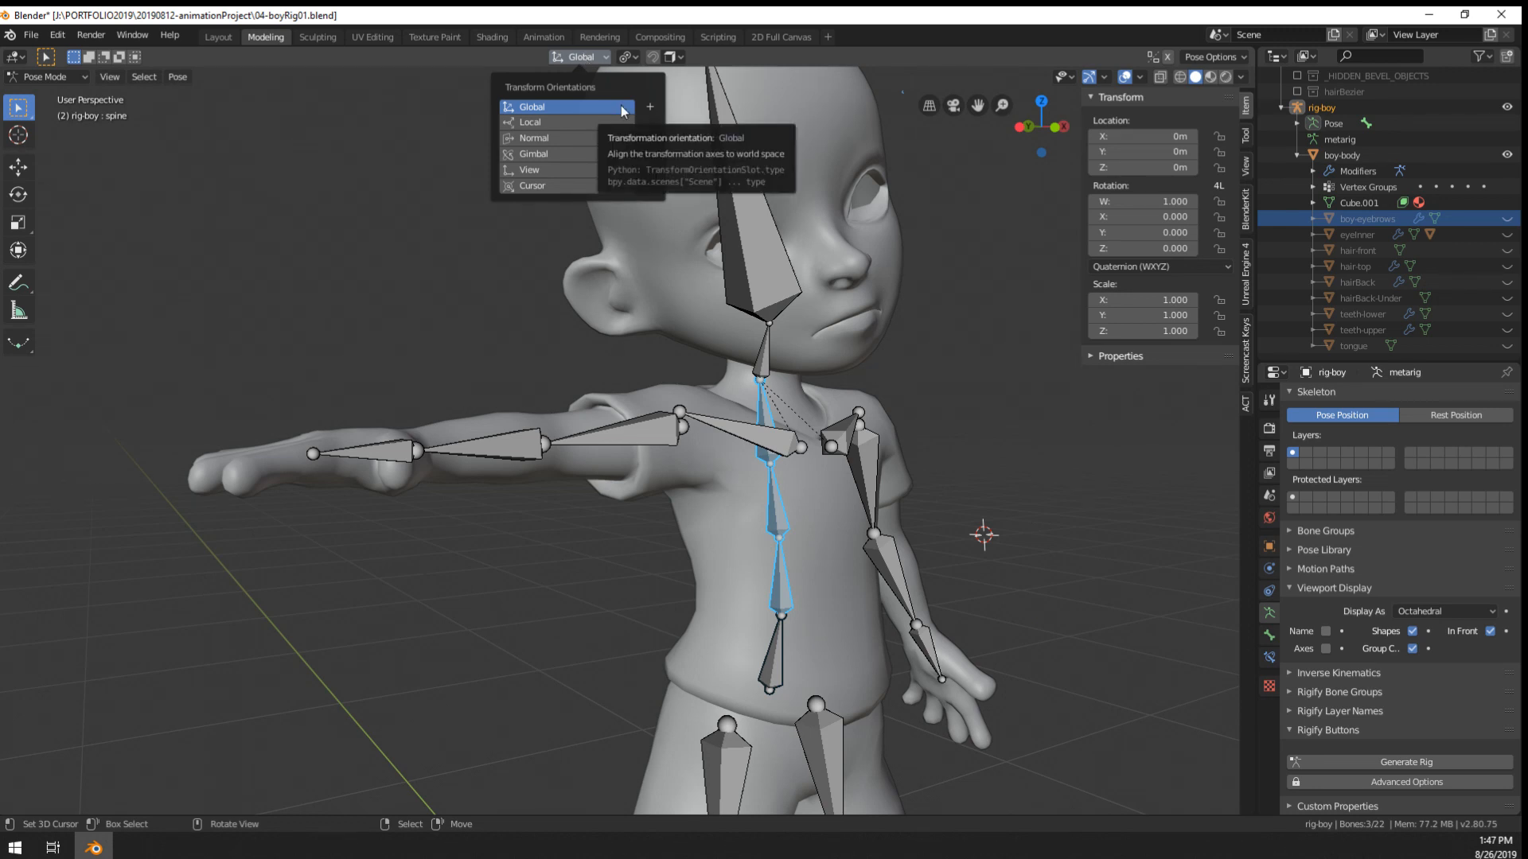
middle_click_drag(444, 594, 556, 494)
scroll(484, 535, "up", 1)
scroll(556, 494, "down", 3)
scroll(561, 494, "up", 4)
scroll(552, 466, "down", 4)
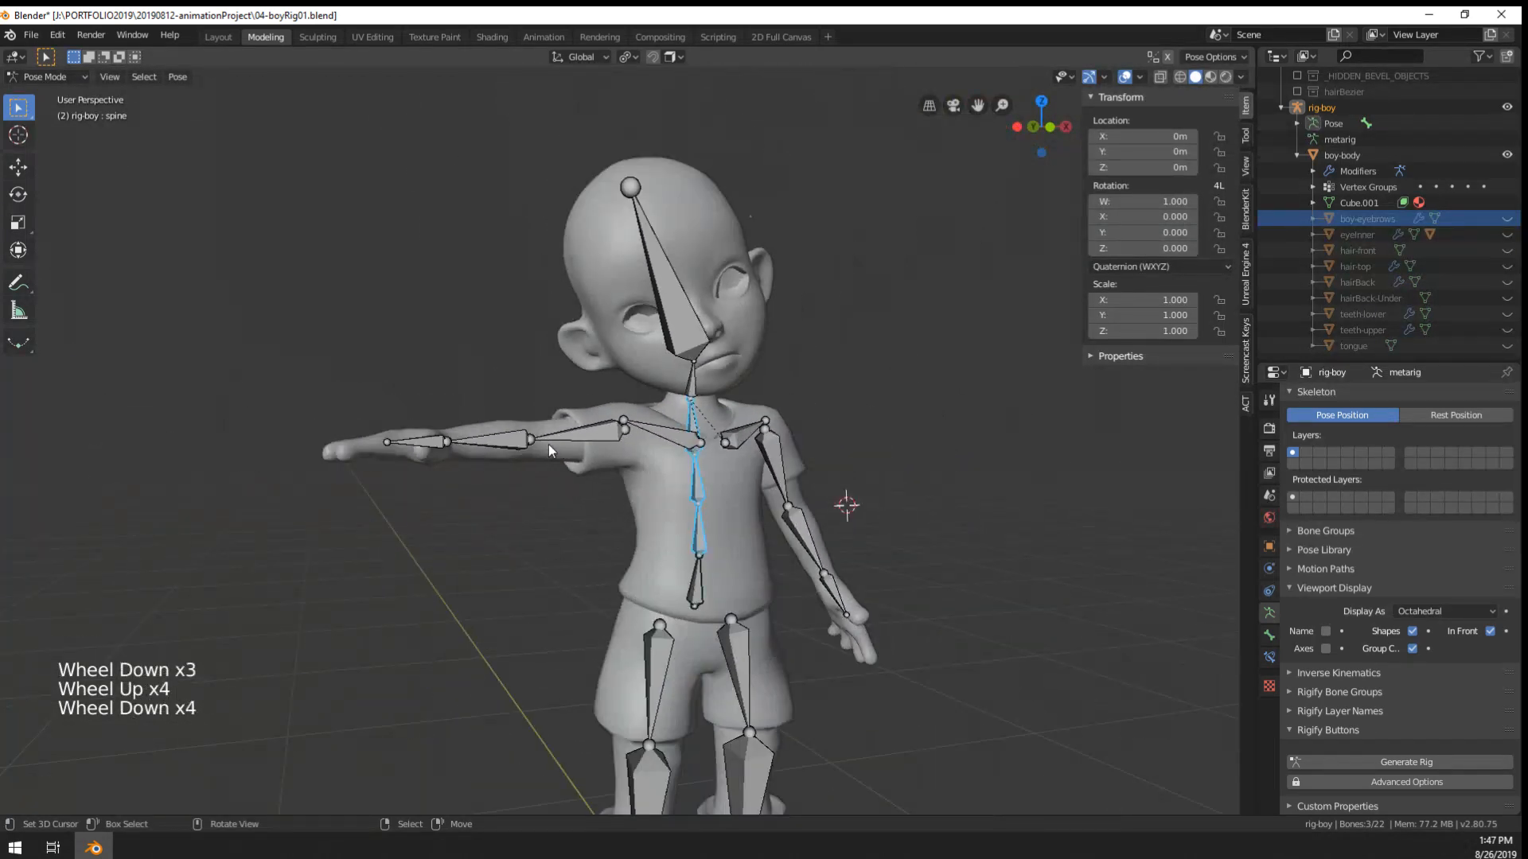
scroll(548, 444, "up", 2)
- Select all bones of the rig in Pose Mode and clear their rotation, location and scale
key("Tab")
key("Tab")
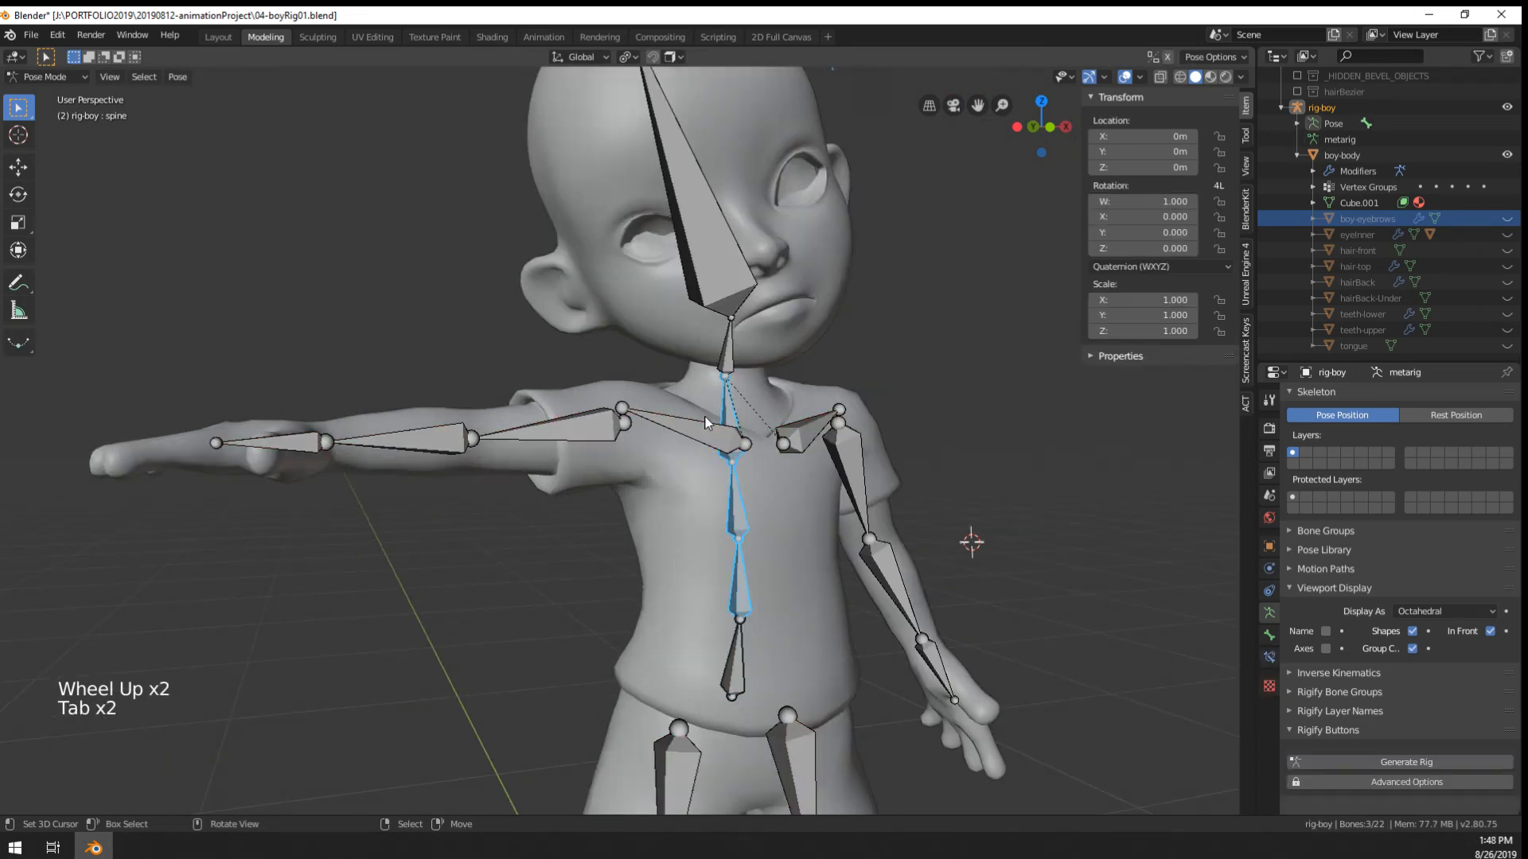
key("a")
key("a")
key("a")
key("a")
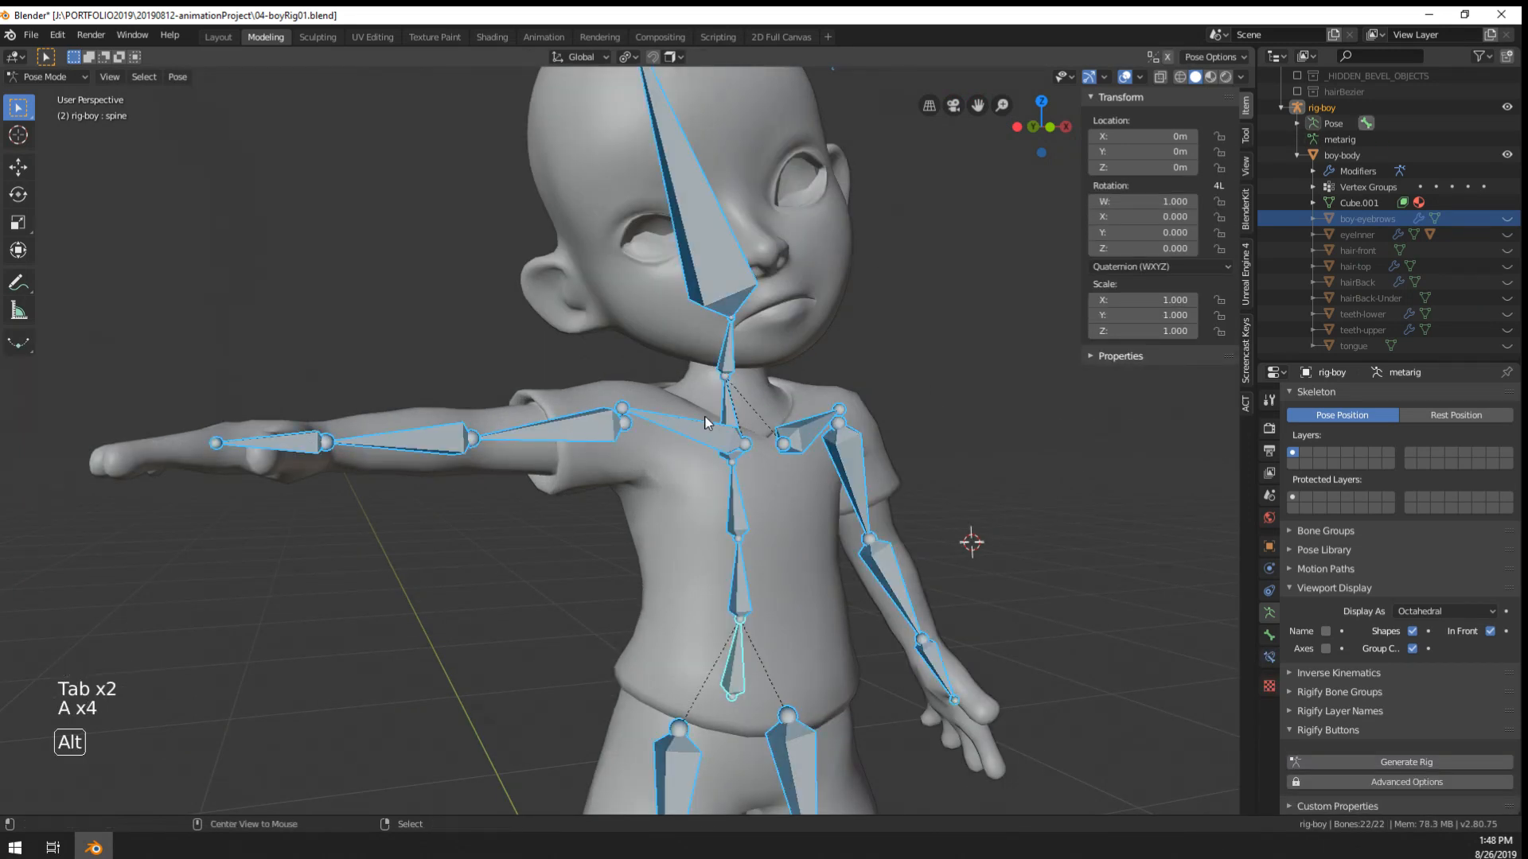
key("alt+r")
key("alt+g")
key("alt+s")
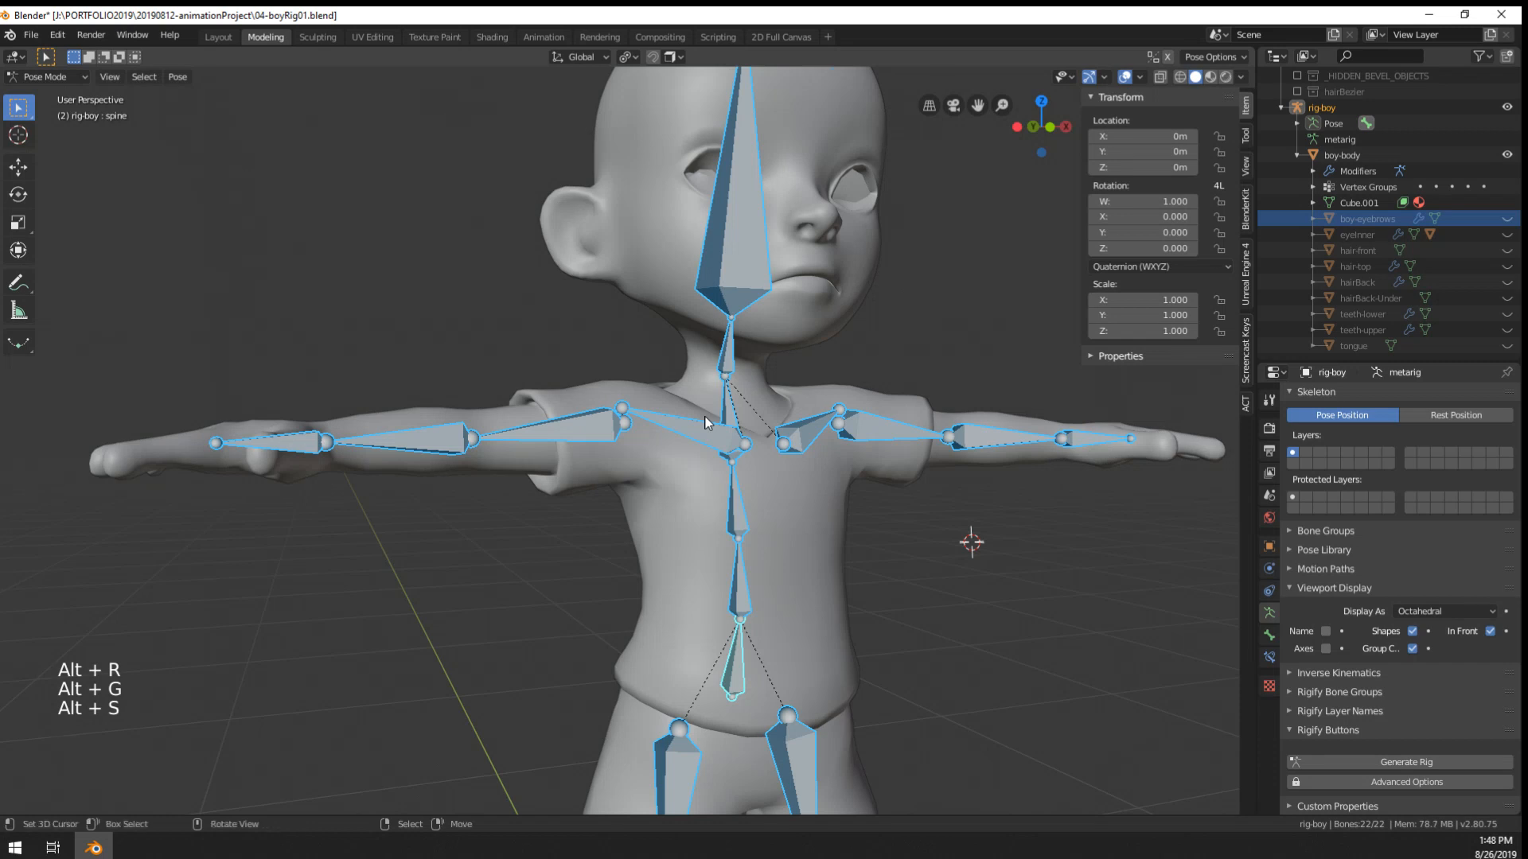
- Return the rig-boy armature to Object Mode
key("Tab")
right_click(998, 442)
middle_click_drag(999, 446, 967, 469)
key("Tab")
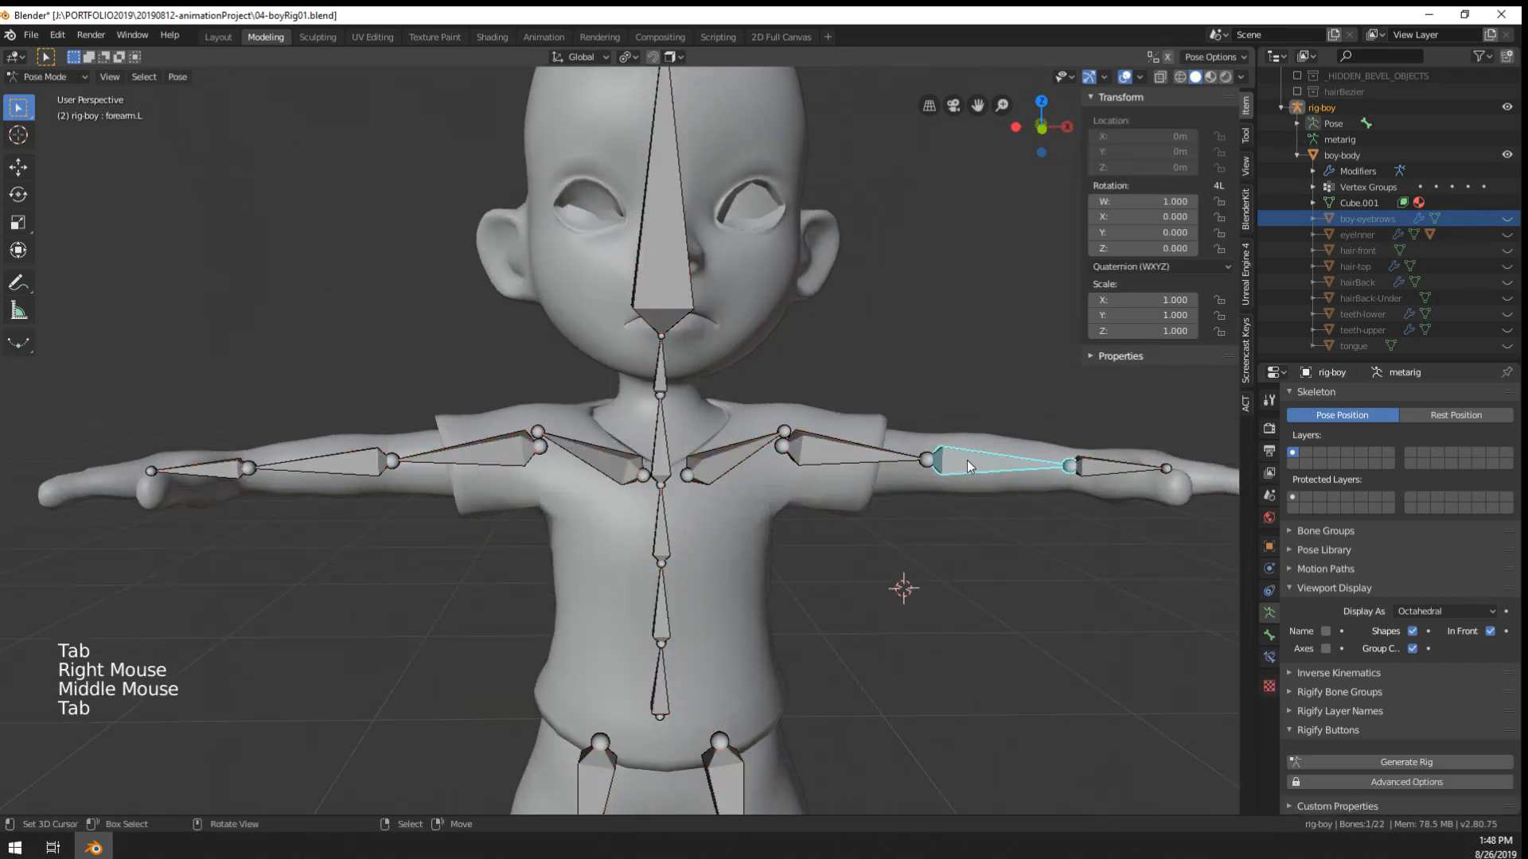
right_click(771, 527)
right_click(771, 527)
key("Tab")
key("ctrl+Tab")
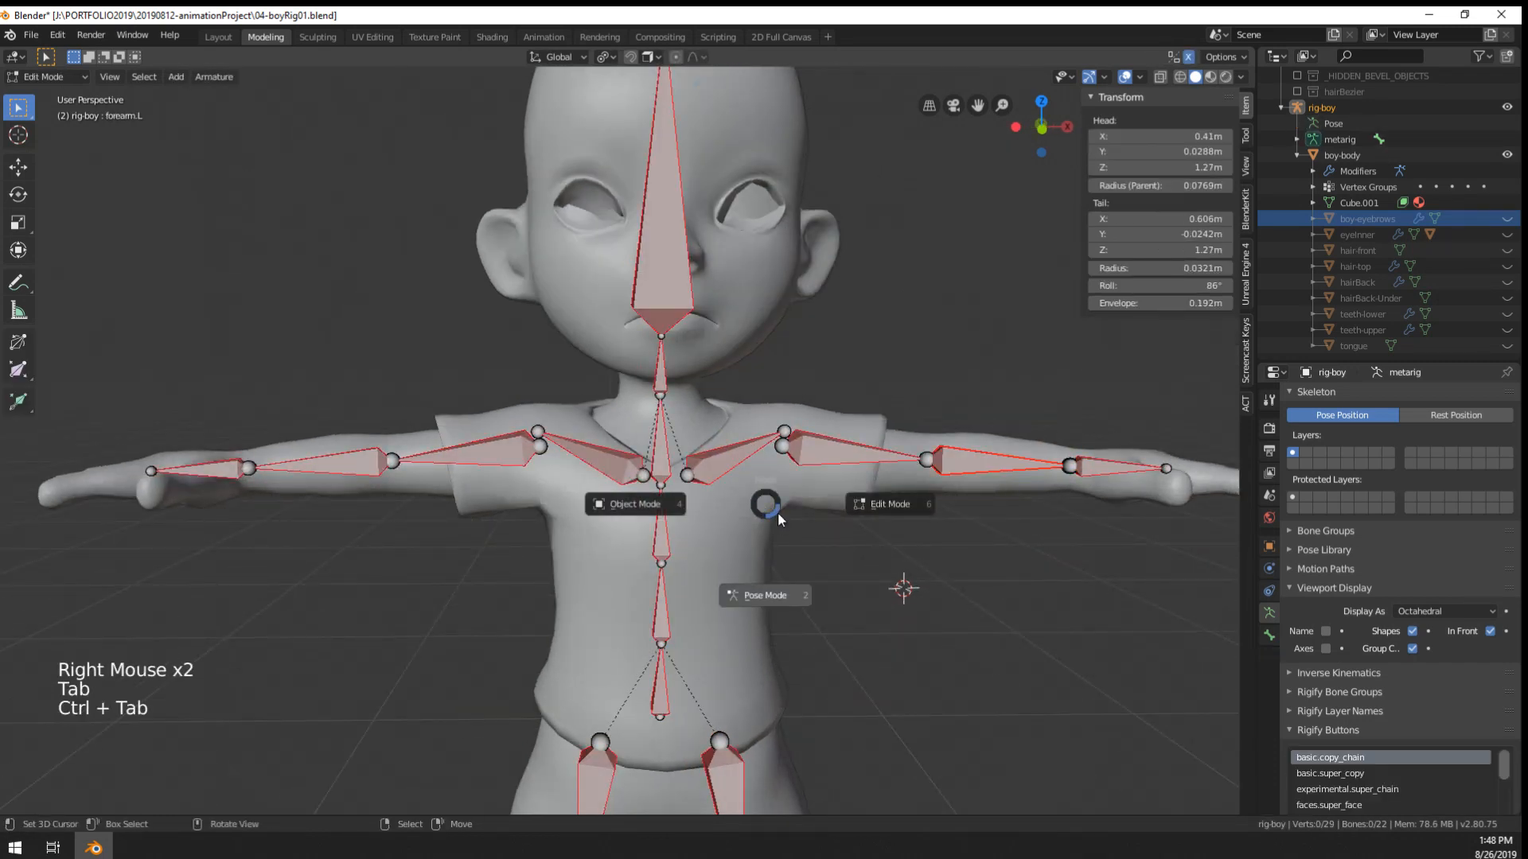
key("ctrl+Tab")
left_click(765, 512)
- Clear the parent of the boy-body mesh and delete all of its vertex groups
right_click(772, 539)
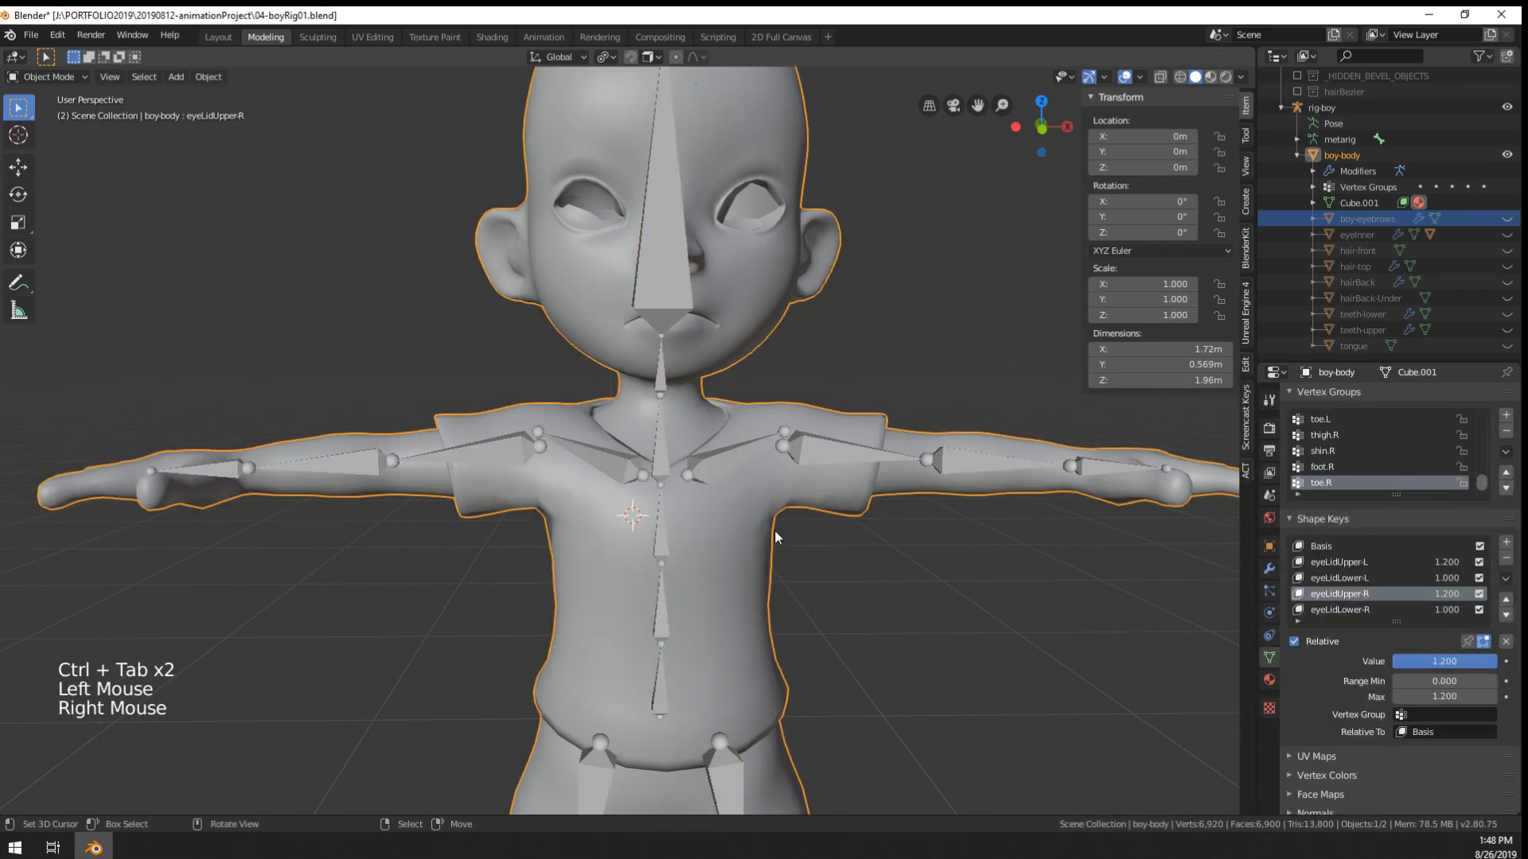
key("alt+p")
left_click(775, 528)
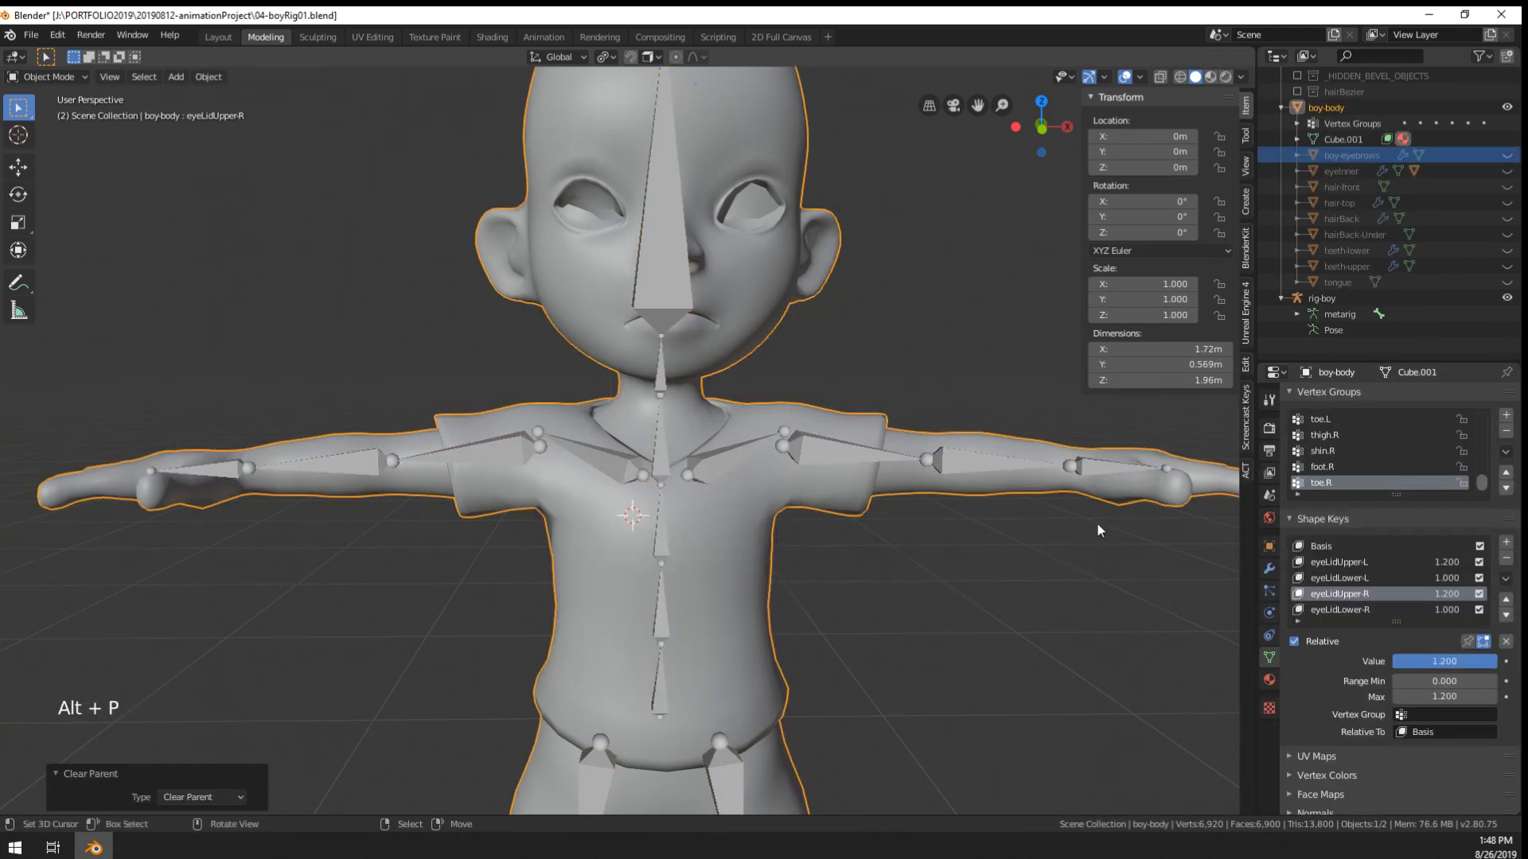
left_click(1504, 451)
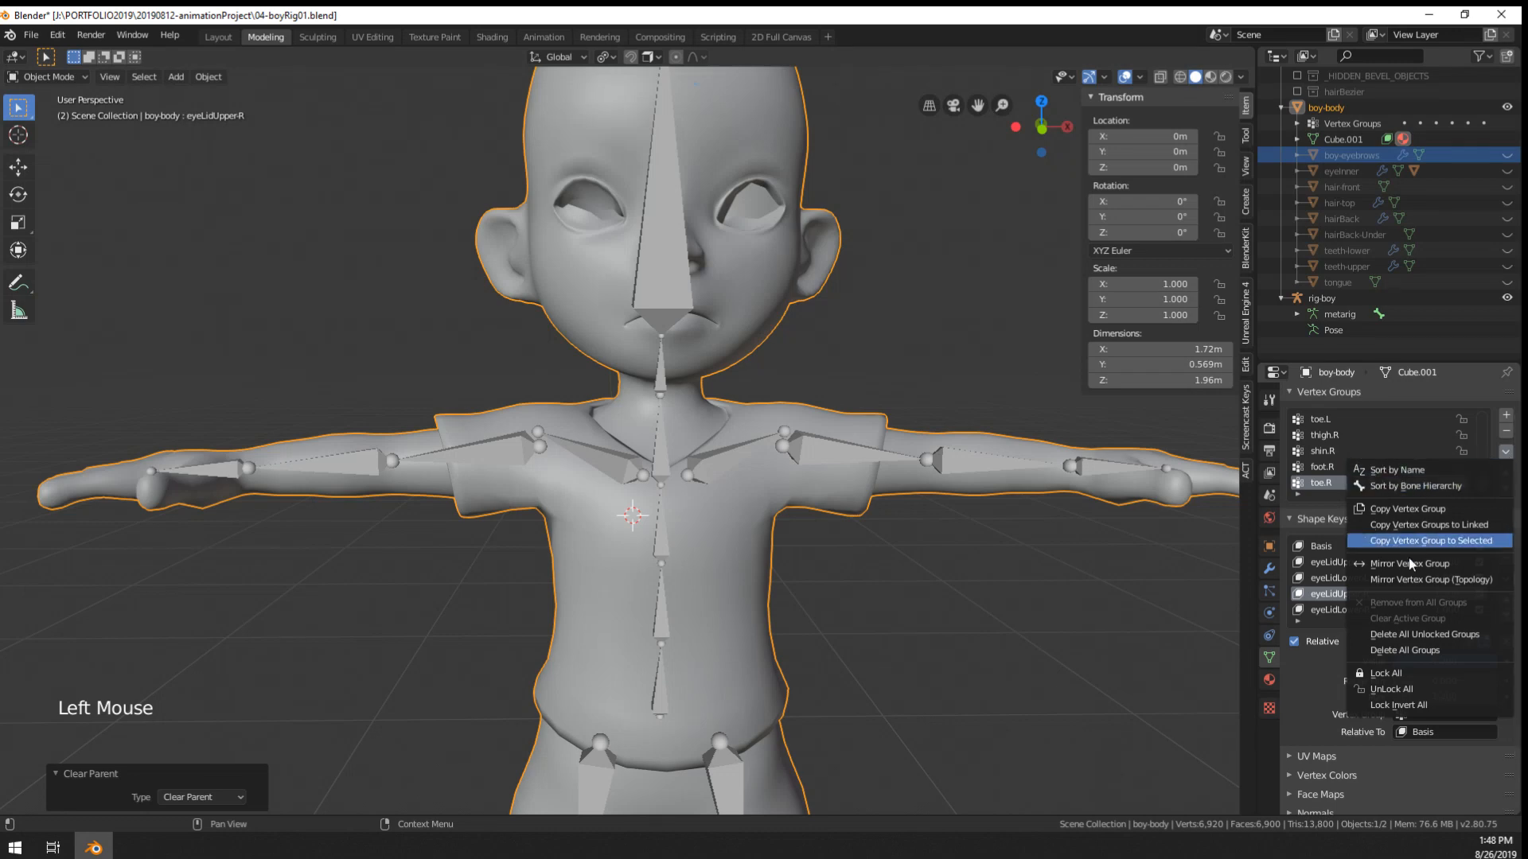
left_click(1436, 651)
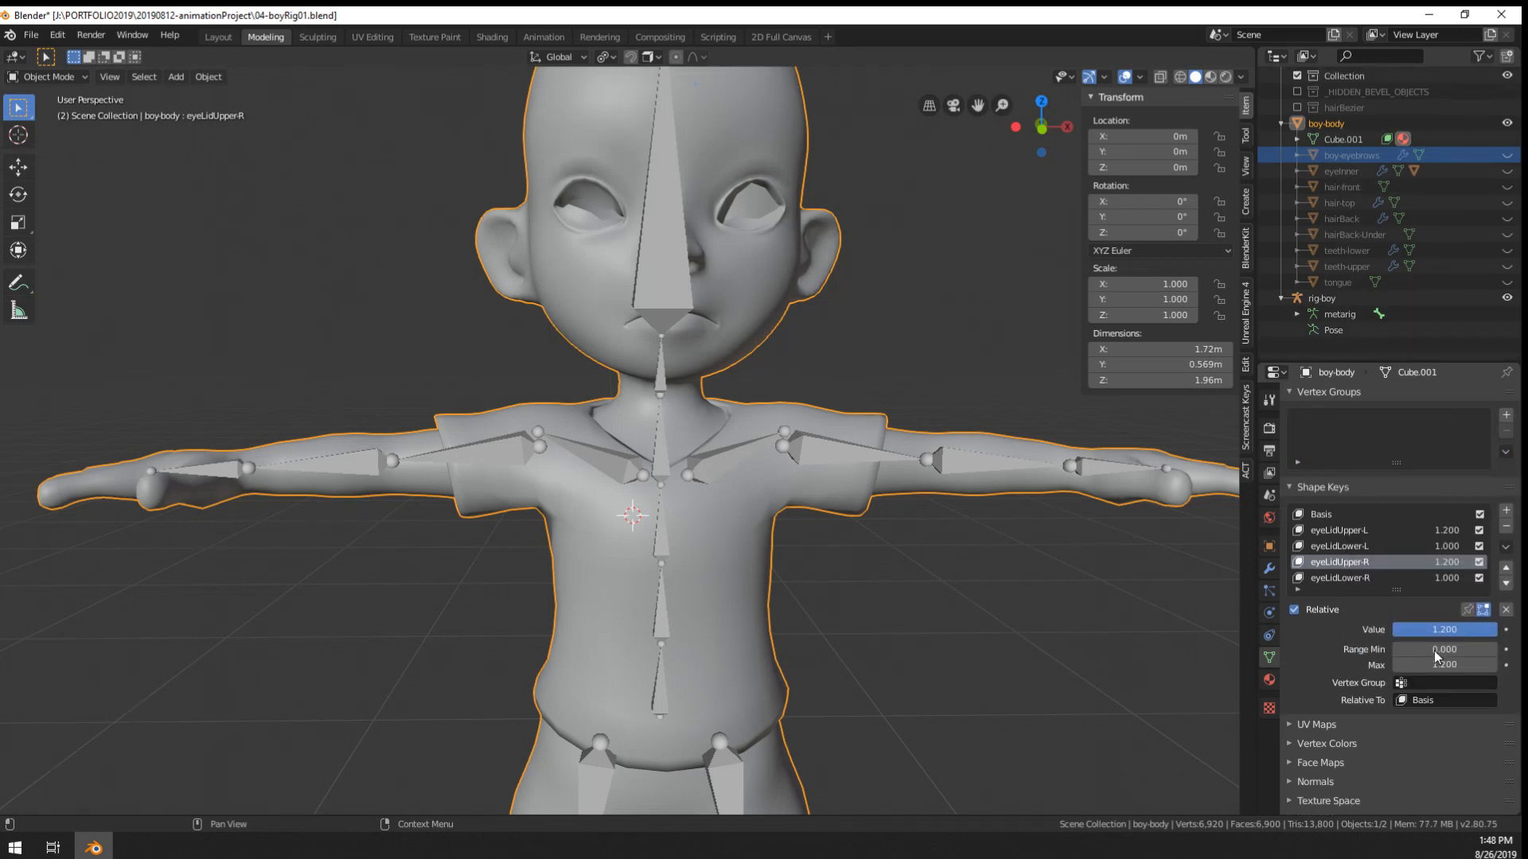
- Select the rig-boy armature and show the character's left hand close up from directly above
right_click(862, 452)
middle_click_drag(1015, 548, 853, 603, "shift")
scroll(871, 551, "down", 5)
scroll(871, 552, "up", 6)
scroll(853, 603, "down", 1)
right_click(890, 627)
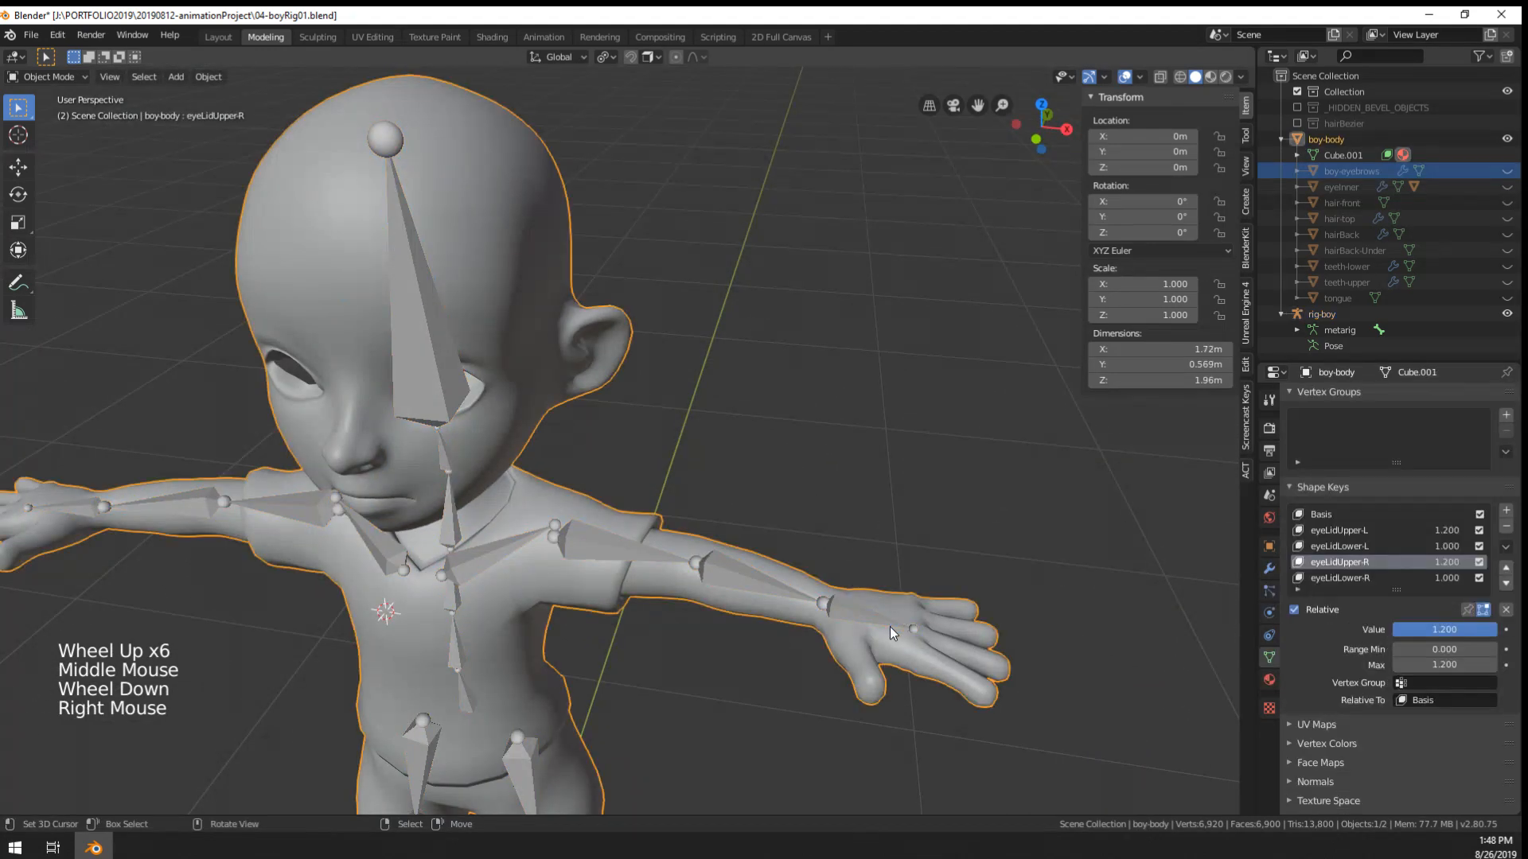
right_click(889, 627)
key("KP_7")
scroll(985, 659, "up", 3)
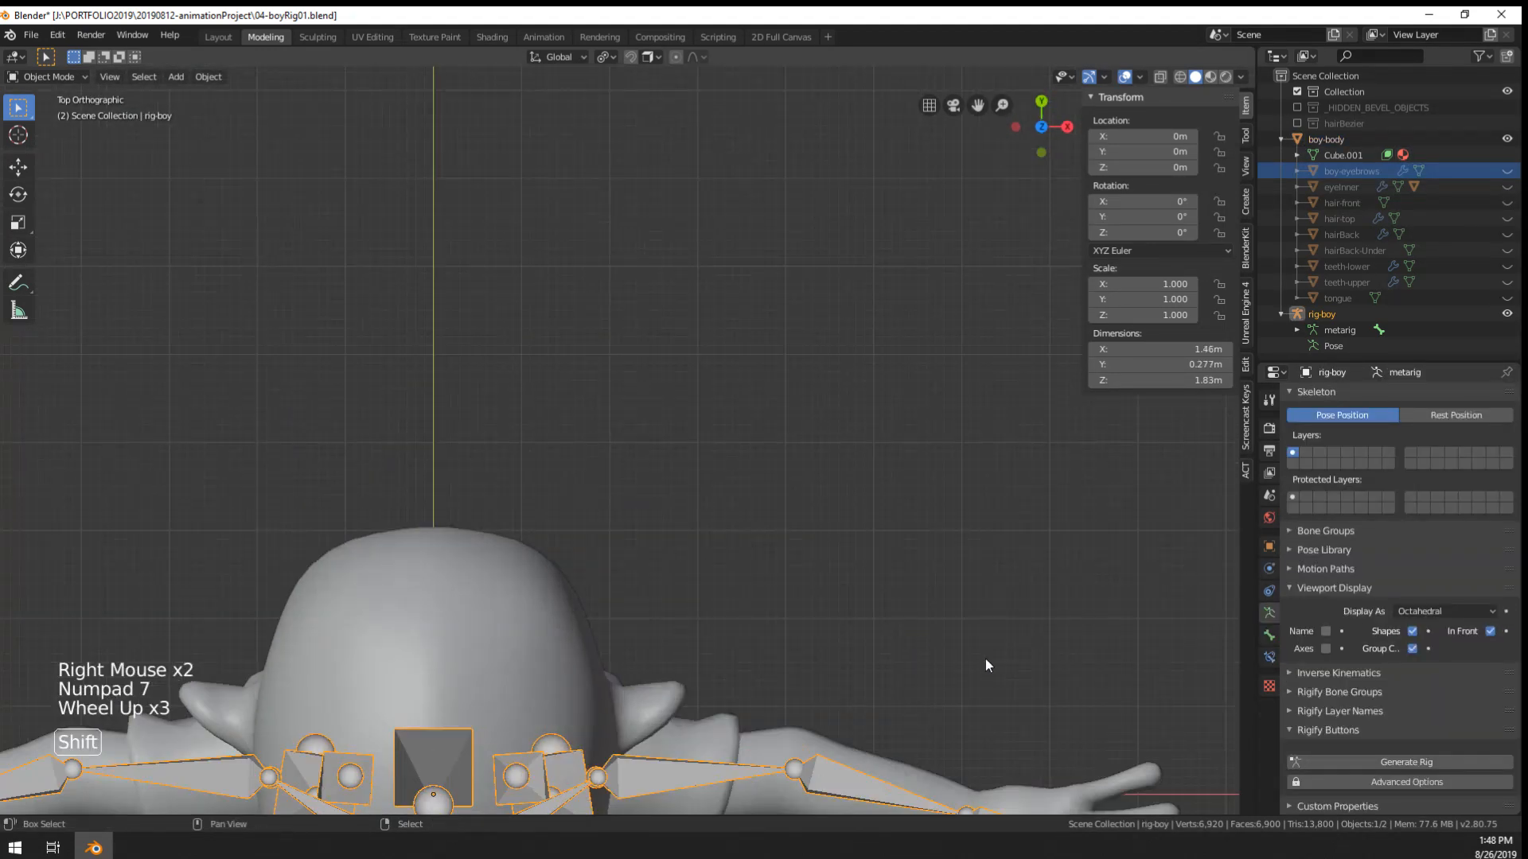
middle_click_drag(985, 658, 374, 288, "shift")
scroll(665, 587, "up", 1)
middle_click_drag(665, 586, 445, 338, "shift")
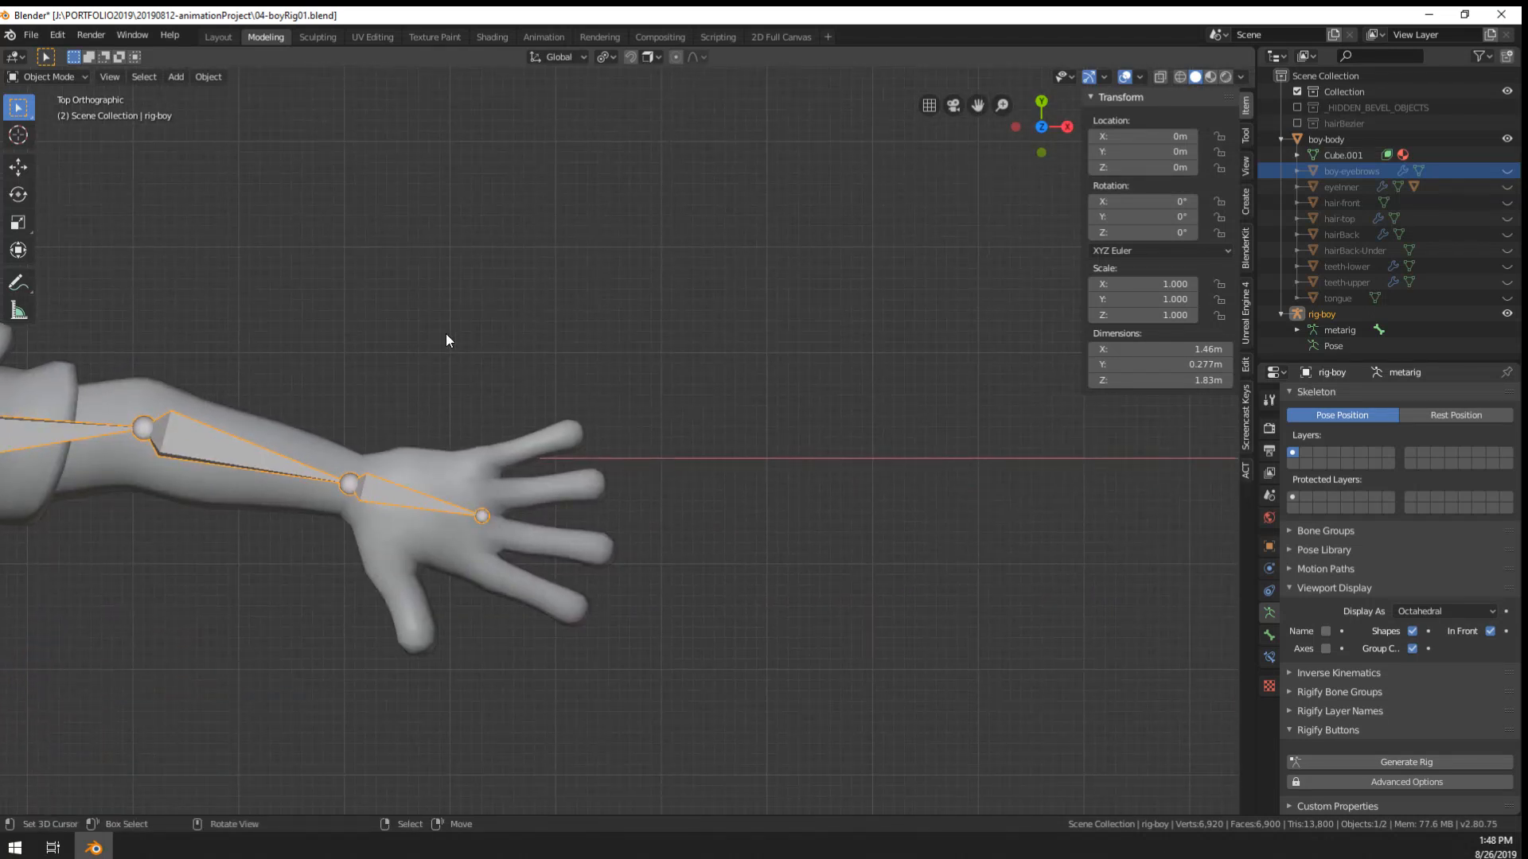
scroll(446, 338, "up", 3)
middle_click_drag(446, 339, 707, 350, "shift")
scroll(503, 477, "up", 2)
- Duplicate the hand.L bone in Edit Mode, offsetting the copy about 0.021 m in X and 0.034 m in Y
right_click(544, 595)
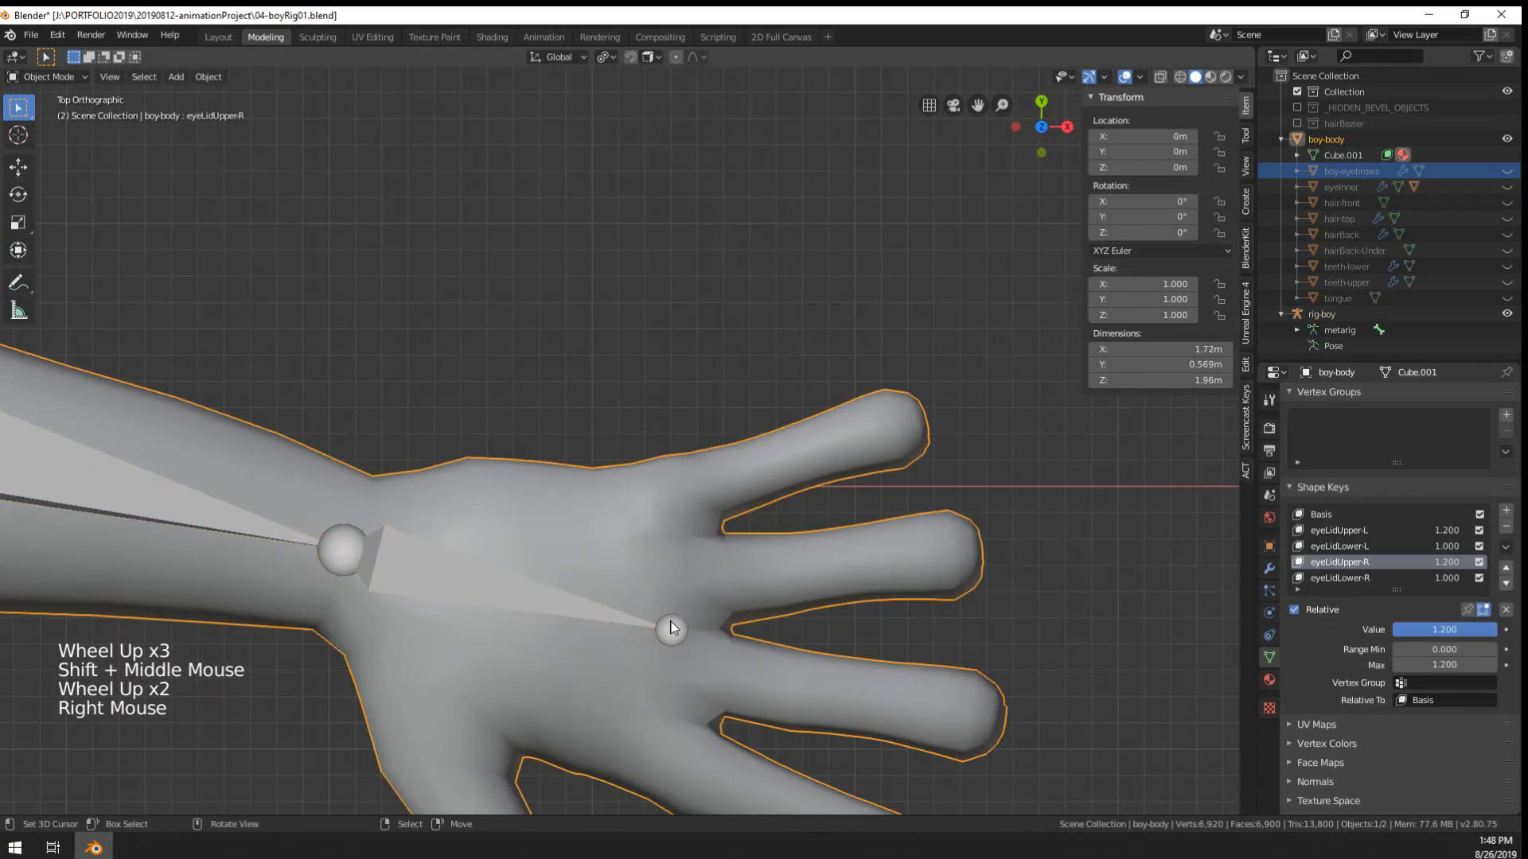
right_click(544, 595)
key("Tab")
right_click(513, 576)
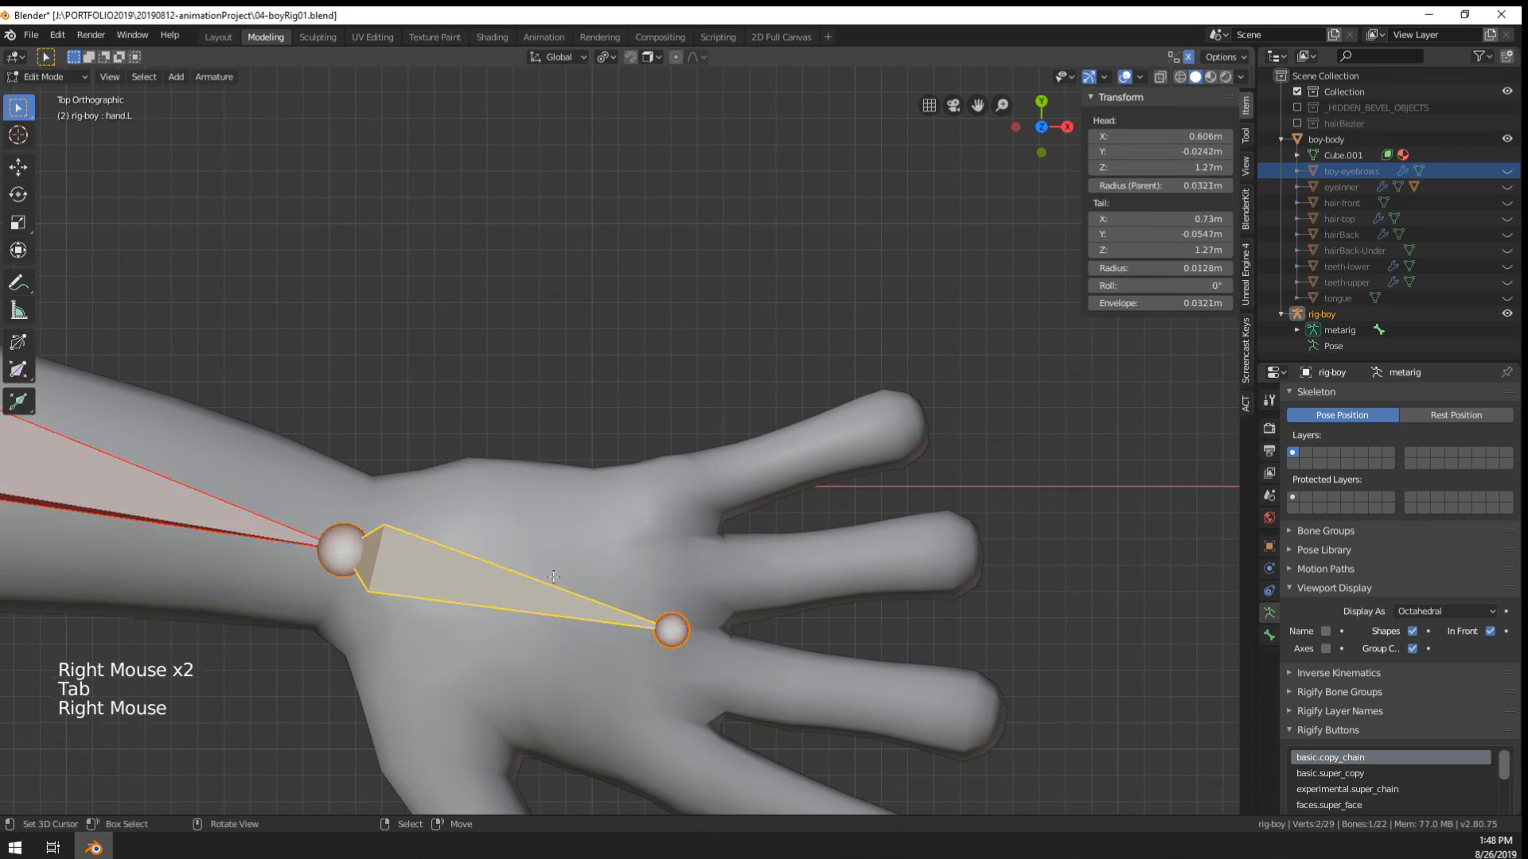
key("shift+d")
left_click(612, 519)
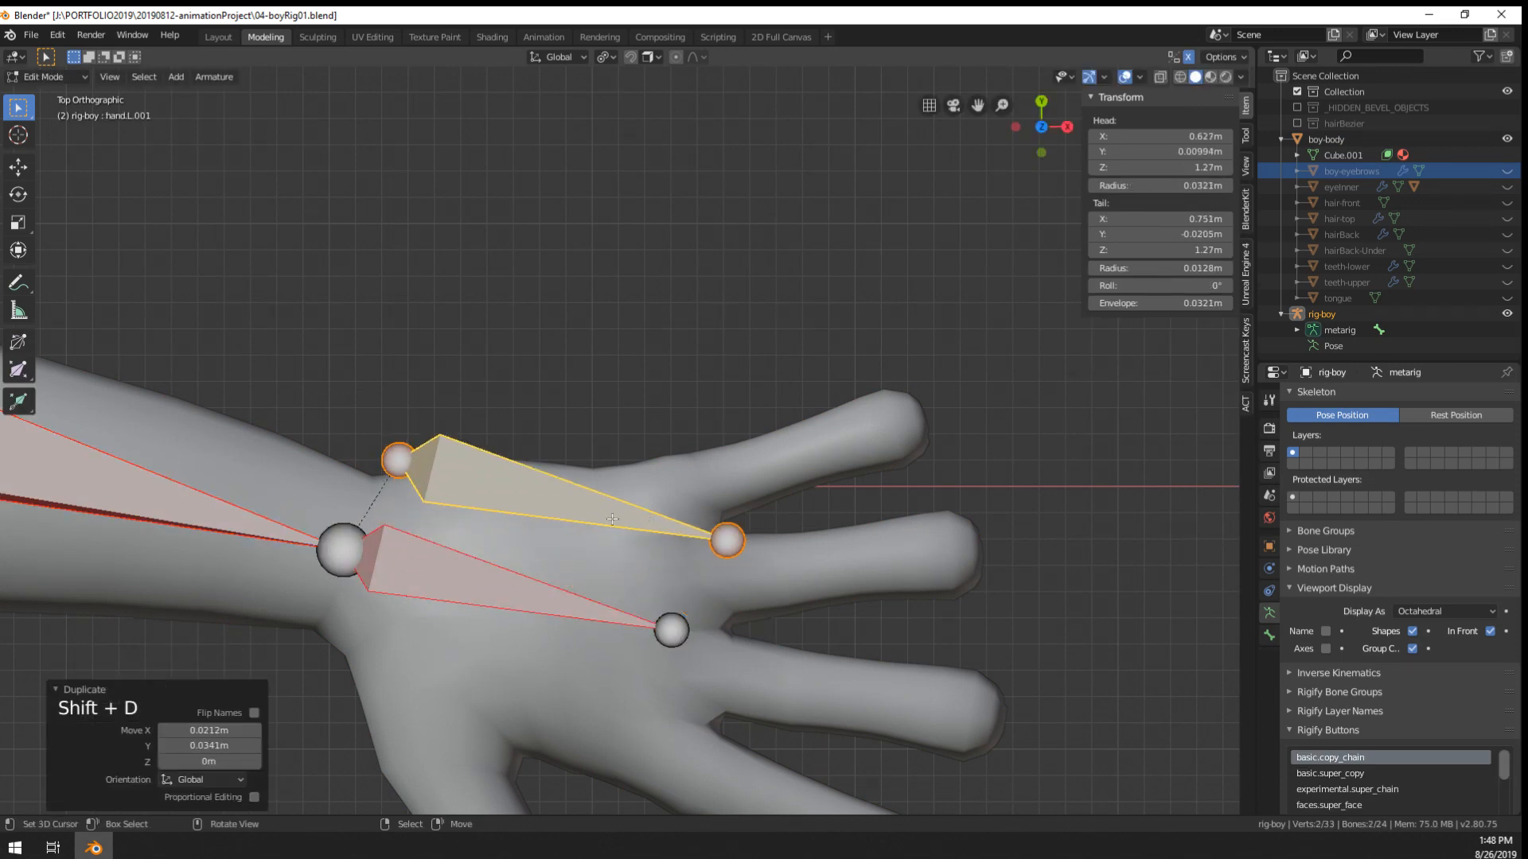
- Move the duplicated bone's head near the wrist and its tail to the base of the little finger
right_click(385, 458)
key("g")
left_click(383, 499)
right_click(726, 540)
key("g")
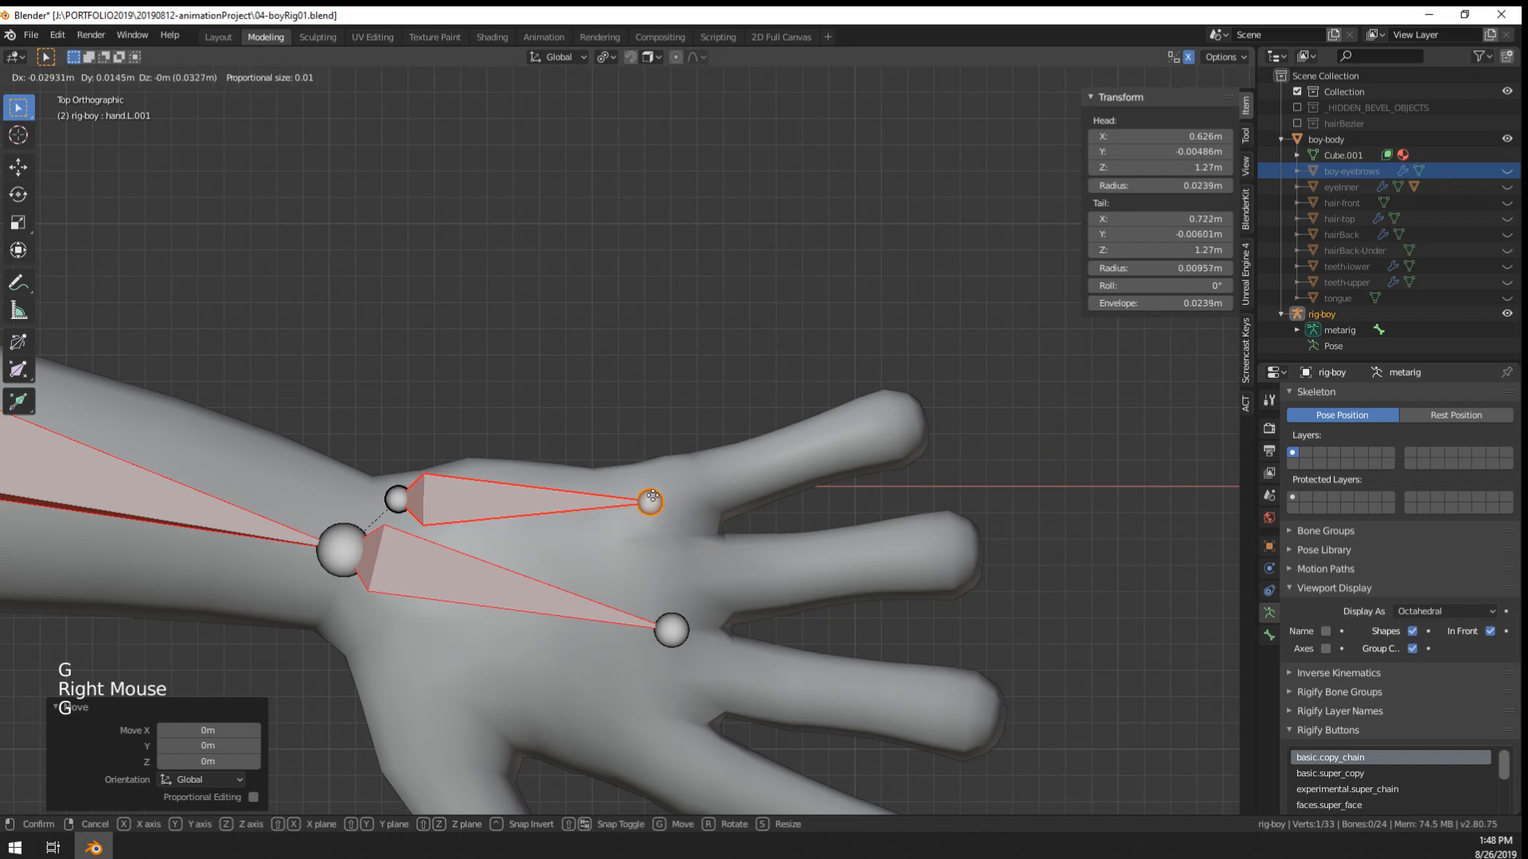
left_click(651, 499)
- Try parenting the duplicated palm bone to hand.L with the Connected option, and undo it
right_click(525, 500)
right_click(471, 593, "shift")
key("ctrl+p")
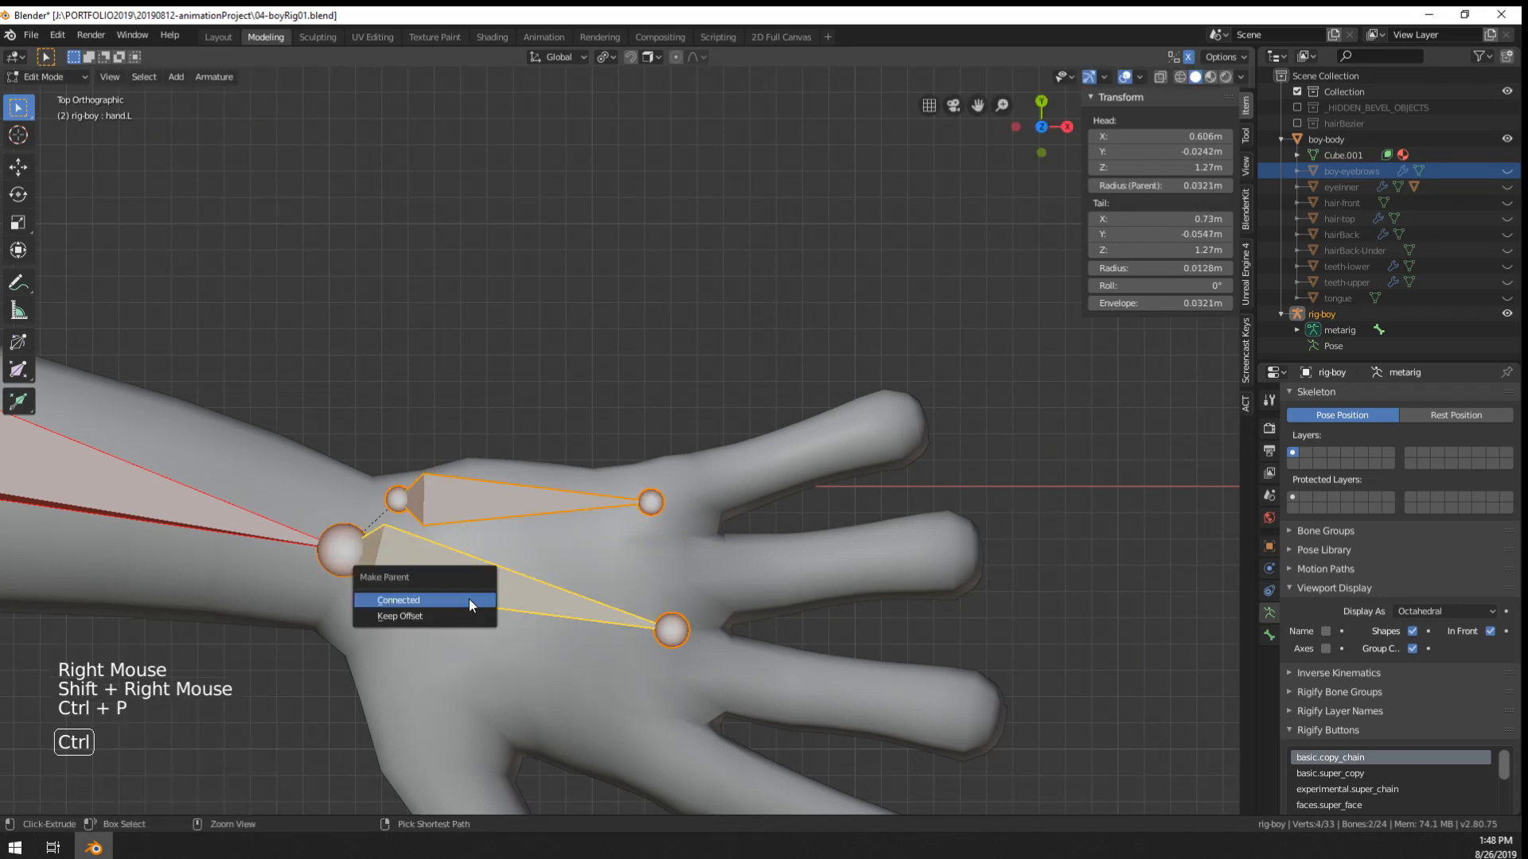
left_click(469, 601)
key("ctrl+z")
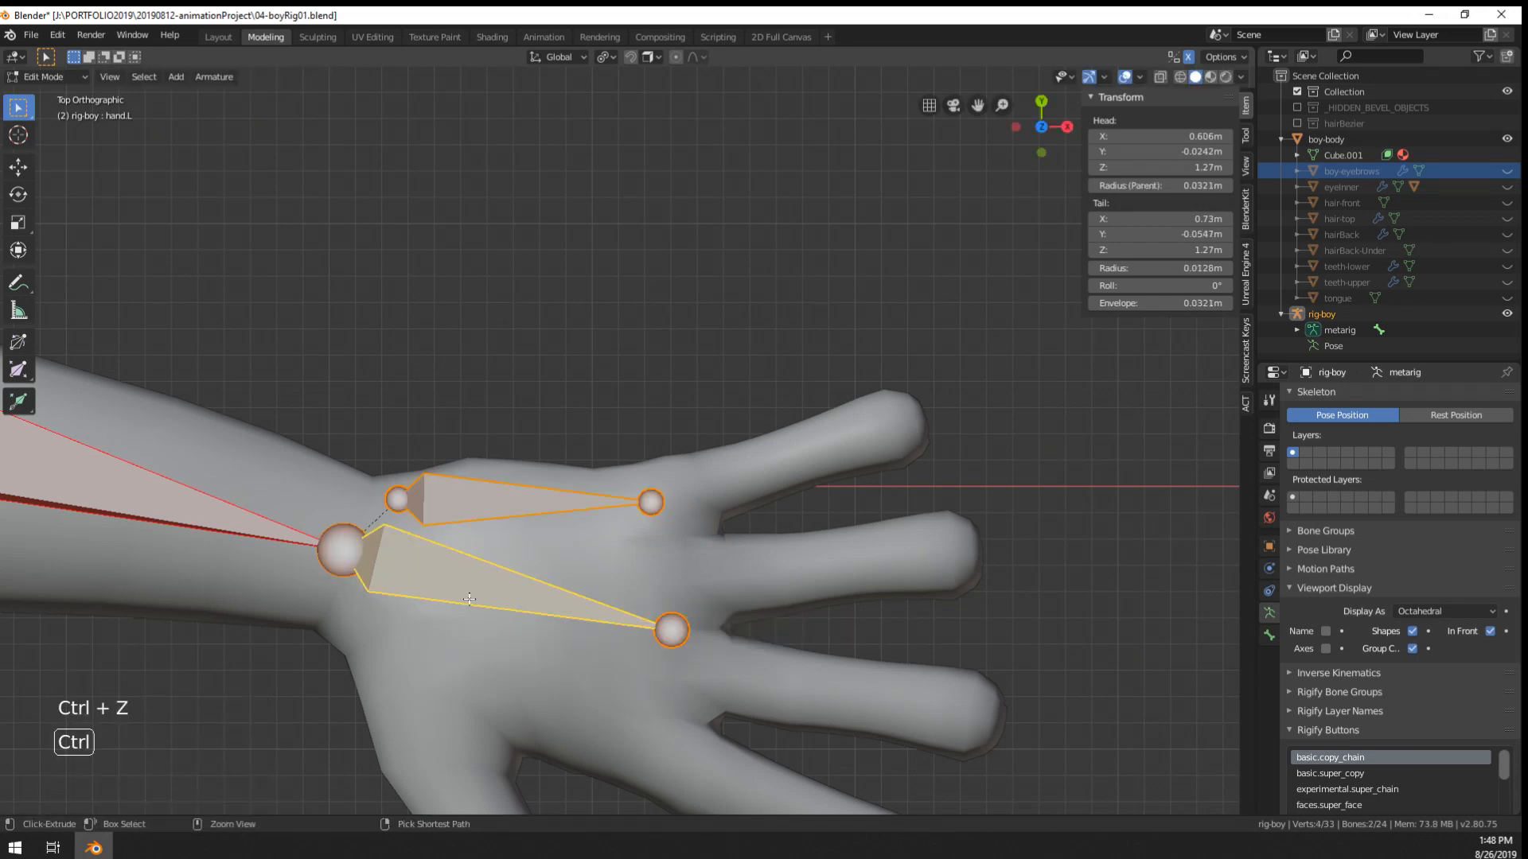
- Parent the duplicated palm bone to hand.L with Keep Offset, and nudge its tail about 0.002 m in X and 0.003 m in Y
key("ctrl+p")
left_click(436, 608)
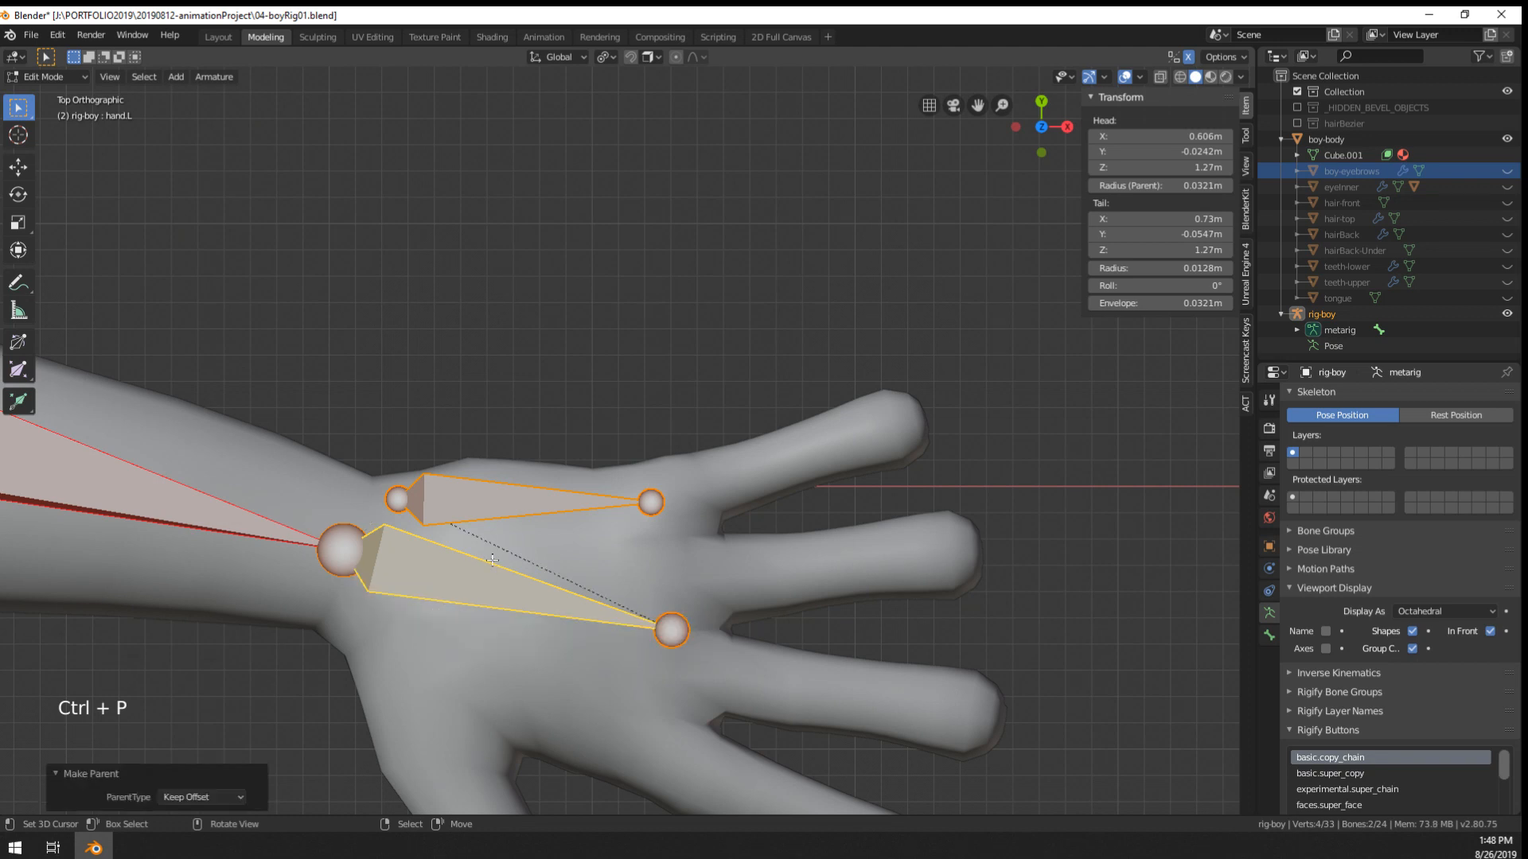
right_click(652, 502)
middle_click_drag(652, 502, 597, 559, "shift")
key("g")
left_click(359, 557)
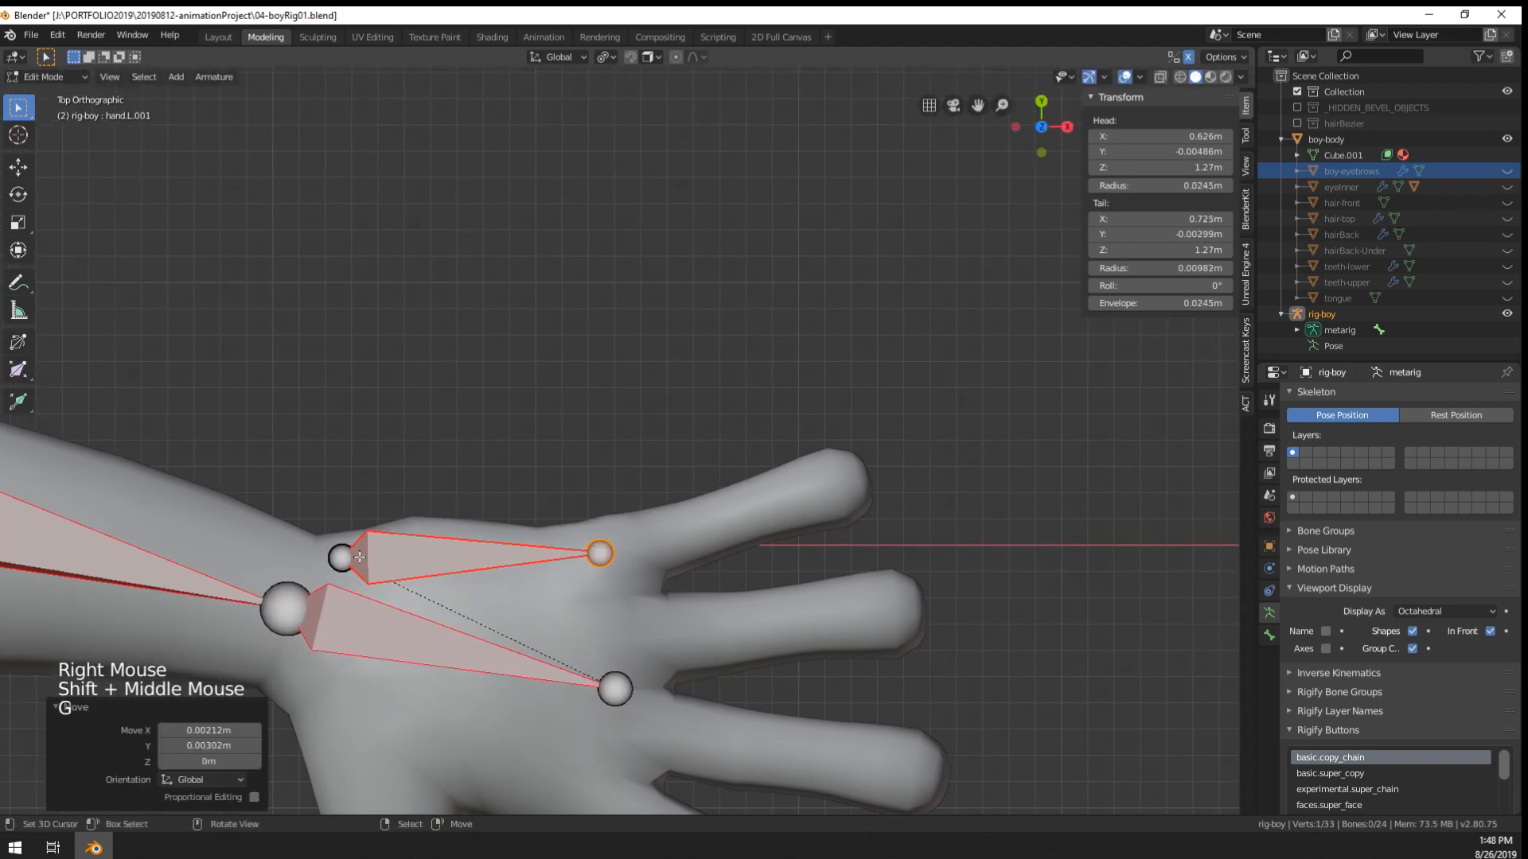
right_click(360, 557)
right_click(344, 563)
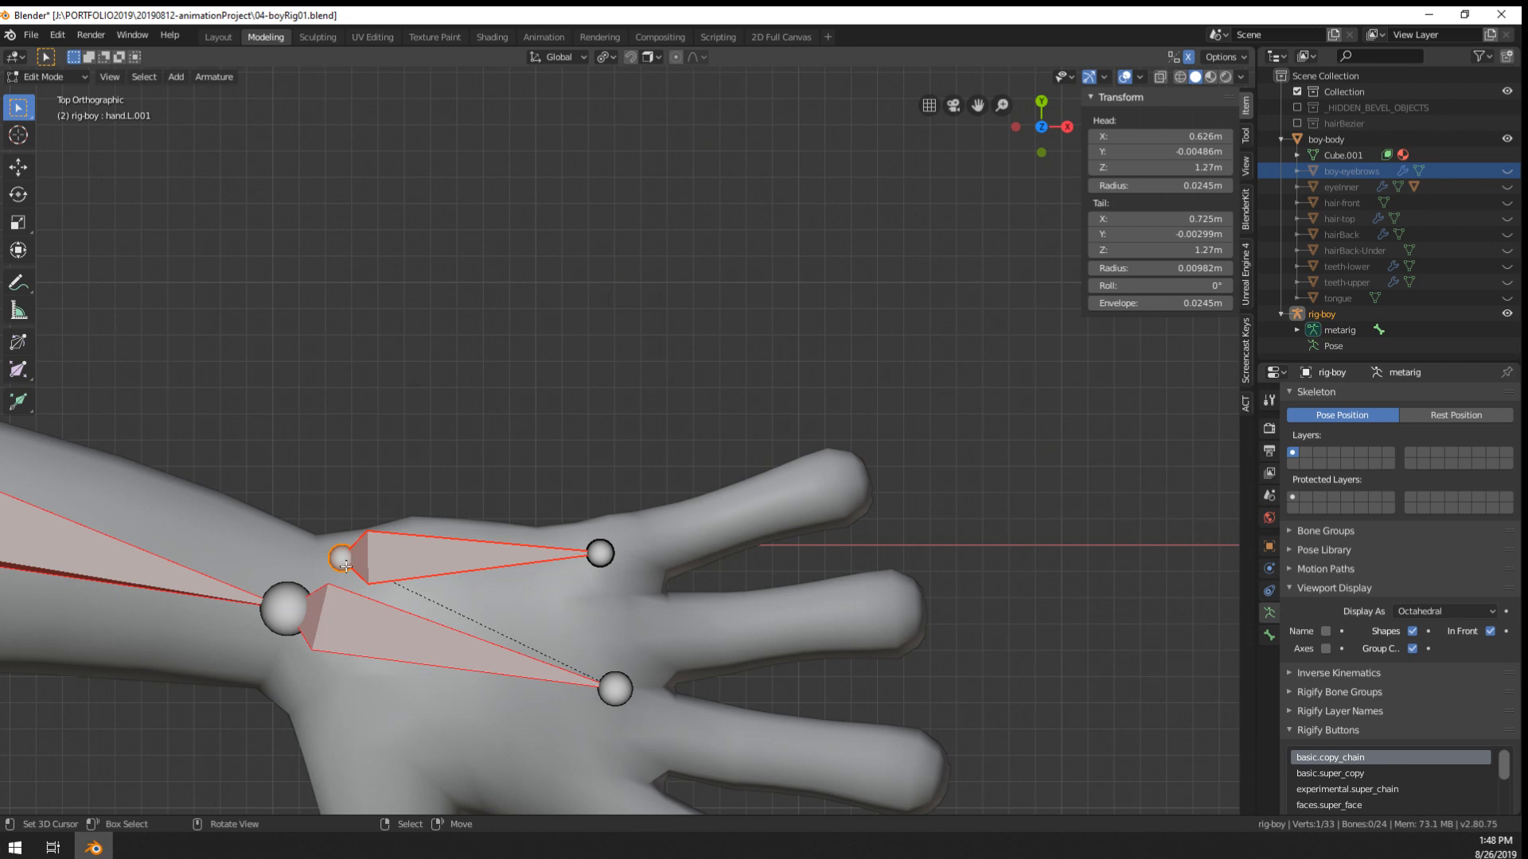
right_click(432, 566)
key("r")
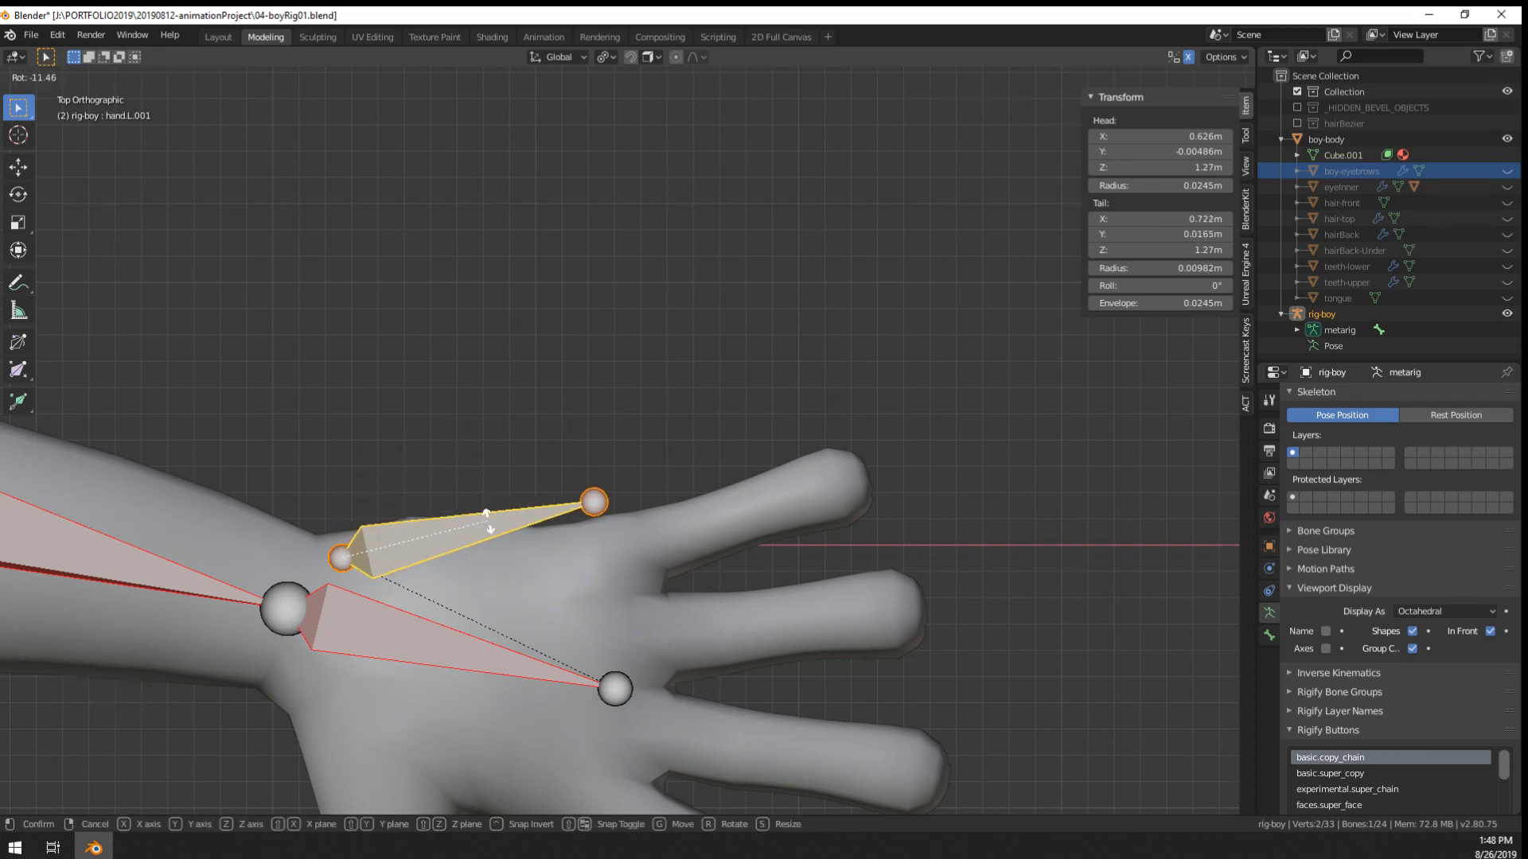
left_click(564, 550)
- Select the duplicated palm bone's tail and switch the viewport to wireframe shading with the mesh's back edges hidden
right_click(608, 551)
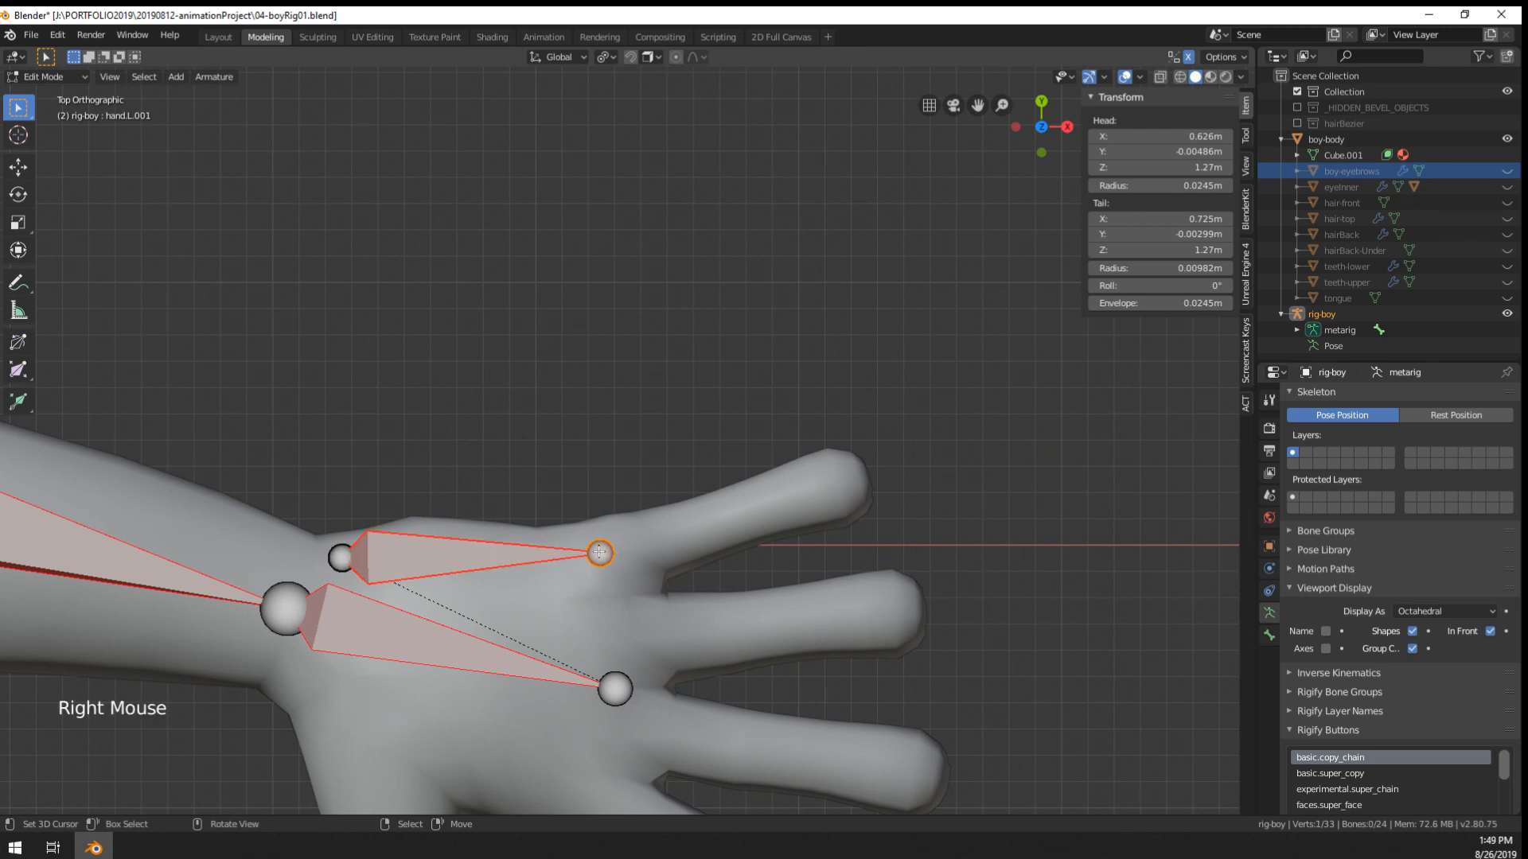
right_click(511, 561)
right_click(608, 553)
key("z")
middle_click_drag(732, 585, 726, 577, "shift")
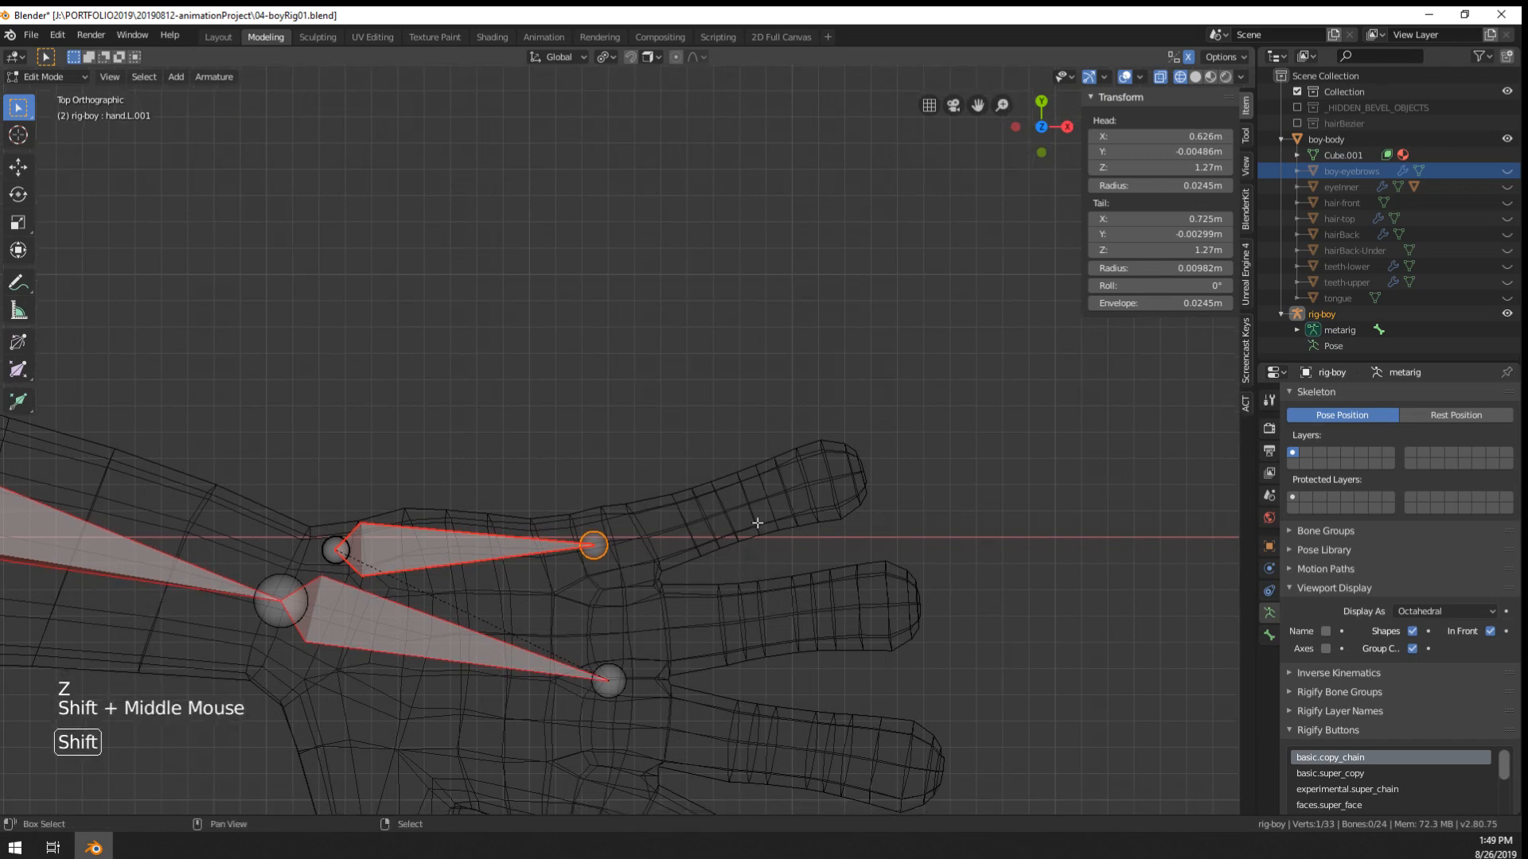
left_click(1241, 76)
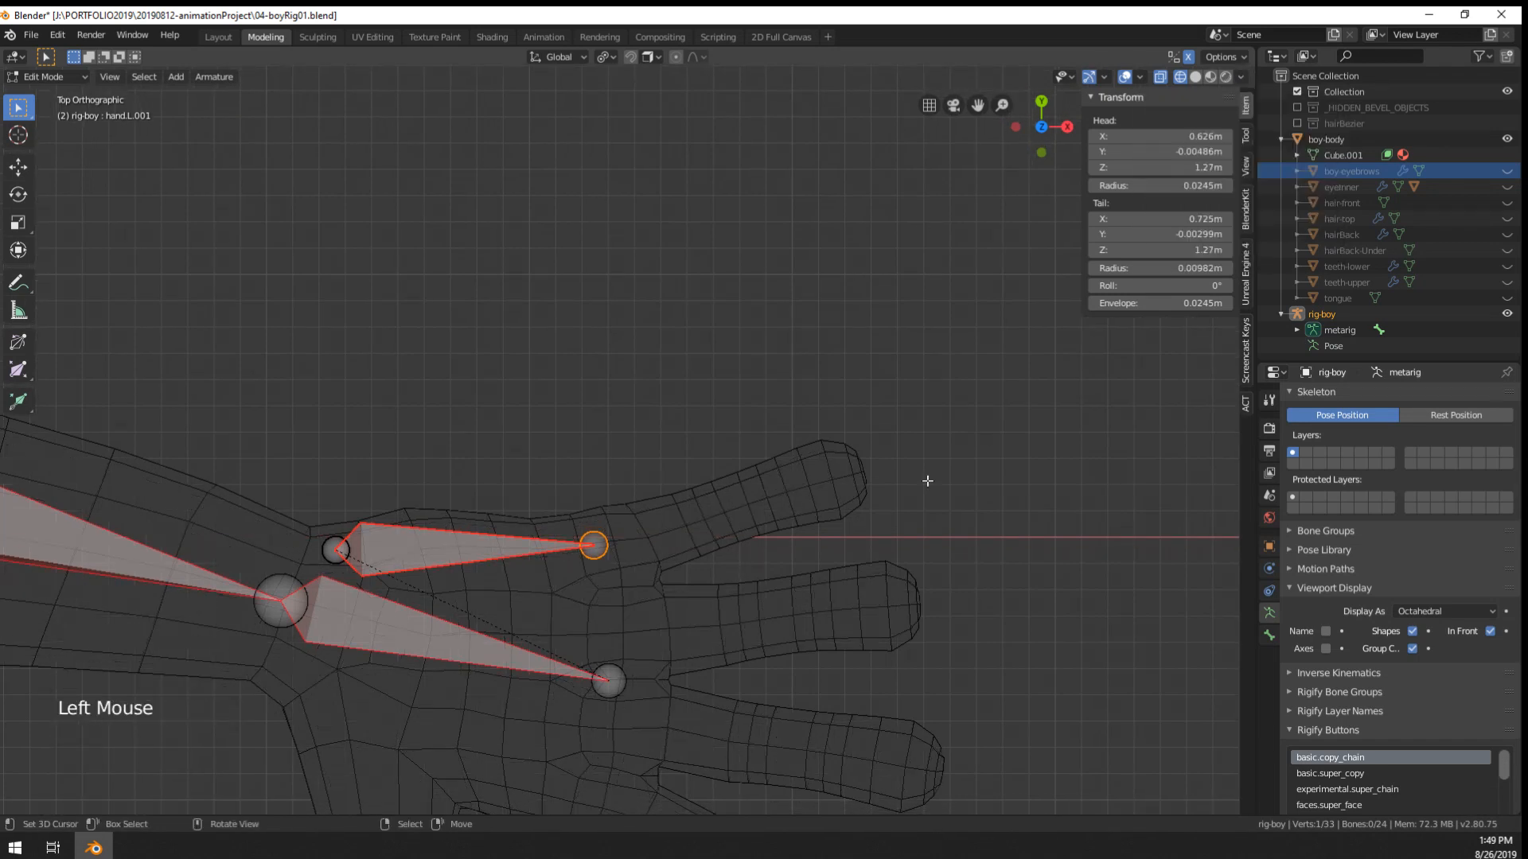
middle_click_drag(927, 480, 894, 440, "shift")
scroll(554, 516, "up", 2)
right_click(560, 518)
mouse_move(560, 518)
middle_mouse_down("shift")
mouse_move(598, 520)
mouse_move(573, 503)
middle_mouse_up("shift")
scroll(598, 520, "down", 2)
scroll(594, 501, "up", 1)
key("KP_7")
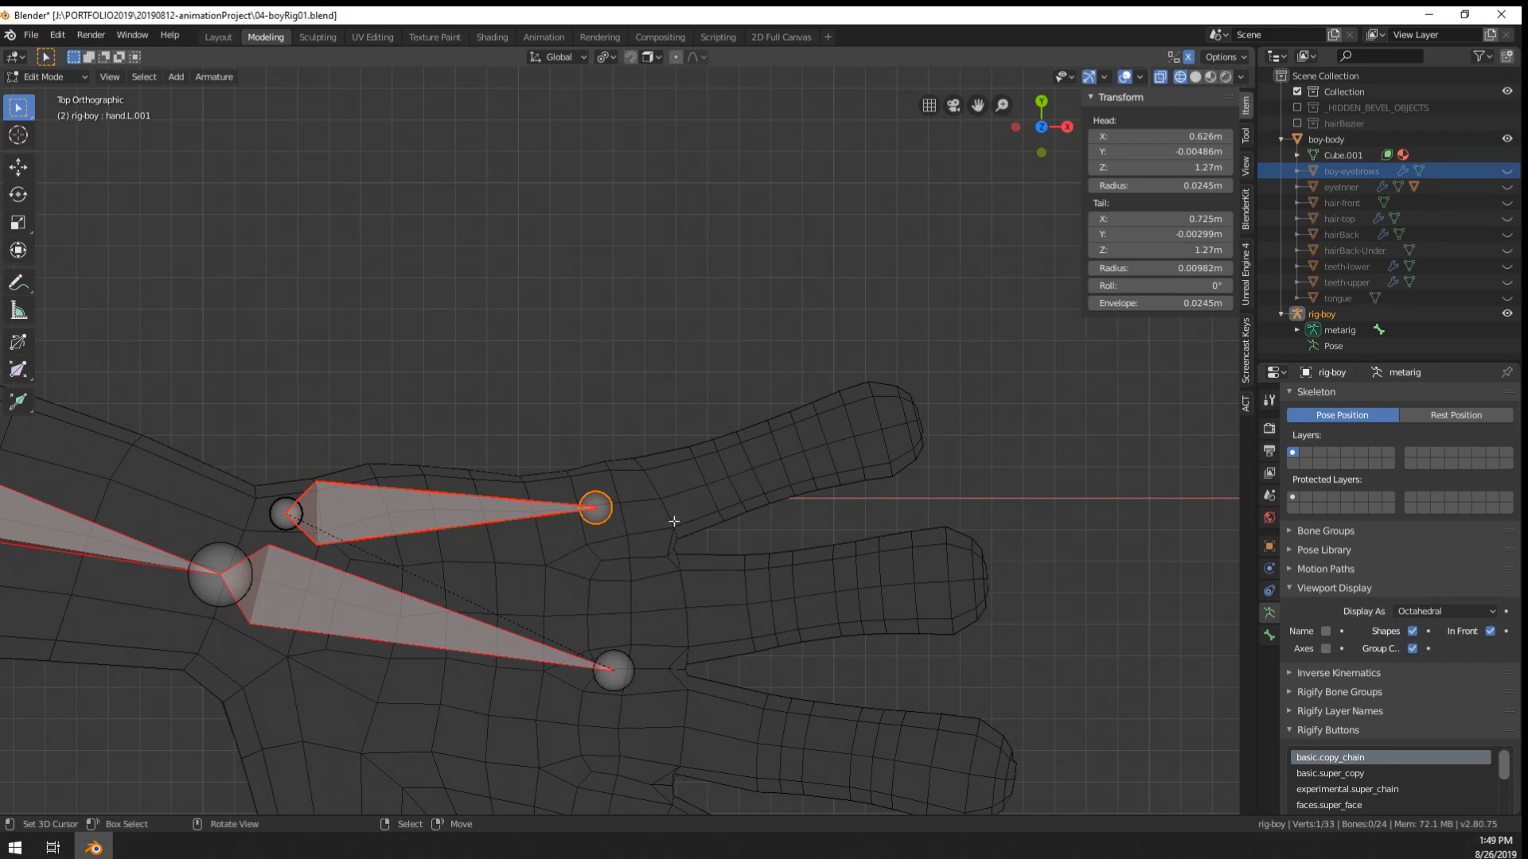
- Try extruding a little-finger bone from the palm bone's tail, and undo it
key("e")
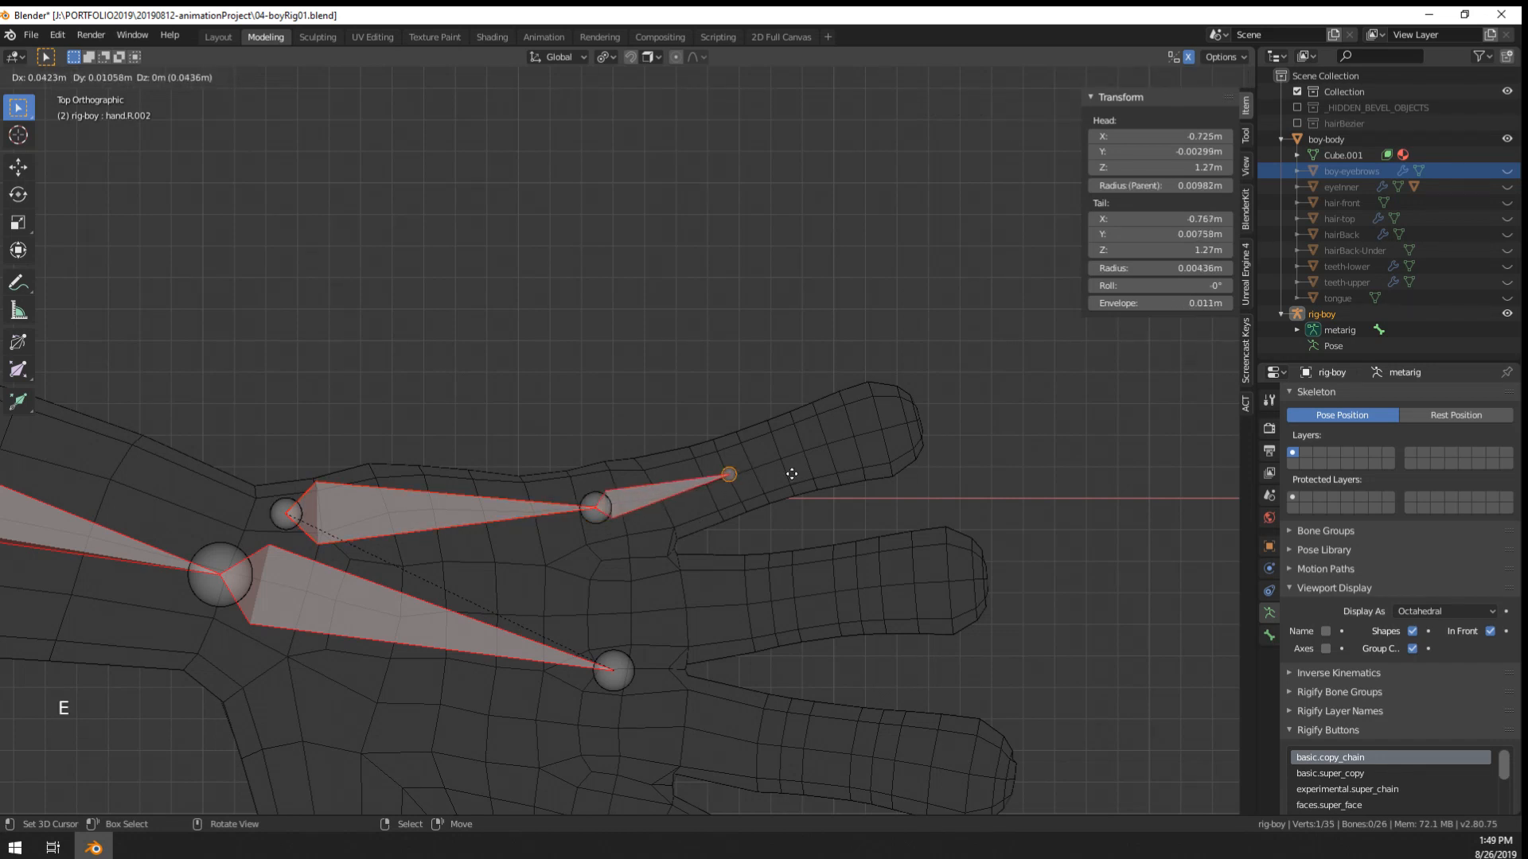
left_click(792, 474)
key("ctrl+z")
- Rename the little finger's palm bone as pink-l.001
right_click(478, 509)
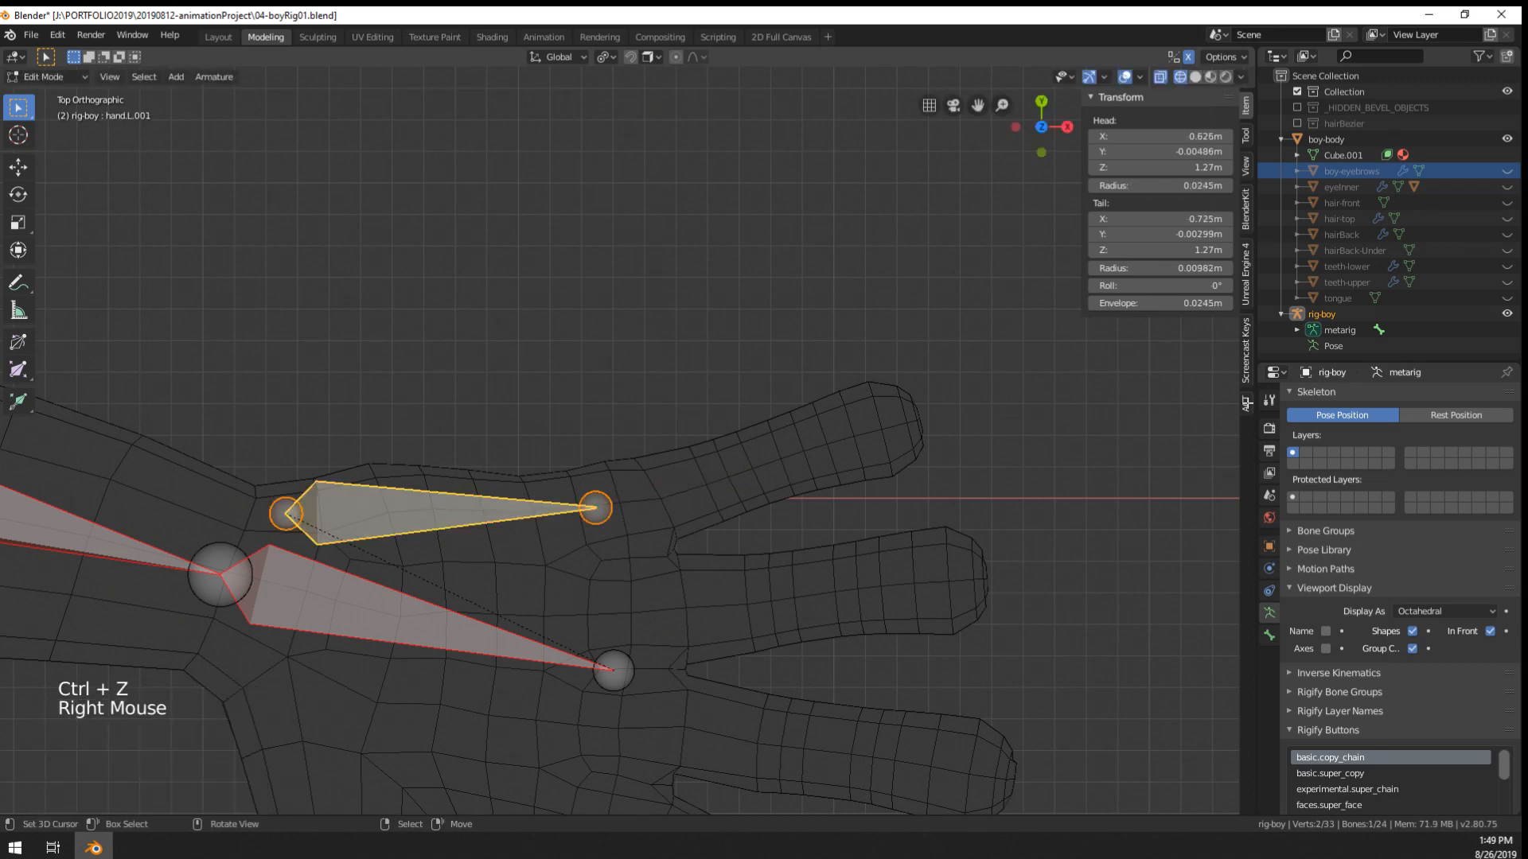
left_click(1269, 635)
double_click(1404, 396)
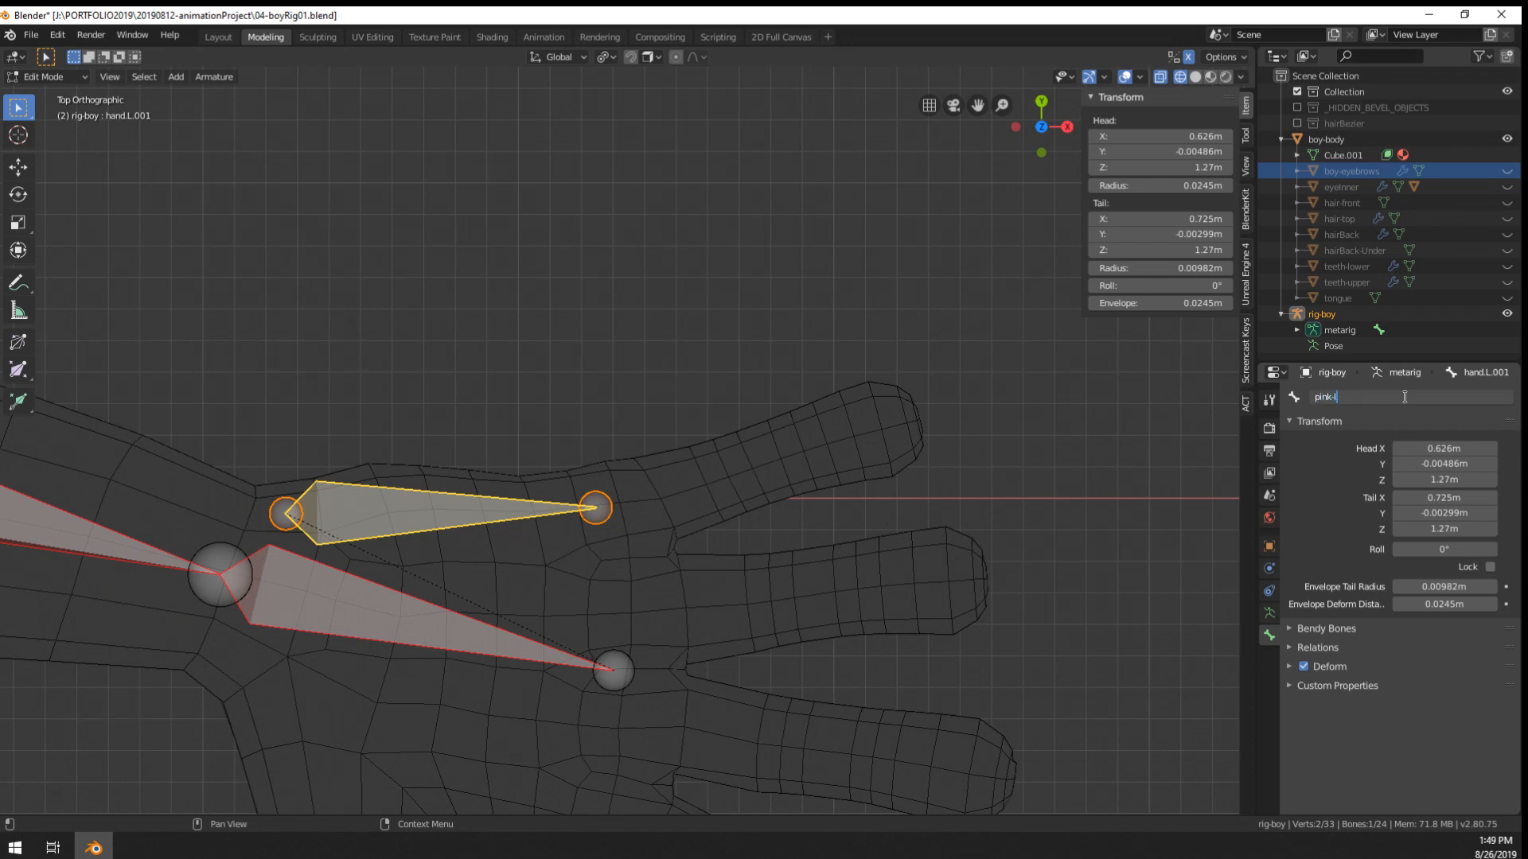
type("pink-l.001")
key("Return")
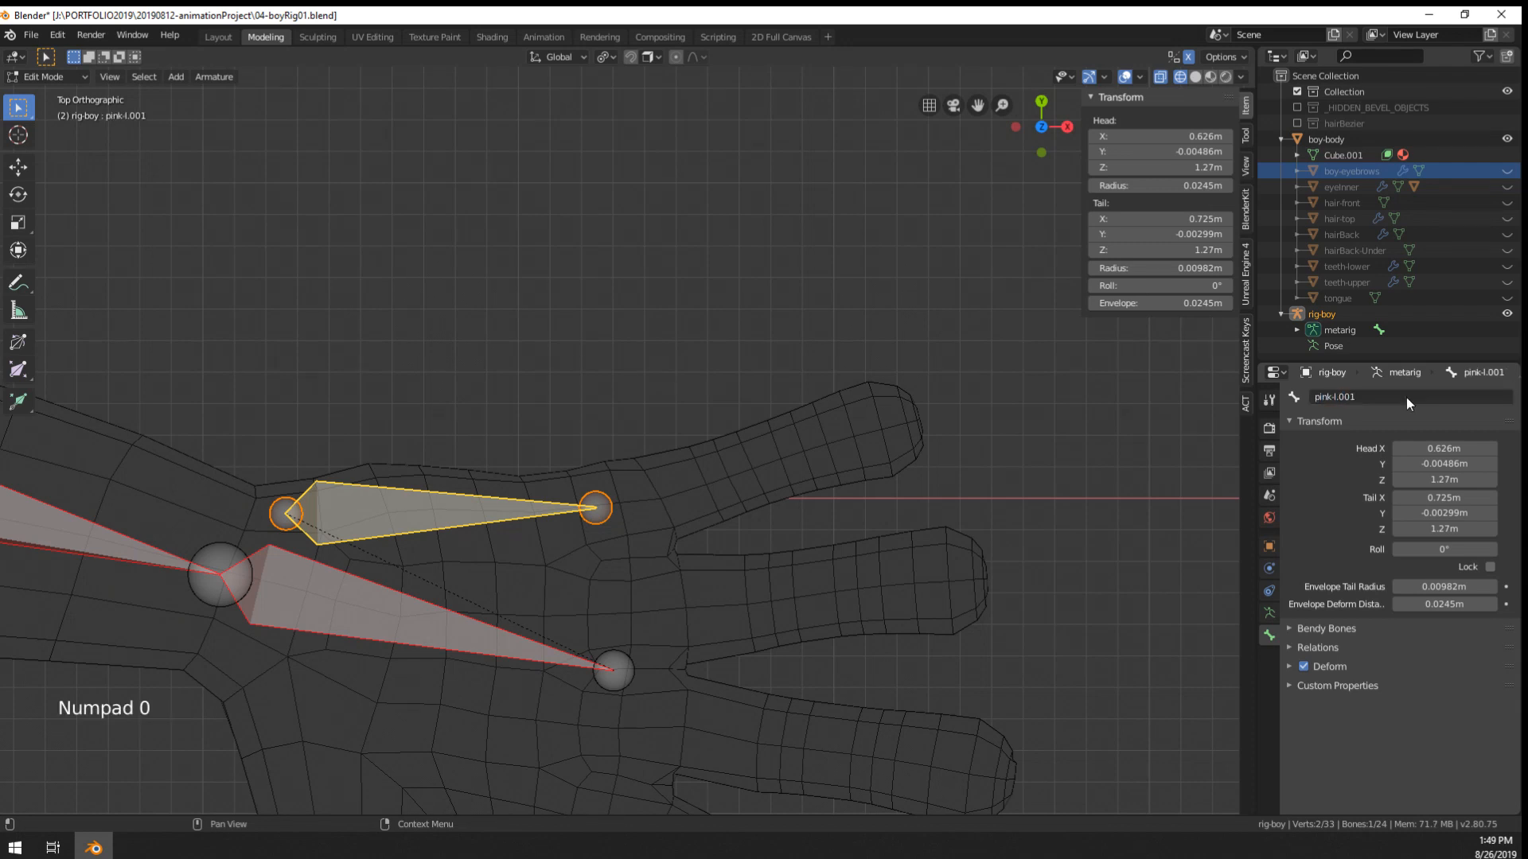
- Extrude three bones from the pink-l.001 tail to the little fingertip, about 0.043, 0.026 and 0.038 m long
right_click(606, 498)
key("e")
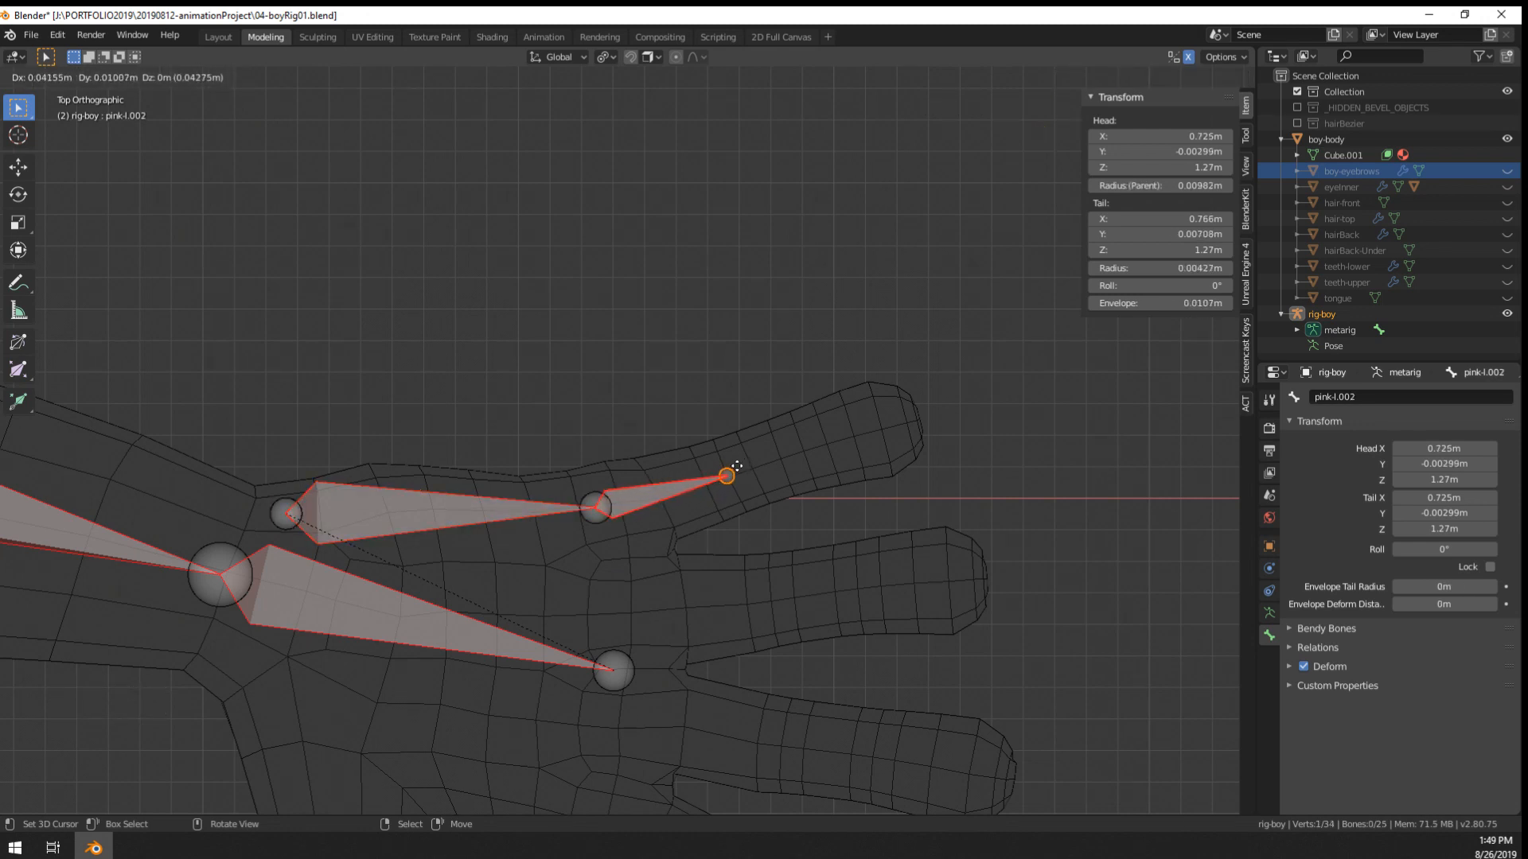
left_click(737, 465)
key("e")
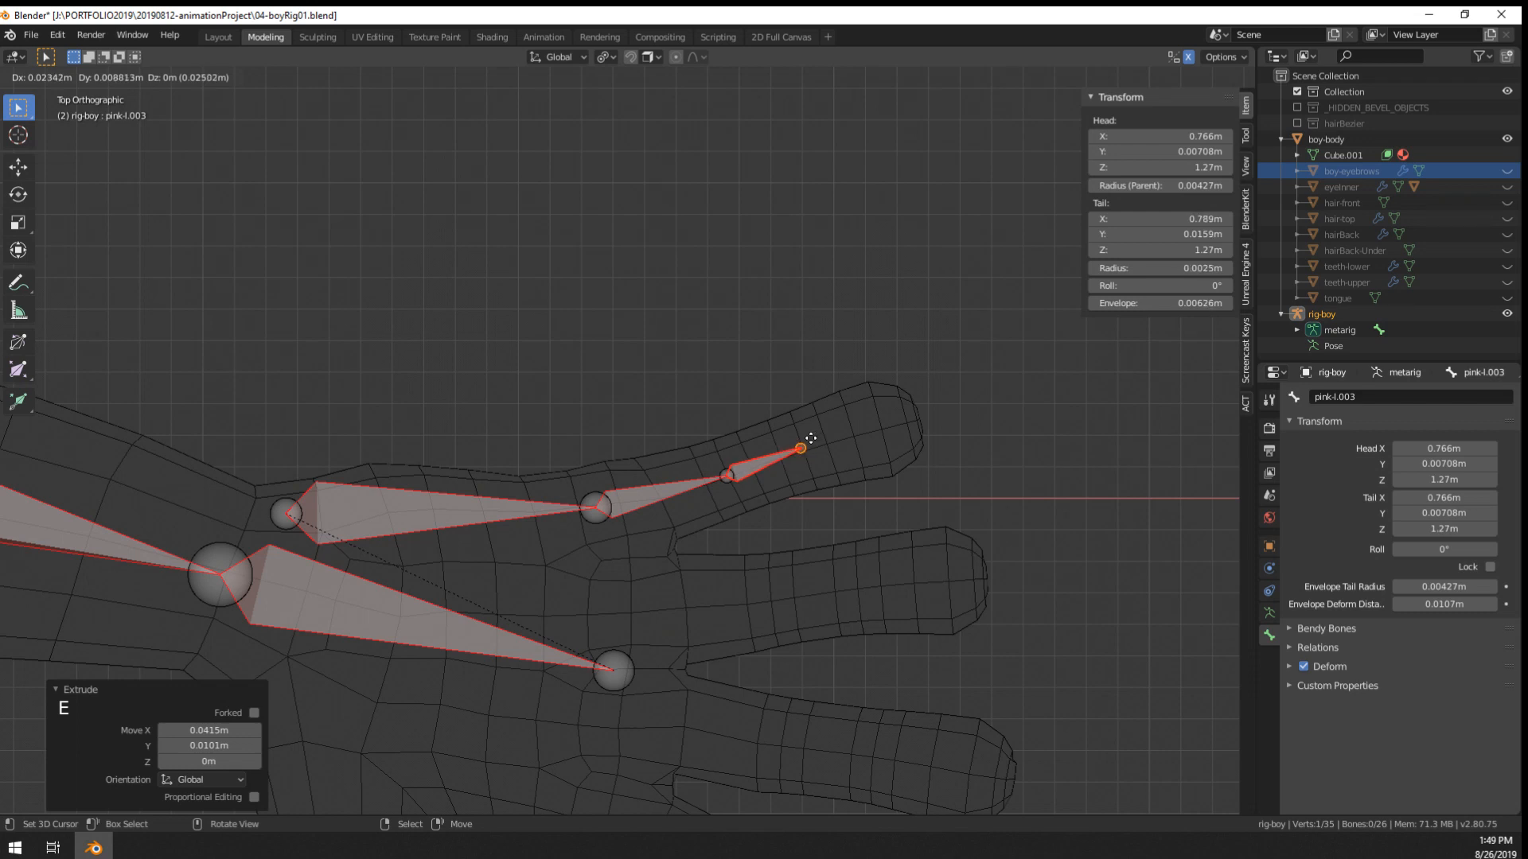
left_click(813, 440)
key("e")
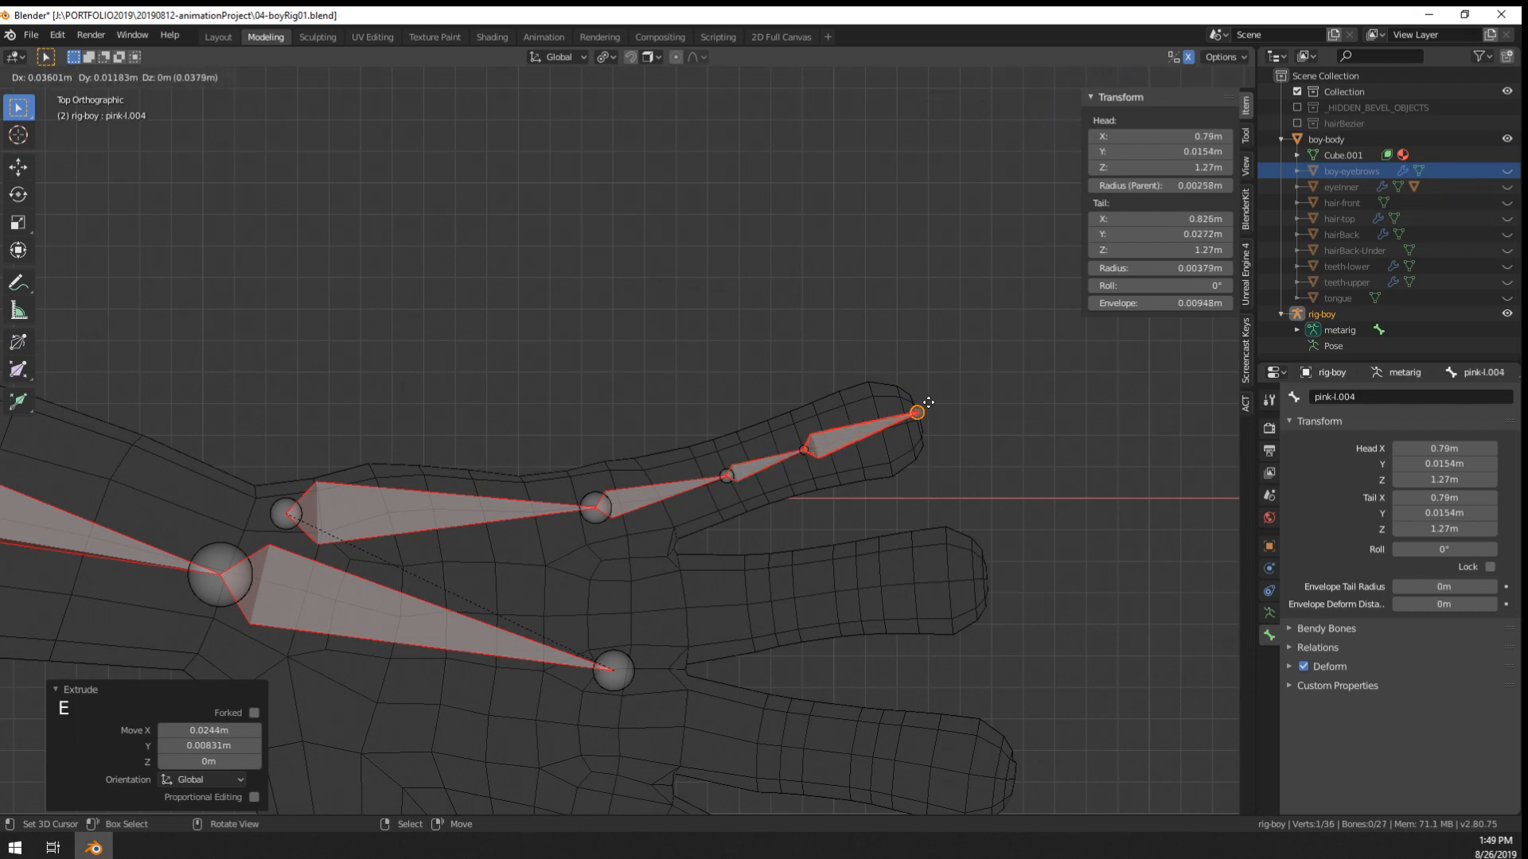
left_click(923, 414)
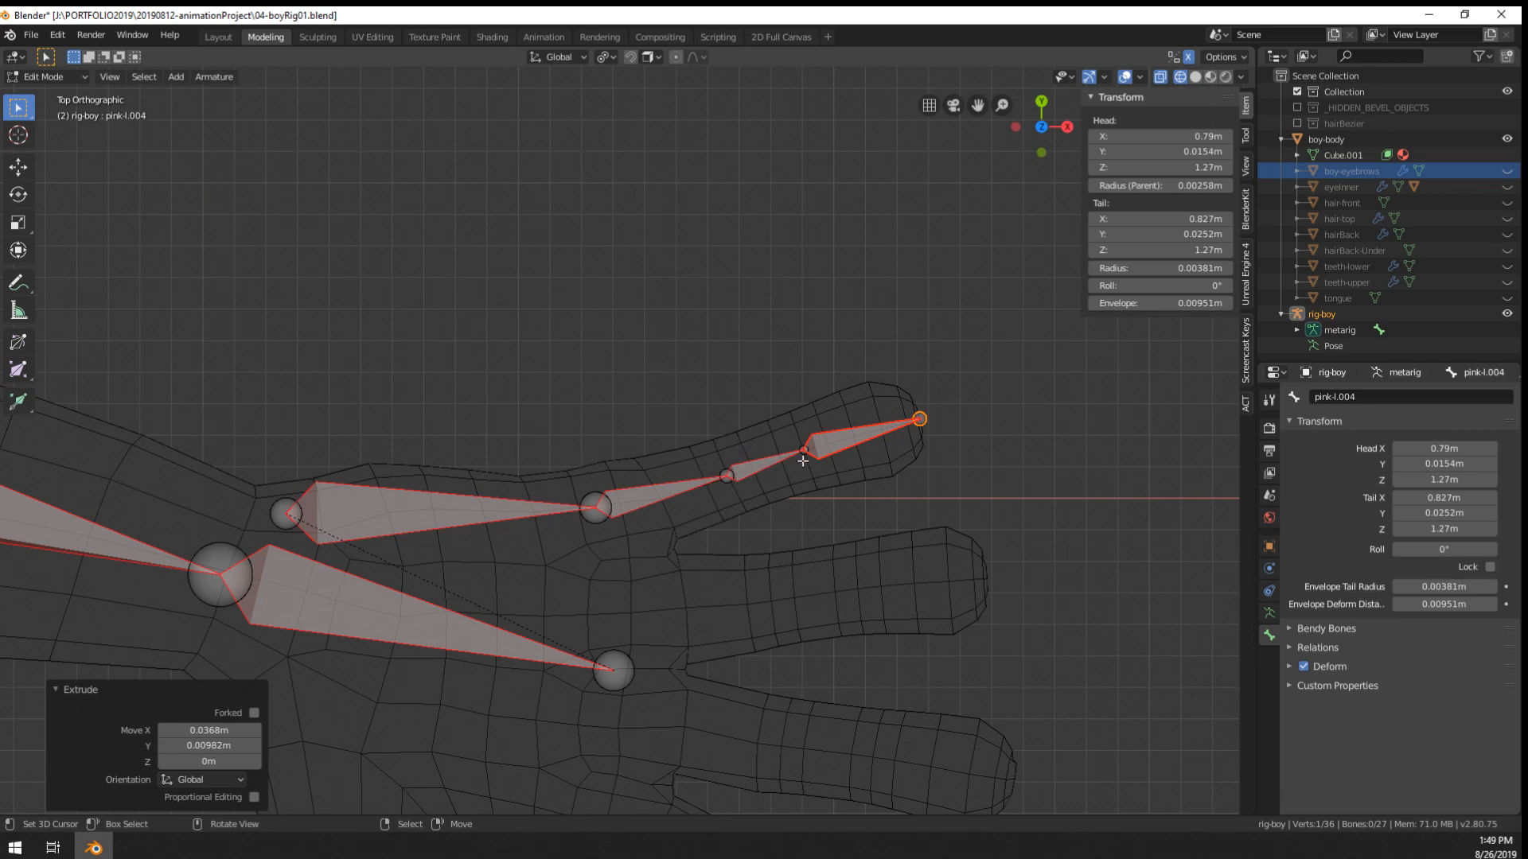
- In back view, lower the tip of the little finger's last bone along Z by about 0.014 m
middle_click_drag(798, 484, 330, 386, "shift")
key("KP_1")
key("ctrl+KP_1")
scroll(370, 210, "up", 1)
scroll(330, 386, "up", 1)
key("g")
key("z")
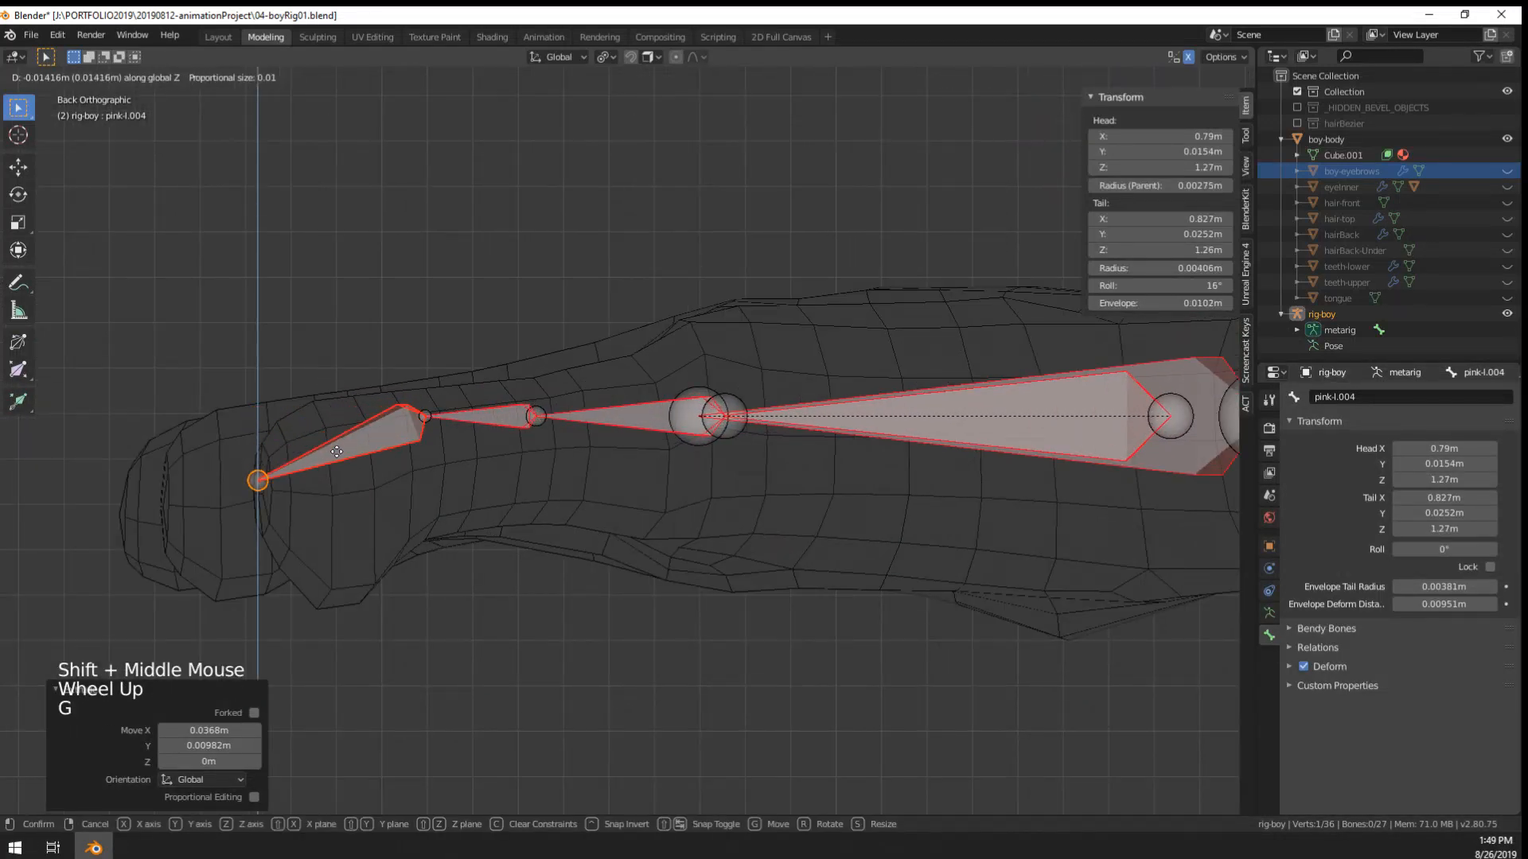
left_click(424, 415)
- Lower the little finger's two middle joints along Z, the outer by about 0.008 m and the inner by about 0.0056 m
right_click(424, 415)
key("g")
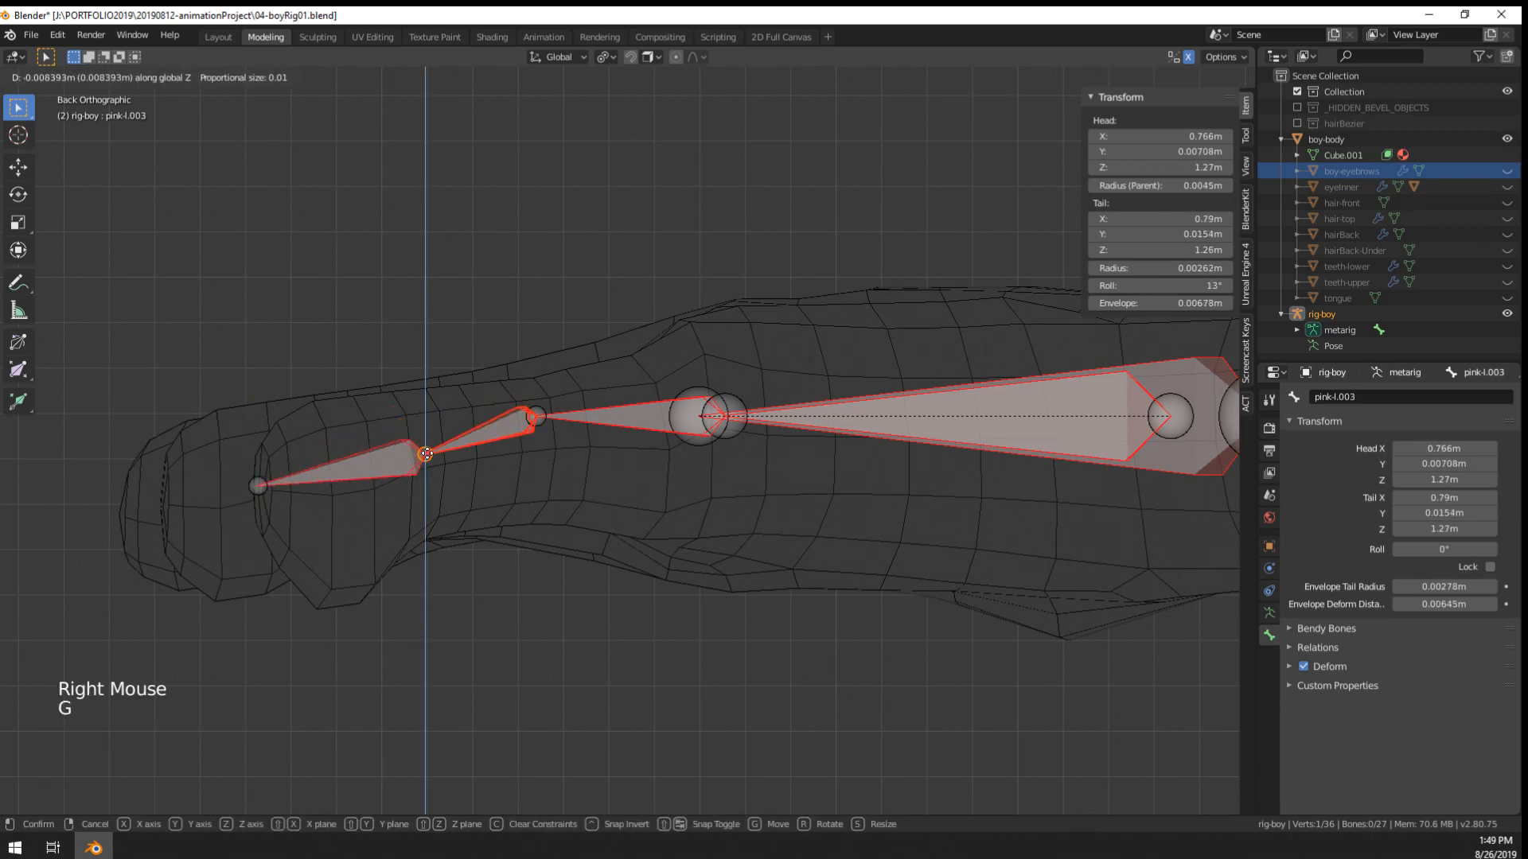
left_click(425, 453)
right_click(535, 414)
key("g")
key("z")
left_click(535, 414)
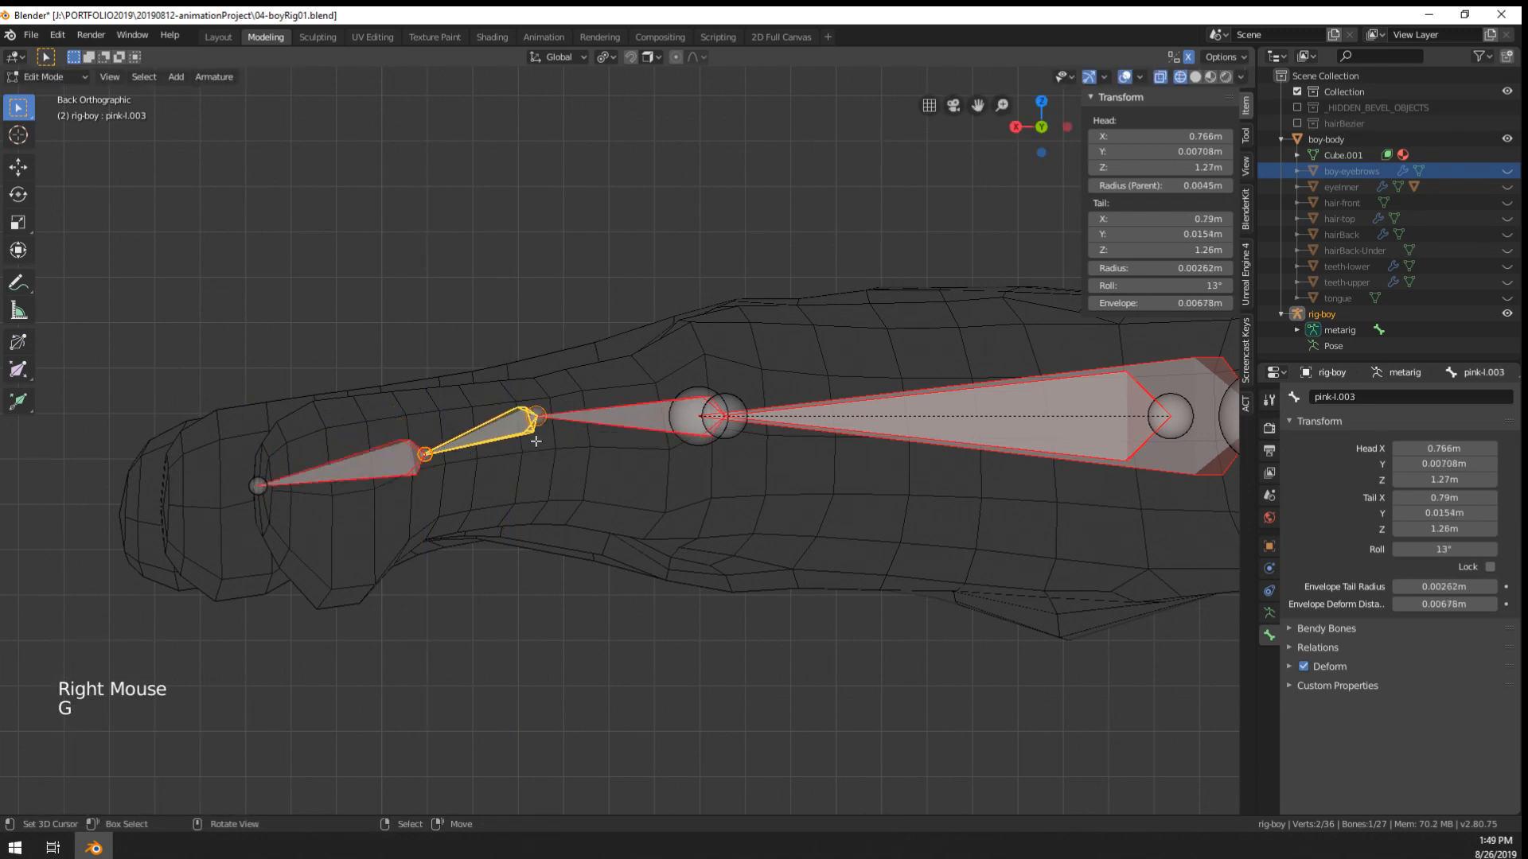
right_click(537, 414)
key("g")
key("z")
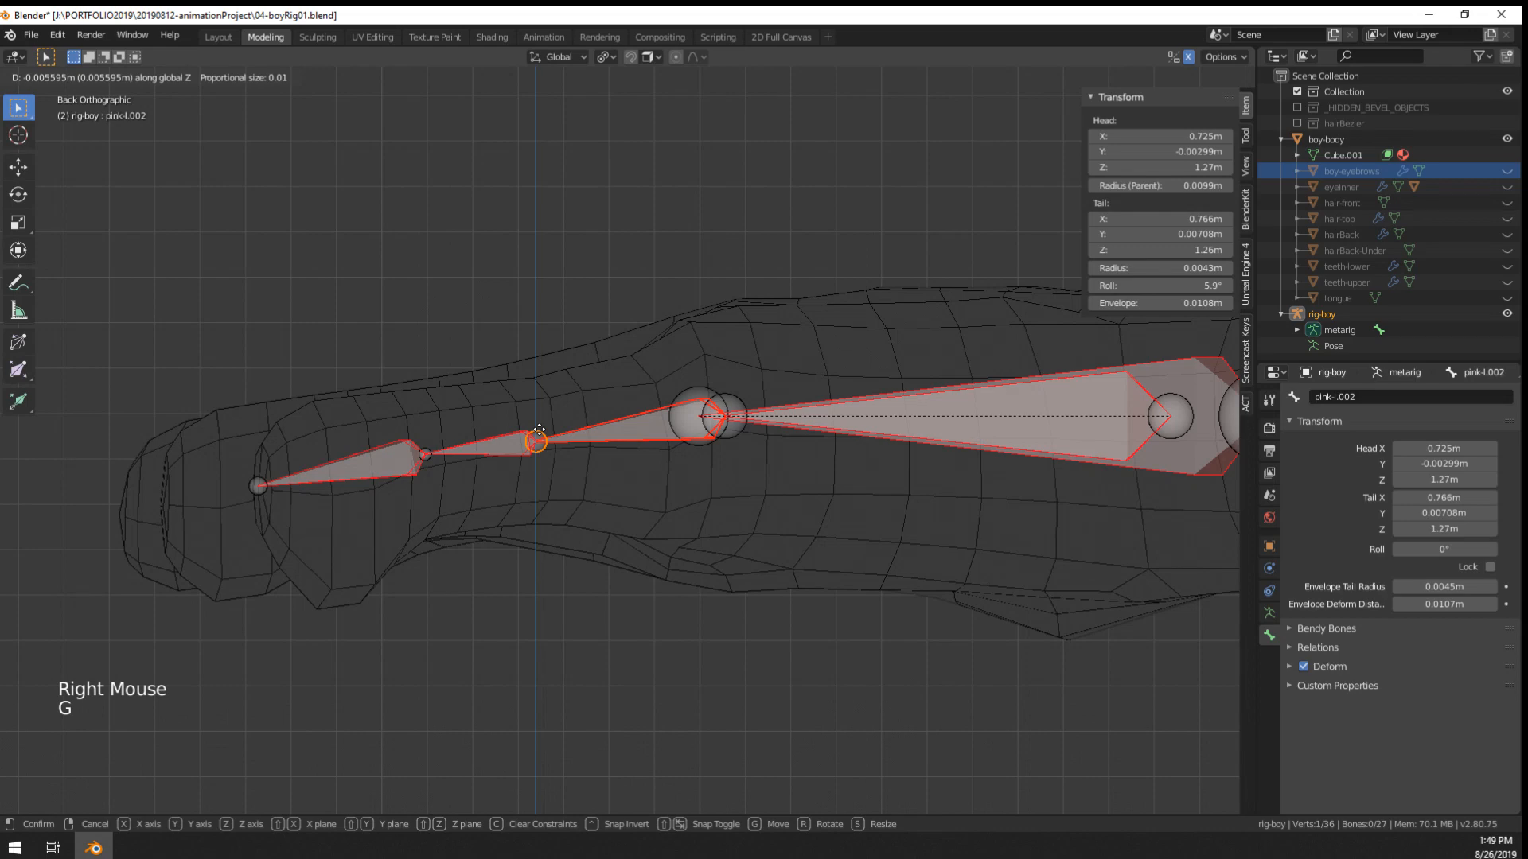
left_click(538, 431)
- Duplicate pink-l.001 in top view about 0.023 m along negative Y, and move the copy's tail to the base of the ring finger
scroll(746, 411, "down", 3)
middle_click_drag(745, 411, 845, 605)
key("KP_7")
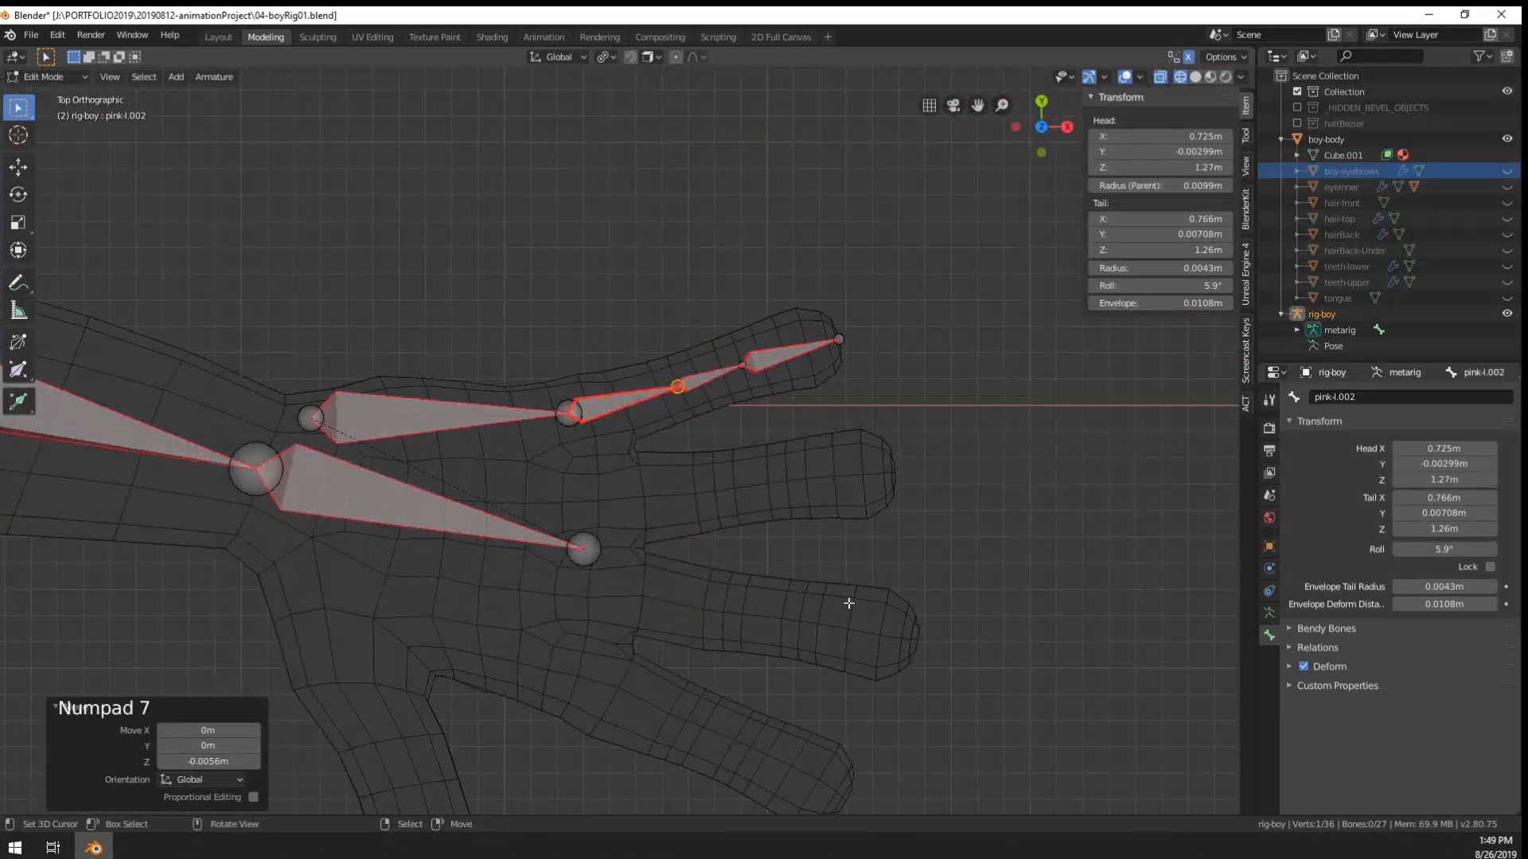
right_click(589, 553)
right_click(549, 414)
middle_click_drag(573, 410, 724, 430, "shift")
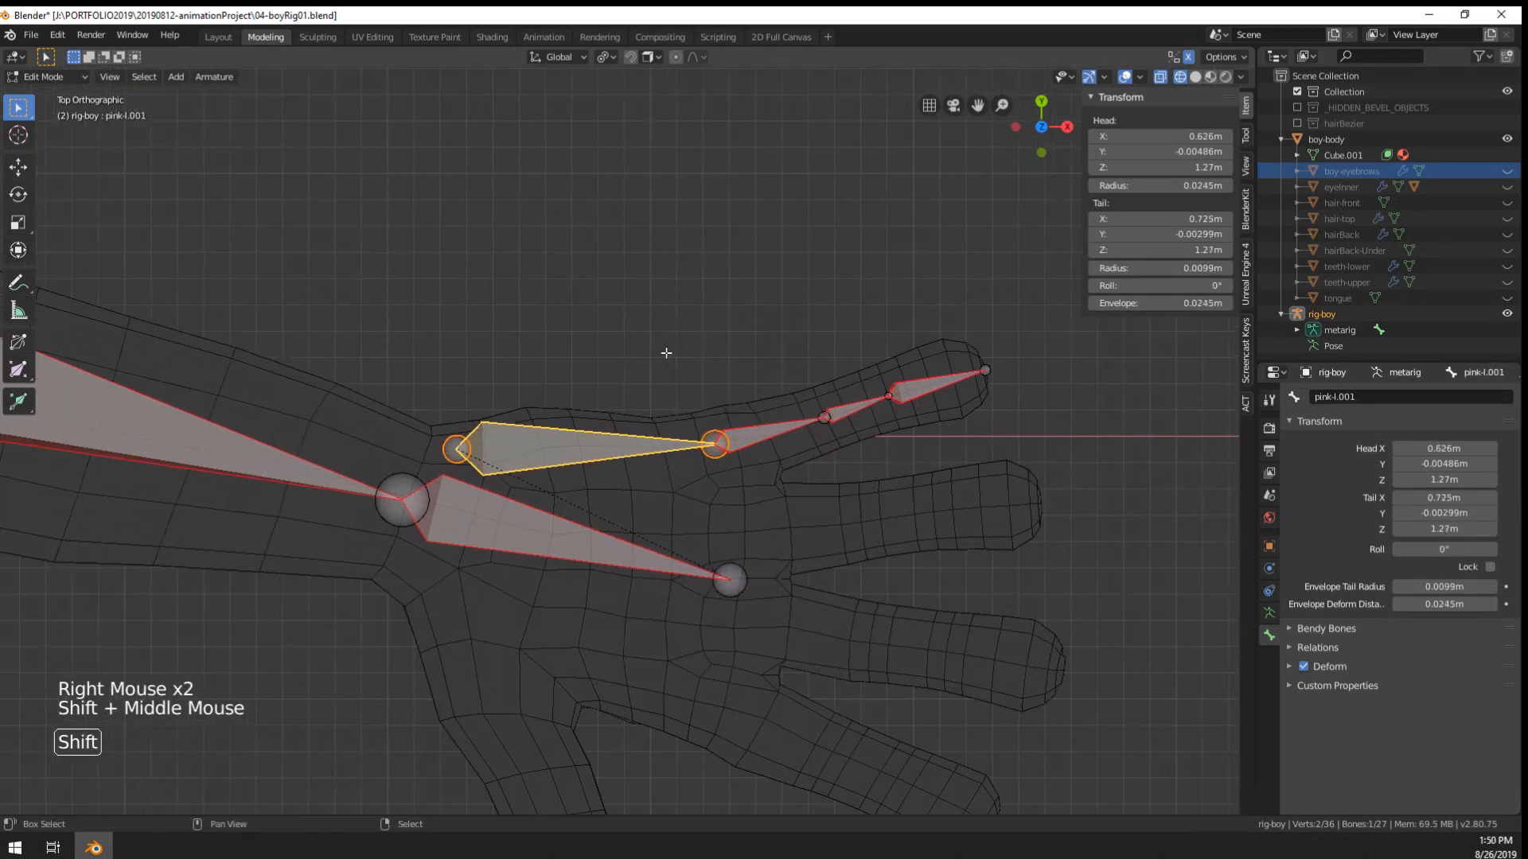
scroll(724, 430, "up", 1)
key("shift+d")
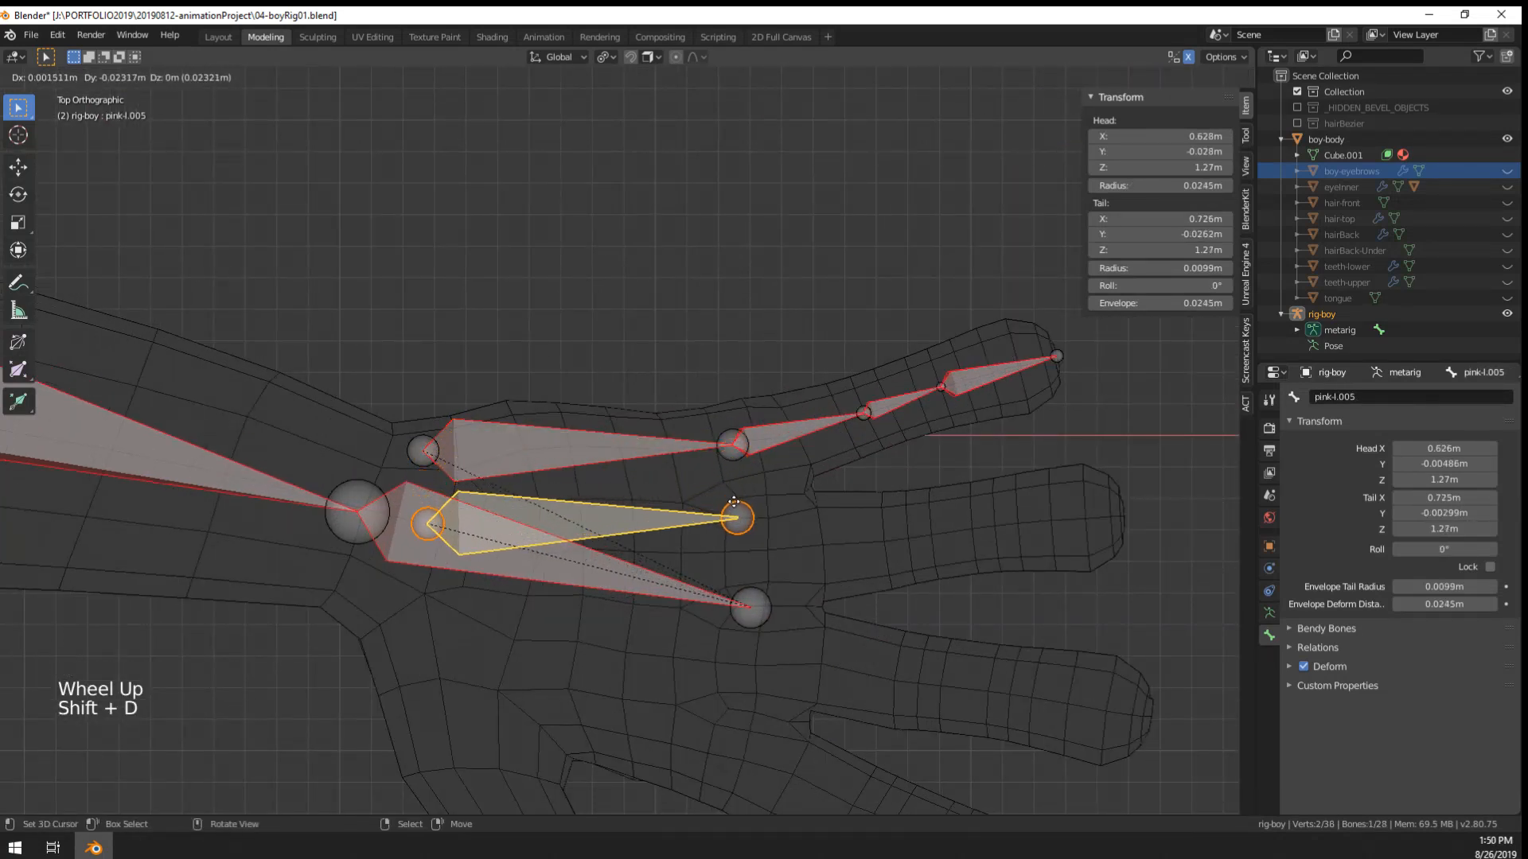
right_click(730, 516)
key("g")
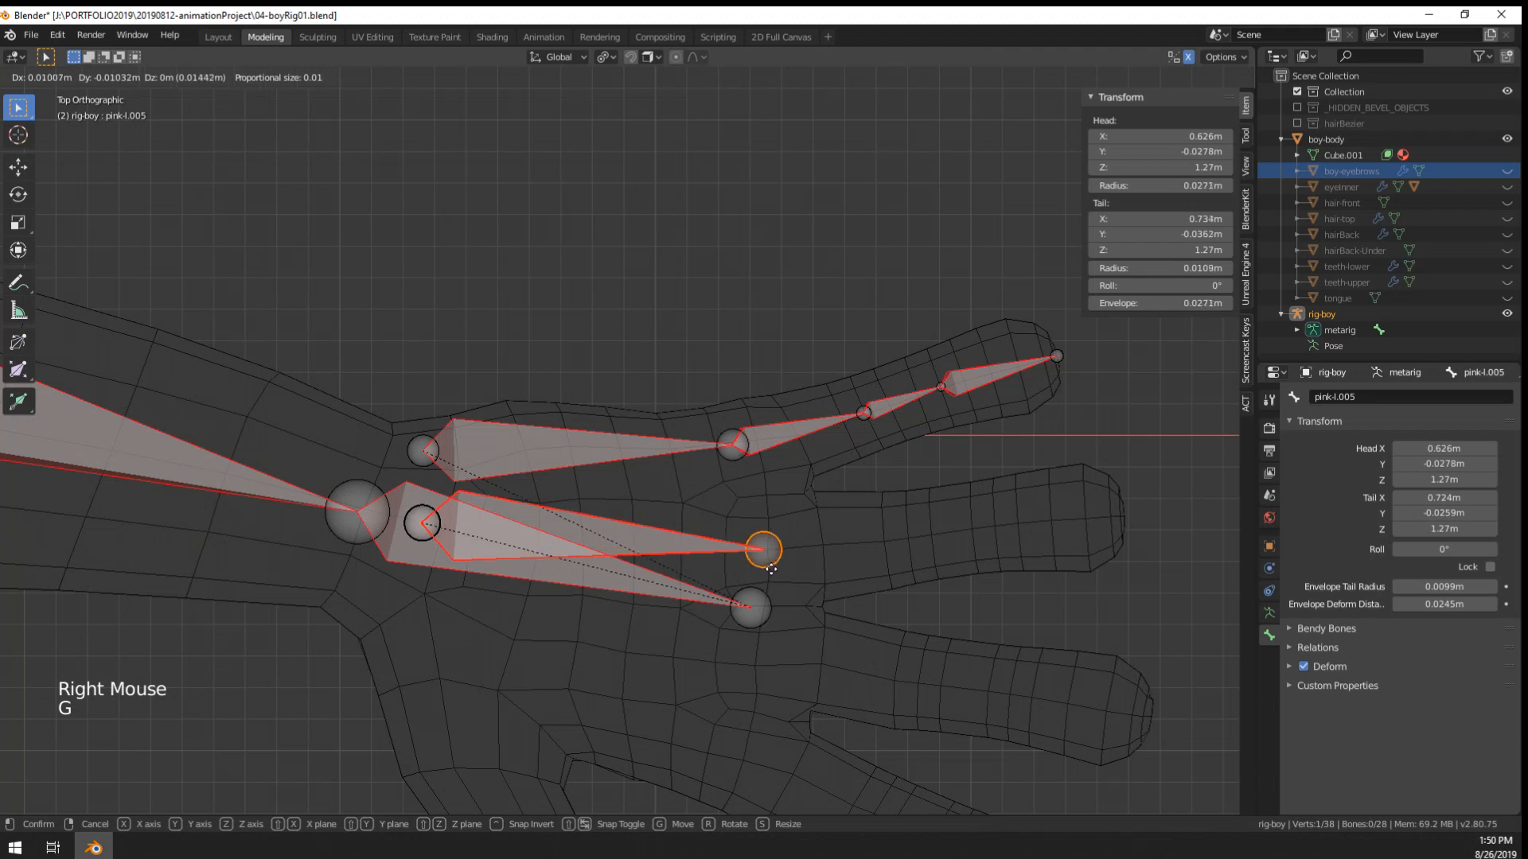
left_click(778, 566)
- Rename the duplicated palm bone leading to the ring finger as ring-l.001
middle_click_drag(883, 522, 877, 521, "shift")
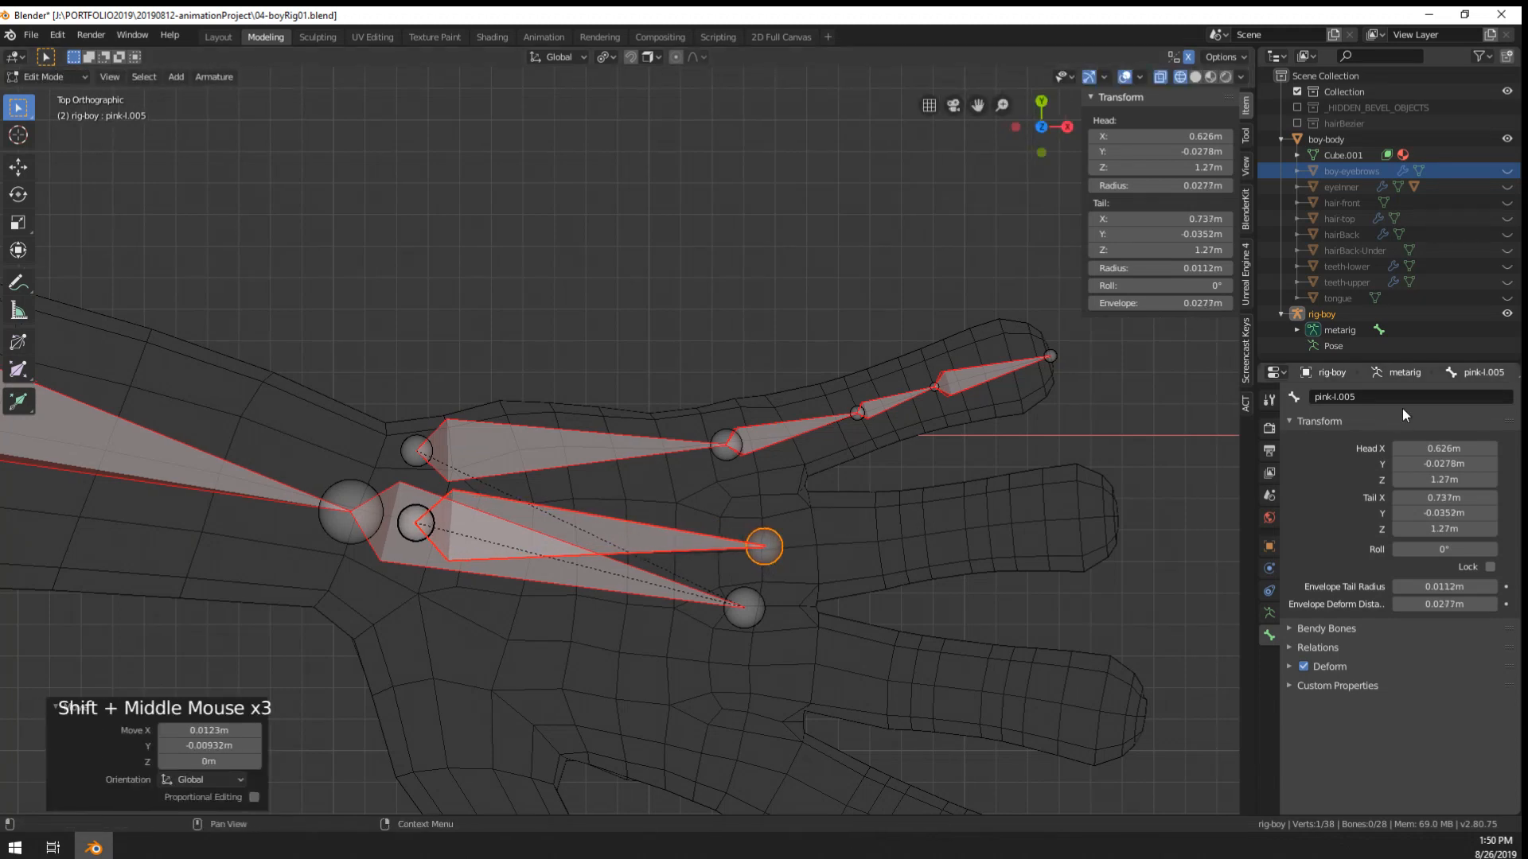
left_click(1409, 397)
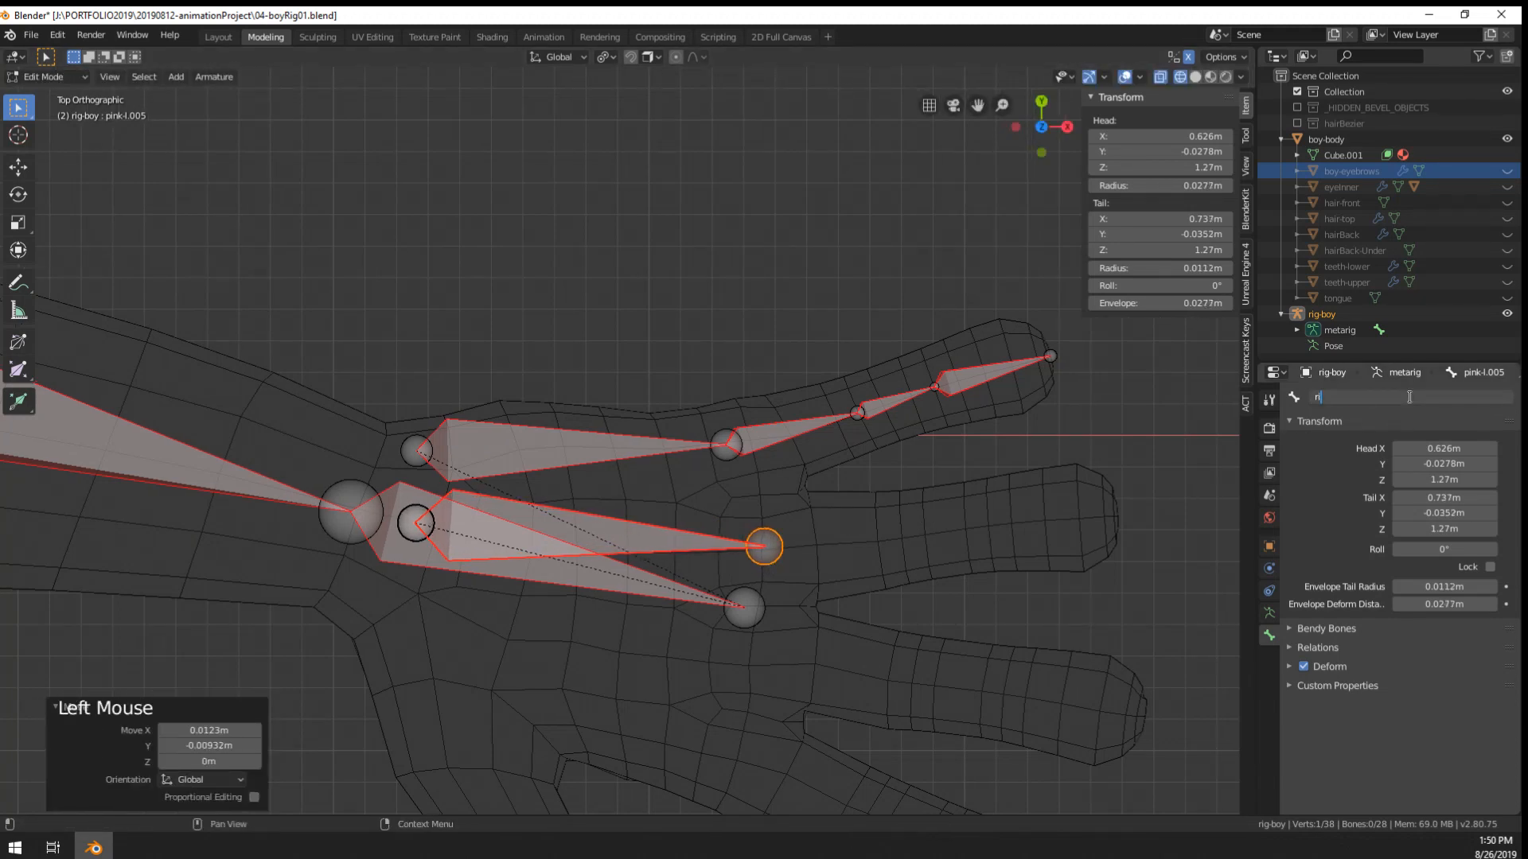
type("ring-l.001")
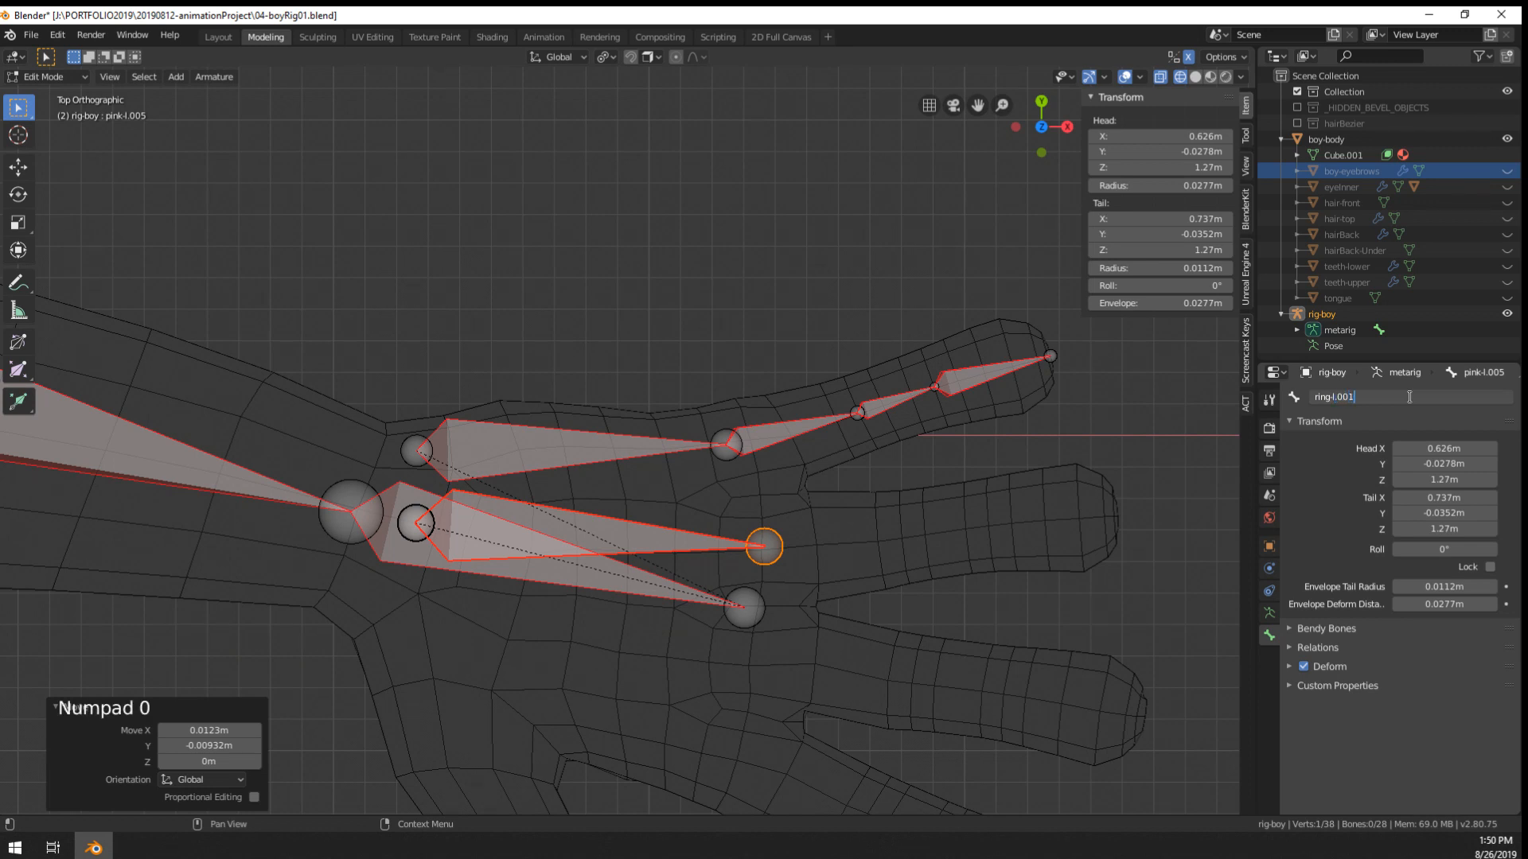
key("Return")
- Extrude three bones from the ring-l.001 tail to the ring fingertip, about 0.044, 0.028 and 0.040 m long
right_click(773, 552)
middle_click_drag(772, 552, 596, 549, "shift")
key("e")
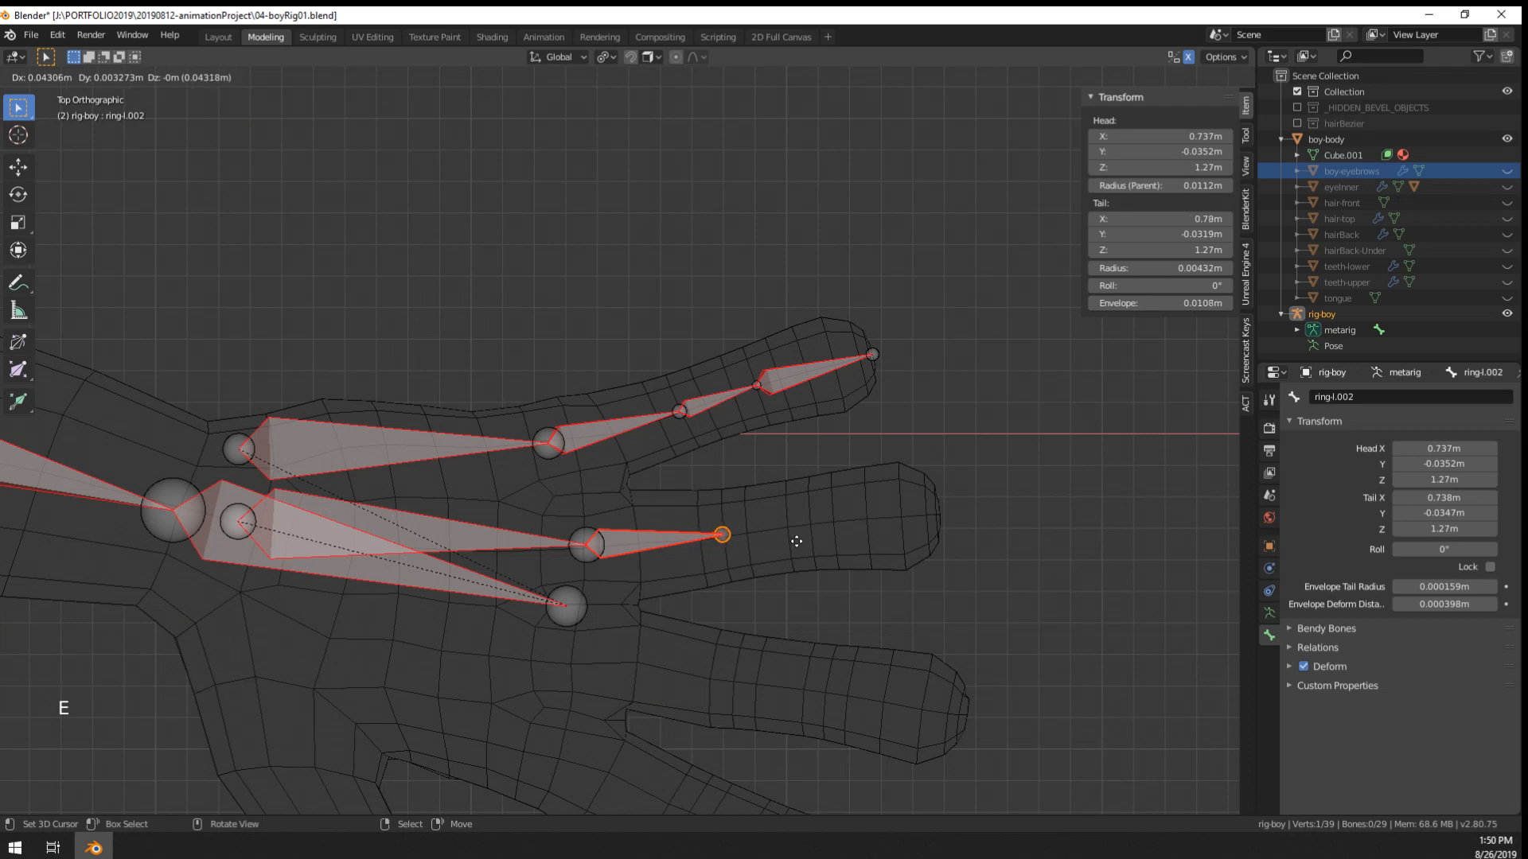
left_click(799, 541)
key("e")
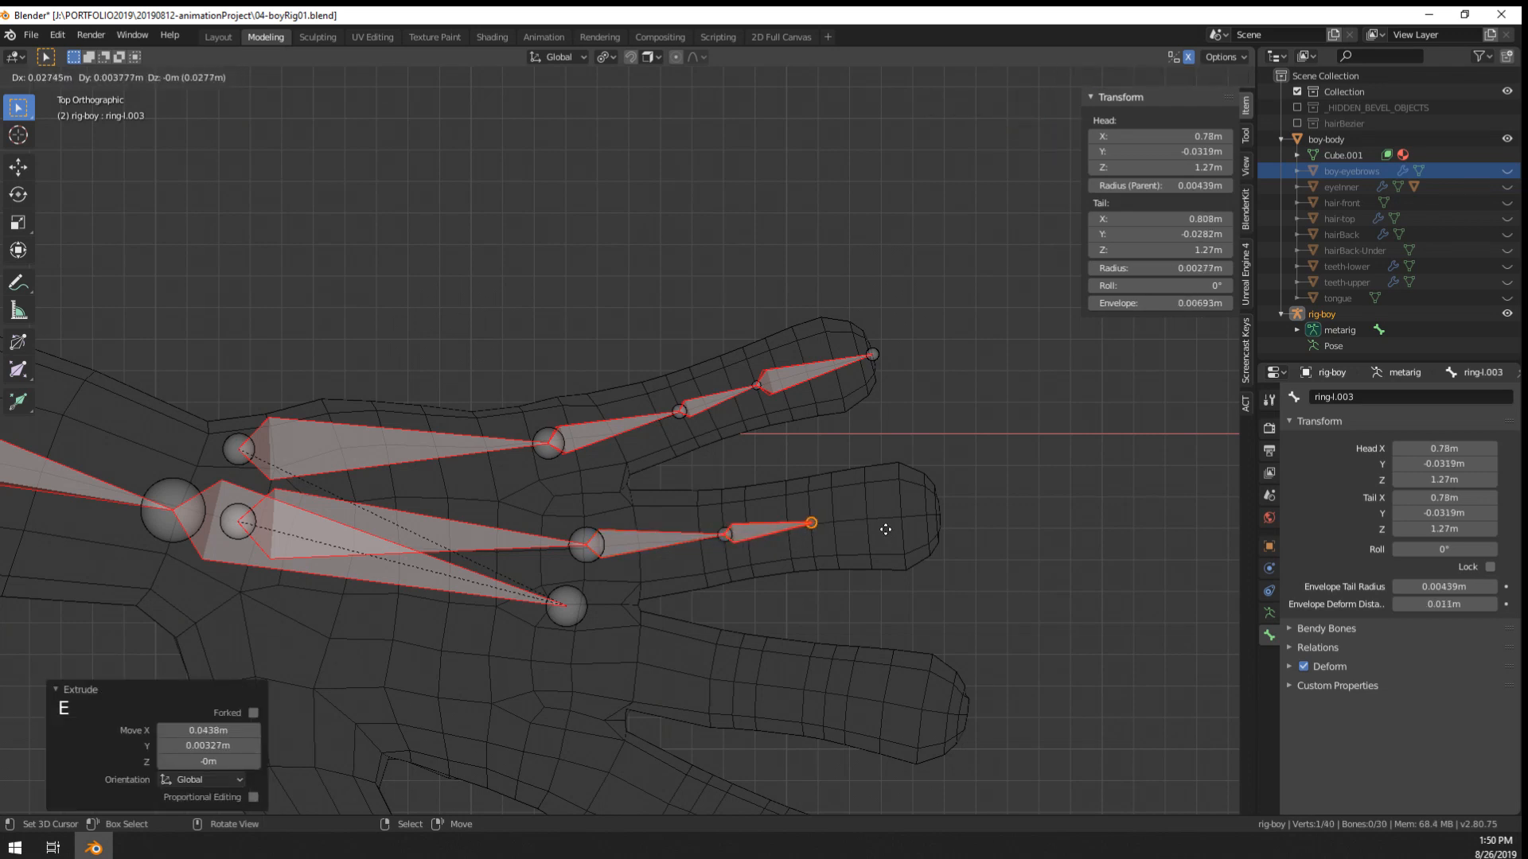
left_click(886, 529)
key("e")
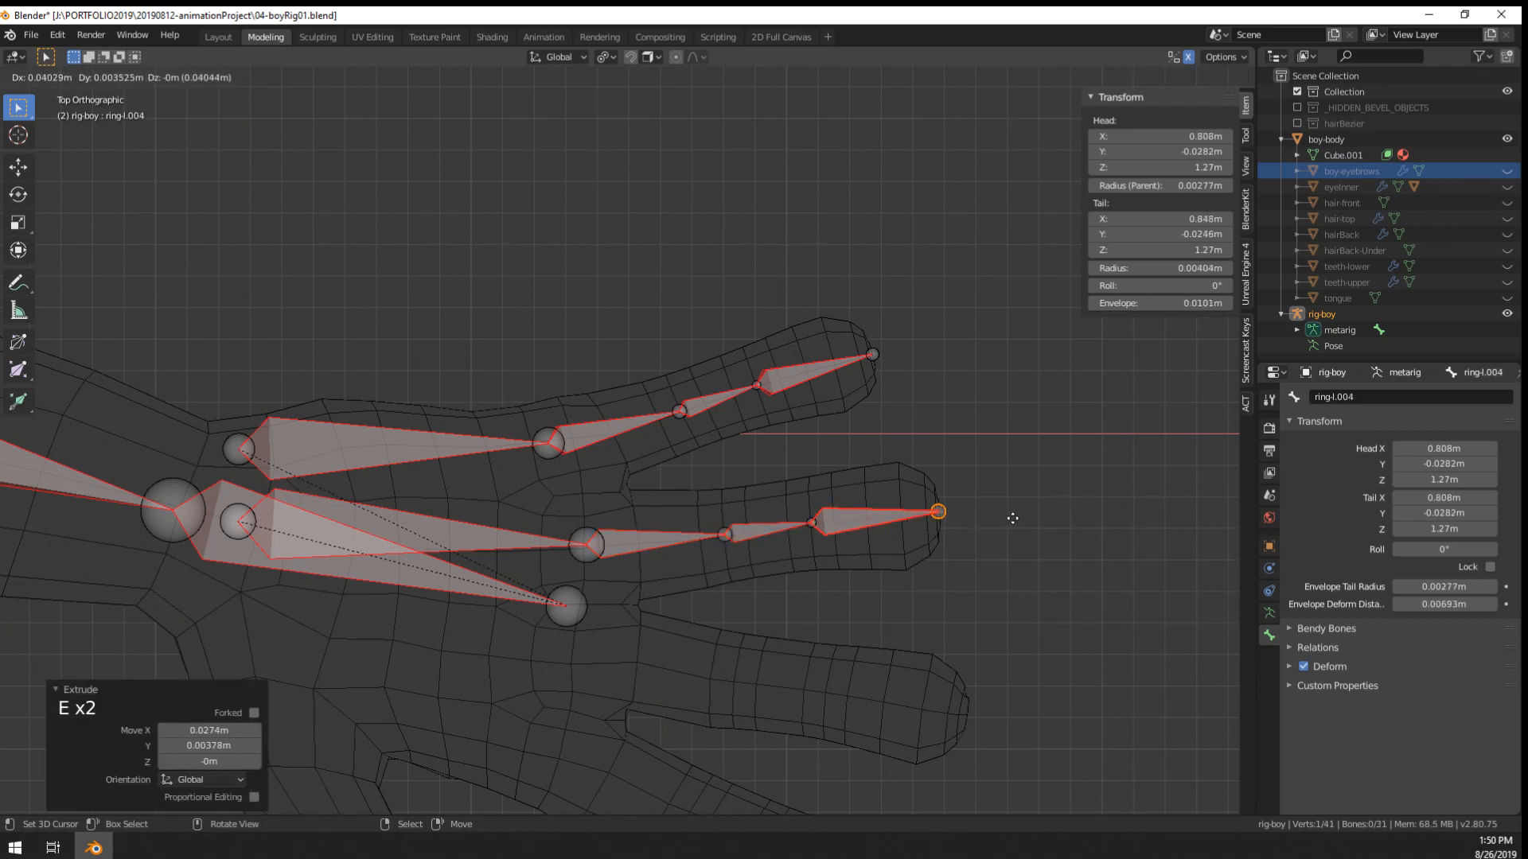
left_click(1012, 518)
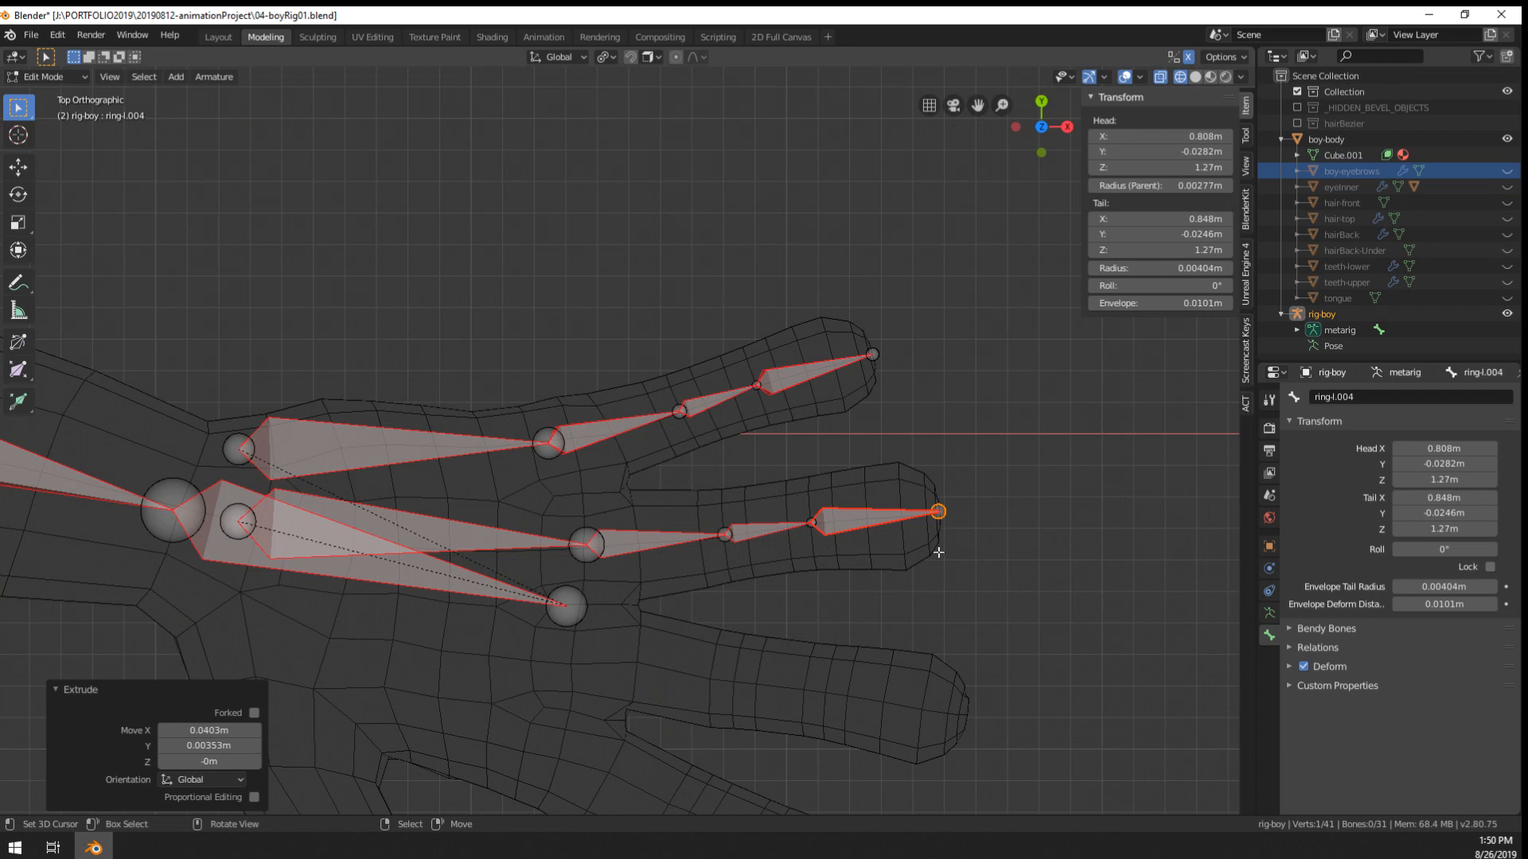
key("g")
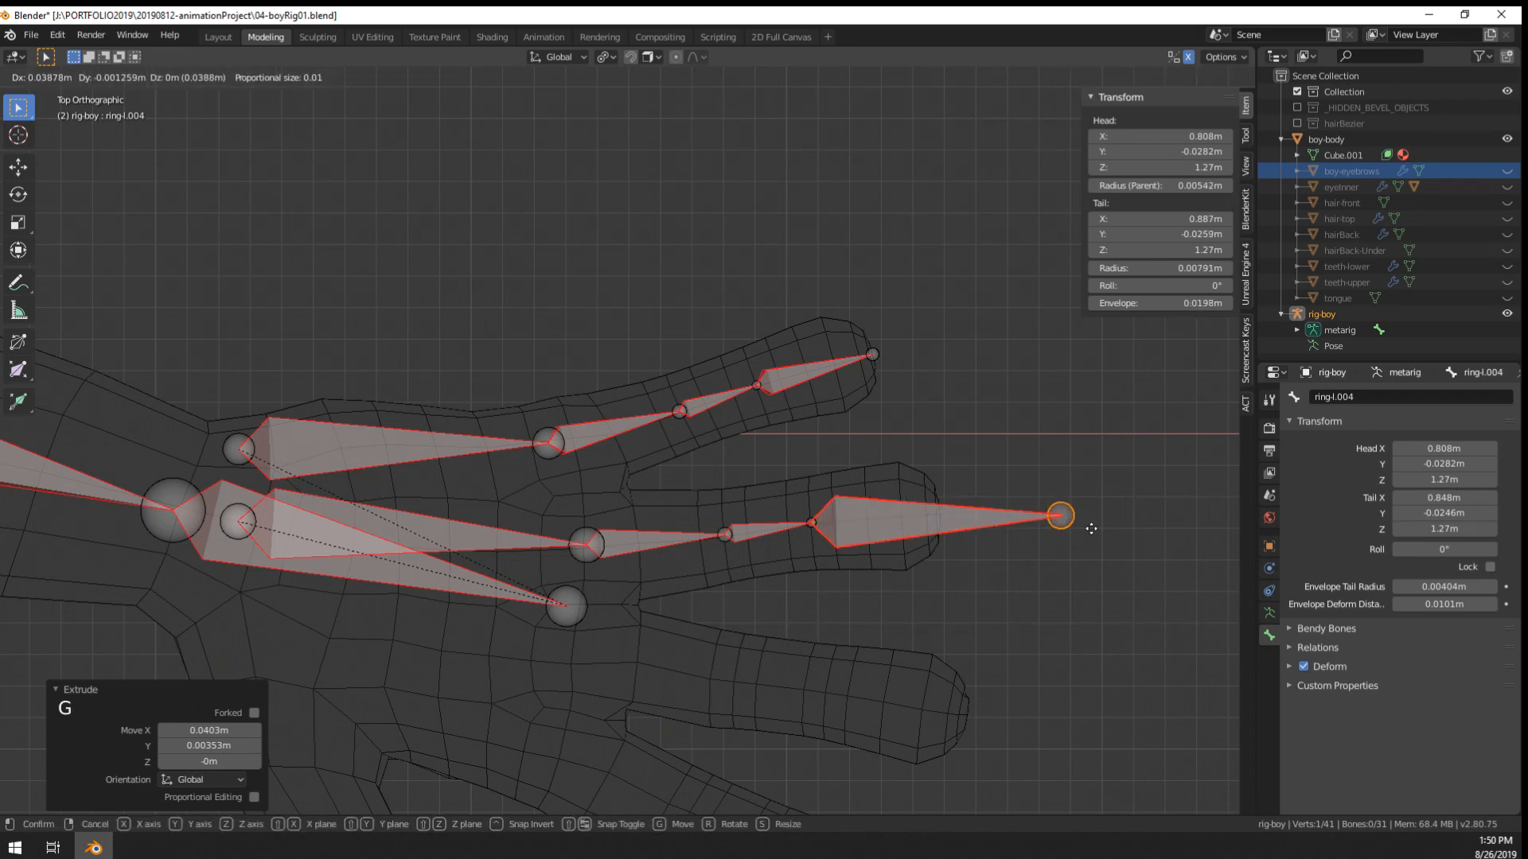
key("Escape")
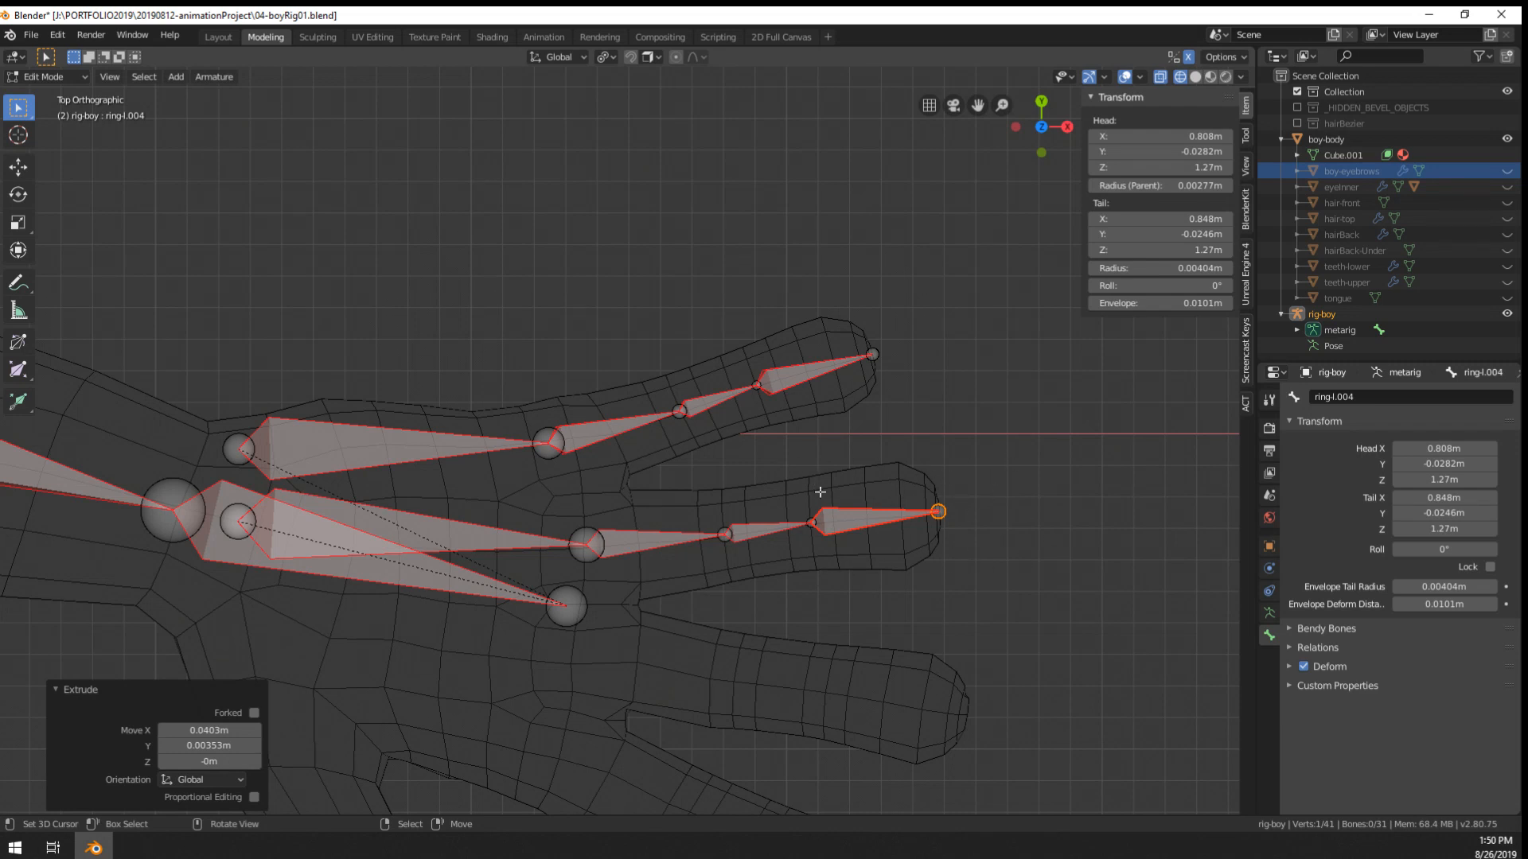
- Hide the little finger's whole bone chain, including its palm bone
middle_click_drag(591, 543, 636, 529, "shift")
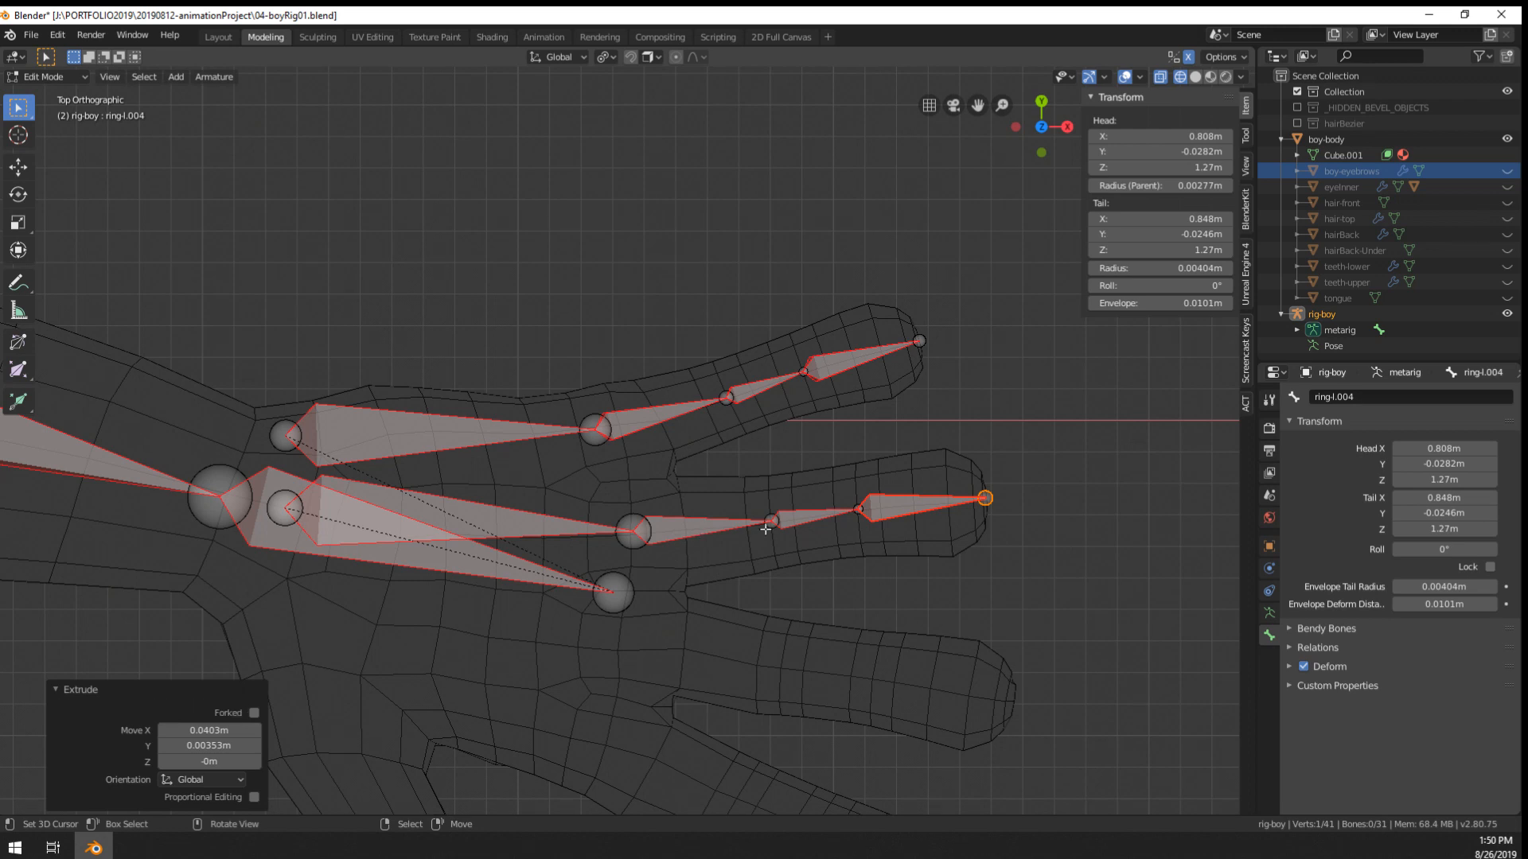
key("a")
key("a")
key("a")
key("c")
left_click_drag(919, 340, 727, 397)
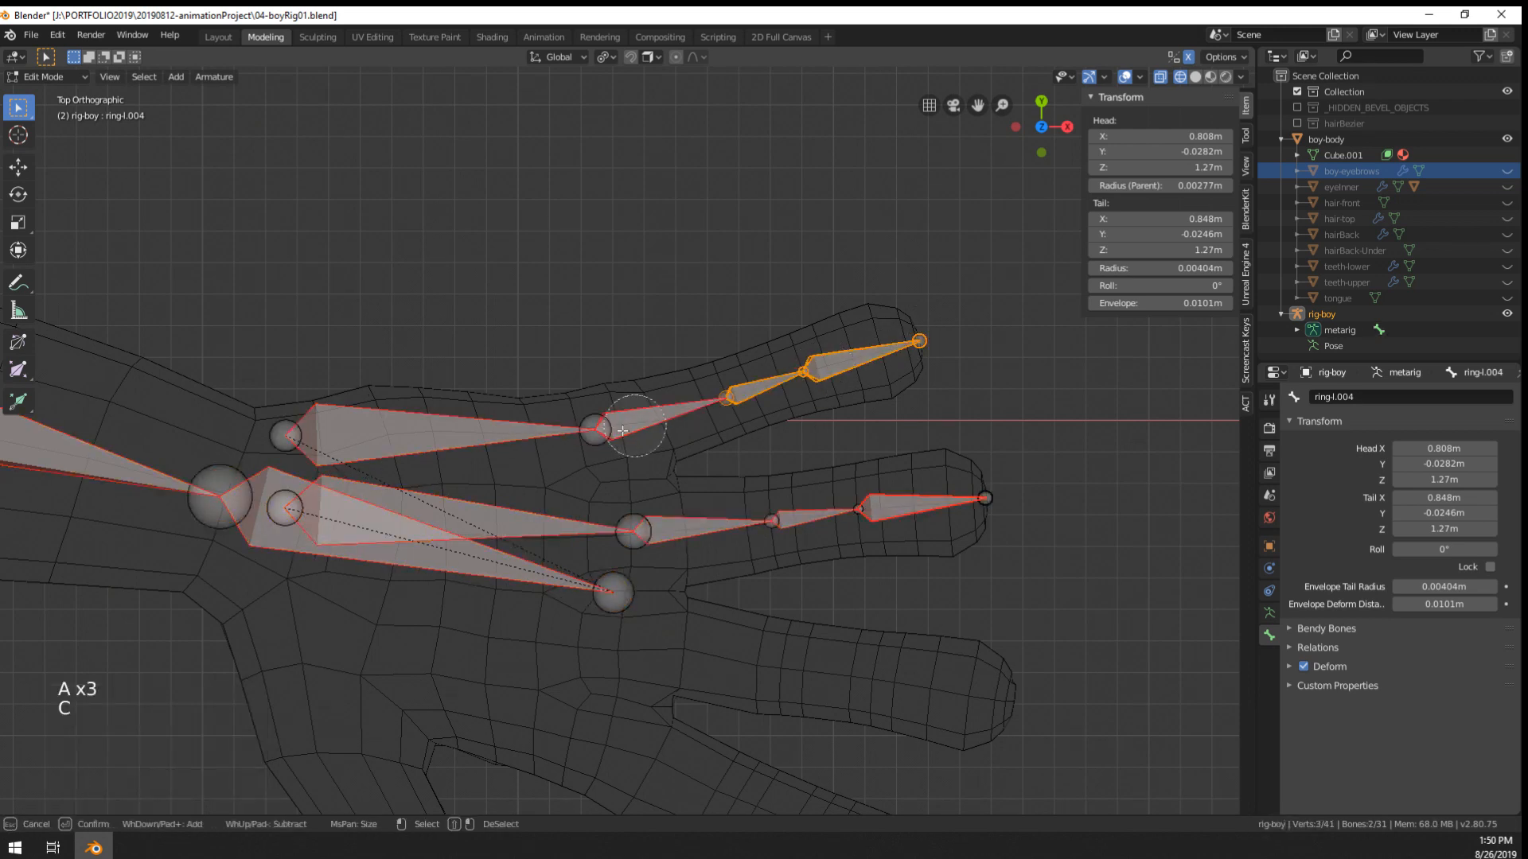
left_click_drag(622, 430, 337, 426)
right_click(336, 426)
- Select the joint between ring-l.002 and ring-l.003 in back view
right_click(802, 527)
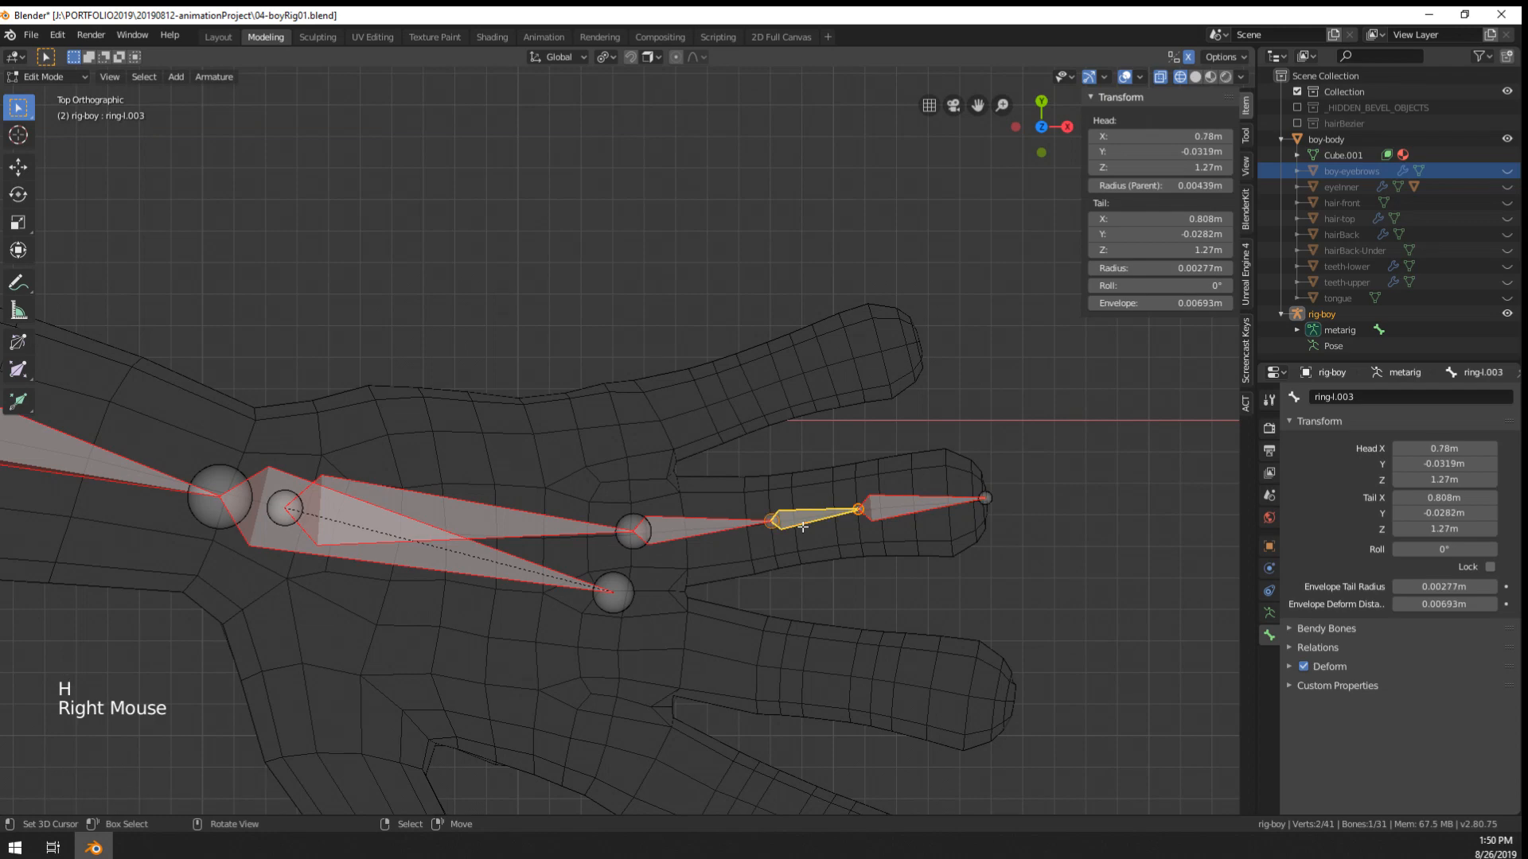
key("ctrl+KP_3")
key("ctrl+KP_1")
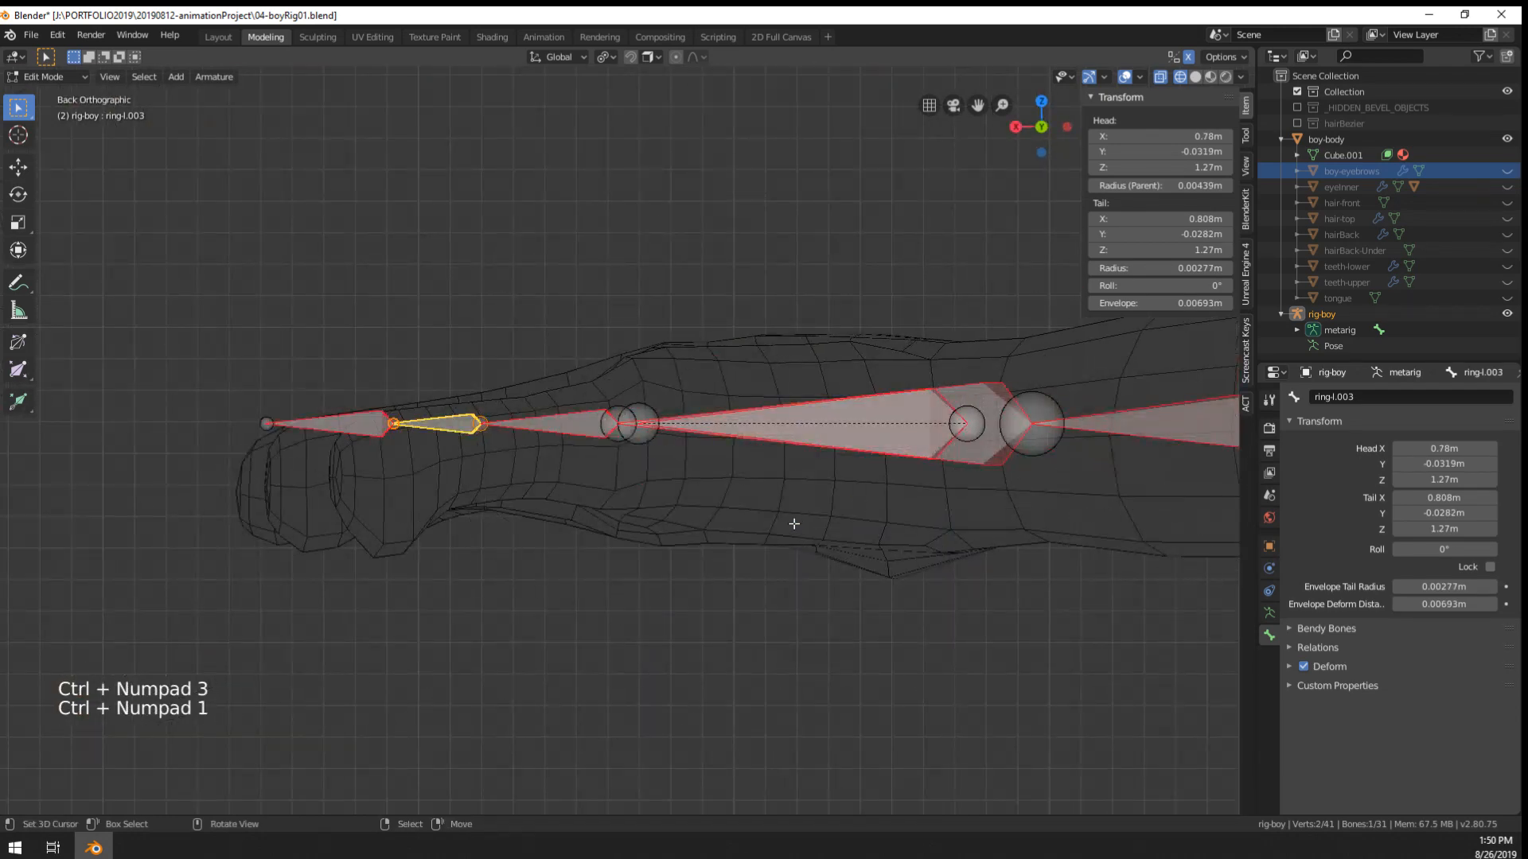
scroll(392, 303, "up", 2)
middle_click_drag(392, 304, 477, 342, "shift")
middle_click_drag(477, 342, 636, 446, "shift")
scroll(653, 445, "up", 1)
right_click(518, 454)
key("g")
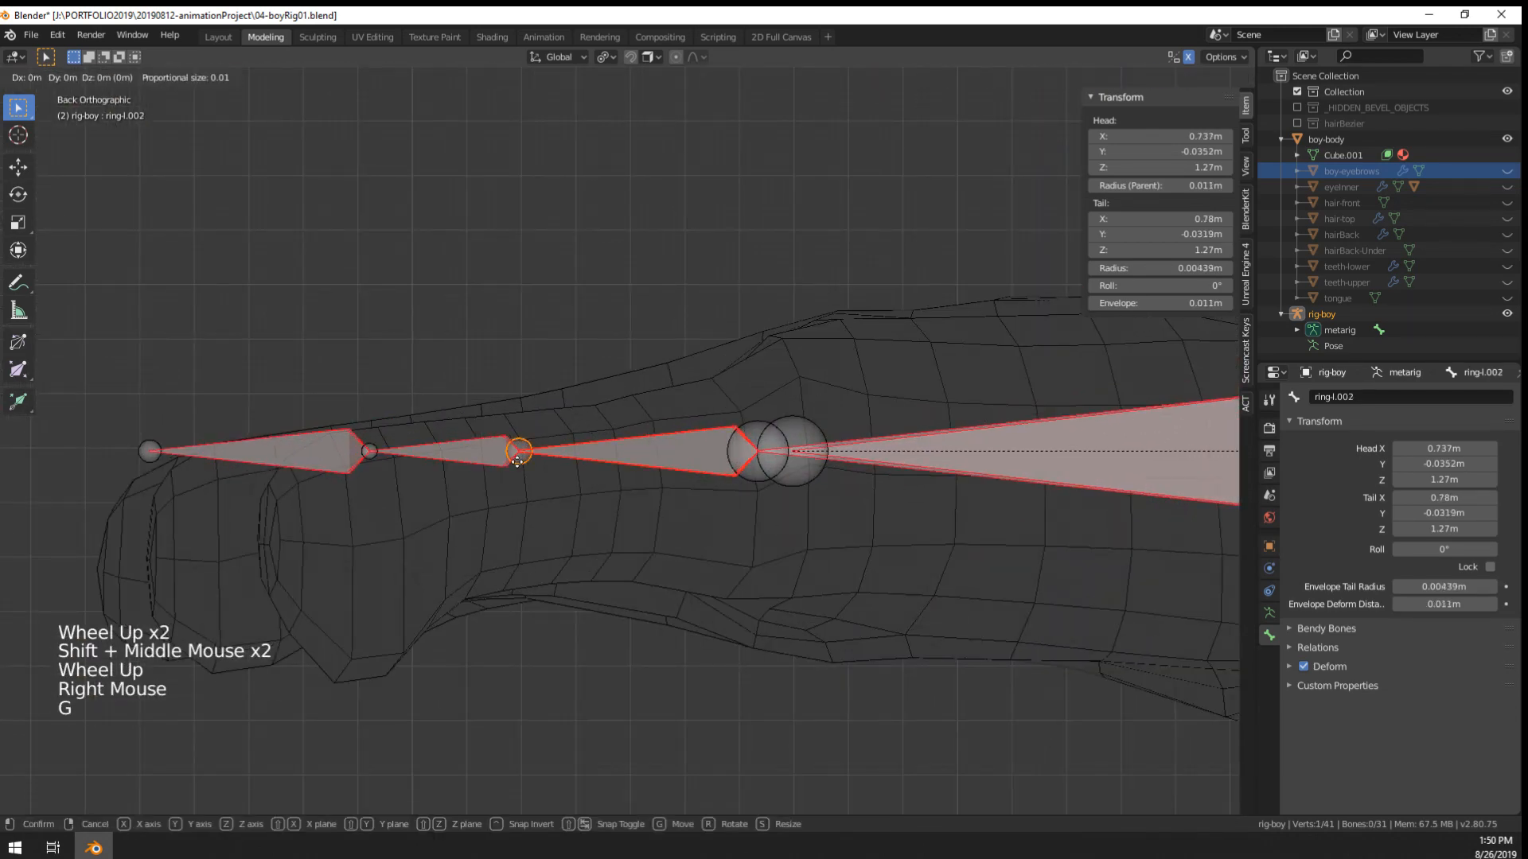
scroll(520, 470, "down", 2)
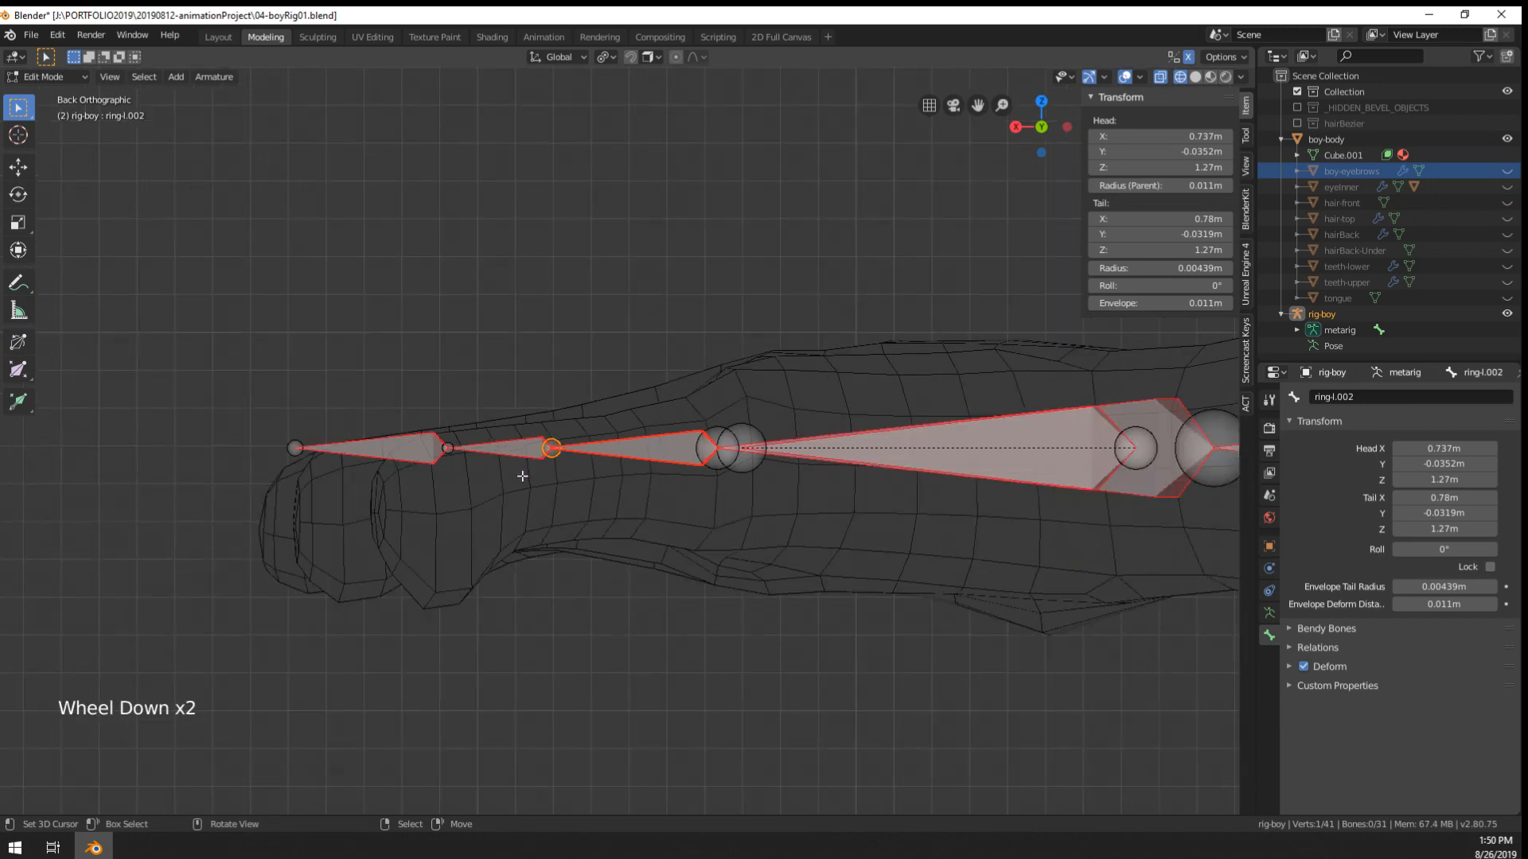
- Try an X-ray value of 0.305 for the wireframe shading and restore the hidden-line mesh display
left_click(1237, 59)
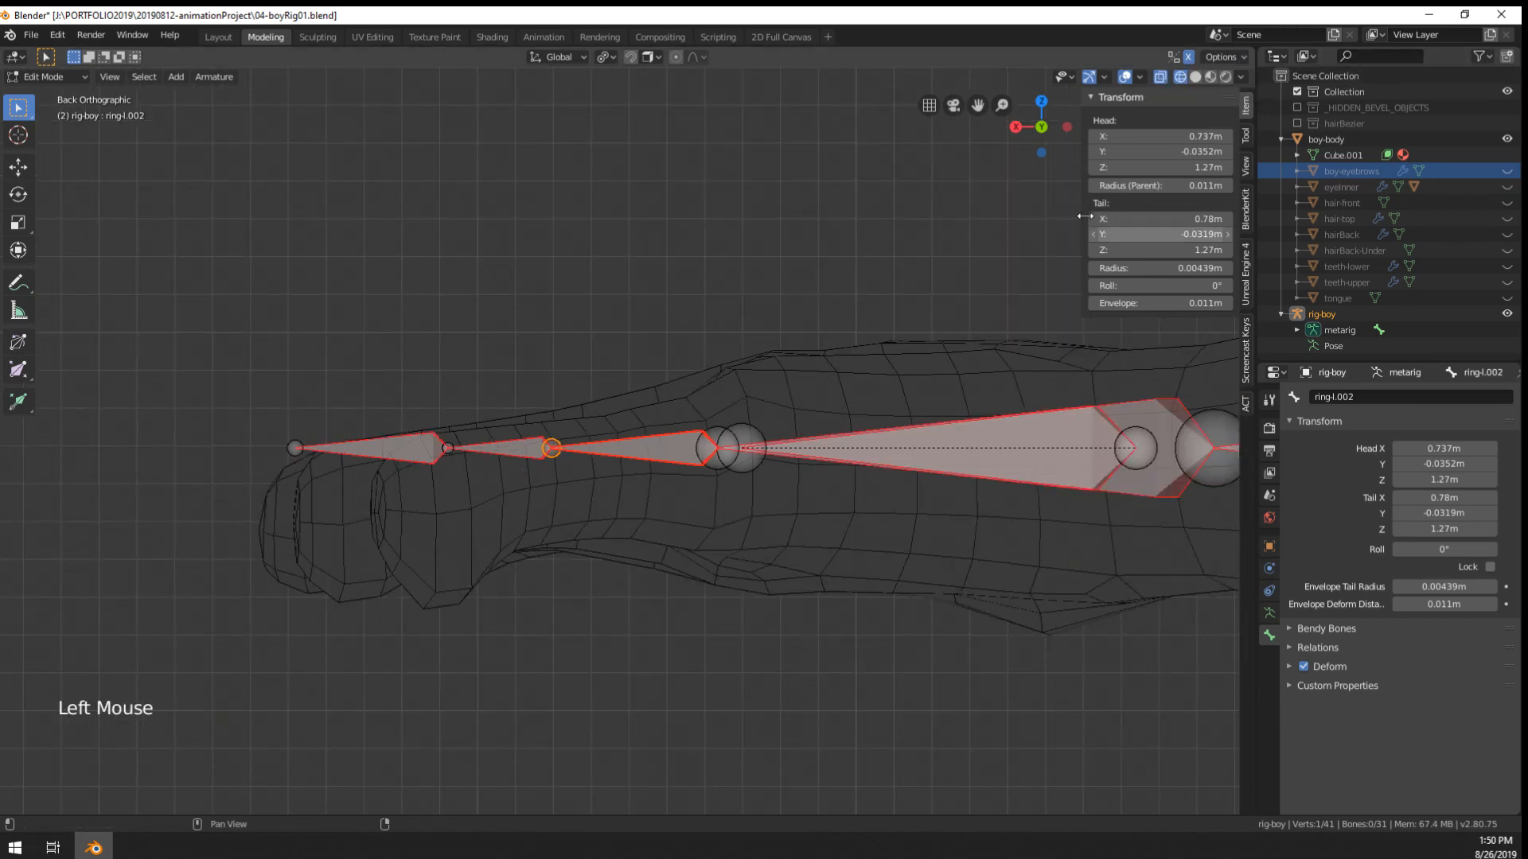
left_click(1240, 76)
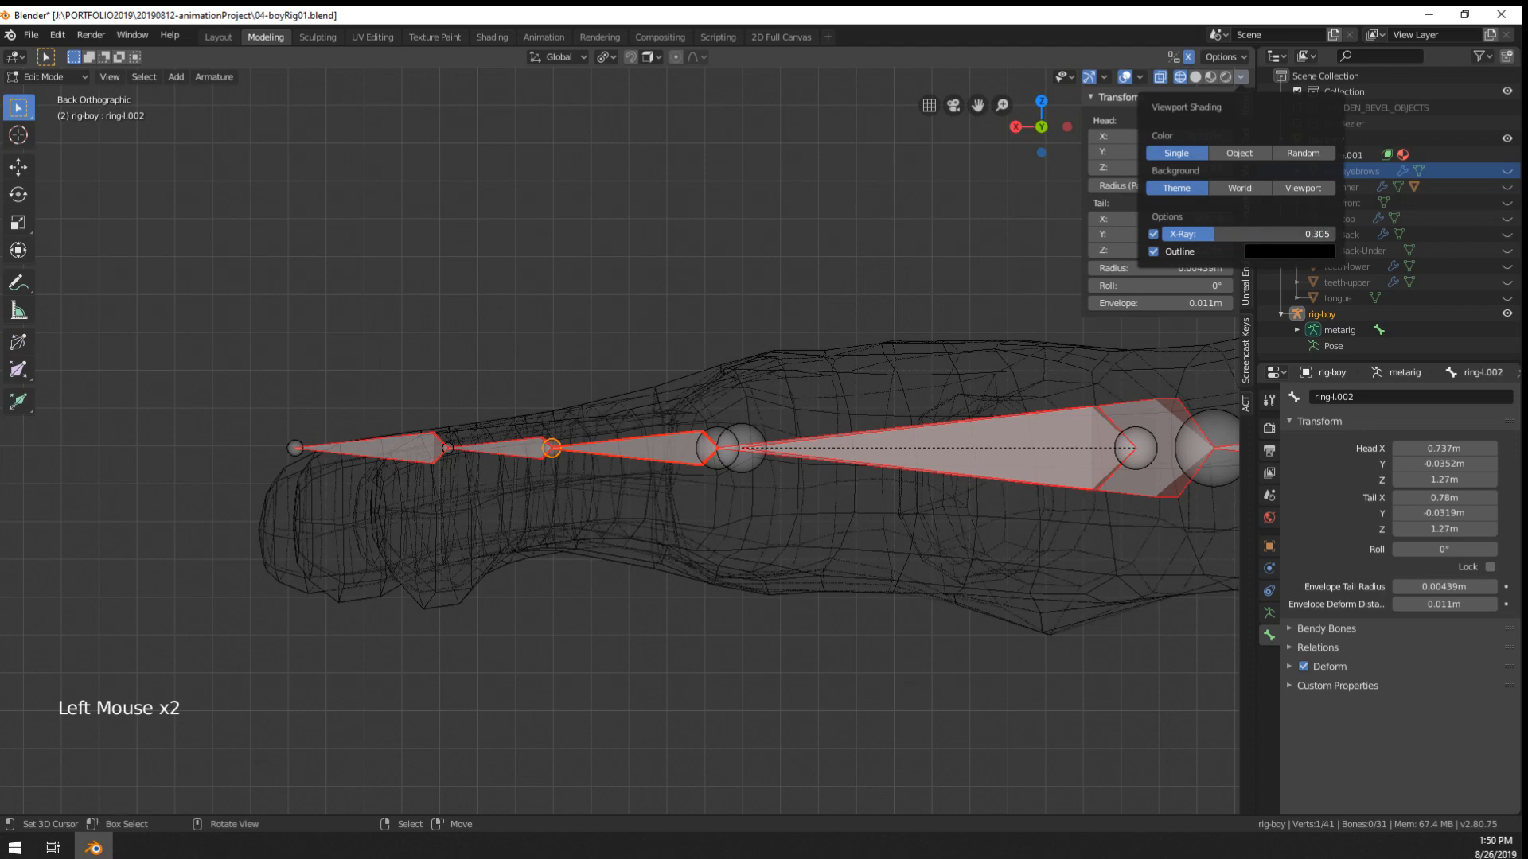
left_click_drag(1176, 234, 1336, 234)
- Lower the ring finger's two middle joints along Z, the inner by about 0.0096 m and the outer by about 0.0137 m
middle_click_drag(593, 336, 864, 416)
key("g")
left_click(811, 372)
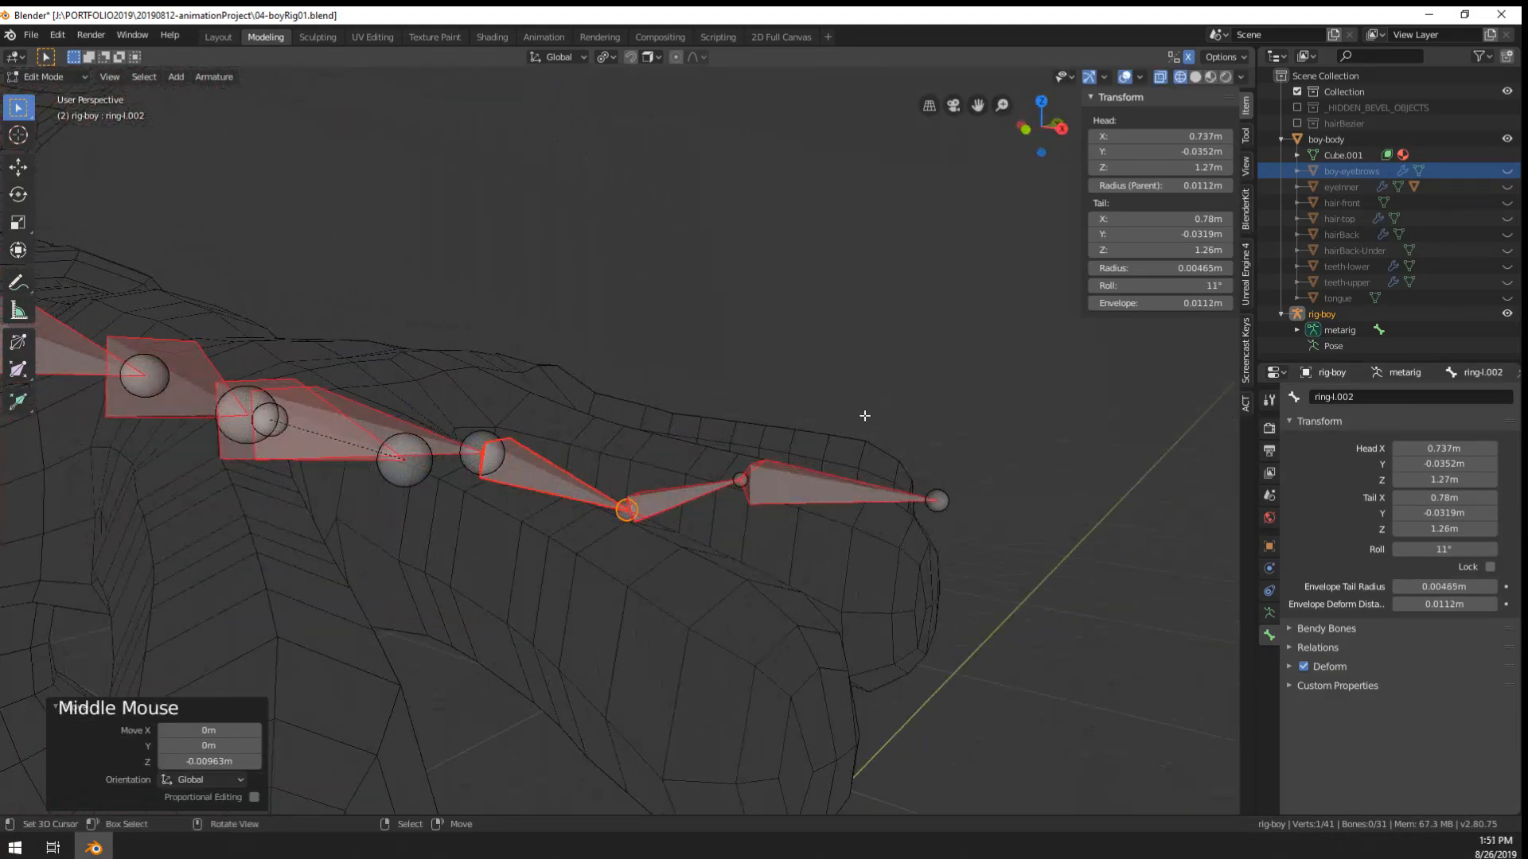
right_click(743, 482)
key("g")
key("z")
left_click(744, 541)
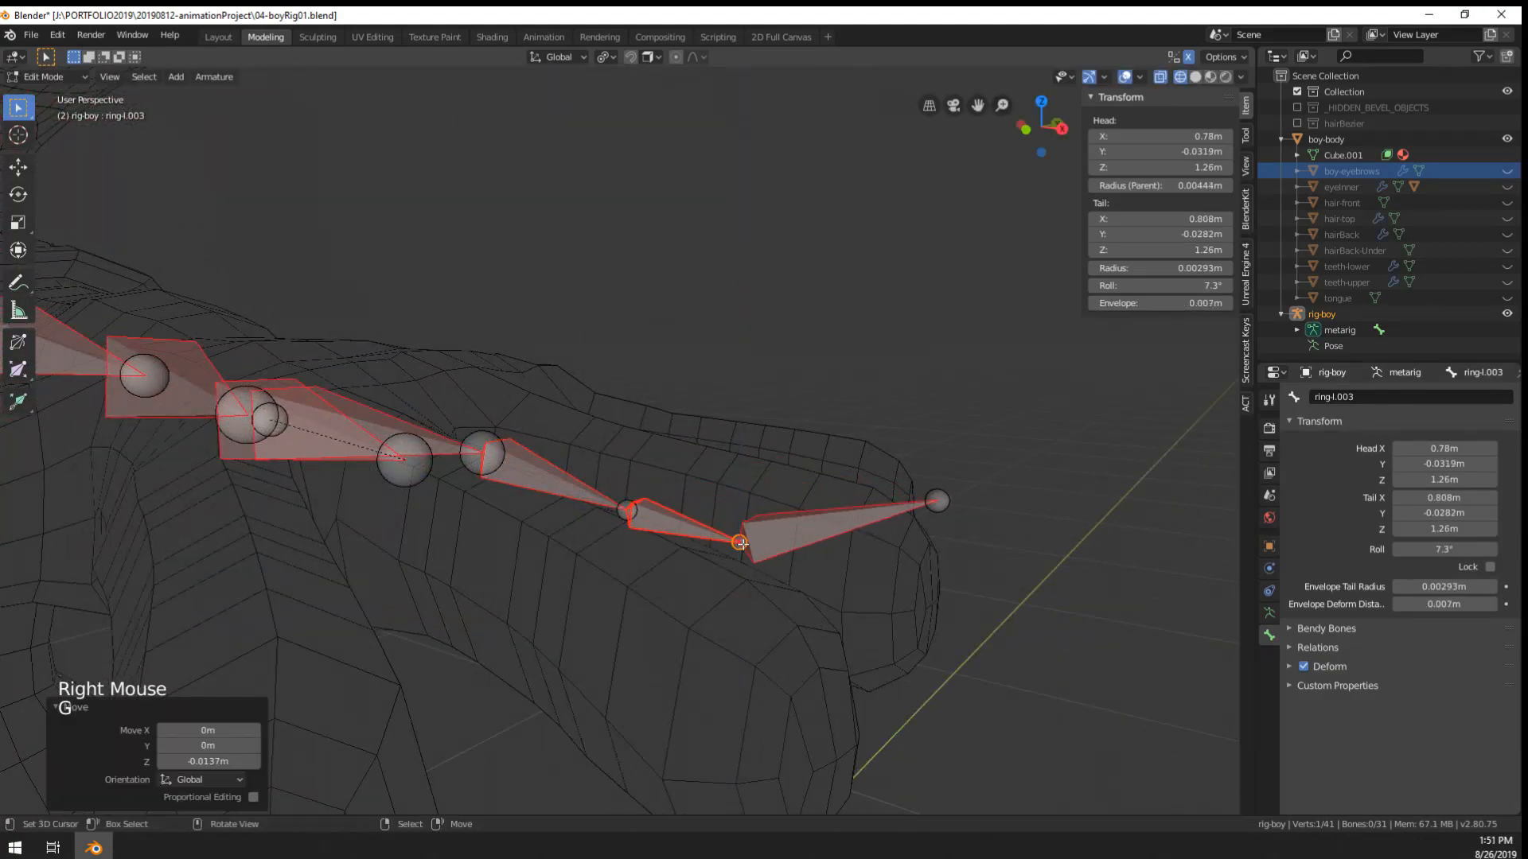
- Lower the tail of ring-l.004 at the ring fingertip by about 0.0206 m along Z
middle_click_drag(744, 541, 1015, 607)
right_click(1004, 522)
right_click(895, 532)
key("g")
key("z")
left_click(937, 634)
scroll(818, 478, "down", 1)
- Duplicate palm bone ring-l.001 in top view, place the copy beside it and rotate it toward the base of the middle finger
key("KP_7")
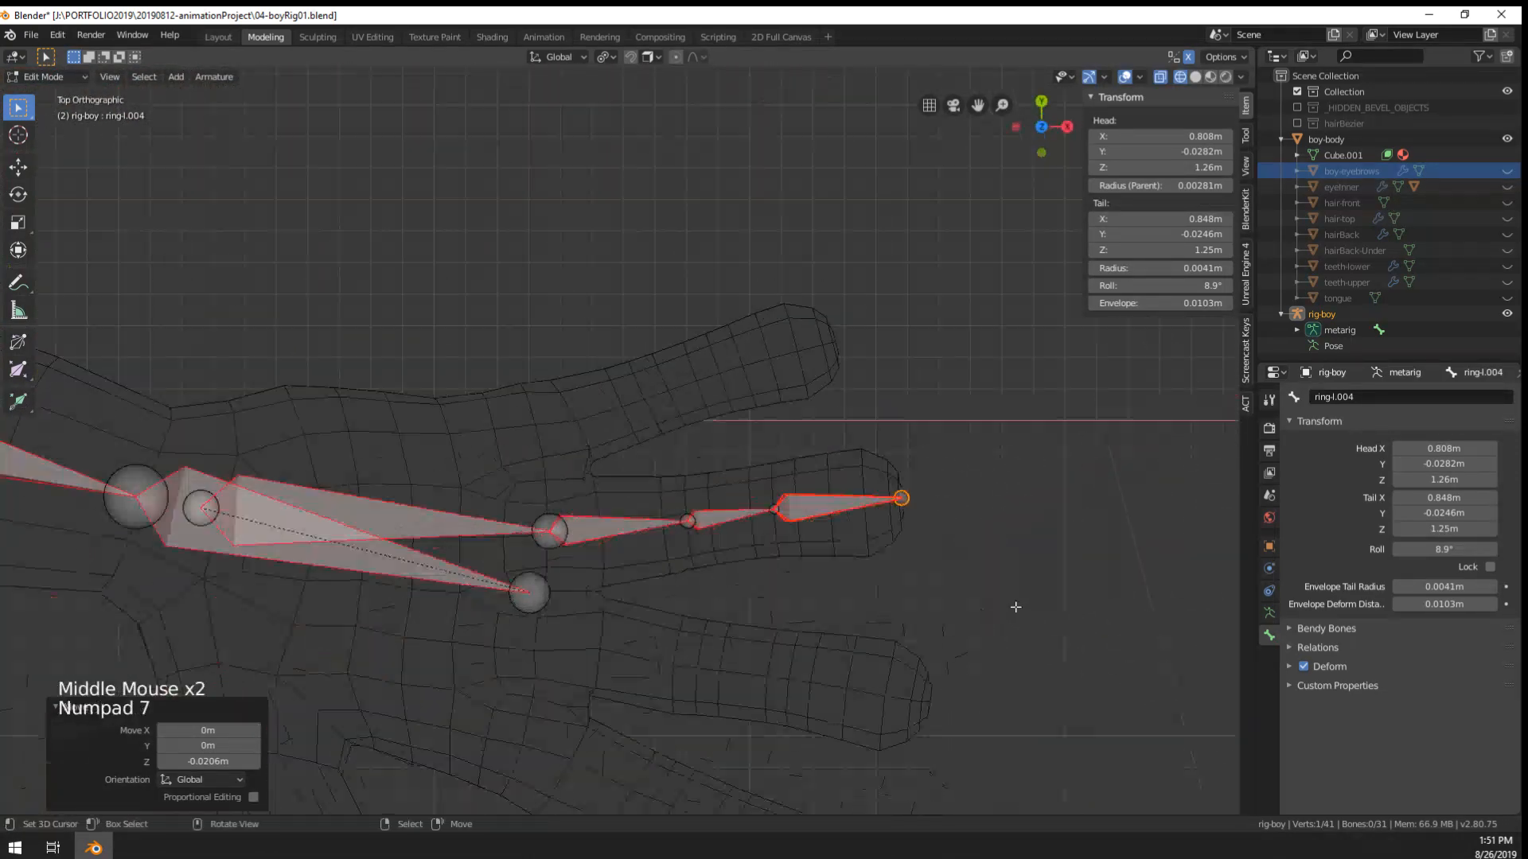
scroll(802, 592, "up", 3)
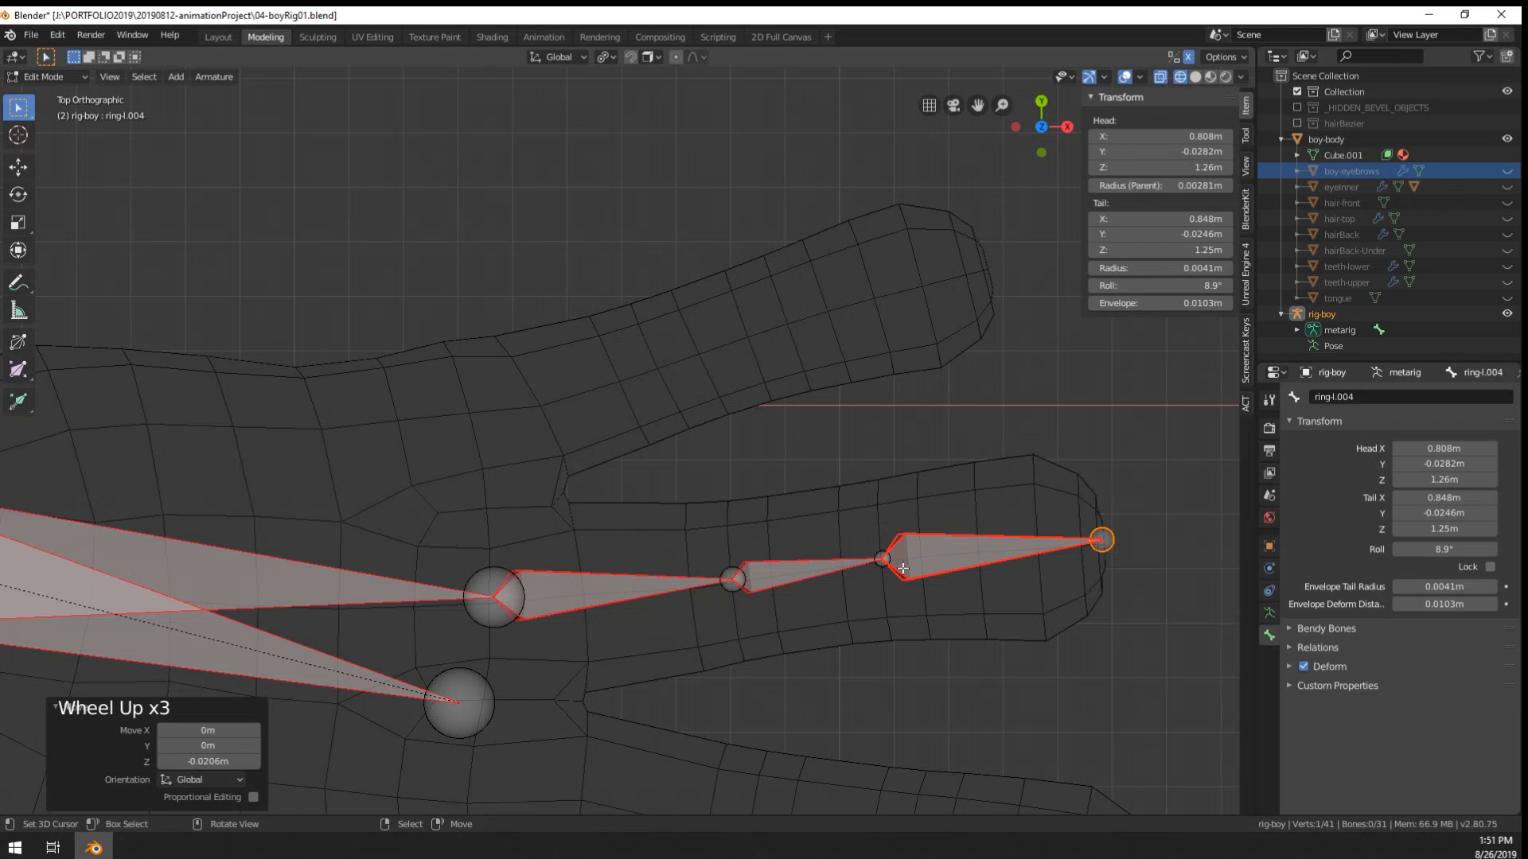
scroll(909, 571, "down", 4)
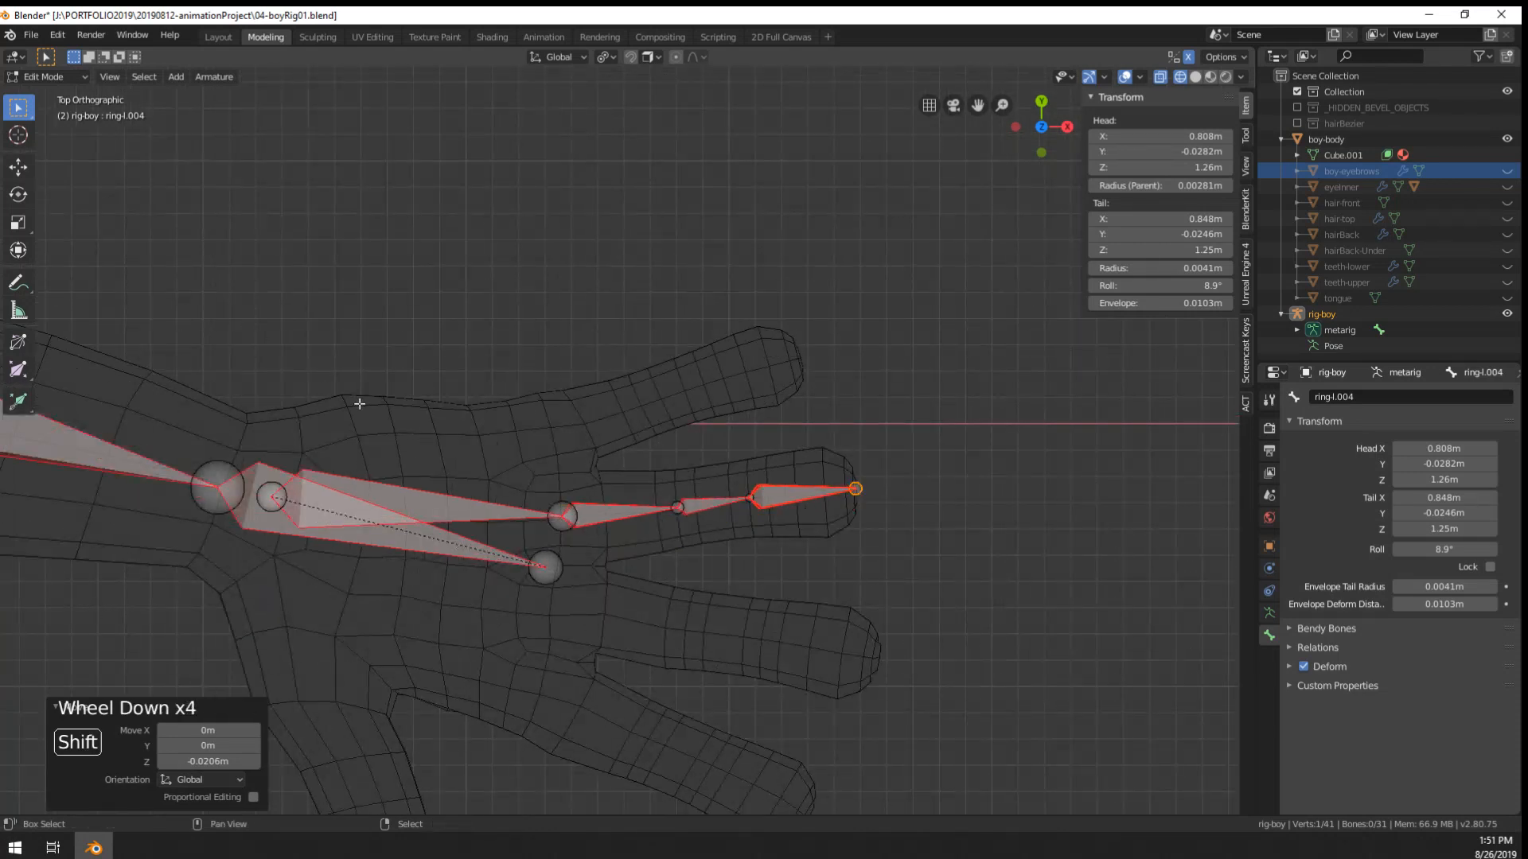
middle_click_drag(537, 559, 713, 580, "shift")
right_click(664, 528)
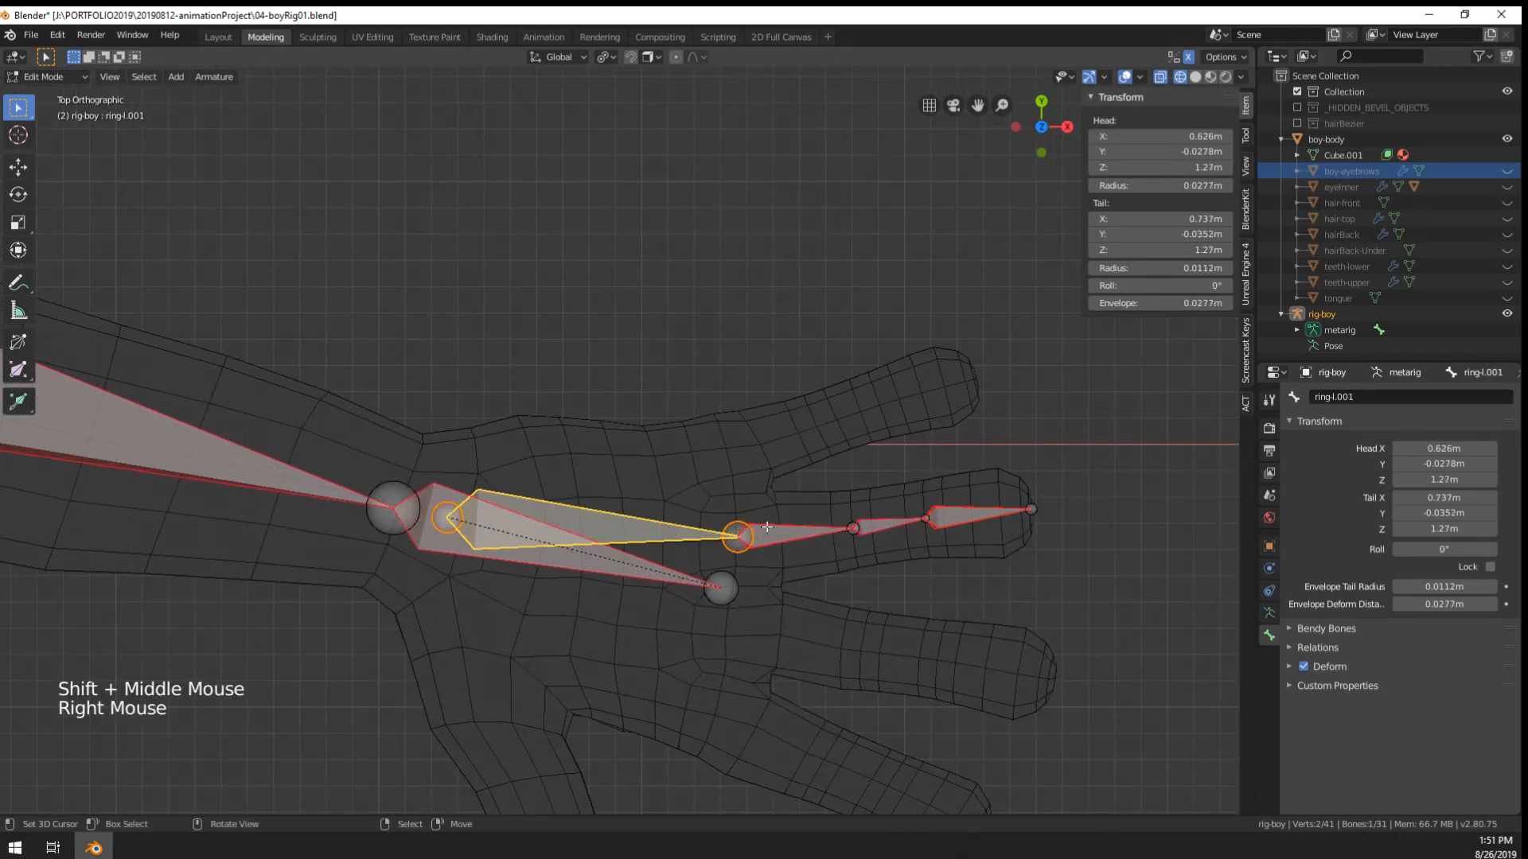
key("shift+d")
key("r")
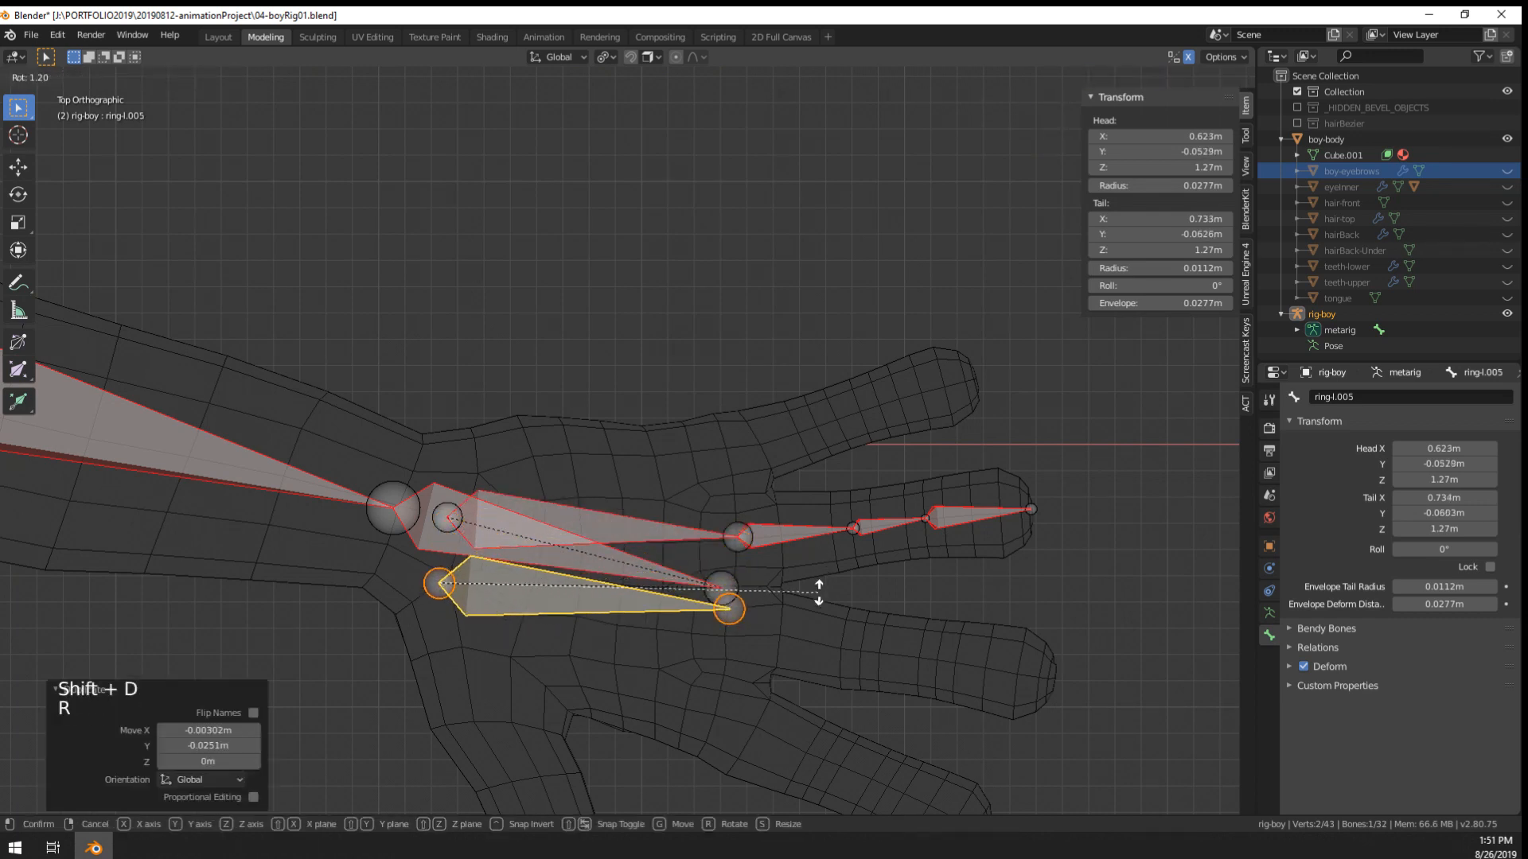
key("g")
key("r")
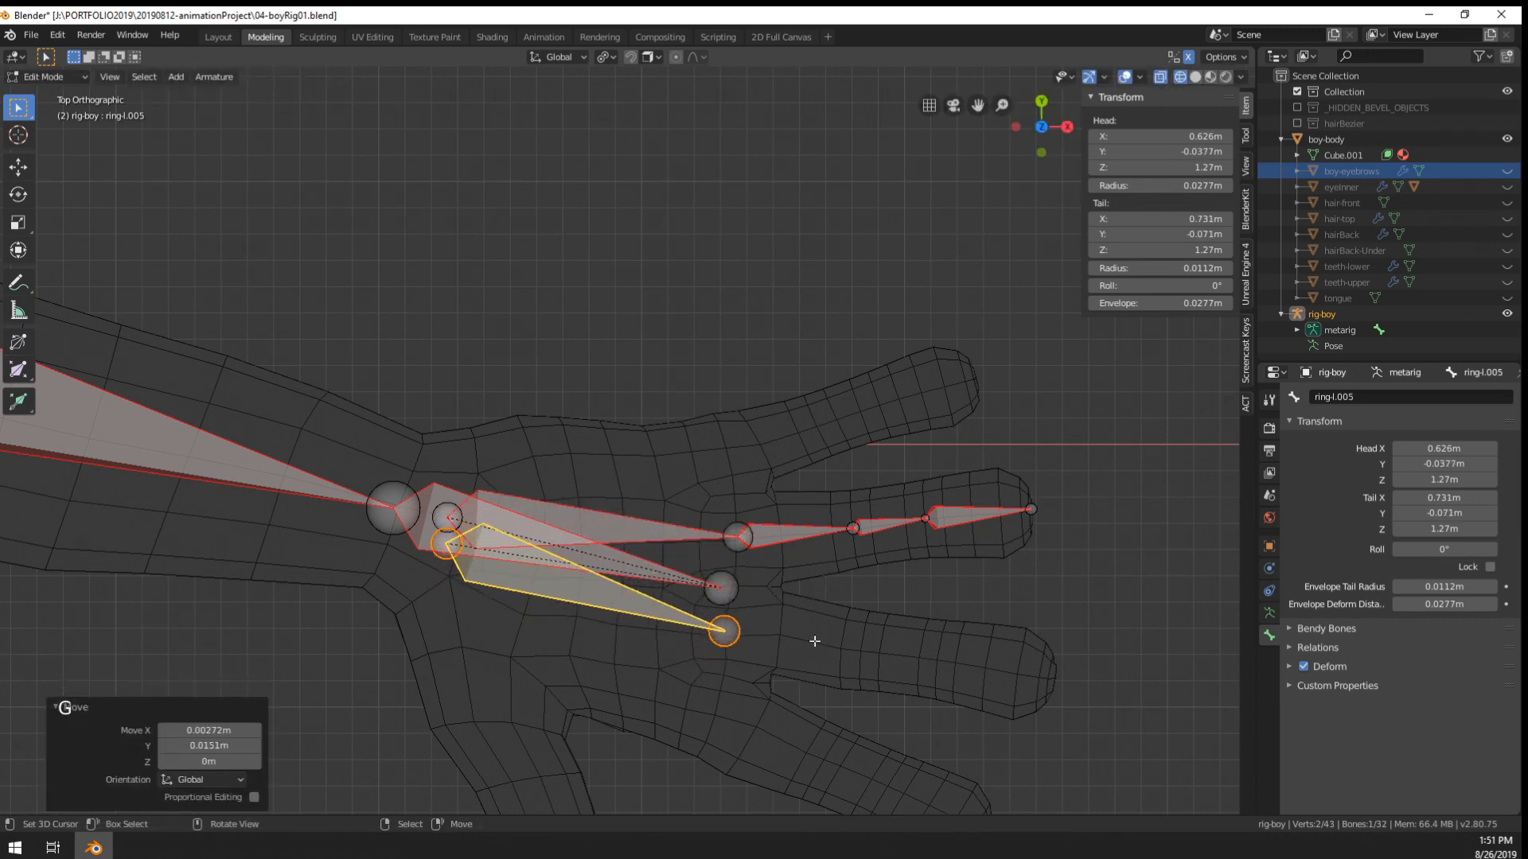
left_click(823, 628)
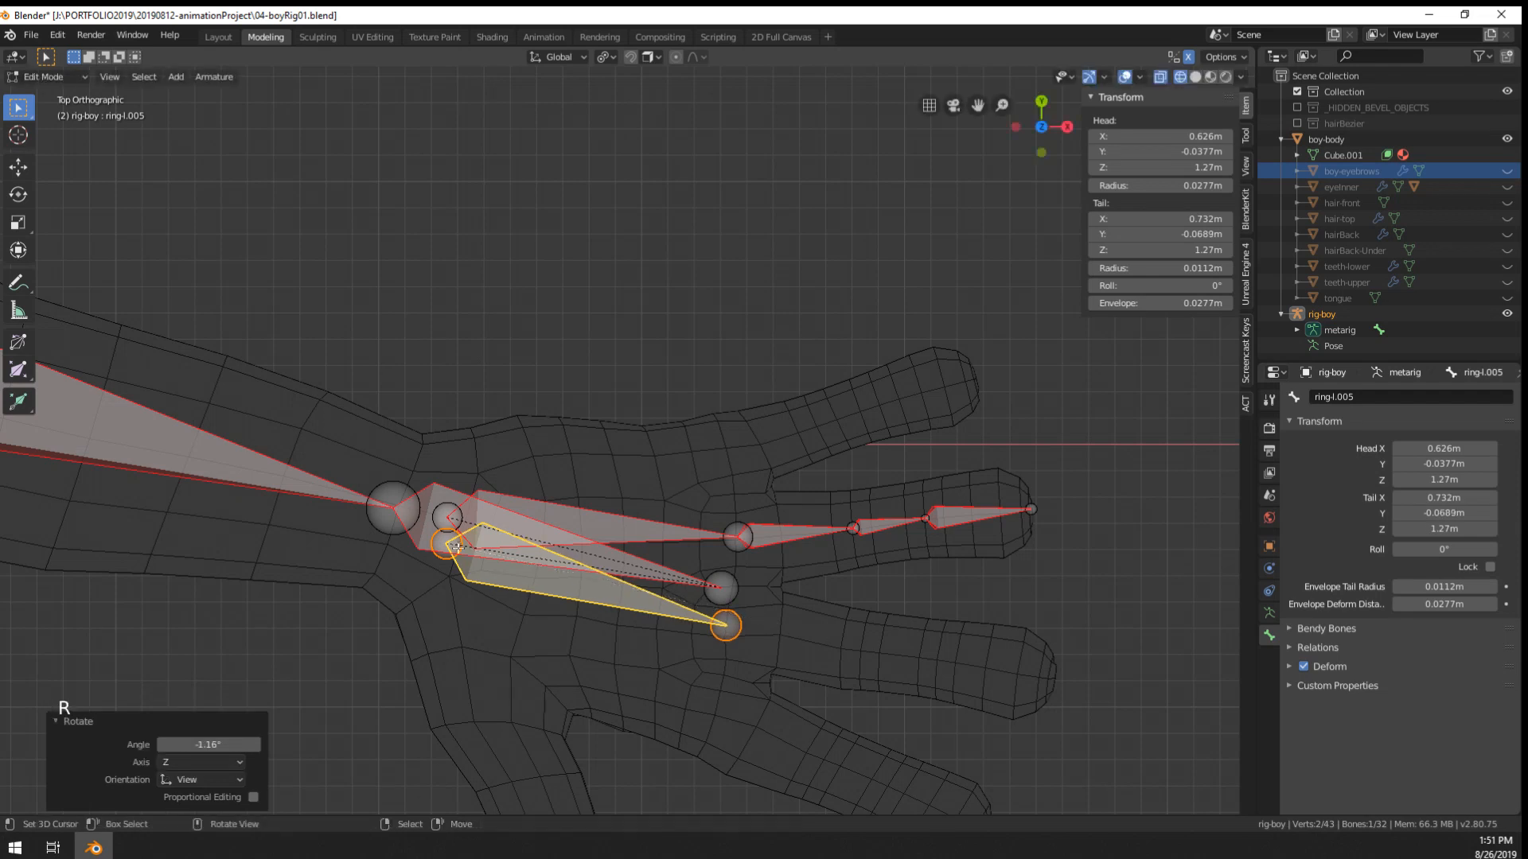
- Move the duplicated palm bone's tail about 0.0027 m along X and -0.0039 m along Y, toward the middle finger's base
right_click(728, 632)
key("g")
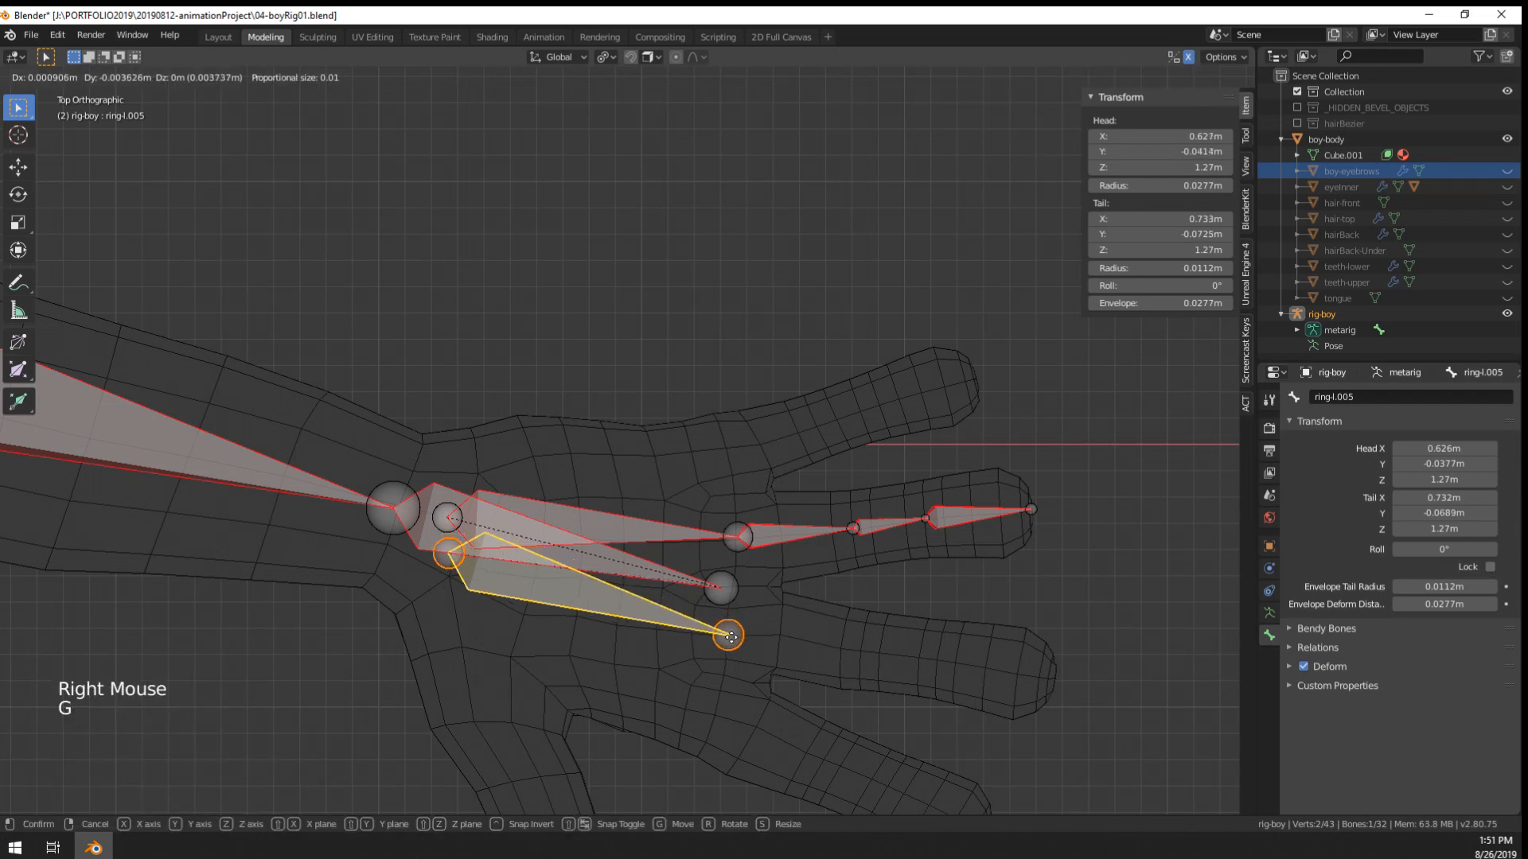
right_click(733, 643)
right_click(734, 645)
key("g")
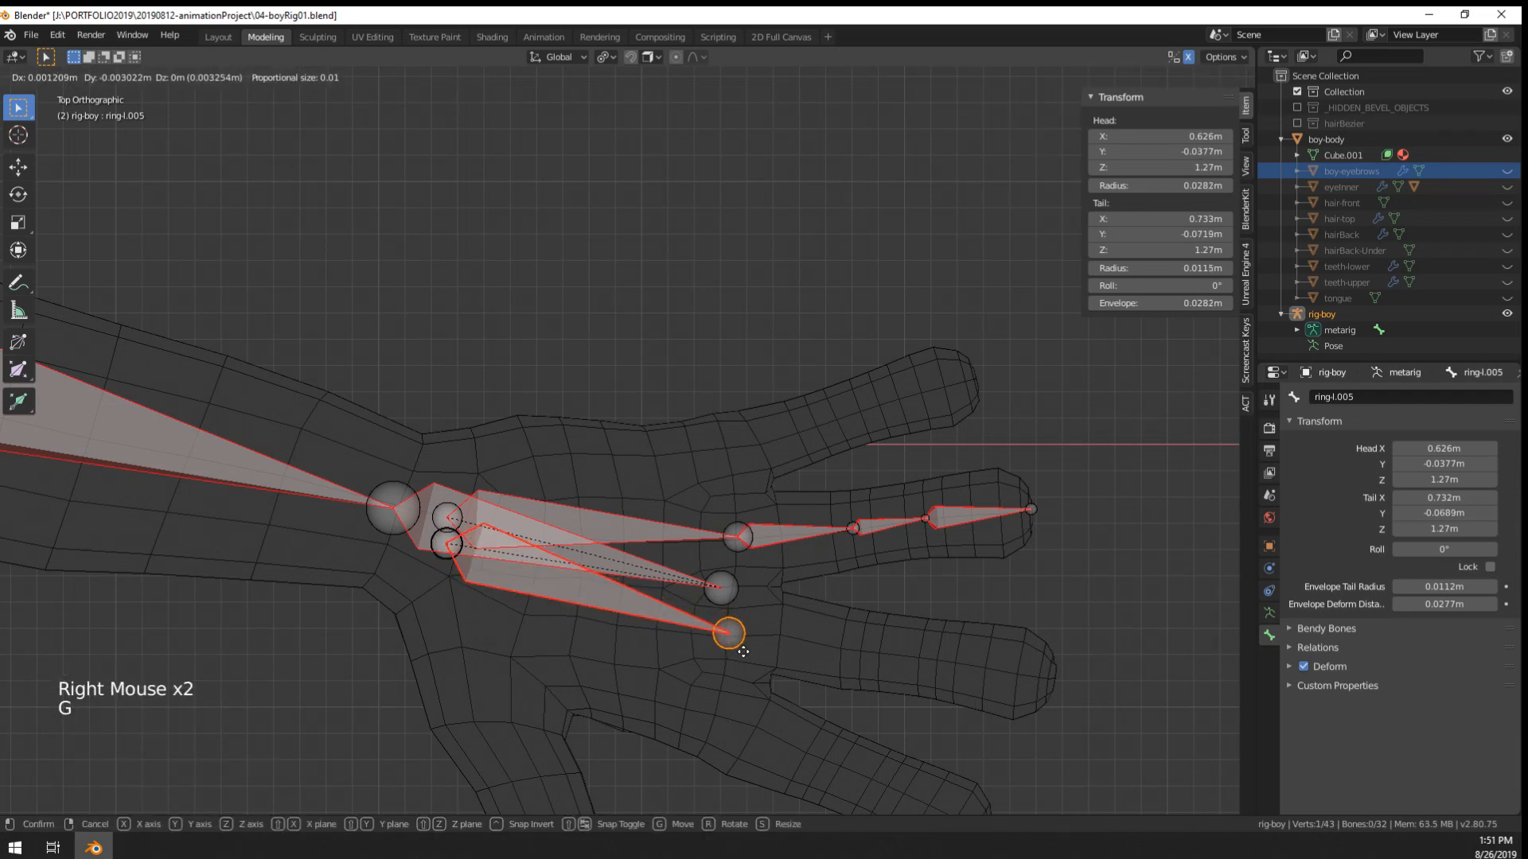
left_click(747, 654)
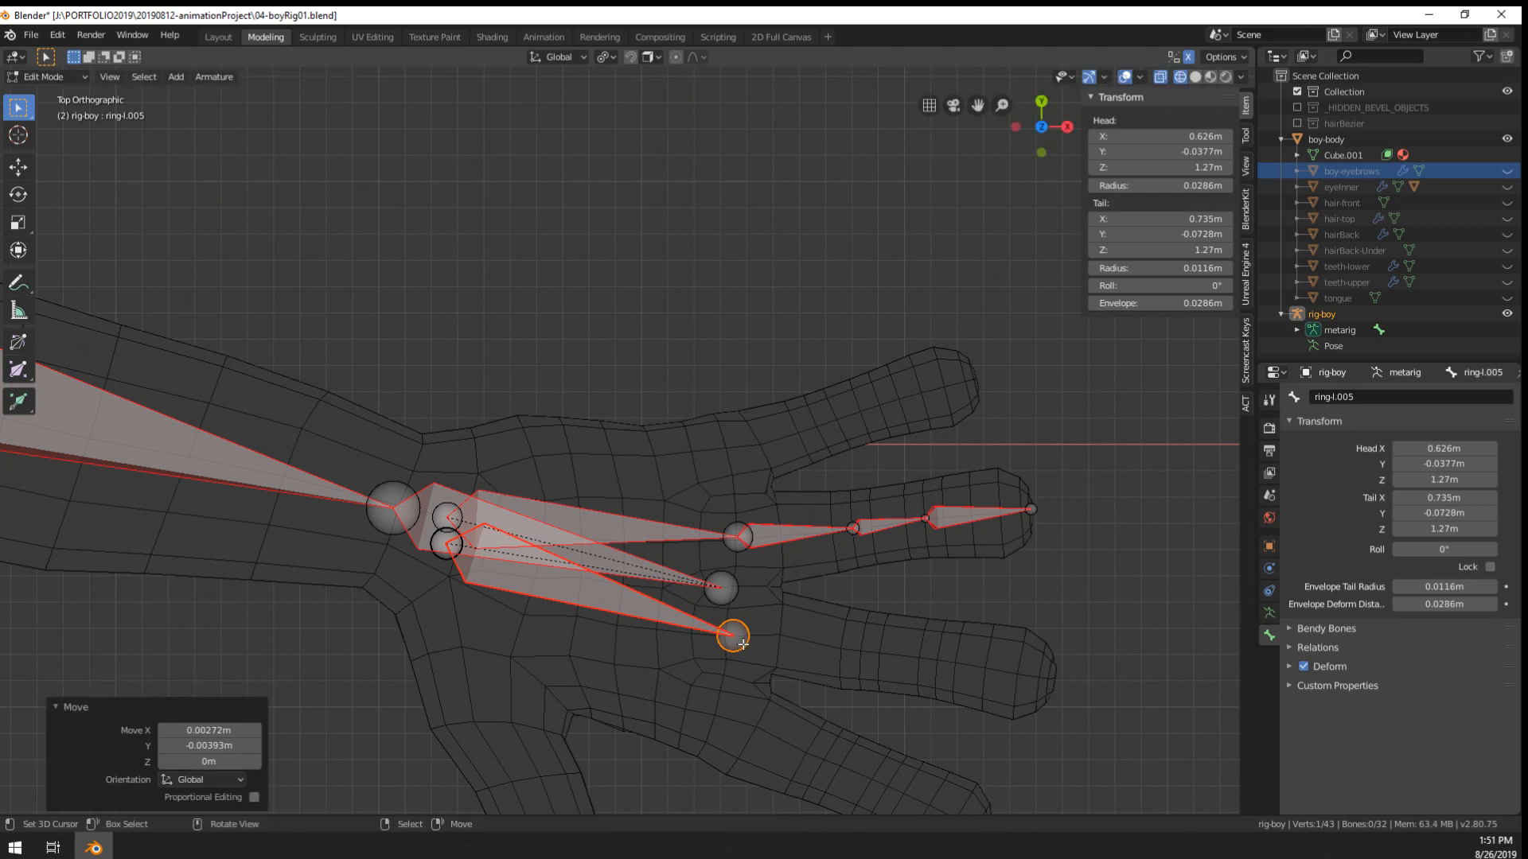
- Rename the duplicated palm bone leading to the middle finger as middle-L.001
right_click(740, 642)
triple_click(1391, 399)
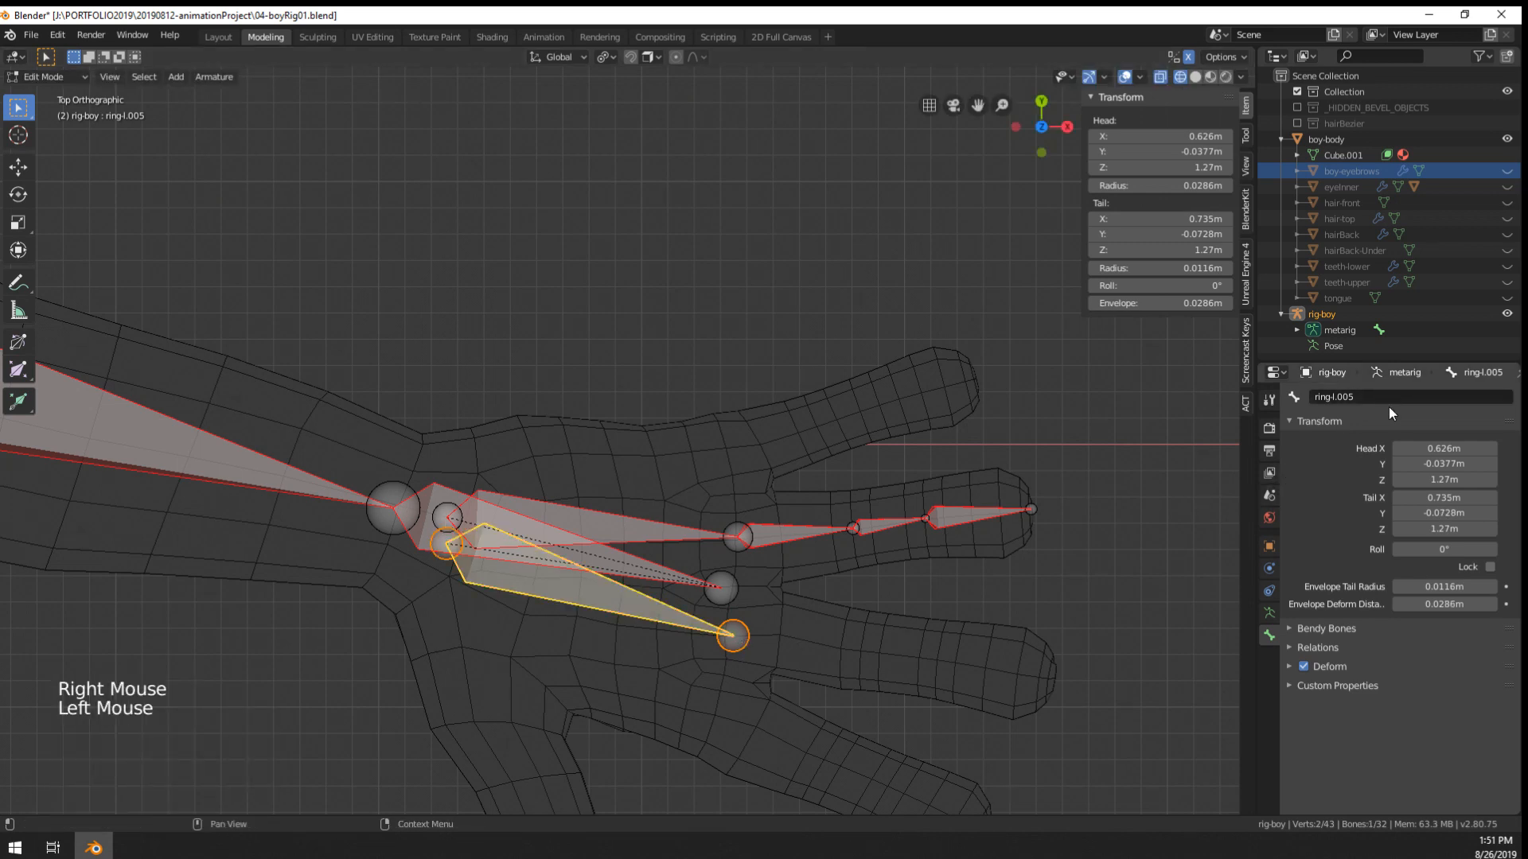
type("middle")
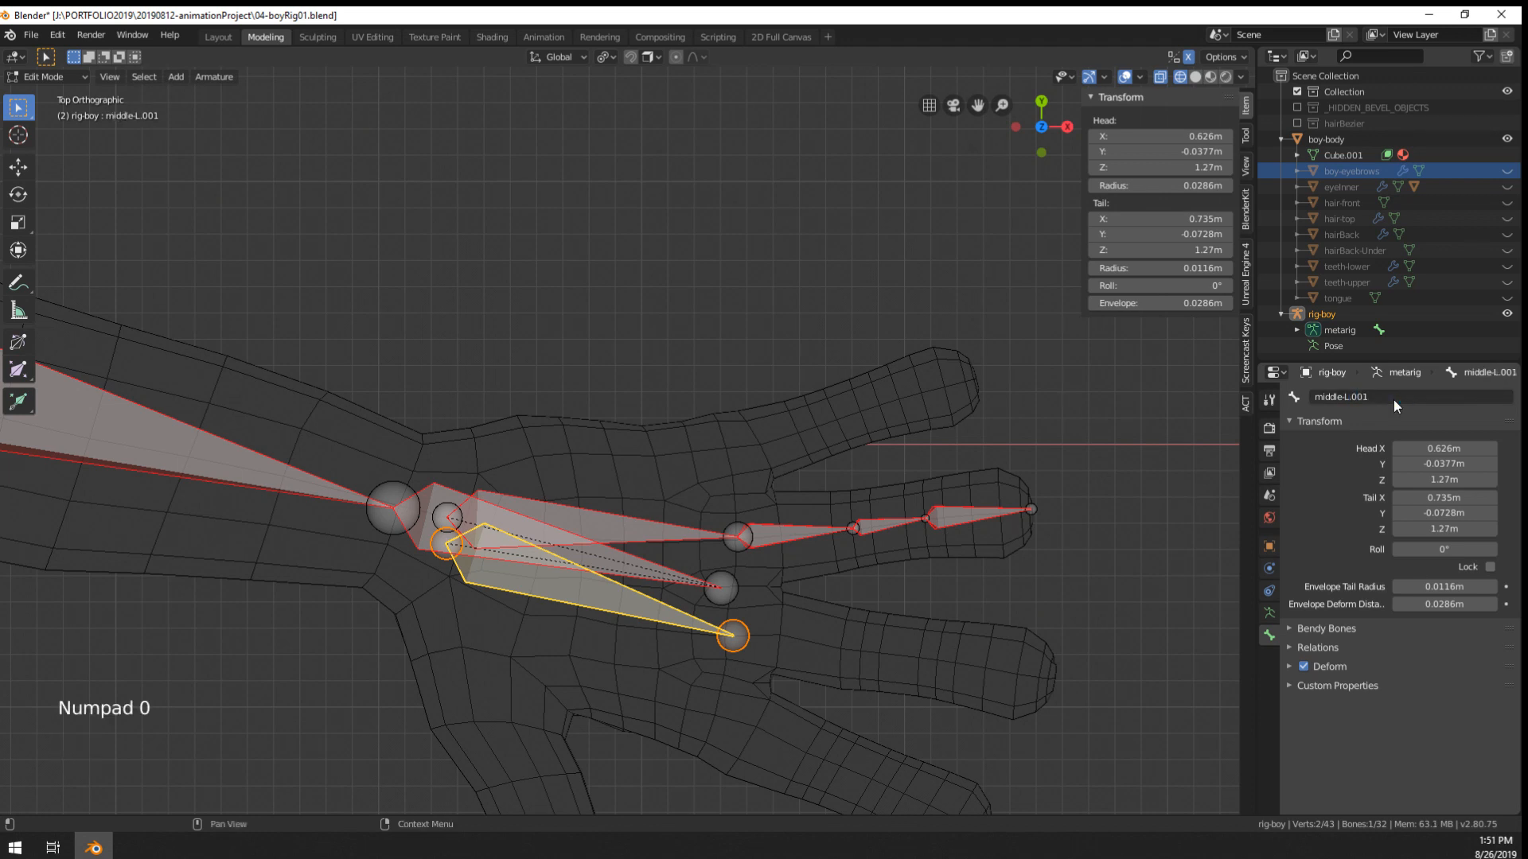
- Hide the ring finger's whole bone chain, including its palm bone
right_click(795, 533)
key("c")
left_click_drag(1027, 508, 653, 526)
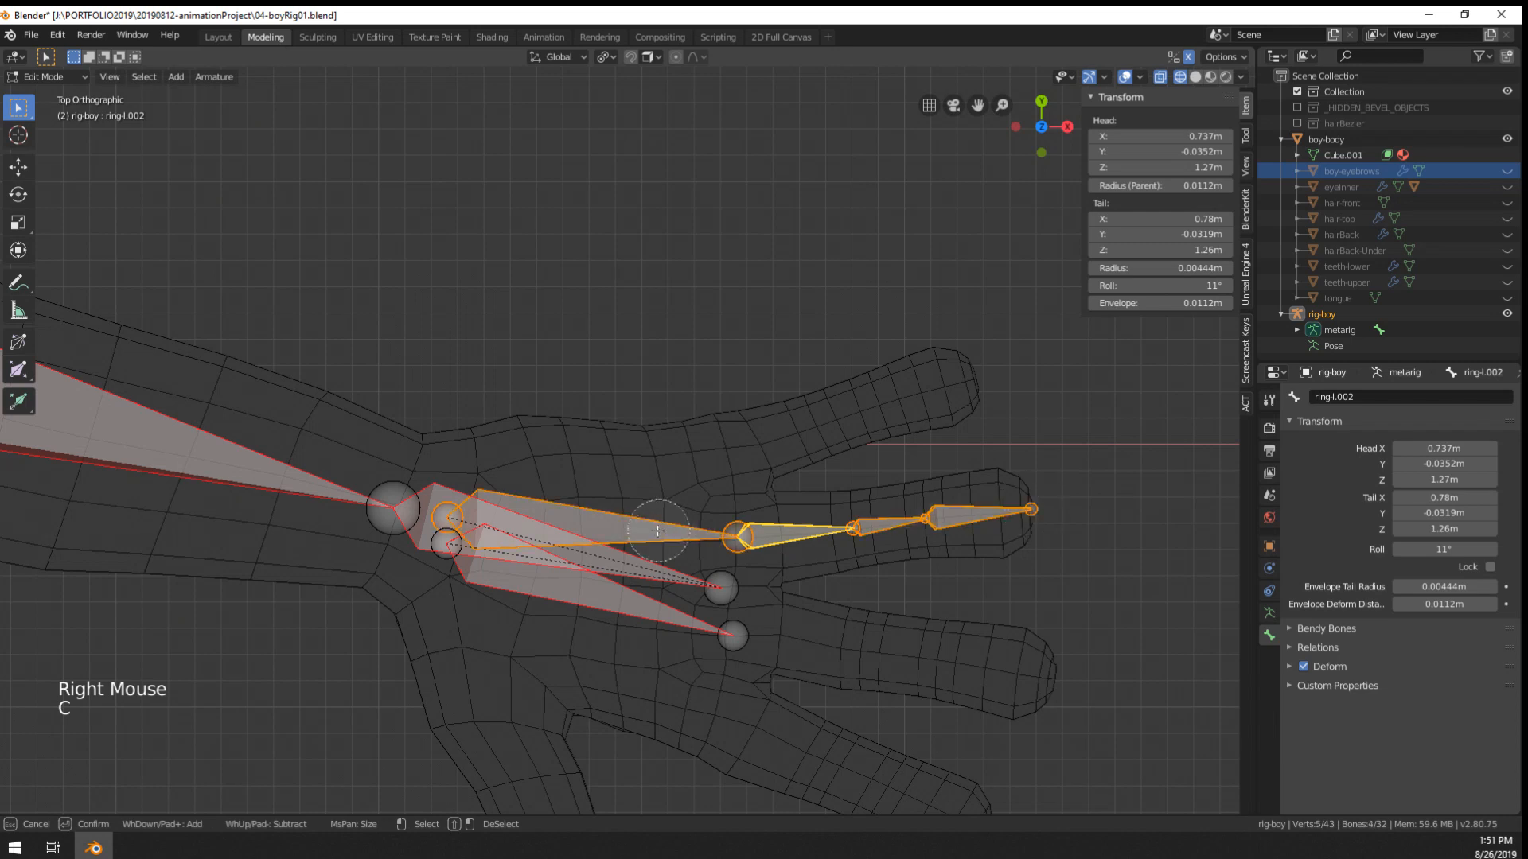
right_click(653, 527)
key("h")
- Extrude a bone about 0.049 m long from the middle-L.001 tail into the middle finger
right_click(730, 634)
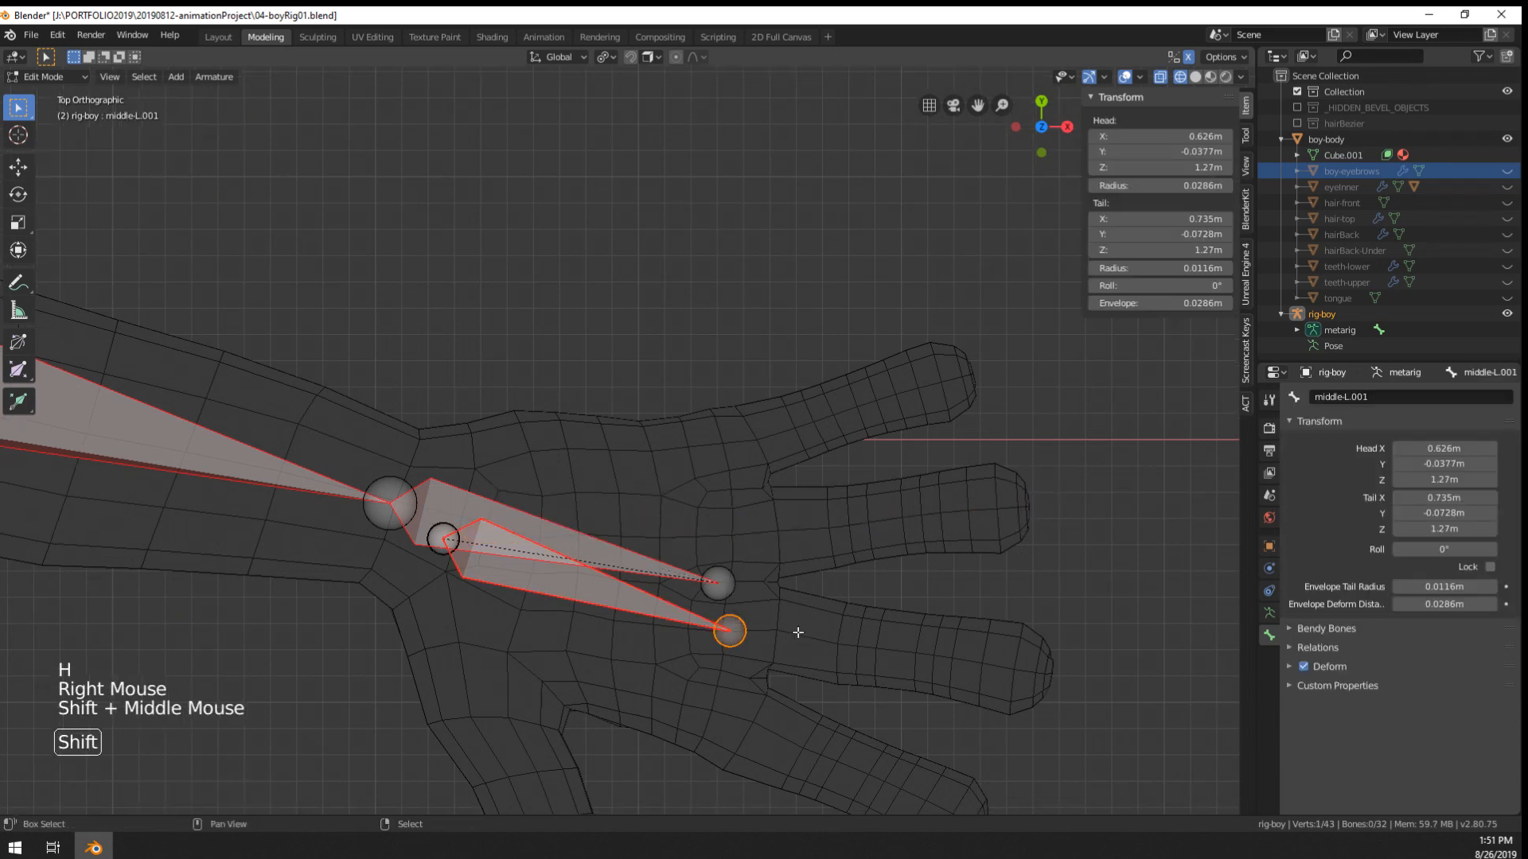
middle_click_drag(796, 629, 756, 593, "shift")
middle_click_drag(759, 596, 728, 565, "shift")
key("e")
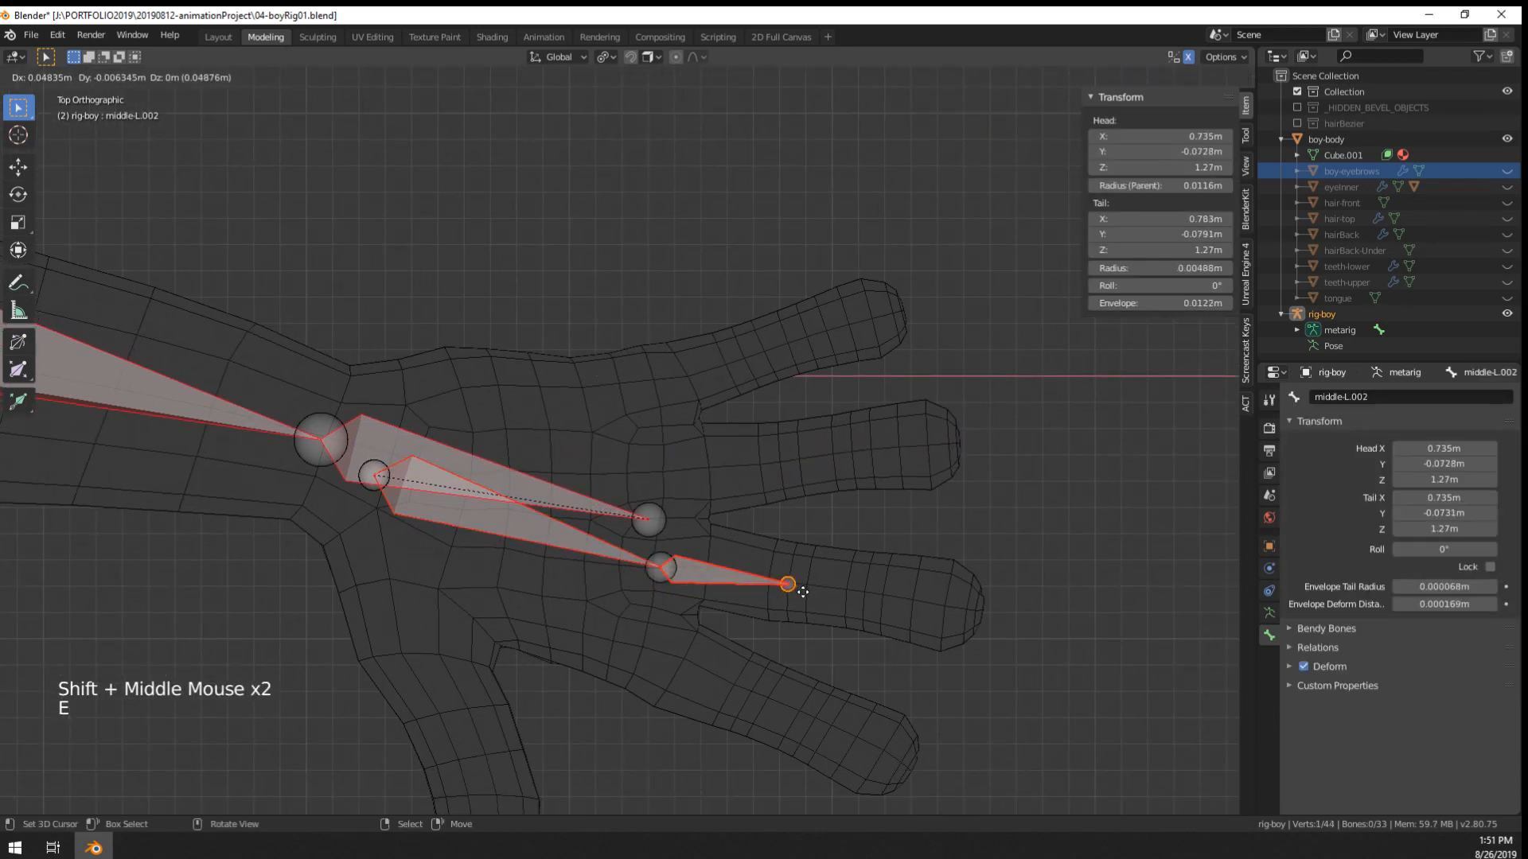
left_click(790, 584)
- Move the joint between middle-L.001 and middle-L.002 about -0.0018 m along X and 0.0015 m along Y
right_click(660, 572)
key("g")
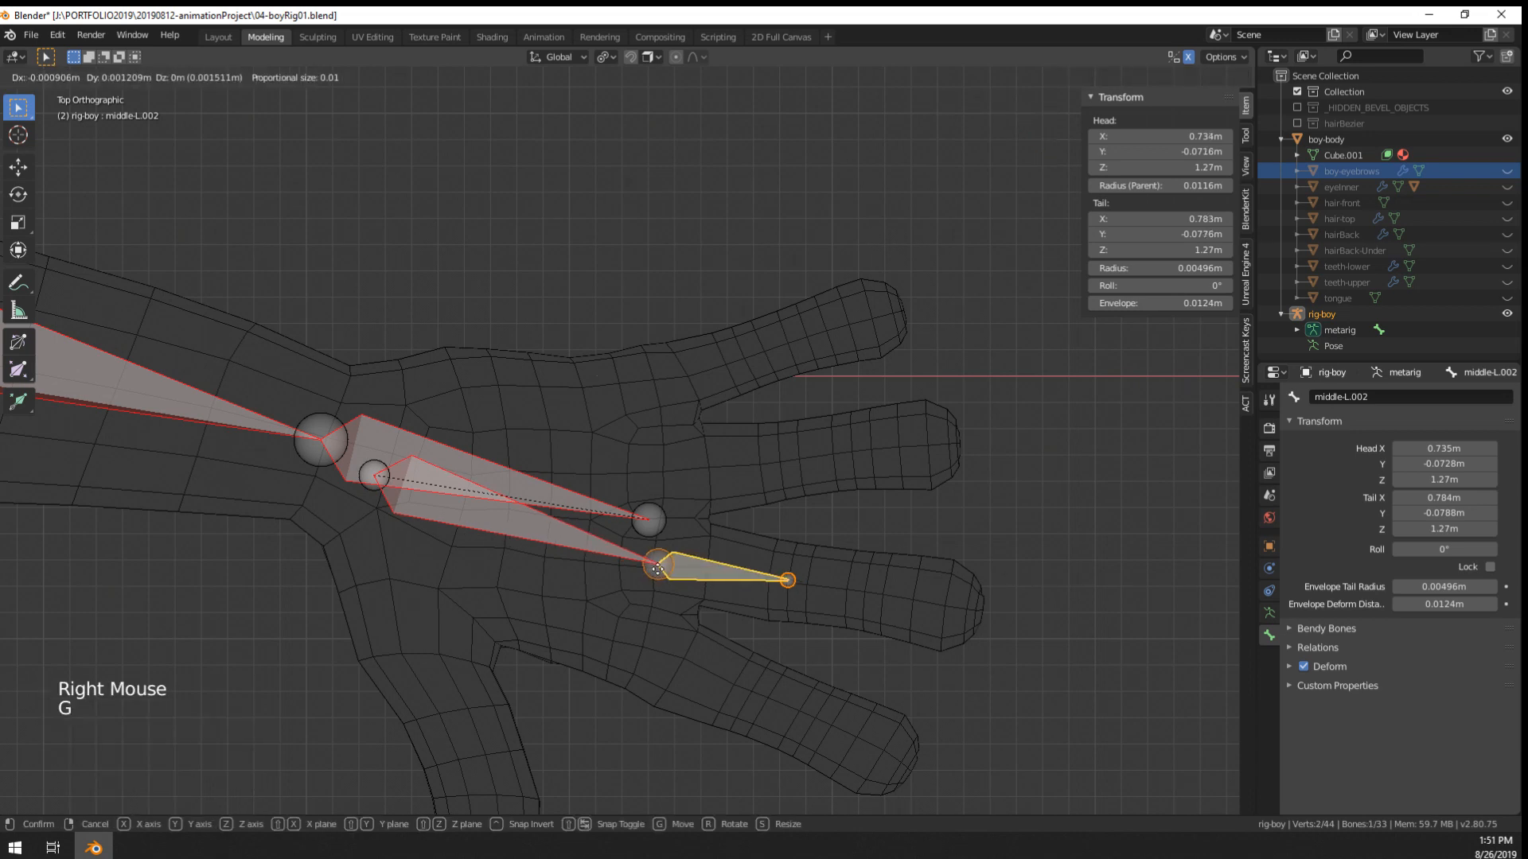
right_click(658, 569)
key("g")
left_click(648, 570)
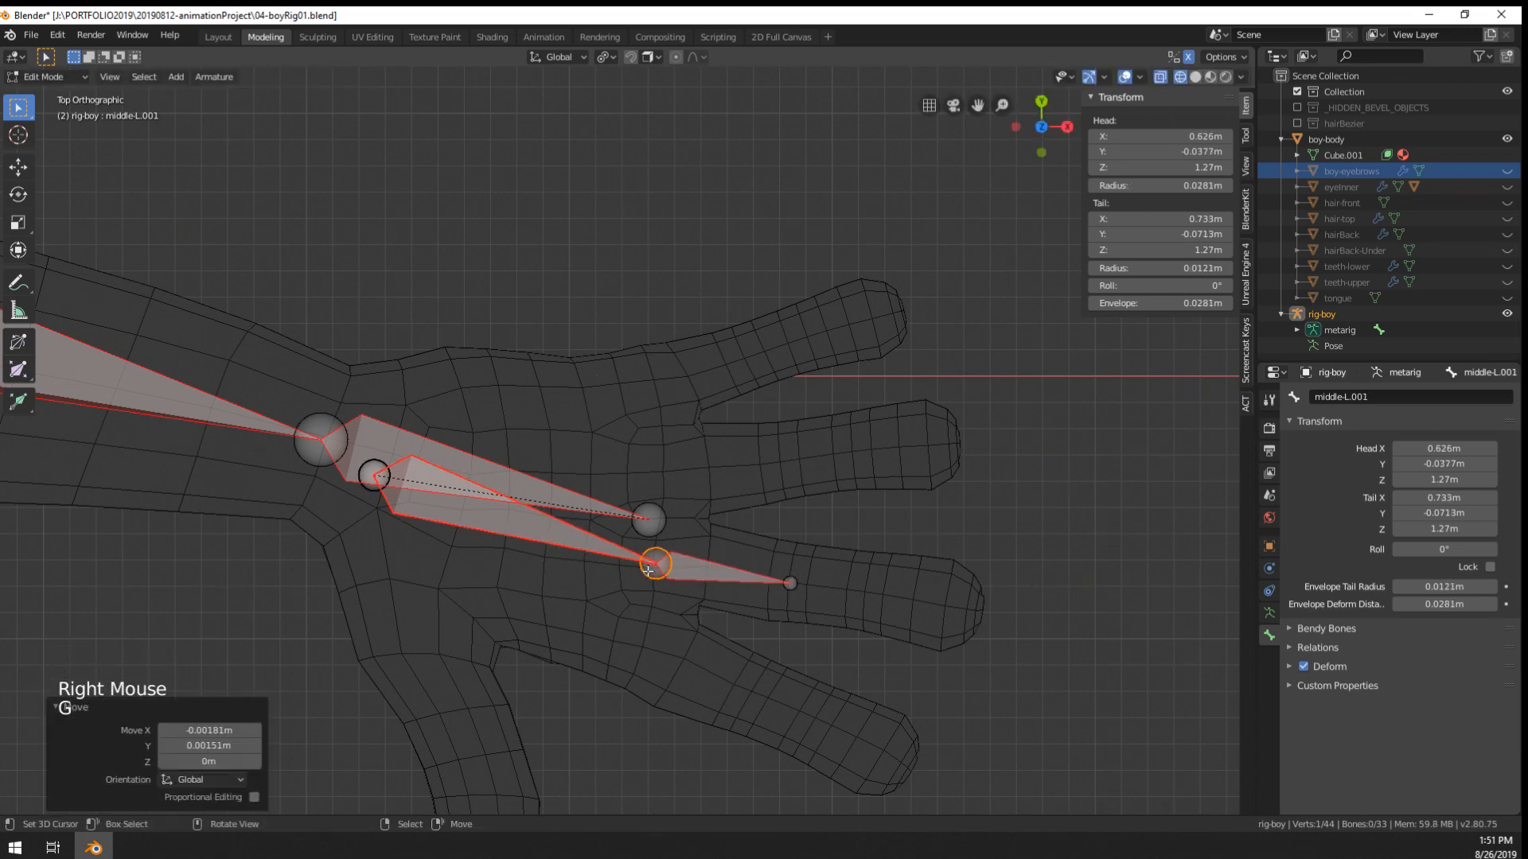
- Extrude two more bones from the middle-L.002 tail to the middle fingertip, about 0.029 and 0.044 m long
right_click(792, 585)
scroll(792, 585, "up", 1, "shift")
scroll(825, 617, "up", 1)
middle_click_drag(825, 617, 805, 603, "shift")
middle_click_drag(805, 603, 694, 570, "shift")
scroll(868, 657, "up", 2)
right_click(867, 657)
key("g")
right_click(849, 616)
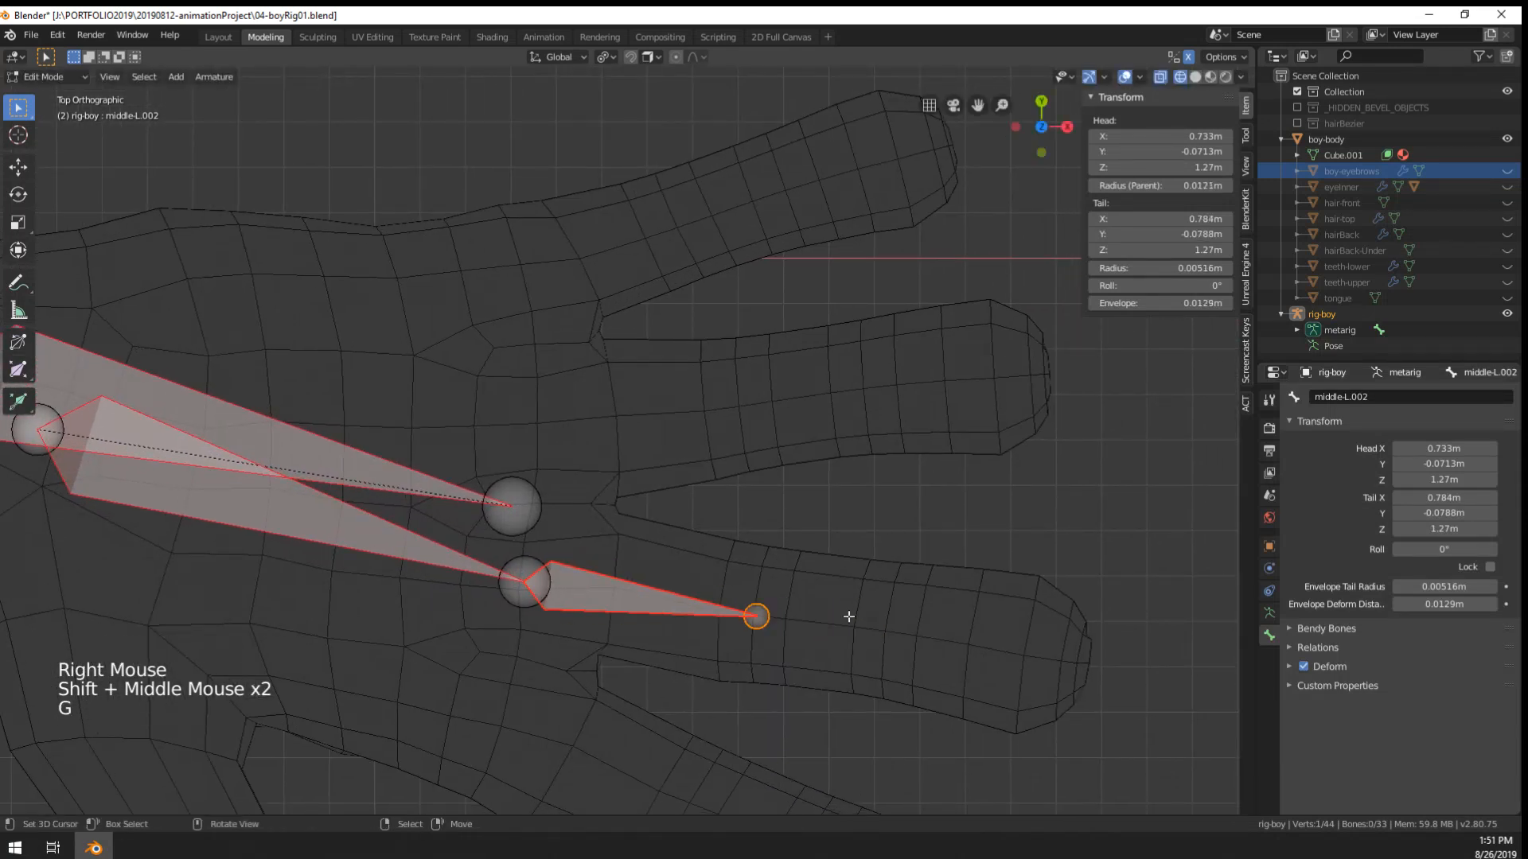
key("e")
left_click(922, 628)
key("e")
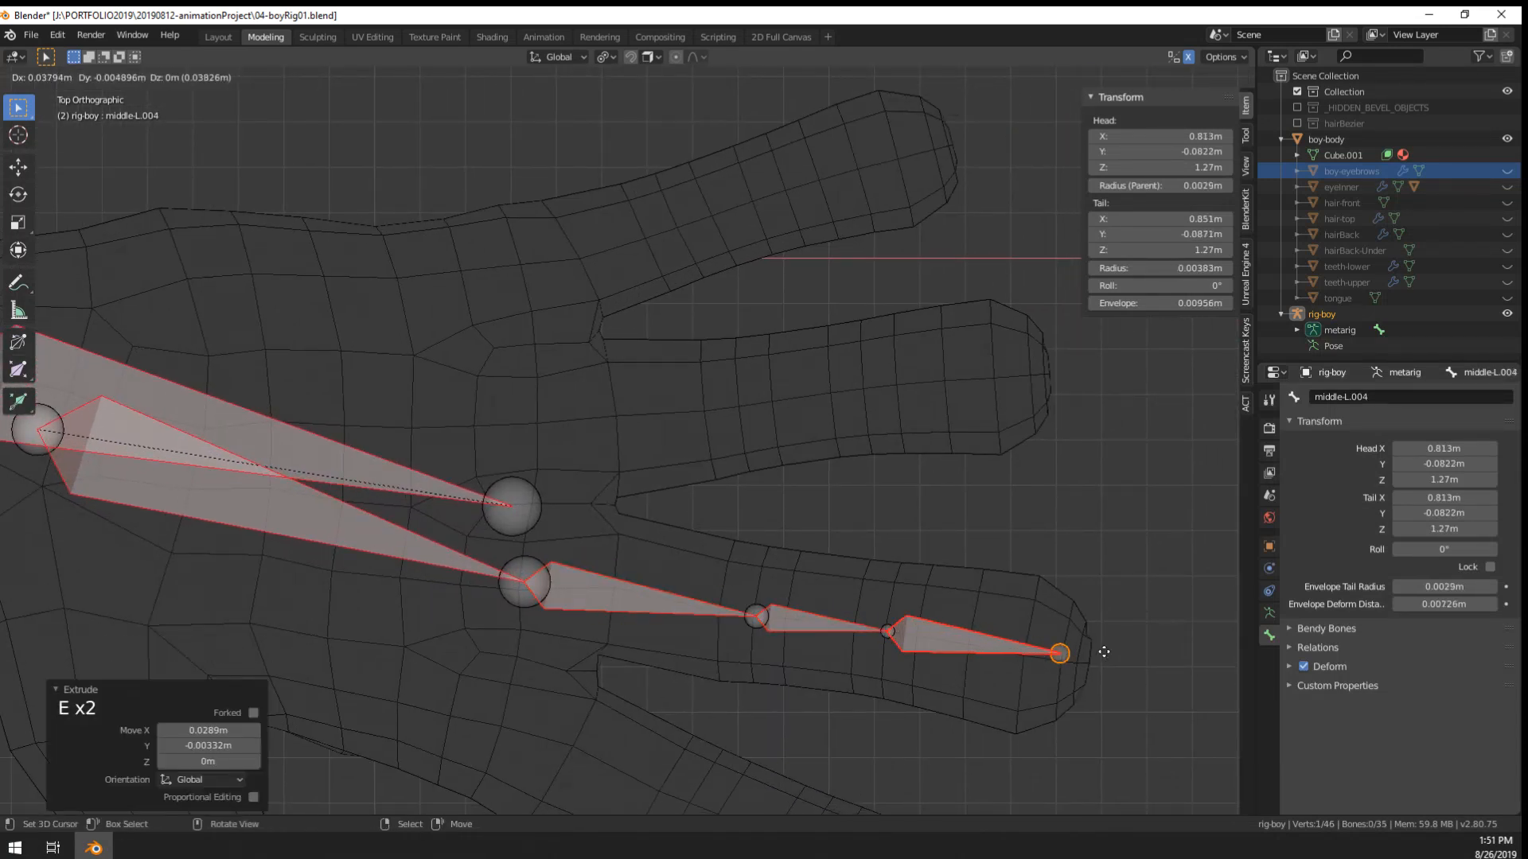
left_click(1120, 660)
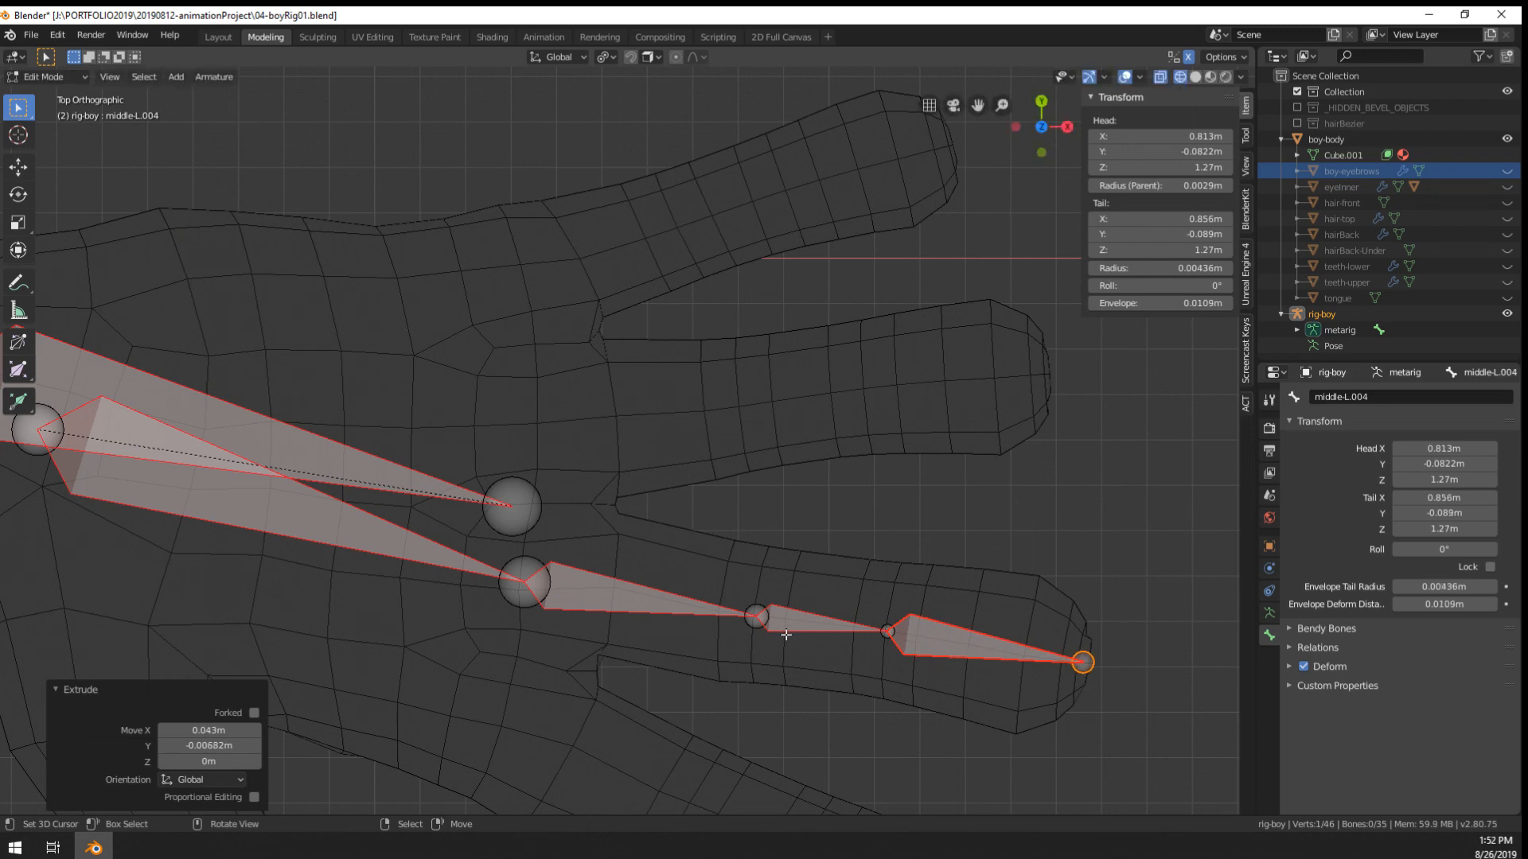
- Move the joint between middle-L.003 and middle-L.004 about -0.0007 m along X and -0.0005 m along Y
right_click(886, 635)
key("g")
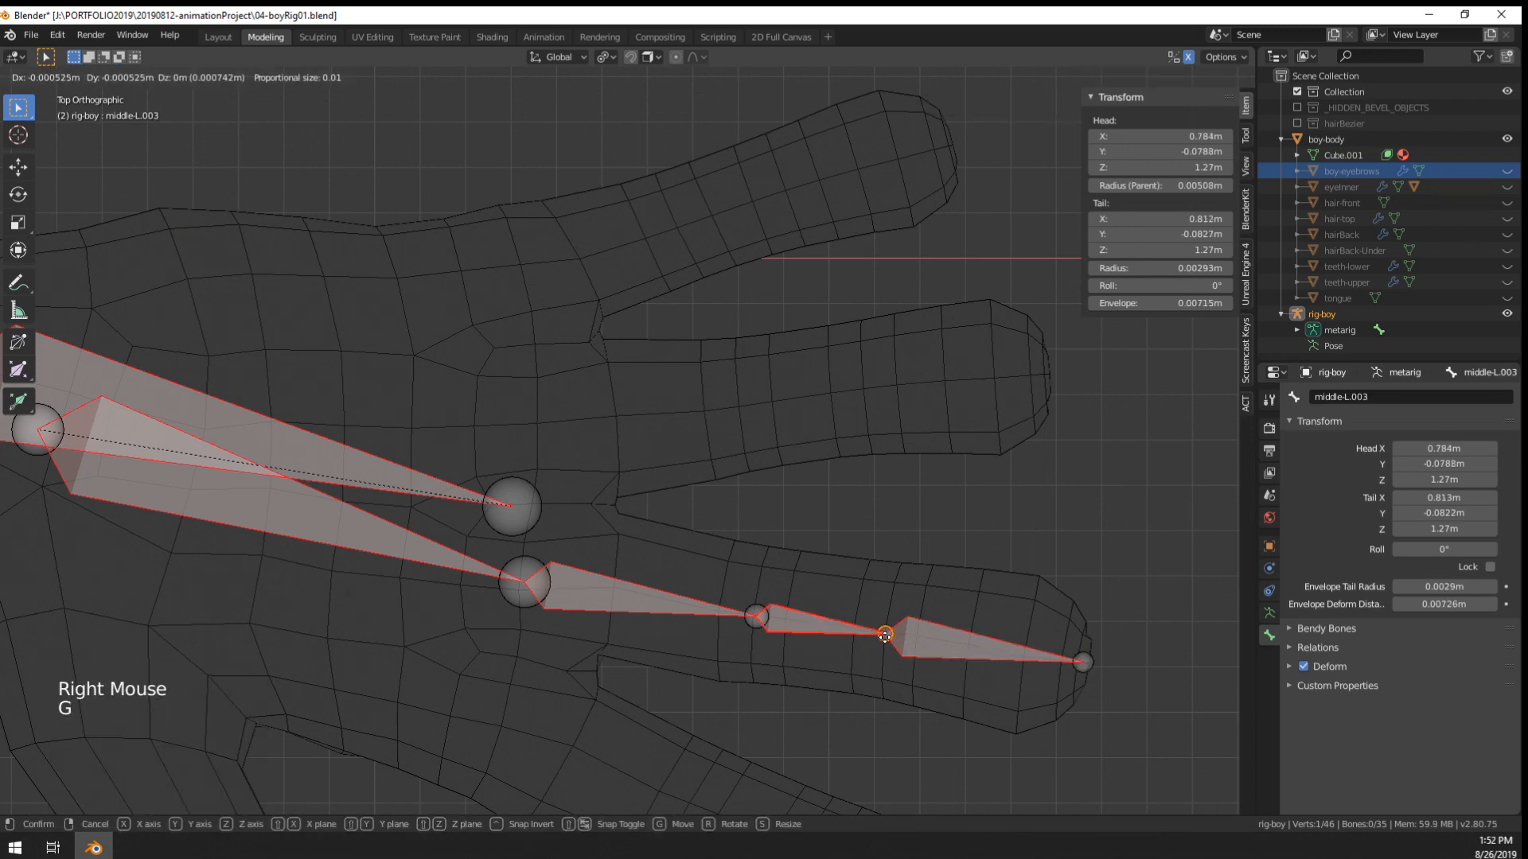
left_click(902, 637)
- Lower the middle finger's two middle joints along Z, the inner to about 1.26 m and the outer to about 1.25 m
key("ctrl+KP_1")
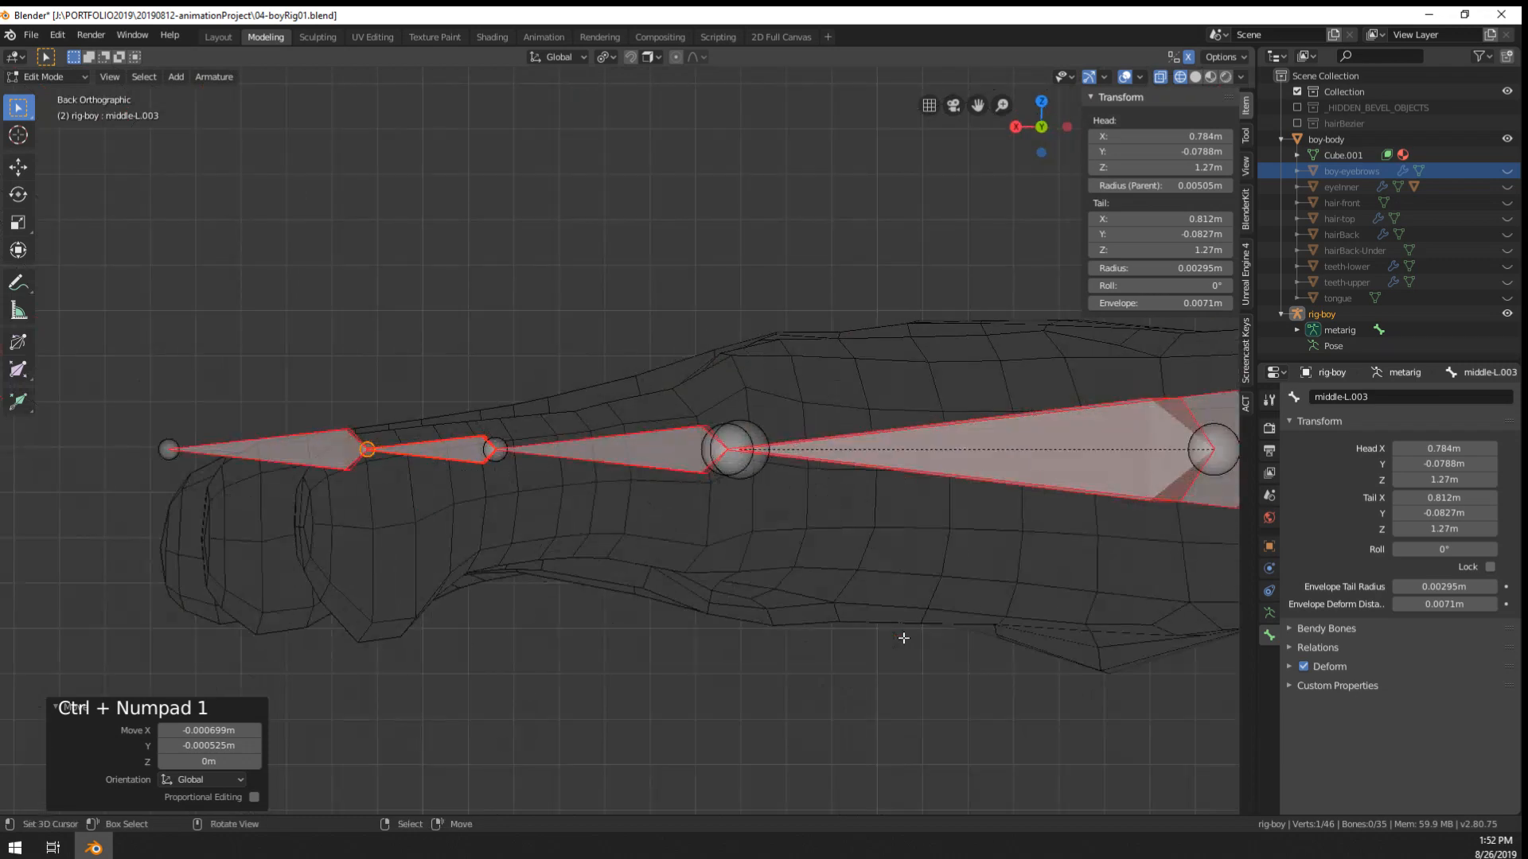
middle_click_drag(555, 495, 645, 562)
right_click(387, 465)
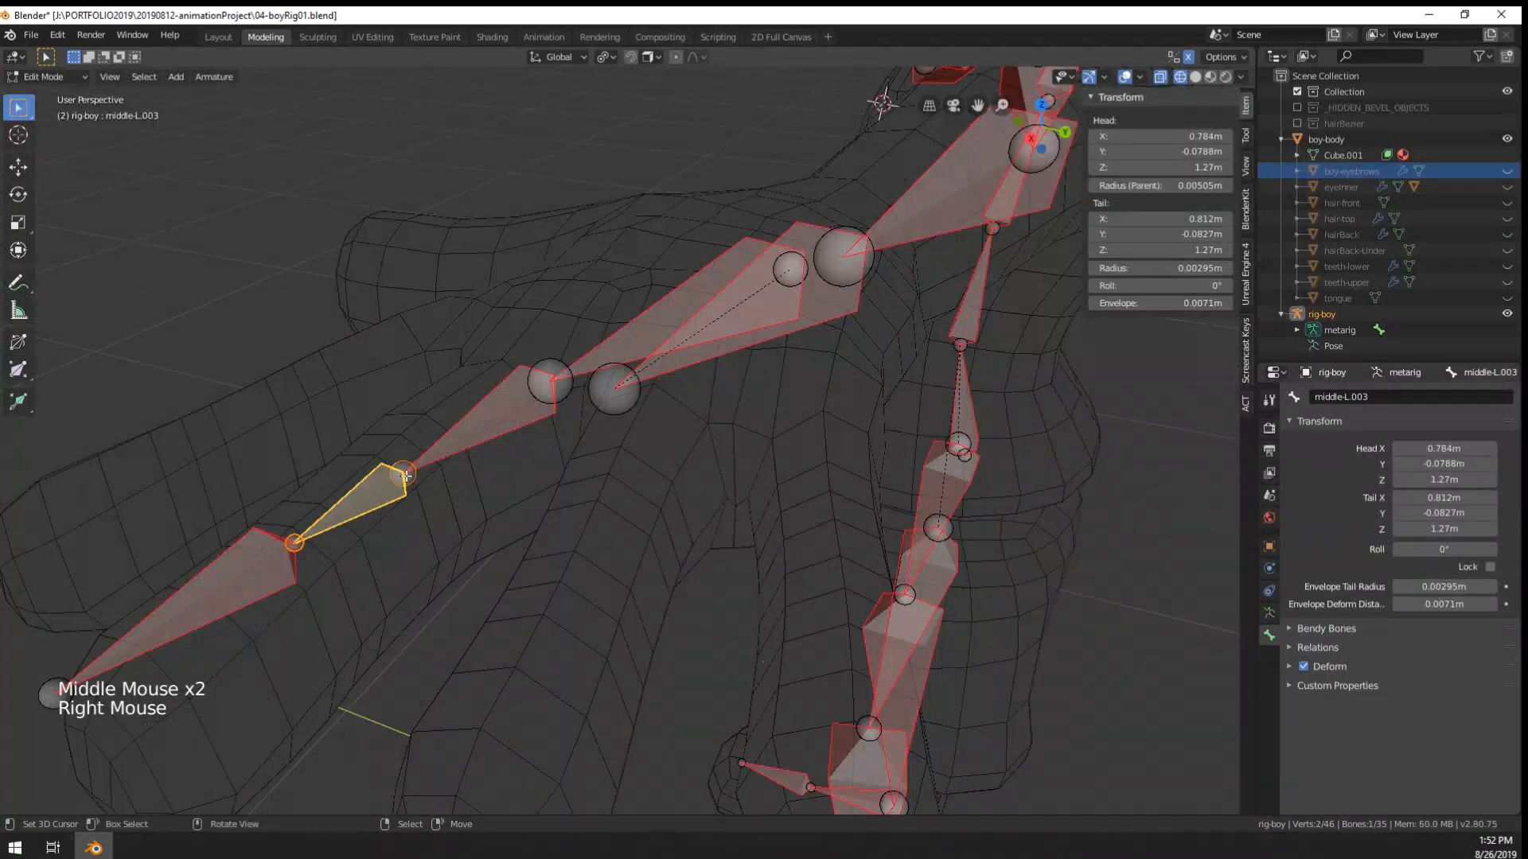
middle_click_drag(388, 465, 723, 432, "shift")
right_click(648, 414)
key("g")
key("z")
left_click(719, 433)
right_click(752, 435)
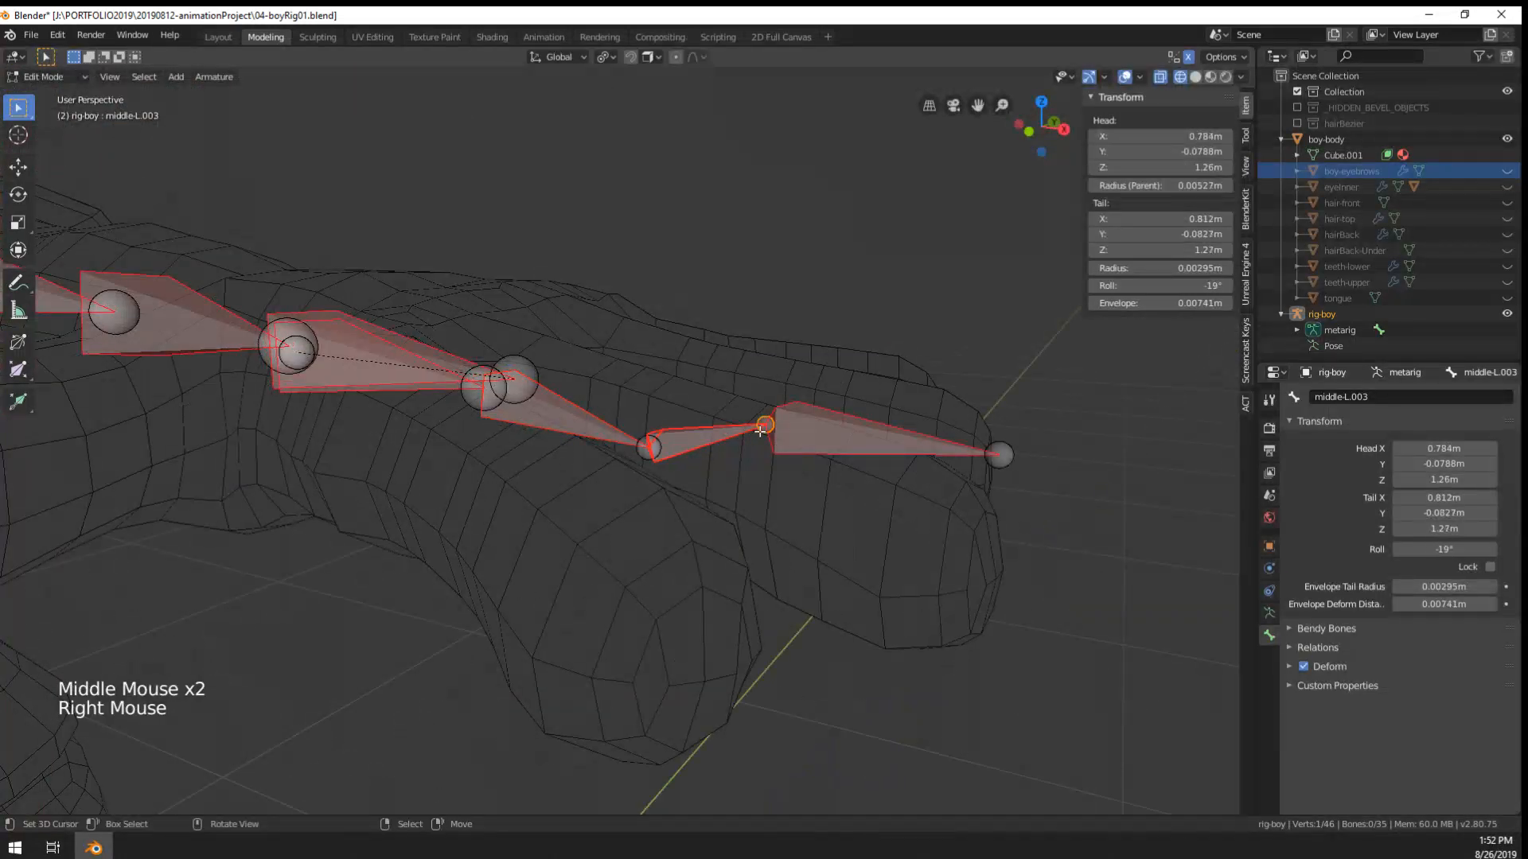
key("g")
key("z")
left_click(758, 504)
- Lower the middle fingertip, the tail of middle-L.004, about 0.0217 m along Z
middle_click_drag(758, 504, 951, 457)
right_click(933, 448)
key("g")
key("z")
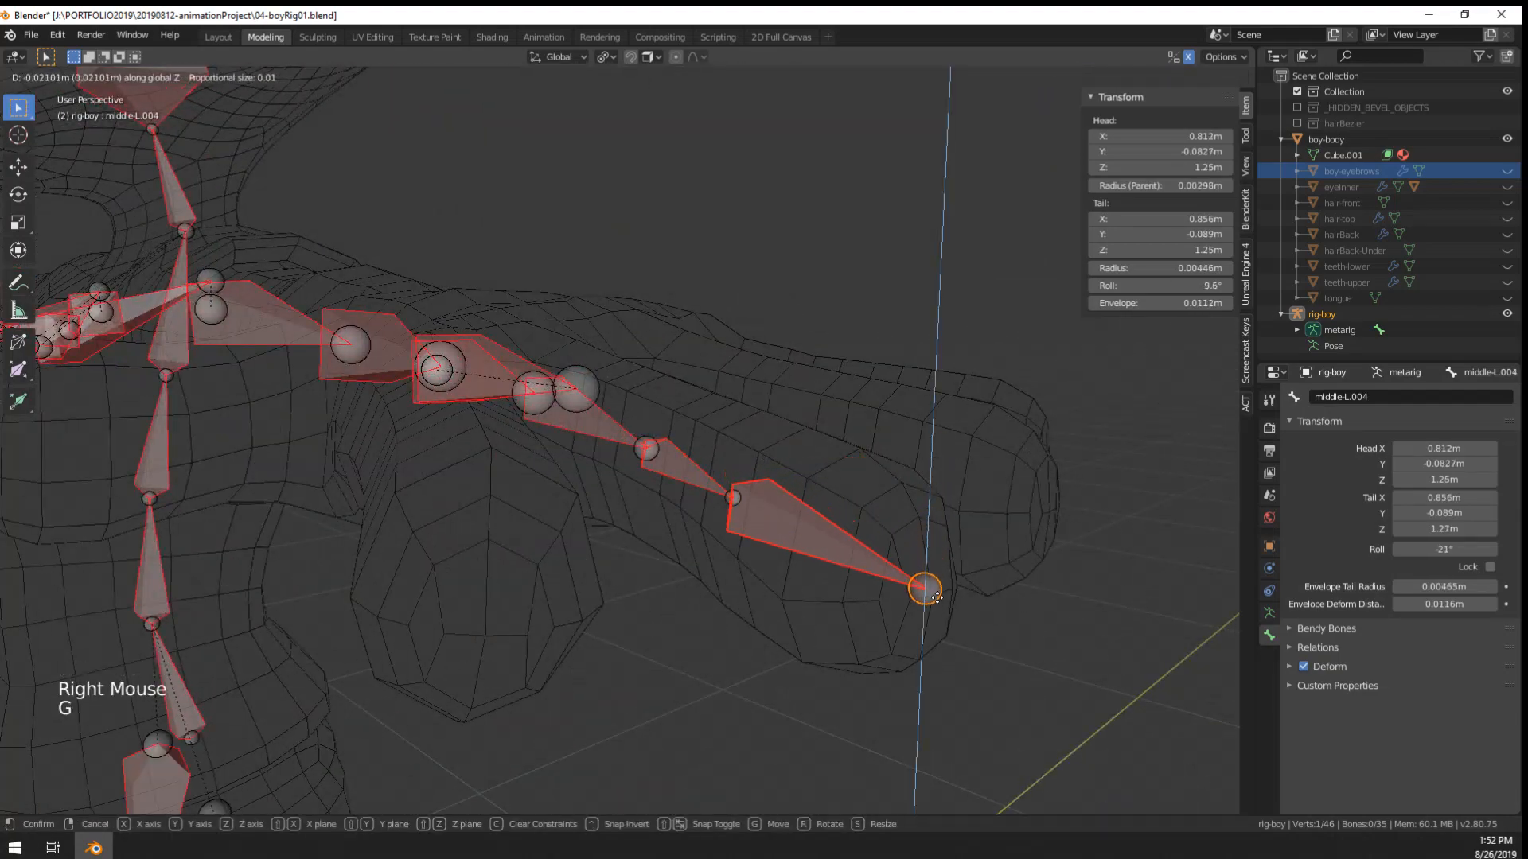
left_click(915, 549)
scroll(915, 549, "down", 3)
middle_click_drag(915, 549, 647, 692)
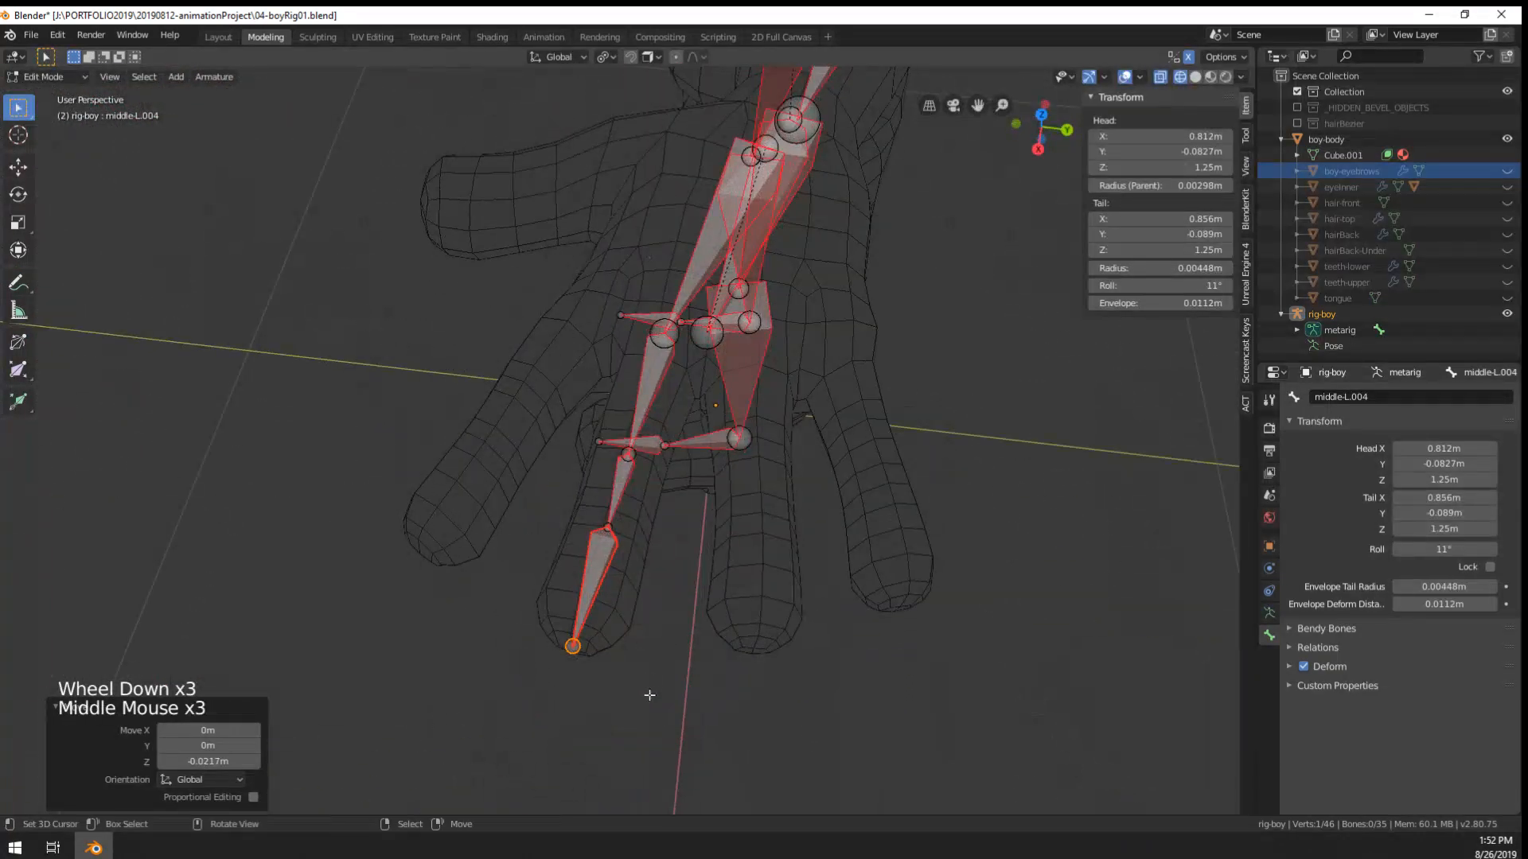
- Duplicate middle-L.001 in top view, then rotate and move it toward the index finger, with its head at about X 0.62 m, Y -0.0482 m
key("KP_7")
scroll(368, 310, "up", 2)
right_click(330, 379)
middle_click_drag(330, 379, 590, 485, "shift")
key("shift+d")
key("r")
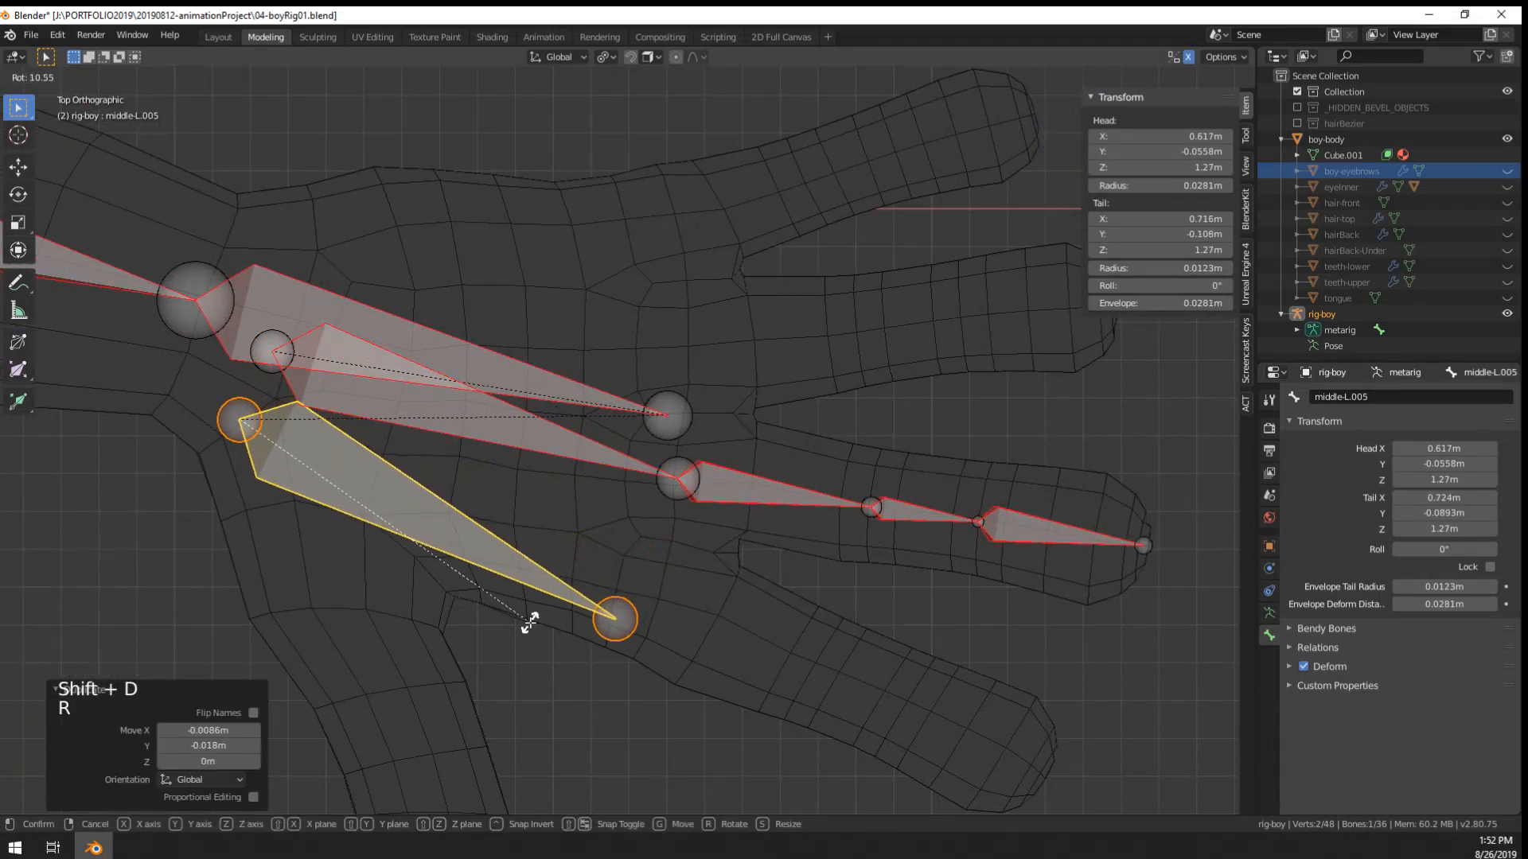
key("g")
left_click(541, 609)
key("r")
key("g")
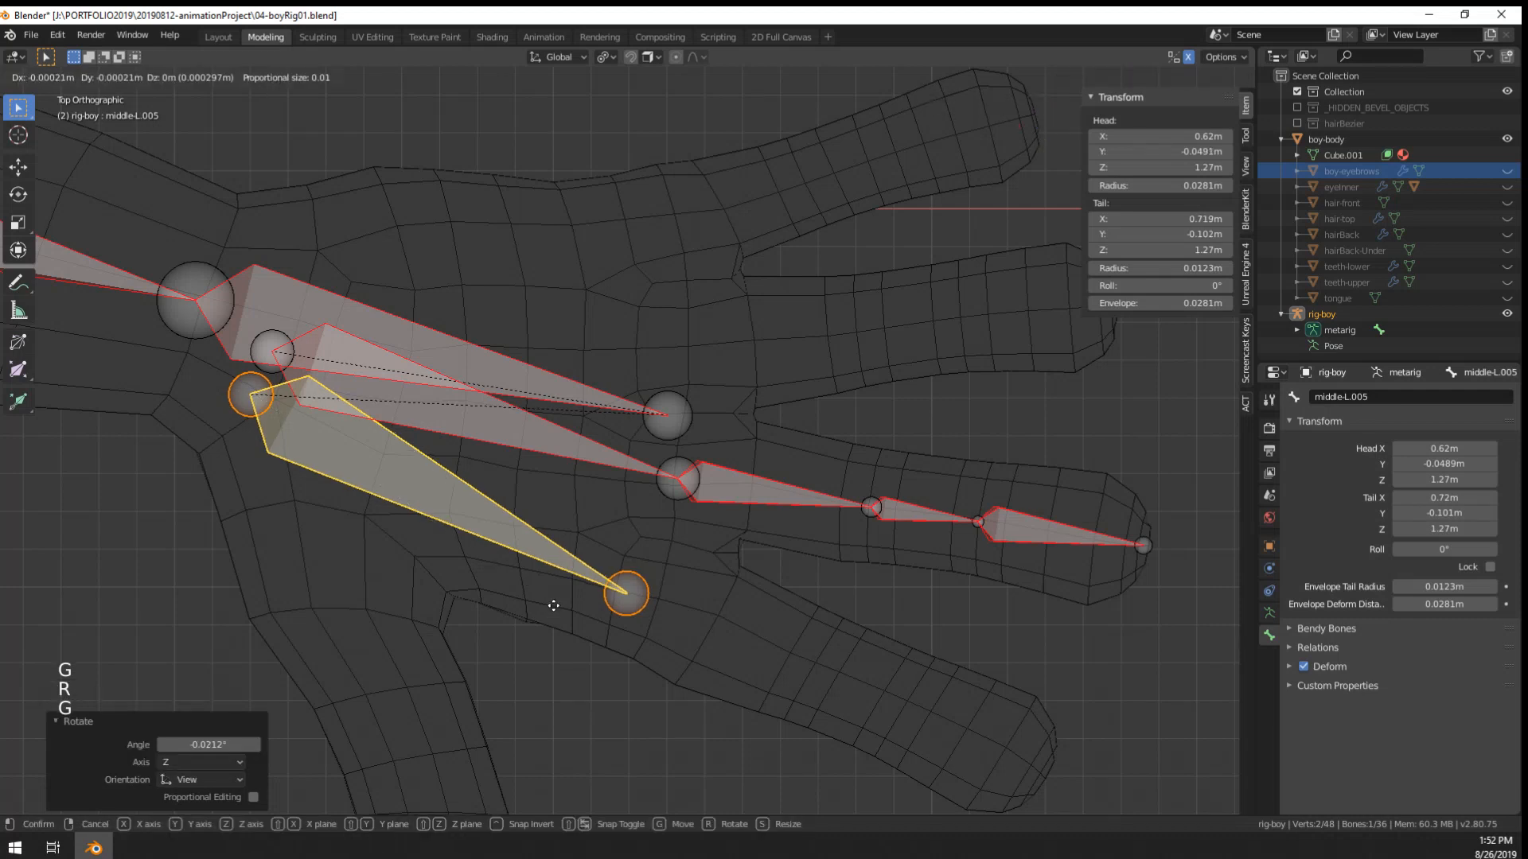
left_click(554, 604)
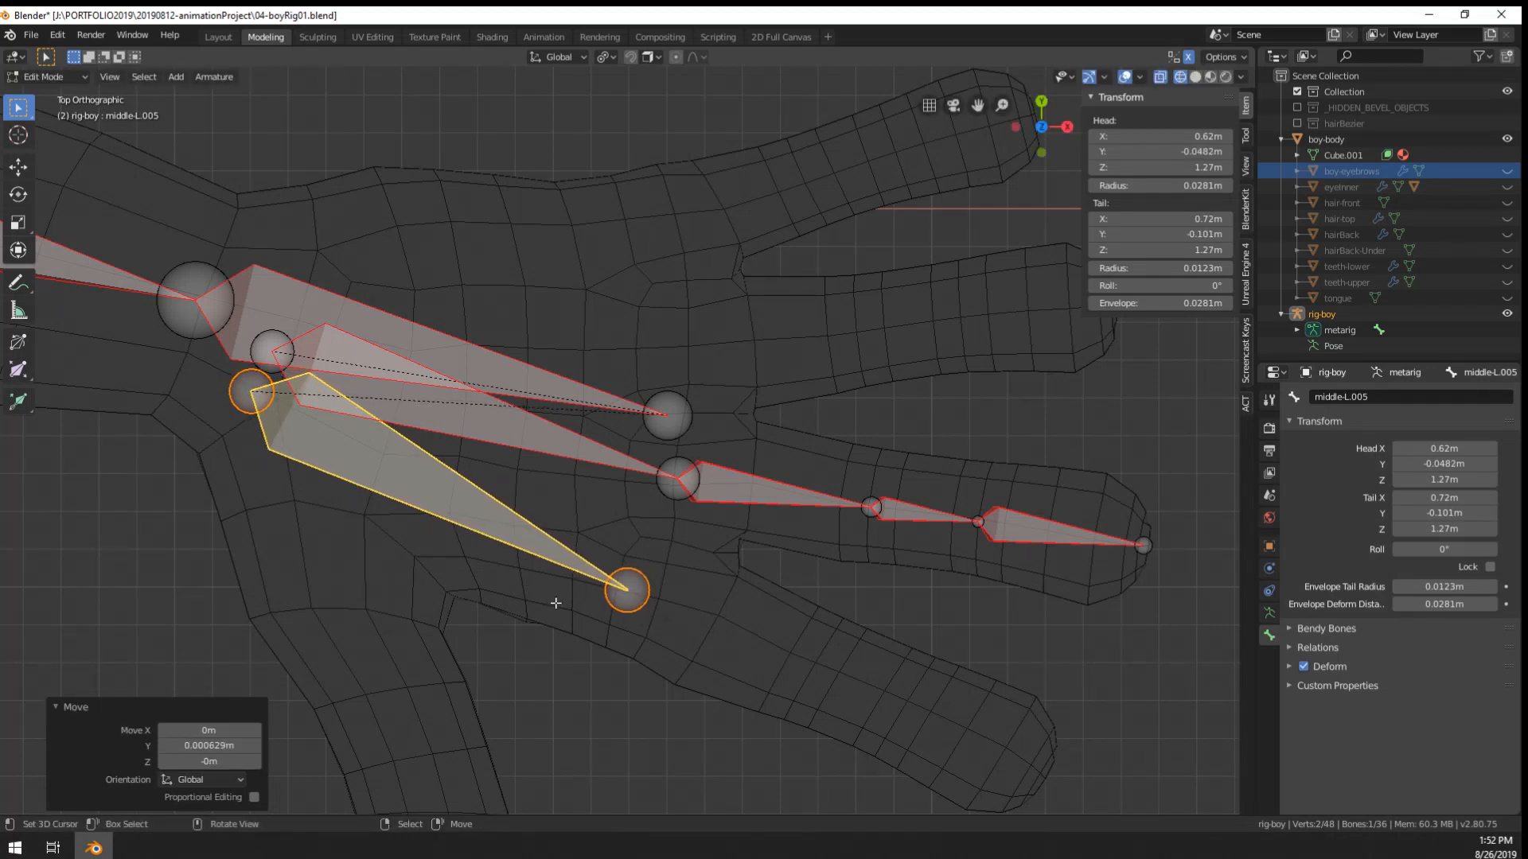
- Move the duplicated palm bone's tail to the index knuckle, at about X 0.728 m and Y -0.103 m
right_click(624, 613)
key("g")
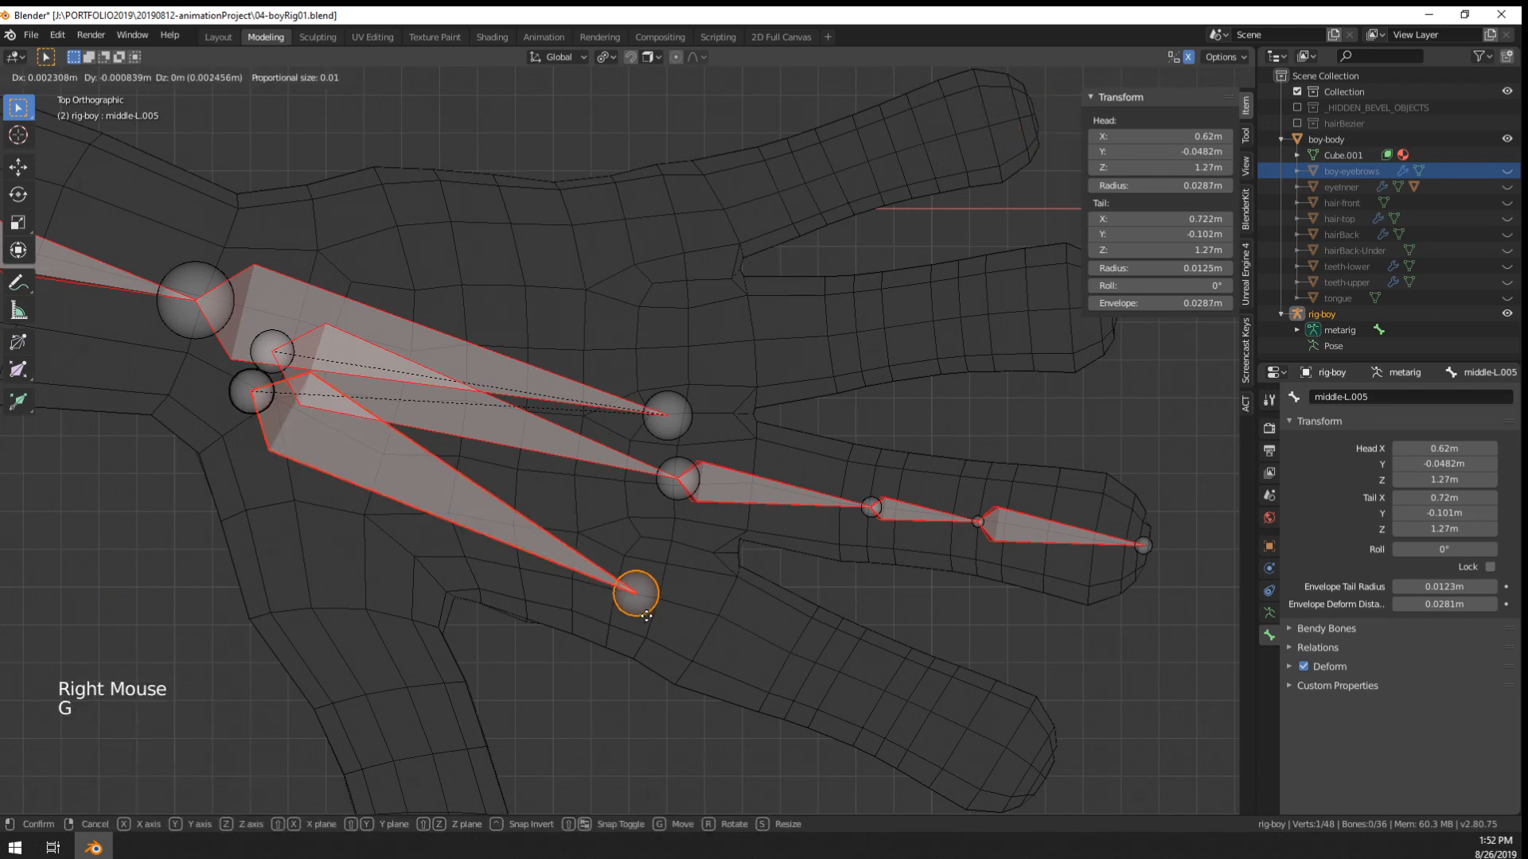
left_click(655, 619)
- Hide the whole middle finger chain, from middle-L.001 out to the fingertip bone
middle_click_drag(698, 621, 660, 579, "shift")
right_click(602, 436)
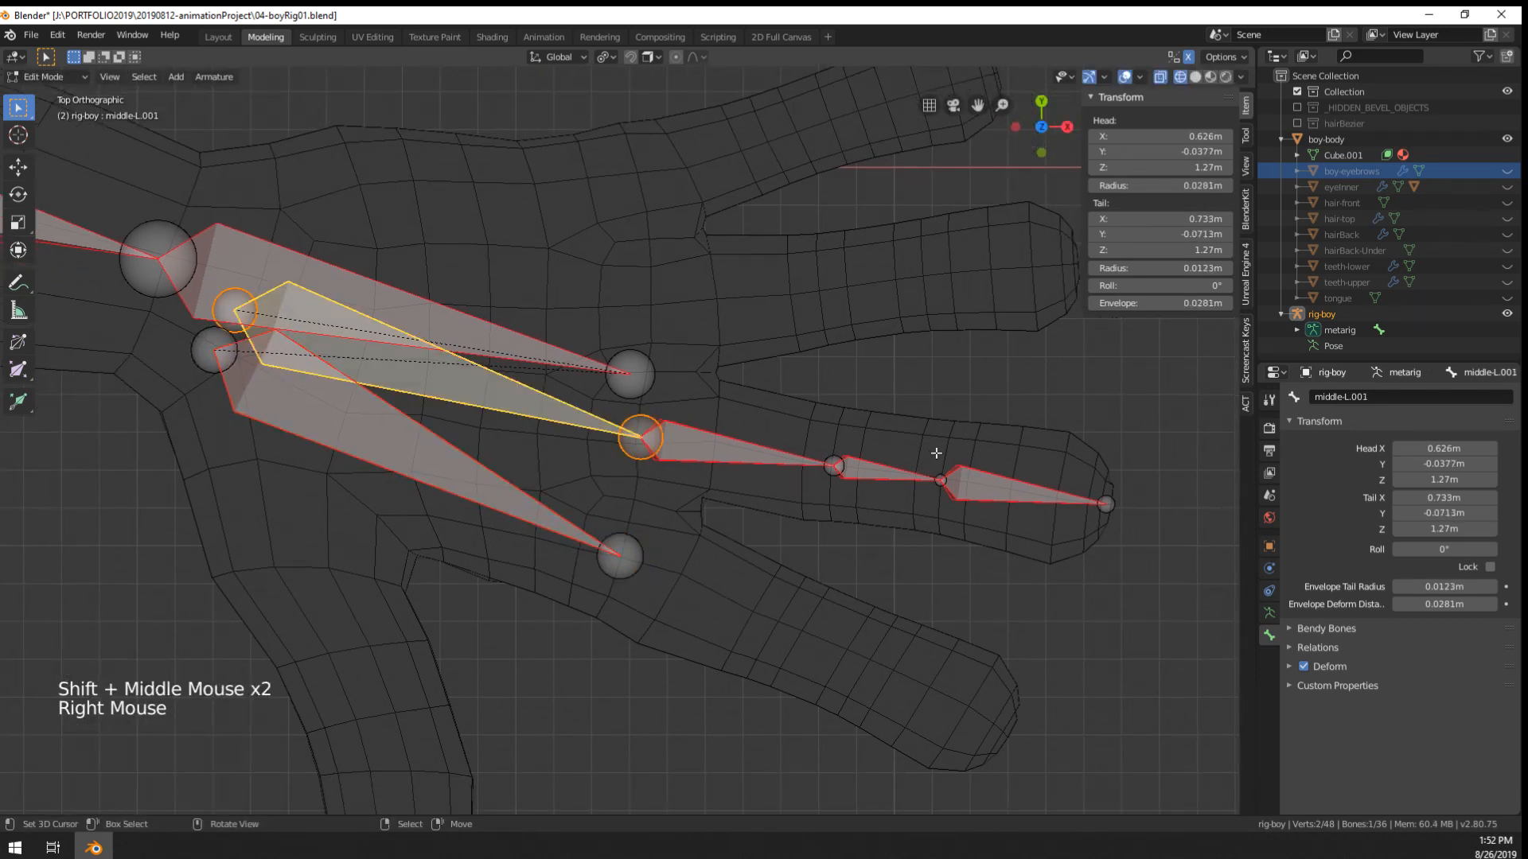
right_click(992, 487, "ctrl")
right_click(958, 487, "shift")
key("c")
left_click_drag(709, 455, 1091, 504)
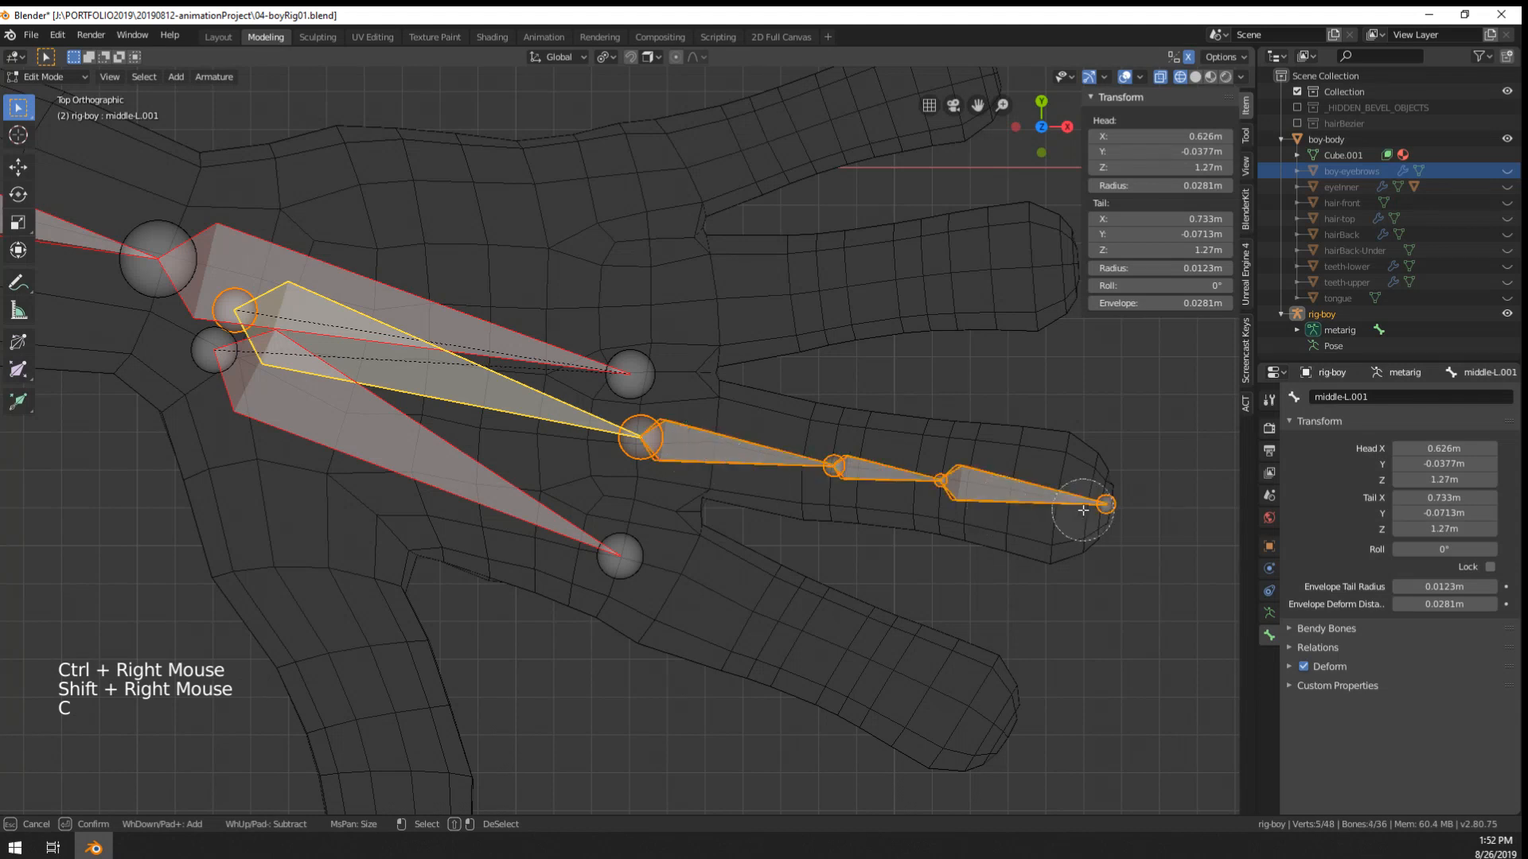
key("h")
right_click(624, 554)
key("e")
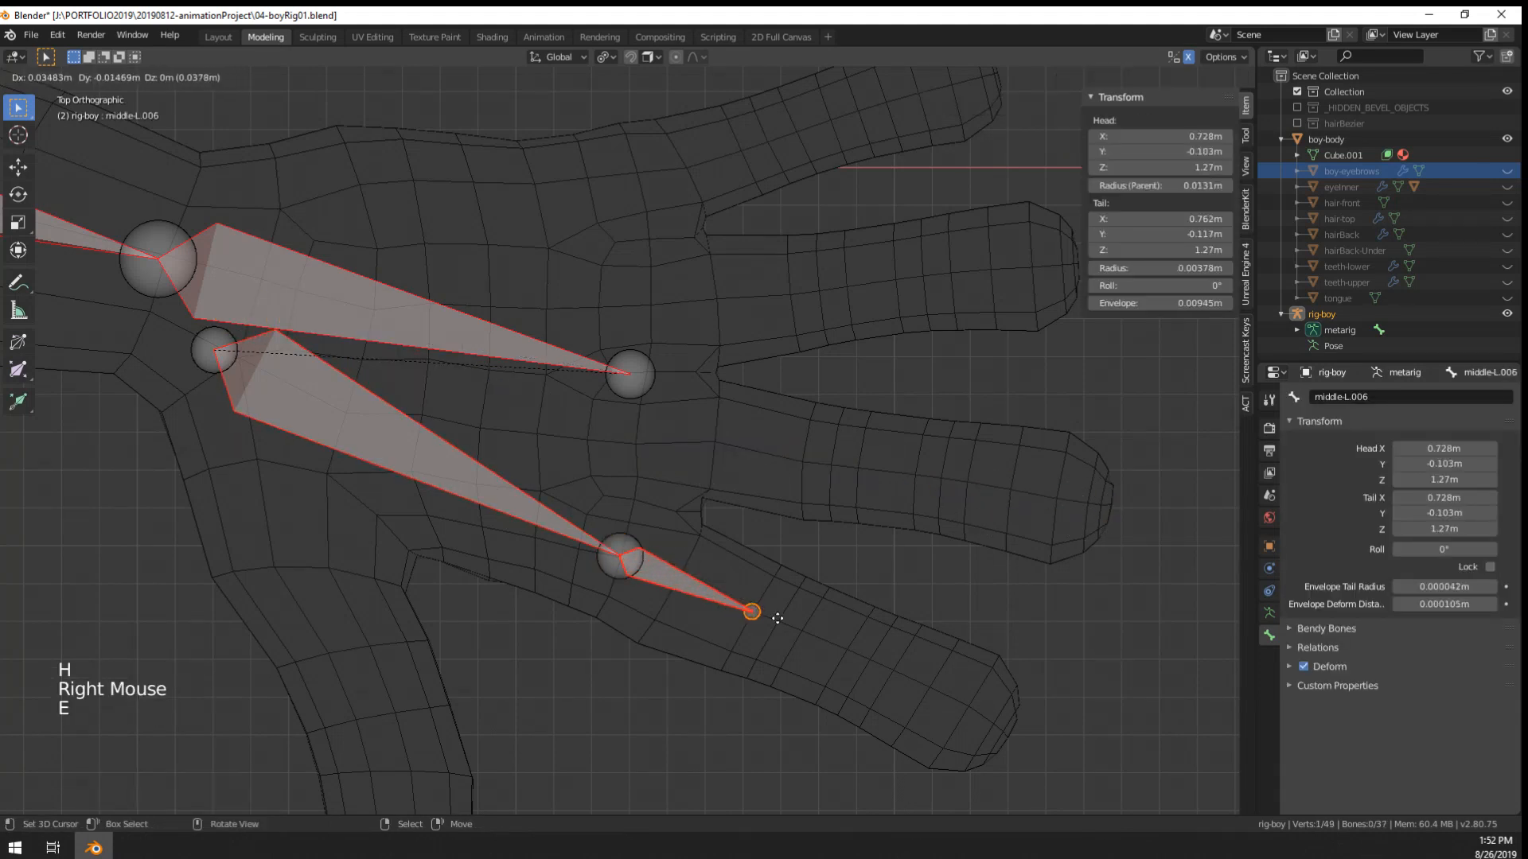
left_click(802, 627)
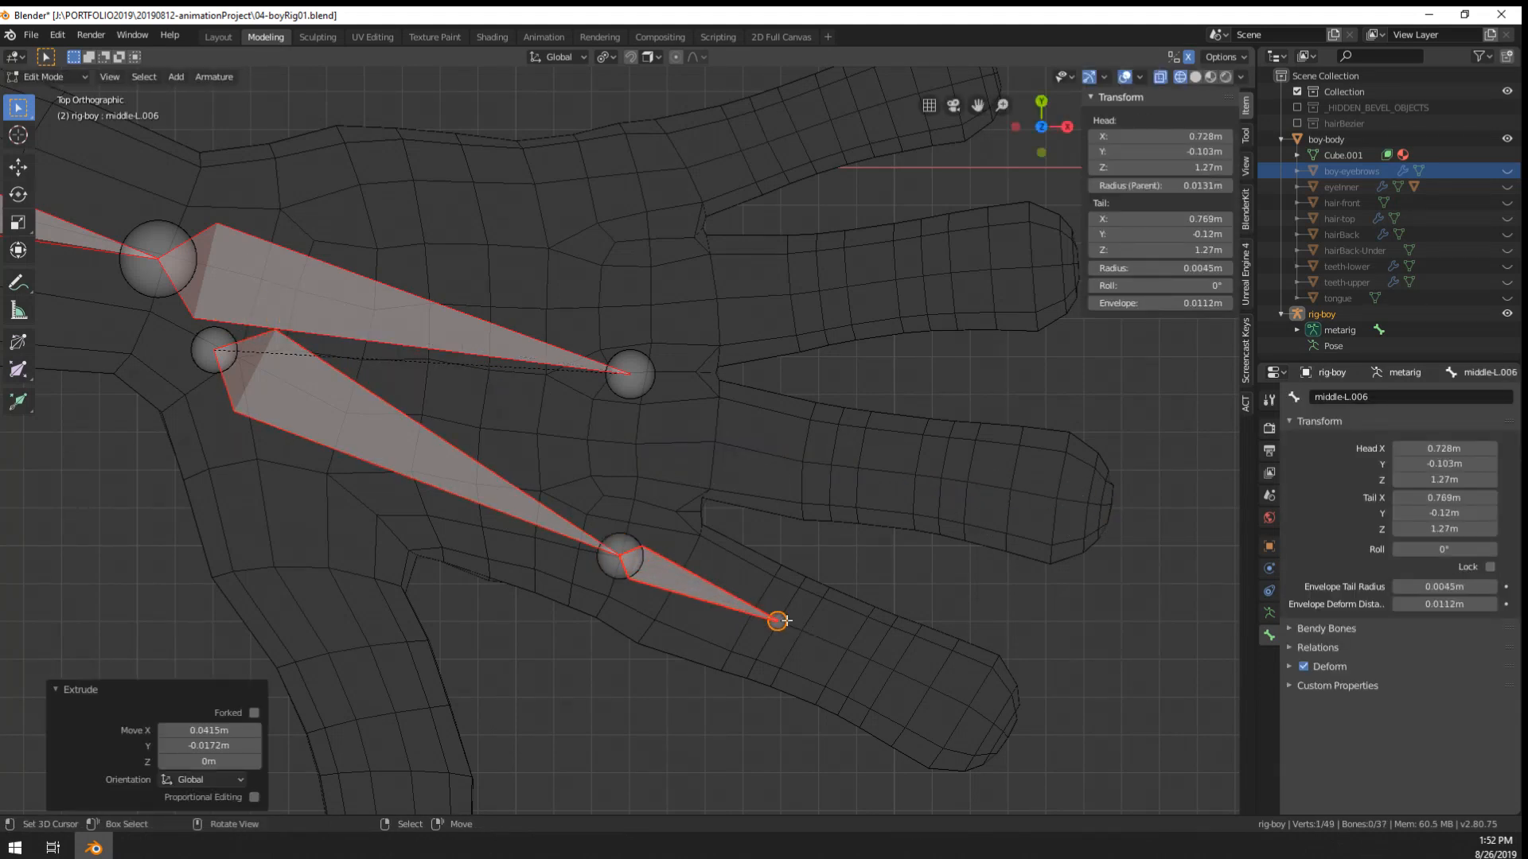
key("ctrl+z")
- Rename the duplicated palm bone of the index finger to index-L.001
right_click(399, 502)
right_click(404, 458)
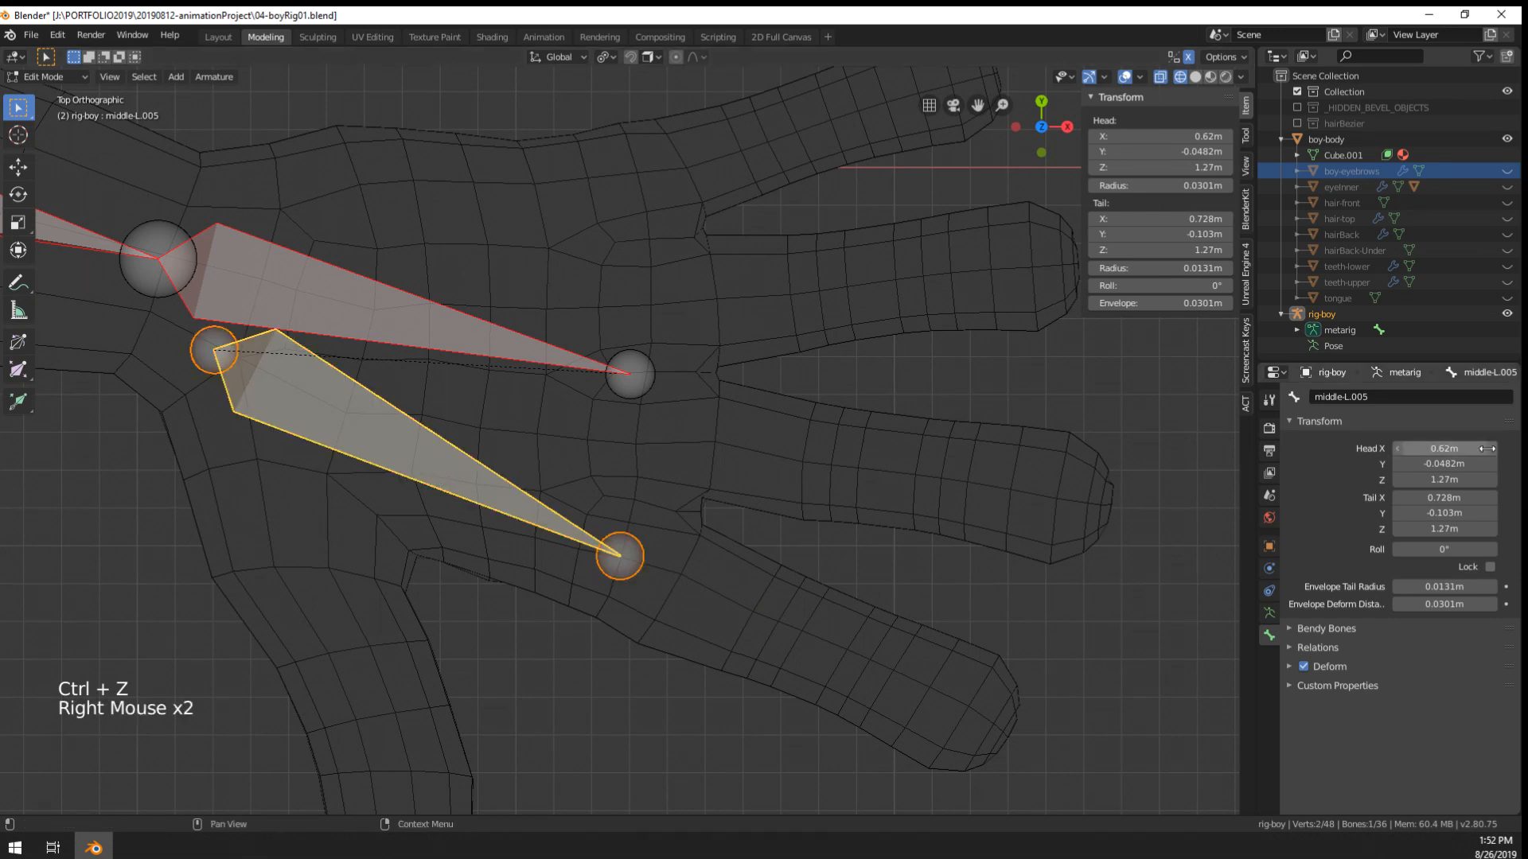
left_click(1411, 400)
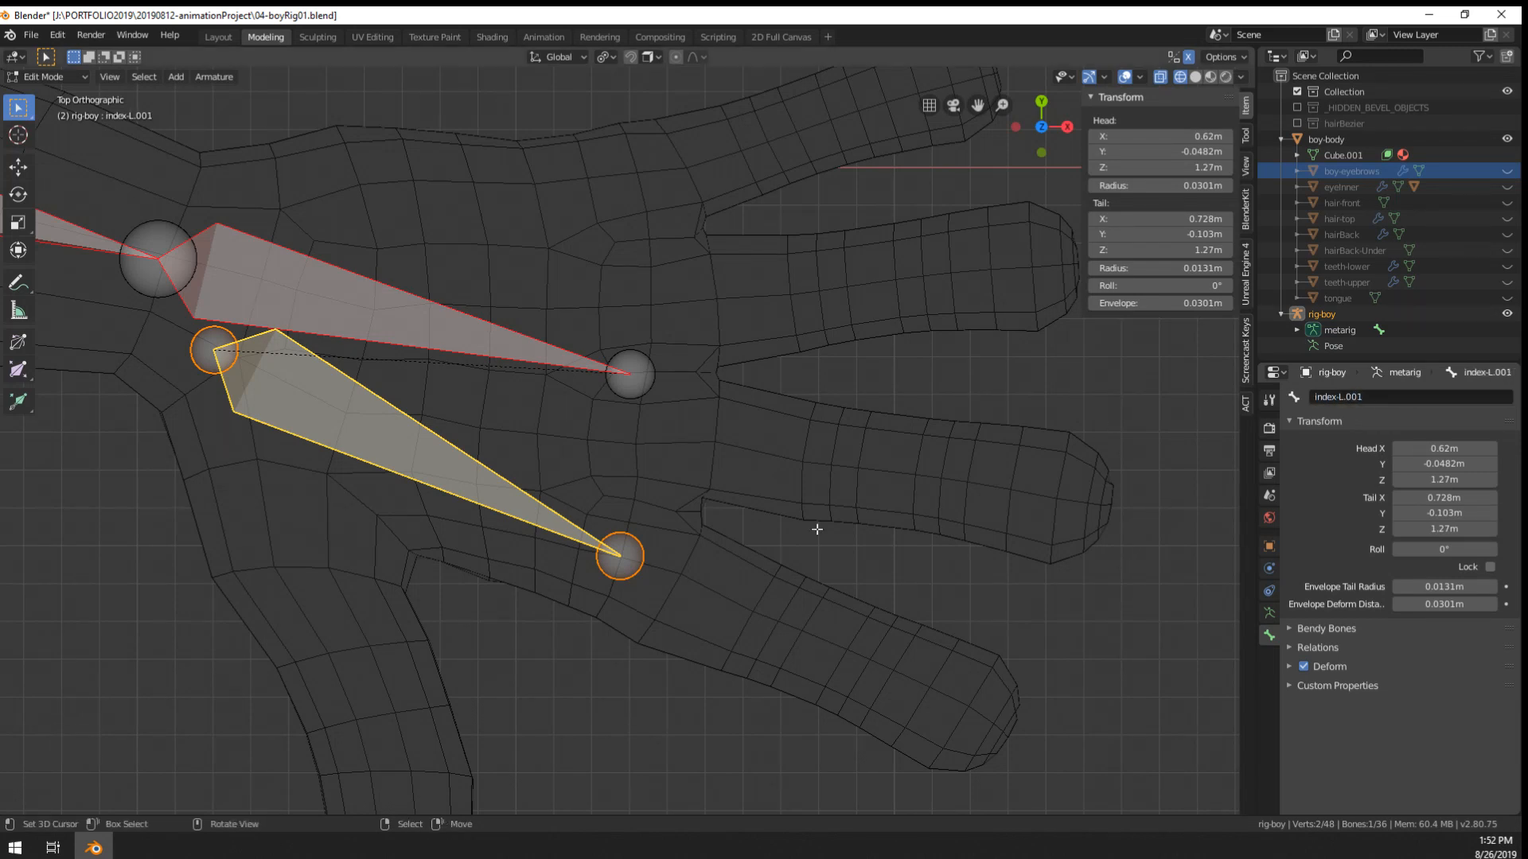
- Extrude three bones from the index-L.001 tail to the index fingertip, about 0.046, 0.026 and 0.043 m long
right_click(622, 556)
right_click(622, 555)
key("e")
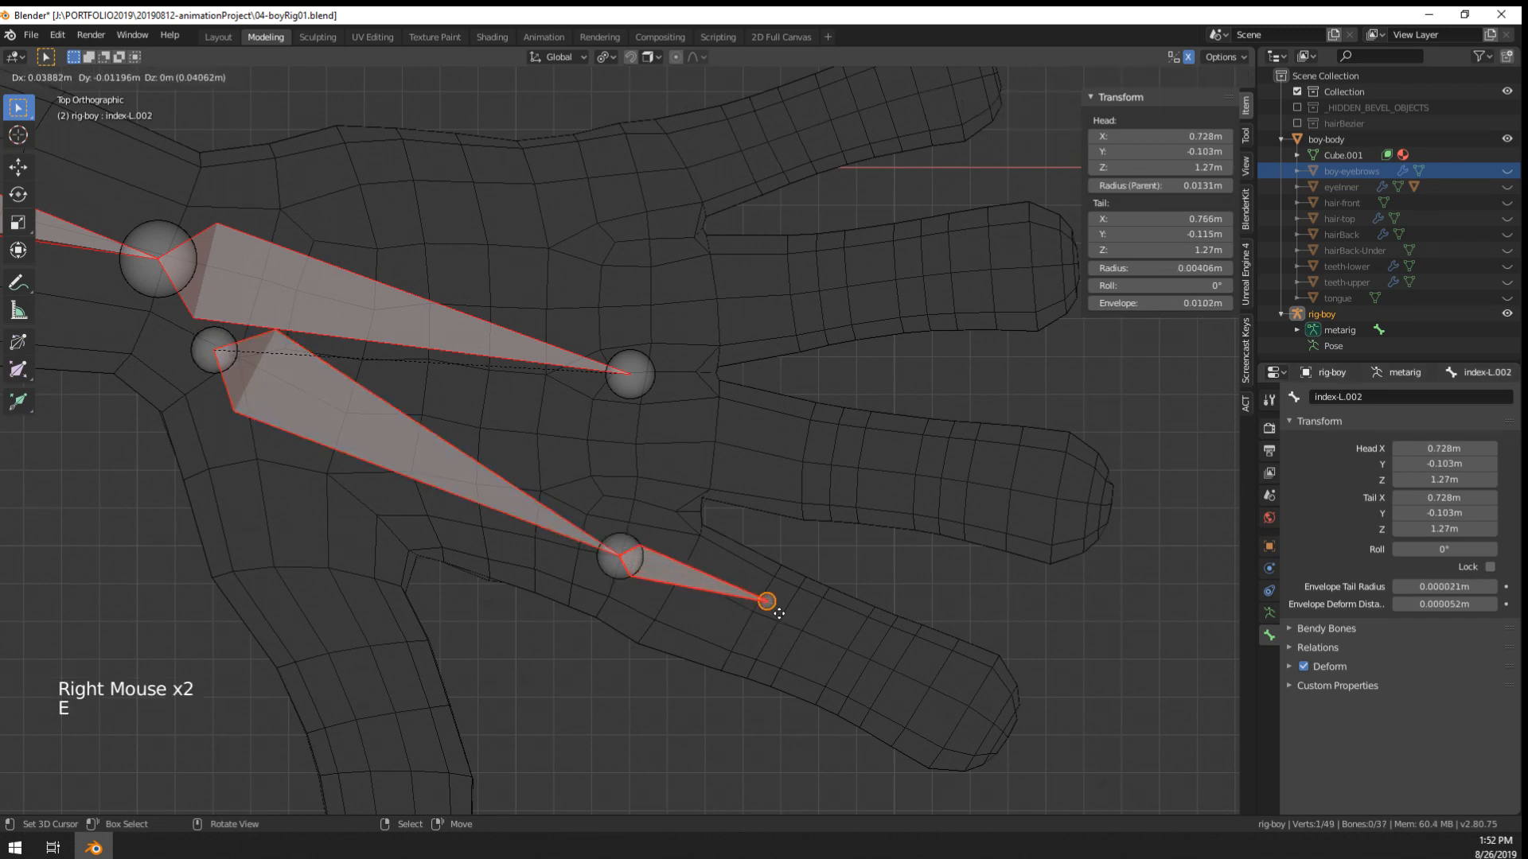
left_click(791, 634)
key("e")
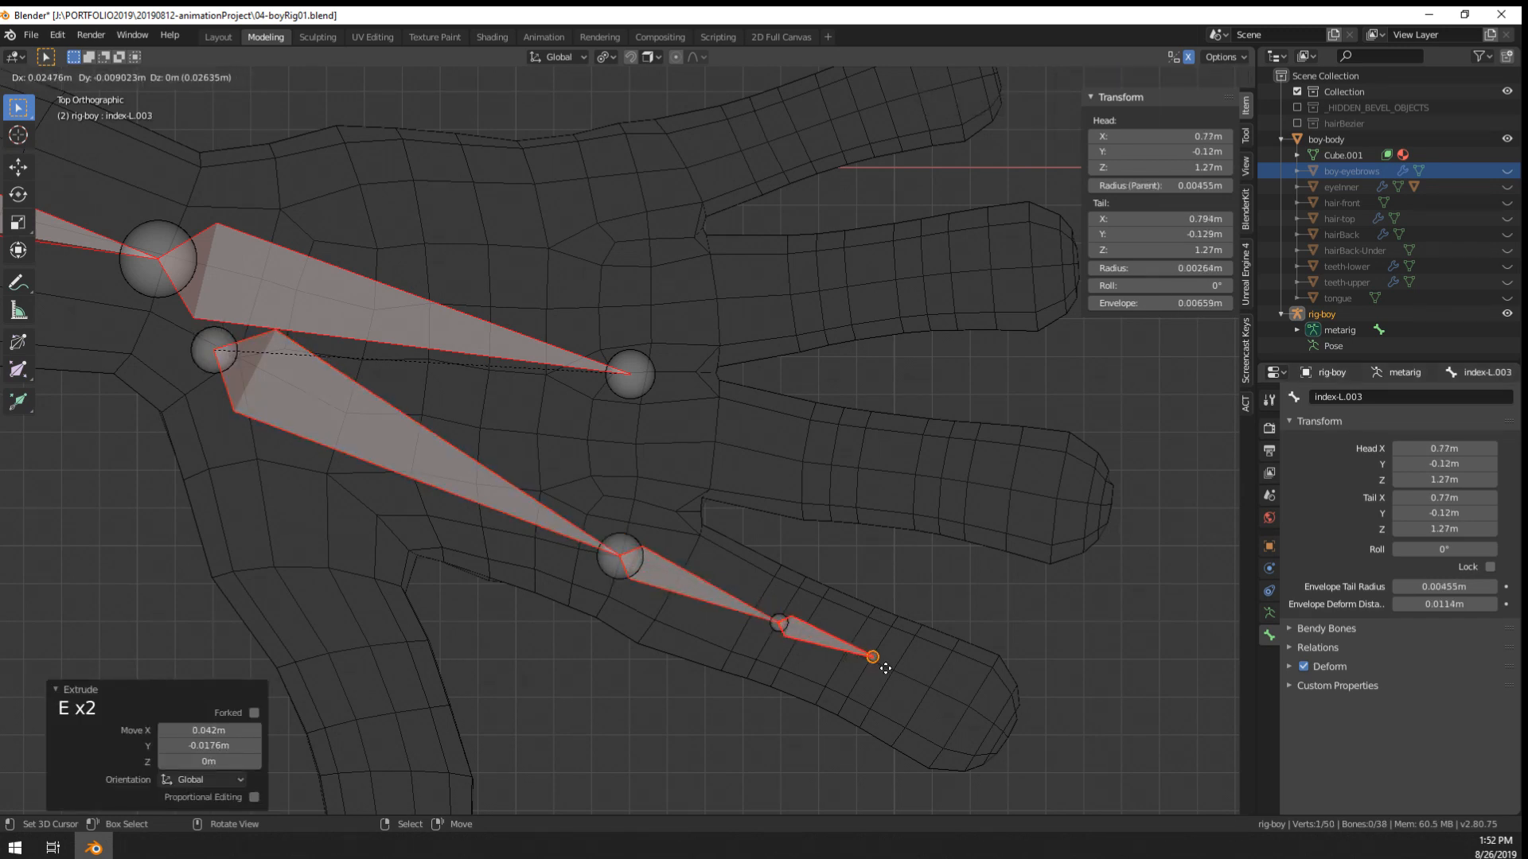
left_click(883, 671)
key("e")
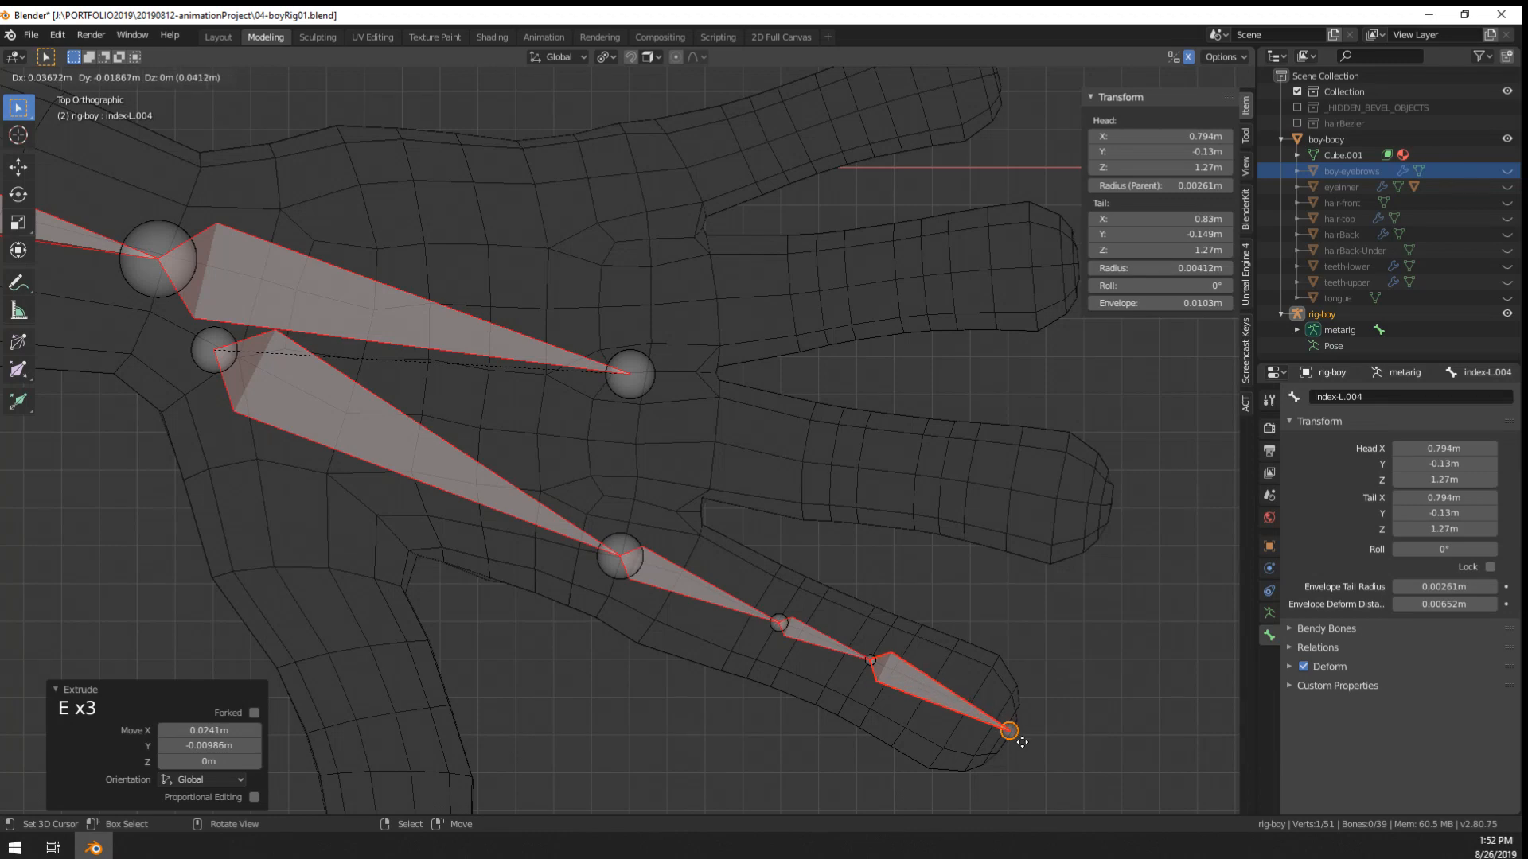
left_click(1022, 752)
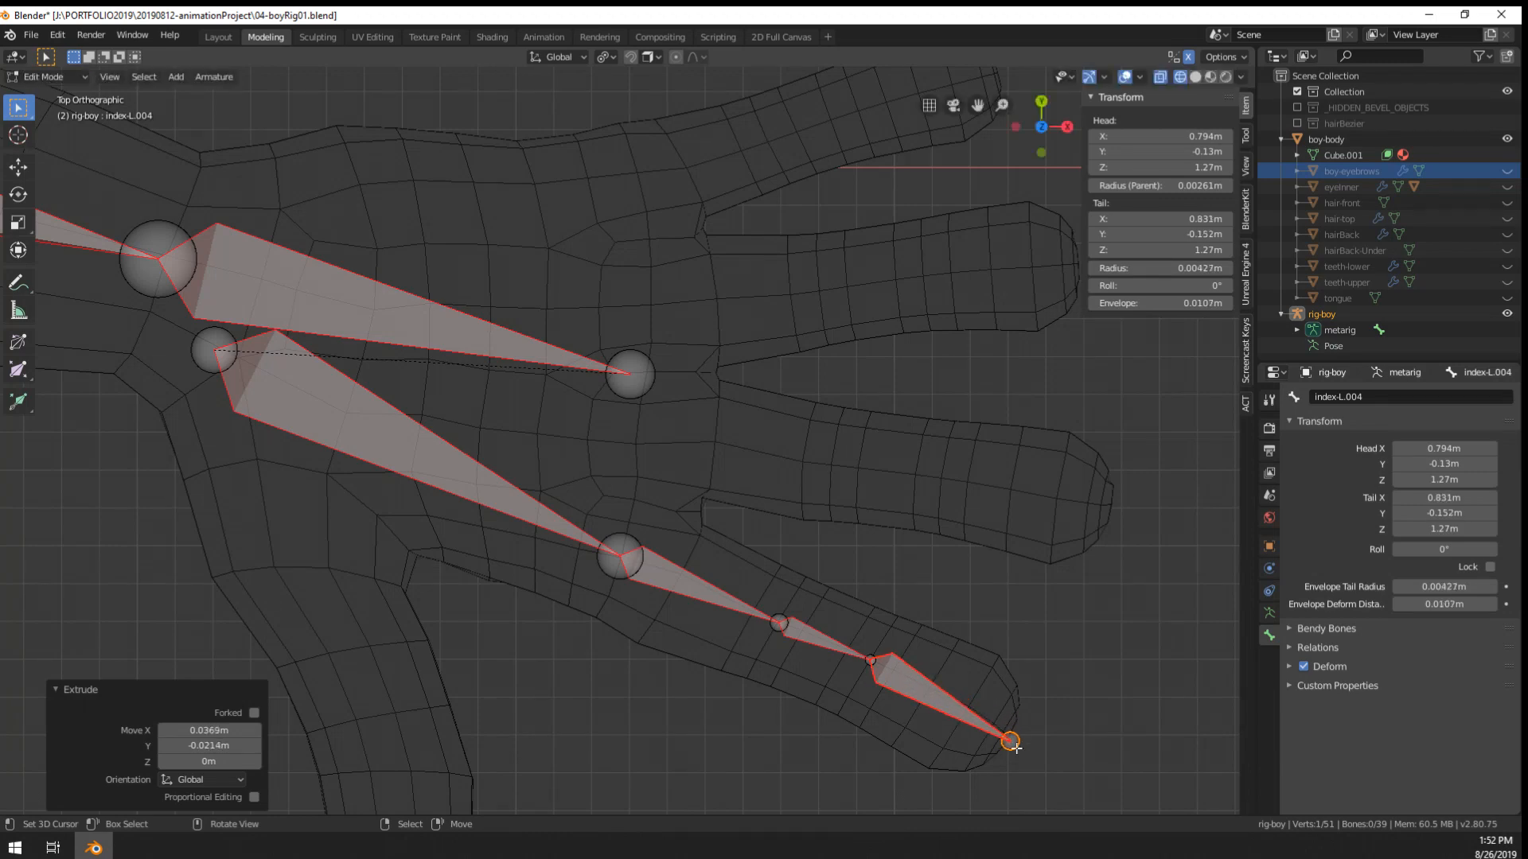
- Move the joint between index-L.003 and index-L.004 to about X 0.793 m and Y -0.131 m
right_click(869, 663)
key("g")
left_click(868, 669)
- Lower the whole index-L.004 bone along Z to about 1.26 m in front view
middle_click_drag(894, 649, 939, 471)
right_click(1201, 472)
key("KP_1")
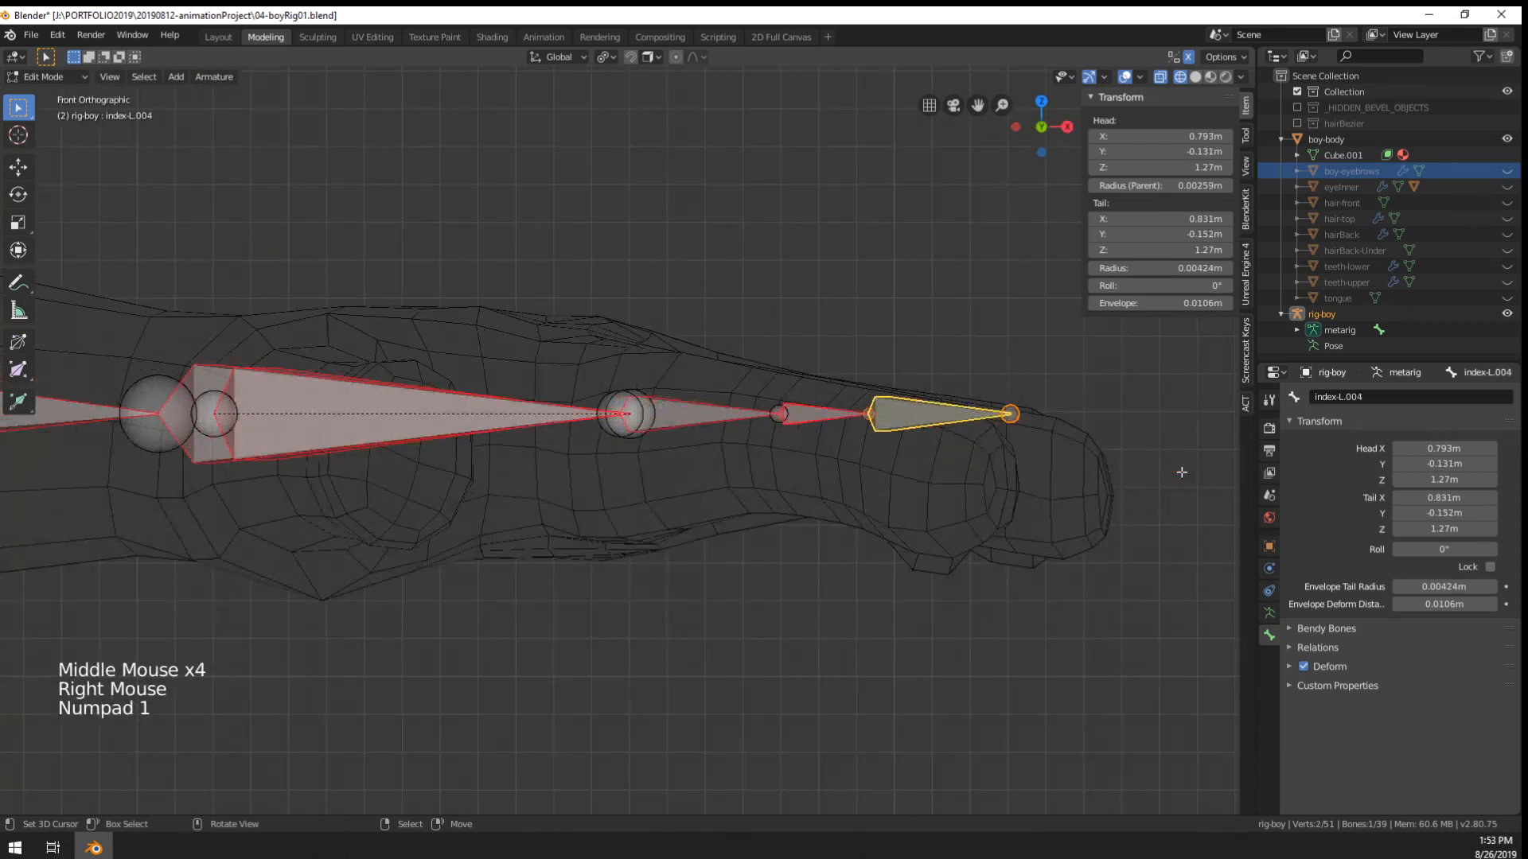
key("g")
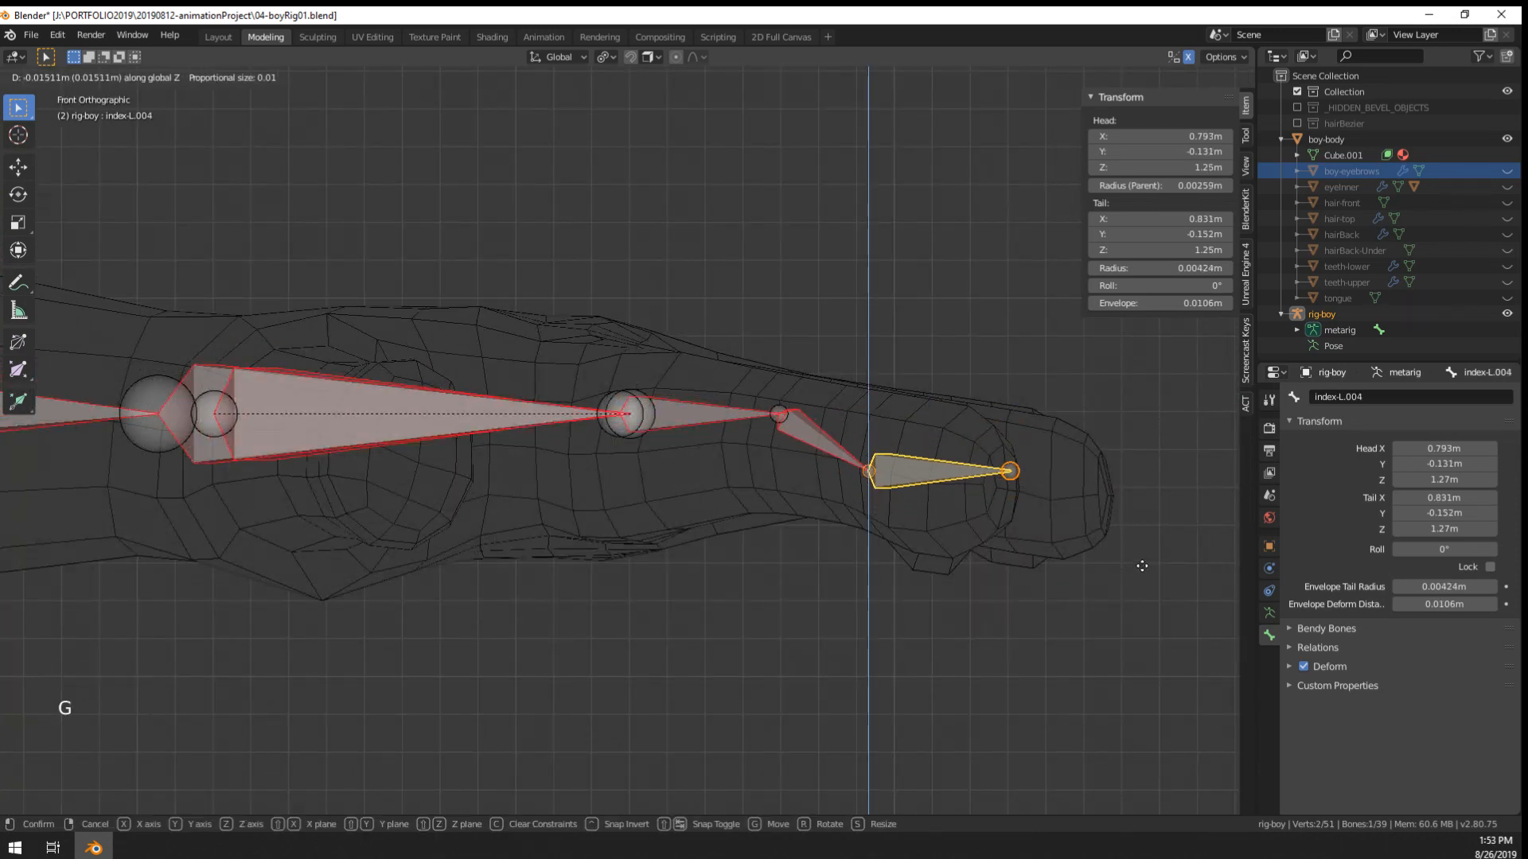
left_click(1145, 558)
right_click(1010, 468)
key("g")
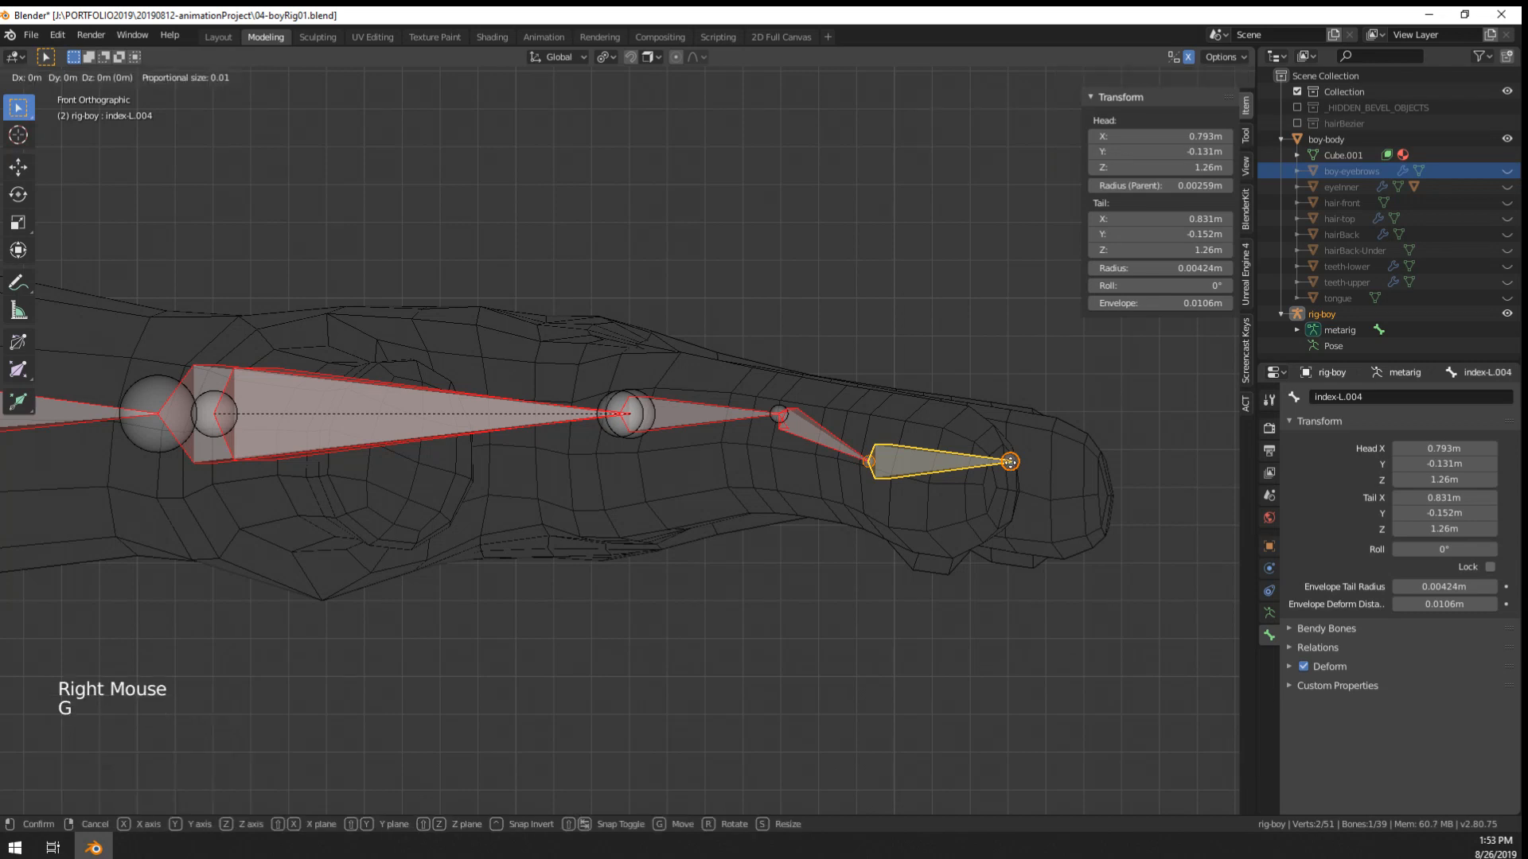
key("z")
right_click(1006, 488)
- Lower the index fingertip, the tail of index-L.004, about 0.0082 m along Z
right_click(1016, 461)
key("g")
key("z")
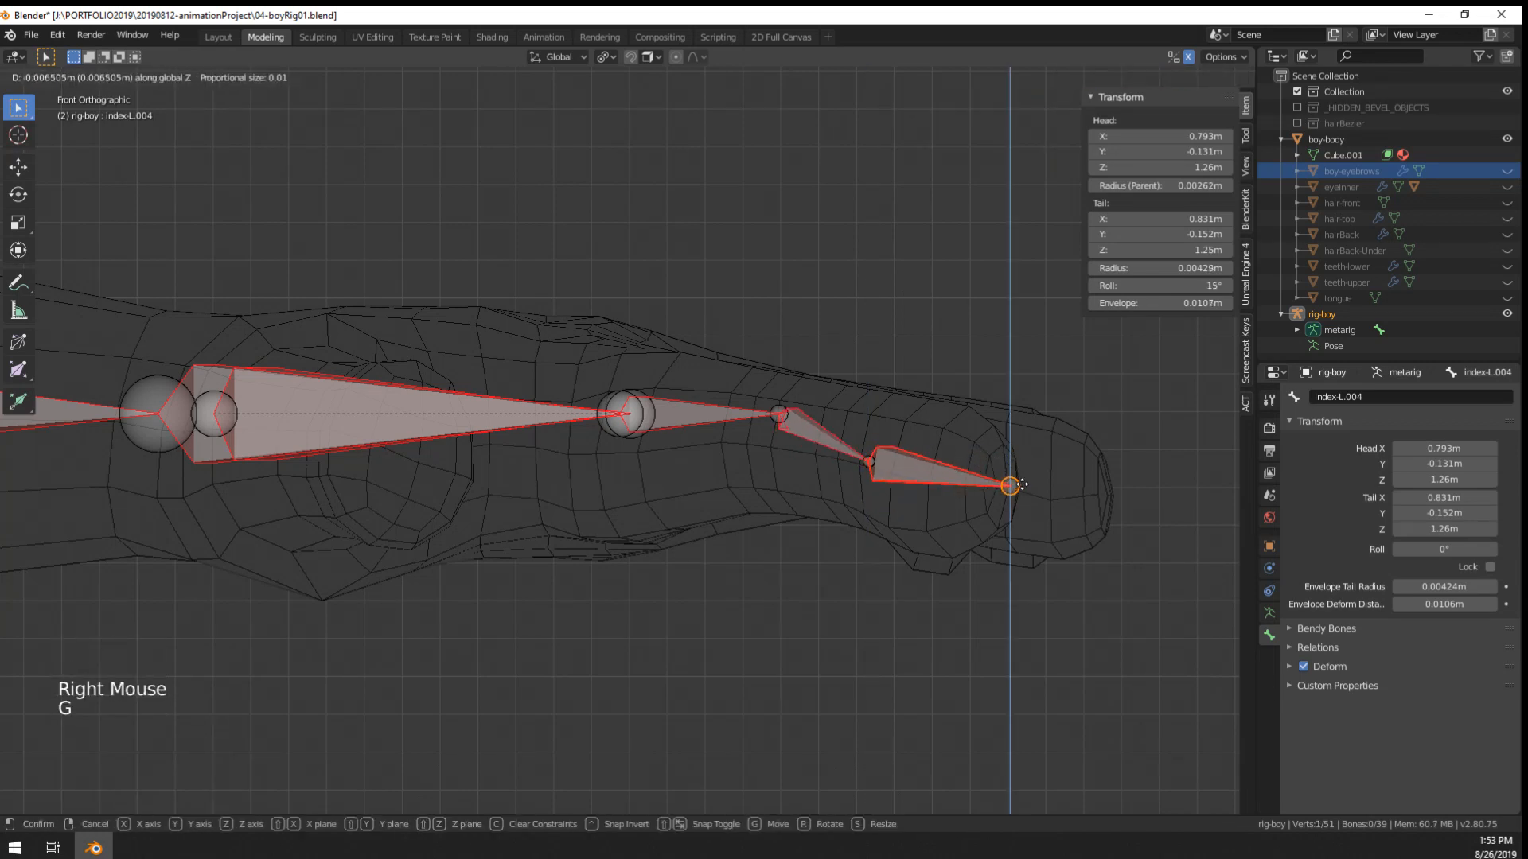
left_click(1022, 491)
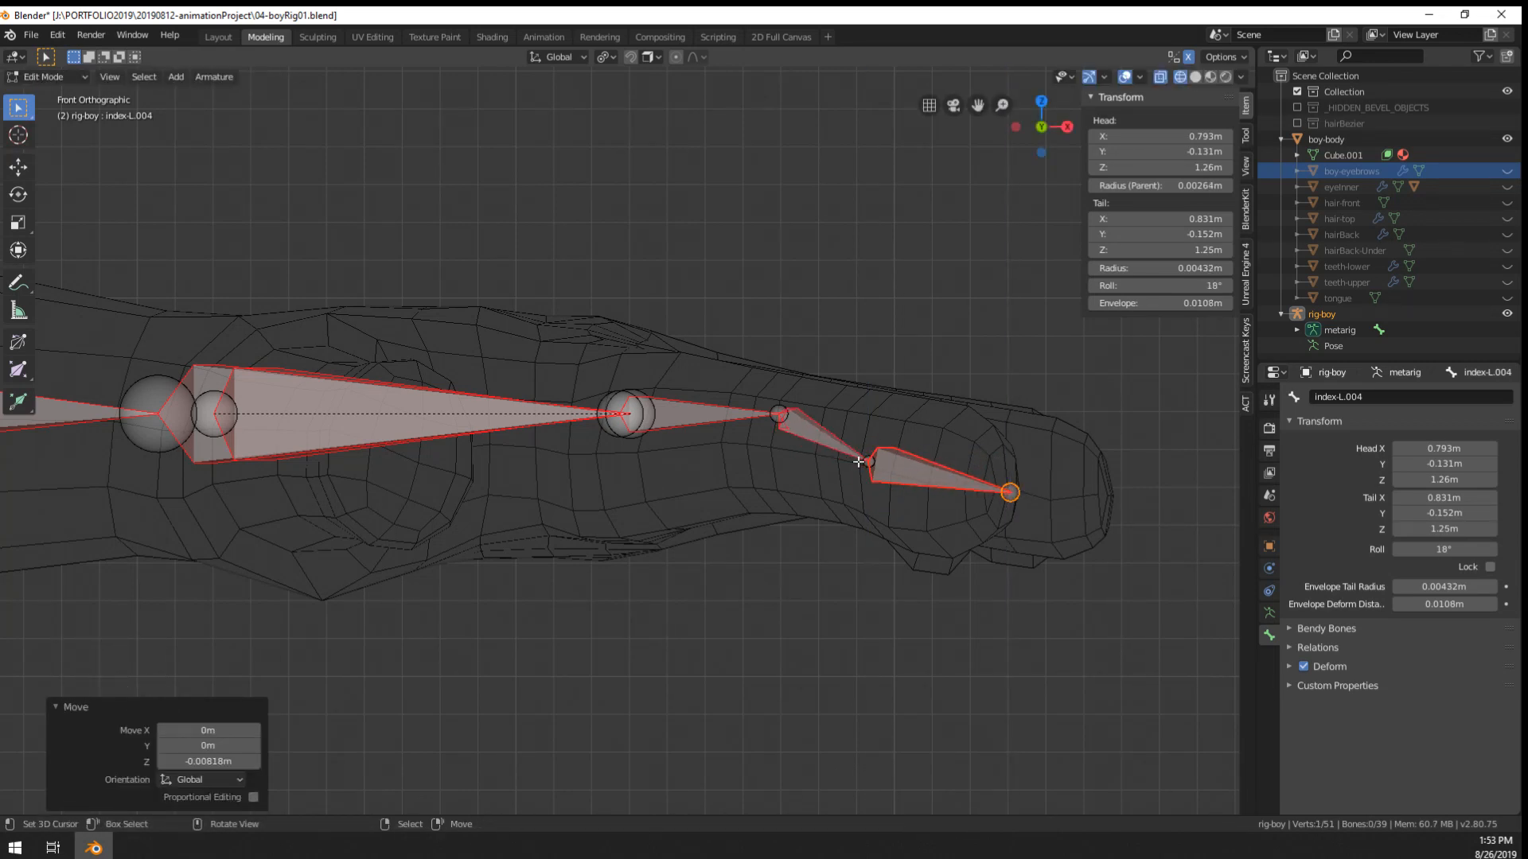
right_click(866, 463)
key("g")
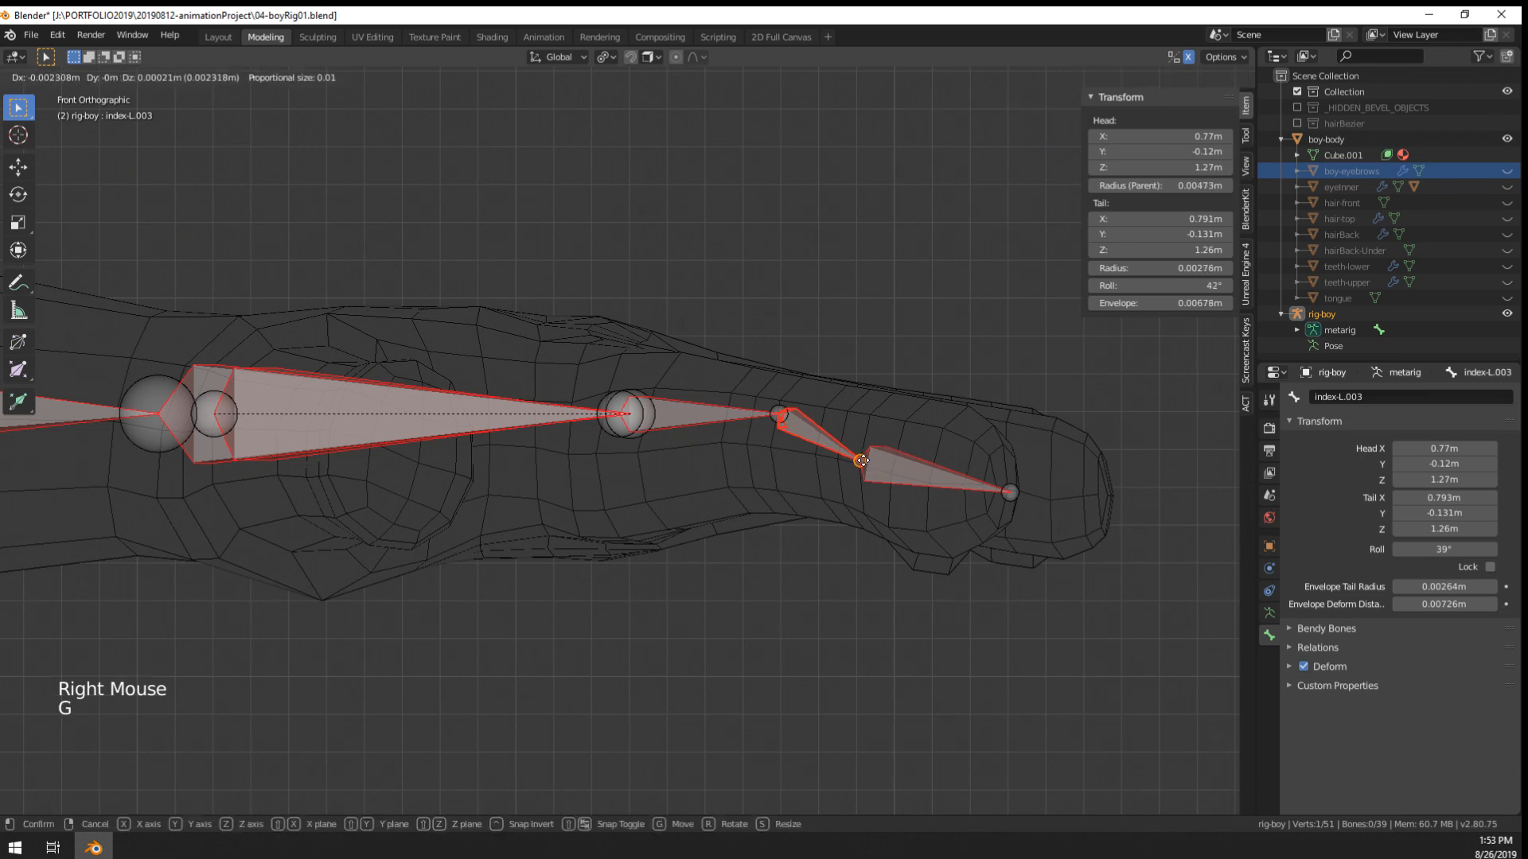
right_click(852, 468)
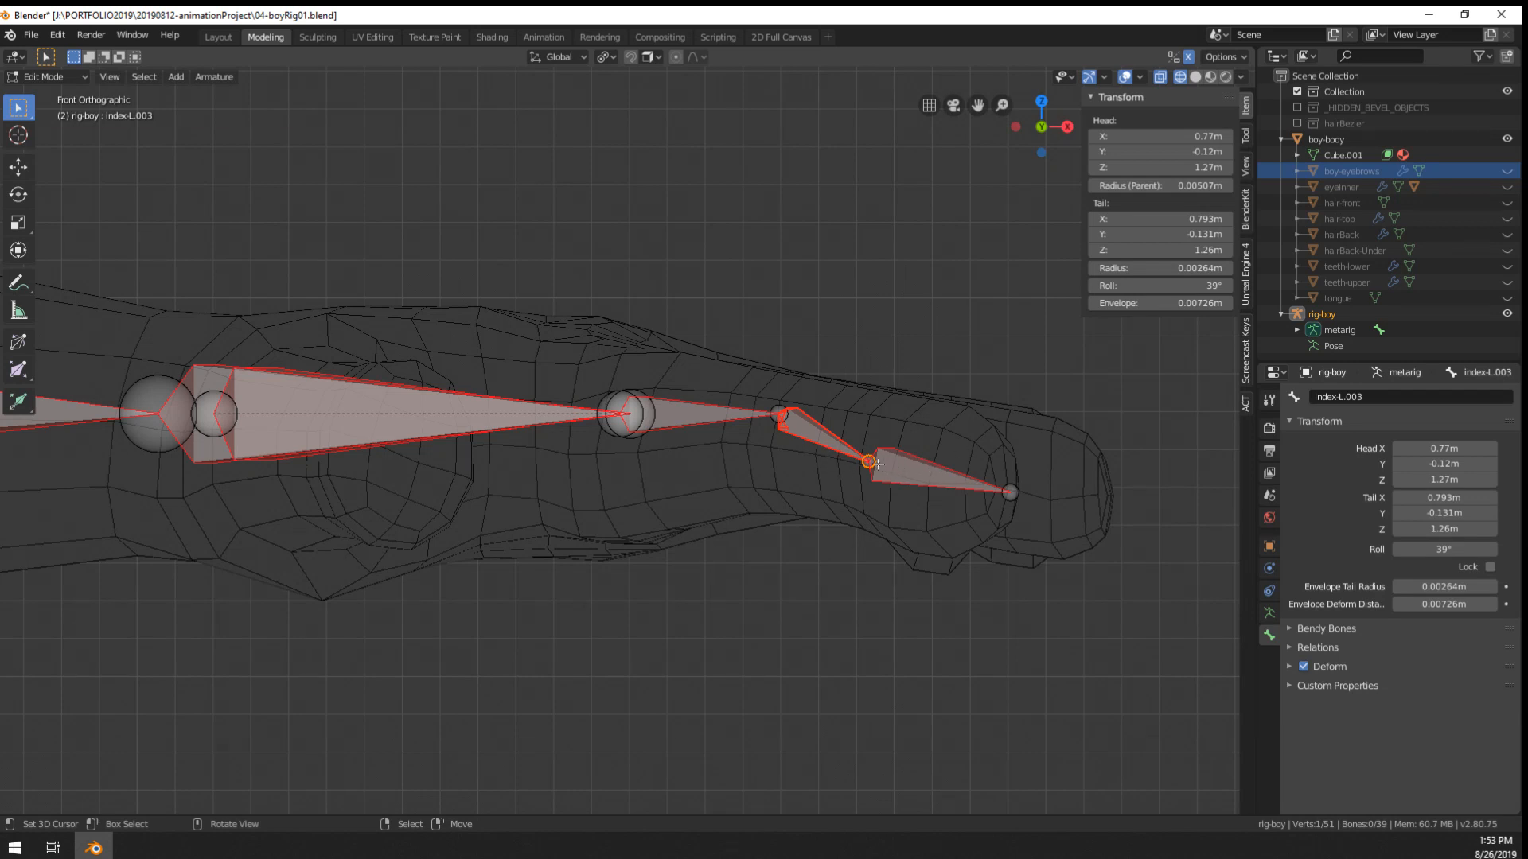
- Lower the joint between index-L.002 and index-L.003 about 0.0084 m along Z
right_click(779, 415)
key("g")
key("z")
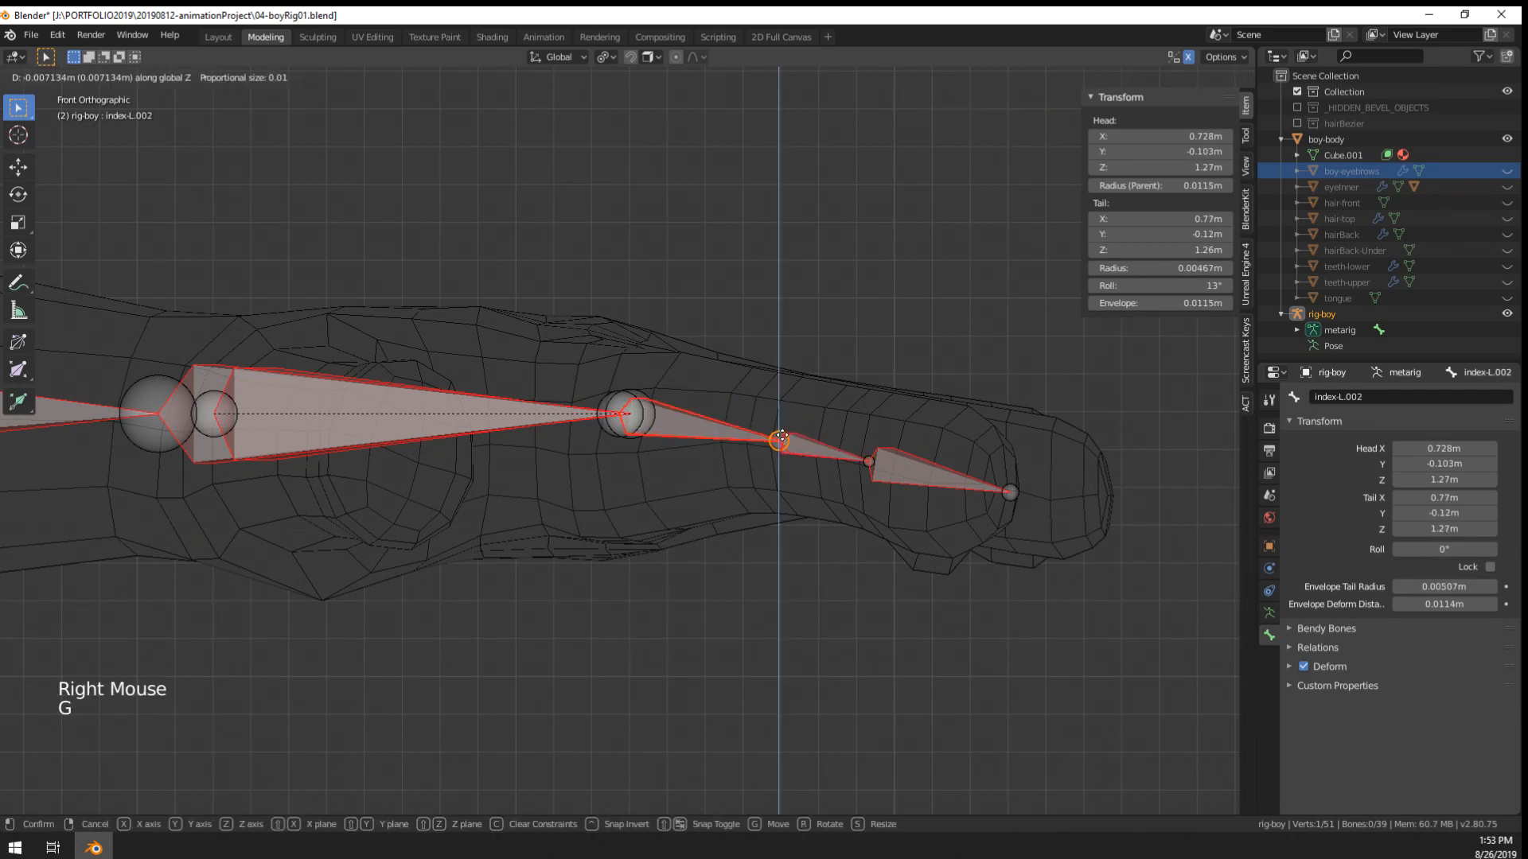
left_click(783, 440)
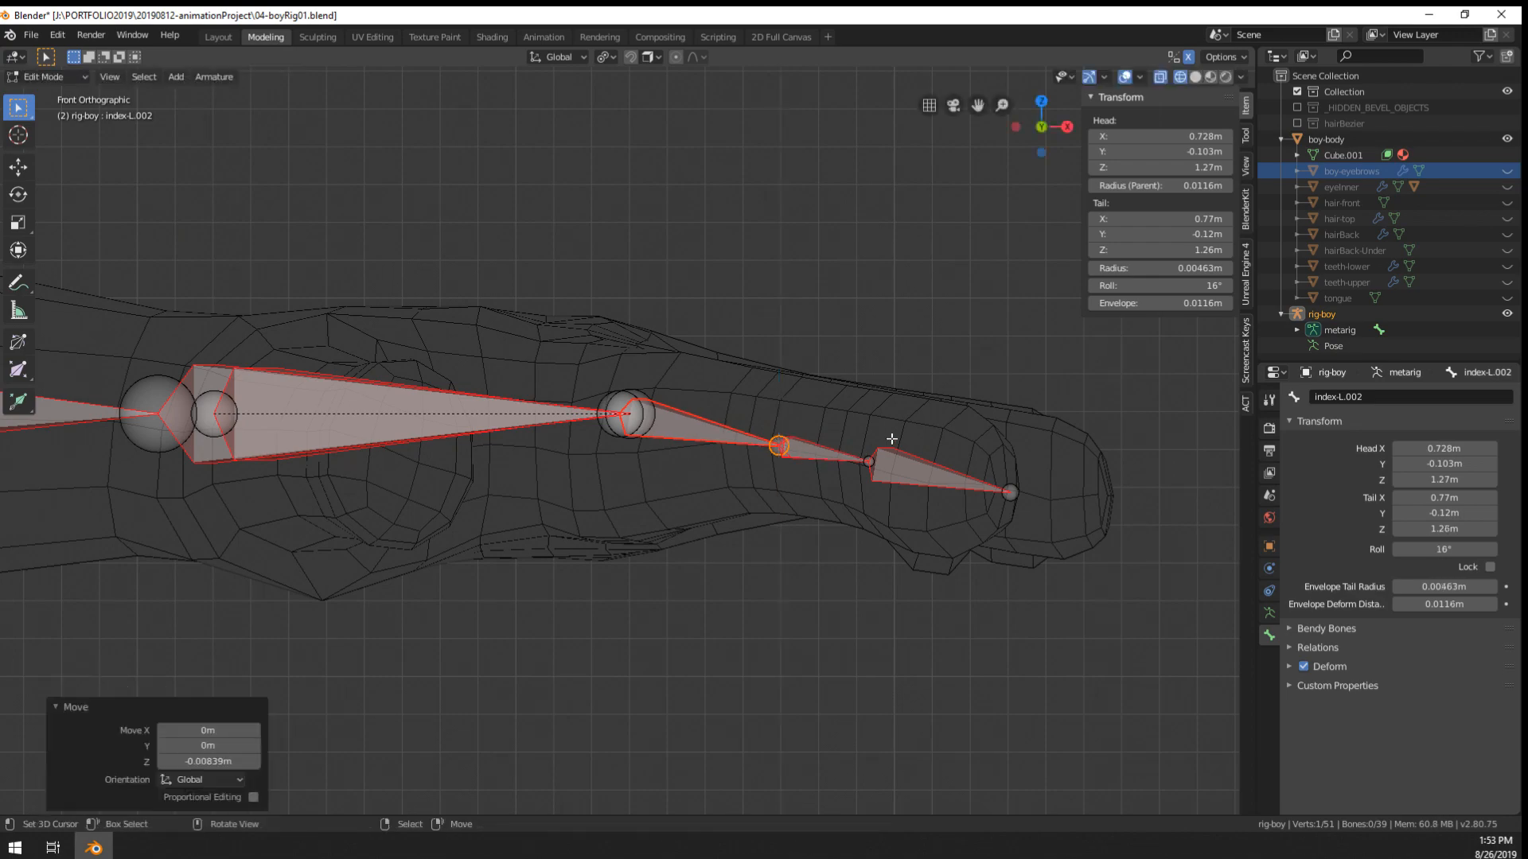
- Reveal all the hidden finger bones of the armature again
middle_click_drag(891, 440, 846, 389)
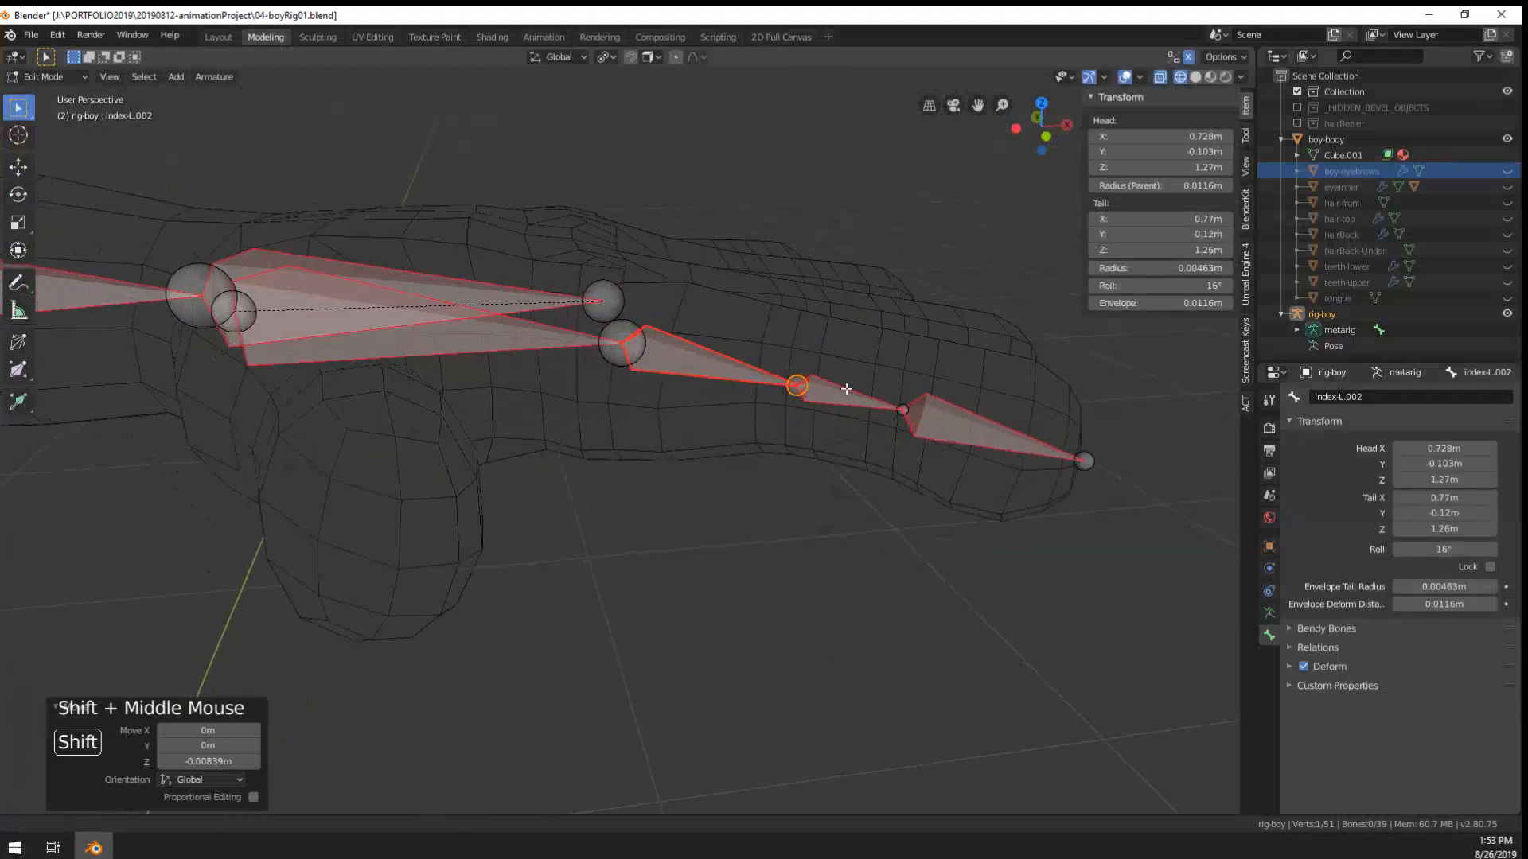
right_click(625, 350)
middle_click_drag(624, 350, 630, 322)
scroll(630, 321, "up", 1)
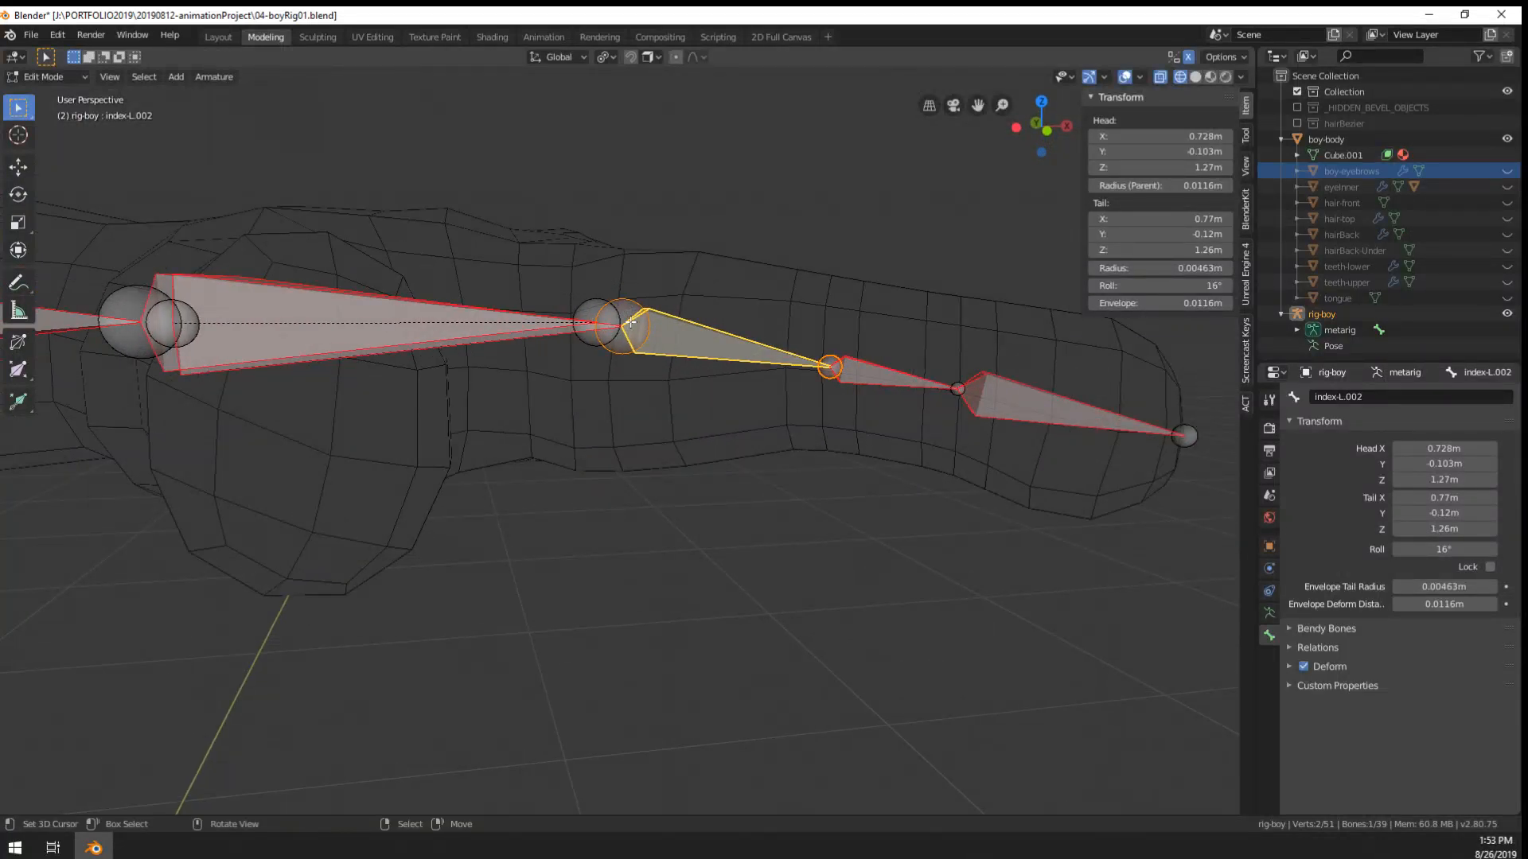
key("KP_1")
scroll(630, 321, "down", 2)
key("alt+h")
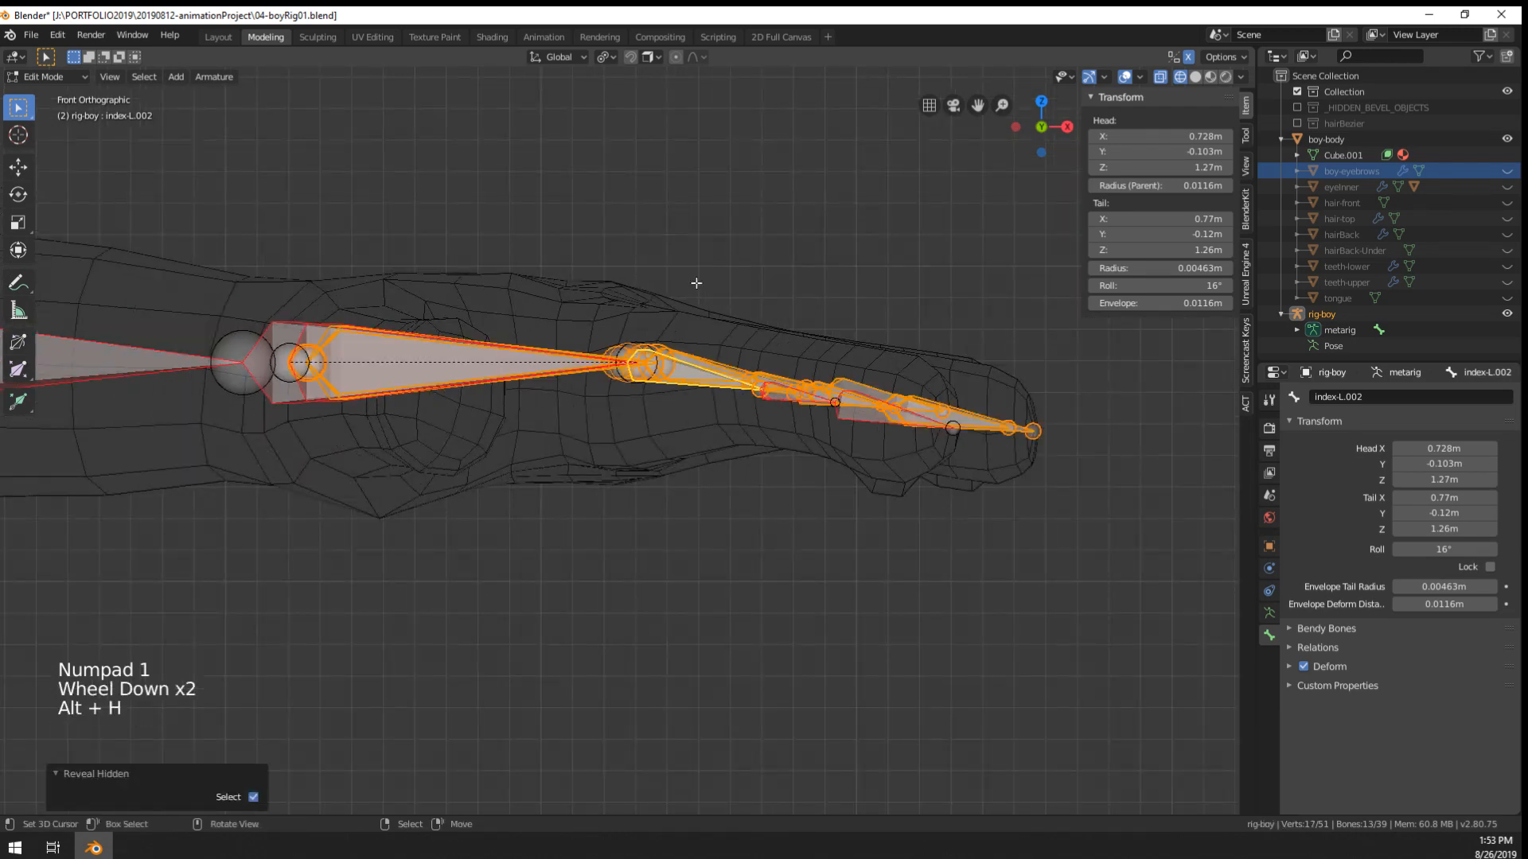
middle_click_drag(631, 321, 698, 368)
scroll(698, 368, "down", 1)
right_click(629, 321)
right_click(621, 368, "shift")
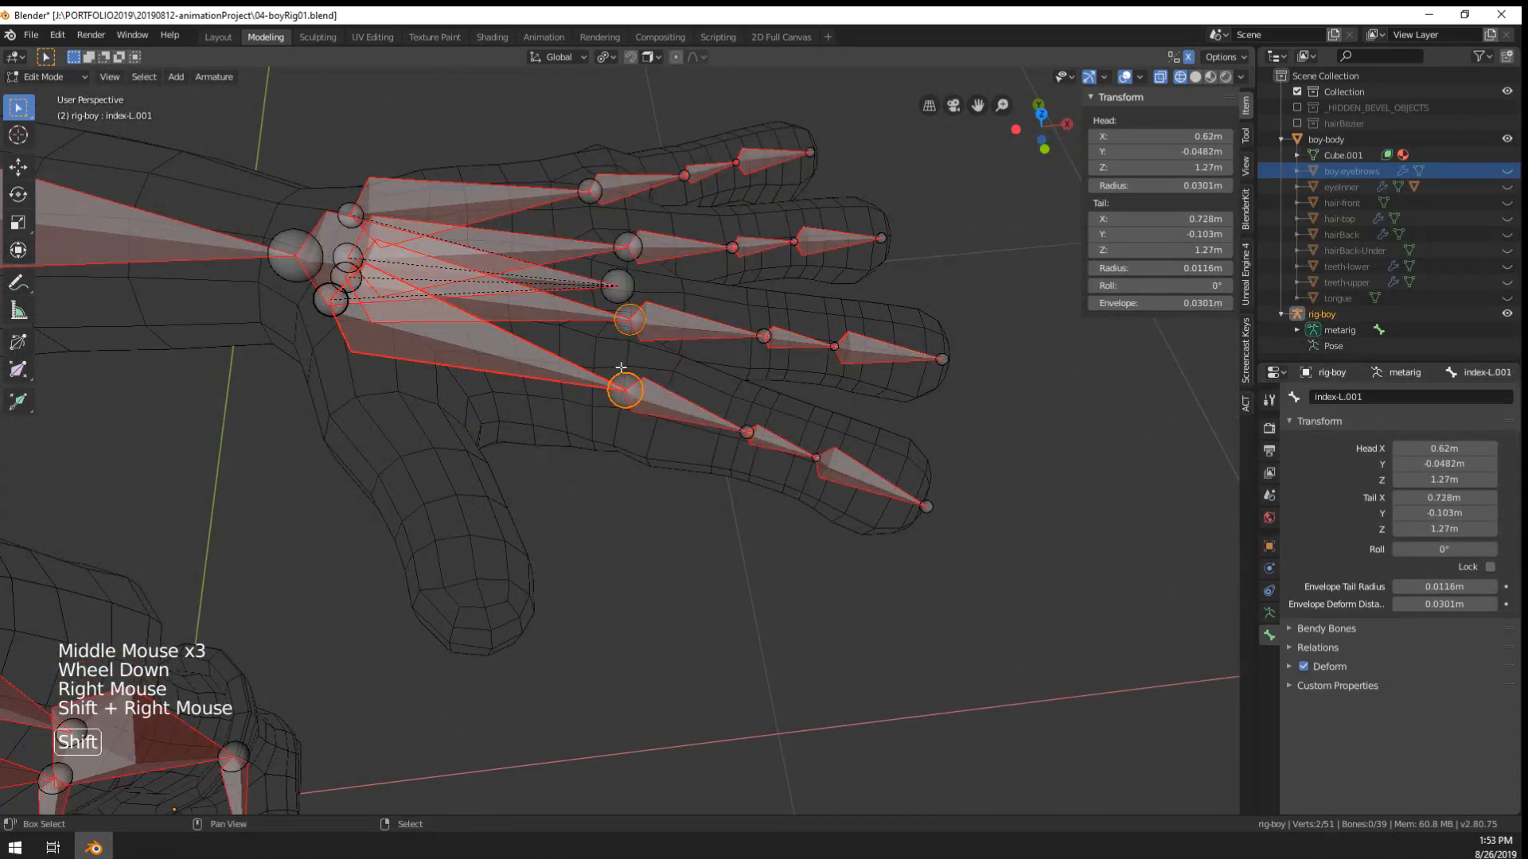
right_click(625, 245, "shift")
right_click(592, 191, "shift")
middle_click_drag(592, 191, 1031, 221)
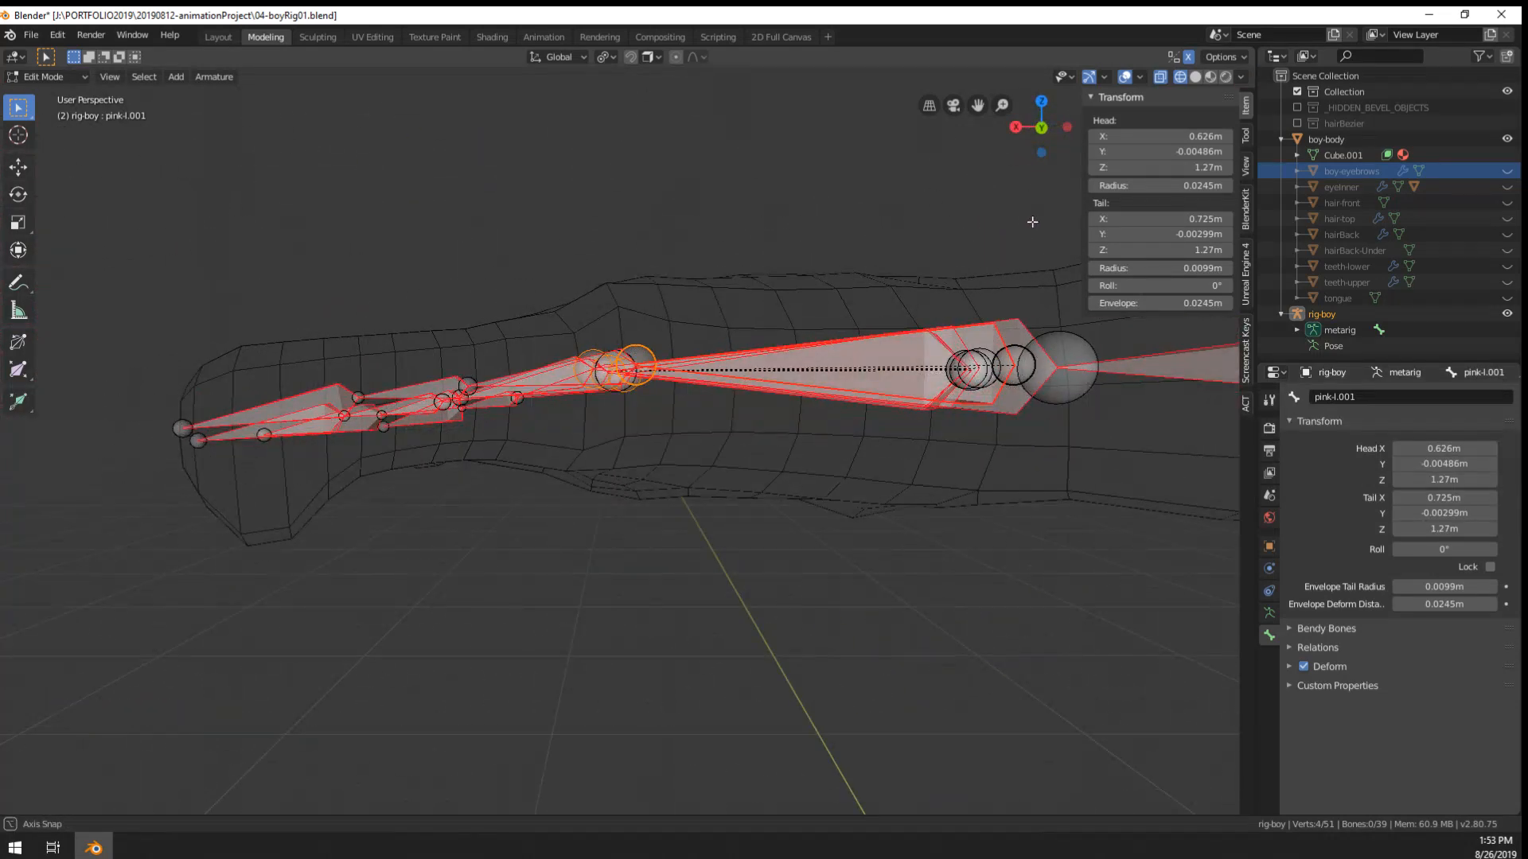
key("g")
key("z")
key("Escape")
middle_click_drag(706, 337, 958, 461)
scroll(724, 435, "down", 3)
key("Tab")
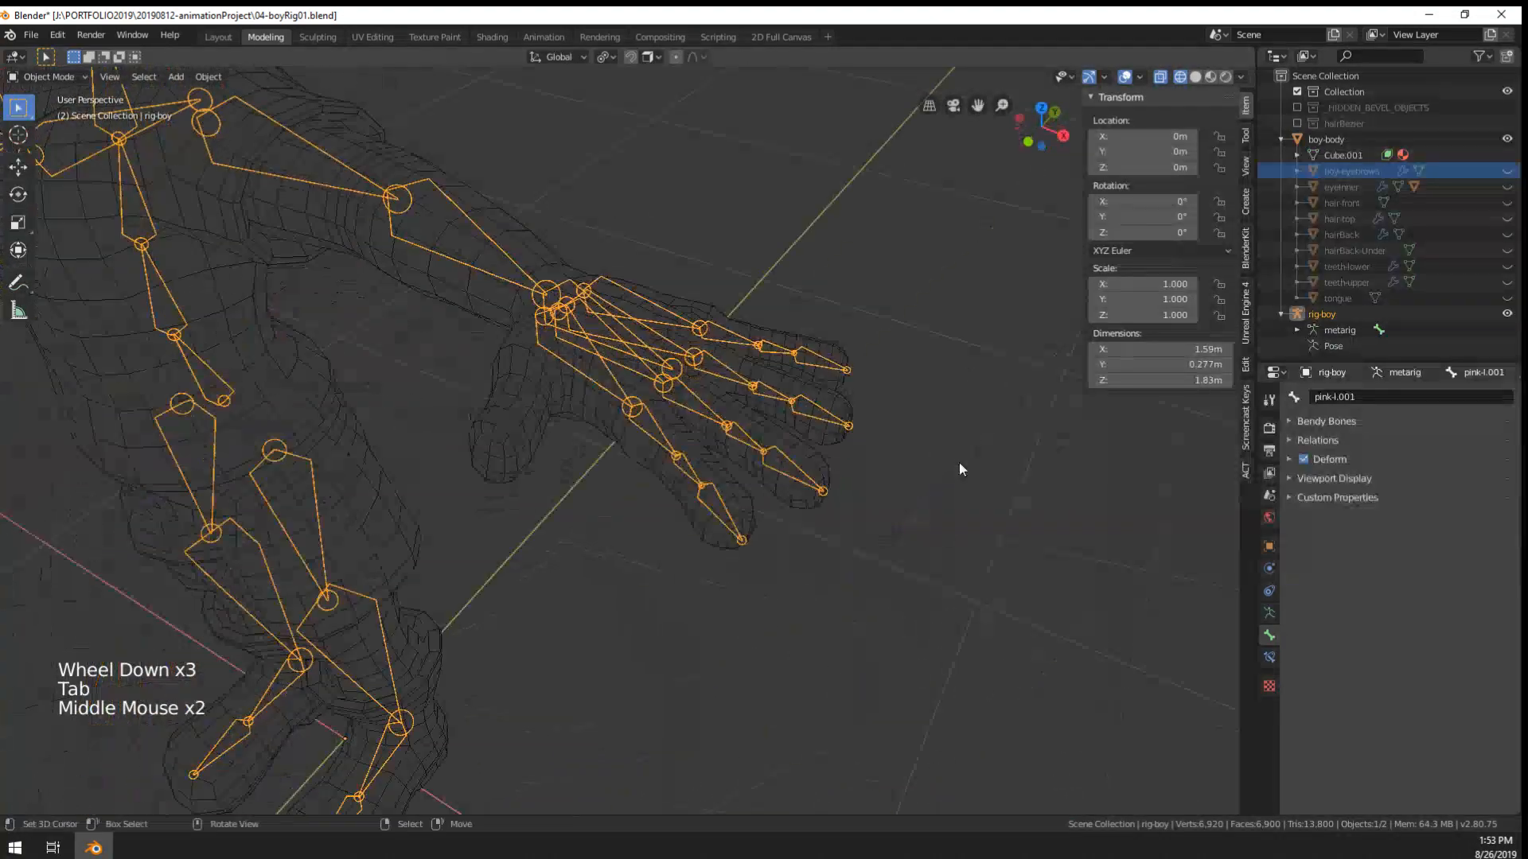
key("KP_7")
key("Tab")
- Duplicate index-L.001 with an offset of about -0.0115 m in X and -0.0126 m in Y, and rotate the copy toward the thumb
scroll(470, 338, "up", 5)
right_click(470, 338)
middle_click_drag(470, 337, 581, 424, "shift")
right_click(582, 424)
right_click(582, 424)
key("shift+d")
left_click(665, 488)
key("r")
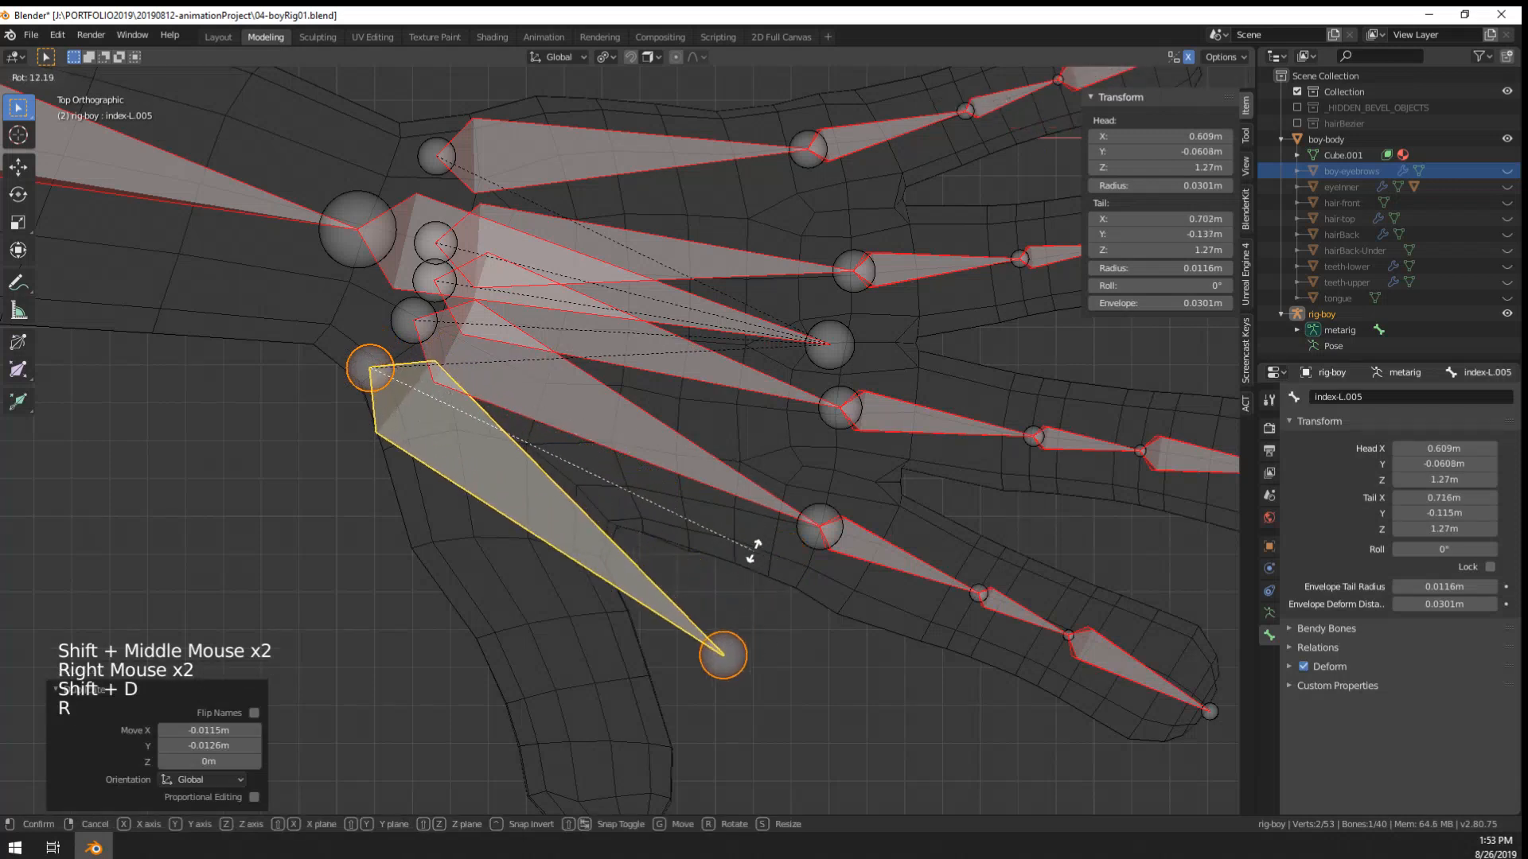
left_click(722, 590)
- Shrink, rotate and move the duplicated bone onto the thumb's base, with its head at about X 0.616 m and Y -0.0499 m
key("s")
left_click(513, 574)
key("g")
left_click(568, 550)
key("r")
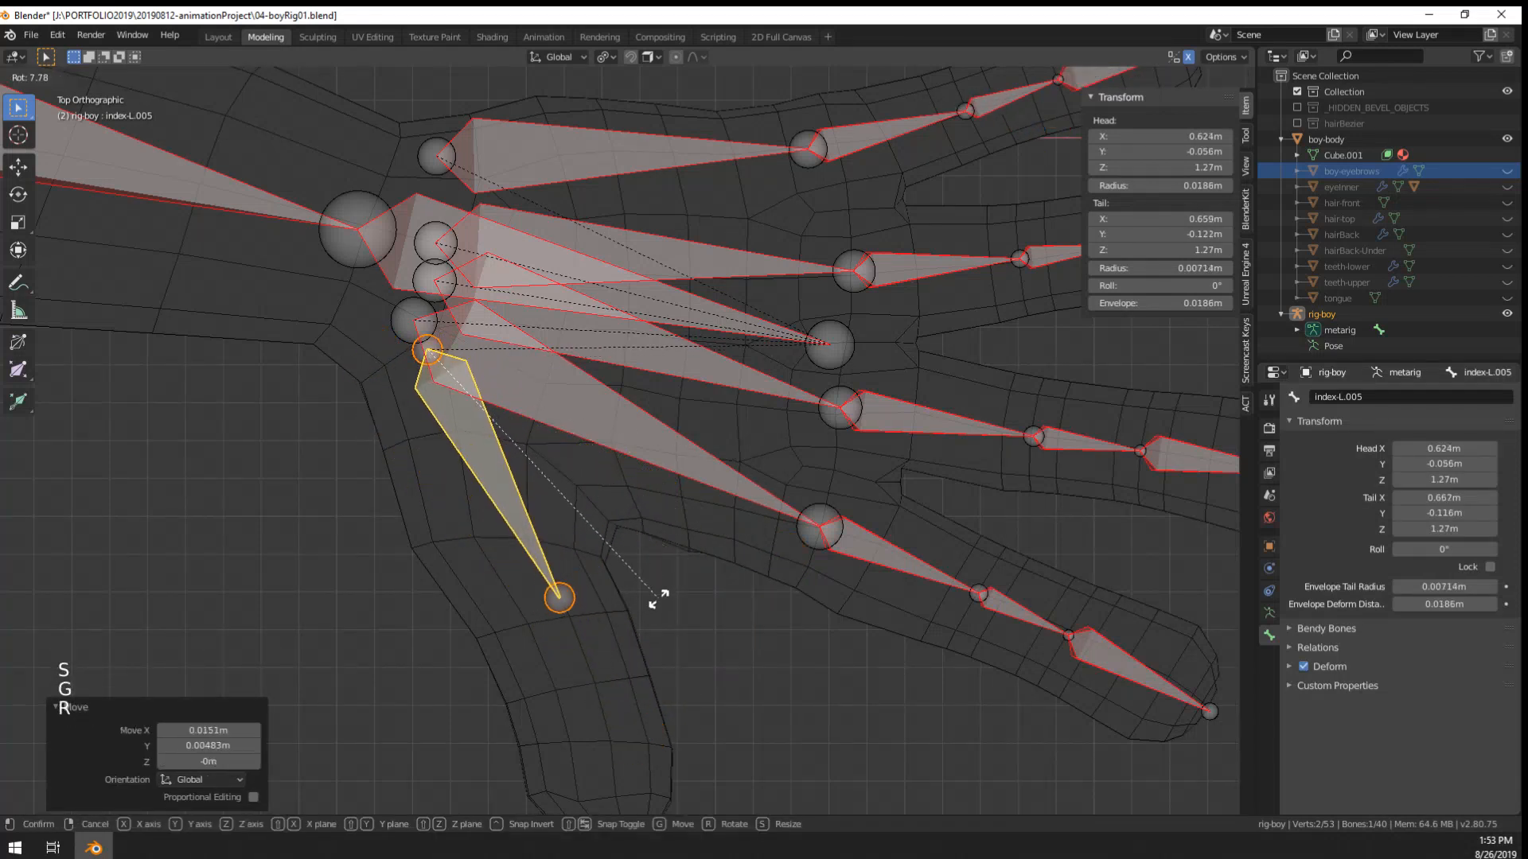
left_click(648, 605)
key("g")
left_click(615, 582)
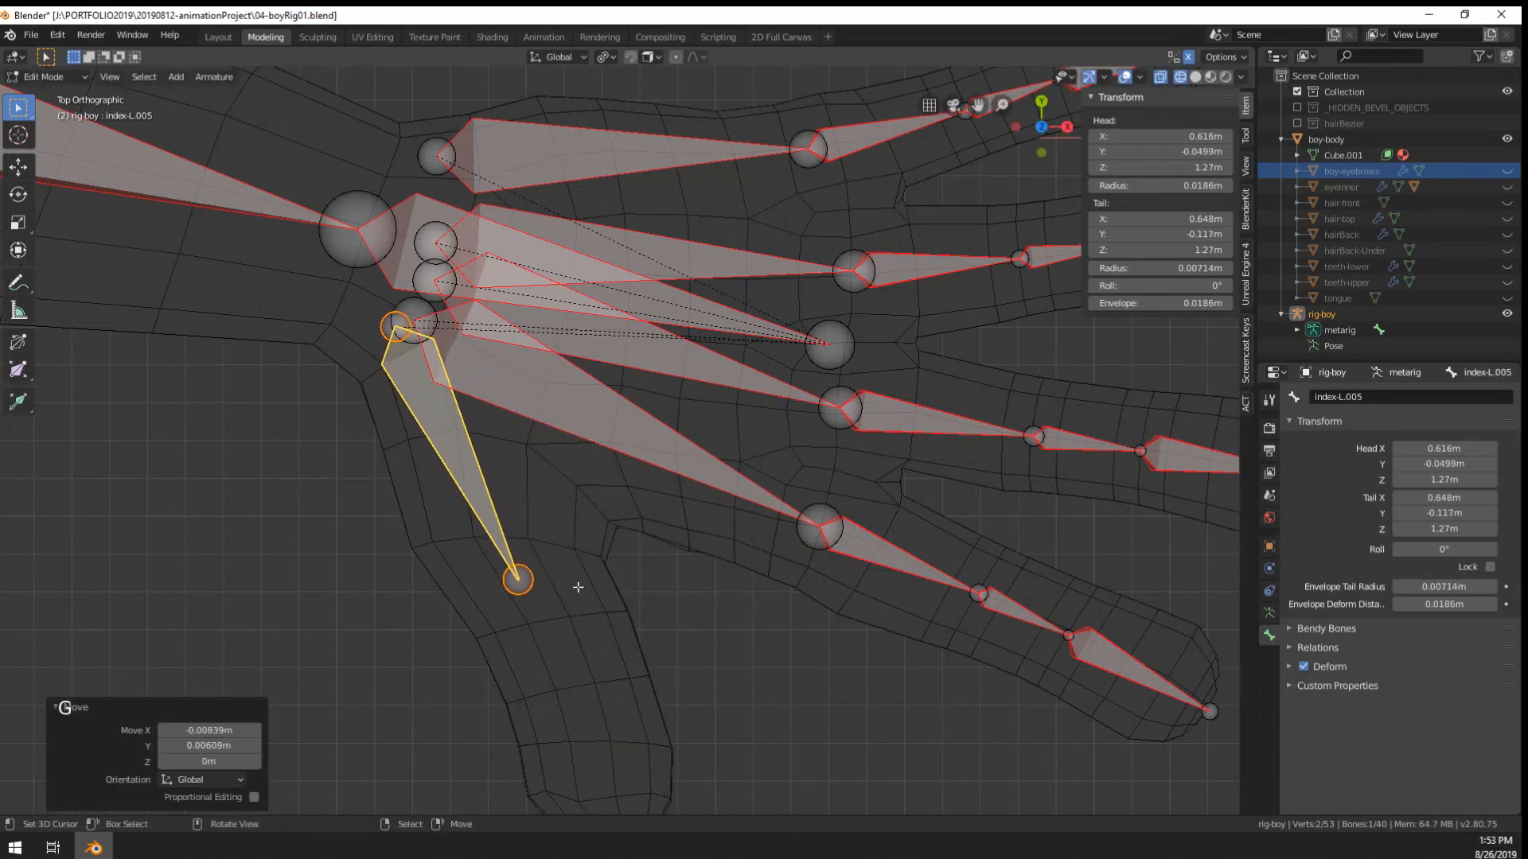
- Move the thumb base bone's tail about -0.0042 m along X and 0.0076 m along Y
right_click(531, 584)
key("g")
left_click(509, 552)
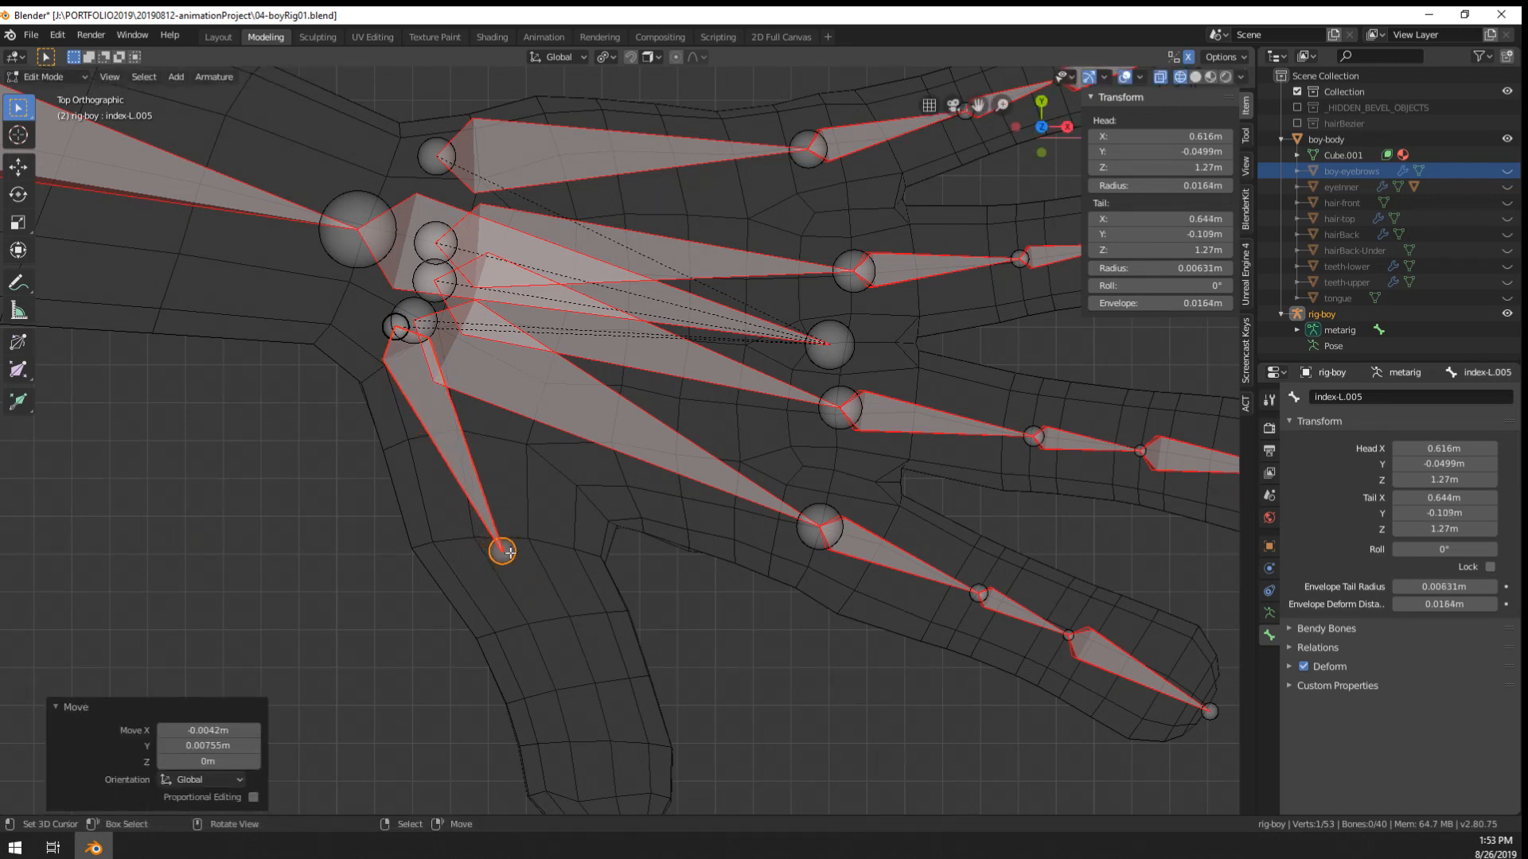
- Move the thumb base bone's head about -0.0042 m along X and 0.0034 m along Y
right_click(391, 327)
right_click(391, 327)
key("g")
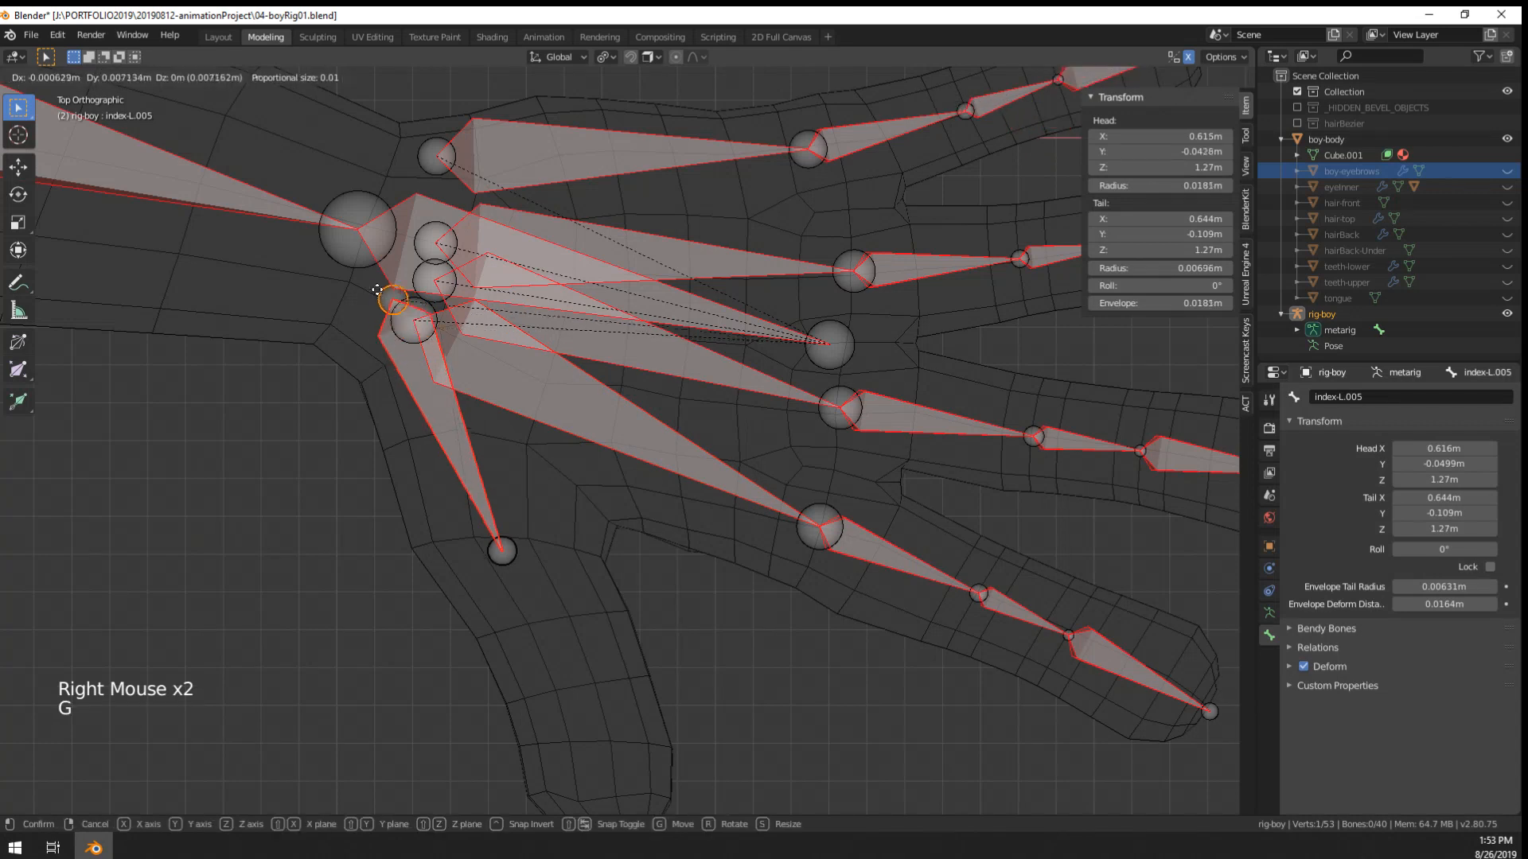
left_click(378, 294)
scroll(409, 378, "down", 2)
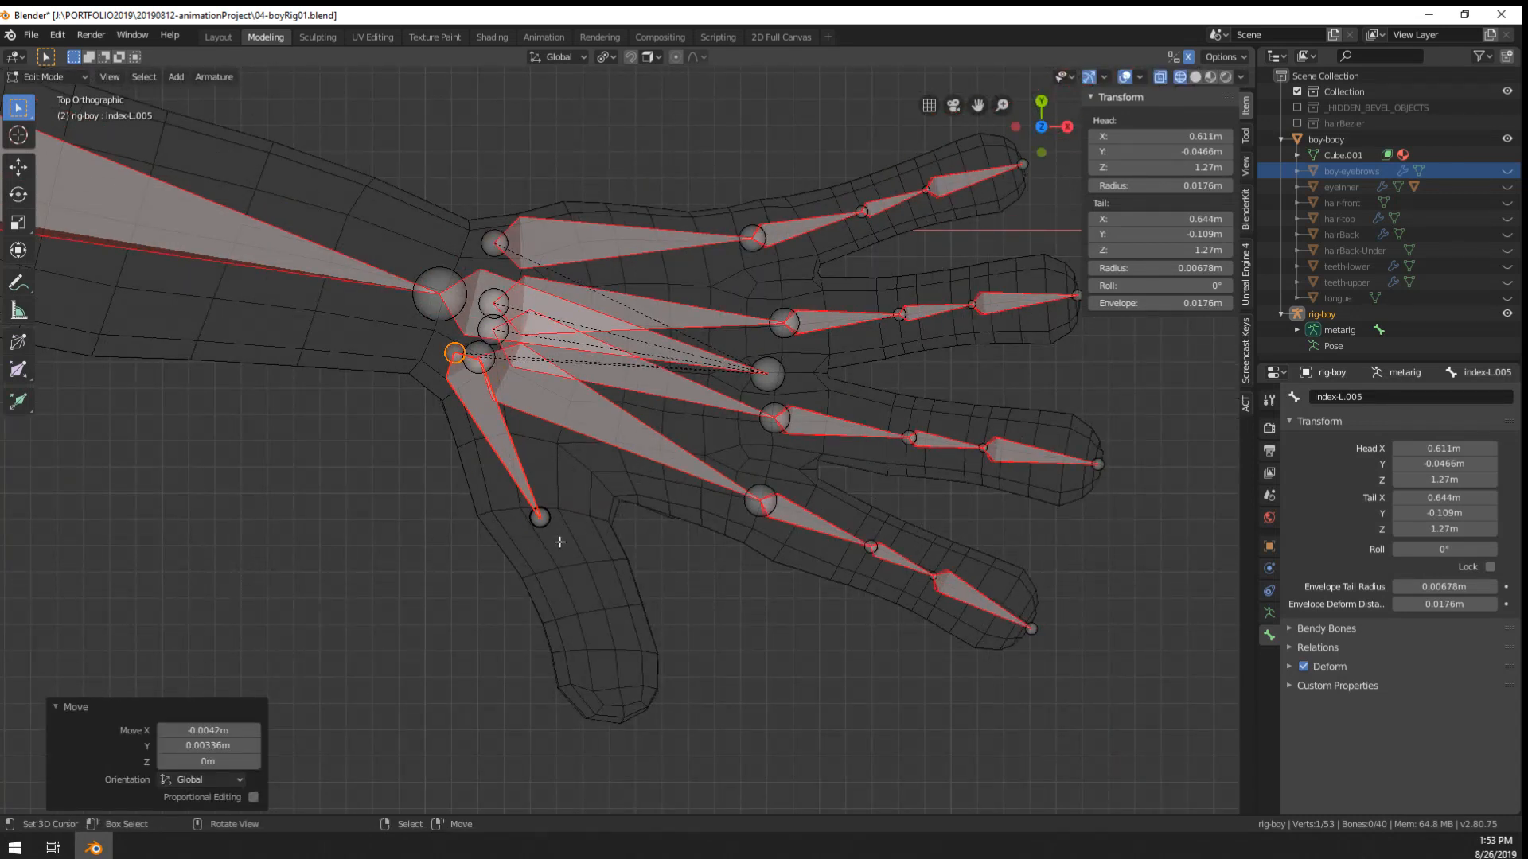
- Move the thumb base bone's tail to about X 0.643 m and Y -0.104 m
right_click(537, 525)
key("g")
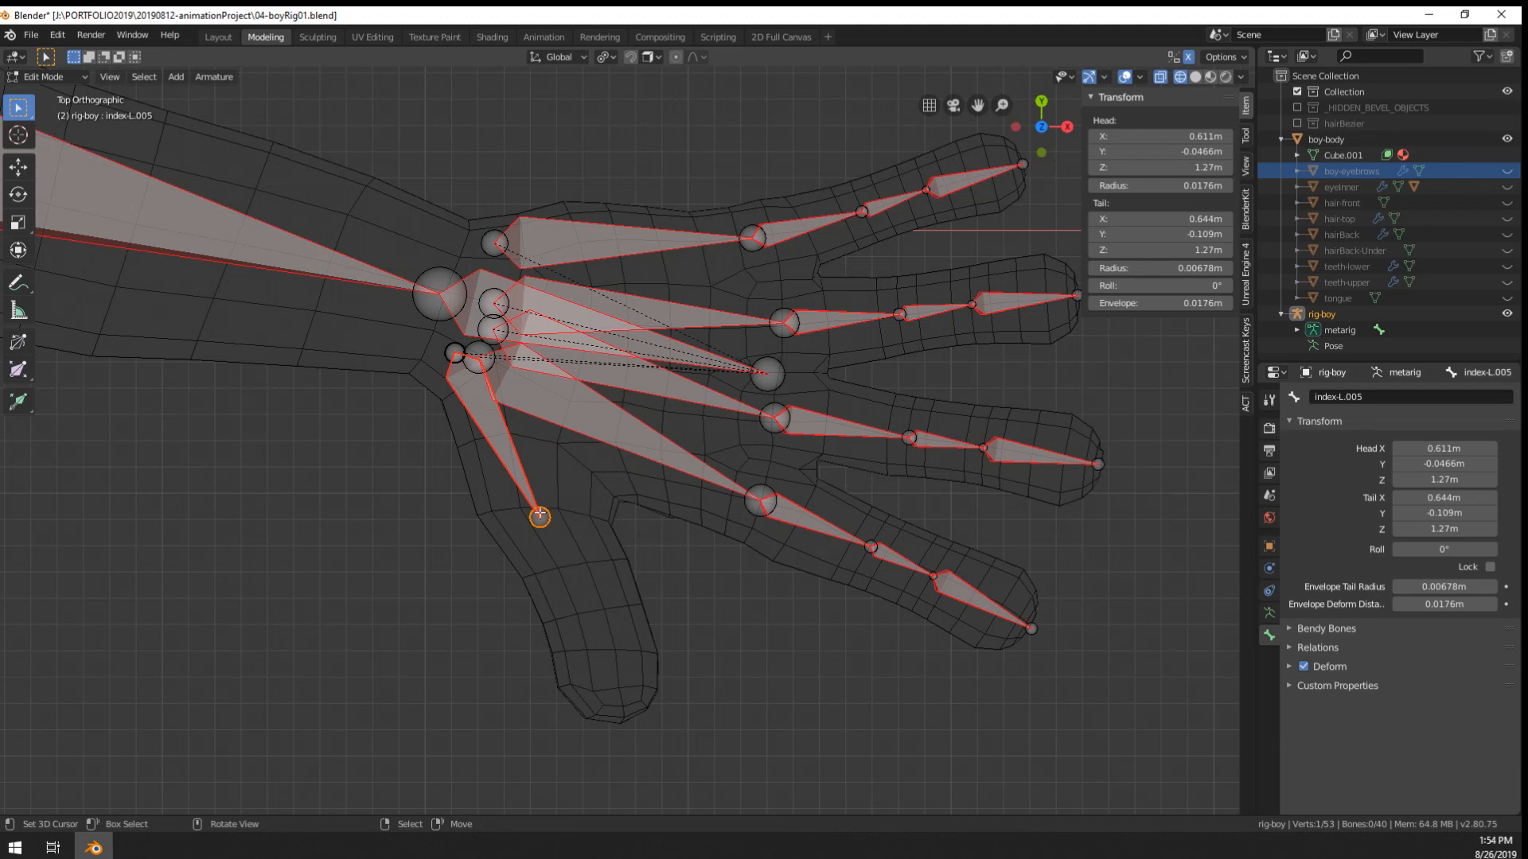
key("r")
right_click(549, 541)
scroll(553, 535, "up", 1)
middle_click_drag(552, 535, 549, 475, "shift")
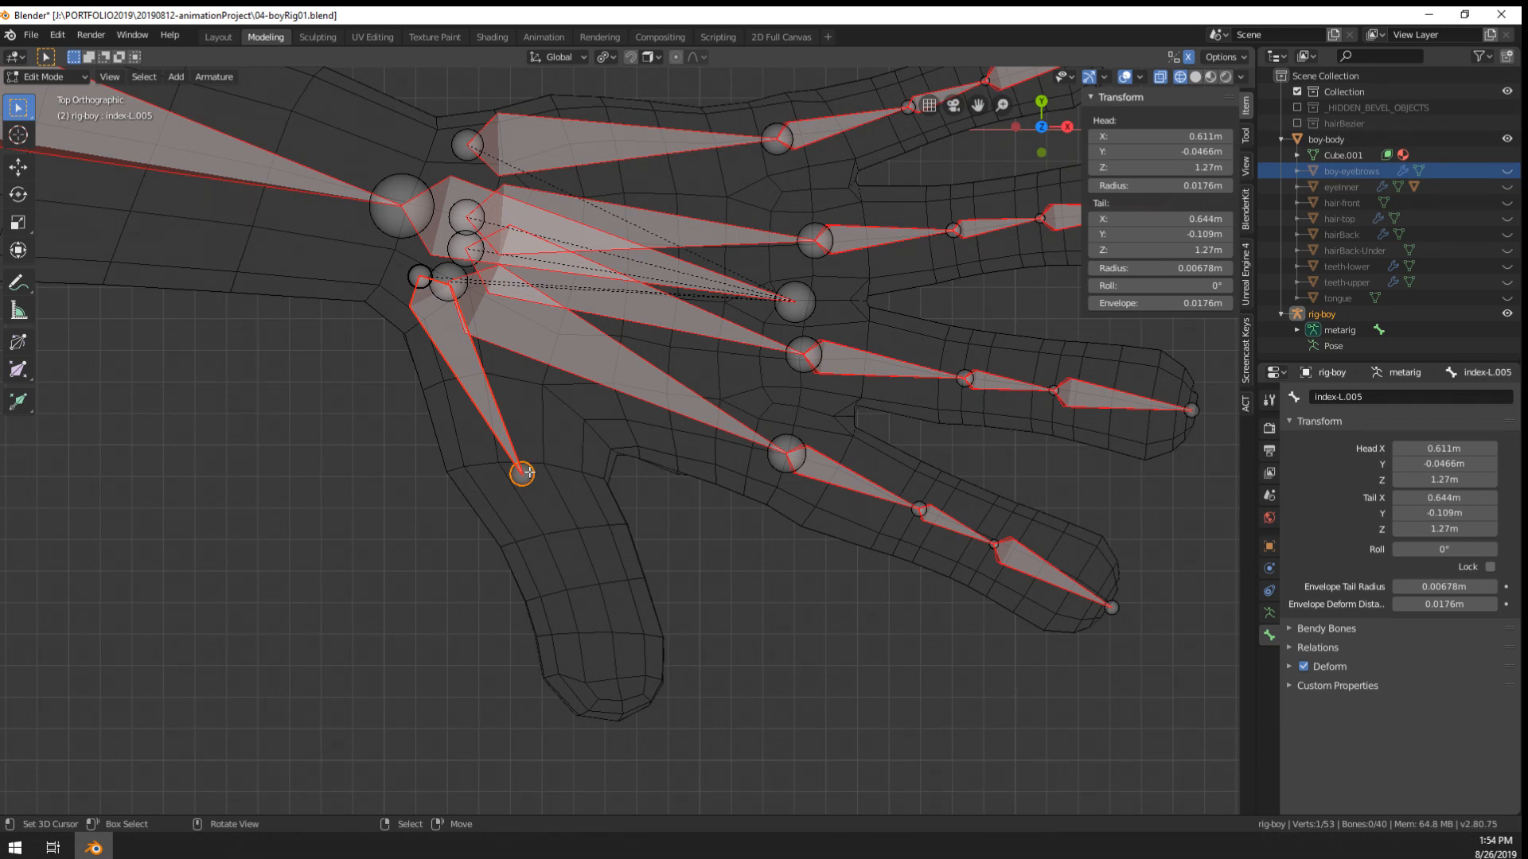
right_click(529, 472)
key("g")
left_click(518, 451)
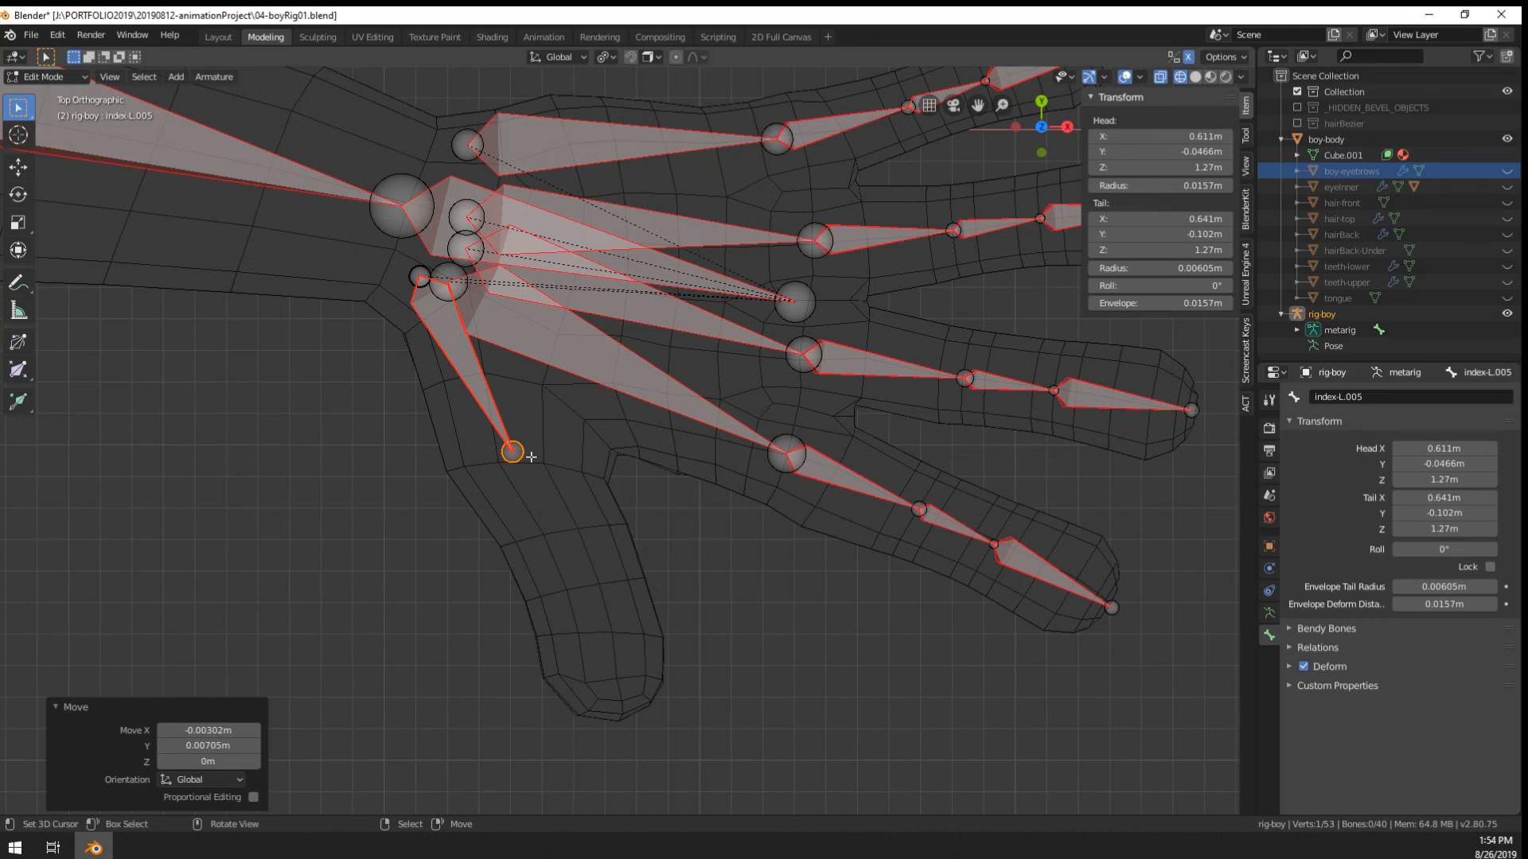
- Leave armature editing, select the boy-body mesh and make its Basis shape key active
key("Tab")
right_click(613, 489)
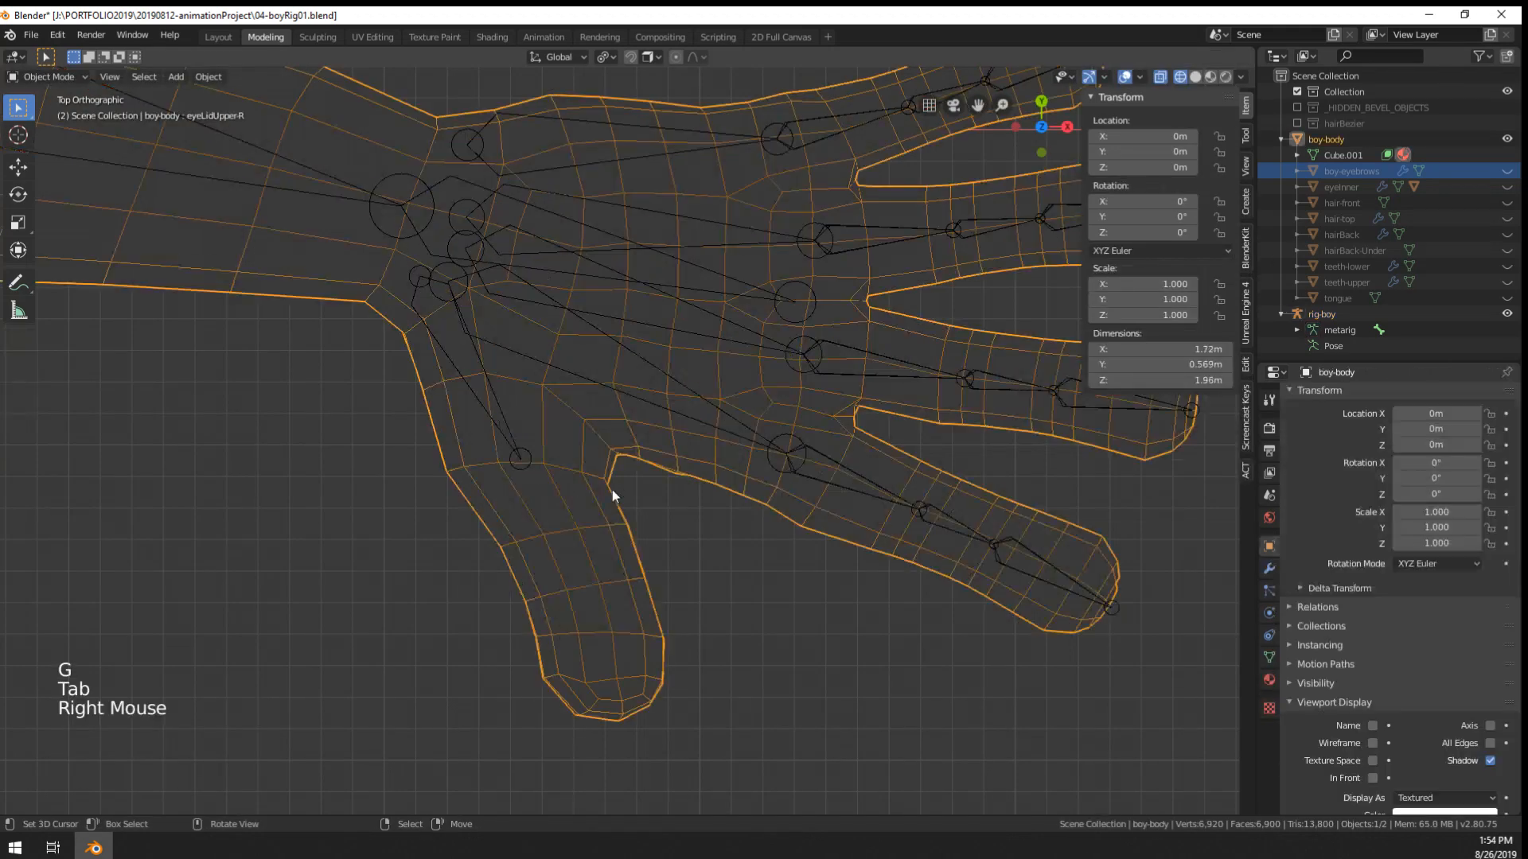
scroll(613, 489, "down", 8)
scroll(613, 492, "down", 1)
left_click(1269, 658)
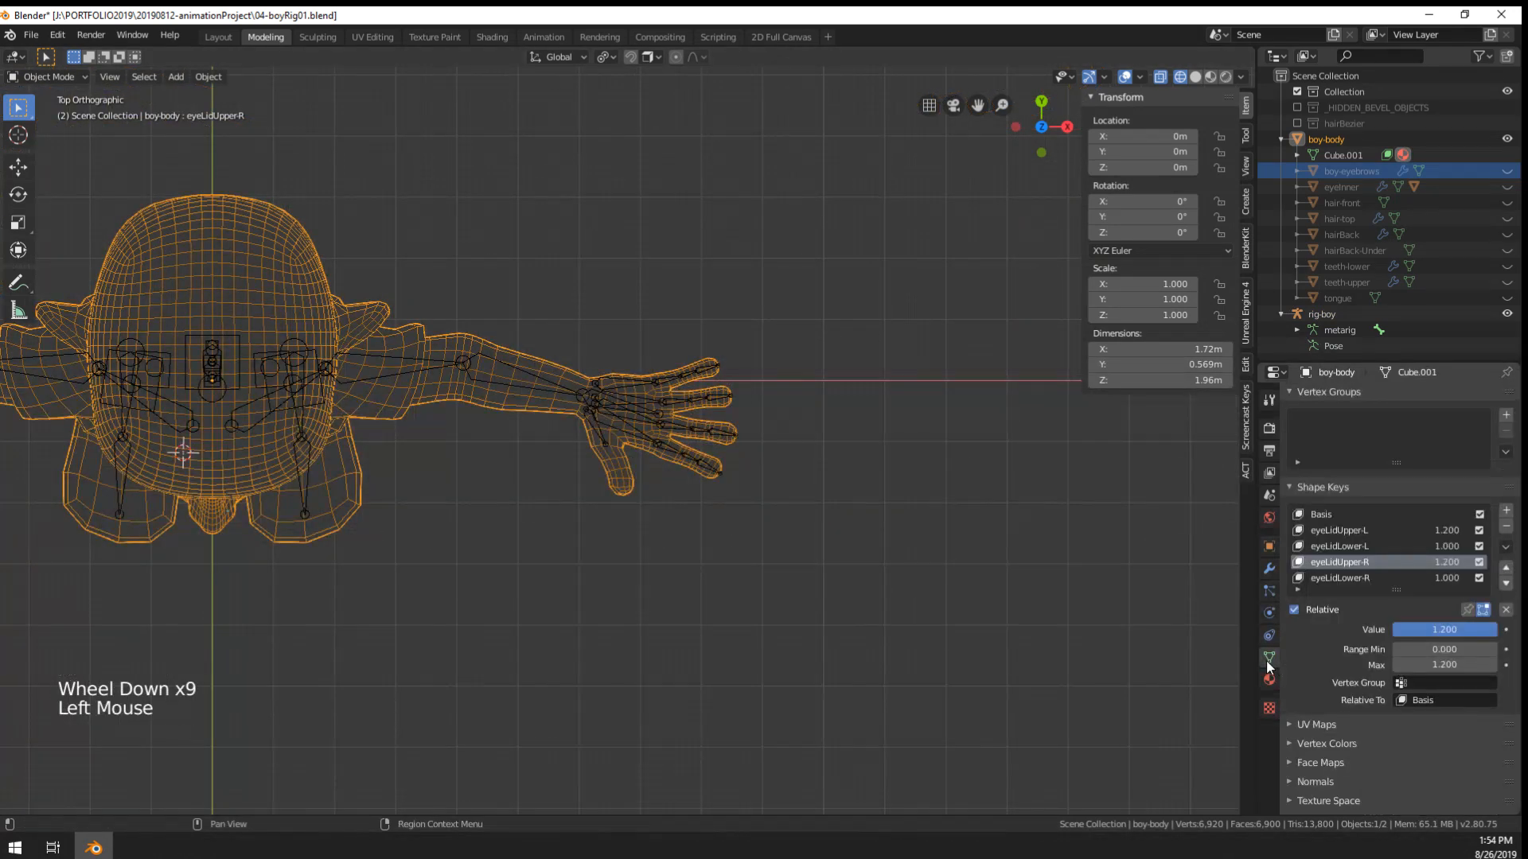
middle_click_drag(886, 613, 870, 594)
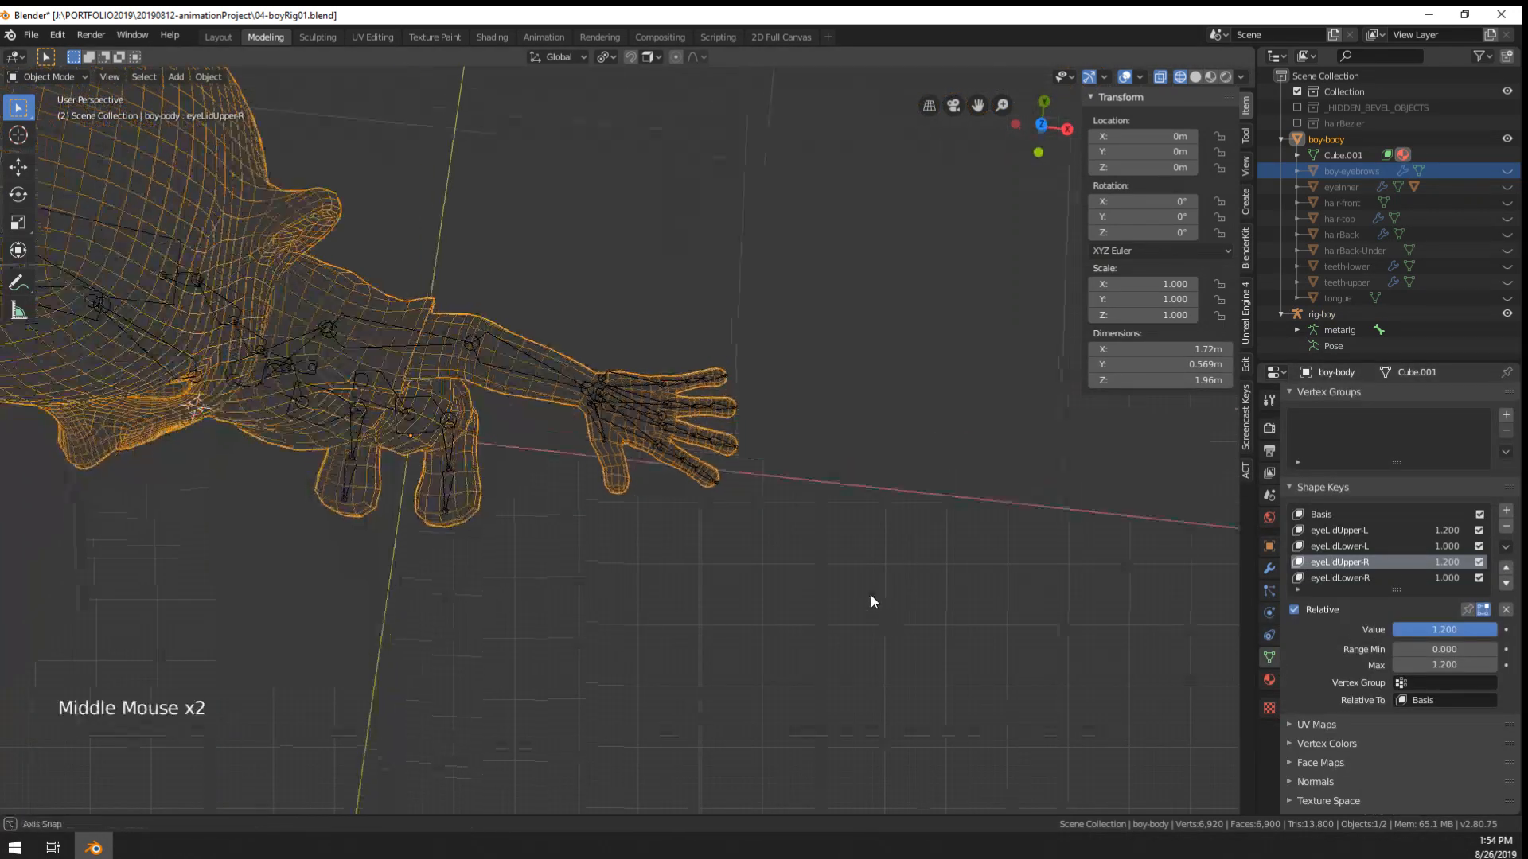
left_click(1324, 514)
scroll(1324, 557, "down", 2)
middle_click_drag(556, 565, 852, 614, "shift")
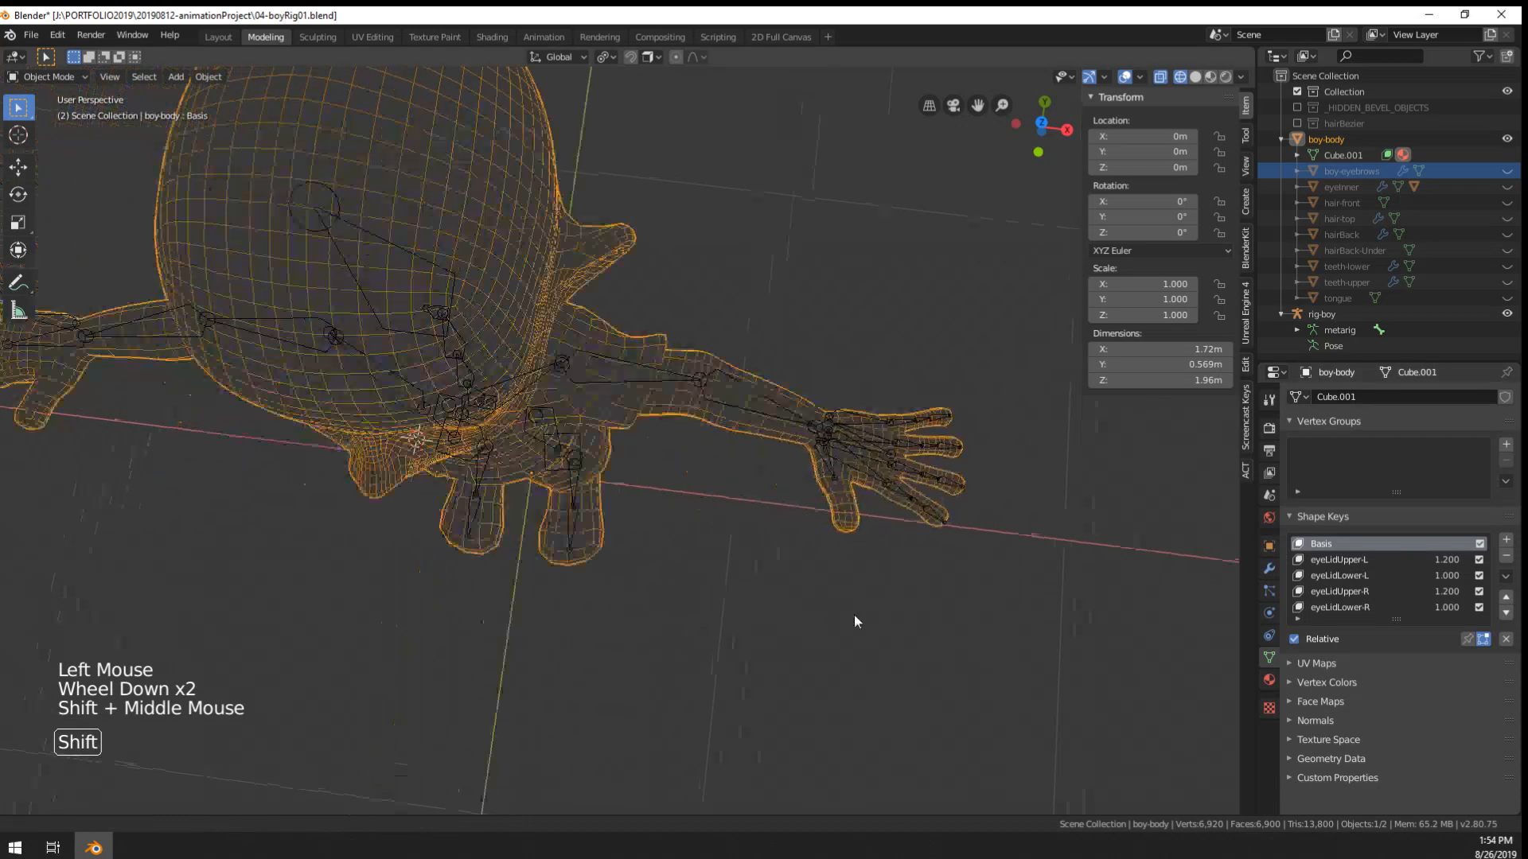
- Bevel the edge loops around the base of both thumbs on the body mesh with one segment, about 0.0049 m wide
key("Tab")
right_click(884, 484, "alt")
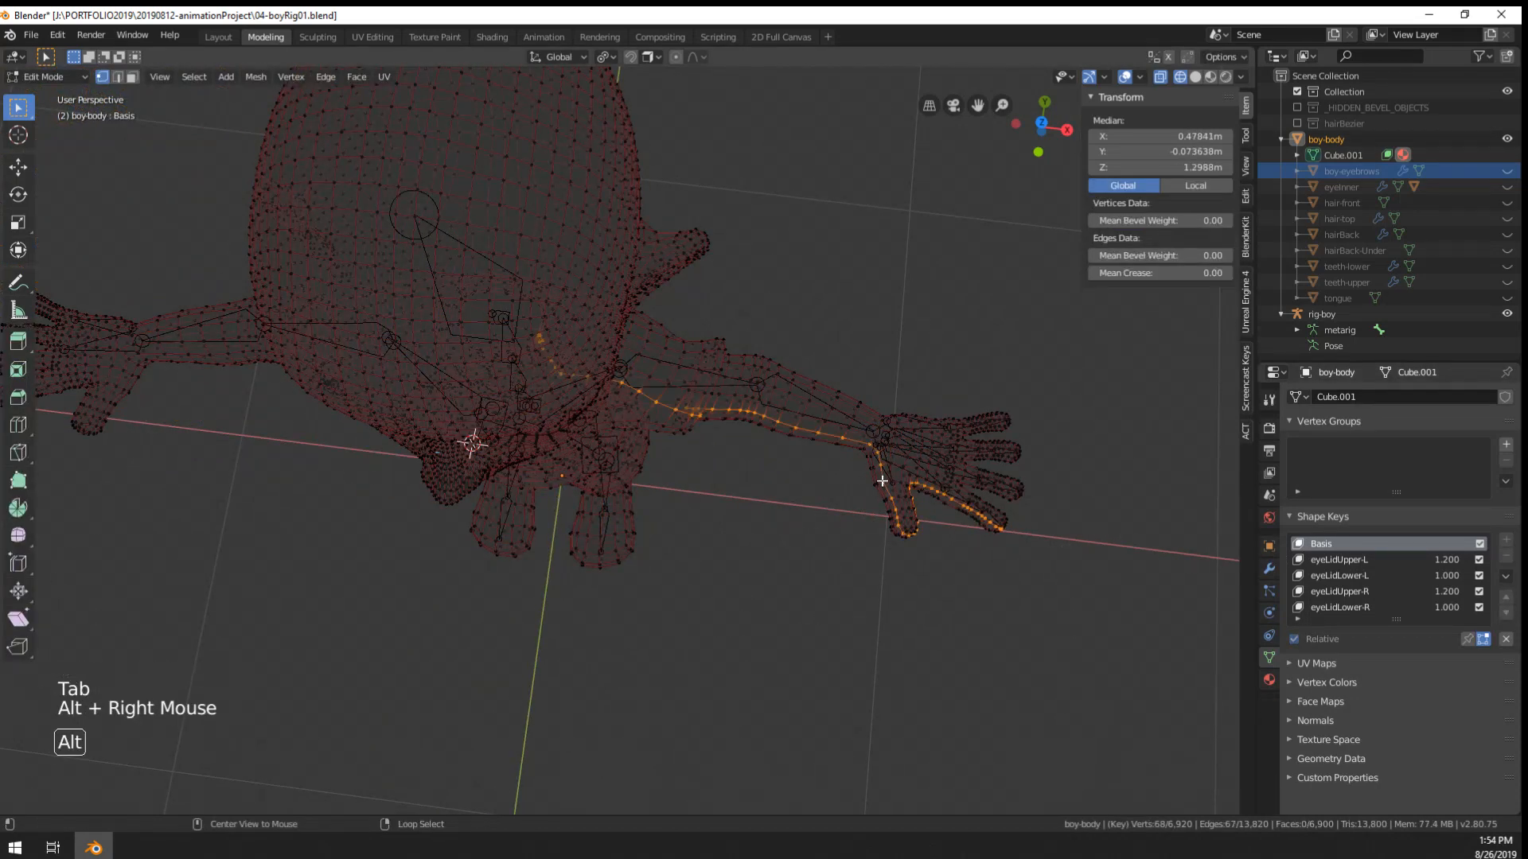
right_click(889, 487, "alt")
middle_click_drag(893, 488, 816, 648, "shift")
scroll(816, 648, "down", 1)
scroll(817, 648, "up", 9)
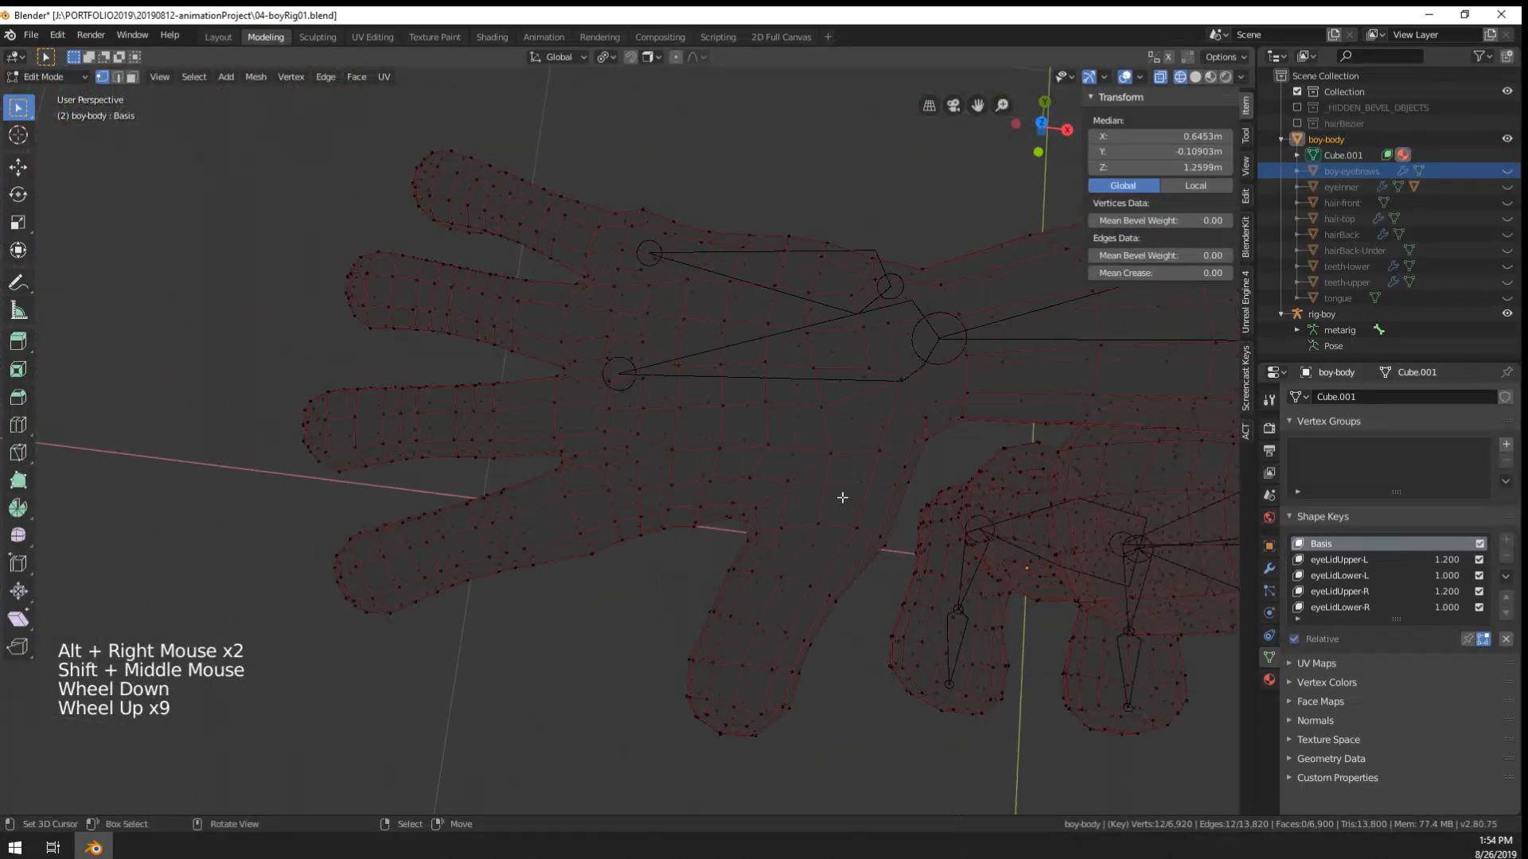
right_click(808, 529, "alt+shift")
key("ctrl+z")
right_click(795, 527, "alt+shift")
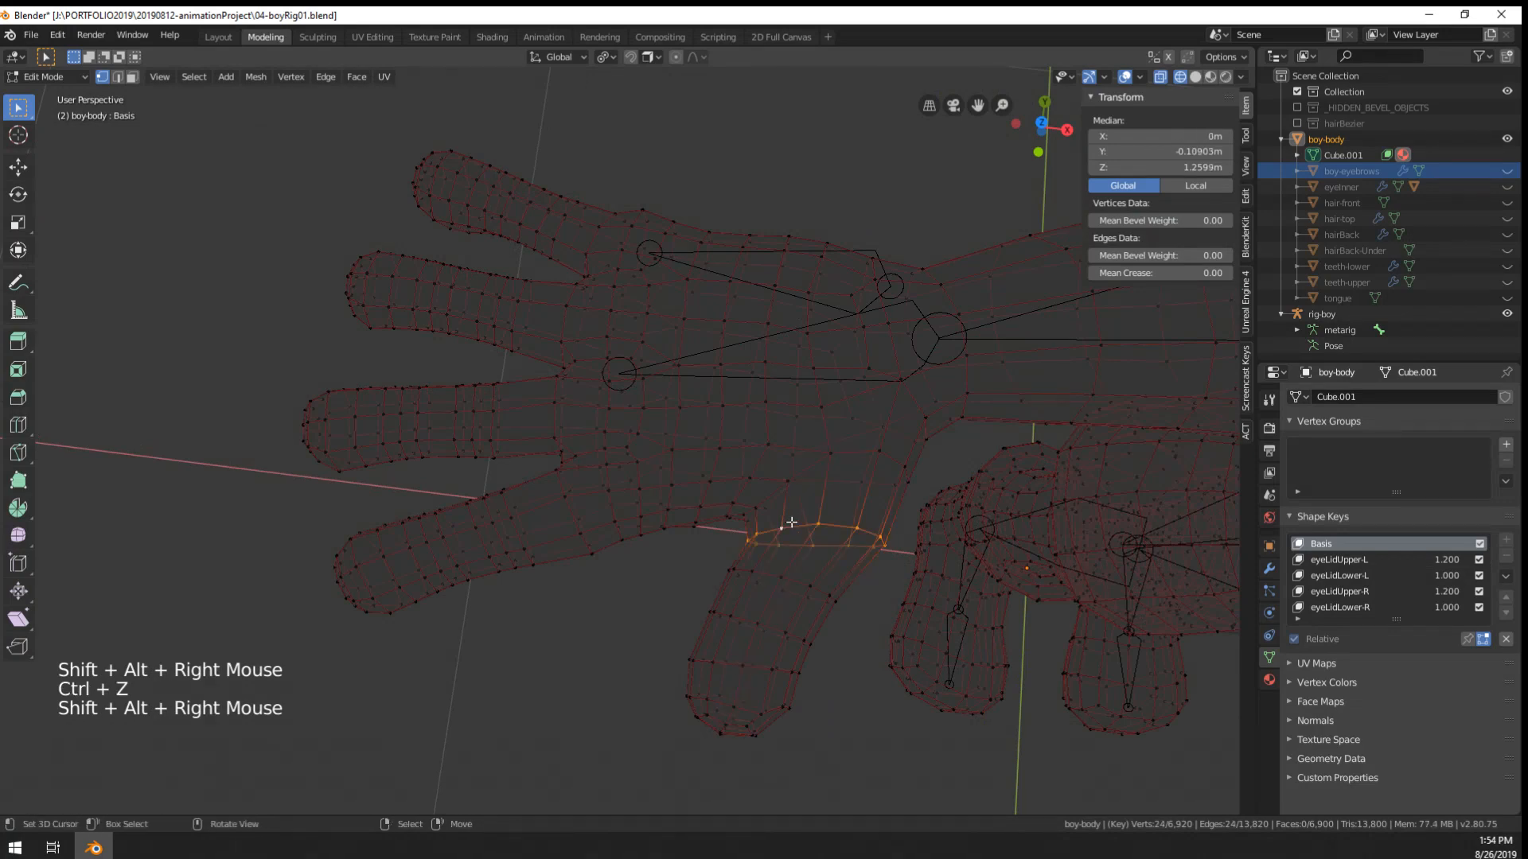
scroll(1098, 533, "down", 7)
middle_click_drag(1098, 532, 1178, 389, "shift")
scroll(719, 451, "up", 8)
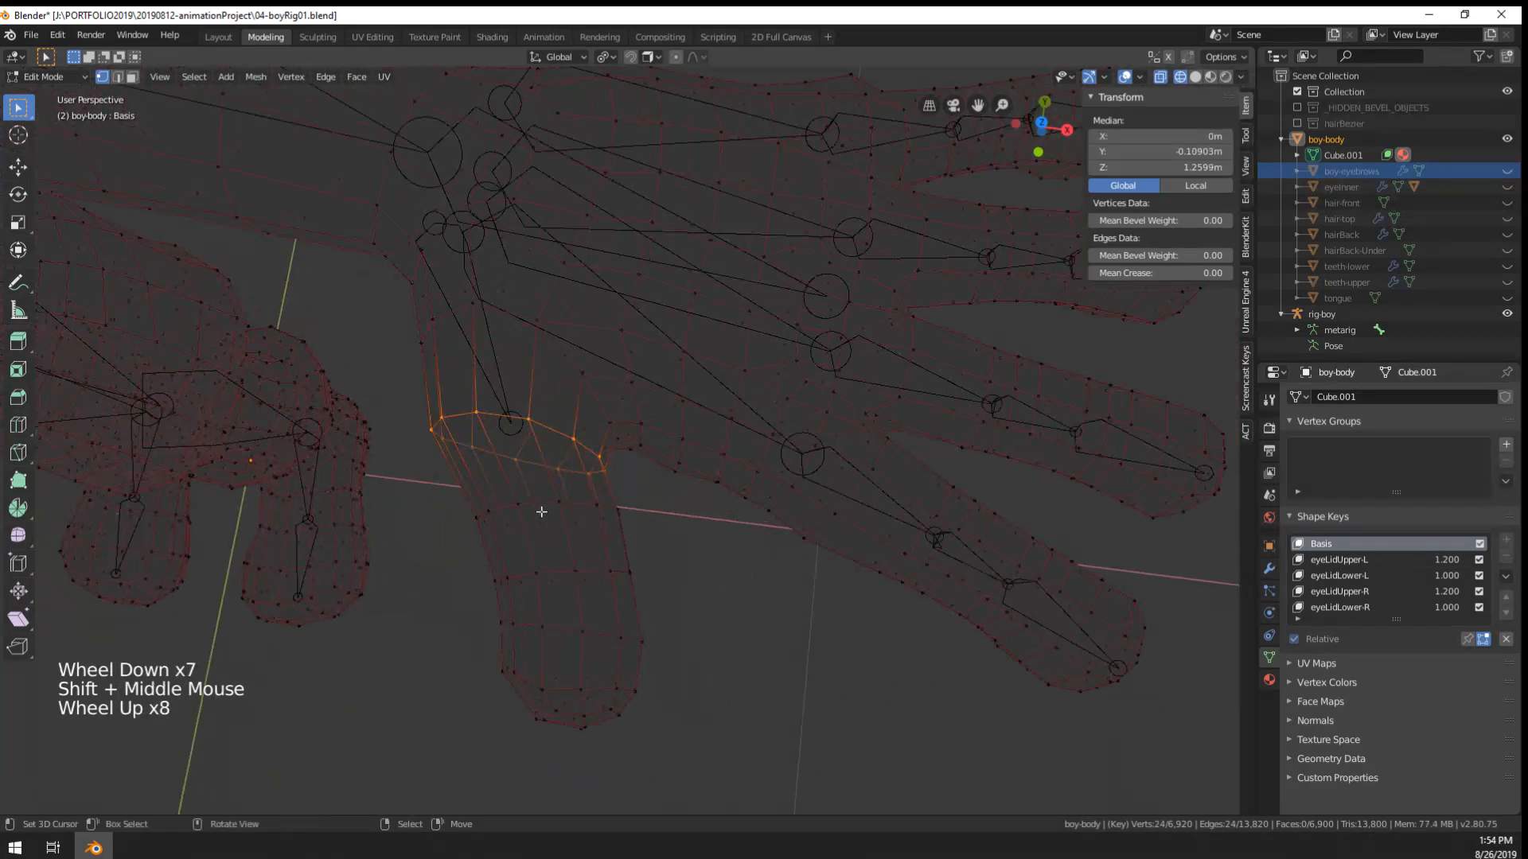
scroll(681, 522, "down", 1)
scroll(681, 521, "up", 1)
key("ctrl+b")
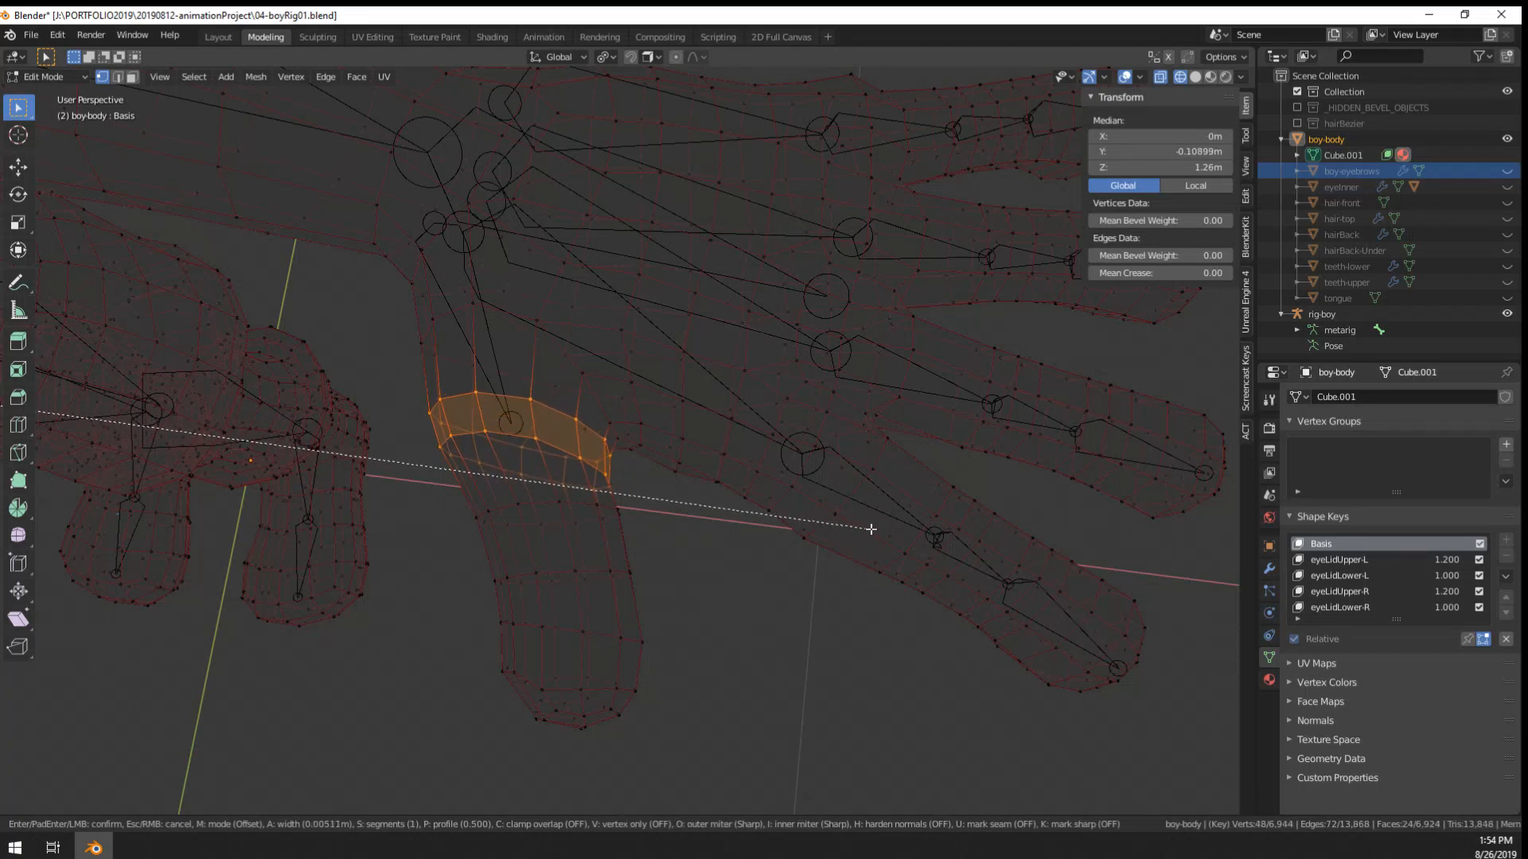
left_click(869, 530)
scroll(594, 528, "down", 2)
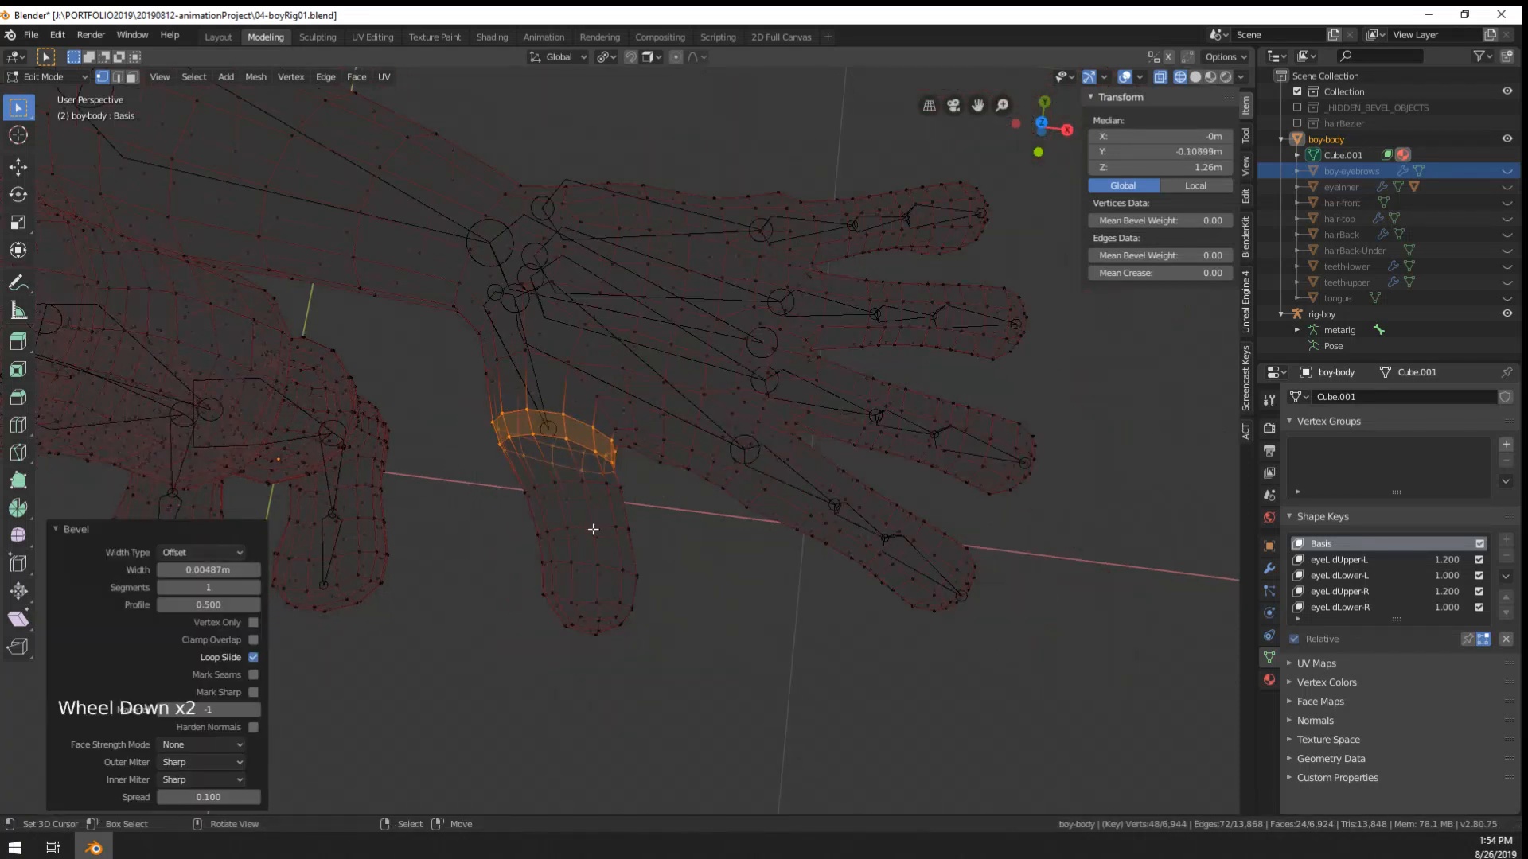
- Turn on X mirror editing for the mesh and switch the viewport to solid shading
middle_click_drag(593, 528, 743, 475)
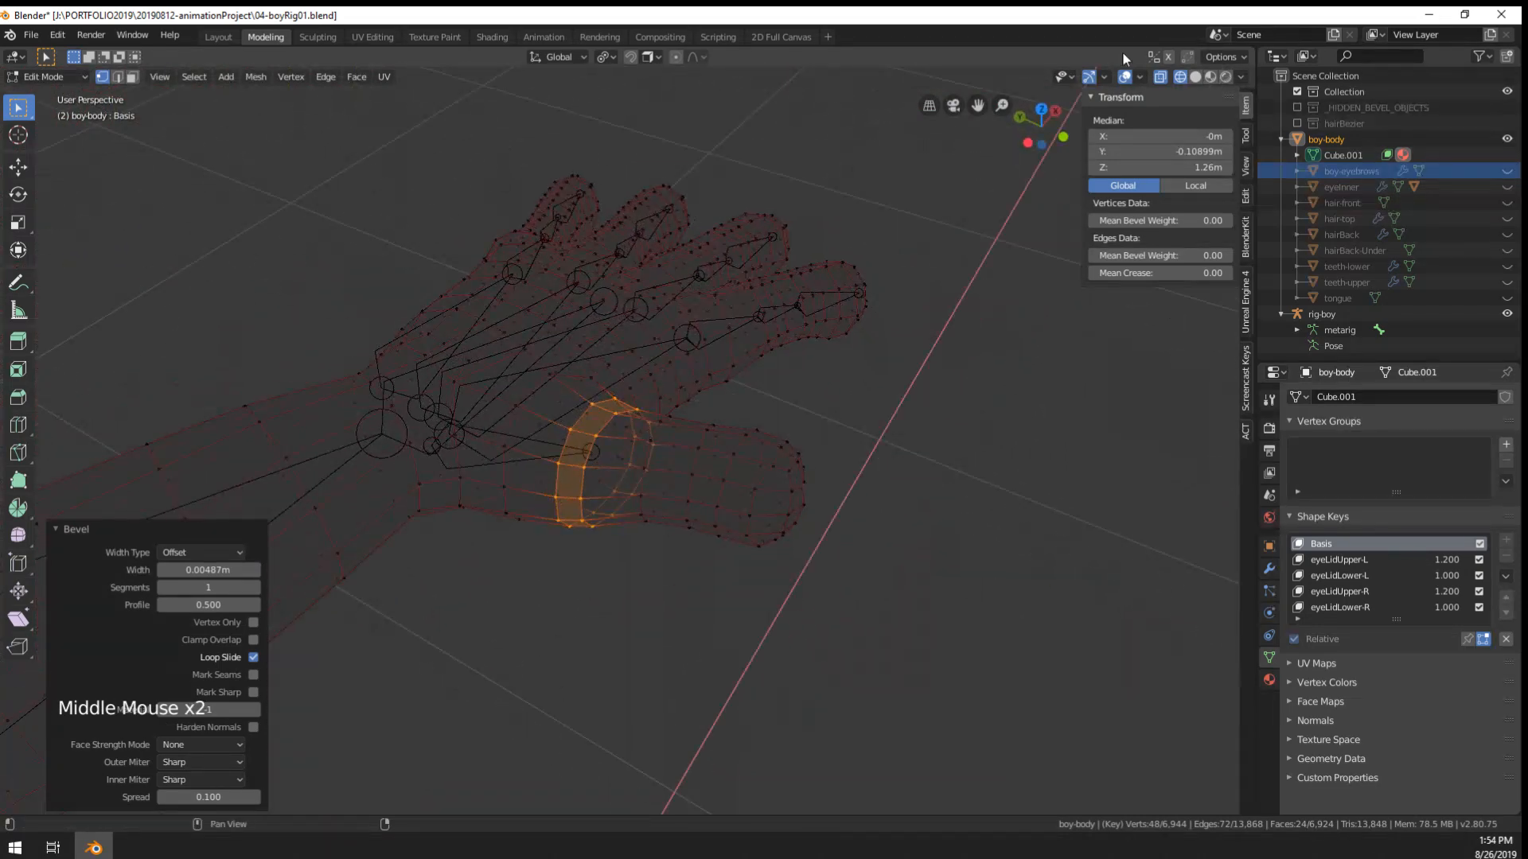
left_click(1161, 53)
key("z")
scroll(910, 321, "up", 2)
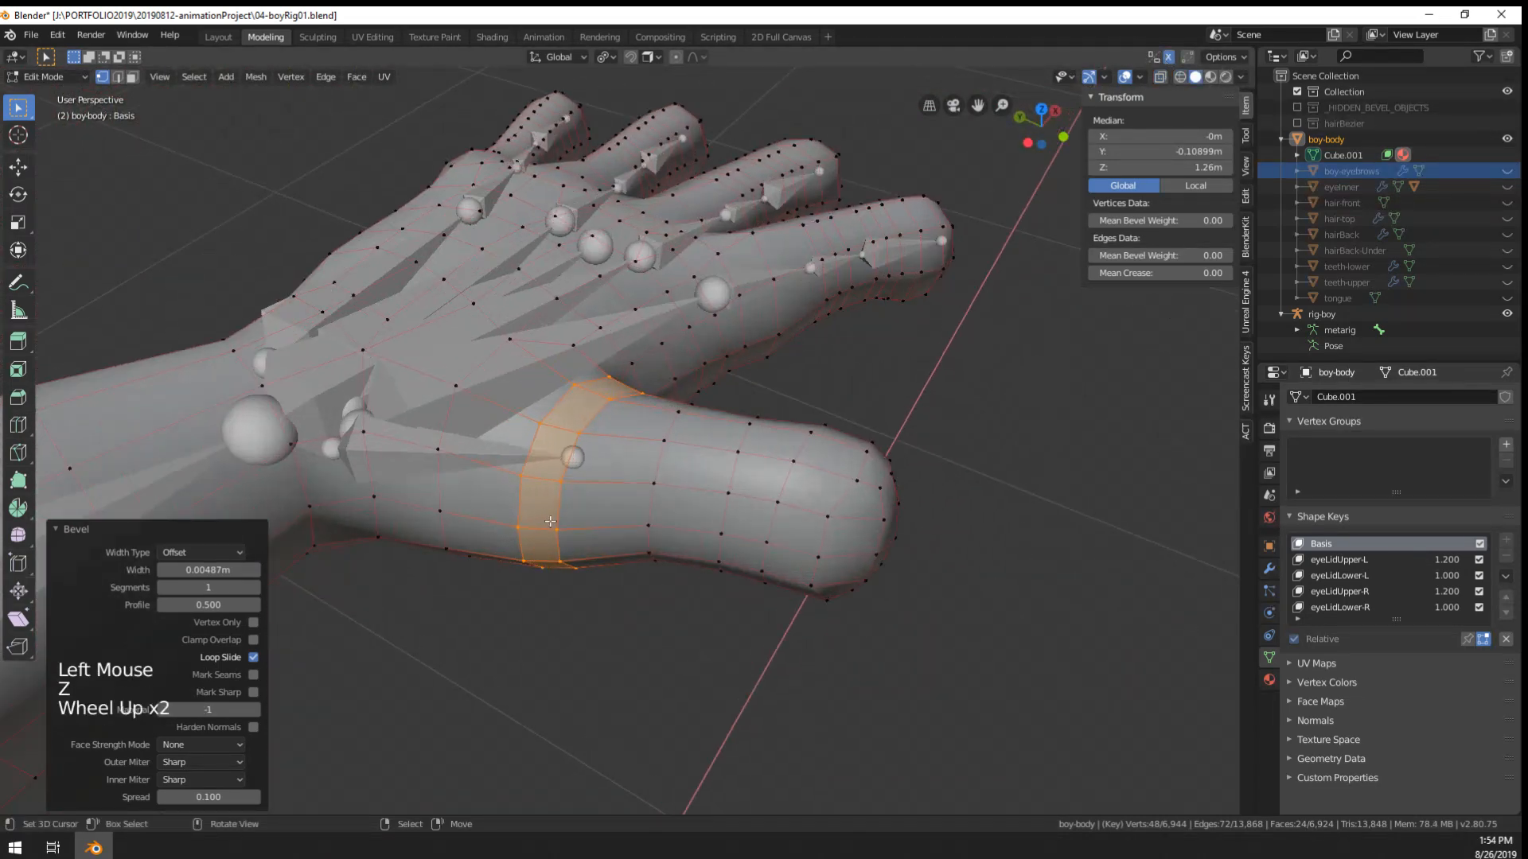
- Select the vertex path along the outer part of the left thumb's beveled loop and slide it by a factor of about 0.341
right_click(581, 437)
right_click(574, 570, "ctrl")
middle_click_drag(573, 570, 563, 648)
key("g")
key("g")
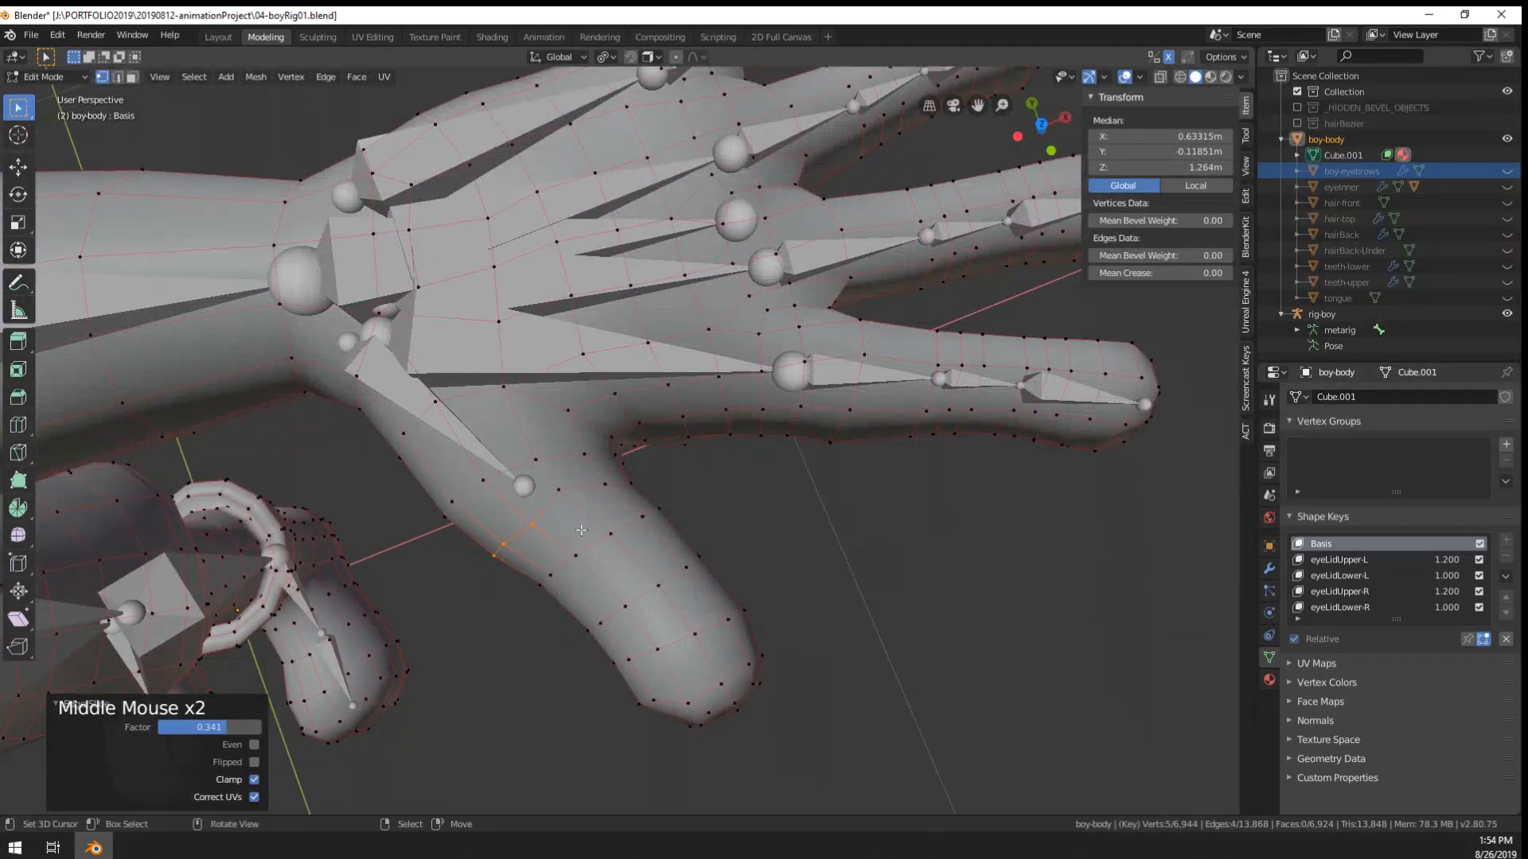
- Smooth the edge loop at the left thumb's base with repeated LoopTools Relax, and leave mesh editing
right_click(583, 485, "alt")
key("w")
mouse_move(576, 388)
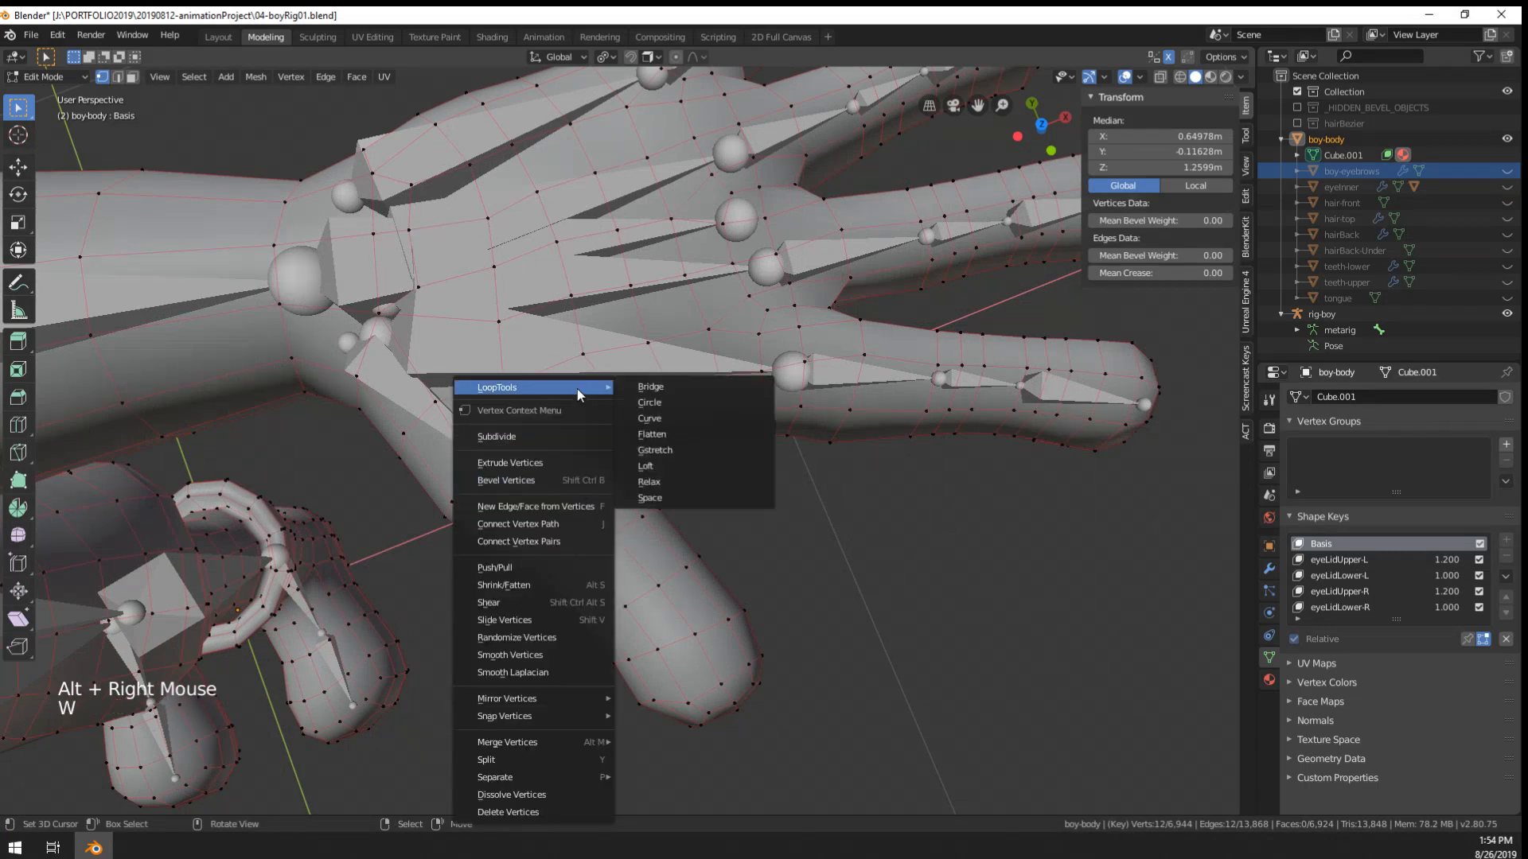
left_click(658, 479)
key("shift+r")
key("shift+r")
scroll(658, 478, "down", 2)
middle_click_drag(658, 478, 796, 446)
scroll(654, 587, "down", 13)
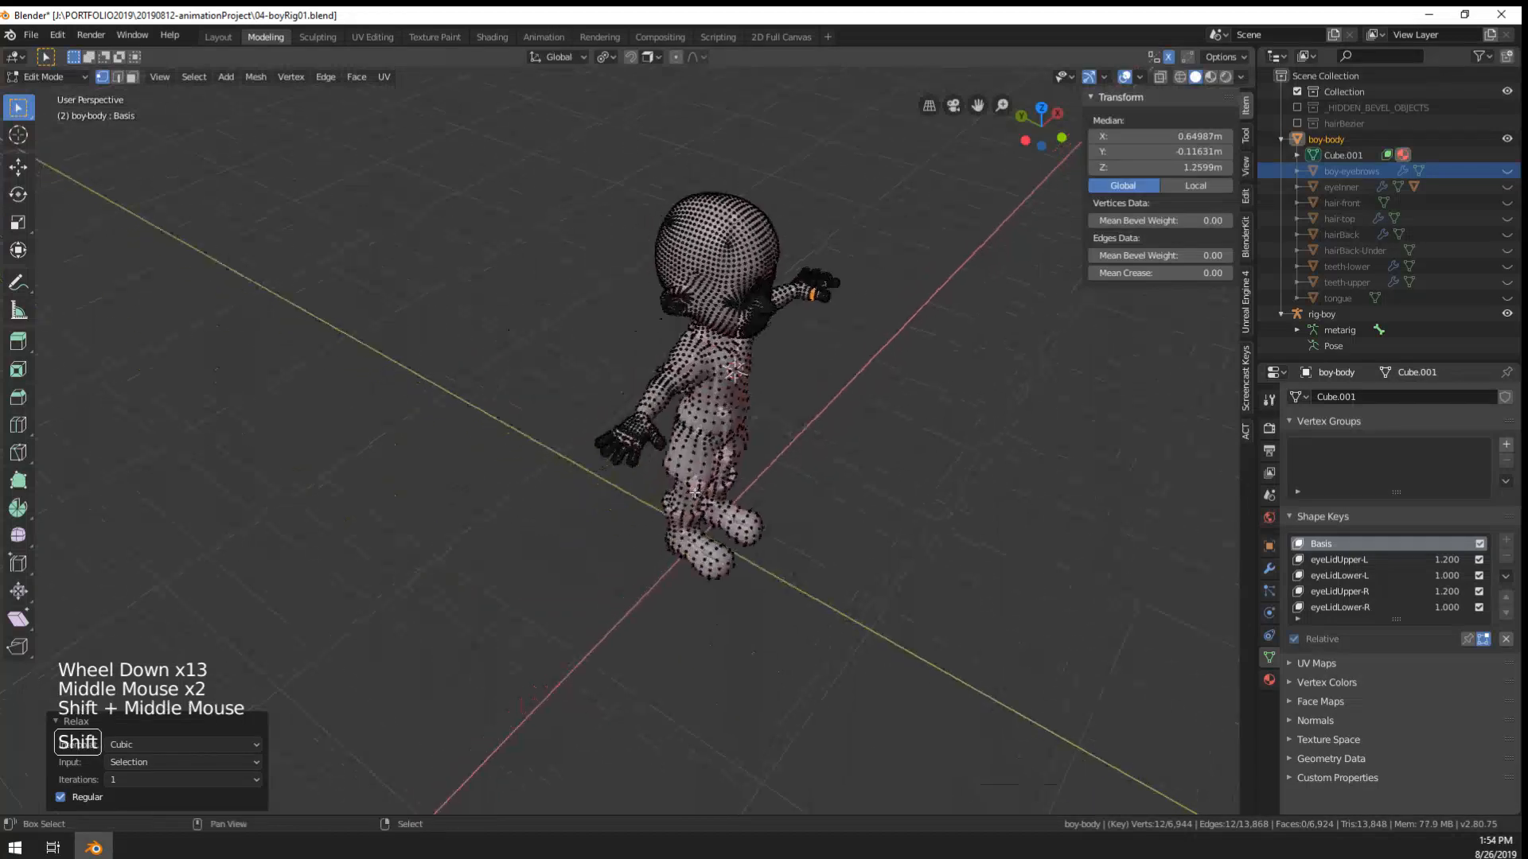
key("Tab")
scroll(690, 490, "up", 6)
- Add one loop cut around the left thumb of the body mesh, just beyond its base
key("Tab")
middle_click_drag(691, 492, 604, 550)
scroll(604, 550, "down", 4)
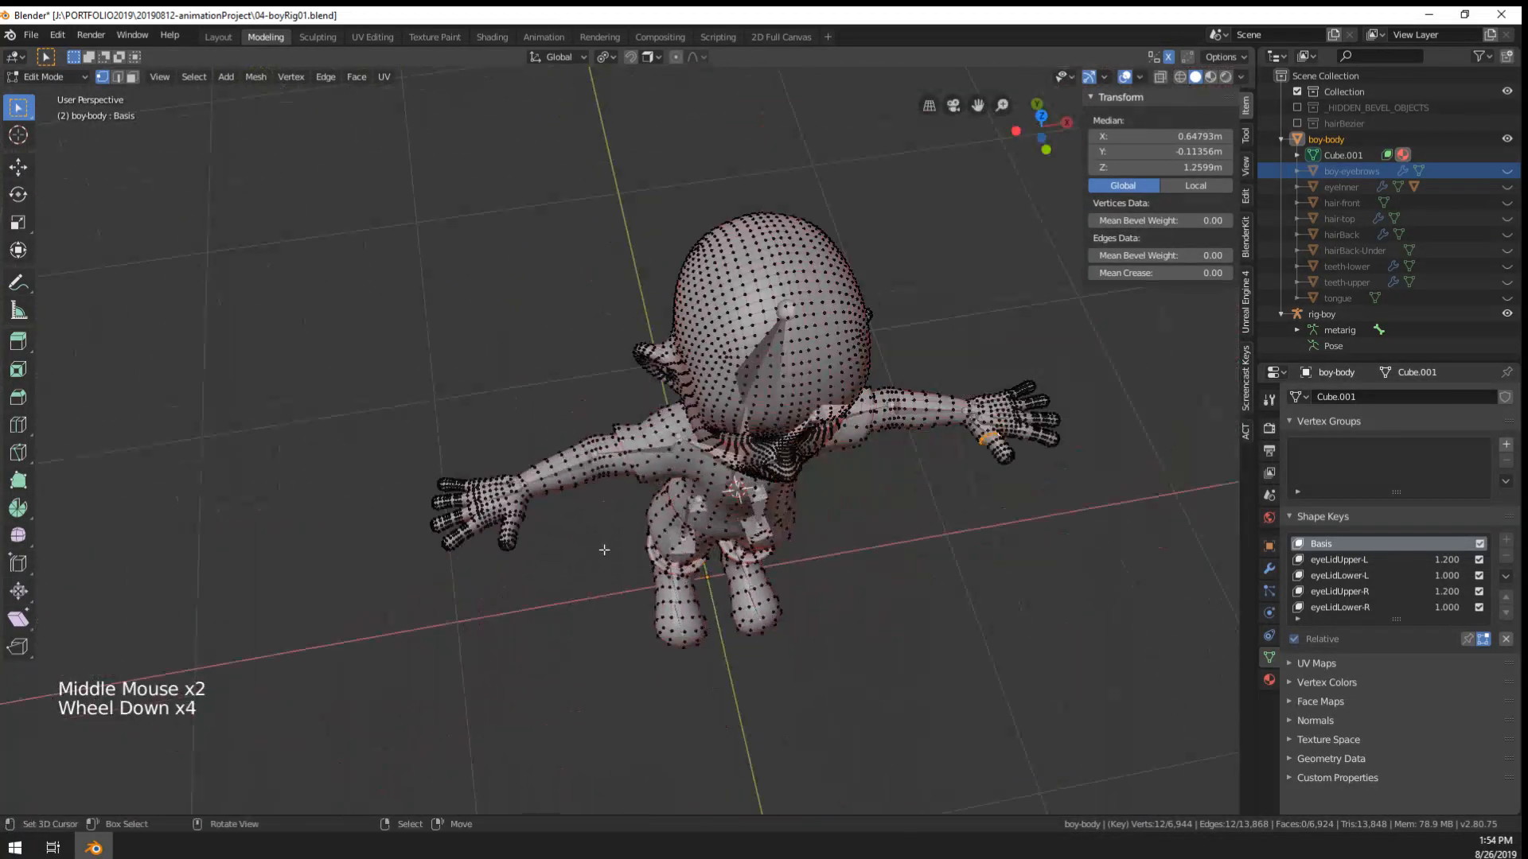
right_click(1009, 498)
scroll(1014, 474, "up", 1)
middle_click_drag(1017, 470, 776, 470)
scroll(1030, 522, "up", 4)
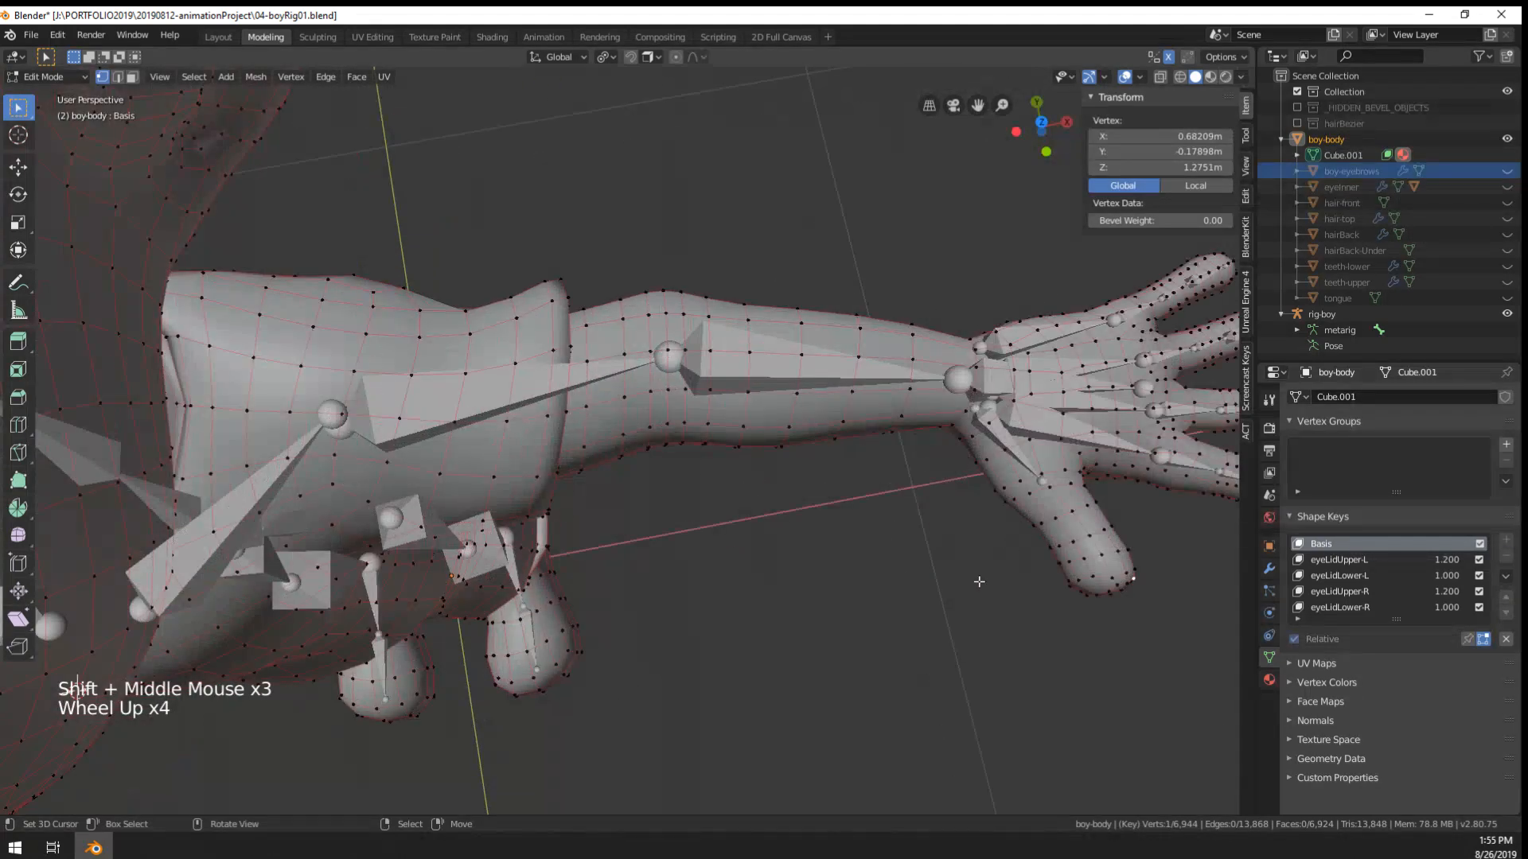
middle_click_drag(979, 582, 416, 576, "shift")
scroll(415, 576, "up", 1)
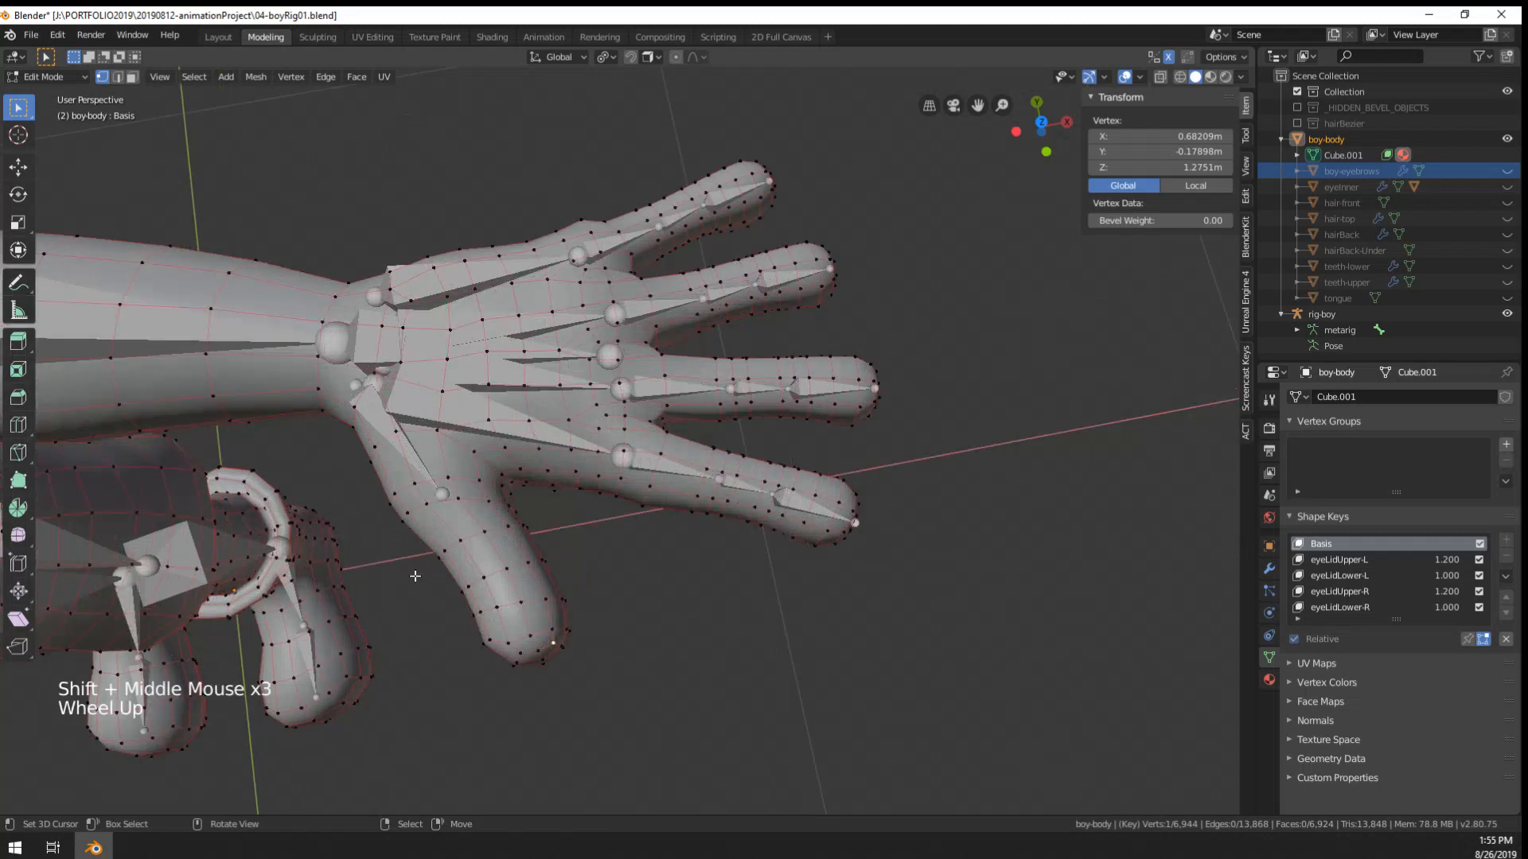
key("ctrl+r")
left_click(497, 552)
- Add a matching loop cut around the right thumb of the body mesh
scroll(529, 617, "down", 3)
middle_click_drag(528, 617, 695, 483, "shift")
scroll(689, 487, "up", 2)
key("ctrl+r")
left_click(521, 521)
scroll(1034, 605, "down", 4)
middle_click_drag(1058, 601, 684, 555, "shift")
scroll(727, 474, "up", 4)
- Finish editing the body mesh, select the rig-boy armature and enter its edit mode
key("Tab")
middle_click_drag(930, 417, 721, 533, "shift")
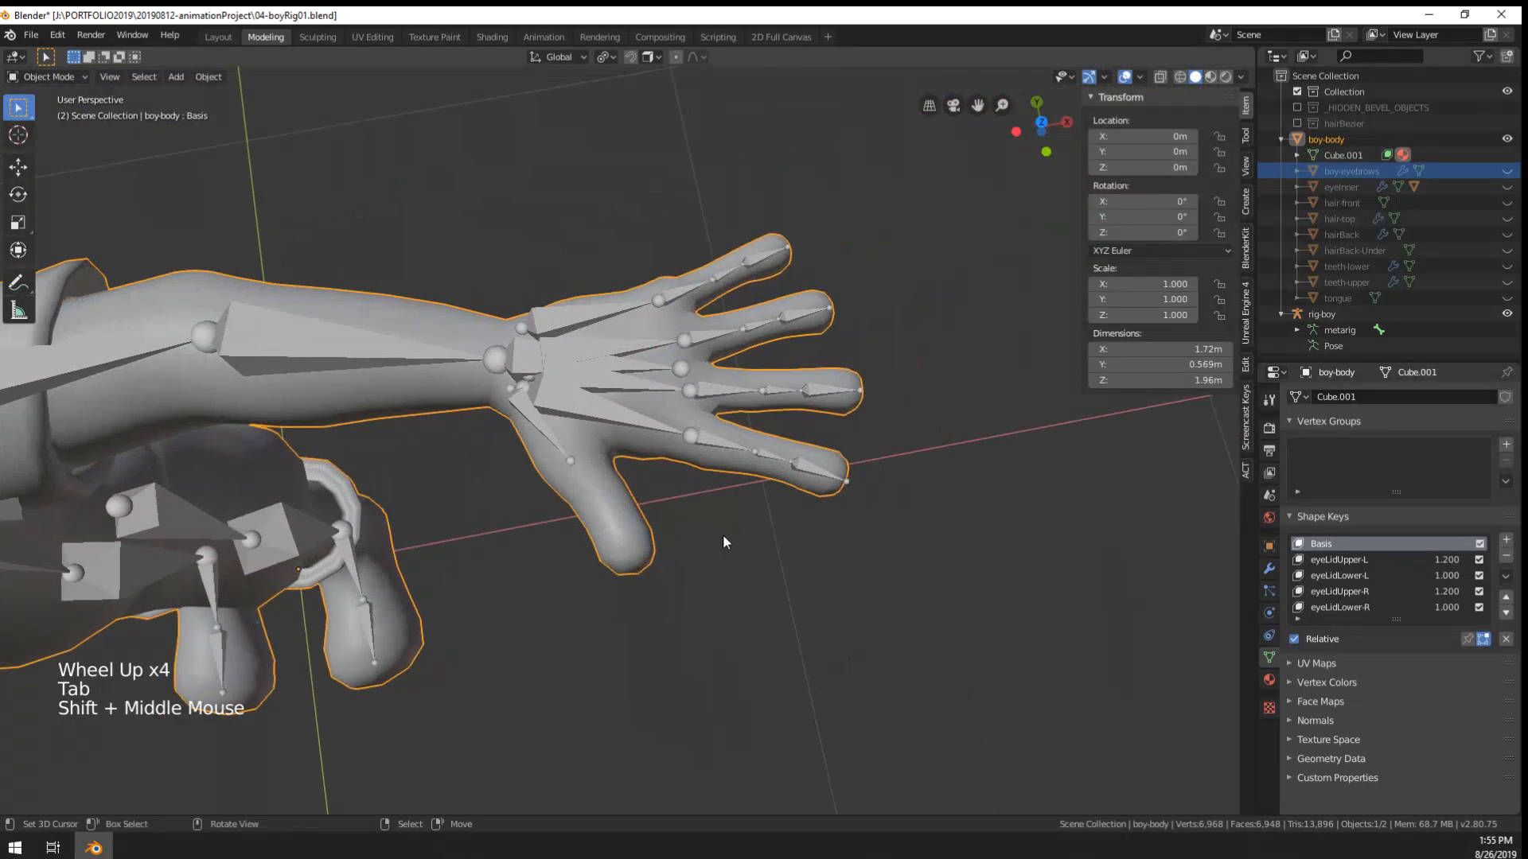
key("Tab")
key("Tab")
key("Tab")
key("Tab")
key("Tab")
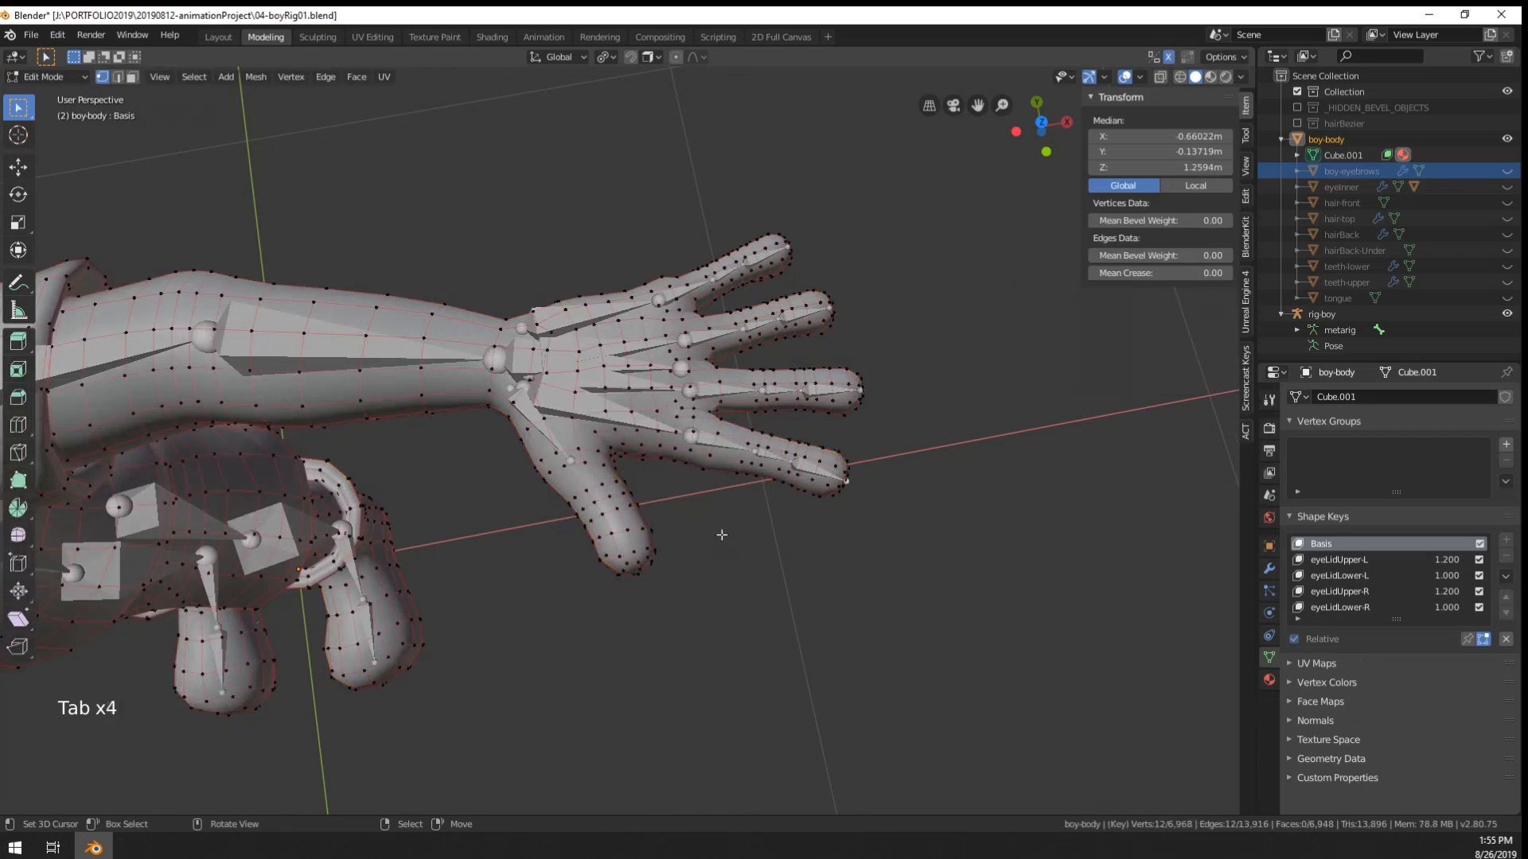
right_click(573, 401)
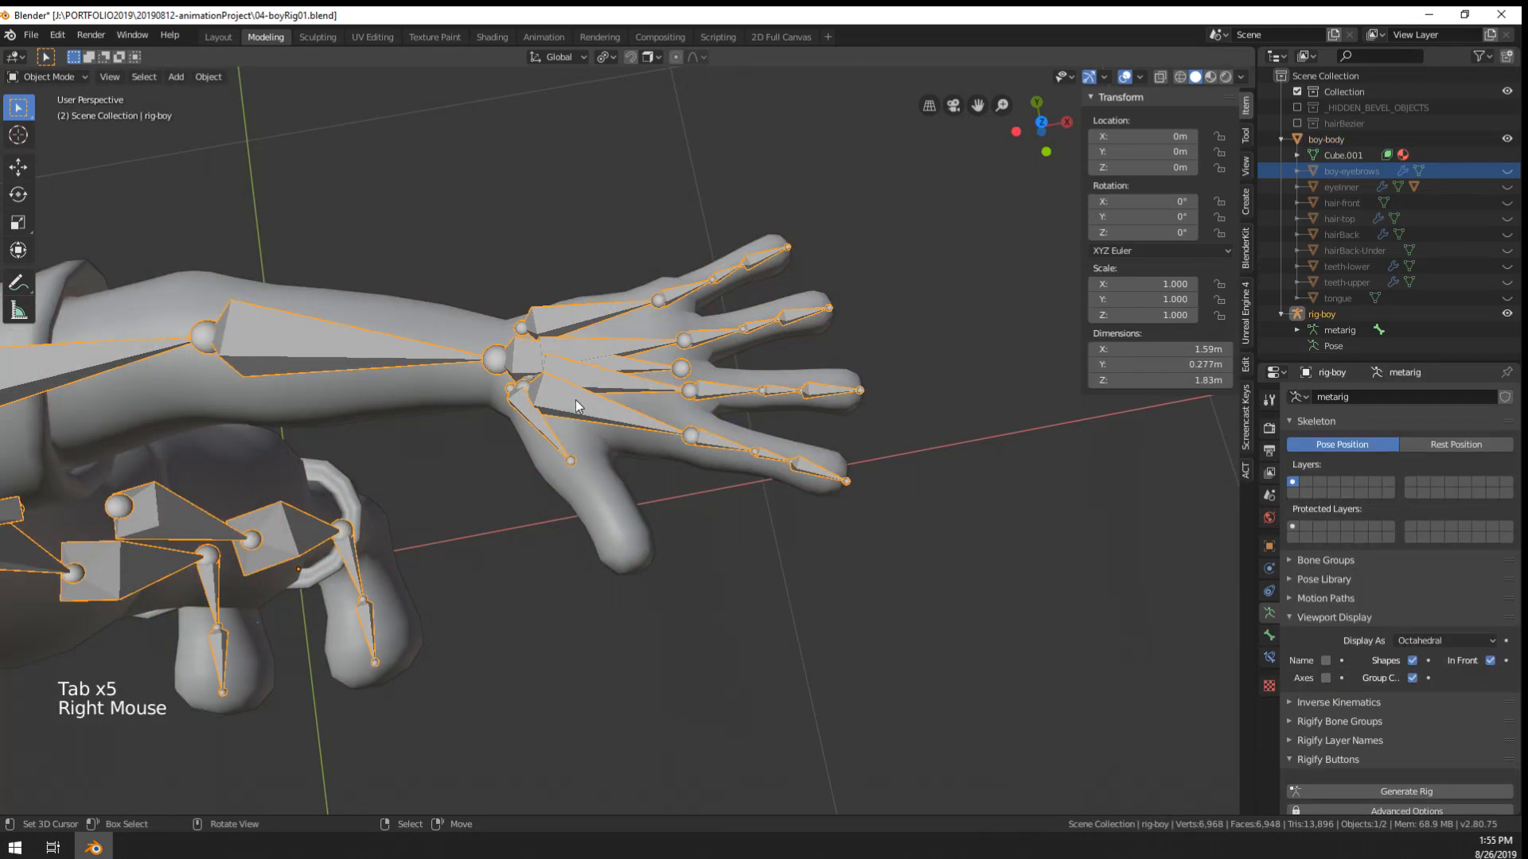
key("KP_Divide")
key("KP_Divide")
key("Tab")
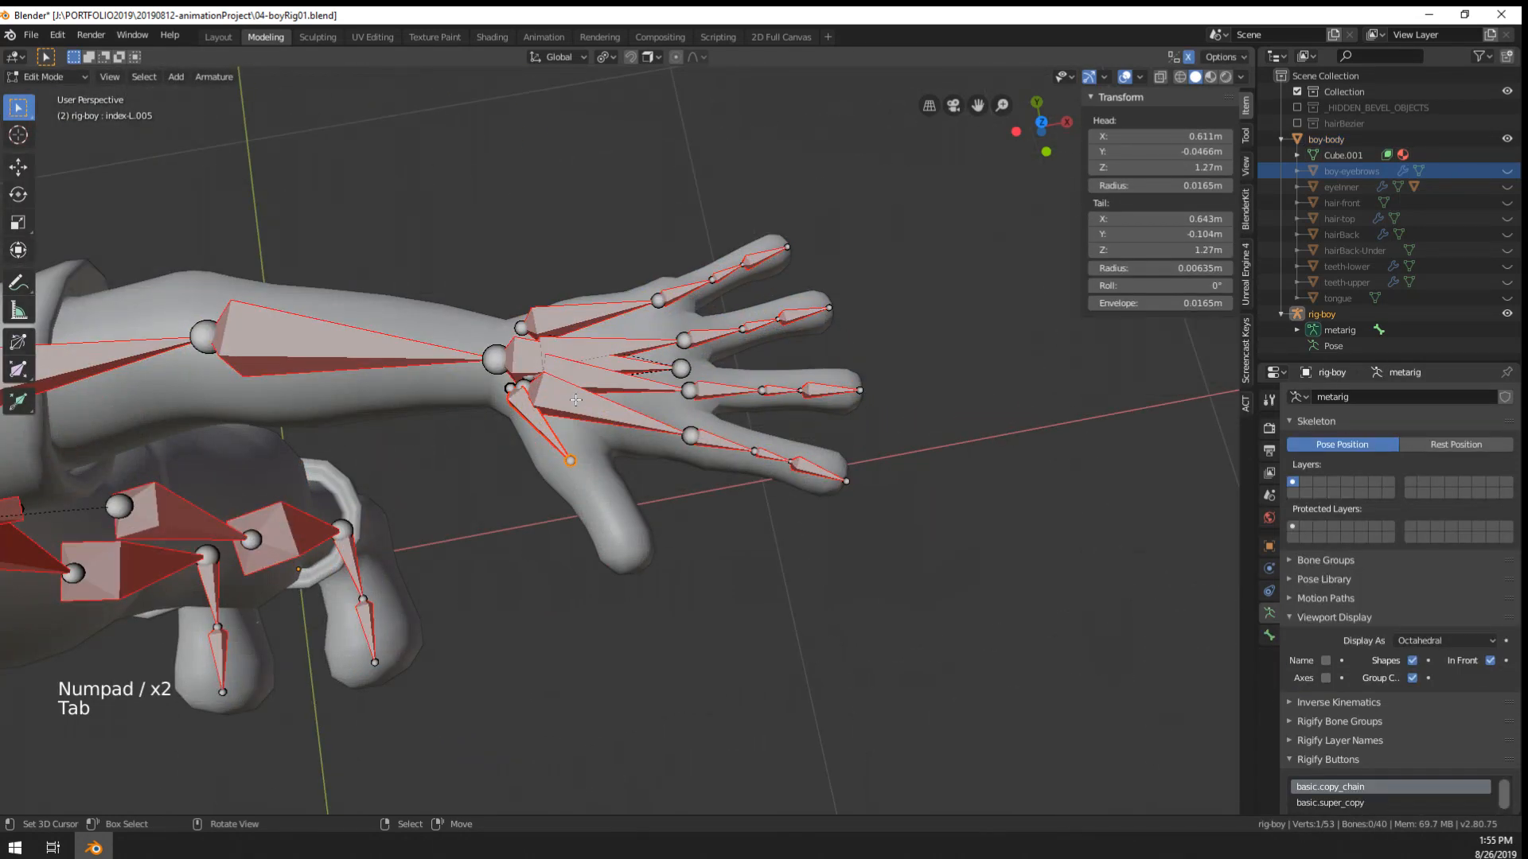
- In wireframe top view, extrude two thumb bones from the base bone's tail, with XY offsets of about (0.017, -0.032) m and (0.014, -0.050) m
right_click(557, 444)
key("KP_7")
scroll(557, 444, "up", 6)
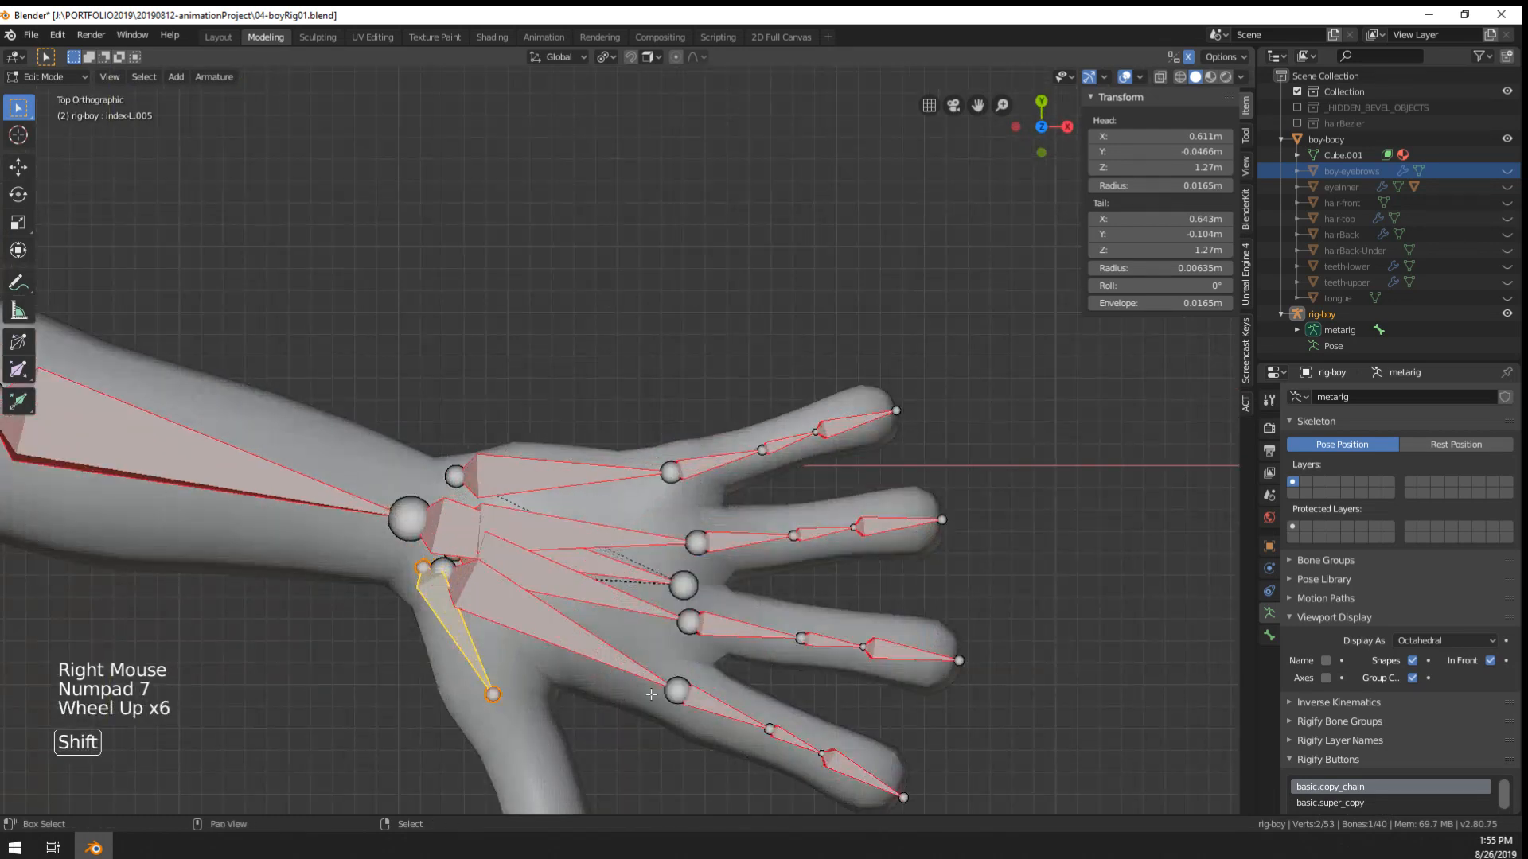
middle_click_drag(477, 629, 635, 361, "shift")
scroll(636, 362, "up", 2)
key("z")
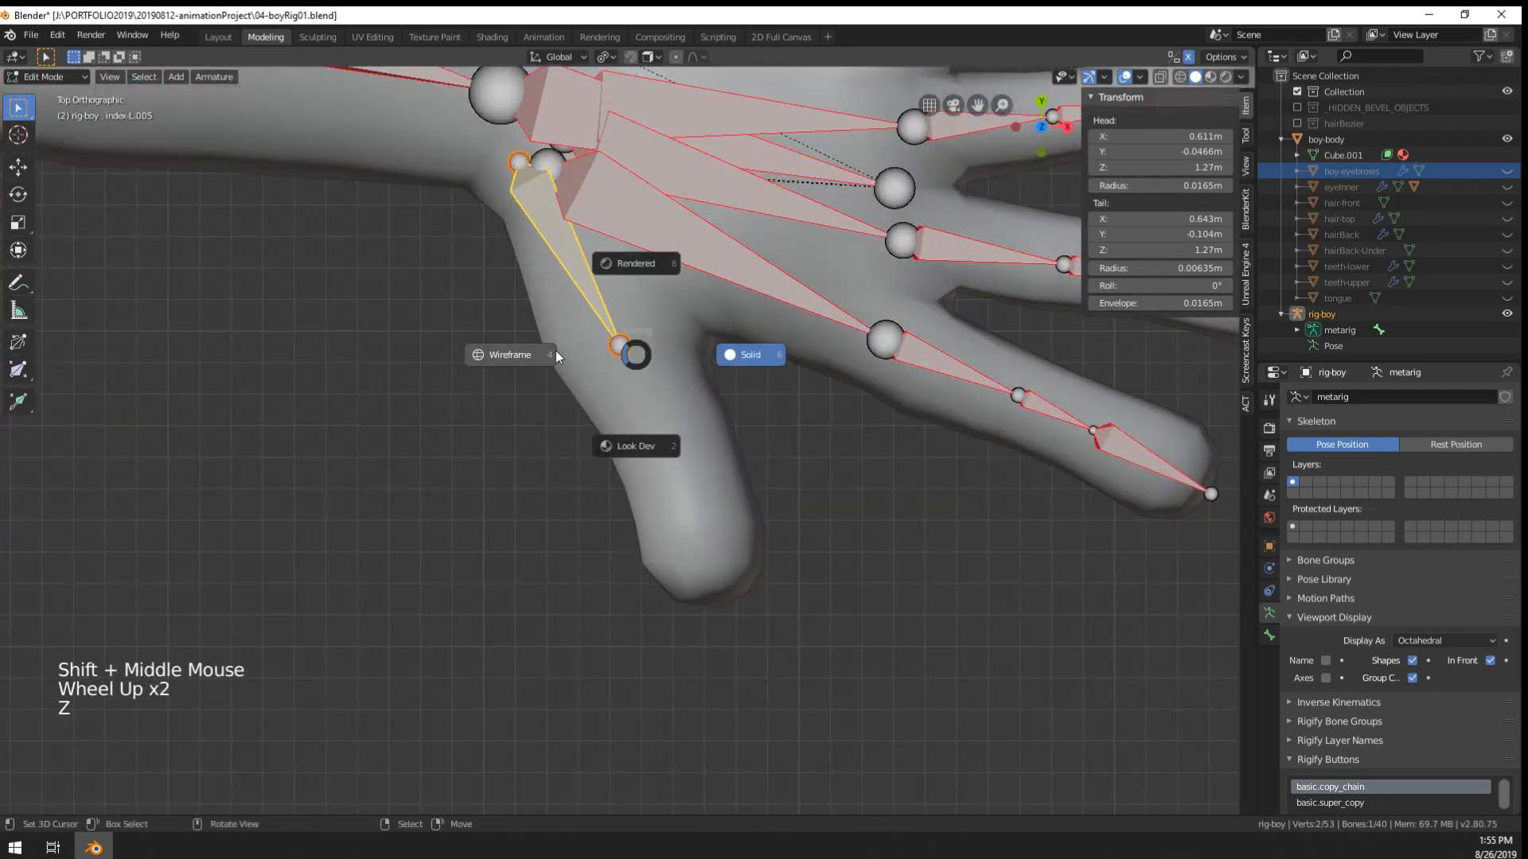
right_click(621, 347)
key("e")
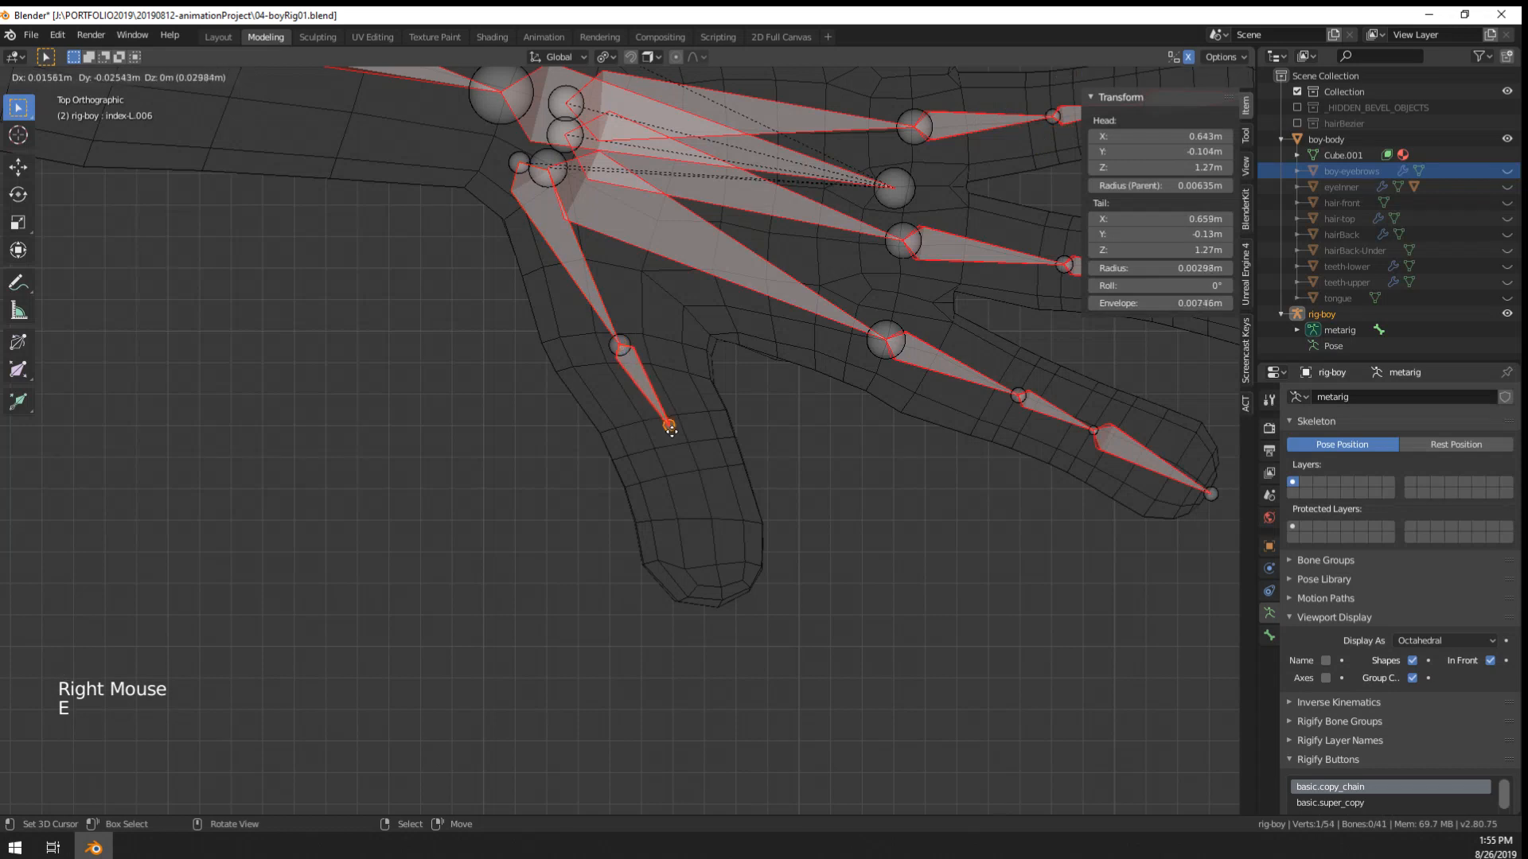
left_click(676, 450)
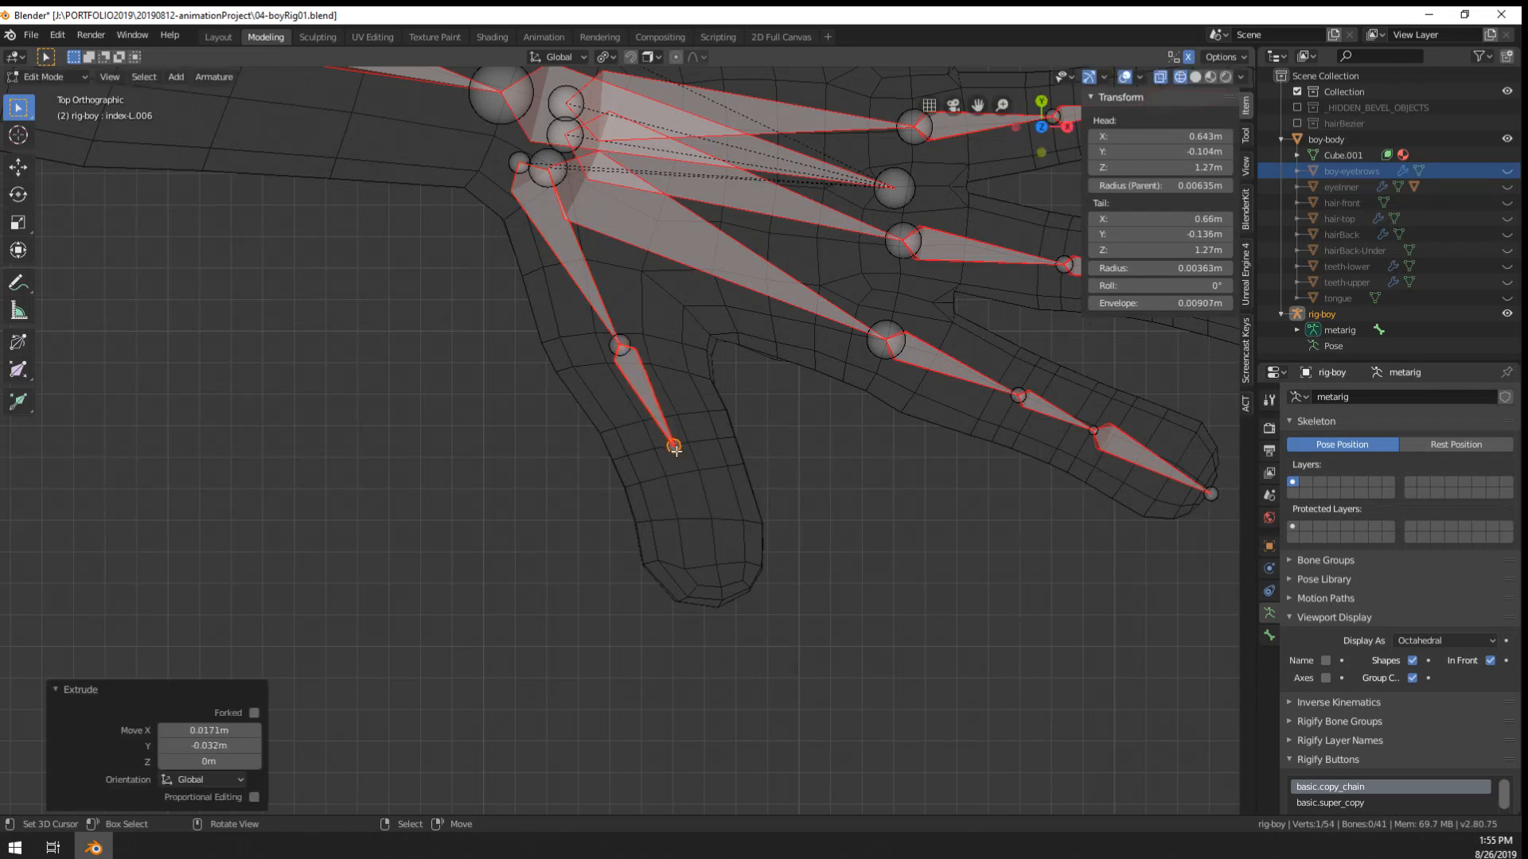
key("e")
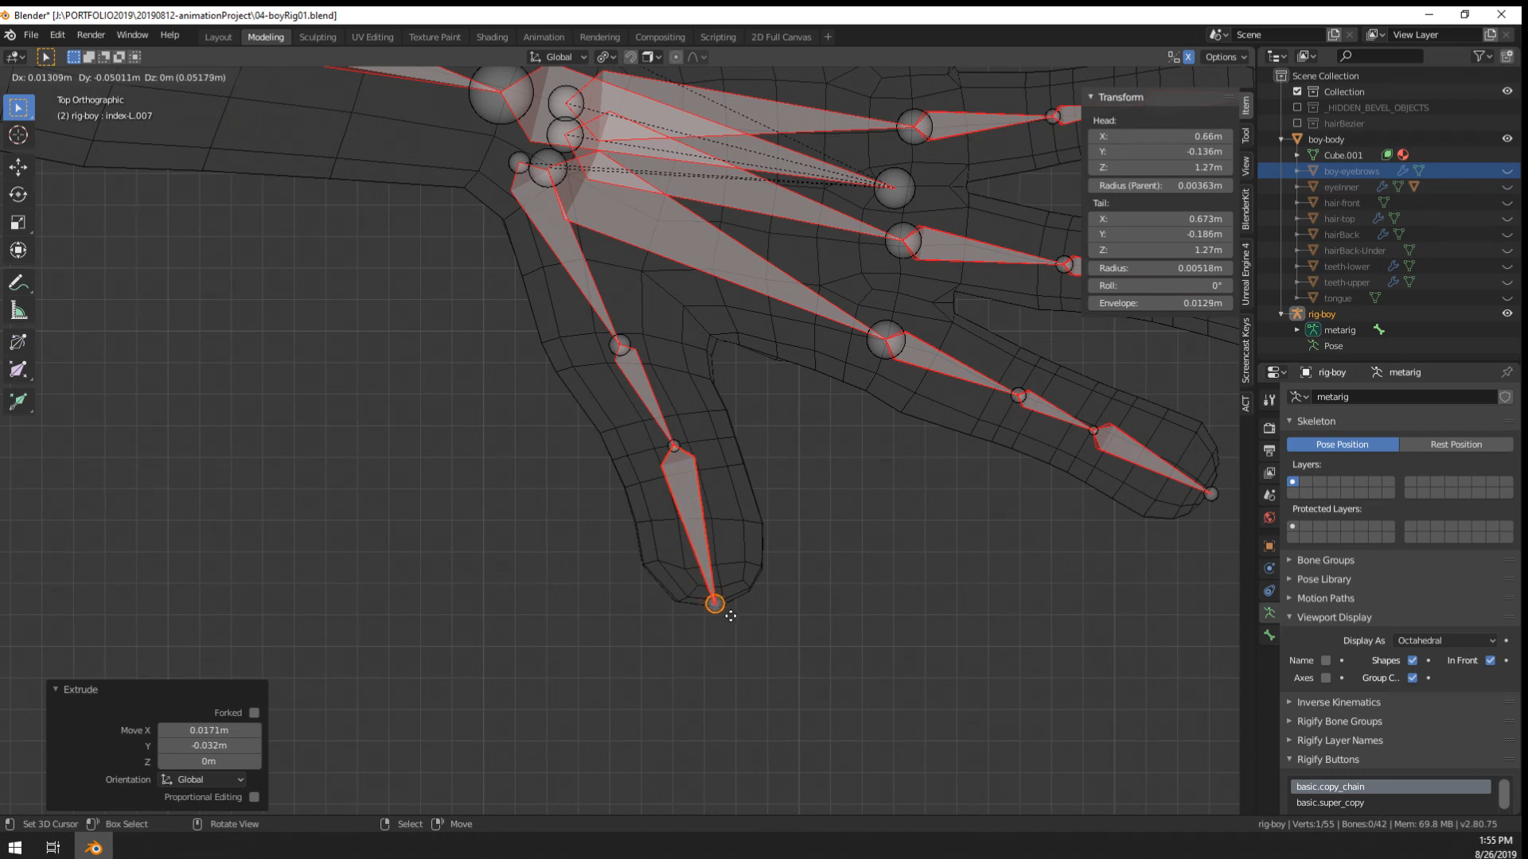
left_click(733, 615)
- Lower the thumb tip joint about 0.0125 m along Z so it sits inside the mesh
middle_click_drag(730, 533, 876, 487)
key("KP_Decimal")
scroll(776, 581, "down", 1)
scroll(776, 581, "down", 16)
key("g")
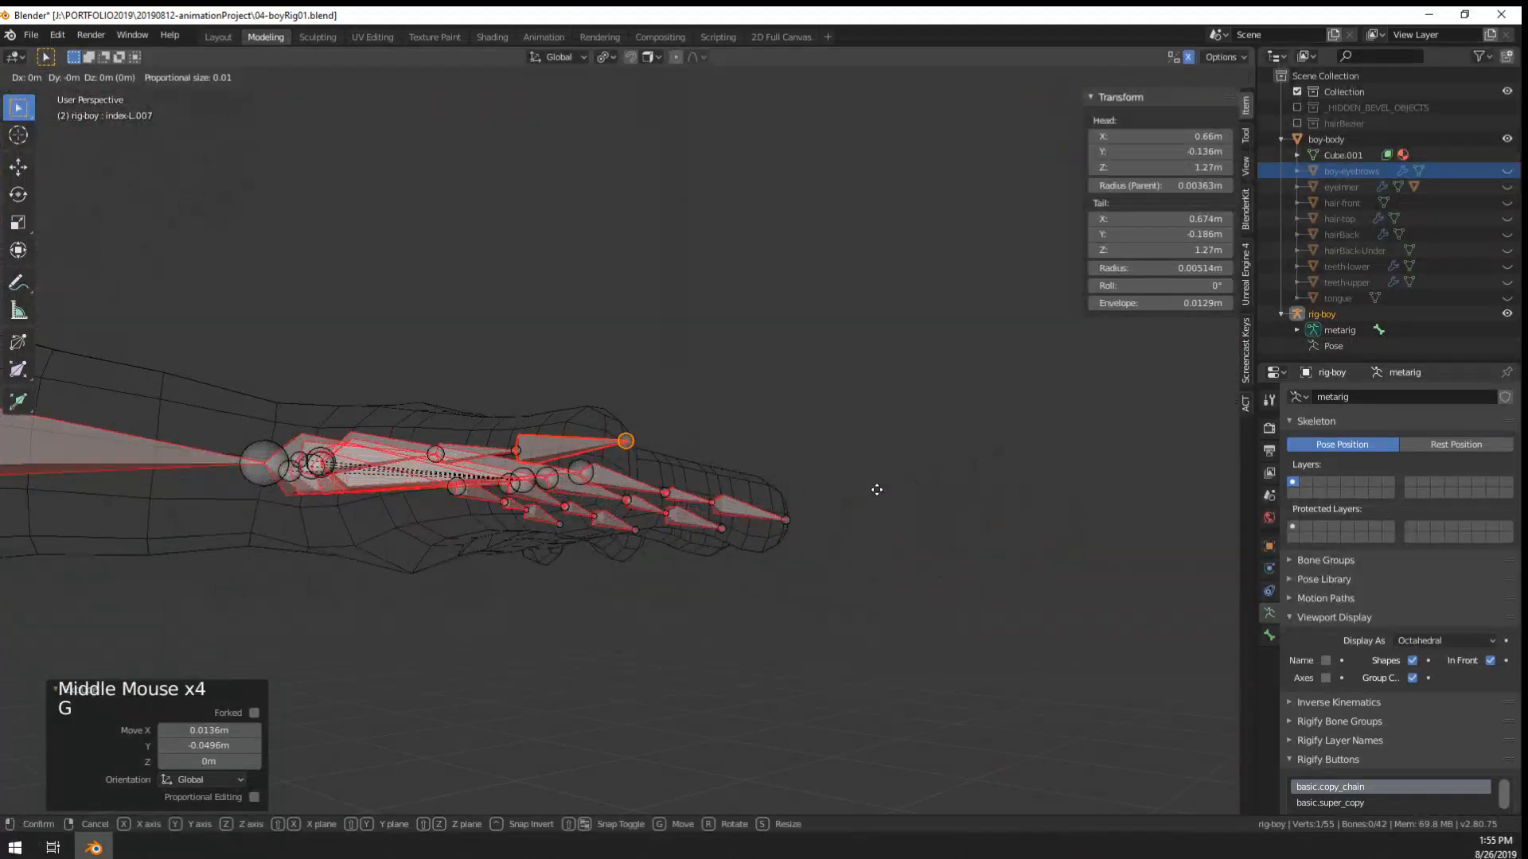
key("z")
left_click(872, 525)
- Lower the joint between the two outer thumb bones slightly along Z, and select the thumb base bone's tail
middle_click_drag(799, 517, 740, 546)
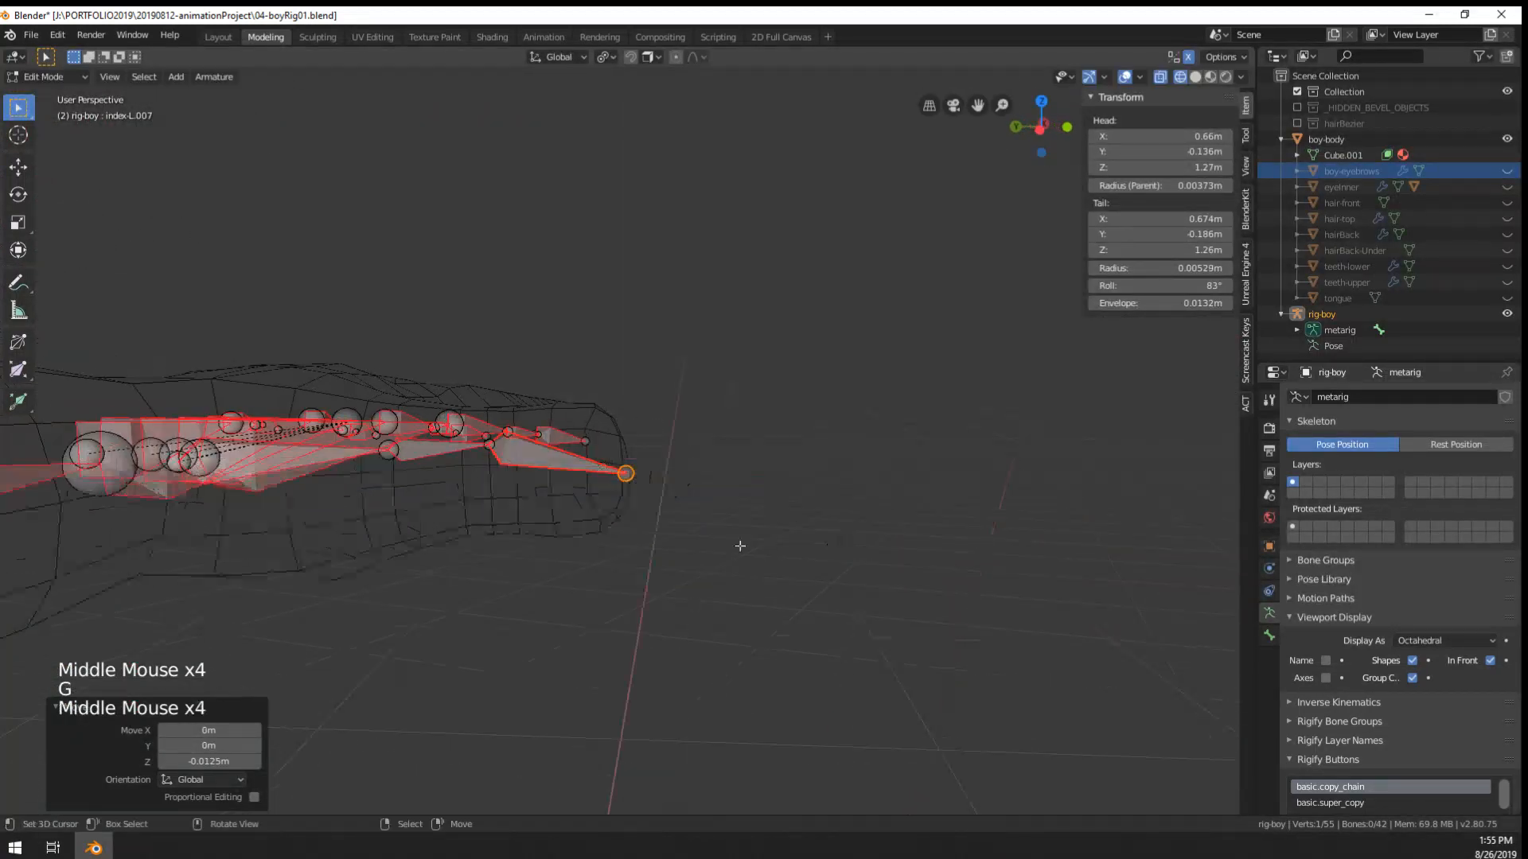
right_click(490, 449)
middle_click_drag(509, 480, 409, 481)
key("g")
key("z")
left_click(522, 519)
right_click(390, 451)
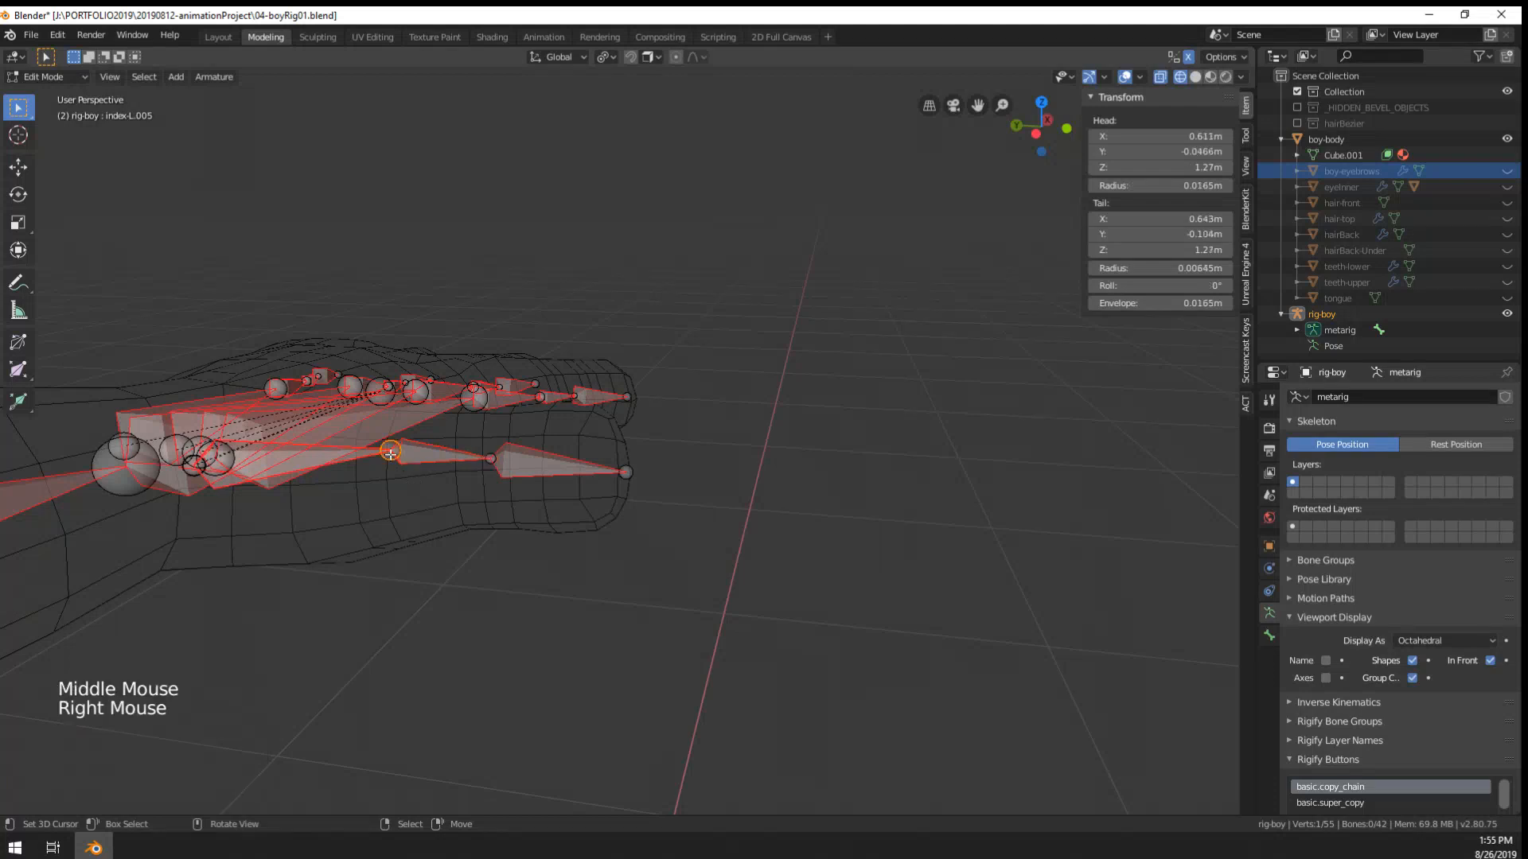
- Lower the tail of the left thumb's base bone slightly along Z
key("g")
key("z")
left_click(481, 429)
- Lower the joint between the two outer thumb bones by about 0.0015 m along Z
middle_click_drag(480, 430, 641, 443)
right_click(499, 473)
right_click(625, 473)
right_click(491, 460)
key("g")
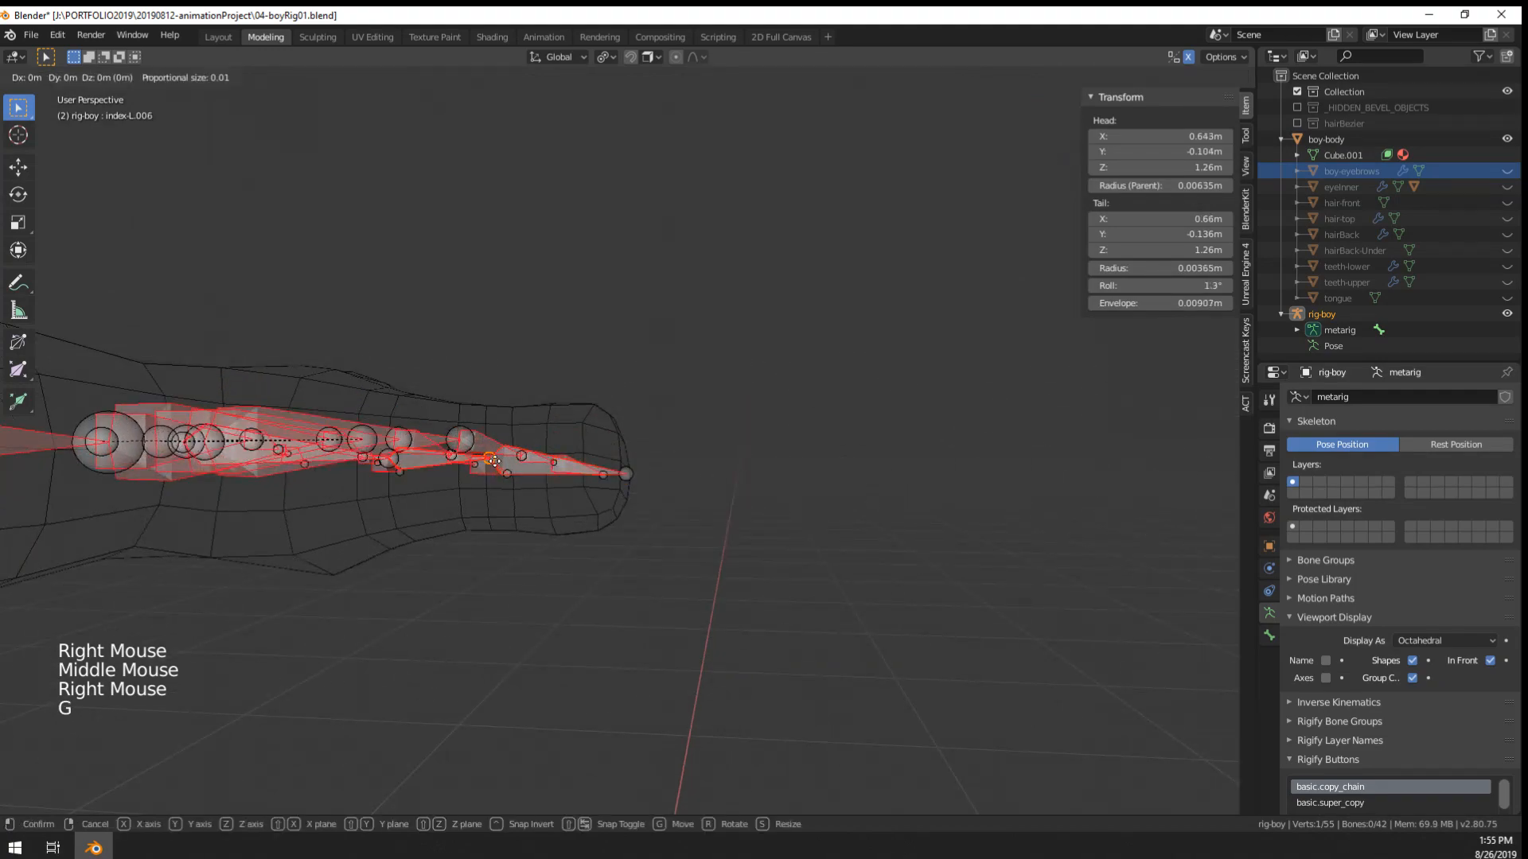
key("z")
left_click(495, 466)
middle_click_drag(497, 468, 318, 603)
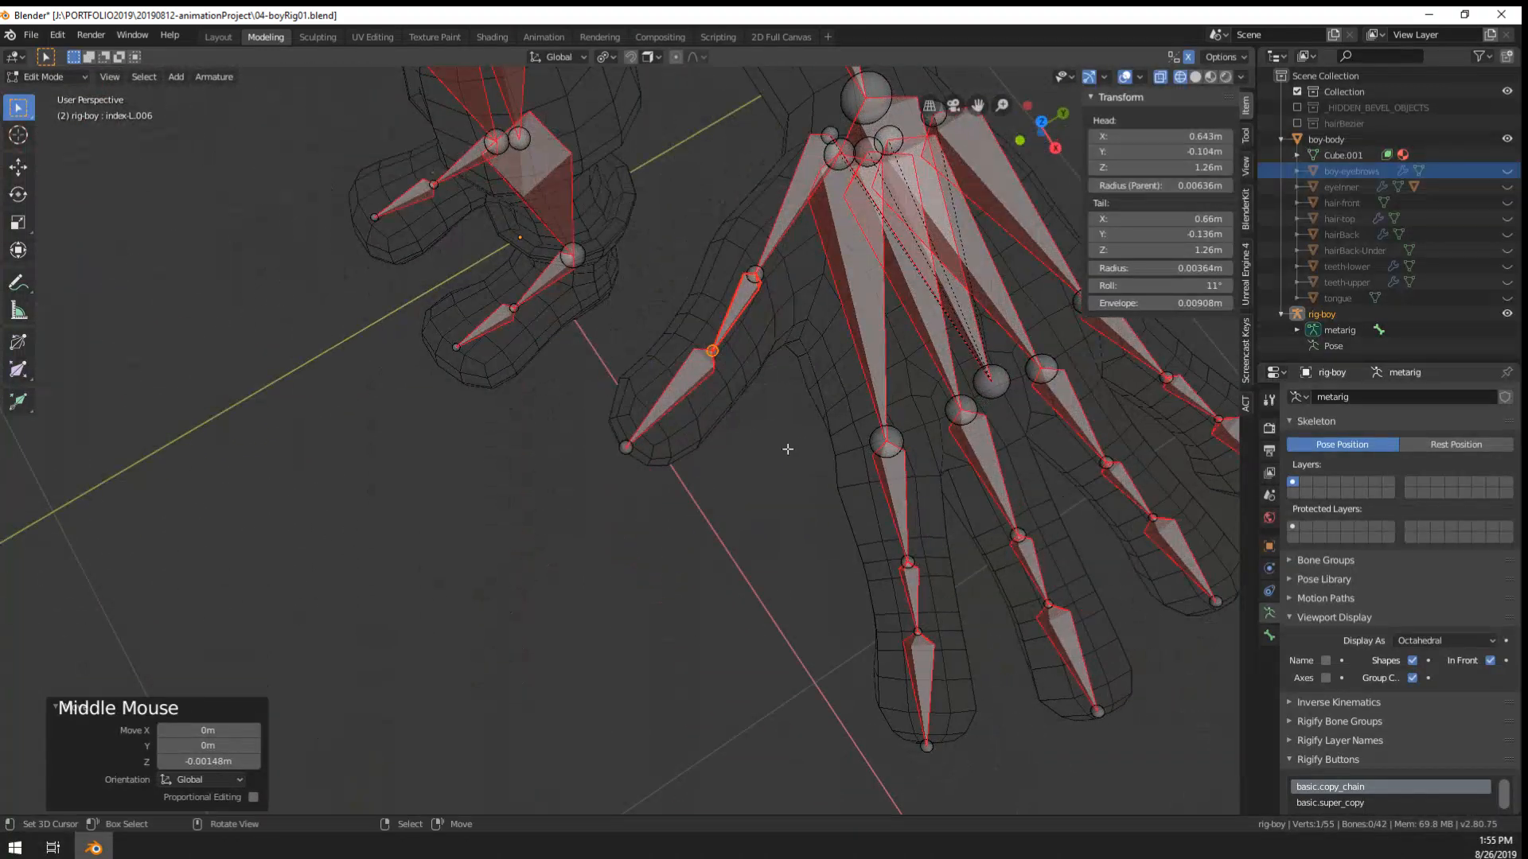
- Reveal any hidden bones of the rig-boy armature in edit mode with the whole character in view
key("Tab")
scroll(790, 447, "down", 9)
middle_click_drag(789, 447, 461, 466)
scroll(416, 453, "down", 4)
middle_click_drag(462, 466, 501, 473, "shift")
middle_click_drag(502, 474, 548, 494)
scroll(580, 446, "up", 1)
key("Tab")
key("alt+h")
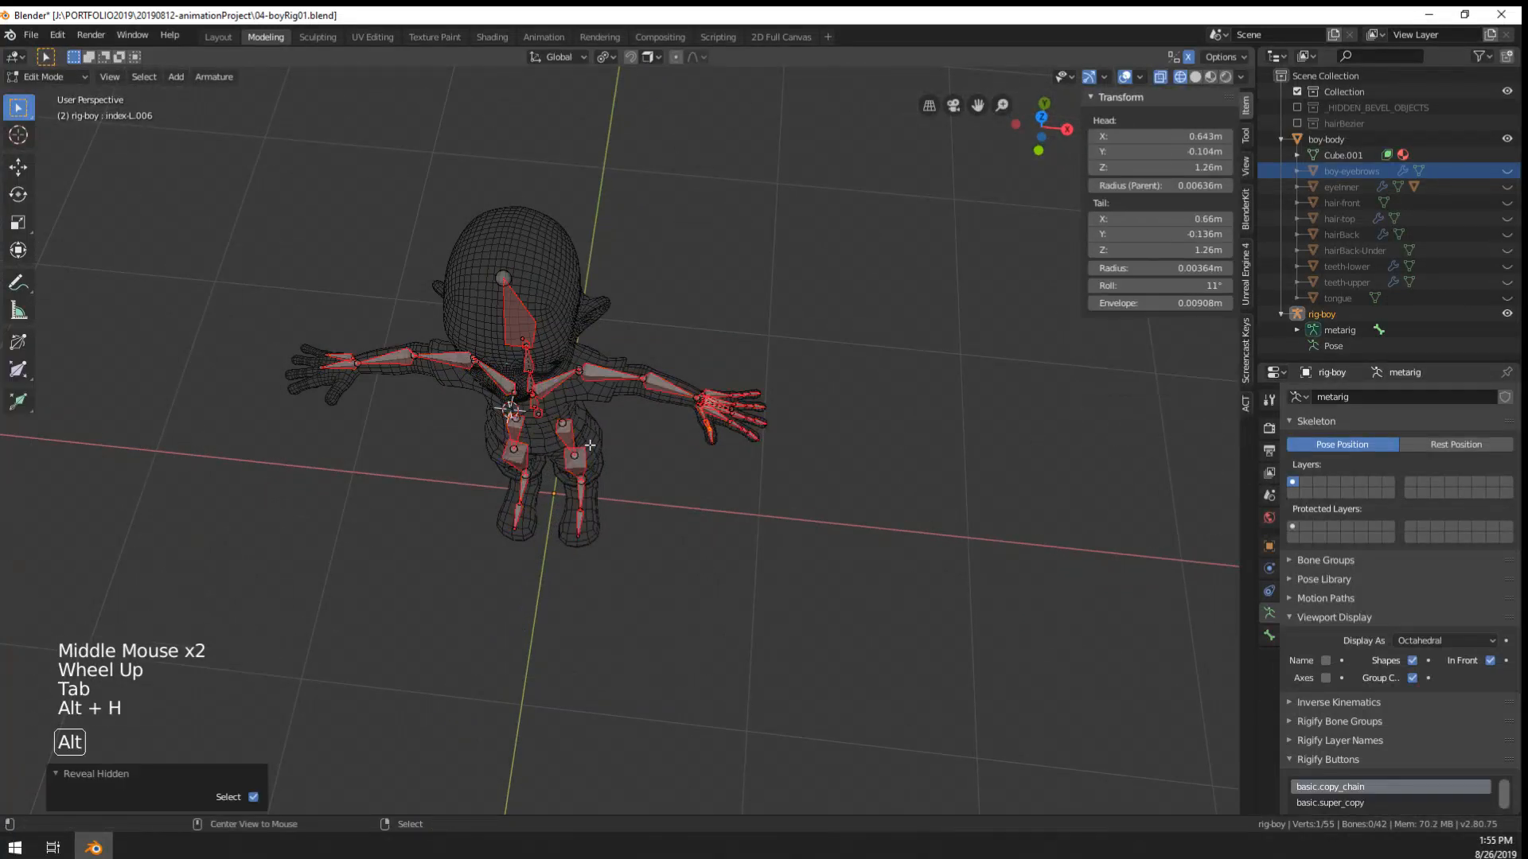
scroll(758, 383, "up", 2)
scroll(758, 383, "down", 2)
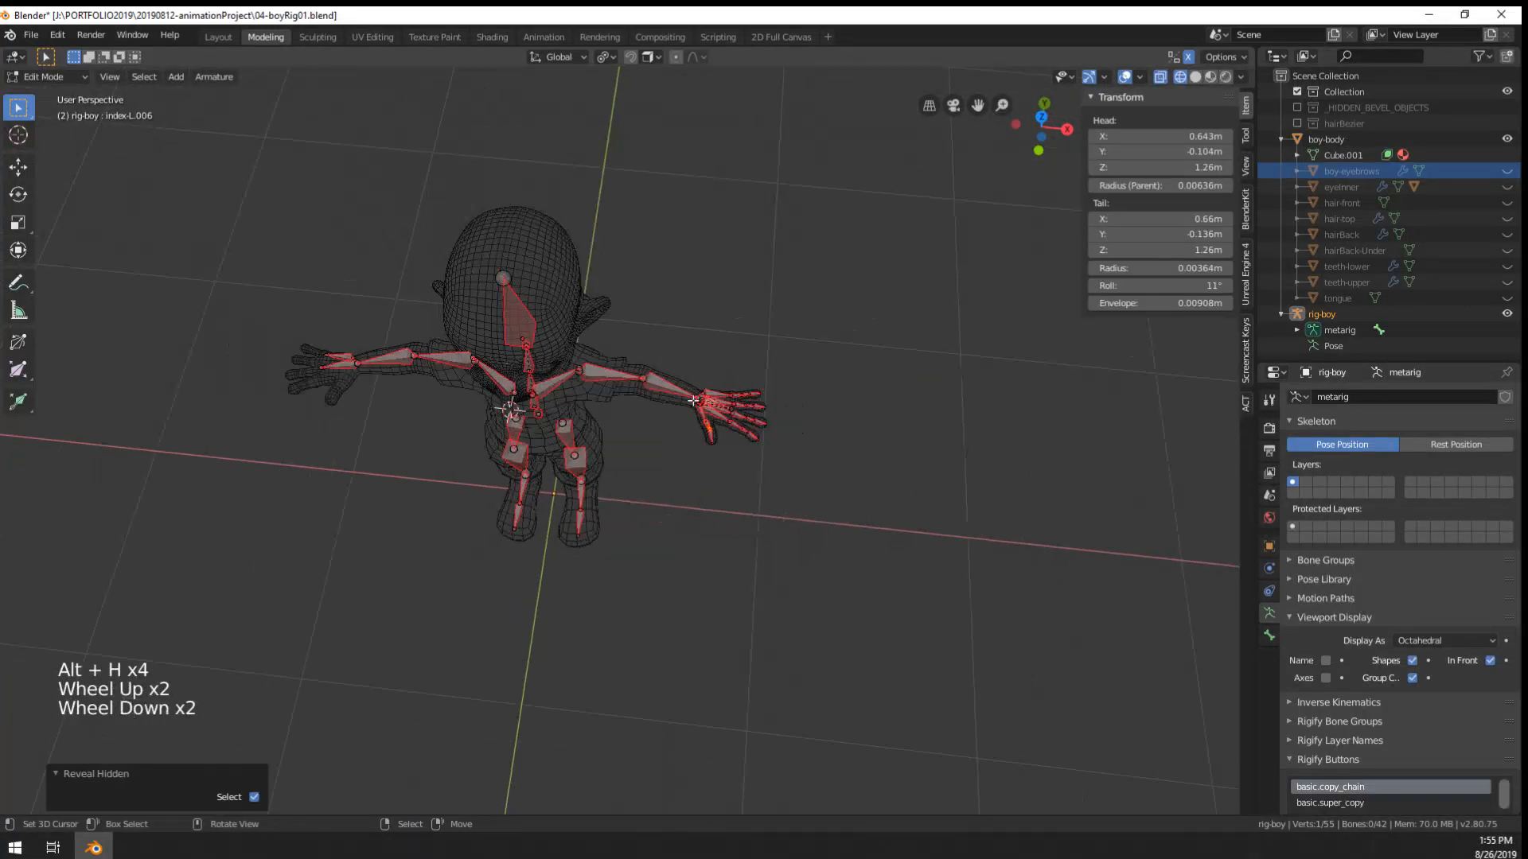
- Delete the extra palm bone hand.R.001 from the right hand, keeping hand.R
middle_click_drag(262, 433, 358, 447, "shift")
middle_click_drag(358, 448, 460, 461, "shift")
scroll(692, 374, "up", 5)
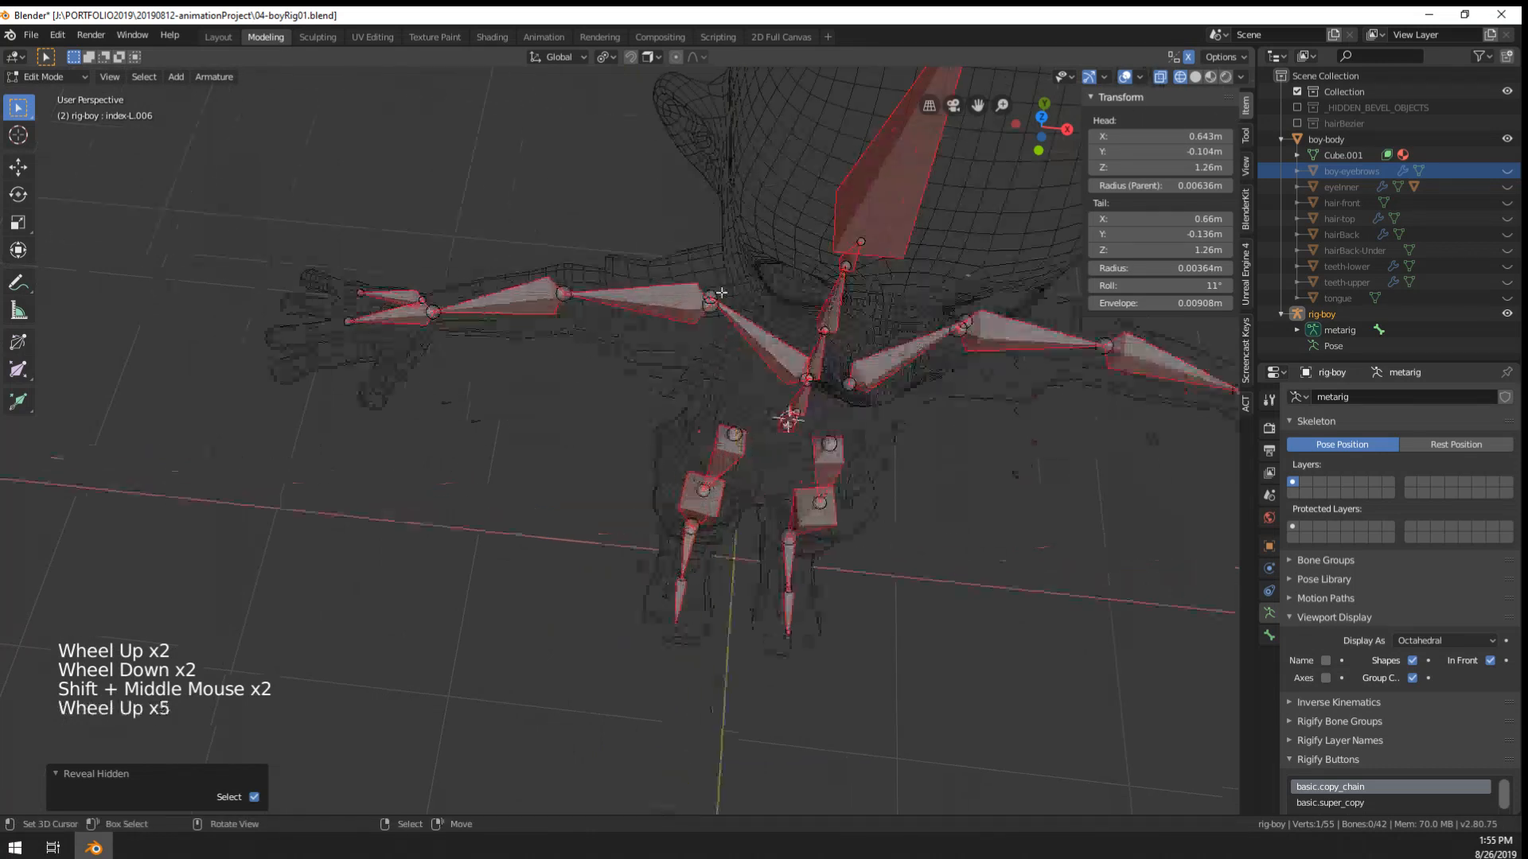
right_click(385, 303)
right_click(385, 303)
key("alt+h")
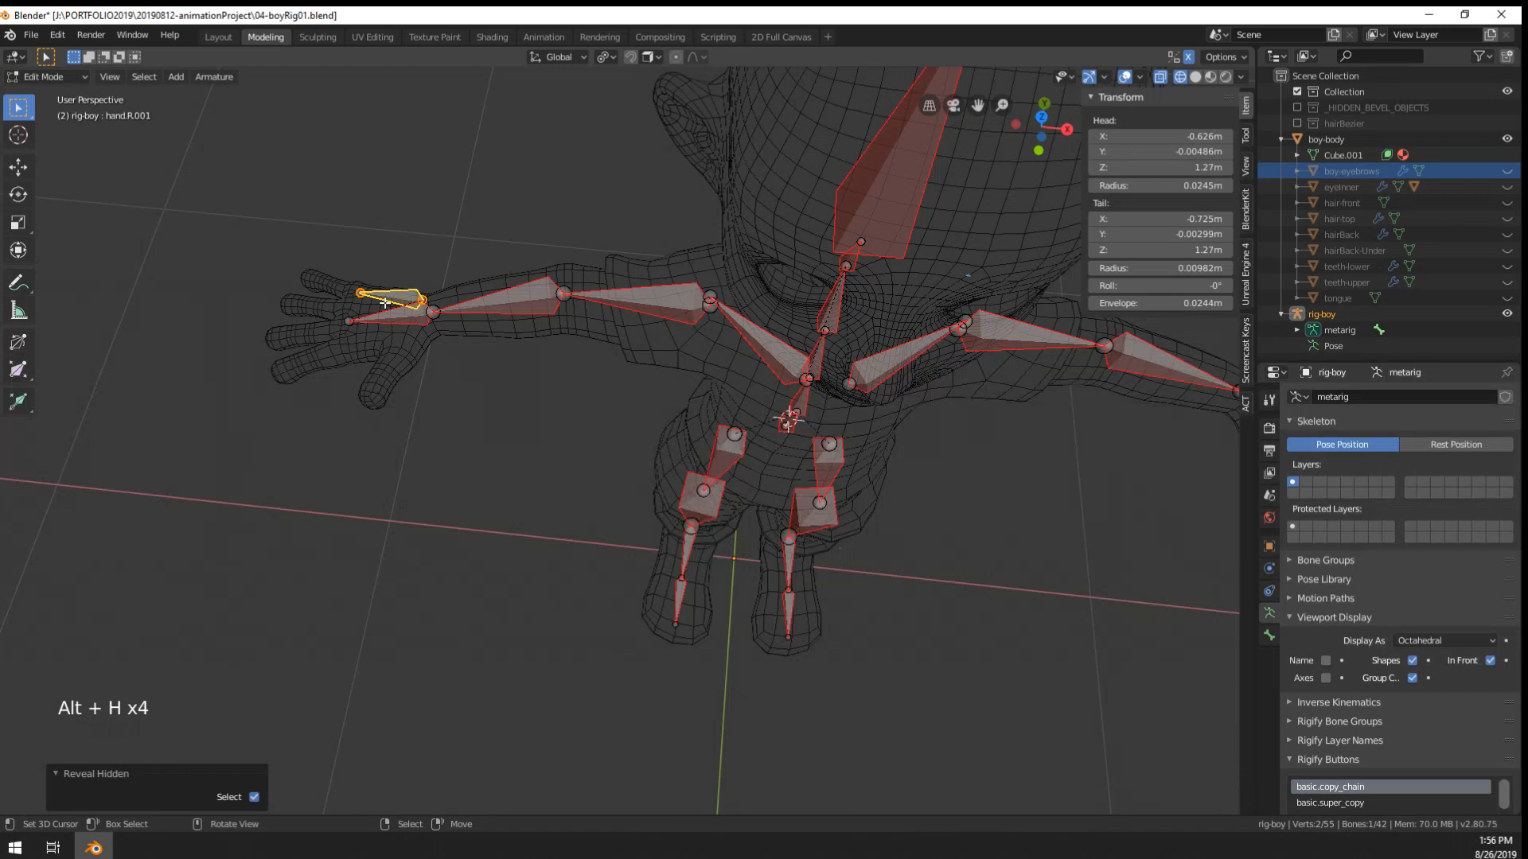
key("x")
left_click(1268, 636)
key("x")
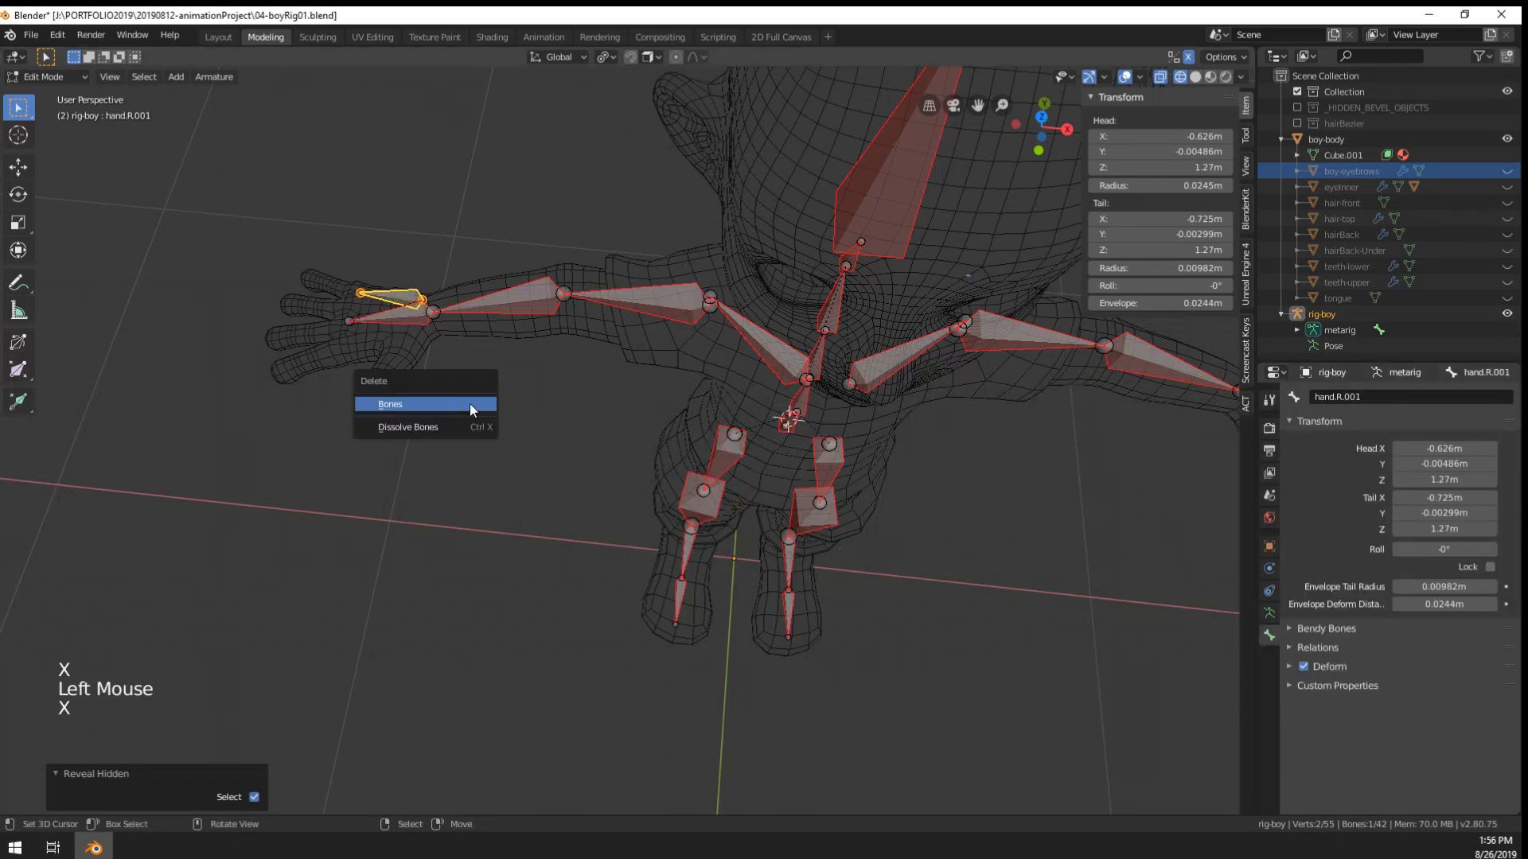
right_click(405, 319)
- Try to duplicate the left hand's index palm bone, index-L.001, and undo the duplicate
scroll(823, 538, "down", 4)
middle_click_drag(823, 539, 557, 525, "shift")
scroll(557, 525, "up", 6)
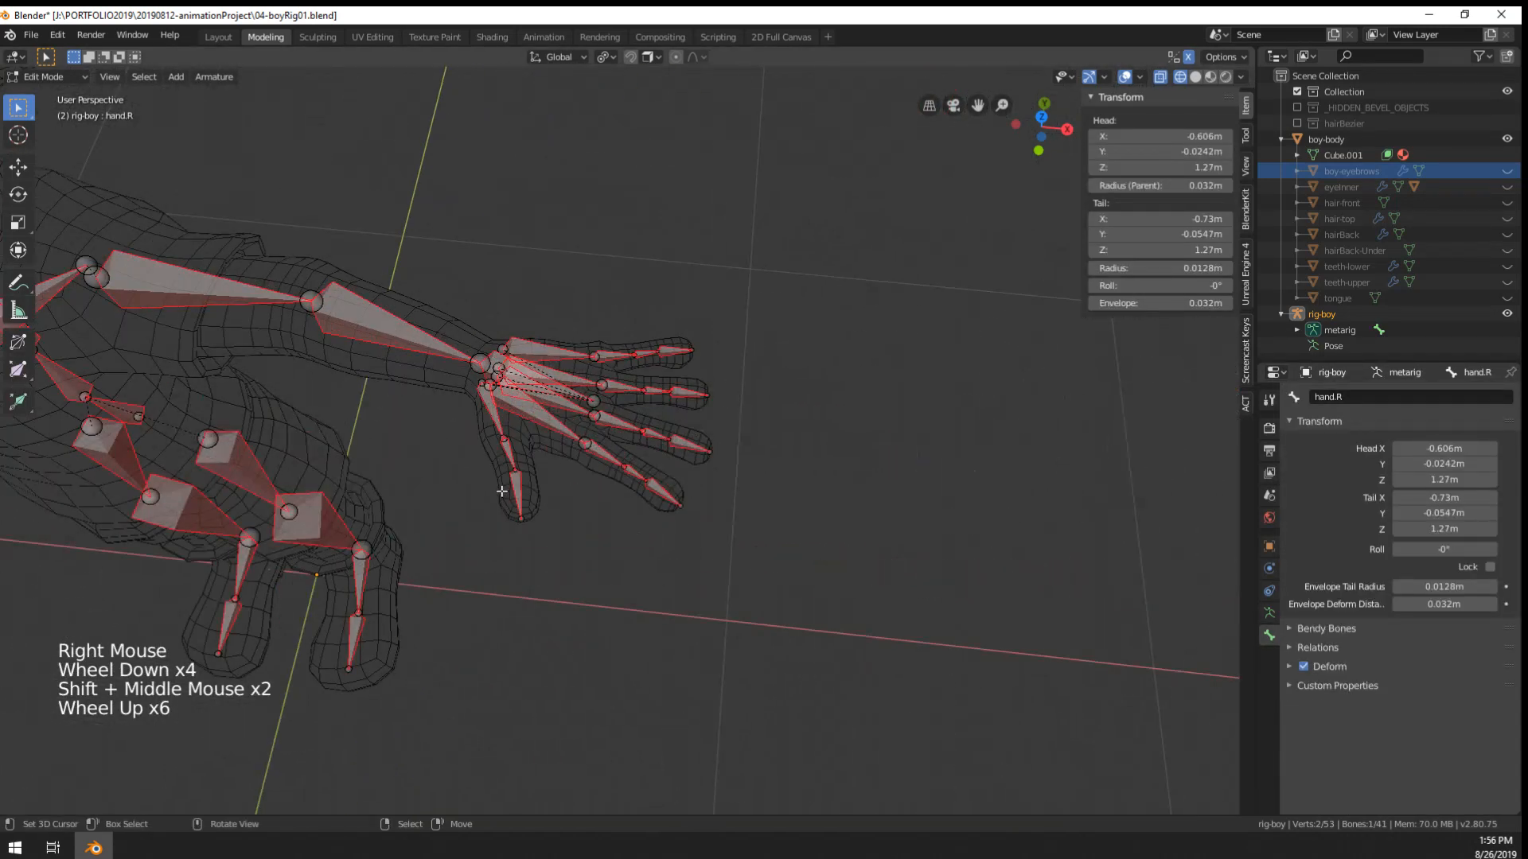
scroll(628, 580, "down", 7)
scroll(516, 498, "up", 4)
key("alt+h")
scroll(448, 498, "down", 3)
middle_click_drag(448, 514, 514, 547, "shift")
right_click(678, 469)
right_click(682, 440)
key("shift+d")
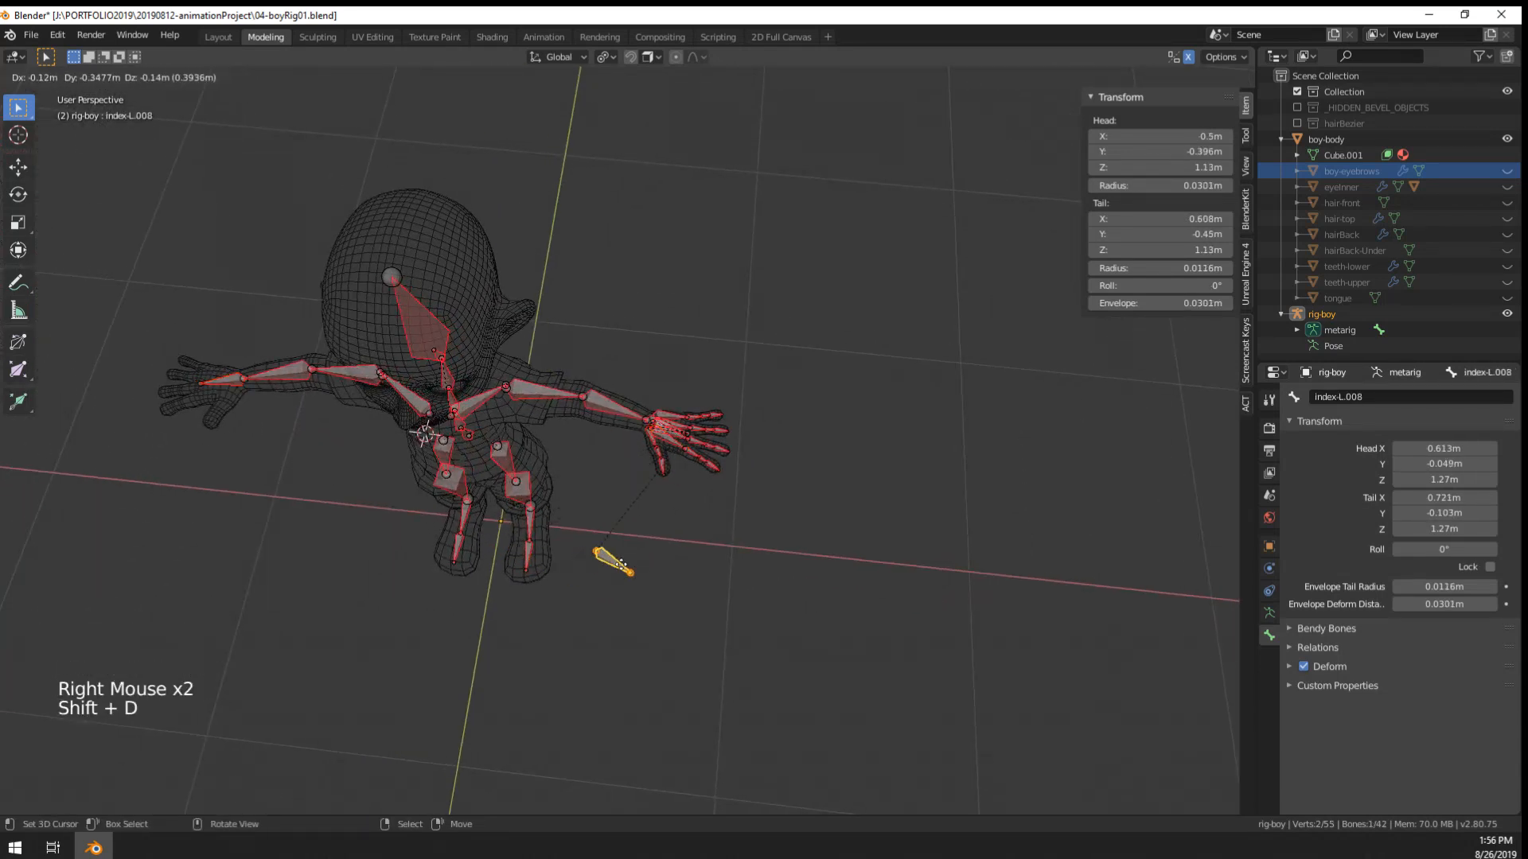
key("ctrl+z")
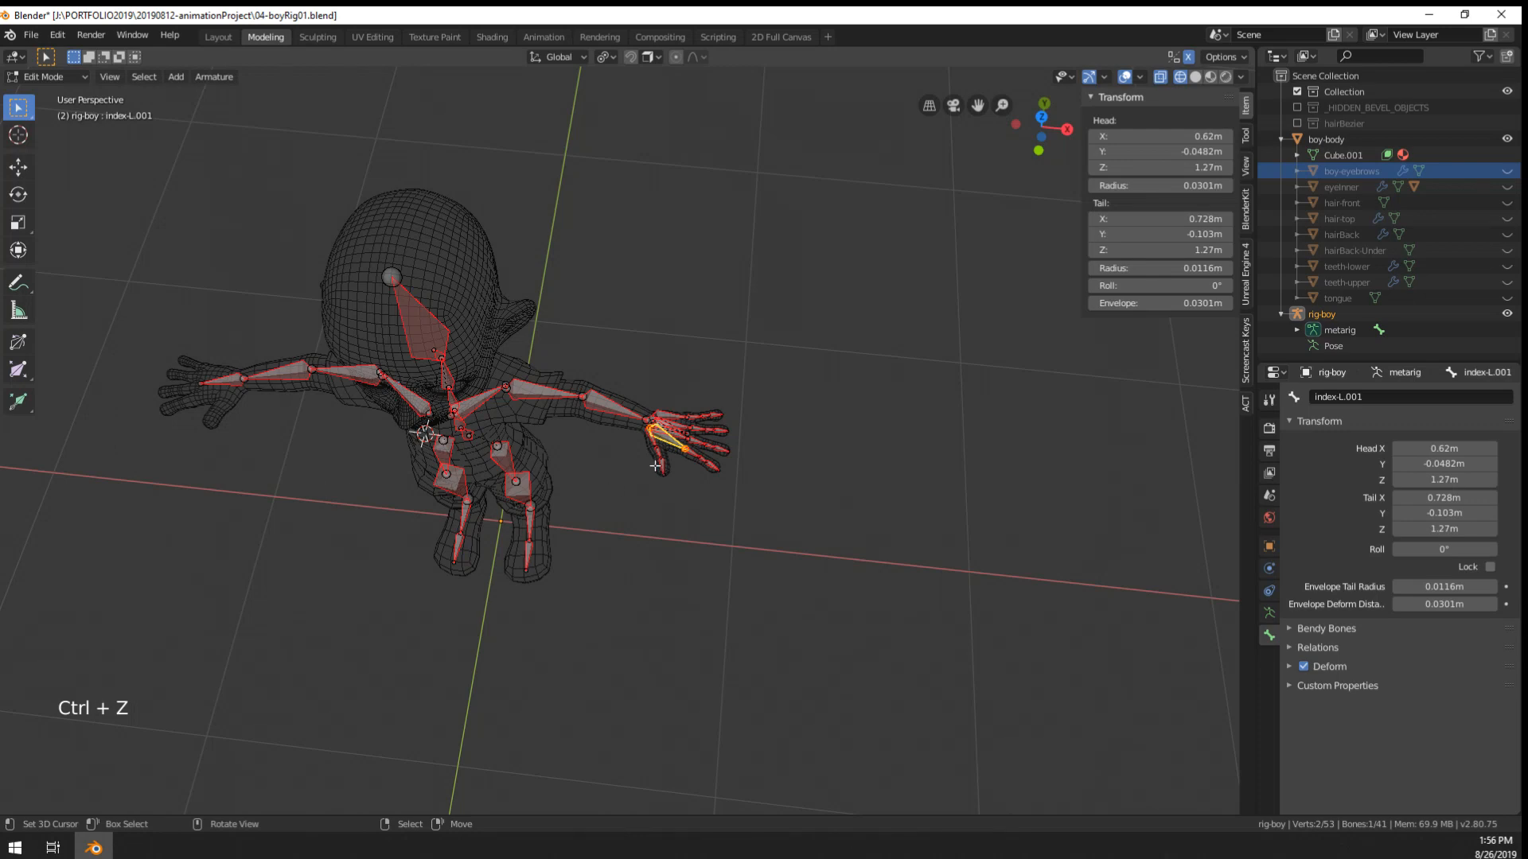
- Select all palm, finger and thumb bones of the left hand, leaving the hand.L bone out of the selection
scroll(656, 465, "up", 5)
middle_click_drag(655, 465, 623, 517)
key("c")
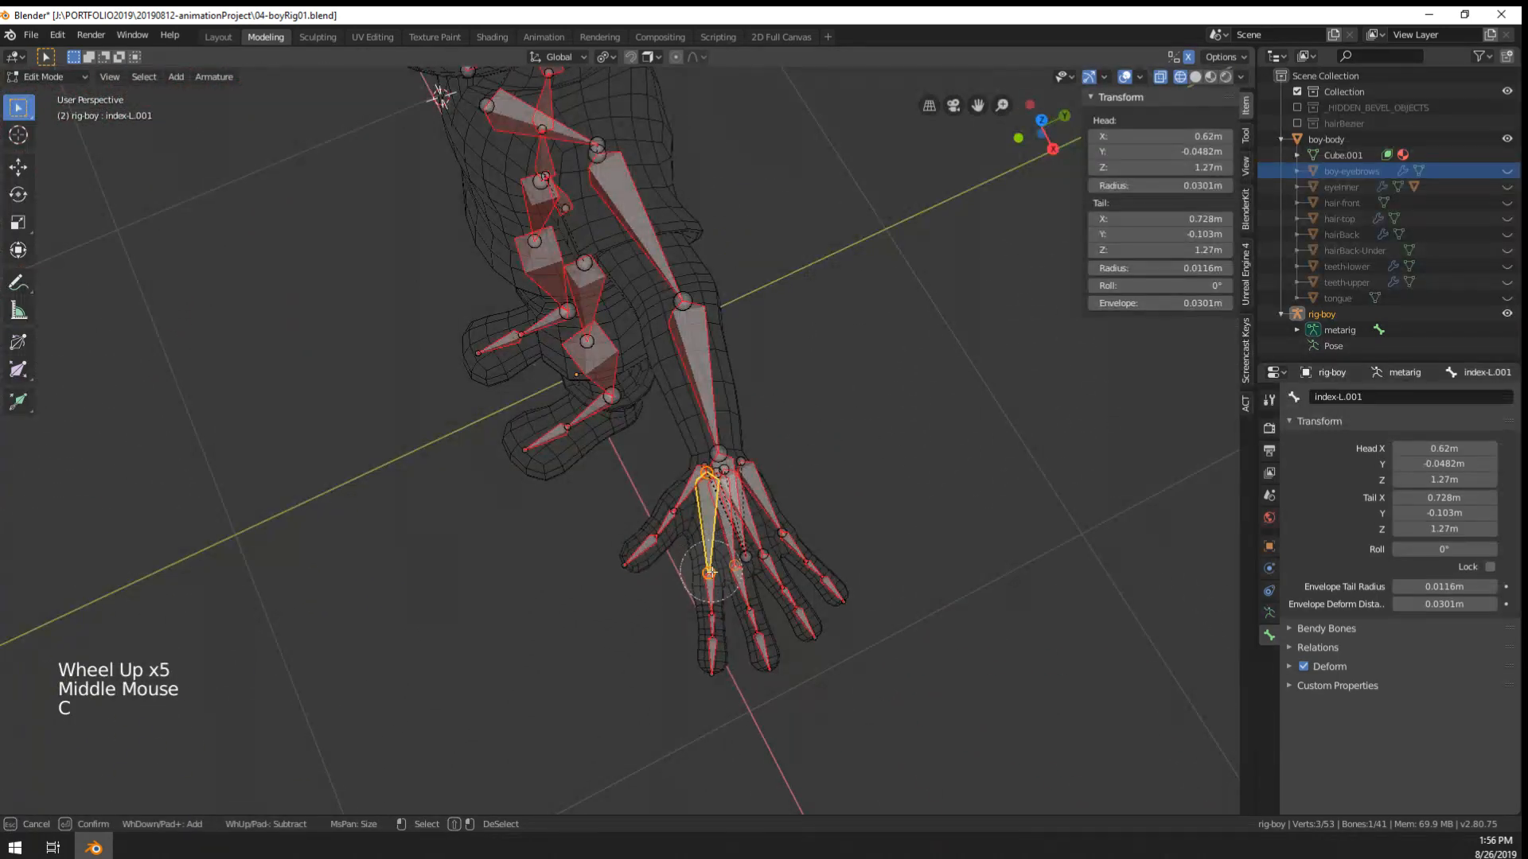
mouse_move(711, 571)
left_mouse_down()
mouse_move(700, 529)
mouse_move(647, 561)
mouse_move(676, 487)
mouse_move(704, 636)
mouse_move(759, 628)
mouse_move(832, 581)
mouse_move(756, 476)
left_mouse_up()
key("Escape")
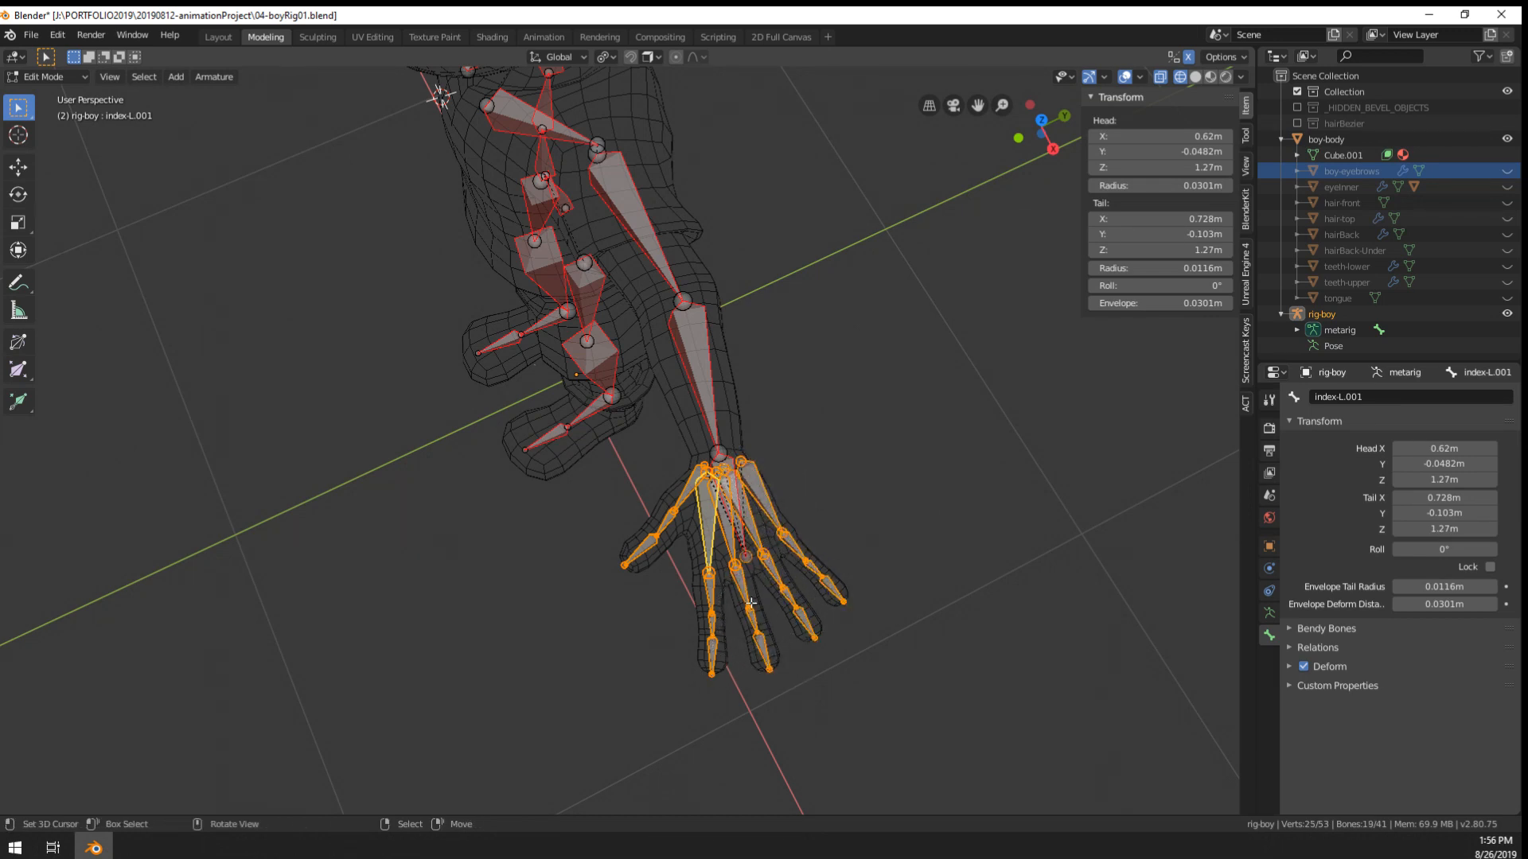
right_click(746, 561, "shift")
right_click(748, 563, "shift")
right_click(750, 567, "shift")
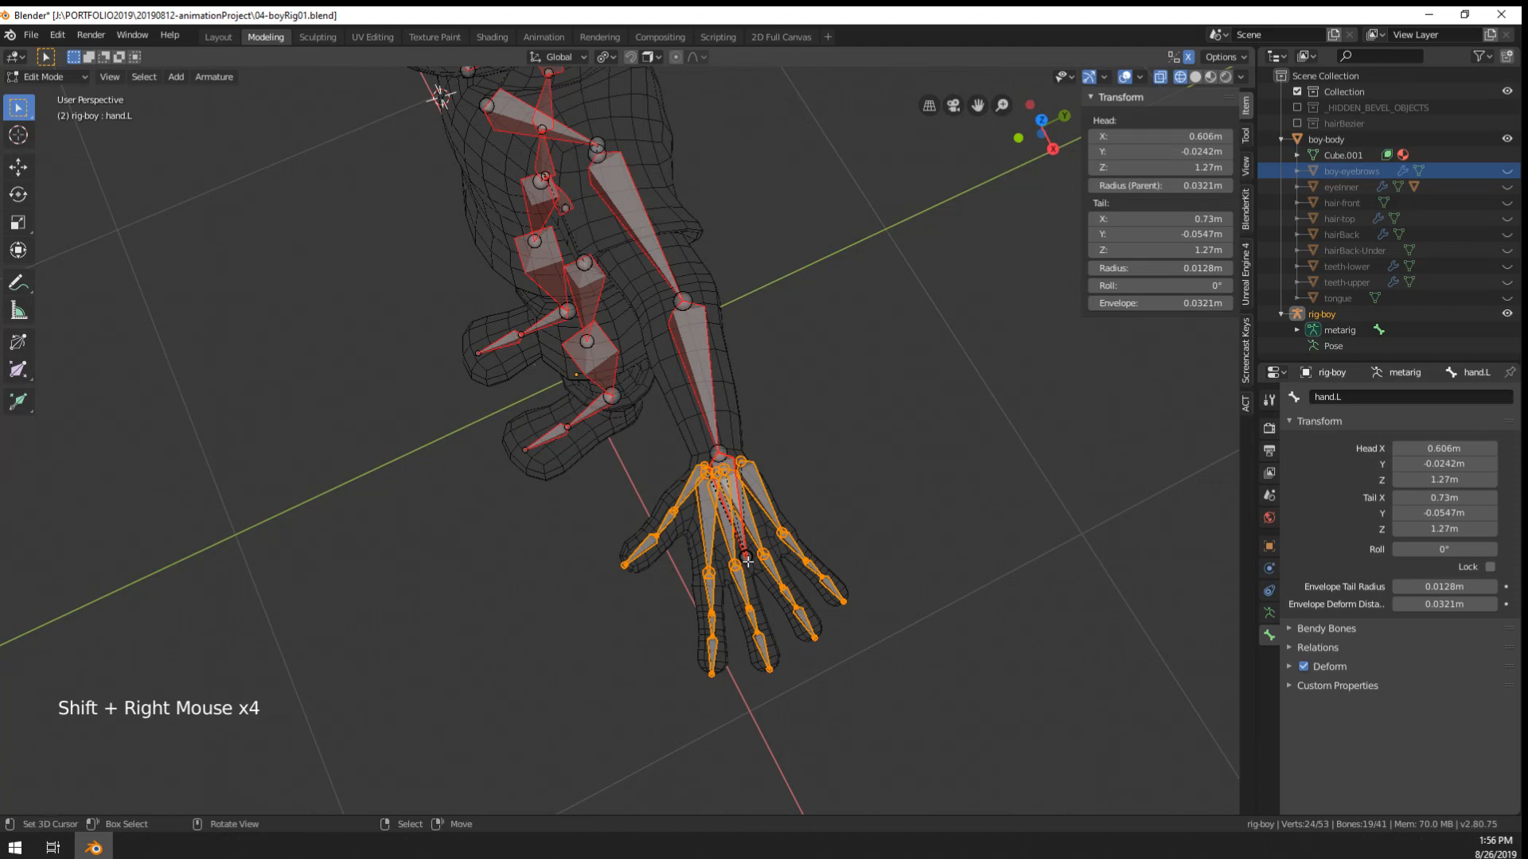
scroll(747, 562, "up", 6)
scroll(748, 562, "down", 2)
key("g")
right_click(446, 724)
- Symmetrize the selected left-hand bones onto the right hand
scroll(446, 591, "down", 5)
middle_click_drag(447, 592, 529, 561)
scroll(613, 528, "down", 2)
middle_click_drag(529, 561, 152, 129)
scroll(614, 527, "down", 3)
left_click(215, 77)
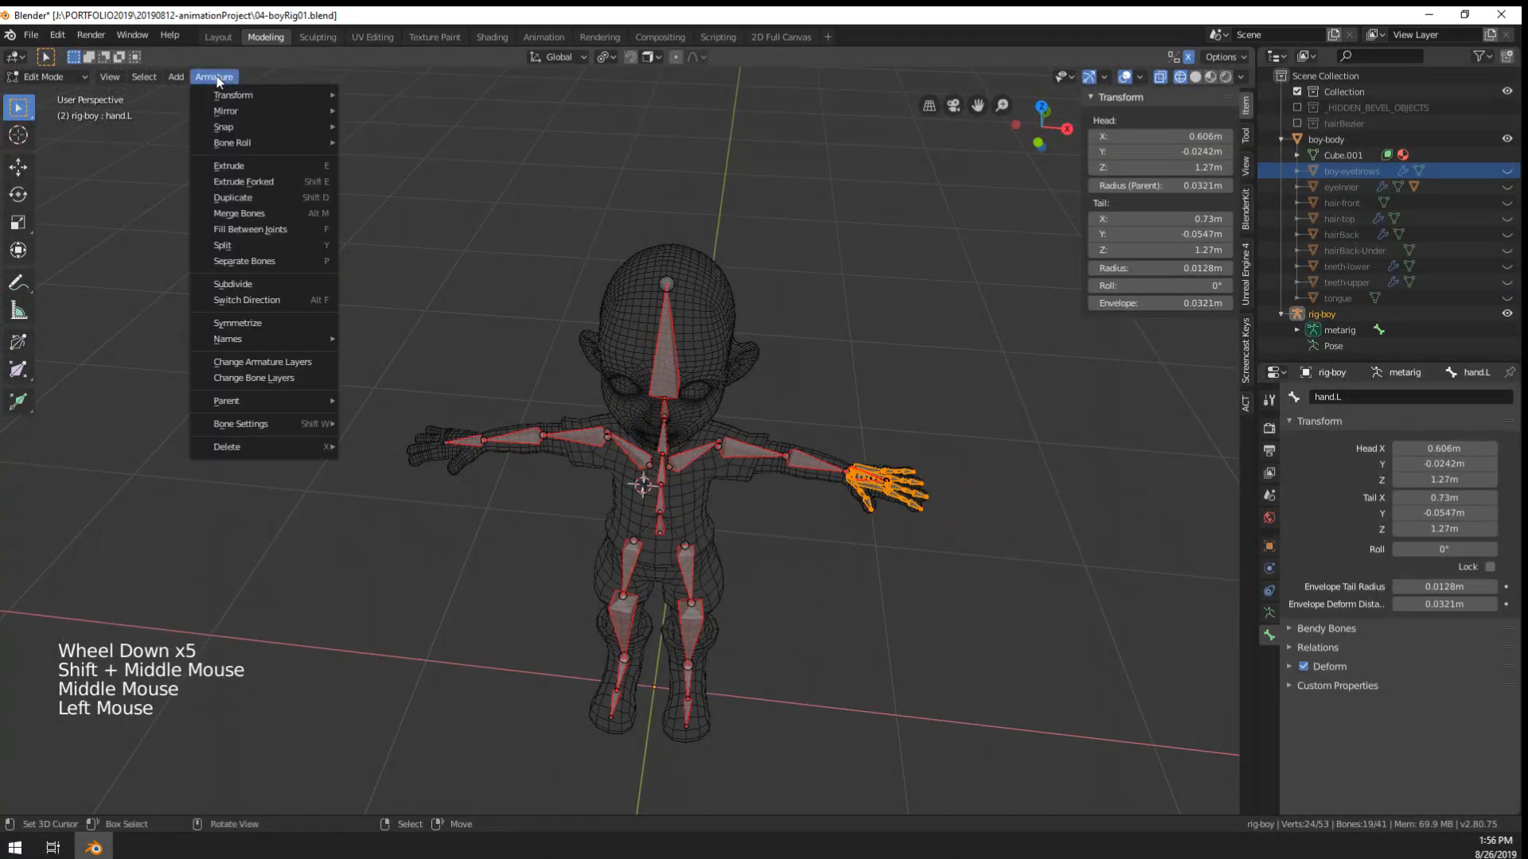
left_click(255, 324)
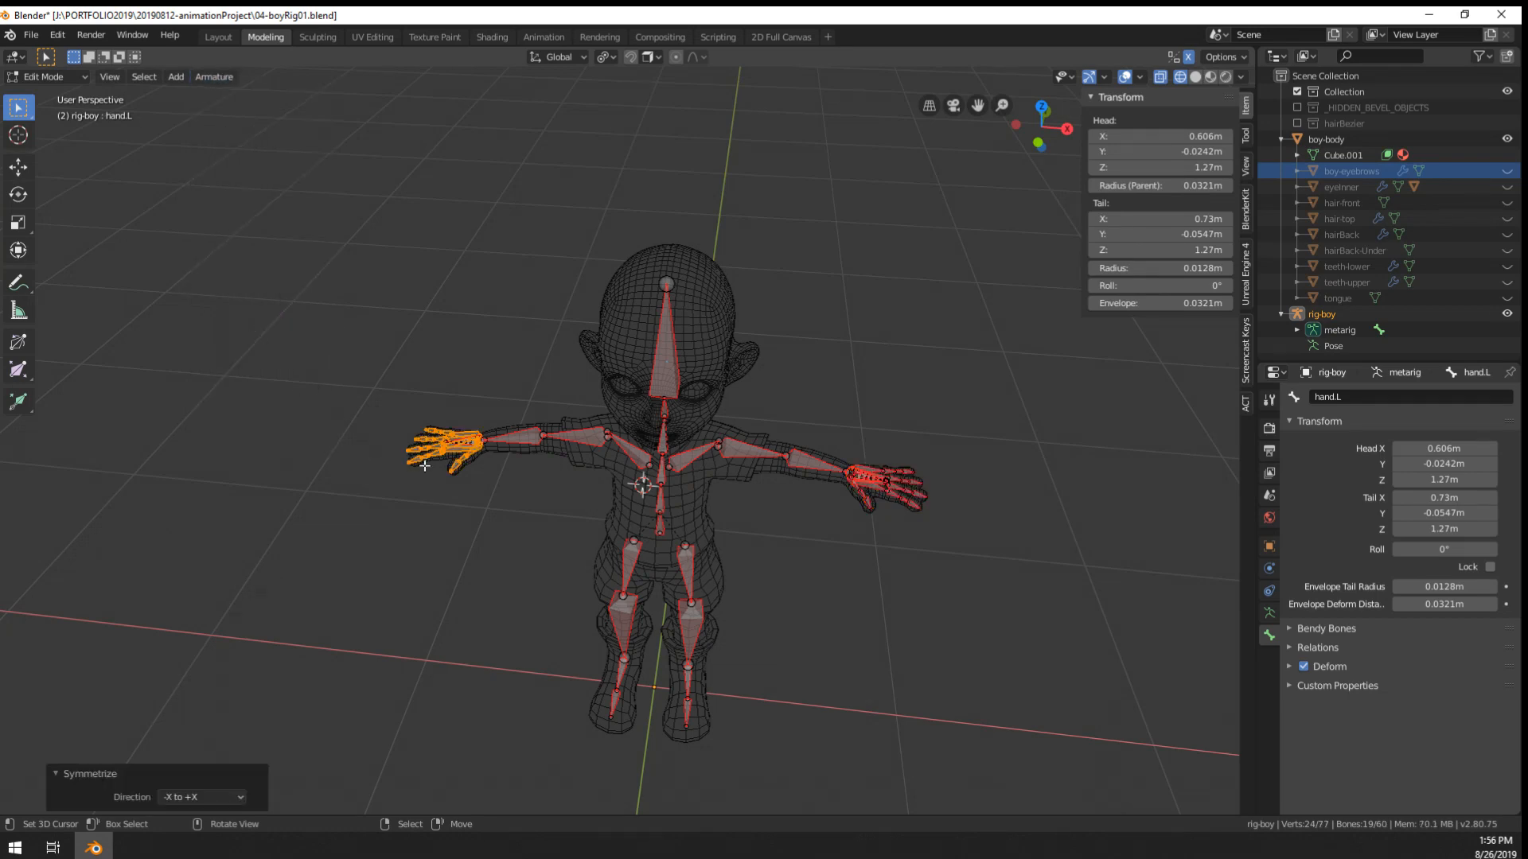
- Check the names of the mirrored right-hand finger bones against their left-hand counterparts
scroll(309, 468, "up", 3)
right_click(287, 463)
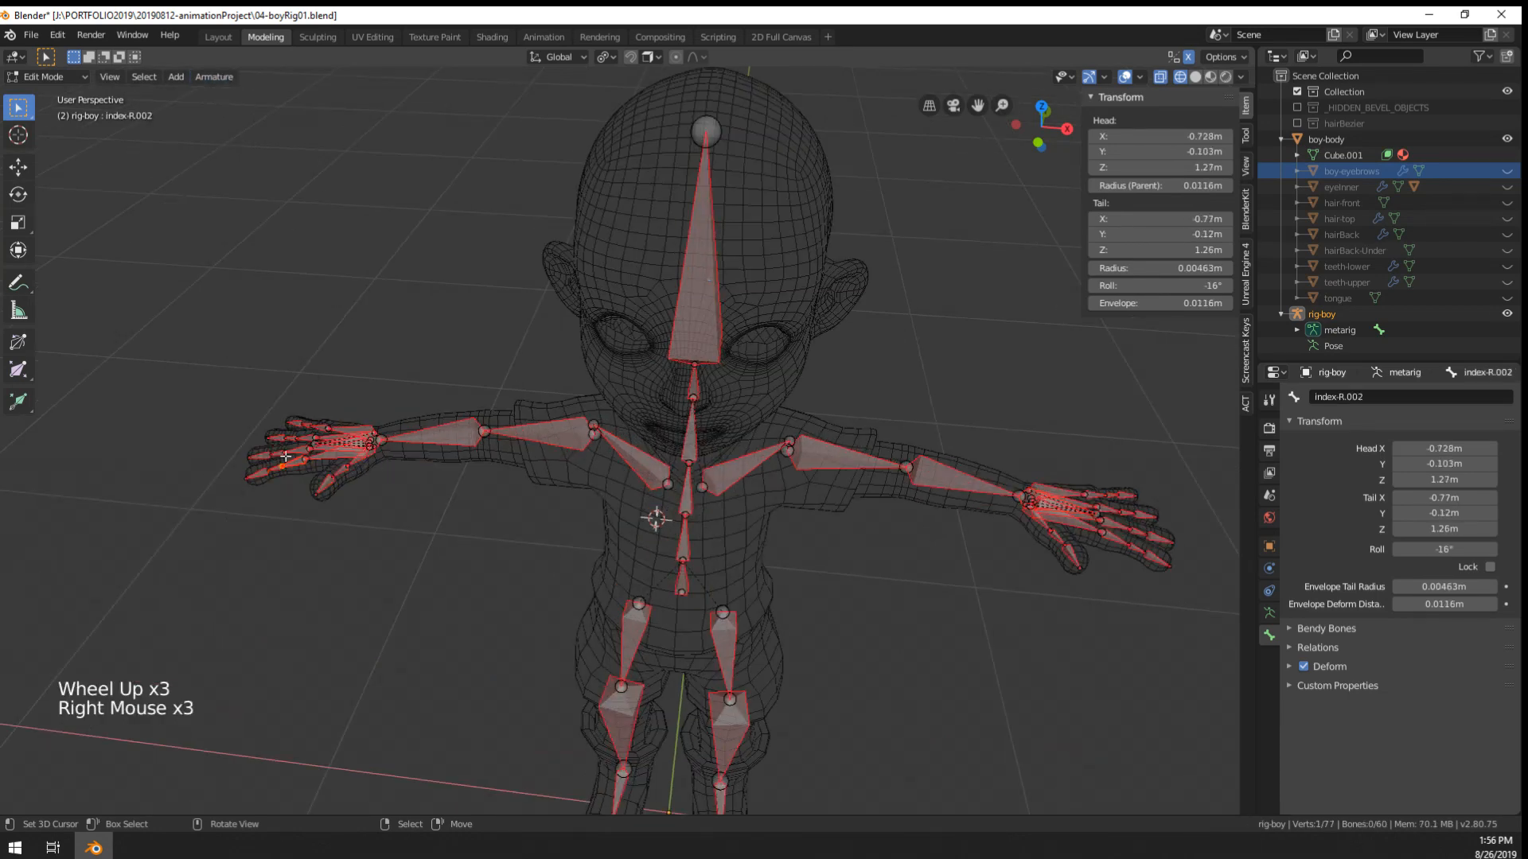
right_click(276, 439)
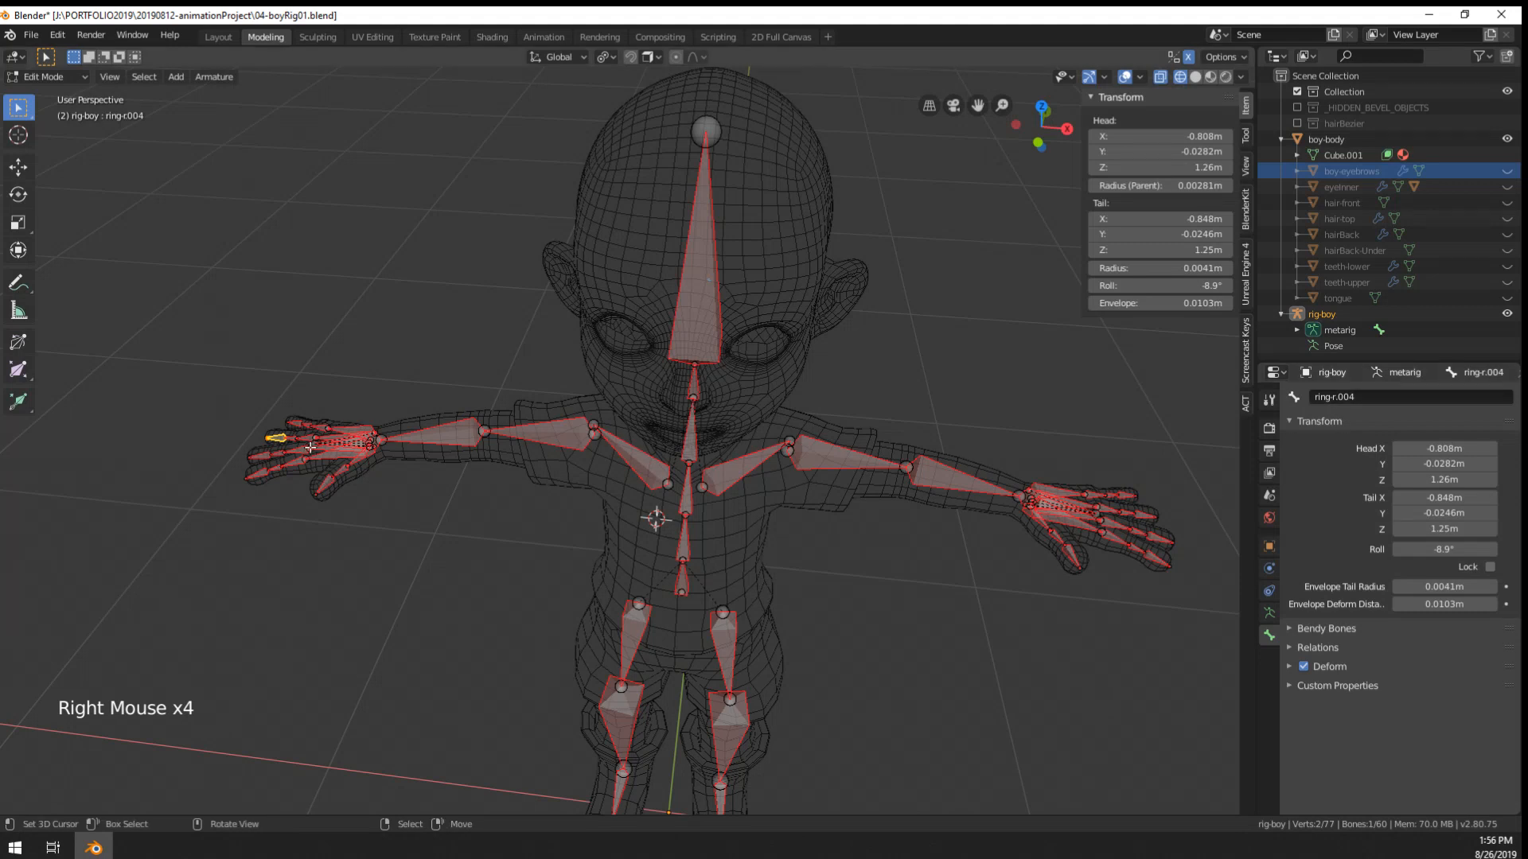
right_click(291, 463)
right_click(274, 468)
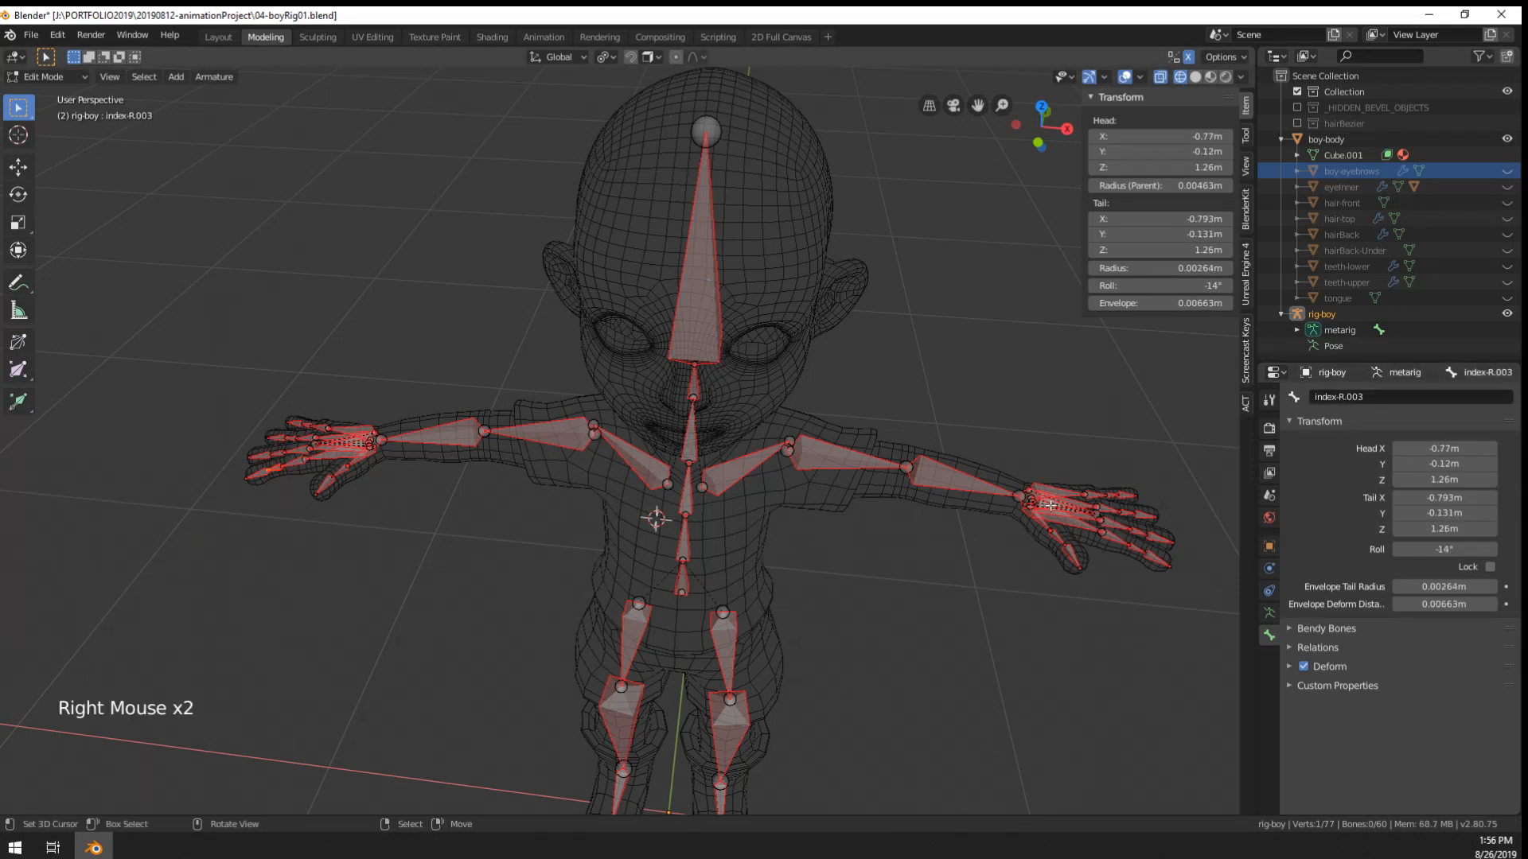
right_click(1068, 519)
right_click(1106, 525)
right_click(1131, 545)
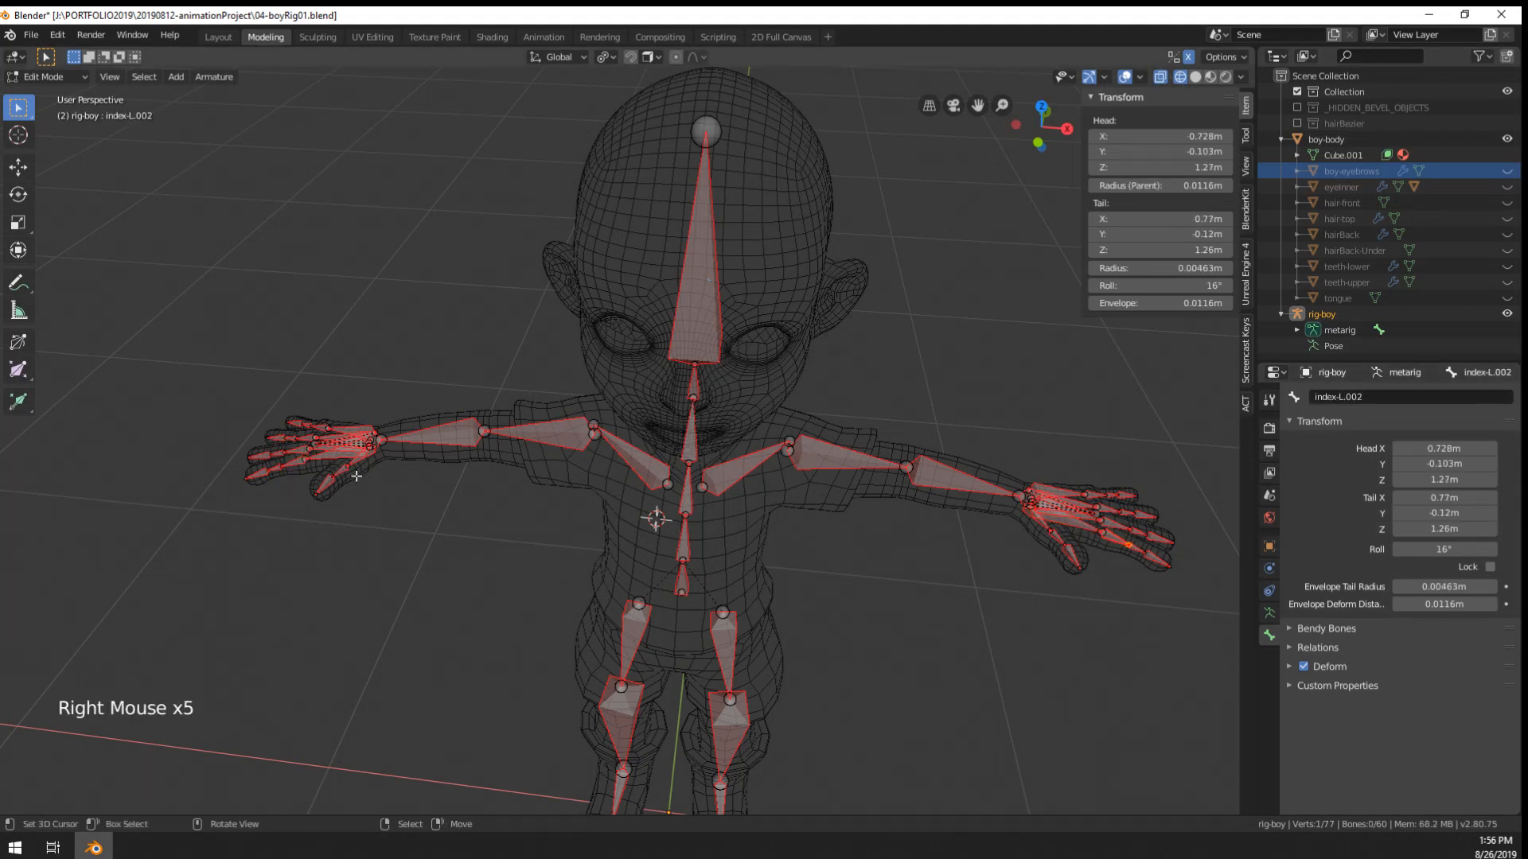
right_click(293, 435)
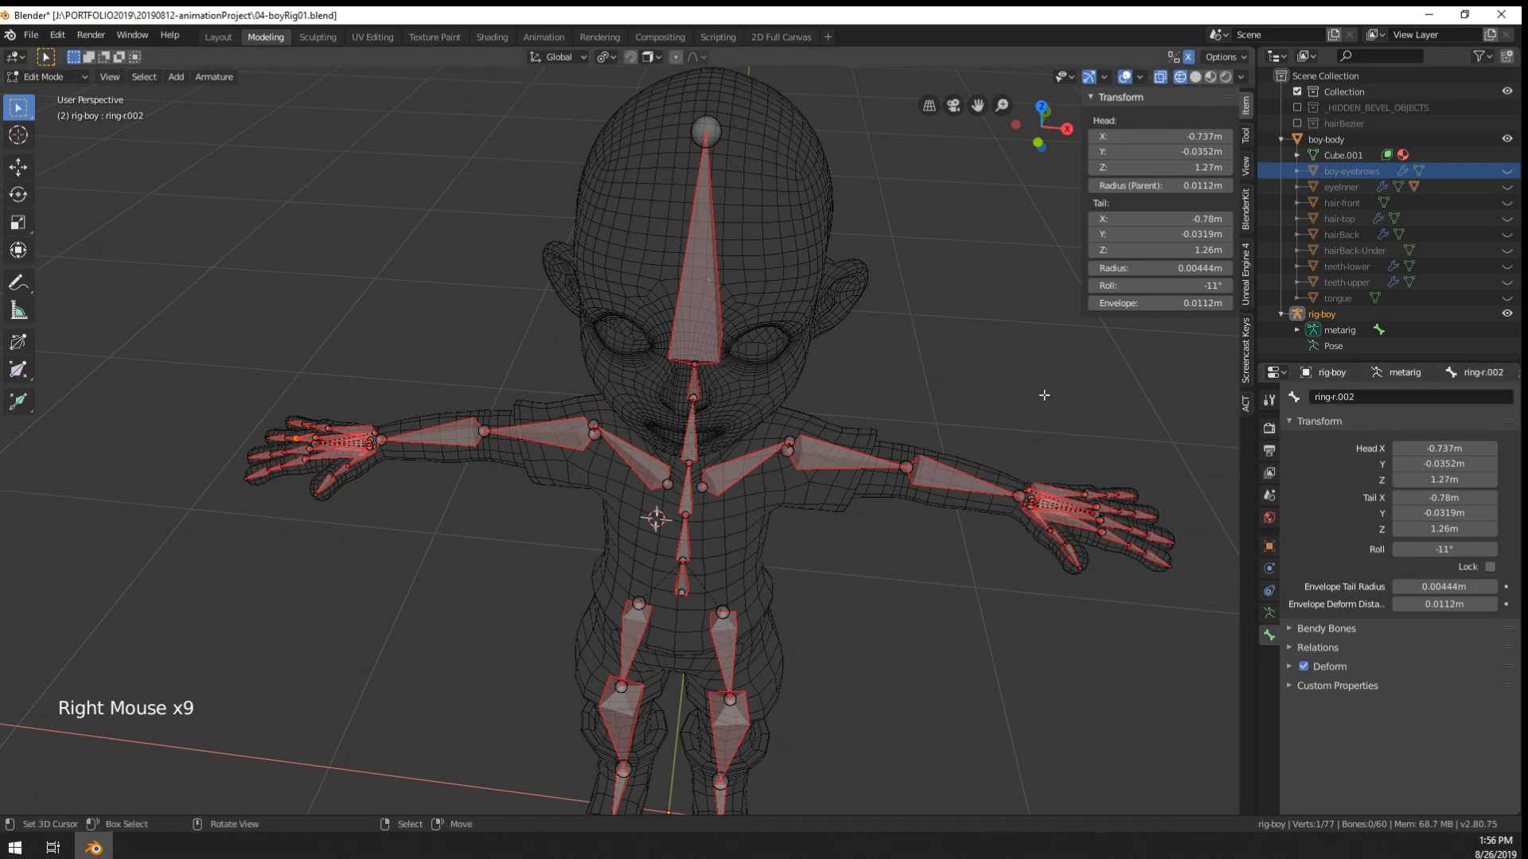
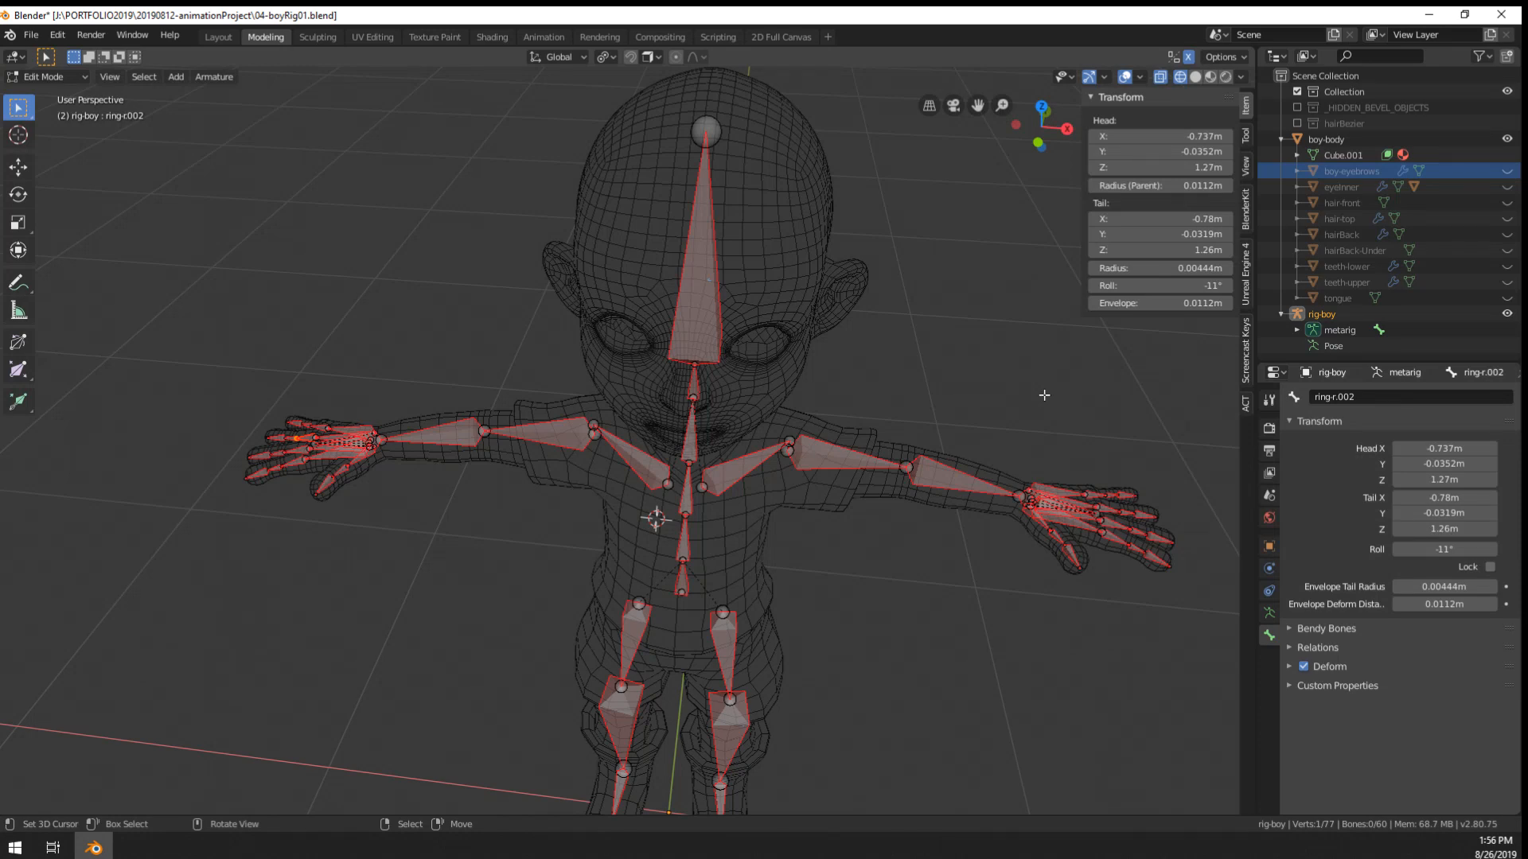
- Leave the armature's edit mode and show the character in solid shading
middle_click_drag(796, 446, 665, 486)
scroll(748, 461, "down", 2)
key("Tab")
right_click(665, 486)
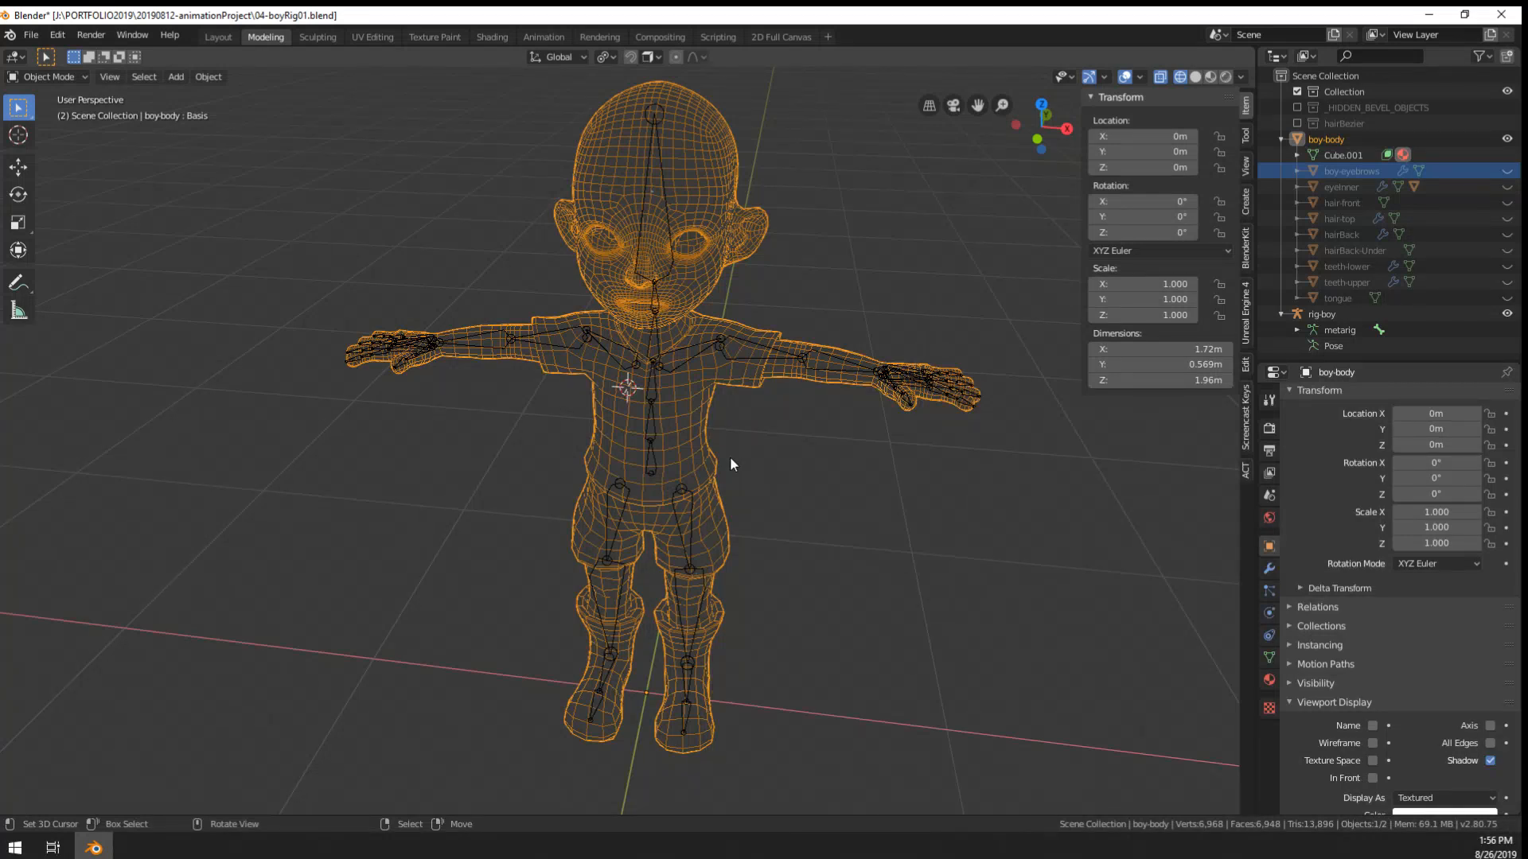
key("Tab")
key("Tab")
left_click(1195, 77)
scroll(706, 481, "up", 3)
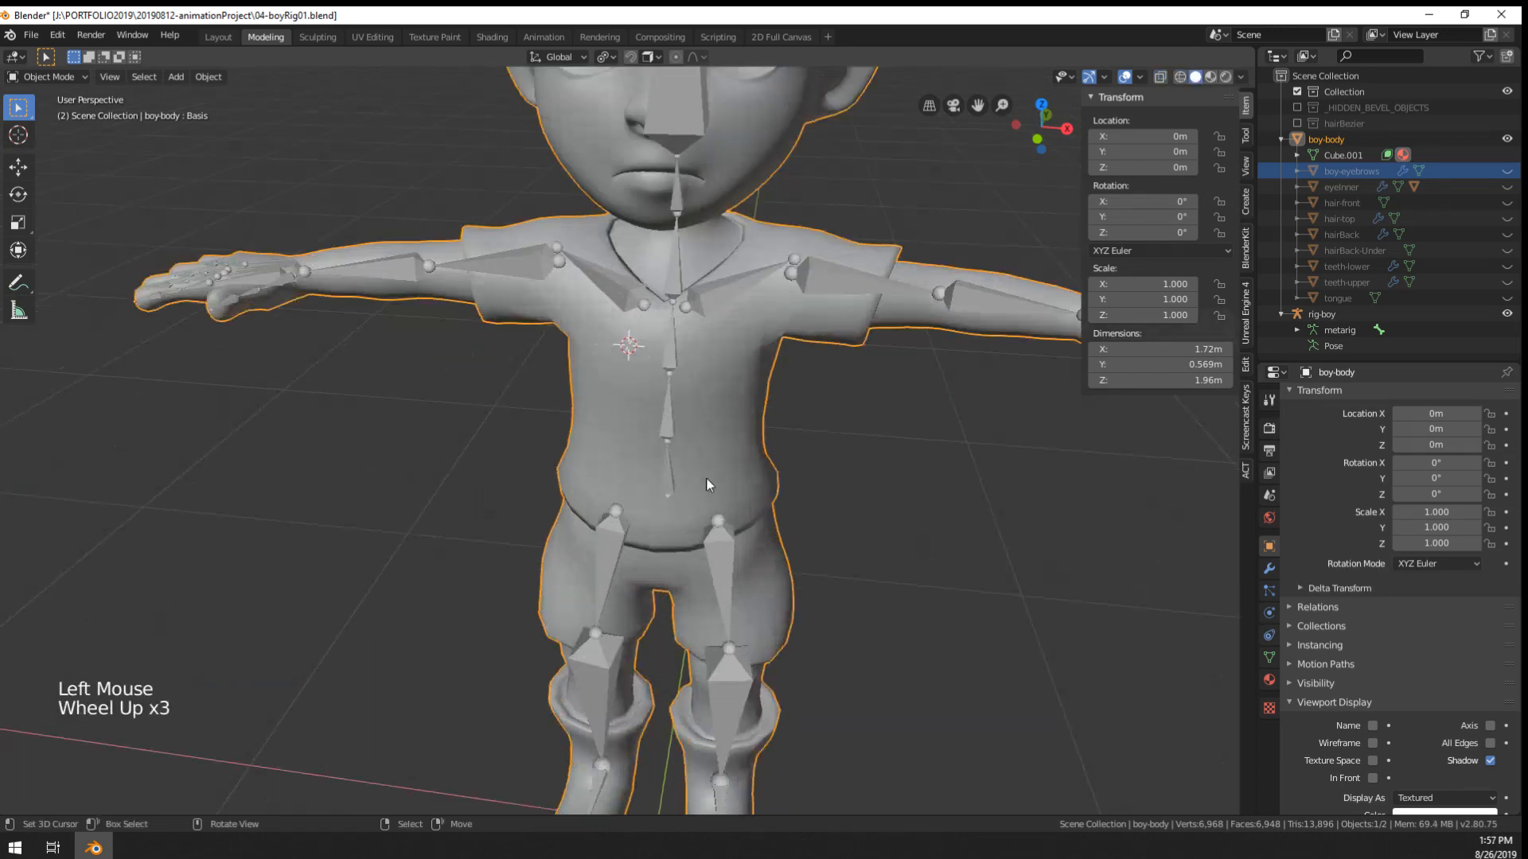
- Parent the boy-body mesh to the rig-boy armature with automatic weights
middle_click_drag(707, 480, 754, 433)
right_click(755, 433)
scroll(754, 431, "down", 3)
right_click(677, 335)
right_click(688, 355)
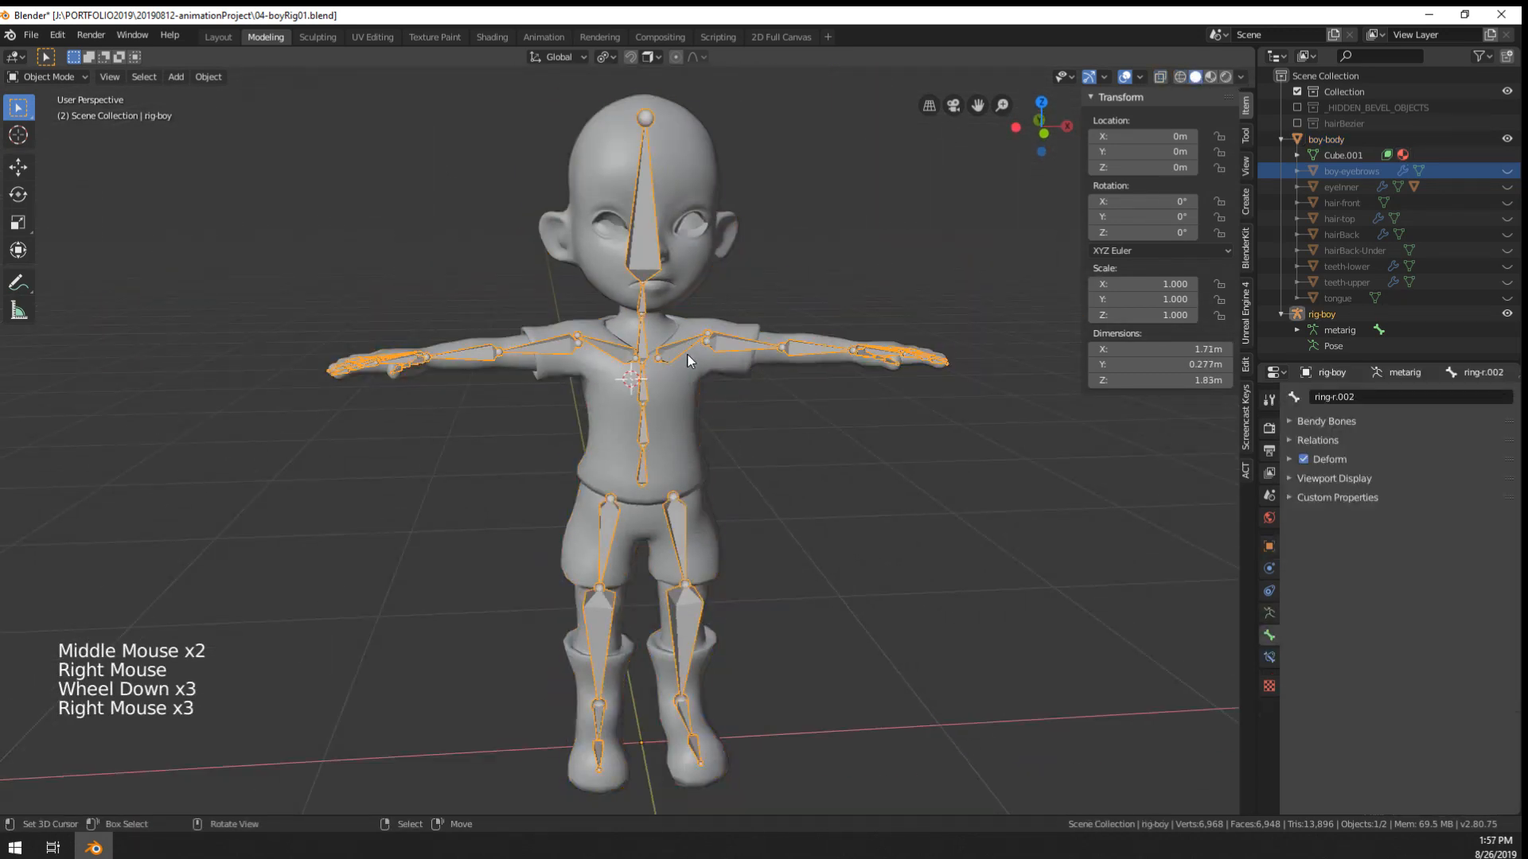
right_click(710, 346)
right_click(704, 342, "shift")
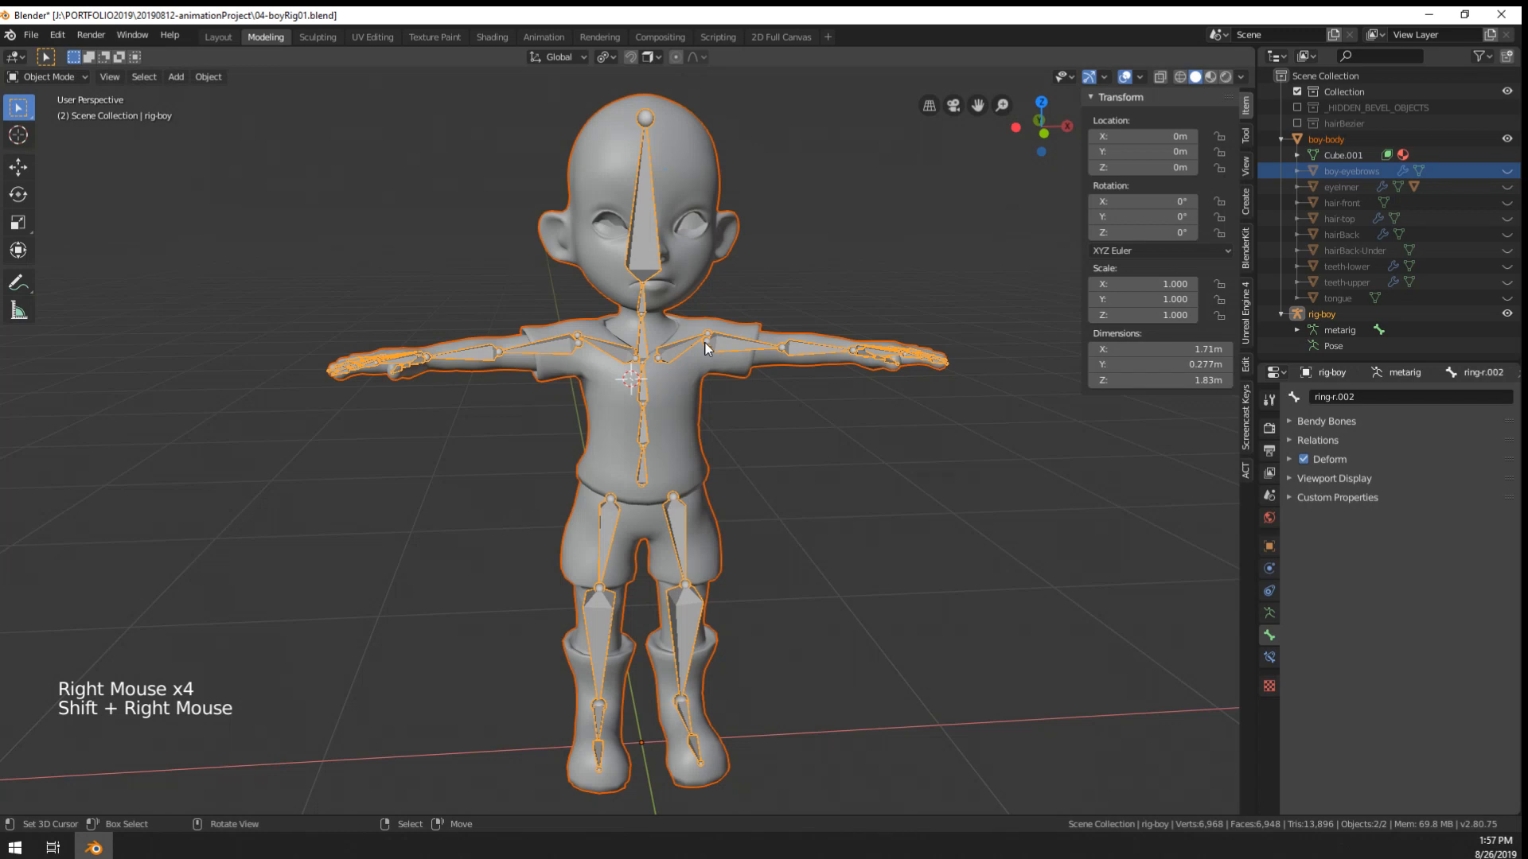
key("ctrl+p")
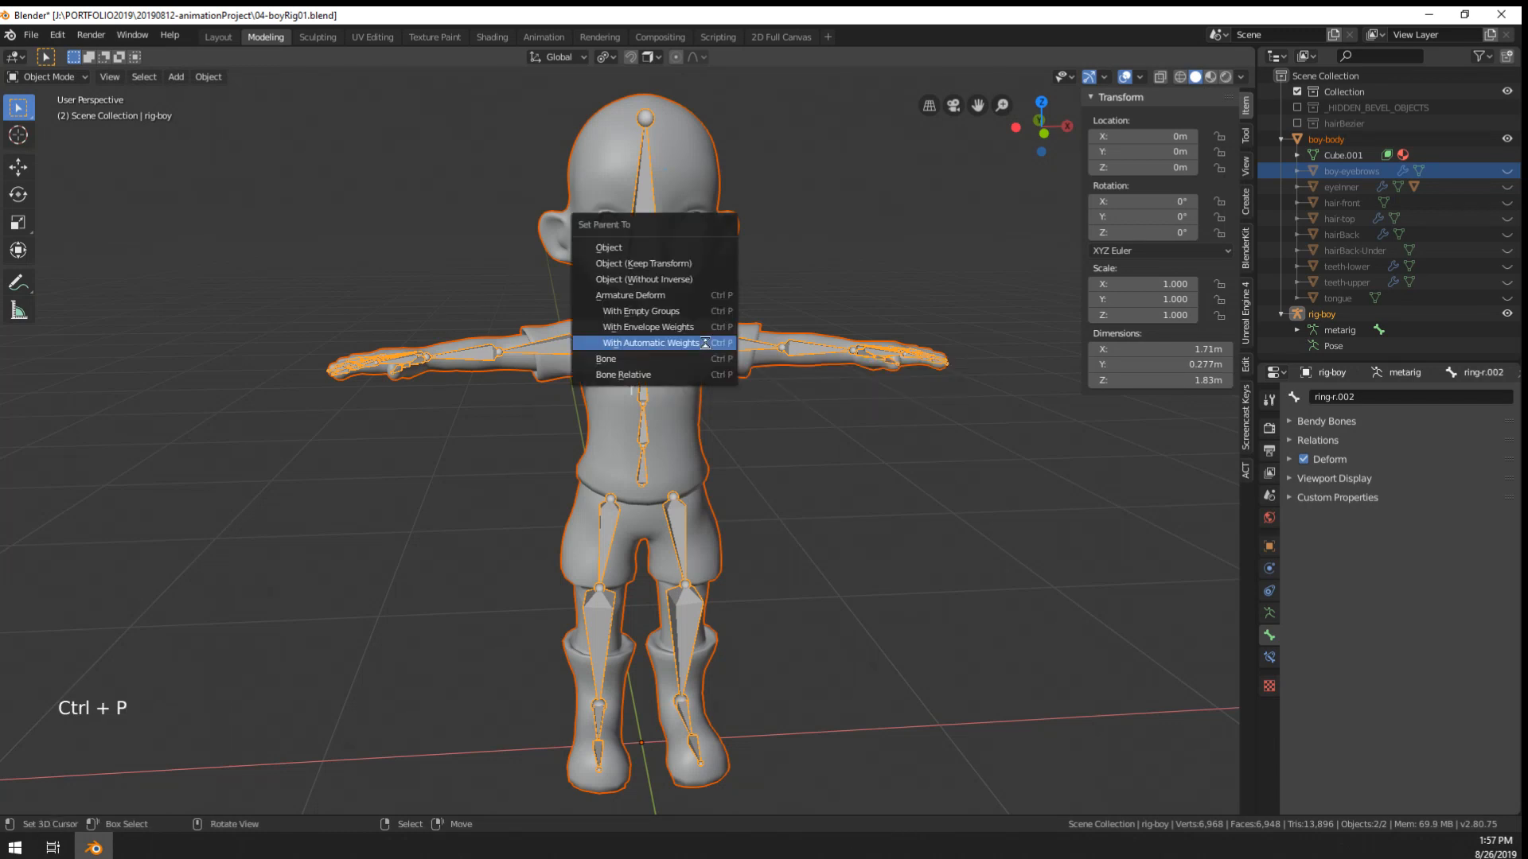
left_click(651, 342)
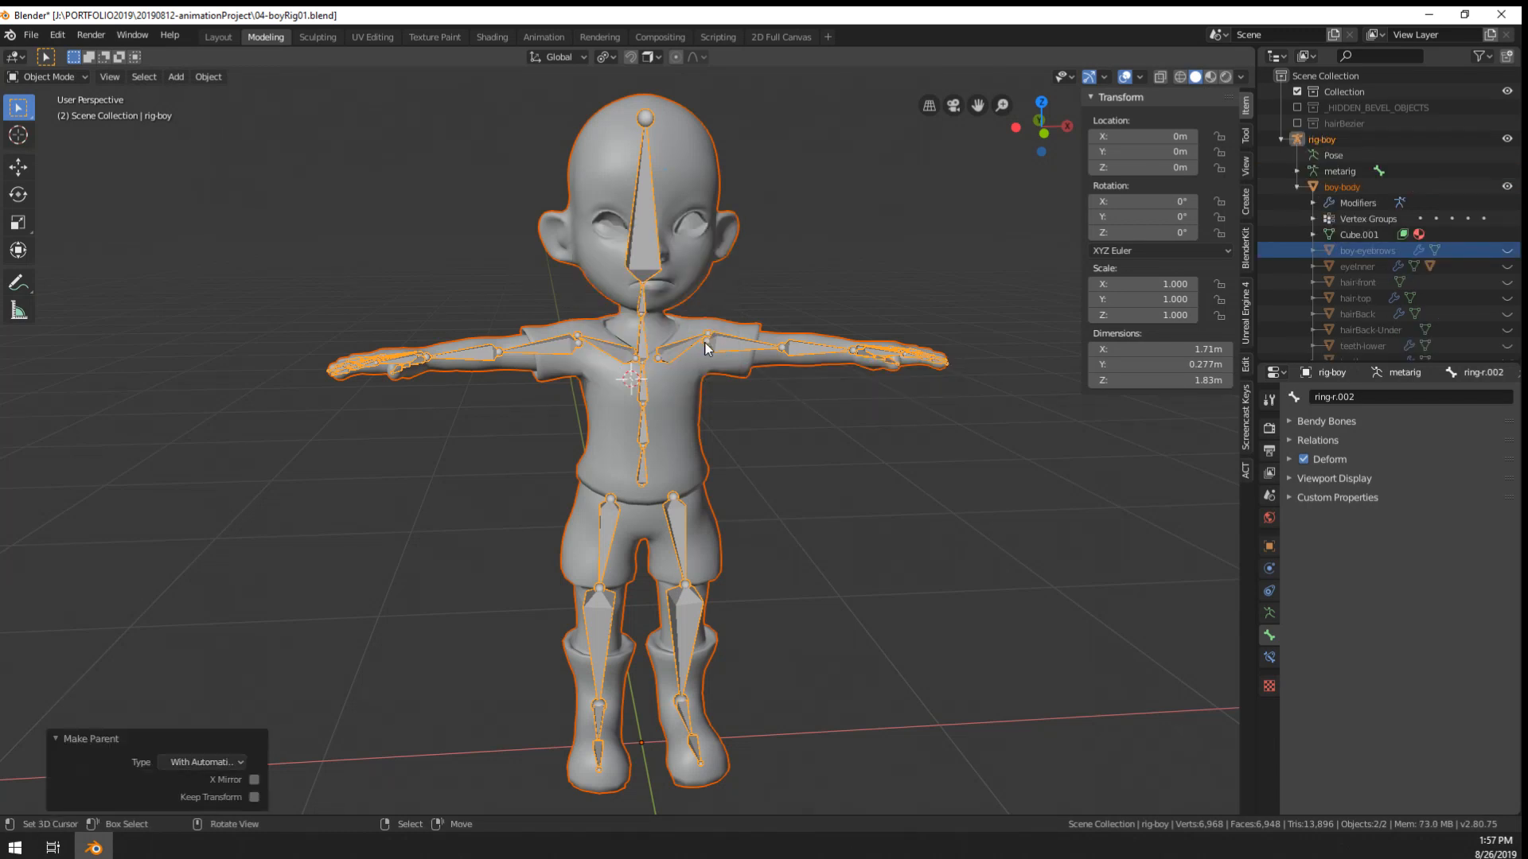
- Select the rig-boy armature and put it into pose mode
right_click(707, 346)
key("ctrl+Tab")
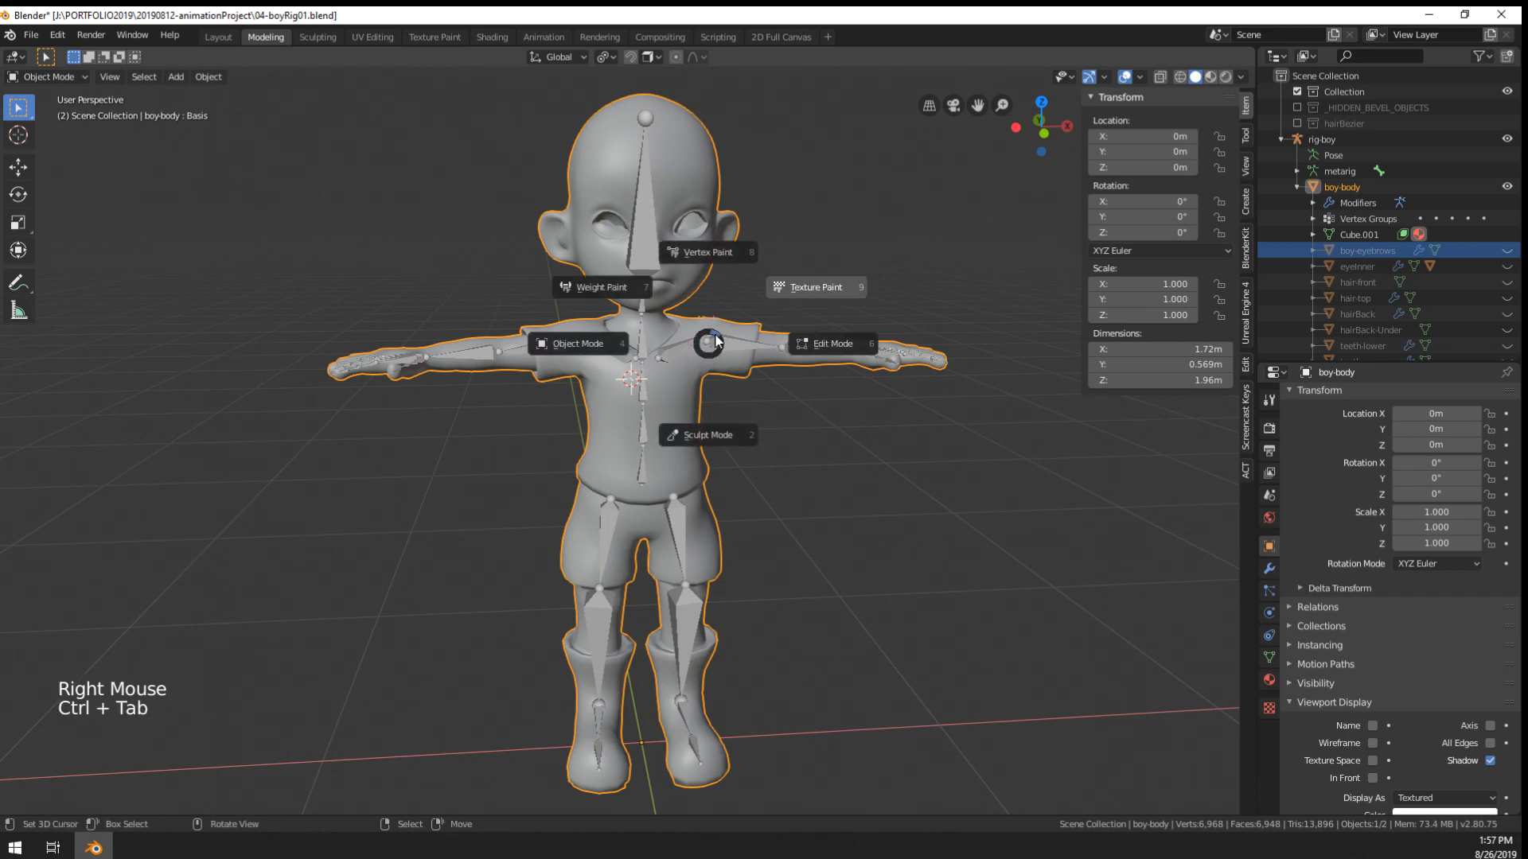
right_click(707, 346)
right_click(707, 346)
key("ctrl+Tab")
- Rotate the shoulder.L bone about 22° upward to test the body deformation
right_click(685, 351)
key("r")
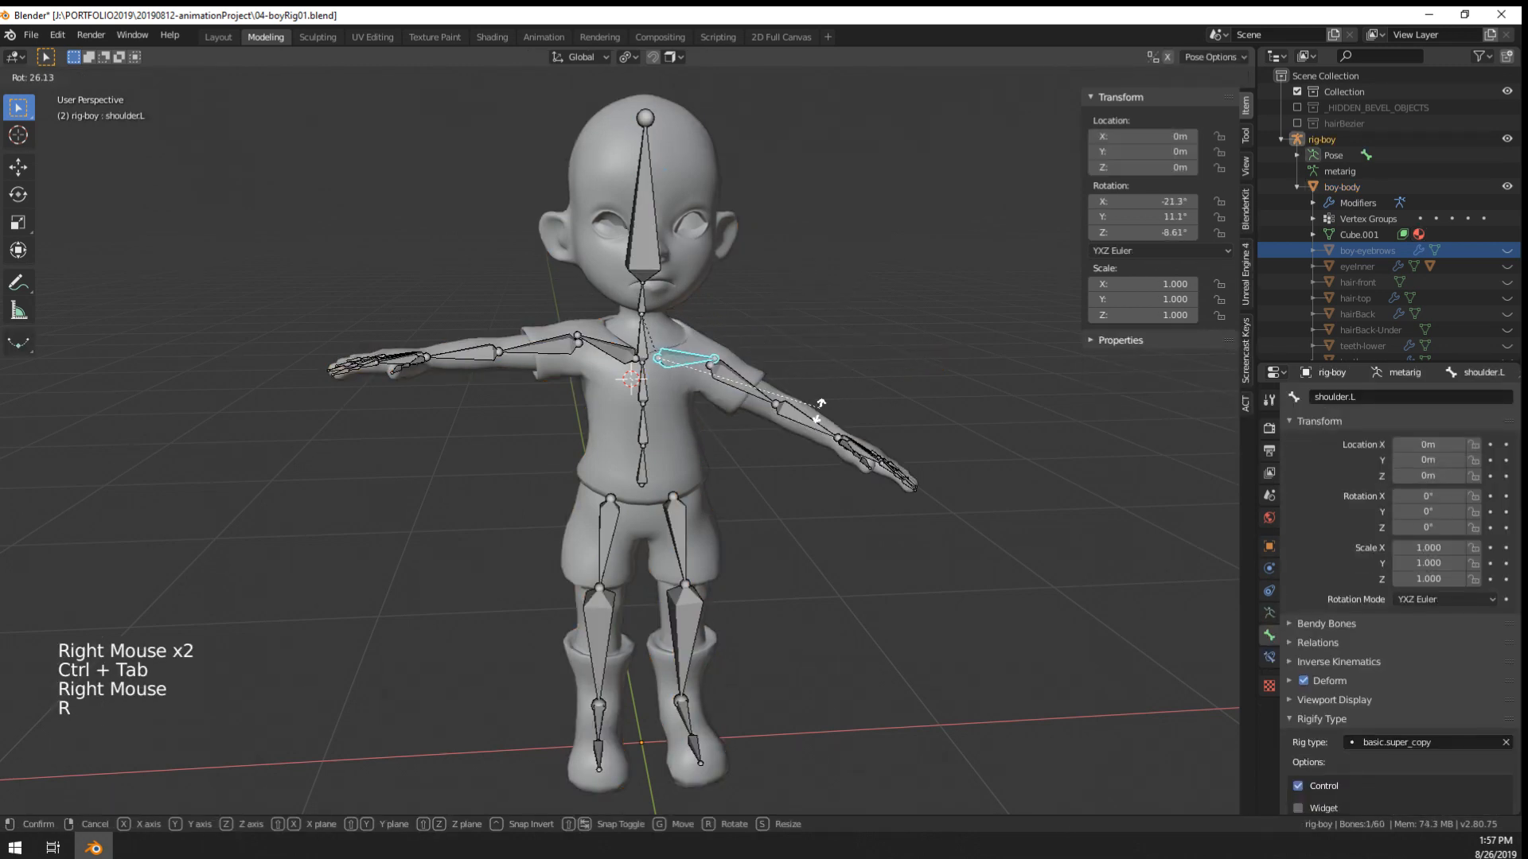
right_click(819, 400)
middle_click_drag(911, 378, 873, 337)
key("r")
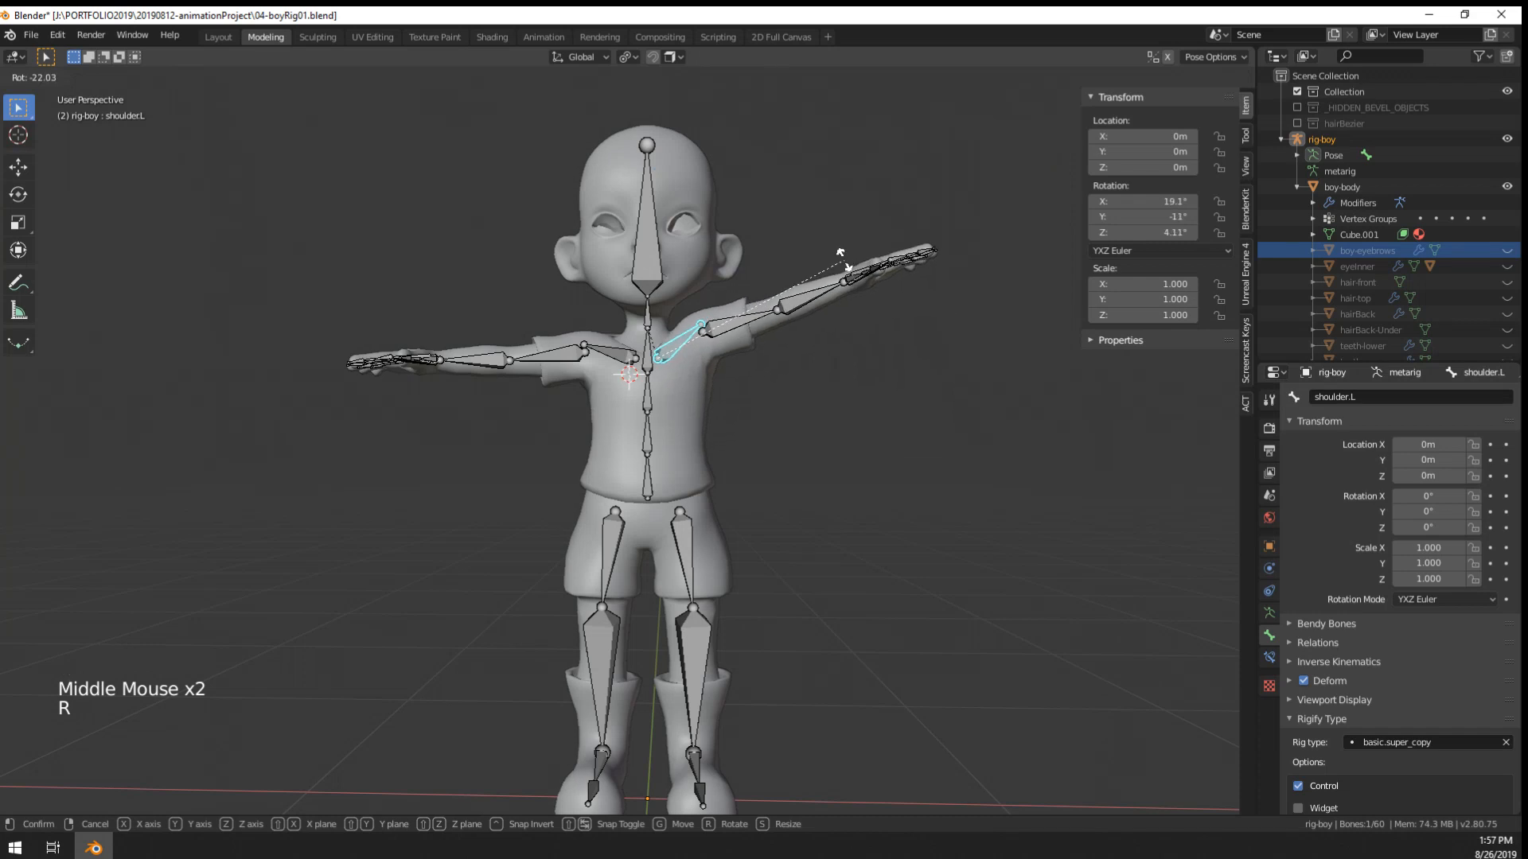
left_click(680, 352)
- Test the arm deformation by rotating upper_arm.L 79.6° downward, with another rotation of 48.4° from a different view
right_click(736, 335)
key("r")
left_click(780, 431)
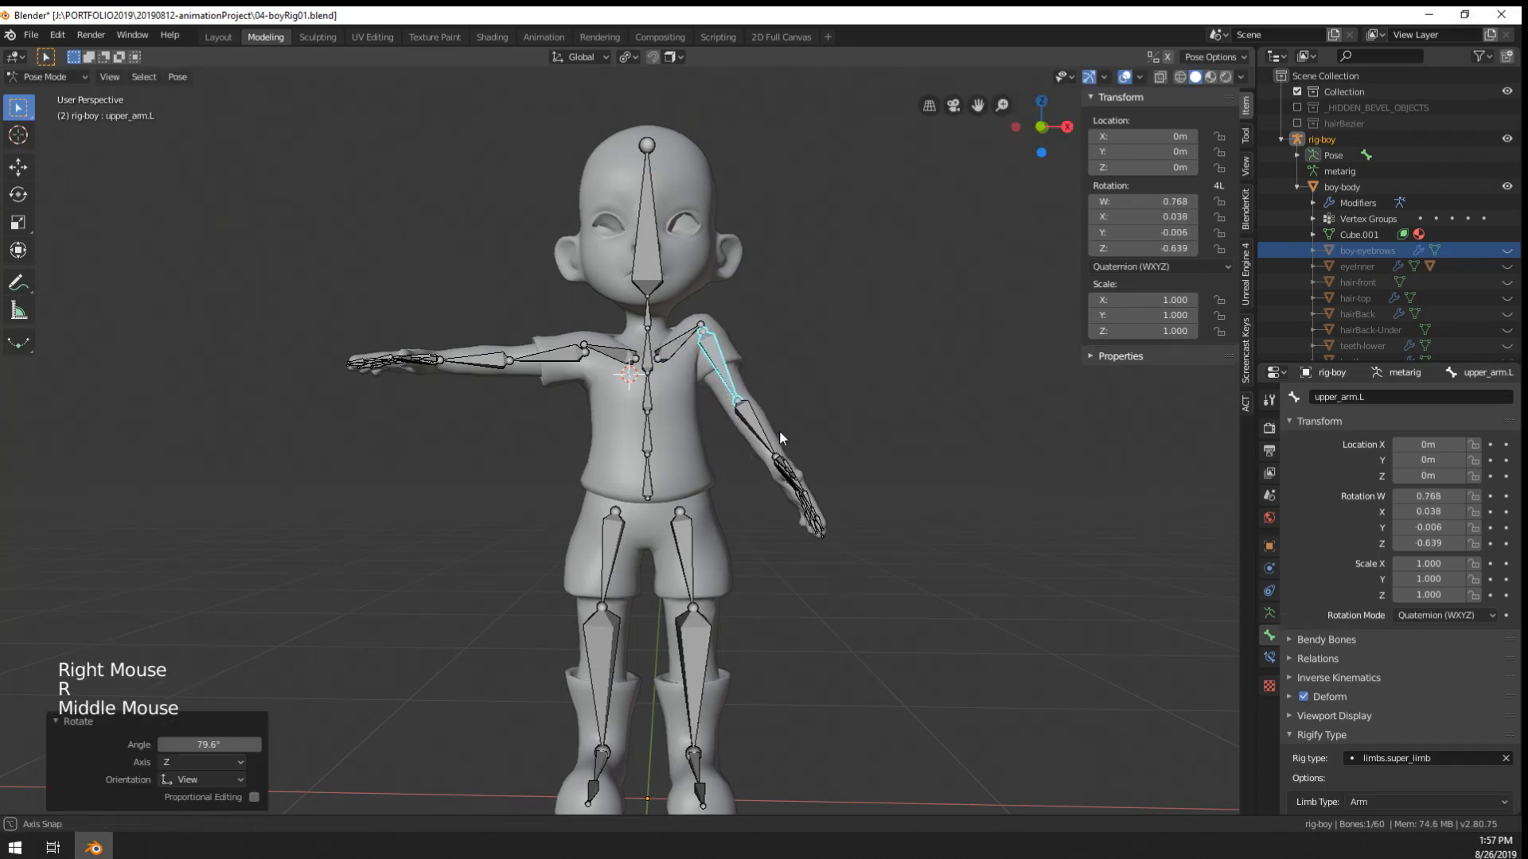
middle_click_drag(780, 431, 689, 436)
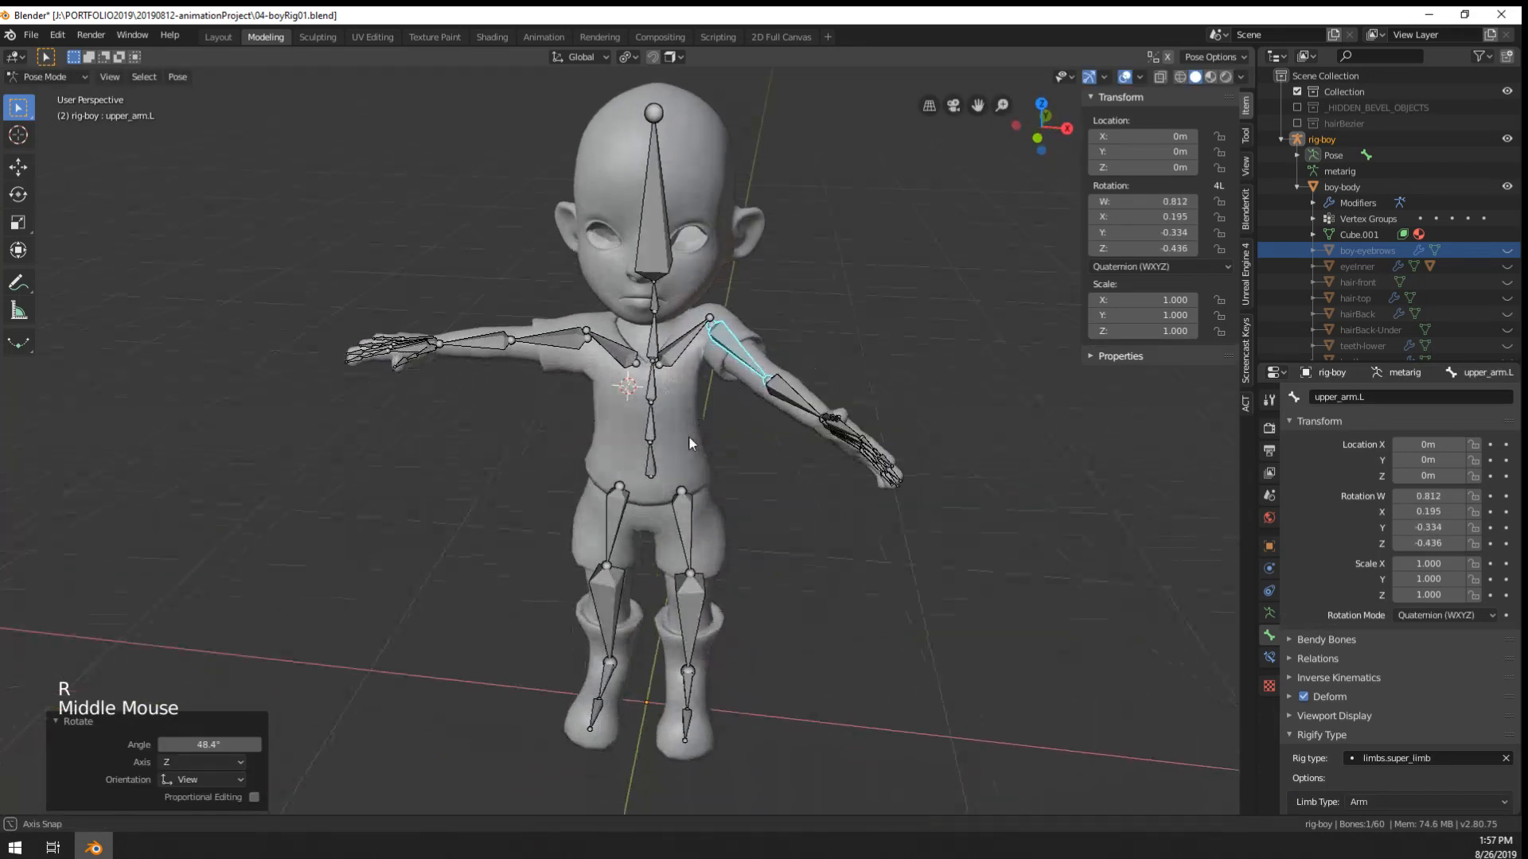
- Examine the posed left forearm and hand from below and from other distances
right_click(799, 401)
middle_click_drag(799, 400, 832, 527)
scroll(827, 509, "down", 1)
scroll(827, 509, "up", 2)
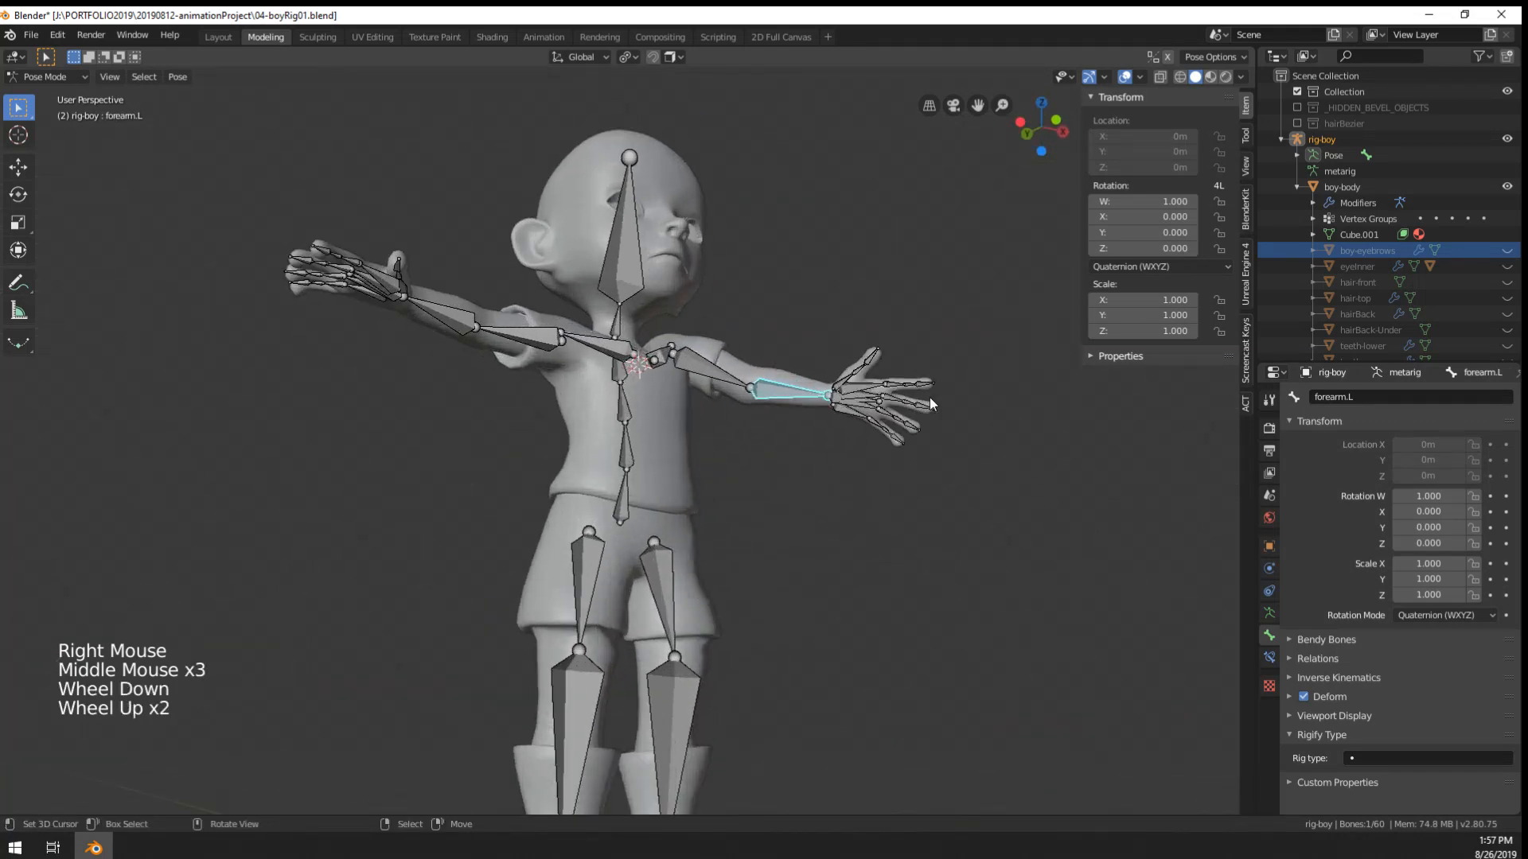
middle_click_drag(930, 398, 810, 428, "shift")
scroll(935, 383, "up", 4)
scroll(923, 388, "down", 3)
scroll(923, 388, "down", 1)
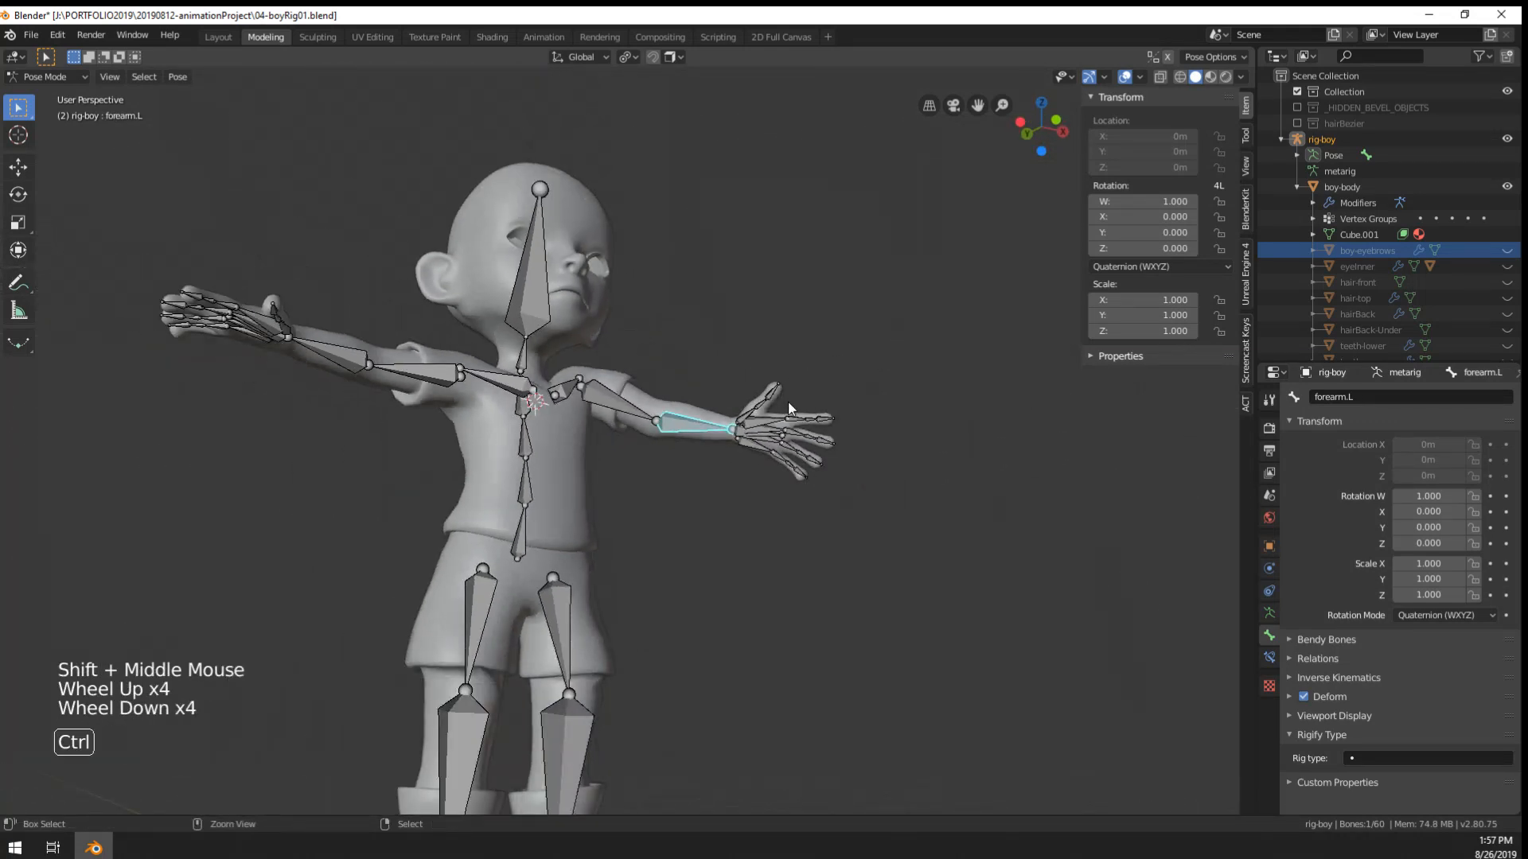
- Undo the upper_arm.L rotations and deselect all bones
key("ctrl+z")
key("ctrl+z")
key("ctrl+z")
key("ctrl+z")
key("a")
key("a")
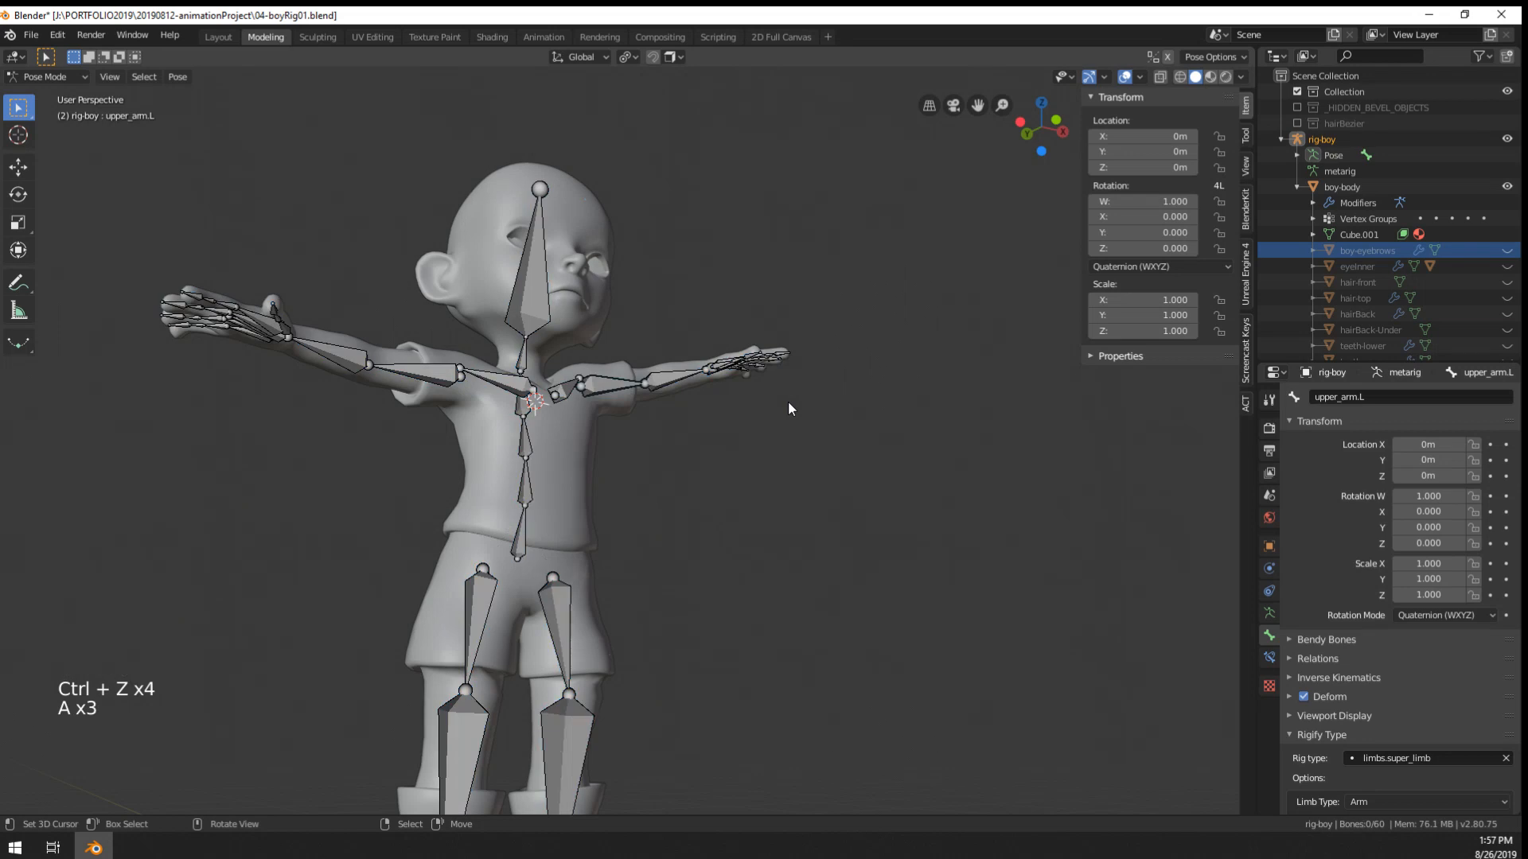
- Select all bones and clear their pose rotations and locations
key("a")
key("alt+r")
key("alt+g")
middle_click_drag(641, 443, 691, 414)
- Set the forearm.L bone's rotation mode to XYZ Euler
right_click(726, 355)
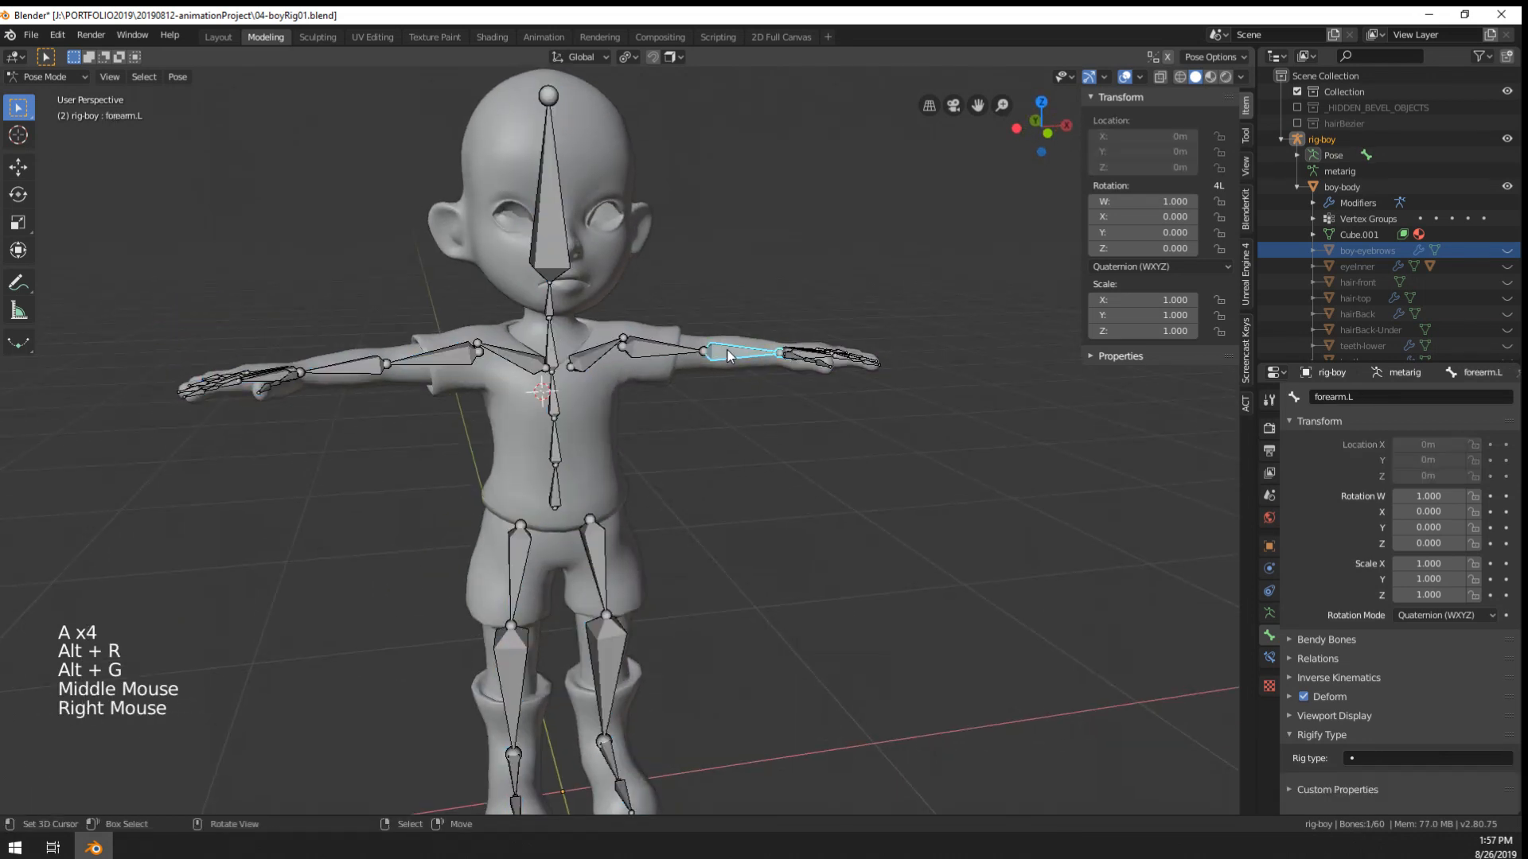
middle_click_drag(725, 356, 700, 414, "shift")
middle_click_drag(700, 414, 679, 463, "shift")
scroll(742, 418, "up", 6)
scroll(742, 419, "down", 3)
left_click(1169, 266)
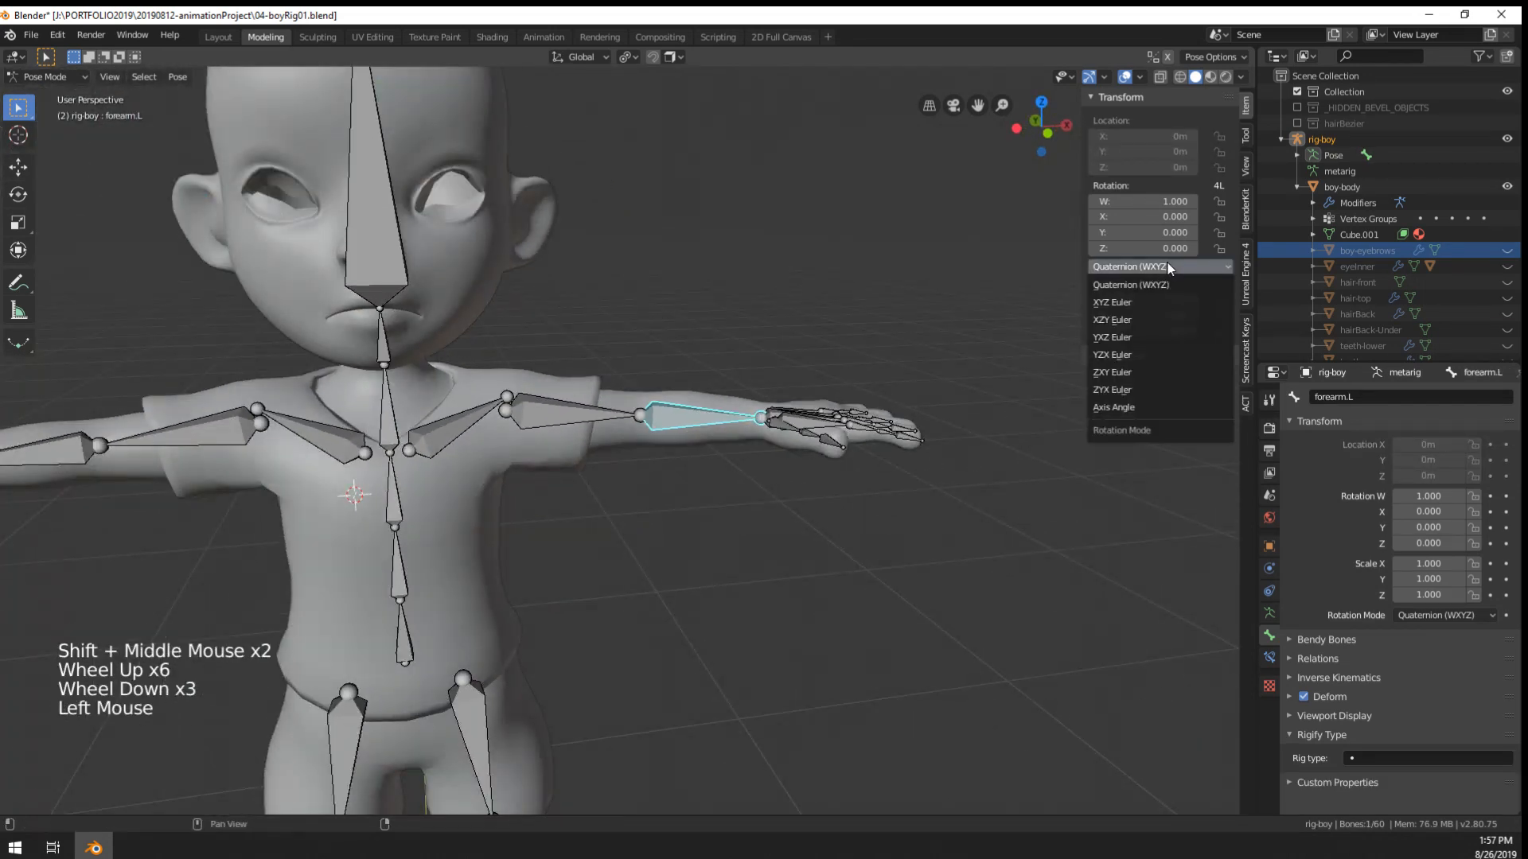
left_click(1139, 309)
key("ctrl+z")
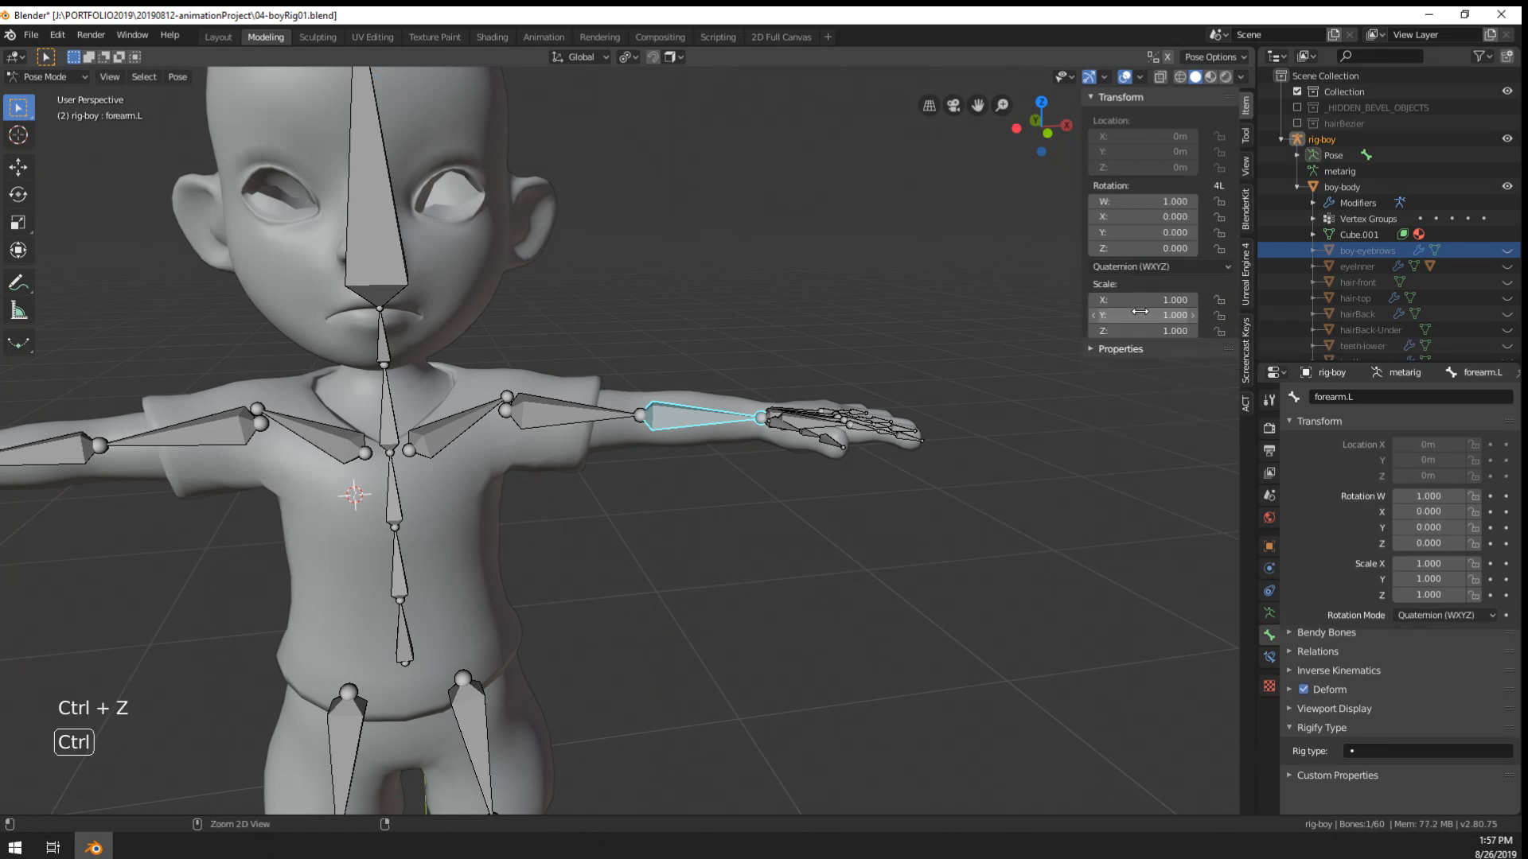
left_click(1151, 271)
left_click(1146, 306)
- Test the elbow bend by setting forearm.L's X rotation to 68.2°
left_click_drag(1142, 201, 1201, 201)
middle_click_drag(627, 422, 414, 561)
middle_click_drag(608, 527, 596, 514, "shift")
middle_click_drag(597, 513, 592, 493, "shift")
scroll(606, 443, "up", 3)
scroll(606, 443, "down", 3)
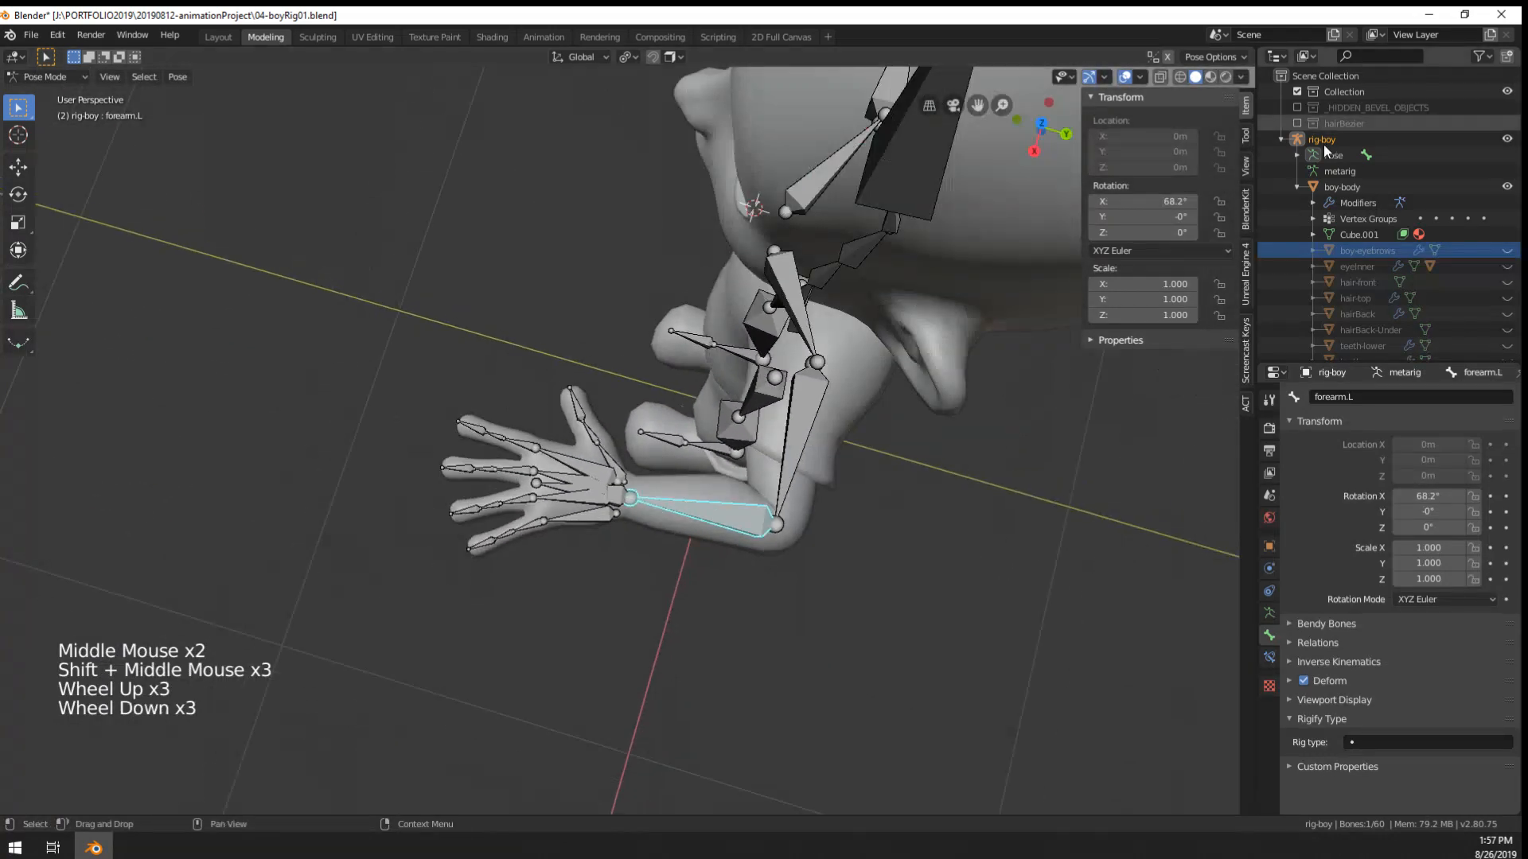
- Lock forearm.L's Y and Z rotation and set its X rotation to 56.9°
left_click(1219, 217)
left_click(1219, 233)
middle_click_drag(720, 446, 700, 389)
middle_click_drag(686, 414, 677, 382)
middle_click_drag(665, 391, 654, 364)
scroll(732, 327, "up", 2)
scroll(732, 328, "down", 2)
mouse_move(726, 323)
middle_mouse_down()
mouse_move(813, 345)
mouse_move(723, 326)
middle_mouse_up()
scroll(813, 346, "up", 3)
mouse_move(1160, 197)
left_mouse_down()
mouse_move(1128, 197)
mouse_move(1149, 198)
left_mouse_up()
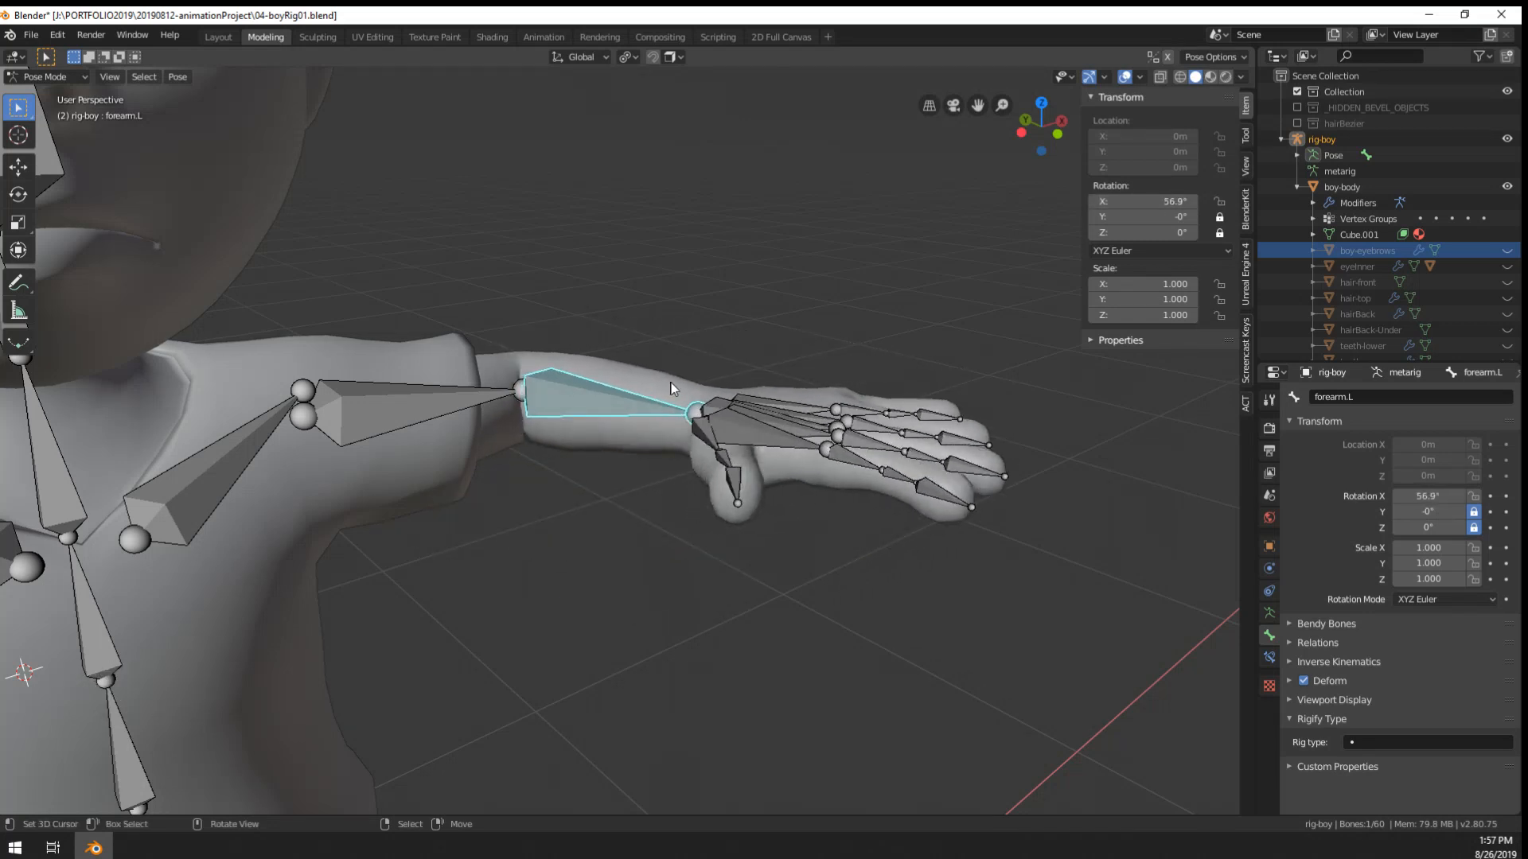
- Try freely rotating forearm.L with its Y and Z axes locked, from different views
middle_click_drag(675, 389, 670, 303)
key("r")
right_click(519, 527)
middle_click_drag(716, 469, 834, 556)
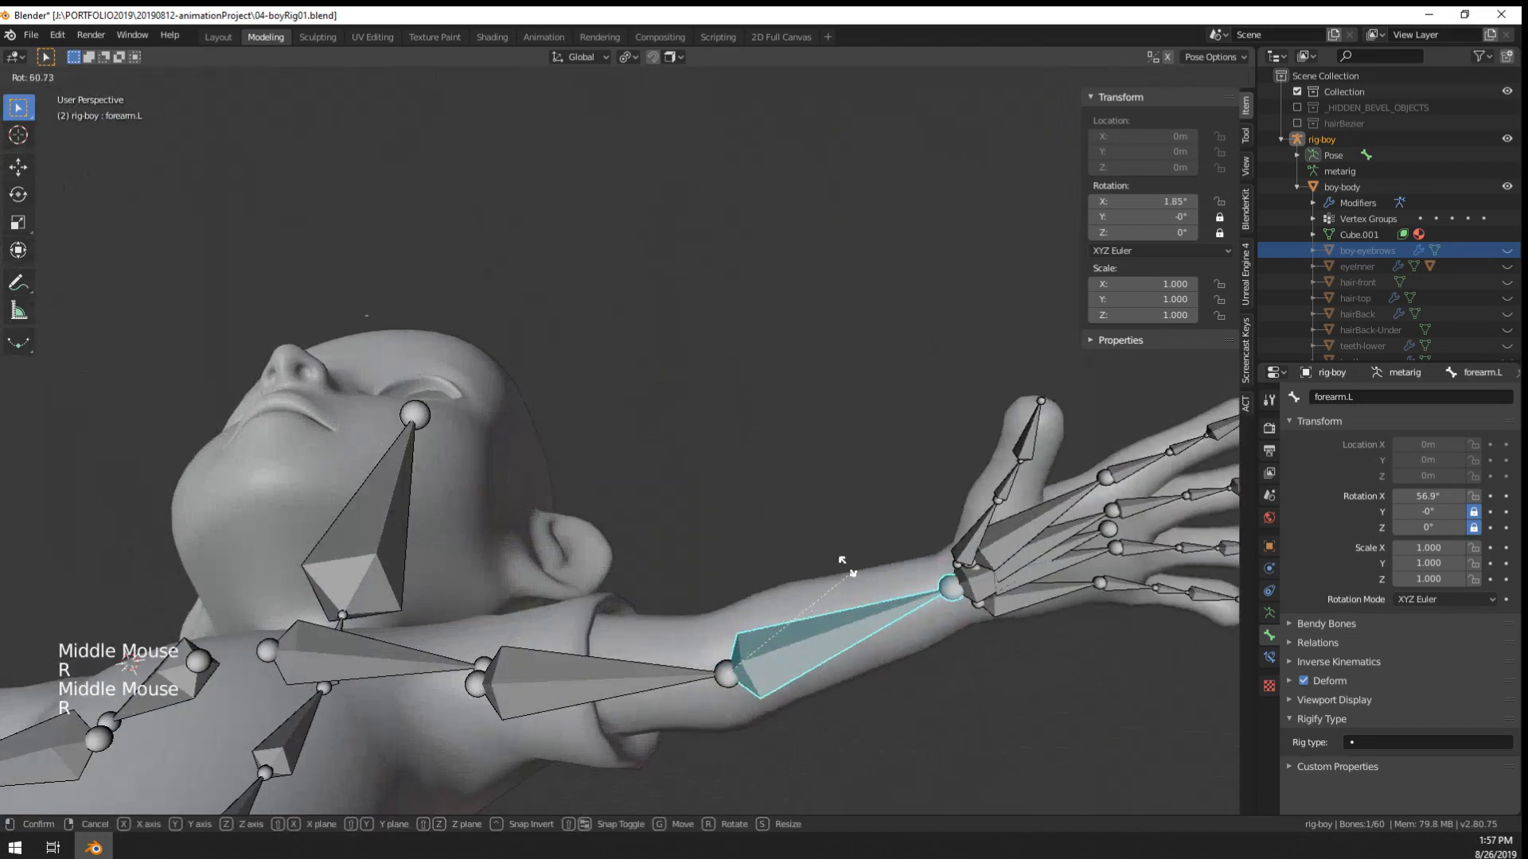
key("r")
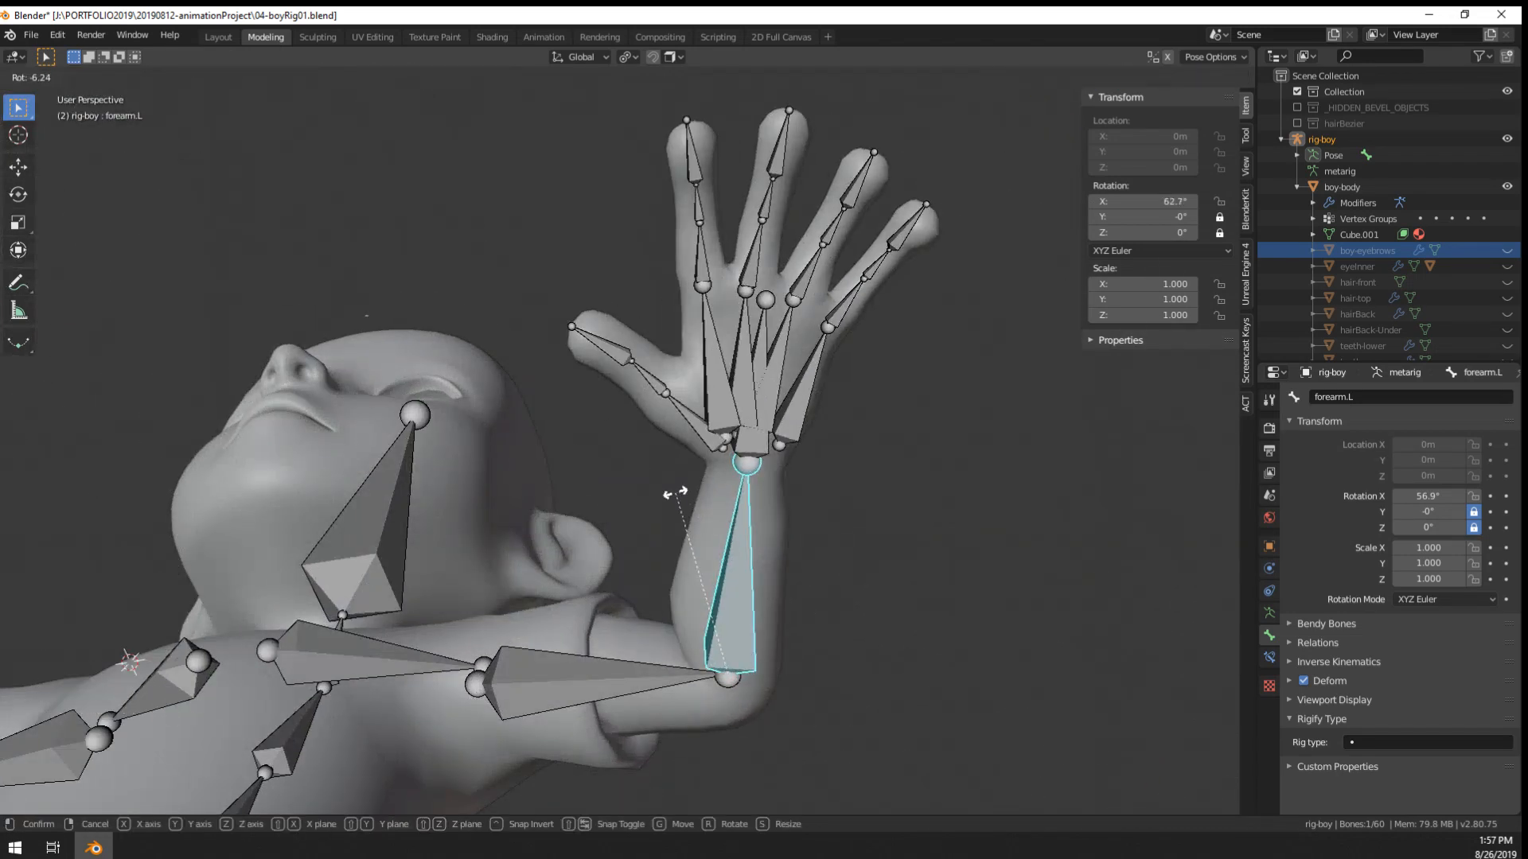
right_click(675, 494)
scroll(776, 538, "down", 2)
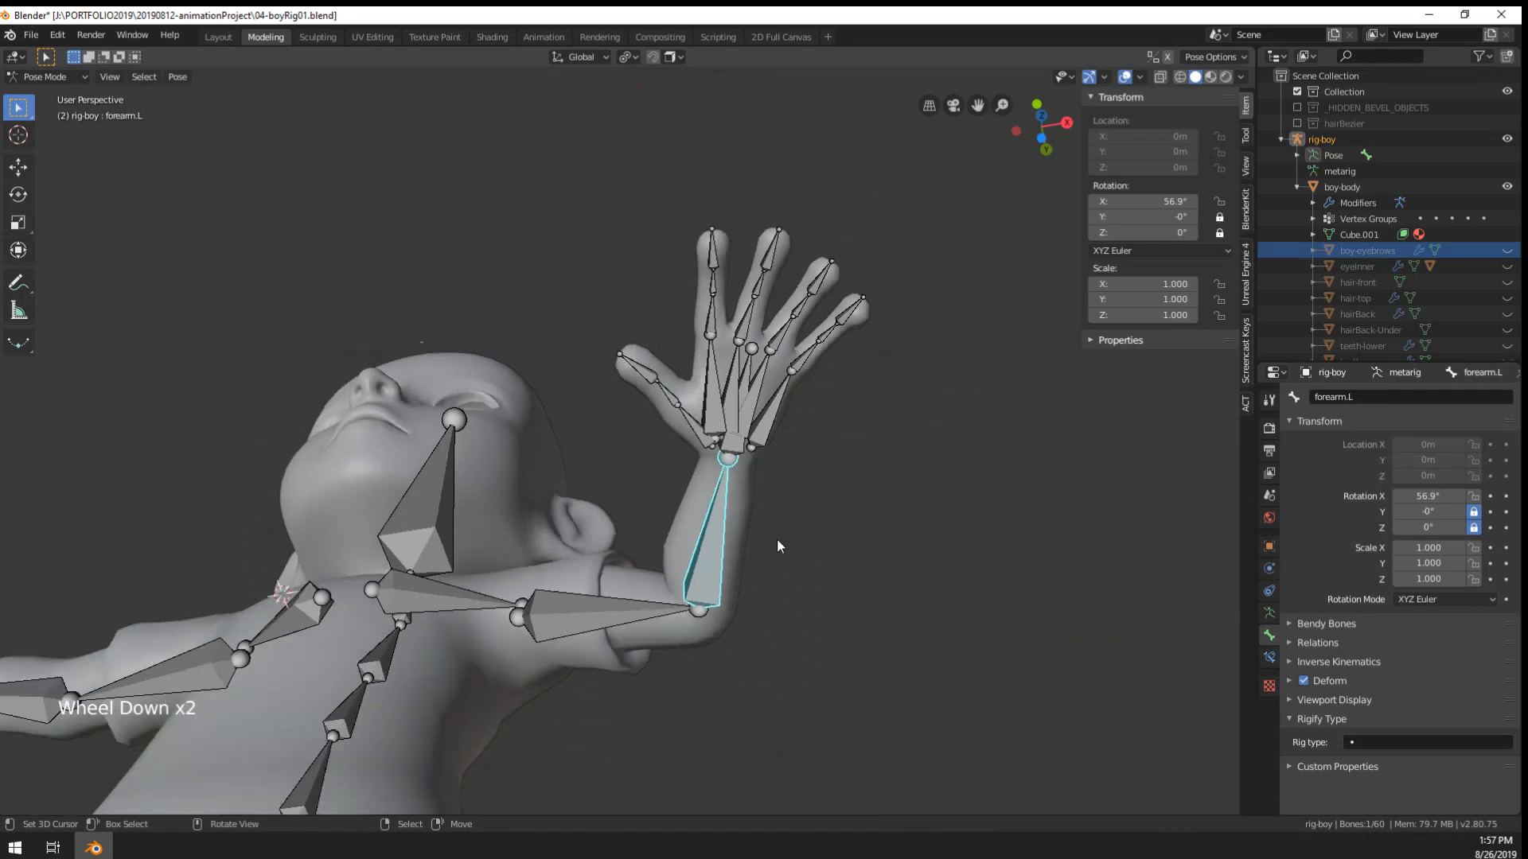
- Test-rotate upper_arm.L downward, with a further -5.12° rotation from another view
middle_click_drag(777, 538, 900, 469)
scroll(749, 543, "down", 1)
right_click(809, 452)
key("r")
left_click(866, 269)
middle_click_drag(716, 525, 913, 513)
key("r")
left_click(910, 447)
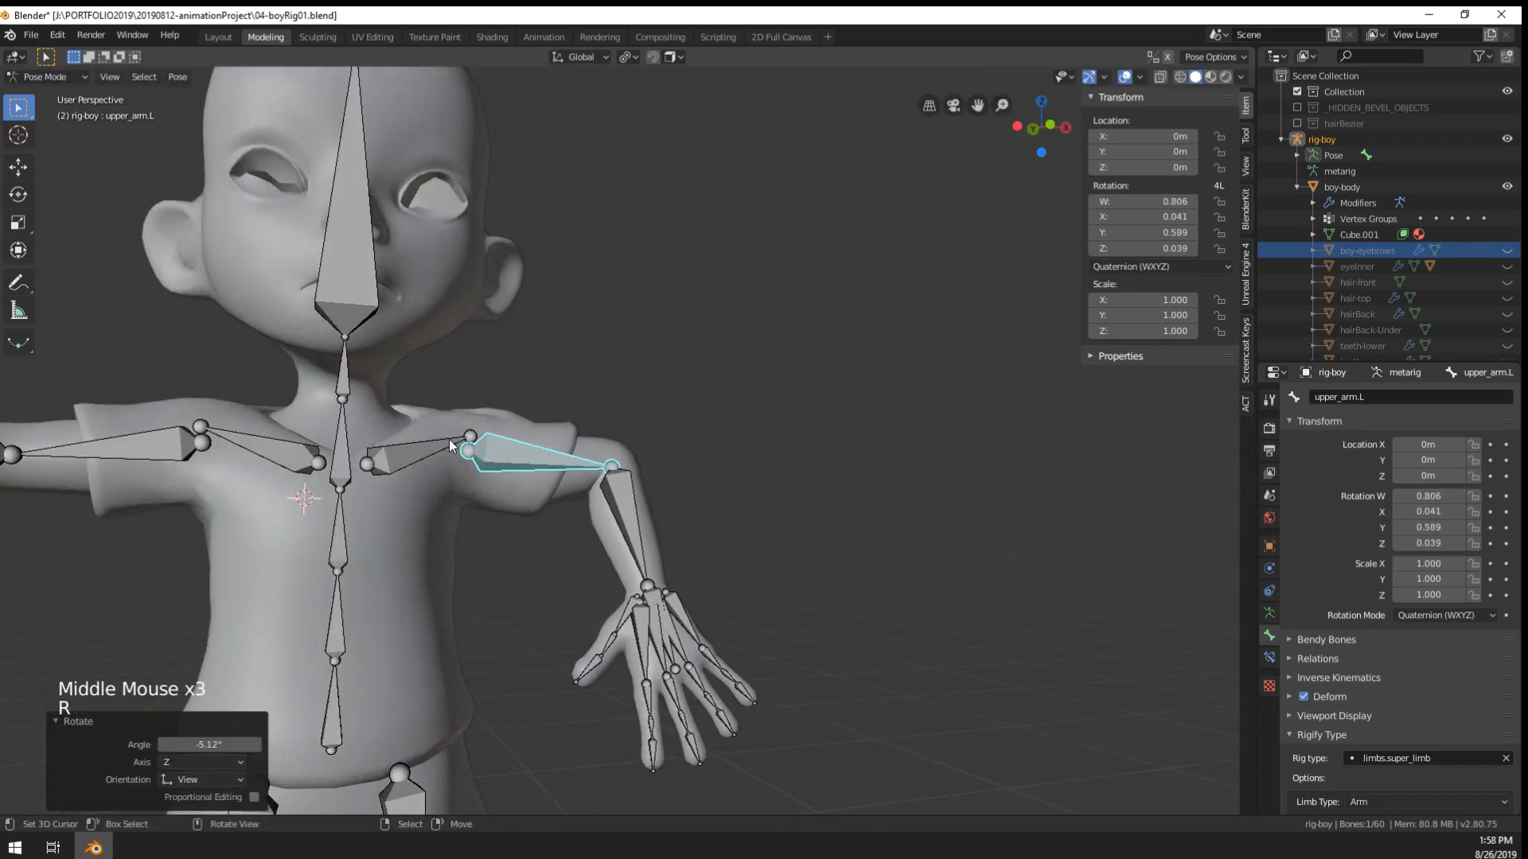
- Rotate the shoulder.L bone slightly to adjust the left shoulder's pose
right_click(449, 439)
key("r")
left_click(536, 416)
- Rotate forearm.L from two different views to pose the bent left elbow
middle_click_drag(606, 460, 622, 464)
right_click(622, 464)
scroll(622, 465, "down", 1)
middle_click_drag(708, 497, 538, 569)
key("r")
left_click(653, 549)
middle_click_drag(656, 551, 686, 599)
key("r")
left_click(947, 617)
- Rotate upper_arm.L by -17.1° from the character's side
right_click(701, 417)
middle_click_drag(700, 513, 624, 534)
key("r")
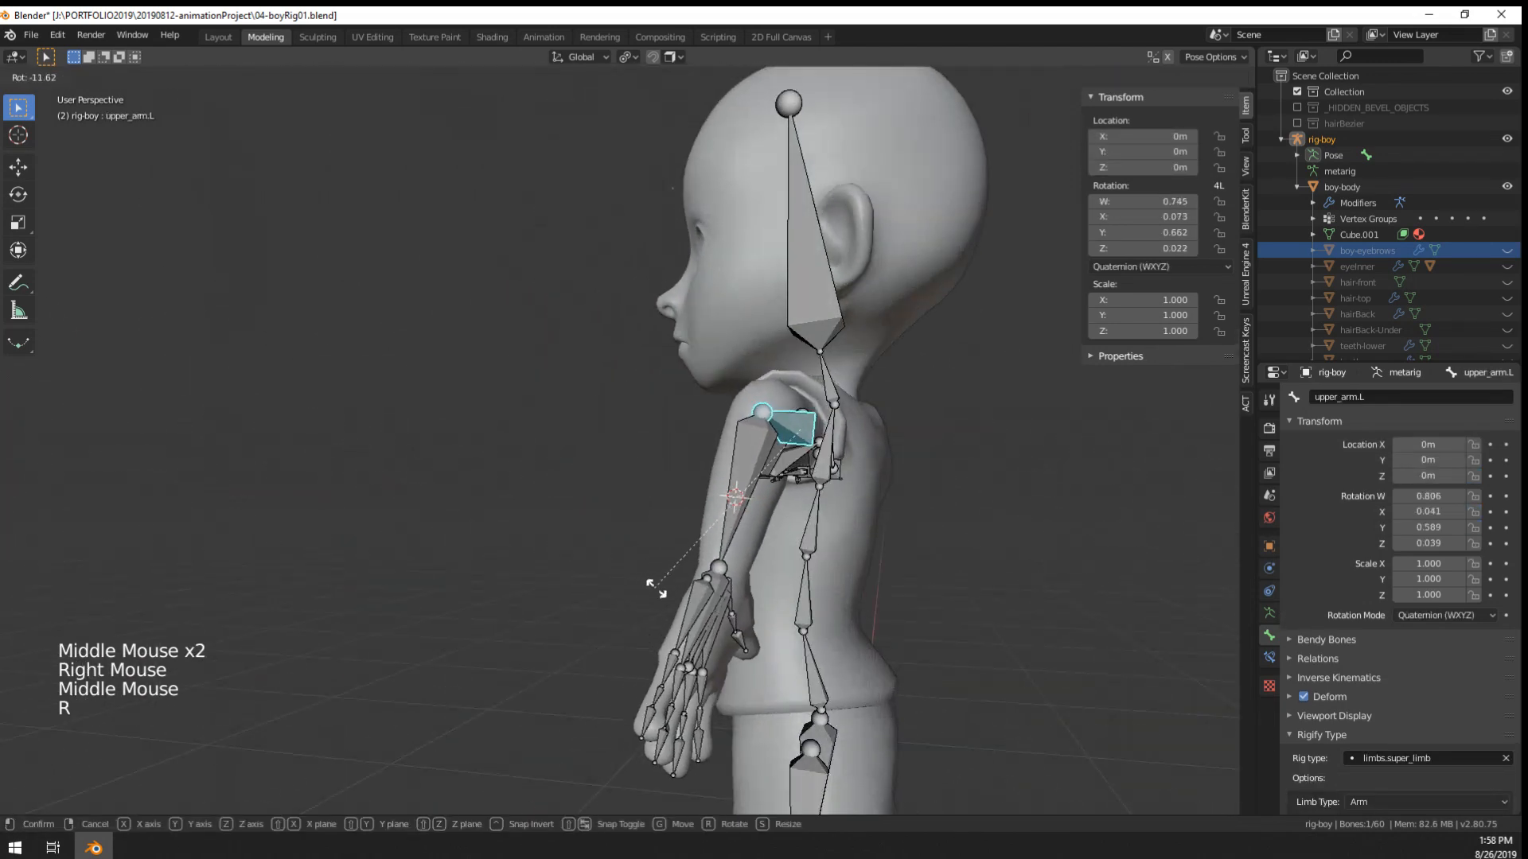
left_click(677, 590)
middle_click_drag(684, 595, 709, 661)
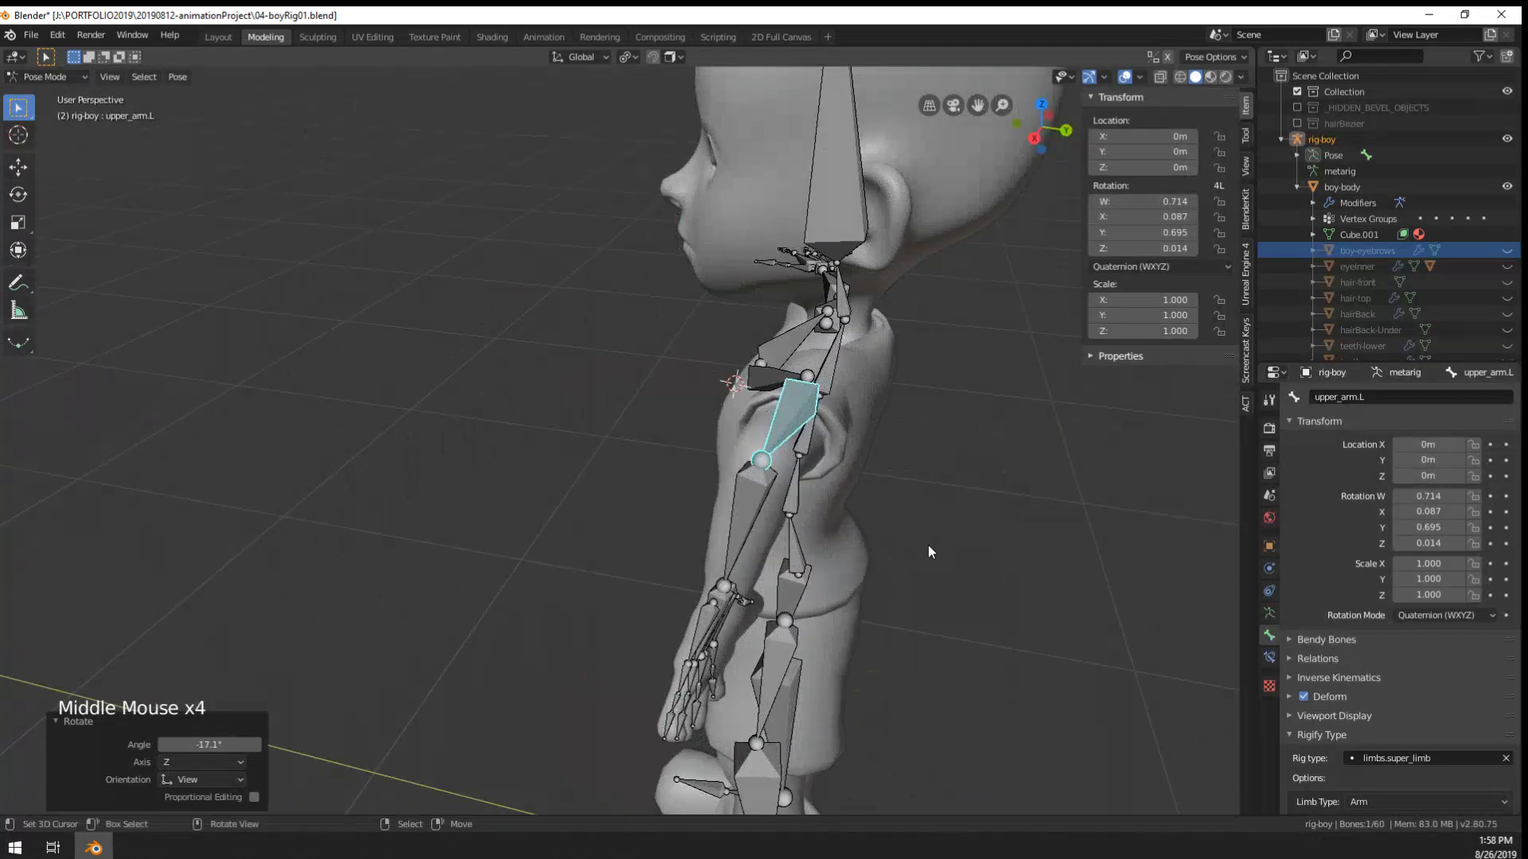
- Examine the mesh deformation around the left shoulder and sleeve, close up and from the front
middle_click_drag(927, 545, 903, 517)
middle_click_drag(883, 493, 850, 457)
scroll(850, 457, "down", 1)
scroll(849, 460, "up", 4)
middle_click_drag(909, 394, 645, 562, "shift")
scroll(644, 562, "up", 2)
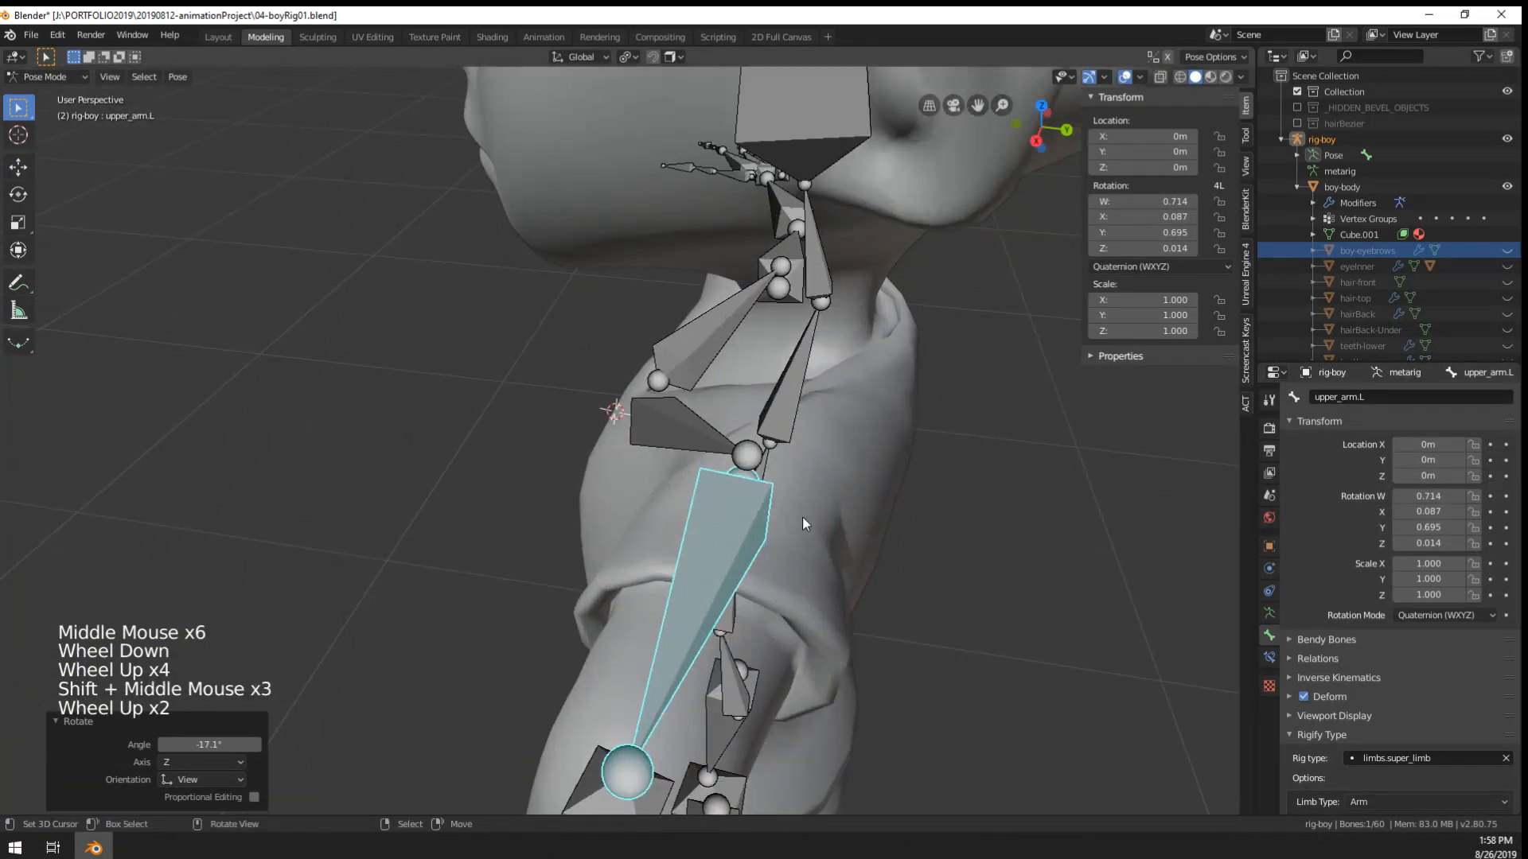
scroll(805, 525, "up", 1)
right_click(728, 596)
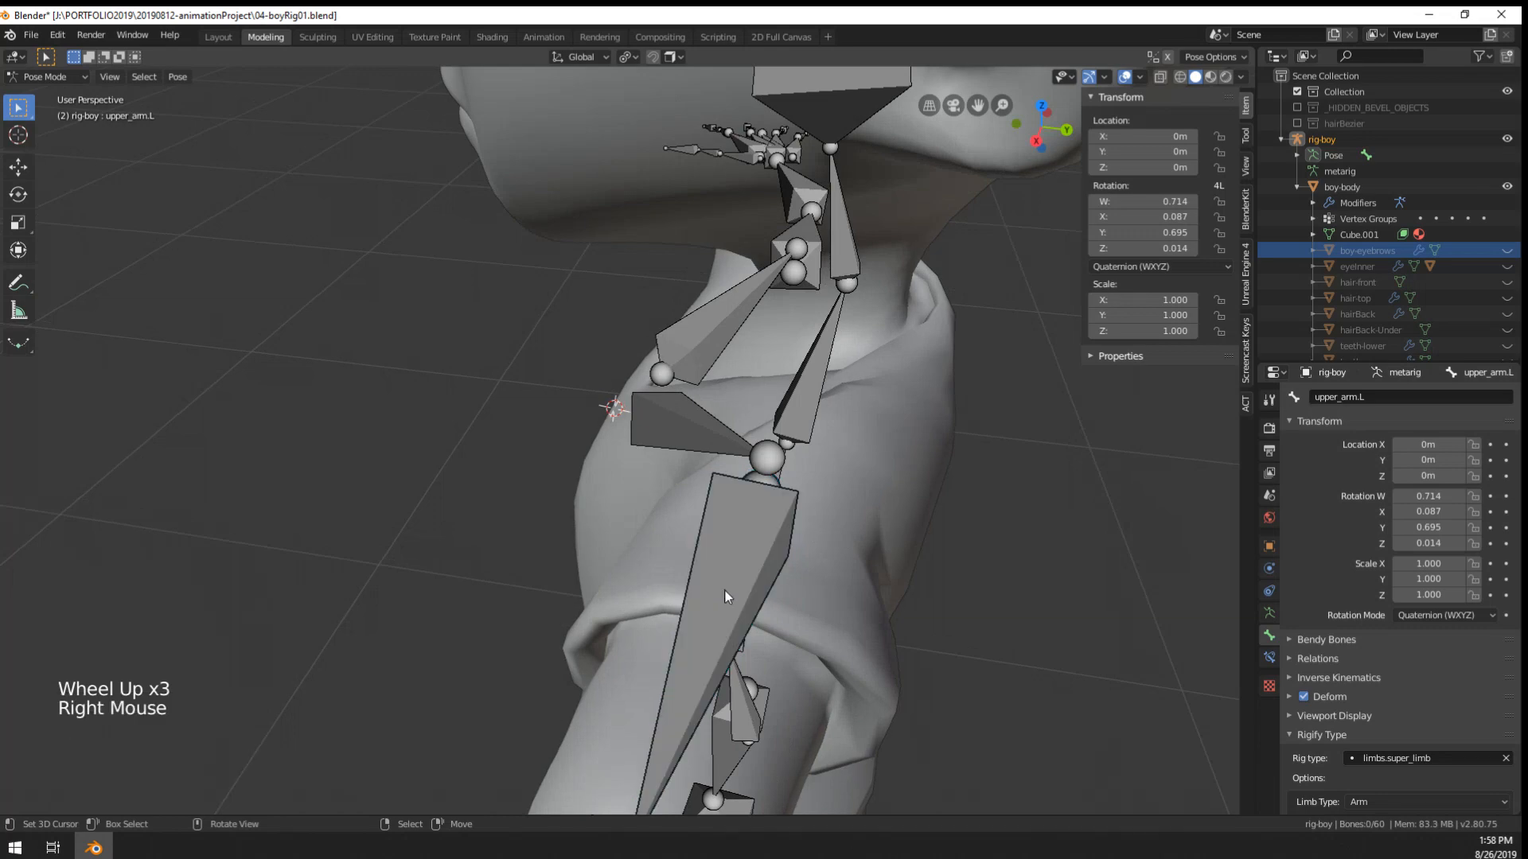
middle_click_drag(728, 597, 706, 502)
right_click(707, 501)
scroll(707, 502, "down", 4)
right_click(541, 638)
scroll(541, 638, "down", 4)
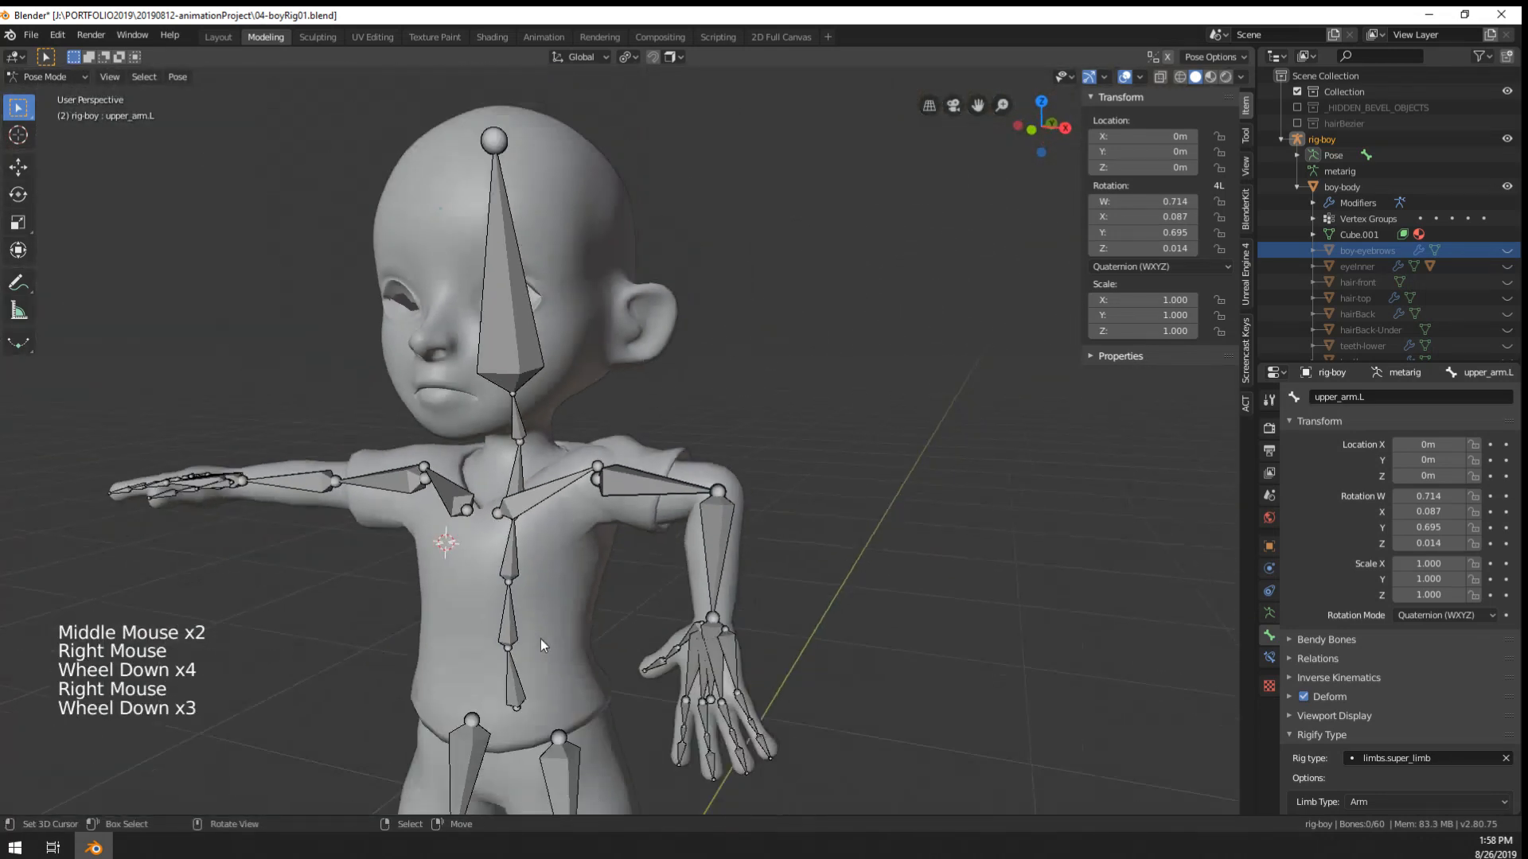
- Select upper_arm.L in the posed rig and clear its rotation
key("Tab")
key("Tab")
middle_click(645, 668)
middle_click_drag(644, 669, 718, 659)
right_click(626, 456)
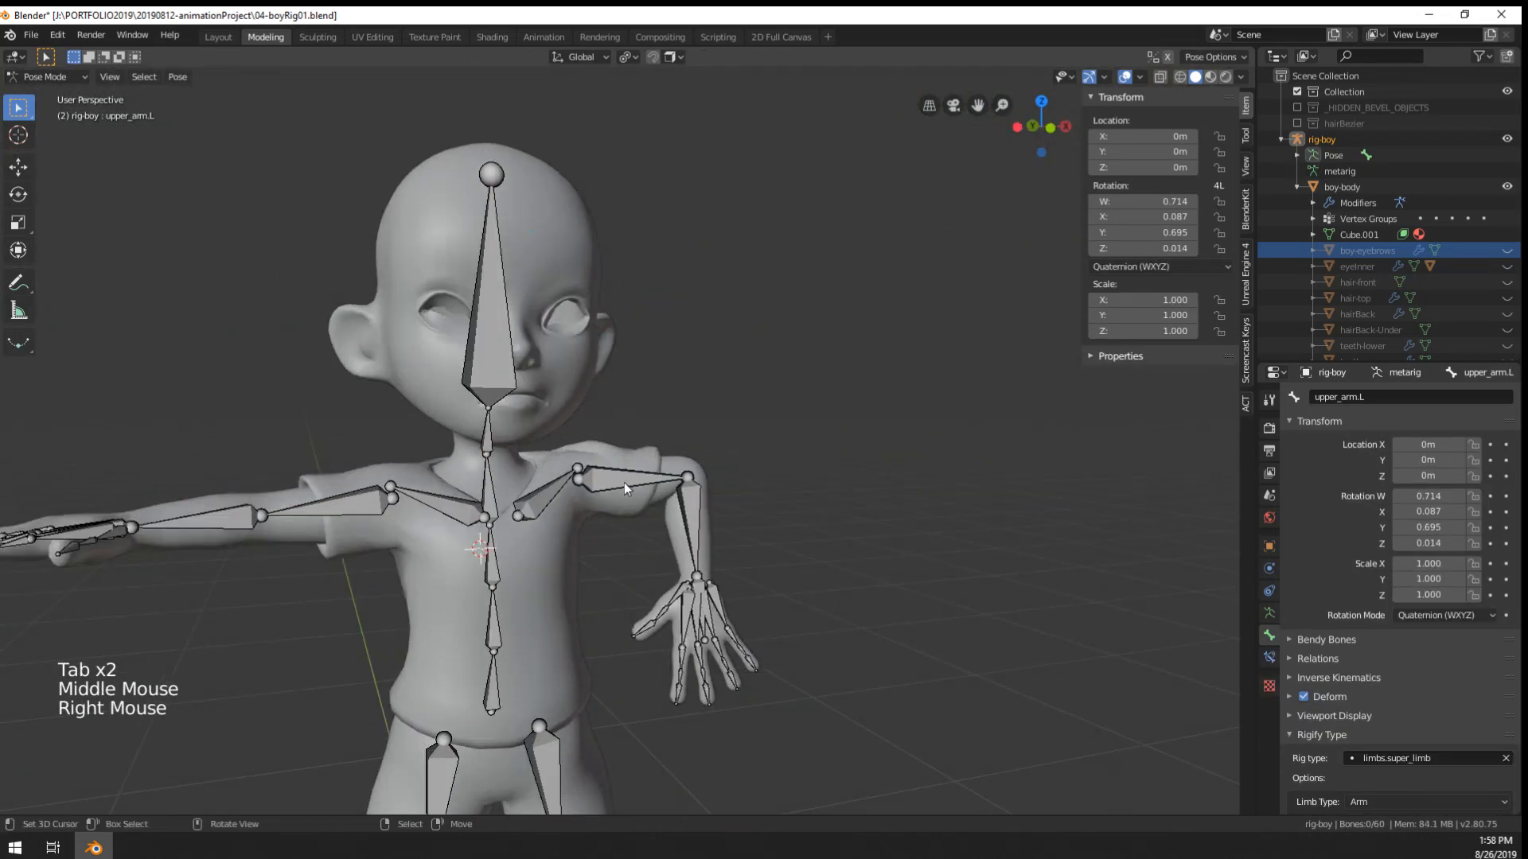
right_click(624, 483)
middle_click_drag(624, 482, 595, 510, "shift")
middle_click_drag(660, 576, 750, 461)
key("alt+r")
- Raise the left arm by rotating upper_arm.L 73.8° from the character's side view
key("r")
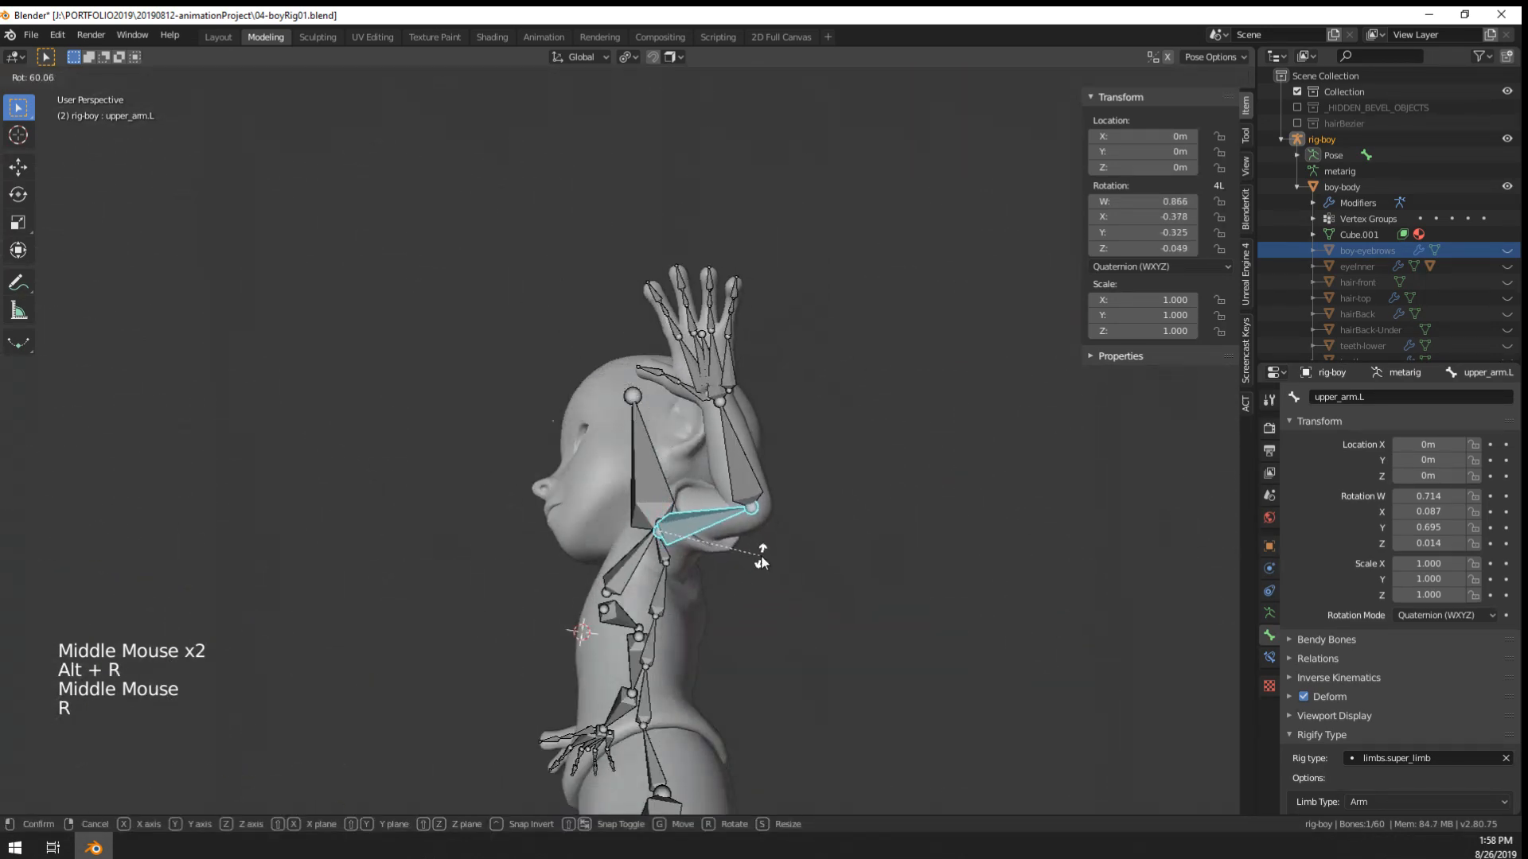
right_click(760, 555)
middle_click_drag(761, 555, 759, 601)
middle_click_drag(759, 601, 757, 646)
key("r")
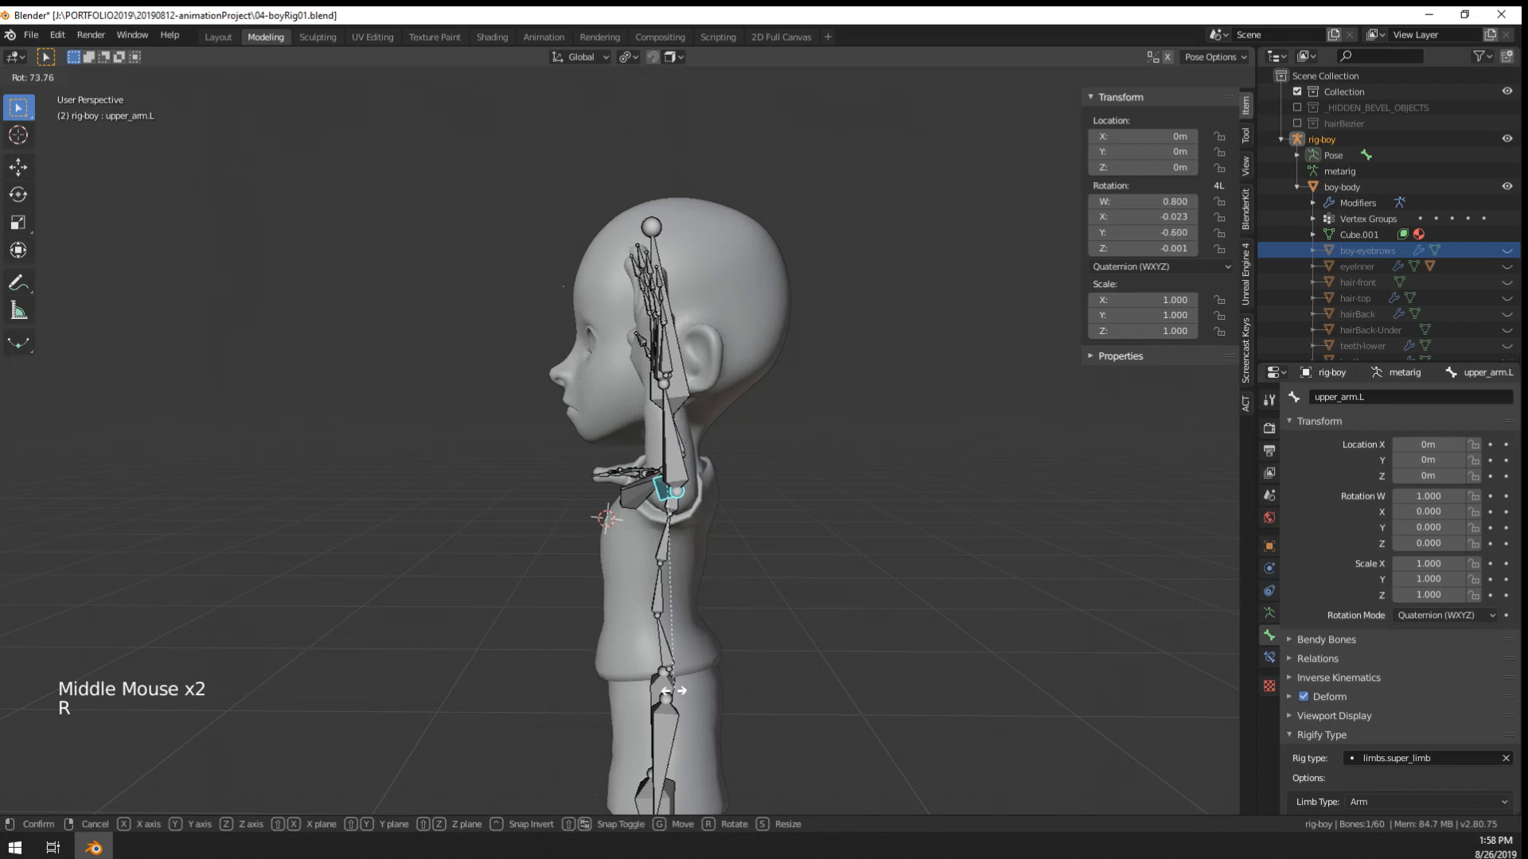
left_click(675, 684)
middle_click_drag(675, 684, 764, 660)
- Examine the shoulder and armpit deformation of the raised left arm from the front, side and back
scroll(764, 660, "up", 4)
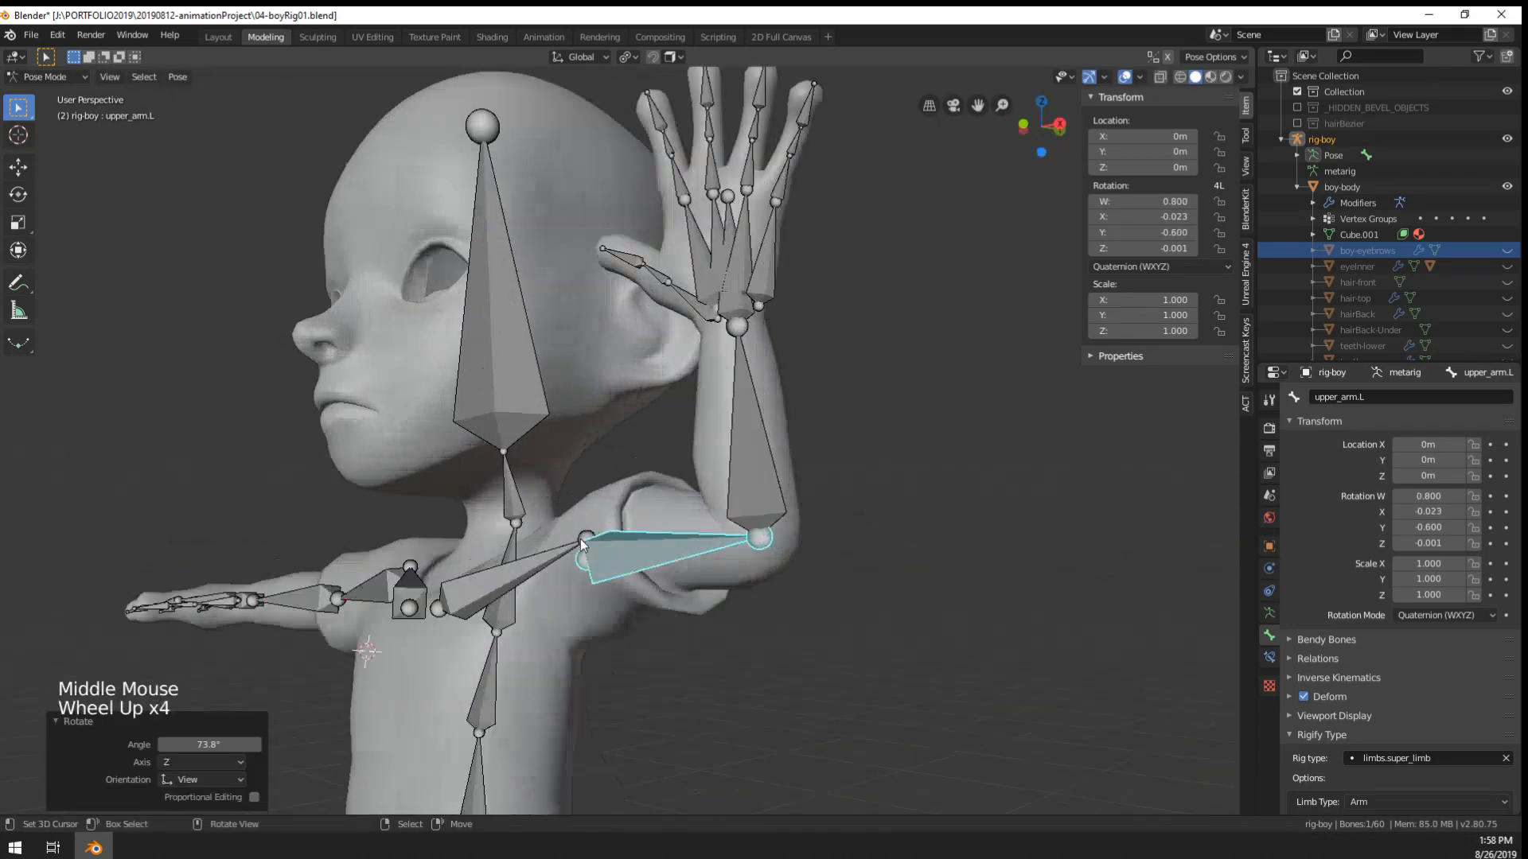
scroll(621, 642, "up", 2)
right_click(573, 646)
scroll(561, 648, "down", 2)
right_click(562, 648)
middle_click_drag(562, 648, 618, 657)
right_click(622, 556)
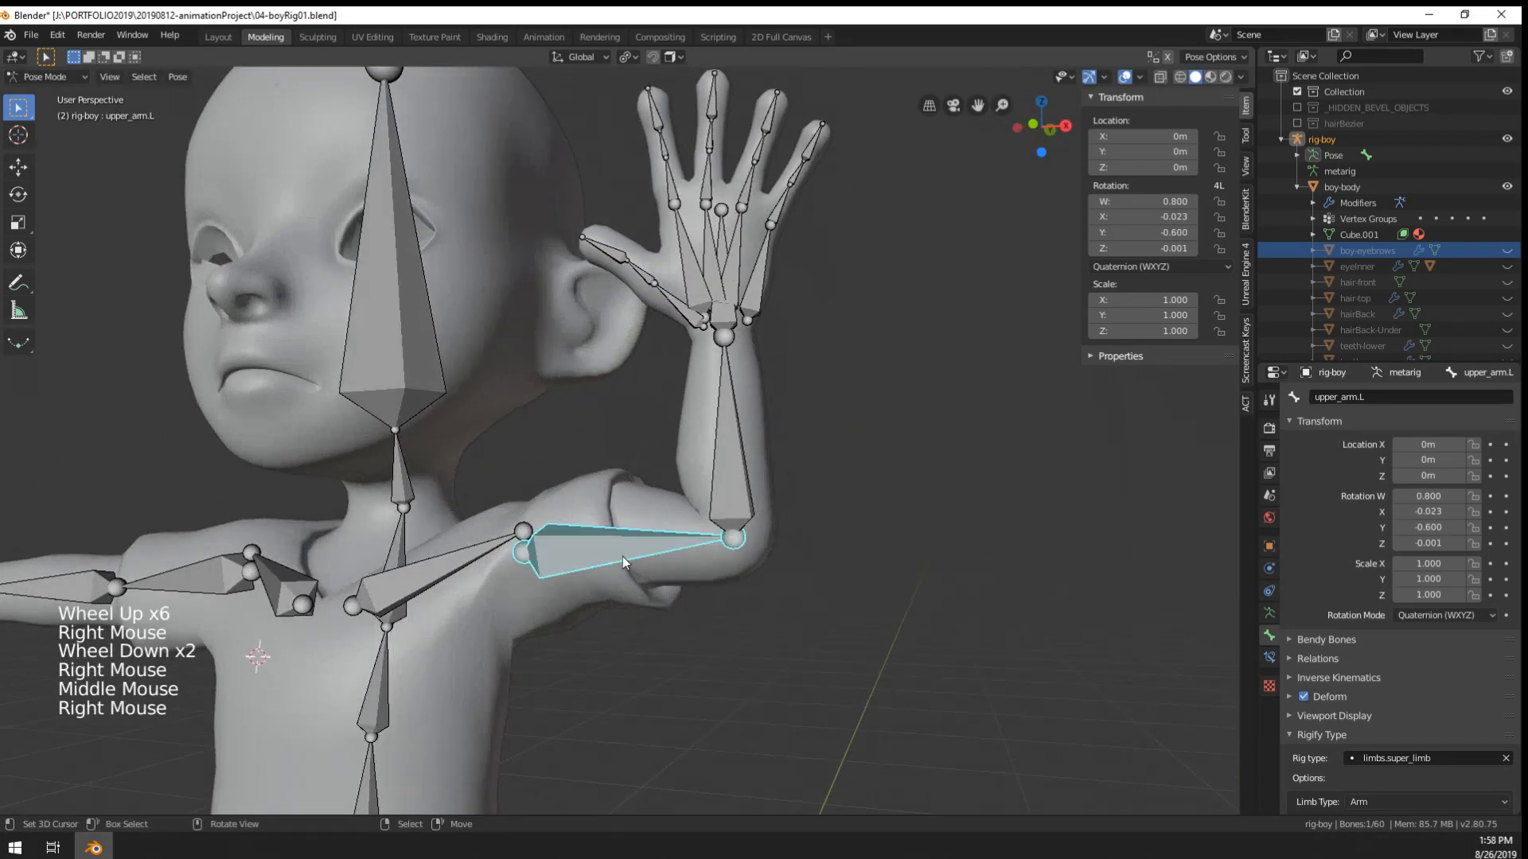
middle_click_drag(622, 556, 573, 573)
middle_click_drag(573, 572, 518, 595)
key("r")
right_click(790, 598)
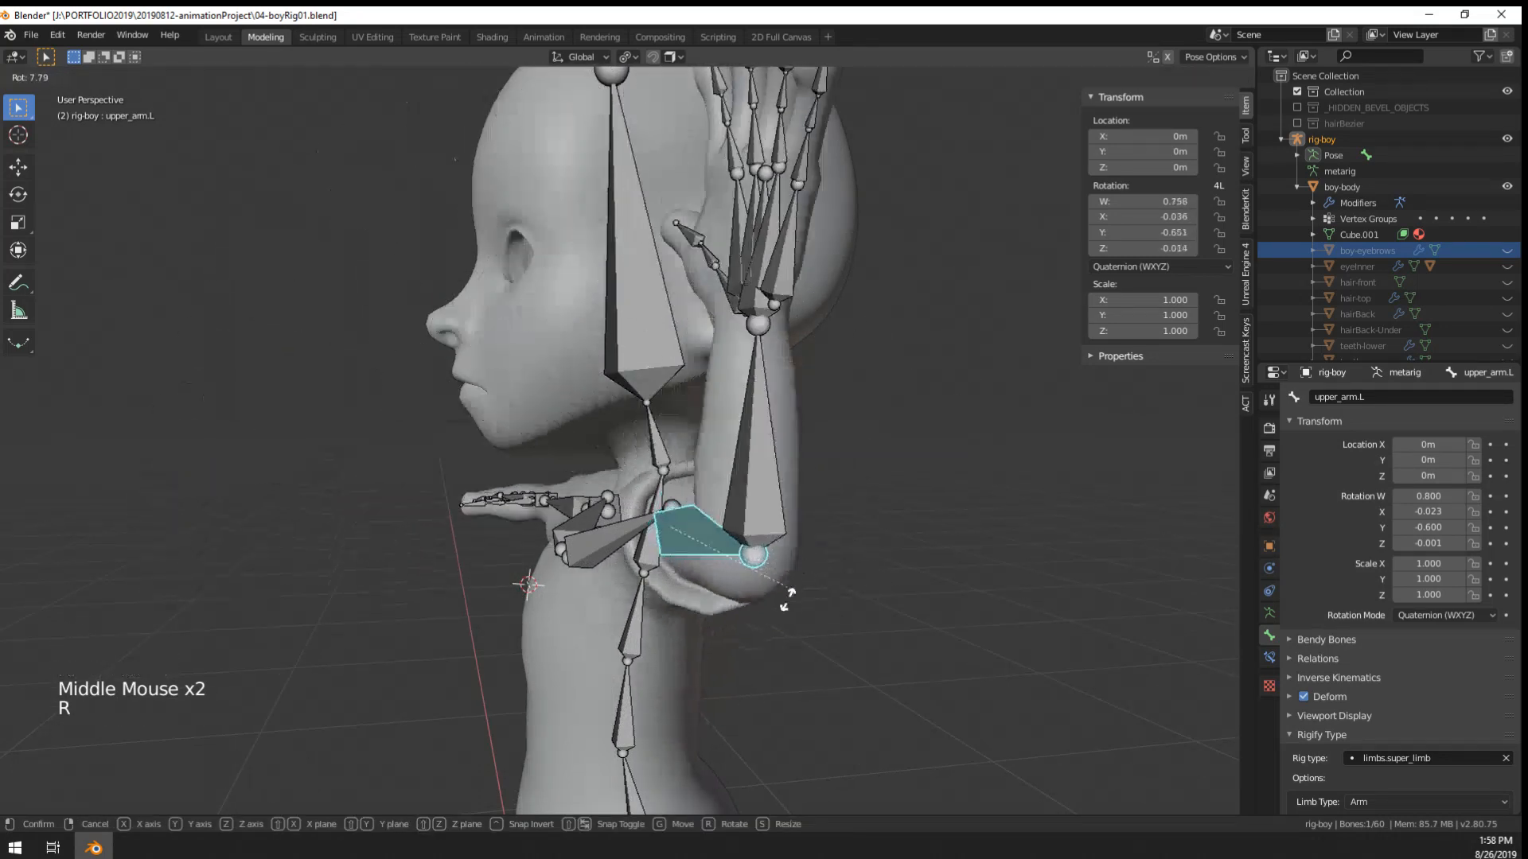
middle_click_drag(780, 619, 619, 585)
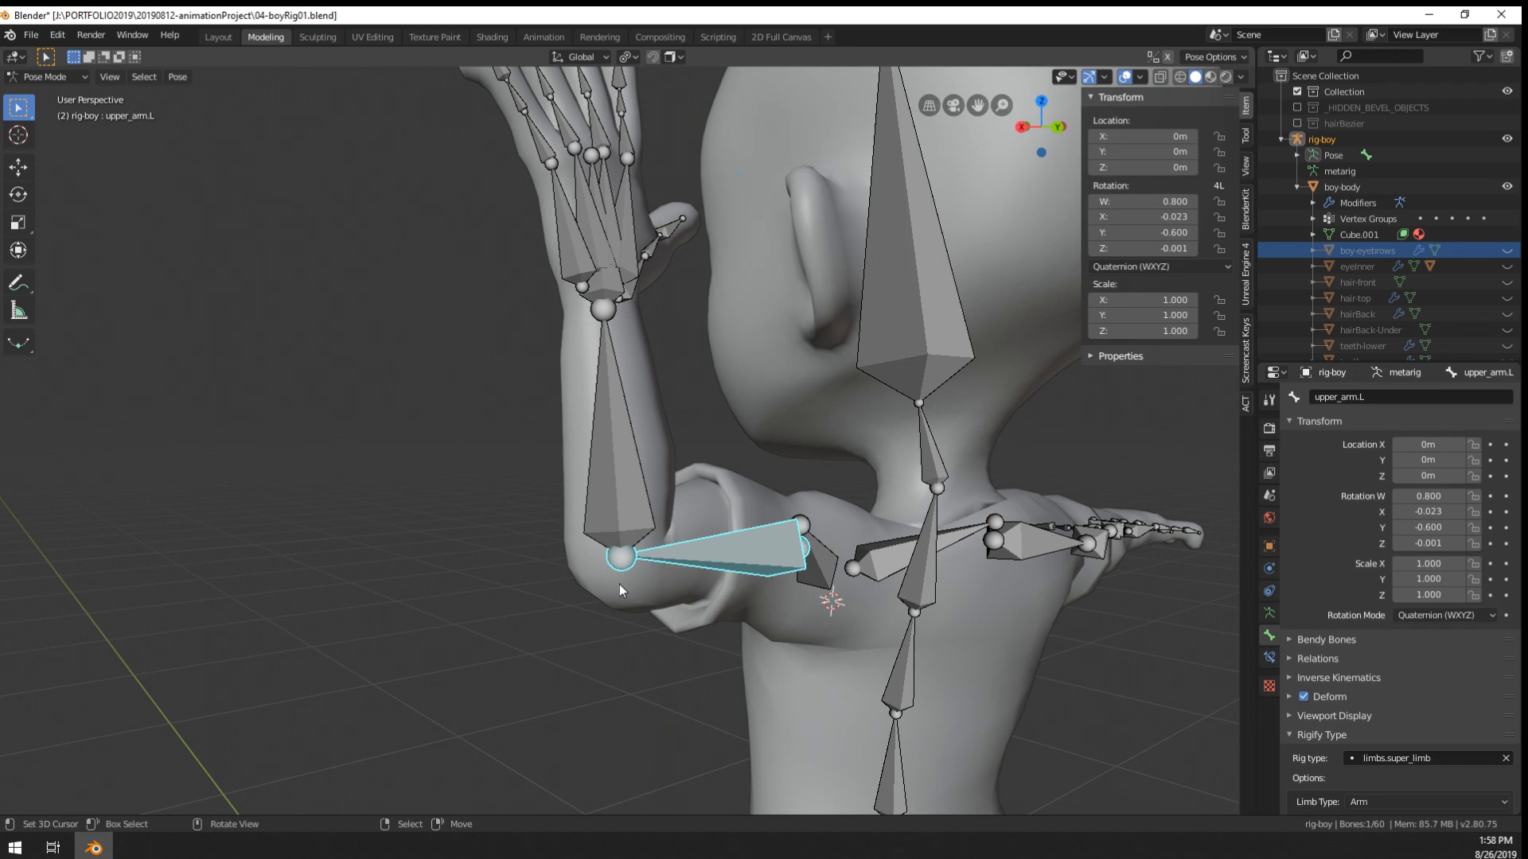
middle_click_drag(620, 590, 785, 508)
right_click(647, 590)
right_click(644, 601)
right_click(785, 508)
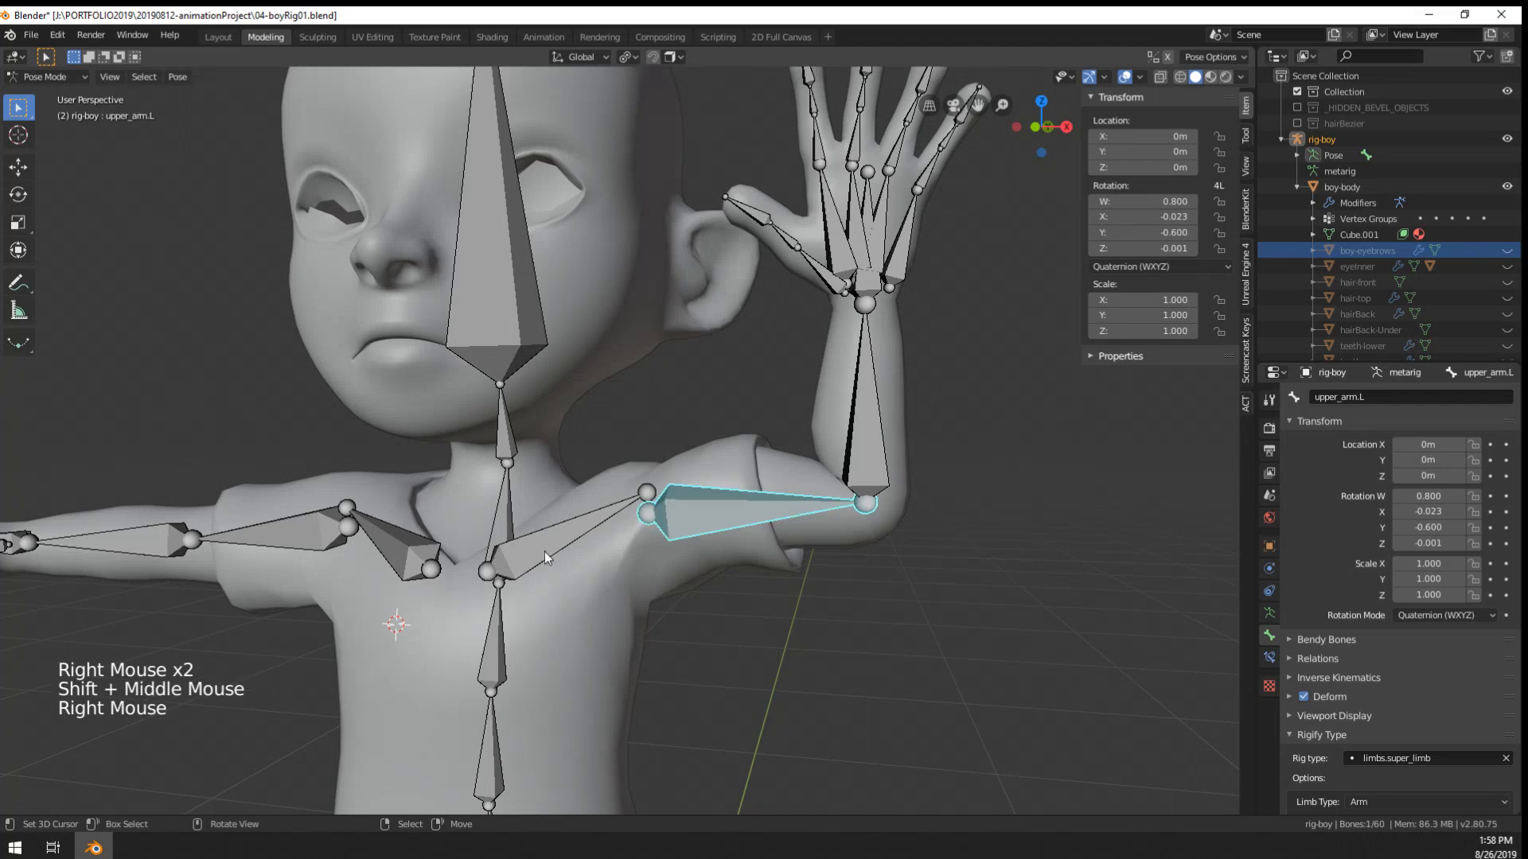
- Leave the rig's Pose Mode and put the boy-body mesh in Weight Paint mode
right_click(545, 551)
key("ctrl+Tab")
right_click(574, 593)
key("ctrl+Tab")
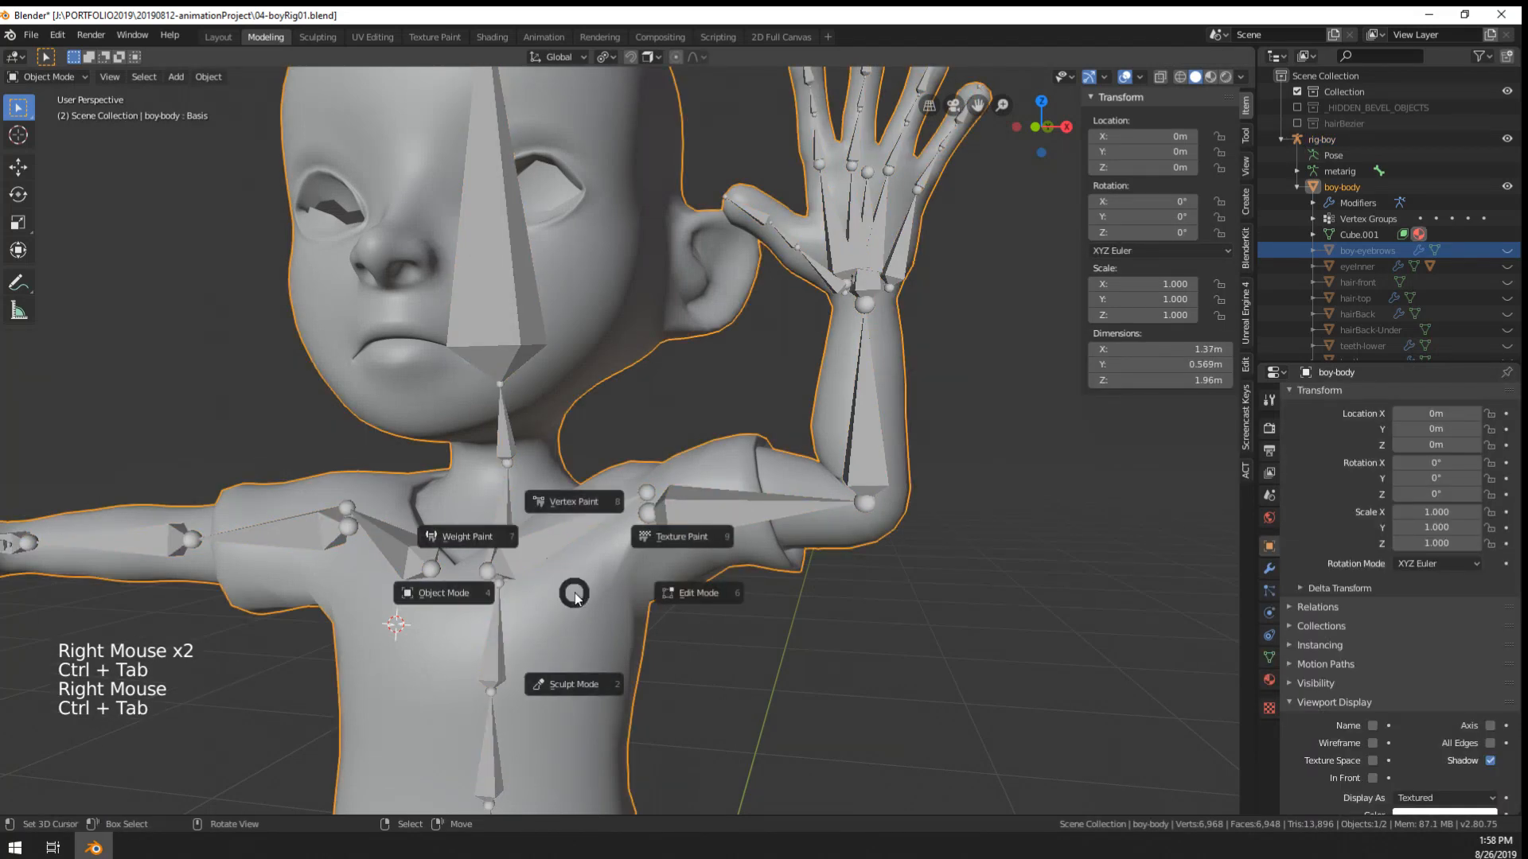
left_click(503, 540)
- Leave Weight Paint and return the rig to Pose Mode with upper_arm.L selected
mouse_move(800, 561)
middle_mouse_down()
mouse_move(810, 607)
mouse_move(801, 596)
middle_mouse_up()
right_click(748, 486)
right_click(751, 486)
key("ctrl+Tab")
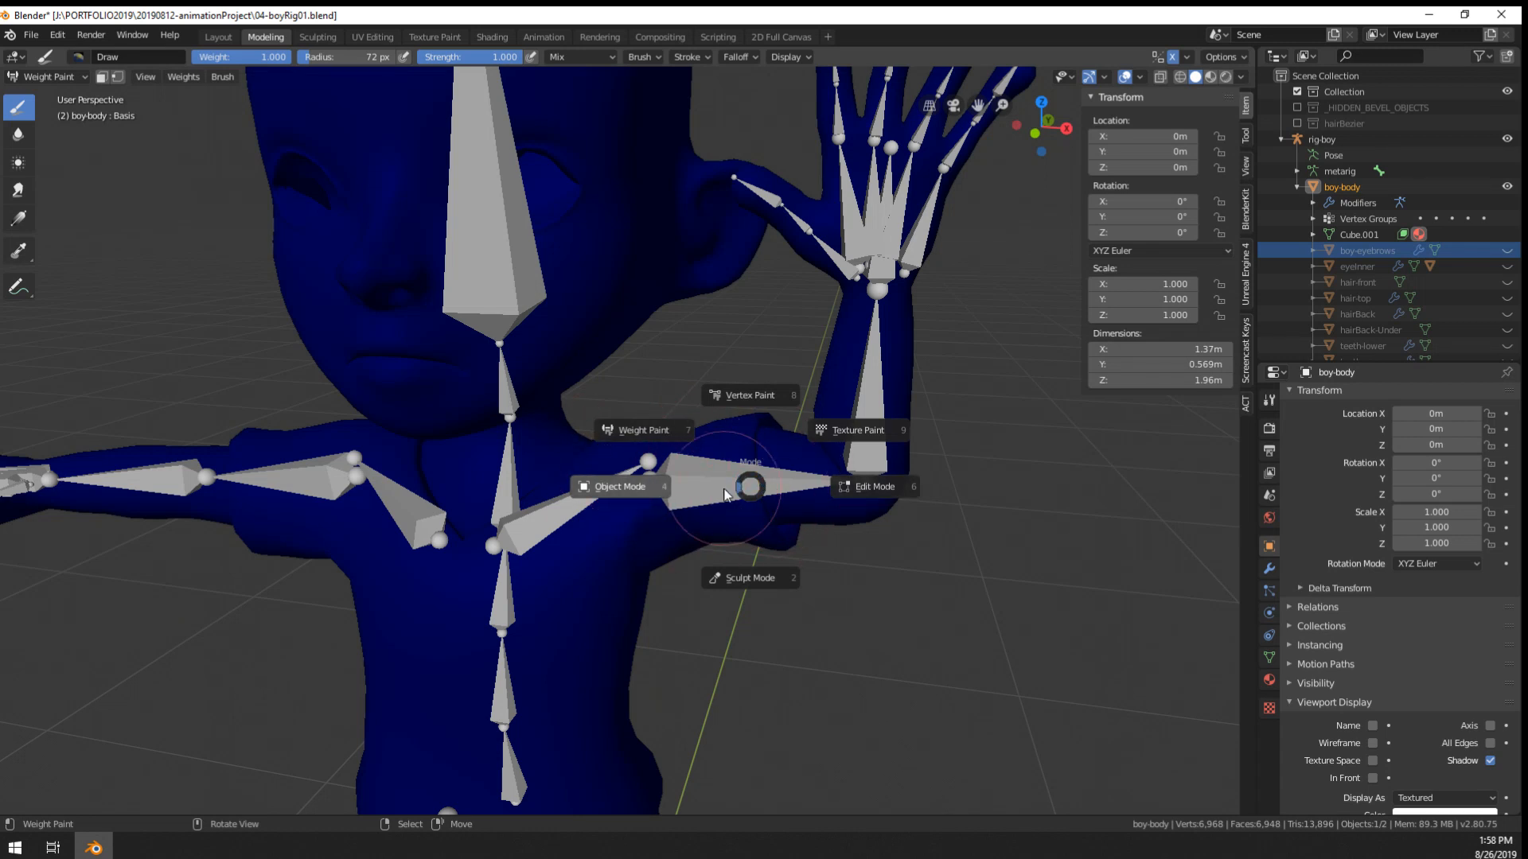
key("Escape")
key("ctrl+Tab")
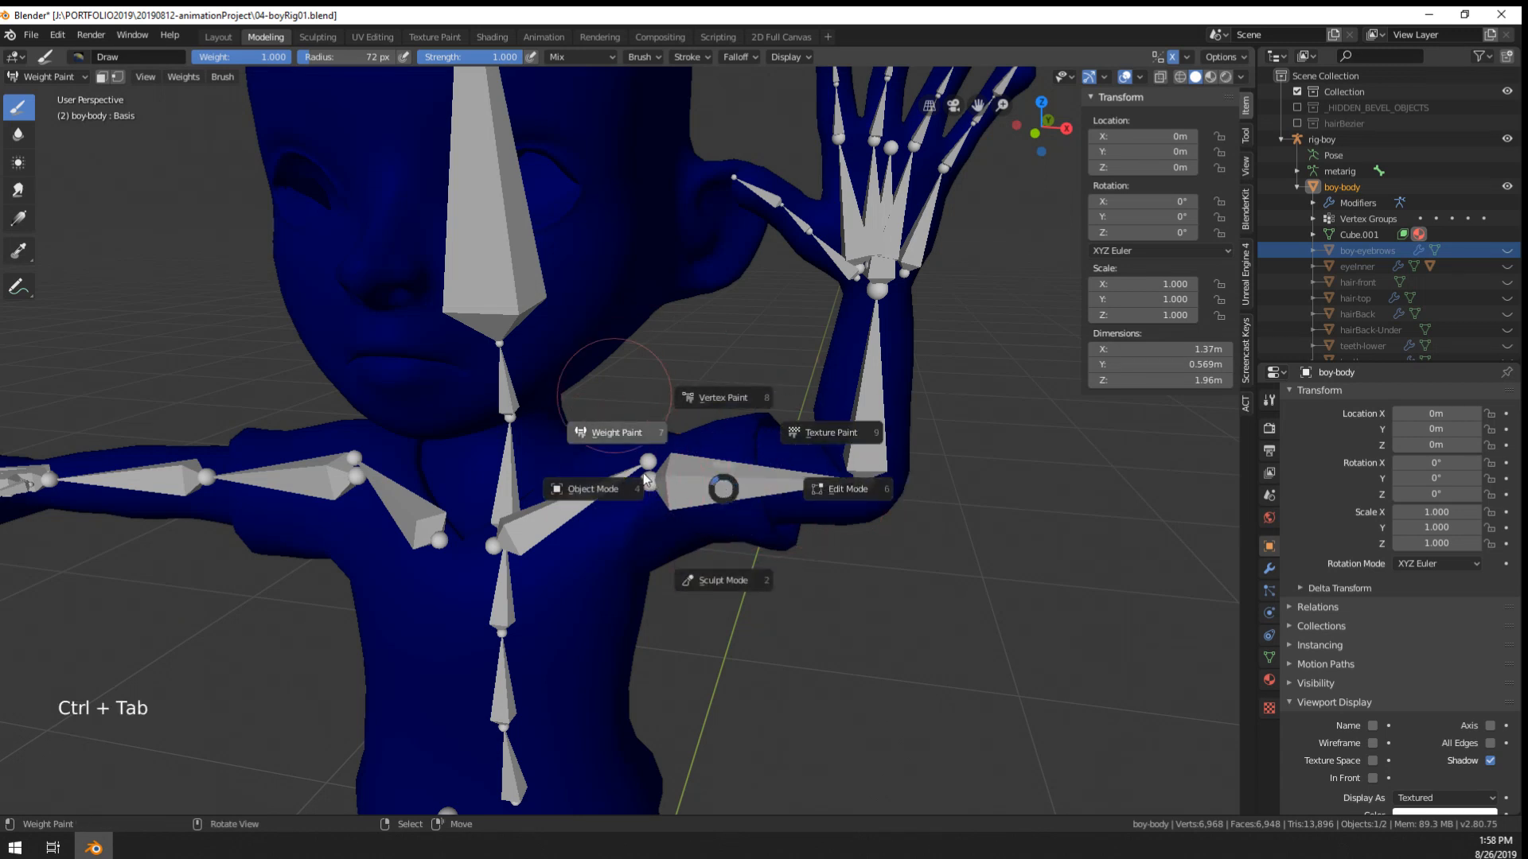
right_click(716, 483)
key("ctrl+Tab")
right_click(716, 477)
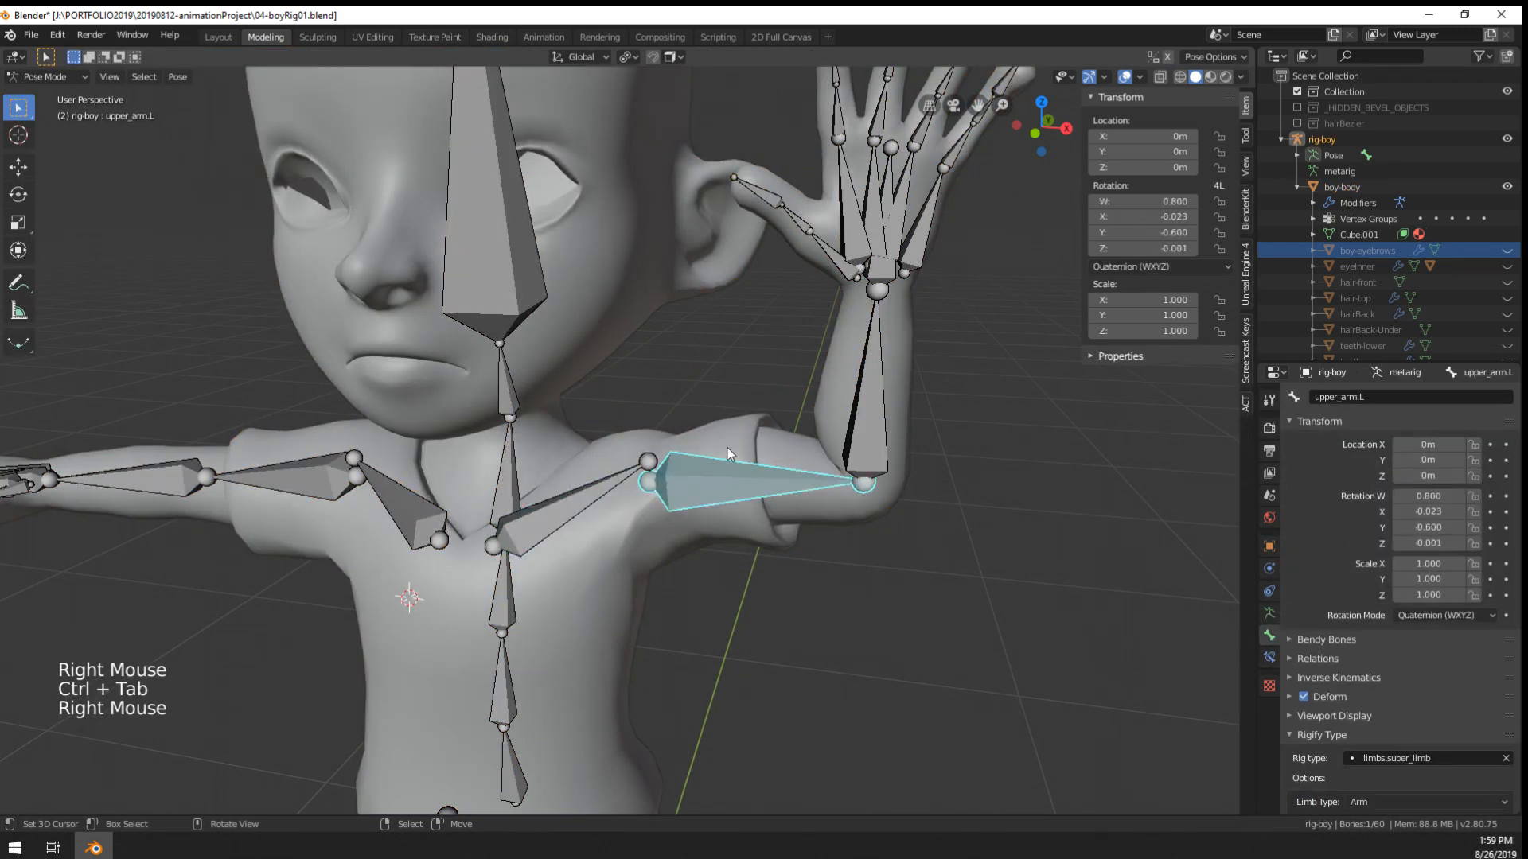
- Select boy-body in the scene hierarchy and try switching modes with the rig still in Pose Mode
right_click(748, 435)
key("ctrl+Tab")
key("ctrl+Tab")
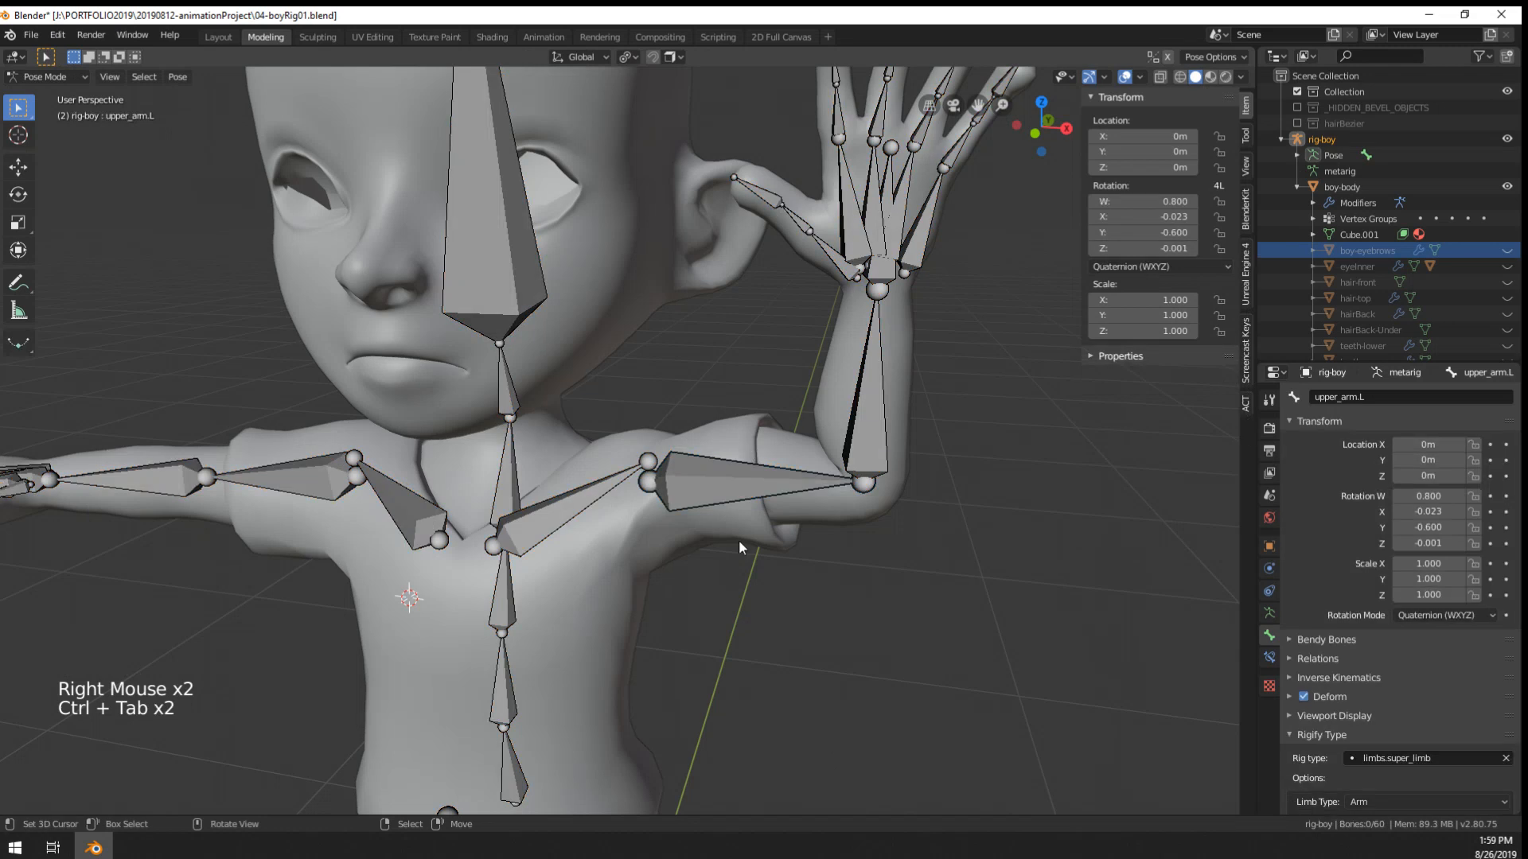
right_click(743, 484)
right_click(744, 483)
left_click(1335, 191)
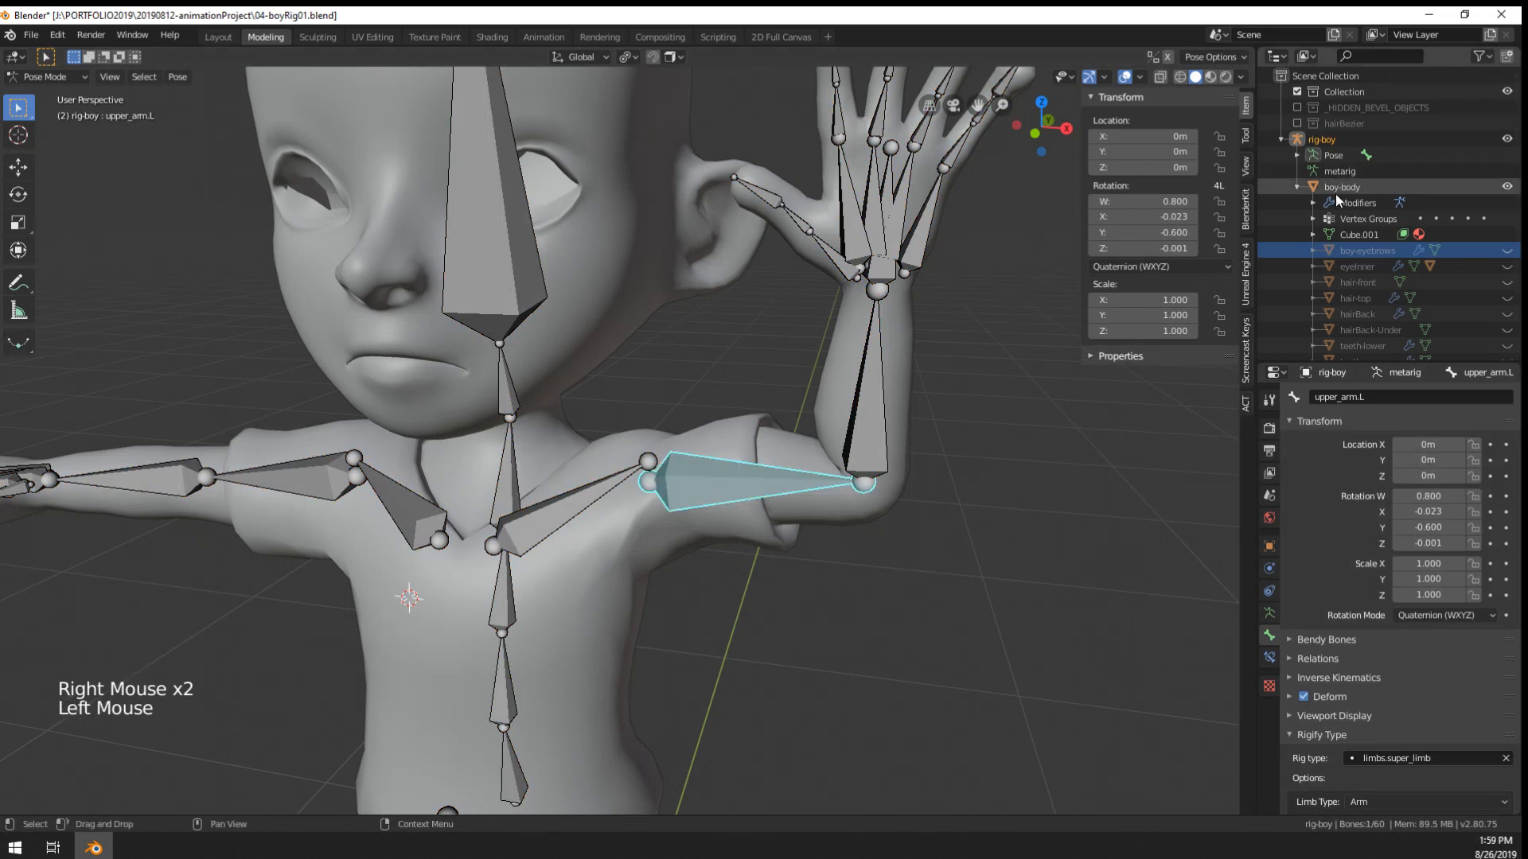
key("ctrl+Tab")
key("ctrl+Tab")
key("Tab")
key("Tab")
key("Tab")
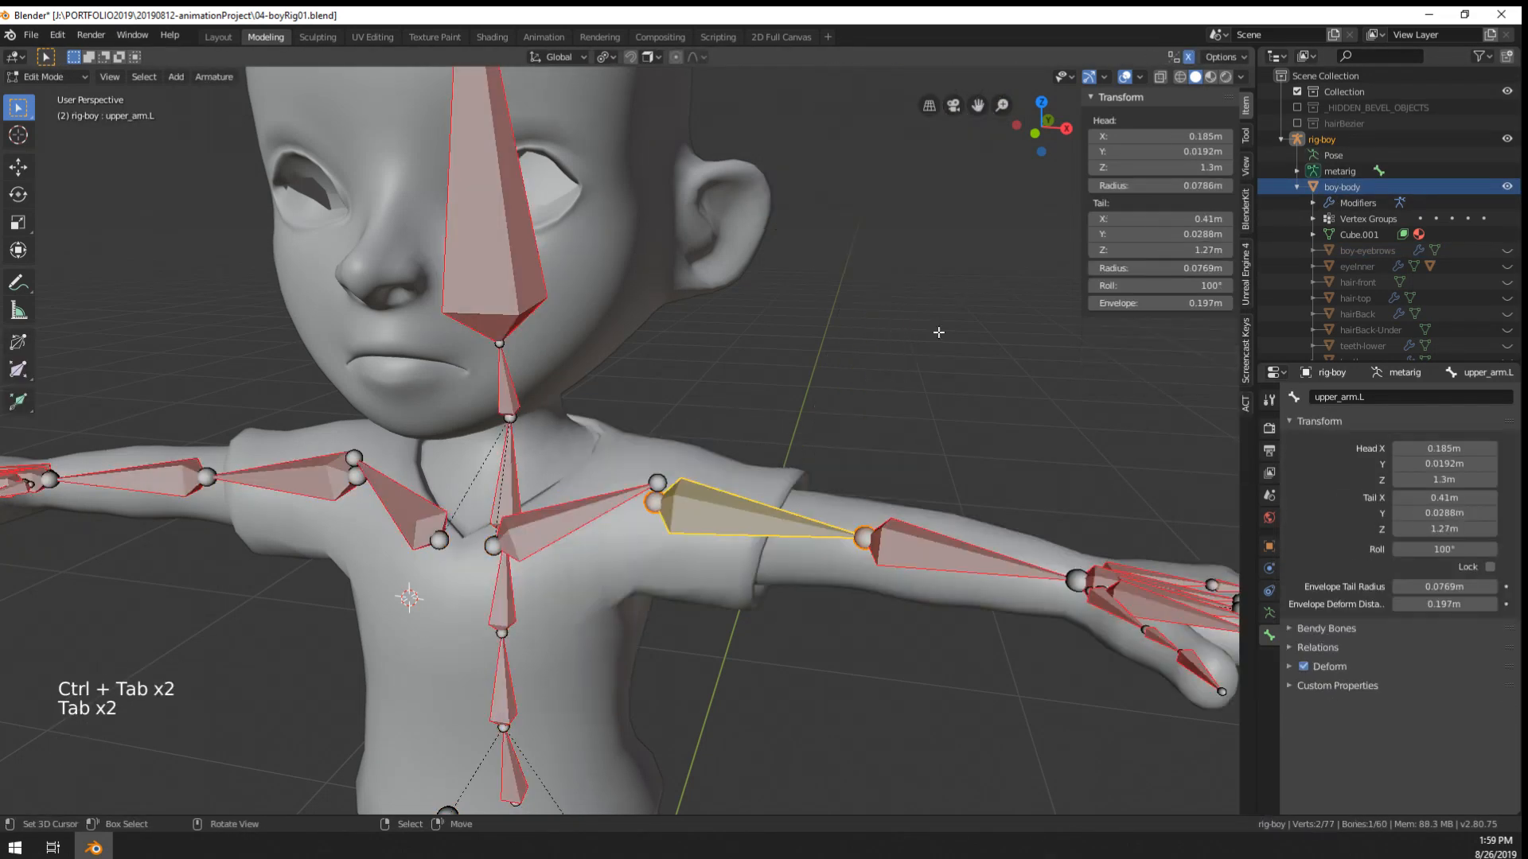
left_click(49, 77)
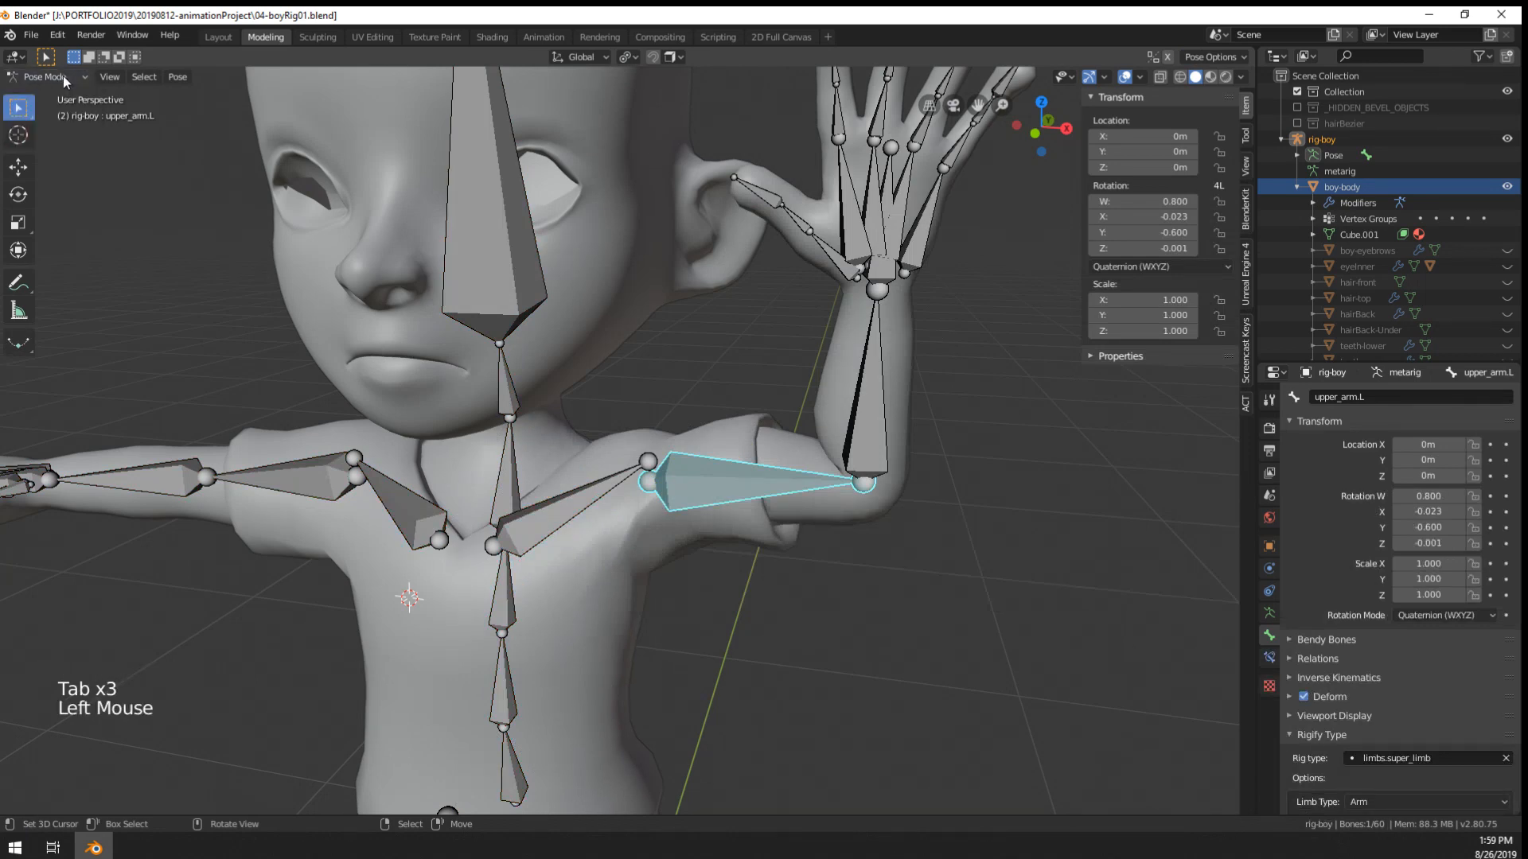
key("Tab")
key("Tab")
right_click(770, 437)
right_click(770, 437)
right_click(770, 437)
right_click(770, 436)
right_click(601, 287)
right_click(601, 287)
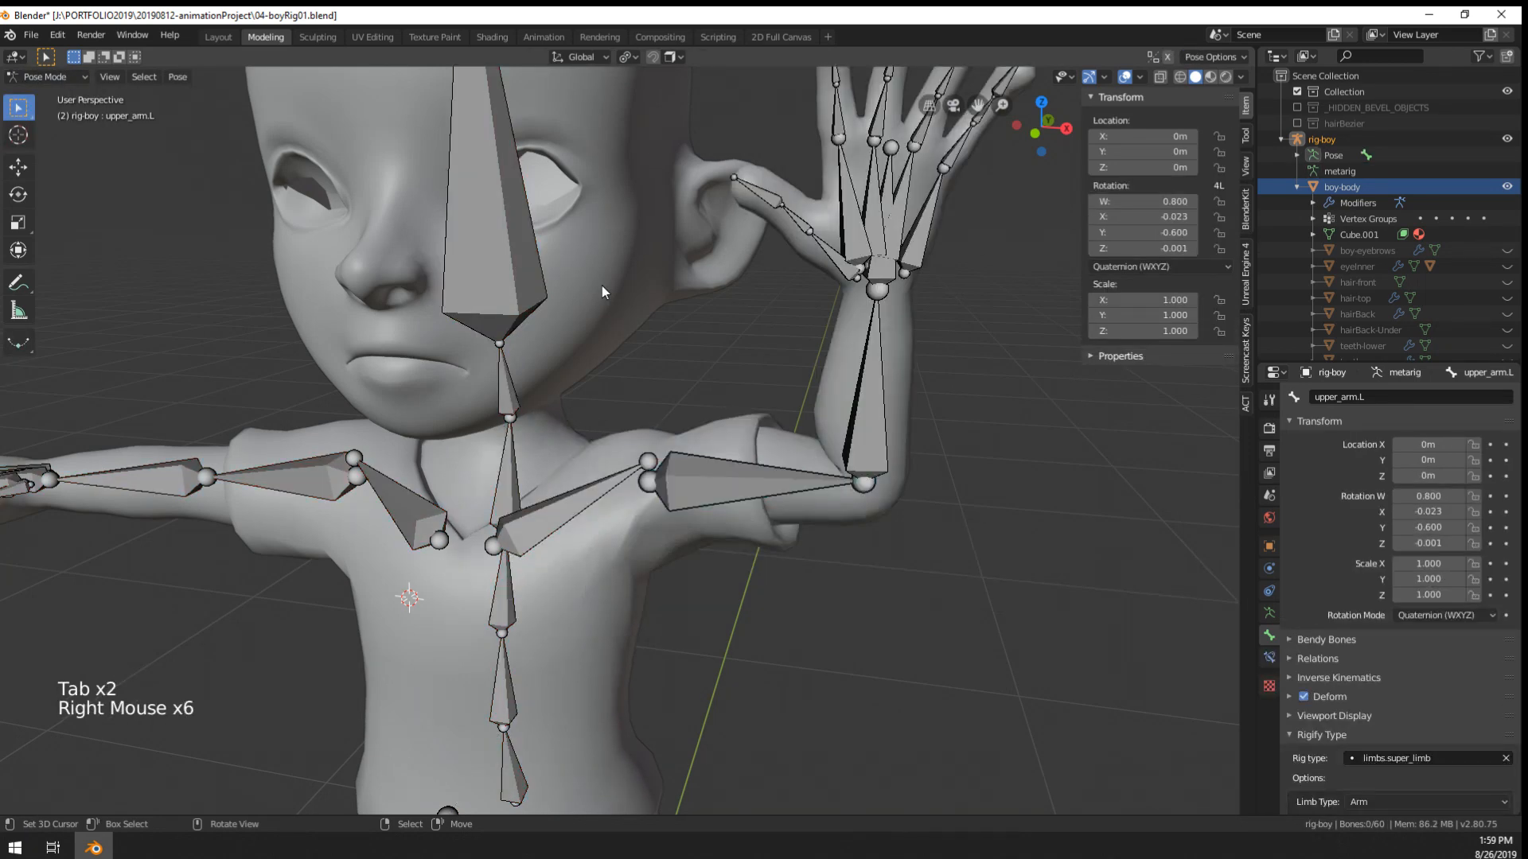
right_click(603, 283)
scroll(618, 209, "down", 4)
right_click(691, 458)
key("ctrl+Tab")
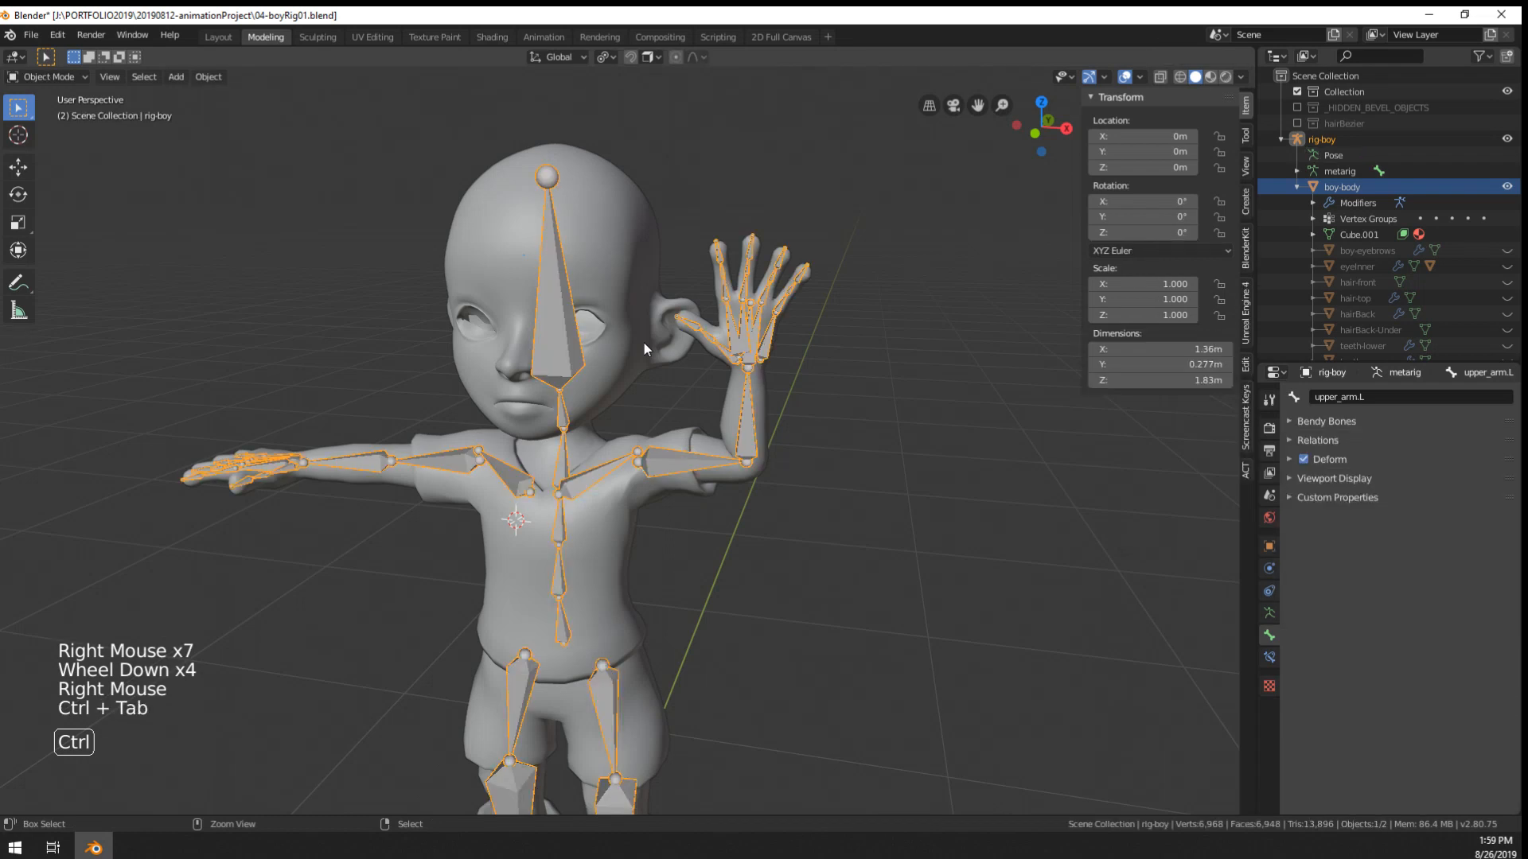
key("ctrl+Tab")
scroll(647, 342, "up", 3)
left_click(64, 75)
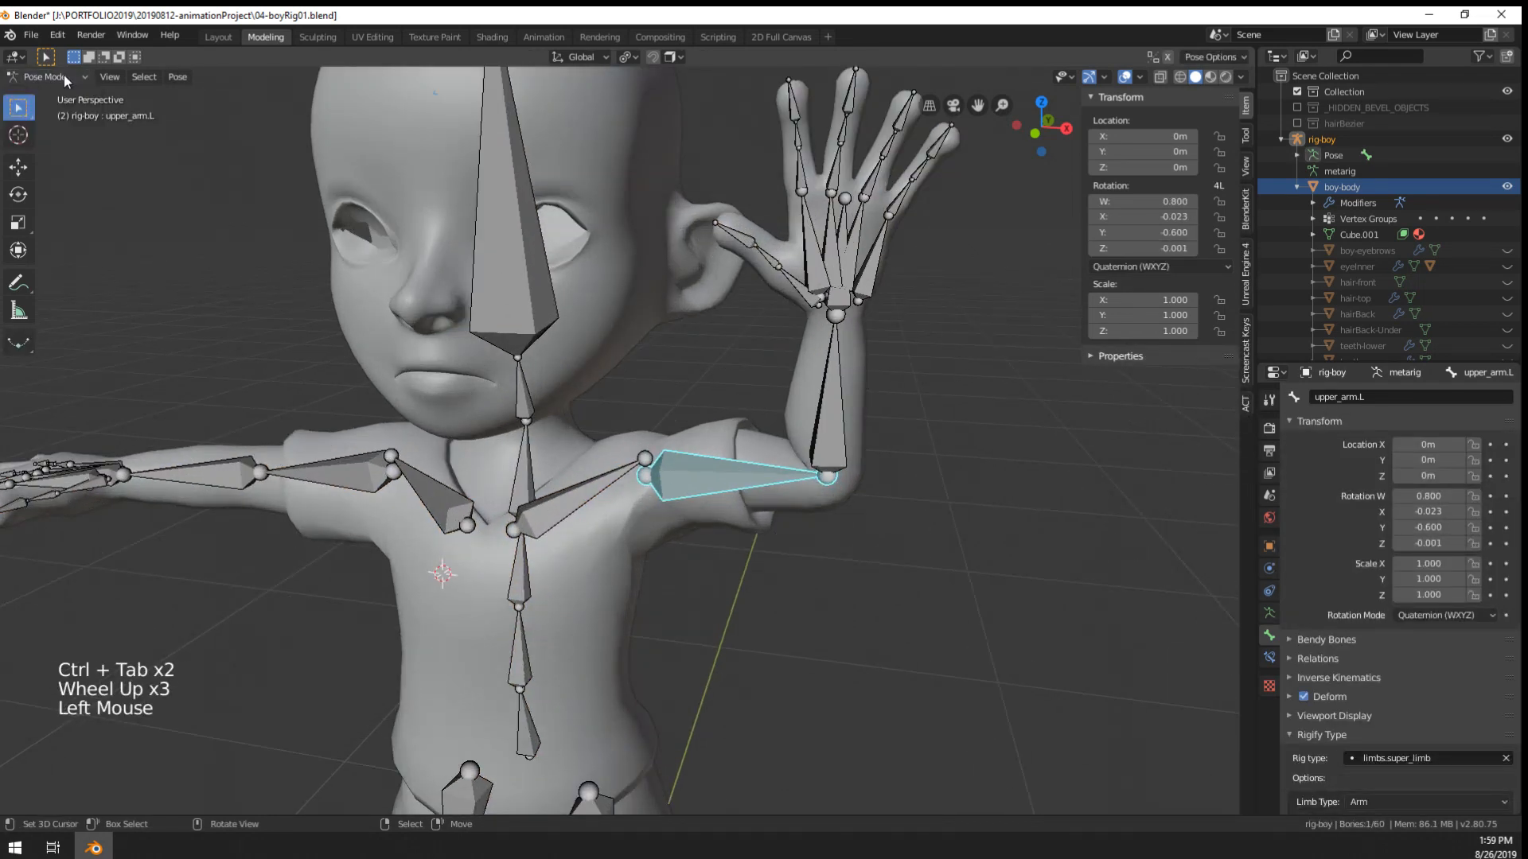
key("Tab")
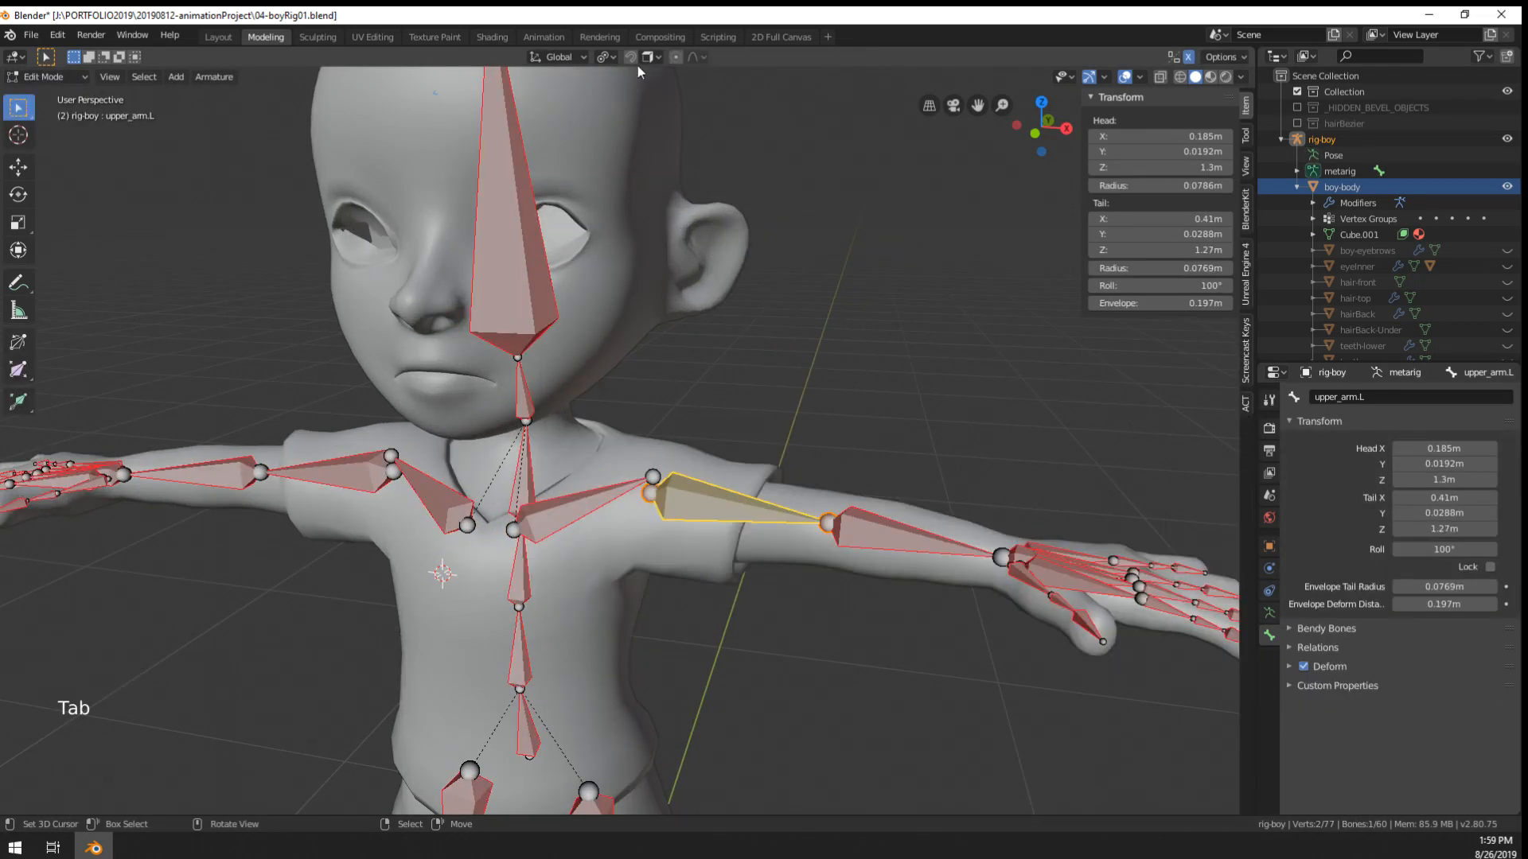
left_click(827, 37)
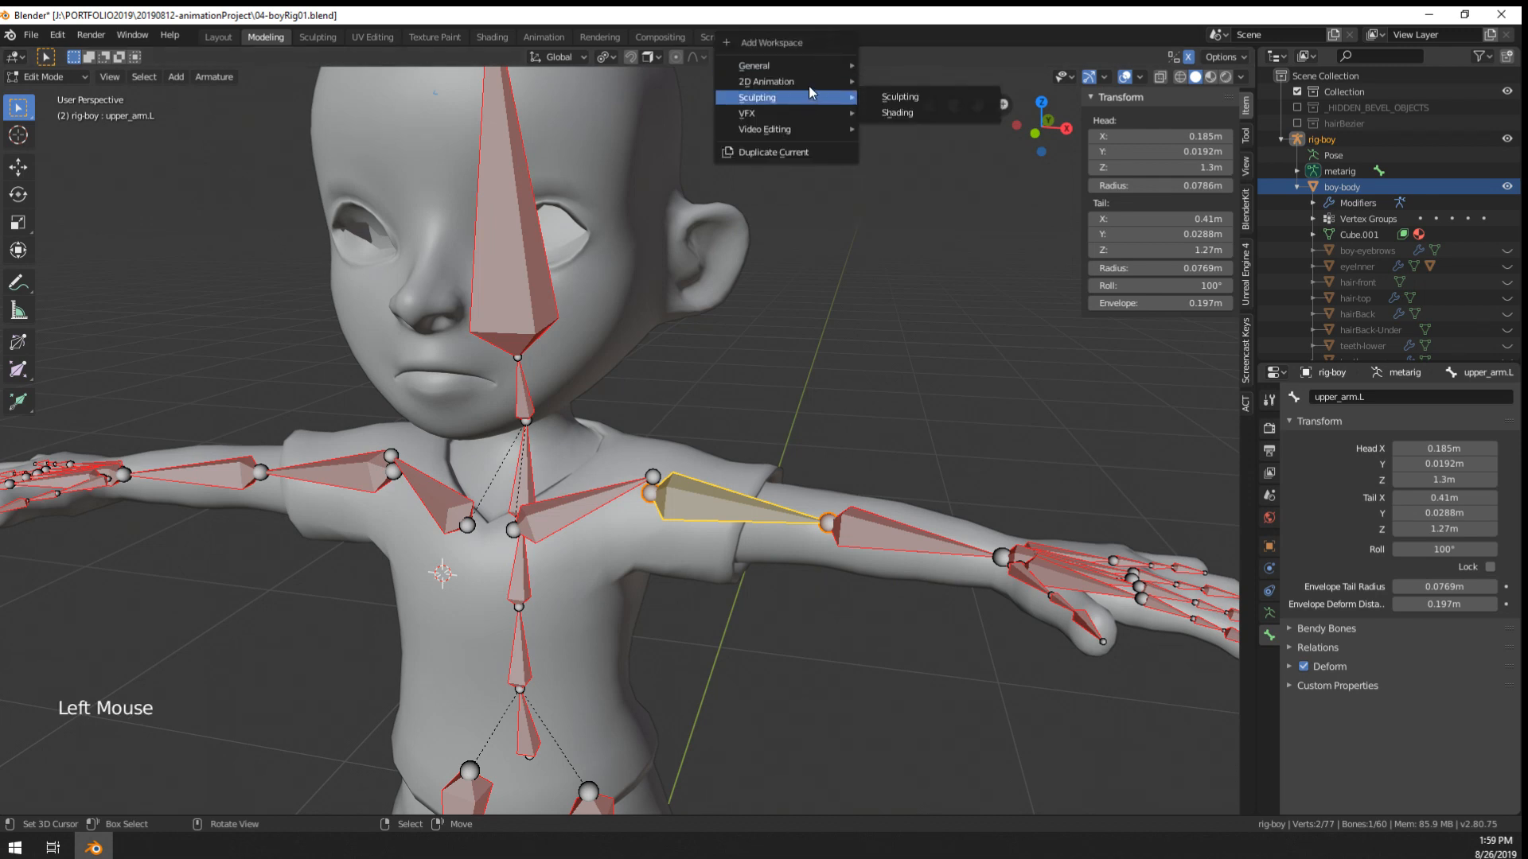
mouse_move(810, 80)
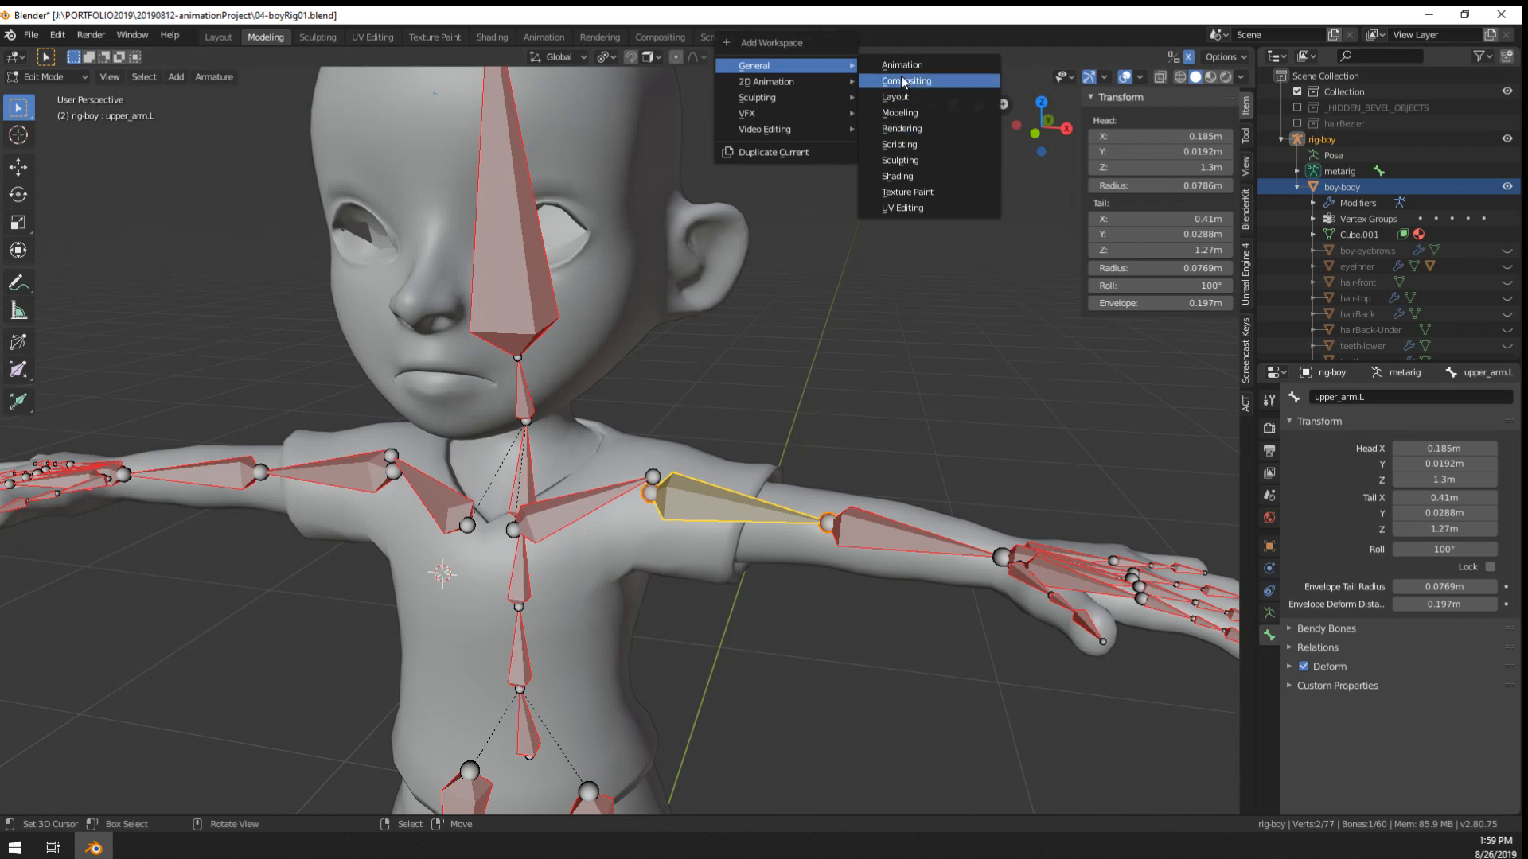
mouse_move(744, 130)
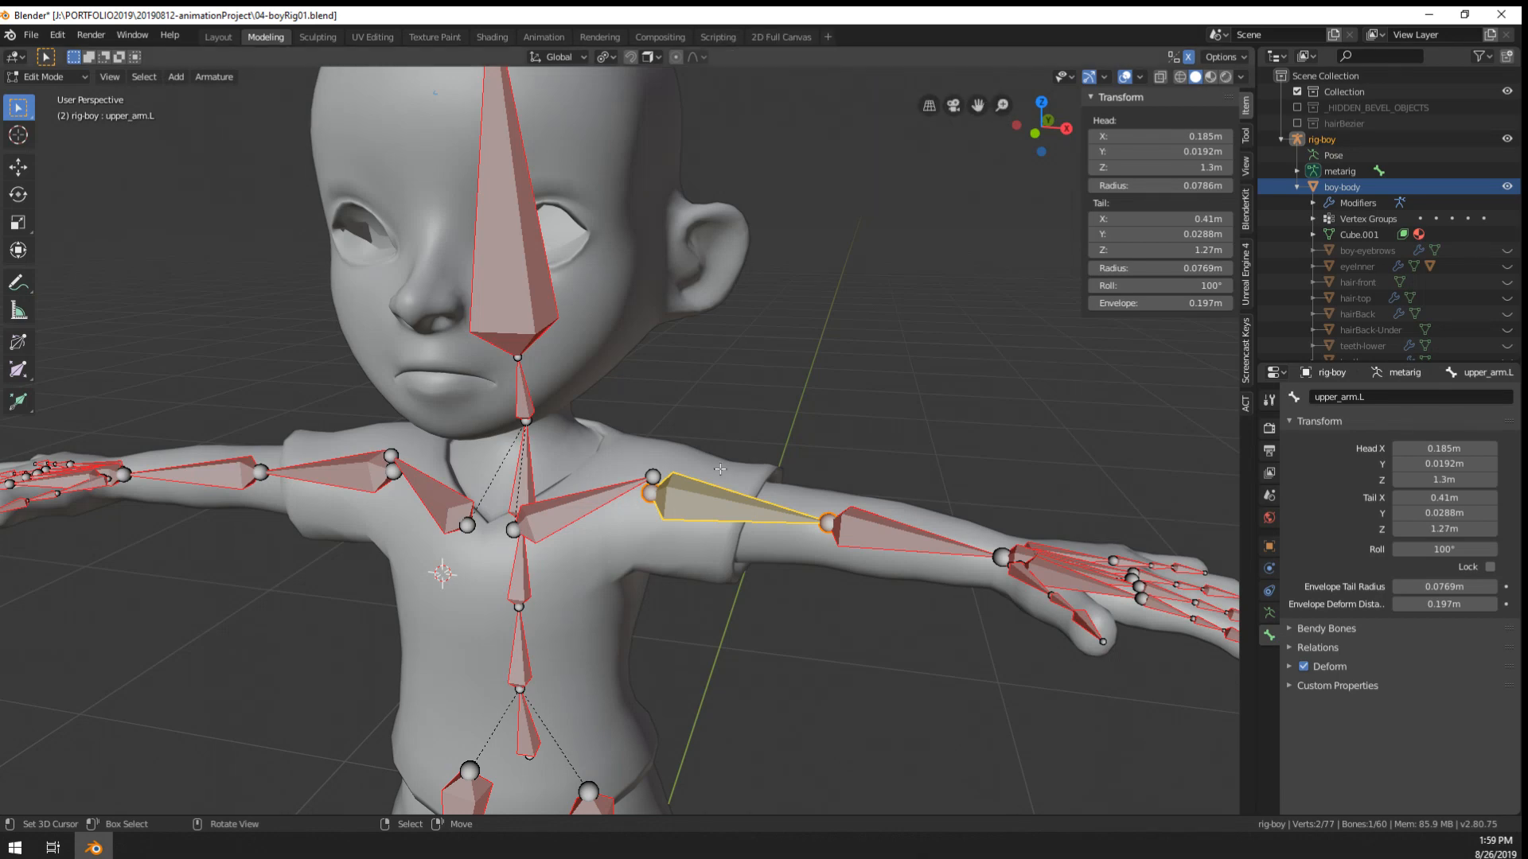
key("Tab")
- Leave the rig's Pose Mode and select the boy-body mesh in Object Mode
right_click(656, 519)
key("ctrl+Tab")
right_click(636, 549)
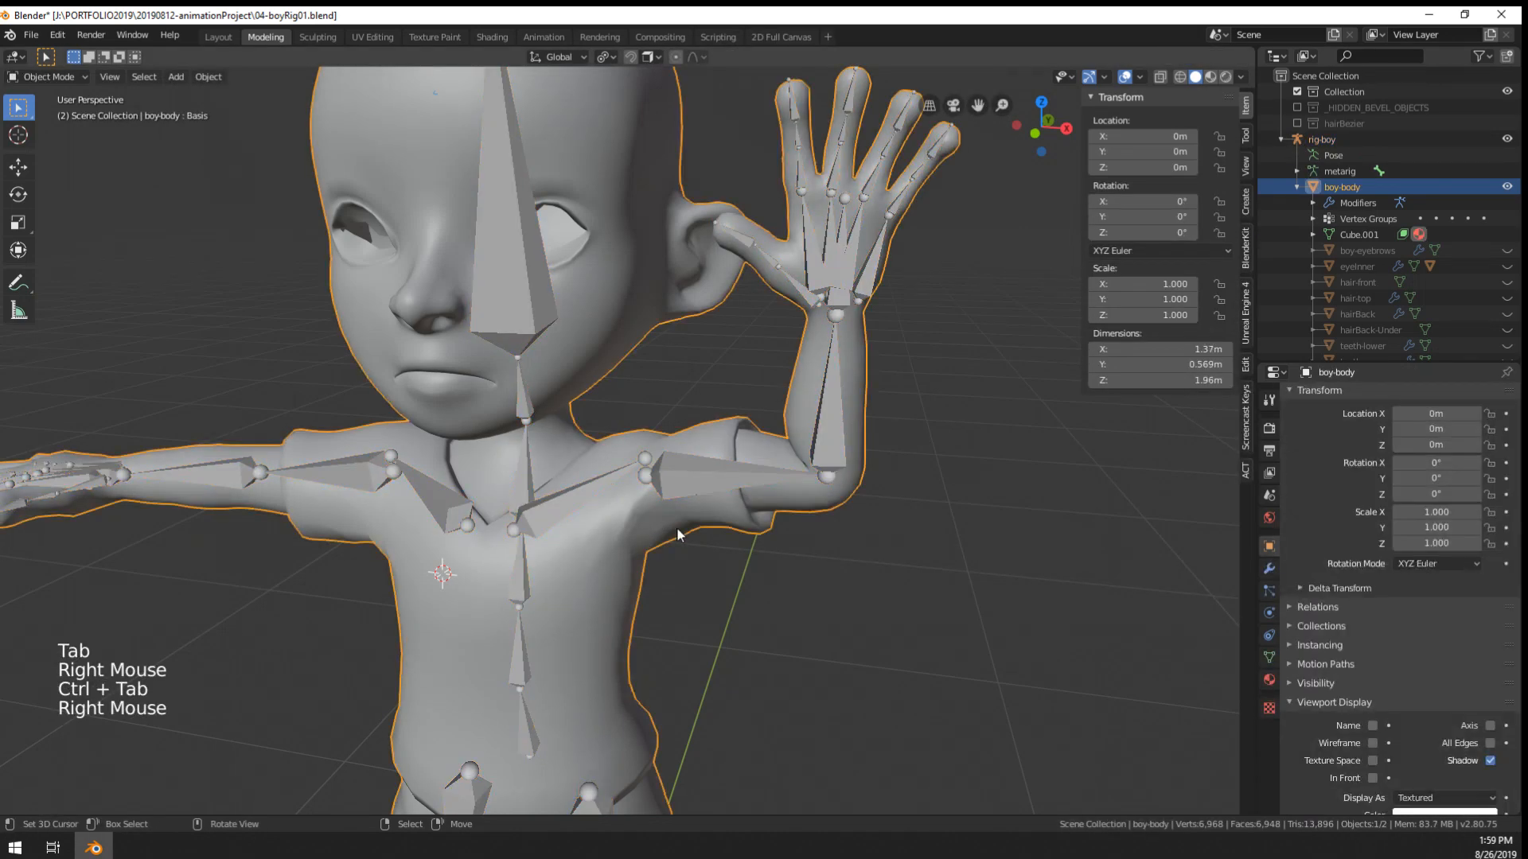
- Inspect the vertex weights of a point on top of the left shoulder in boy-body's Edit Mode, then return to Object Mode
scroll(676, 526, "up", 1)
middle_click_drag(676, 527, 700, 521, "shift")
middle_click_drag(701, 521, 965, 431)
key("Tab")
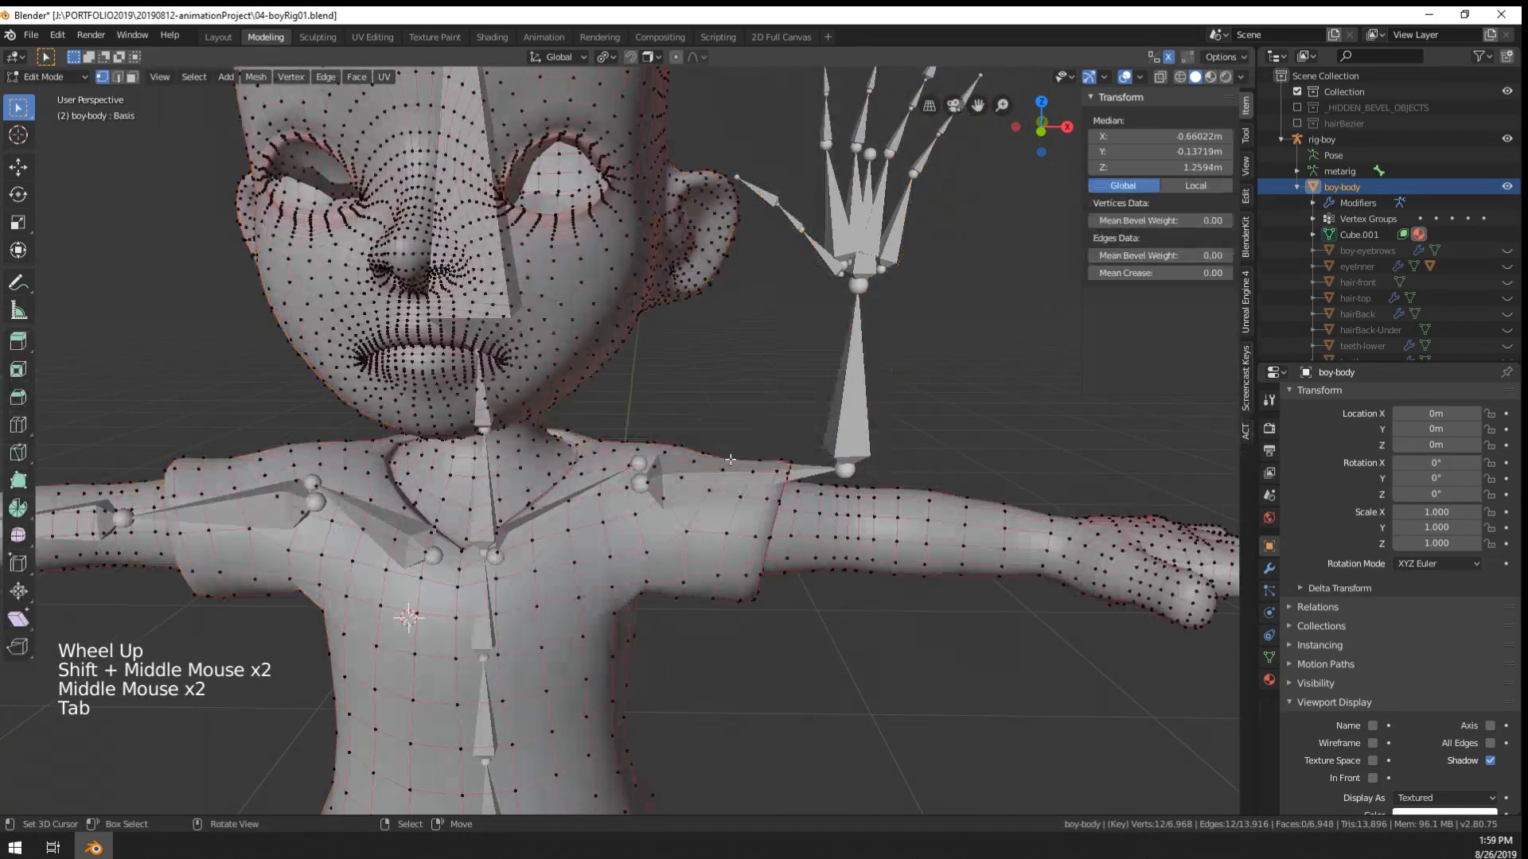
scroll(730, 460, "up", 1)
right_click(705, 464)
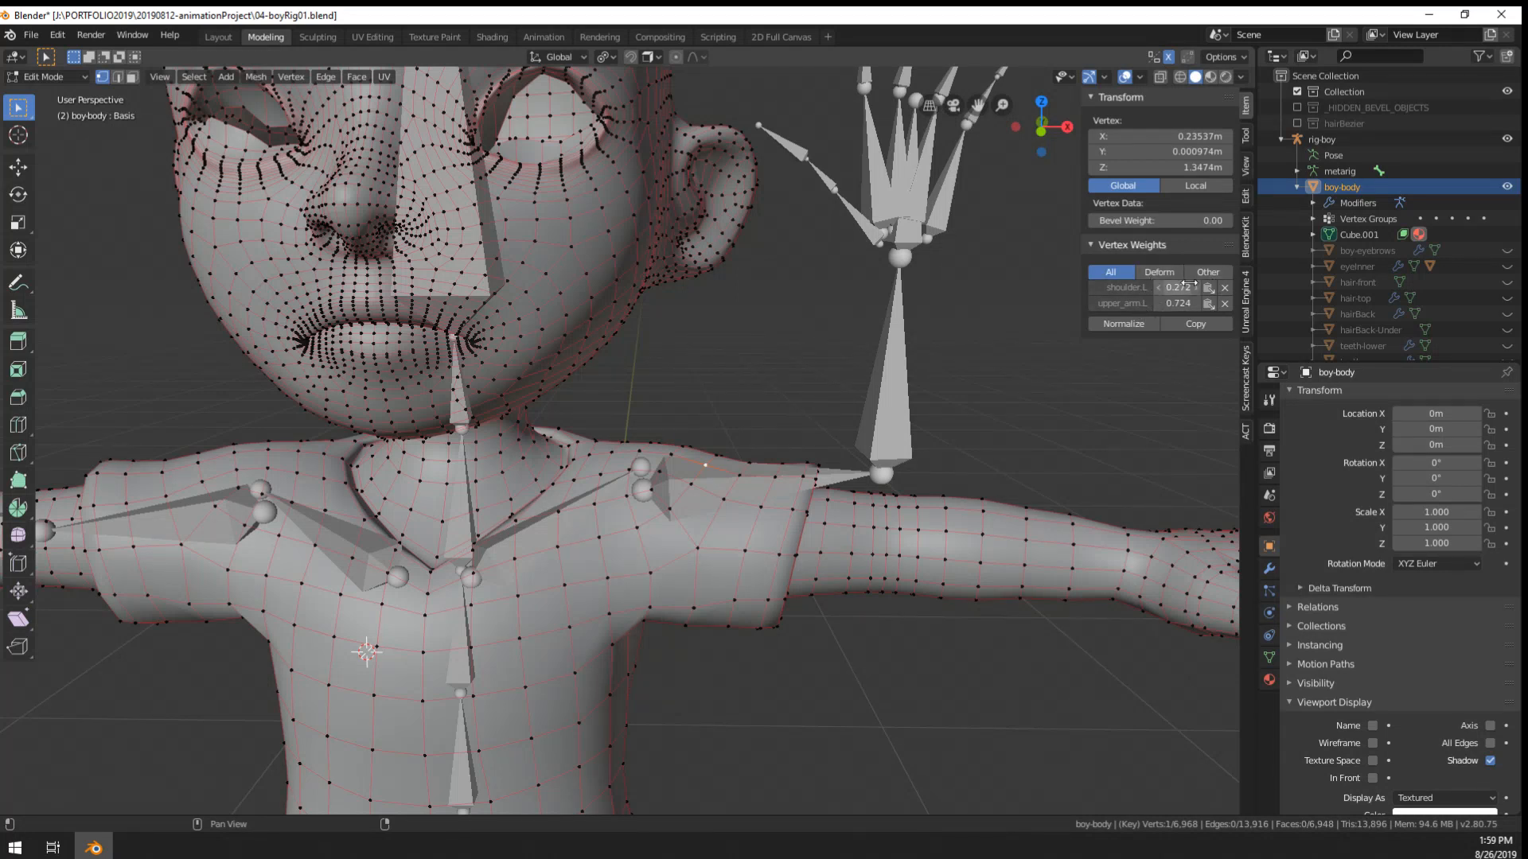
key("Tab")
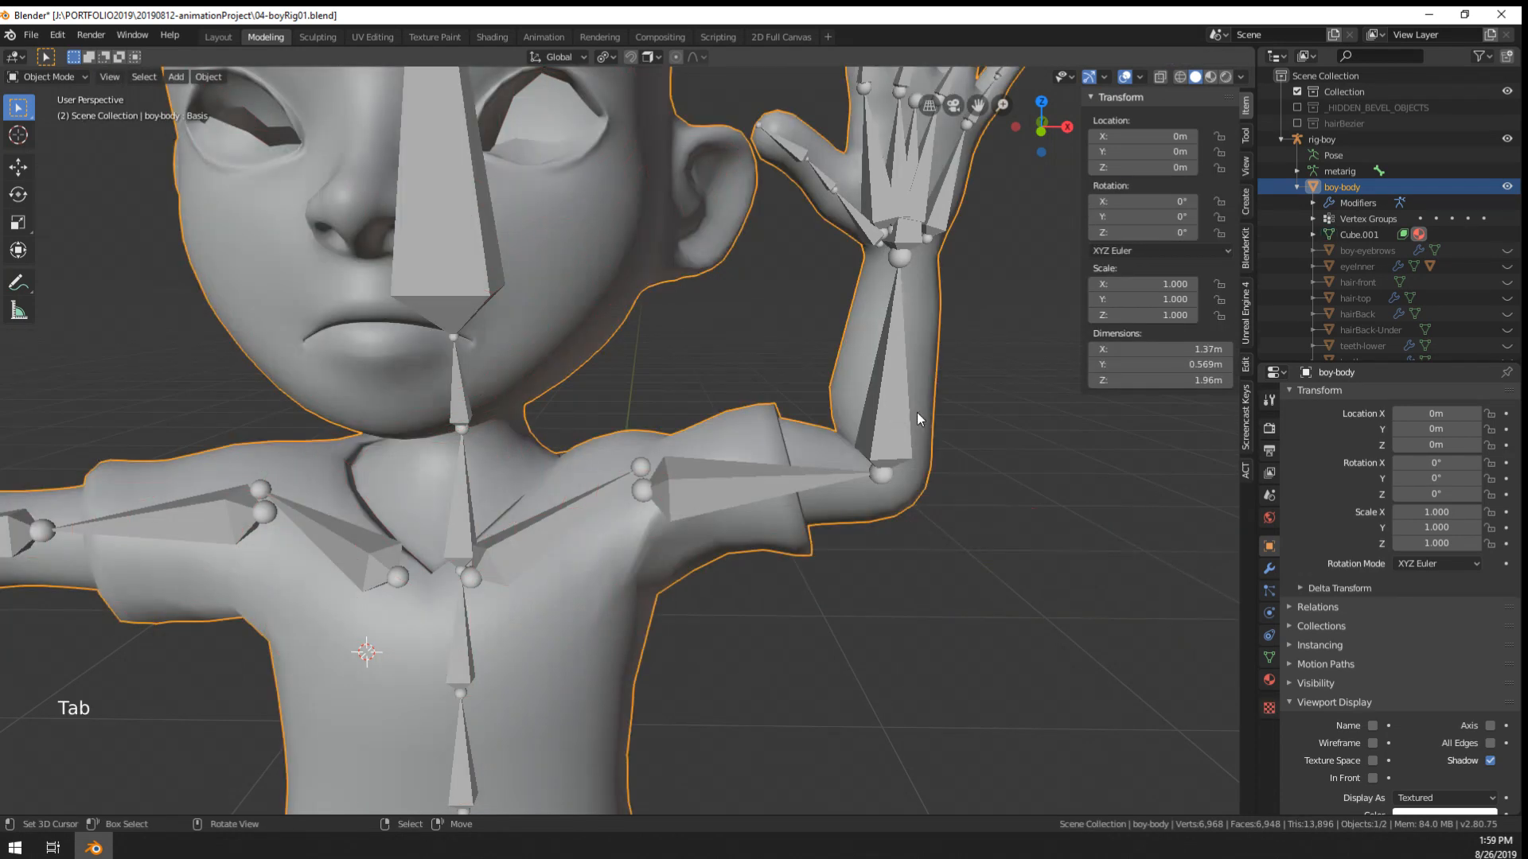
- Reselect the boy-body mesh and put it in Vertex Paint mode
middle_click_drag(916, 412, 846, 480)
right_click(843, 480)
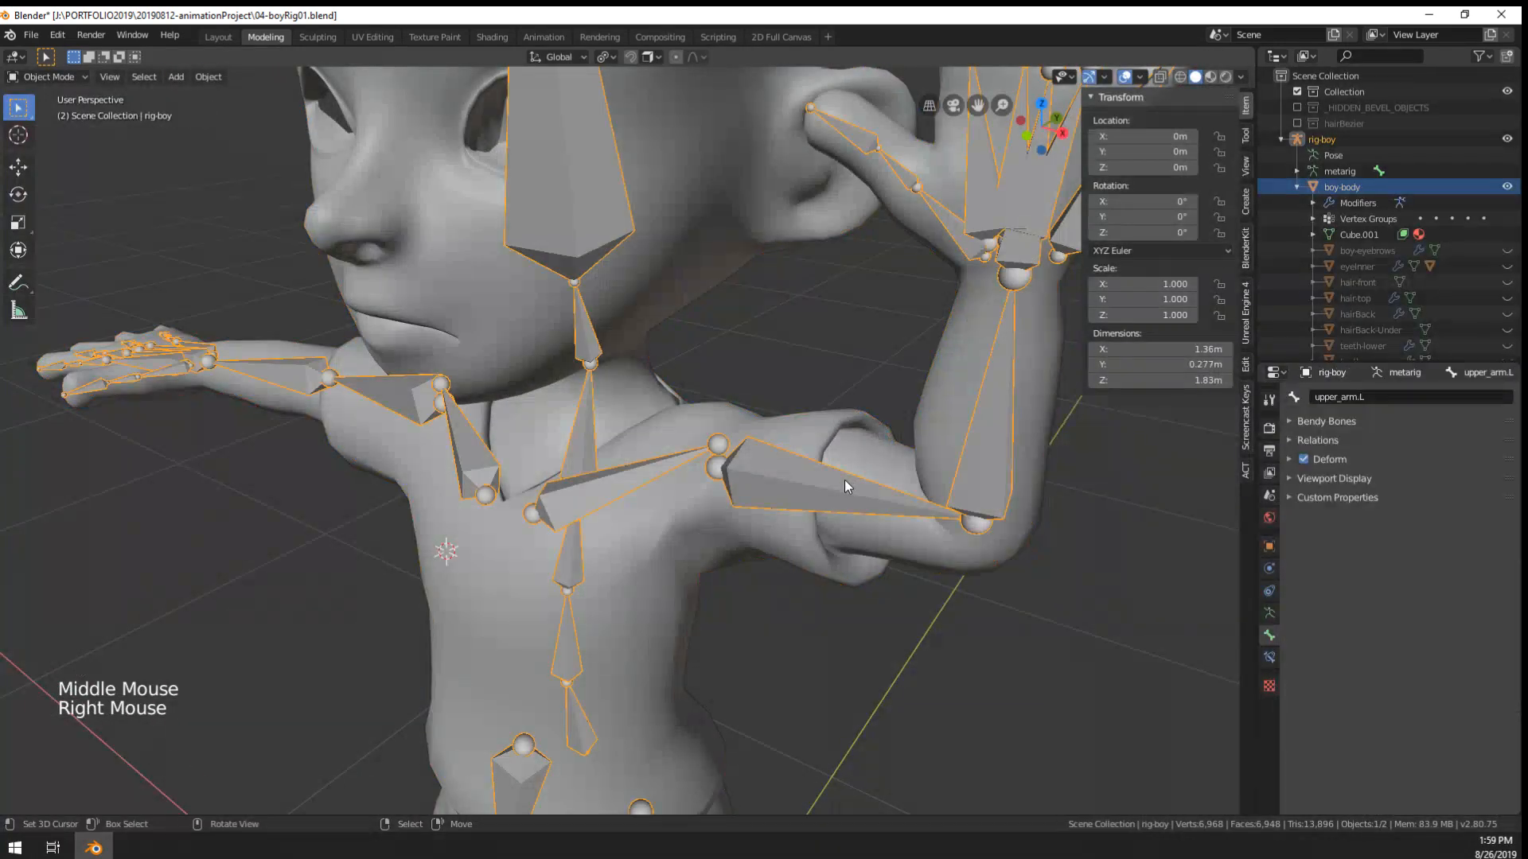
right_click(847, 446)
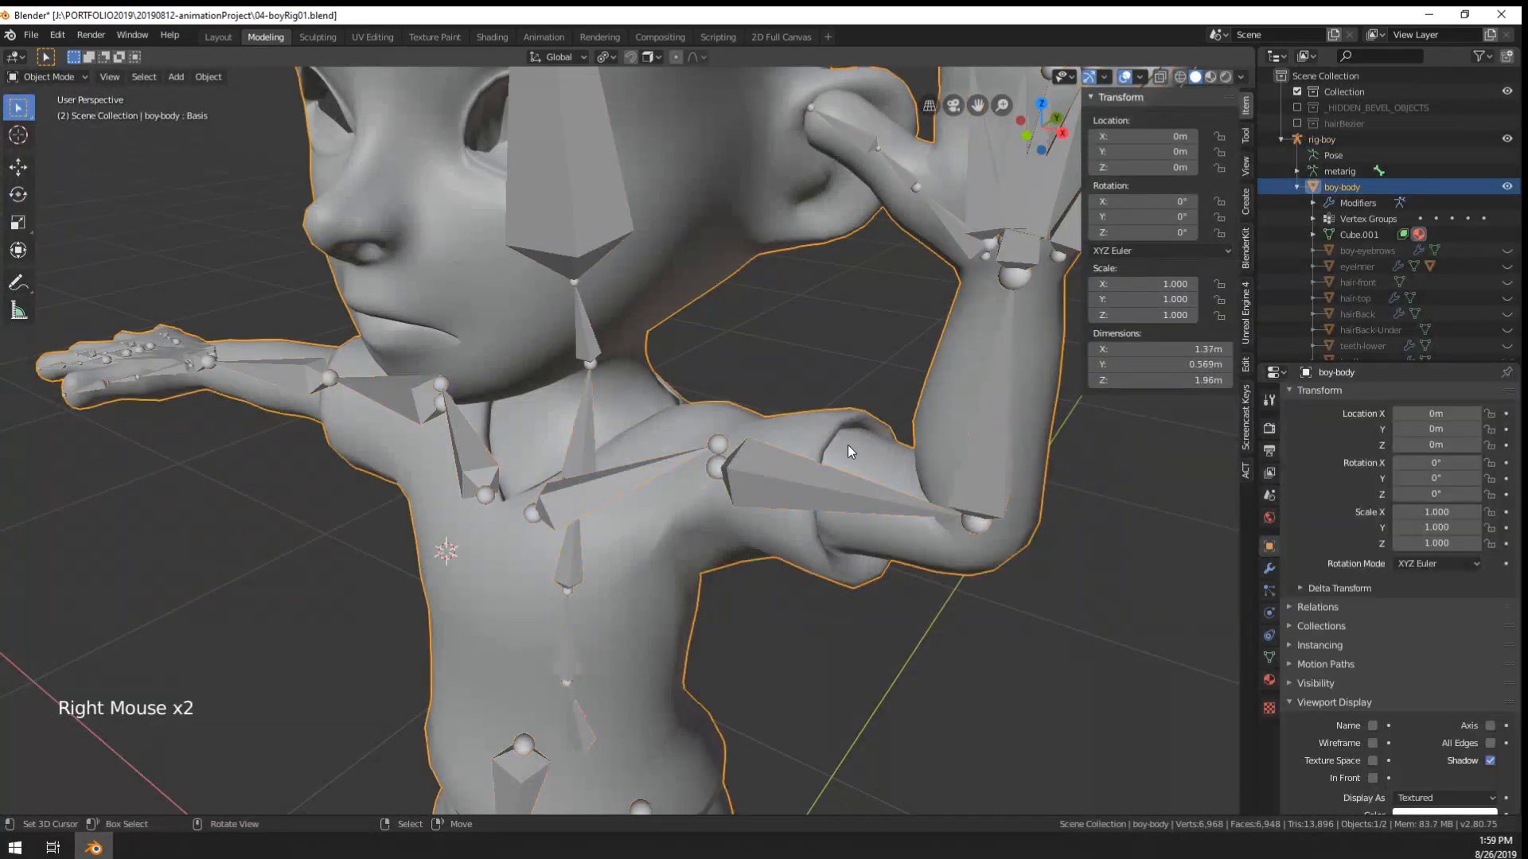
left_click(65, 81)
left_click(40, 147)
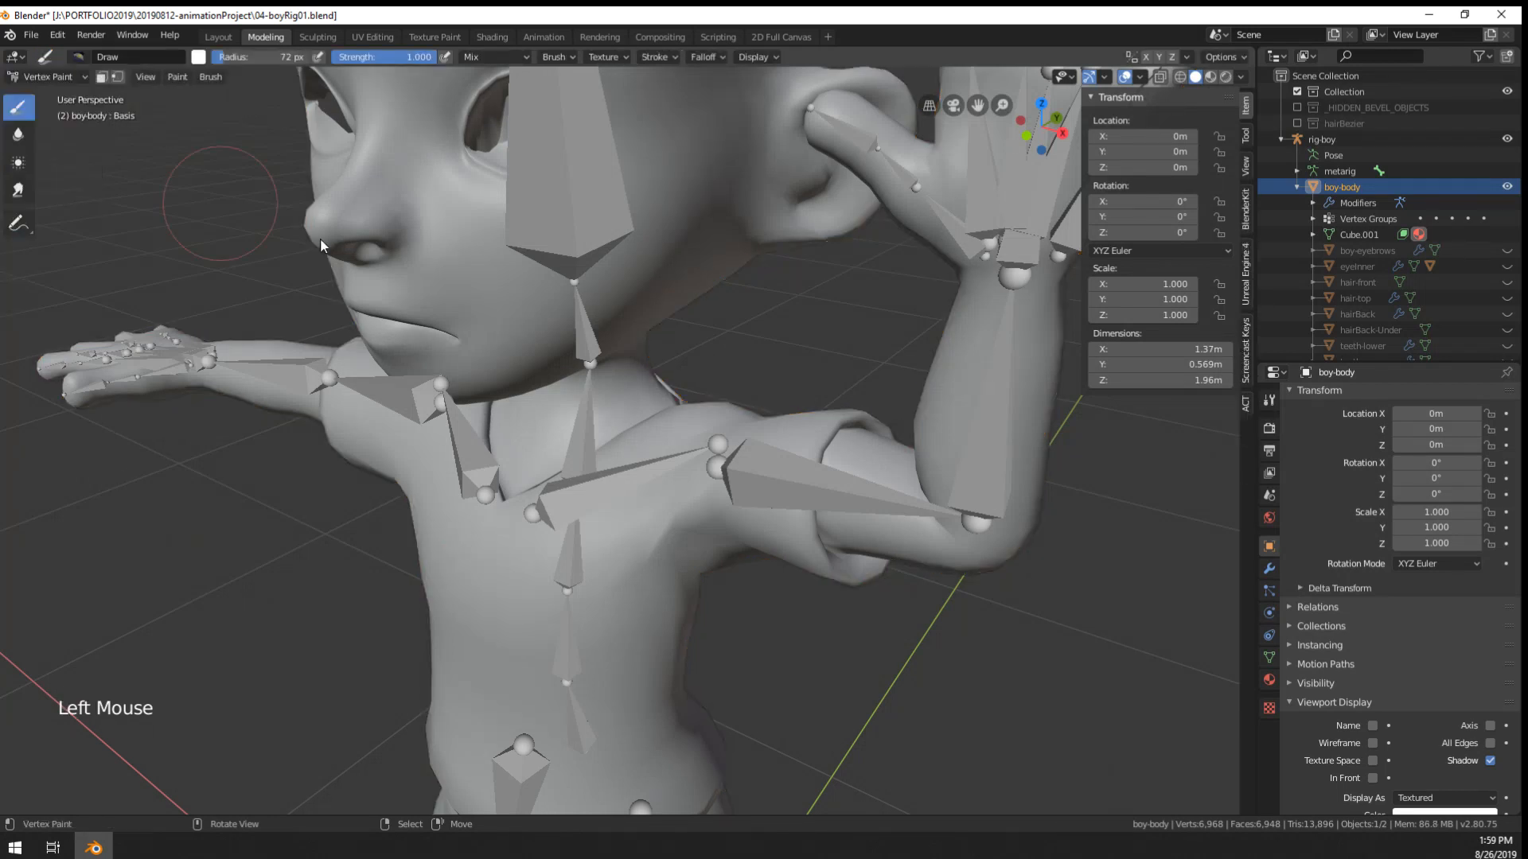
- Show boy-body's vertex groups in the mesh data properties and enlarge the list
left_click(1269, 657)
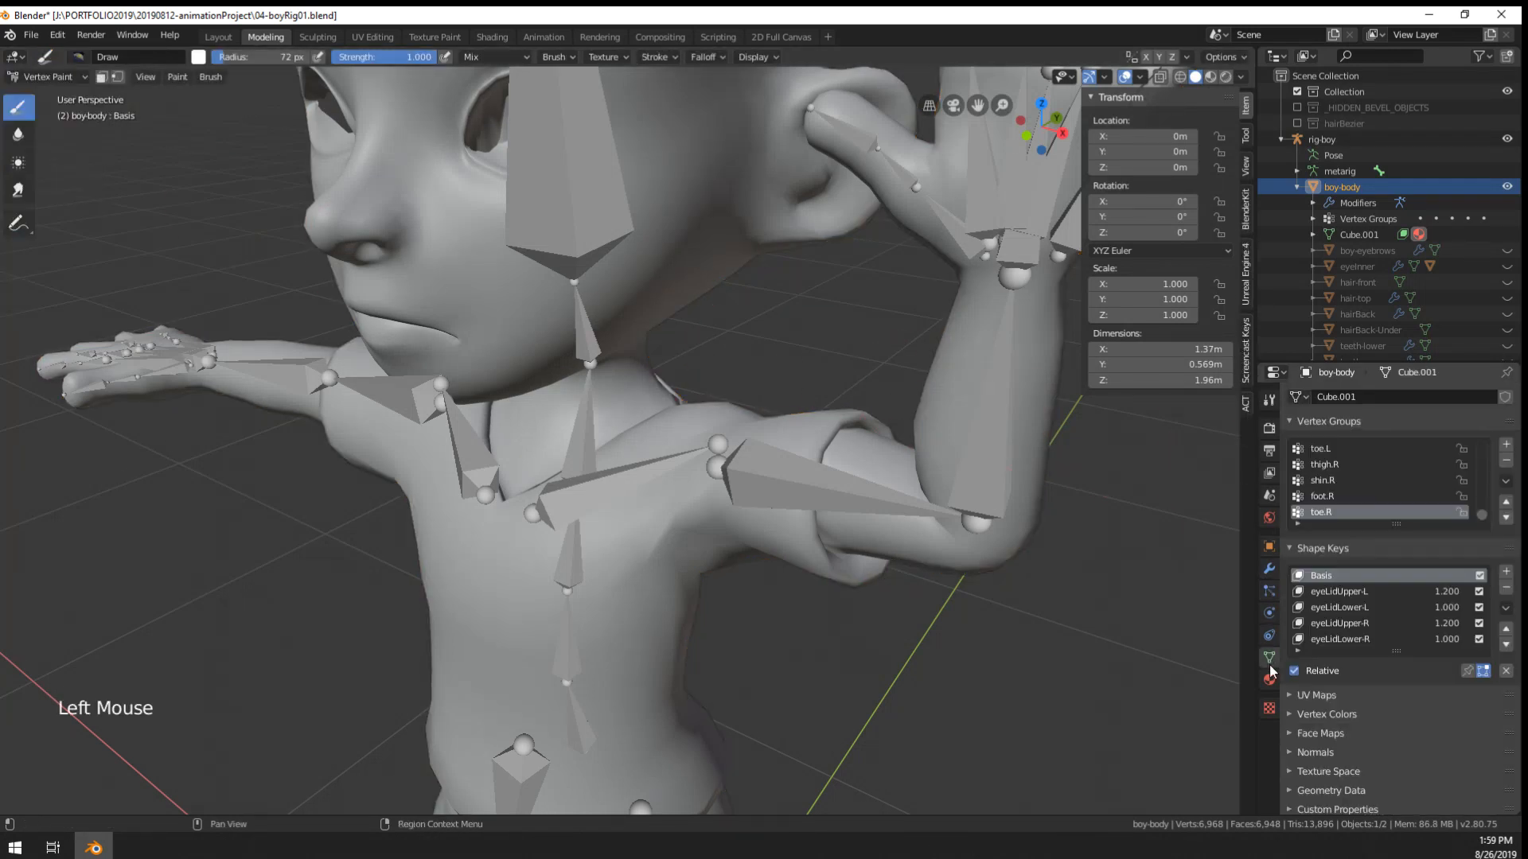
scroll(1392, 470, "down", 7)
scroll(1394, 468, "up", 20)
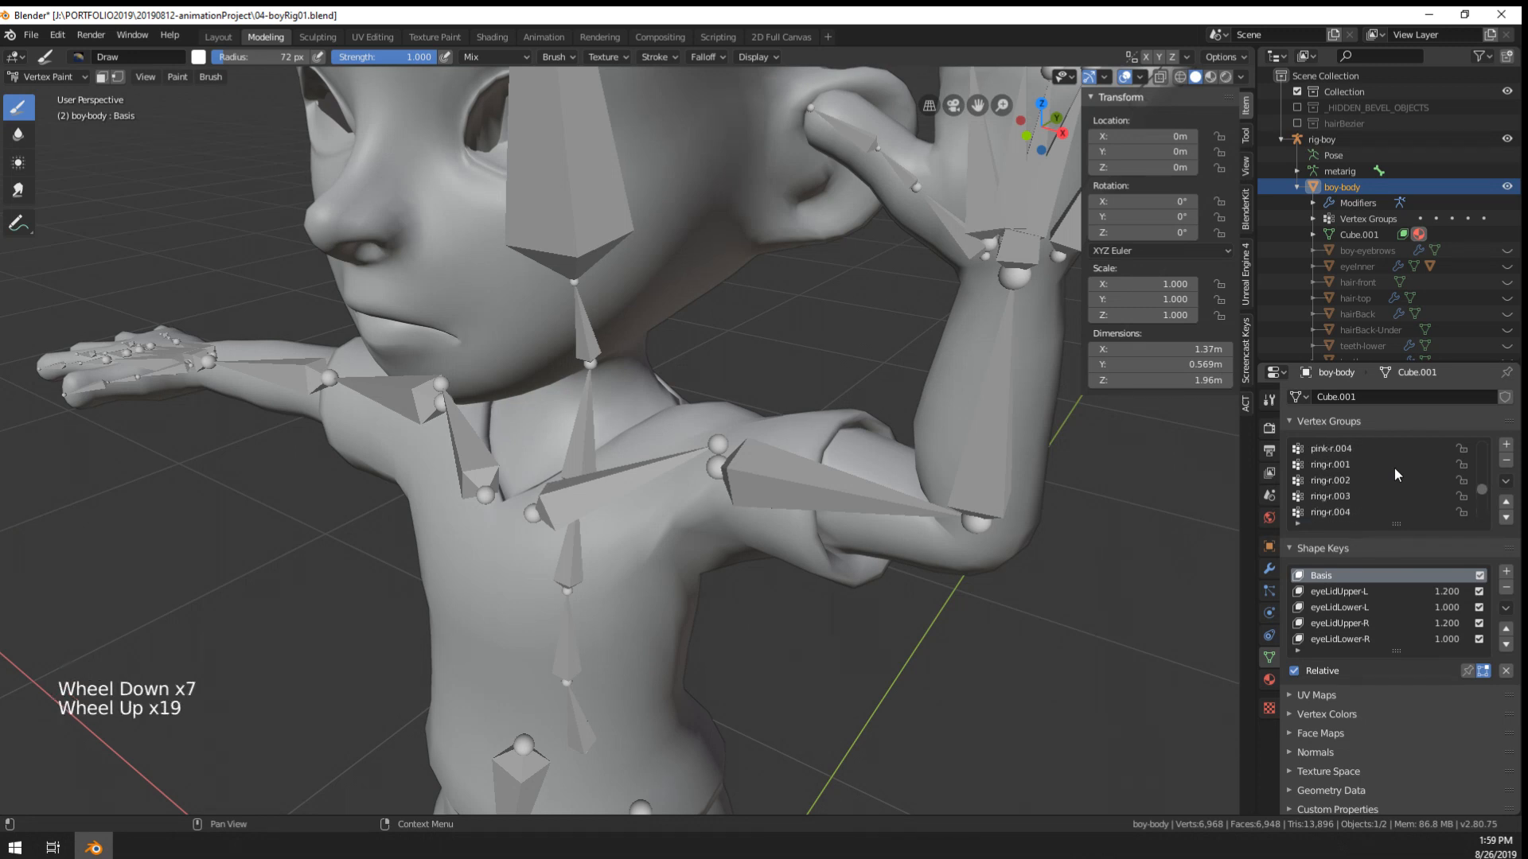
left_click_drag(1397, 525, 1396, 651)
scroll(1394, 546, "up", 8)
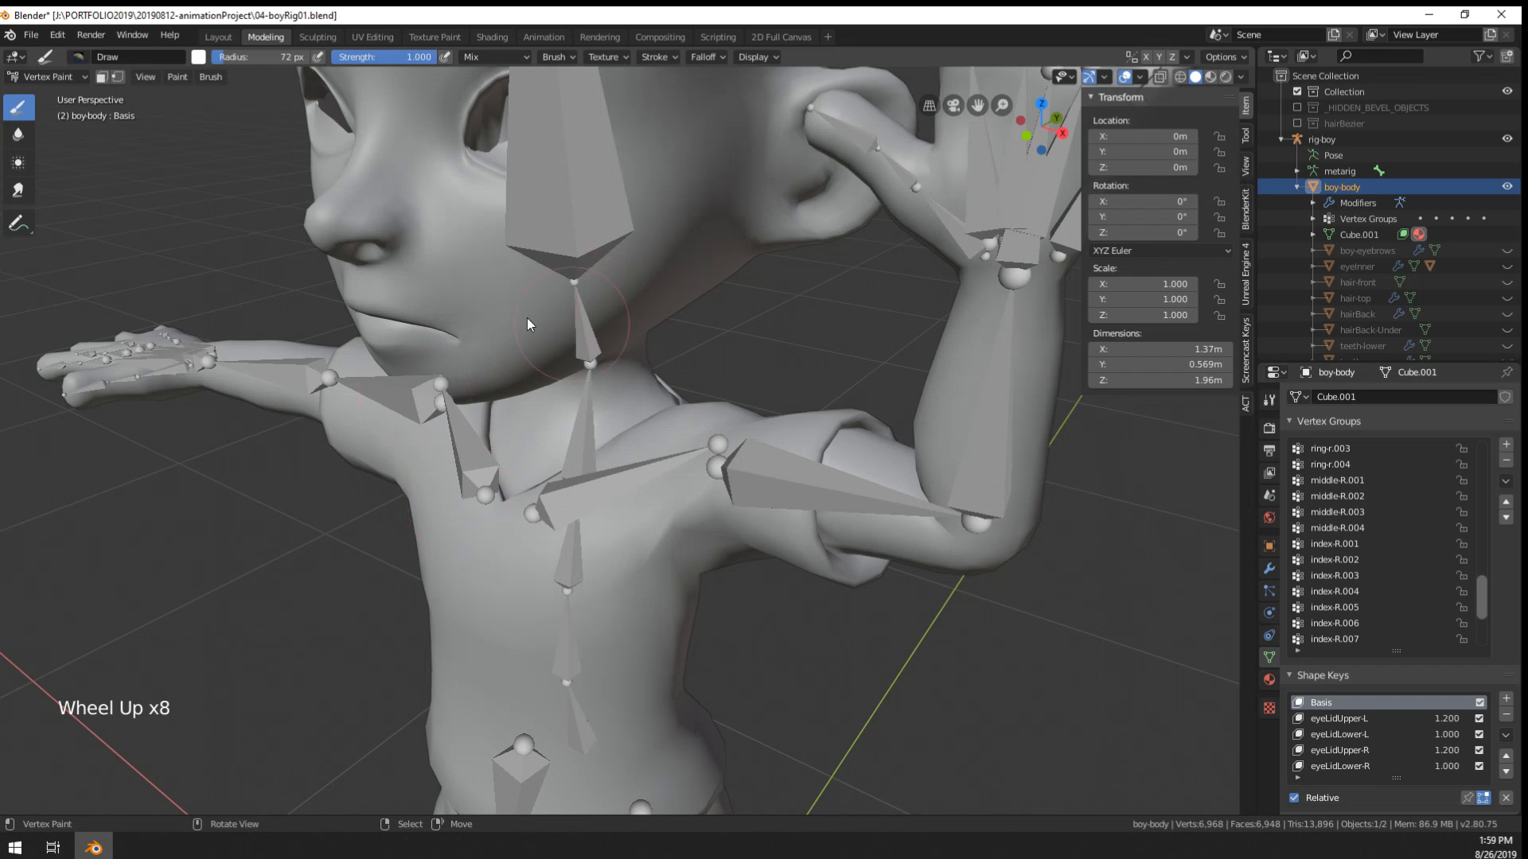
- Make shoulder.L the active vertex group of boy-body
scroll(656, 347, "down", 6)
scroll(653, 382, "up", 4)
middle_click_drag(653, 382, 642, 489)
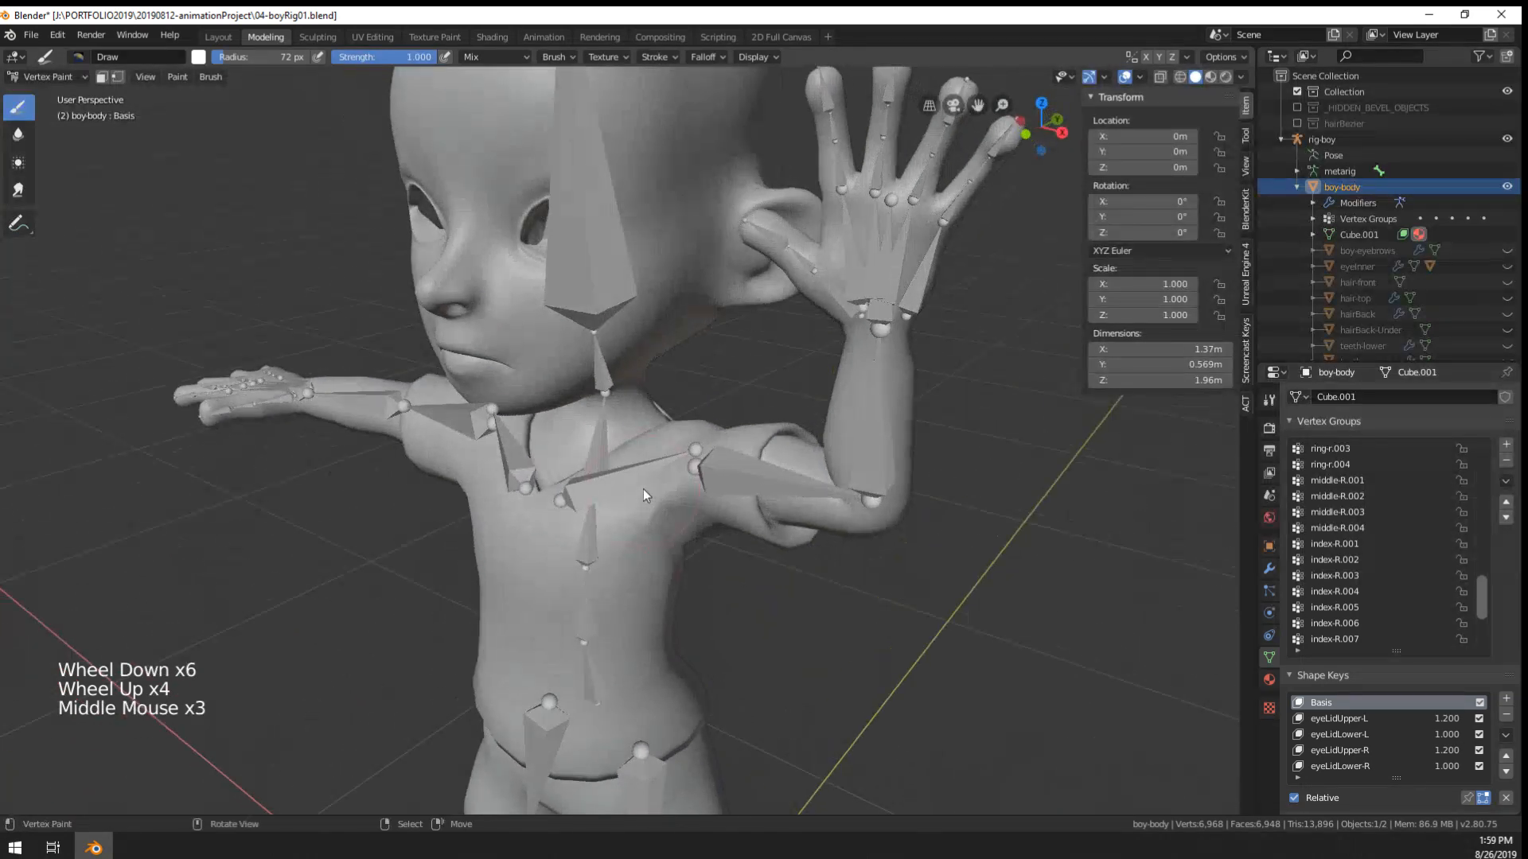
scroll(643, 488, "down", 5)
scroll(641, 471, "up", 3)
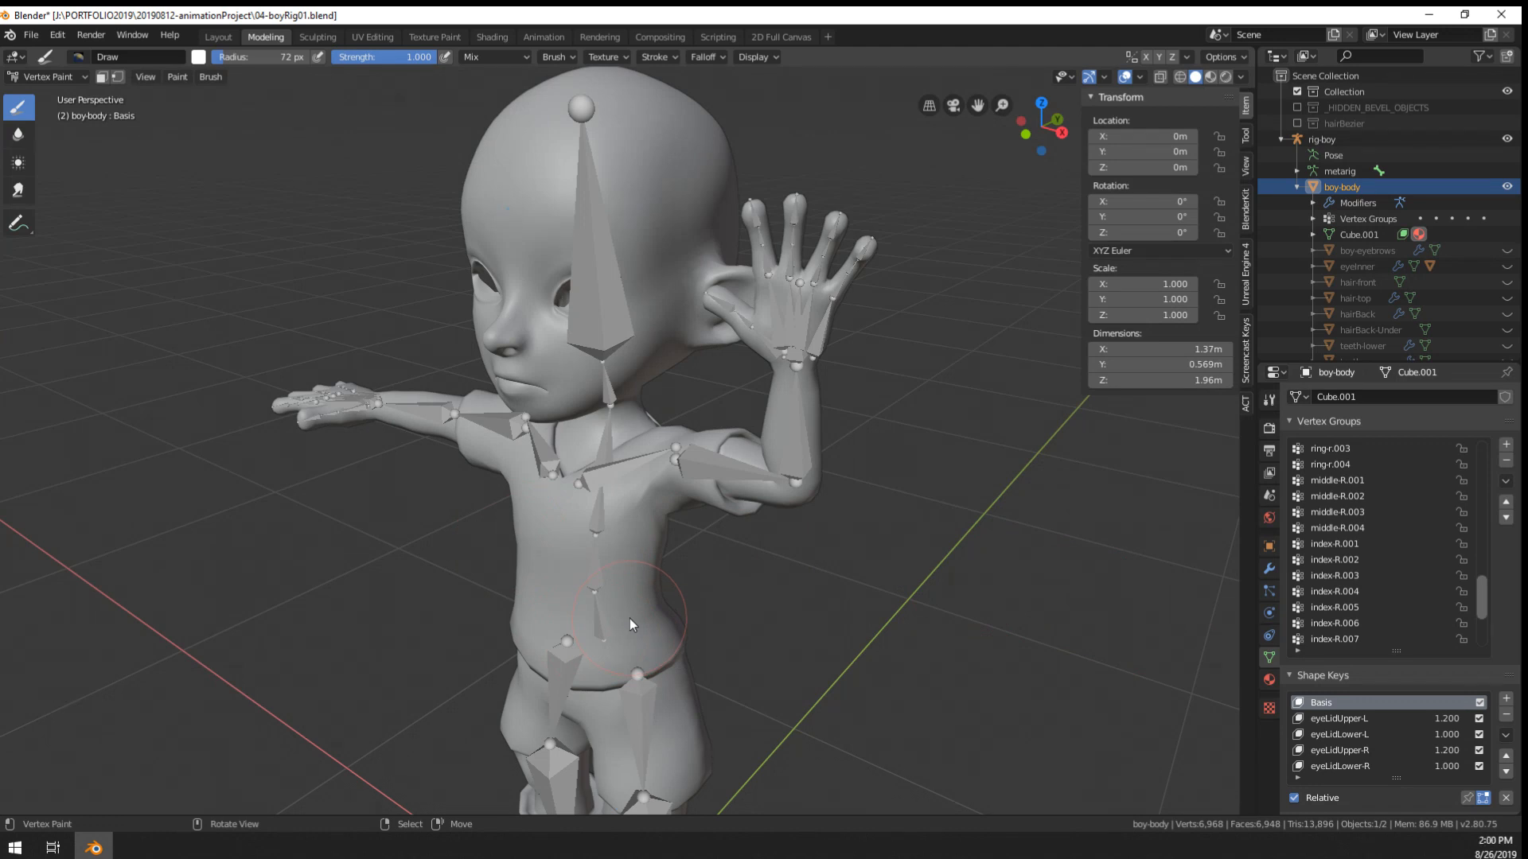
scroll(1413, 546, "up", 20)
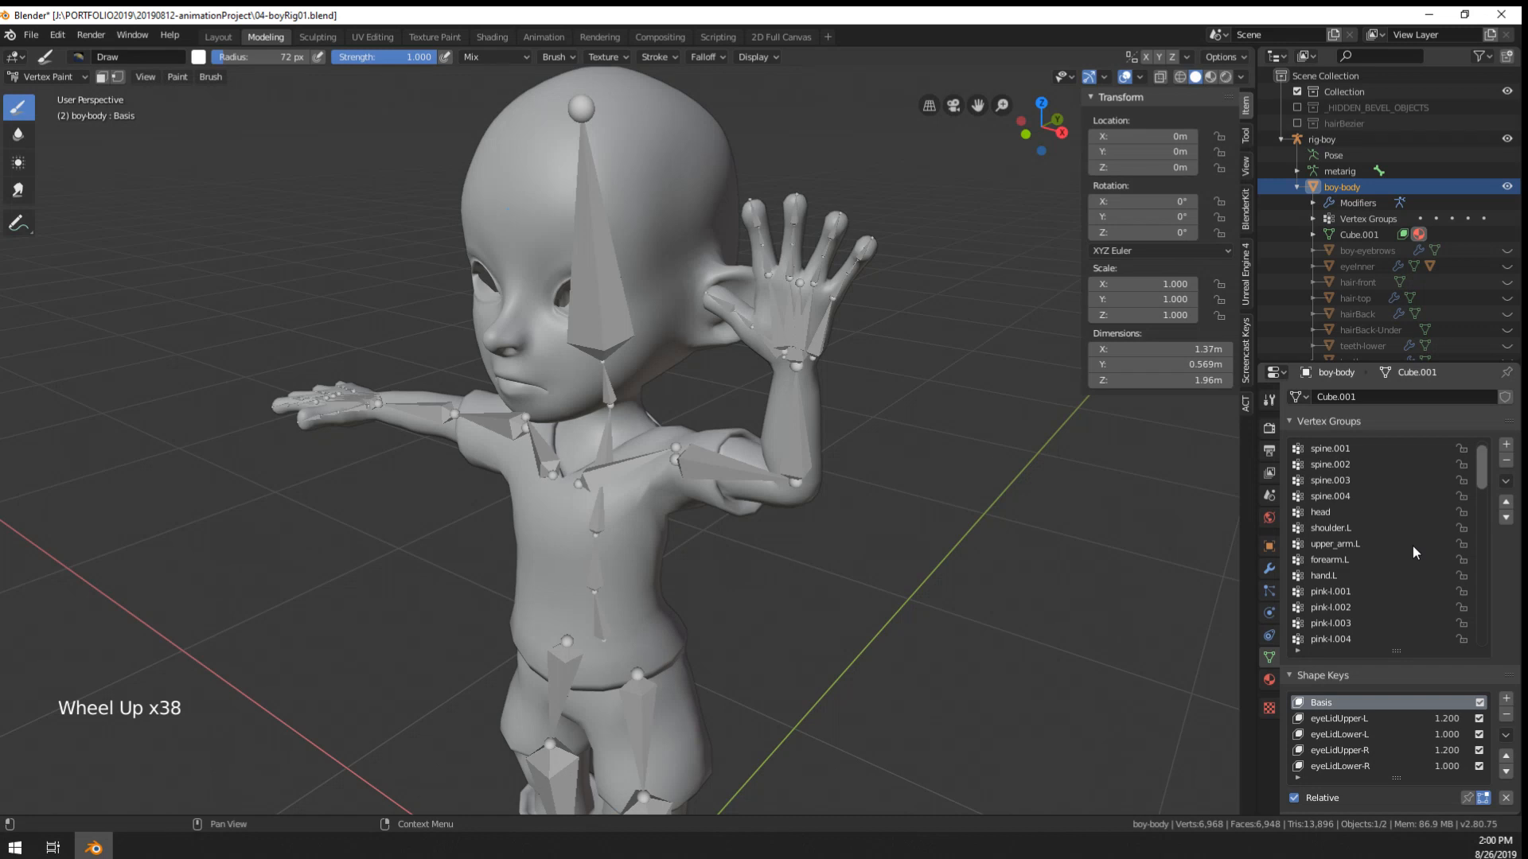
scroll(1411, 546, "up", 2)
left_click(1355, 546)
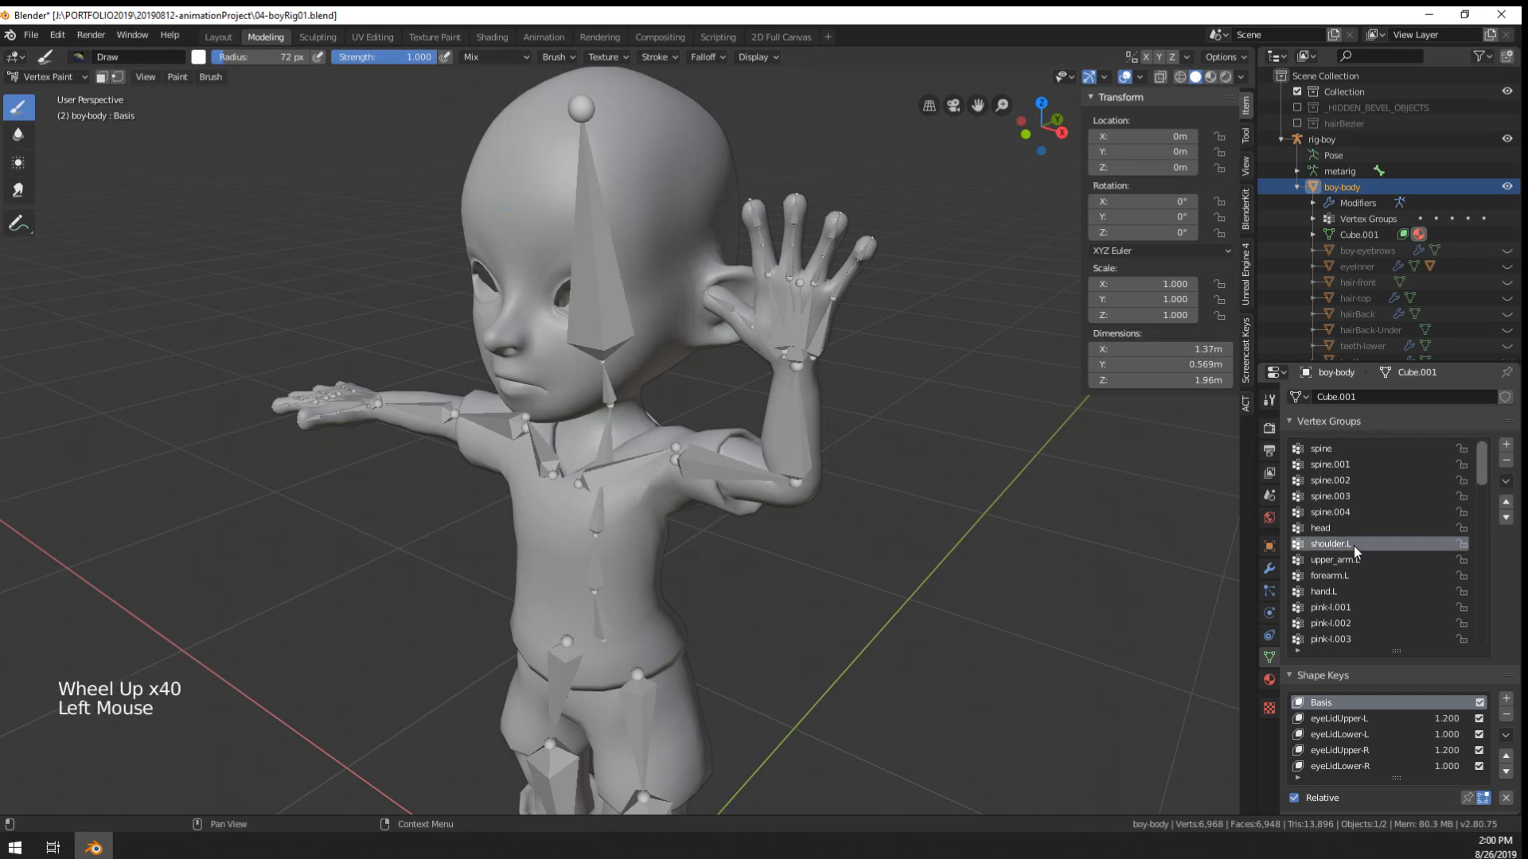
- Switch boy-body to Weight Paint mode with the rig posed and view the shoulder.L weights from the front
scroll(702, 553, "up", 4)
middle_click_drag(702, 553, 784, 586)
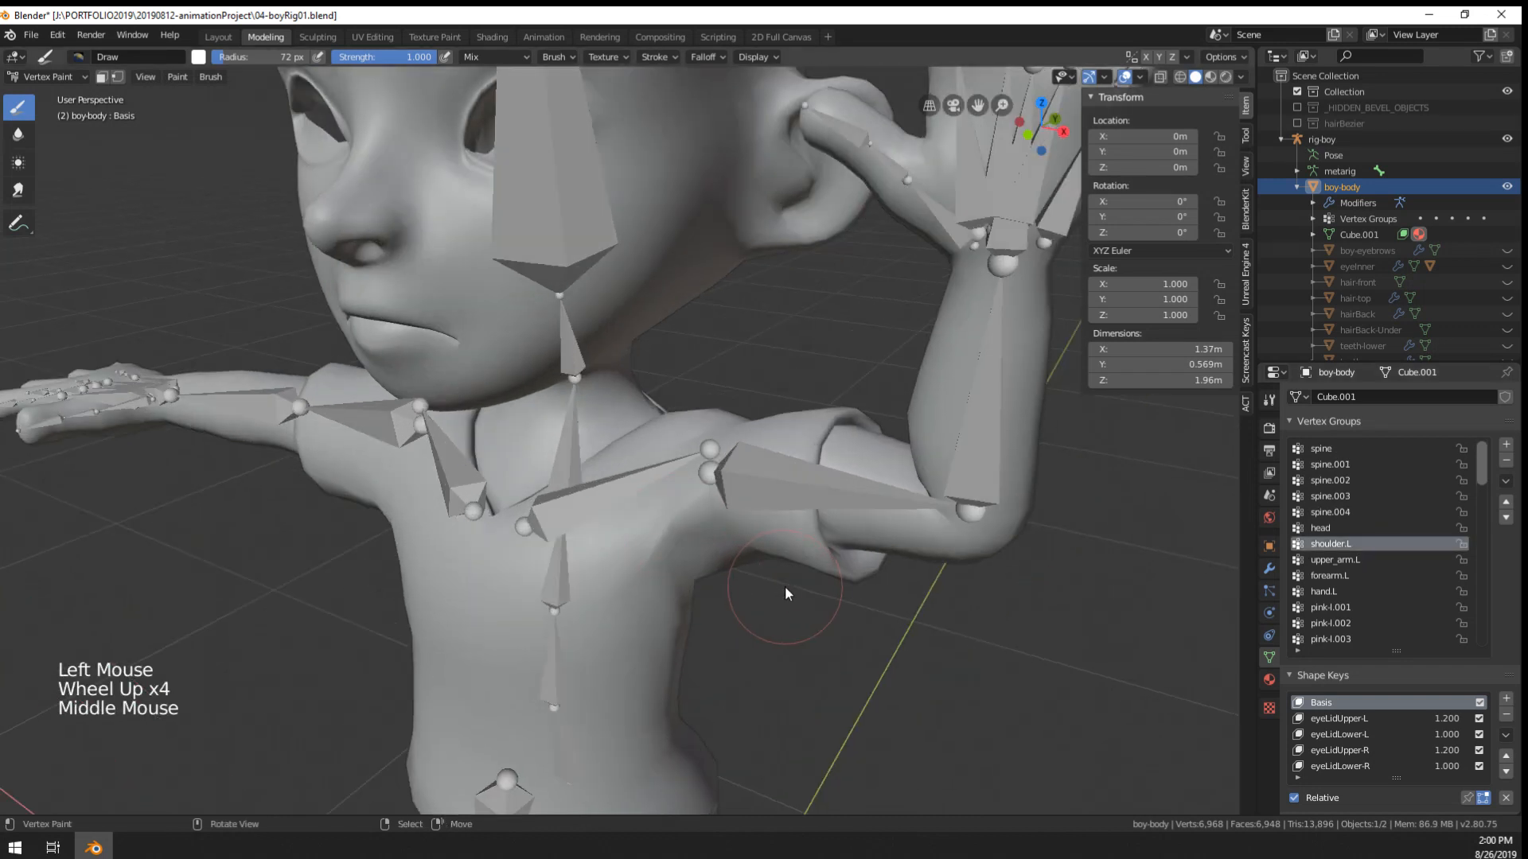
left_click(51, 73)
left_click(63, 165)
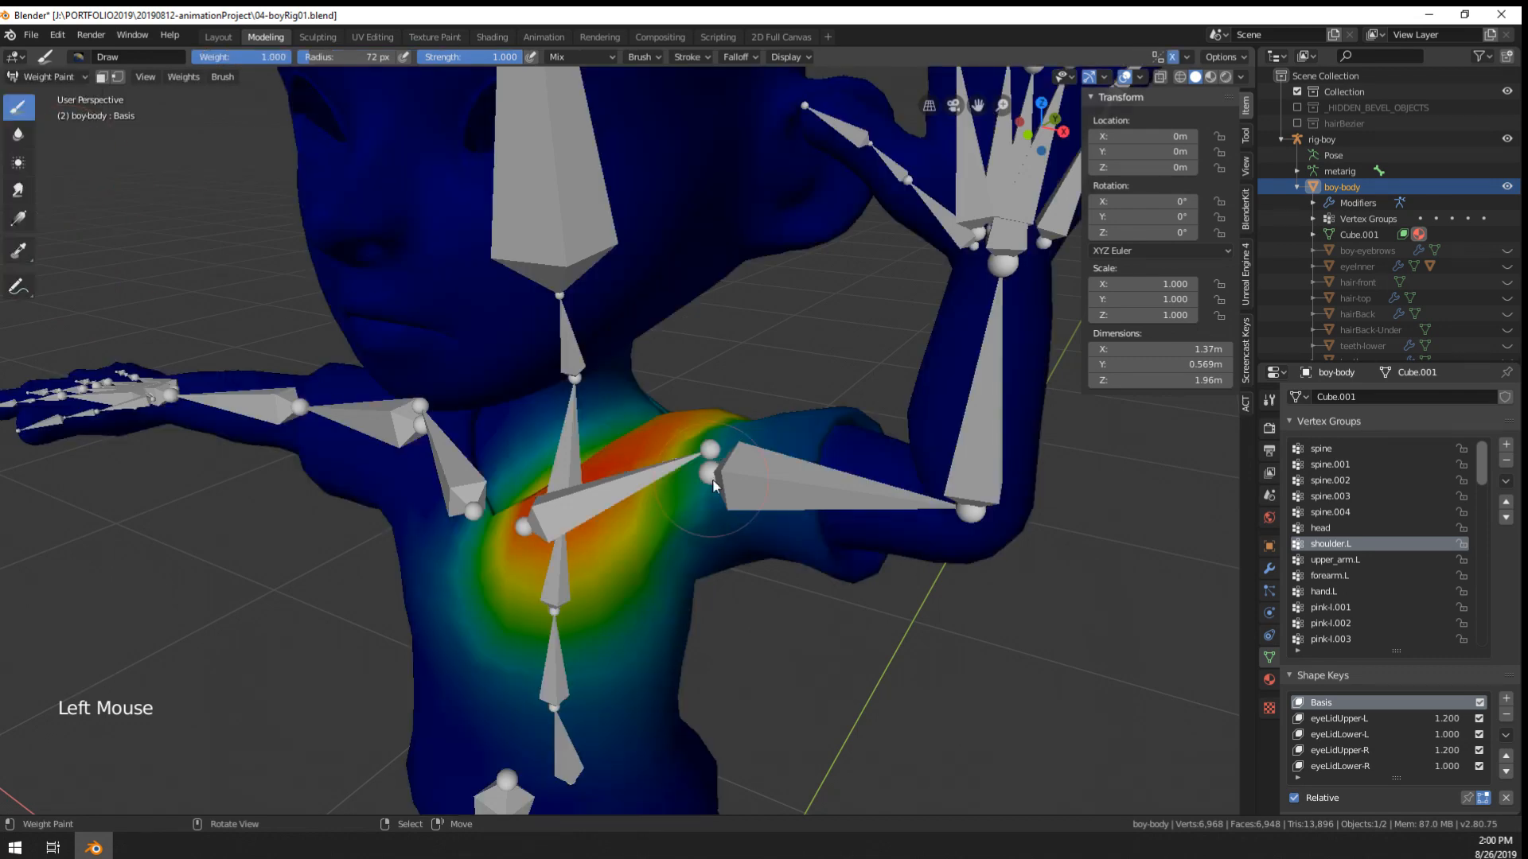
mouse_move(717, 509)
middle_mouse_down()
mouse_move(795, 500)
mouse_move(680, 513)
mouse_move(764, 496)
middle_mouse_up()
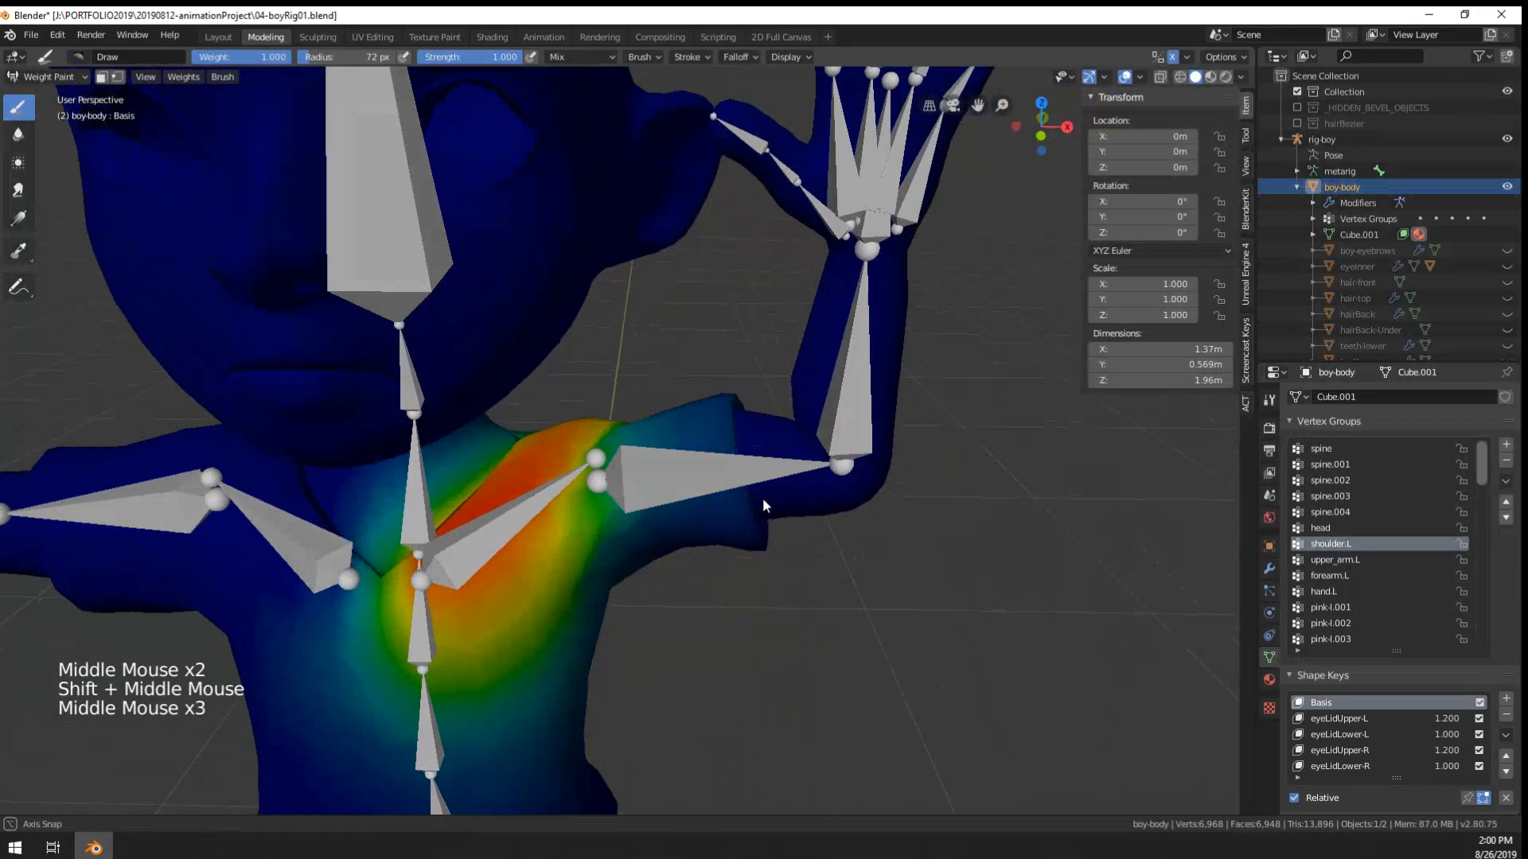
- Set the brush radius to 152 px and try a dab on the upper_arm.L weights at the left shoulder, then undo it
key("f")
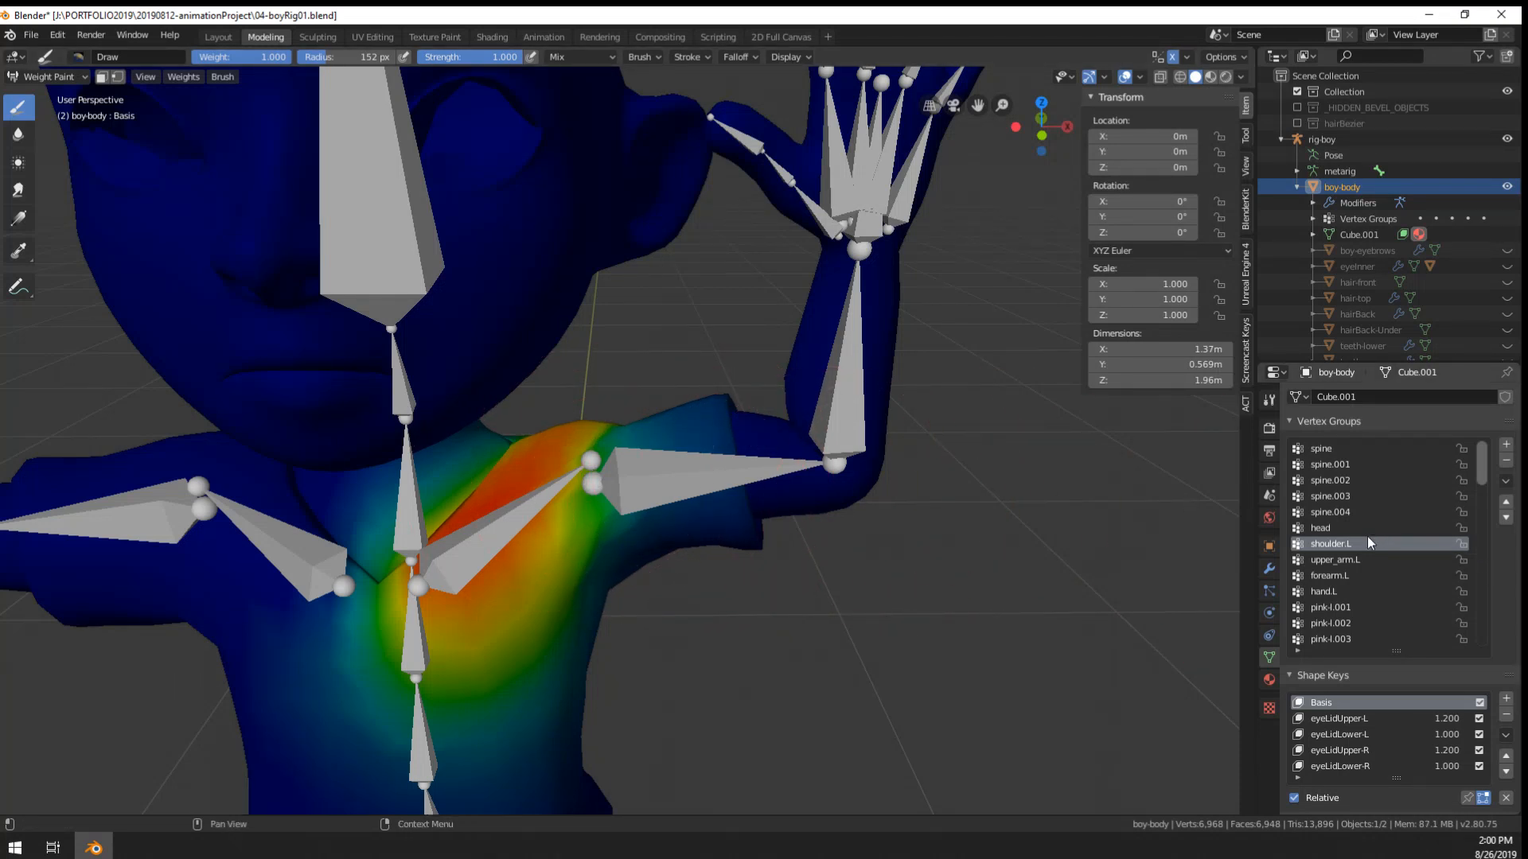
left_click(1358, 557)
mouse_move(573, 482)
middle_mouse_down()
mouse_move(598, 506)
mouse_move(584, 527)
middle_mouse_up()
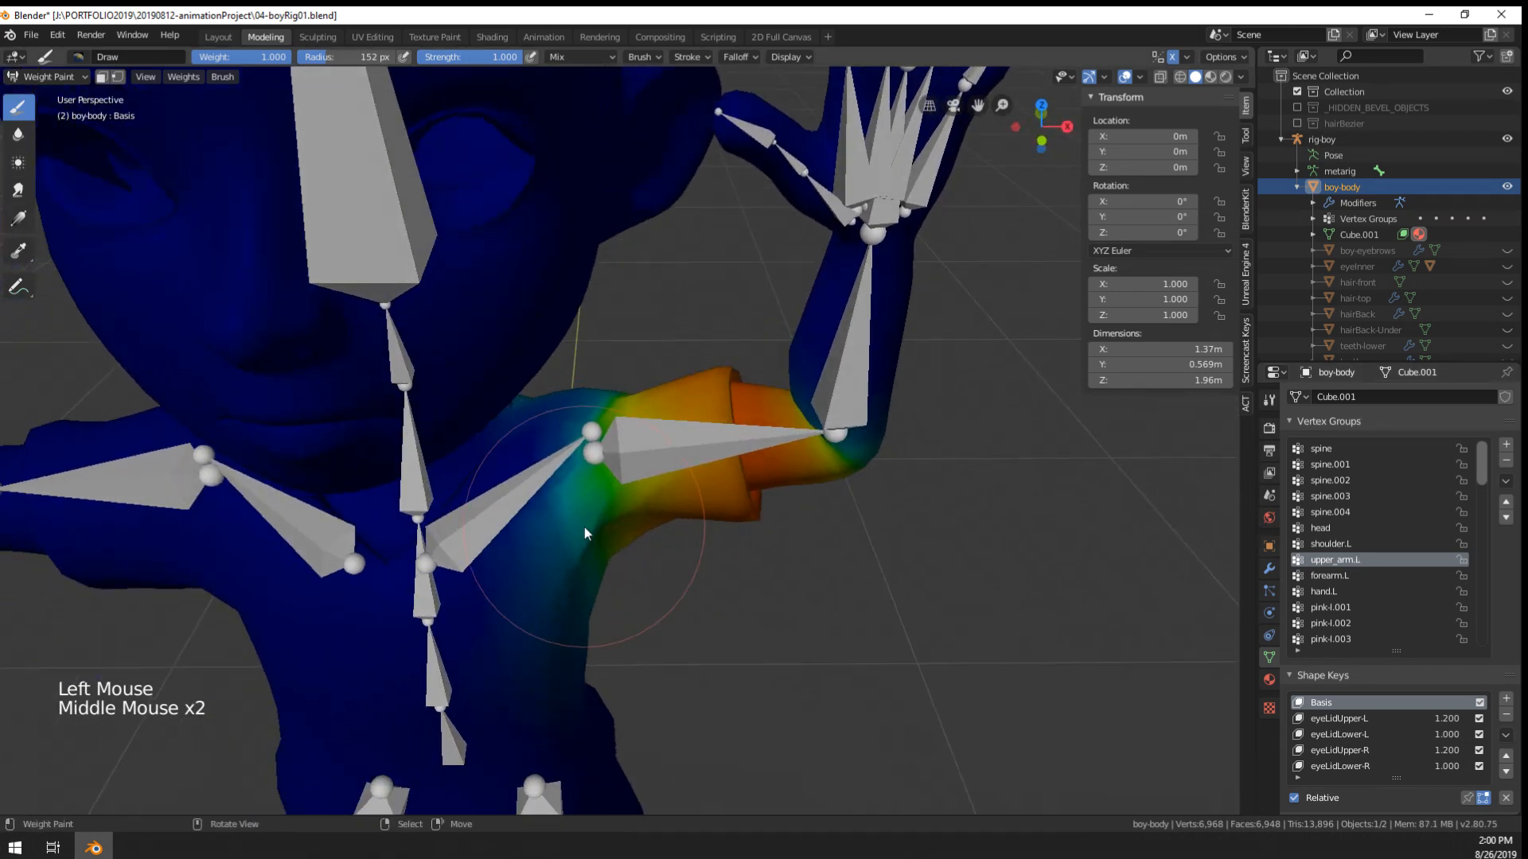
left_click(601, 489)
key("ctrl+z")
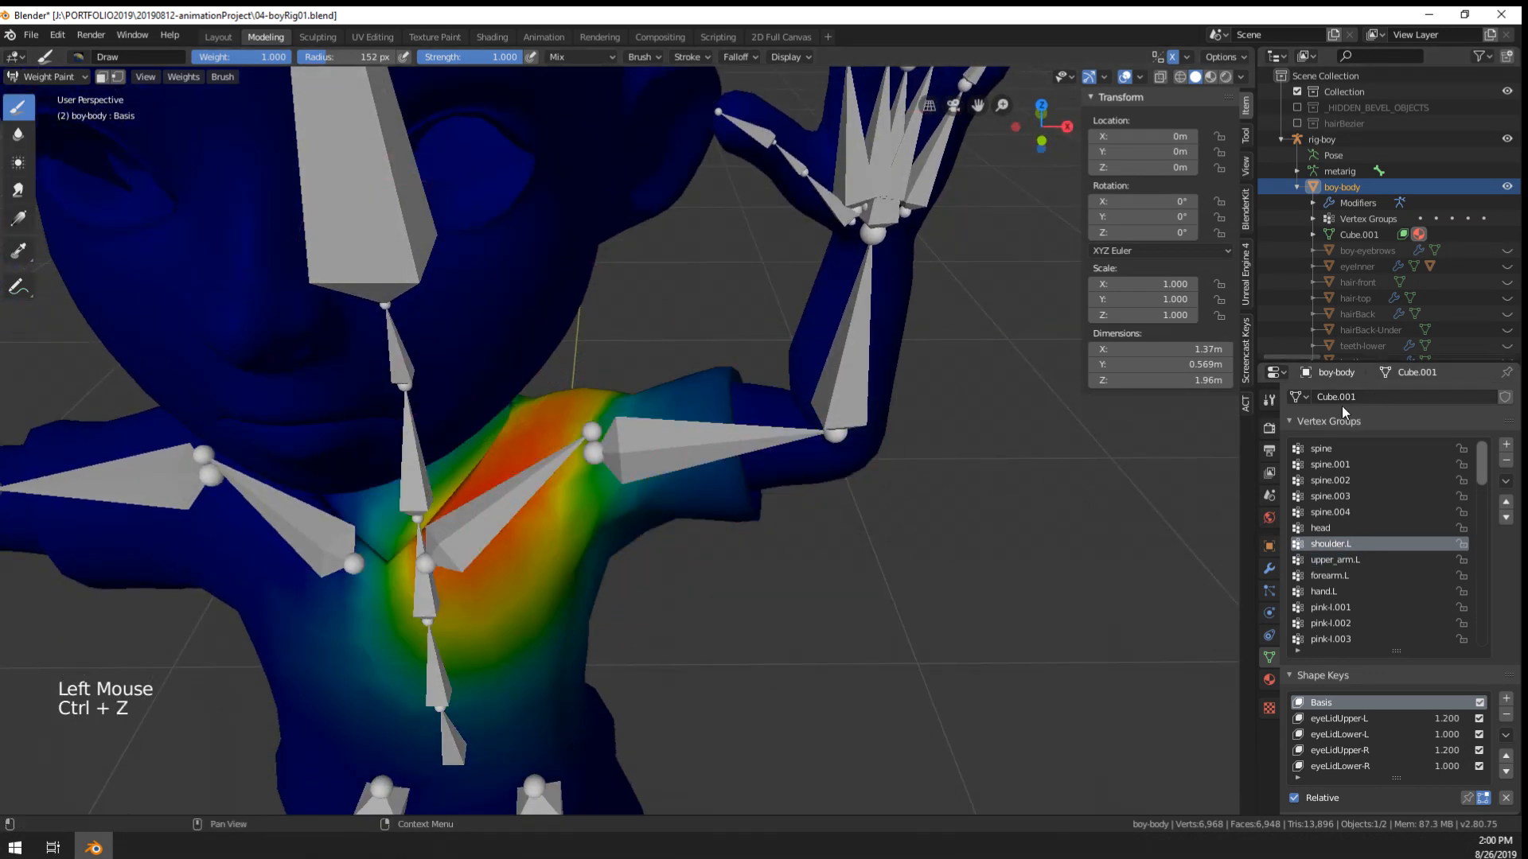
- Set the brush weight to 0 and try erasing the shoulder.L weights from the left sleeve, front and back
key("t")
key("t")
key("t")
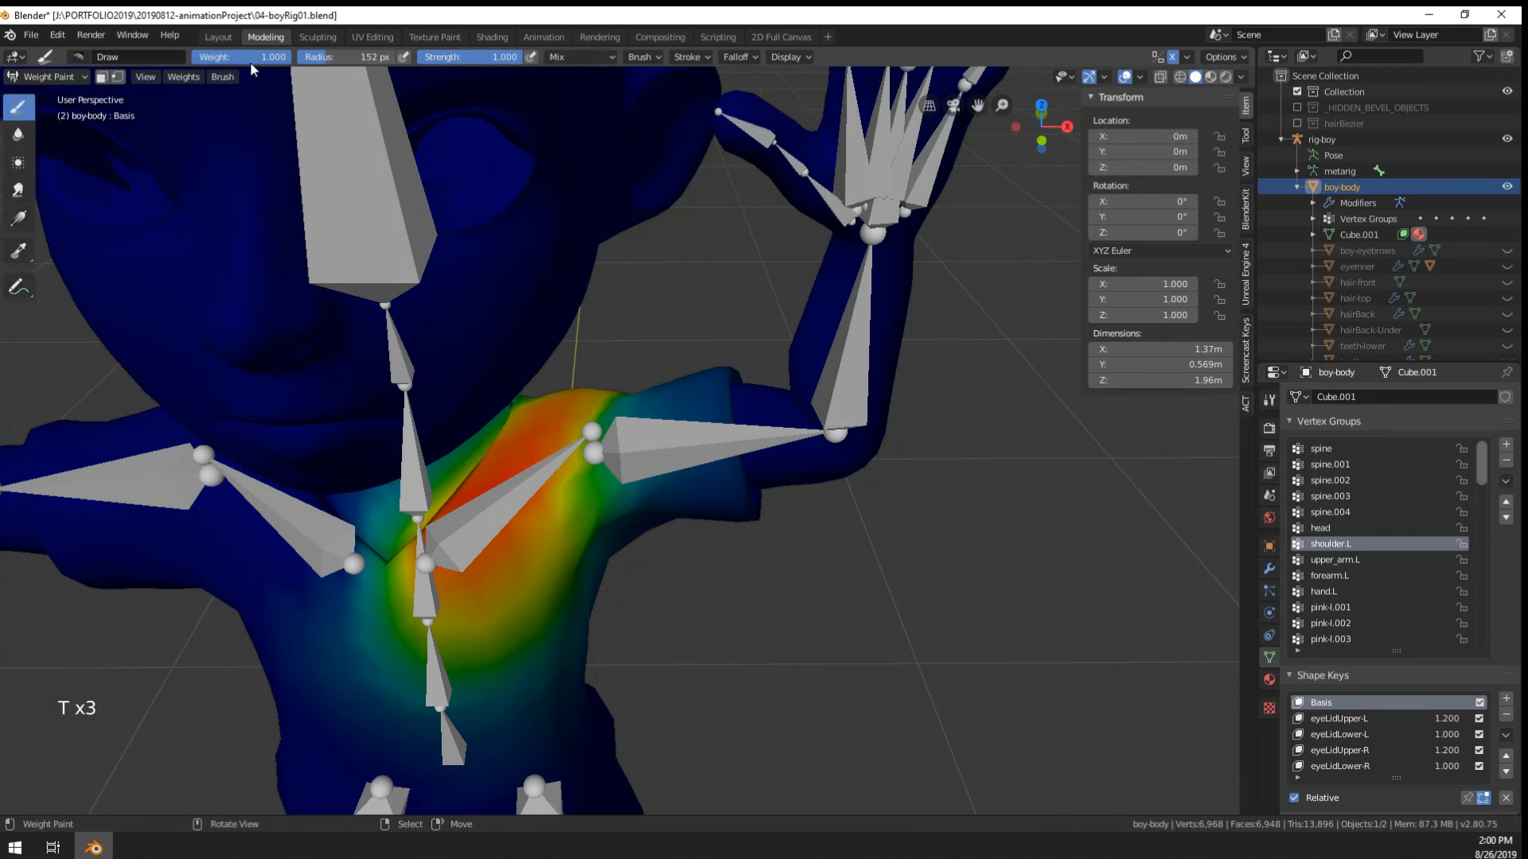
mouse_move(698, 474)
left_mouse_down()
mouse_move(647, 393)
mouse_move(771, 446)
left_mouse_up()
mouse_move(770, 445)
middle_mouse_down()
mouse_move(525, 446)
mouse_move(508, 484)
middle_mouse_up()
mouse_move(541, 549)
left_mouse_down()
mouse_move(575, 614)
mouse_move(627, 592)
mouse_move(539, 653)
left_mouse_up()
mouse_move(539, 660)
middle_mouse_down()
mouse_move(662, 655)
mouse_move(641, 641)
mouse_move(692, 658)
mouse_move(644, 655)
middle_mouse_up()
middle_click_drag(645, 656, 624, 652)
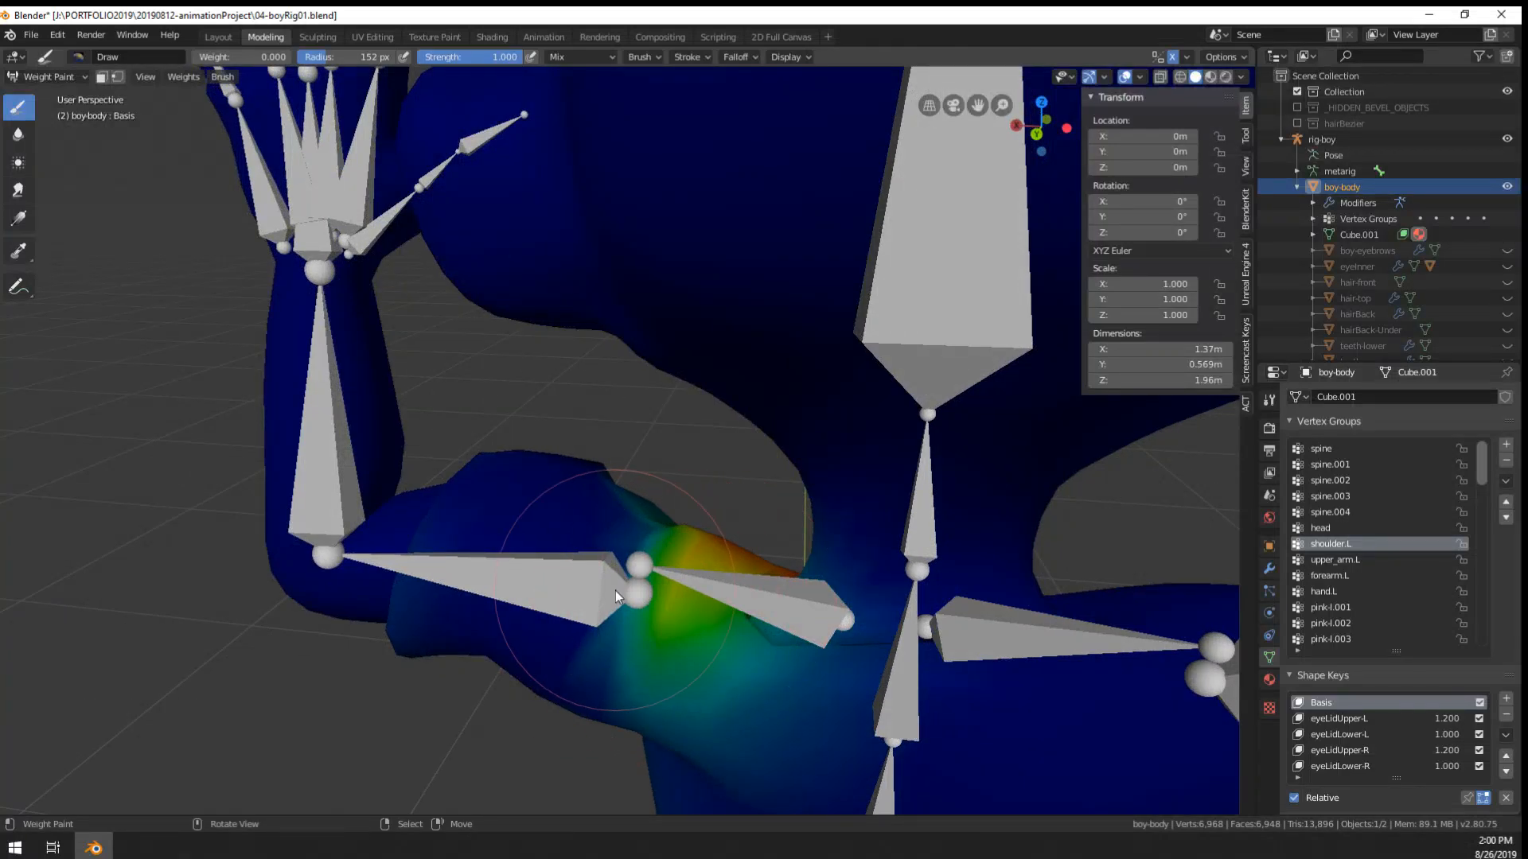
middle_click_drag(619, 585, 750, 576)
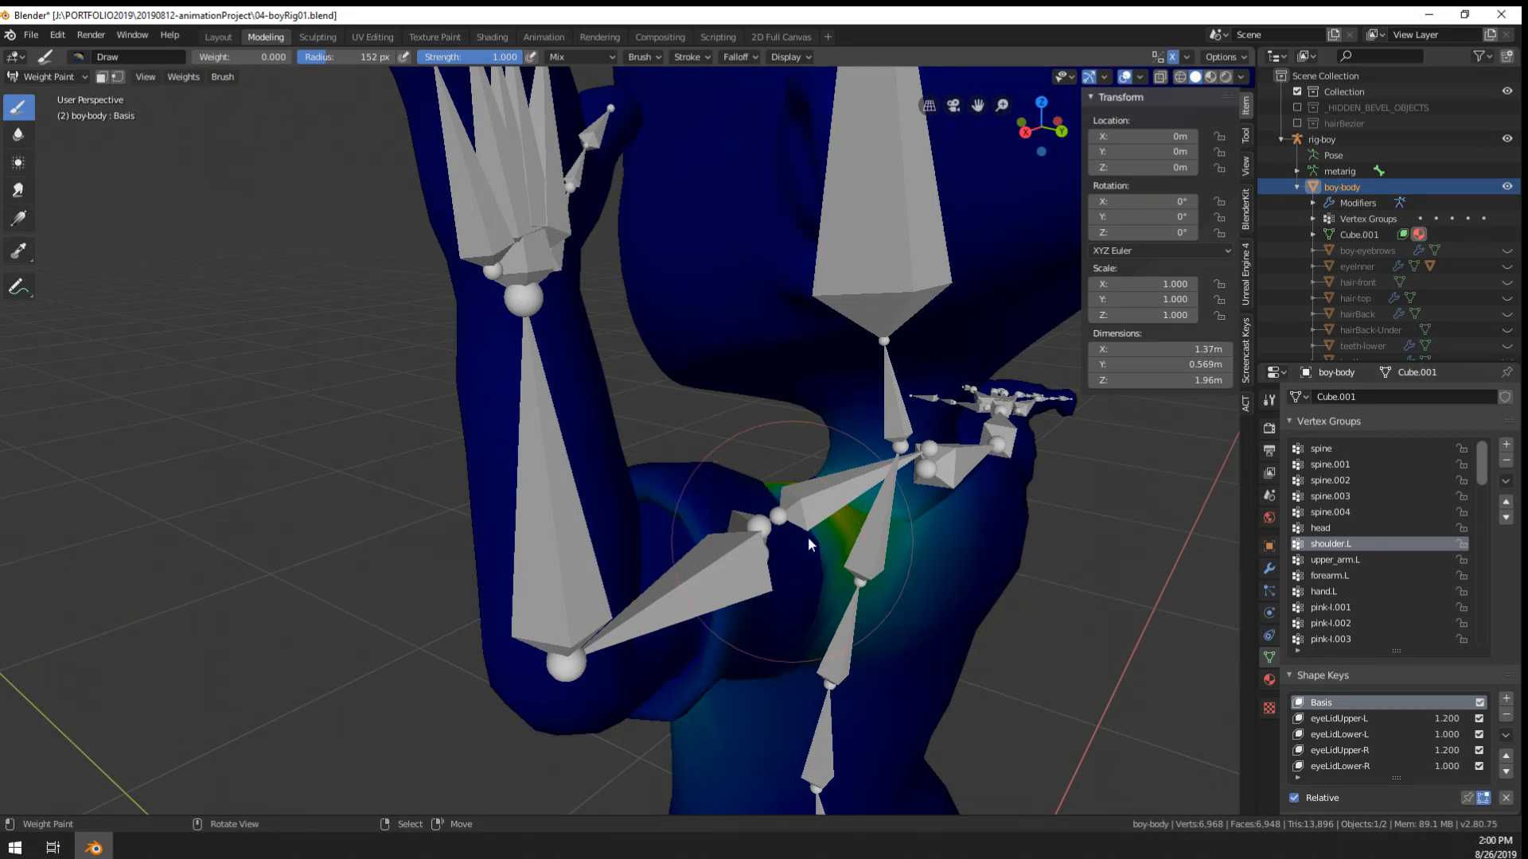
- Undo the shoulder.L erasing strokes on the left arm
middle_click_drag(808, 537, 724, 538)
key("ctrl+z")
key("ctrl+z")
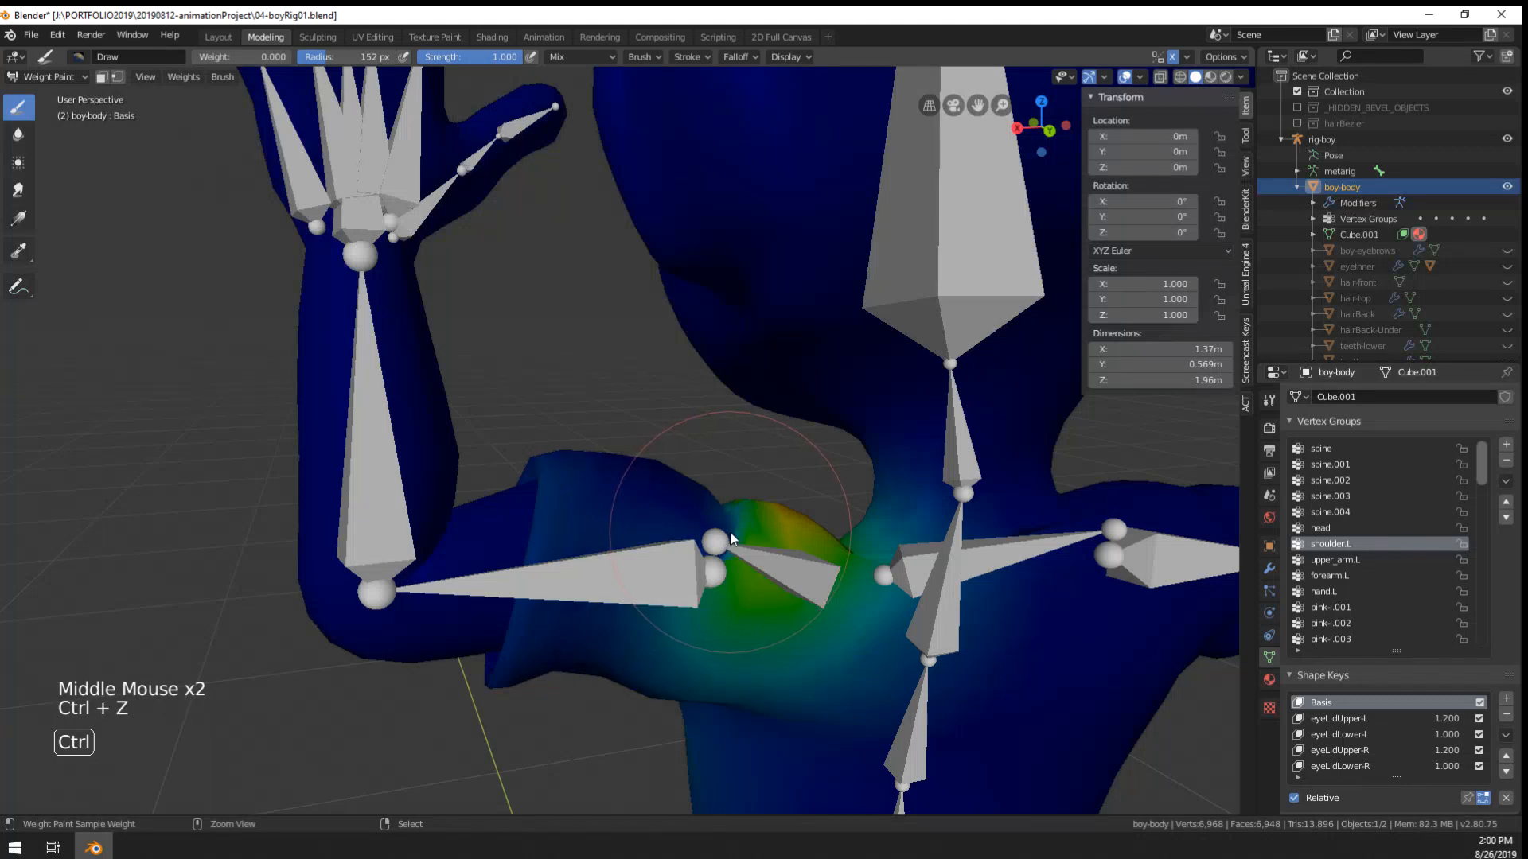
middle_click_drag(730, 535, 786, 546)
middle_click_drag(724, 552, 951, 551)
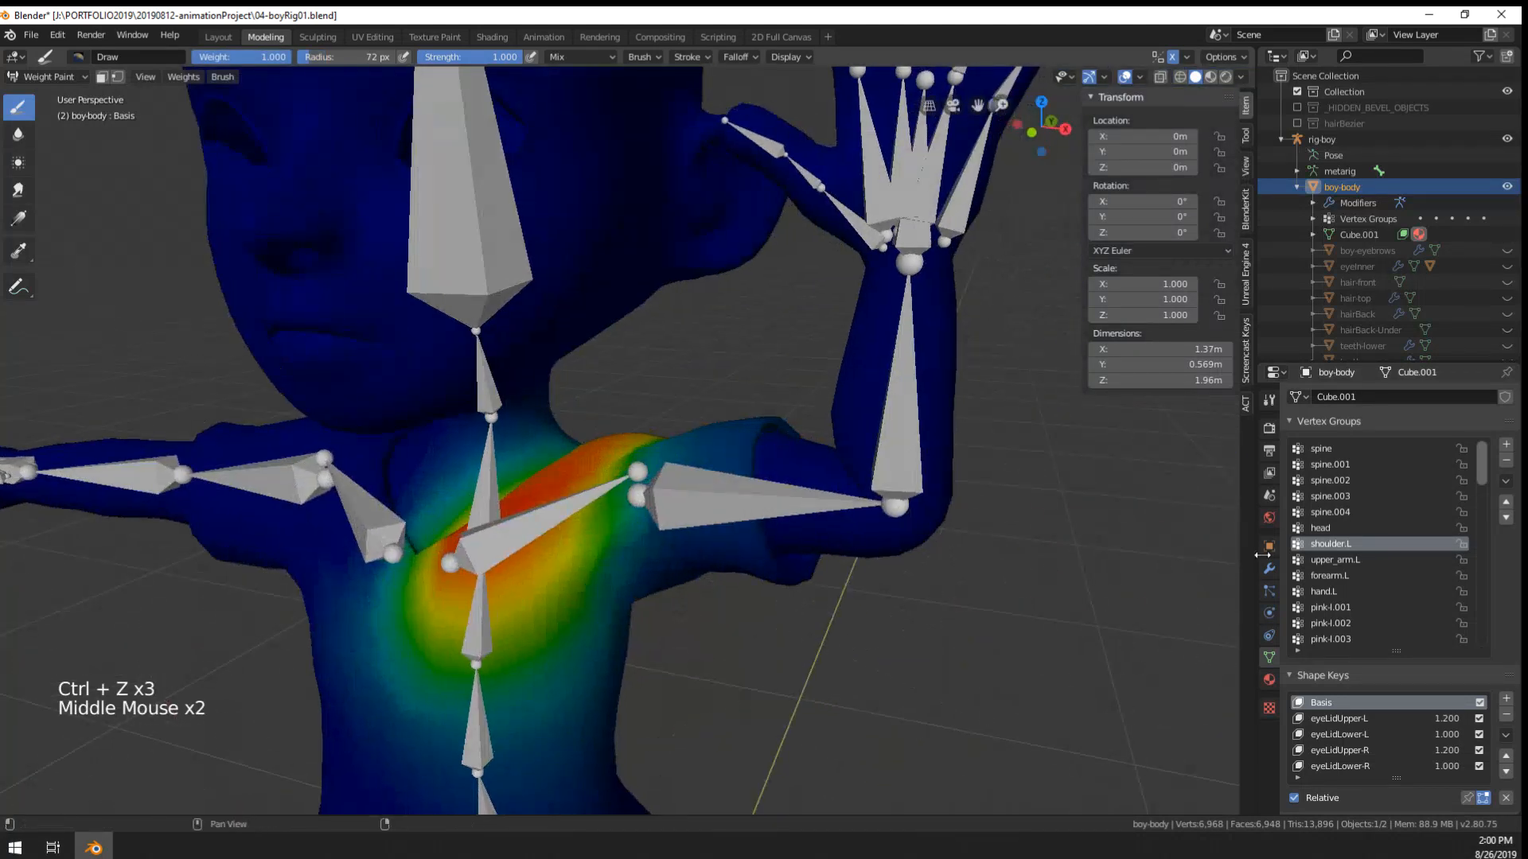
- Activate the upper_arm.L group, enlarge the brush radius to 212 px and try a full-weight dab near the armpit, then undo it
left_click(1322, 559)
middle_click_drag(827, 564, 765, 549)
key("f")
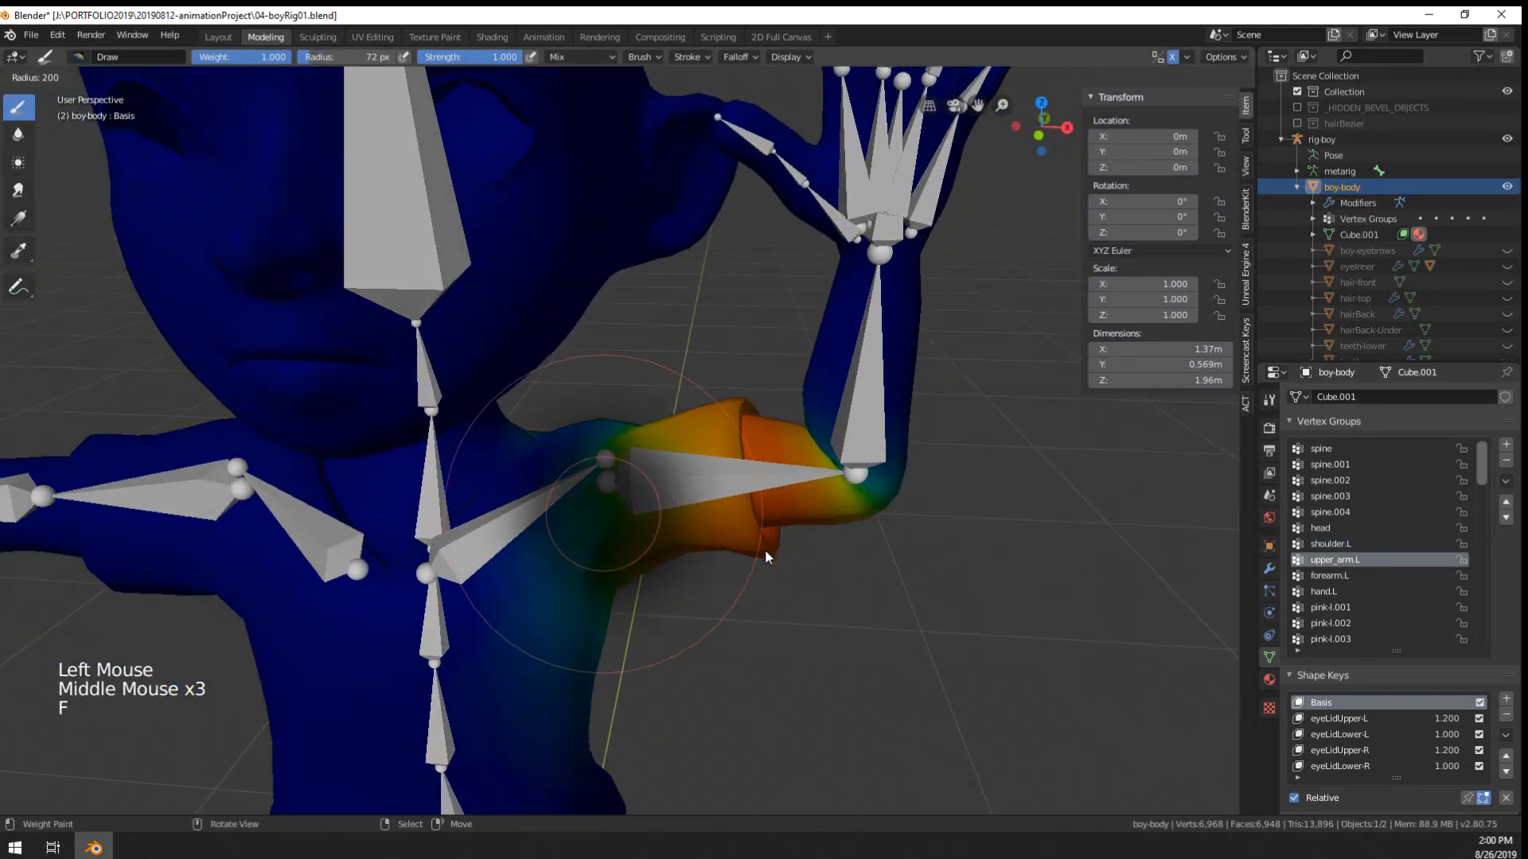
left_click(676, 548)
key("ctrl+z")
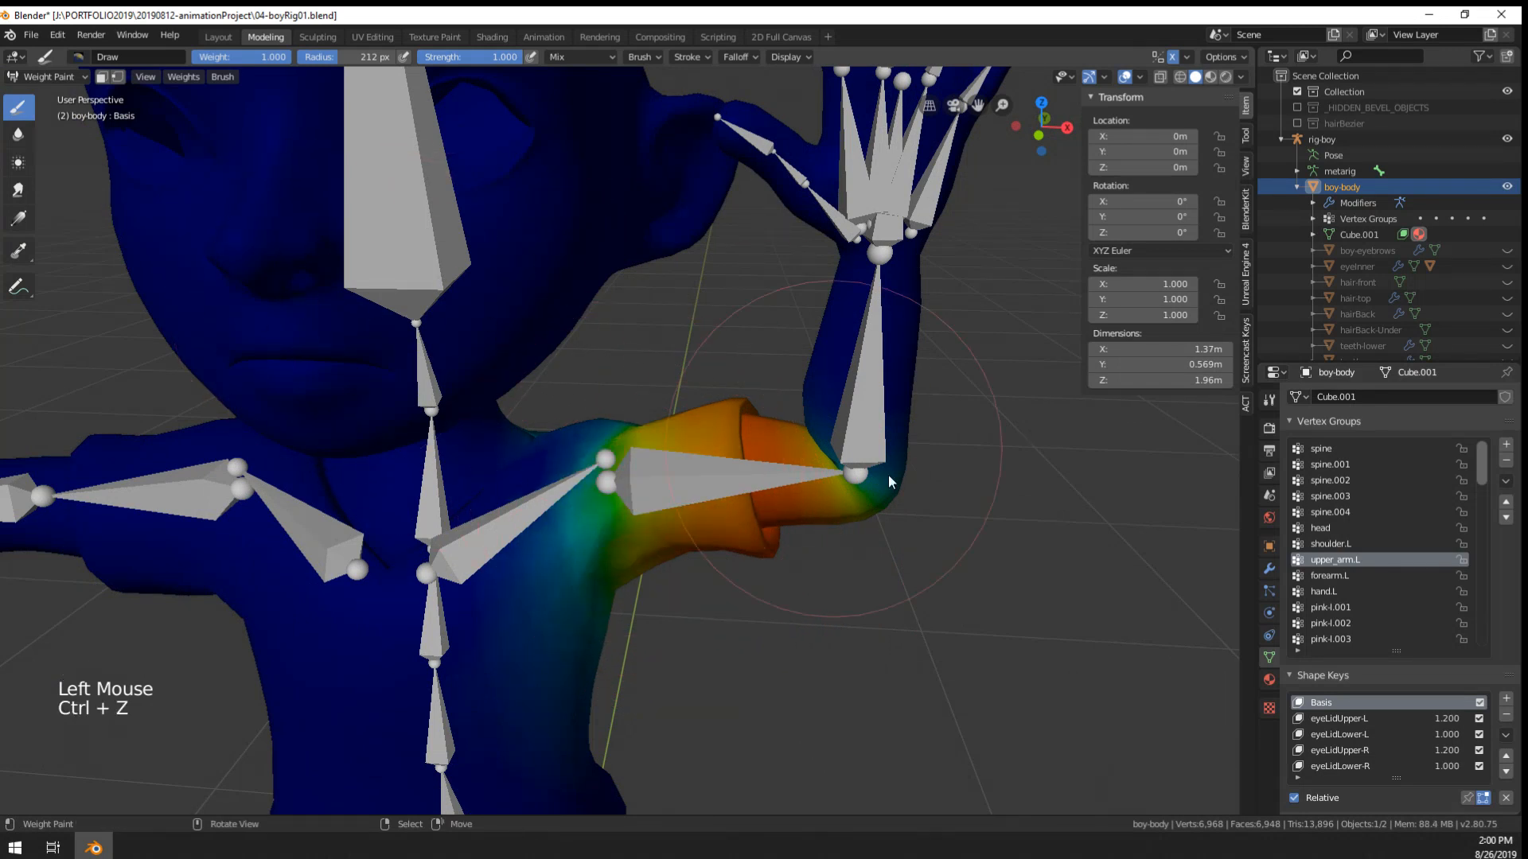
- Set the brush radius to 162 px and weight to 0, and try erasing upper_arm.L weights from the front and back of the left shoulder
left_click(1352, 546)
left_click(1342, 561)
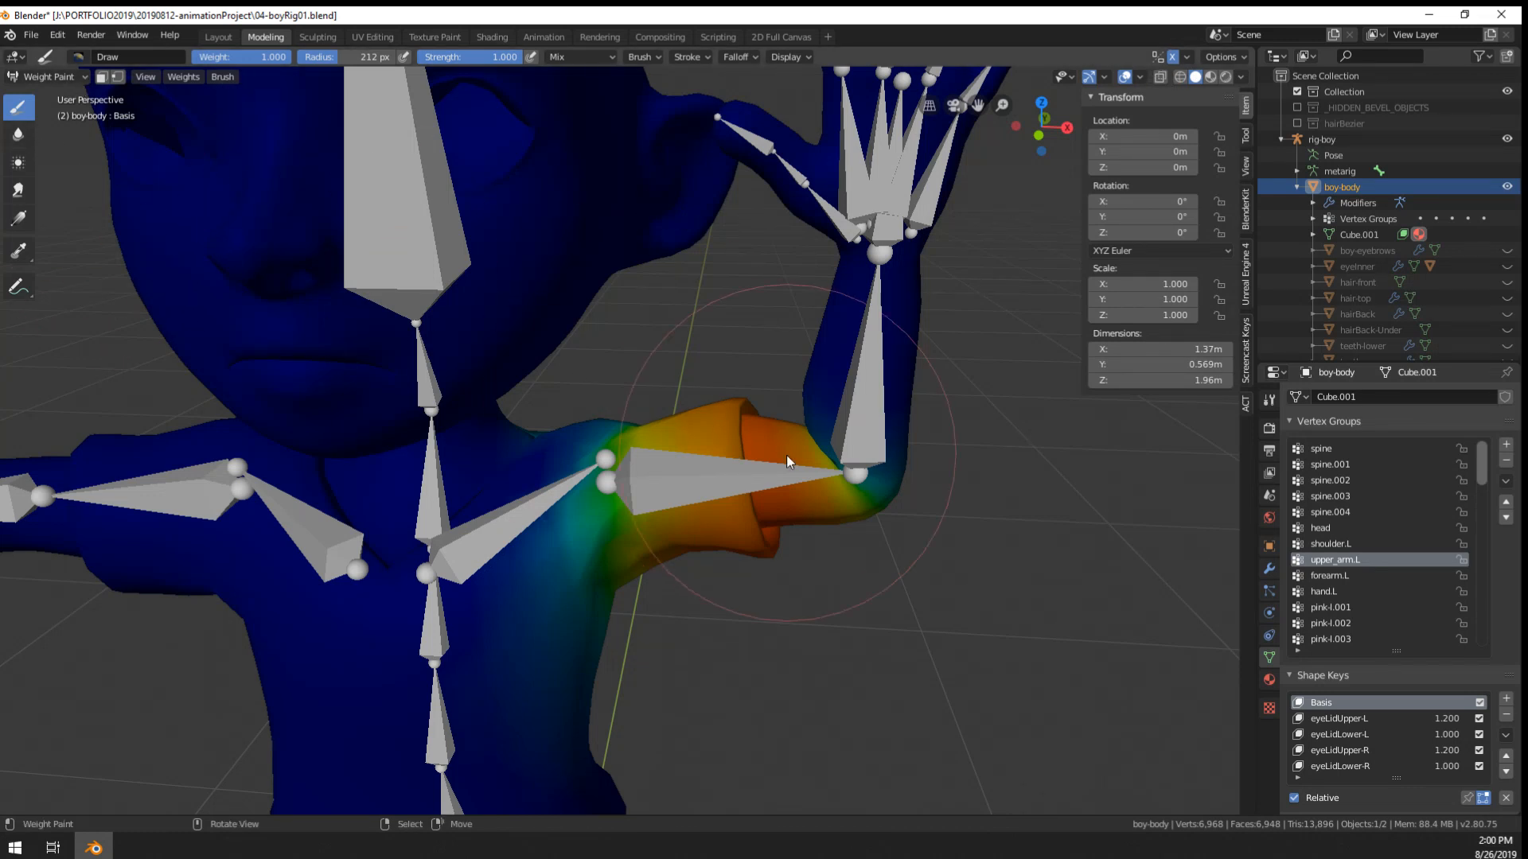
key("f")
left_click(716, 477)
key("f")
left_click(609, 529)
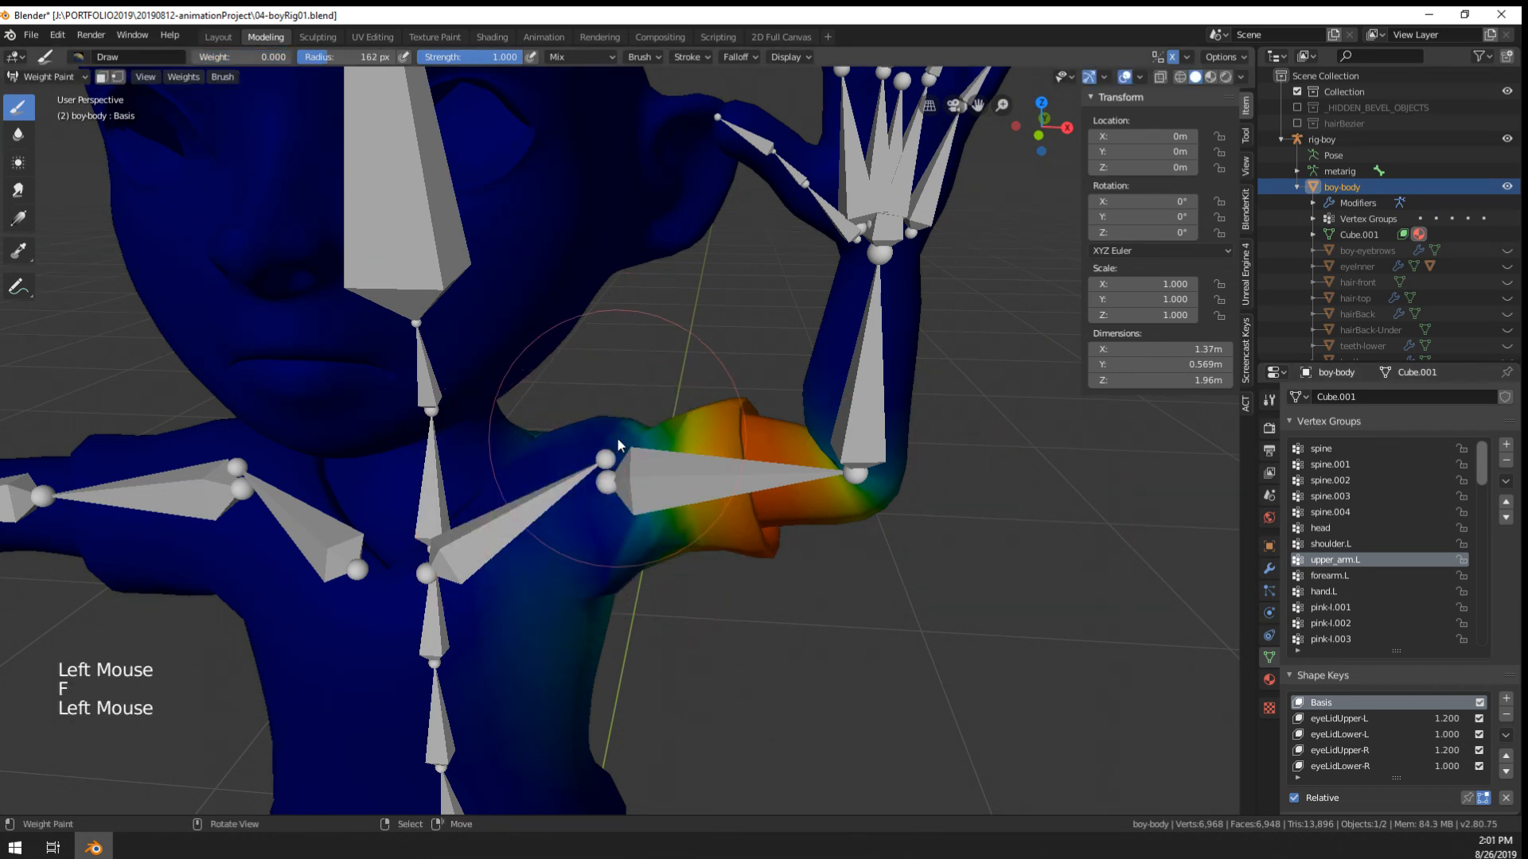
mouse_move(628, 432)
middle_mouse_down()
mouse_move(586, 546)
mouse_move(378, 483)
middle_mouse_up()
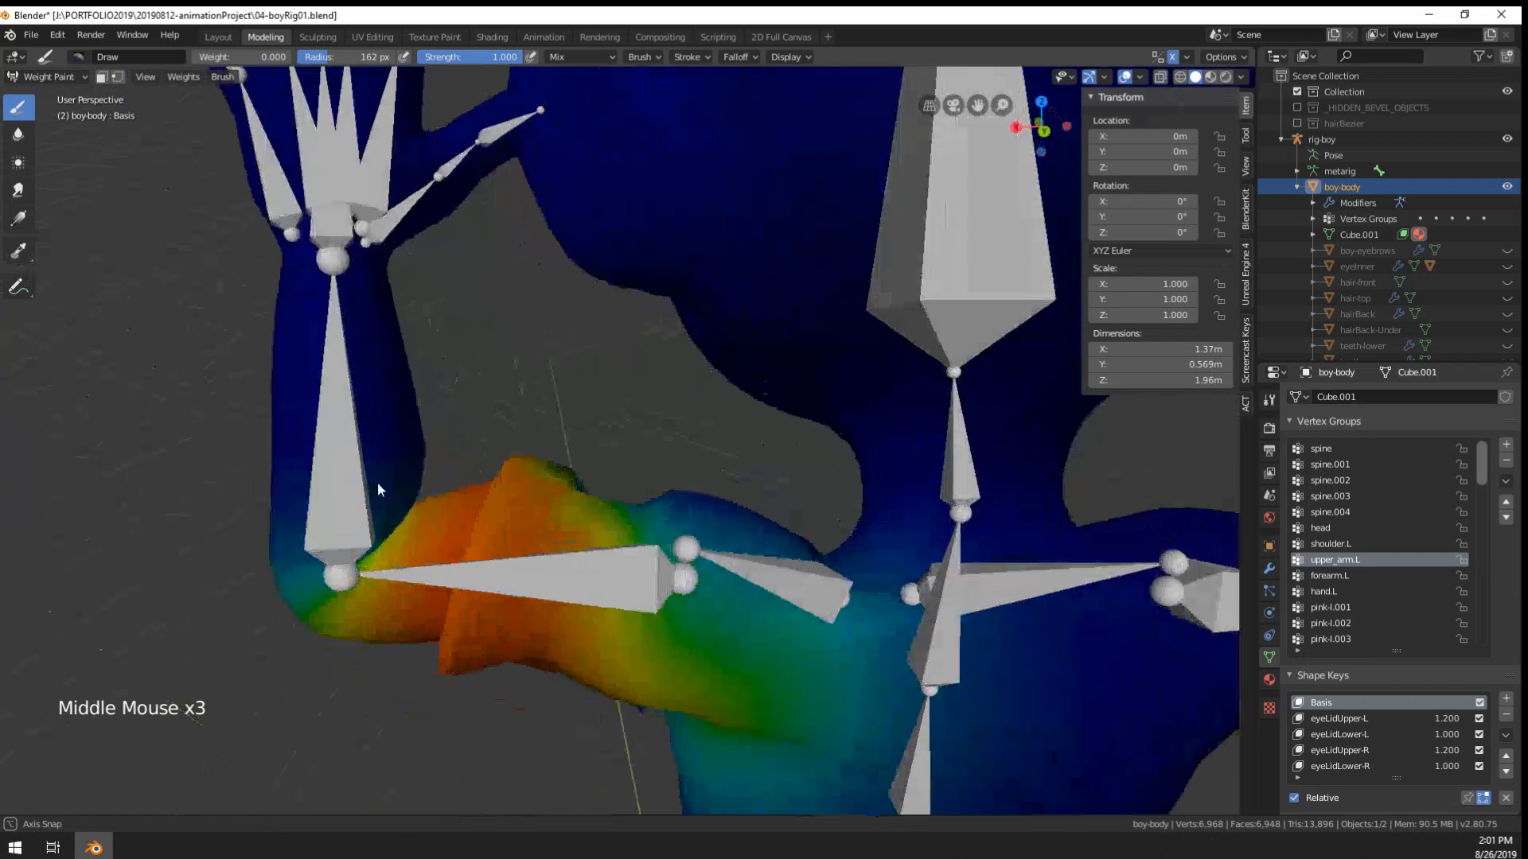
left_click(629, 562)
mouse_move(628, 562)
left_mouse_down()
mouse_move(795, 724)
mouse_move(695, 753)
mouse_move(847, 542)
left_mouse_up()
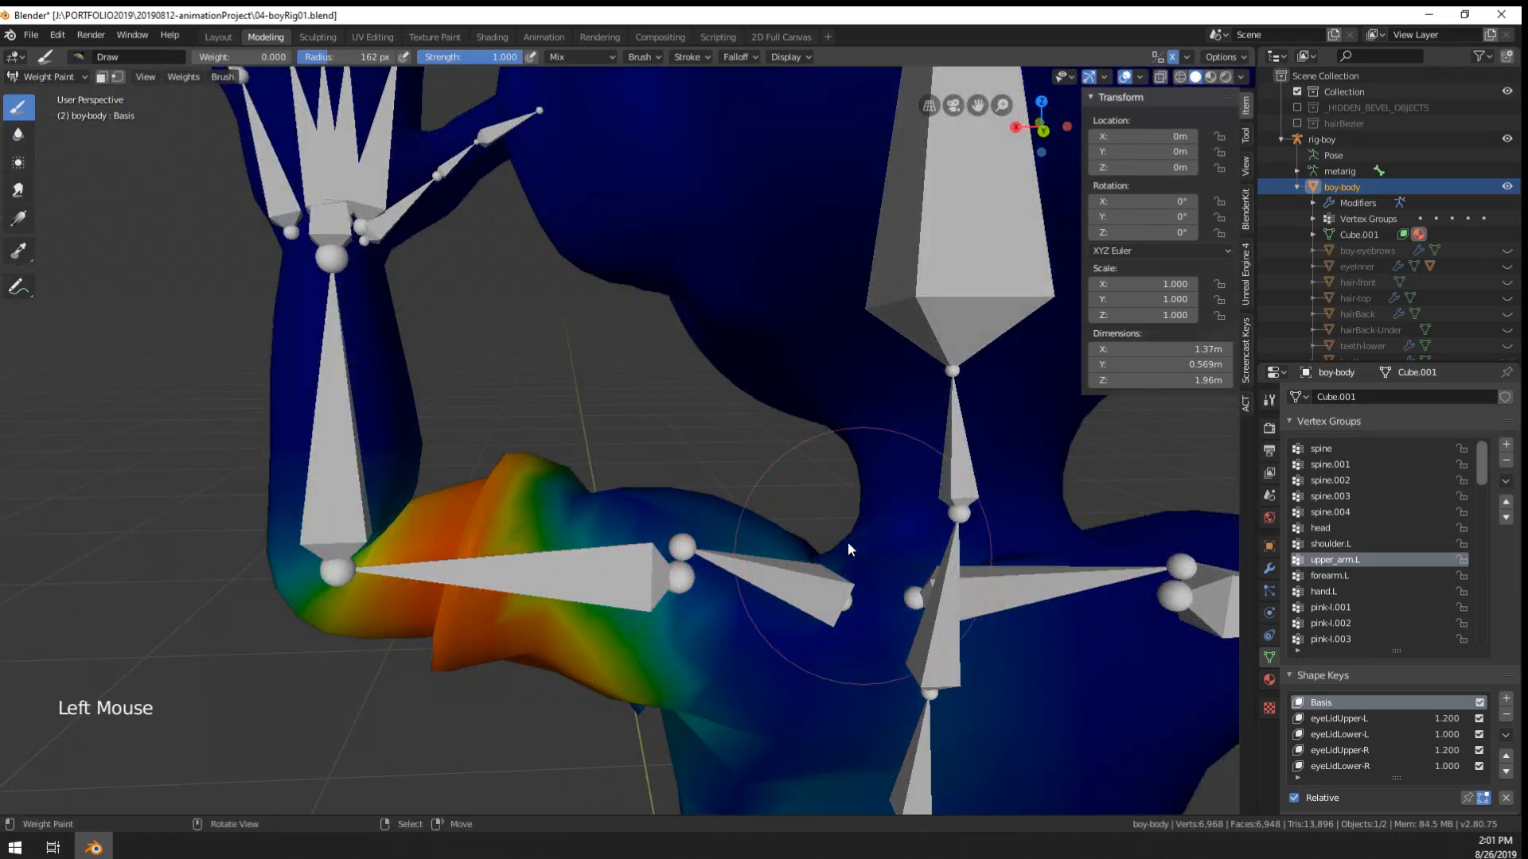
- Try erasing the upper_arm.L weights from the left armpit, the side of the torso and the back
middle_click_drag(847, 542, 760, 623)
mouse_move(700, 652)
left_mouse_down()
mouse_move(731, 690)
mouse_move(671, 697)
left_mouse_up()
middle_click_drag(720, 569, 750, 497, "shift")
middle_click_drag(750, 498, 877, 428)
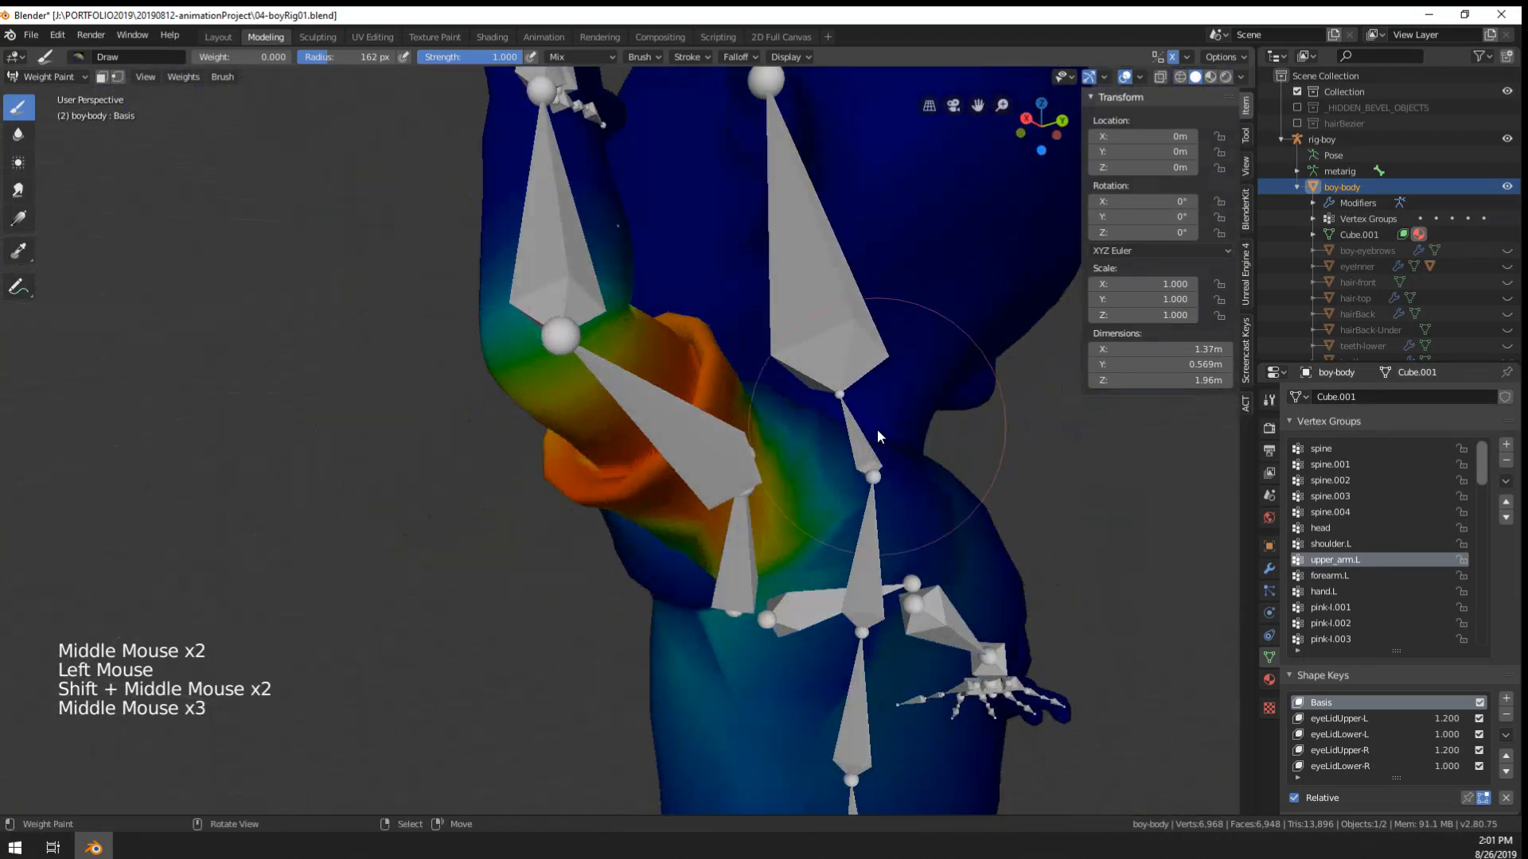
left_click_drag(795, 684, 669, 712)
mouse_move(670, 715)
middle_mouse_down("shift")
mouse_move(778, 651)
mouse_move(720, 517)
middle_mouse_up("shift")
mouse_move(716, 511)
left_mouse_down()
mouse_move(703, 485)
mouse_move(589, 752)
left_mouse_up()
scroll(795, 691, "down", 2)
middle_click_drag(794, 690, 584, 672)
left_click(584, 672)
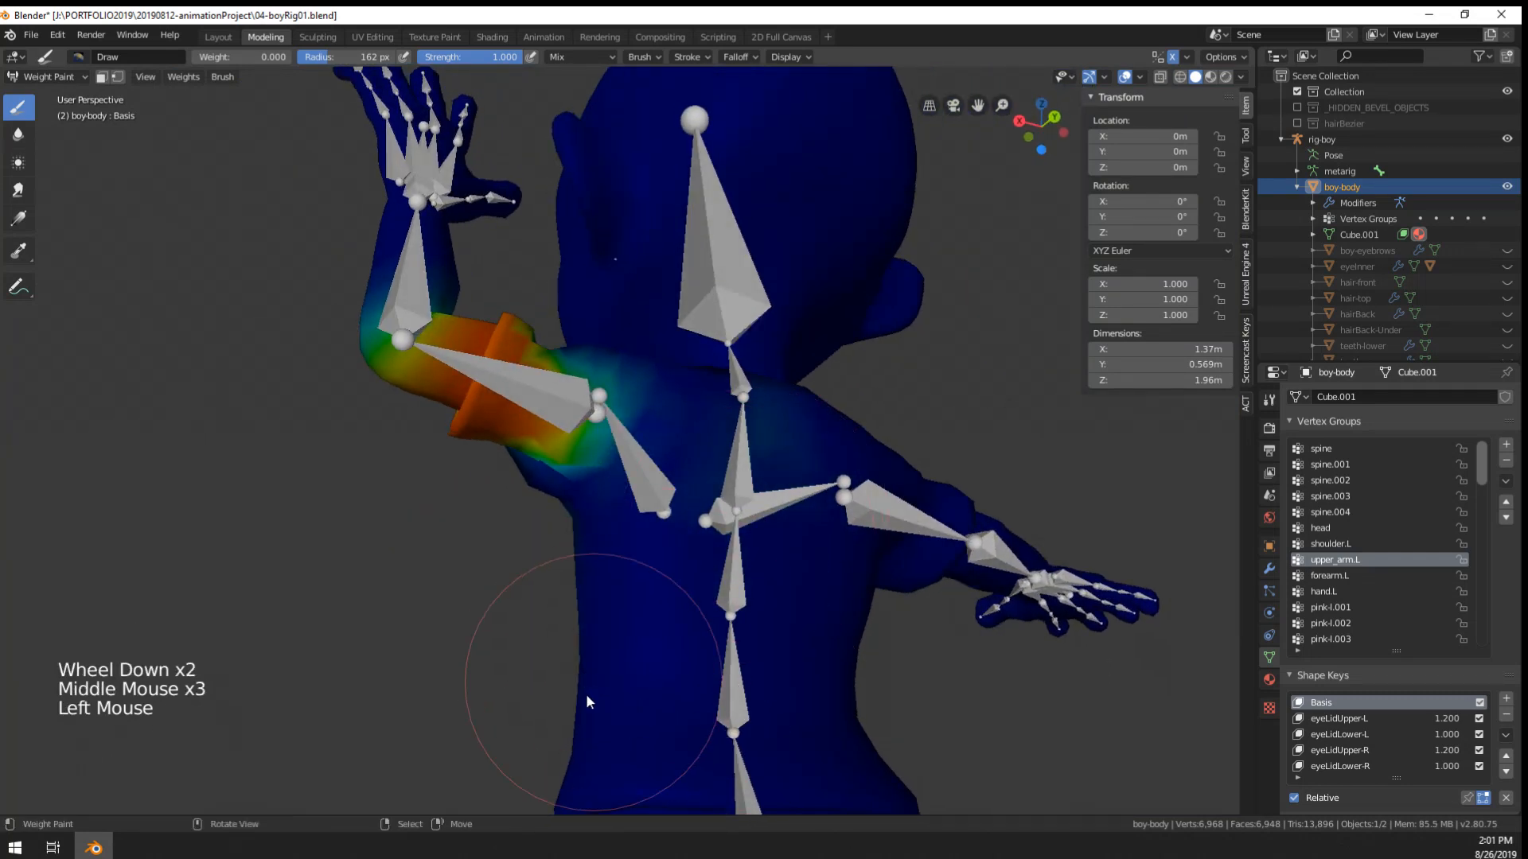
- Try erasing the upper_arm.L weights around the left sleeve and across the upper arm
mouse_move(659, 608)
middle_mouse_down()
mouse_move(729, 727)
mouse_move(744, 632)
mouse_move(665, 628)
mouse_move(822, 570)
mouse_move(807, 576)
middle_mouse_up()
scroll(665, 628, "up", 3)
middle_click_drag(808, 576, 794, 585, "shift")
mouse_move(794, 585)
left_mouse_down()
mouse_move(690, 408)
mouse_move(766, 570)
mouse_move(751, 431)
left_mouse_up()
middle_click_drag(780, 365, 770, 439)
mouse_move(770, 439)
left_mouse_down()
mouse_move(792, 447)
mouse_move(823, 618)
left_mouse_up()
middle_click_drag(823, 618, 414, 484)
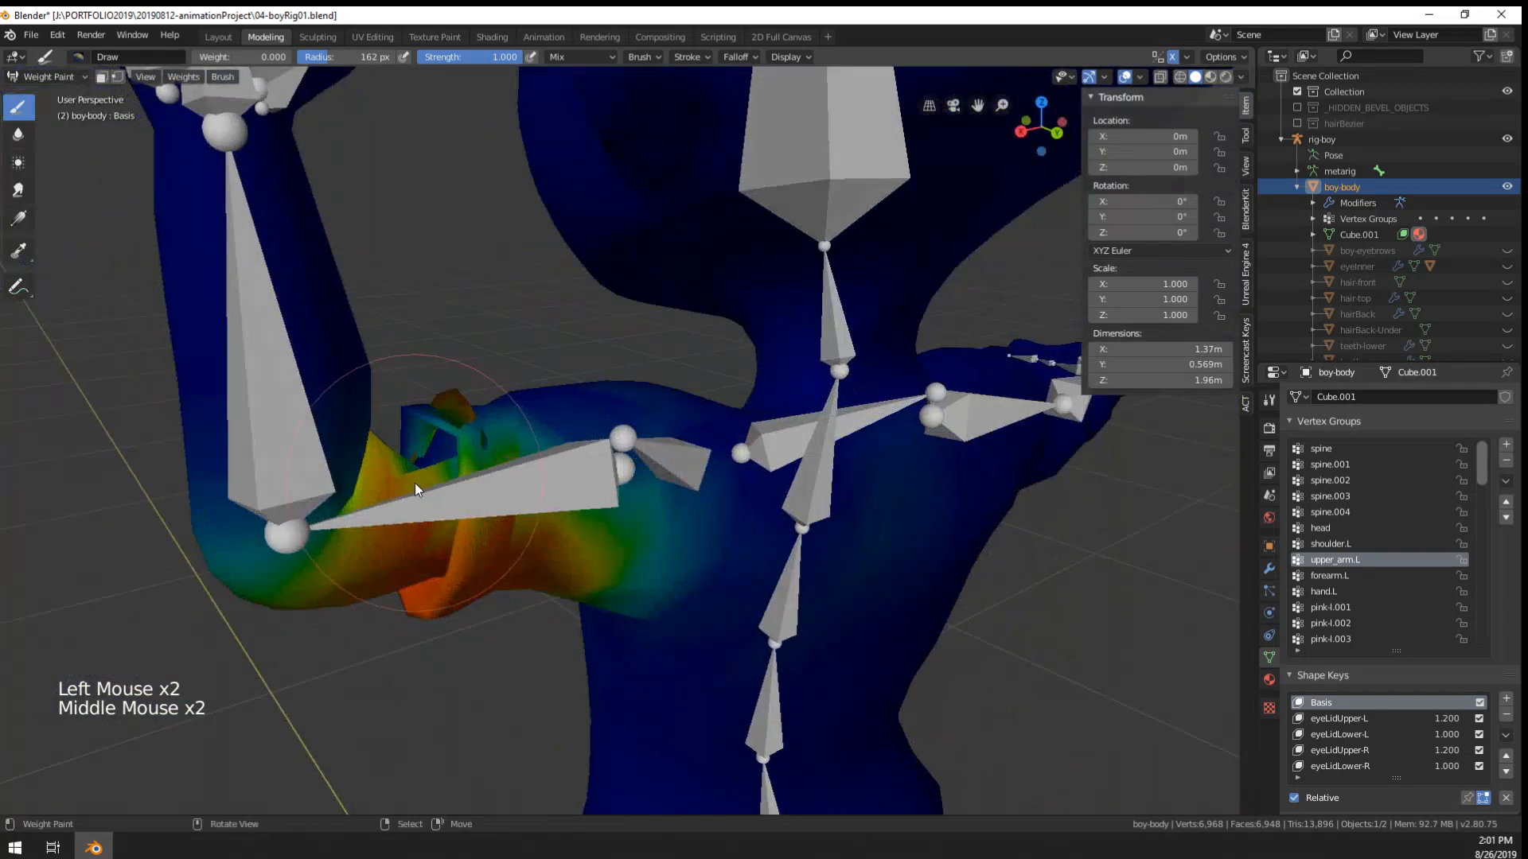
mouse_move(414, 484)
left_mouse_down()
mouse_move(453, 441)
mouse_move(512, 565)
mouse_move(613, 570)
mouse_move(426, 597)
left_mouse_up()
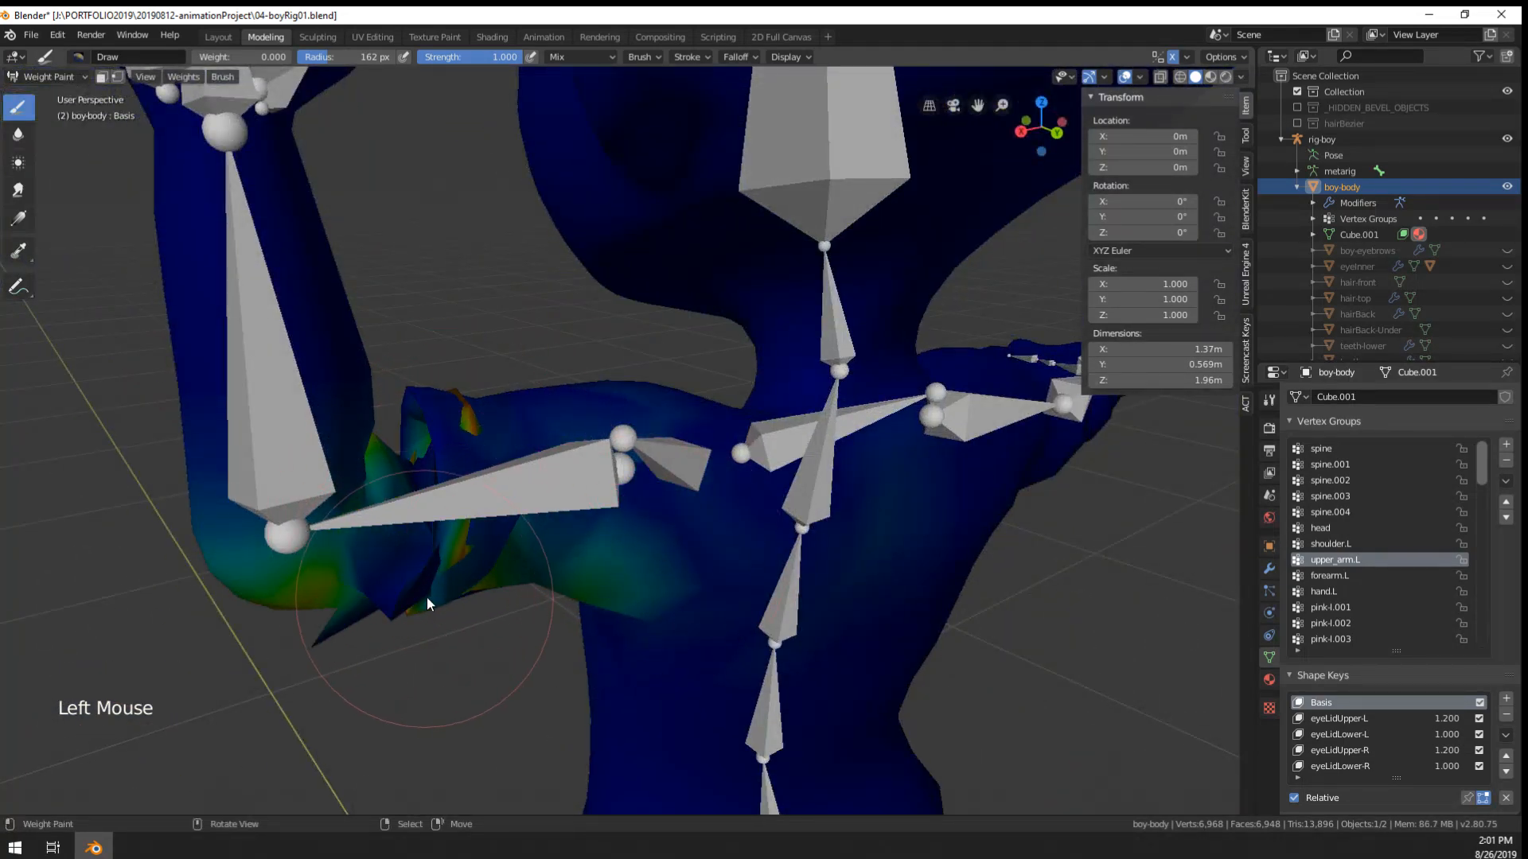
- Undo the upper_arm.L erasing strokes on the left shoulder, torso and sleeve
middle_click_drag(427, 596, 680, 565)
key("ctrl+z")
key("ctrl+z")
key("ctrl+z")
key("ctrl+z")
key("ctrl+z")
key("ctrl+z")
key("ctrl+z")
key("ctrl+z")
key("ctrl+z")
key("ctrl+z")
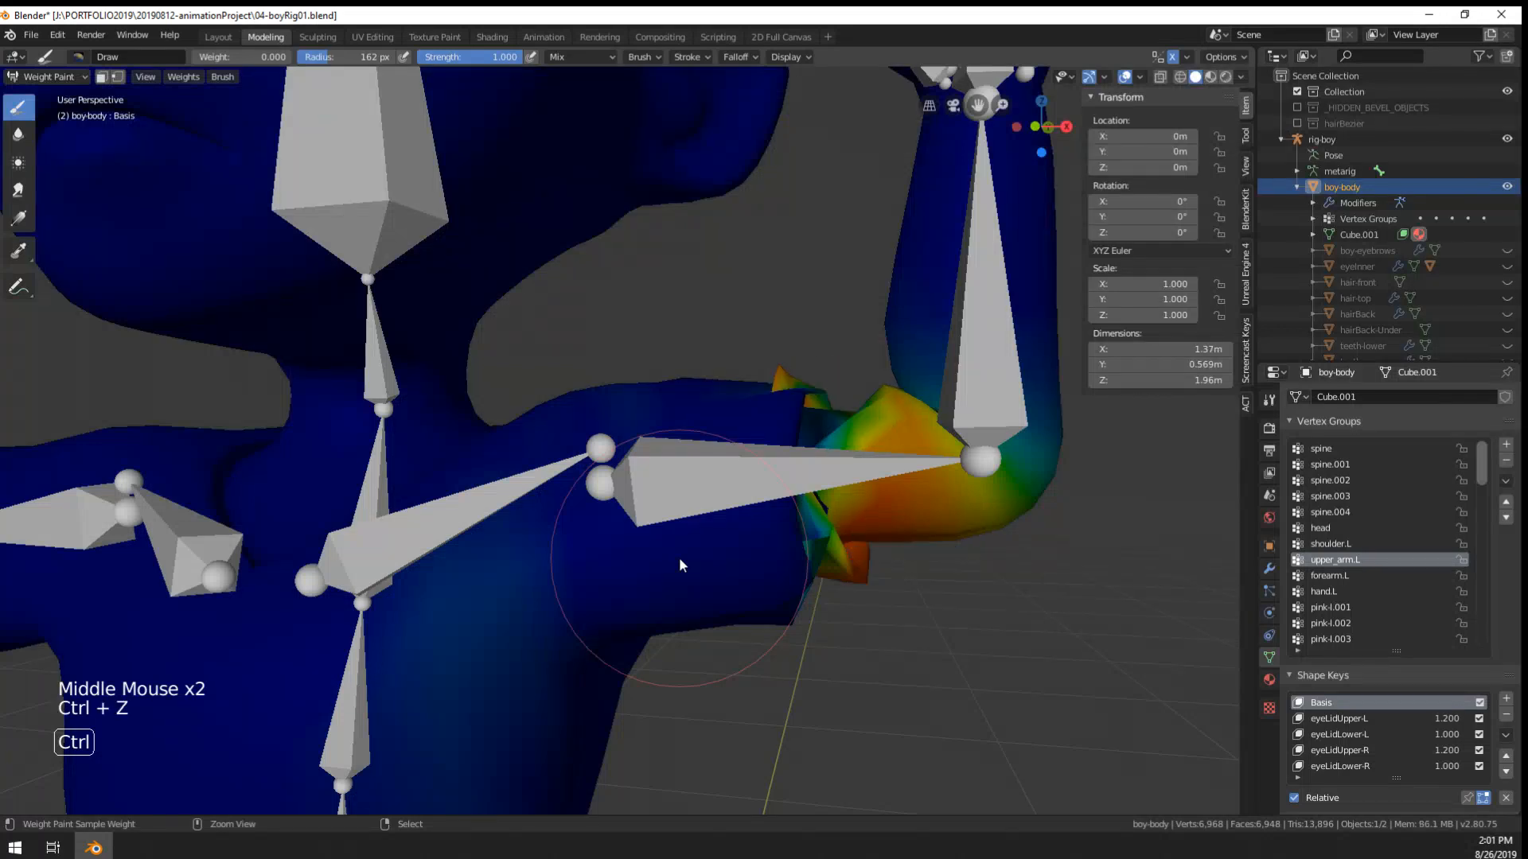
key("ctrl+z")
key("ctrl+z")
key("ctrl+z")
key("ctrl+z")
key("ctrl+z")
key("ctrl+z")
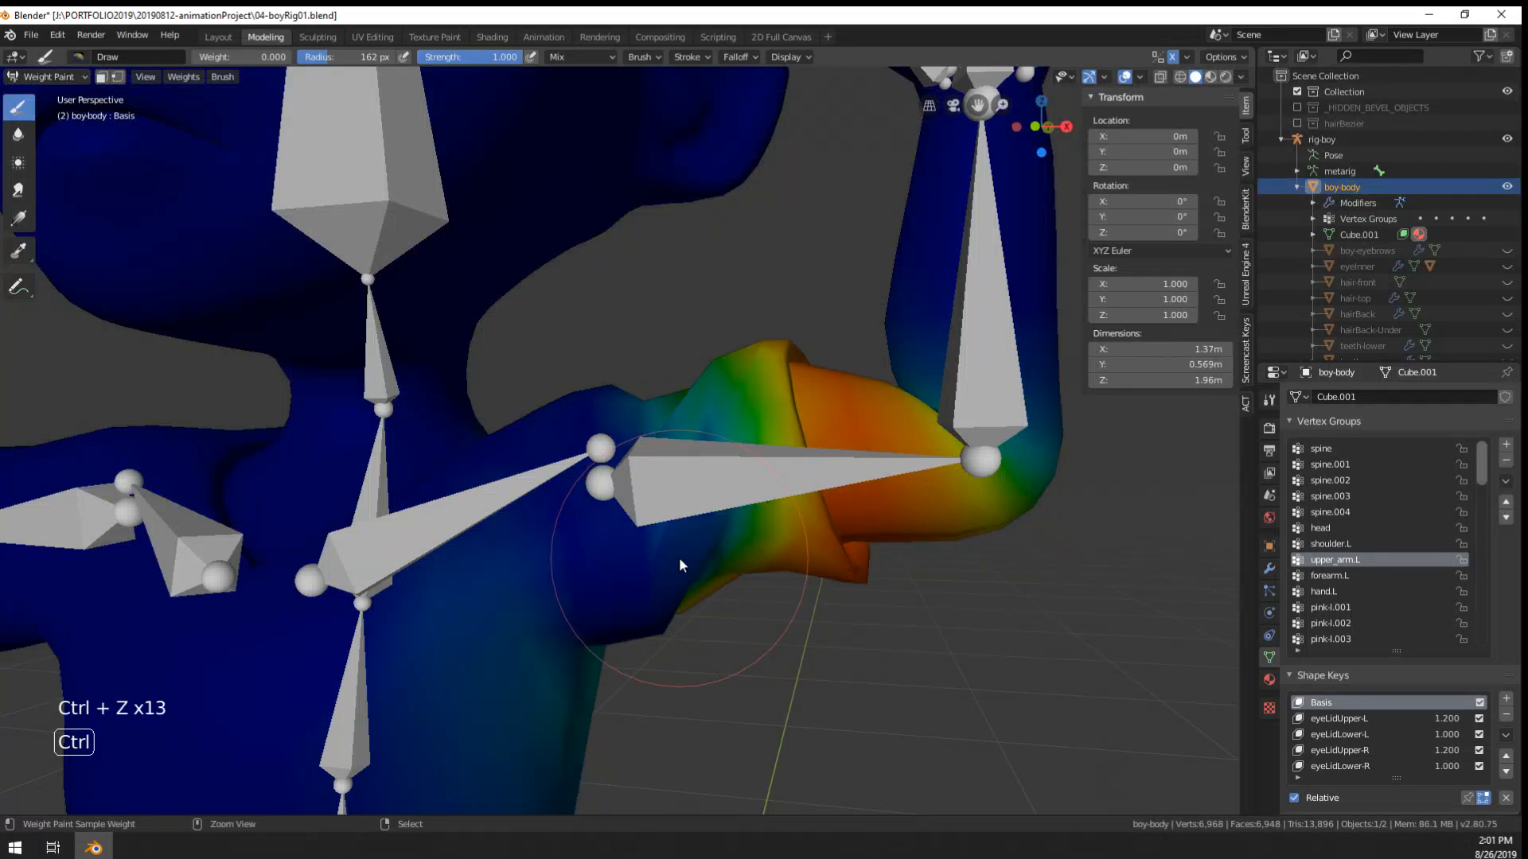
key("ctrl+z")
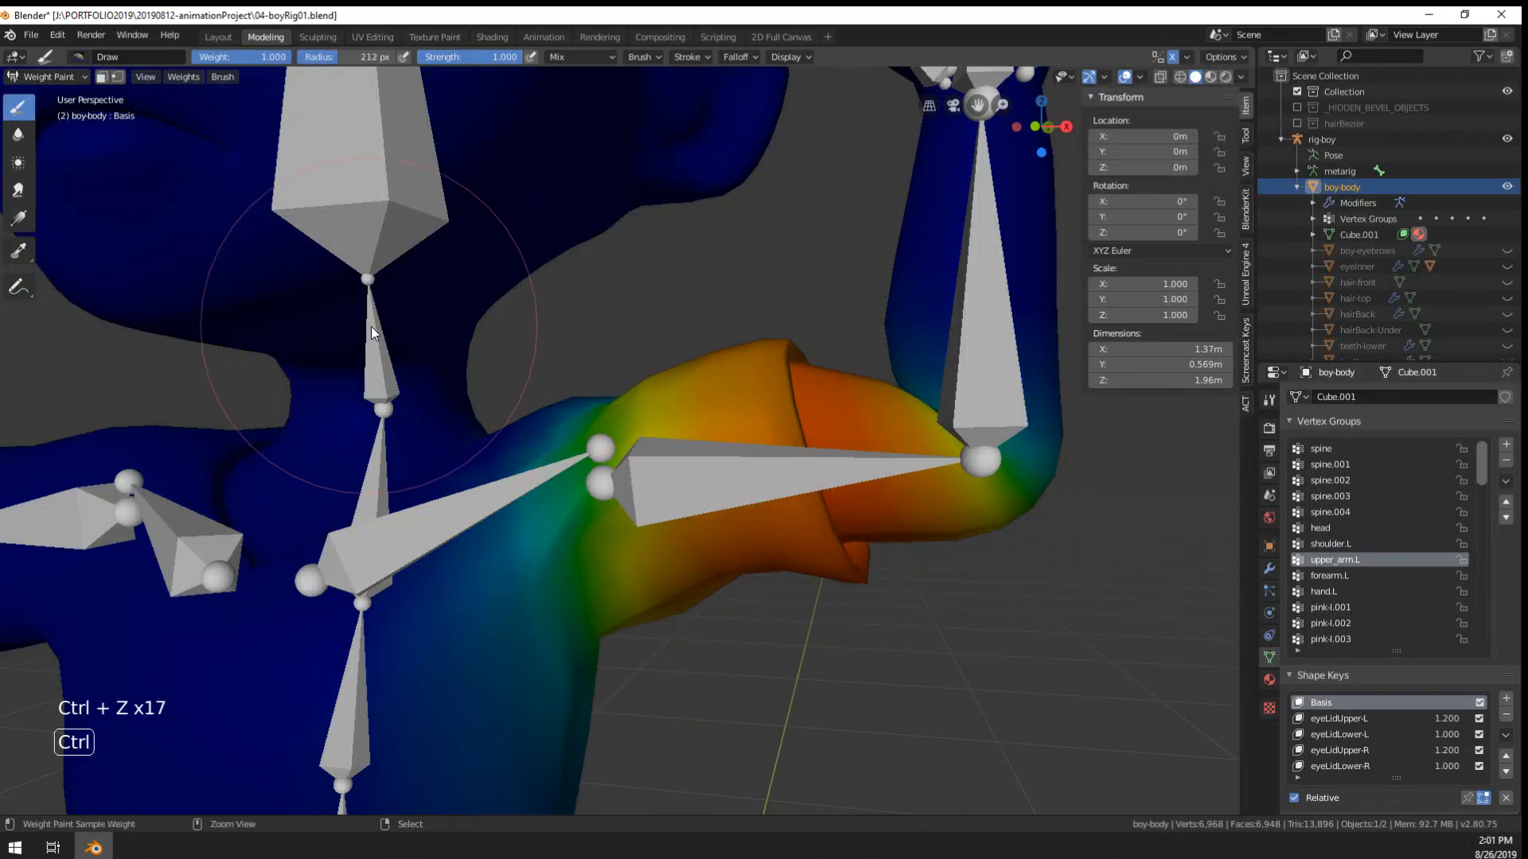
key("ctrl+z")
- Leave Weight Paint for Object Mode, then put the rig in Pose Mode and select the upper_arm.L bone
left_click(54, 78)
left_click(48, 95)
scroll(657, 479, "down", 3)
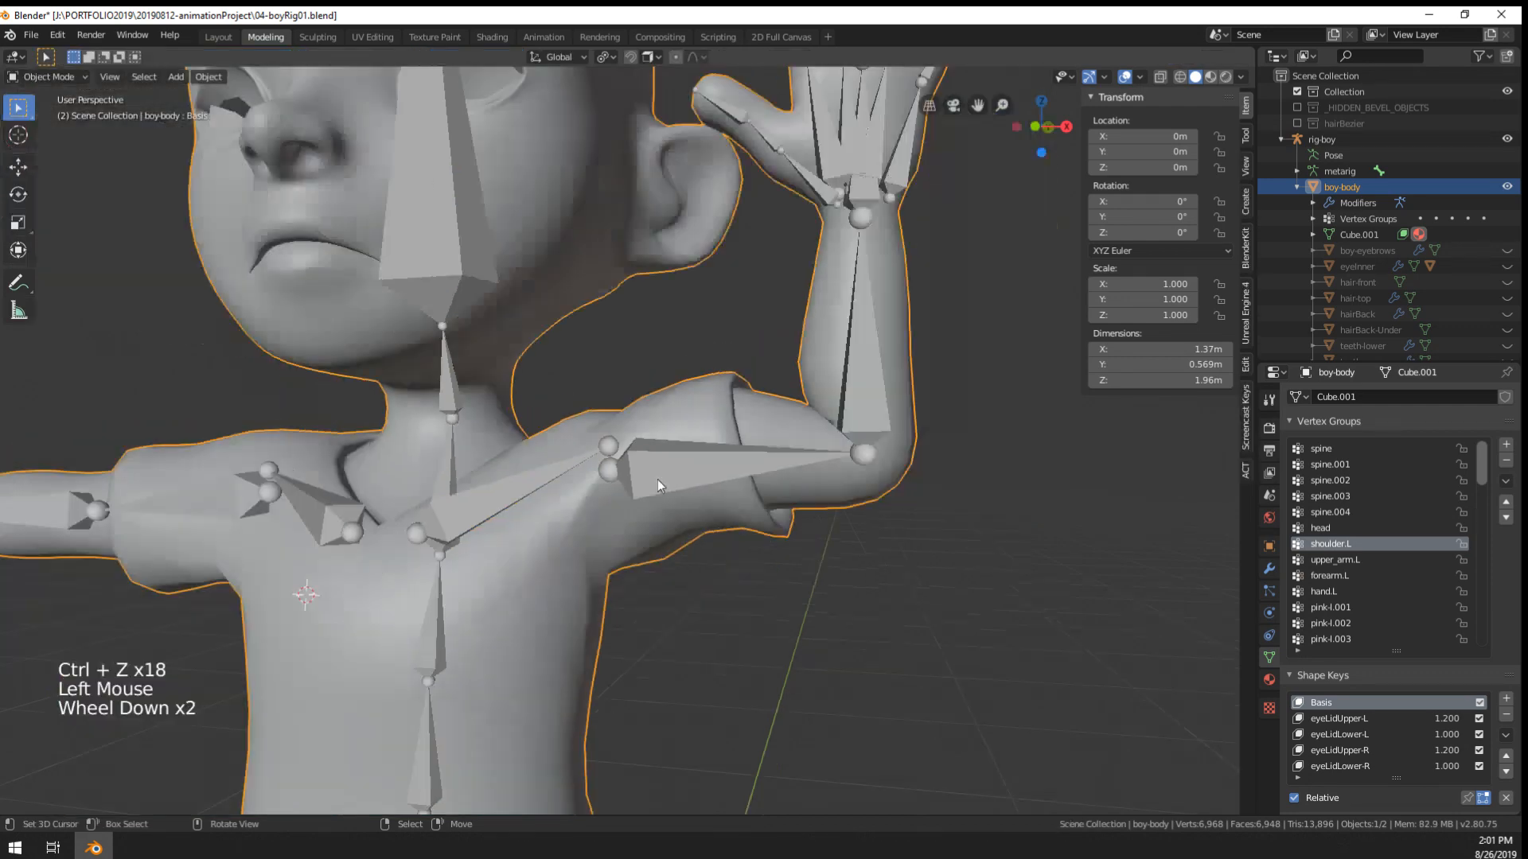
scroll(659, 479, "up", 2)
right_click(658, 480)
mouse_move(658, 480)
middle_mouse_down()
mouse_move(714, 513)
mouse_move(661, 528)
middle_mouse_up()
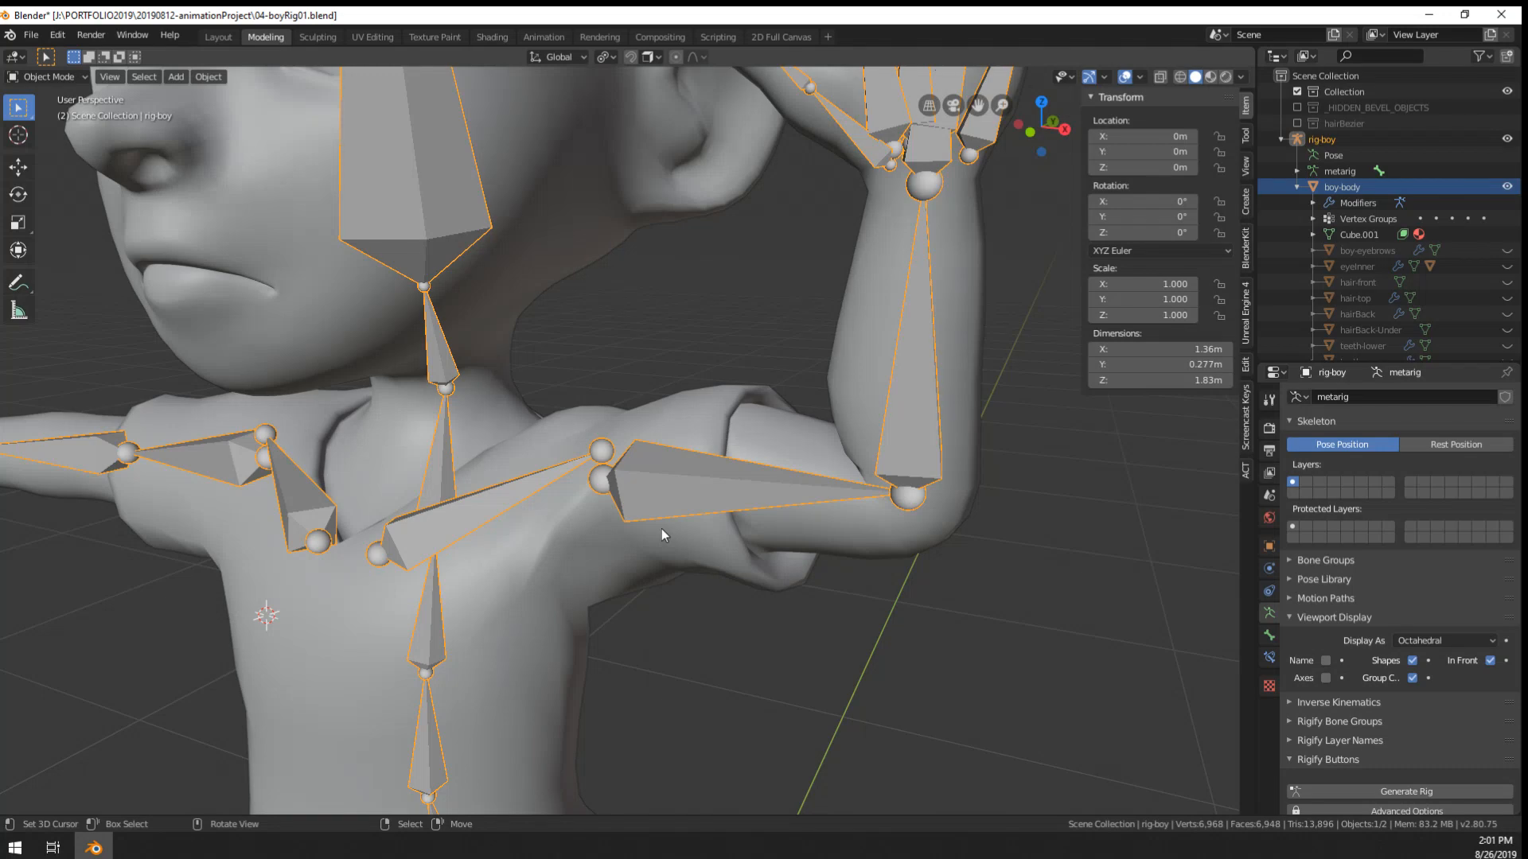
key("ctrl+Tab")
right_click(679, 471)
scroll(679, 471, "down", 4)
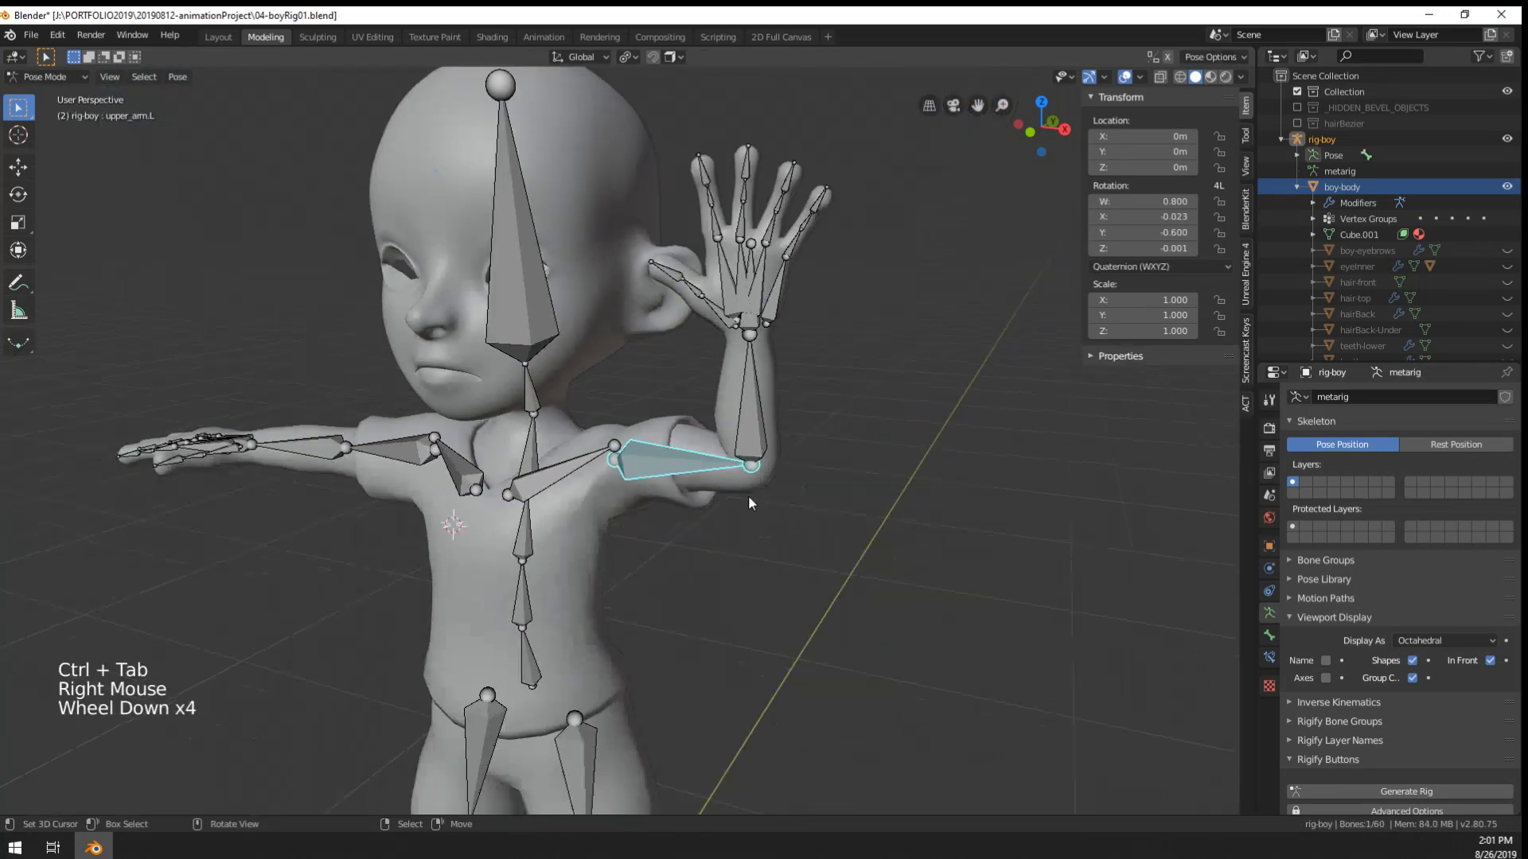
- Clear the upper_arm.L bone's rotation and test-rotate the arm seen from behind, cancelling the test rotation
key("r")
key("alt+r")
middle_click_drag(801, 585, 375, 522)
scroll(553, 538, "down", 1)
scroll(552, 538, "up", 5)
key("r")
right_click(429, 599)
- Lower the left arm by rotating the upper_arm.L bone 70.7° in the front three-quarter view
middle_click_drag(453, 617, 774, 642)
scroll(799, 641, "down", 3)
middle_click_drag(773, 641, 700, 723)
key("r")
right_click(643, 627)
key("r")
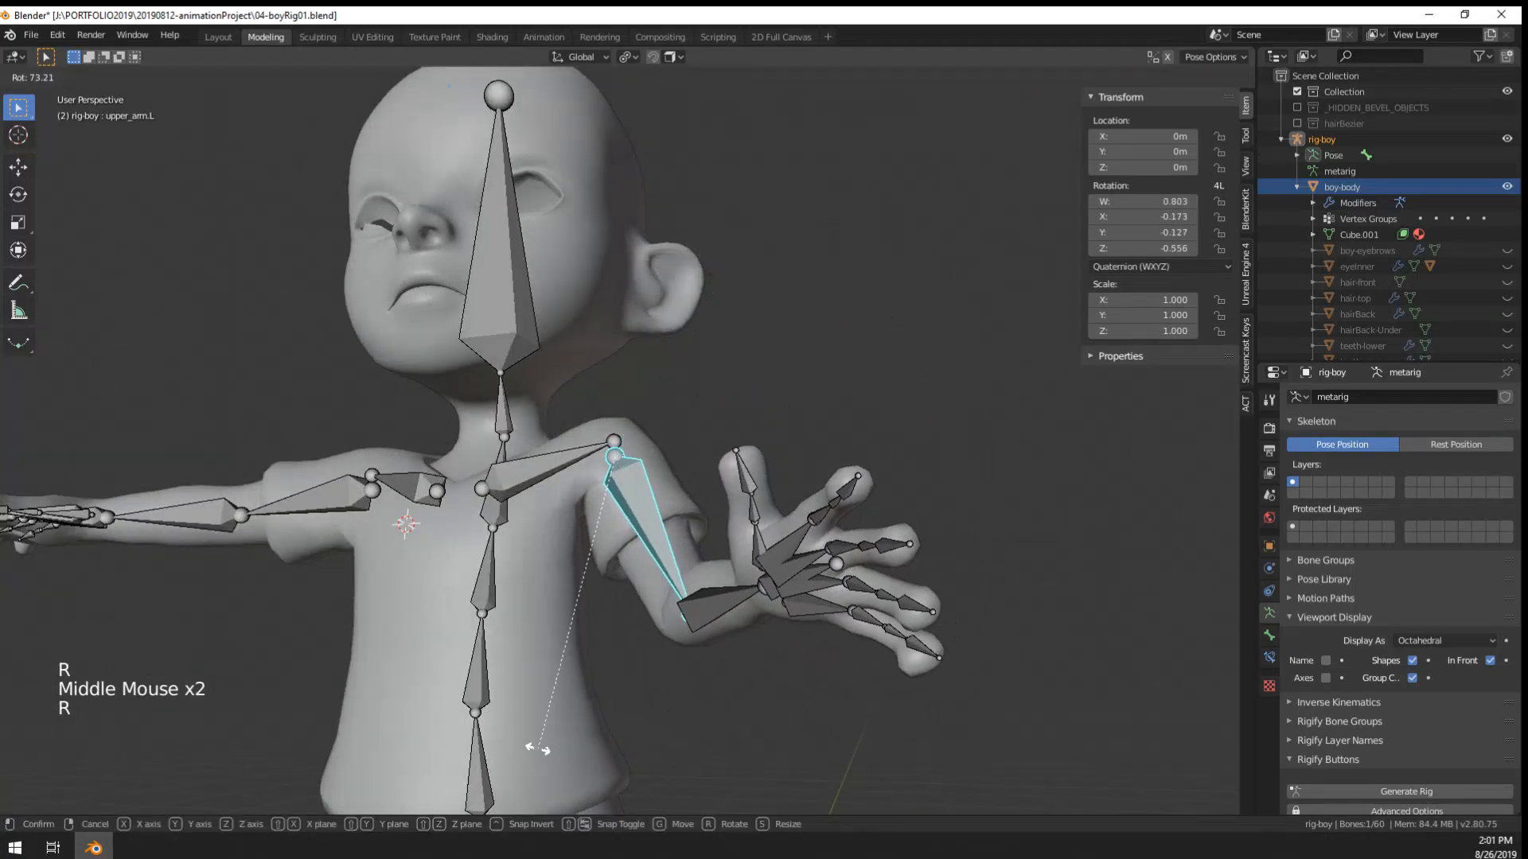
left_click(545, 743)
- Rotate the upper_arm.L bone a further 67.8° in the view plane so the left forearm swings outward from the body
middle_click_drag(546, 743, 768, 588)
key("r")
right_click(746, 640)
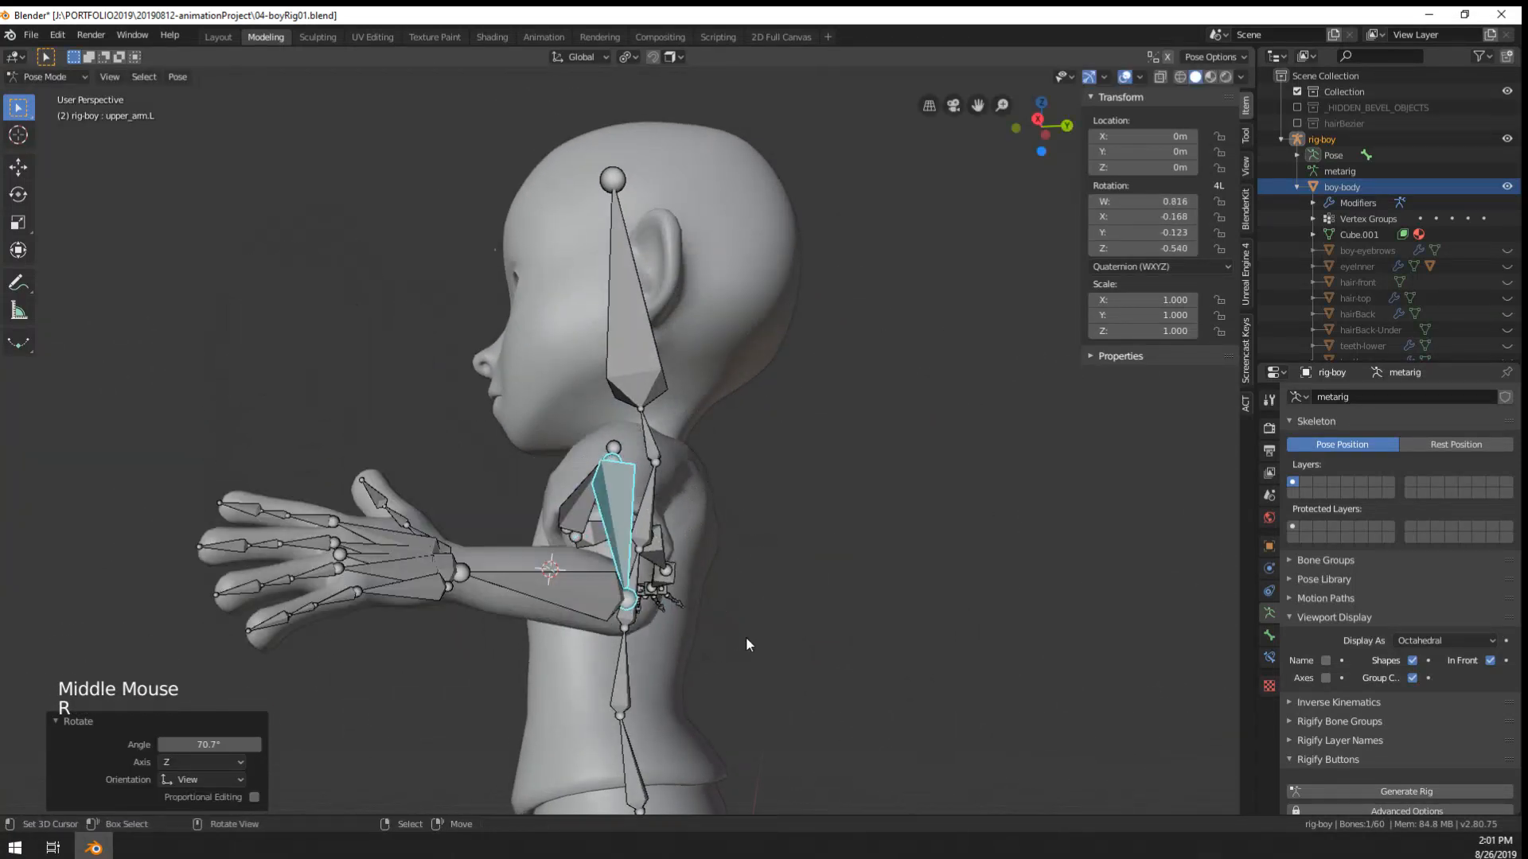
middle_click_drag(747, 641, 794, 502)
key("r")
left_click(640, 663)
middle_click_drag(640, 664, 772, 776)
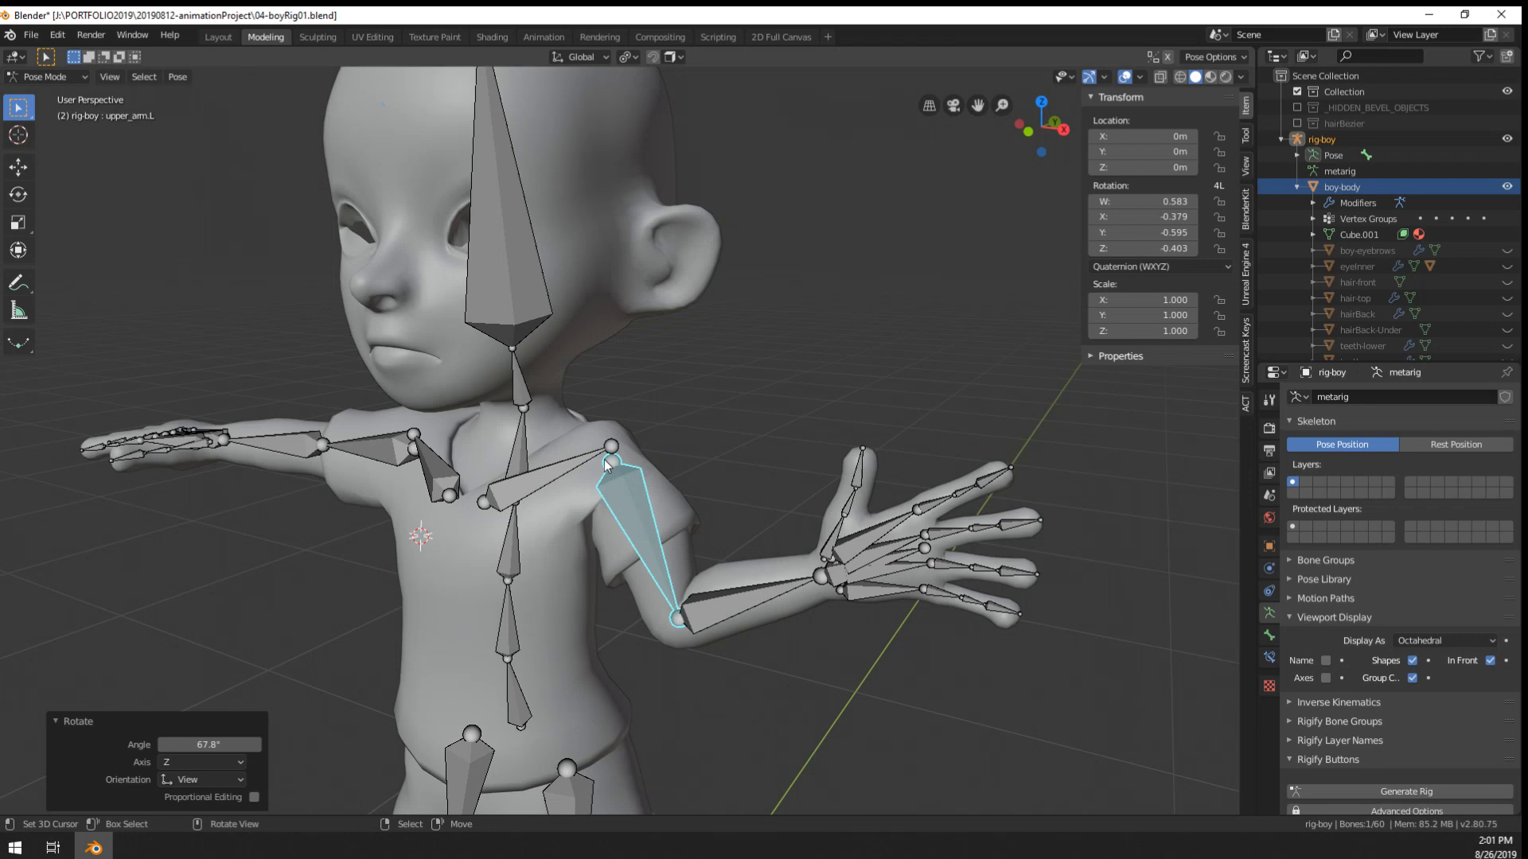
- Leave Pose Mode, return the boy-body mesh to Weight Paint mode and activate the upper_arm.L vertex group
scroll(605, 465, "up", 2)
middle_click_drag(604, 465, 363, 512)
right_click(670, 573)
right_click(670, 573)
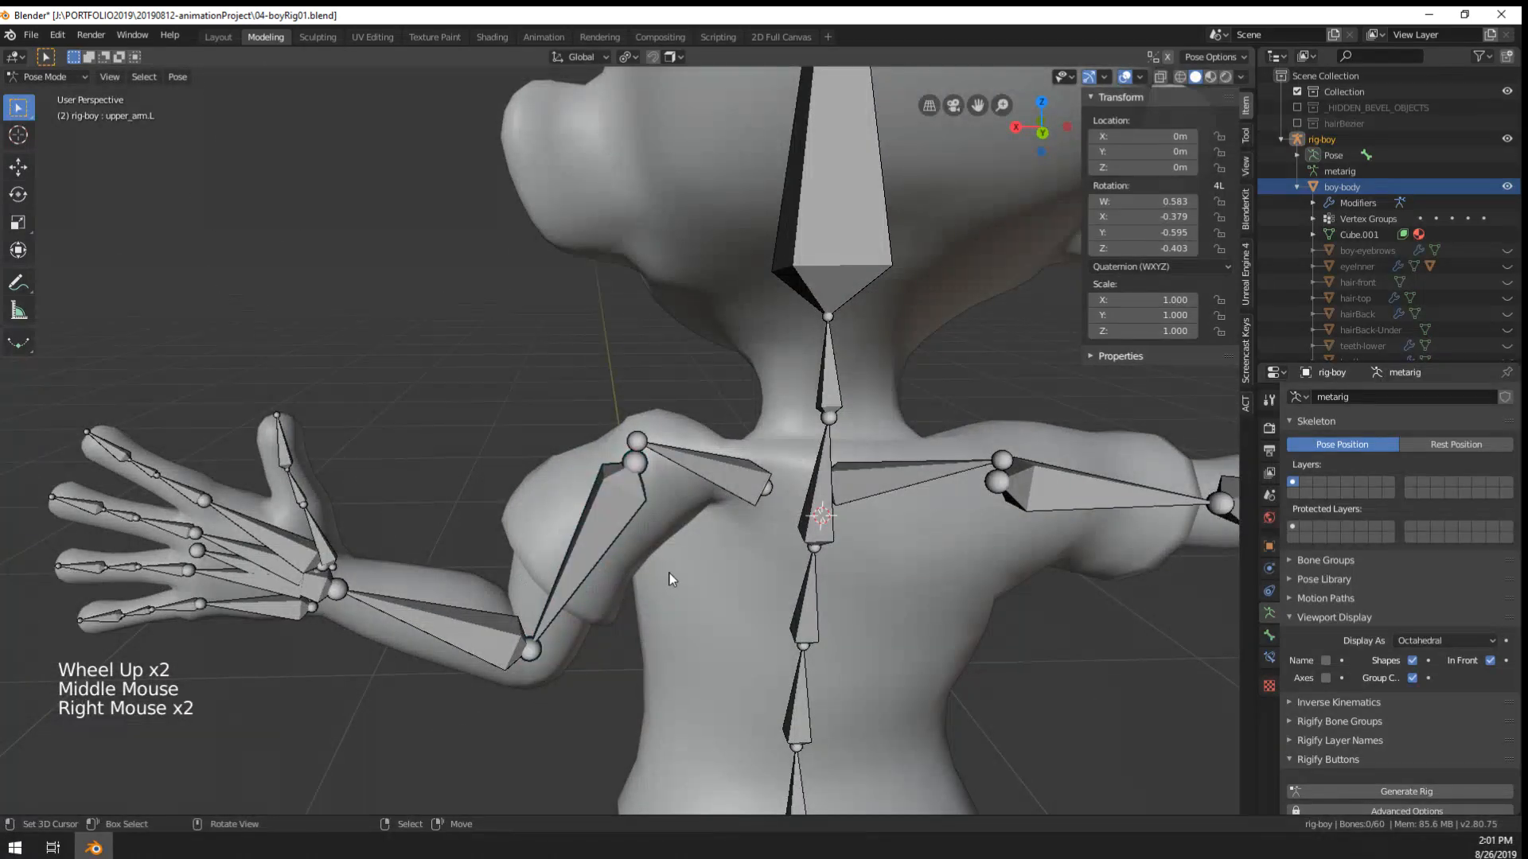
key("ctrl+Tab")
right_click(738, 570)
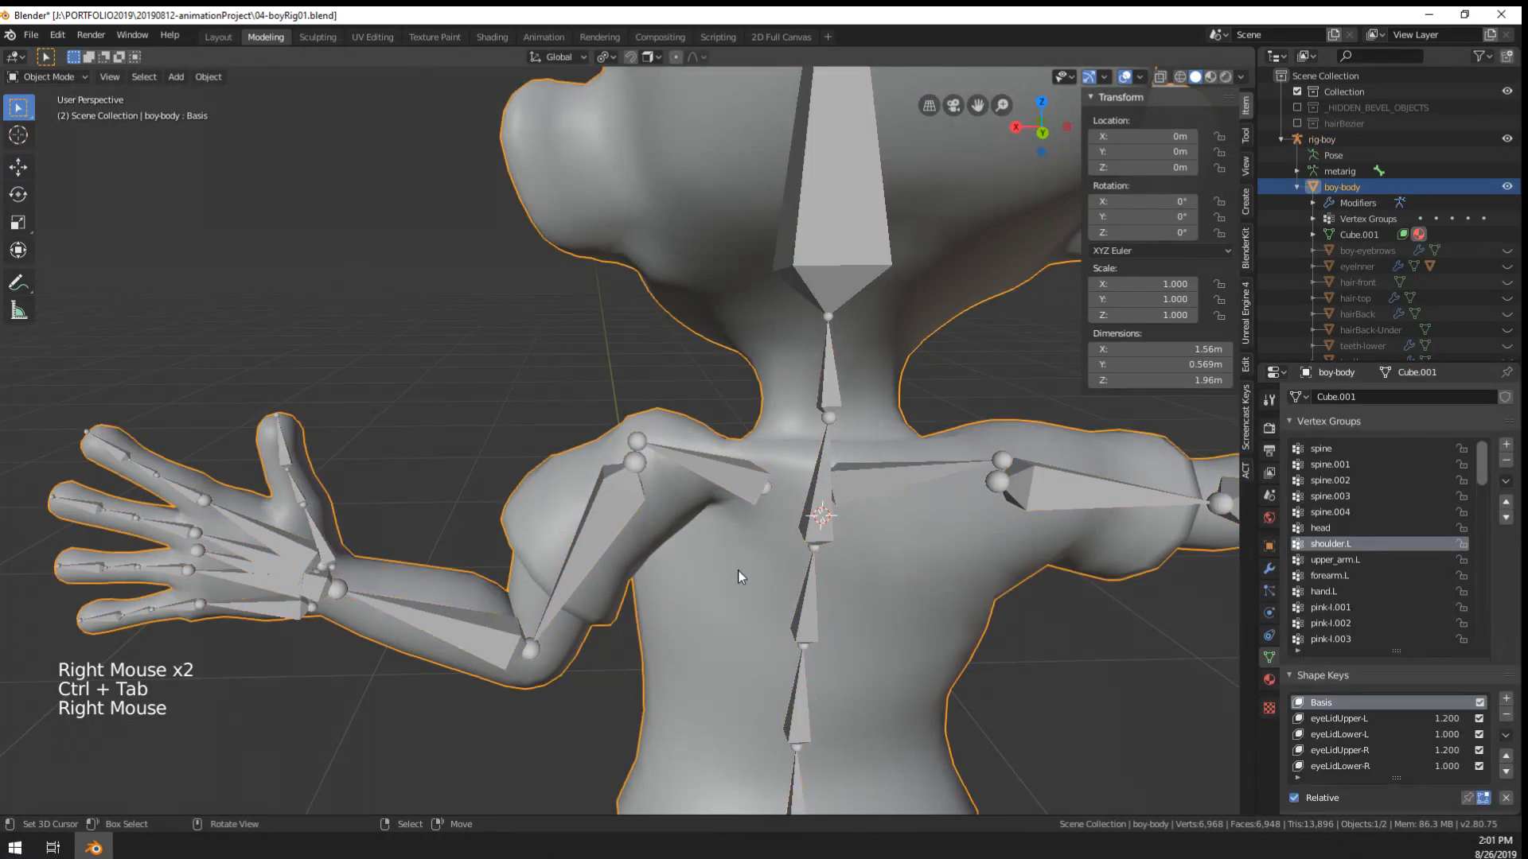
left_click(55, 75)
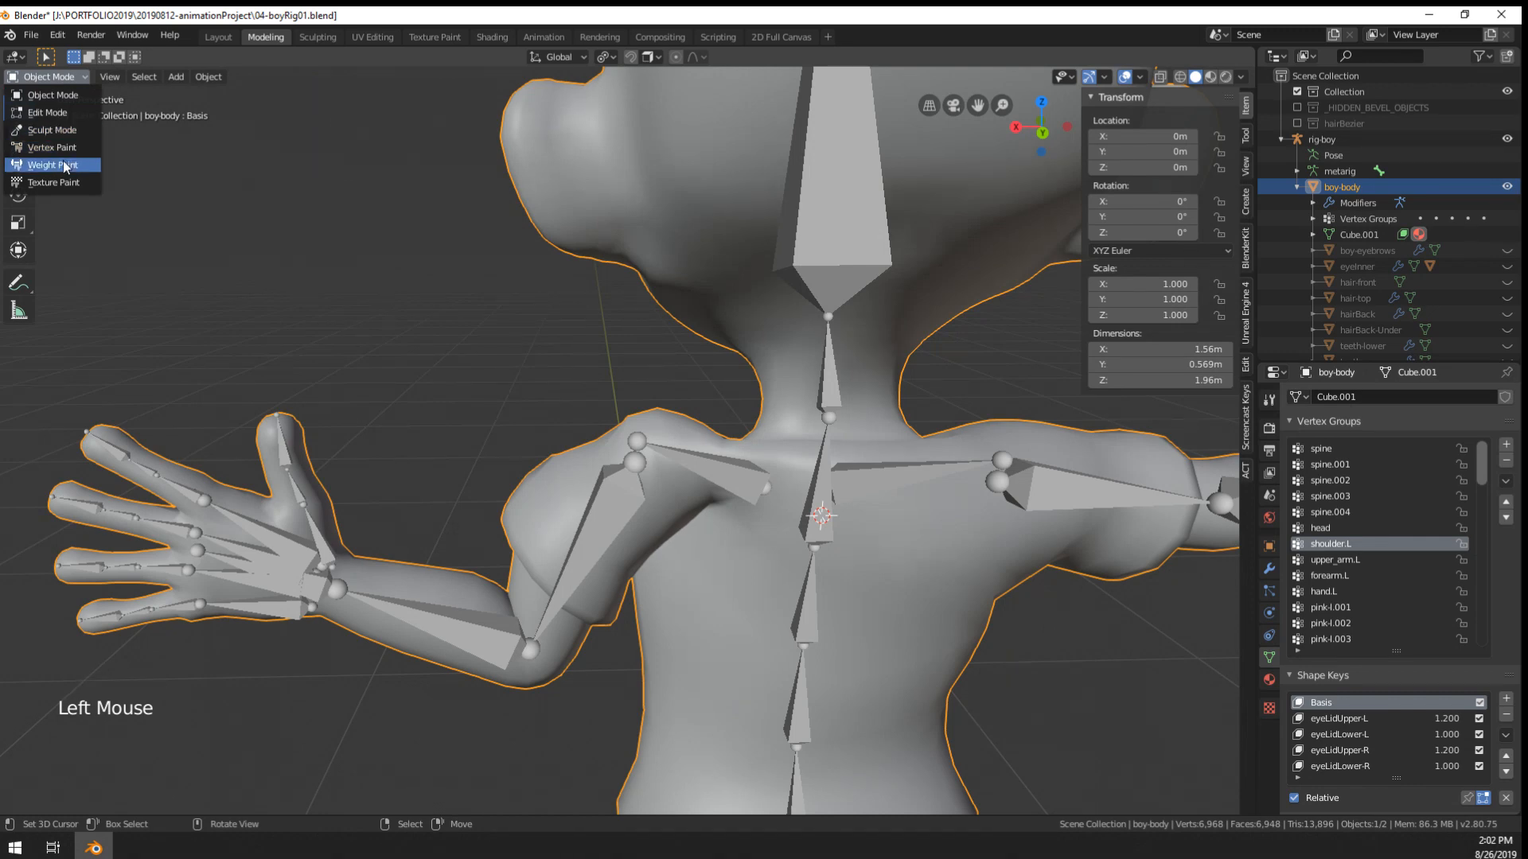
left_click(64, 164)
middle_click_drag(557, 398, 942, 424)
left_click(1362, 561)
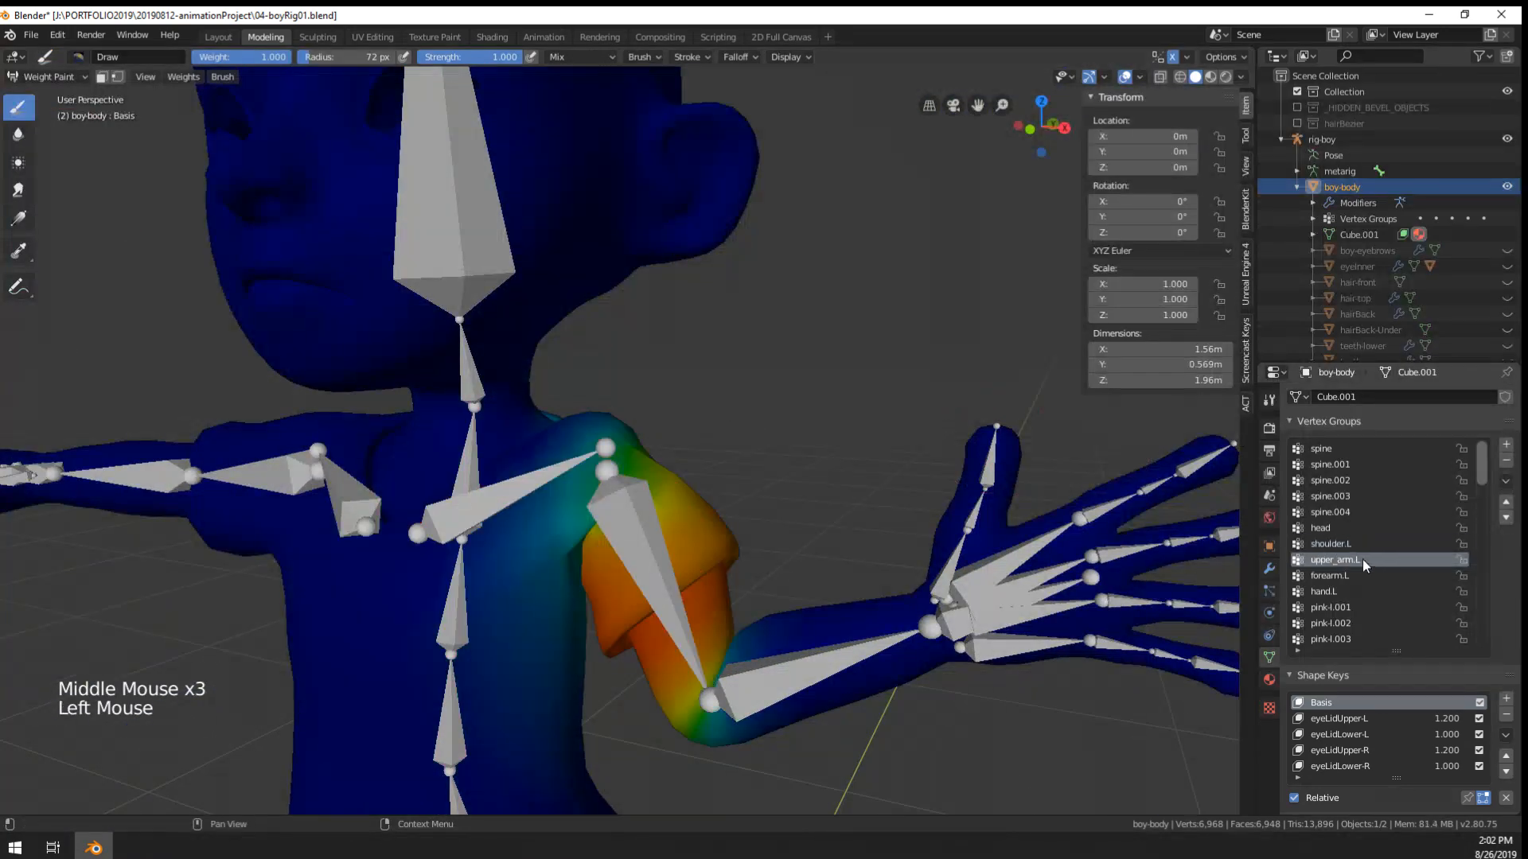
- Set the brush radius to 188 px and try a full-weight dab on the left shoulder, then undo it
middle_click_drag(875, 477, 688, 490)
key("f")
left_click(629, 526)
key("ctrl")
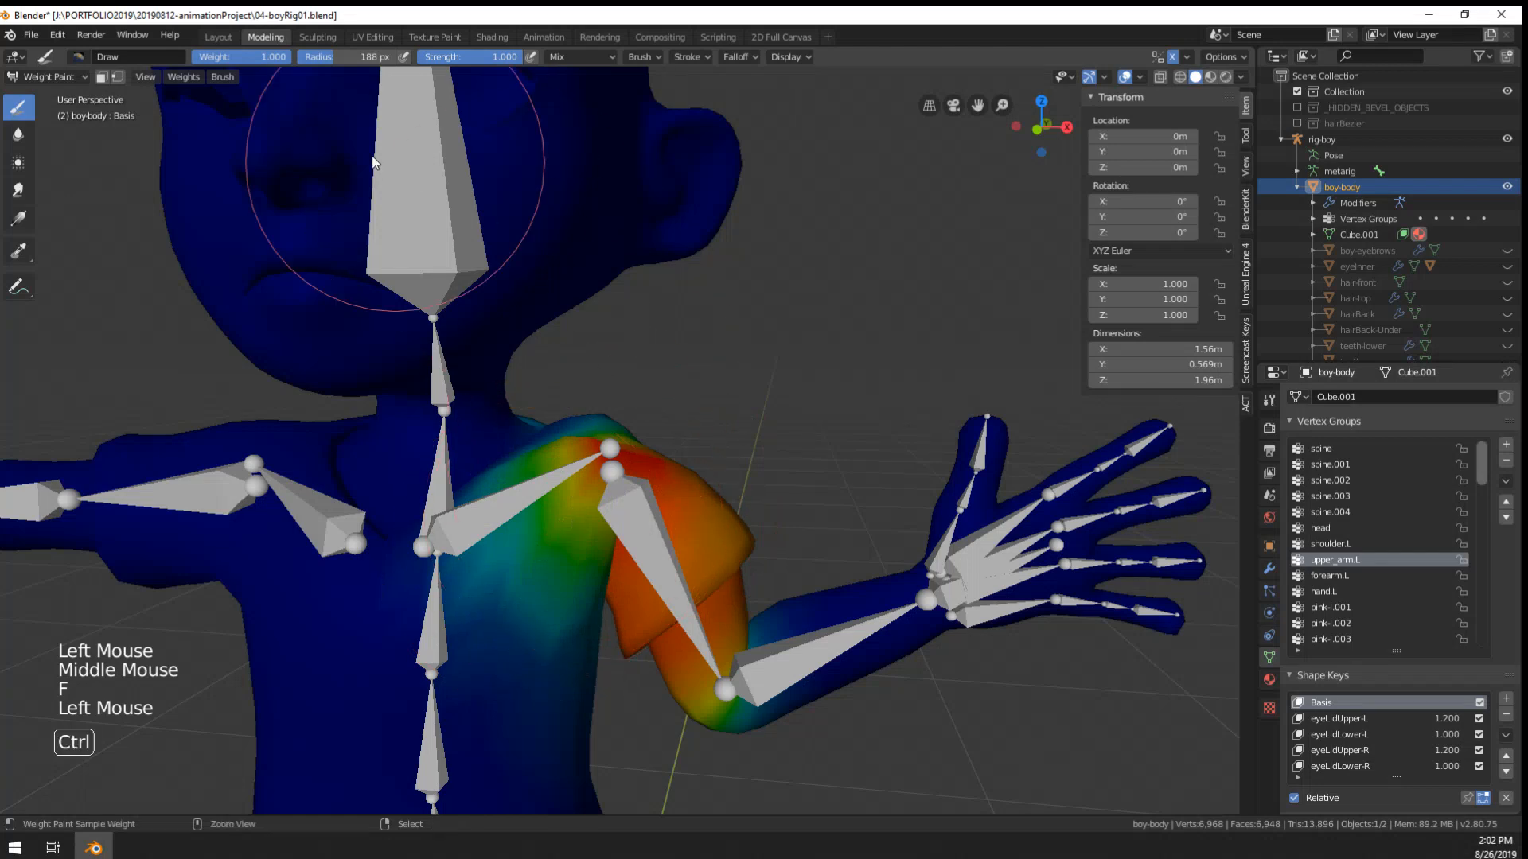
key("ctrl+z")
- Set the brush weight to 0 and erase upper_arm.L weights around the left shoulder, undoing the last stroke
left_click_drag(231, 57, 159, 57)
mouse_move(656, 543)
left_mouse_down()
mouse_move(584, 518)
mouse_move(606, 490)
left_mouse_up()
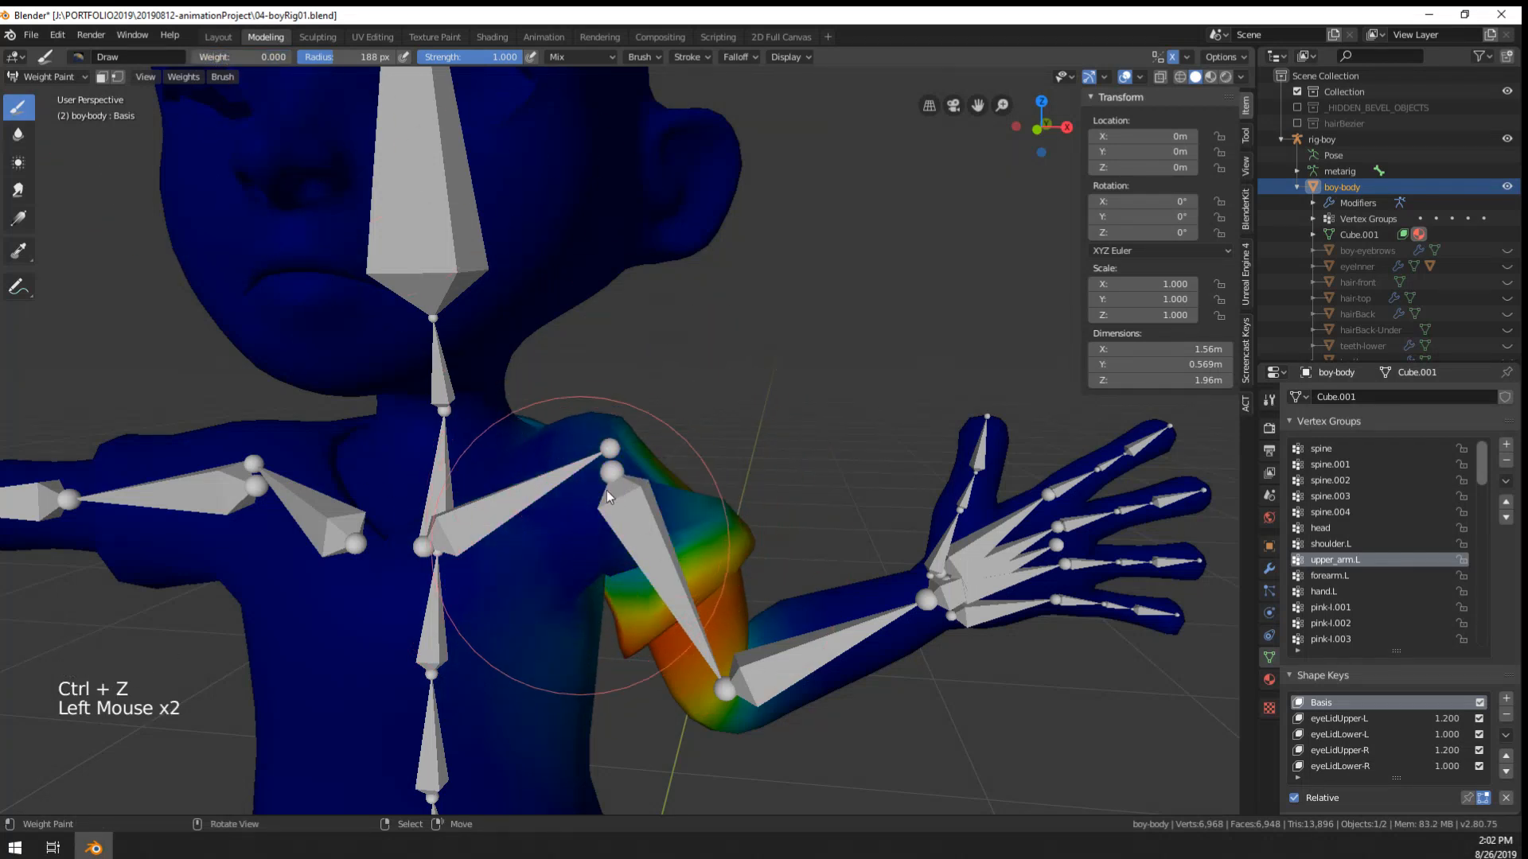
mouse_move(676, 465)
middle_mouse_down()
mouse_move(480, 498)
mouse_move(462, 487)
middle_mouse_up()
left_click_drag(545, 425, 638, 461)
middle_click_drag(640, 468, 585, 453)
middle_click_drag(585, 453, 517, 438)
mouse_move(609, 441)
left_mouse_down()
mouse_move(748, 559)
mouse_move(624, 490)
mouse_move(700, 467)
mouse_move(579, 532)
mouse_move(569, 641)
mouse_move(527, 614)
left_mouse_up()
mouse_move(527, 614)
middle_mouse_down()
mouse_move(929, 579)
mouse_move(881, 565)
mouse_move(398, 233)
middle_mouse_up()
key("ctrl+z")
- Switch the mesh back to Object Mode, then select the rig's upper_arm.L bone in Pose Mode
left_click(25, 77)
left_click(49, 93)
middle_click_drag(382, 342, 557, 374)
right_click(665, 546)
key("ctrl+Tab")
right_click(669, 559)
- Test-rotate the upper_arm.L bone from two views to check the shoulder deformation, cancelling each rotation
key("r")
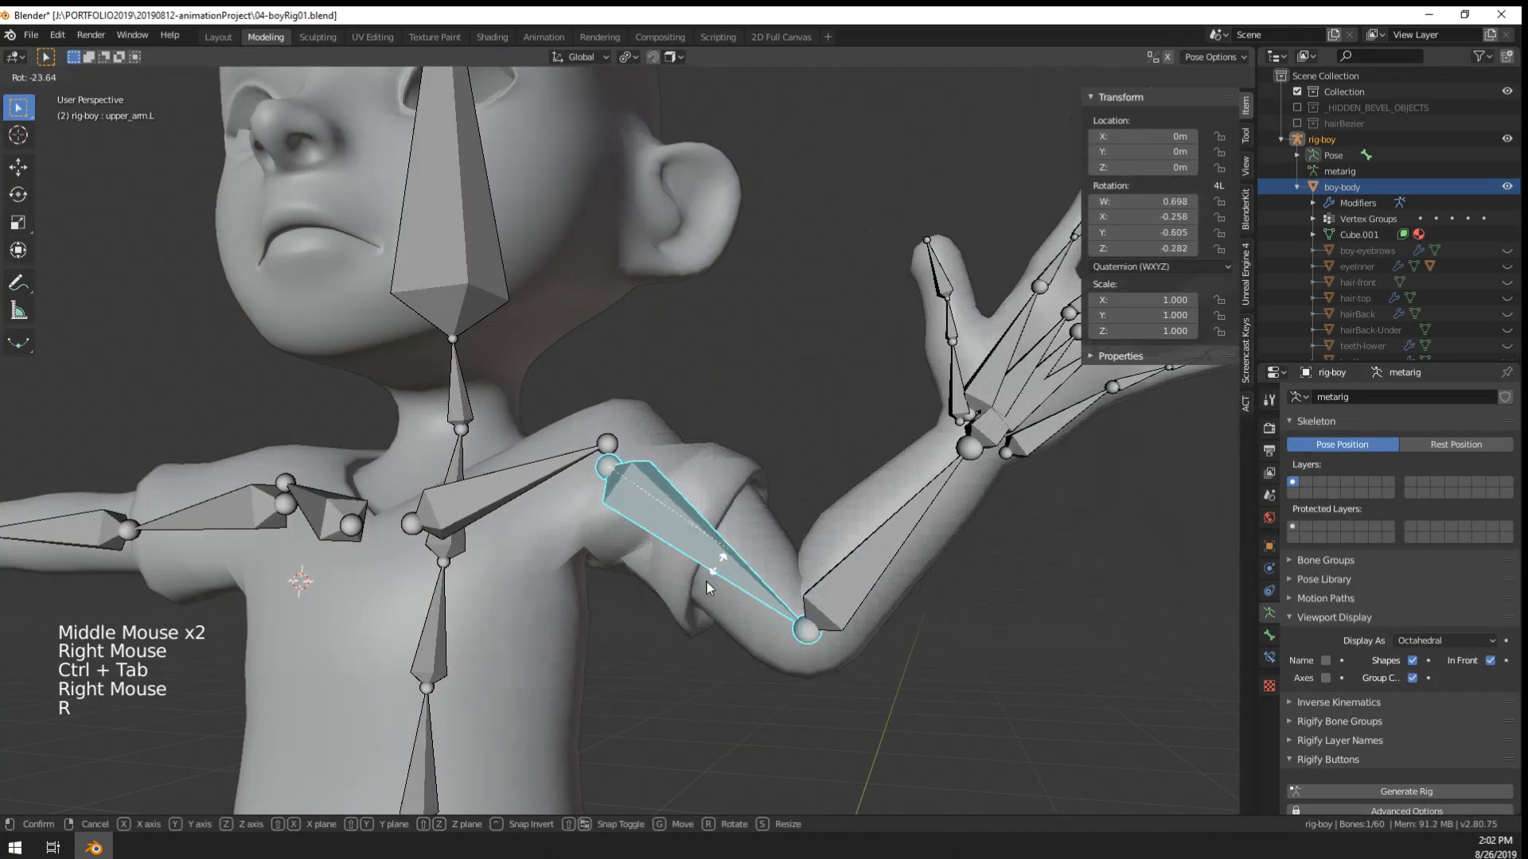
right_click(713, 579)
middle_click_drag(714, 579, 776, 620)
key("r")
right_click(708, 497)
- Test-rotate the shoulder.L bone to check how the shoulder deforms, cancel the rotation and reselect the upper_arm.L bone
right_click(547, 486)
key("r")
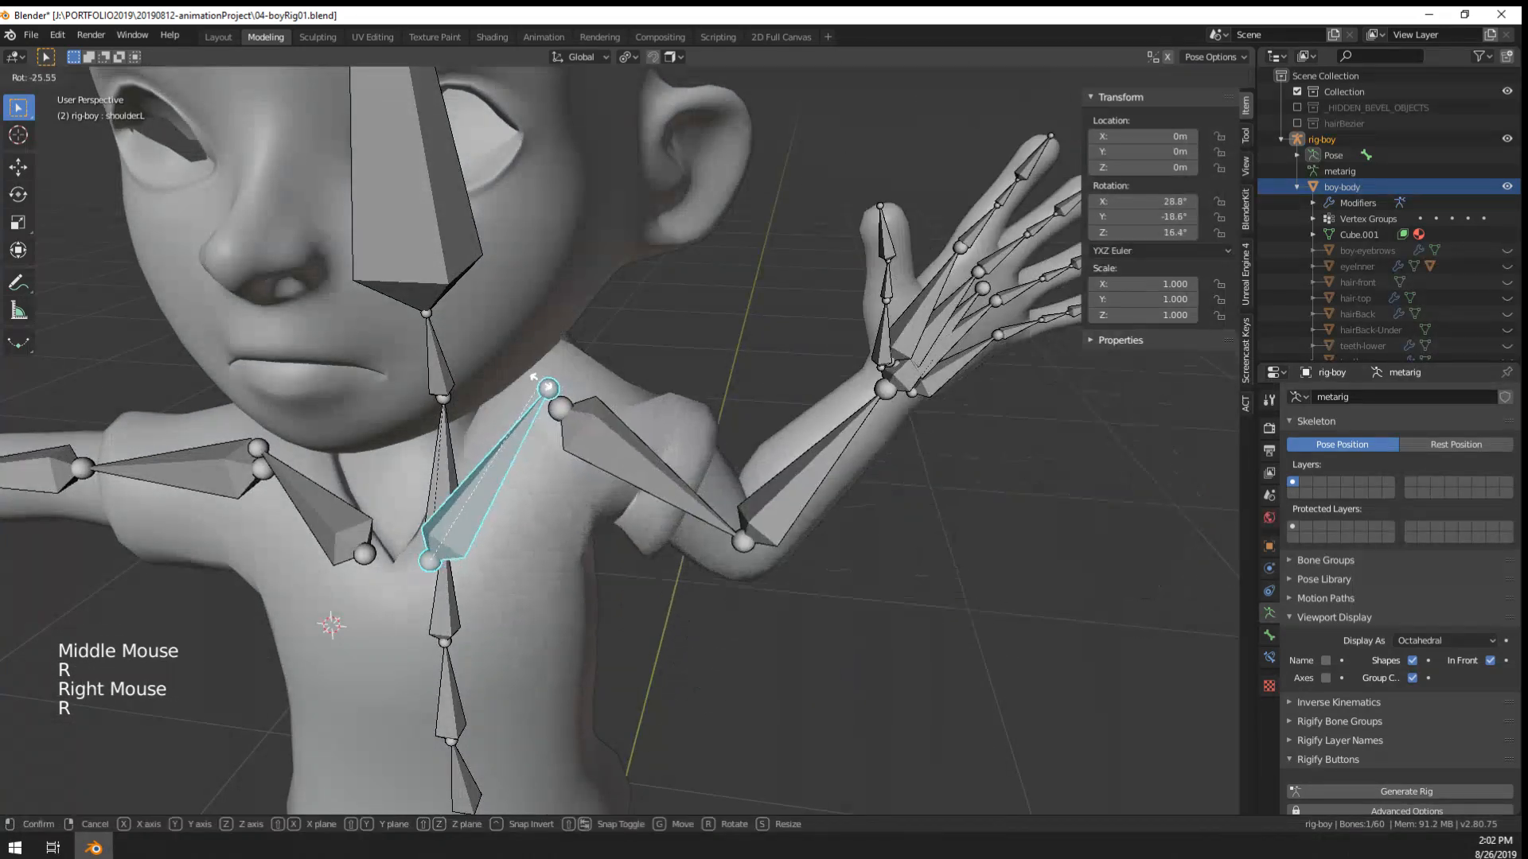
middle_click_drag(563, 513, 593, 470)
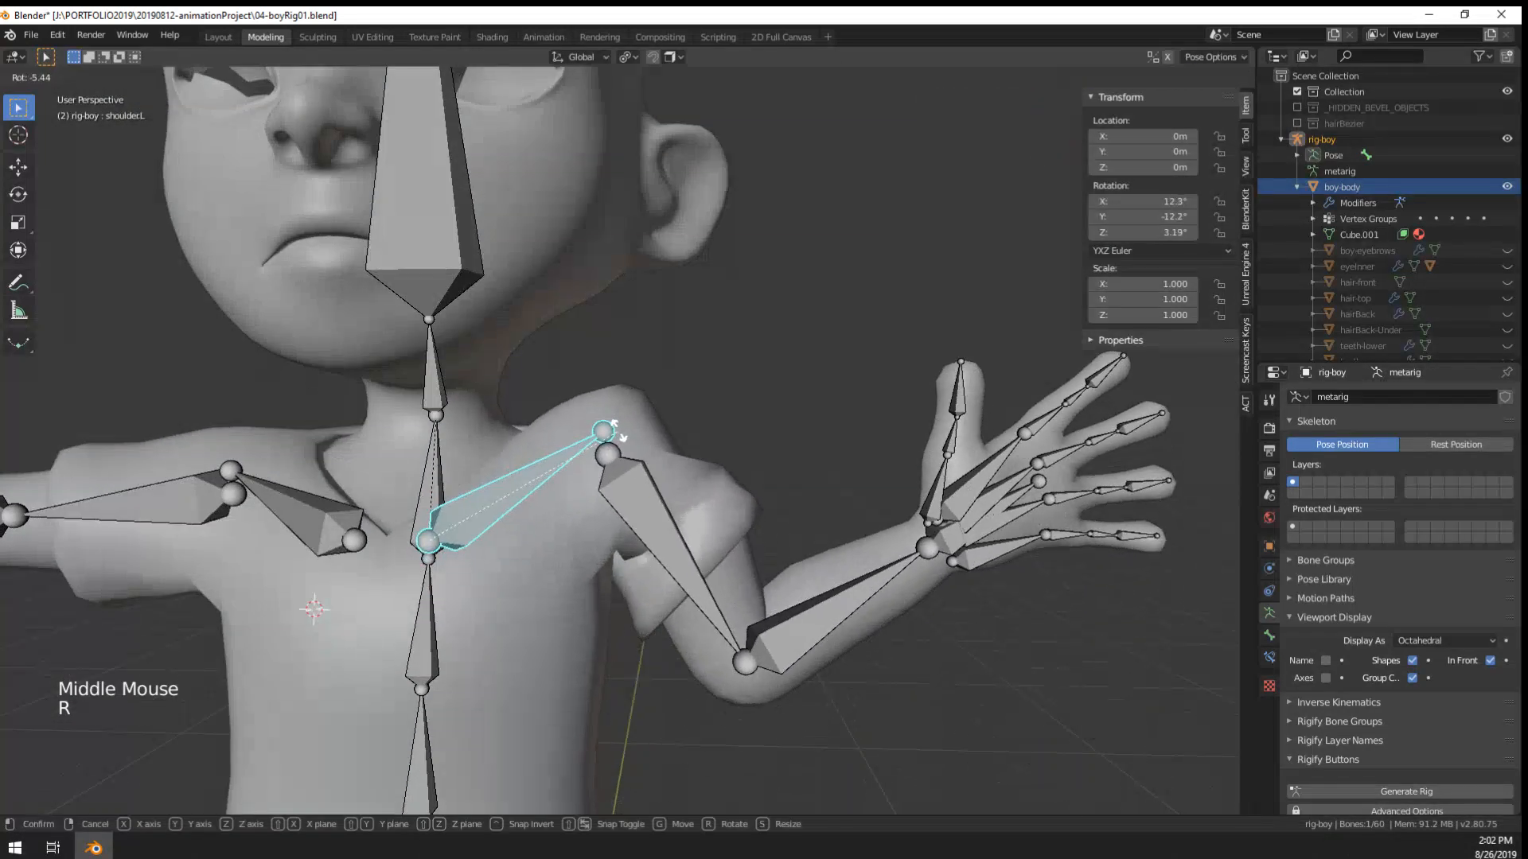
right_click(715, 552)
right_click(714, 552)
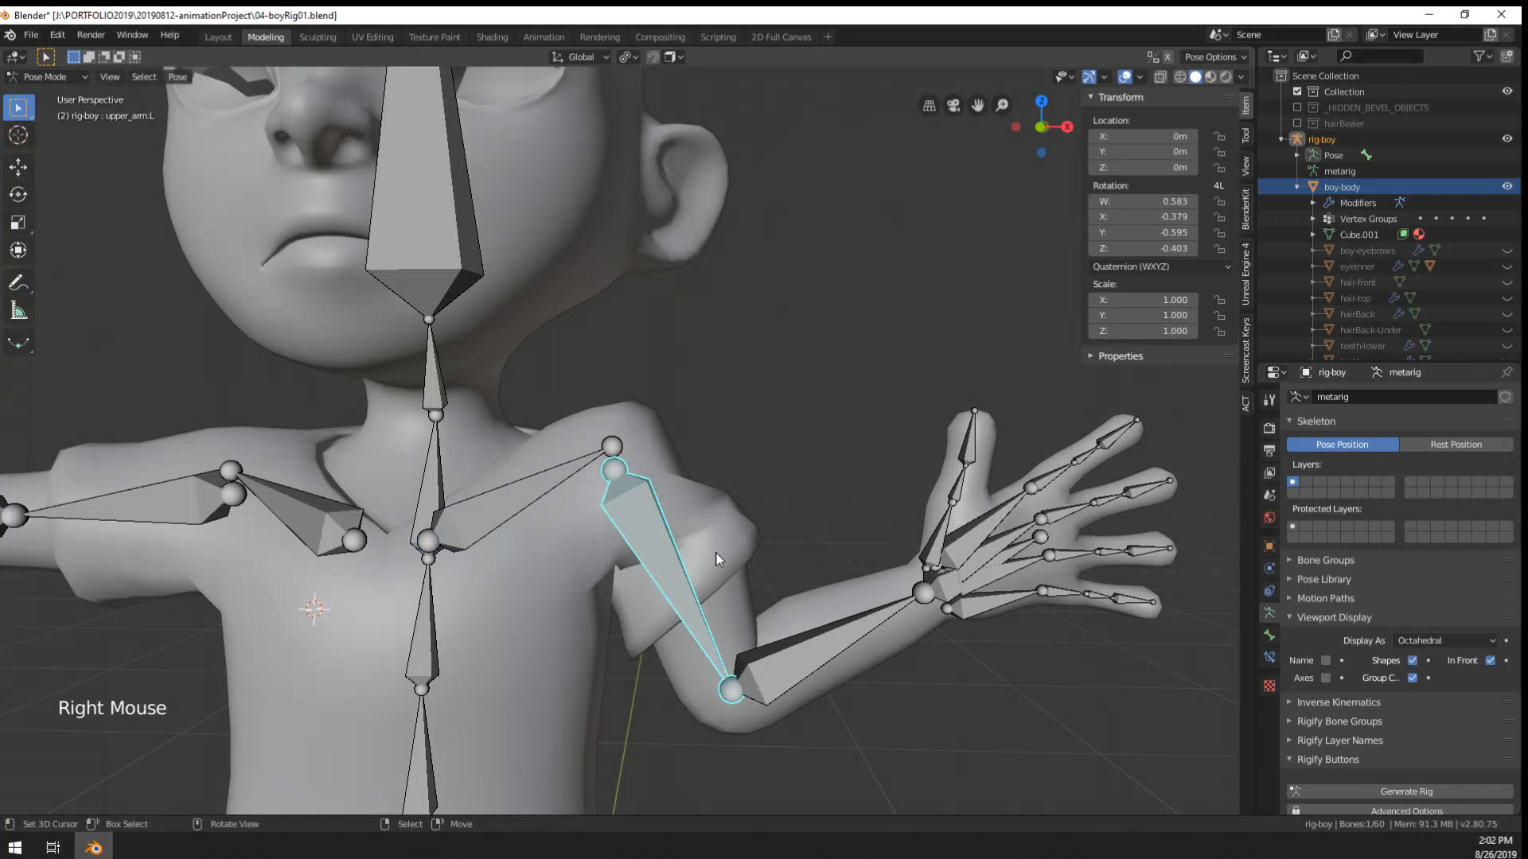
- Clear the left upper arm bone's rotation and test-rotate the bone to check the shoulder deformation
key("alt+r")
middle_click_drag(743, 539, 785, 536)
key("r")
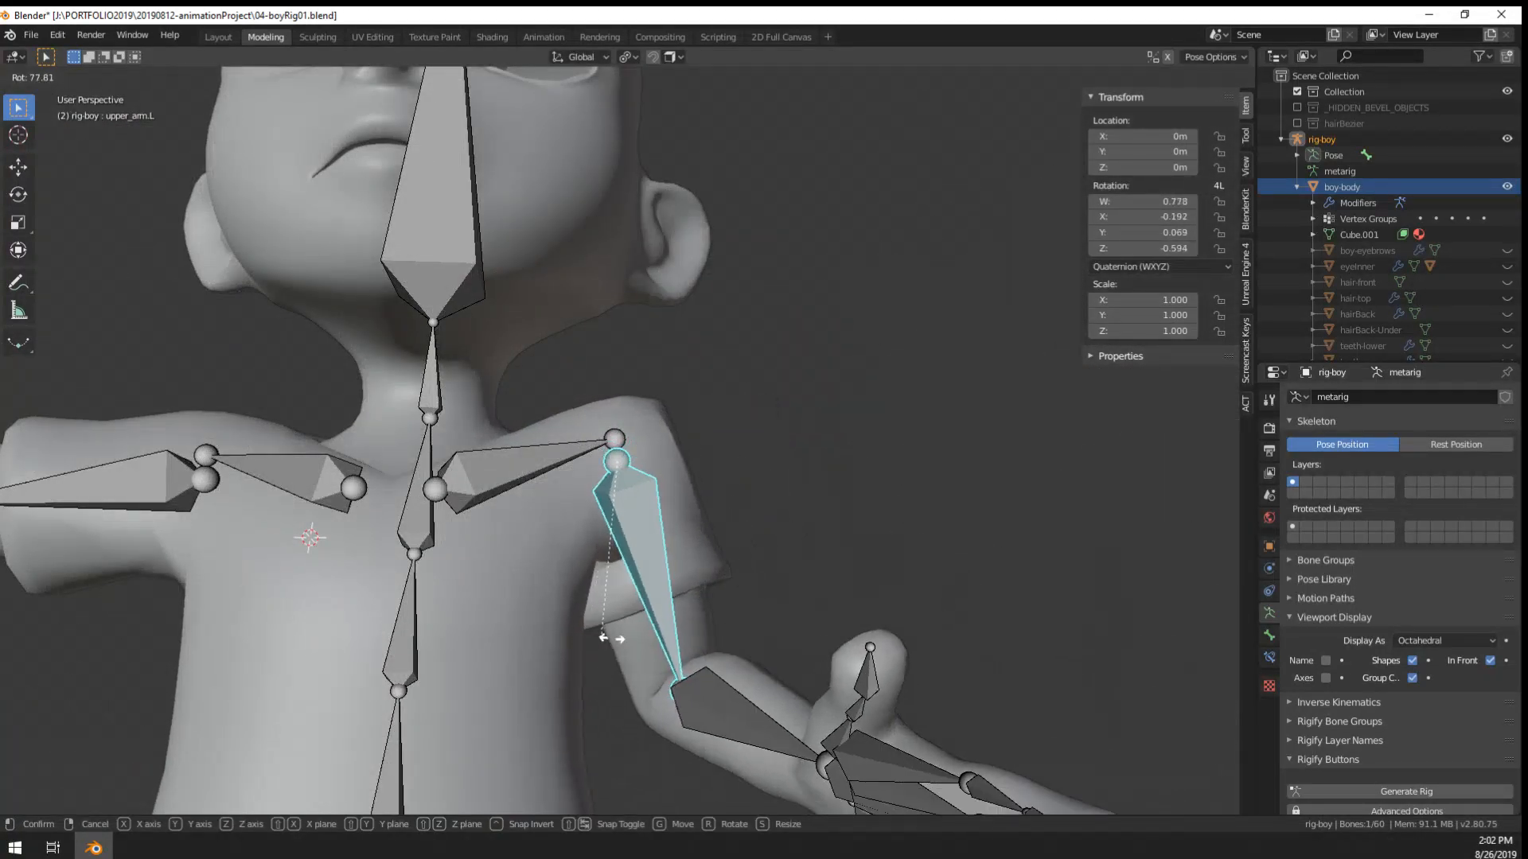
right_click(612, 636)
middle_click(766, 490)
middle_click(766, 490)
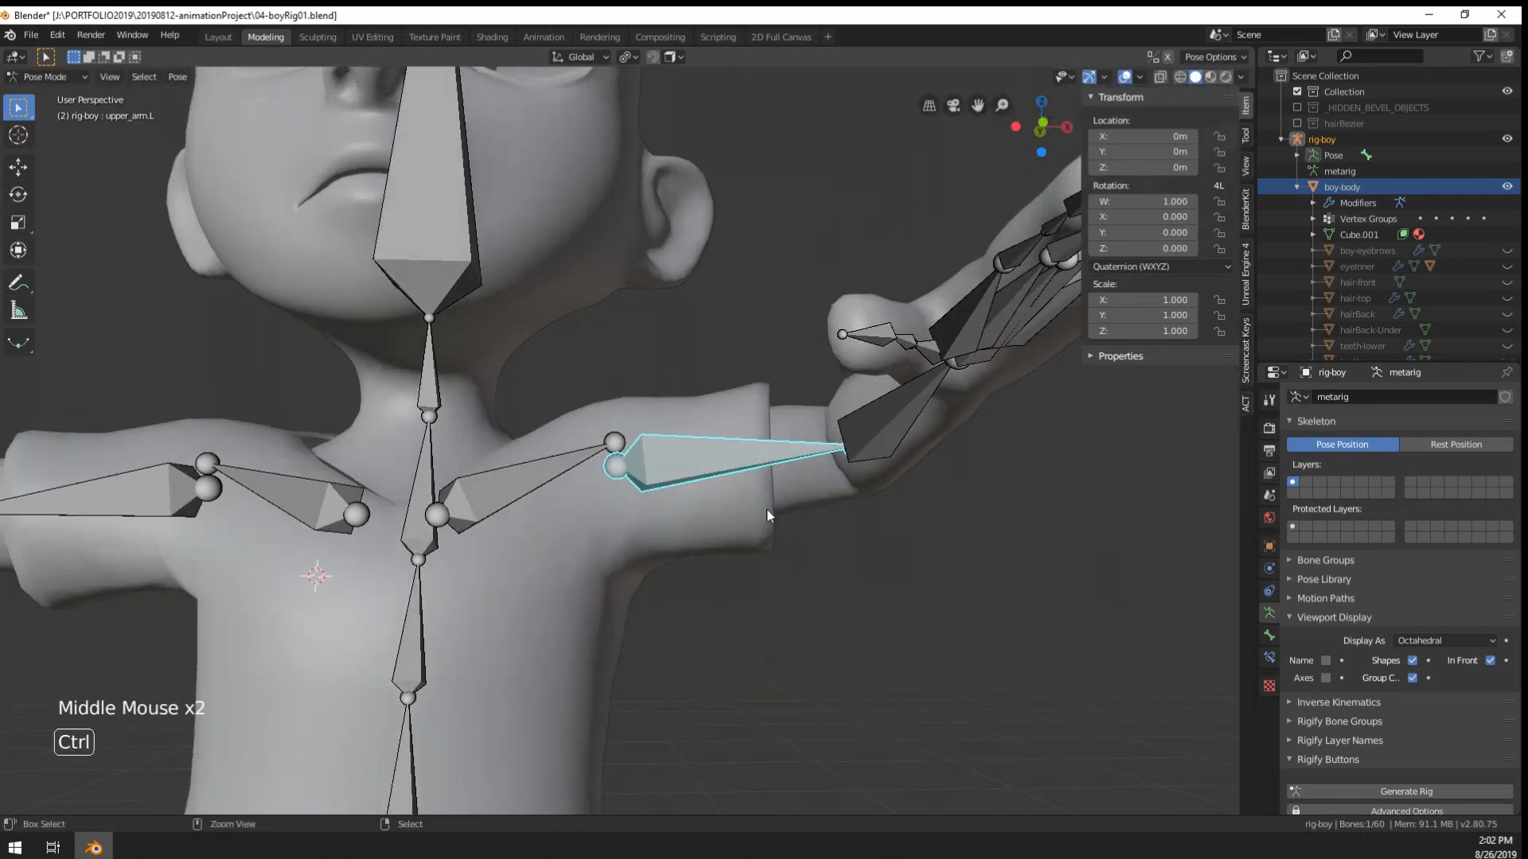
- Undo the recent series of edits, back to the body mesh state with the left arm posed down
key("ctrl+z")
key("ctrl+z")
key("ctrl+z")
key("ctrl+z")
key("ctrl+z")
key("ctrl+z")
key("ctrl+z")
key("ctrl+z")
key("ctrl+z")
key("ctrl+z")
key("ctrl+z")
key("ctrl+z")
key("ctrl+z")
key("ctrl+z")
key("ctrl+z")
key("ctrl+z")
key("ctrl+z")
key("ctrl+z")
key("ctrl+z")
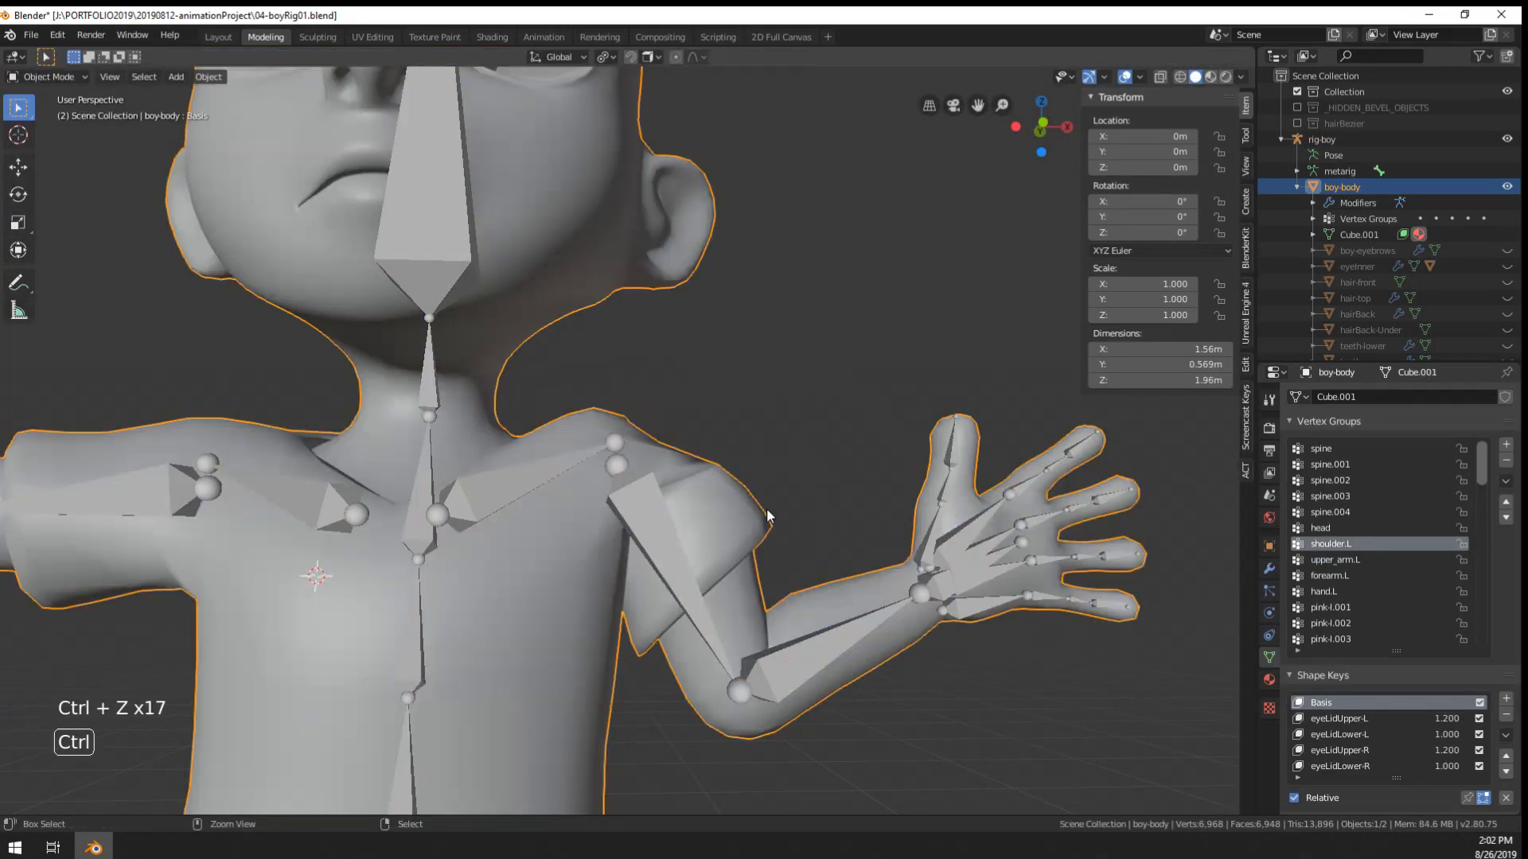
- Select the rig's left upper arm bone, clear its rotation and test-rotate it to check the shoulder
right_click(667, 529)
scroll(667, 529, "down", 2)
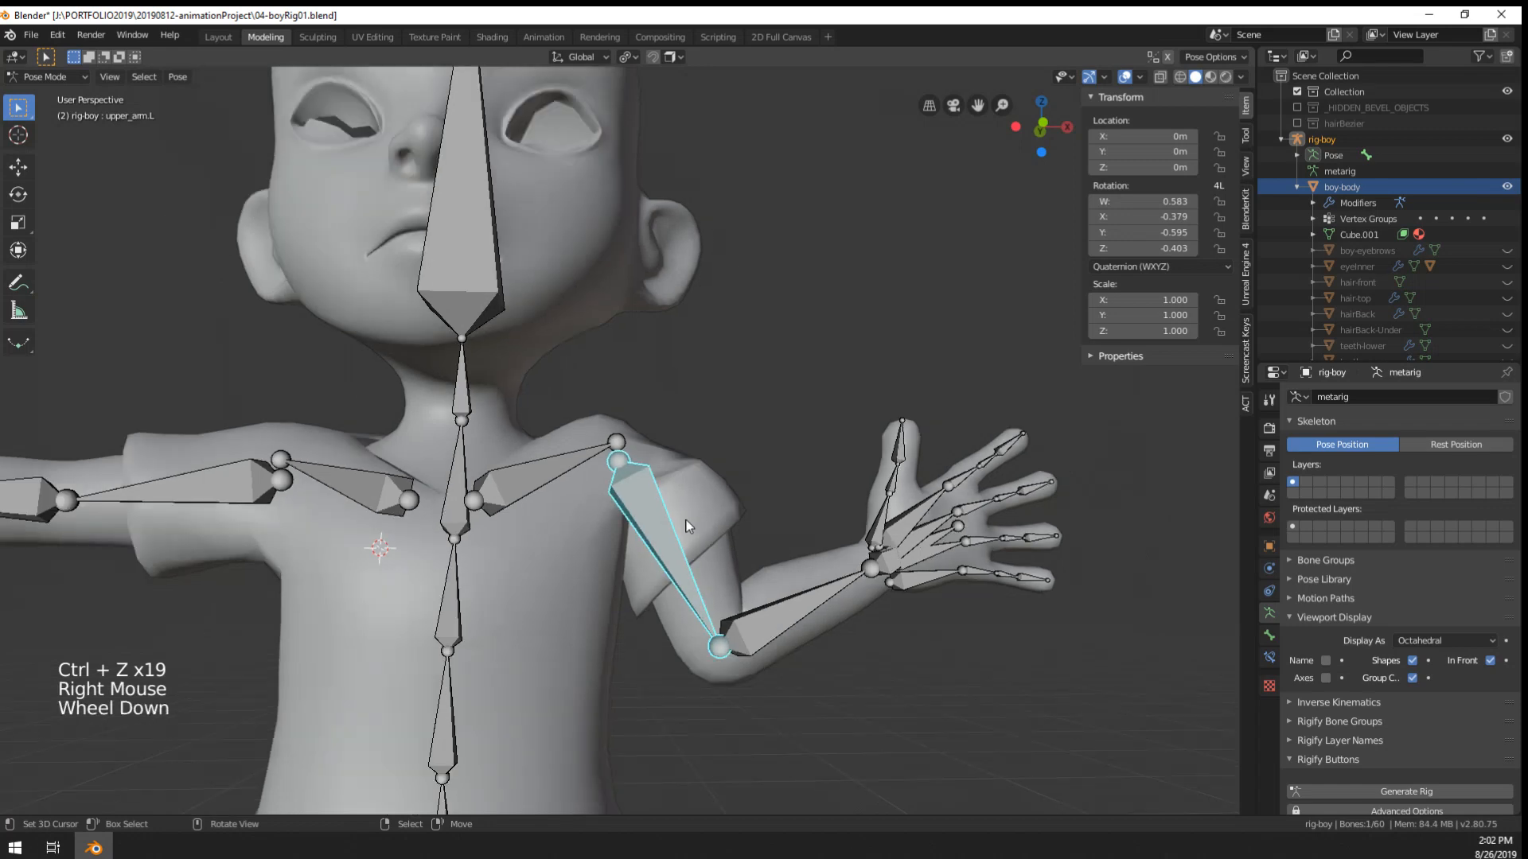
key("alt+r")
middle_click_drag(790, 504, 838, 405)
key("r")
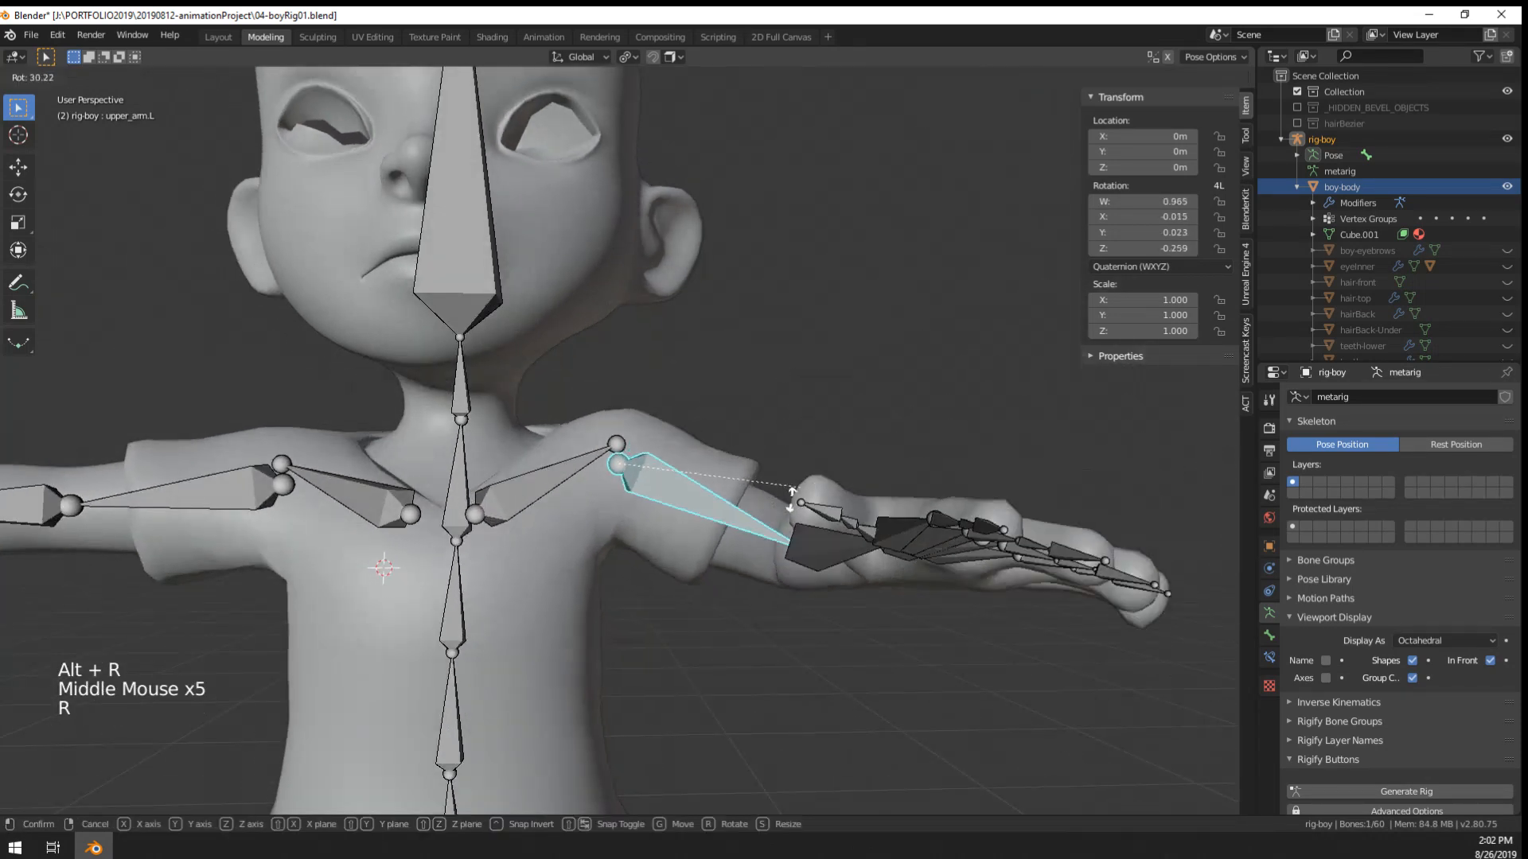
right_click(727, 464)
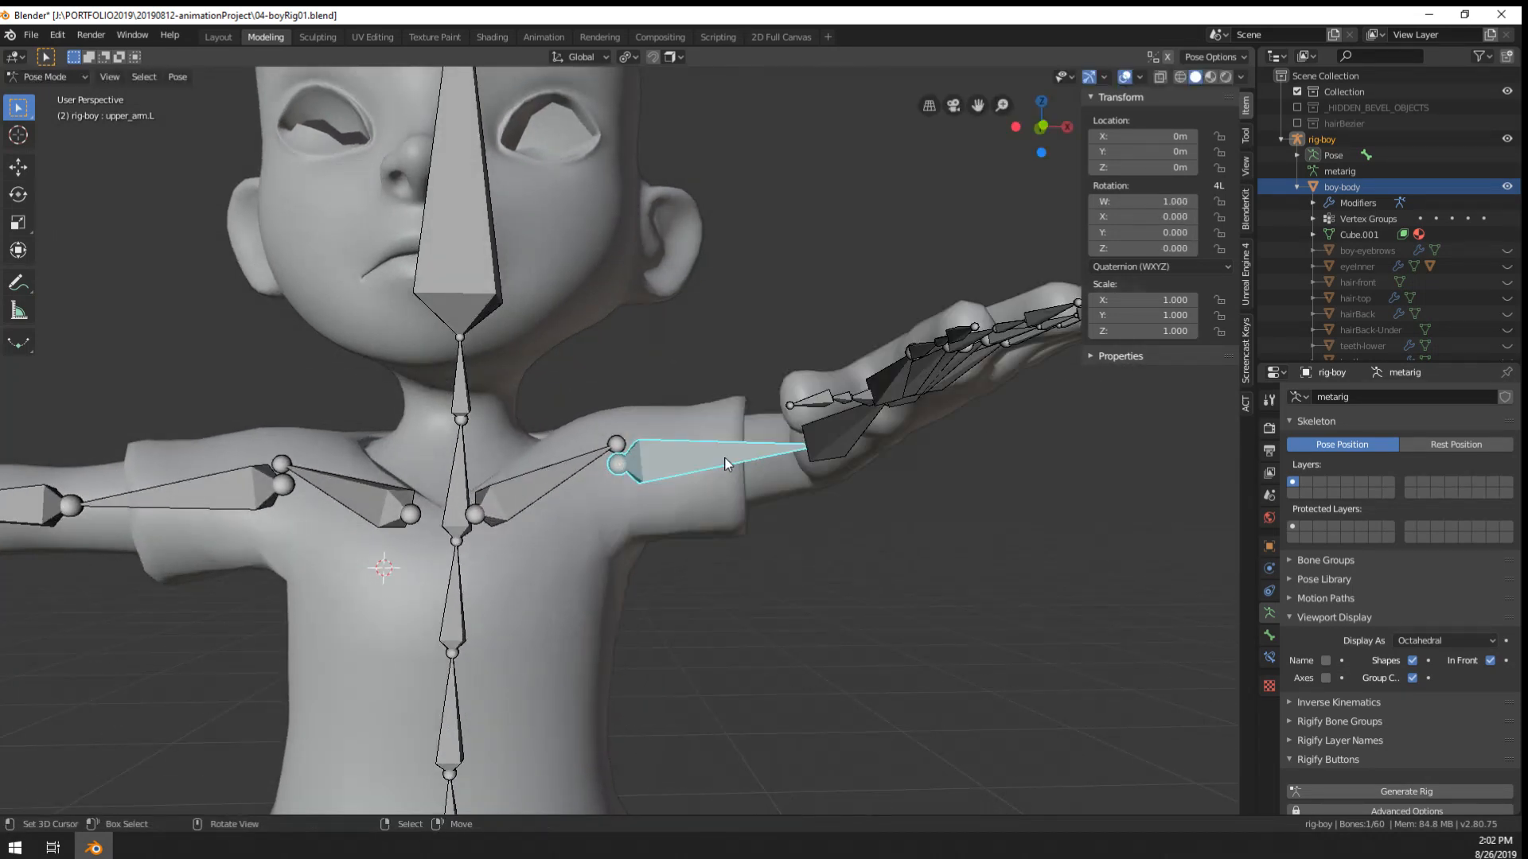
scroll(727, 464, "down", 2)
middle_click_drag(727, 464, 764, 426)
middle_click_drag(764, 425, 681, 400, "shift")
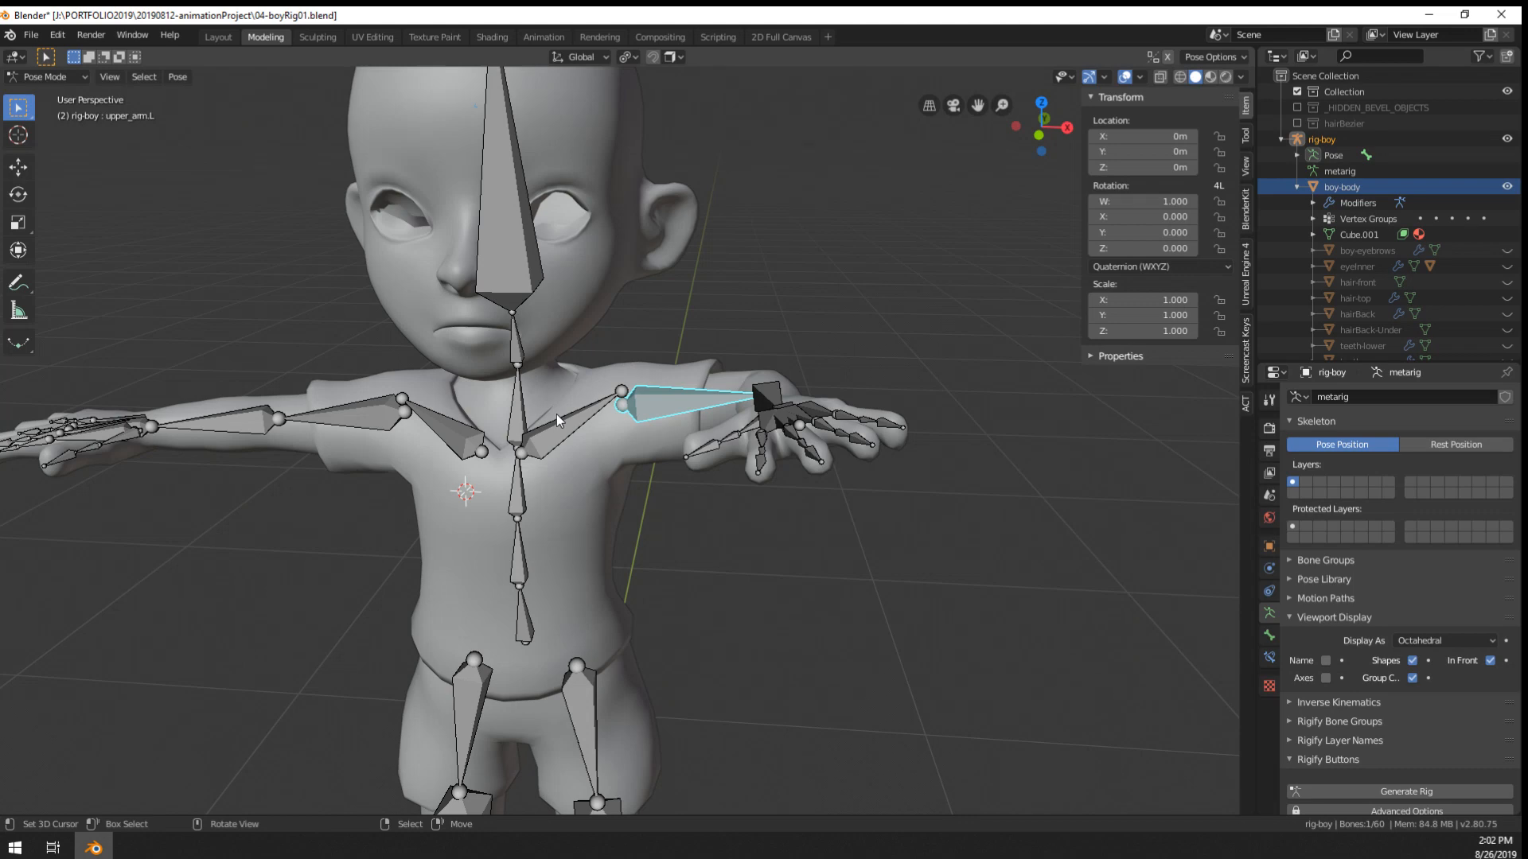
- Rotate the left thigh bone forward by about 60° and bend the left shin bone to test the leg
middle_click_drag(556, 414, 796, 557)
scroll(589, 466, "down", 2)
scroll(588, 466, "down", 1)
right_click(603, 581)
key("r")
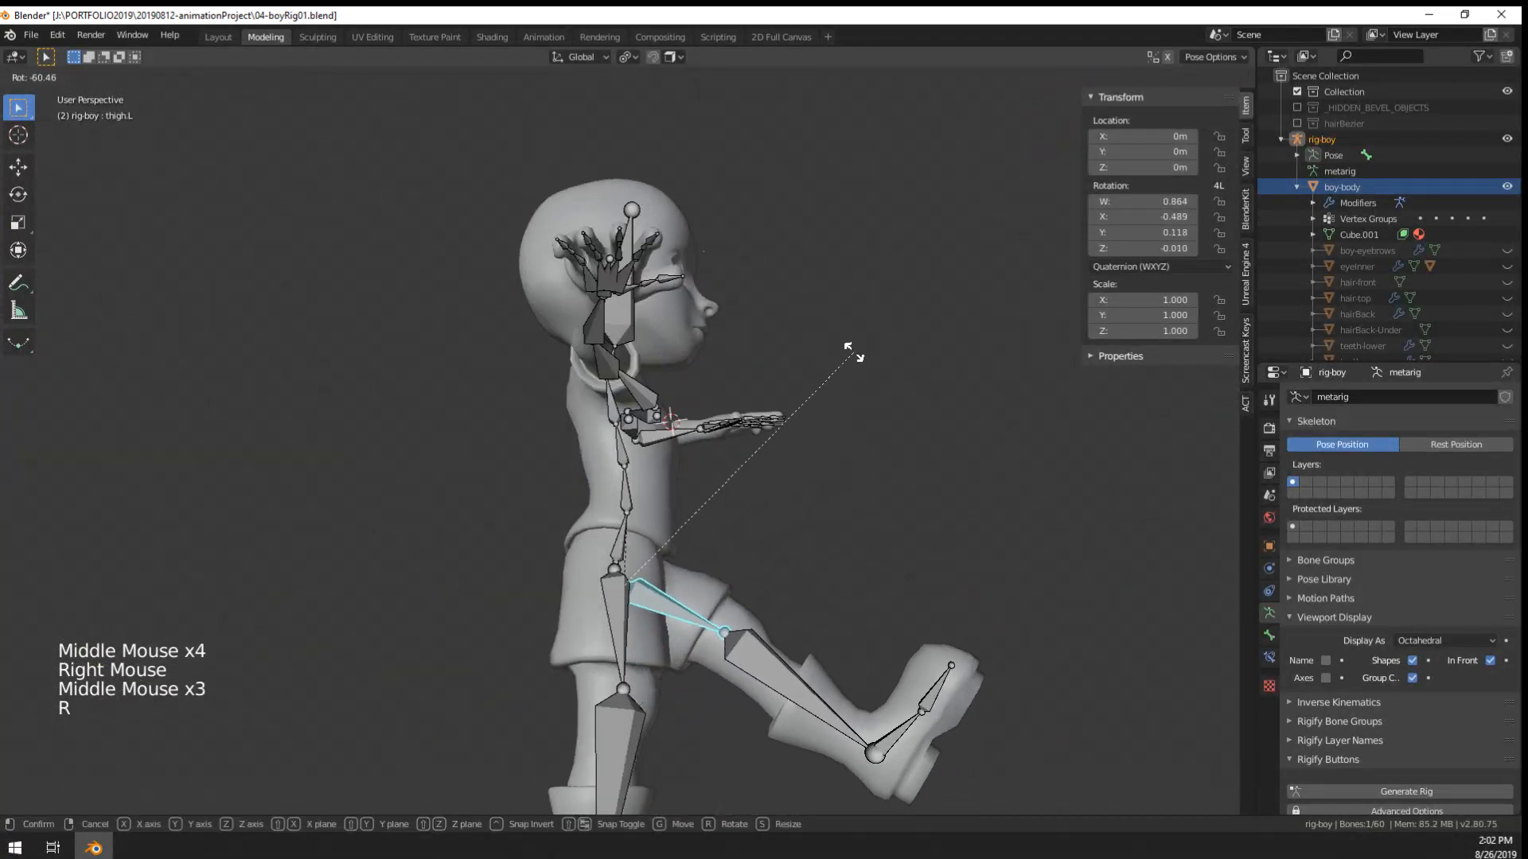
left_click(852, 351)
right_click(692, 780)
key("r")
left_click(772, 646)
- Undo the test rotations of the left thigh and shin bones
key("ctrl+z")
key("ctrl+z")
key("ctrl+z")
key("ctrl+z")
key("ctrl+z")
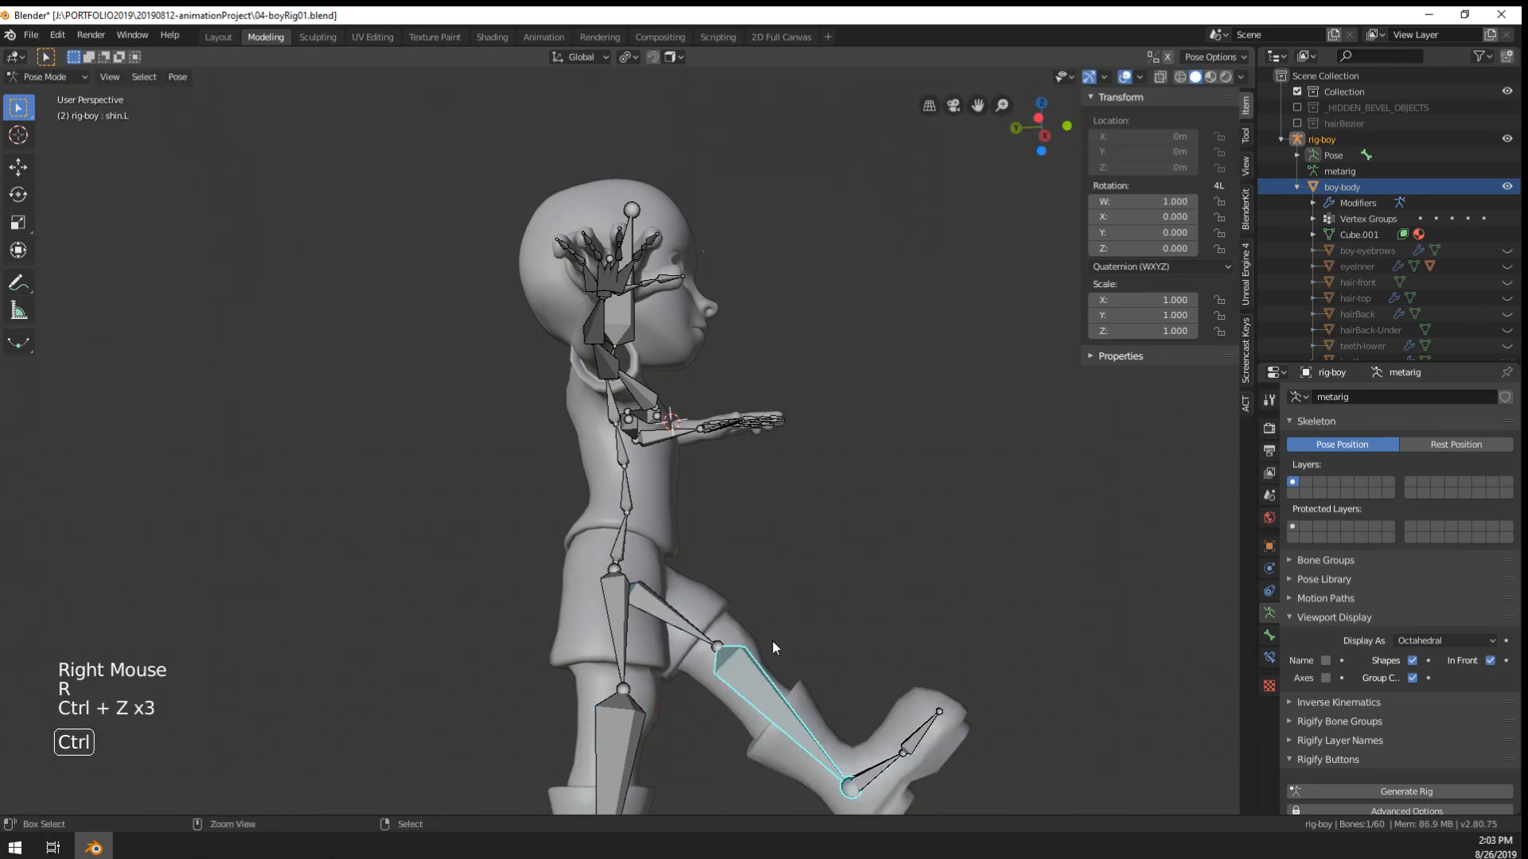
- Test the mesh deformation by trial-rotating a bone near the shoulder
middle_click_drag(814, 578, 764, 589)
middle_click_drag(764, 589, 717, 597)
right_click(592, 541)
middle_click_drag(592, 542, 753, 515)
scroll(572, 405, "up", 3)
right_click(572, 406)
key("r")
right_click(661, 463)
- Clear the rotations of the left arm's bones one after another to straighten the arm
scroll(628, 461, "down", 2)
scroll(628, 462, "up", 3)
key("alt+r")
right_click(670, 412)
key("alt+r")
right_click(807, 420)
key("alt+r")
scroll(692, 477, "down", 3)
- Examine the rig from the spine bone through the left thigh down to the left foot bone
right_click(552, 531)
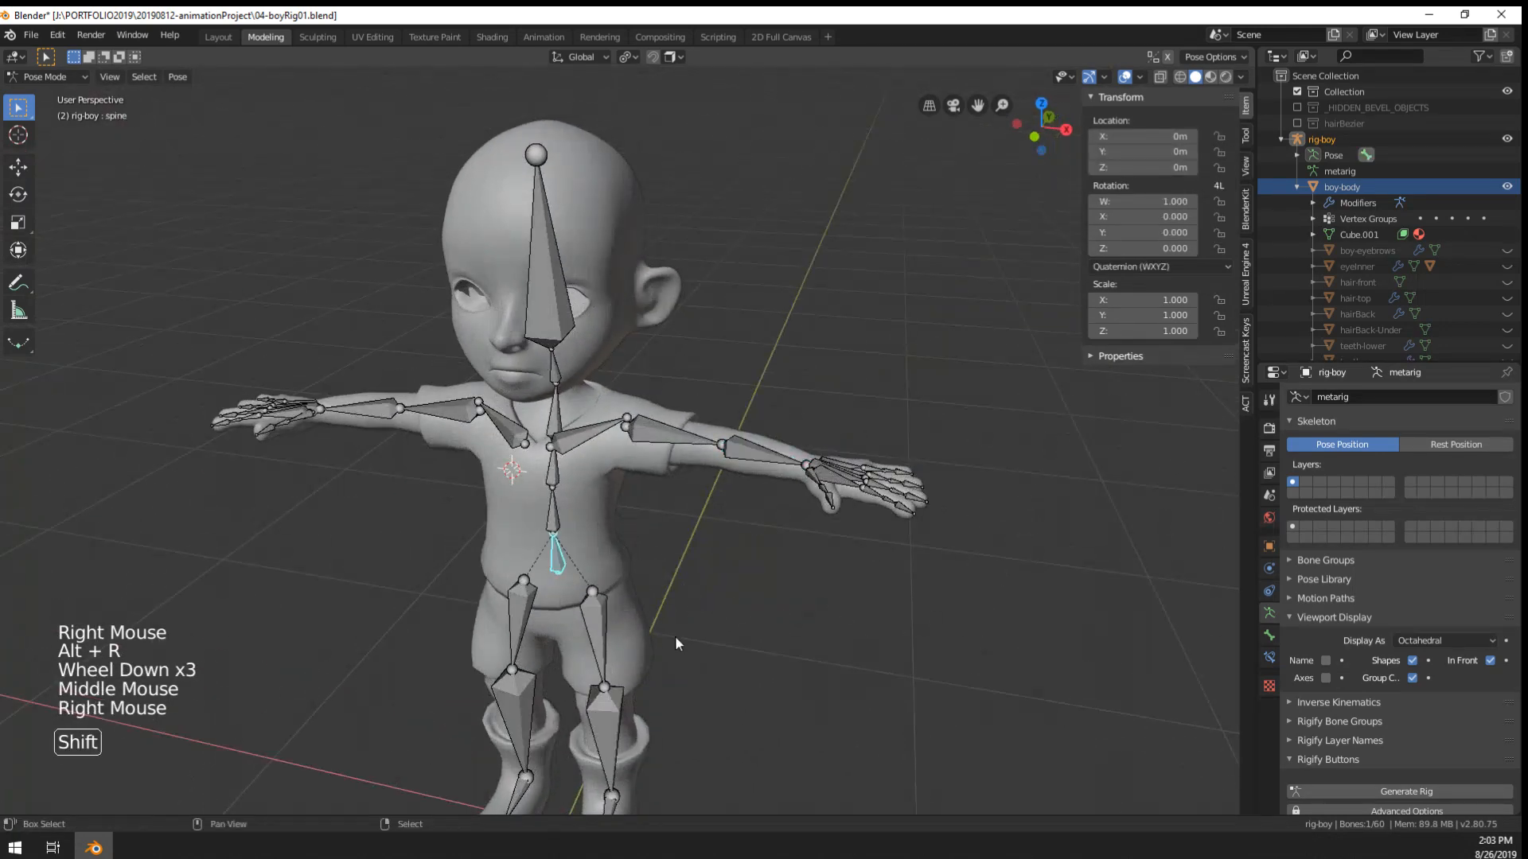
middle_click_drag(675, 636, 603, 551, "shift")
scroll(603, 551, "up", 2)
right_click(600, 531)
middle_click_drag(661, 633, 743, 330, "shift")
scroll(743, 329, "down", 3)
scroll(796, 388, "up", 2)
scroll(795, 388, "down", 5)
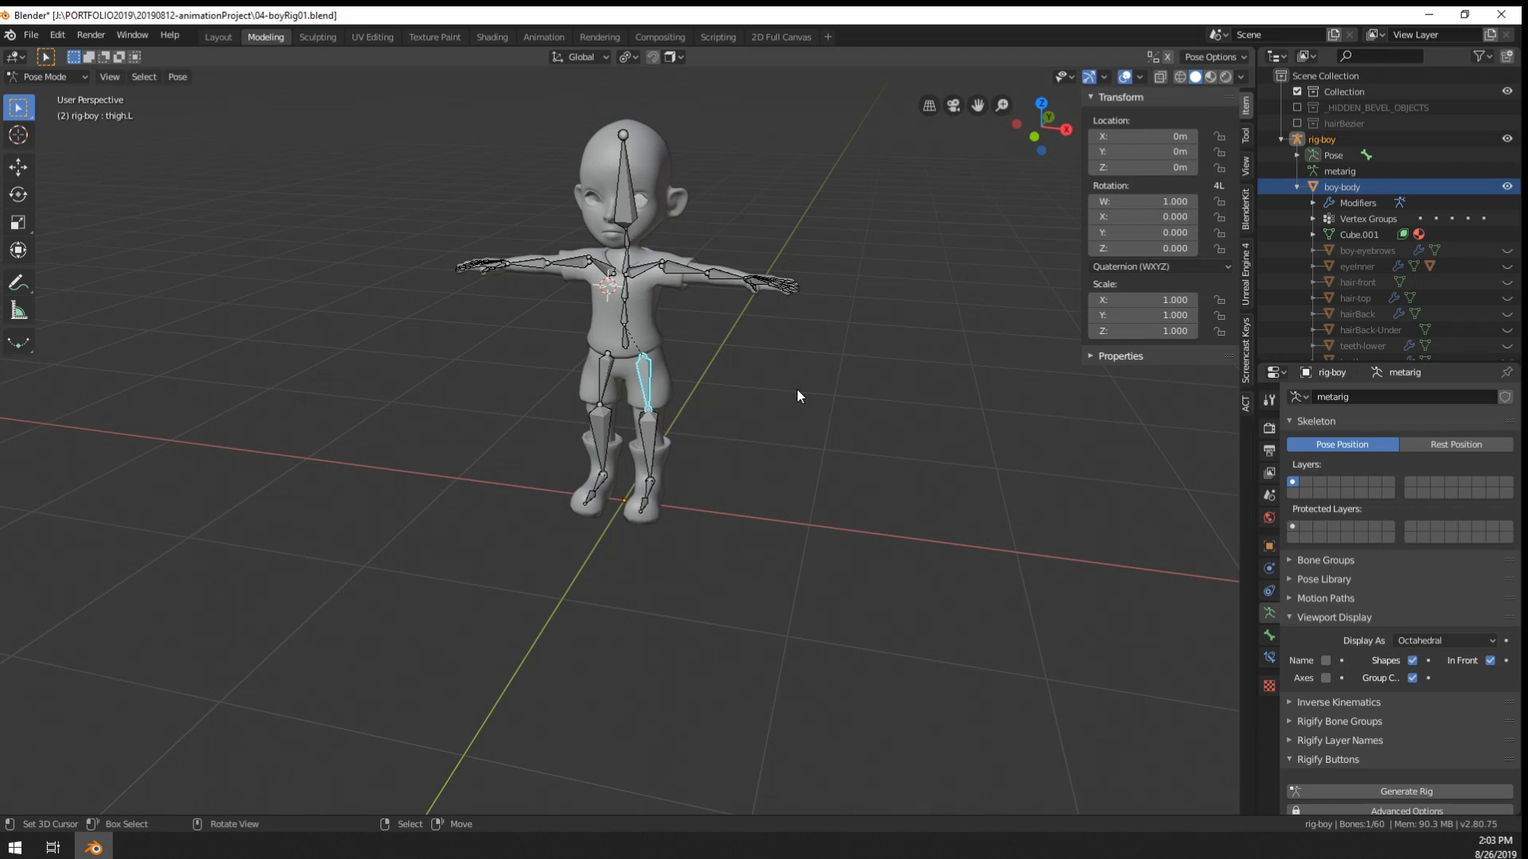
scroll(796, 388, "up", 4)
right_click(660, 524)
right_click(672, 534)
- Examine the left foot and toe bones in the right orthographic view, in Edit Mode and Pose Mode
key("KP_1")
key("KP_3")
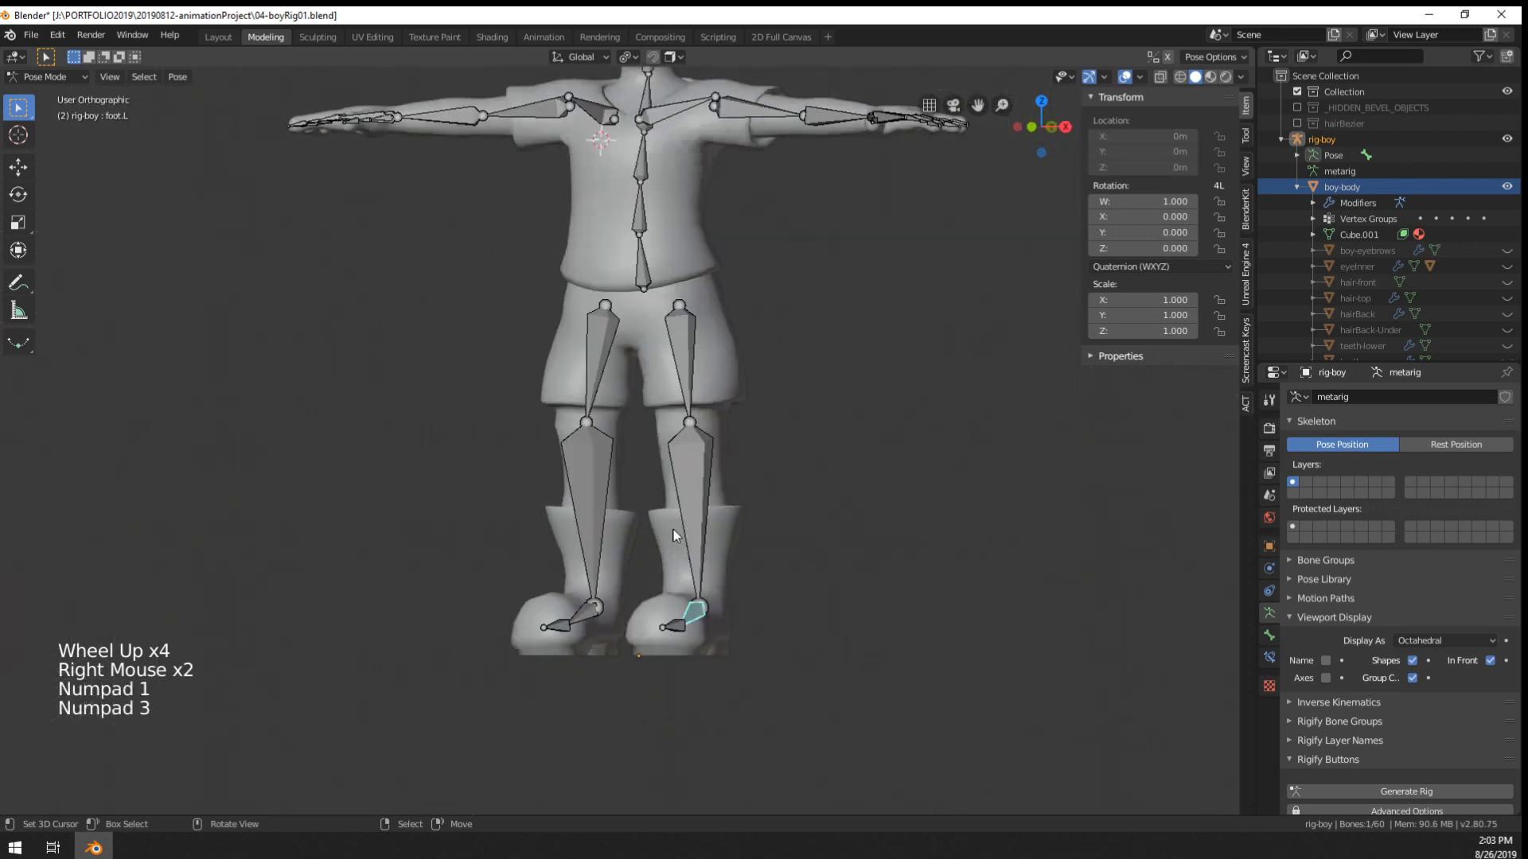
scroll(673, 528, "up", 1)
middle_click_drag(673, 528, 553, 406, "shift")
scroll(545, 374, "up", 4)
key("Tab")
right_click(458, 431)
middle_click_drag(458, 430, 577, 549, "shift")
key("Tab")
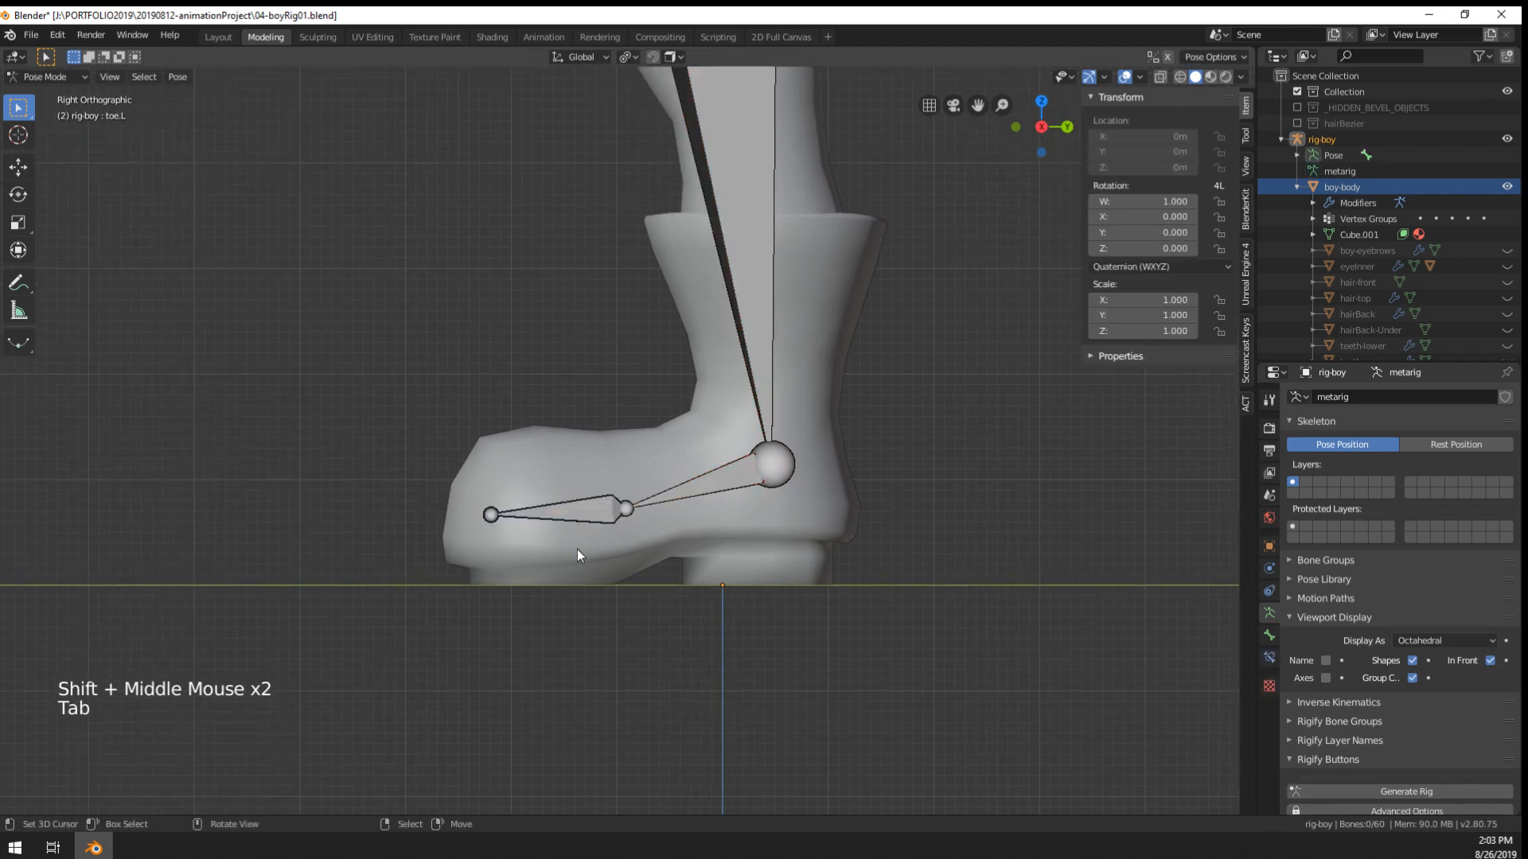
- Select the left shin bone and the left foot bone together in Edit Mode, with the foot active
right_click(743, 467)
scroll(743, 467, "down", 2)
middle_click_drag(743, 467, 740, 541)
middle_click_drag(740, 541, 851, 585, "shift")
scroll(744, 445, "down", 1)
middle_click_drag(768, 325, 731, 414)
right_click(662, 367)
middle_click_drag(730, 414, 747, 421)
key("Tab")
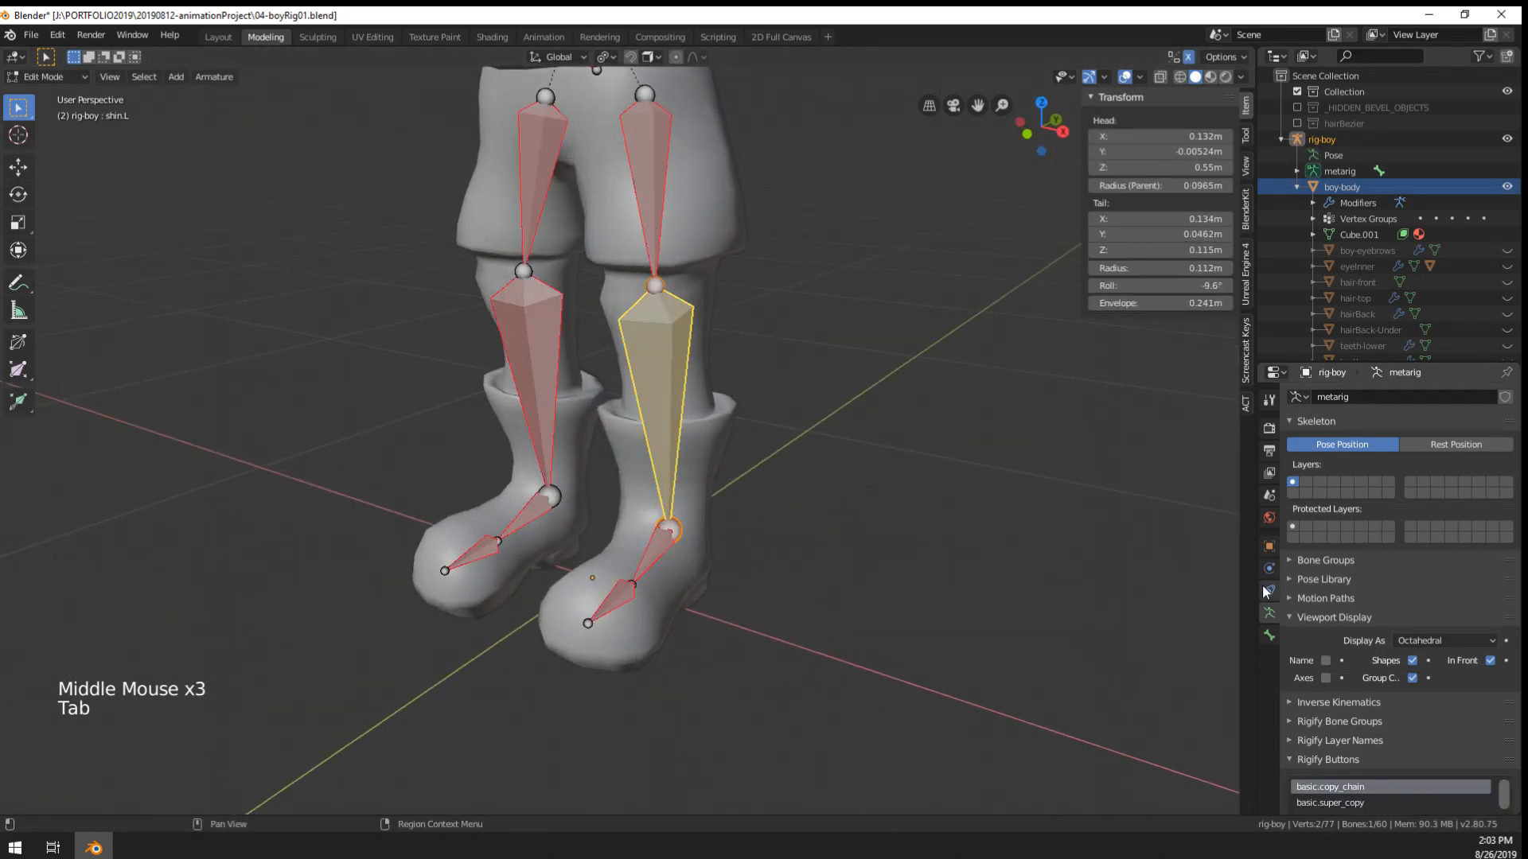
right_click(670, 550)
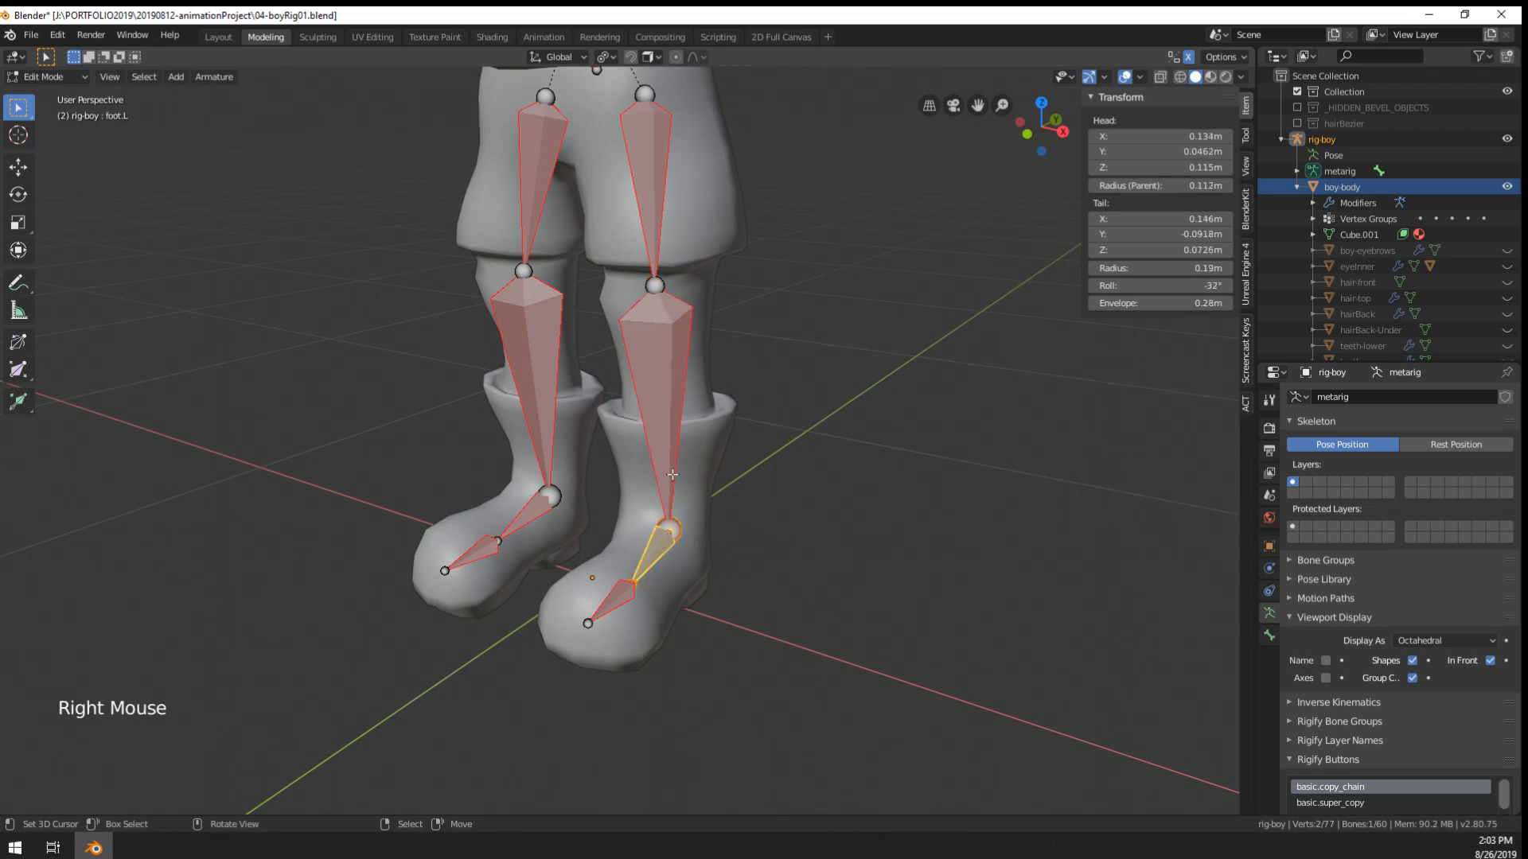
right_click(670, 551)
right_click(670, 551, "shift")
scroll(670, 550, "up", 2)
middle_click_drag(707, 572, 708, 619, "shift")
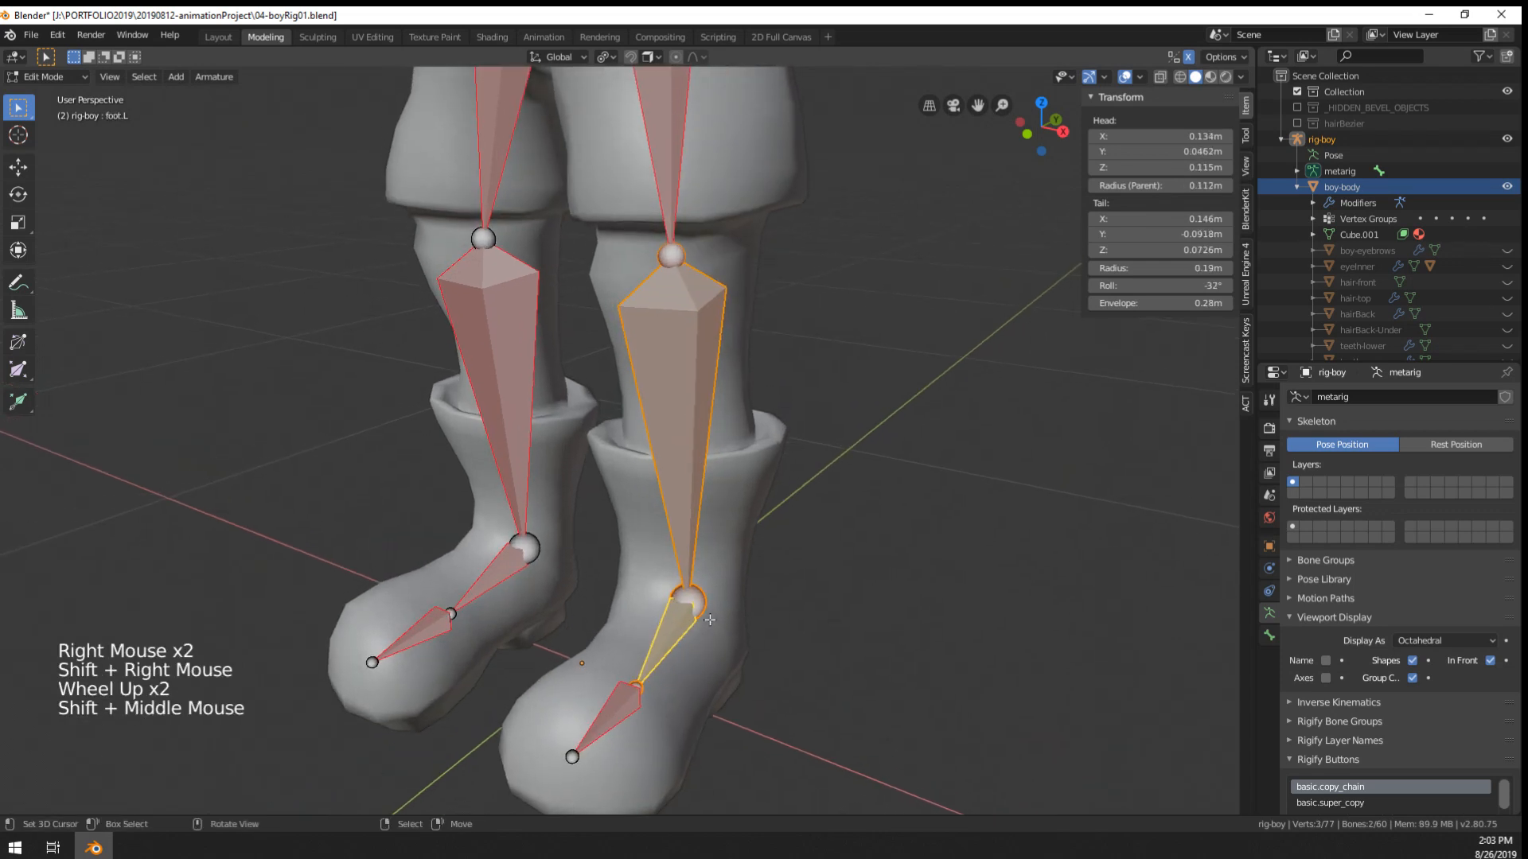
- Search the commands for "inver" in Edit Mode and open the Make Parent options for the selected bones
key("F3")
type("inver")
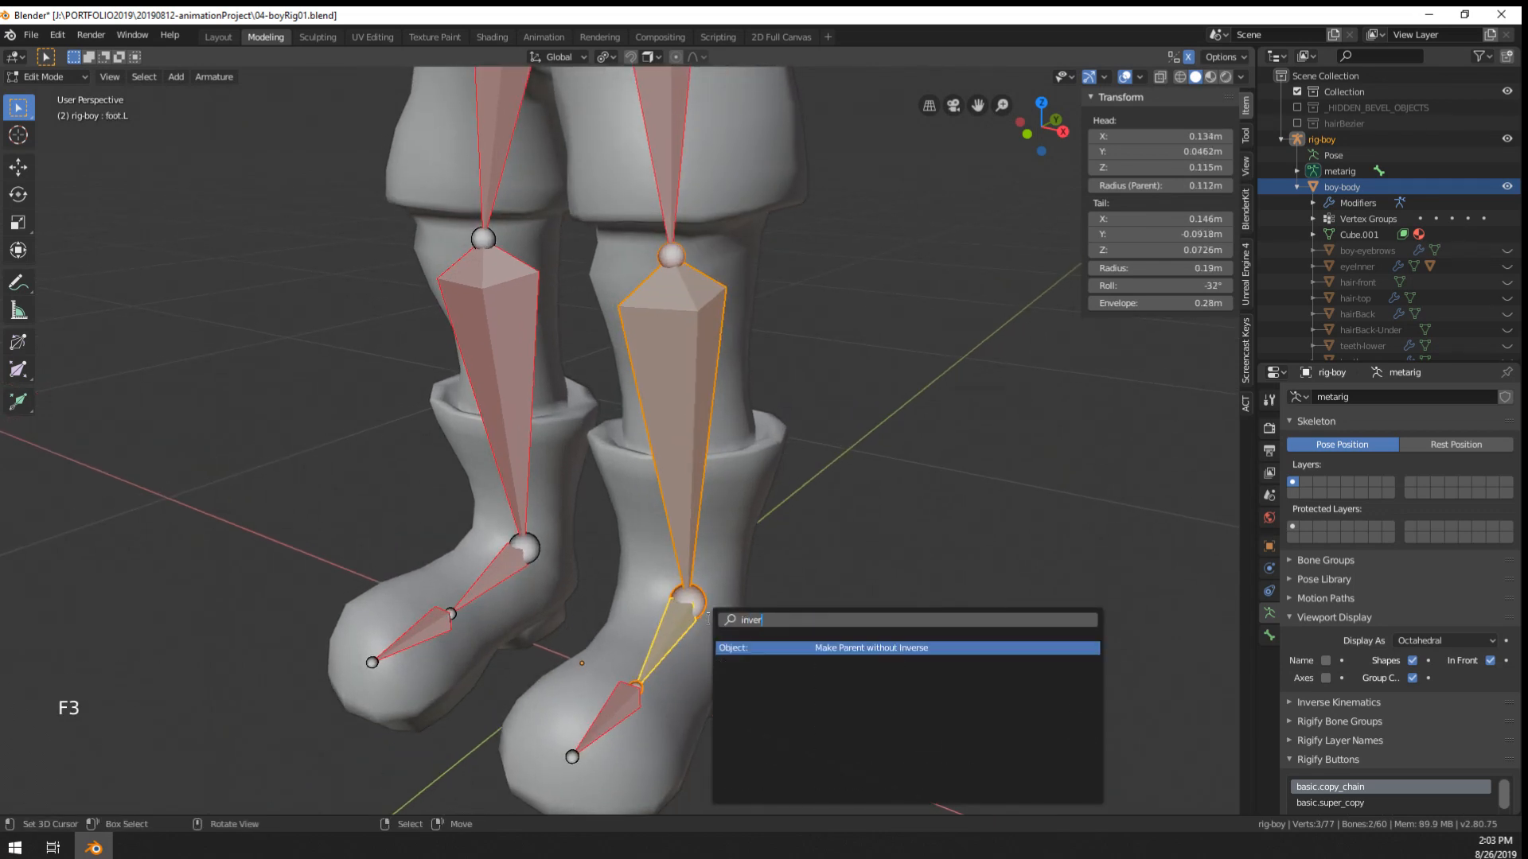
key("Return")
key("ctrl+p")
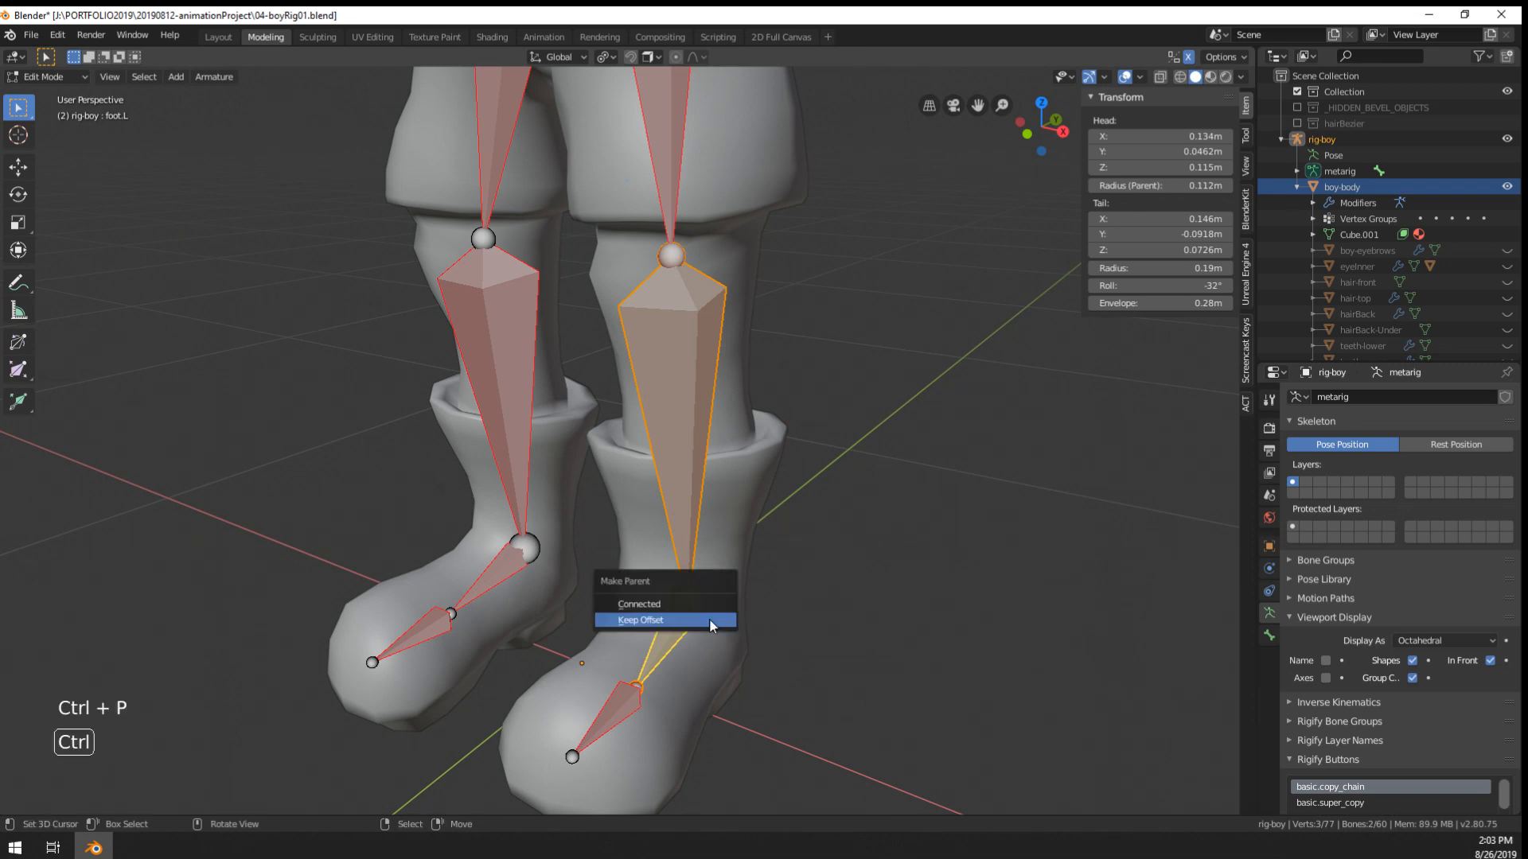
- Switch the rig back to Pose Mode and search the commands for "inver"
key("Tab")
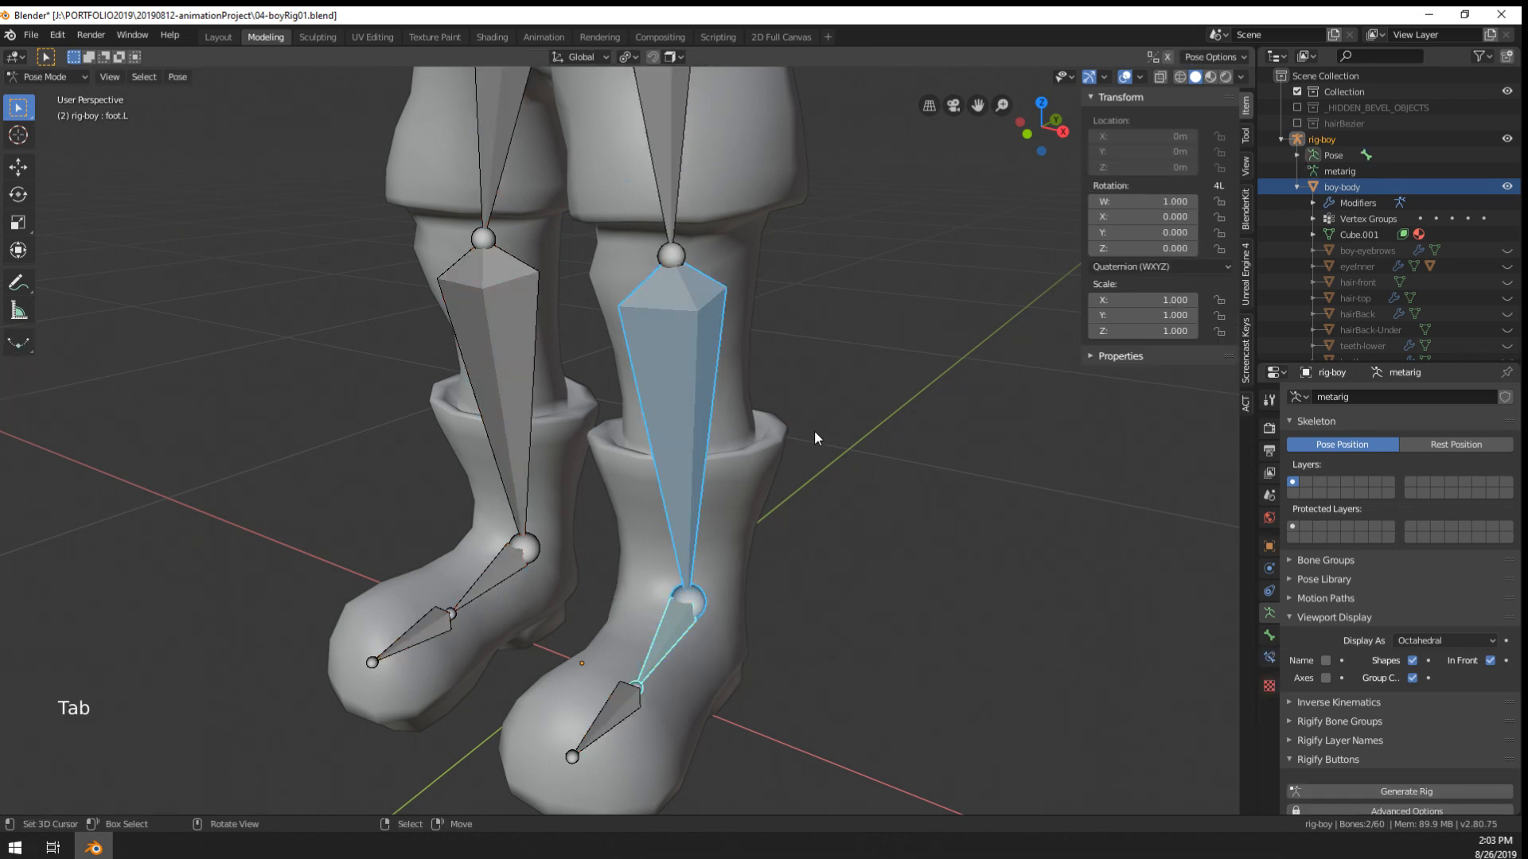
key("Tab")
key("Tab")
key("Tab")
key("F3")
type("inver")
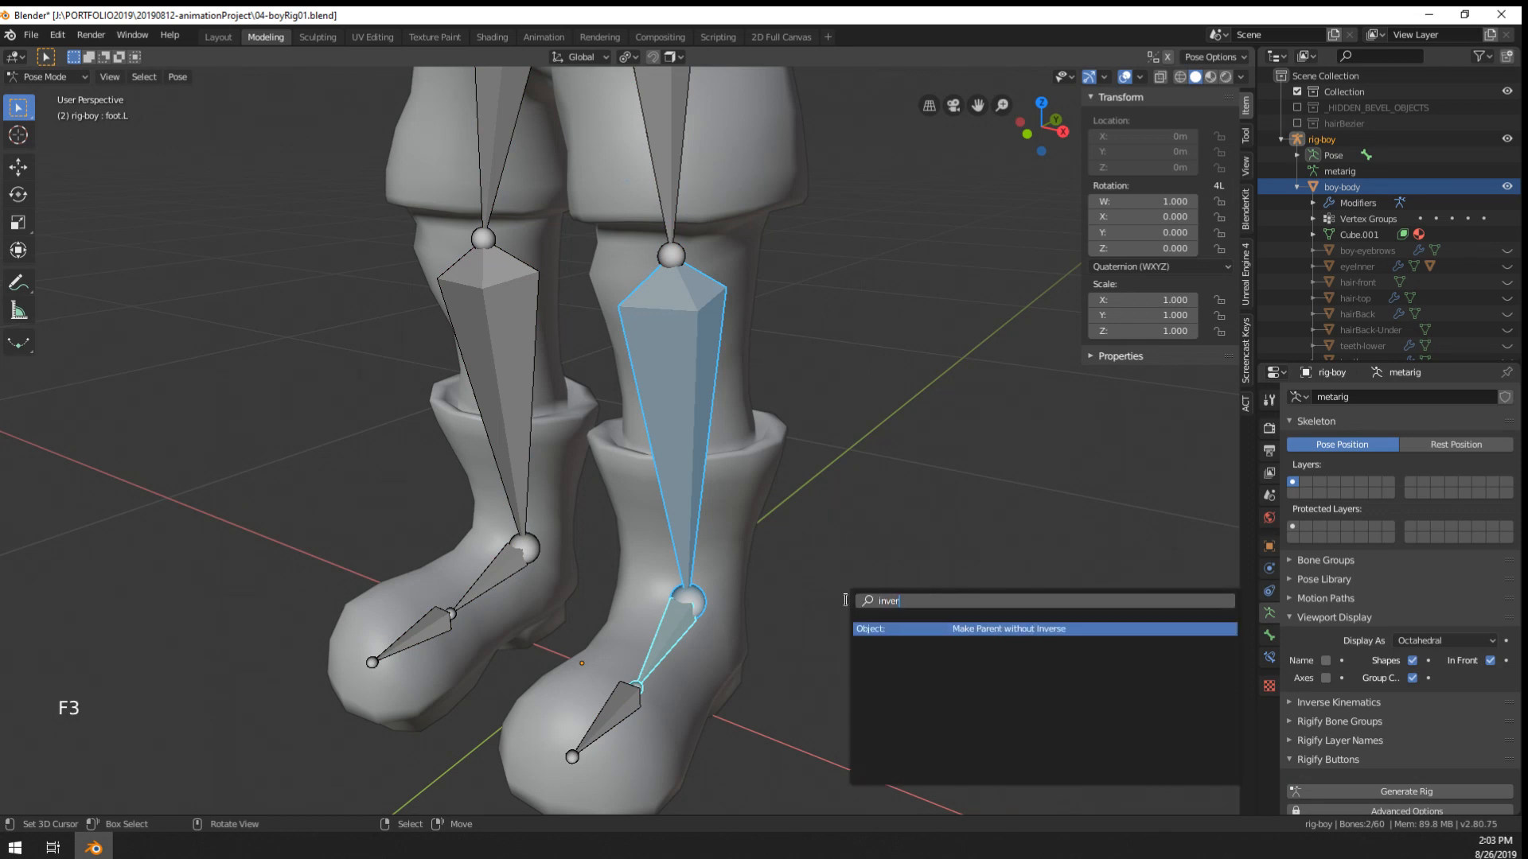
key("BackSpace")
key("BackSpace")
key("BackSpace")
key("BackSpace")
key("BackSpace")
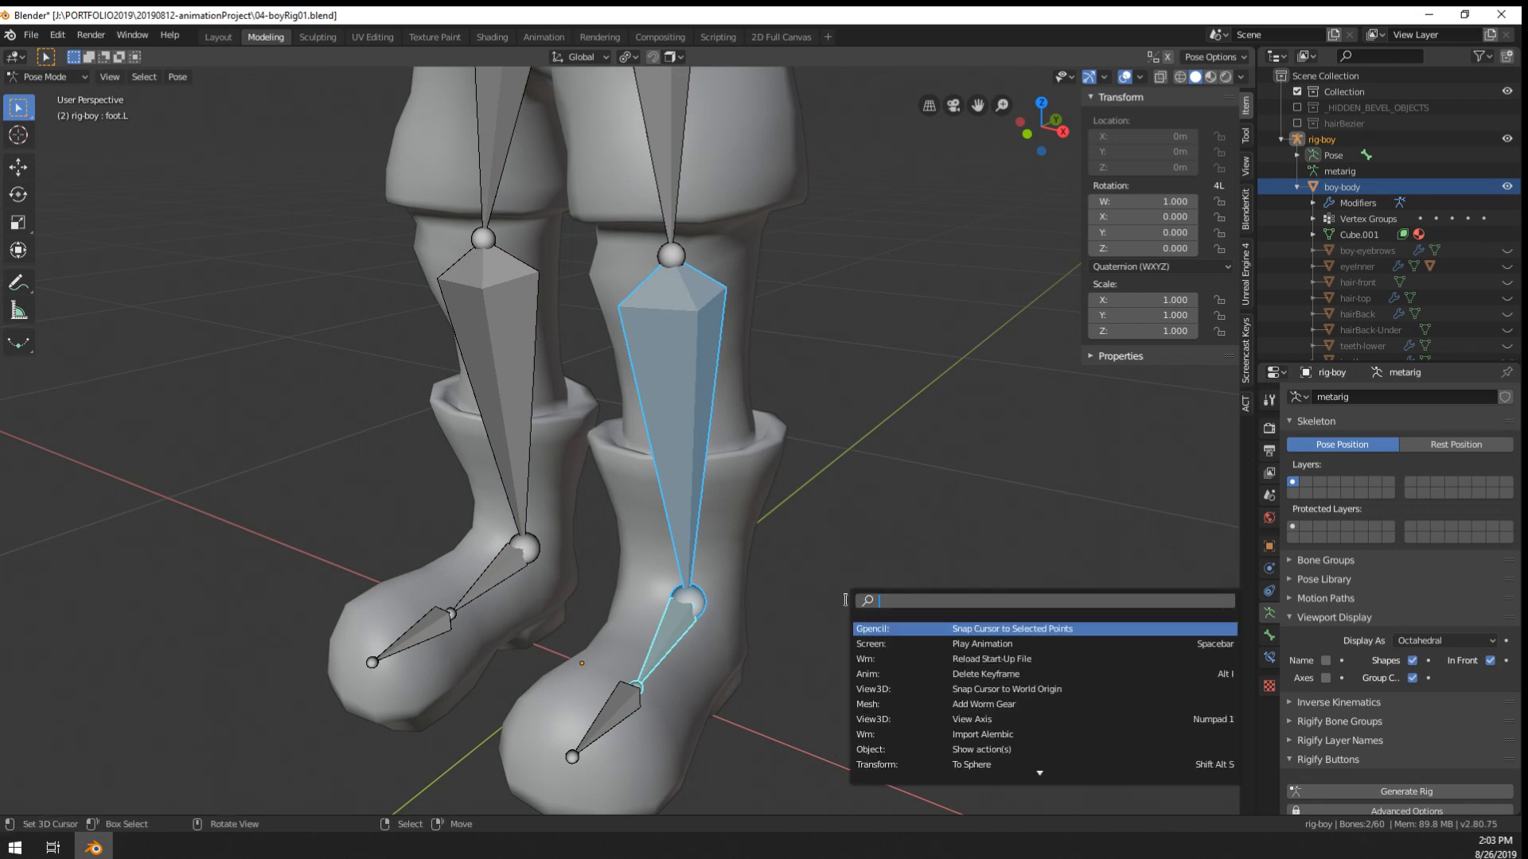
key("Escape")
- Try an Inverse Kinematics constraint on the left foot bone with the shin bone as its target, and undo it
left_click(1269, 657)
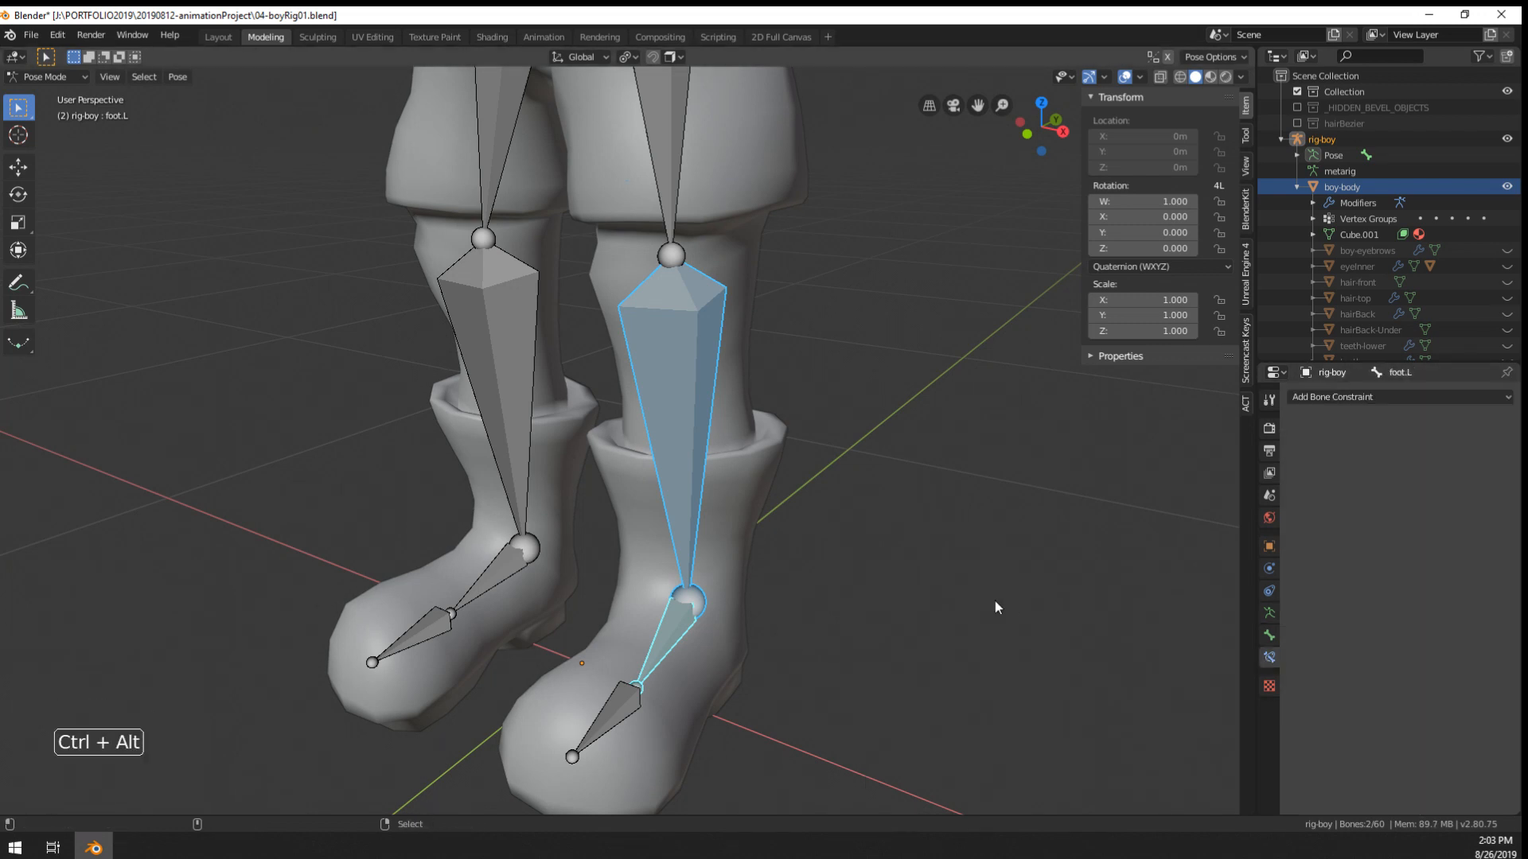
key("ctrl+shift+c")
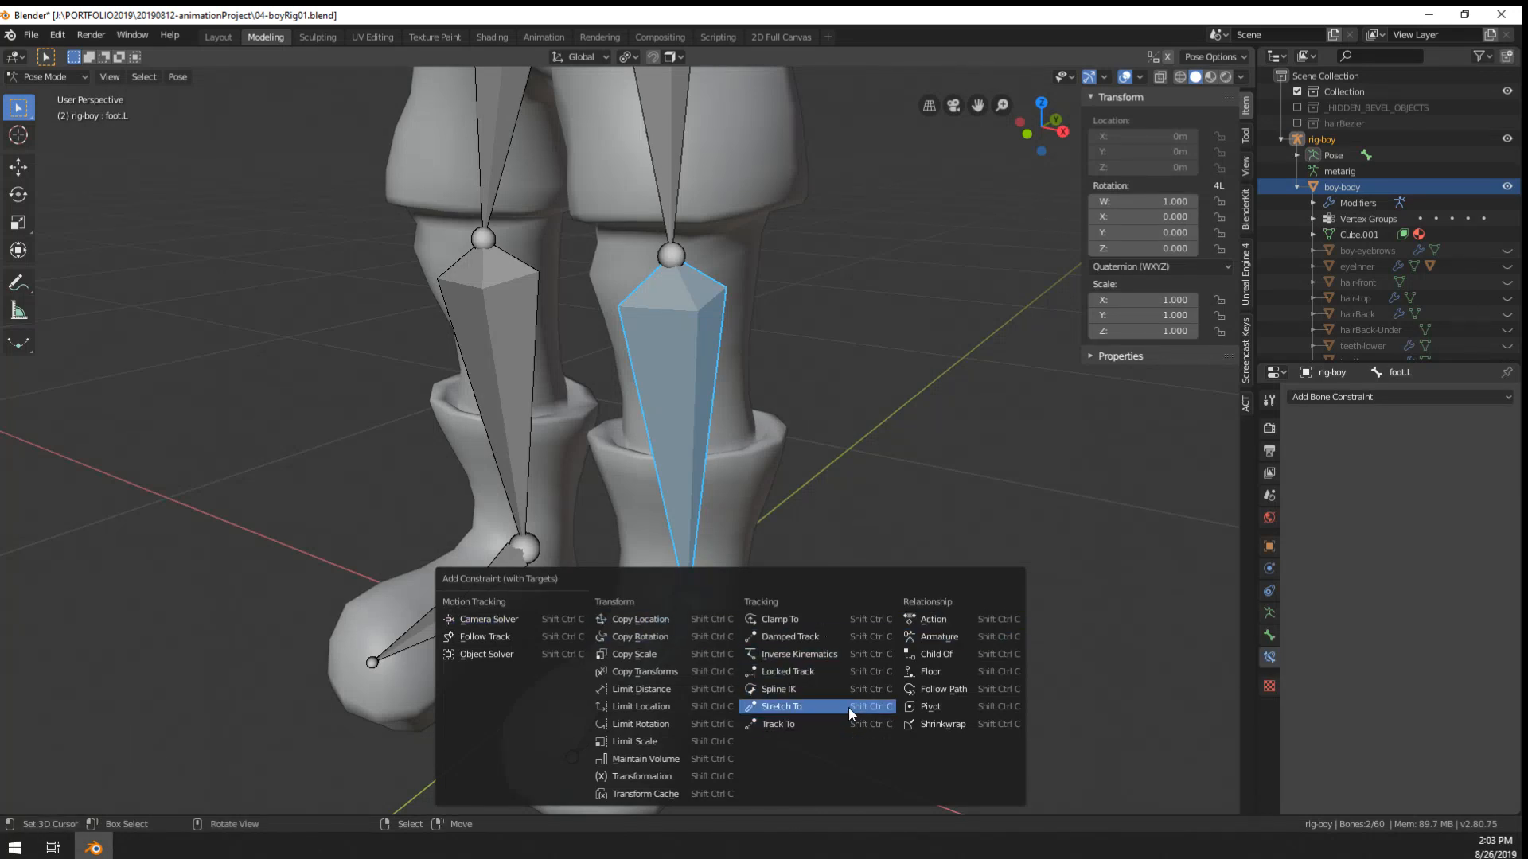
left_click(847, 658)
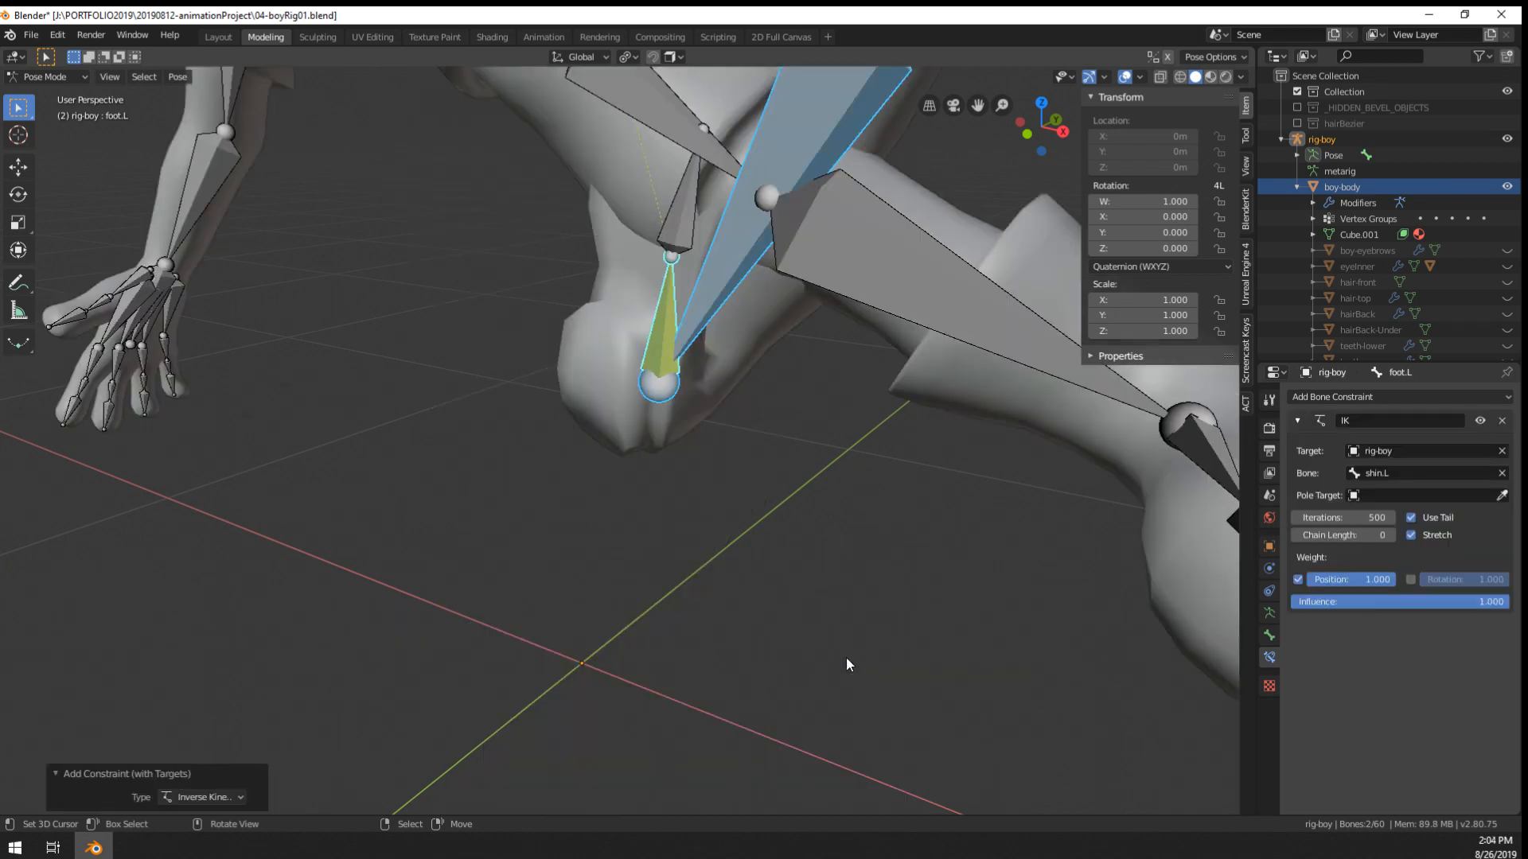
scroll(829, 657, "down", 5)
scroll(724, 319, "up", 1)
key("ctrl+z")
scroll(716, 510, "up", 3)
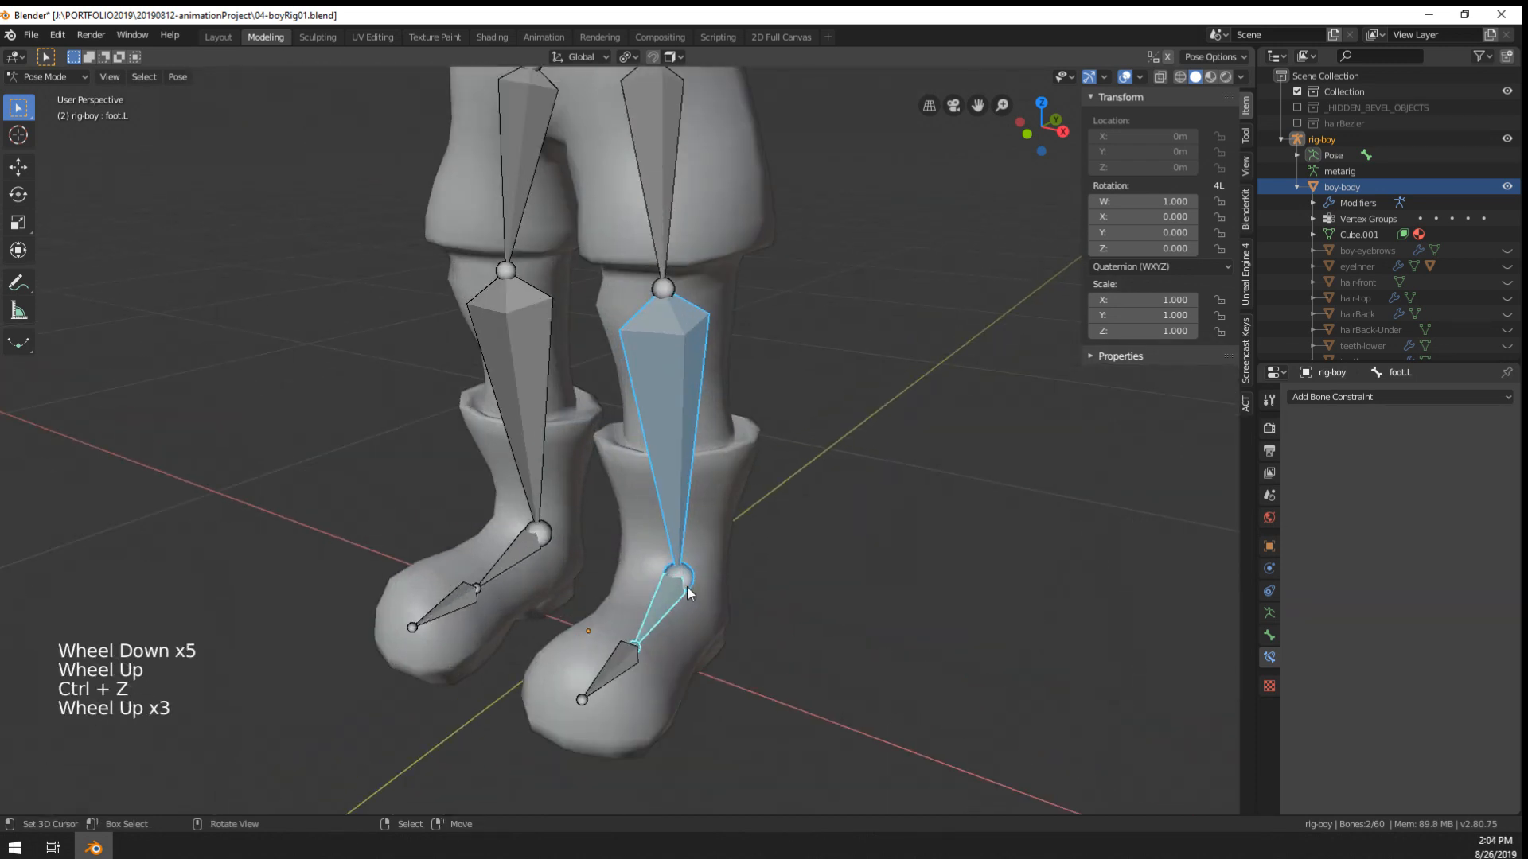
- Add an Inverse Kinematics constraint to the left shin bone with the left foot bone as its target
right_click(687, 587)
right_click(703, 469)
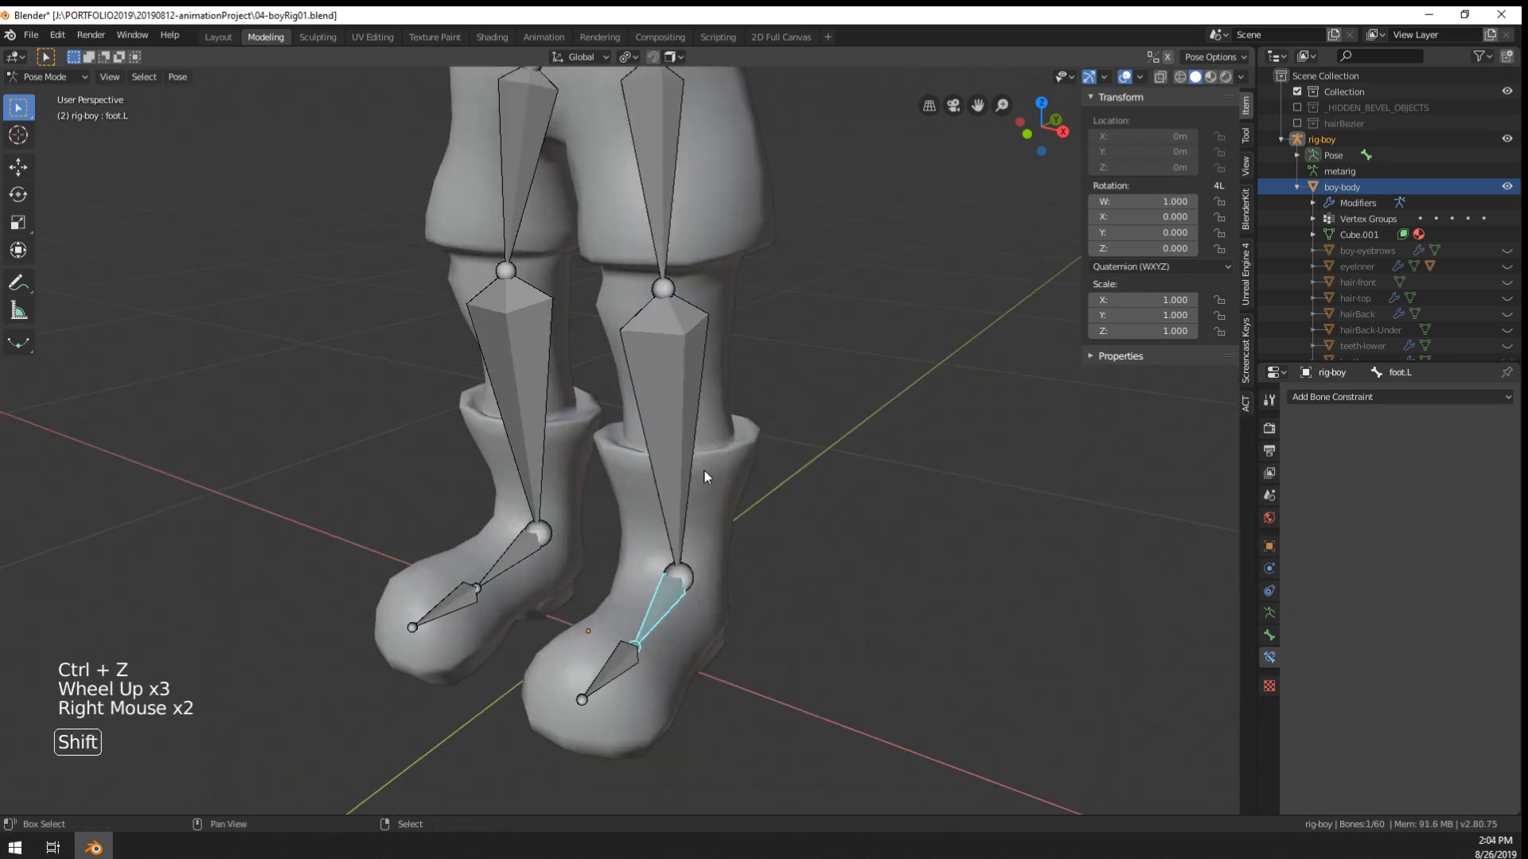
key("shift+ctrl+c")
left_click(714, 520)
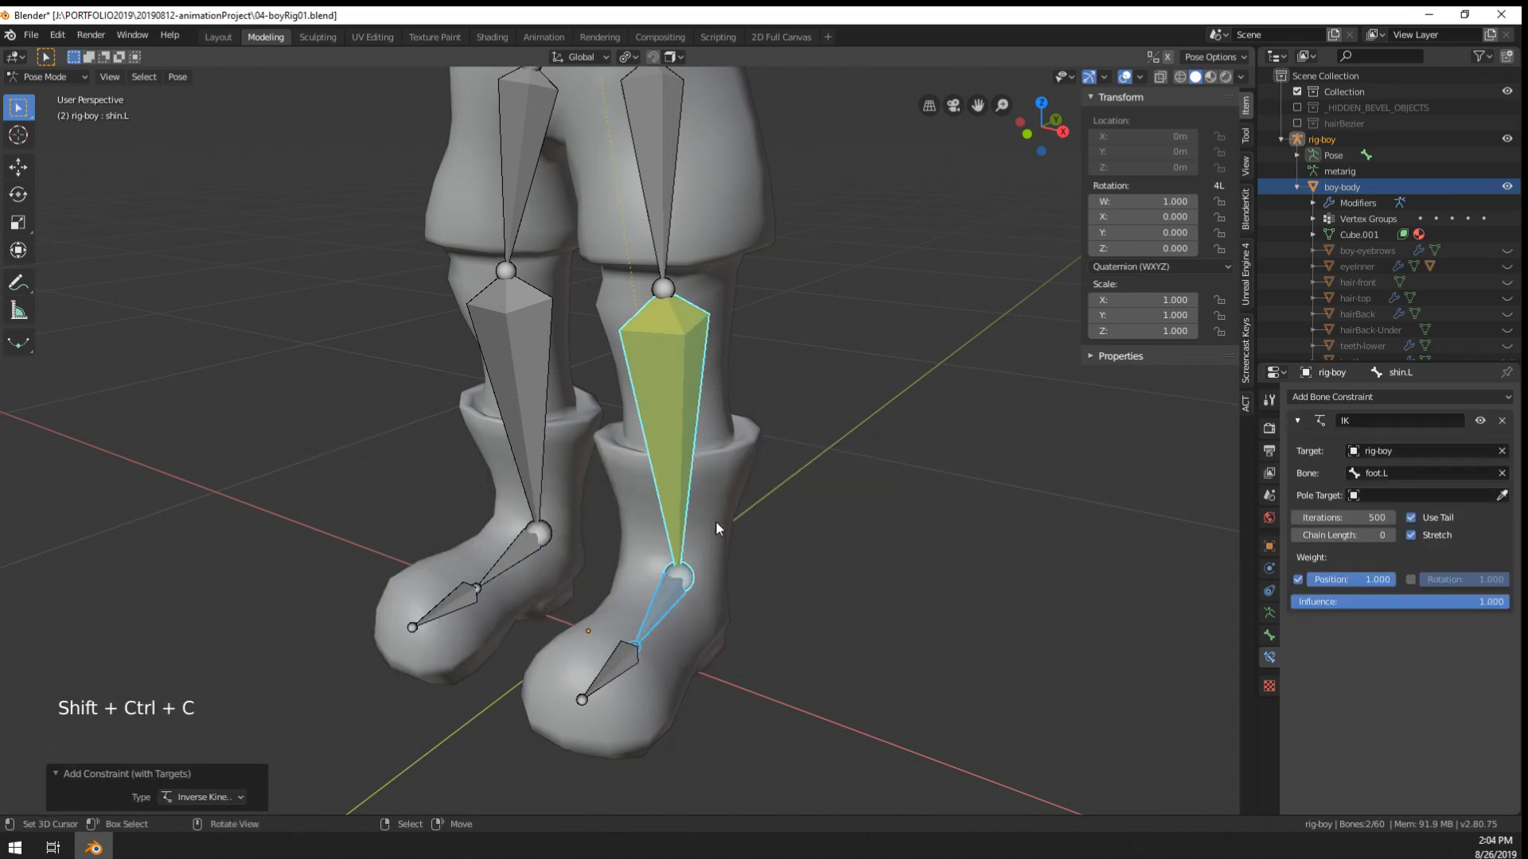
scroll(715, 521, "down", 3)
middle_click_drag(714, 521, 787, 533)
scroll(708, 525, "up", 3)
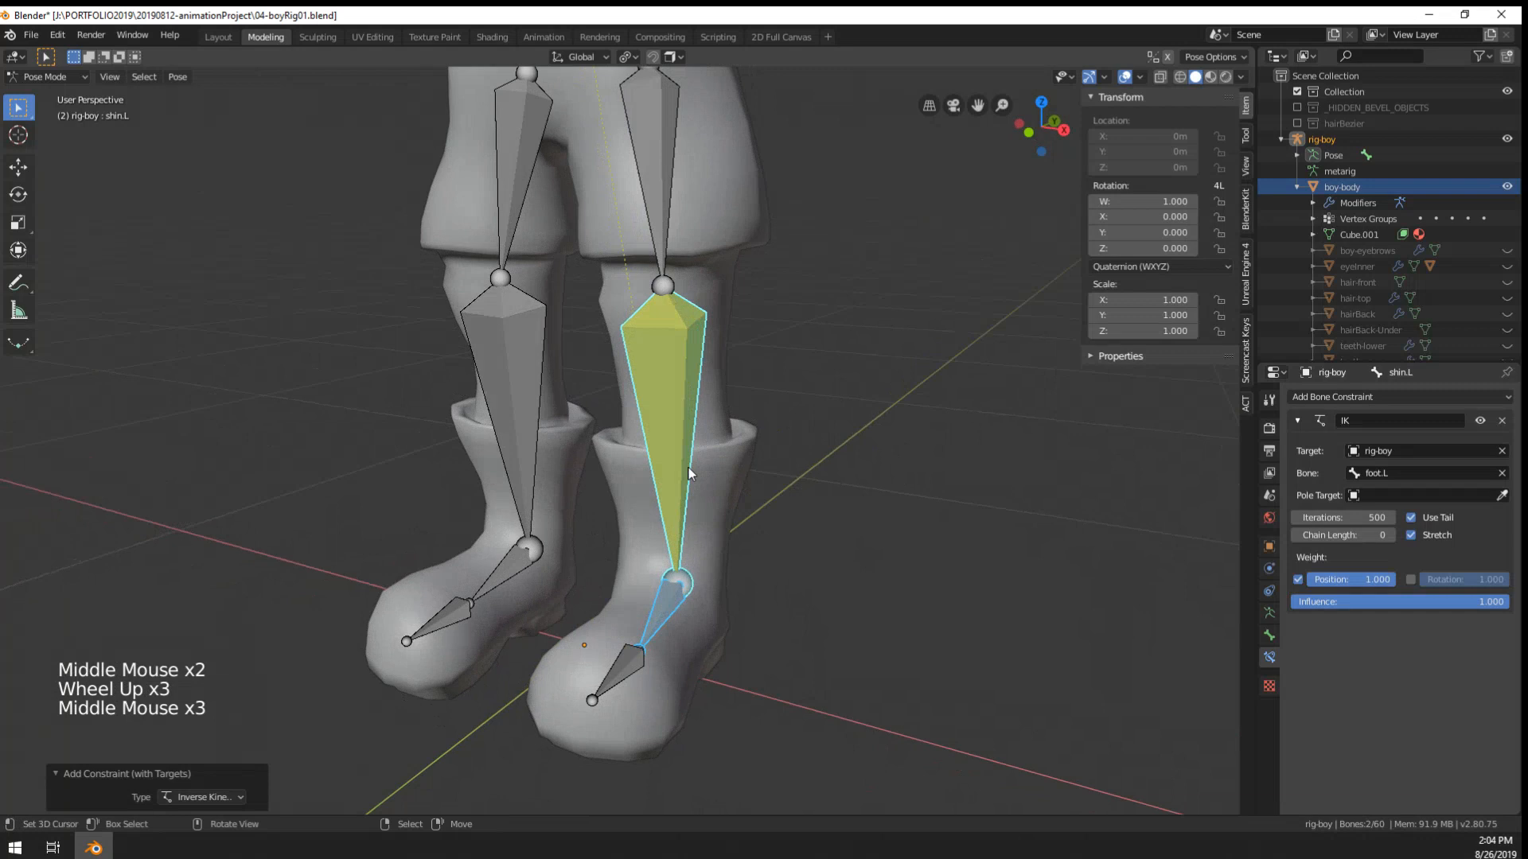
- Set the shin constraint's chain length to 2 and test-move the left foot bone
left_click(1393, 537)
left_click(1392, 536)
right_click(675, 615)
middle_click_drag(674, 614, 659, 610)
middle_click_drag(659, 610, 642, 605)
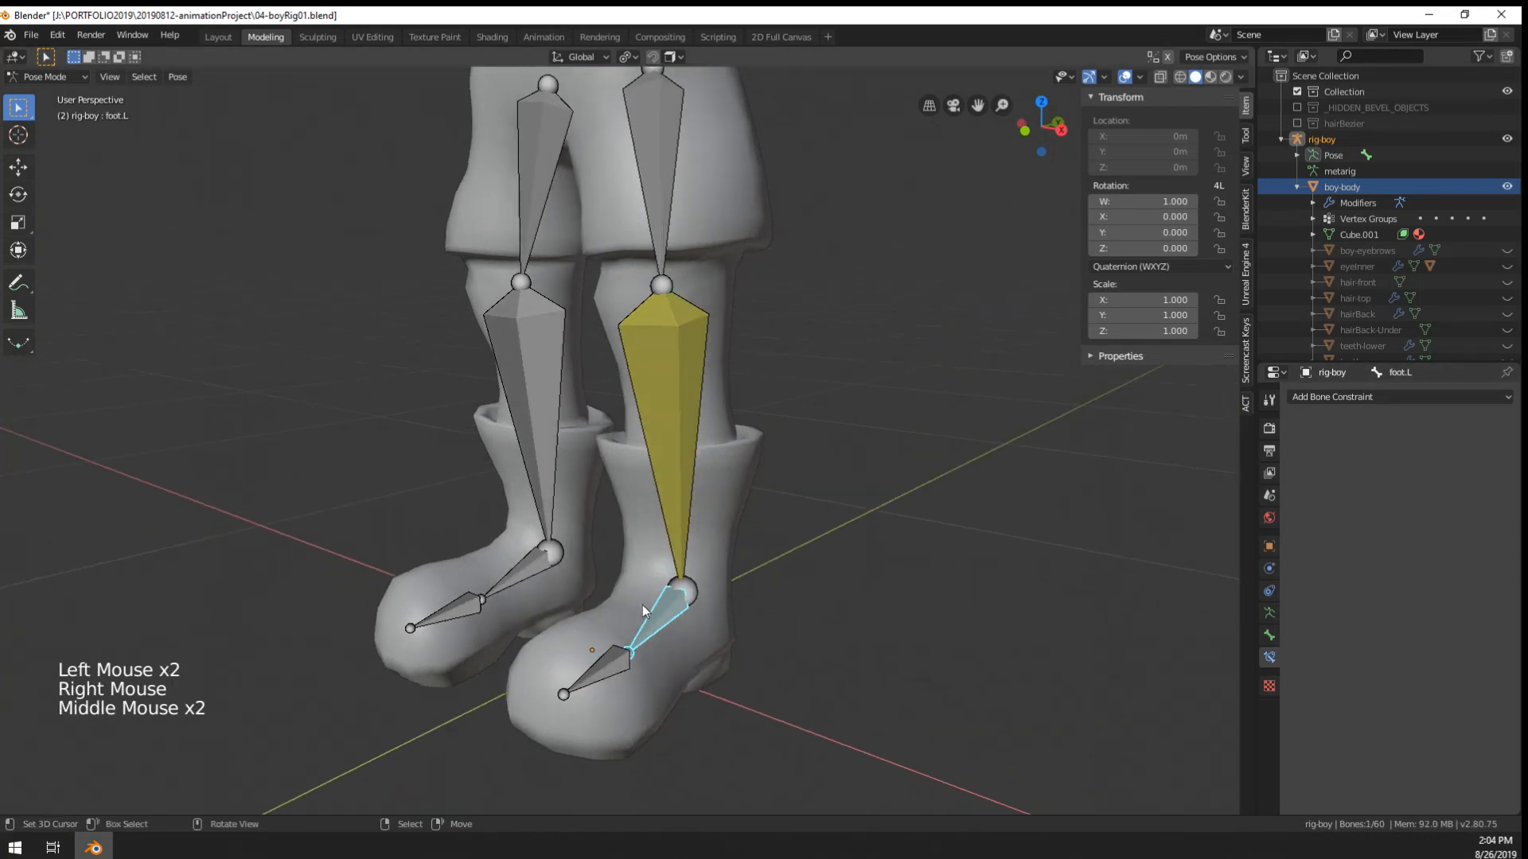
key("g")
right_click(640, 538)
- Test the IK chain by trial-moving the left shin and foot bones in turn, cancelling each movement
right_click(682, 534)
key("g")
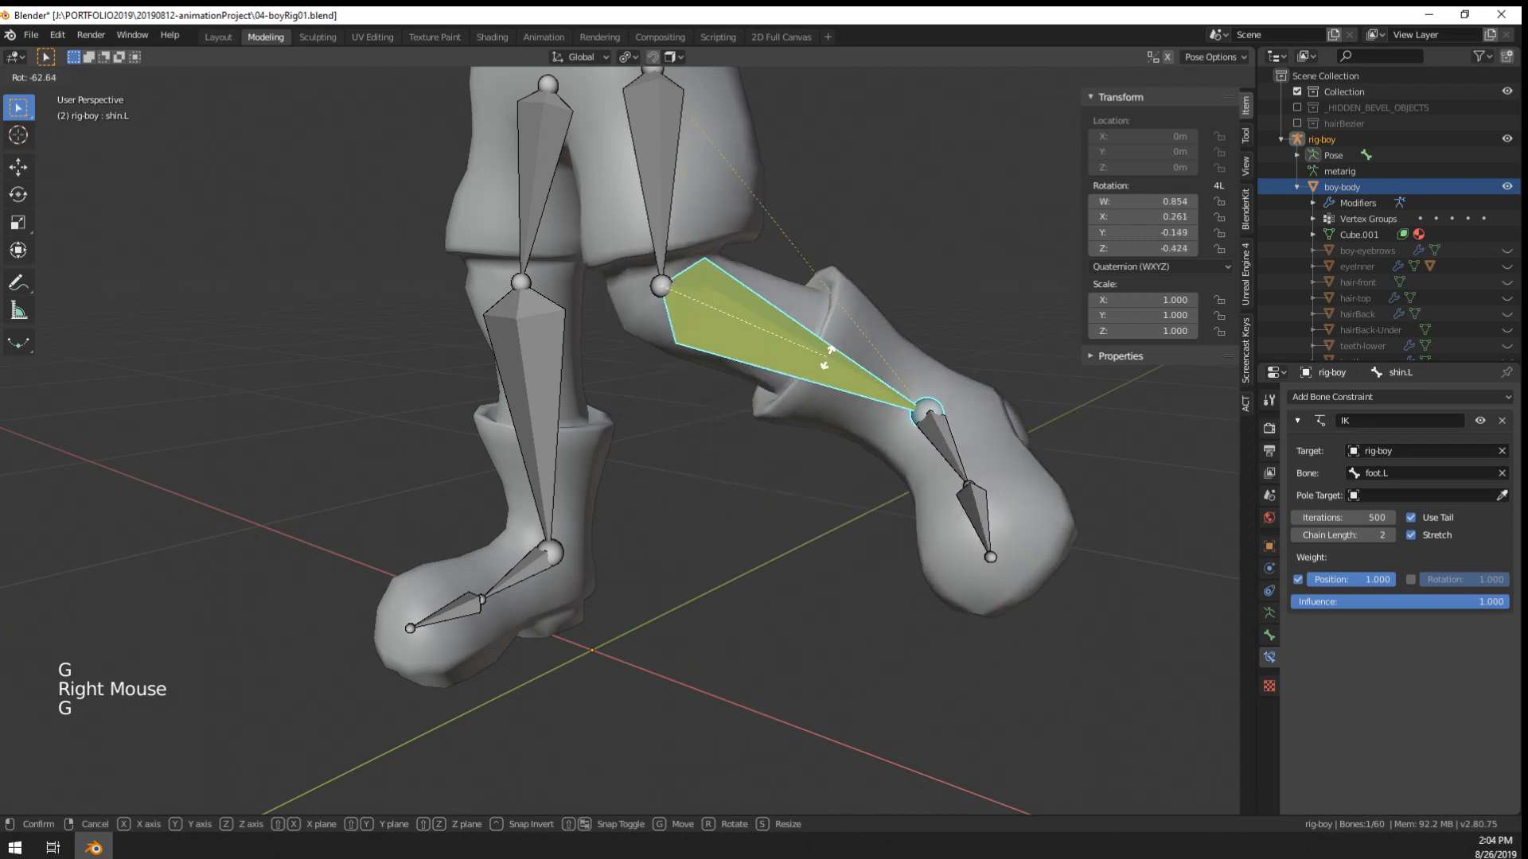
right_click(774, 481)
right_click(673, 637)
key("g")
right_click(704, 509)
scroll(700, 509, "down", 3)
mouse_move(700, 516)
middle_mouse_down()
mouse_move(603, 535)
mouse_move(747, 514)
mouse_move(689, 522)
middle_mouse_up()
scroll(748, 514, "up", 4)
key("g")
right_click(708, 429)
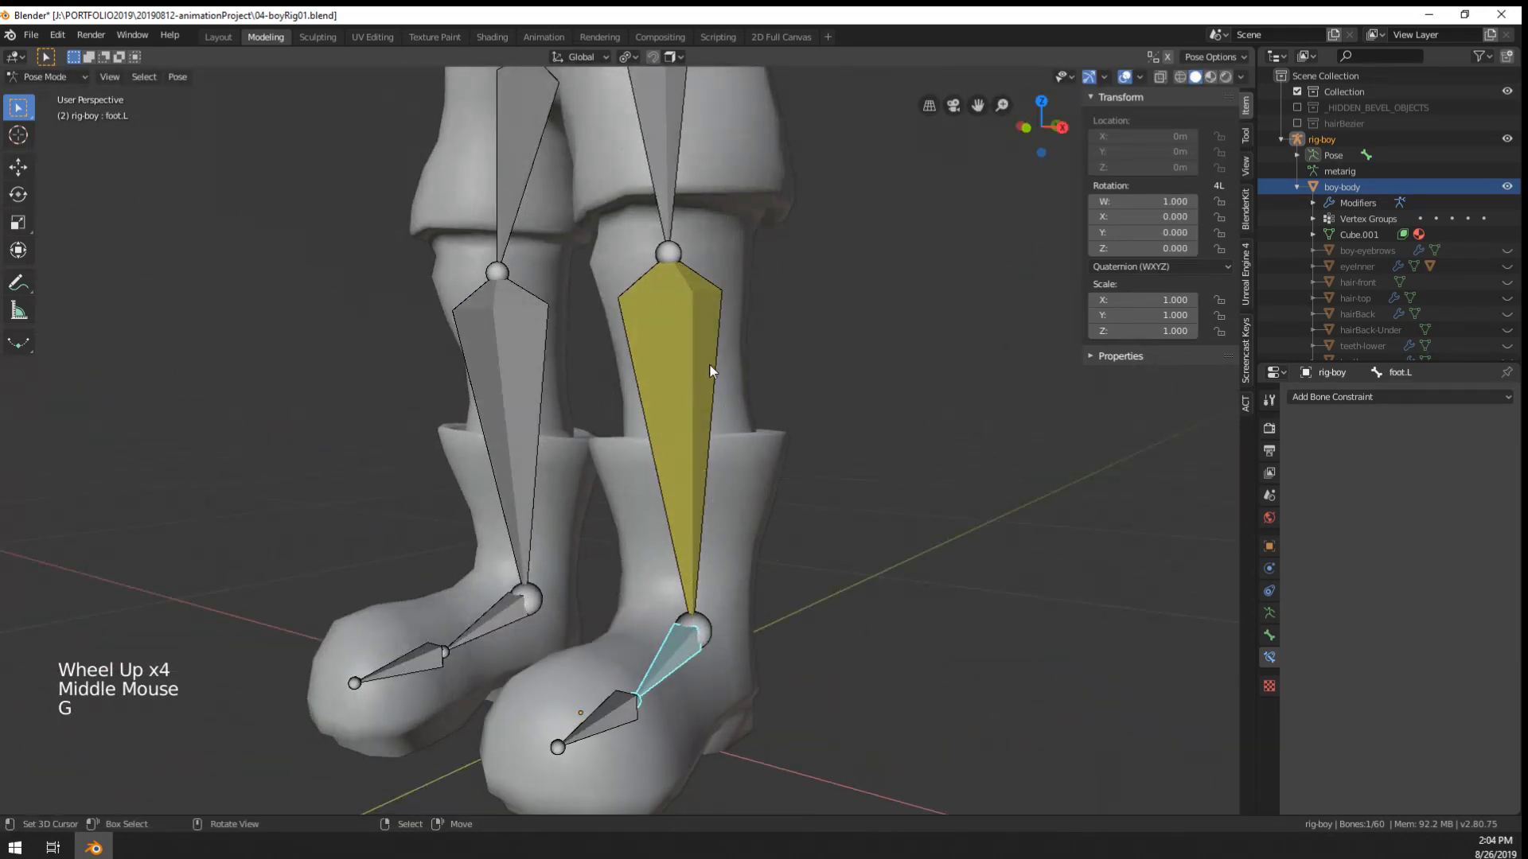
right_click(706, 371)
key("g")
right_click(734, 491)
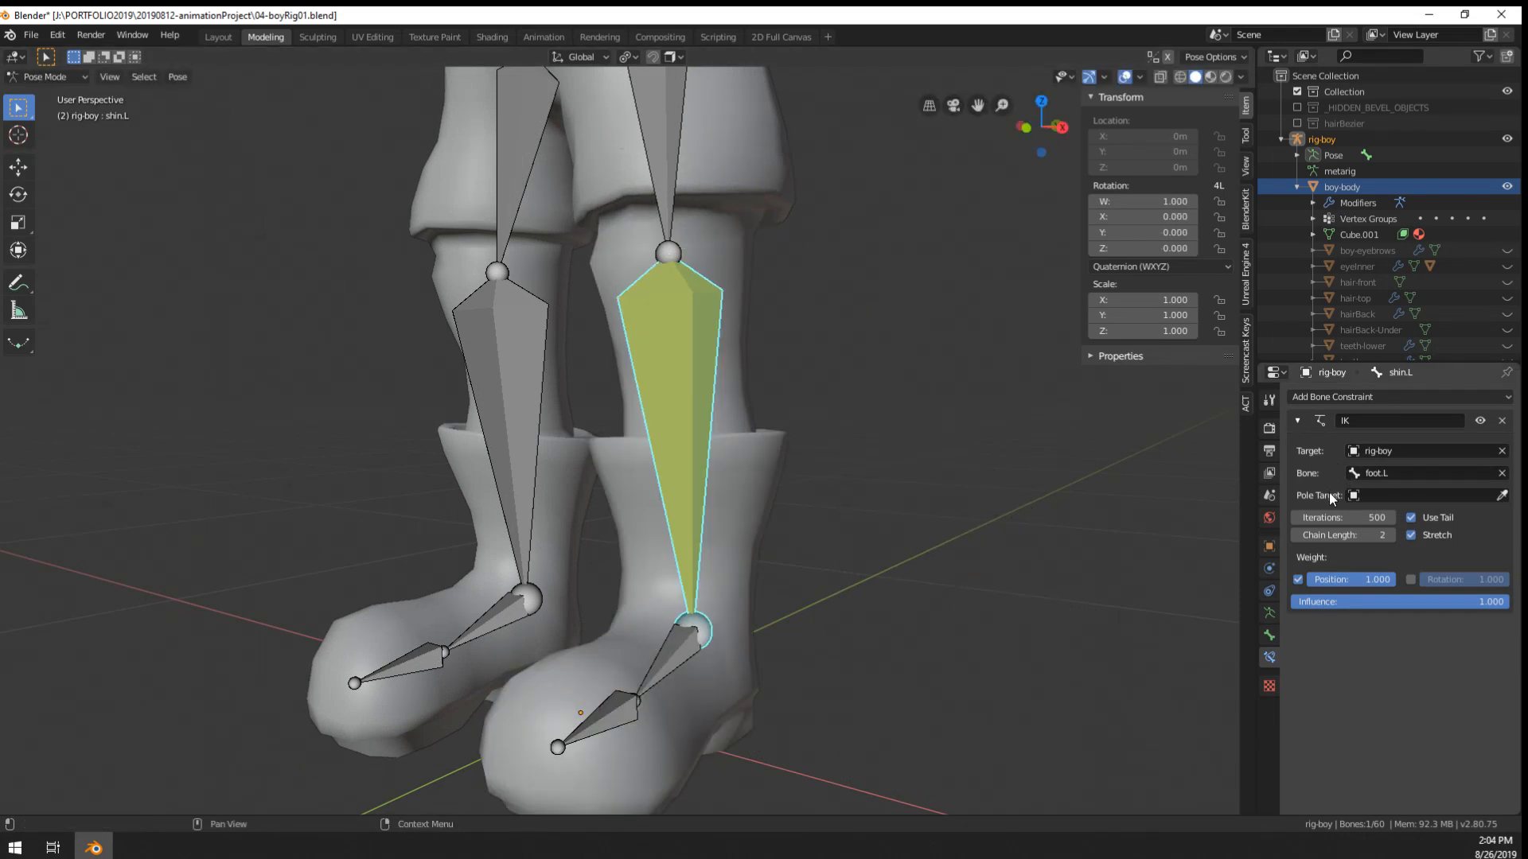
right_click(654, 674)
key("g")
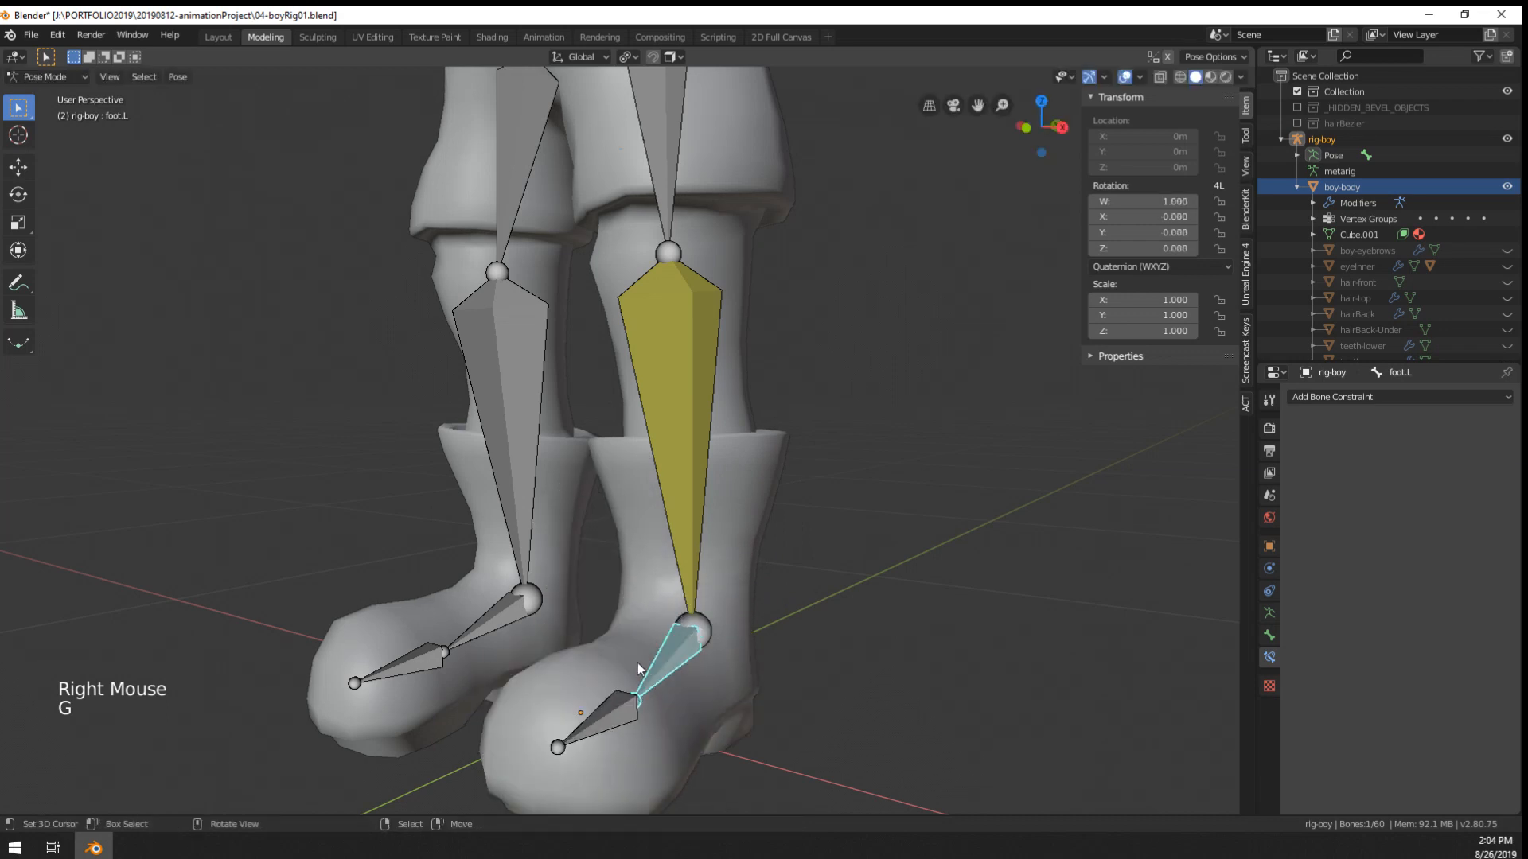
middle_click(694, 635)
key("Tab")
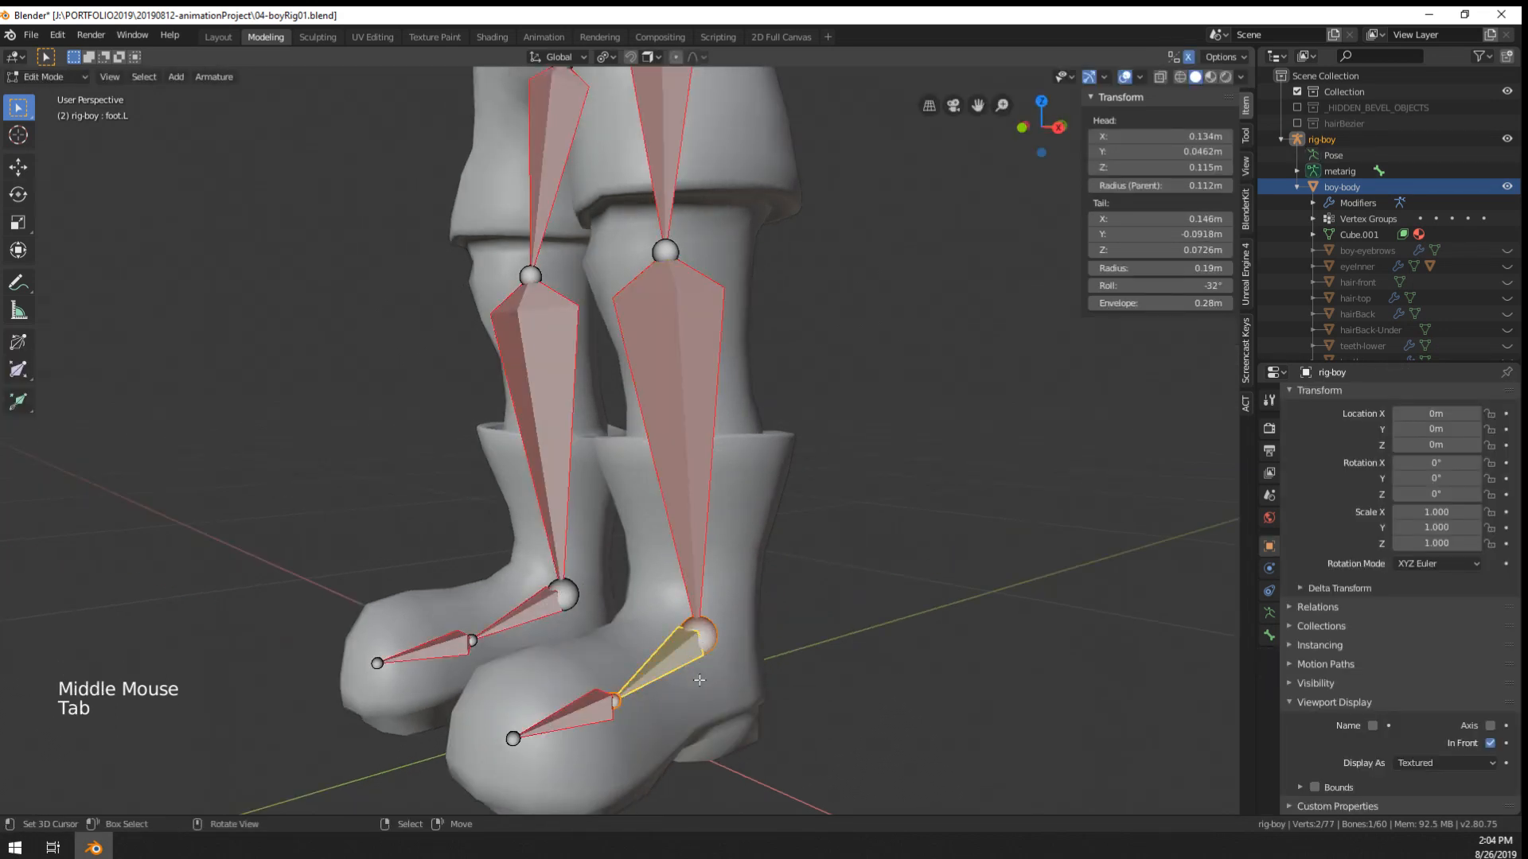
key("alt+p")
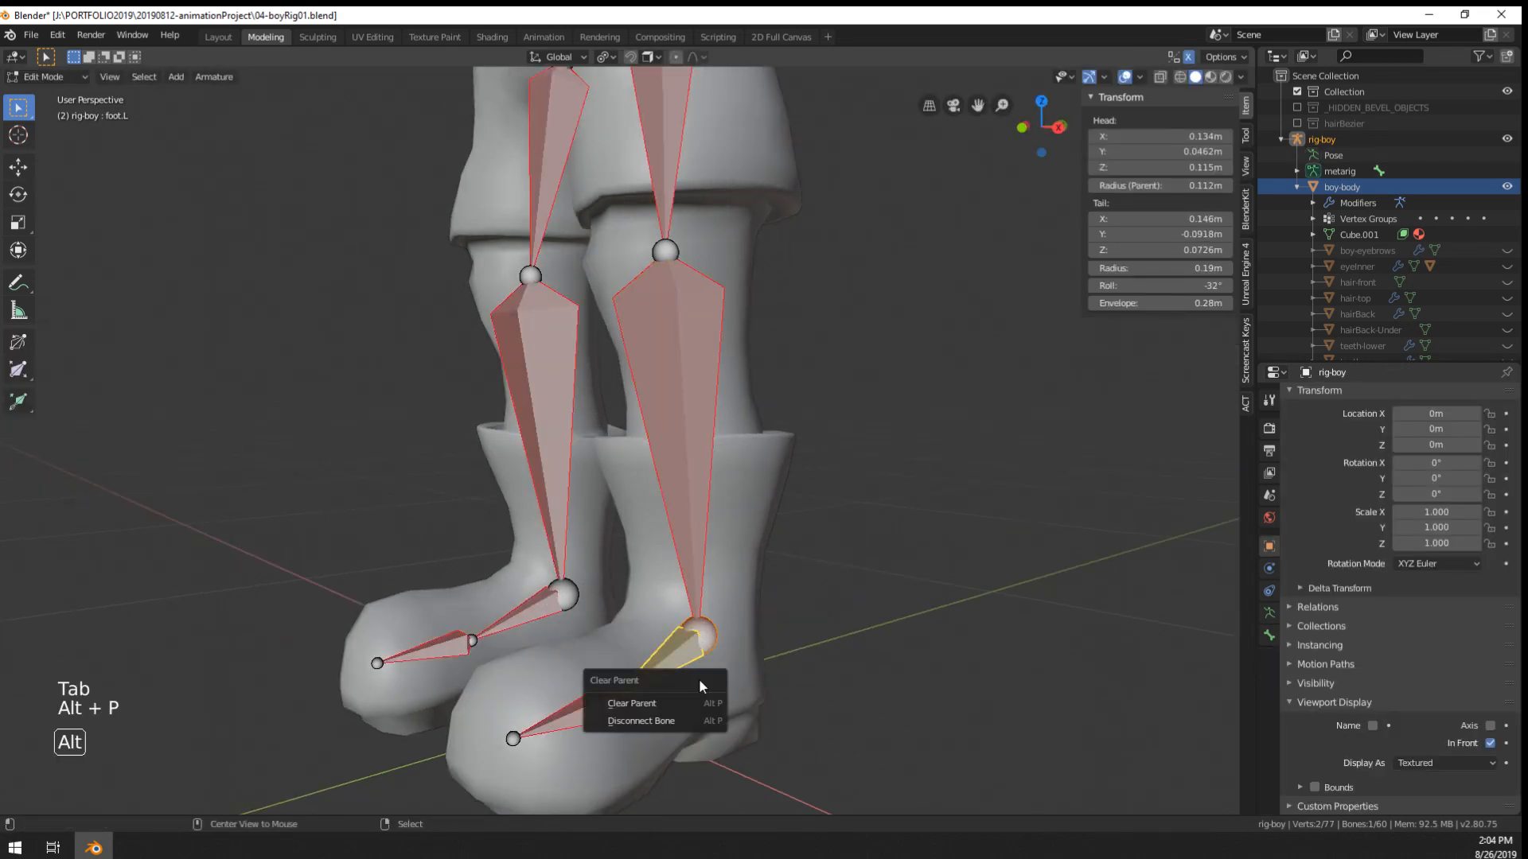
left_click(667, 705)
- Extrude a mirrored bone about 0.26 m long from the left shin's ankle joint toward the toes in side view
middle_click_drag(667, 705, 633, 368)
key("KP_1")
key("KP_3")
scroll(693, 707, "up", 3)
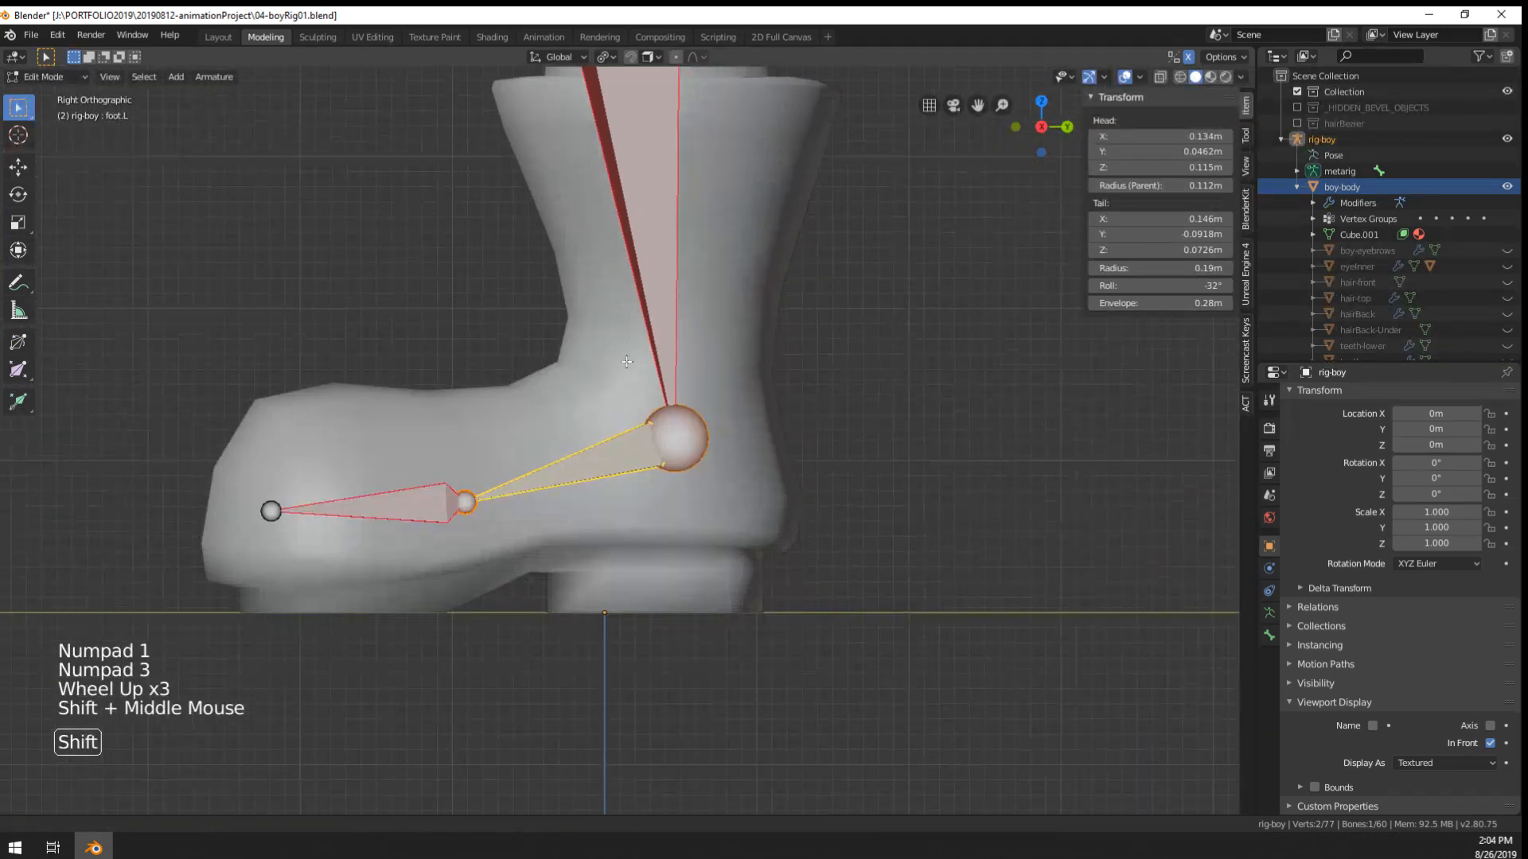
scroll(634, 369, "down", 2)
scroll(559, 556, "up", 1)
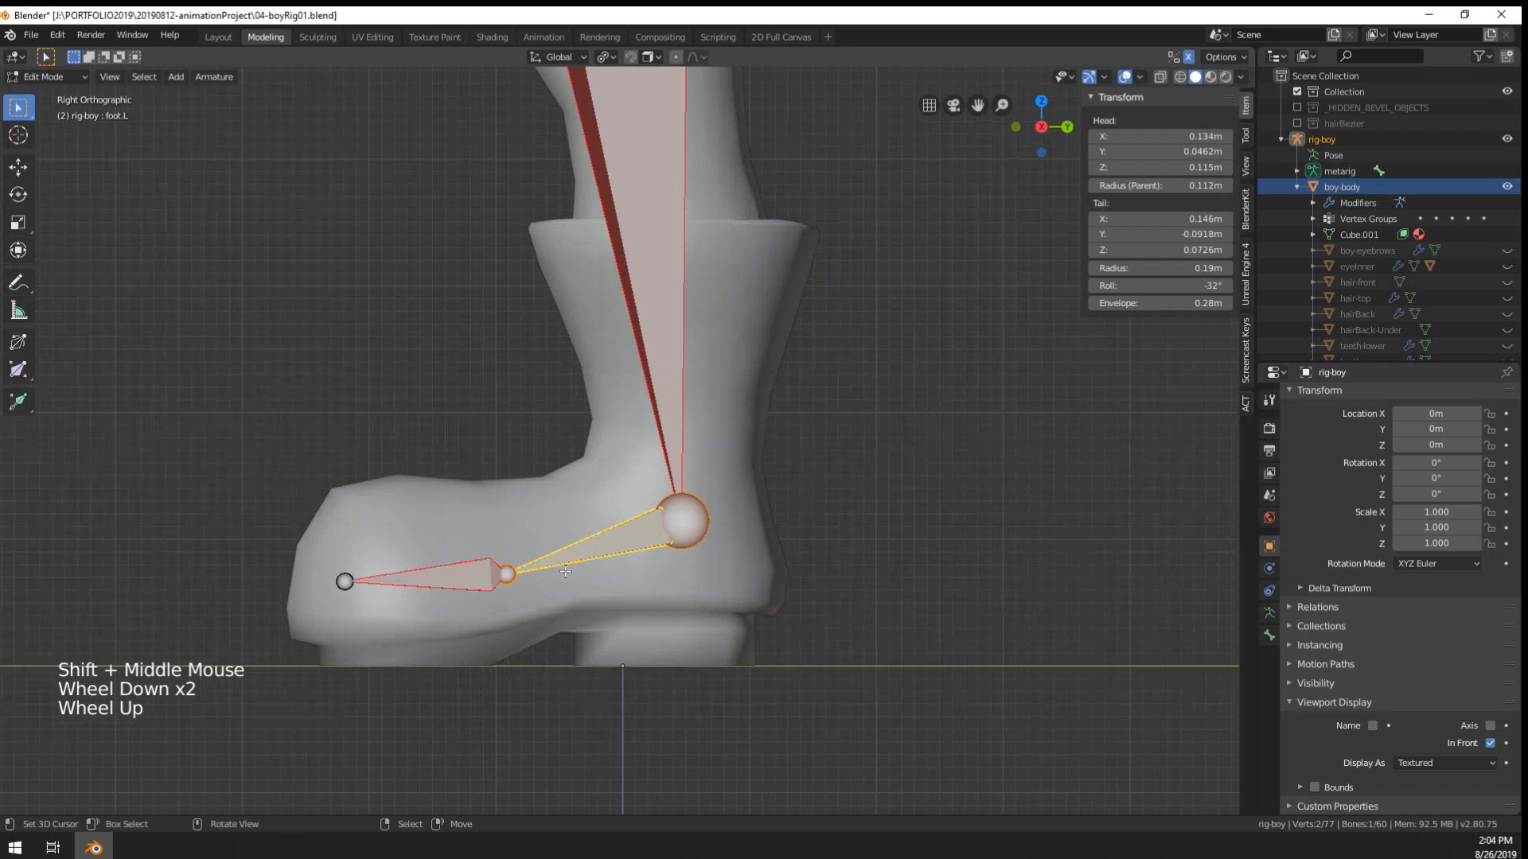
right_click(602, 558)
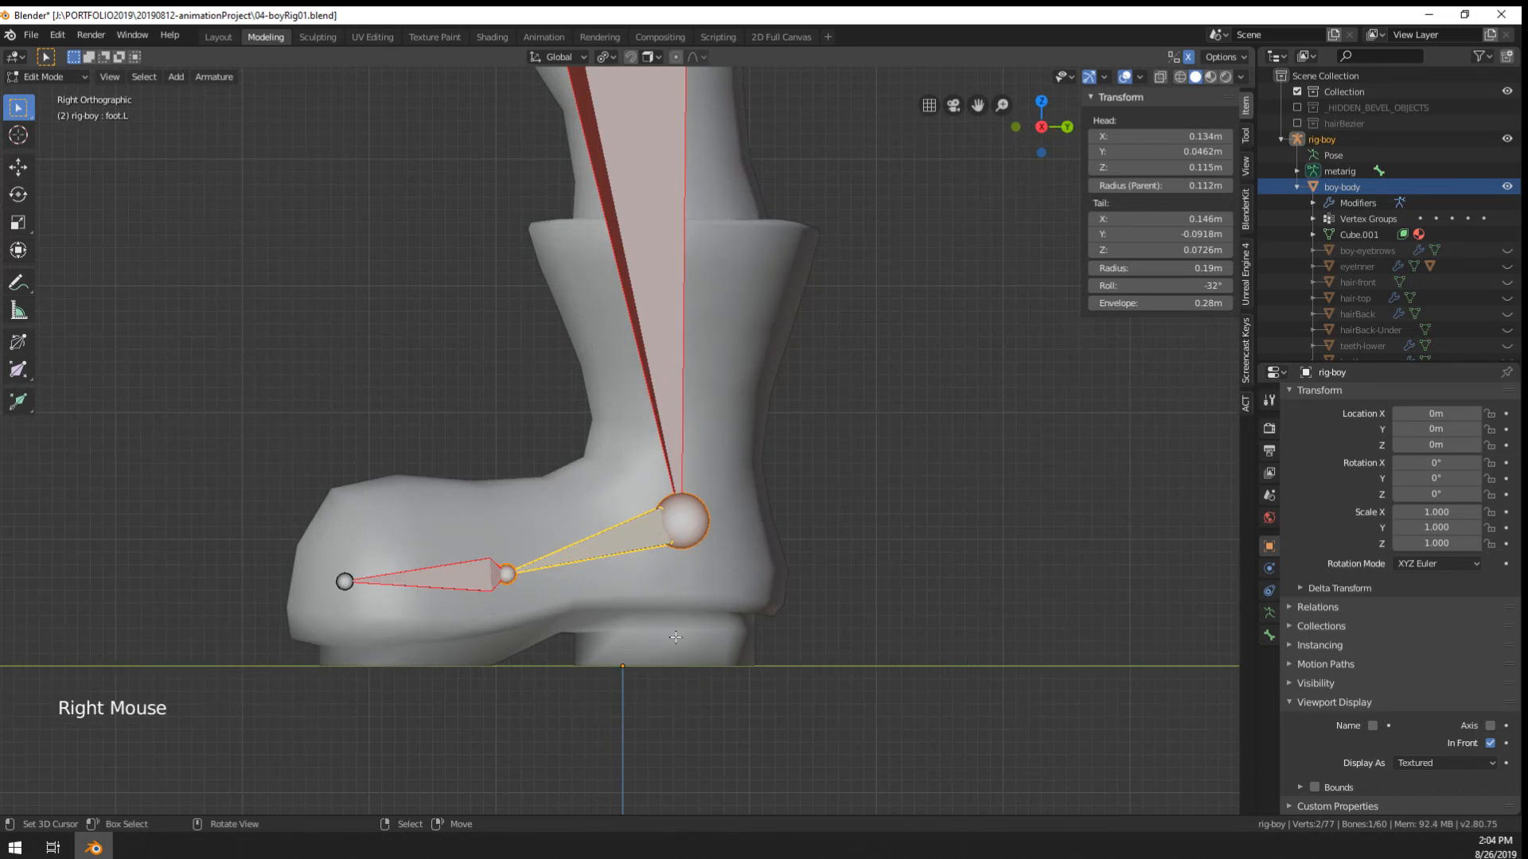
middle_click_drag(675, 637, 675, 624)
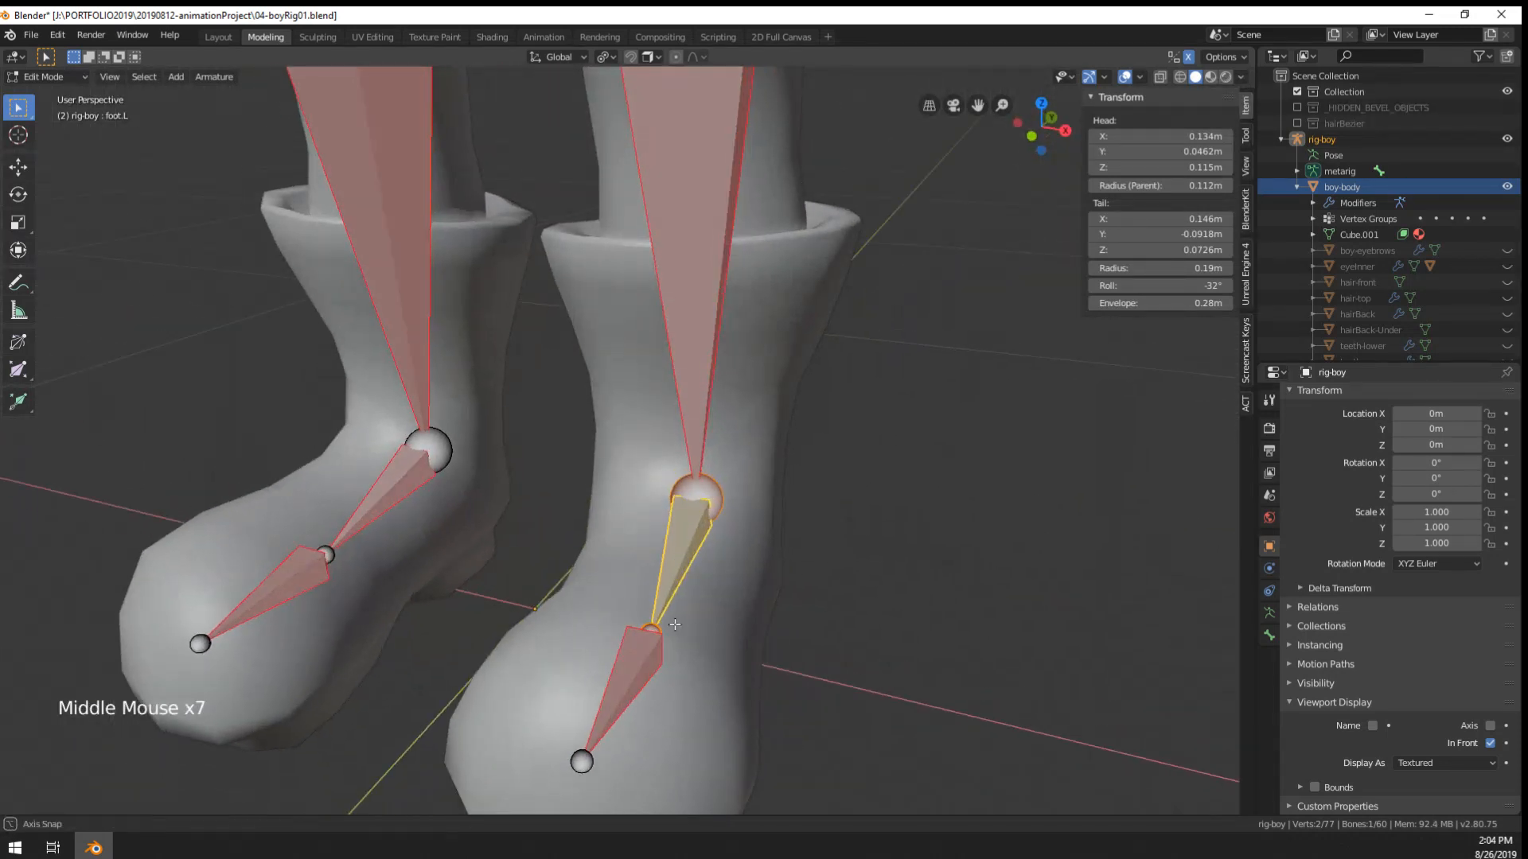
right_click(726, 499)
key("KP_1")
key("KP_3")
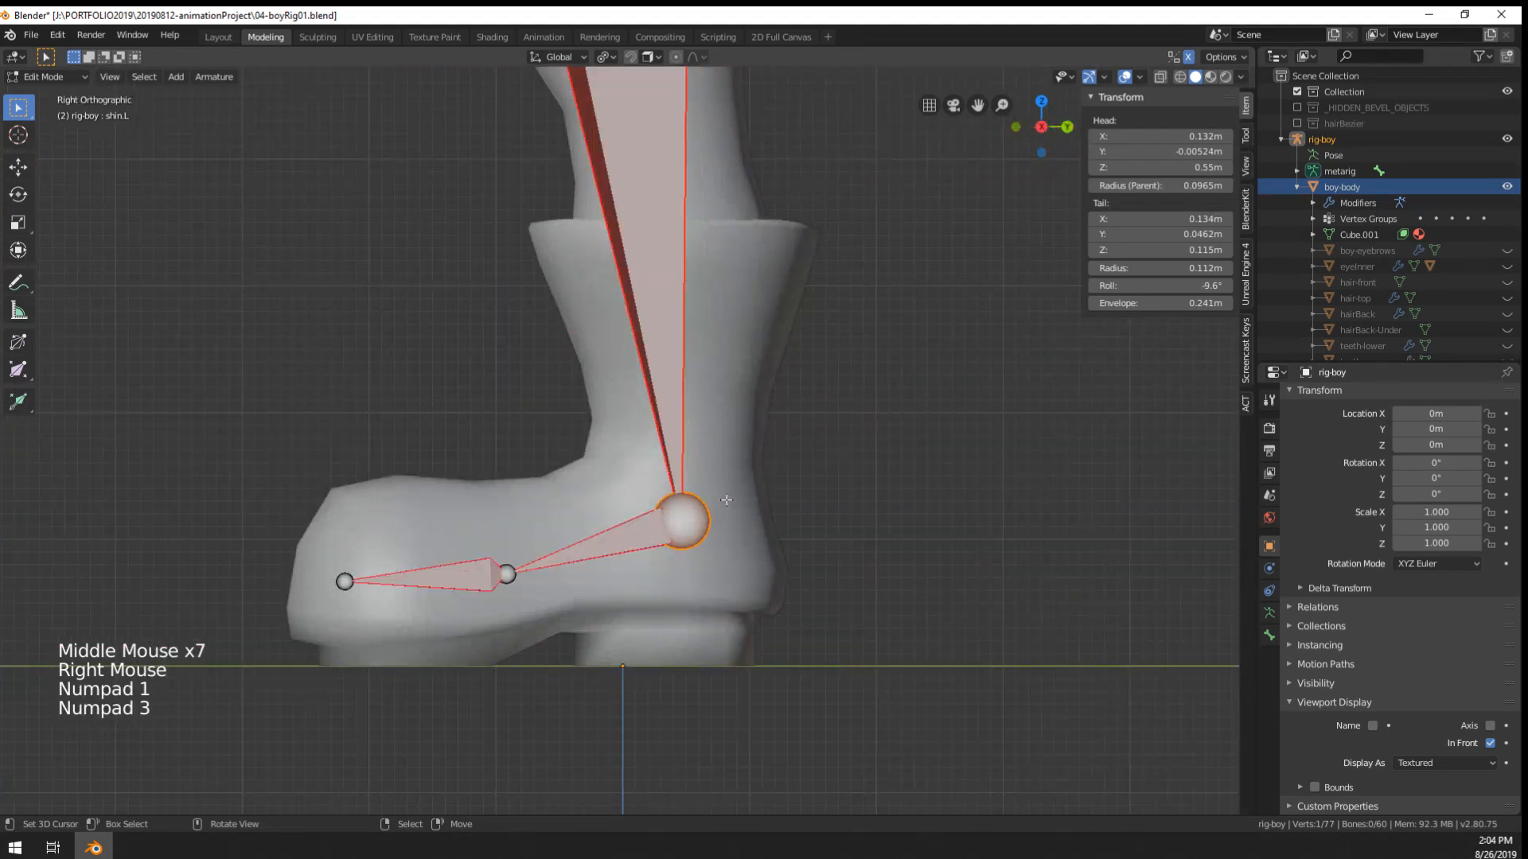
key("e")
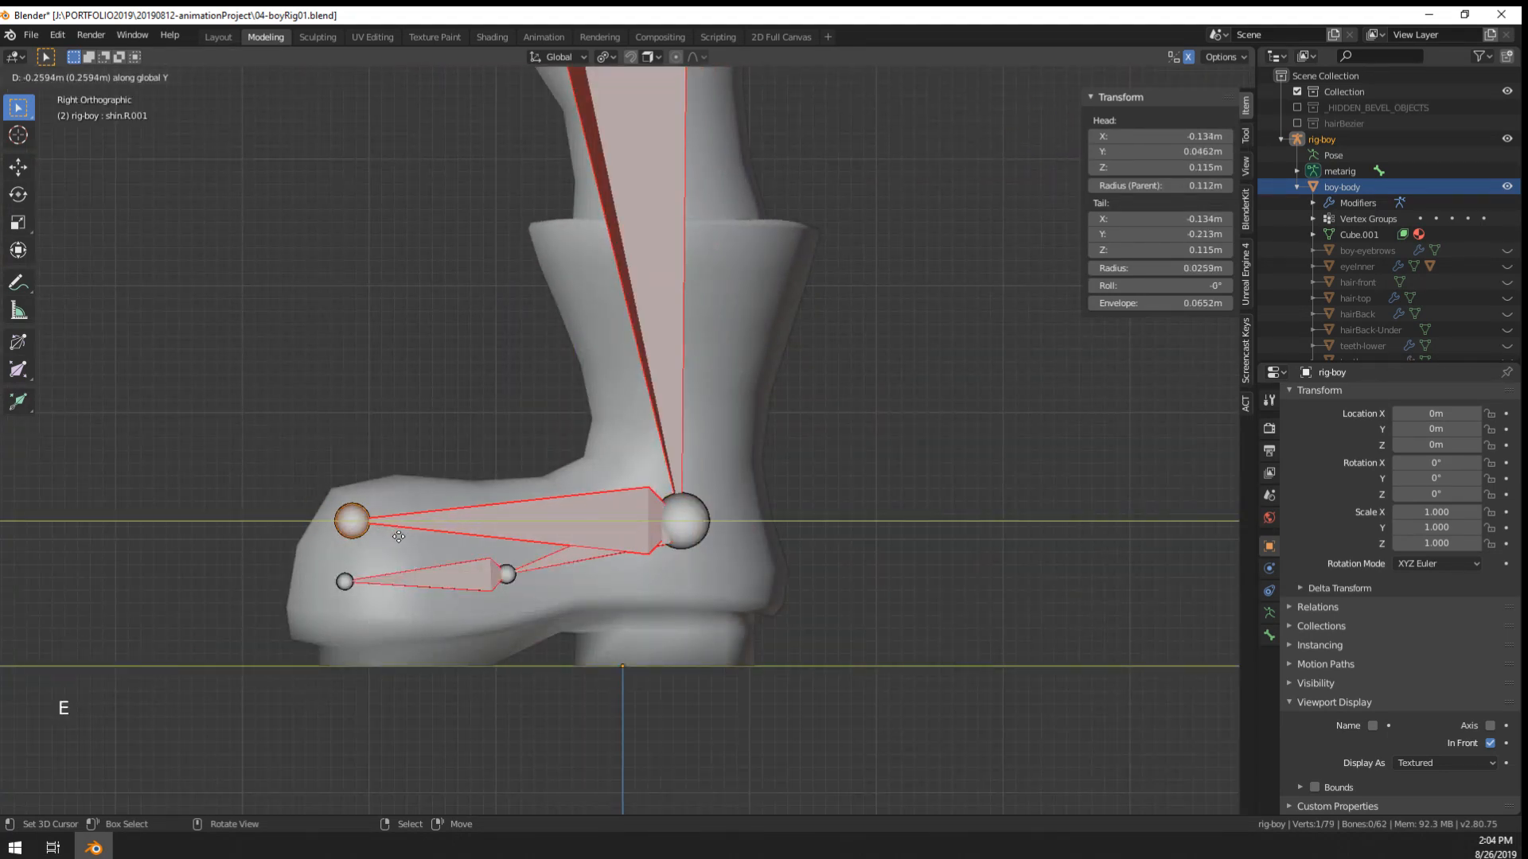
left_click(399, 537)
- Clear the parent of the newly extruded left ankle bone
right_click(493, 509)
key("alt+p")
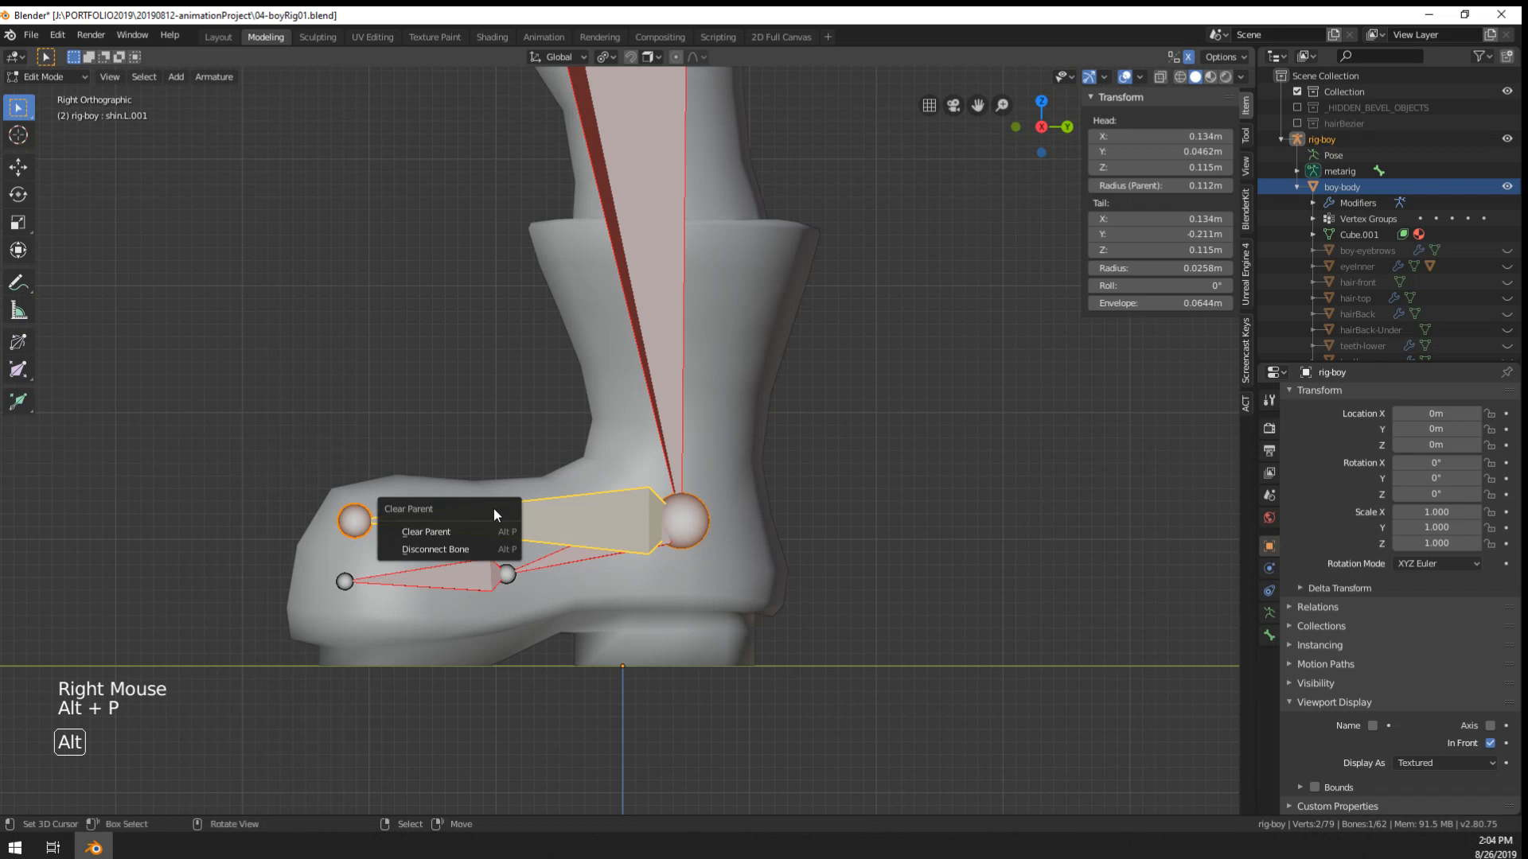
left_click(479, 531)
middle_click_drag(479, 532, 667, 609)
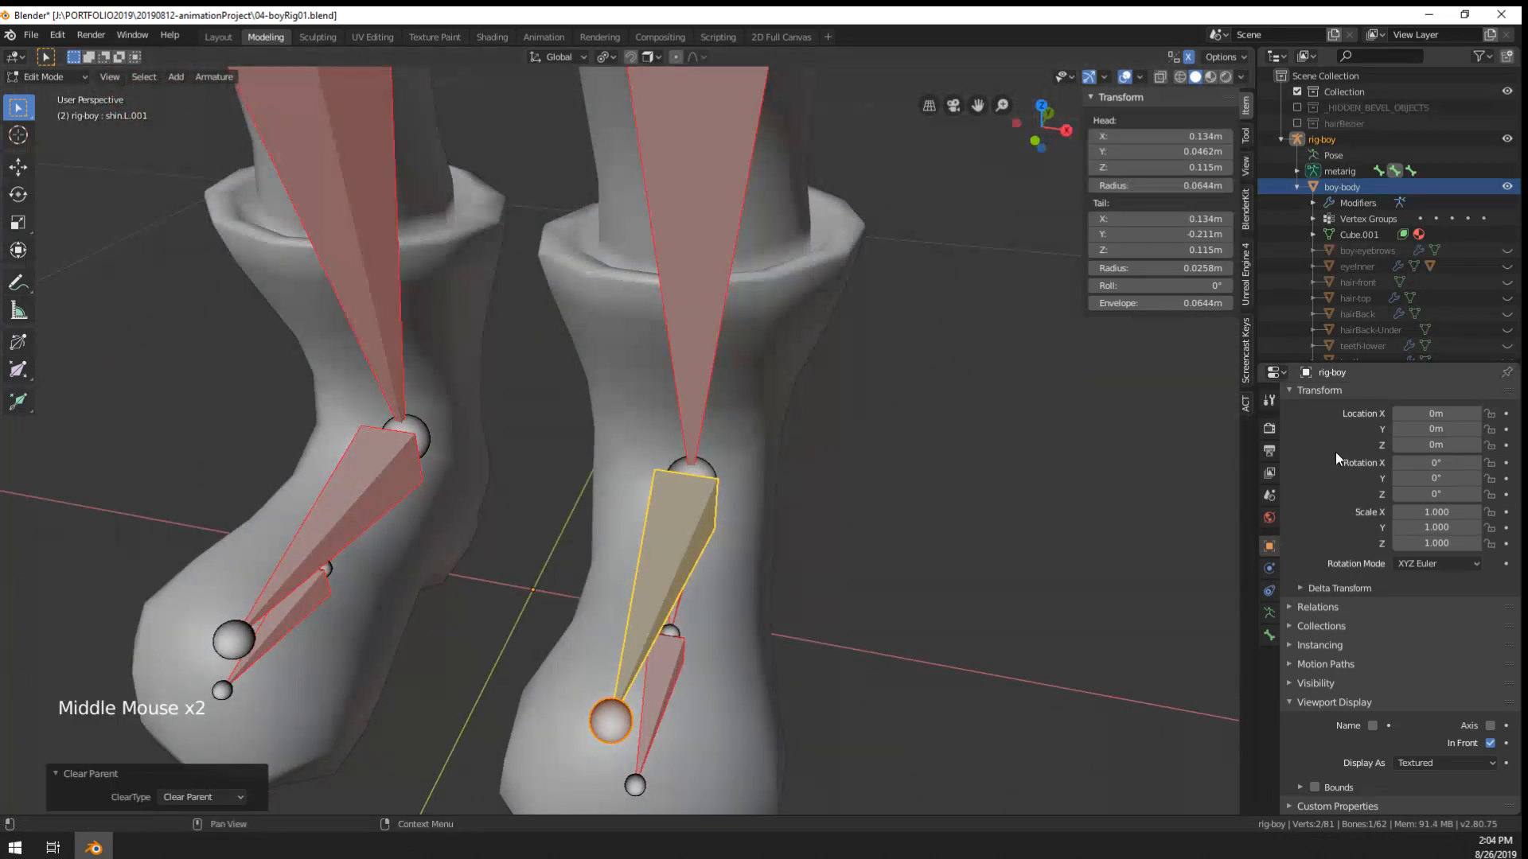
- Disable Deform on the new left ankle bone and rename it foot-IK-Target-L
left_click(1271, 613)
left_click(1269, 634)
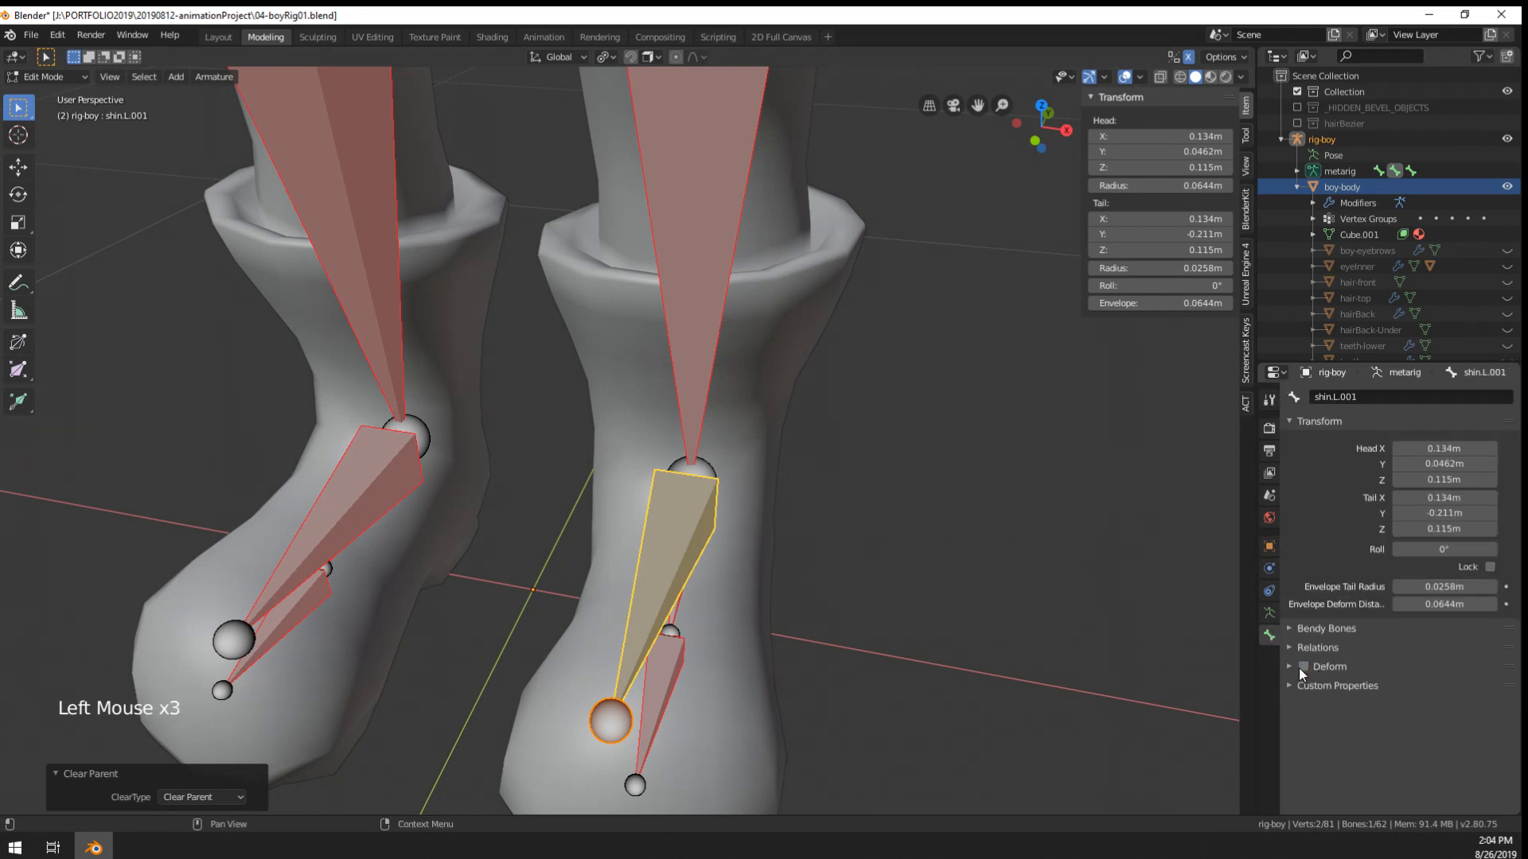
left_click(1359, 397)
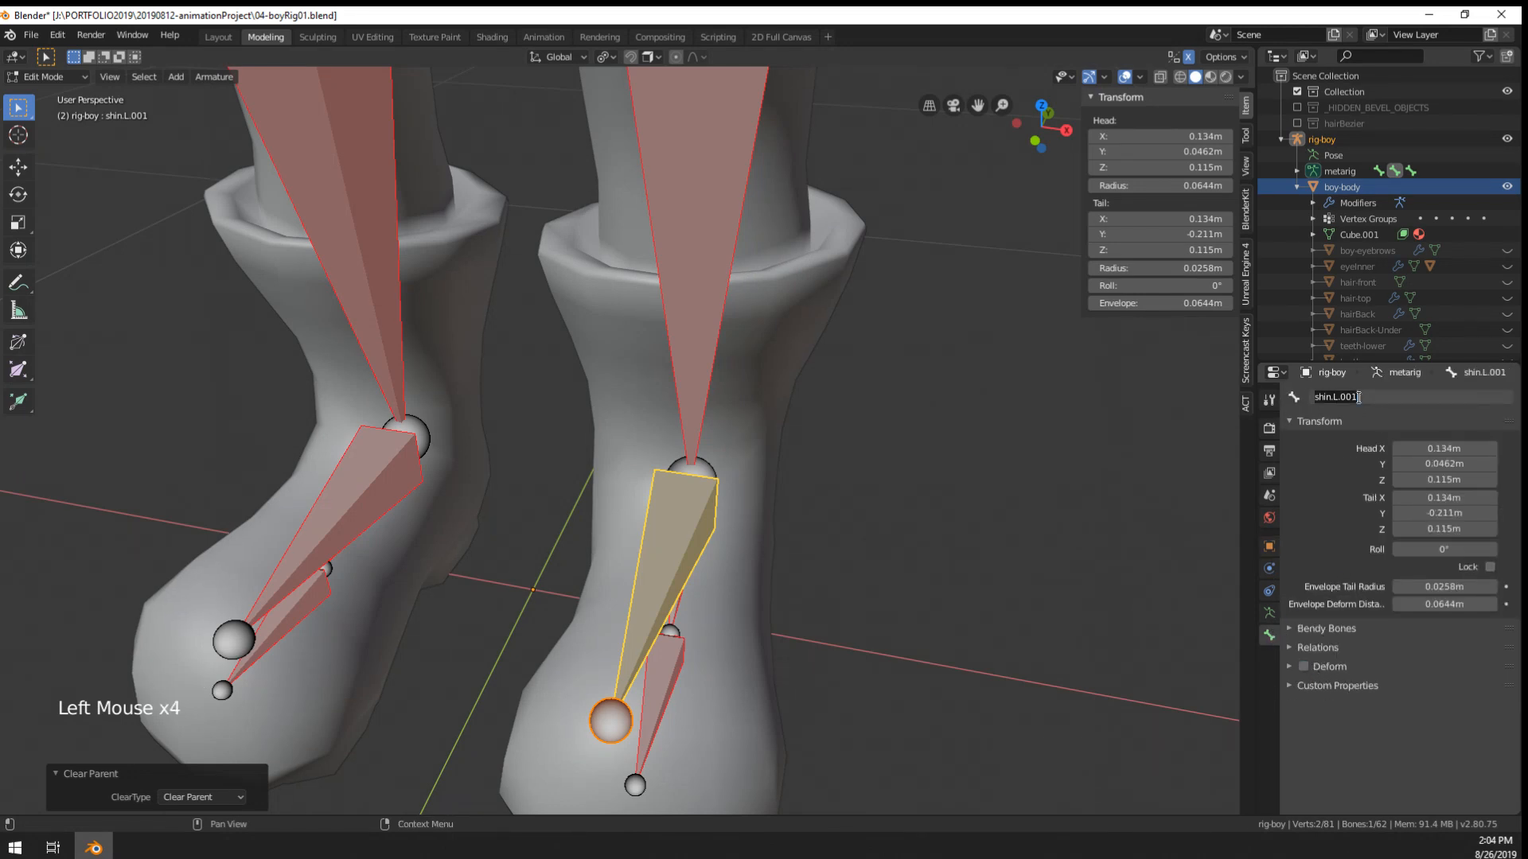
type("foot")
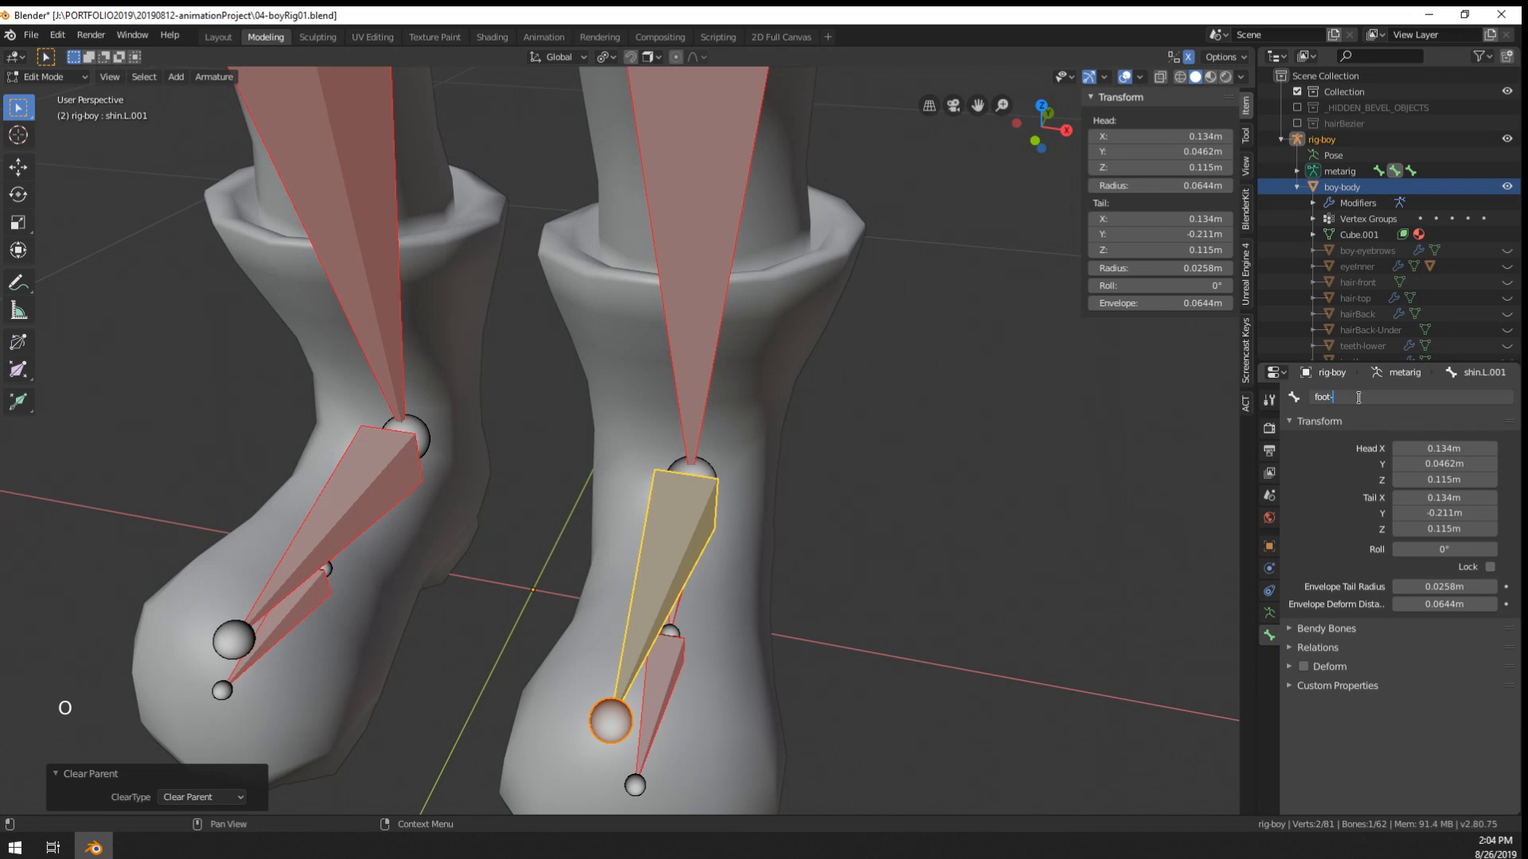
key("shift")
type("L")
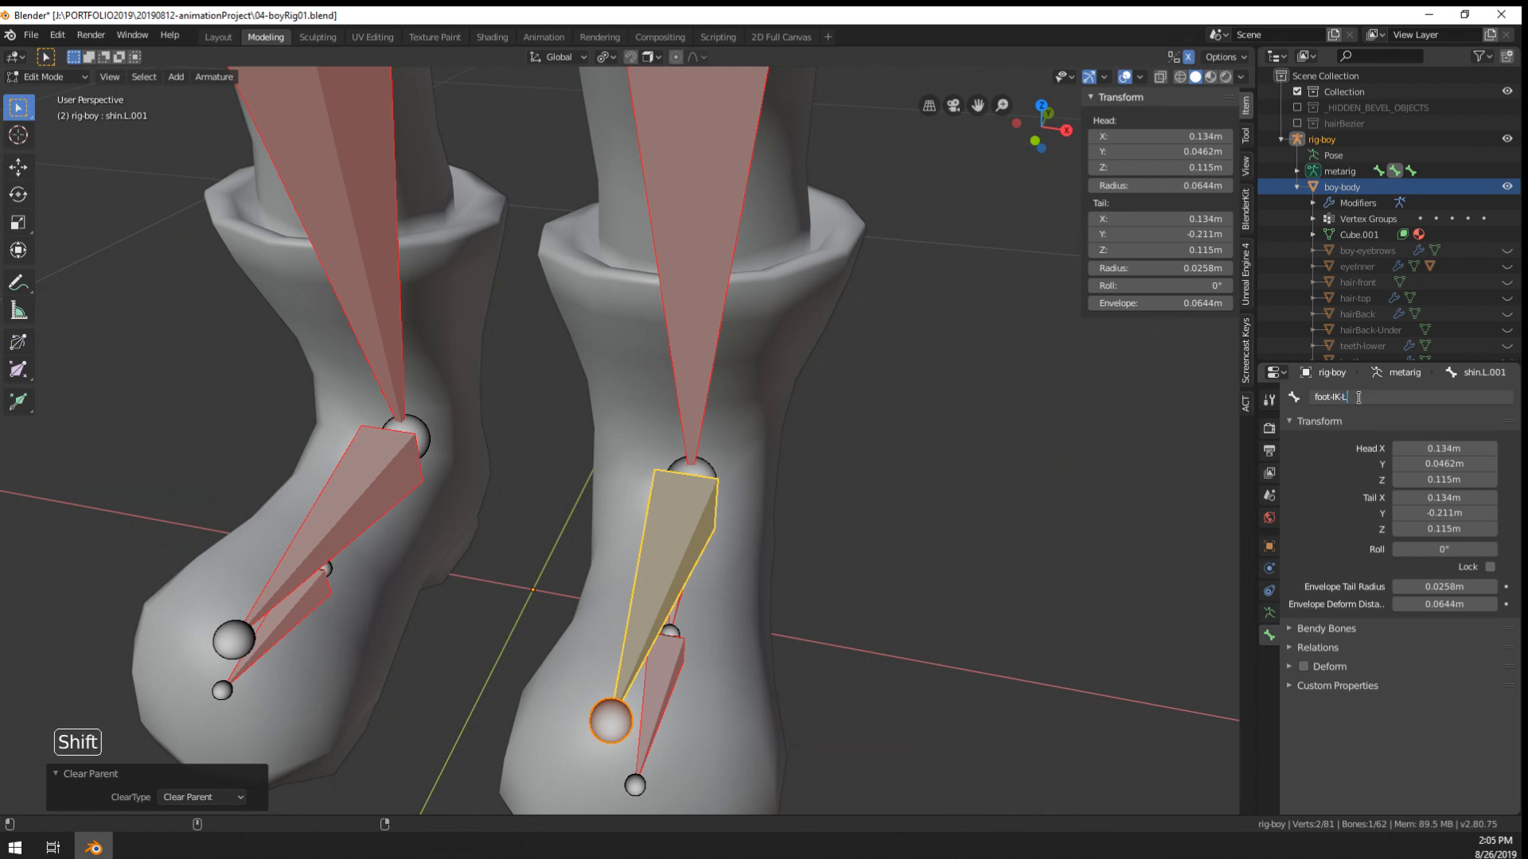
key("Left")
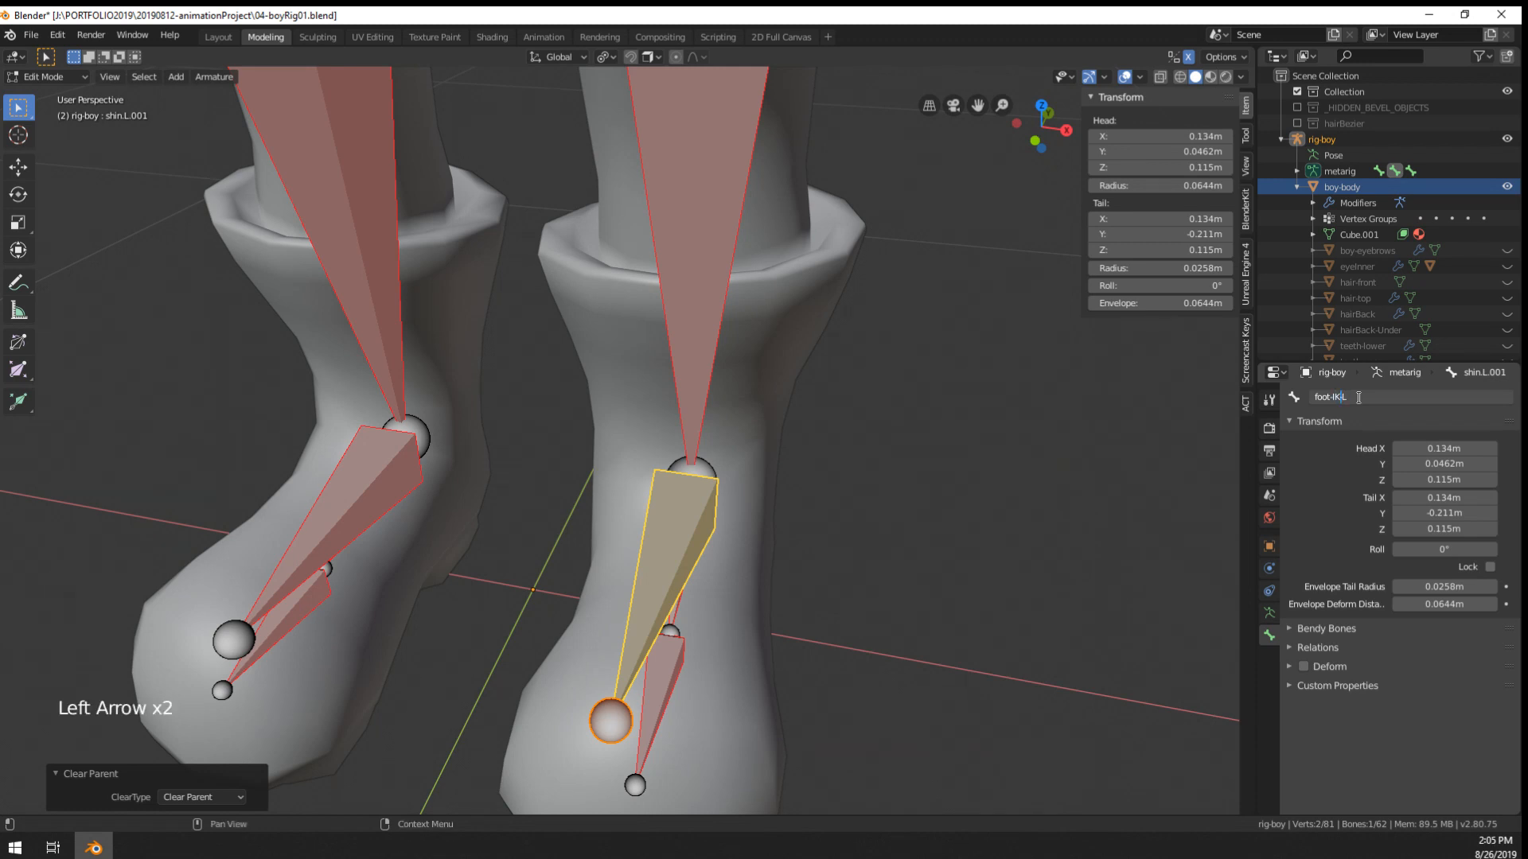
type("-Target")
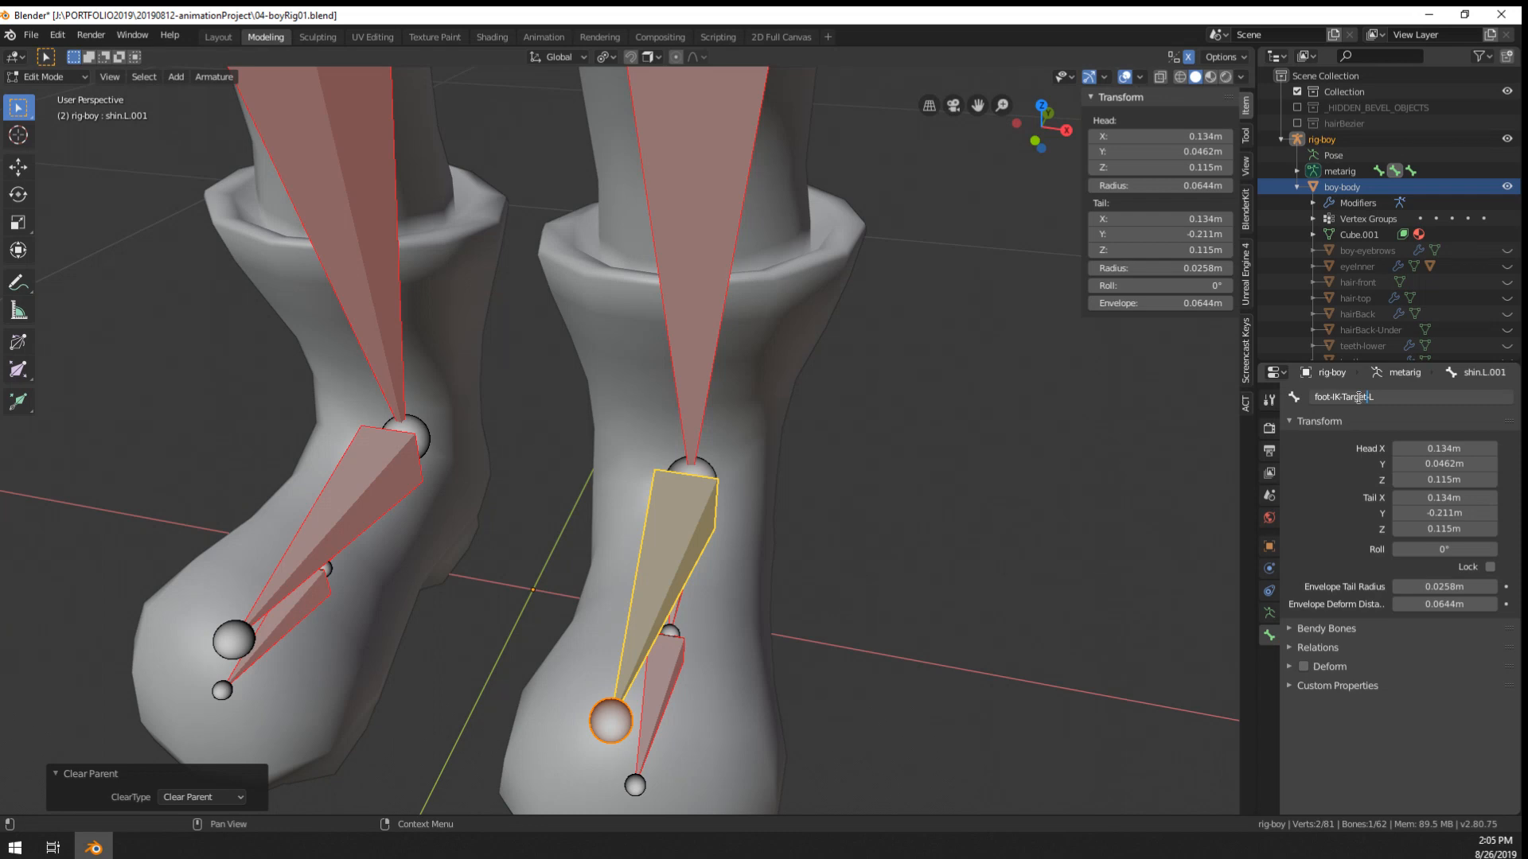
key("Return")
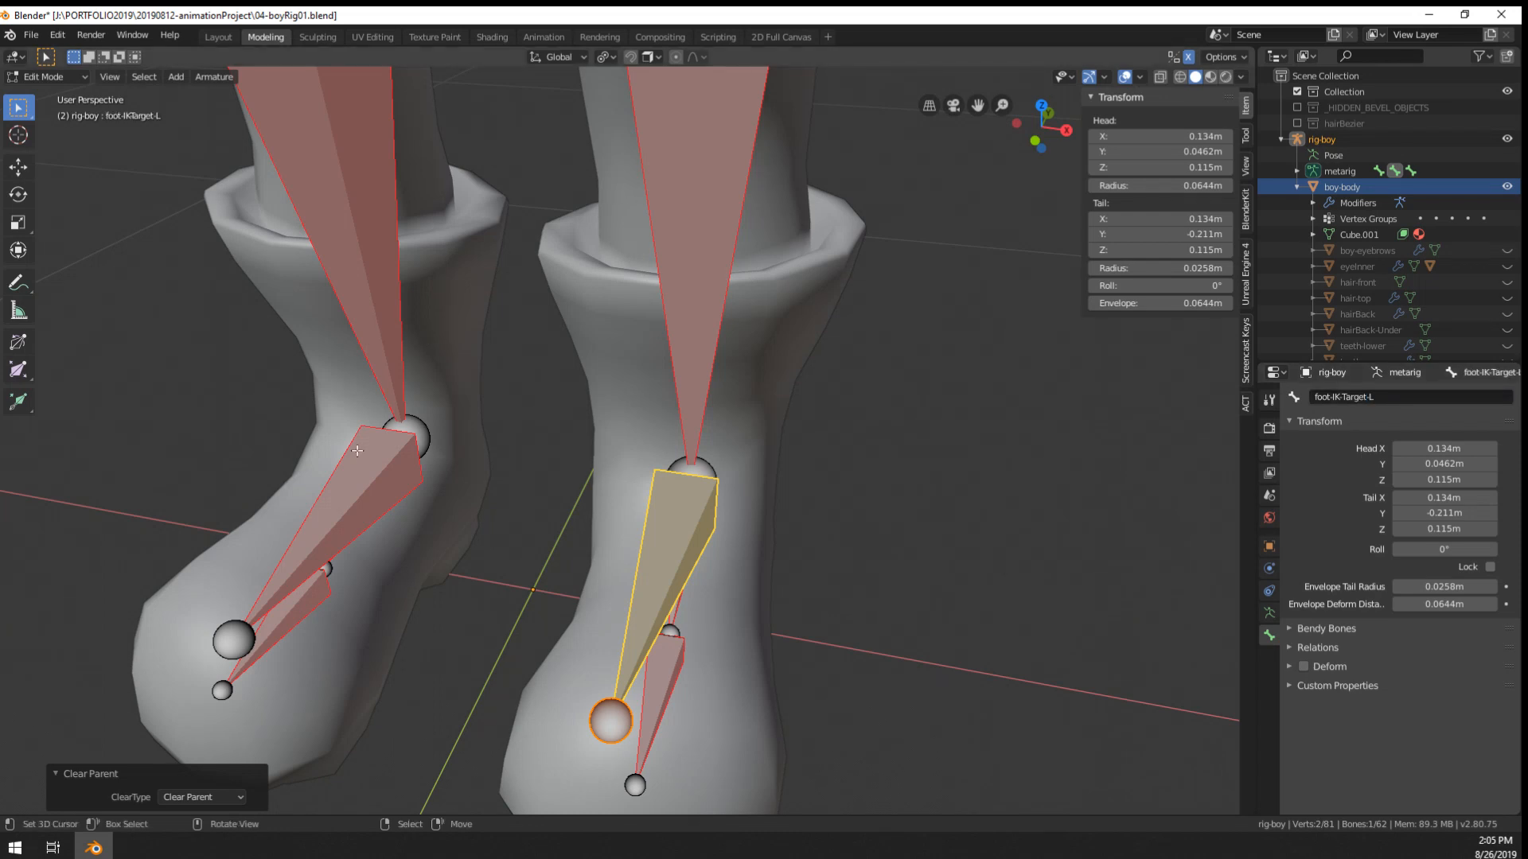
- Rename the matching new right ankle bone as foot-IK-Target-R, reusing the left bone's name
right_click(366, 481)
right_click(691, 541)
left_click(1356, 397)
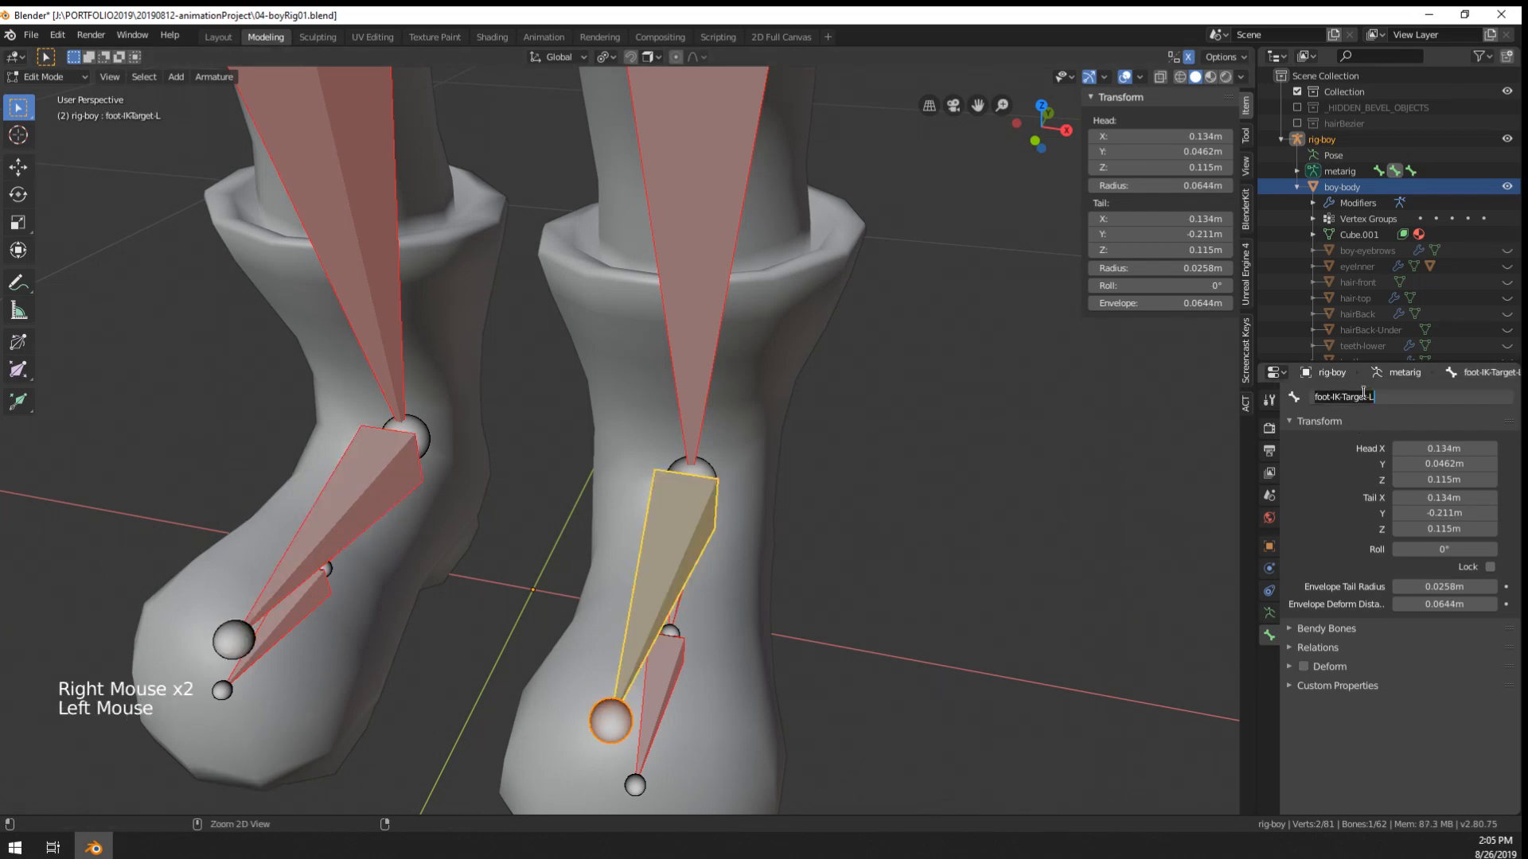
key("ctrl+c")
key("Return")
right_click(374, 485)
left_click(1422, 398)
key("ctrl+v")
key("BackSpace")
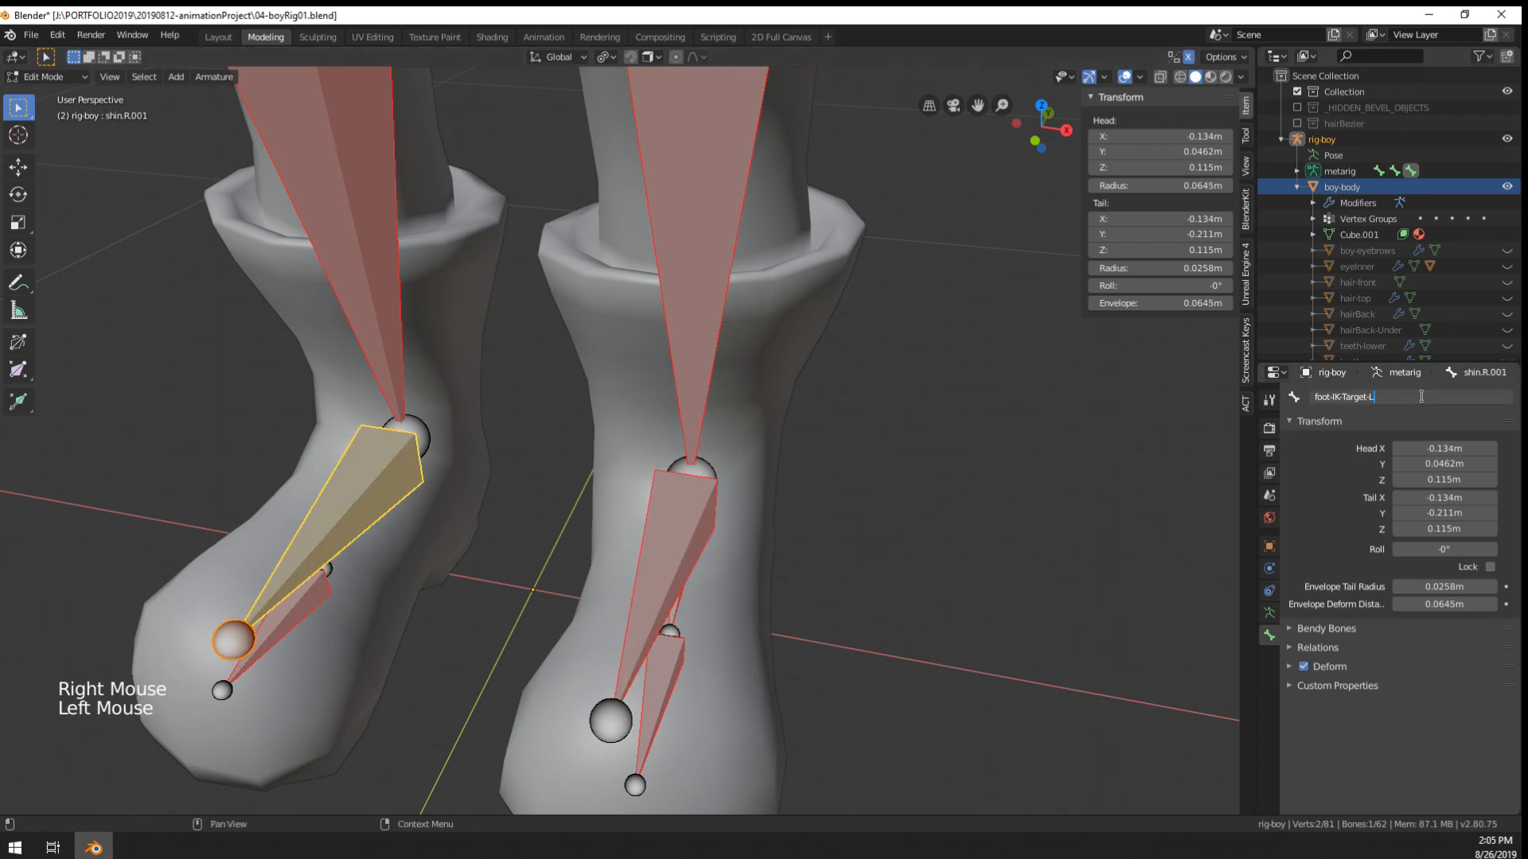
type("R")
key("Return")
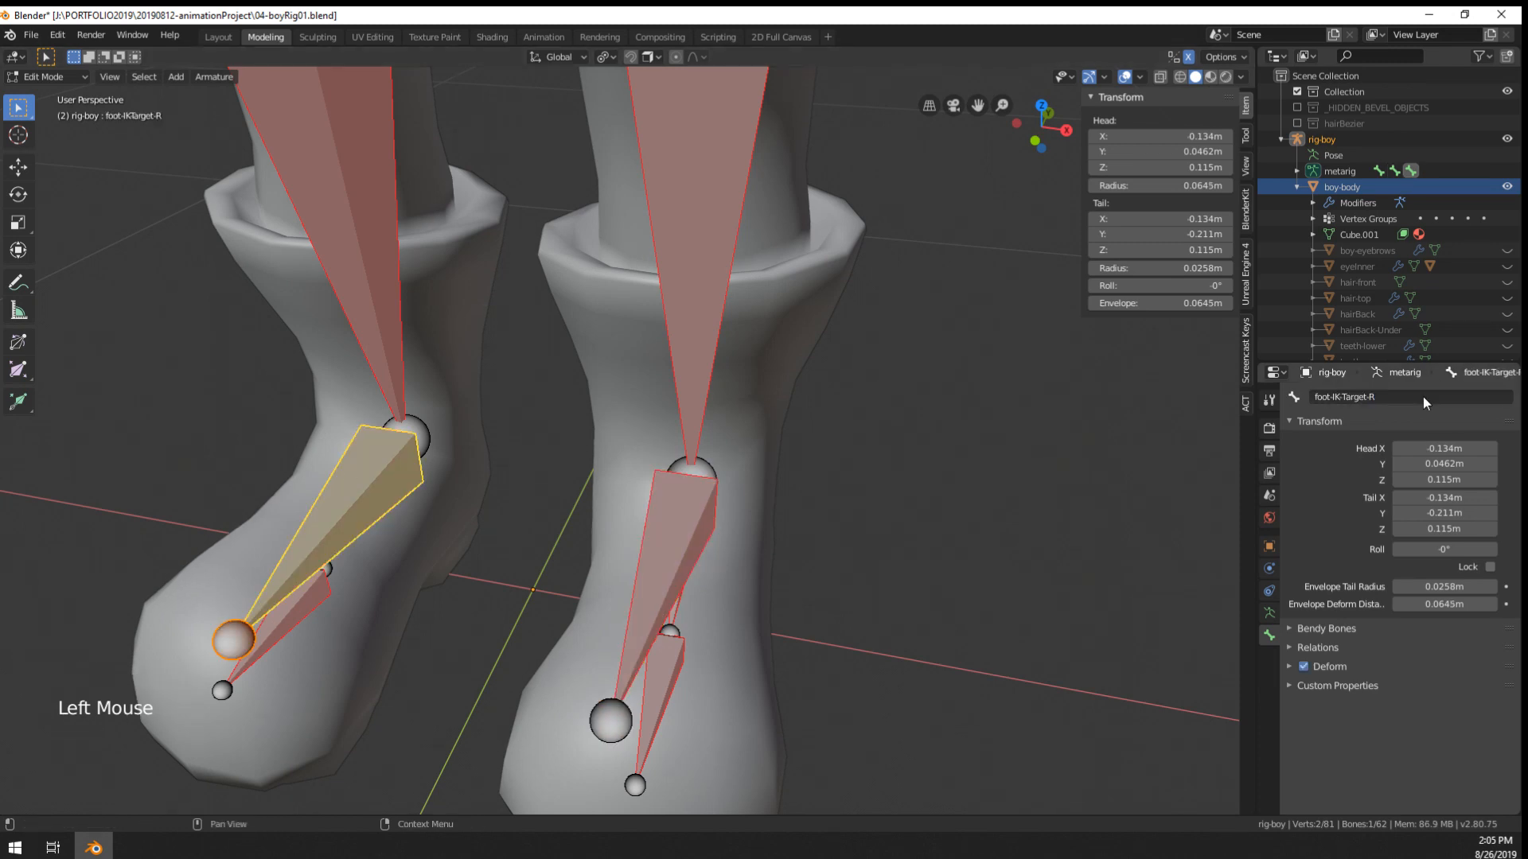
- In Pose Mode, change the target bone of the left shin's IK constraint to foot-IK-Target-L
right_click(646, 543)
scroll(676, 529, "down", 2)
middle_click_drag(646, 544, 714, 518)
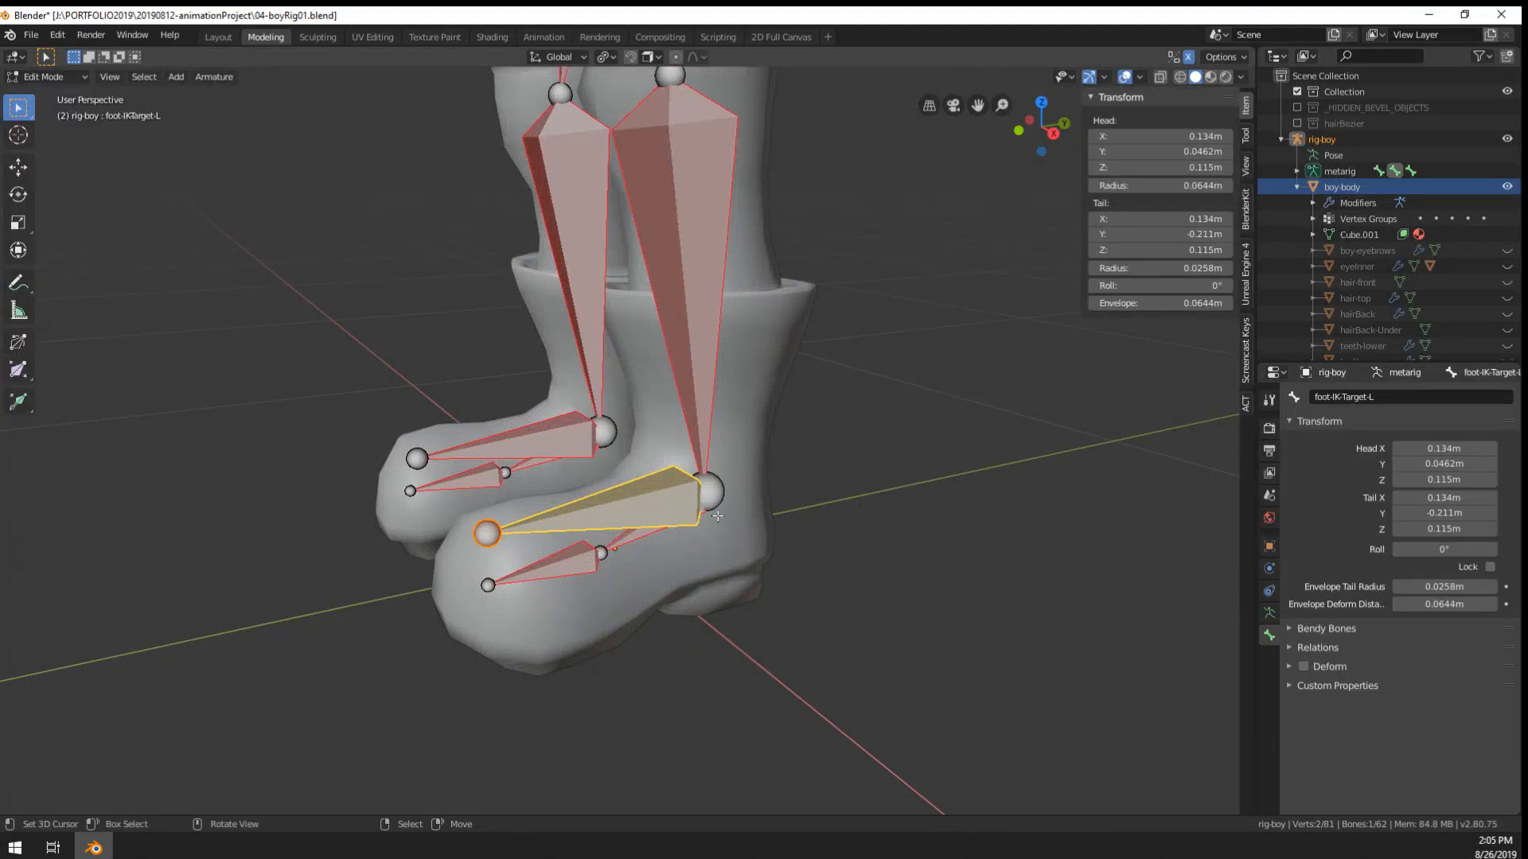
middle_click_drag(717, 515, 728, 450)
key("Tab")
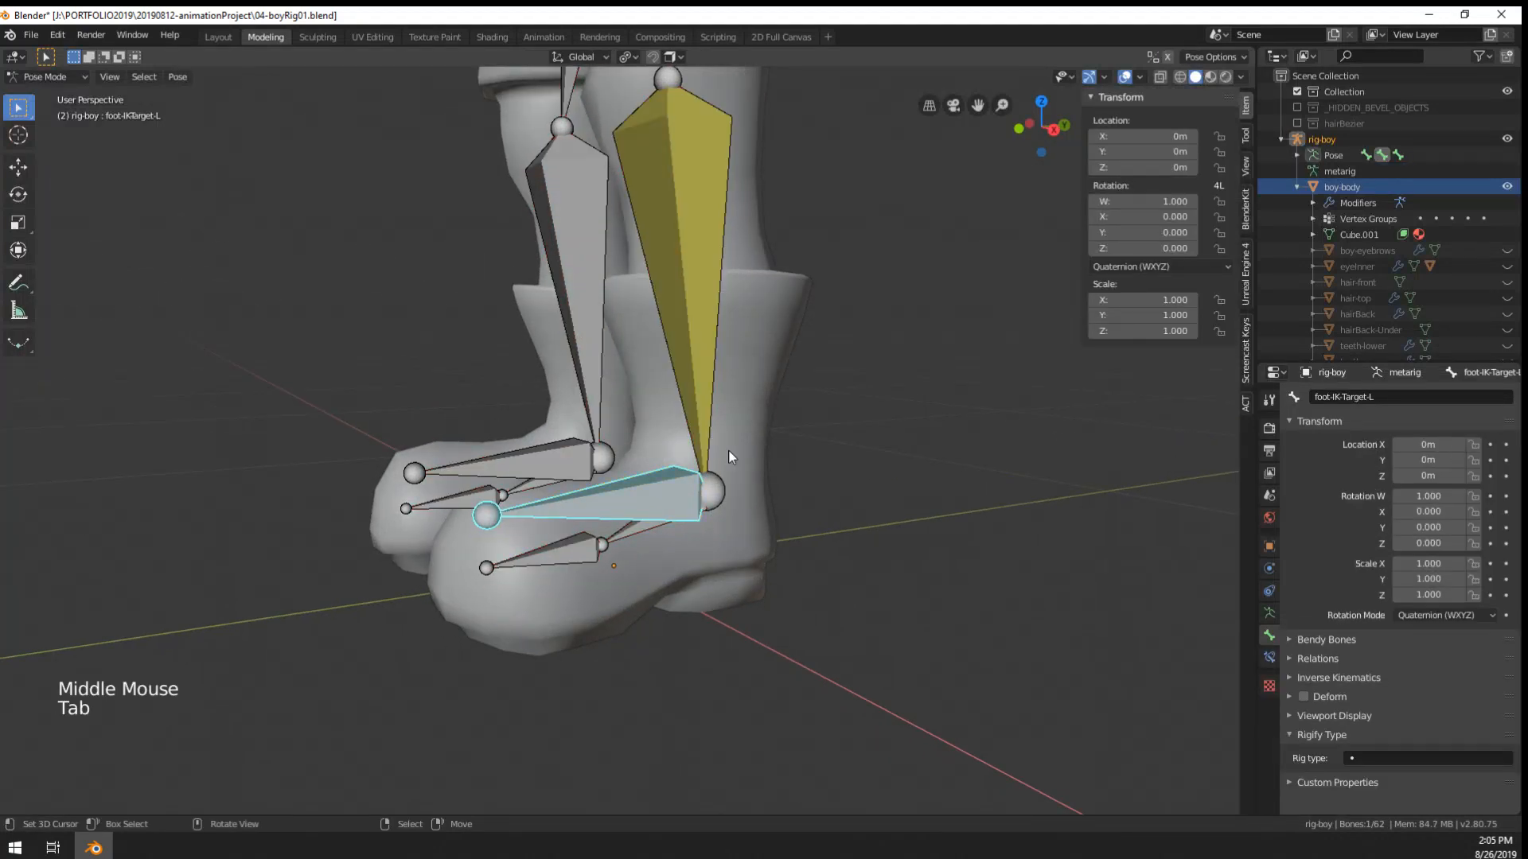
key("g")
right_click(690, 325)
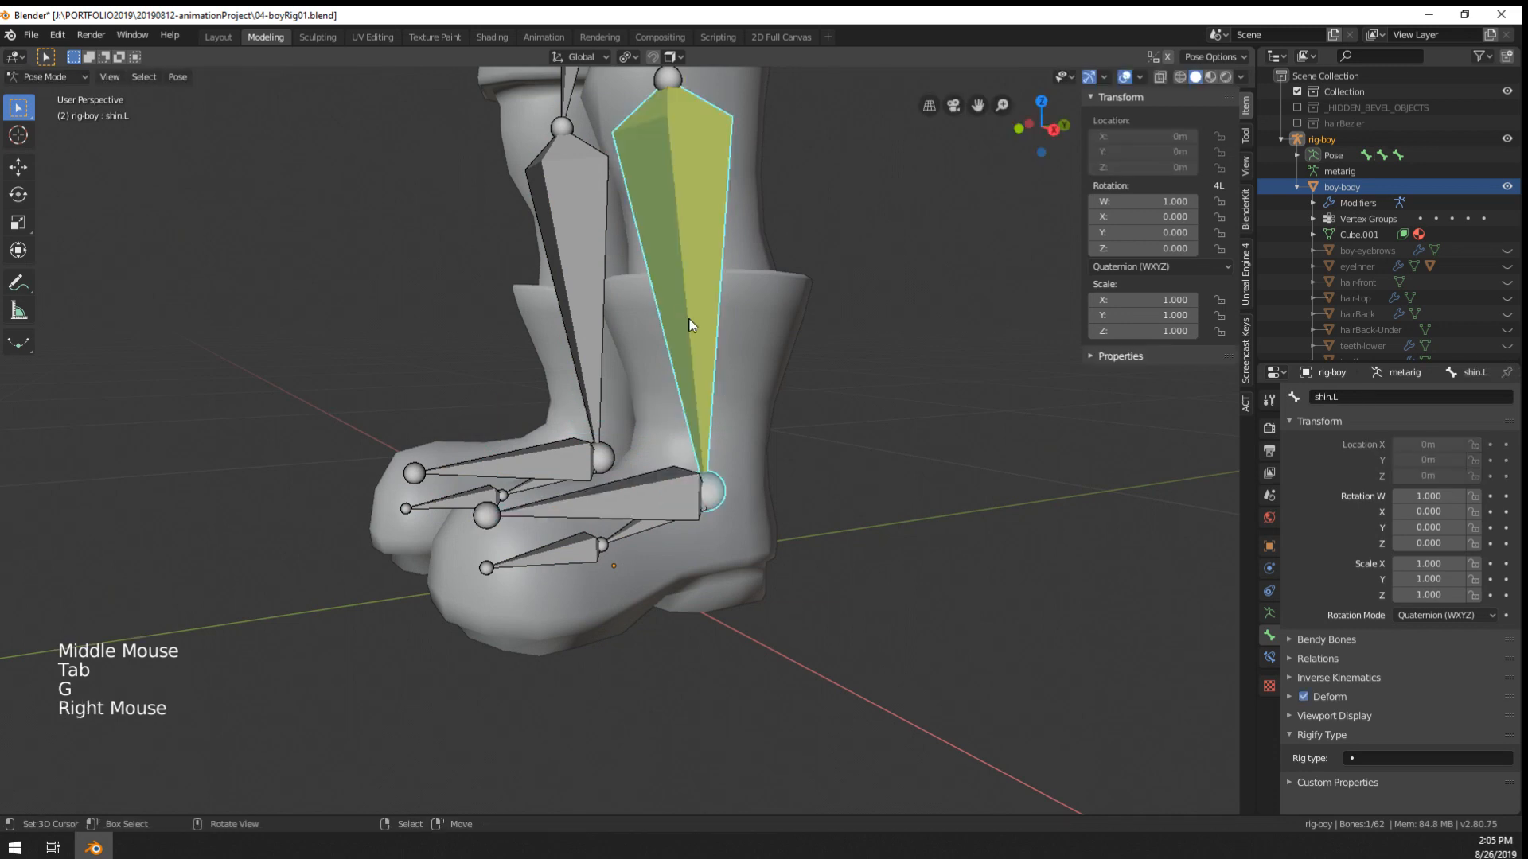
left_click(1269, 657)
left_click(1390, 473)
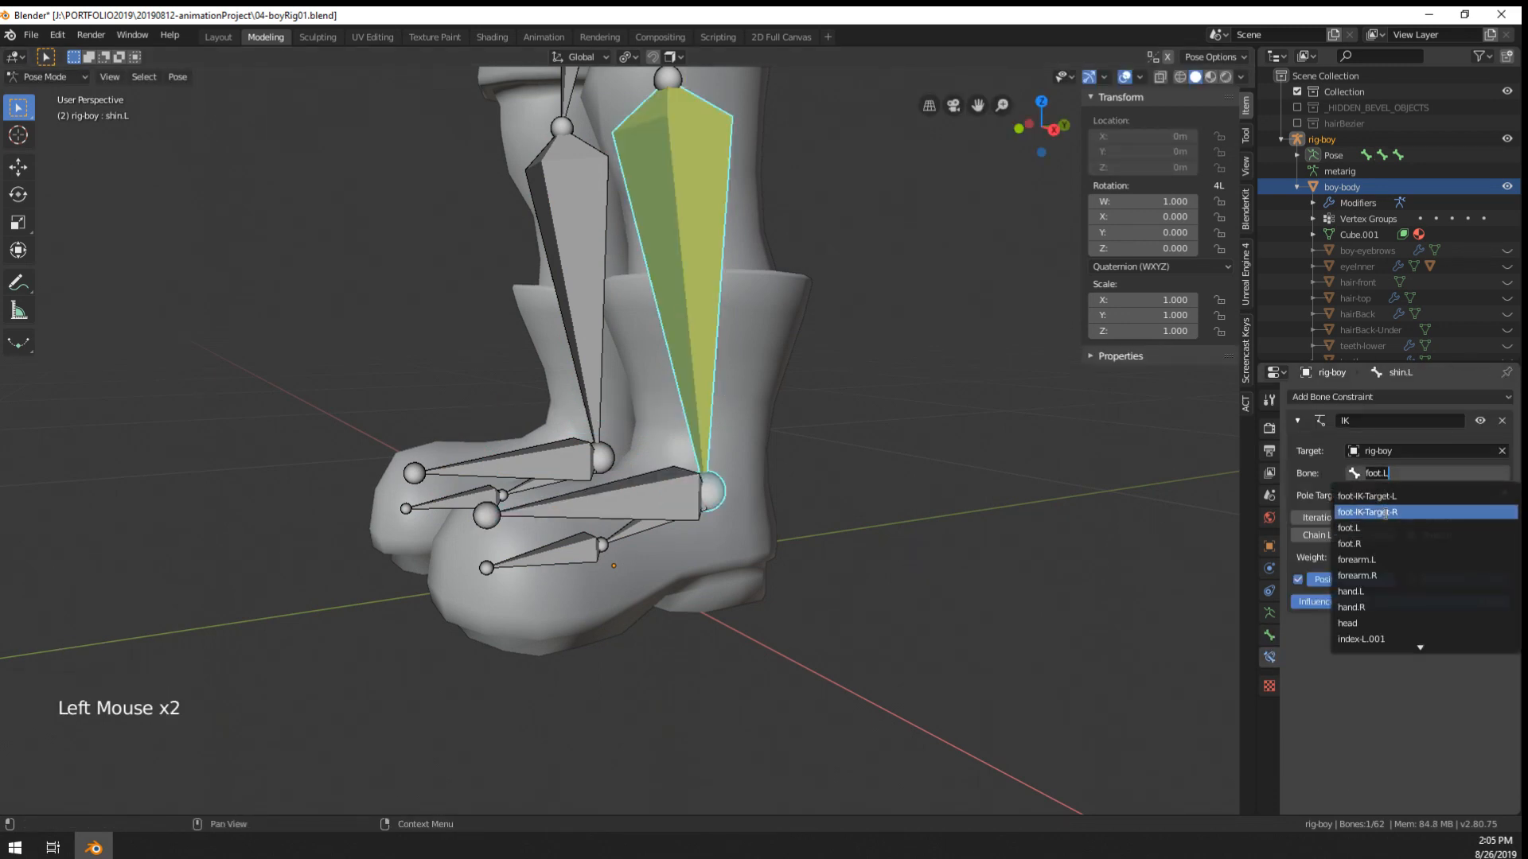
left_click(1382, 496)
- Test the left leg's IK by trial-moving foot-IK-Target-L from several viewing angles, cancelling each movement
key("g")
right_click(721, 518)
key("g")
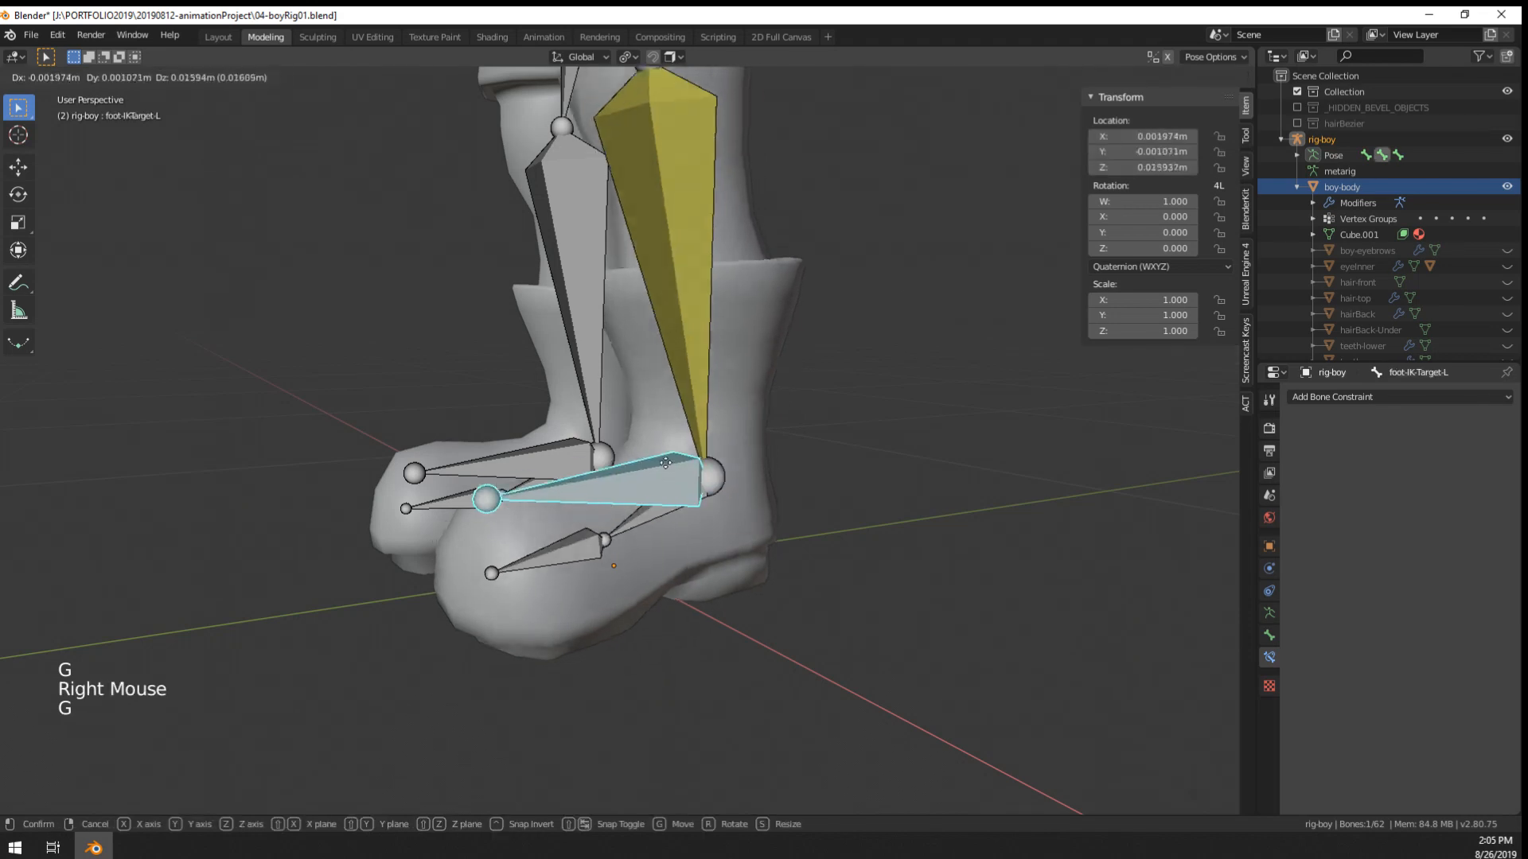
scroll(661, 400, "down", 6)
middle_click(661, 399)
key("g")
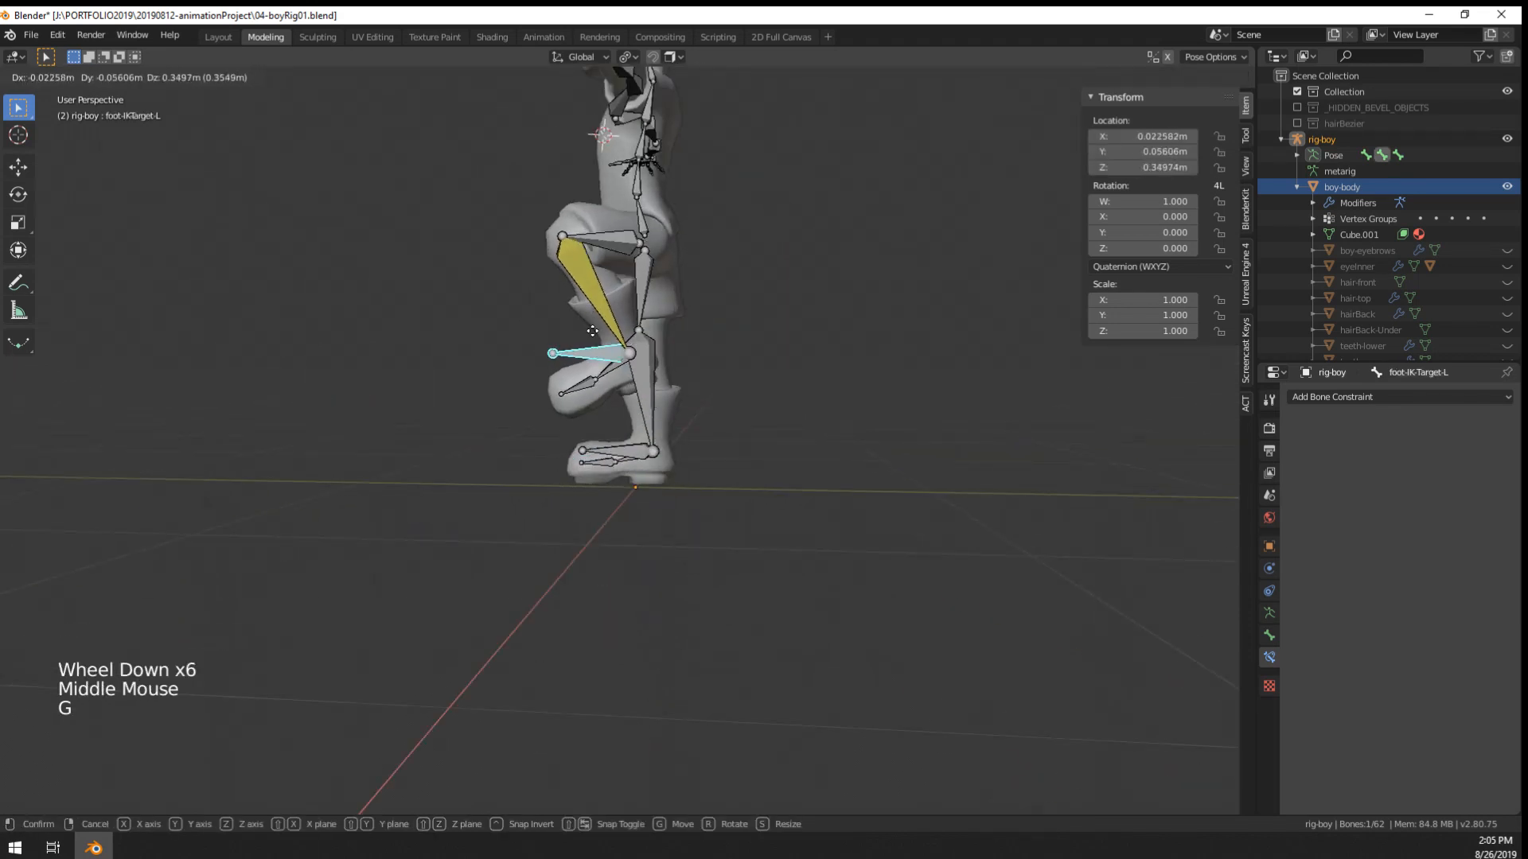
right_click(596, 420)
middle_click_drag(597, 423, 822, 448)
key("g")
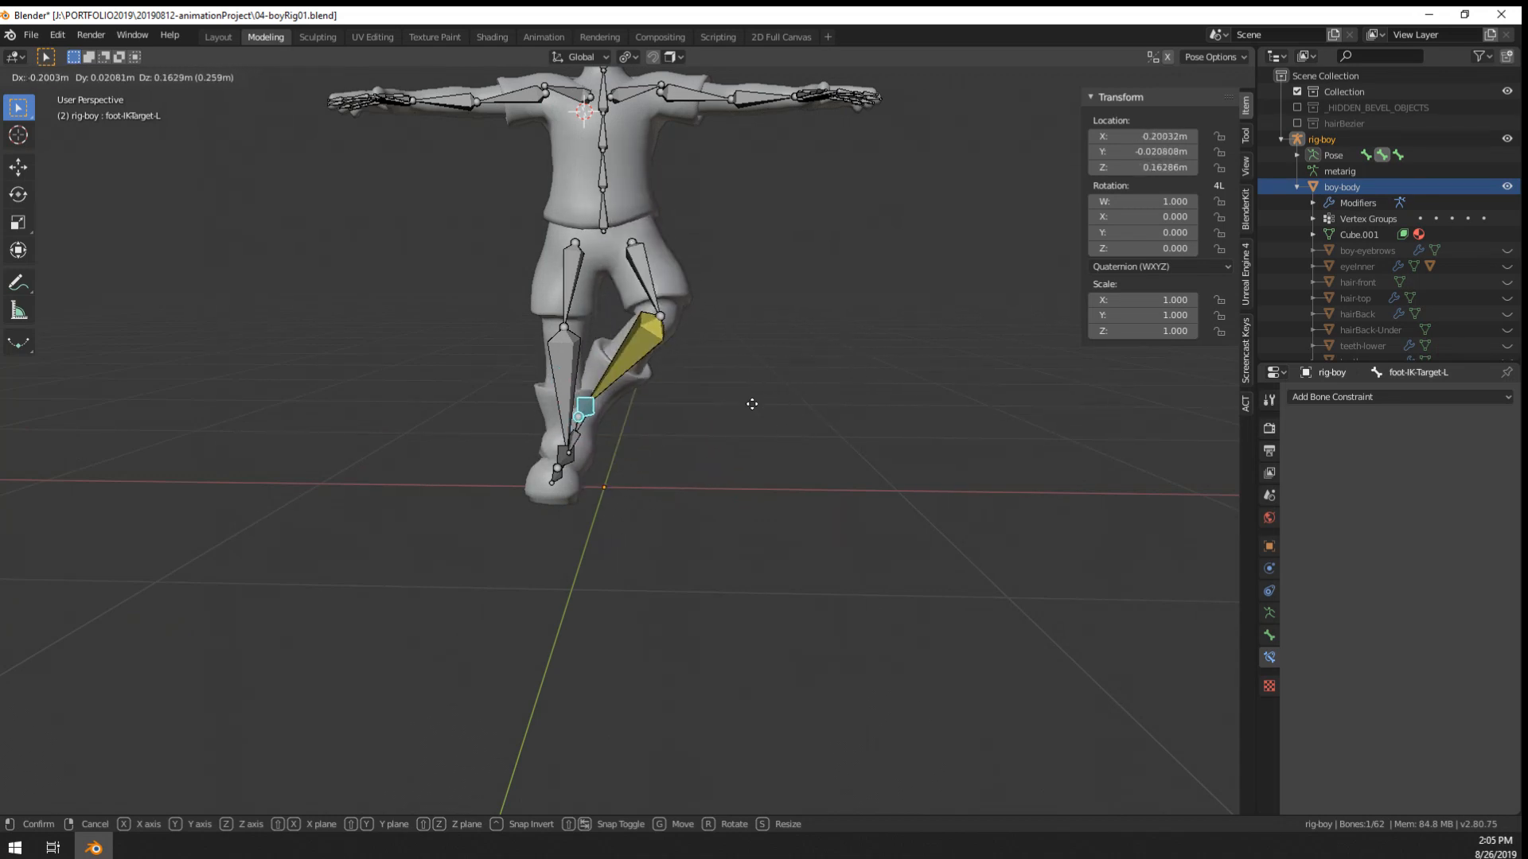
right_click(811, 402)
middle_click_drag(813, 398, 697, 428)
key("g")
right_click(636, 399)
scroll(697, 434, "up", 3)
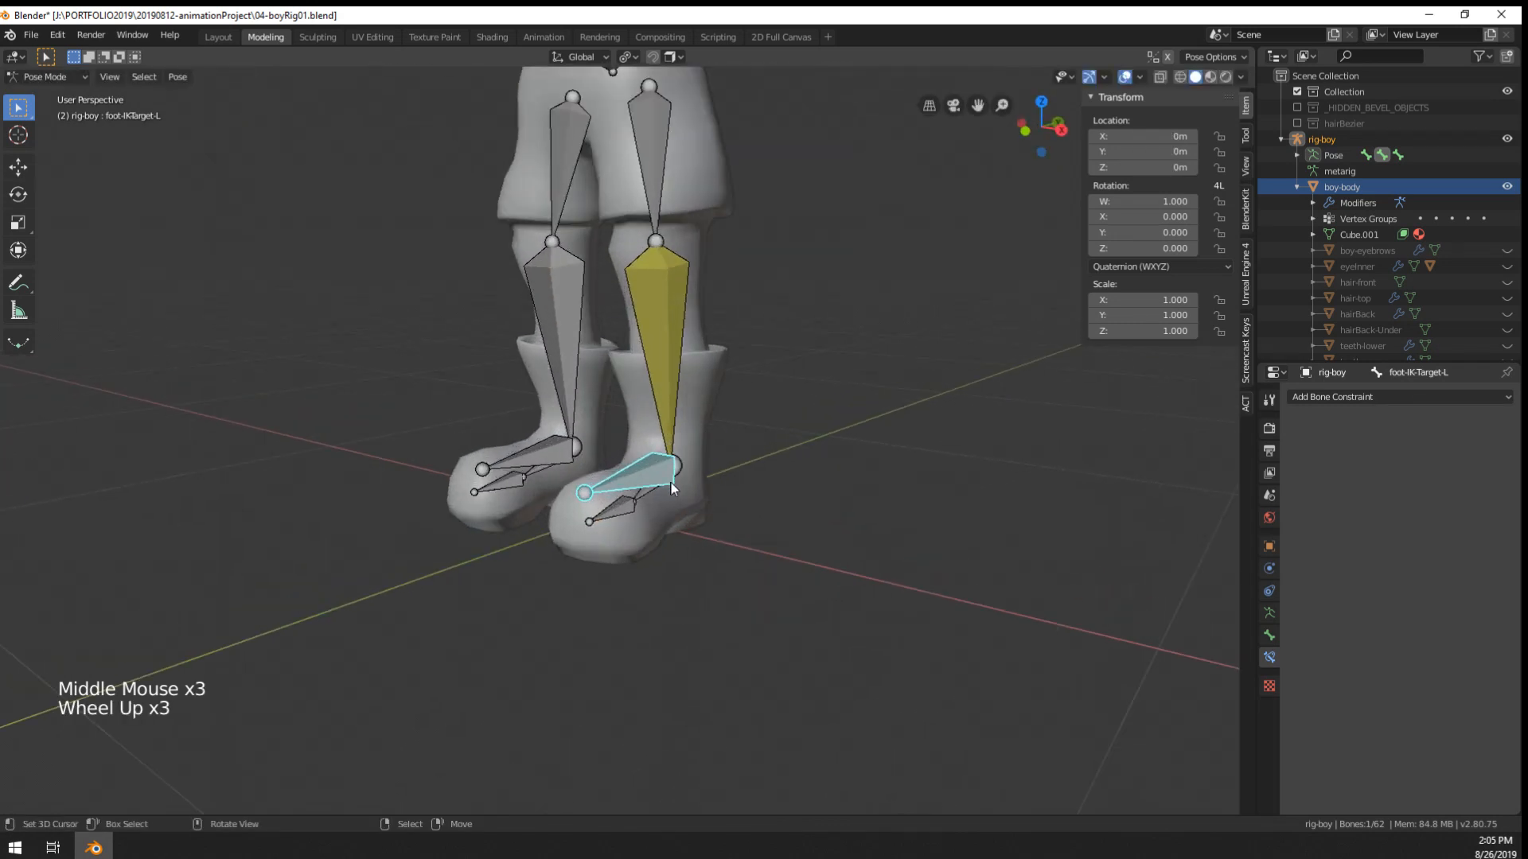
- Examine the left IK target bone's tip in Edit Mode from the side and the left shin's IK constraint in Pose Mode
key("KP_1")
key("KP_3")
scroll(700, 492, "up", 4)
key("Tab")
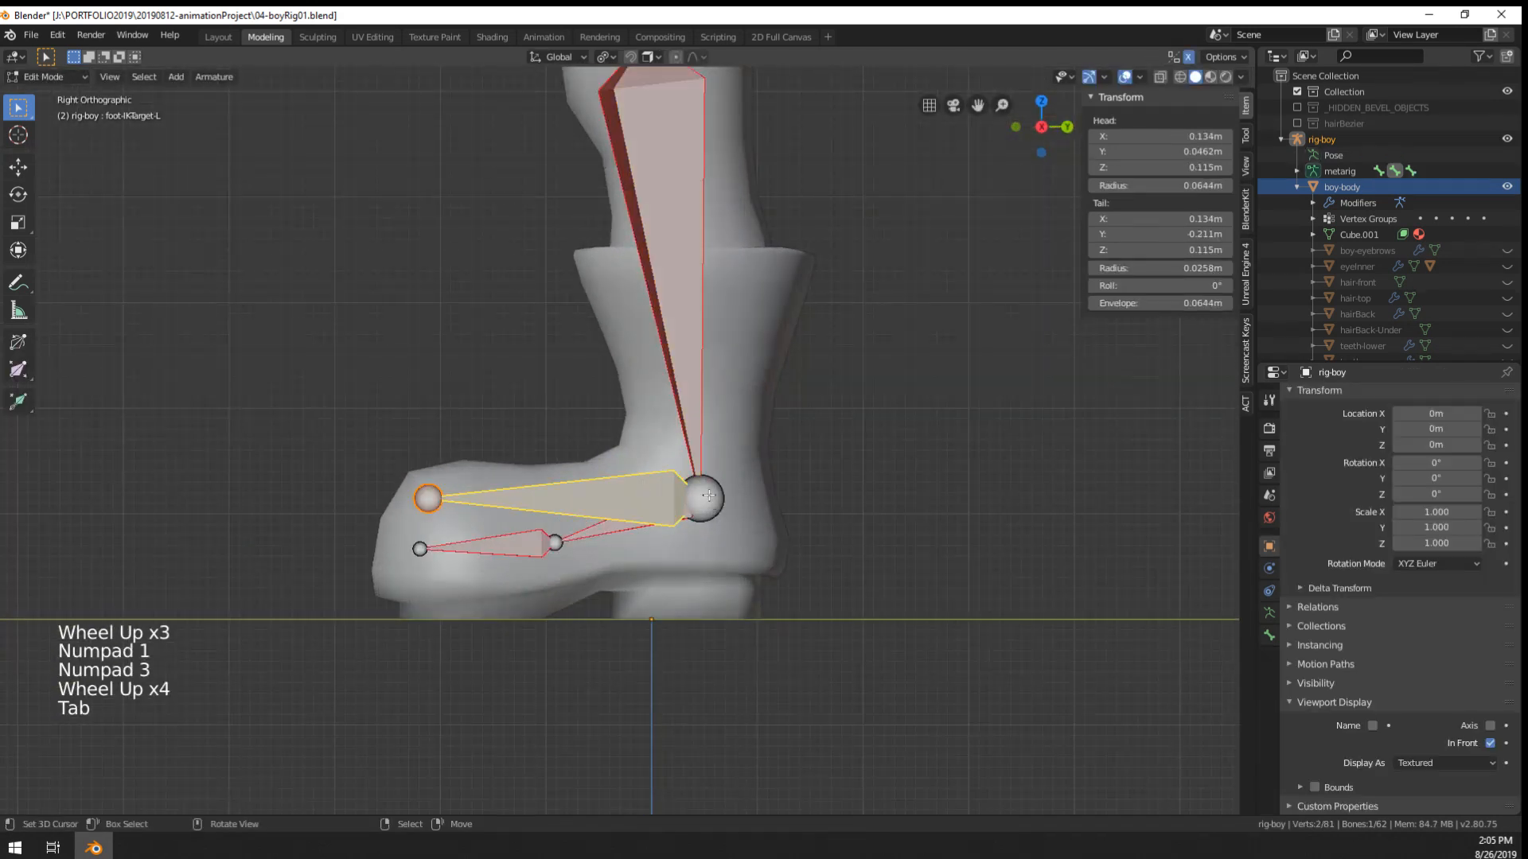
right_click(427, 499)
scroll(429, 499, "down", 3)
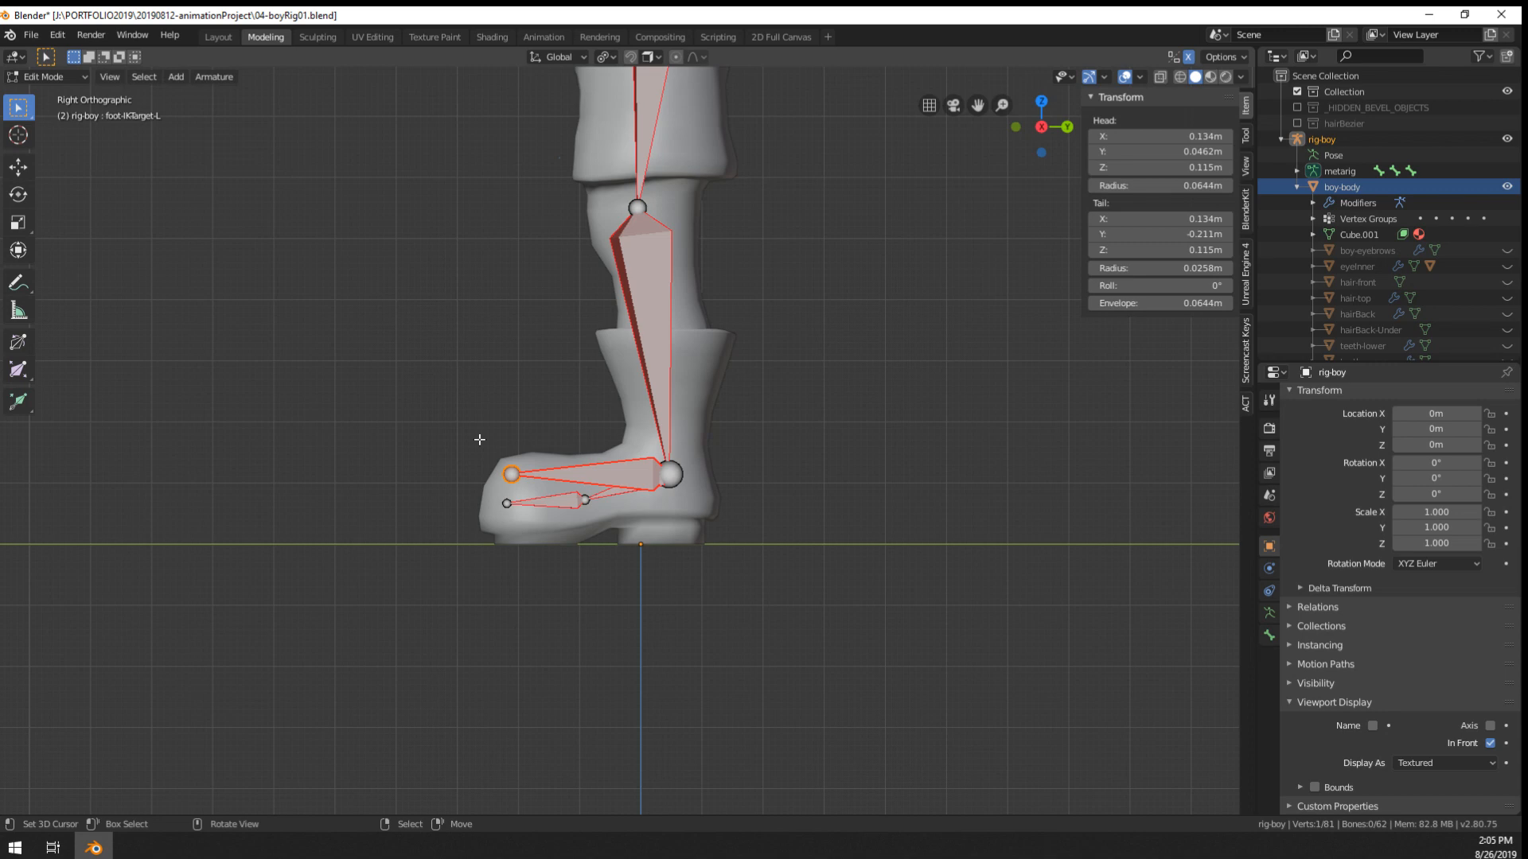
scroll(675, 326, "up", 1)
key("Tab")
right_click(659, 322)
middle_click_drag(659, 322, 716, 461)
middle_click_drag(716, 461, 775, 485)
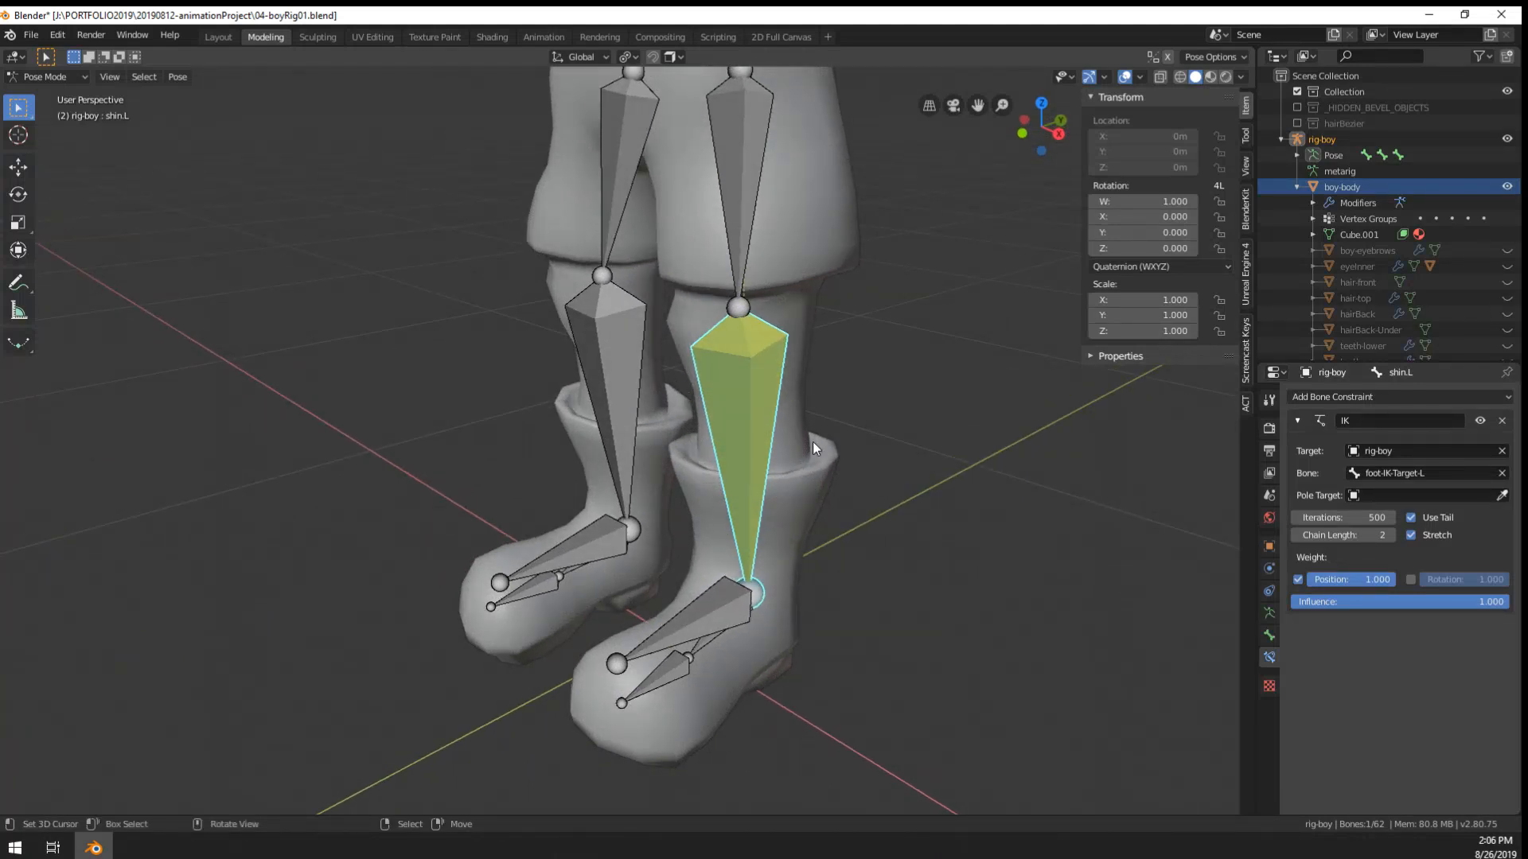
middle_click_drag(814, 442, 653, 350)
- Trial-move foot-IK-Target-L behind the standing leg to check the leg's stretch, and cancel the movement
right_click(649, 630)
key("g")
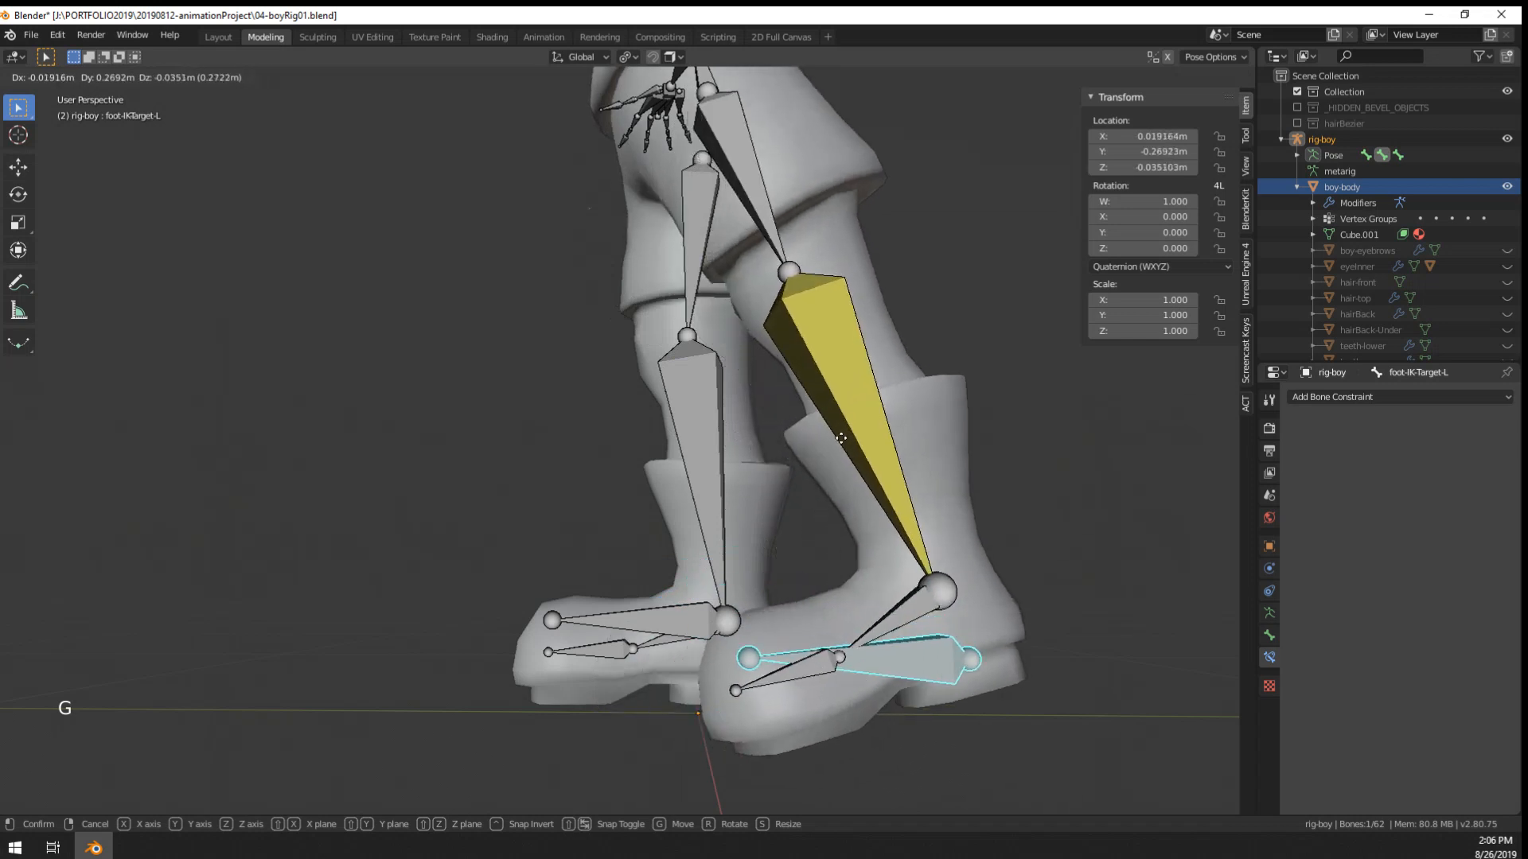
right_click(892, 310)
middle_click_drag(879, 434, 930, 473)
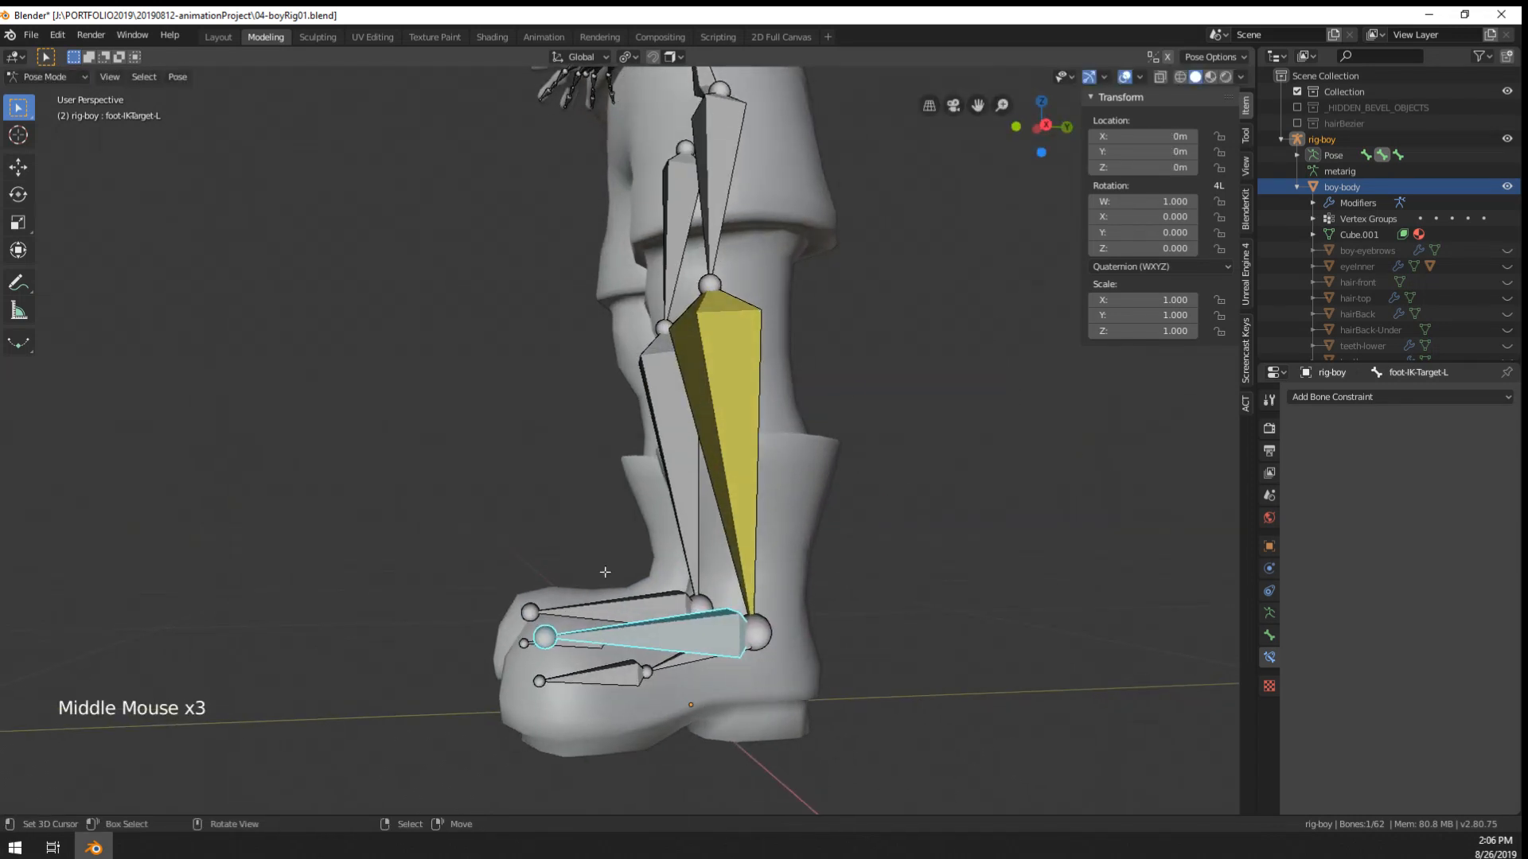
- Test the left leg's IK by trial-moving foot-IK-Target-L up and across the body in front view, and cancel the movement
key("Tab")
key("KP_1")
key("KP_3")
key("KP_1")
key("Tab")
scroll(604, 571, "down", 2)
key("g")
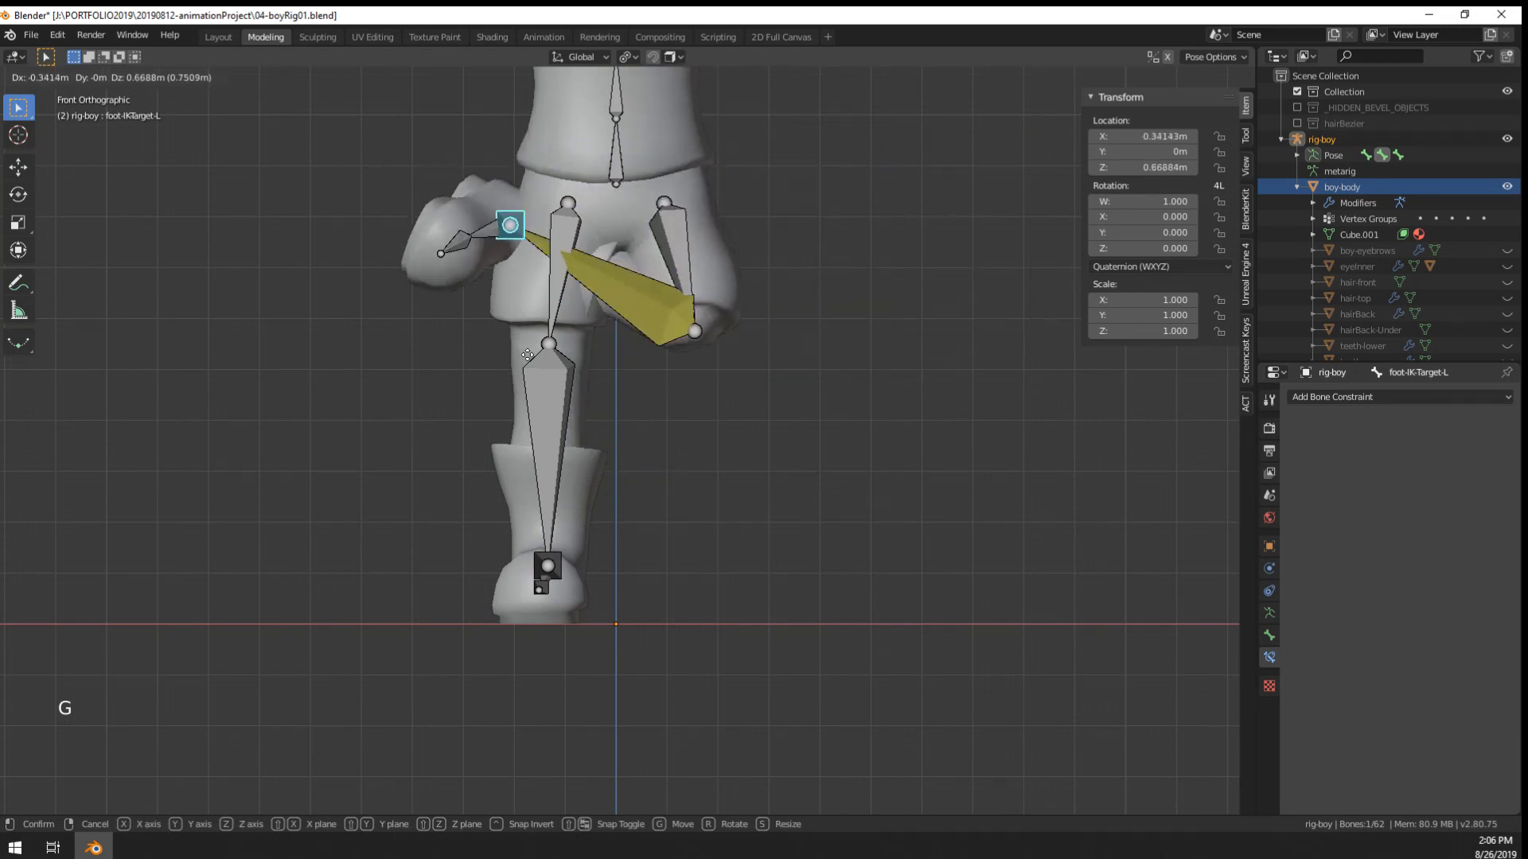
key("Escape")
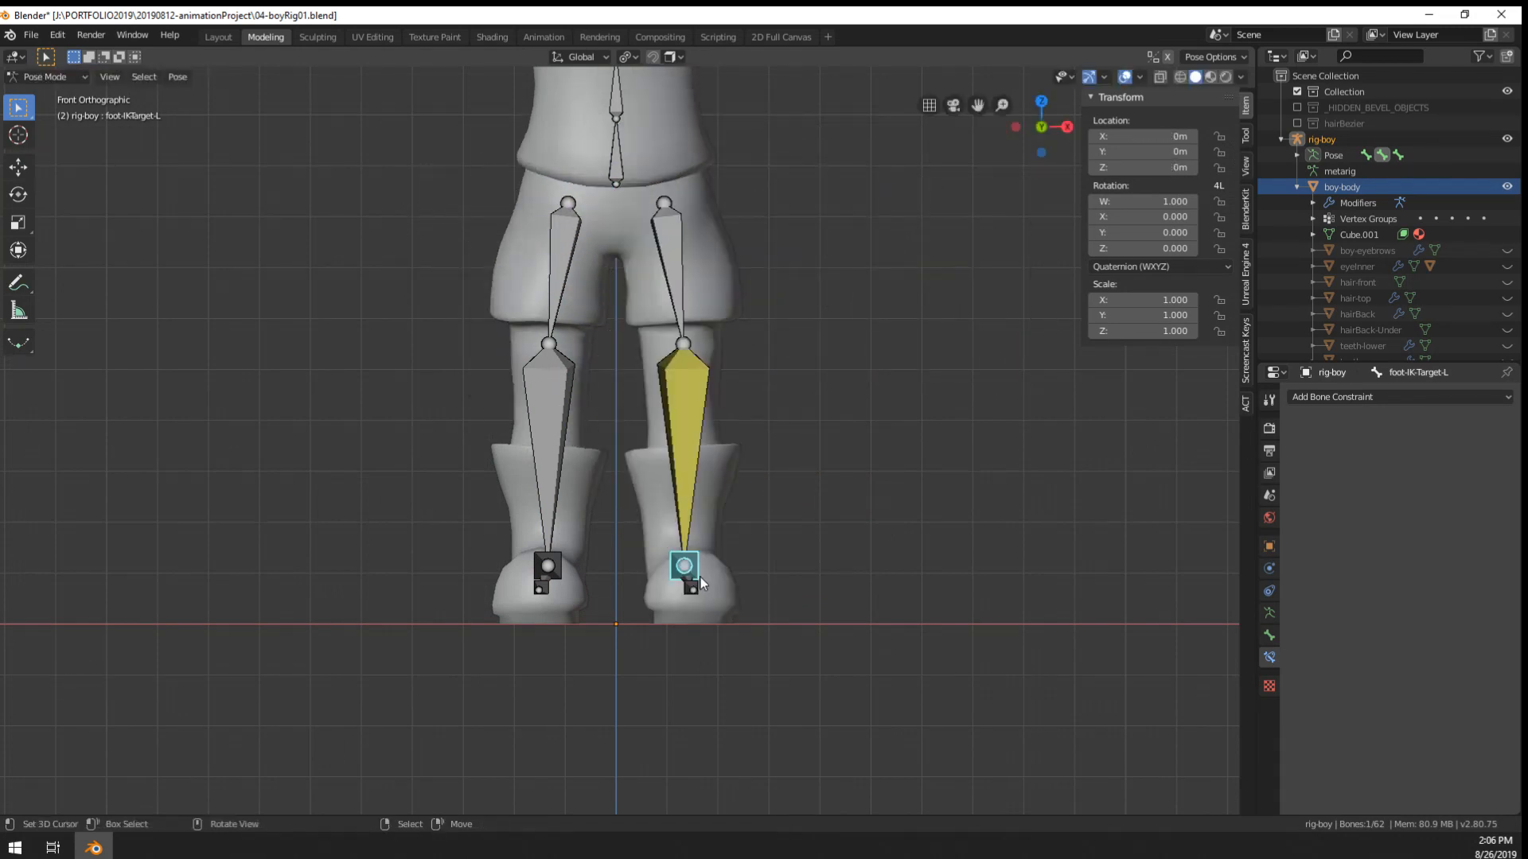
- In Edit Mode, extrude a bone about 0.11 m straight up along Z from the tip of the foot IK target bone
key("KP_1")
key("KP_3")
scroll(676, 476, "up", 3)
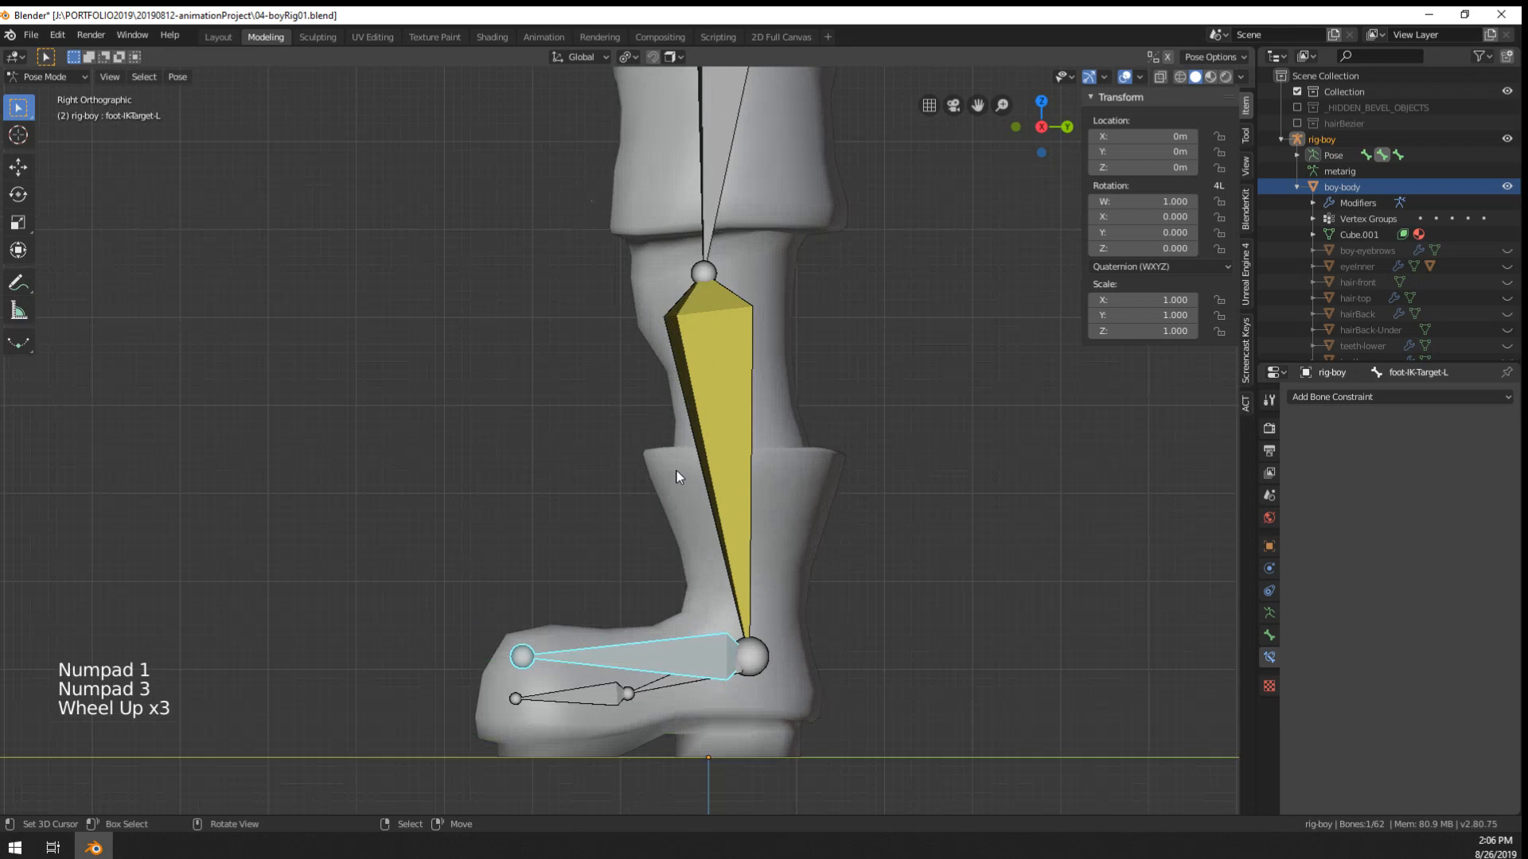
right_click(542, 648)
key("Tab")
right_click(541, 648)
key("e")
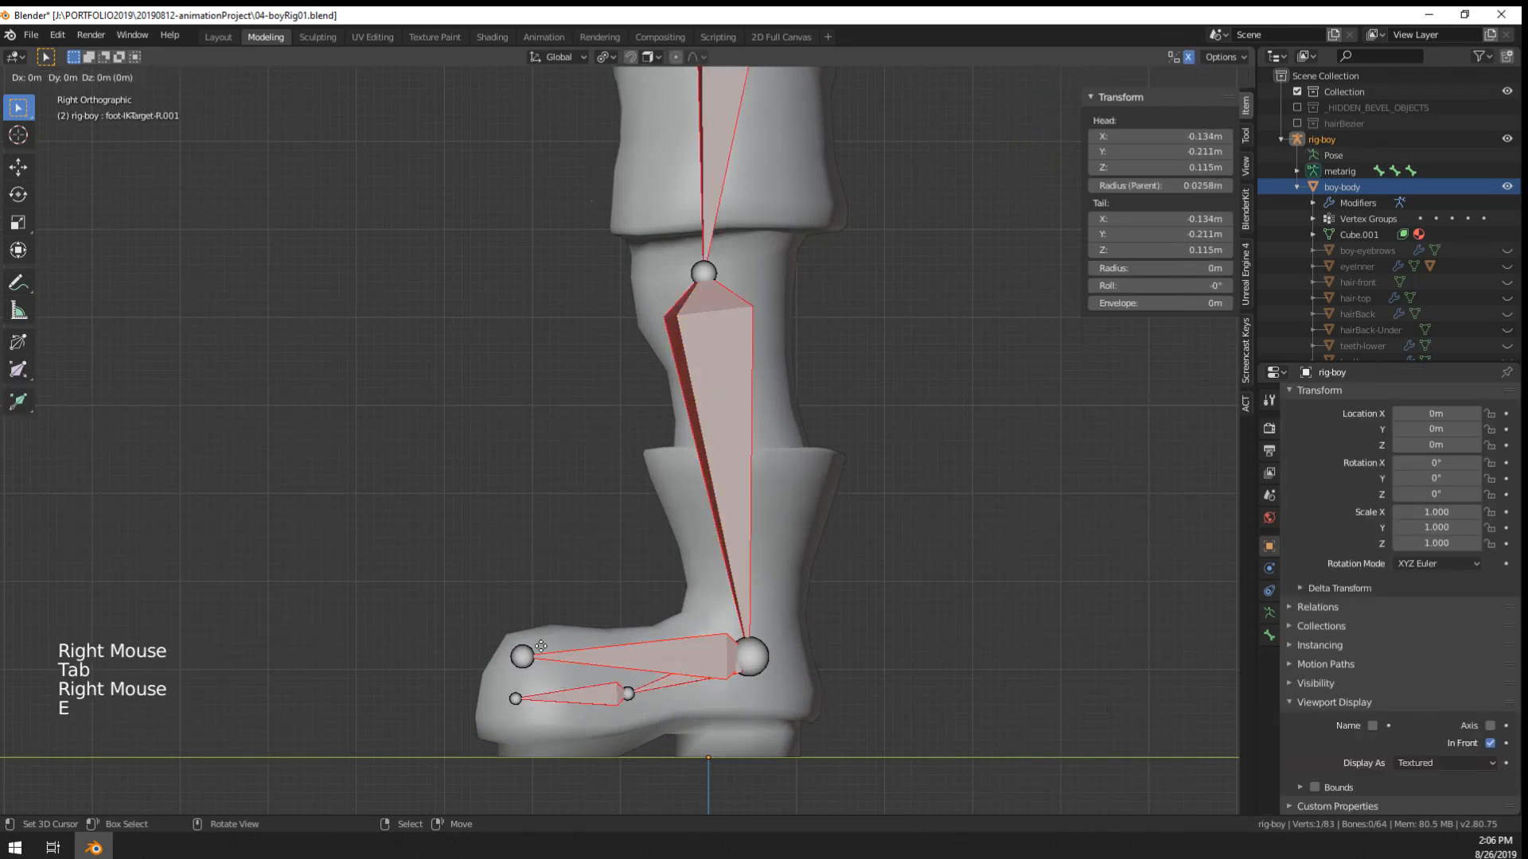
key("z")
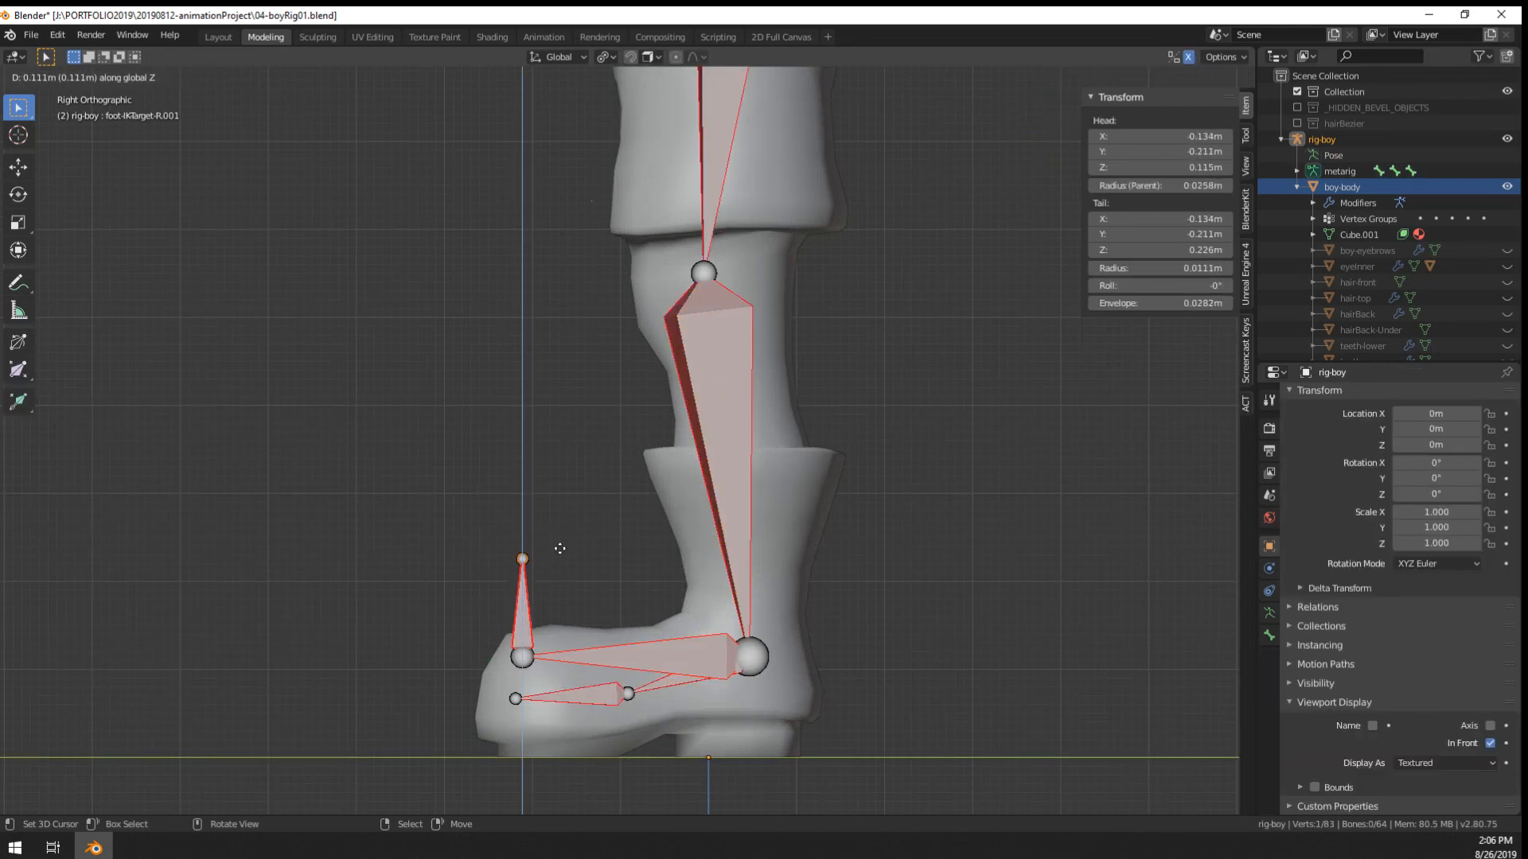
left_click(560, 548)
- Detach the new upright left bone from the foot IK target bone with Clear Parent
right_click(569, 557)
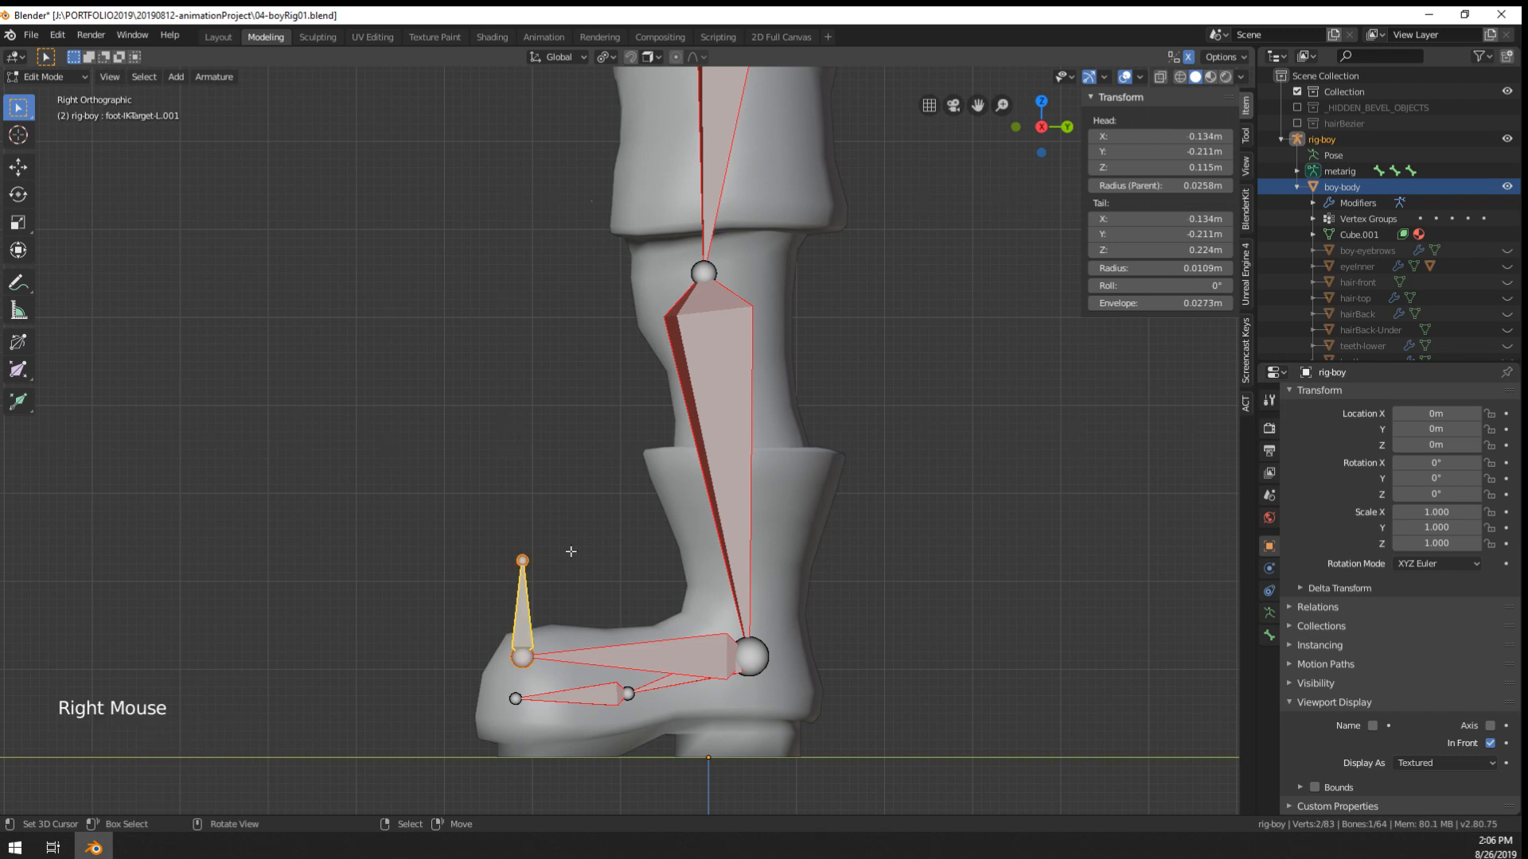
key("alt+p")
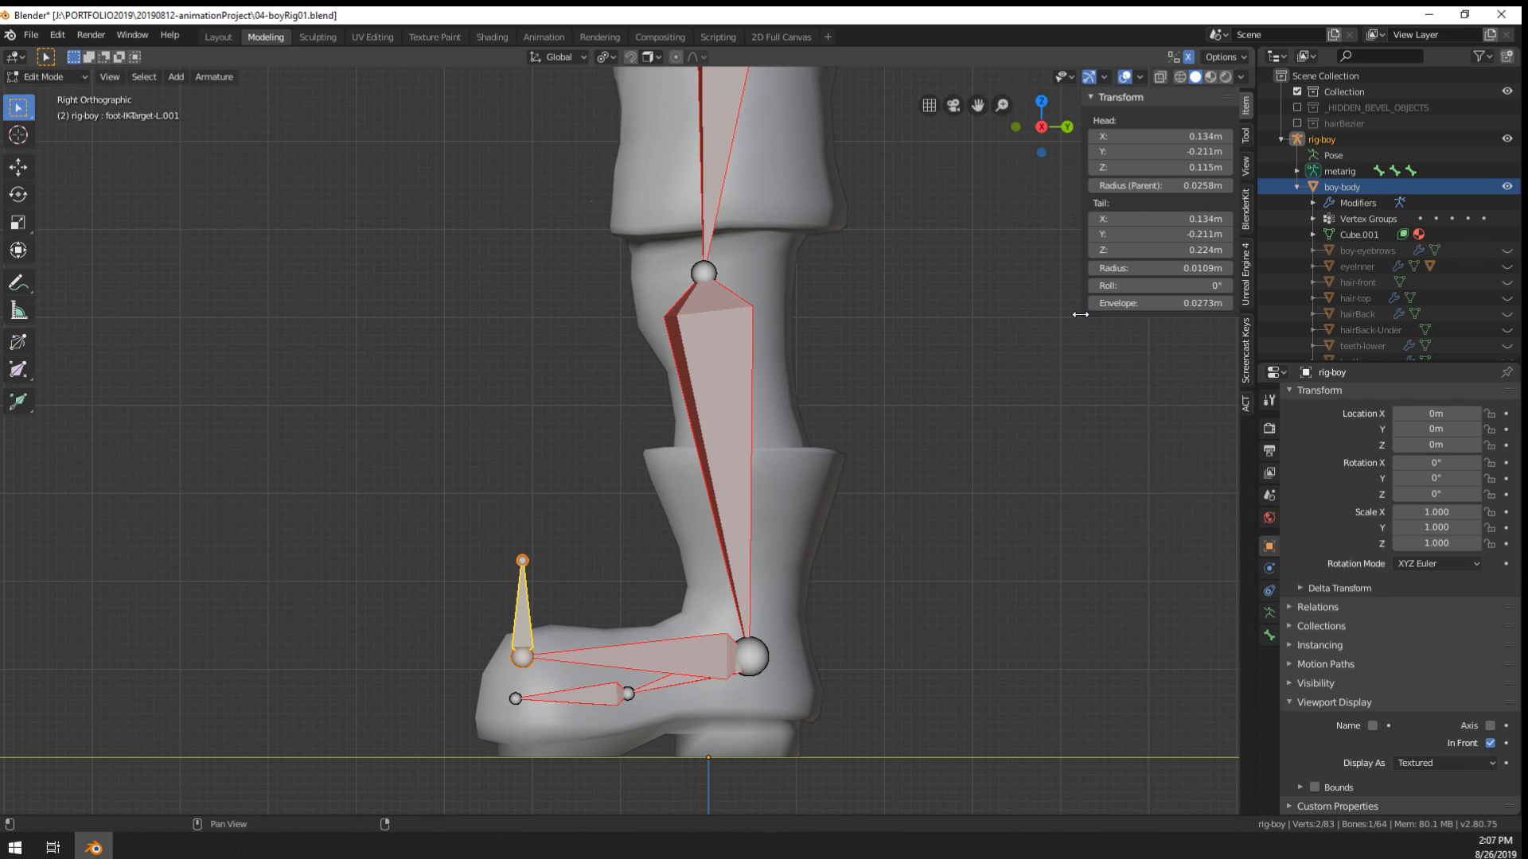
right_click(533, 586)
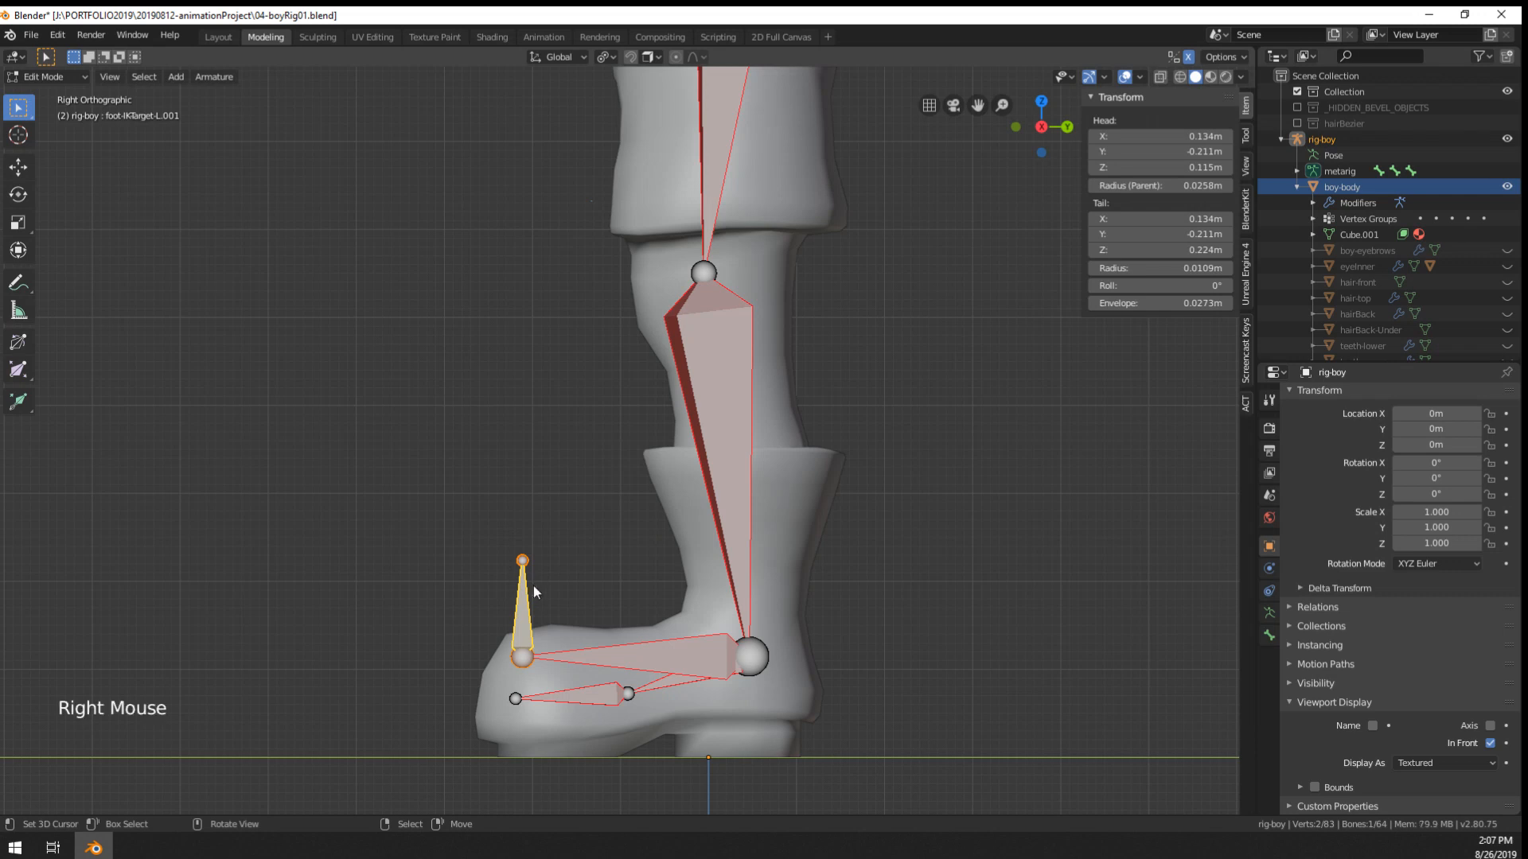
right_click(533, 585)
key("g")
key("z")
right_click(544, 470)
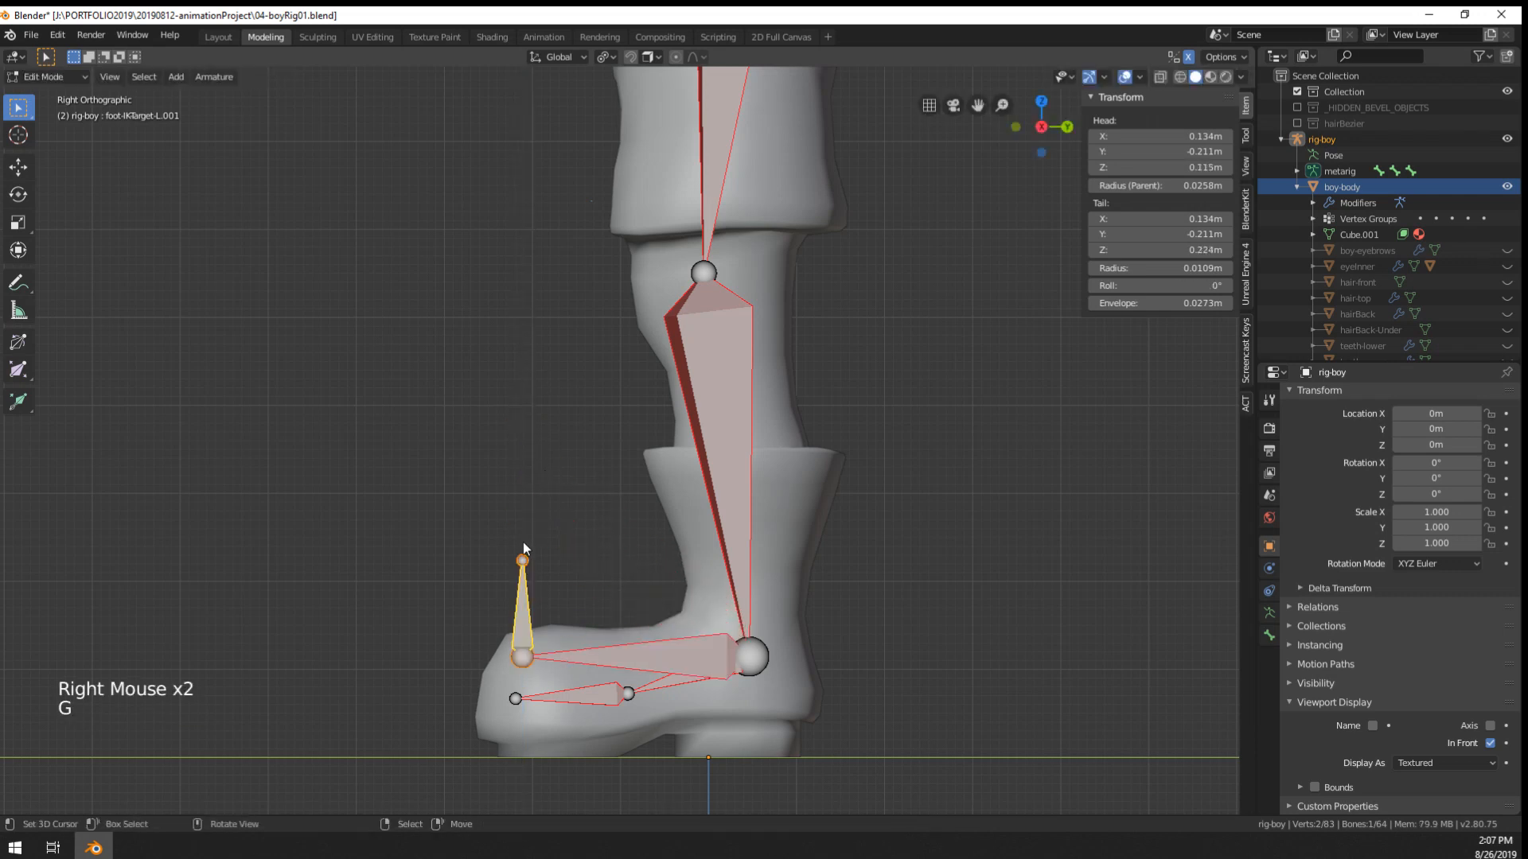
key("alt+p")
left_click(522, 564)
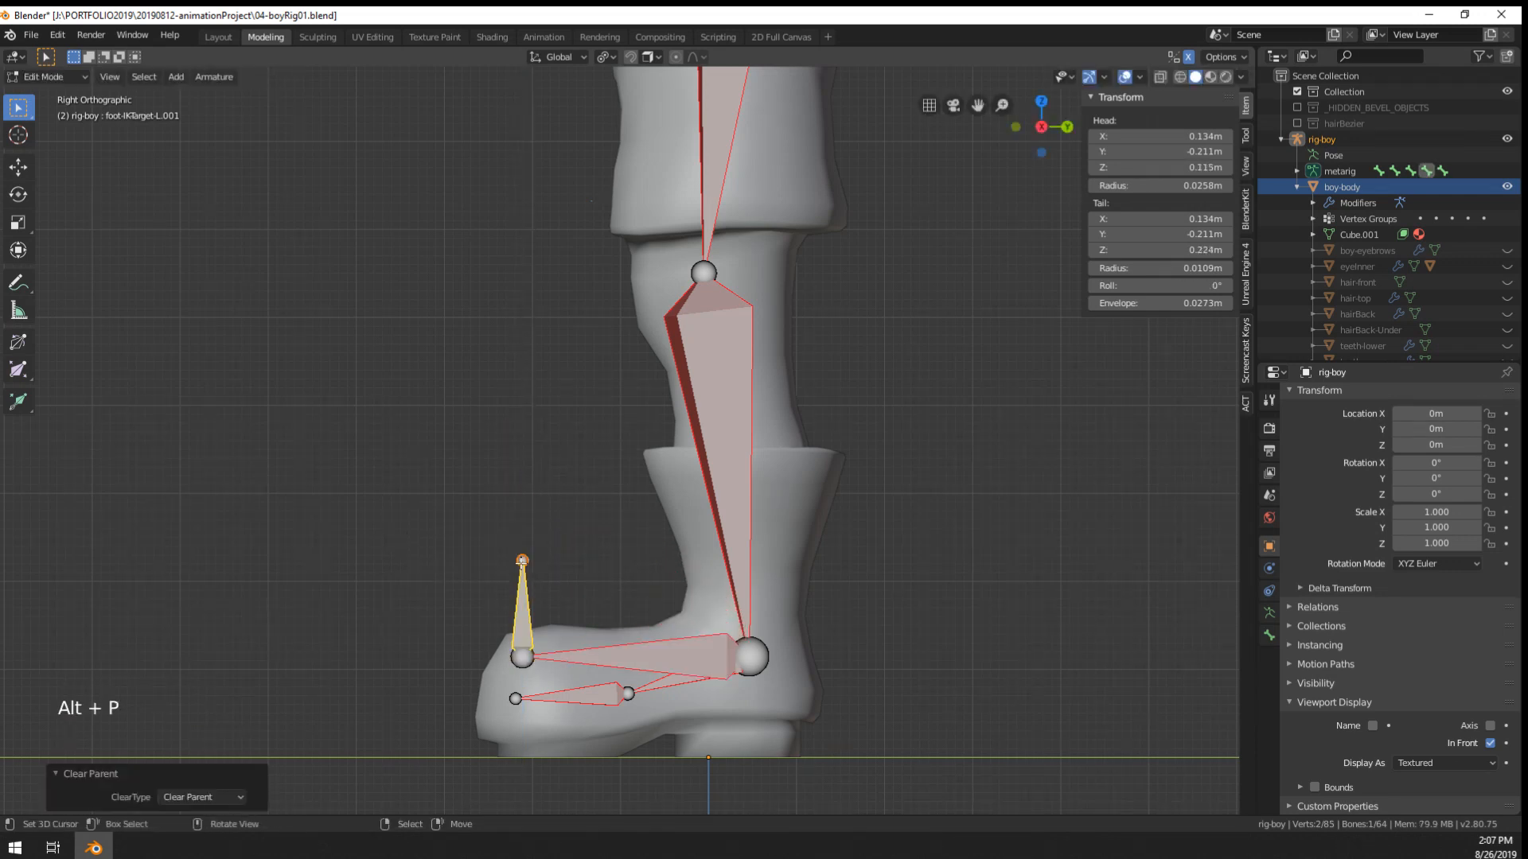
- Move the unparented left bone forward and up in front of the knee, with its head at about Y -0.381 m, Z 0.553 m
key("g")
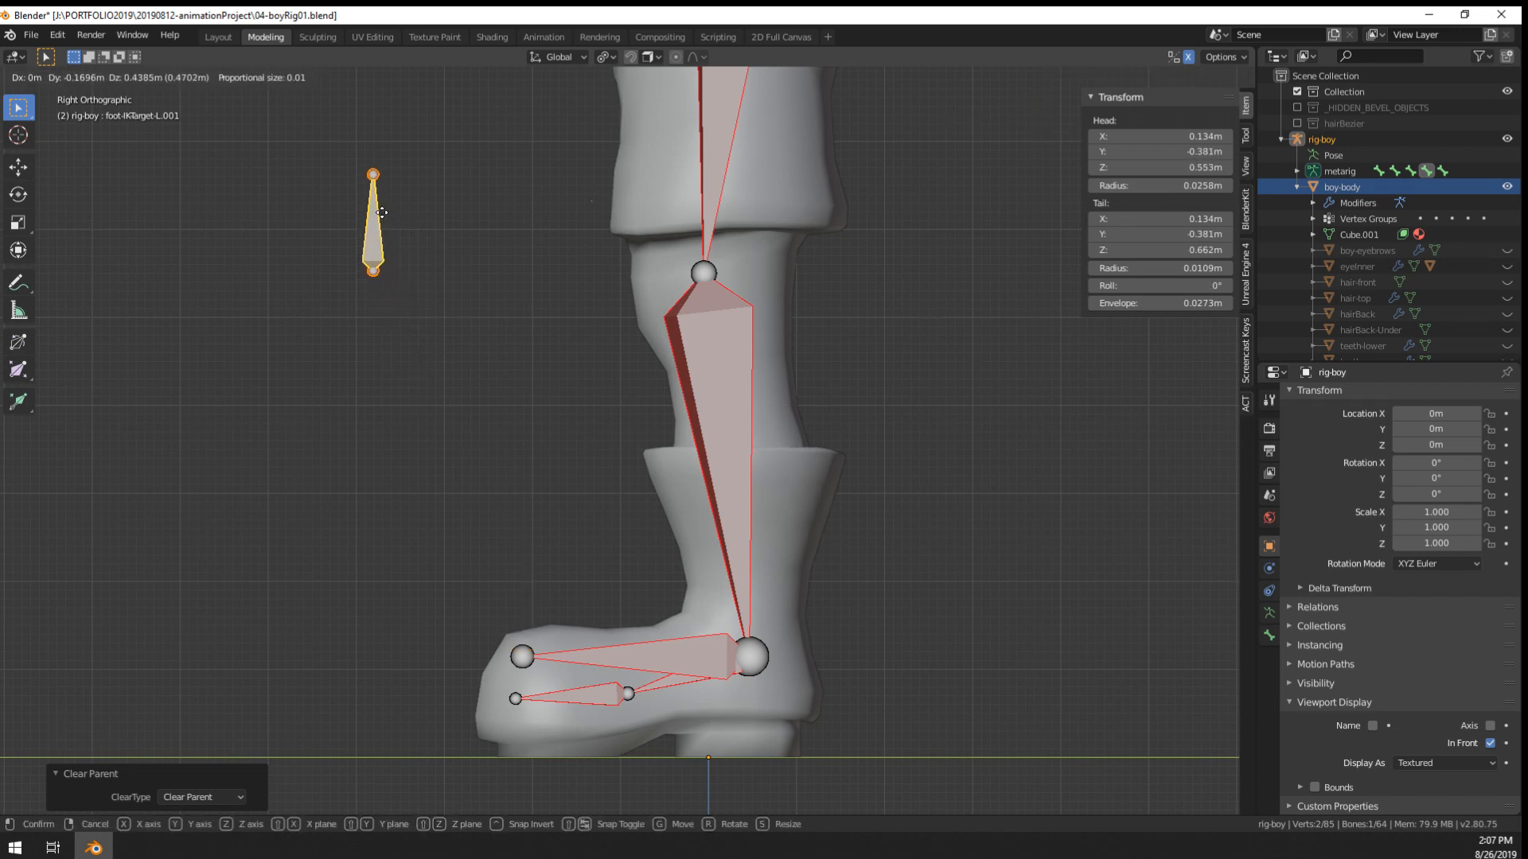
left_click(378, 226)
scroll(378, 225, "up", 2)
middle_click_drag(378, 226, 423, 334, "shift")
right_click(336, 345)
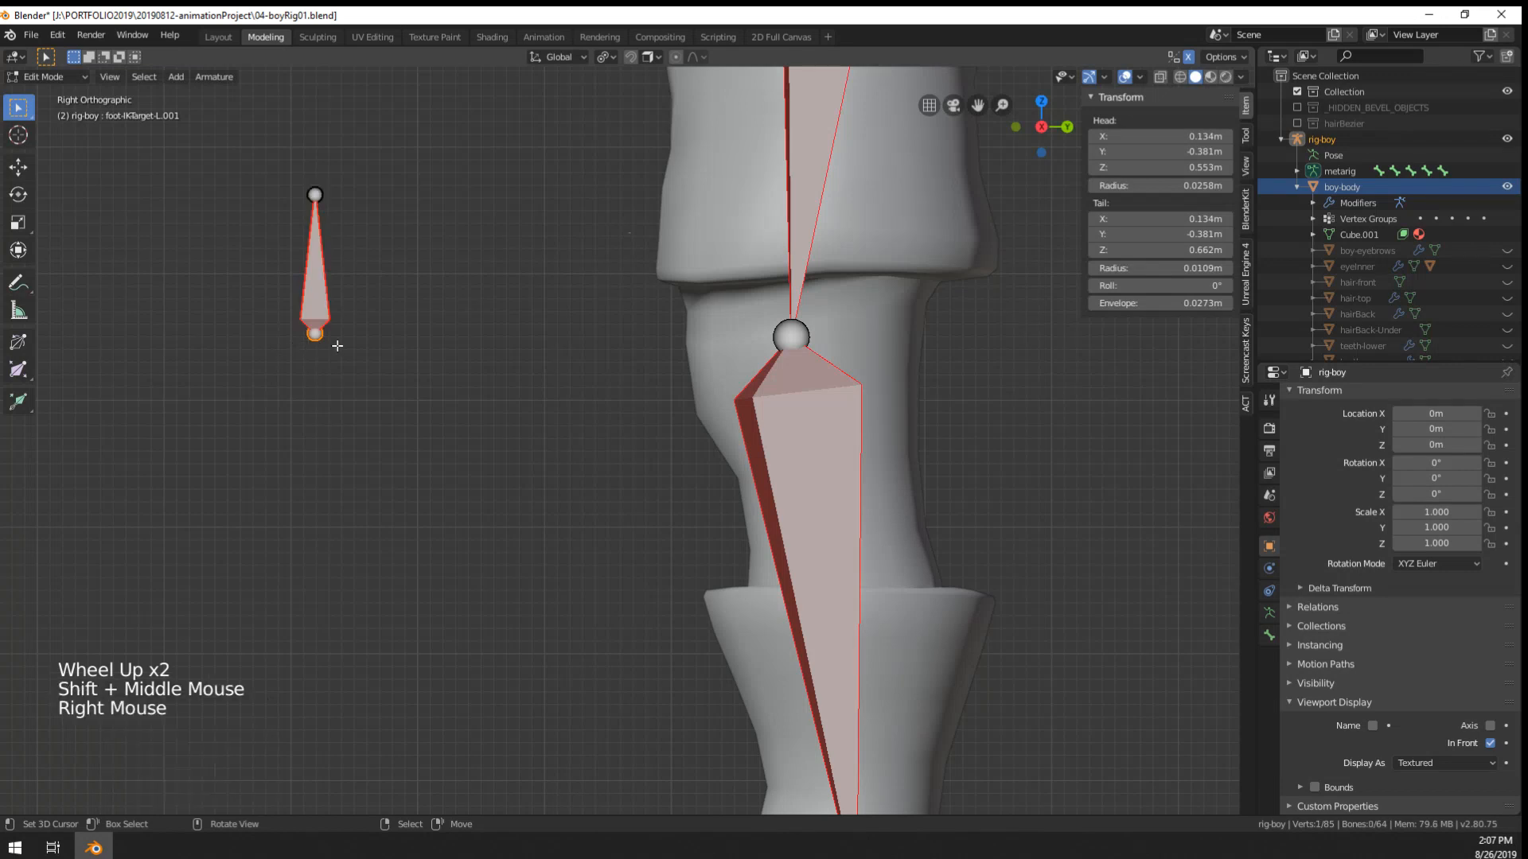
key("g")
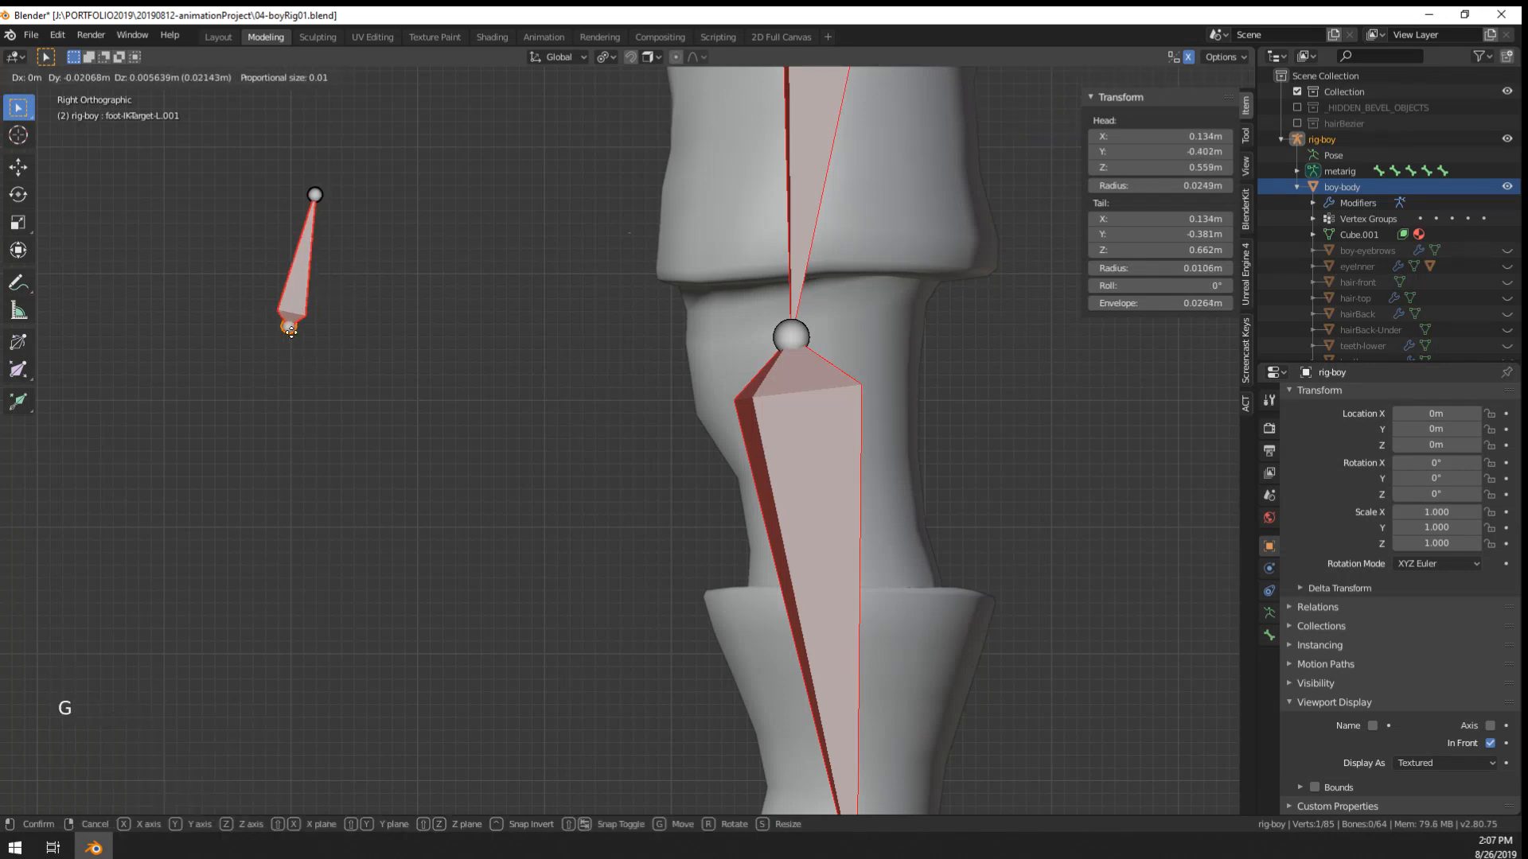
right_click(245, 285)
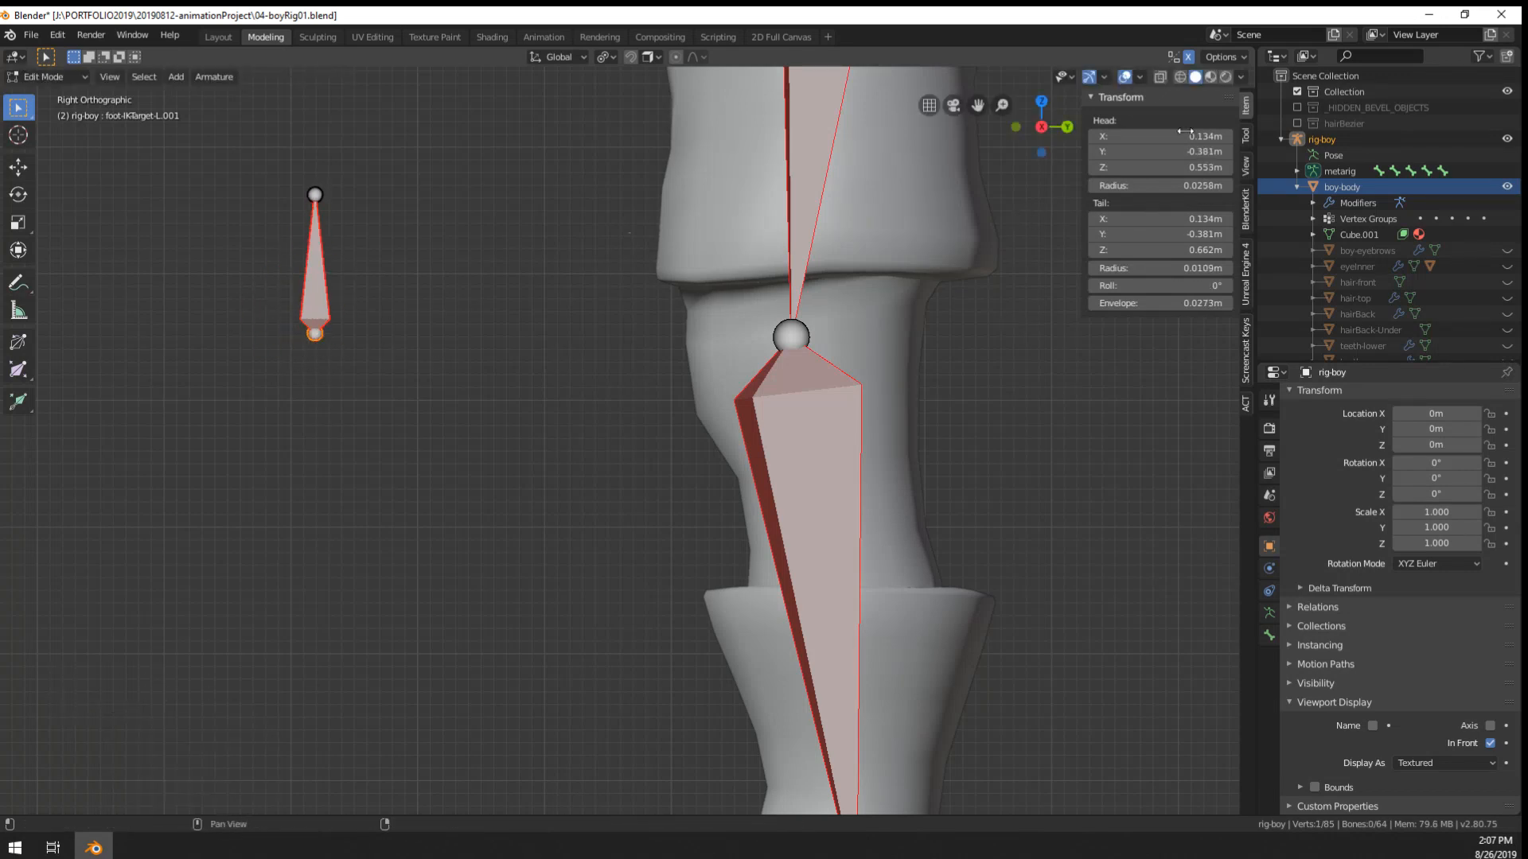
left_click_drag(1166, 137, 1094, 137)
key("ctrl+z")
middle_click_drag(466, 329, 633, 362)
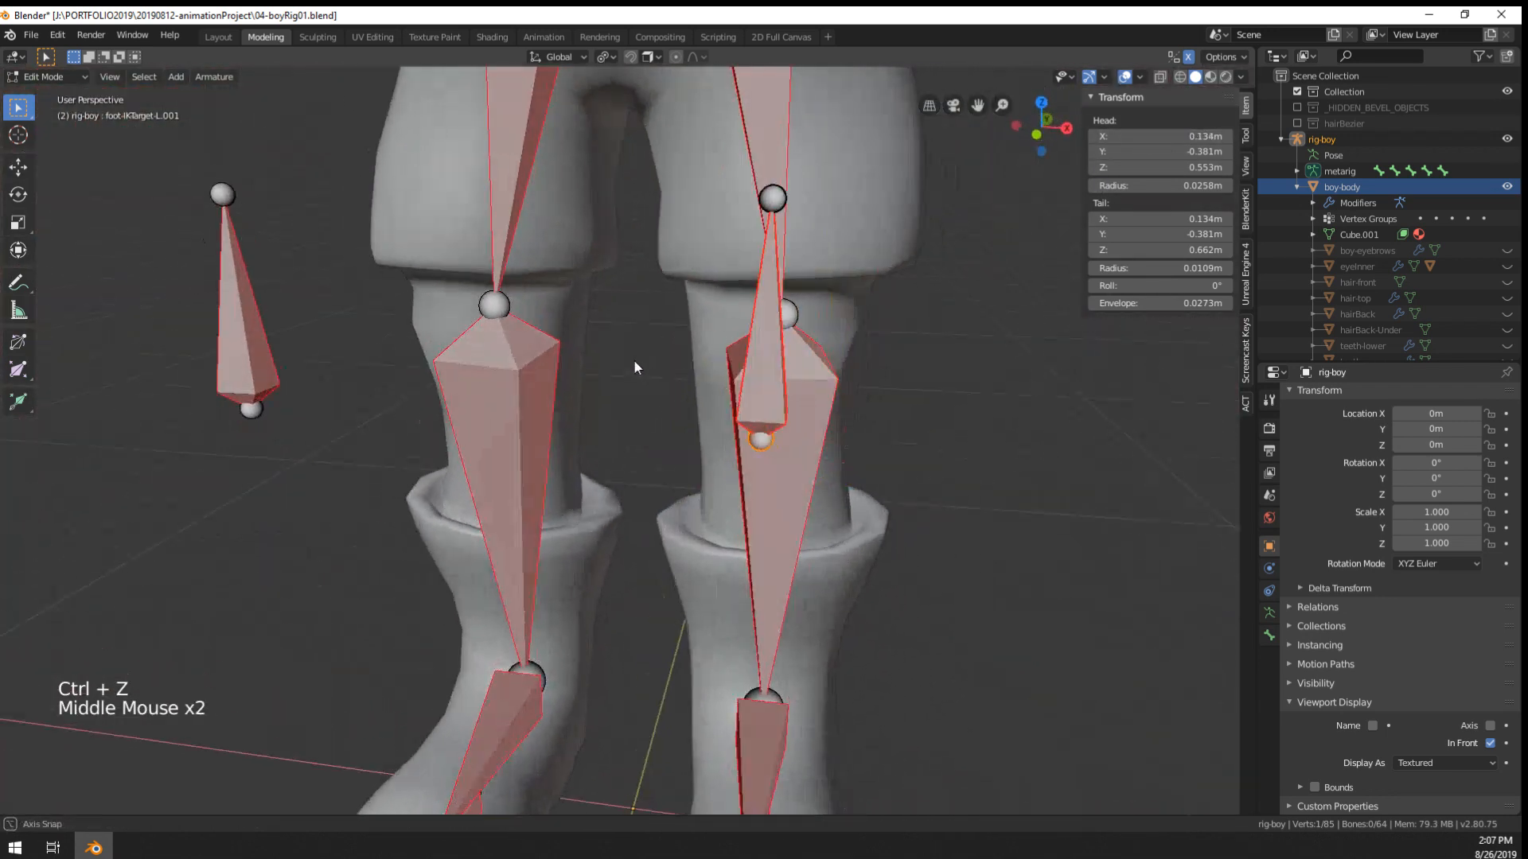
key("g")
right_click(780, 320)
- Move the whole left pole bone outward, with its head at about X 0.196 m, Y -0.384 m, Z 0.539 m
right_click(773, 292)
key("g")
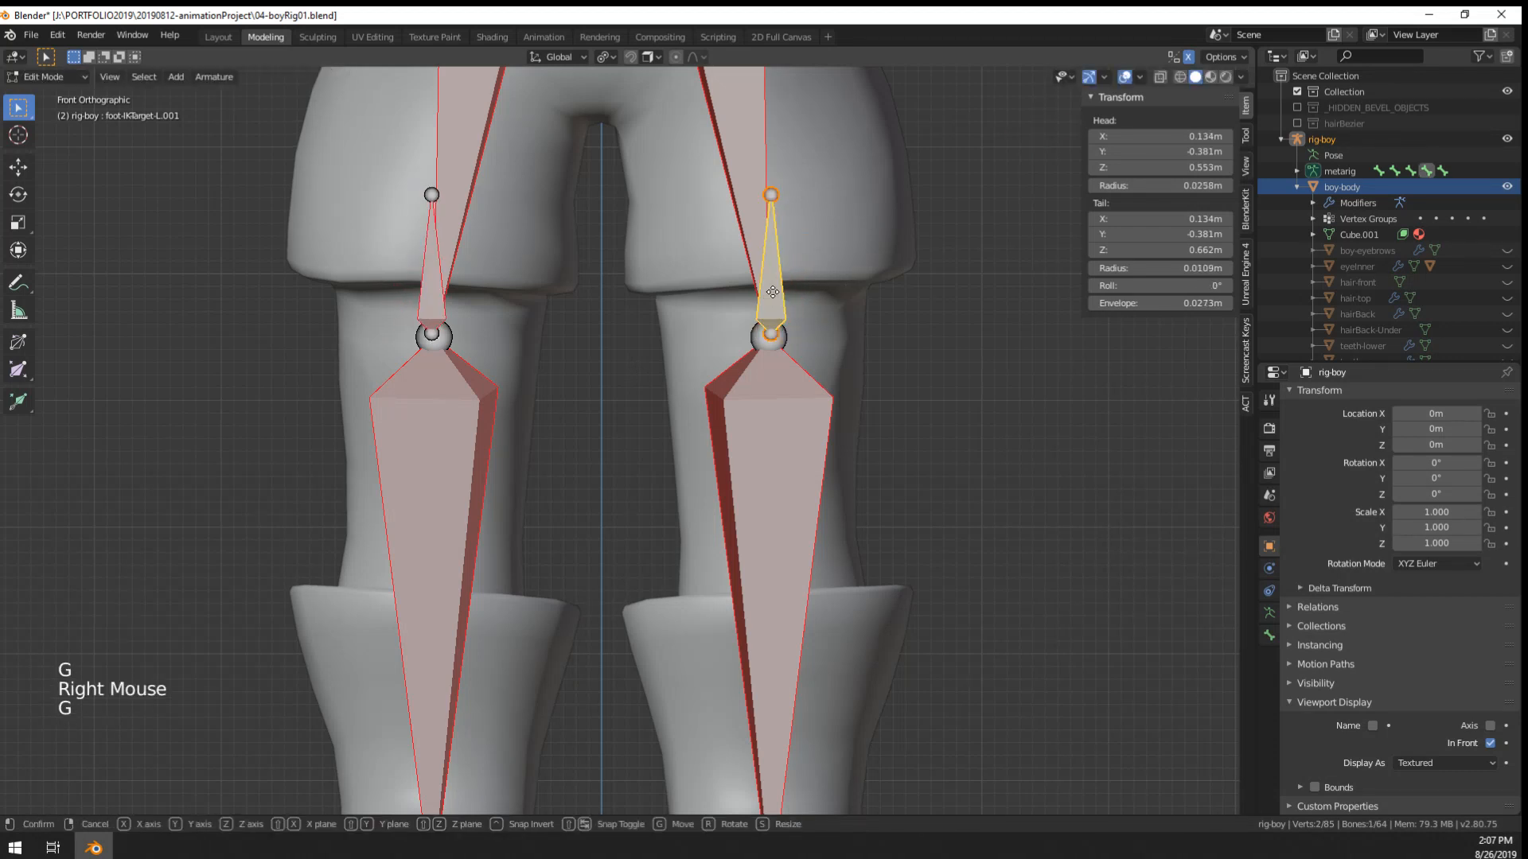
key("y")
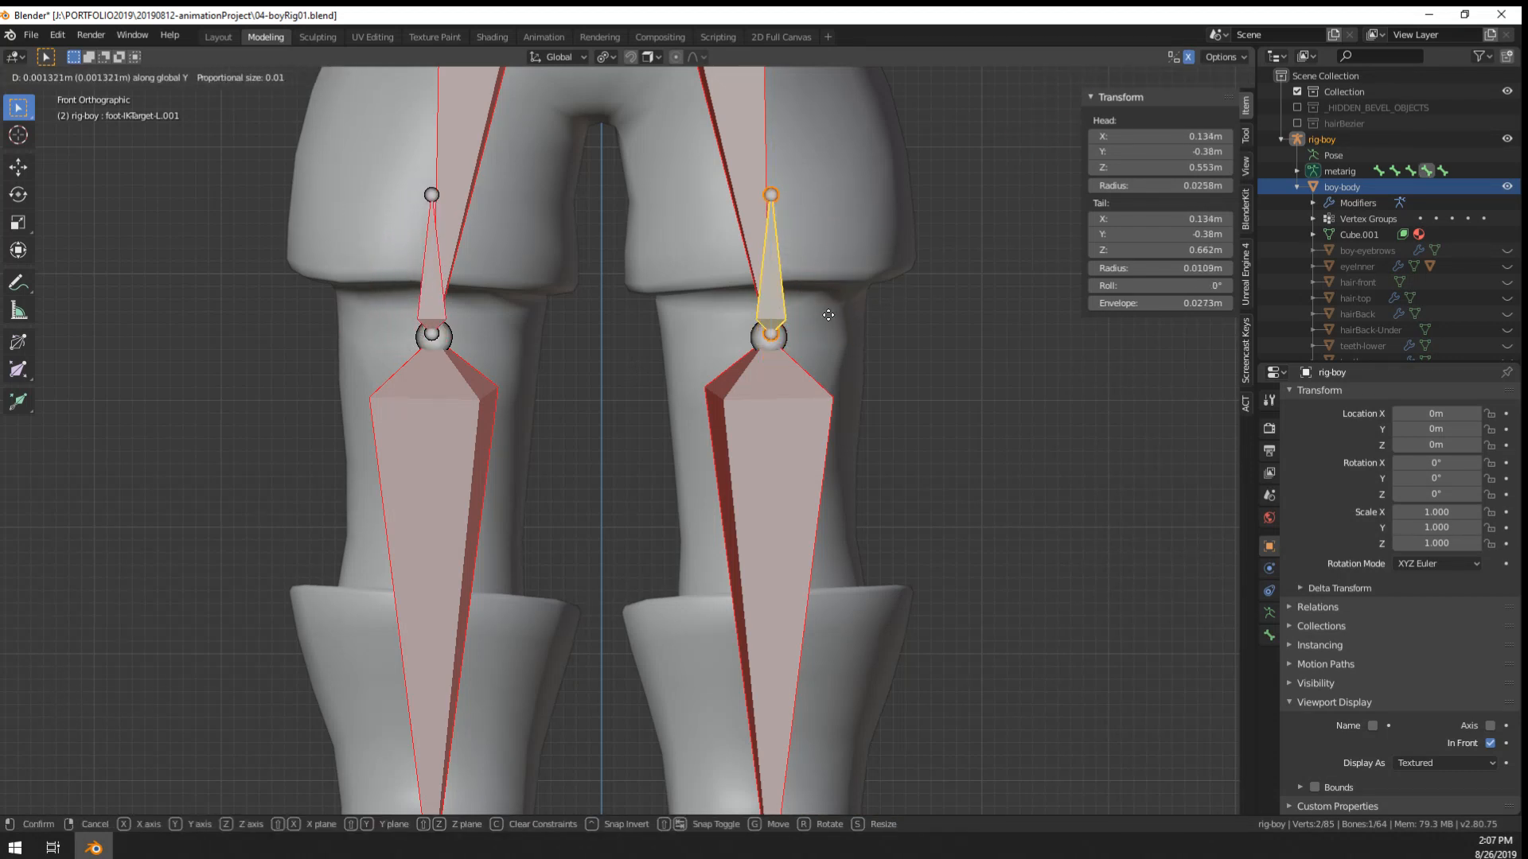
right_click(859, 318)
scroll(835, 333, "down", 4)
middle_click_drag(835, 332, 817, 574)
key("g")
left_click(818, 543)
key("g")
left_click(813, 571)
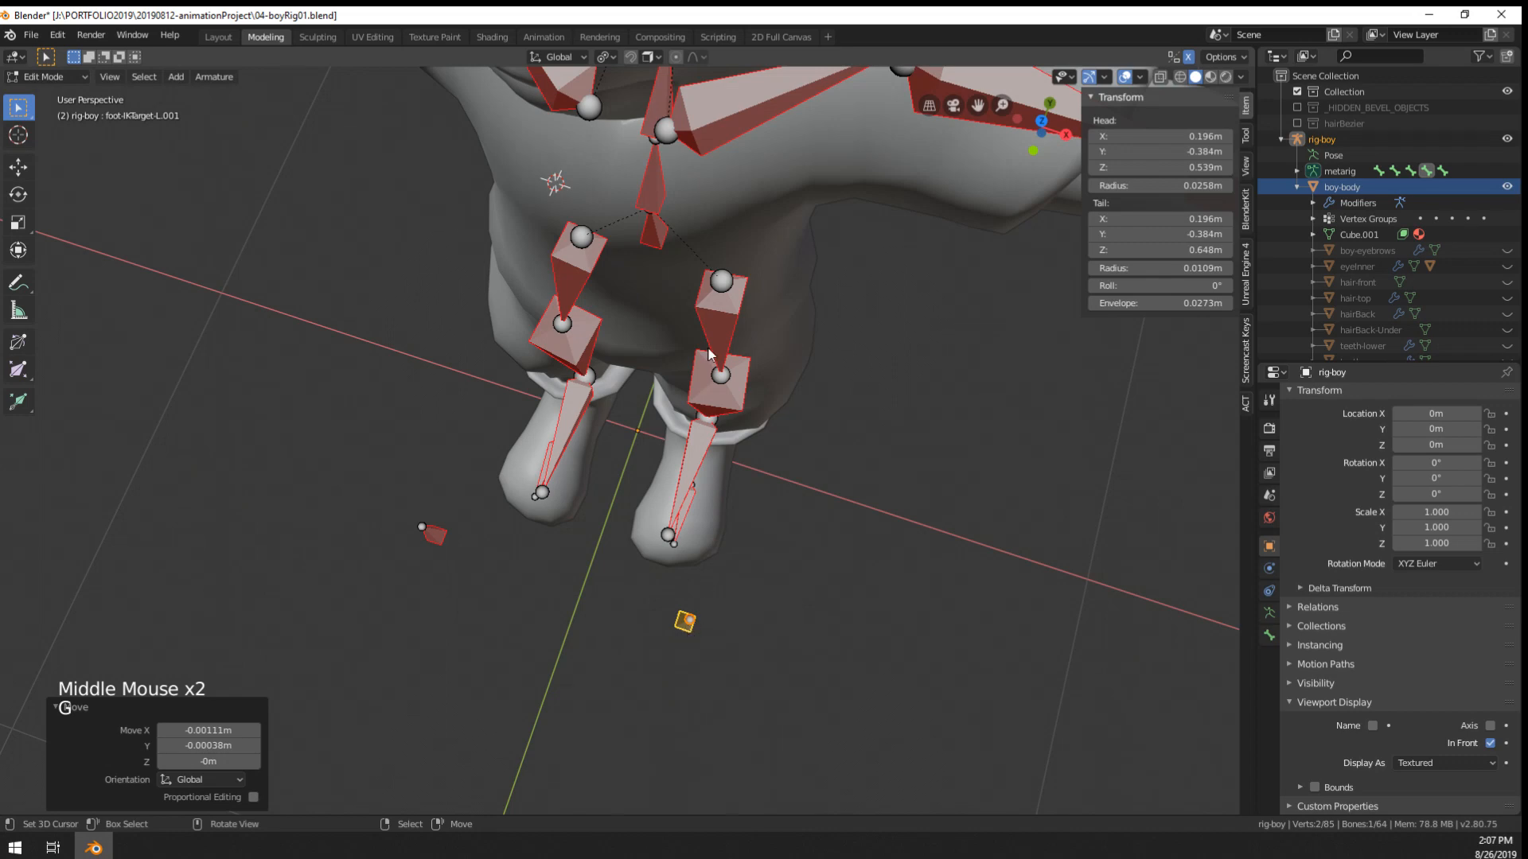
- In Pose Mode, set rig-boy as the Pole Target of the left shin's IK constraint and open the pole bone choices
middle_click_drag(711, 354, 776, 448)
scroll(777, 449, "up", 2)
right_click(783, 460)
scroll(869, 589, "down", 2)
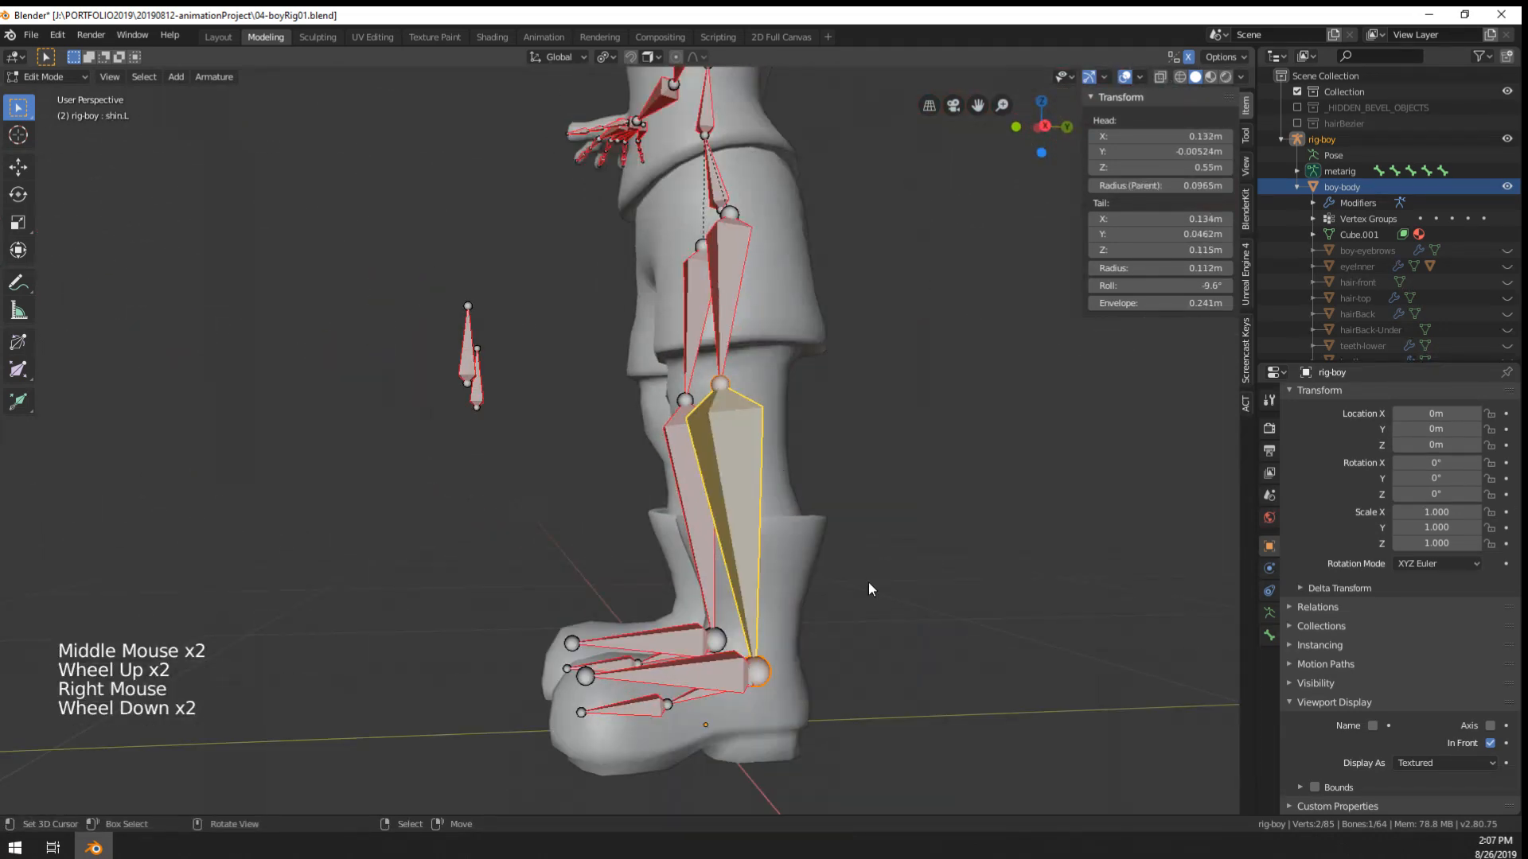
key("Tab")
middle_click_drag(827, 541, 752, 497)
scroll(646, 497, "up", 1)
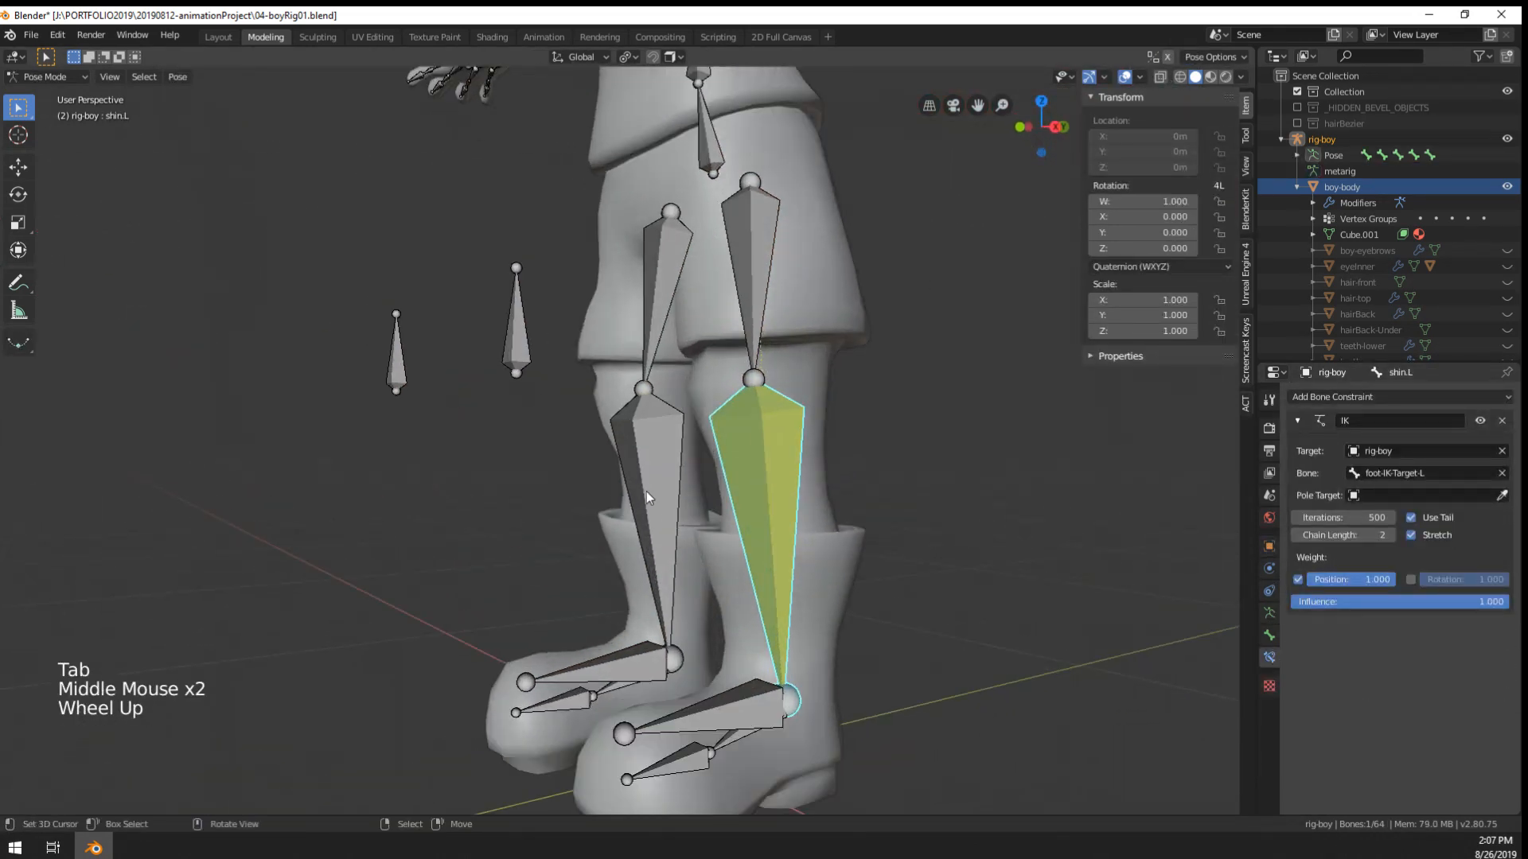
middle_click_drag(646, 497, 669, 509)
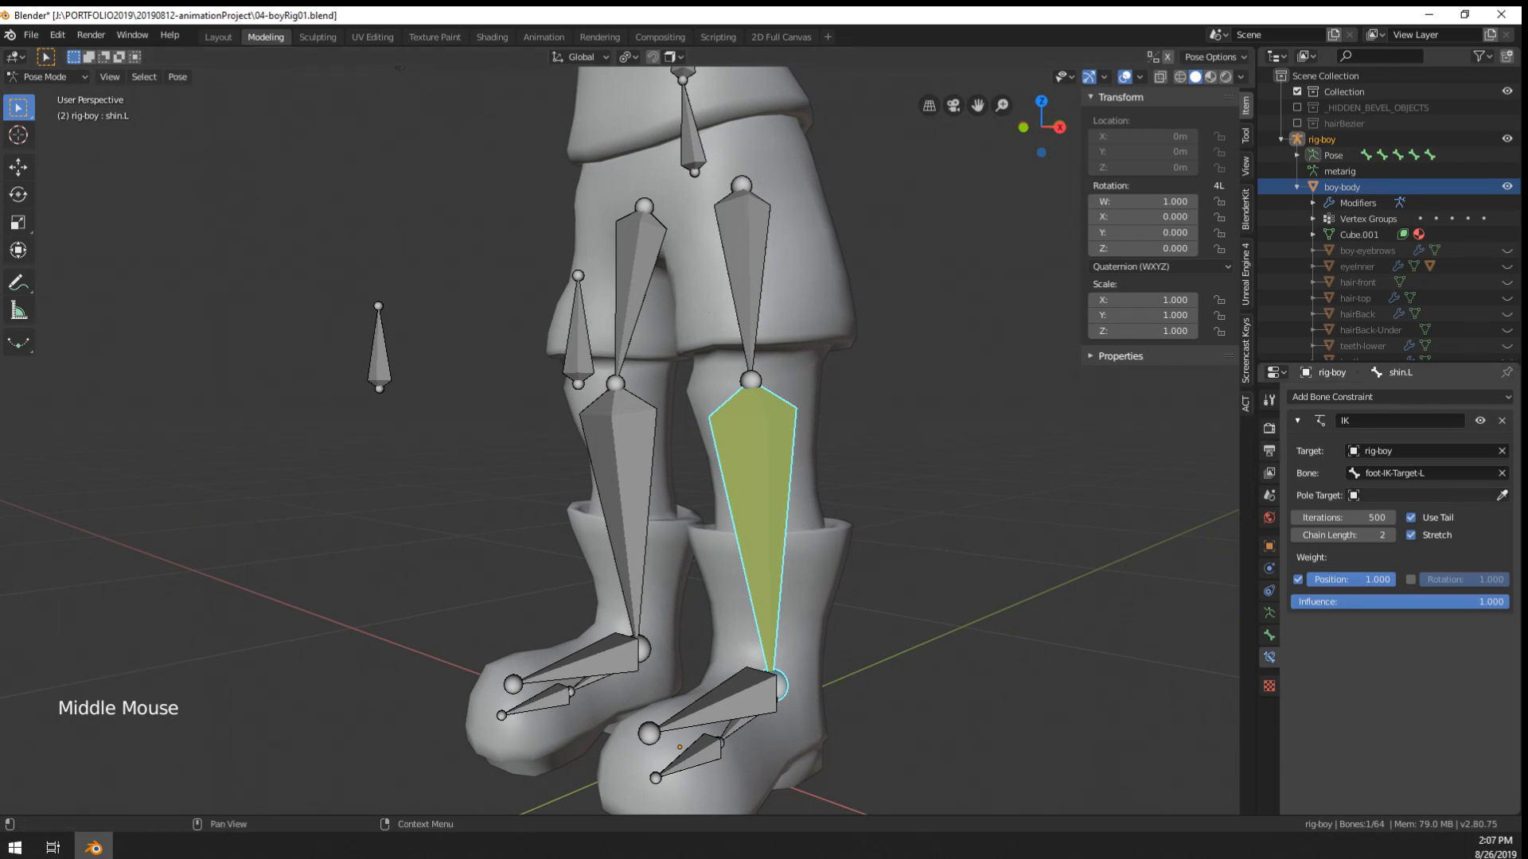
left_click(783, 448)
left_click(1414, 518)
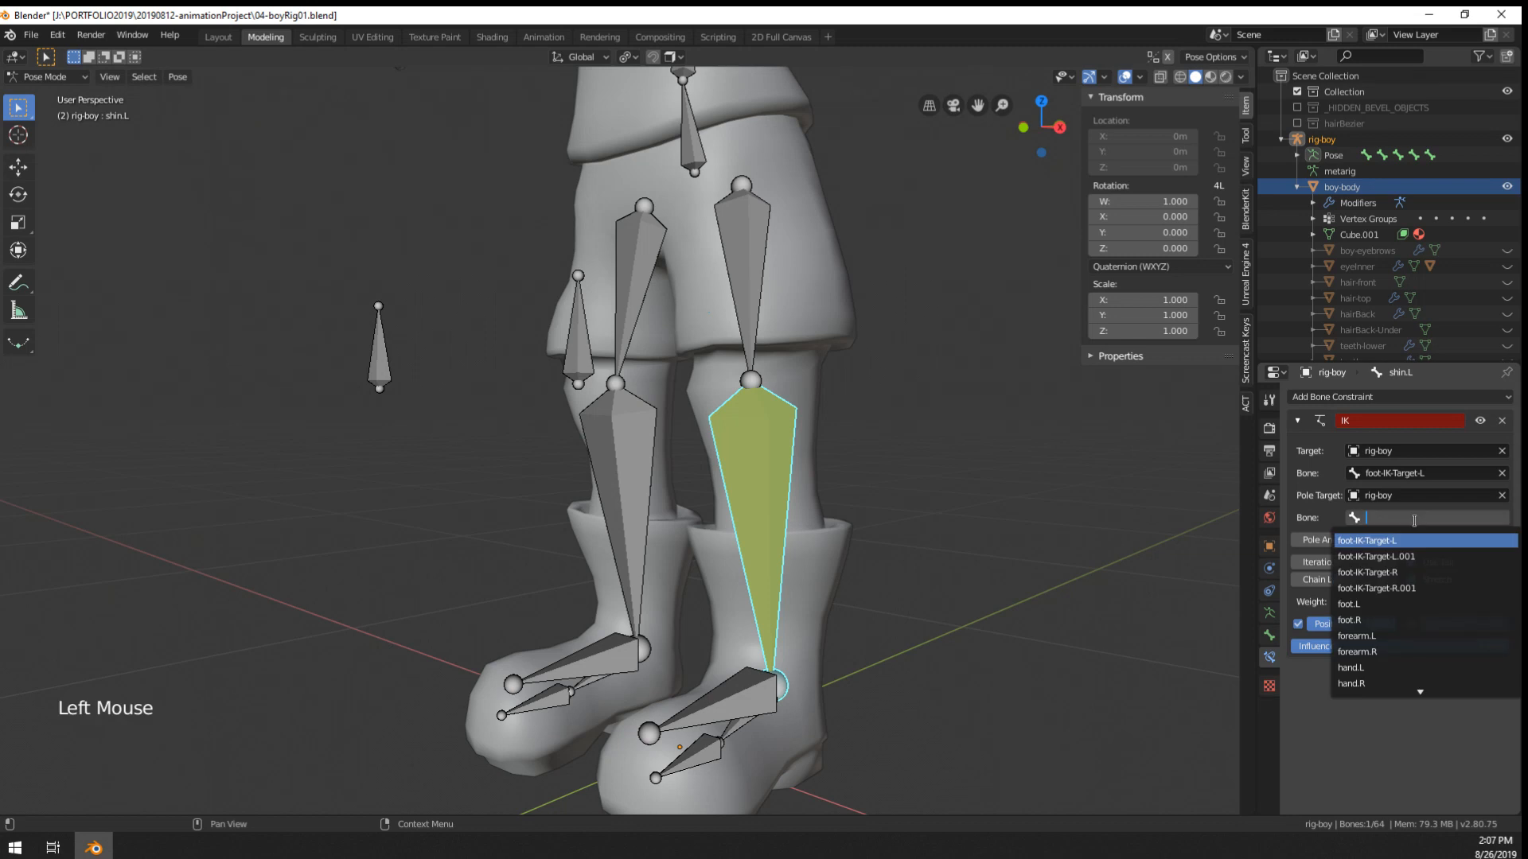
- In Edit Mode, rename the left bone in front of the knee as foot-IK-Pole-L.001
key("Tab")
right_click(581, 370)
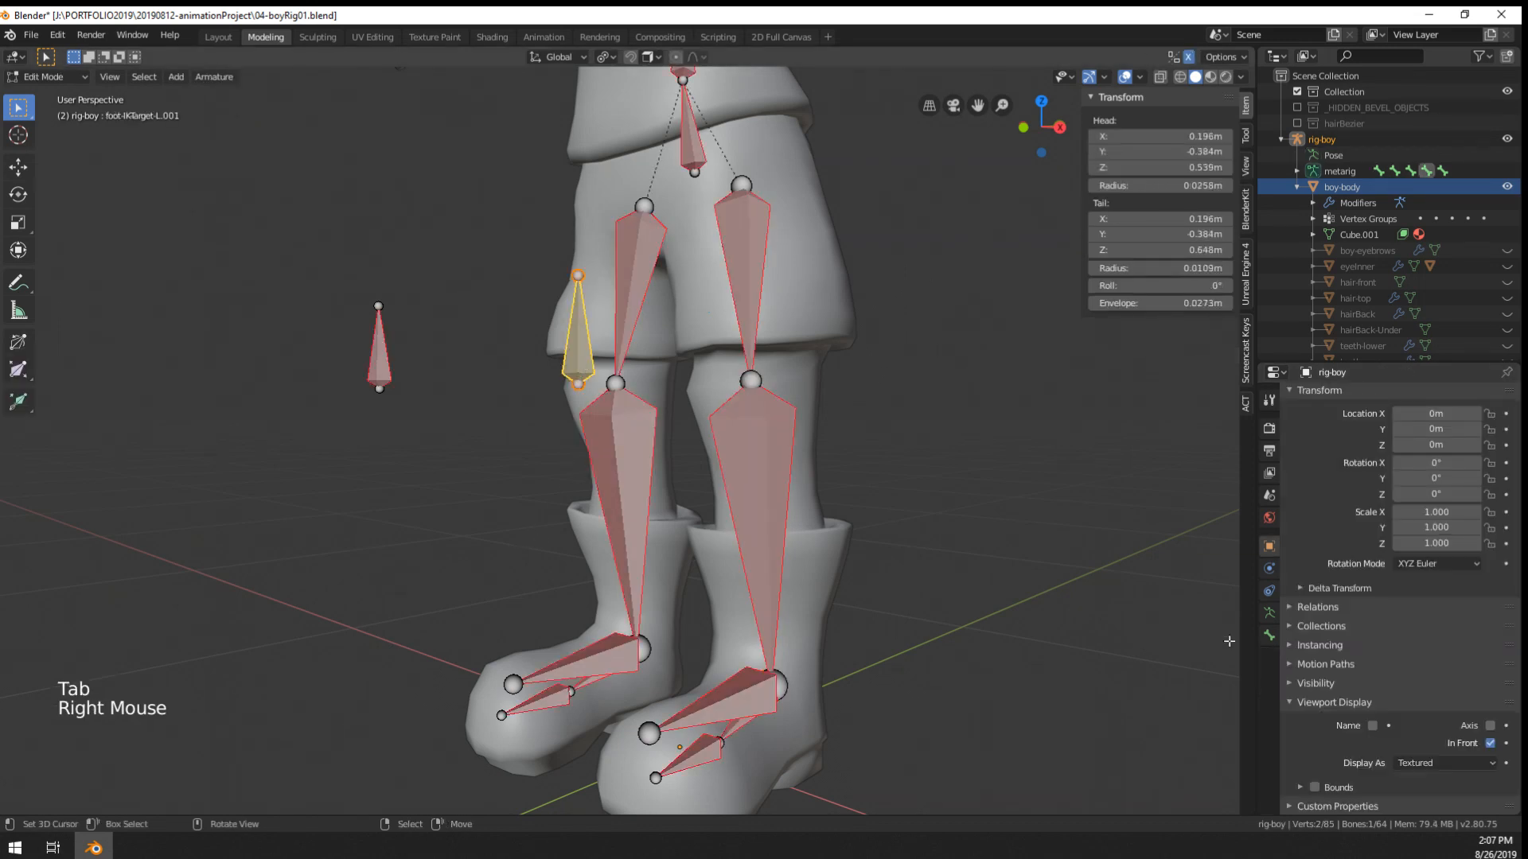
left_click(1269, 636)
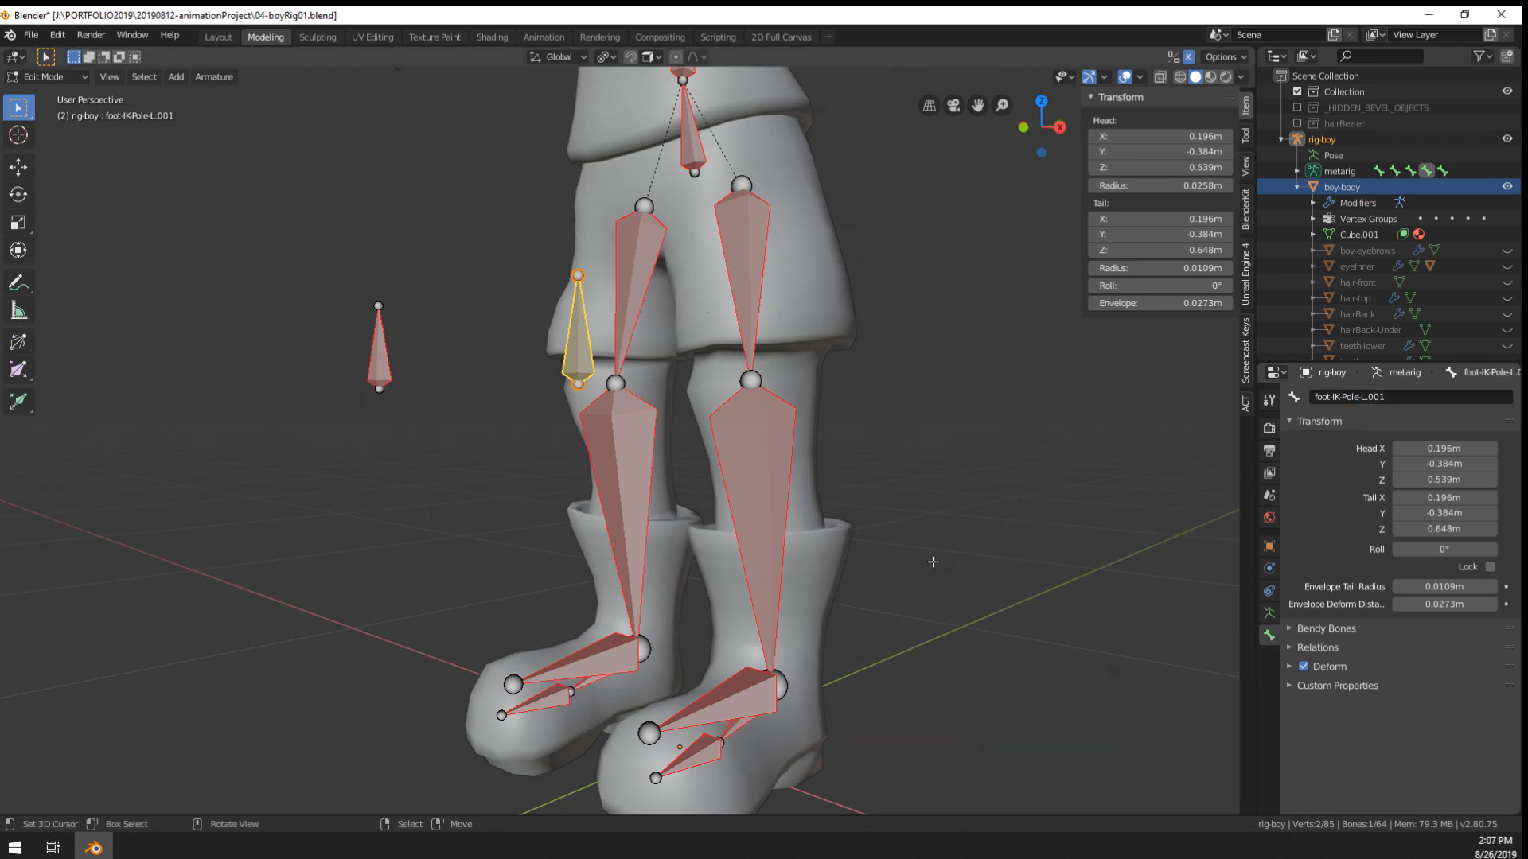
- Remove the numeric suffix from the left pole bone's name, making it foot-IK-Pole-L
key("Tab")
right_click(769, 475)
left_click(1269, 657)
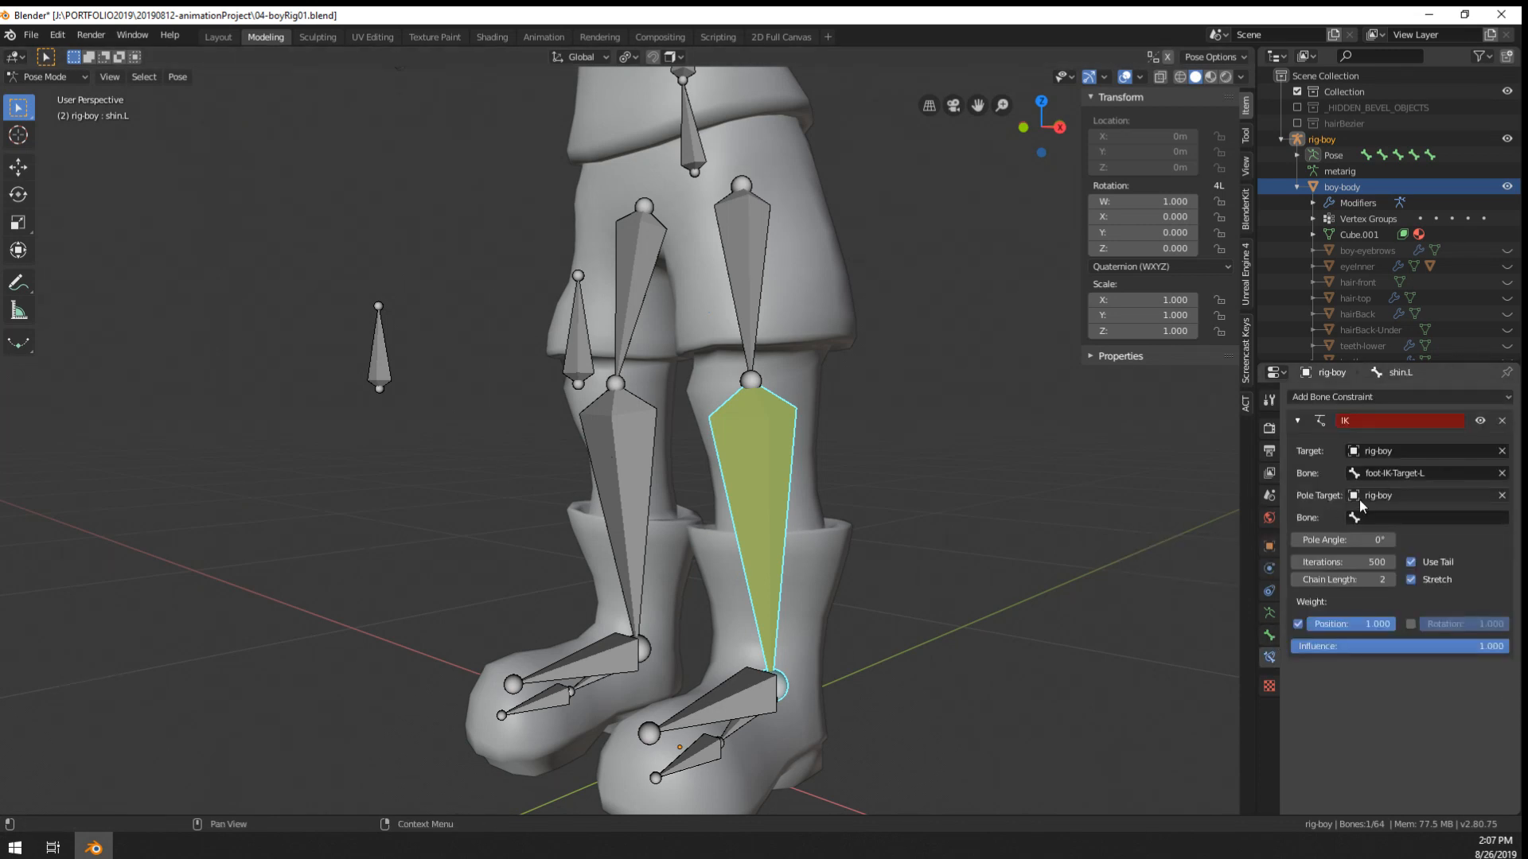
right_click(641, 350)
right_click(580, 356)
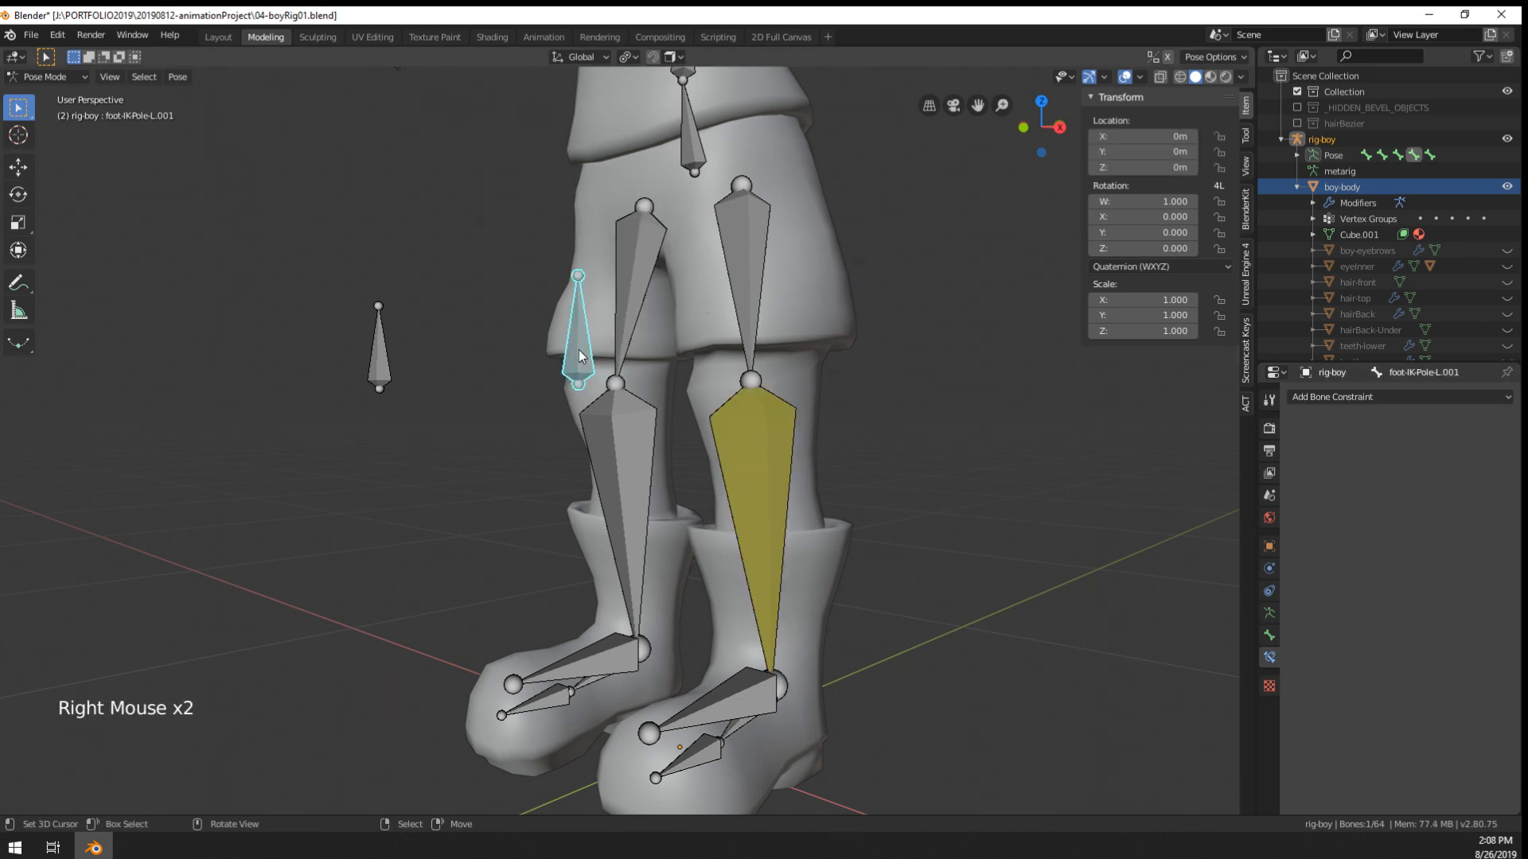
key("Tab")
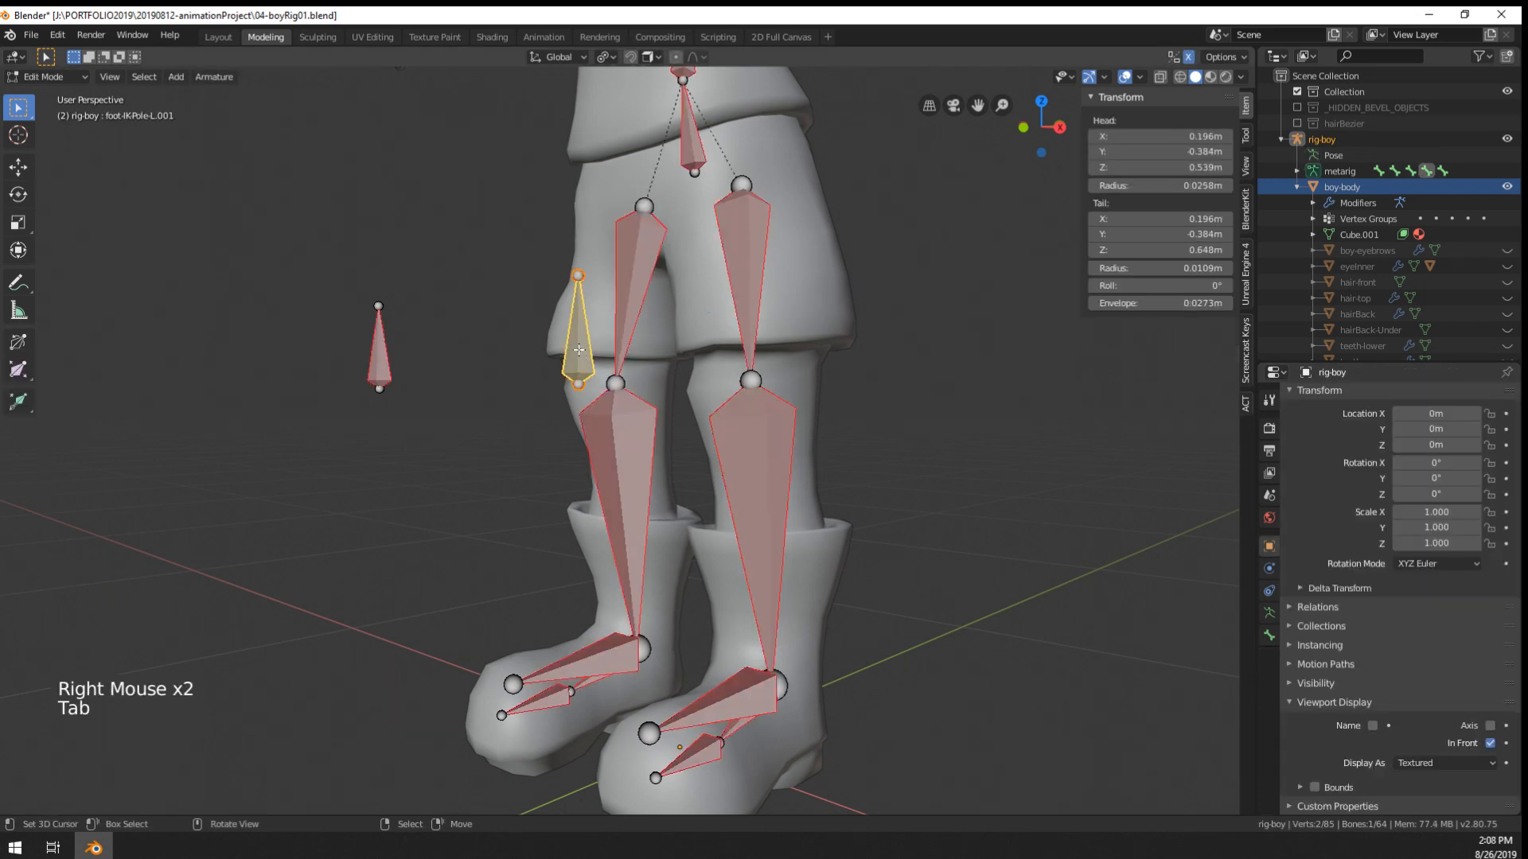
left_click(1269, 635)
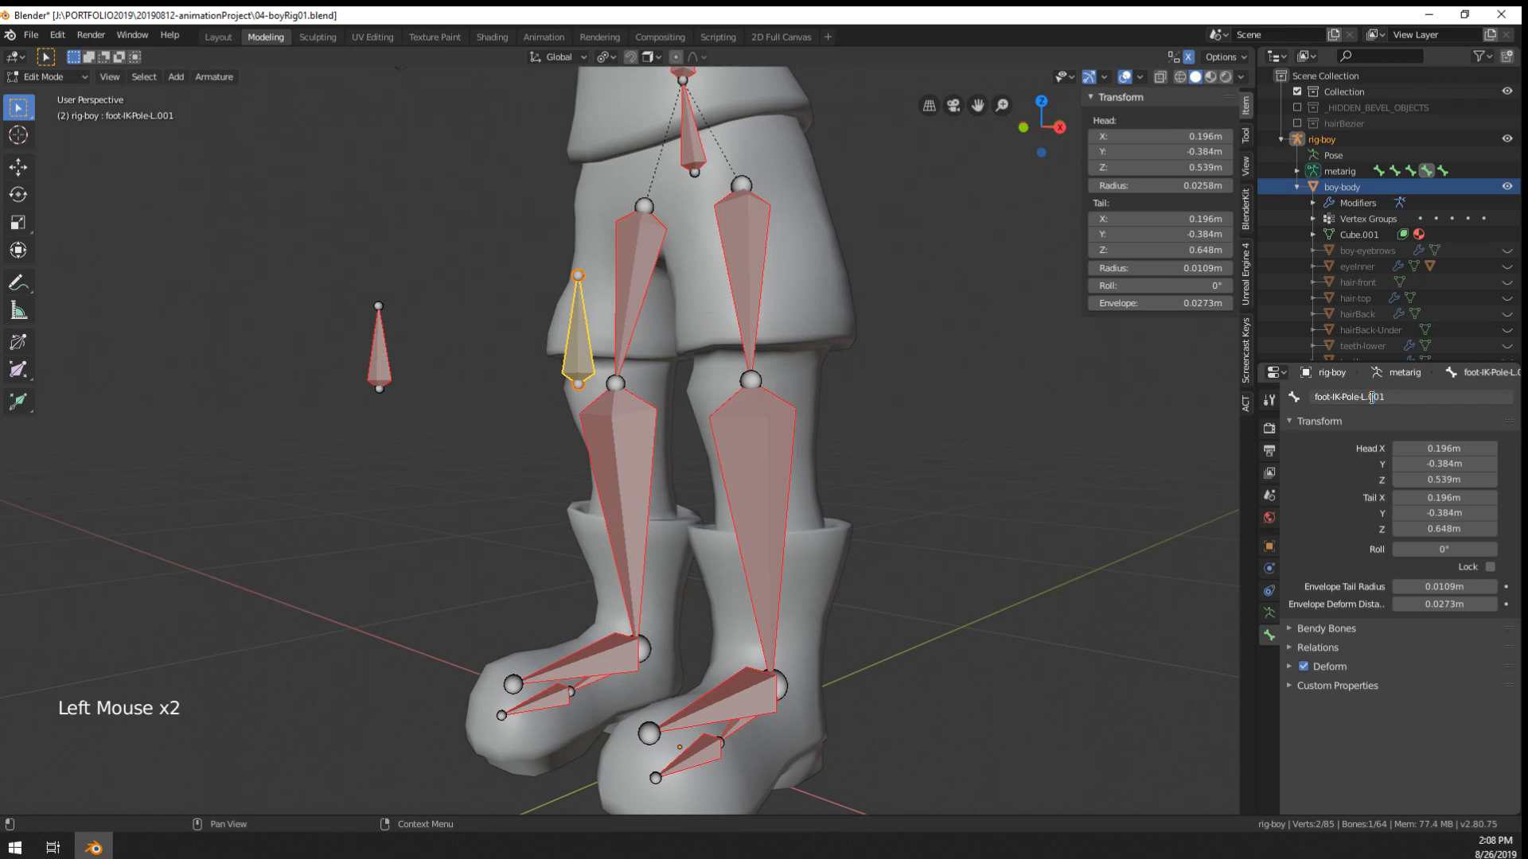
left_click(928, 561)
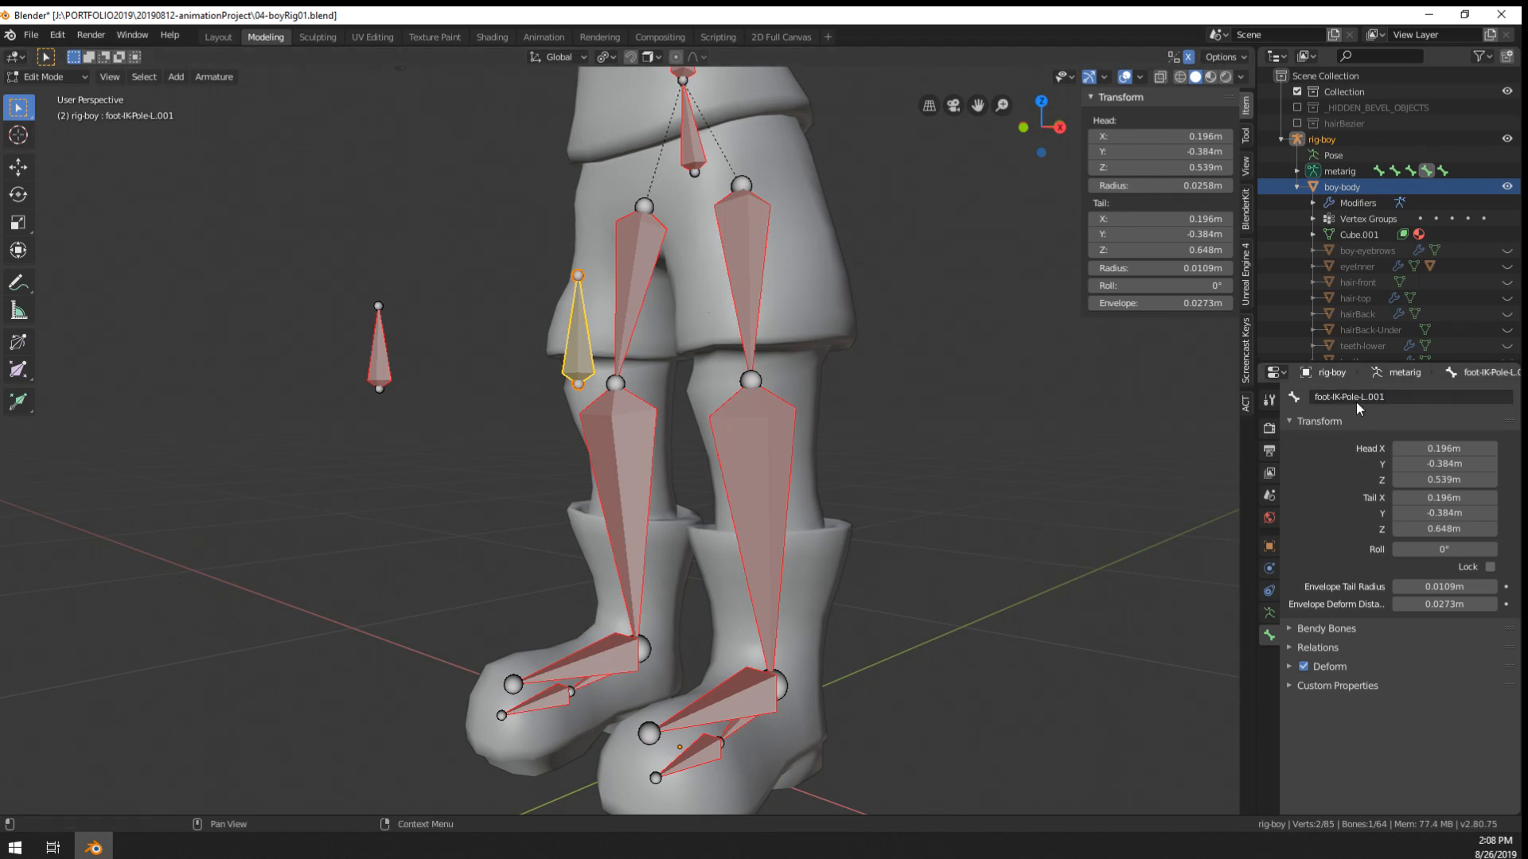
key("BackSpace")
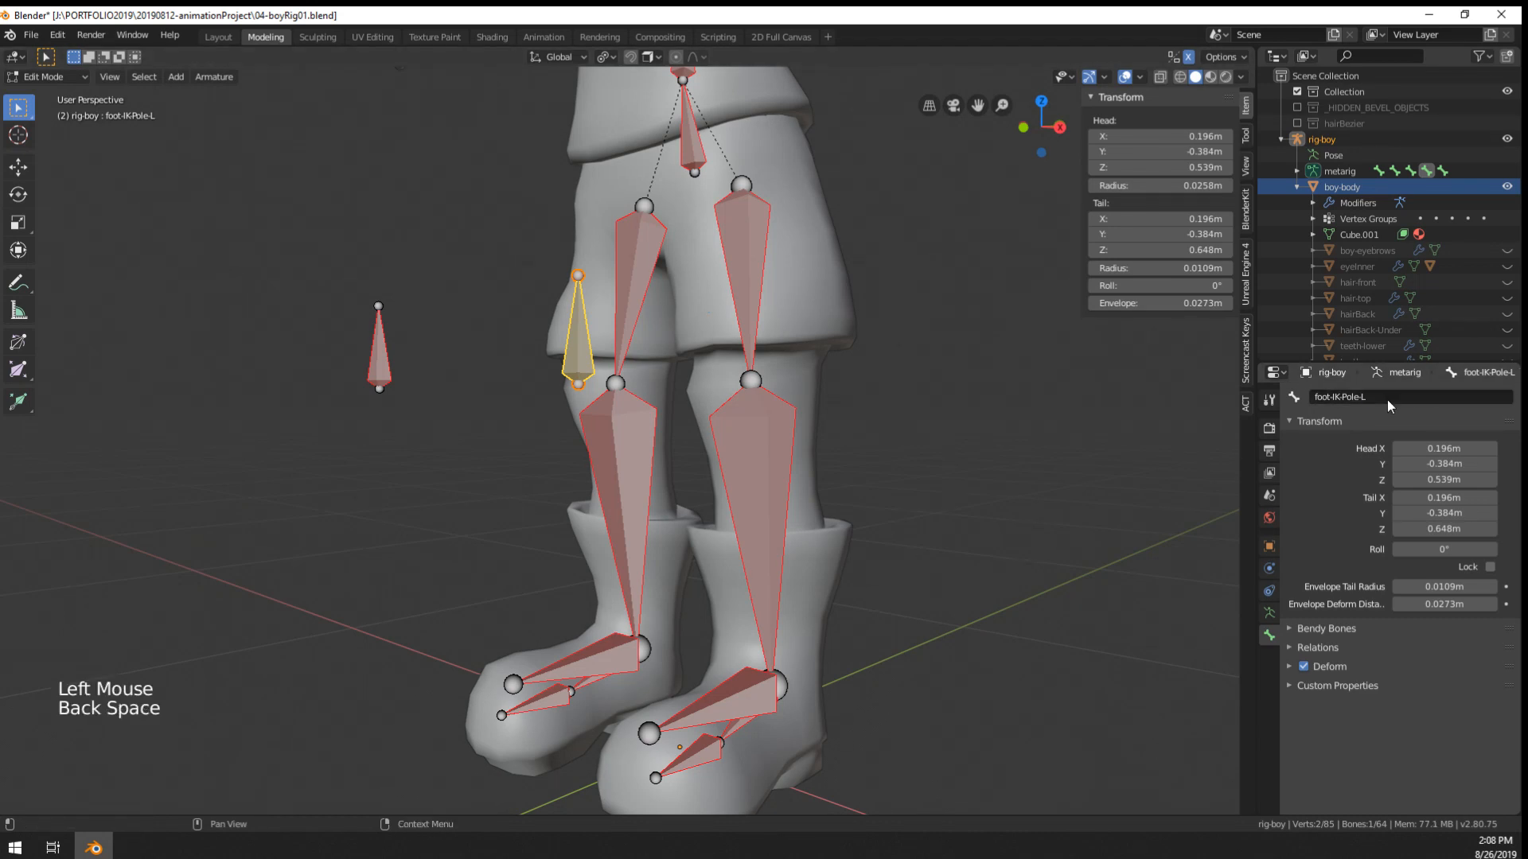
- In Pose Mode, assign foot-IK-Pole-L as the pole bone of the left shin's IK constraint
right_click(744, 465)
key("Tab")
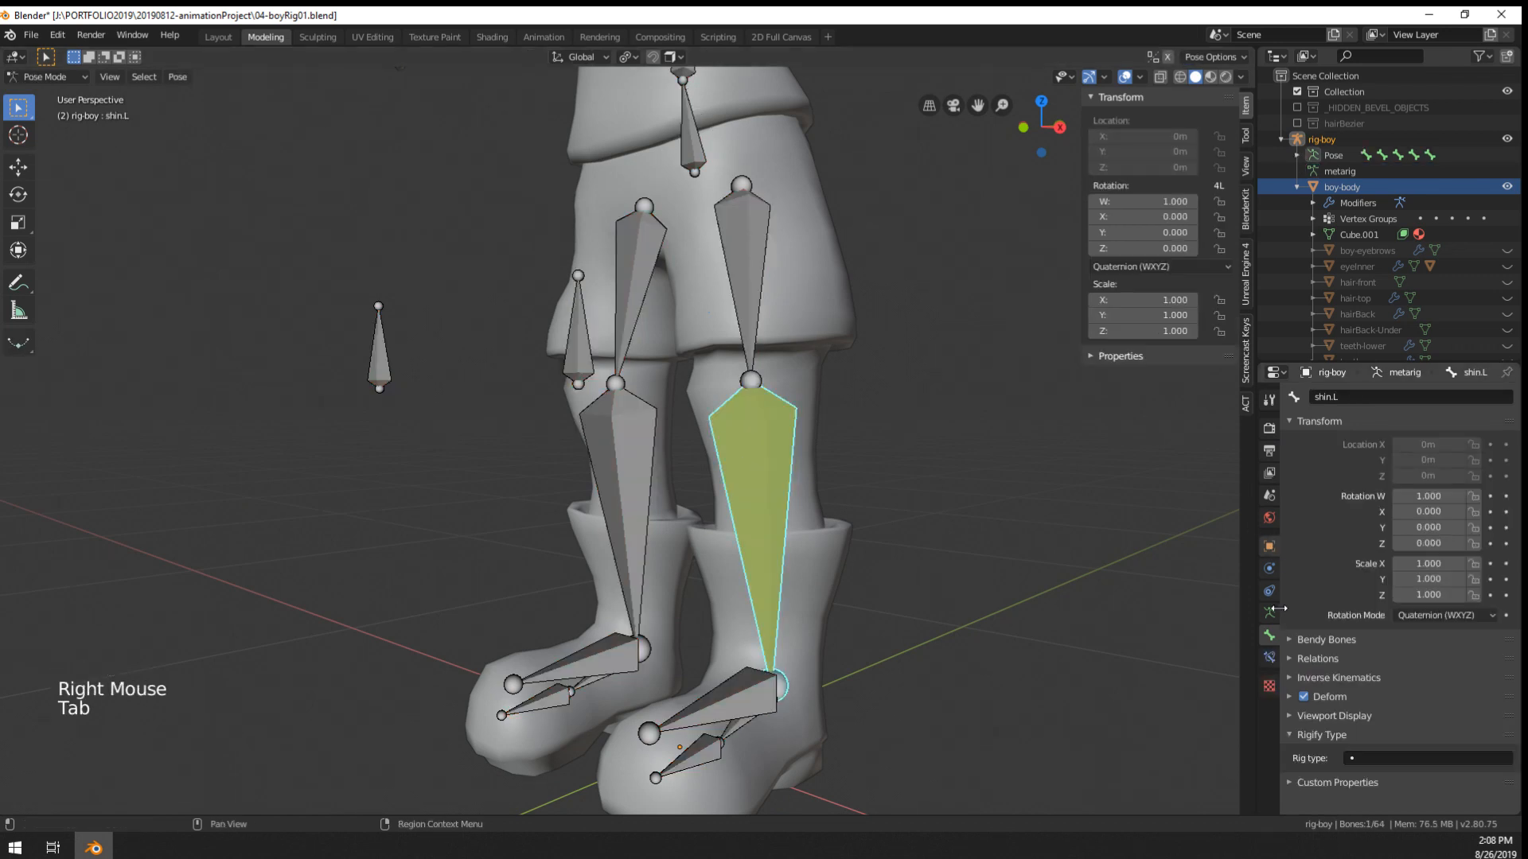
left_click(1269, 659)
left_click(1414, 517)
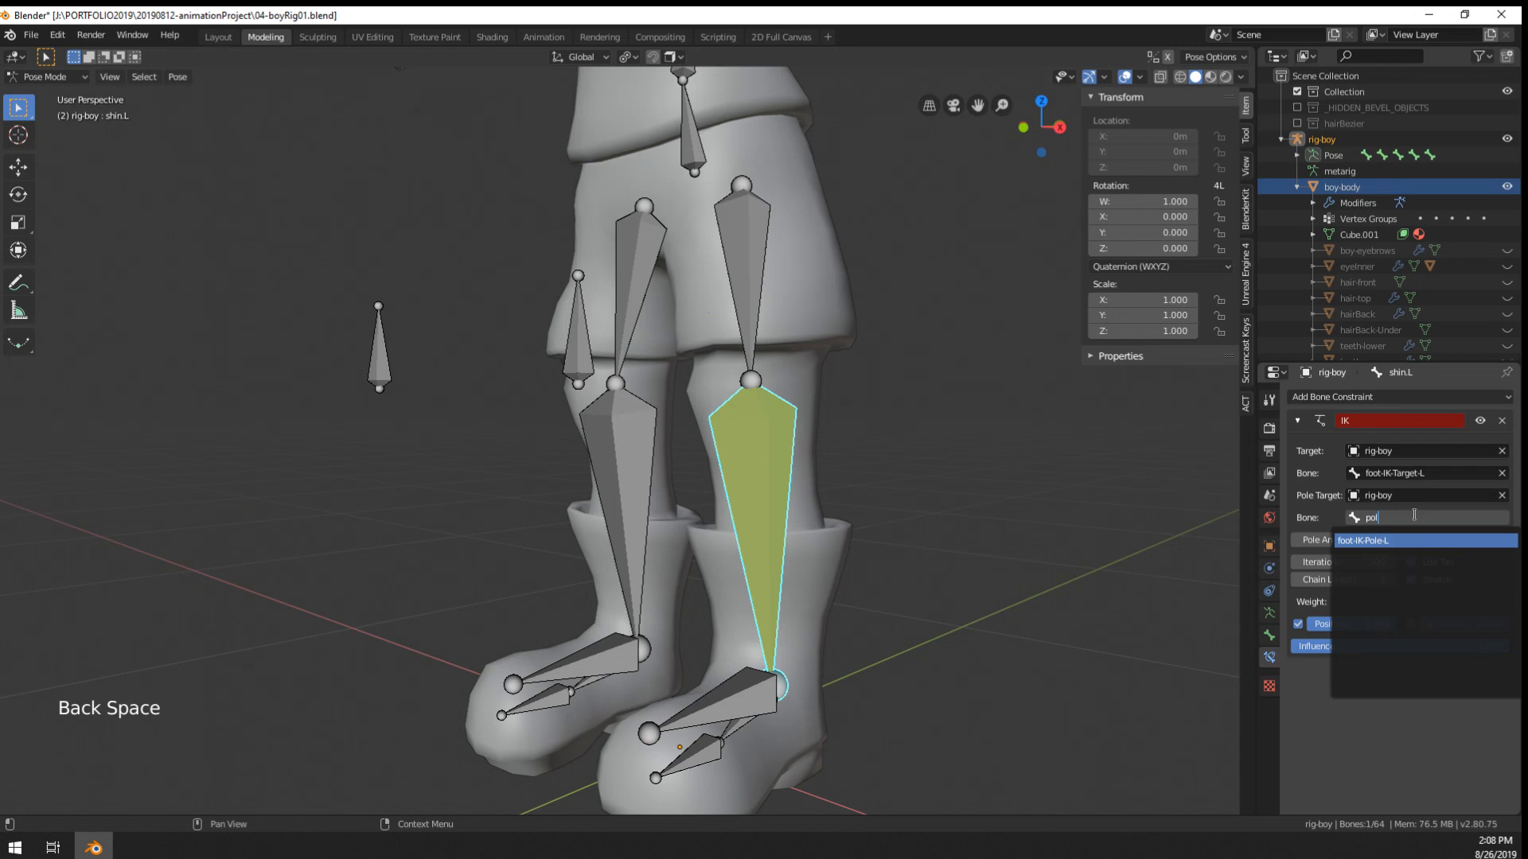
type("pol")
key("Return")
- Set the Pole Angle of the left shin's IK constraint to -90°
mouse_move(855, 599)
middle_mouse_down()
mouse_move(926, 627)
mouse_move(883, 624)
mouse_move(875, 692)
mouse_move(964, 691)
mouse_move(852, 598)
middle_mouse_up()
scroll(853, 598, "up", 2)
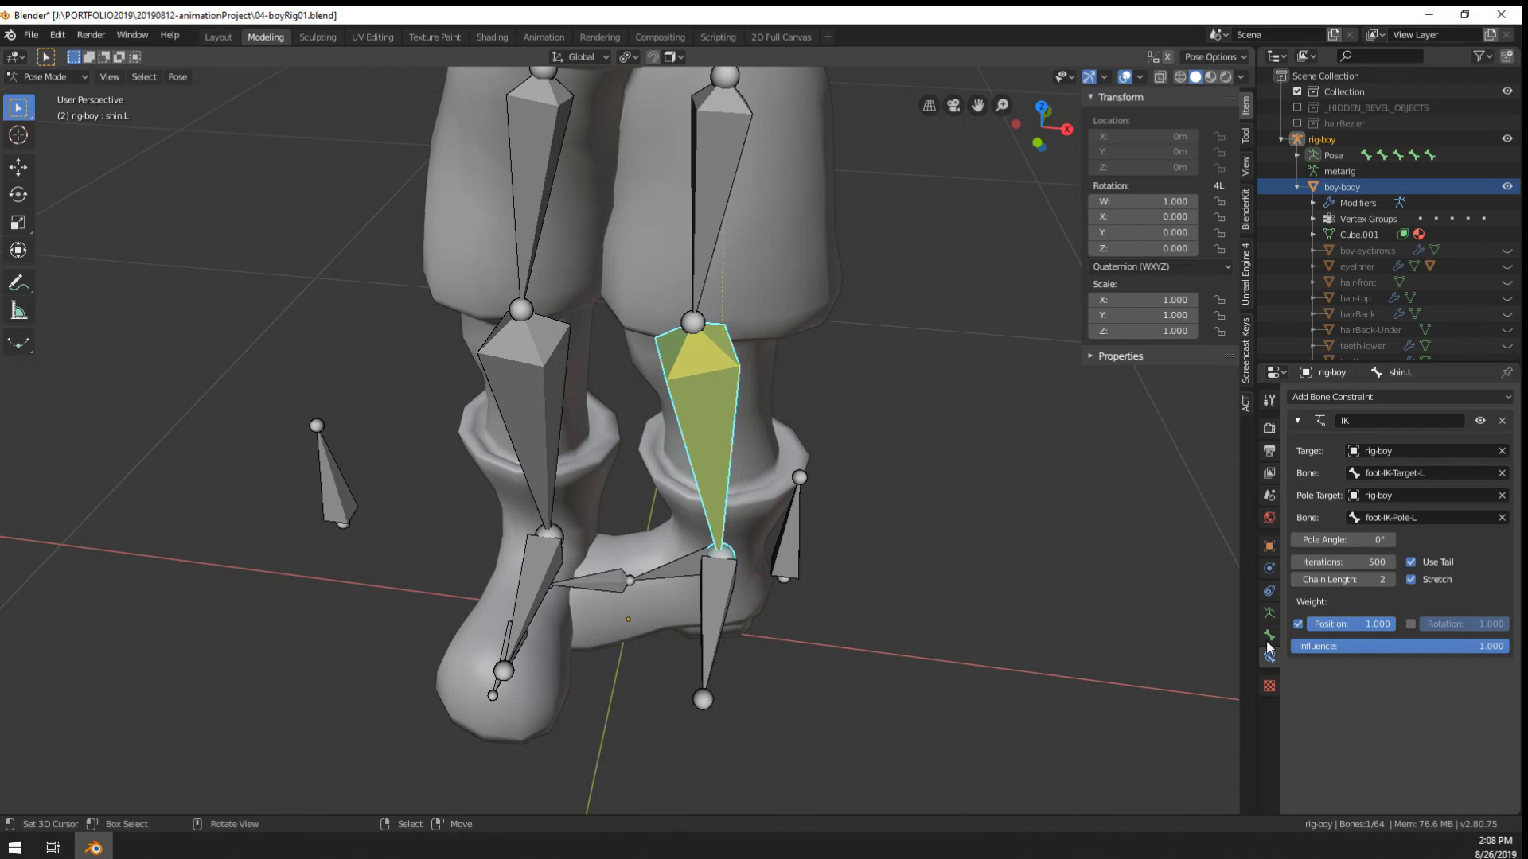
left_click_drag(1343, 540, 1283, 540)
double_click(1357, 541)
type("-90")
key("Return")
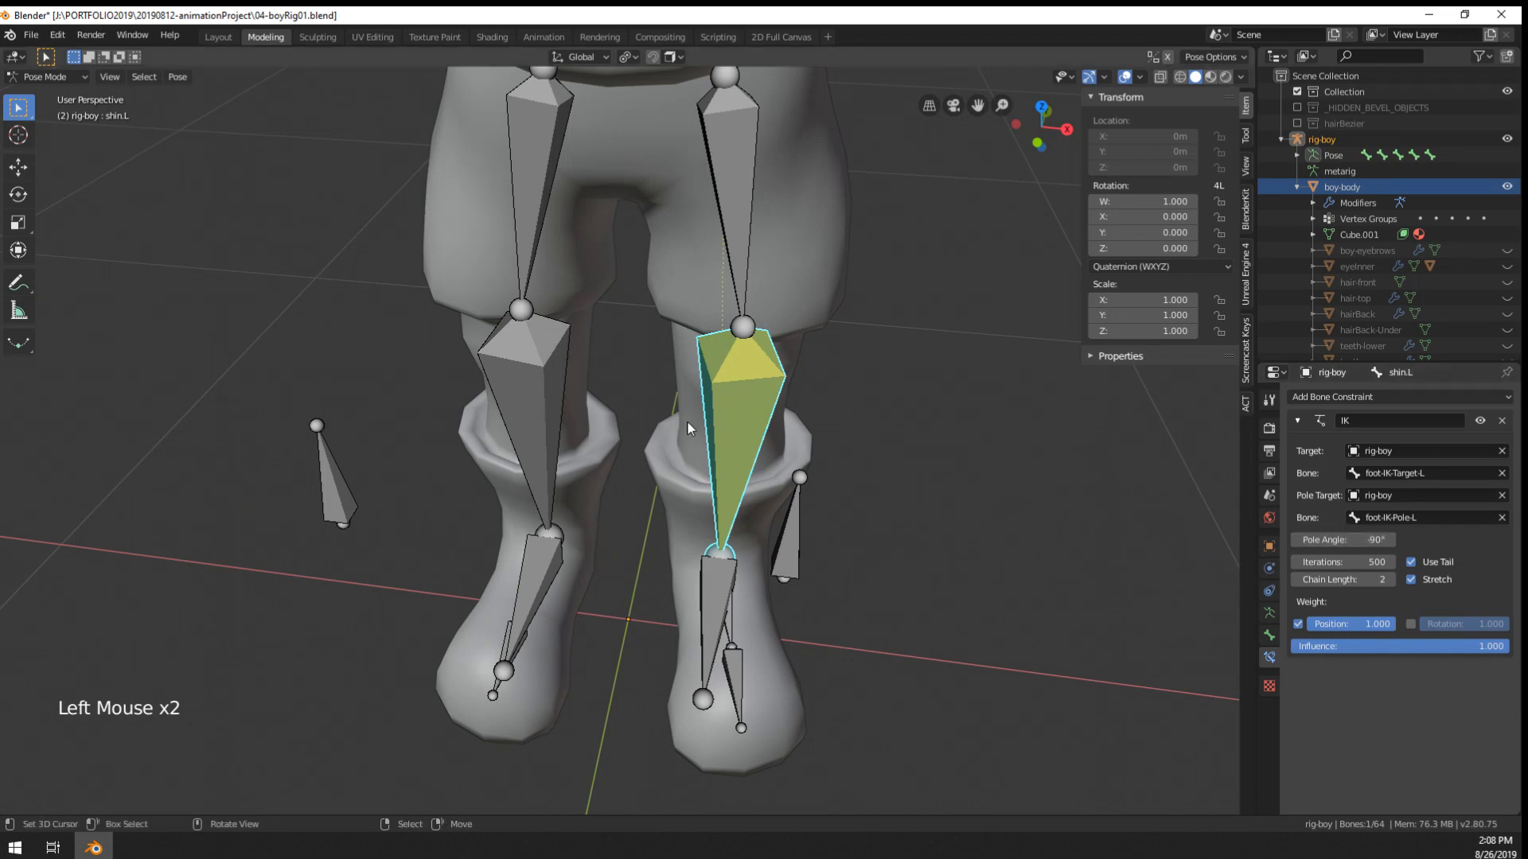
- Test how the left knee follows its pole by trial-moving foot-IK-Pole-L
scroll(686, 420, "down", 2)
middle_click_drag(686, 420, 668, 368)
right_click(563, 386)
key("g")
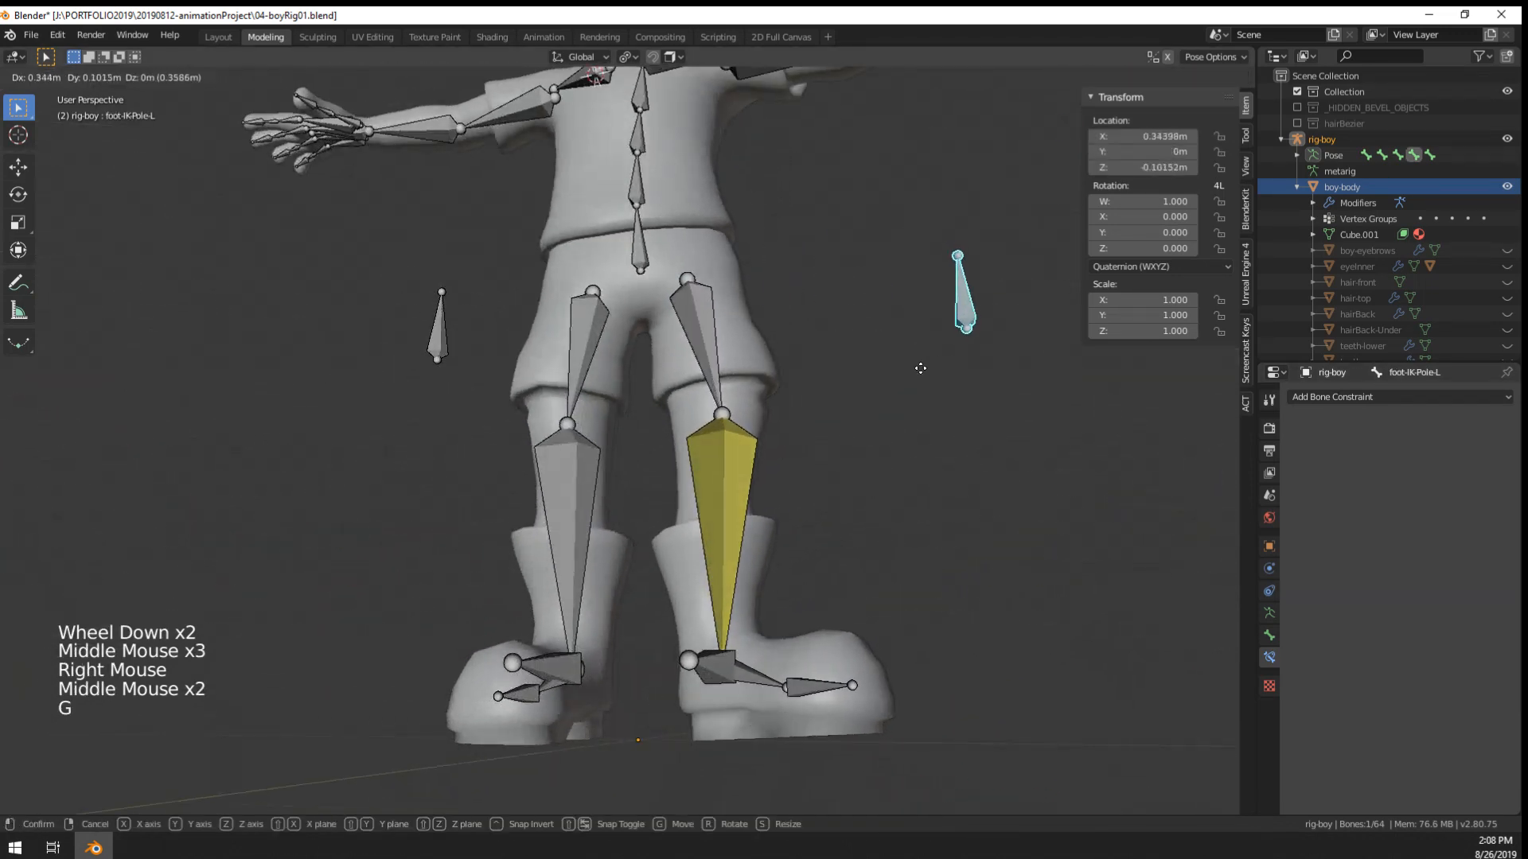
right_click(747, 441)
- Raise foot-IK-Target-L about 0.25 m to bend the left leg, and test-move foot-IK-Pole-L
middle_click_drag(708, 597, 744, 621)
middle_click_drag(744, 621, 593, 639)
right_click(668, 681)
key("g")
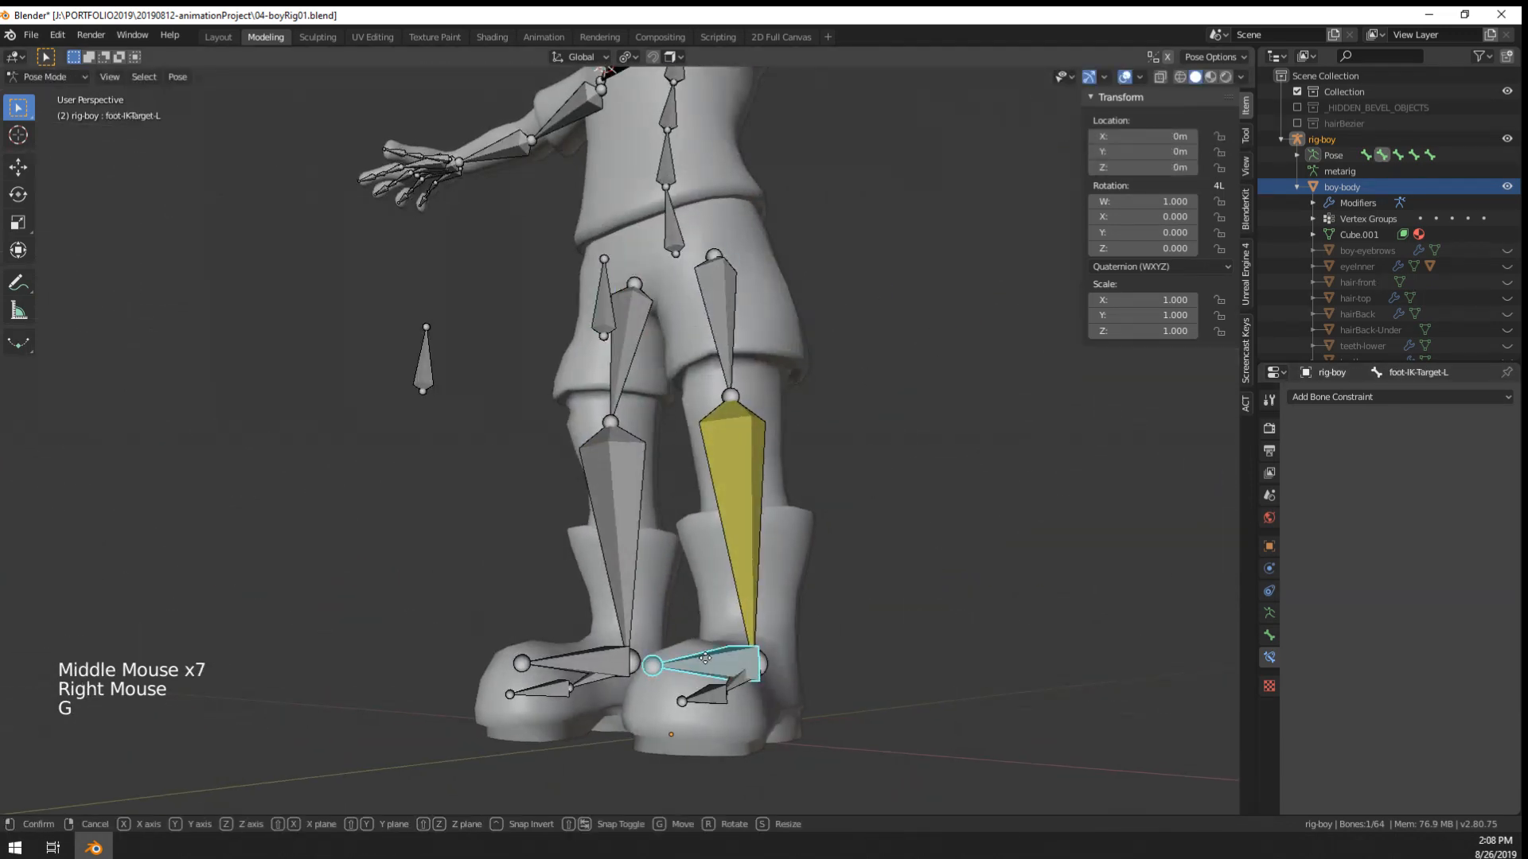
middle_click(754, 581)
middle_click_drag(753, 574, 681, 603)
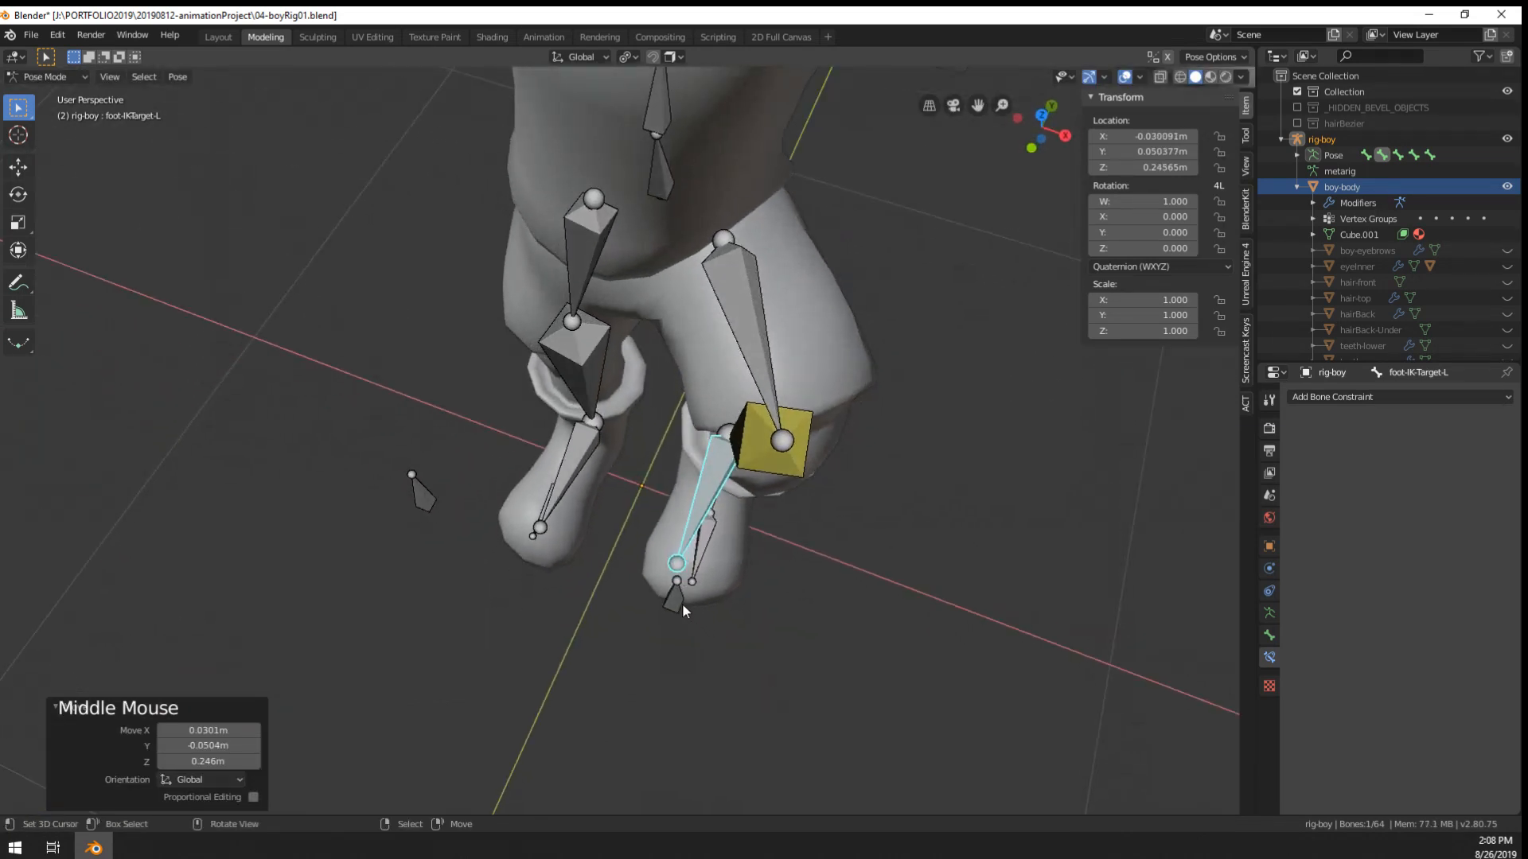
right_click(681, 603)
key("g")
right_click(742, 677)
- Set the Pole Angle of the left shin's IK constraint to -70.3°
right_click(779, 464)
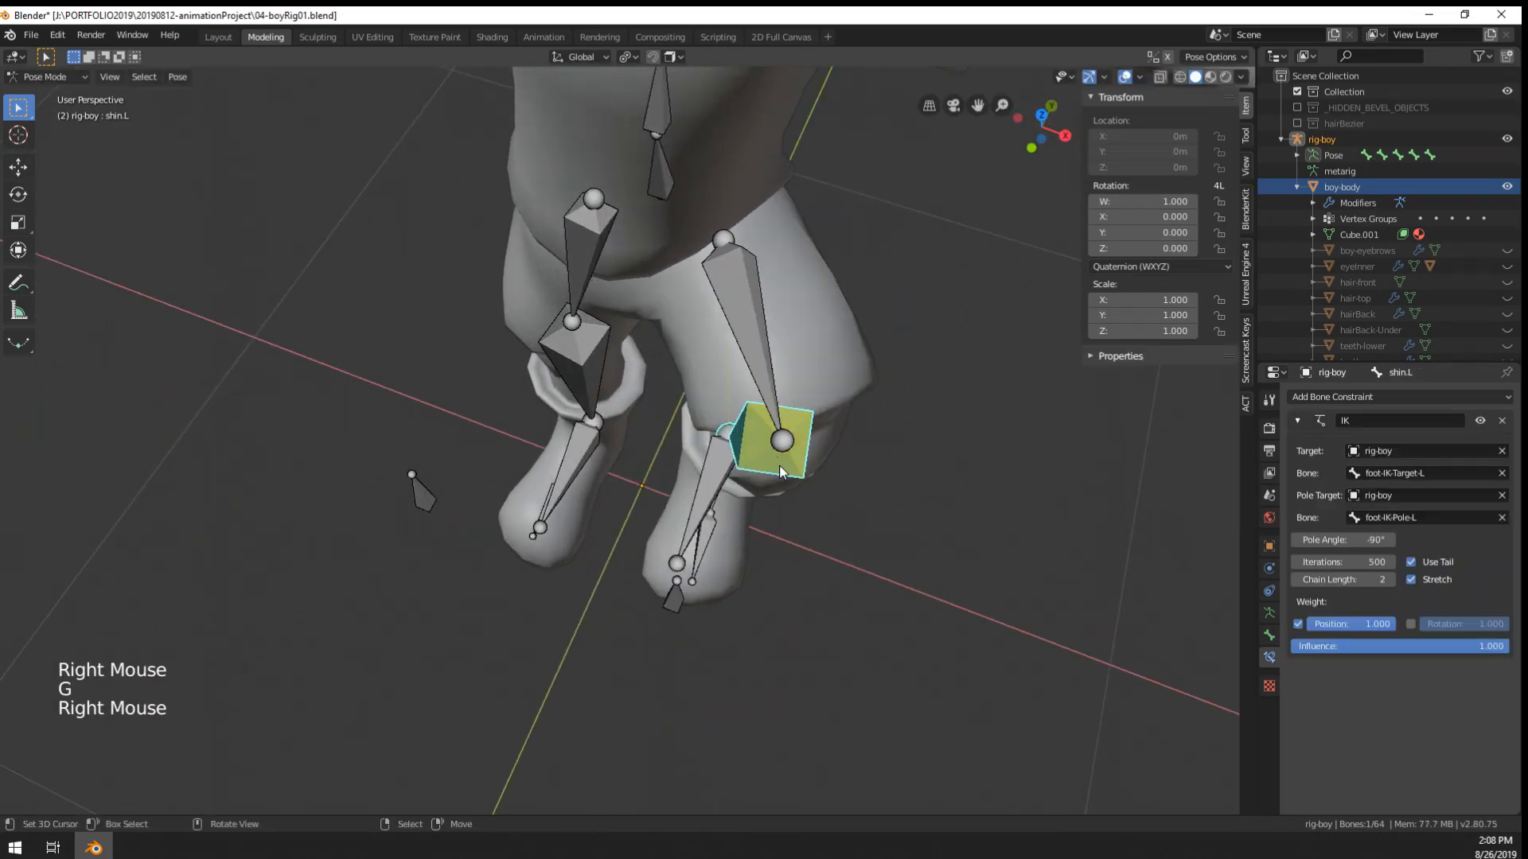
left_click_drag(1355, 540, 1397, 539)
scroll(844, 570, "down", 2)
middle_click_drag(844, 569, 875, 334)
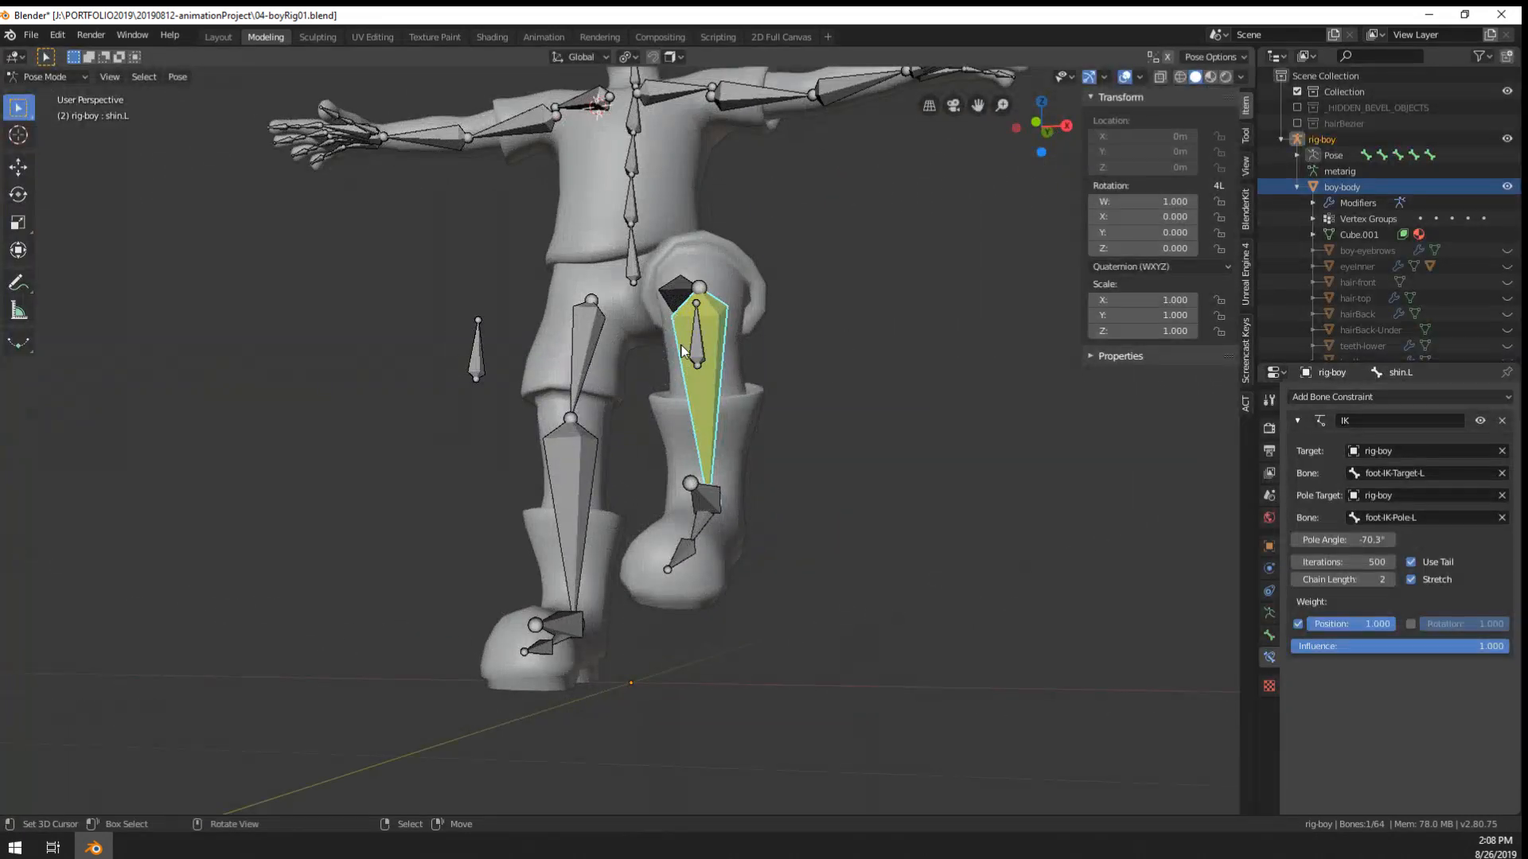
- Test-move foot-IK-Pole-L with the leg bent, and clear the location of foot-IK-Target-L
right_click(723, 346)
key("g")
right_click(893, 453)
middle_click_drag(893, 453, 900, 632)
key("g")
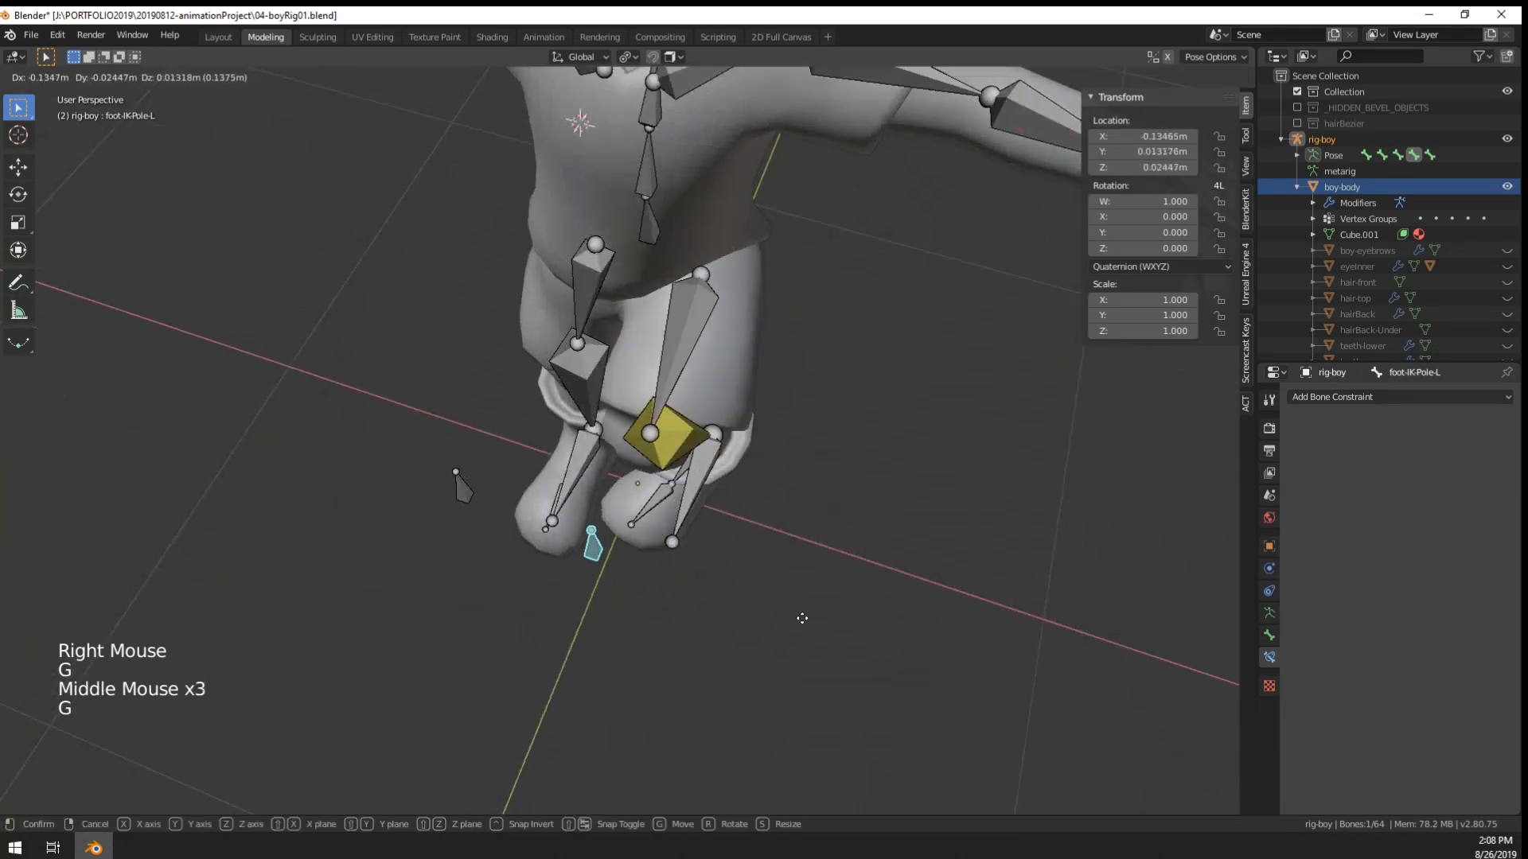
right_click(708, 541)
right_click(707, 544)
key("alt+g")
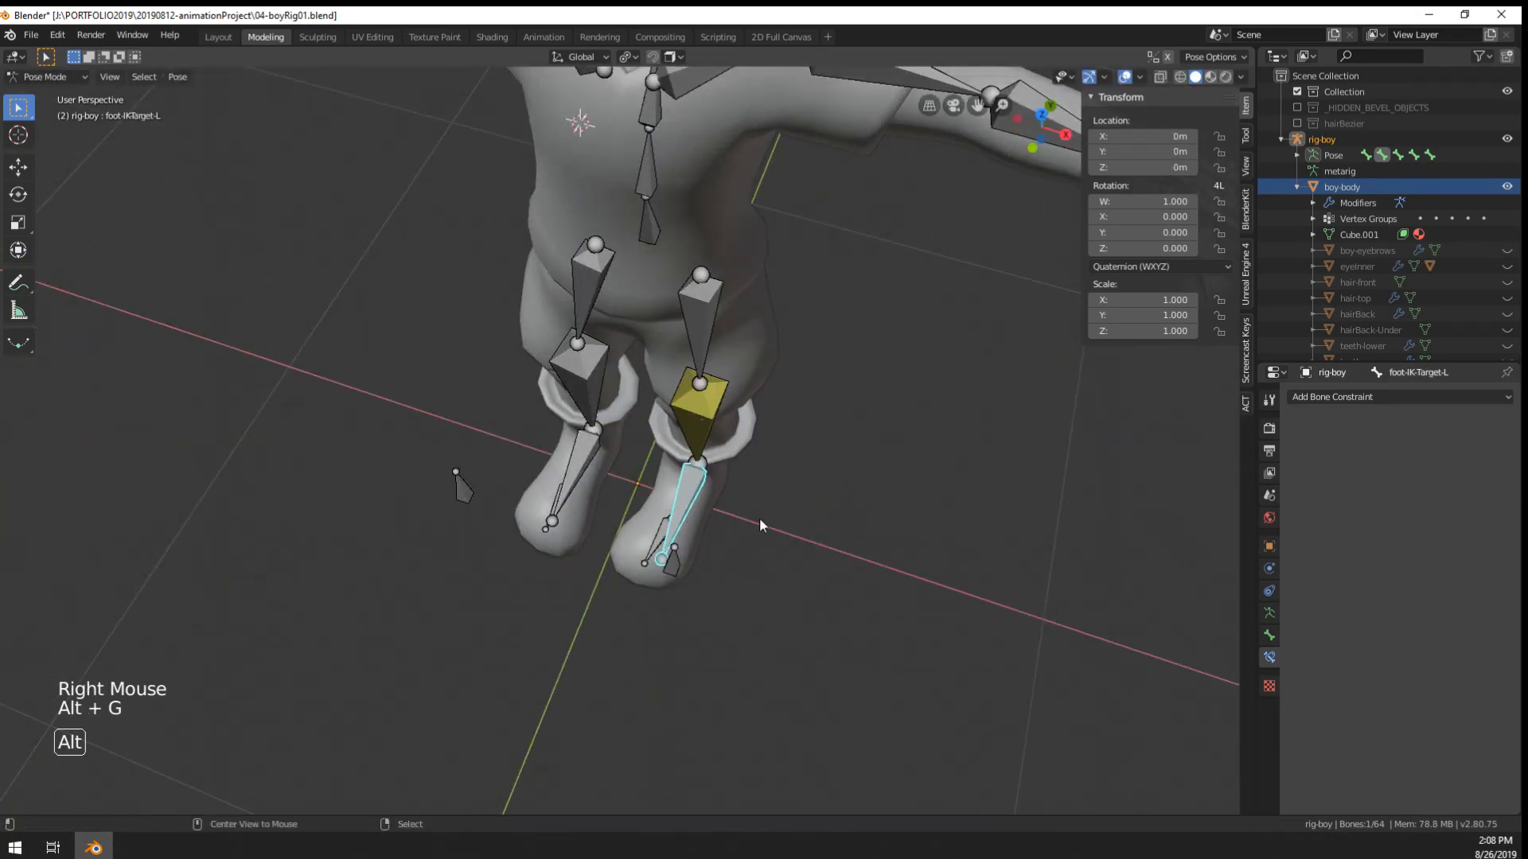
- Move foot-IK-Target-L to a raised location of about X -0.116 m, Y 0.019 m, Z 0.191 m, bending the left leg
middle_click_drag(759, 517, 684, 465)
key("g")
right_click(701, 470)
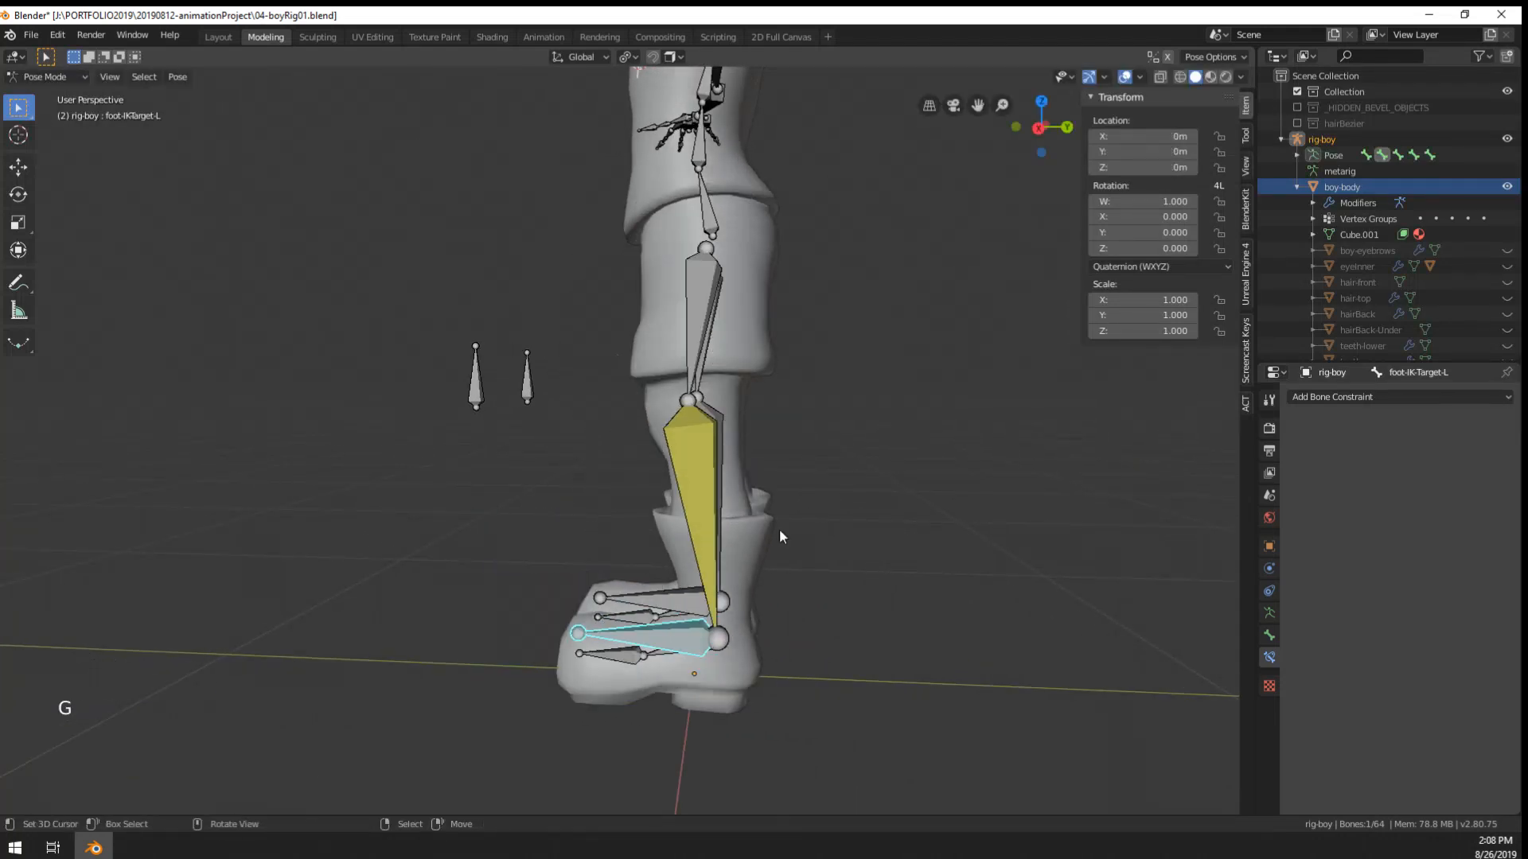
key("g")
left_click(676, 413)
middle_click_drag(676, 414, 823, 622)
key("g")
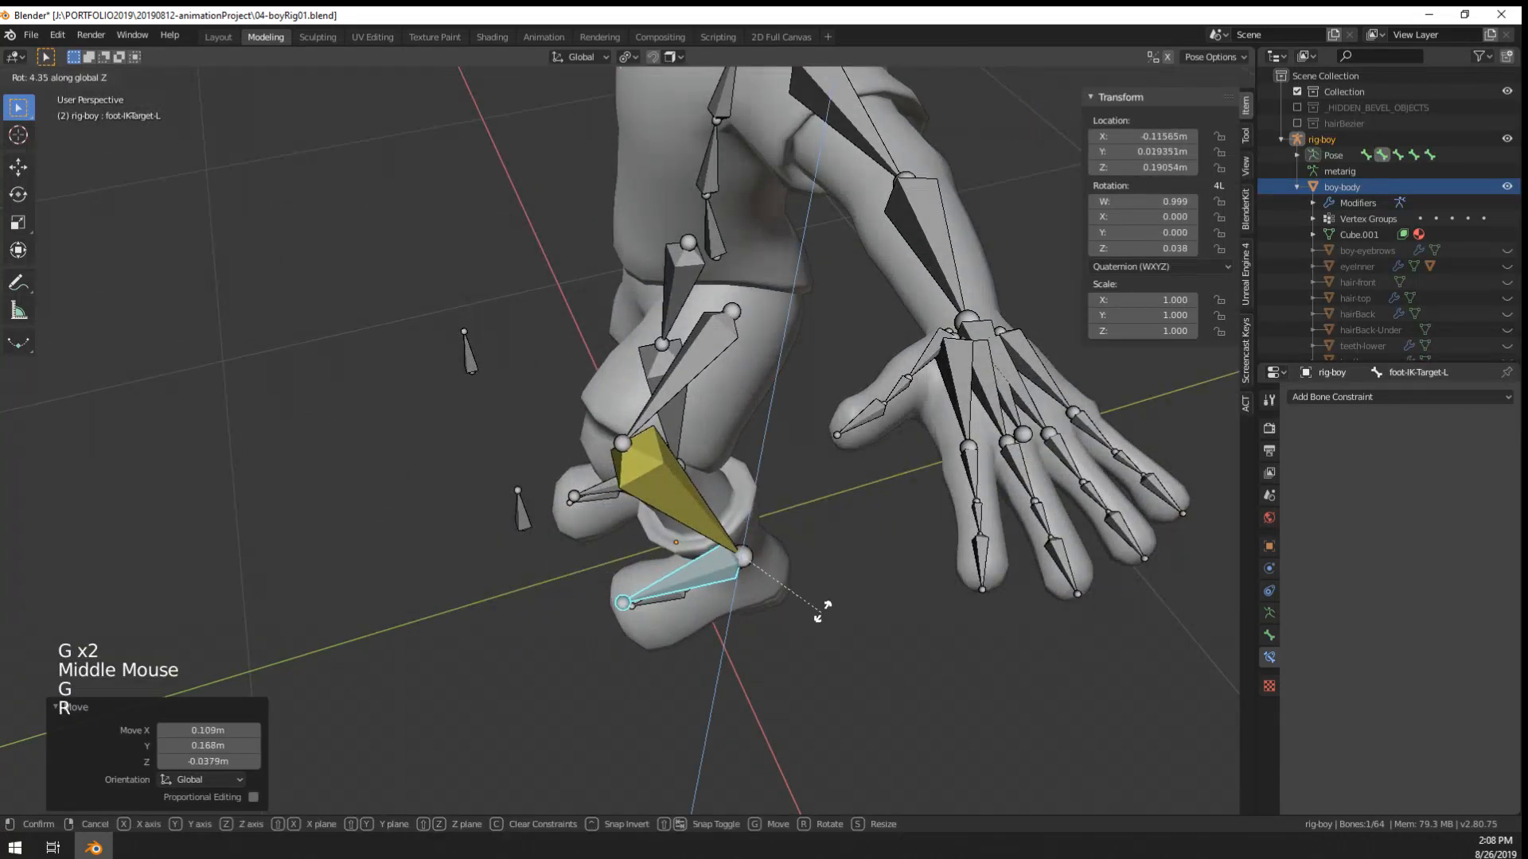
left_click(747, 577)
right_click(747, 578)
right_click(740, 577)
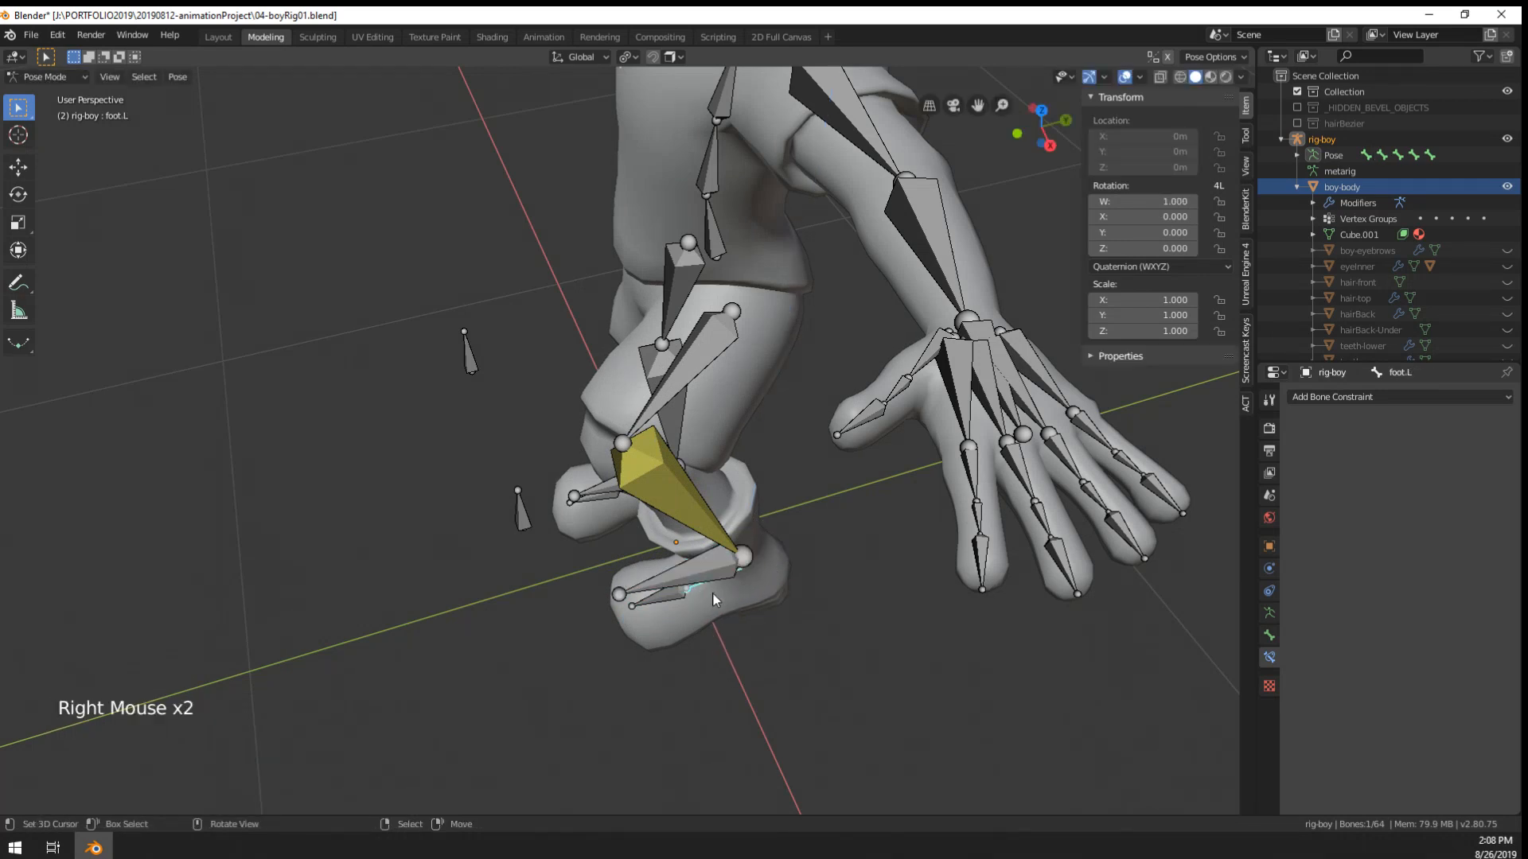
- Rotate foot.L outward and move foot-IK-Pole-L to about X 0.178 m, Y 0.144 m, Z -0.381 m, turning the knee outward
key("r")
left_click(800, 557)
right_click(521, 516)
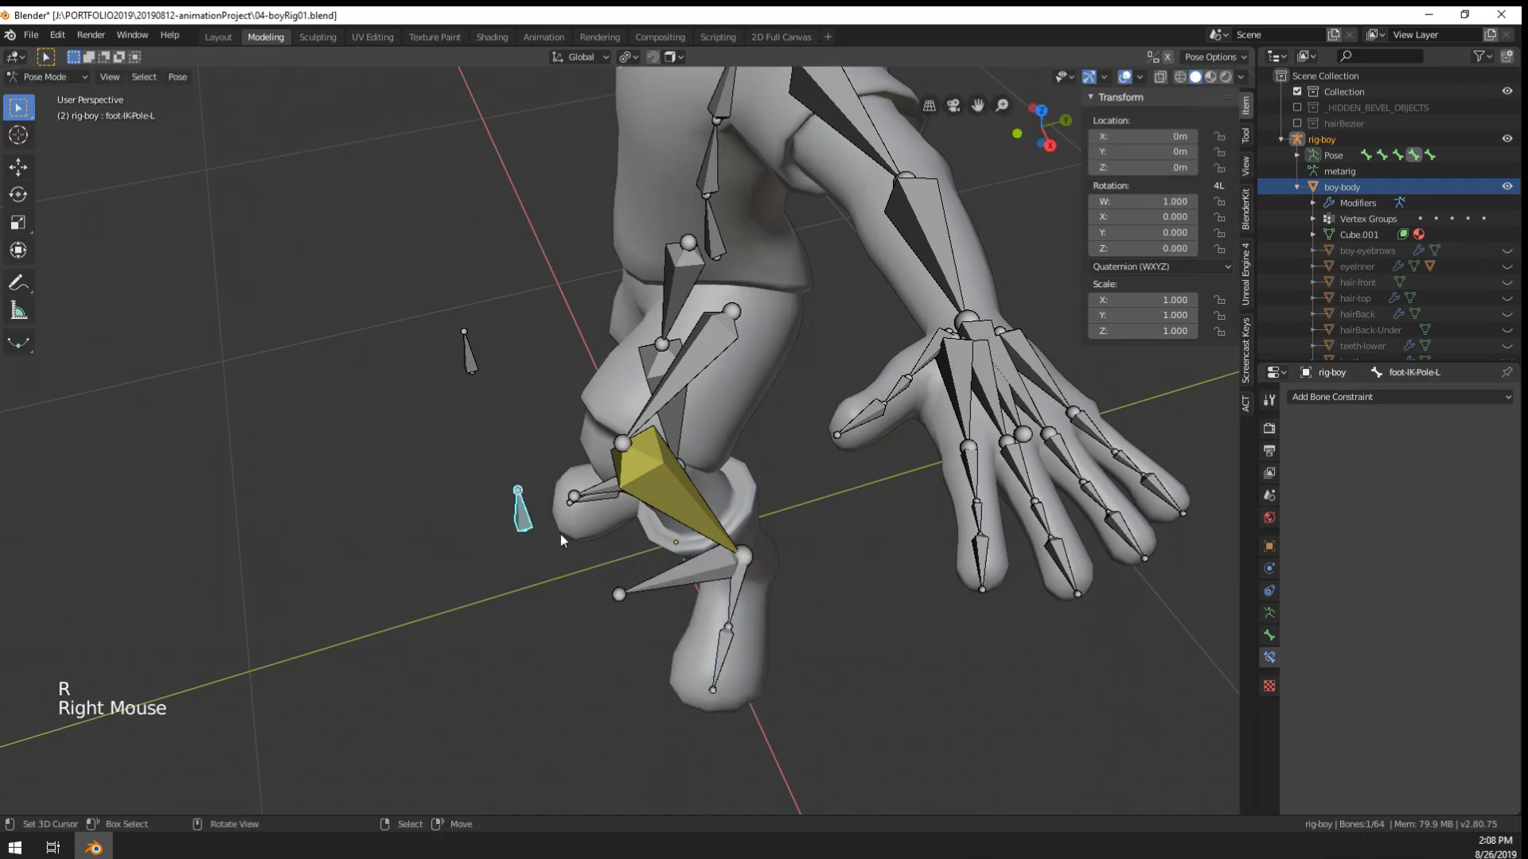
middle_click_drag(560, 533, 614, 417)
key("g")
left_click(871, 328)
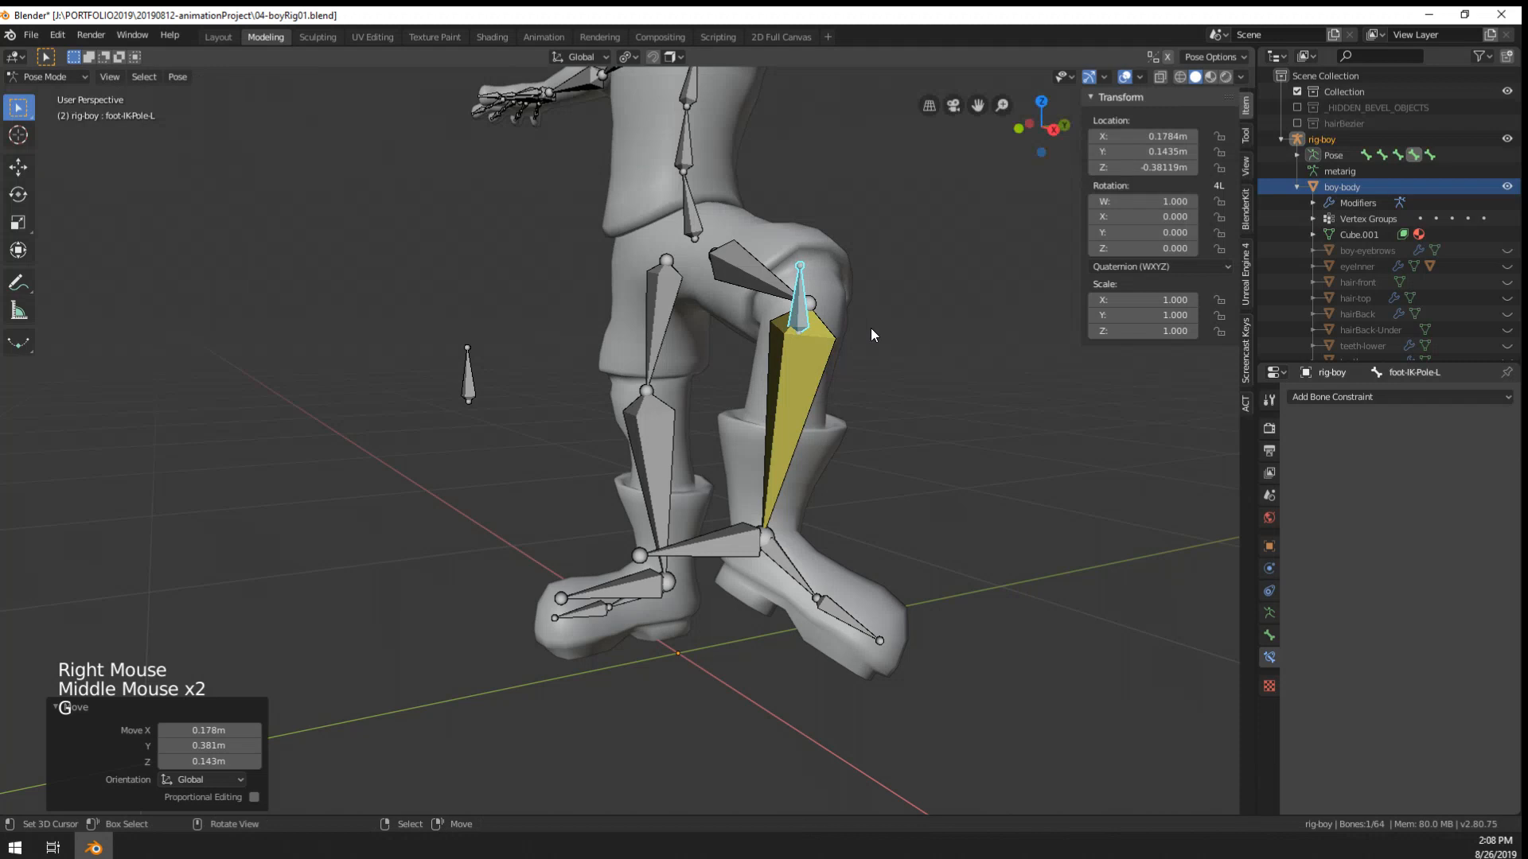
- Clear the rotation of foot.L and try rotating it afresh
right_click(799, 570)
middle_click_drag(804, 573, 630, 552)
key("alt+r")
middle_click(737, 601)
key("r")
right_click(717, 555)
- Rotate foot.L so the foot points downward in line with the raised leg, finishing with a turn of about -16.5° in the view
key("r")
left_click(739, 541)
mouse_move(738, 541)
middle_mouse_down()
mouse_move(659, 544)
mouse_move(724, 551)
middle_mouse_up()
key("r")
mouse_move(724, 550)
middle_mouse_down()
mouse_move(746, 554)
mouse_move(720, 556)
middle_mouse_up()
key("z")
right_click(774, 556)
middle_click_drag(720, 556, 660, 554)
key("r")
left_click(680, 513)
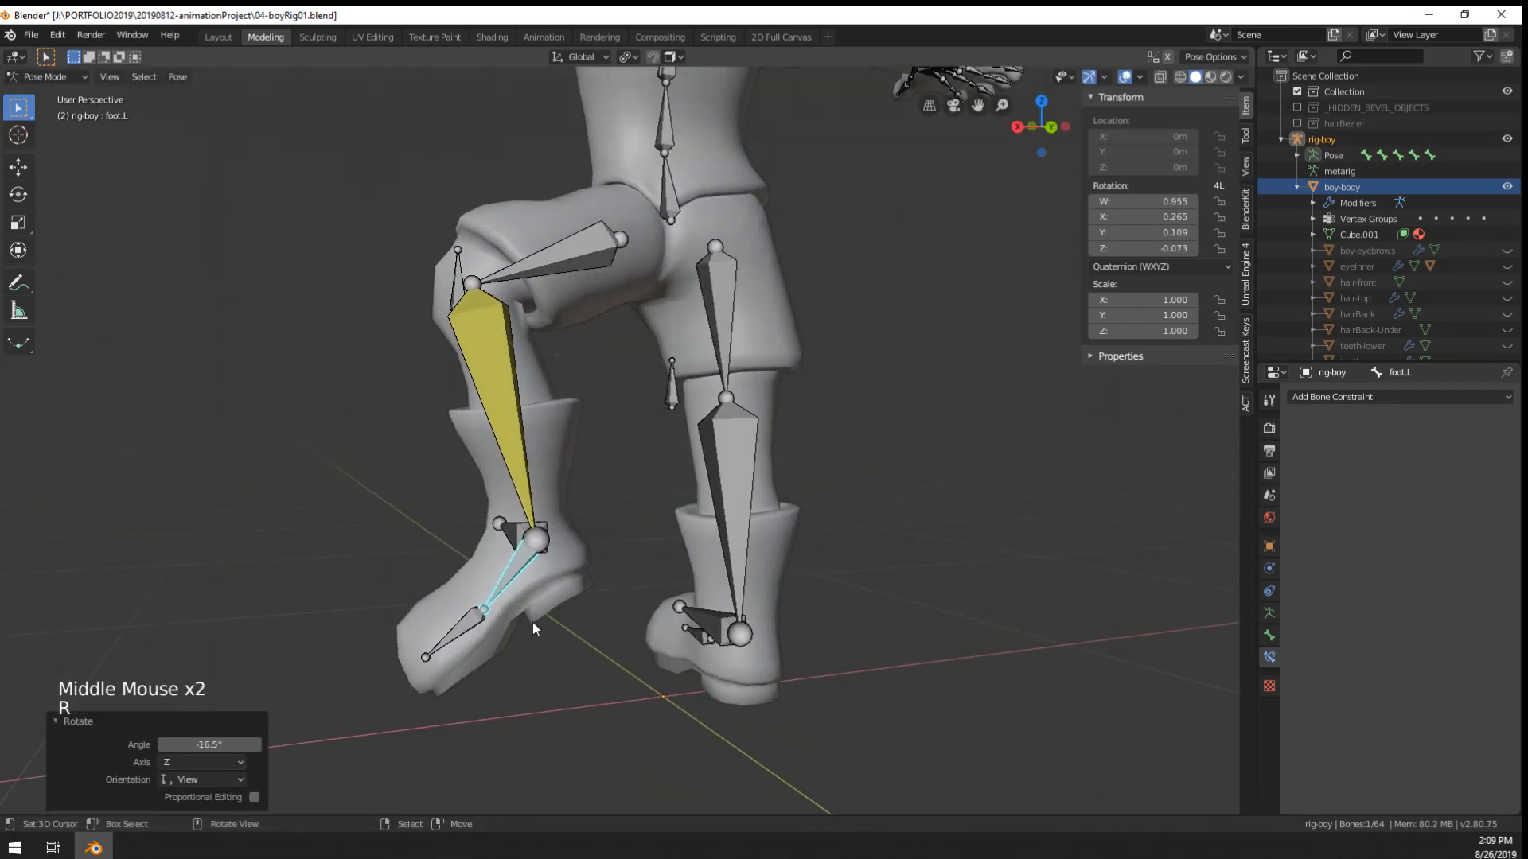
- Rotate toe.L about 38.4° in the view to bend the left toes
right_click(462, 636)
key("r")
left_click(536, 675)
middle_click_drag(541, 677, 783, 670)
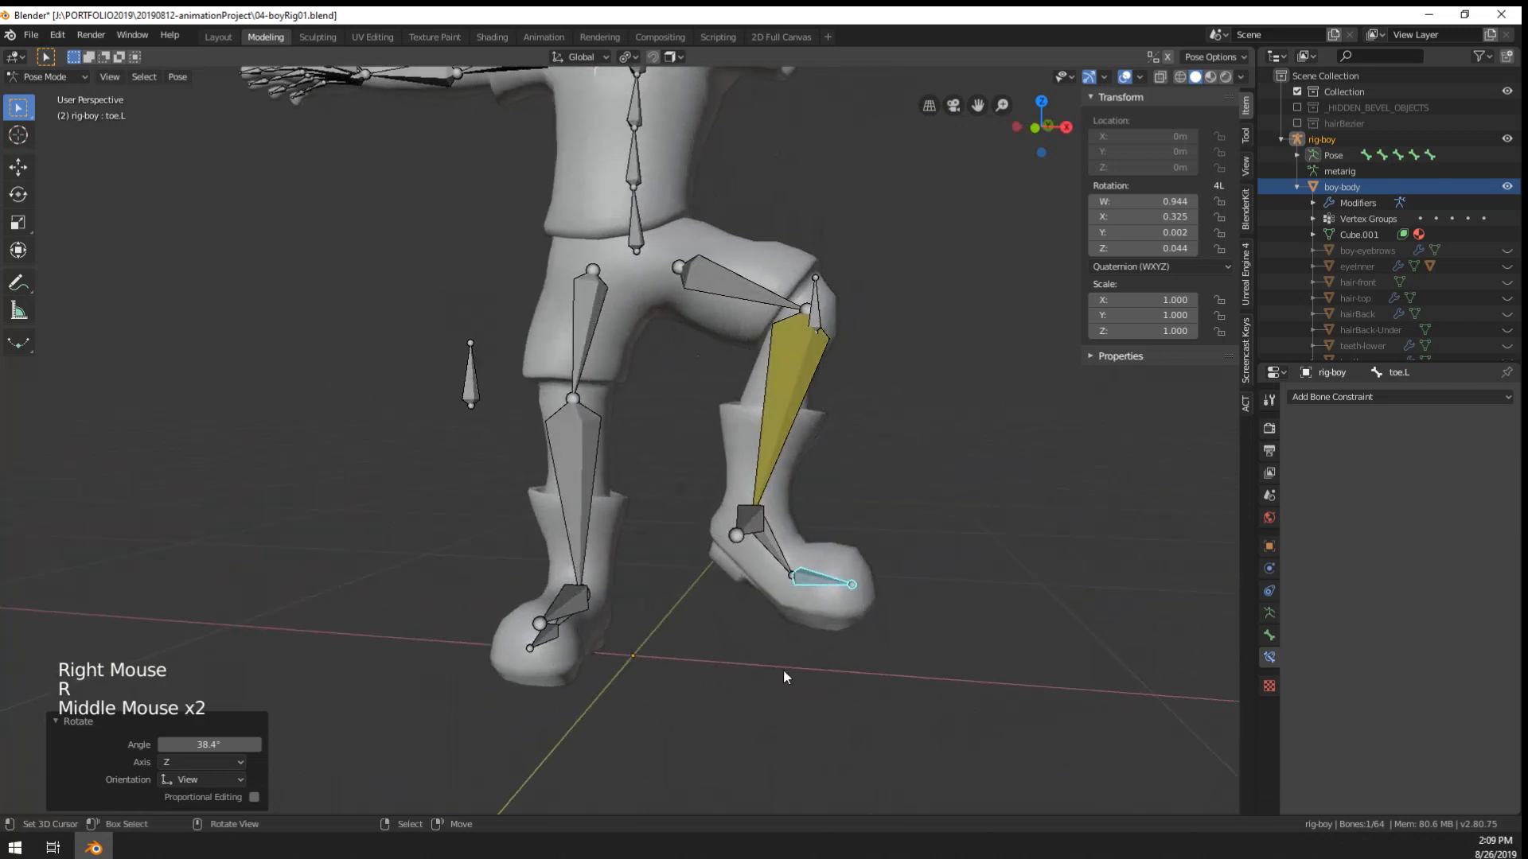
- Deselect the bones and examine the raised left leg's pose against the whole figure
right_click(671, 642)
scroll(670, 642, "down", 4)
right_click(571, 459)
middle_click_drag(570, 458, 648, 321)
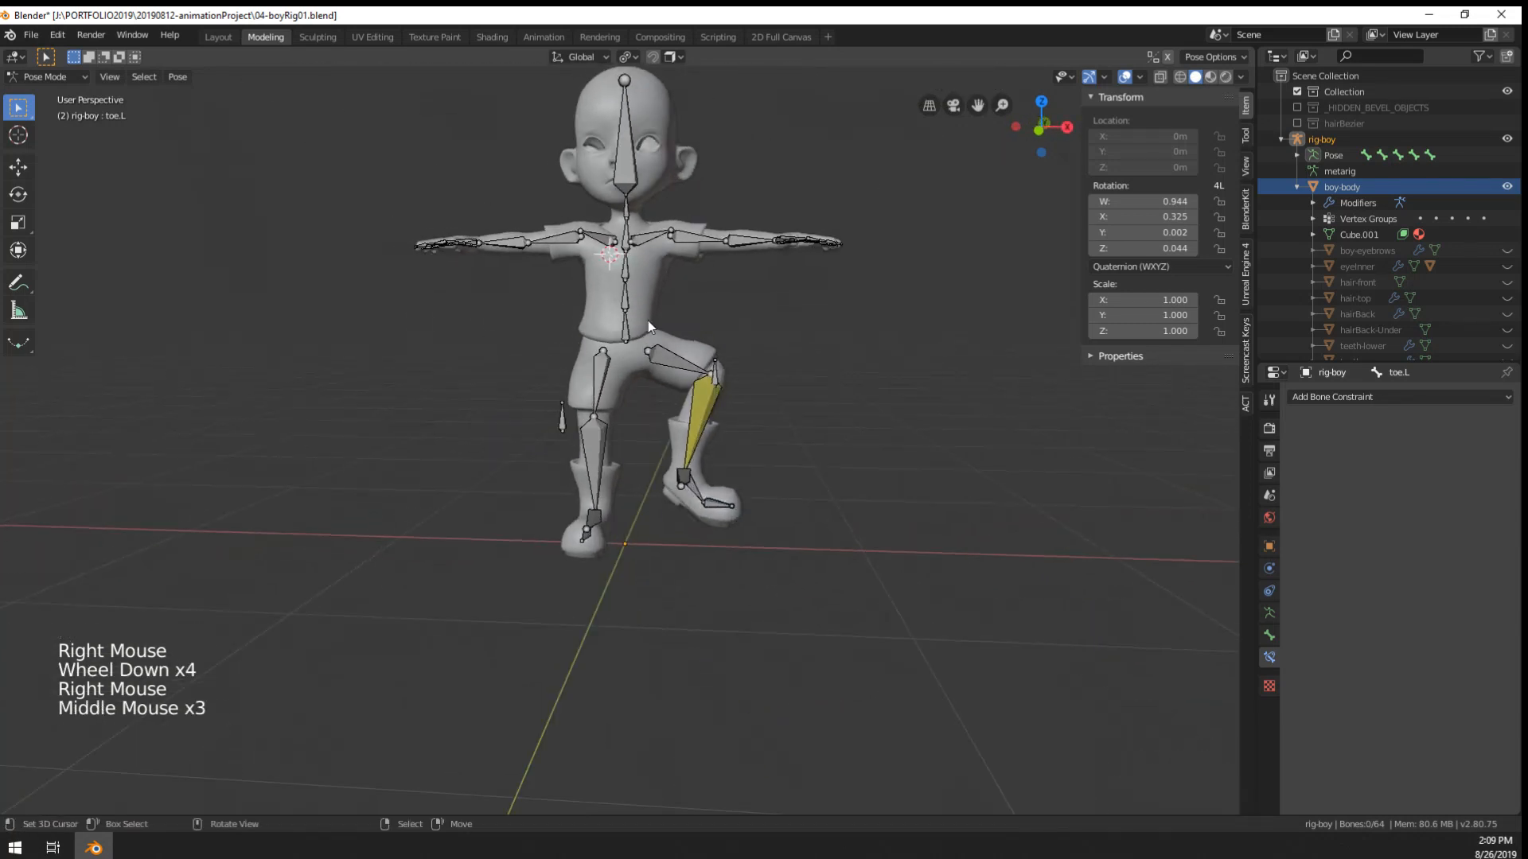
right_click(648, 321)
scroll(648, 321, "up", 3)
scroll(647, 321, "down", 2)
scroll(648, 321, "up", 3)
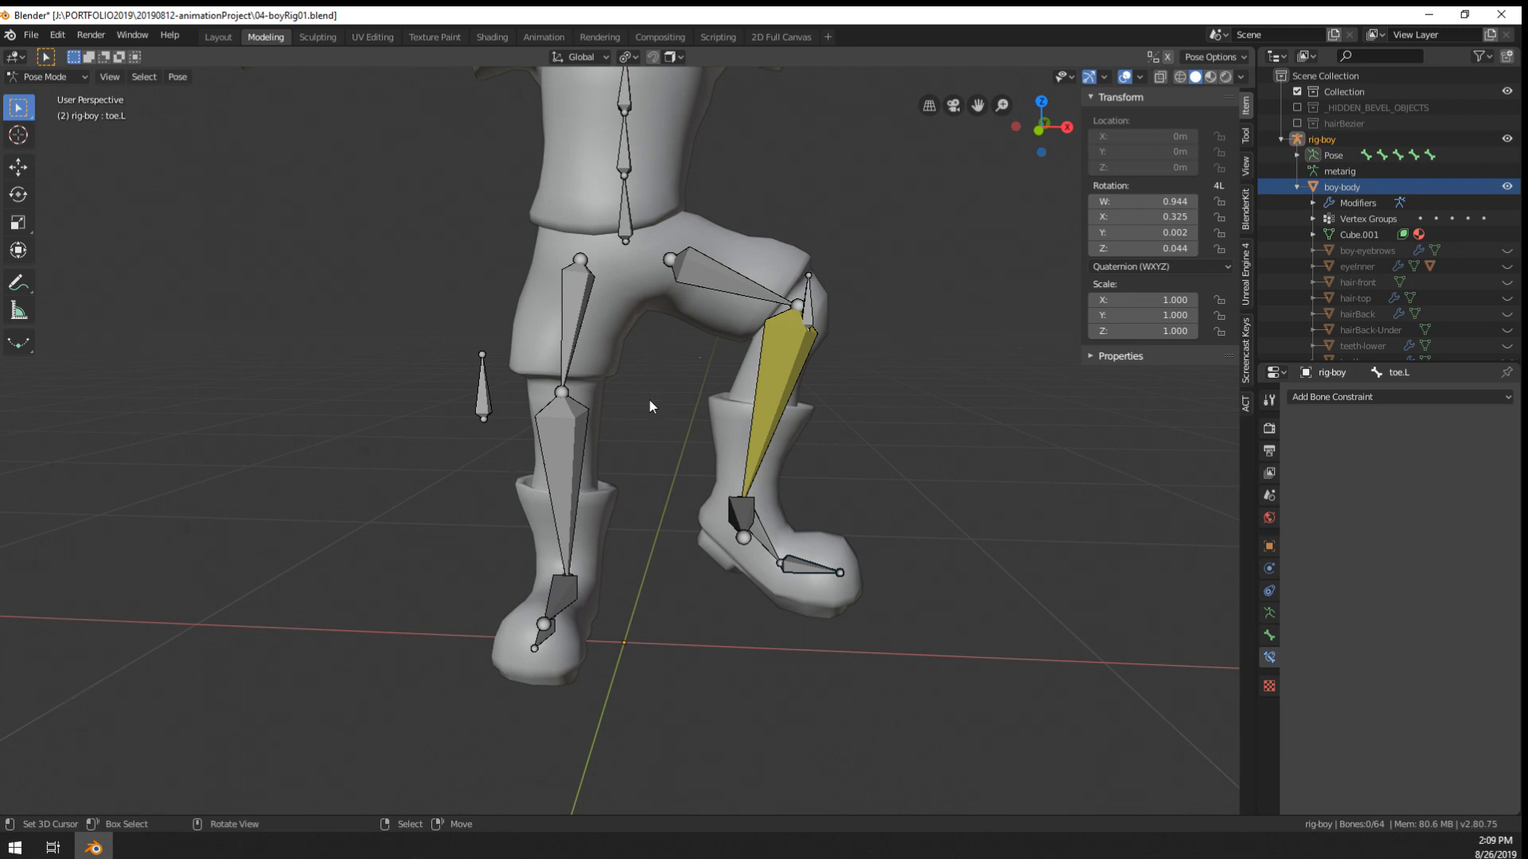
scroll(650, 397, "up", 1)
key("Tab")
key("Tab")
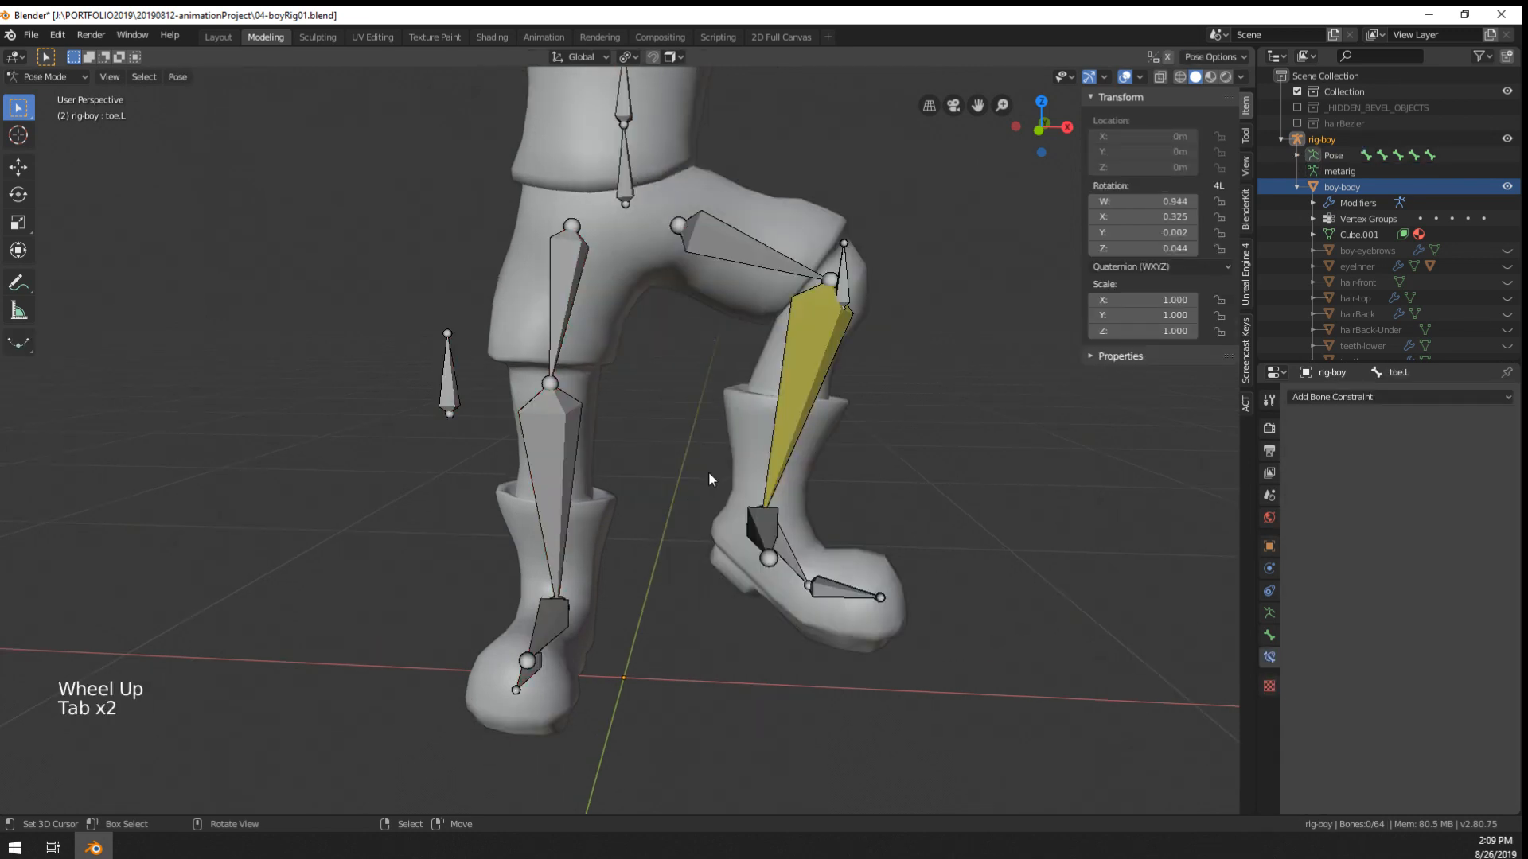
- In Edit Mode, try to delete the right leg's bones with its pole bone, and clear the selection
key("Tab")
scroll(676, 503, "down", 2)
middle_click_drag(676, 503, 669, 519)
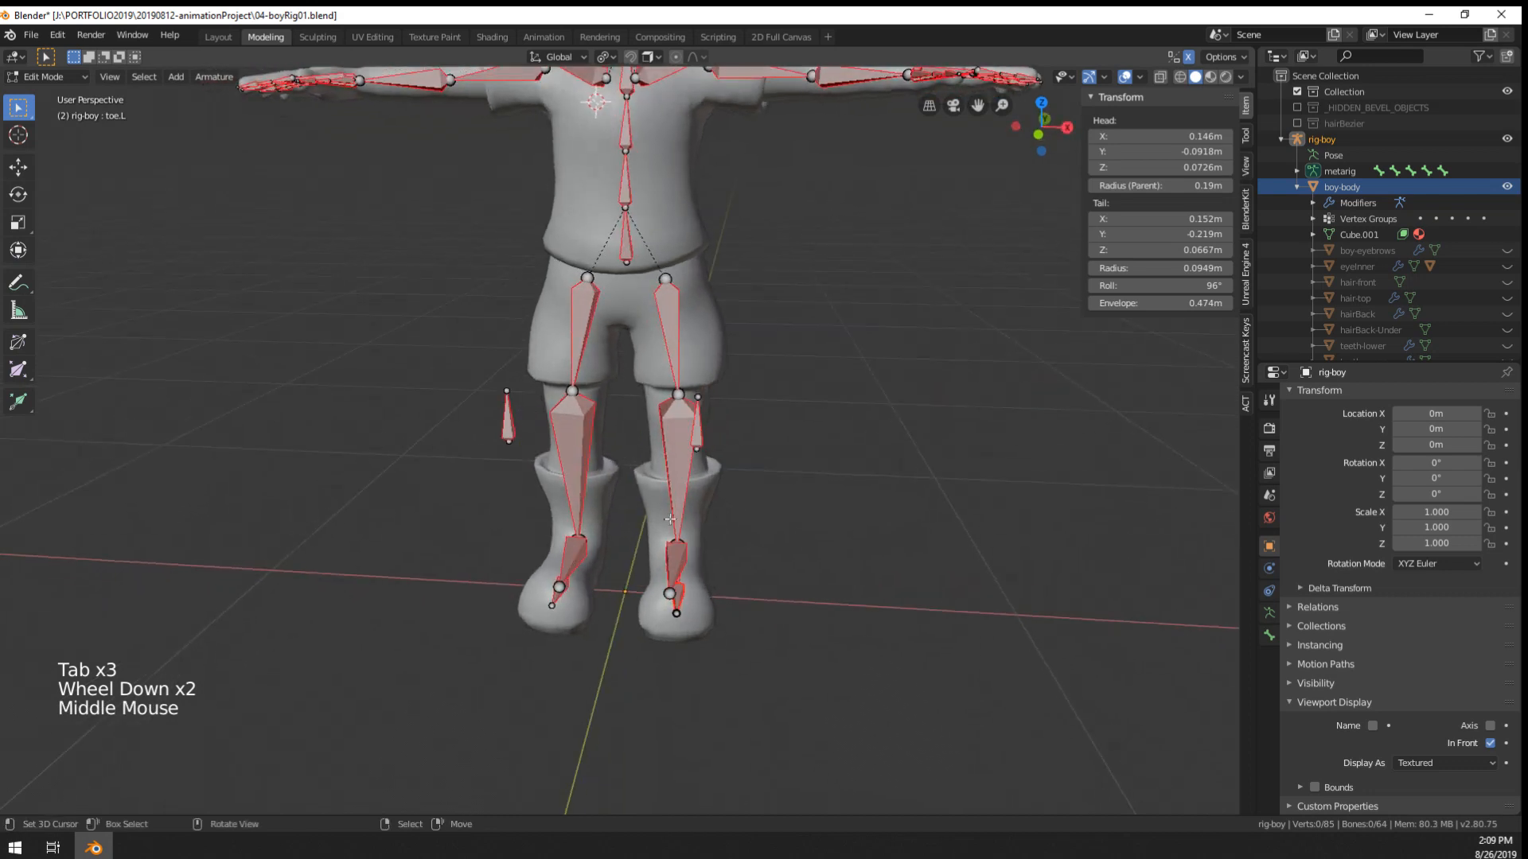
right_click(570, 503)
key("ctrl+Tab")
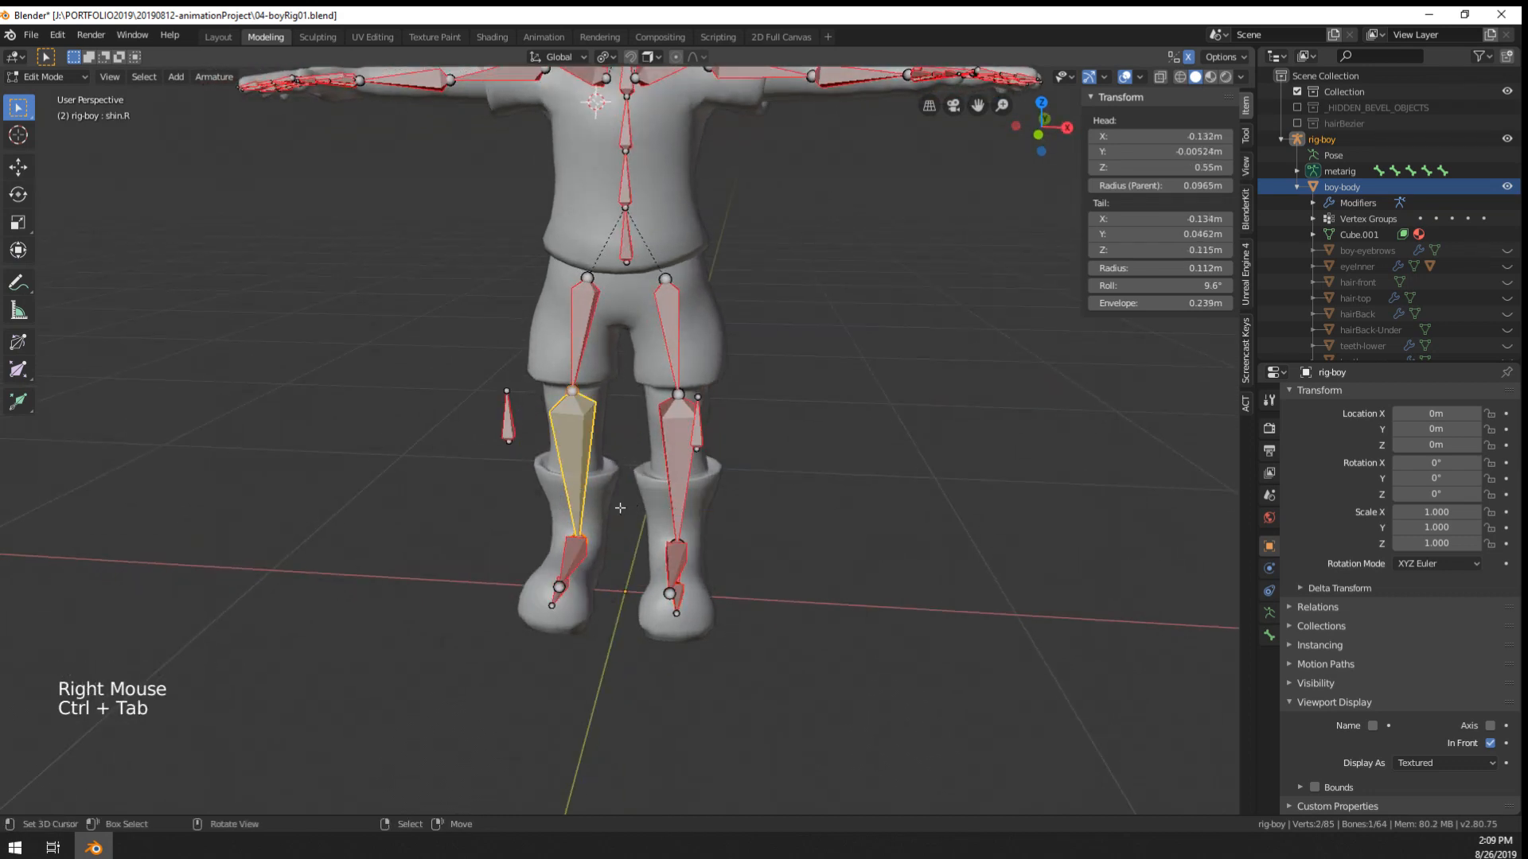
key("c")
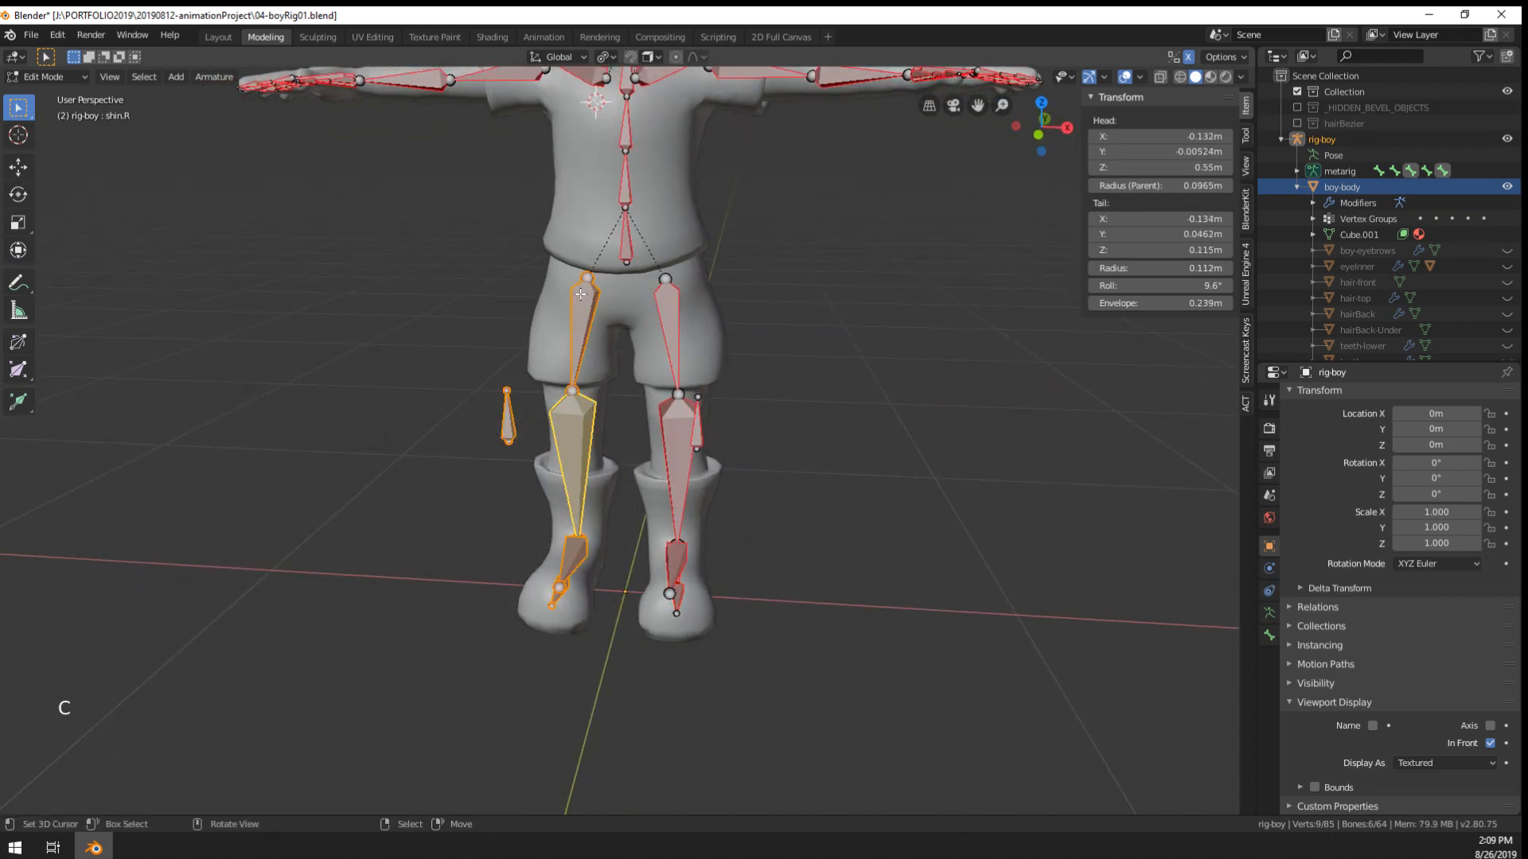
key("x")
left_click(580, 303)
key("ctrl+z")
key("a")
key("a")
key("a")
- Delete the right leg's bones together with the right foot target and pole bones
key("c")
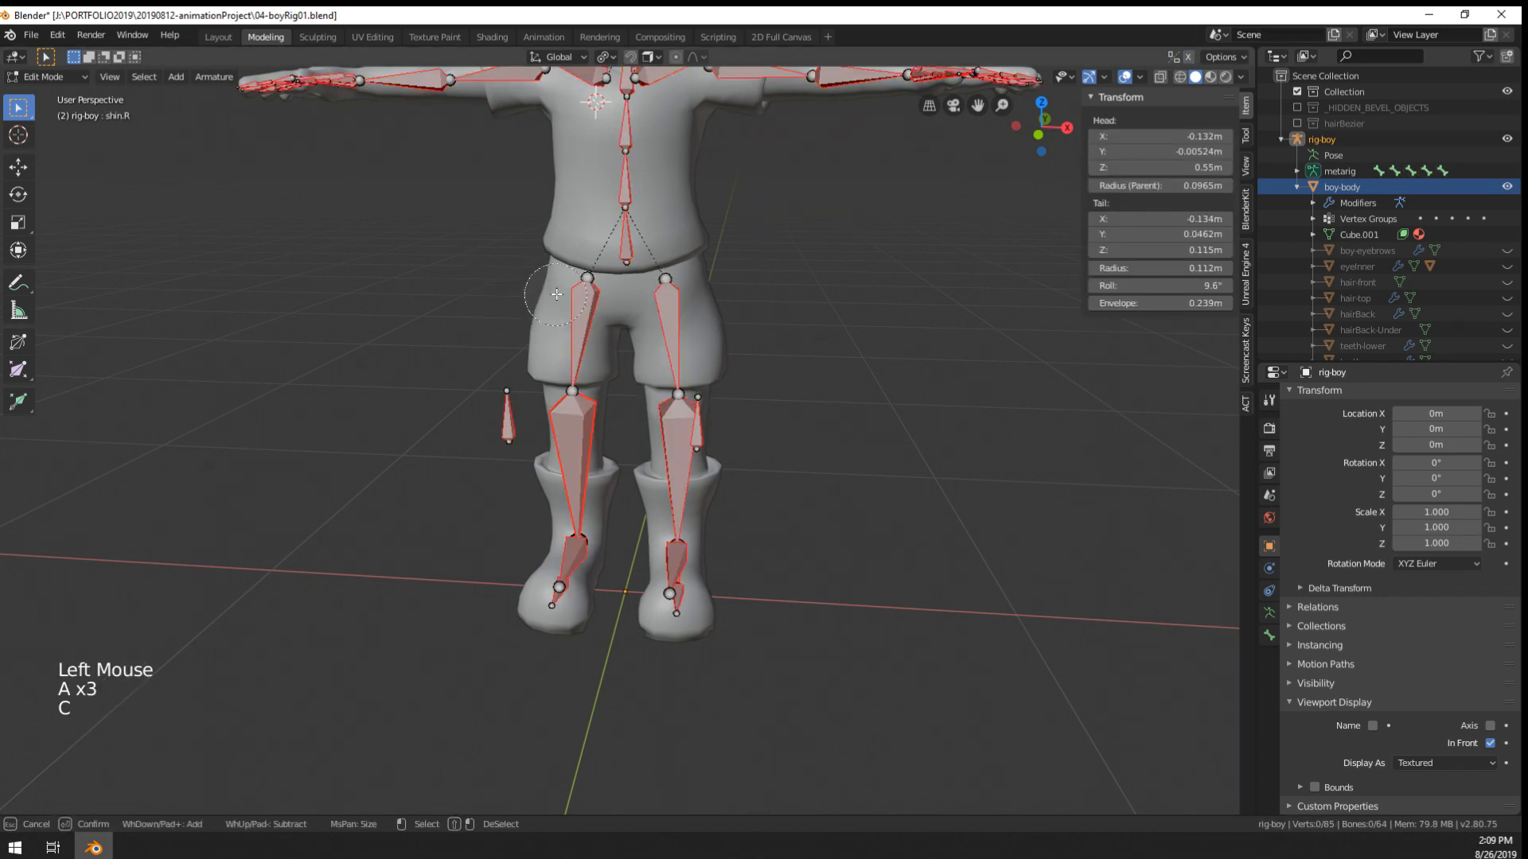
left_click_drag(564, 299, 528, 546)
key("x")
left_click(463, 590)
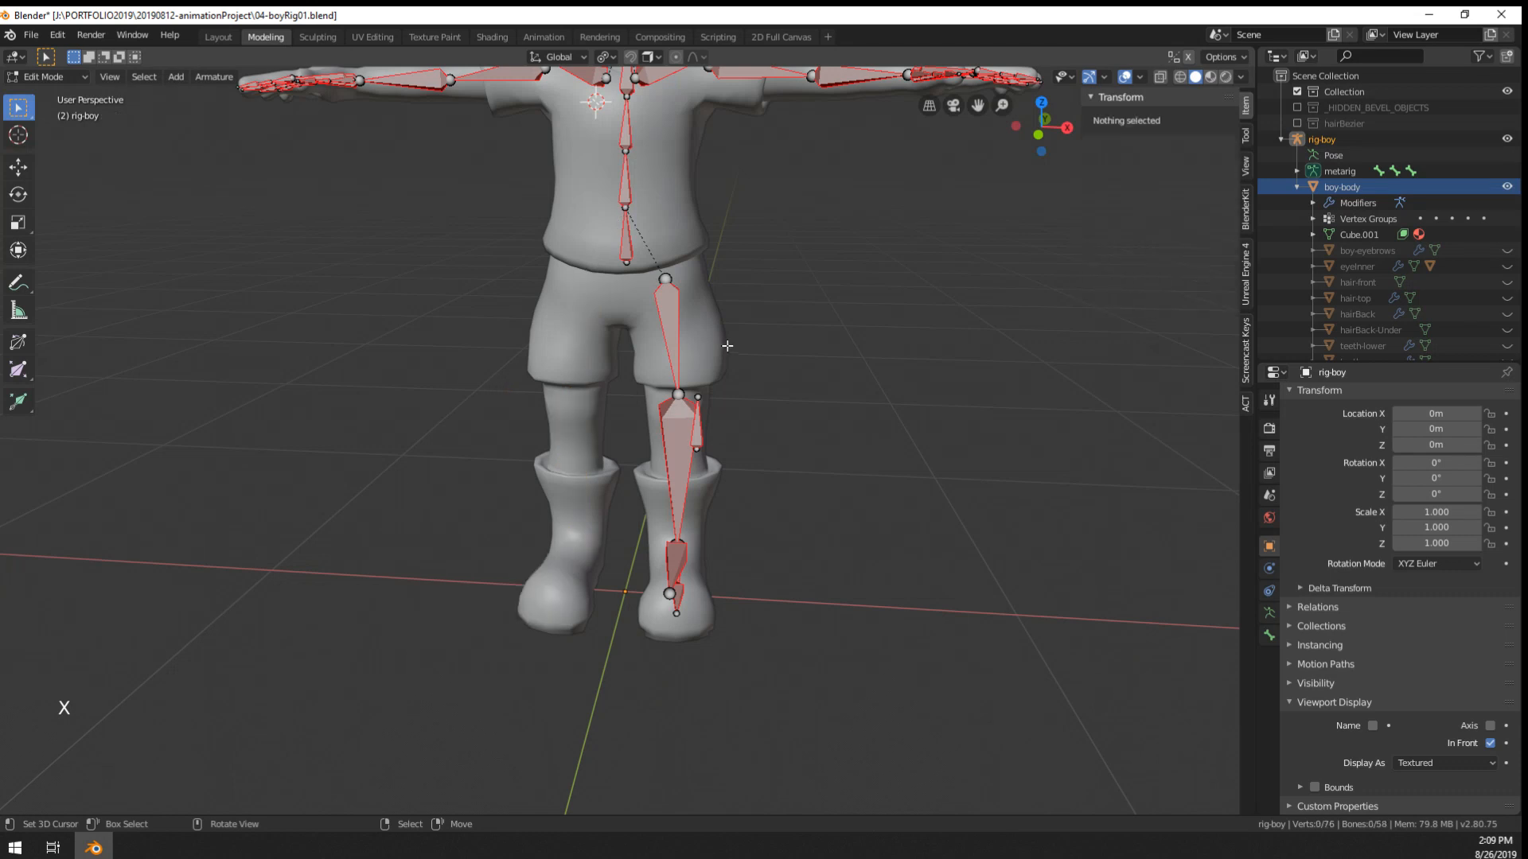
- Symmetrize all left leg bones, including the foot target and pole bones, to the right side
key("c")
left_click_drag(699, 307, 697, 595)
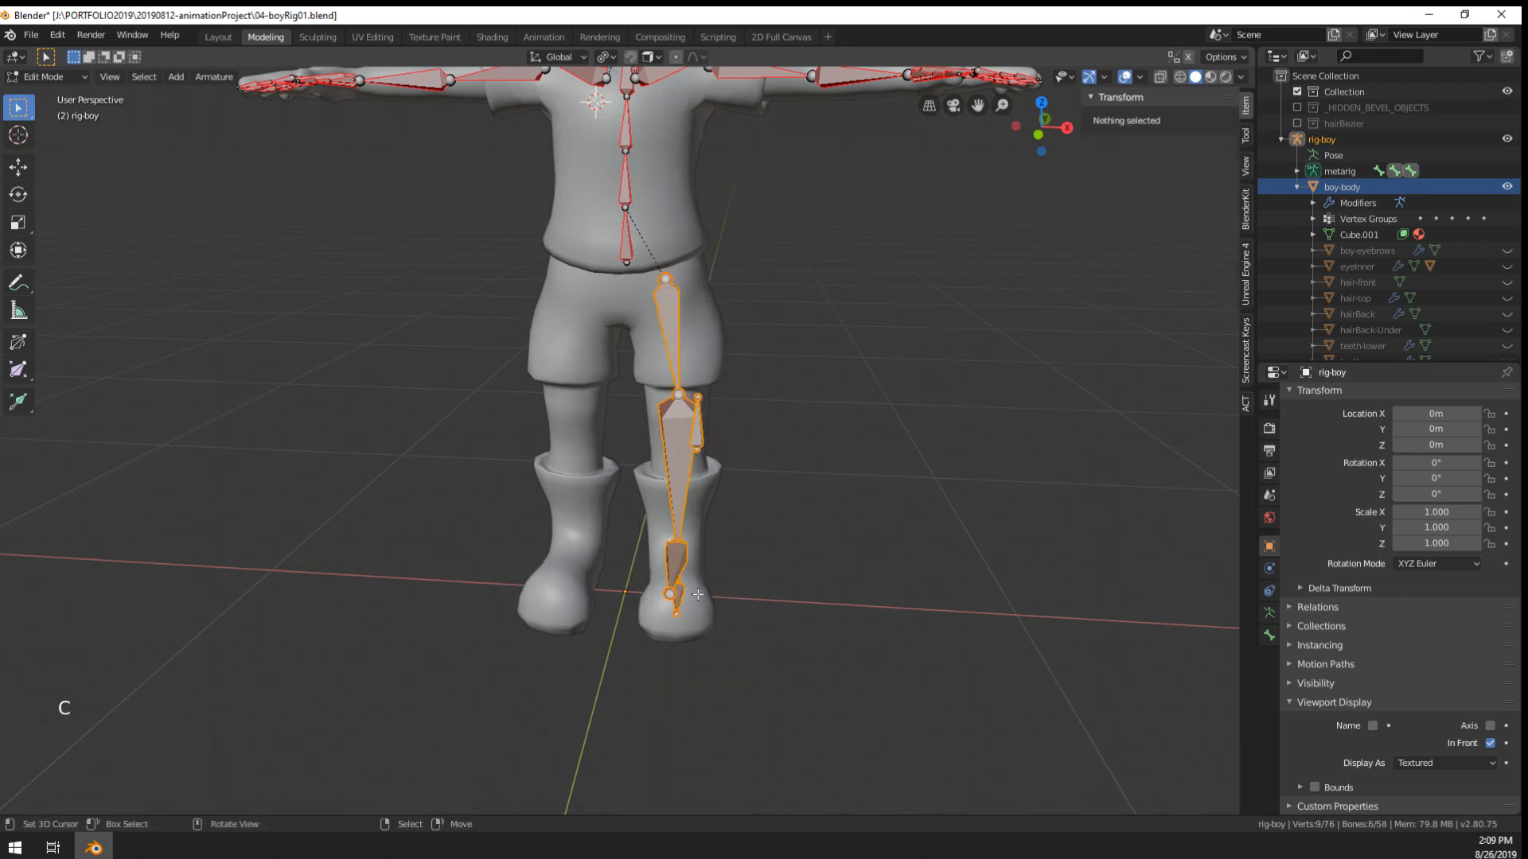
left_click(214, 77)
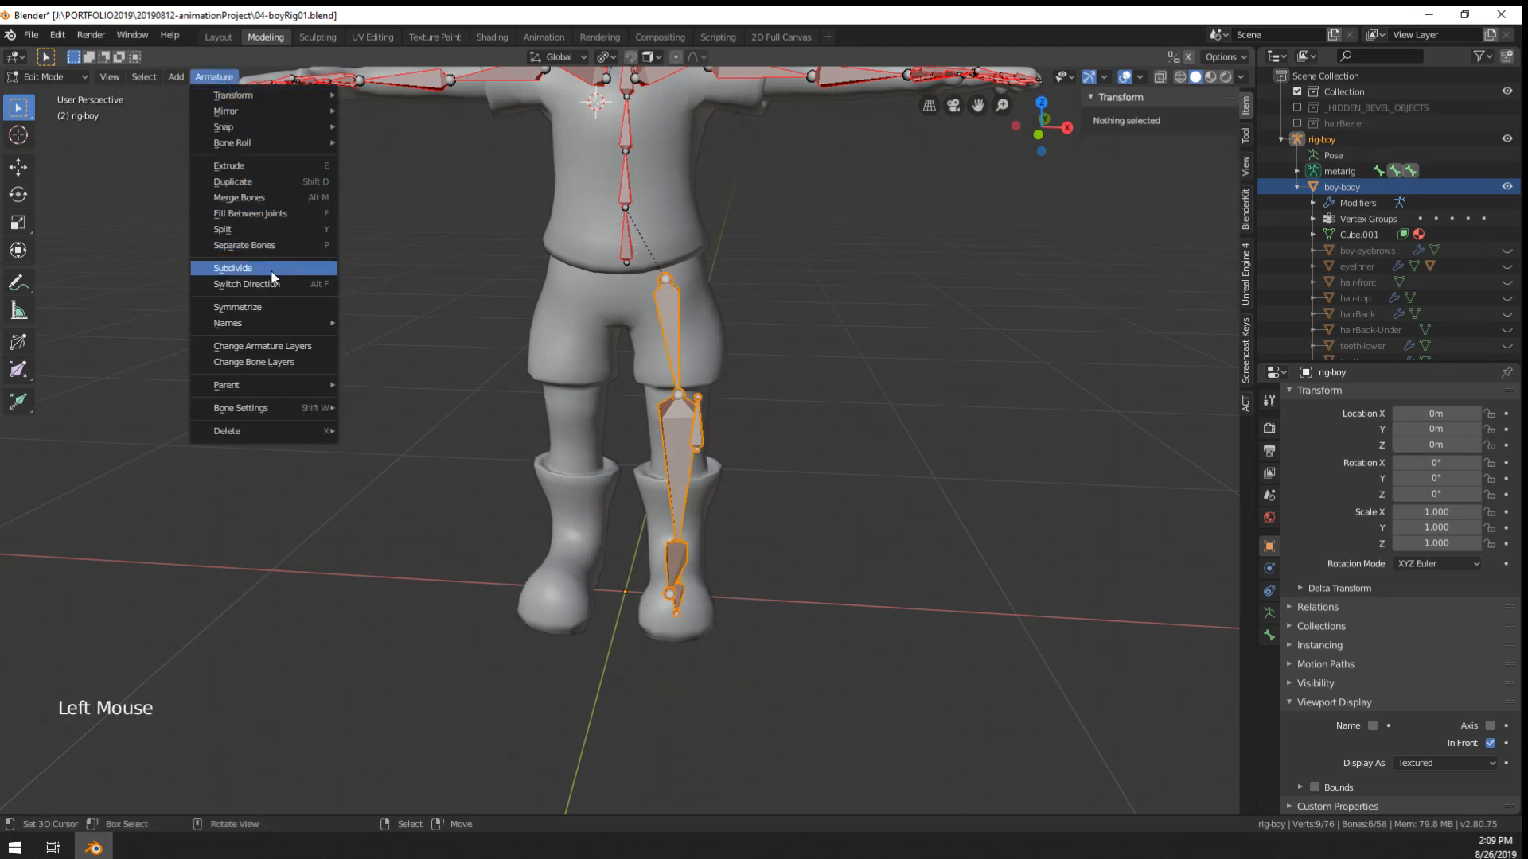
left_click(239, 307)
- In Pose Mode, check both foot target bones and whether the left shin has its IK constraint
key("Tab")
right_click(587, 543)
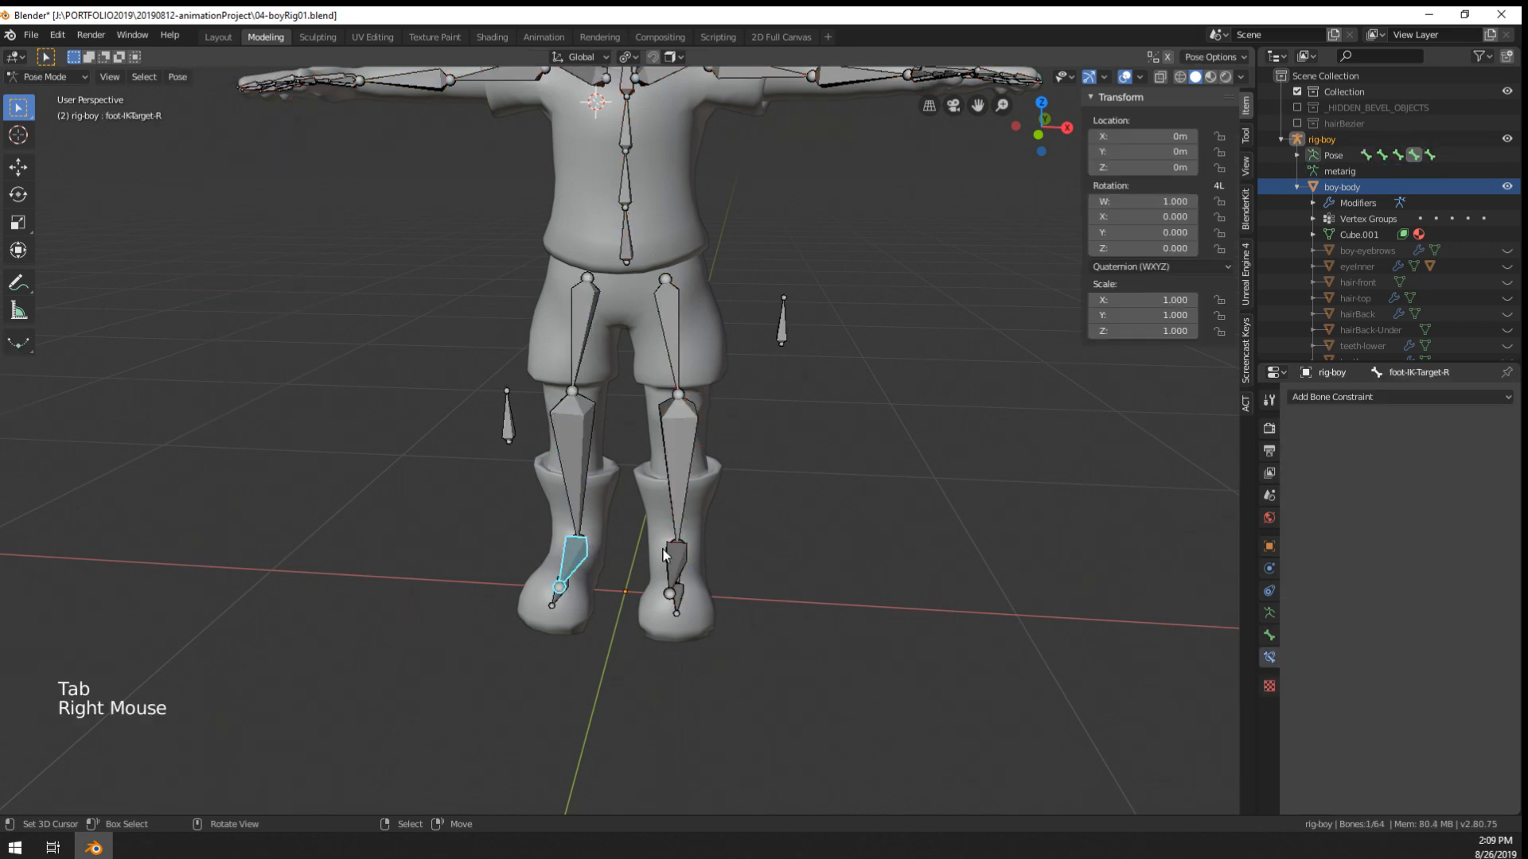
right_click(673, 553)
middle_click_drag(678, 550, 557, 543)
right_click(696, 507)
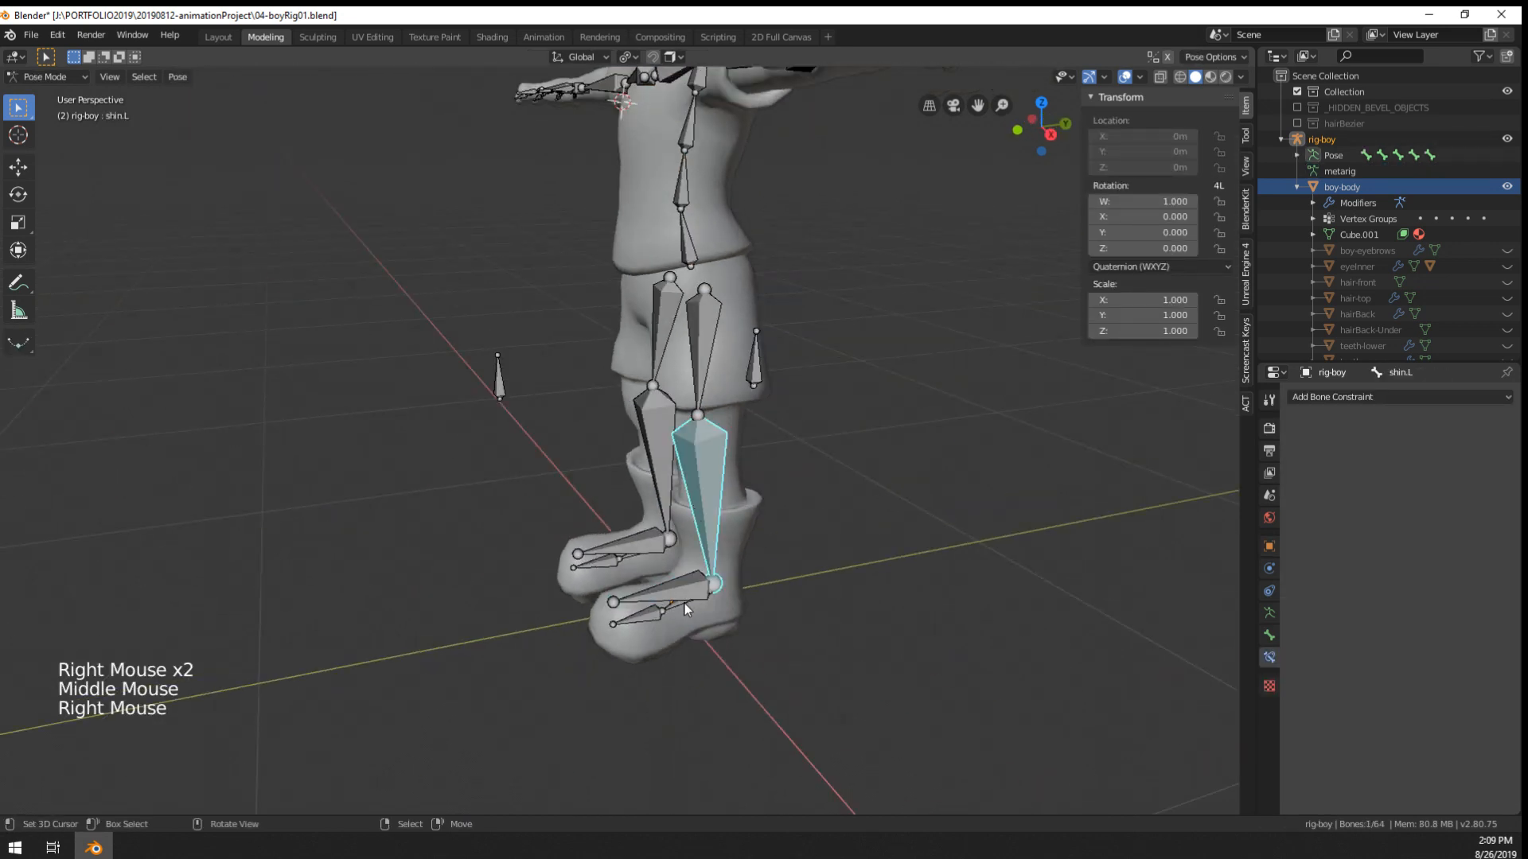
middle_click_drag(684, 603, 820, 560)
scroll(766, 561, "up", 2)
- Undo the Symmetrize and the right leg deletion, and return to Pose Mode
key("ctrl+z")
key("ctrl+z")
key("ctrl+z")
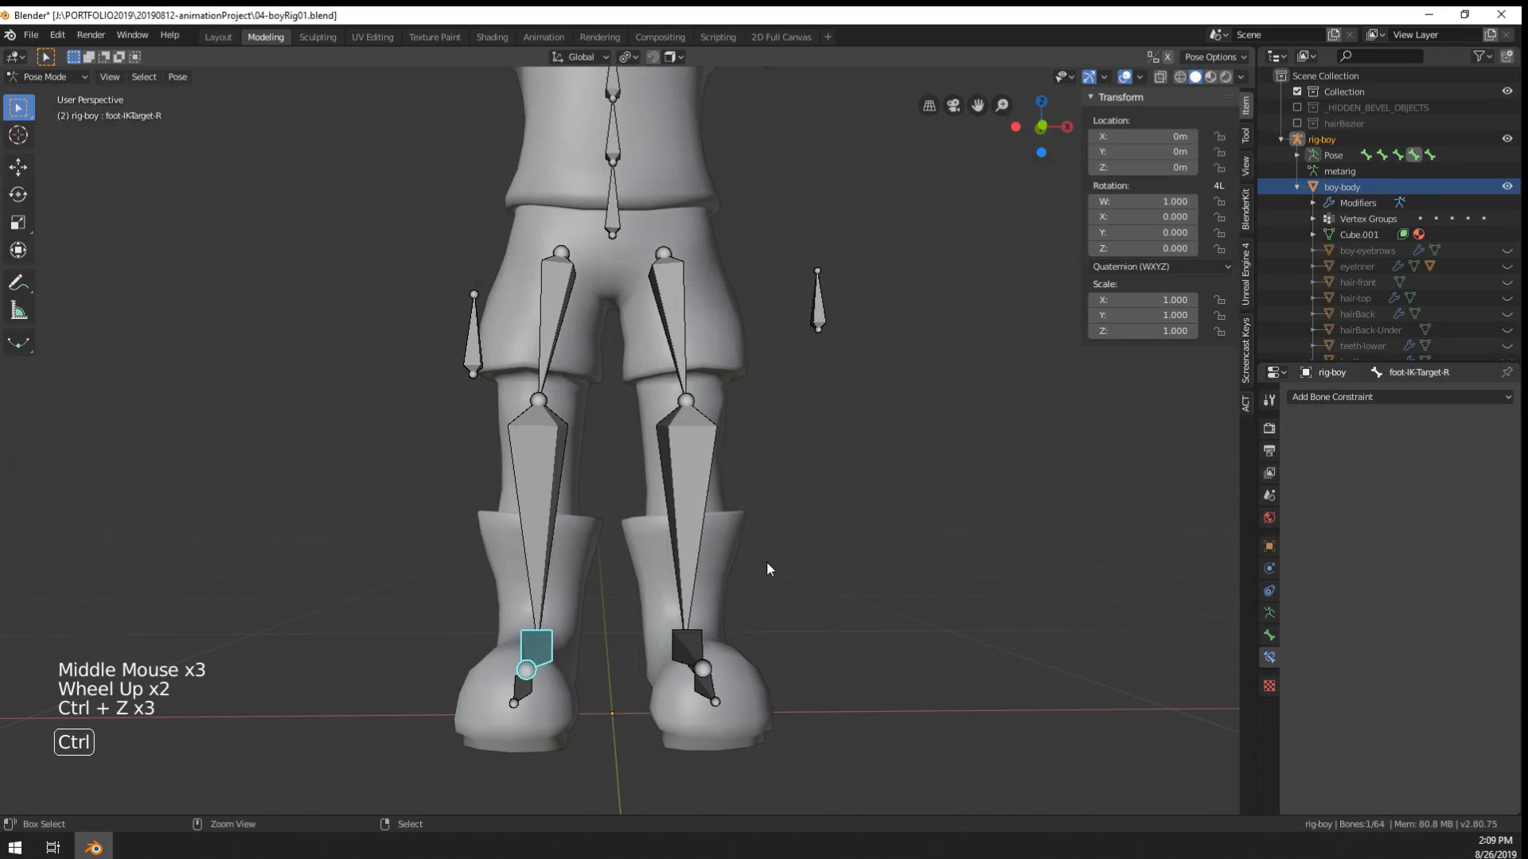
key("ctrl+z")
key("ctrl+z")
key("ctrl+z")
key("ctrl+z")
key("ctrl+z")
key("ctrl+z")
key("ctrl+z")
key("ctrl+z")
key("ctrl+z")
key("ctrl+z")
key("ctrl+z")
key("ctrl+z")
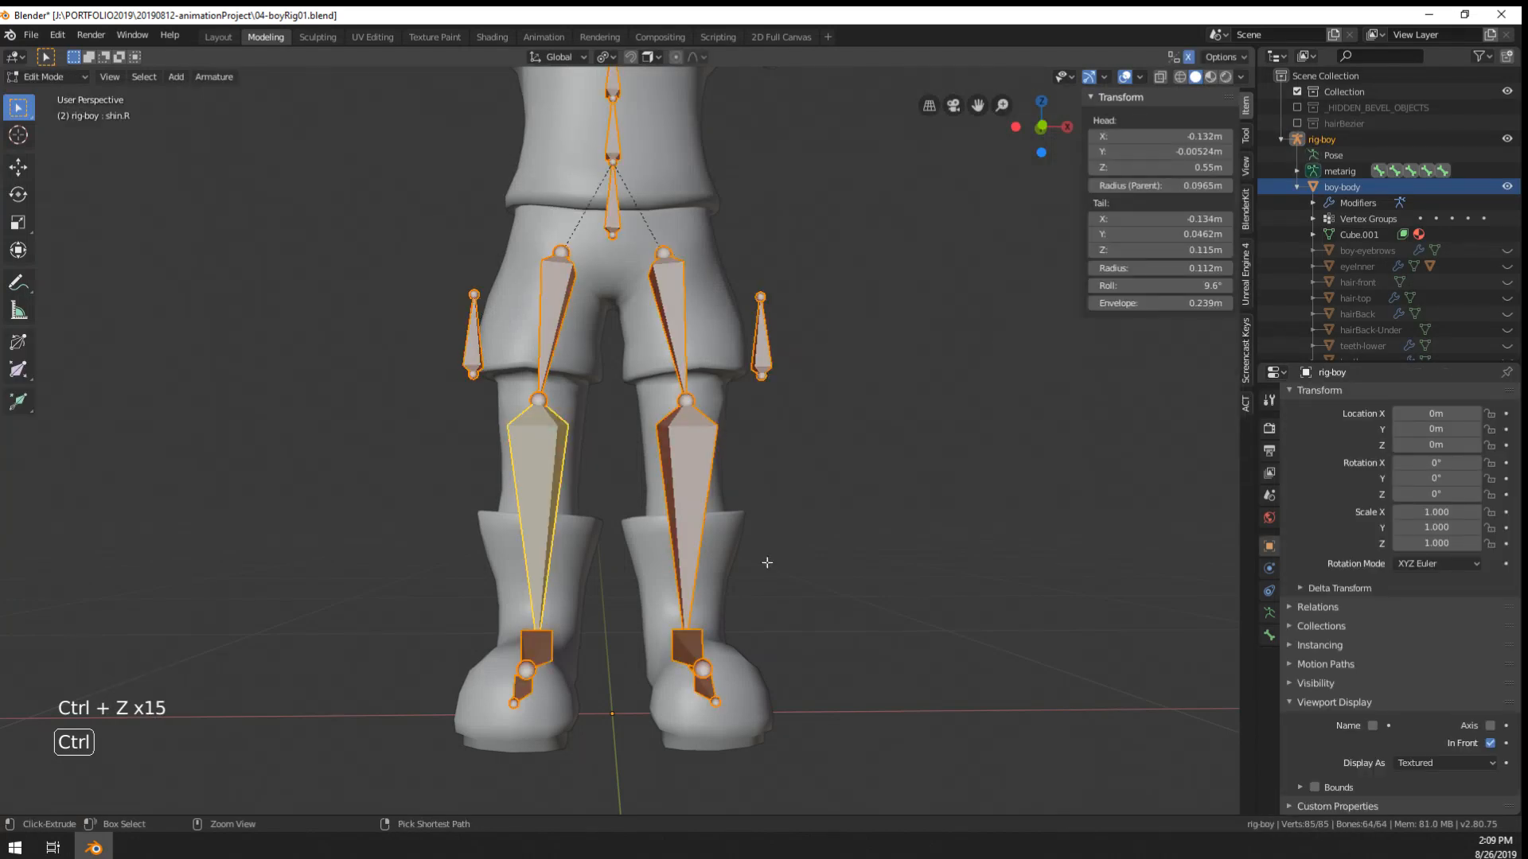
key("ctrl+z")
key("Tab")
key("ctrl+Tab")
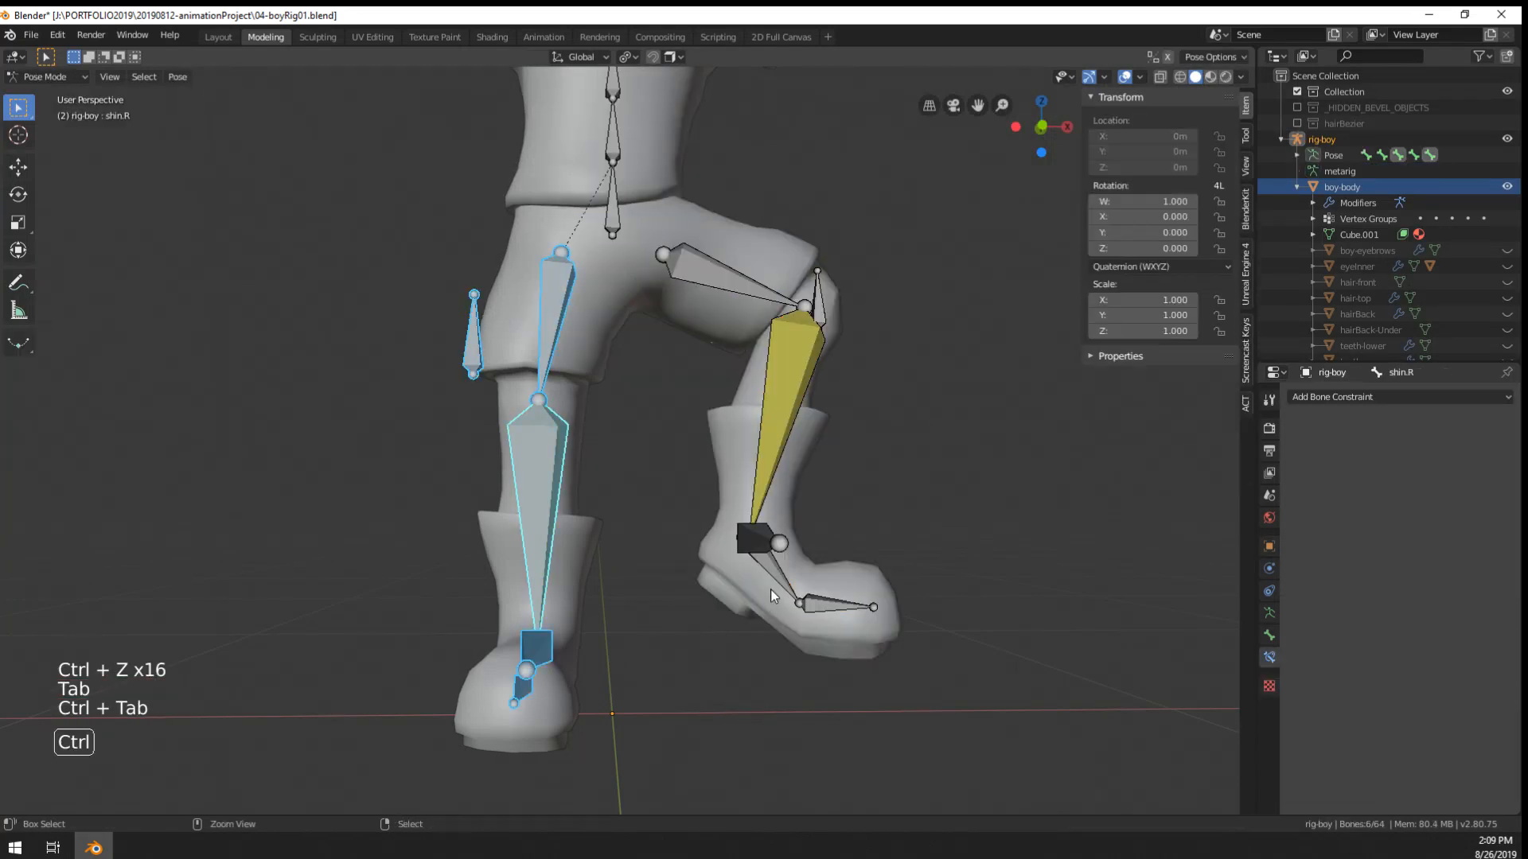
- Test-rotate the left foot bone, and check the left shin's IK settings and the available pose operations
right_click(772, 454)
right_click(774, 574)
key("g")
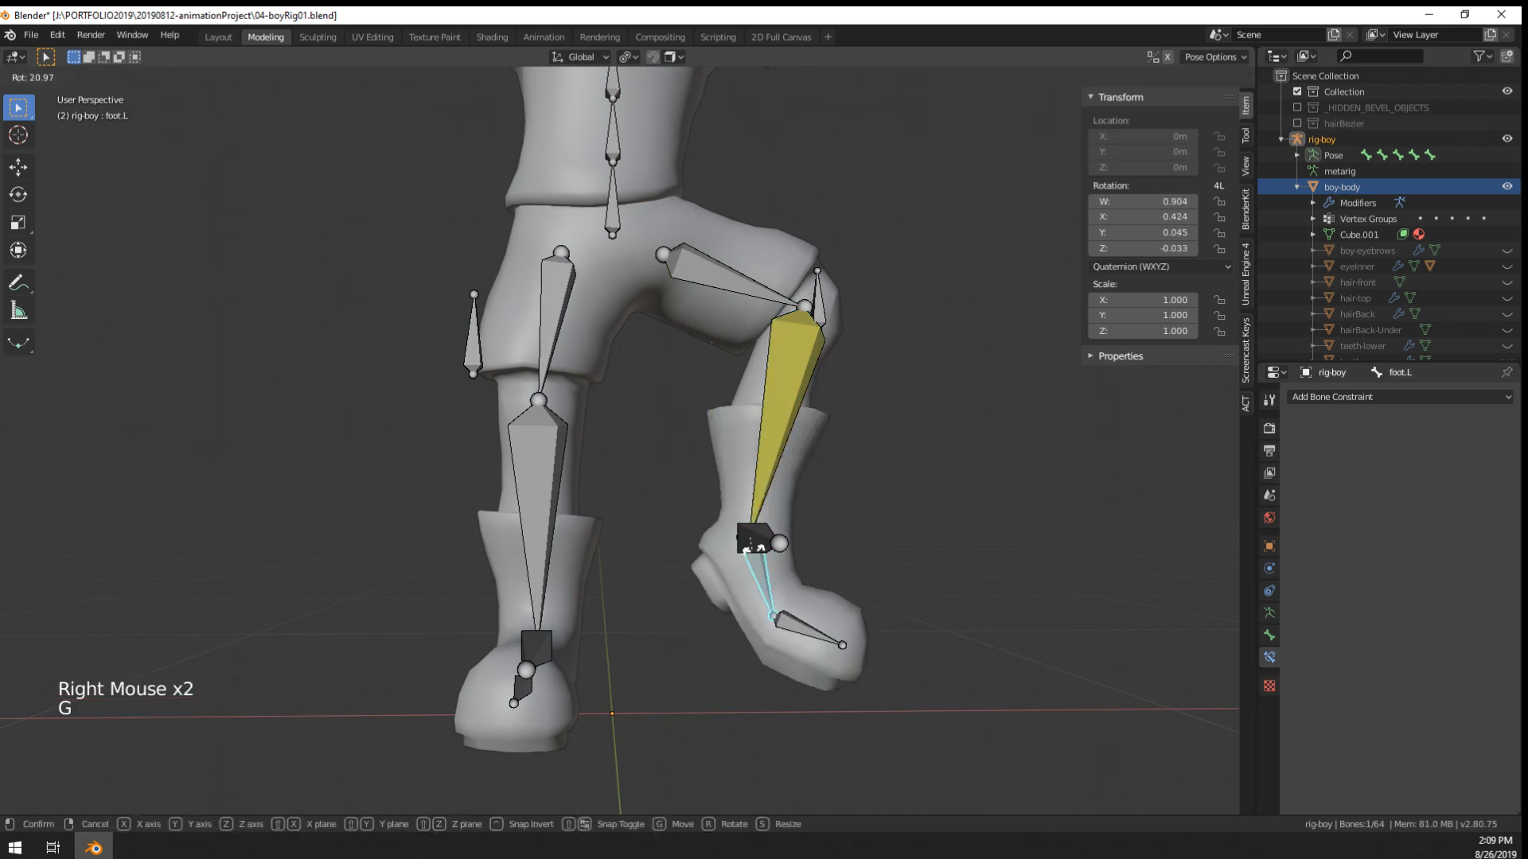
right_click(760, 569)
right_click(780, 439)
left_click(178, 76)
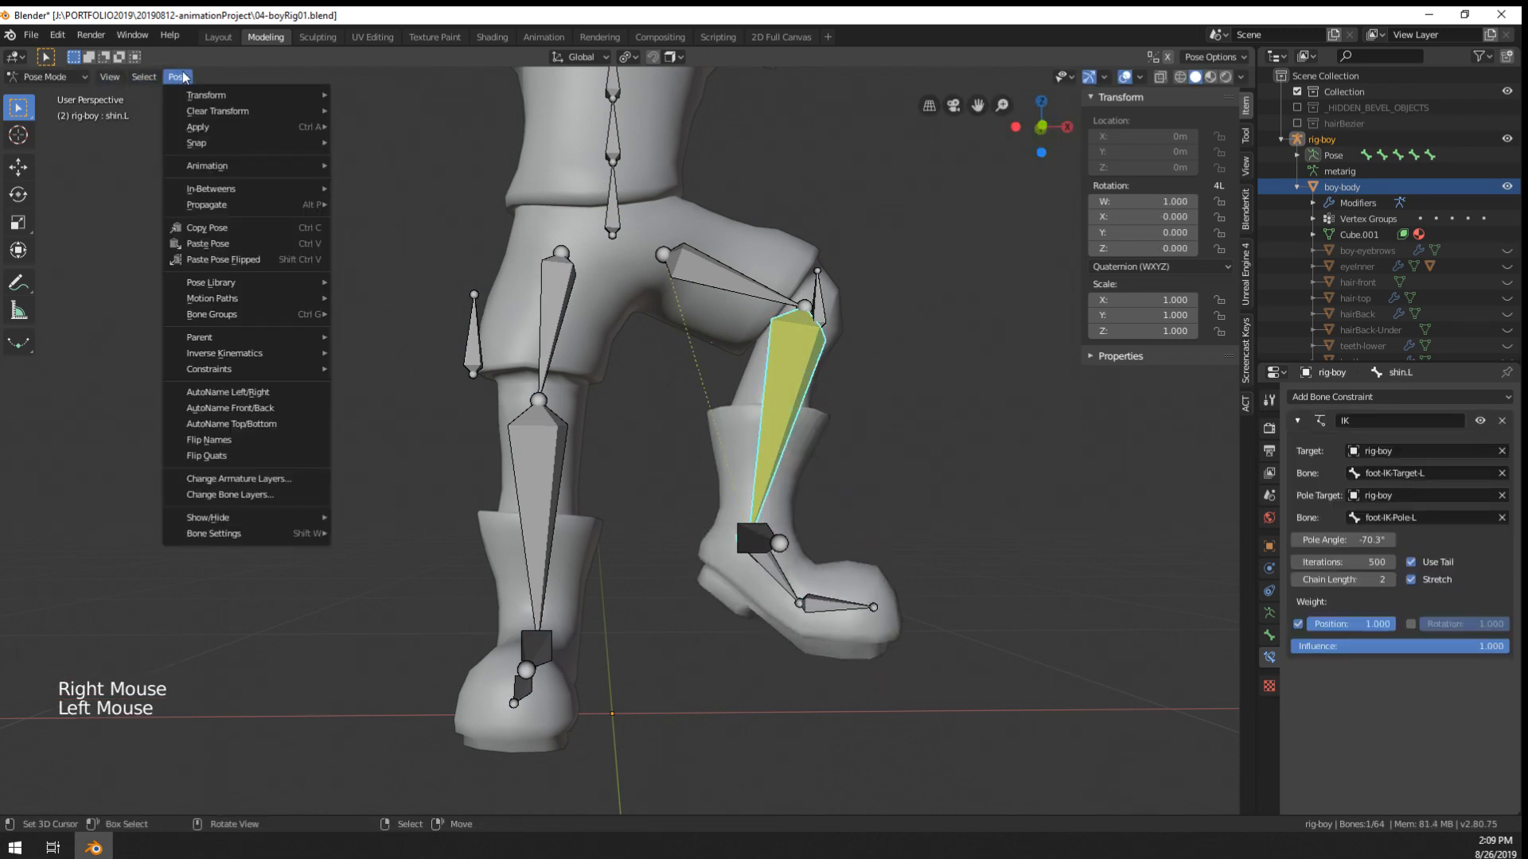
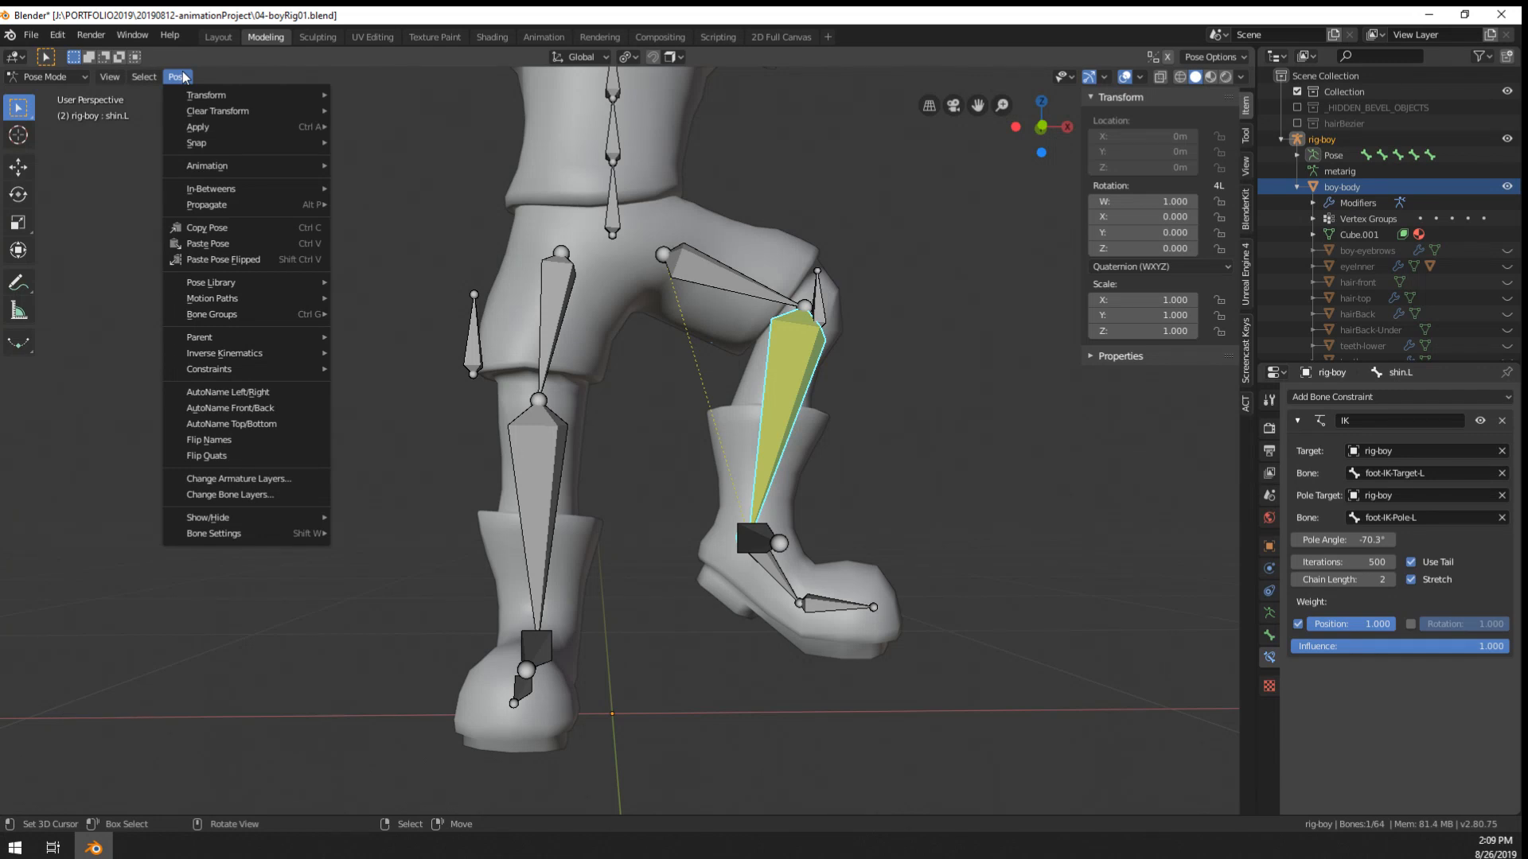
- In Edit Mode, select the right leg's bones with the right foot target and pole bones and delete them
key("Tab")
key("Tab")
key("Tab")
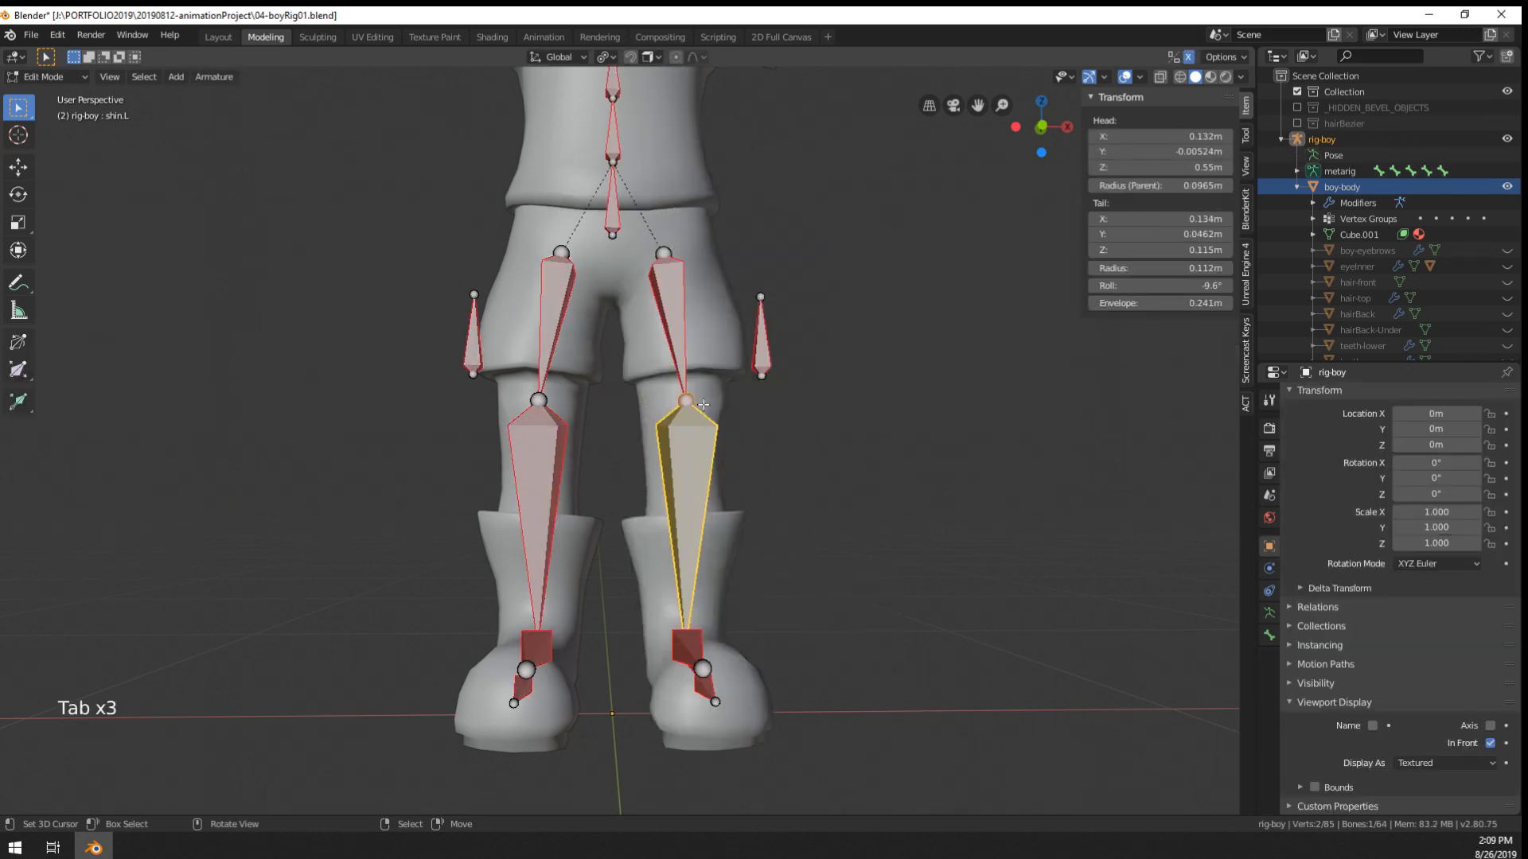
key("a")
key("a")
key("a")
key("c")
left_click_drag(512, 341, 477, 607)
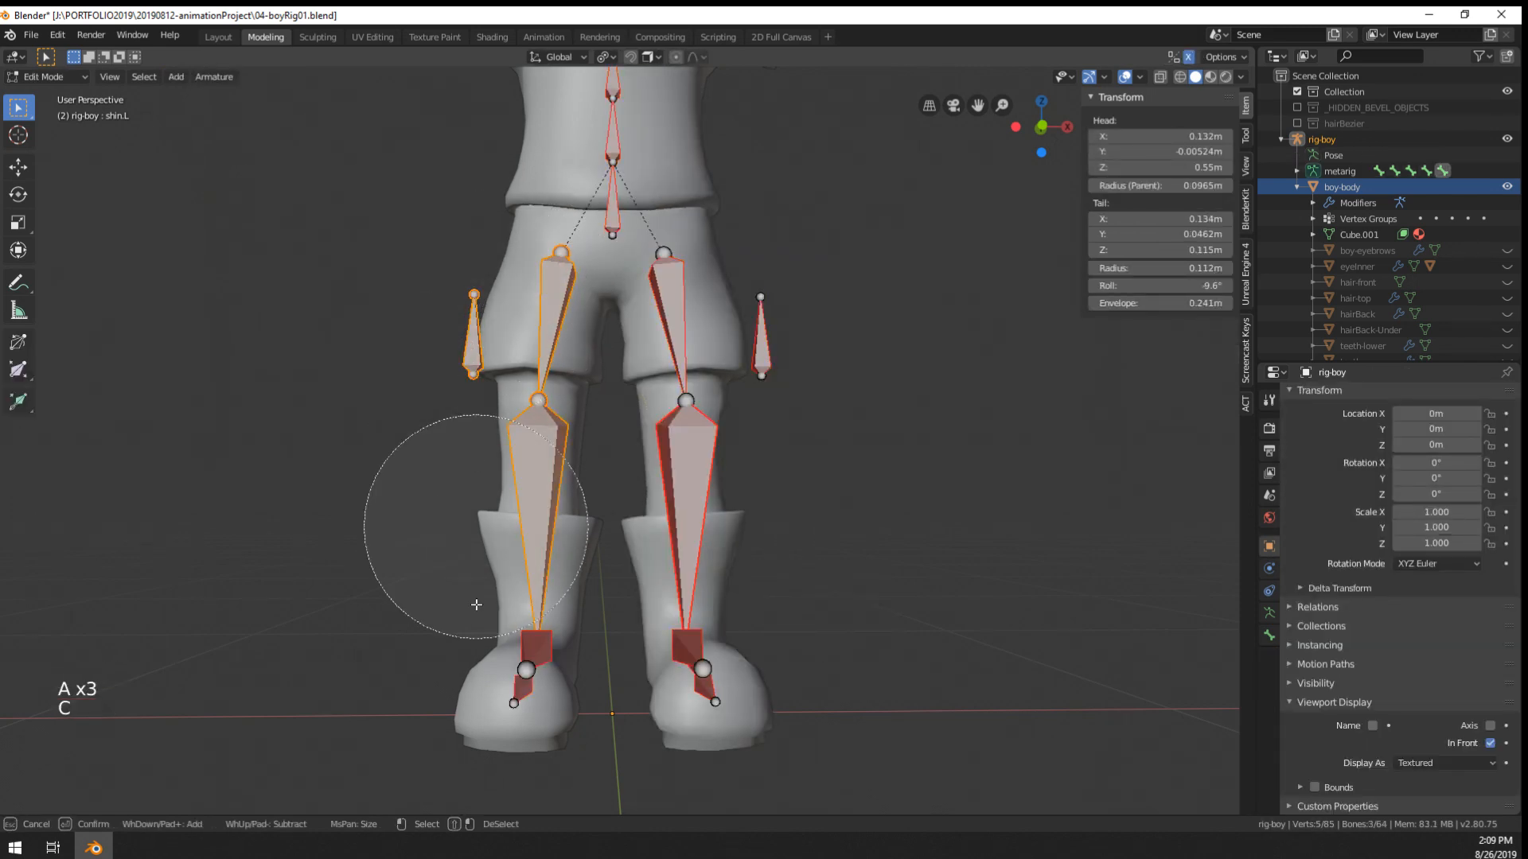
key("x")
left_click(493, 775)
key("Tab")
key("Tab")
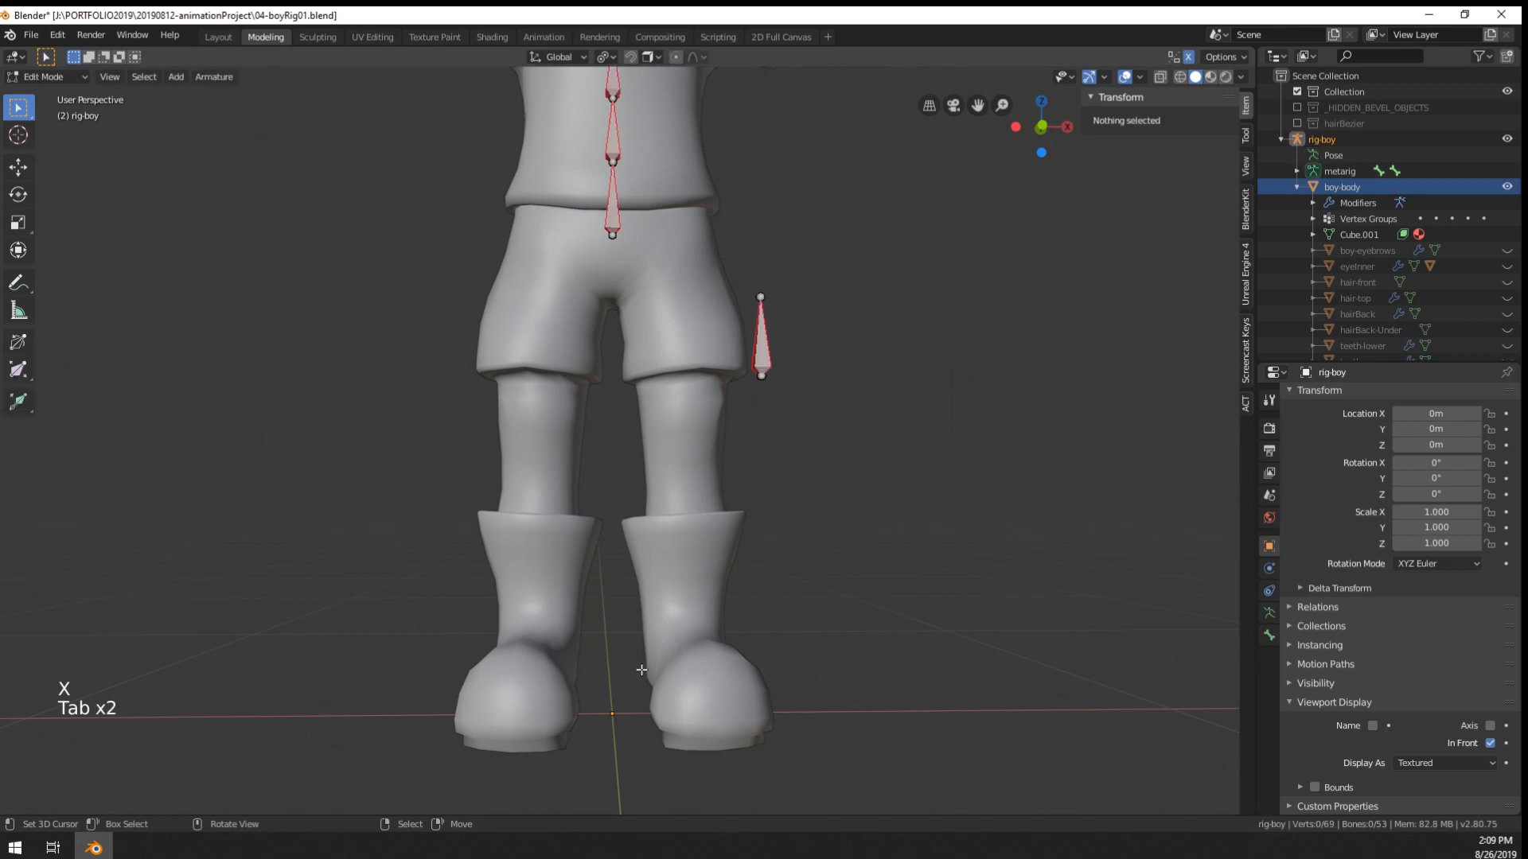
- Undo the last leg bone deletions back to the point where the right leg's bones are selected
key("ctrl+z")
key("ctrl+z")
key("ctrl+z")
key("ctrl+z")
key("ctrl+z")
key("ctrl+z")
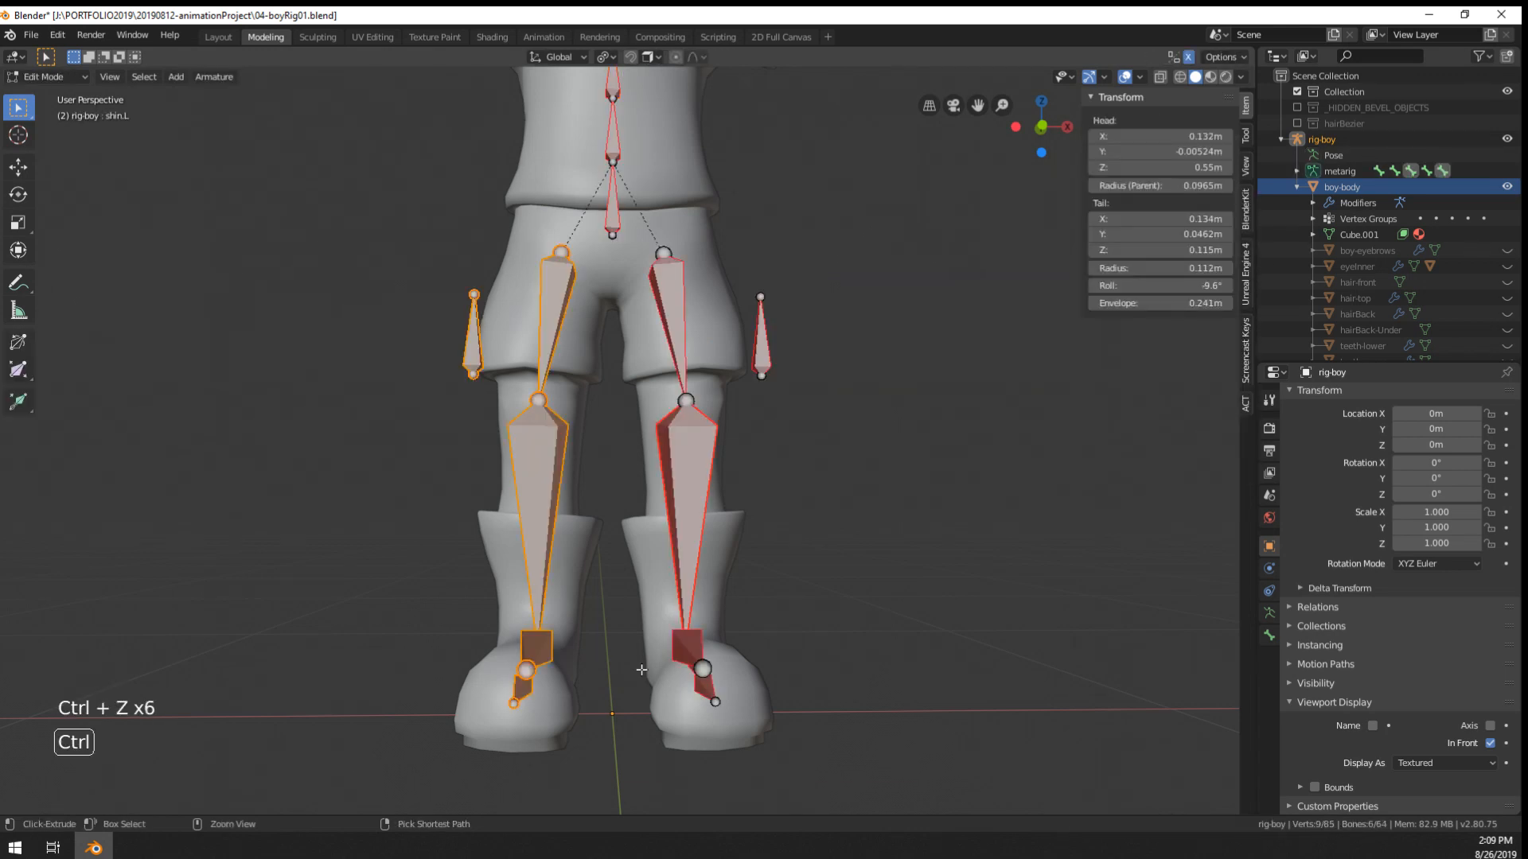
- Delete the selected right leg bones together with the right foot target and knee pole bones, and leave Edit Mode
key("Tab")
key("Tab")
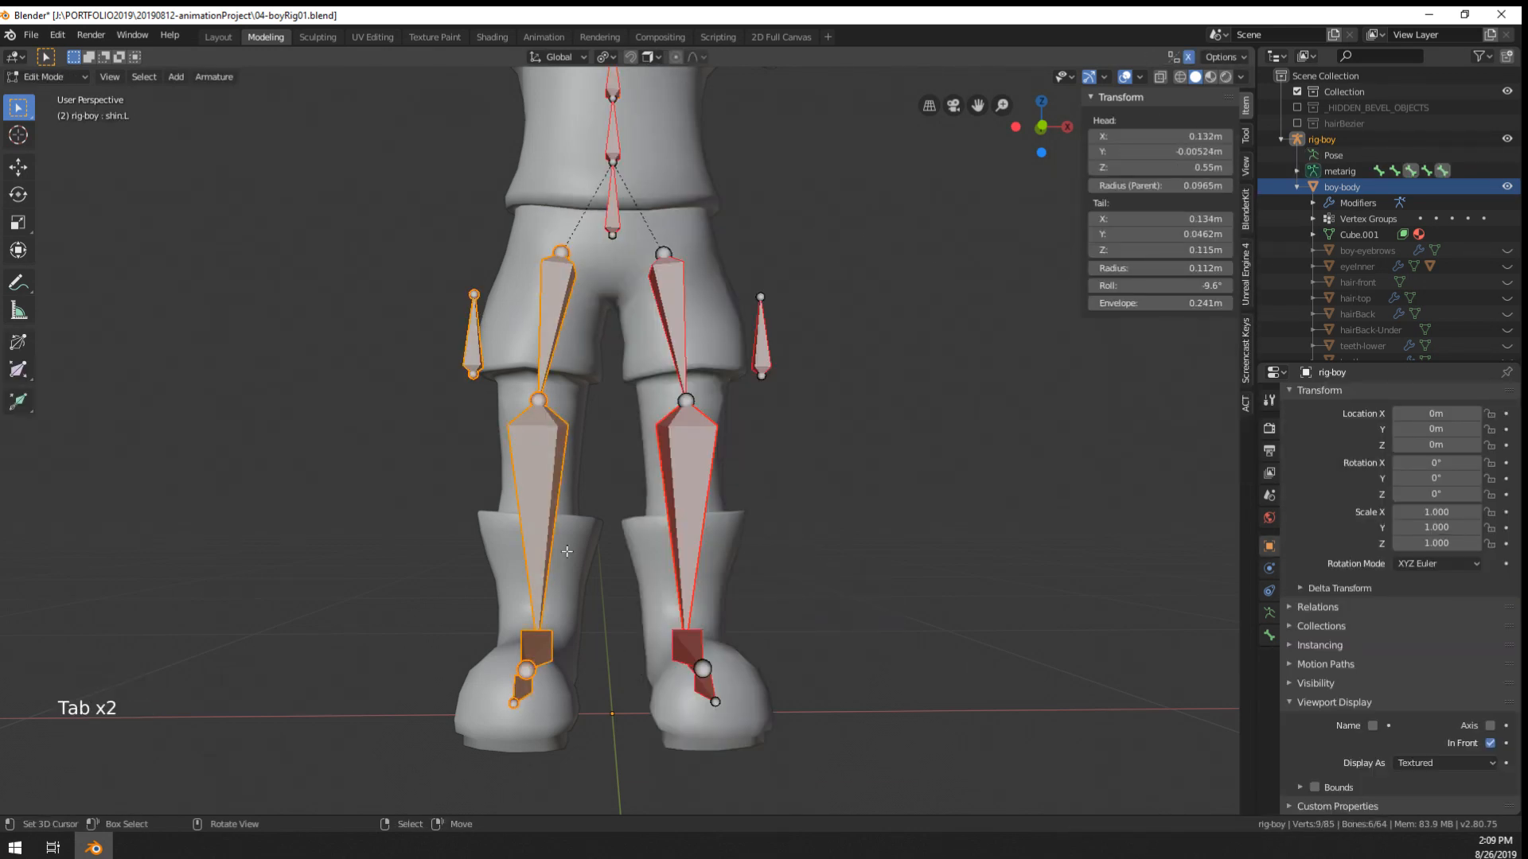
key("x")
left_click(603, 503)
key("Tab")
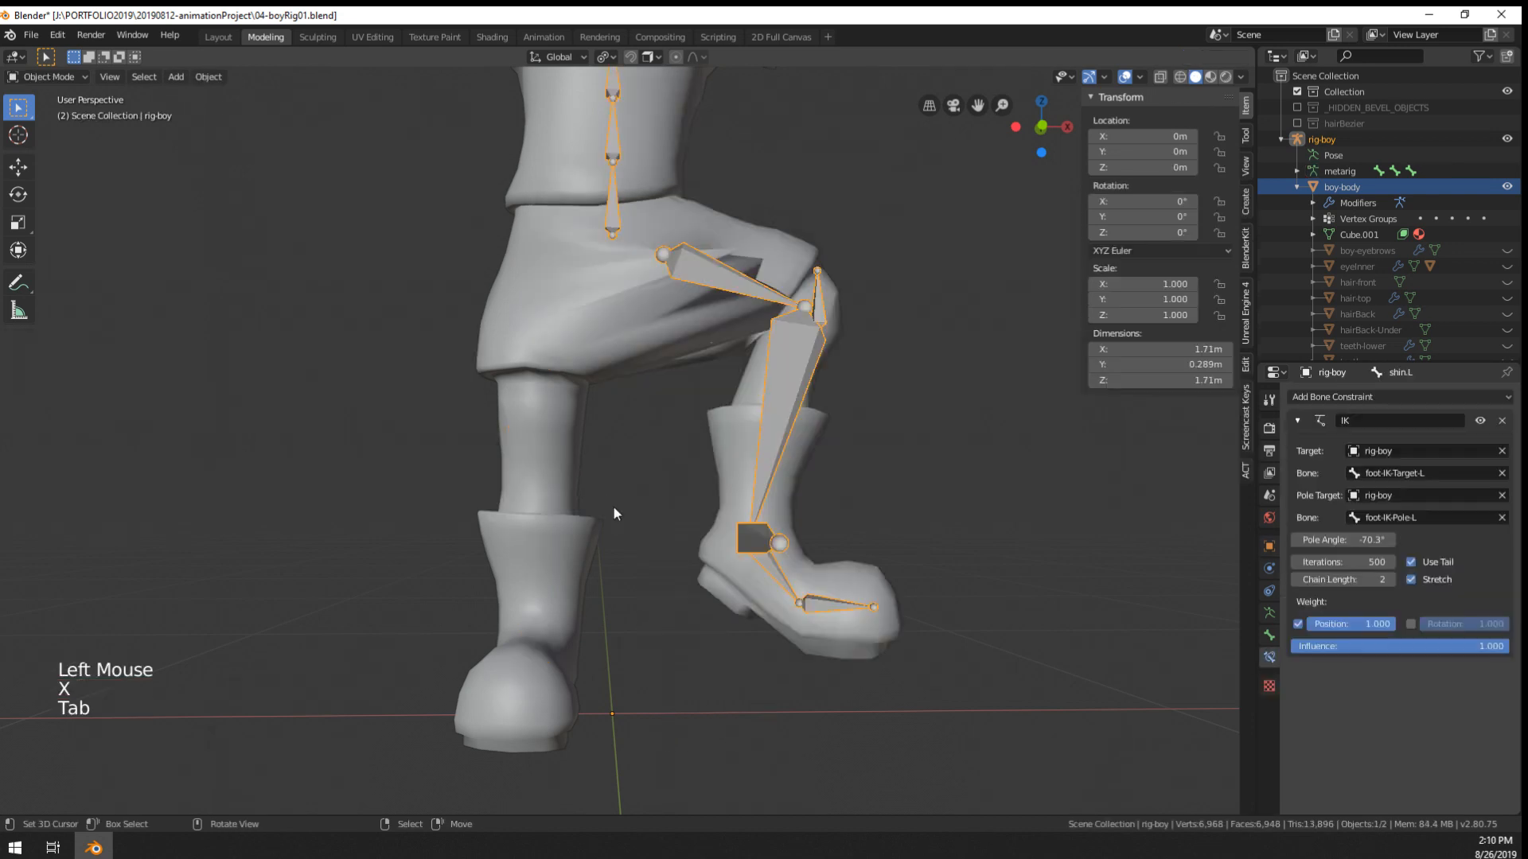
- In Edit Mode, select the left leg's bones with the left foot target and knee pole bones and symmetrize them
mouse_move(637, 516)
middle_mouse_down()
mouse_move(692, 565)
mouse_move(633, 633)
mouse_move(719, 358)
middle_mouse_up()
key("Tab")
key("c")
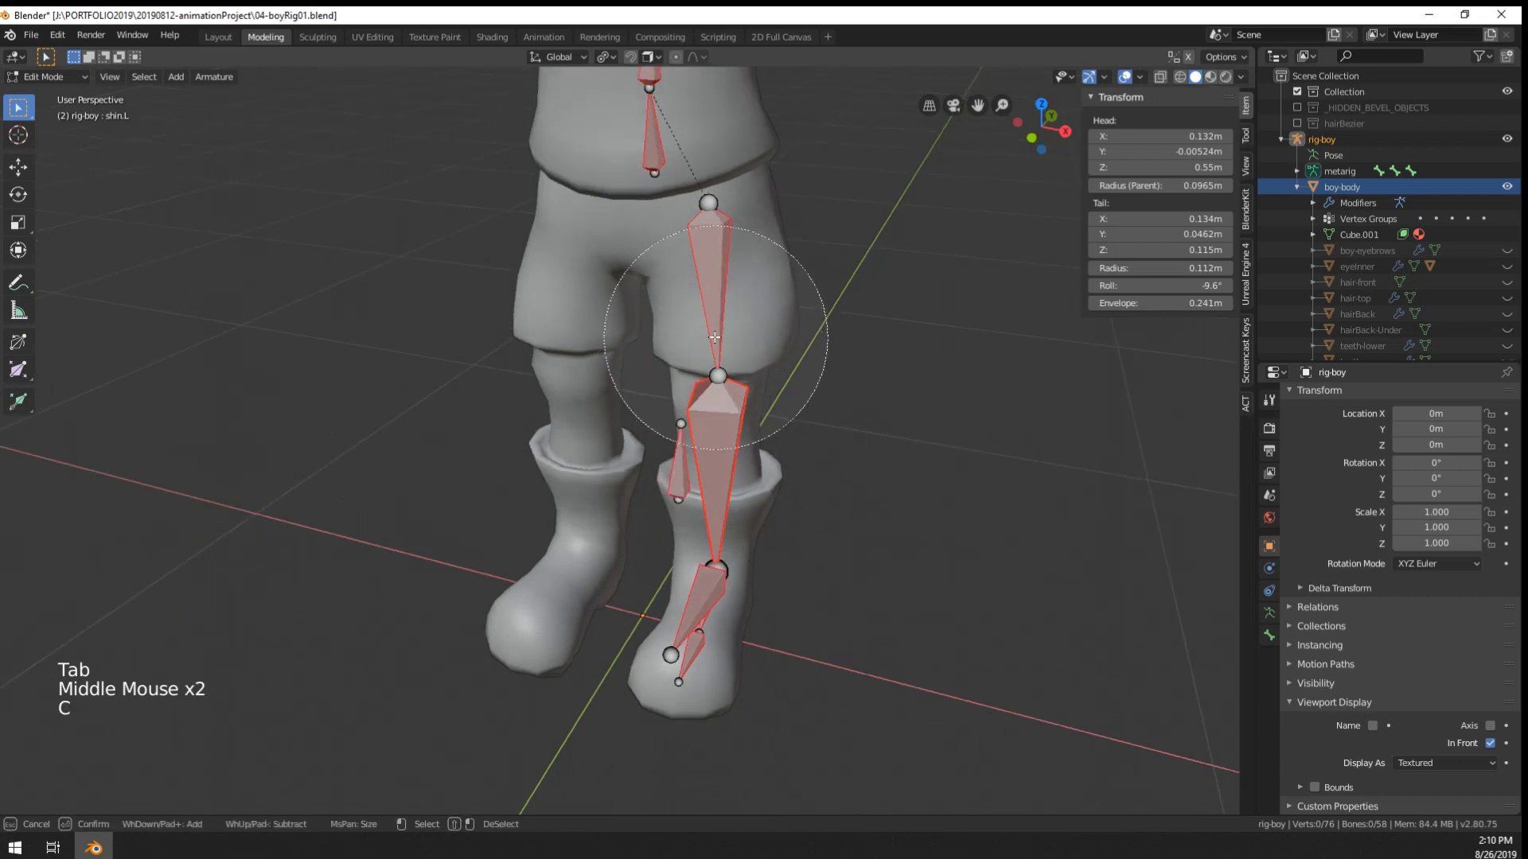
left_click_drag(748, 290, 724, 698)
left_click(213, 77)
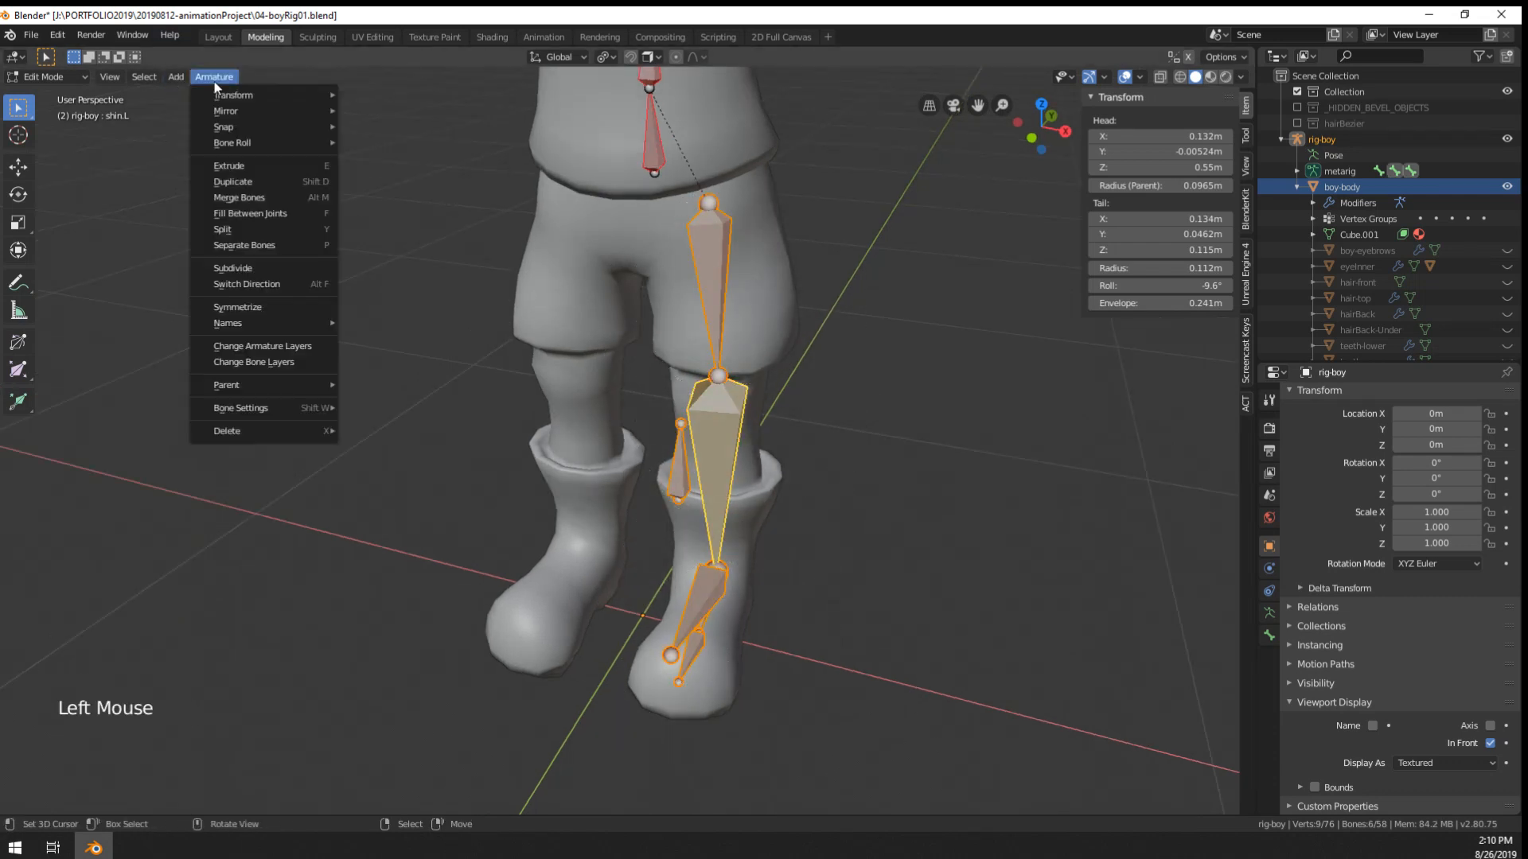
left_click(263, 307)
key("Tab")
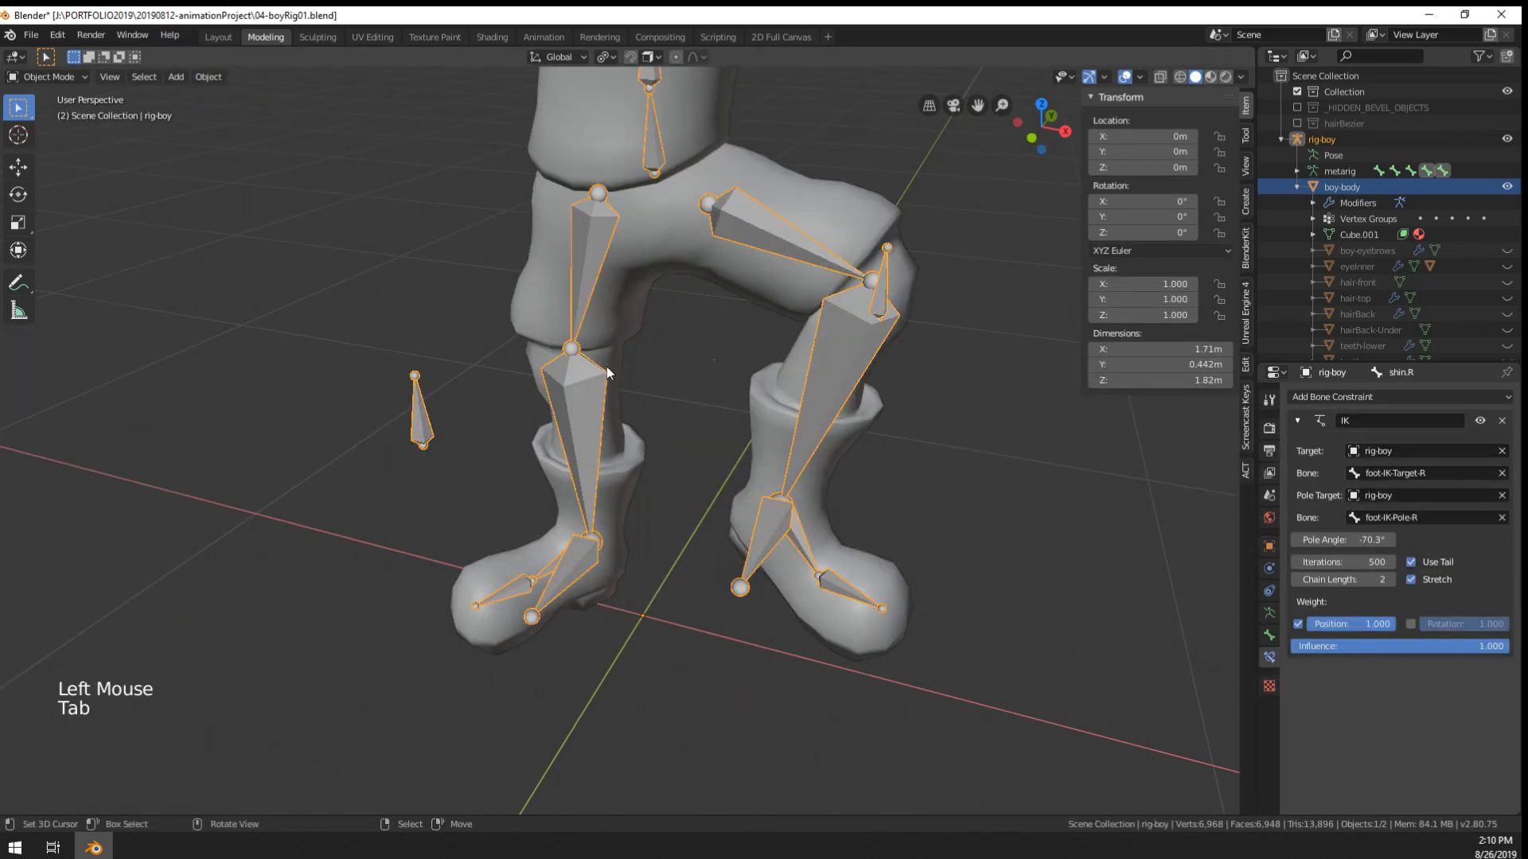
- In Pose Mode, select the right shin bone and adjust its IK pole angle to about -94.4°
middle_click_drag(607, 372, 557, 509)
middle_click_drag(557, 510, 506, 549)
right_click(495, 645)
key("ctrl+Tab")
right_click(557, 542)
key("g")
right_click(550, 518)
right_click(508, 497)
left_click_drag(1355, 539, 1313, 539)
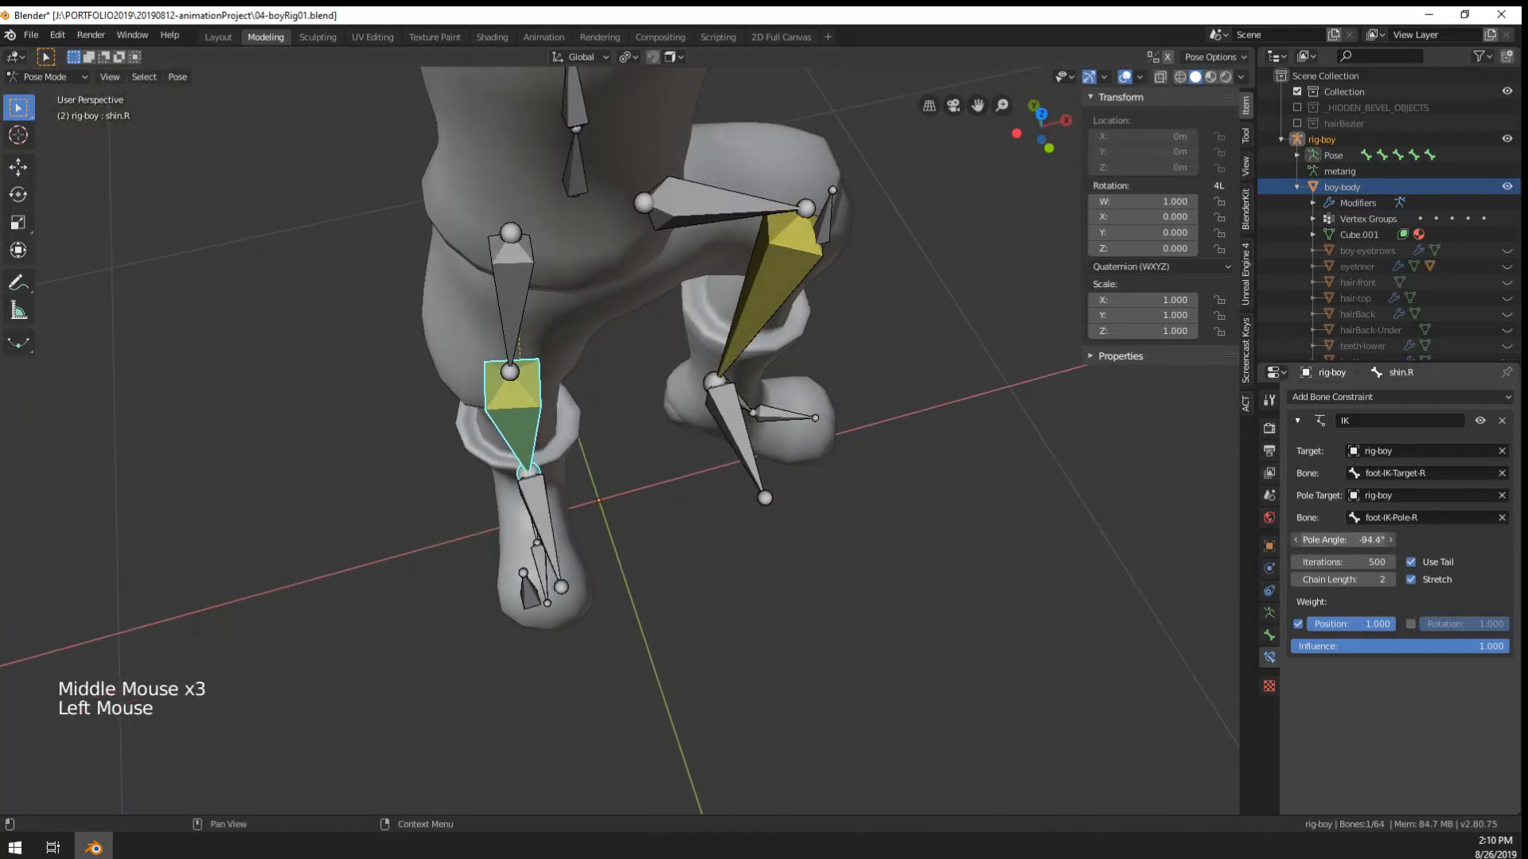
- Move the right foot IK target bone and rotate it about 25°
middle_click_drag(549, 453, 767, 647)
right_click(667, 579)
right_click(652, 667)
key("g")
left_click(564, 559)
key("r")
left_click(689, 673)
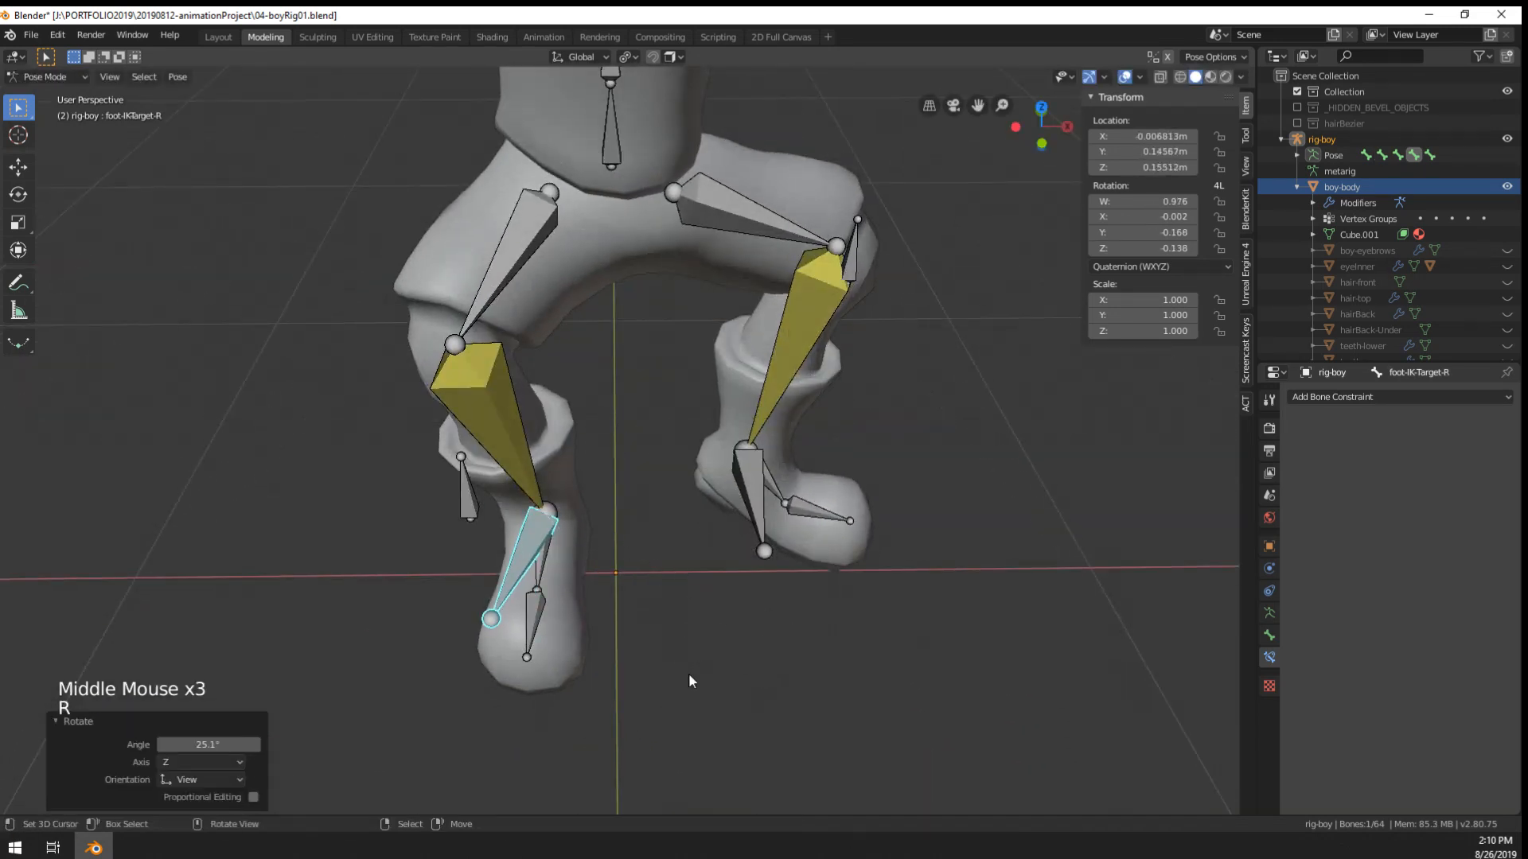
- Undo the foot target's rotation and test-rotate the right foot bone
key("ctrl+z")
right_click(555, 579)
middle_click_drag(555, 578, 704, 715)
right_click(545, 580)
key("r")
left_click(710, 679)
- Move the right foot IK target bone about -0.129 m in X, 0.093 m in Y and 0.02 m in Z
right_click(582, 570)
key("g")
left_click(579, 627)
middle_click_drag(578, 627, 501, 494)
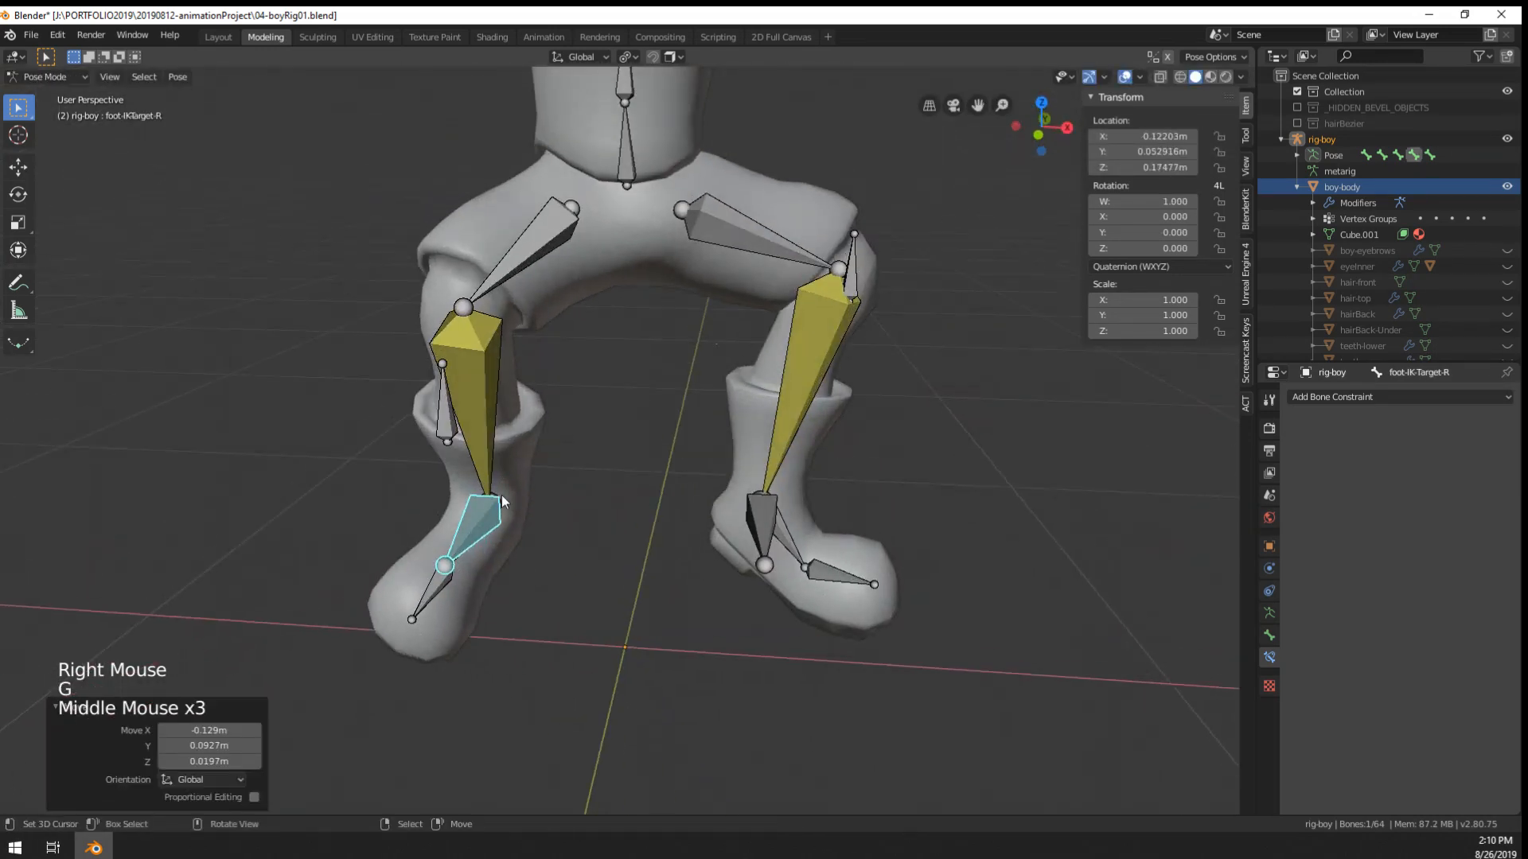
- Move the right knee pole bone outward by about -0.183 m in X
right_click(461, 431)
middle_click_drag(461, 431, 533, 594)
key("g")
left_click(398, 622)
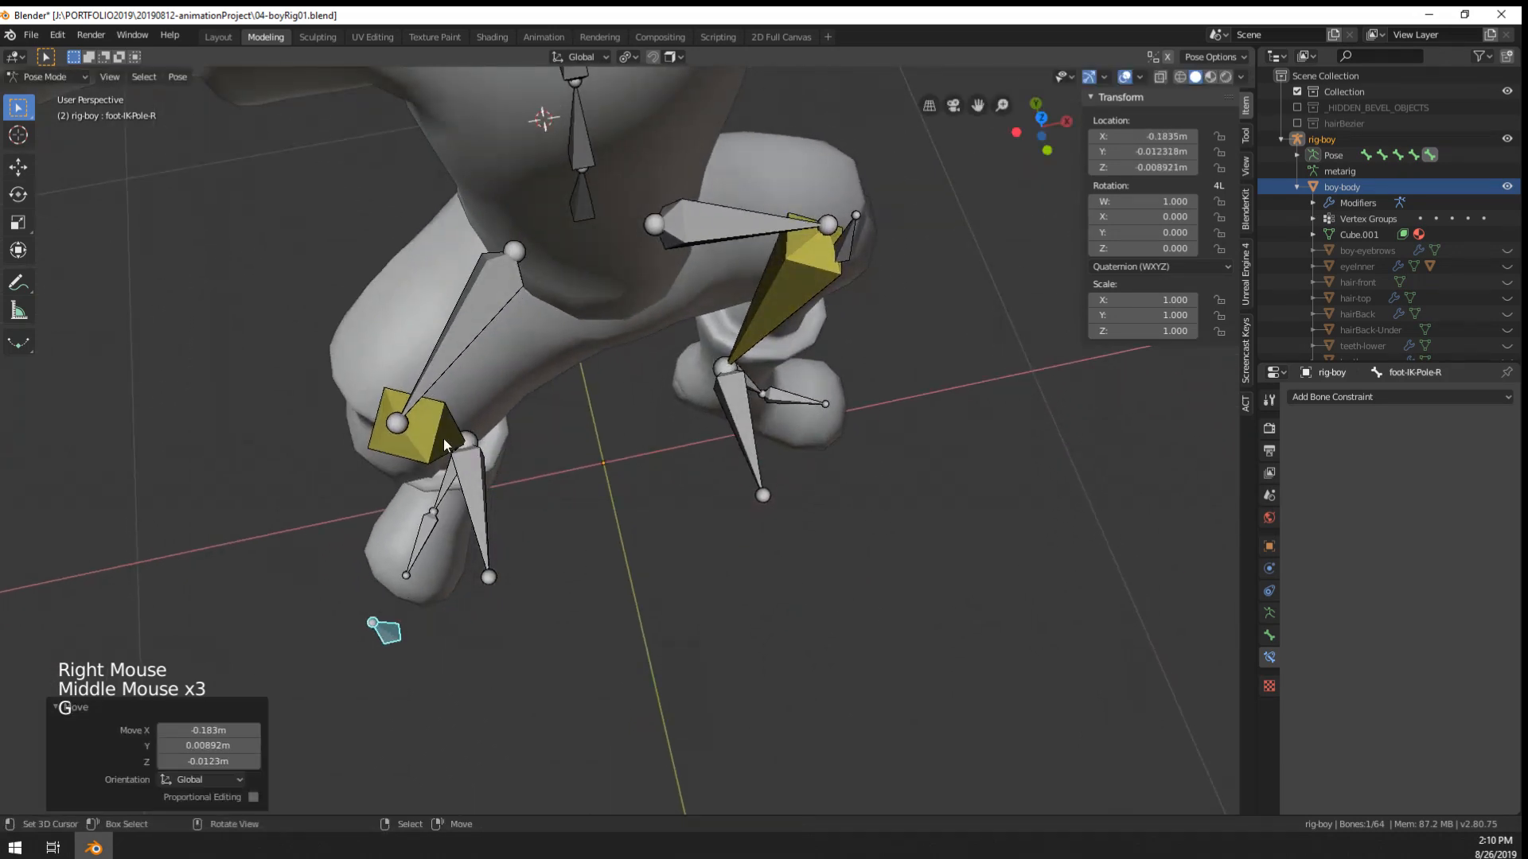
- Lower the right shin's IK pole angle further and check the knee's direction from the front
right_click(430, 409)
middle_click_drag(1169, 547, 1206, 550)
left_click_drag(1344, 540, 1311, 540)
middle_click_drag(867, 509, 586, 355)
scroll(493, 403, "down", 2)
right_click(438, 441)
middle_click_drag(586, 355, 522, 395)
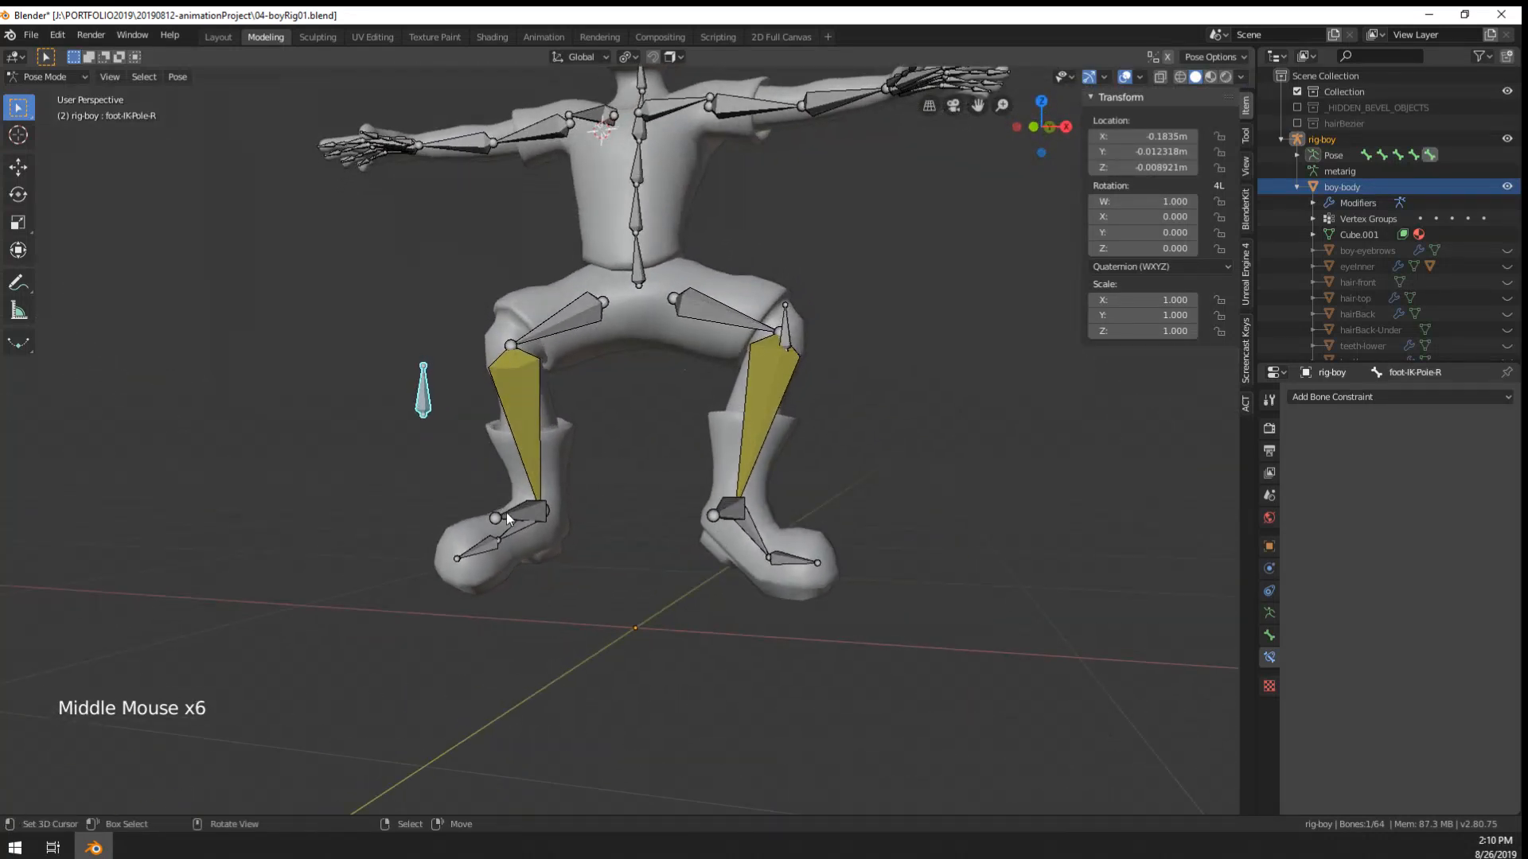
- Rotate the right foot's toe bone and select the left toe bone
middle_click_drag(782, 610, 764, 573)
right_click(568, 569)
key("r")
right_click(604, 566)
key("r")
left_click(590, 584)
scroll(590, 584, "down", 1)
right_click(780, 559)
scroll(811, 470, "down", 2)
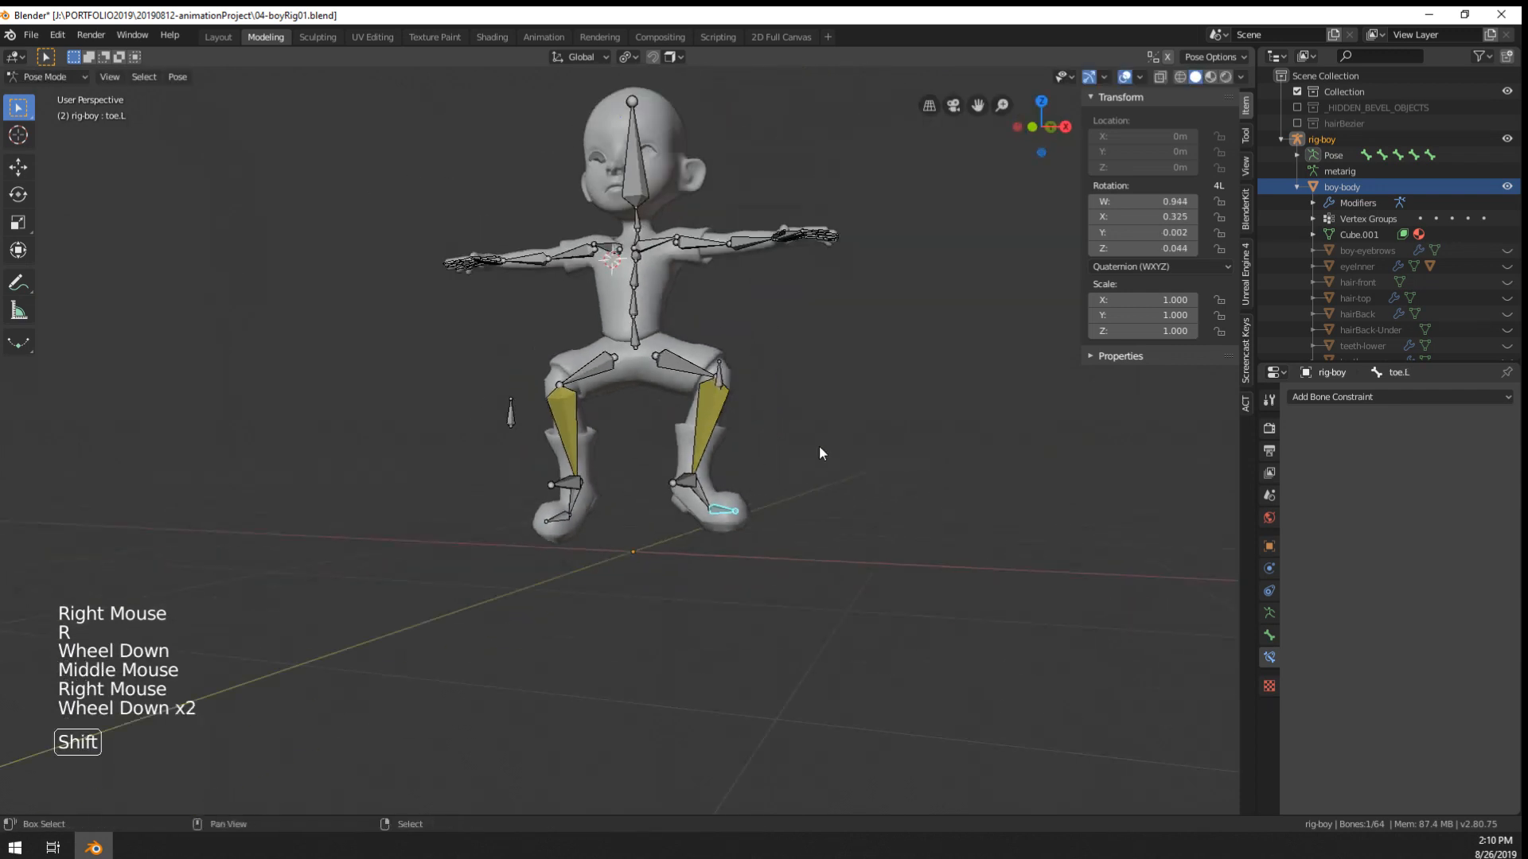
- Test-rotate and test-move the lowest spine bone to see how the legs and knee poles respond
middle_click_drag(819, 446, 829, 605, "shift")
right_click(716, 517)
right_click(716, 518)
key("r")
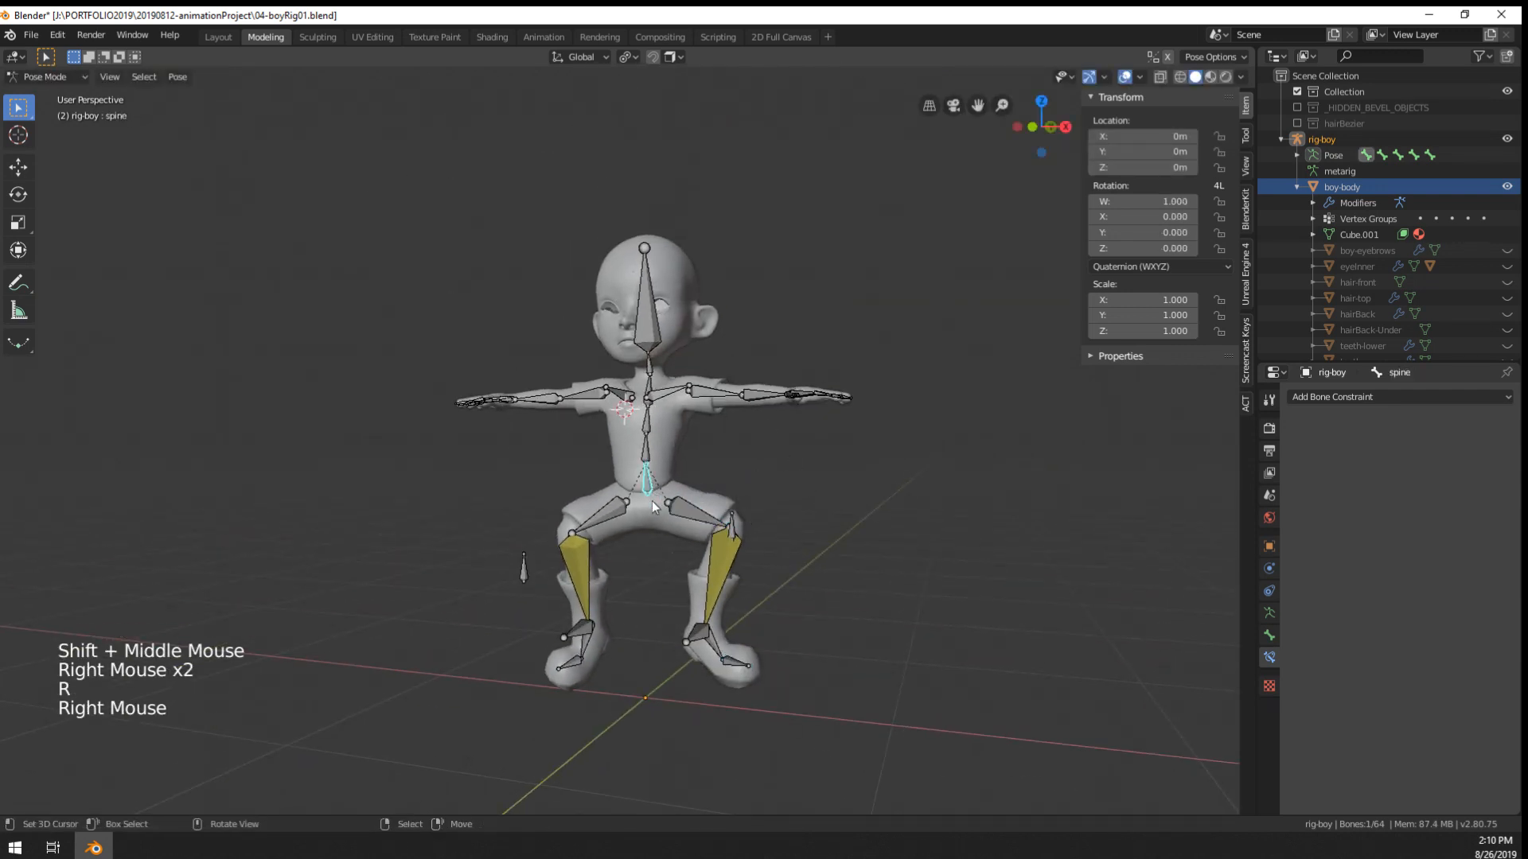
key("g")
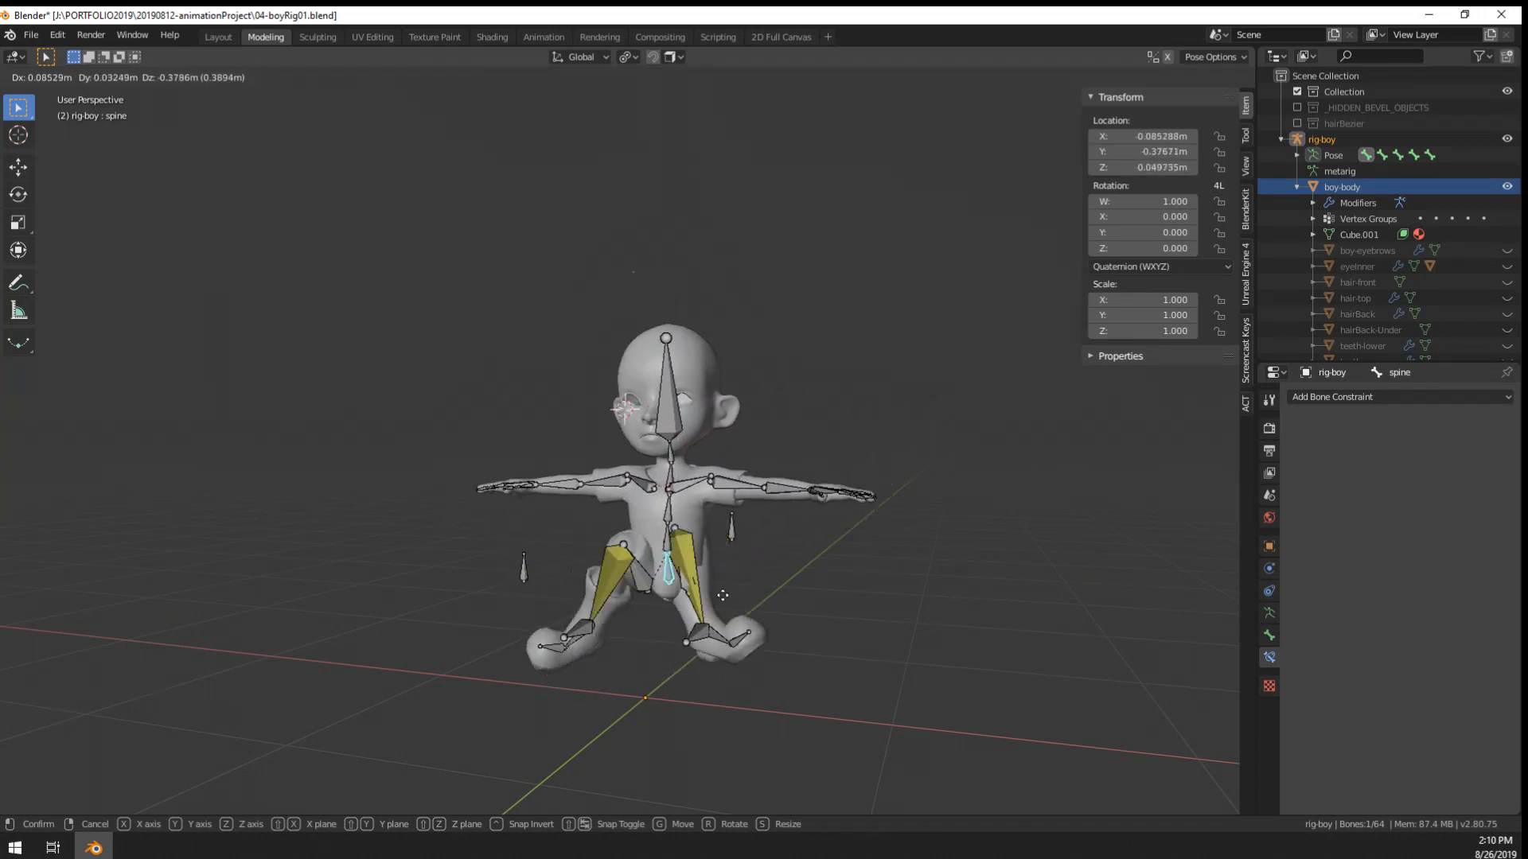
key("Escape")
middle_click_drag(692, 525, 647, 561)
scroll(649, 557, "up", 3)
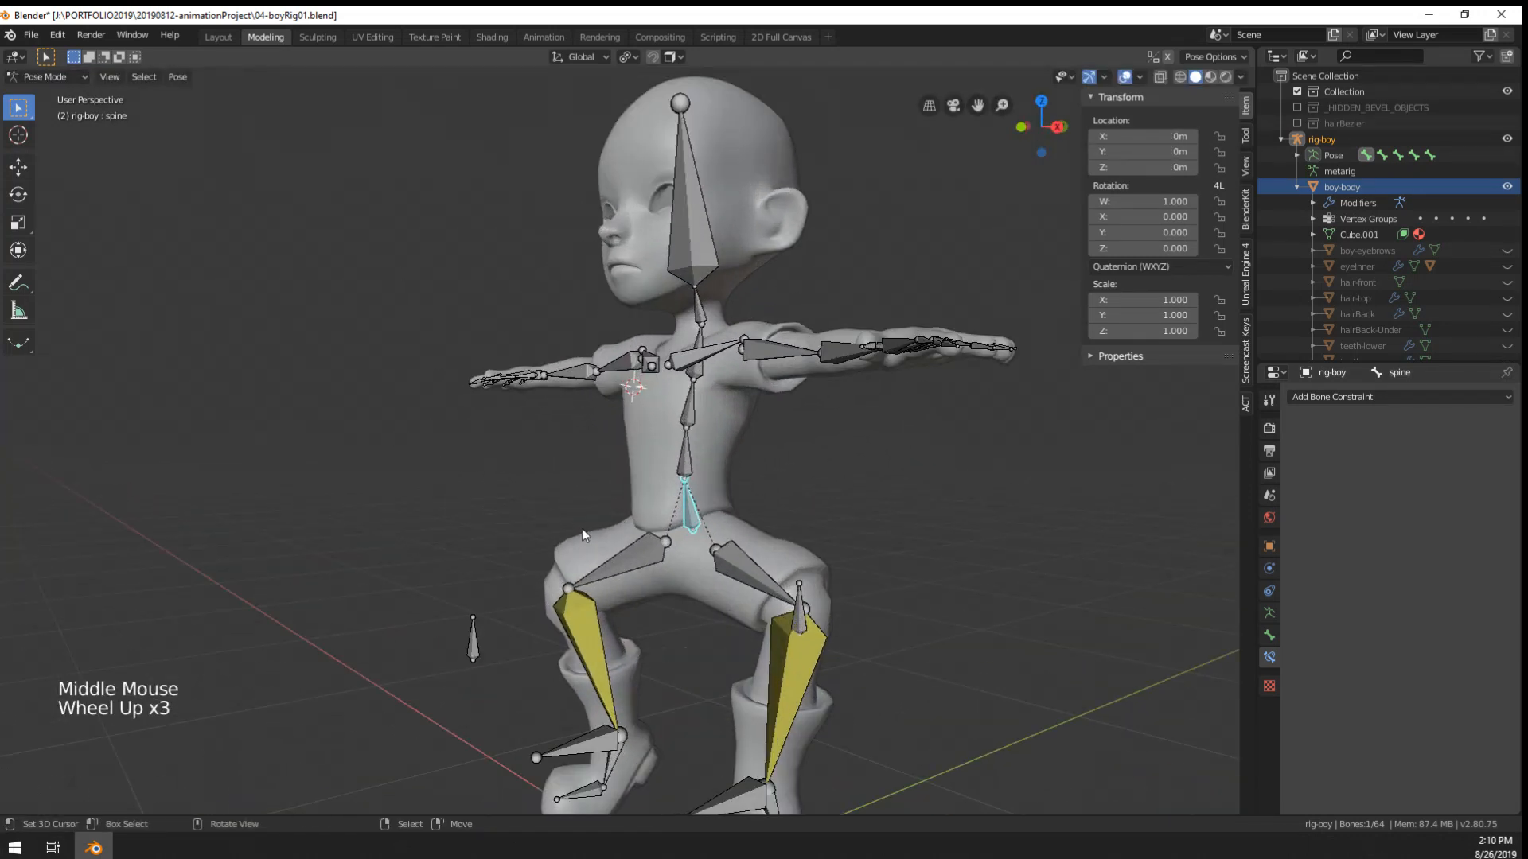
- In Edit Mode, parent both knee pole bones to the lowest spine bone with Keep Offset
key("Tab")
right_click(527, 651)
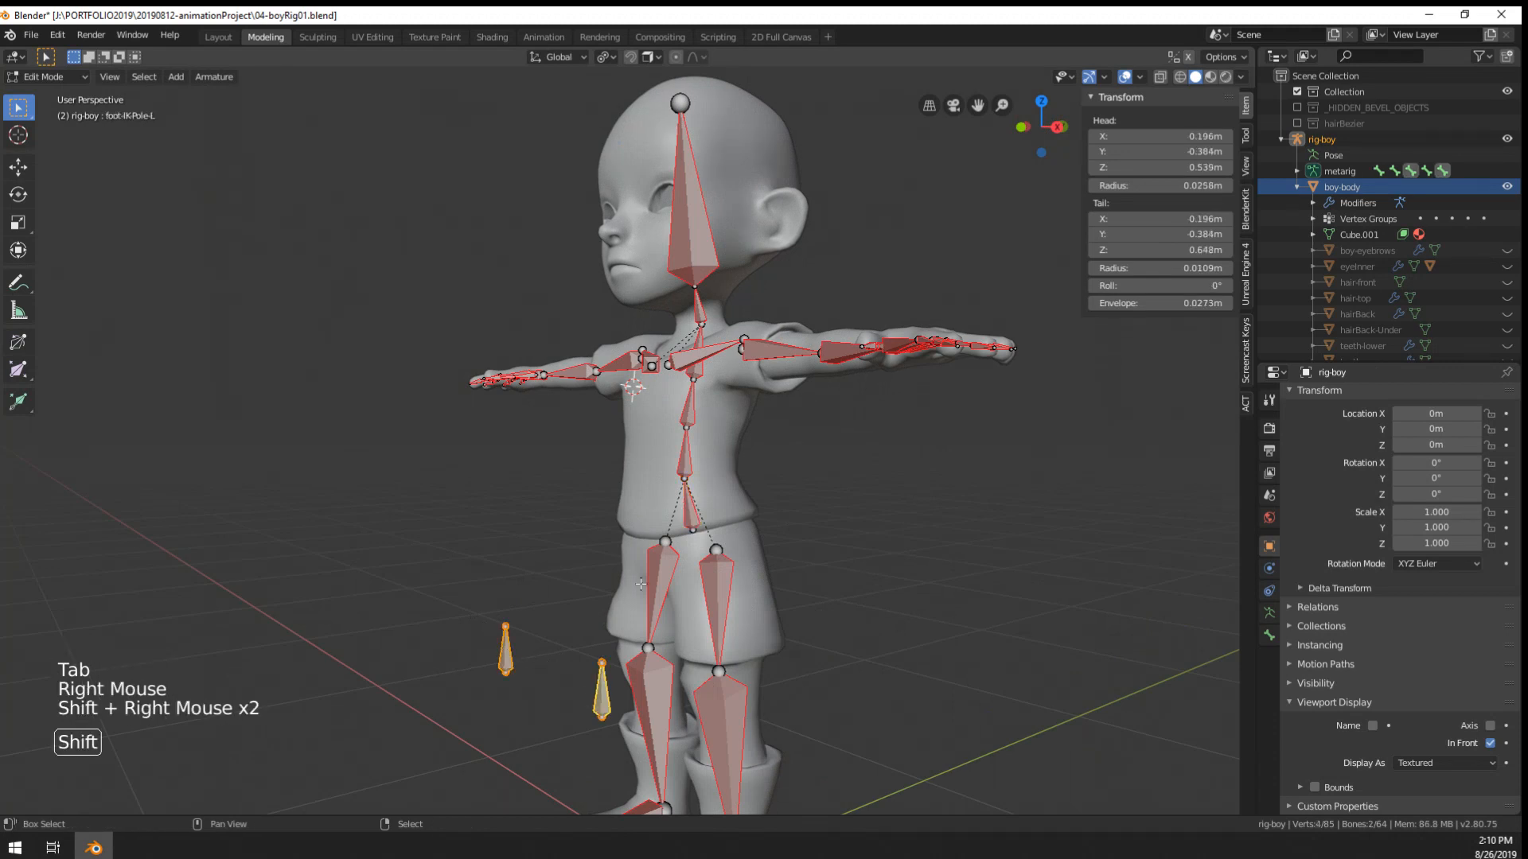
key("ctrl+p")
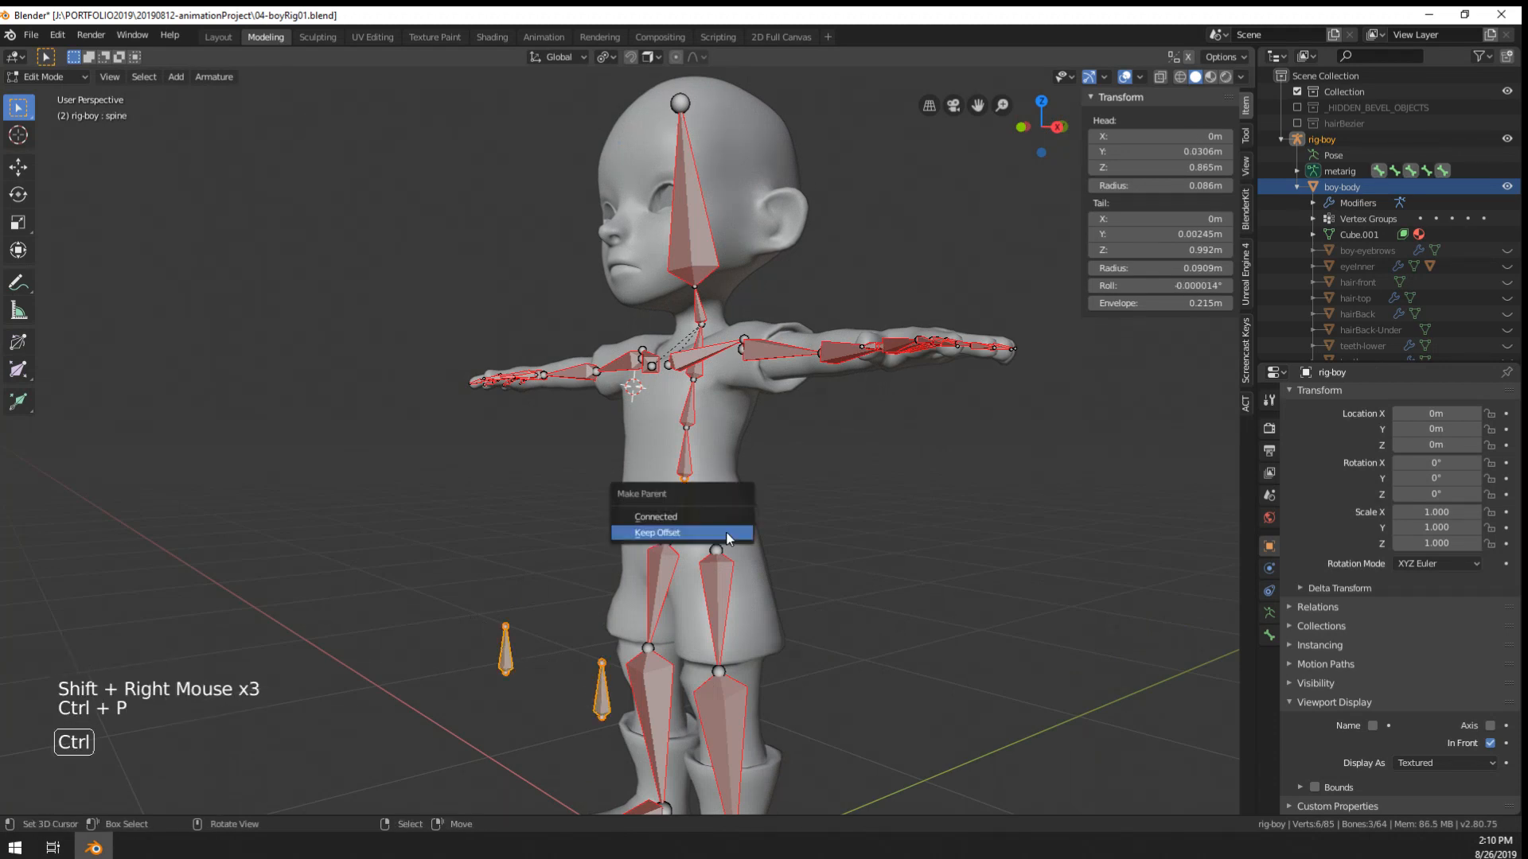
left_click(726, 532)
middle_click_drag(726, 532, 667, 539)
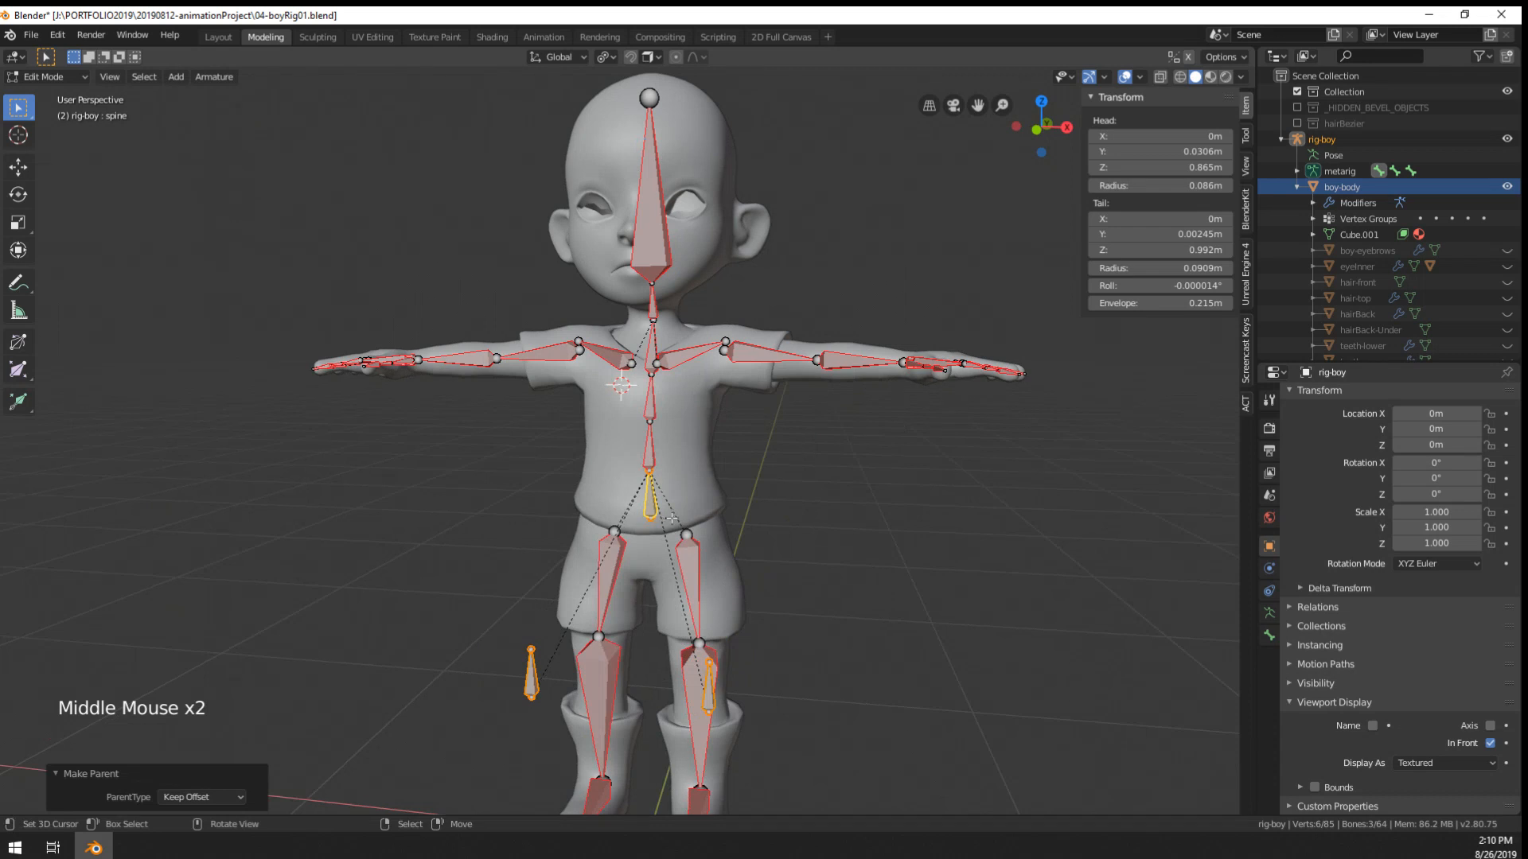
- Snap the 3D cursor to the world origin and add a new bone there
right_click(726, 458)
middle_click_drag(726, 458, 750, 343, "shift")
key("shift+s")
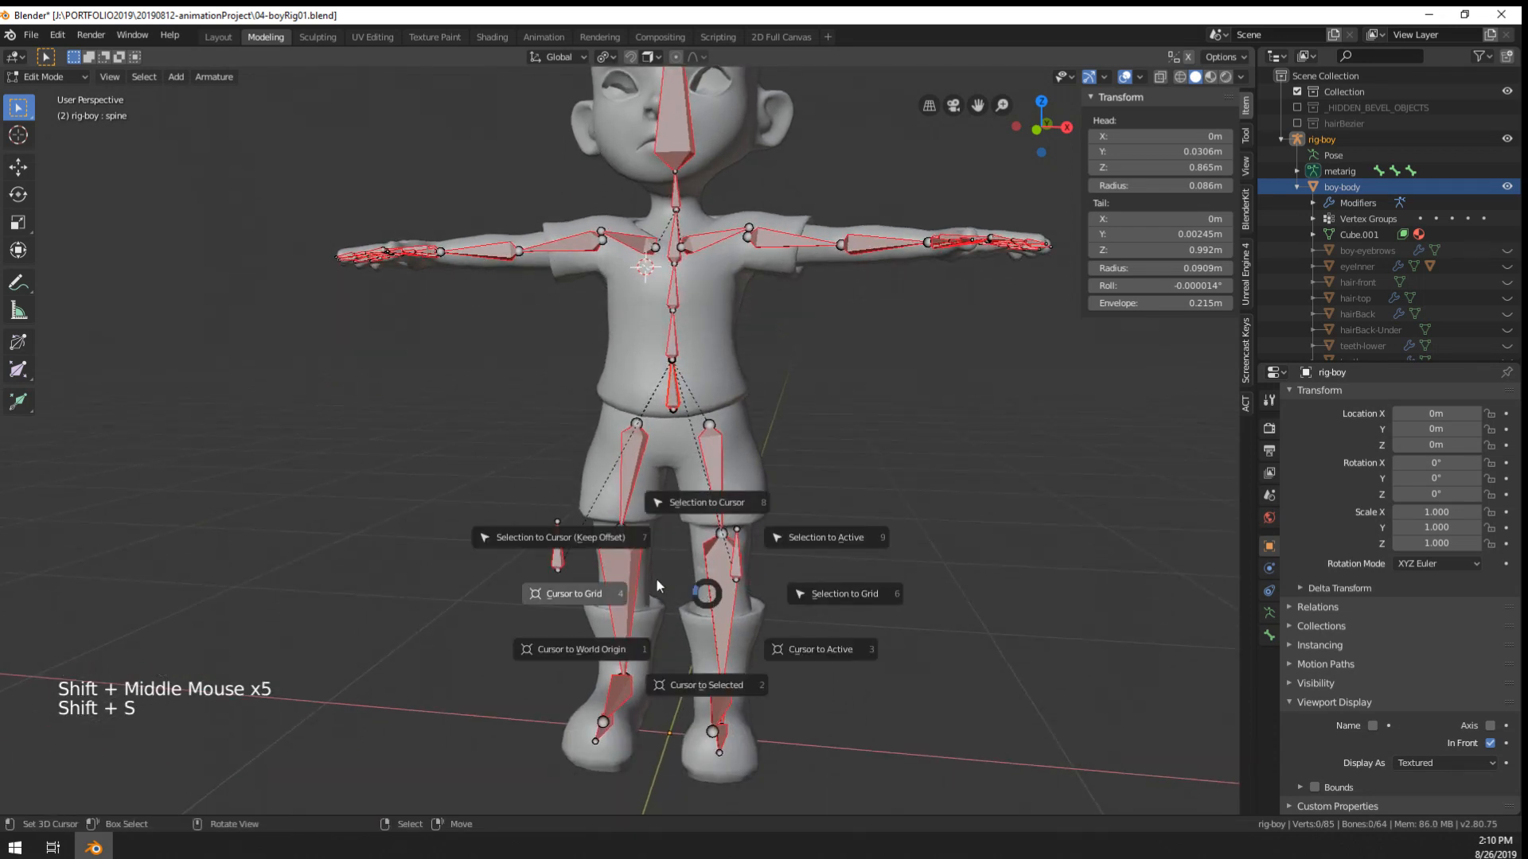
left_click(611, 652)
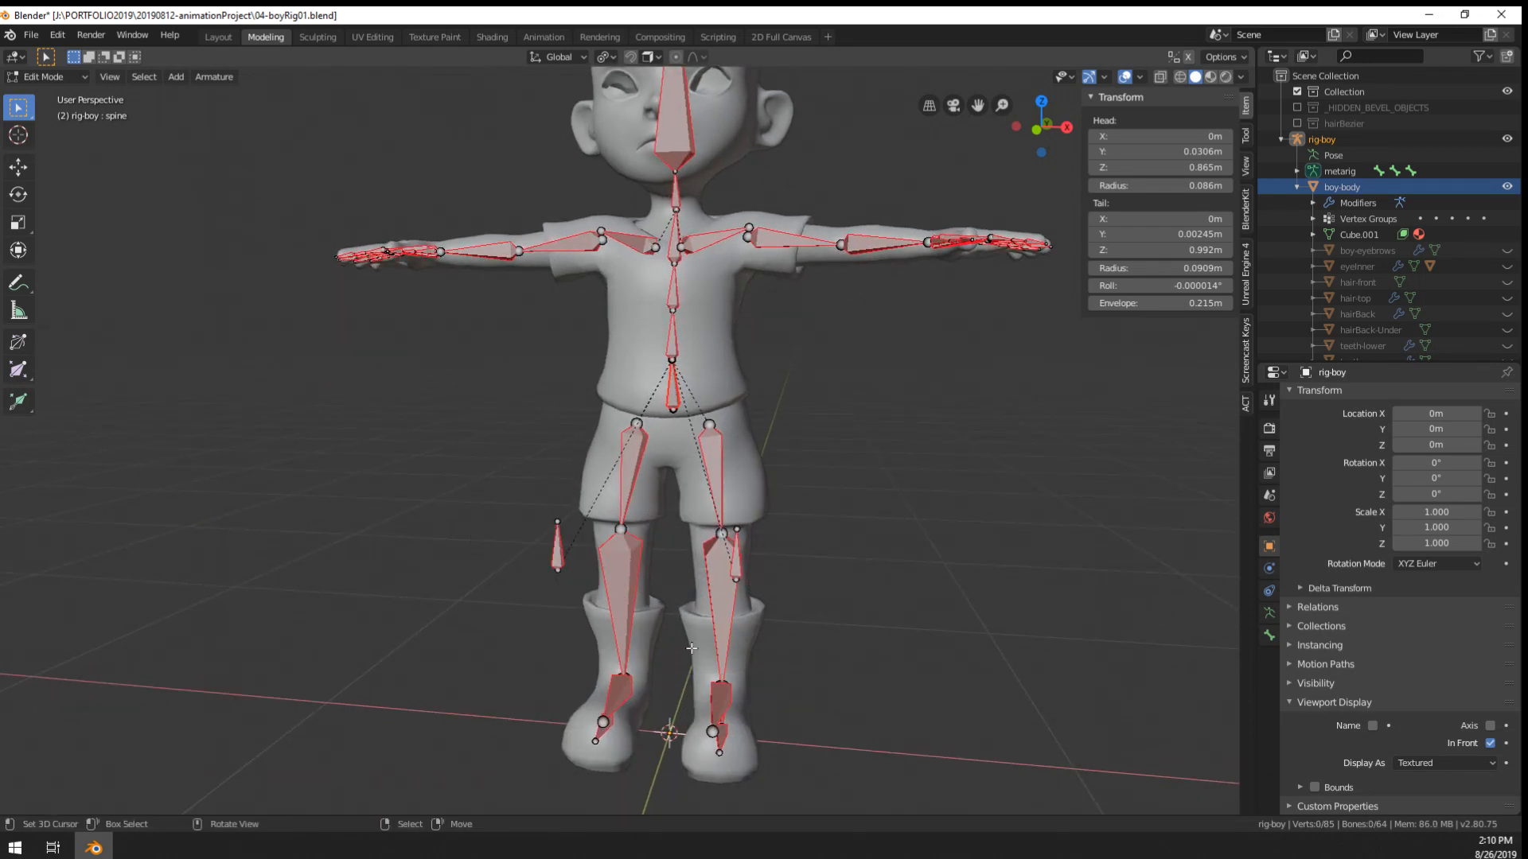
key("shift+a")
- Shorten the new bone to 0.214 m by moving its tip down 0.786 m in Z
right_click(687, 361)
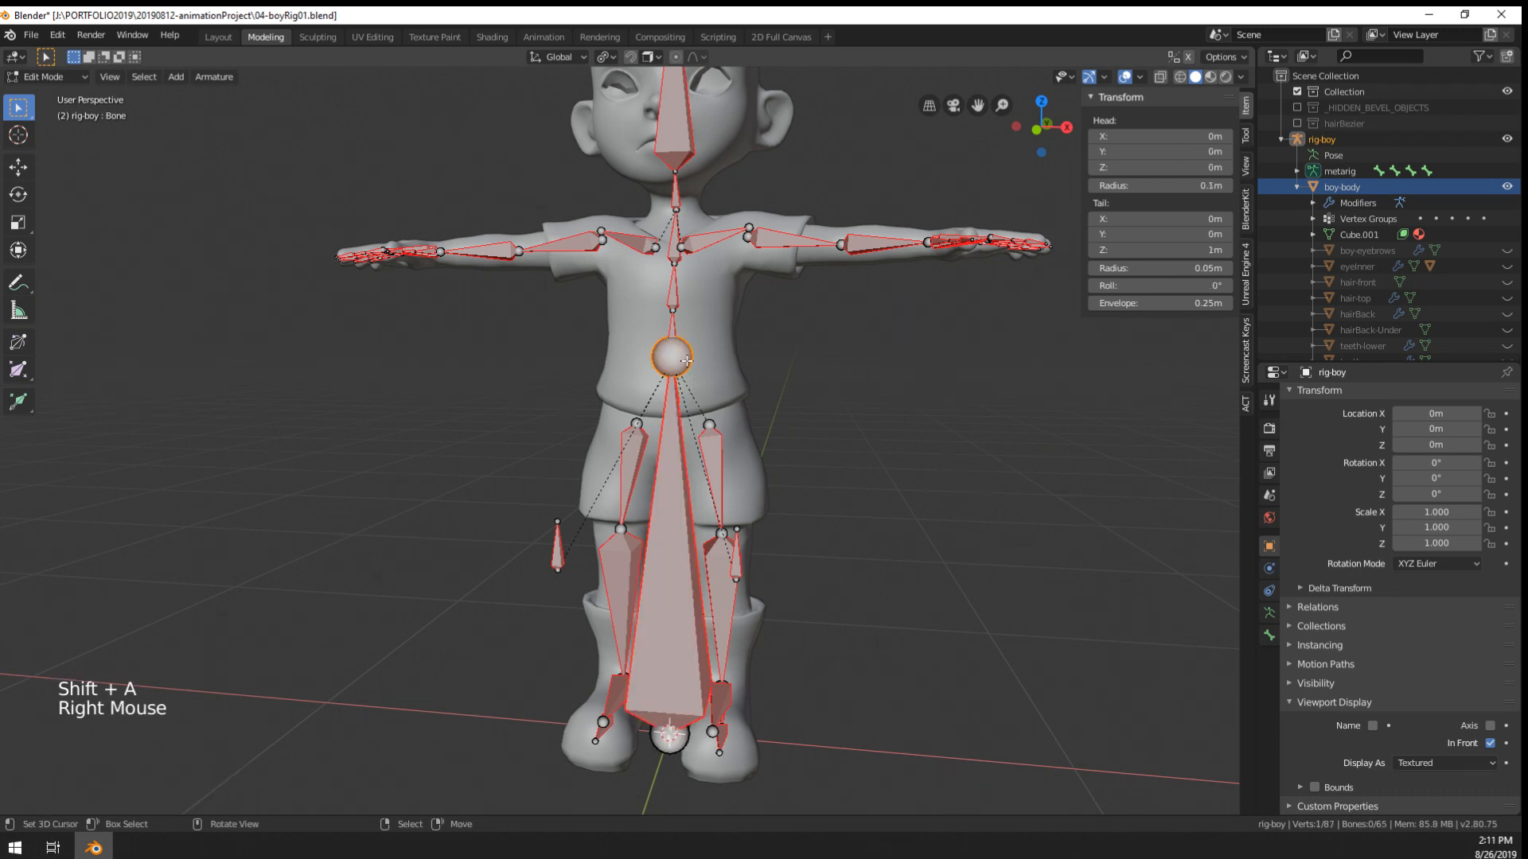
key("g")
right_click(703, 681)
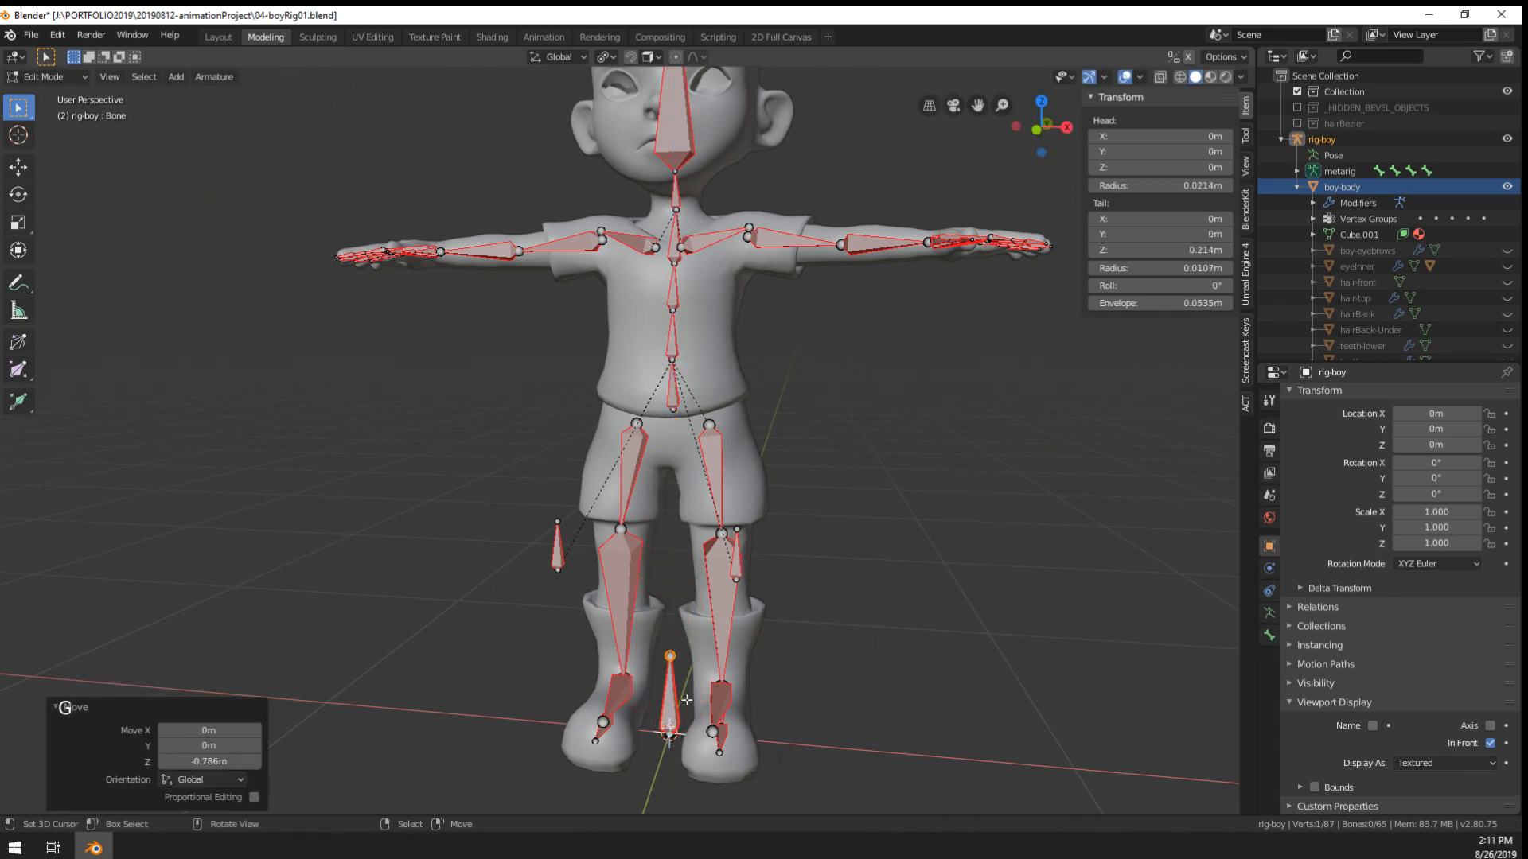
- Test-move the new bone in Pose Mode, and rename the metarig armature data to rig-boy
left_click(1268, 637)
left_click(1269, 613)
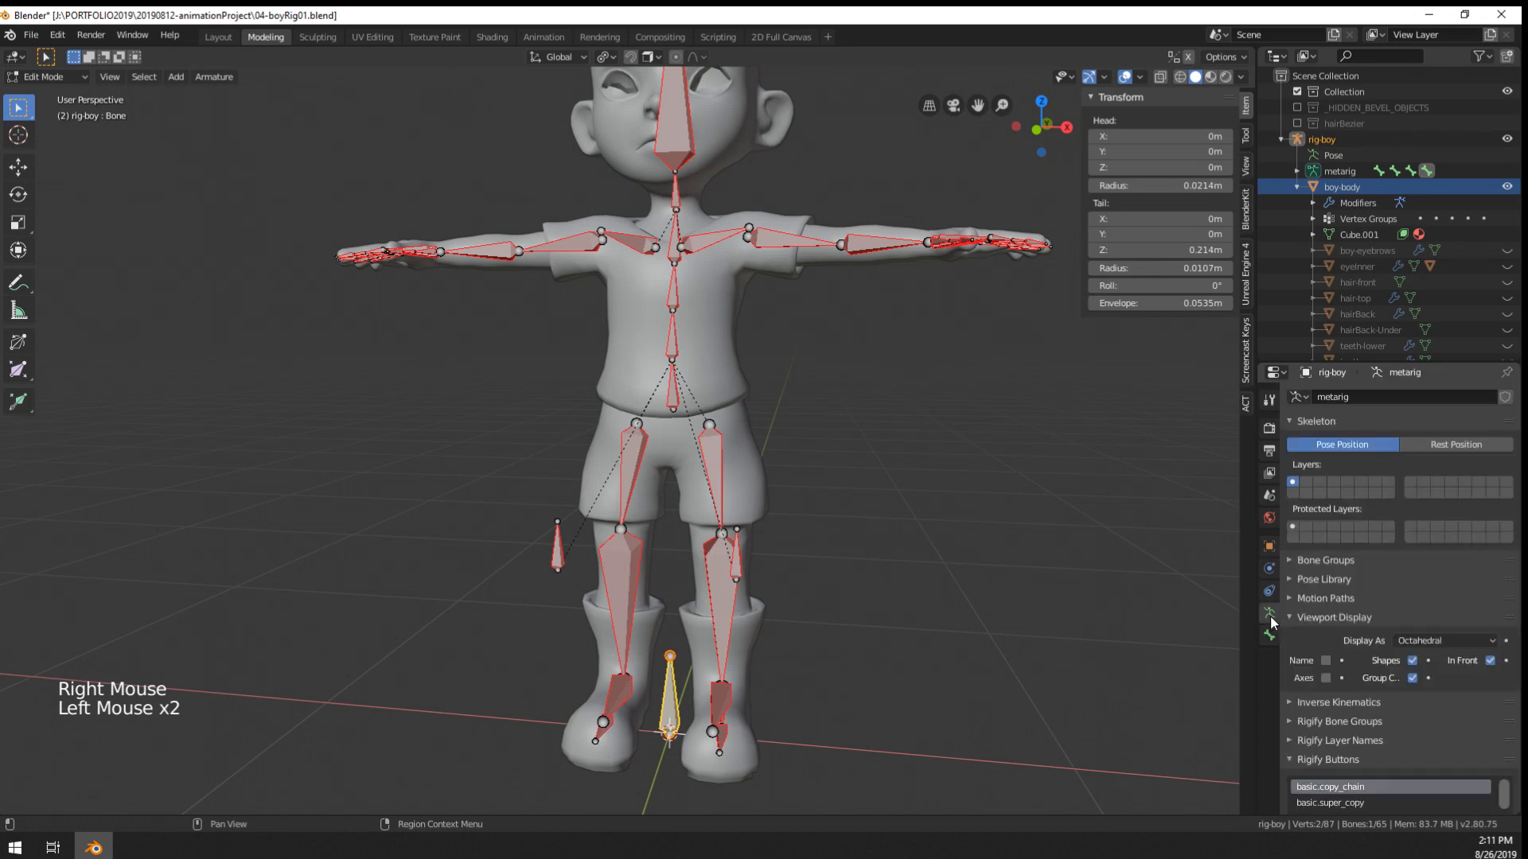
left_click(1381, 400)
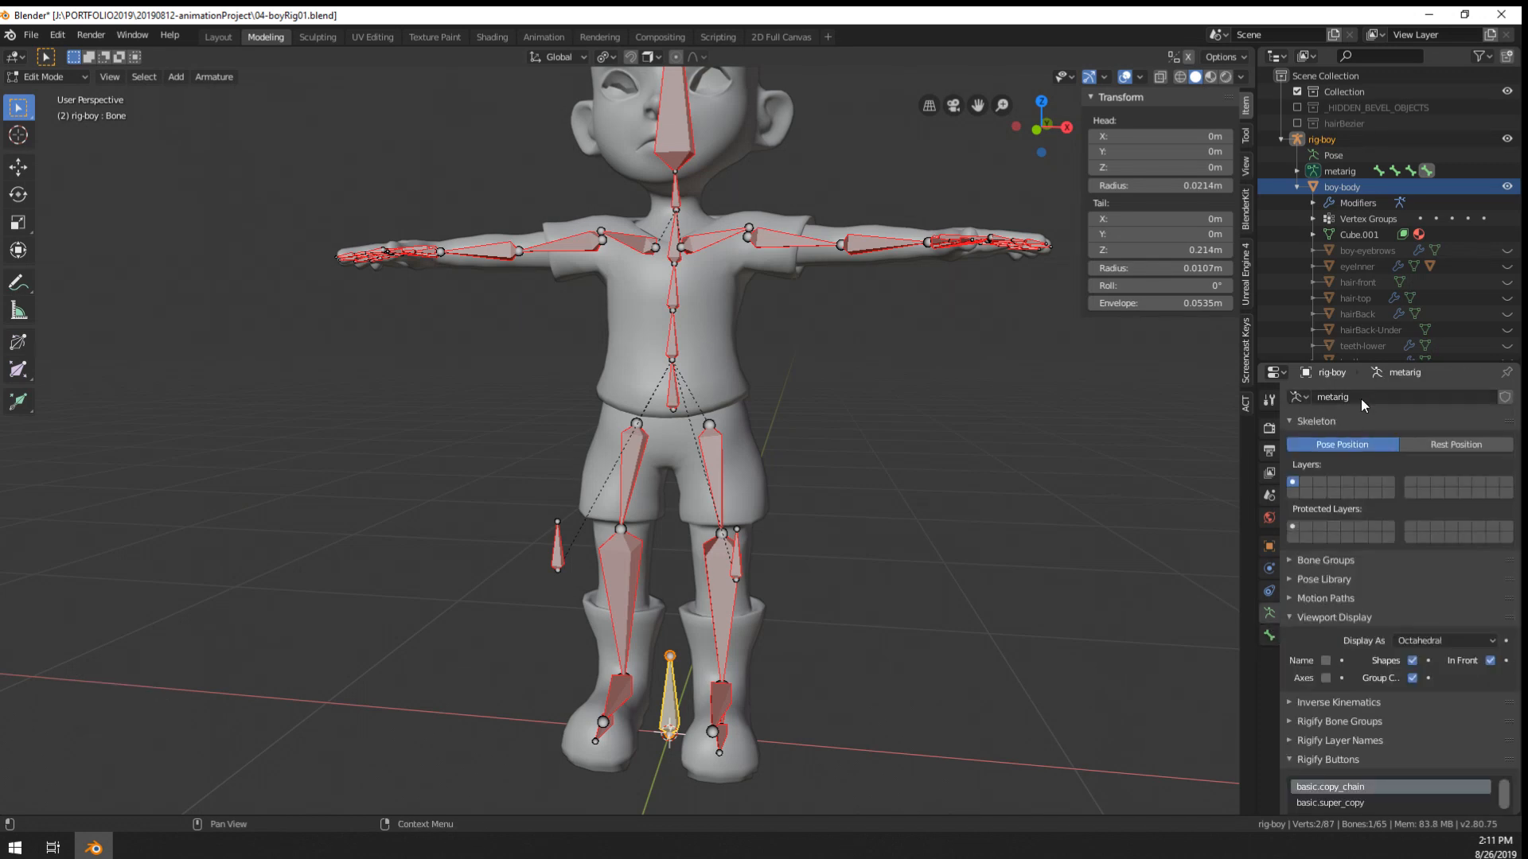
key("Tab")
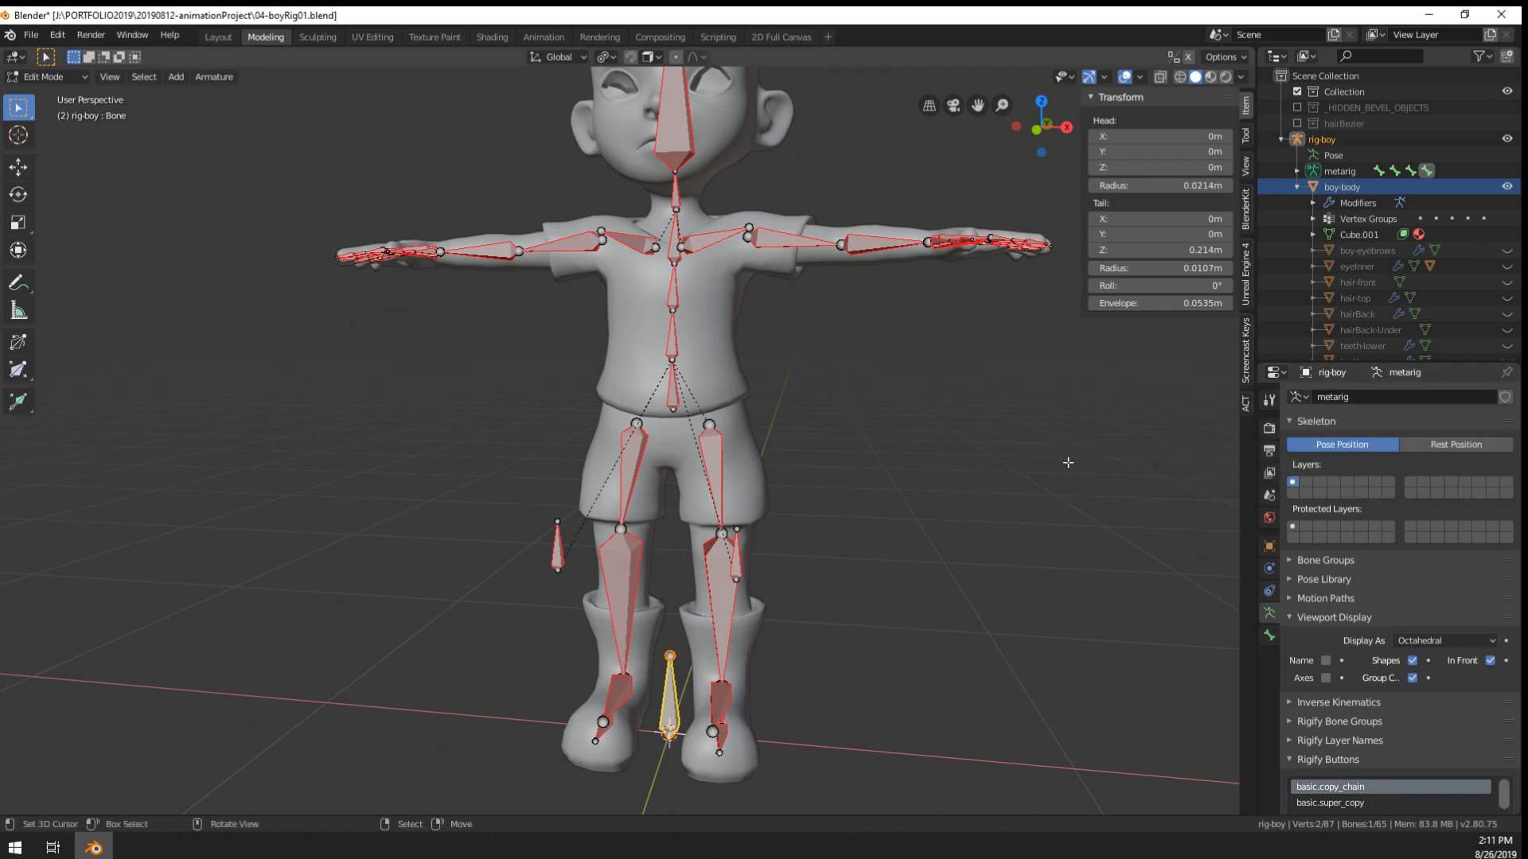
key("g")
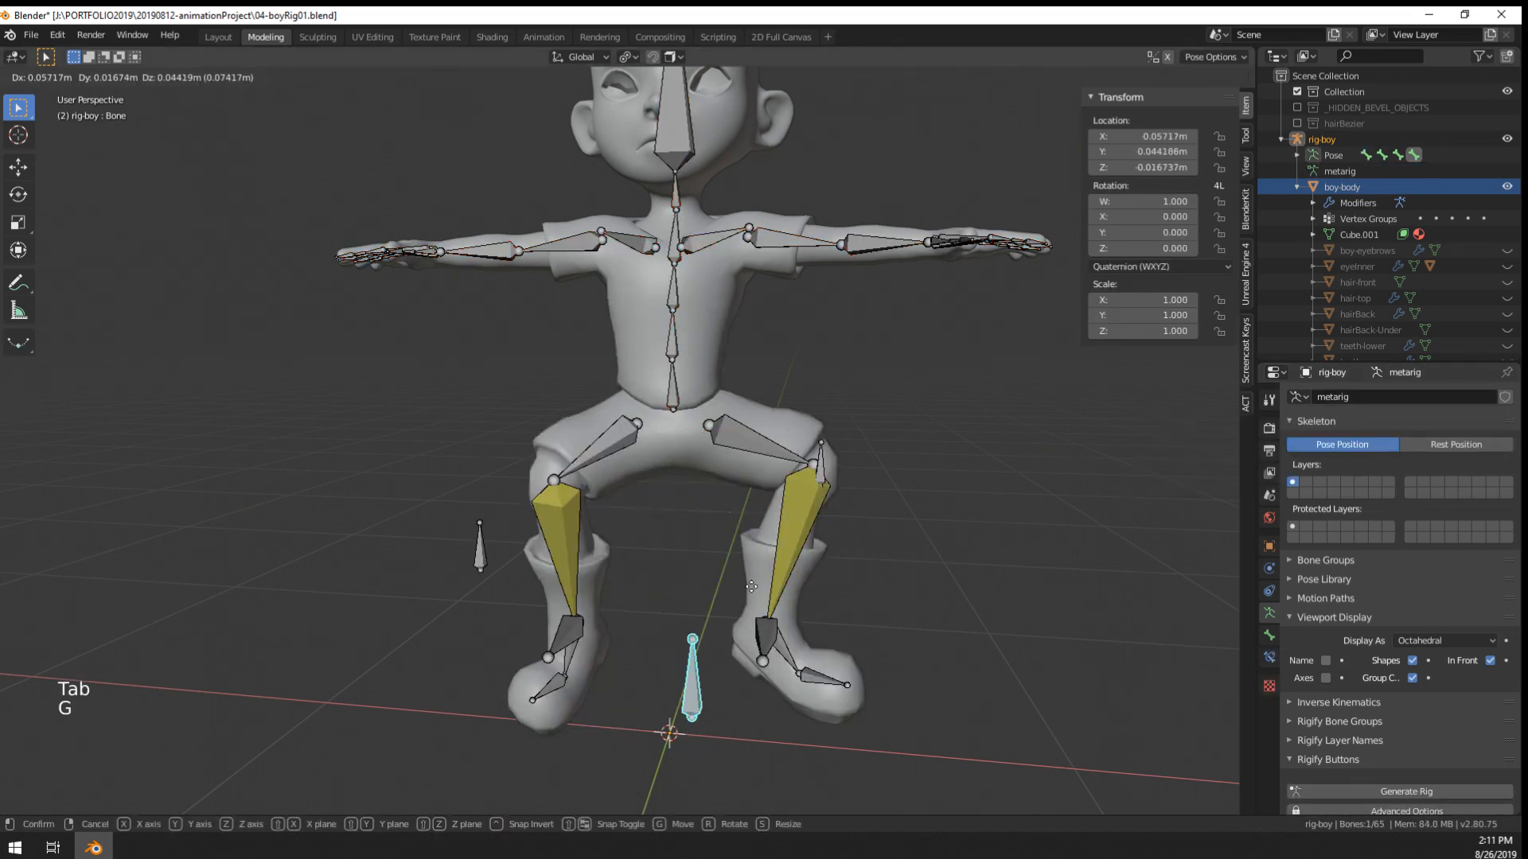
right_click(681, 613)
key("Tab")
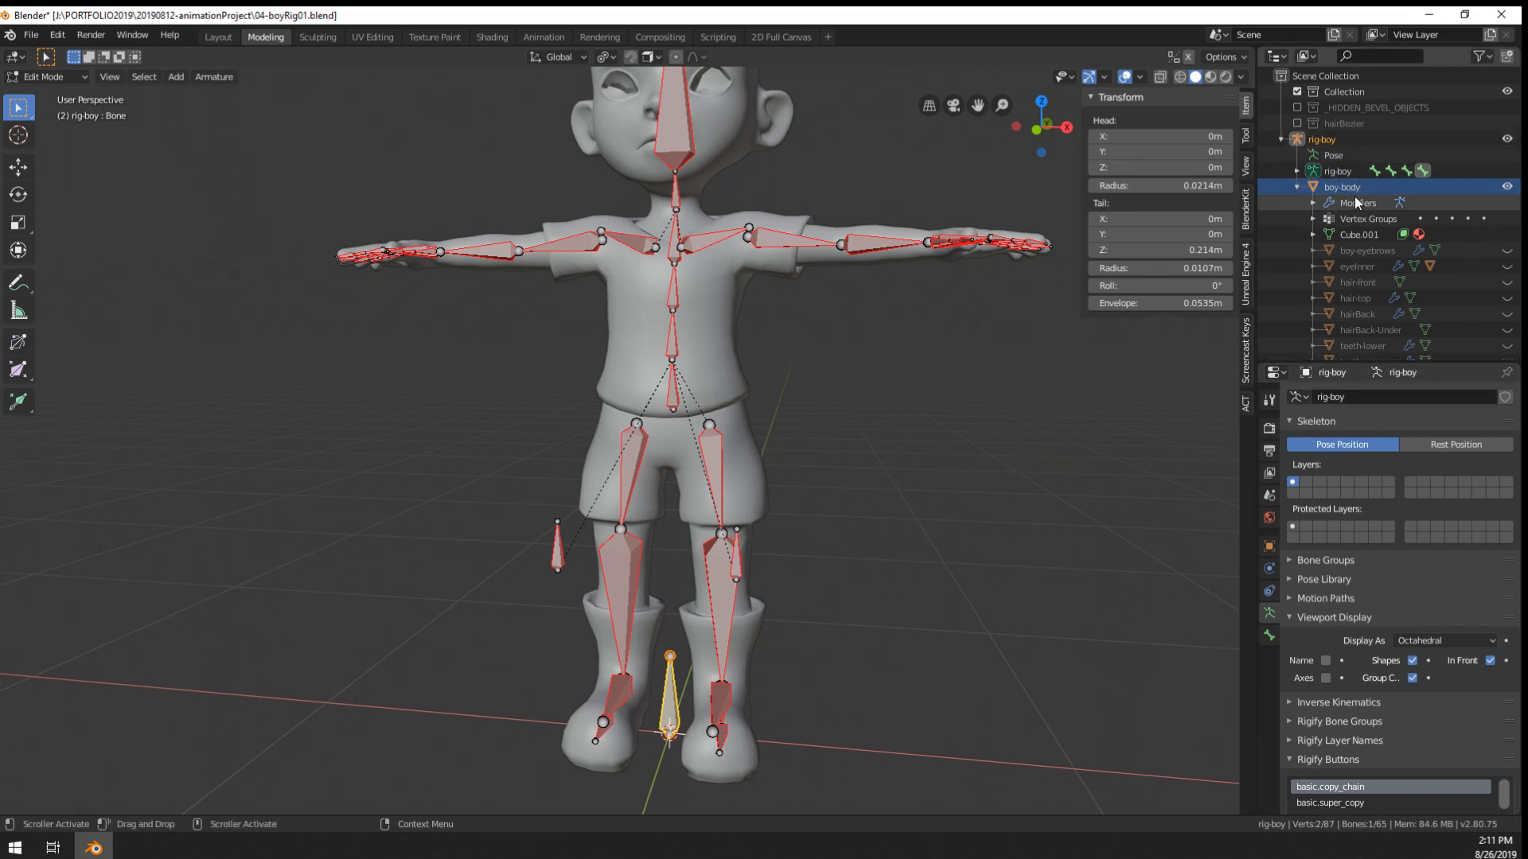
- Rename the new bone root, and parent the lowest spine bone to it with Keep Offset
left_click(1269, 635)
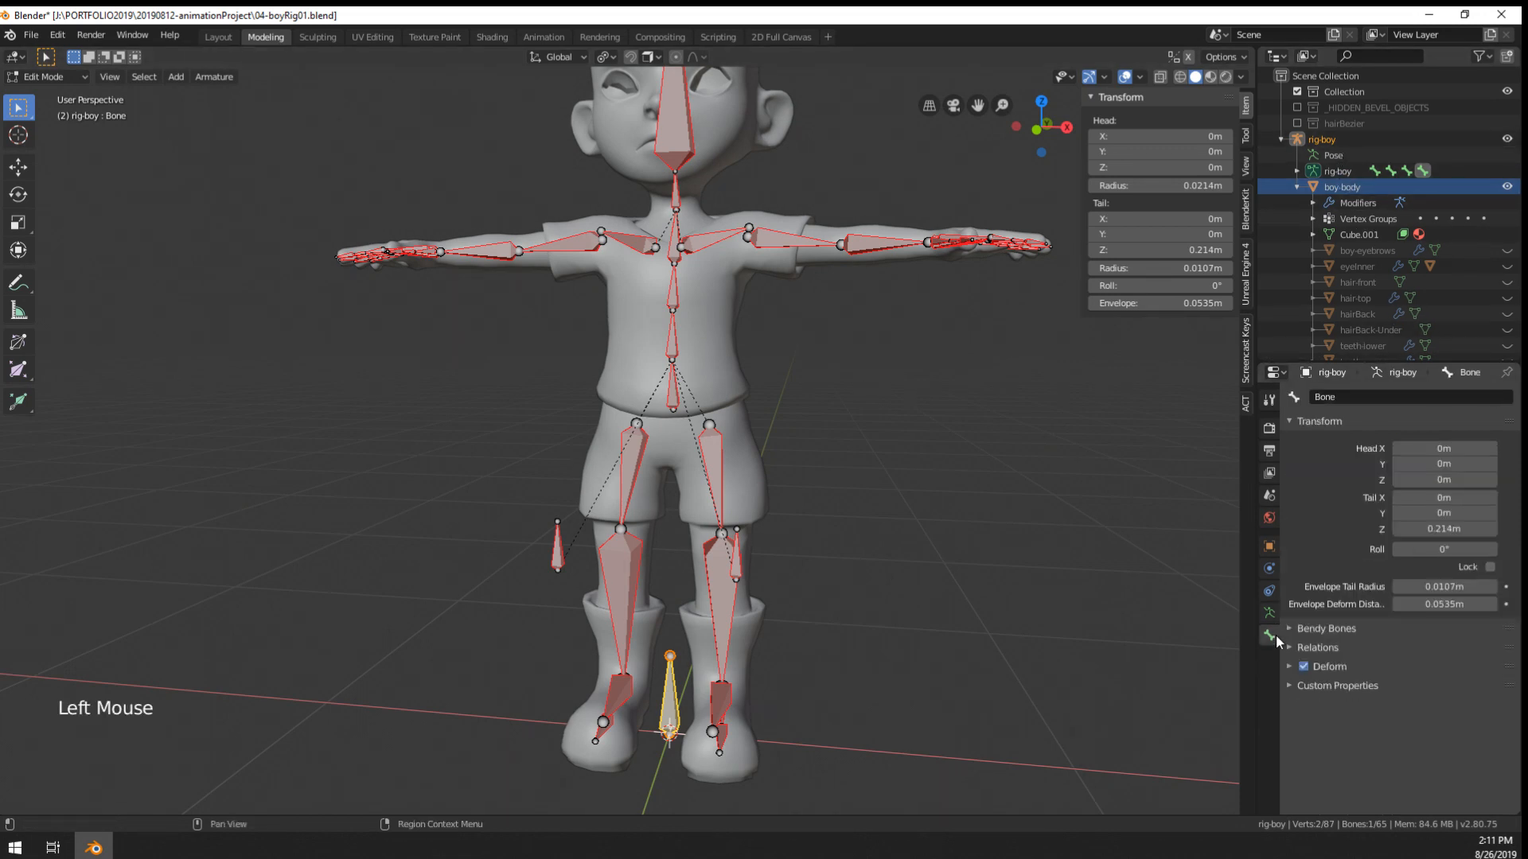
double_click(1362, 396)
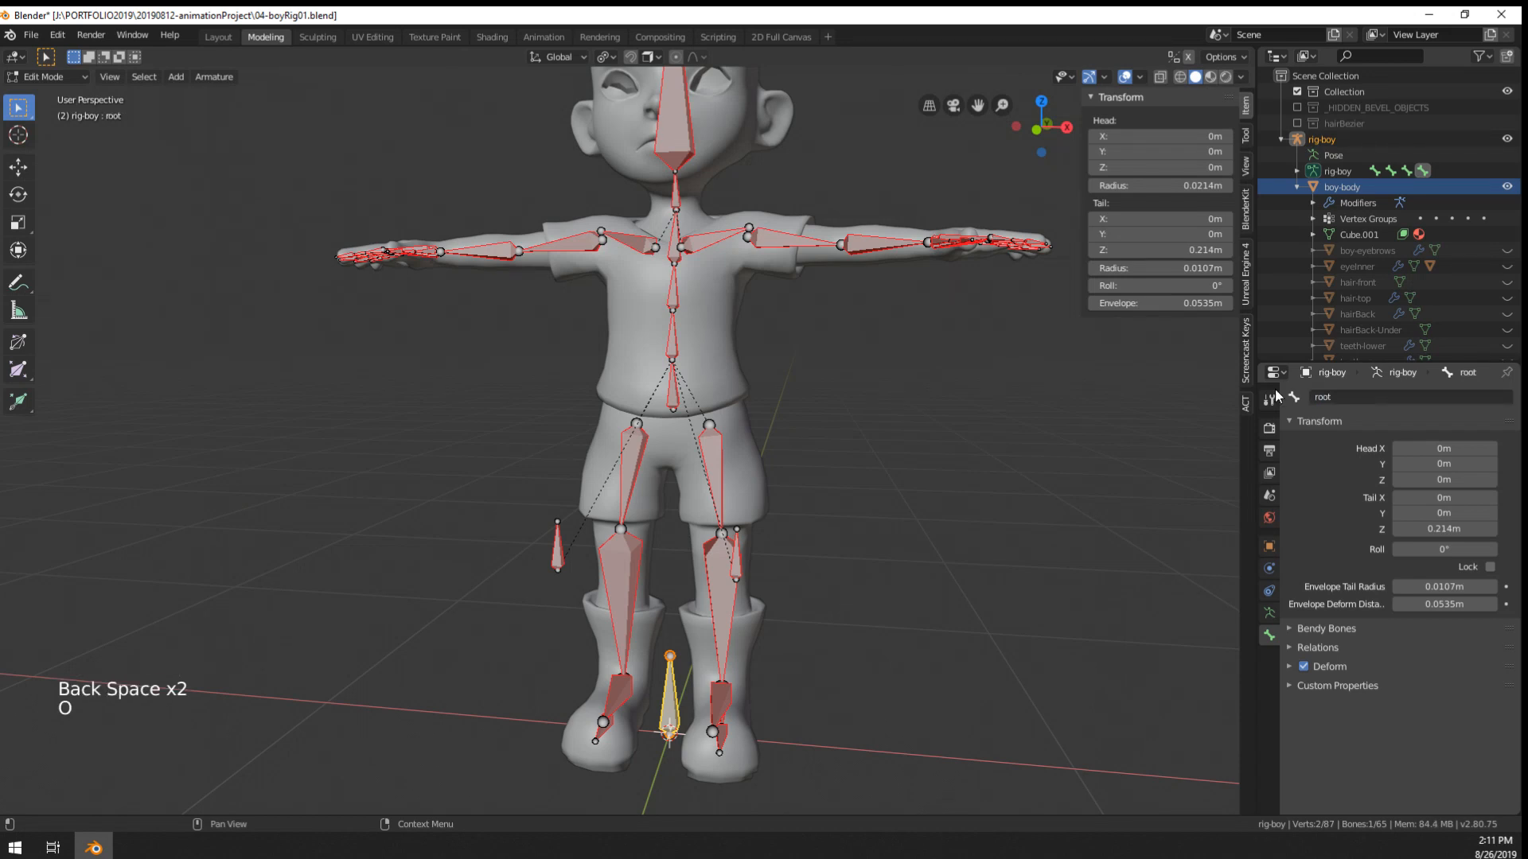
right_click_drag(674, 392, 677, 395)
key("ctrl+z")
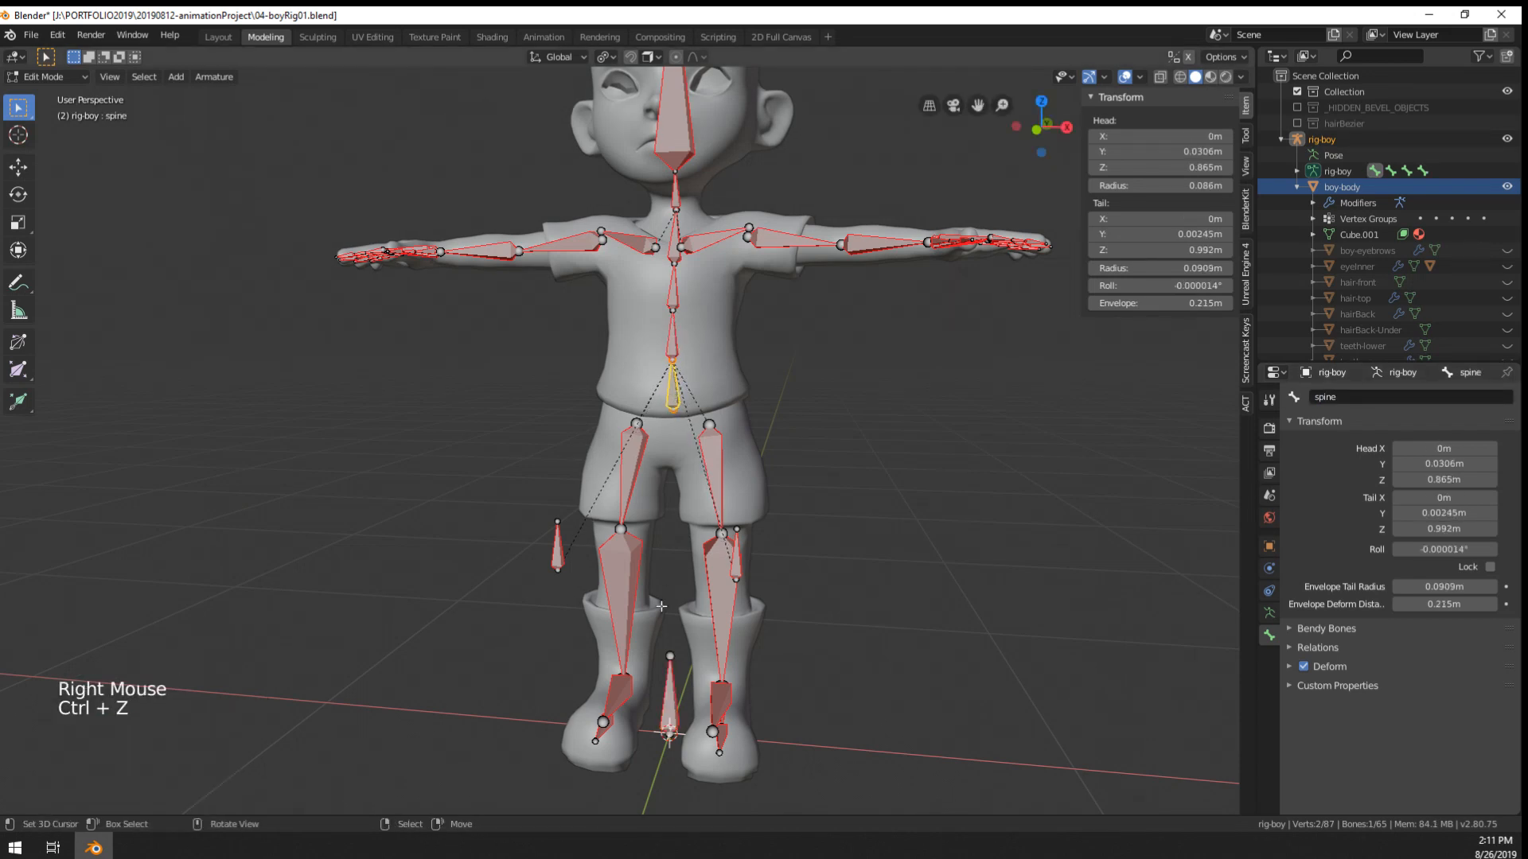
right_click(670, 699, "shift")
key("ctrl+p")
left_click(670, 701)
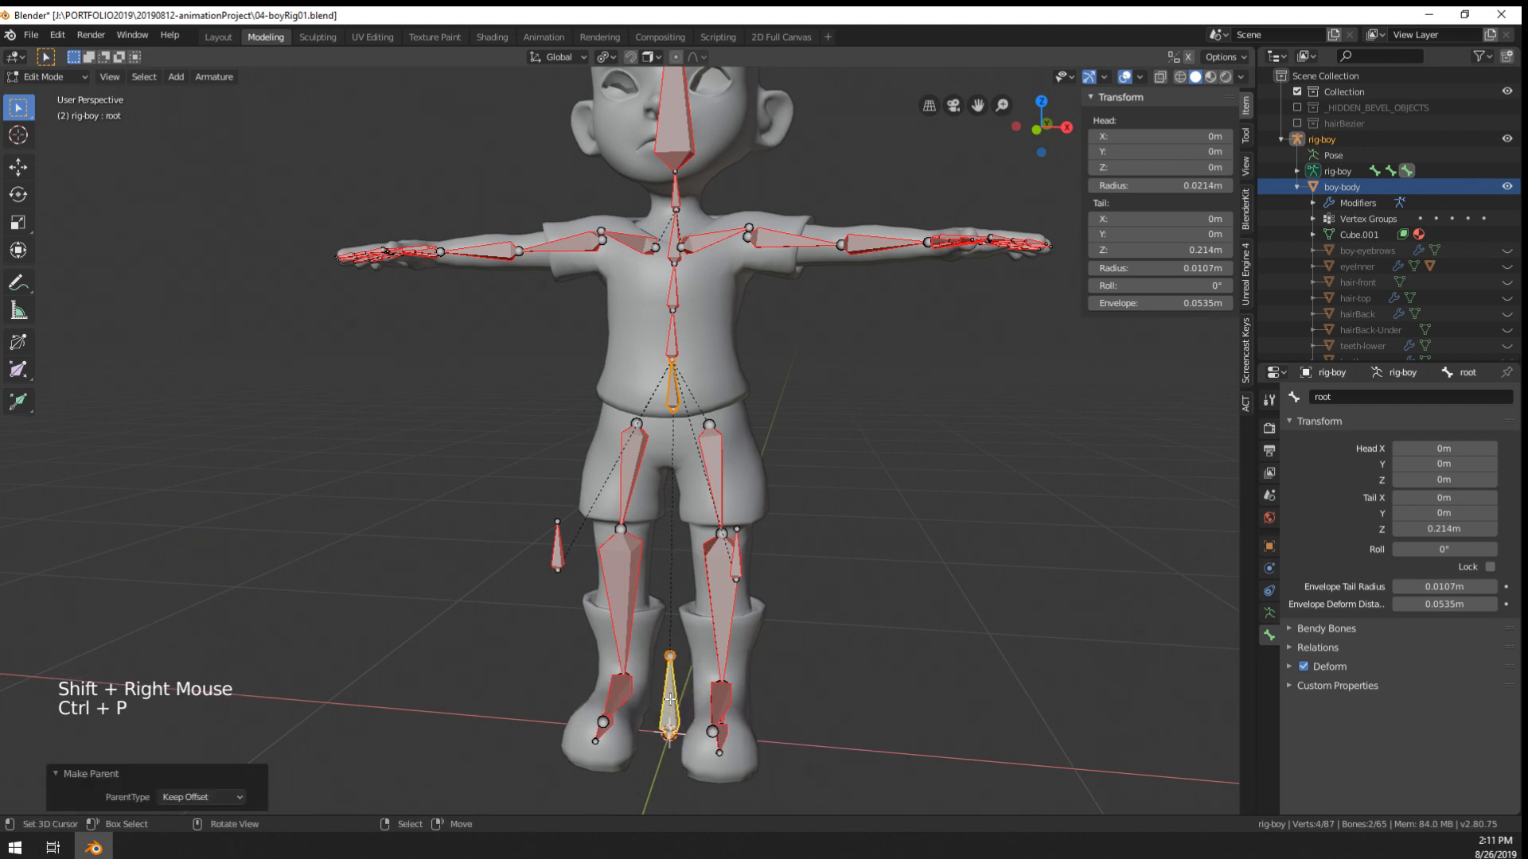
- Test-move the root bone in Pose Mode and cancel the move
key("Tab")
right_click(669, 699)
key("g")
key("Escape")
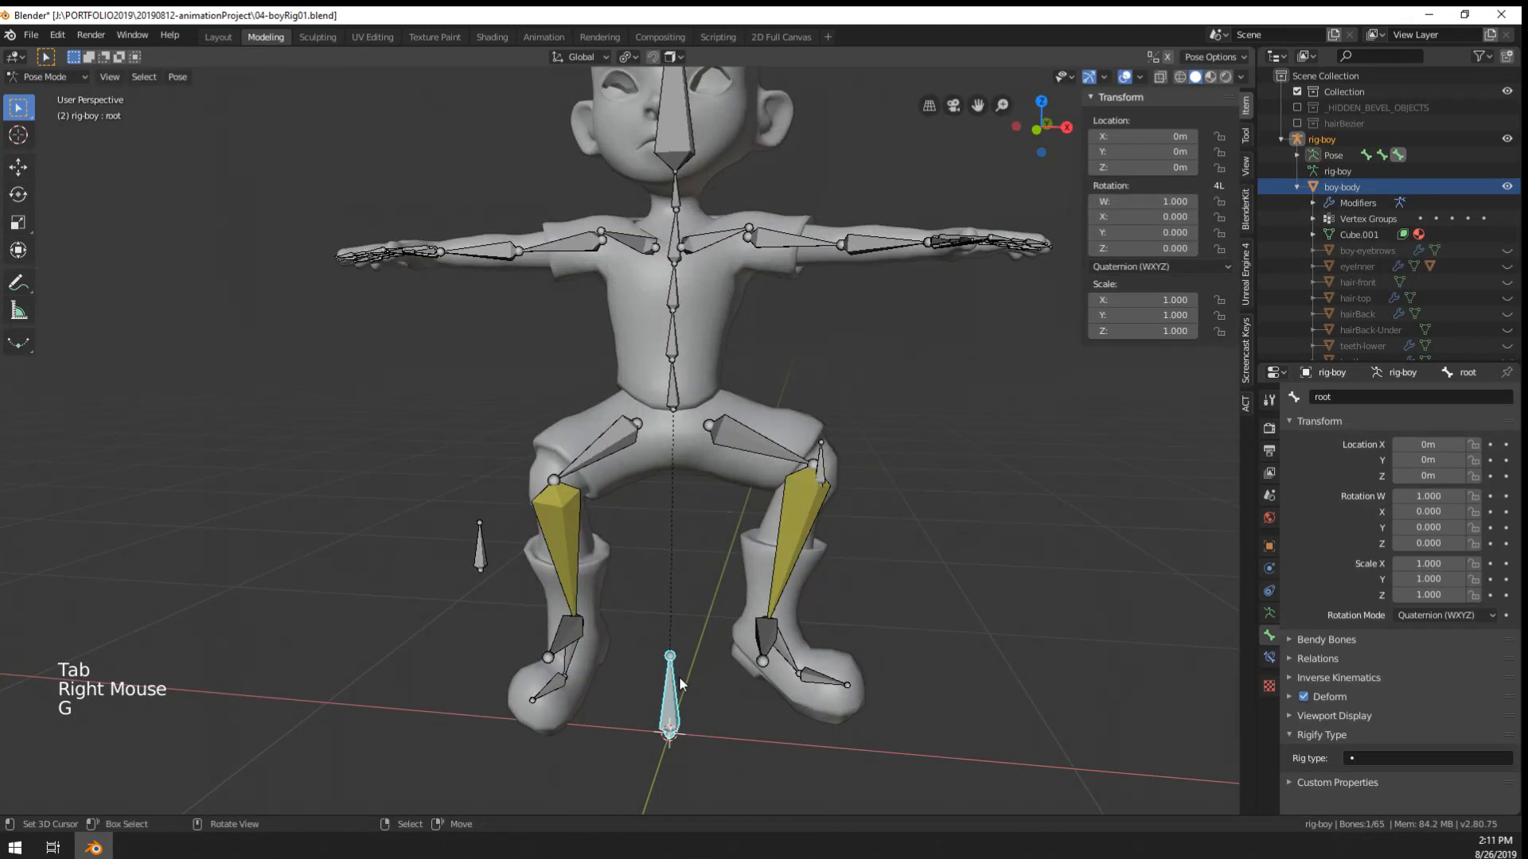
- In Edit Mode, parent the left and right foot IK target bones to root with Keep Offset, and return to Pose Mode
key("Tab")
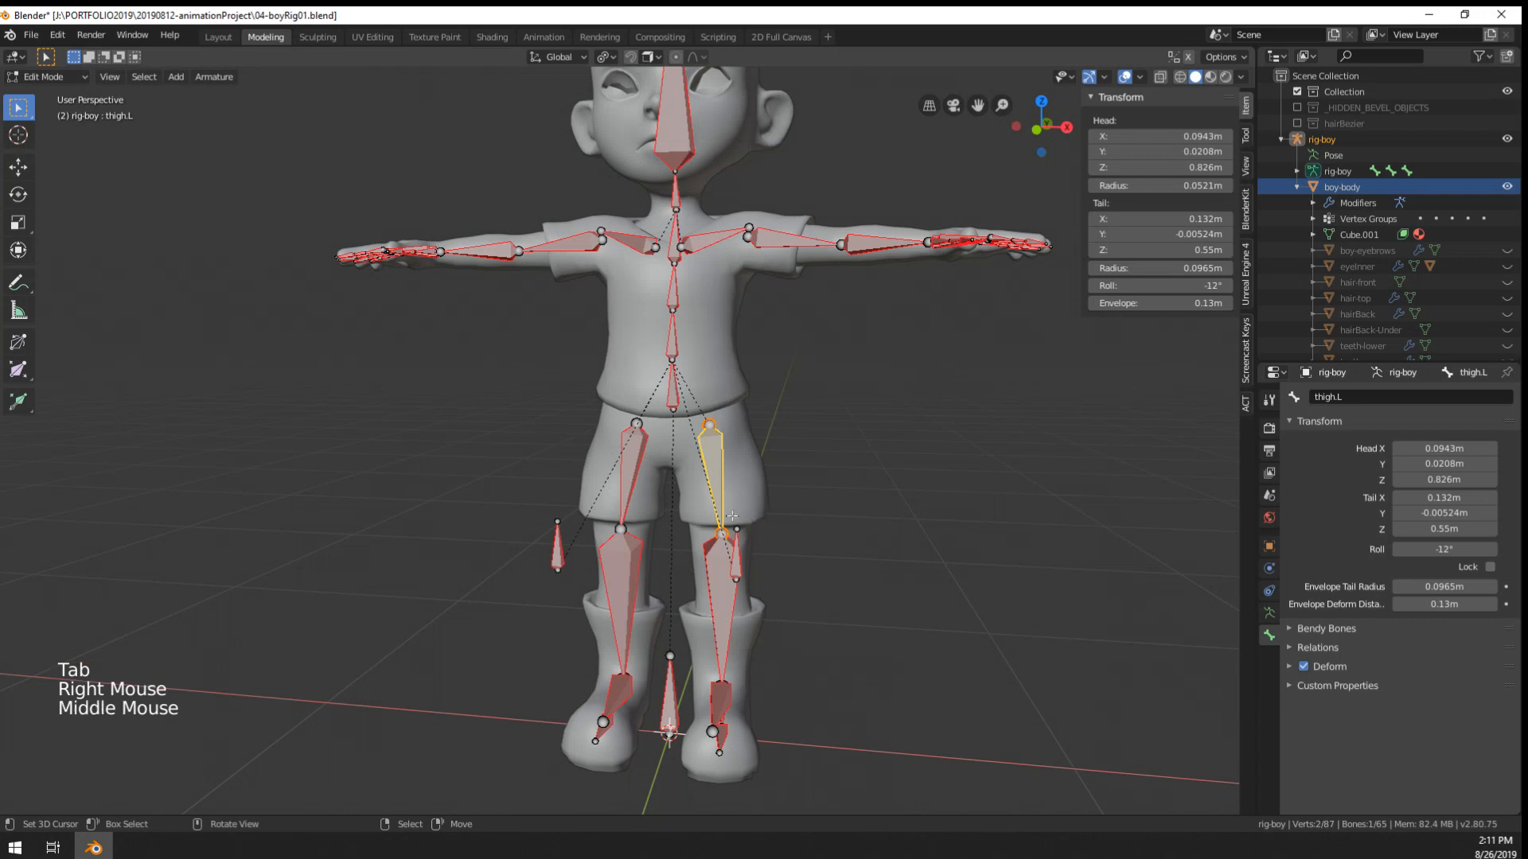
middle_click_drag(732, 515, 640, 696)
right_click(640, 697)
right_click(730, 733, "shift")
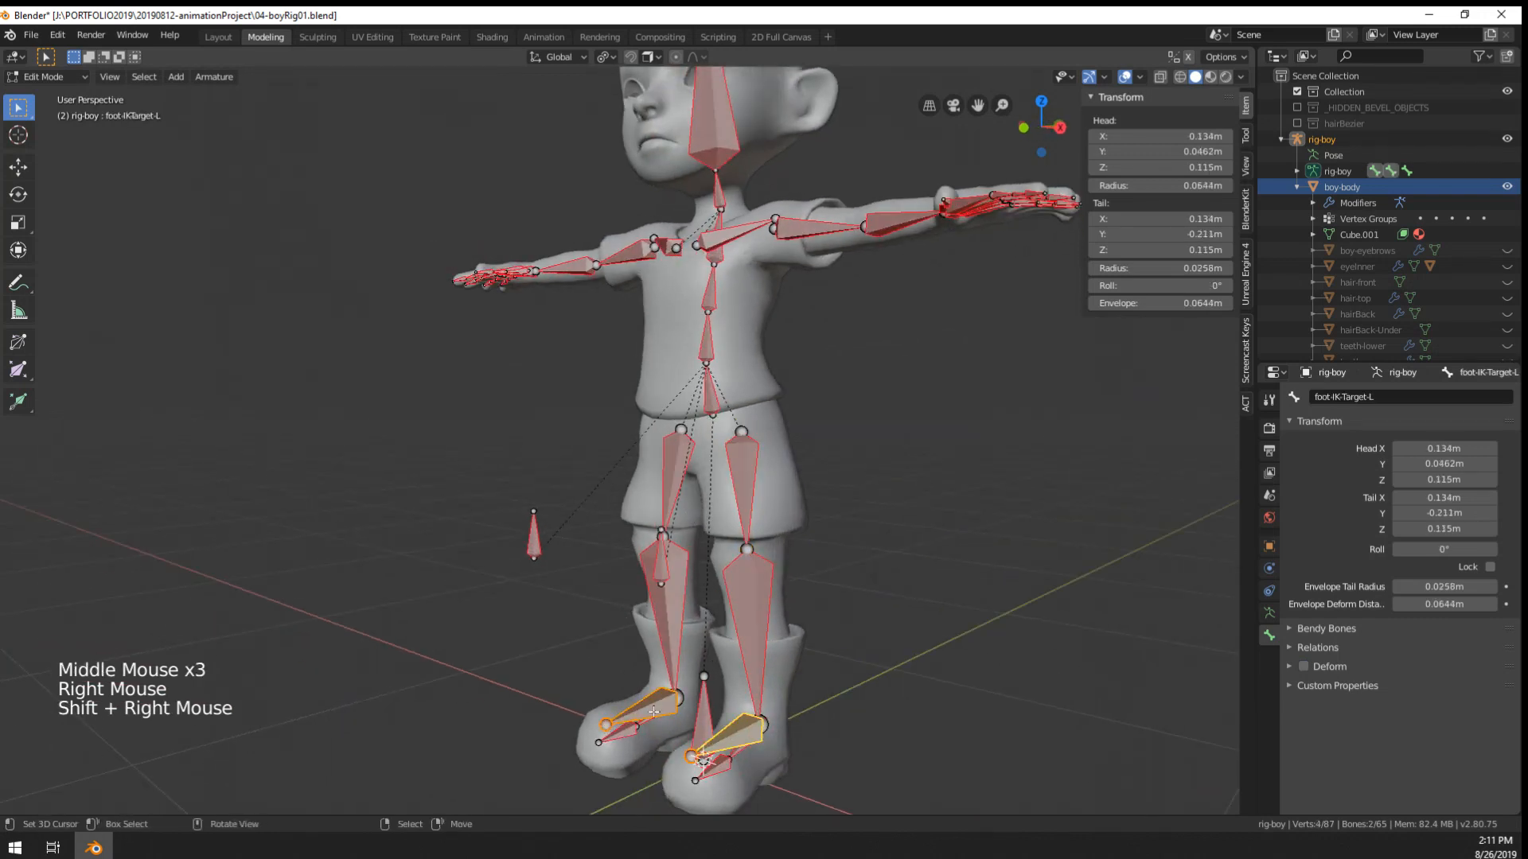
middle_click_drag(730, 733, 652, 573)
mouse_move(652, 573)
middle_mouse_down("shift")
mouse_move(552, 473)
mouse_move(667, 573)
middle_mouse_up("shift")
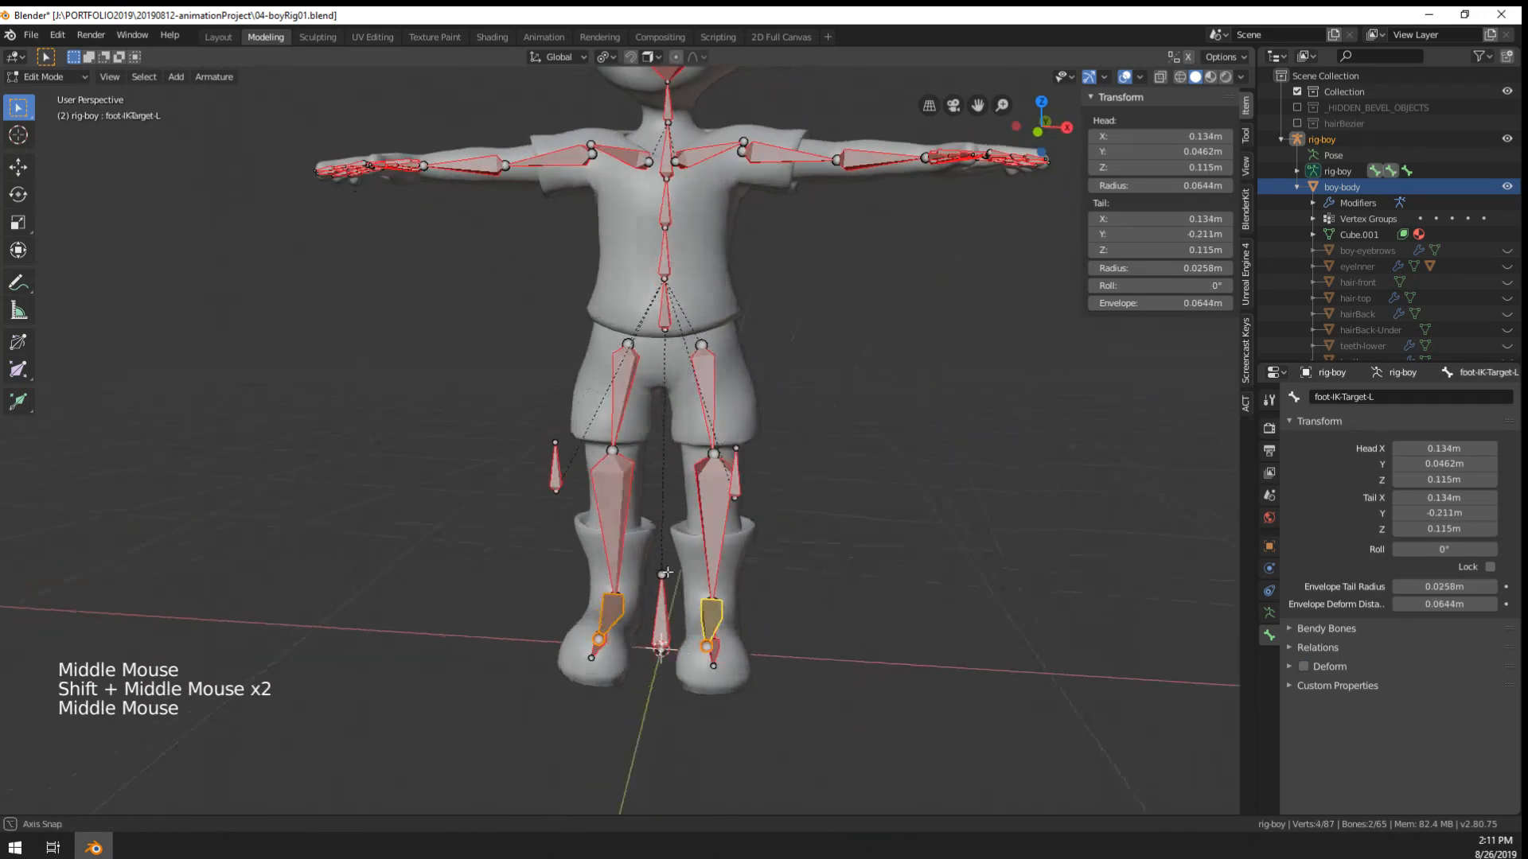
right_click(661, 619, "shift")
key("ctrl+p")
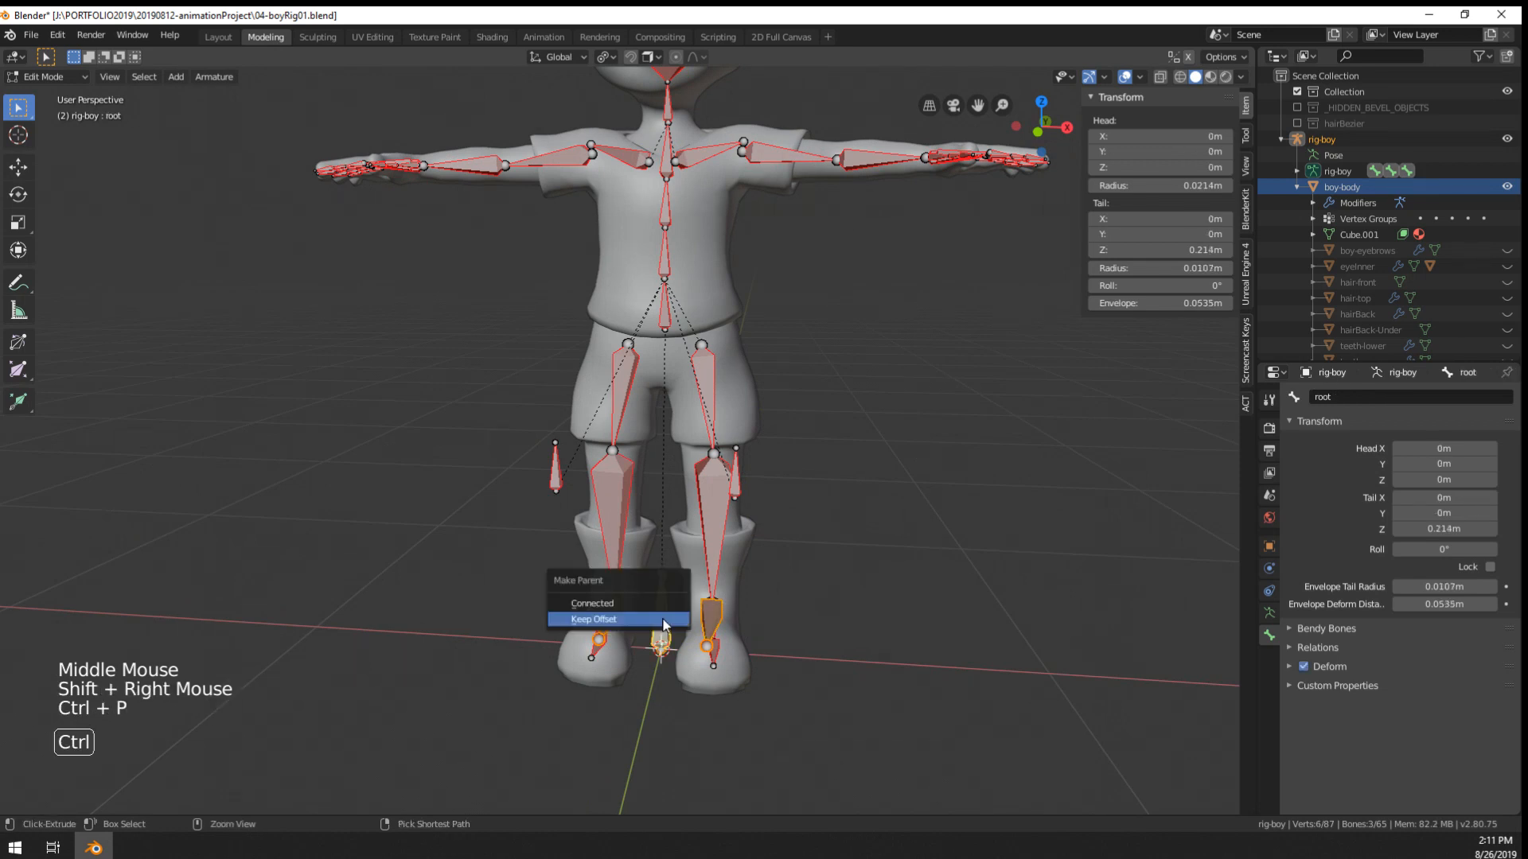
left_click(661, 619)
key("Tab")
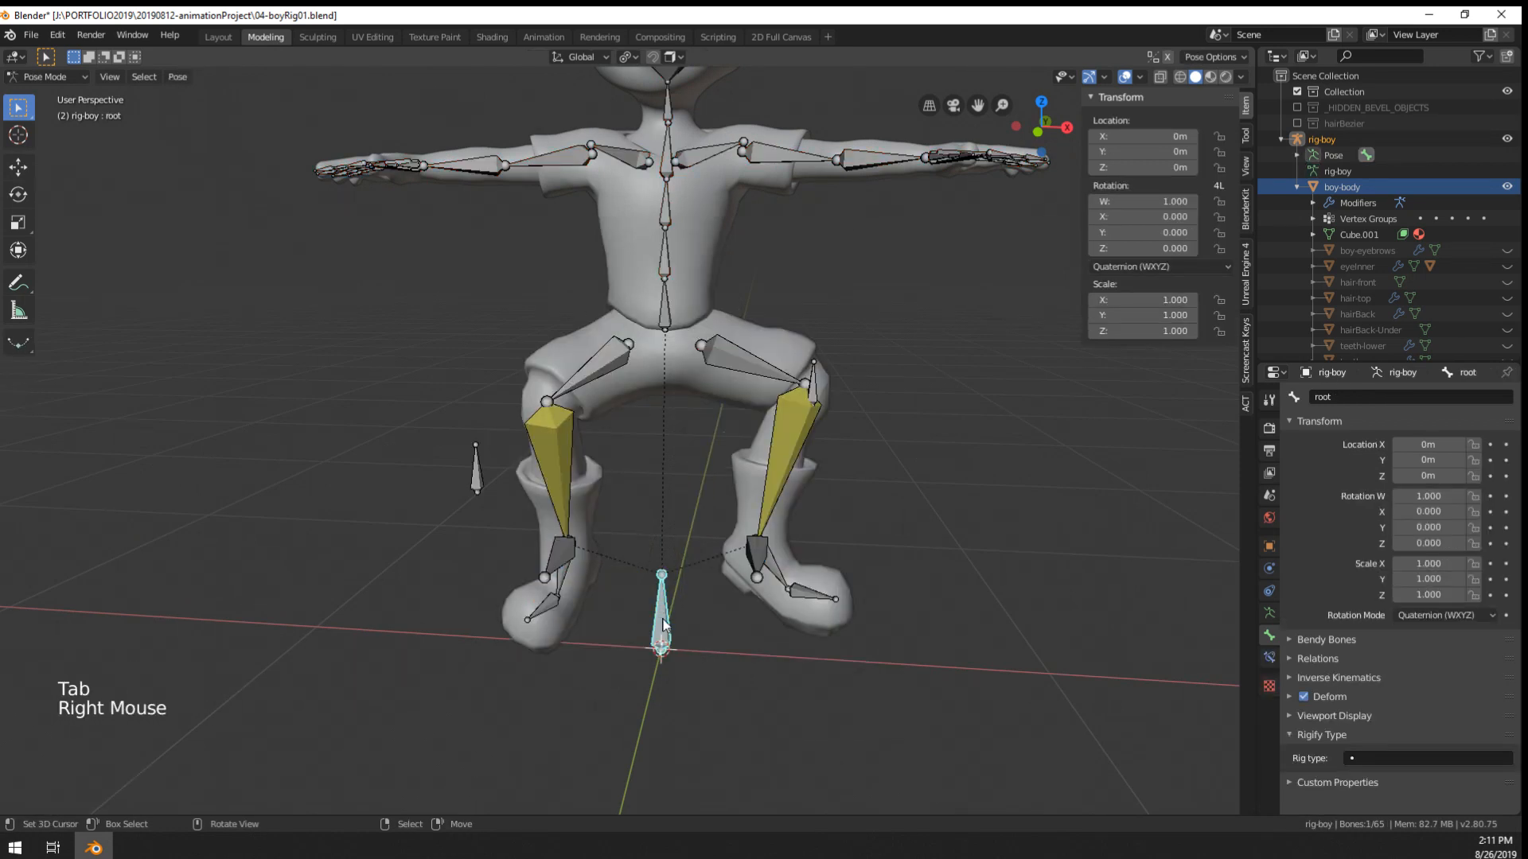
- Test-move the root bone around the scene and cancel the move
key("g")
scroll(878, 617, "down", 4)
key("g")
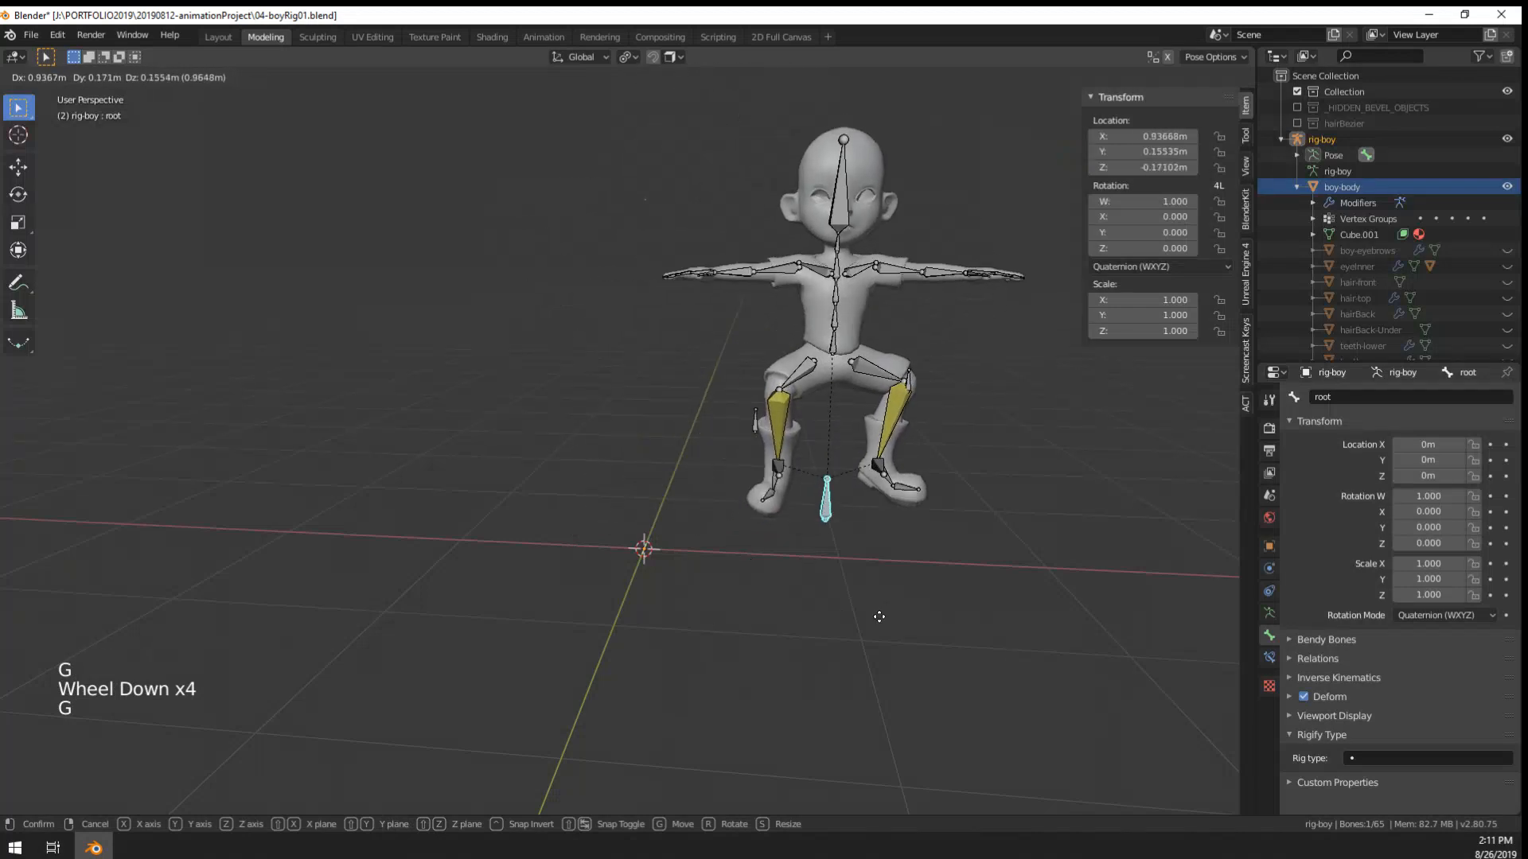
key("g")
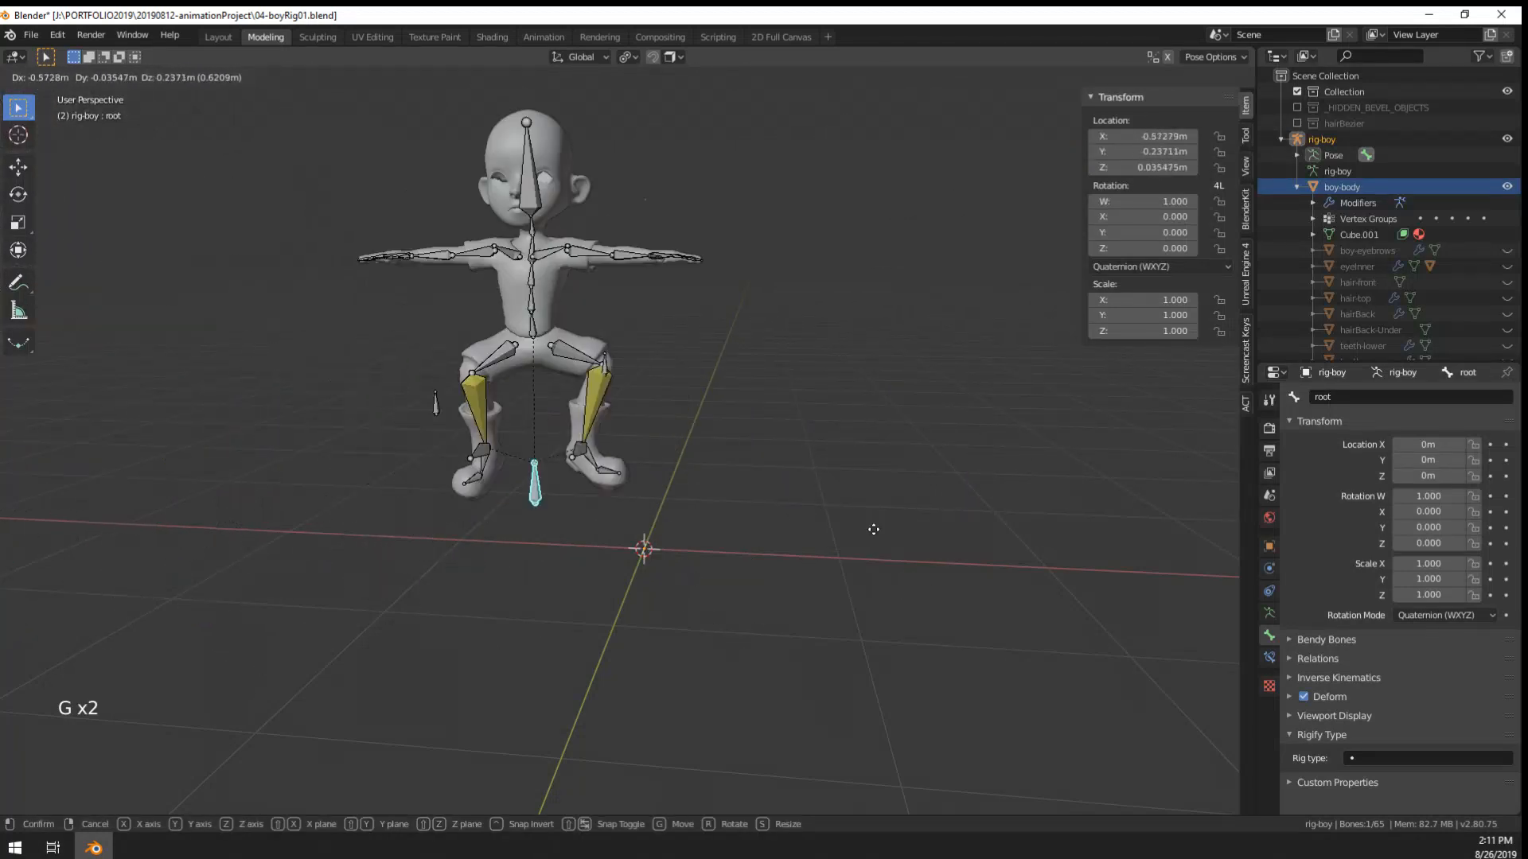
key("Escape")
- Test-move the lowest spine bone twice from different views, cancelling each move
scroll(767, 596, "up", 3)
middle_click_drag(767, 595, 577, 555)
scroll(506, 582, "up", 2)
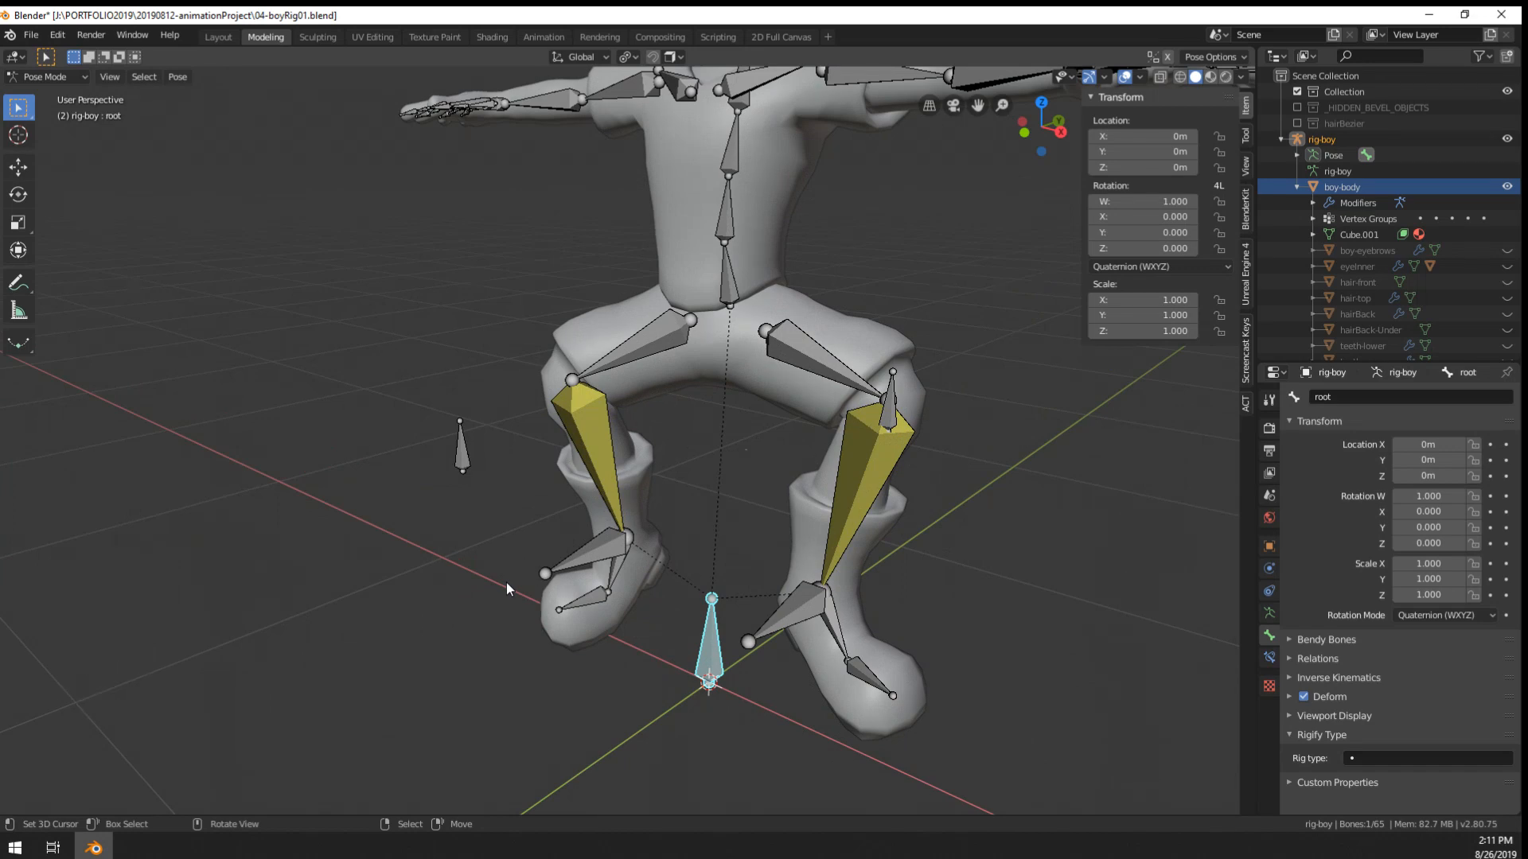
right_click(731, 288)
key("g")
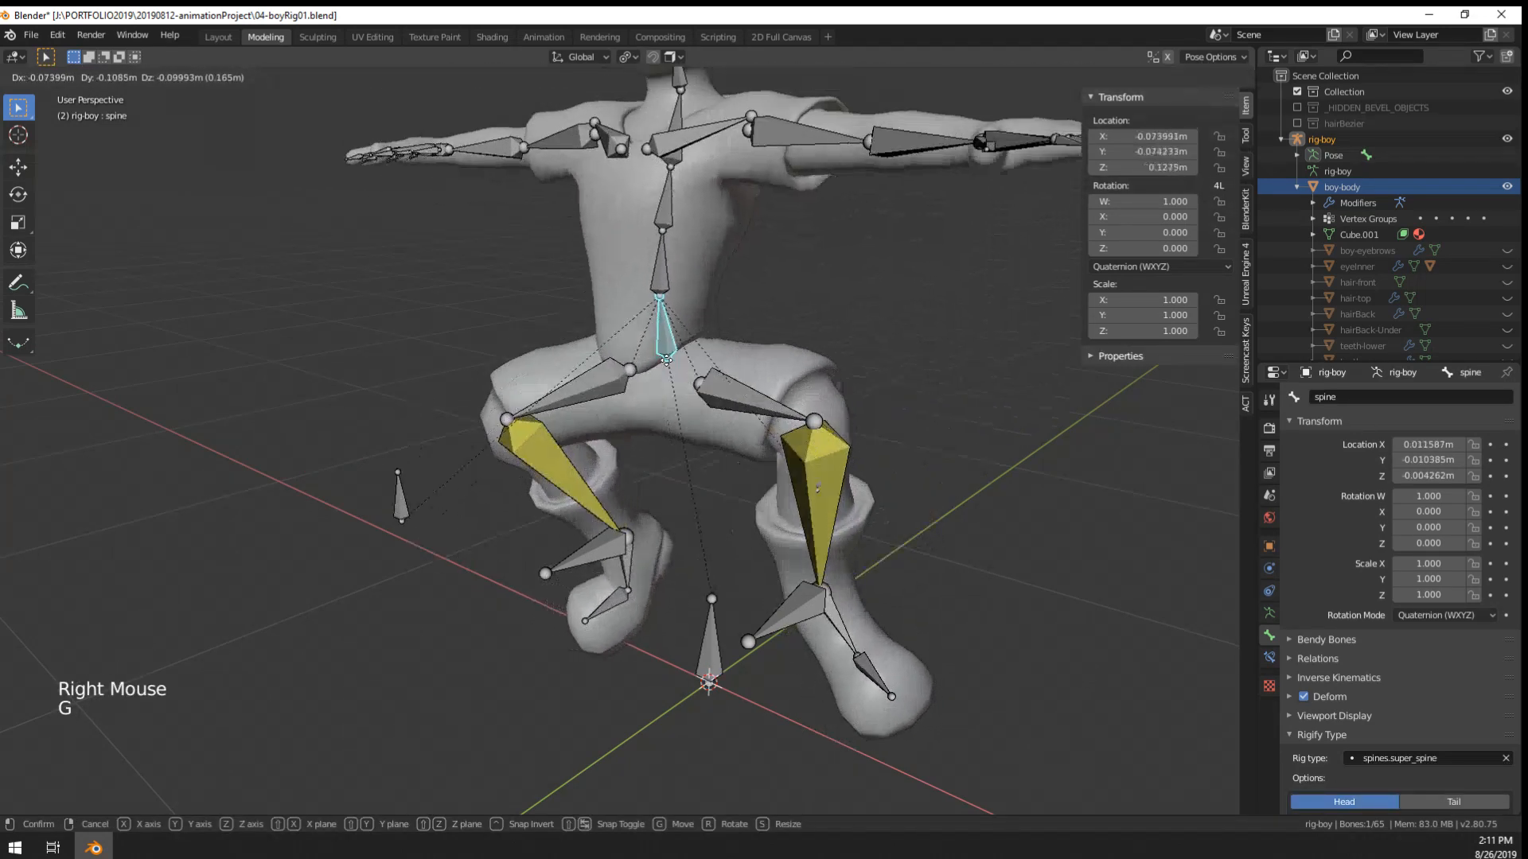
right_click(716, 330)
scroll(638, 455, "down", 2)
mouse_move(637, 454)
middle_mouse_down()
mouse_move(665, 433)
mouse_move(621, 434)
middle_mouse_up()
key("g")
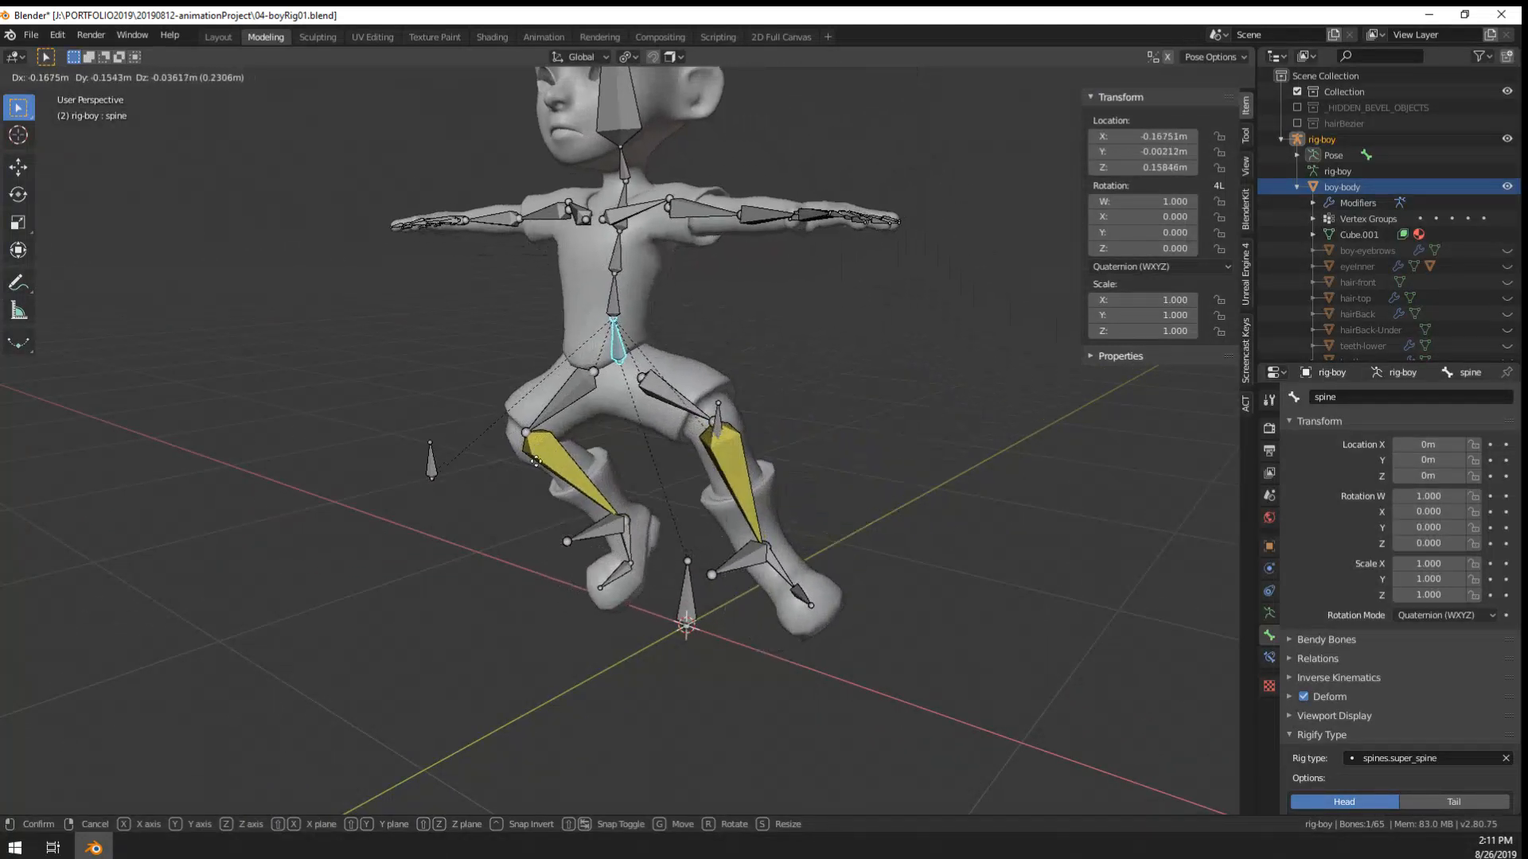
right_click(716, 469)
- Test-rotate the lowest spine bone about the global Z axis and cancel the rotation
middle_click_drag(728, 477, 775, 569)
key("r")
key("z")
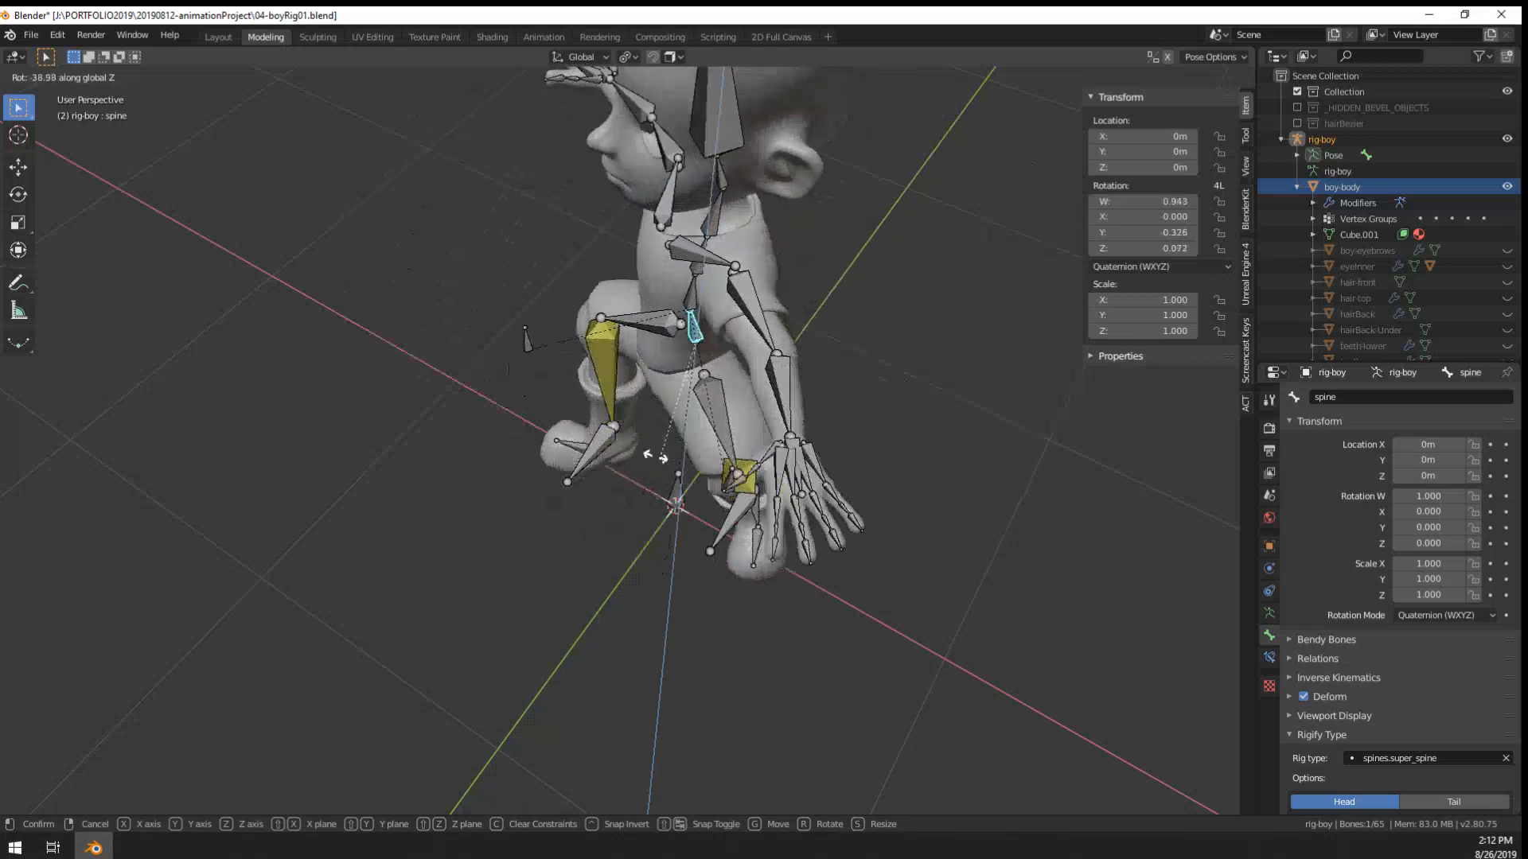
right_click(678, 439)
- Test-move the foot-IK-Pole-R bone and cancel the move
middle_click_drag(669, 452, 654, 385)
right_click(514, 466)
key("g")
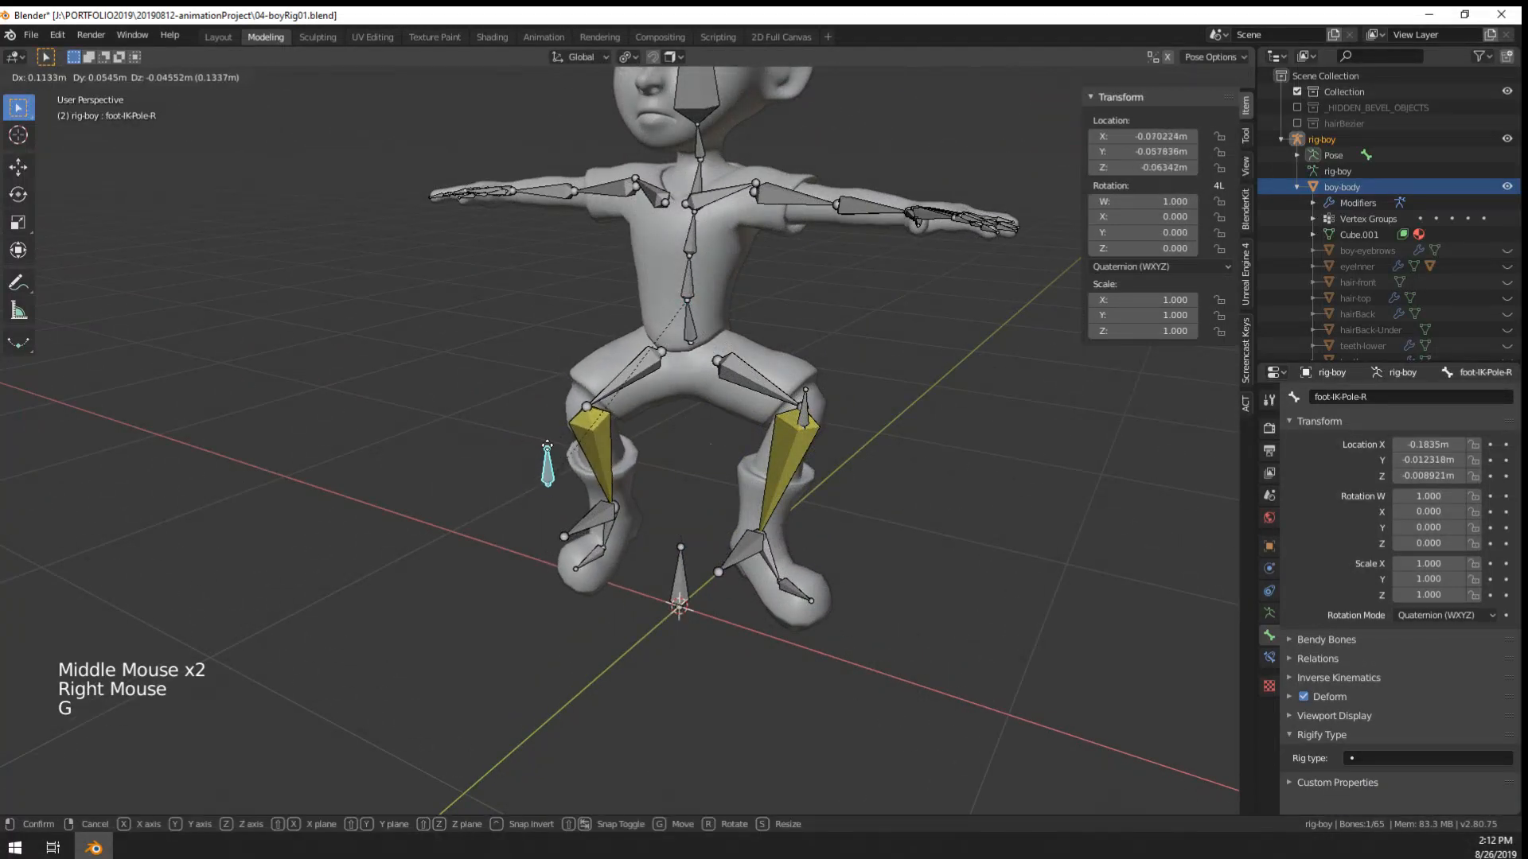
middle_click_drag(522, 432, 603, 432)
scroll(603, 403, "up", 3)
scroll(603, 403, "down", 1)
scroll(603, 404, "down", 2)
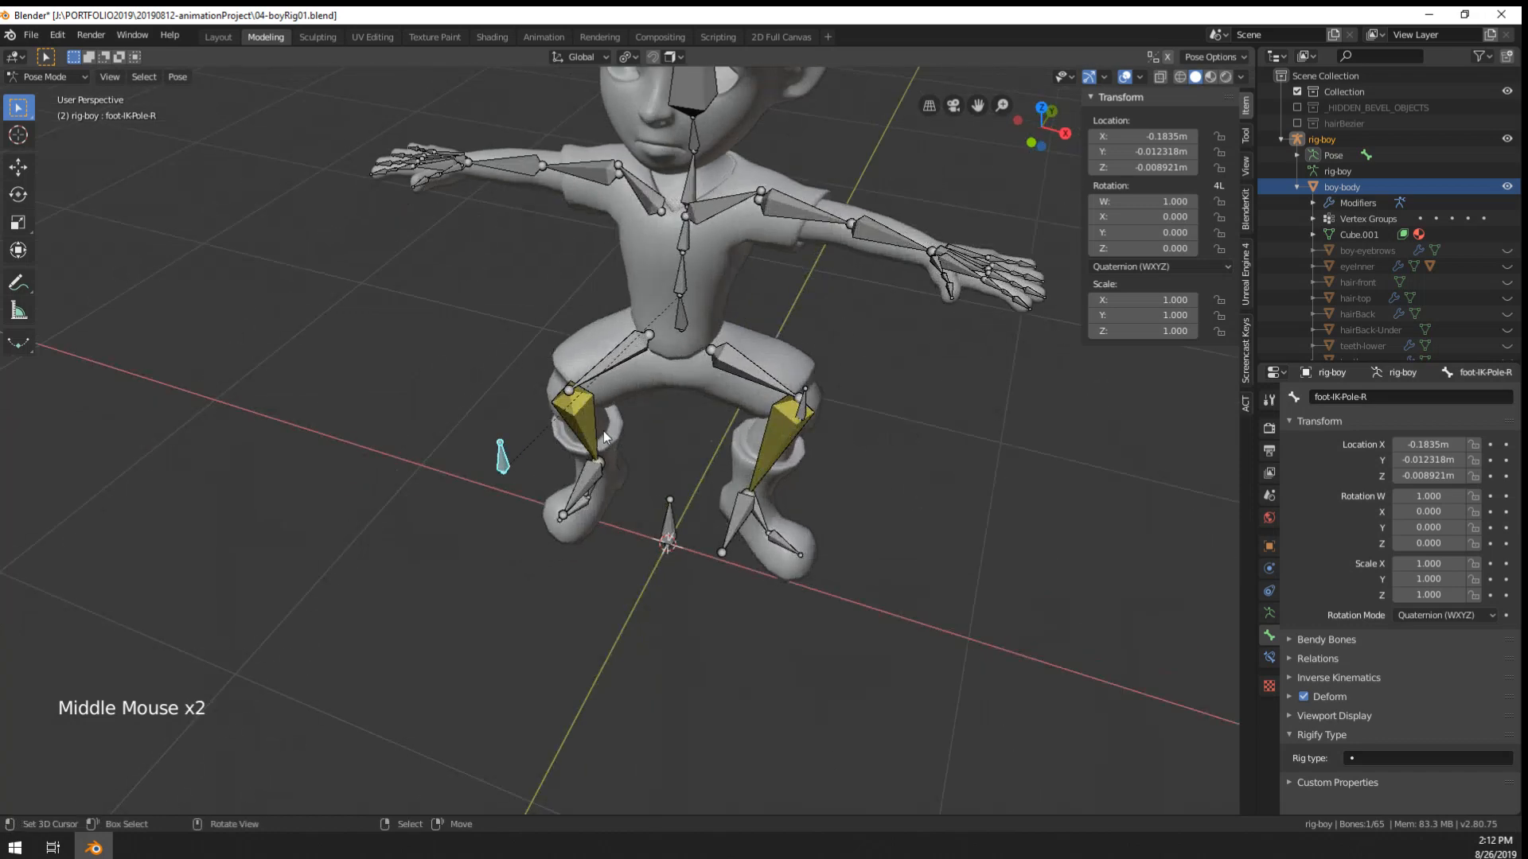
- Select all bones and clear their pose rotation and location
key("a")
key("a")
key("a")
key("a")
key("alt+r")
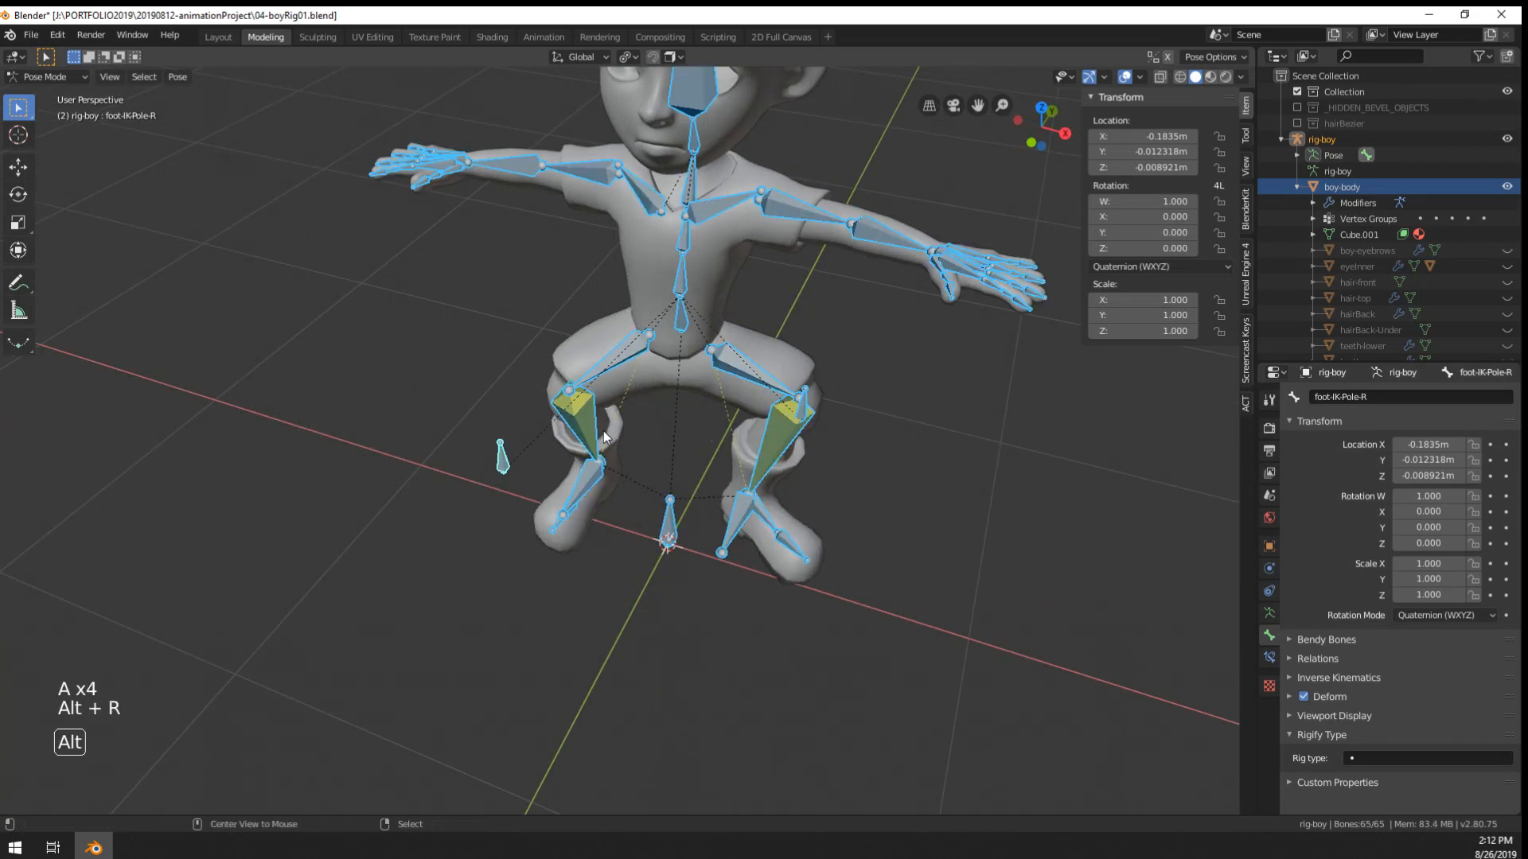
key("alt+g")
middle_click_drag(662, 471, 668, 406)
scroll(669, 406, "up", 2)
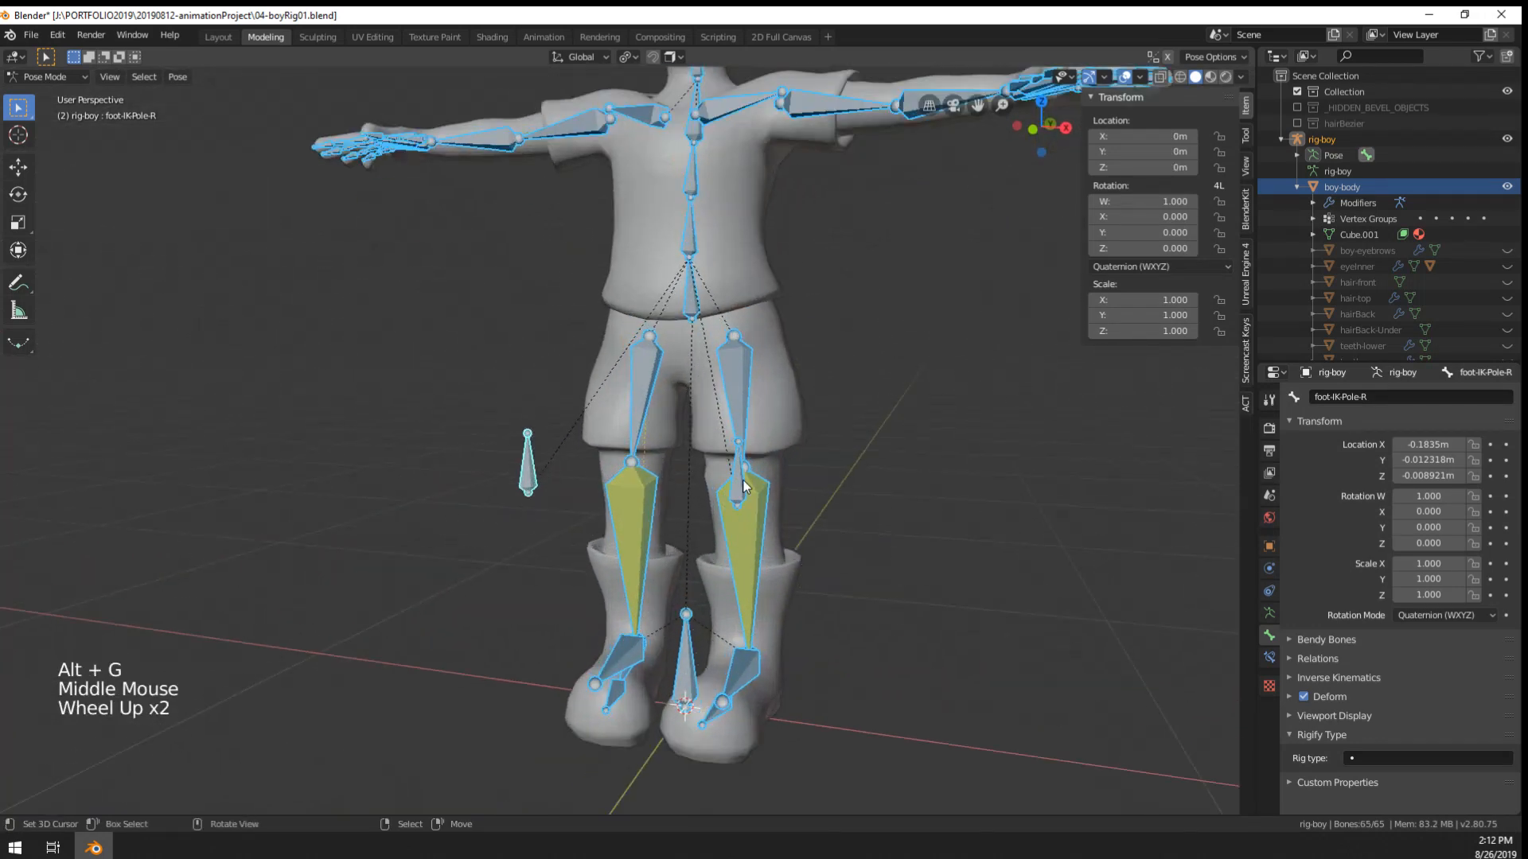
- Lock the Z location of the foot-IK-Pole-L and foot-IK-Pole-R bones, and select both
right_click(708, 510)
middle_click_drag(708, 510, 691, 499)
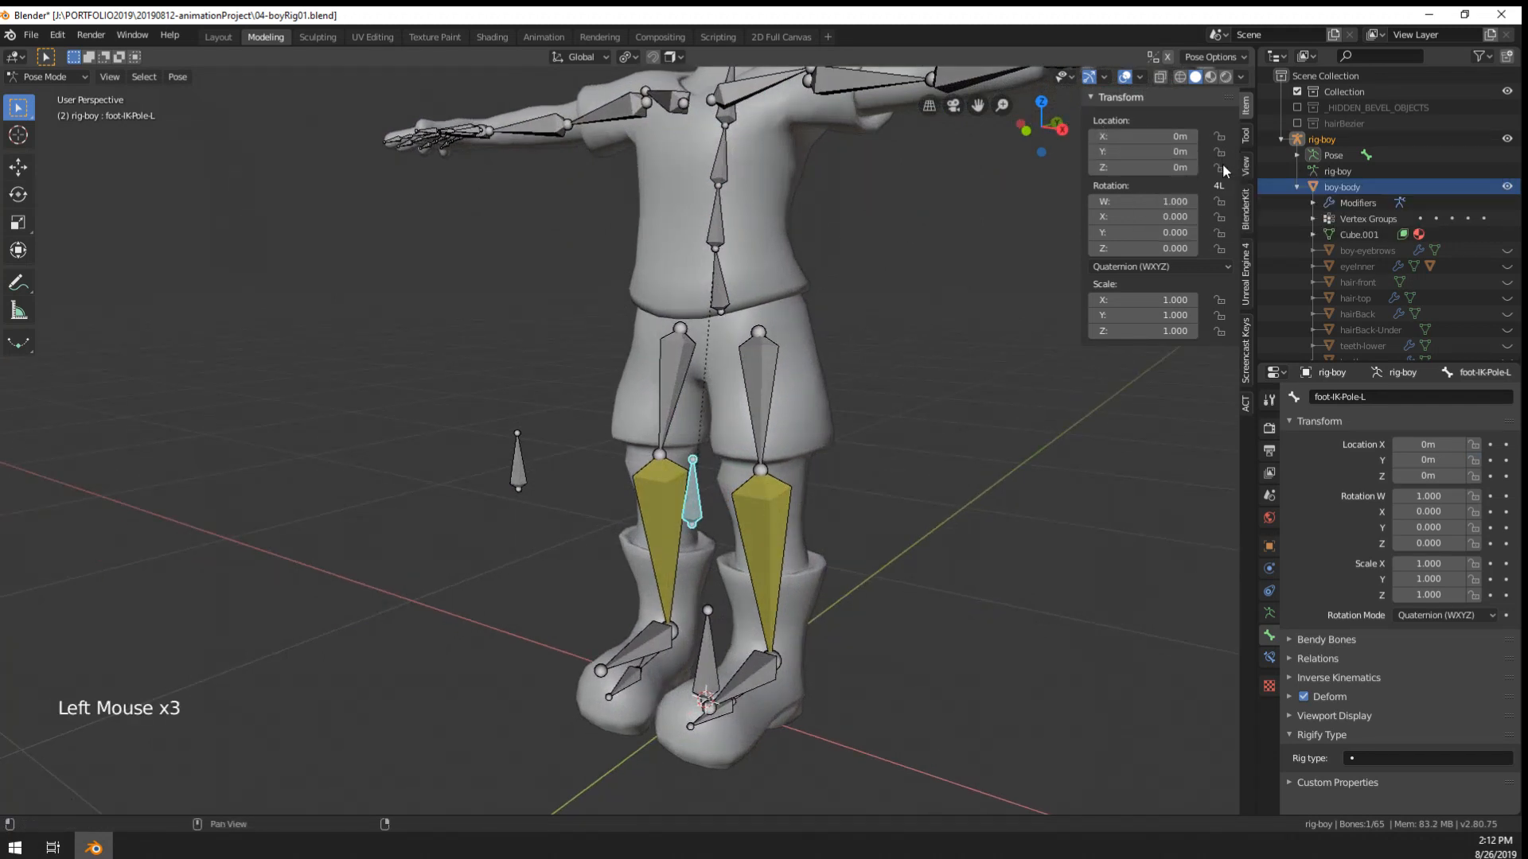
right_click_drag(517, 460, 521, 467)
key("ctrl+z")
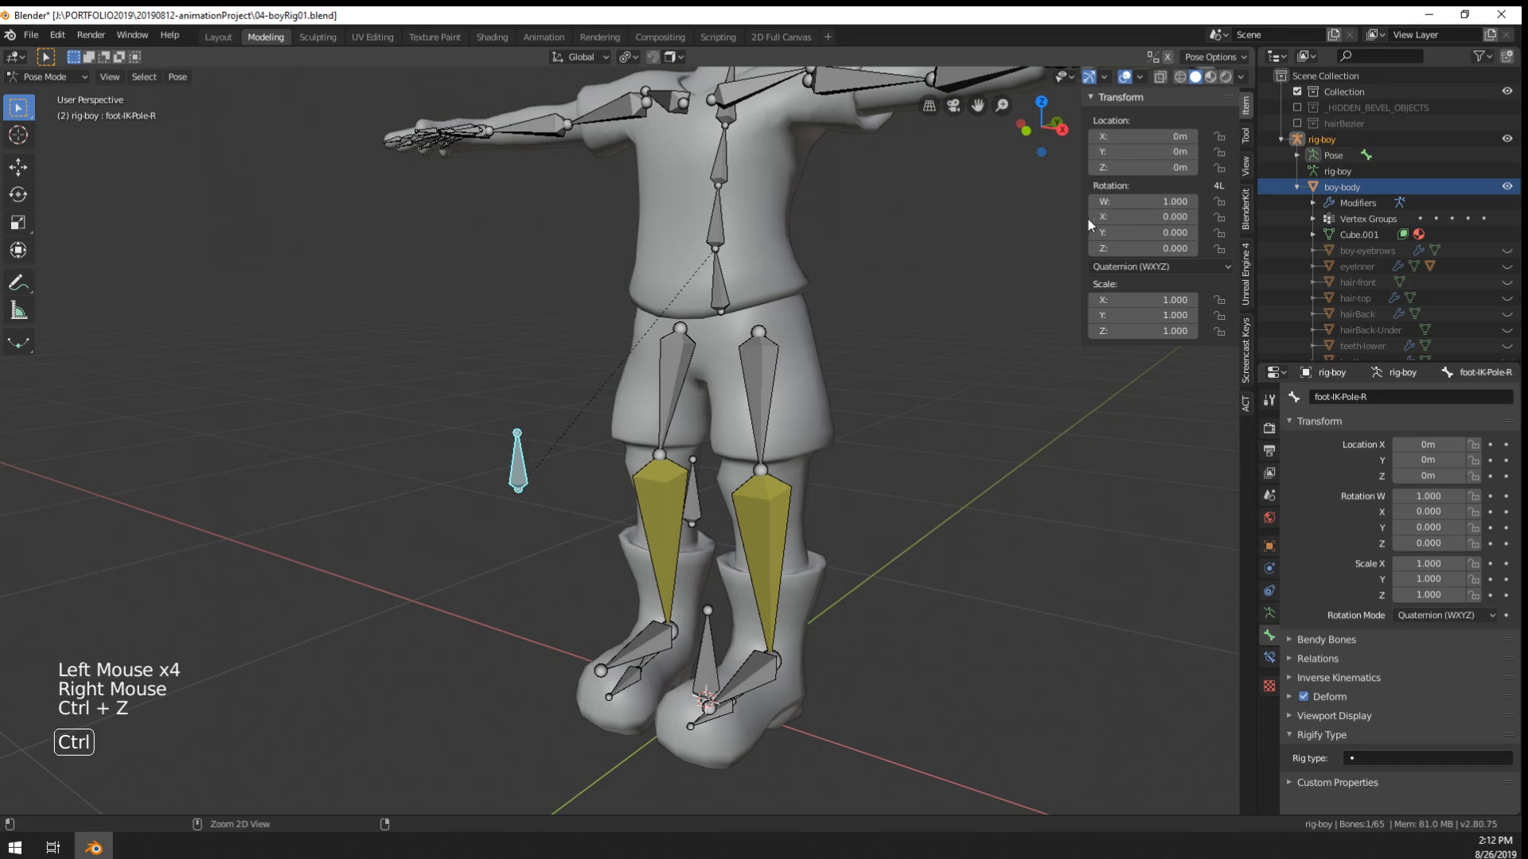
right_click(691, 515, "shift")
middle_click_drag(690, 516, 694, 549)
middle_click_drag(693, 549, 704, 580)
- Test-move both foot IK pole bones together from different views, cancelling each move
key("g")
right_click(768, 433)
middle_click_drag(768, 433, 774, 420)
middle_click_drag(774, 420, 822, 225)
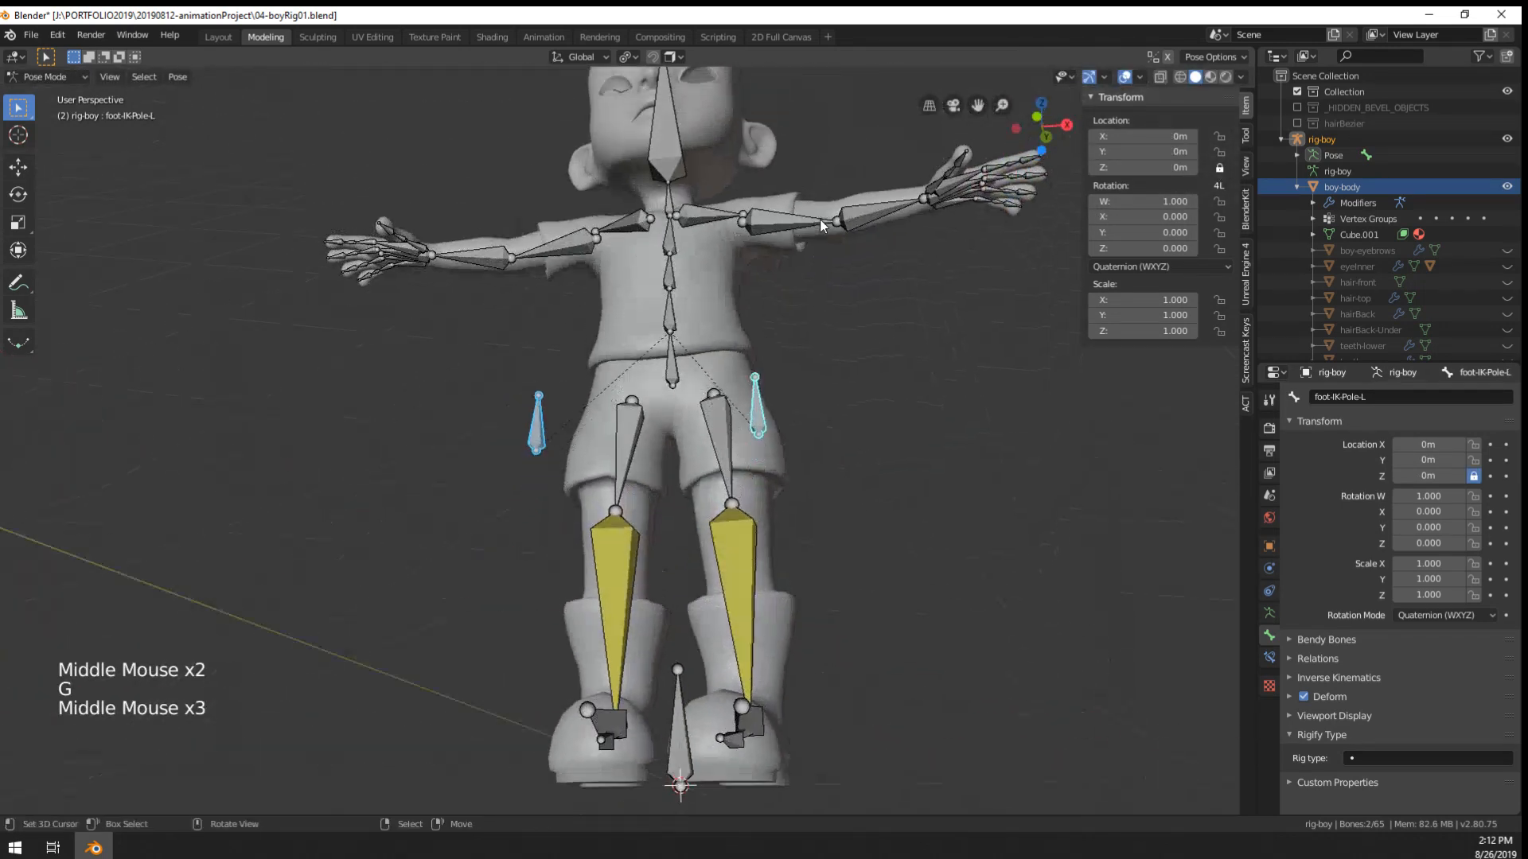
middle_click(822, 226)
key("g")
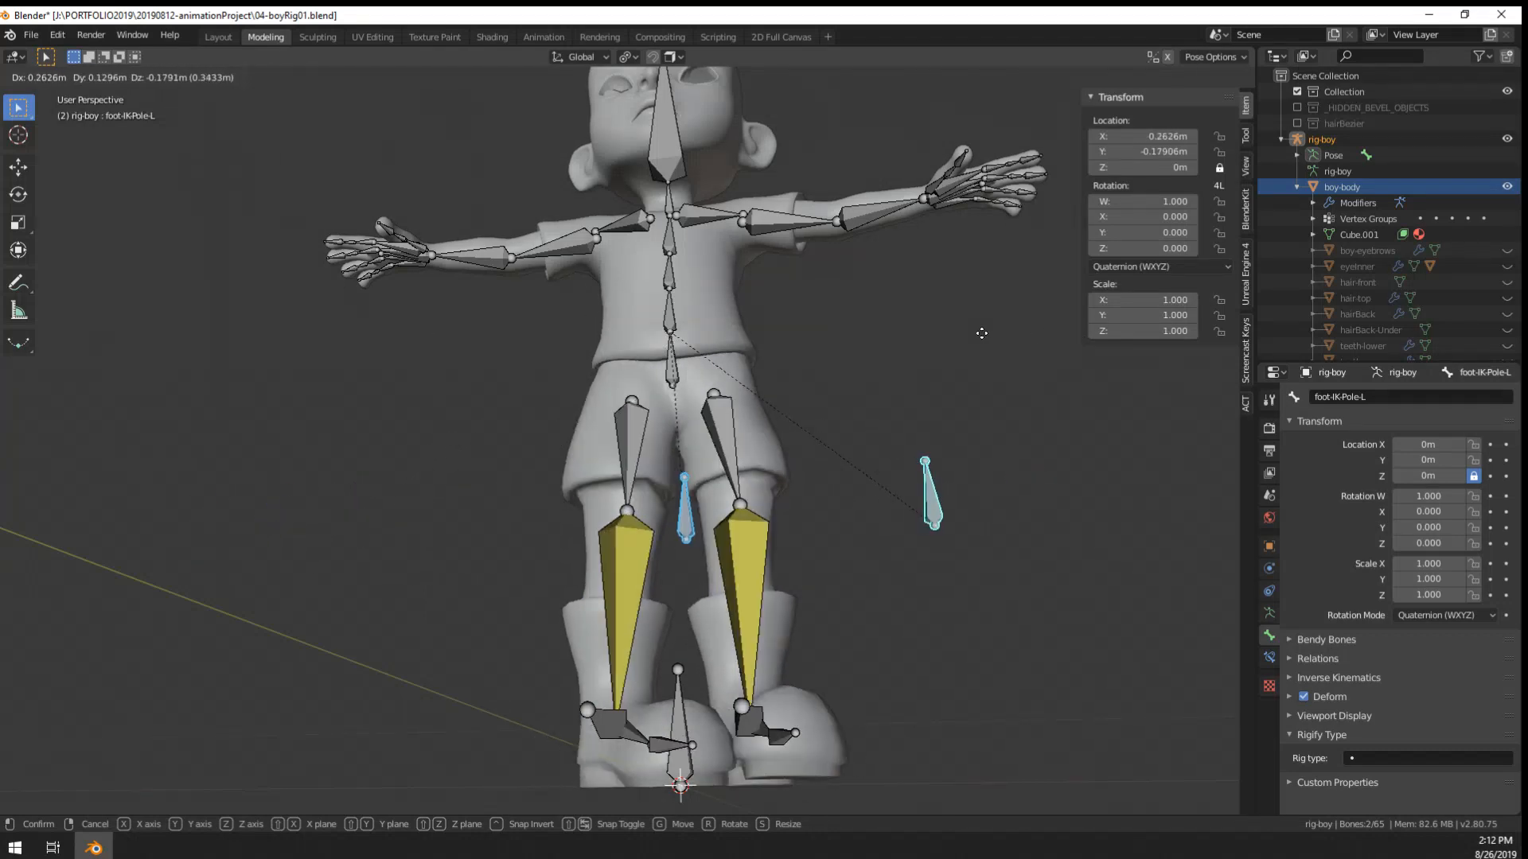
right_click(751, 352)
- Select both foot IK targets and move them about 0.0288 m in X, -0.275 m in Y and 0.182 m in Z
middle_click_drag(751, 351, 661, 528)
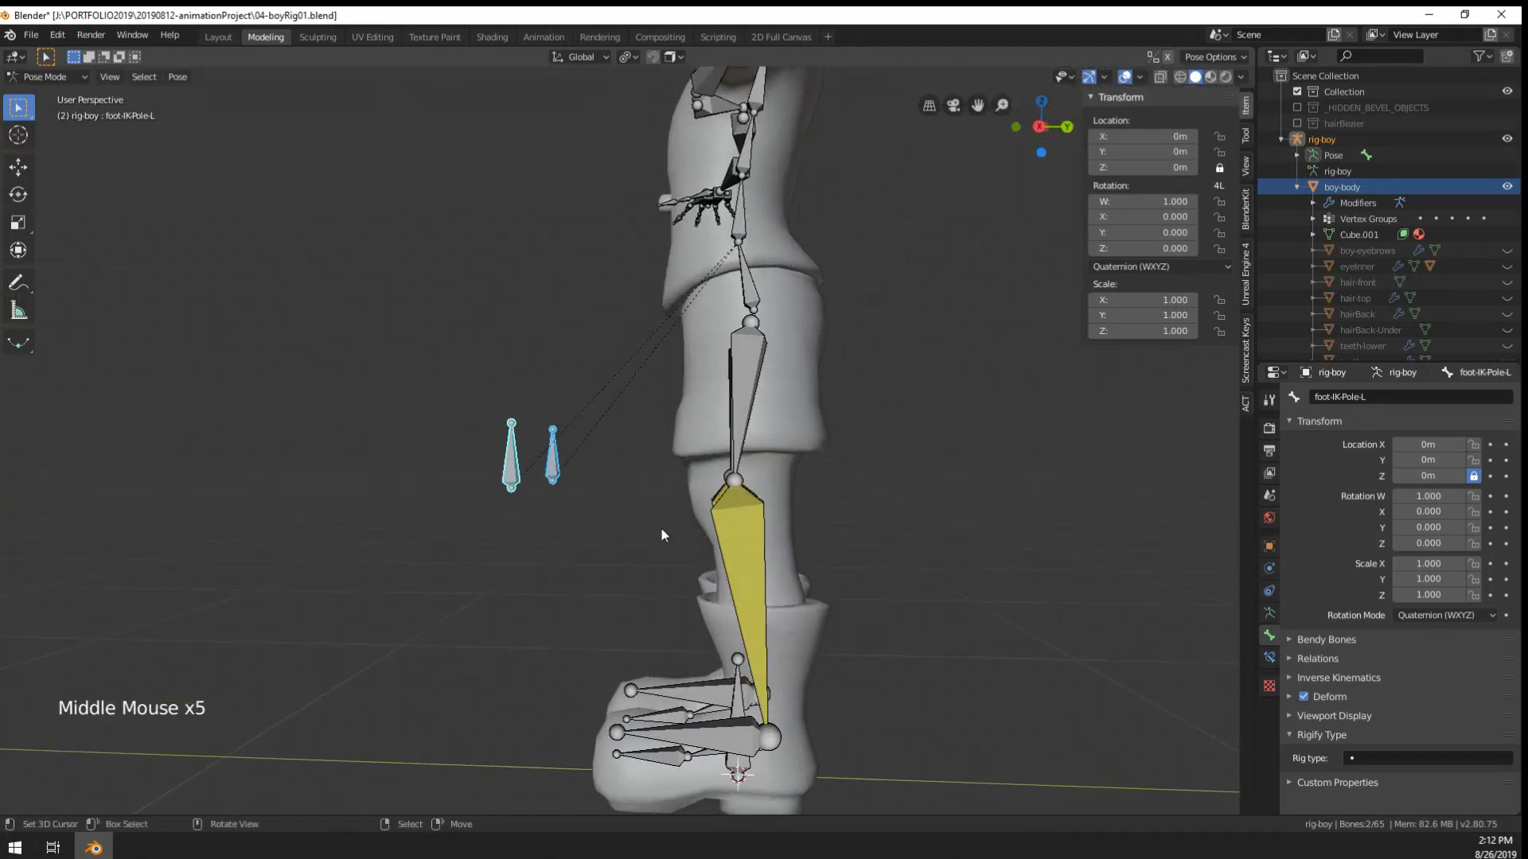
right_click(712, 736, "shift")
key("g")
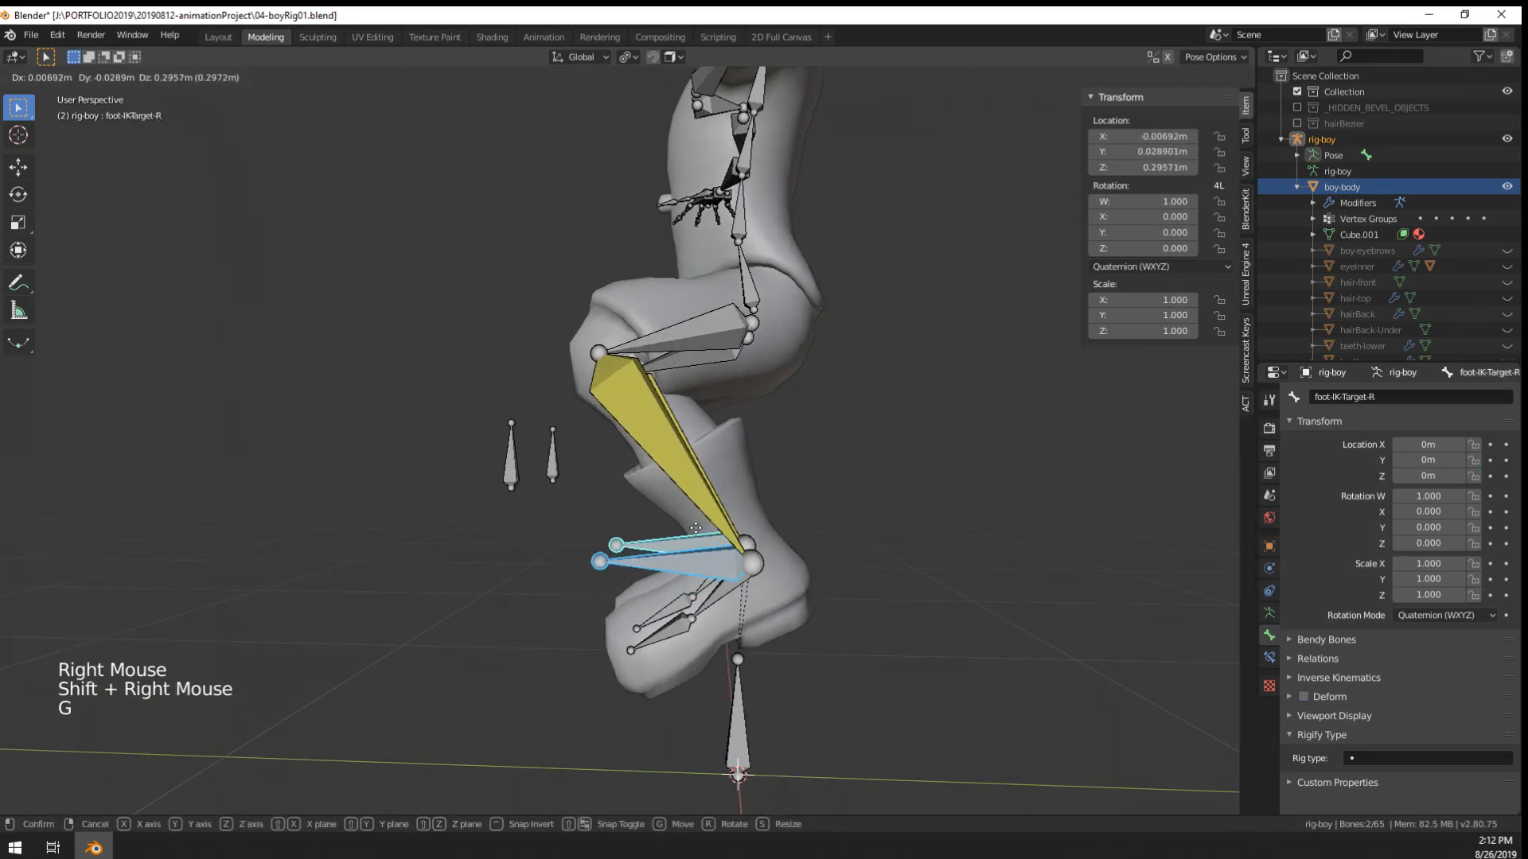
left_click(556, 587)
middle_click_drag(556, 586, 618, 647)
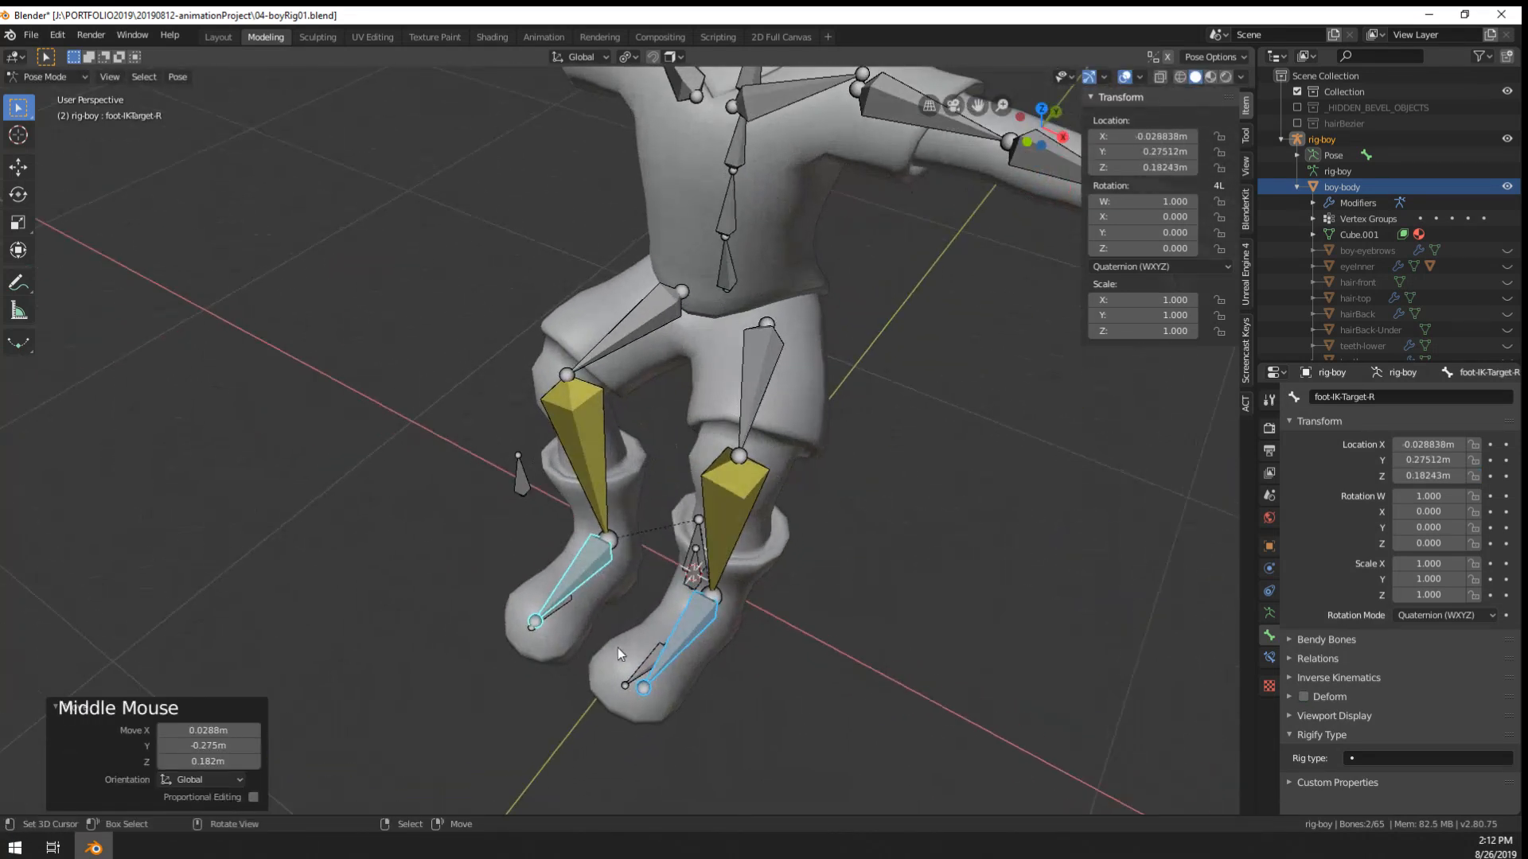
- Select both foot IK poles, move them about -0.0112 m X, -0.444 m Y and -0.361 m Z, and undo the move
right_click(692, 583)
key("s")
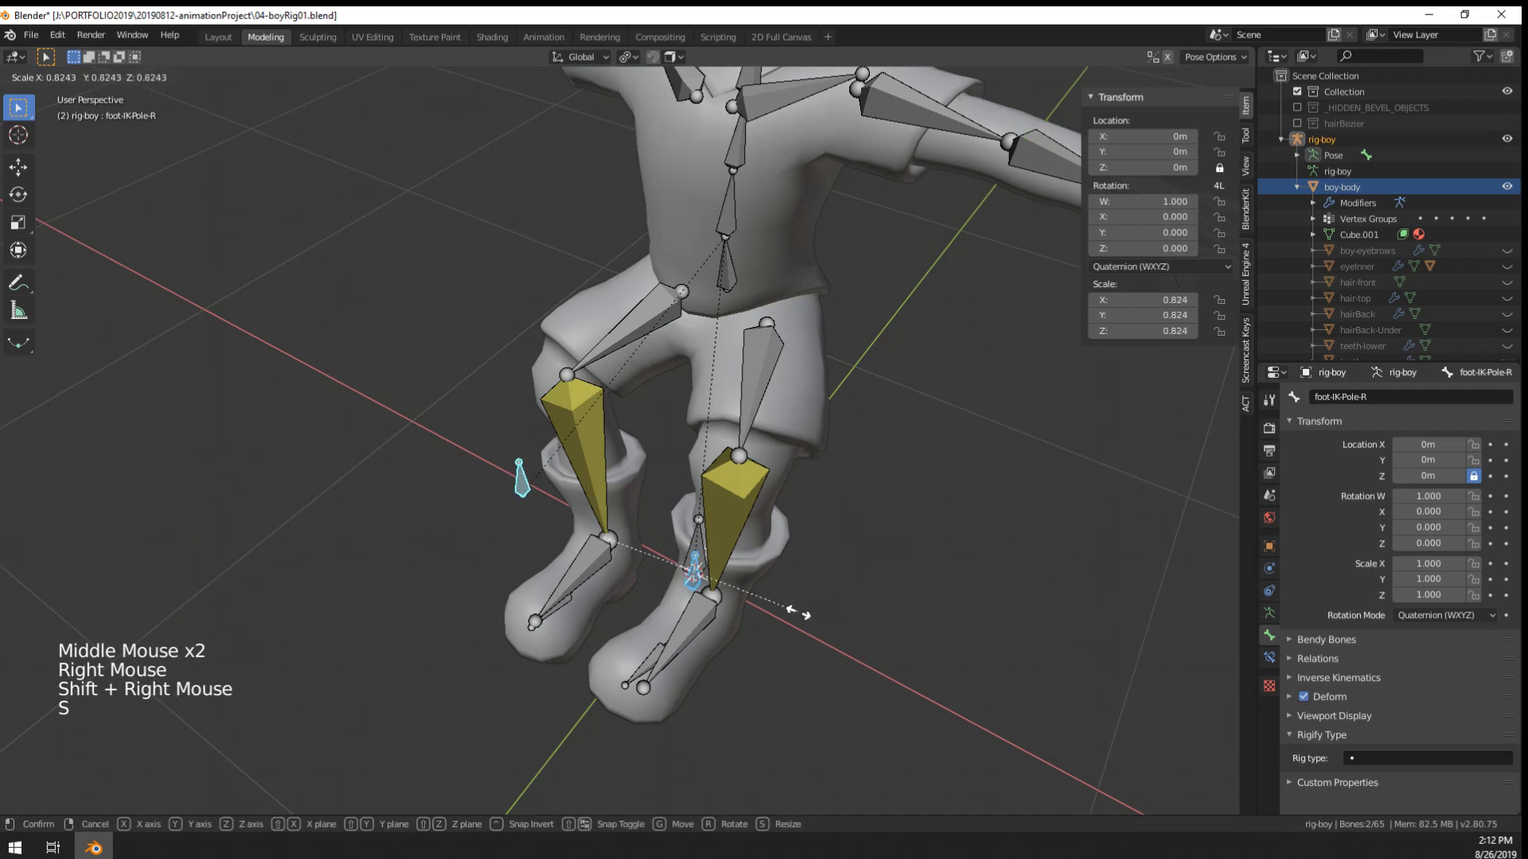
key("g")
left_click(720, 142)
scroll(728, 308, "down", 3)
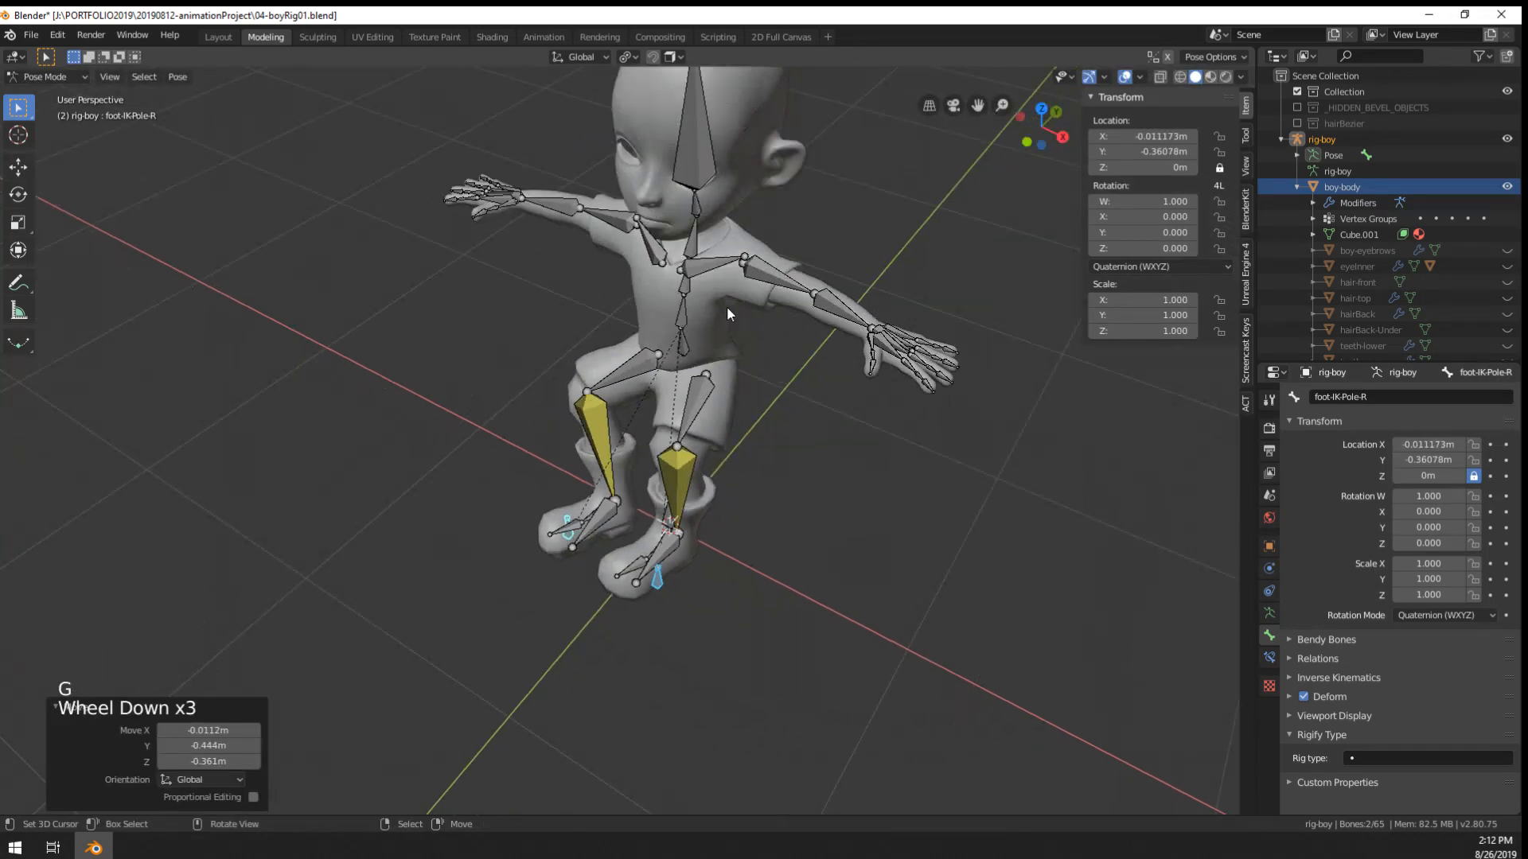
middle_click_drag(727, 307, 776, 327)
key("ctrl+z")
- Test-move both foot IK poles again, including from the side, cancelling each move
key("g")
right_click(881, 306)
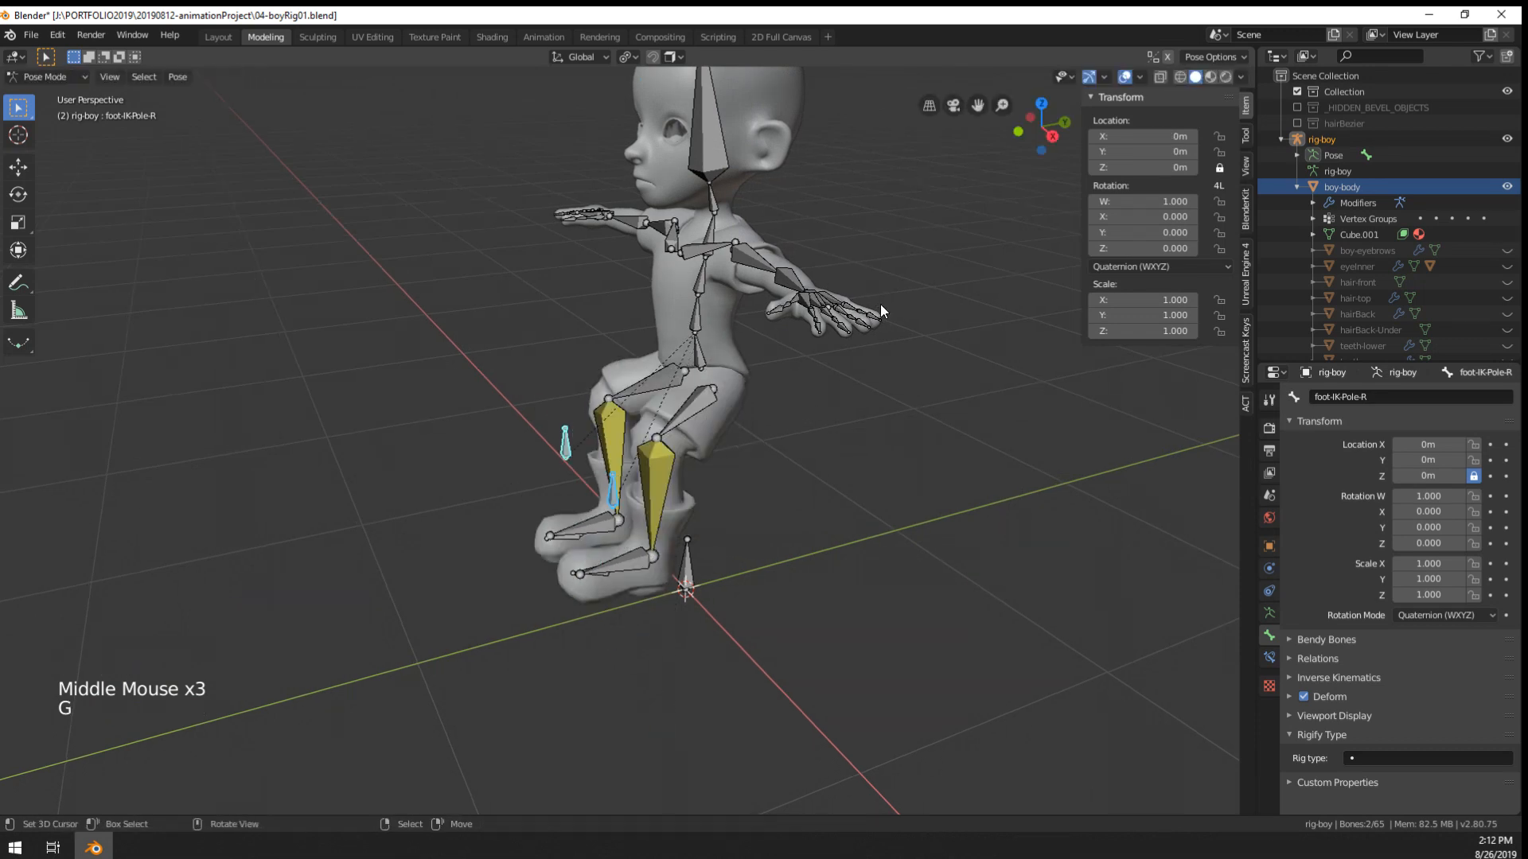
middle_click_drag(789, 252, 718, 376)
key("g")
right_click(909, 418)
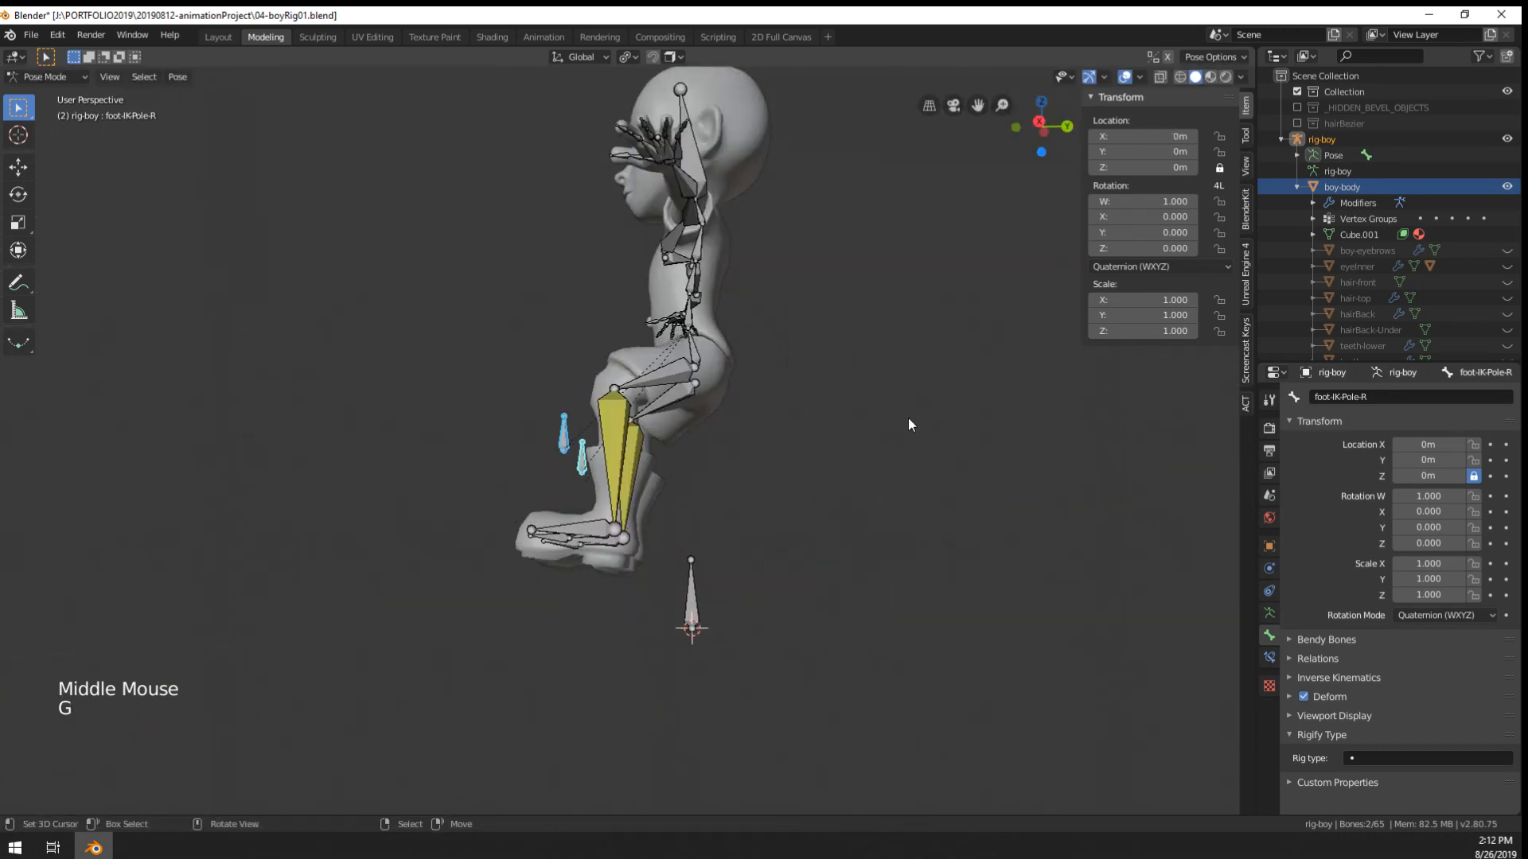
- Lock foot-IK-Pole-R's Y location instead of Z, and test-move the bone
middle_click_drag(908, 417, 716, 366)
scroll(664, 395, "up", 4)
left_click(1219, 151)
key("g")
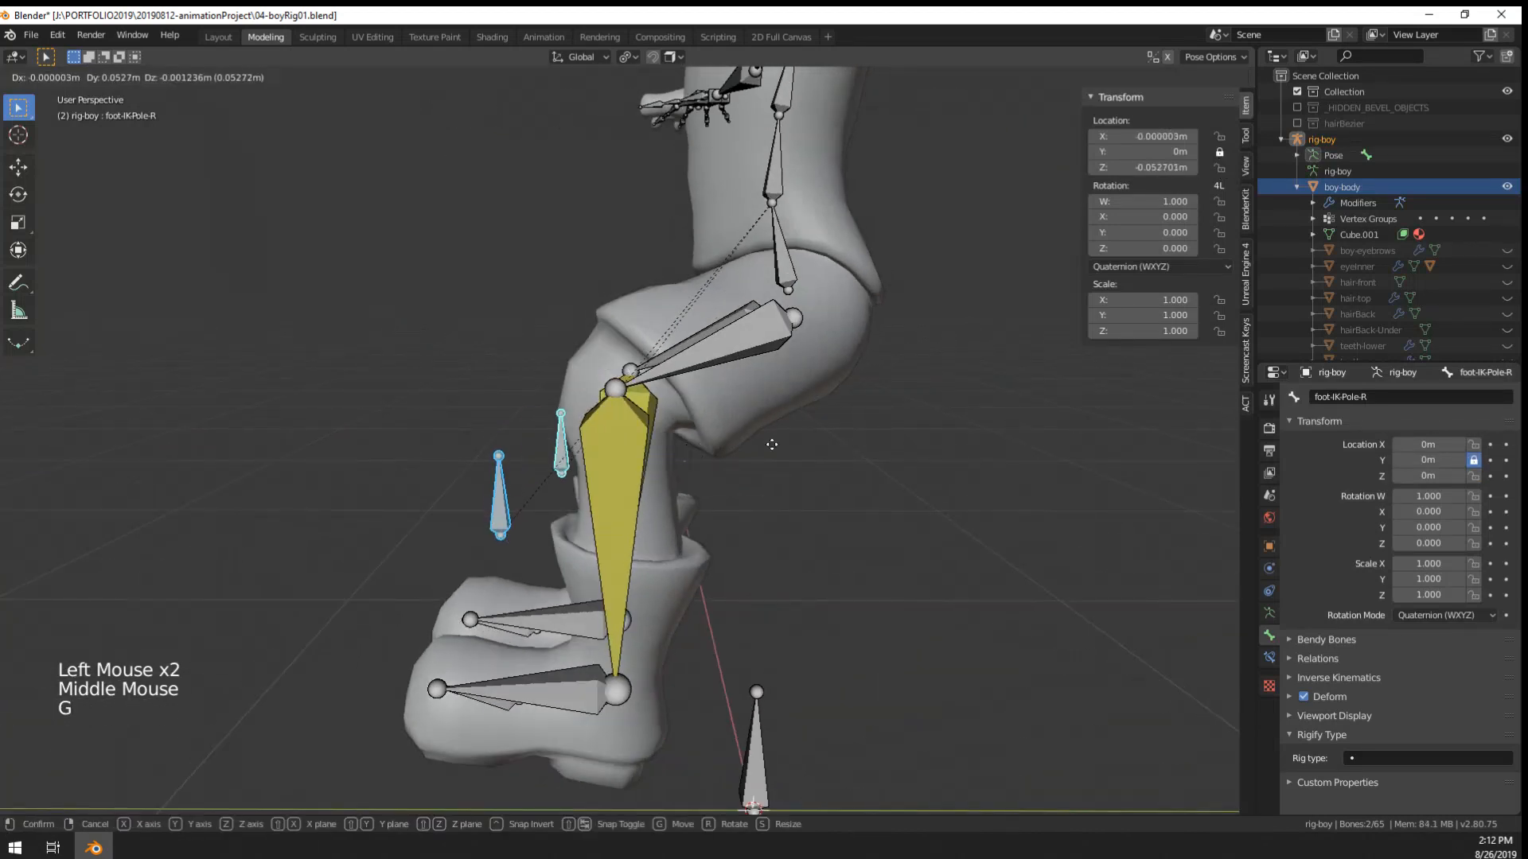
right_click(536, 476)
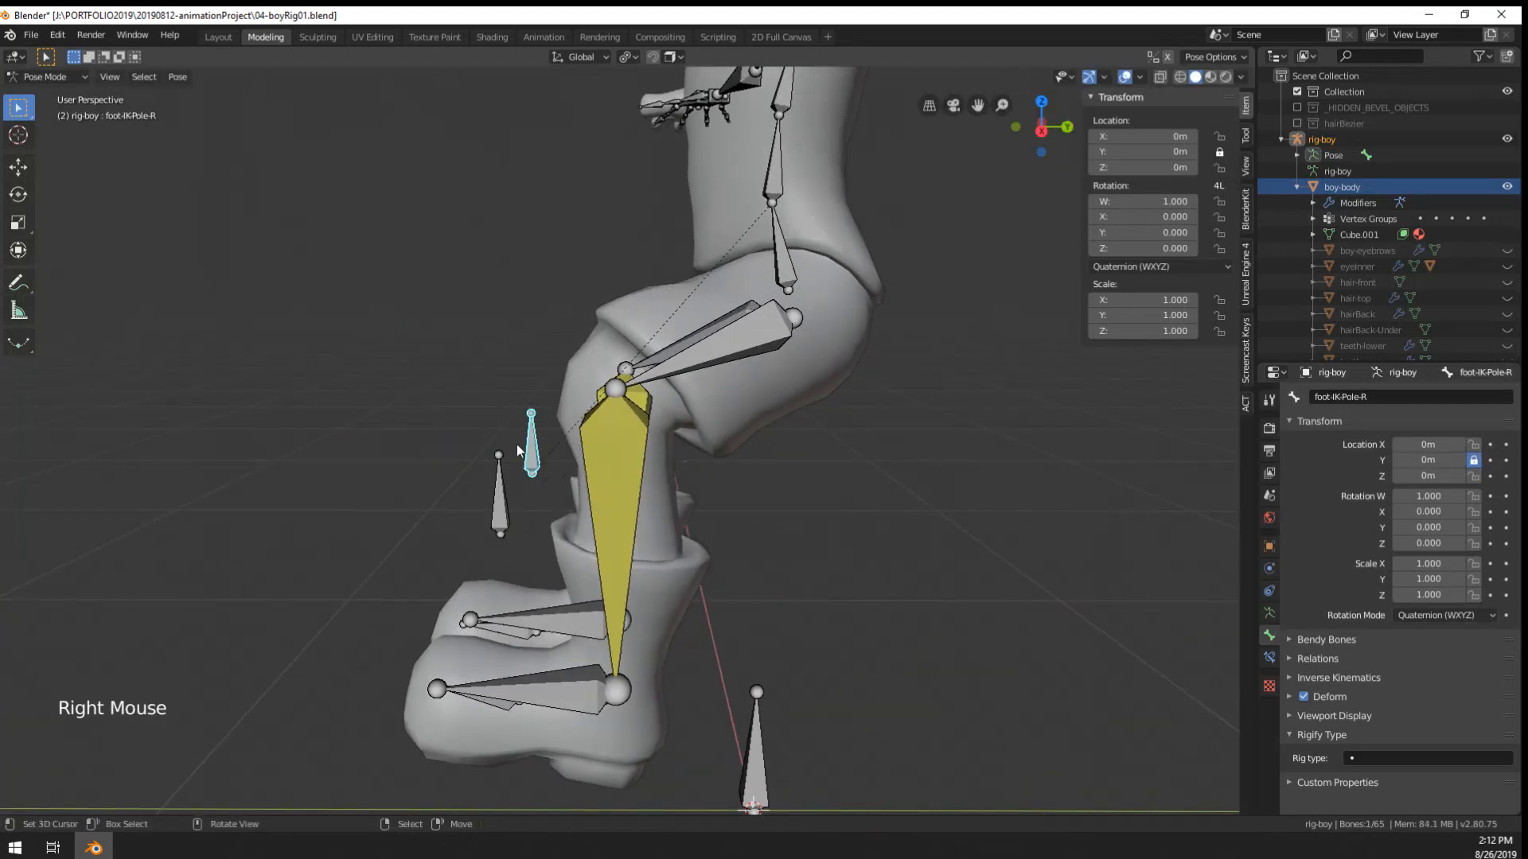
key("g")
key("g")
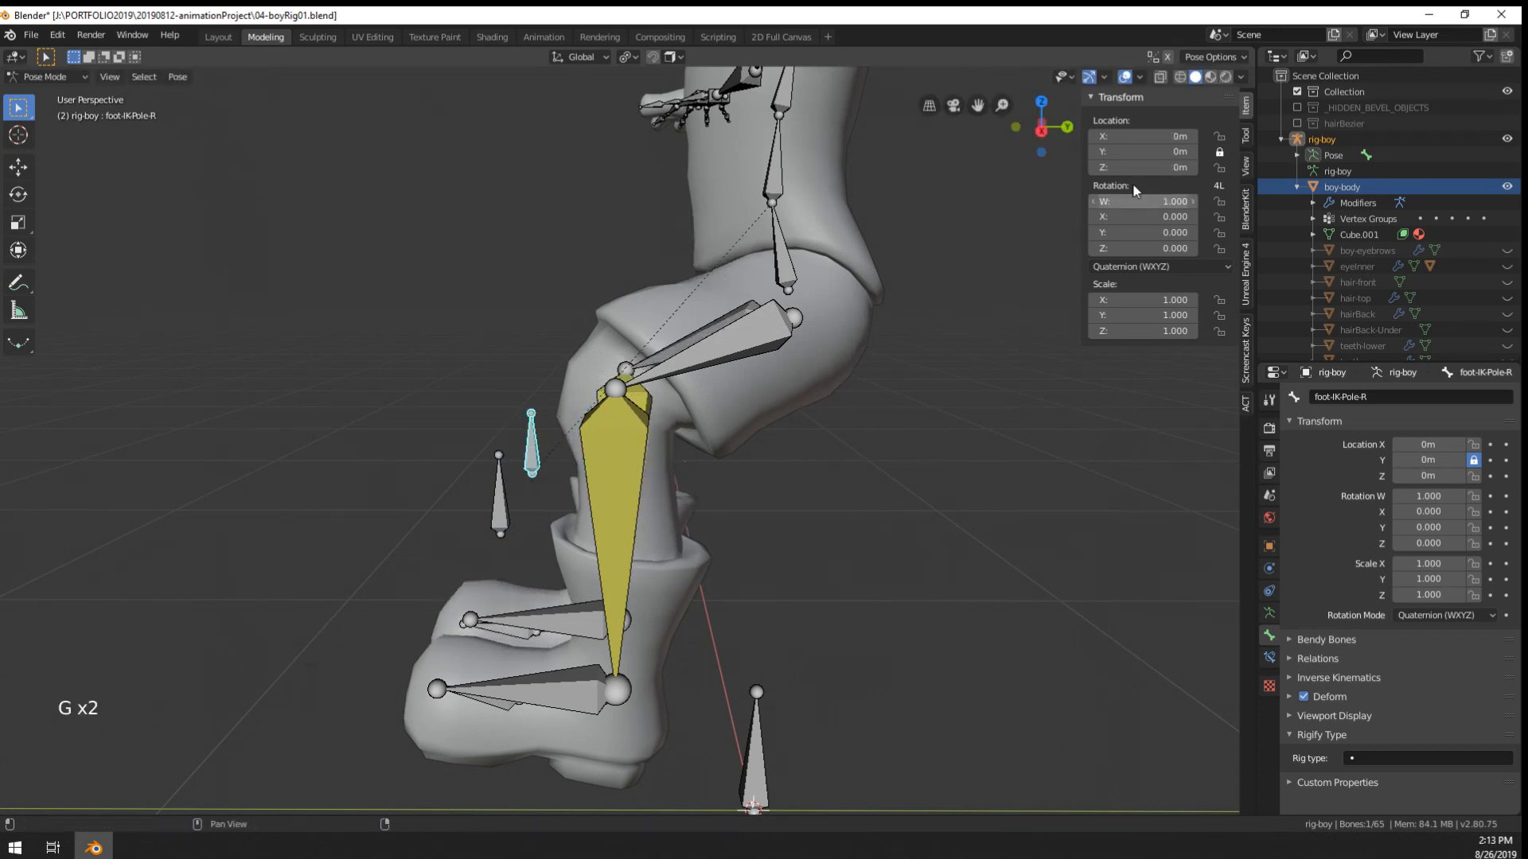
- Lock foot-IK-Pole-R's X location instead of Y, and test-move the bone from two views
left_click(1220, 136)
key("g")
right_click(557, 430)
middle_click_drag(557, 390, 695, 456)
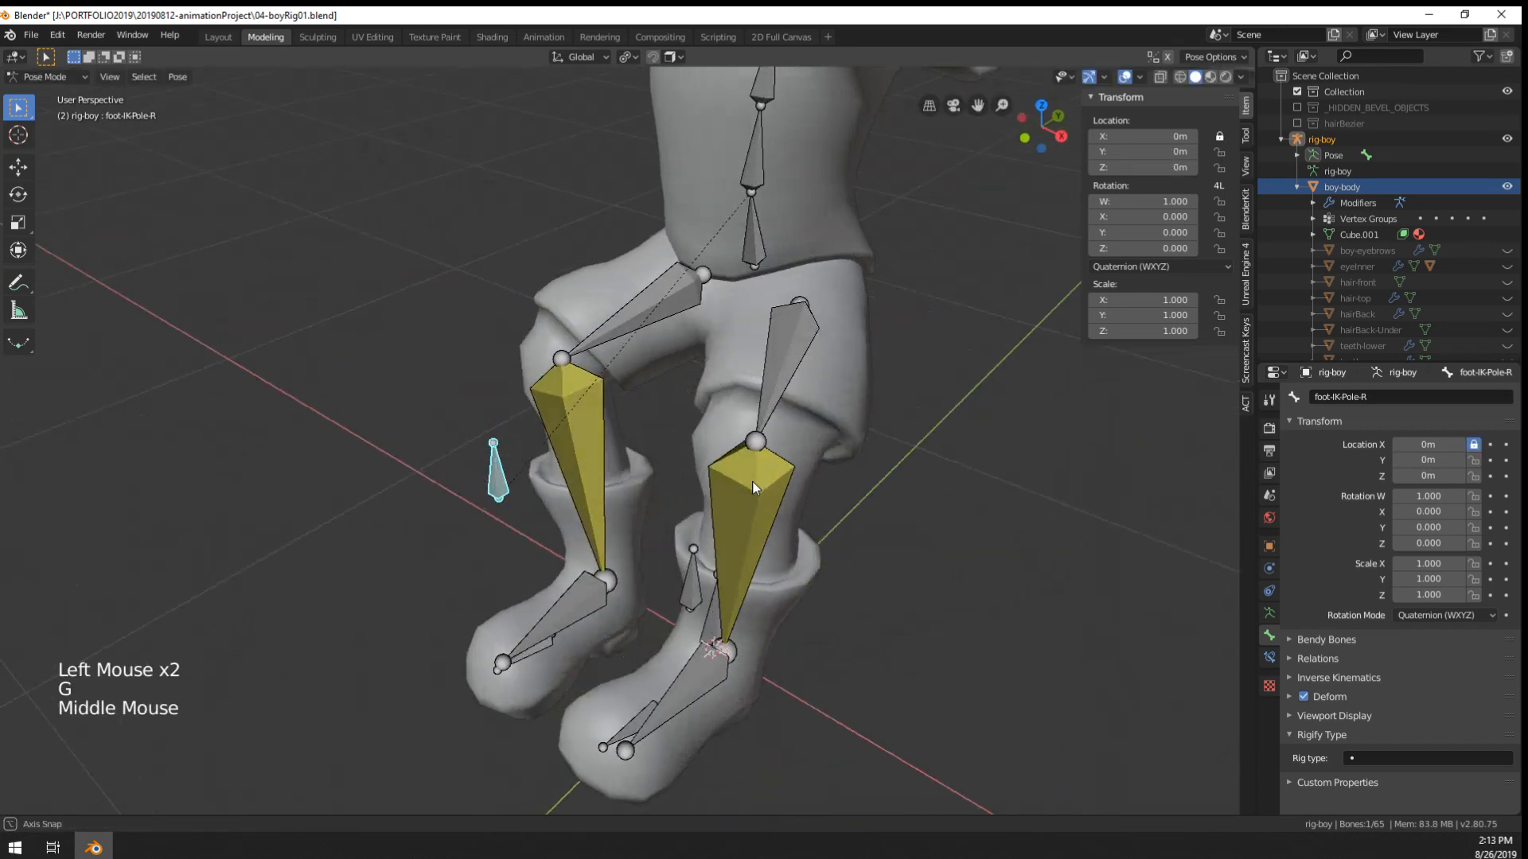
key("g")
right_click(636, 504)
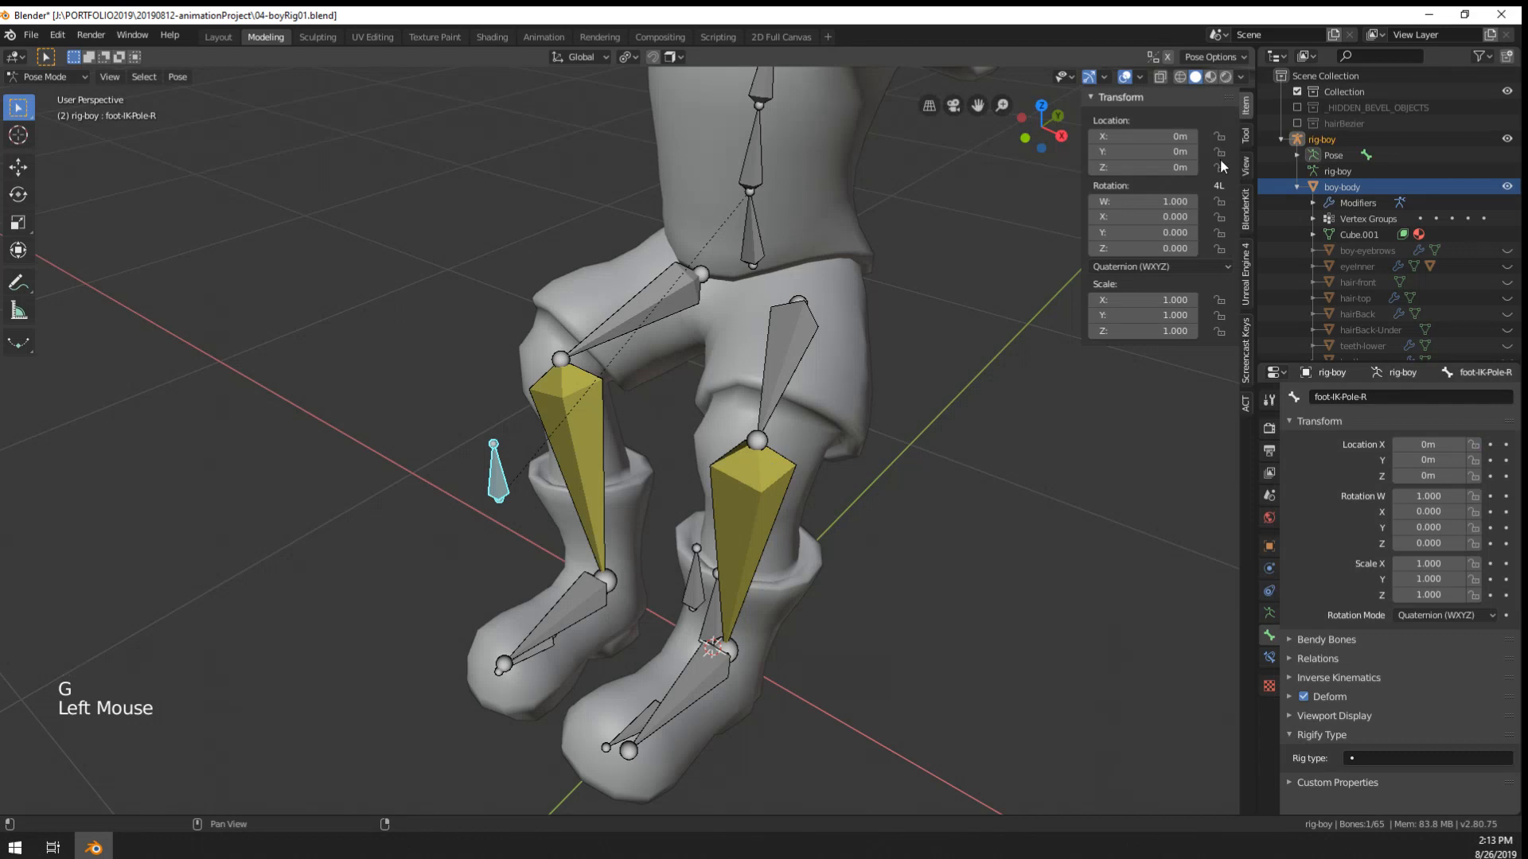
- Lock foot-IK-Pole-R's Z location instead of X, and test-move the bone freely and along its local Z axis
left_click(1221, 164)
key("g")
right_click(632, 605)
middle_click_drag(632, 604, 716, 549)
key("g")
key("g")
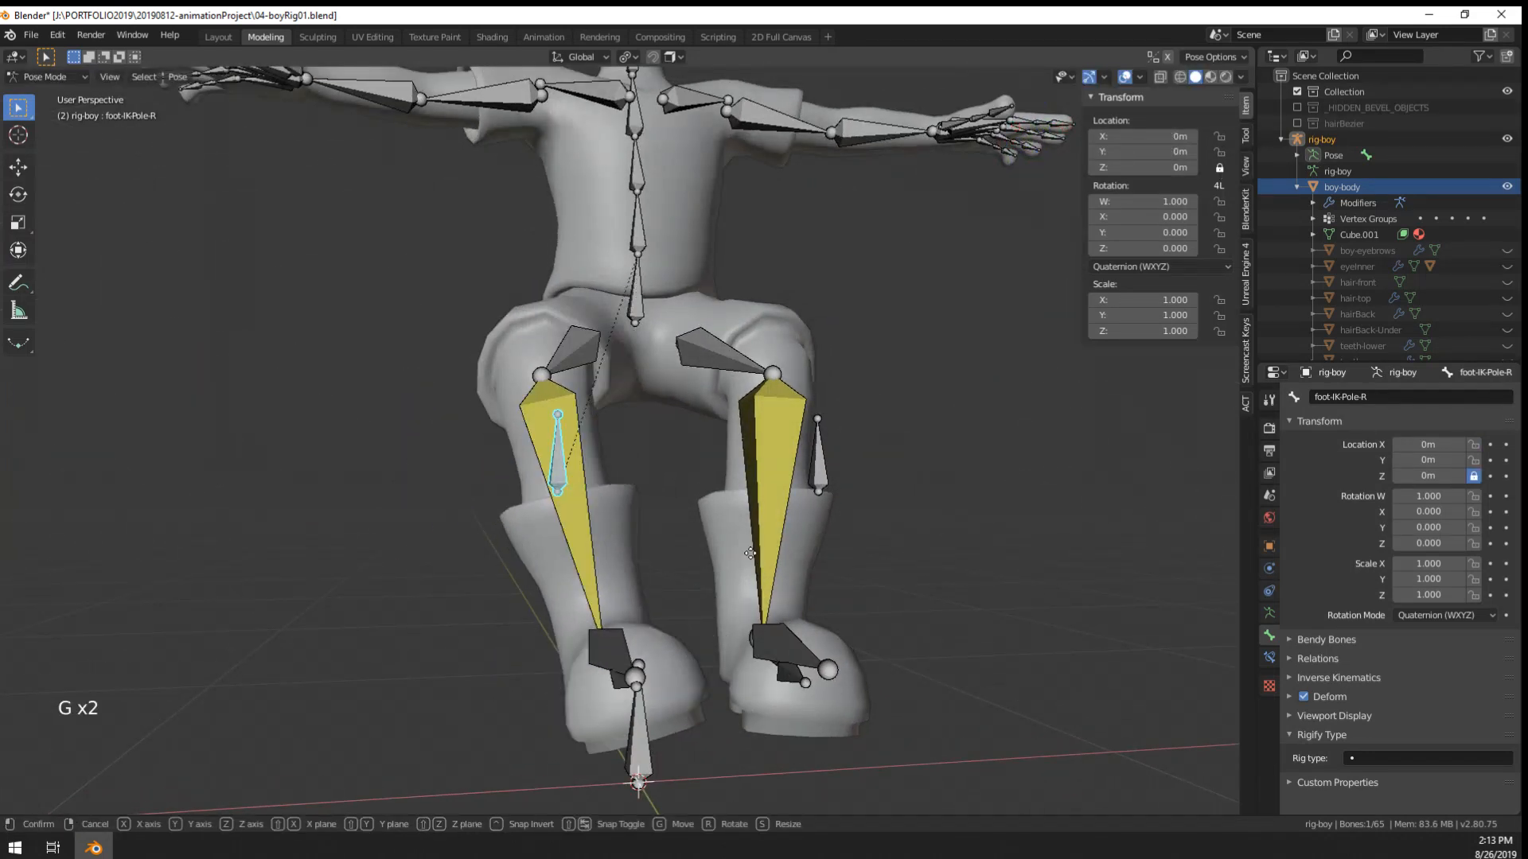
key("z")
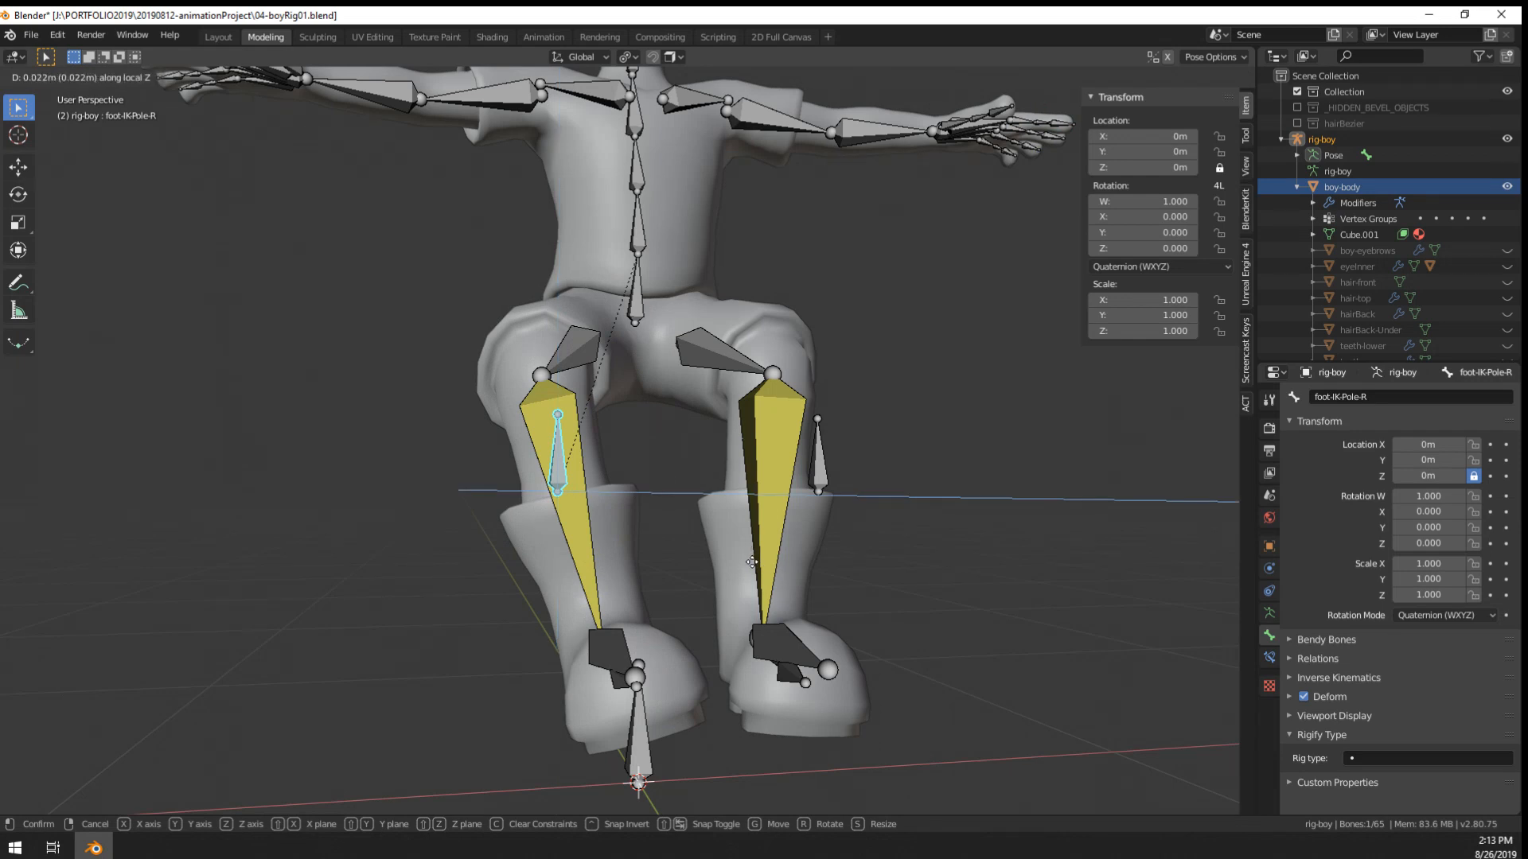
right_click(752, 562)
- Test-move foot-IK-Pole-R freely and along its local Y axis, cancelling each move
middle_click_drag(750, 562, 701, 573)
key("g")
right_click(634, 519)
middle_click_drag(634, 518, 743, 603)
key("g")
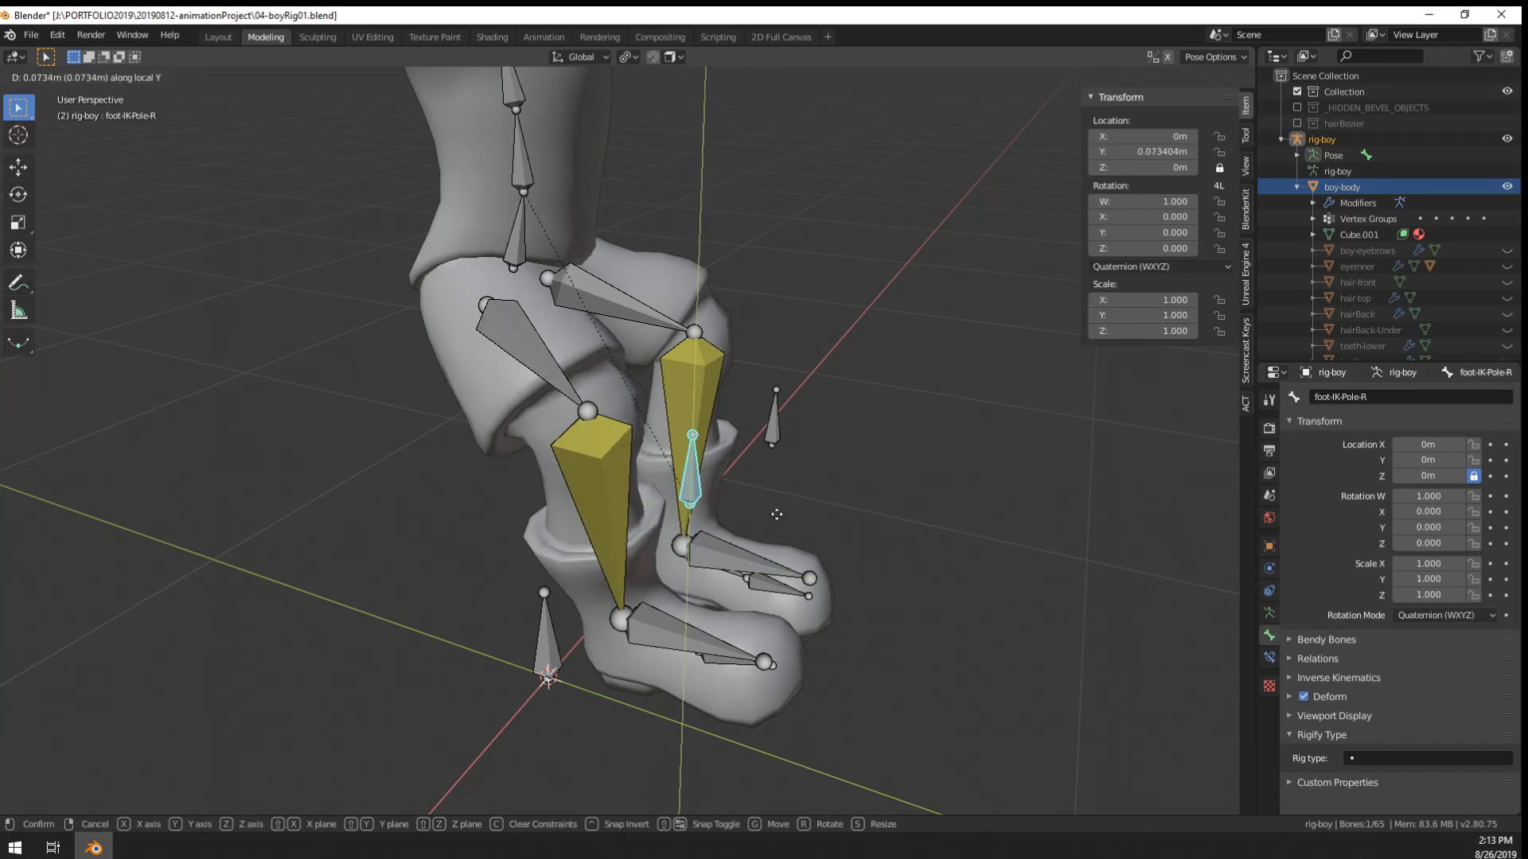
right_click(782, 552)
- Cancel the pole move and test-move foot-IK-Pole-L along its local Y axis
right_click(781, 439)
key("g")
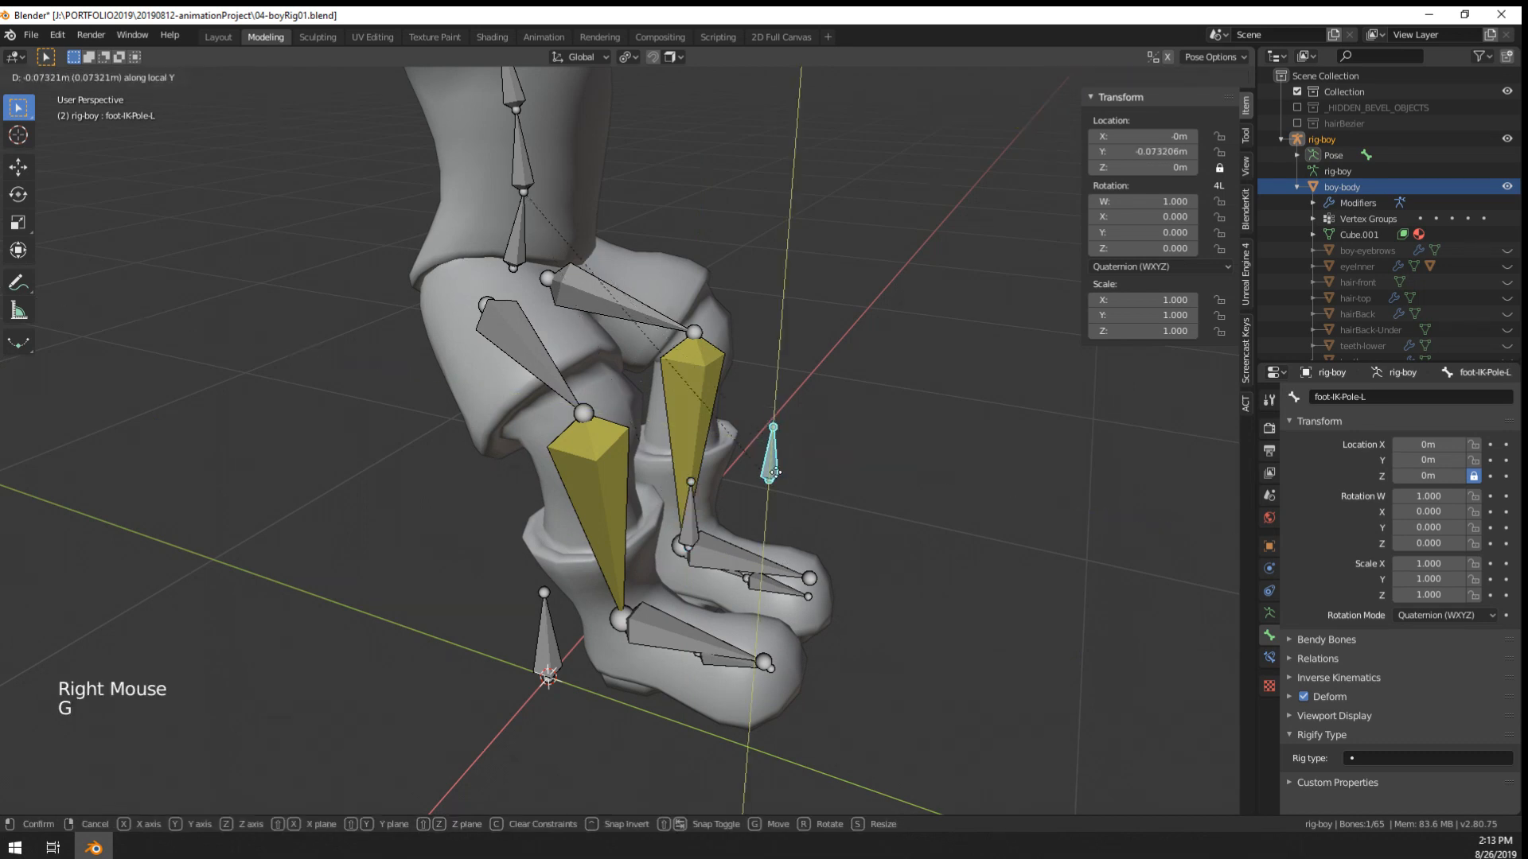
right_click(776, 469)
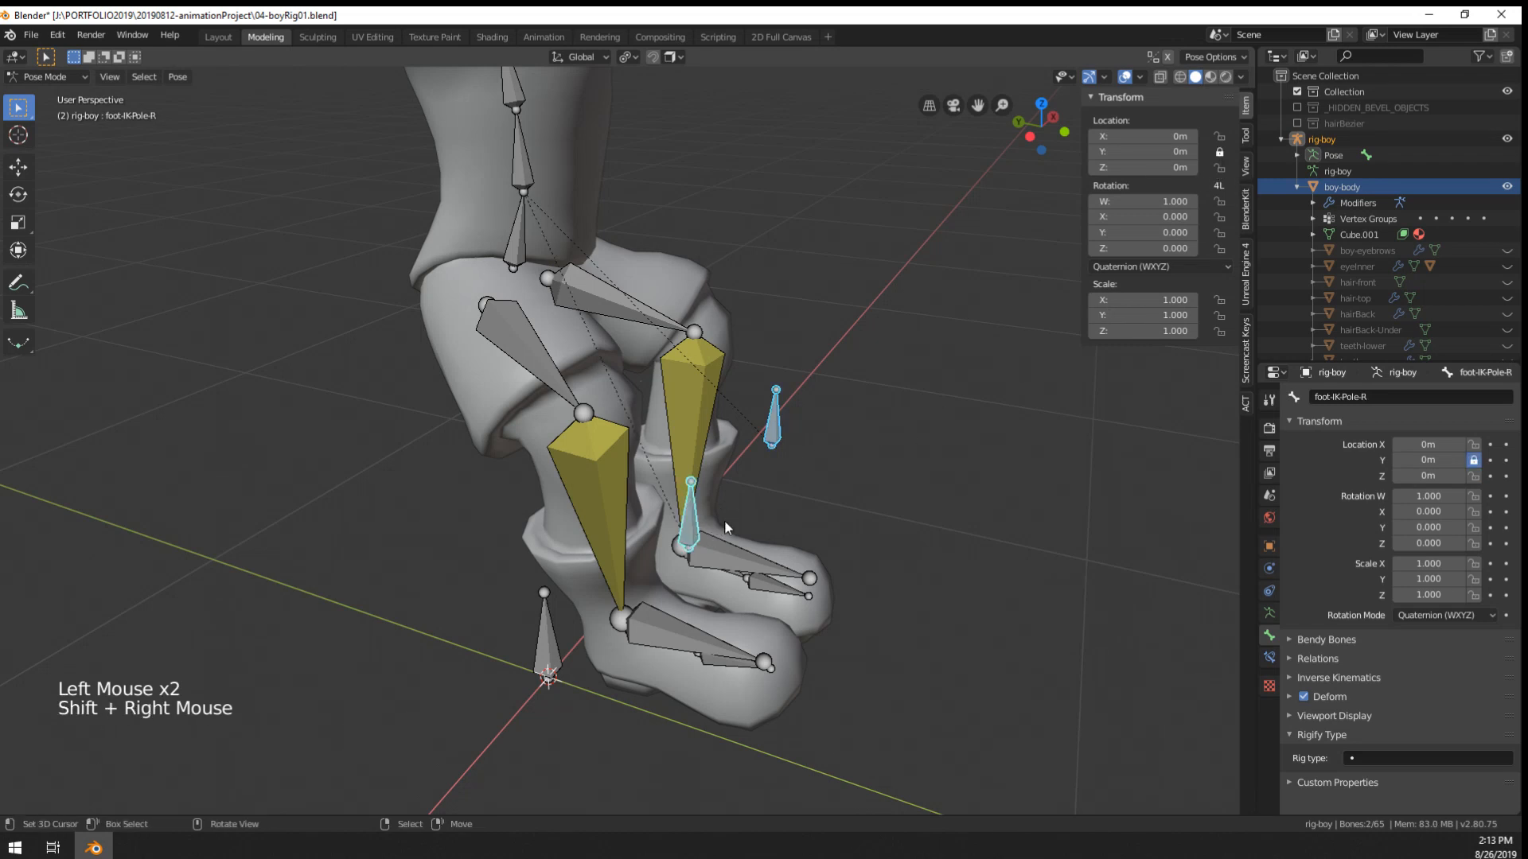
- With both knee poles selected and Y locked, test-move them together from two views, cancelling each move
key("g")
right_click(676, 442)
scroll(674, 437, "down", 3)
middle_click_drag(675, 438, 617, 432)
middle_click_drag(616, 432, 509, 430)
key("g")
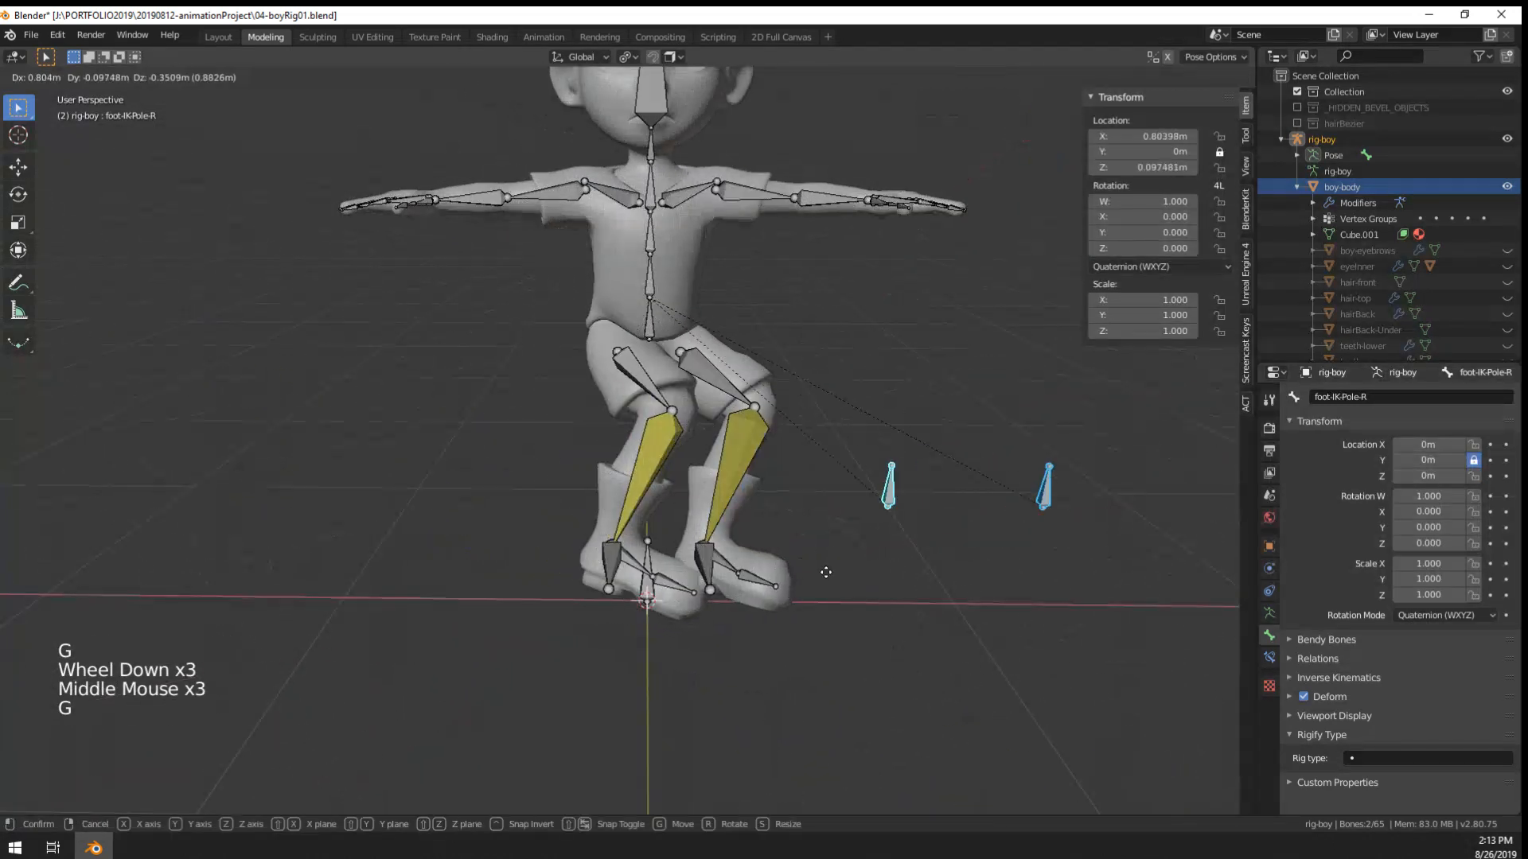
right_click(585, 581)
- Move both knee poles farther forward, away from the legs
middle_click_drag(587, 565, 433, 526)
key("g")
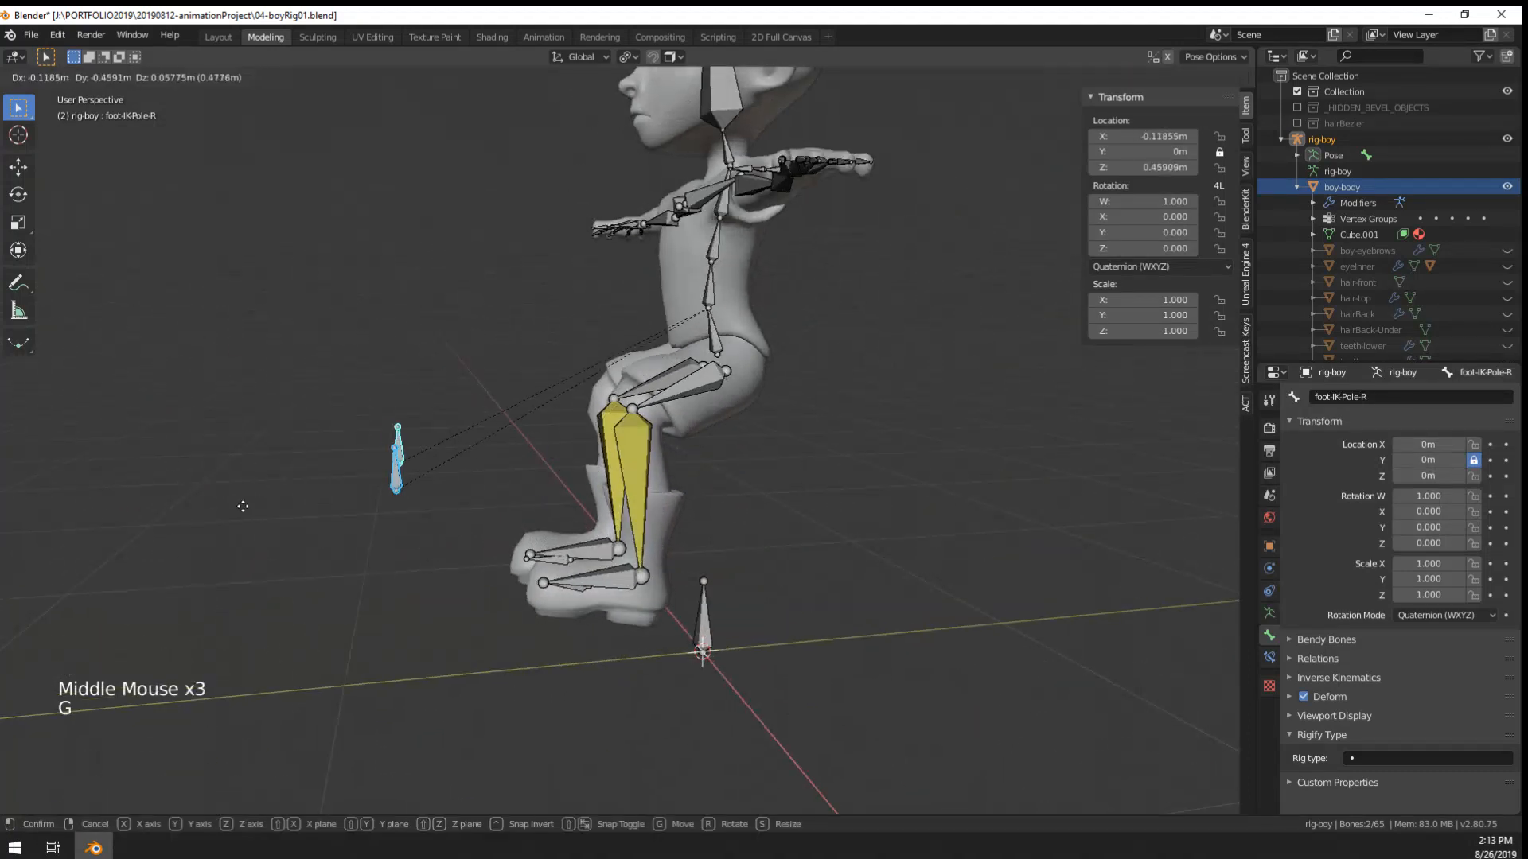
left_click(278, 513)
- Set the pivot point to Median Point and scale both knee poles down to about 0.115, drawing them closer together
middle_click_drag(278, 513, 504, 555)
key("s")
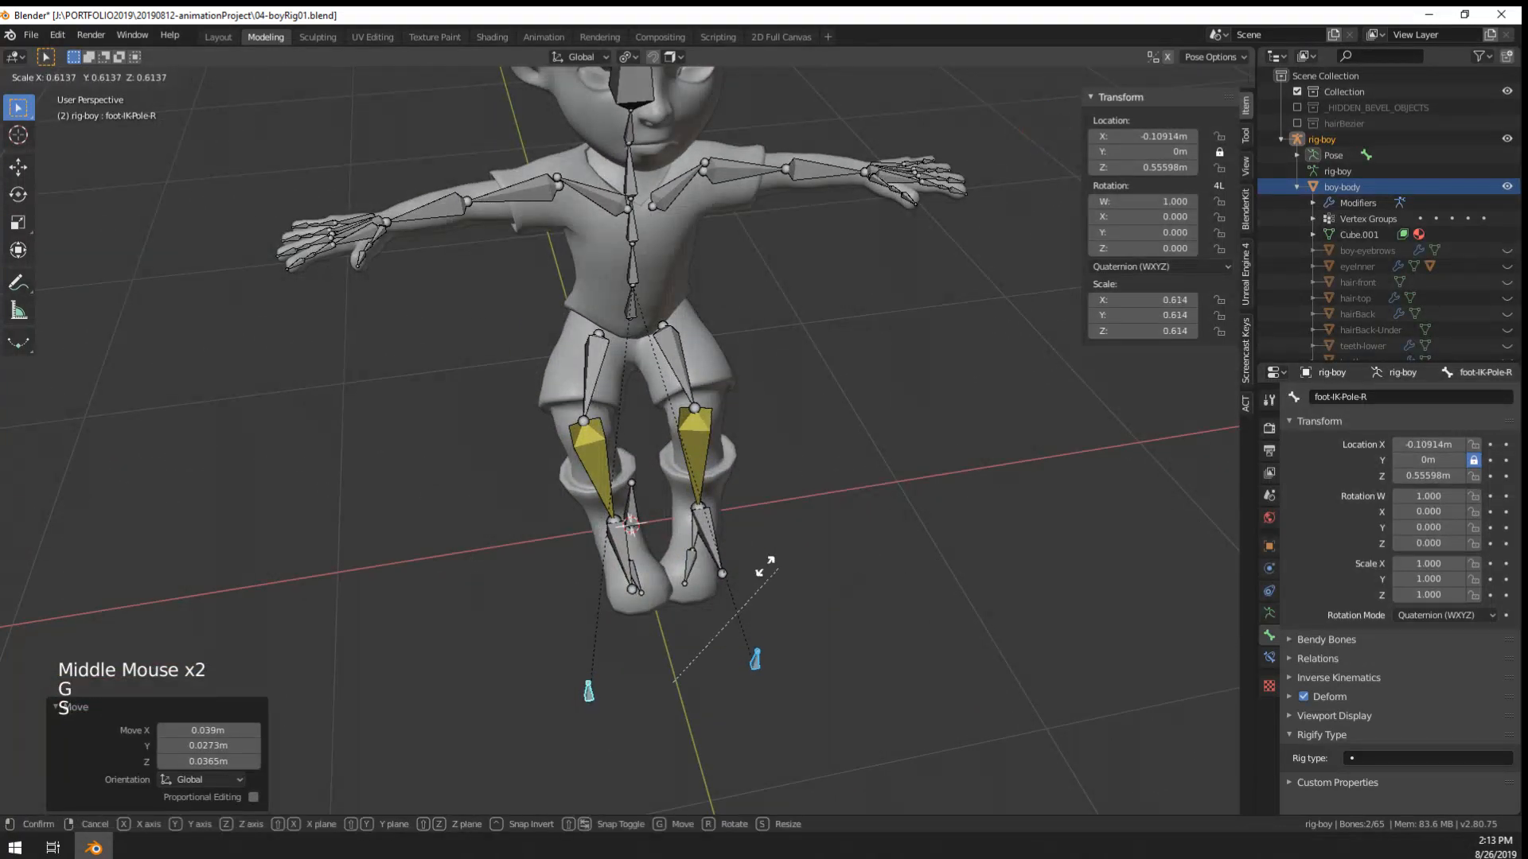
right_click(812, 535)
left_click(626, 57)
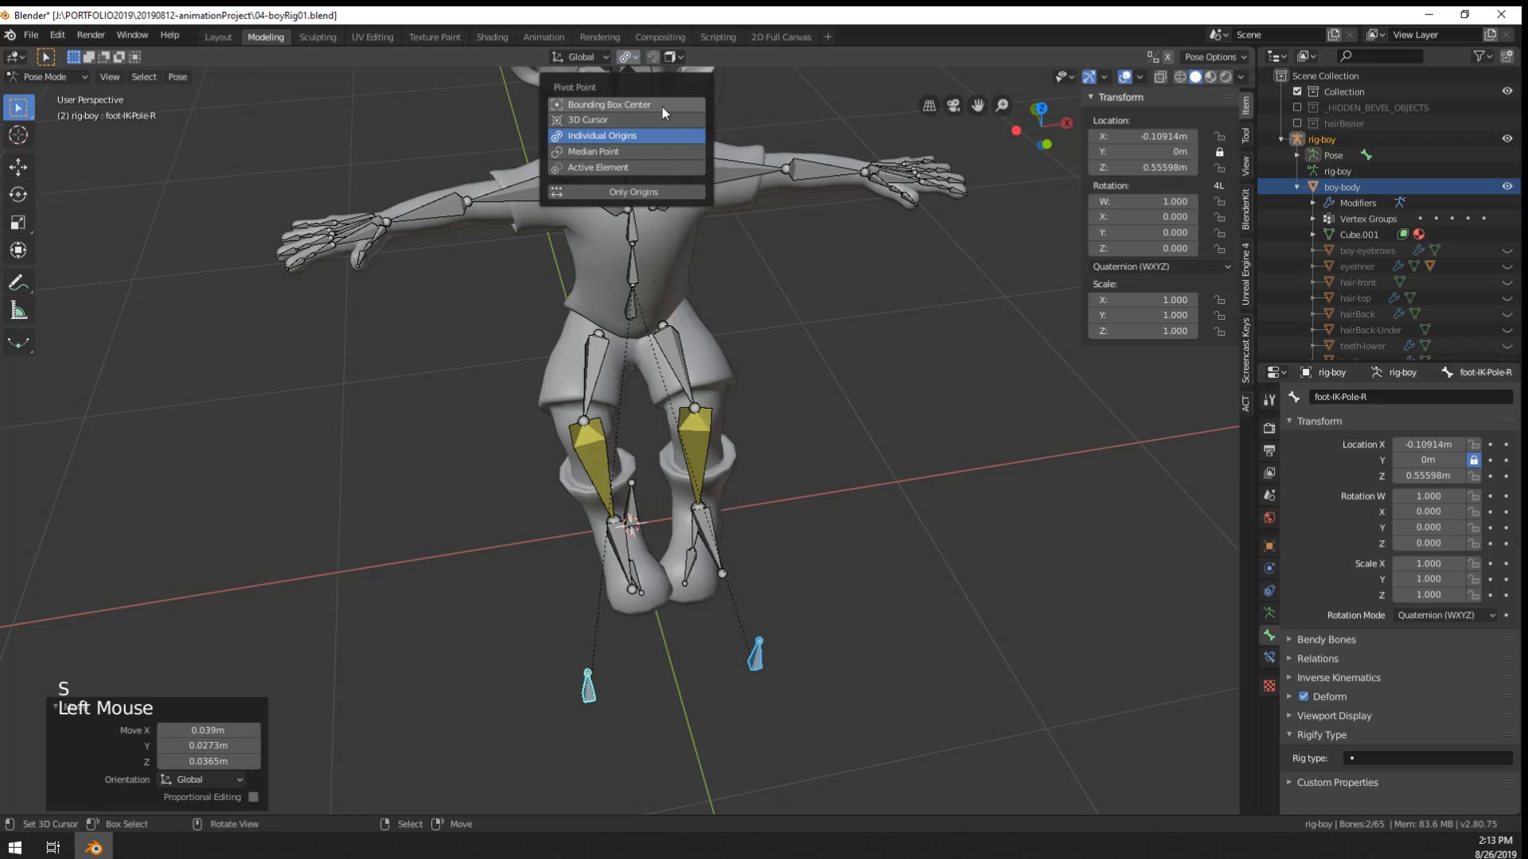
left_click(621, 151)
key("s")
left_click(667, 620)
middle_click_drag(783, 445, 707, 438)
key("s")
left_click(721, 555)
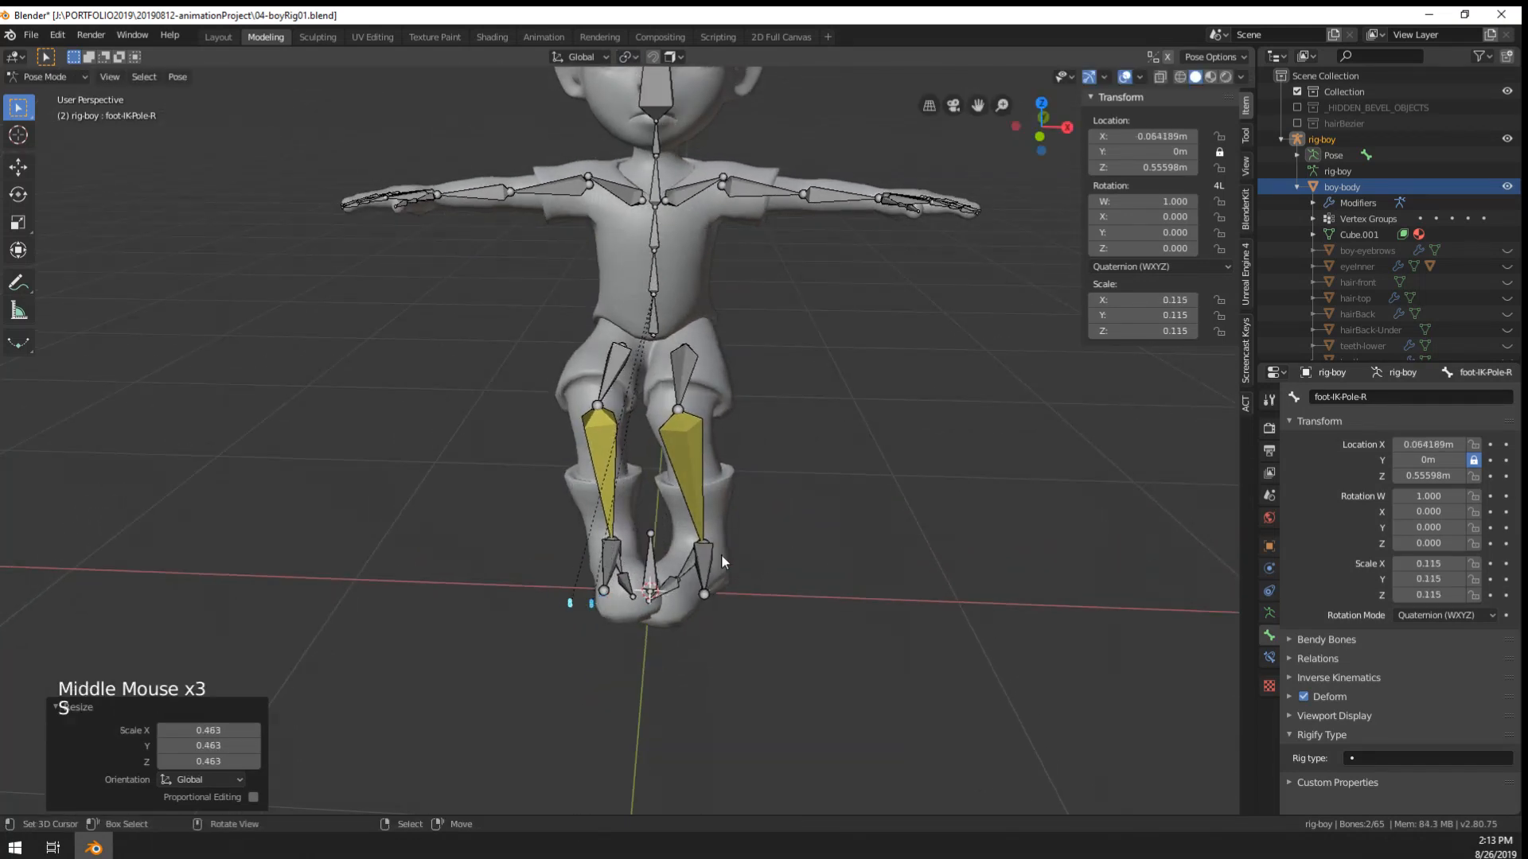
- Reposition the two scaled-down knee poles in front of the legs
middle_click_drag(721, 555, 590, 549)
key("g")
left_click(615, 490)
- Select both foot-IK-Target bones and move them slightly to change the bend of the legs
middle_click_drag(617, 490, 675, 509)
right_click(668, 587)
right_click(599, 560, "shift")
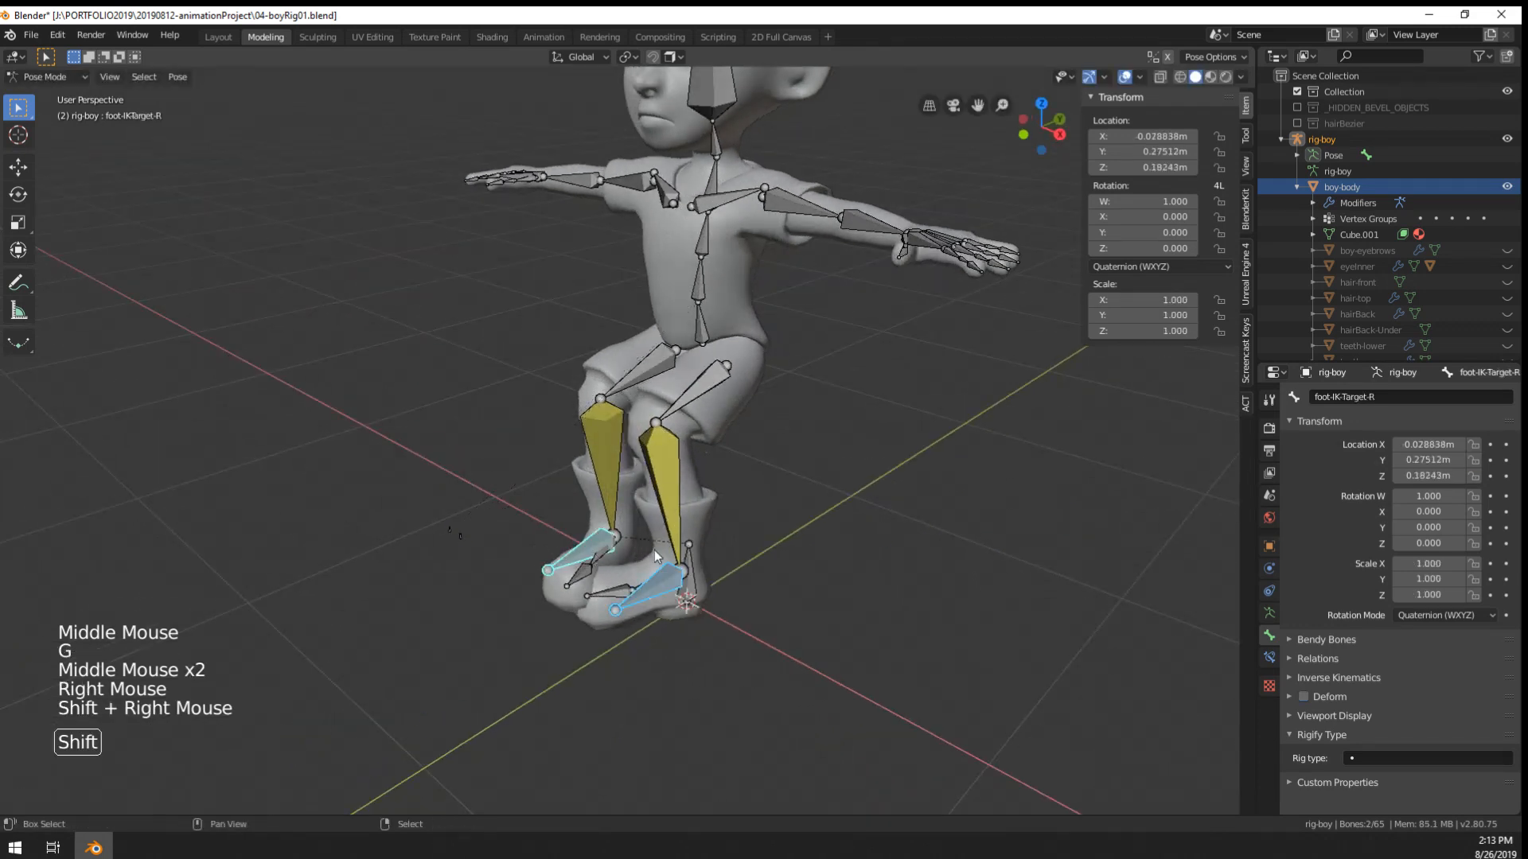
middle_click_drag(835, 553, 723, 550)
key("g")
left_click(714, 510)
- Select the foot.L bone and rotate it about 36° in the view
scroll(581, 598, "up", 2)
right_click(580, 599)
right_click(614, 638, "shift")
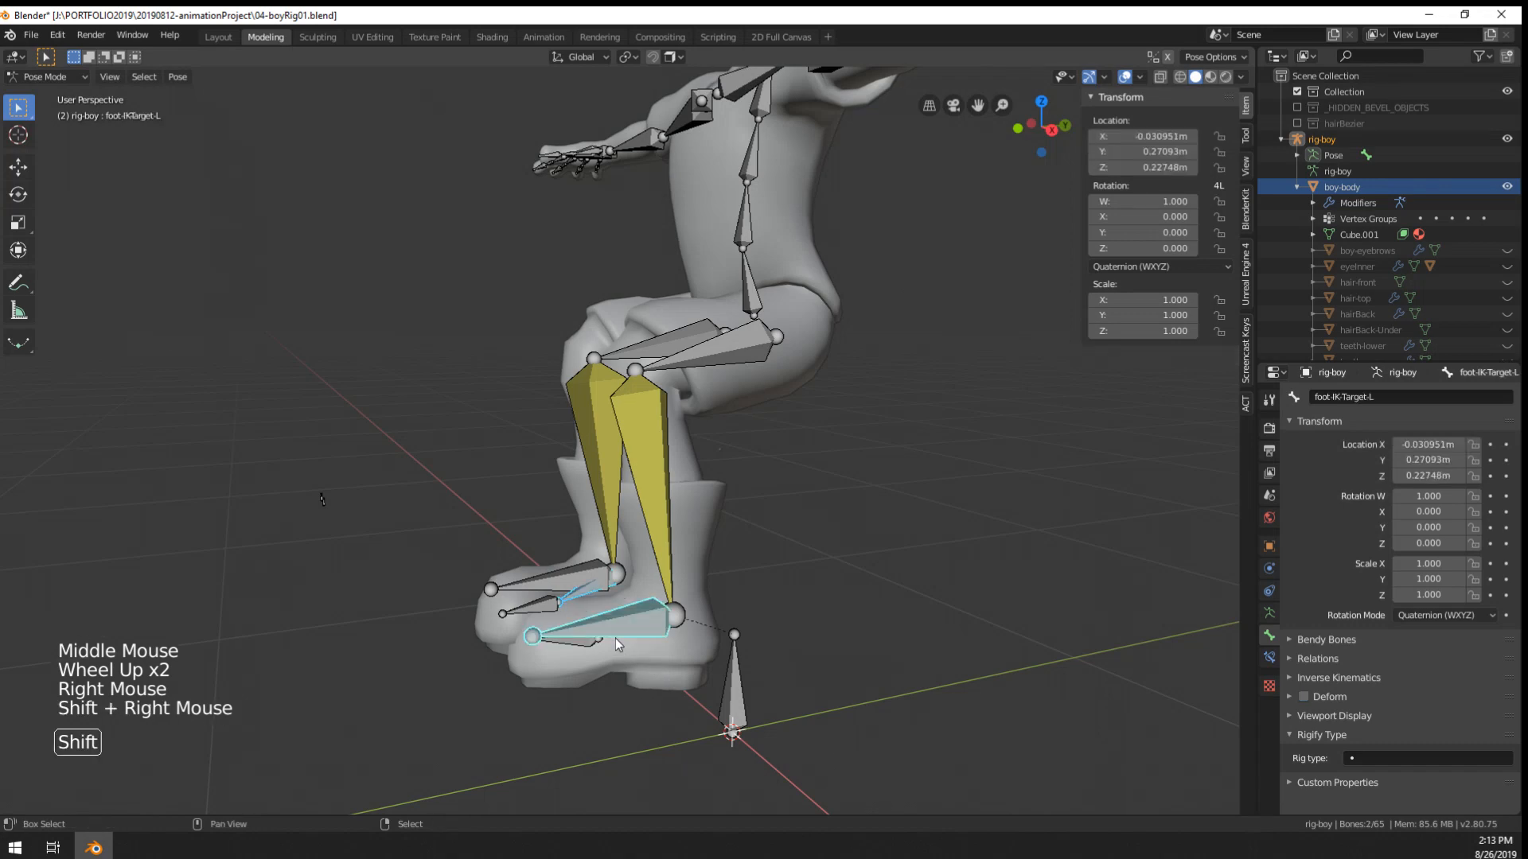
middle_click_drag(614, 638, 700, 477)
right_click(644, 542)
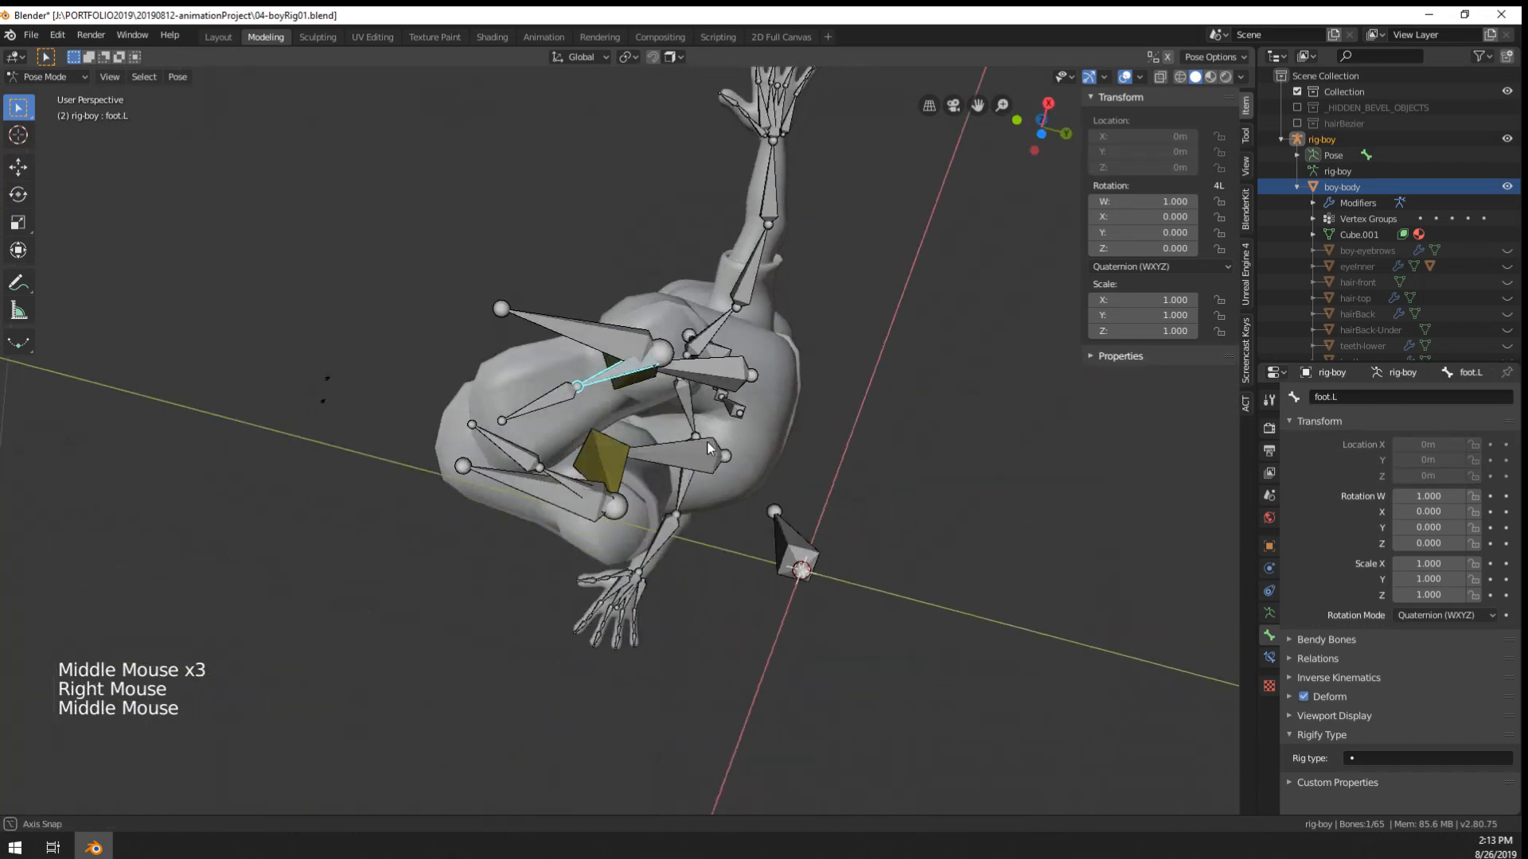
key("r")
left_click(764, 412)
- Move foot-IK-Pole-L outward by about 0.227 m in X, 0.0607 m in Y and 0.157 m in Z
middle_click_drag(763, 412, 726, 446)
scroll(726, 446, "down", 3)
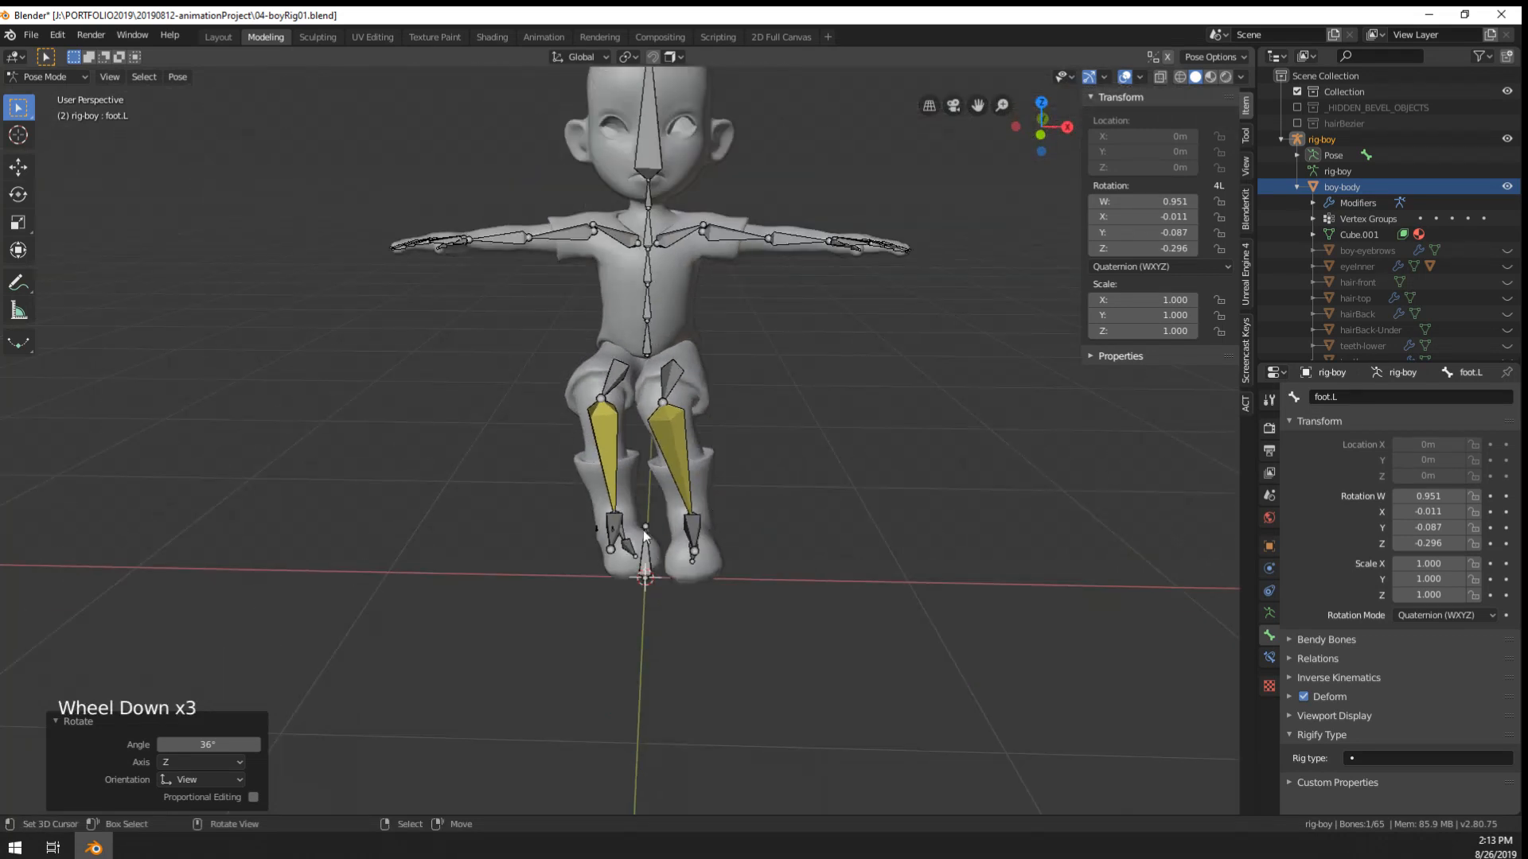
right_click(614, 537)
key("g")
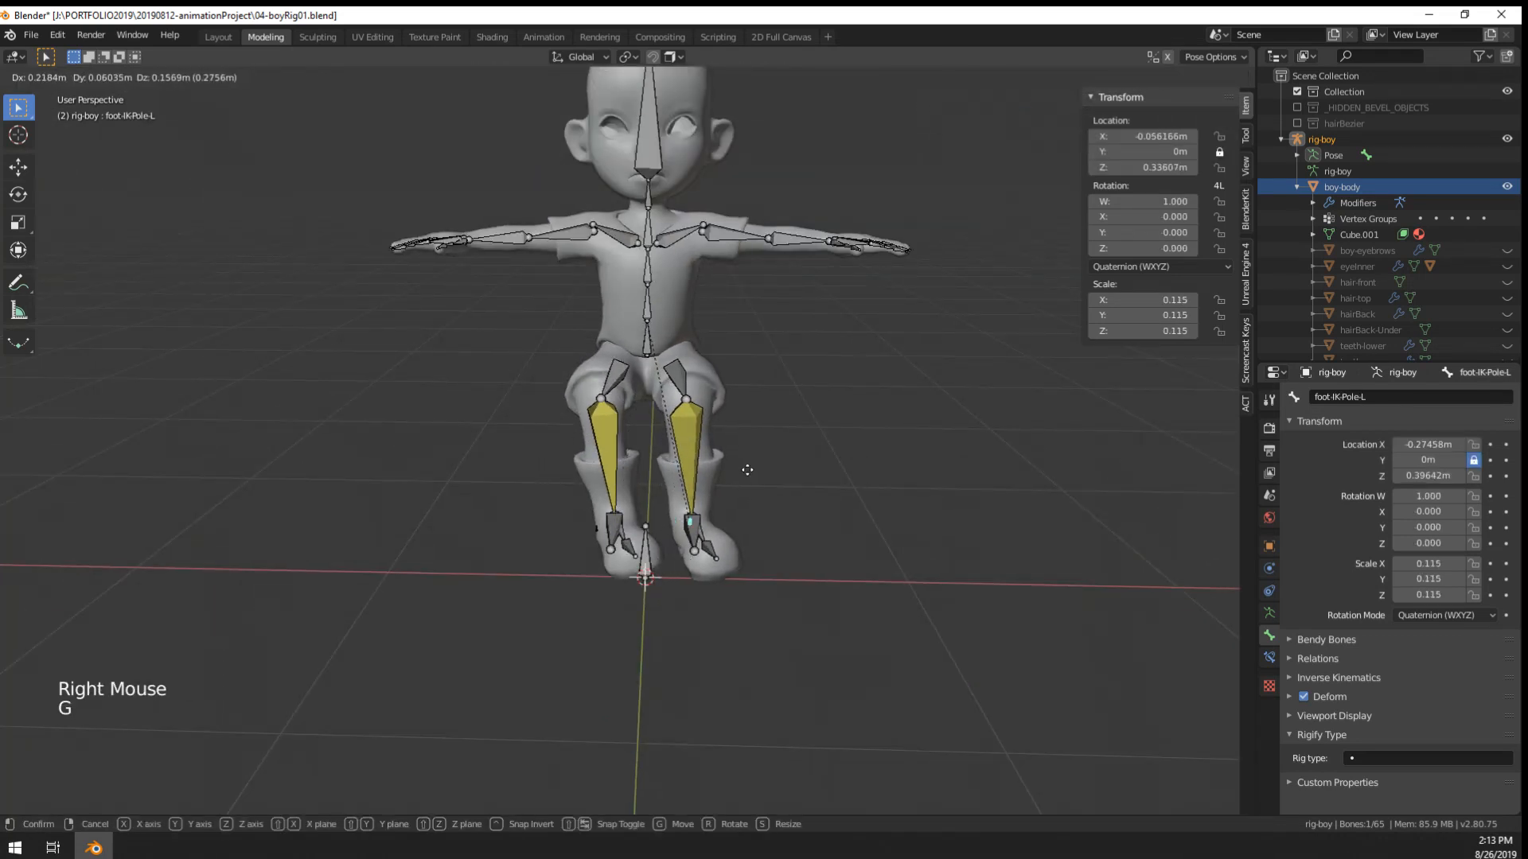
left_click(747, 470)
- Test-move and test-rotate foot-IK-Target-L, cancelling the changes
middle_click_drag(747, 470, 744, 408)
scroll(745, 405, "up", 2)
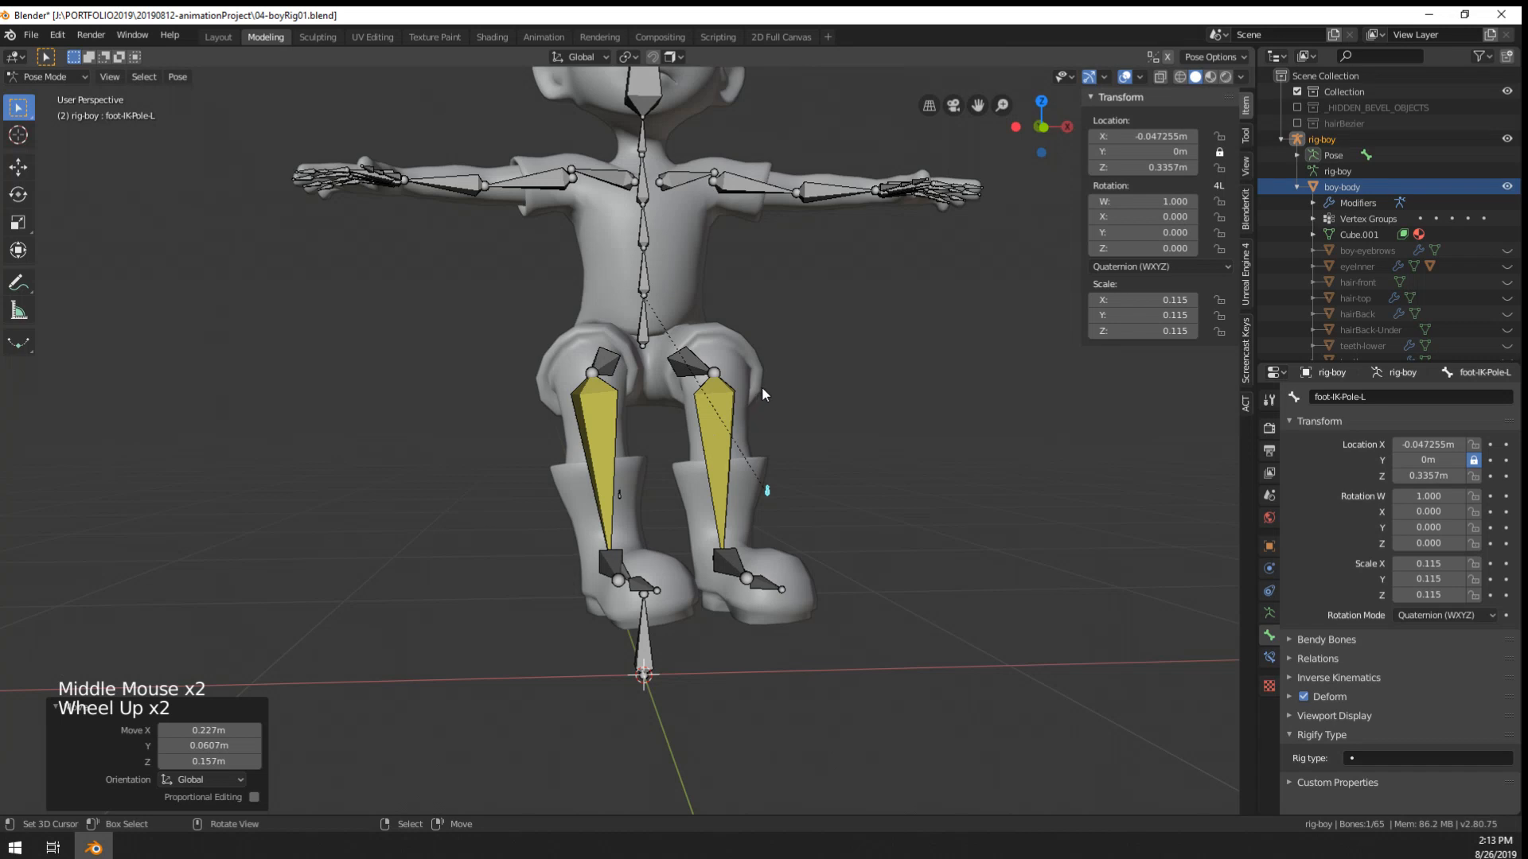
middle_click_drag(762, 390, 672, 524)
scroll(628, 399, "down", 1)
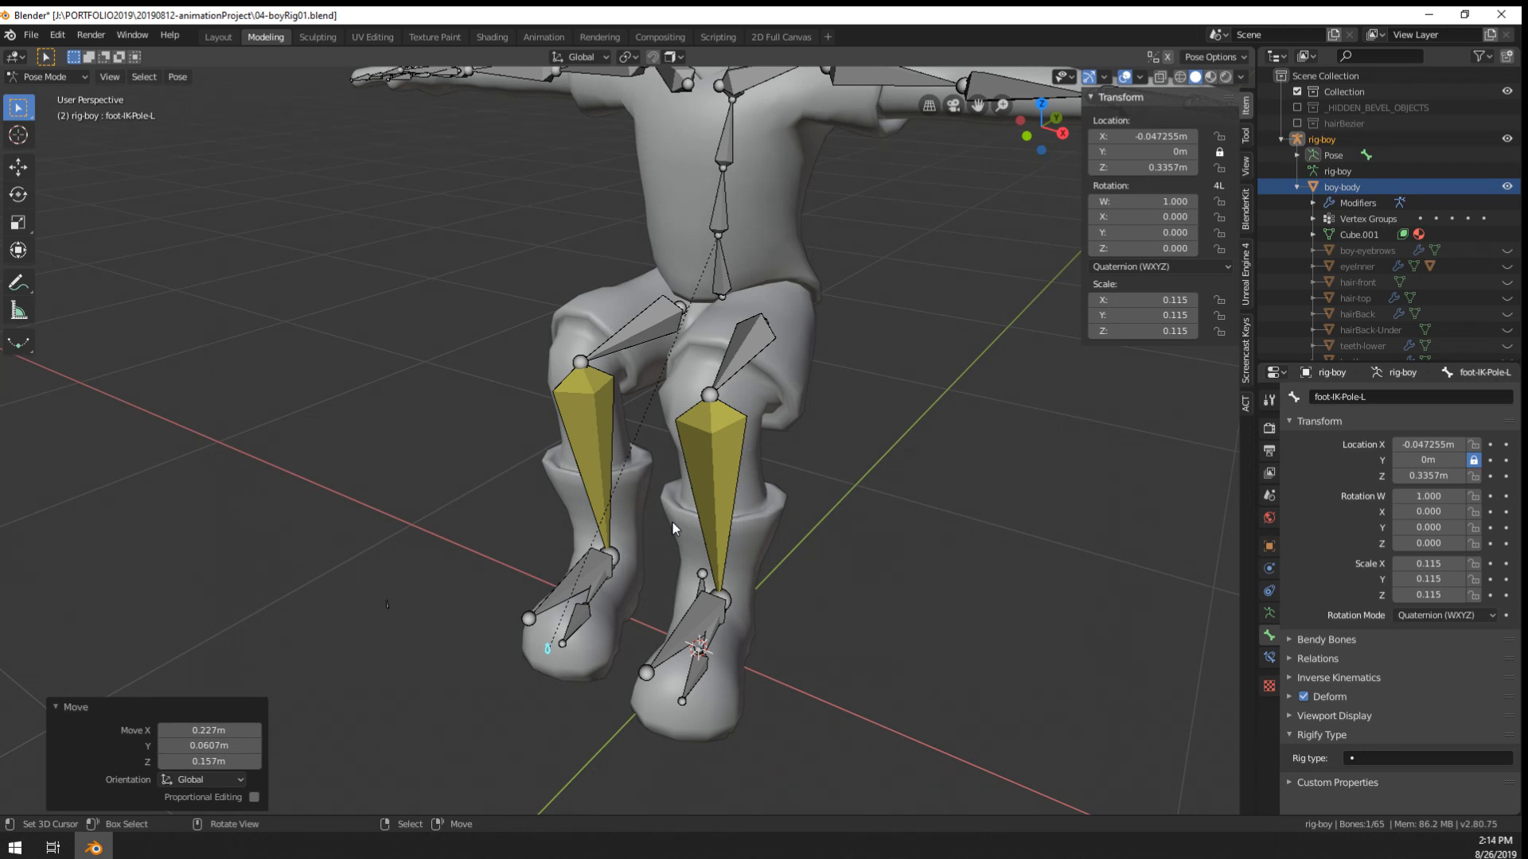
middle_click_drag(671, 522, 594, 576)
right_click(647, 624)
key("g")
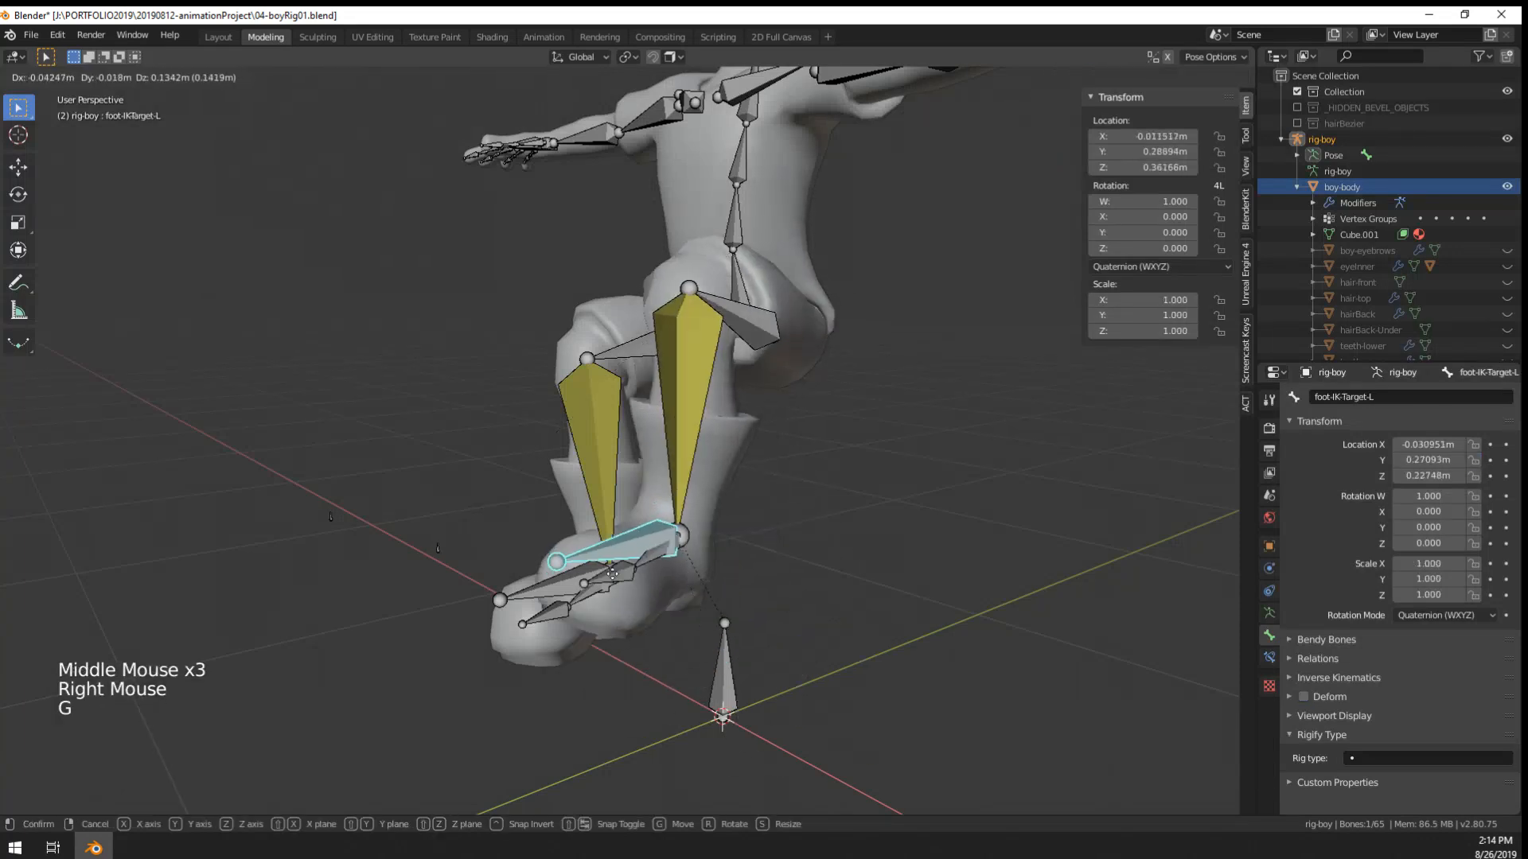
key("r")
middle_click_drag(743, 608, 763, 633)
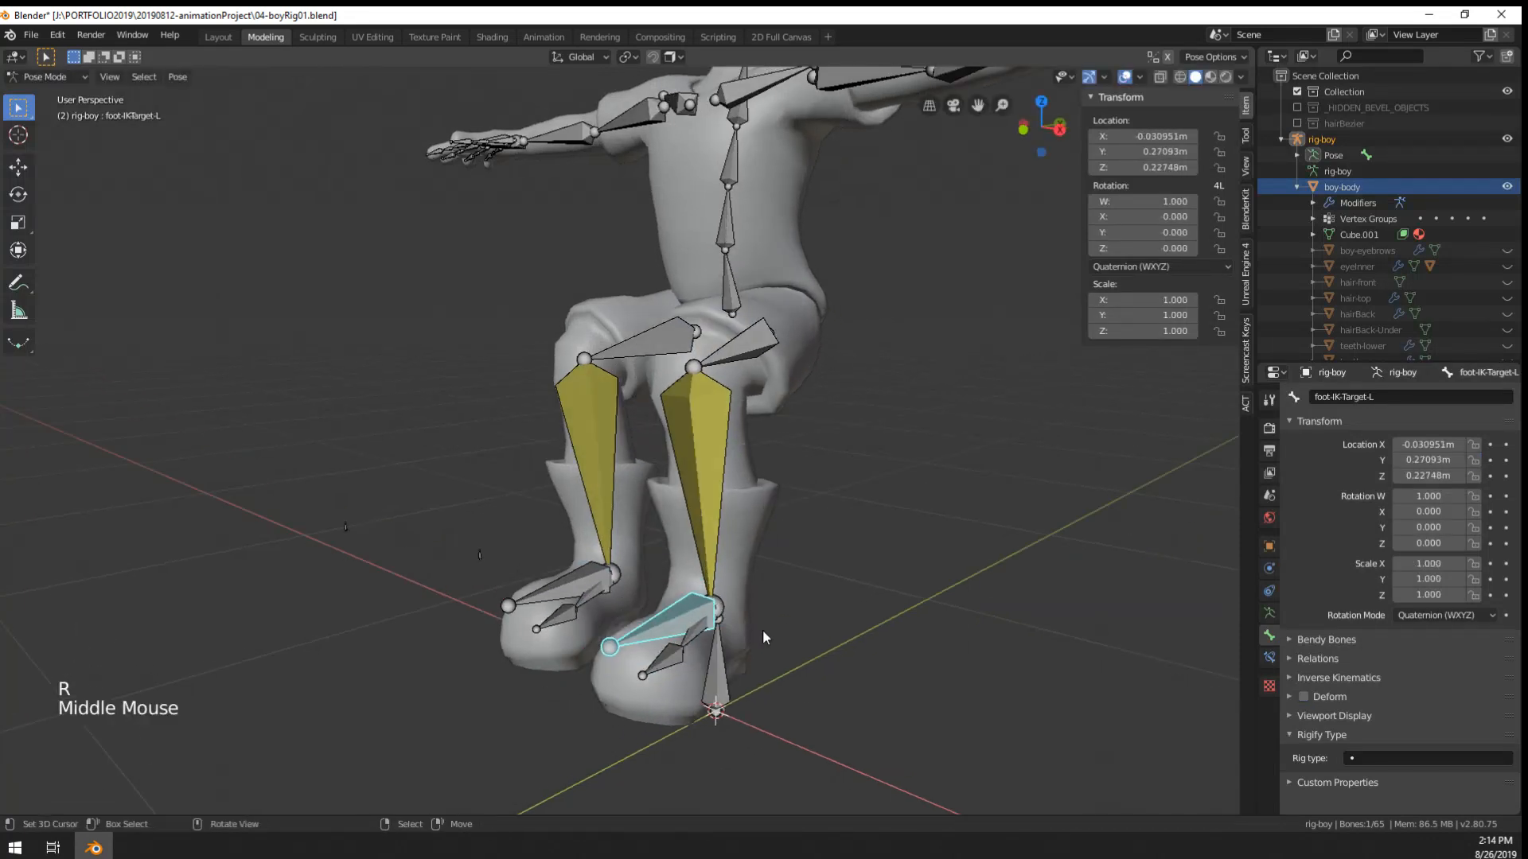
- Move foot-IK-Target-L backward and up by about -0.161 m in X, 0.369 m in Y and 0.0723 m in Z
middle_click_drag(860, 603, 780, 611)
key("g")
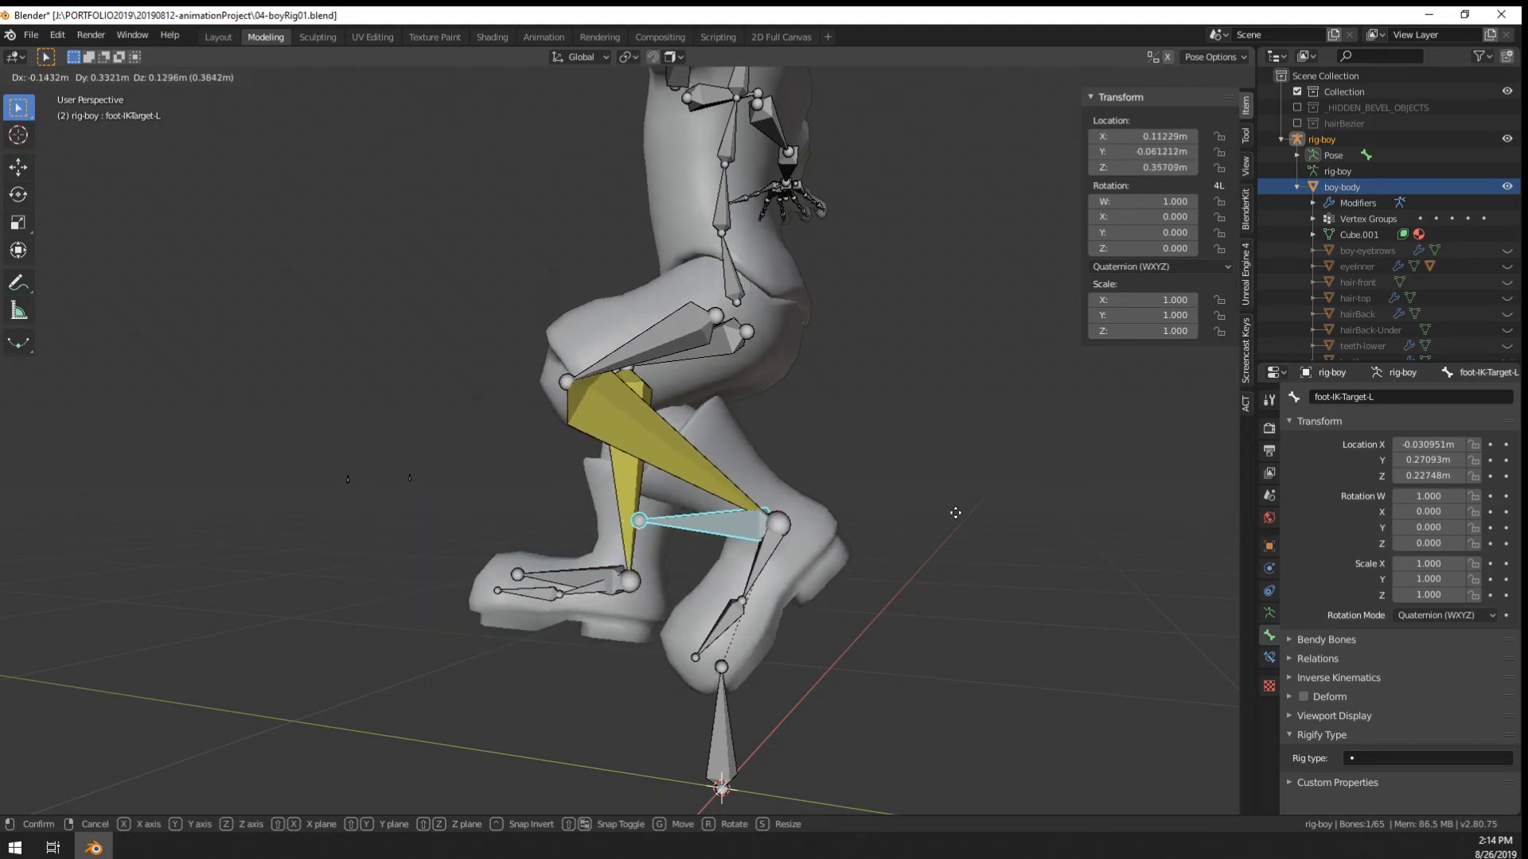
left_click(973, 548)
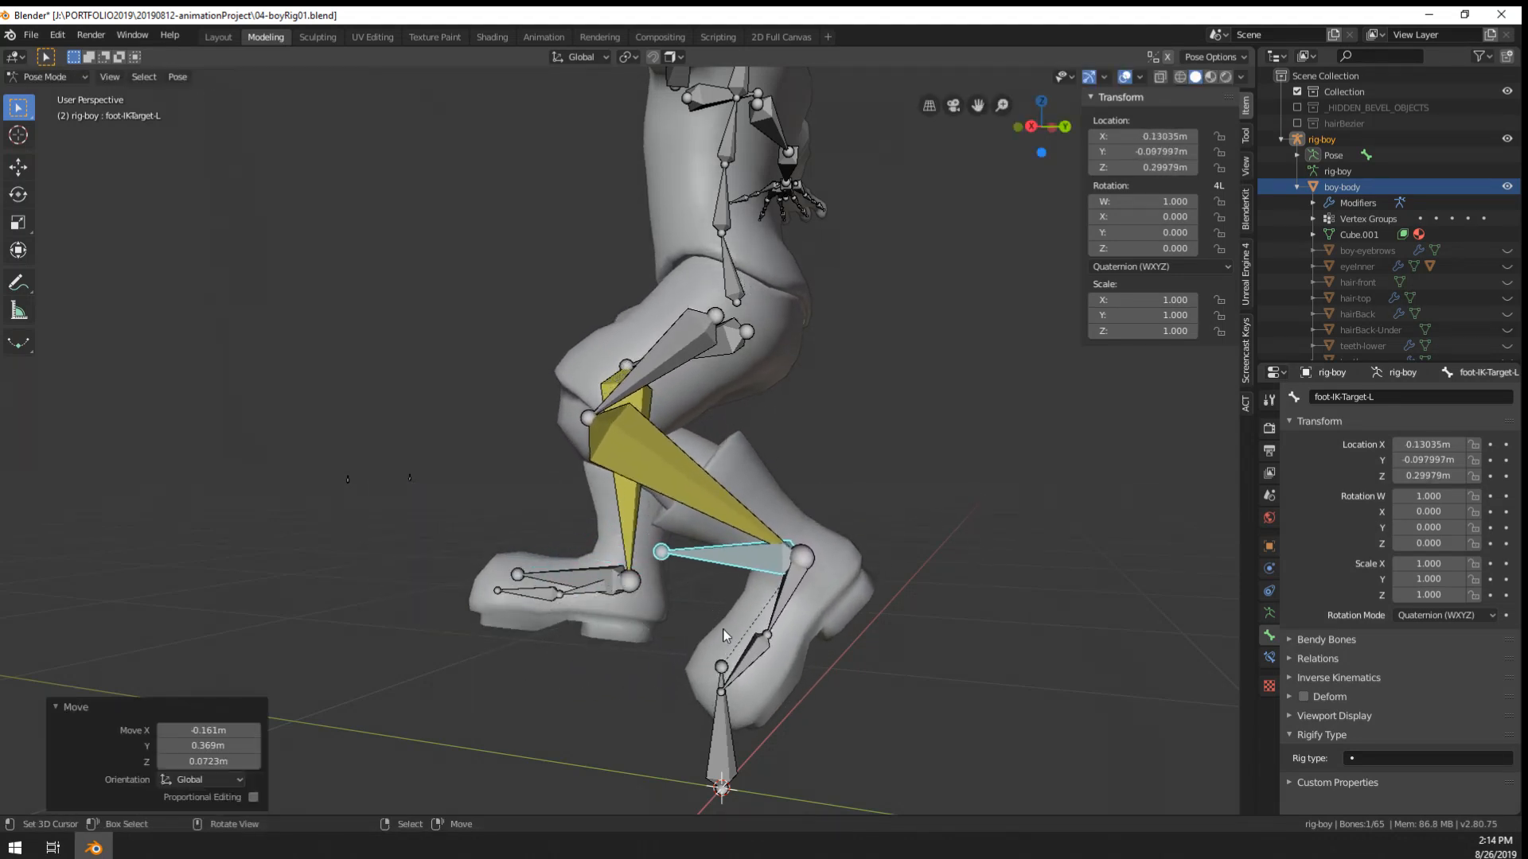
- Try to move the foot.L bone, and test-move foot-IK-Target-L, cancelling the move
right_click(790, 614)
key("g")
right_click(783, 612)
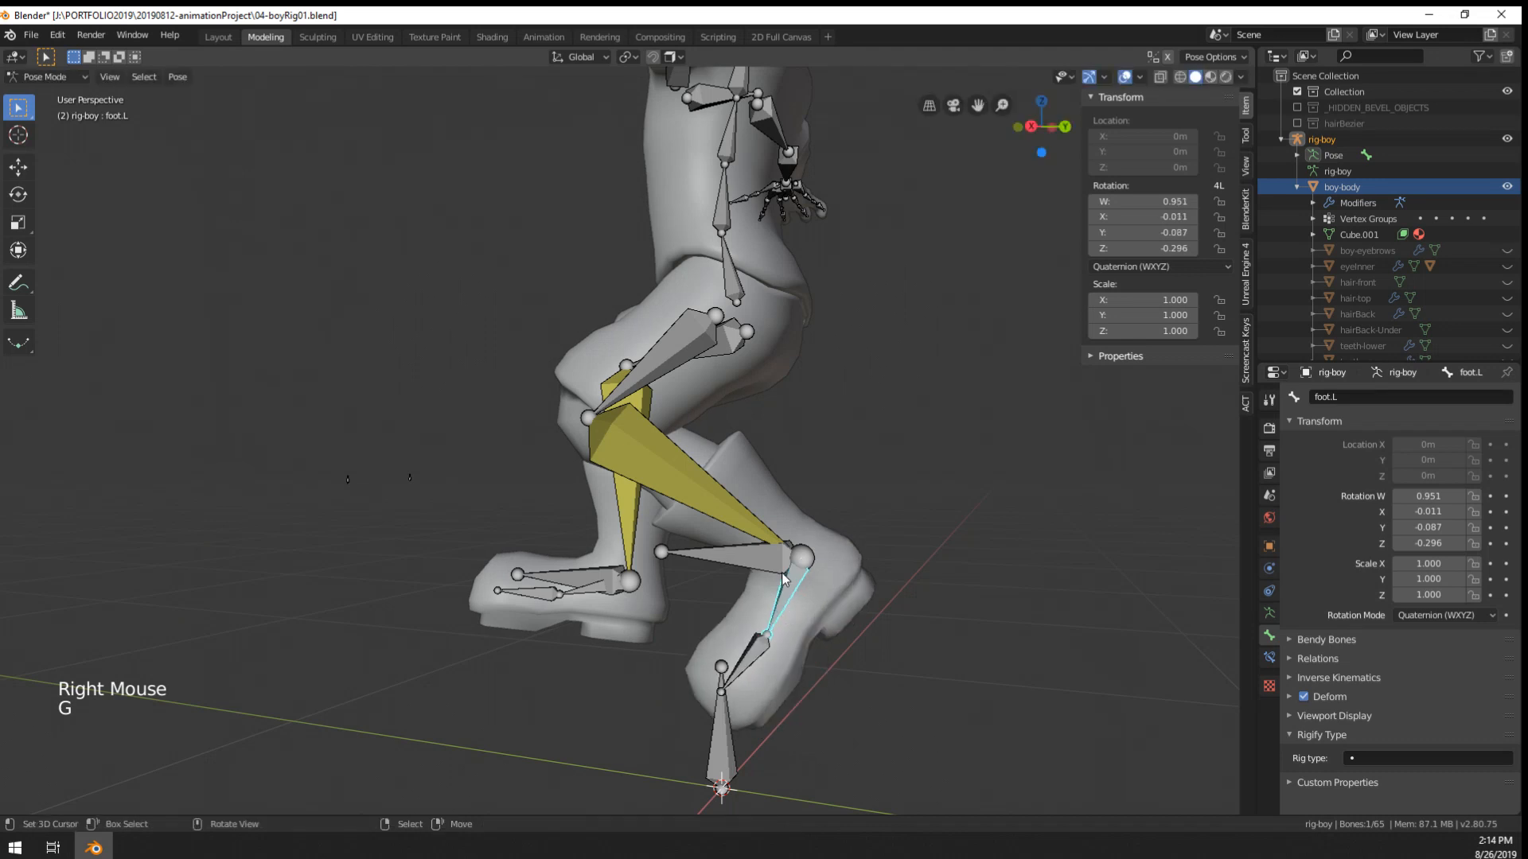
right_click(758, 567)
key("g")
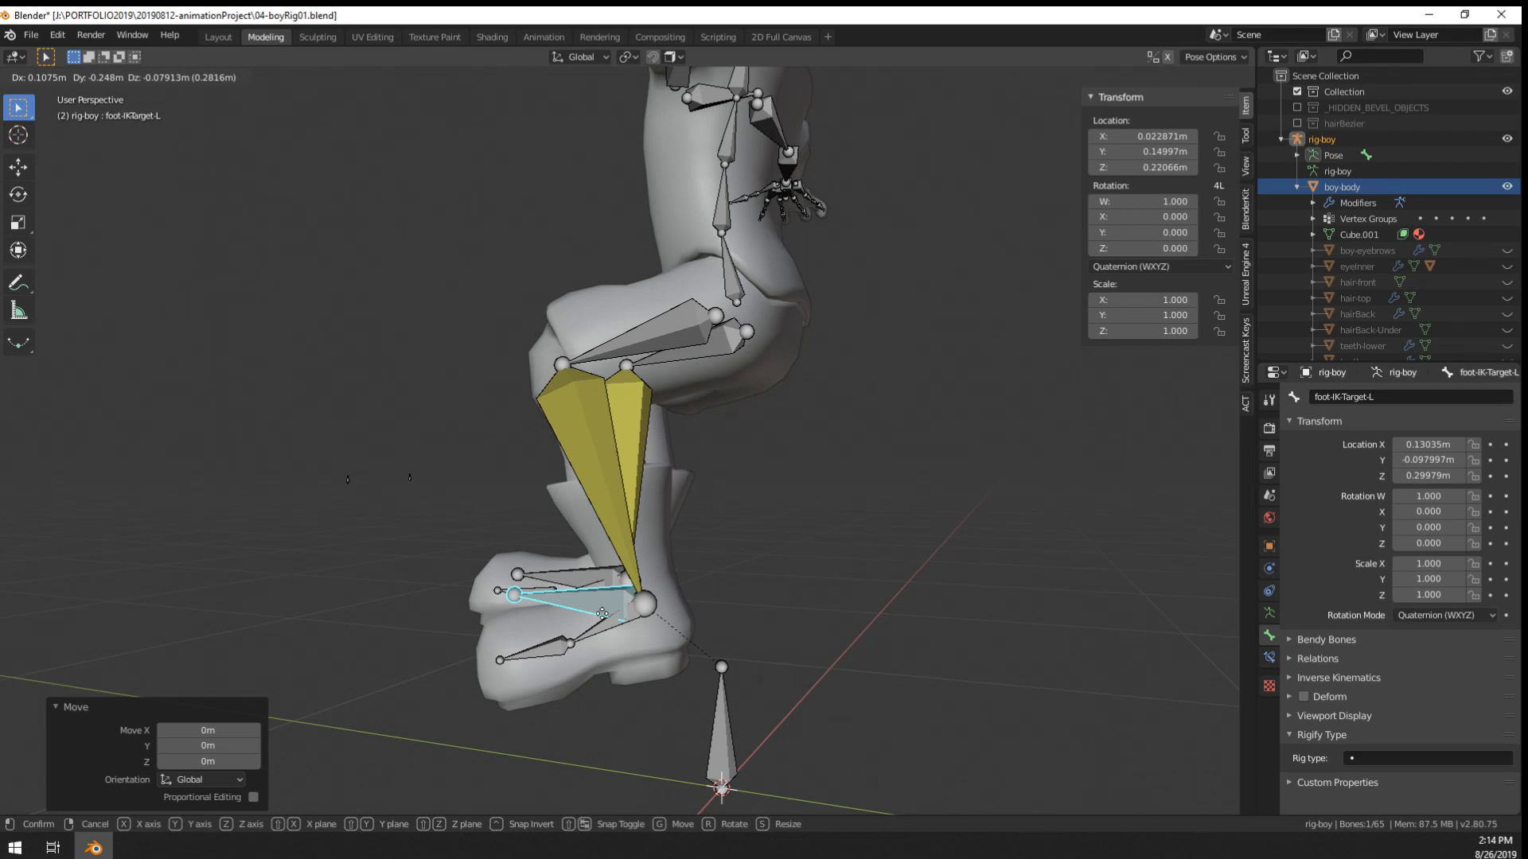
right_click(609, 245)
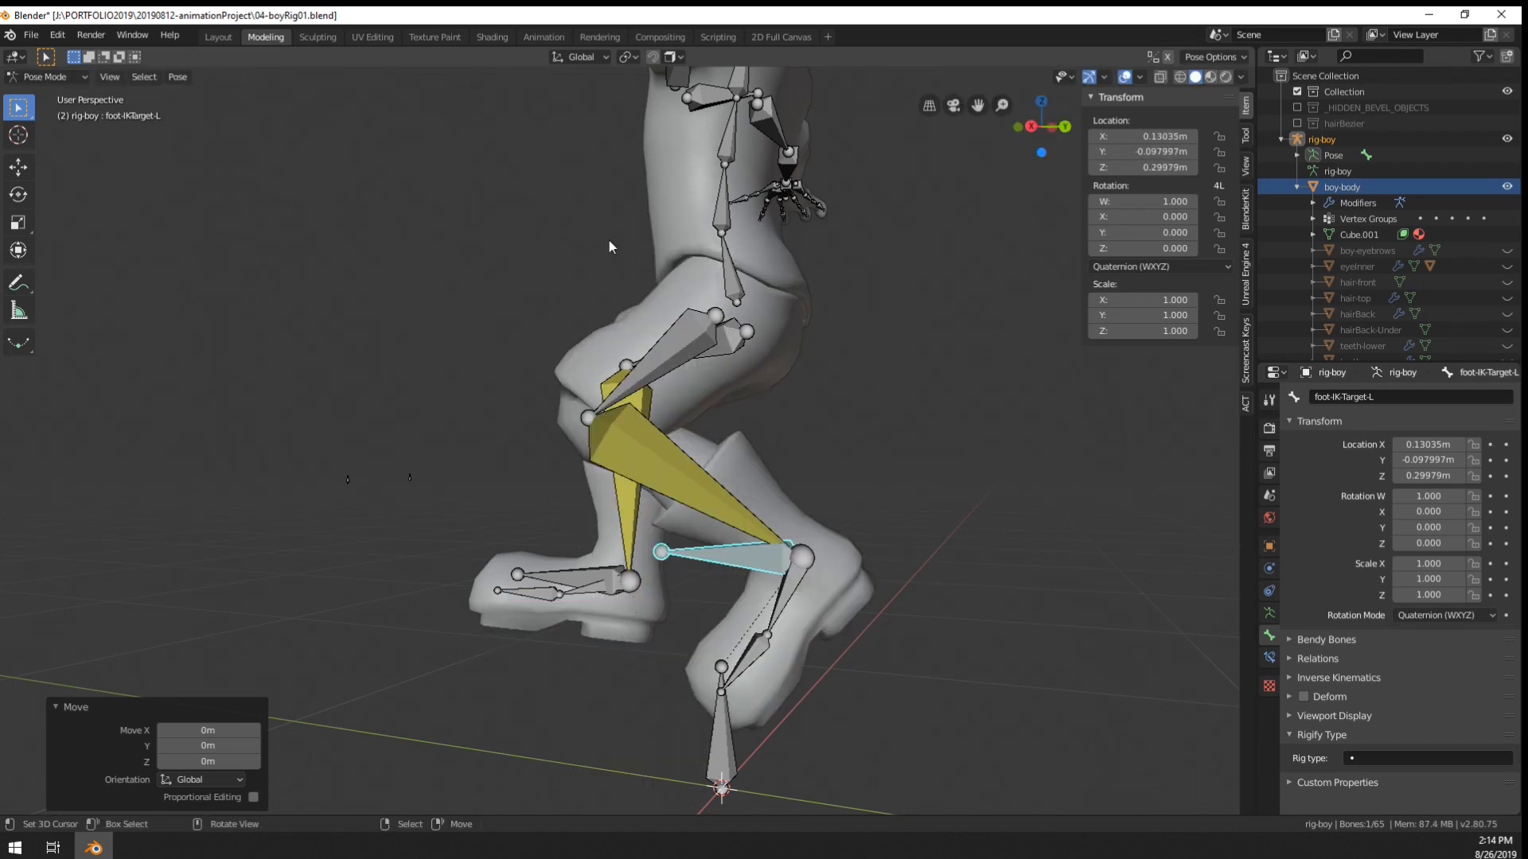
- Rotate the toe.L bone about 57.2° in the view
right_click(769, 646)
key("r")
middle_click_drag(784, 695, 1201, 574)
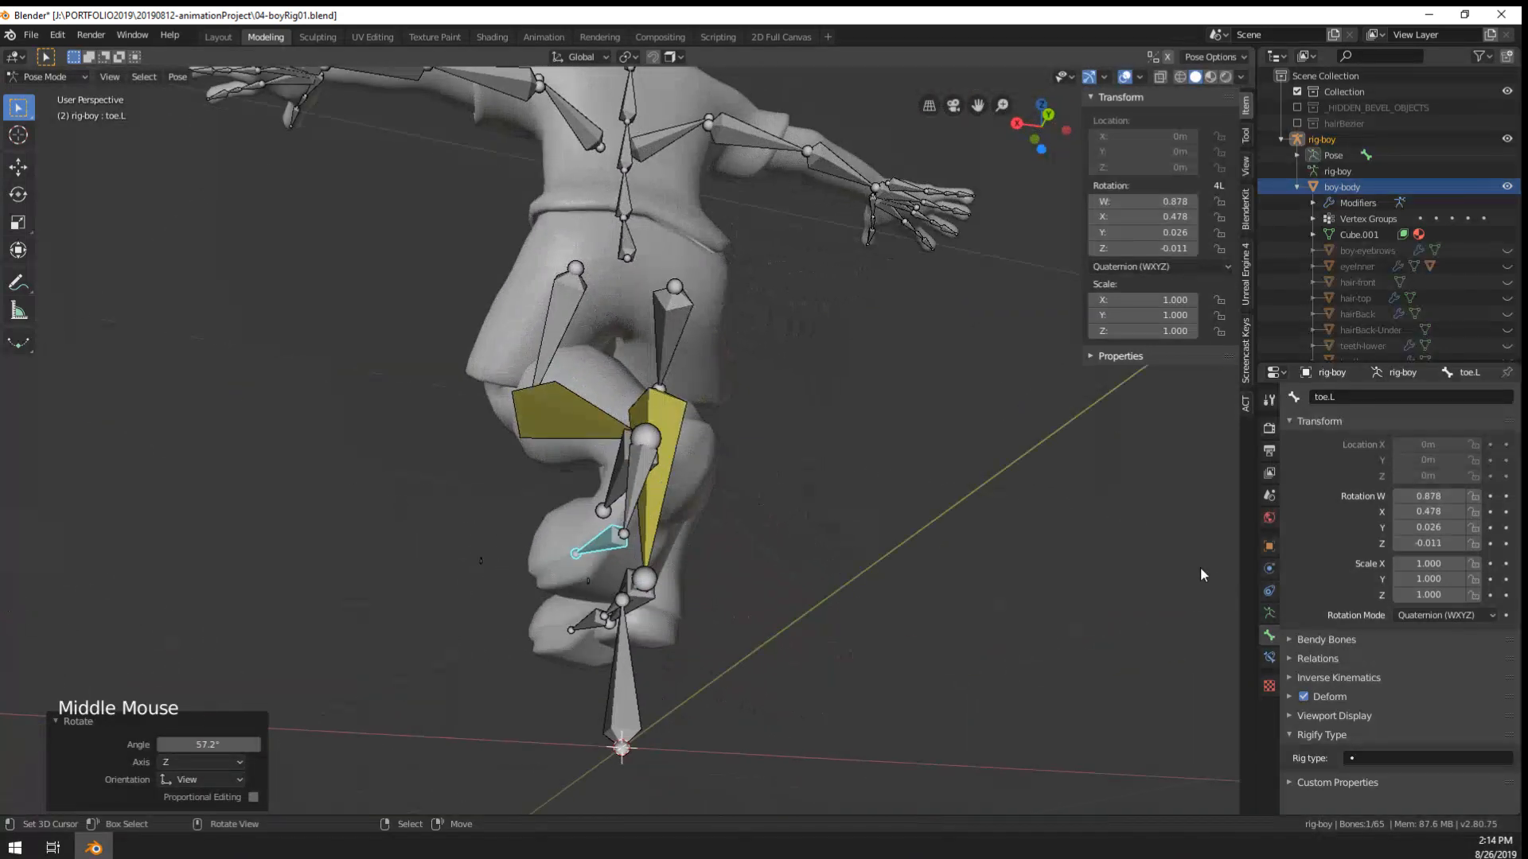
- Test-rotate the lowest spine bone, cancelling the rotation
middle_click_drag(1271, 615, 732, 493)
scroll(700, 477, "down", 2)
middle_click_drag(732, 493, 694, 446)
scroll(673, 383, "up", 2)
right_click(678, 392)
right_click(689, 383)
key("r")
right_click(694, 403)
- Select the chain of spine bones from the hips up to the chest
scroll(694, 446, "up", 4)
right_click(729, 362, "shift")
right_click(732, 267, "shift")
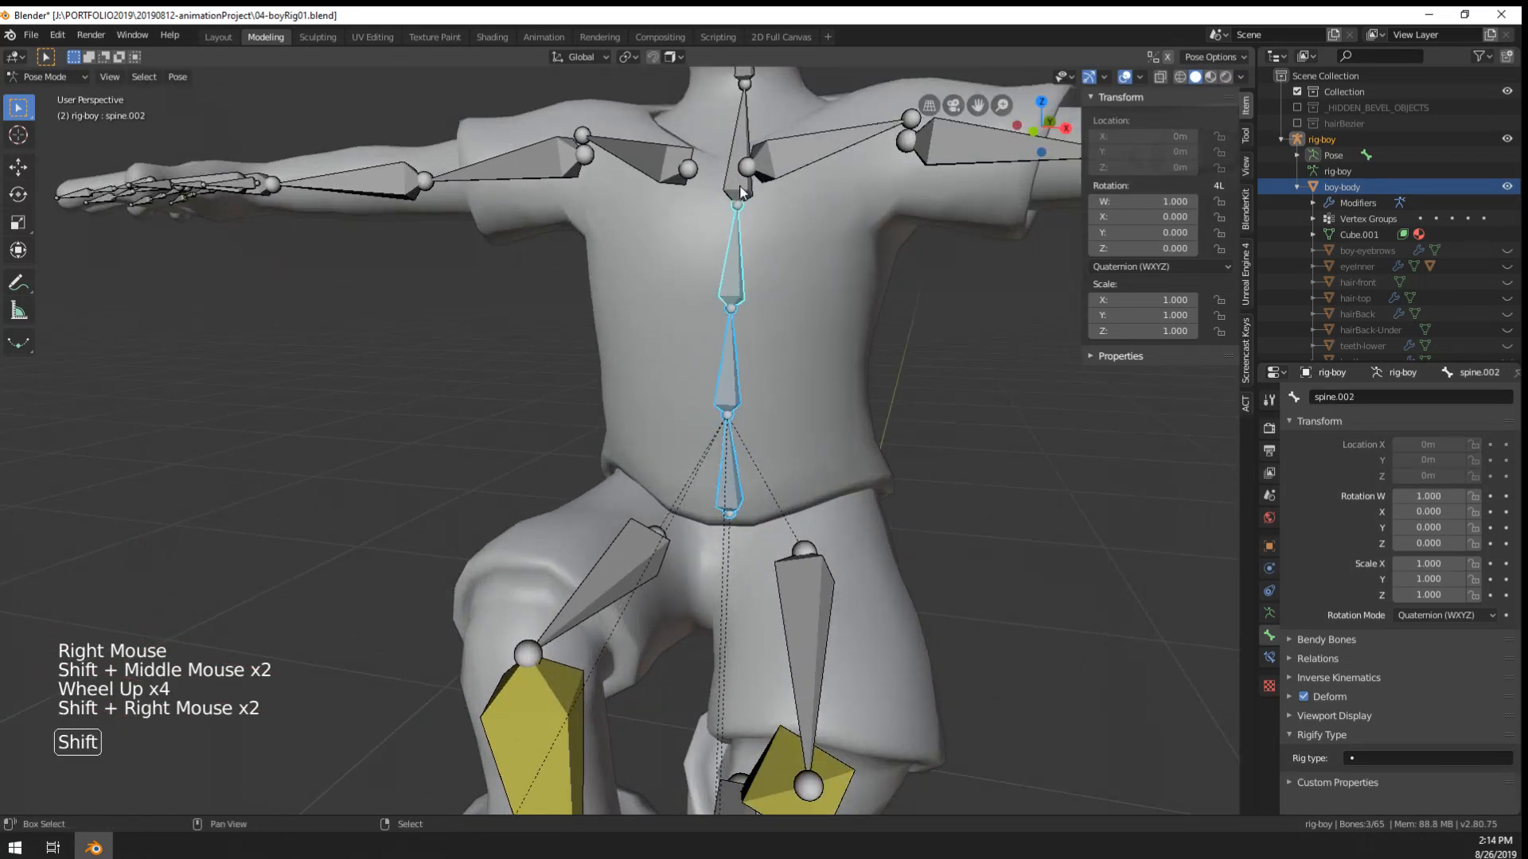
right_click(734, 212, "shift")
scroll(734, 211, "down", 3)
right_click(762, 517)
- Clear the rotation and location of all bones in the rig
scroll(762, 517, "down", 4)
middle_click_drag(763, 517, 699, 566)
scroll(600, 479, "up", 2)
key("a")
key("alt+r")
key("alt+g")
key("Tab")
key("Tab")
- Select all bones in Pose Mode and clear their scale, location and rotation
right_click(713, 600)
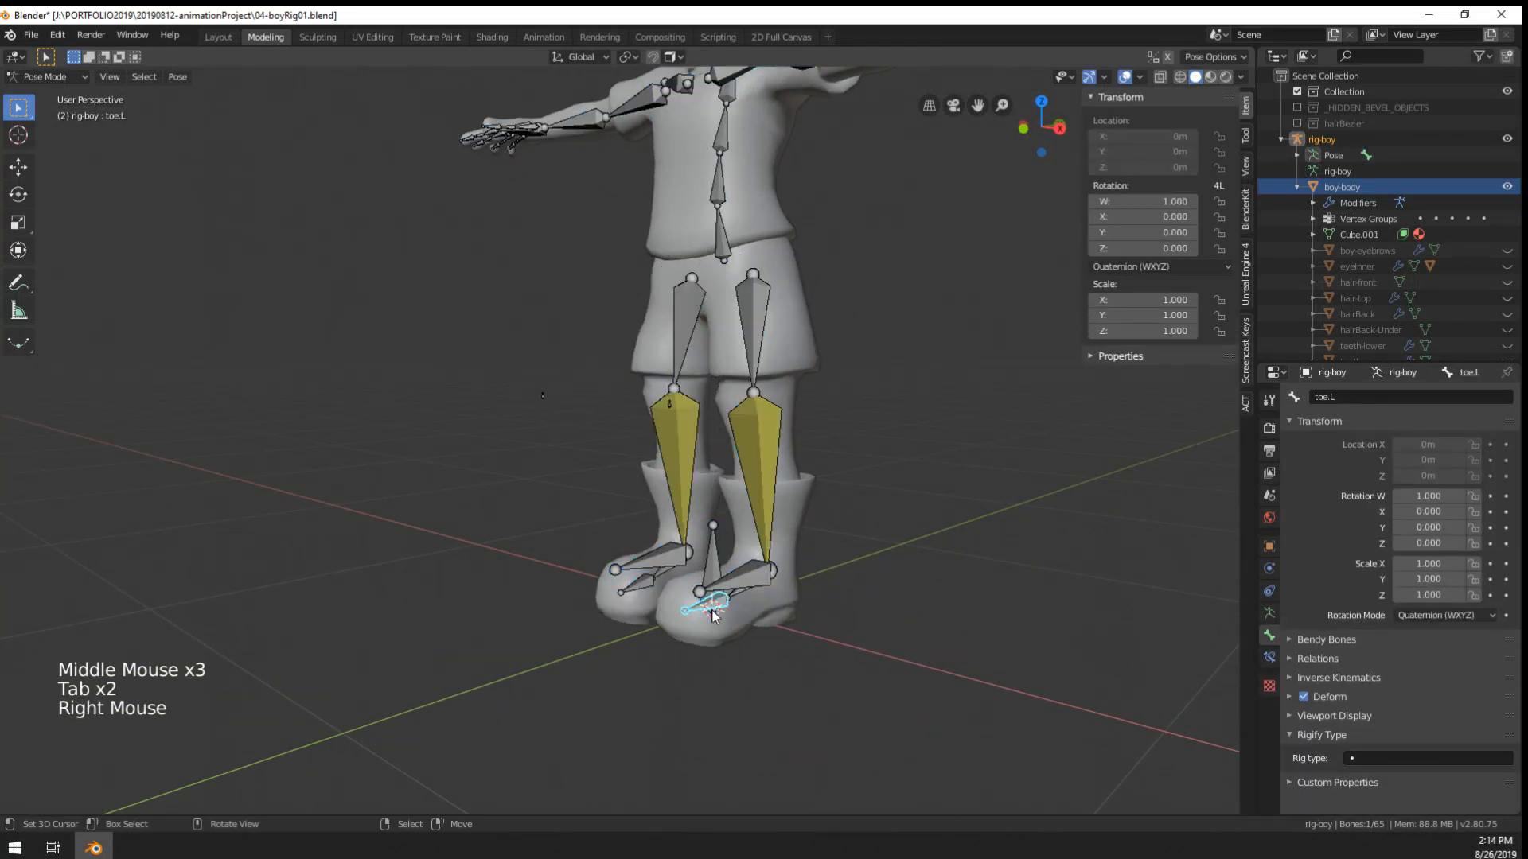
key("Tab")
key("Tab")
key("a")
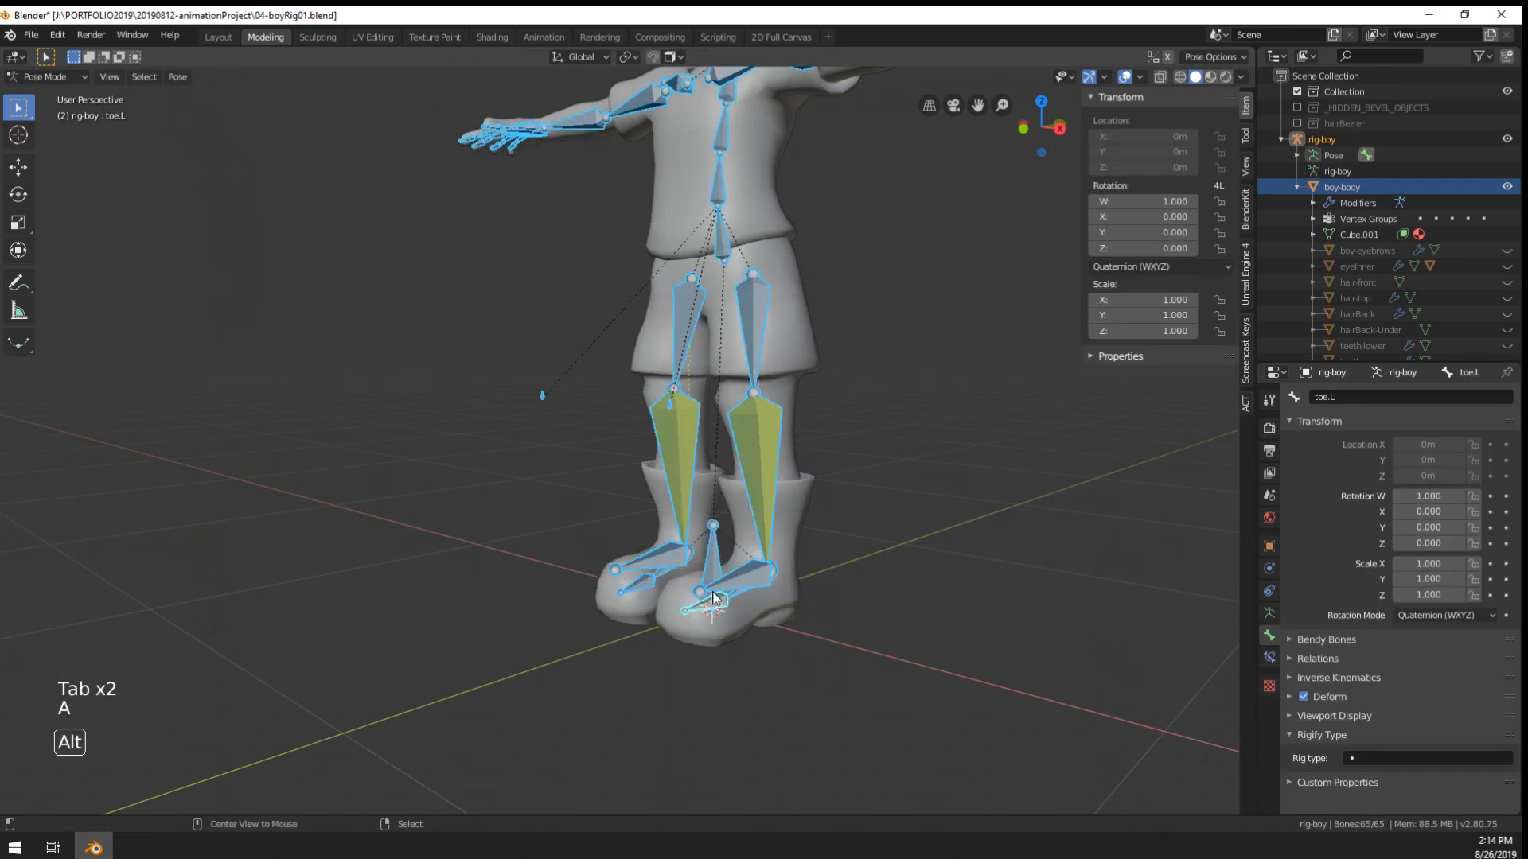
- Compare the leg bones and boots between Edit Mode and Pose Mode from the front and from above
key("Tab")
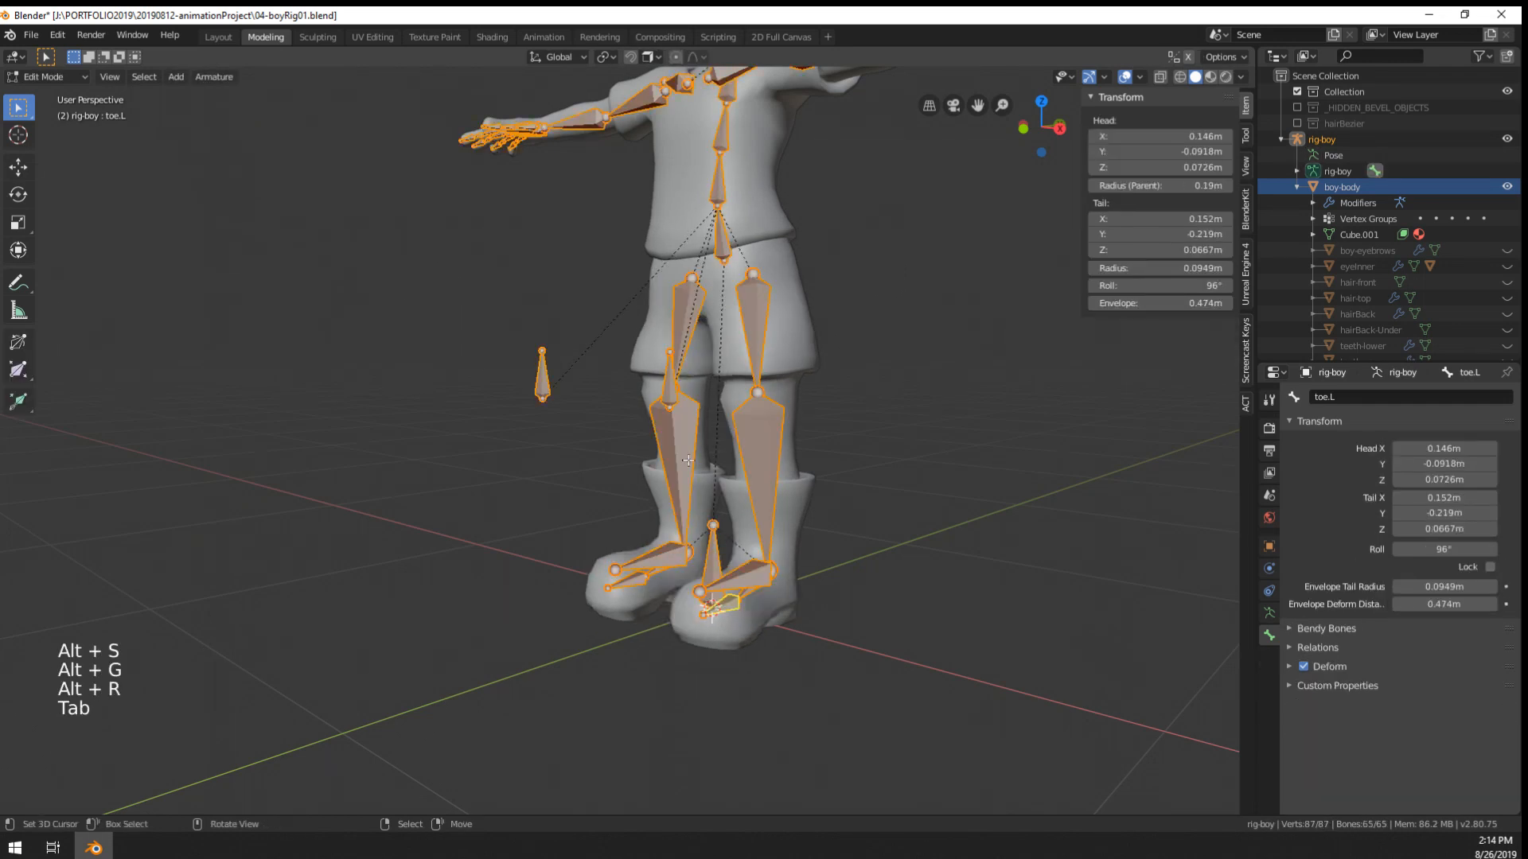
middle_click_drag(714, 597, 726, 580)
key("Tab")
middle_click_drag(726, 581, 822, 433)
key("Tab")
key("Tab")
key("Tab")
key("Tab")
key("Tab")
key("Tab")
key("Tab")
scroll(808, 526, "up", 1)
key("Tab")
key("Tab")
key("Tab")
key("Tab")
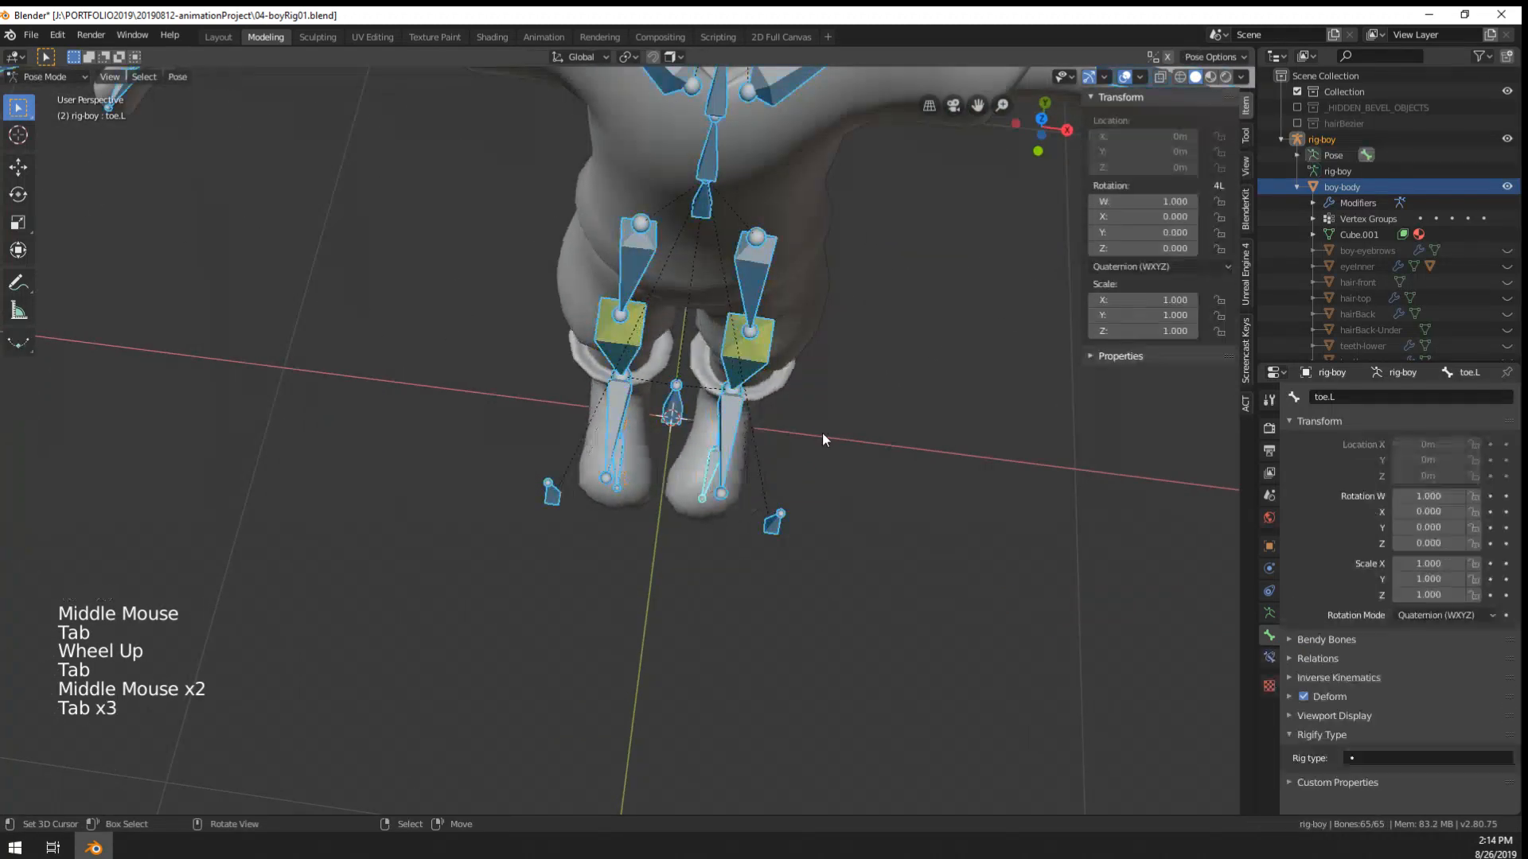
right_click(773, 535)
key("g")
right_click(813, 530)
- Move foot-IK-Pole-L outward in Edit Mode to about X 0.242 m and compare the leg with Pose Mode
key("Tab")
right_click(782, 534)
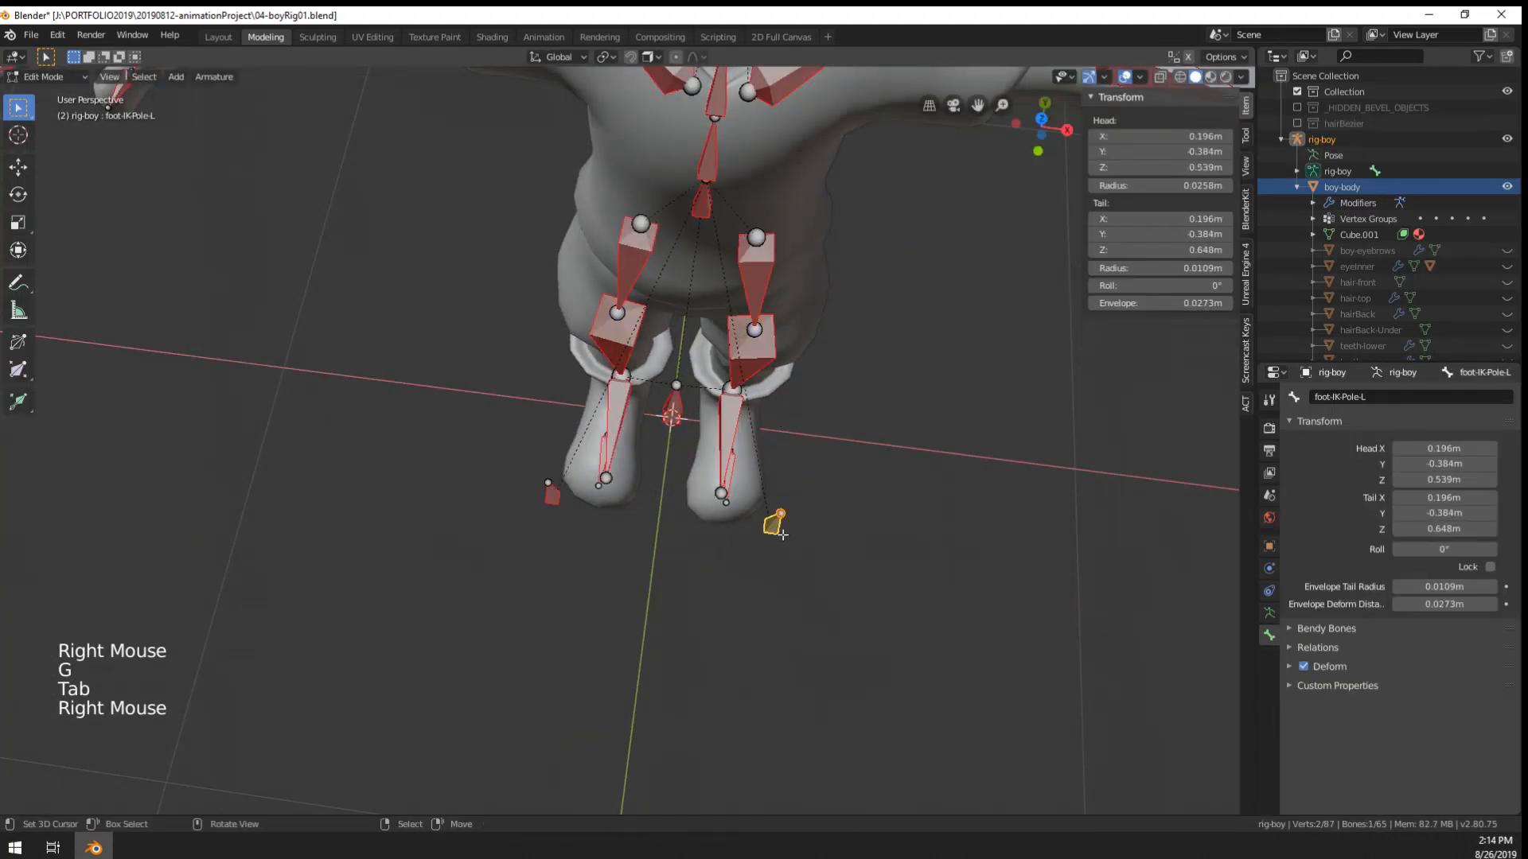
key("g")
left_click(806, 531)
key("Tab")
key("Tab")
- Fine-tune foot-IK-Pole-L's rest position to about X 0.295, Y -0.38, Z 0.536 m, comparing with Pose Mode after each move
key("g")
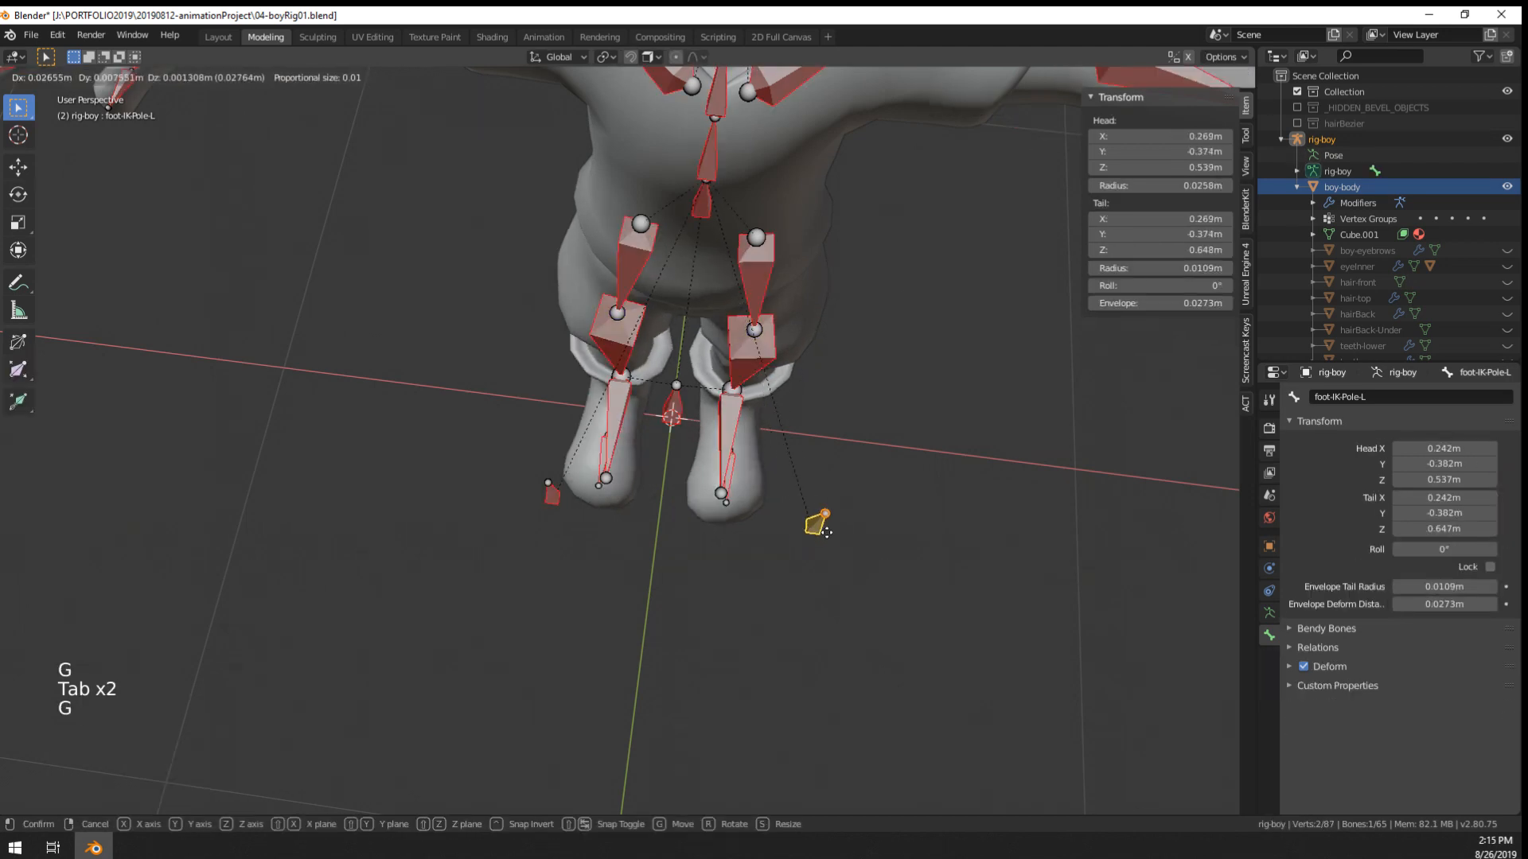
left_click(869, 524)
key("Tab")
key("Tab")
key("g")
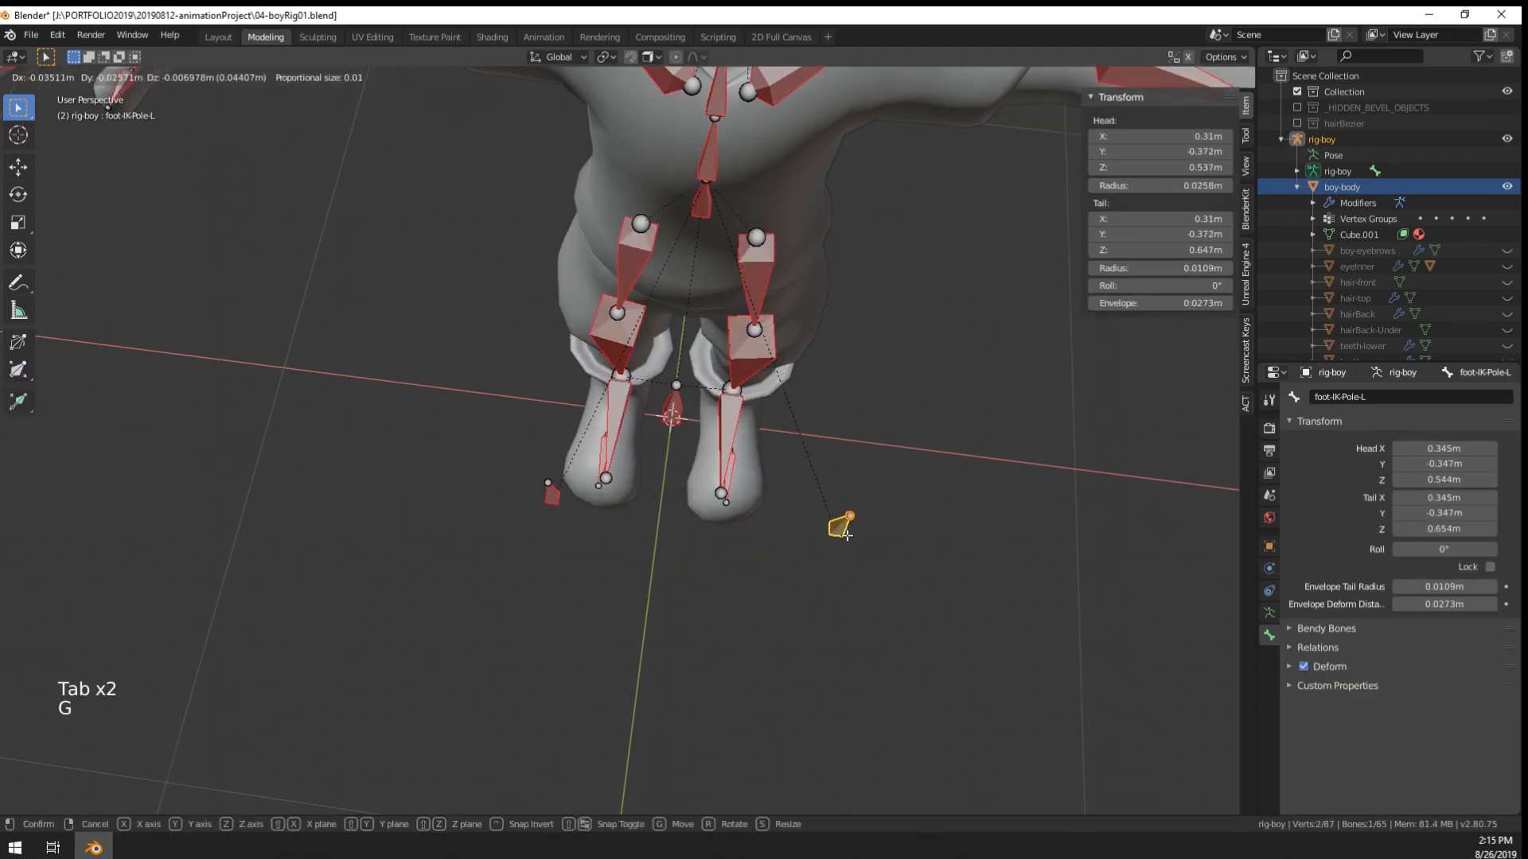
left_click(845, 534)
key("Tab")
key("Tab")
key("g")
left_click(833, 538)
key("Tab")
key("Tab")
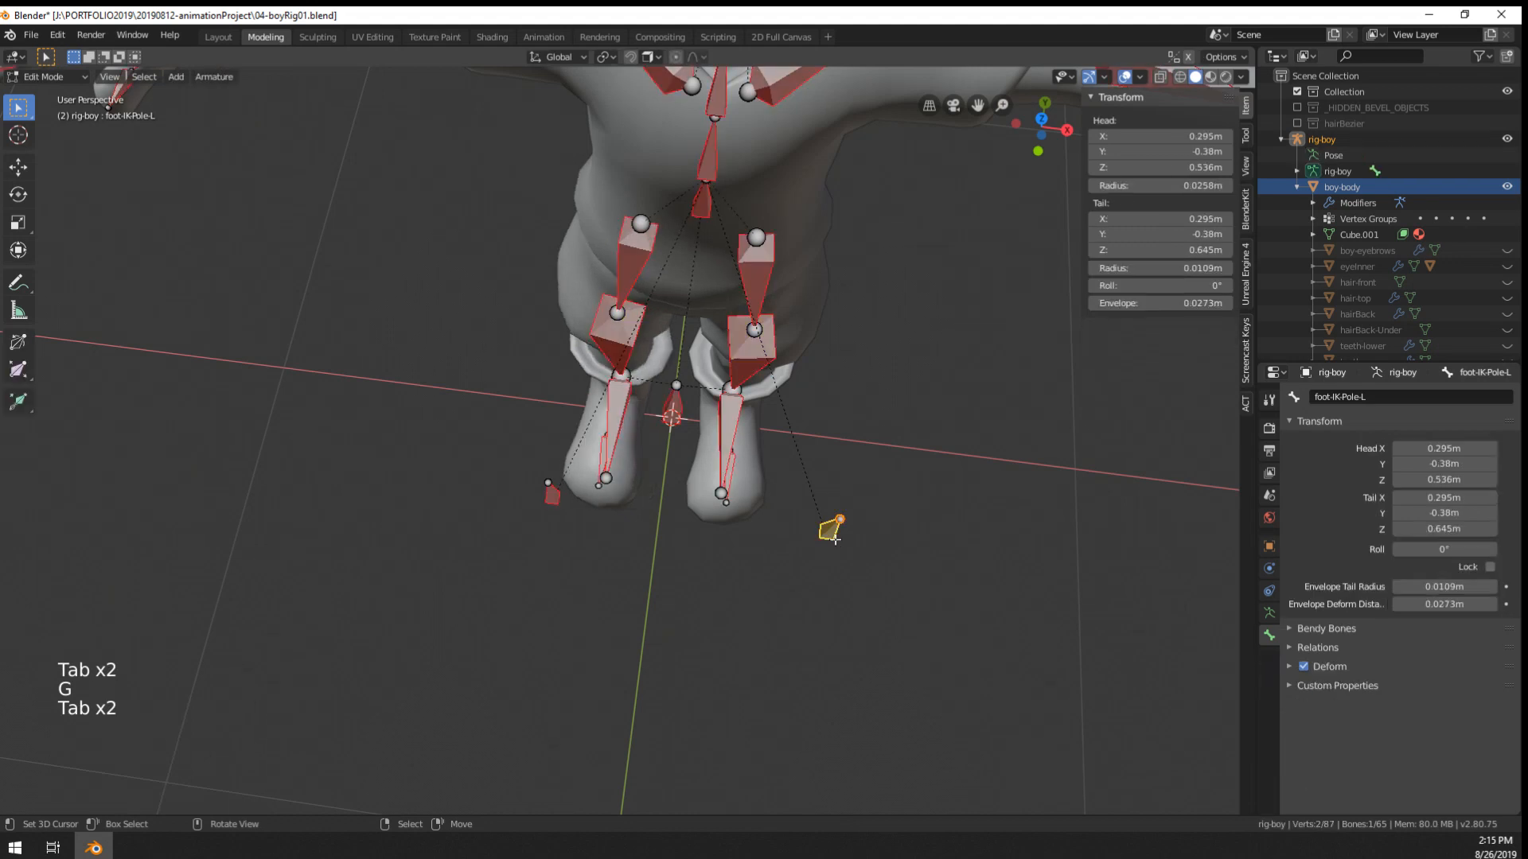
- Move foot-IK-Pole-R outward in Edit Mode to mirror the left pole, comparing the leg with Pose Mode
left_click(491, 500)
key("Tab")
key("Tab")
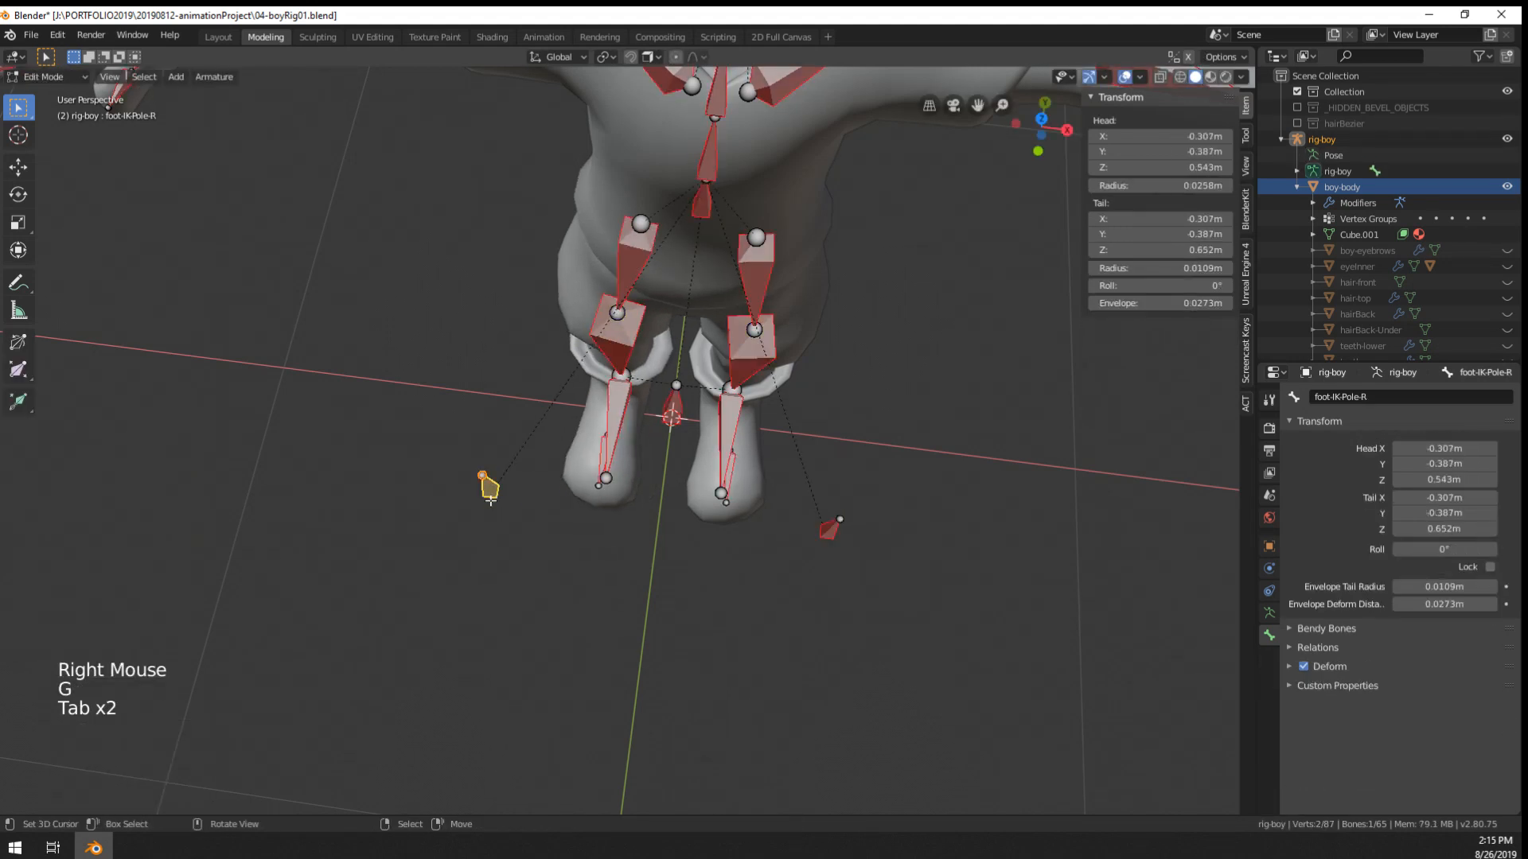
left_click(506, 508)
key("Tab")
key("Tab")
middle_click_drag(549, 541, 569, 485)
middle_click_drag(589, 526, 636, 482)
key("Tab")
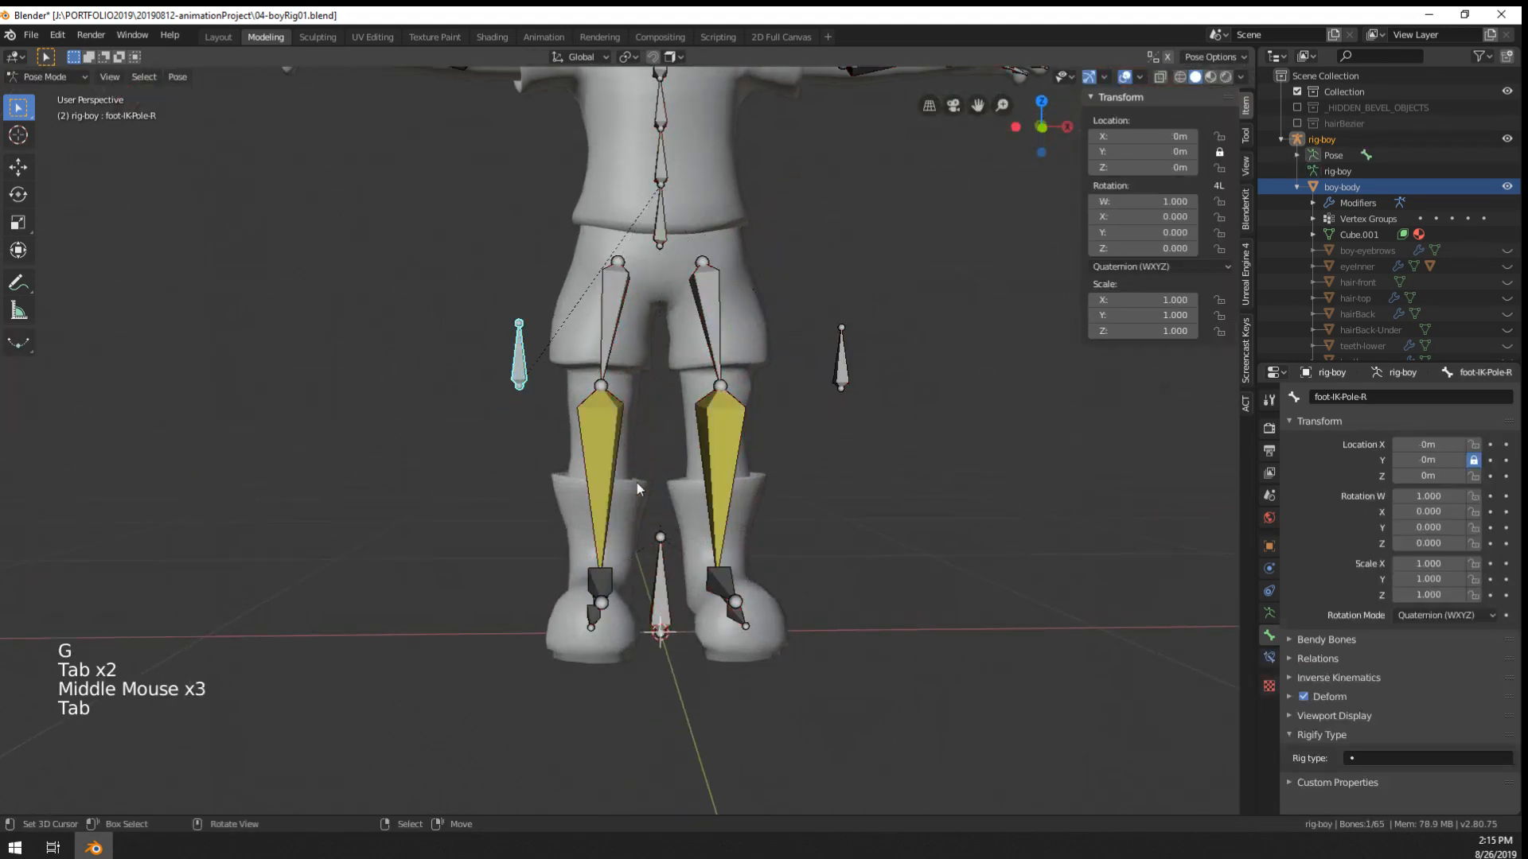
- Select both foot-IK-Target bones in Pose Mode and raise them to bend the knees
middle_click_drag(701, 552, 711, 621)
key("g")
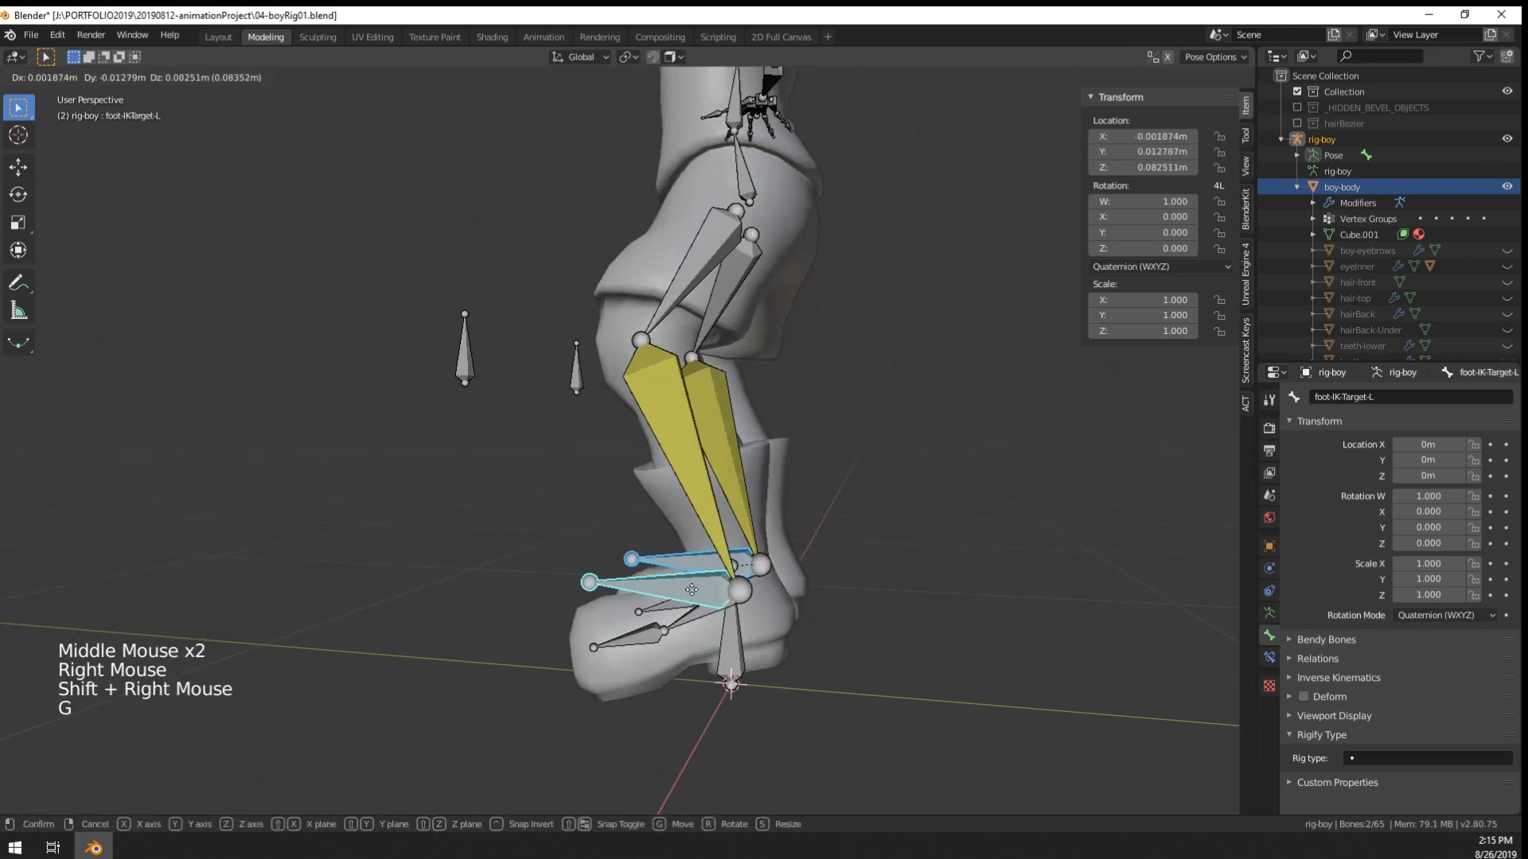
left_click(692, 561)
- Test-move foot-IK-Pole-L, cancel the move, and view the rig from the top
middle_click_drag(692, 561, 745, 500)
right_click(828, 545)
key("g")
right_click(988, 493)
scroll(818, 532, "down", 1)
key("KP_7")
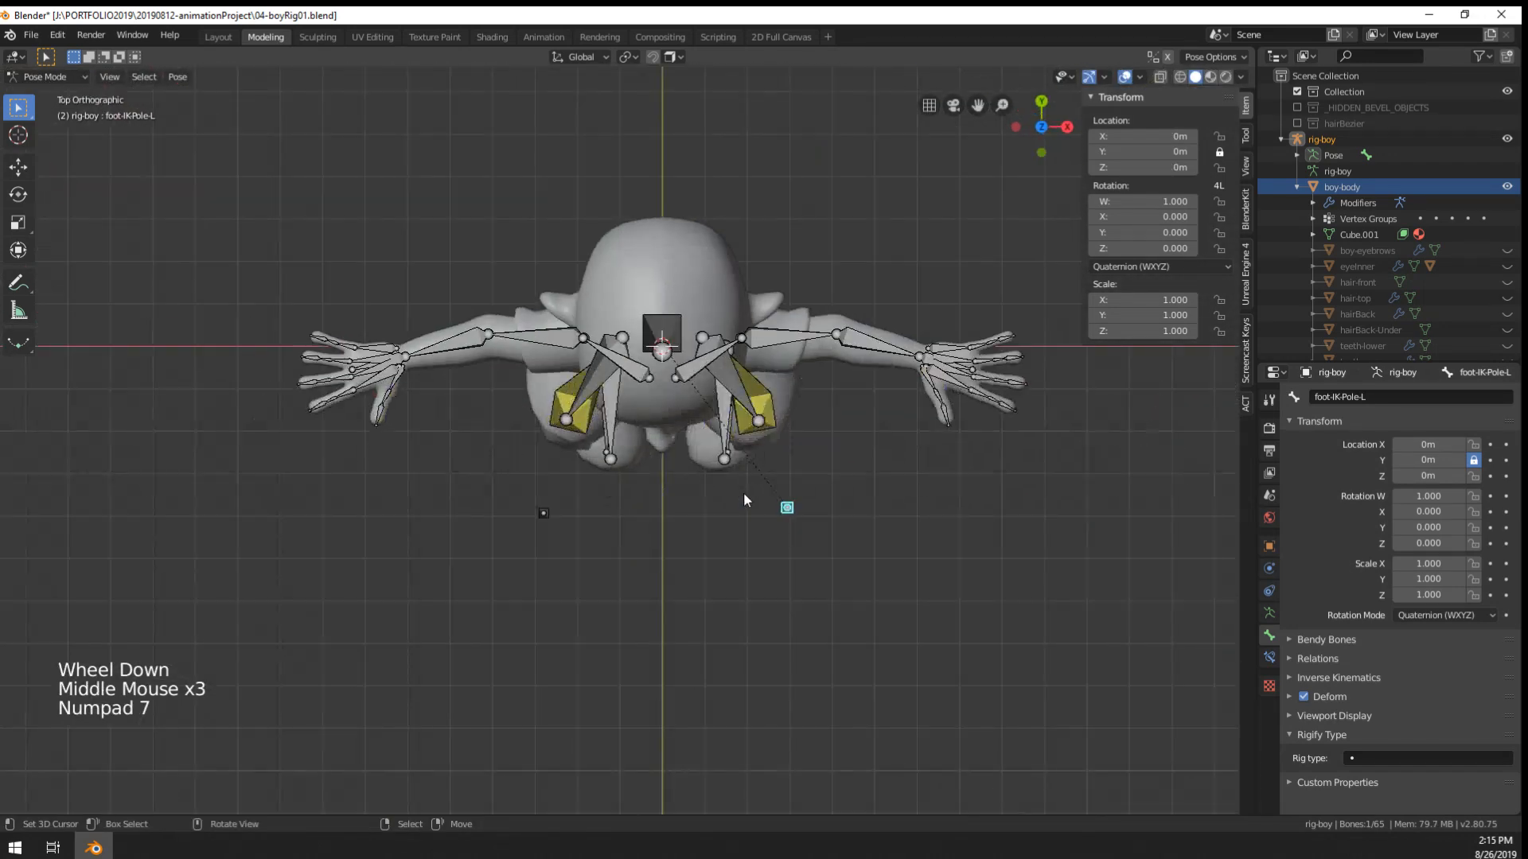
- Test-move foot-IK-Pole-L slightly in the top view and cancel the move
scroll(743, 493, "up", 4)
key("g")
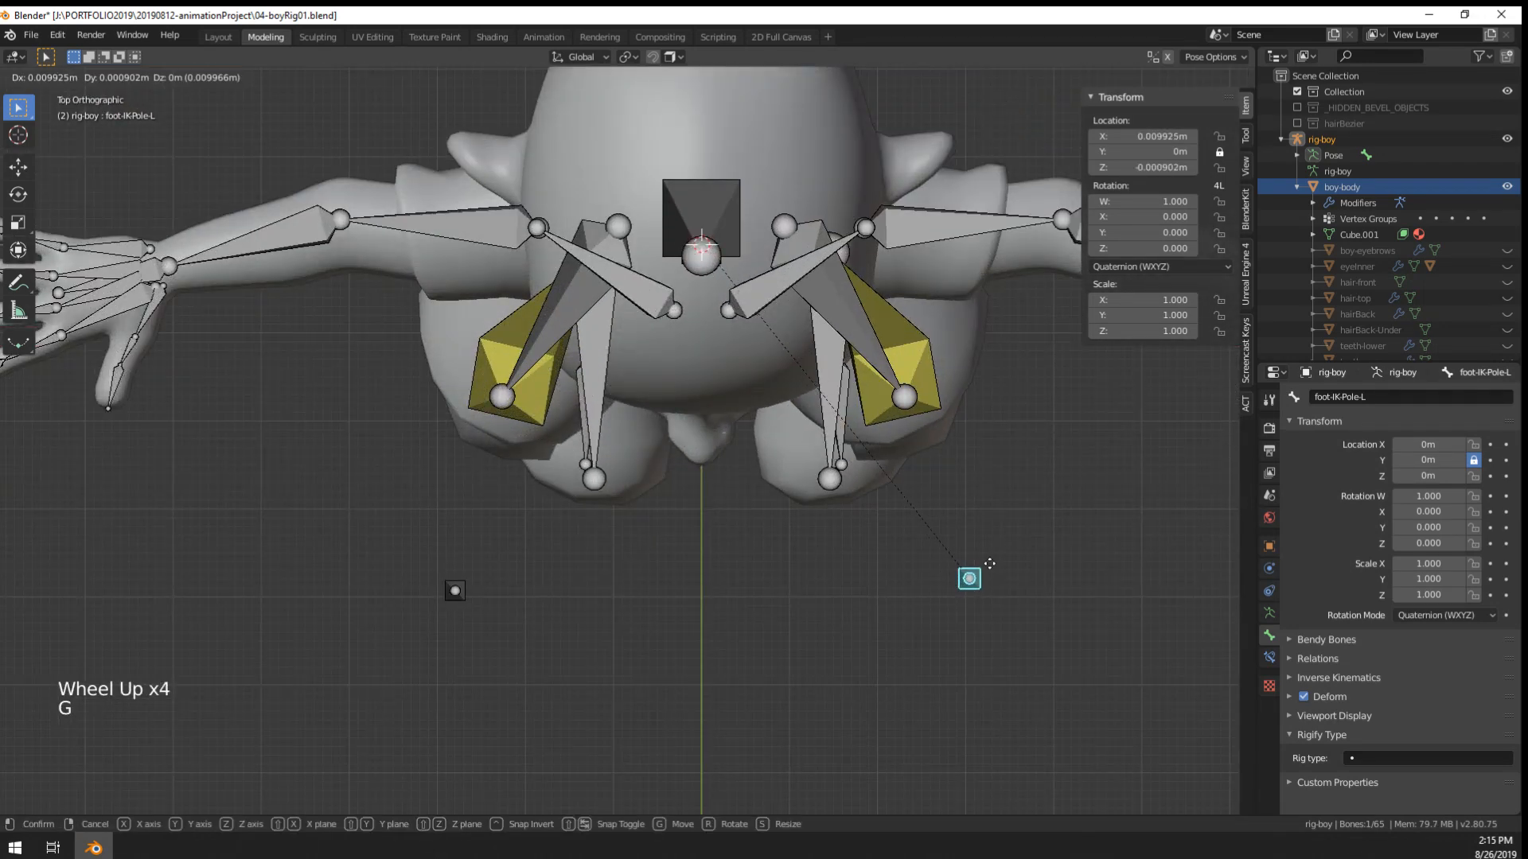
right_click(943, 597)
- Clear the rotation, location and scale of all bones in the rig and deselect them
scroll(944, 597, "down", 3)
middle_click_drag(945, 597, 923, 465)
key("a")
key("alt+r")
key("alt+g")
key("alt+s")
scroll(923, 464, "down", 2)
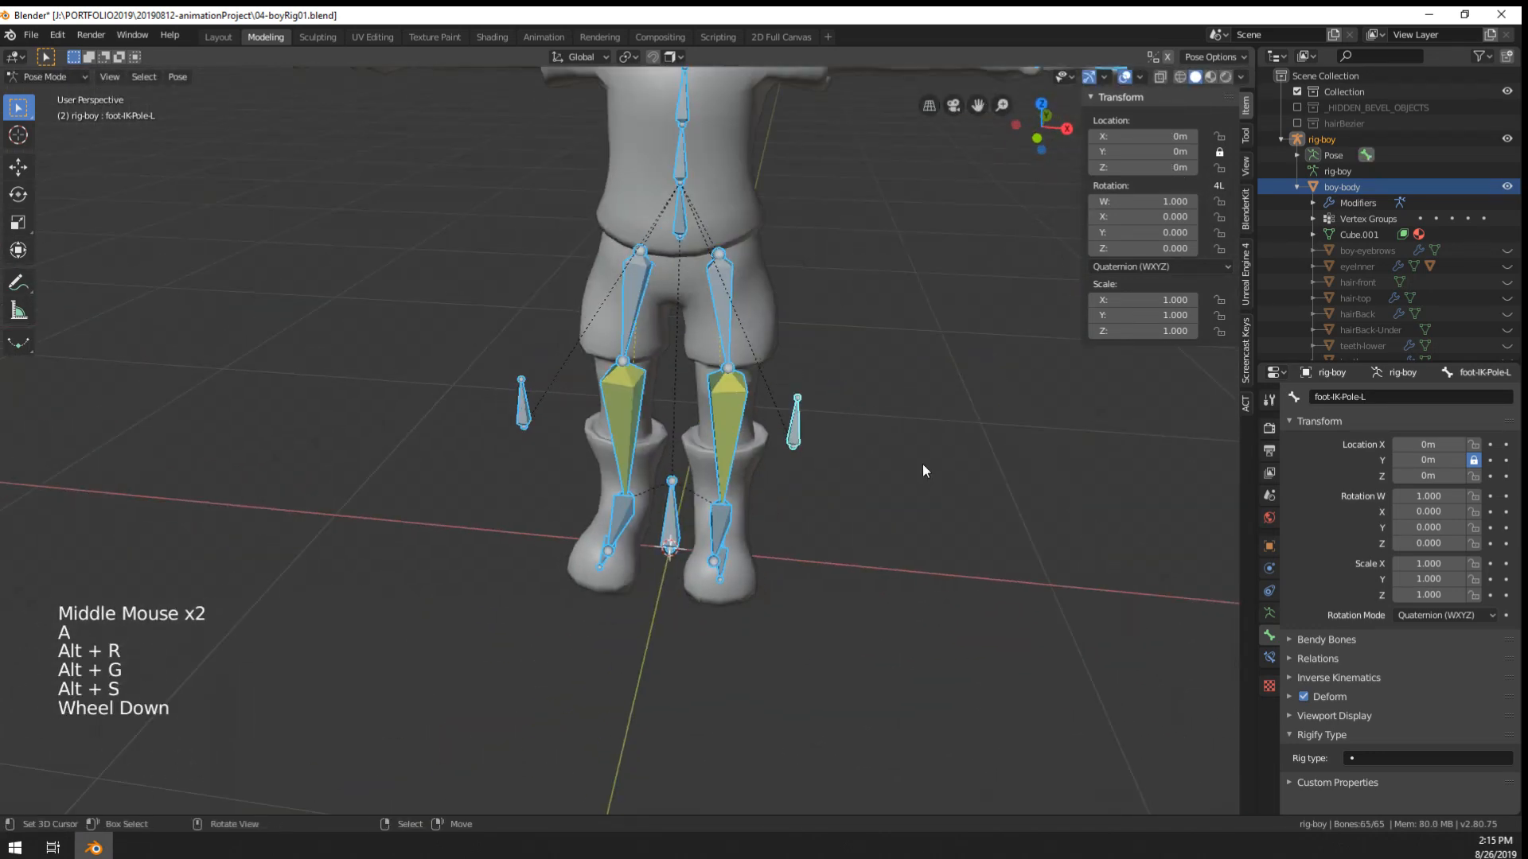
right_click(741, 570)
middle_click_drag(777, 583, 819, 592)
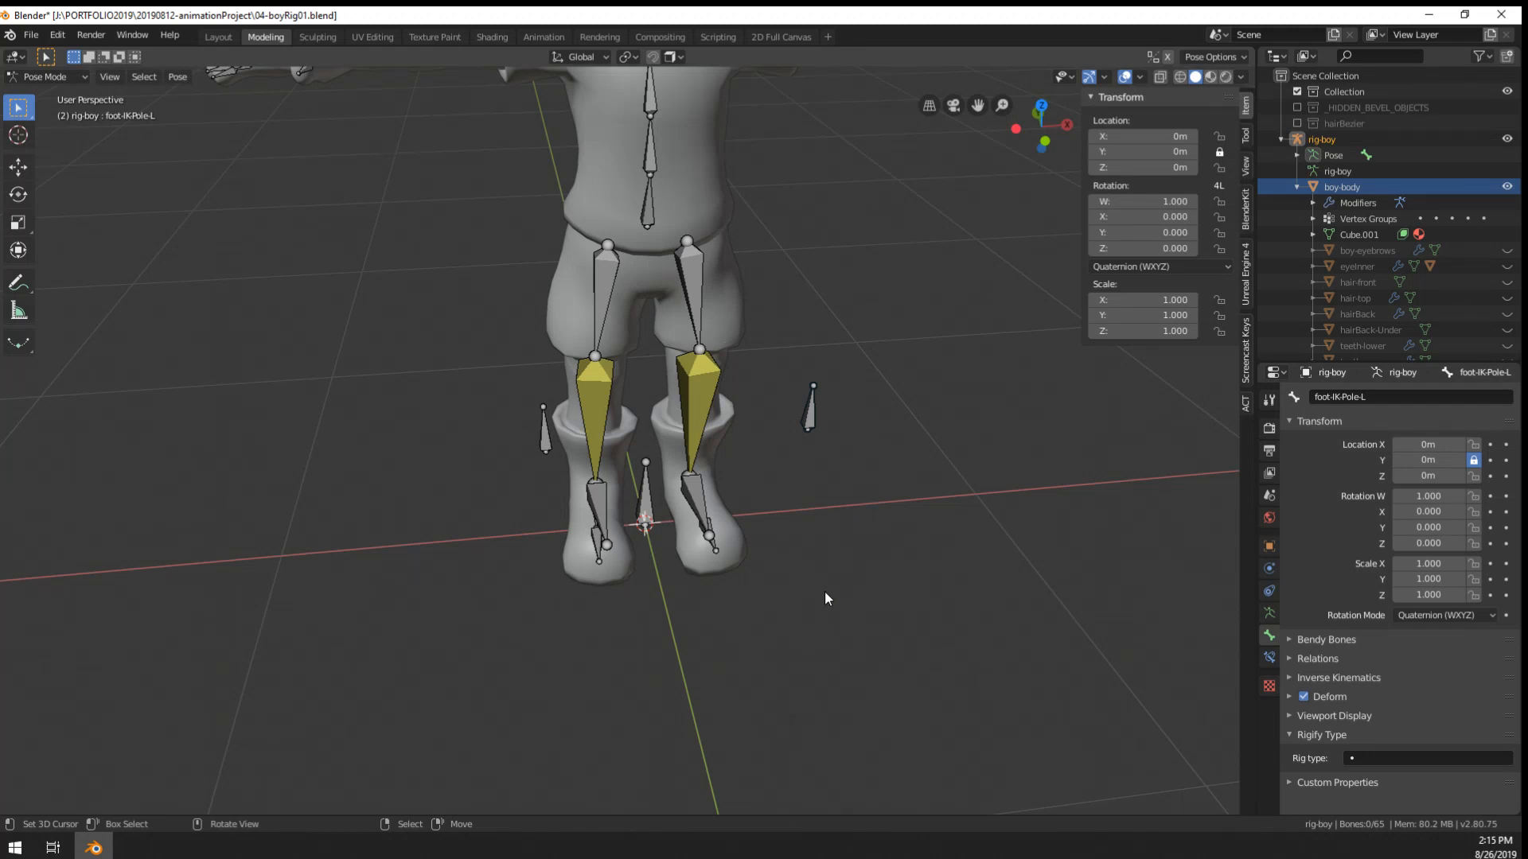
- Select both foot-IK-Target bones, test-move them together, and cancel the move
middle_click_drag(659, 471, 716, 557)
scroll(681, 436, "up", 1)
scroll(681, 436, "down", 2)
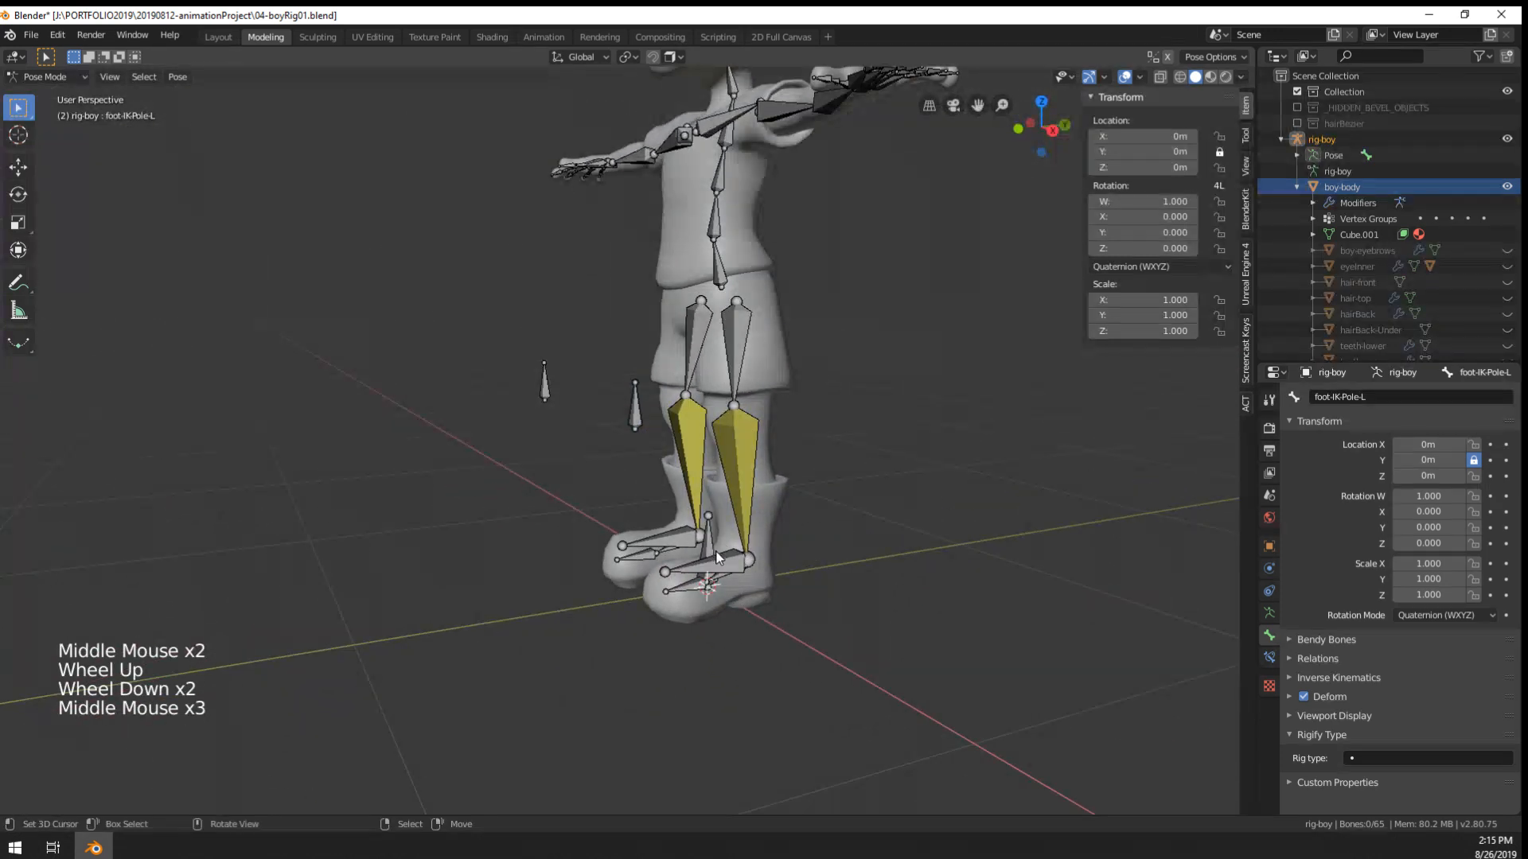
left_click(668, 543, "shift")
key("g")
right_click(724, 278)
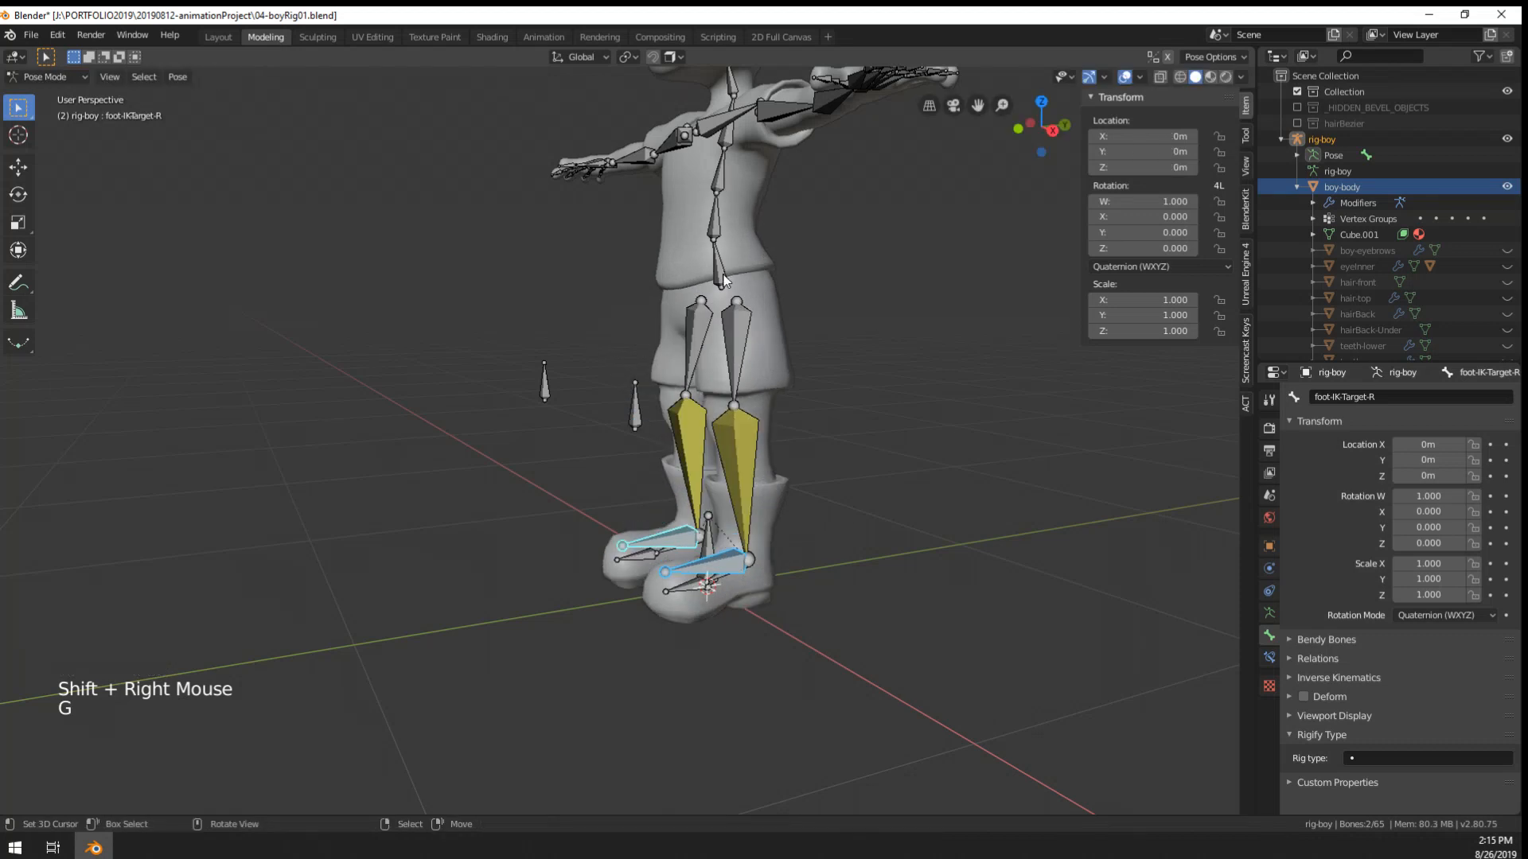
- Test-move the spine bone freely and along Y to check how the knees bend, cancelling each move
right_click(724, 278)
key("g")
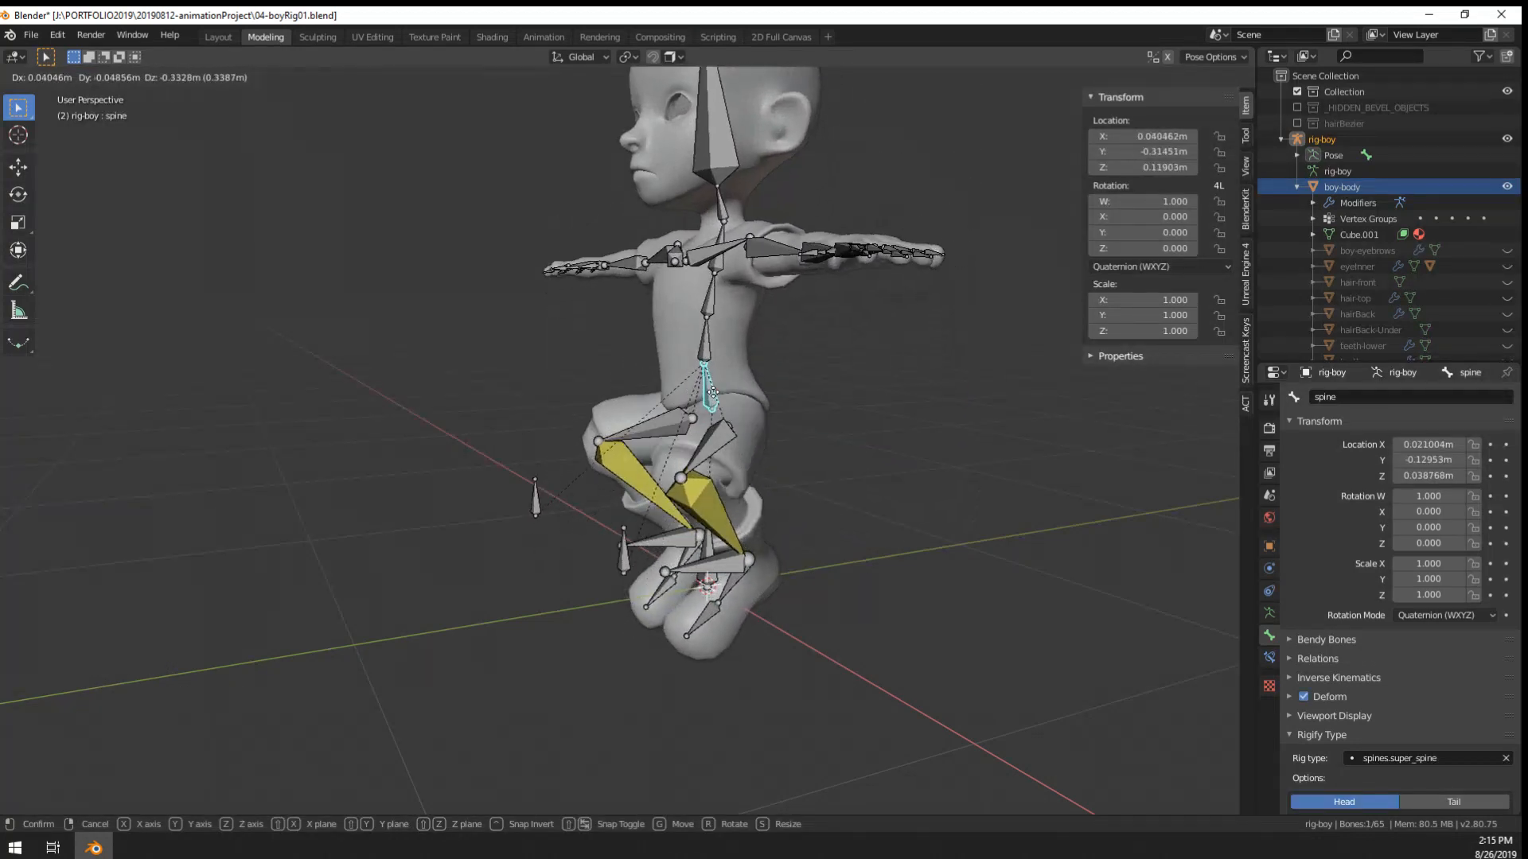
middle_click_drag(712, 391, 764, 413)
key("g")
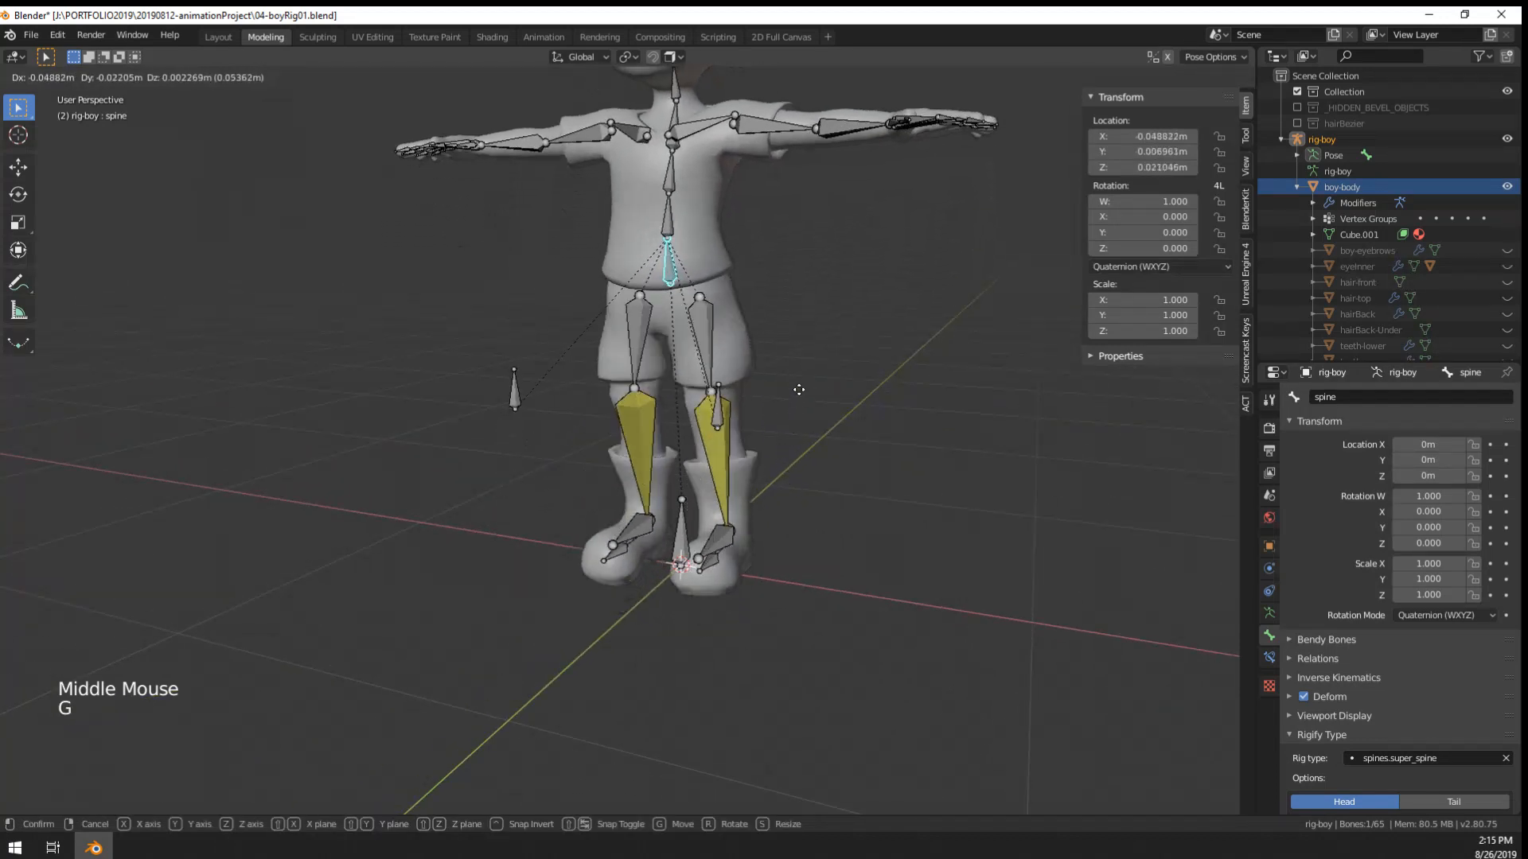
right_click(797, 453)
key("g")
key("y")
right_click(799, 485)
- Lower the spine bone in side and close-up views to examine the leg and foot deformation, cancelling each move
middle_click_drag(804, 485, 643, 489)
key("g")
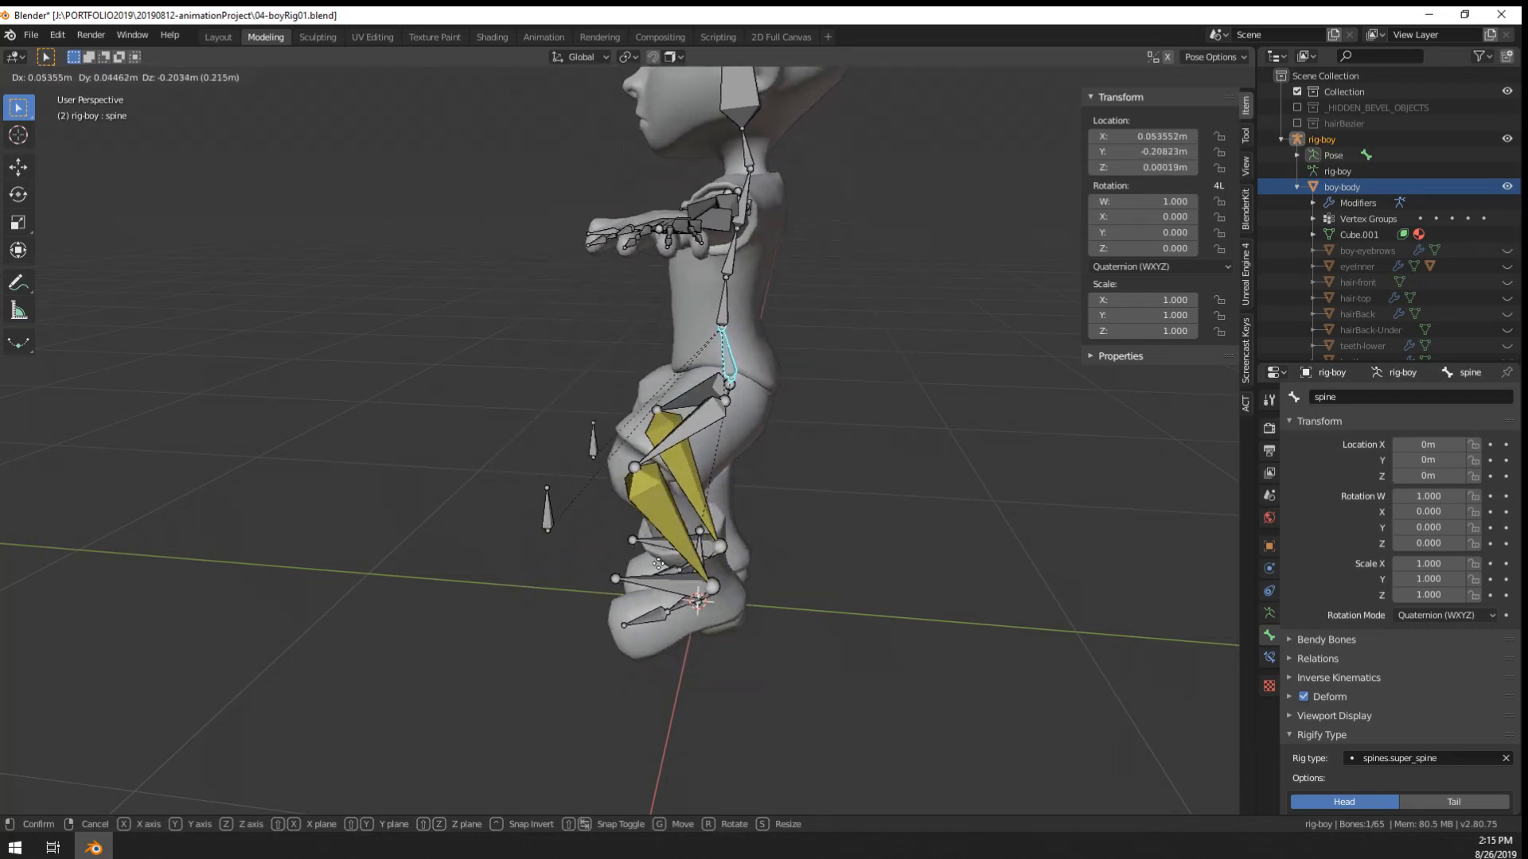
right_click(663, 477)
middle_click_drag(663, 479, 712, 509)
middle_click_drag(712, 510, 755, 541)
scroll(754, 548, "up", 3)
key("g")
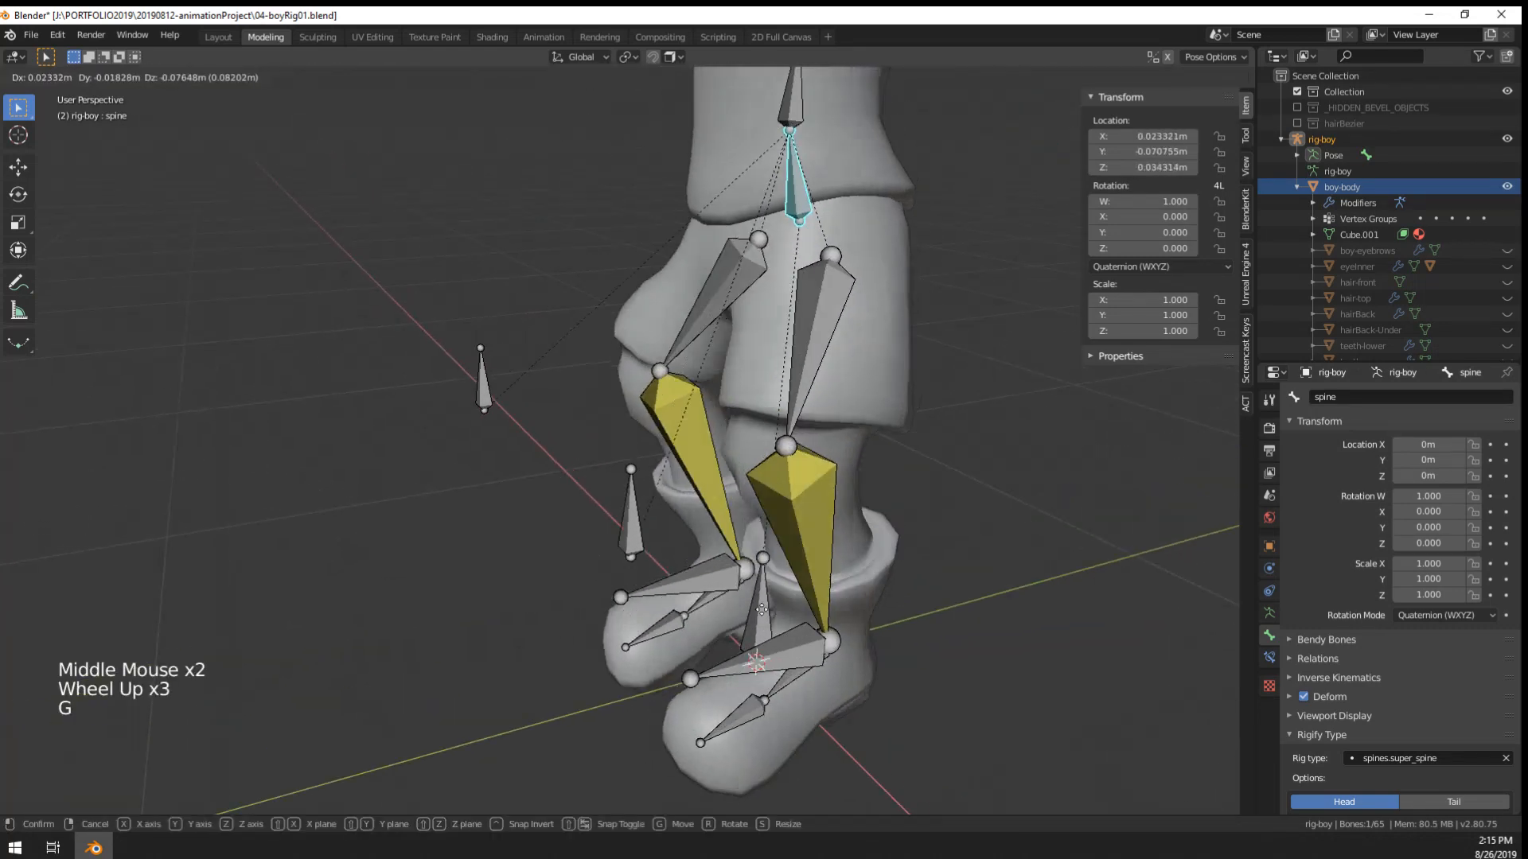
right_click(740, 591)
- Select foot-IK-Target-R, and test-move the spine away from the planted targets to examine the feet, cancelling the move
scroll(740, 590, "up", 2)
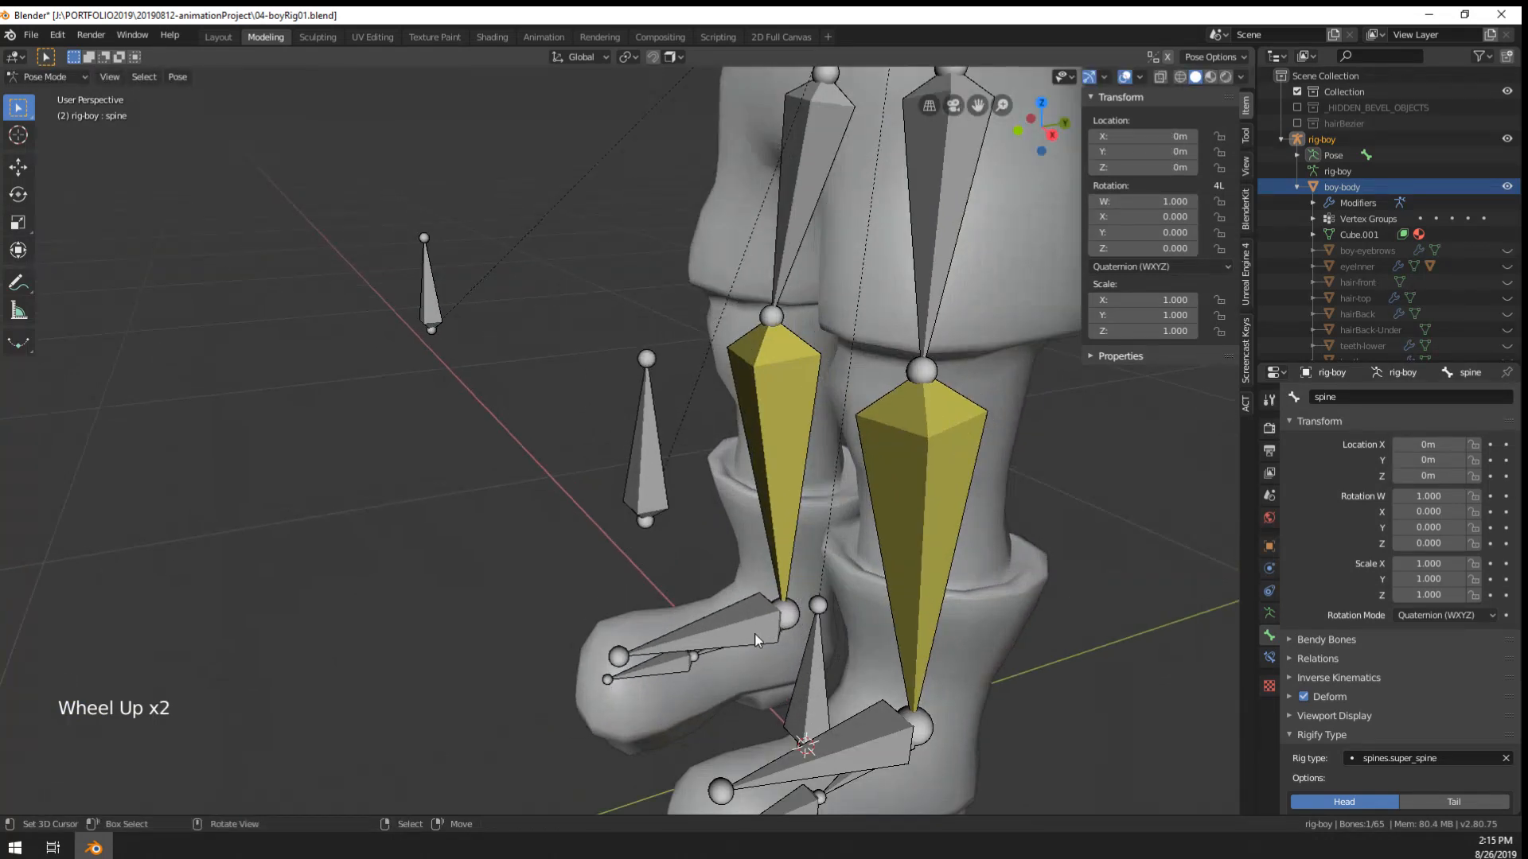
middle_click_drag(755, 635, 741, 477, "shift")
right_click(703, 527)
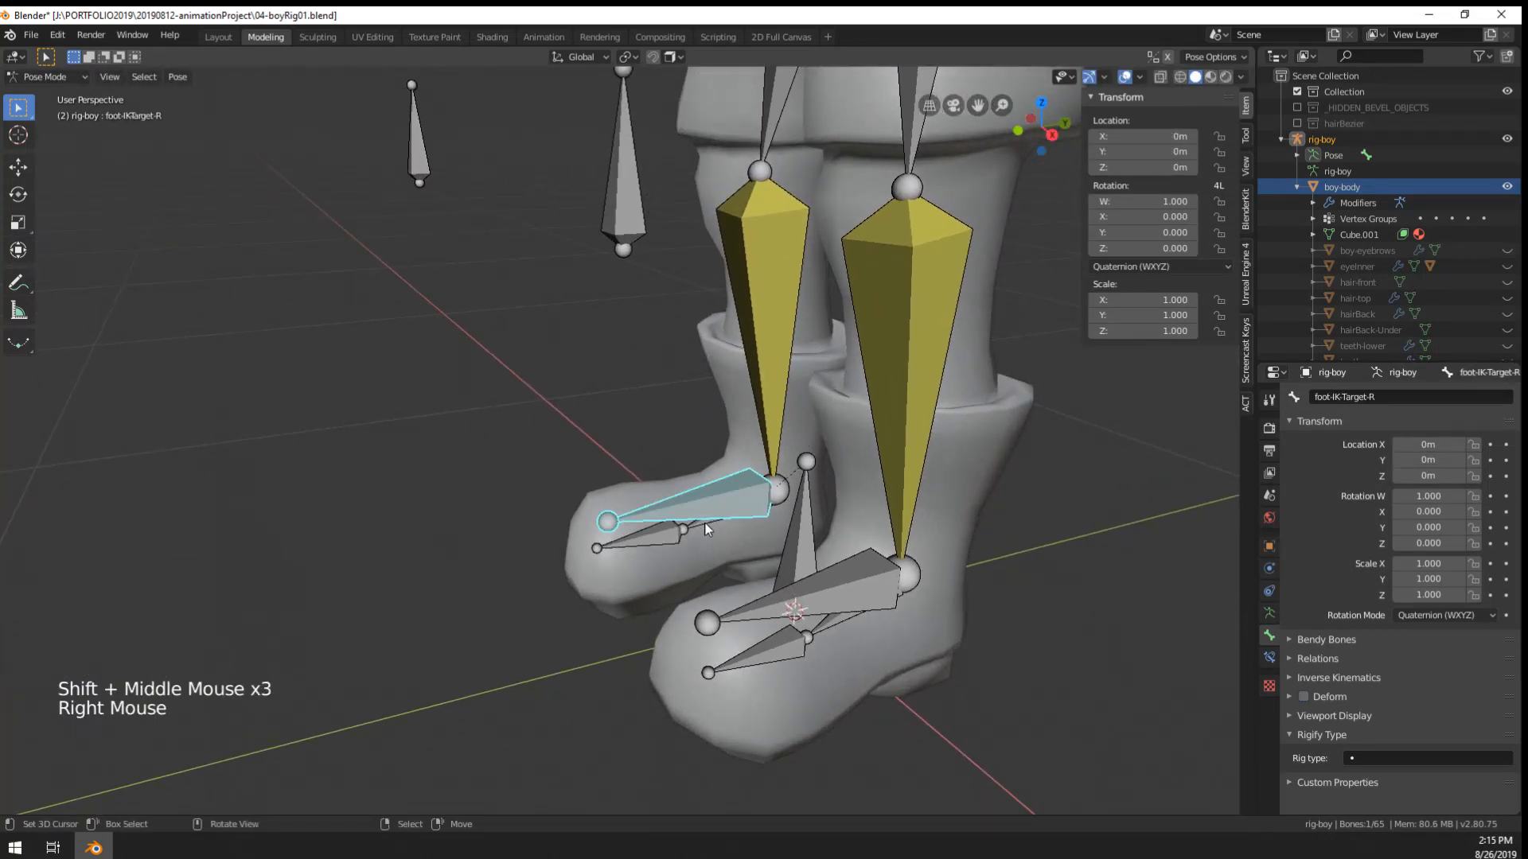
scroll(760, 333, "down", 3)
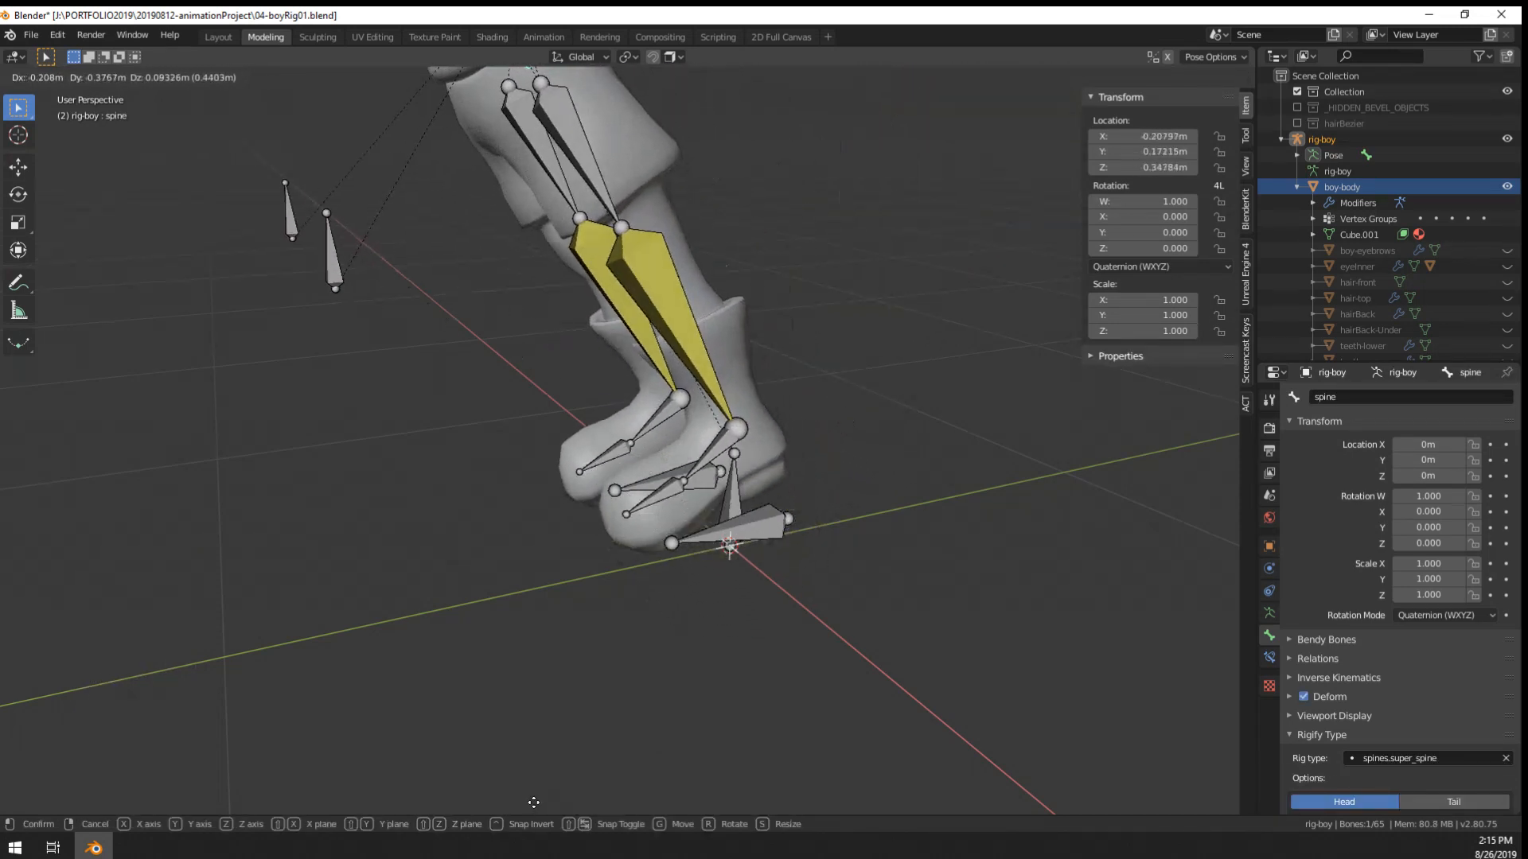
right_click(867, 748)
- Examine the feet up close and select the left foot bone, foot.L
scroll(750, 607, "up", 3)
scroll(752, 609, "down", 2)
middle_click_drag(796, 649, 764, 641)
middle_click_drag(775, 646, 713, 657)
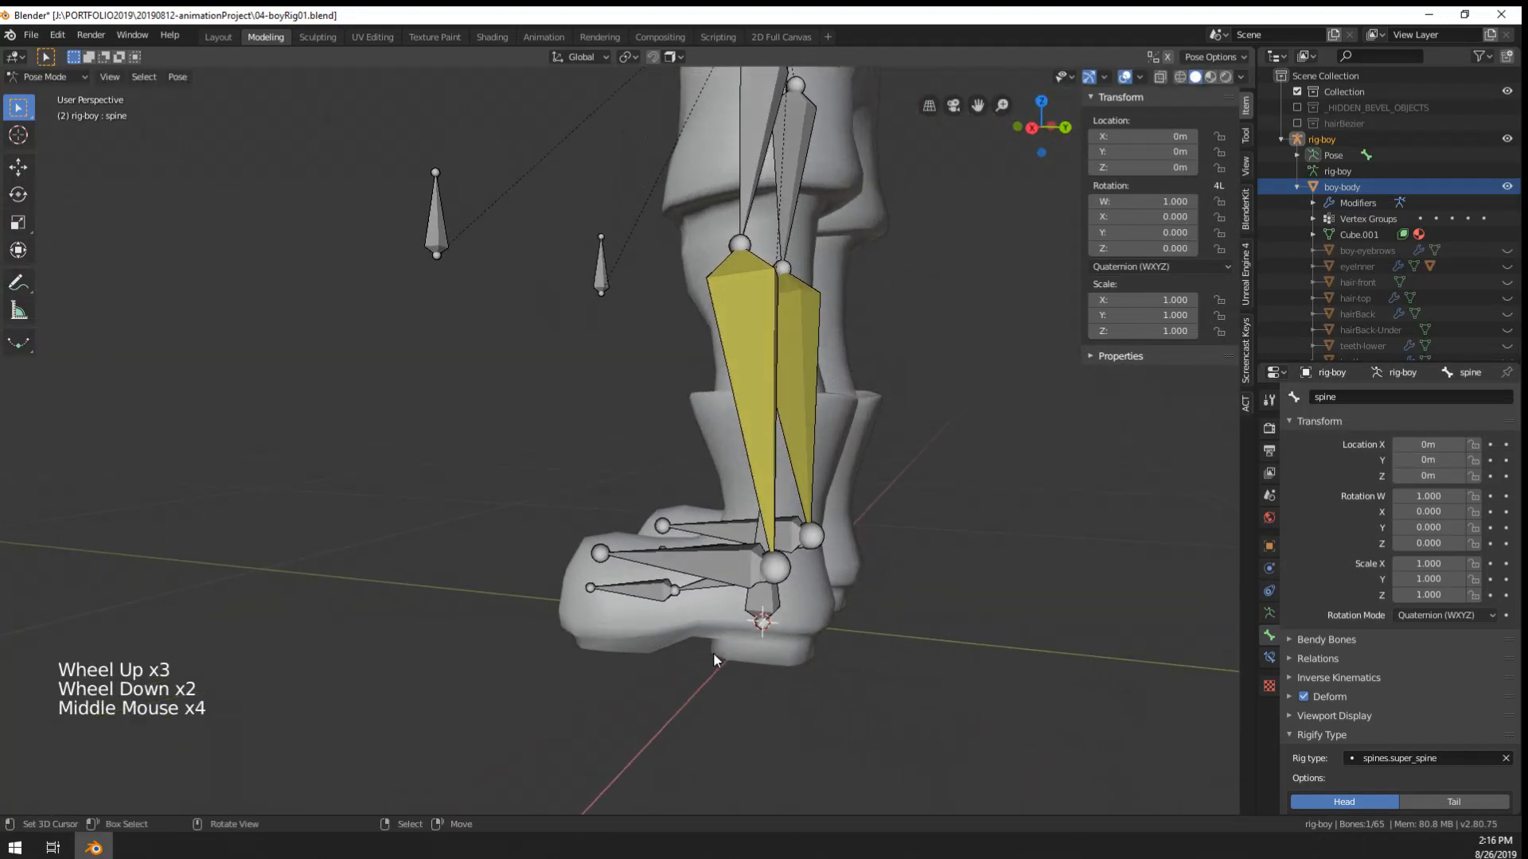
scroll(714, 659, "up", 3)
right_click(764, 746)
middle_click_drag(763, 746, 892, 738)
- Try adding a Copy Rotation object constraint targeting rig-boy in Edit Mode, delete it, and return to Pose Mode
key("Tab")
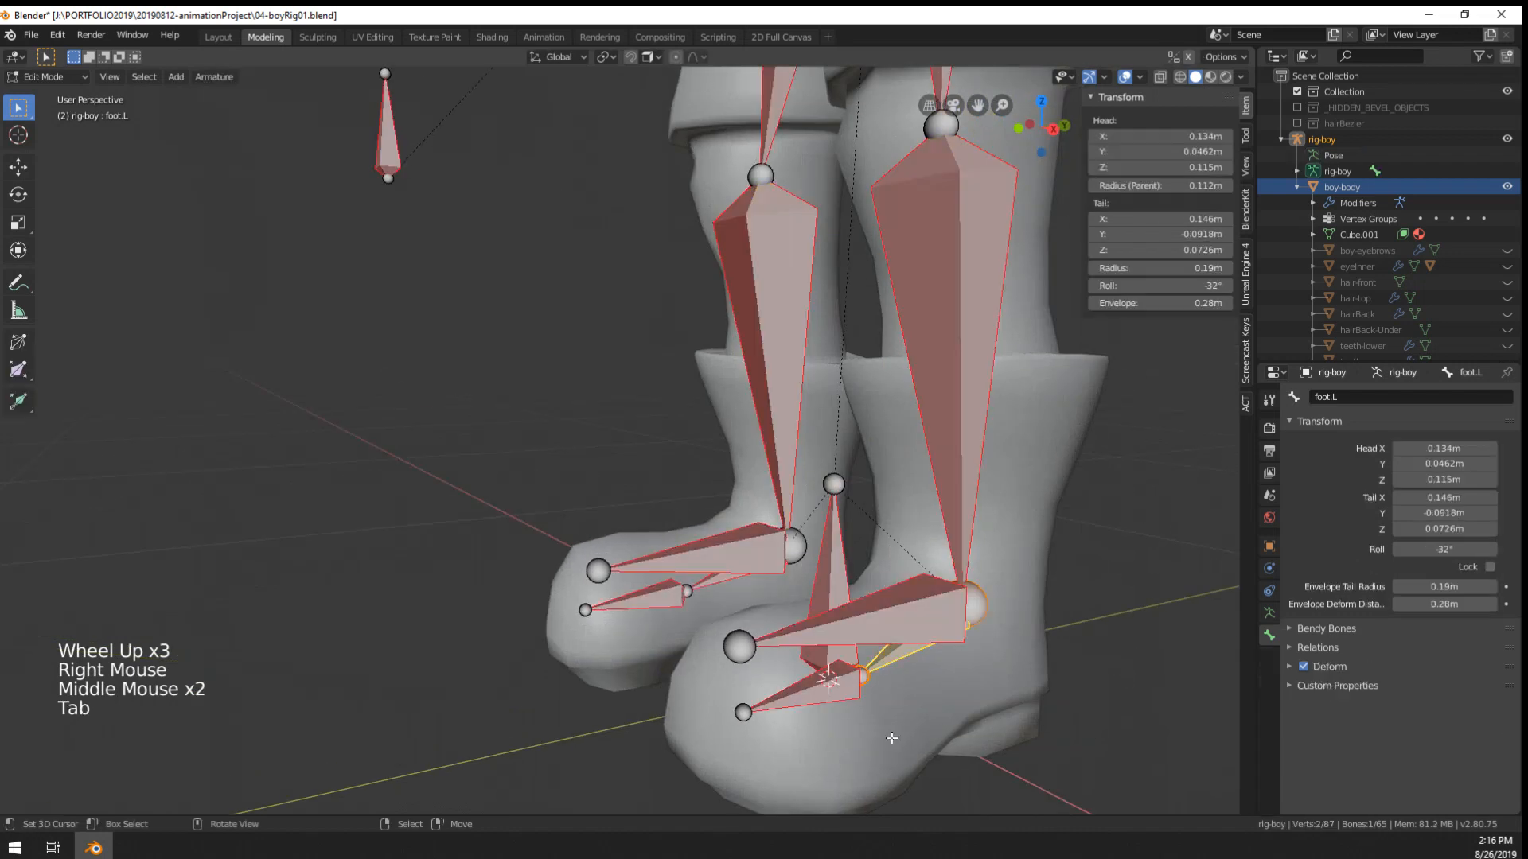
right_click(879, 664)
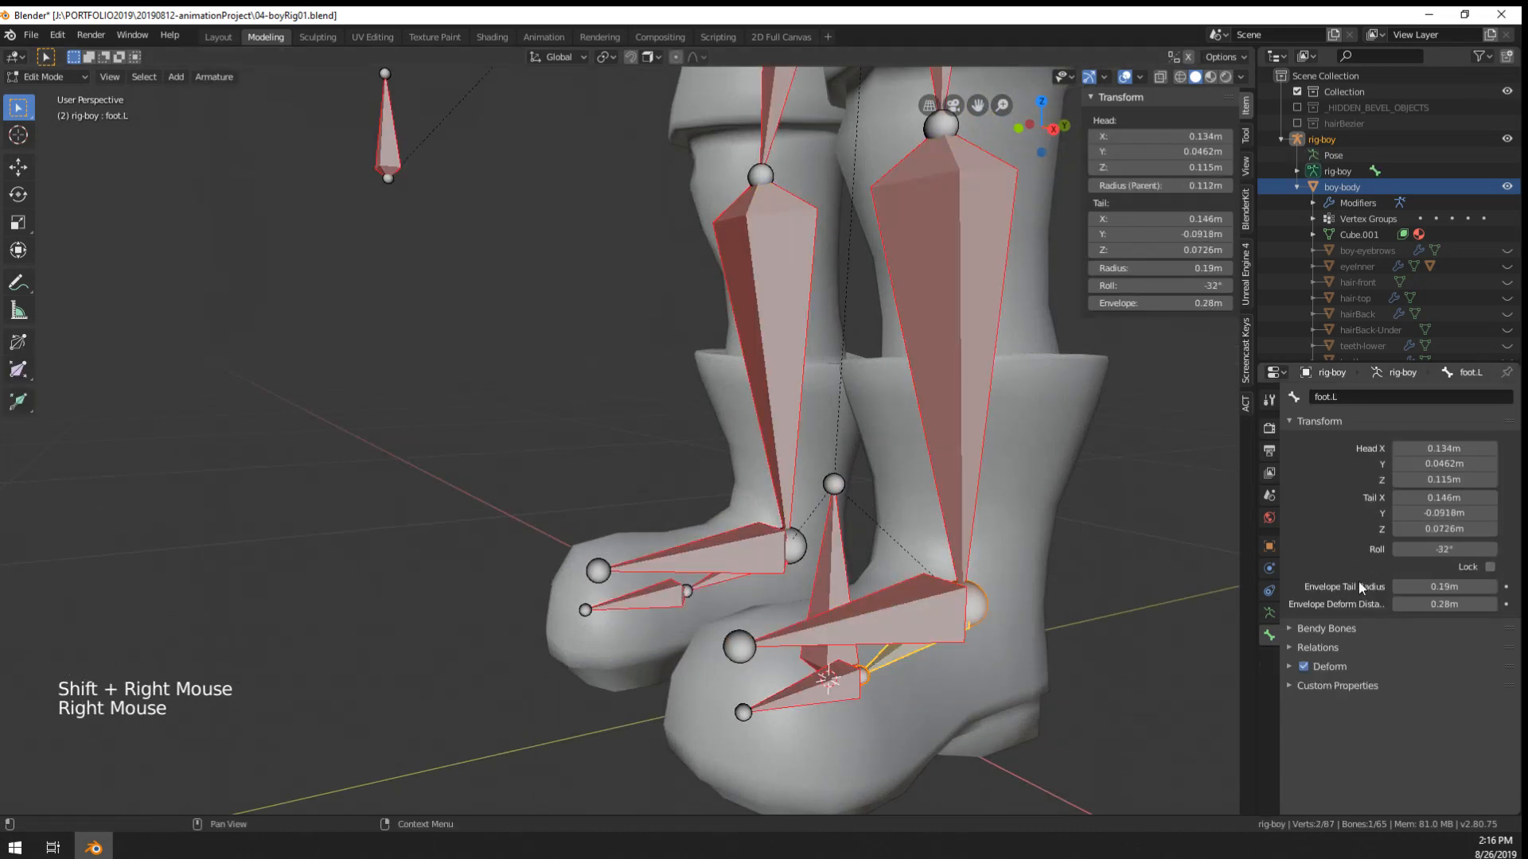
left_click(1269, 592)
left_click(1381, 400)
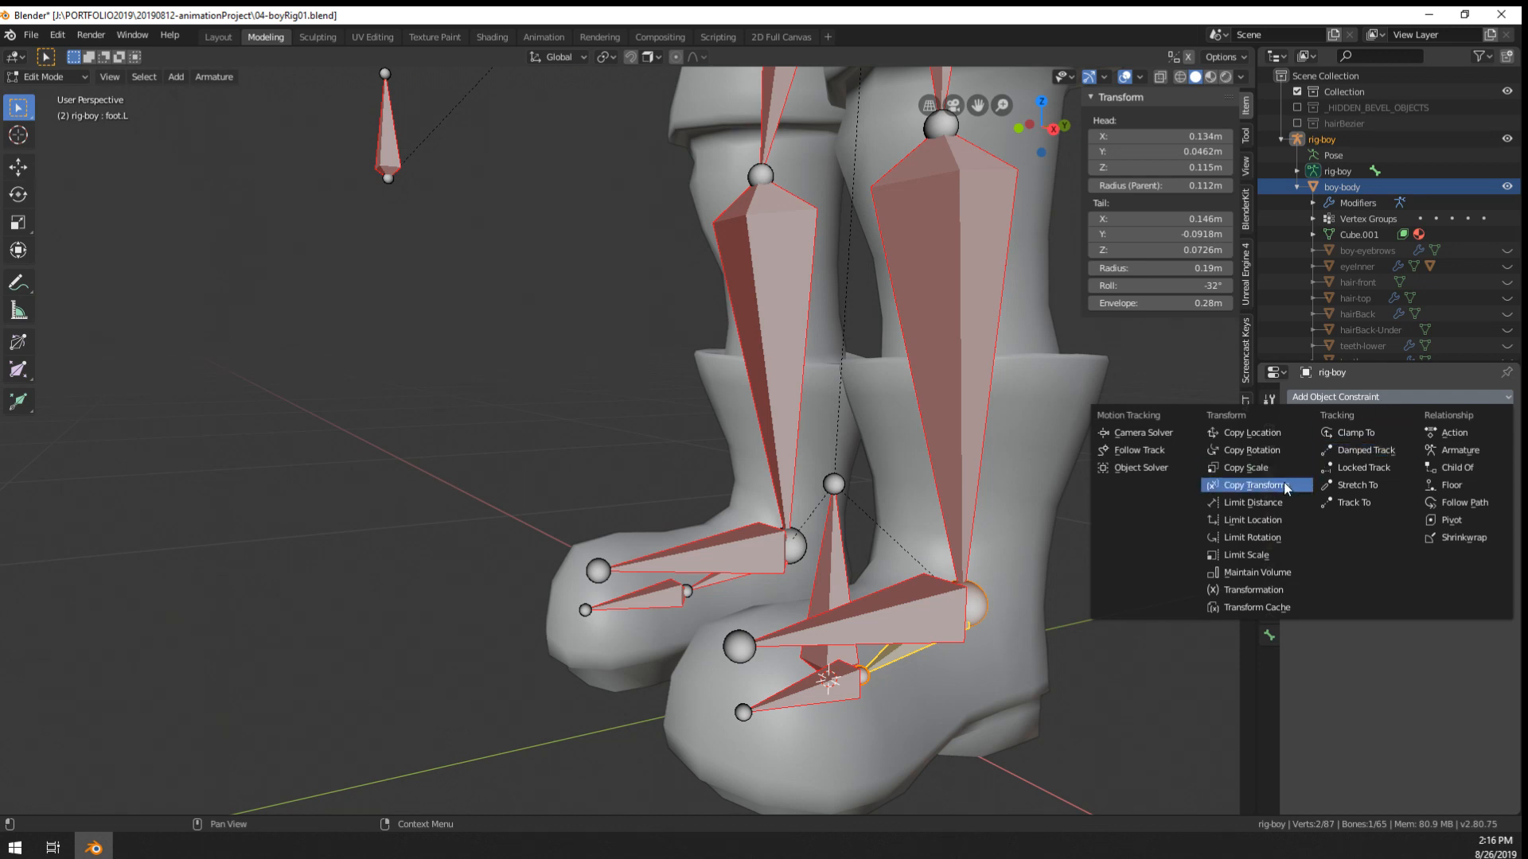
left_click(1286, 450)
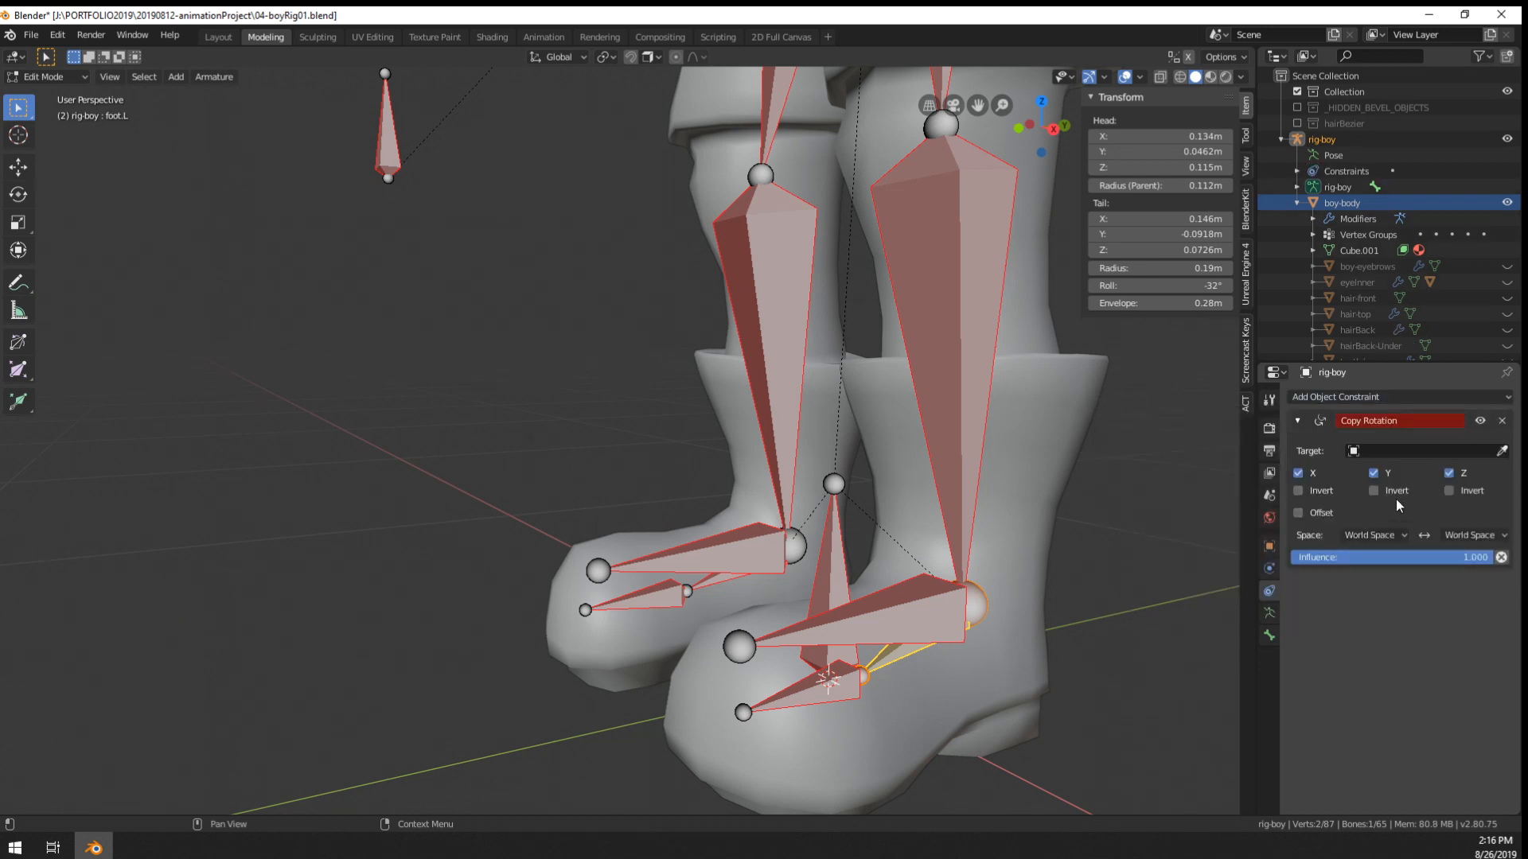
left_click(915, 607)
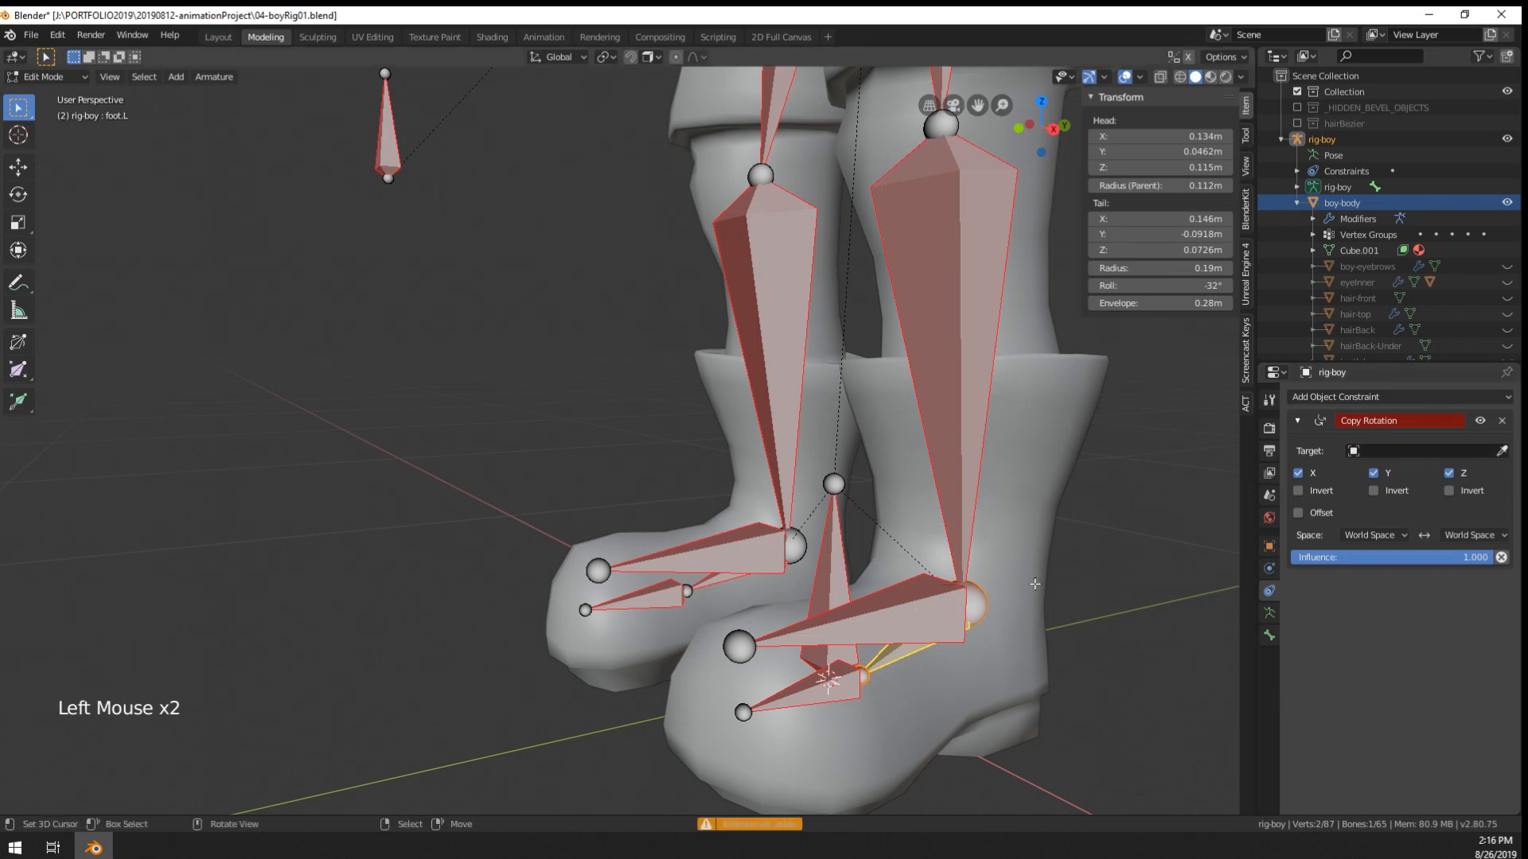
left_click(1425, 452)
type("rig")
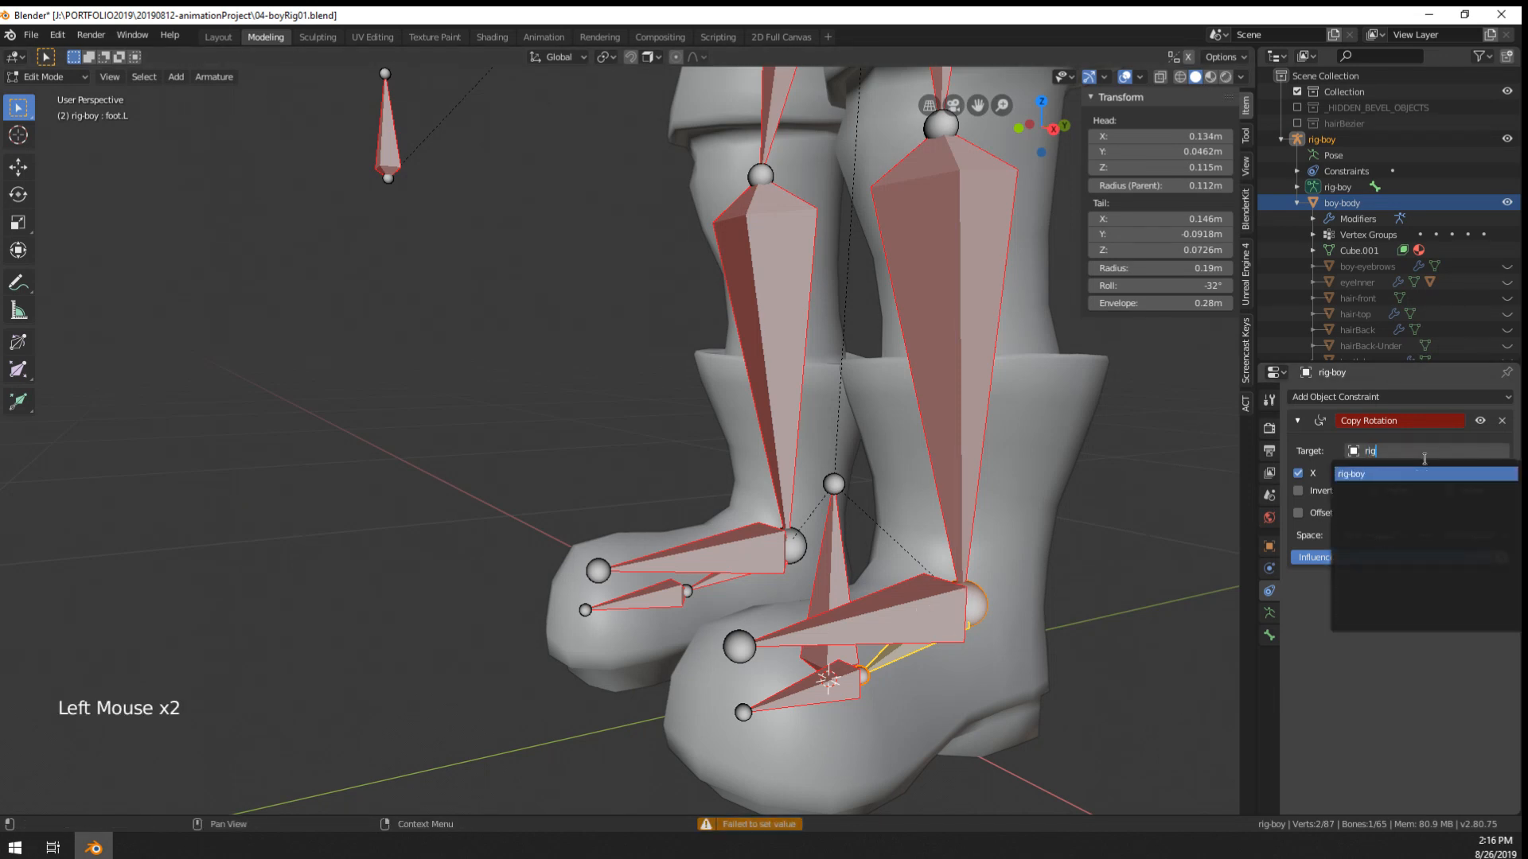
key("Return")
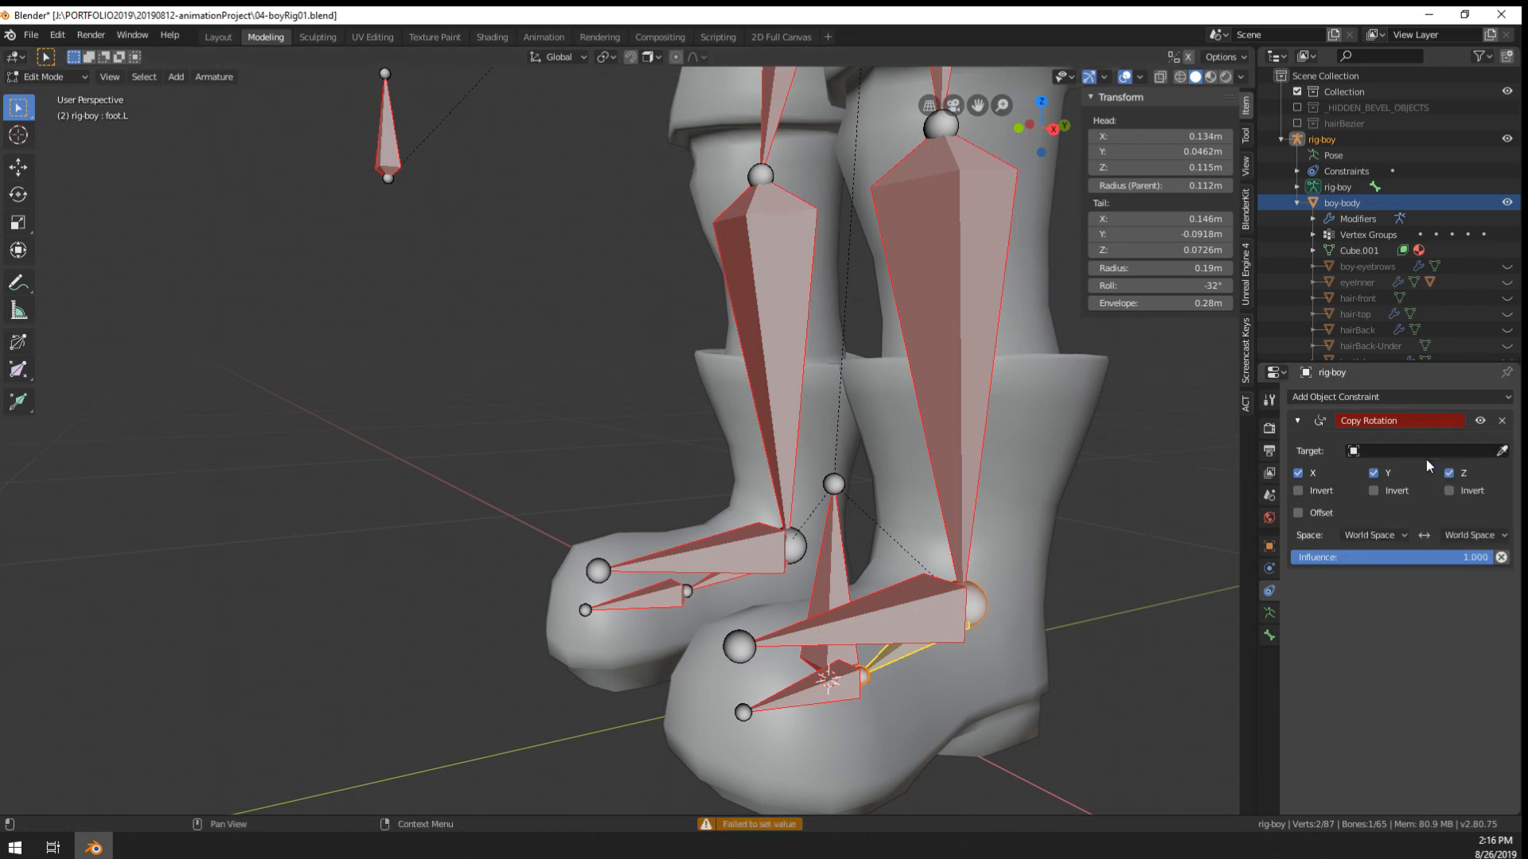
left_click(1448, 450)
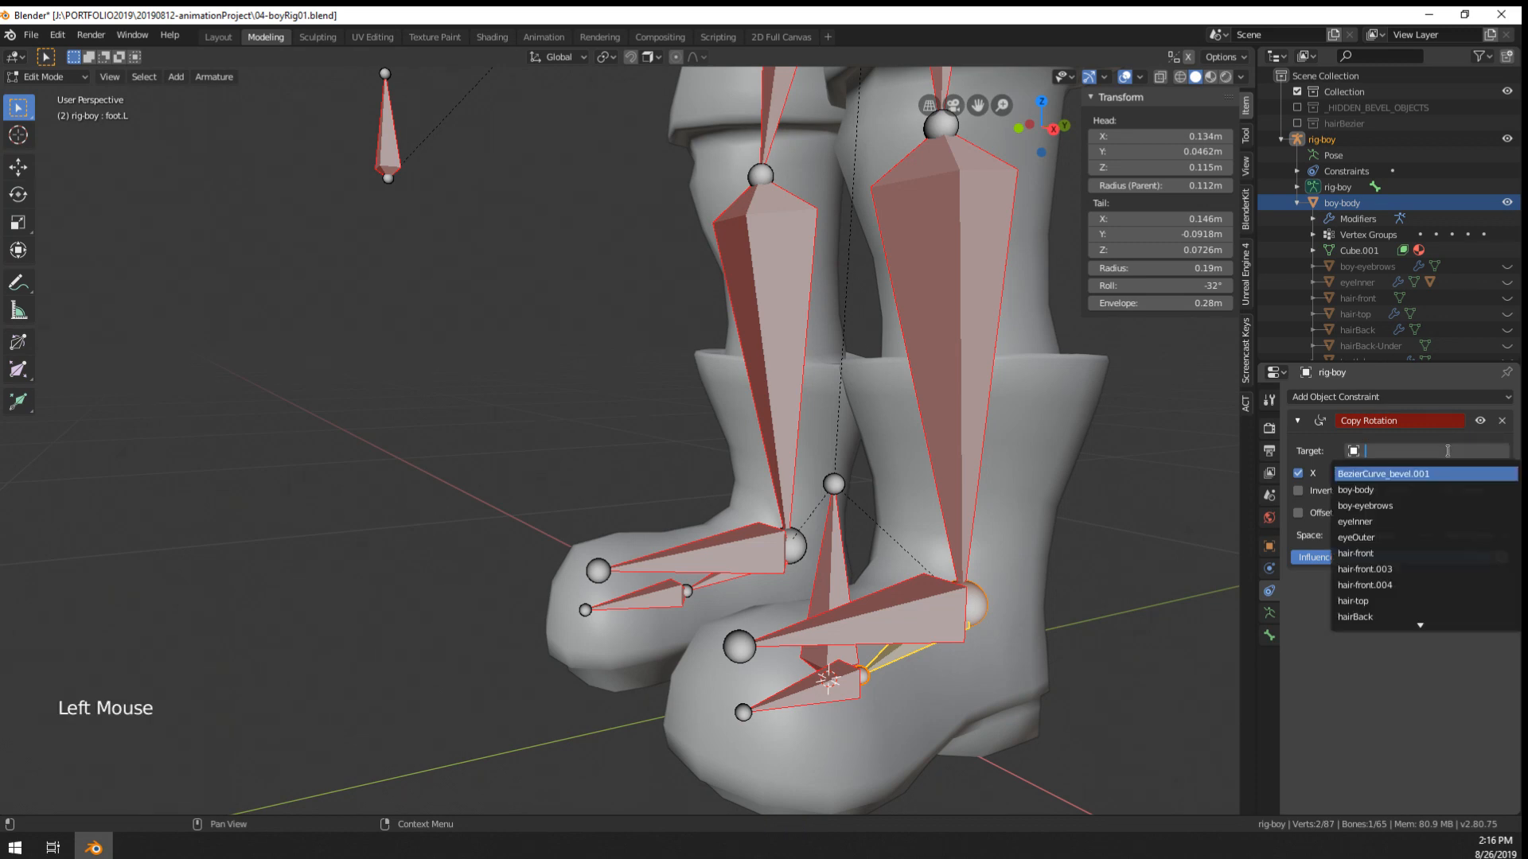
left_click(1387, 475)
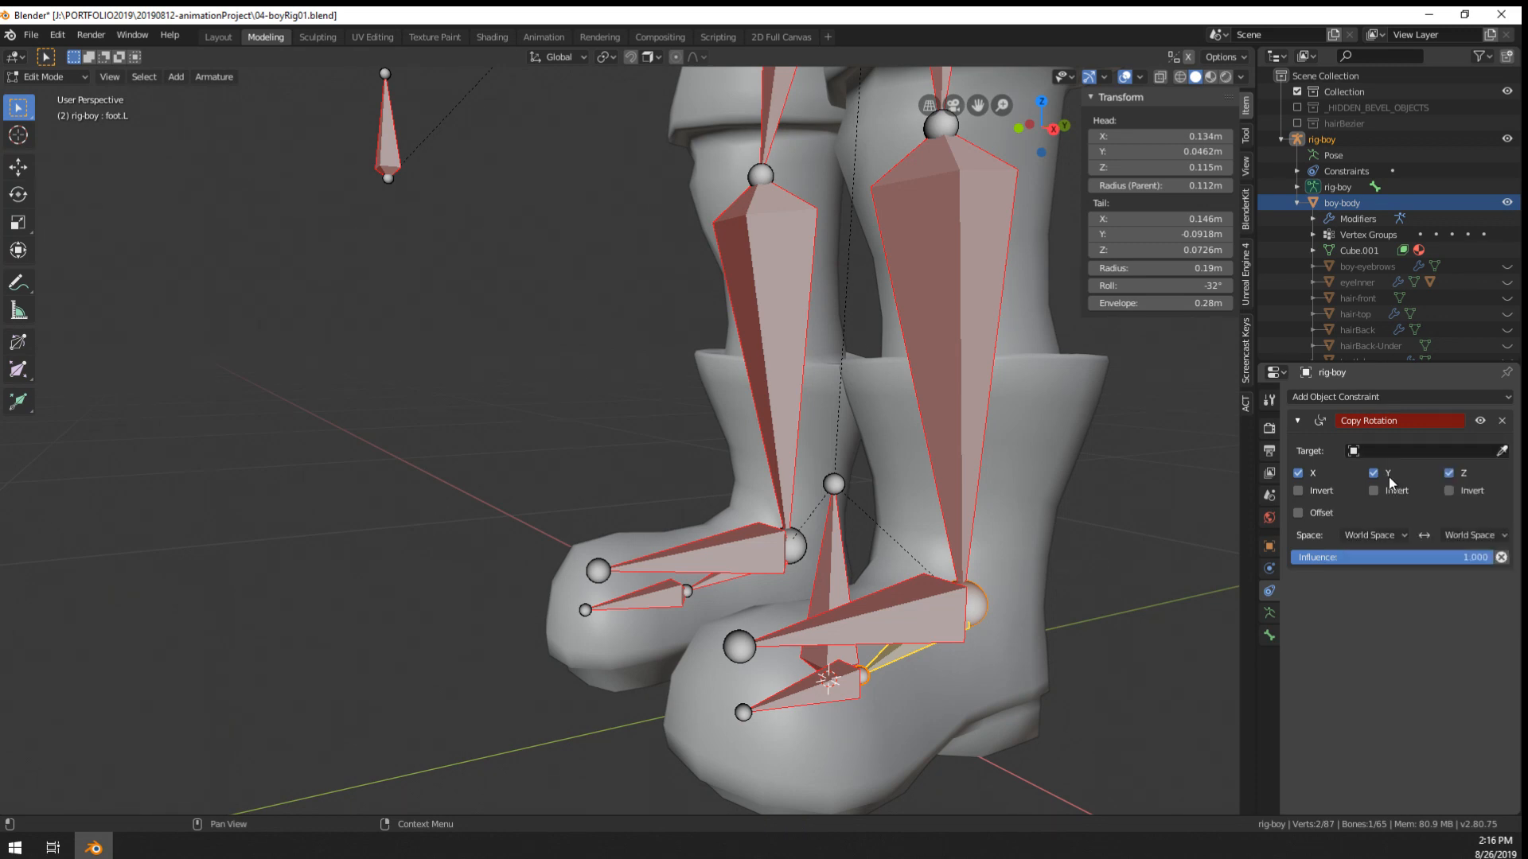
left_click(1502, 420)
key("Tab")
key("Tab")
key("Tab")
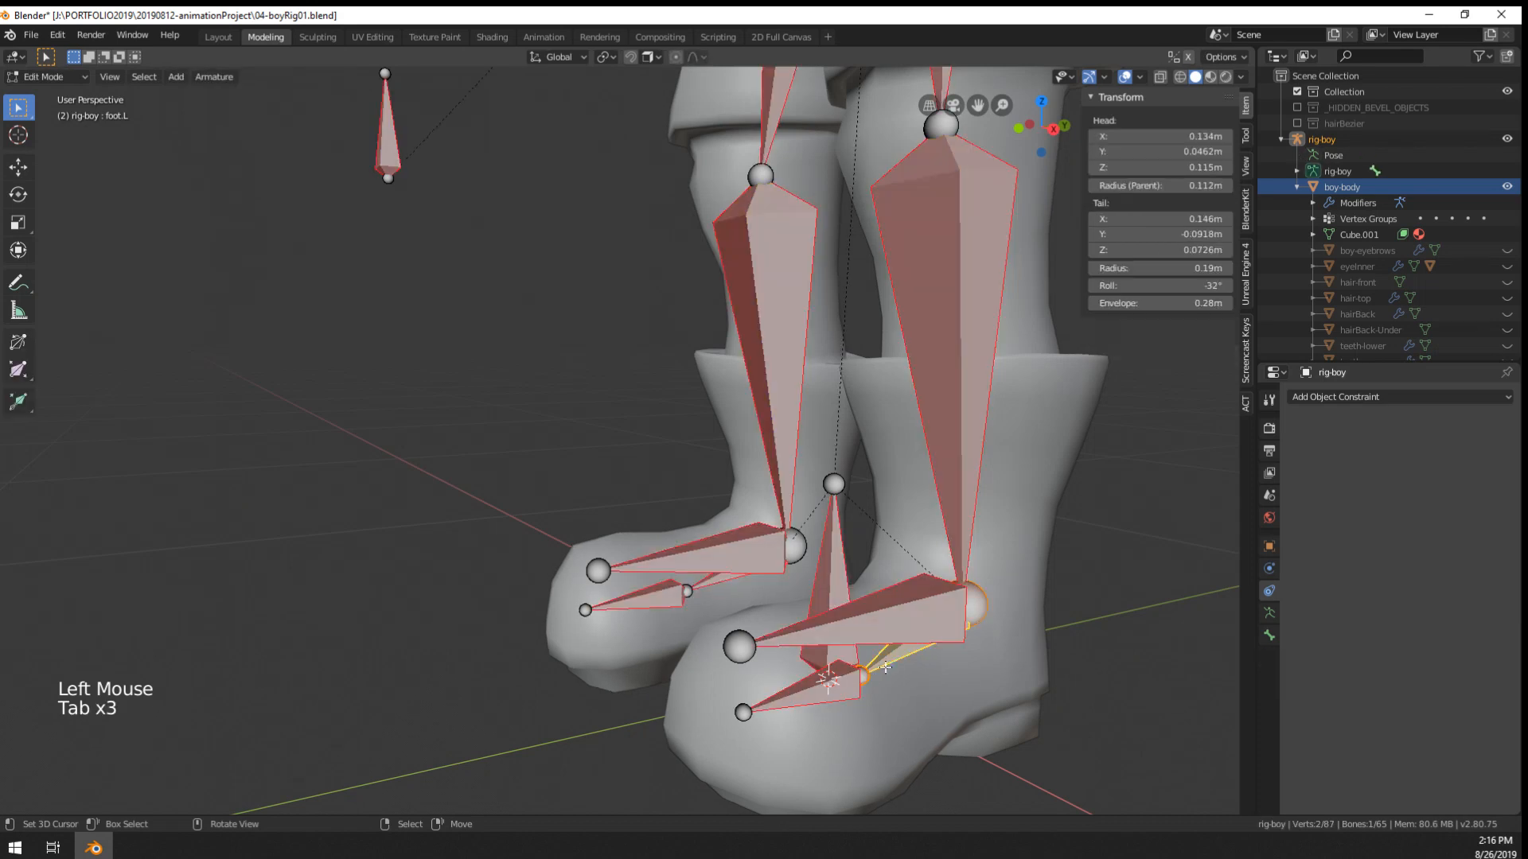
key("Tab")
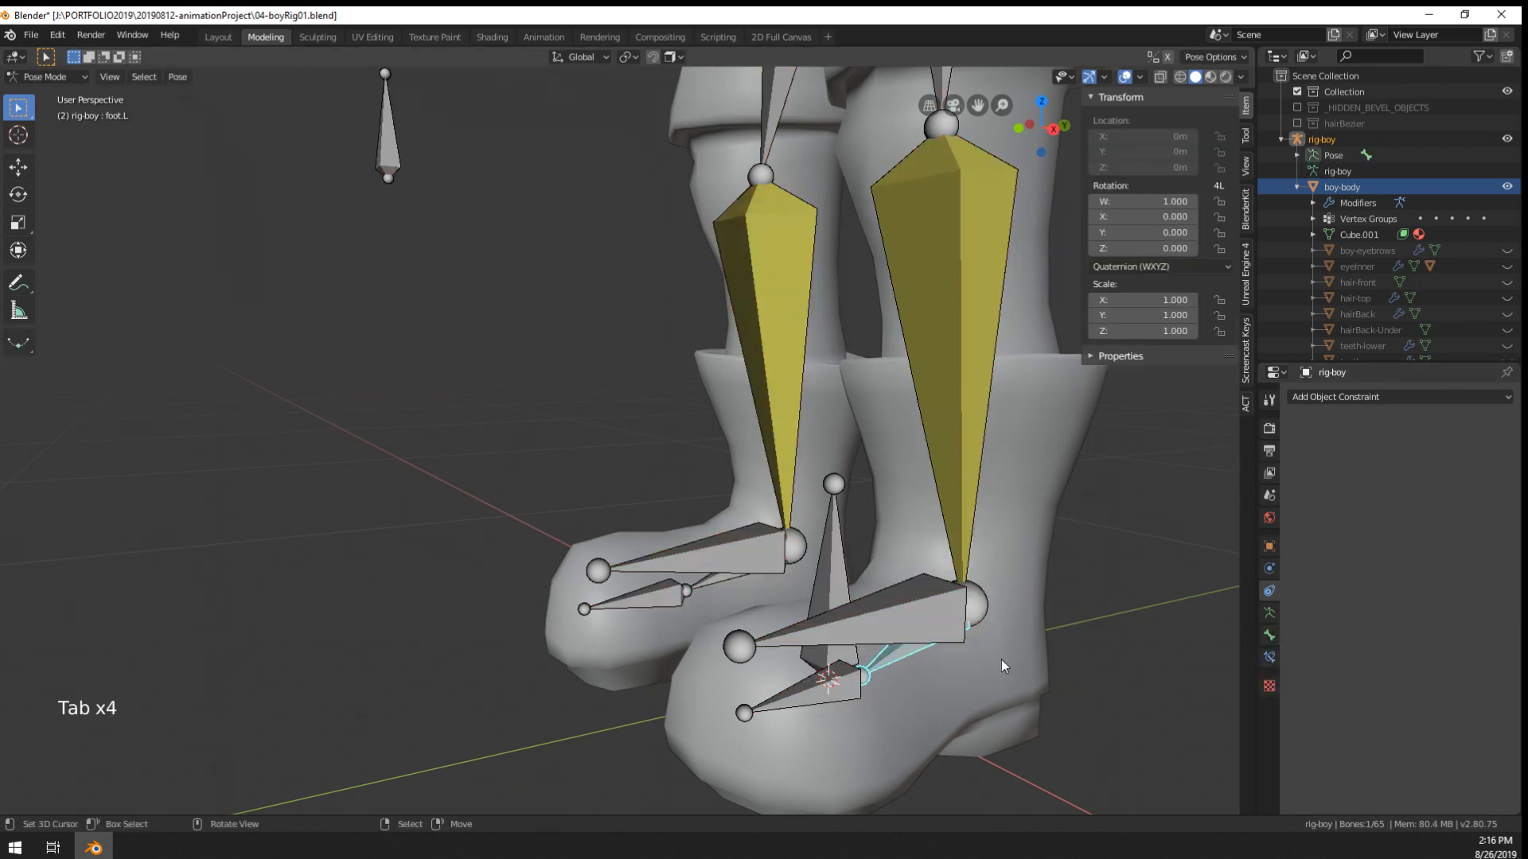
- Add a Copy Rotation bone constraint to foot.L with target rig-boy and bone foot-IK-Target-L
left_click(1268, 658)
left_click(1386, 395)
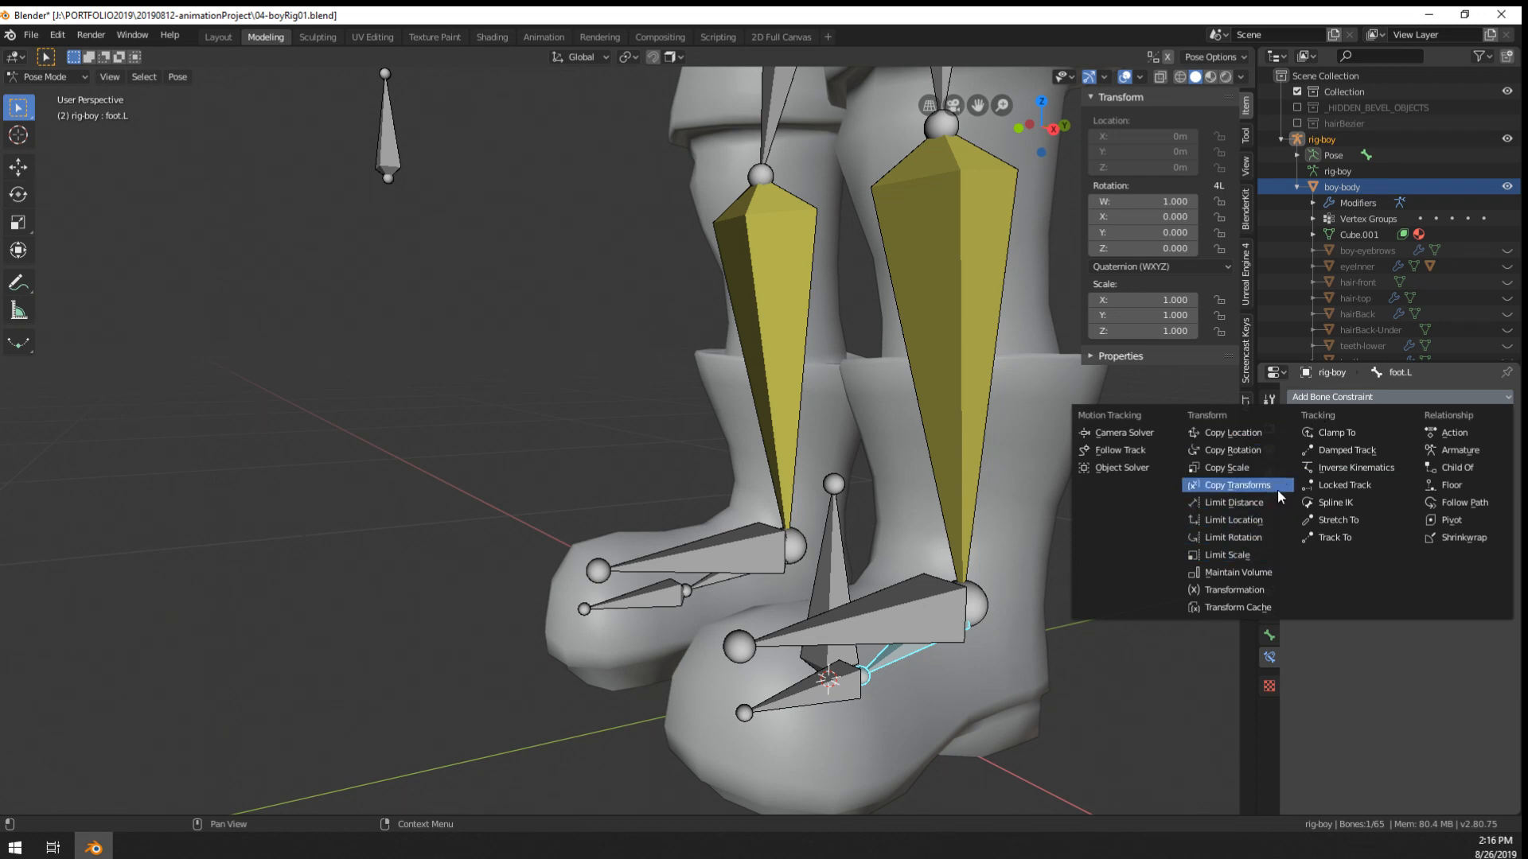
left_click(1257, 449)
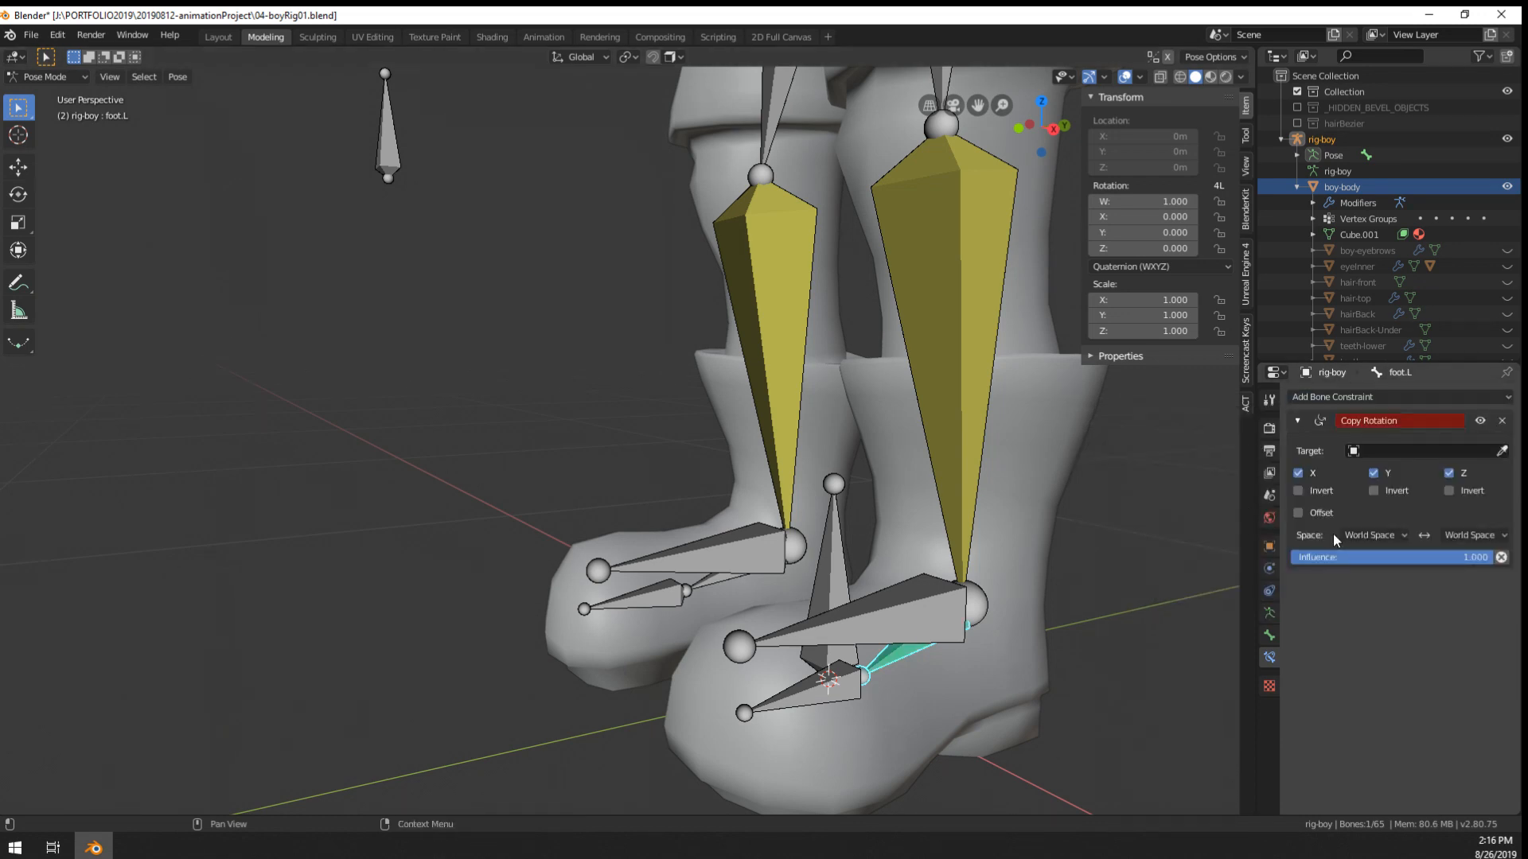
left_click(1405, 450)
type("rig")
key("Return")
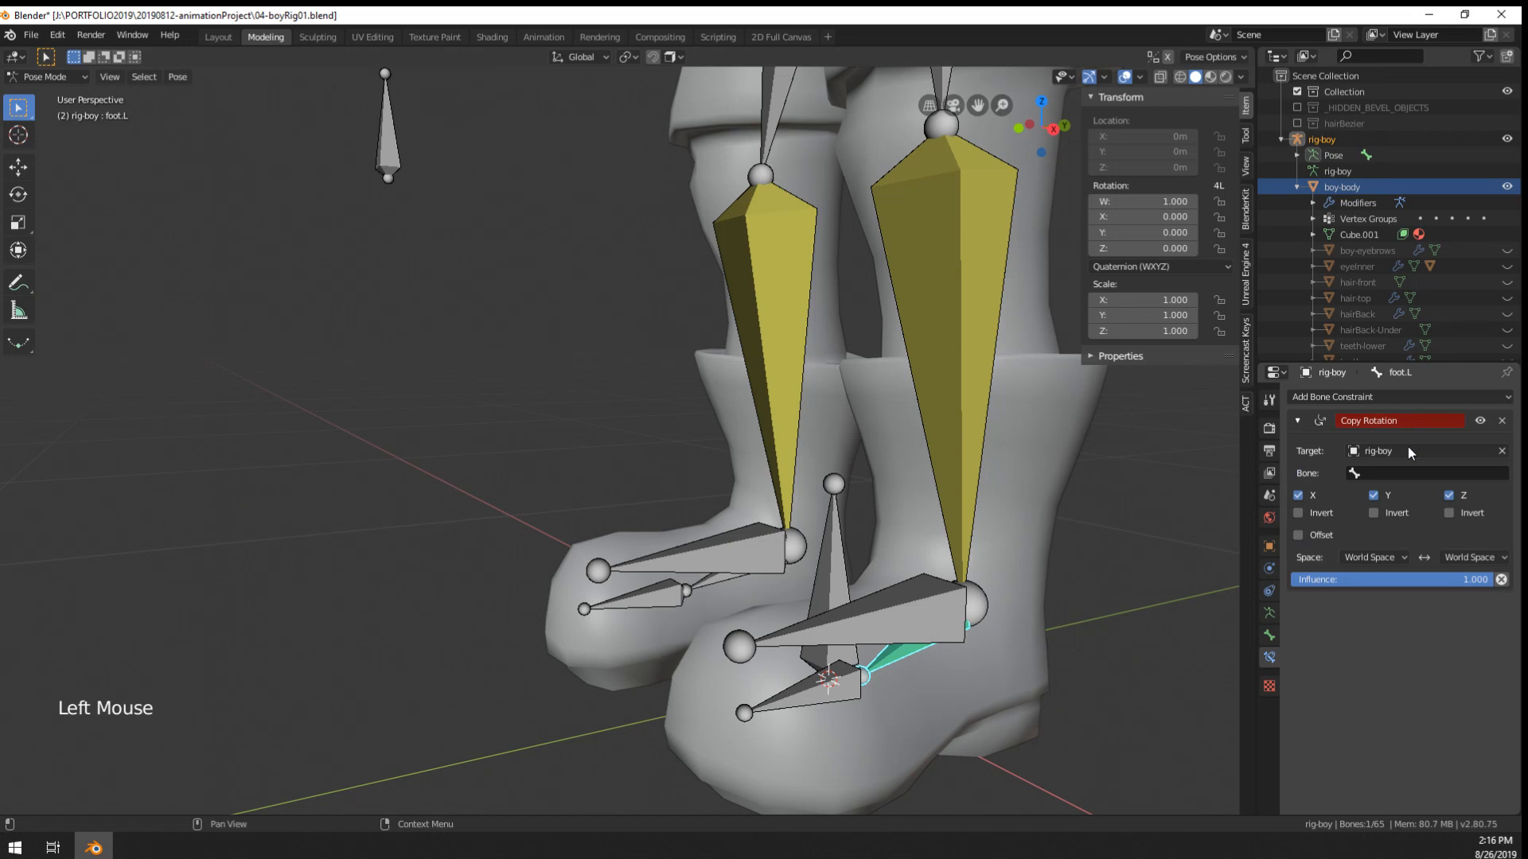
left_click(1388, 475)
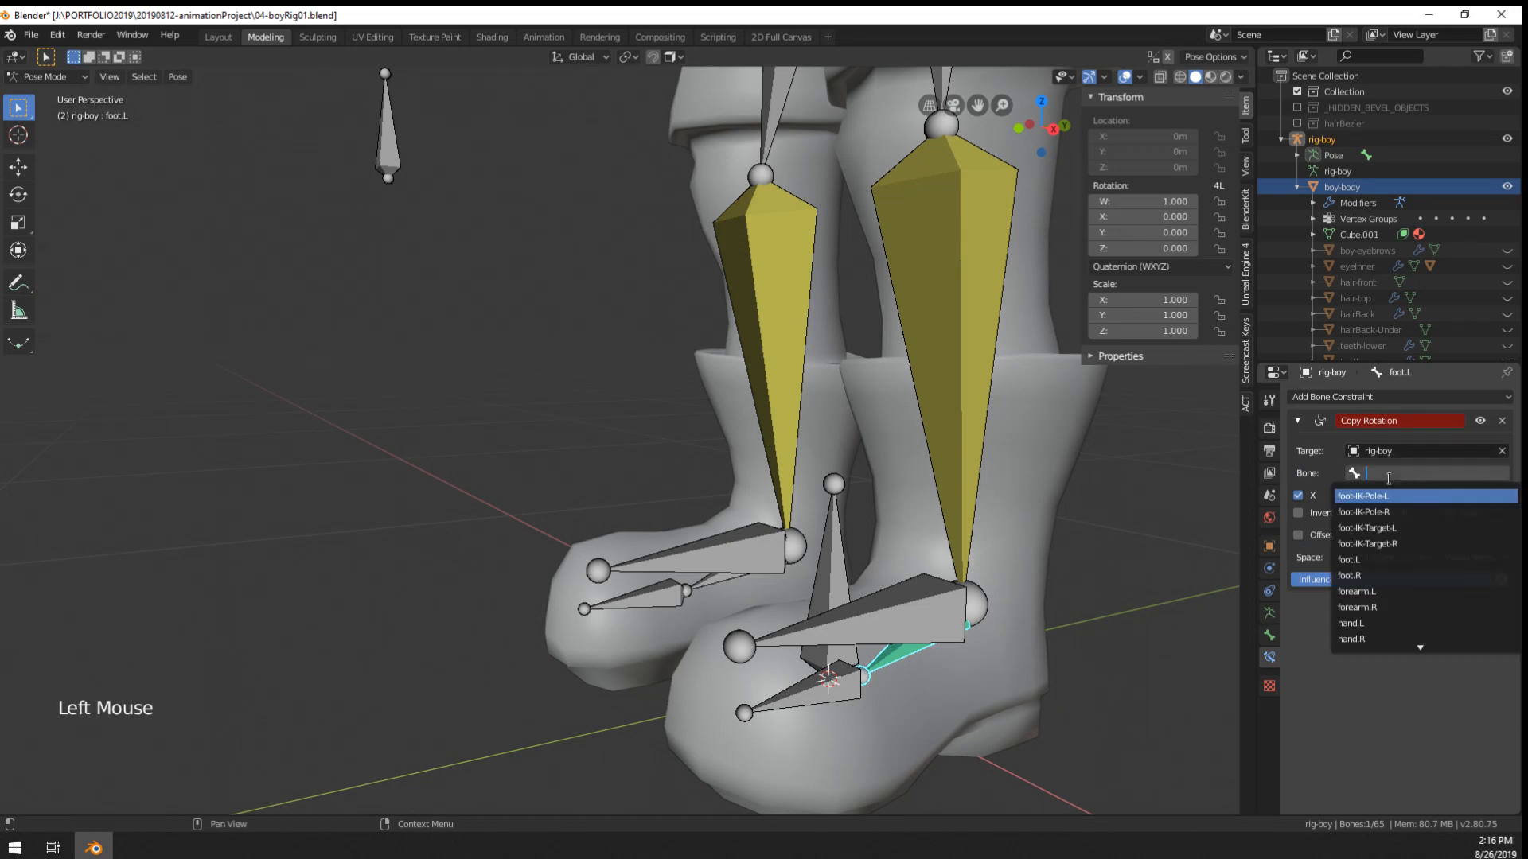
left_click(1403, 530)
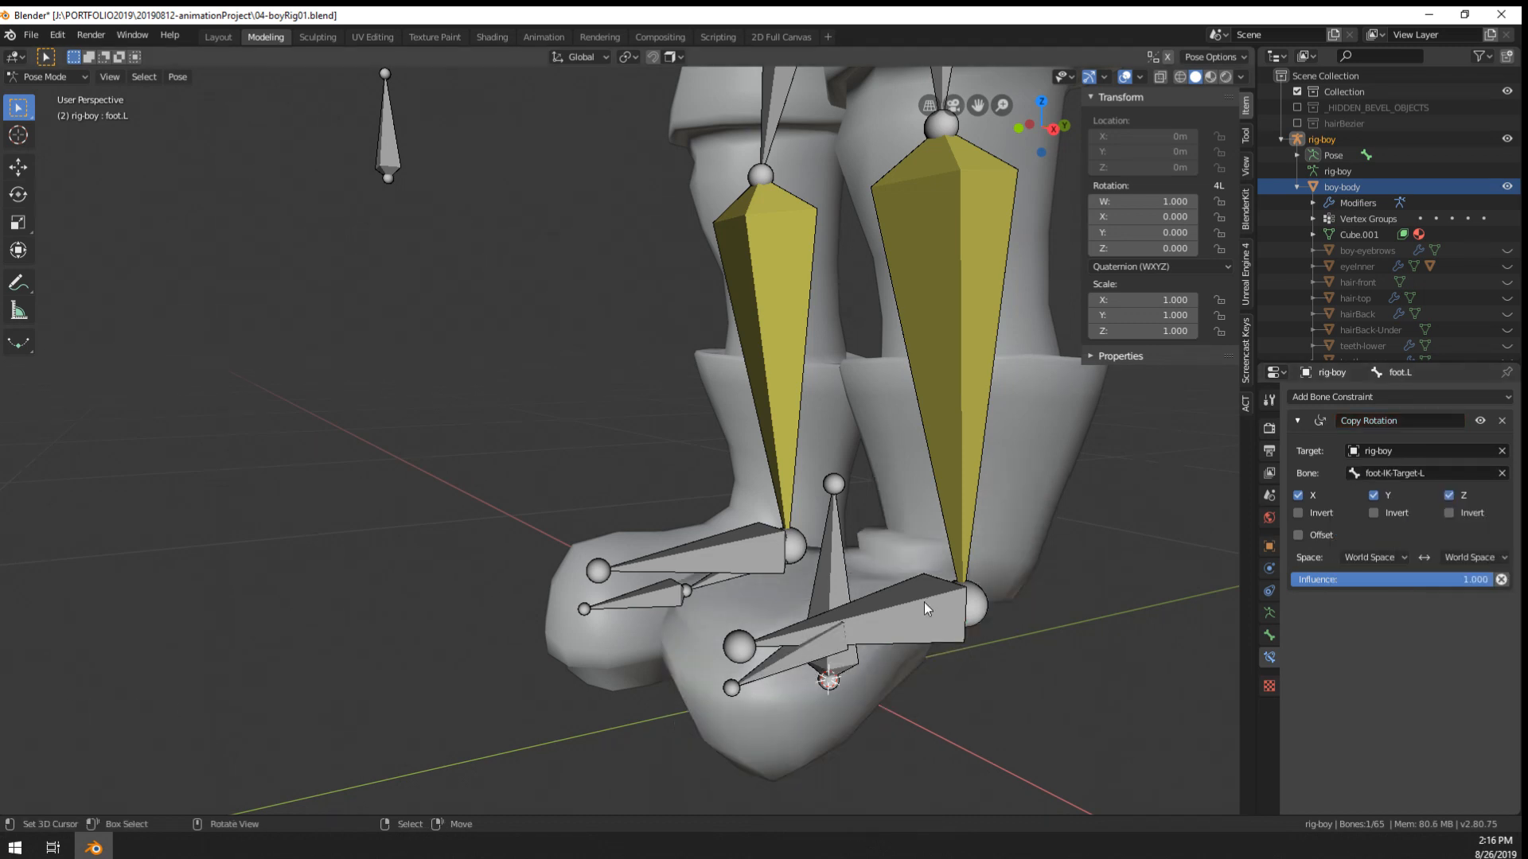
- Set both spaces of foot.L's Copy Rotation constraint to Local Space
middle_click_drag(924, 603, 923, 570)
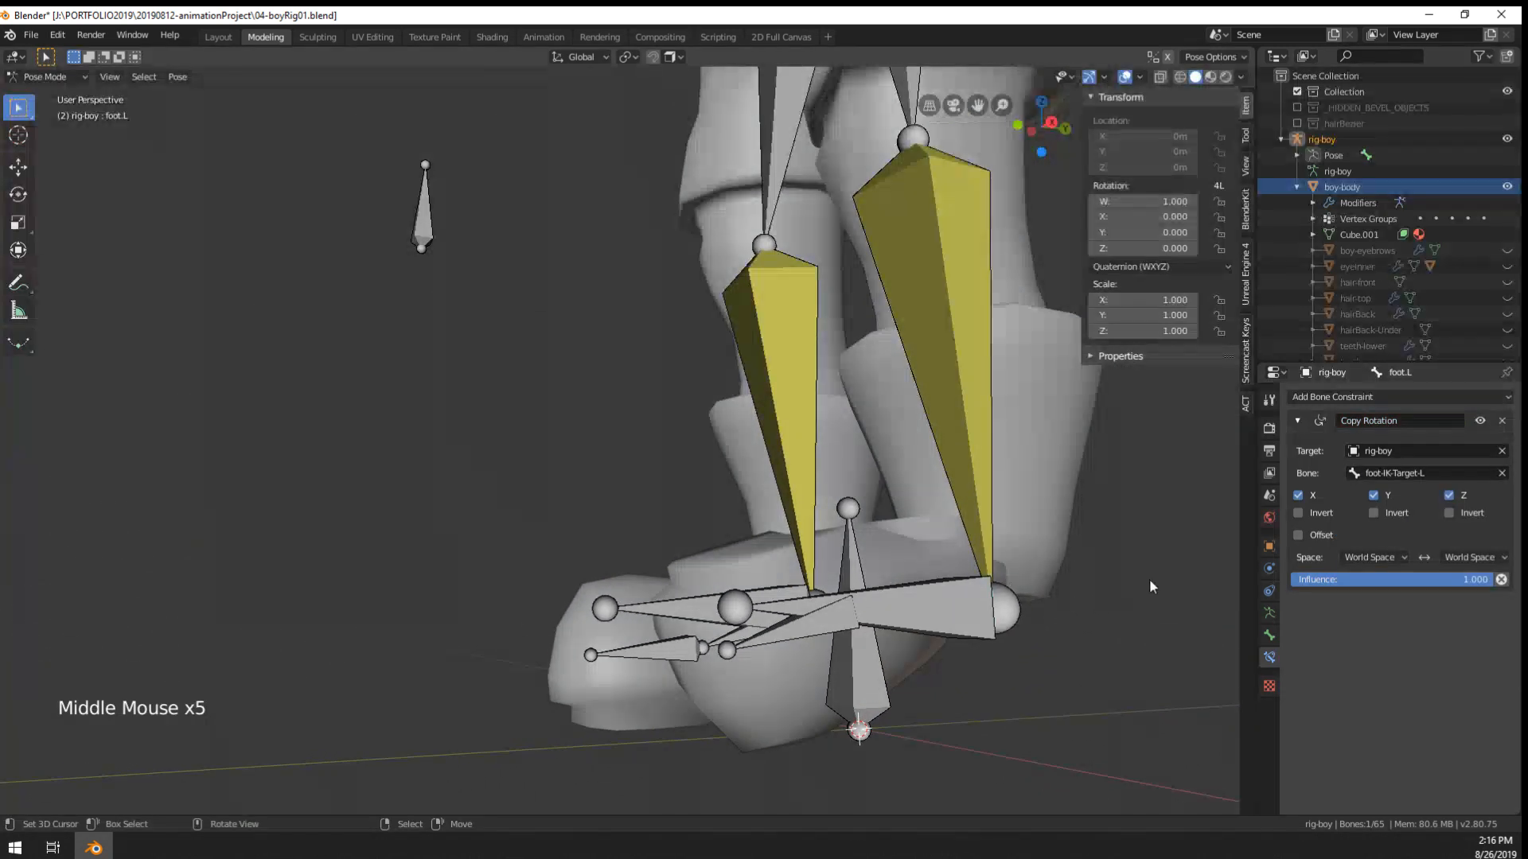
left_click(1356, 558)
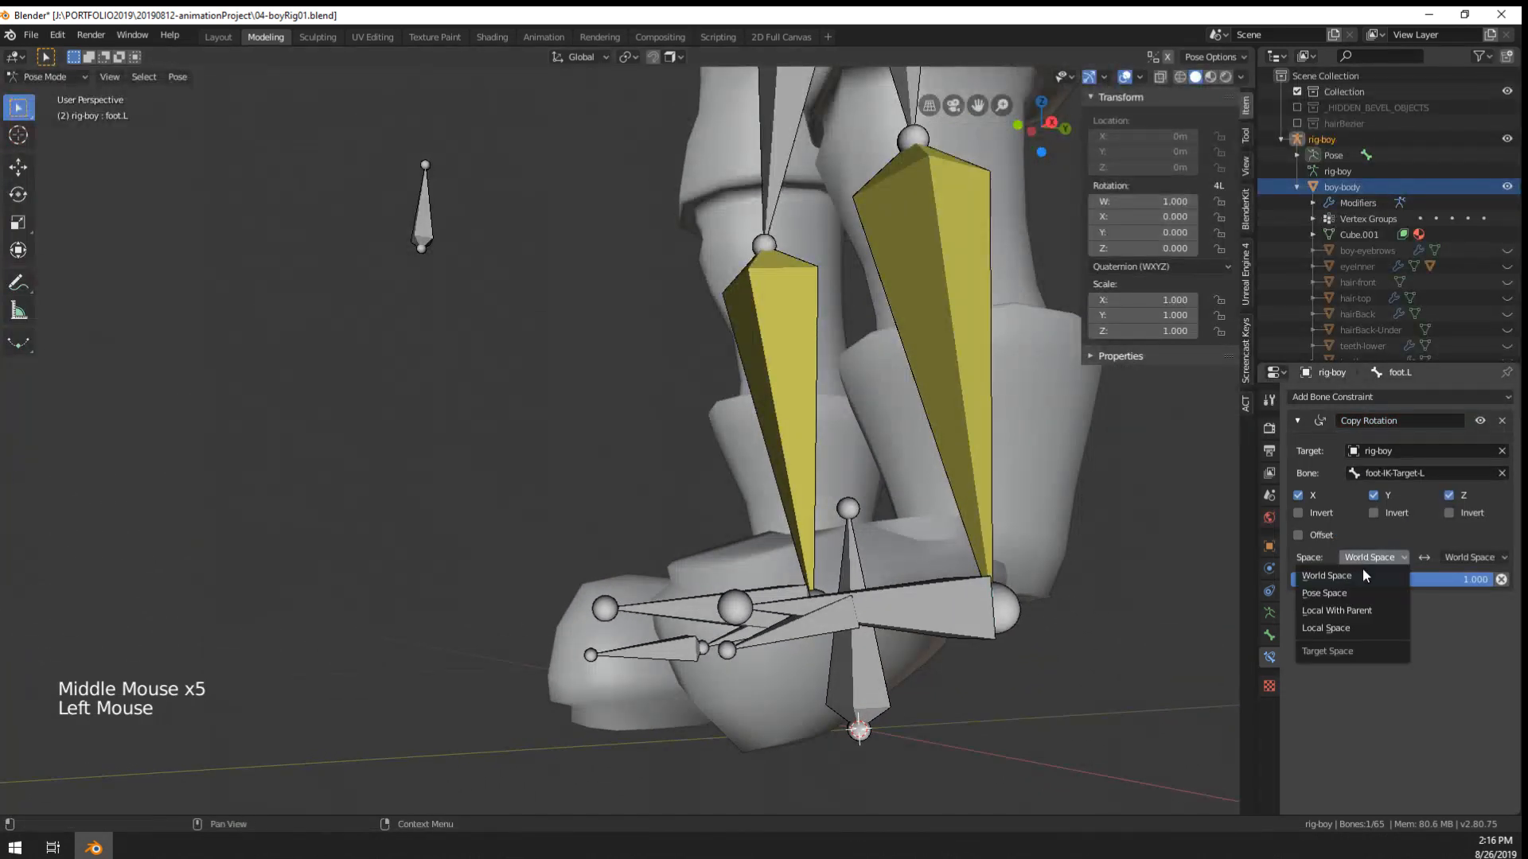
left_click(1359, 628)
left_click(1470, 558)
left_click(1444, 628)
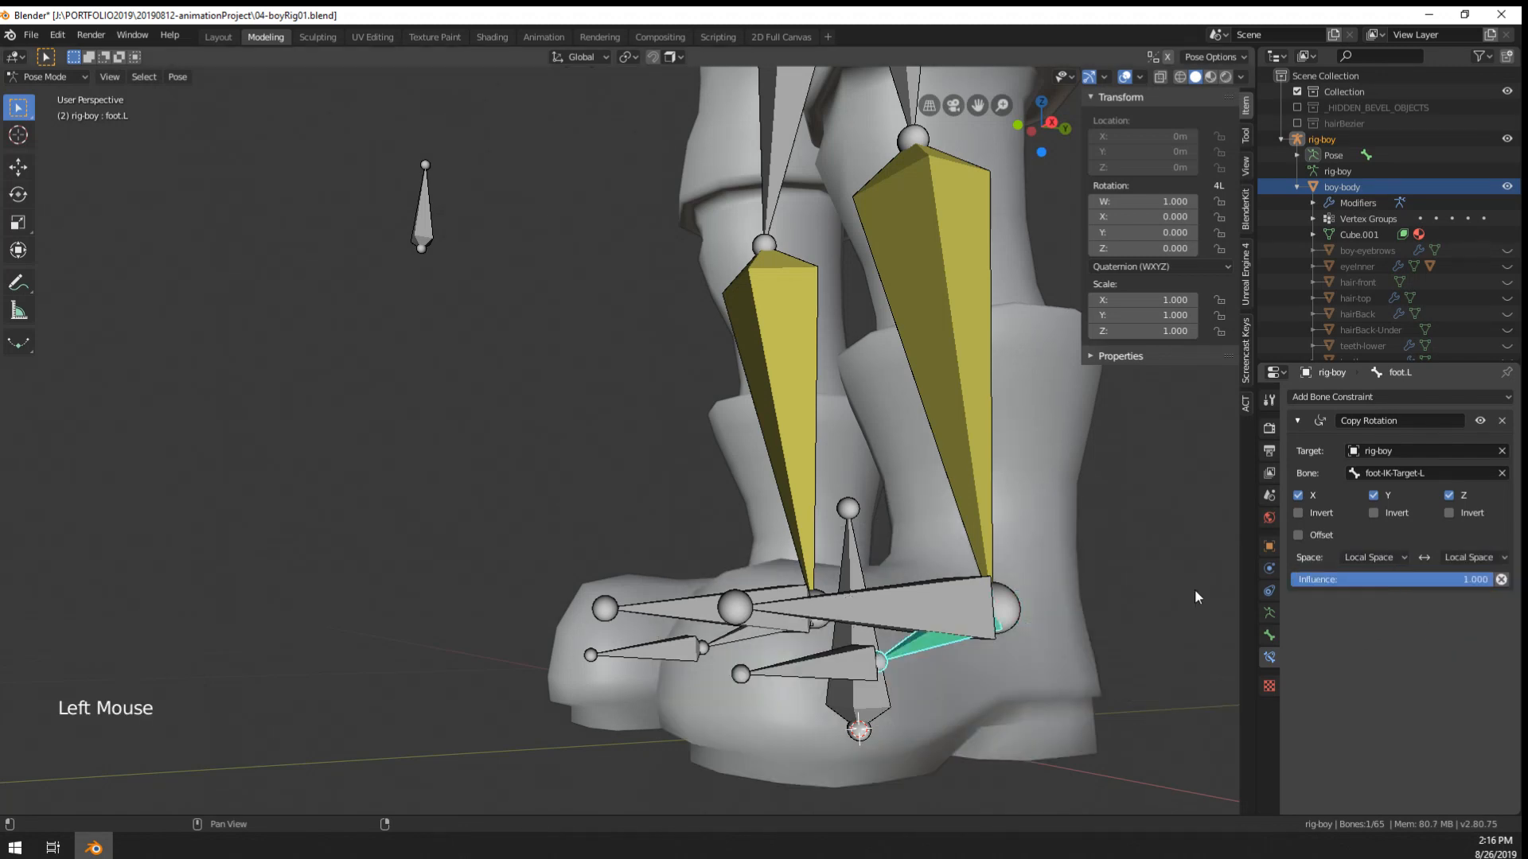
- Test-rotate foot-IK-Target-L to check how foot.L follows, and cancel the rotation
middle_click_drag(1195, 589, 989, 581)
right_click(947, 606)
key("r")
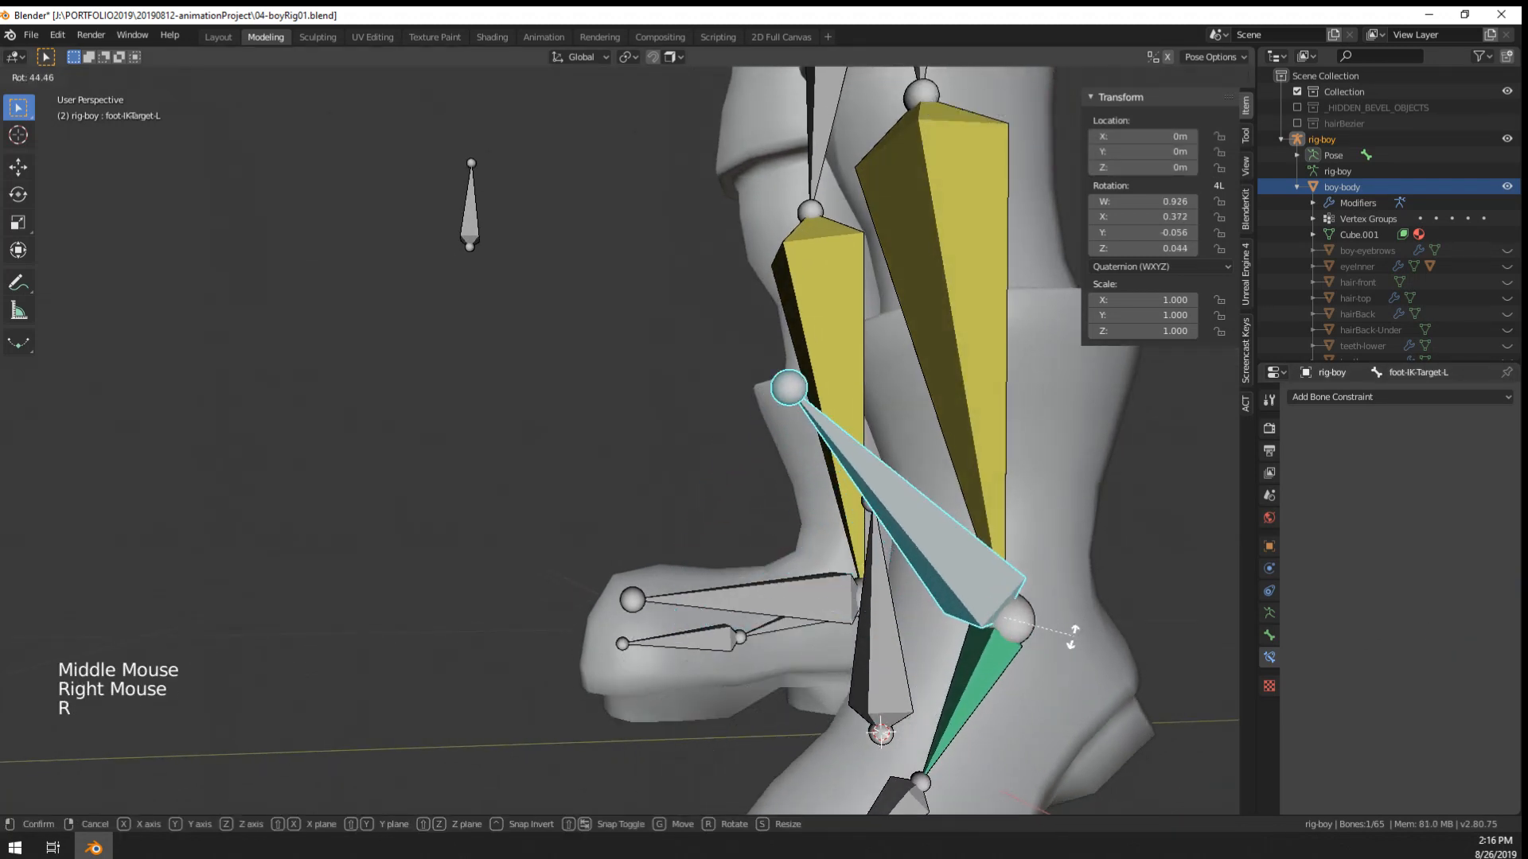
right_click(945, 659)
- Select foot.L and enable Invert for the Y axis in its Copy Rotation constraint
right_click(943, 658)
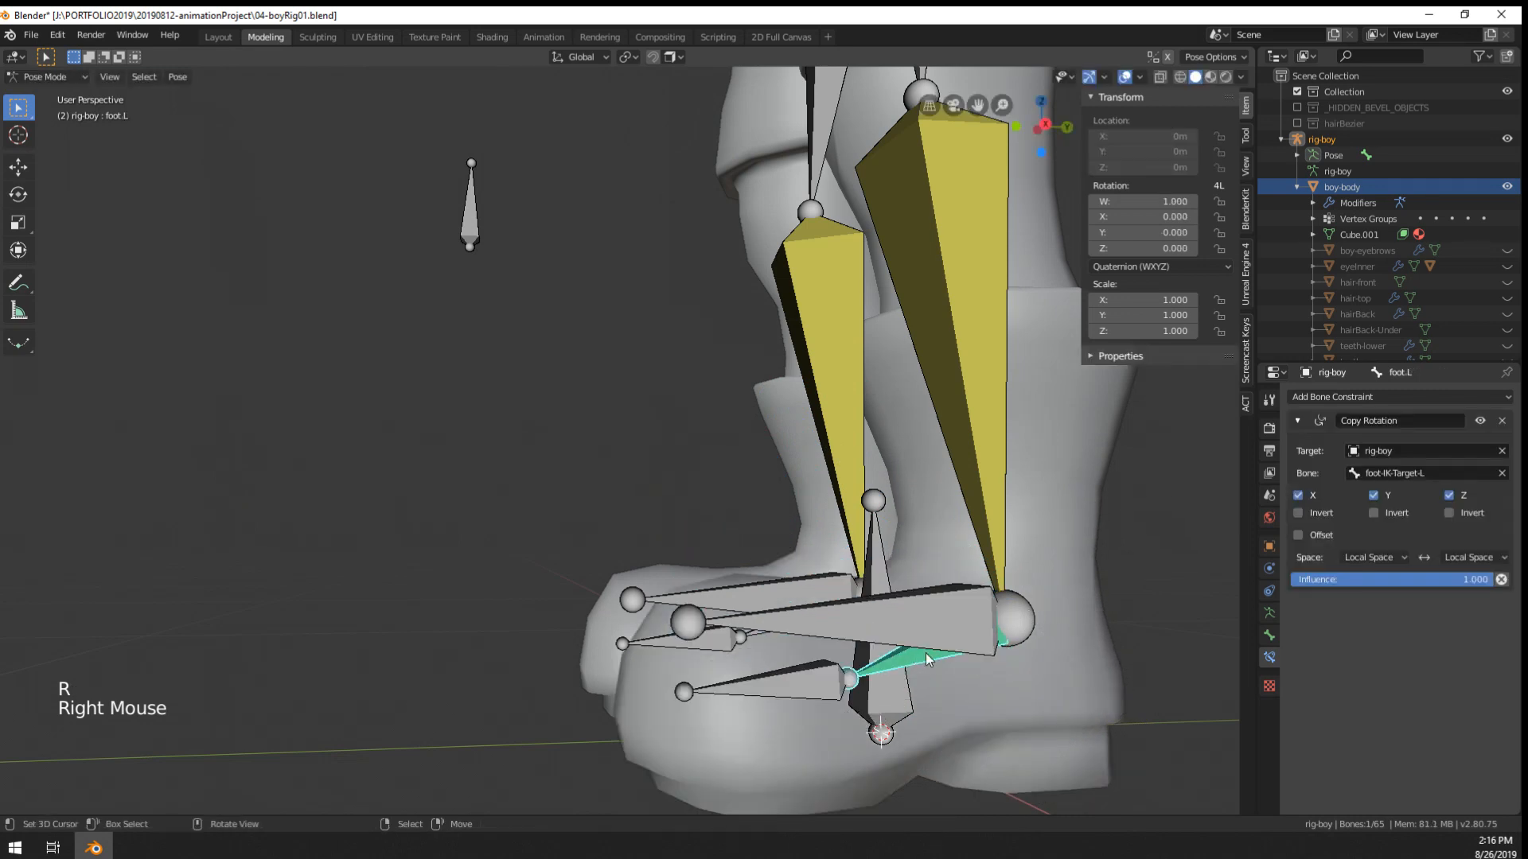
left_click(1382, 517)
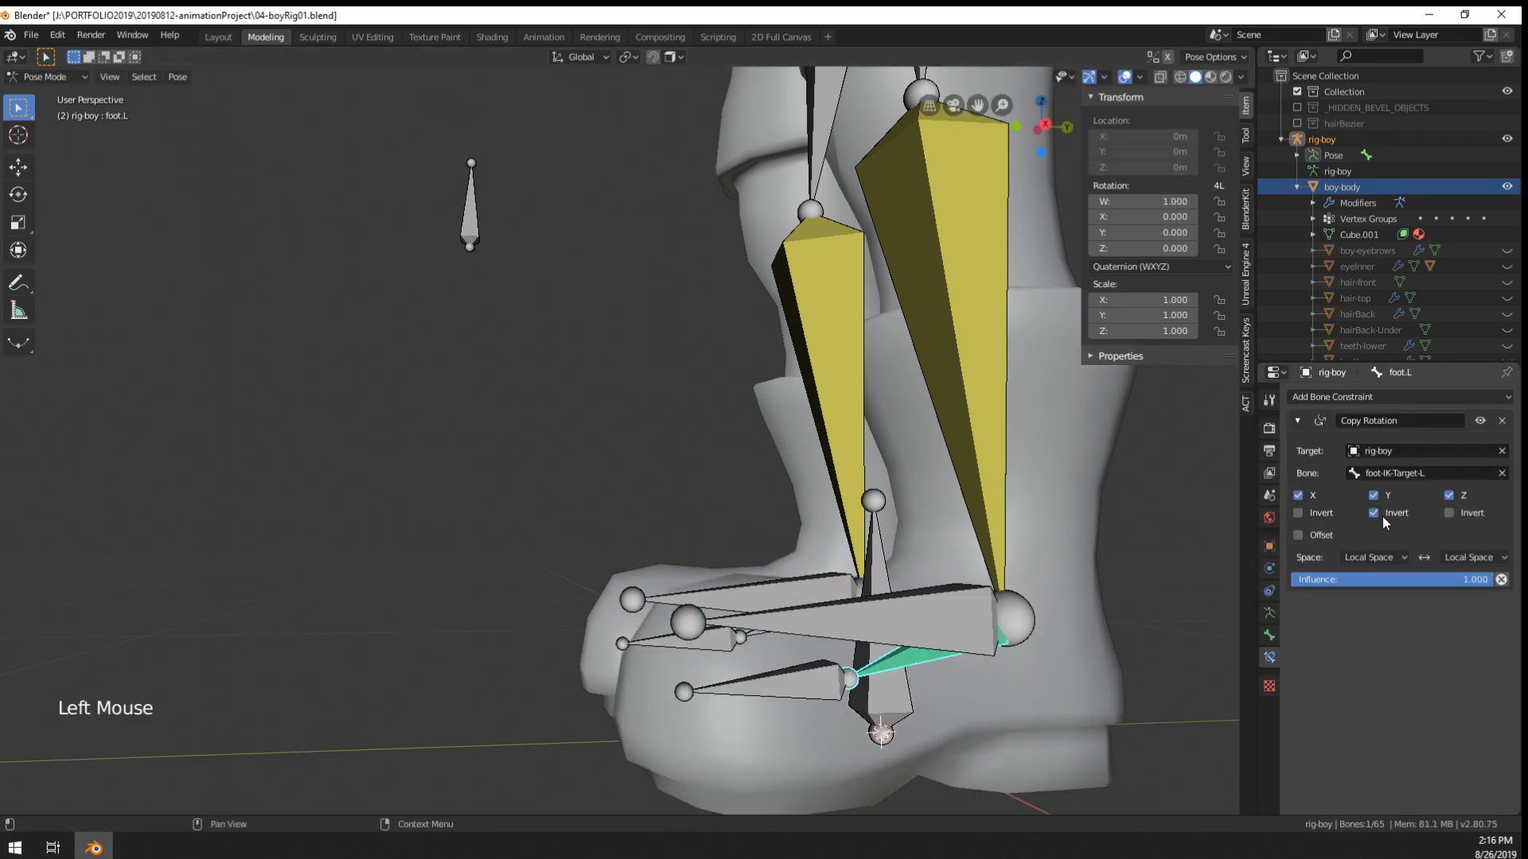
- Test-rotate foot-IK-Target-L from several view angles to check how foot.L follows
right_click(1005, 615)
key("r")
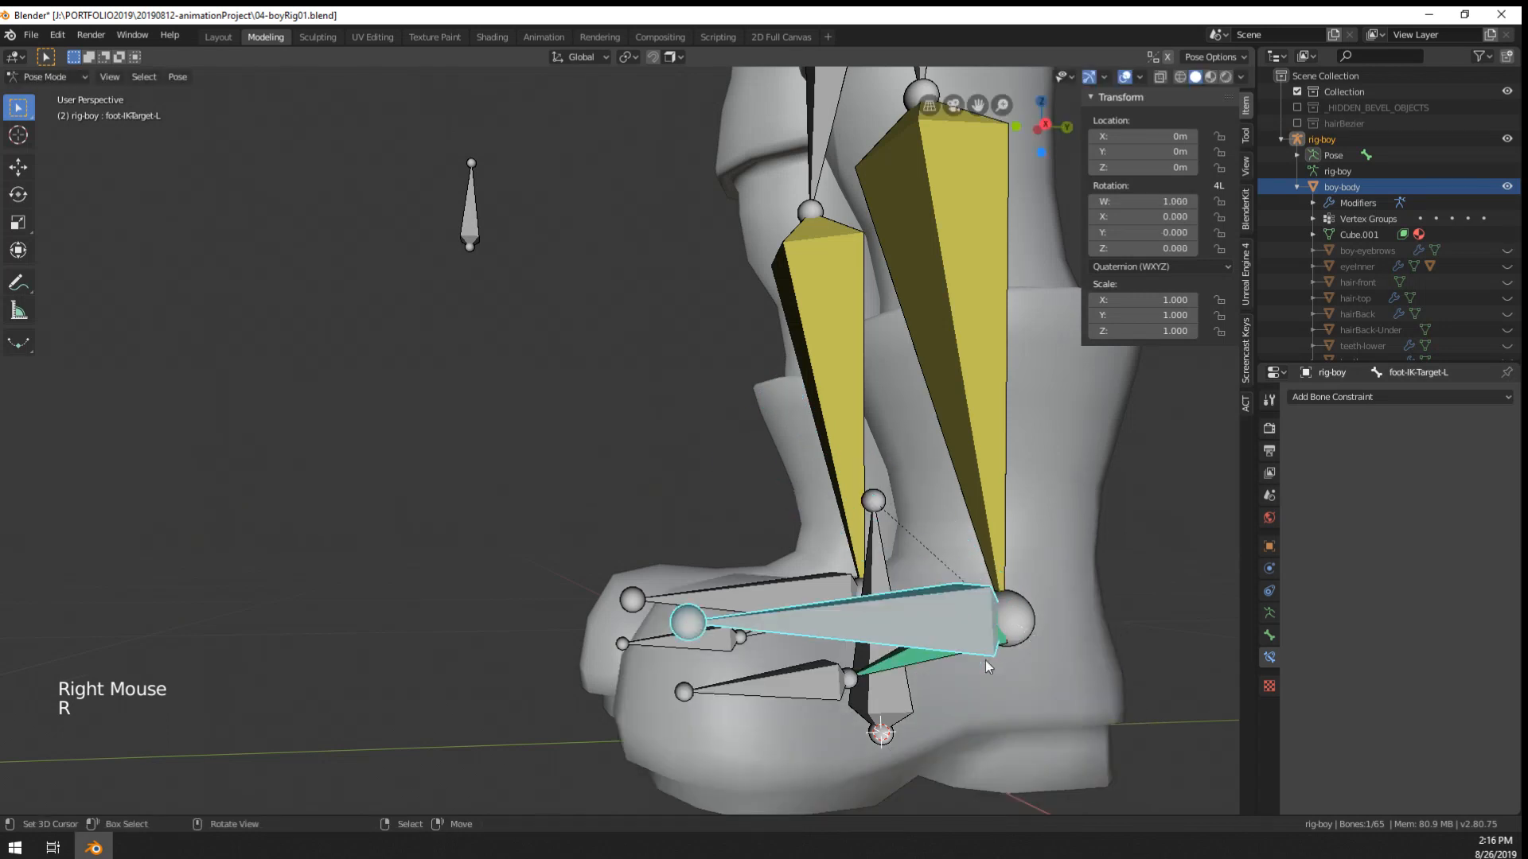
right_click(985, 661)
right_click(1004, 603)
key("r")
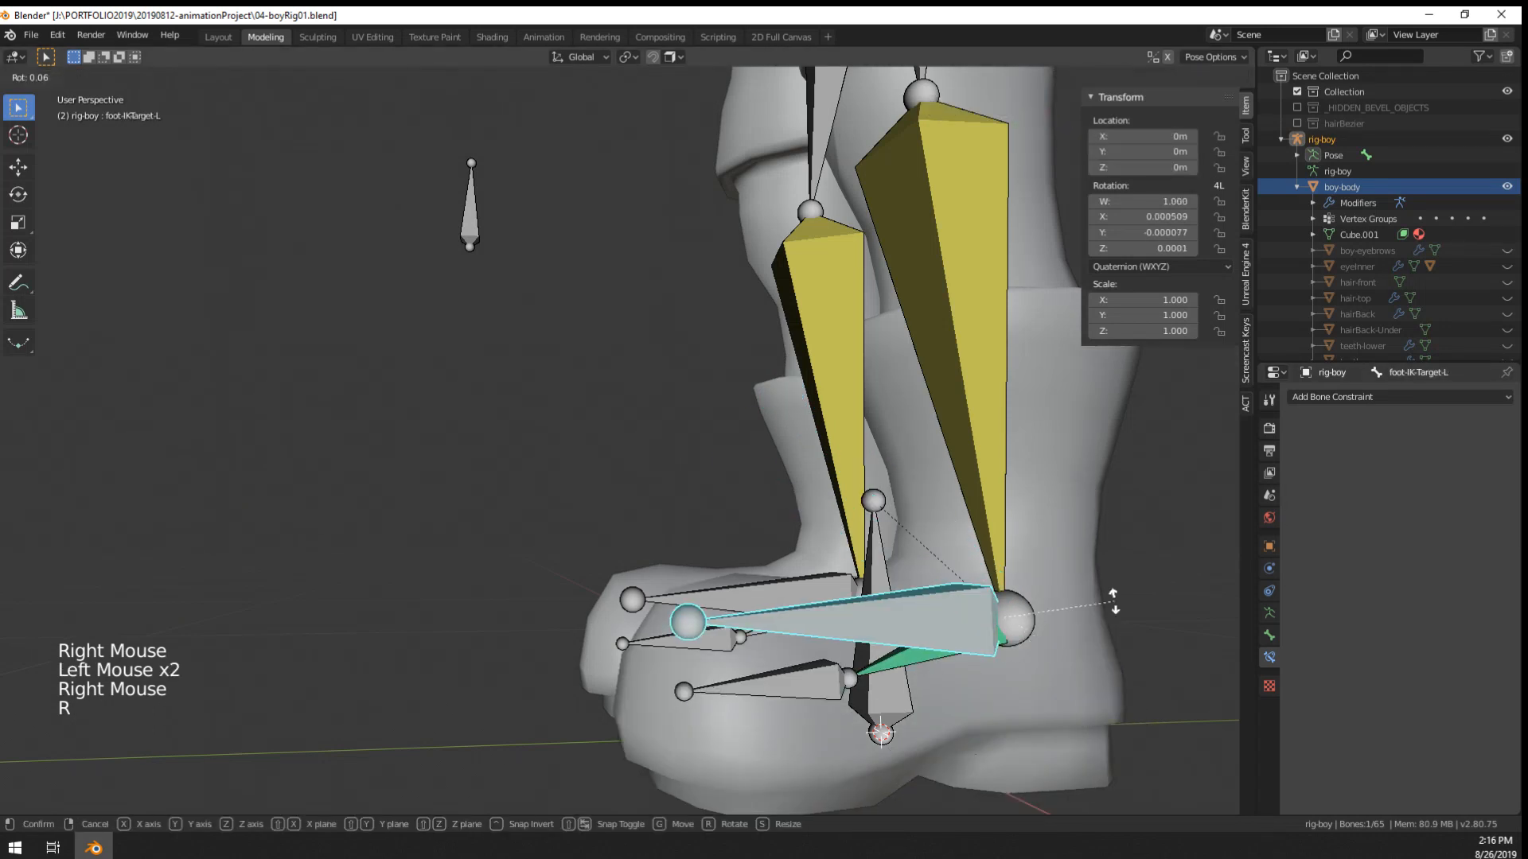
middle_click_drag(1047, 642, 981, 651)
key("r")
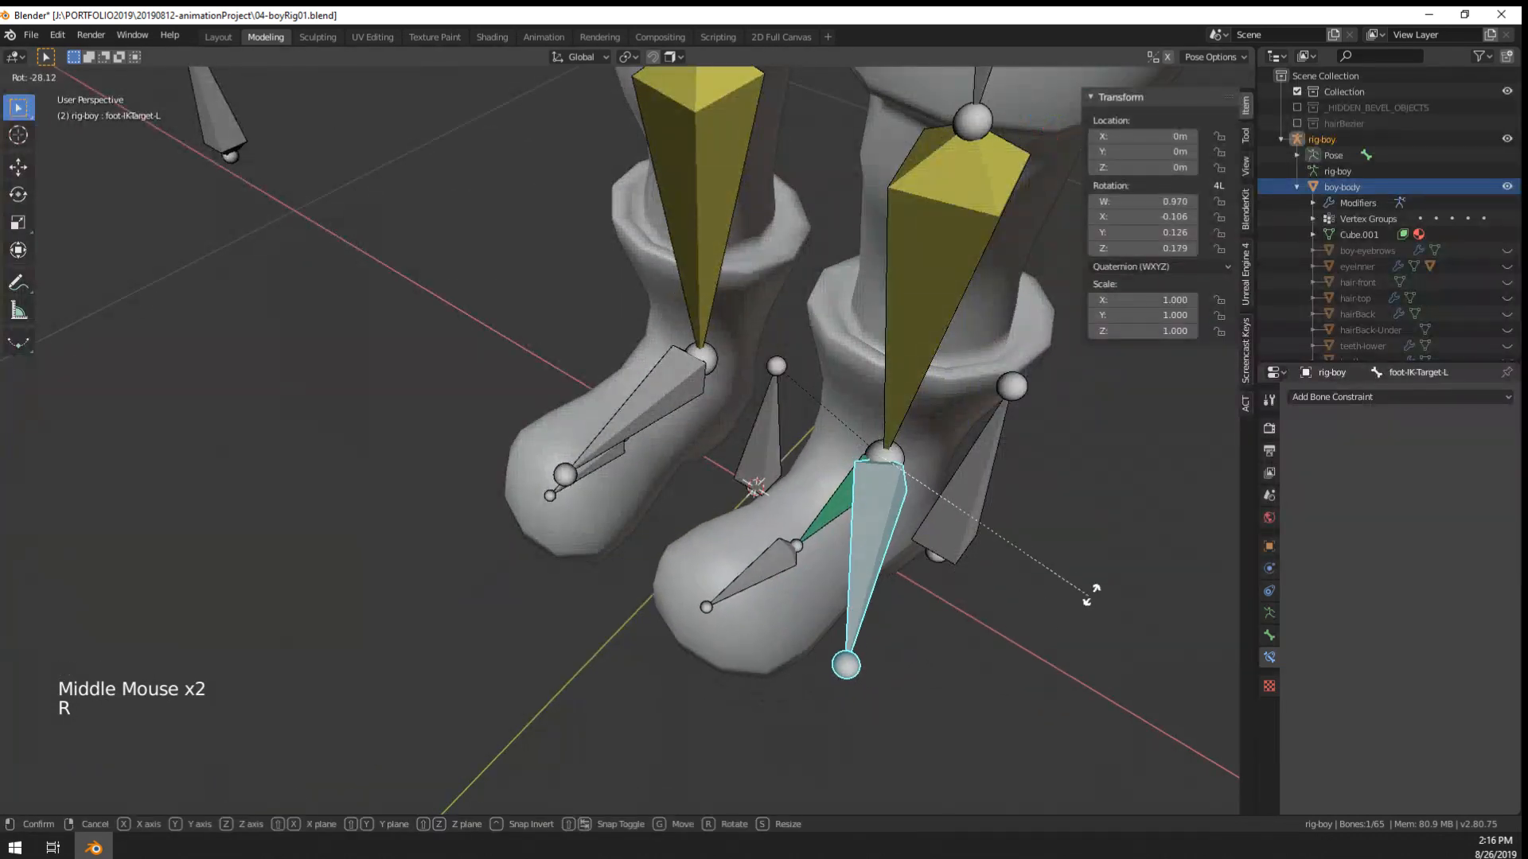
- Try inverting the X and Y axes in foot.L's Copy Rotation constraint
right_click(837, 557)
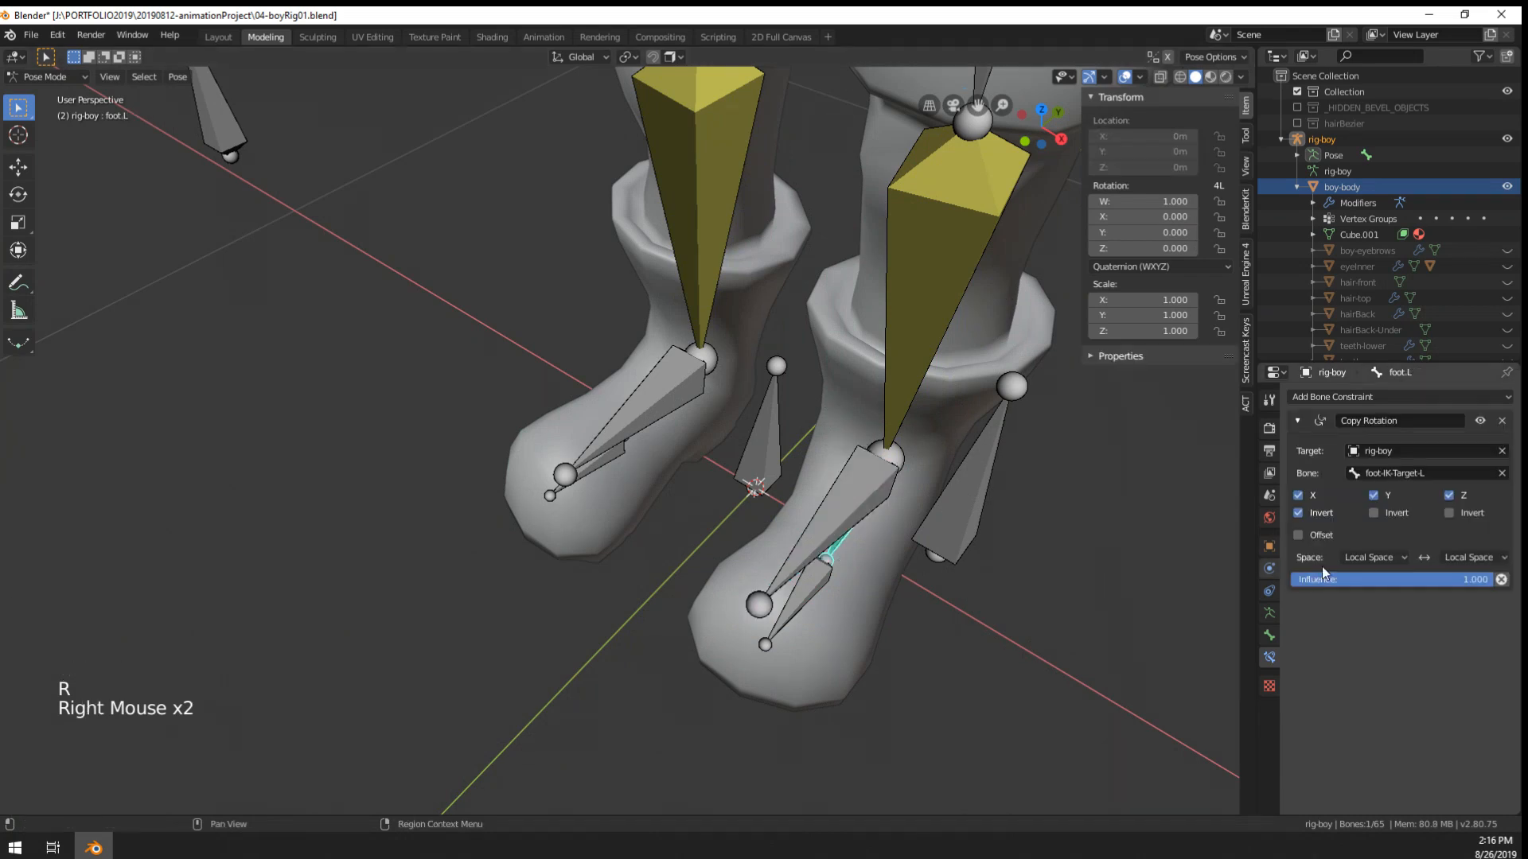
left_click(1374, 514)
right_click(1007, 589)
key("r")
right_click(1011, 581)
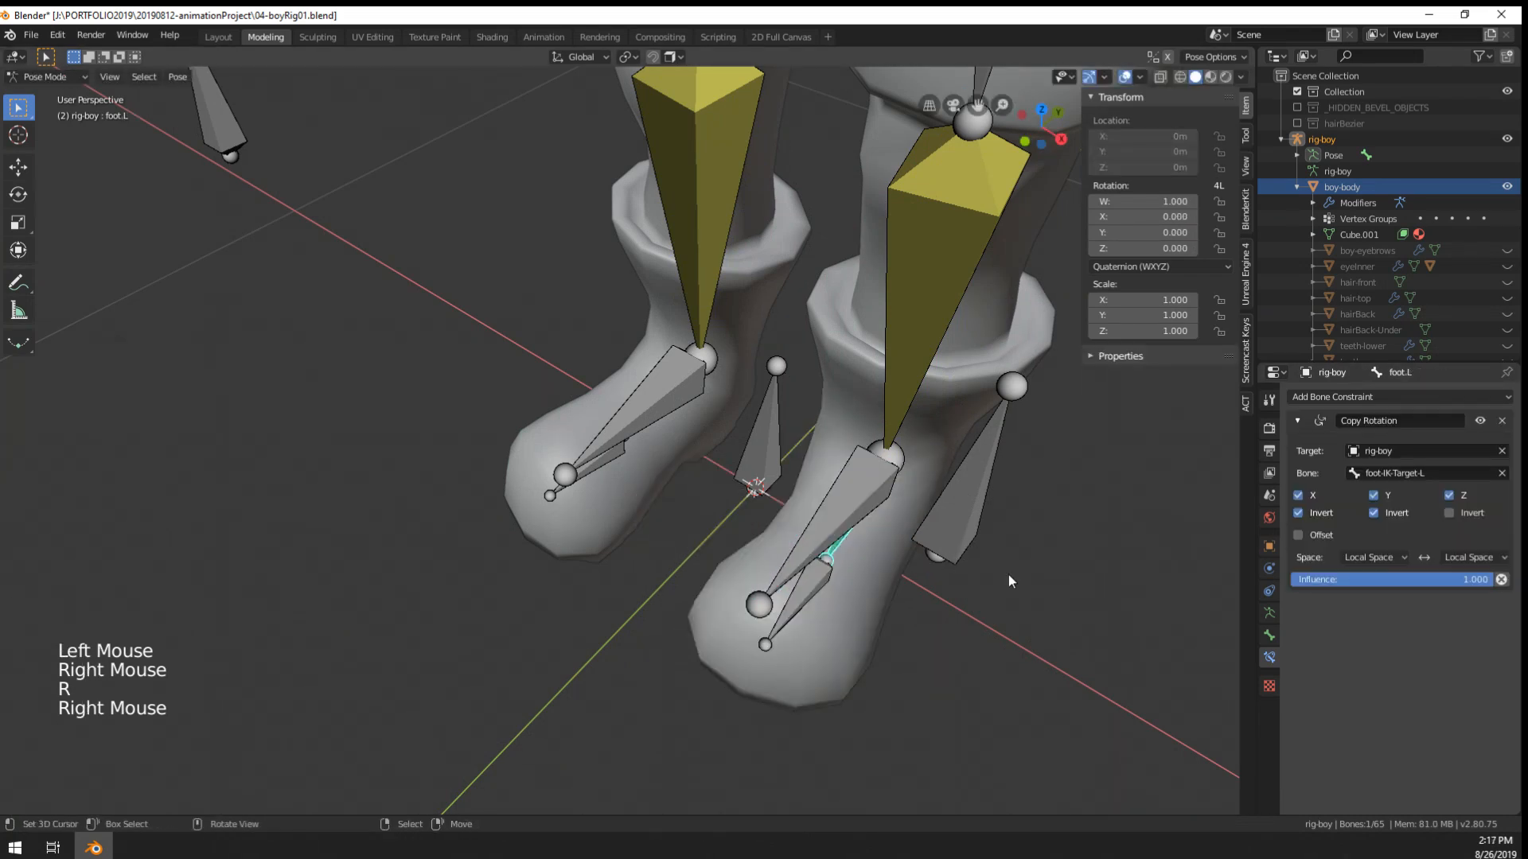
- Test-rotate foot-IK-Target-L freely and about its local Z and Y axes, cancelling each rotation
right_click(876, 519)
key("r")
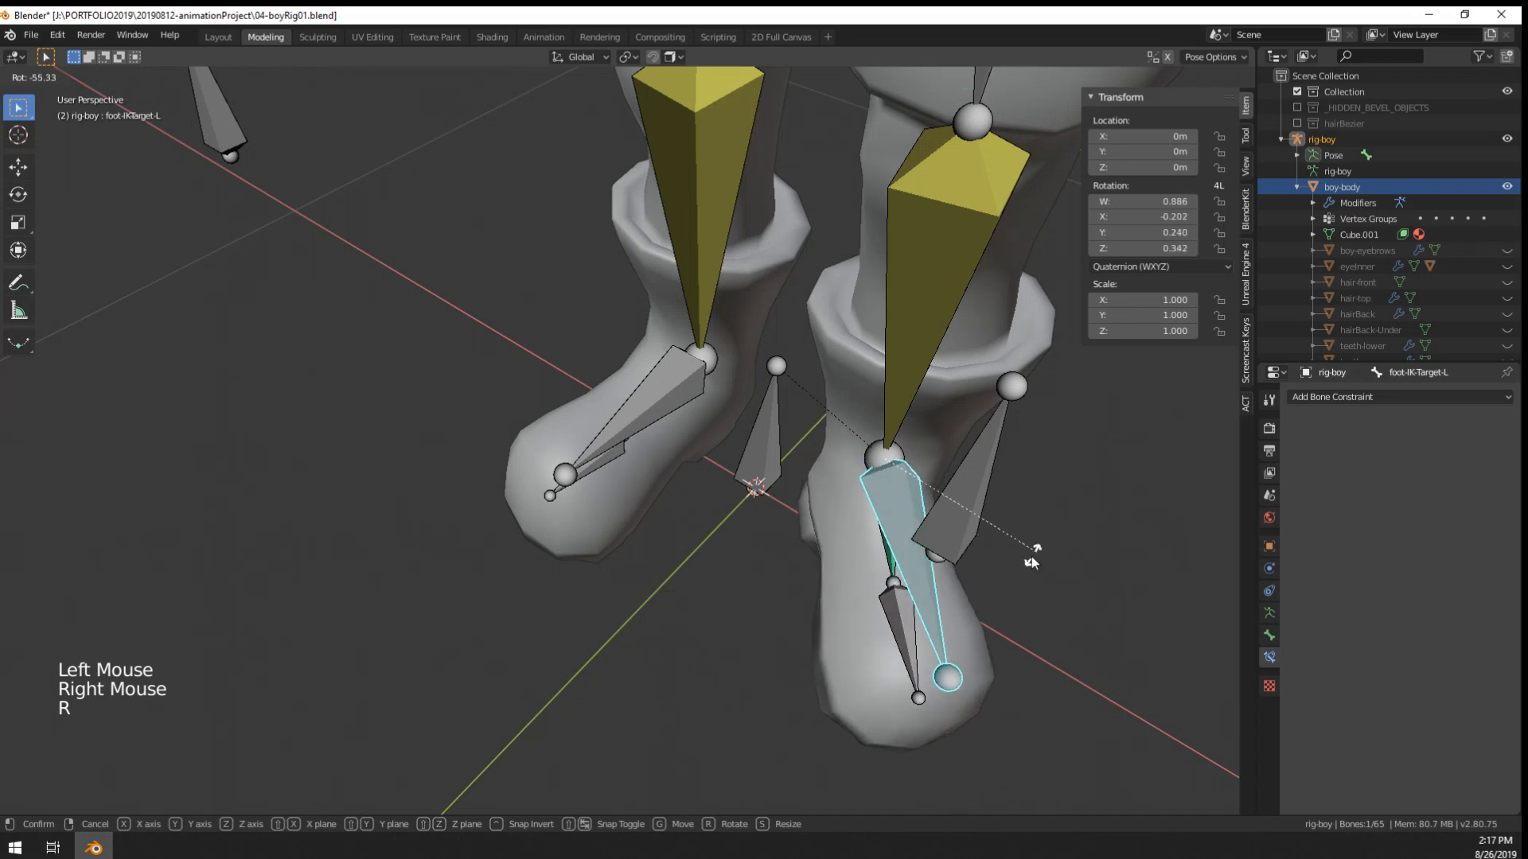
middle_click_drag(891, 557, 875, 547)
key("r")
right_click(806, 551)
middle_click_drag(875, 547, 947, 541)
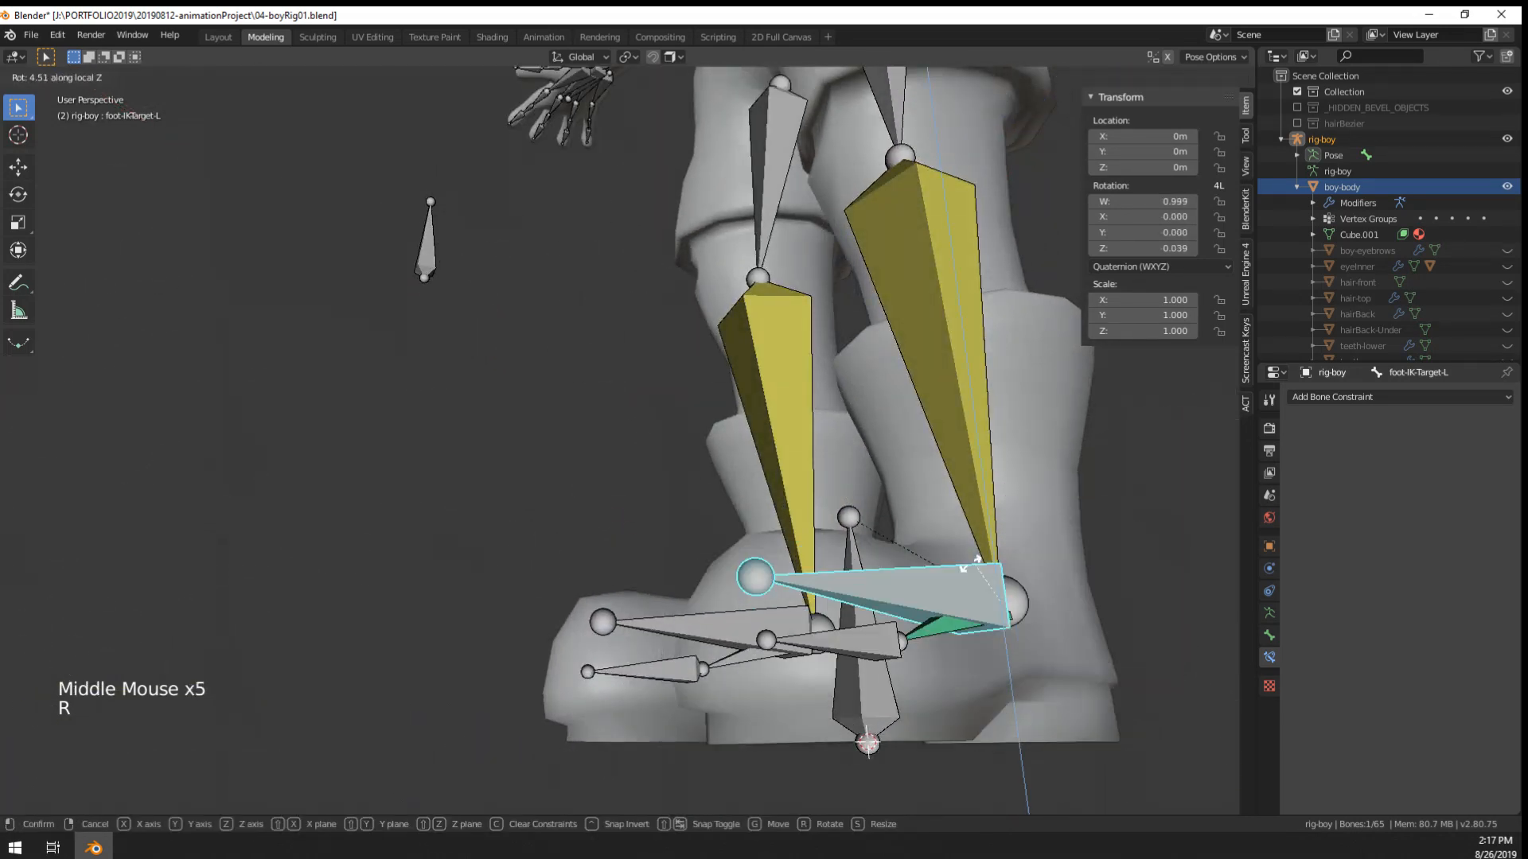
right_click(867, 577)
key("r")
key("y")
key("y")
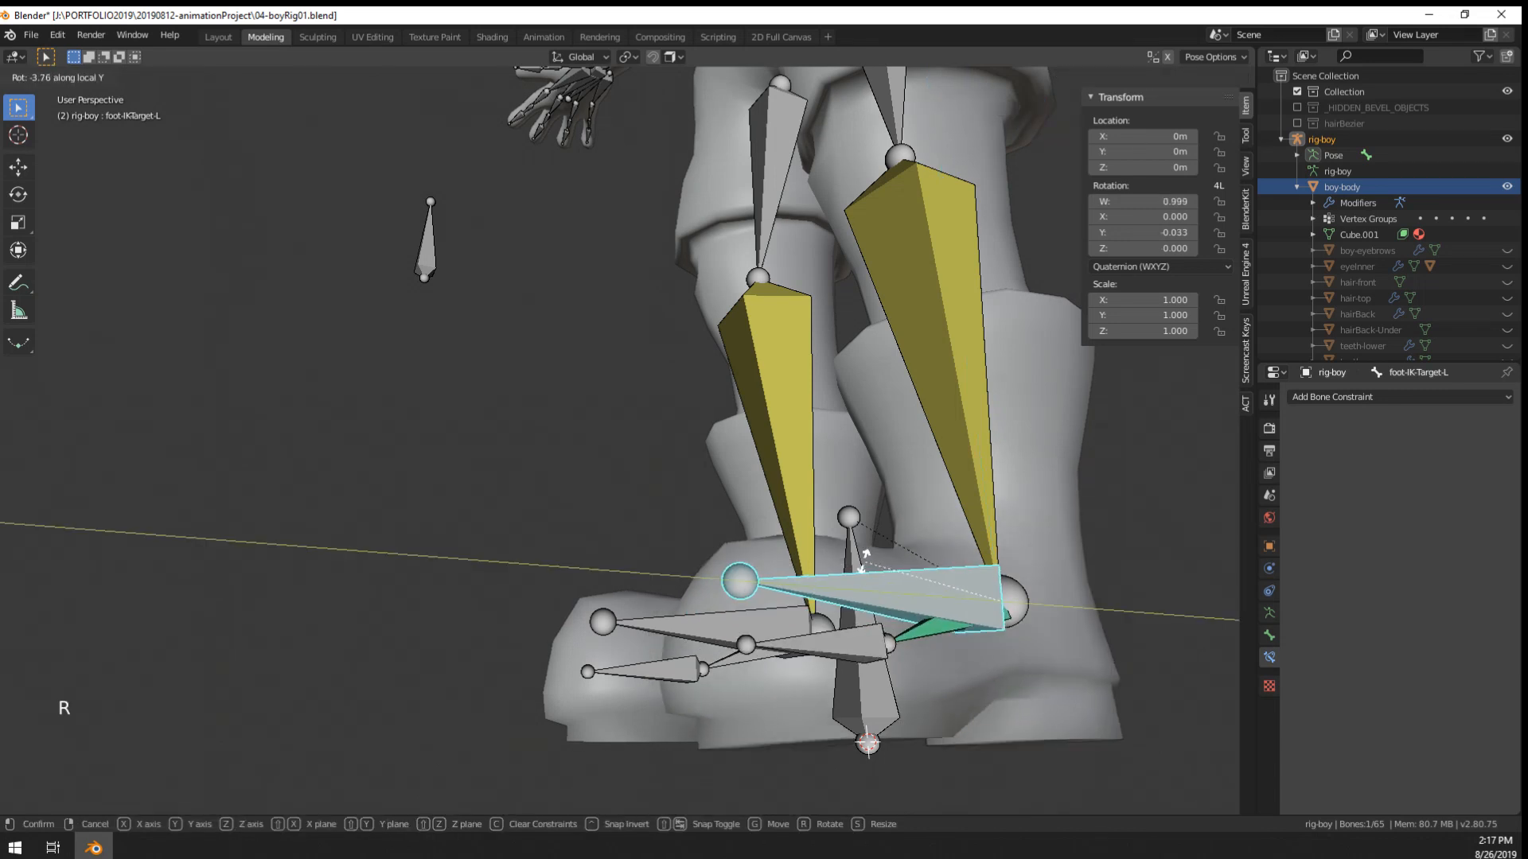
right_click(795, 445)
- Try inverting only X and Z in foot.L's Copy Rotation constraint, testing with rotations and a move of foot-IK-Target-L
right_click(939, 637)
left_click(1057, 588)
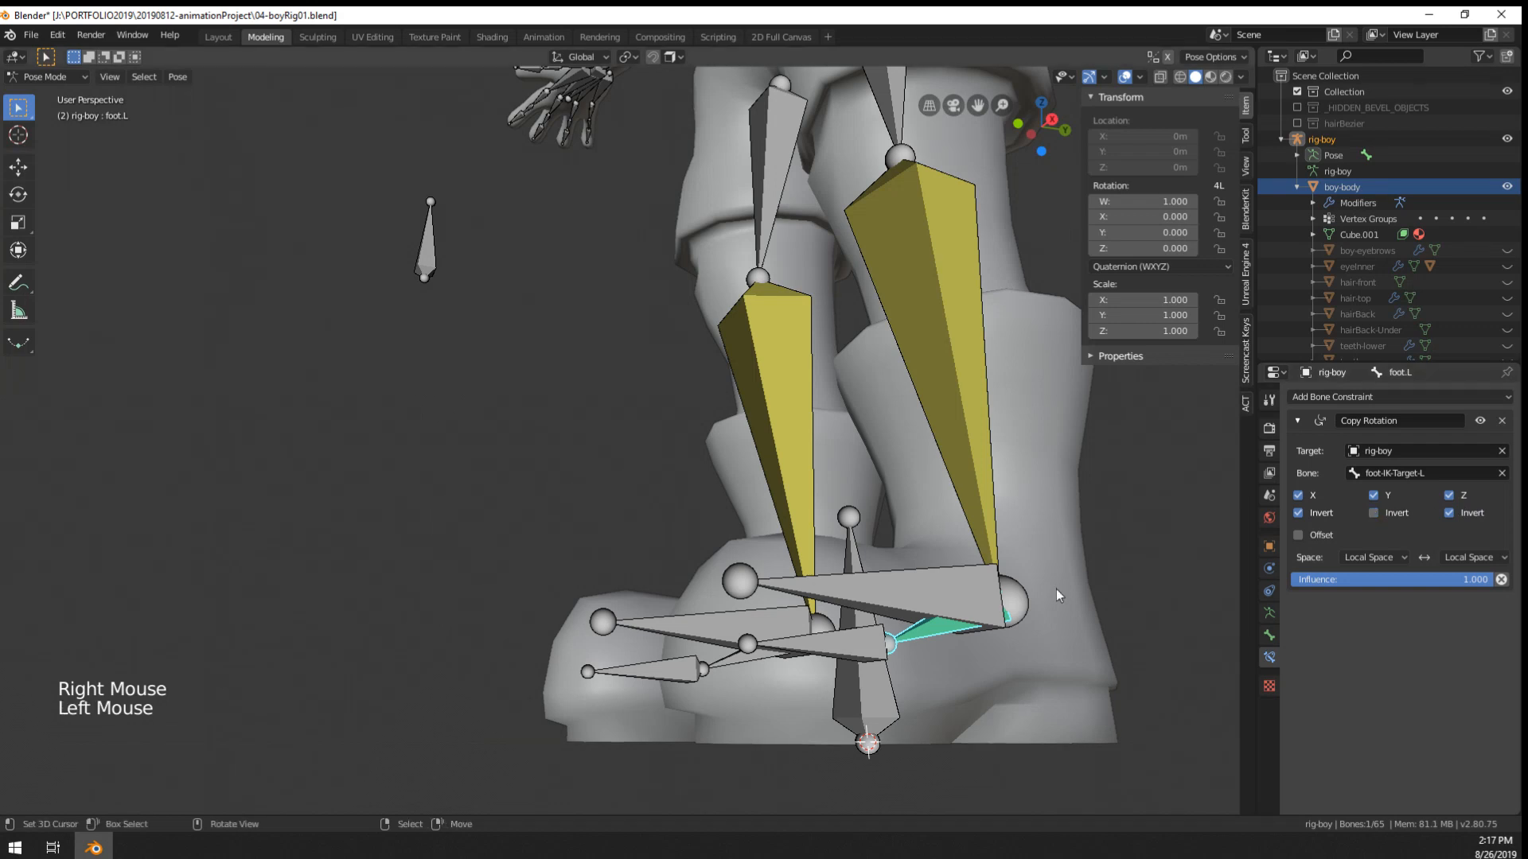
right_click(880, 587)
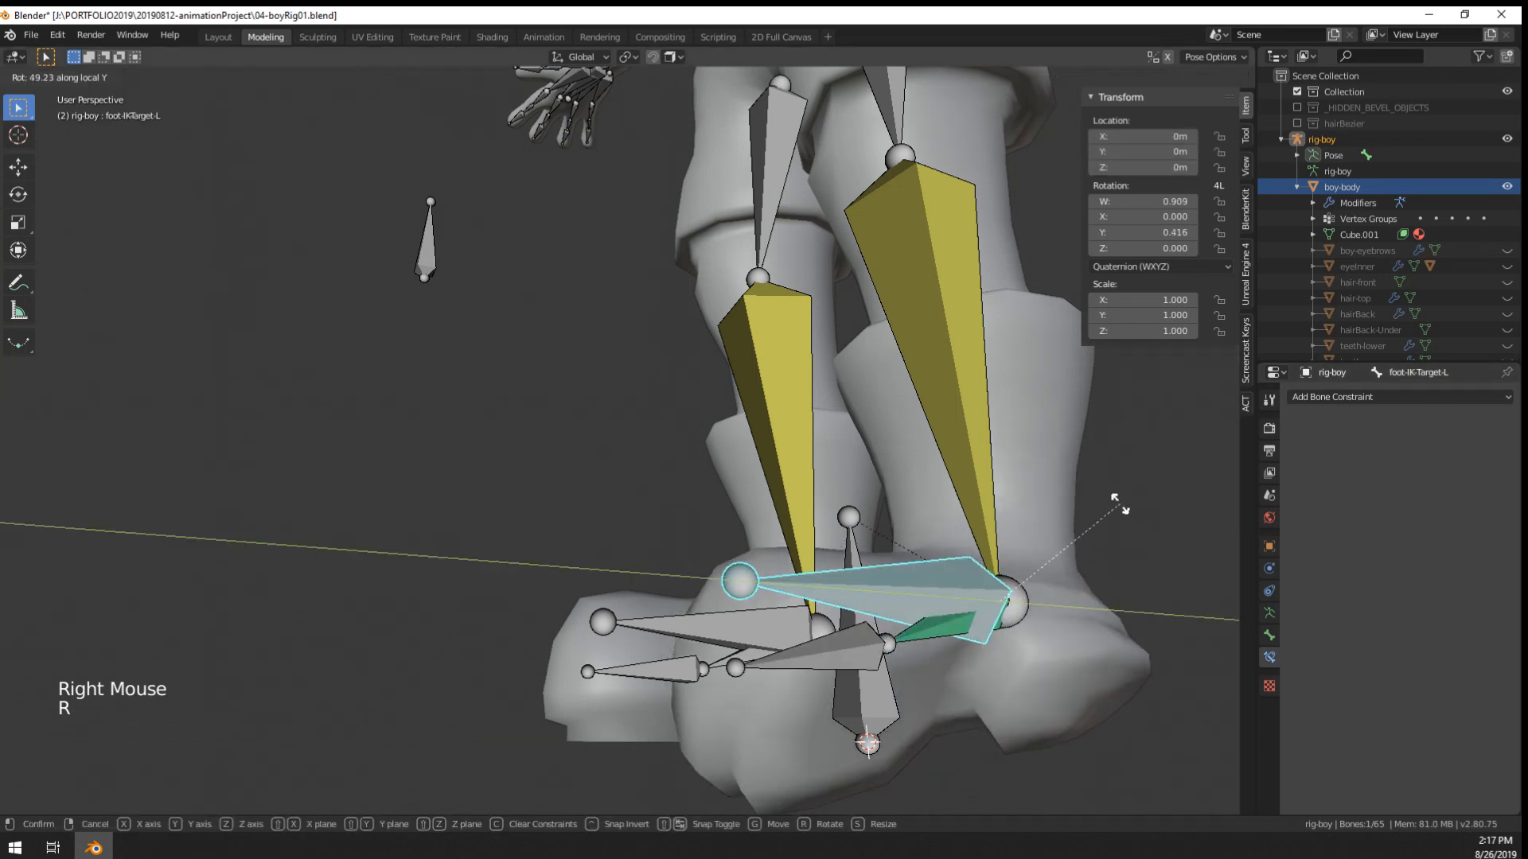
middle_click_drag(1159, 629, 796, 398)
key("g")
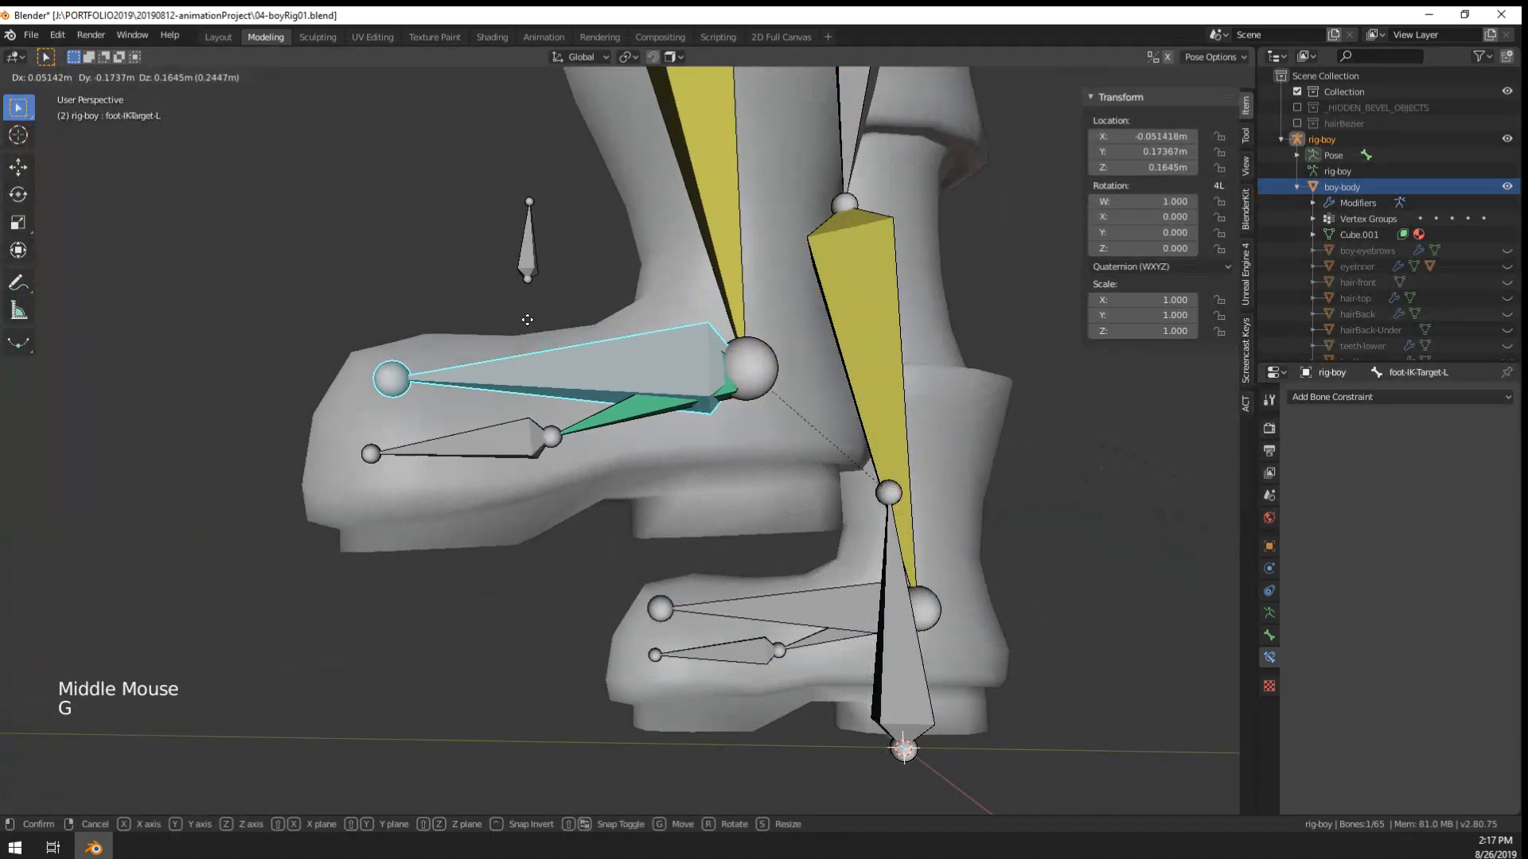
key("r")
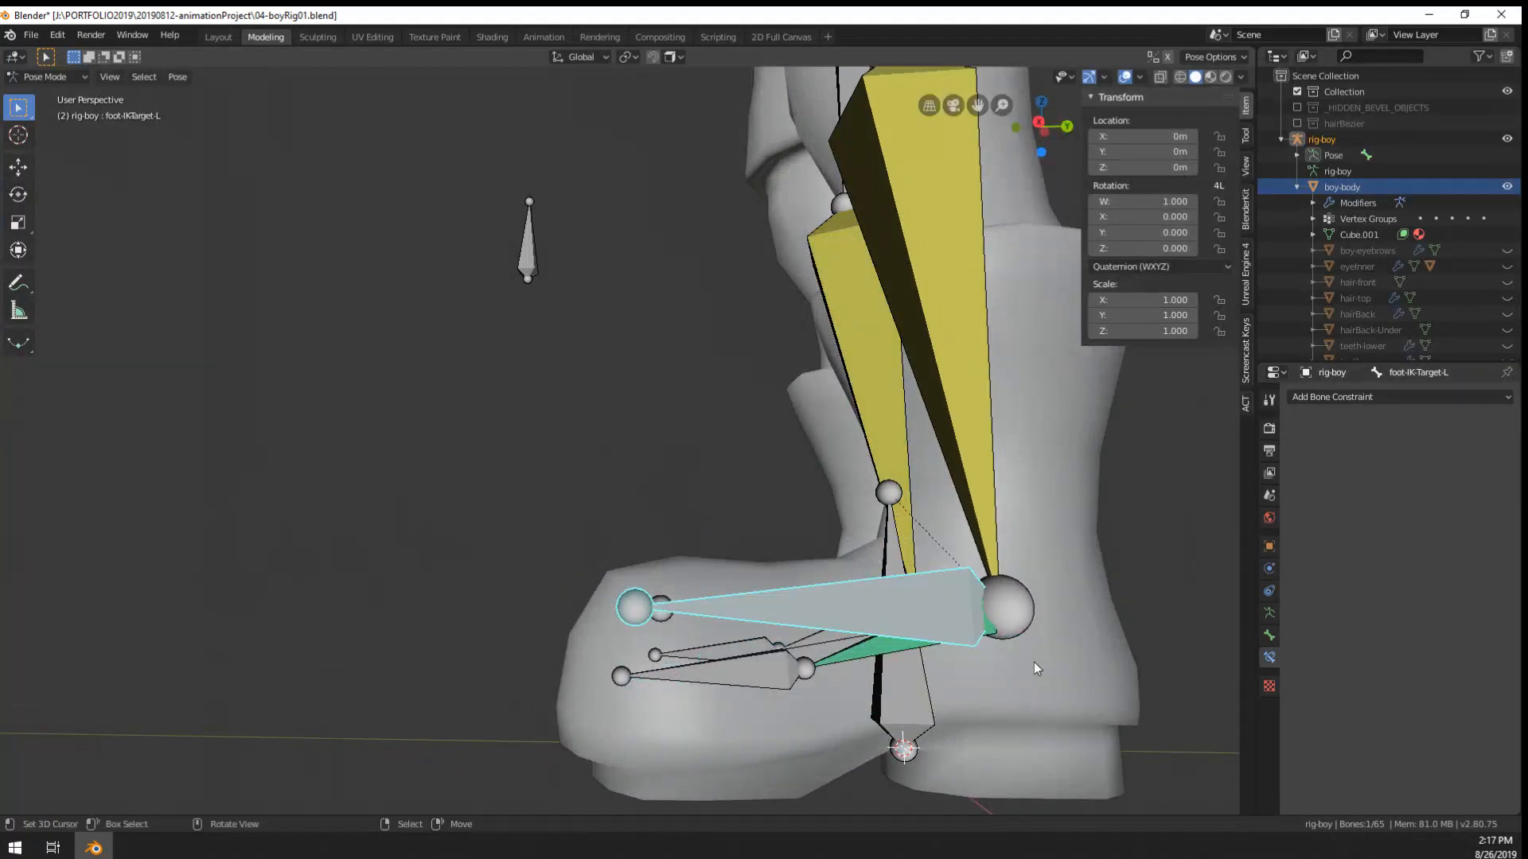
- Move foot-IK-Target-L back about 0.177 m in Y and up about 0.079 m, and test-rotate it there
scroll(1091, 655, "down", 2)
key("g")
left_click(1111, 605)
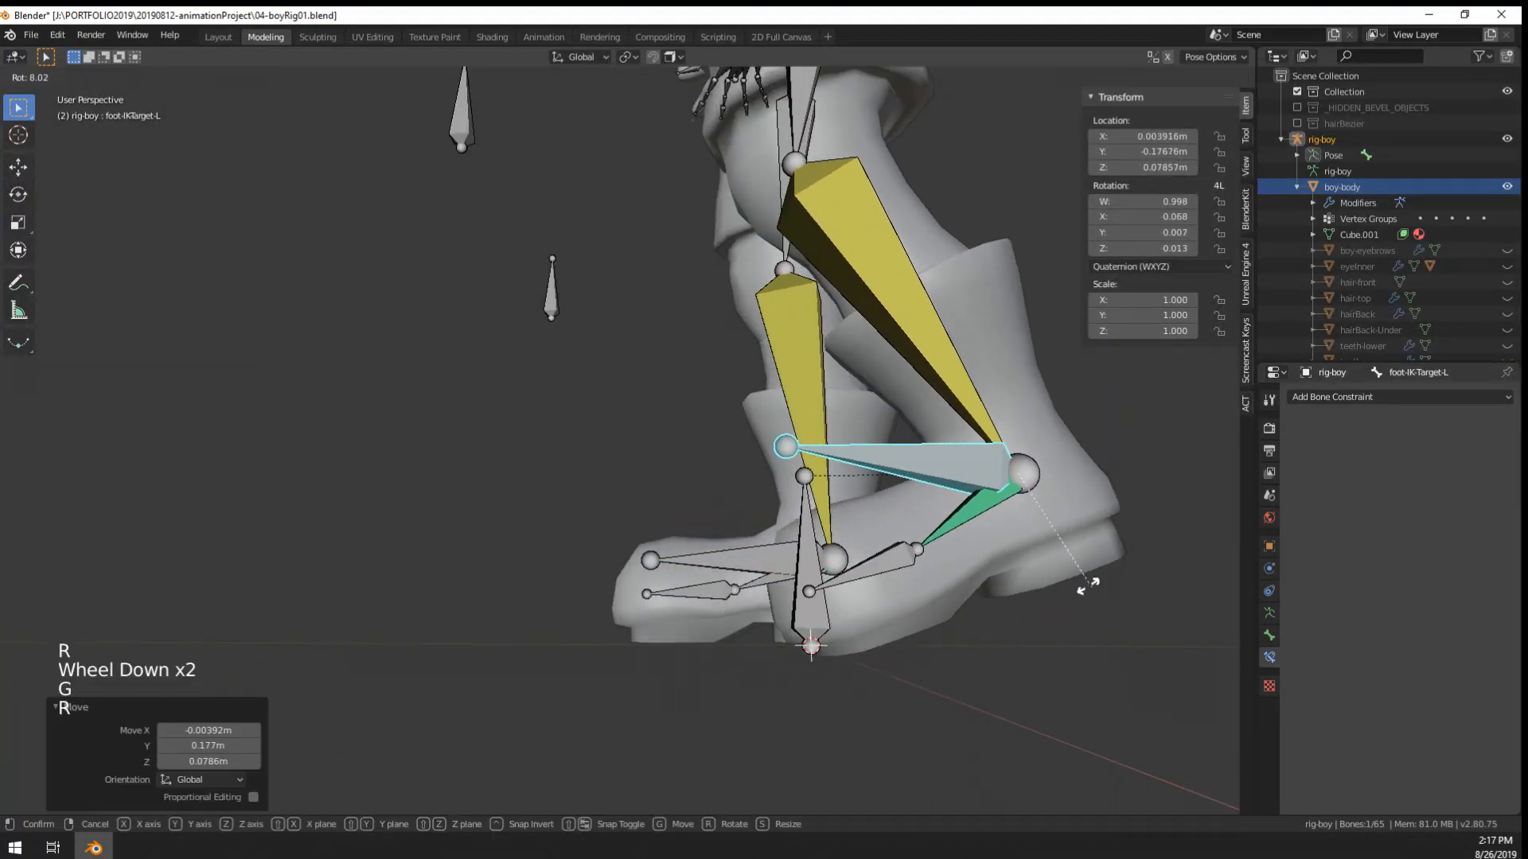
key("r")
right_click(1036, 594)
middle_click_drag(1036, 597, 925, 632)
key("g")
right_click(923, 594)
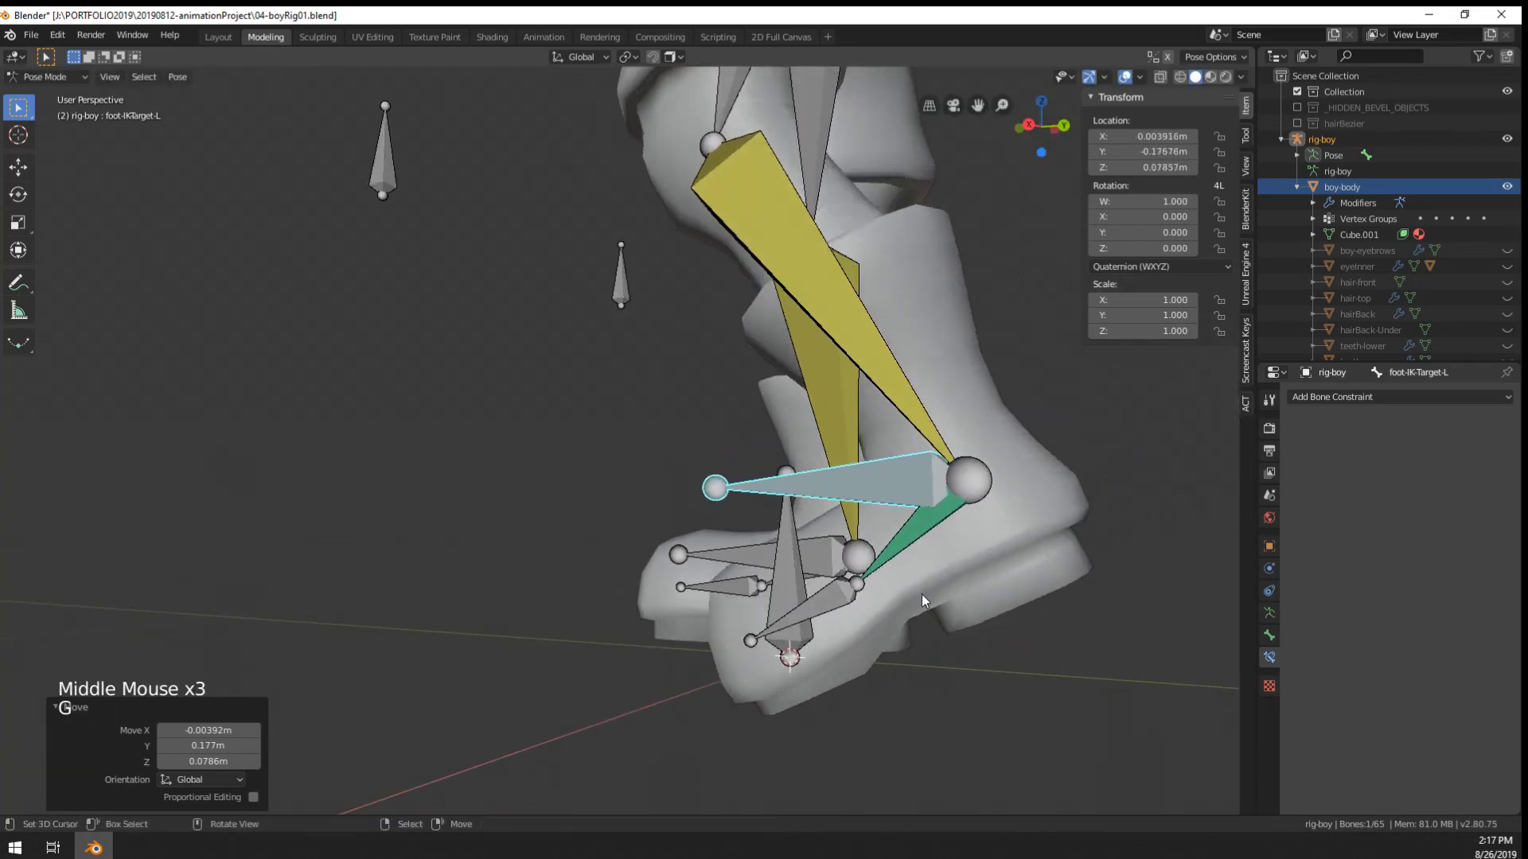
- Try World Space as the first space of foot.L's Copy Rotation constraint
right_click(890, 551)
left_click(1399, 564)
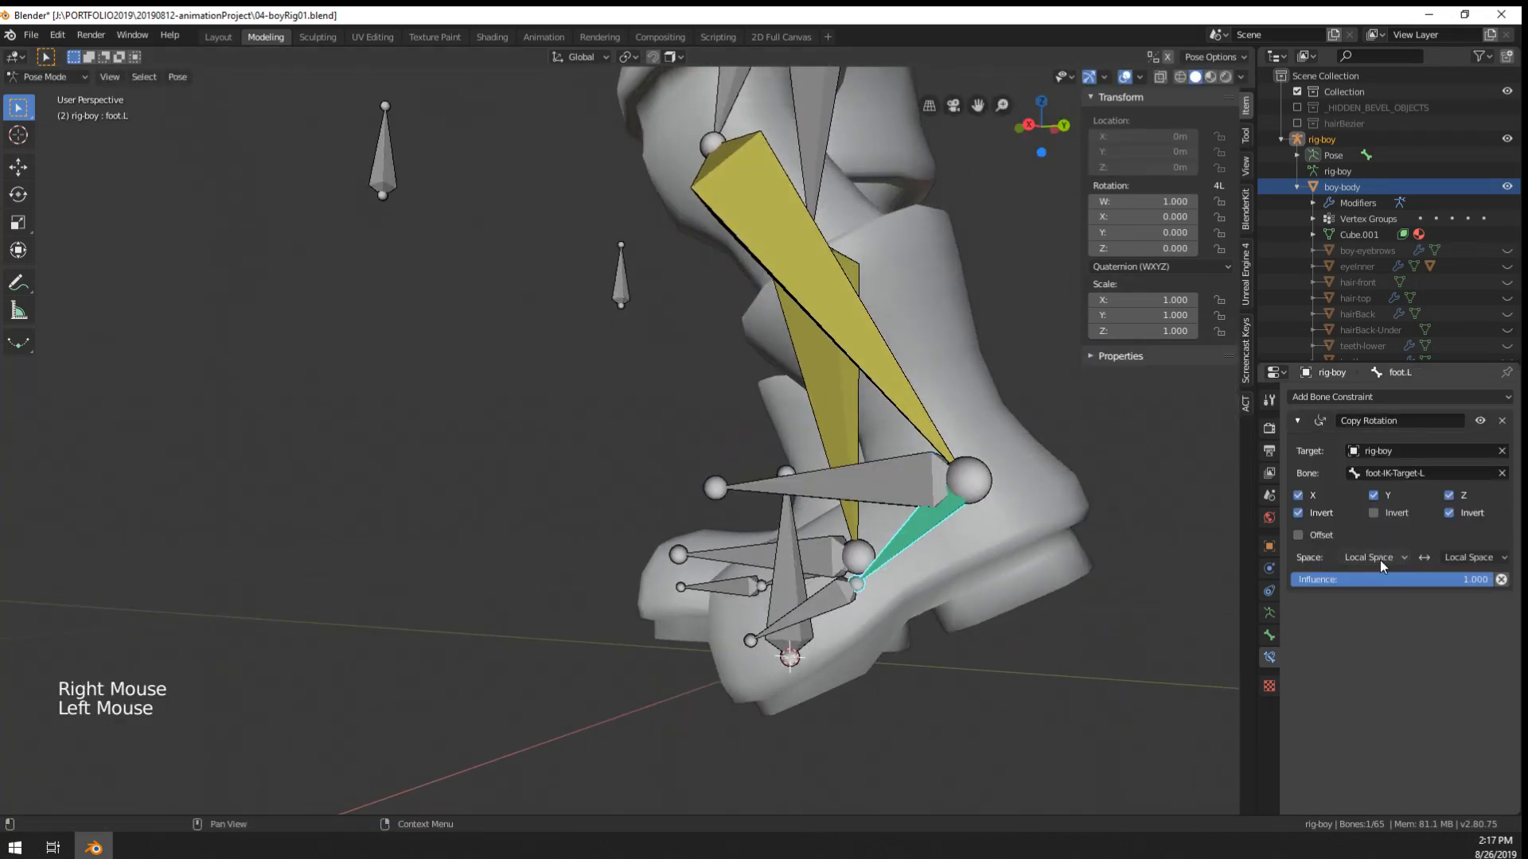
left_click_drag(1362, 562, 1357, 580)
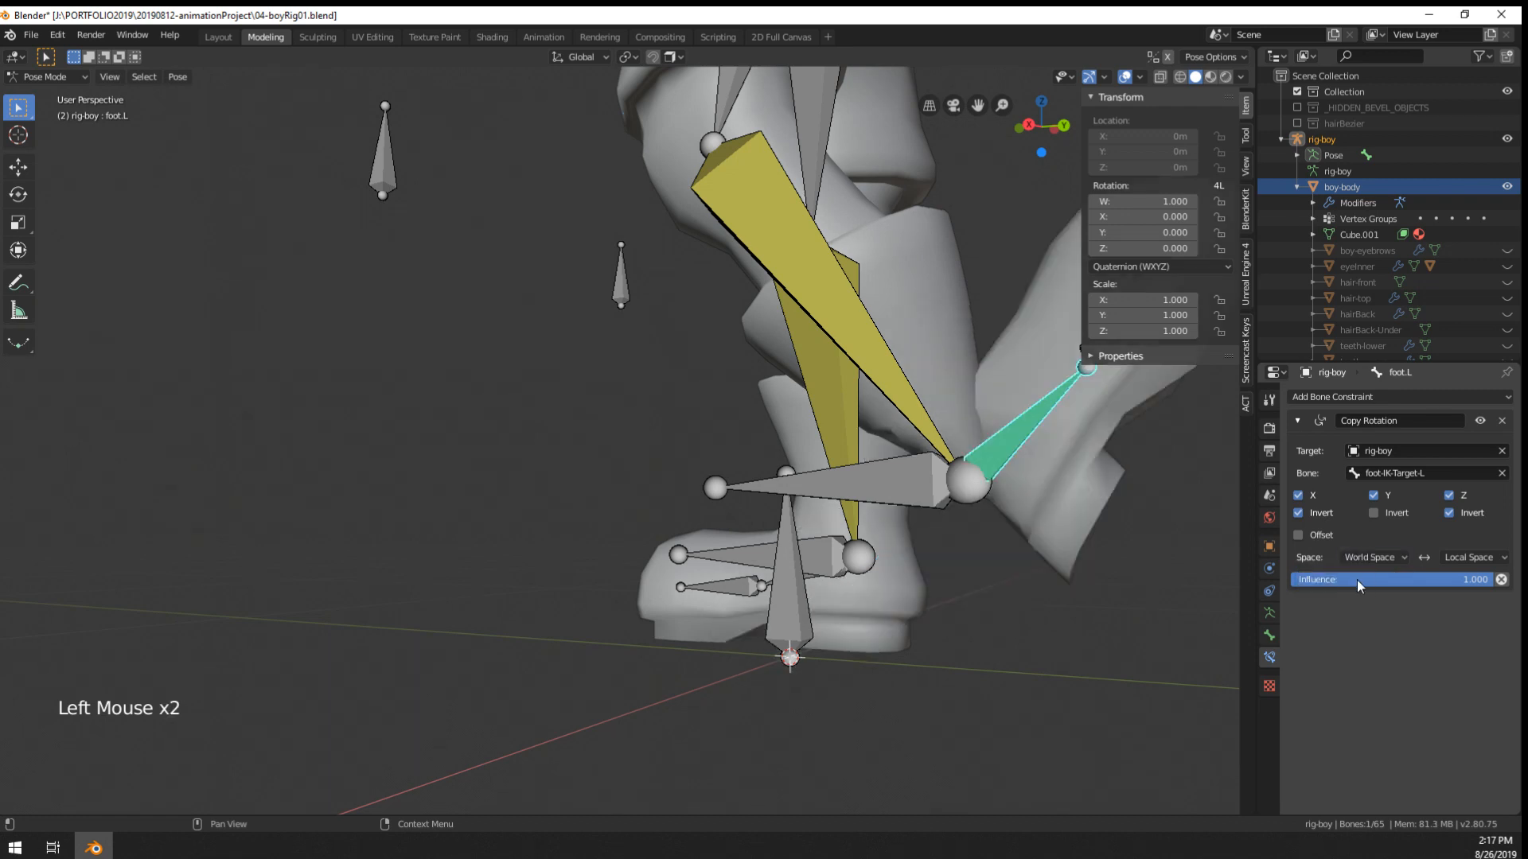
middle_click_drag(1005, 469, 1027, 549)
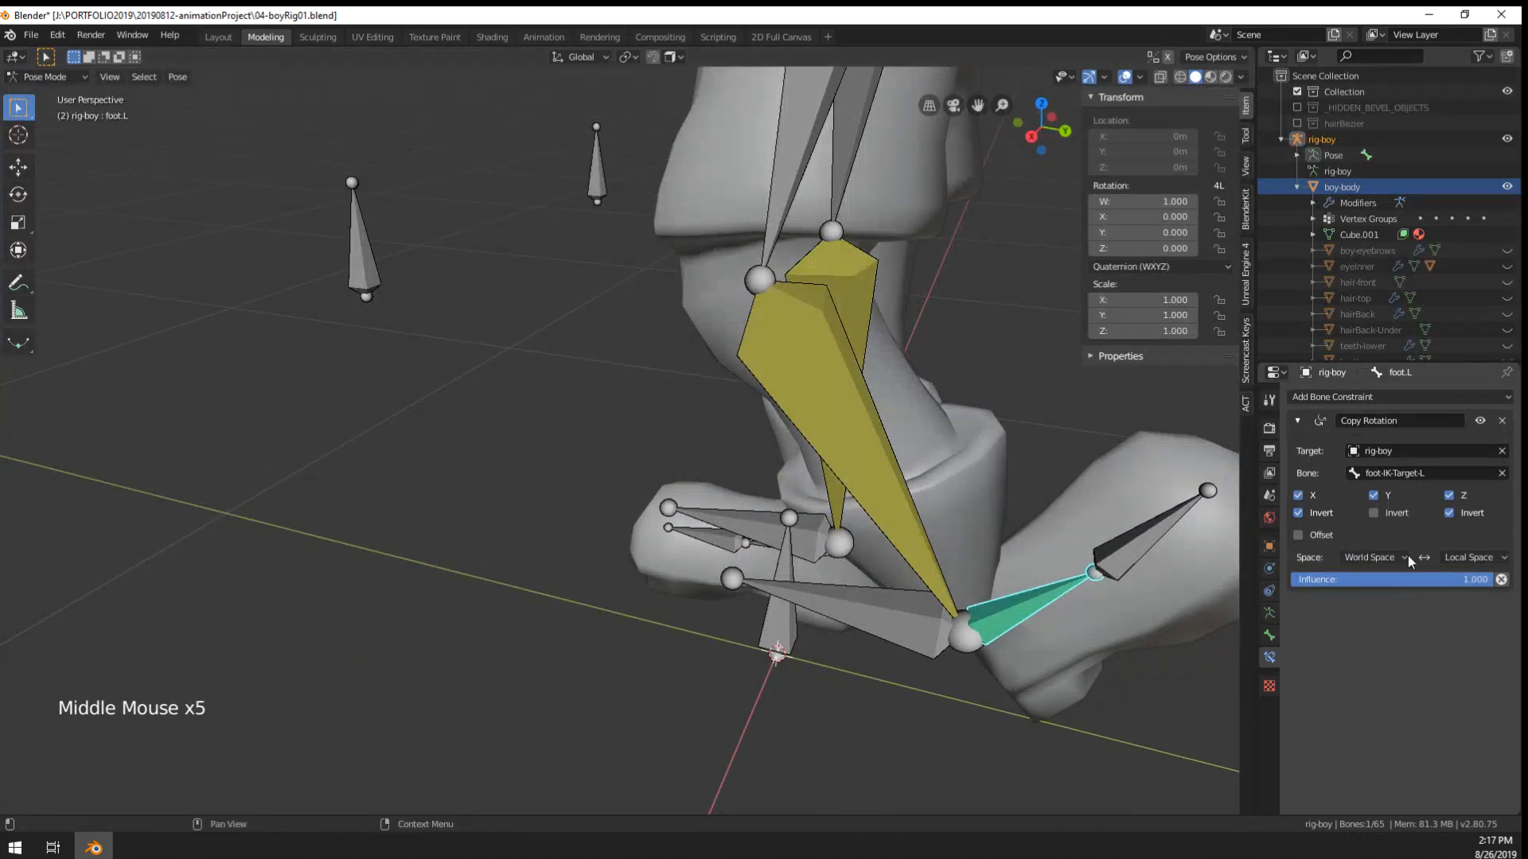
- Try toggling Invert for the X, Y and Z axes in foot.L's World Space Copy Rotation constraint
left_click(1311, 510)
left_click(1302, 513)
left_click(1405, 520)
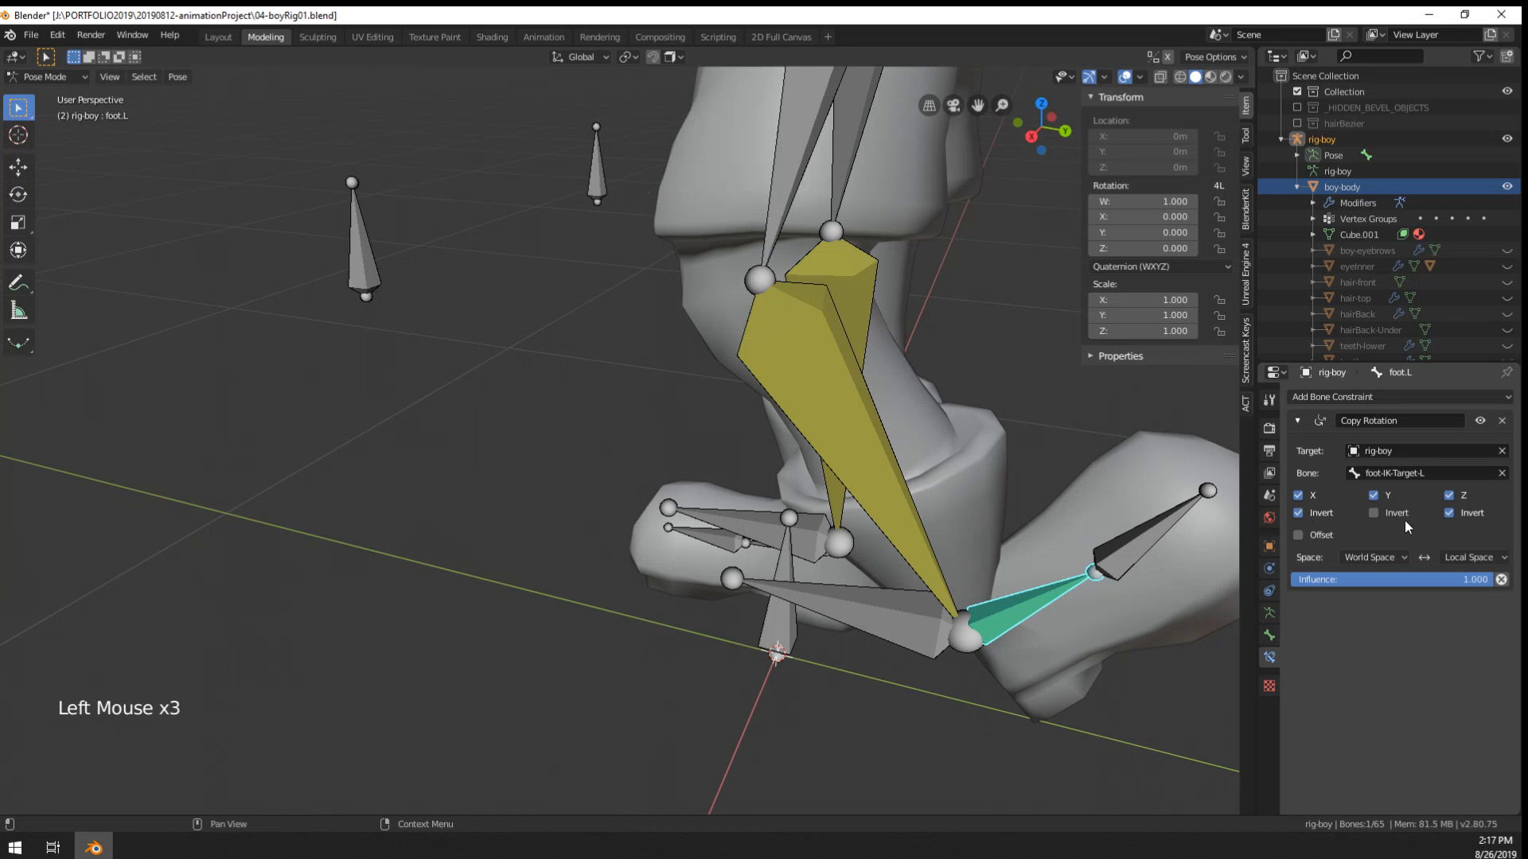
left_click(1400, 515)
left_click(1489, 510)
left_click(1480, 510)
left_click(1480, 509)
left_click(1480, 509)
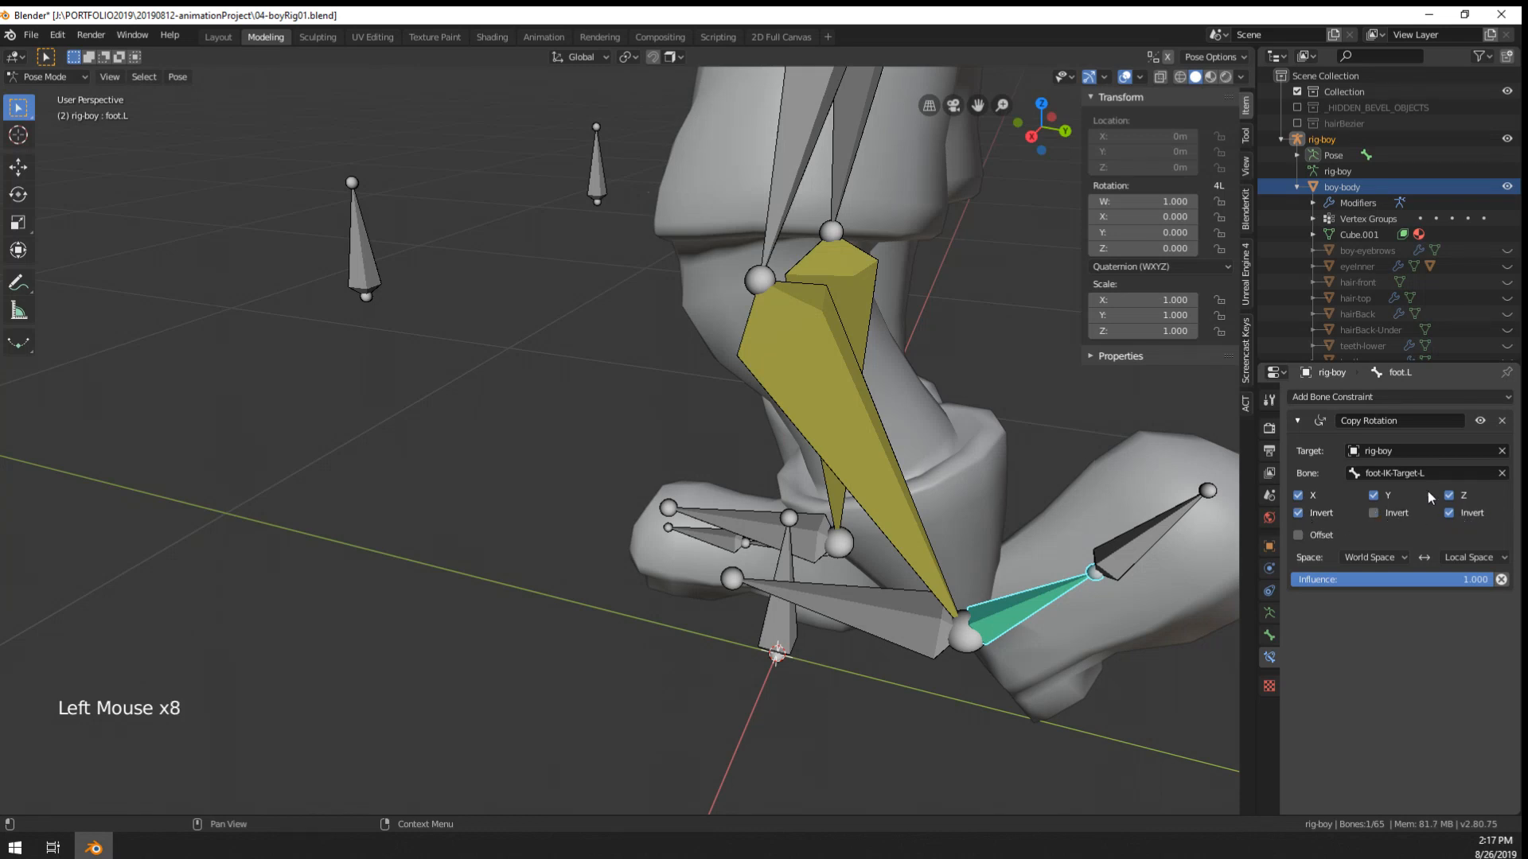
- Remove the Copy Rotation constraint from foot.L and clear foot-IK-Target-L's location
left_click(1502, 422)
middle_click_drag(957, 667, 975, 595)
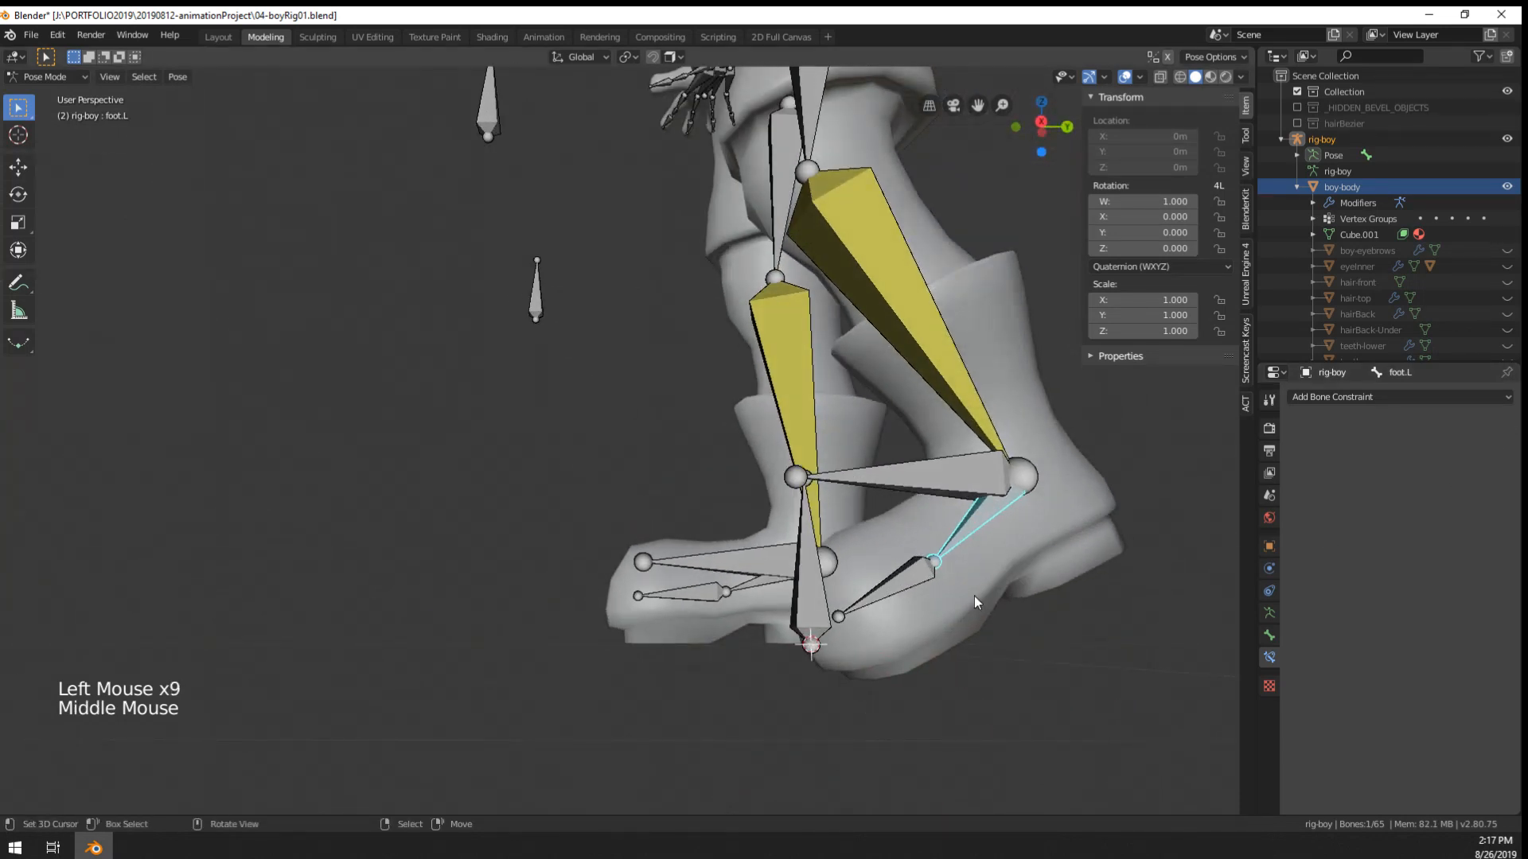
key("alt+g")
right_click(991, 514)
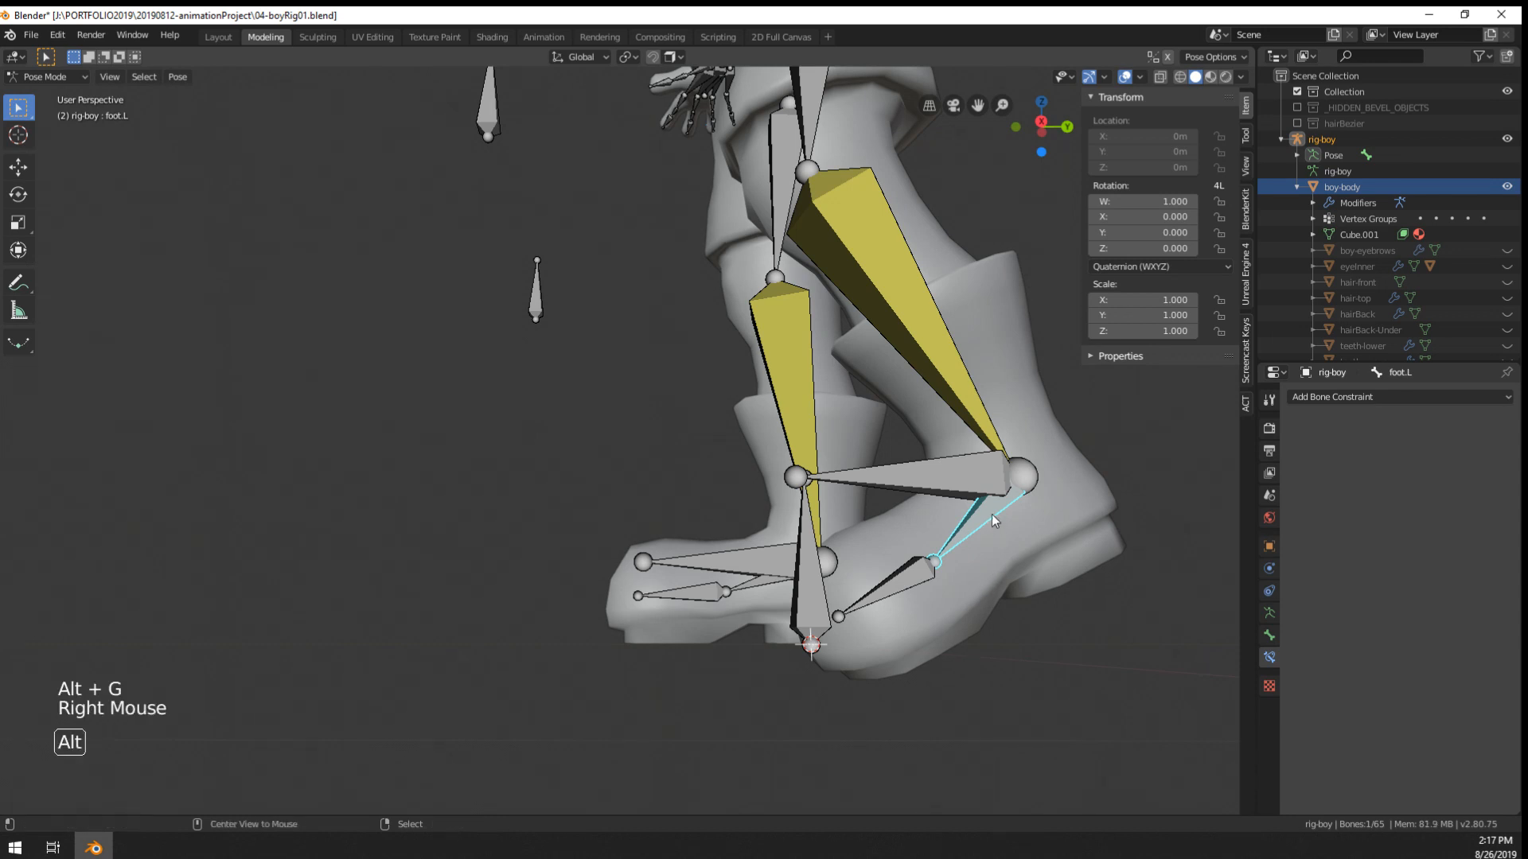
key("alt+g")
right_click(986, 513)
key("alt+g")
- Test-move foot-IK-Target-L to check the foot without its constraint, undoing or cancelling each move
middle_click_drag(793, 593, 926, 522)
scroll(856, 585, "up", 1)
key("g")
left_click(870, 457)
right_click(902, 536)
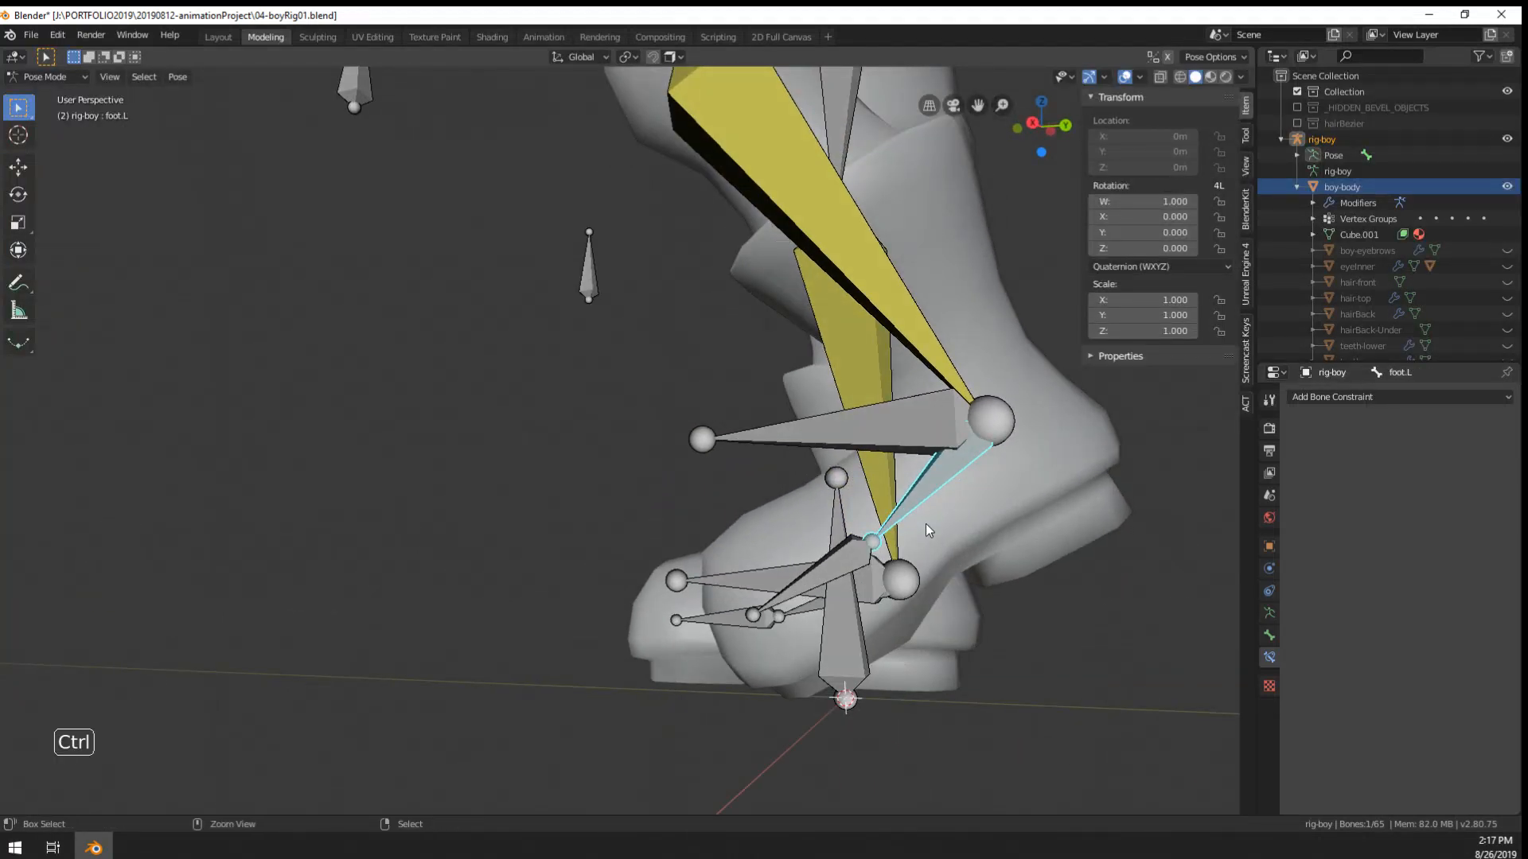
key("ctrl+z")
key("ctrl+z")
middle_click(772, 632)
middle_click_drag(772, 632, 742, 606)
key("g")
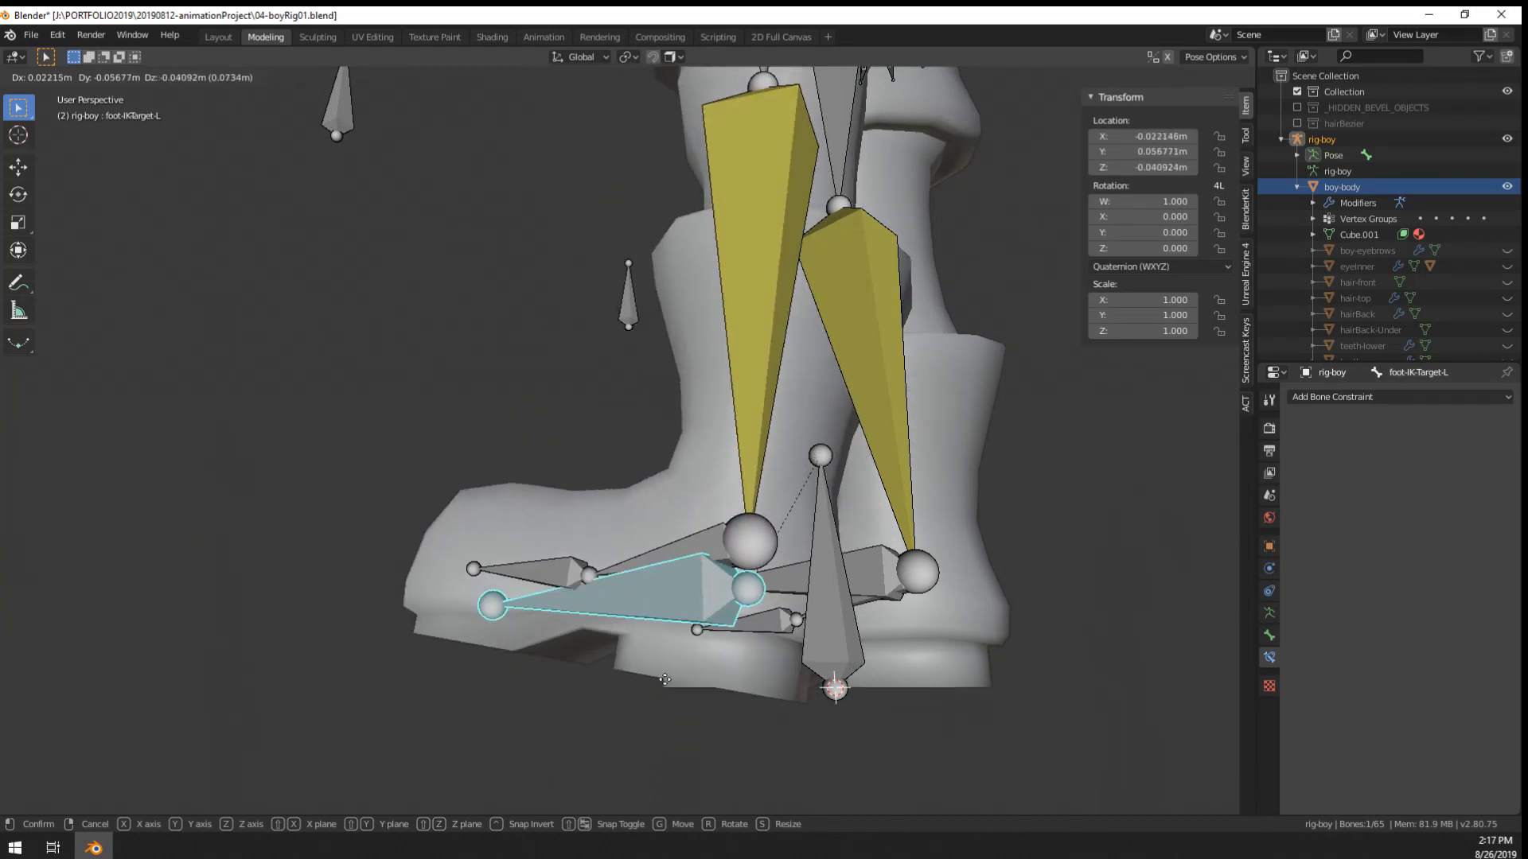
right_click(660, 736)
- Disconnect foot.L from its parent bone in Edit Mode and clear its parent
right_click(719, 581)
middle_click_drag(696, 605, 745, 576)
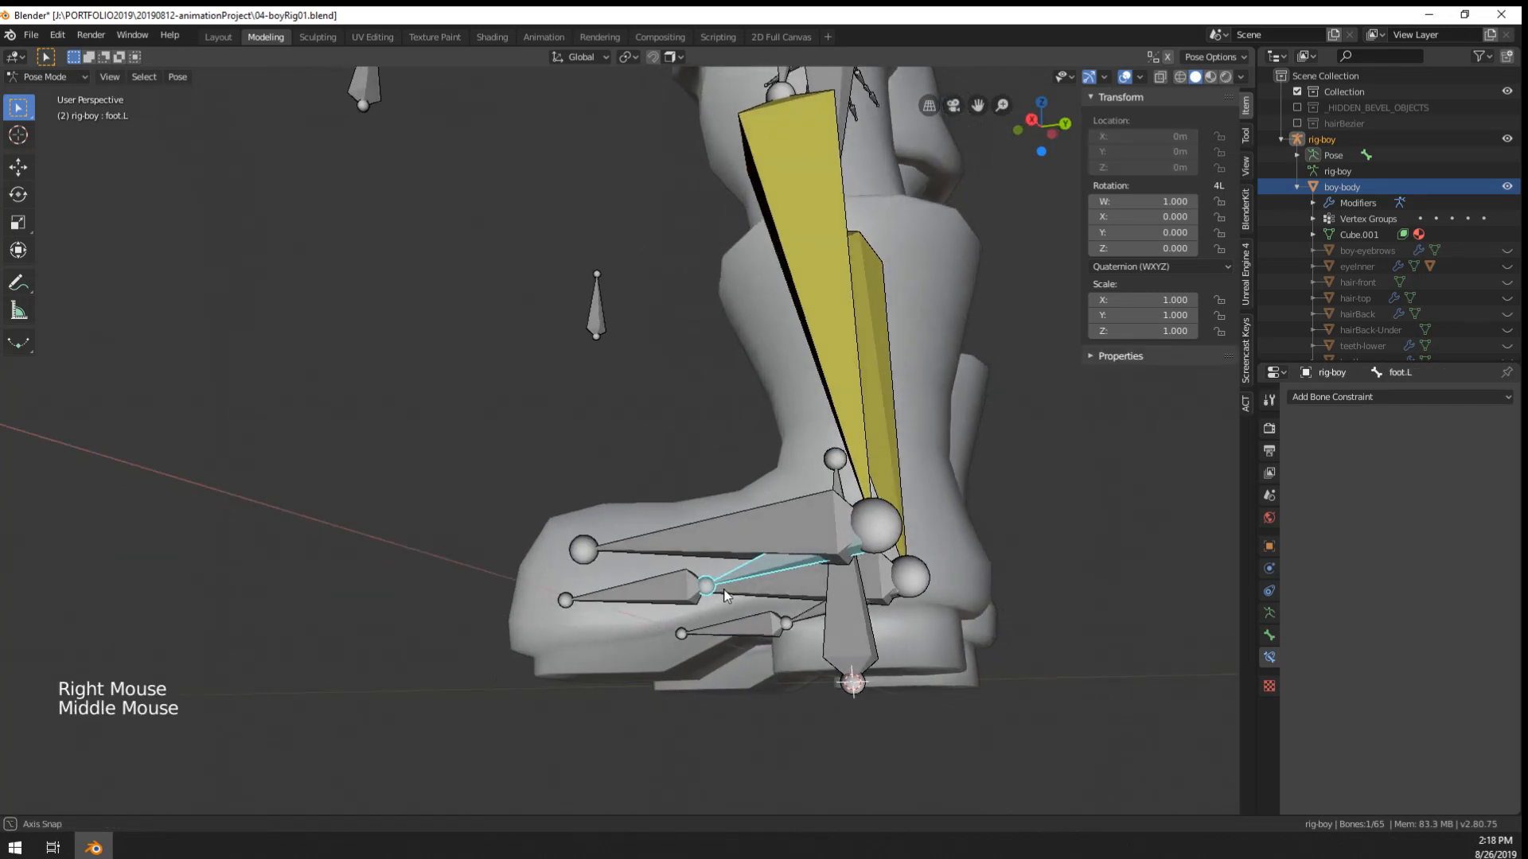
key("Tab")
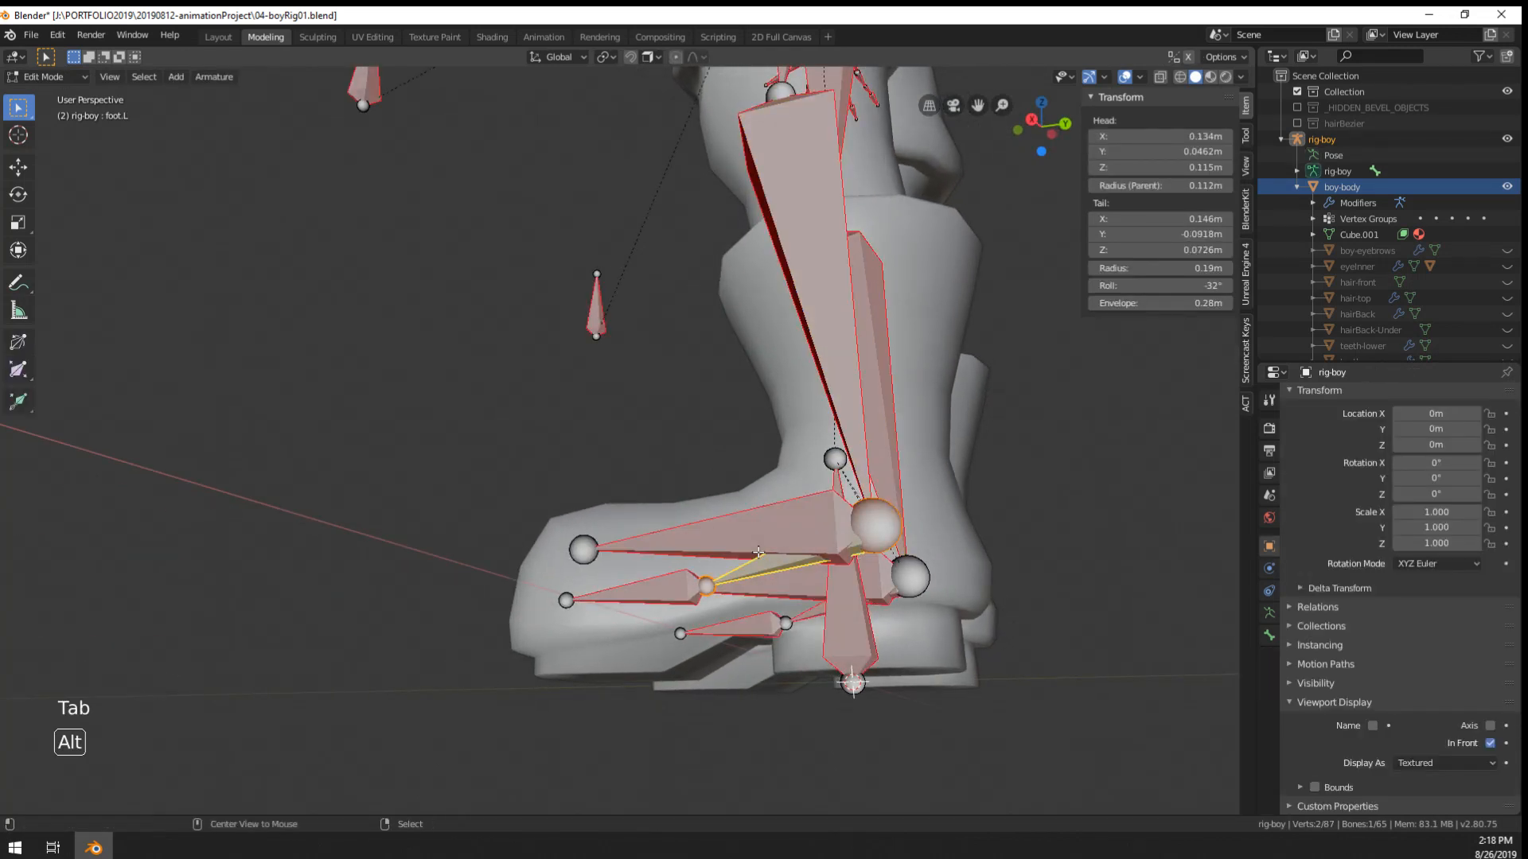
key("alt+p")
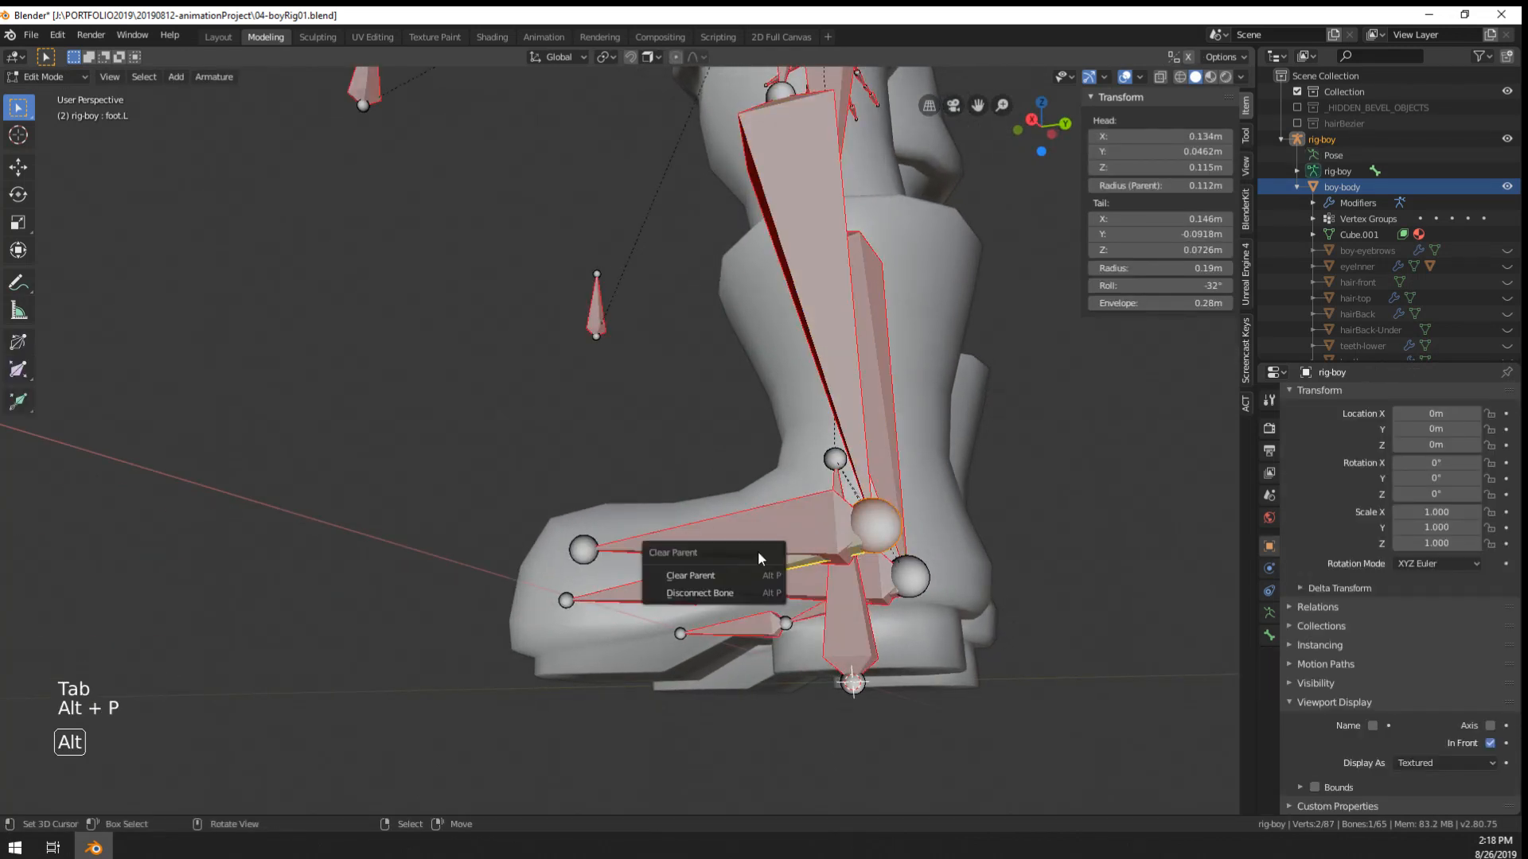
left_click(720, 593)
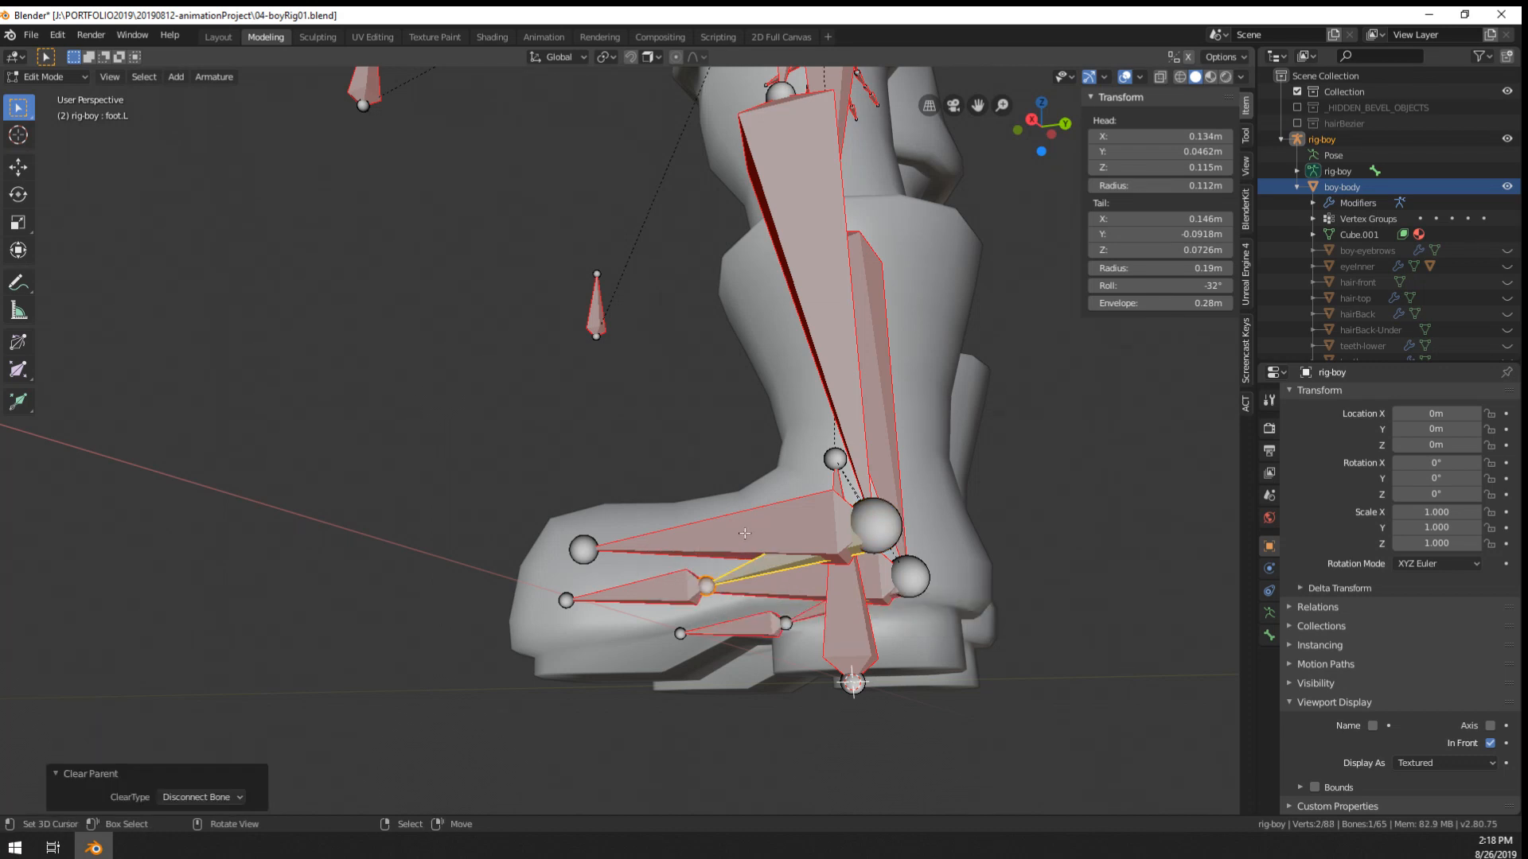
key("alt+p")
left_click(699, 523)
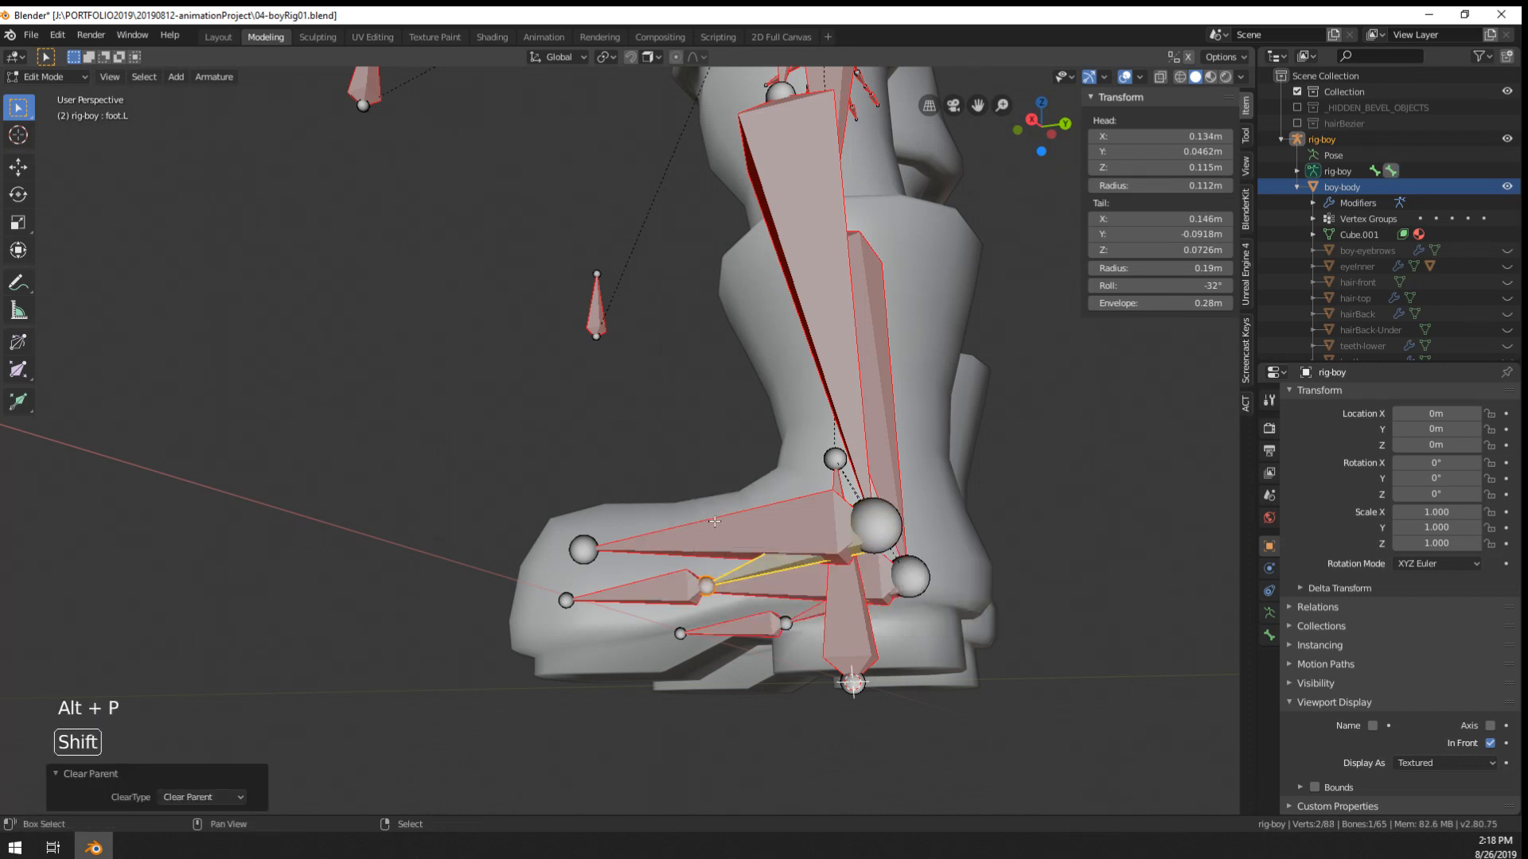
- Parent foot.L to foot-IK-Target-L with Keep Offset
right_click(583, 549, "shift")
key("ctrl+p")
left_click(716, 525)
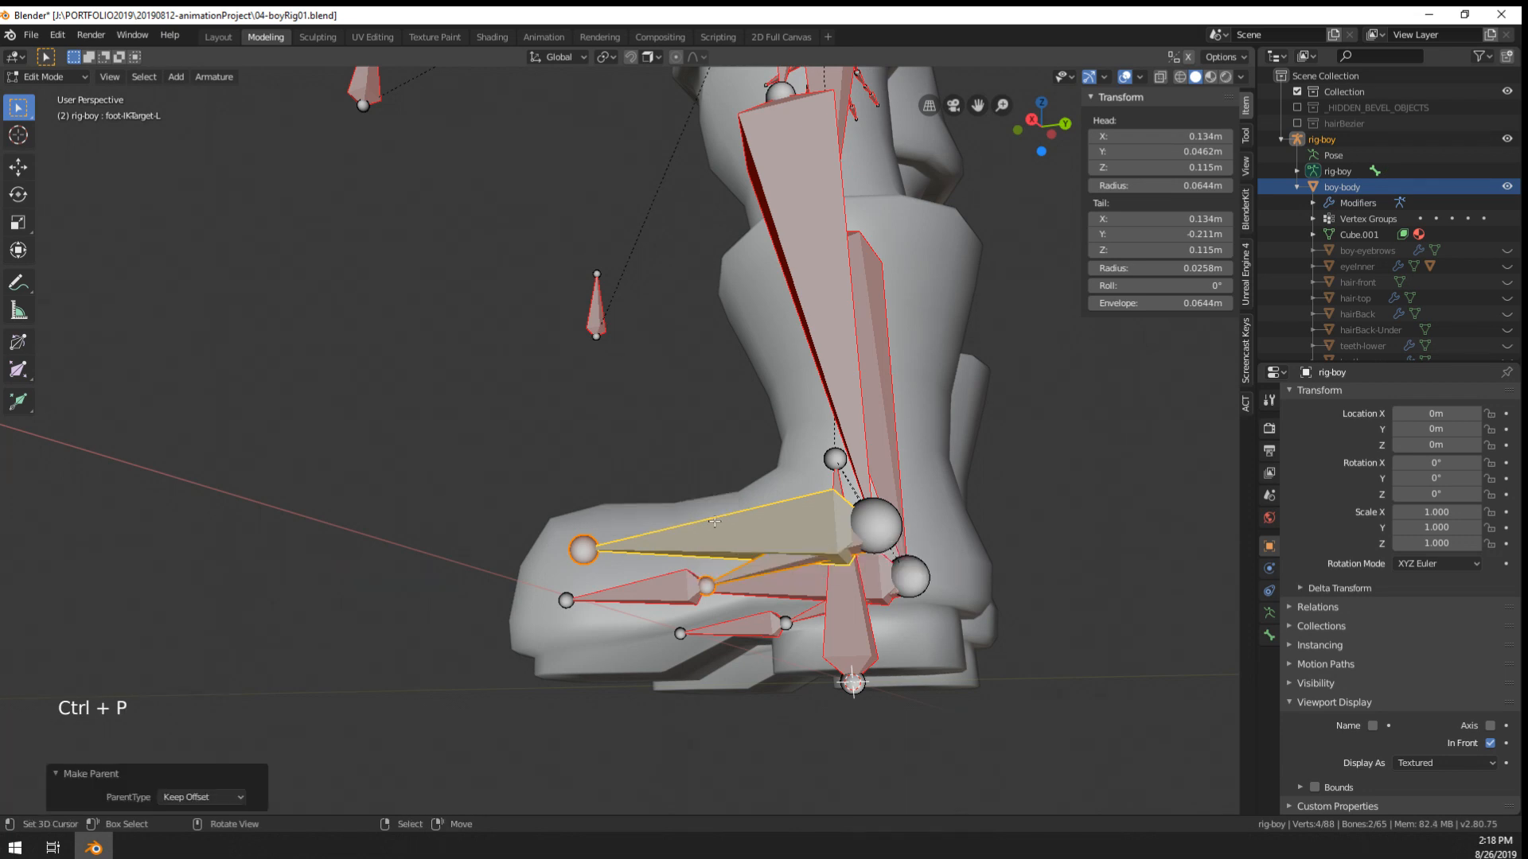
- Switch rig-boy from Edit Mode through Object Mode to Pose Mode
right_click(745, 580)
key("ctrl+Tab")
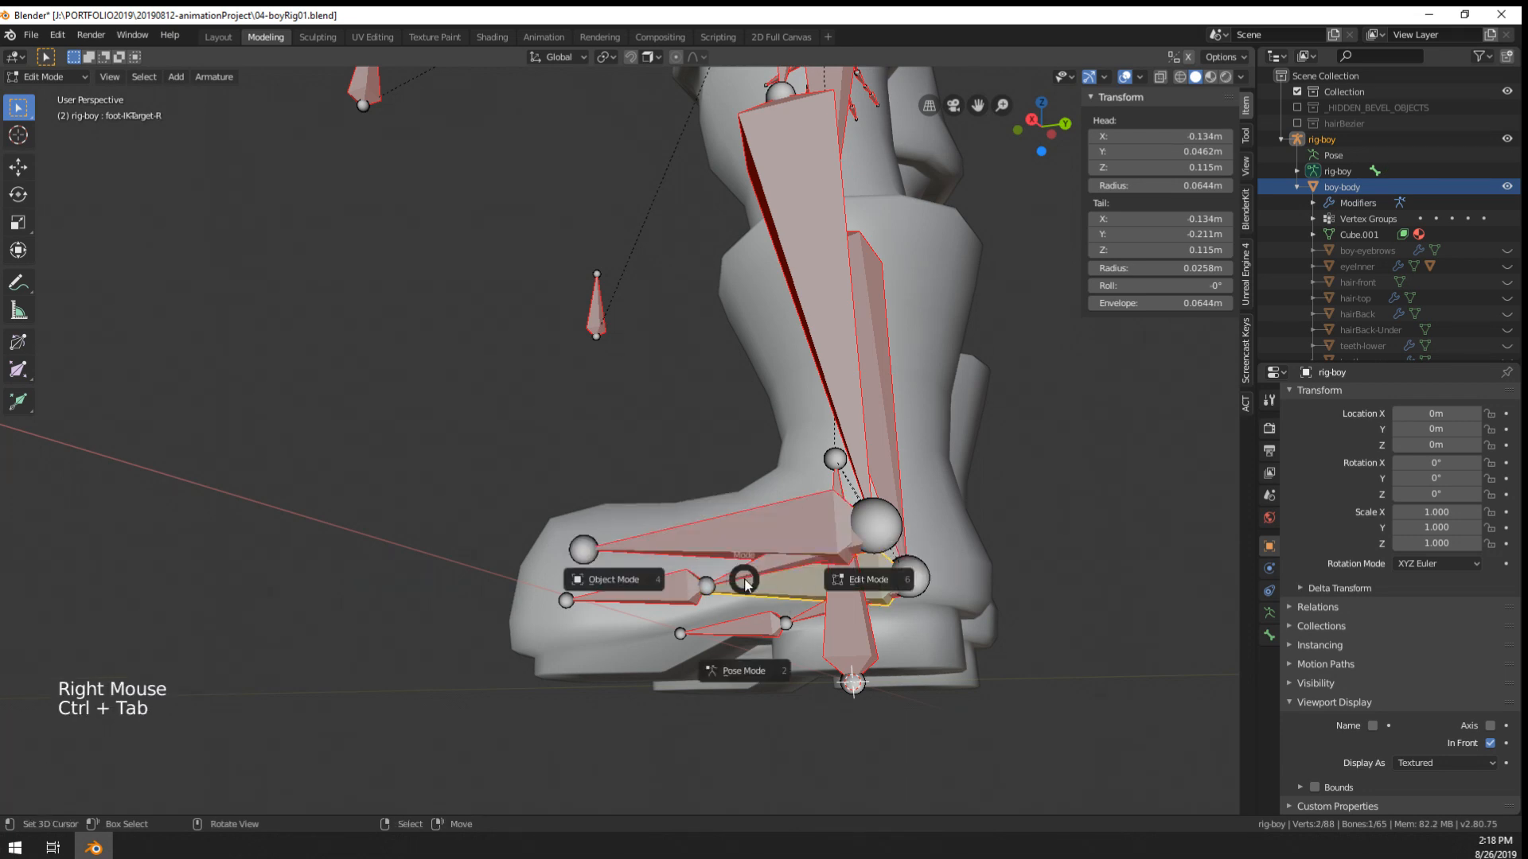
left_click(621, 579)
right_click(762, 573)
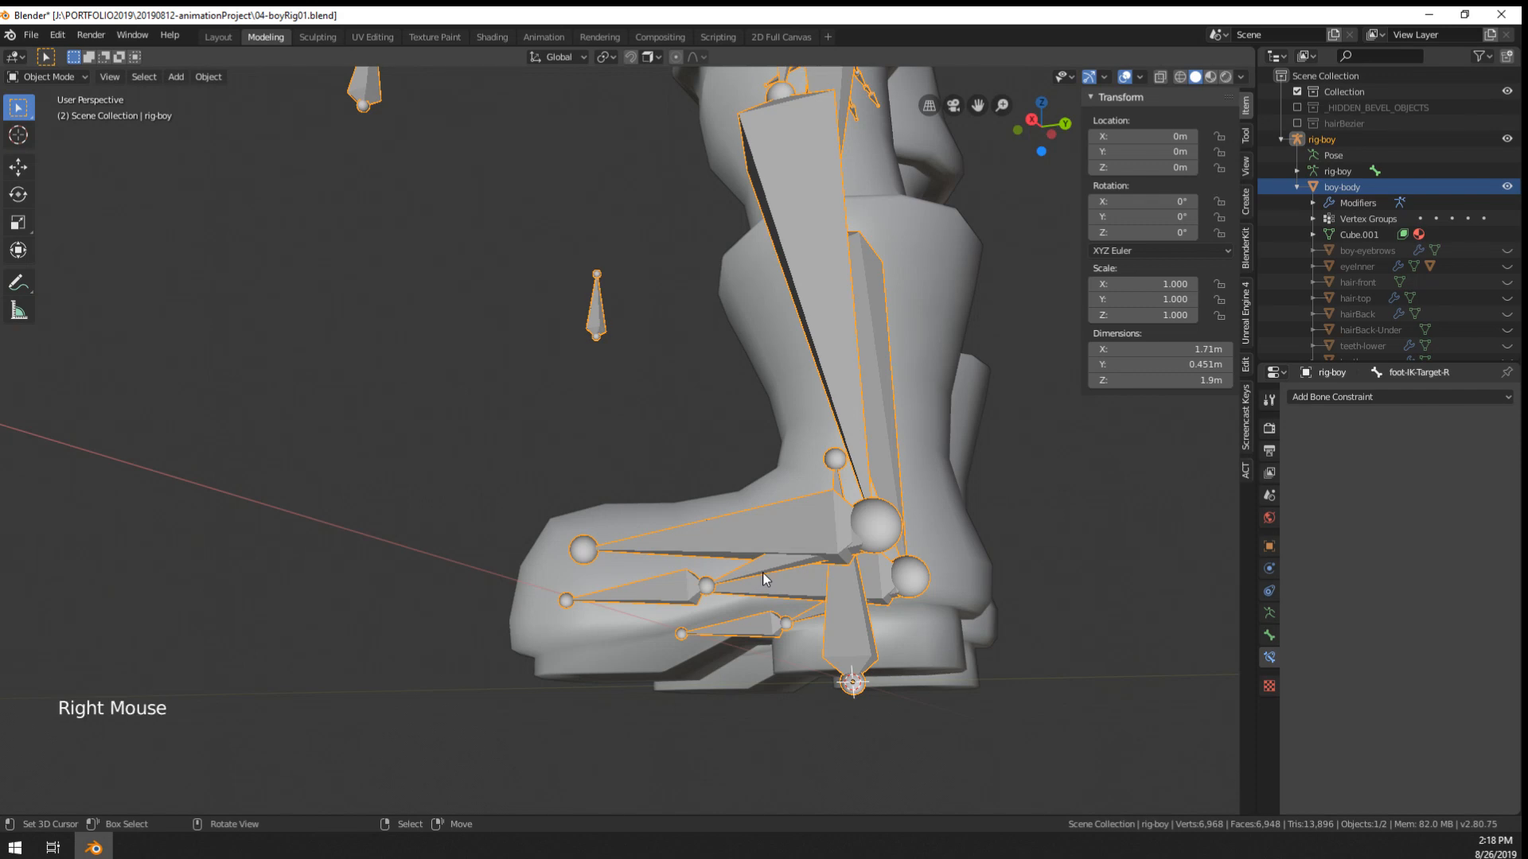
key("ctrl+Tab")
- Test-move foot-IK-Target-L to check how the newly parented foot follows, and cancel the moves
right_click(762, 570)
key("g")
right_click(770, 529)
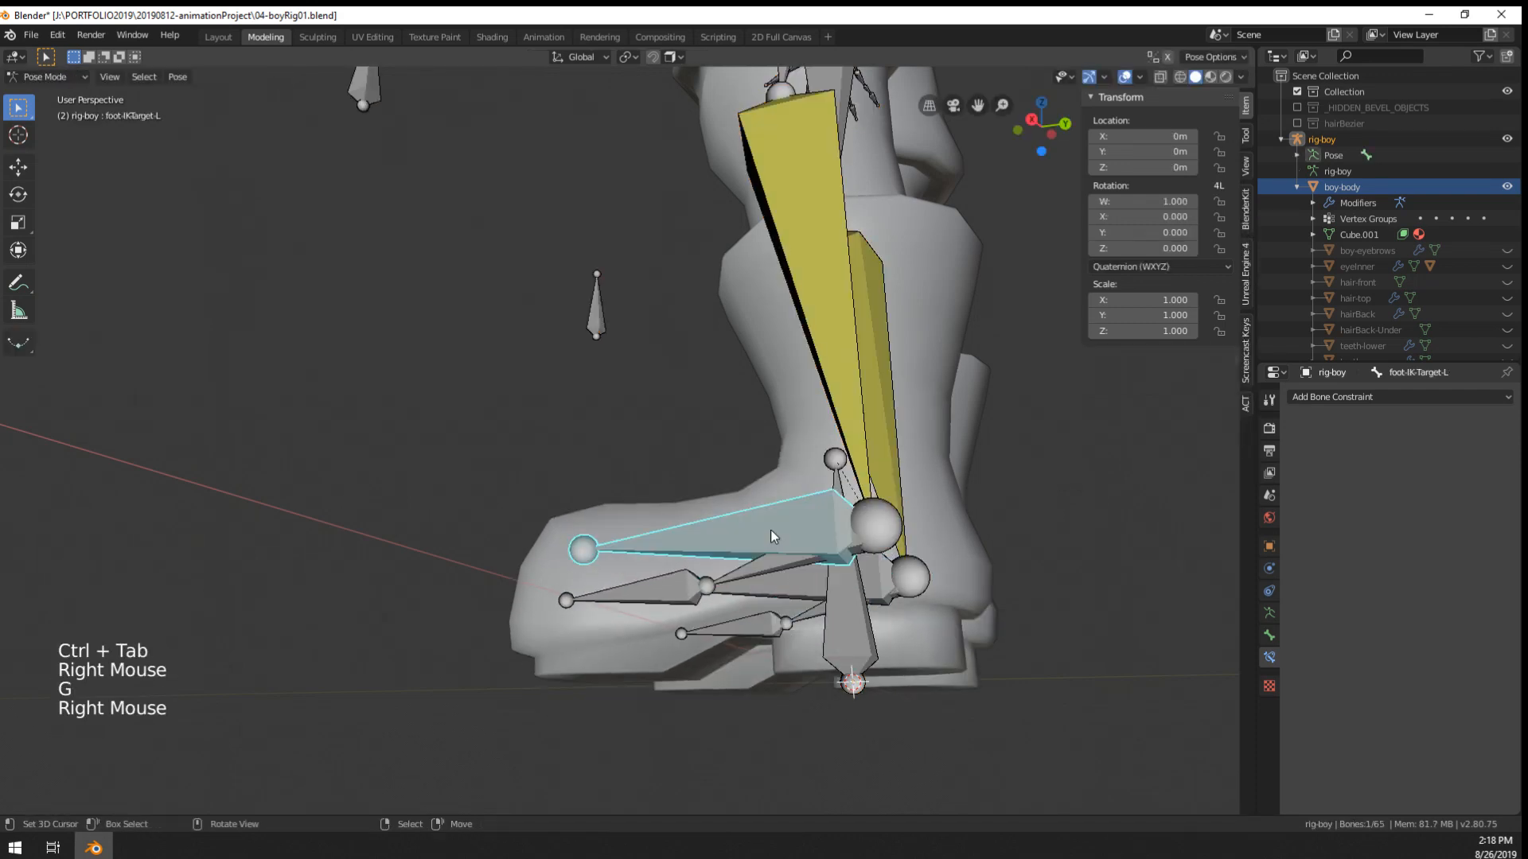
key("g")
right_click(813, 725)
- Test-move foot-IK-Target-L again, and rotate it by -41.7° in the side-on view
scroll(786, 639, "down", 3)
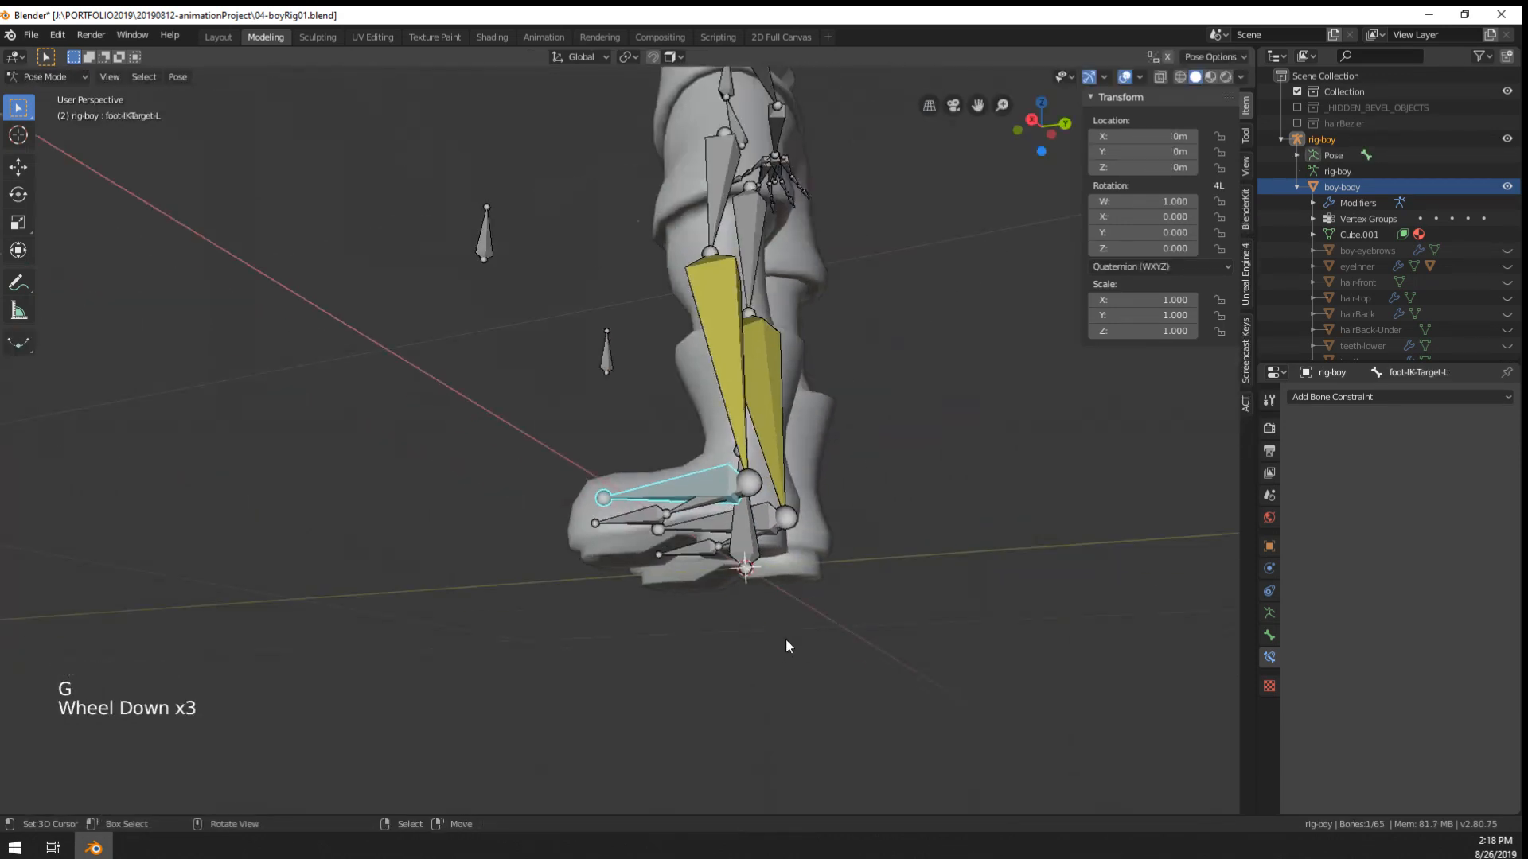
middle_click_drag(786, 639, 849, 675)
key("g")
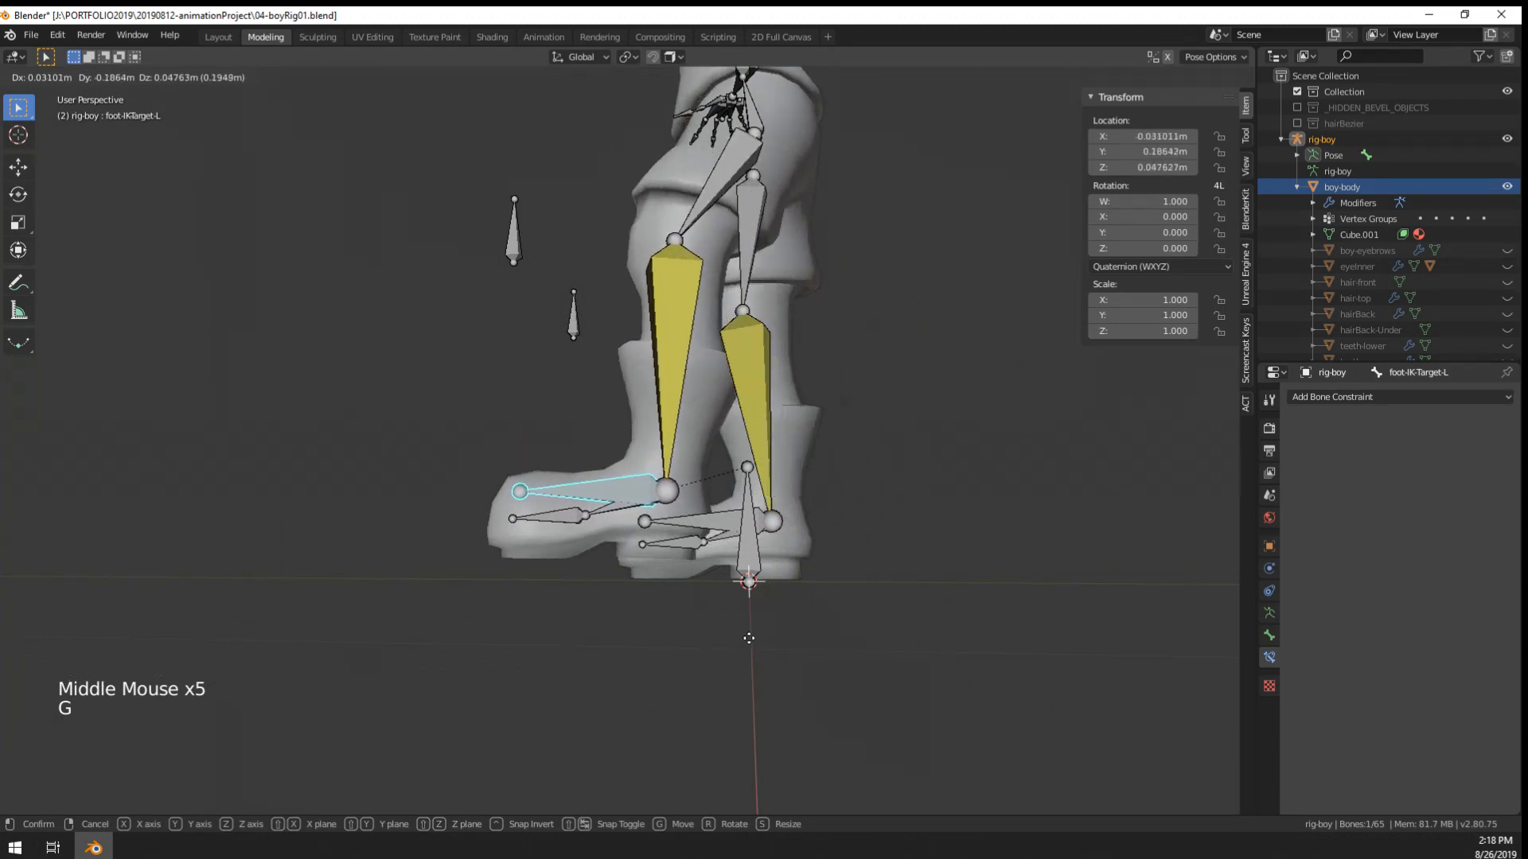
key("r")
left_click(935, 508)
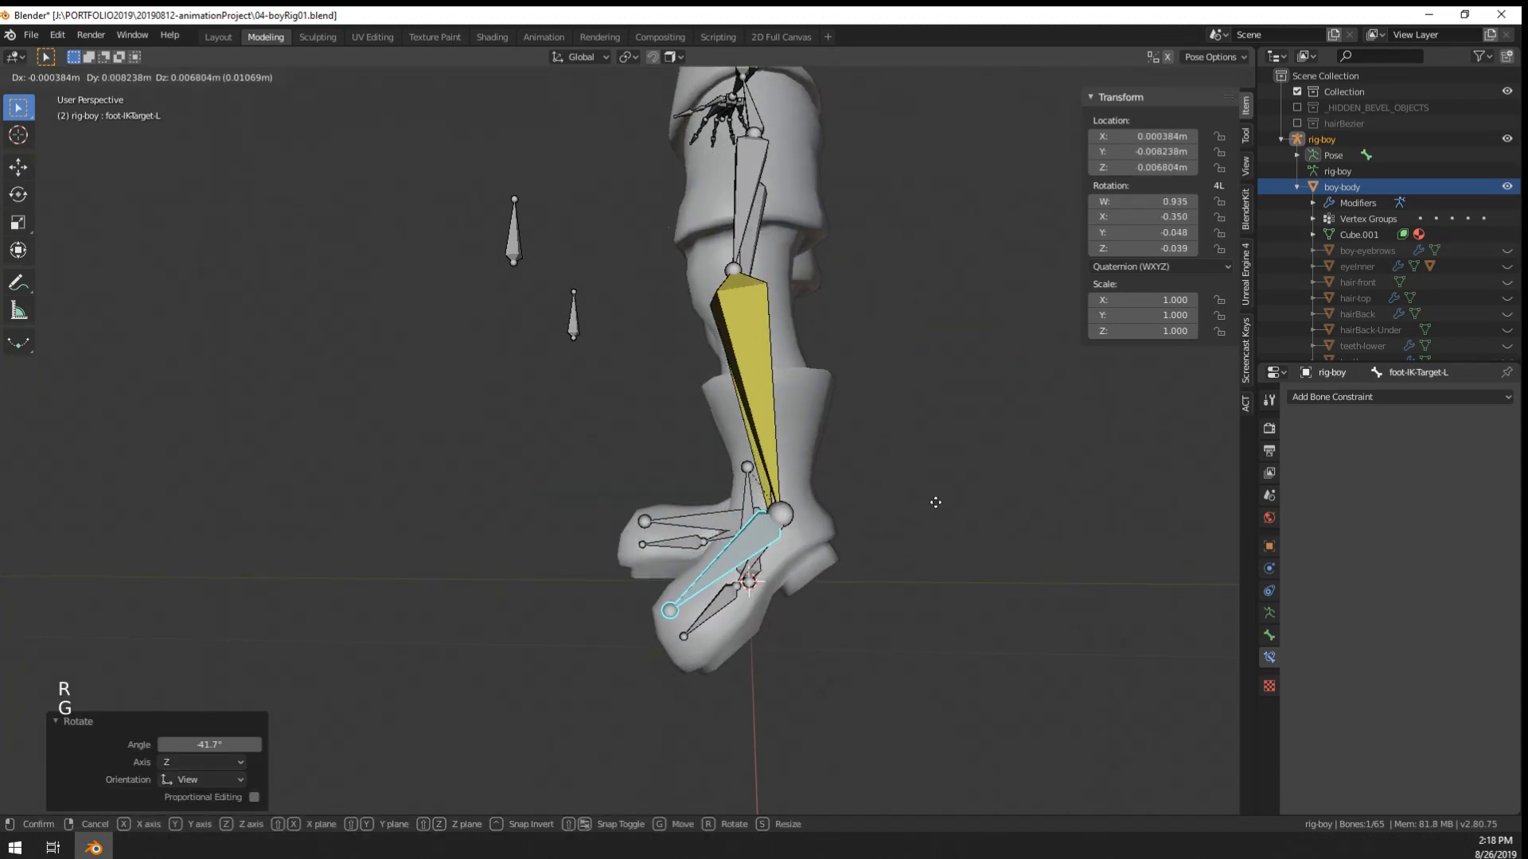
- Cancel the further move of foot-IK-Target-L and undo its test rotation
key("g")
right_click(818, 599)
key("ctrl+z")
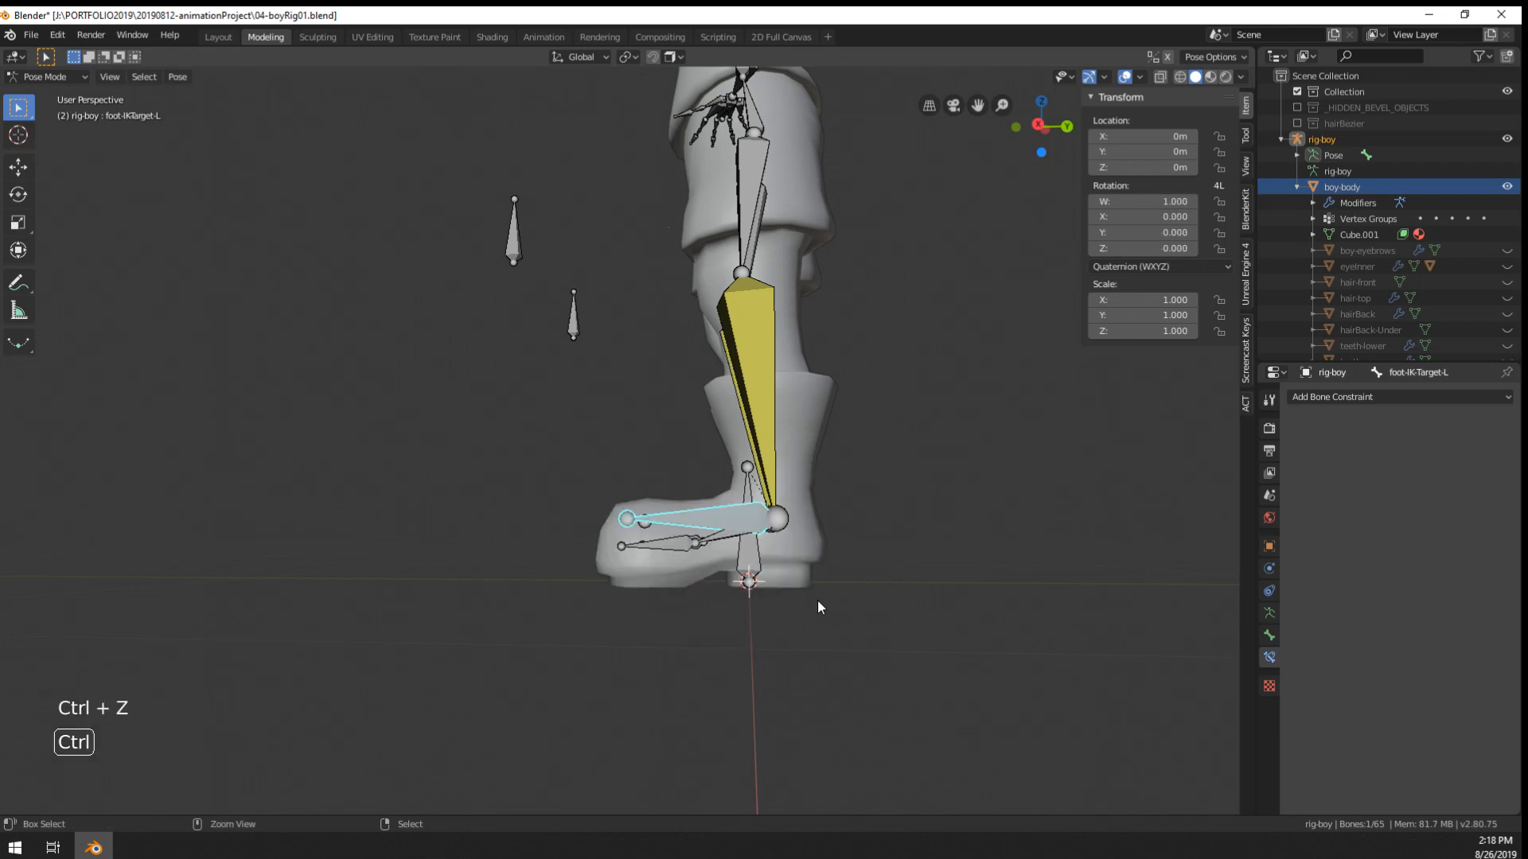
- Test-move foot-IK-Target-L past the leg's reach to check how the foot separates from the shin, and cancel the move
scroll(752, 608, "up", 2)
key("r")
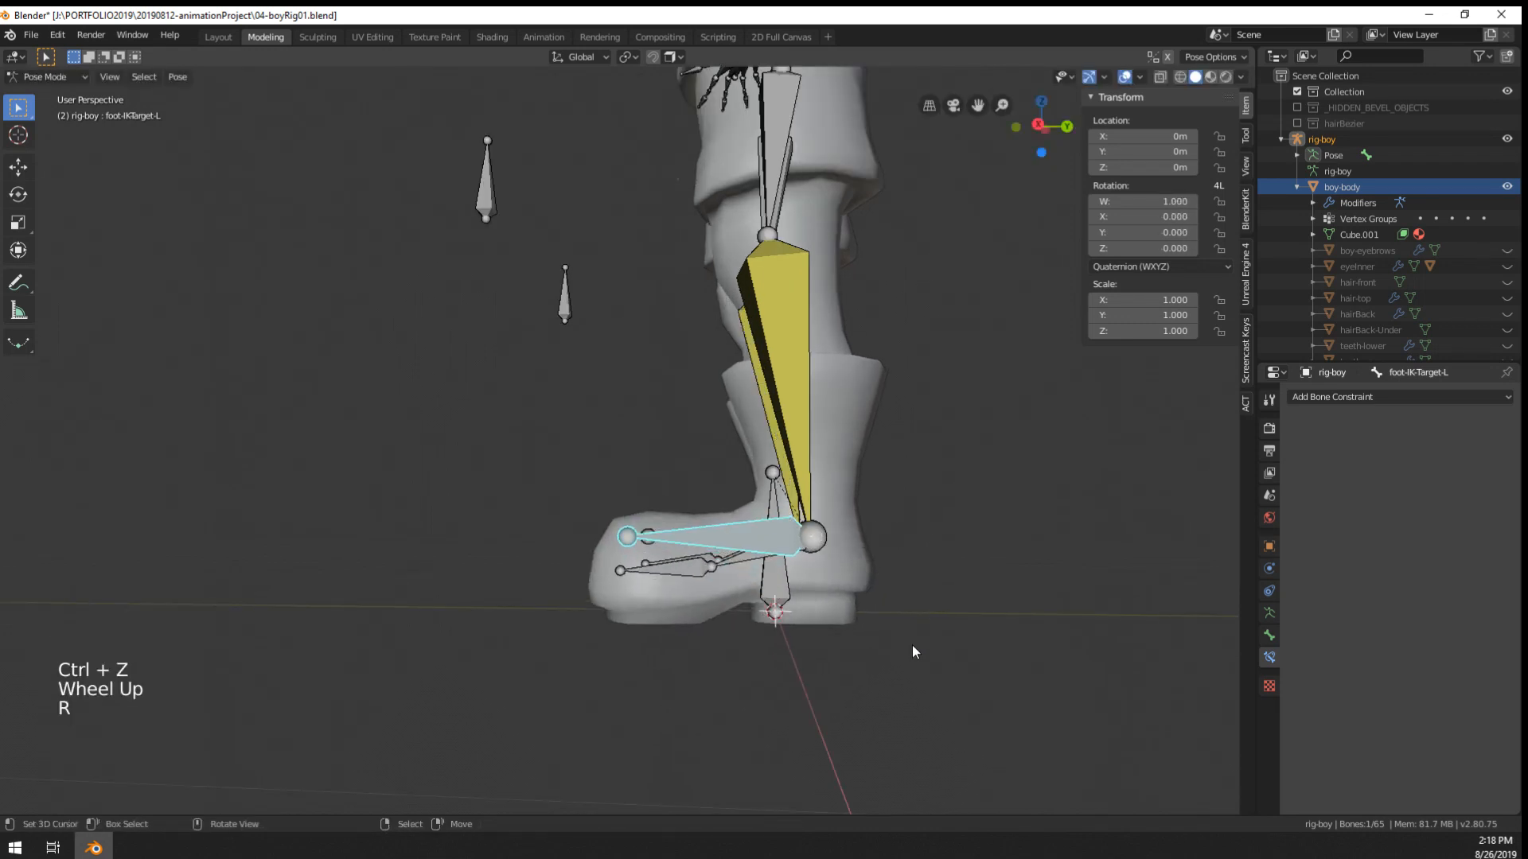
key("g")
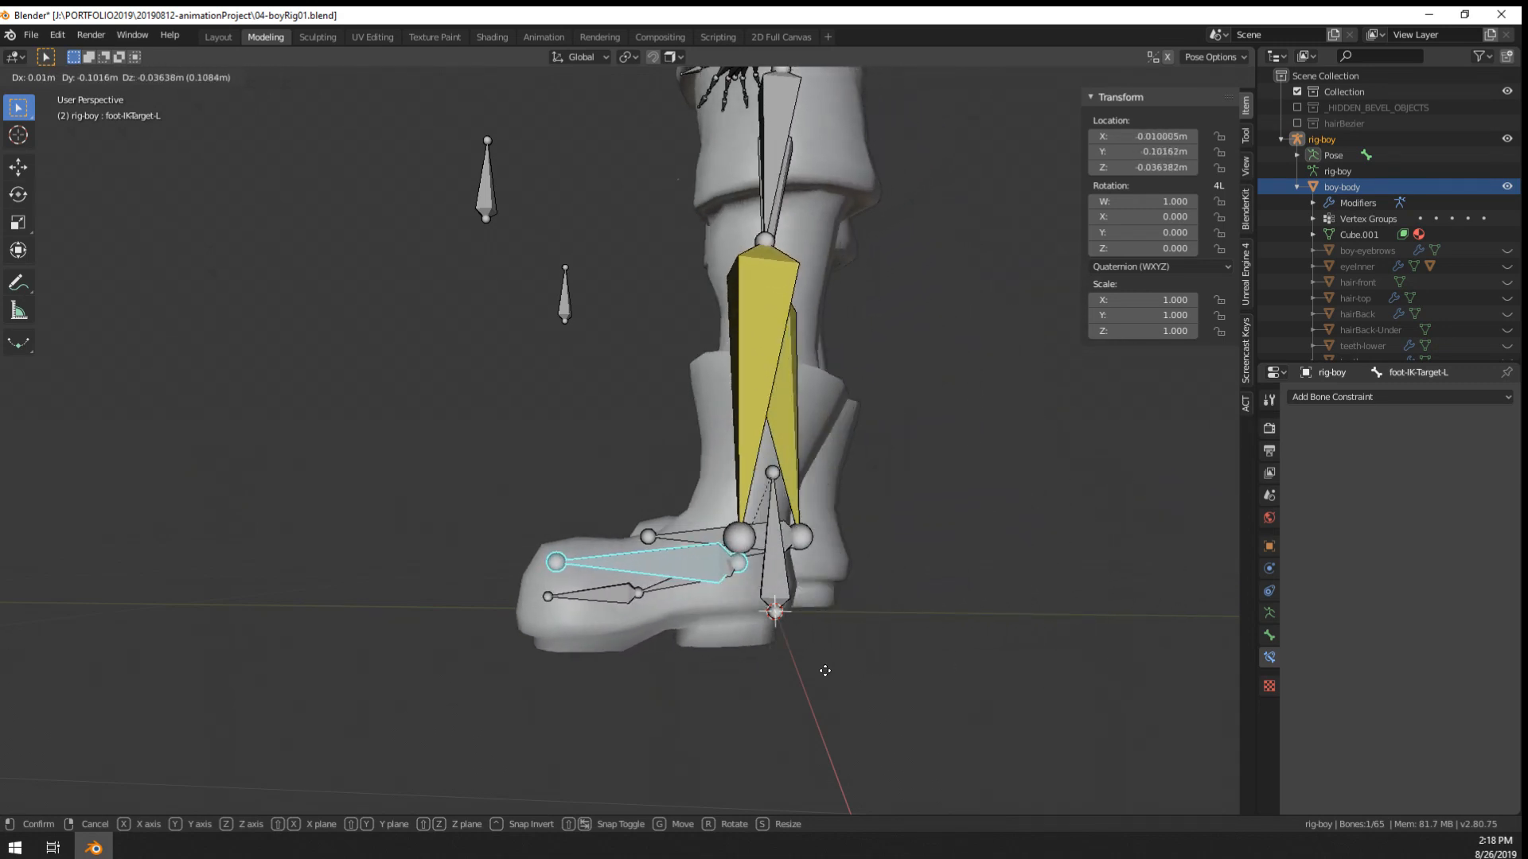
key("g")
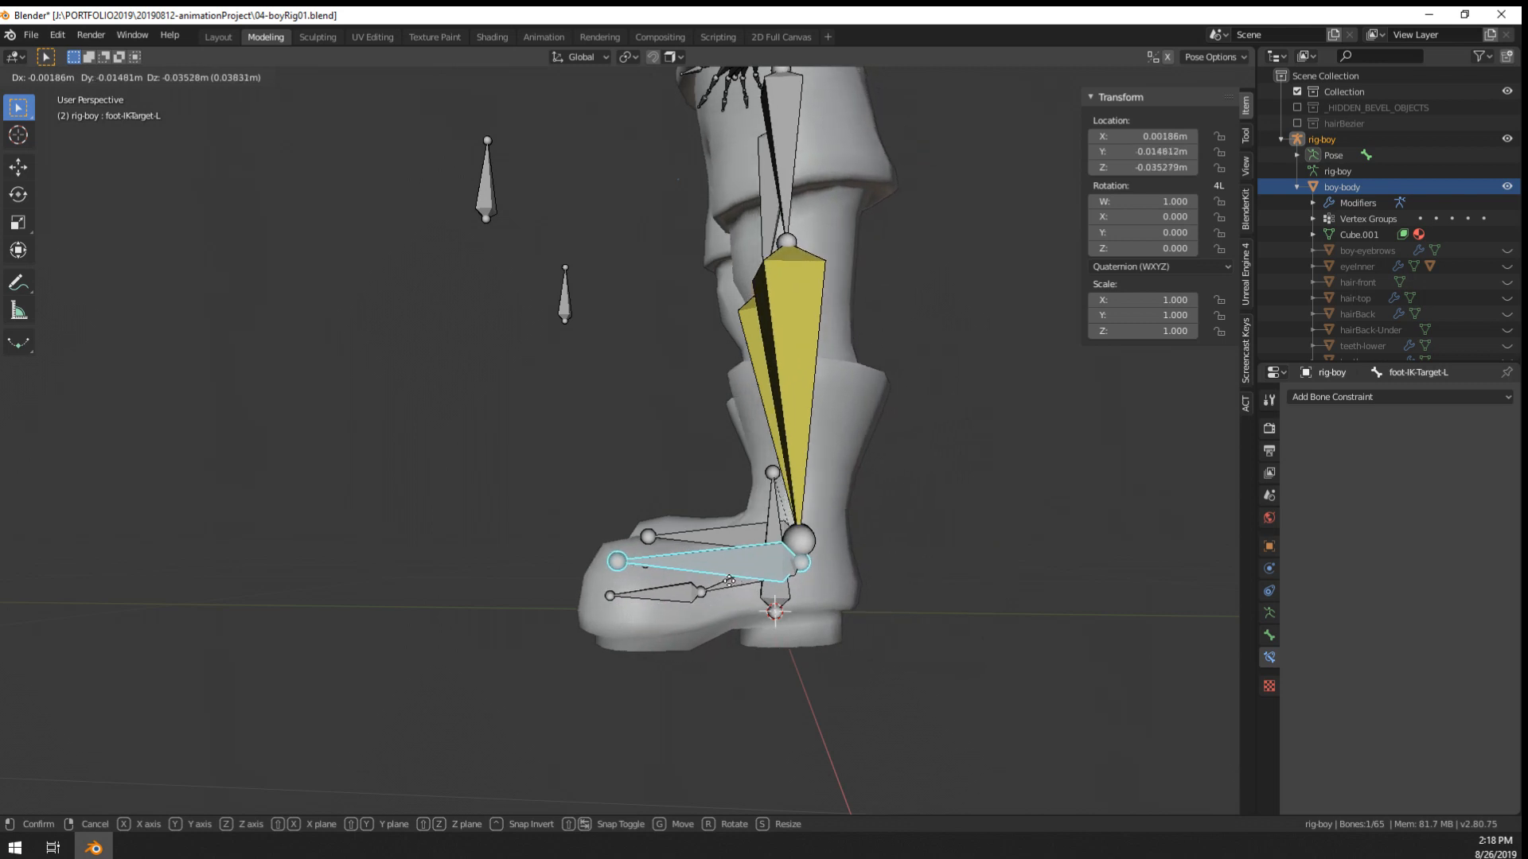
right_click(1052, 614)
- Add a Limit Location constraint to foot.L and enable its Minimum X and Maximum X limits
scroll(827, 609, "up", 1)
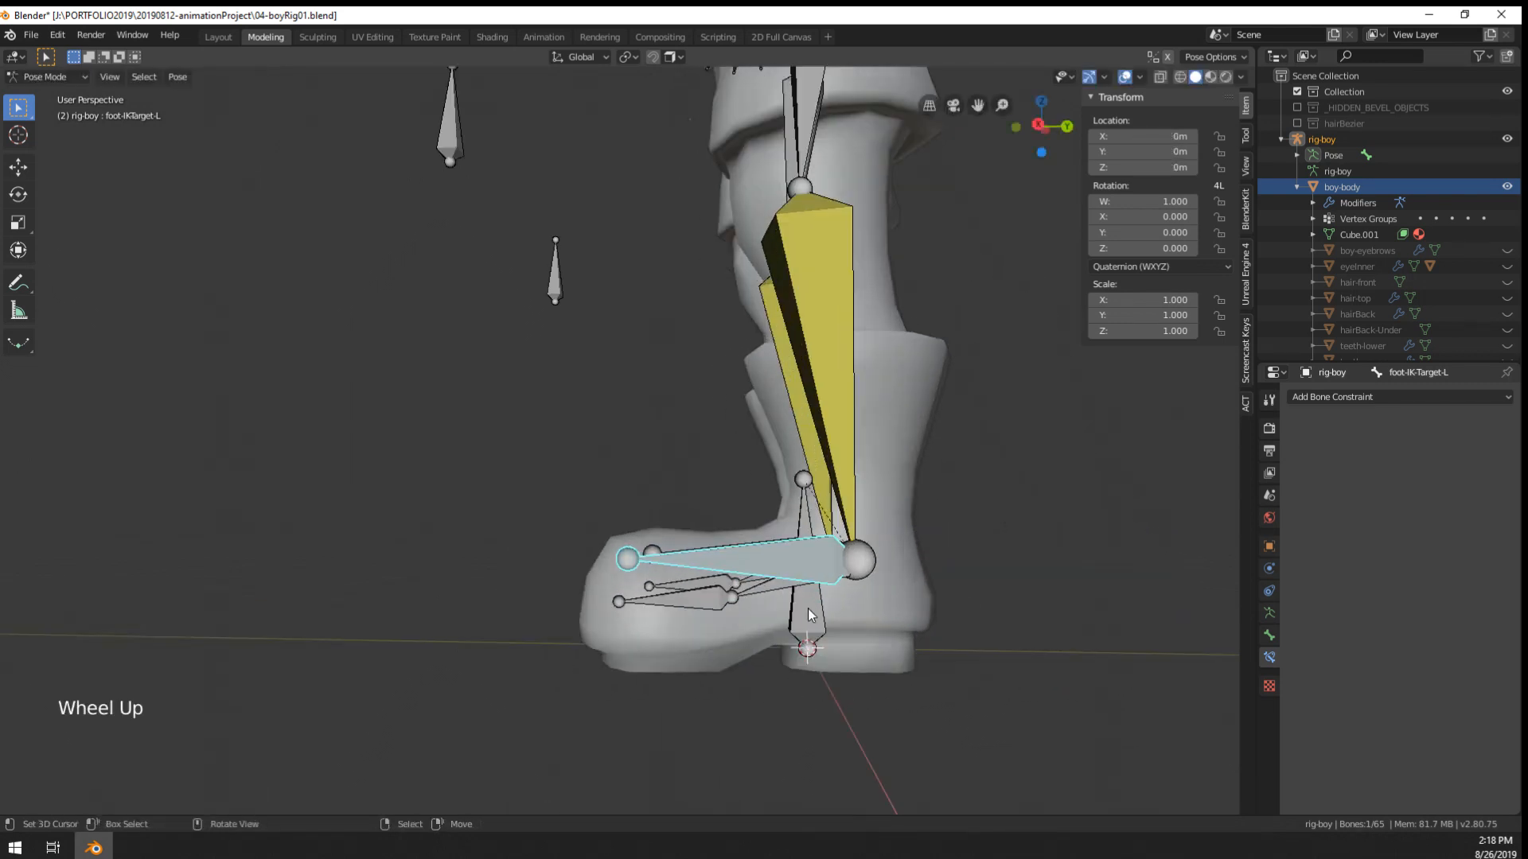
right_click(768, 593)
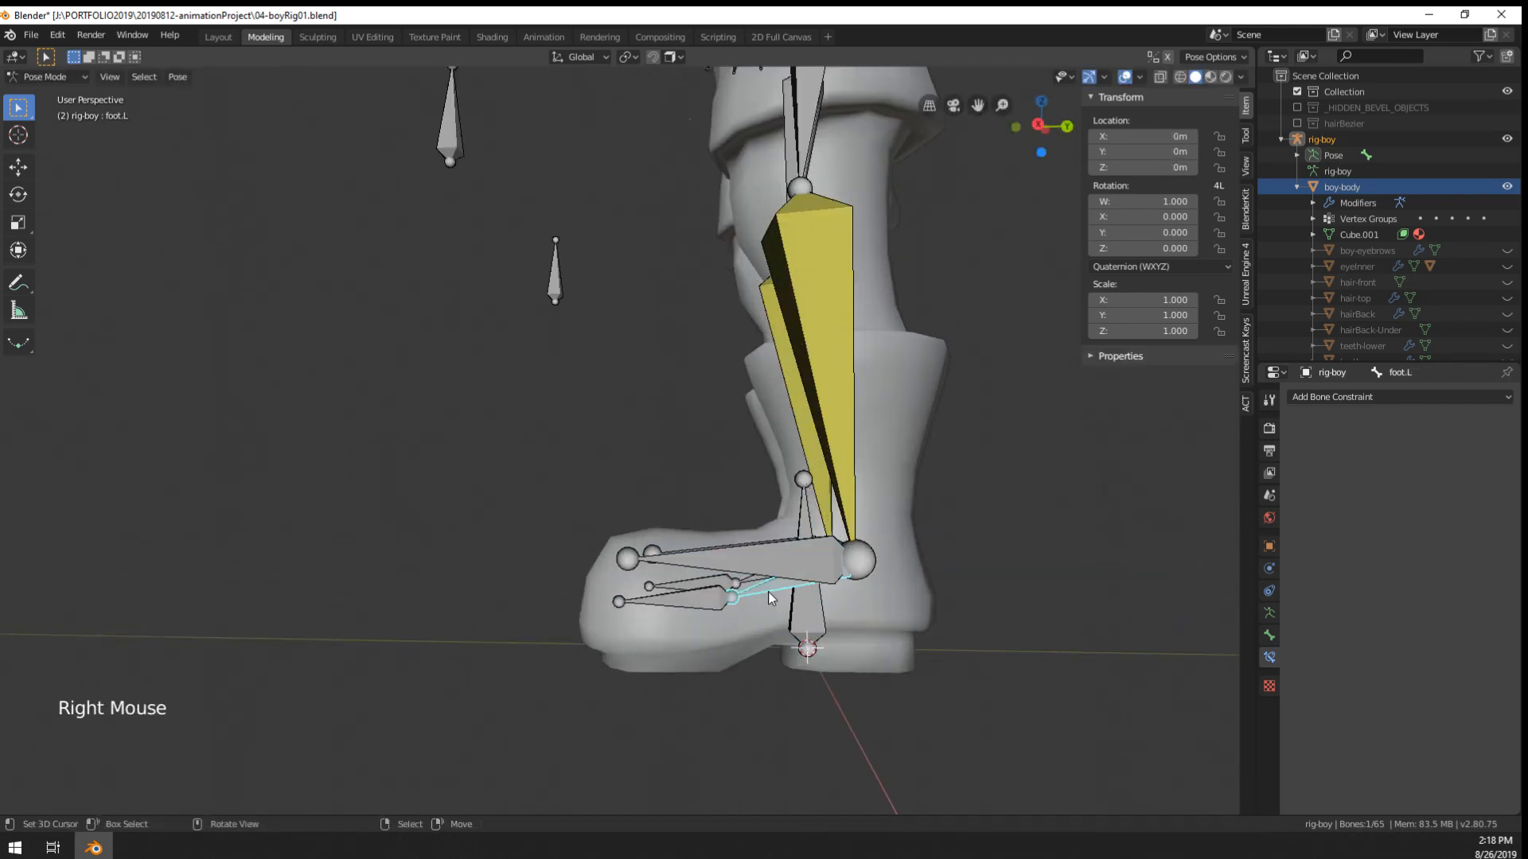
left_click(1386, 396)
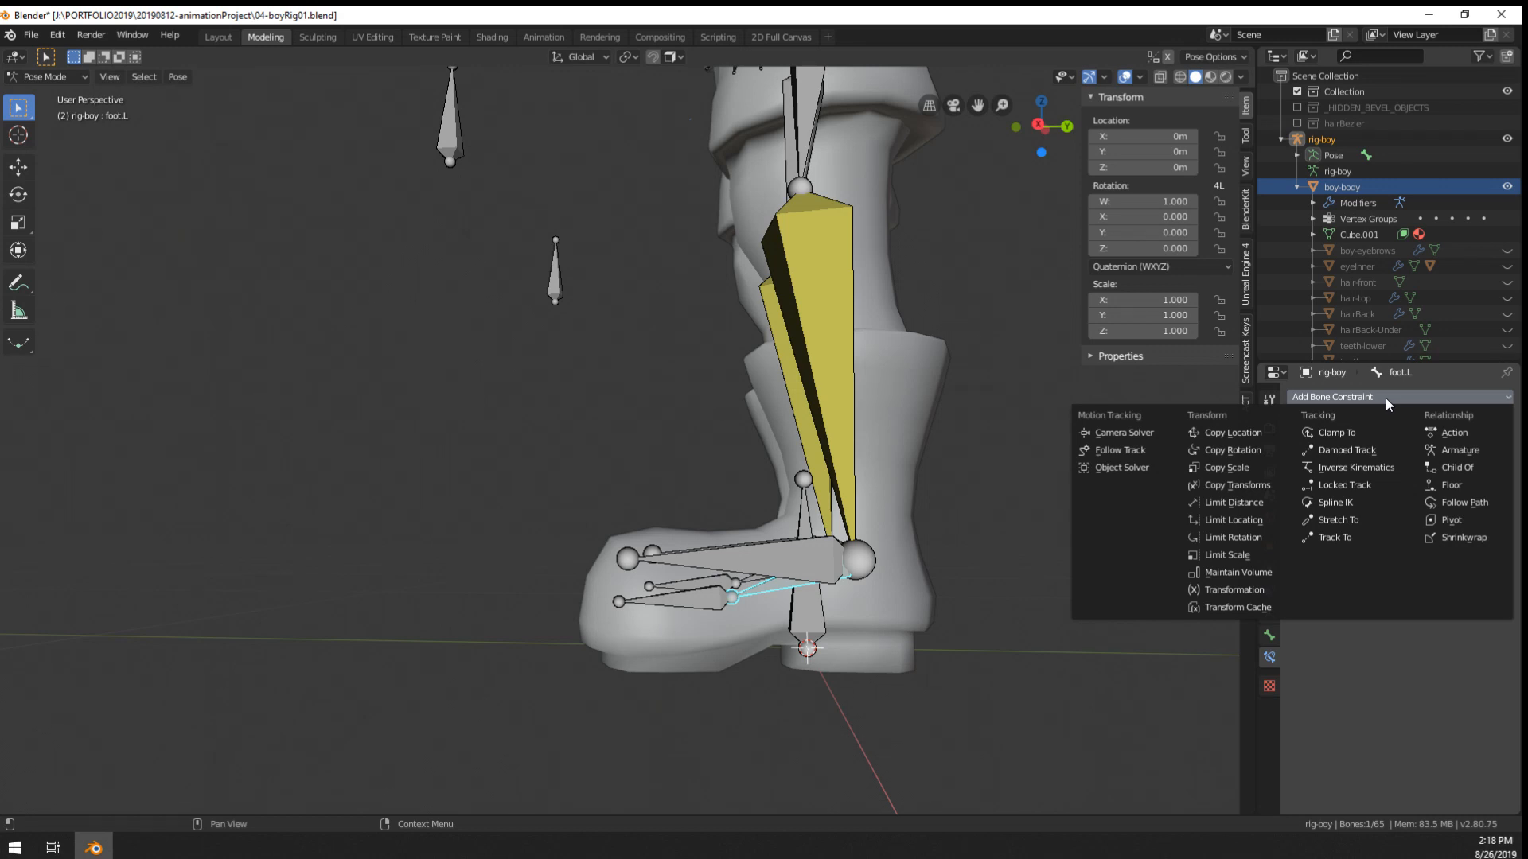
left_click(1230, 520)
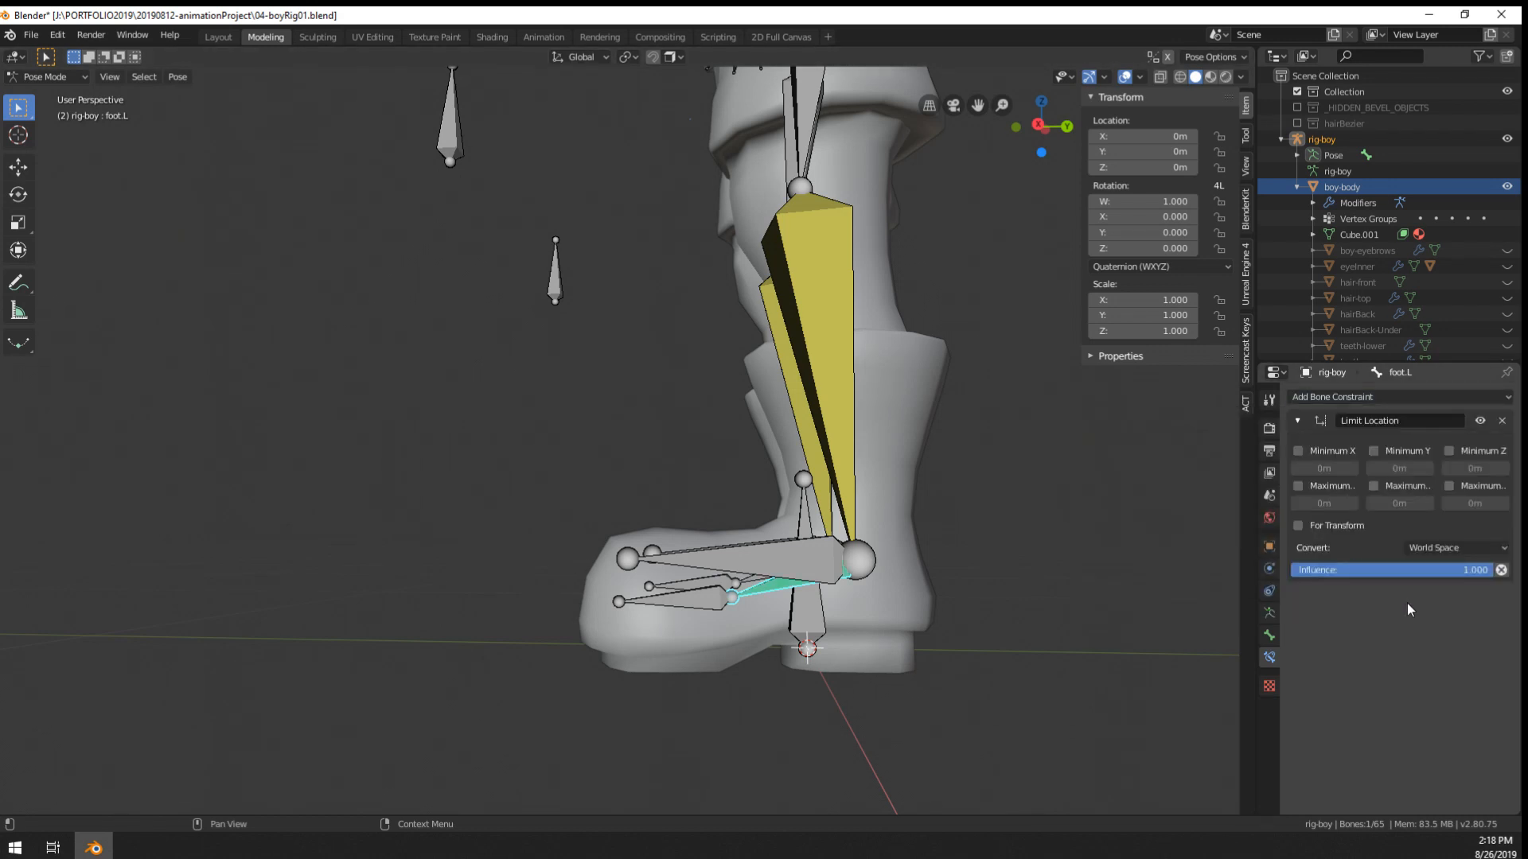
left_click(1324, 453)
left_click(1329, 483)
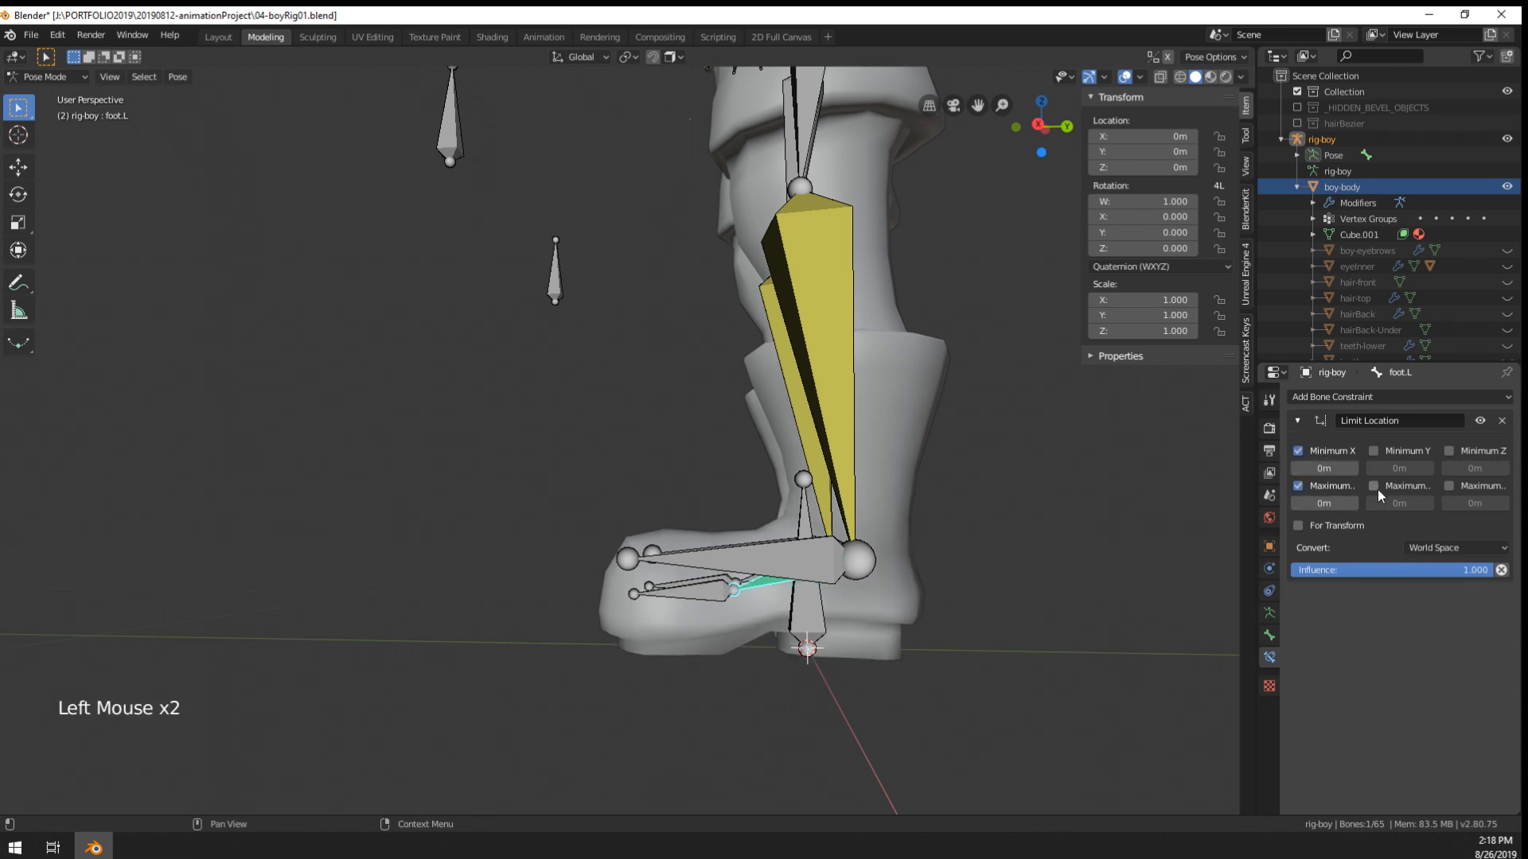
- Set foot.L's Limit Location constraint to Local Space and enable its minimum and maximum Y and Z limits
middle_click_drag(995, 509, 891, 561)
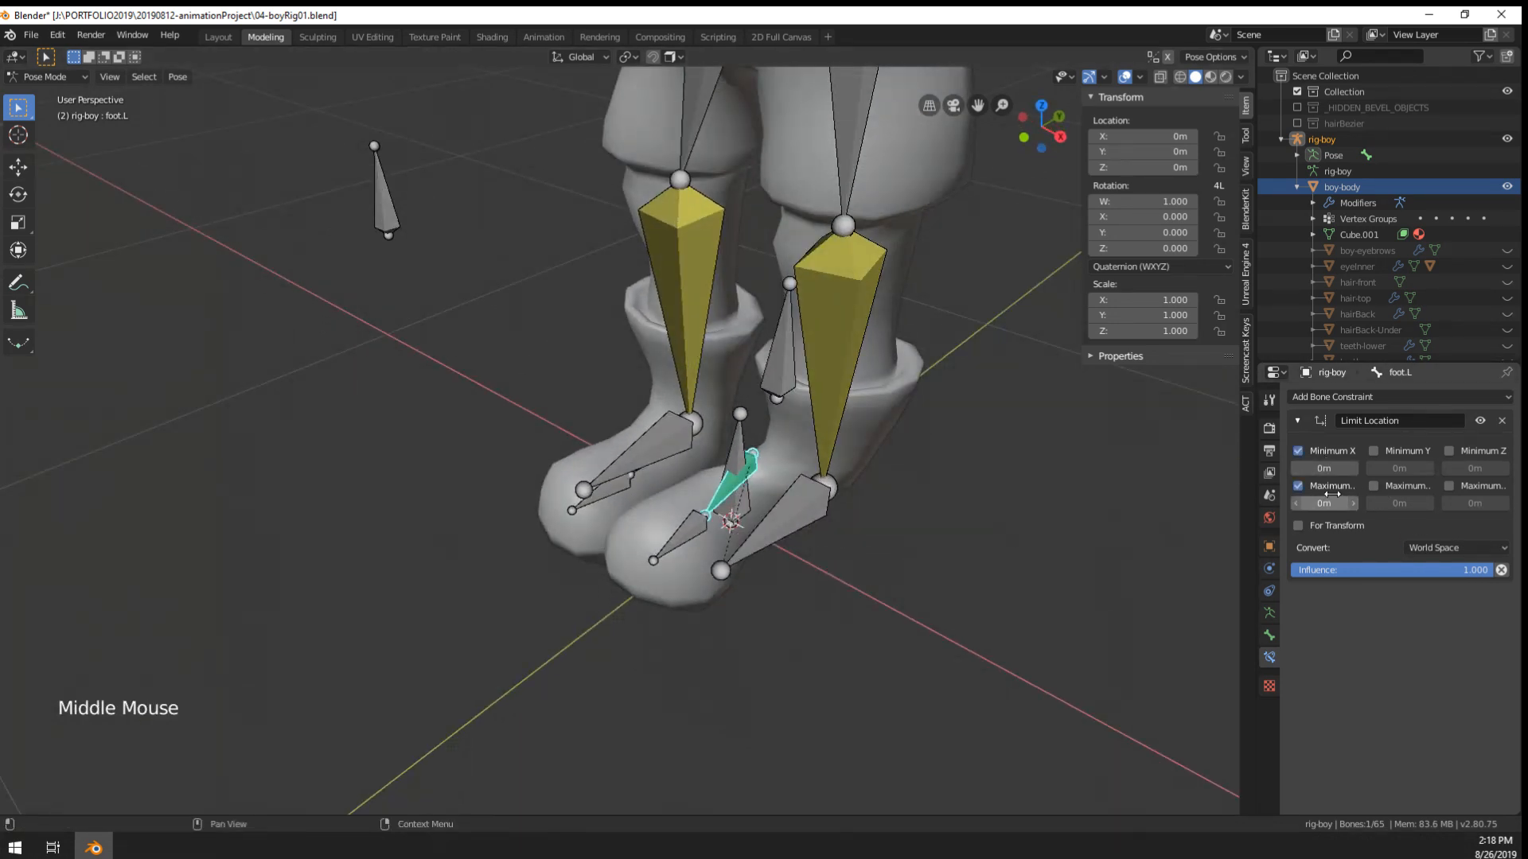
left_click(1450, 547)
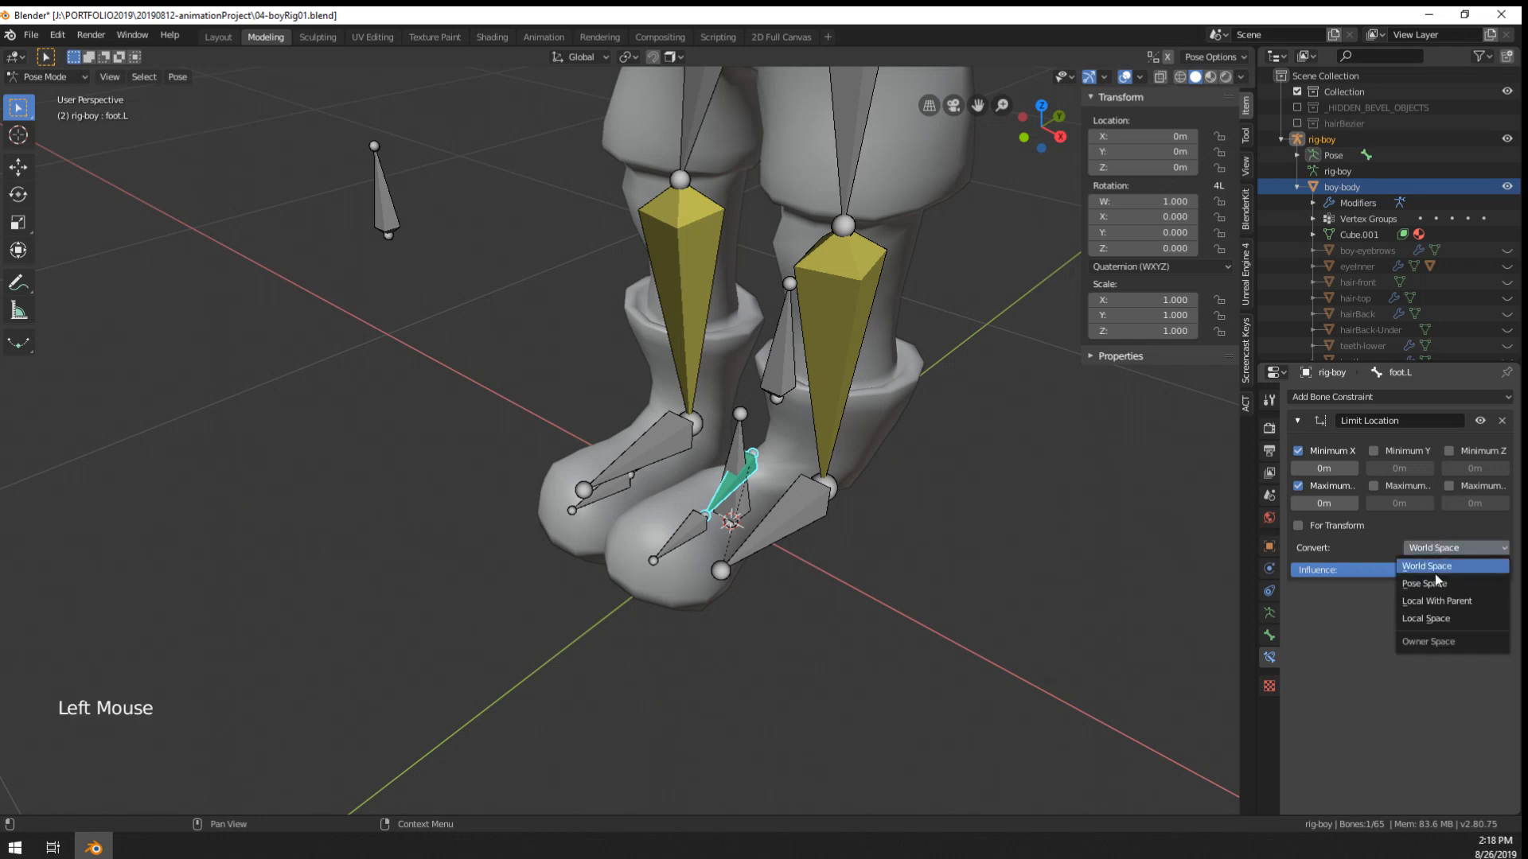
left_click(1426, 620)
left_click(1374, 451)
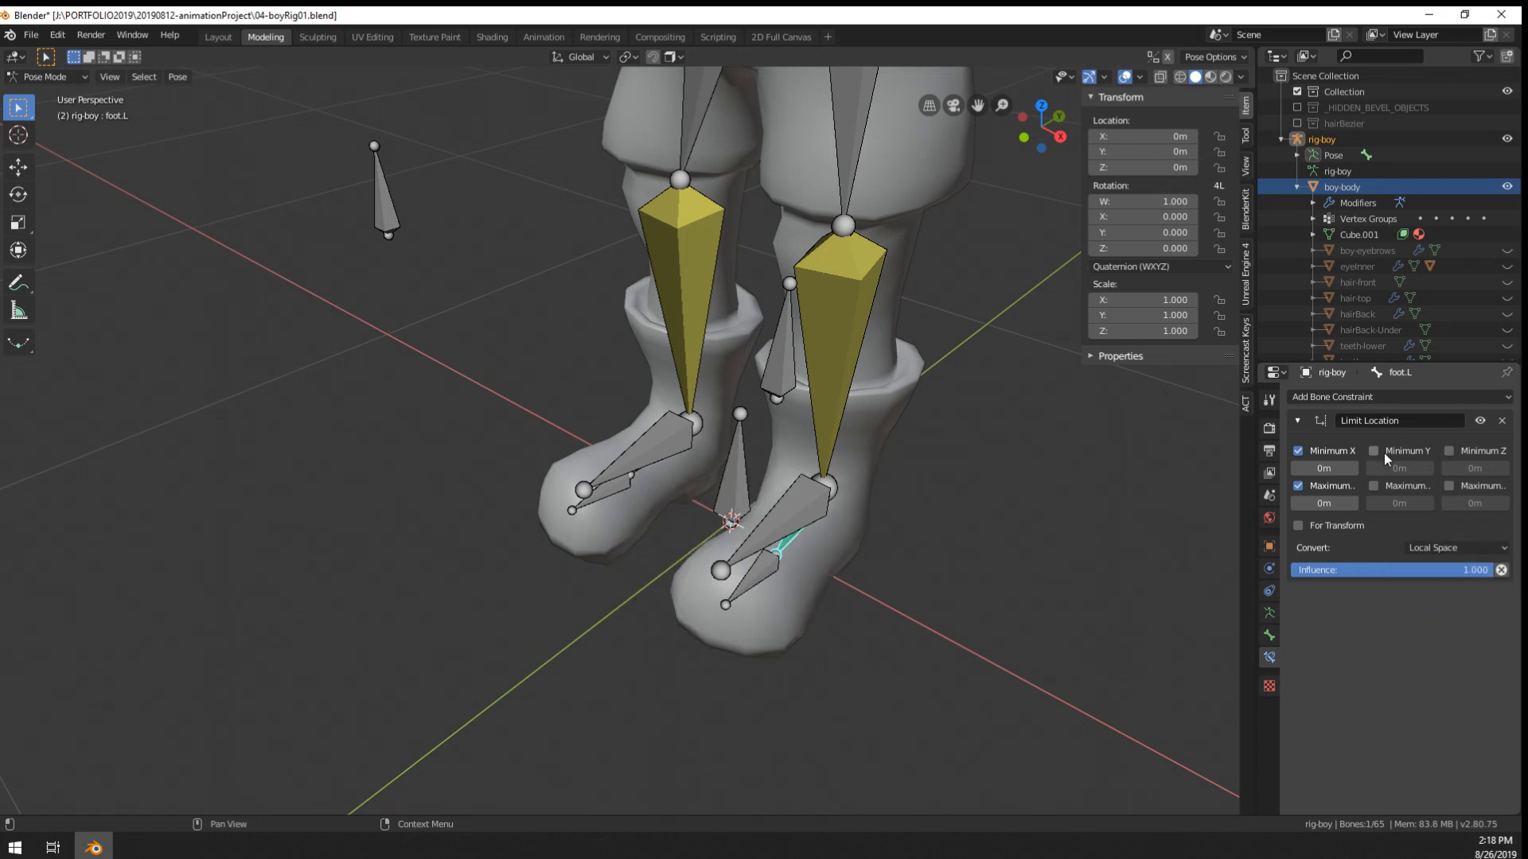
left_click(1412, 486)
left_click(1475, 448)
left_click(1475, 489)
- Test-move foot-IK-Target-L downward to check the effect of the location limits on the foot, and cancel the move
middle_click_drag(979, 593, 761, 560)
right_click(764, 565)
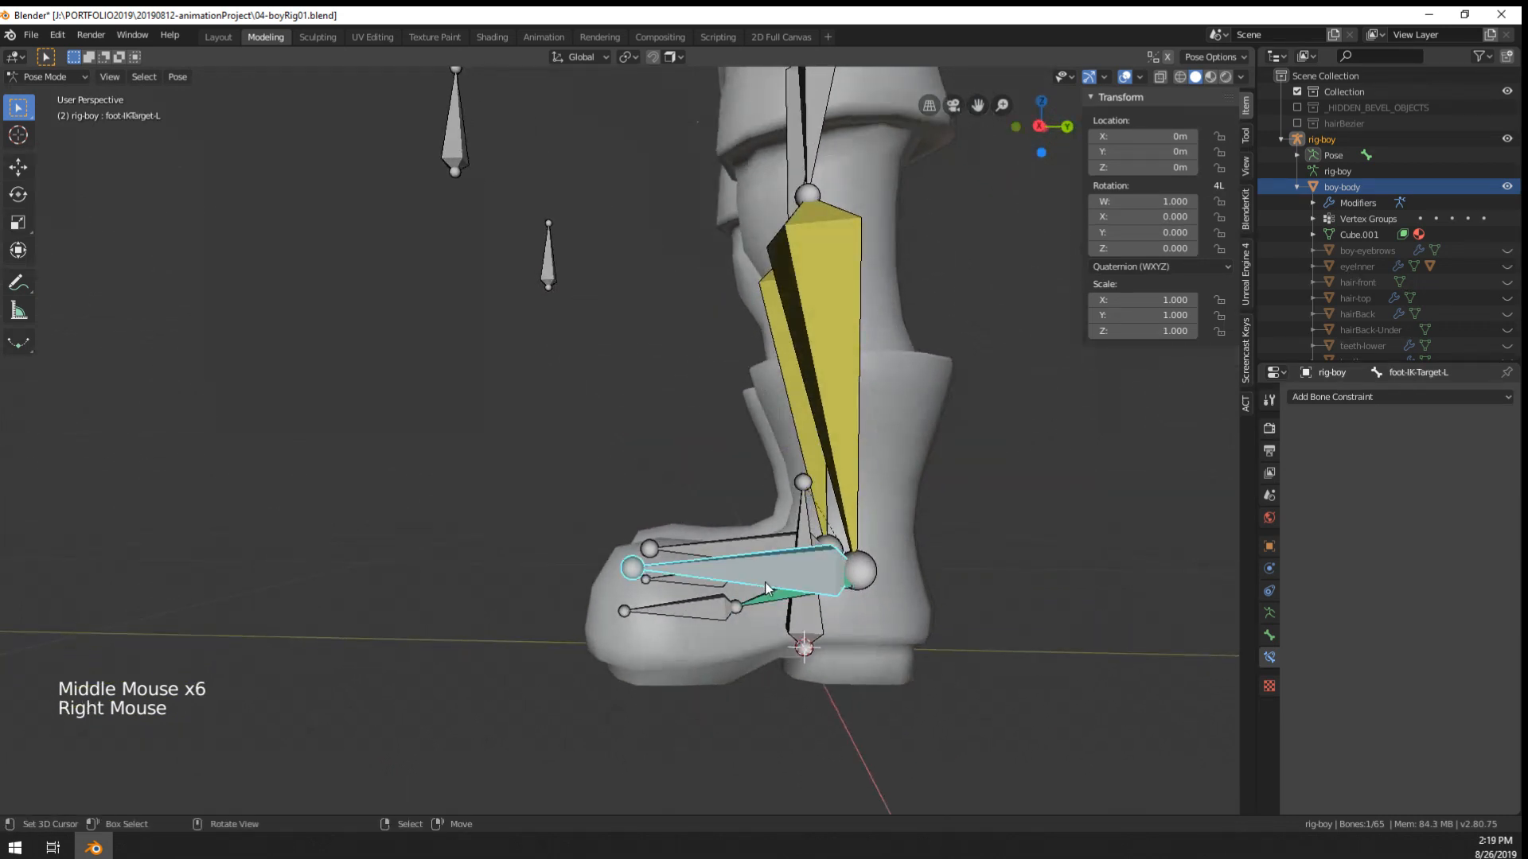
key("g")
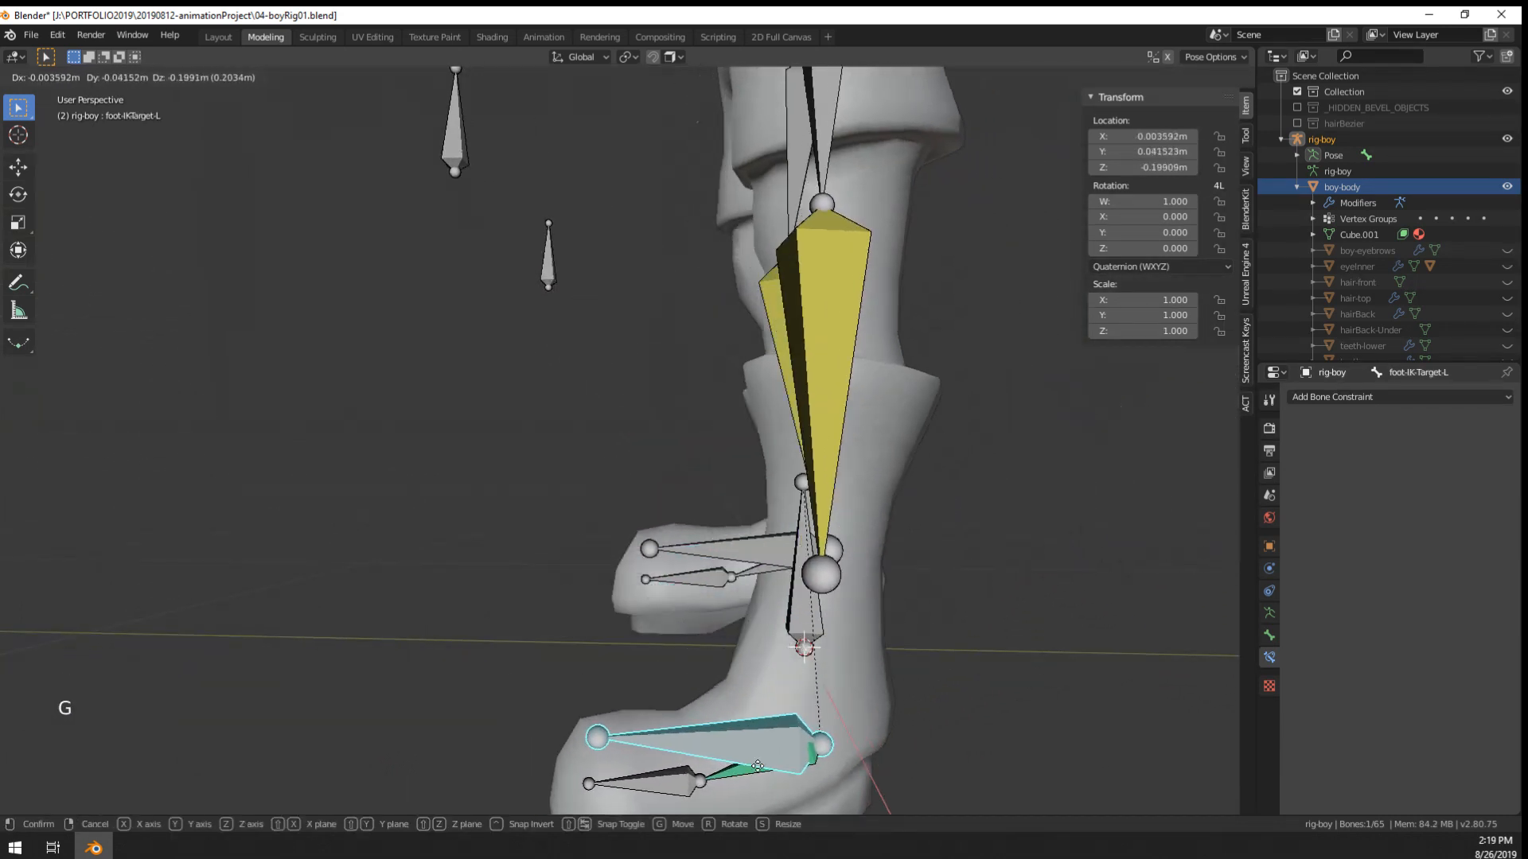
right_click(1048, 654)
- Remove the Limit Location constraint from foot.L
right_click(786, 598)
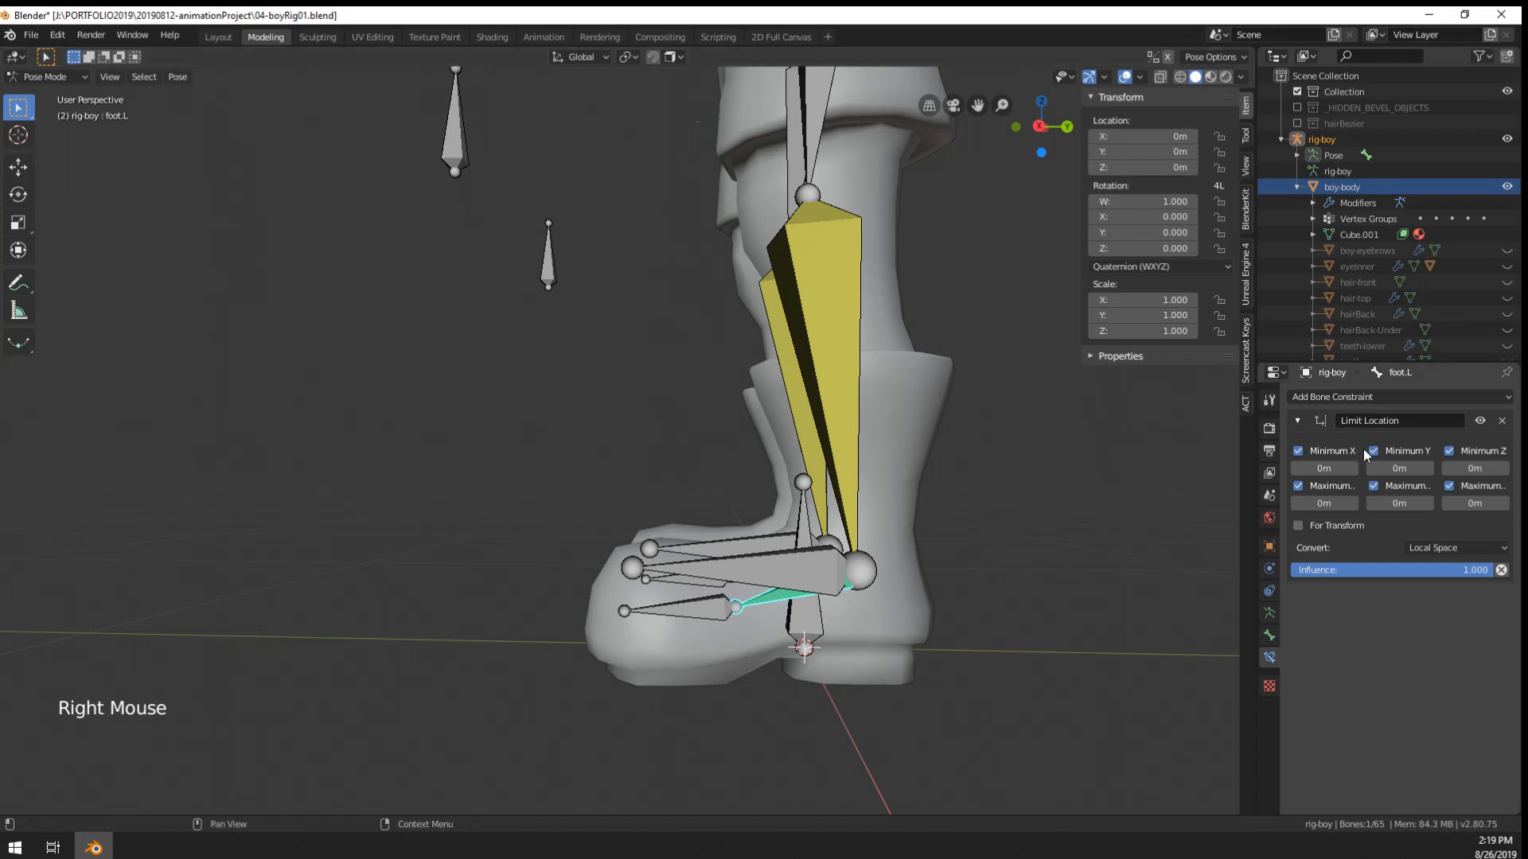
left_click(1502, 421)
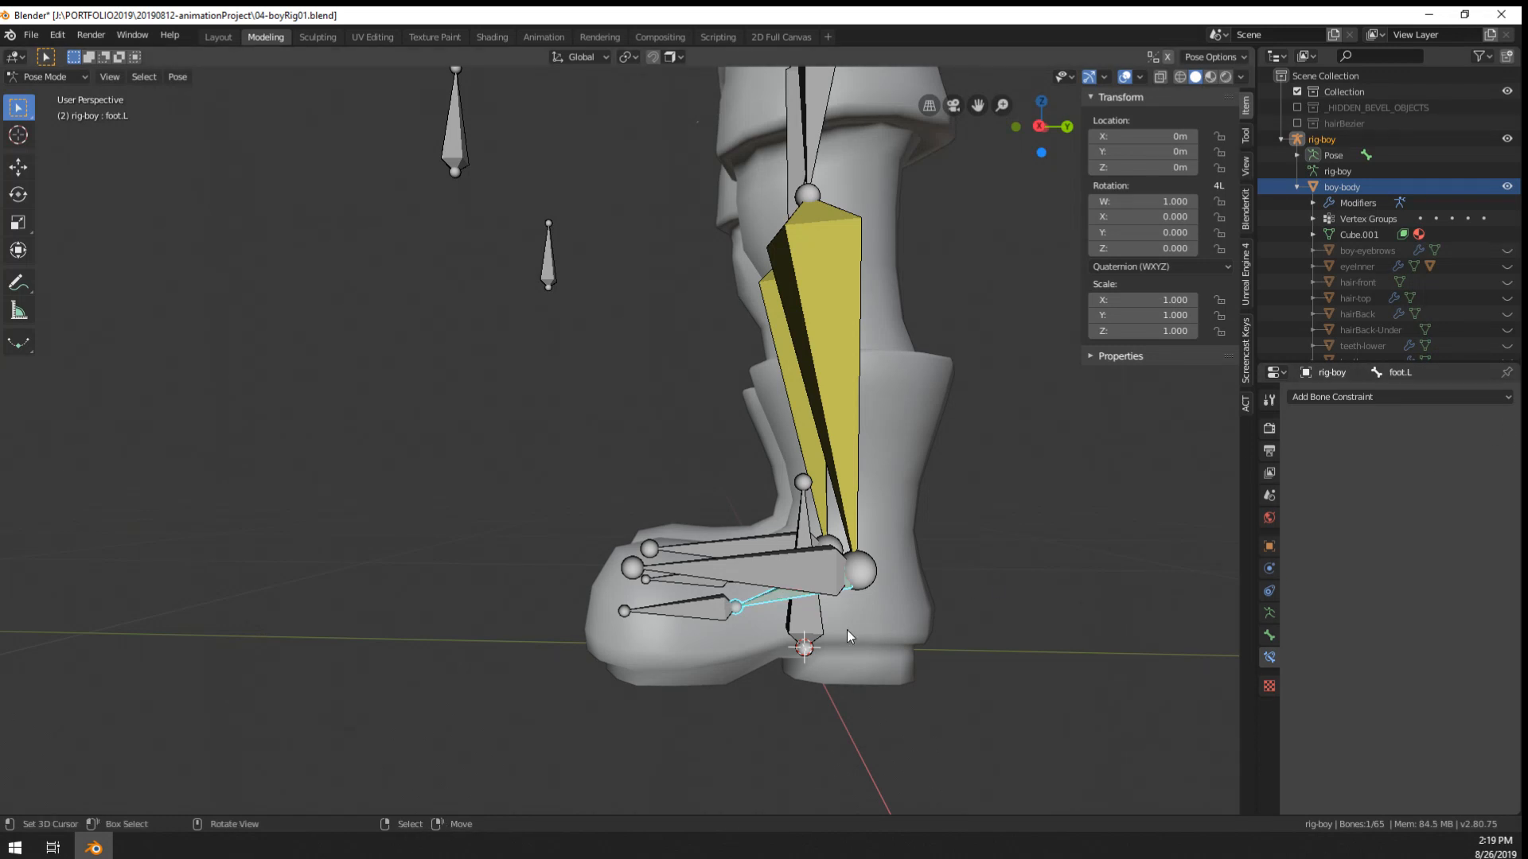
middle_click_drag(847, 628, 659, 547)
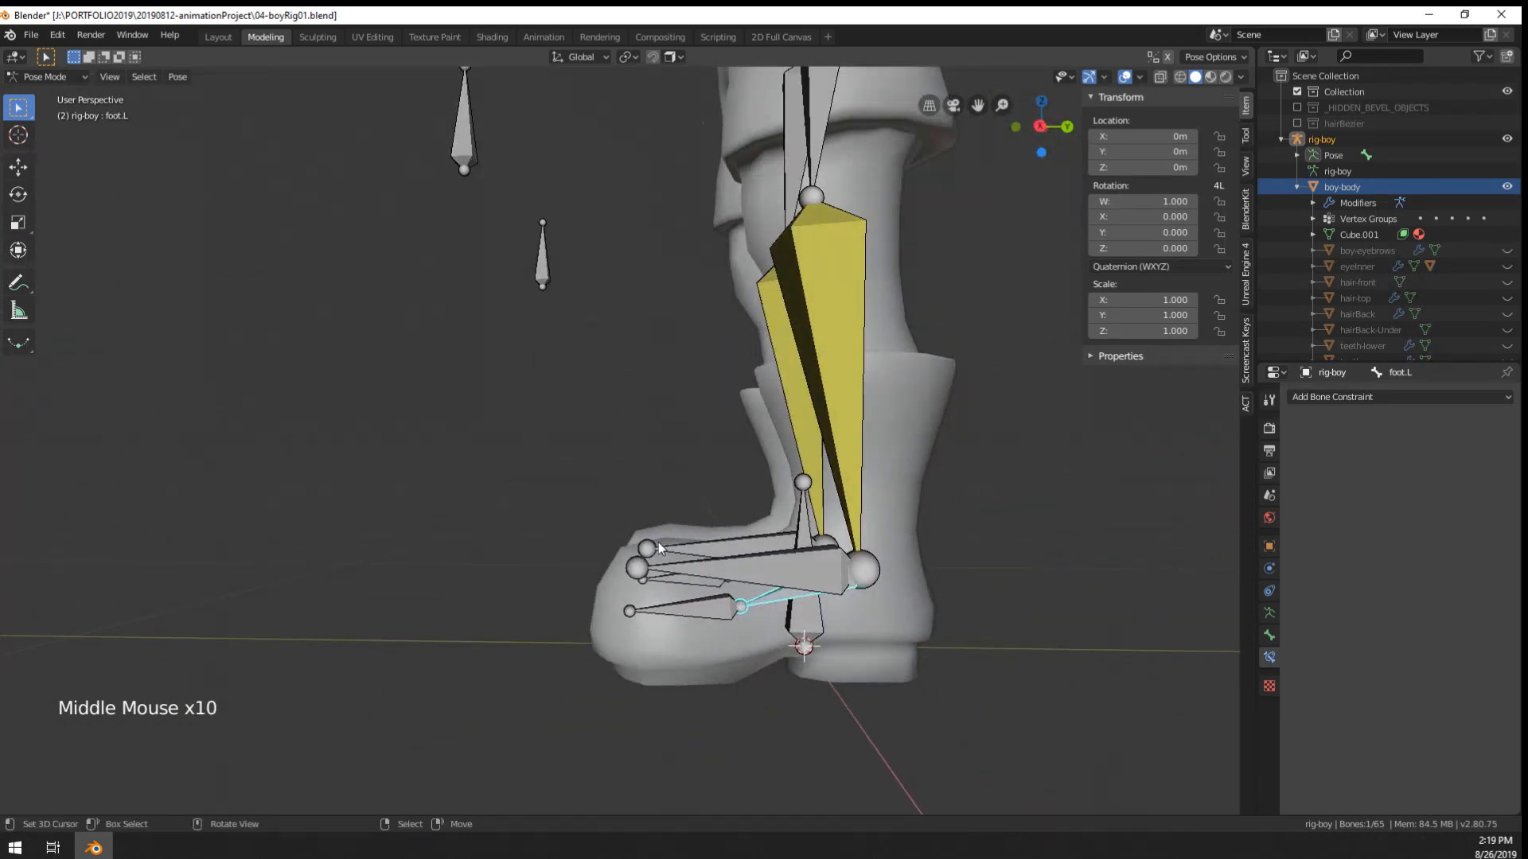
- Switch rig-boy to Object Mode and add a human meta-rig armature to the scene
scroll(657, 541, "down", 6)
scroll(657, 542, "up", 3)
scroll(636, 518, "down", 1)
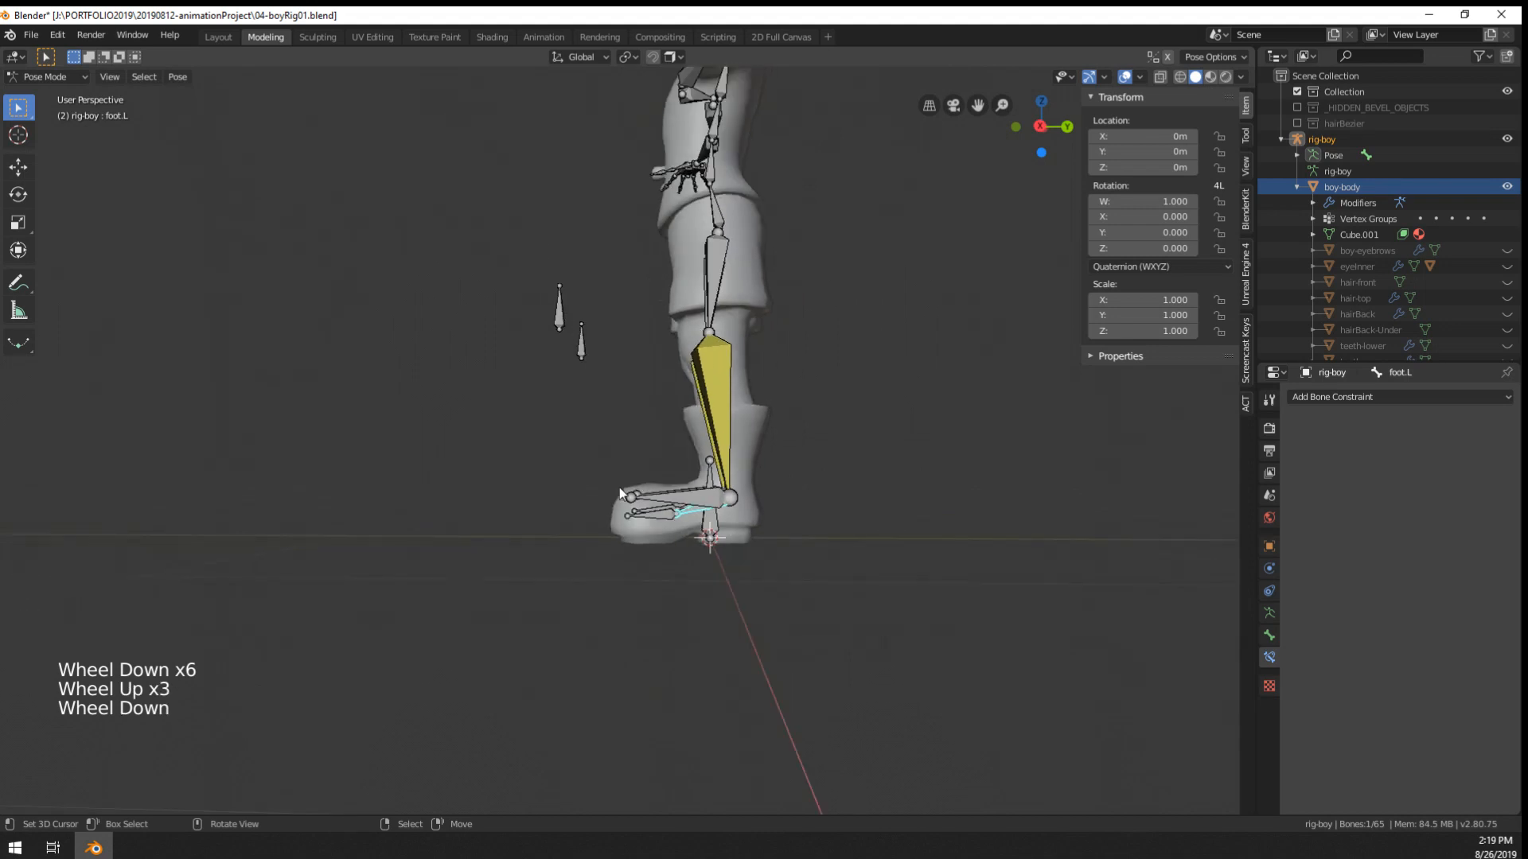
middle_click_drag(619, 487, 701, 535)
key("Tab")
scroll(701, 535, "down", 4)
key("Tab")
key("ctrl+Tab")
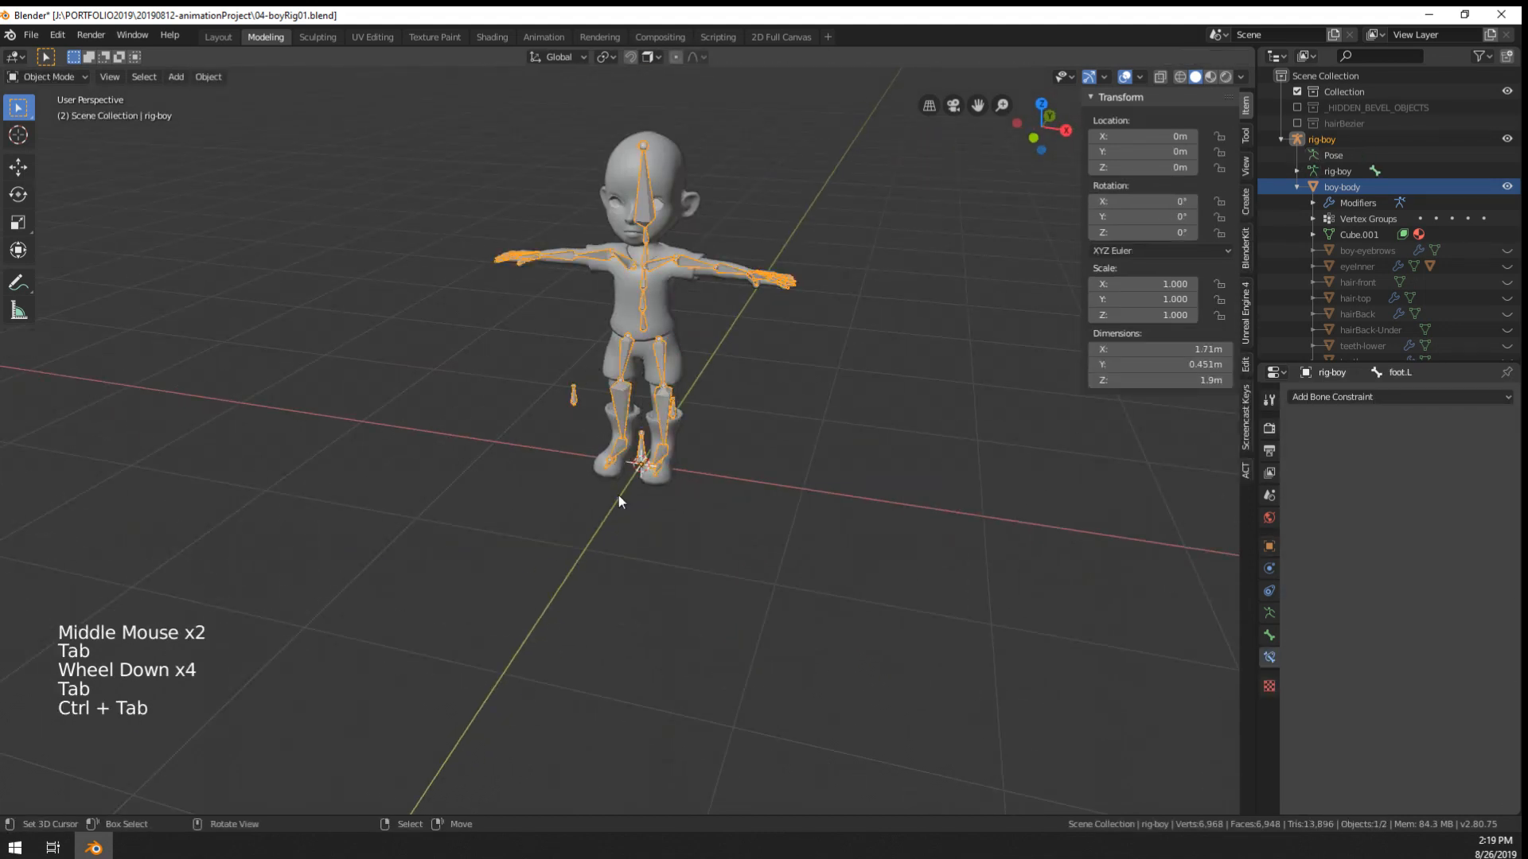
middle_click_drag(618, 495, 636, 502)
key("shift+a")
mouse_move(645, 504)
left_click(752, 520)
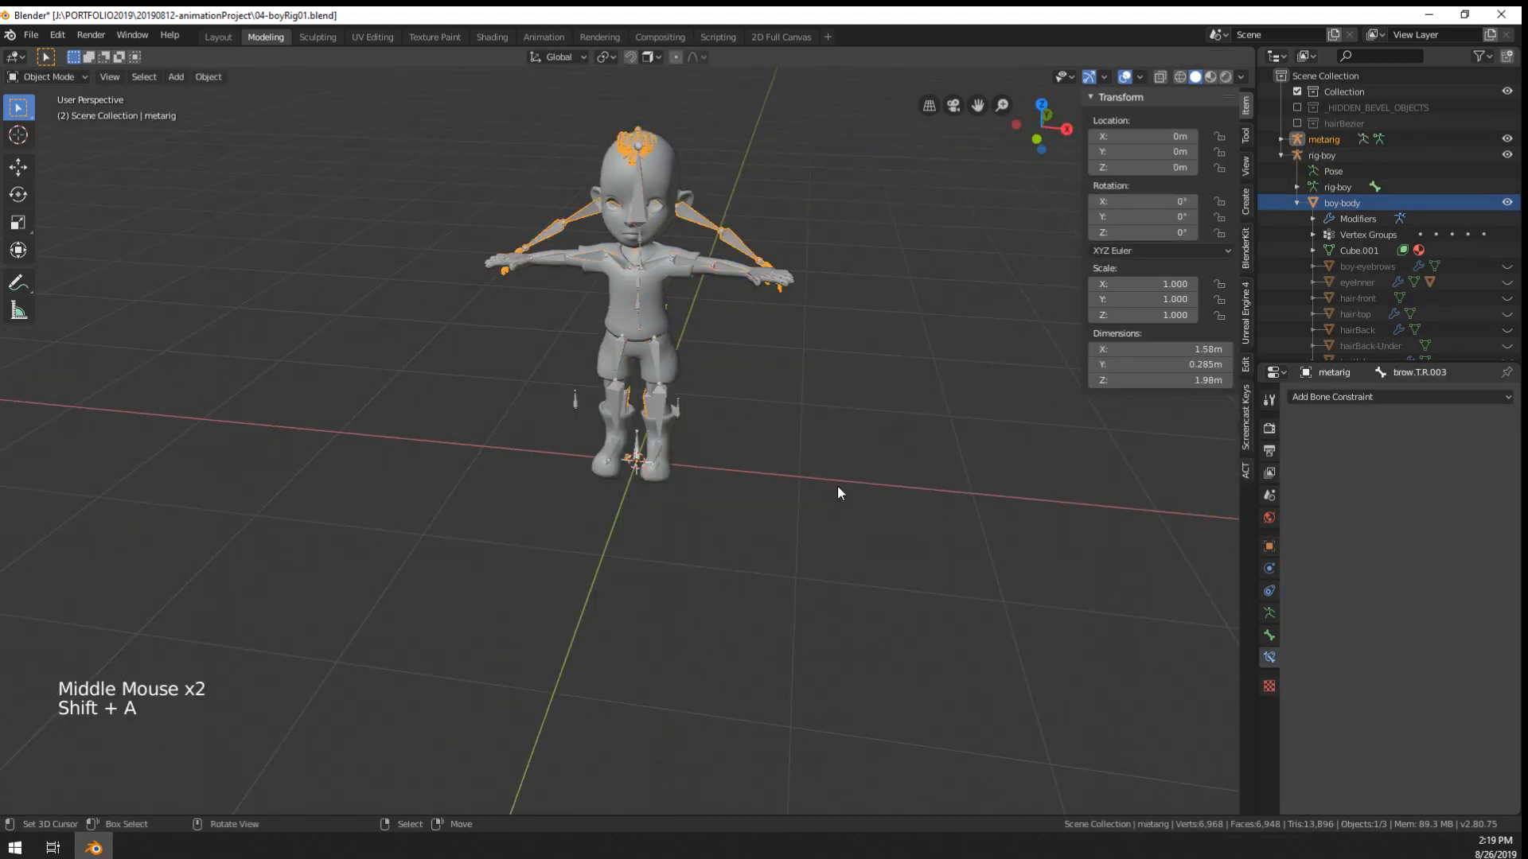
- Move the metarig about 2.72 m along negative X, clear of the boy
key("g")
key("x")
left_click(399, 478)
middle_click_drag(399, 478, 485, 603, "shift")
scroll(546, 580, "up", 5)
scroll(880, 534, "down", 2)
right_click(485, 448)
right_click(457, 426)
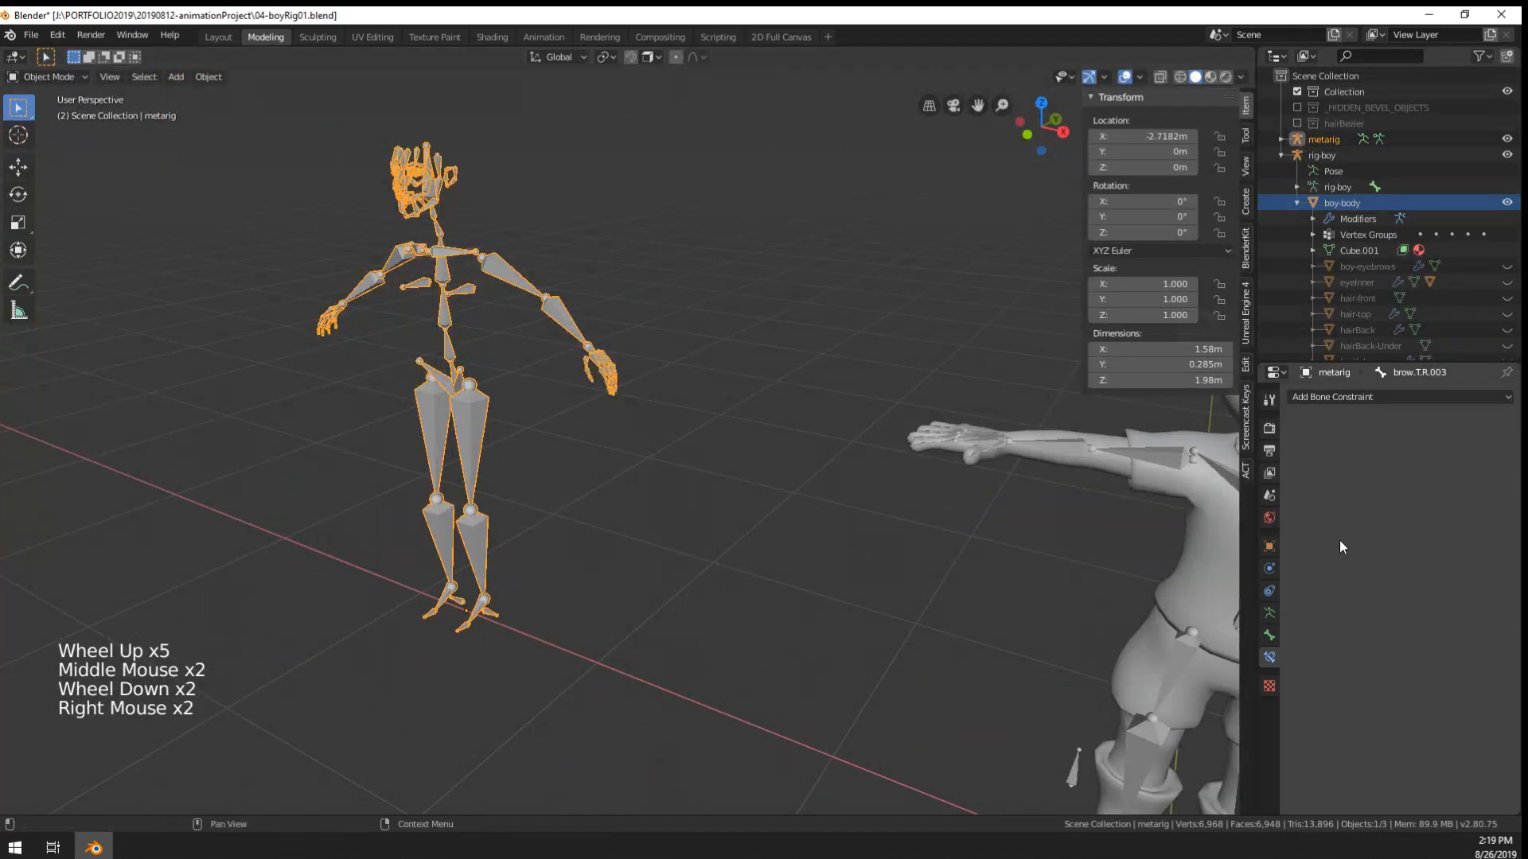
- Generate the Rigify control rig from the metarig in its armature properties
left_click(1270, 614)
scroll(1373, 714, "down", 7)
left_click(1392, 759)
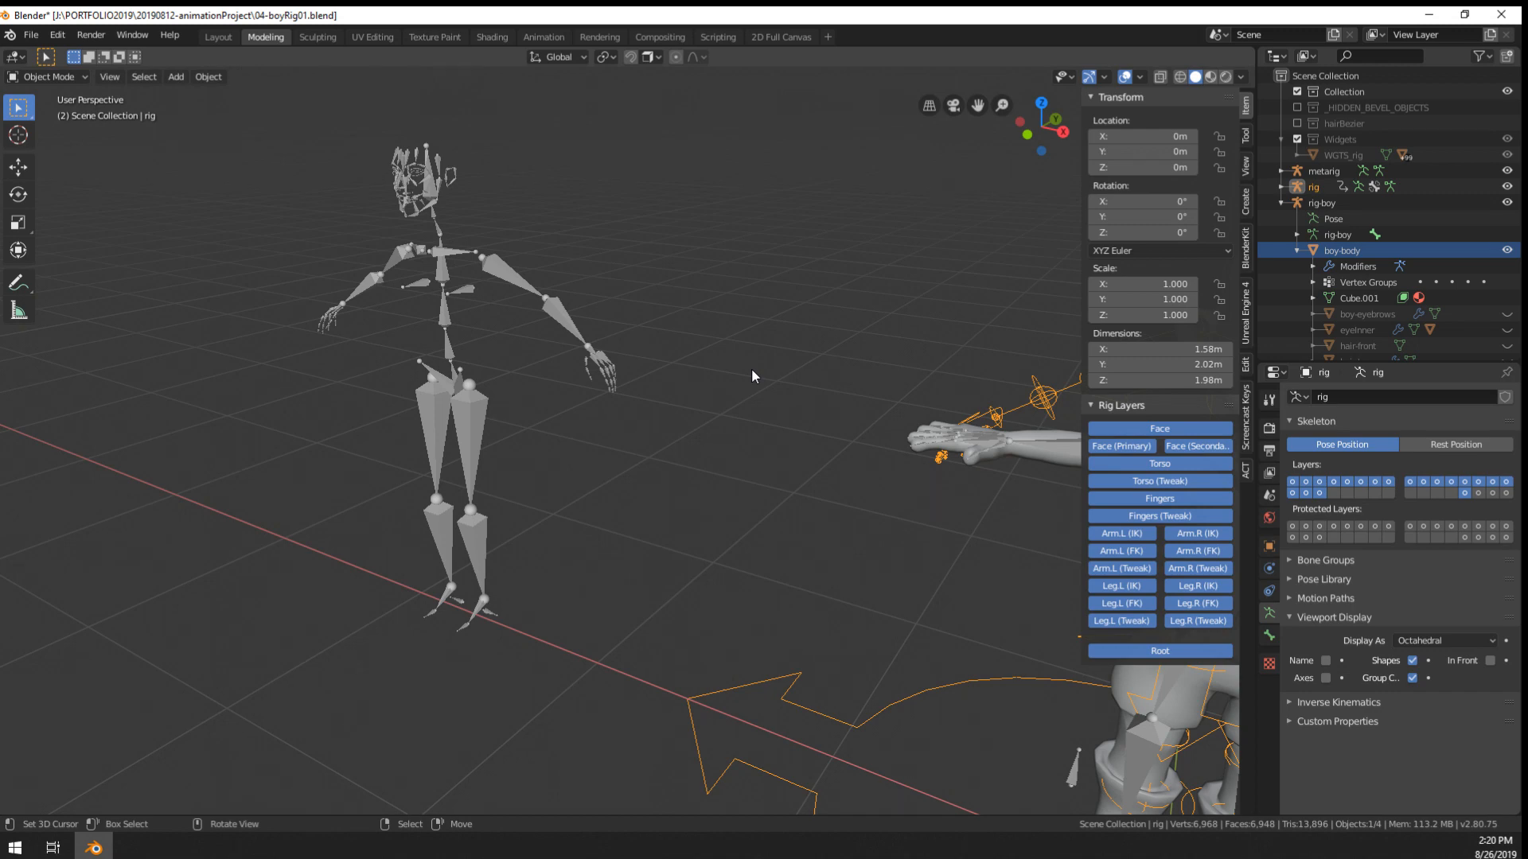
- Move the generated rig along negative X to about -5.29 m, beyond the metarig
scroll(751, 369, "down", 4)
right_click(719, 581)
key("g")
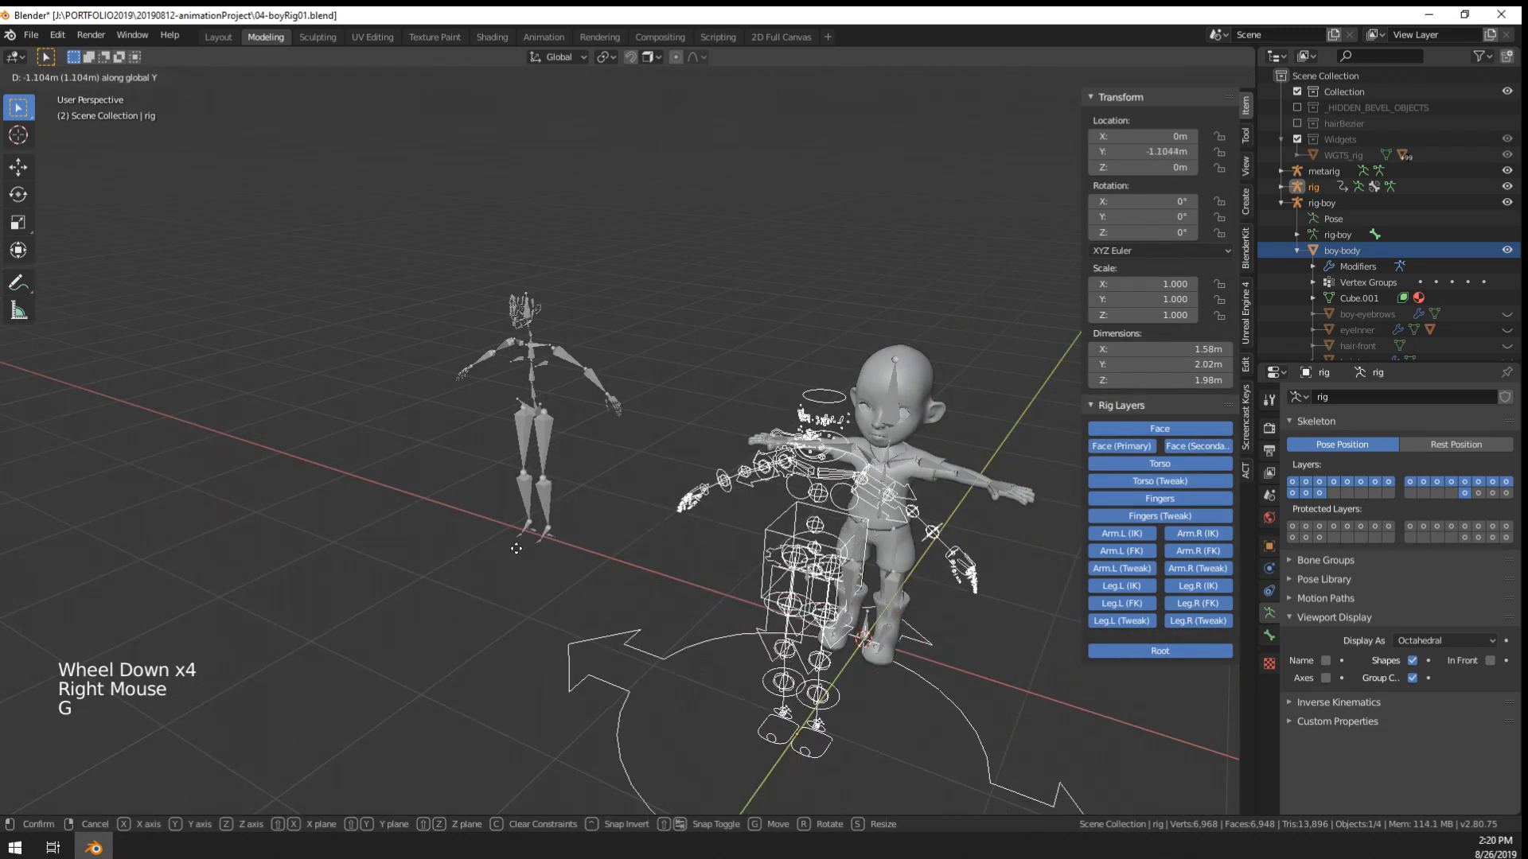
key("x")
left_click(384, 549)
key("g")
key("x")
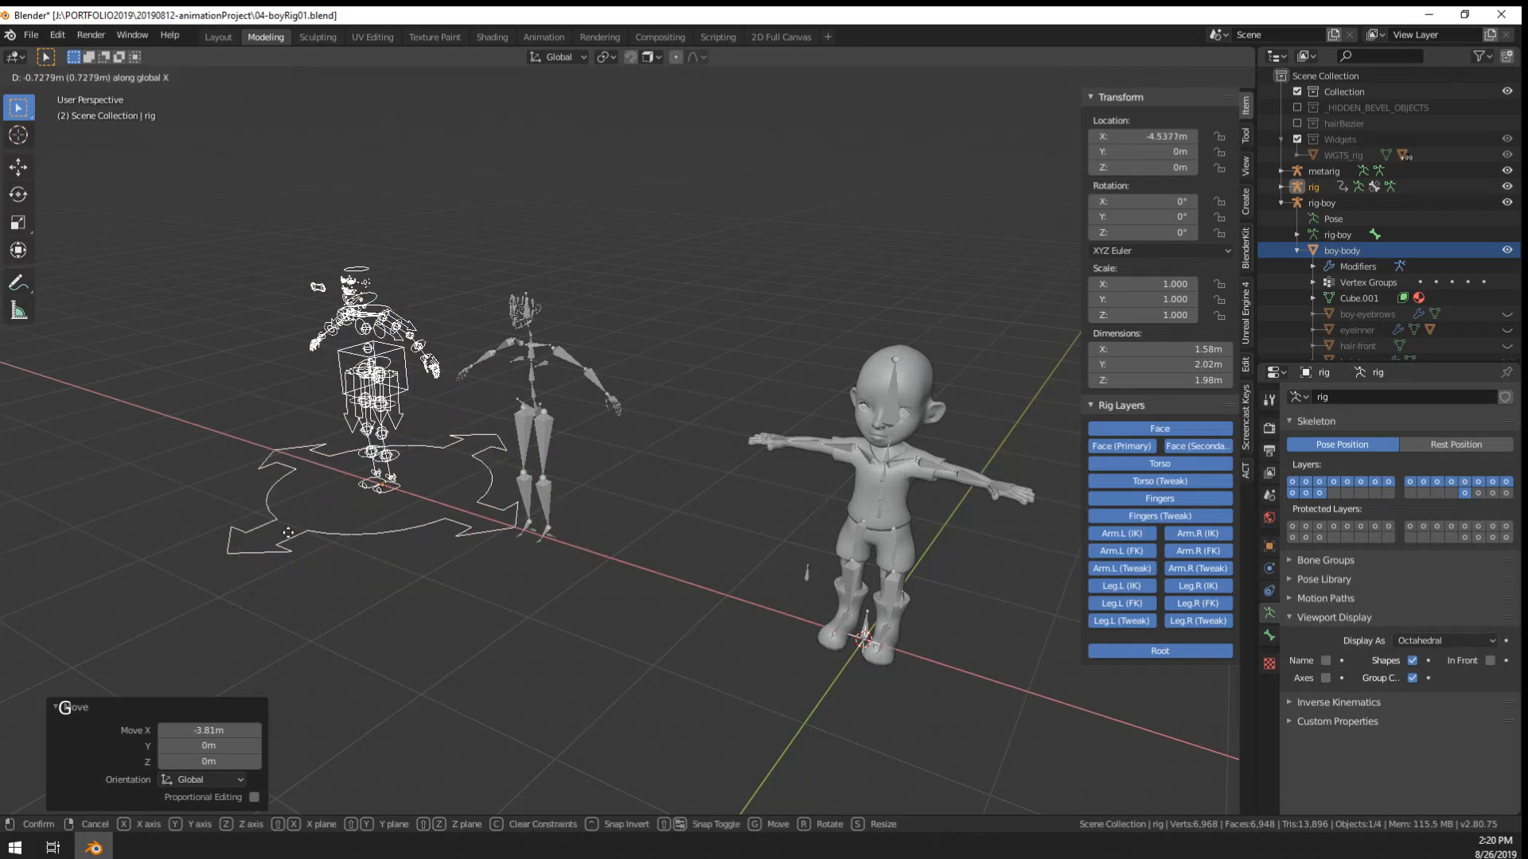
left_click(288, 532)
- Examine the generated rig in Edit Mode and Object Mode, focusing on its root bone and foot controls
middle_click_drag(288, 532, 292, 528, "shift")
scroll(551, 519, "up", 6)
key("Tab")
key("Tab")
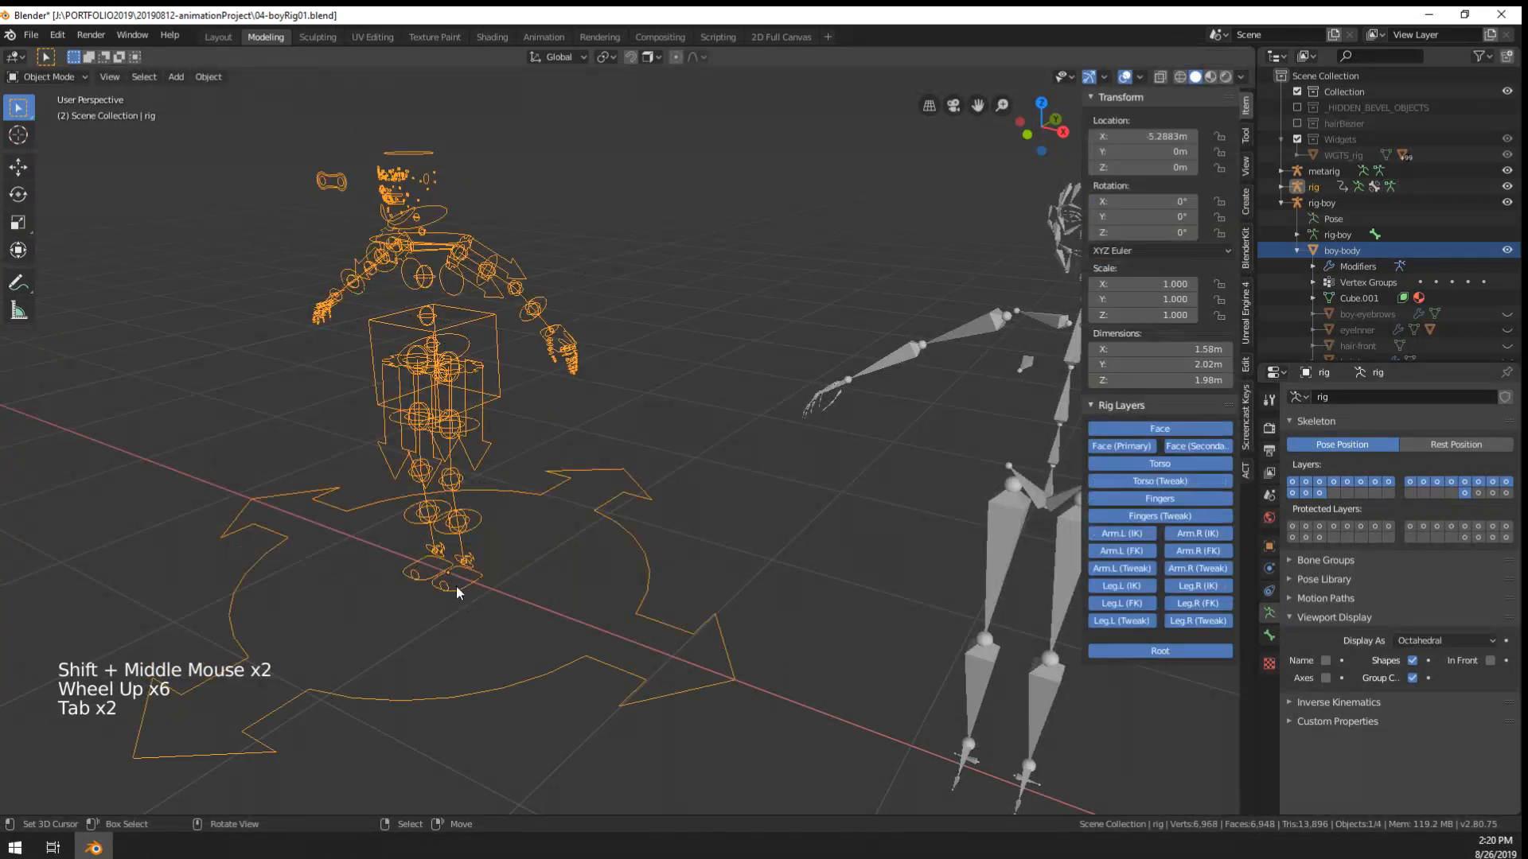
key("Tab")
key("Tab")
right_click(570, 626)
middle_click_drag(570, 626, 621, 625, "shift")
key("KP_Decimal")
scroll(735, 563, "down", 9)
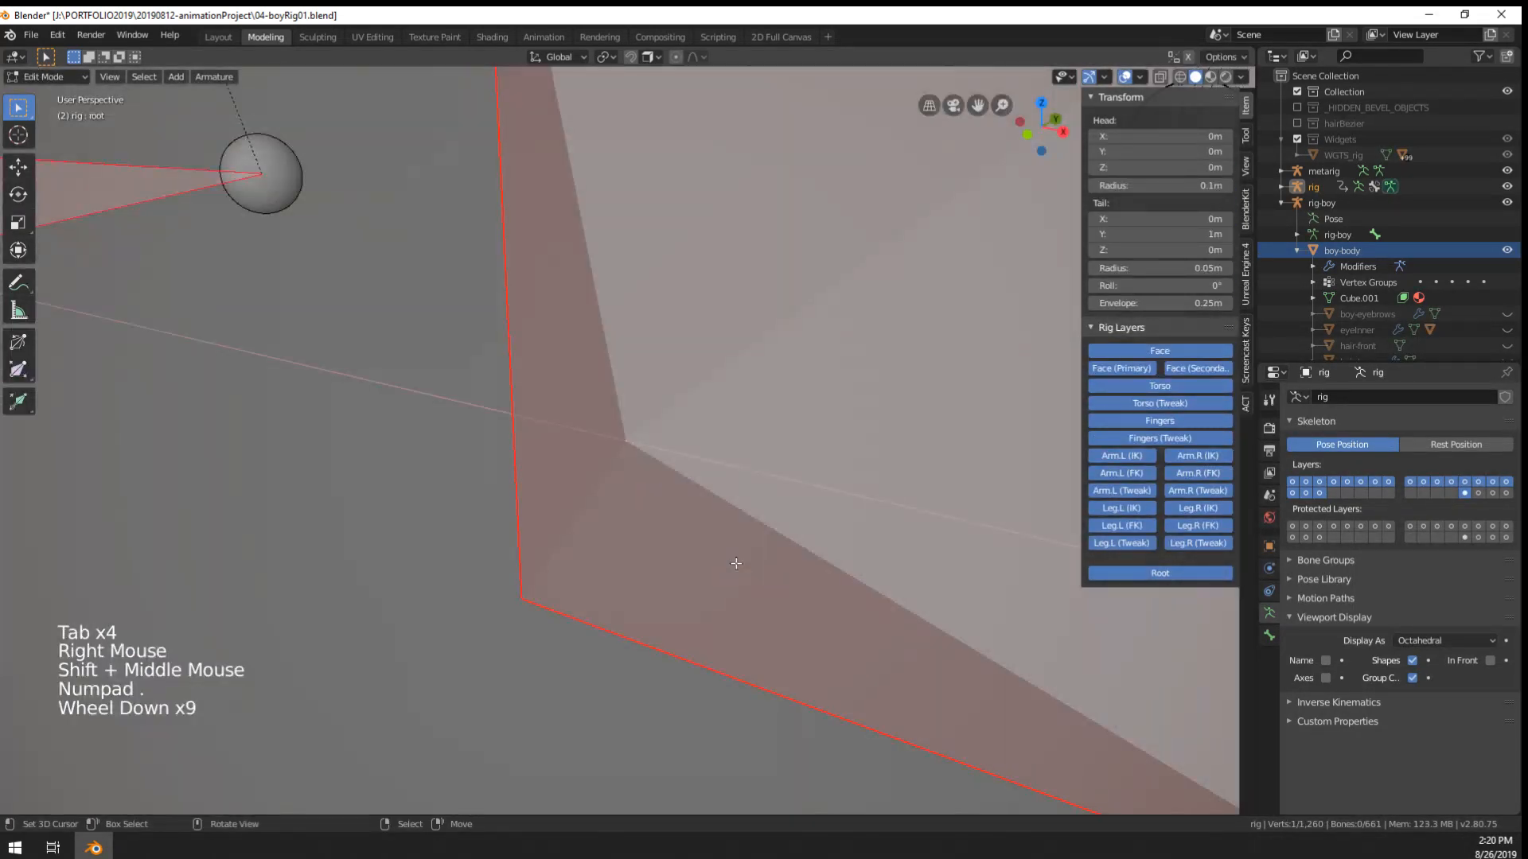
scroll(735, 563, "down", 14)
key("ctrl+Tab")
middle_click_drag(682, 545, 667, 549)
key("Tab")
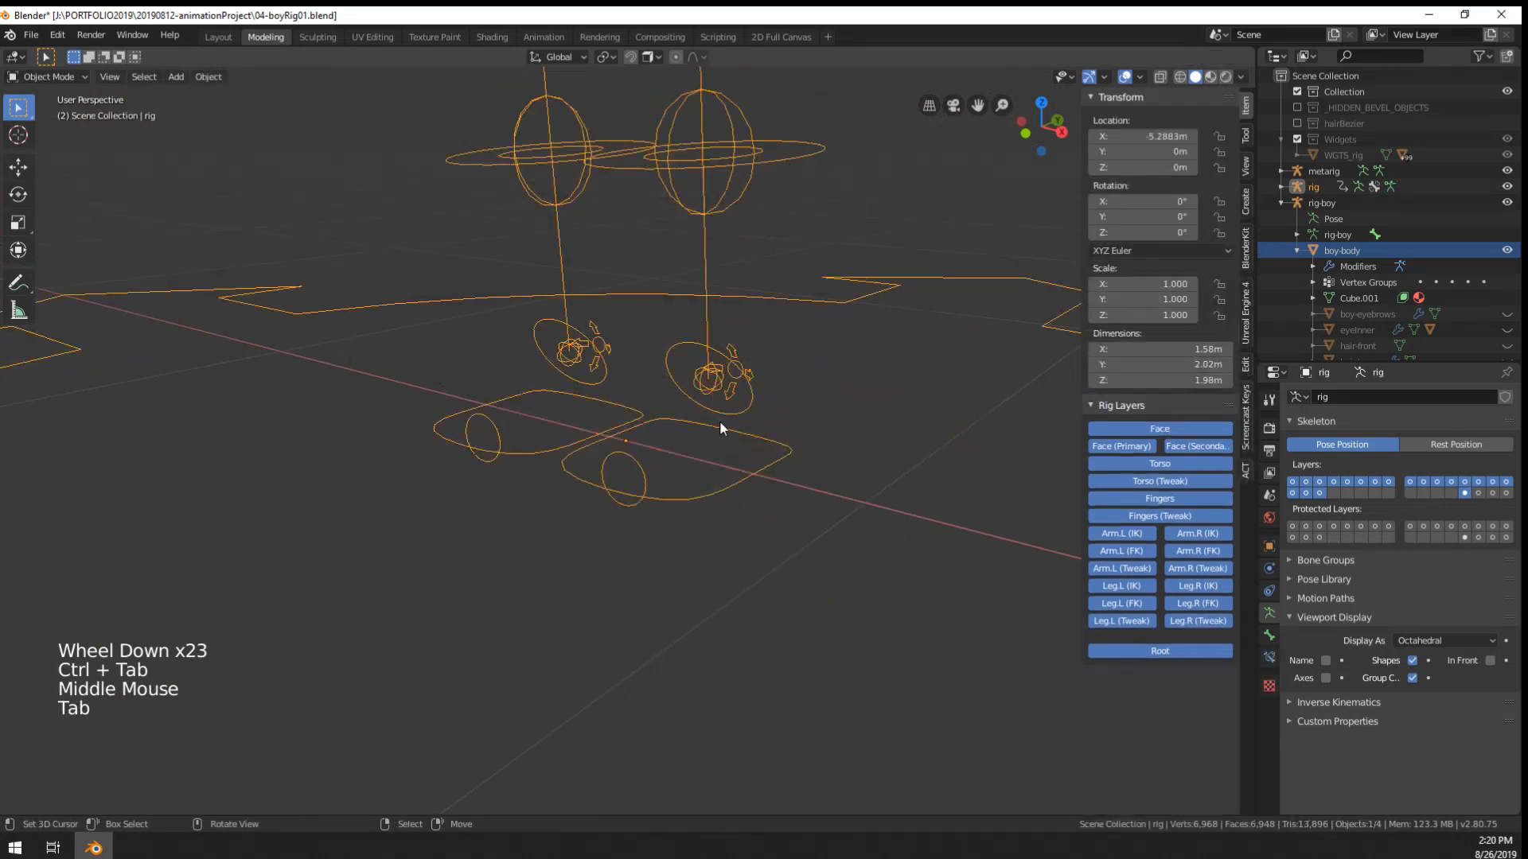
right_click(737, 475)
right_click(744, 477)
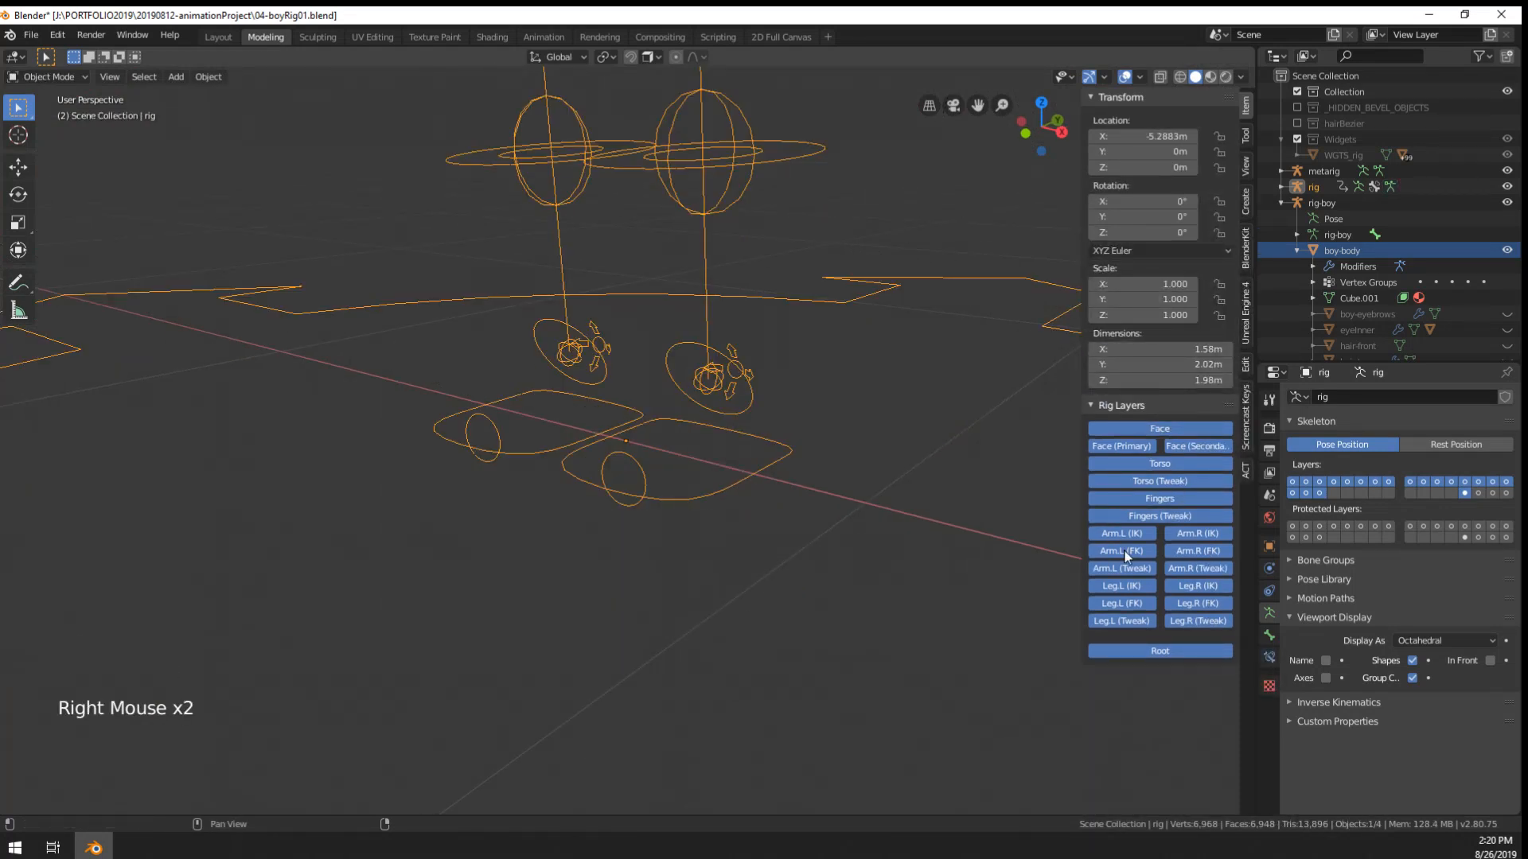
- Hide the FK and Tweak rig layers of both legs, keeping their IK layers displayed
left_click(1128, 603)
left_click(1197, 603)
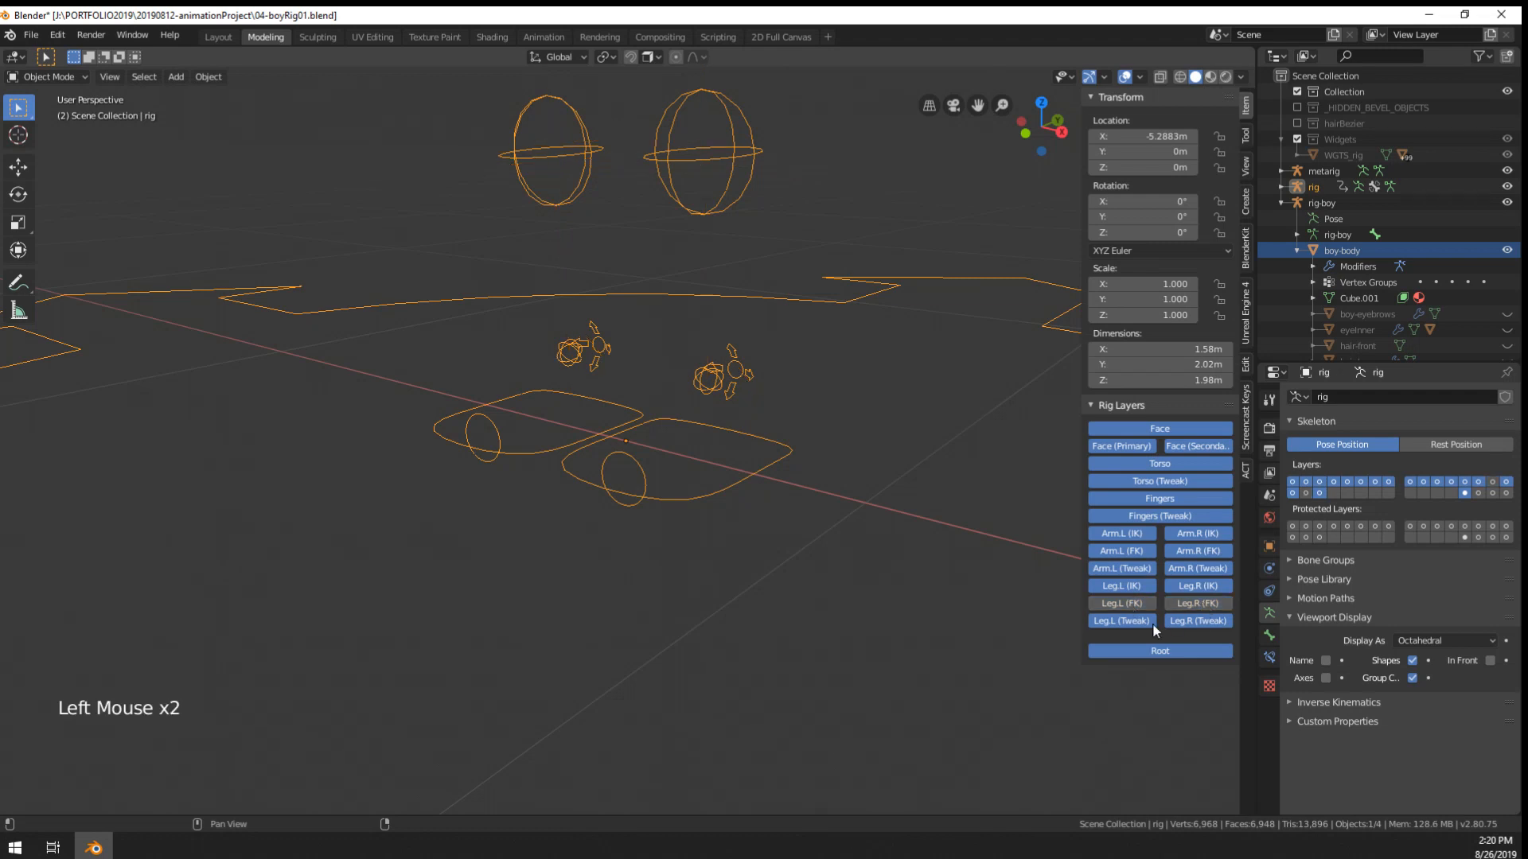
left_click(1138, 610)
left_click(1190, 622)
left_click(1130, 620)
left_click(1124, 602)
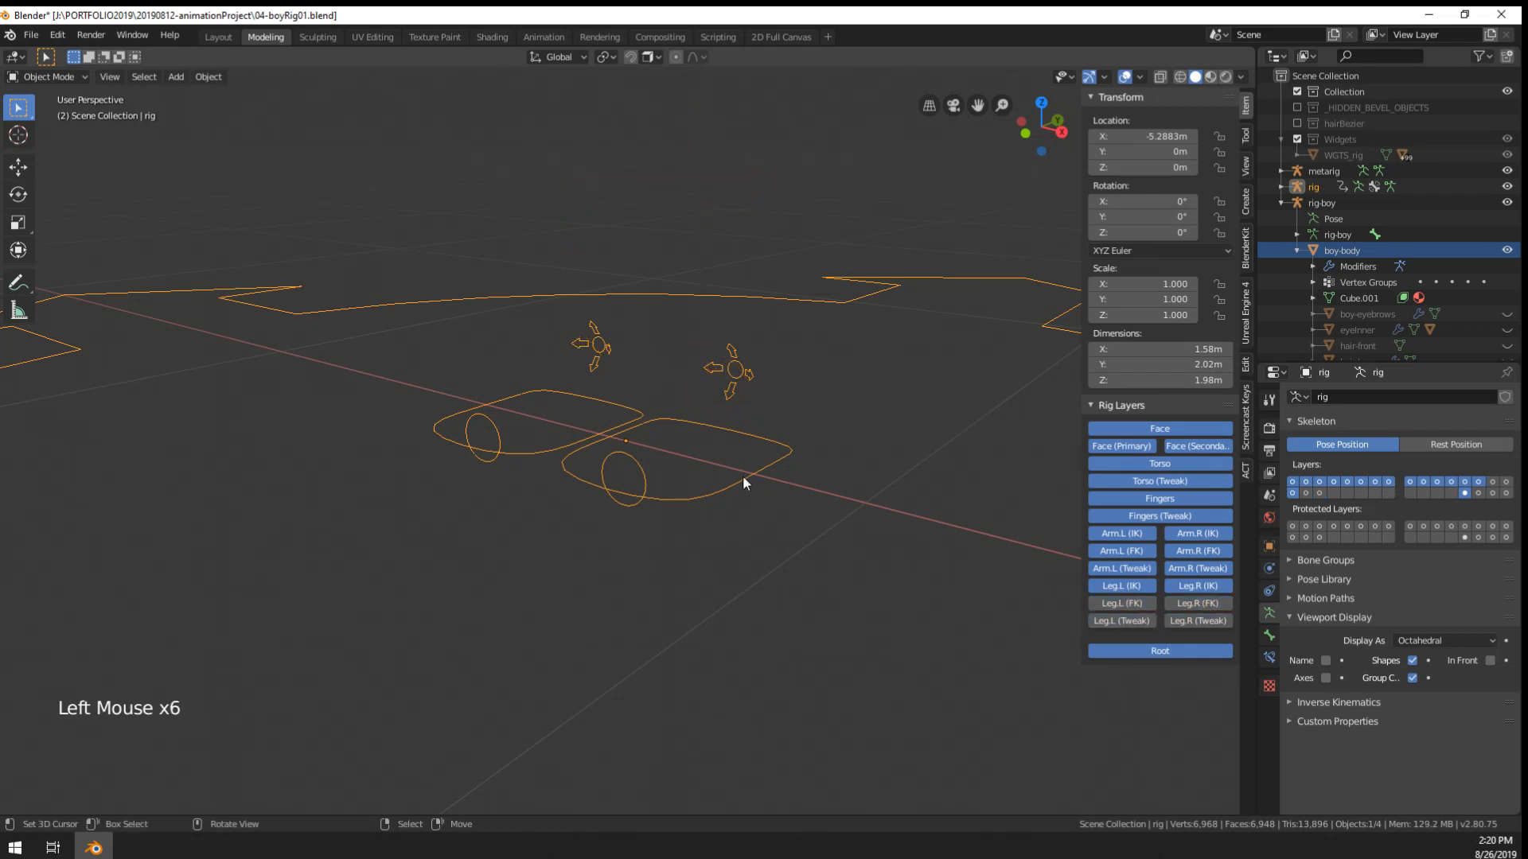
- Examine the generated rig's remaining foot IK bones in Edit Mode and return to Object Mode
key("Tab")
key("Tab")
key("Tab")
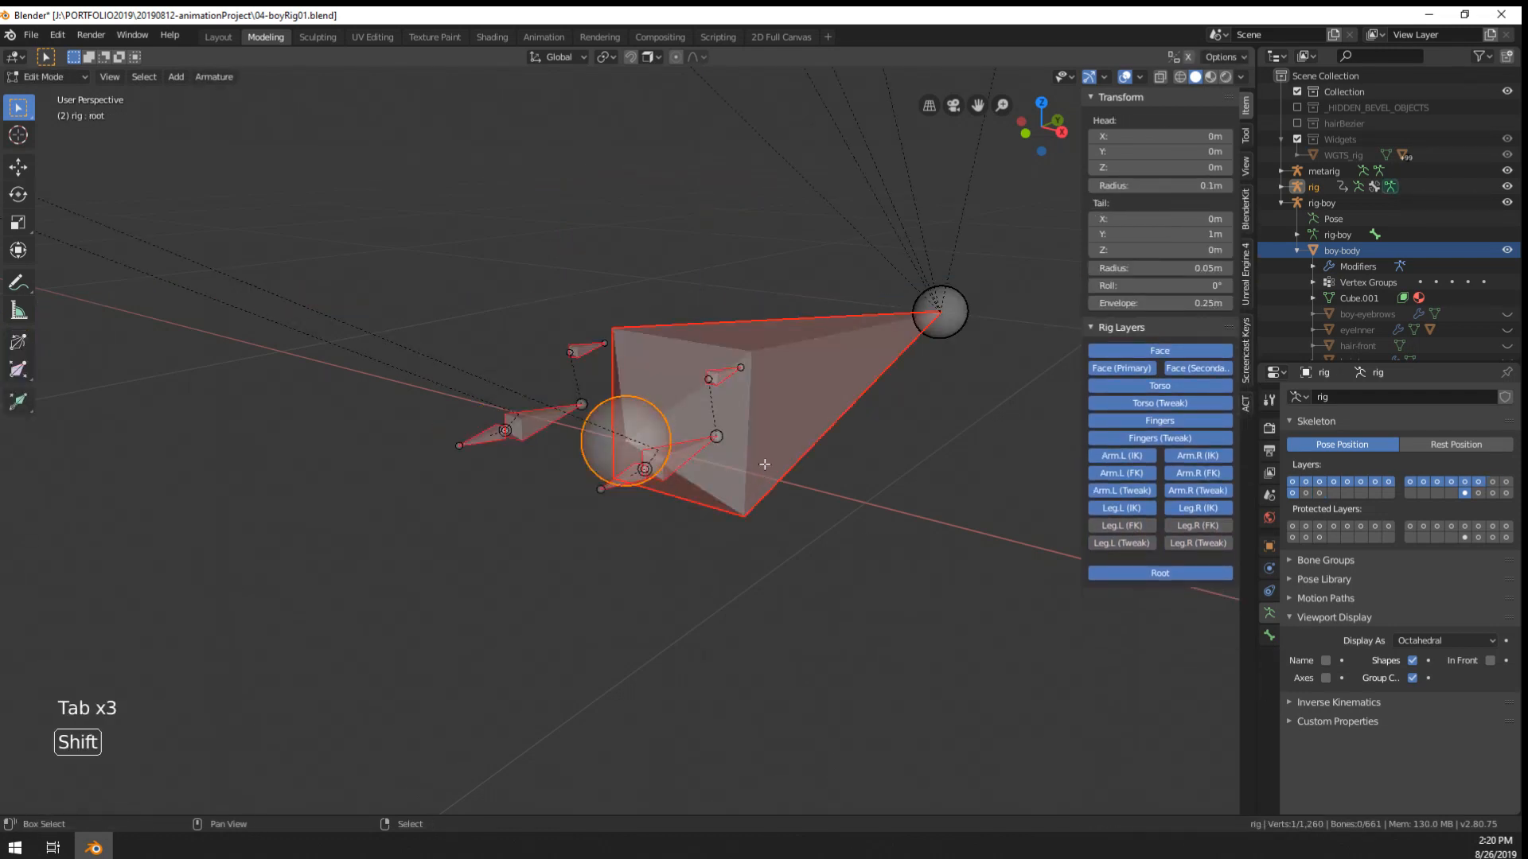
middle_click_drag(756, 467, 772, 555, "shift")
key("Tab")
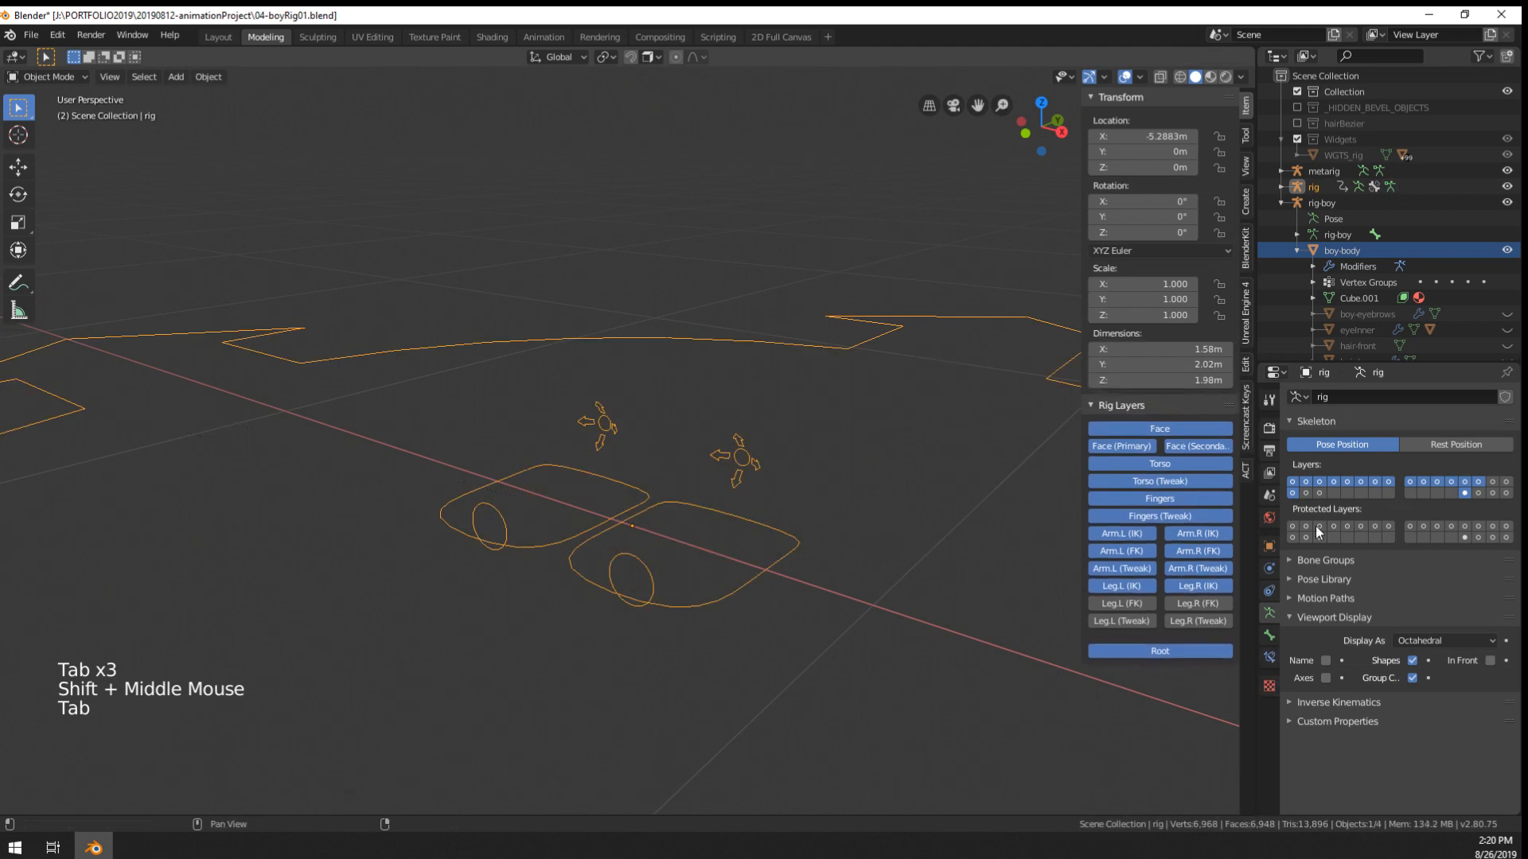
- Toggle through the generated rig's last few armature layers and leave the final layer of the second row displayed
left_click(1492, 483, "shift")
left_click(1493, 484, "shift")
left_click(1506, 482, "shift")
left_click(1506, 482, "shift")
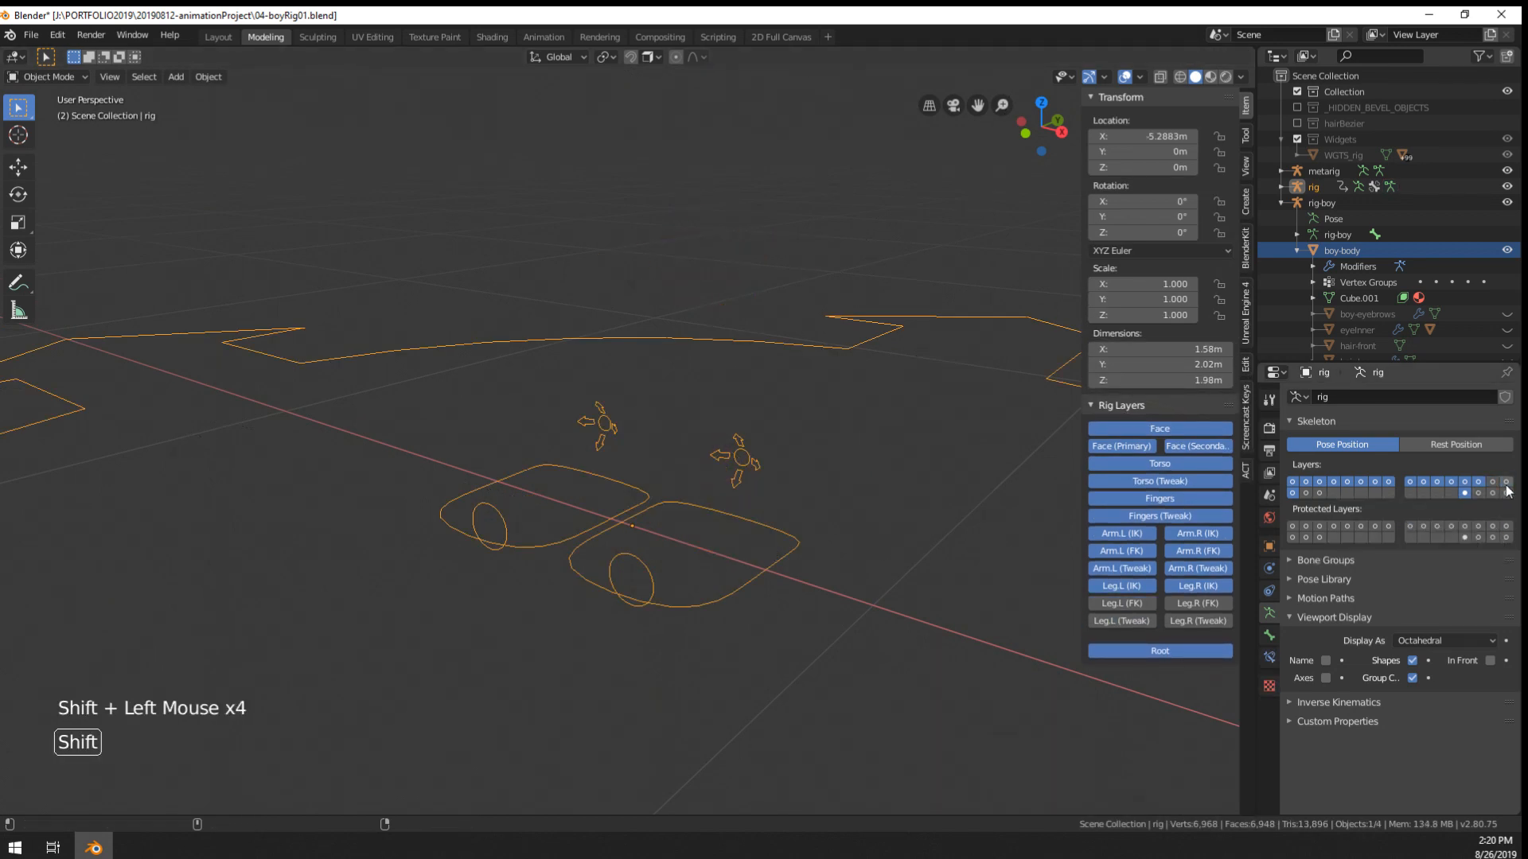
left_click(1506, 494, "shift")
left_click(1506, 493, "shift")
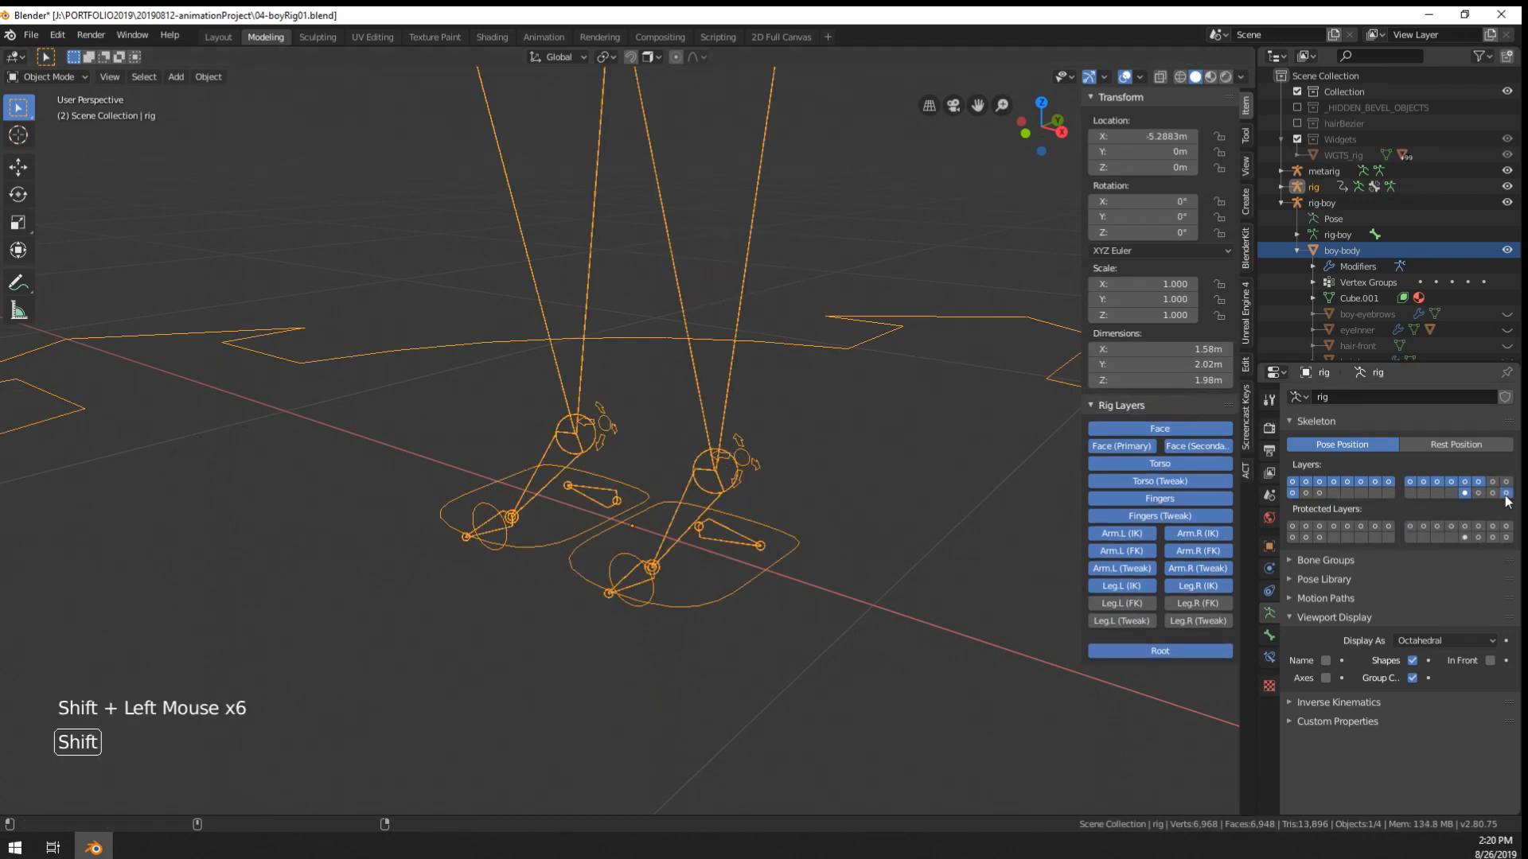
- Raise the generated rig's left foot IK control in Pose Mode to test how the leg bones follow
right_click(736, 538)
key("Tab")
middle_click_drag(736, 538, 715, 546)
key("Tab")
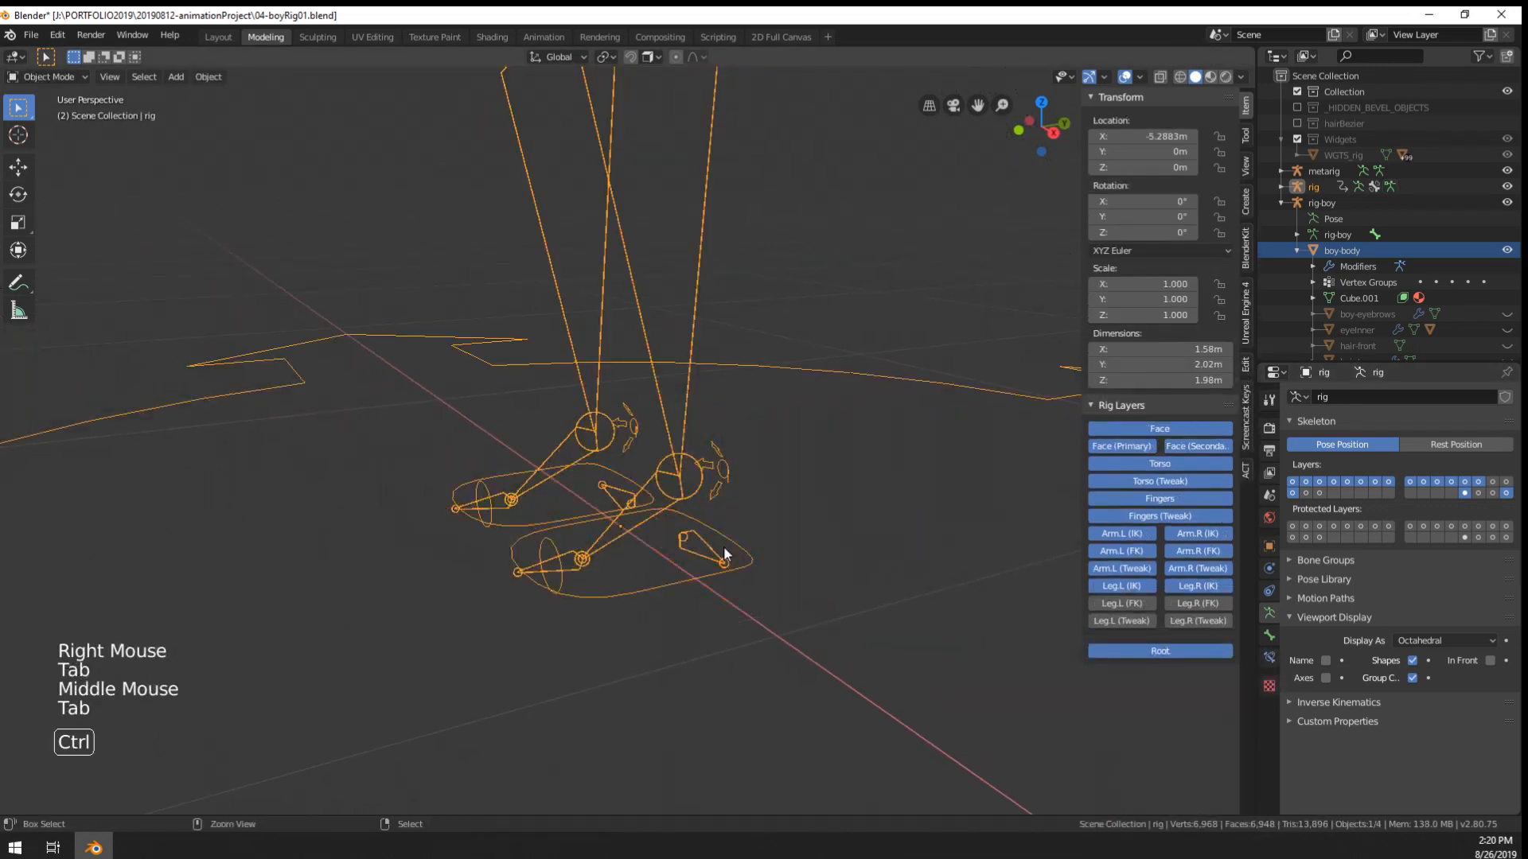
key("ctrl+Tab")
right_click(679, 568)
key("g")
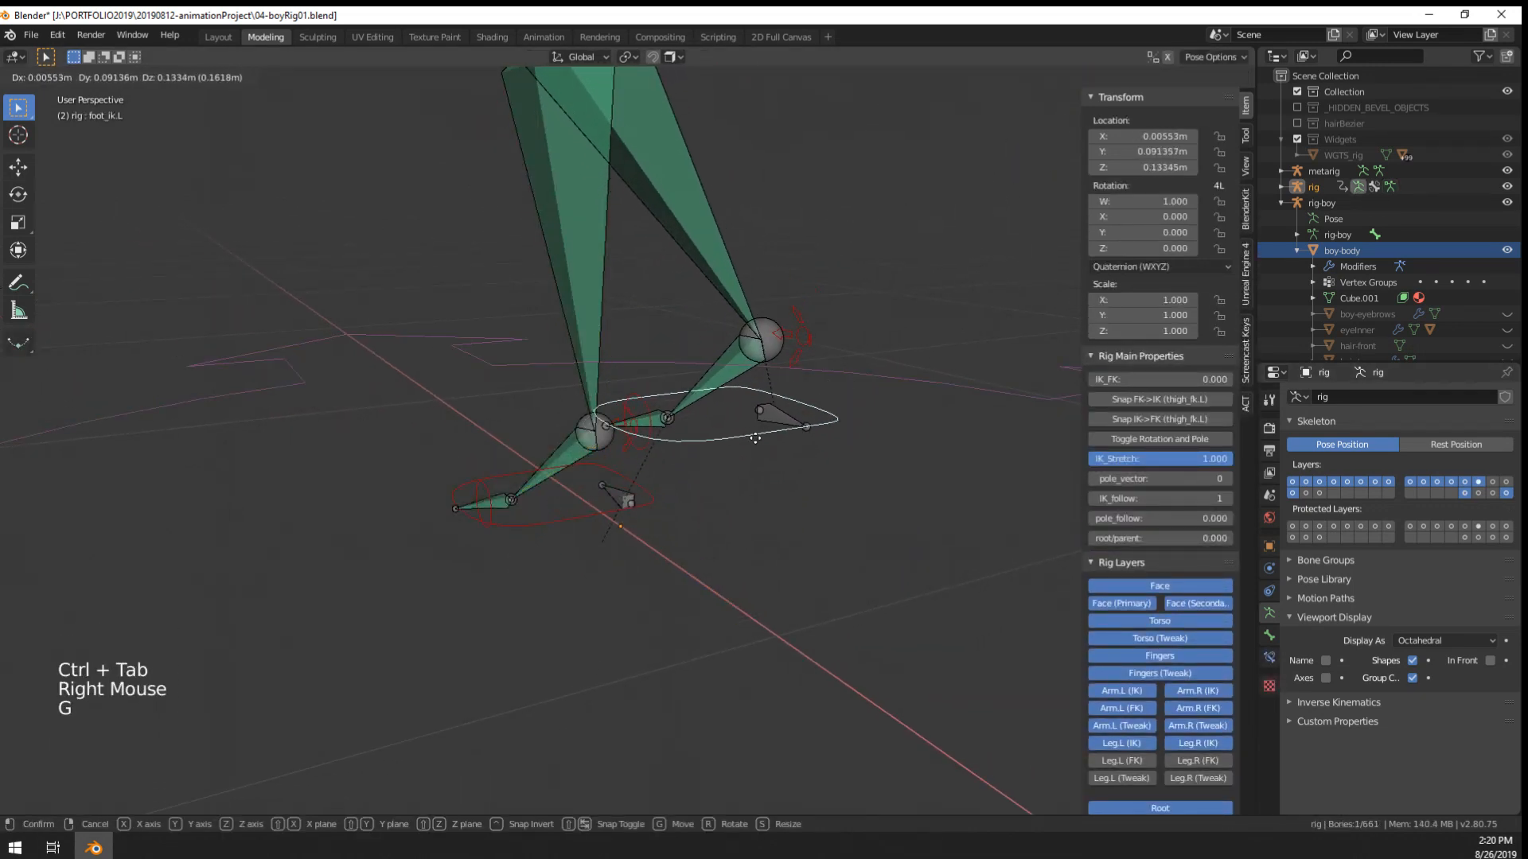
left_click(758, 432)
- Select the left foot bone ORG-foot.L and examine its bone constraints
right_click(730, 383)
left_click(1271, 655)
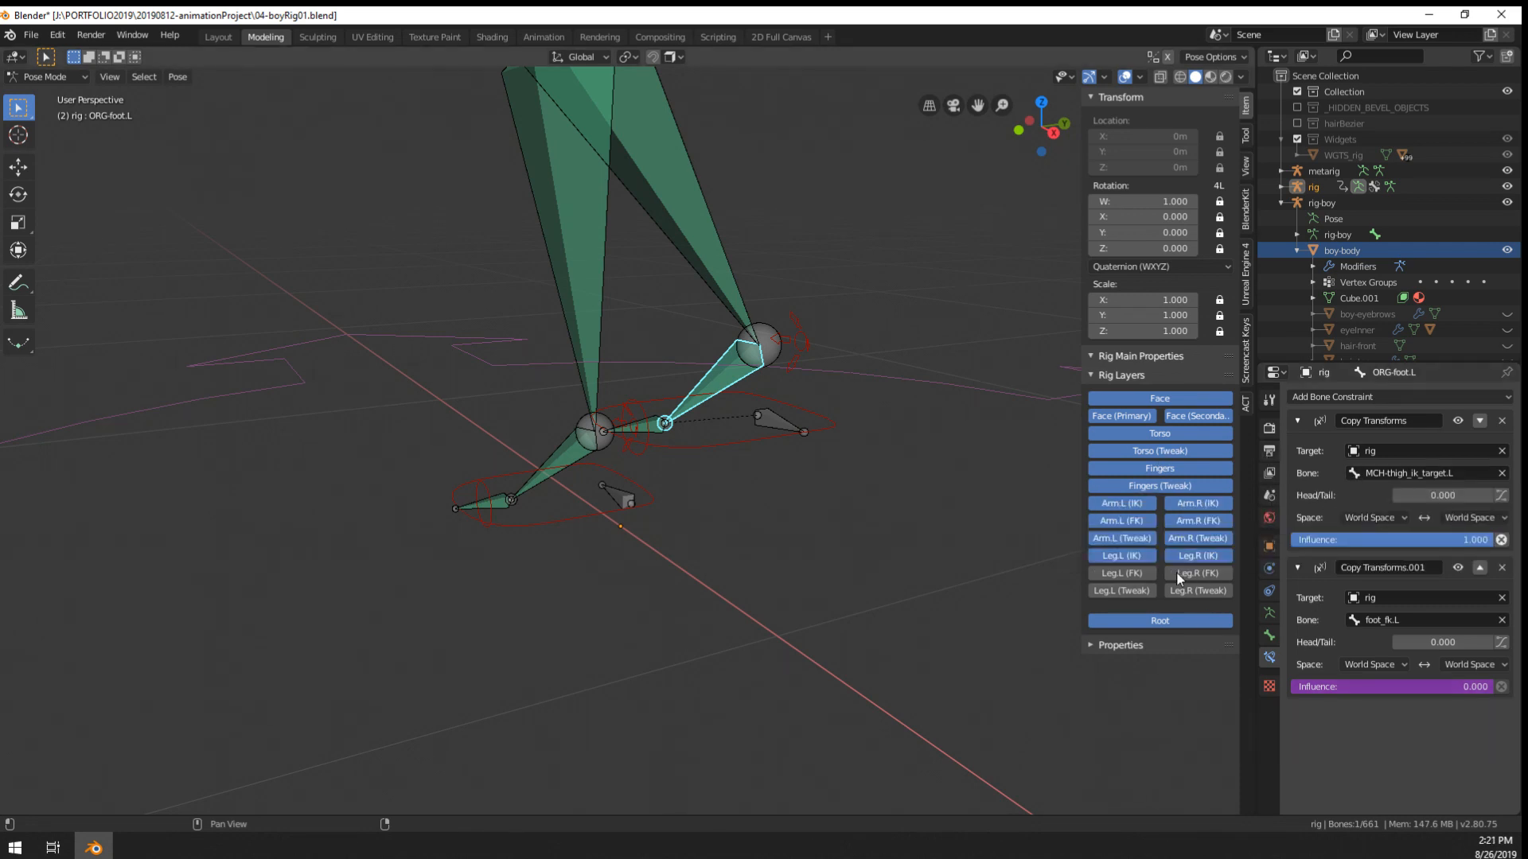
scroll(1171, 424, "up", 3)
scroll(1172, 424, "down", 4)
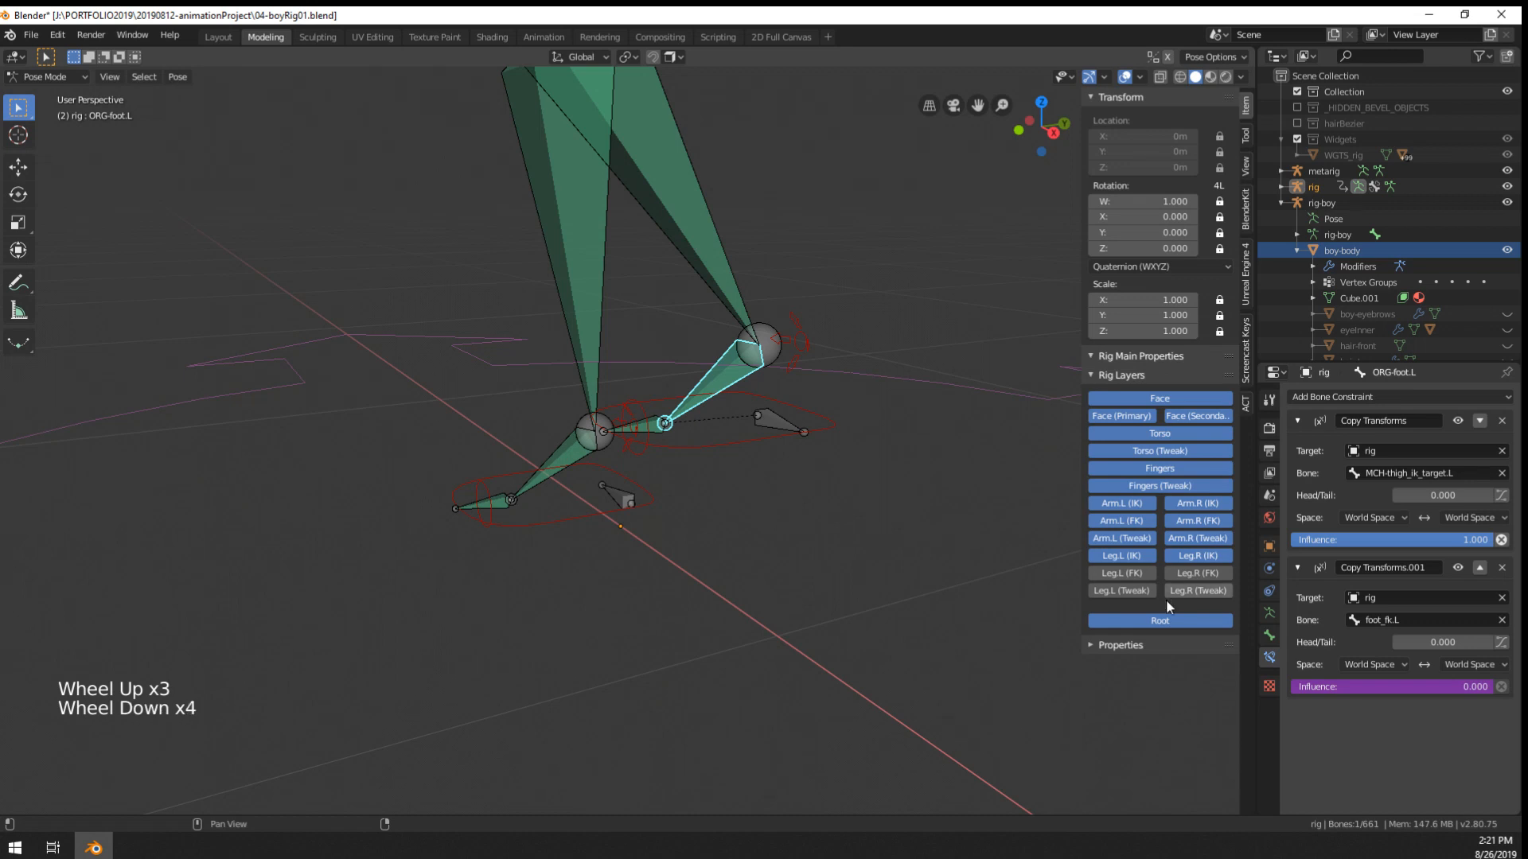
- Look through the rig properties, tool options, view settings and Rigify animation tools while the left foot bone is selected
left_click(1161, 357)
left_click(1164, 355)
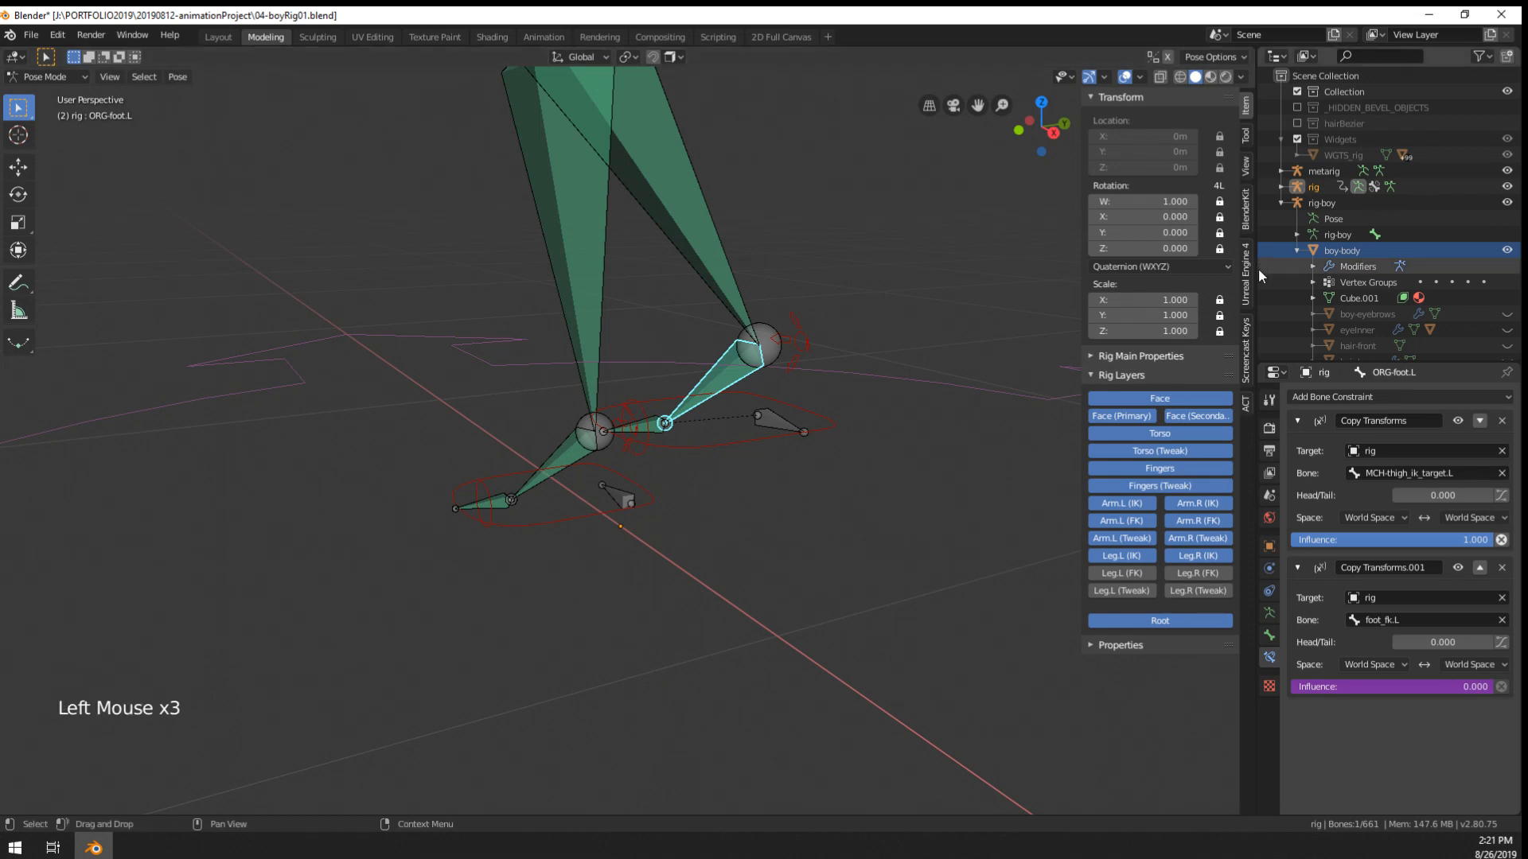
left_click(1246, 139)
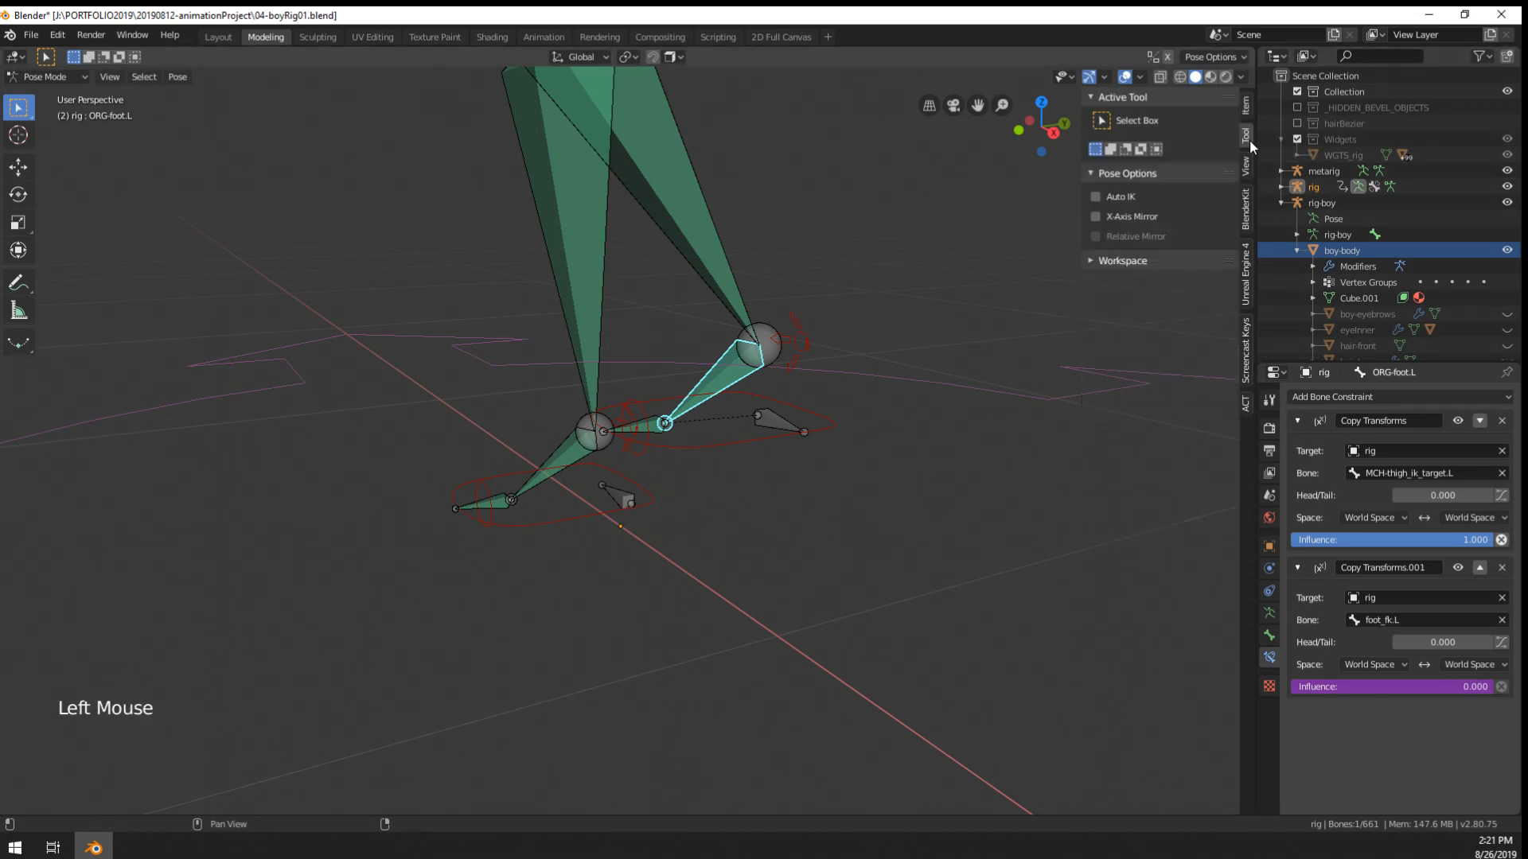
left_click(1247, 164)
scroll(1199, 290, "down", 5)
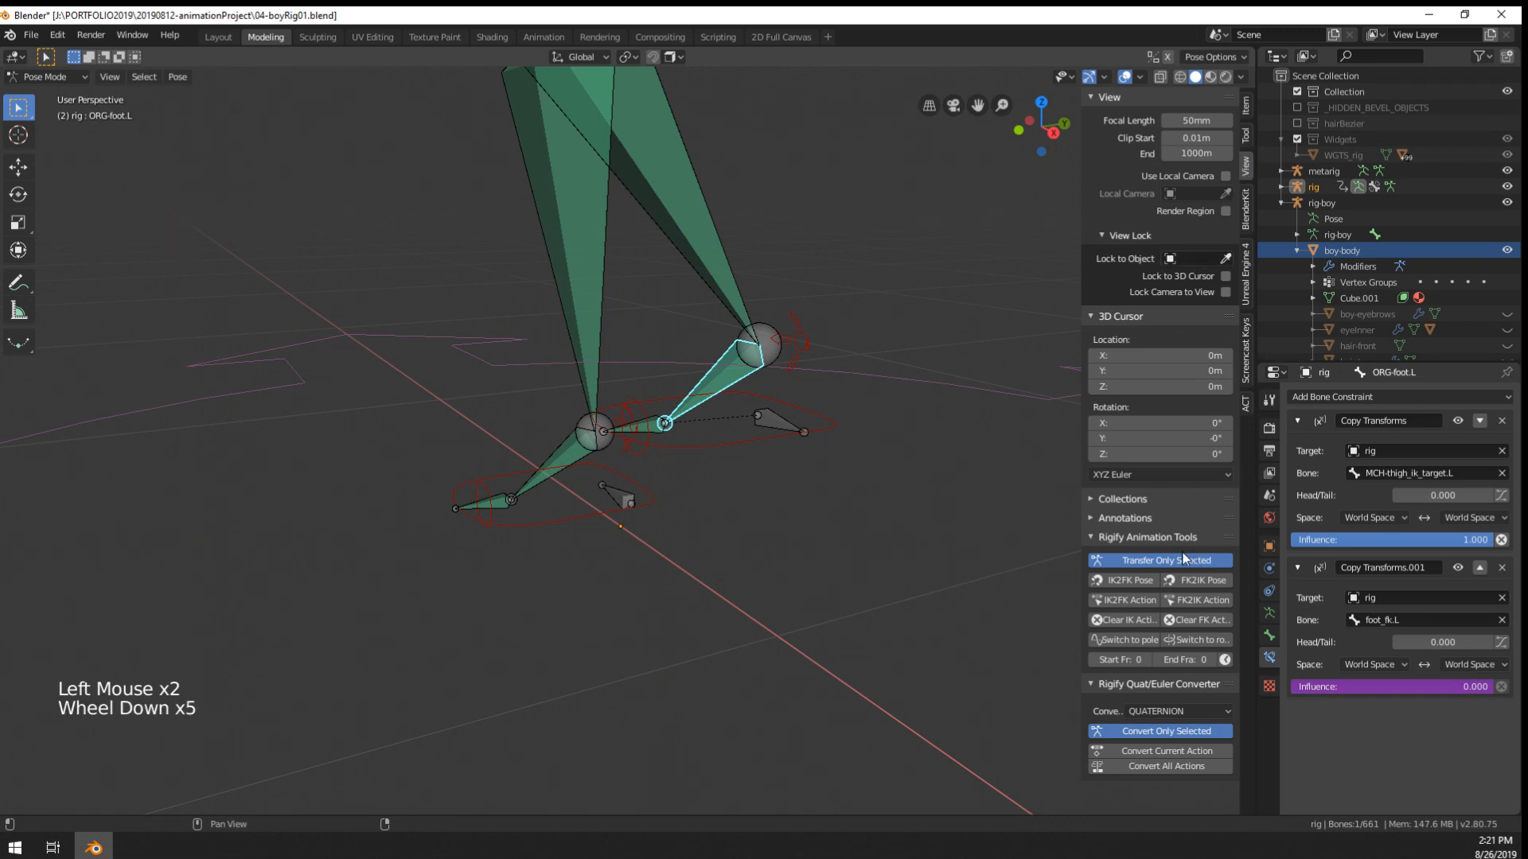
left_click(1134, 519)
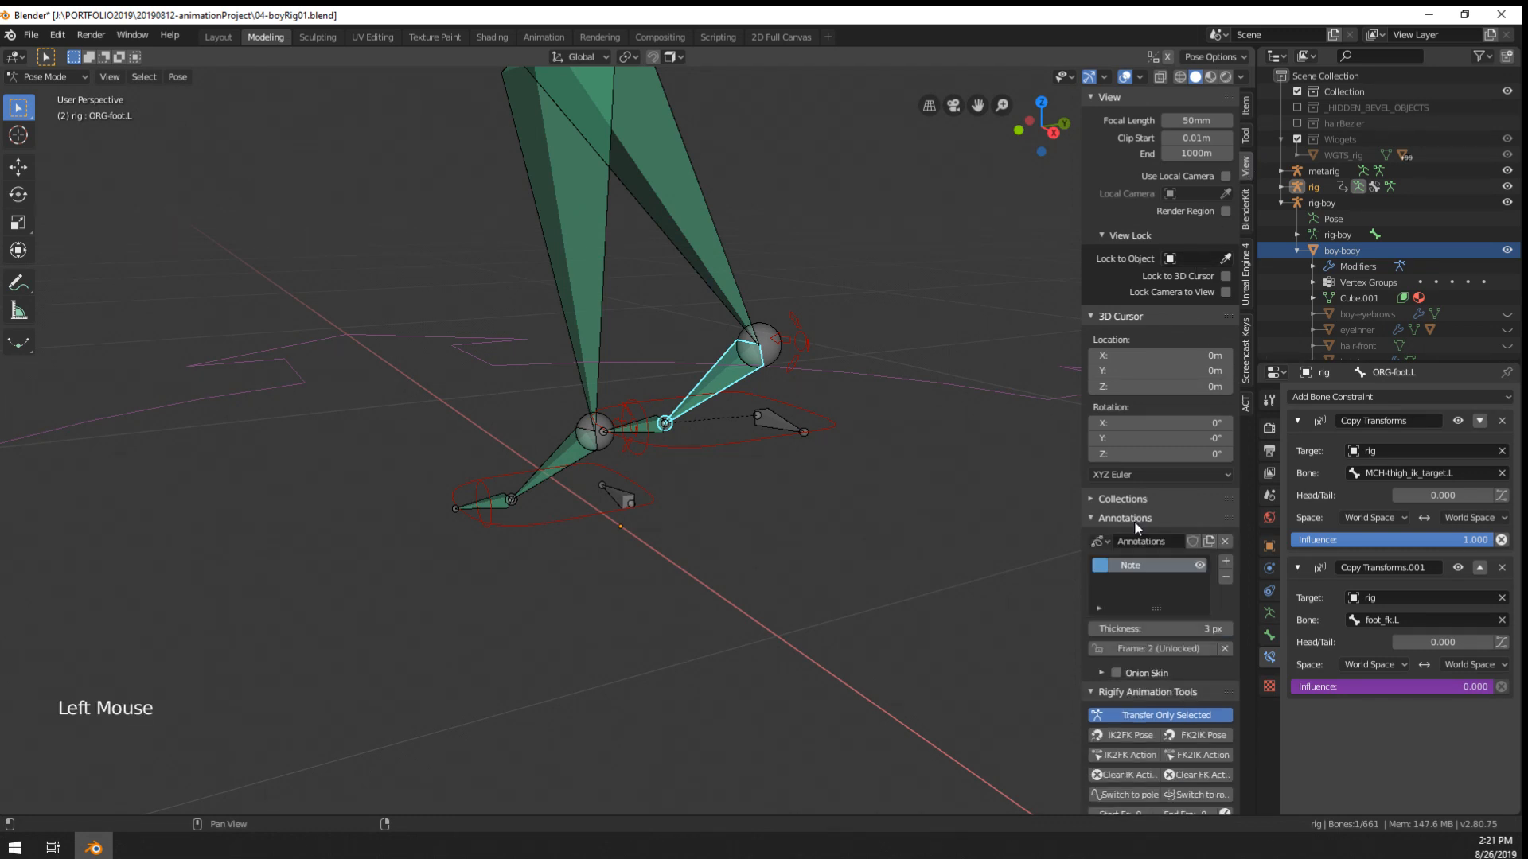
left_click(1134, 518)
left_click(1133, 499)
left_click(1133, 499)
left_click(1246, 206)
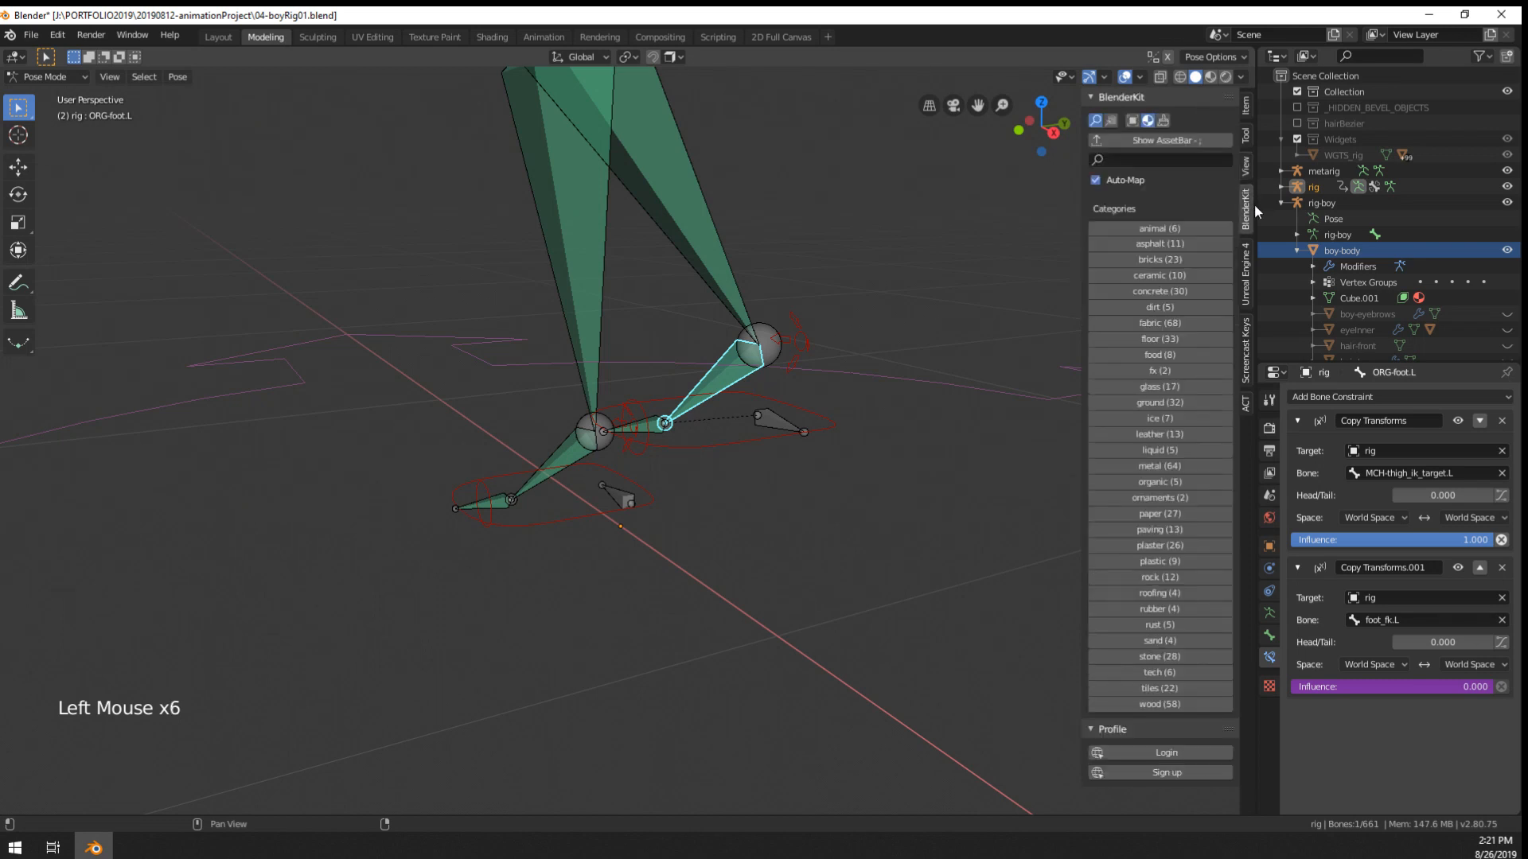
left_click(1247, 179)
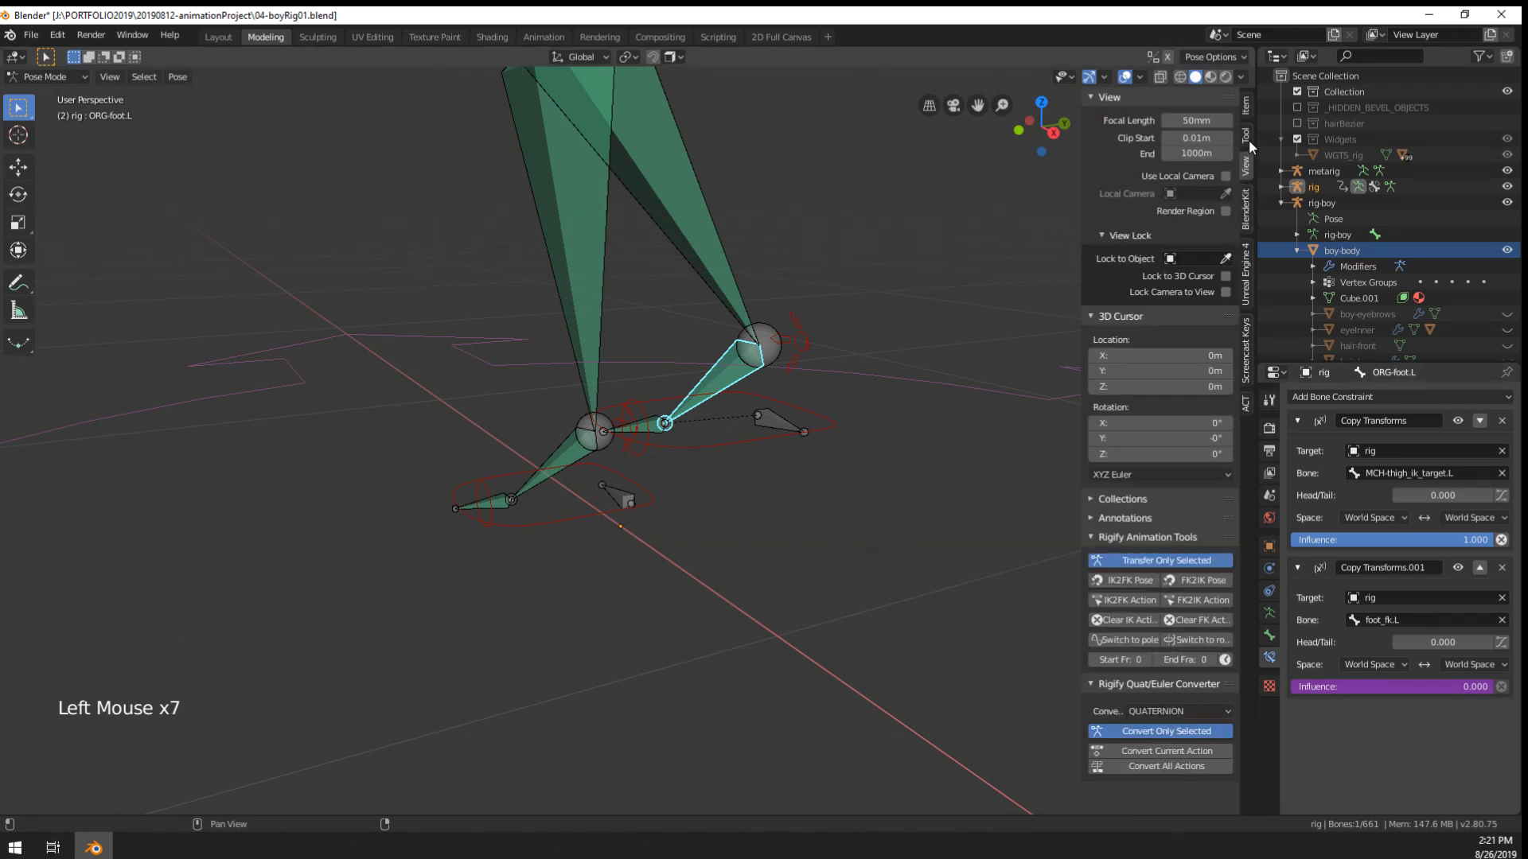
left_click(1249, 140)
left_click(1248, 108)
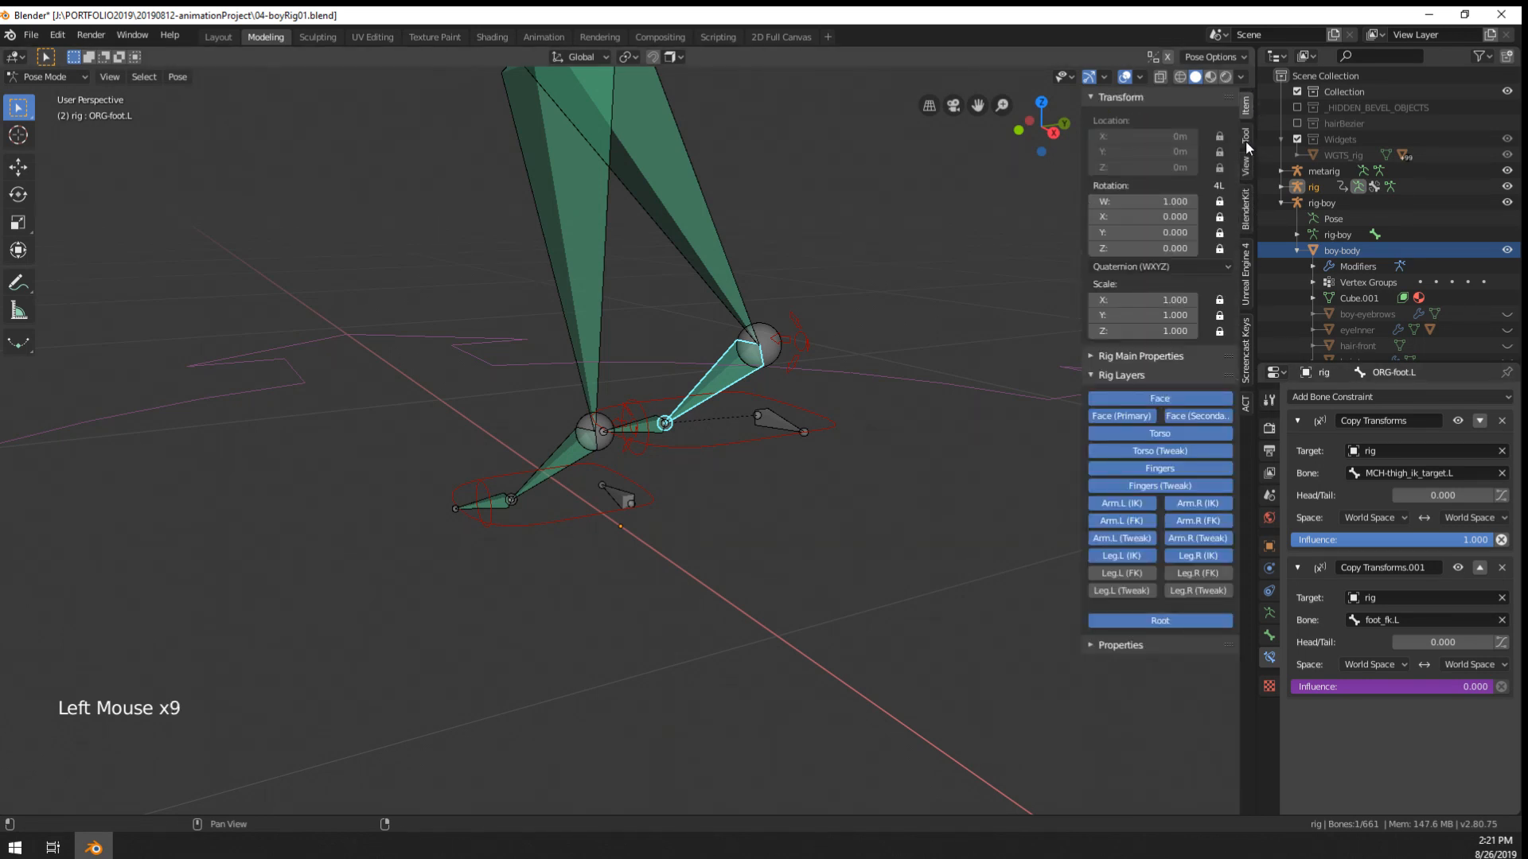
- Select the left foot control foot_ik.L and check its constraints and pose options
right_click(726, 406)
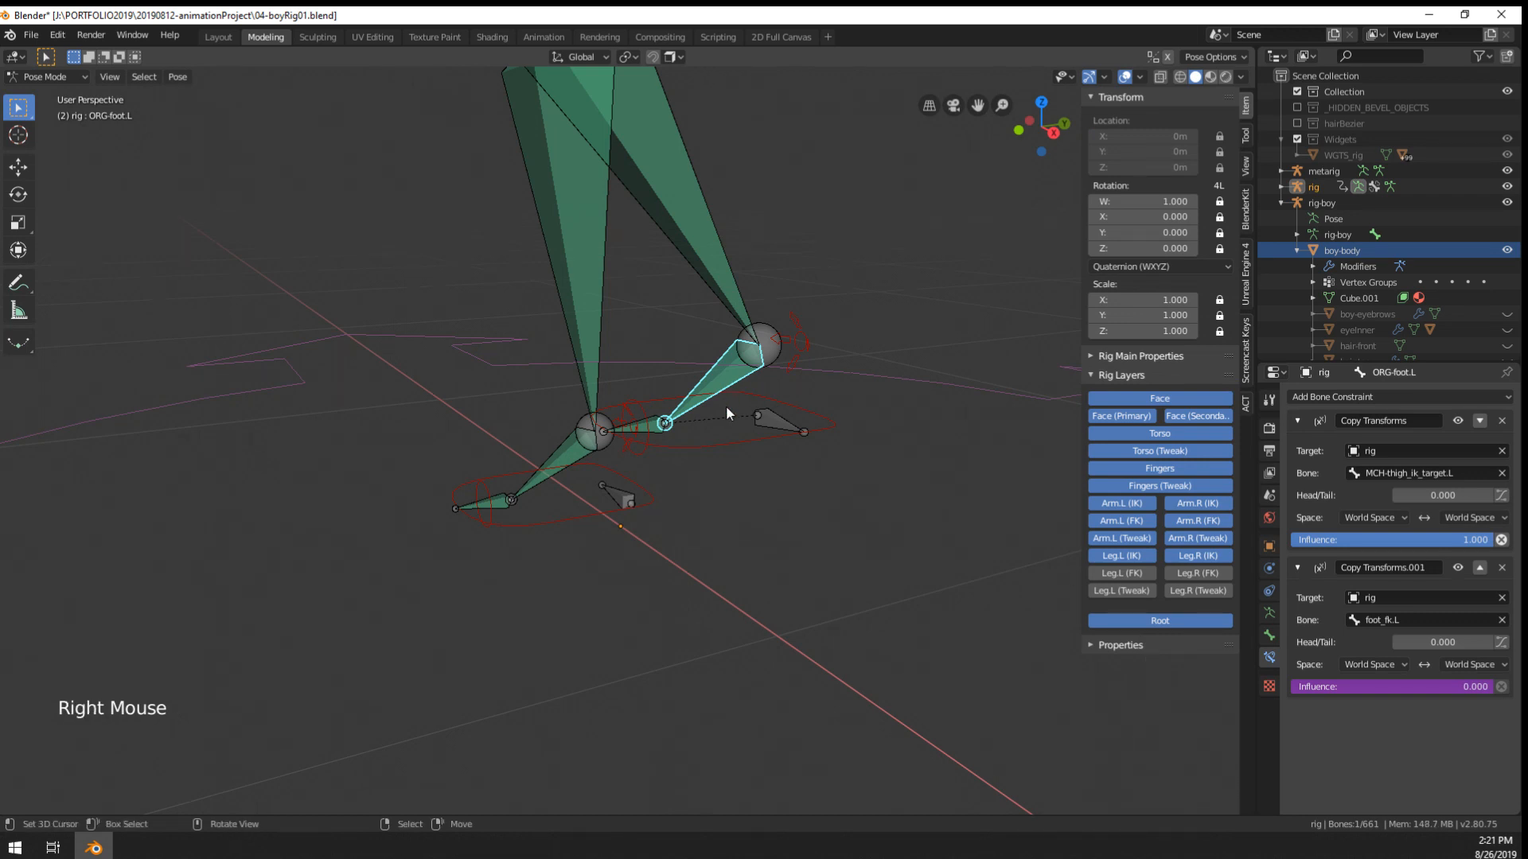
right_click(704, 426)
right_click(692, 436)
right_click(680, 445)
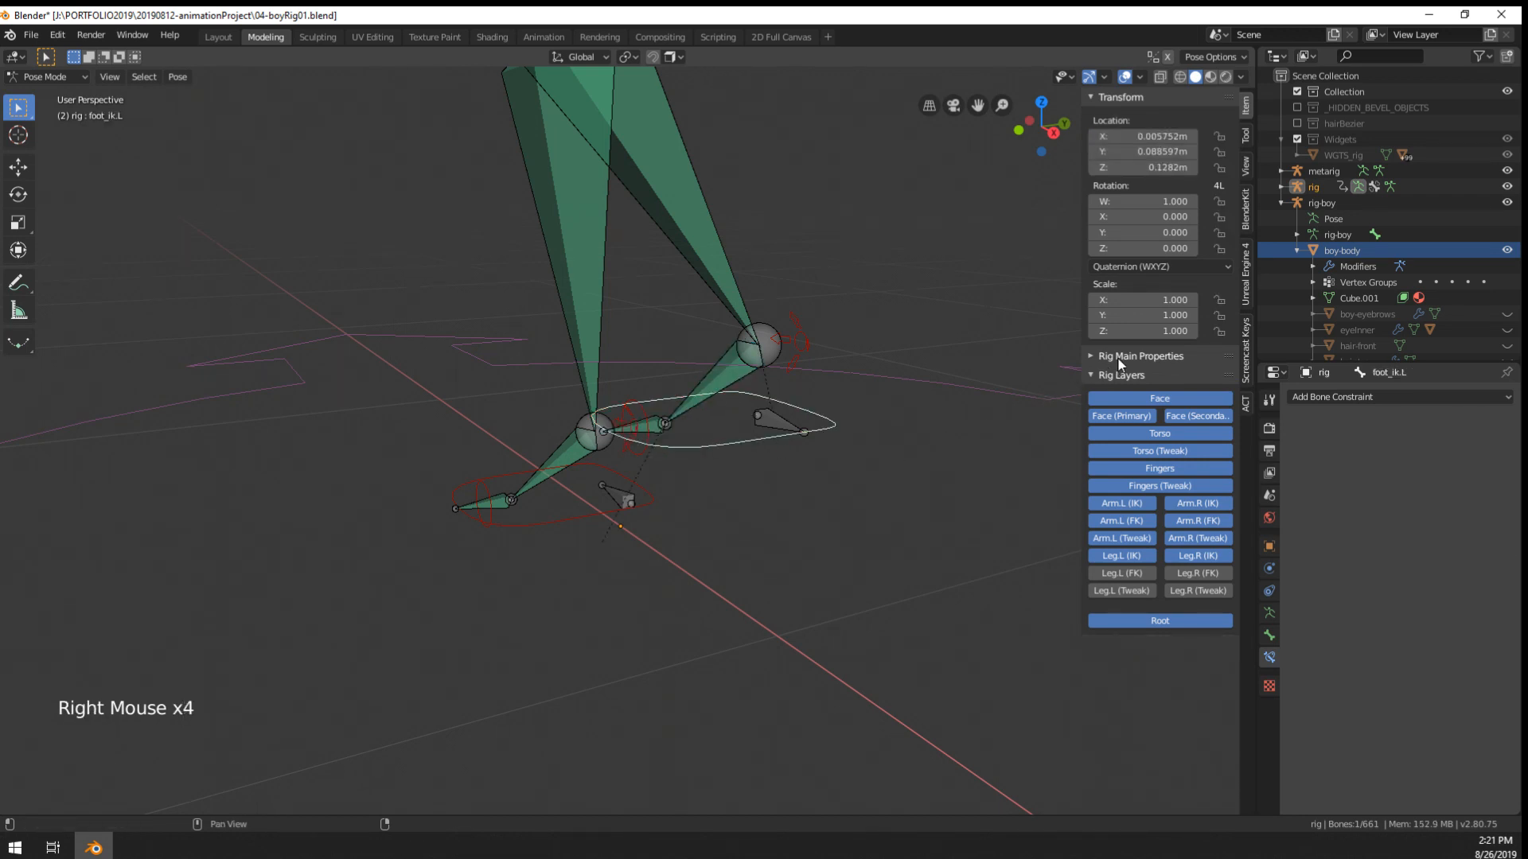
left_click(1245, 137)
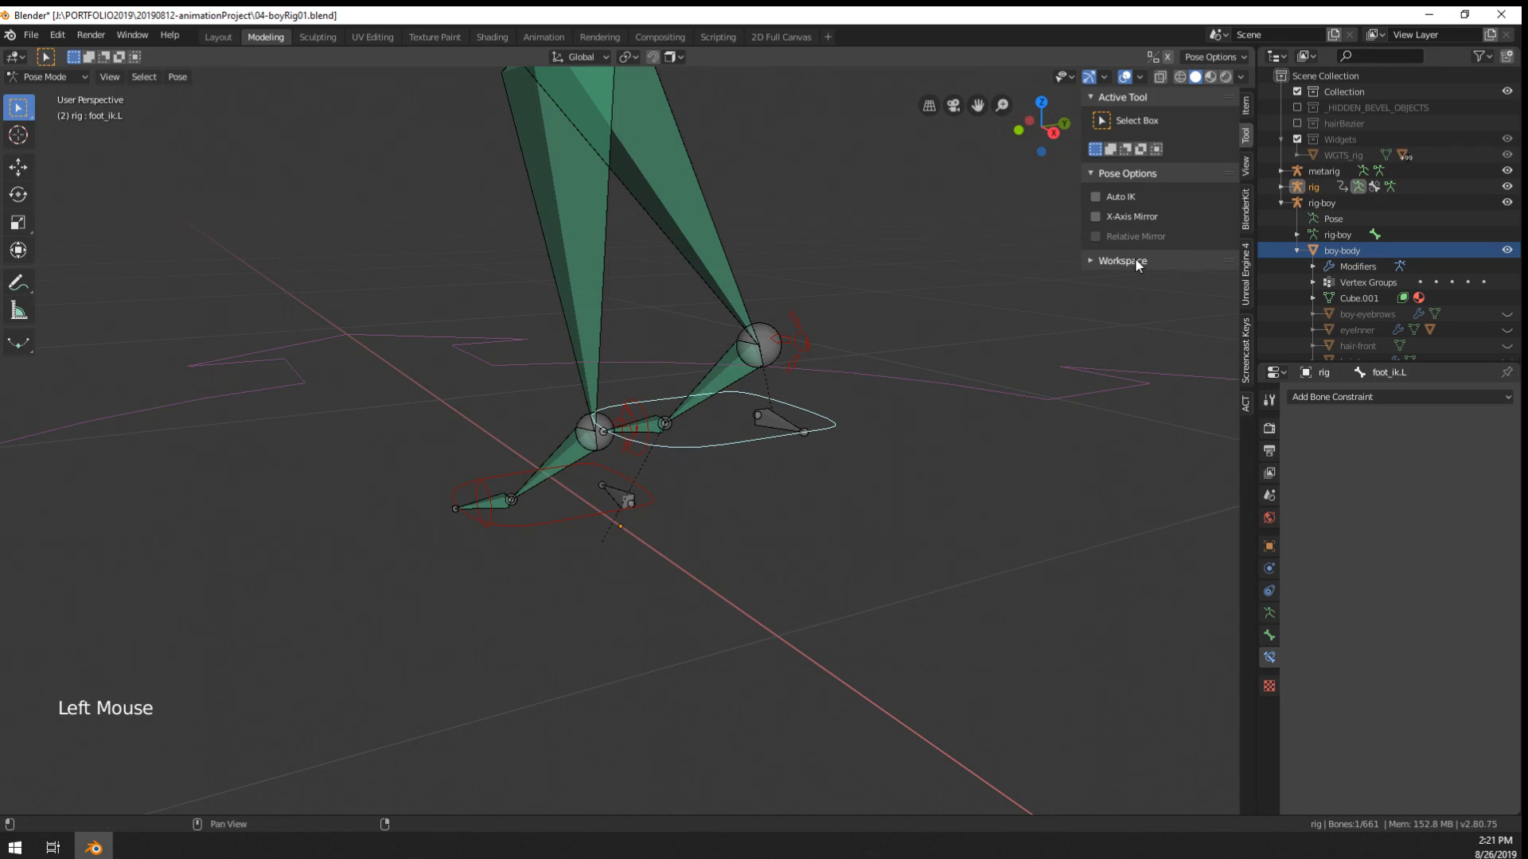
left_click(1247, 110)
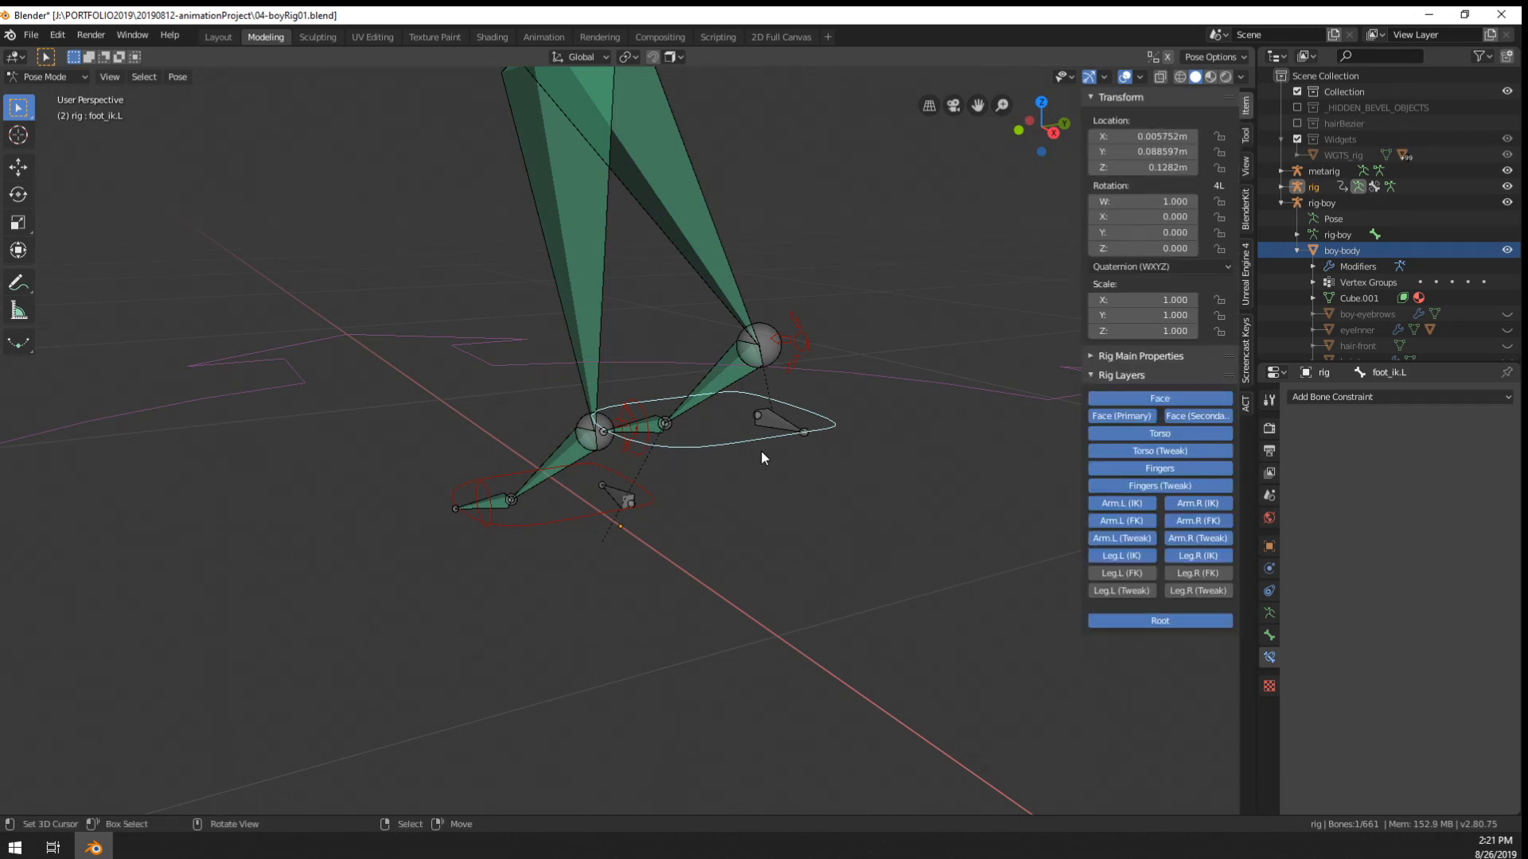
- Move the left foot IK control around freely to test how the knee bends and the foot follows
key("g")
right_click(813, 404)
scroll(806, 410, "down", 5)
middle_click_drag(646, 499, 727, 348)
key("g")
left_click(745, 414)
key("r")
scroll(727, 383, "up", 1)
scroll(727, 384, "up", 2)
key("g")
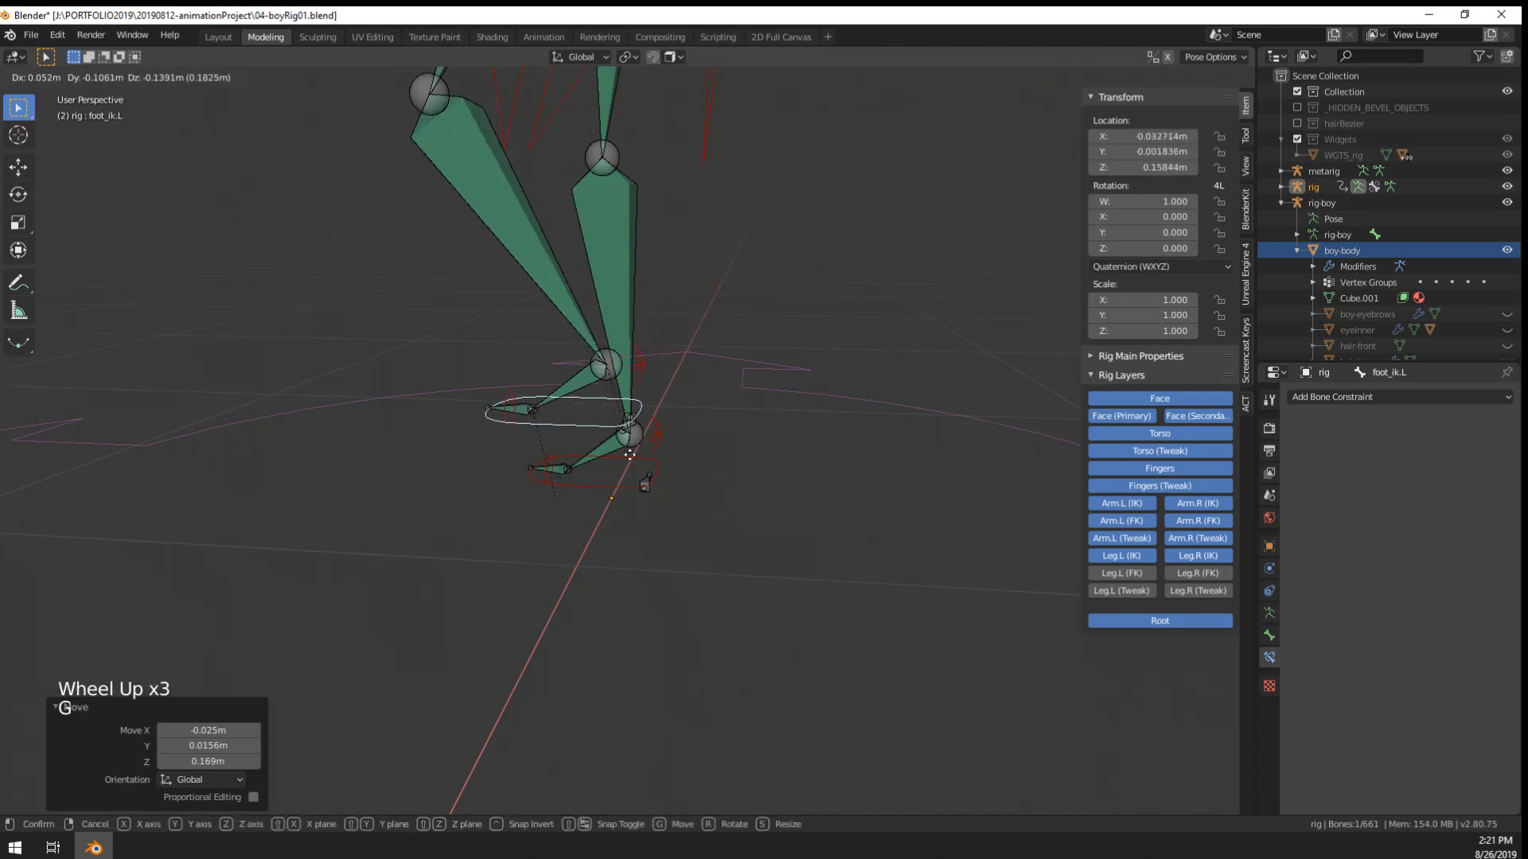
left_click(708, 449)
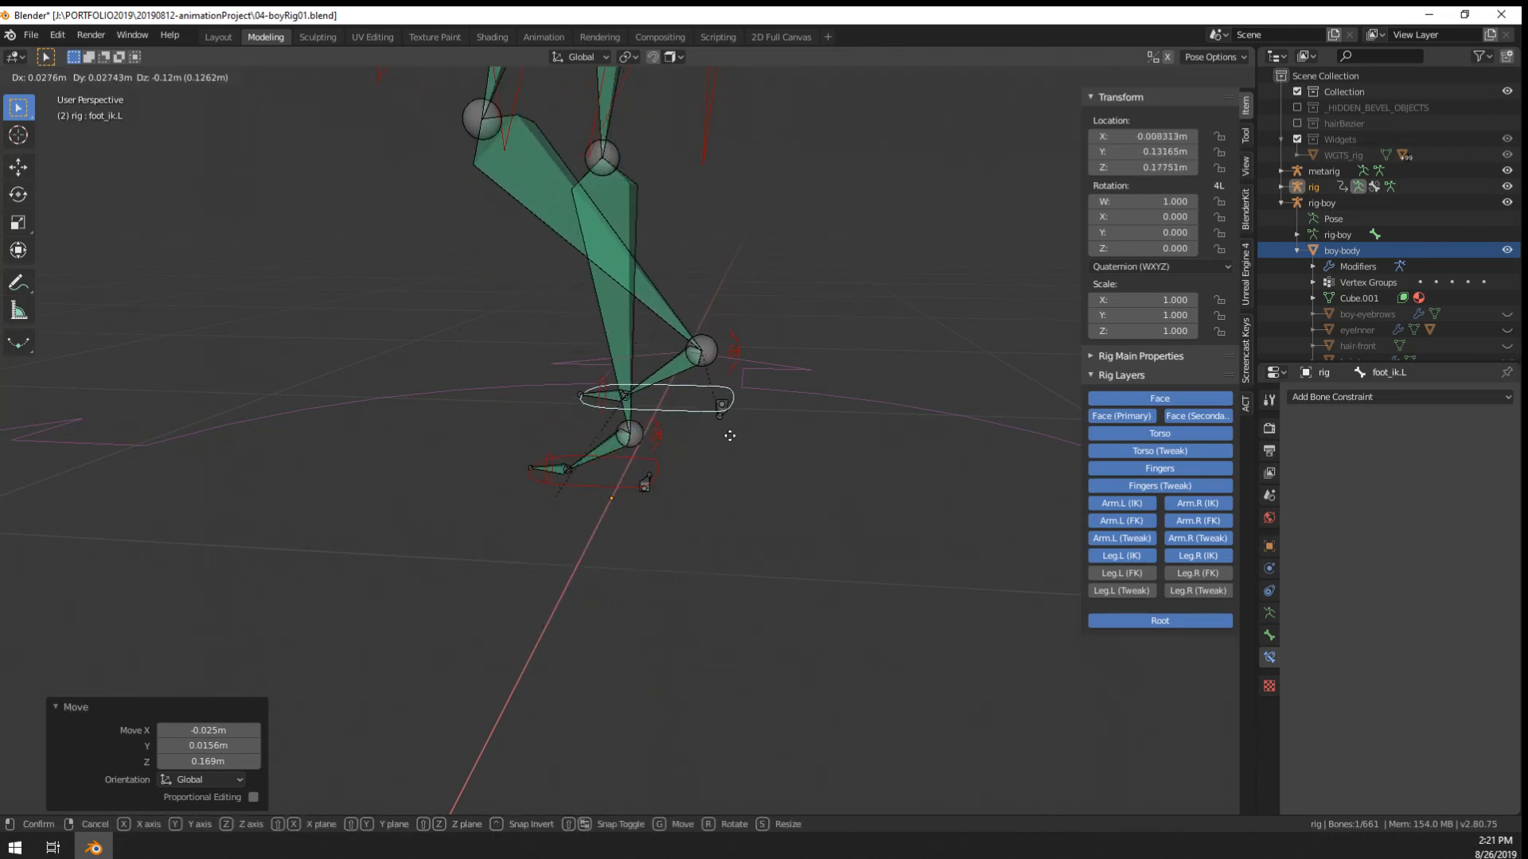
- Compare the constraints of the left foot bone ORG-foot.L with those of the foot_ik.L control
right_click(665, 306)
middle_click_drag(665, 307, 751, 450, "shift")
right_click(746, 458)
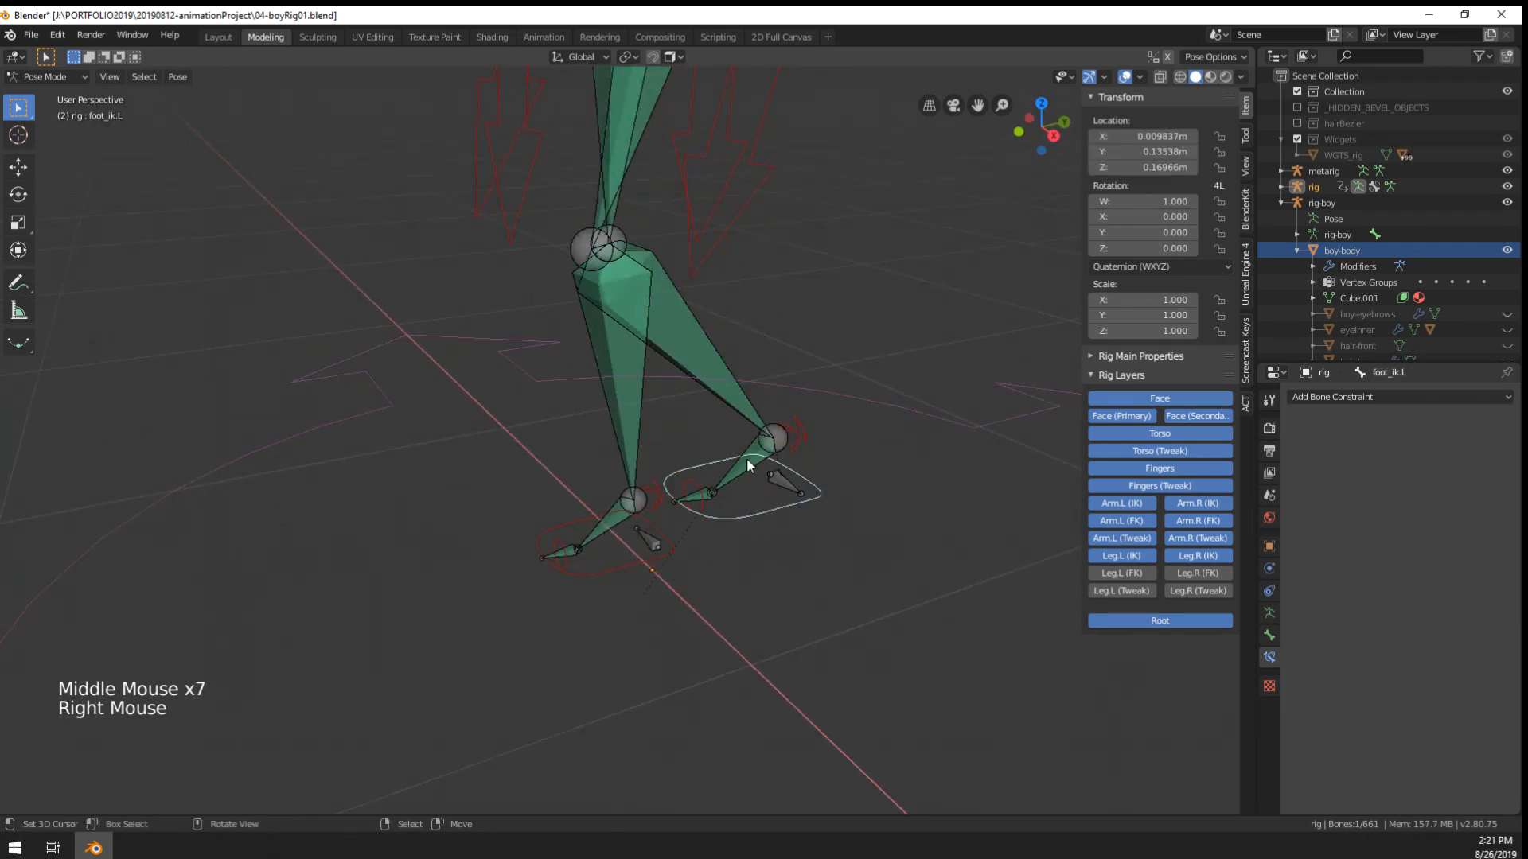
right_click(746, 470)
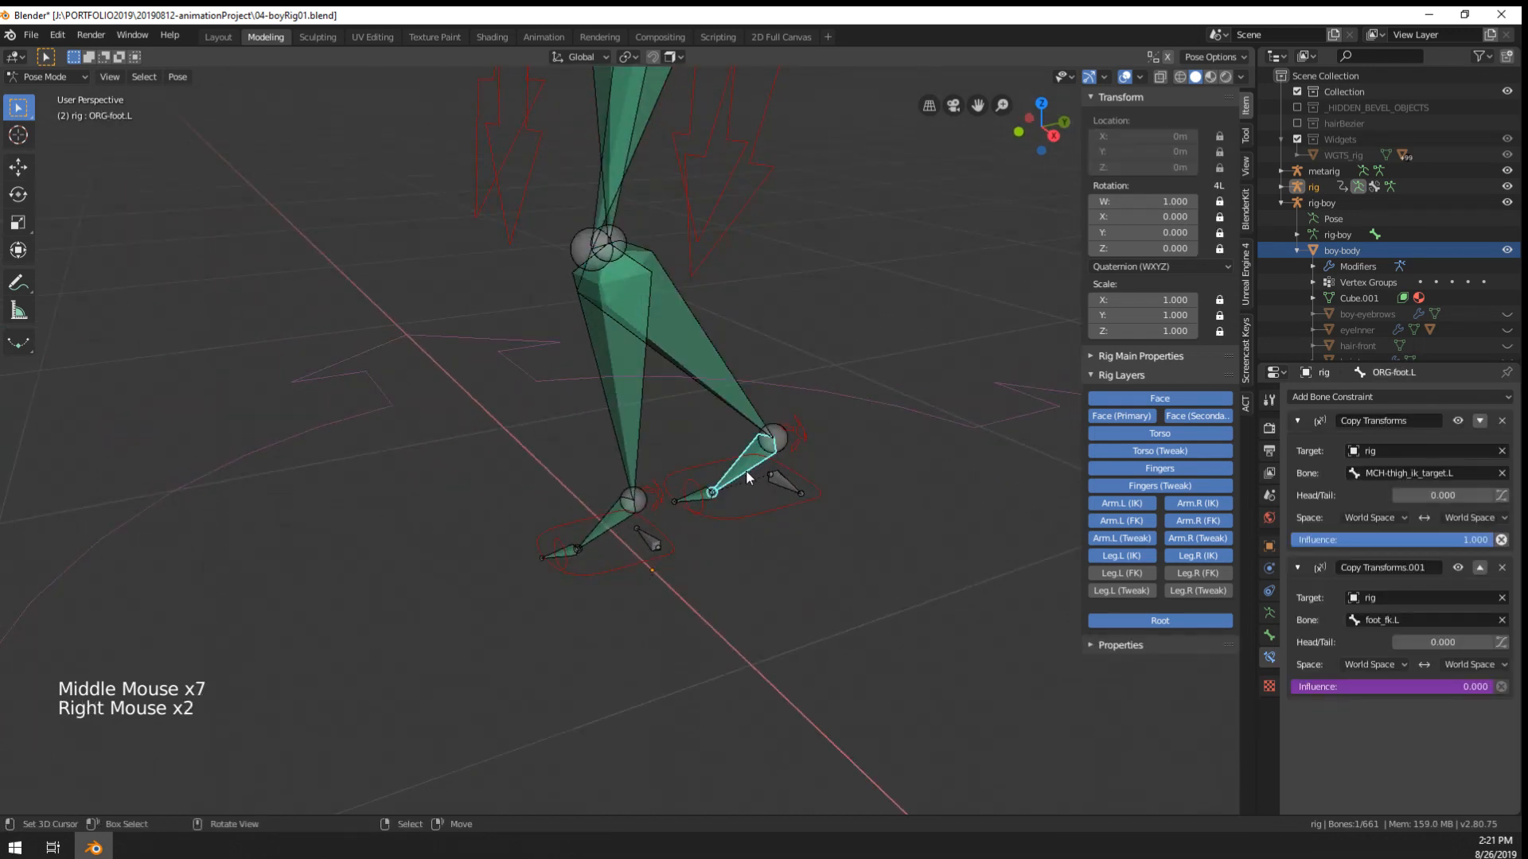
right_click(692, 499)
right_click(699, 504)
right_click(736, 526)
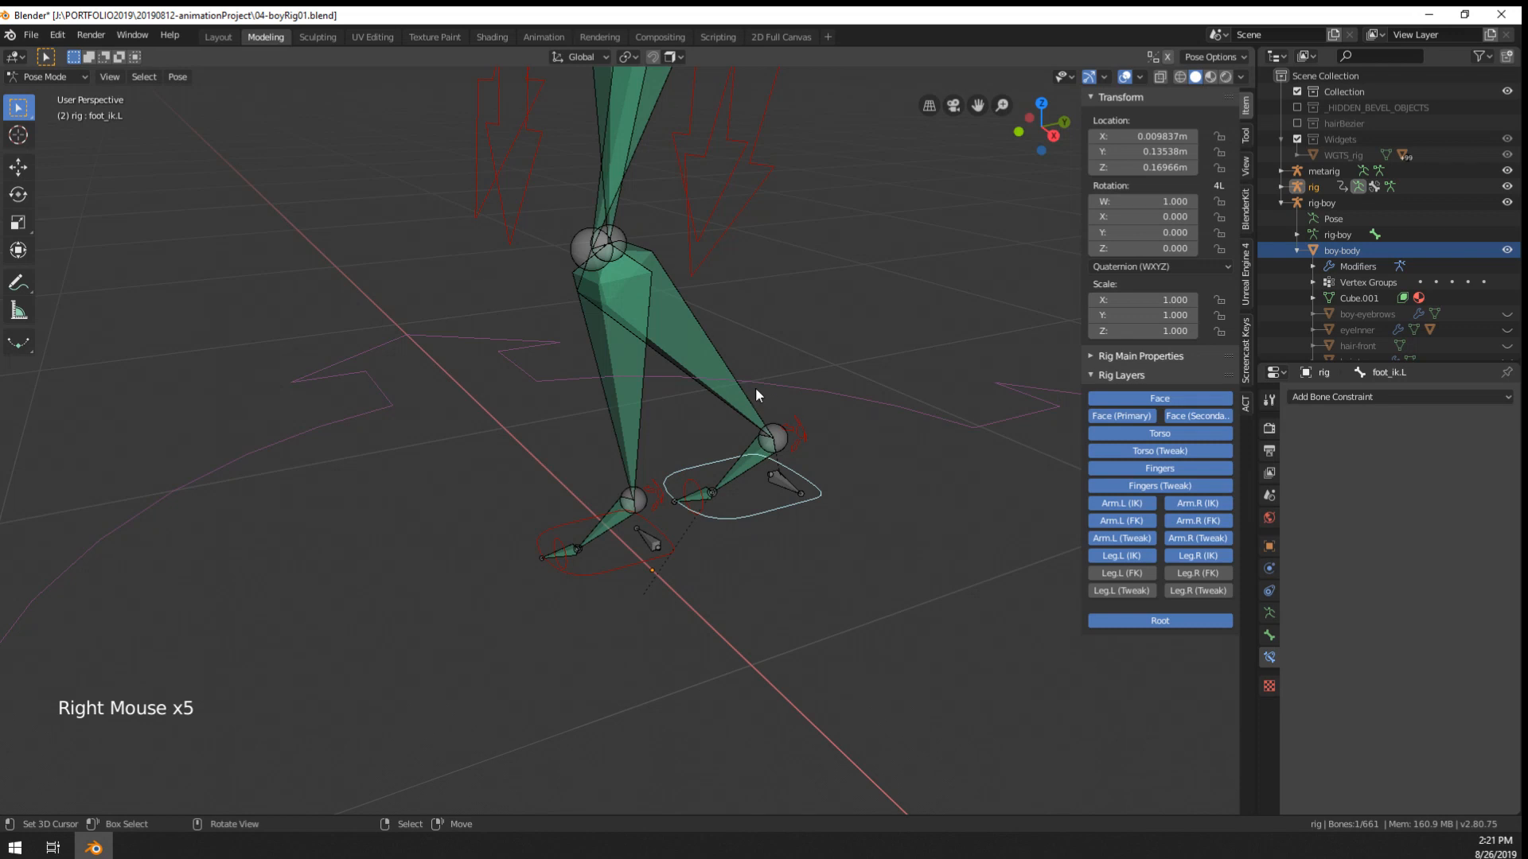
- Select the left heel control foot_heel_ik.L and try rotating it to test the foot roll
right_click(728, 257)
right_click(796, 437)
right_click(799, 438)
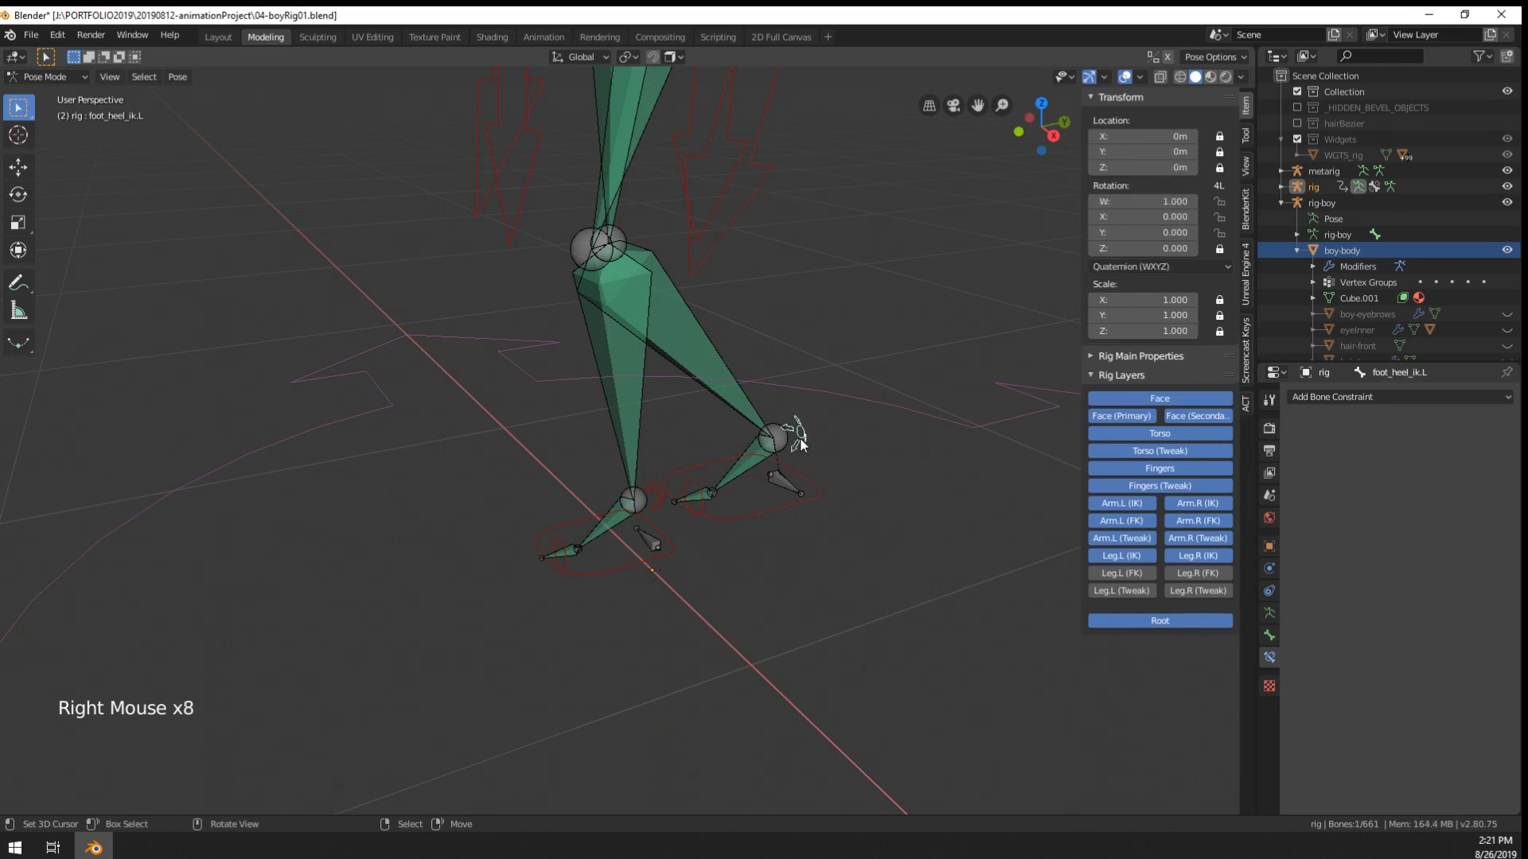
scroll(800, 437, "down", 1)
key("r")
scroll(776, 434, "down", 3)
middle_click_drag(776, 435, 728, 487)
- Return to Object Mode and delete both the generated reference rig and its metarig
key("Tab")
scroll(716, 485, "down", 3)
middle_click_drag(728, 487, 737, 491)
key("Tab")
key("ctrl+Tab")
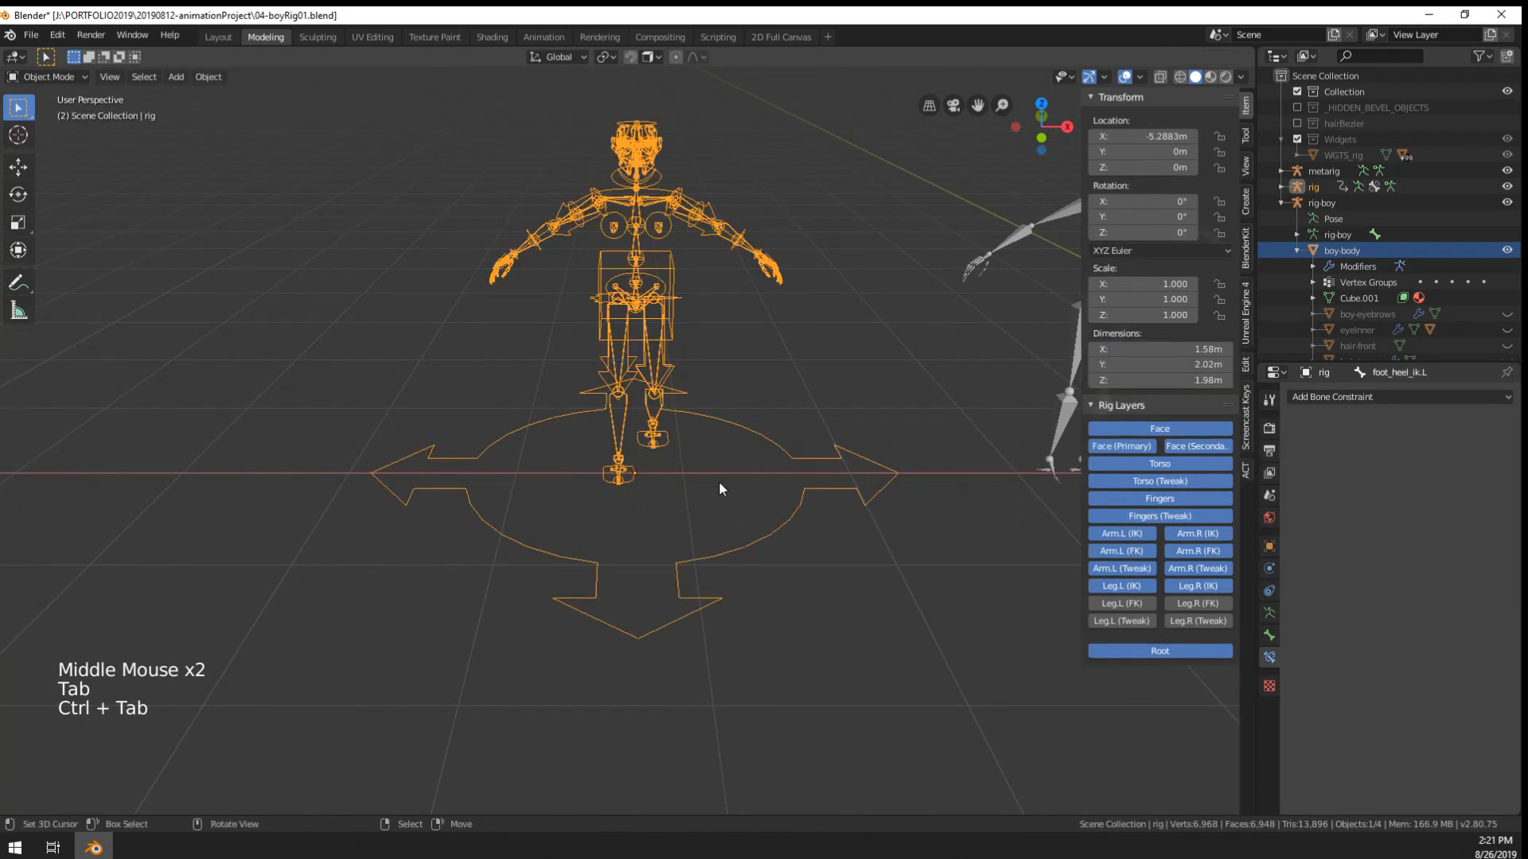
right_click(737, 524)
right_click(752, 538)
key("x")
scroll(776, 539, "down", 3)
middle_click_drag(776, 539, 584, 620, "shift")
left_click(1326, 171)
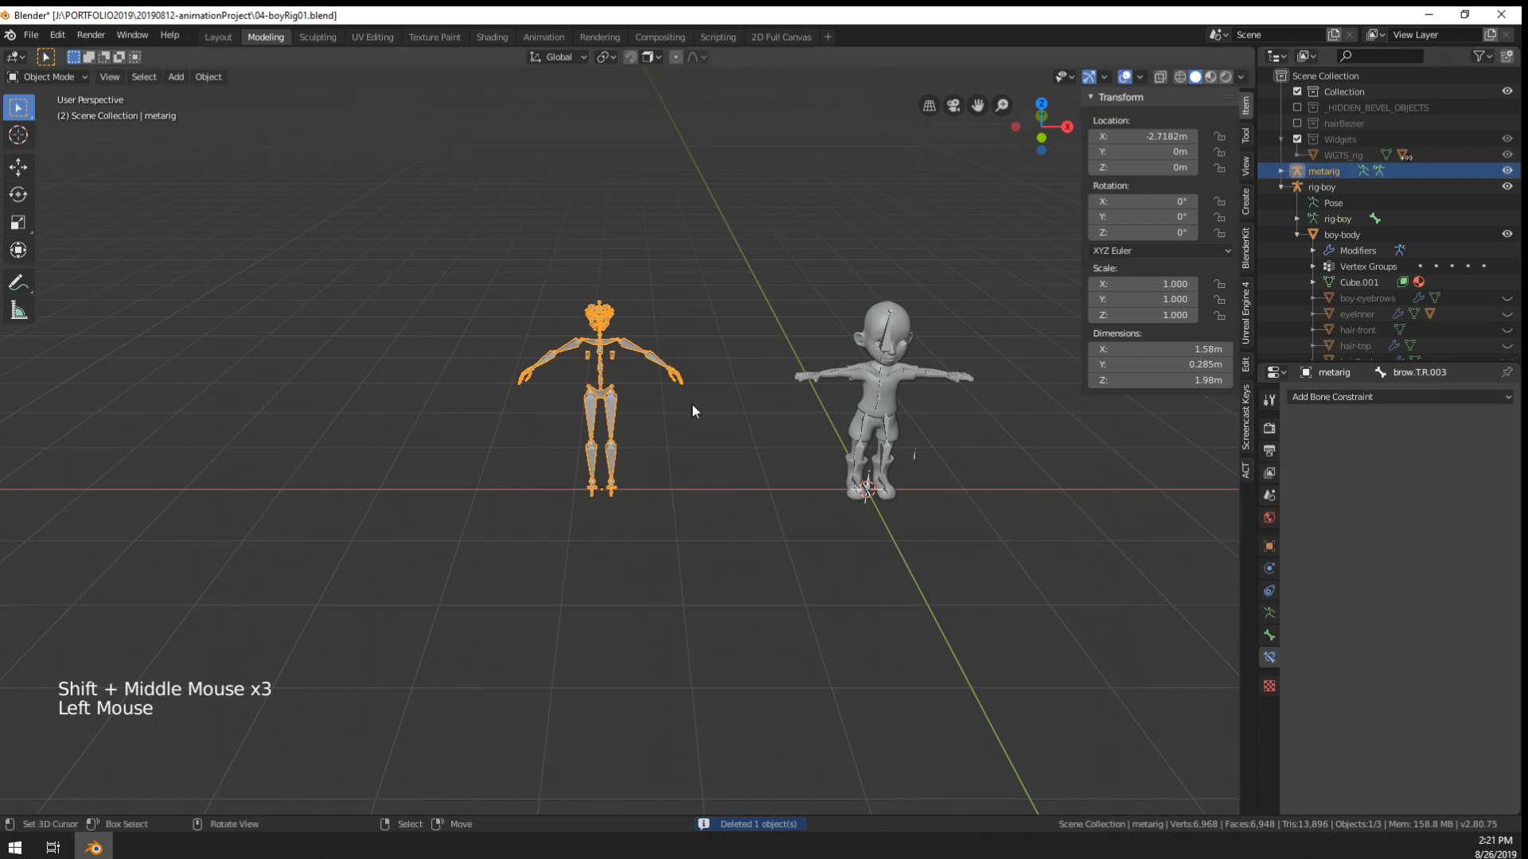
key("x")
- Select the boy character's own armature, rig-boy, at its foot bones
middle_click_drag(690, 402, 481, 439, "shift")
scroll(481, 439, "up", 3)
right_click(455, 491)
middle_click_drag(455, 492, 695, 473, "shift")
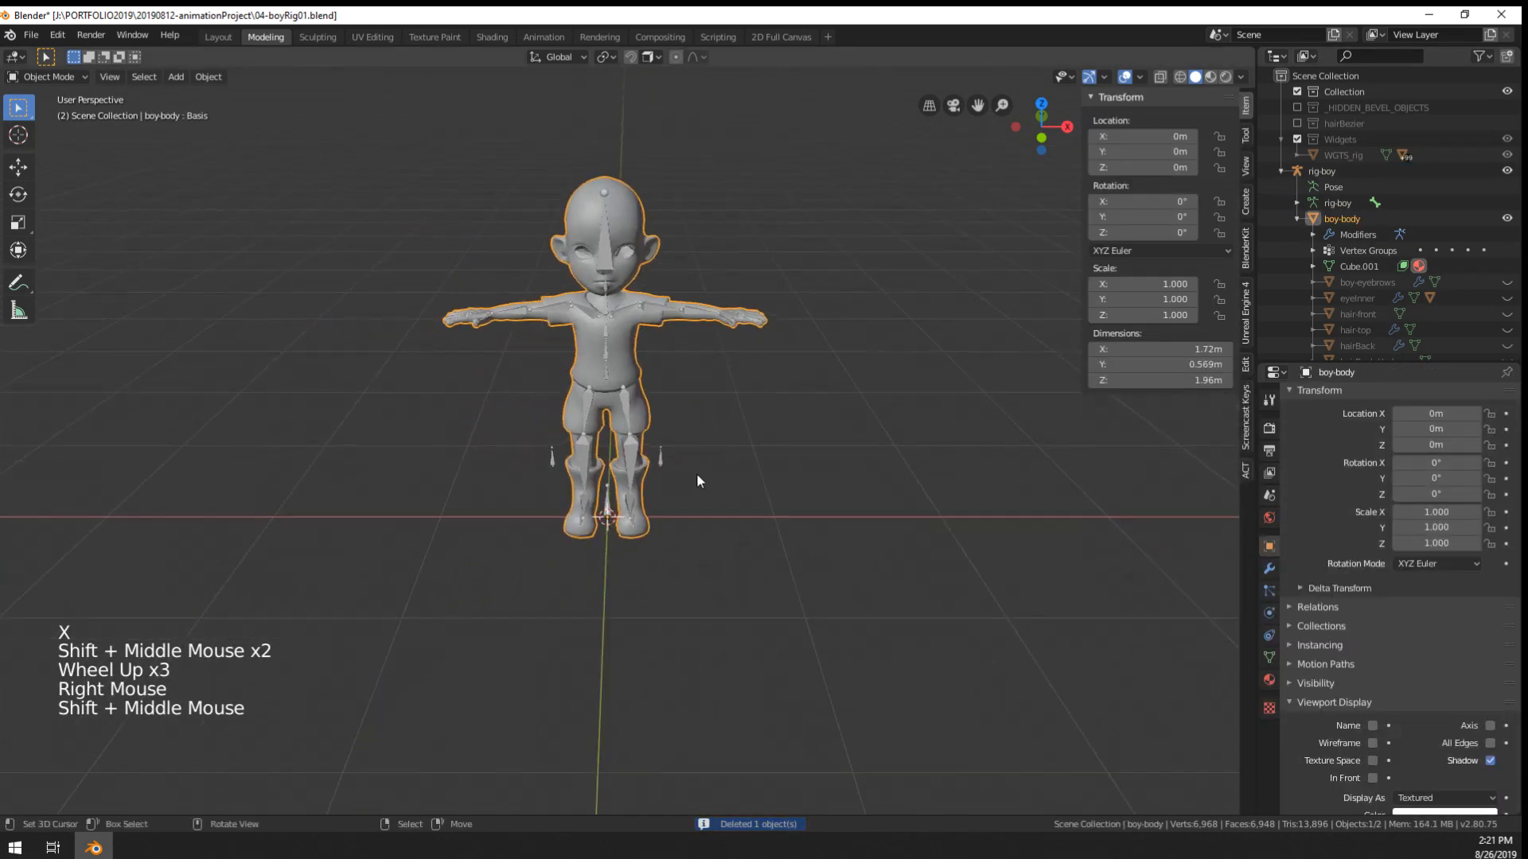
scroll(622, 602, "up", 4)
right_click(624, 602)
right_click(652, 589)
right_click(636, 581)
key("KP_1")
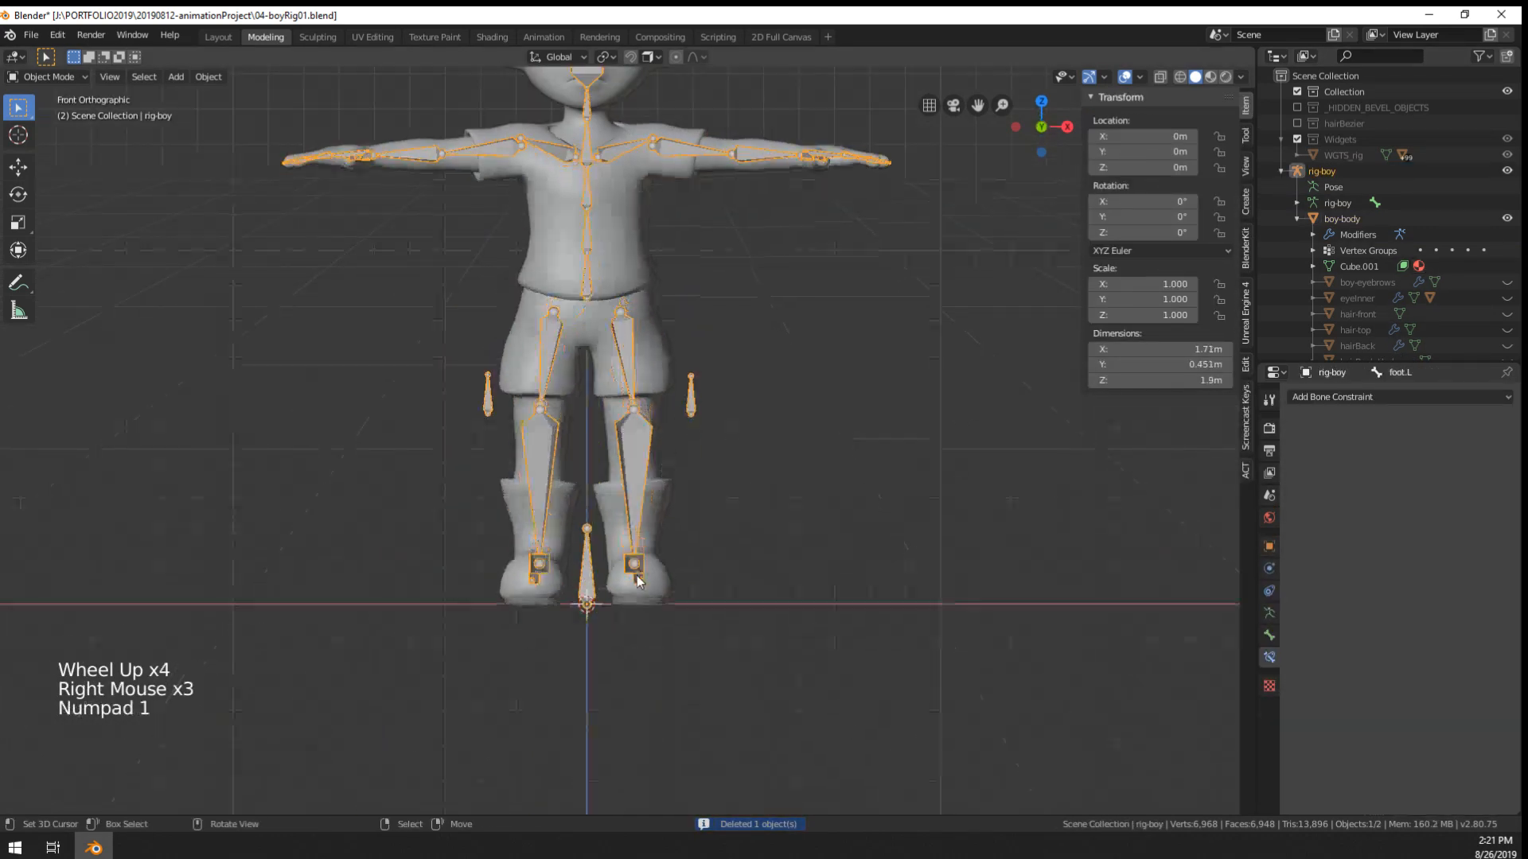
- Enter Edit Mode on rig-boy to inspect the leg and foot bones, and bring up the mode choices
key("KP_3")
key("Tab")
scroll(561, 575, "up", 2)
middle_click_drag(561, 574, 656, 611)
key("ctrl+Tab")
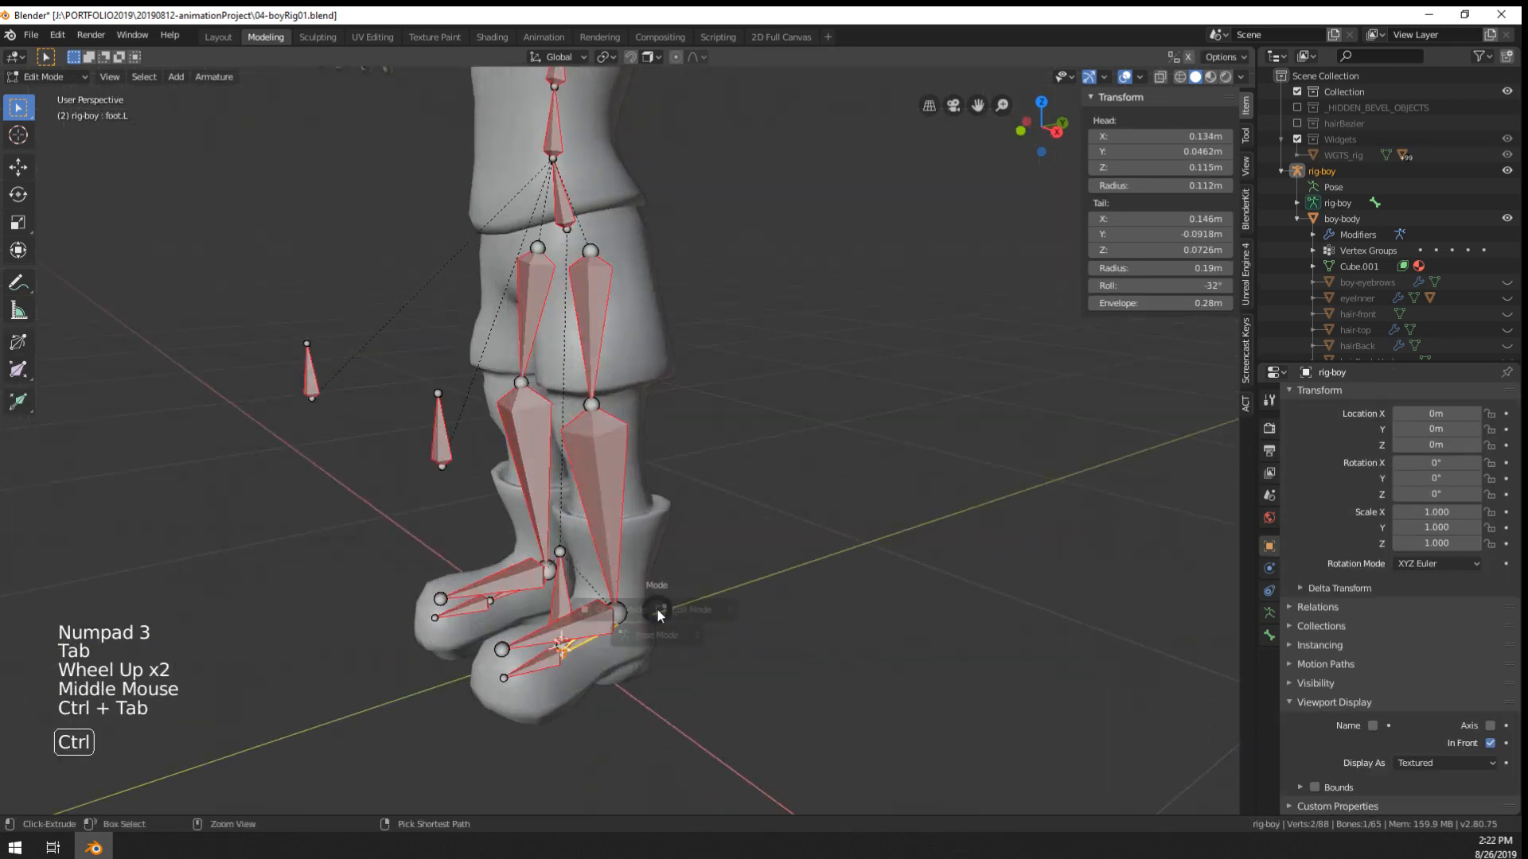
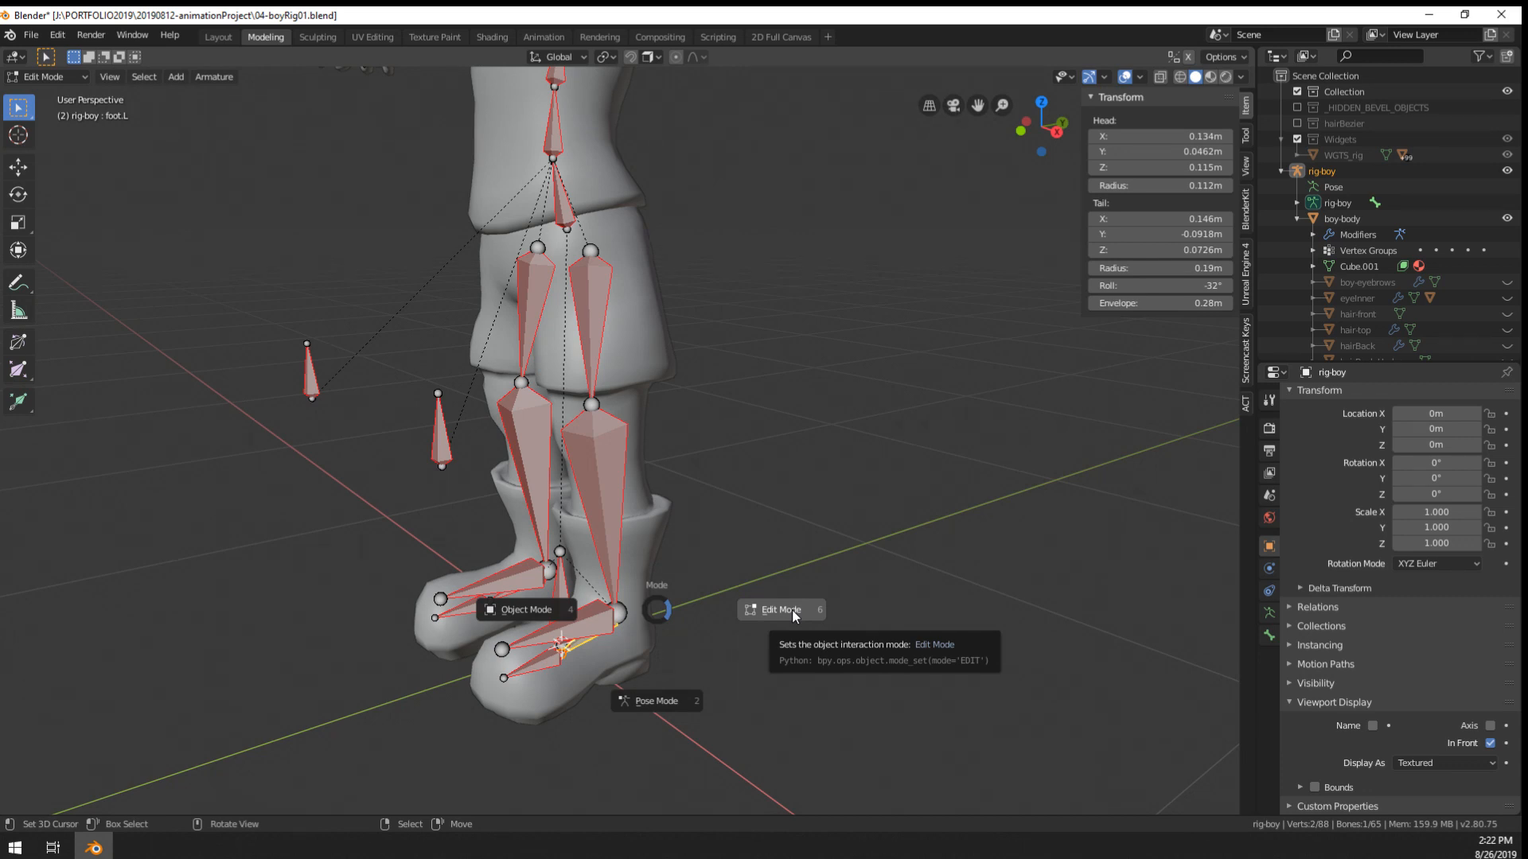
- Switch the rig to Pose Mode and test the left leg by moving the left foot IK target bone
left_click(641, 653)
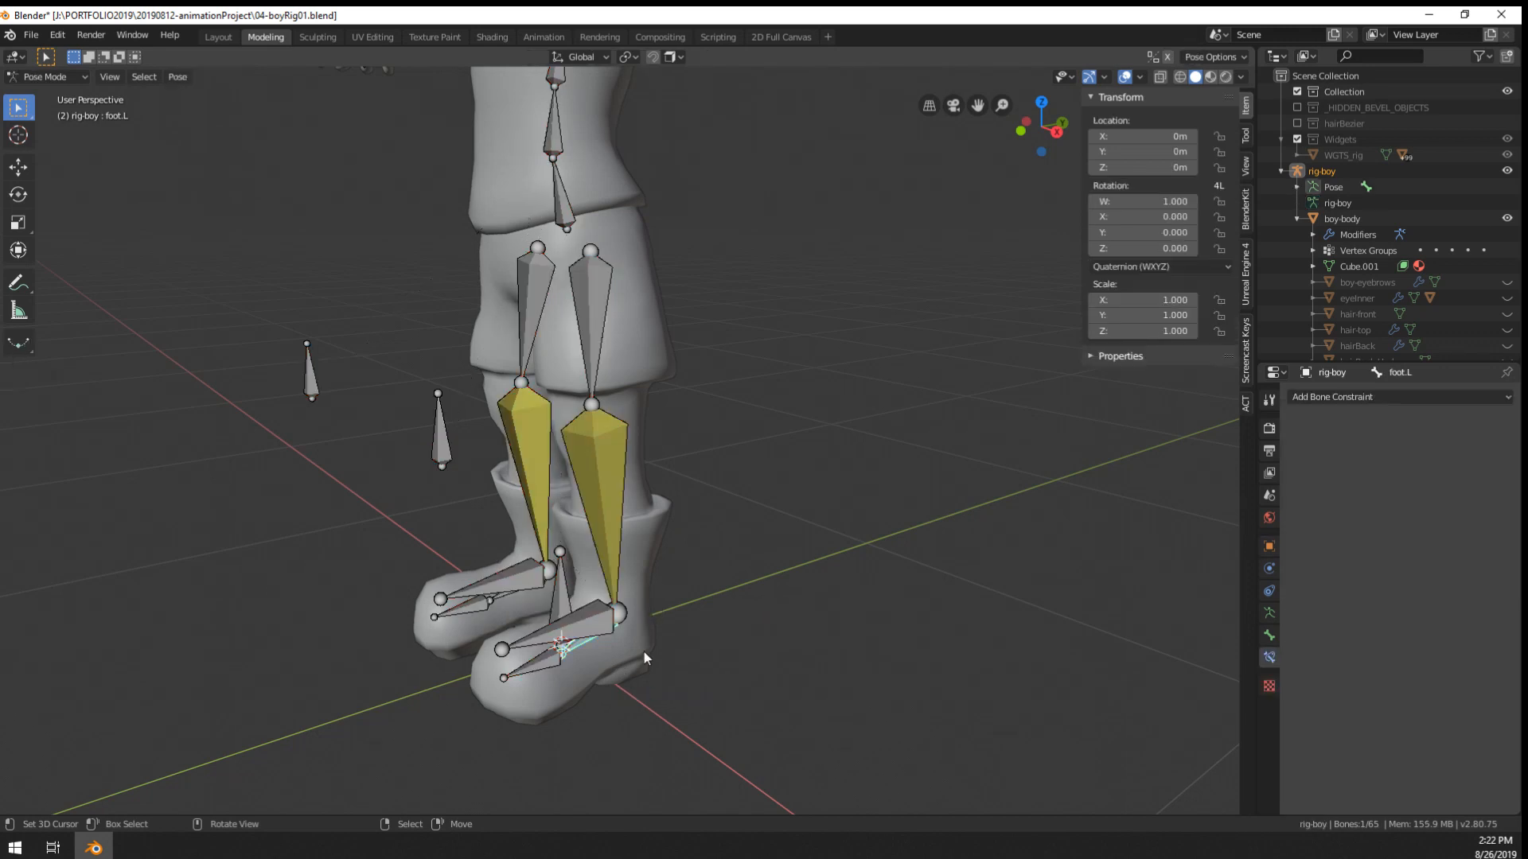
middle_click_drag(643, 651, 742, 527, "shift")
scroll(742, 527, "up", 2)
key("g")
right_click(721, 530)
key("g")
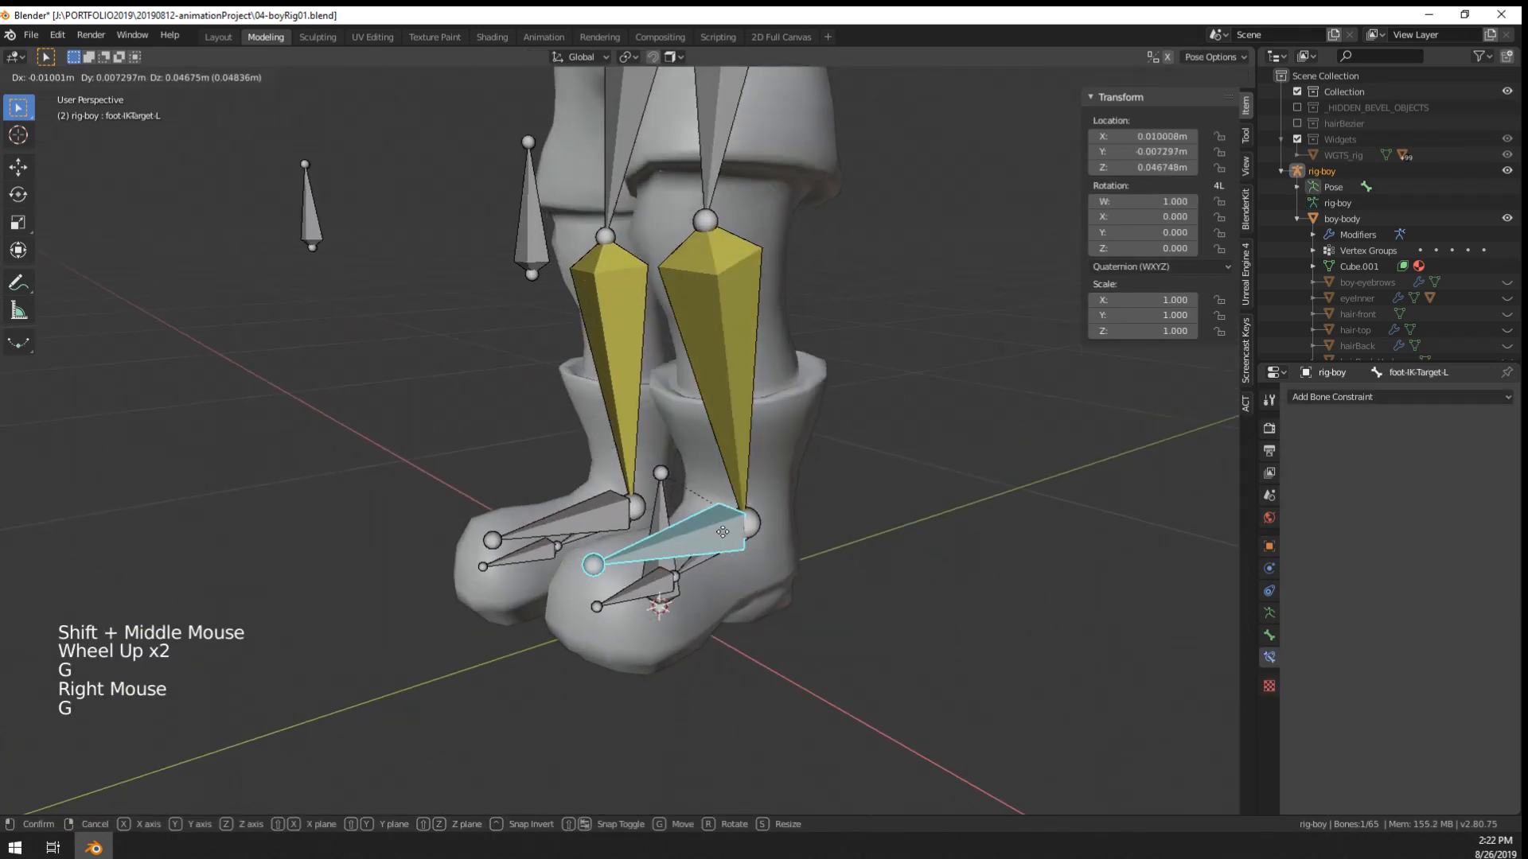
right_click(720, 582)
middle_click_drag(720, 583, 629, 542)
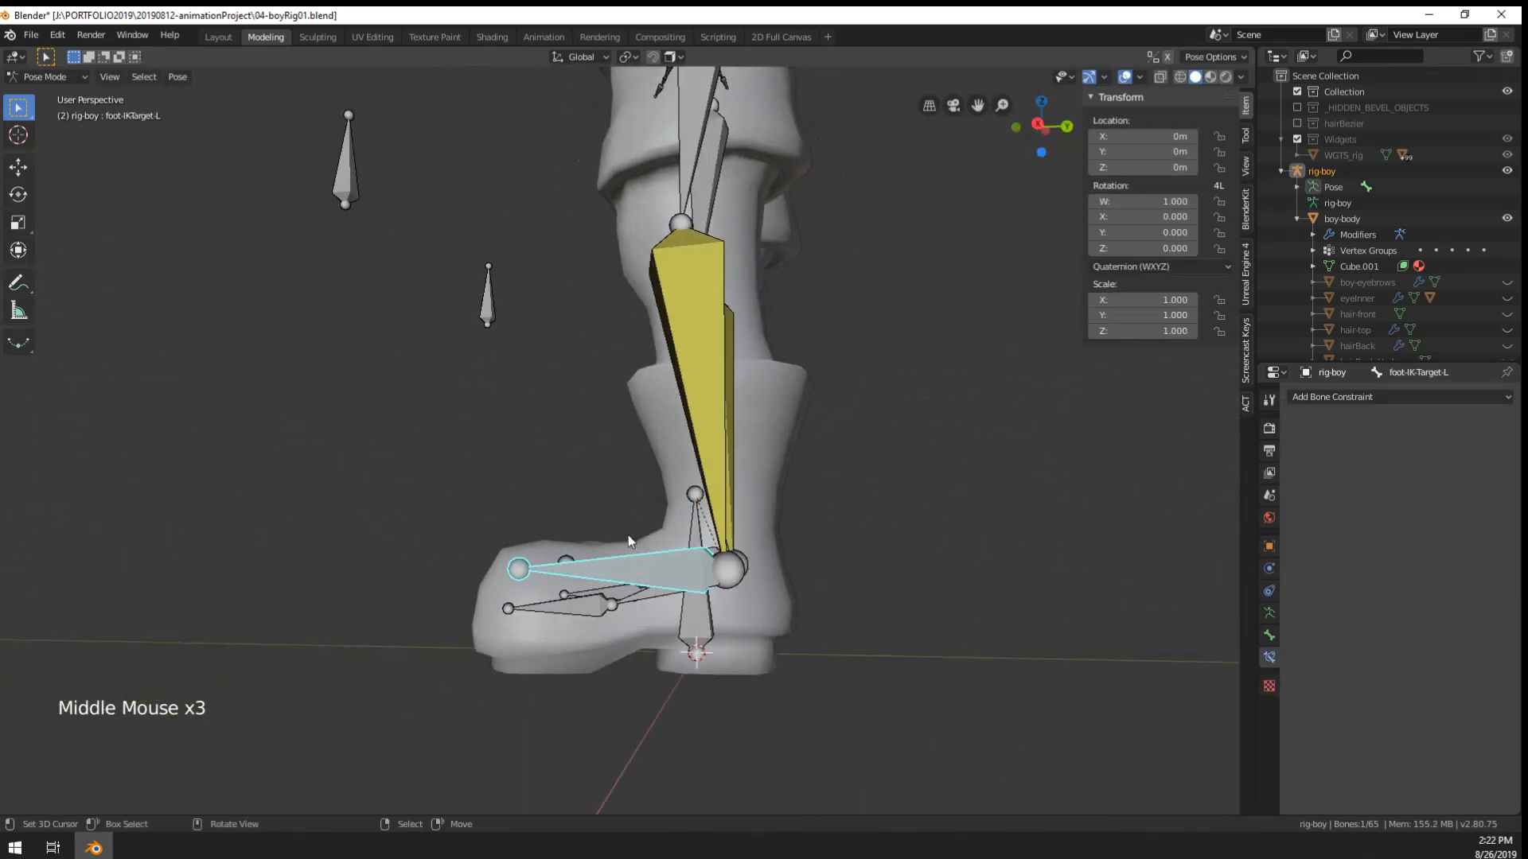
middle_click(628, 542)
key("g")
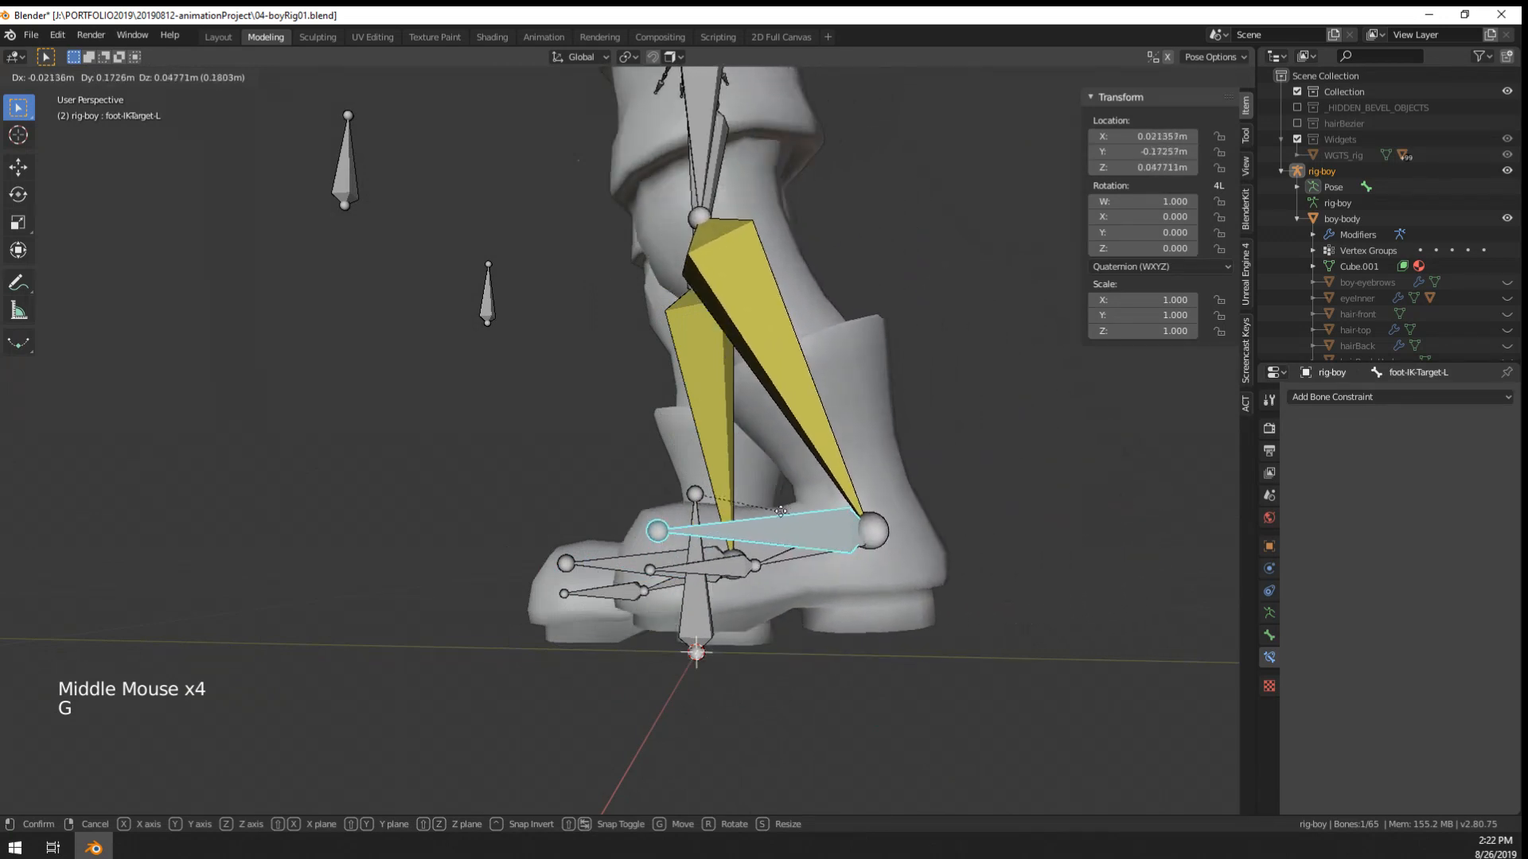
right_click(601, 562)
- Delete the left and right foot IK target bones from the armature in Edit Mode
key("x")
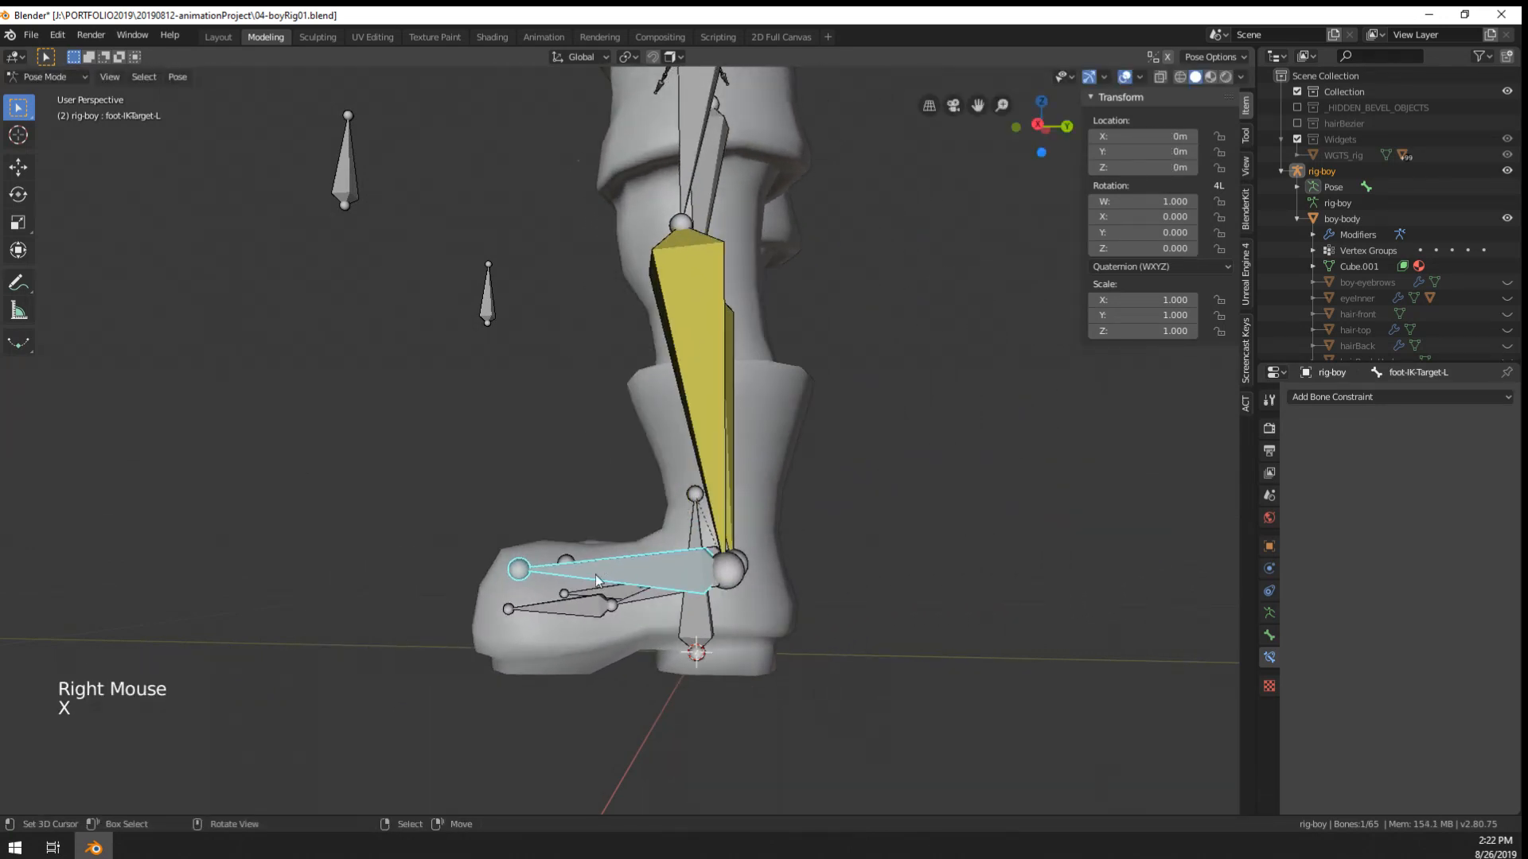
middle_click_drag(643, 566, 576, 542)
key("Tab")
right_click(577, 542)
right_click(577, 542, "shift")
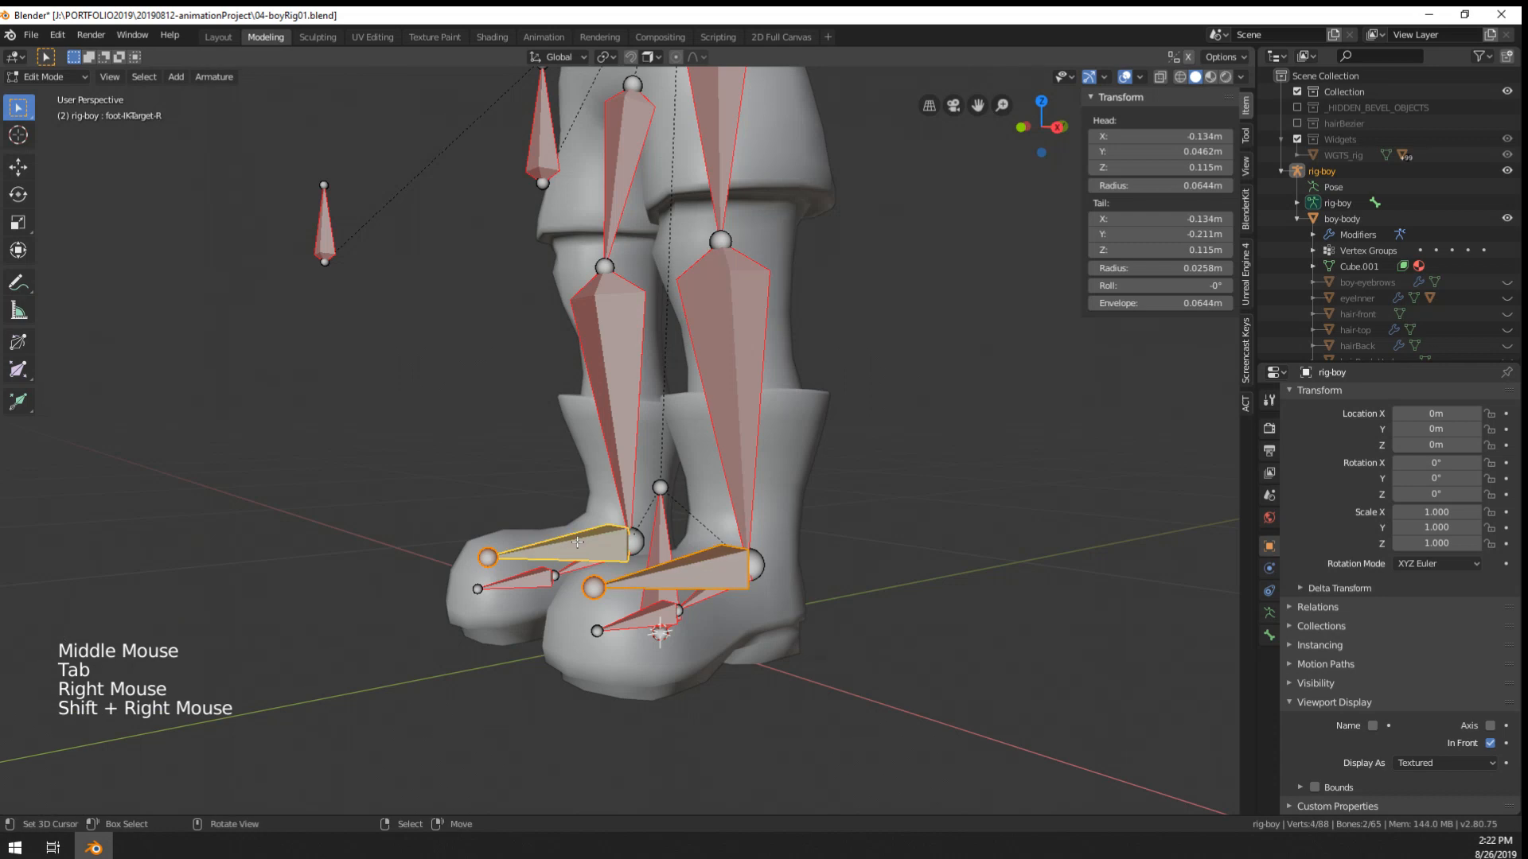
key("x")
left_click(577, 542)
- In Pose Mode, set the target bone of the left shin's IK constraint to foot.L
right_click(718, 590)
key("Tab")
right_click(743, 466)
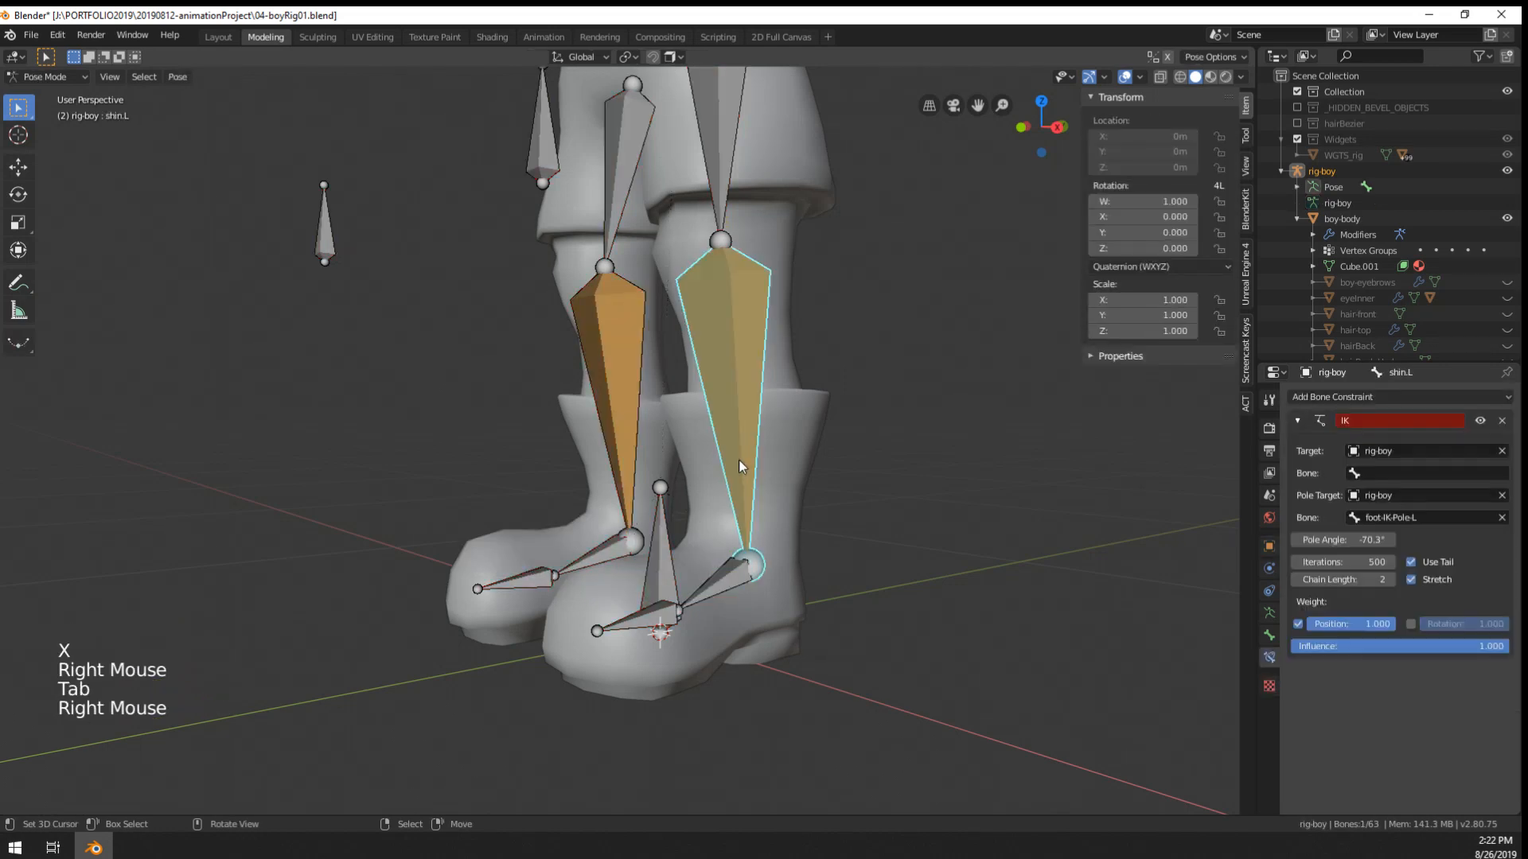
middle_click_drag(744, 466, 862, 507)
middle_click_drag(862, 507, 848, 510)
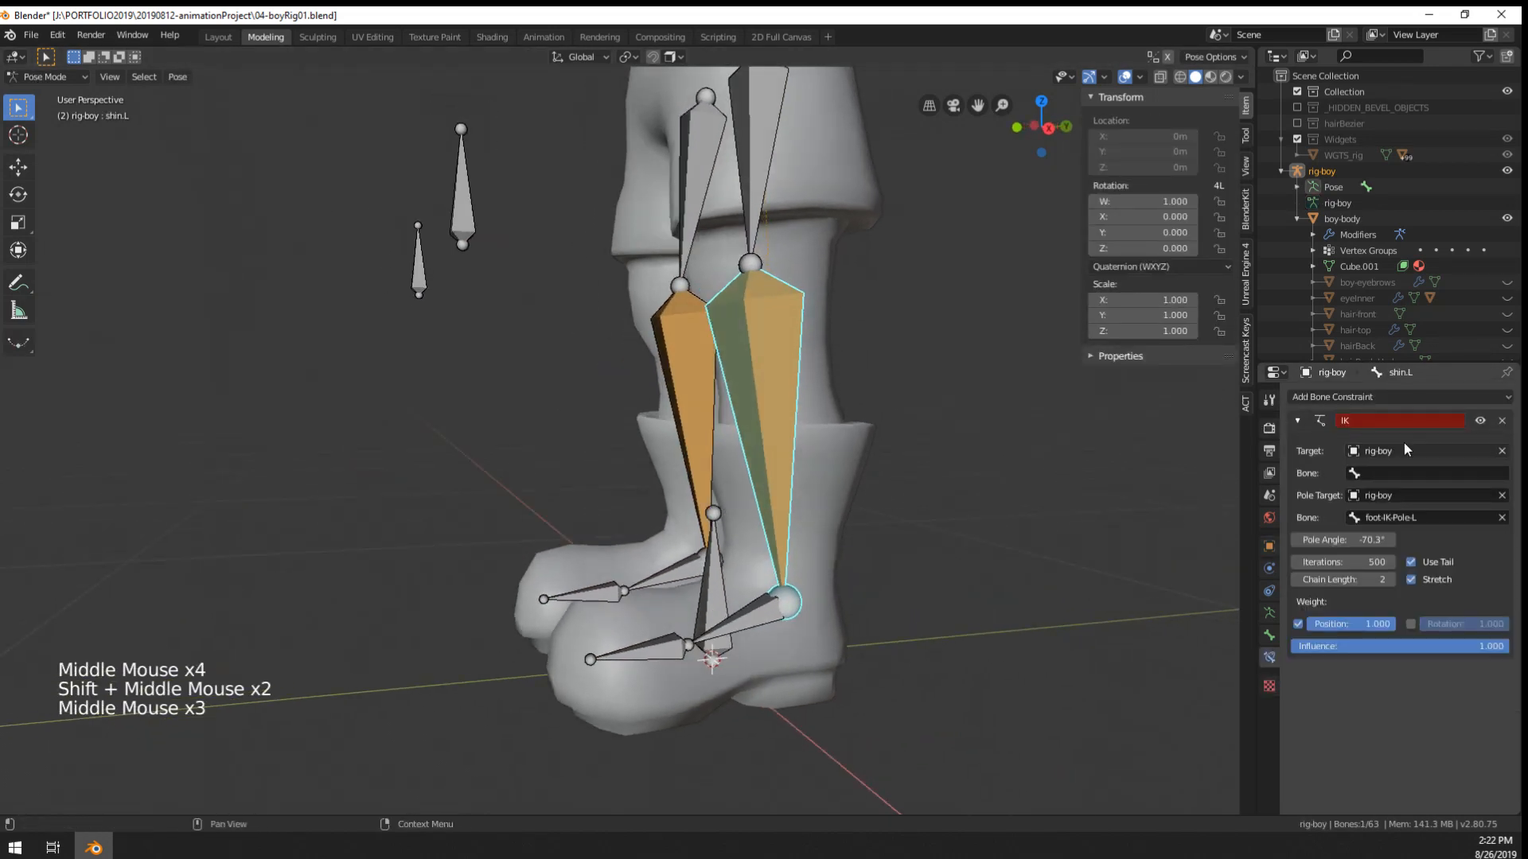
left_click(1386, 473)
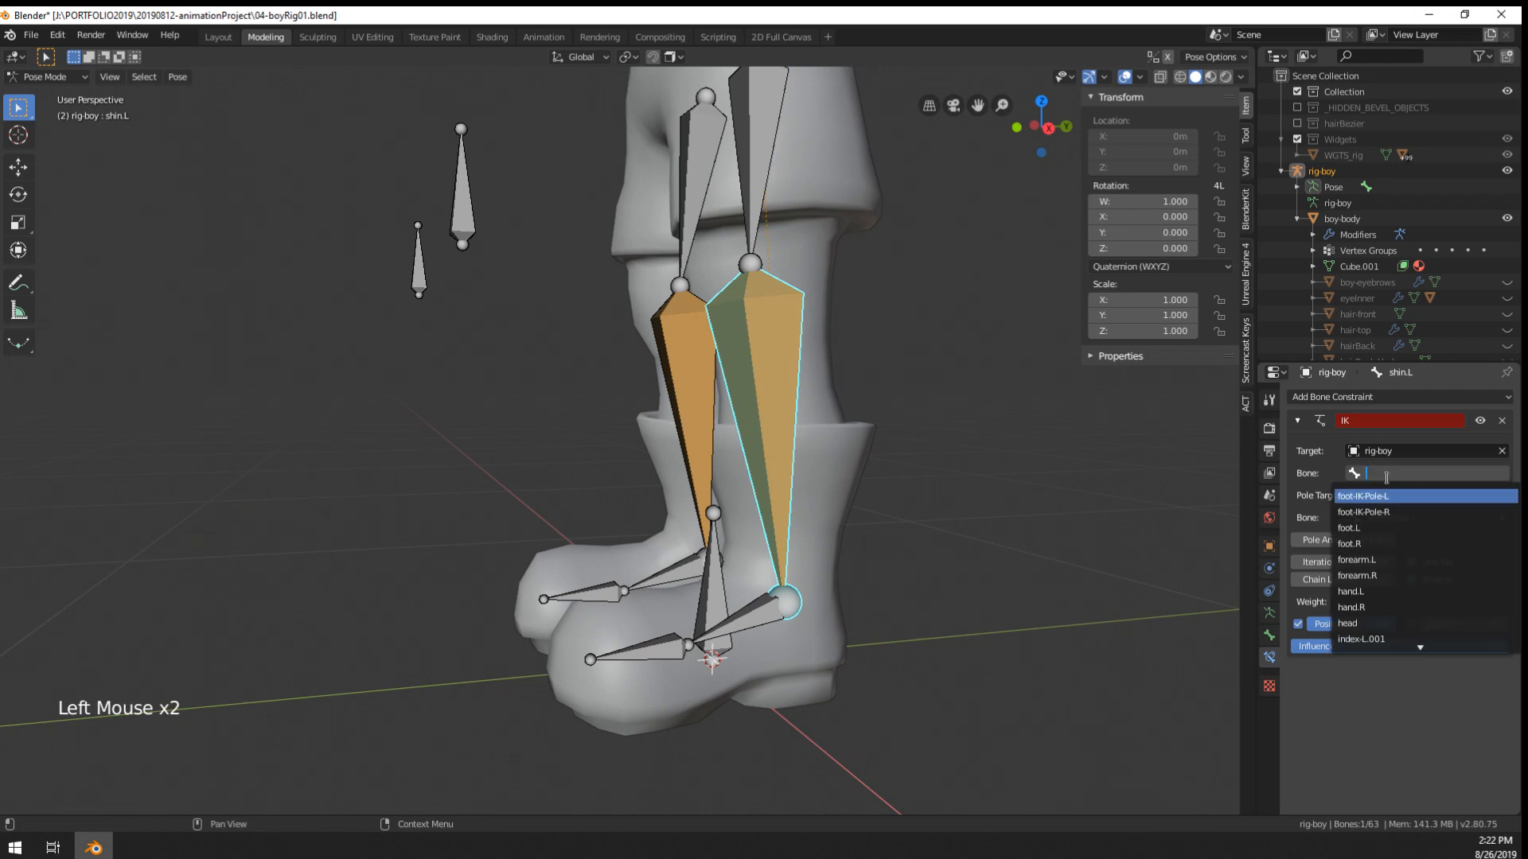
type("foot")
key("Down")
key("Down")
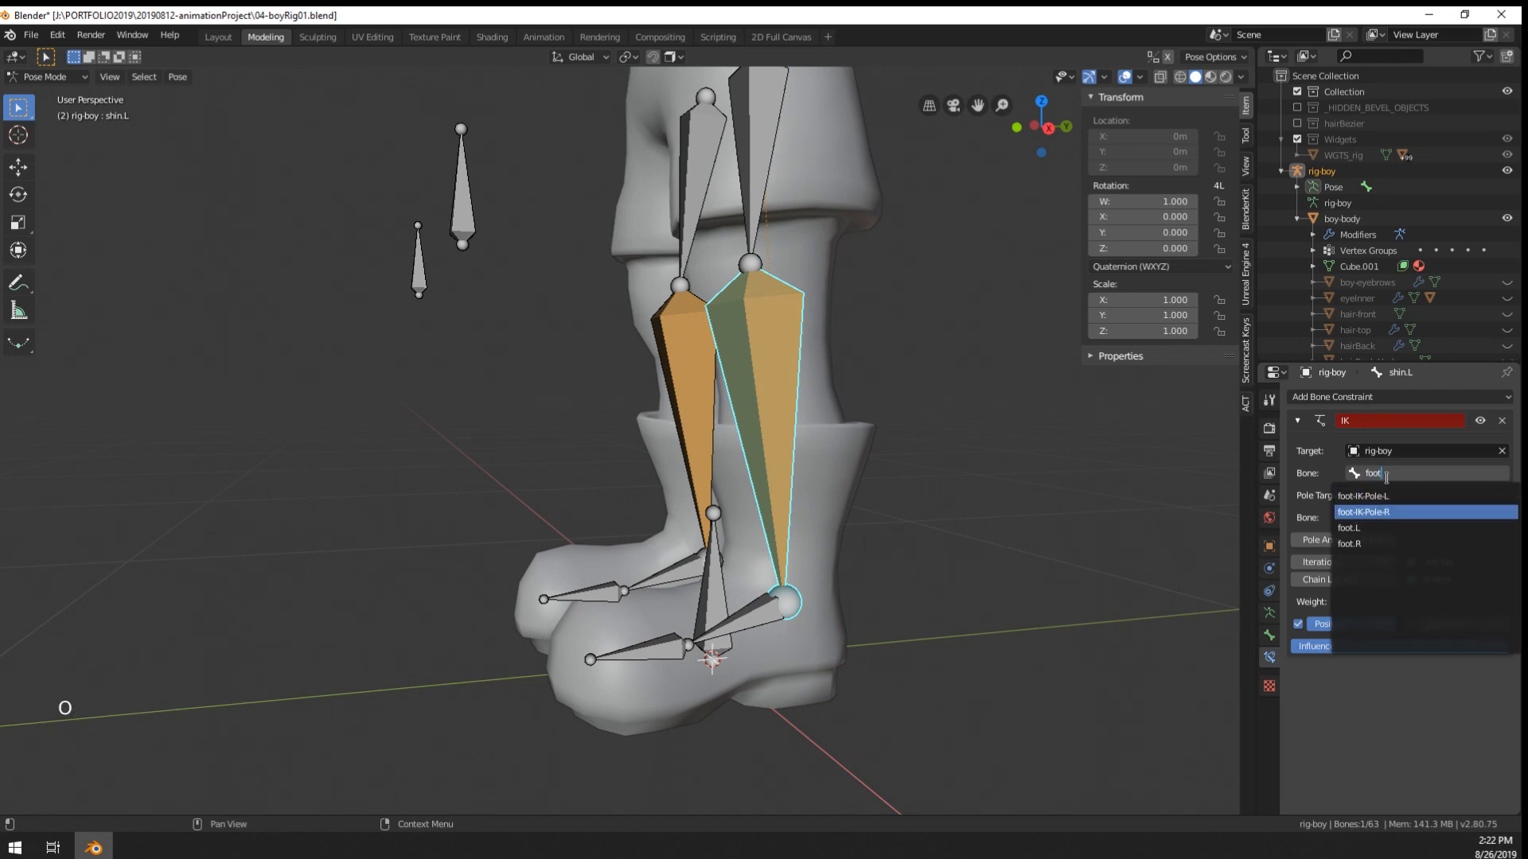
key("Return")
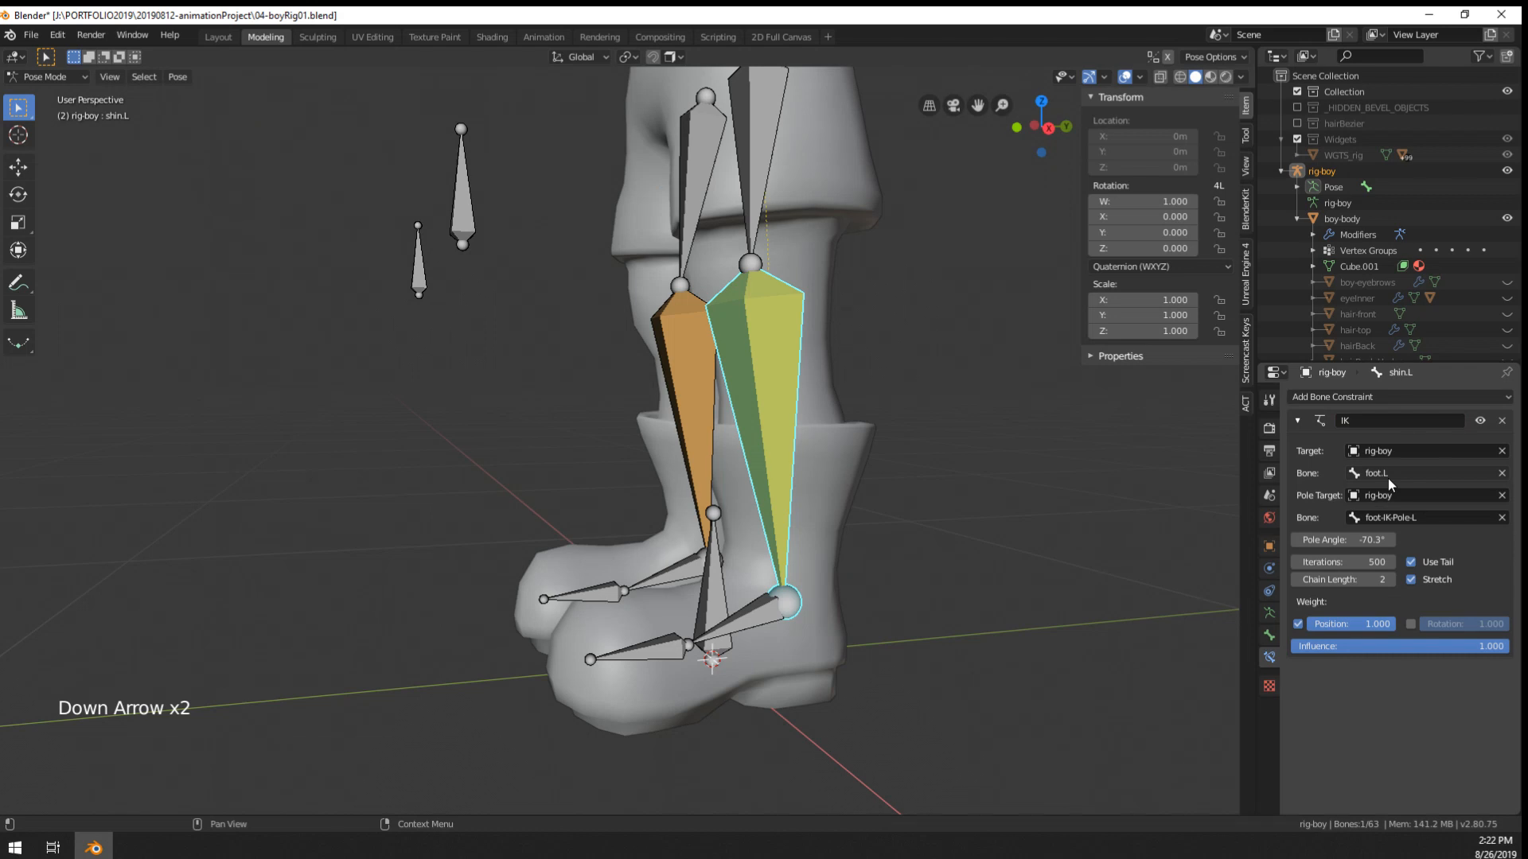
- Test-move the left foot bone from two angles and check the left shin's IK constraint settings
right_click(737, 623)
key("g")
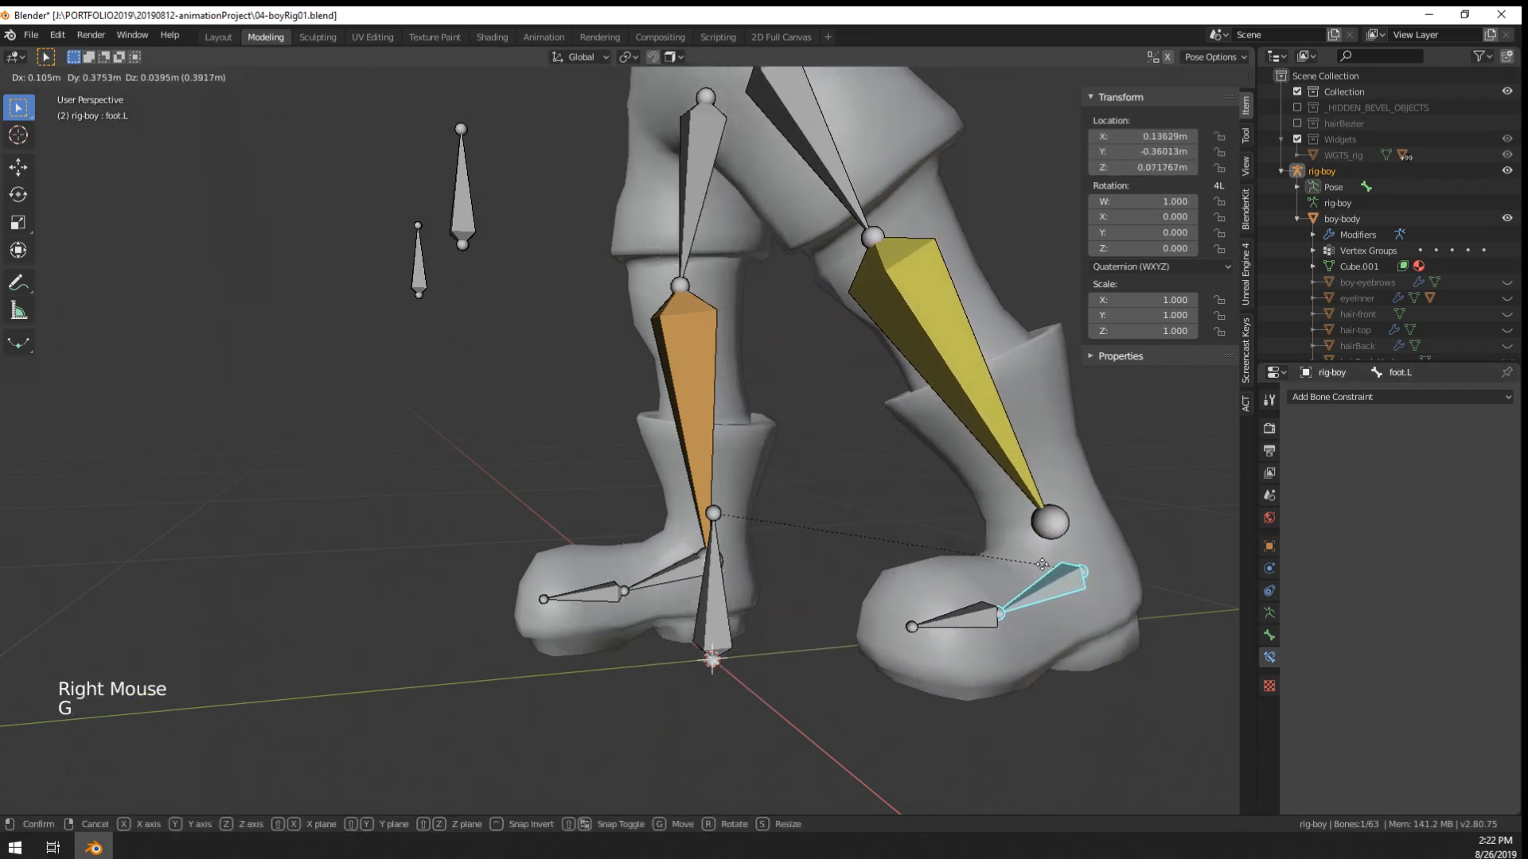
right_click(619, 515)
middle_click_drag(619, 515, 738, 531)
key("g")
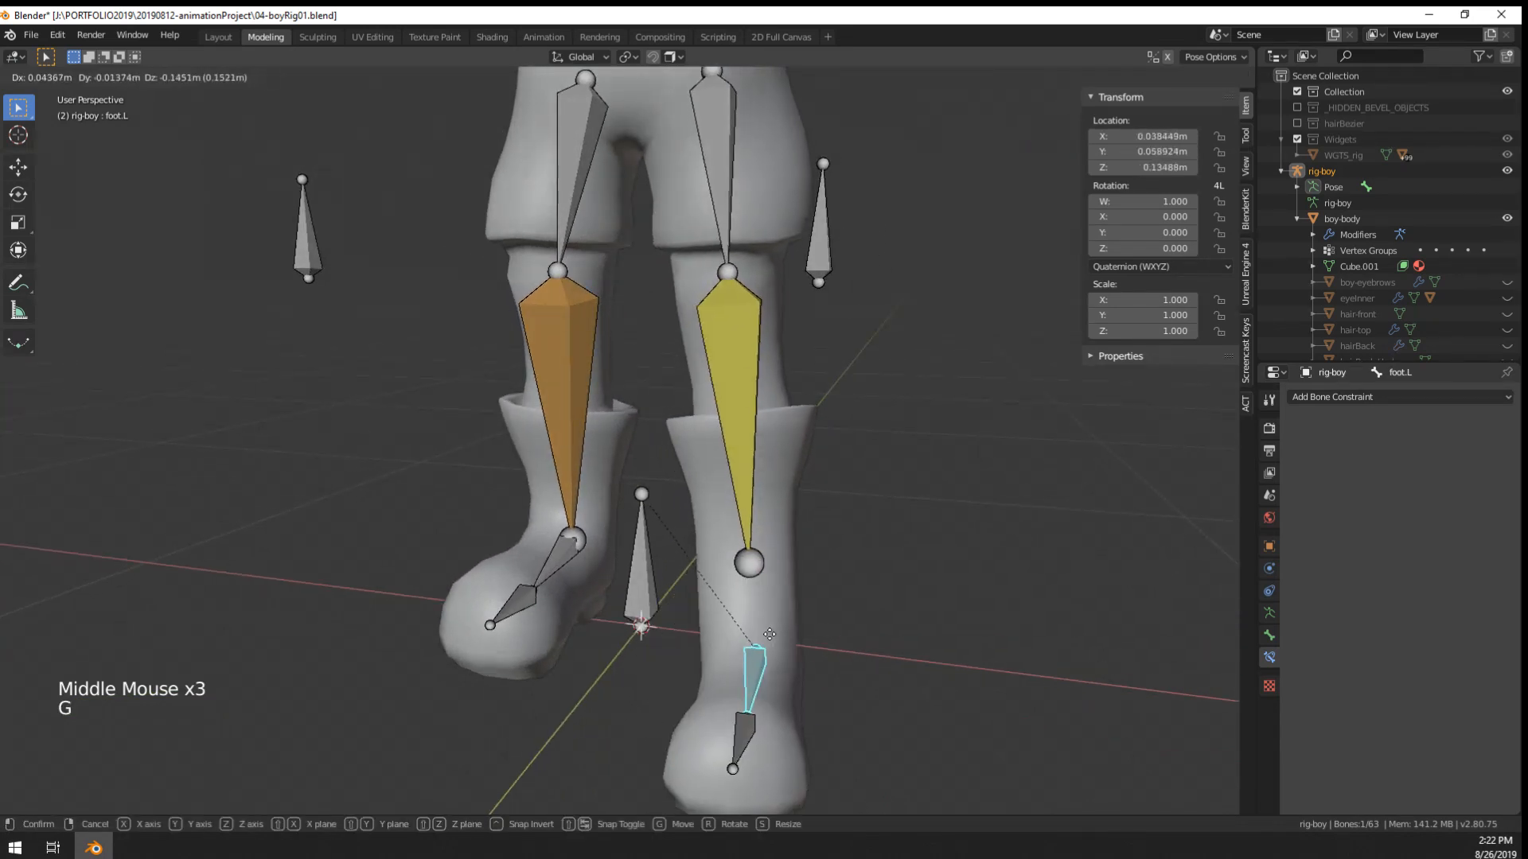
key("Escape")
right_click(729, 404)
middle_click_drag(729, 404, 870, 504)
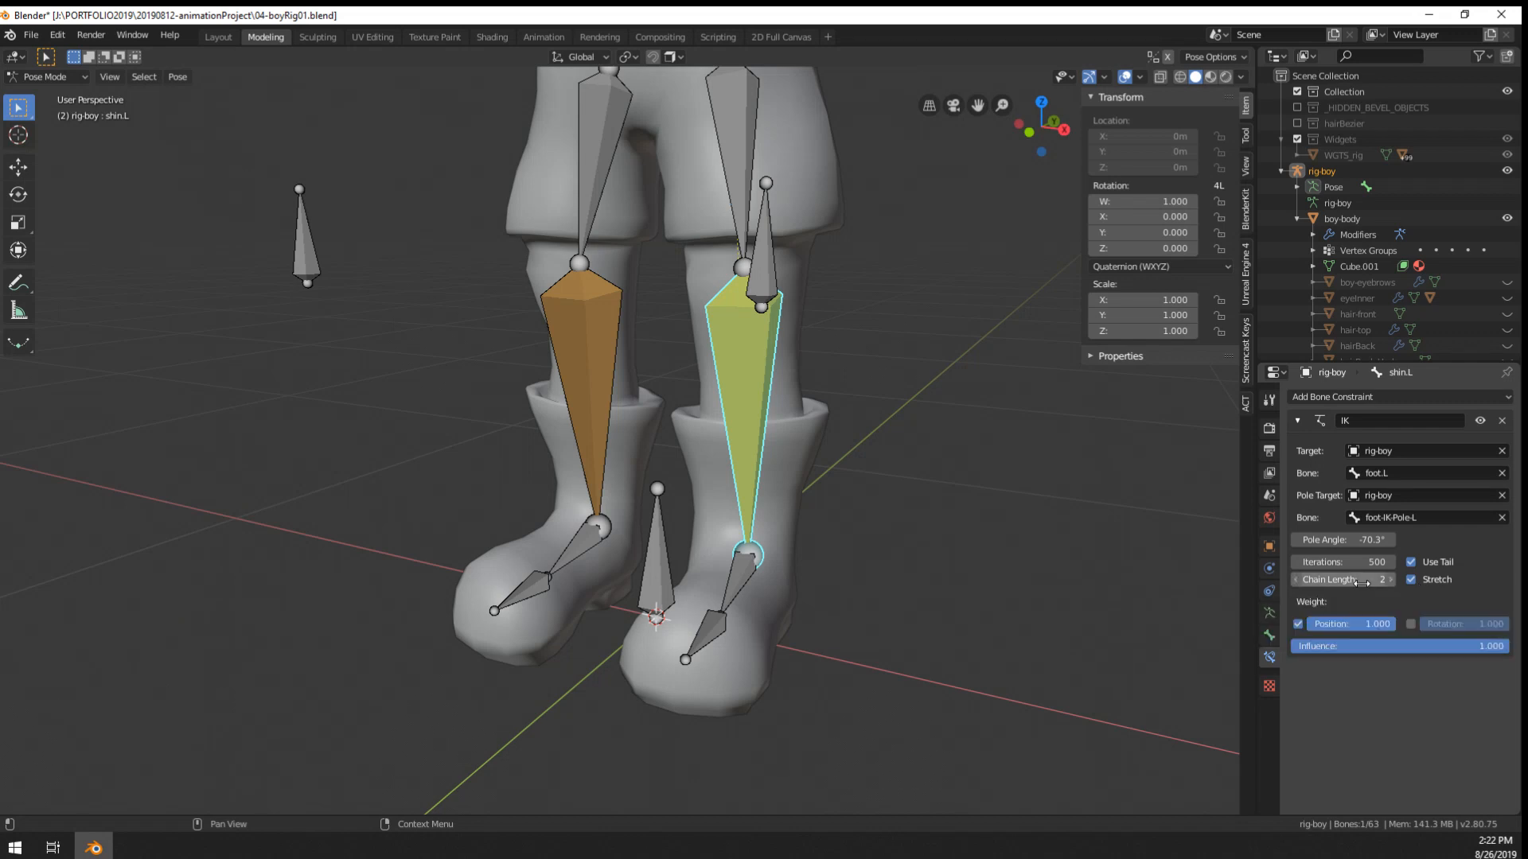
middle_click_drag(557, 581, 667, 585)
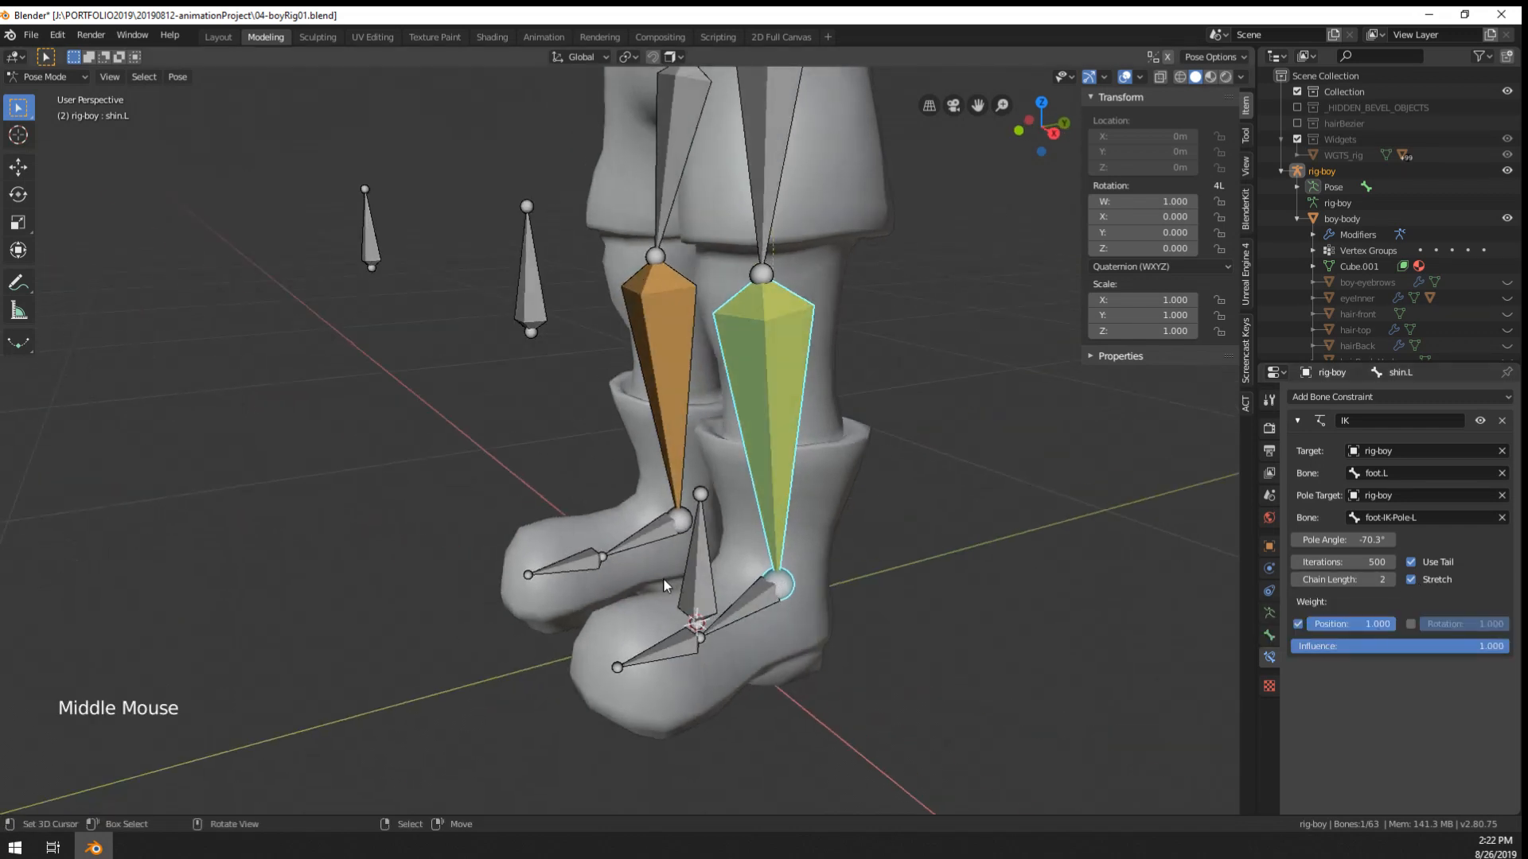
- Try parenting foot.L to shin.L as Connected in Edit Mode and test-move the foot in Pose Mode
right_click(736, 604)
key("Tab")
right_click(781, 502, "shift")
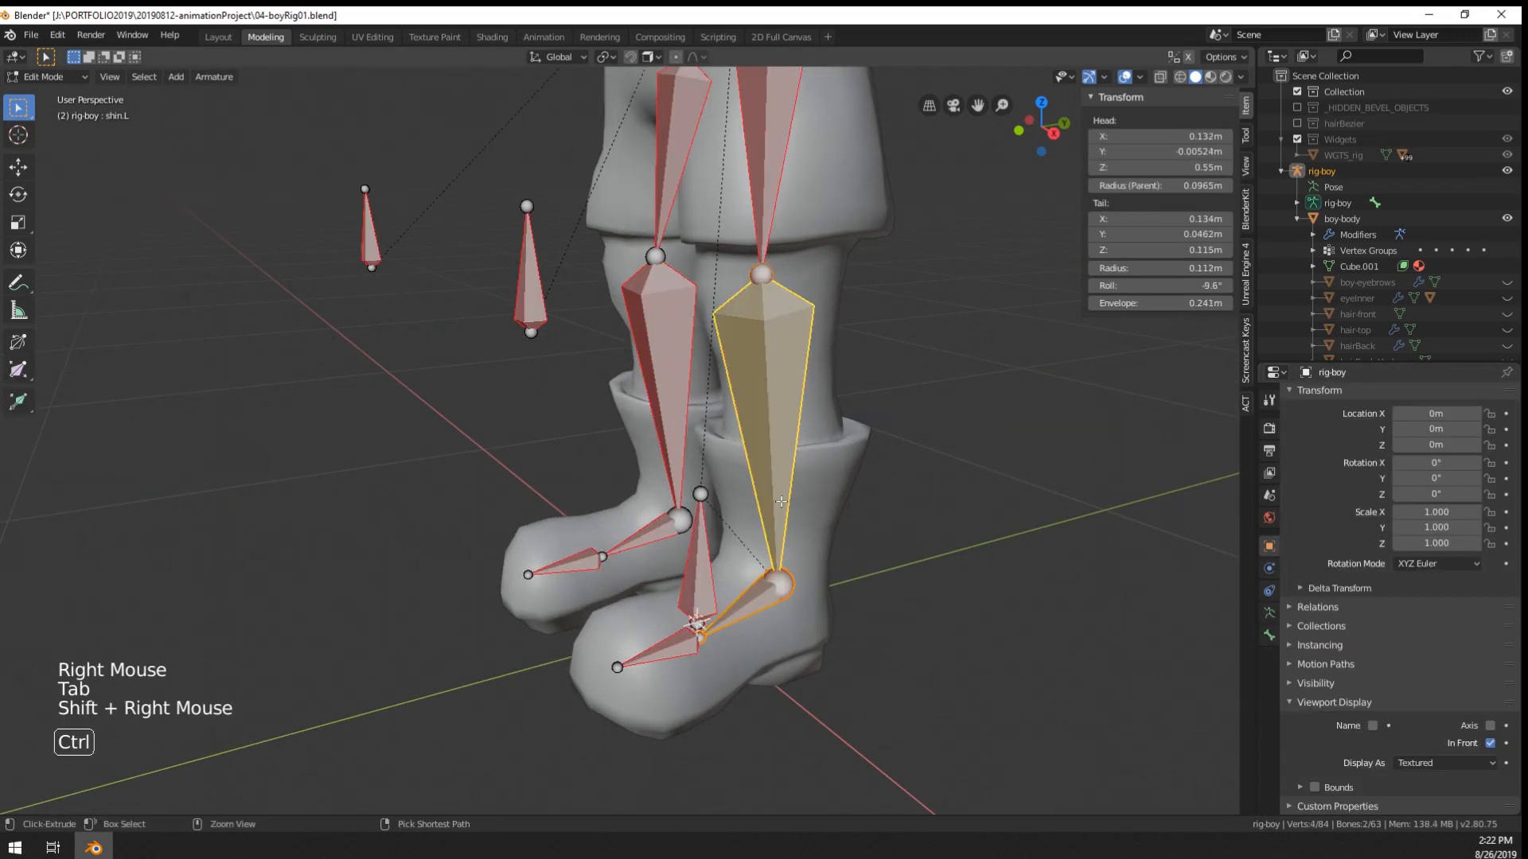
key("ctrl+p")
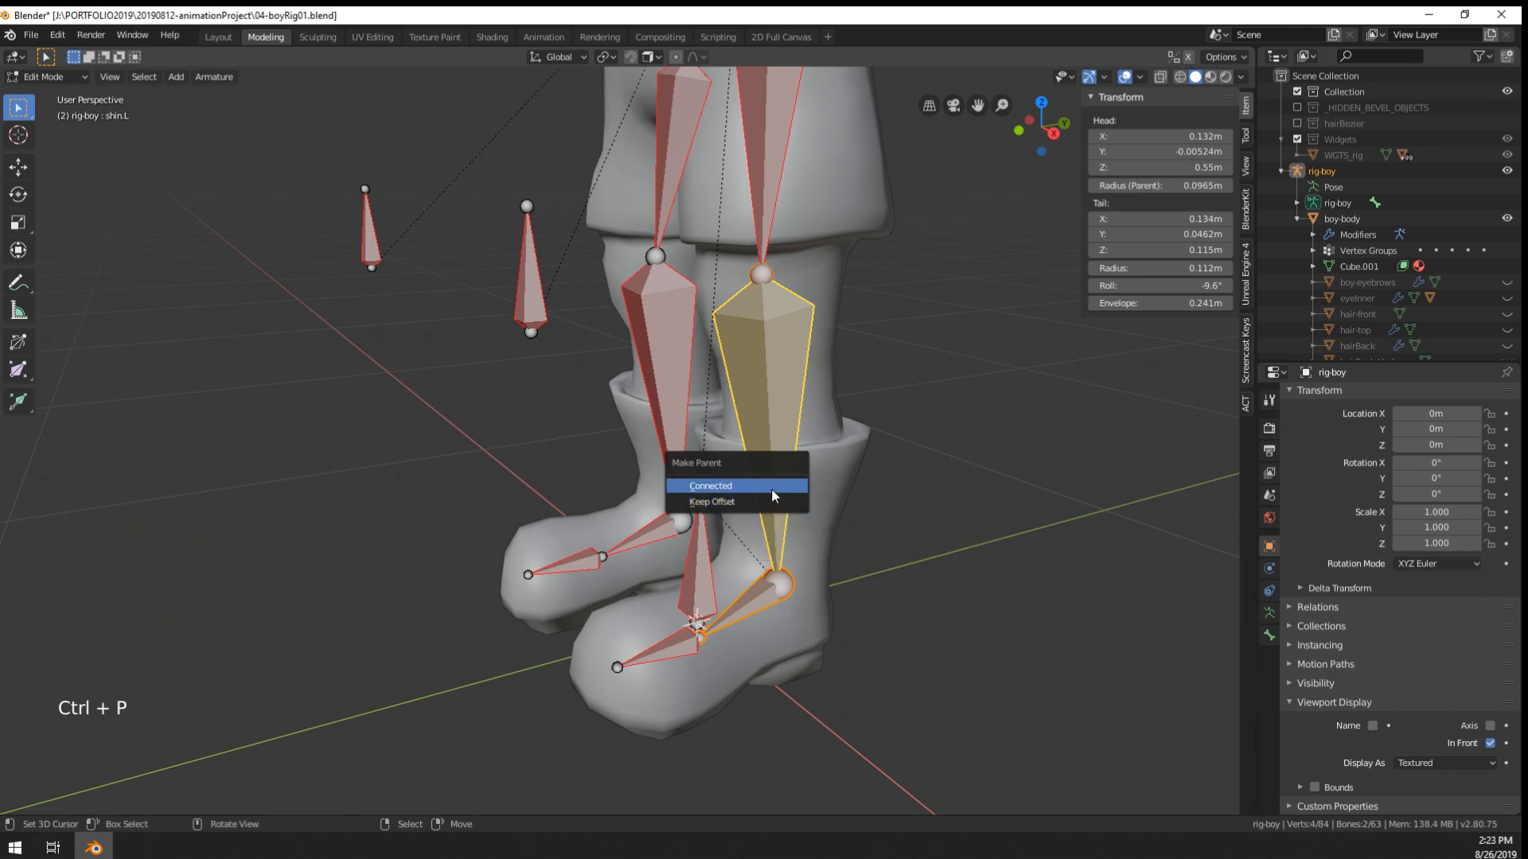
left_click(771, 487)
key("Tab")
right_click(748, 621)
key("g")
right_click(799, 707)
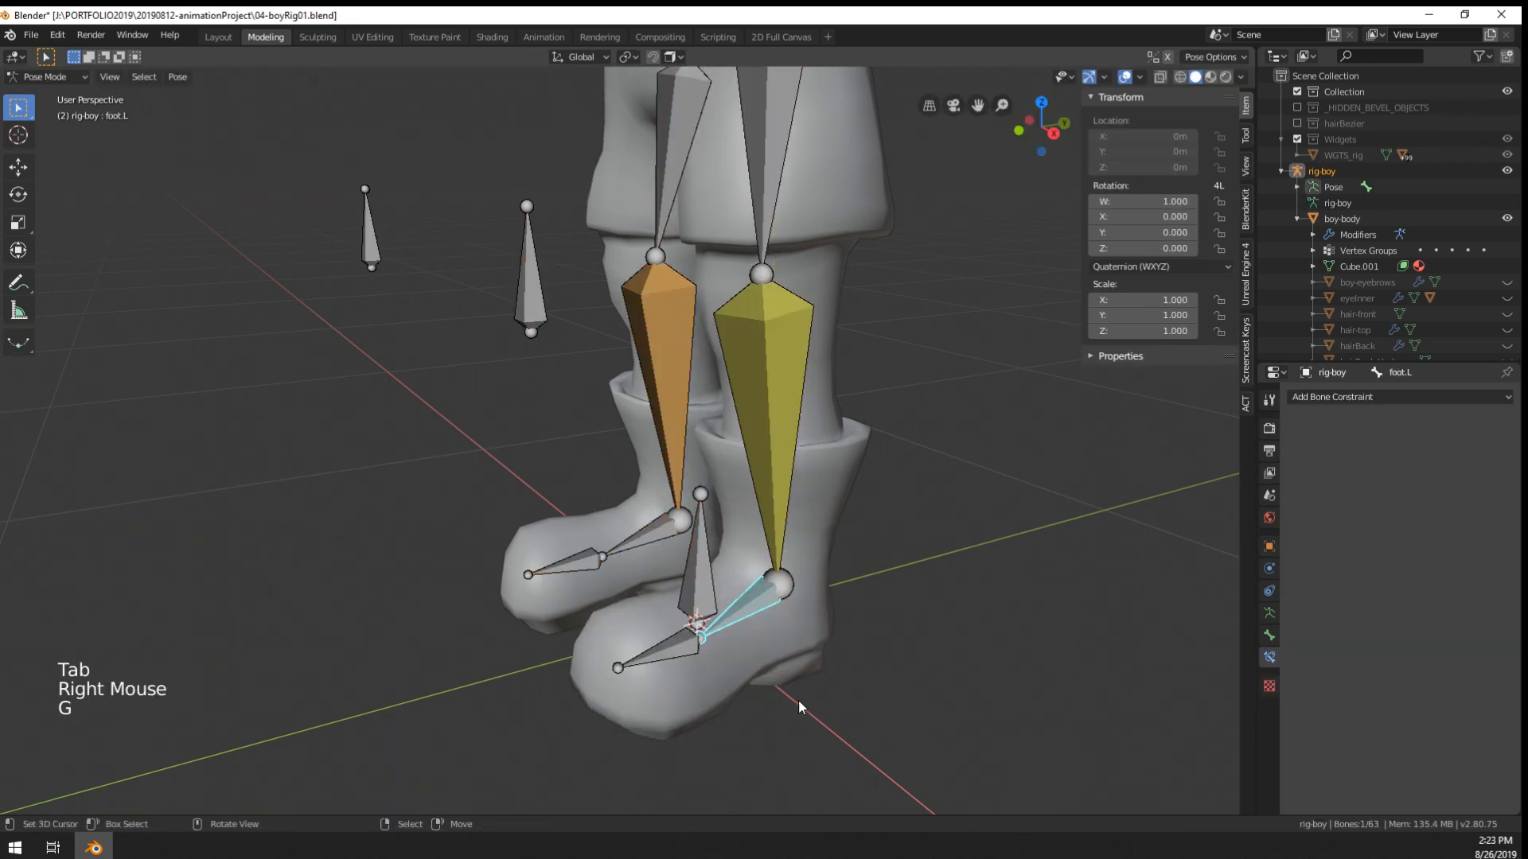
- Undo the connected parenting of the left foot bone to the left shin
key("Tab")
key("ctrl+z")
key("ctrl+z")
key("ctrl+z")
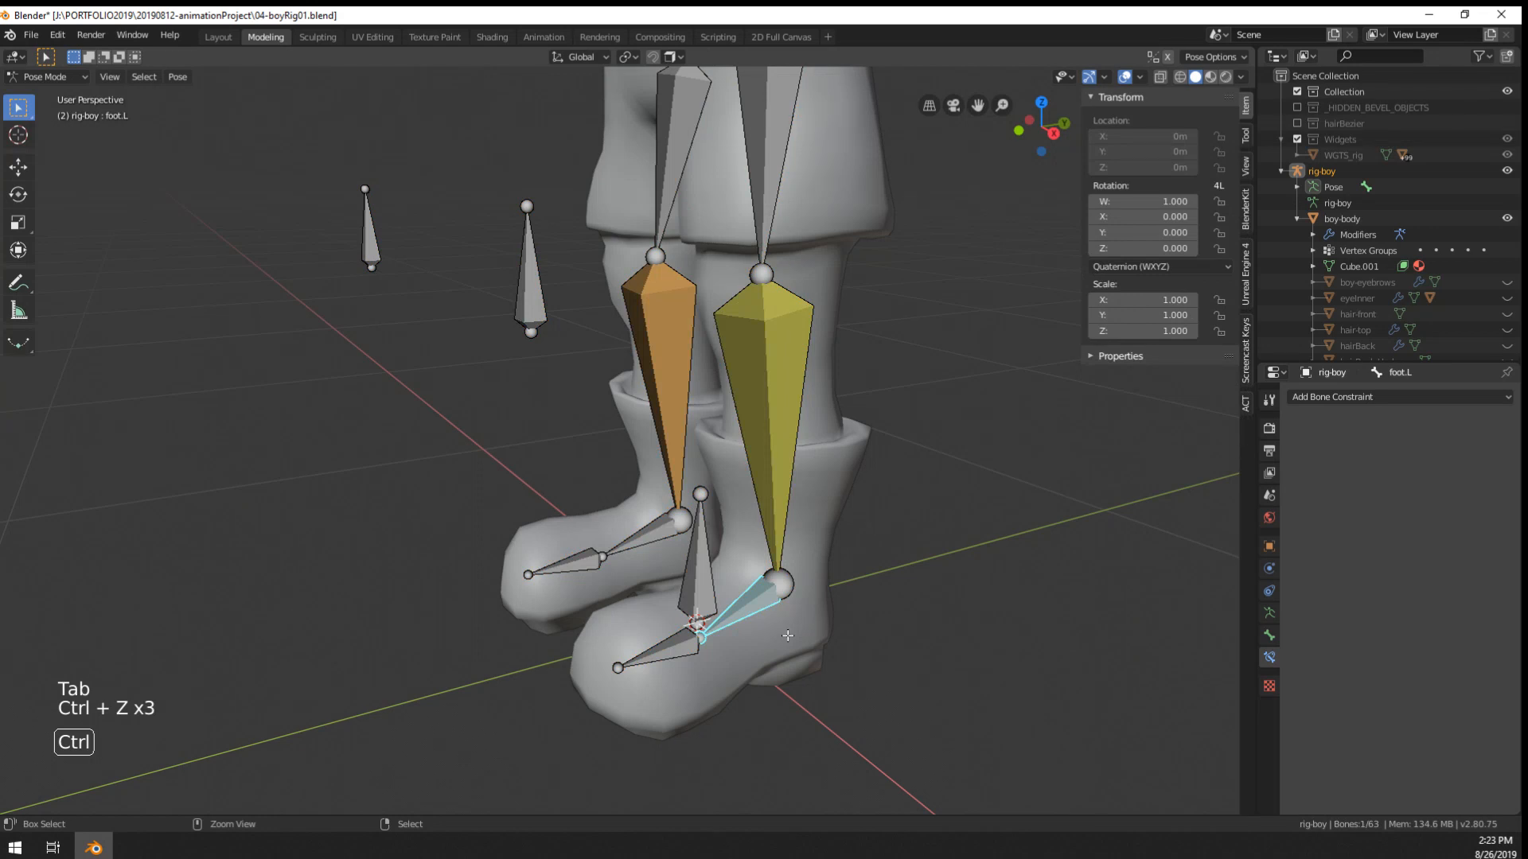
key("g")
right_click(829, 682)
key("ctrl+z")
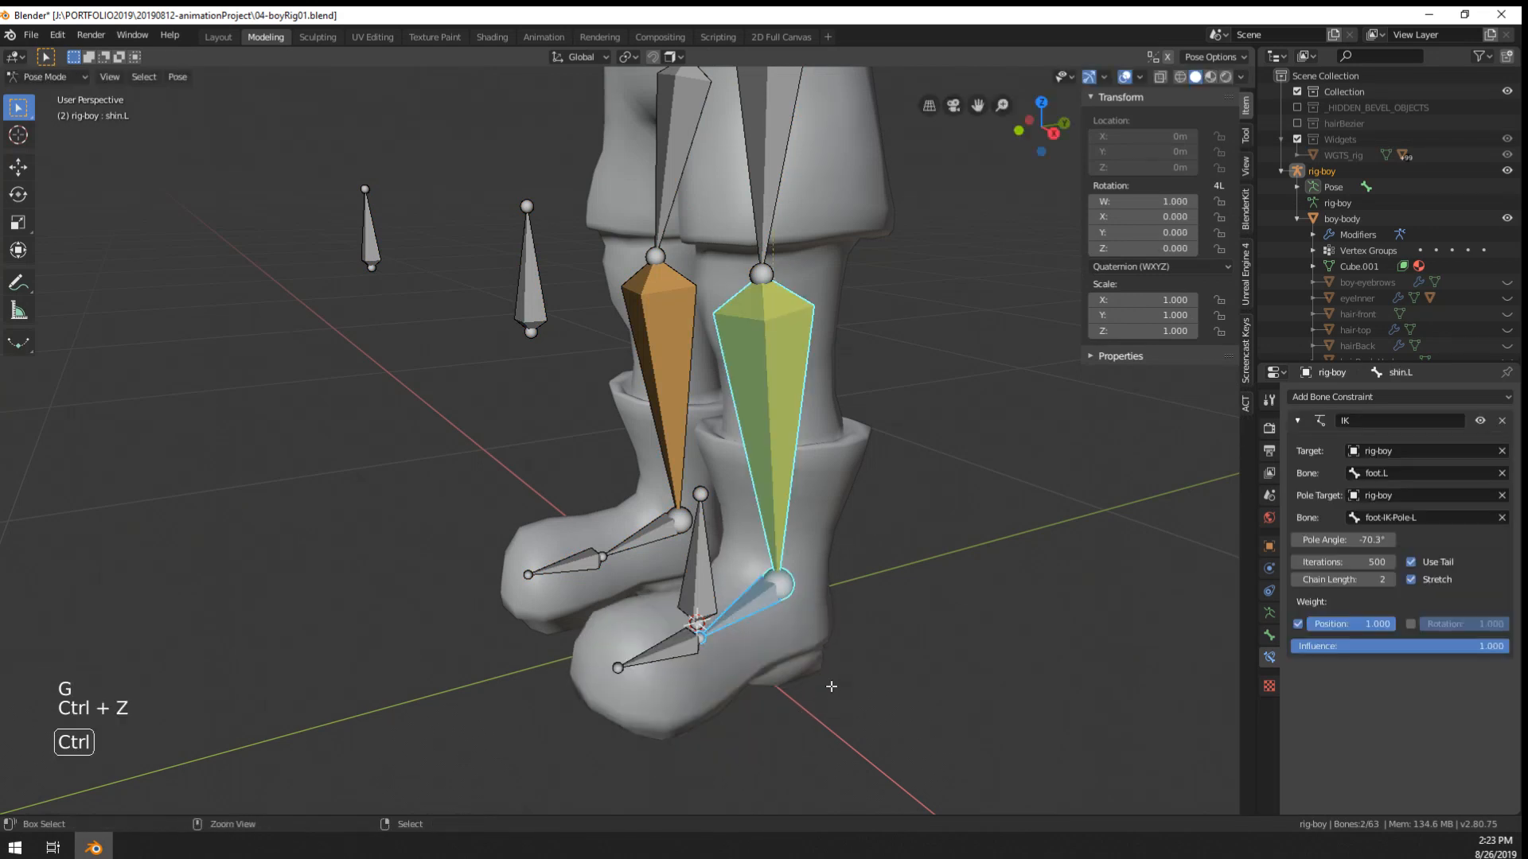
key("ctrl+z")
key("ctrl+z")
key("ctrl+z")
- Return to Pose Mode and test-move the foot.L bone to check how the left leg follows
right_click(765, 603)
key("Tab")
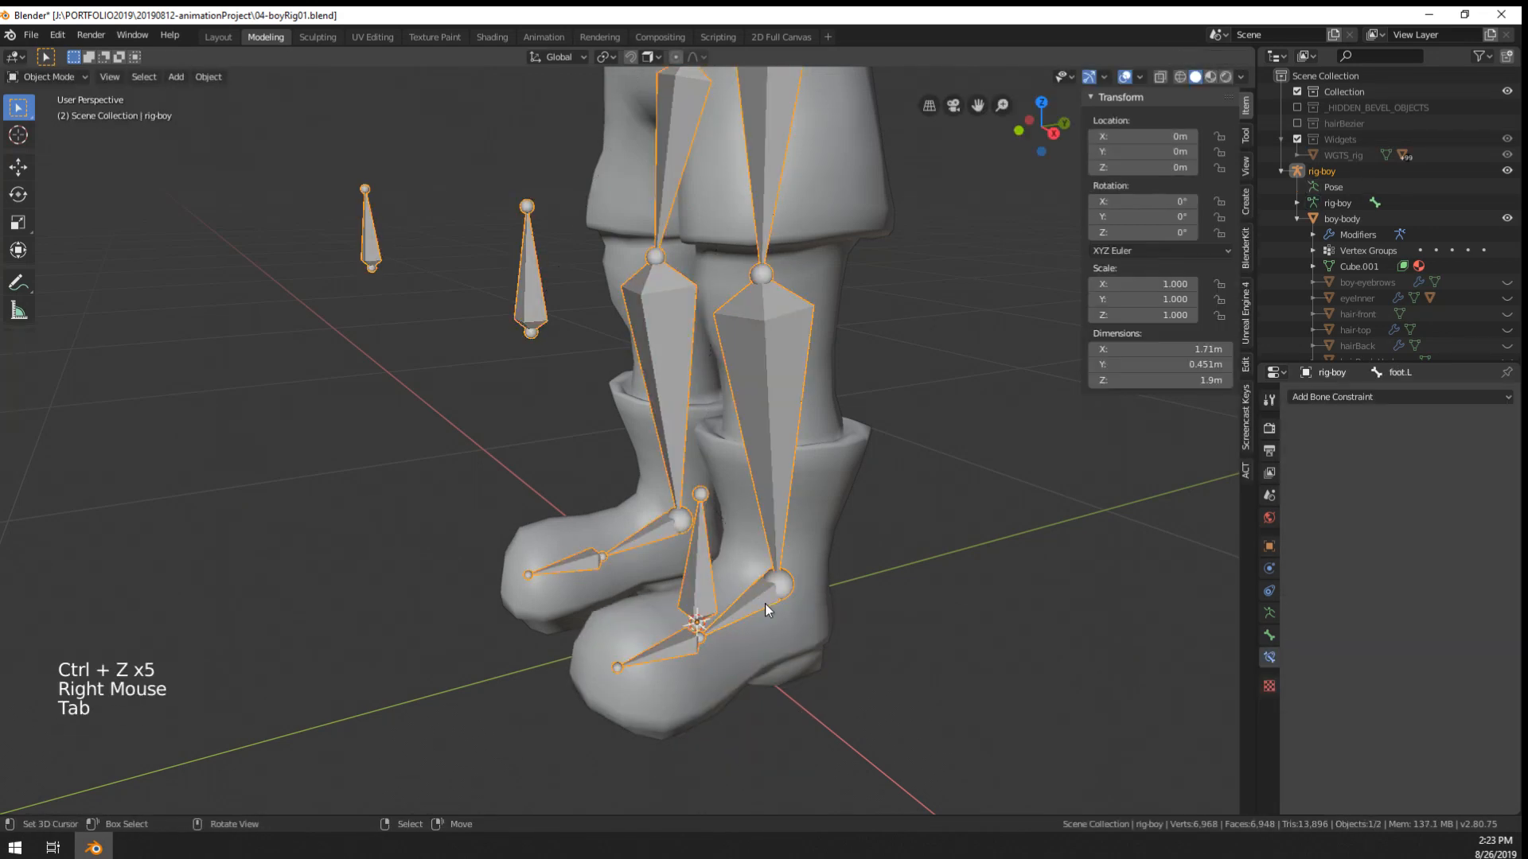
right_click(766, 603)
key("g")
right_click(767, 617)
key("ctrl+Tab")
right_click(766, 614)
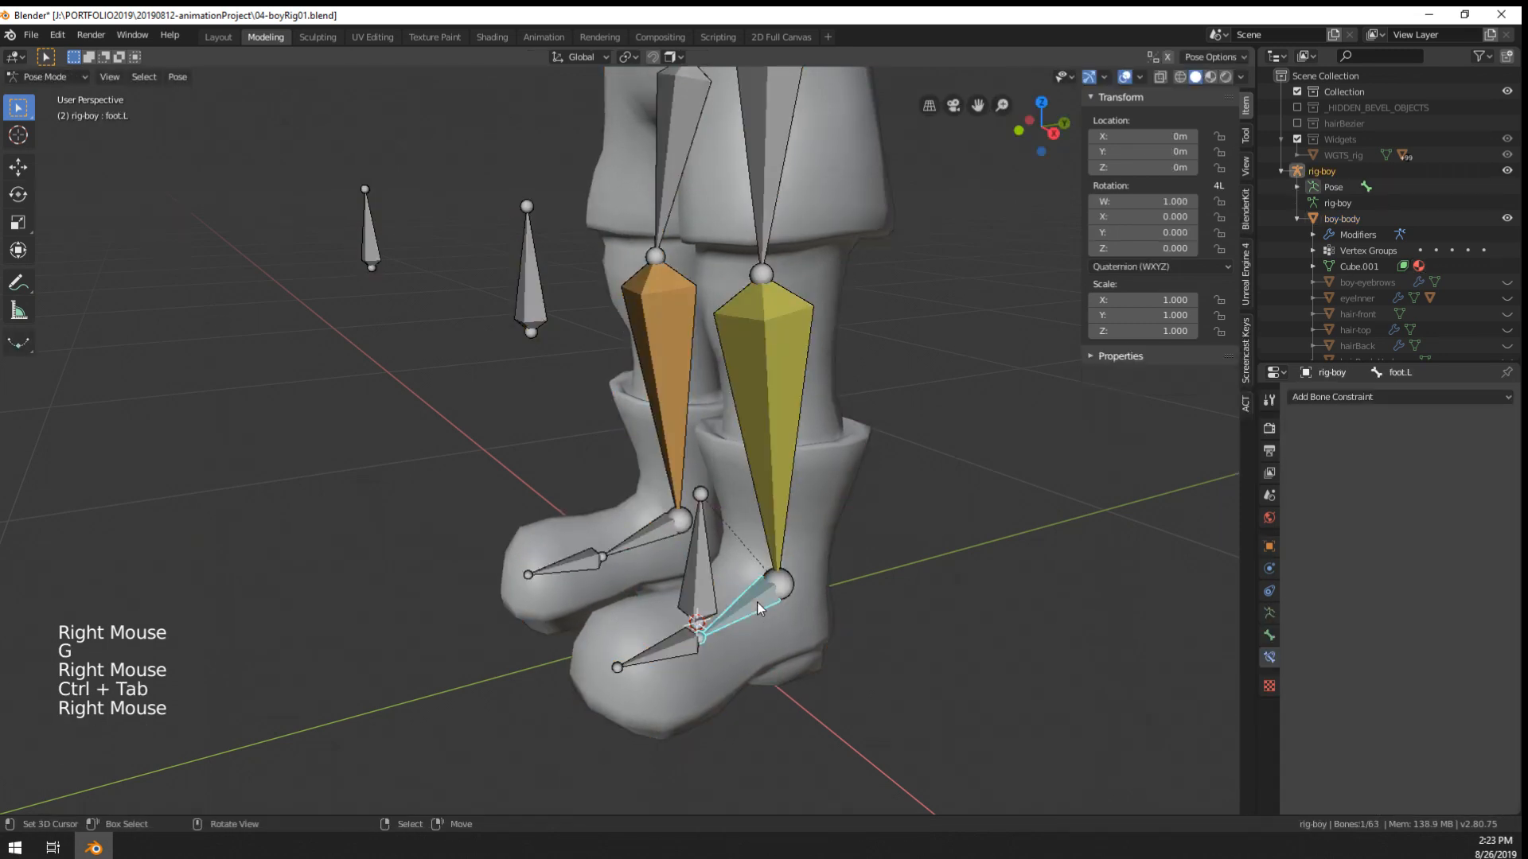
key("g")
right_click(925, 595)
middle_click_drag(911, 611, 807, 603)
key("g")
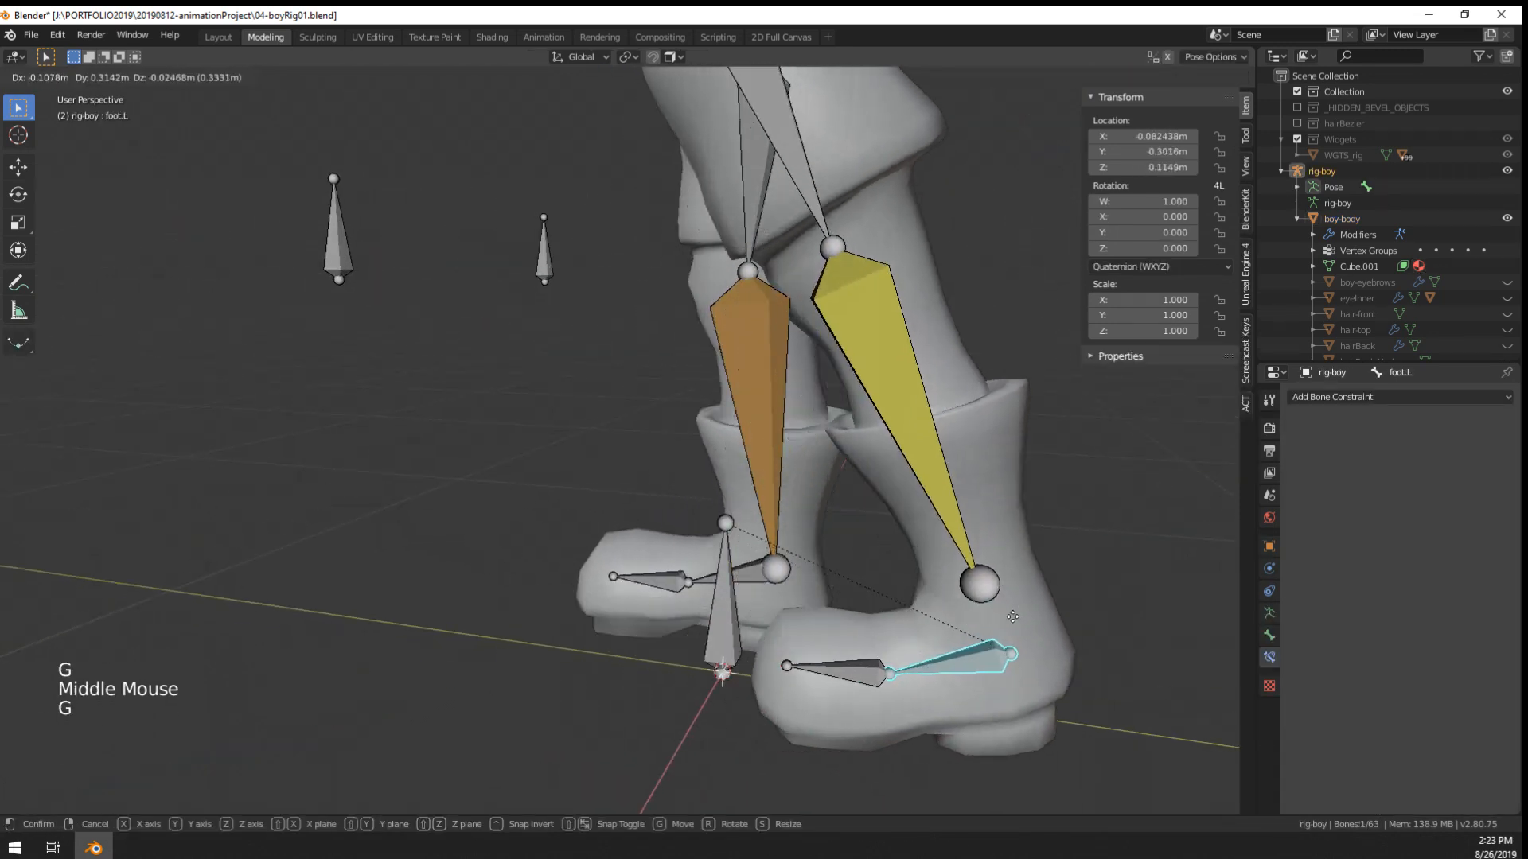
right_click(975, 624)
- Move the left foot bone by about -0.122 m in X, 0.348 m in Y and -0.013 m in Z
key("g")
left_click(1251, 641)
key("r")
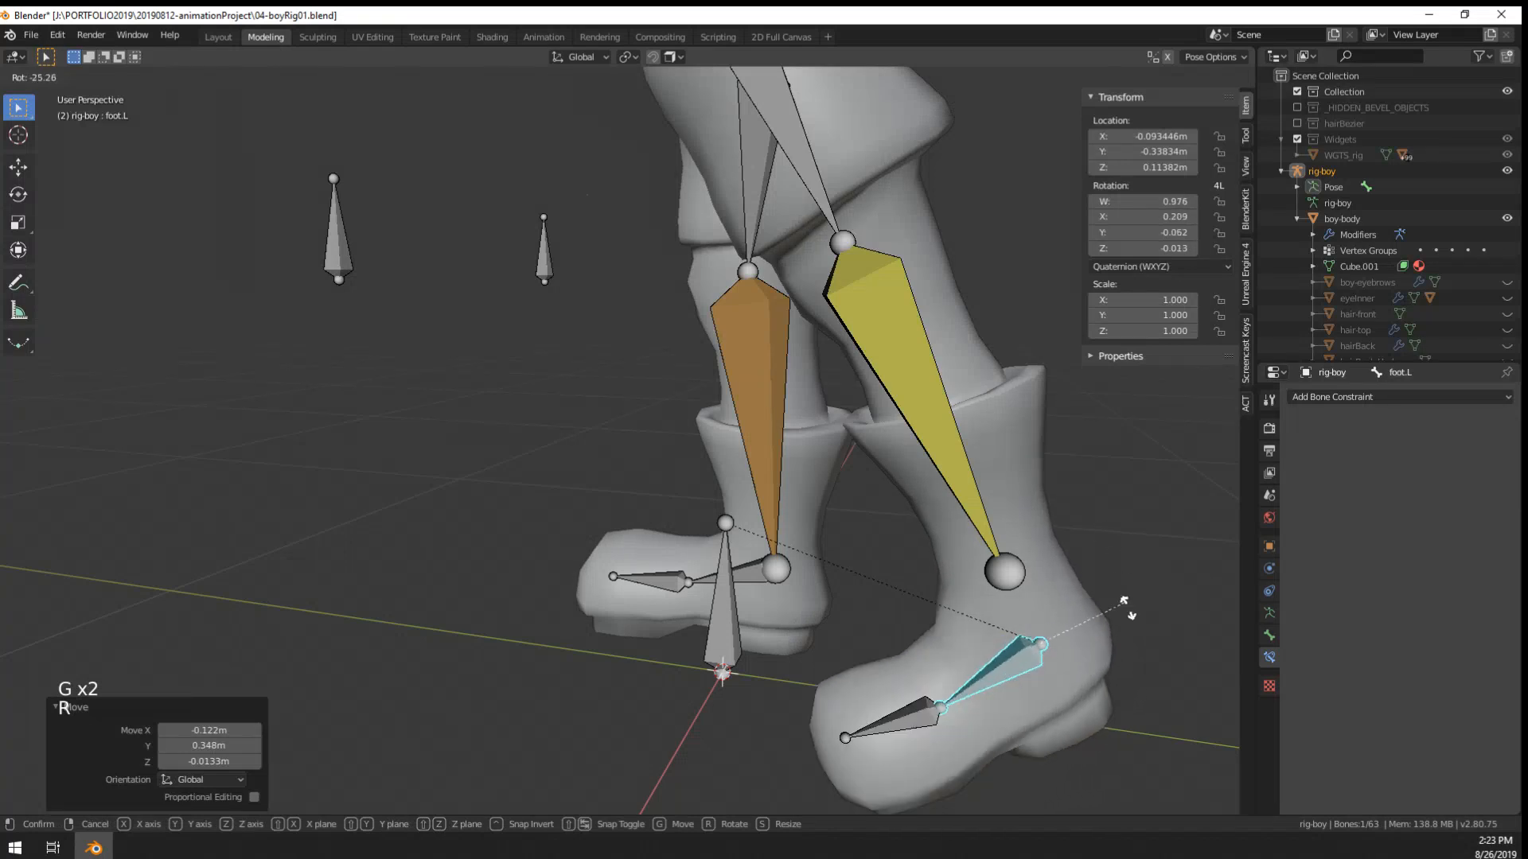
right_click(1062, 630)
key("g")
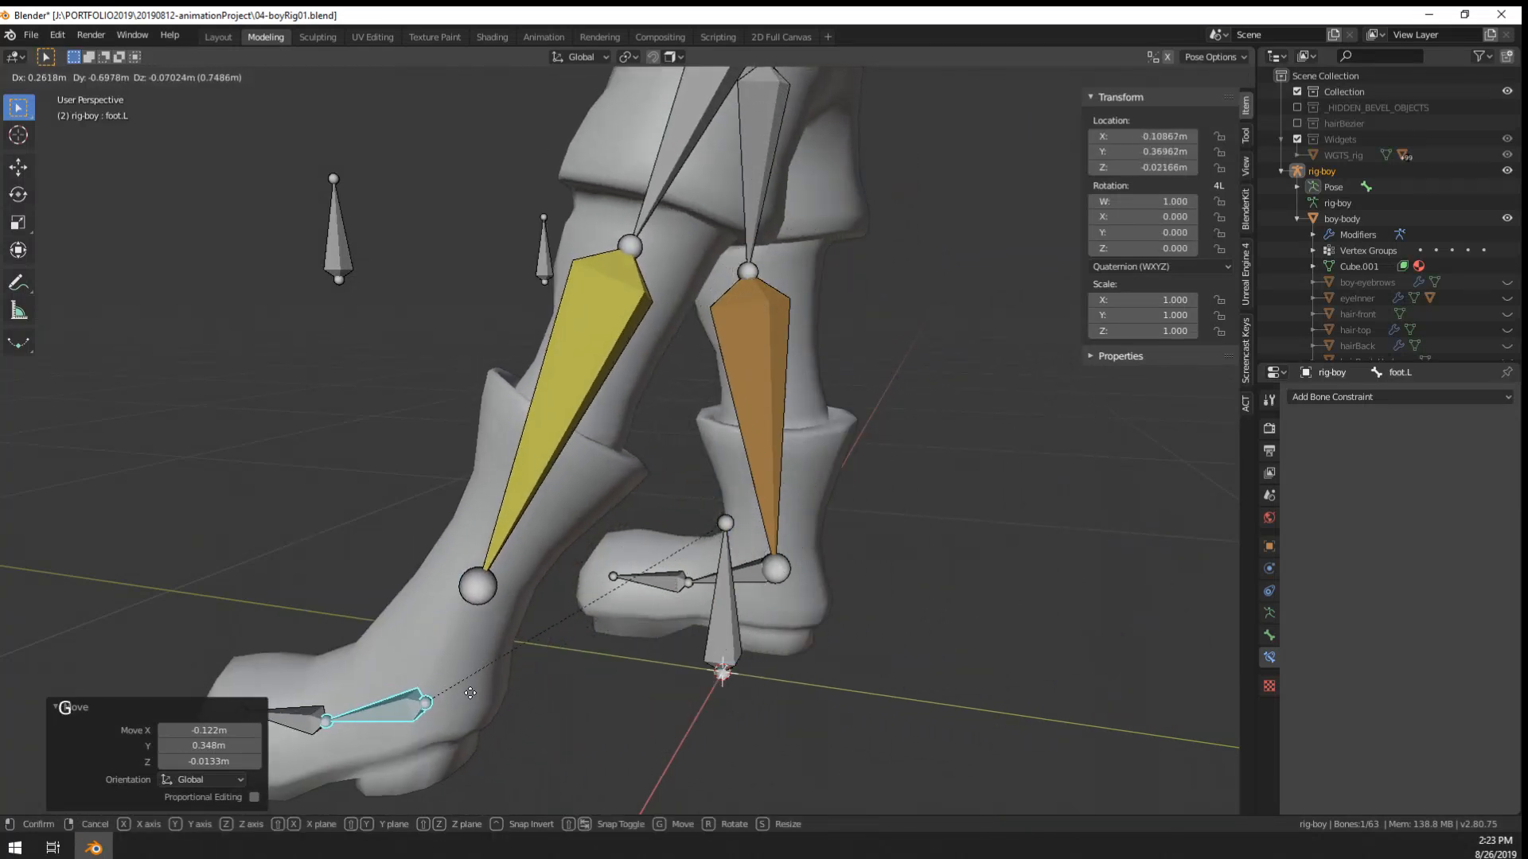
right_click(597, 648)
- Shift the lowest spine bone in the side view to check how both legs respond
scroll(720, 637, "down", 2)
middle_click_drag(733, 633, 796, 398)
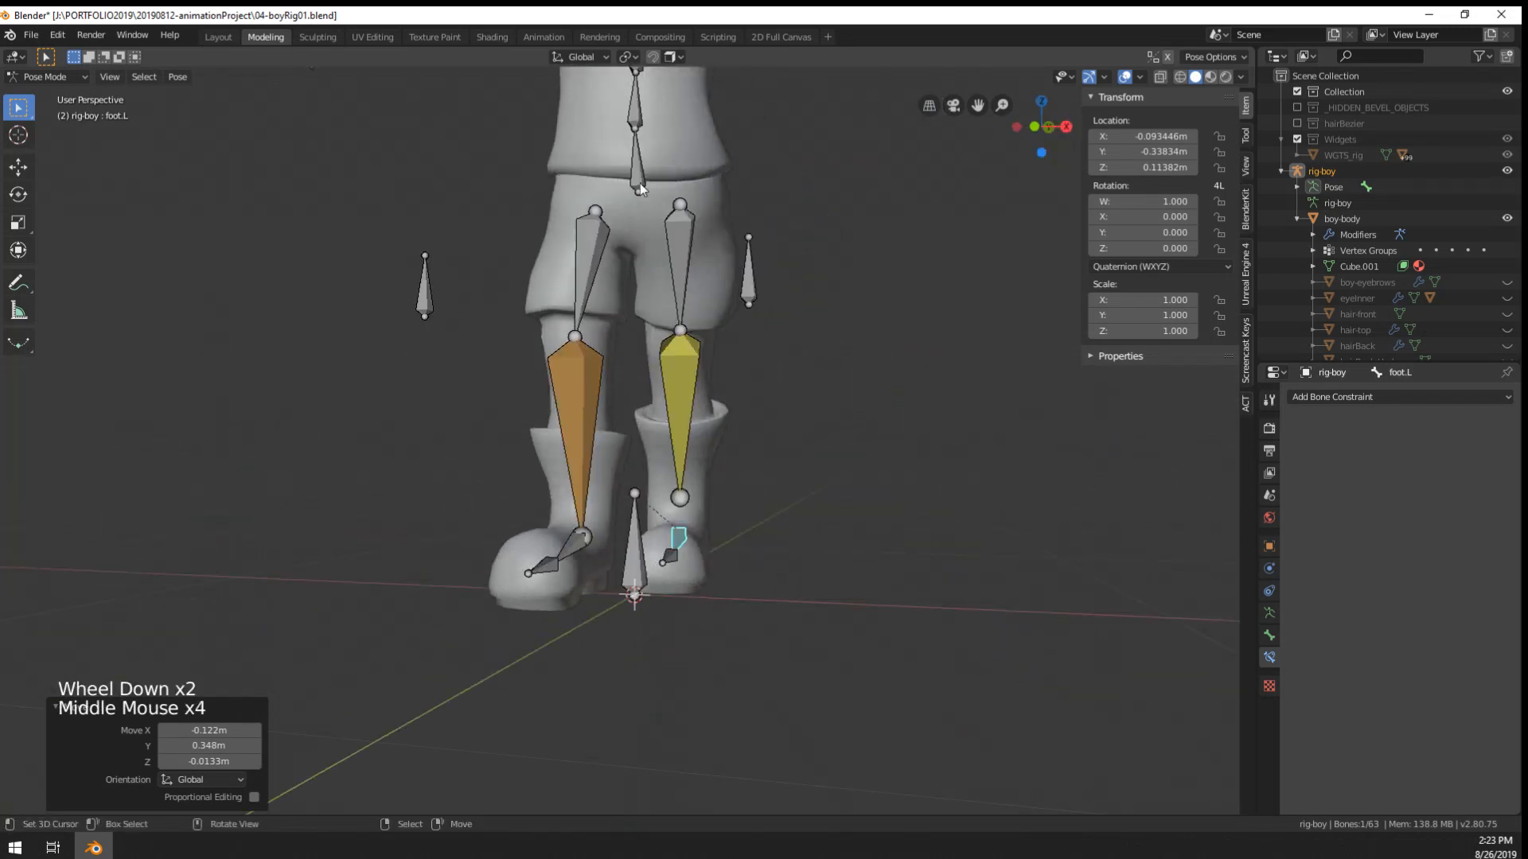
right_click(642, 188)
key("g")
right_click(638, 269)
middle_click_drag(689, 402, 684, 501)
middle_click_drag(684, 502, 597, 476)
key("g")
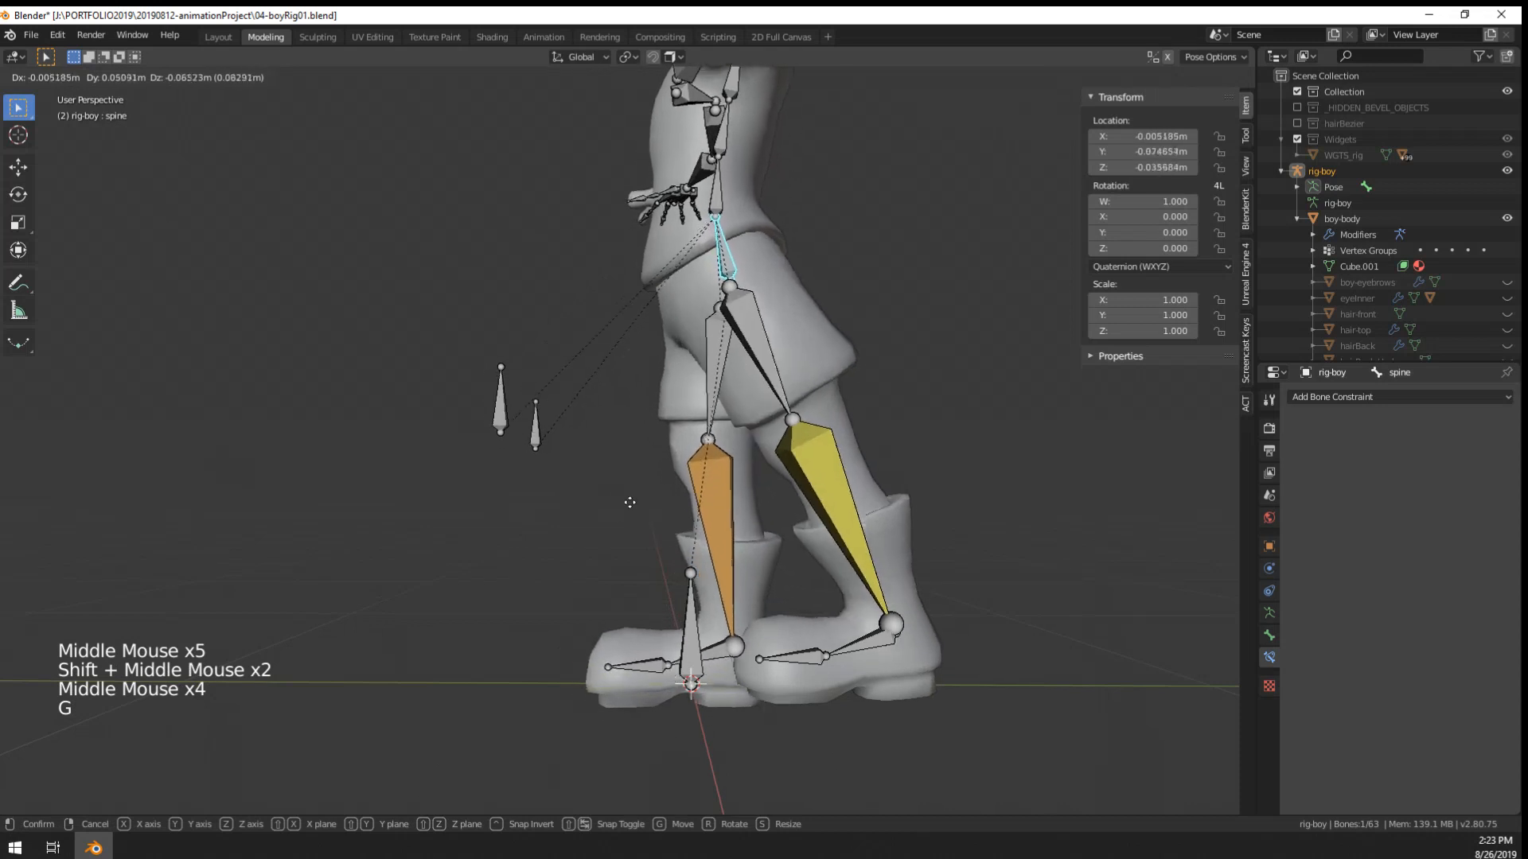
left_click(595, 474)
- Toggle Stretch and Use Tail off and back on in the left shin's IK constraint to compare their effects
right_click(875, 638)
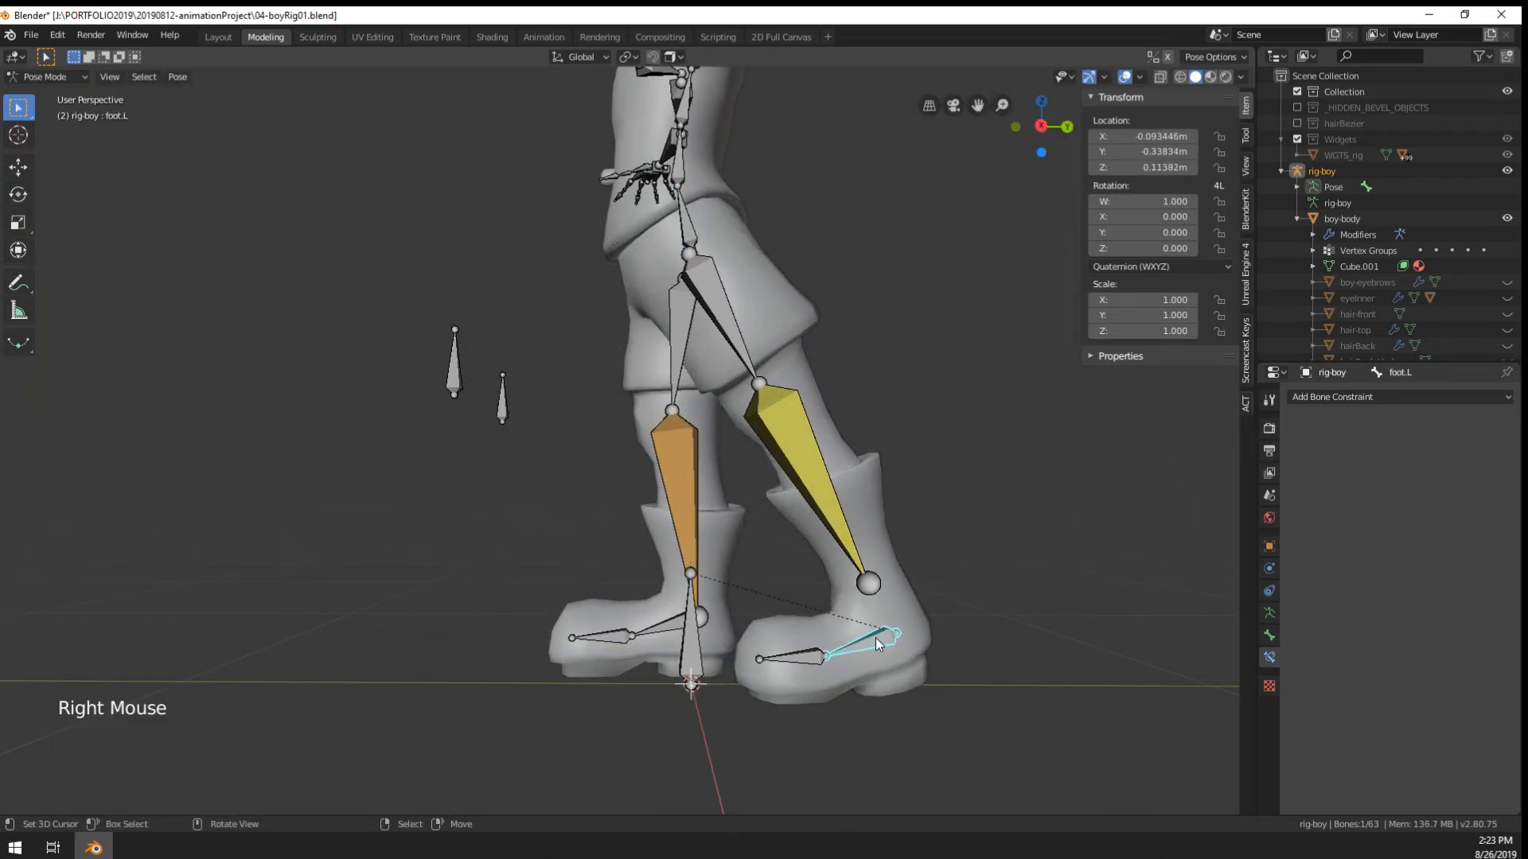
right_click(860, 549)
left_click(1410, 580)
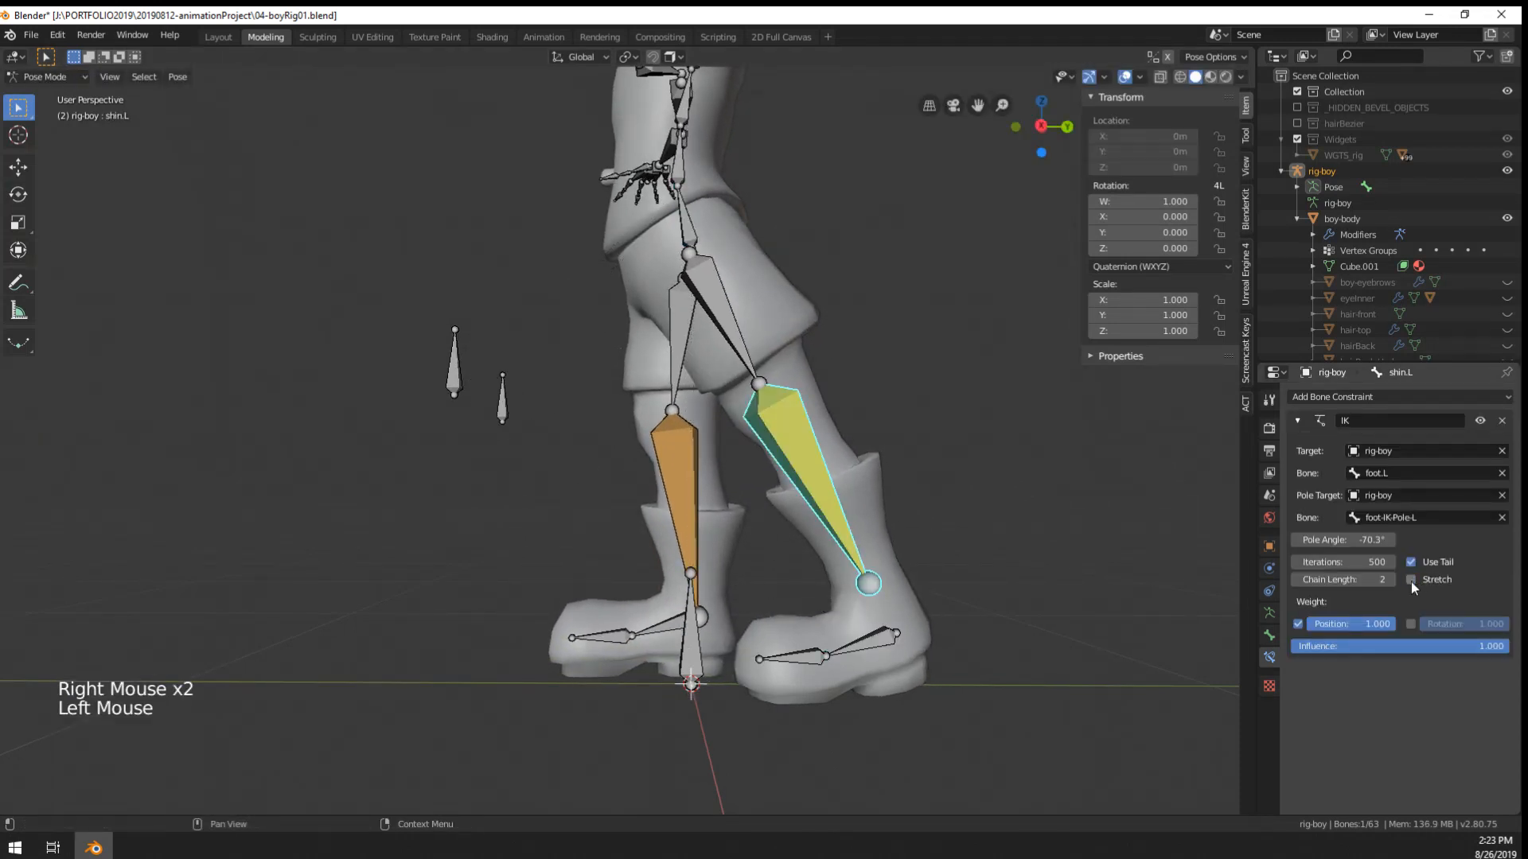
left_click(1410, 581)
left_click(1411, 563)
left_click(1410, 563)
left_click(1411, 563)
left_click(1410, 564)
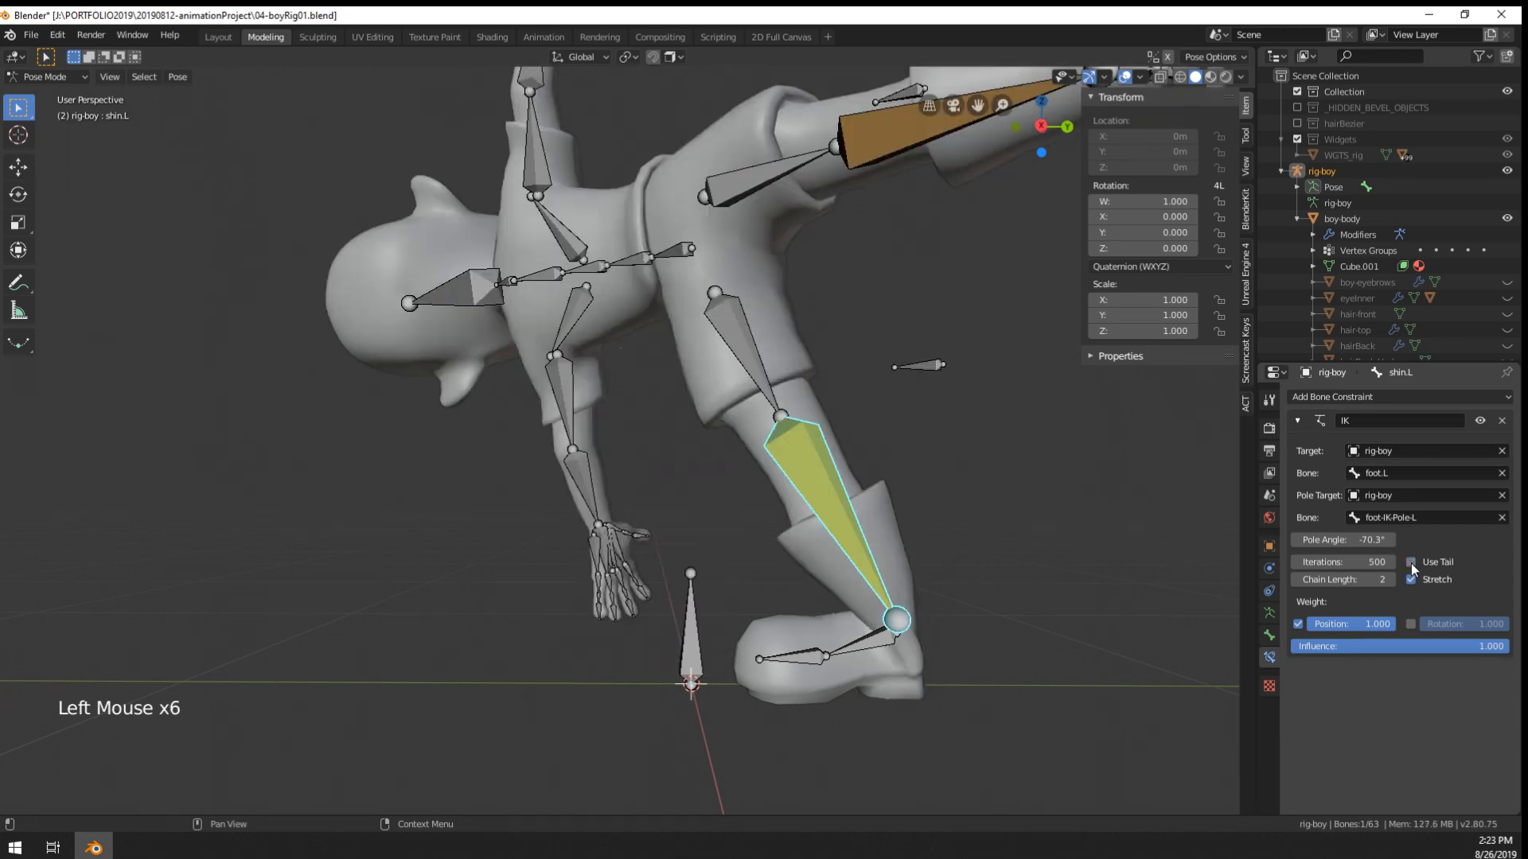
left_click(1410, 563)
left_click(1411, 563)
scroll(790, 469, "down", 4)
middle_click_drag(790, 470, 843, 478)
left_click(1434, 566)
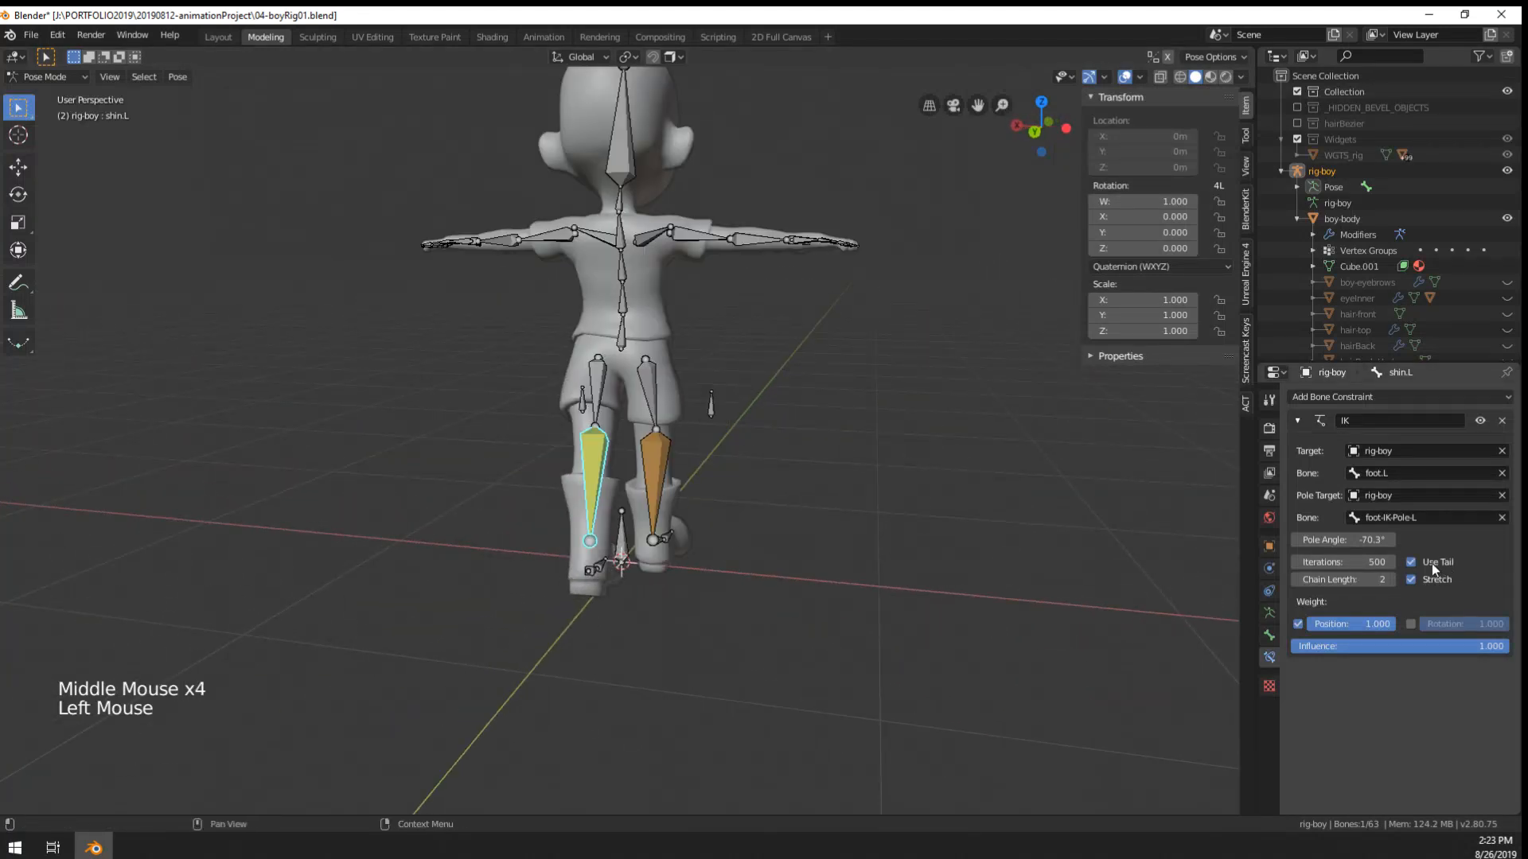
- Enable the Rotation weight in the left shin's IK constraint and inspect the leg from the side
left_click(1411, 624)
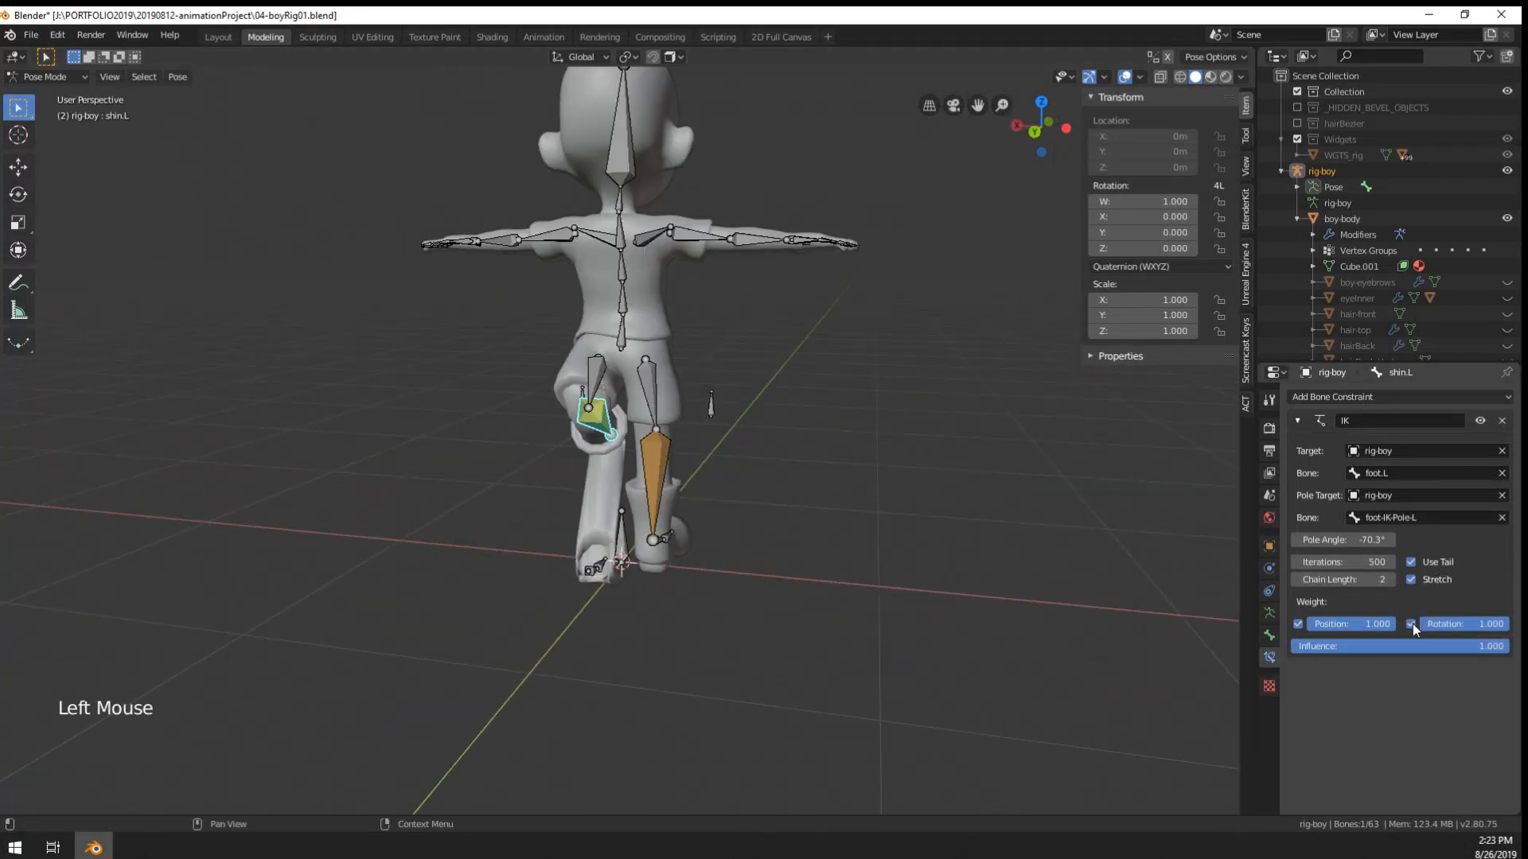
middle_click_drag(727, 570, 893, 544)
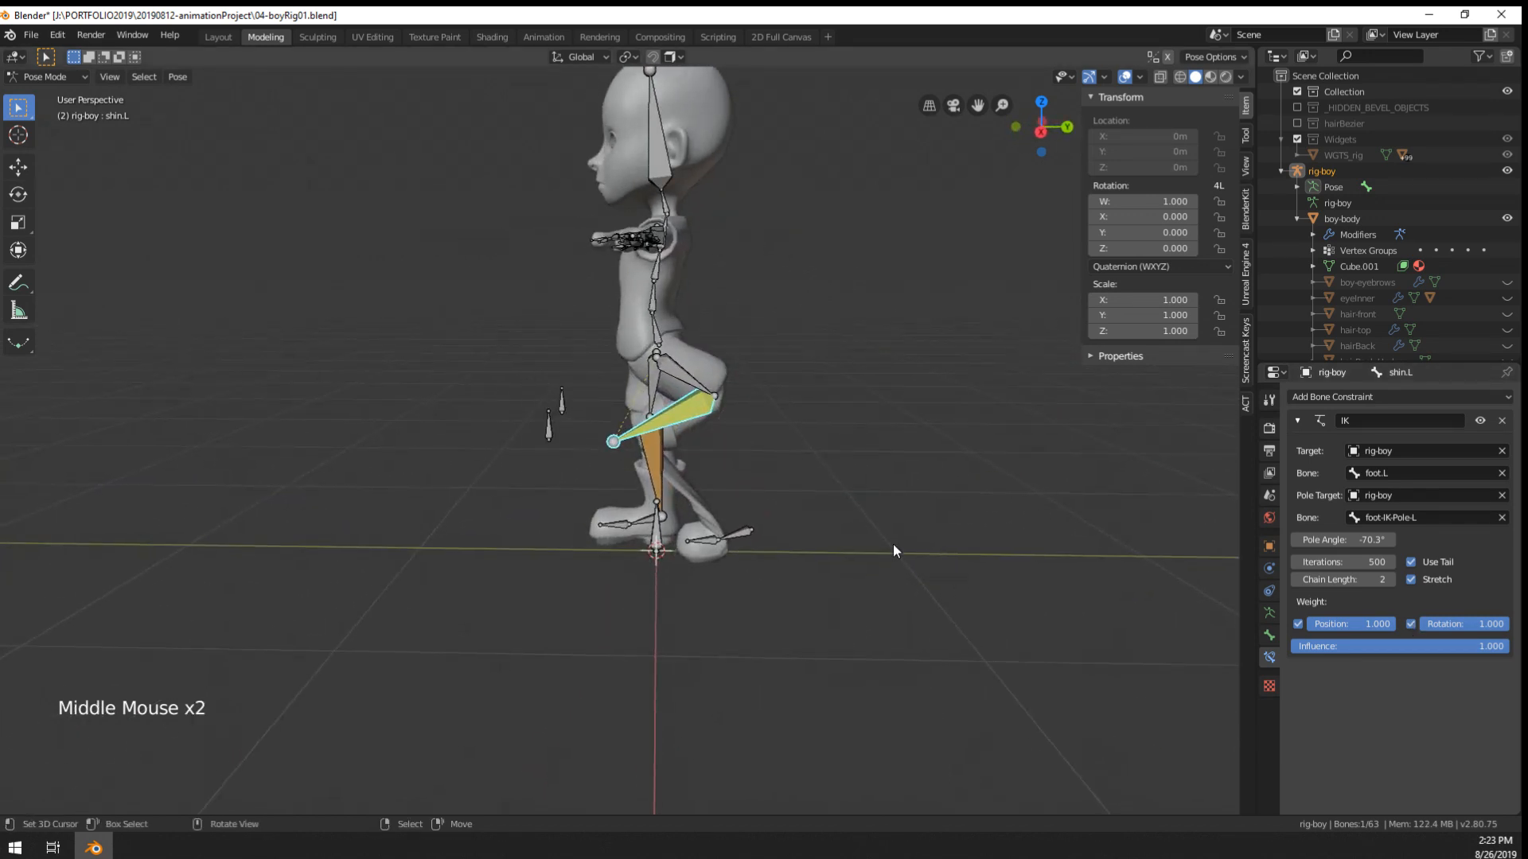
scroll(805, 579, "up", 2)
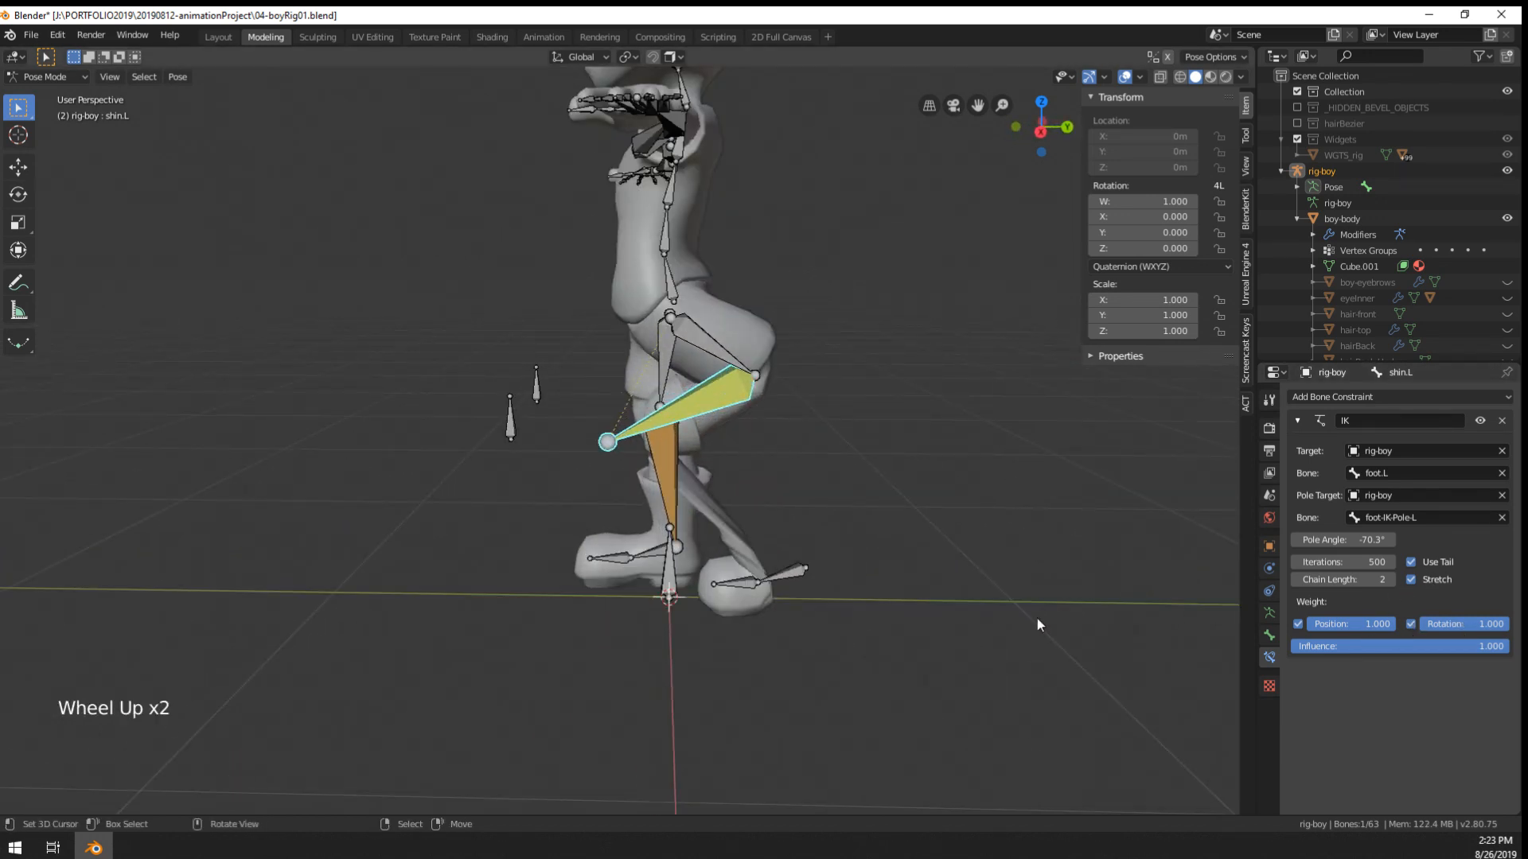
- Try moving and rotating the left foot bone to check how the leg follows with the Rotation weight enabled
right_click(791, 578)
key("g")
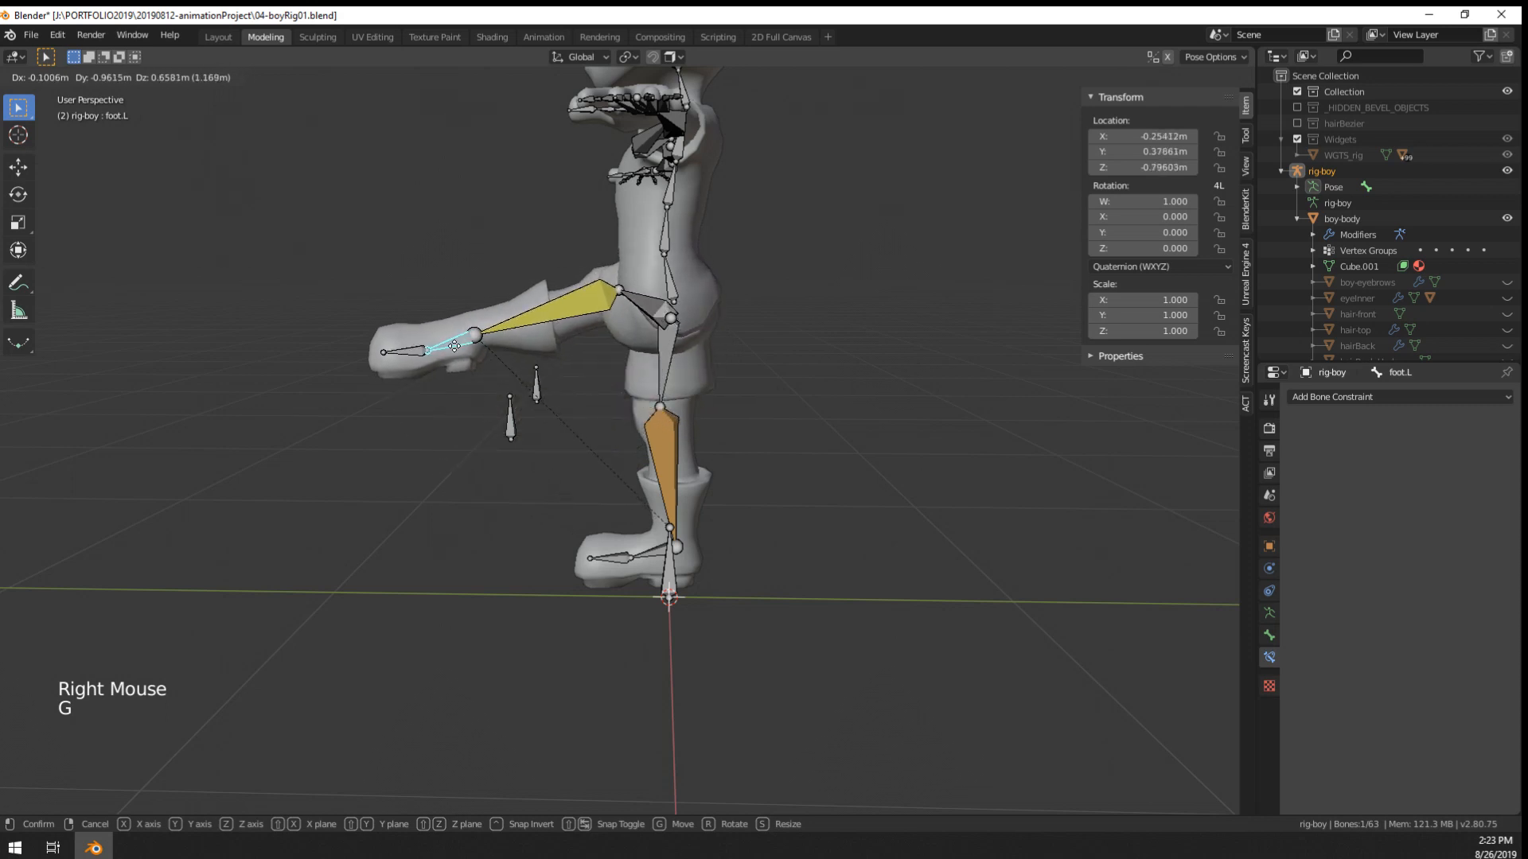
key("r")
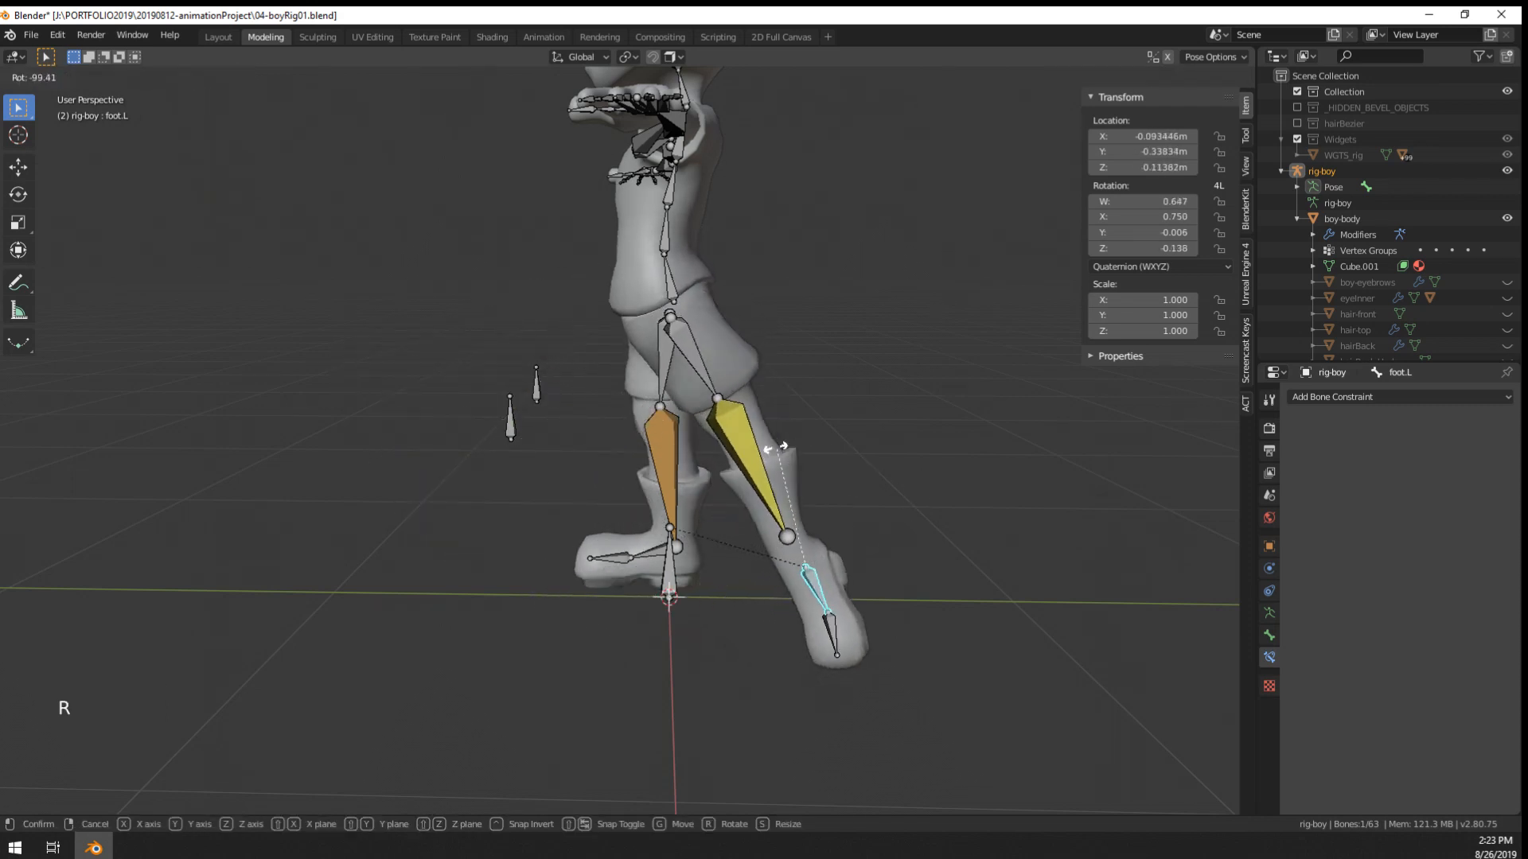
right_click(824, 499)
- Disable the Rotation weight in the left shin's IK constraint and try its Position and Influence sliders
right_click(720, 408)
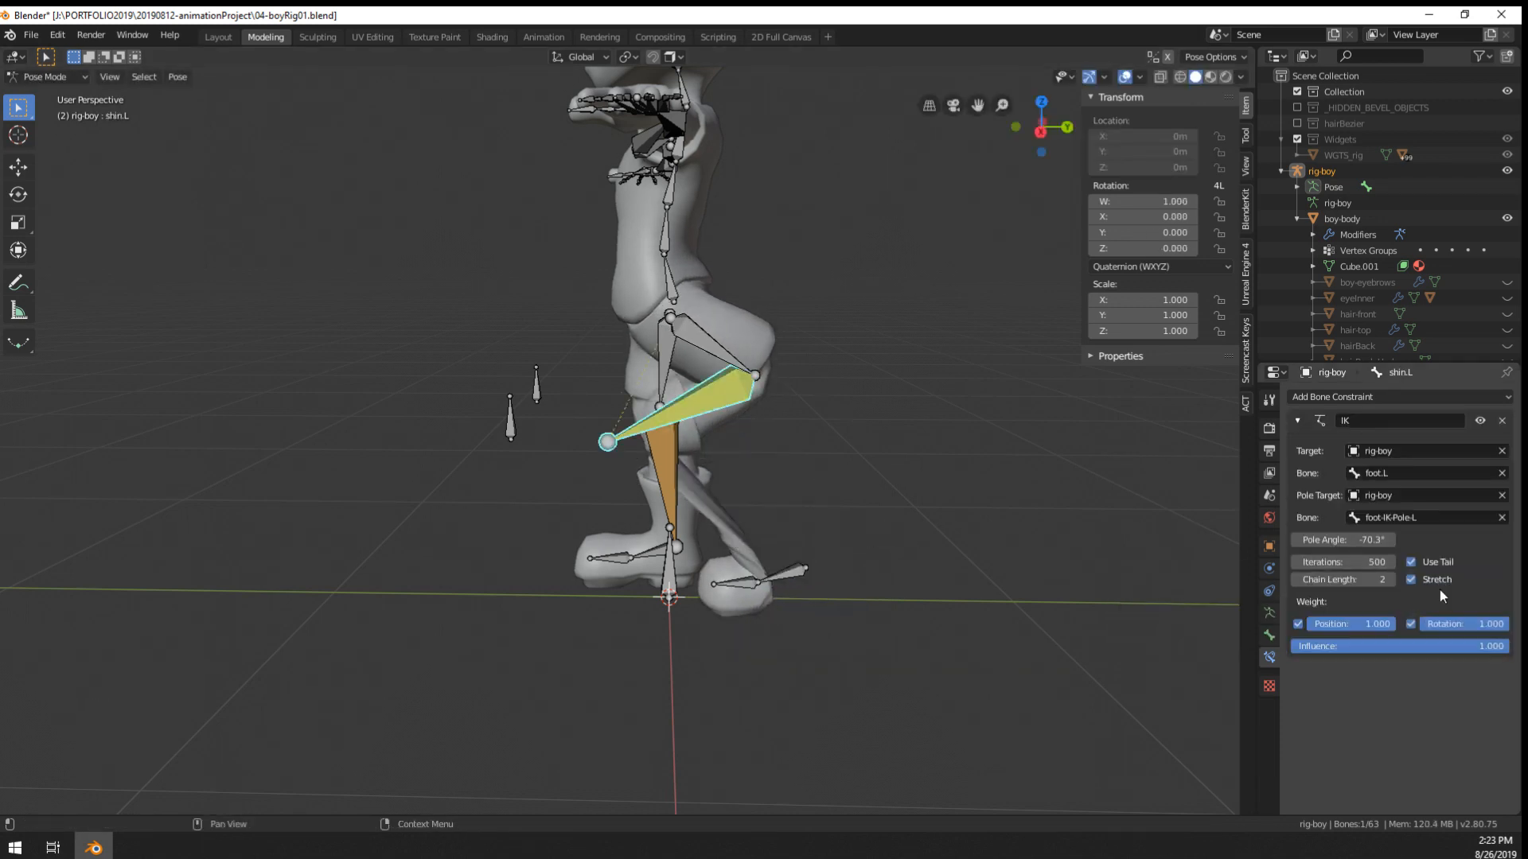
left_click(1410, 624)
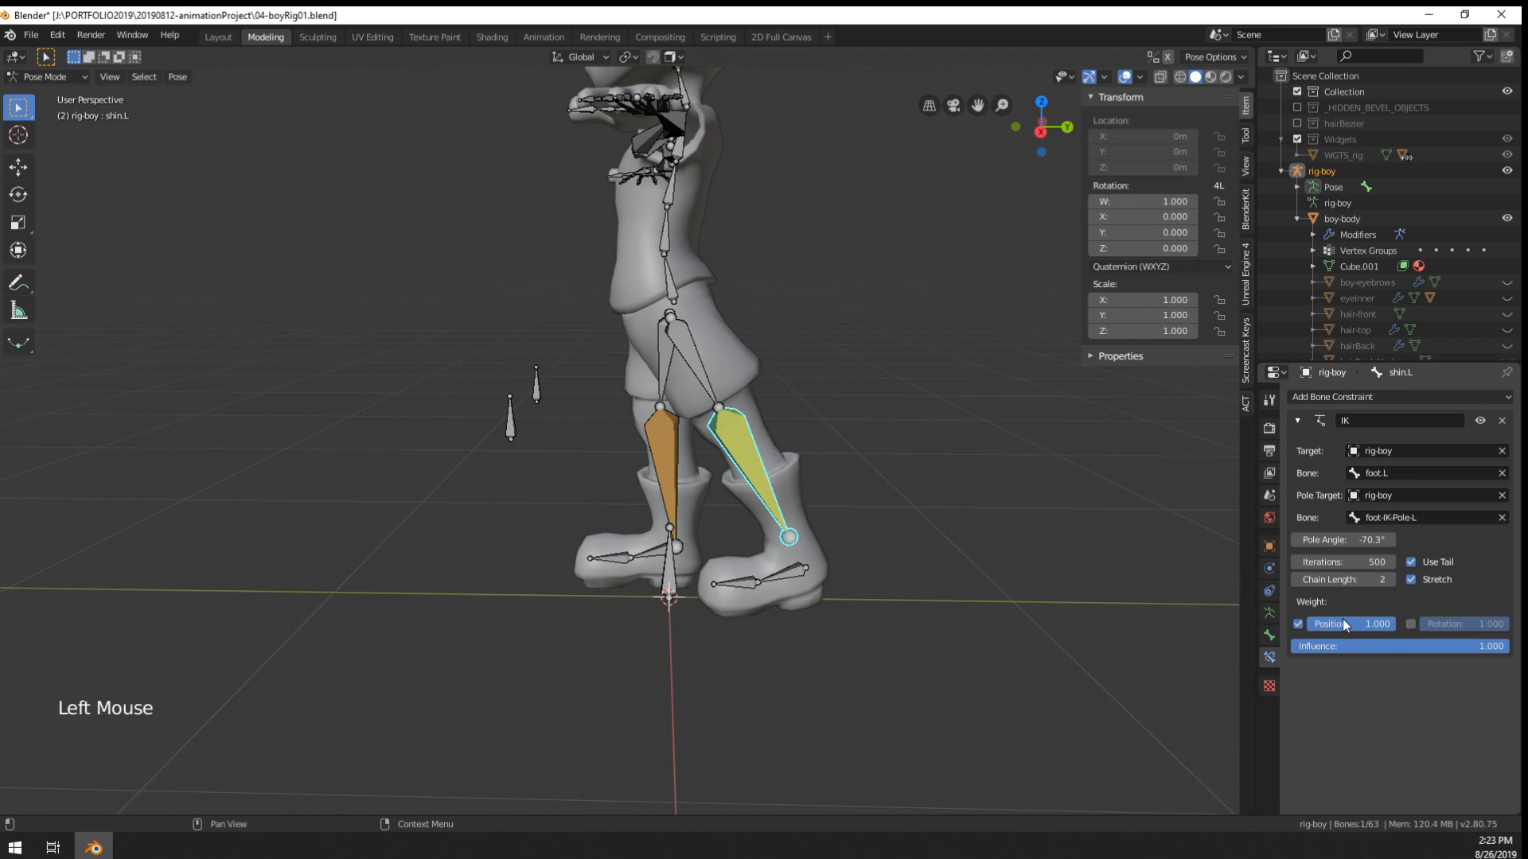
left_click_drag(1351, 624, 1392, 641)
mouse_move(1496, 646)
left_mouse_down()
mouse_move(1322, 646)
mouse_move(1505, 646)
left_mouse_up()
- Clear the left foot bone's location and test moving it to check the leg's IK
right_click(799, 576)
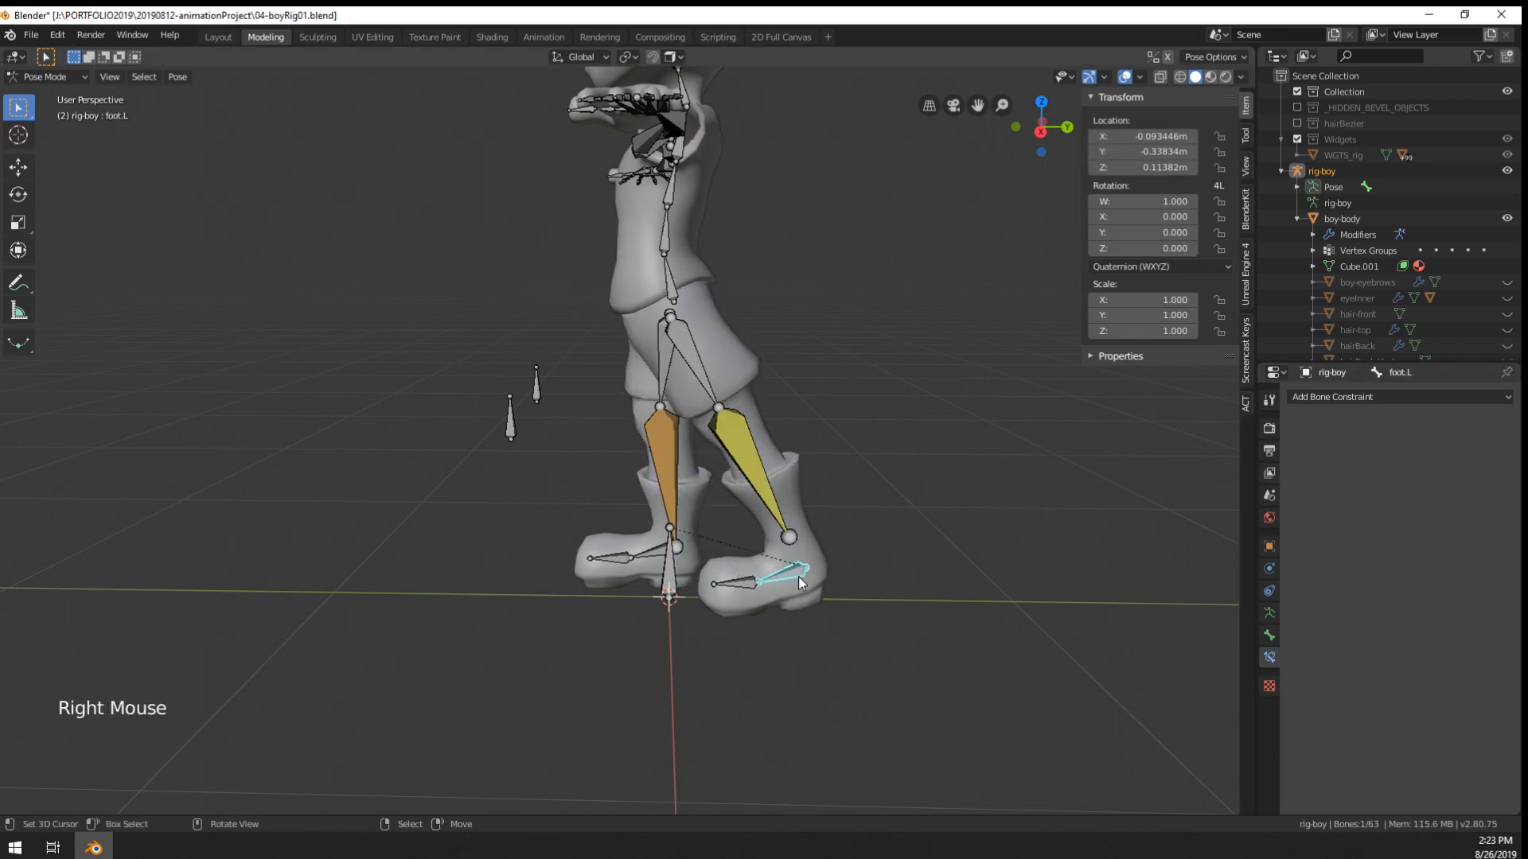
key("alt+g")
key("g")
middle_click_drag(748, 565, 571, 466)
key("g")
scroll(572, 467, "up", 2)
- Set the target bone of the right shin's IK constraint to foot.R
right_click(627, 489)
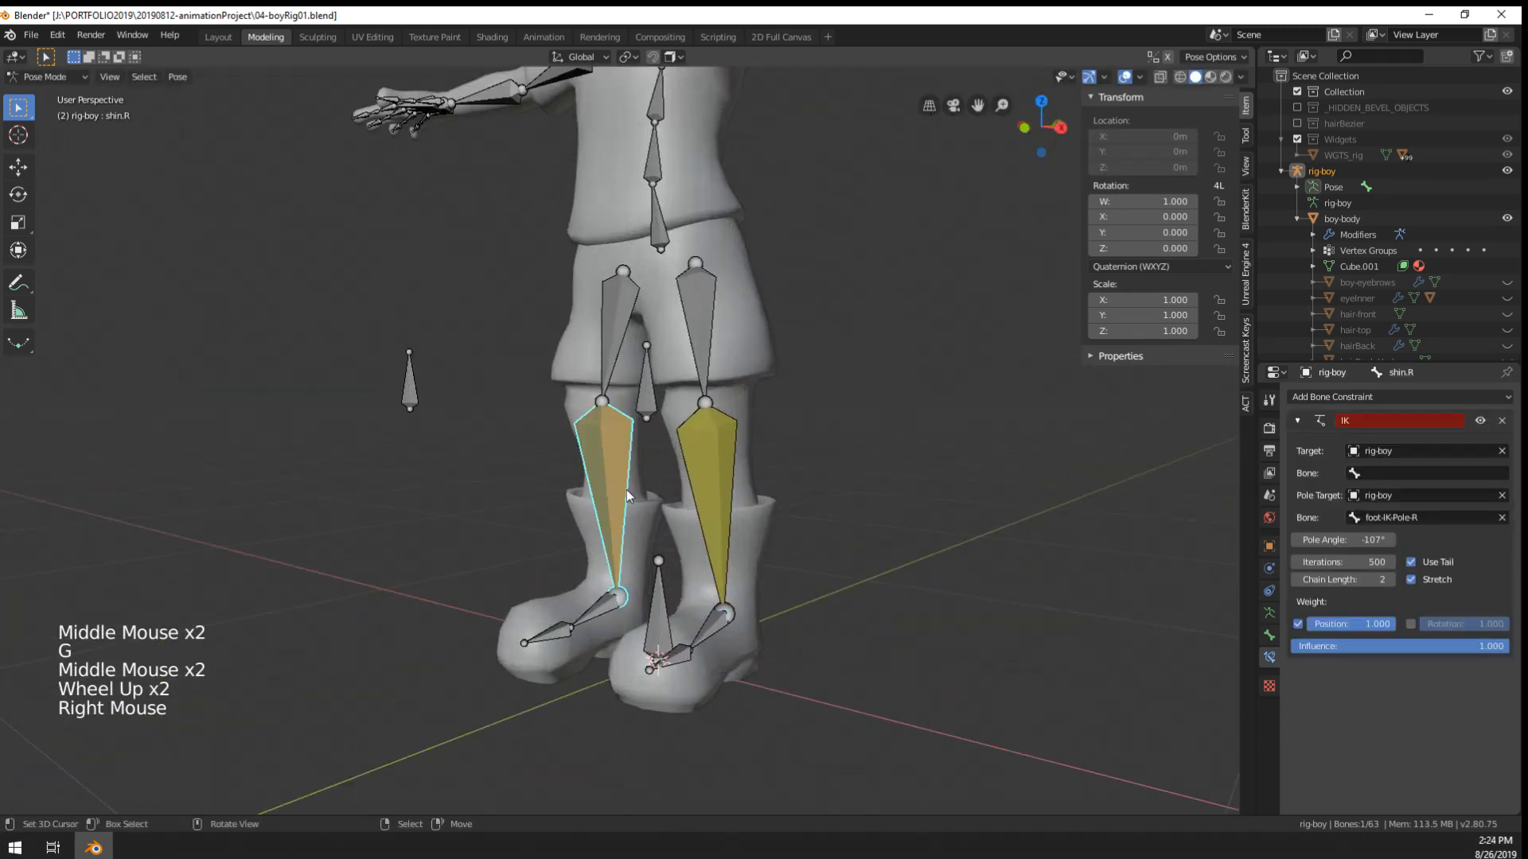
left_click(1424, 472)
type("oot")
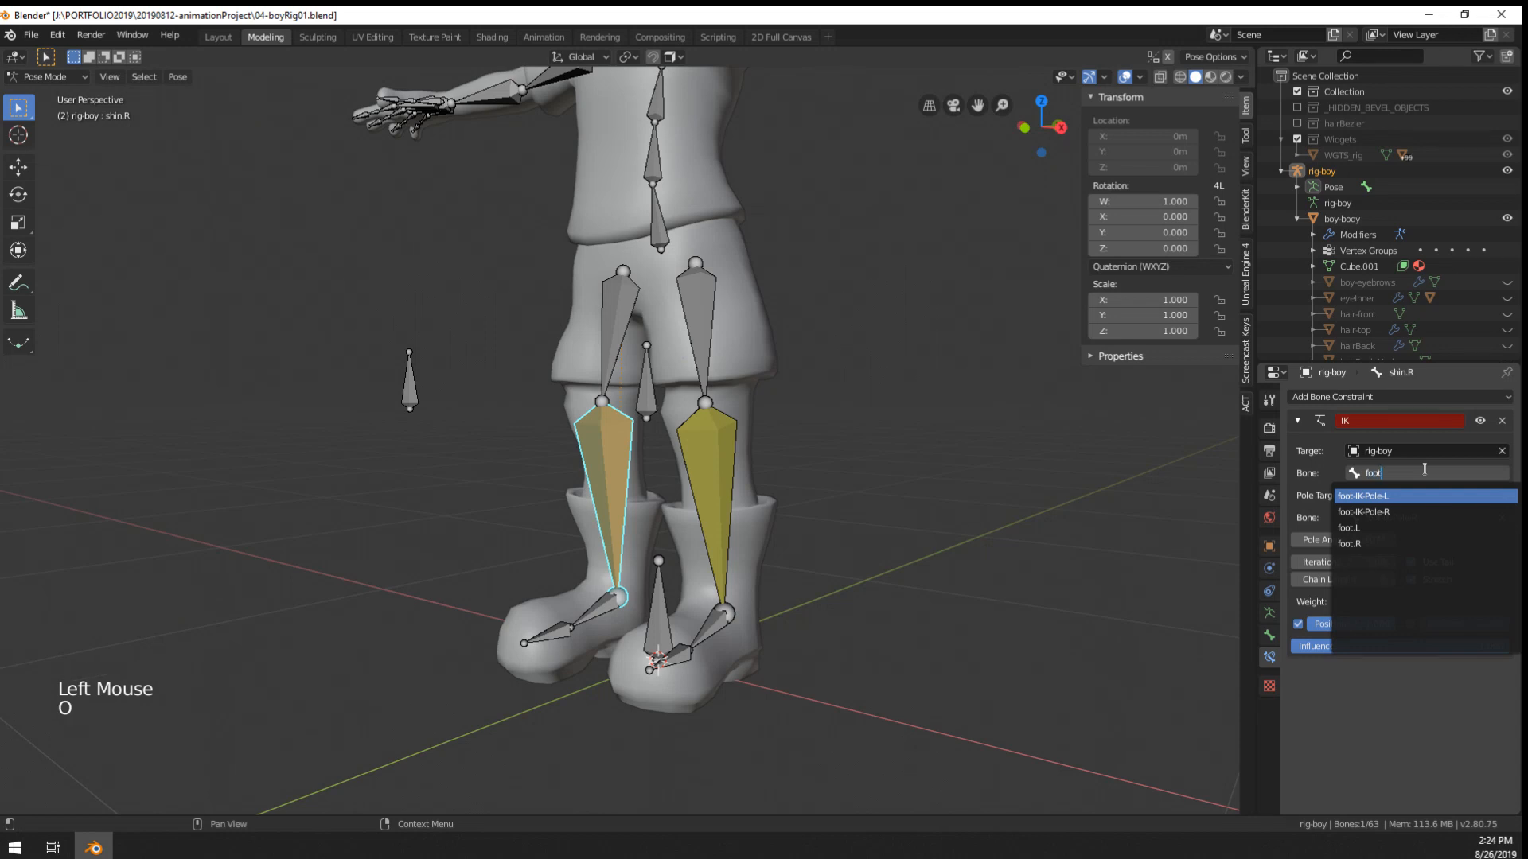
key("Down")
key("Down")
key("Down")
key("Return")
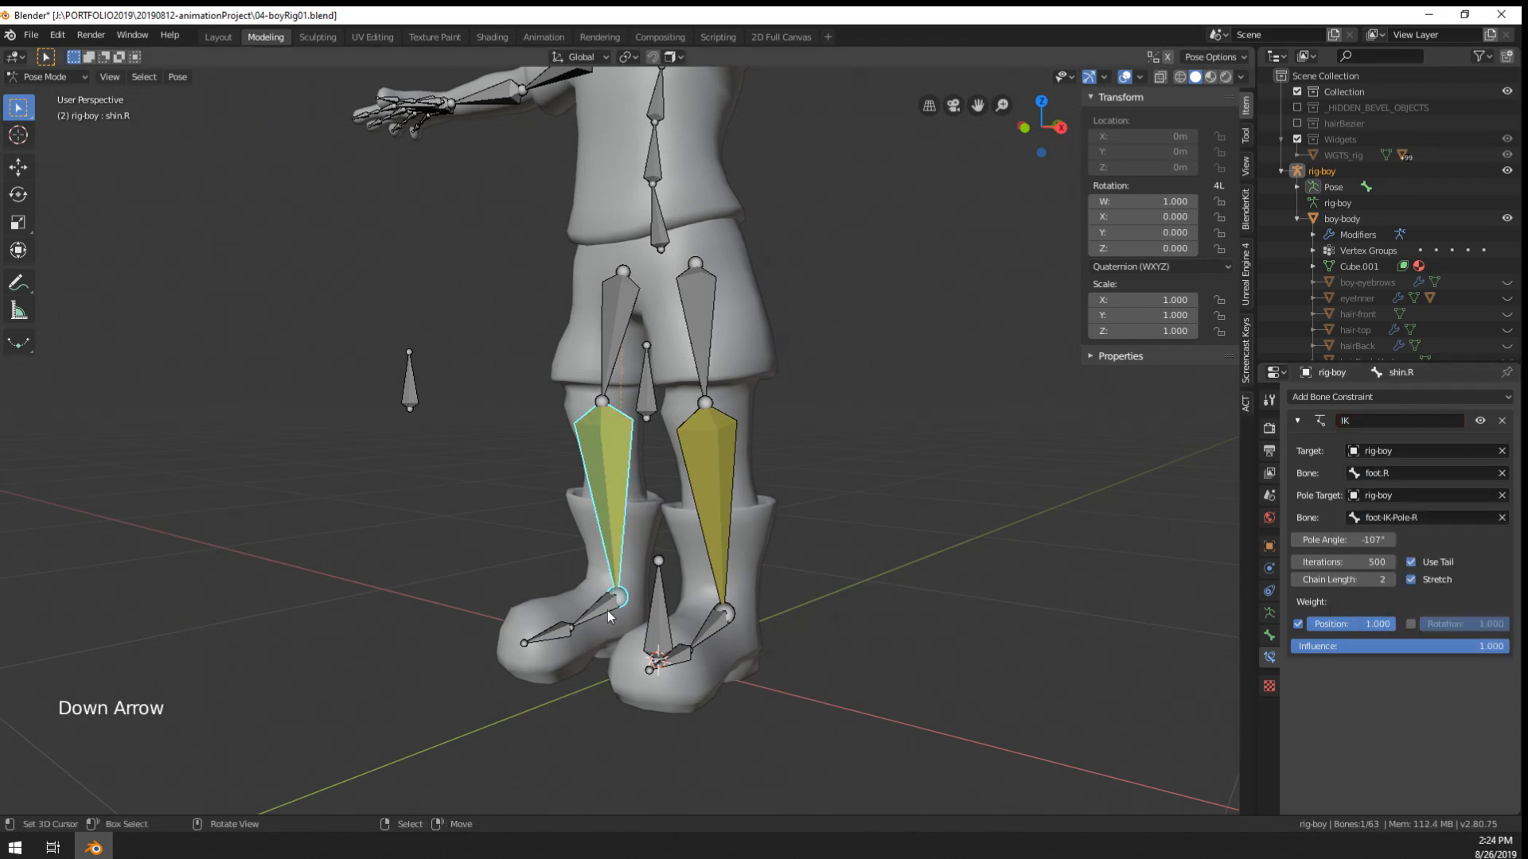
- Test moving the lowest spine bone to check how both feet respond to the body's motion
right_click(608, 609)
right_click(726, 629, "shift")
right_click(665, 244)
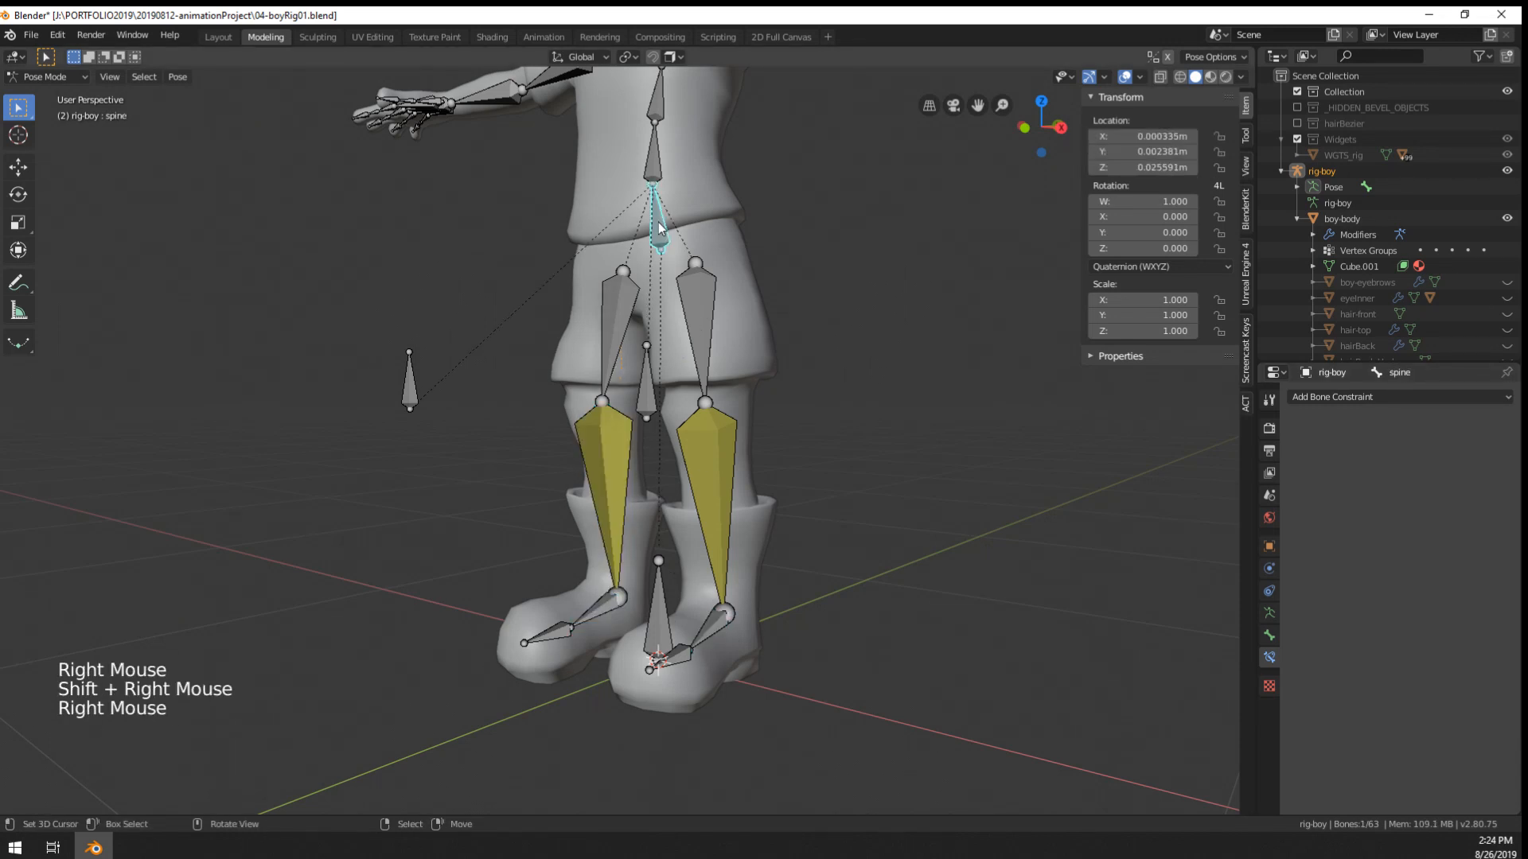
key("g")
right_click(642, 488)
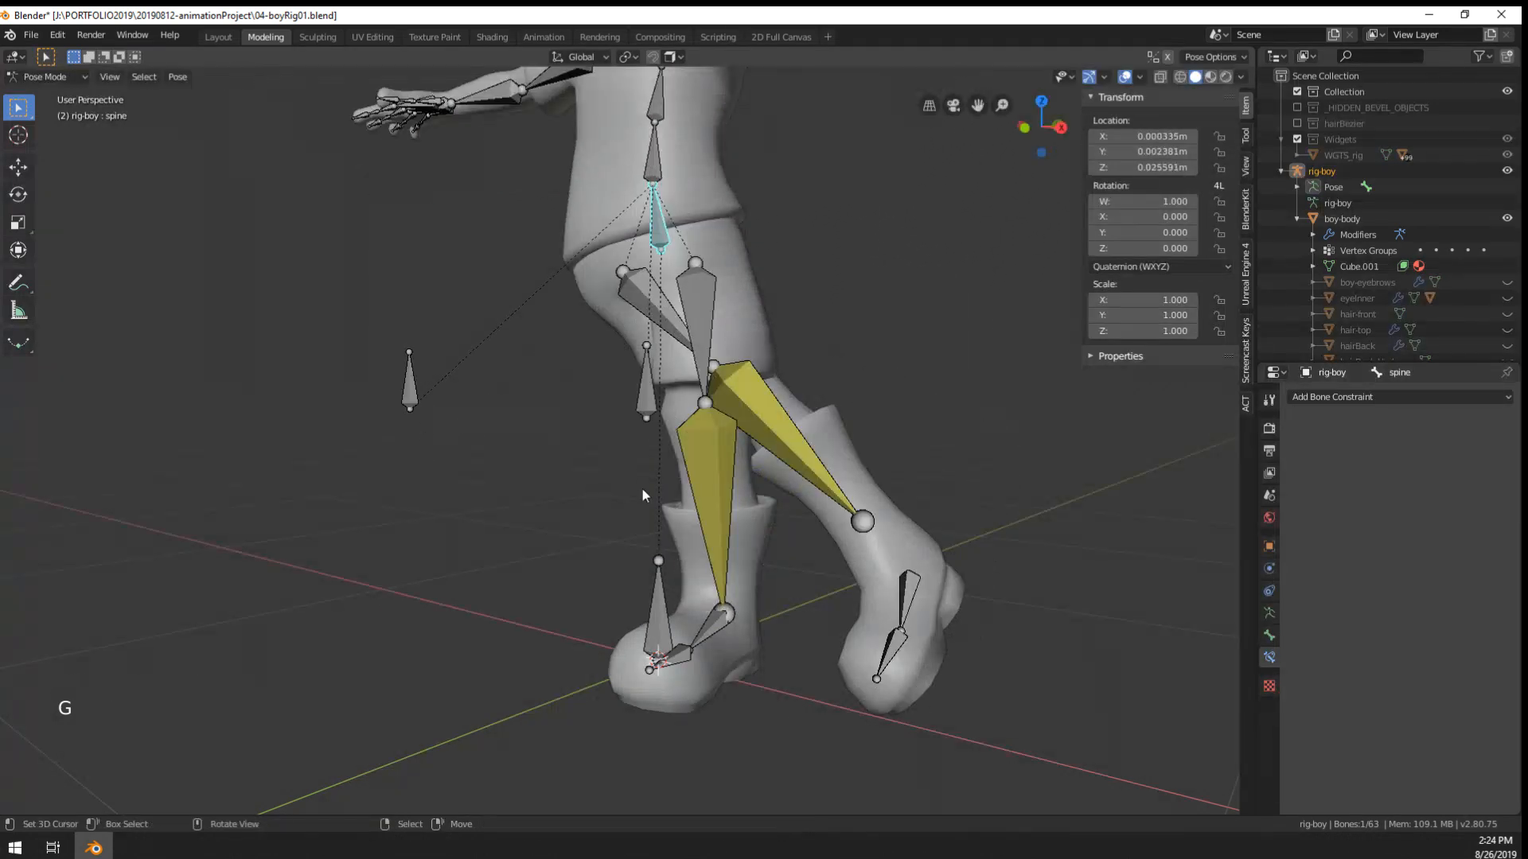
- Parent the right foot bone to the root bone in Edit Mode, keeping its offset
key("Tab")
right_click(610, 600)
middle_click_drag(610, 600, 629, 557)
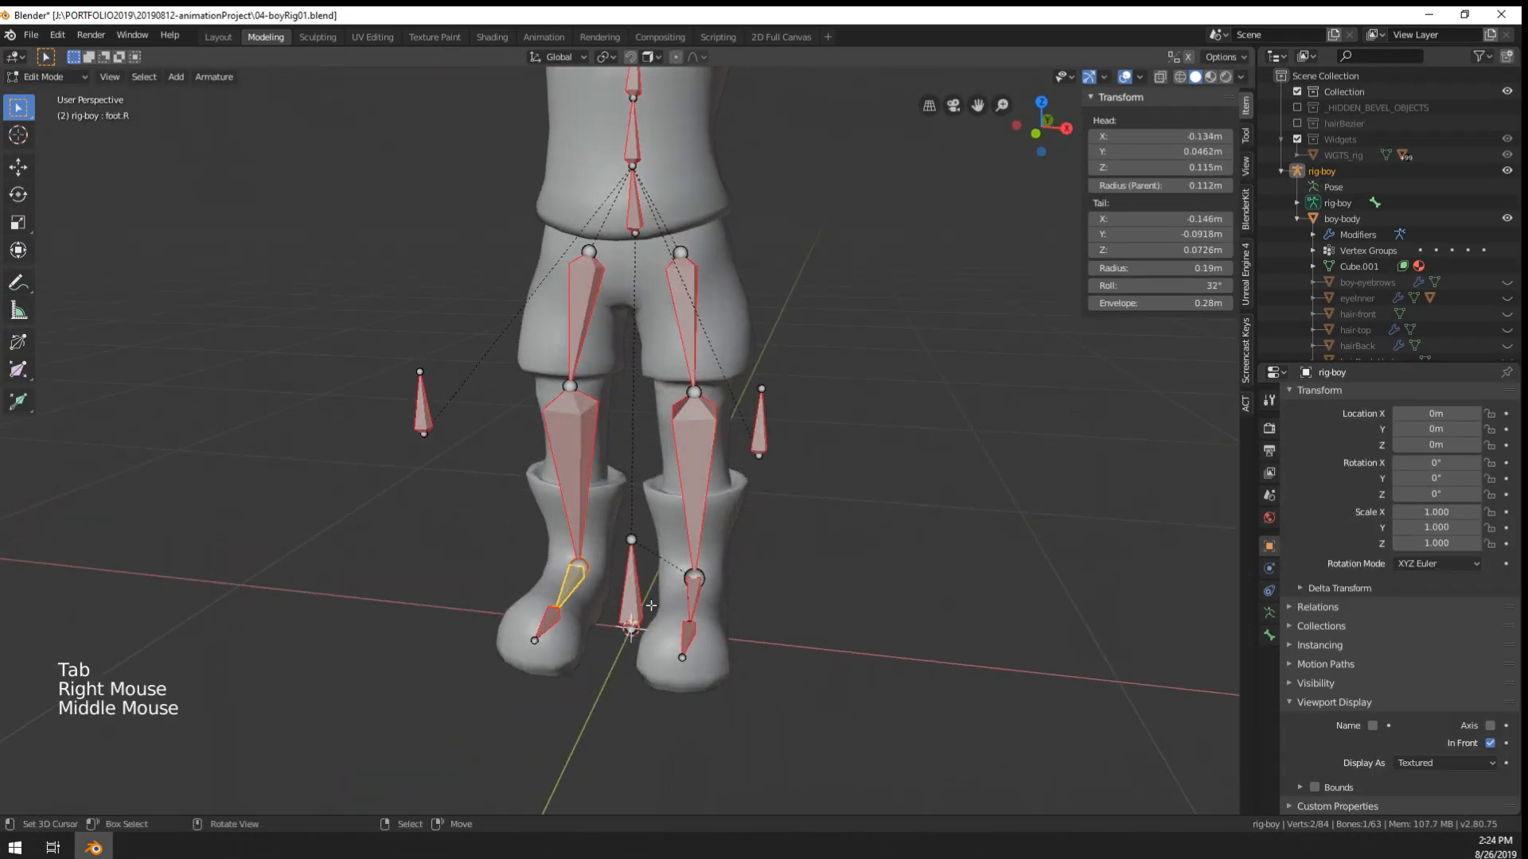
right_click(631, 545, "shift")
key("ctrl+p")
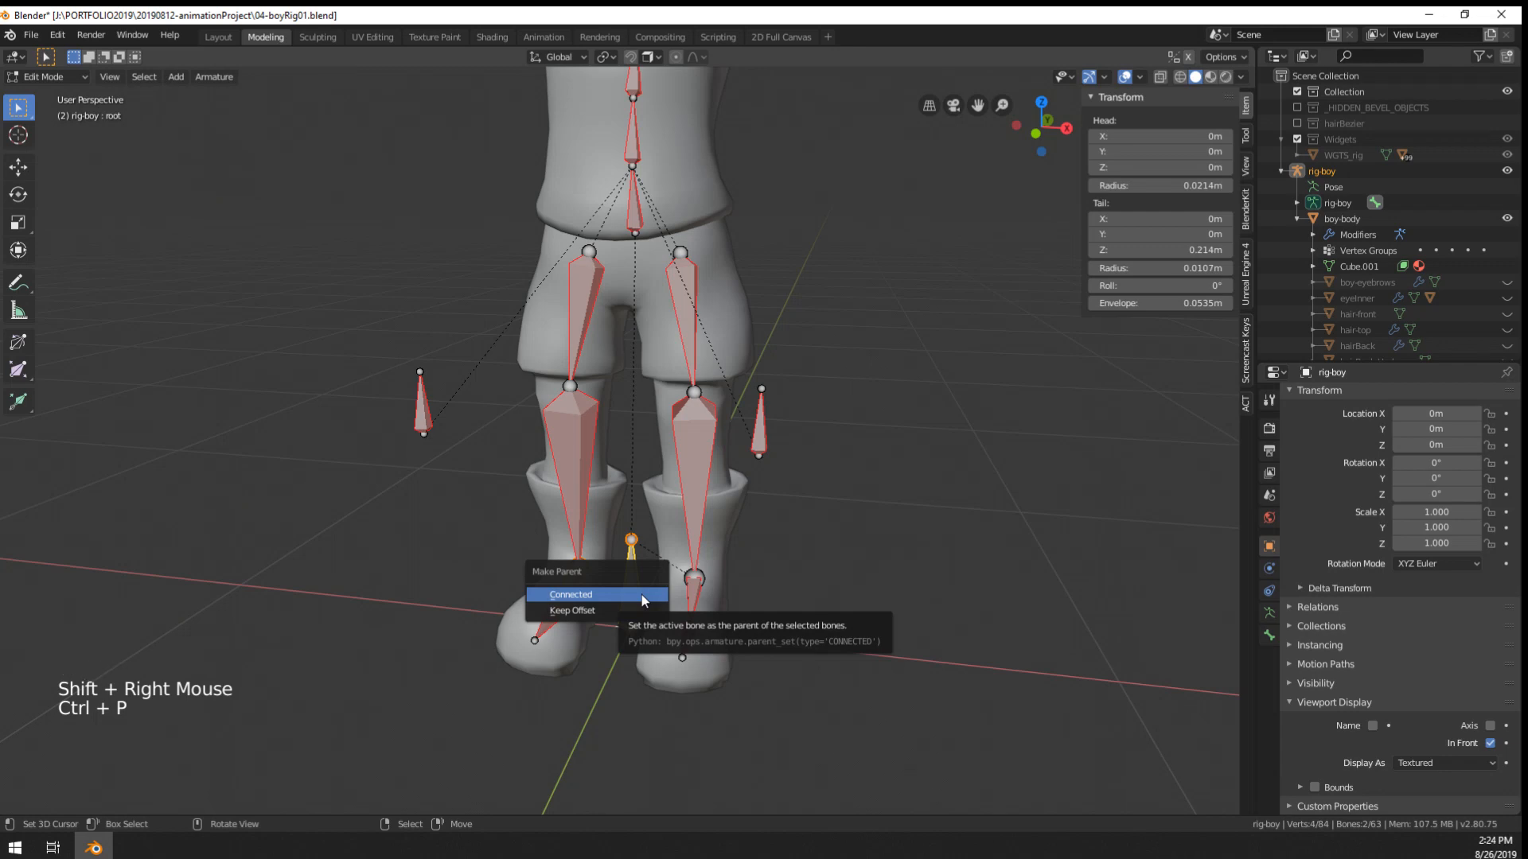
left_click(641, 594)
- Return to Pose Mode and test moving the lowest spine bone to check that both feet stay planted
key("Tab")
right_click(620, 240)
key("g")
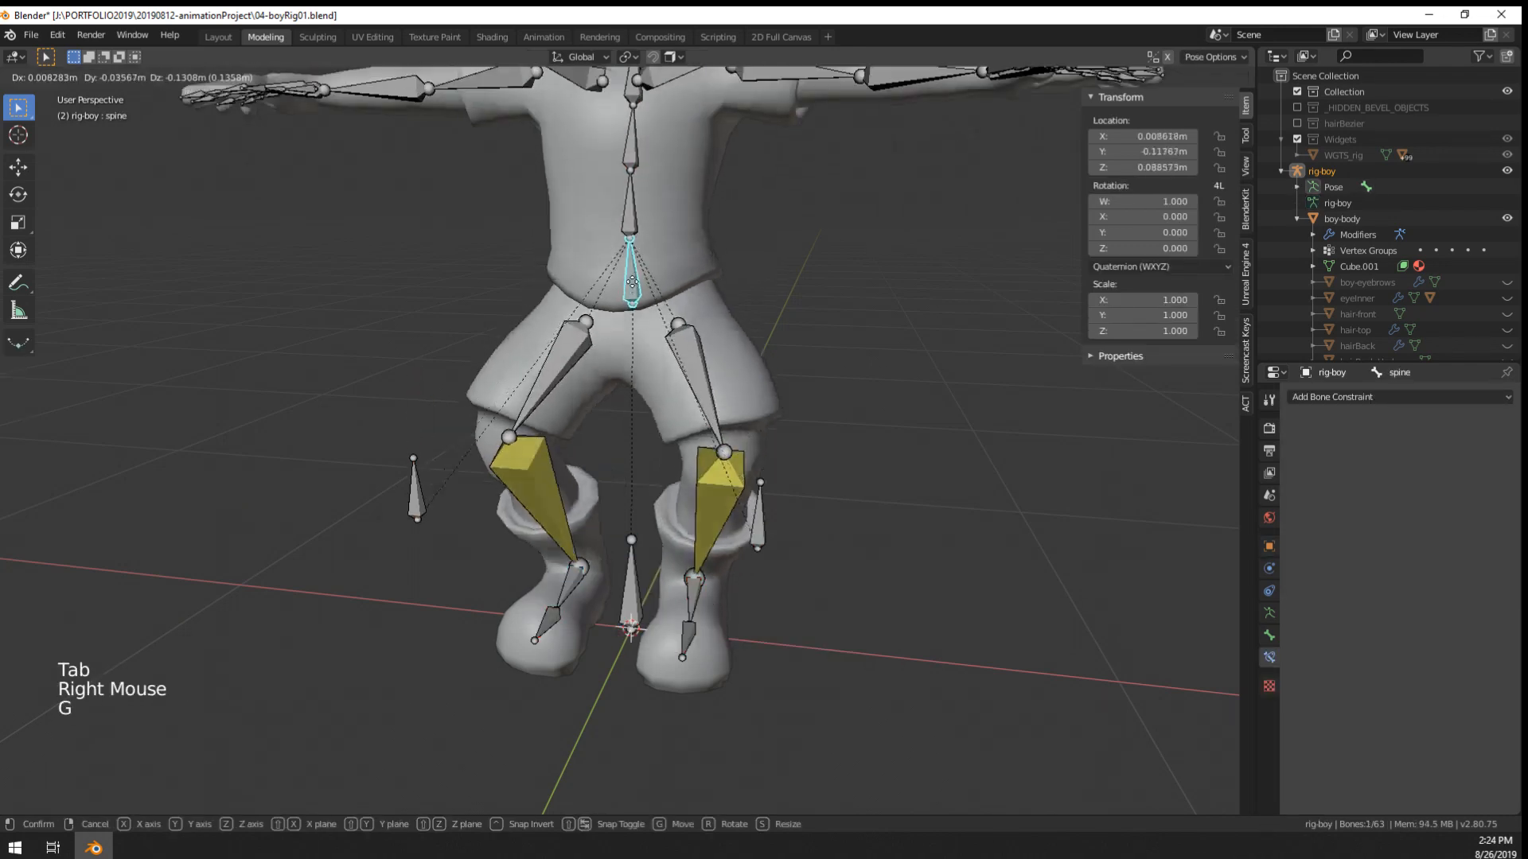
scroll(611, 477, "down", 2)
key("g")
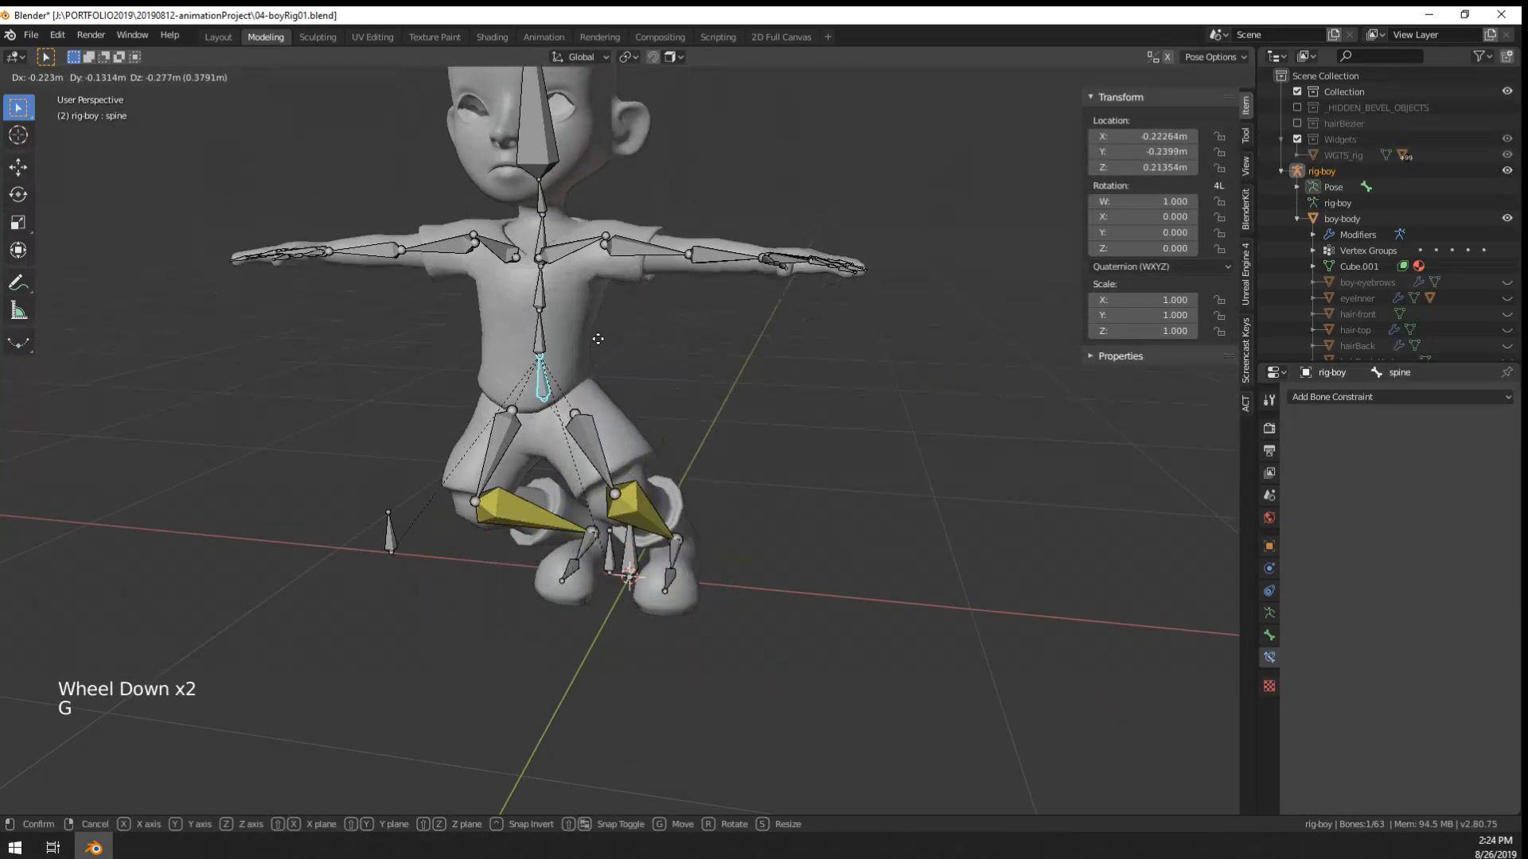
left_click(699, 385)
- Raise both foot bones together and rotate them by about -49.7° in the side view
right_click(671, 557)
right_click(592, 555, "shift")
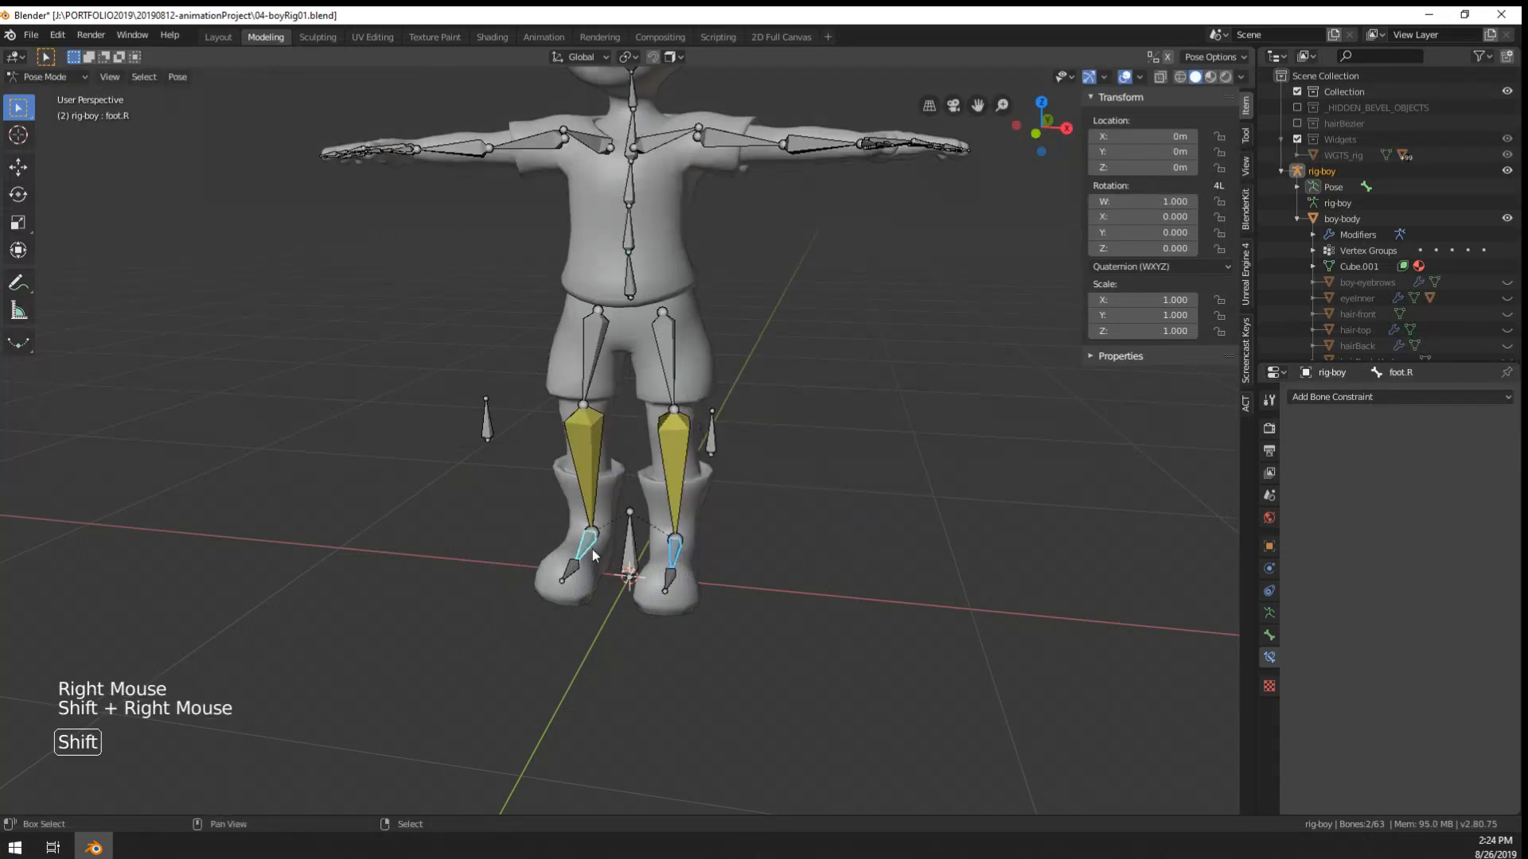
key("g")
left_click(611, 444)
middle_click_drag(764, 477, 670, 508)
key("r")
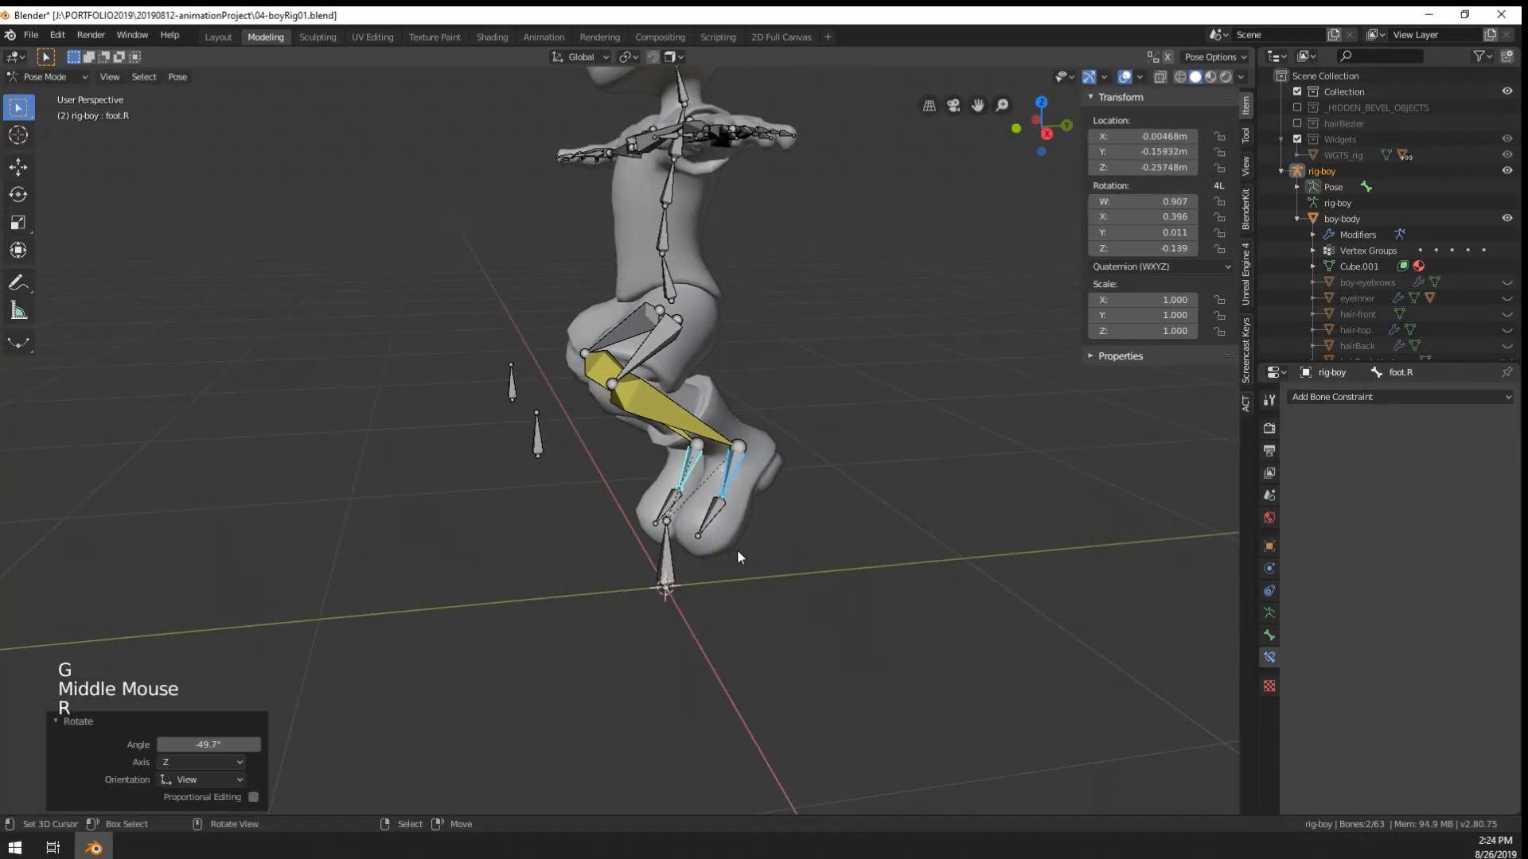
- Move both foot bones about -0.219 m in X, 0.039 m in Y and 0.016 m in Z, and rotate them
middle_click_drag(737, 549, 570, 517)
key("g")
key("r")
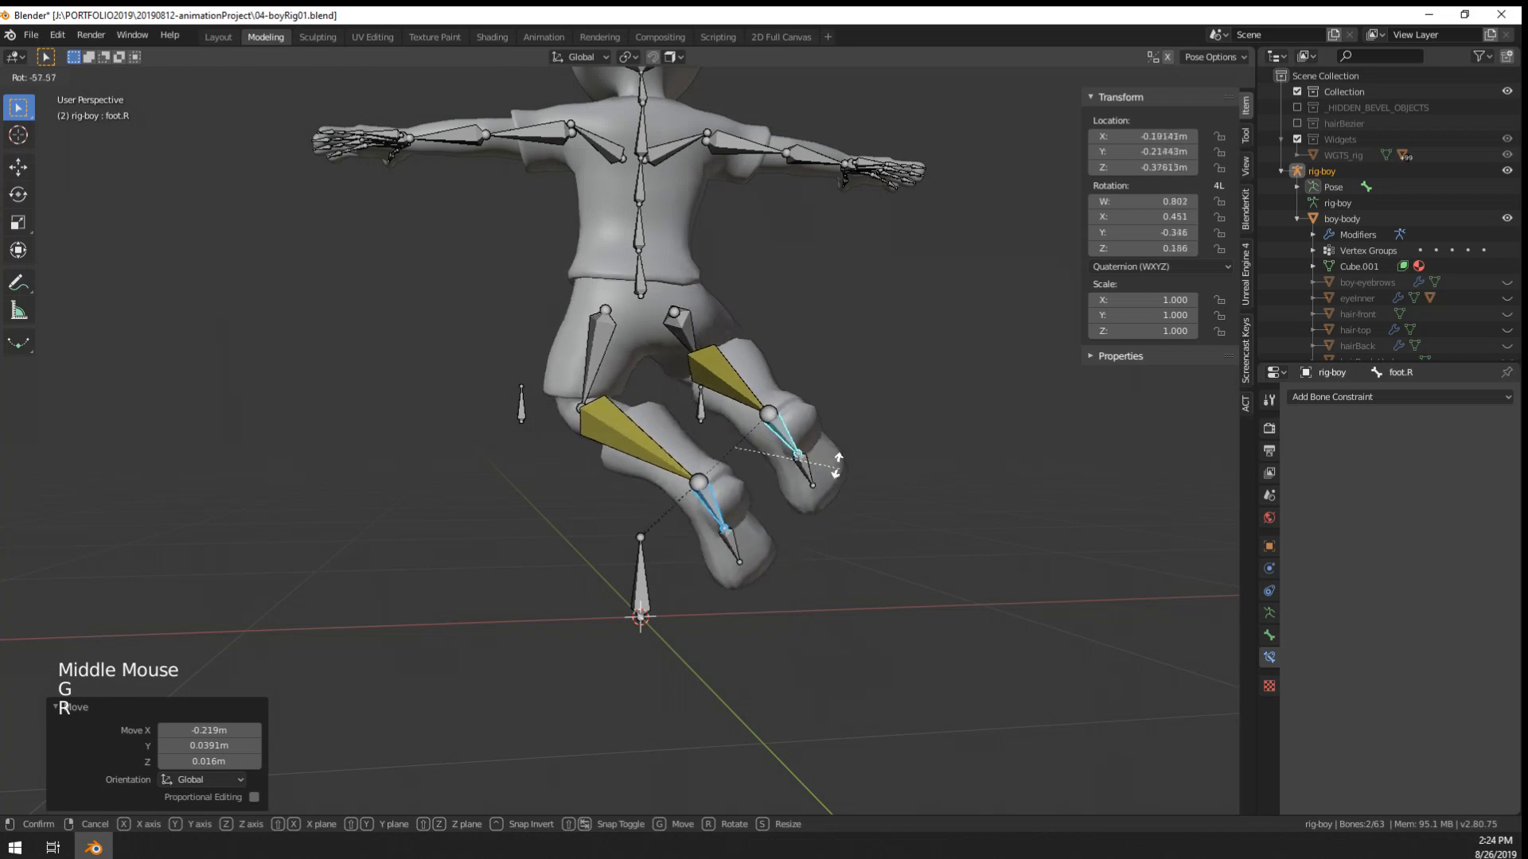
left_click(863, 511)
- Shift both foot bones about 0.084 m in X and 0.027 m in Y, and rotate them again
middle_click_drag(866, 514, 791, 487)
key("g")
left_click(868, 496)
key("r")
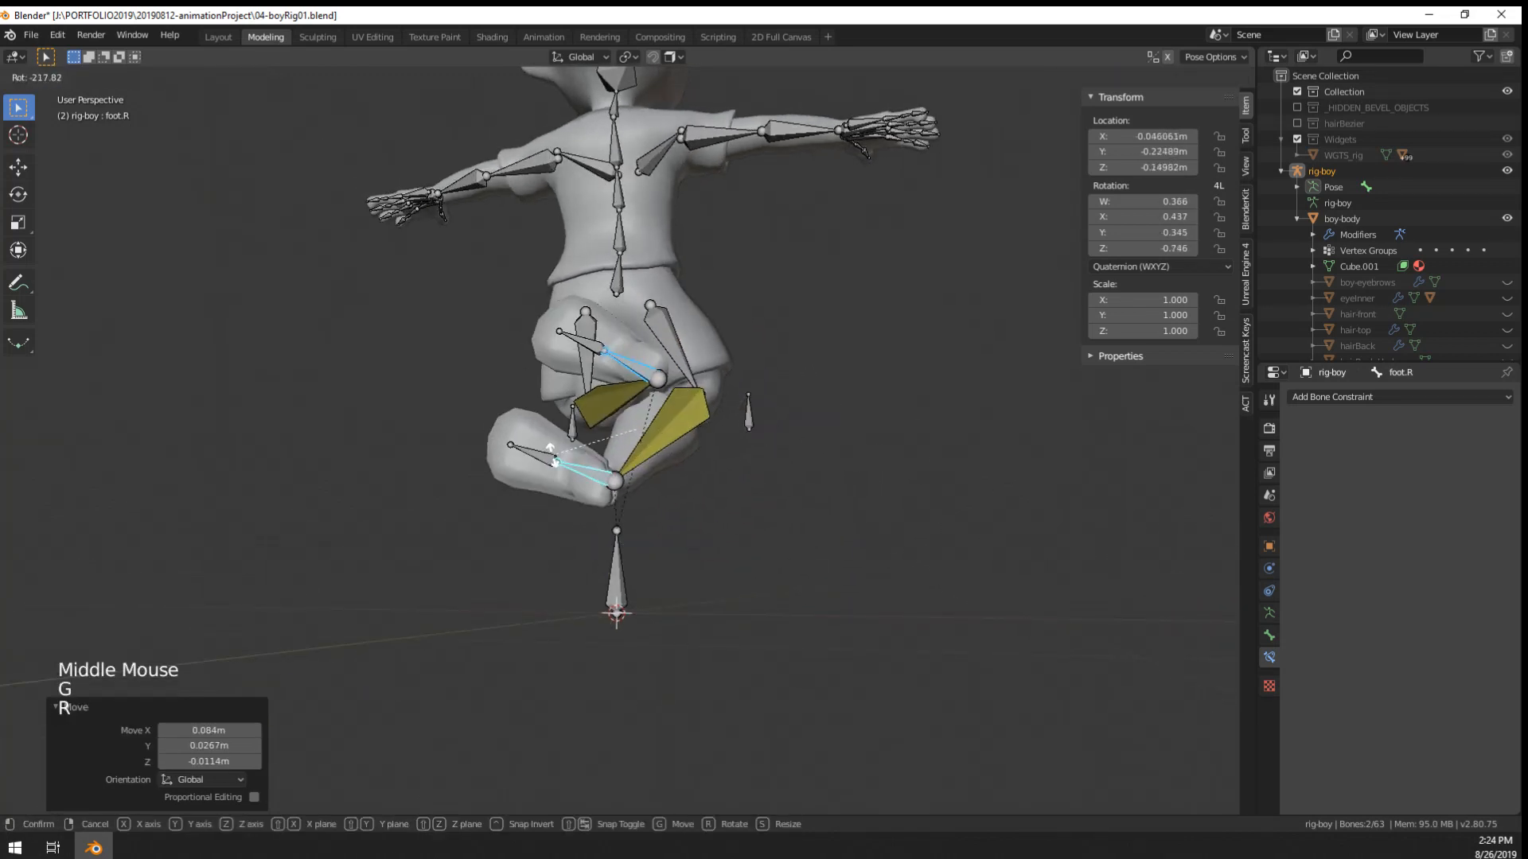
left_click(470, 611)
- Reposition both foot bones twice, finishing with about -0.077 m in X, -0.214 m in Y and -0.073 m in Z
middle_click_drag(469, 611, 728, 588)
key("g")
left_click(644, 592)
middle_click_drag(728, 589, 805, 585)
key("g")
left_click(708, 605)
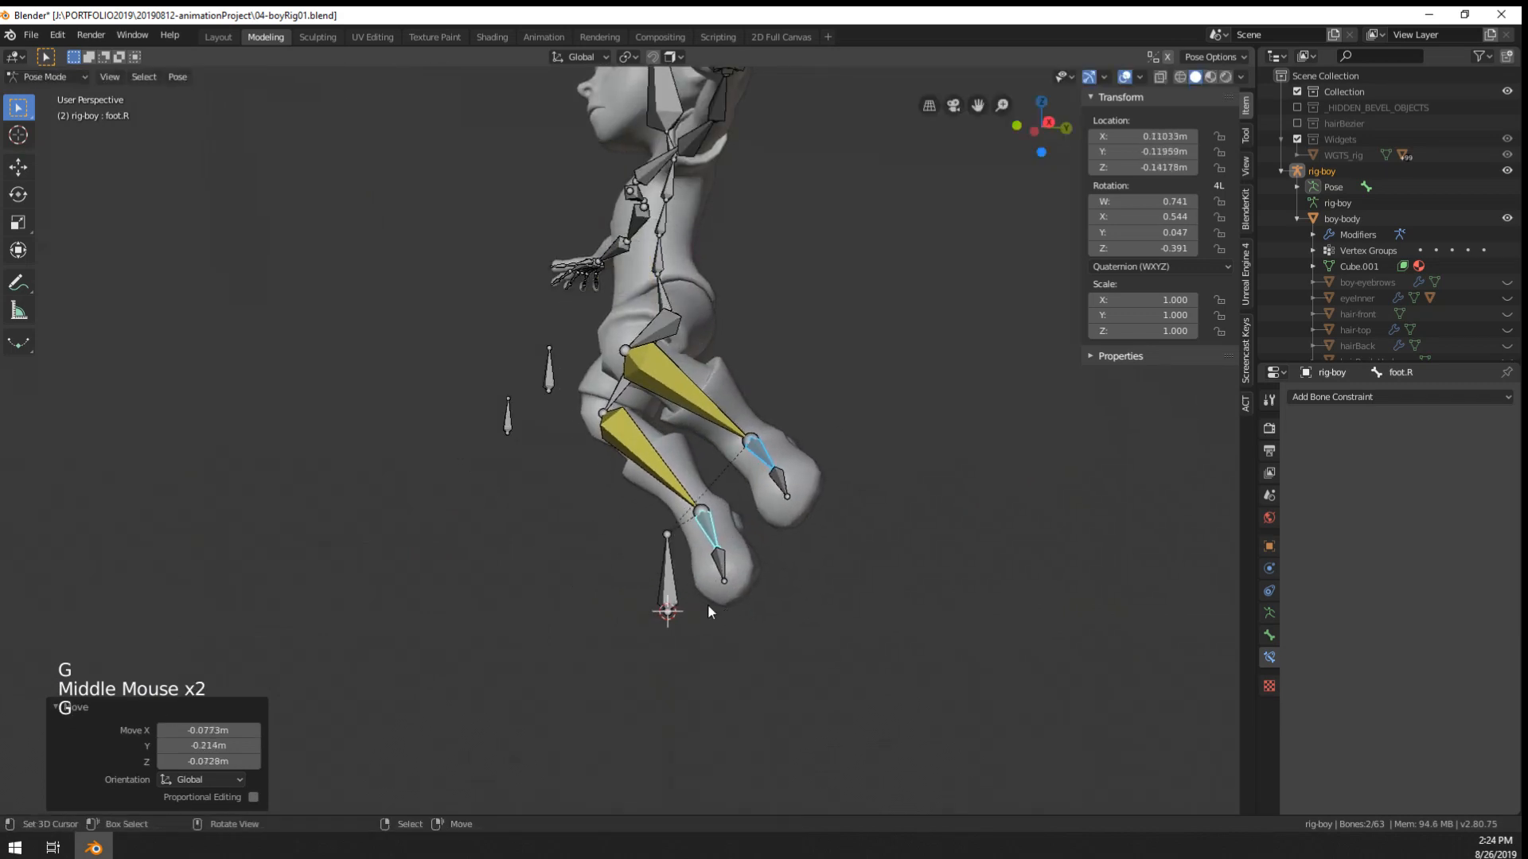
- Move the left foot's IK pole bone about -0.252 m in X to test the knee direction
middle_click_drag(708, 606, 784, 672)
right_click(737, 476)
key("g")
left_click(634, 494)
middle_click_drag(633, 494, 662, 427)
scroll(549, 409, "down", 2)
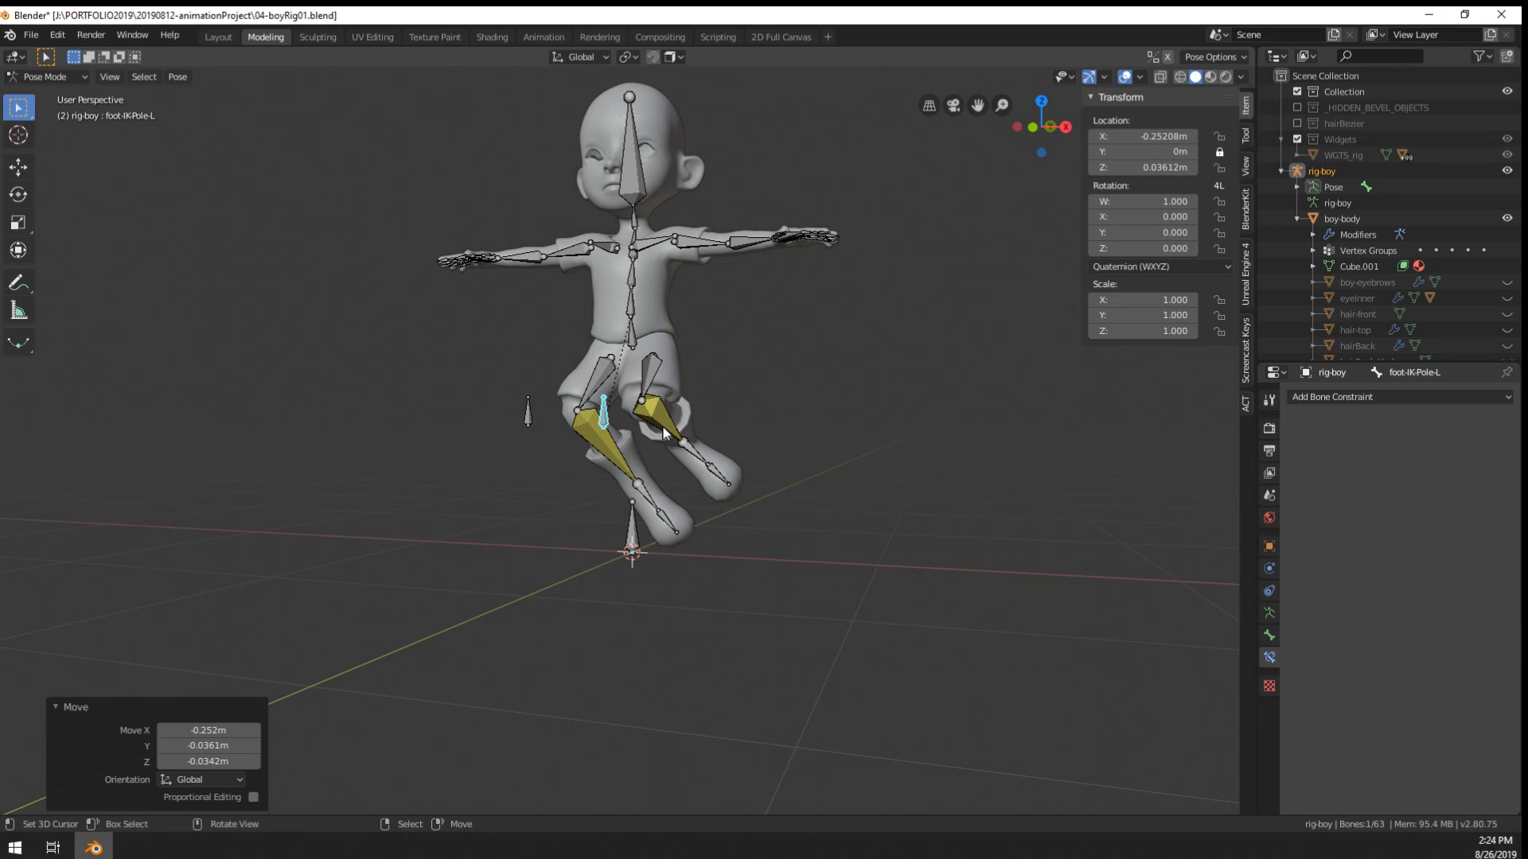
- Clear the rotation, location and scale of all bones in the rig
key("a")
key("alt+r")
key("alt+g")
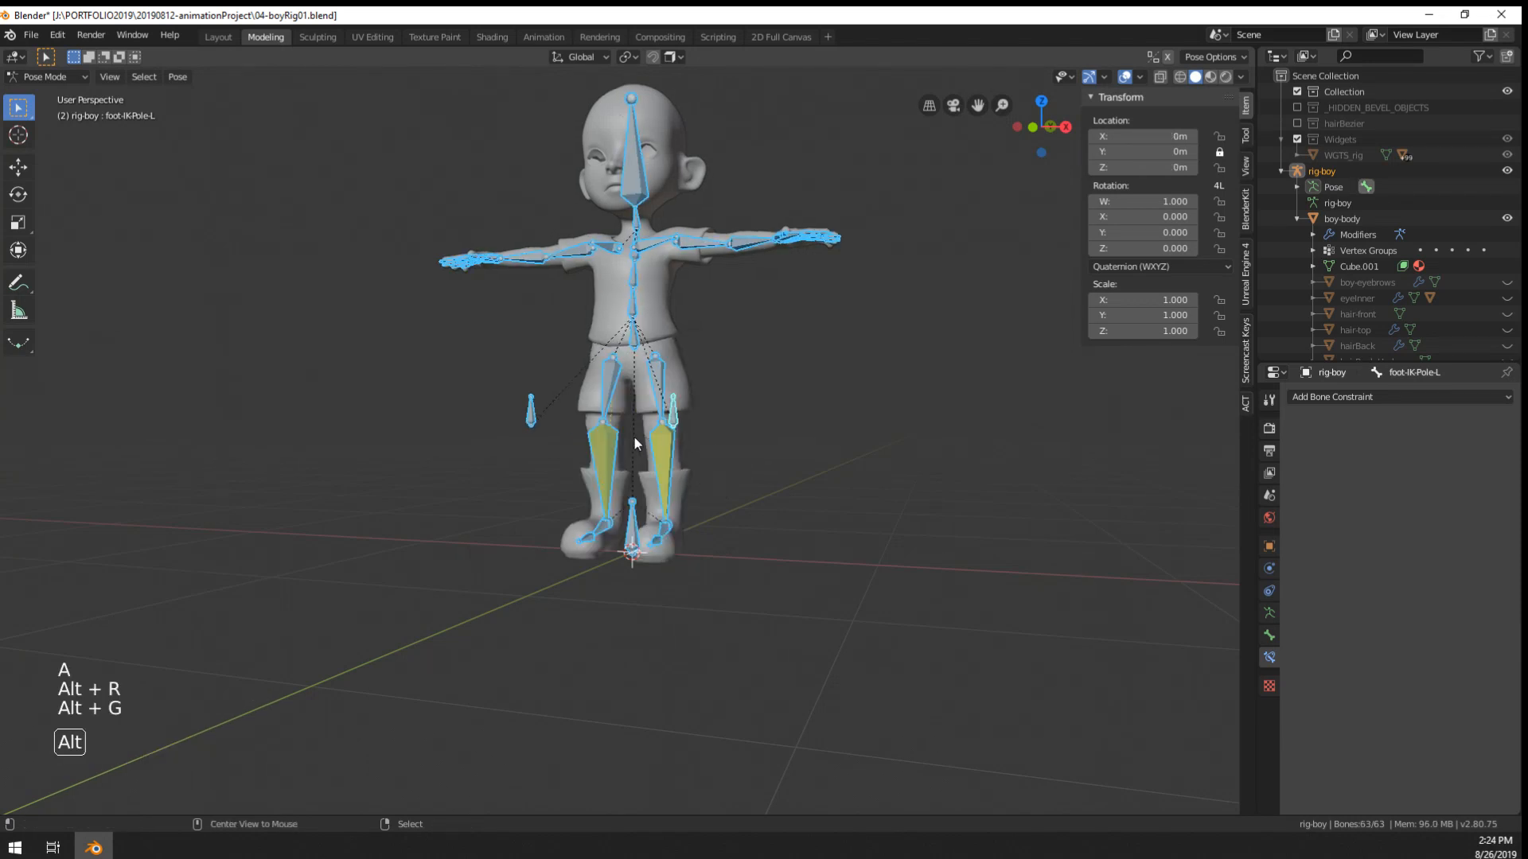
key("alt+s")
scroll(651, 538, "up", 5)
right_click(724, 652)
middle_click_drag(733, 656, 685, 525)
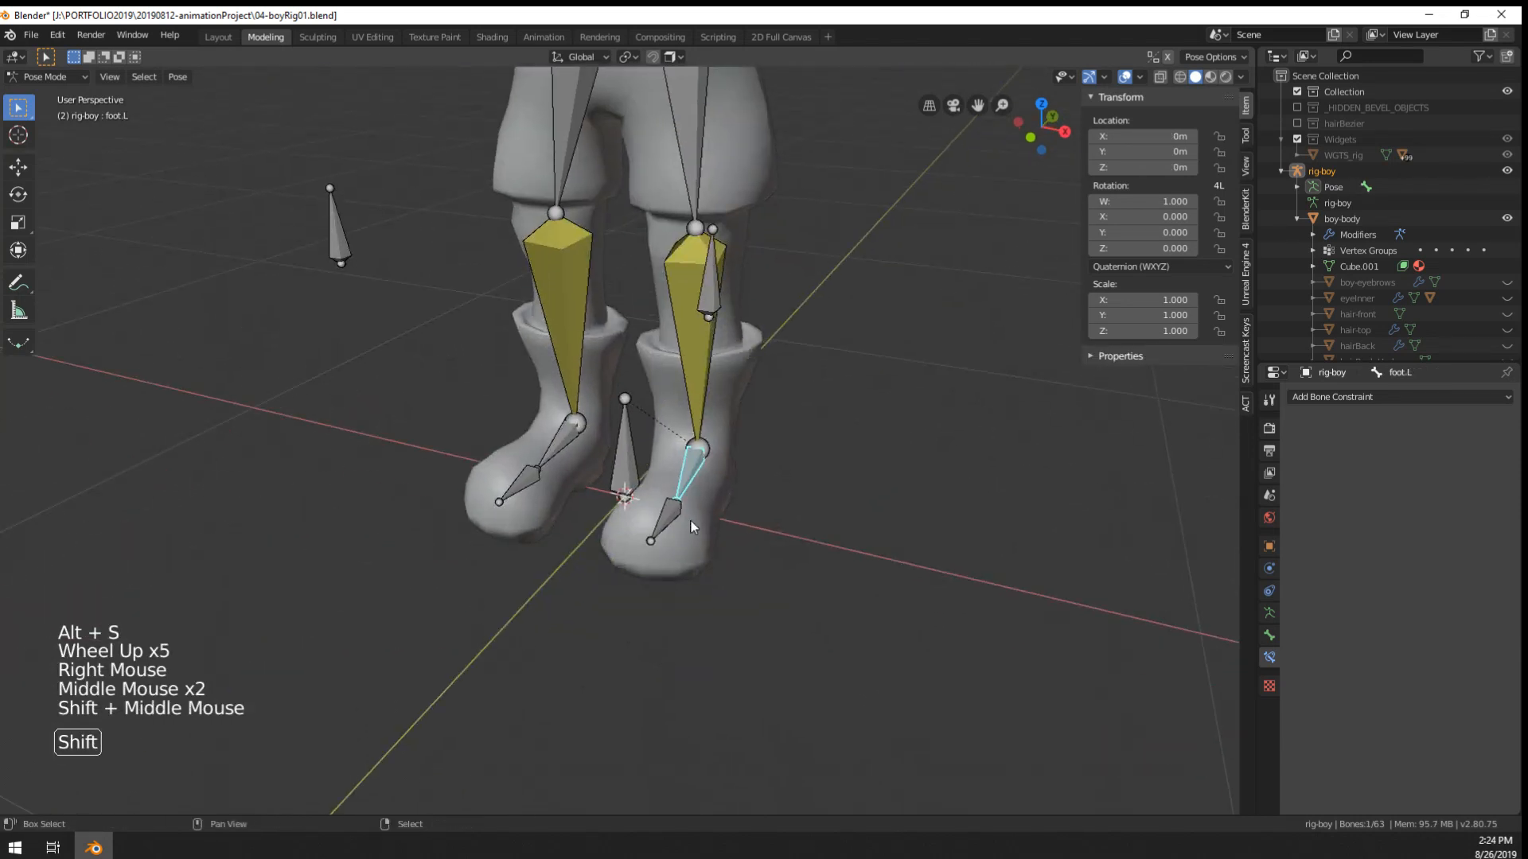
key("shift+a")
mouse_move(679, 521)
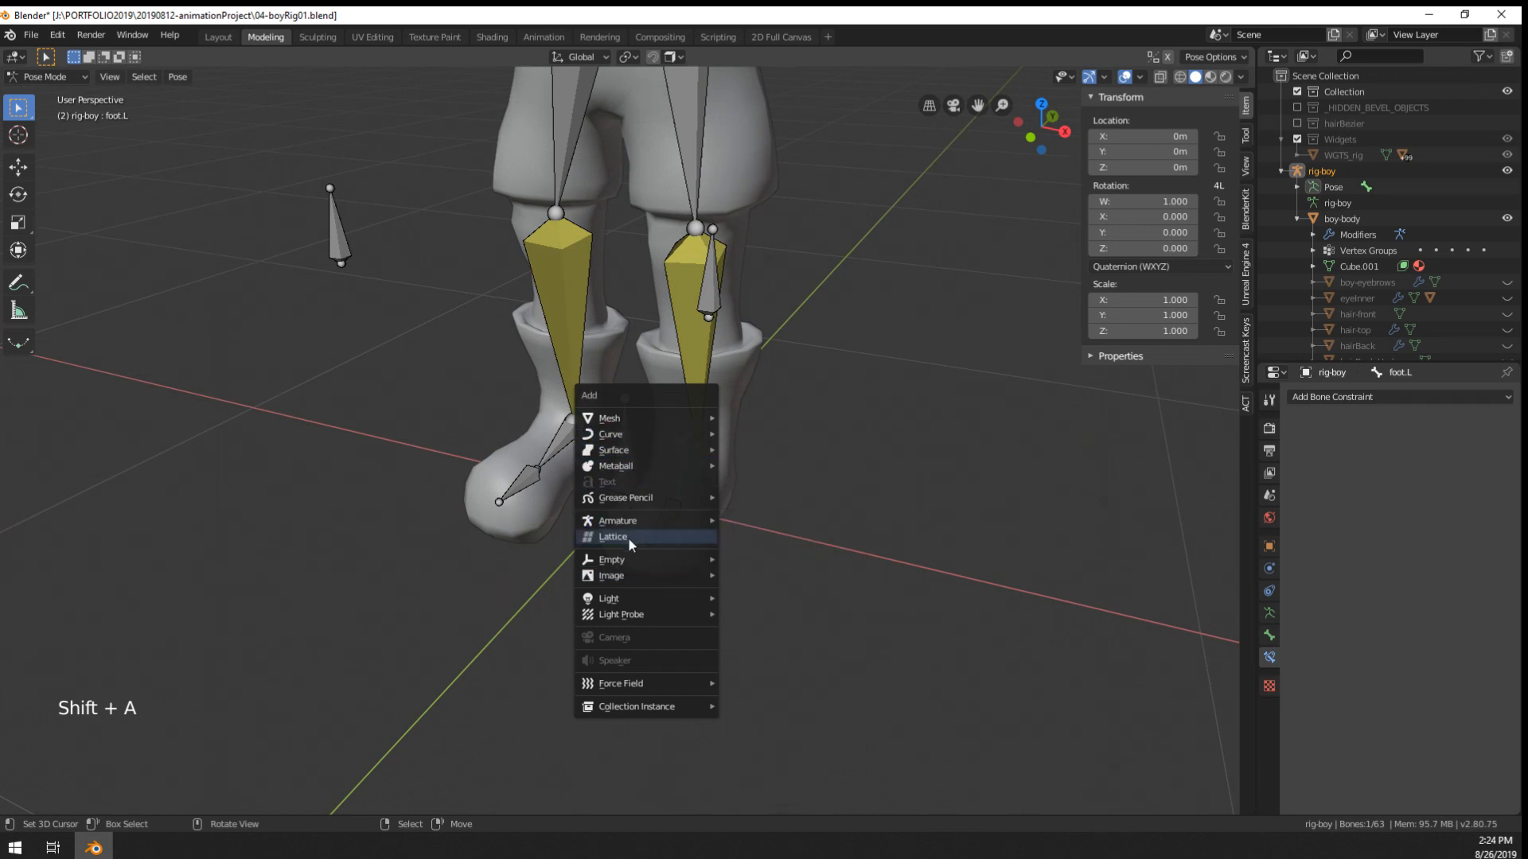
- Switch the rig to Object Mode, add a mesh circle at the world origin and start editing its mesh
key("Tab")
key("Tab")
key("Tab")
key("ctrl+Tab")
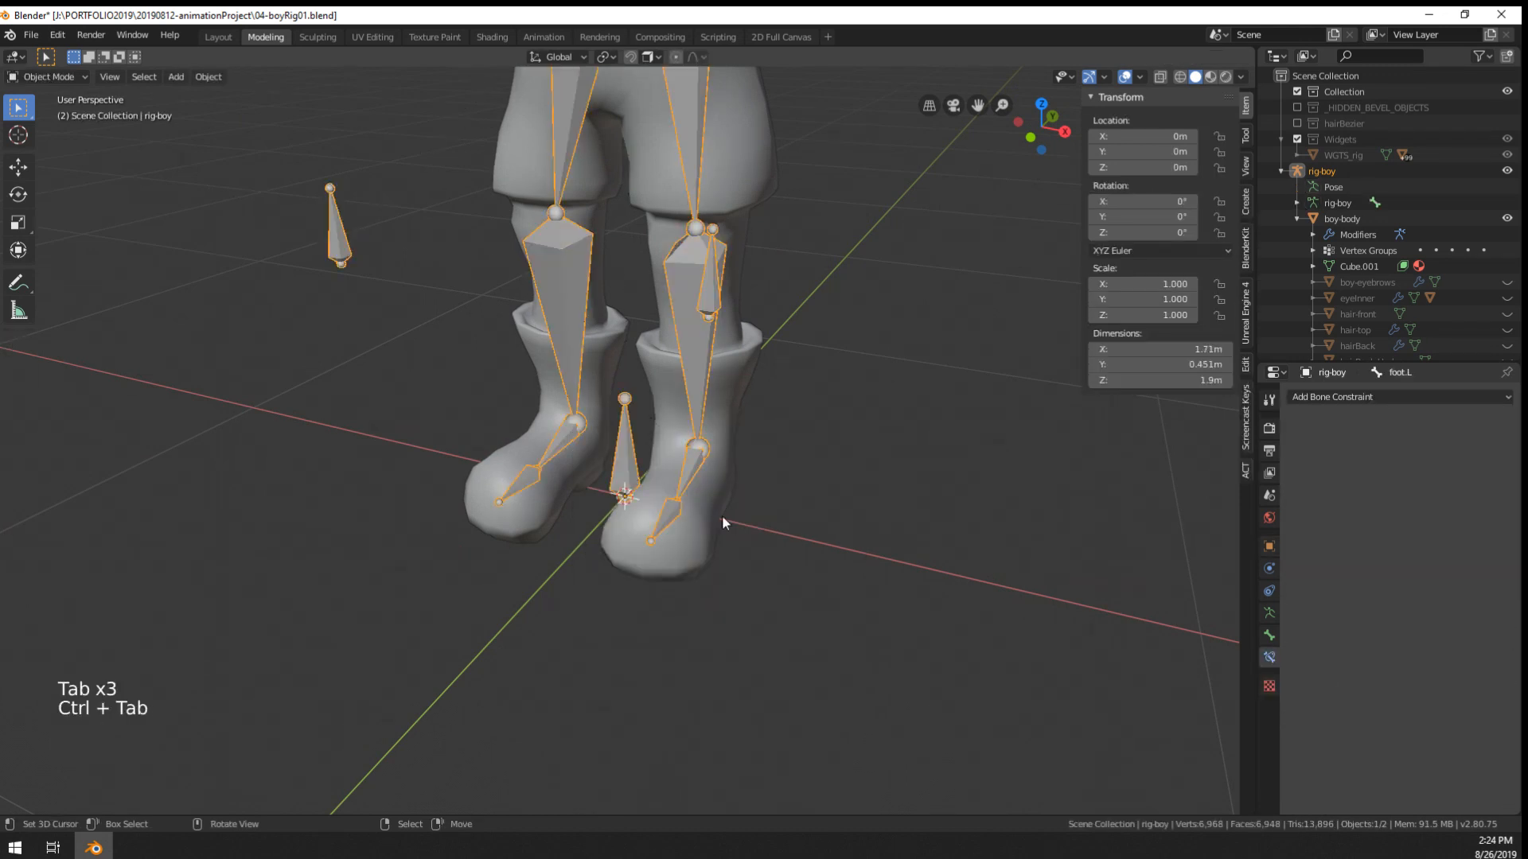
key("shift+a")
mouse_move(695, 420)
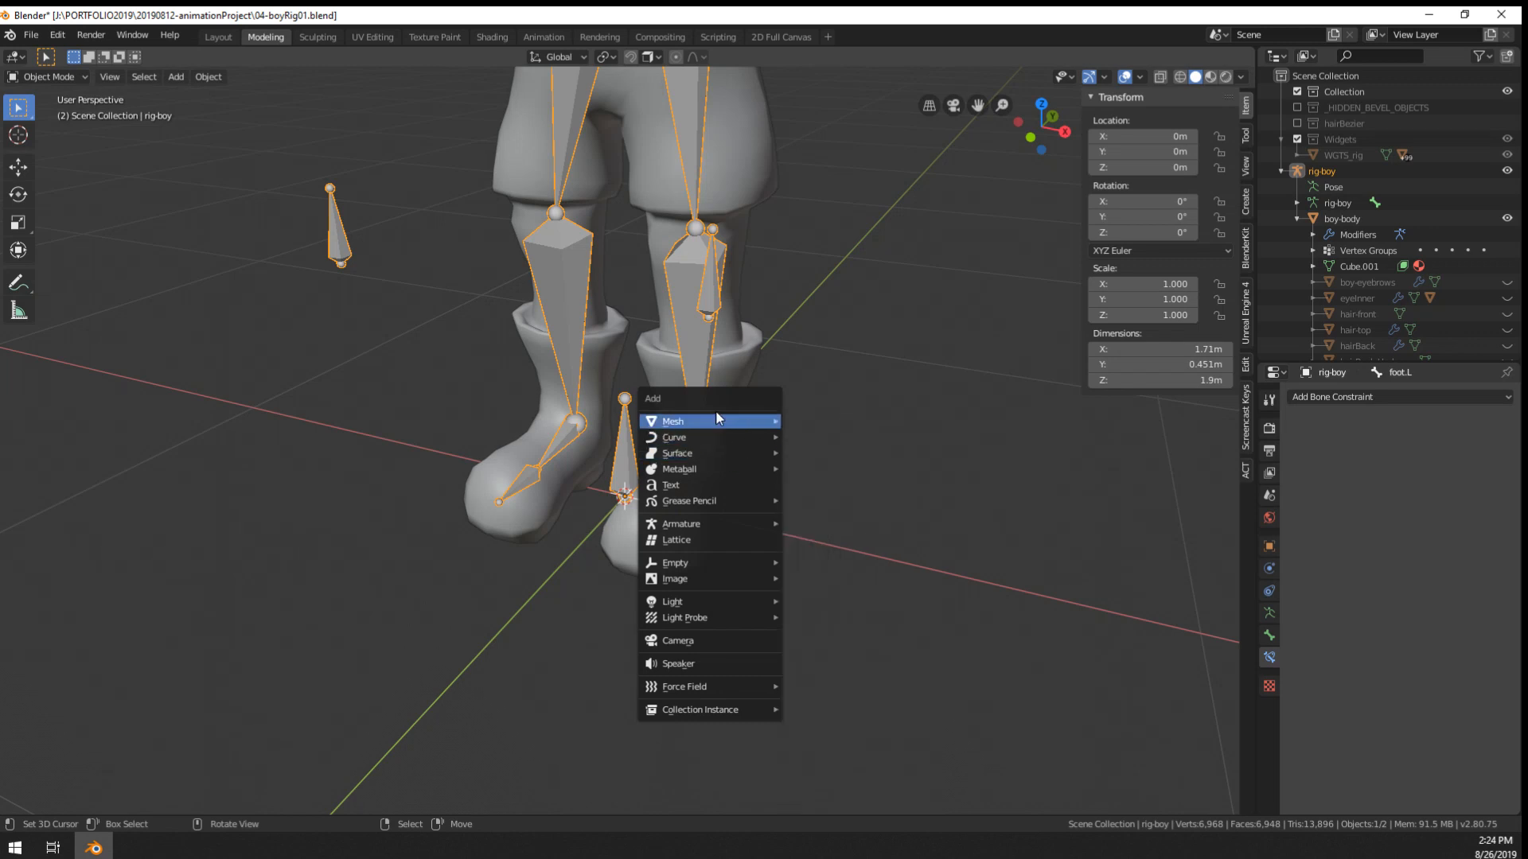
left_click(815, 452)
scroll(814, 451, "down", 3)
middle_click_drag(814, 450, 856, 483)
key("Tab")
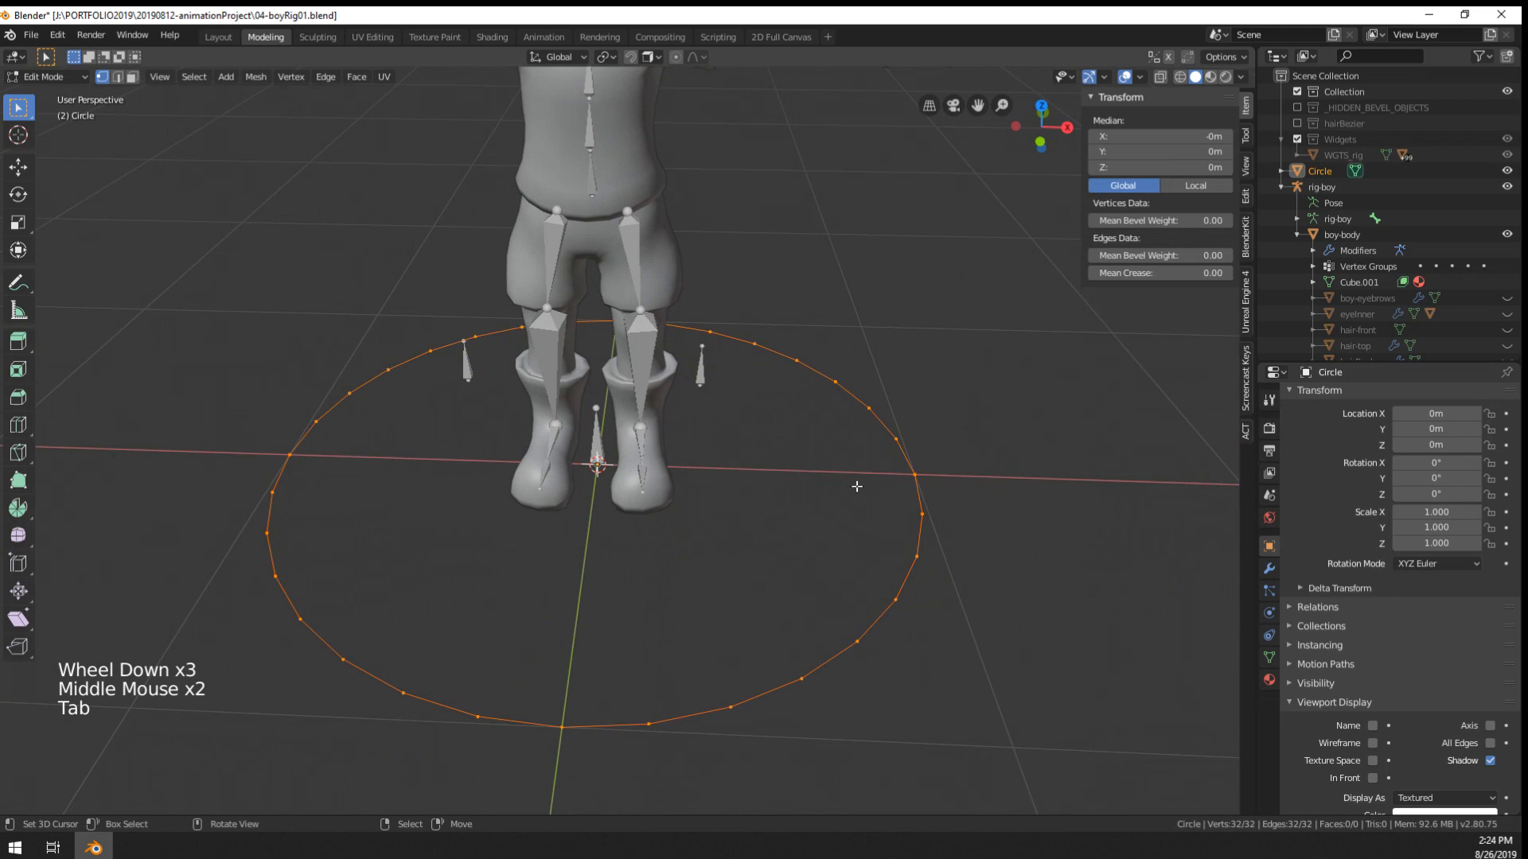
- Select the circle's two opposite vertices on the X axis and turn on connected proportional editing
right_click(923, 478)
right_click(285, 454, "shift")
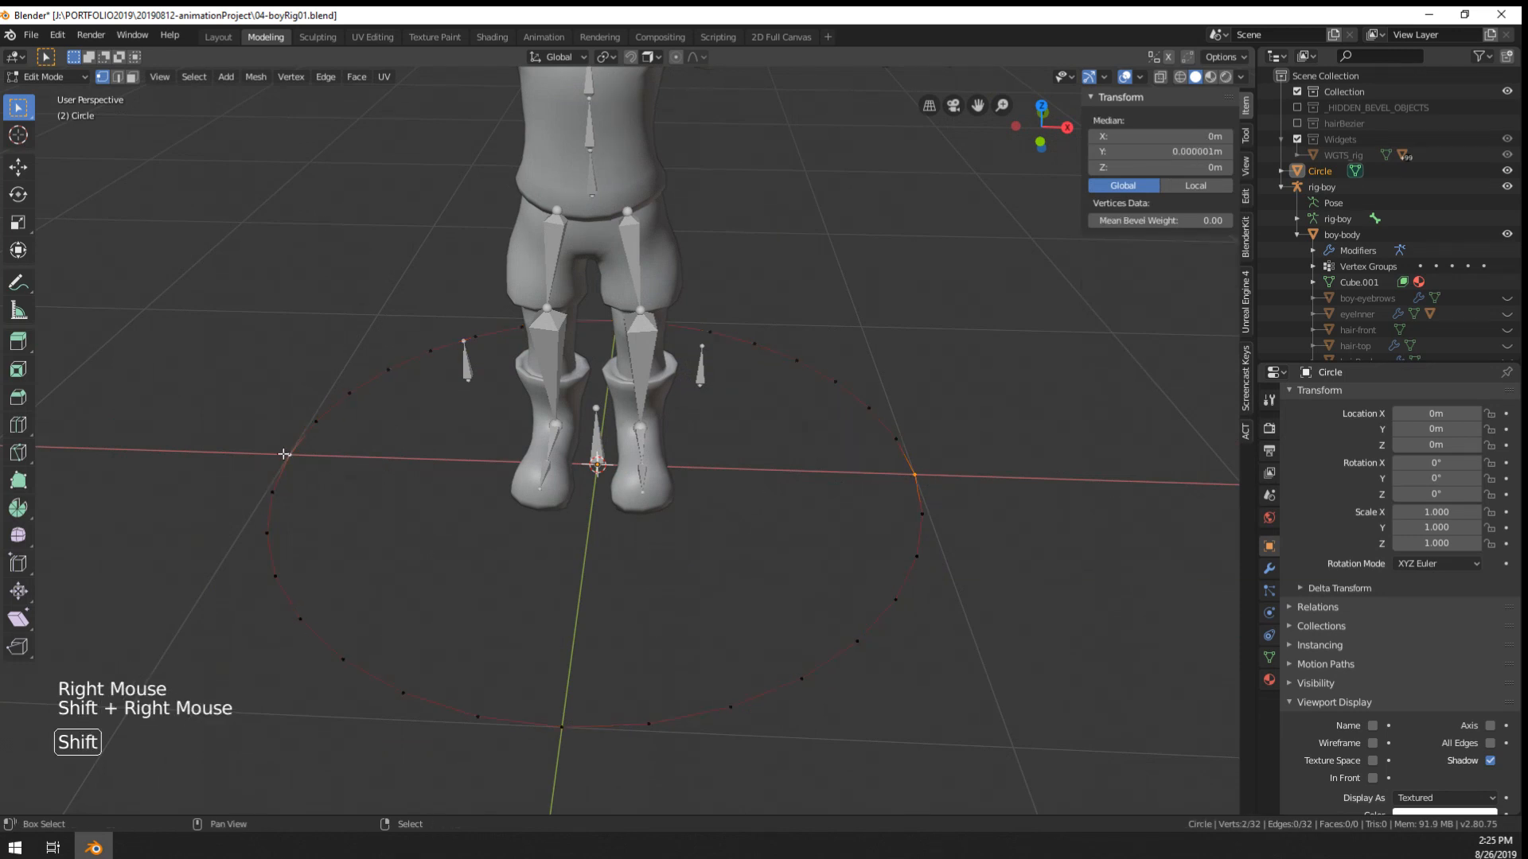
key("s")
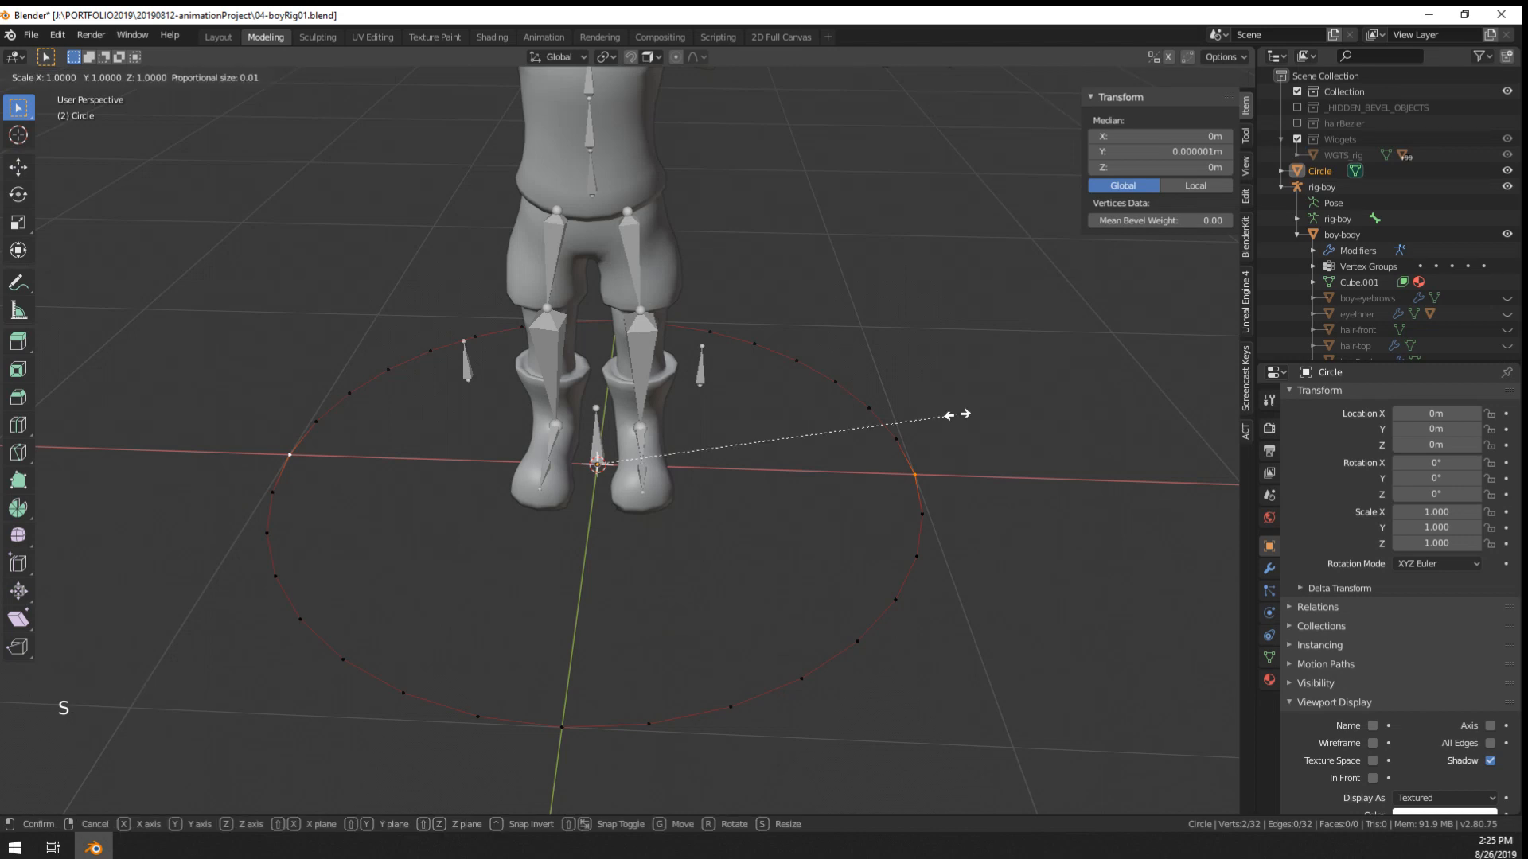
right_click(915, 421)
key("o")
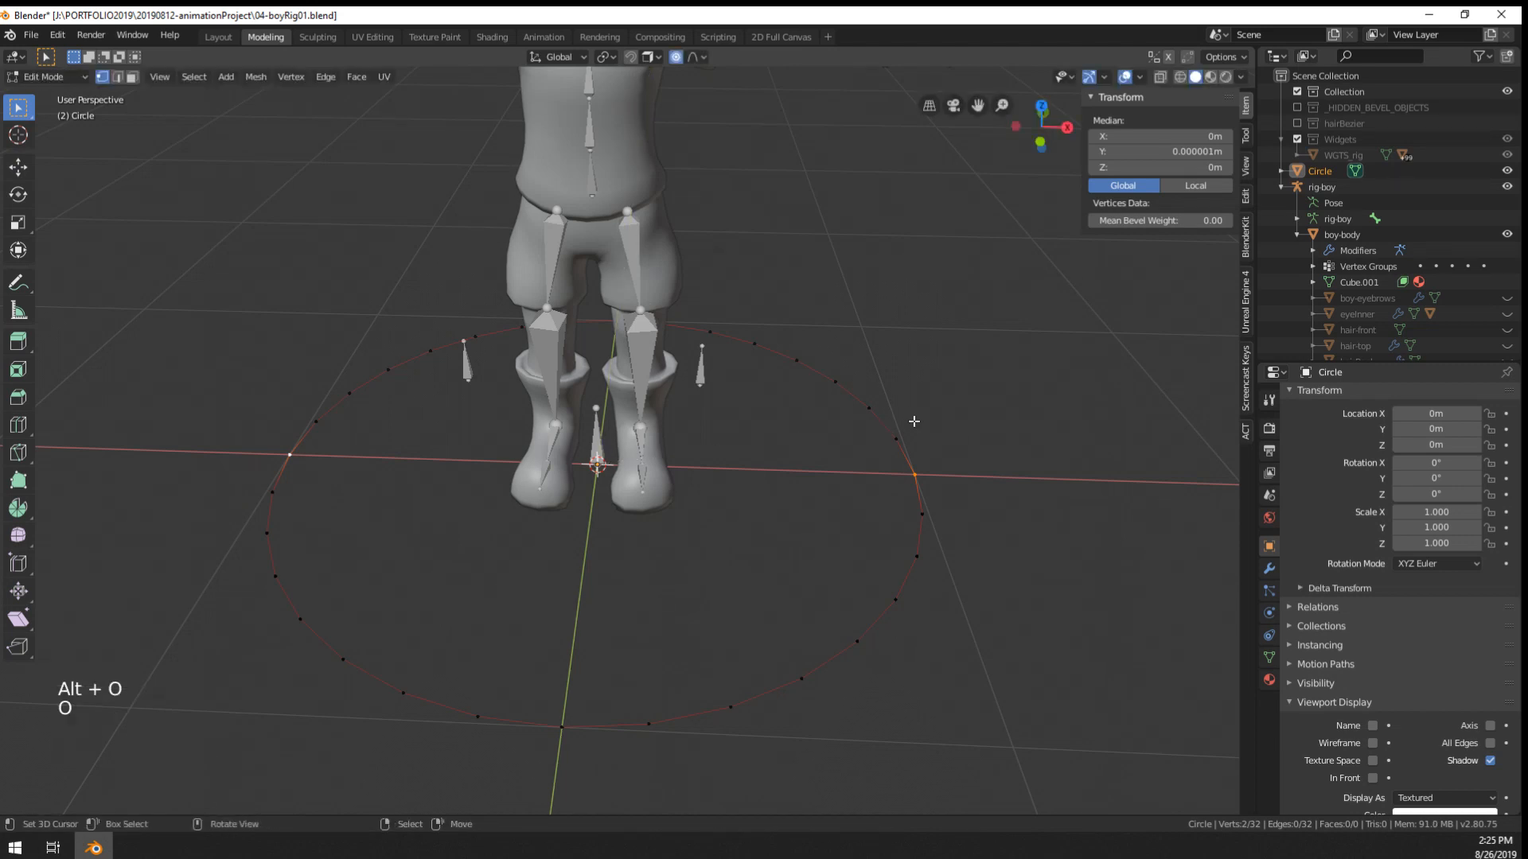
- Try scaling the two selected vertices inward, enlarging the proportional editing size to about 1.35
key("s")
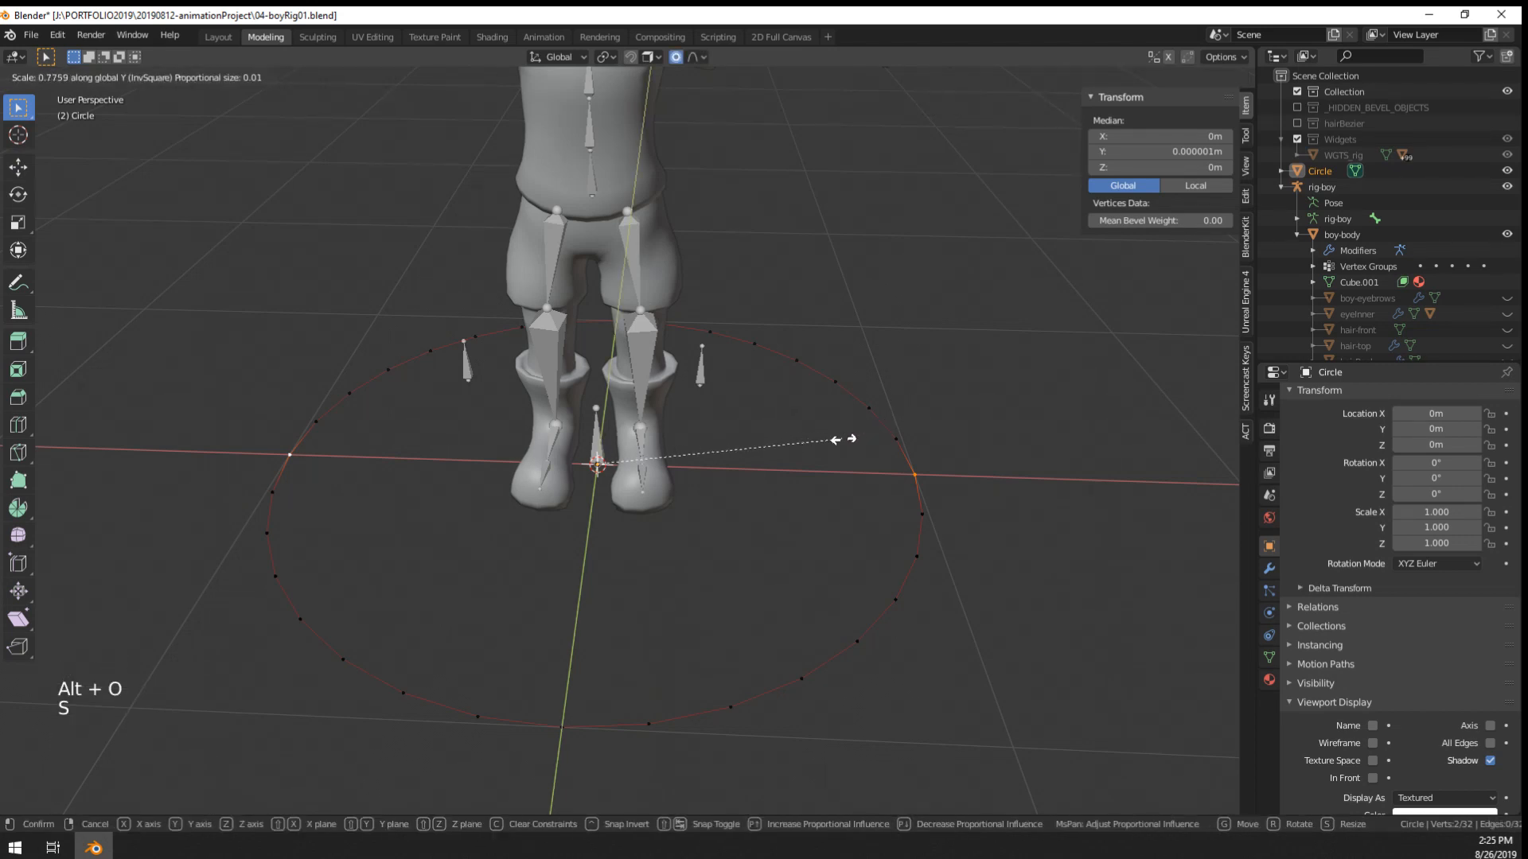
right_click(946, 491)
key("s")
scroll(818, 501, "down", 2)
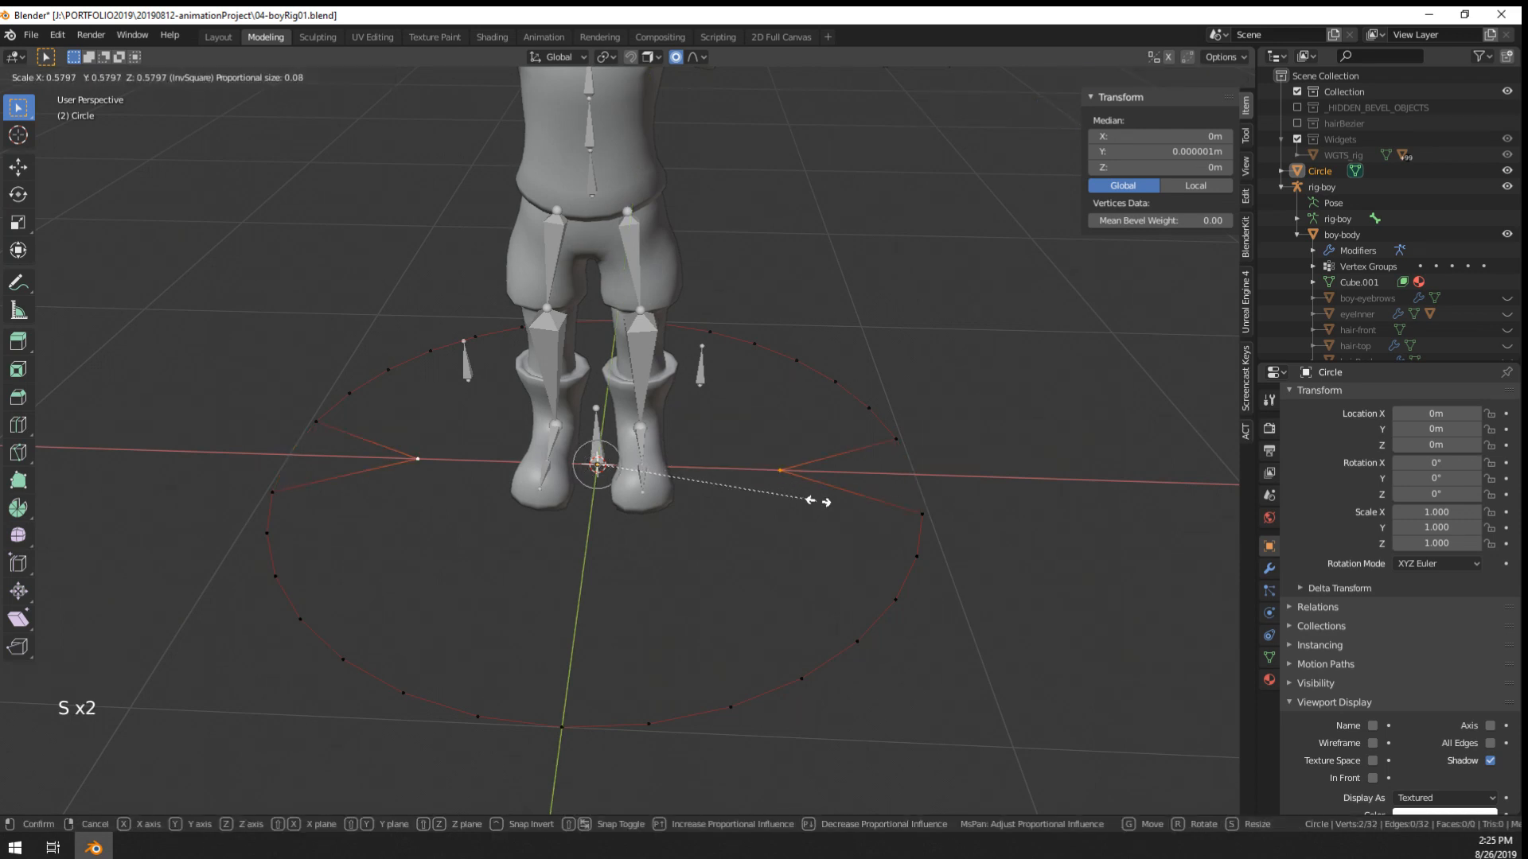
scroll(818, 501, "down", 20)
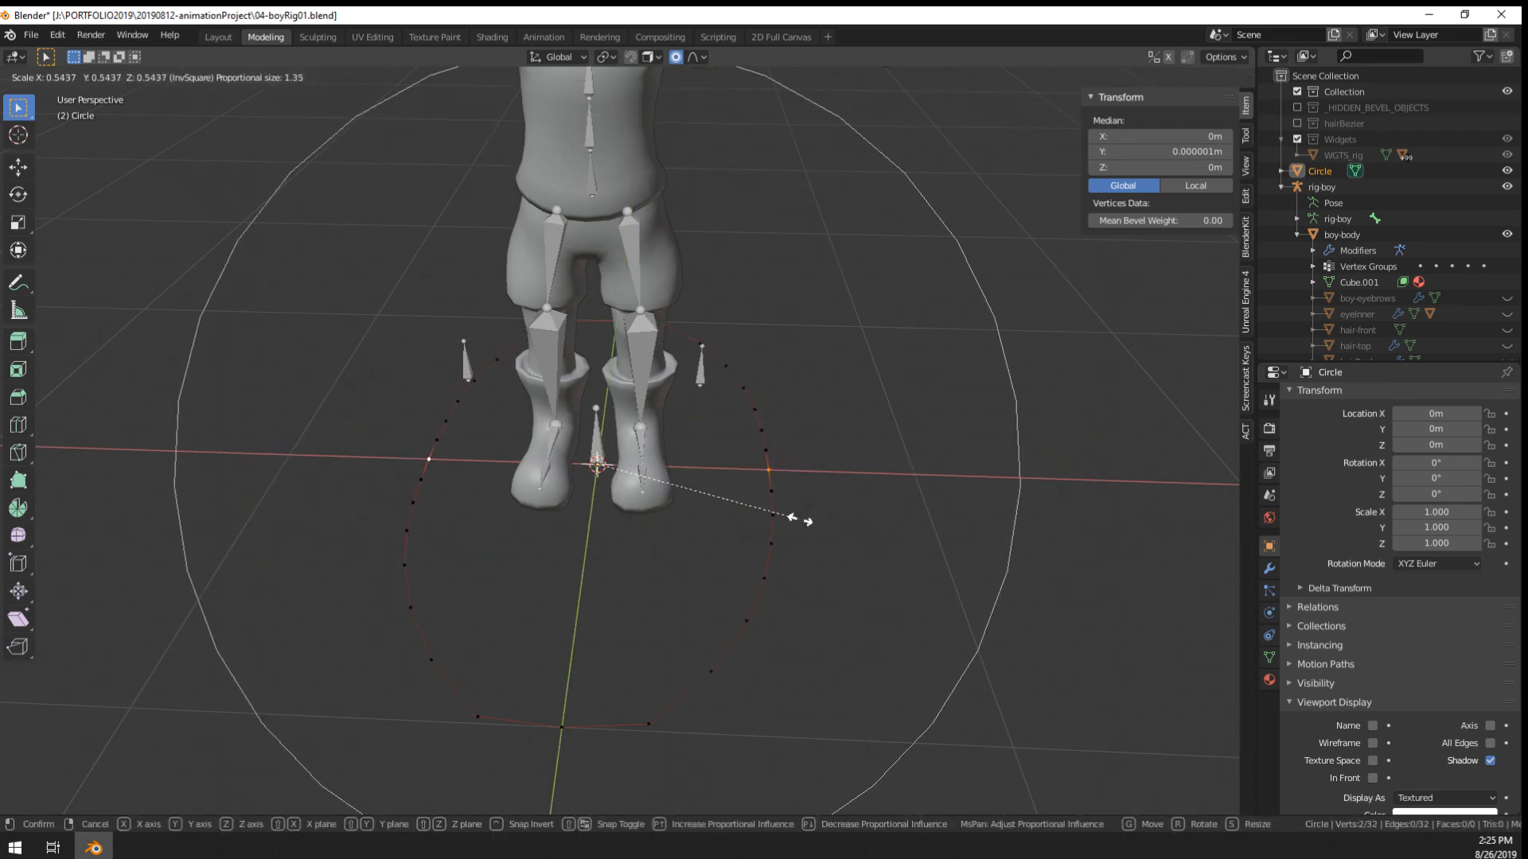
right_click(755, 77)
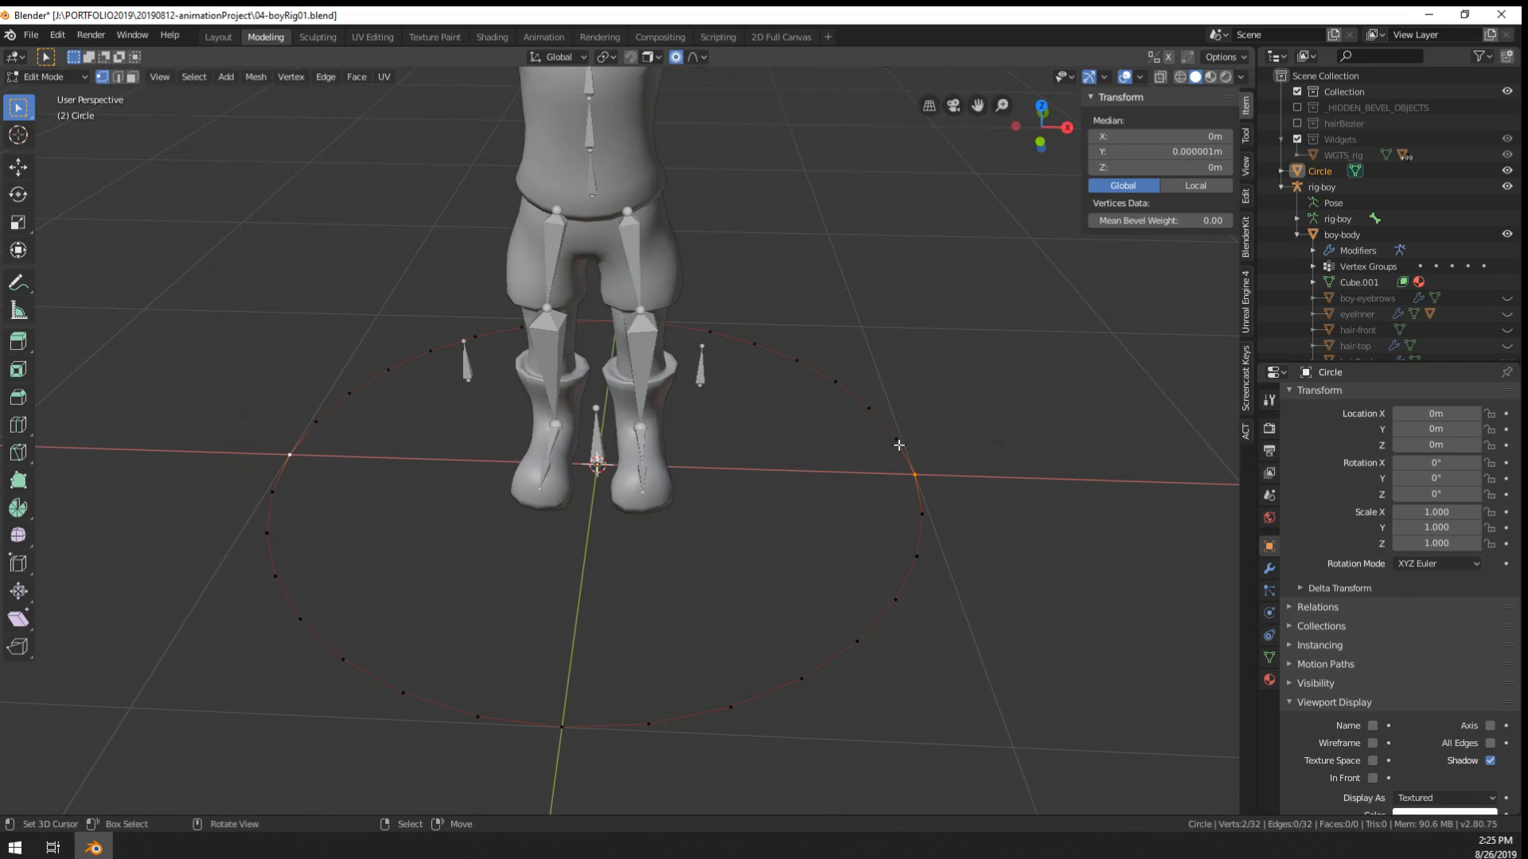
- Scale the two selected vertices to about 0.459 along X with inverse-square proportional falloff to pinch the circle's sides
middle_click_drag(904, 443, 1016, 502)
key("s")
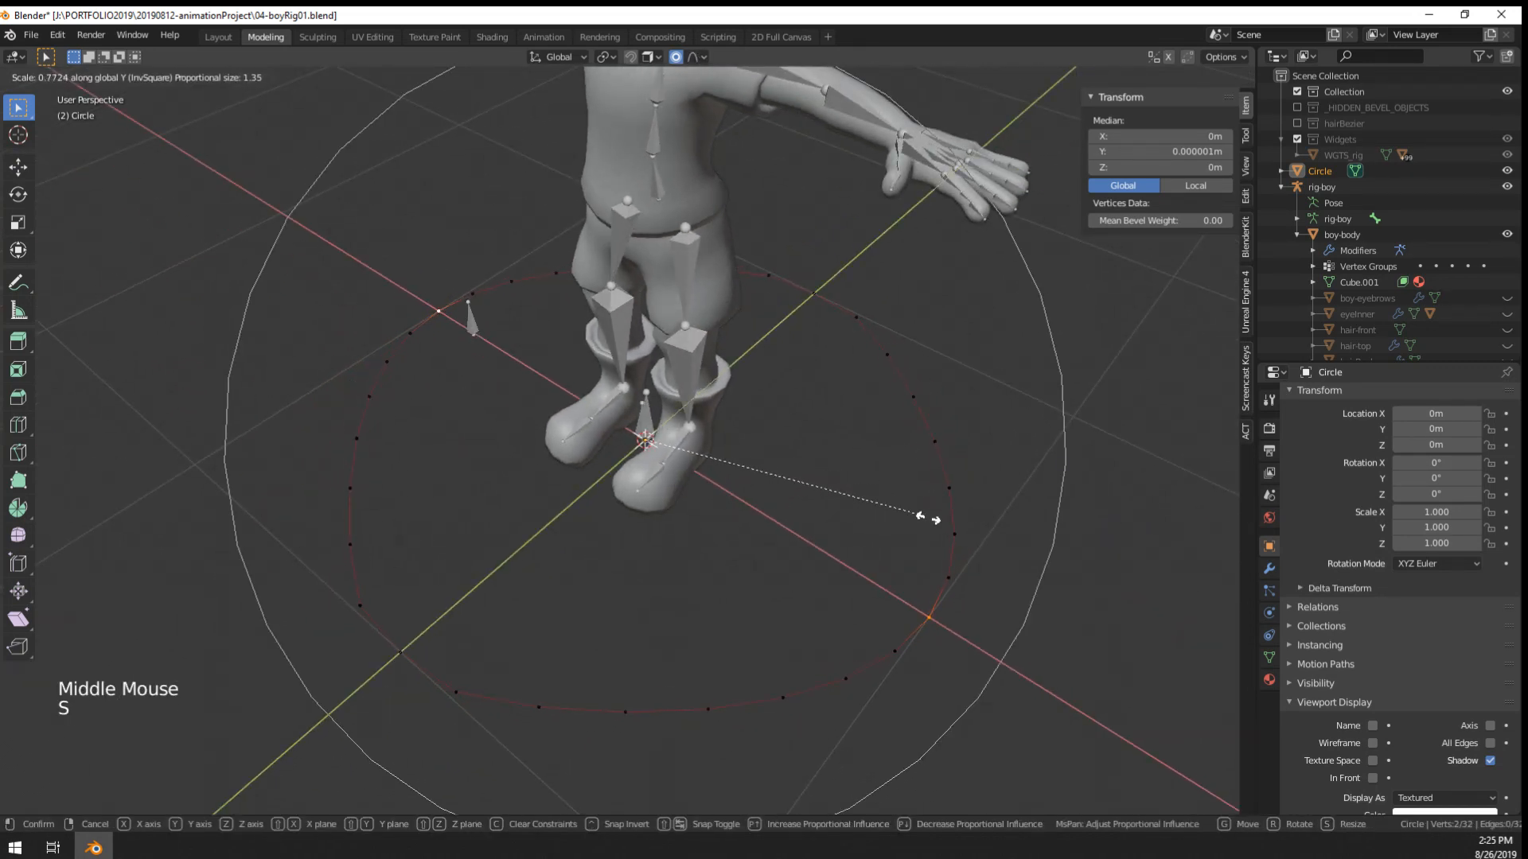
left_click(799, 519)
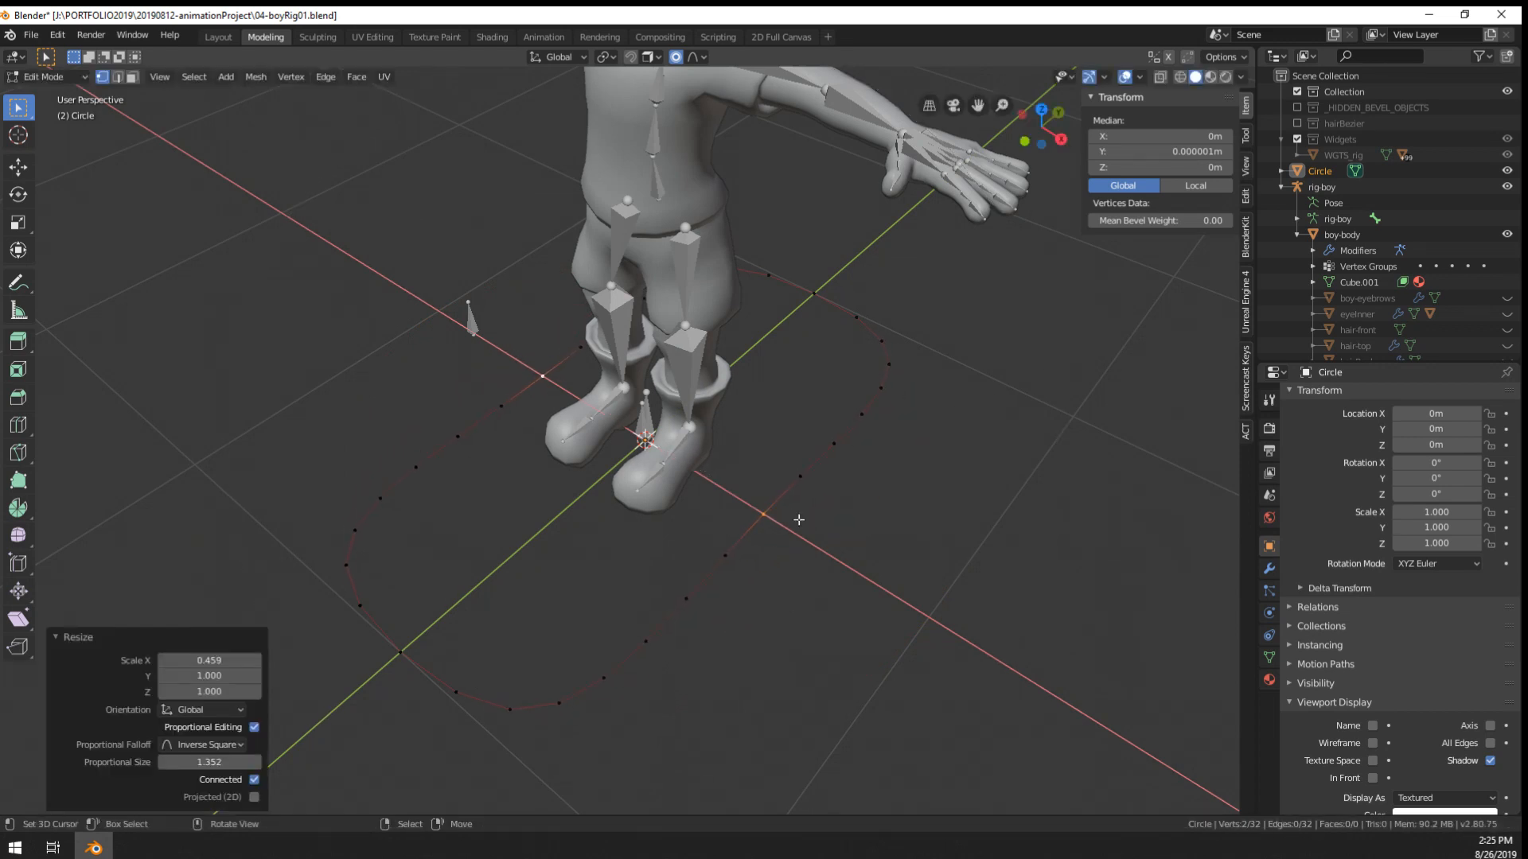
- Select all of the circle's linked vertices, leave mesh editing, and select the rig's foot.L bone in Pose Mode
key("ctrl+l")
middle_click_drag(792, 445, 748, 461)
middle_click_drag(748, 462, 647, 457)
key("Tab")
scroll(704, 503, "up", 3)
right_click(673, 474)
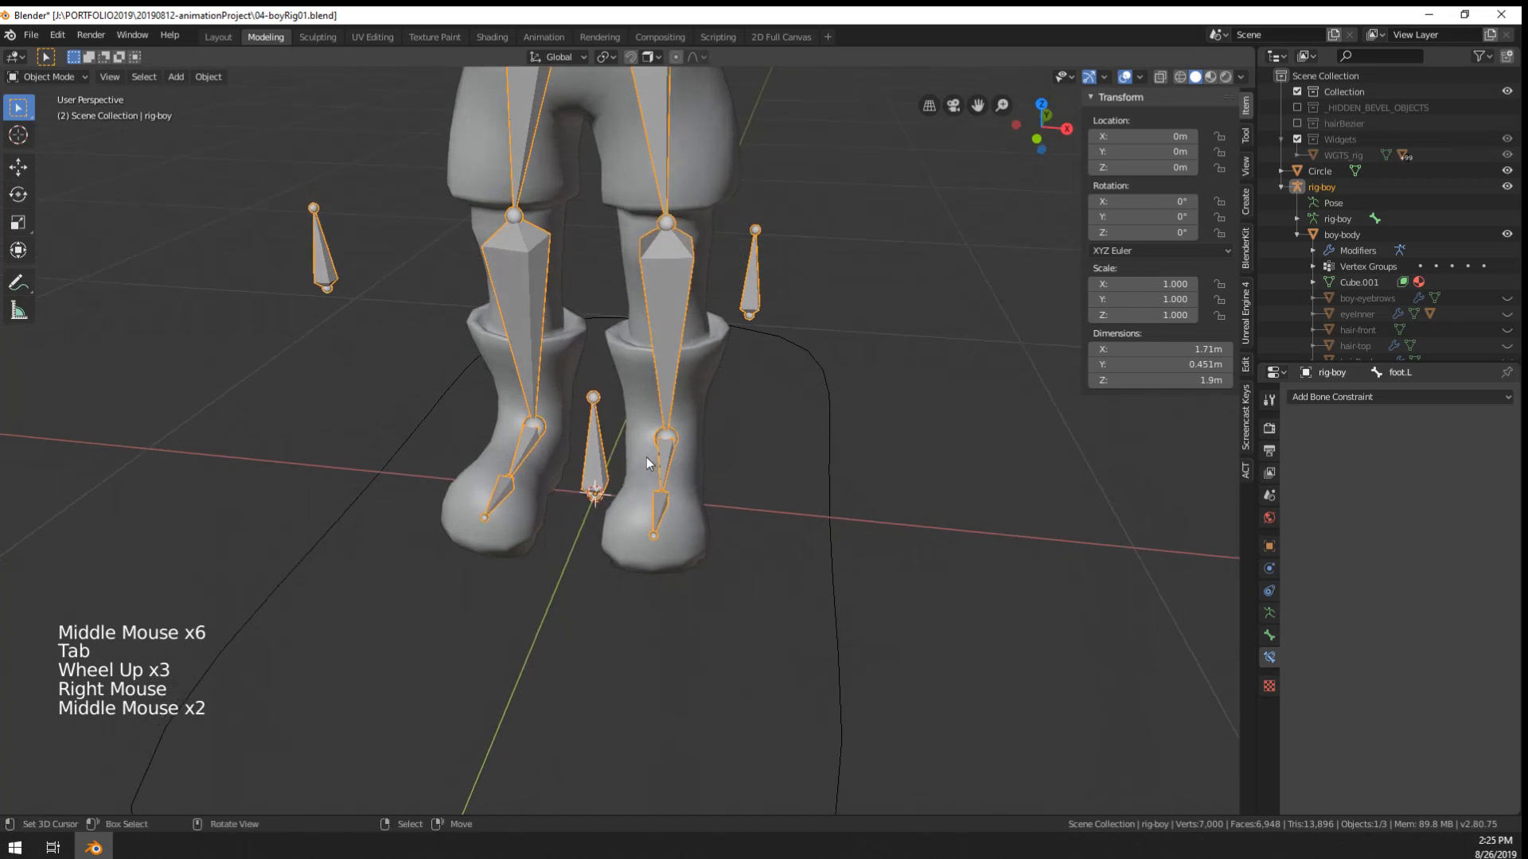
key("ctrl+Tab")
right_click(664, 465)
- Assign the Circle object as the foot.L bone's custom display shape
left_click(1269, 634)
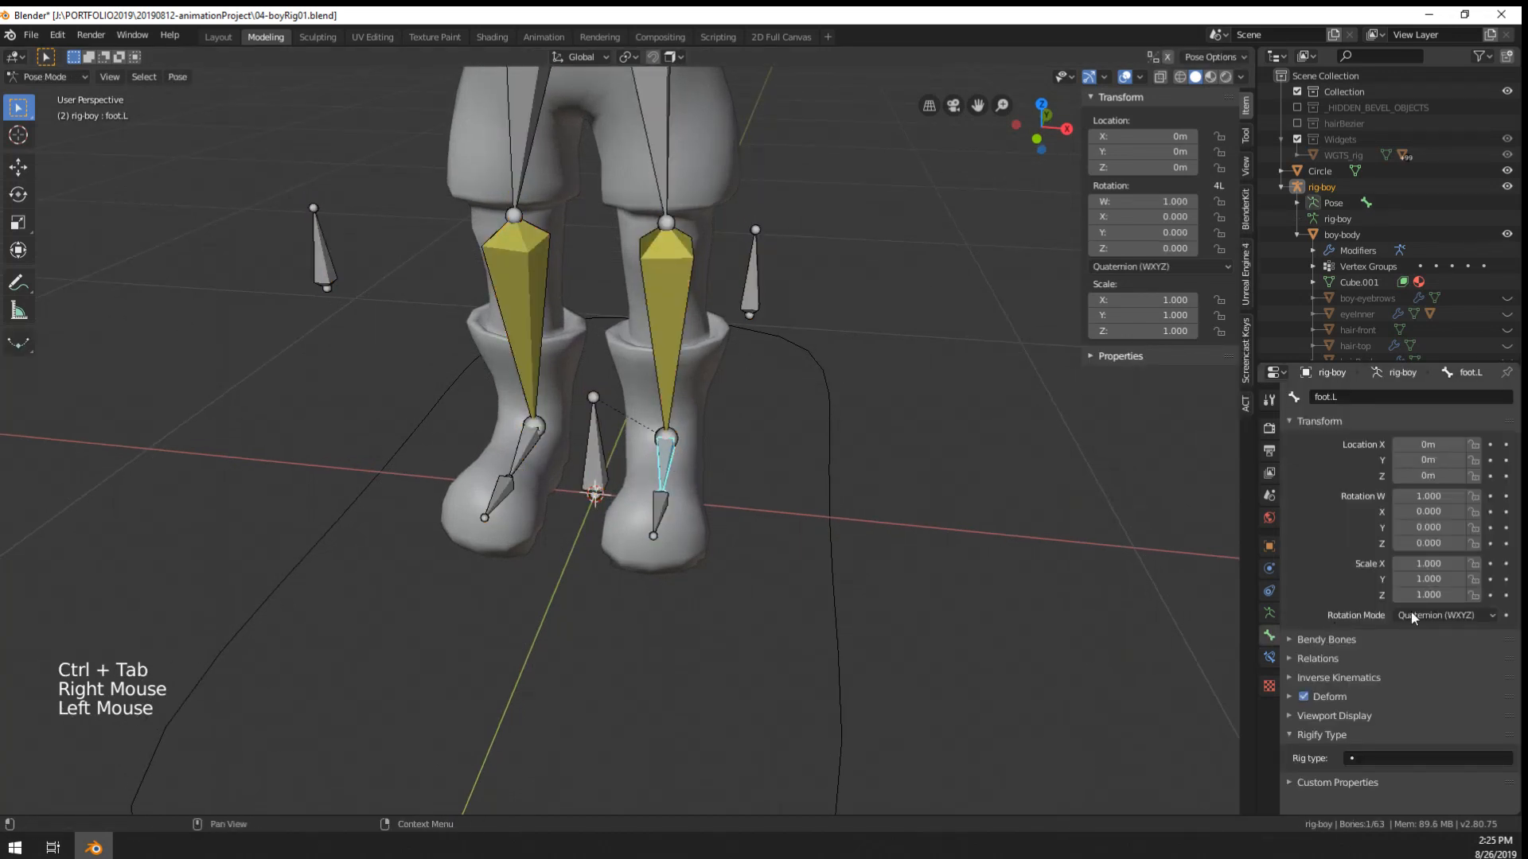
scroll(1432, 677, "down", 4)
left_click(1340, 716)
scroll(1344, 665, "down", 6)
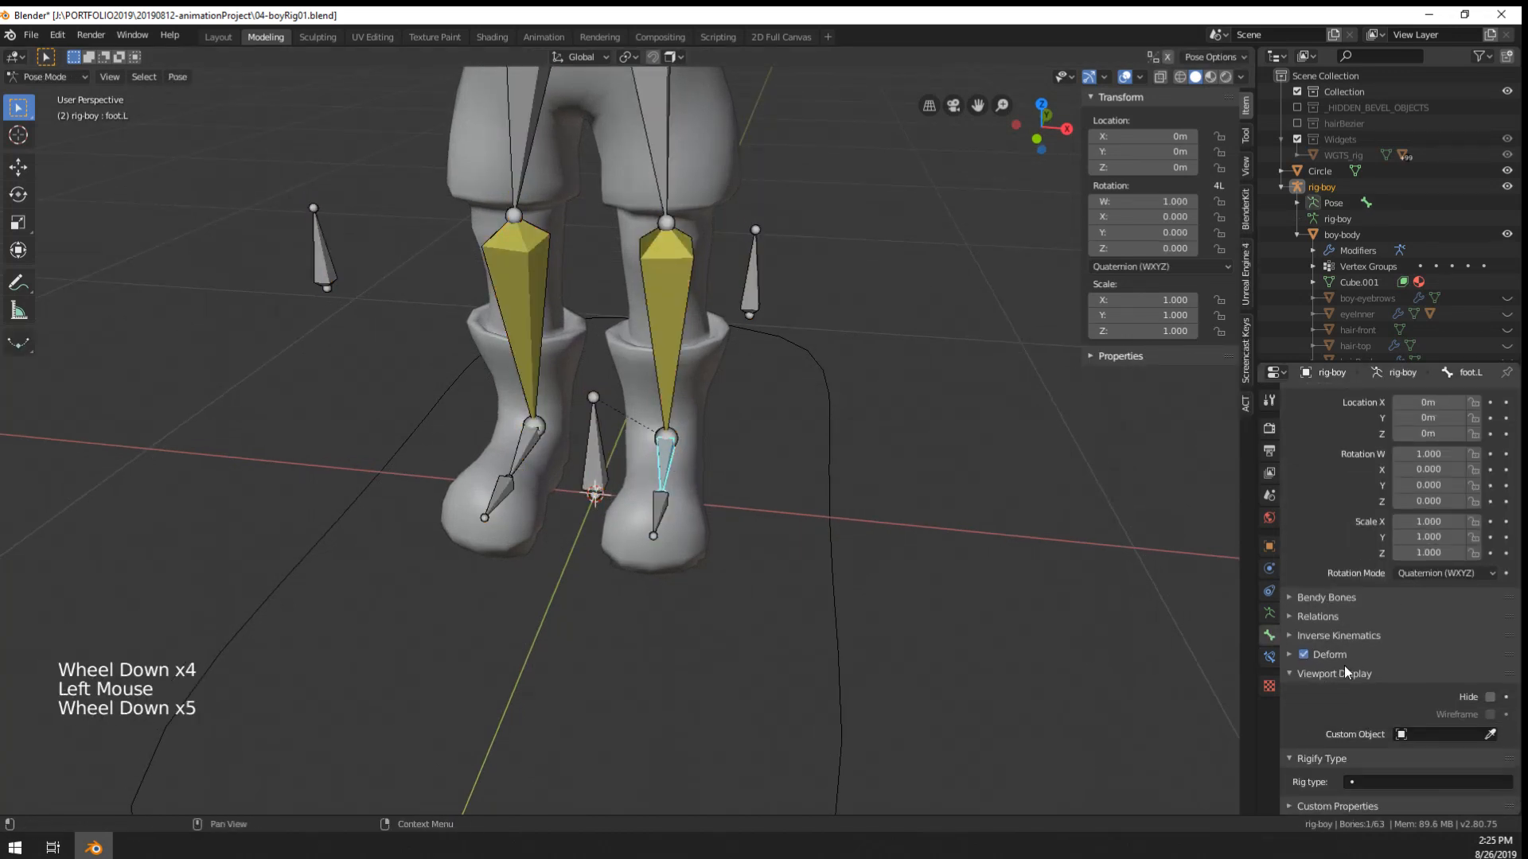
left_click(1490, 734)
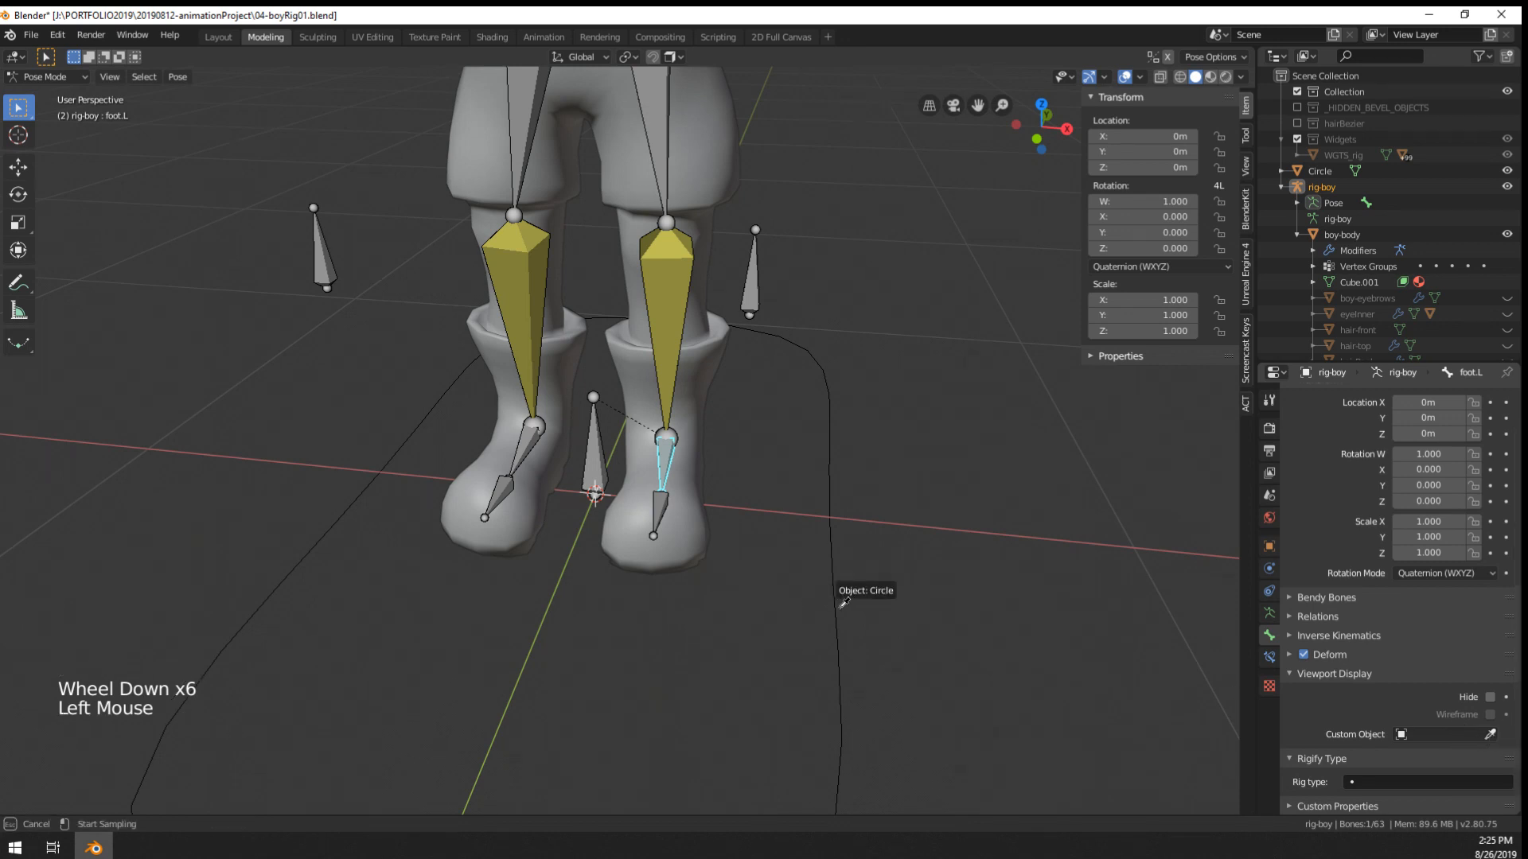
left_click(843, 602)
- Put the rig in Object Mode, reopen the circle's mesh and try enlarging the whole outline
mouse_move(838, 609)
middle_mouse_down()
mouse_move(803, 592)
mouse_move(775, 531)
mouse_move(856, 589)
middle_mouse_up()
right_click(872, 585)
right_click(880, 577)
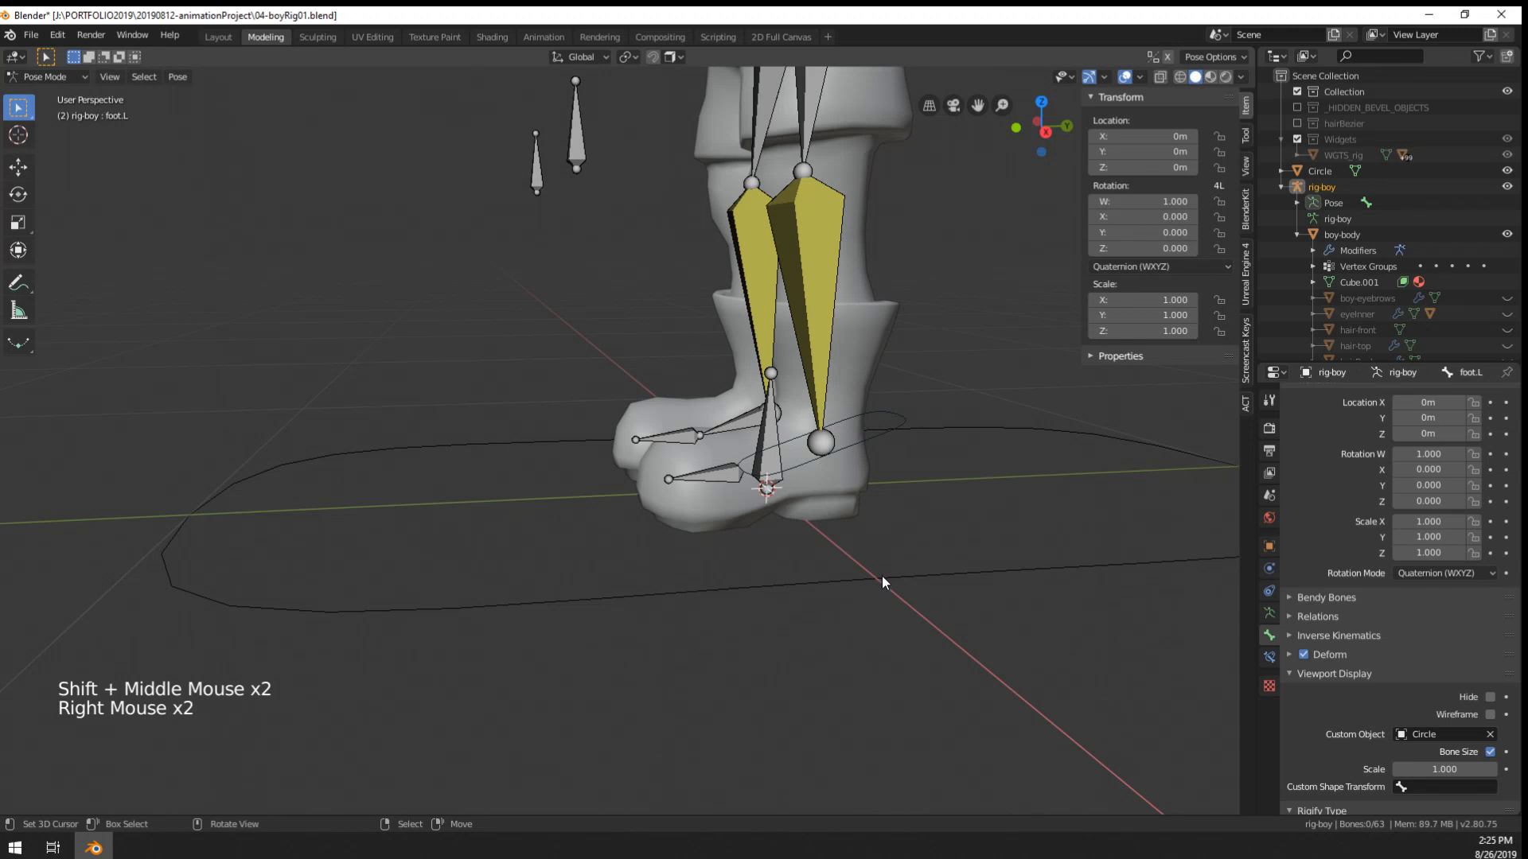
key("Tab")
right_click(881, 576)
key("Tab")
right_click(882, 575)
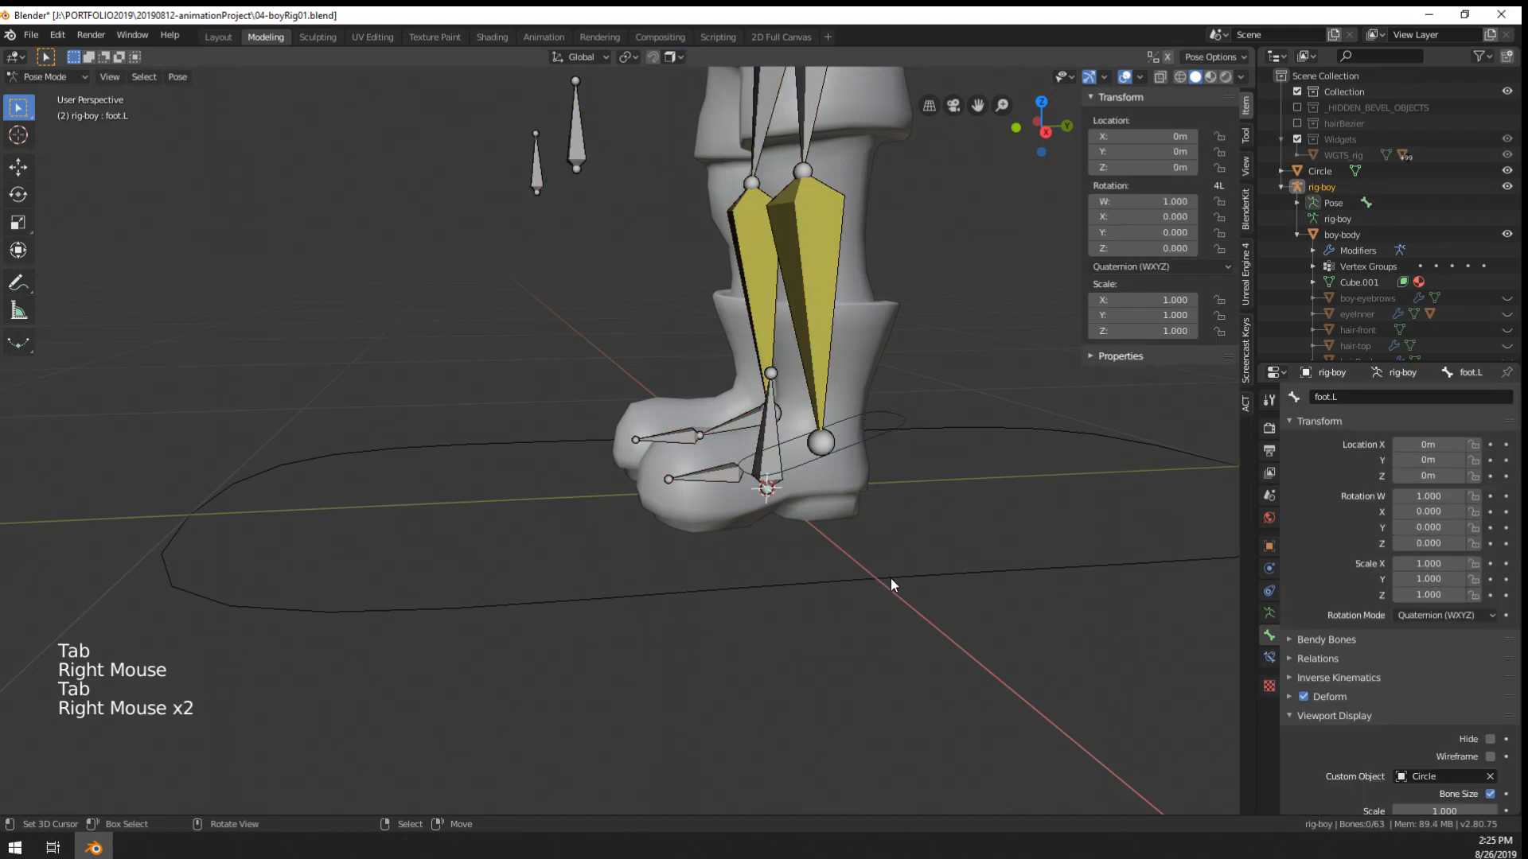
key("ctrl+Tab")
right_click(881, 574)
key("Tab")
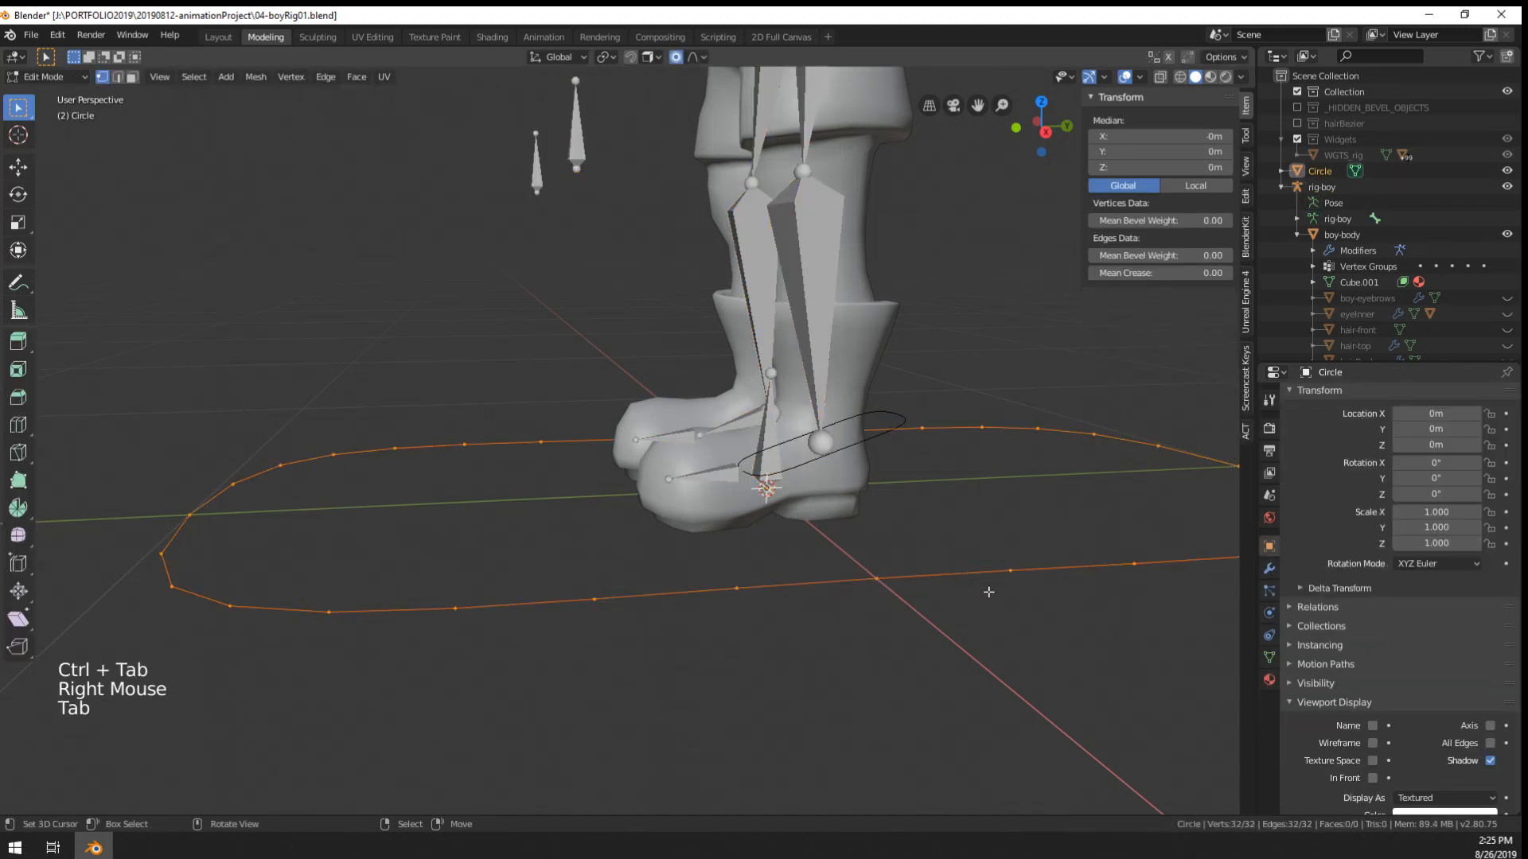
key("g")
key("s")
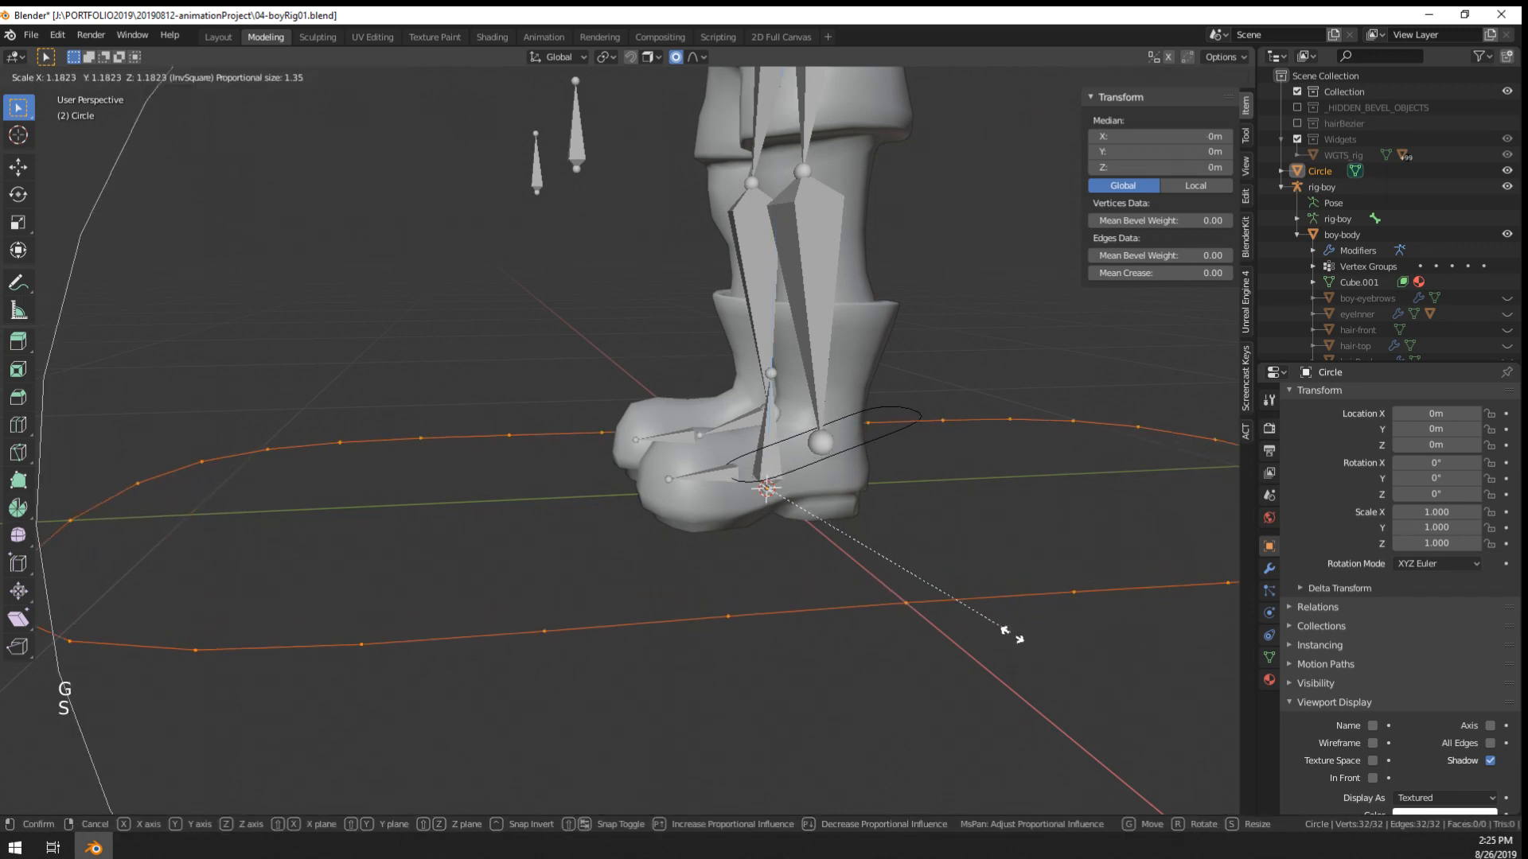
key("Tab")
- Select the foot.L bone in Pose Mode and try adjusting its custom shape scale
right_click(899, 421)
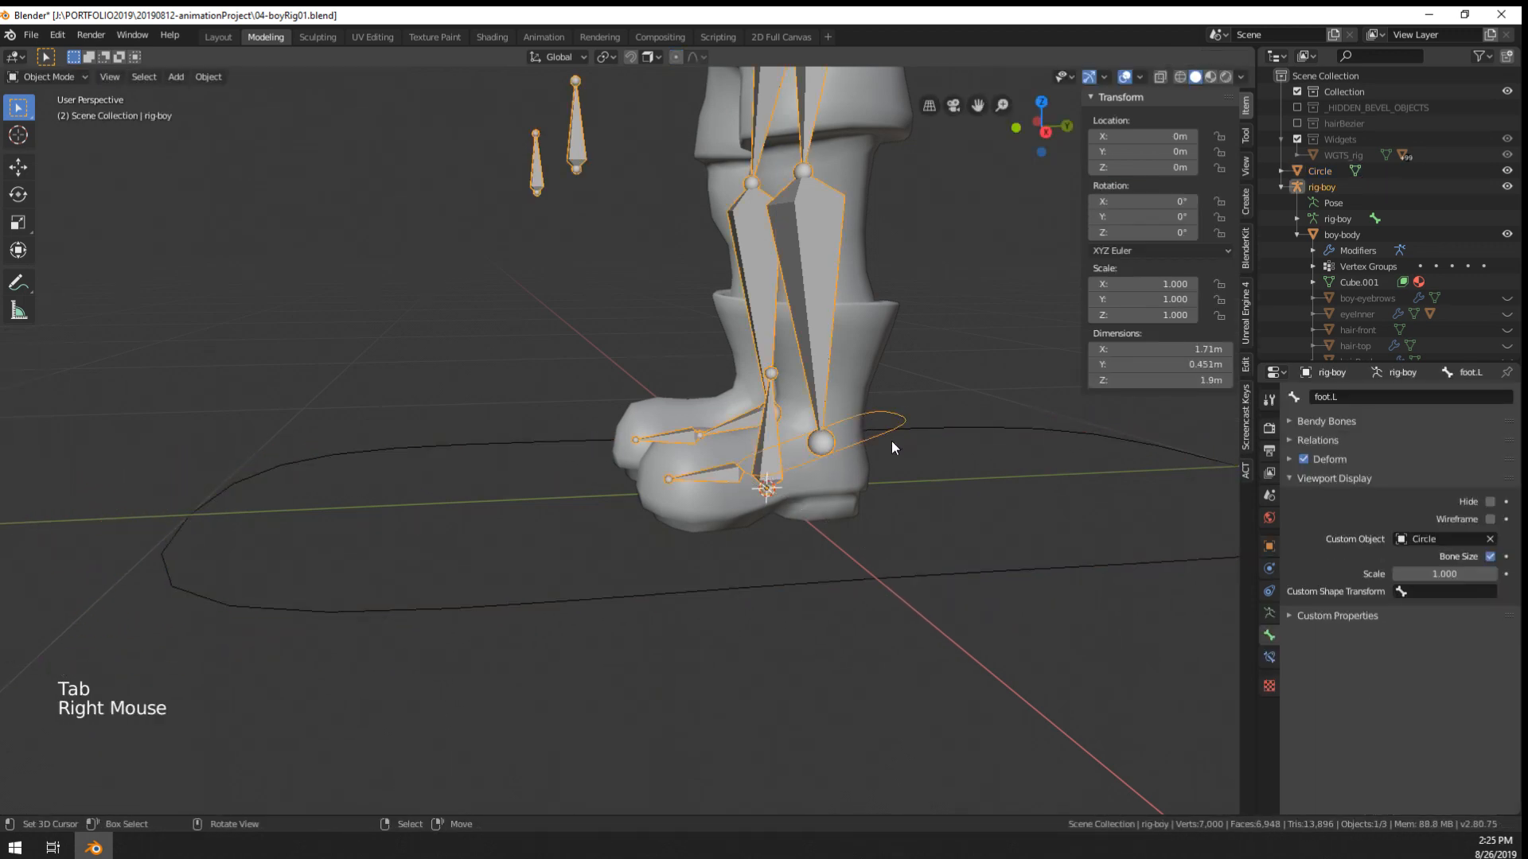
key("ctrl+Tab")
right_click(895, 421)
scroll(1433, 787, "down", 1)
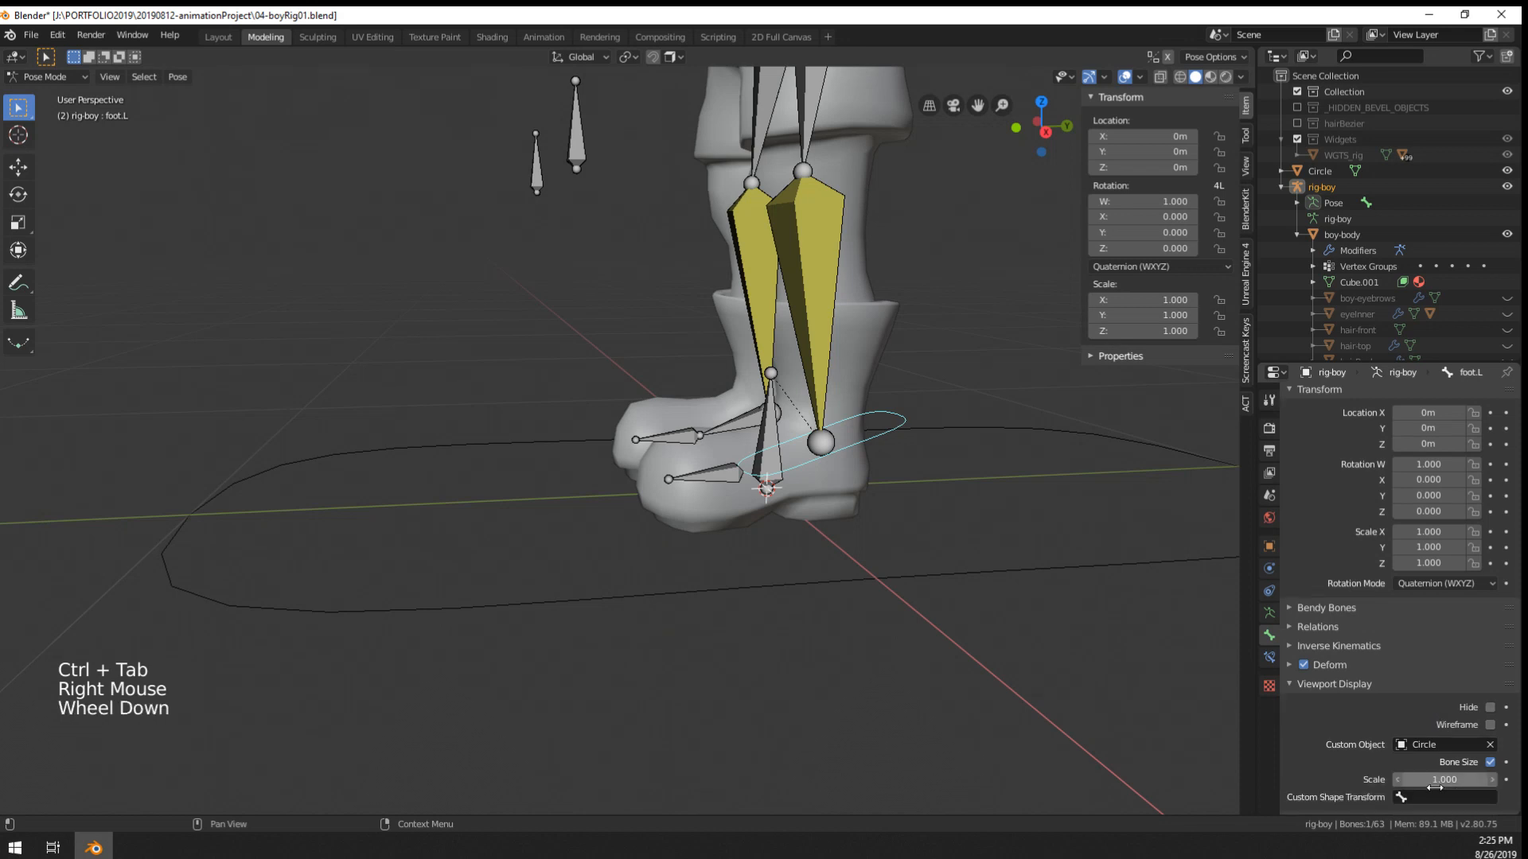
left_click_drag(1433, 787, 1472, 787)
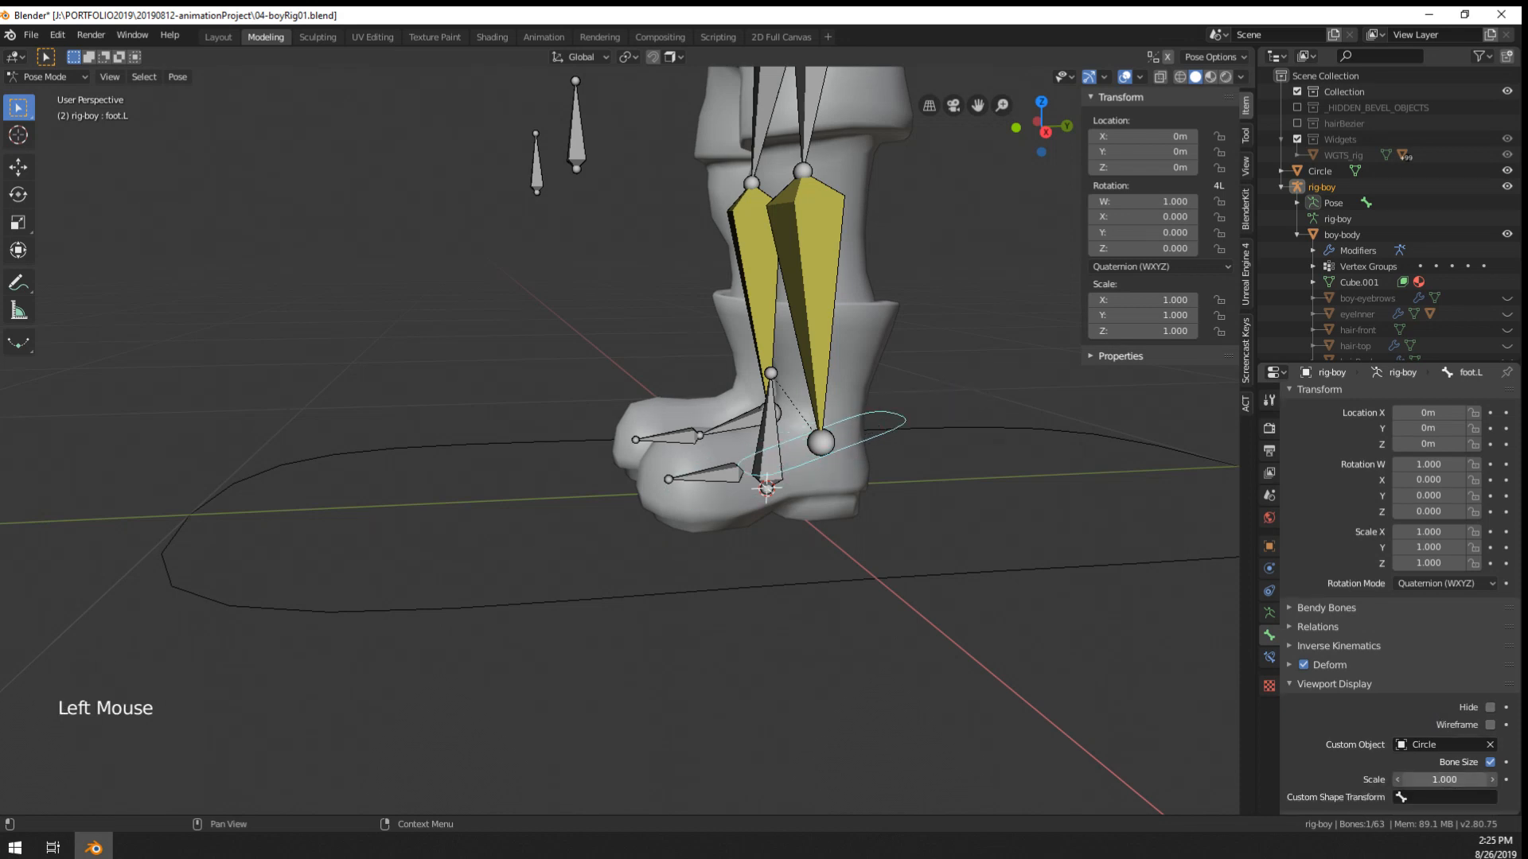
- Return the rig to Object Mode, edit the circle's mesh and select all of its linked vertices
key("Tab")
right_click(975, 588)
key("Tab")
right_click(977, 587)
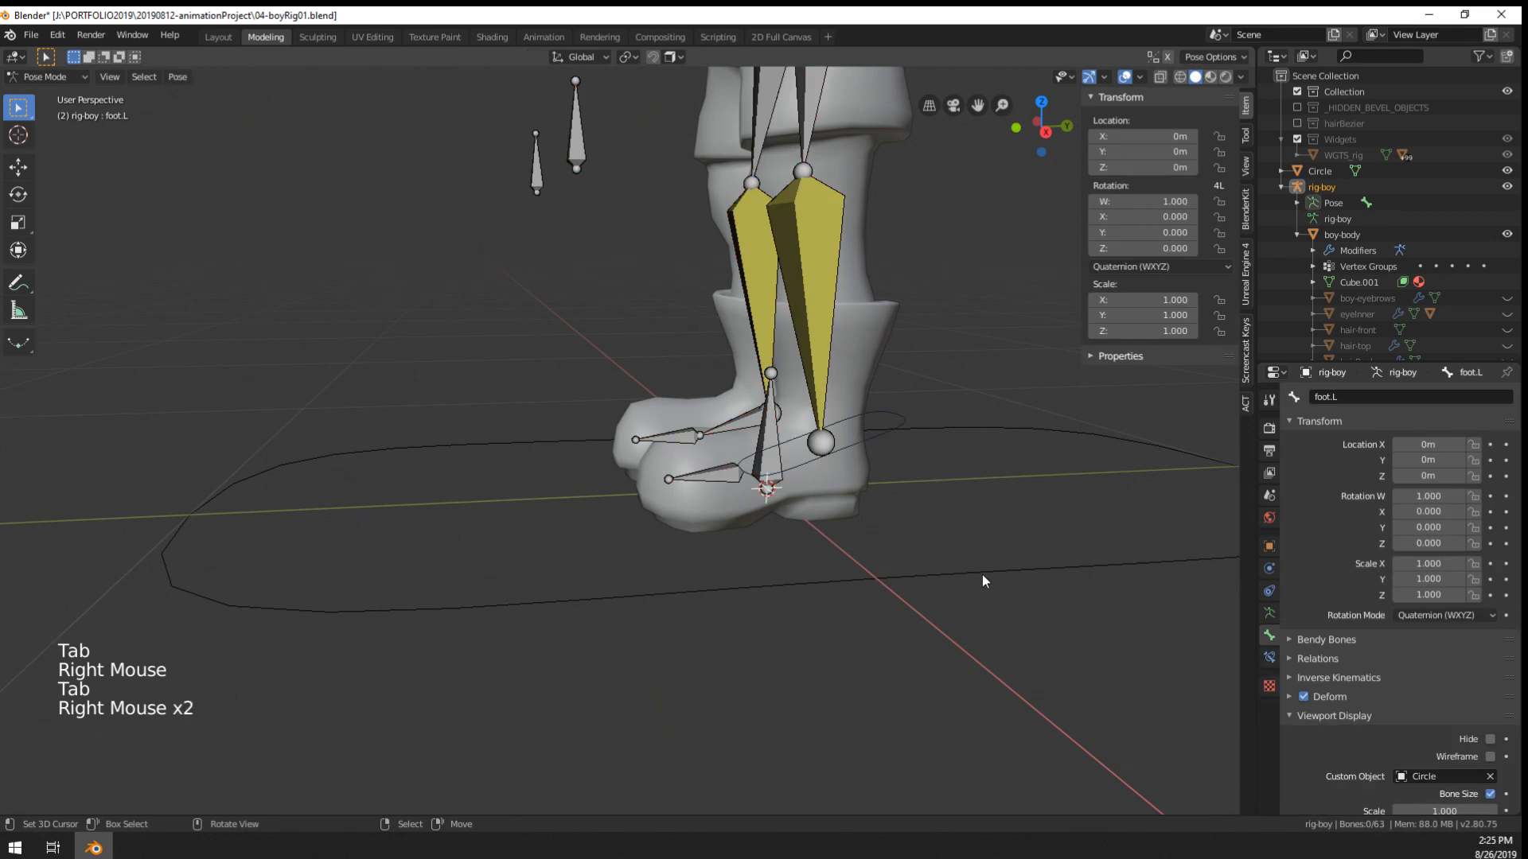
key("ctrl+Tab")
right_click(982, 574)
key("ctrl+Tab")
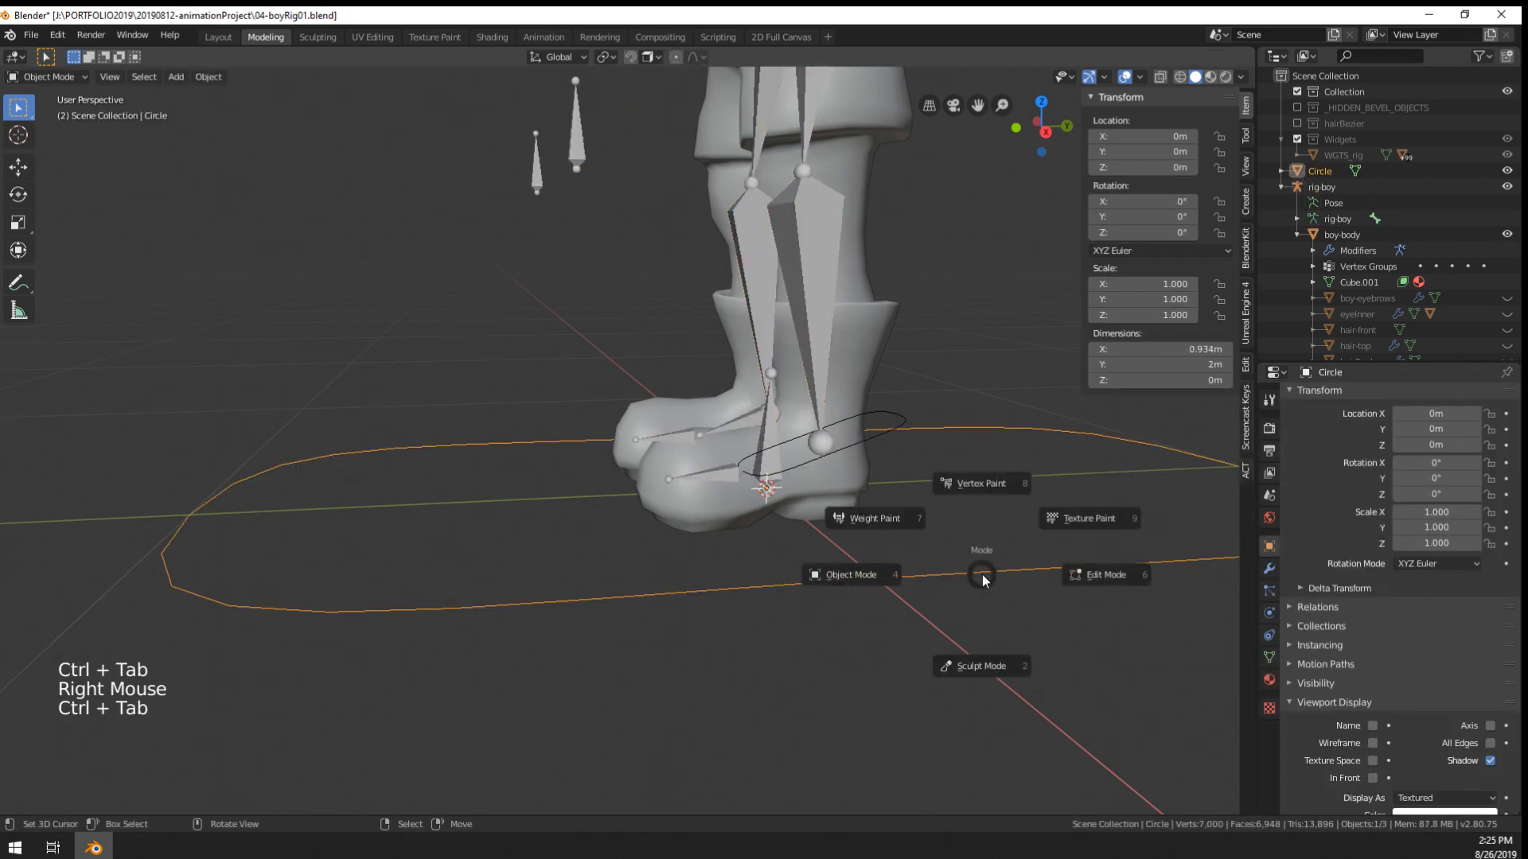
key("Tab")
right_click(982, 575)
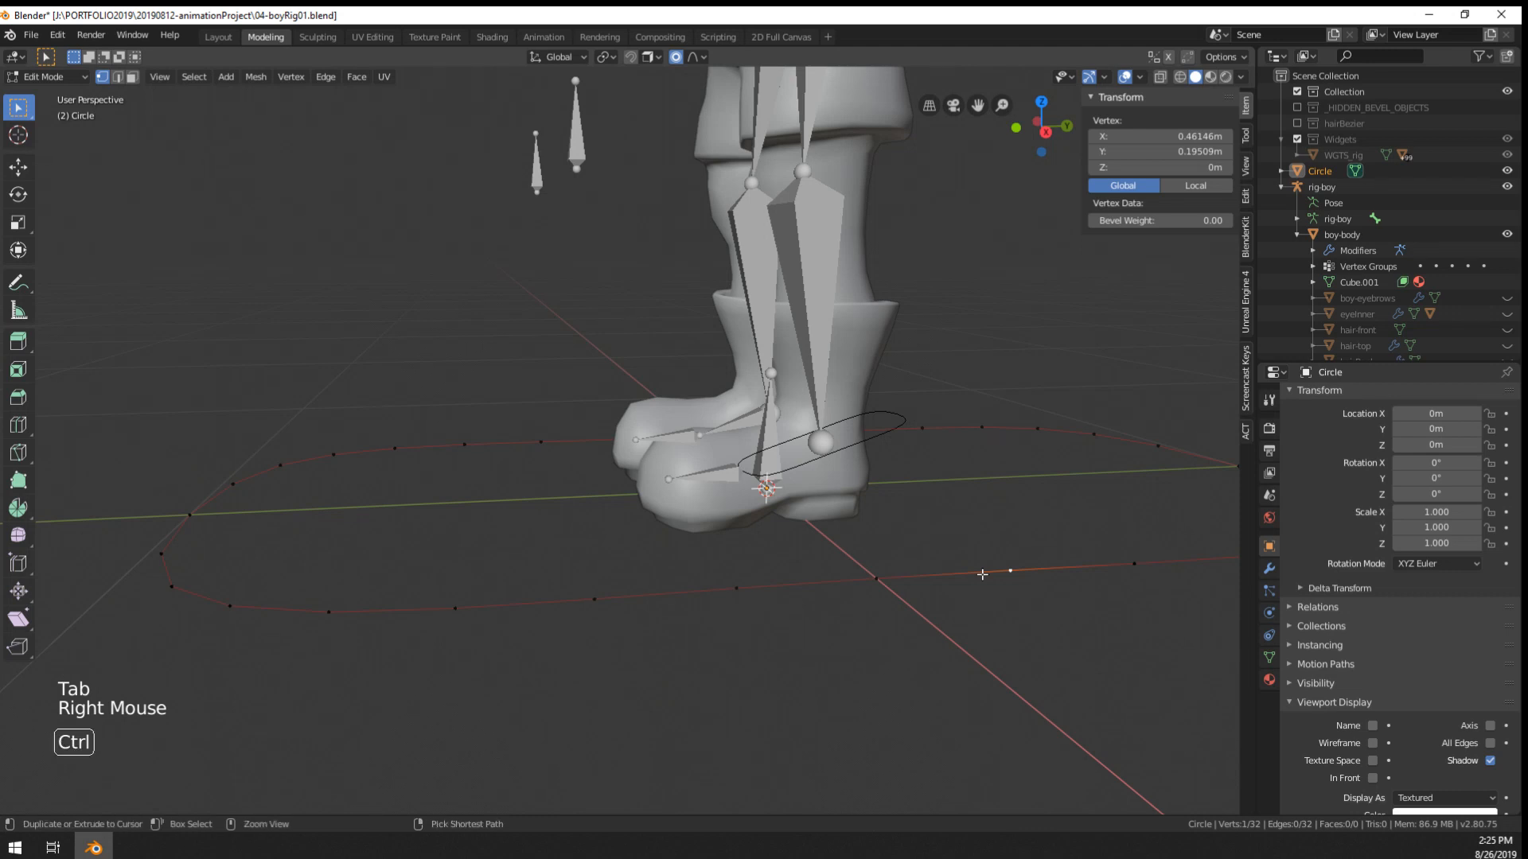
key("ctrl+l")
middle_click_drag(964, 551, 853, 569)
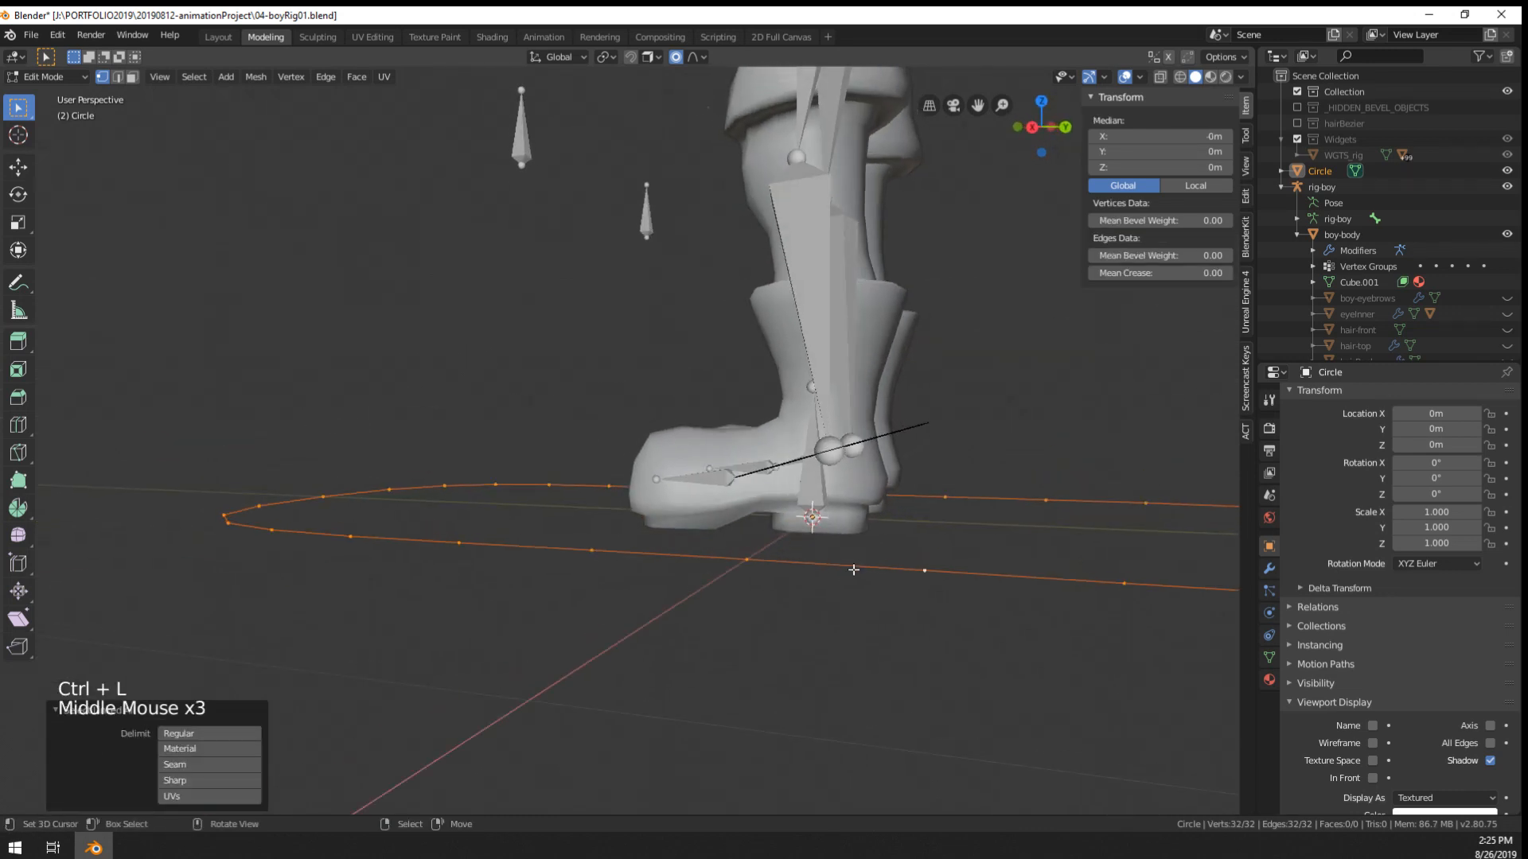
key("KP_1")
key("KP_3")
key("r")
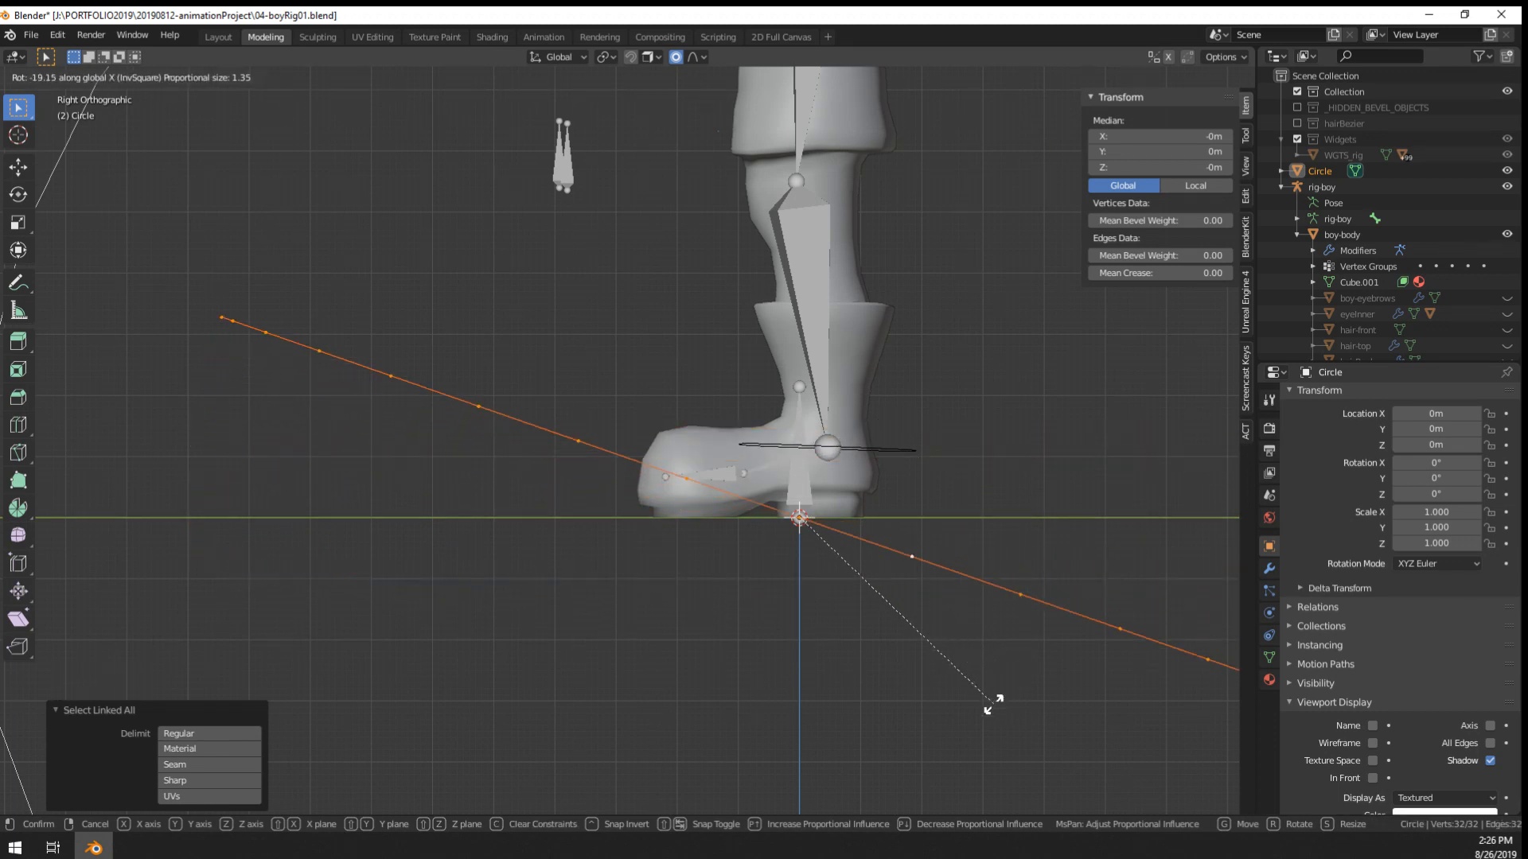
right_click(1027, 702)
key("KP_1")
key("KP_3")
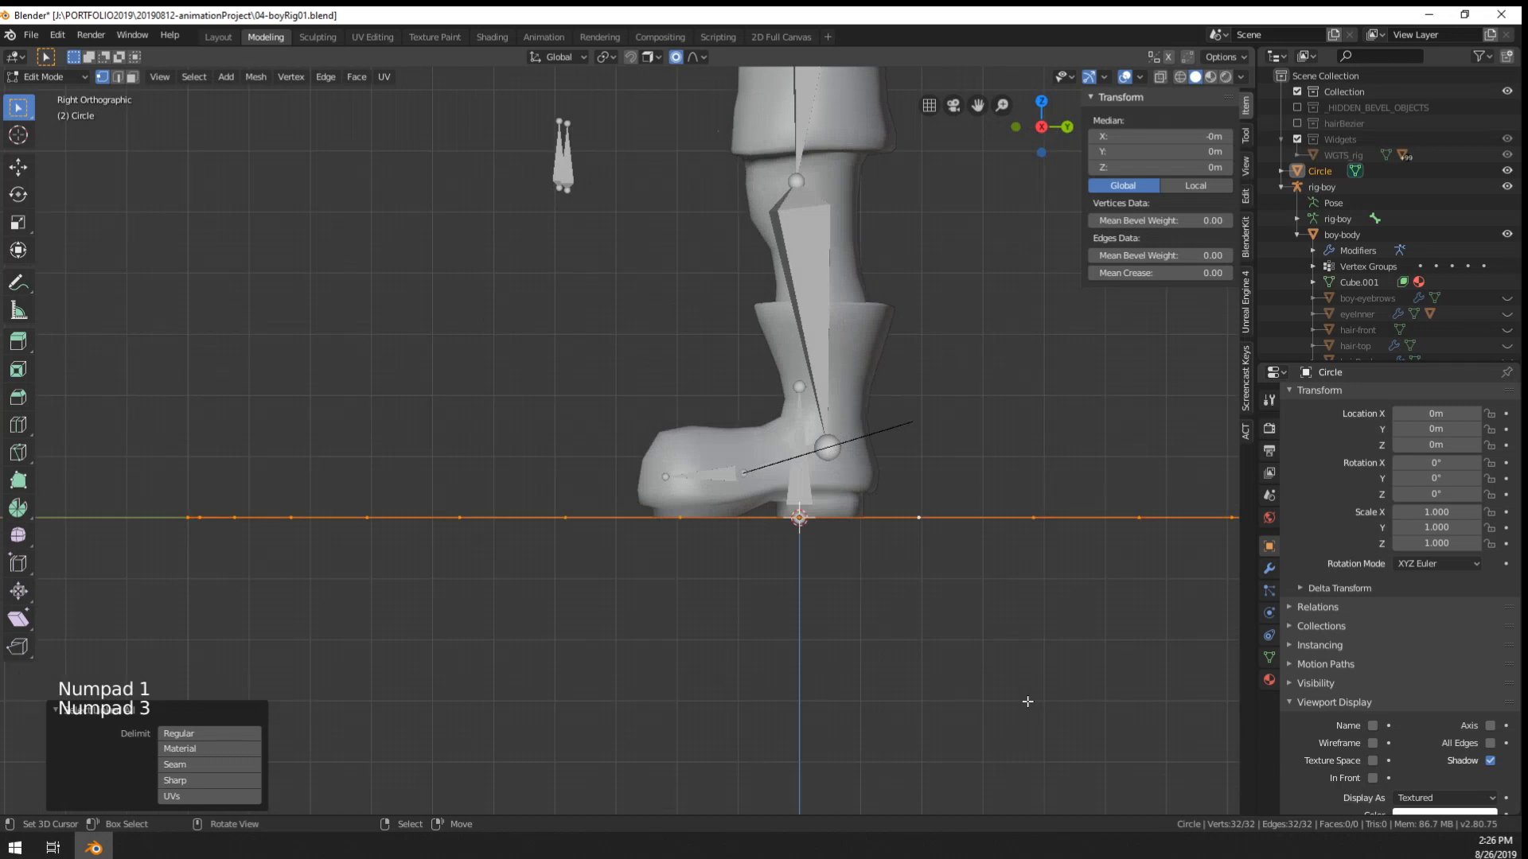
- Rotate the circle's vertices about -16.7° around X to level the foot shape, and scale them by about 1.581
scroll(1027, 702, "up", 1)
key("r")
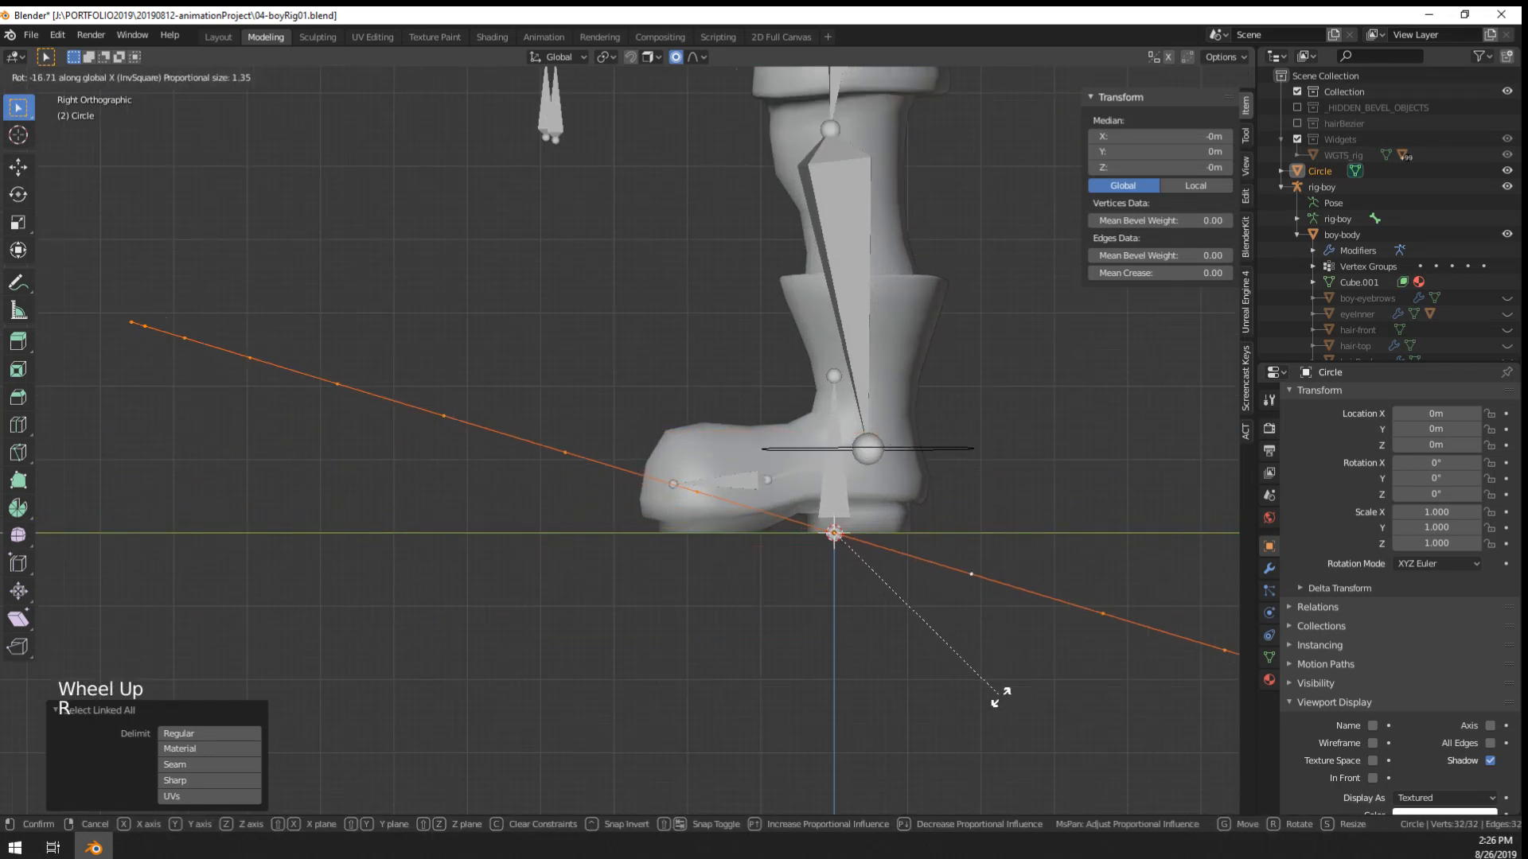
left_click(1007, 699)
key("s")
left_click(1134, 751)
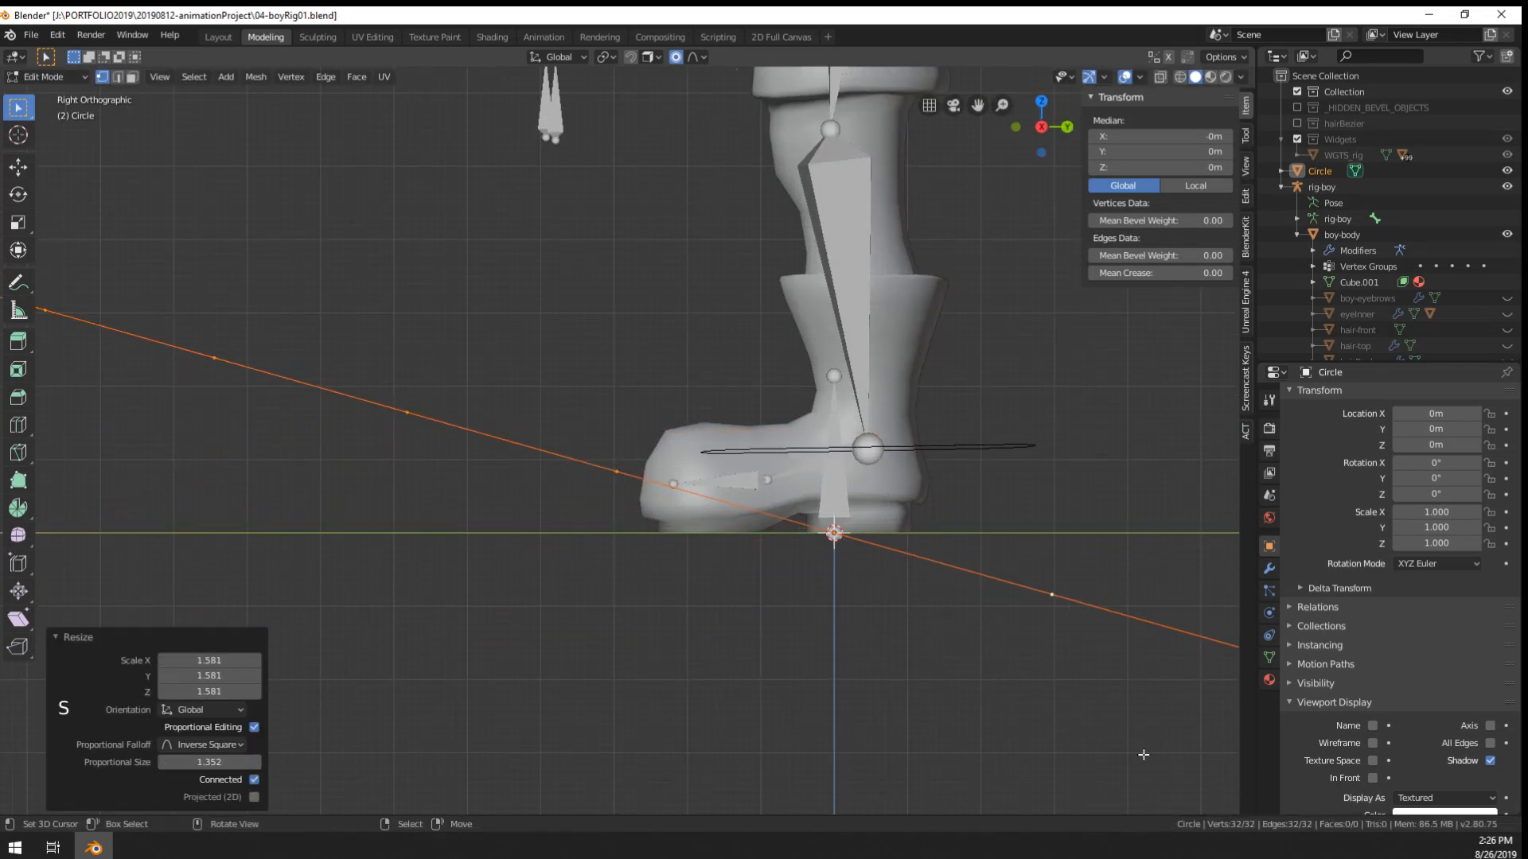
- Move the circle's vertices so the foot.L control outline surrounds the left boot, and finish mesh editing
key("g")
key("x")
key("g")
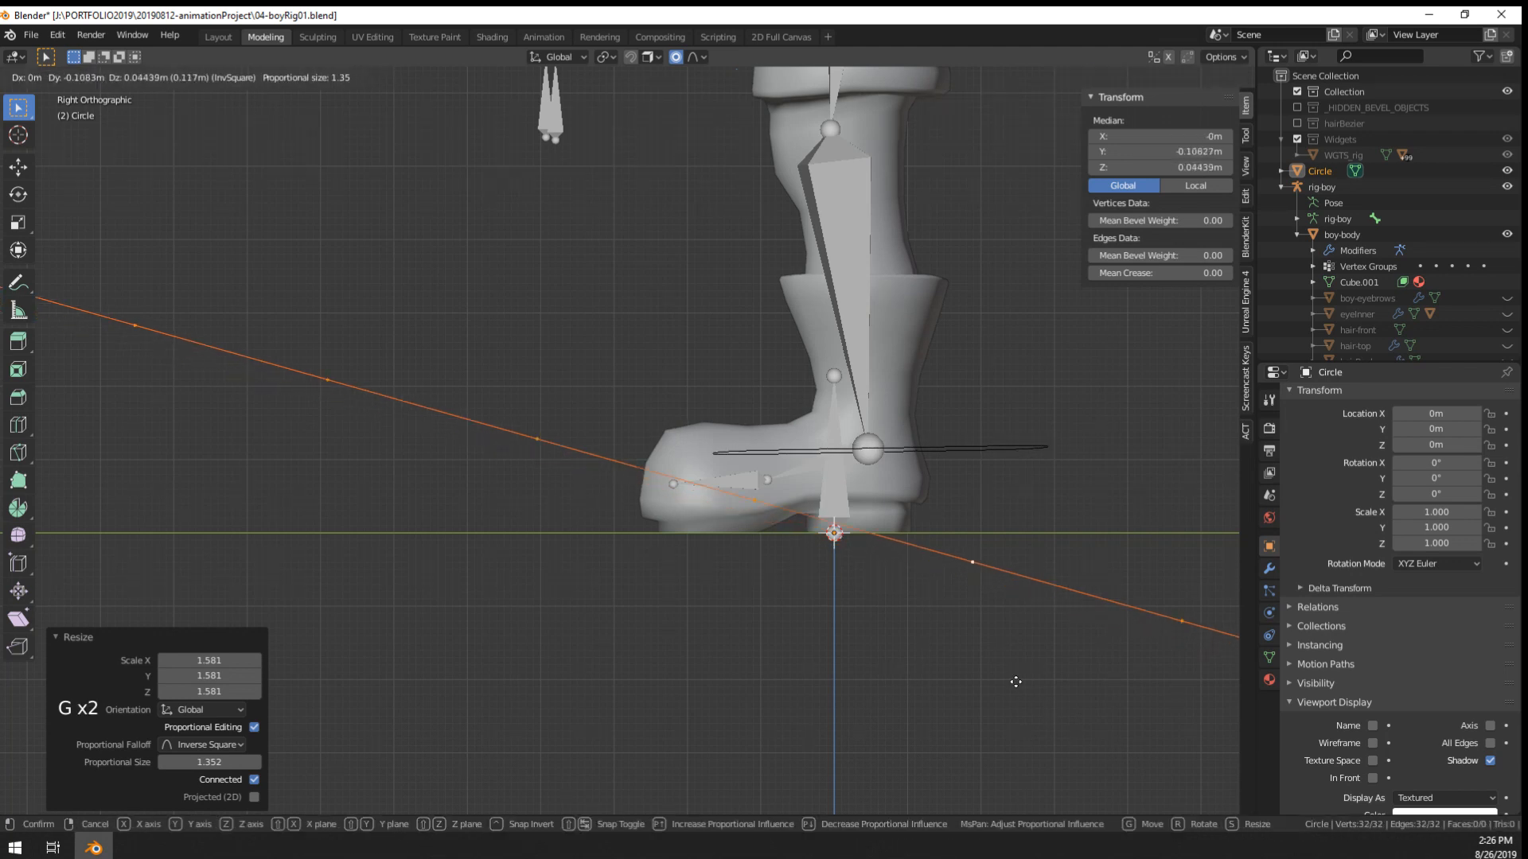
left_click(403, 666)
middle_click_drag(494, 533, 660, 509)
key("g")
left_click(707, 639)
scroll(708, 620, "down", 6)
key("Tab")
- Select the foot.L control in Pose Mode and try rotating it to test the new shape
scroll(646, 498, "up", 5)
right_click(894, 528)
key("ctrl+Tab")
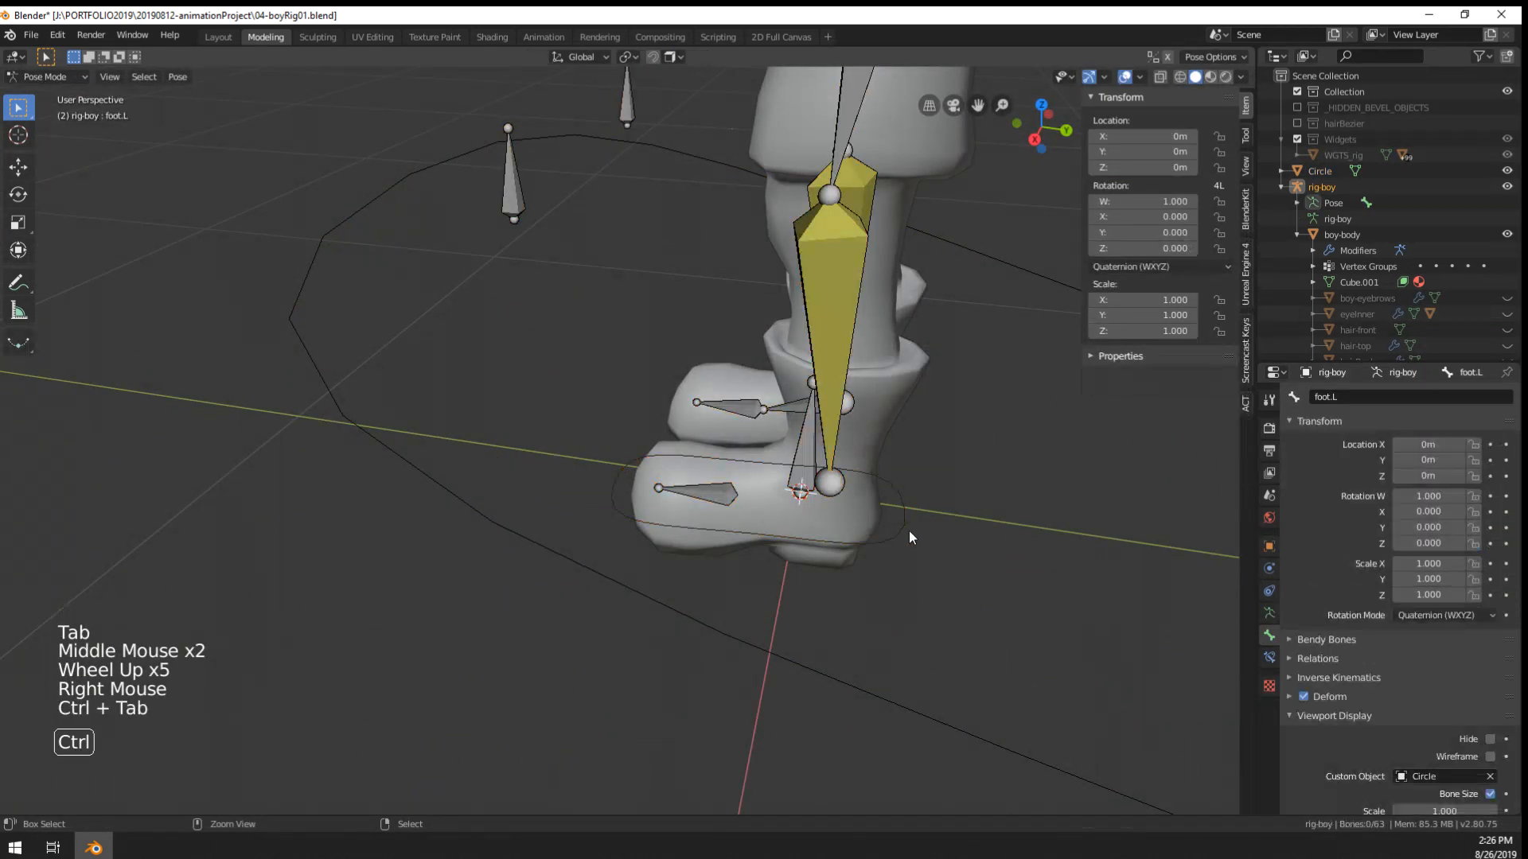
right_click(909, 532)
middle_click_drag(909, 532, 979, 645)
key("r")
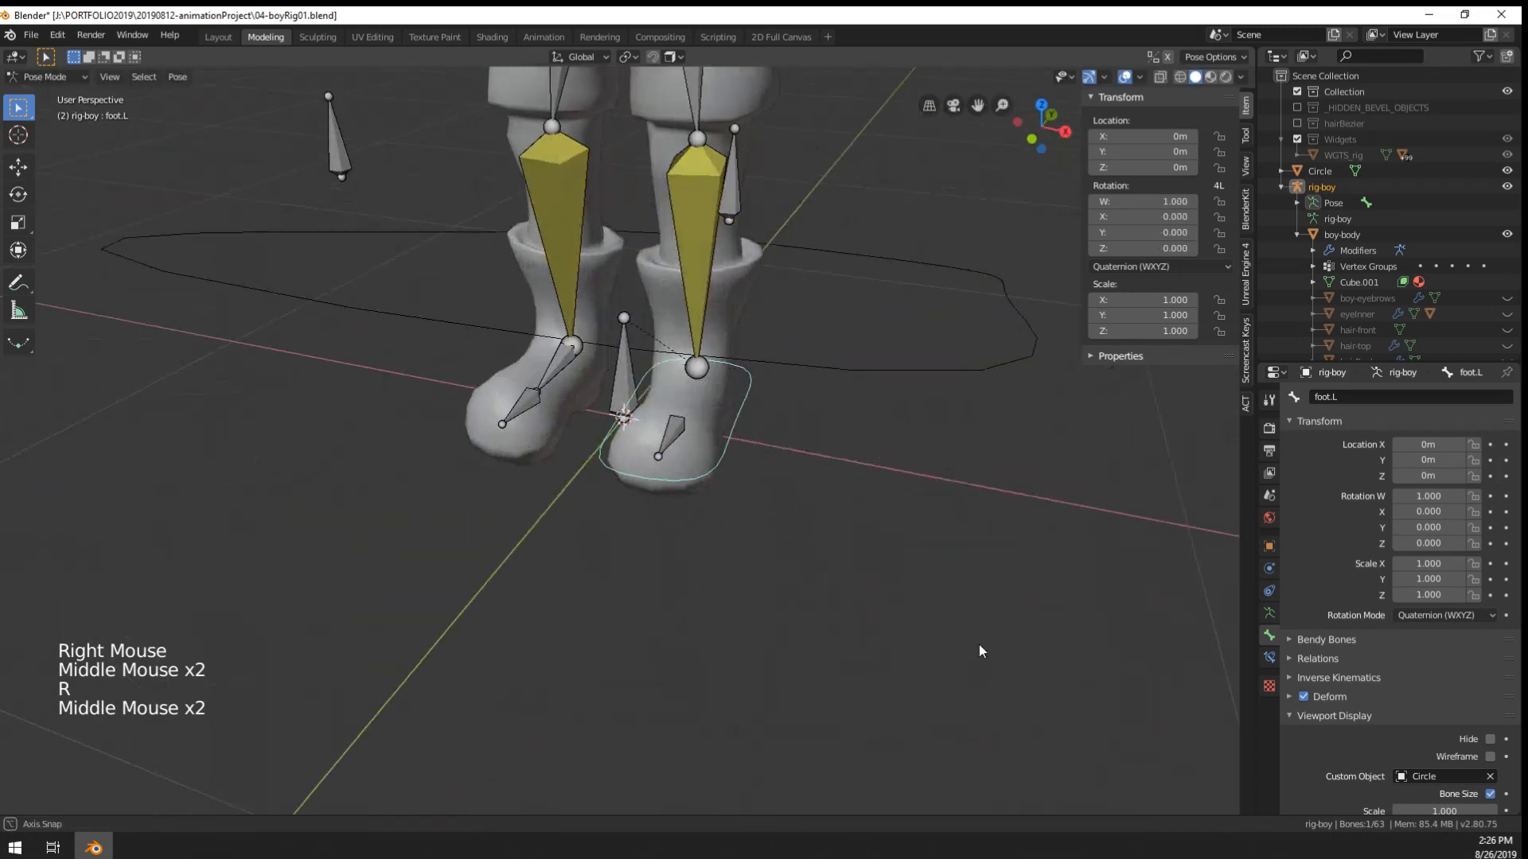
key("r")
key("r")
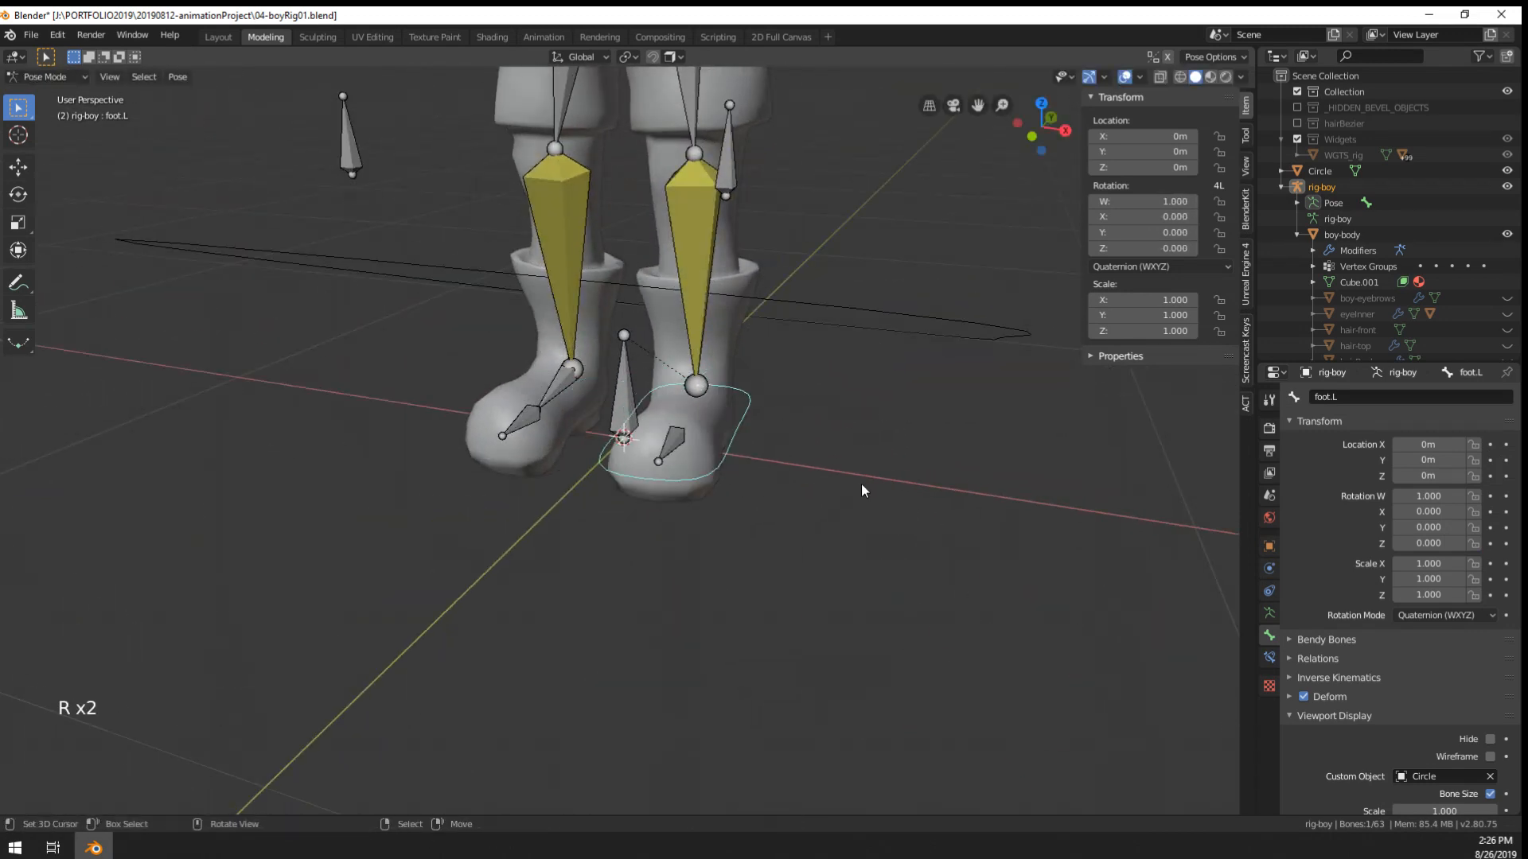
- Select the toe.L bone and try rotating it to test the left toe
scroll(861, 484, "down", 1)
middle_click_drag(861, 483, 780, 557)
right_click(714, 485)
key("r")
scroll(818, 528, "up", 3)
middle_click_drag(779, 557, 823, 539)
scroll(823, 539, "down", 4)
right_click(821, 445)
scroll(821, 446, "down", 3)
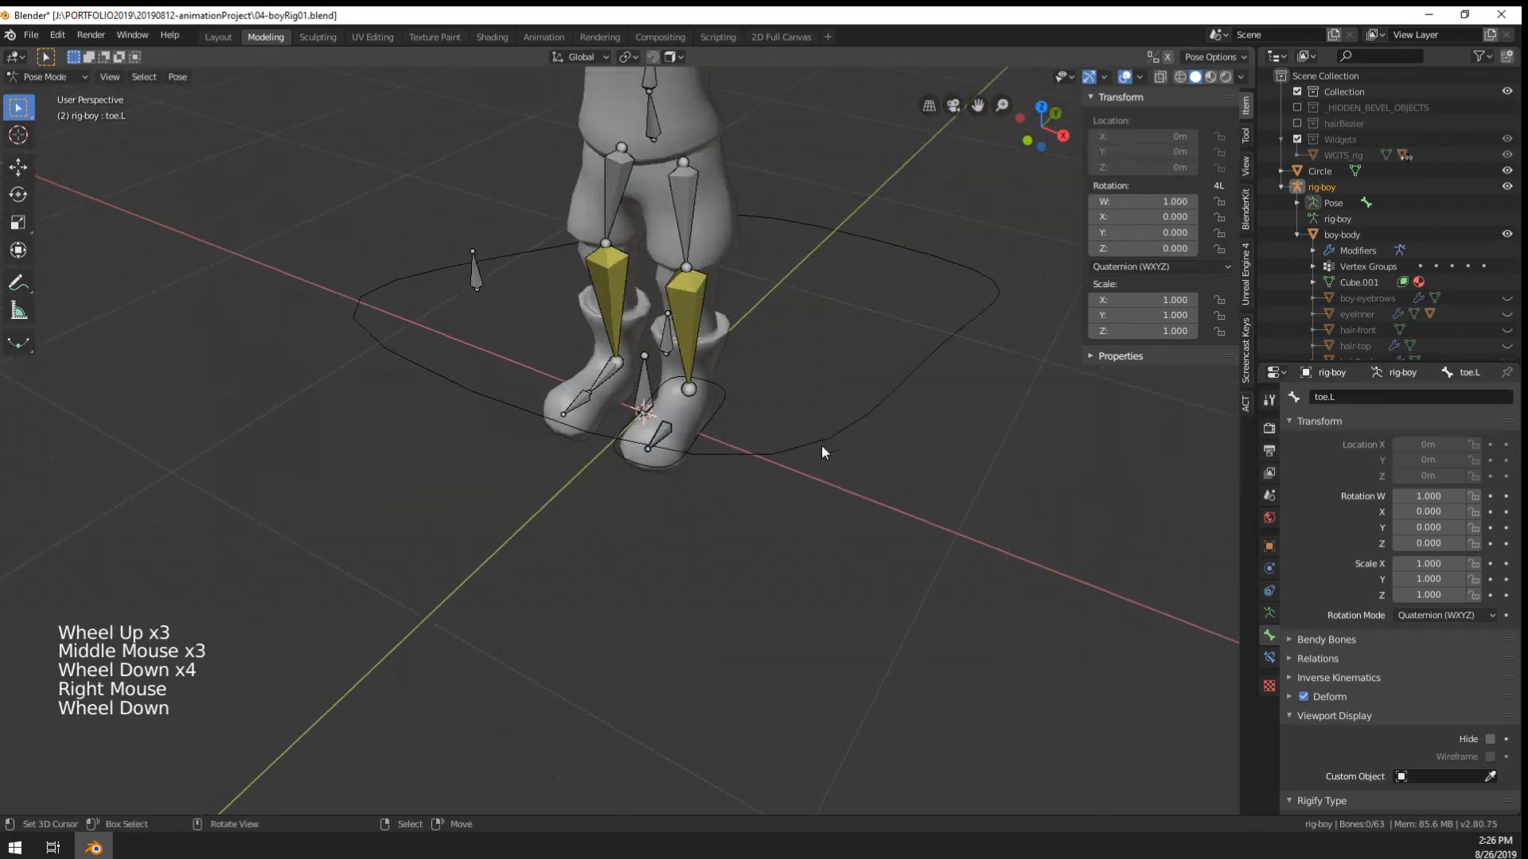
right_click(799, 432)
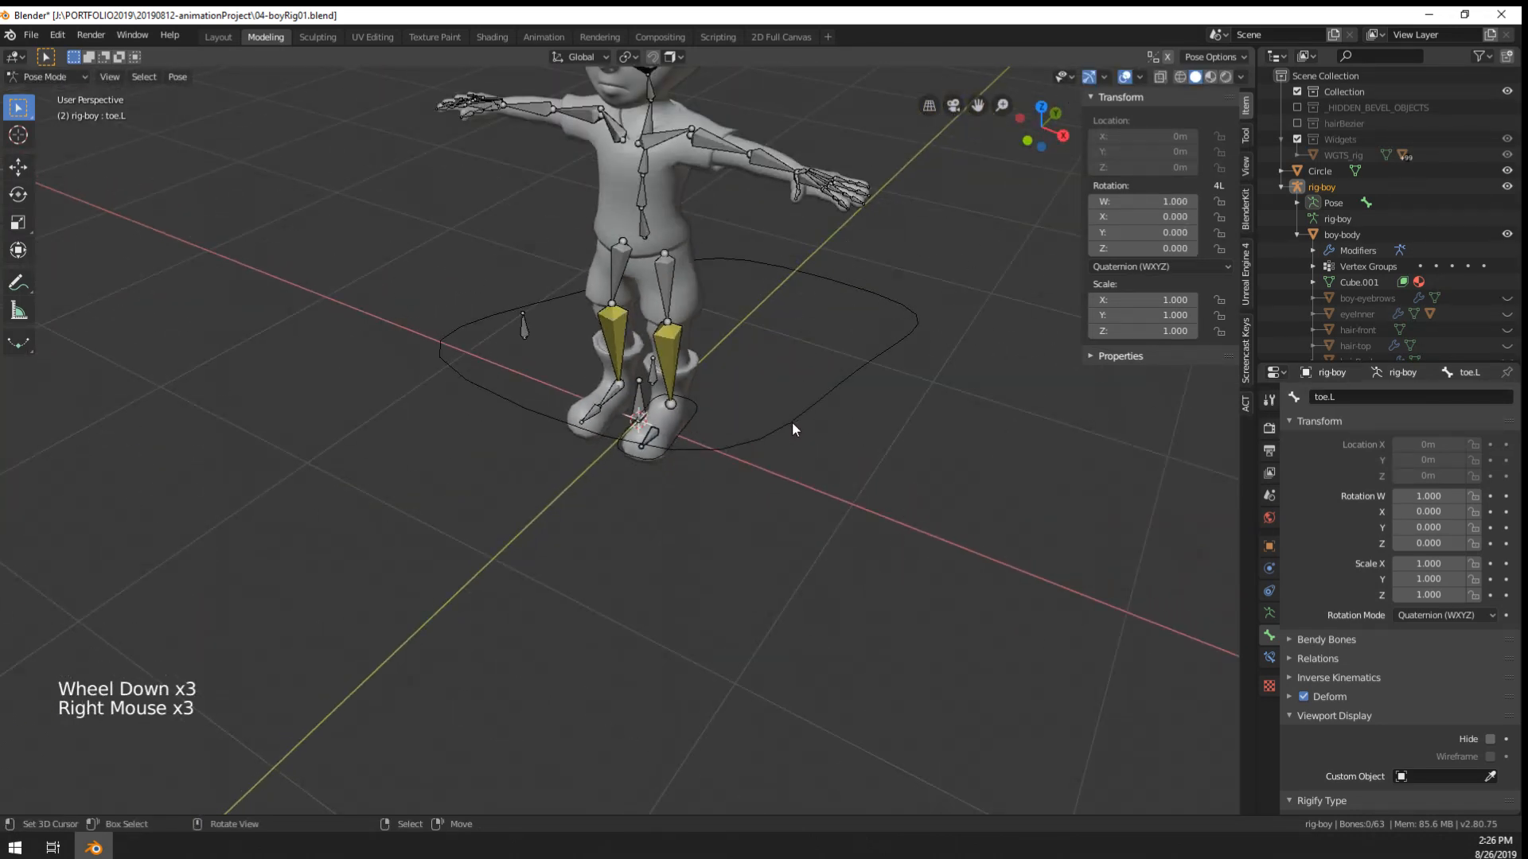
- Enter the armature's Edit Mode, try adding a bone at the world origin and undo it
key("Tab")
key("Tab")
key("Tab")
key("shift+a")
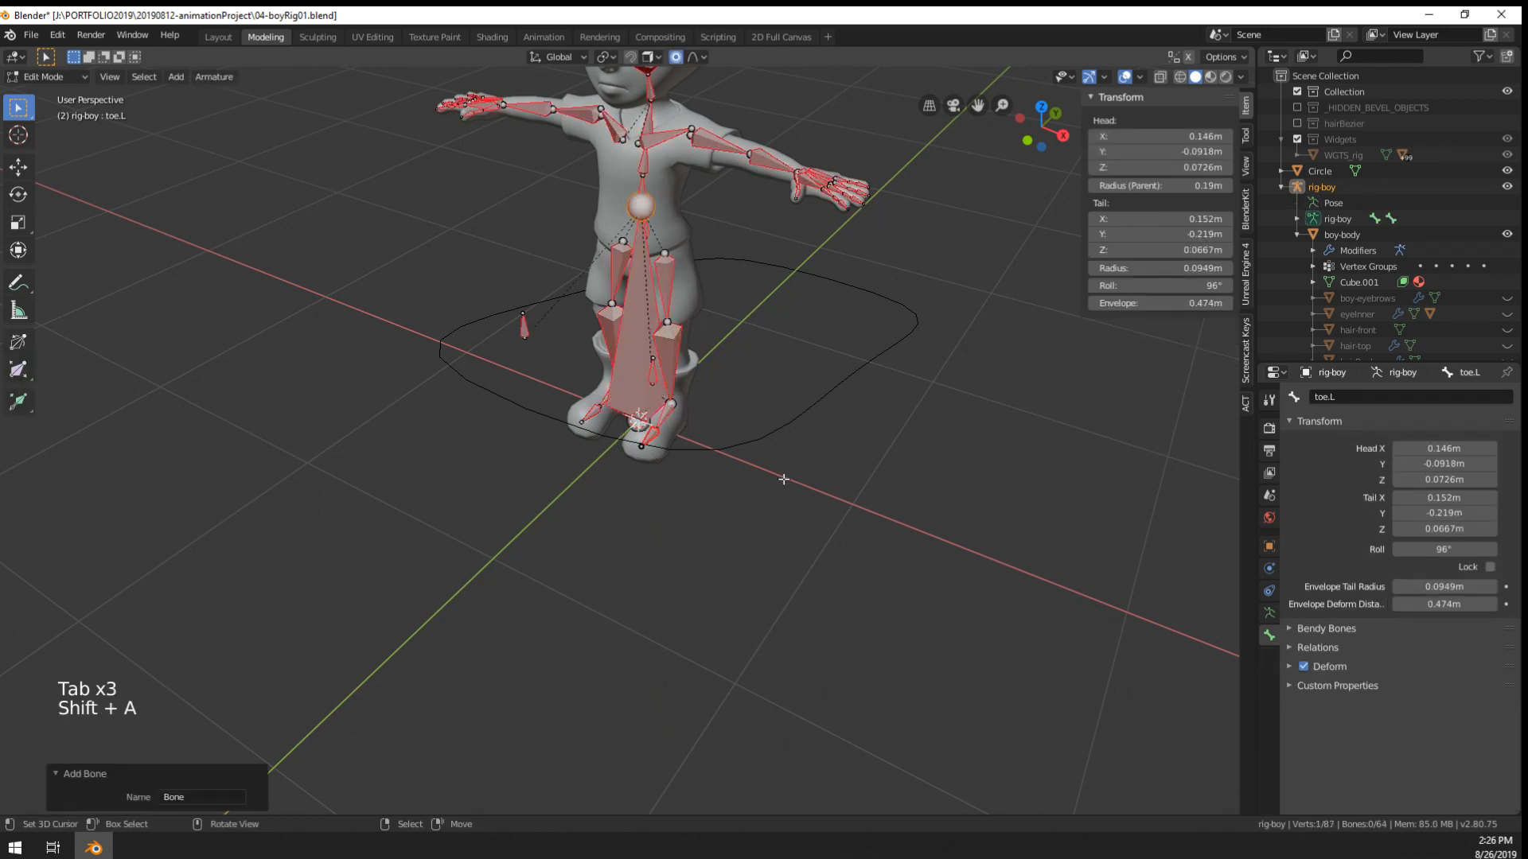
key("ctrl+z")
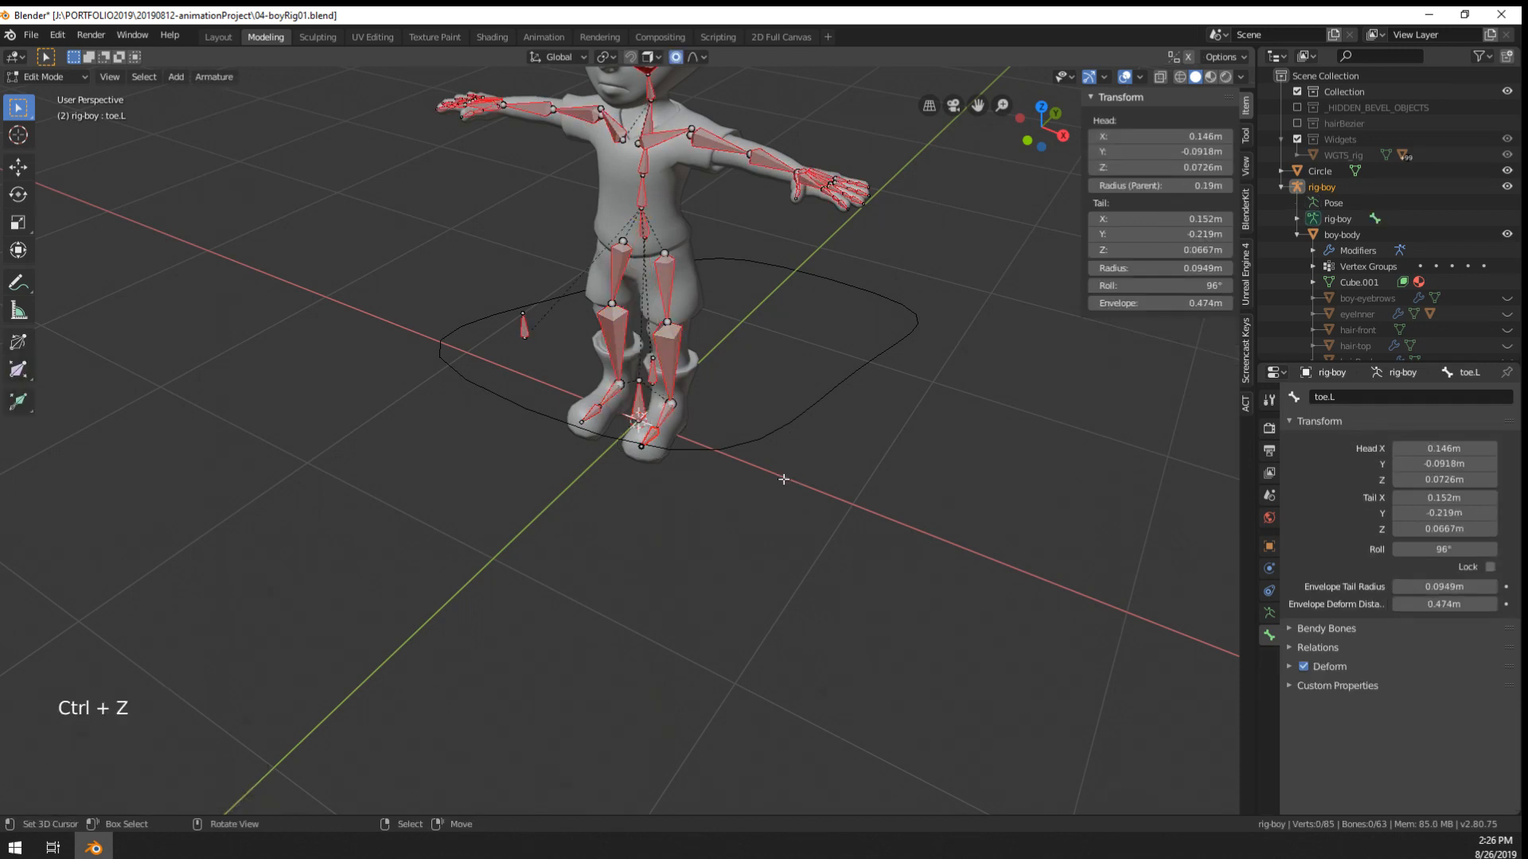
key("shift+Tab")
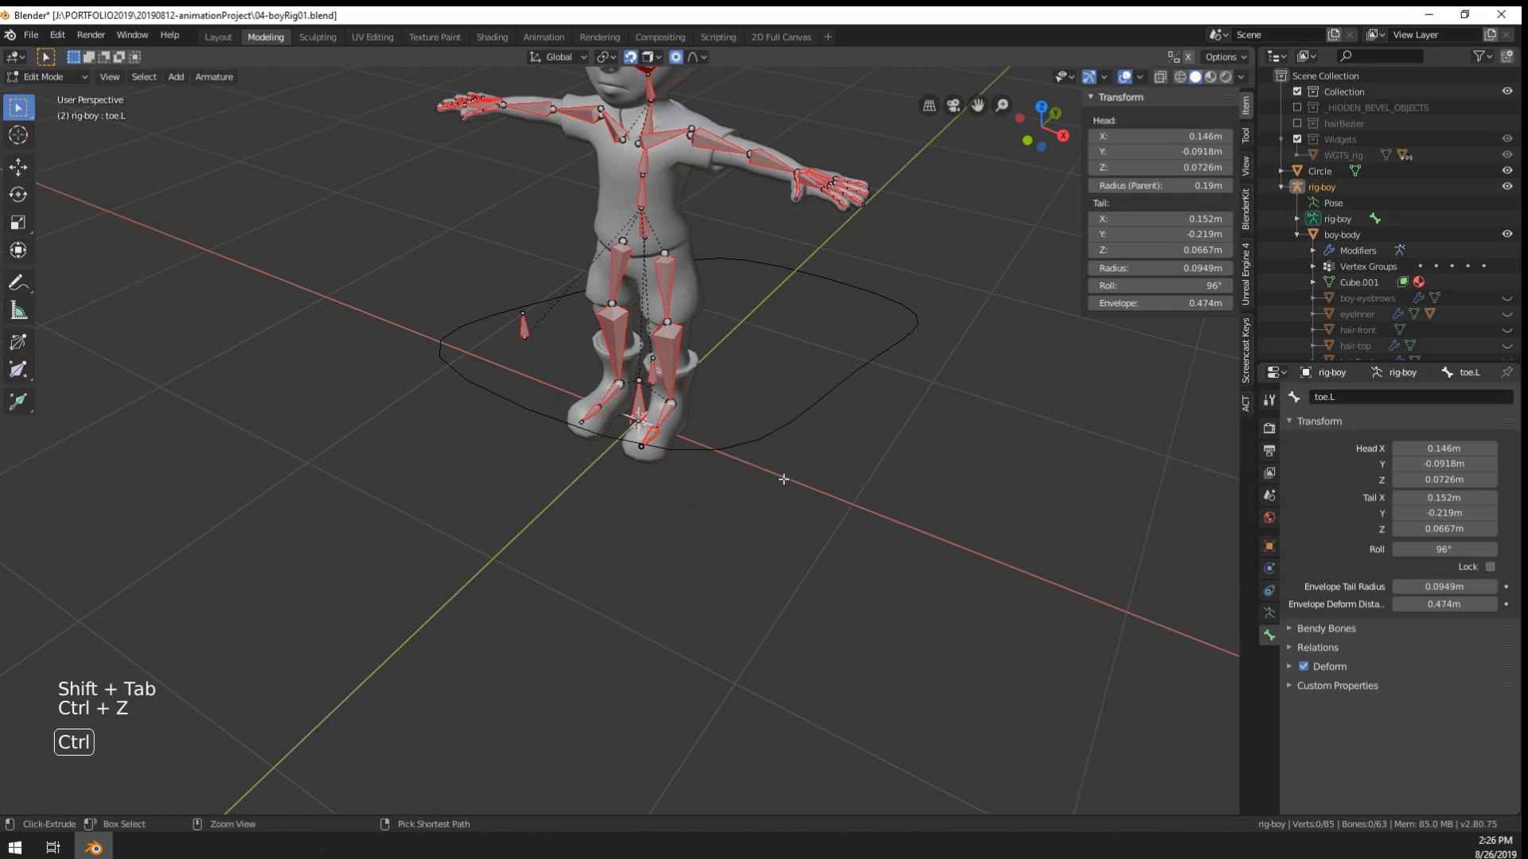
scroll(783, 479, "down", 3)
scroll(761, 386, "up", 1)
middle_click_drag(756, 399, 805, 385)
scroll(804, 385, "up", 3)
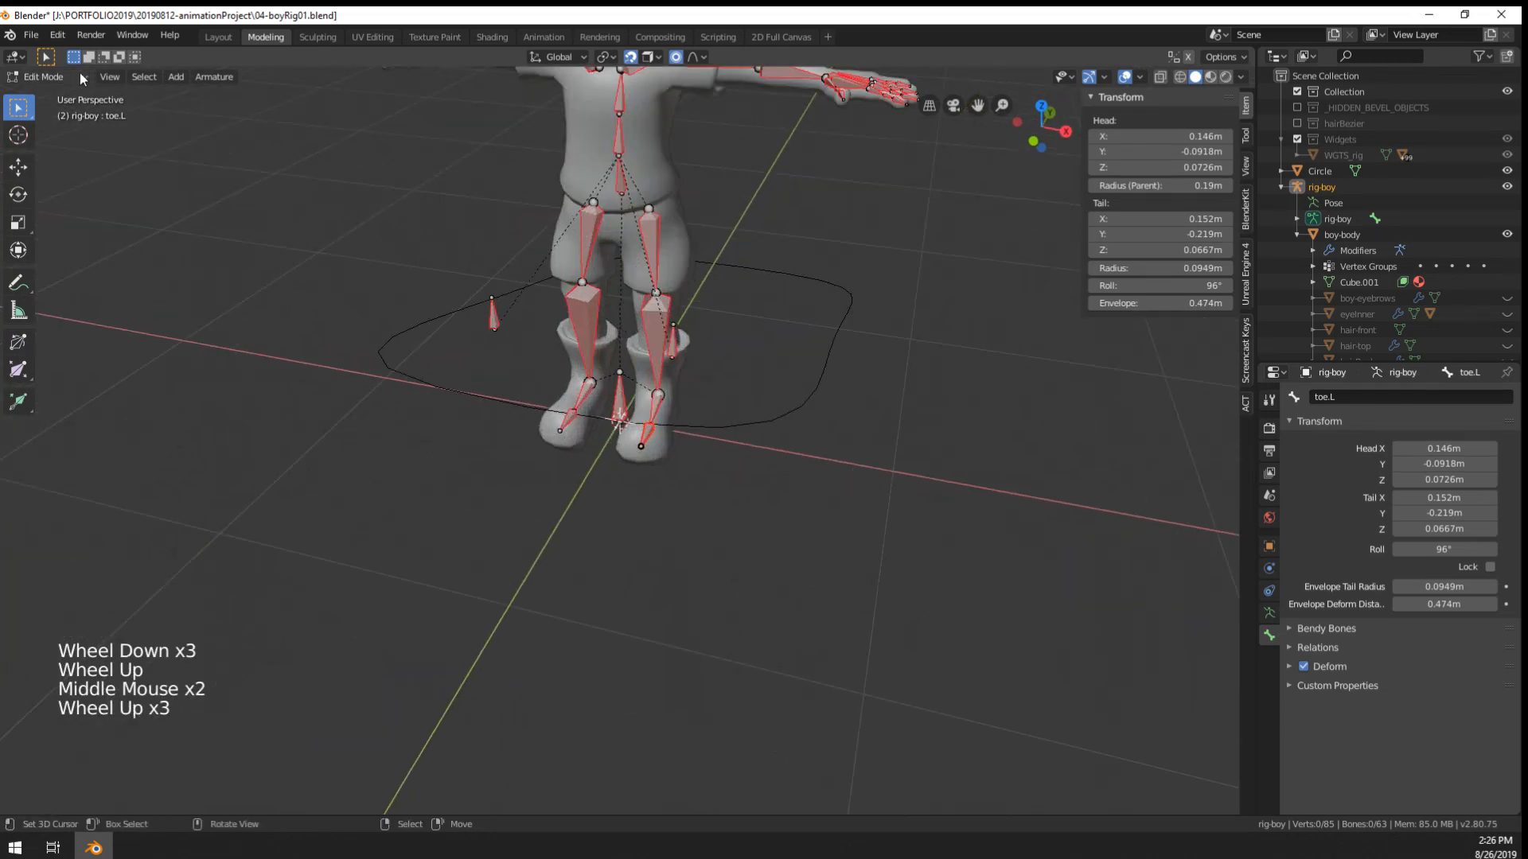
- Leave armature editing and select the toe.L bone in the rig's Pose Mode
left_click(80, 75)
left_click(50, 98)
scroll(323, 308, "up", 4)
scroll(604, 382, "down", 1)
right_click(715, 427)
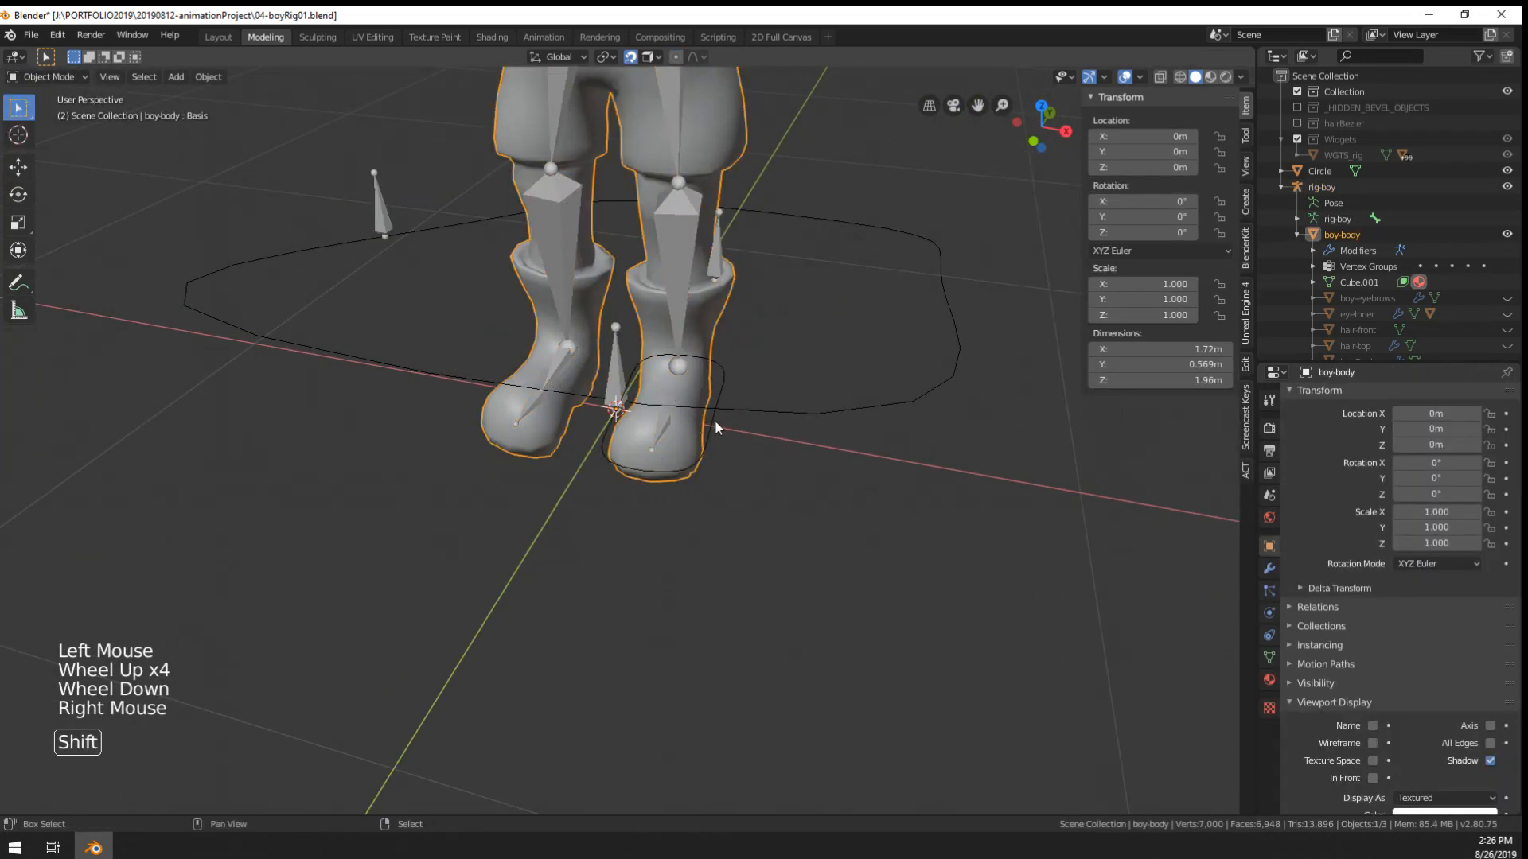
middle_click_drag(715, 427, 692, 457, "shift")
middle_click_drag(692, 458, 753, 514)
right_click(665, 476)
key("ctrl+Tab")
right_click(665, 476)
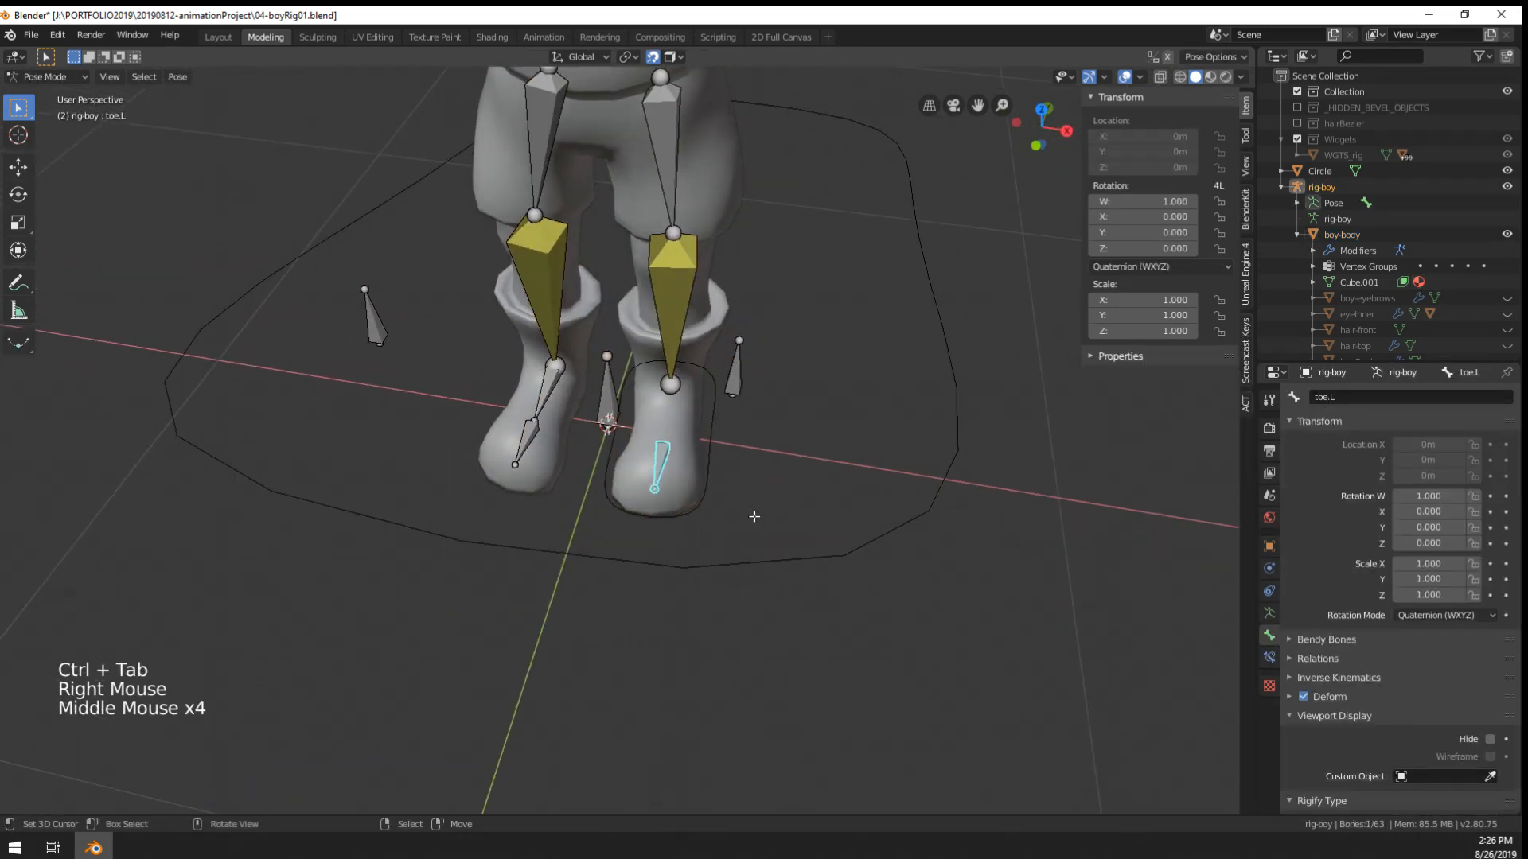
- Switch the rig to Object Mode, add a second mesh circle at the world origin and start editing its mesh
key("Tab")
key("ctrl+Tab")
left_click(643, 519)
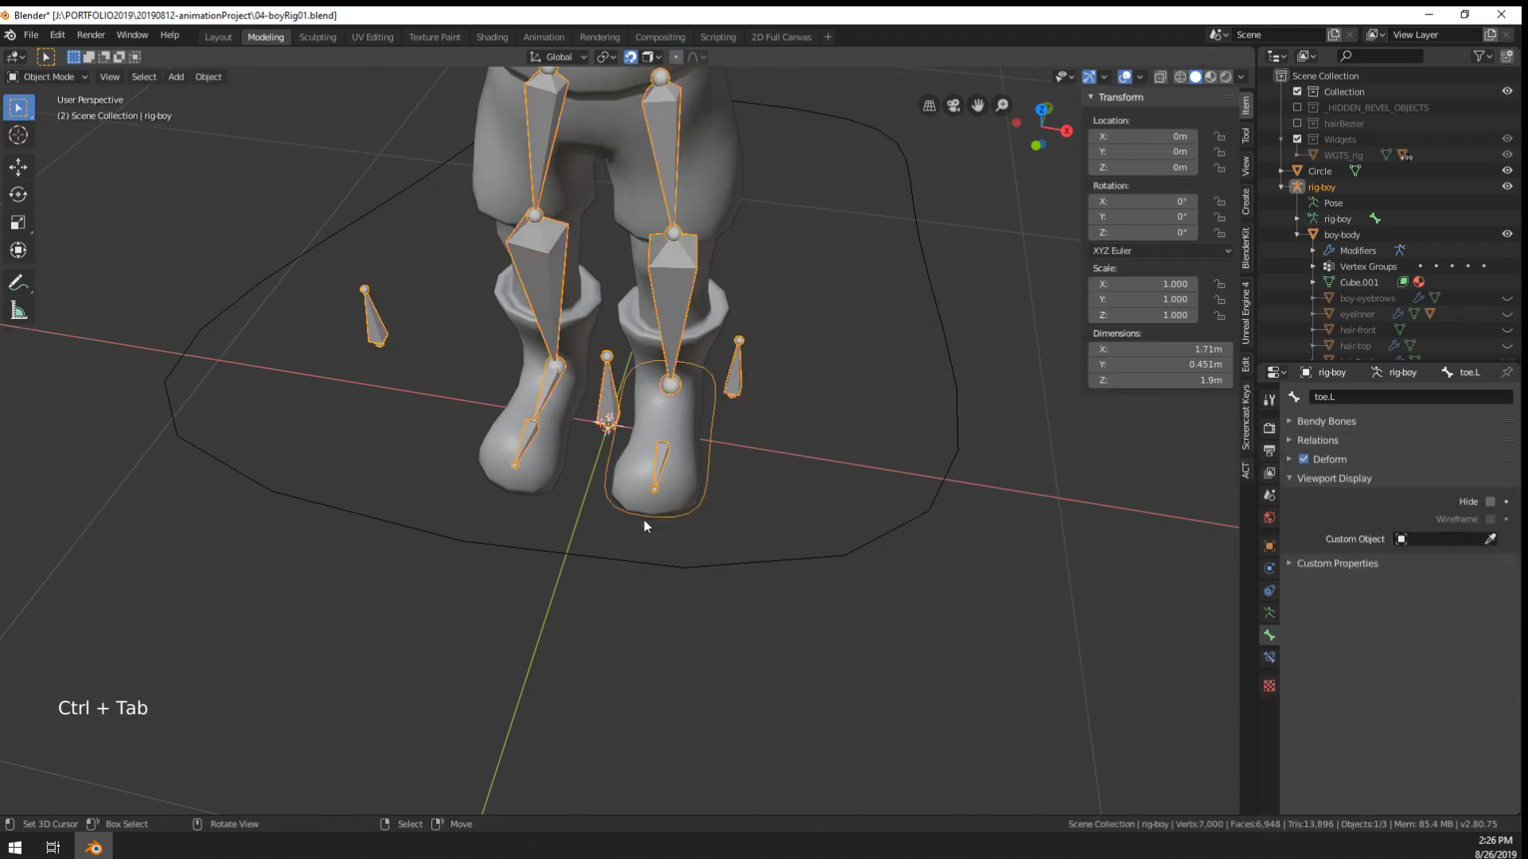
key("shift+a")
mouse_move(643, 519)
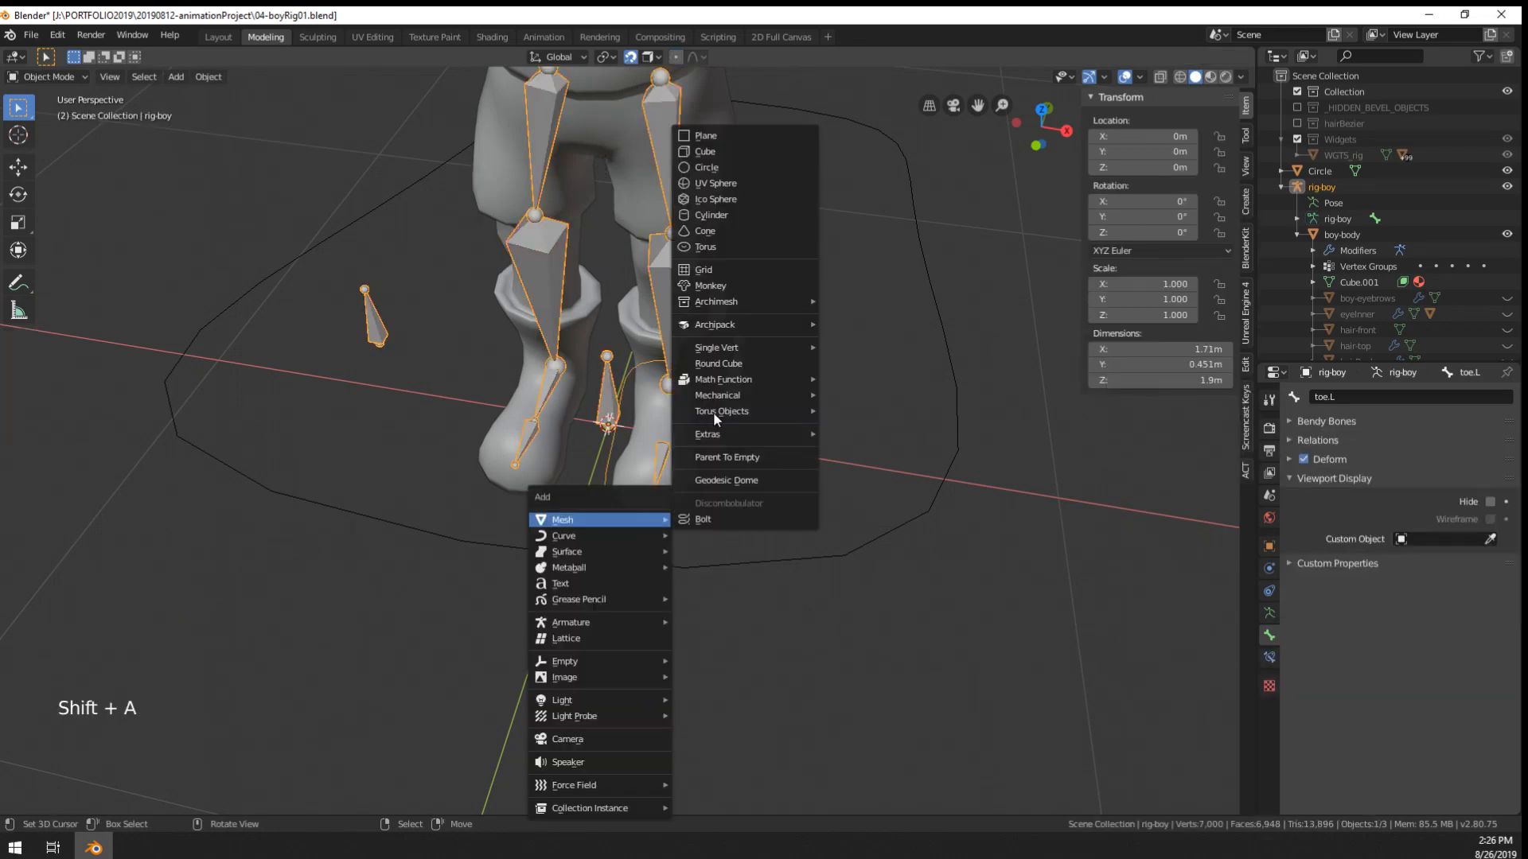
left_click(737, 165)
scroll(733, 168, "down", 3)
key("Tab")
- Grow a selection from the circle's rear vertex and delete those vertices to leave the front half circle
mouse_move(771, 457)
middle_mouse_down()
mouse_move(632, 458)
mouse_move(792, 447)
middle_mouse_up()
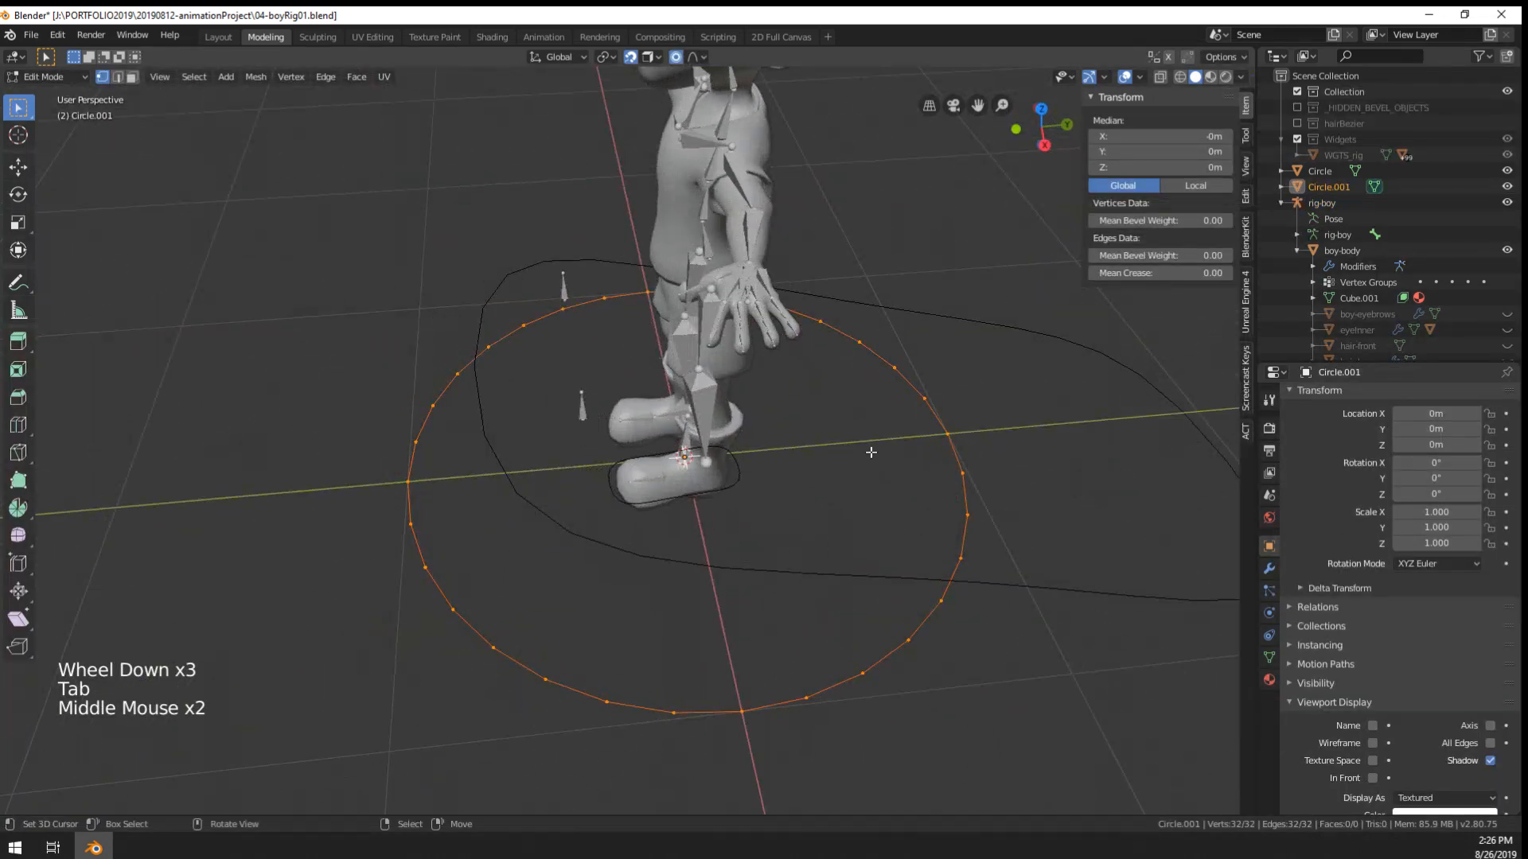
right_click(945, 436)
key("ctrl+KP_Add")
key("ctrl+KP_Add")
key("ctrl+KP_Add")
key("ctrl+KP_Add")
key("ctrl+KP_Add")
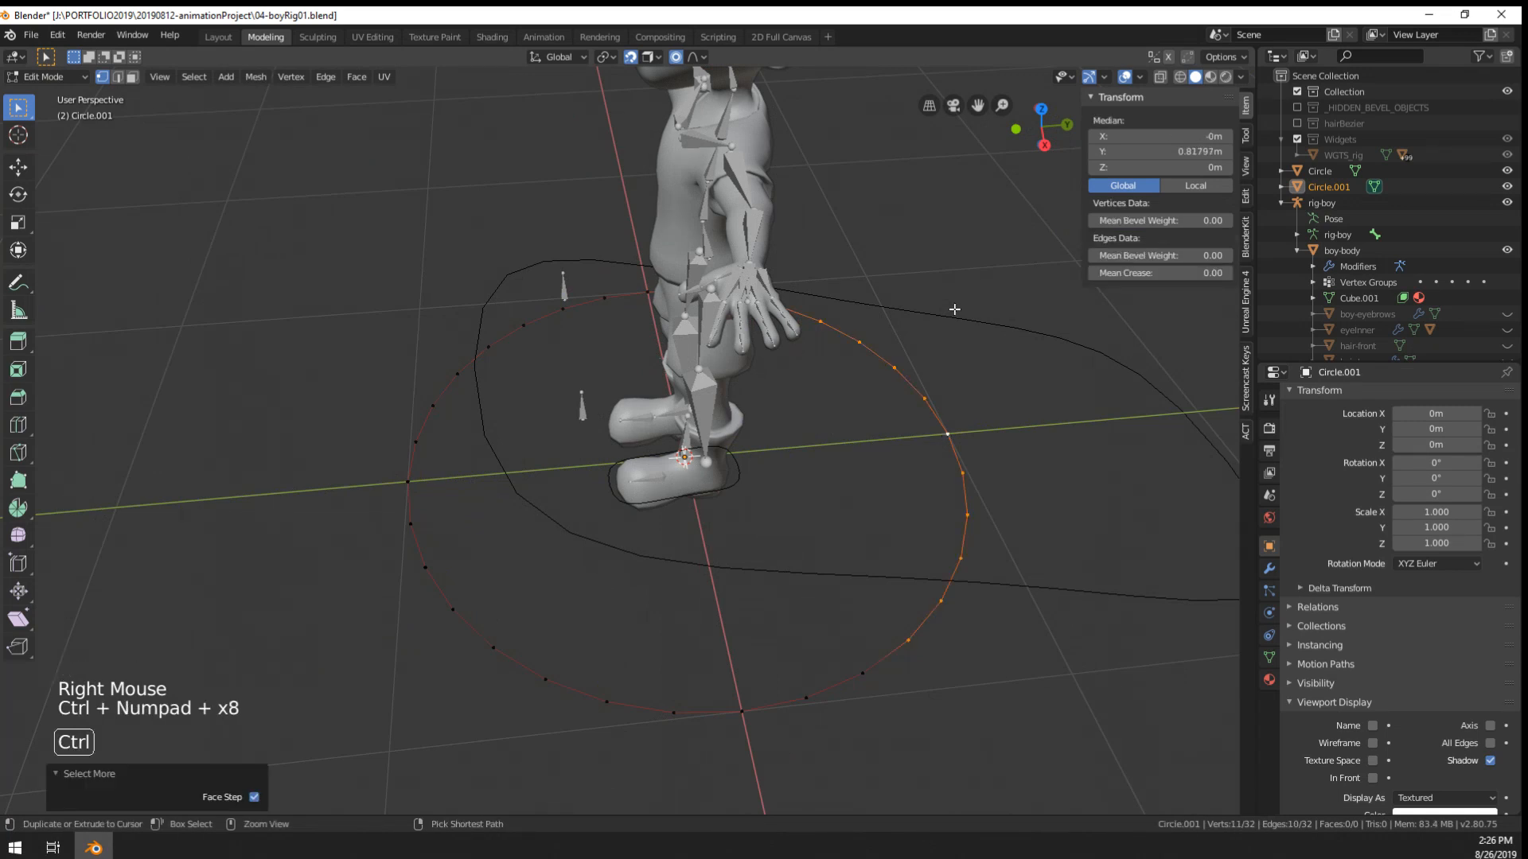
key("x")
left_click(965, 311)
- Join the two open end vertices of the half circle with a straight edge
right_click(794, 710)
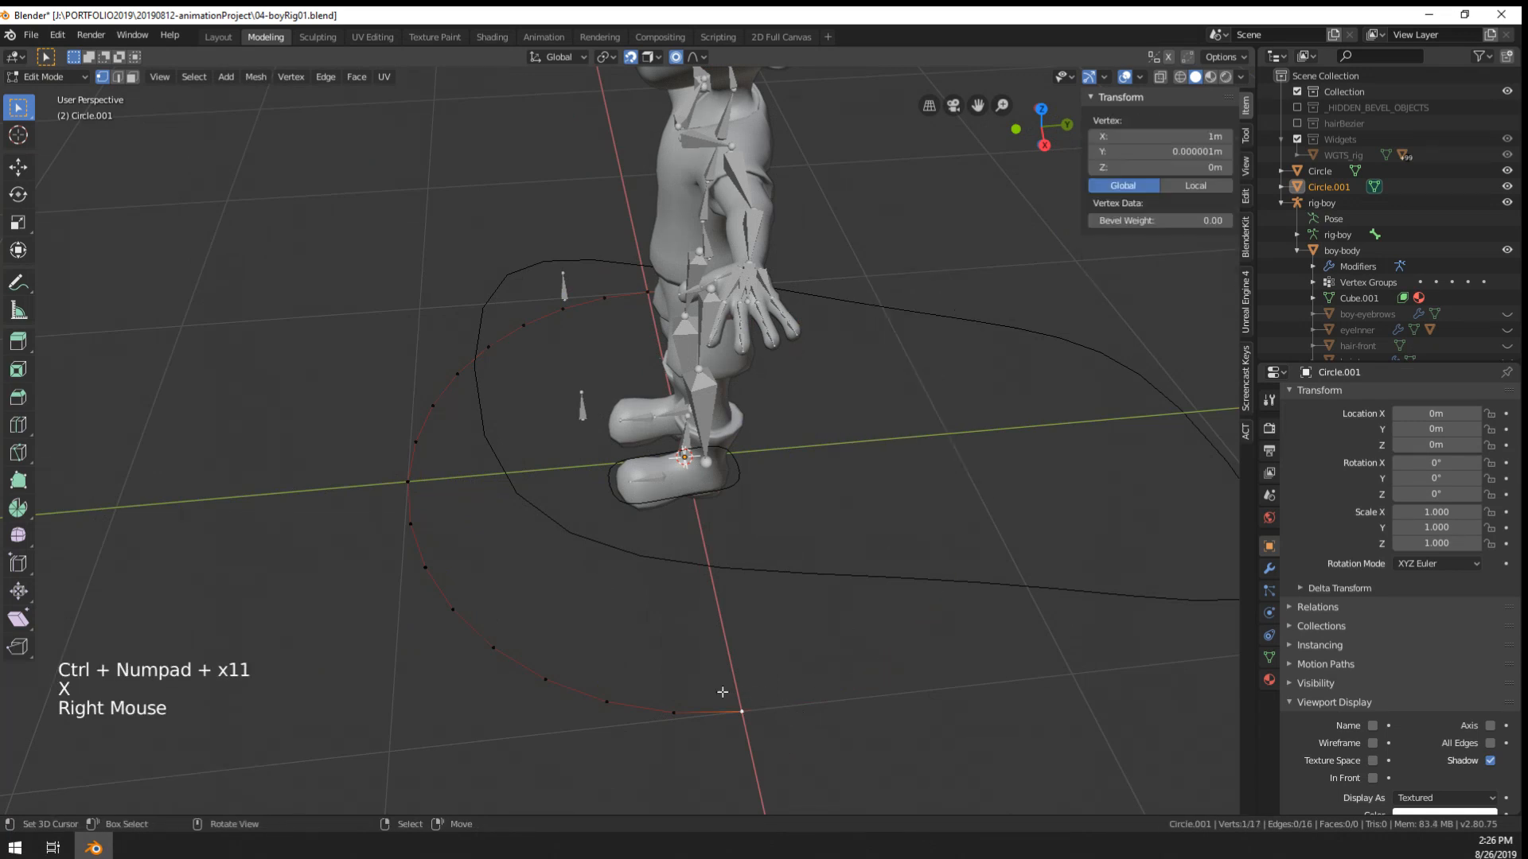
middle_click_drag(794, 709, 633, 521)
right_click(485, 305, "shift")
key("f")
middle_click_drag(780, 594, 620, 556)
scroll(629, 553, "up", 4)
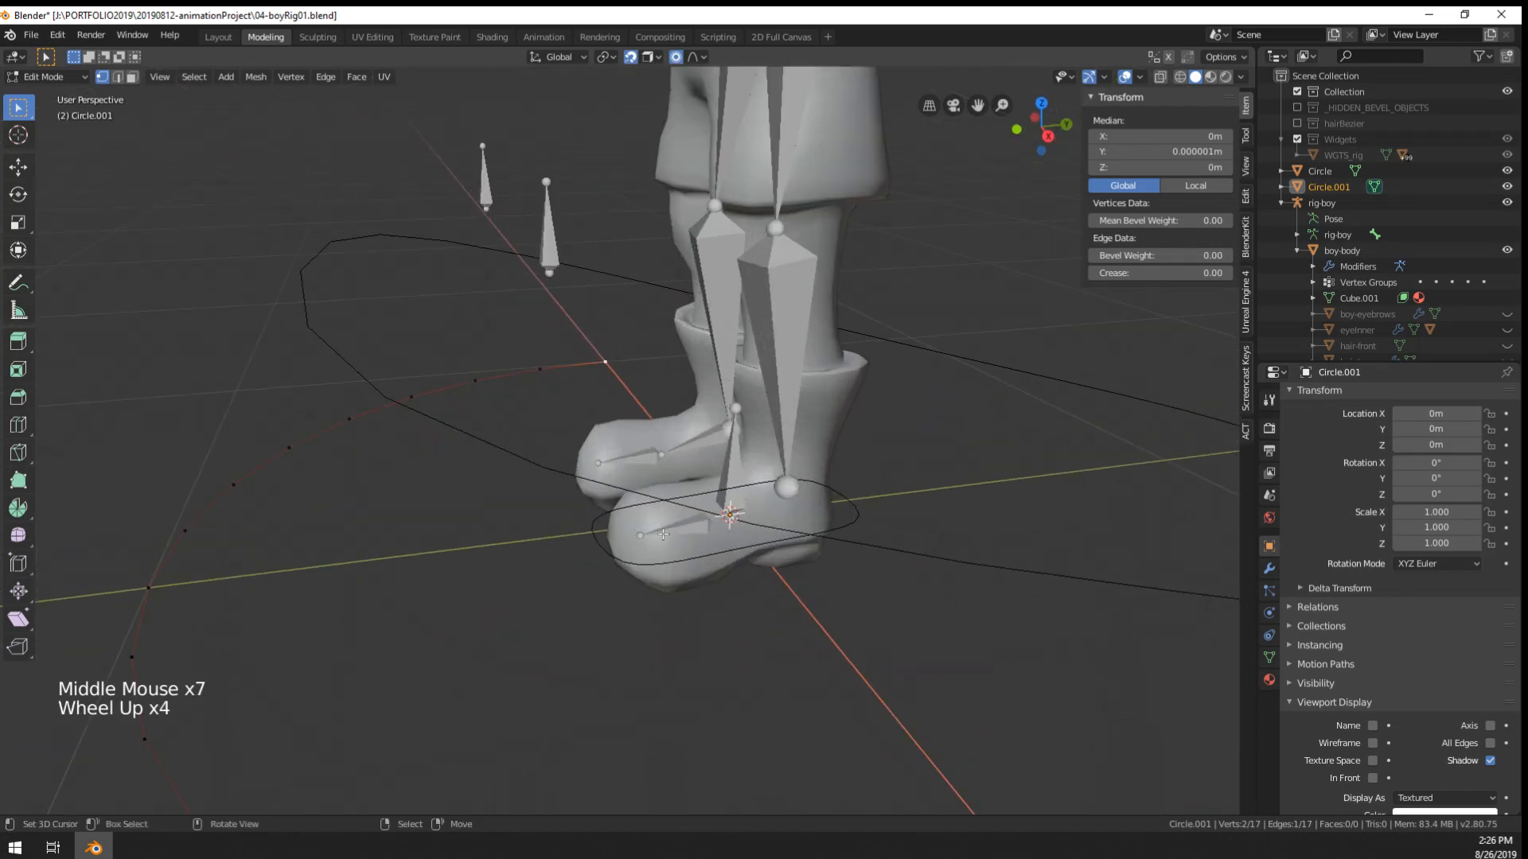
right_click(667, 534)
key("Tab")
right_click(667, 533)
key("Tab")
scroll(620, 533, "down", 1)
right_click(282, 522)
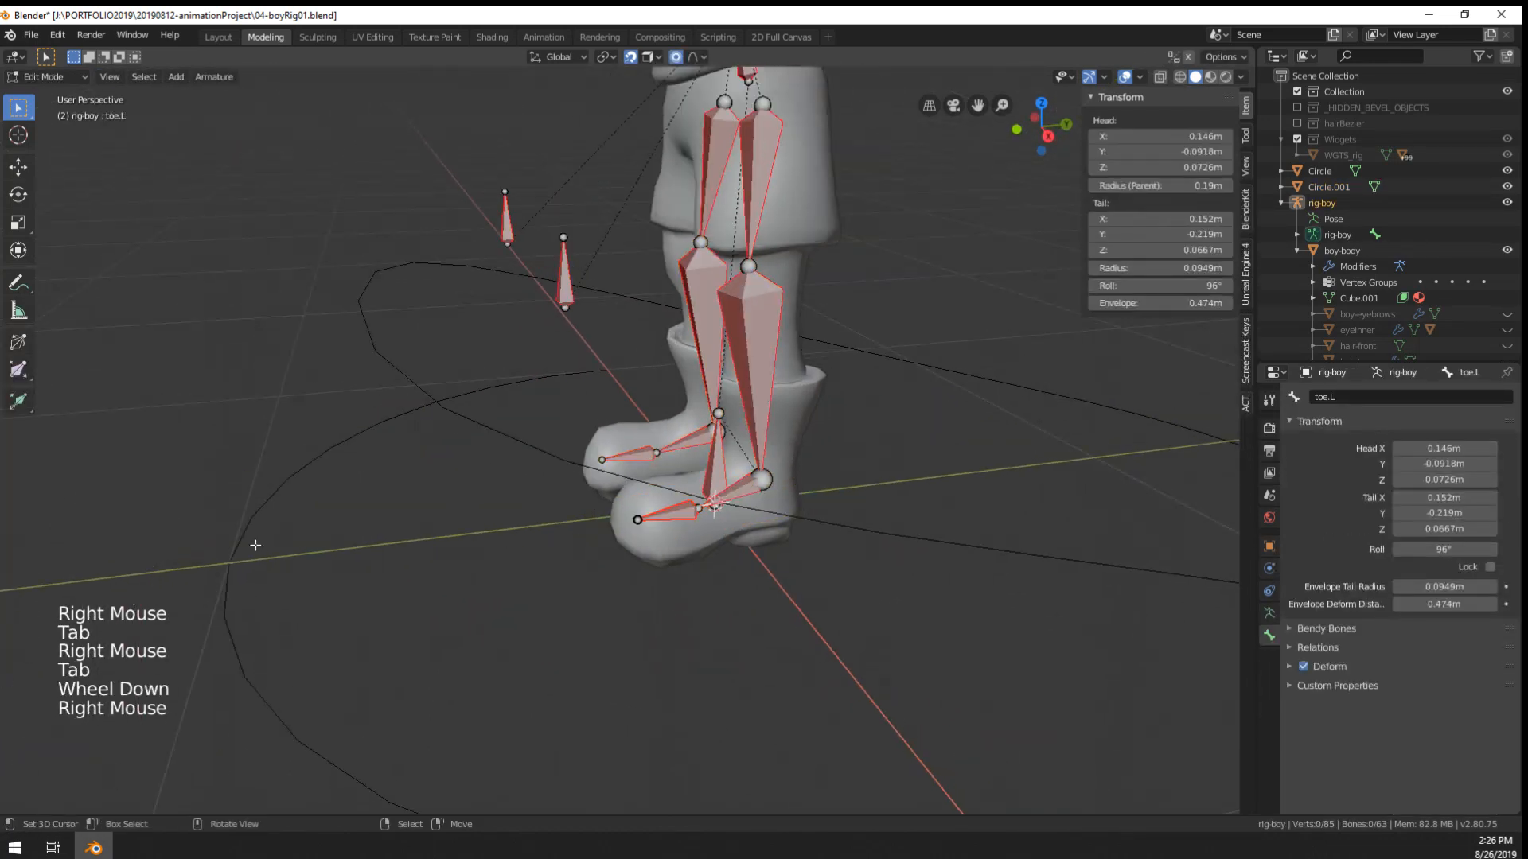
scroll(278, 549, "down", 2)
key("Tab")
right_click(358, 566)
key("Tab")
key("Tab")
key("Tab")
key("Tab")
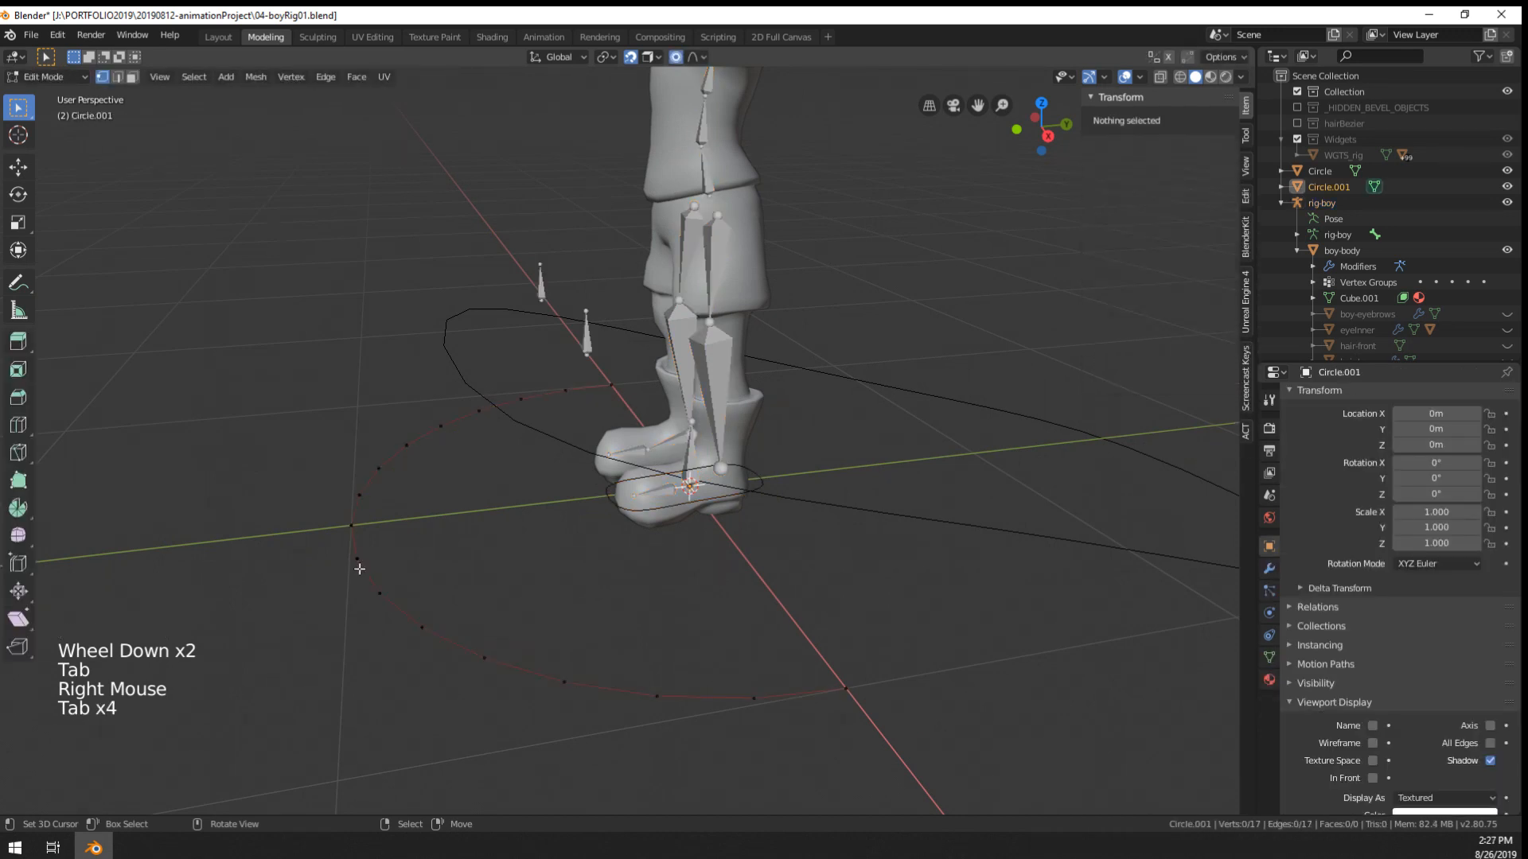
- Try to connect the two vertices beside the half circle's ends, then undo the resulting face
key("a")
right_click(754, 698)
right_click(565, 390, "shift")
key("f")
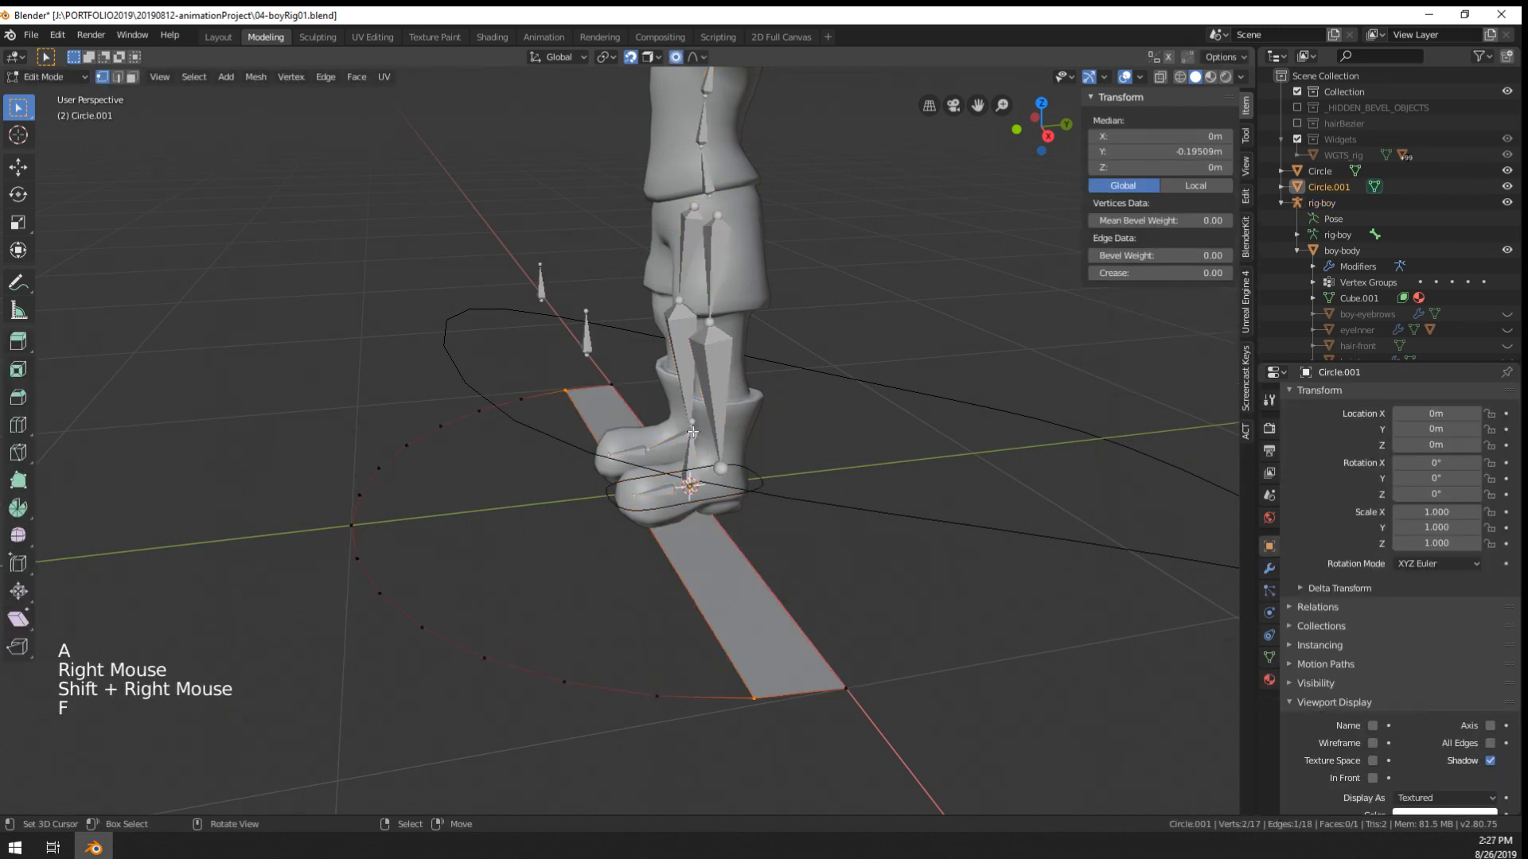
key("ctrl+z")
key("g")
right_click(631, 546)
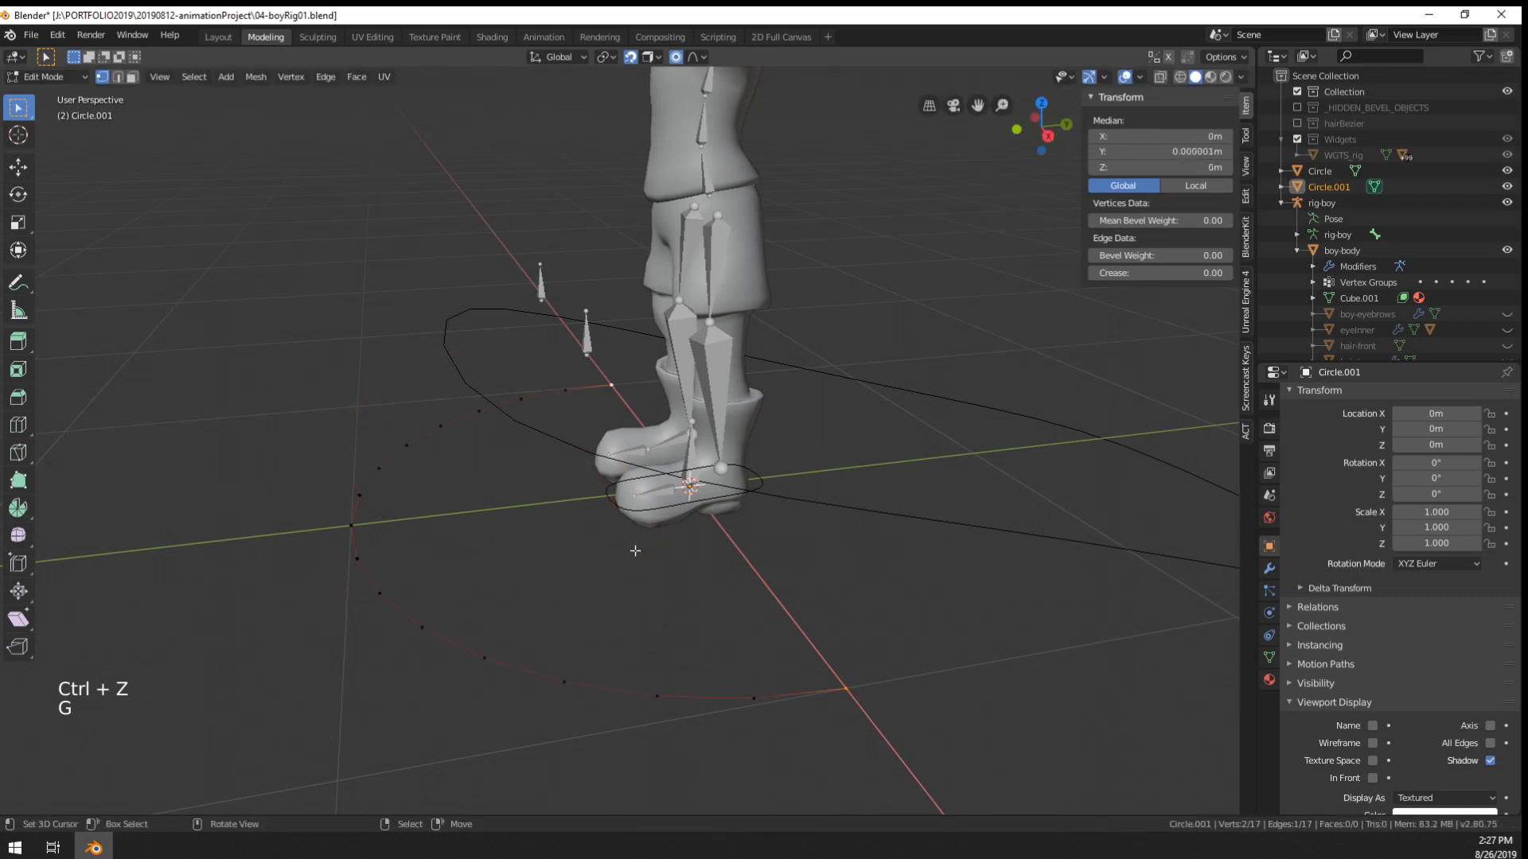
- Leave the half circle's Edit Mode and try moving the object, cancelling each move
key("Tab")
key("g")
right_click(485, 716)
key("g")
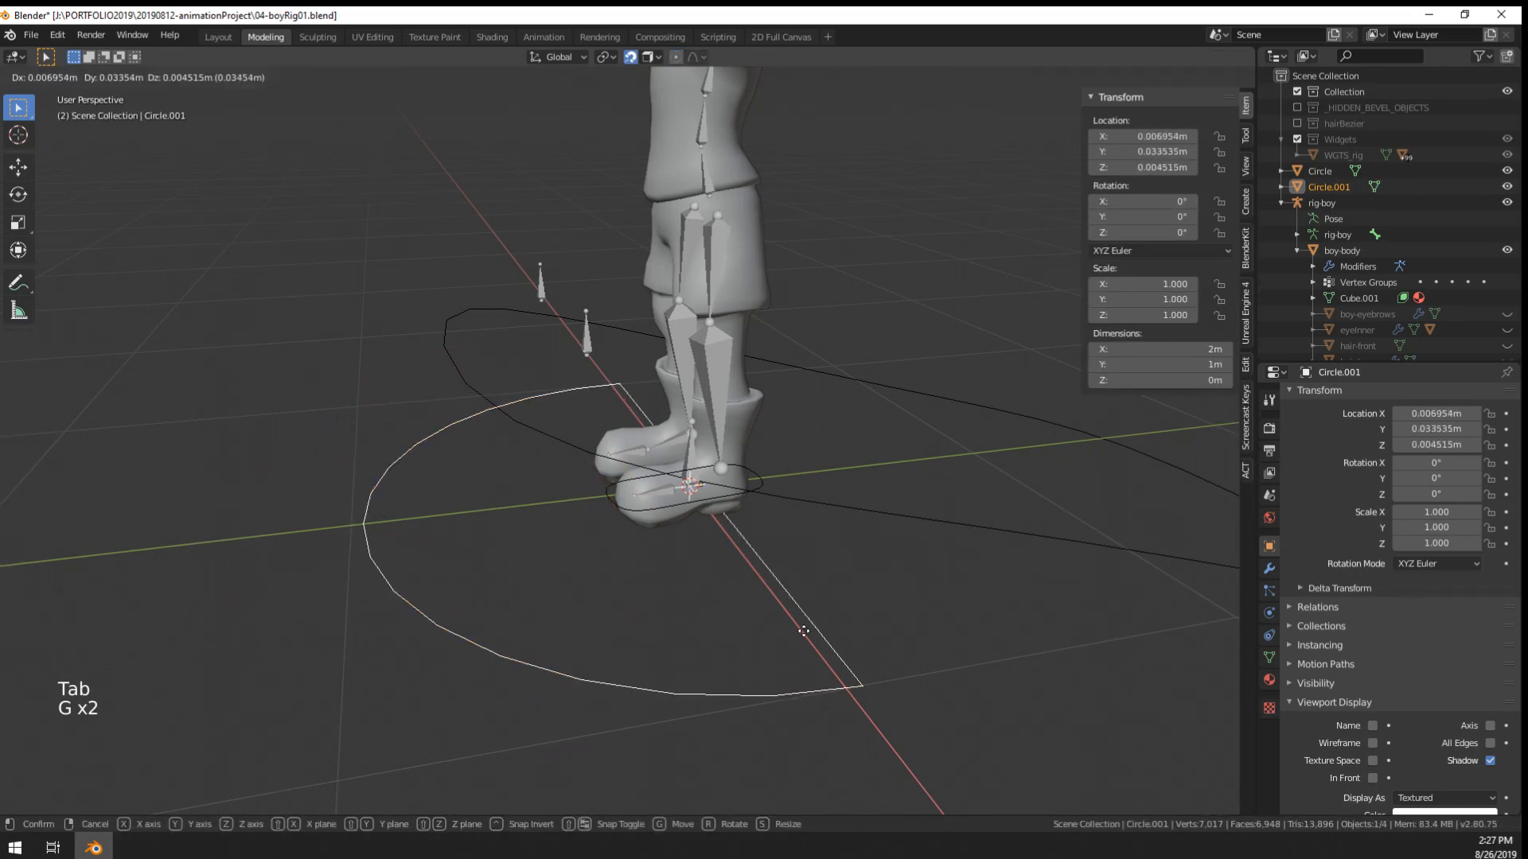
right_click(689, 626)
- Select the toe.L bone in the rig's Pose Mode and assign Circle.001 as its custom object
scroll(697, 495, "up", 3)
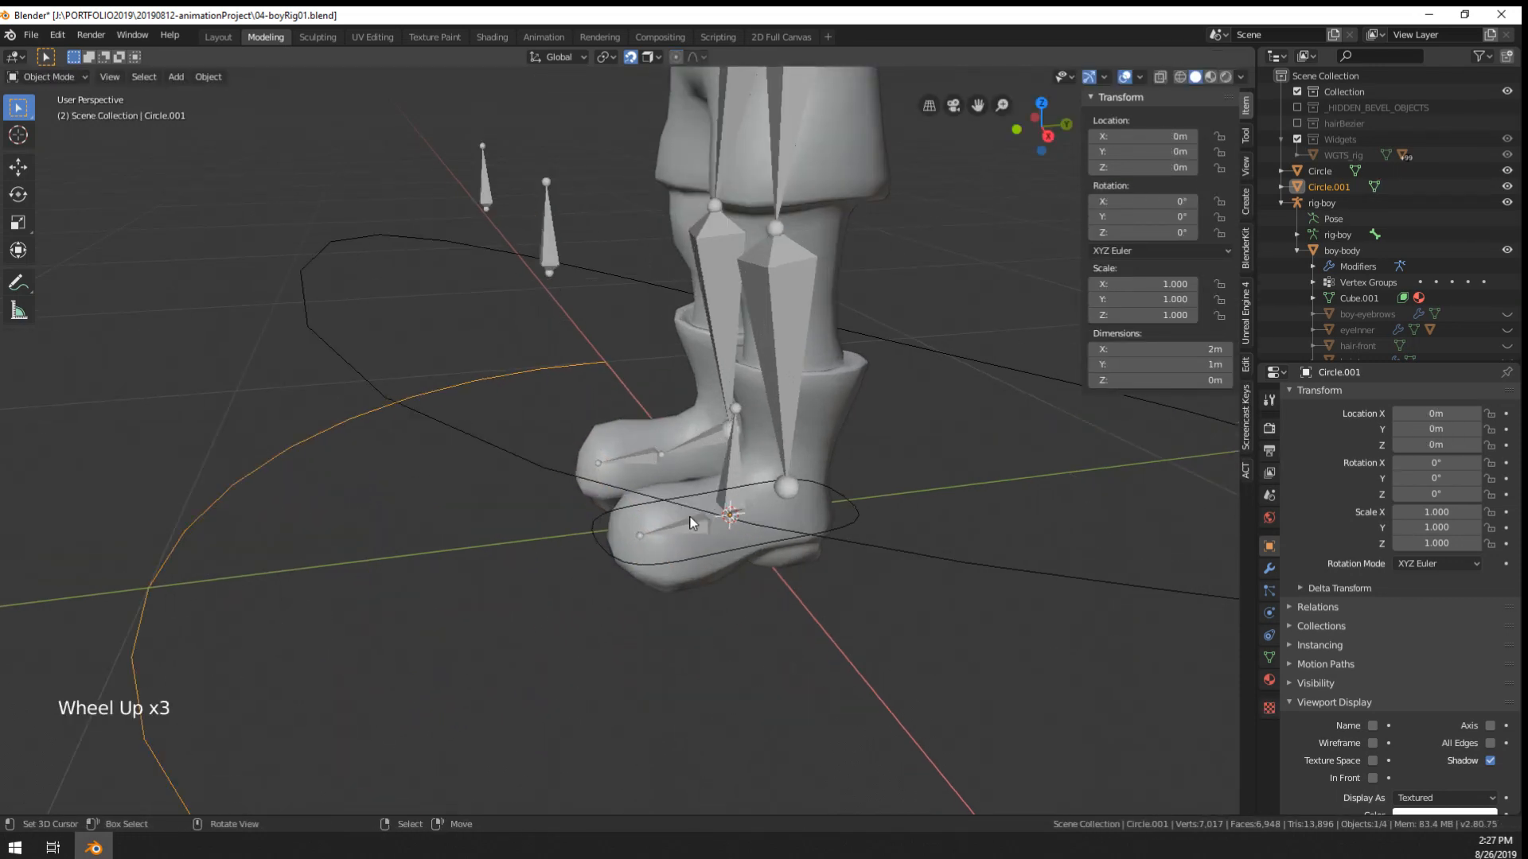
right_click(694, 521)
right_click(694, 521)
key("ctrl+Tab")
right_click(722, 534)
scroll(722, 534, "down", 3)
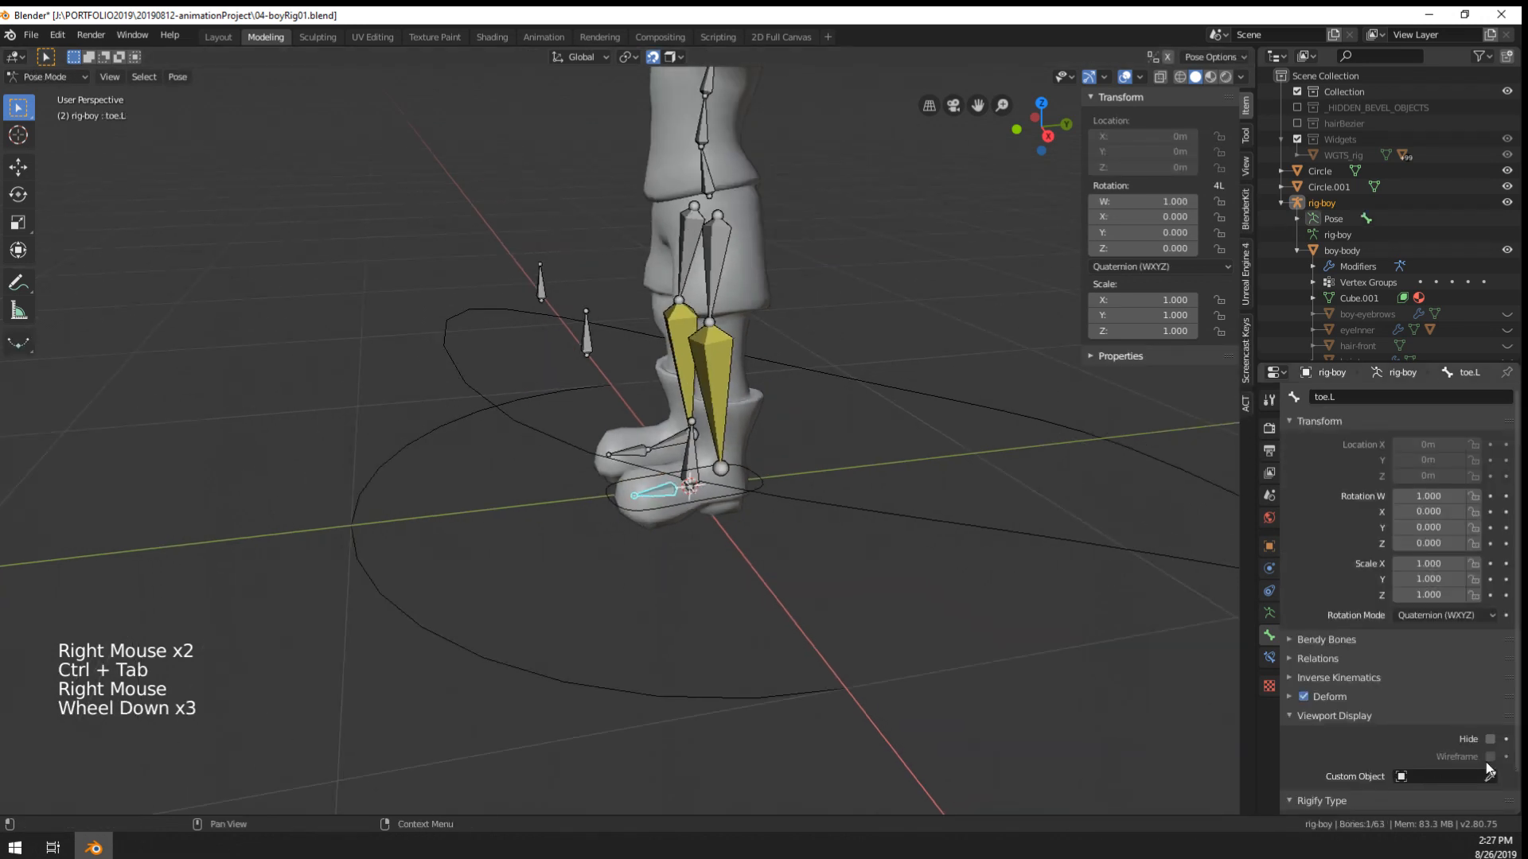
left_click(1492, 777)
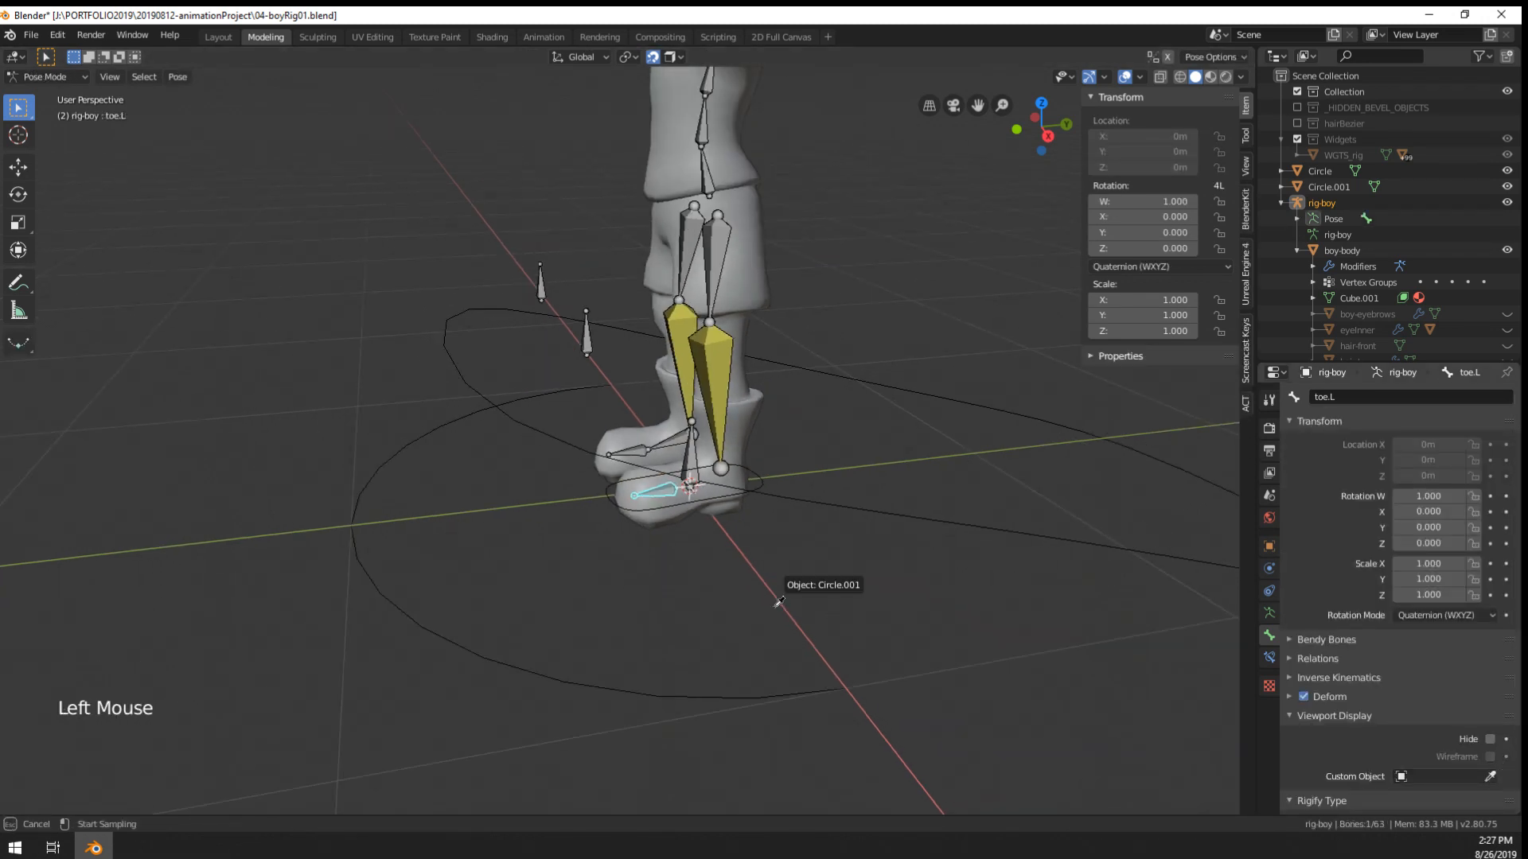
left_click(730, 681)
- Inspect the shape on the left toe and return the rig to Object Mode
scroll(654, 466, "up", 2)
middle_click_drag(654, 466, 588, 573)
scroll(574, 585, "down", 2)
right_click(543, 686)
key("Tab")
key("Tab")
key("Tab")
key("ctrl+Tab")
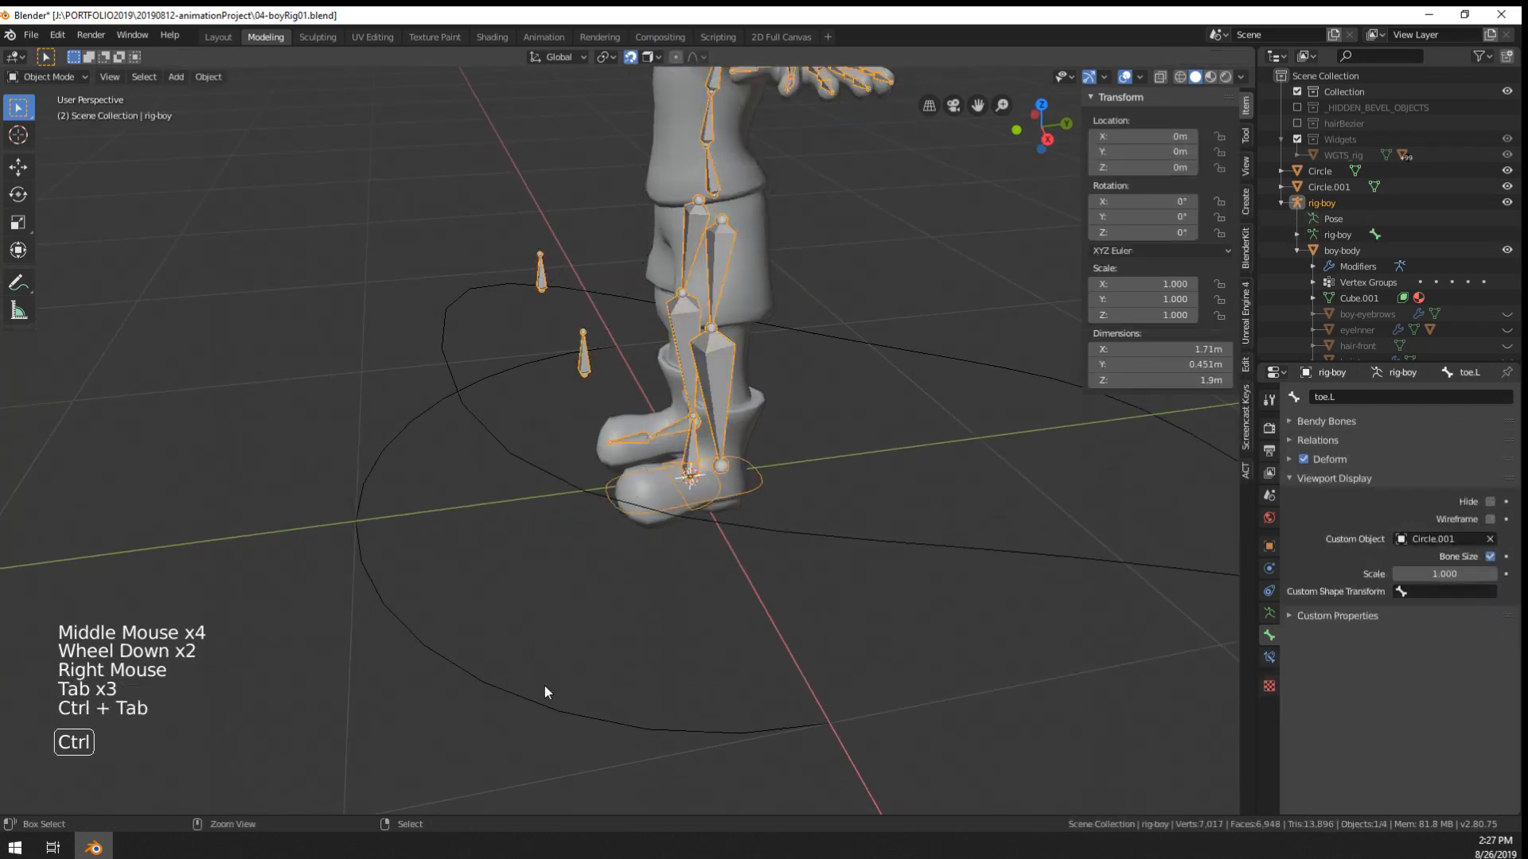
- Select all of Circle.001's vertices in Edit Mode and flip the half circle with 90° rotations about the X axis
right_click(520, 702)
key("Tab")
key("a")
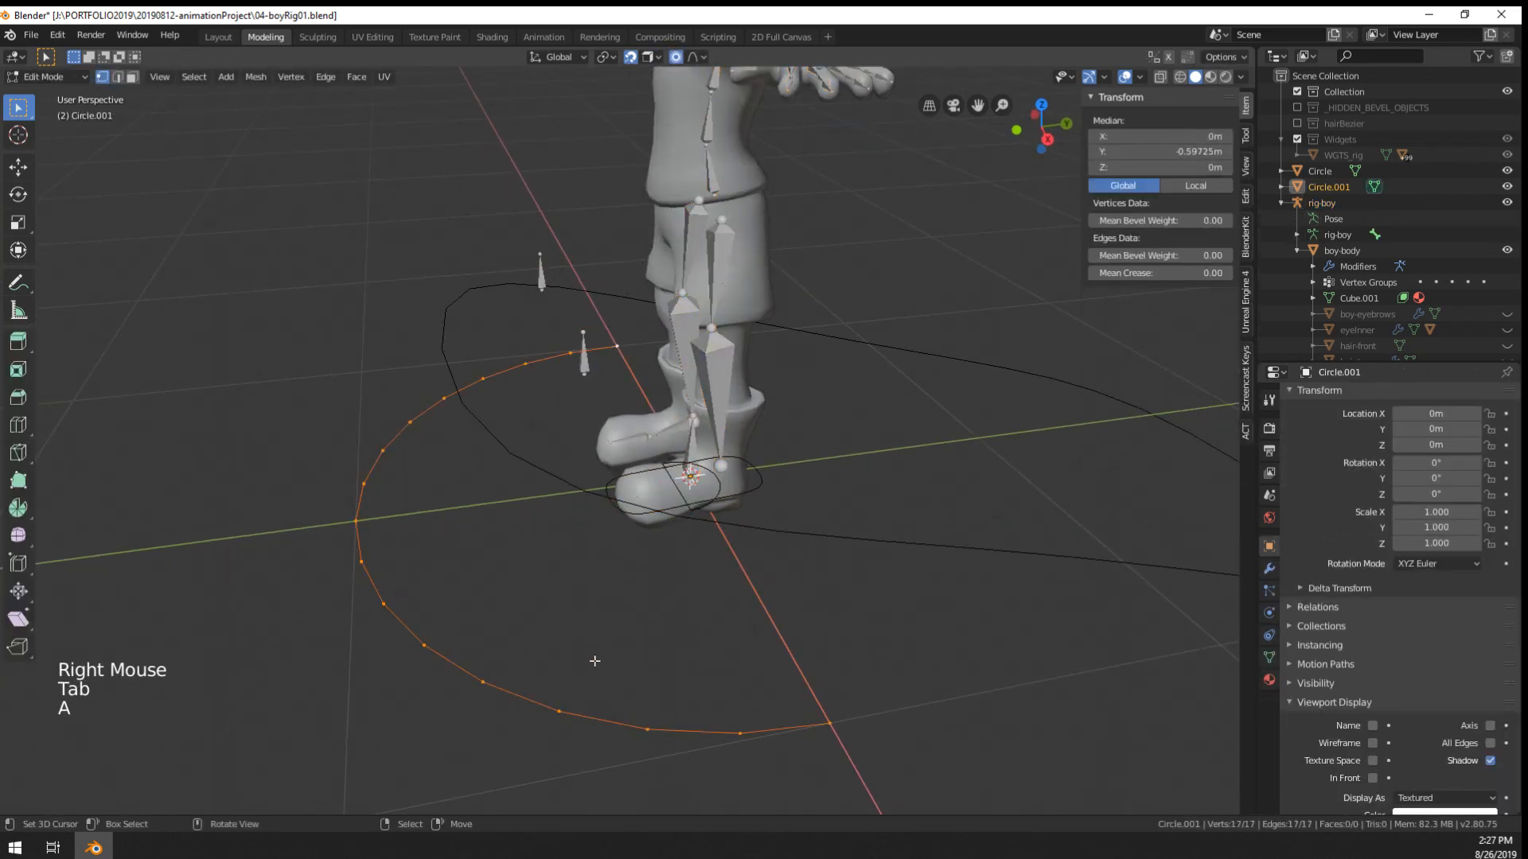
type("r90")
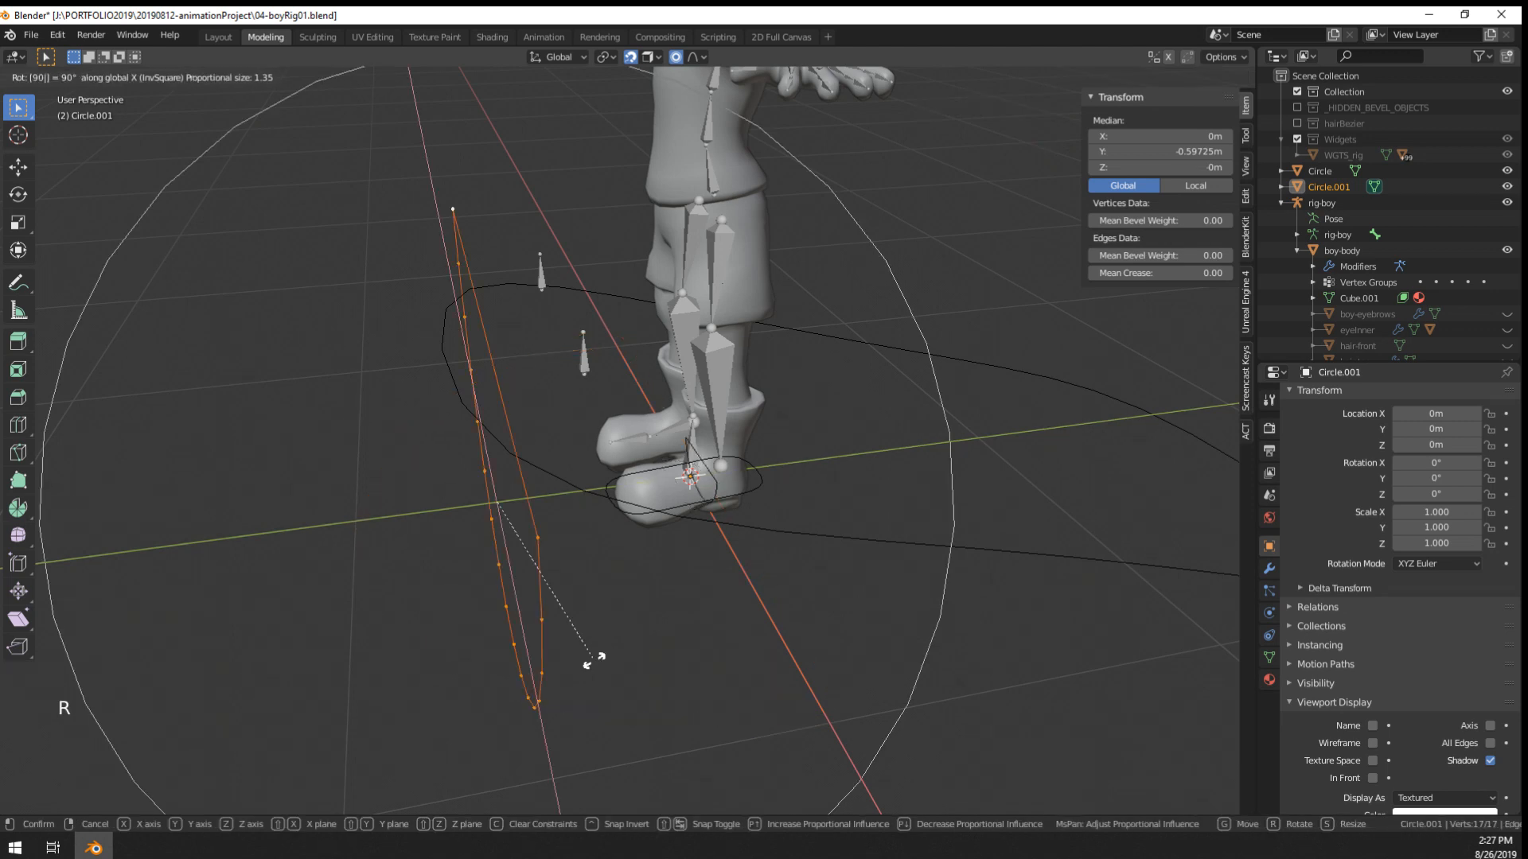
key("Return")
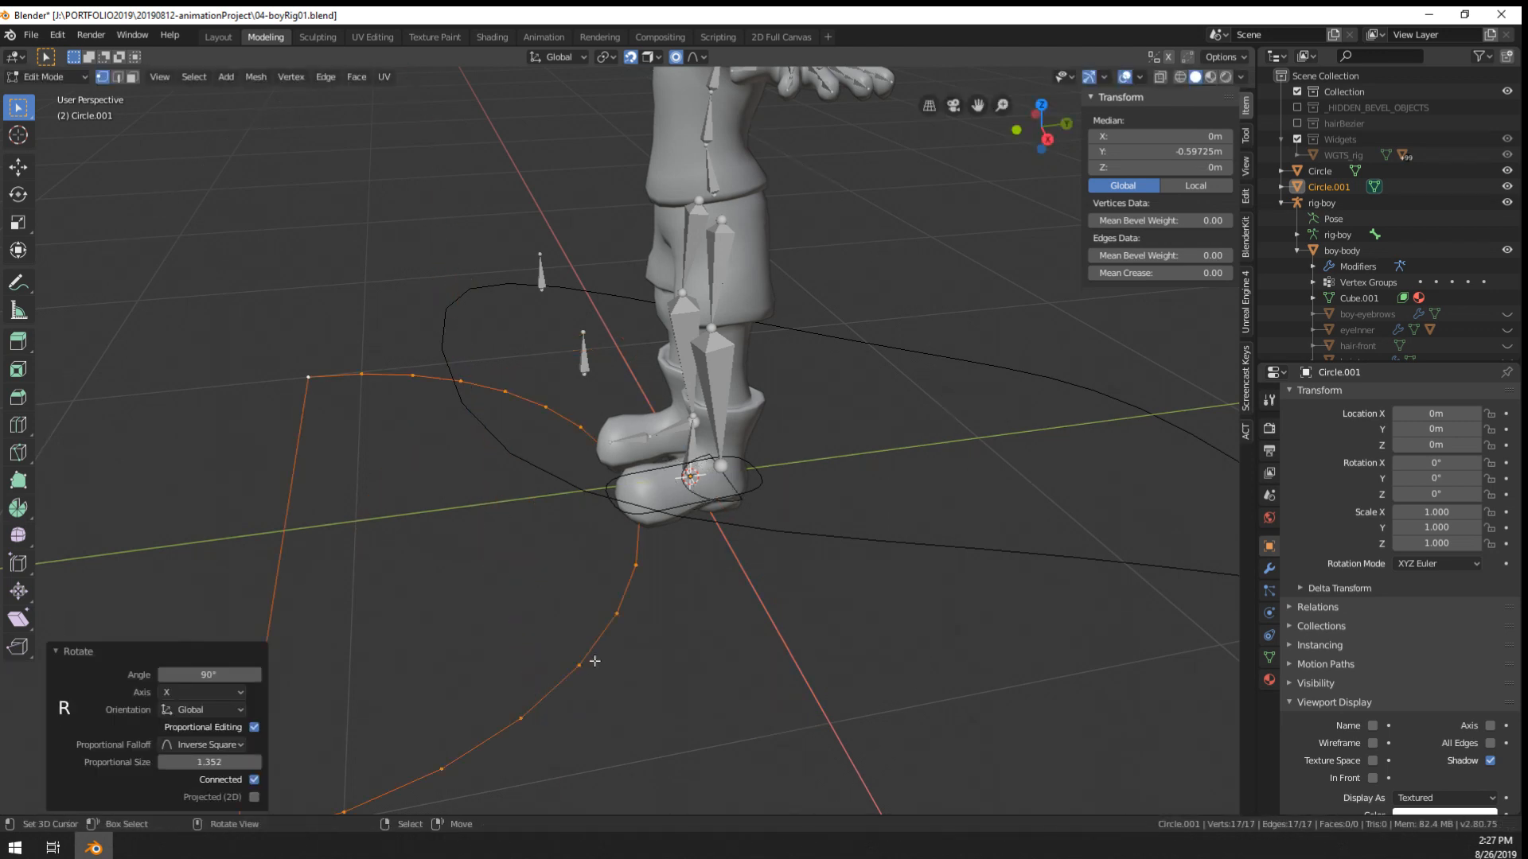
- Move the flipped half circle about 1.77 m along Y and raise it about 0.48 m along Z
key("g")
key("y")
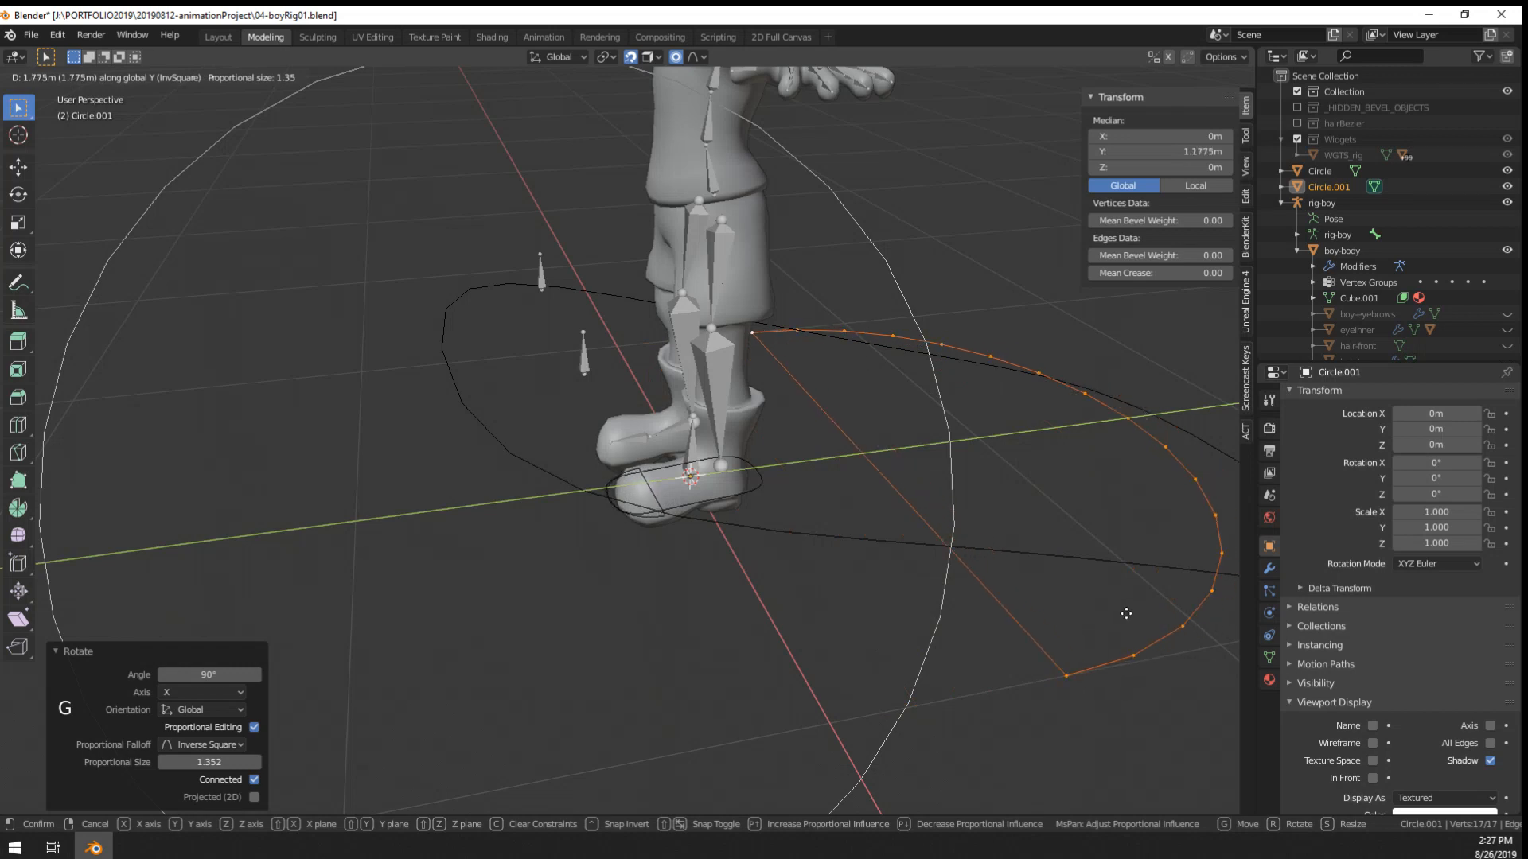
left_click(1128, 613)
middle_click_drag(943, 646, 897, 609)
key("g")
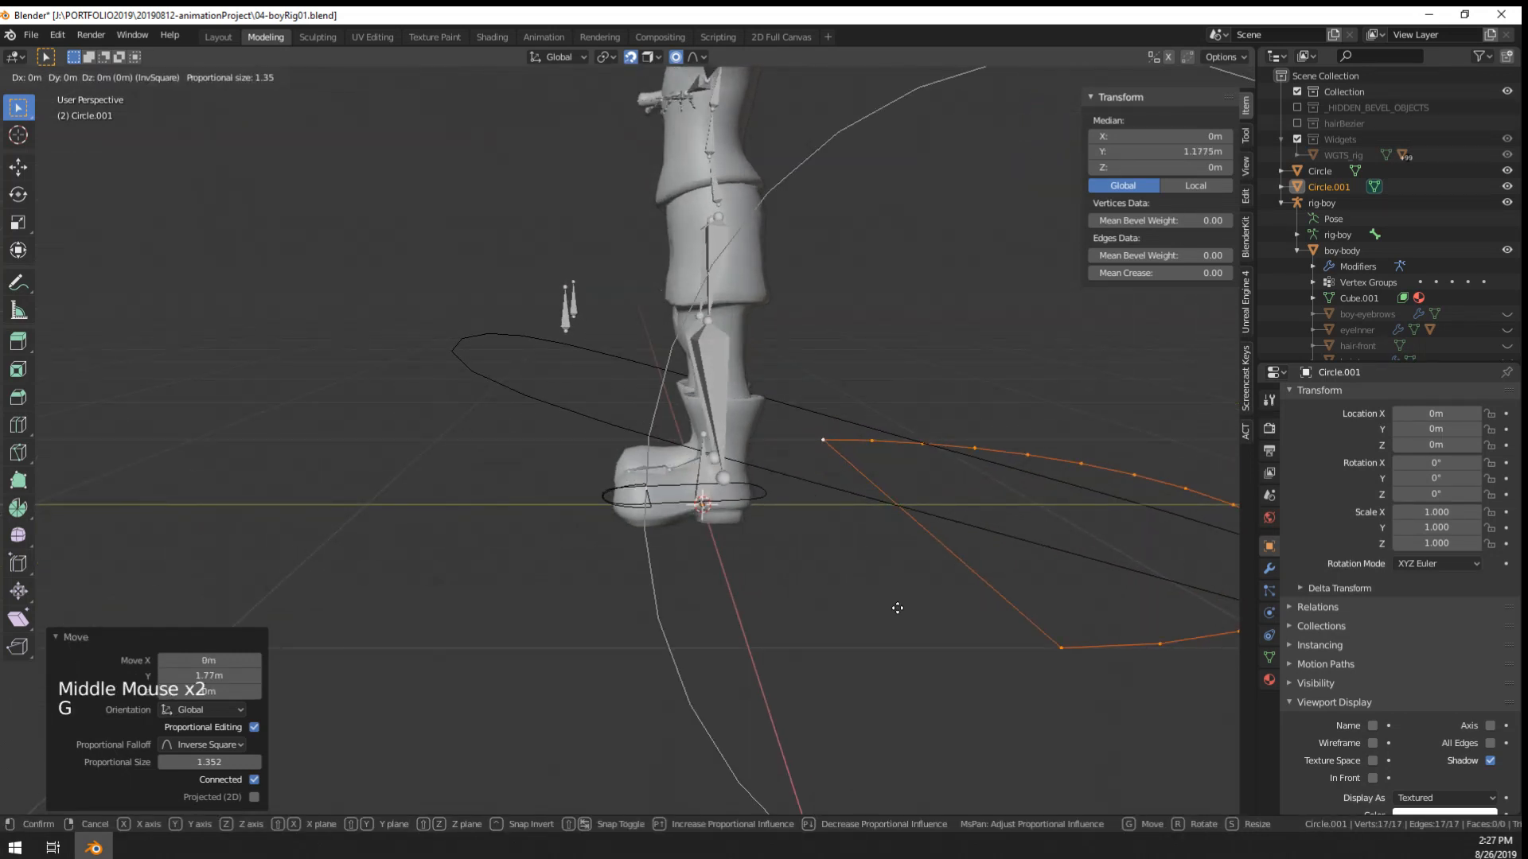
left_click(904, 443)
- Scale the half circle along X by about 0.645 to narrow the toe shape
middle_click_drag(904, 443, 803, 761)
key("s")
key("x")
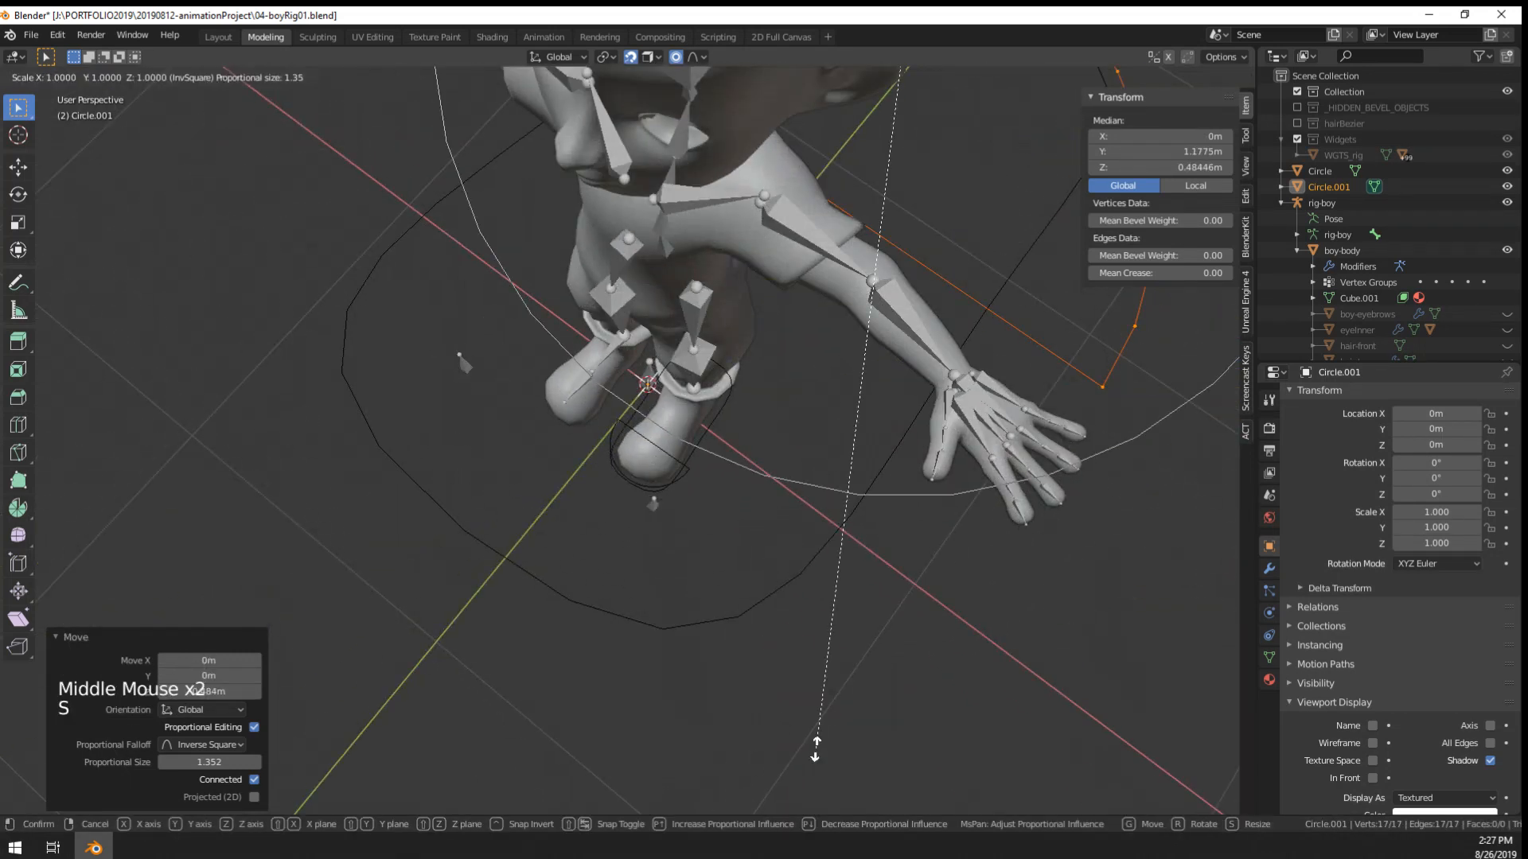
left_click(812, 531)
scroll(839, 483, "down", 2)
middle_click_drag(839, 483, 915, 478)
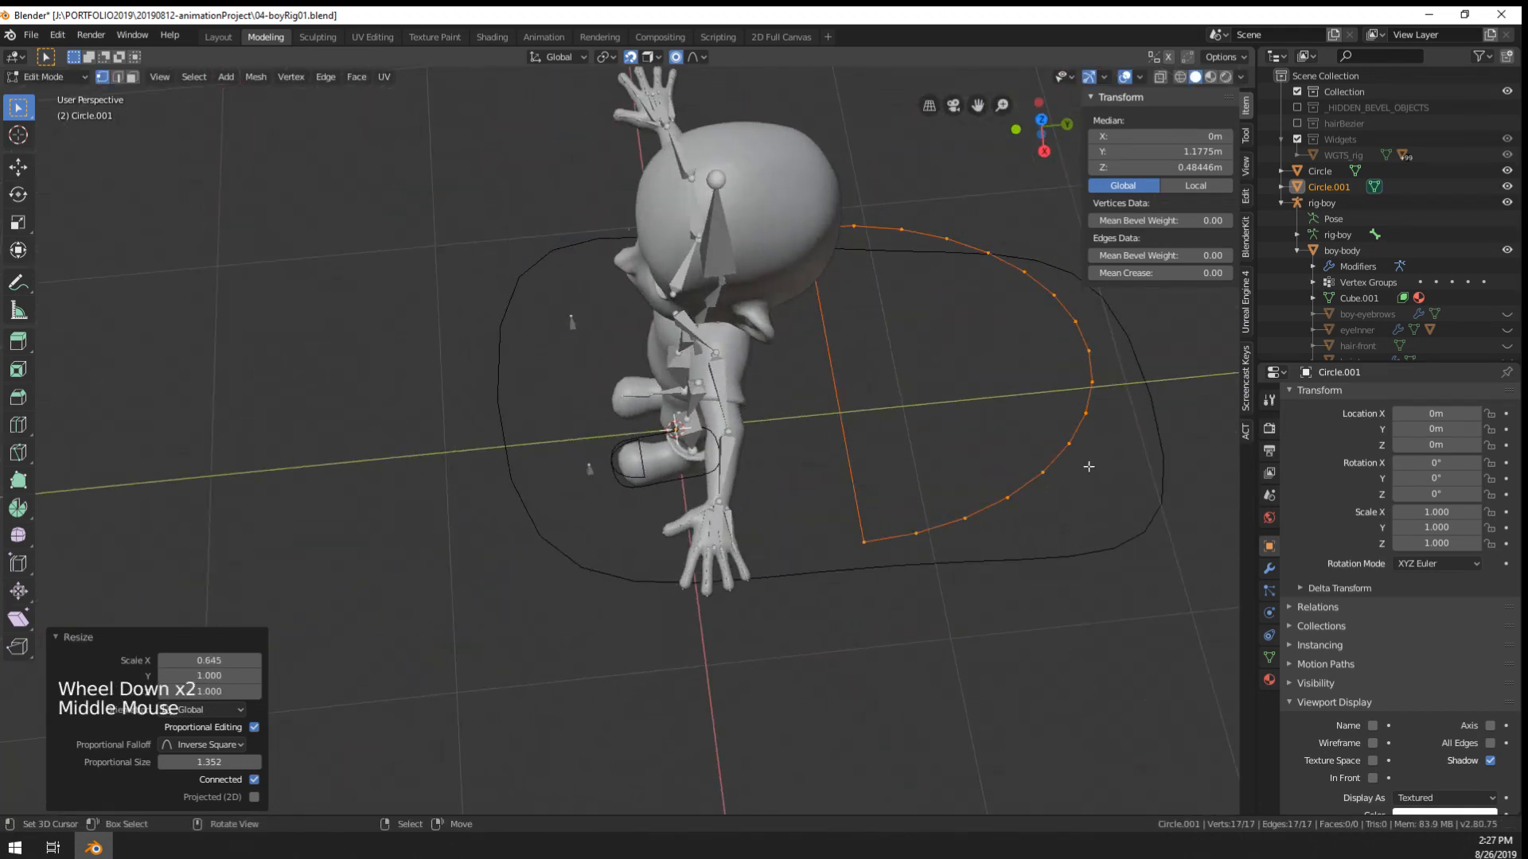
- Widen two opposite side vertices of the arc along X by about 1.1 with a proportional size near 0.47, then leave Edit Mode
right_click(1006, 498)
right_click(946, 238, "shift")
key("s")
key("y")
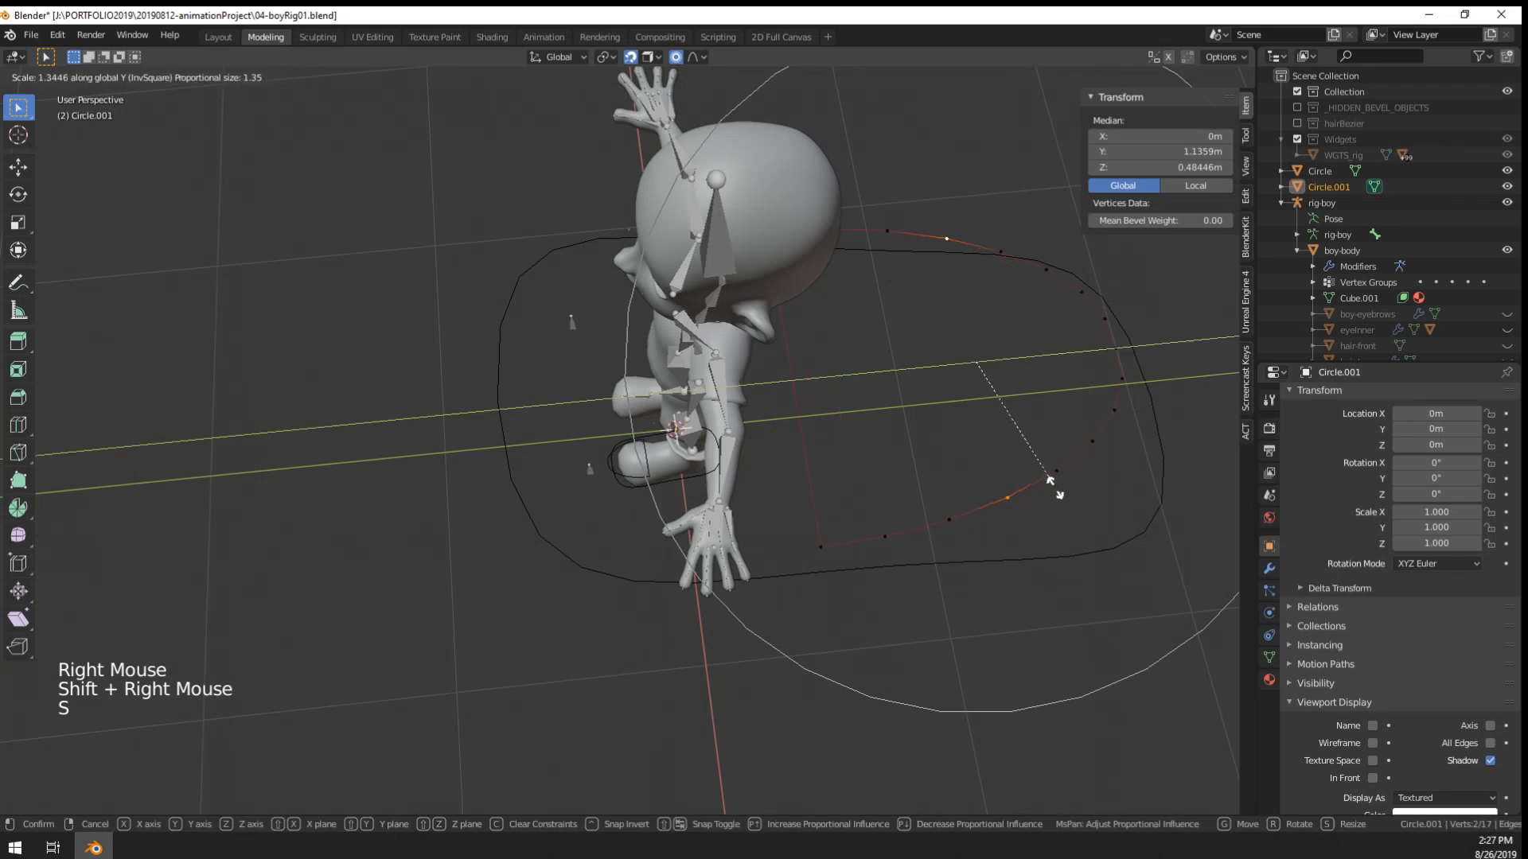
key("x")
scroll(1053, 494, "up", 11)
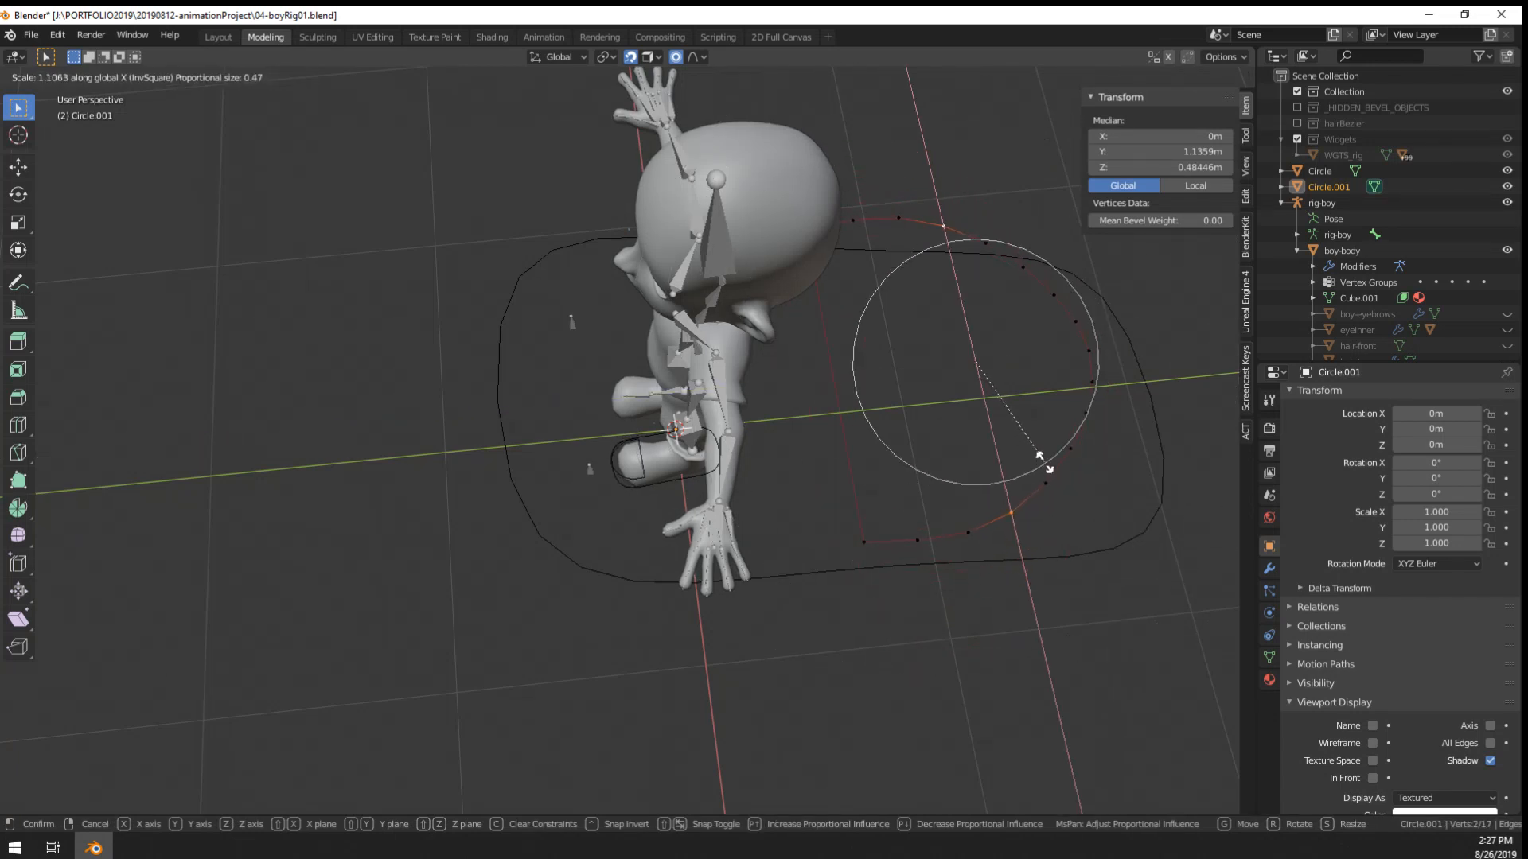
left_click(1045, 461)
key("Tab")
- Move both circle objects into a new collection named hiddenObjects and hide that collection
middle_click_drag(1044, 459, 760, 523)
scroll(695, 474, "up", 2)
right_click(784, 527, "shift")
right_click(796, 541, "shift")
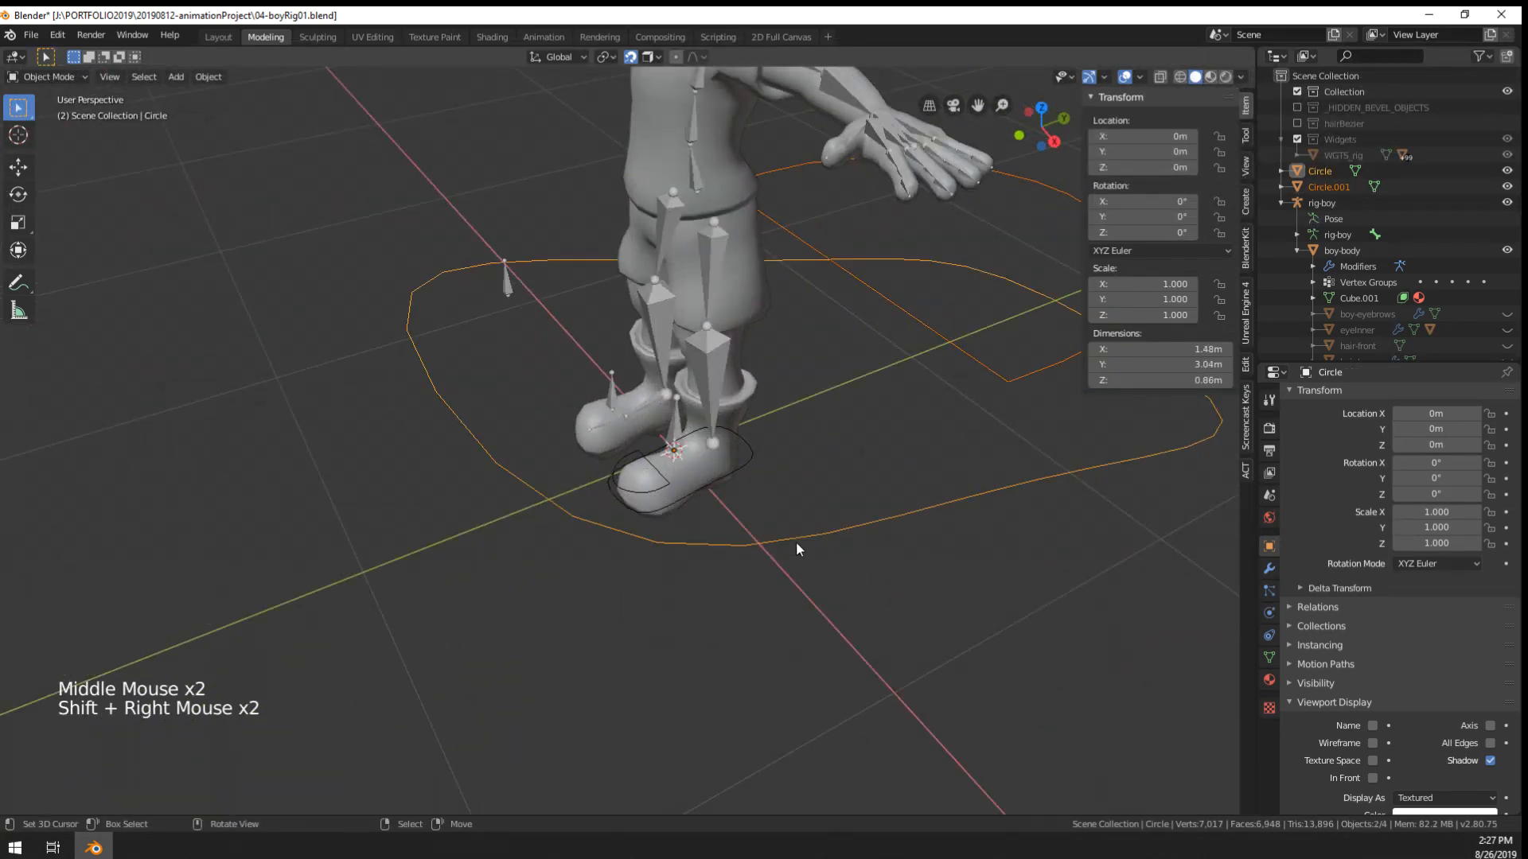
key("m")
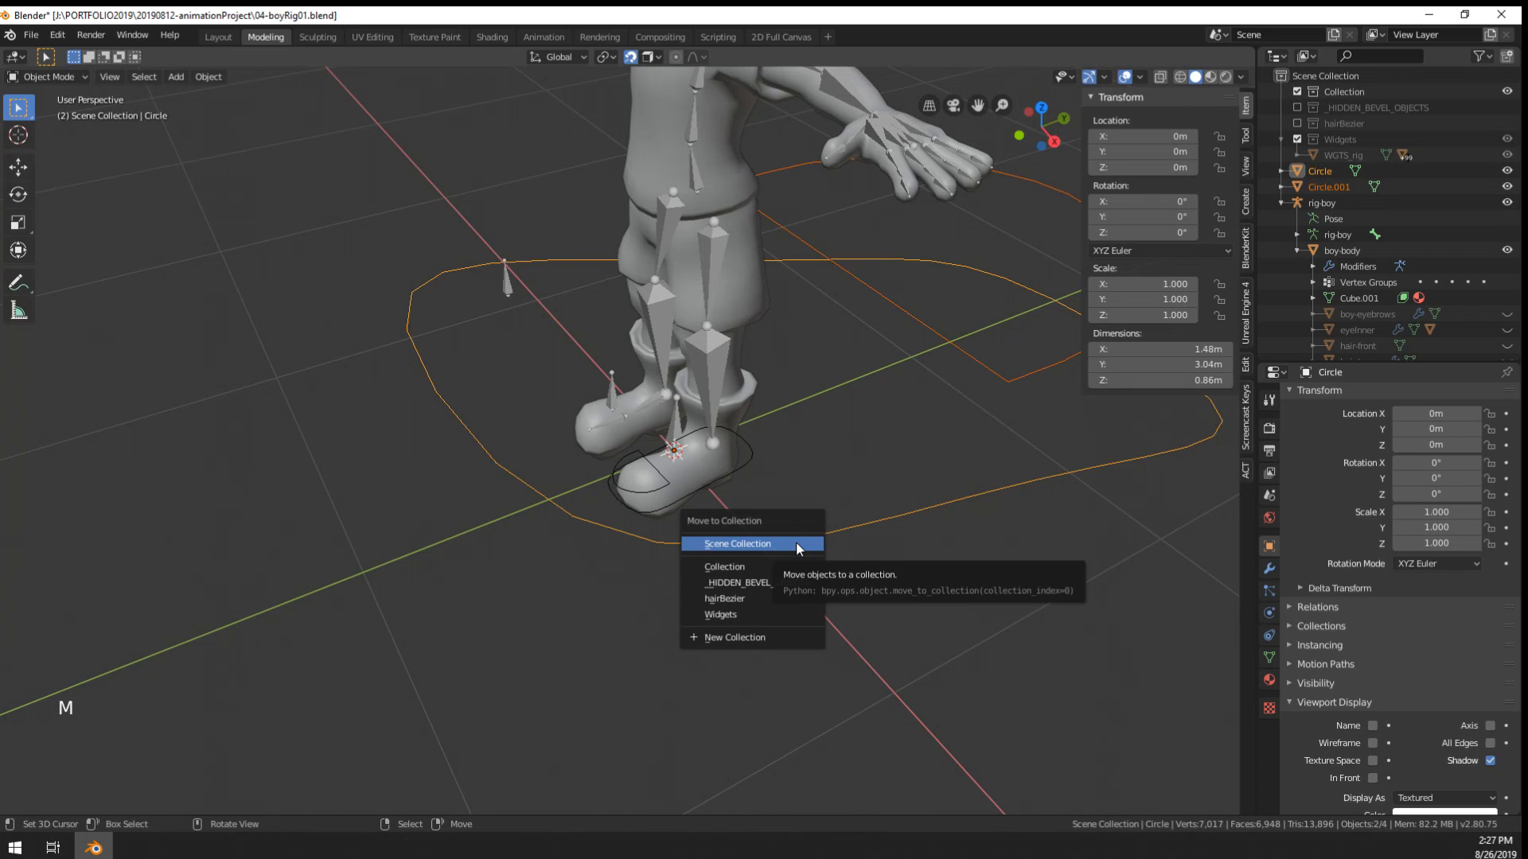
left_click(761, 638)
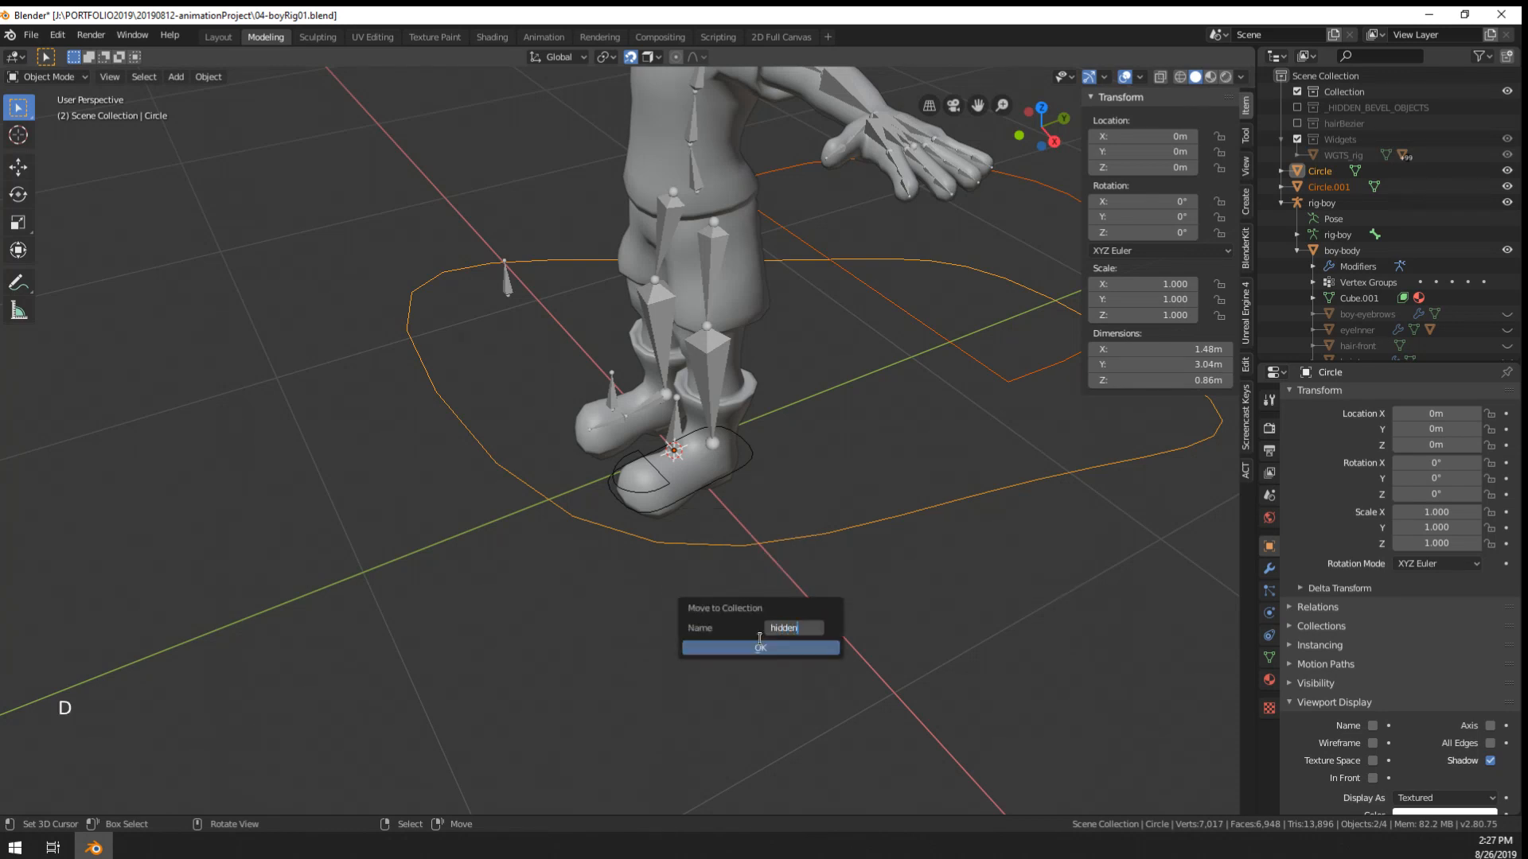
type("hiddenObjects")
left_click(762, 643)
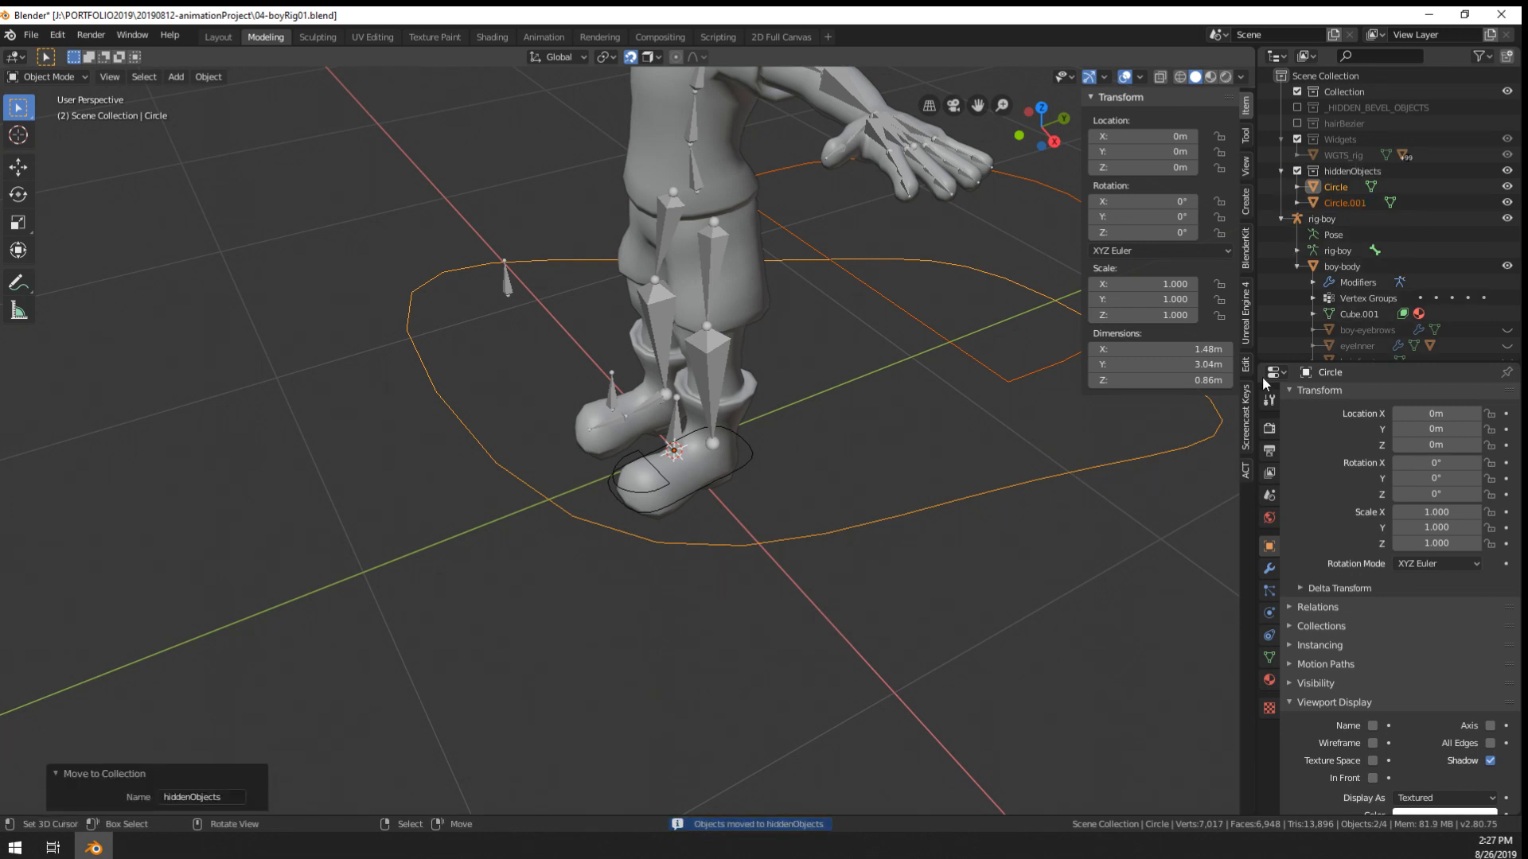
left_click(1506, 170)
- Put the rig in Pose Mode and select the foot.L bone through its custom shape
middle_click_drag(1035, 430, 877, 440)
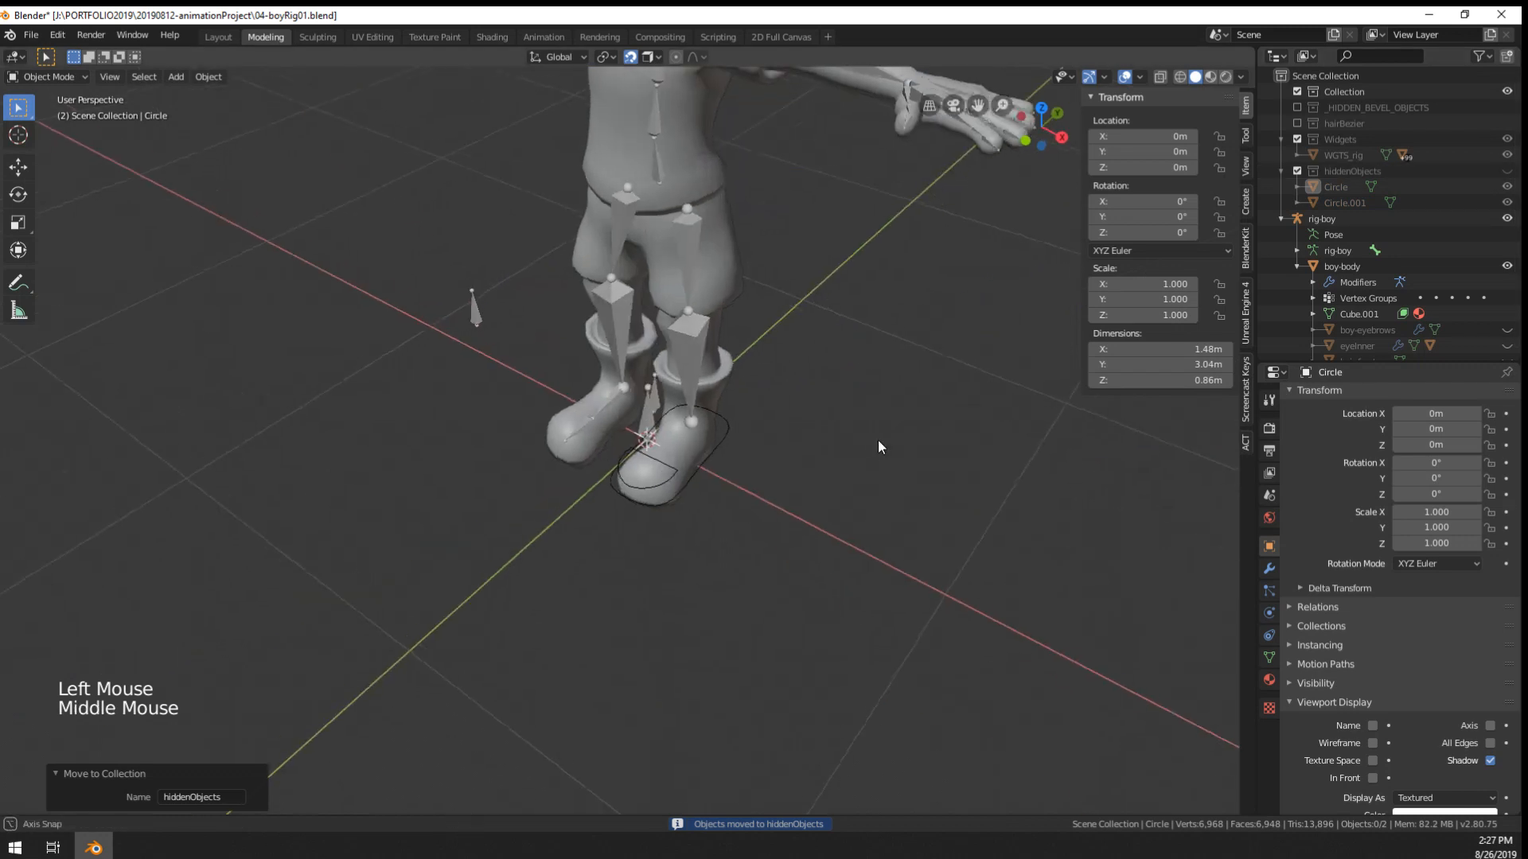
right_click(657, 367)
scroll(657, 367, "up", 3)
right_click(694, 356)
middle_click_drag(694, 366, 652, 479)
key("ctrl+Tab")
right_click(606, 388)
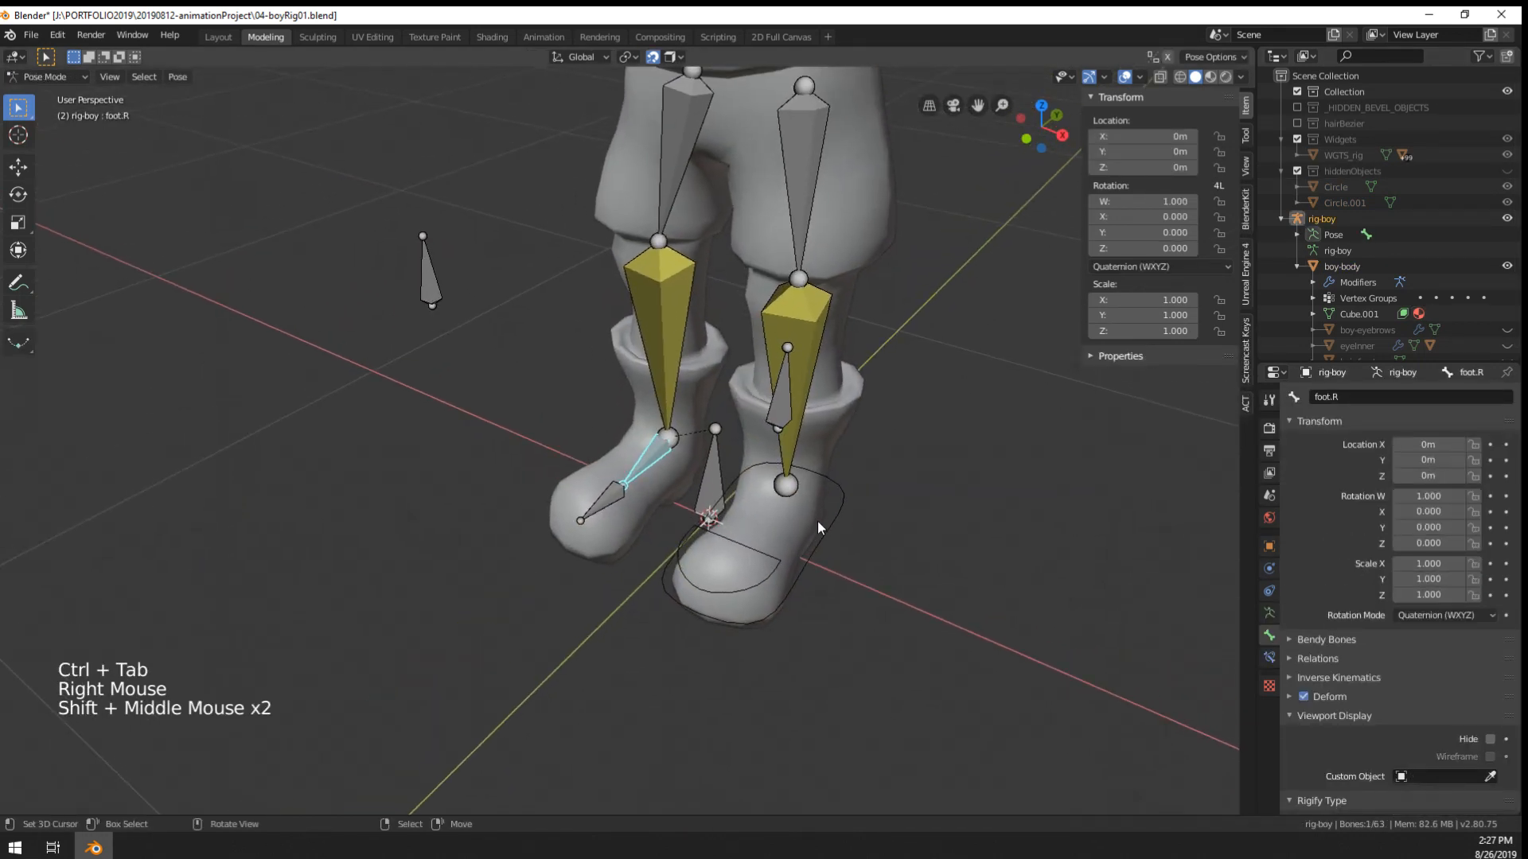
right_click(845, 527)
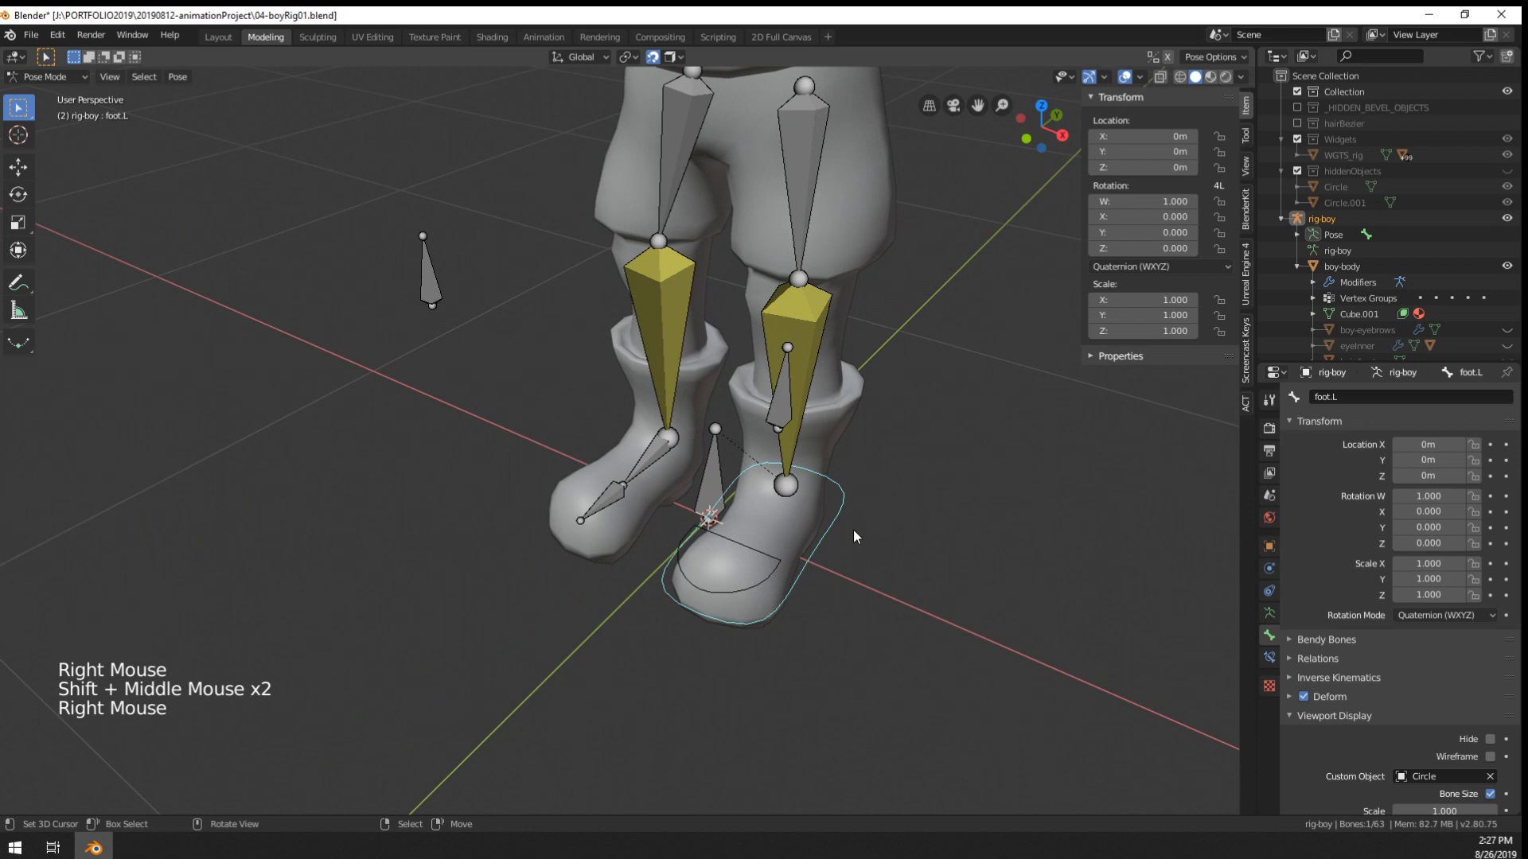
- Rename the Circle object as DSP-rig-foot
left_click(1324, 190)
double_click(1327, 188)
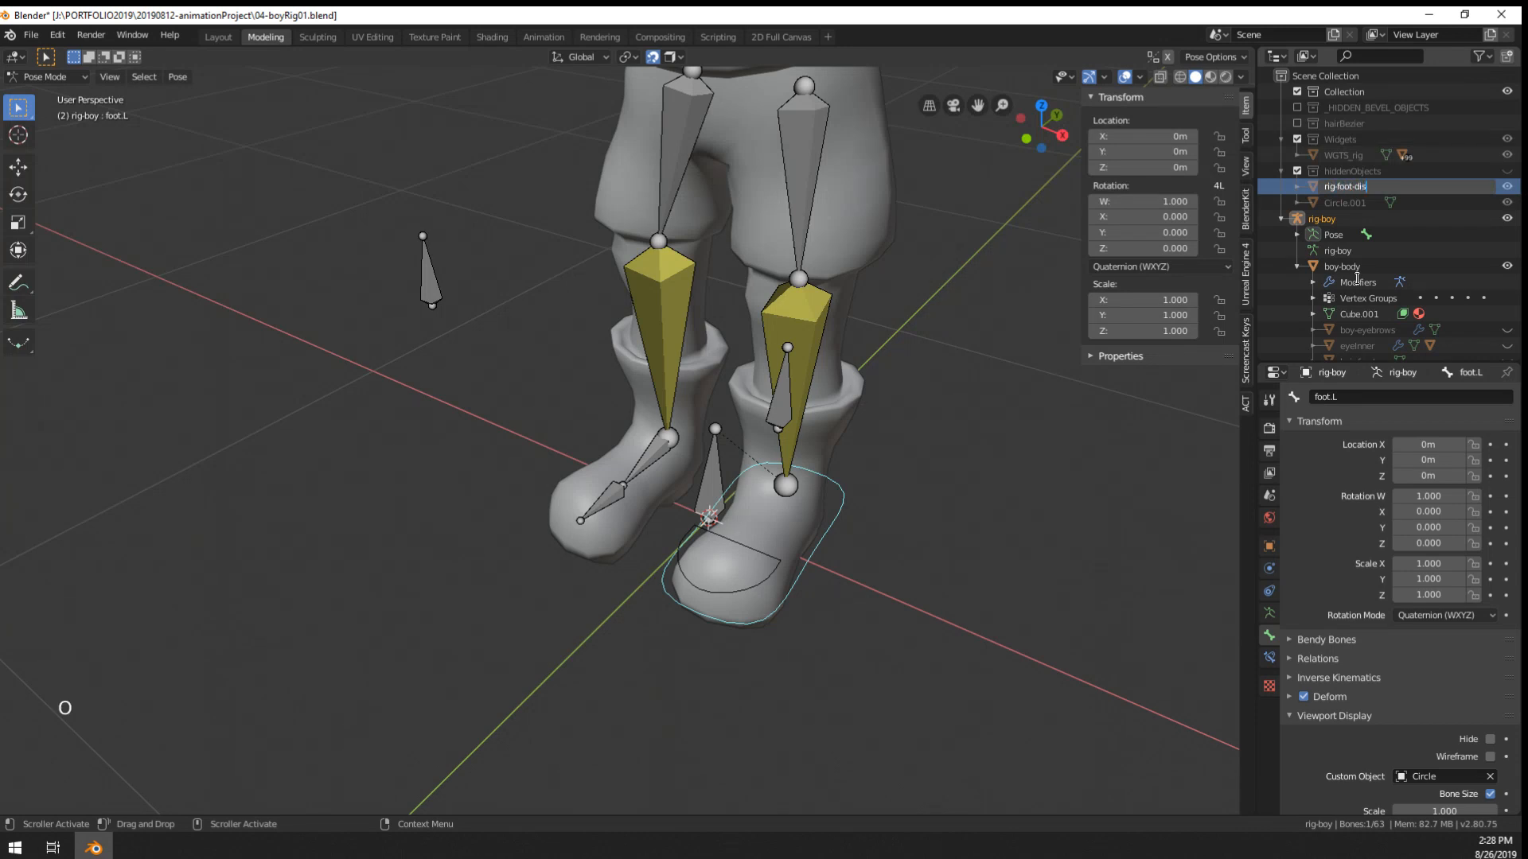
key("BackSpace")
key("BackSpace")
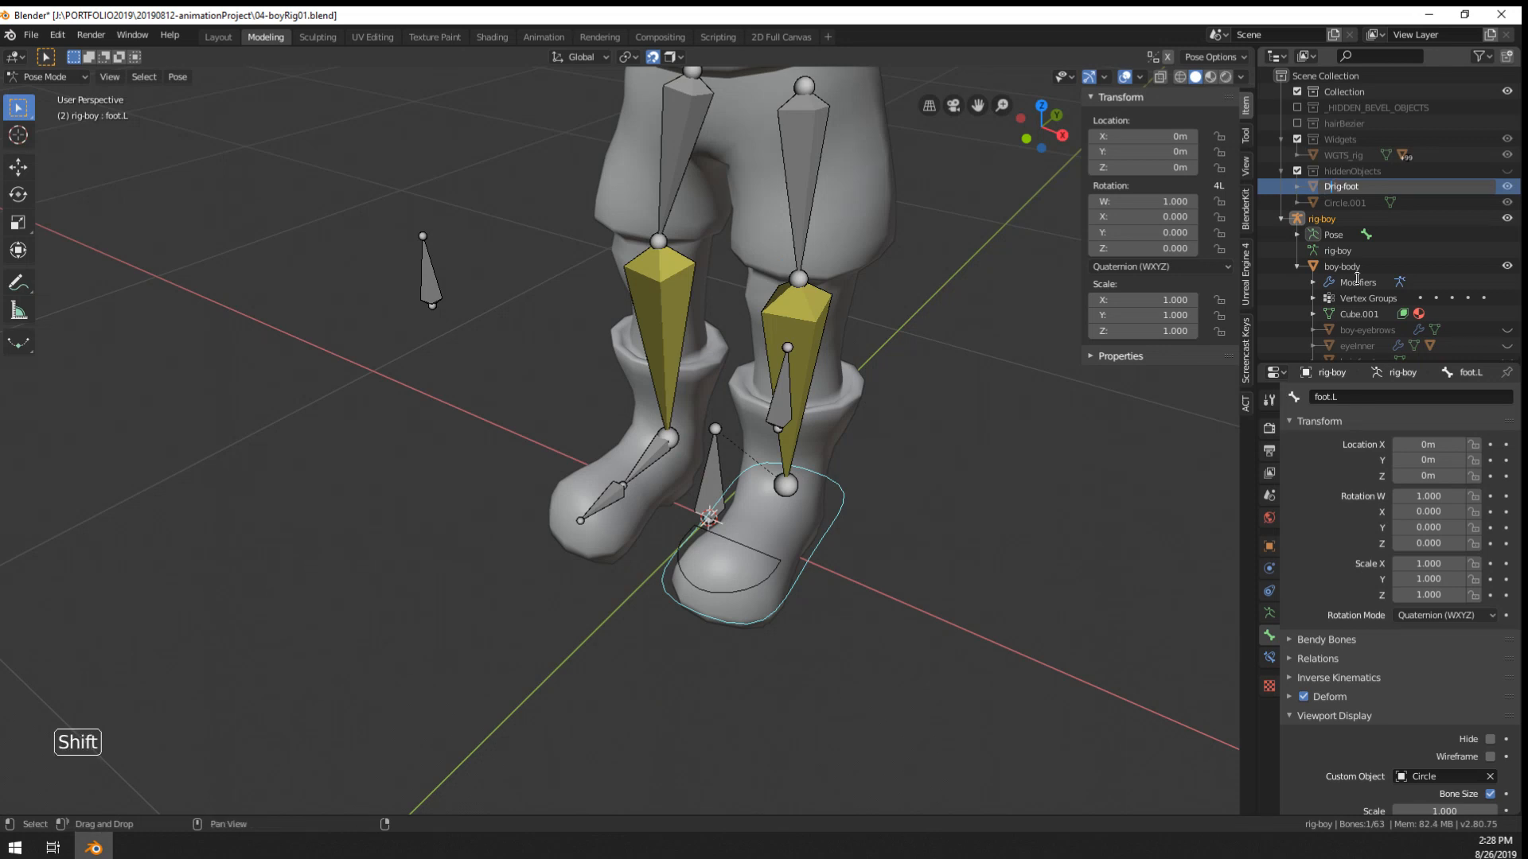
type("DSP")
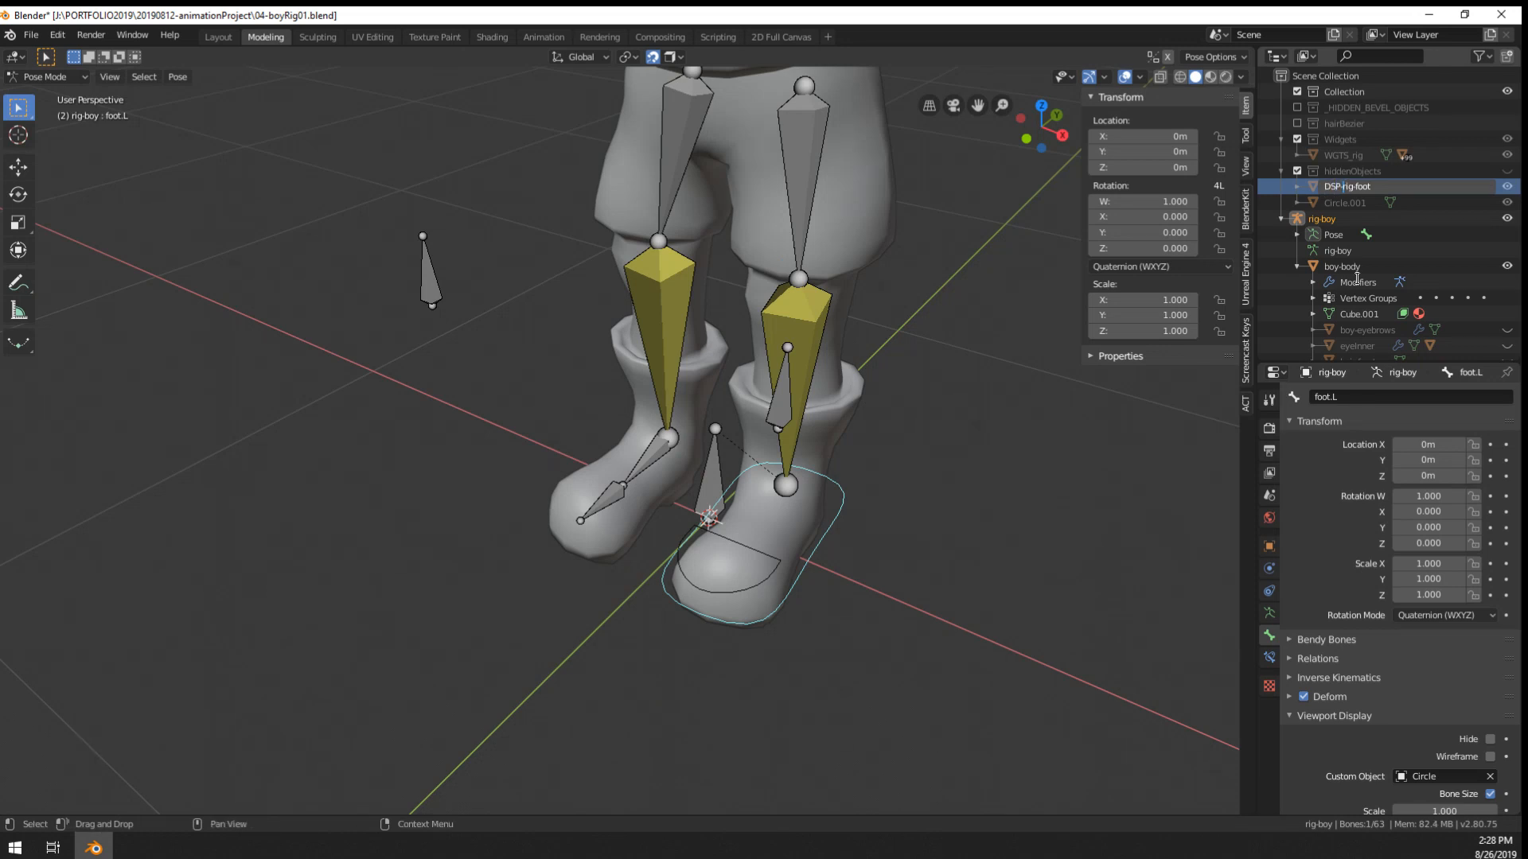
type("-")
key("Return")
- Rename the Circle.001 object in the hiddenObjects collection as DSP-rig-toe, reusing the foot object's naming pattern
triple_click(1343, 195)
key("ctrl+c")
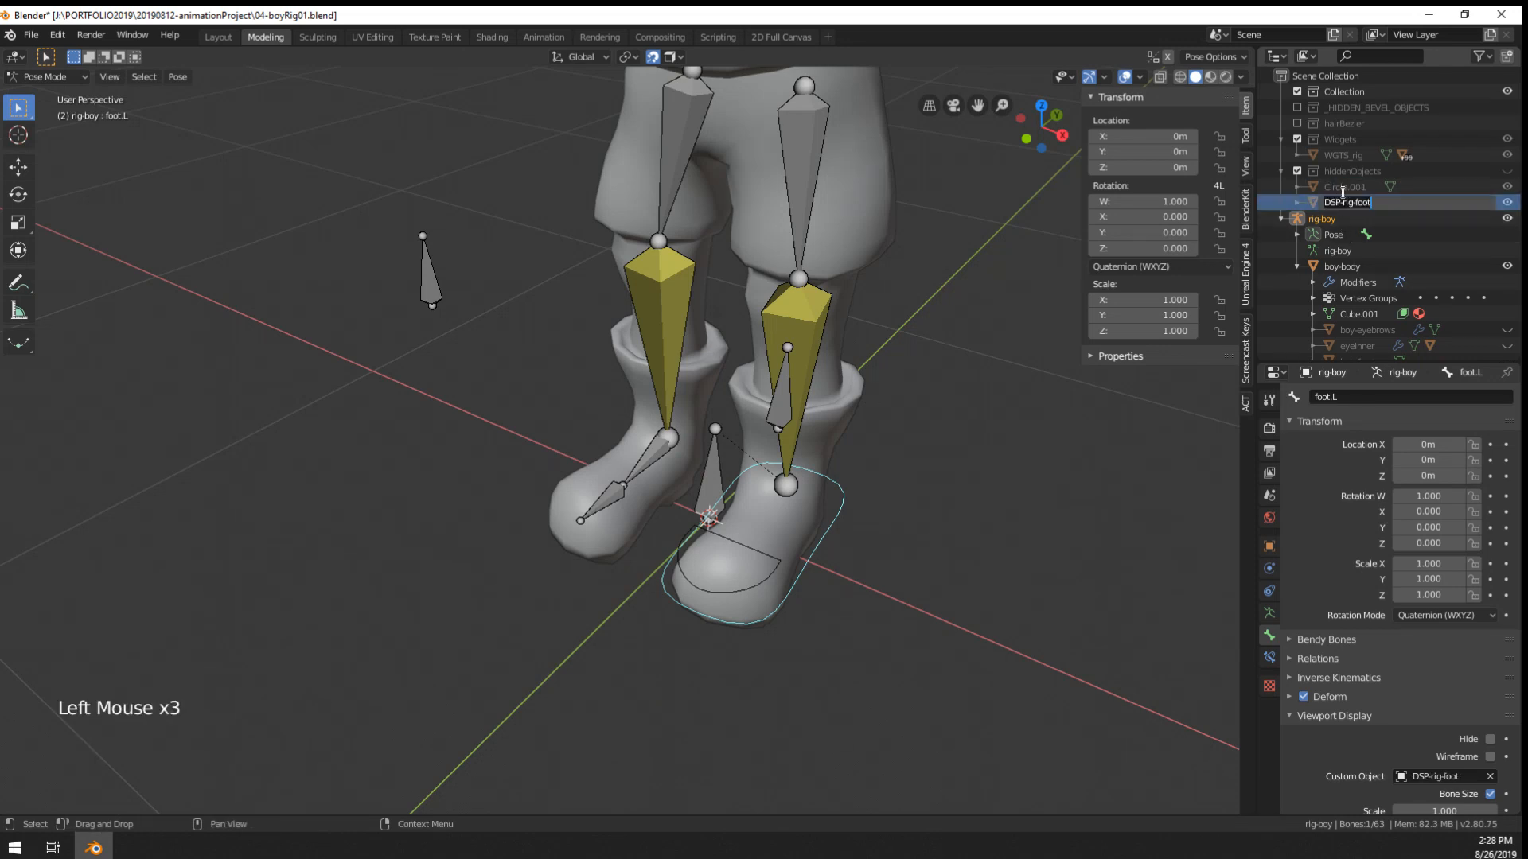
key("Return")
key("ctrl+v")
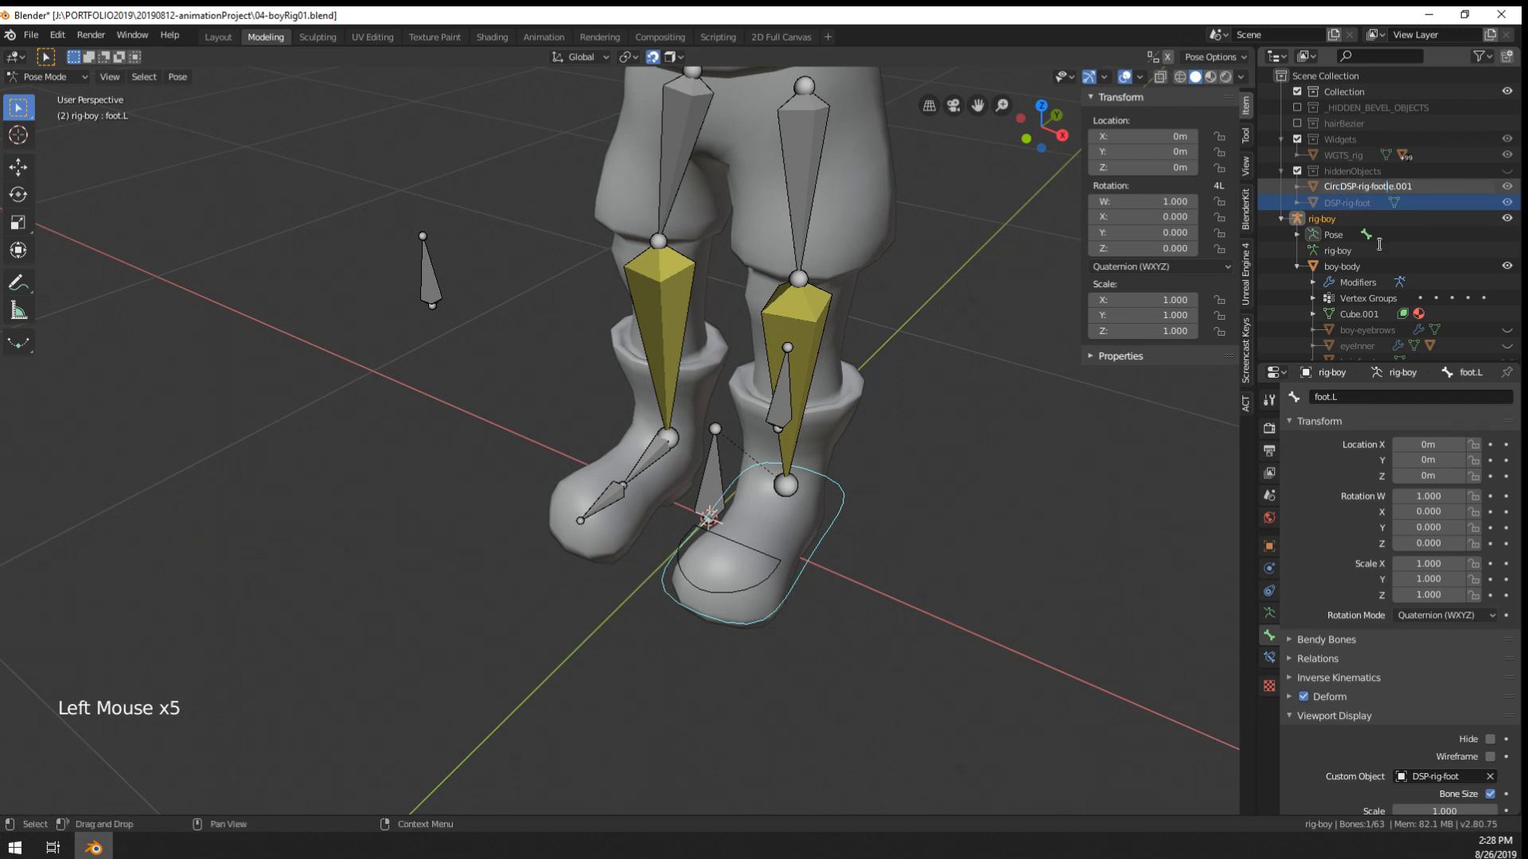
key("ctrl+a")
key("ctrl+v")
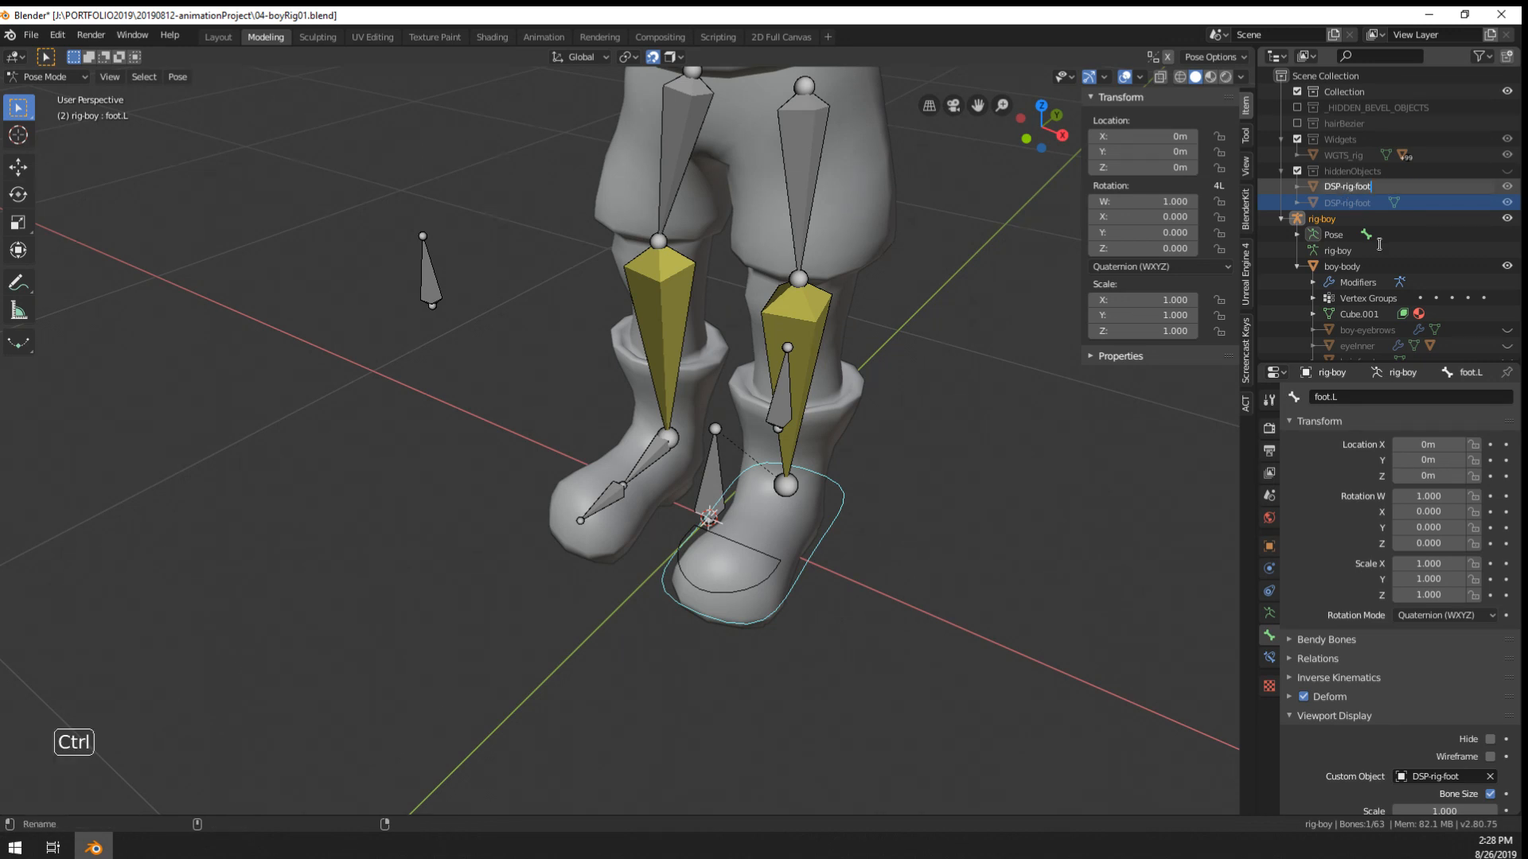
key("BackSpace")
key("BackSpace")
key("BackSpace")
key("BackSpace")
type("toe")
key("Return")
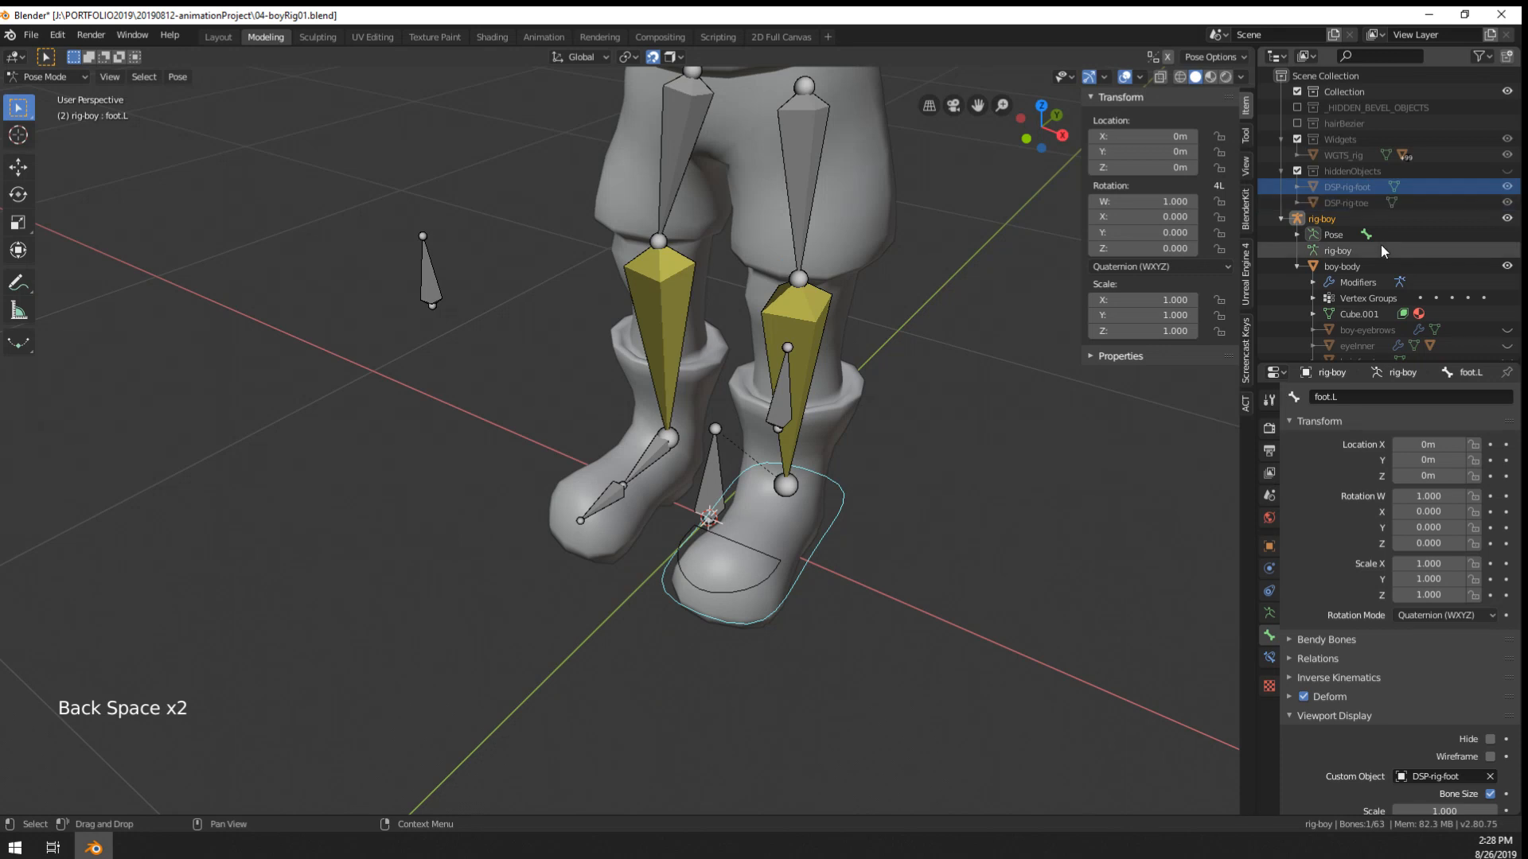
- Select the foot.R bone and assign DSP-rig-foot as its custom shape in Pose Mode
right_click(615, 551)
key("Tab")
right_click(646, 460)
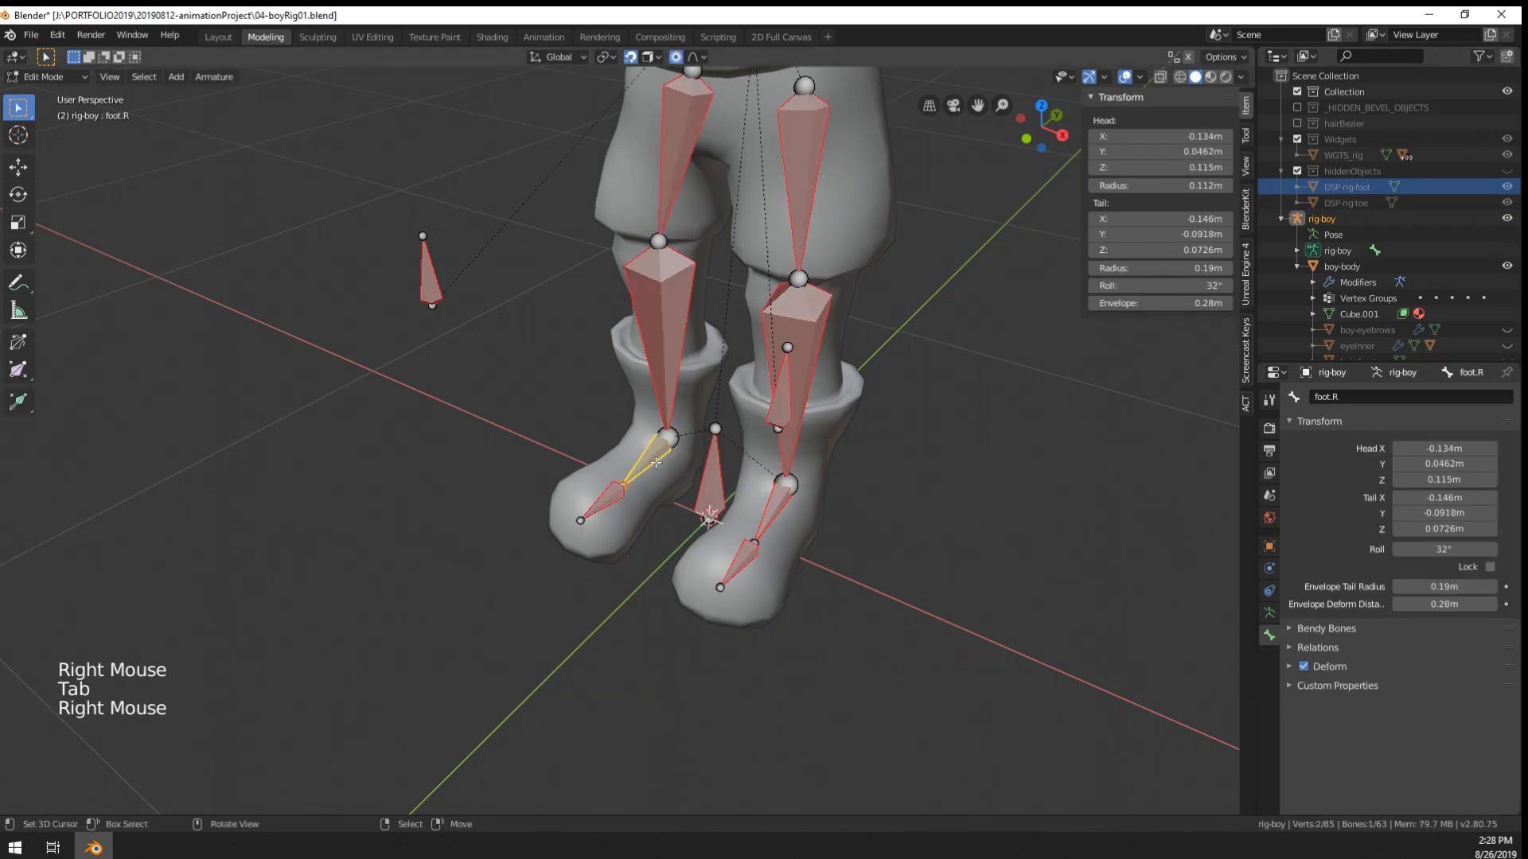
key("Tab")
left_click(1433, 775)
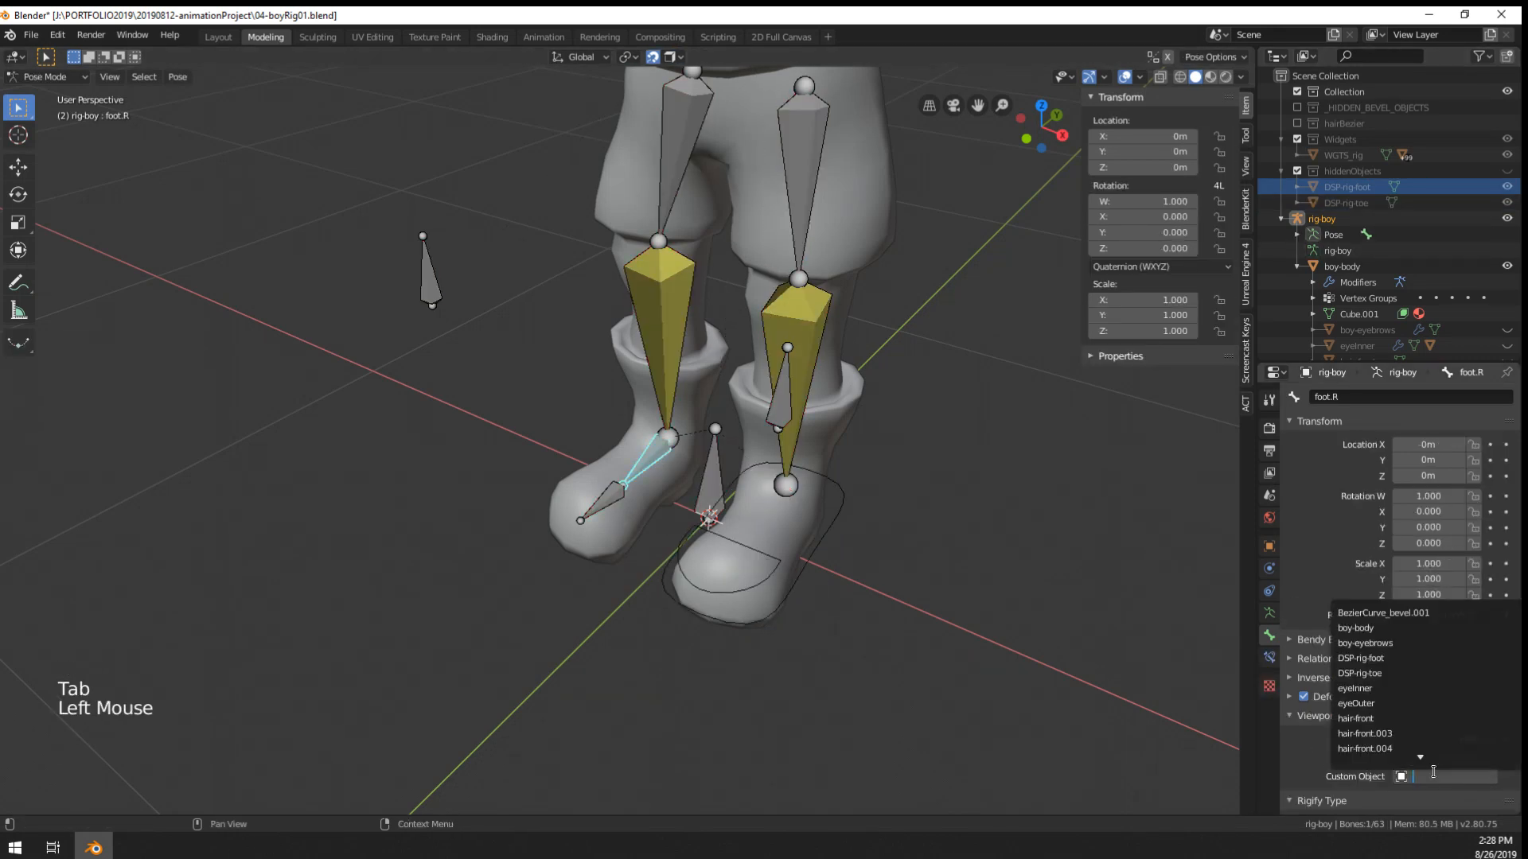
type("dsp")
key("Down")
key("Return")
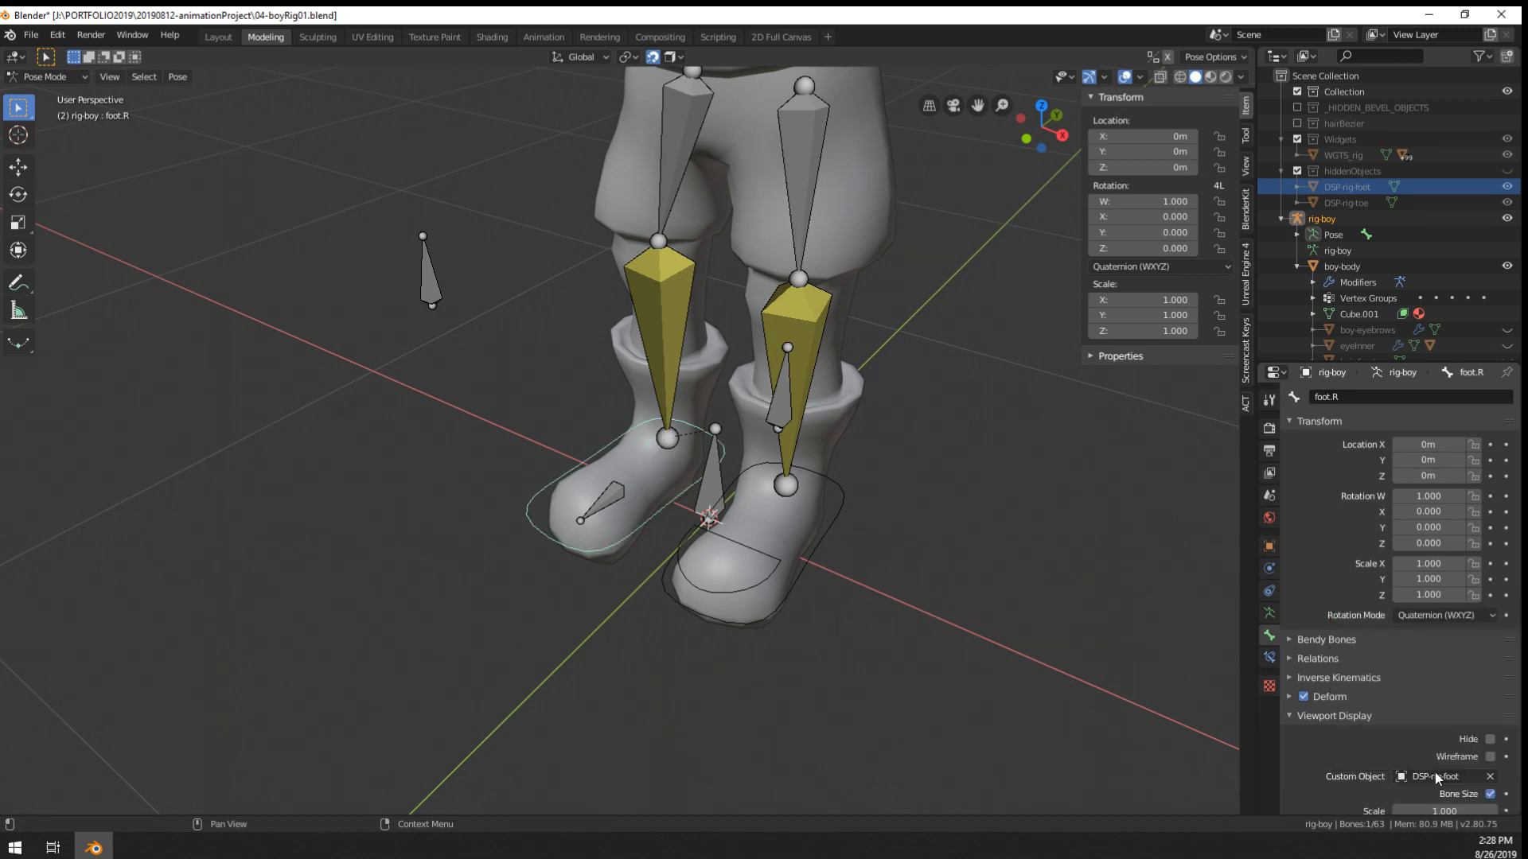
- Select the toe.R bone and assign DSP-rig-toe as its custom shape
right_click(603, 500)
left_click(1433, 775)
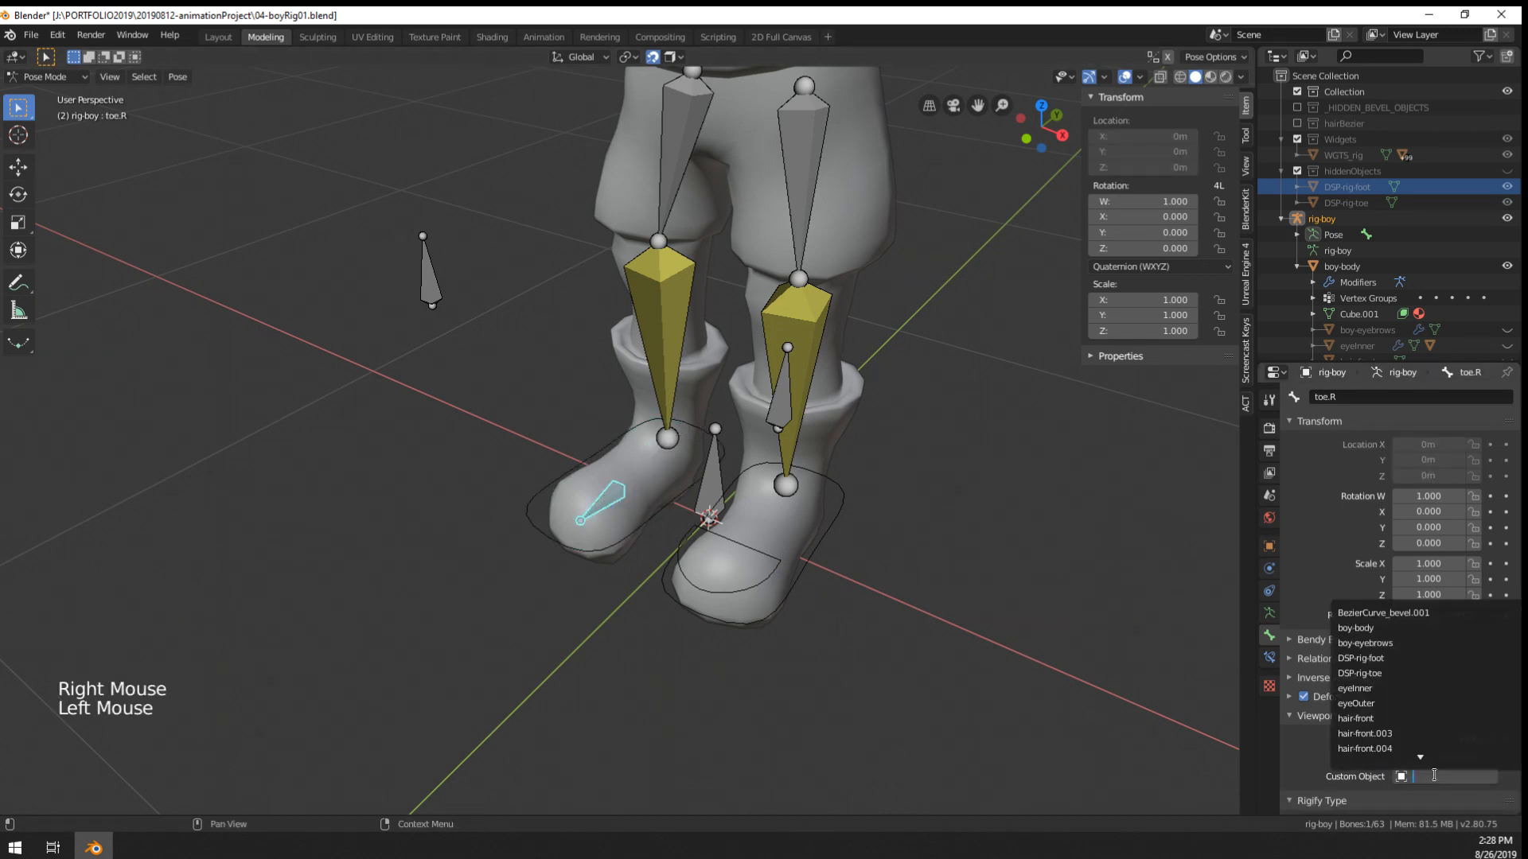
type("dsp")
key("Down")
key("Return")
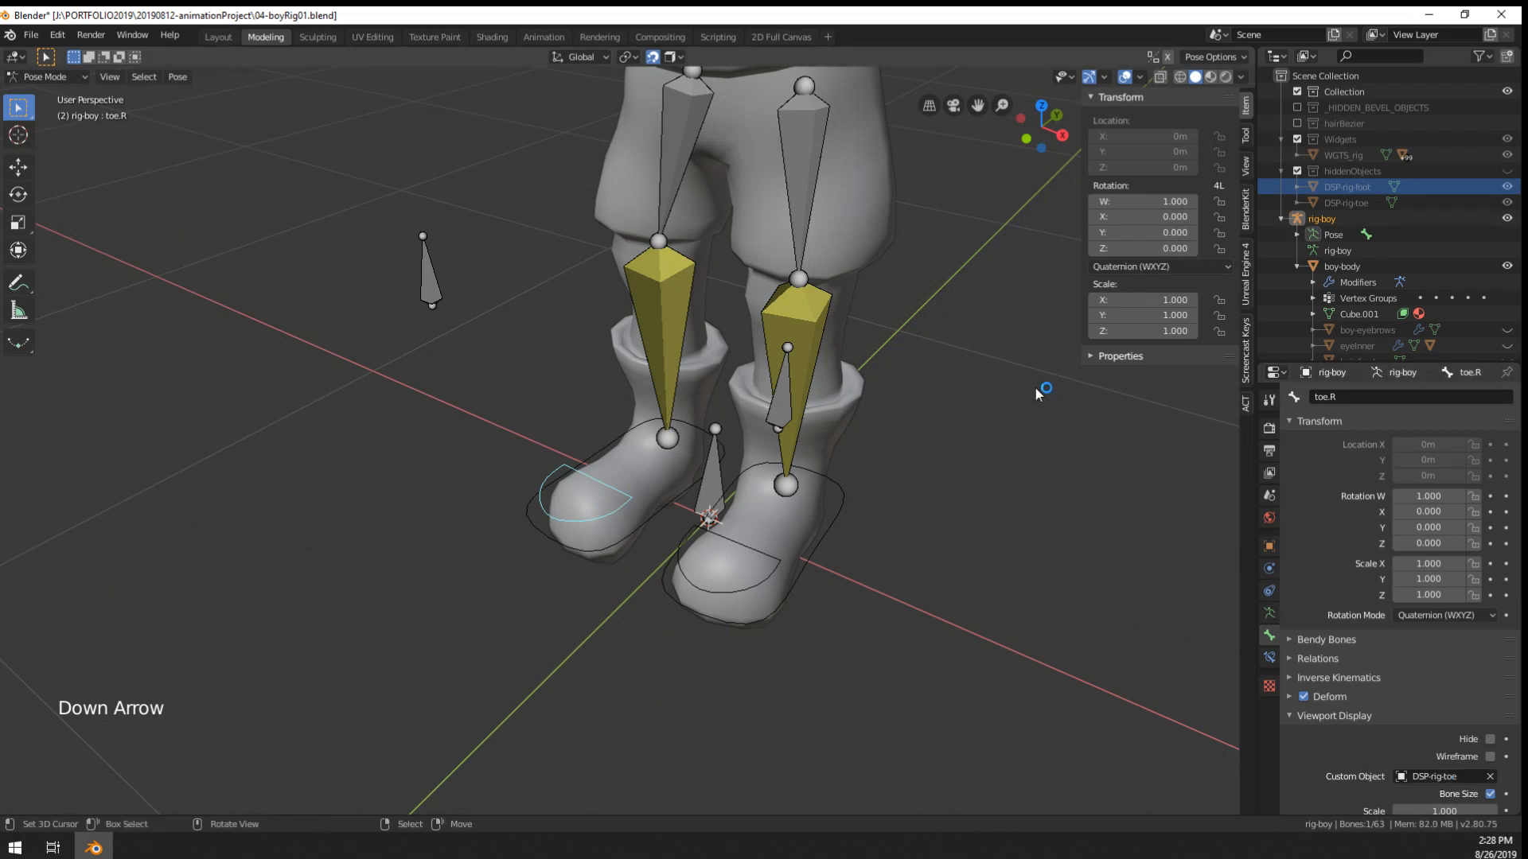
- Select the thigh and shin bones of both legs and move them to the first bone layer of the second layer block
right_click(828, 561)
right_click(829, 559)
middle_click_drag(832, 557, 823, 494)
right_click(745, 312)
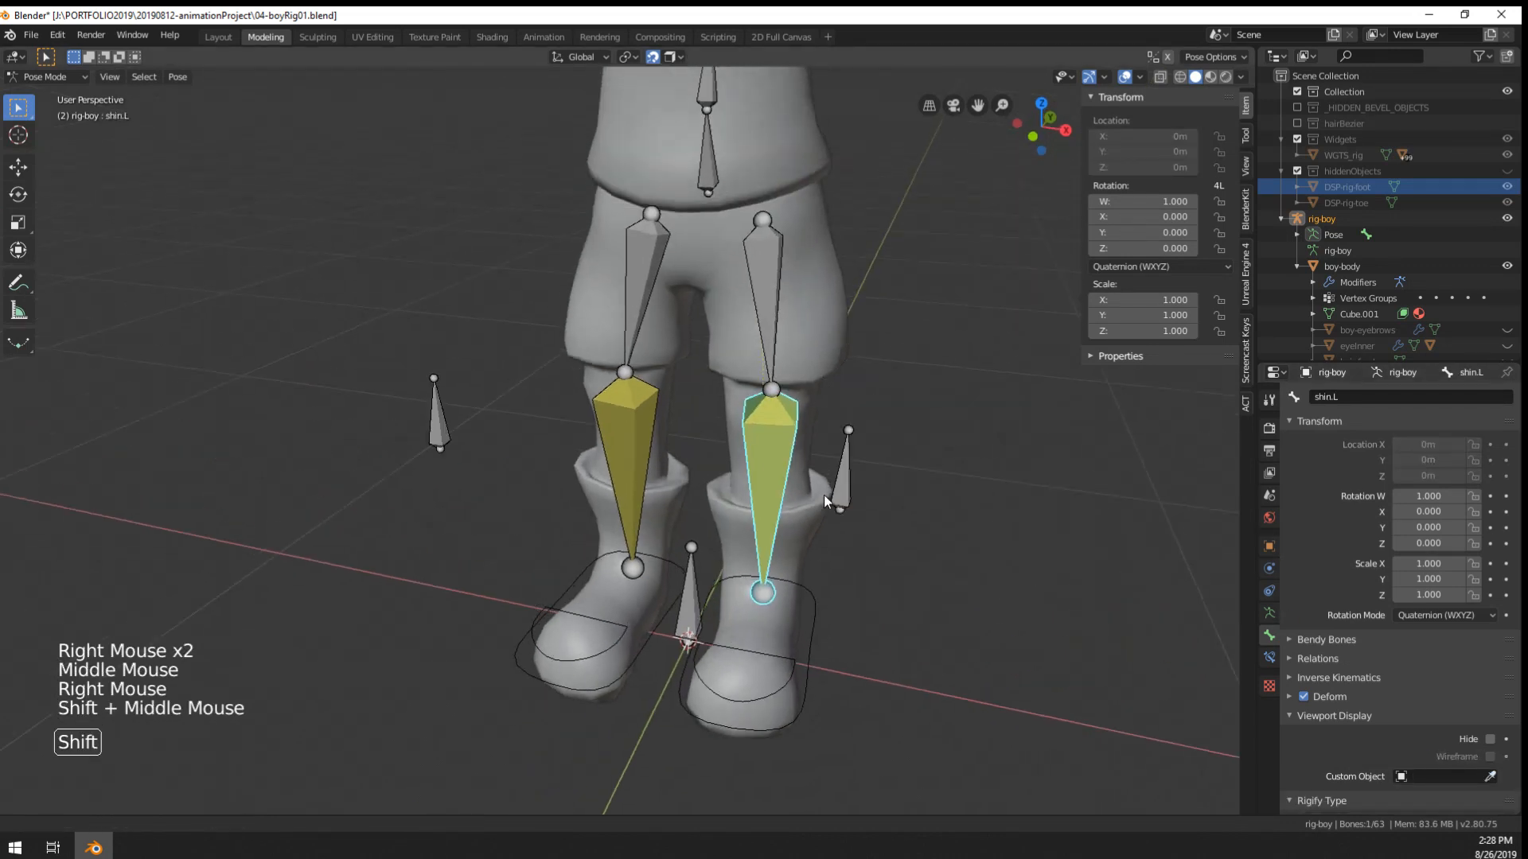
right_click(772, 290, "shift")
right_click(644, 310, "shift")
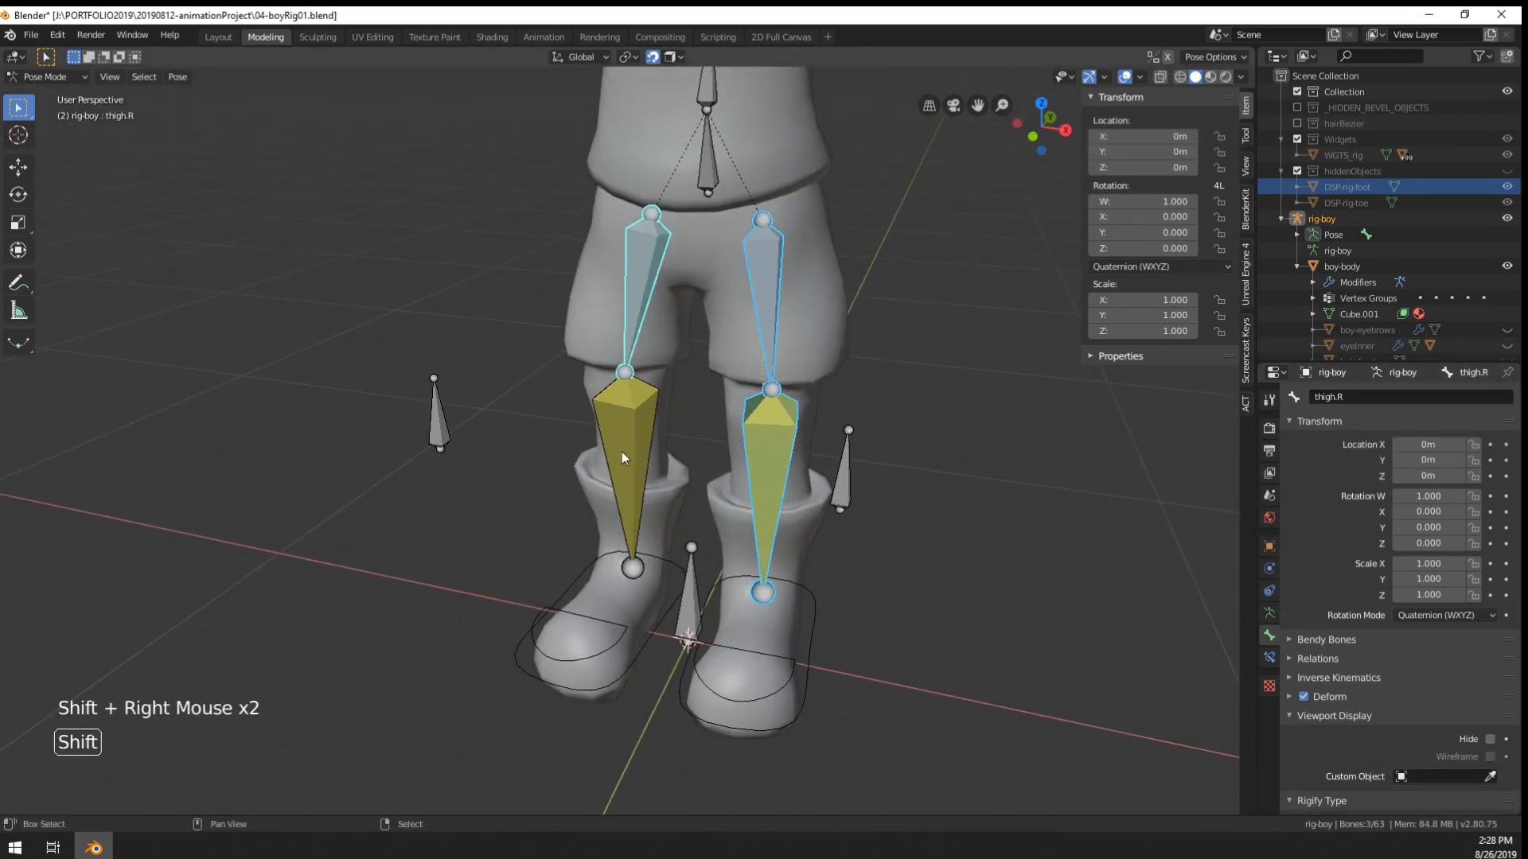
right_click(622, 451, "shift")
middle_click_drag(623, 451, 762, 475)
key("m")
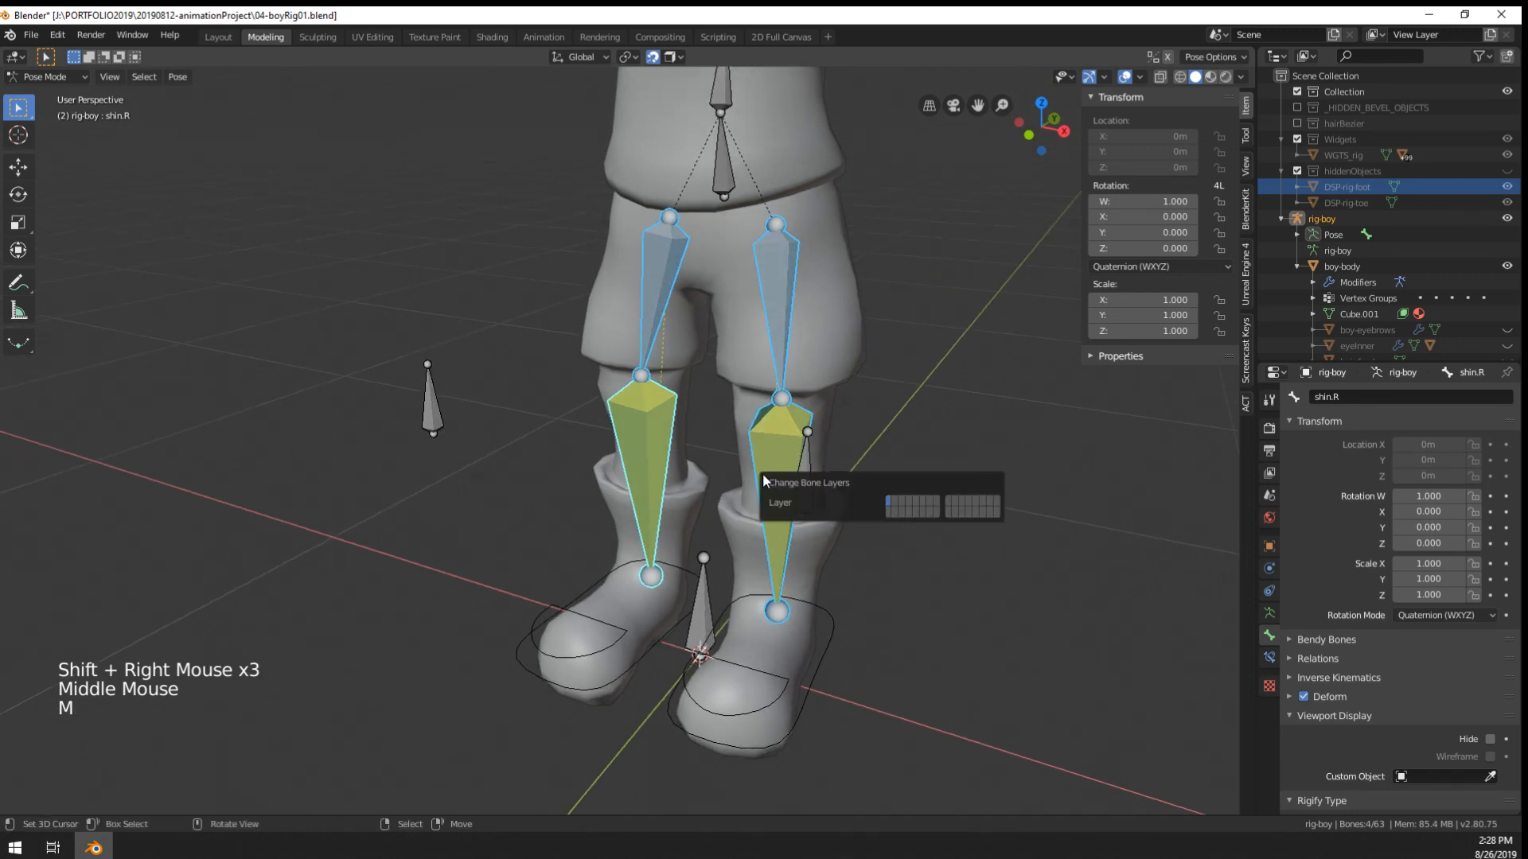
left_click(947, 503)
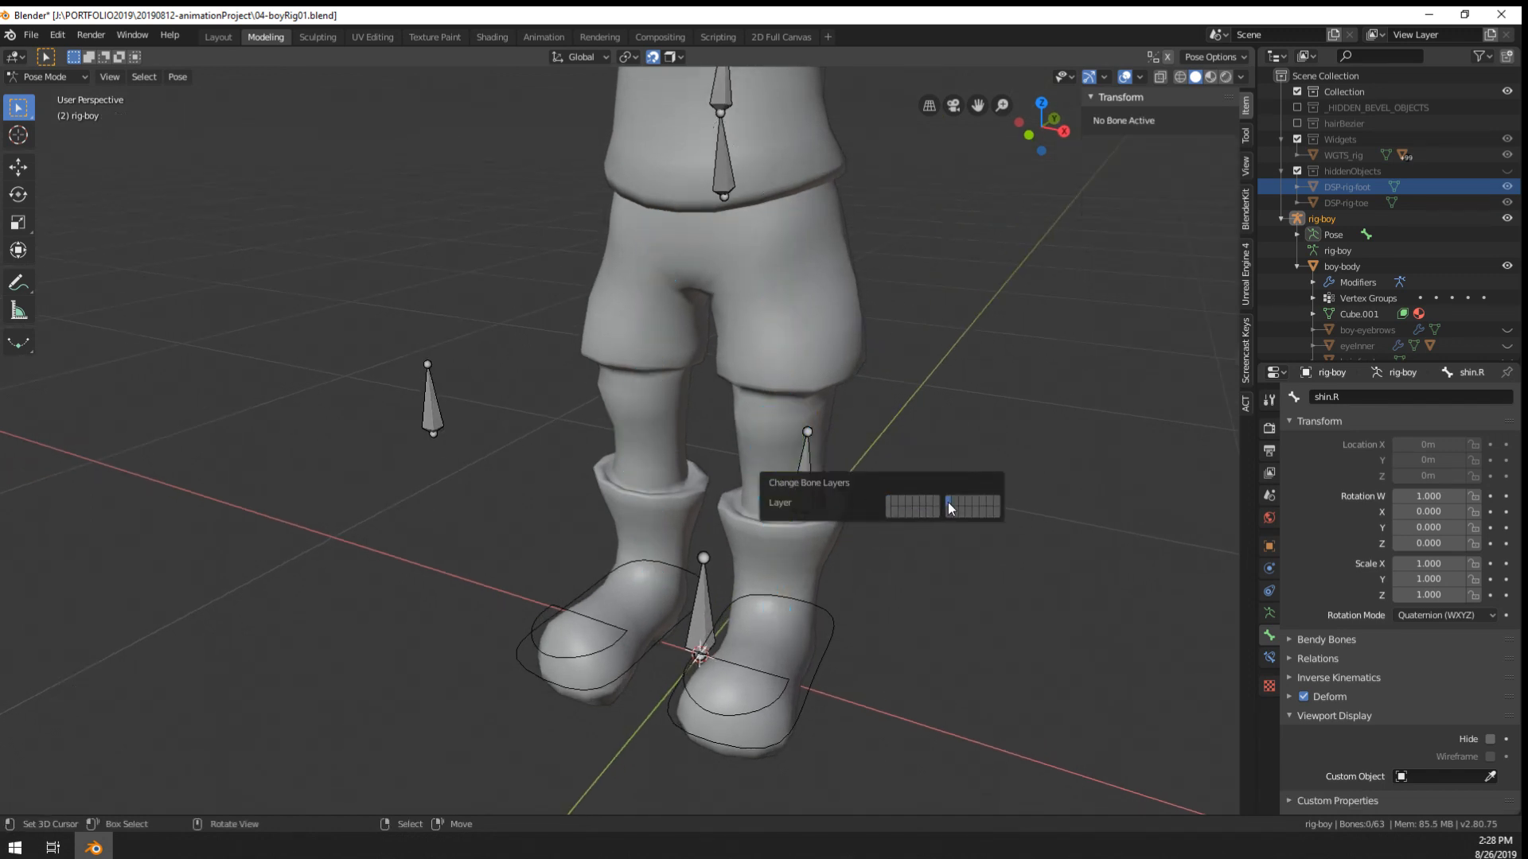
- Select the foot-IK-Pole-L bone and add a mesh circle to the scene
middle_click_drag(1025, 590, 728, 485)
right_click(718, 489)
scroll(728, 509, "down", 2)
key("shift+a")
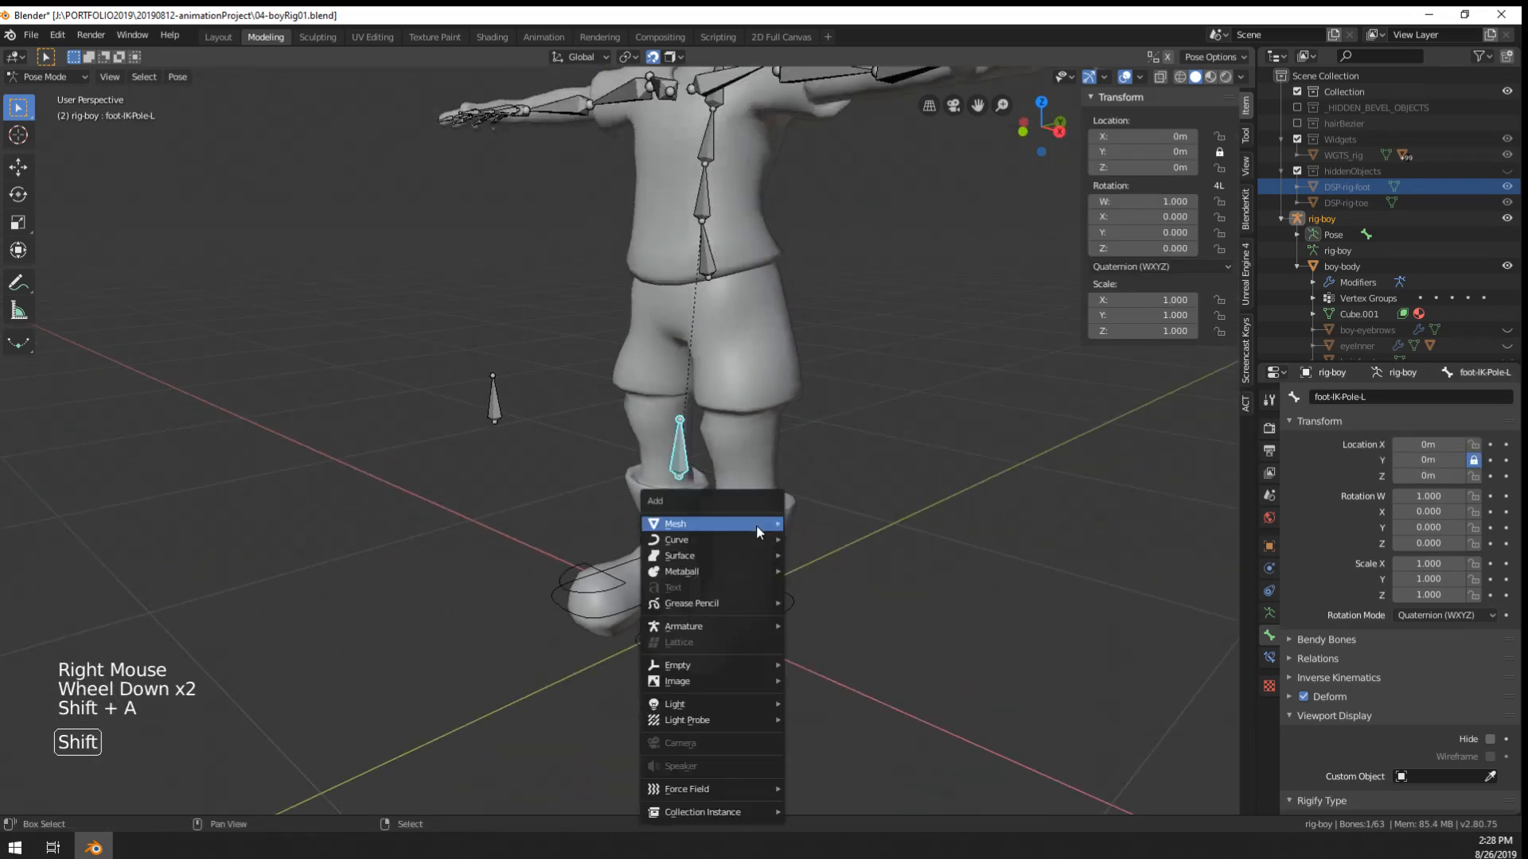
mouse_move(738, 525)
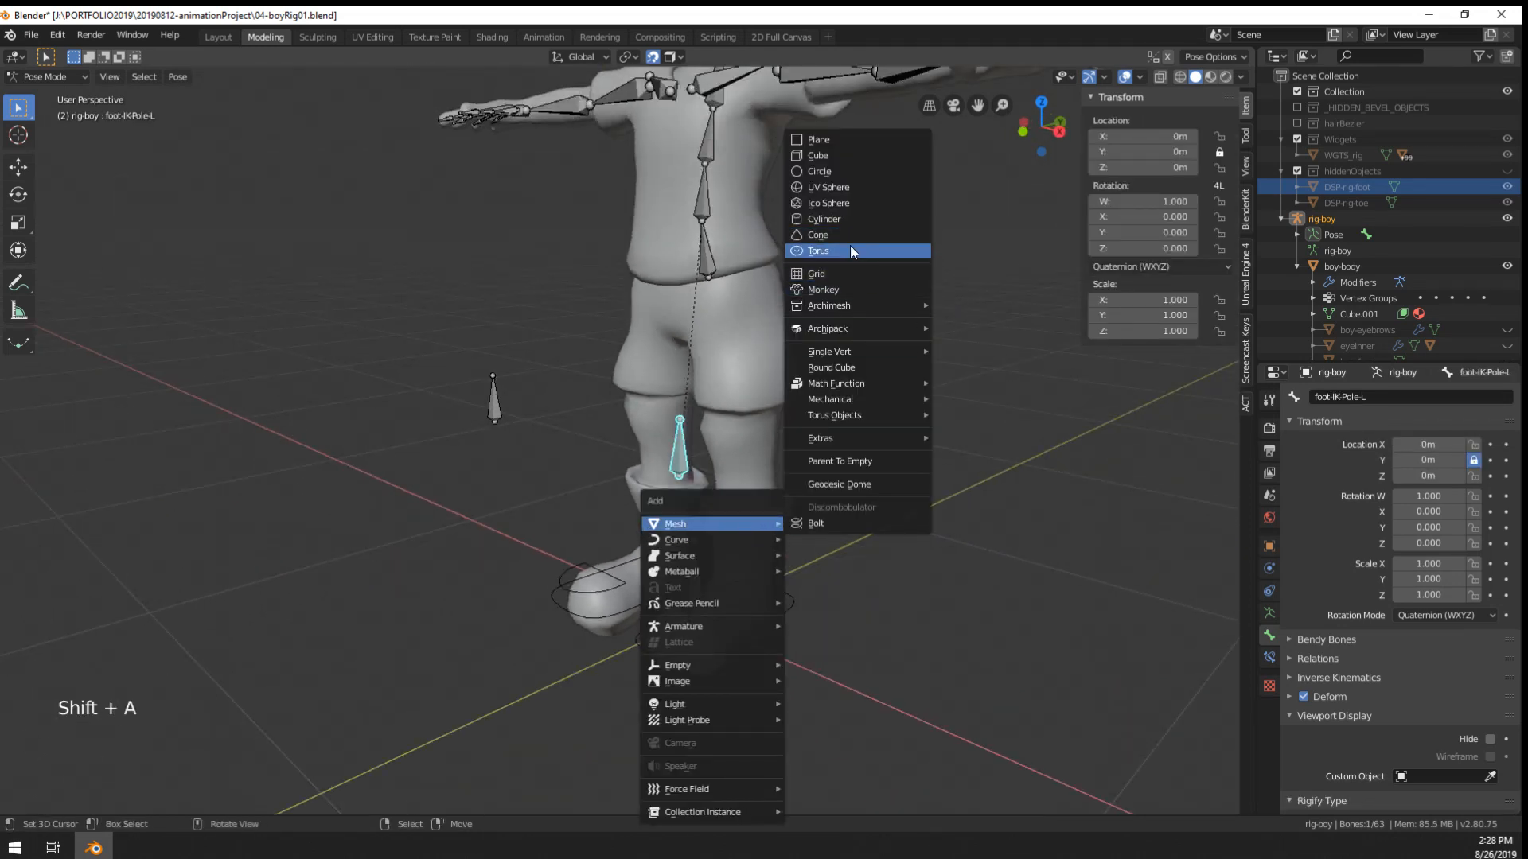
left_click(851, 171)
- Select the rig and assign the new circle as the custom shape of the foot-IK-Pole-L bone by sampling it in the viewport
right_click(494, 402)
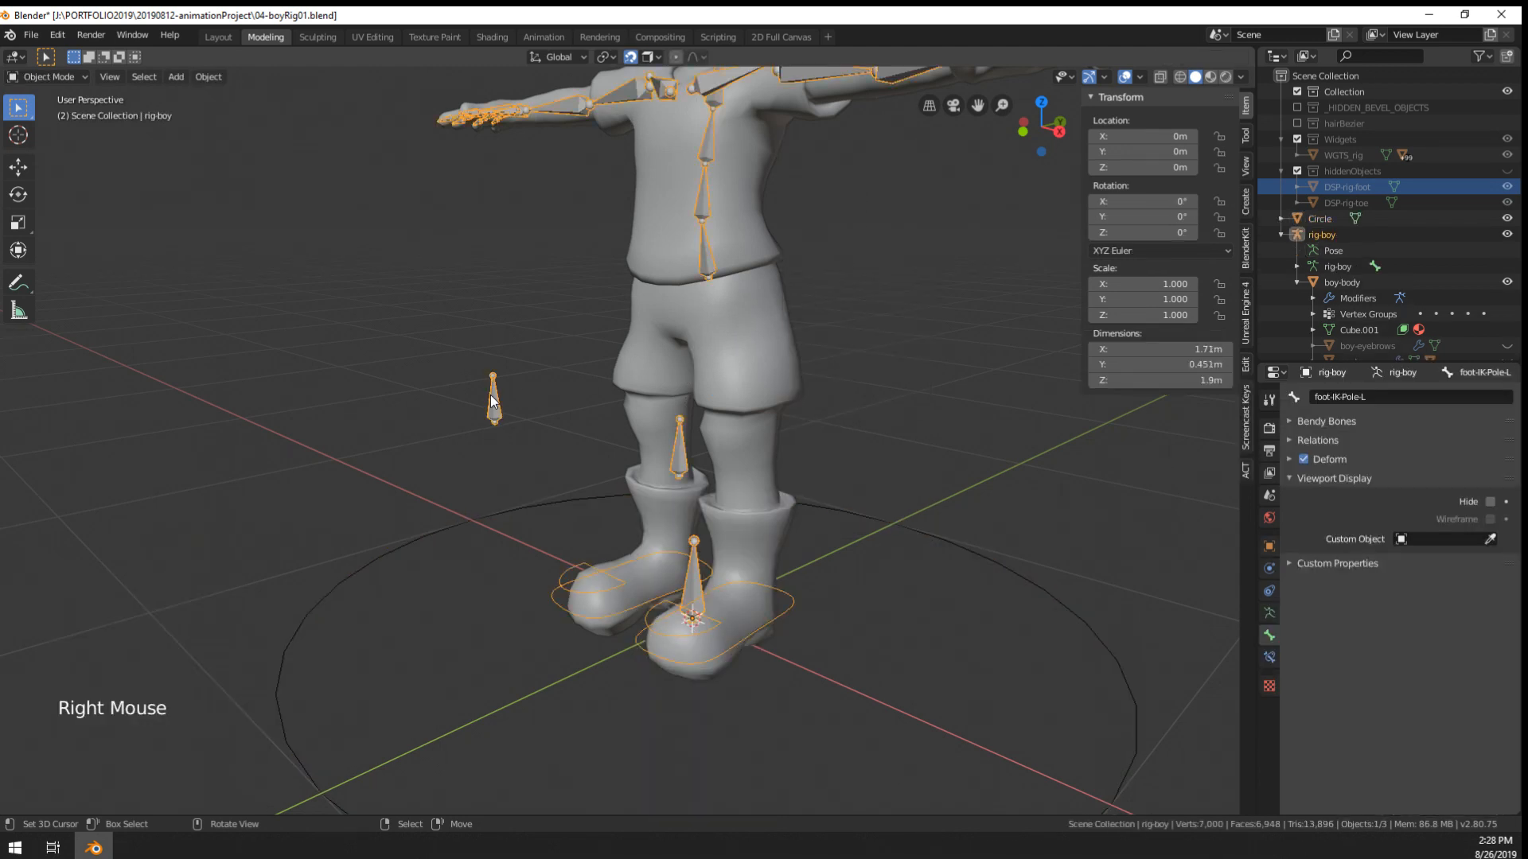
key("Tab")
middle_click_drag(872, 529, 800, 516)
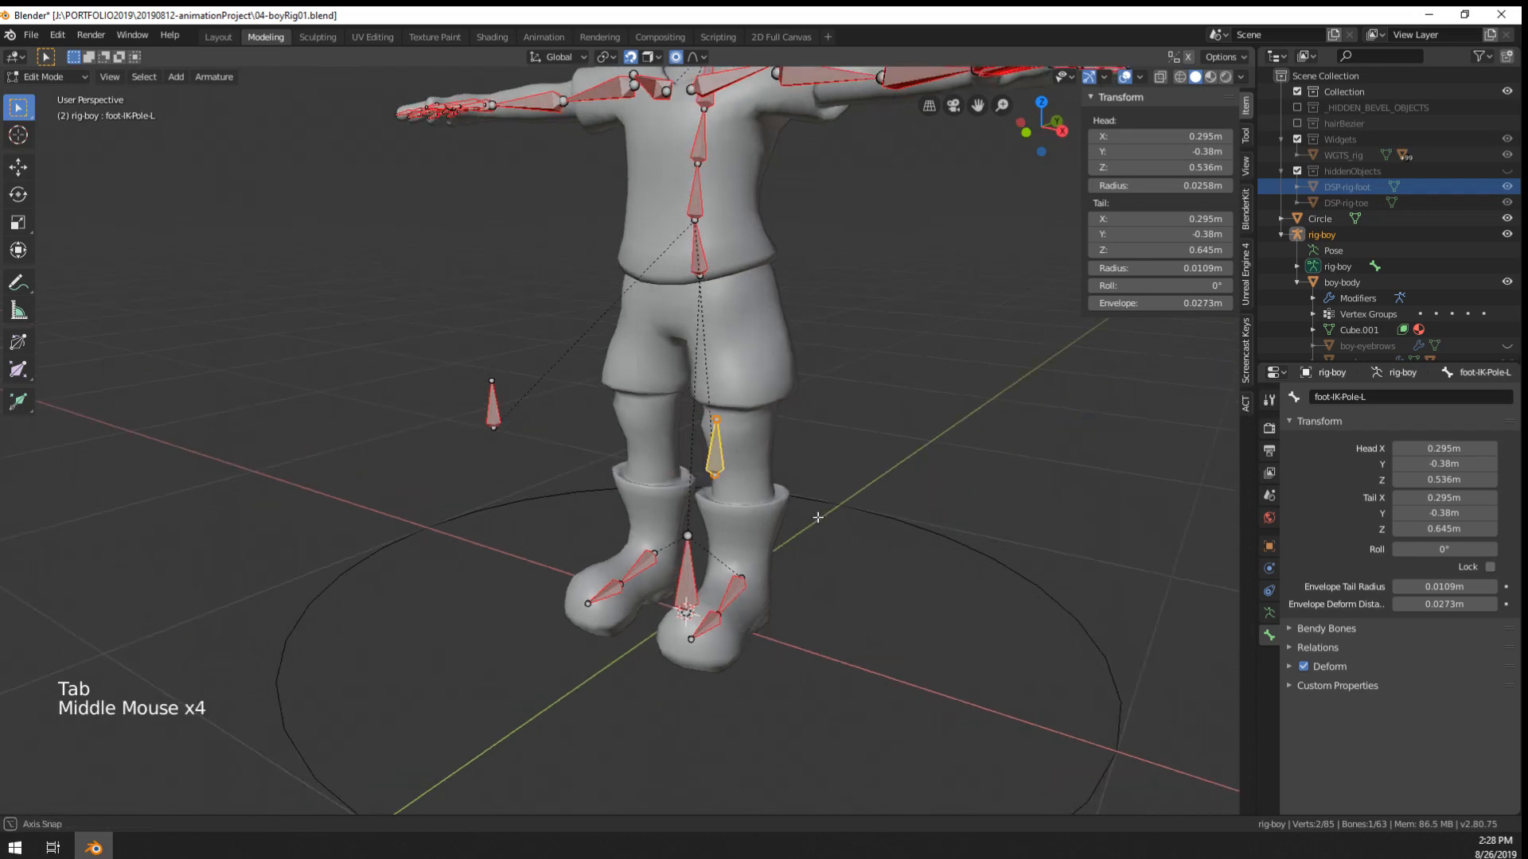
key("Tab")
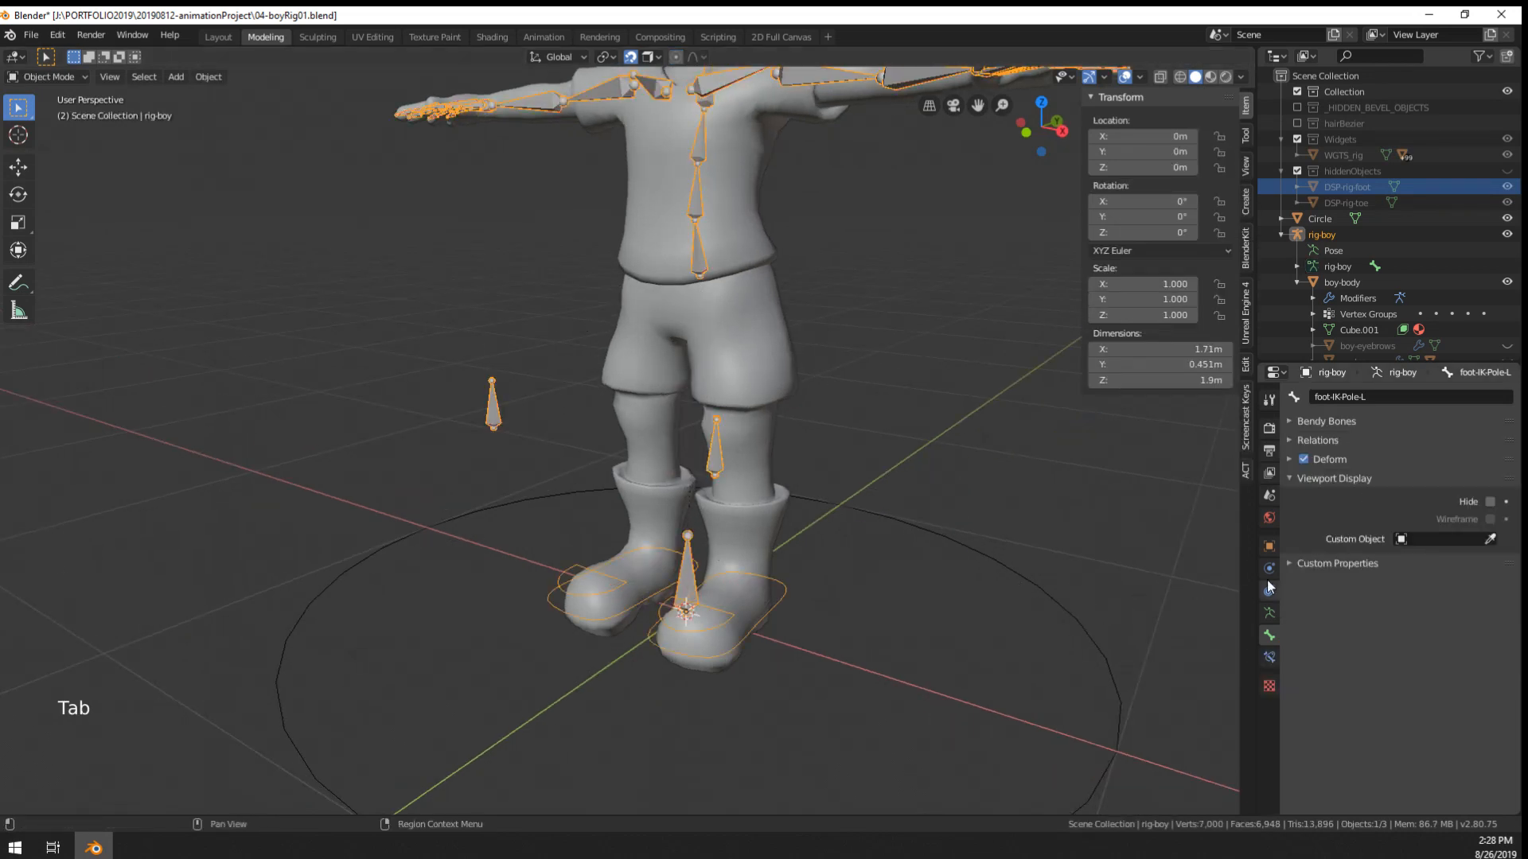
left_click(1490, 542)
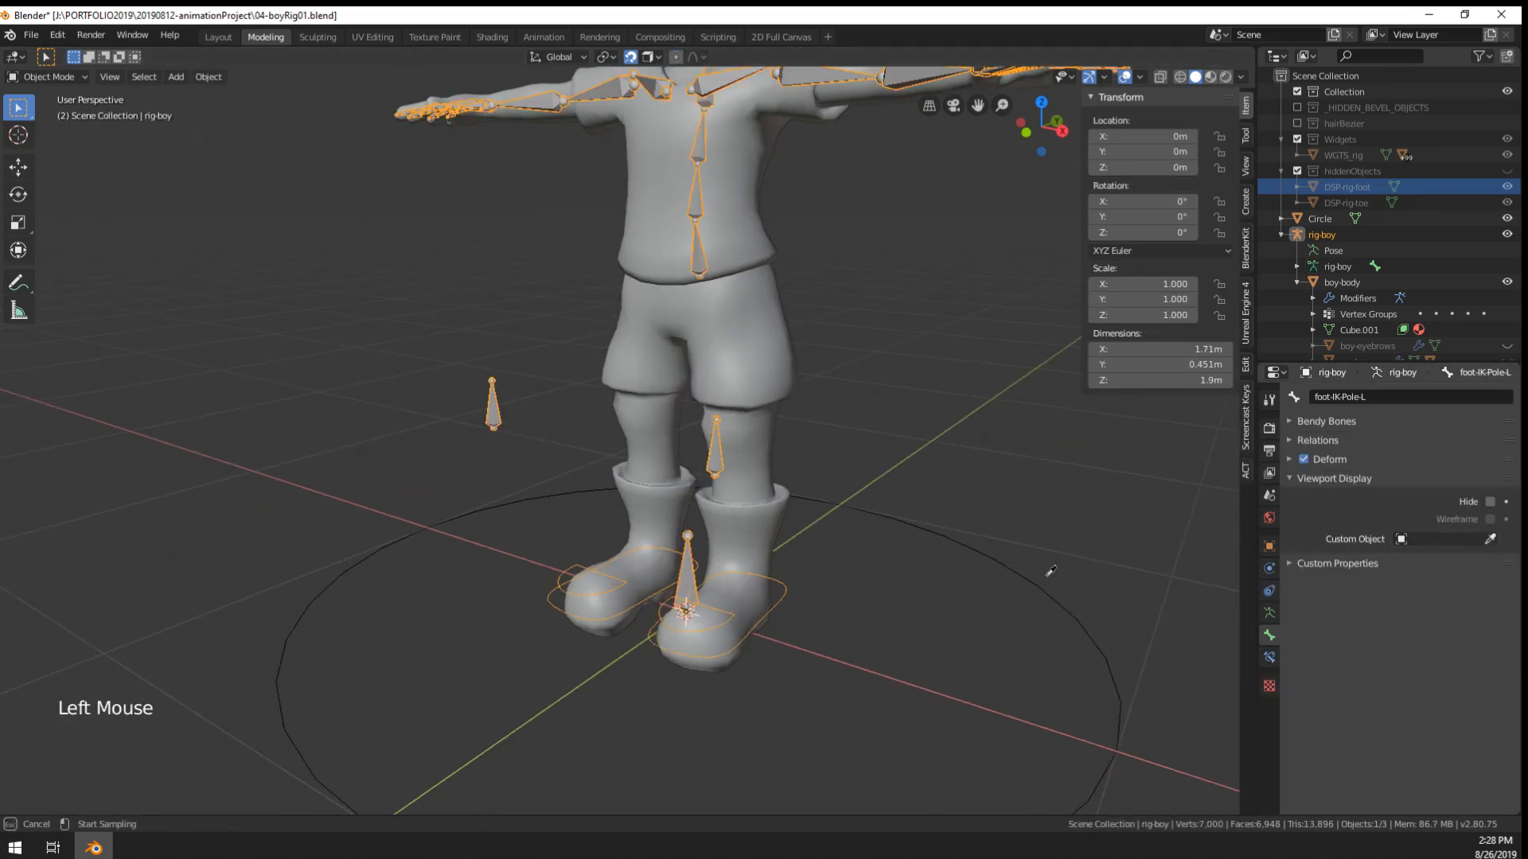
left_click(1033, 577)
- Select the new circle and rename its mesh data as DSP-rig-knee
right_click(1020, 571)
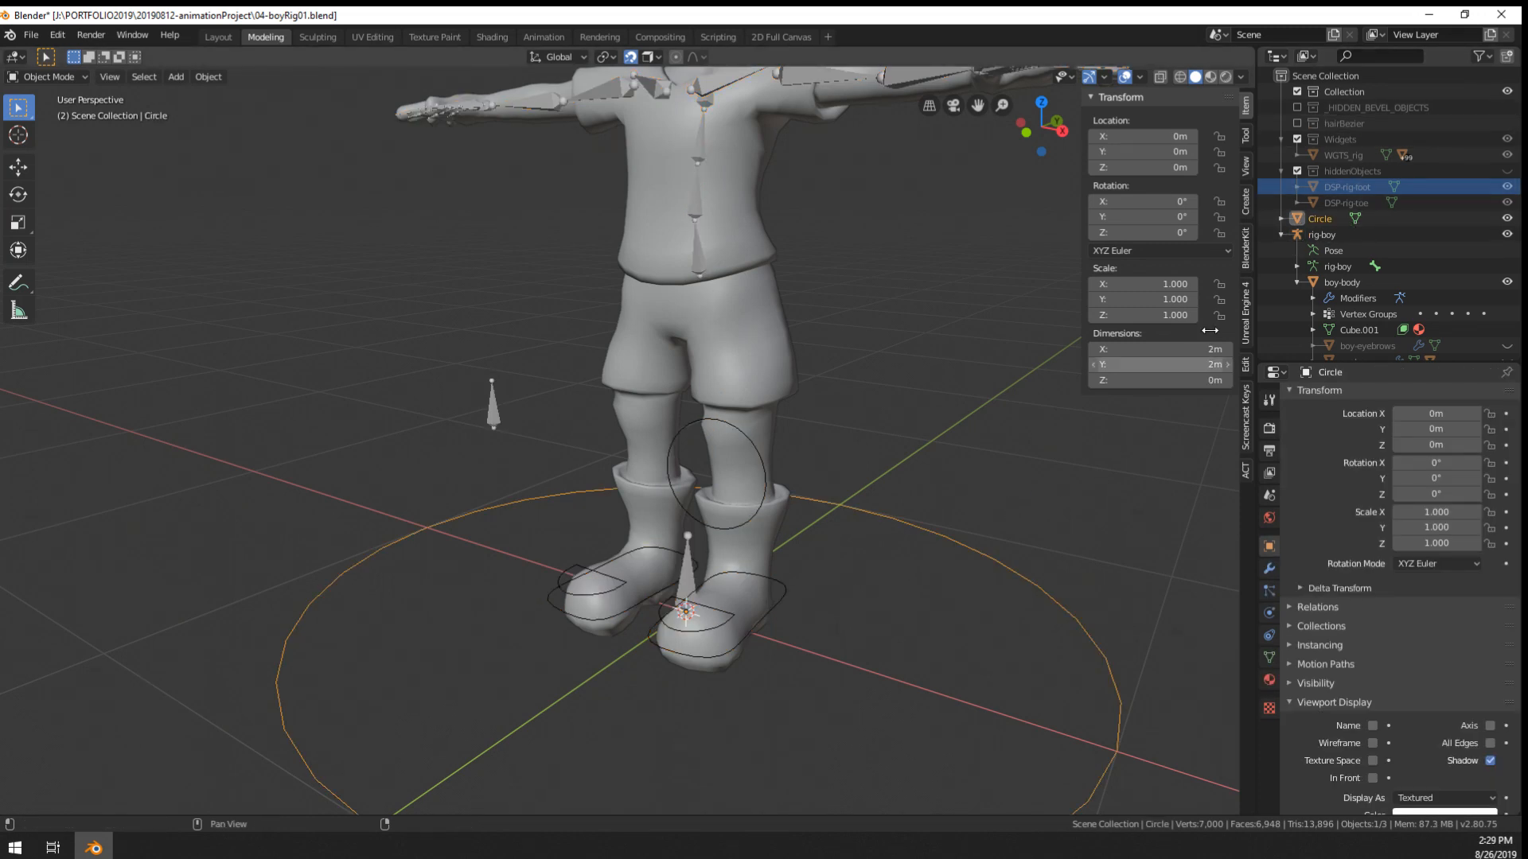
key("n")
key("n")
key("n")
left_click(1246, 135)
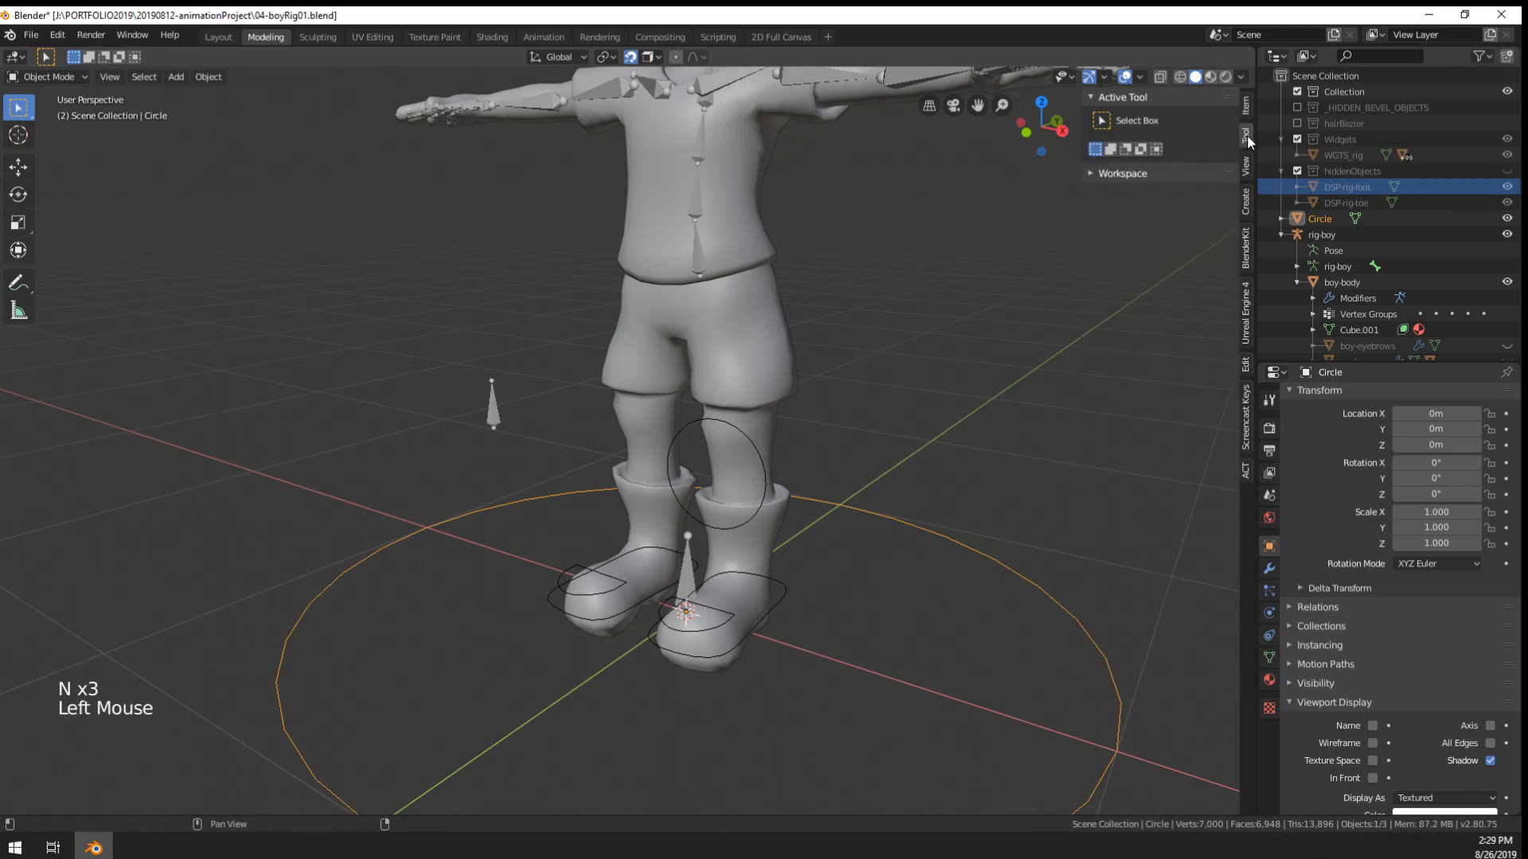
left_click(1246, 106)
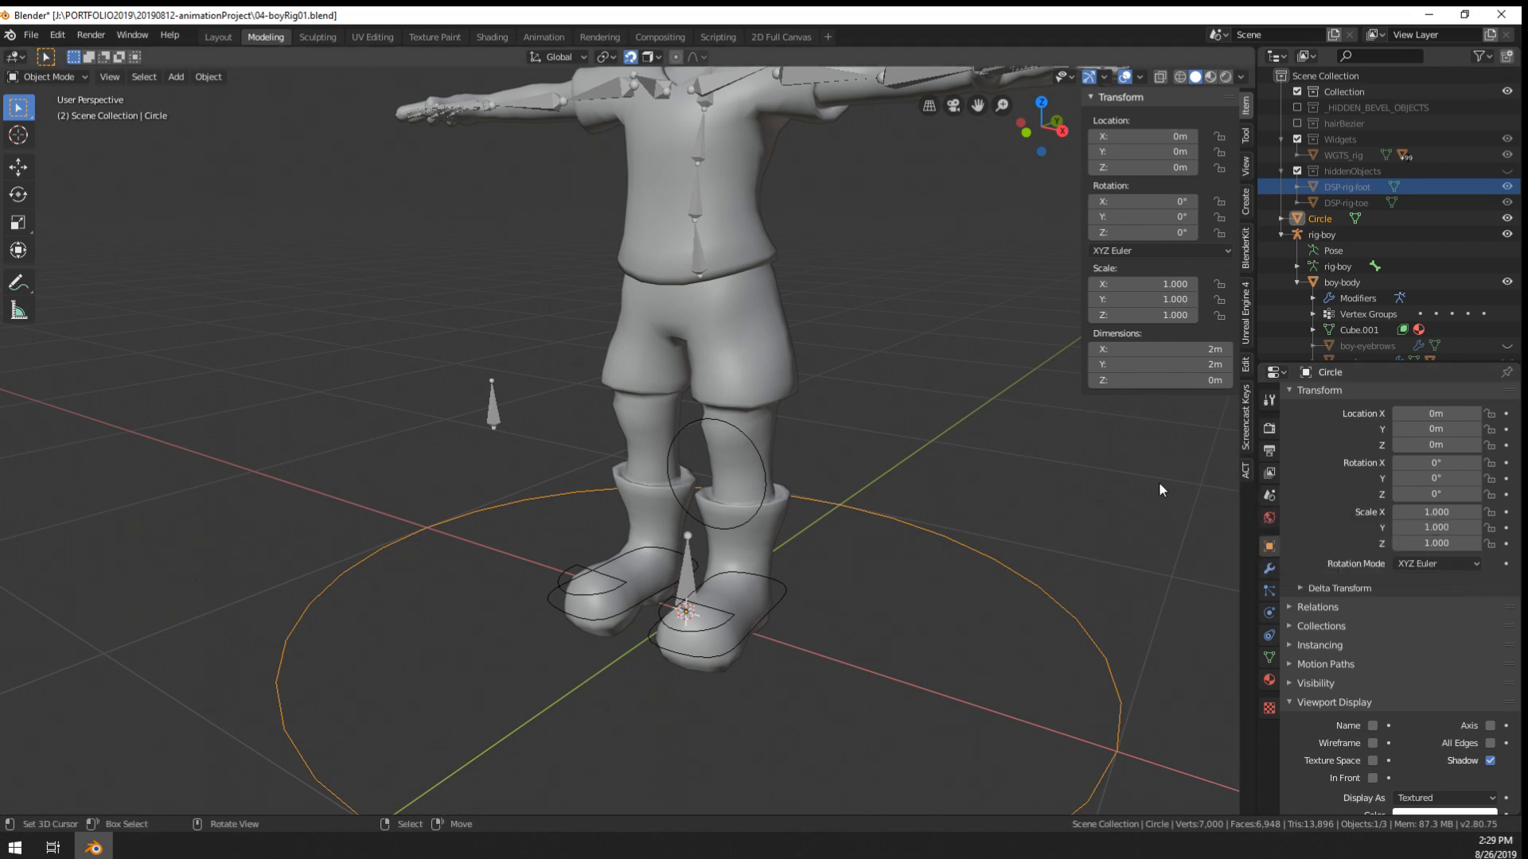
left_click(1269, 657)
double_click(1321, 397)
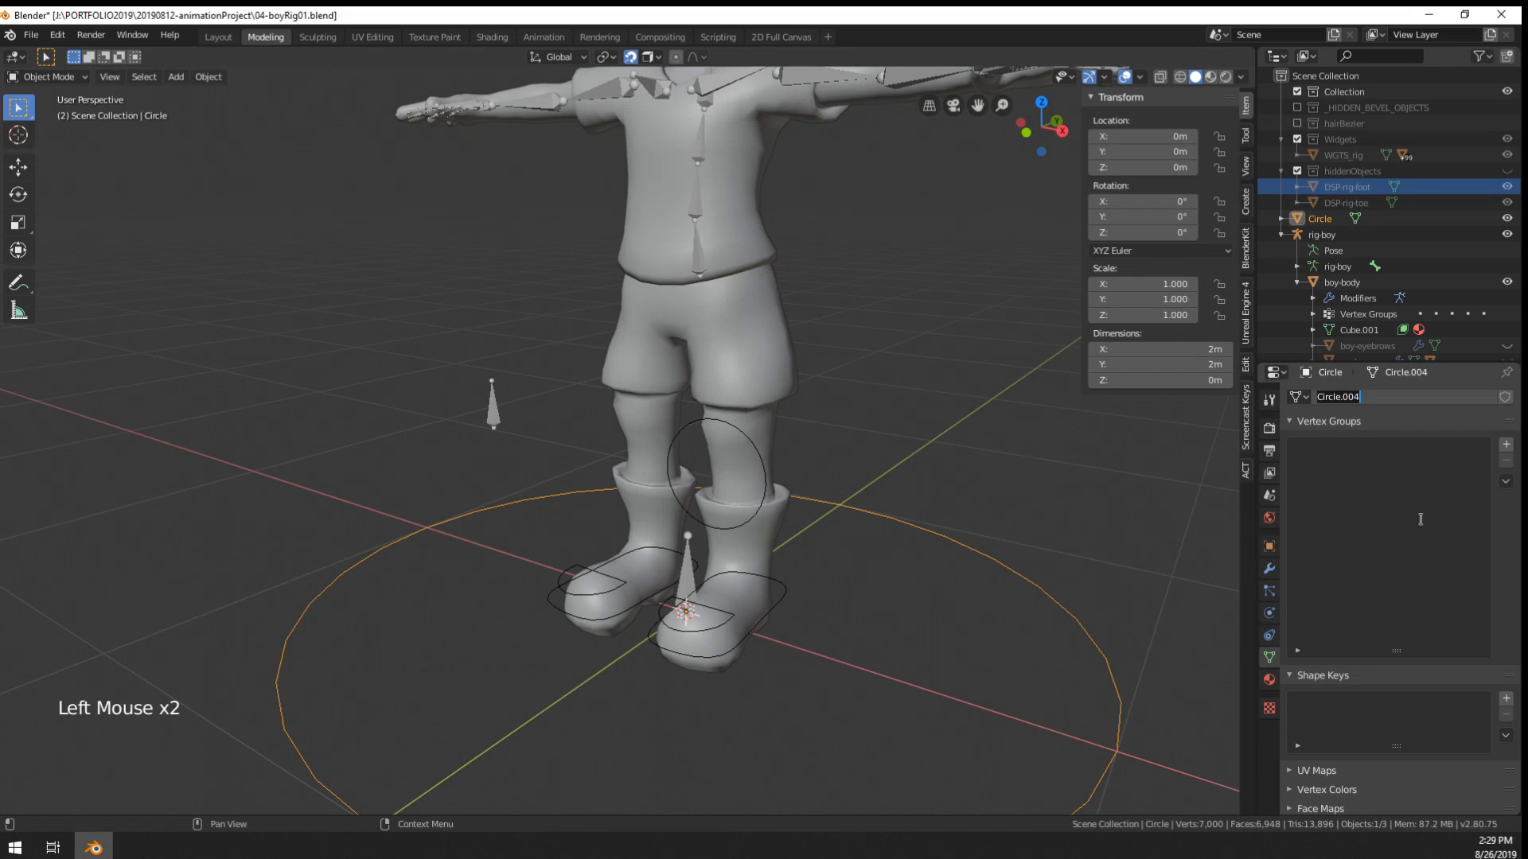
type("DSP-rig")
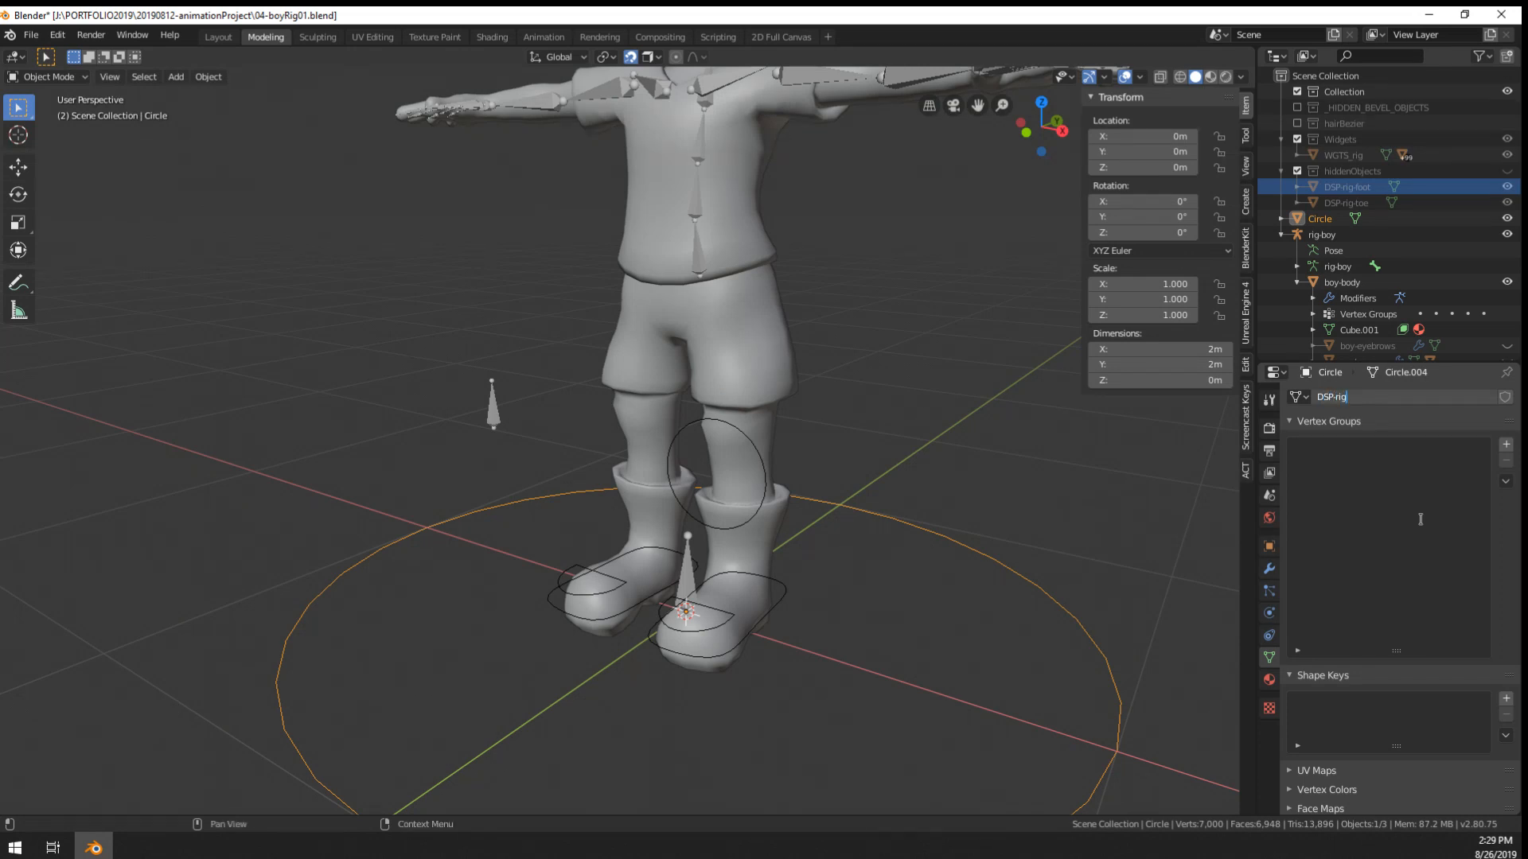
type("-knee")
key("Return")
- Scale the circle's vertices uniformly to about 0.504 in Edit Mode
right_click(953, 540)
scroll(948, 546, "down", 2)
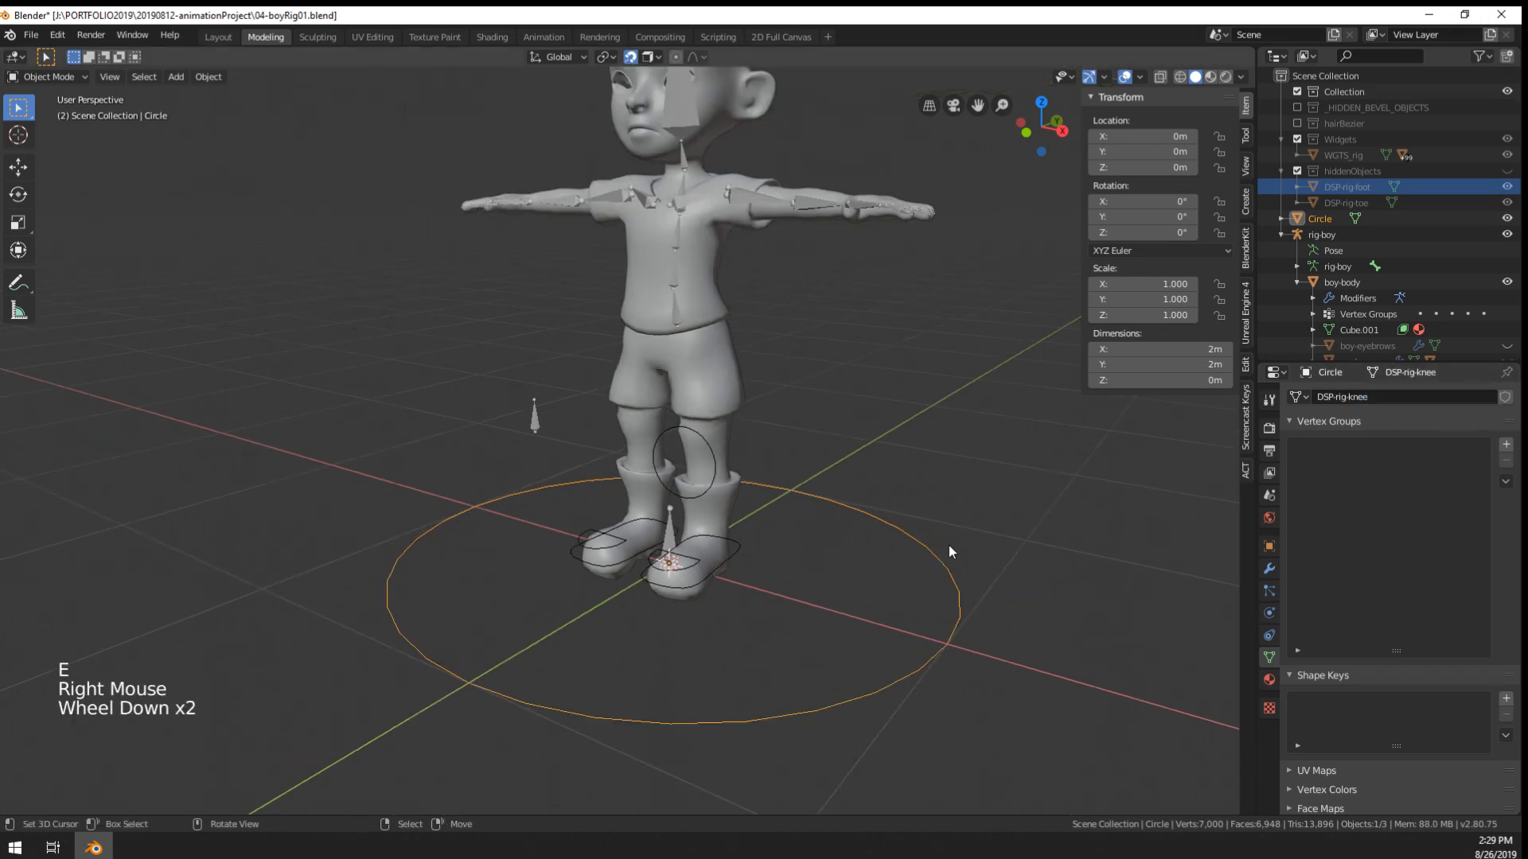
middle_click_drag(948, 546, 1058, 591)
scroll(1042, 620, "up", 3)
key("Tab")
scroll(1044, 563, "down", 3)
key("s")
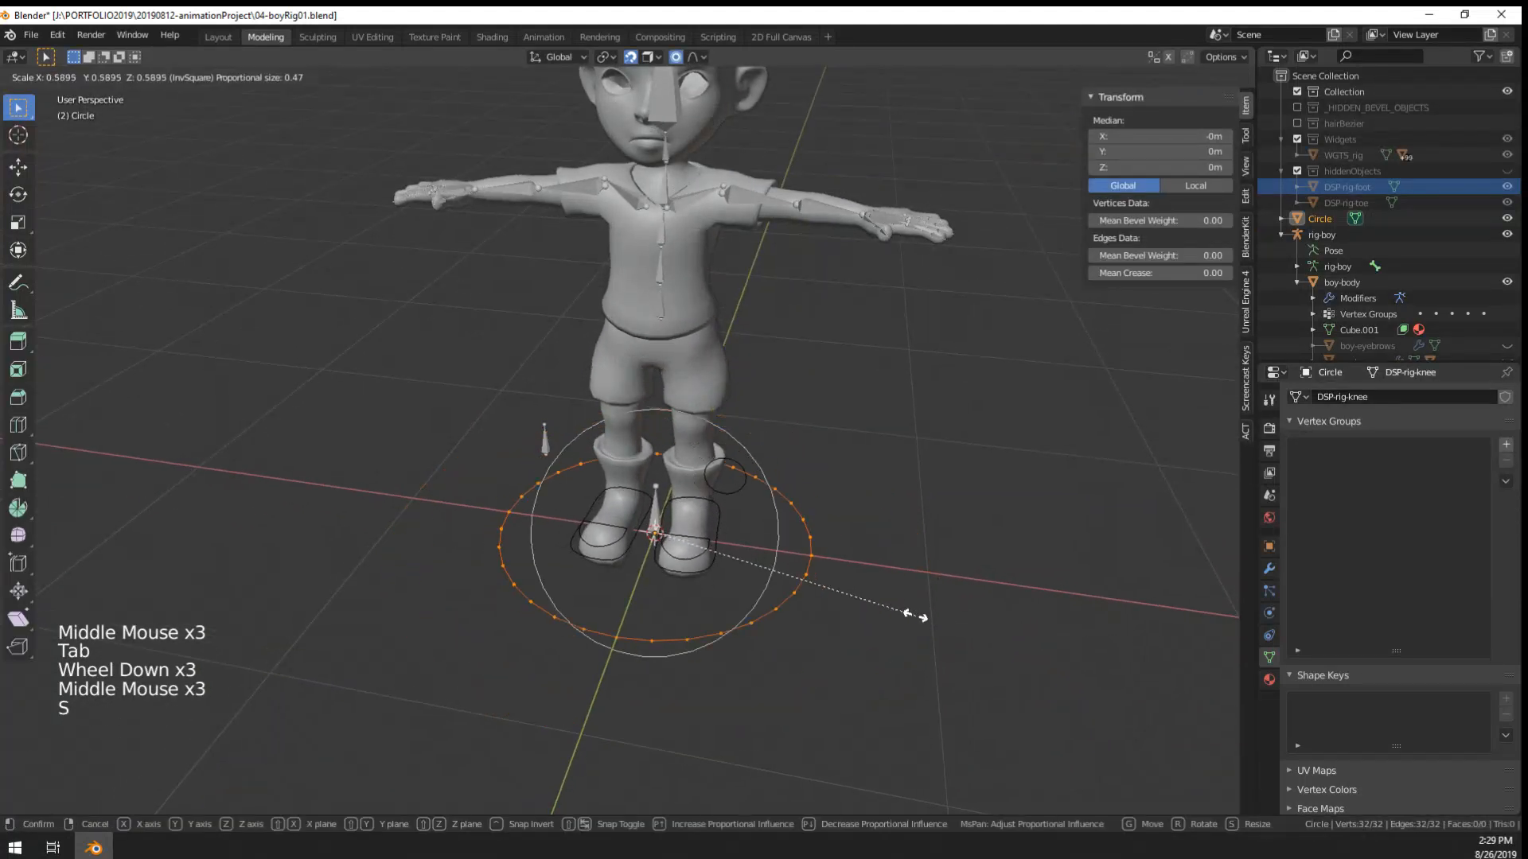
left_click(914, 589)
middle_click_drag(914, 587, 857, 506)
scroll(811, 565, "up", 2)
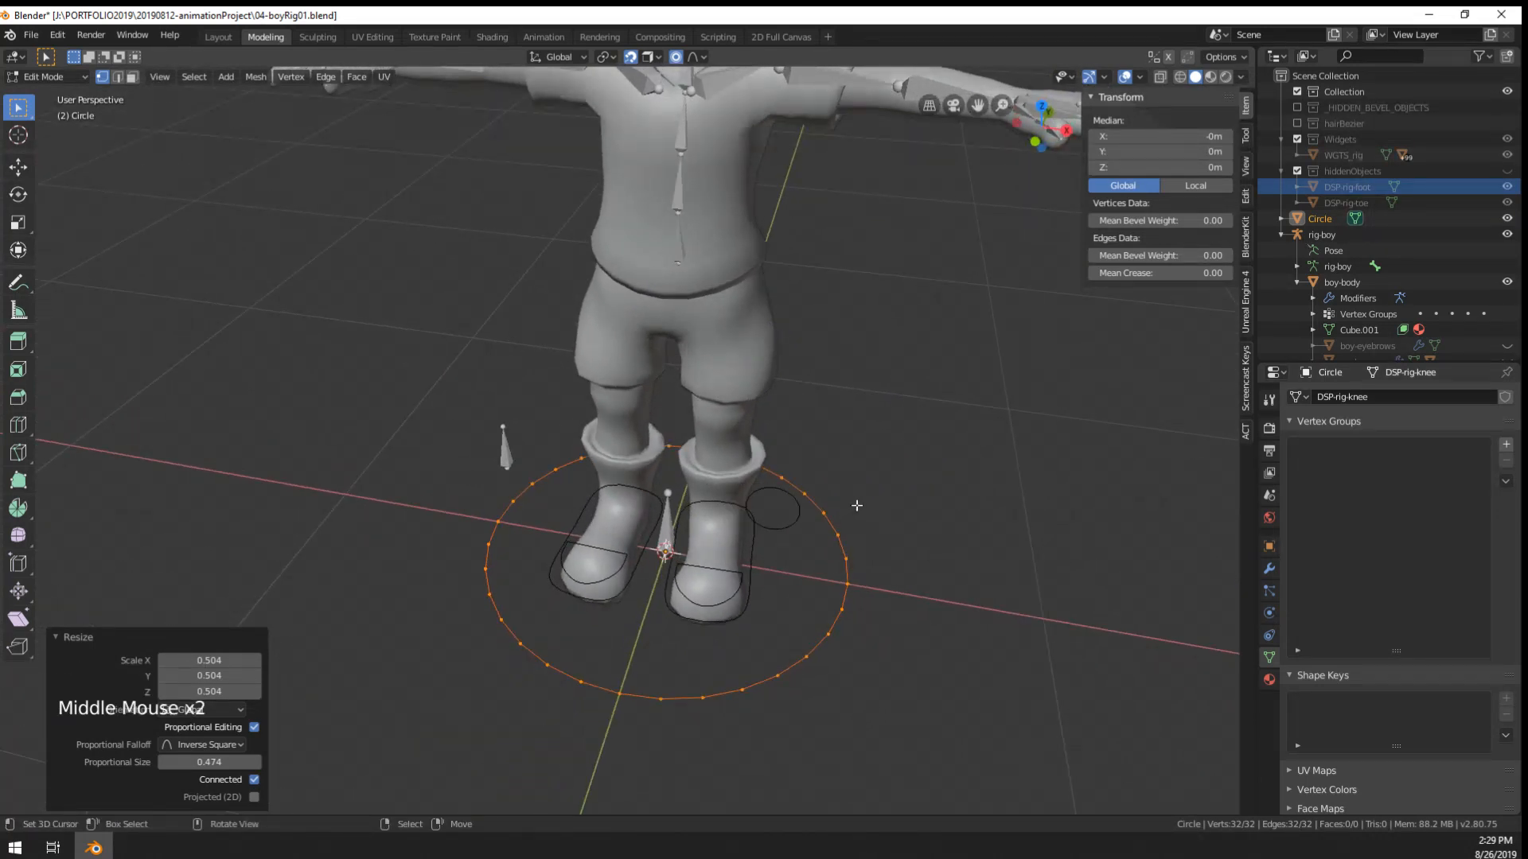
- Duplicate the circle's vertices in place and rotate the copy 90° about the X axis
key("shift+d")
type("ry")
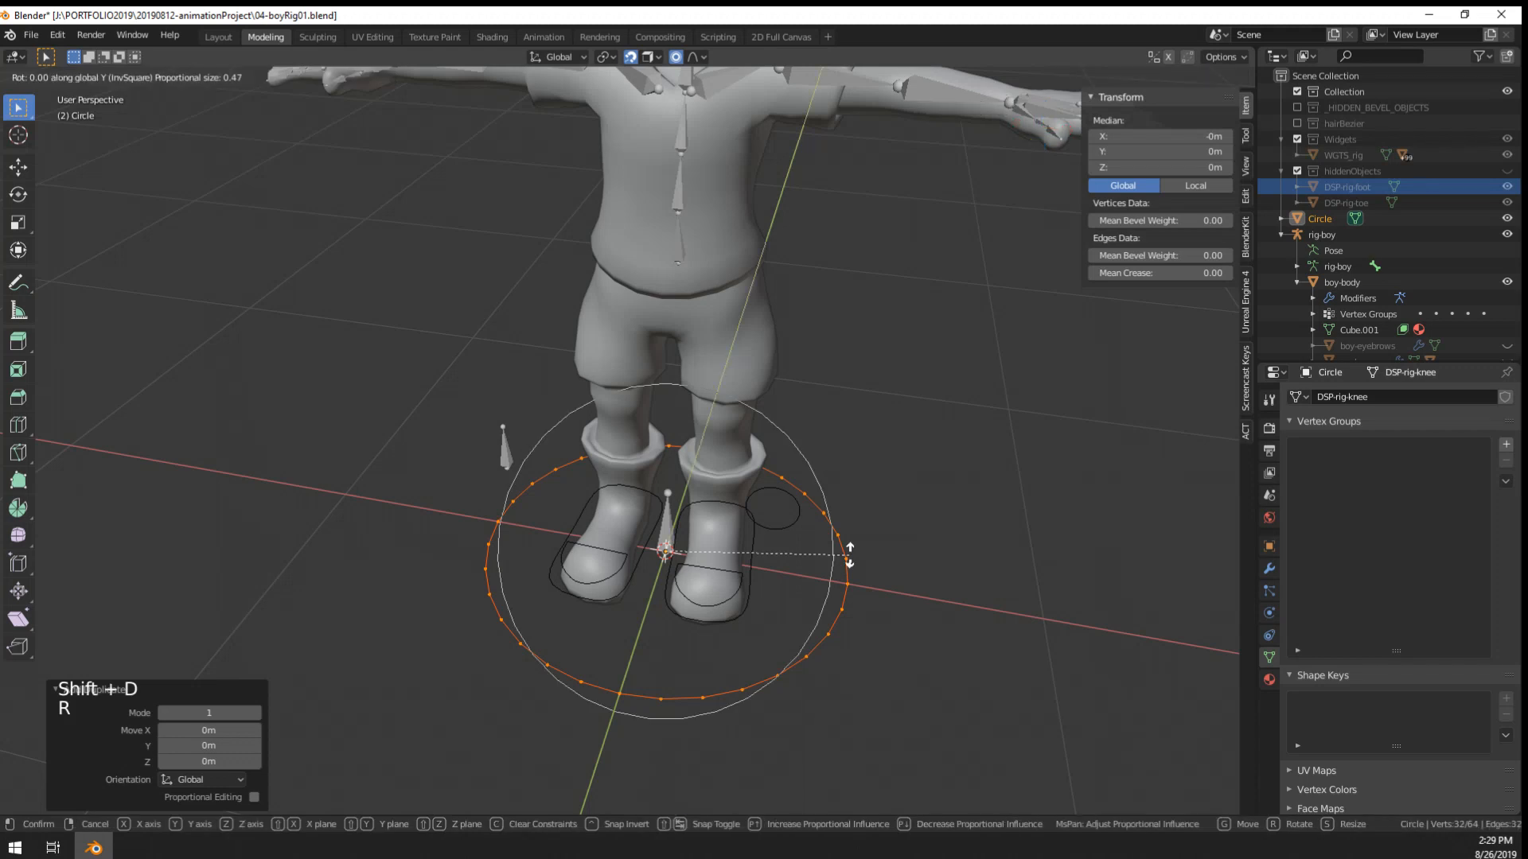
type("x")
type("90")
key("Return")
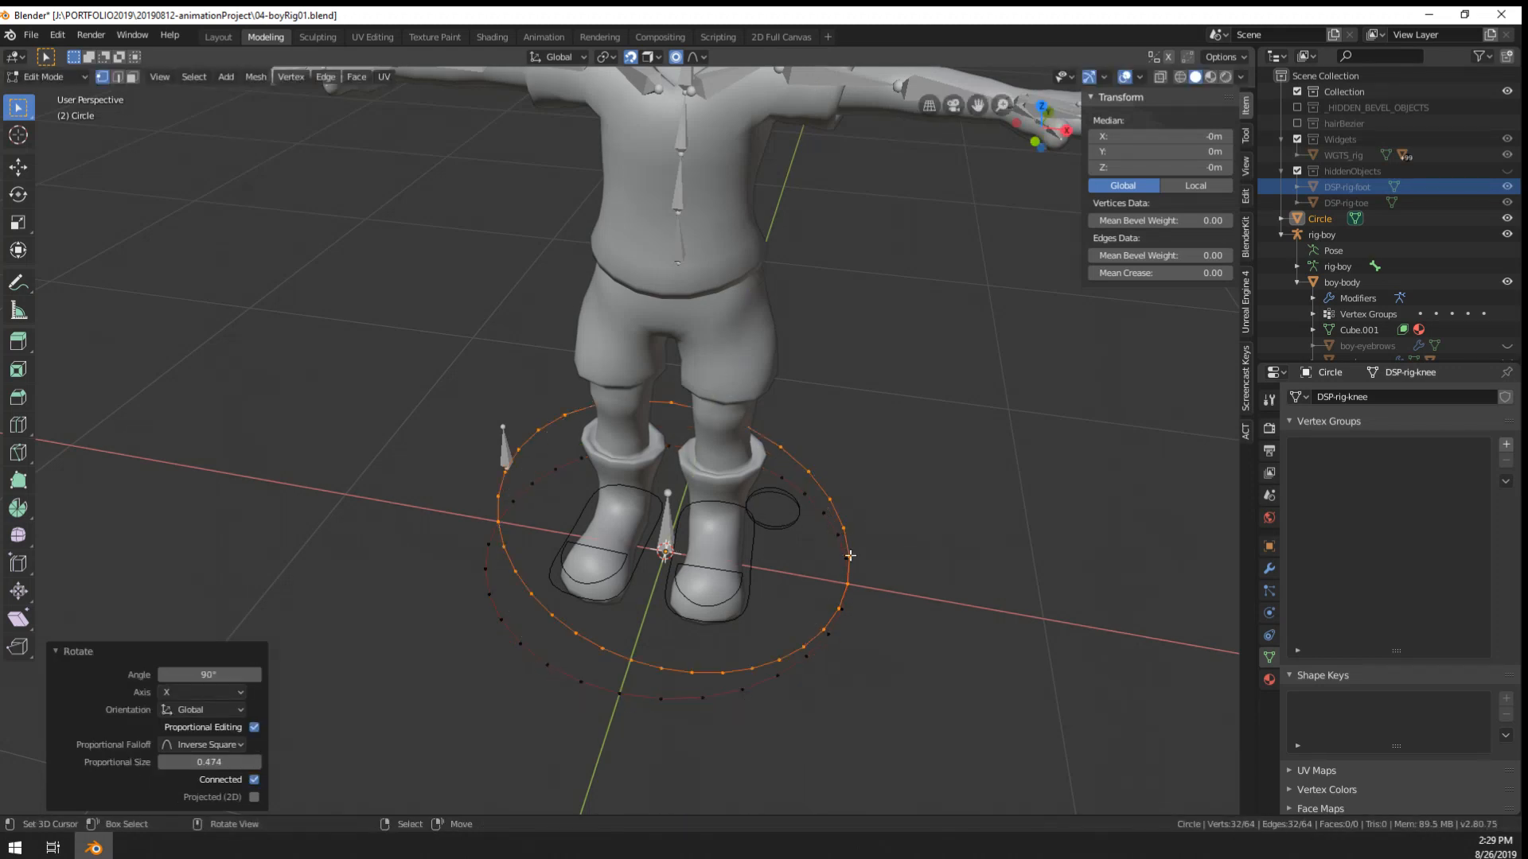
- Duplicate the upright ring in place and rotate the copy 90° to form a third perpendicular ring
middle_click_drag(943, 622, 875, 652)
key("shift+d")
key("r")
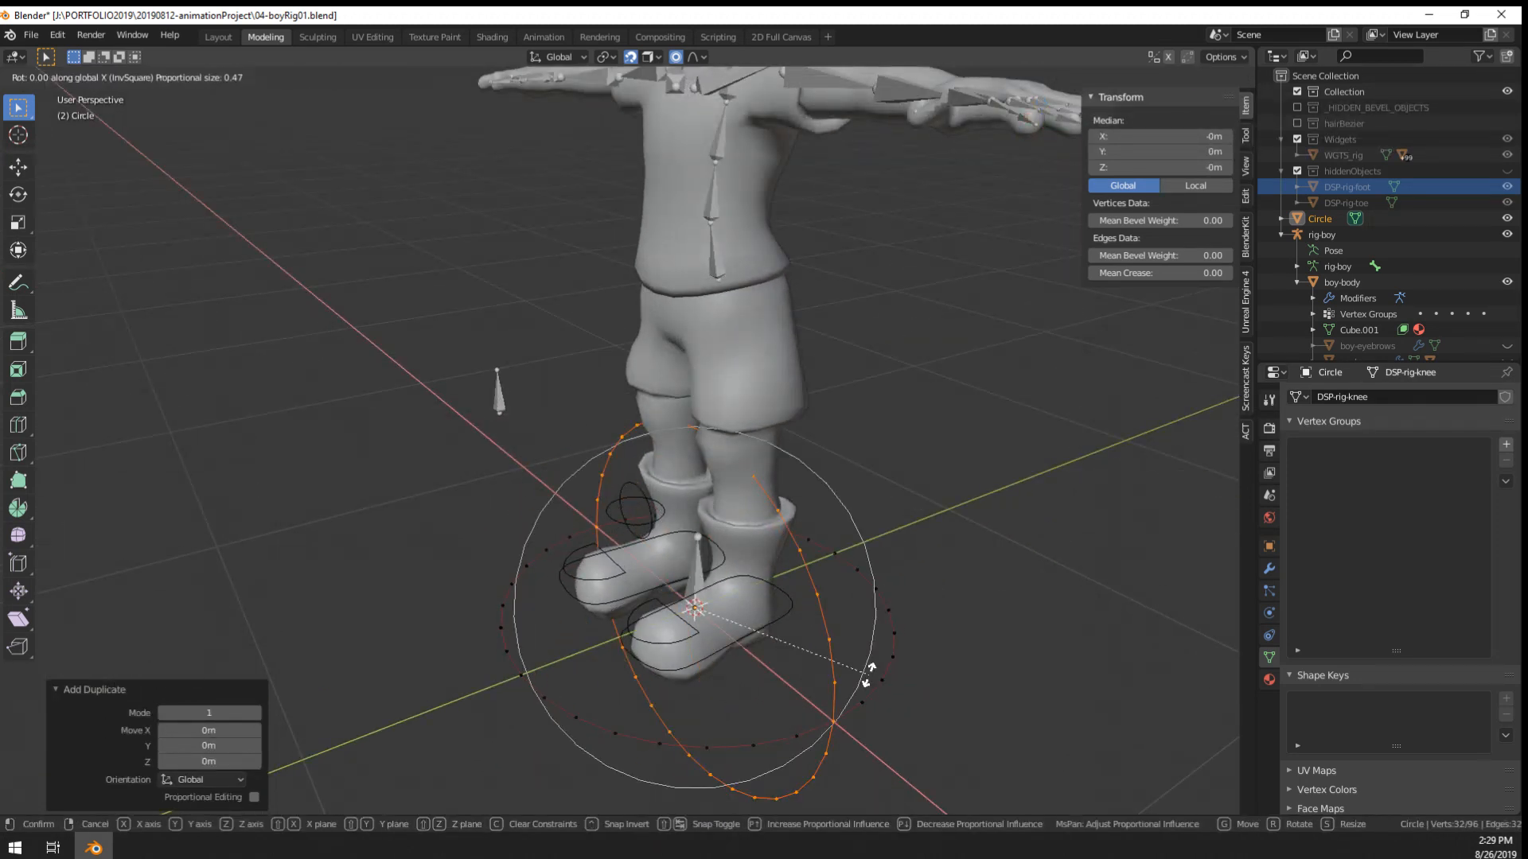
type("90")
key("Return")
- Scale all three rings down to about 0.788 m across and move the circle object into the hiddenObjects collection
key("Tab")
mouse_move(869, 676)
middle_mouse_down()
mouse_move(915, 711)
mouse_move(961, 713)
mouse_move(873, 692)
mouse_move(862, 651)
middle_mouse_up()
middle_click(963, 711)
key("Tab")
key("a")
key("s")
left_click(899, 707)
key("Tab")
key("m")
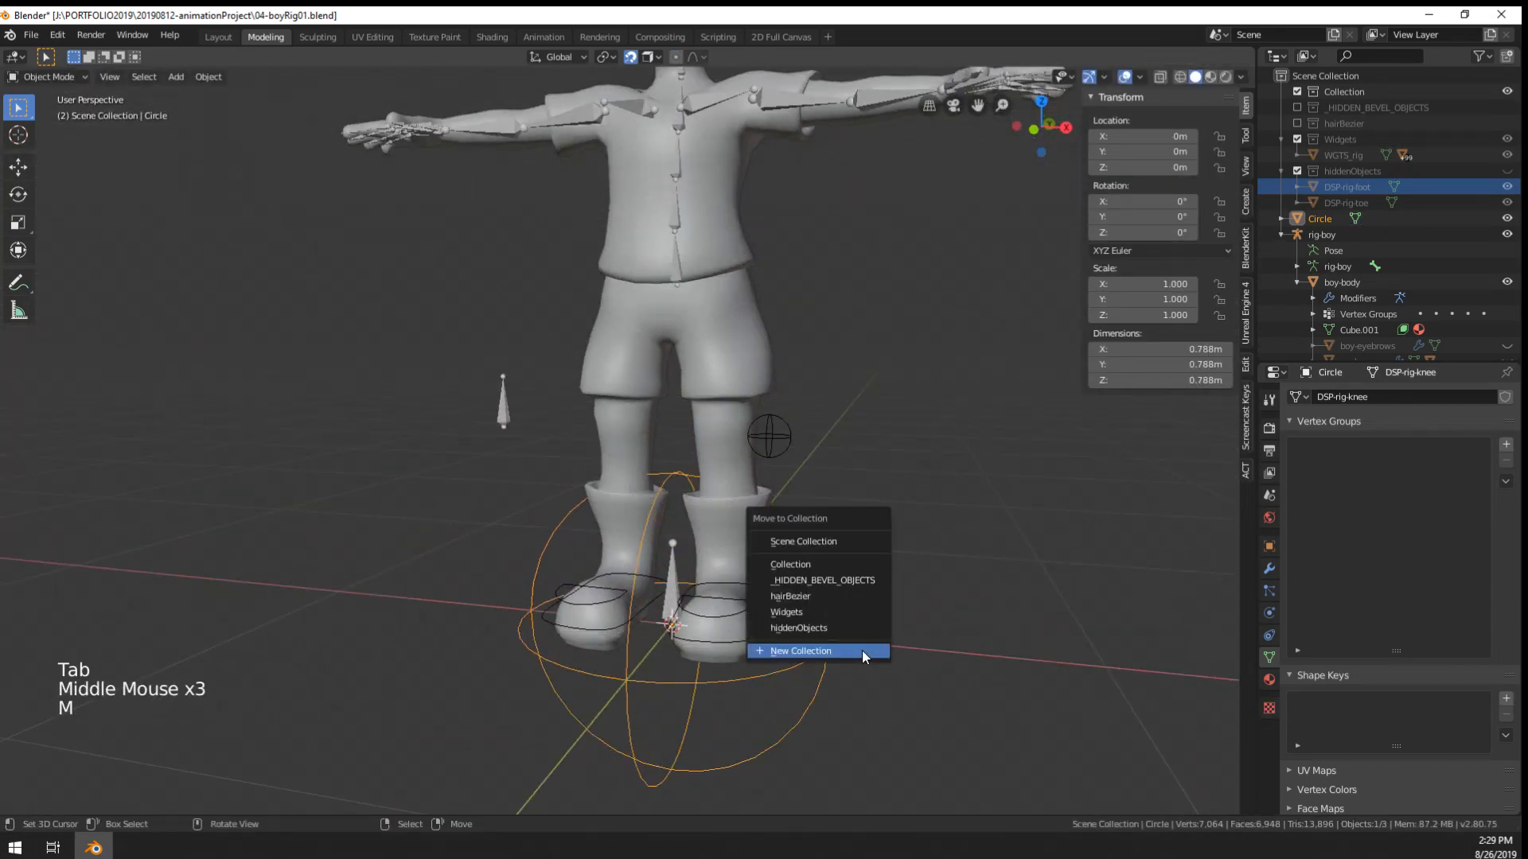
left_click(826, 628)
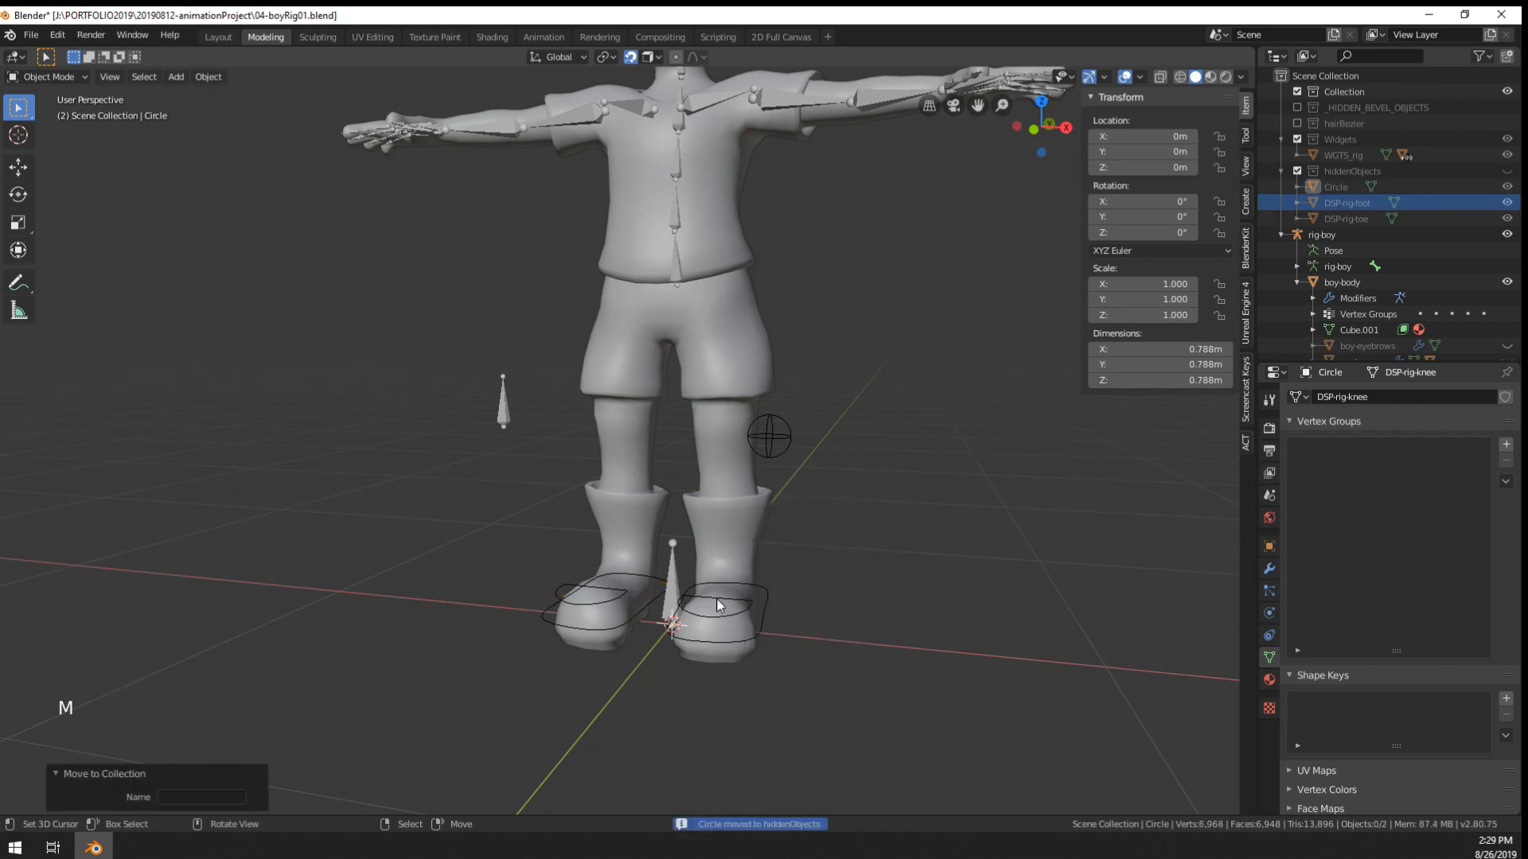
- Put the boy rig in Pose Mode, select the right knee pole bone and open its bone properties
right_click(506, 412)
key("Tab")
key("ctrl+Tab")
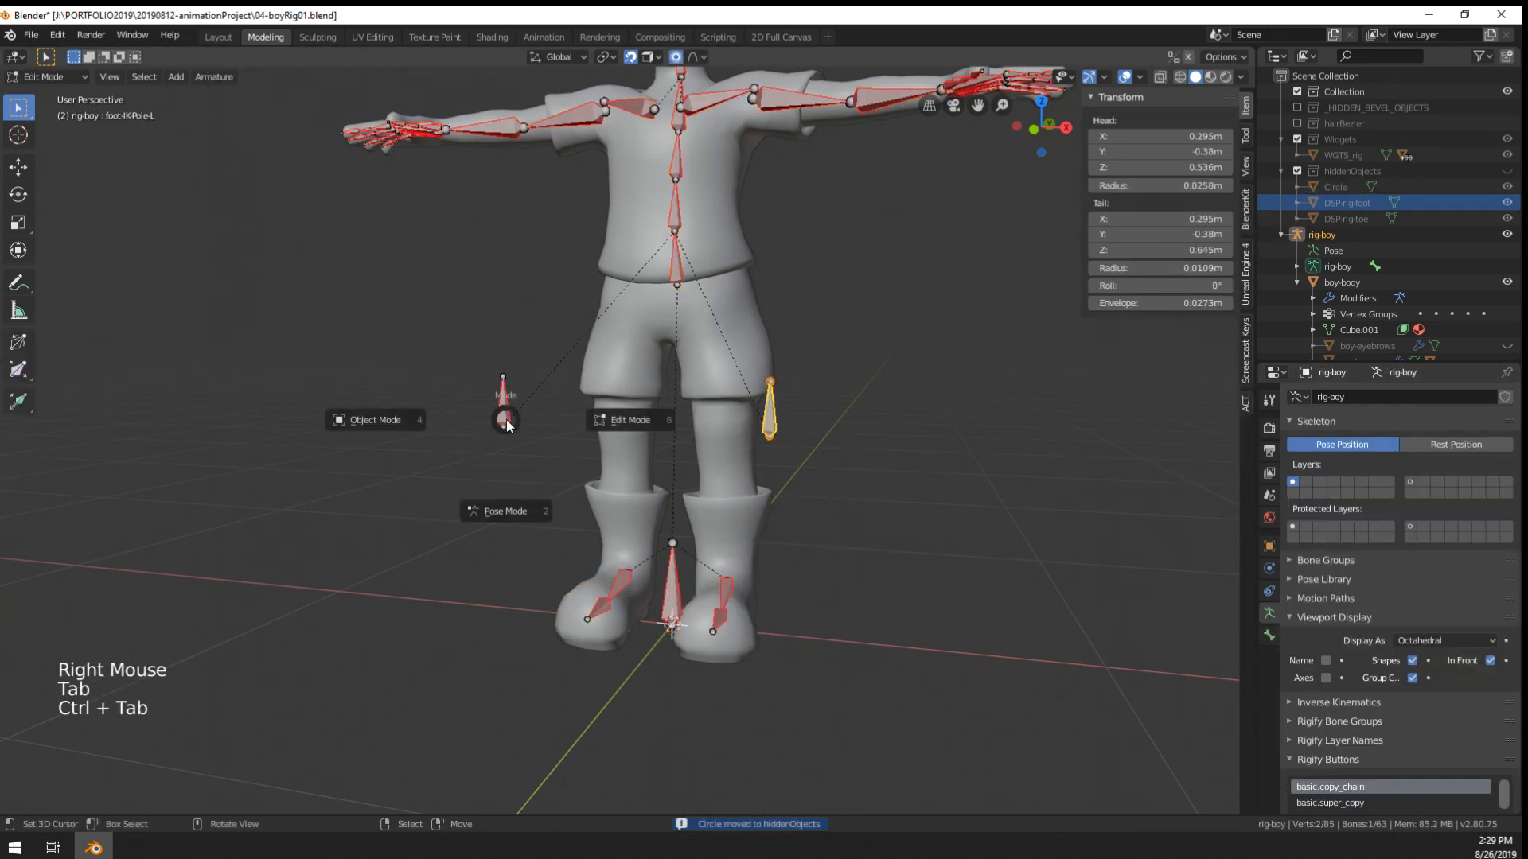
key("ctrl+Tab")
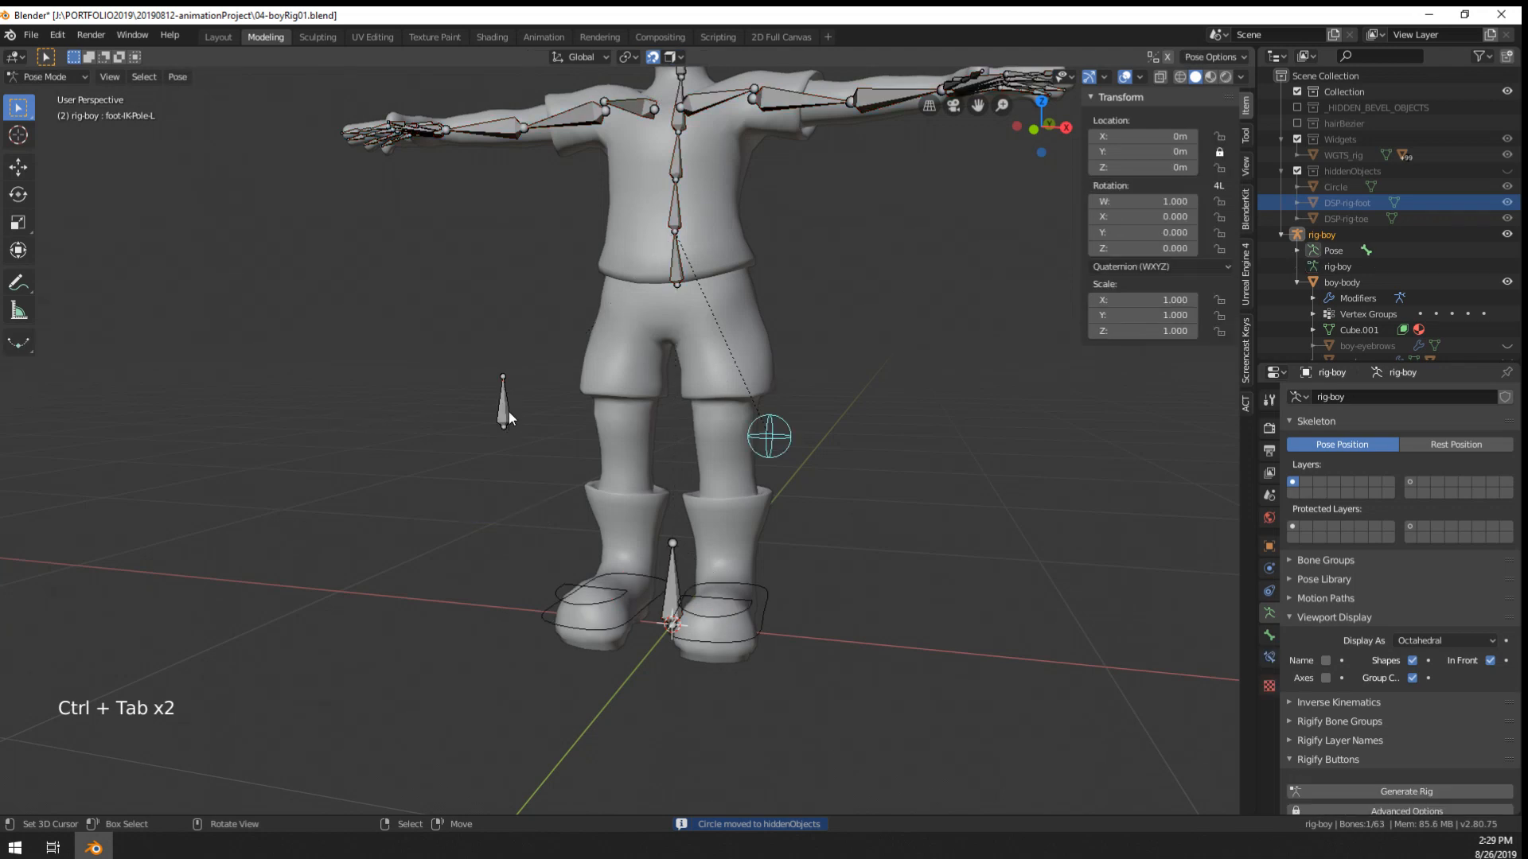
right_click(506, 410)
scroll(1449, 656, "down", 5)
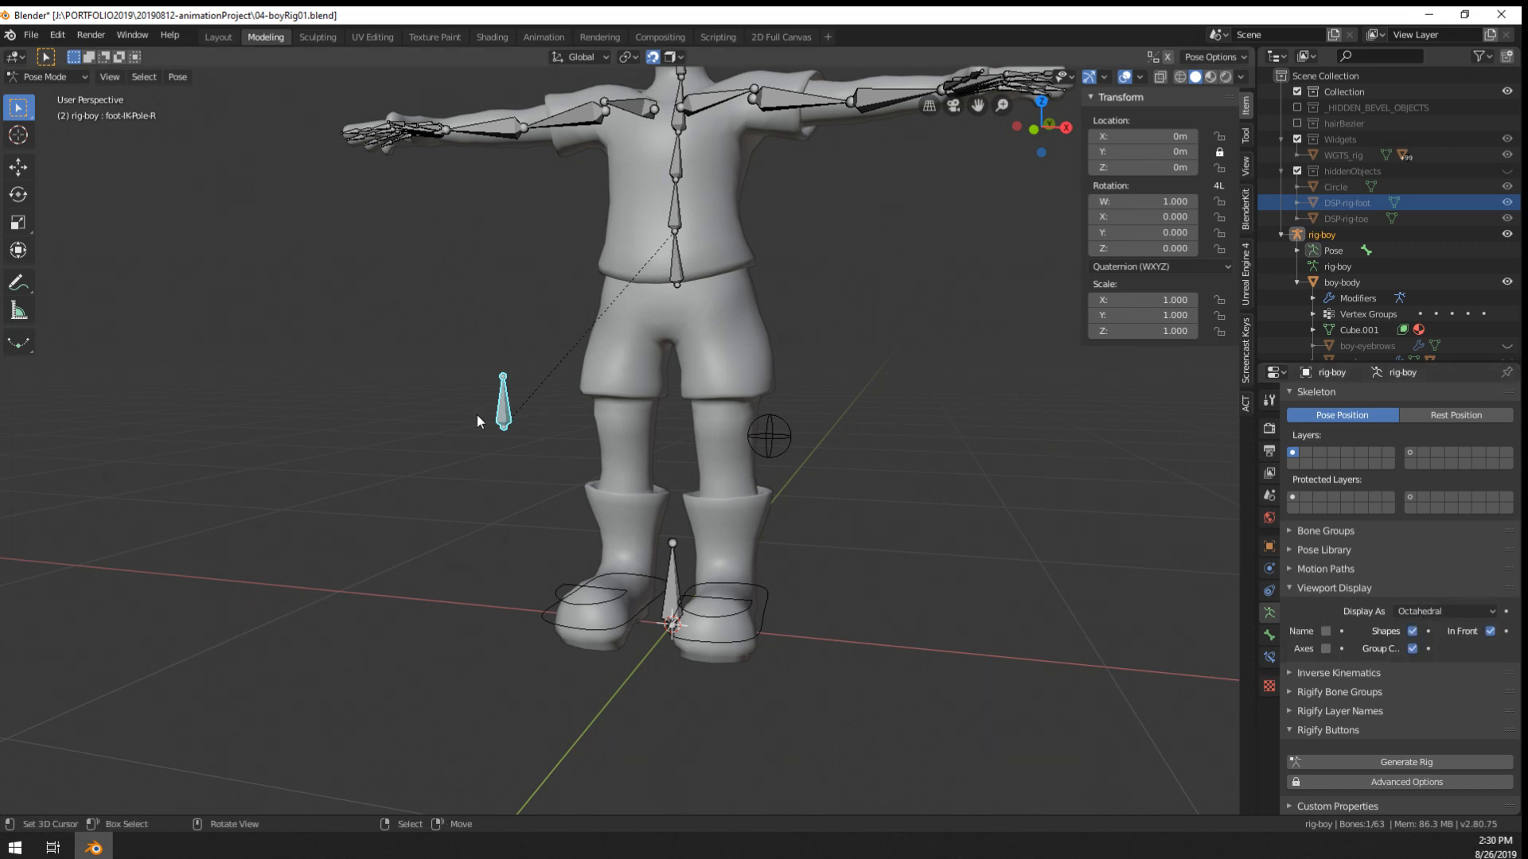
right_click(499, 420)
right_click(787, 437)
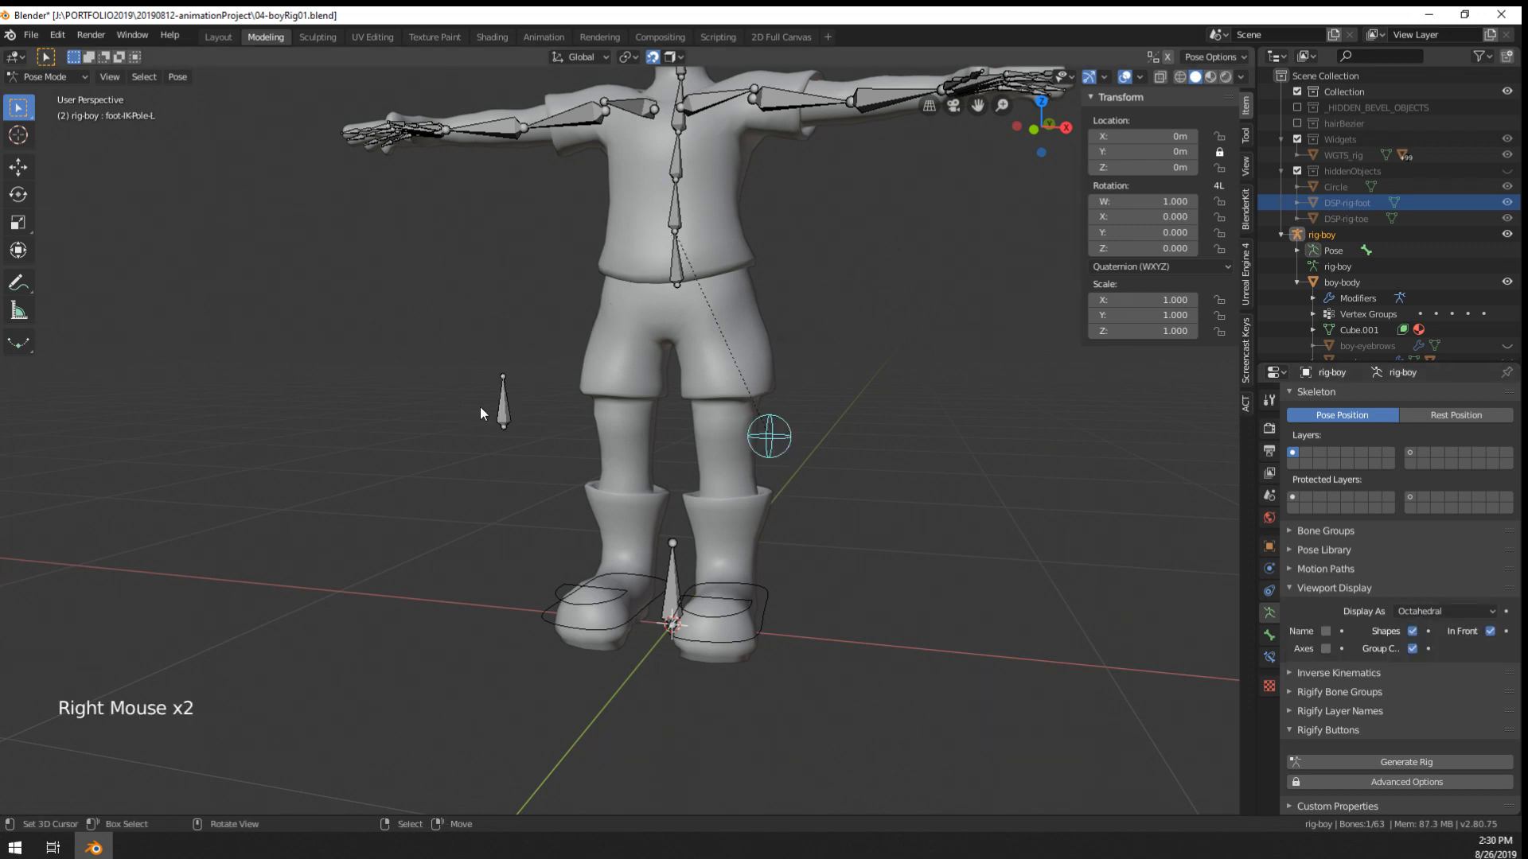
right_click(501, 407)
left_click(1269, 635)
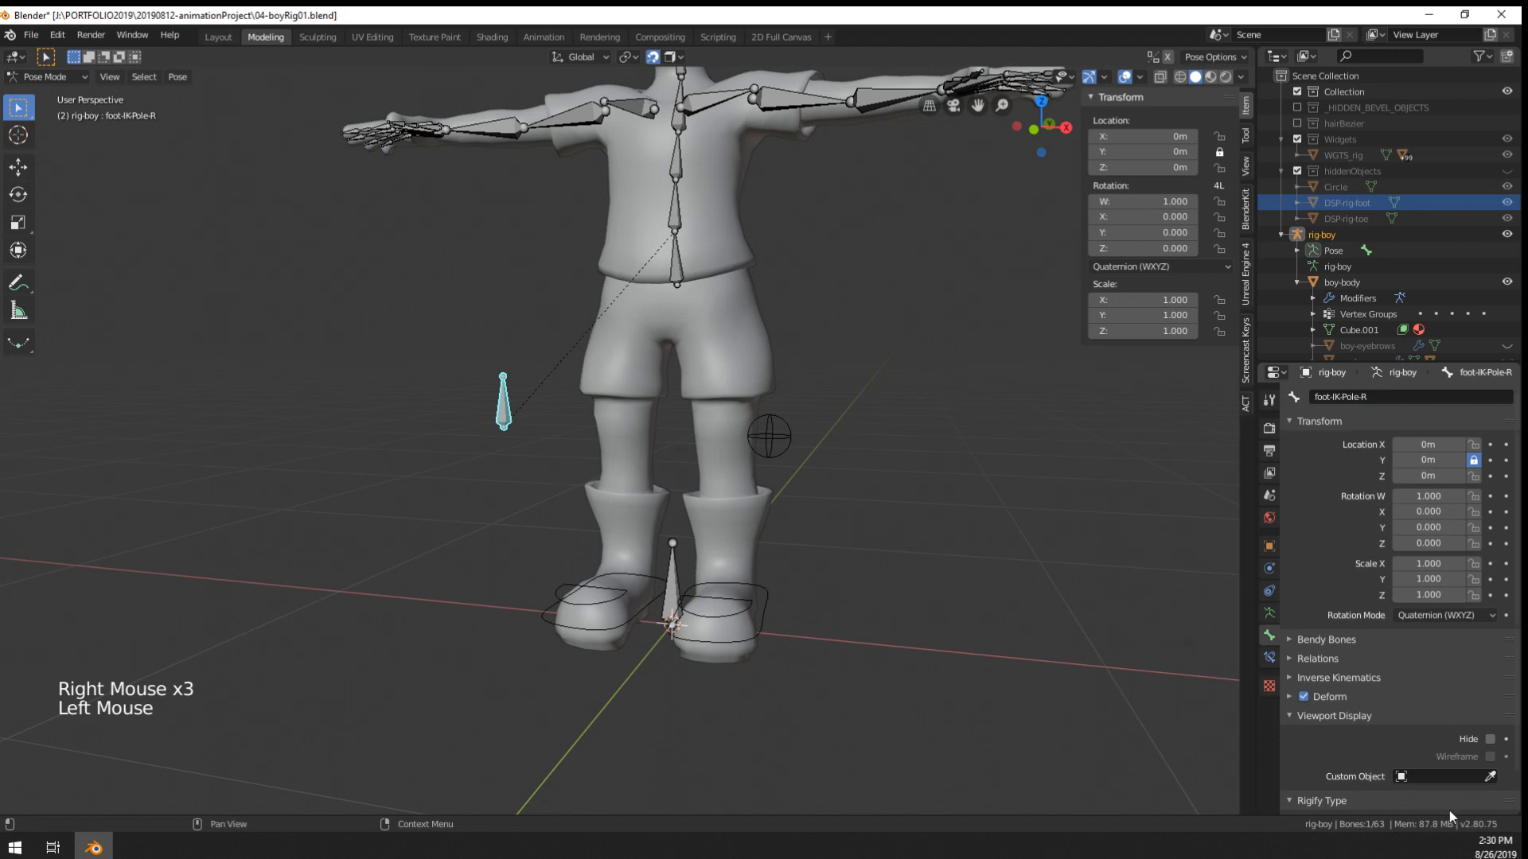
- Rename the Circle object in the hiddenObjects collection to DSP-rig-knee
left_click(1448, 776)
type("dsp")
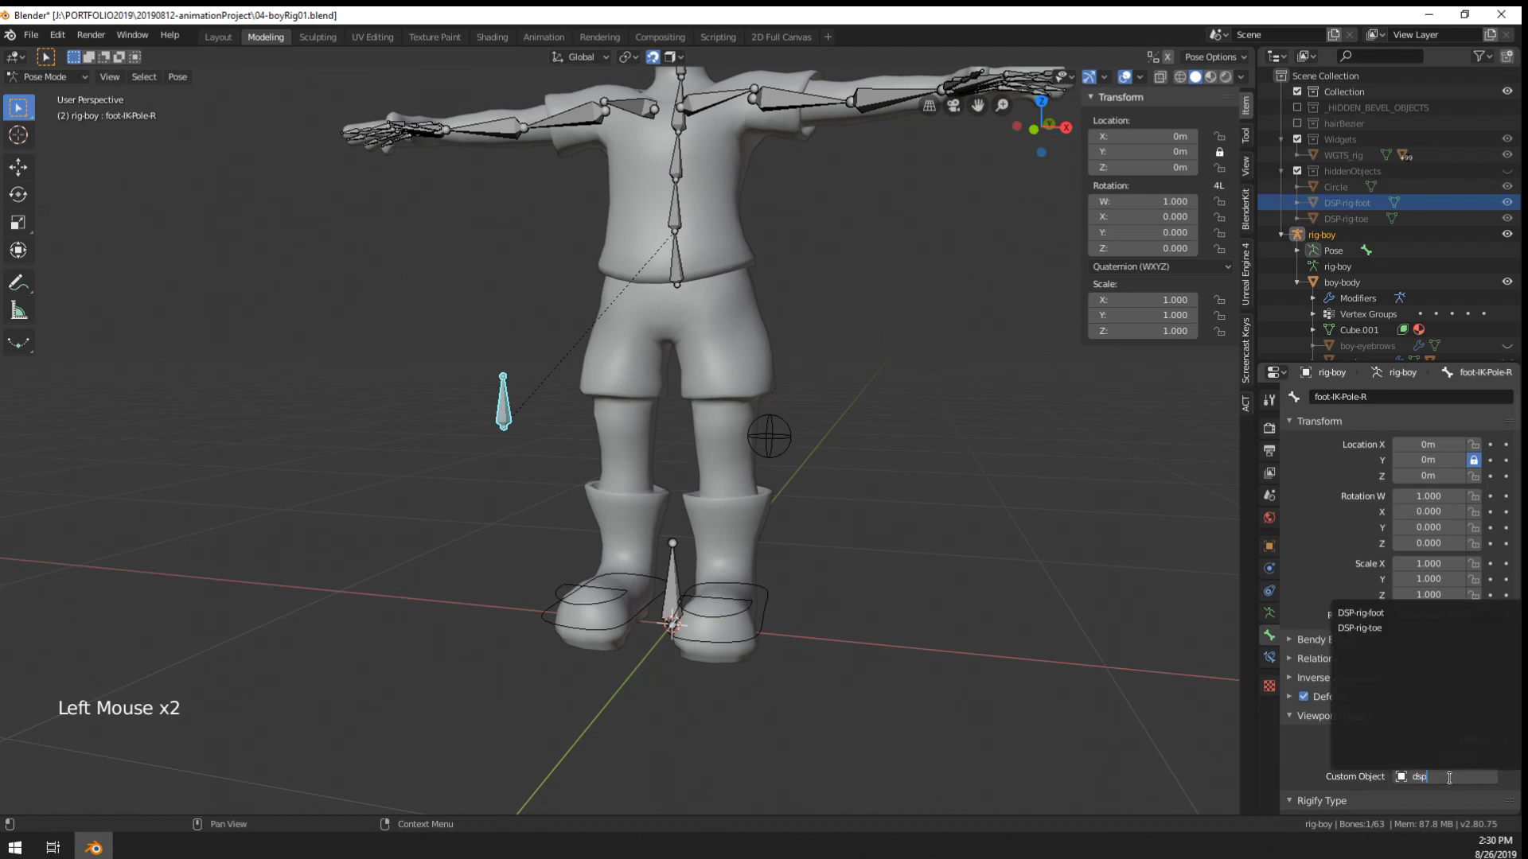
left_click(1348, 184)
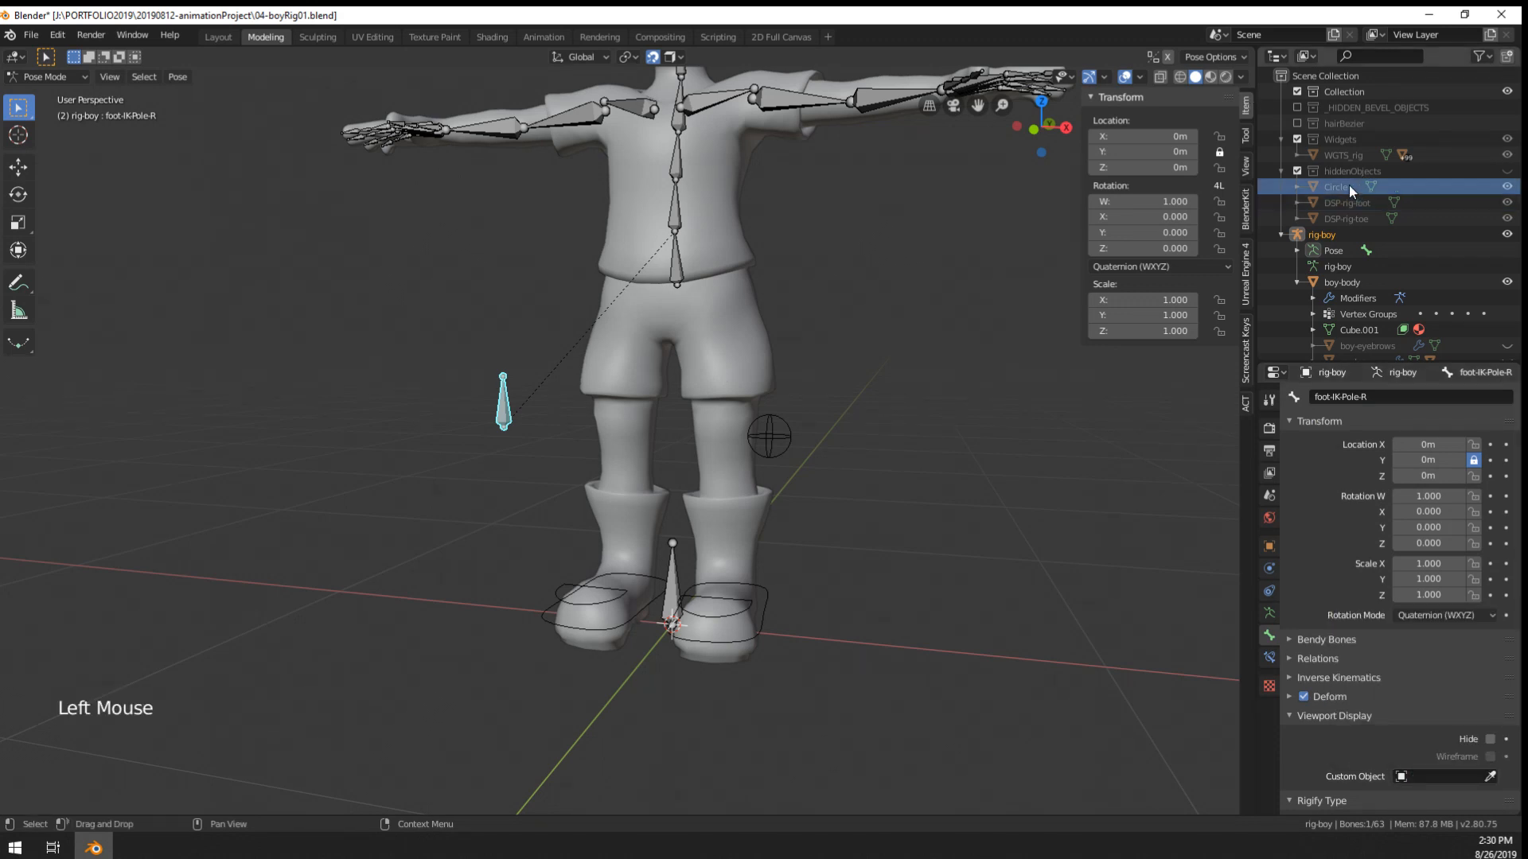
double_click(1348, 184)
type("DSP")
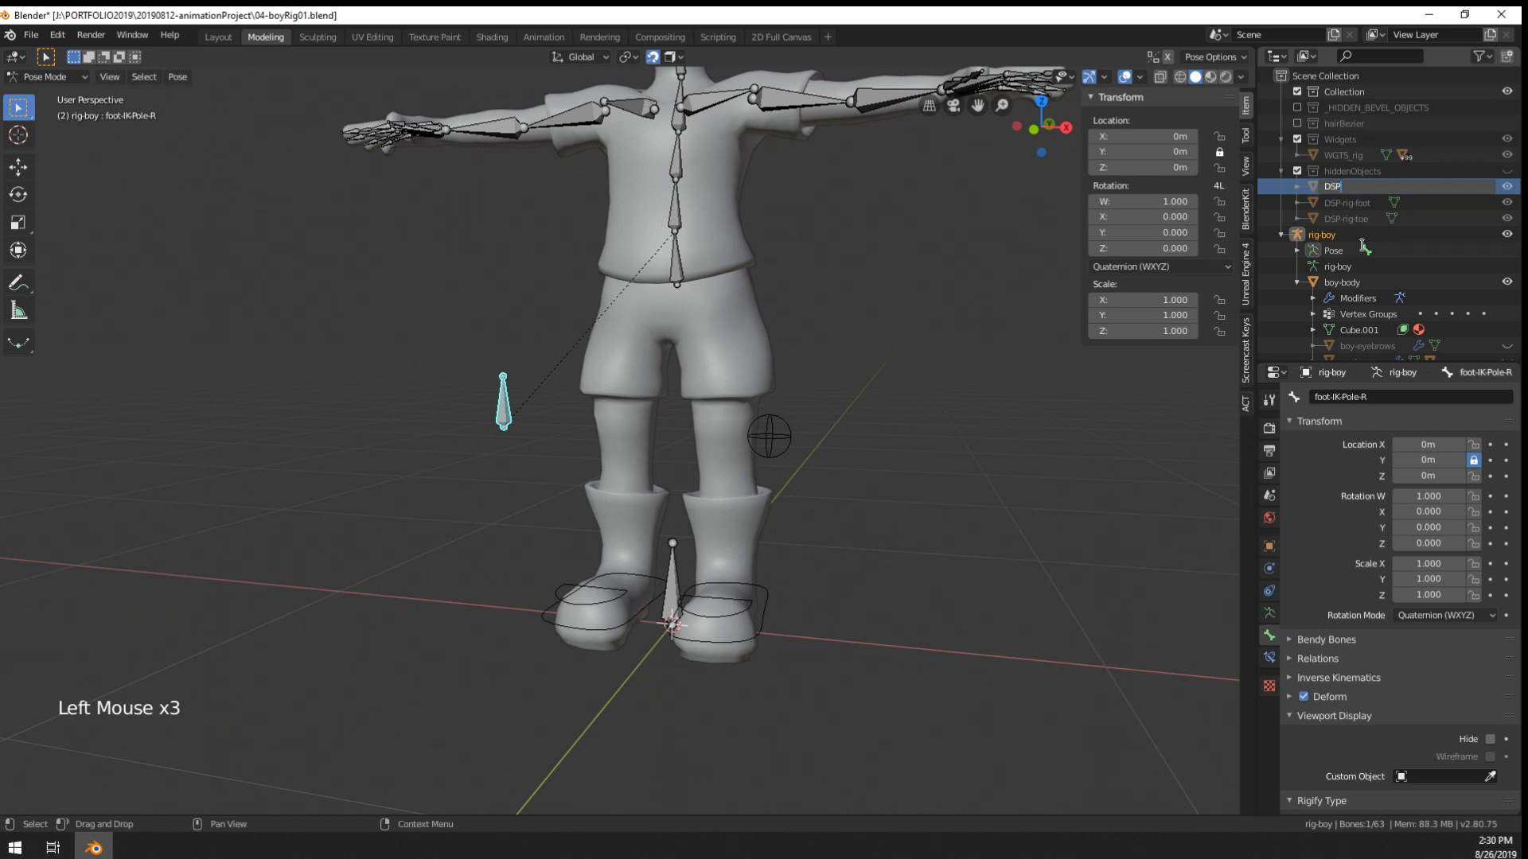
type("-rig-knee")
key("Return")
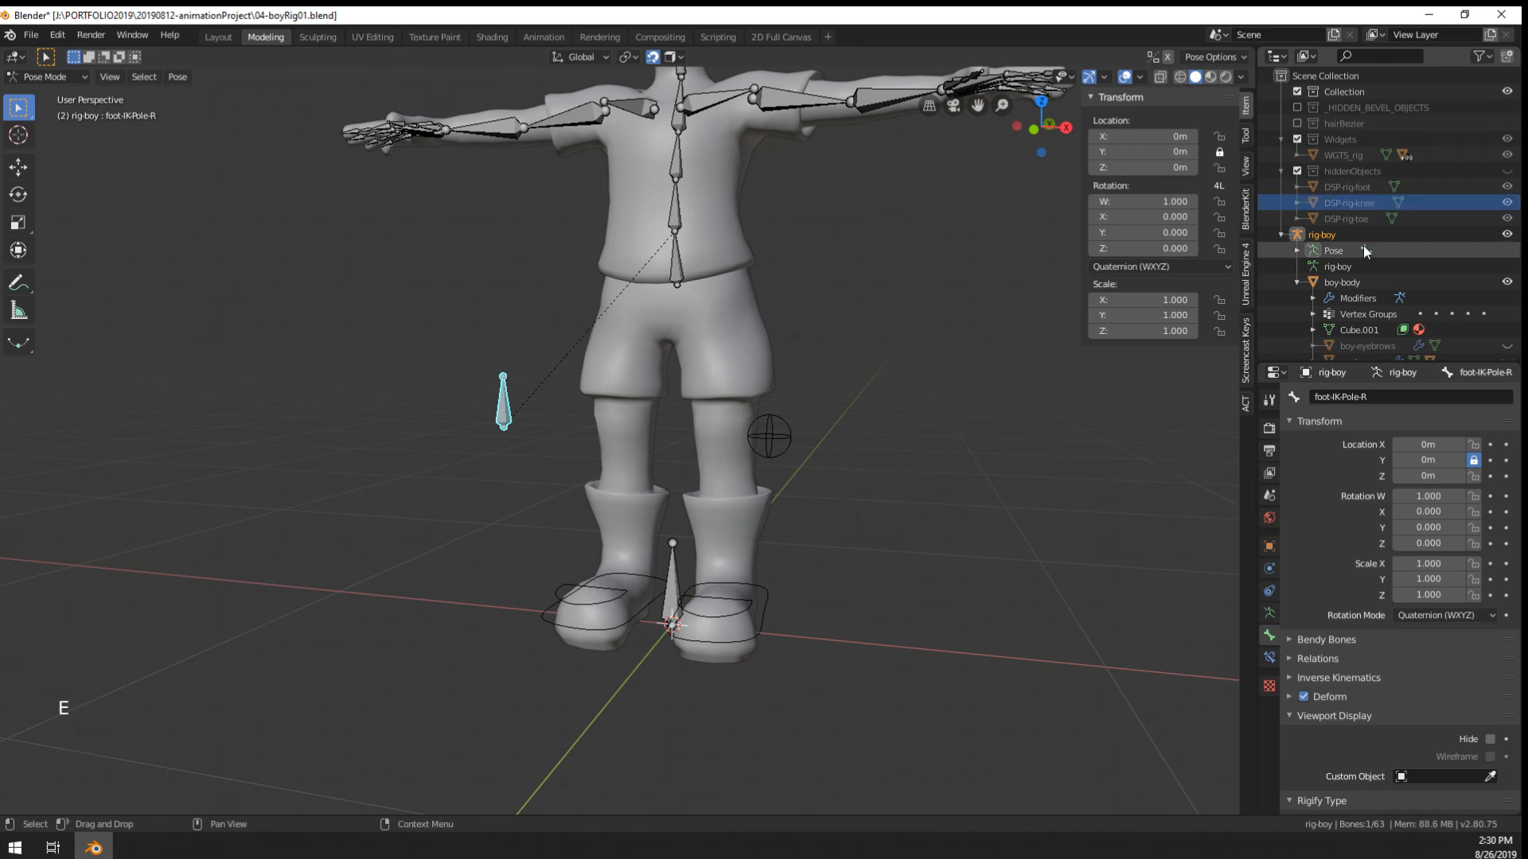
- Assign DSP-rig-knee as the custom shape of the right knee pole bone
right_click(498, 428)
left_click(1461, 773)
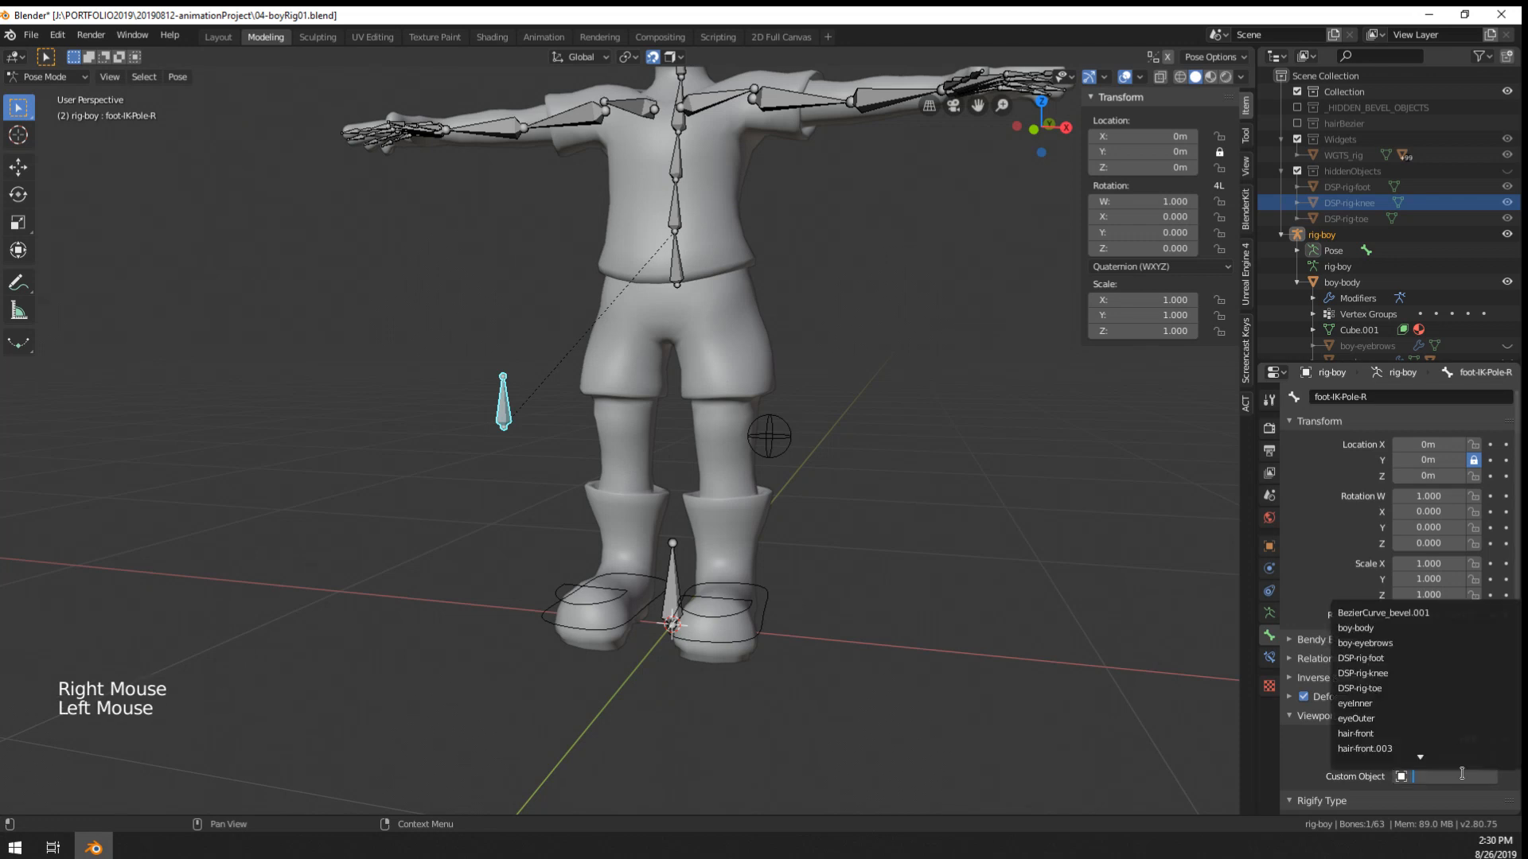
type("ds")
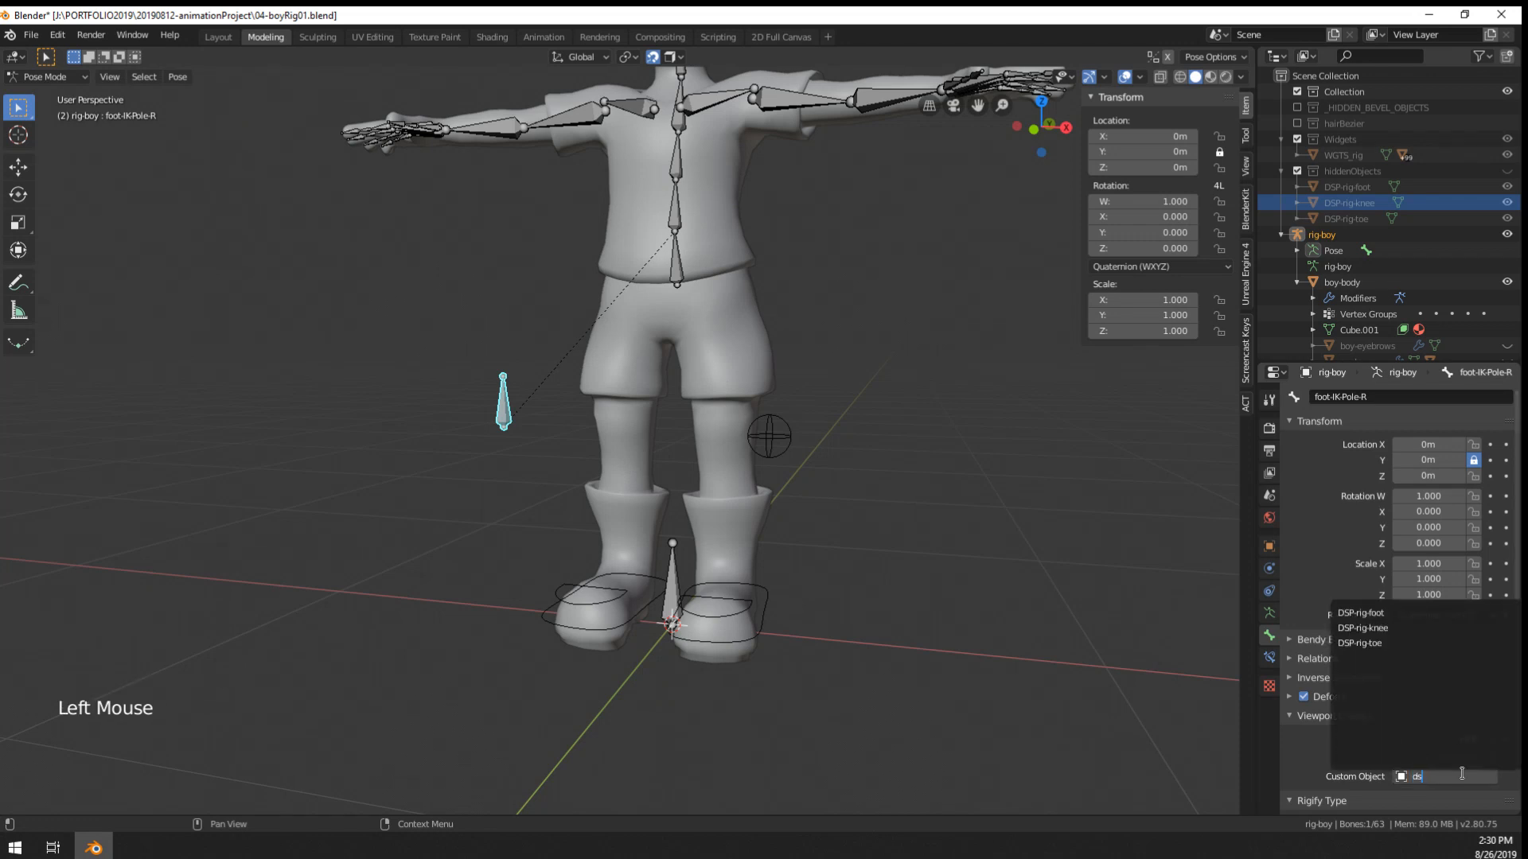
key("Down")
key("Return")
- Test the left foot control with trial moves and cancel them, keeping the rest pose
right_click(594, 603)
middle_click_drag(593, 603, 680, 598)
right_click(679, 598)
scroll(717, 346, "down", 4)
middle_click_drag(717, 346, 923, 525)
scroll(710, 470, "up", 2)
right_click(724, 574)
key("g")
right_click(954, 549)
middle_click_drag(740, 501, 803, 525)
key("g")
middle_click_drag(804, 525, 624, 532)
right_click(810, 562)
scroll(799, 561, "up", 2)
scroll(811, 521, "down", 4)
- Turn the Screencast Keys display back on and return to the bone's item transform values
key("shift+a")
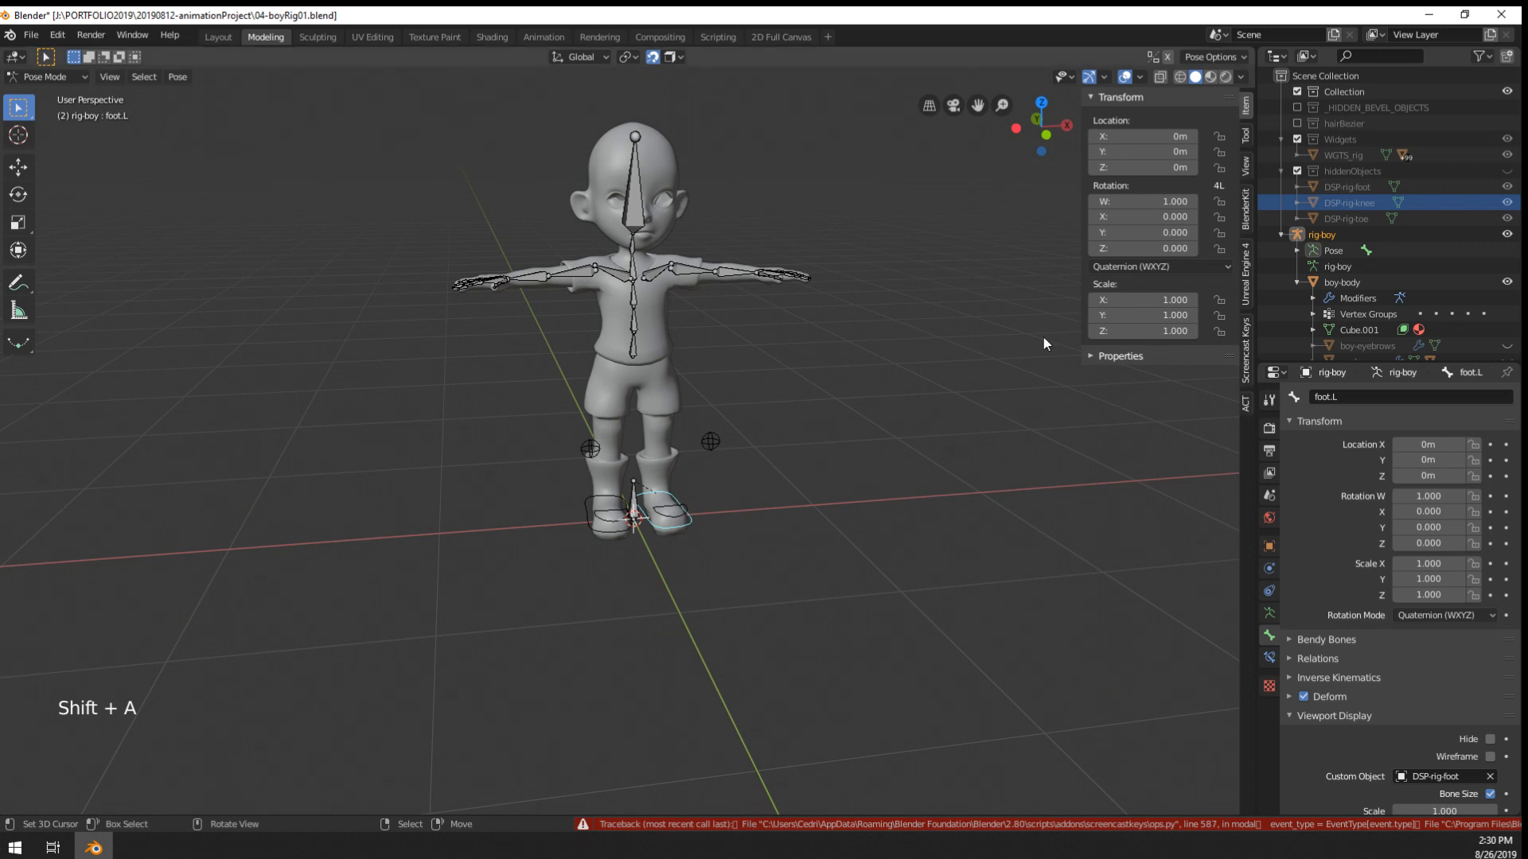
left_click(1247, 370)
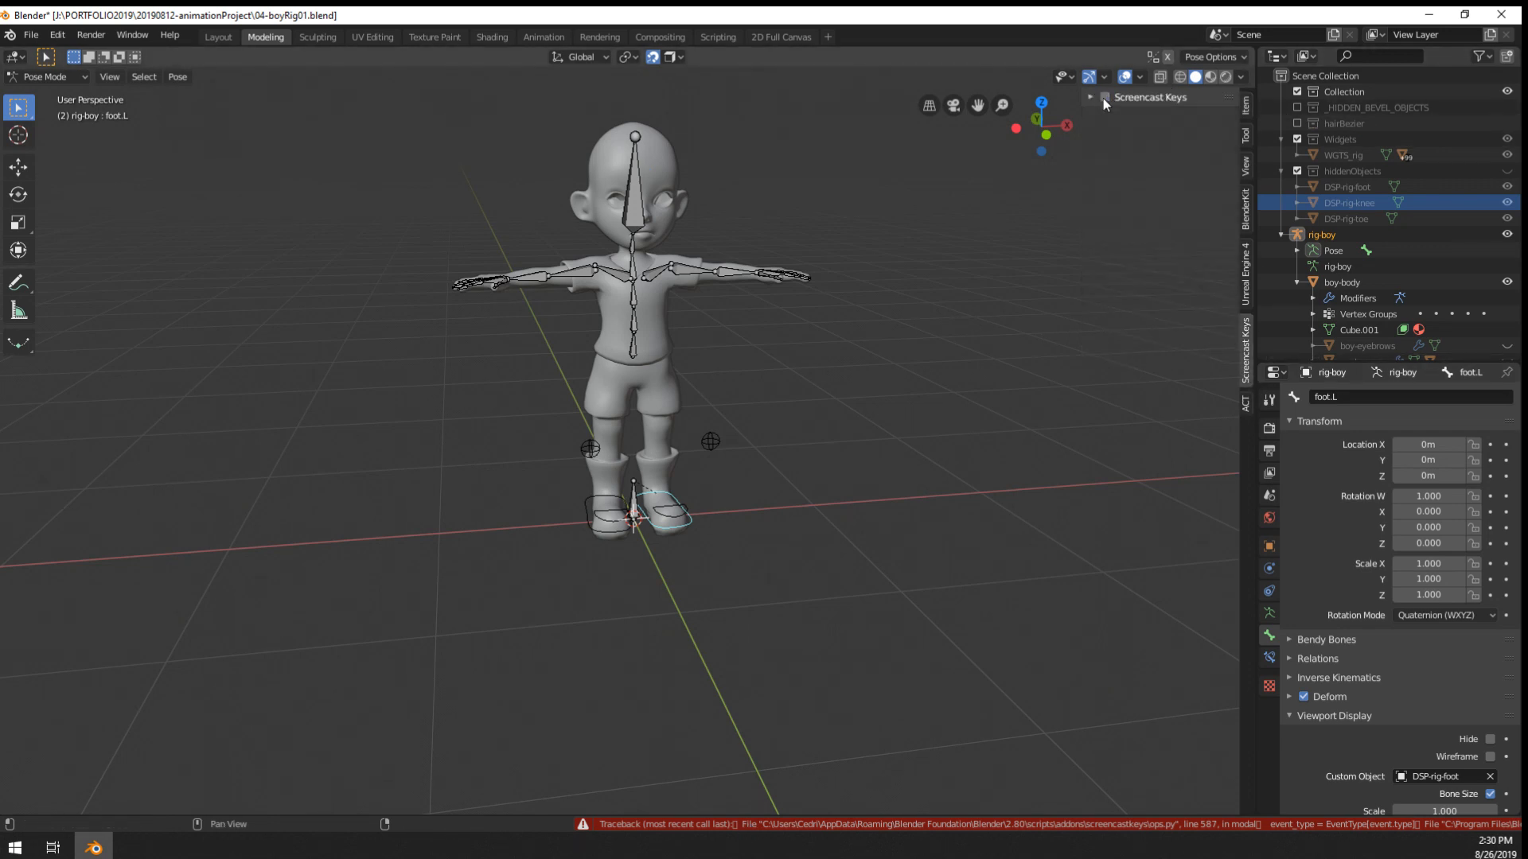
left_click(1246, 106)
middle_click_drag(939, 434, 721, 451)
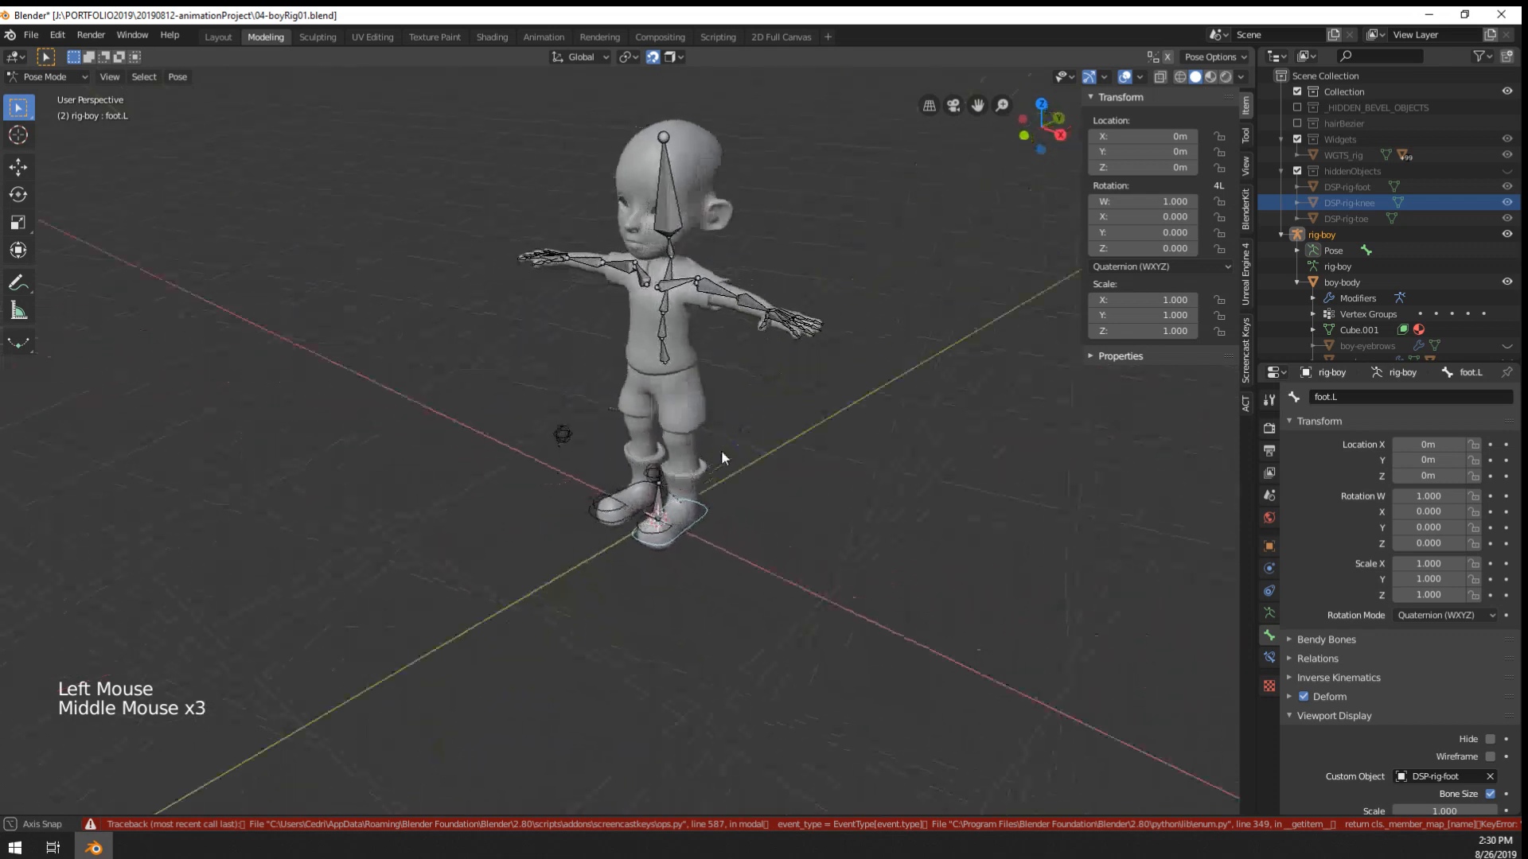
middle_click(800, 451)
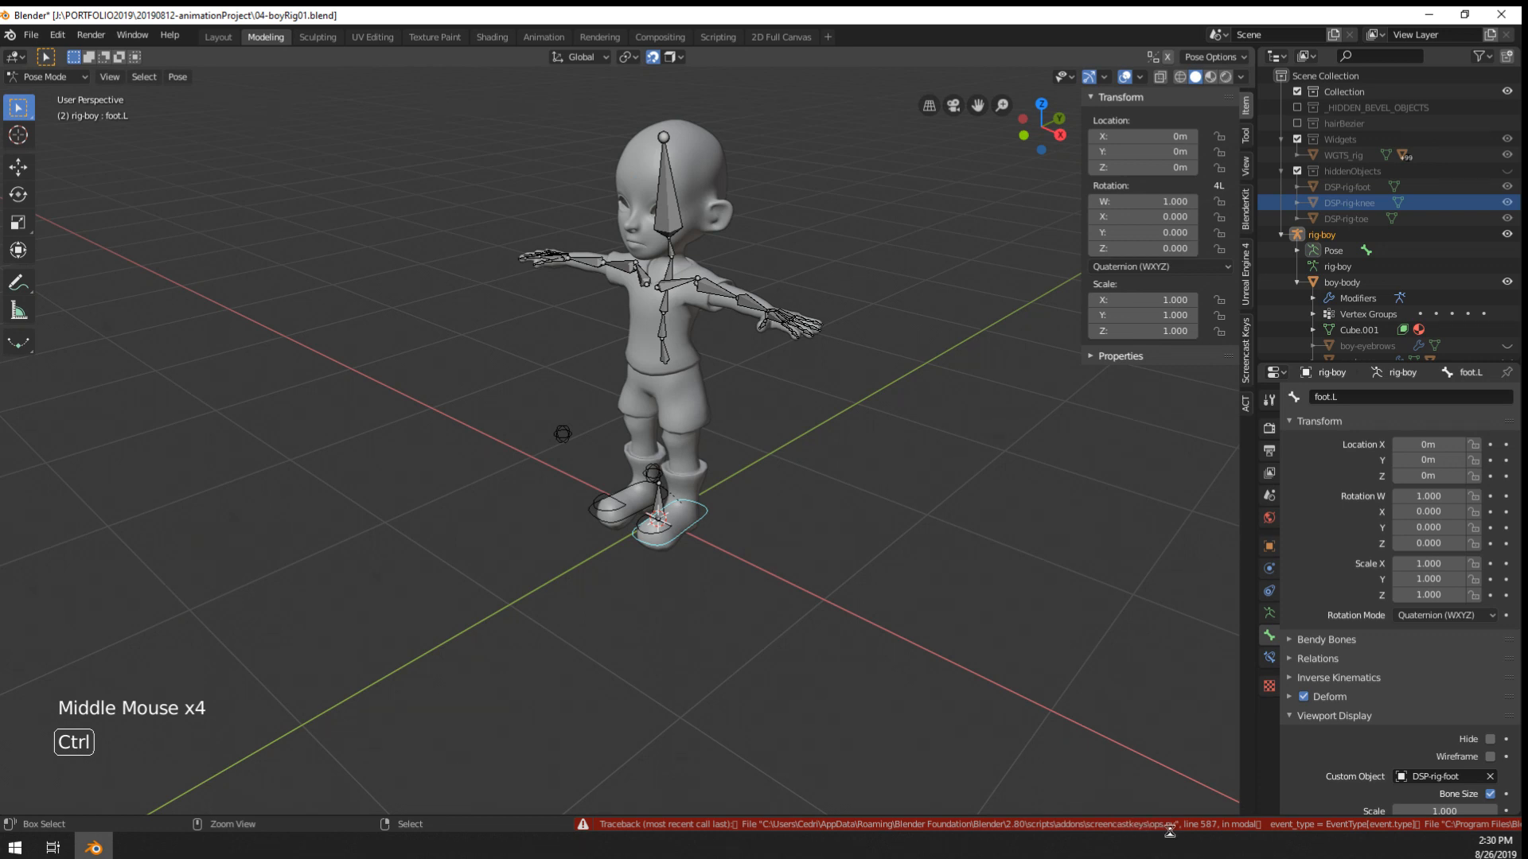
- Save the current file and save an incremented version as 04-boyRig02.blend
key("ctrl+s")
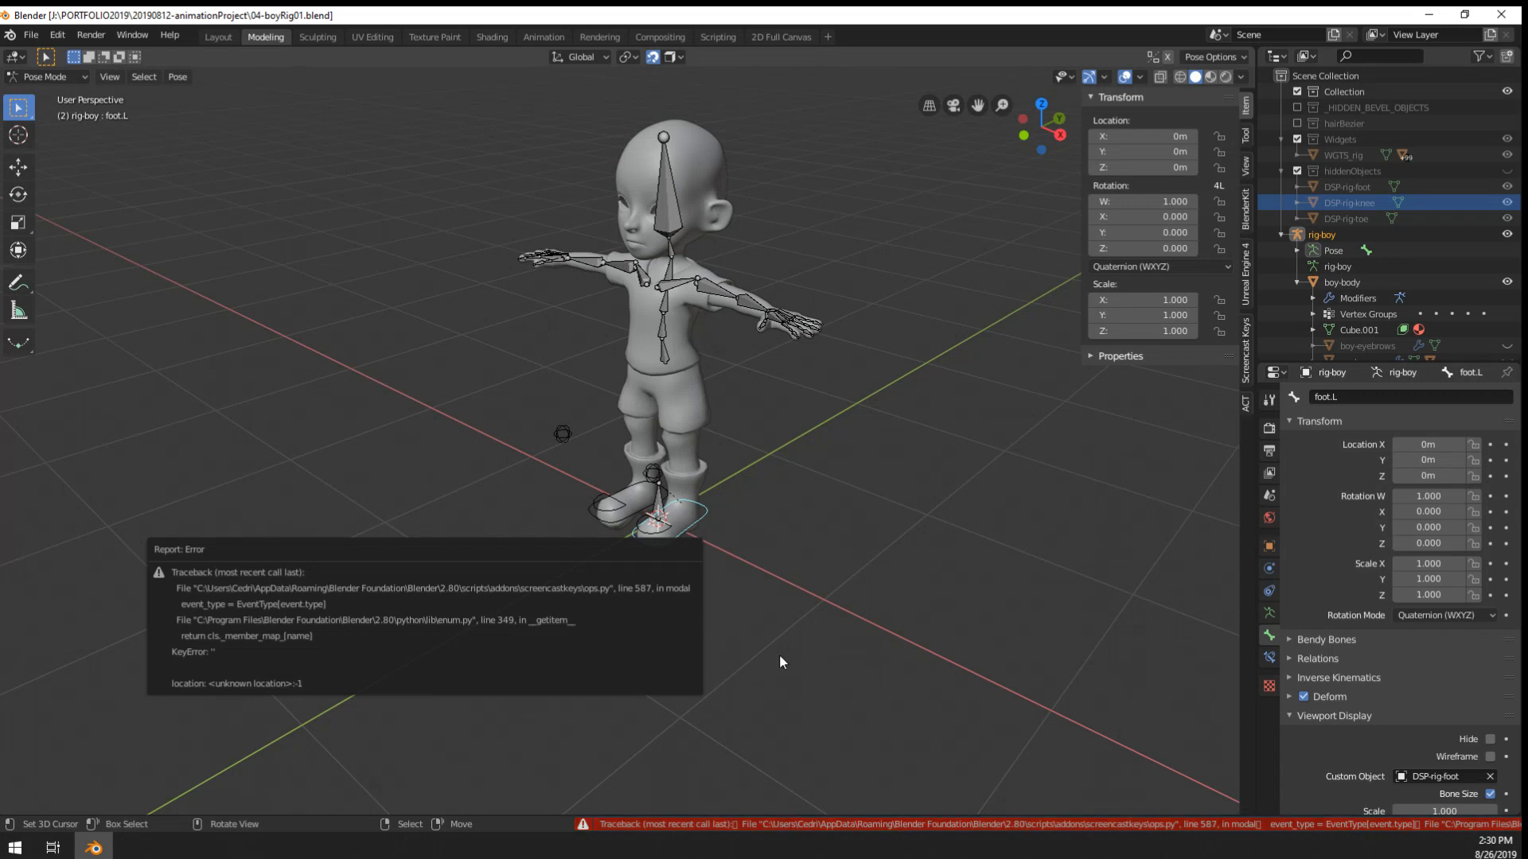
middle_click_drag(337, 541, 419, 522)
scroll(539, 479, "up", 1)
key("ctrl+shift+s")
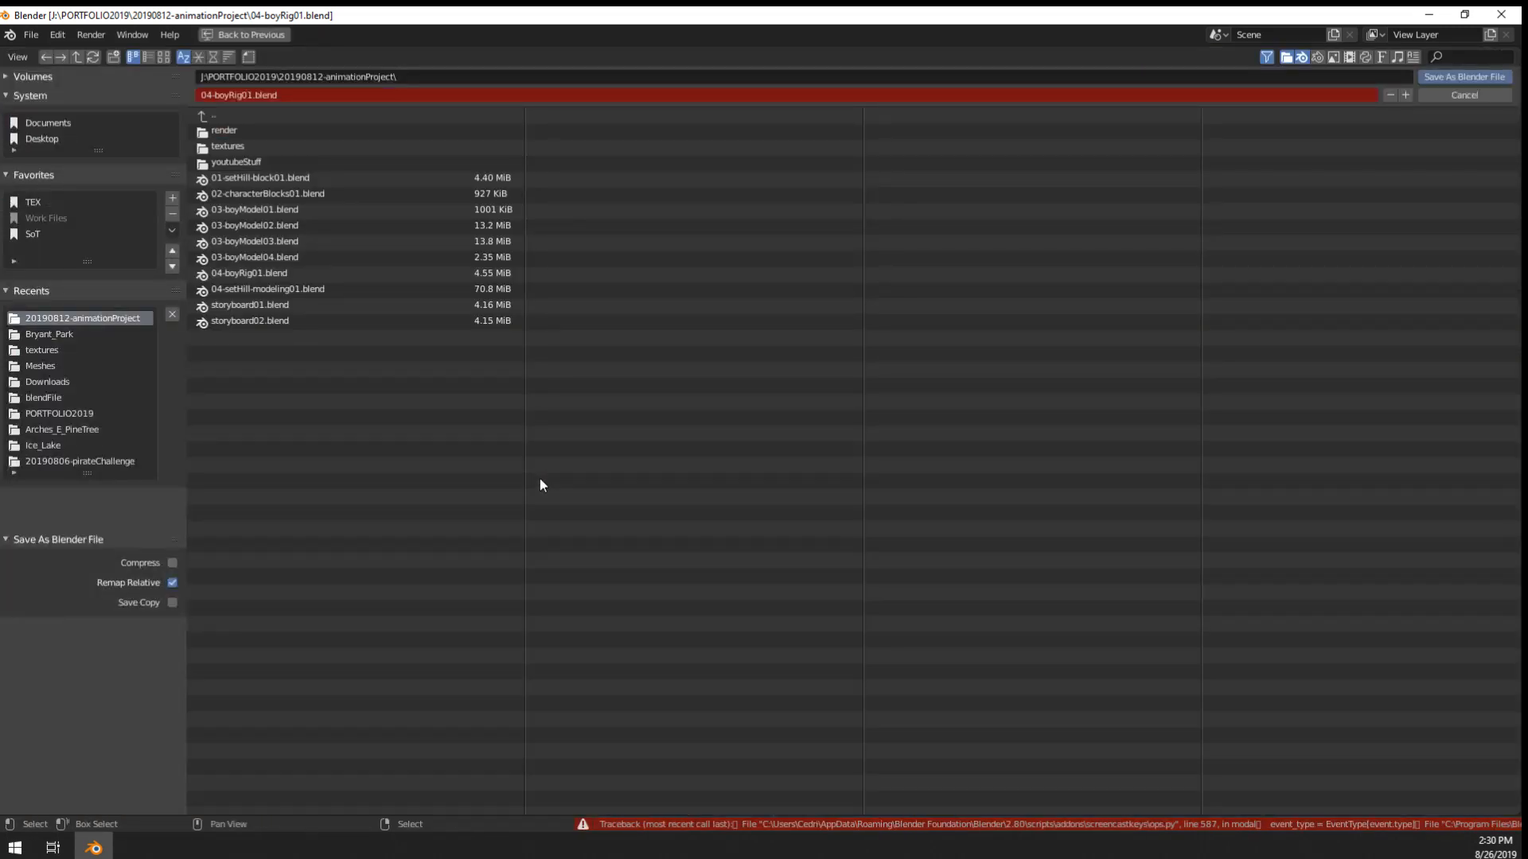
key("KP_Add")
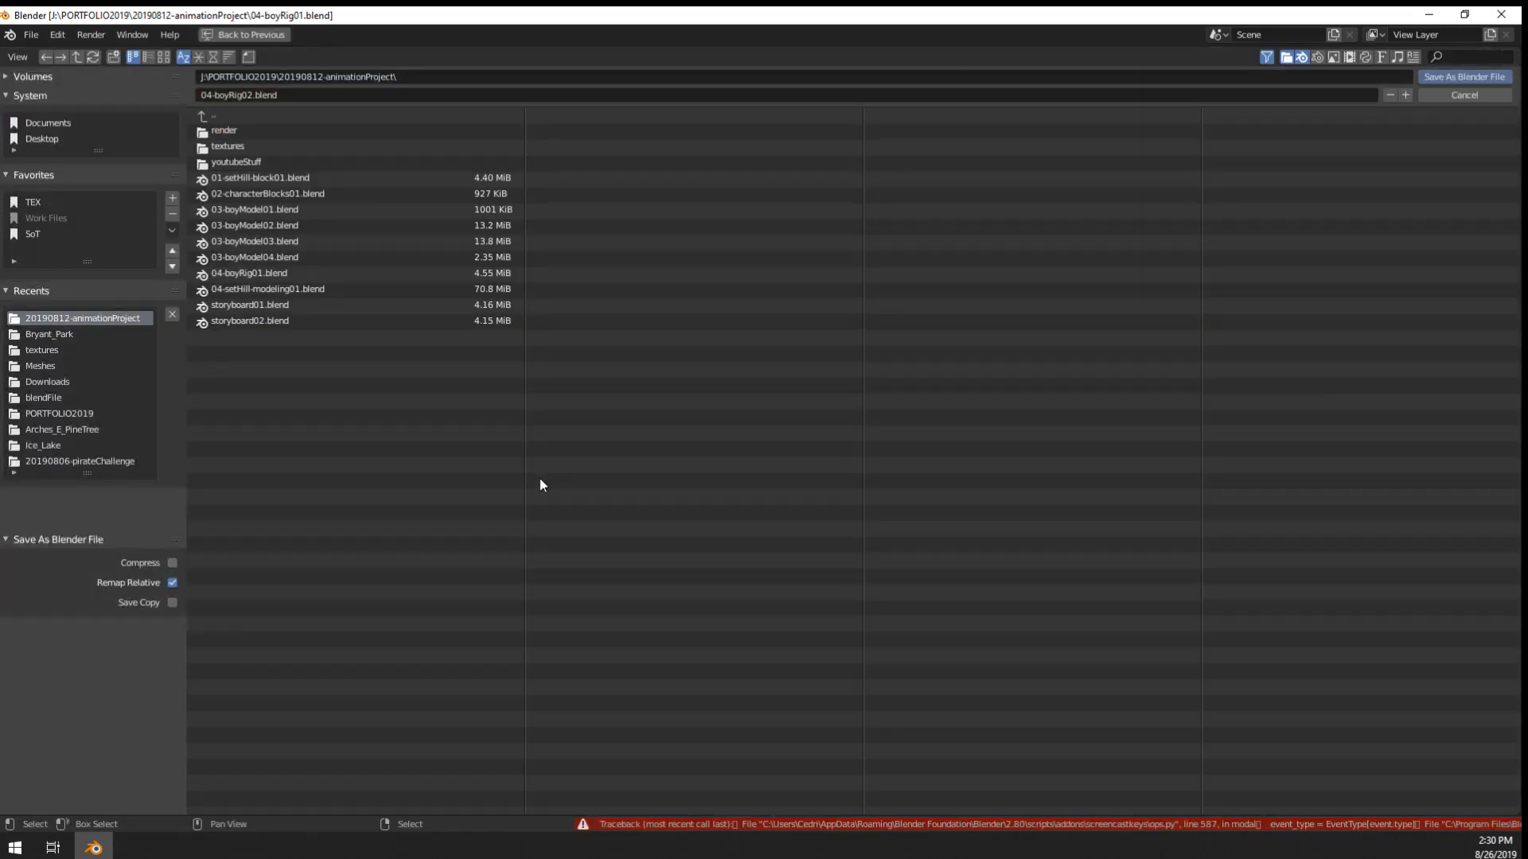
key("Return")
- Restart the Screencast Keys display and show the active tool settings
middle_click_drag(674, 351, 710, 614)
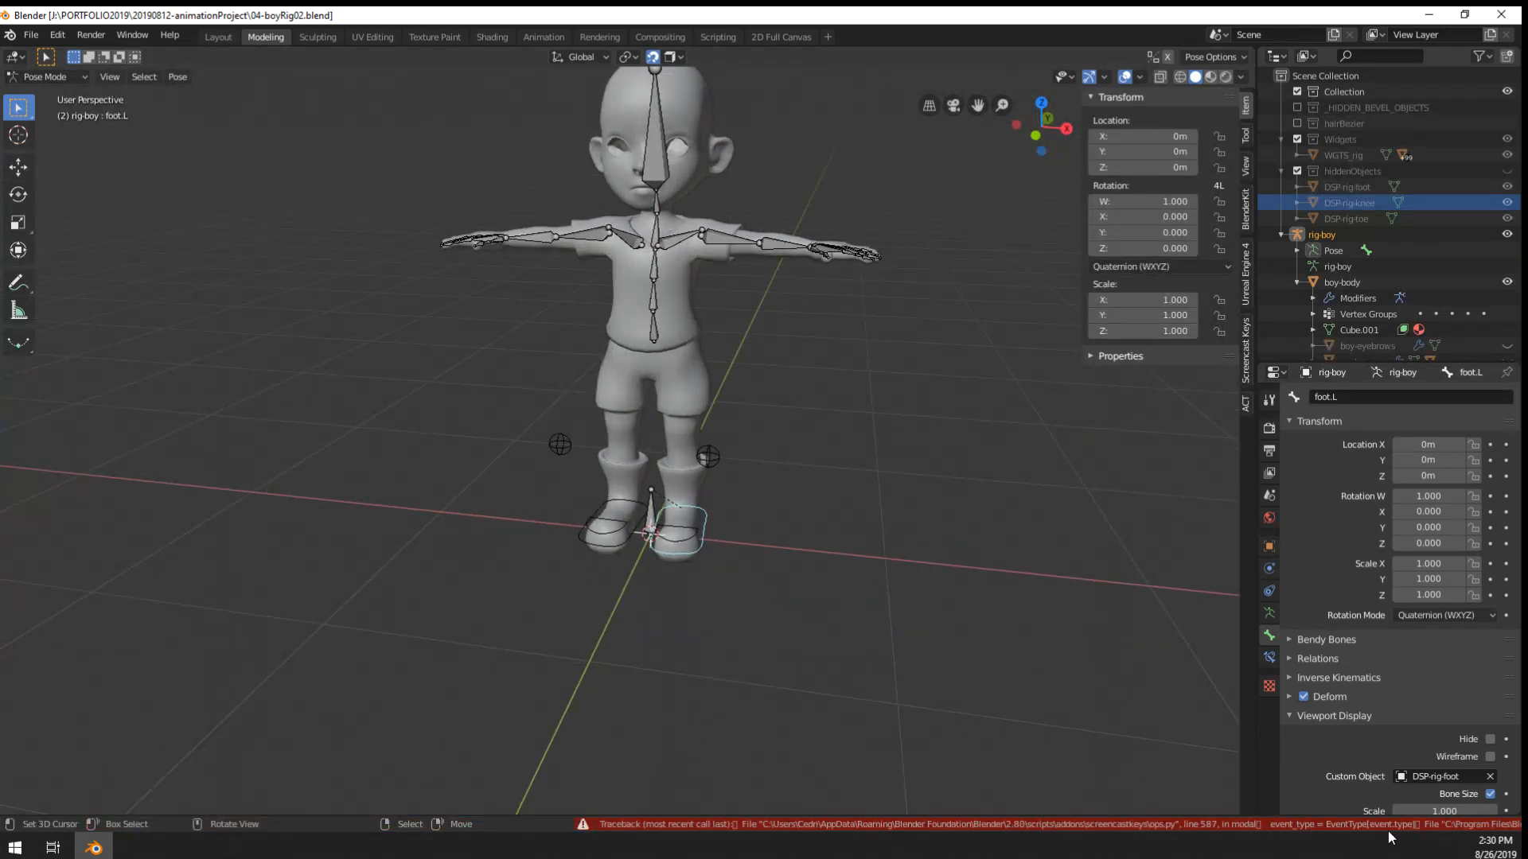
middle_click_drag(605, 557, 559, 541)
left_click(1246, 374)
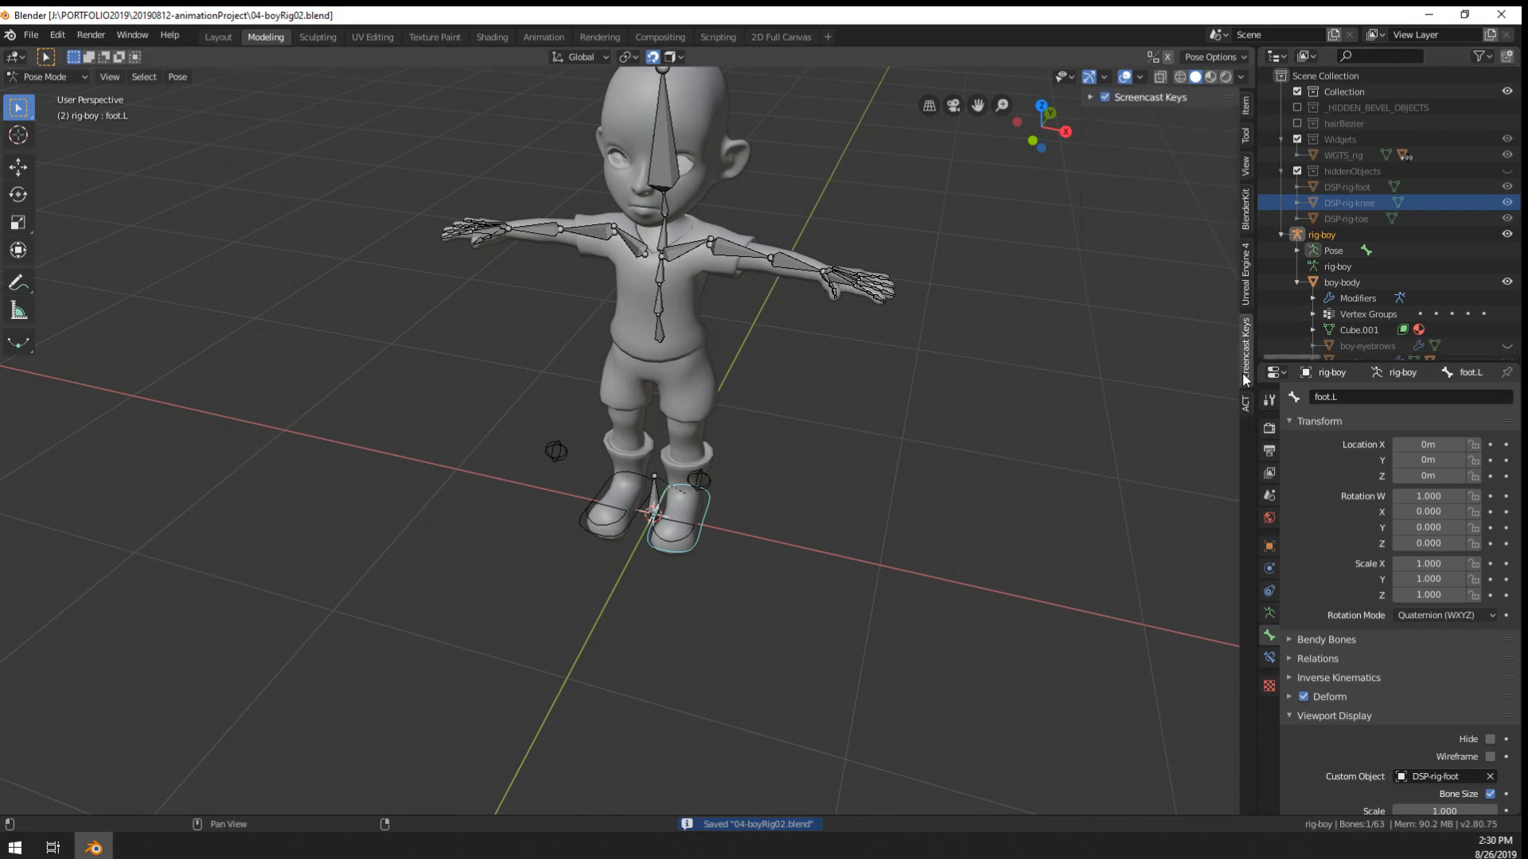
left_click(1136, 96)
left_click(1245, 133)
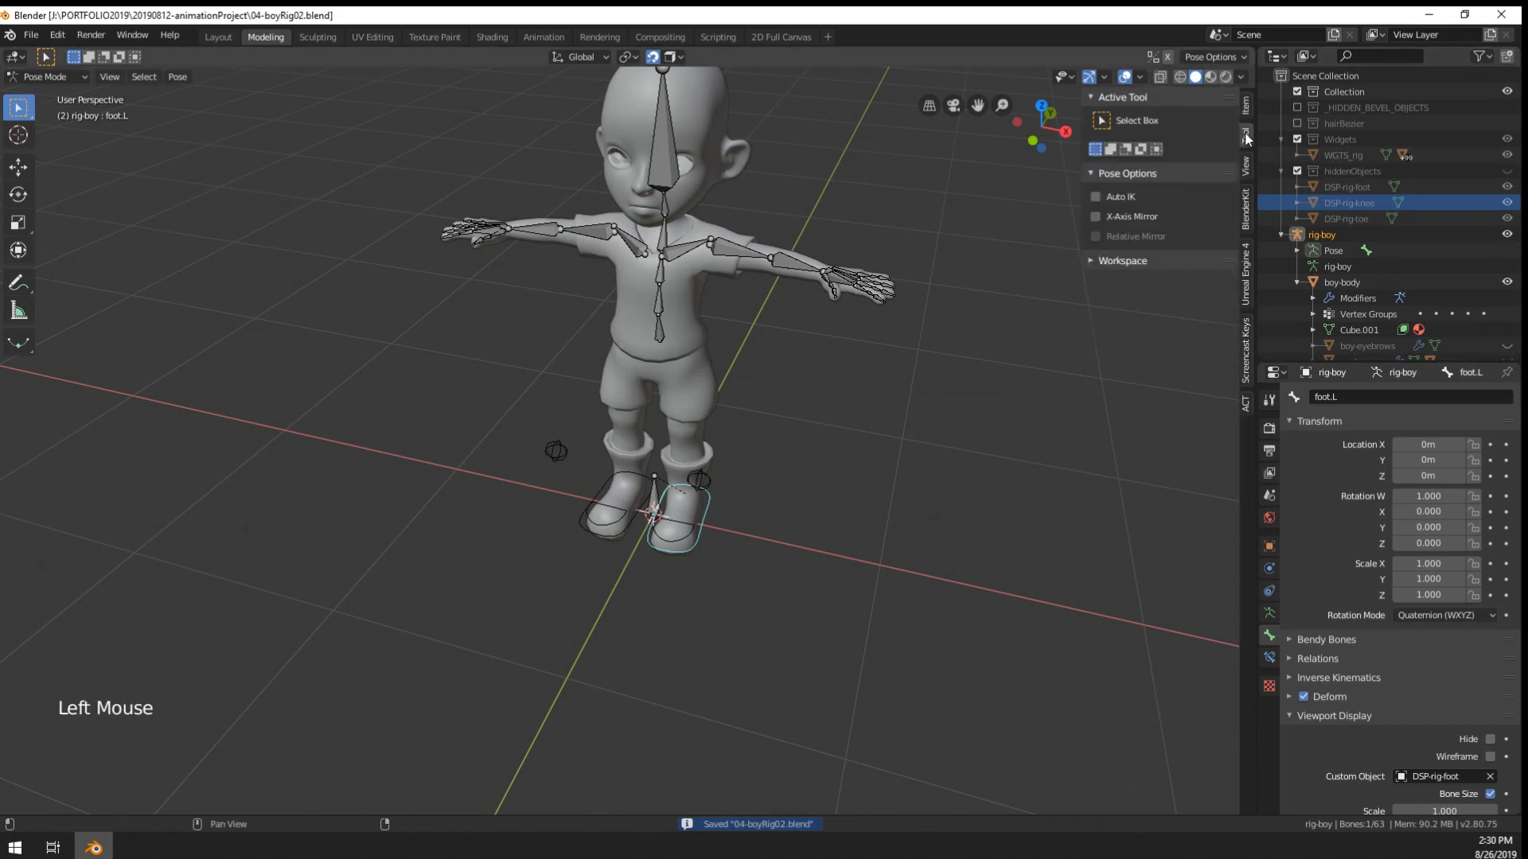
- Add a mesh circle at the world origin between the boy's feet
middle_click_drag(891, 342, 852, 491)
scroll(853, 378, "up", 3)
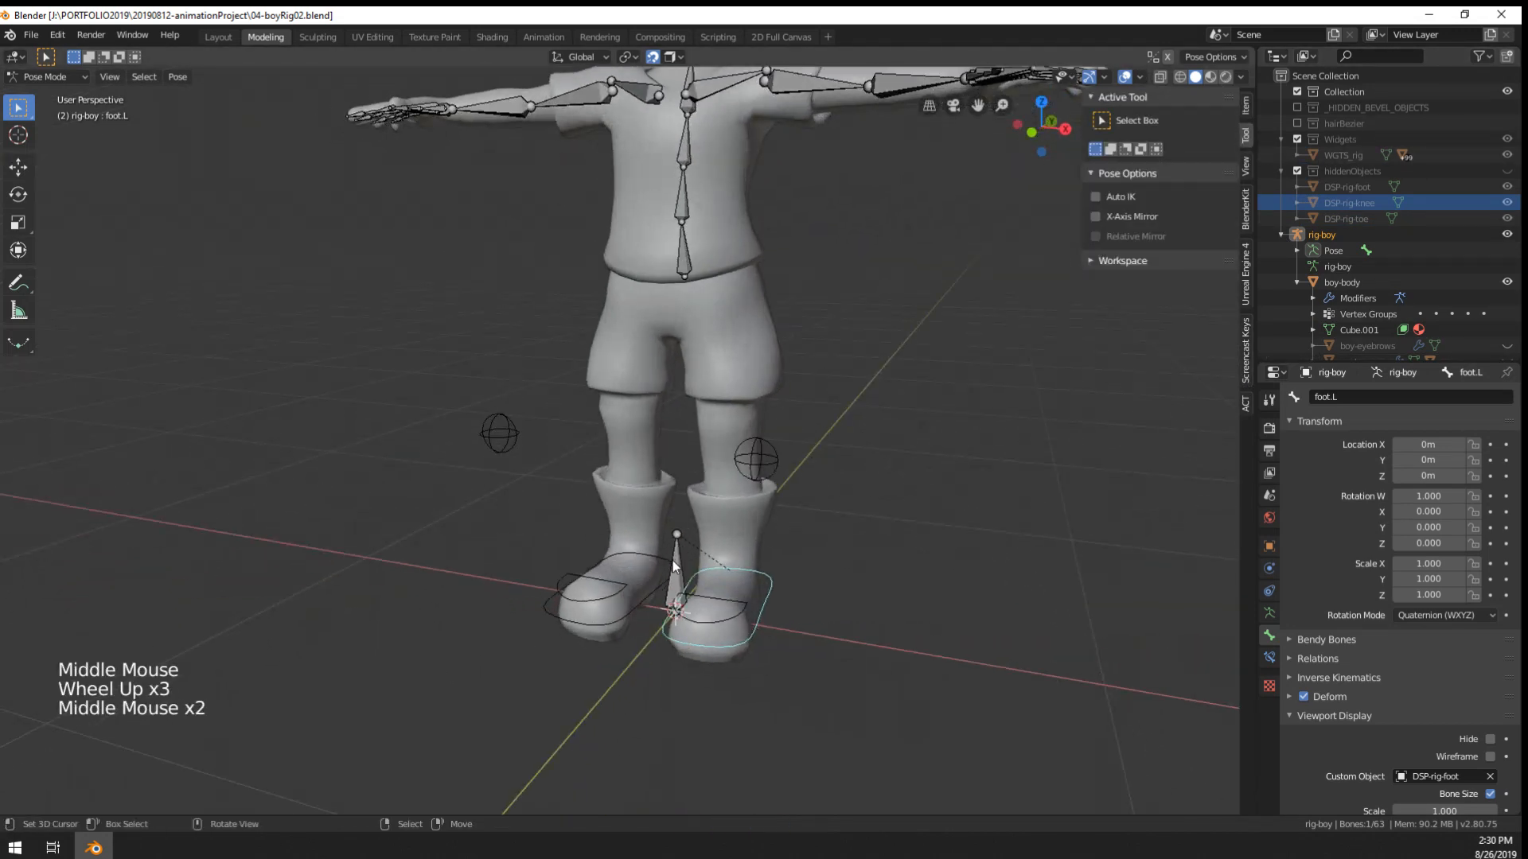
scroll(851, 491, "down", 2)
key("shift+a")
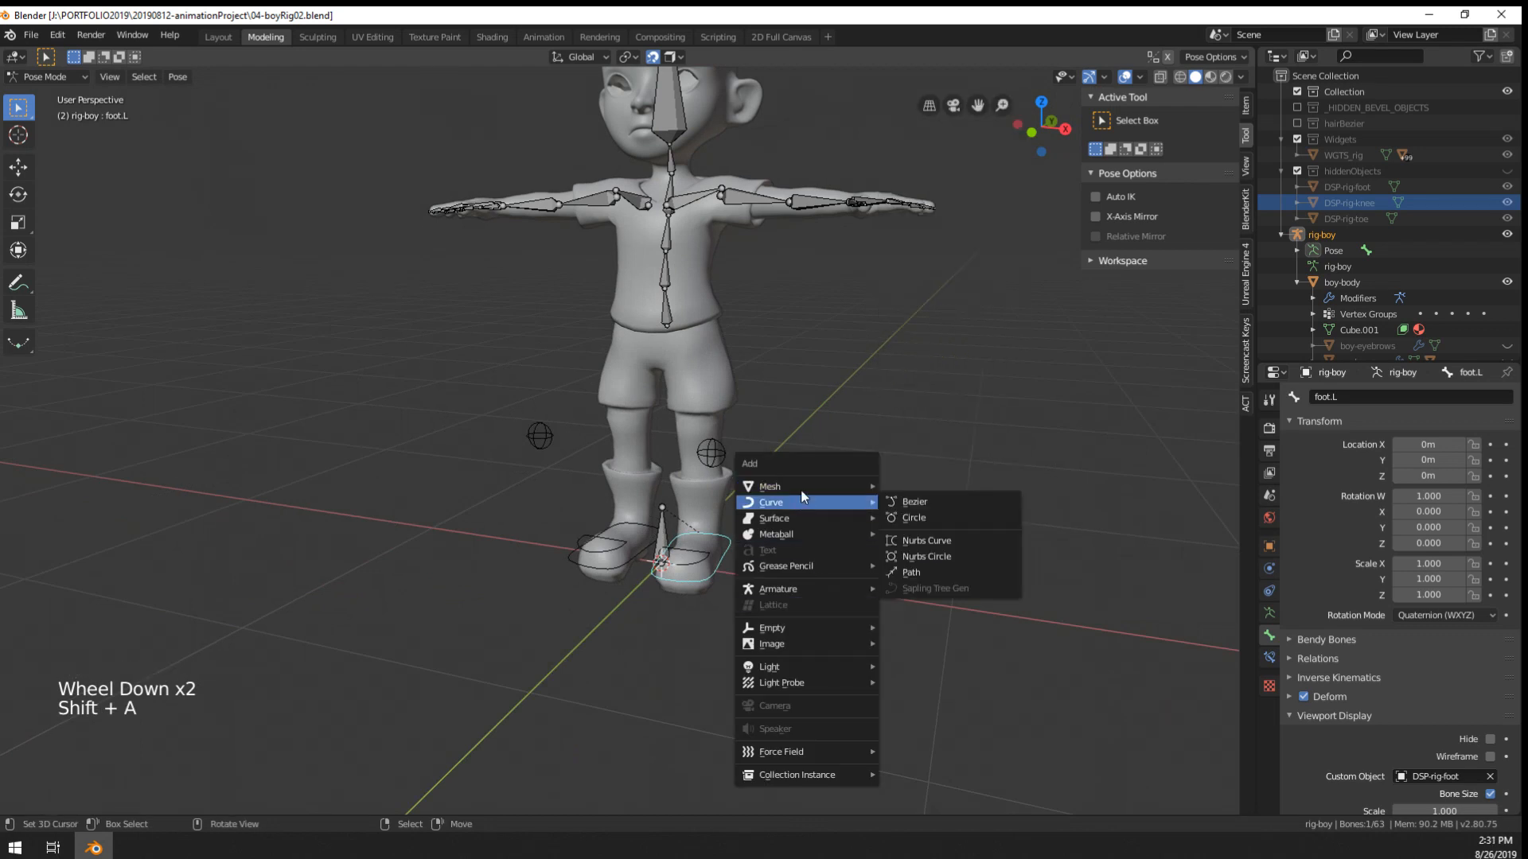
mouse_move(804, 486)
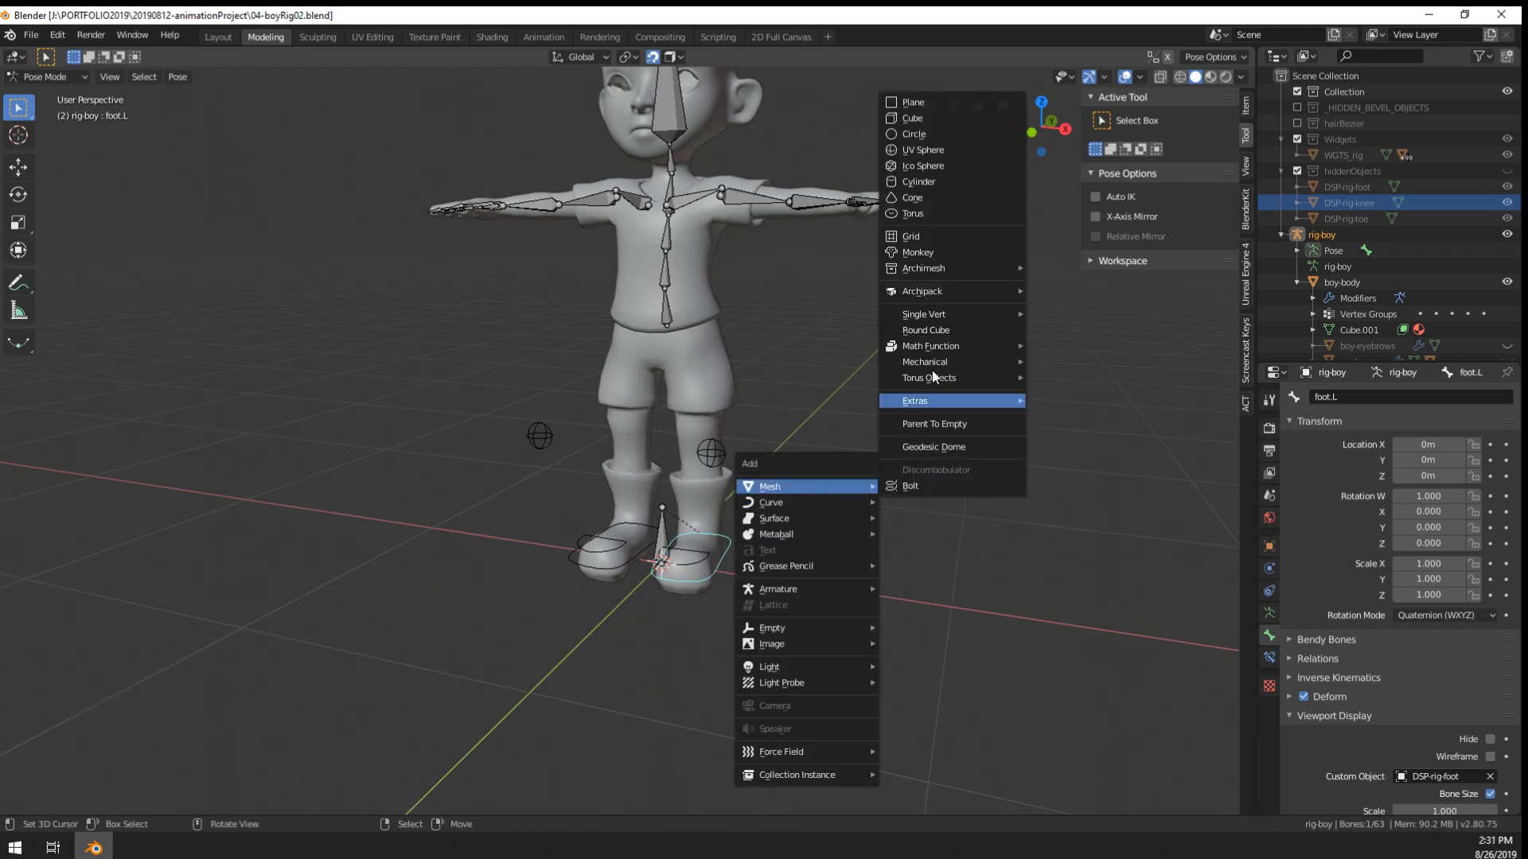
left_click(941, 137)
scroll(756, 505, "down", 2)
- Scale the circle's four vertices lying on the X and Y axes outward to form a four-pointed star
key("Tab")
middle_click_drag(755, 505, 573, 641)
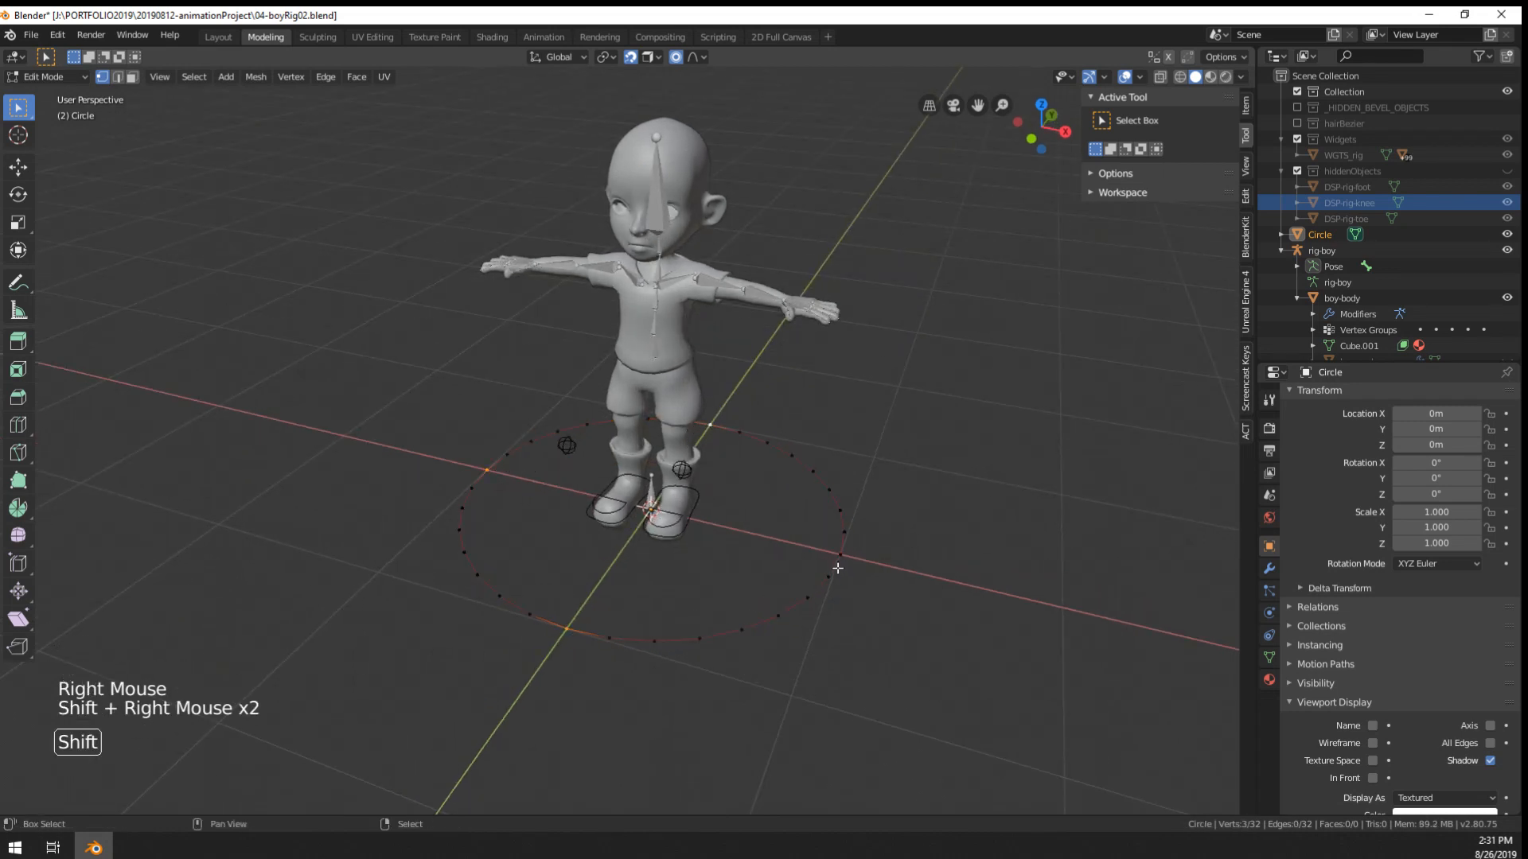
key("s")
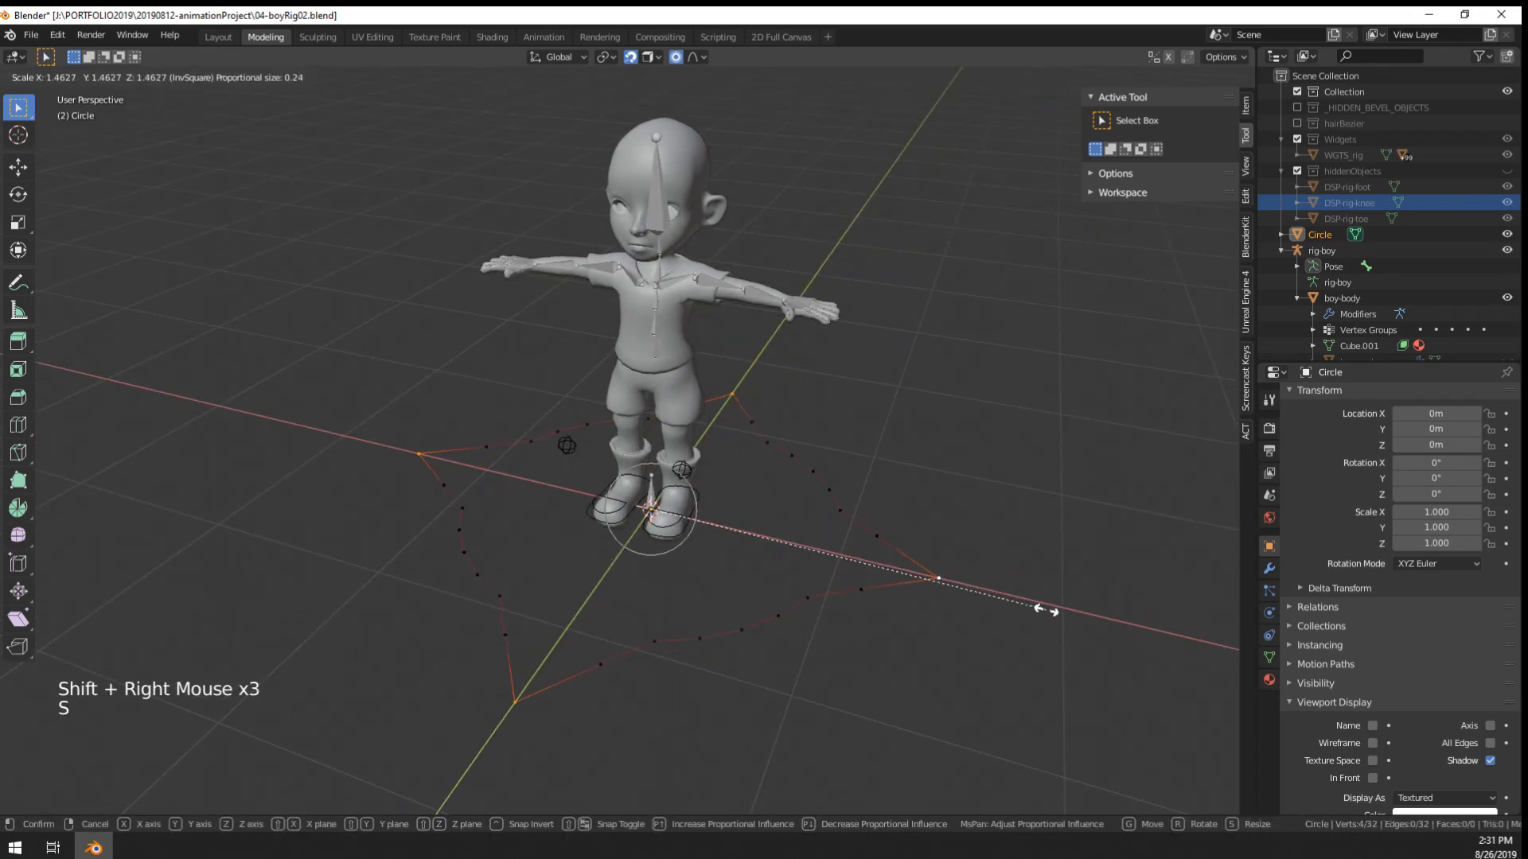
left_click(1098, 636)
key("Tab")
middle_click_drag(1007, 583, 1025, 608)
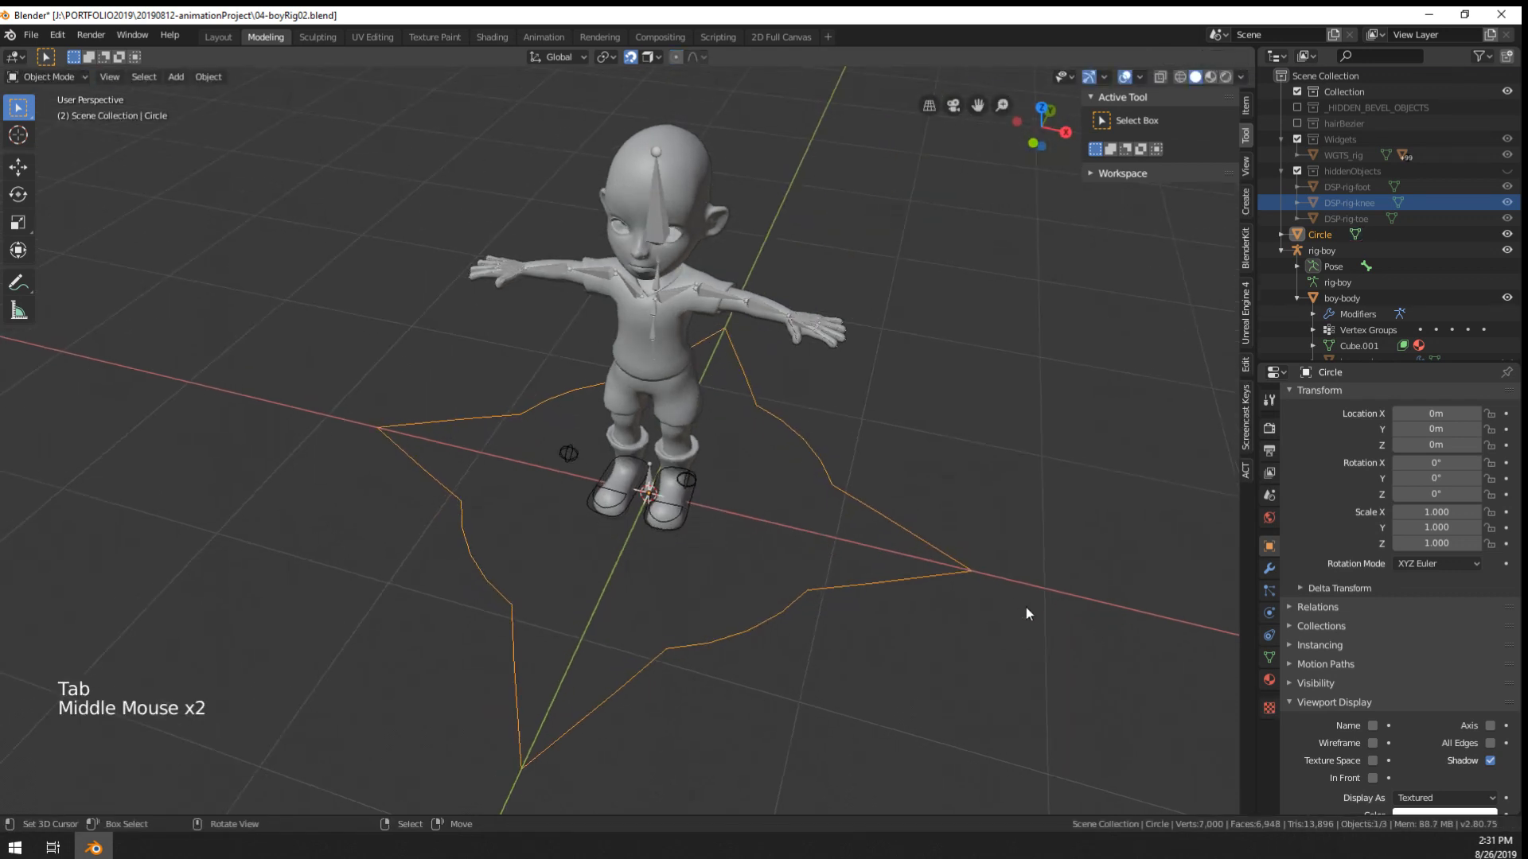
- Scale all vertices of the star outline down slightly in Edit Mode
key("Tab")
key("a")
key("s")
key("Tab")
scroll(667, 547, "up", 2)
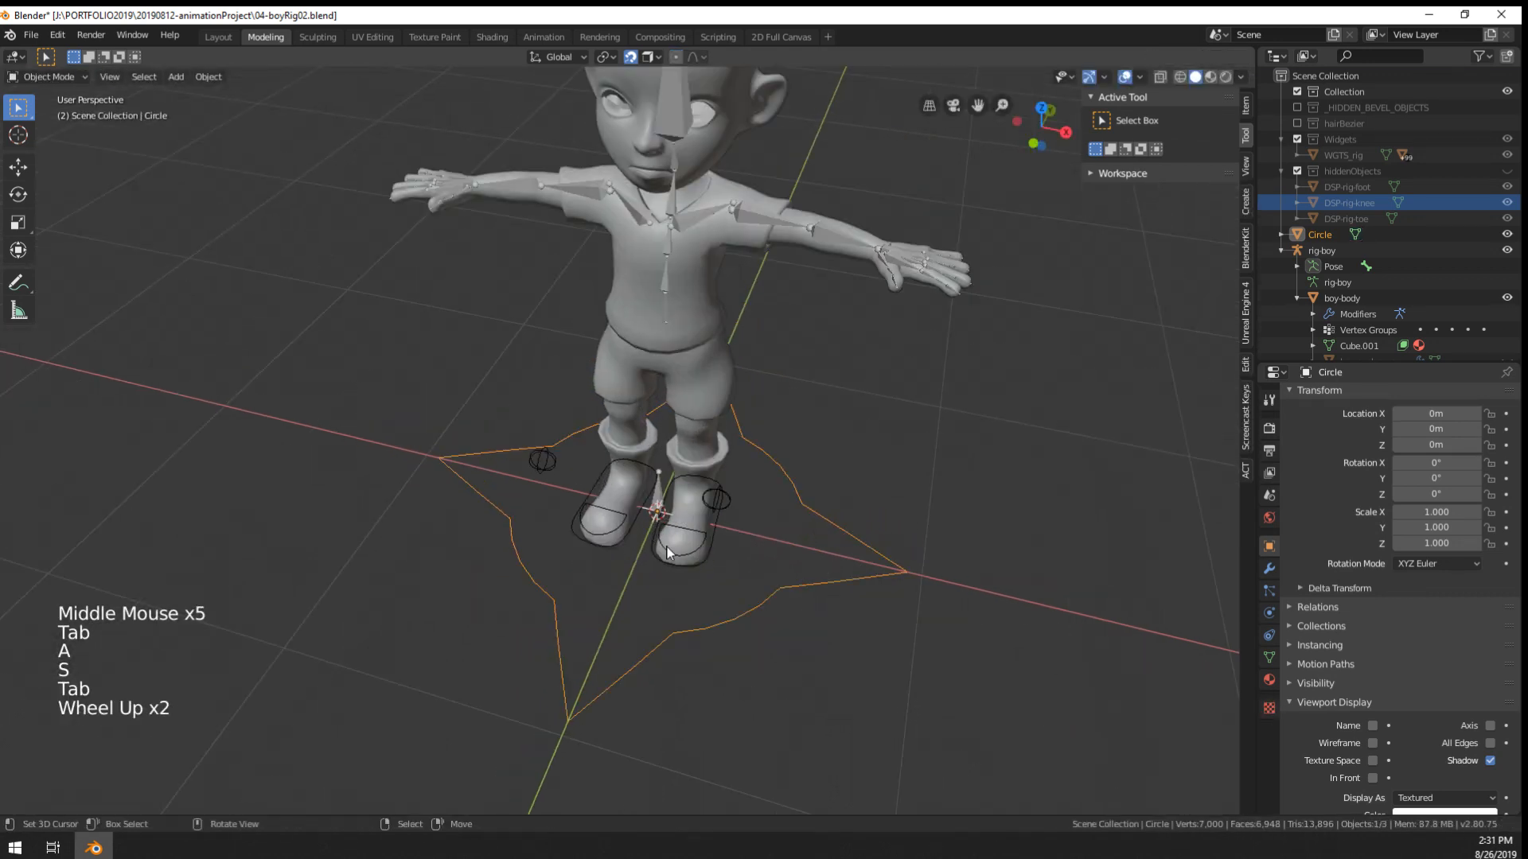
- Select the root bone in Pose Mode and assign the star-shaped Circle as its custom shape
right_click(658, 500)
key("Tab")
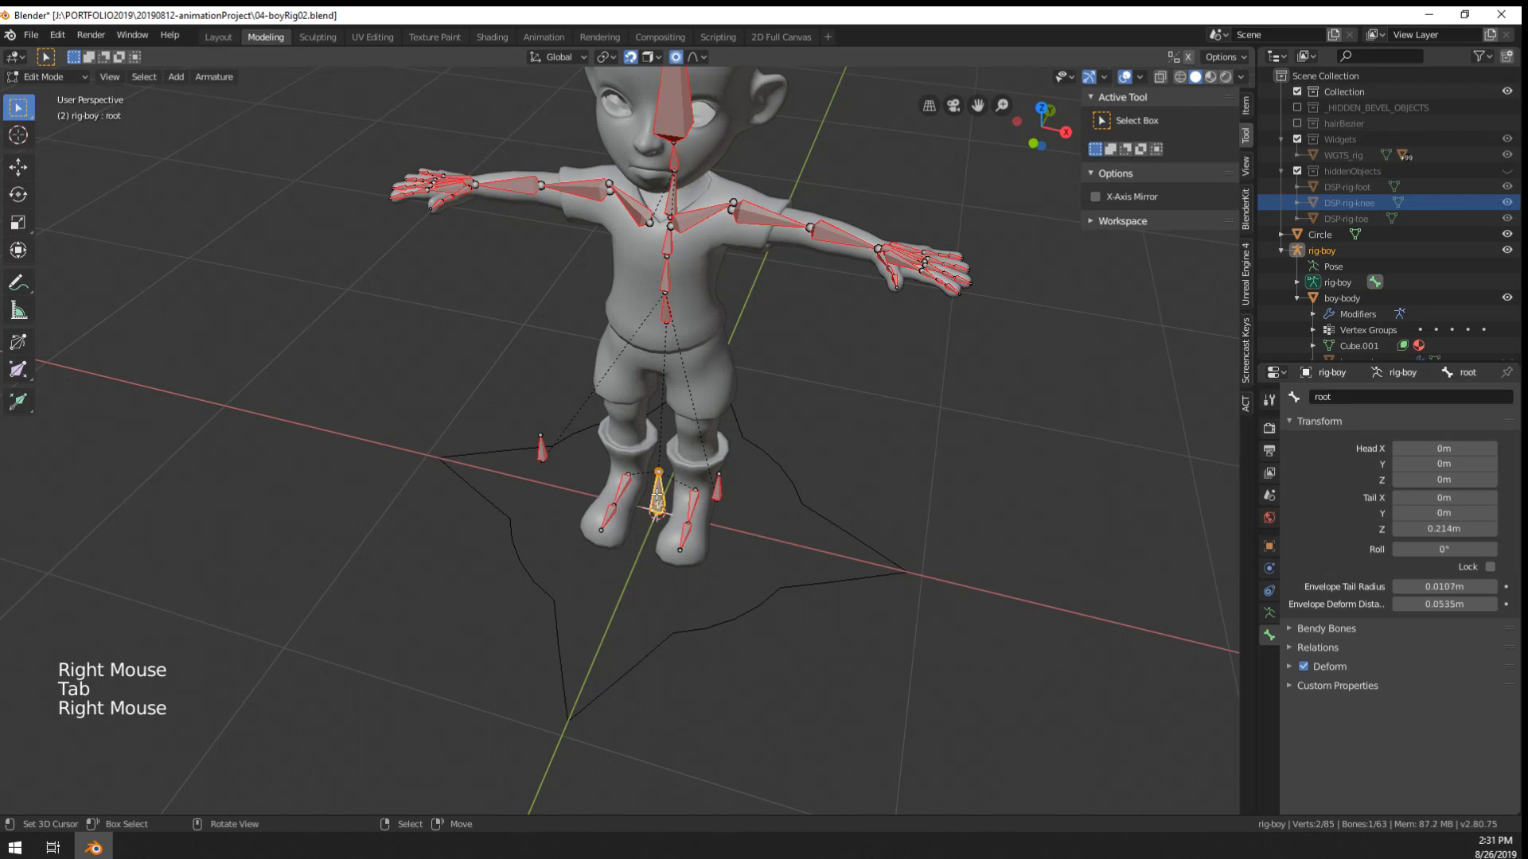
key("Tab")
key("ctrl+Tab")
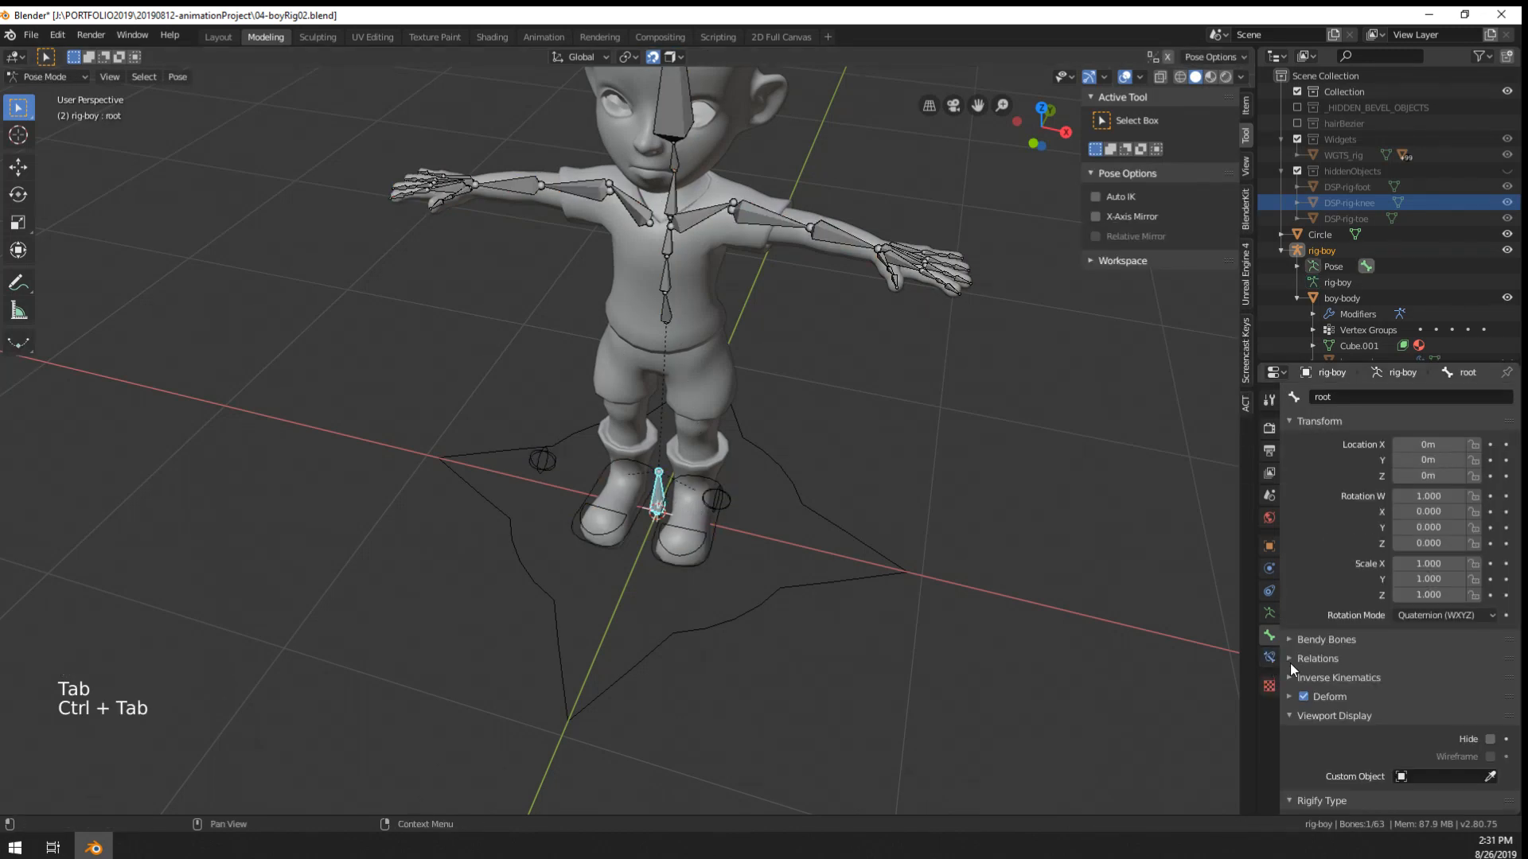
left_click(797, 572)
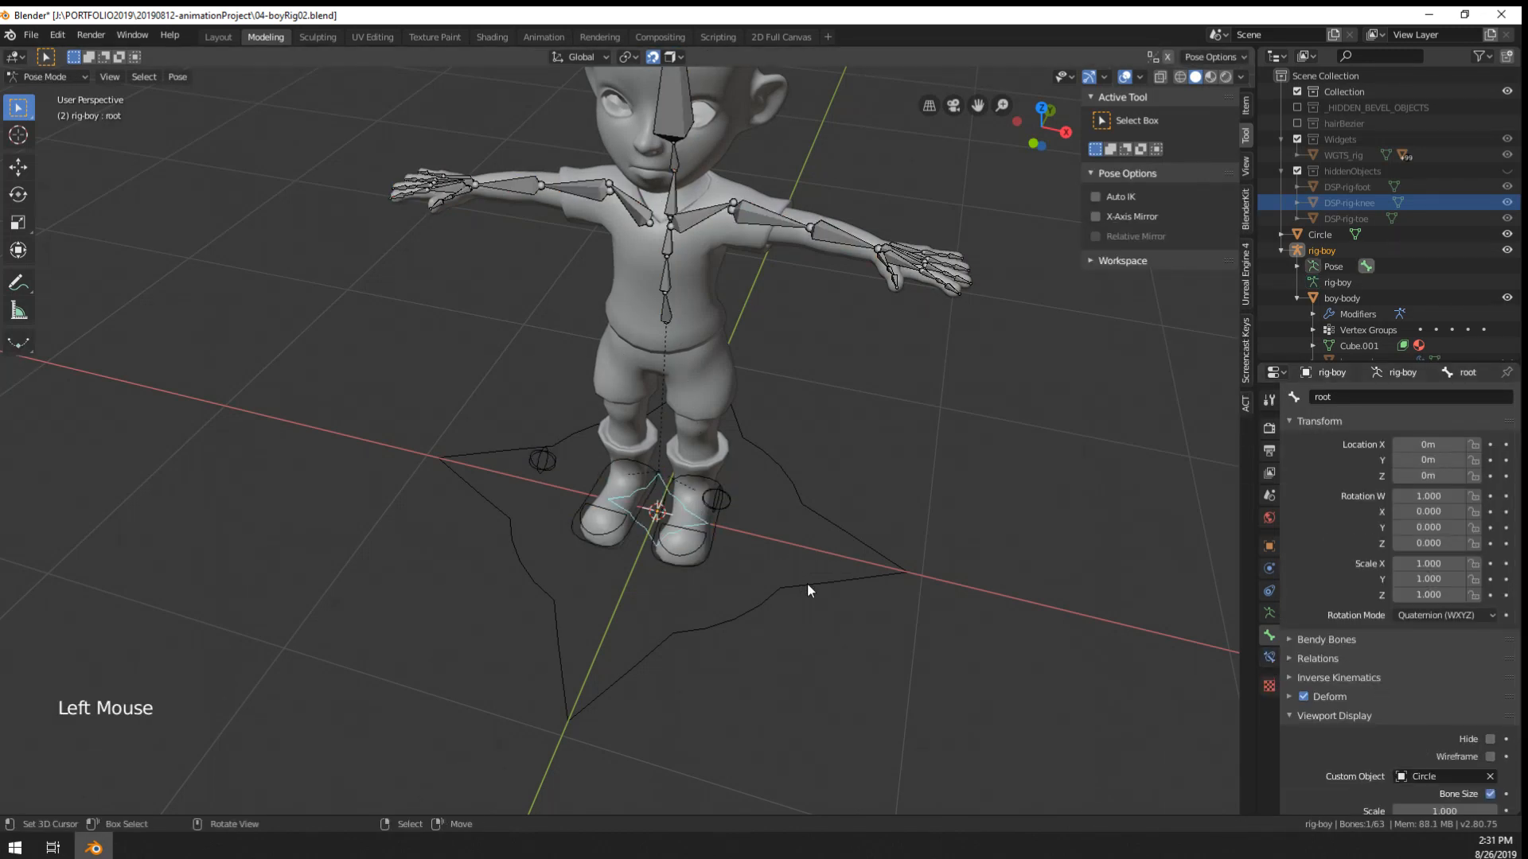
- Rotate all vertices of the star-shaped Circle by 90° about the X axis in Edit Mode
right_click(828, 580)
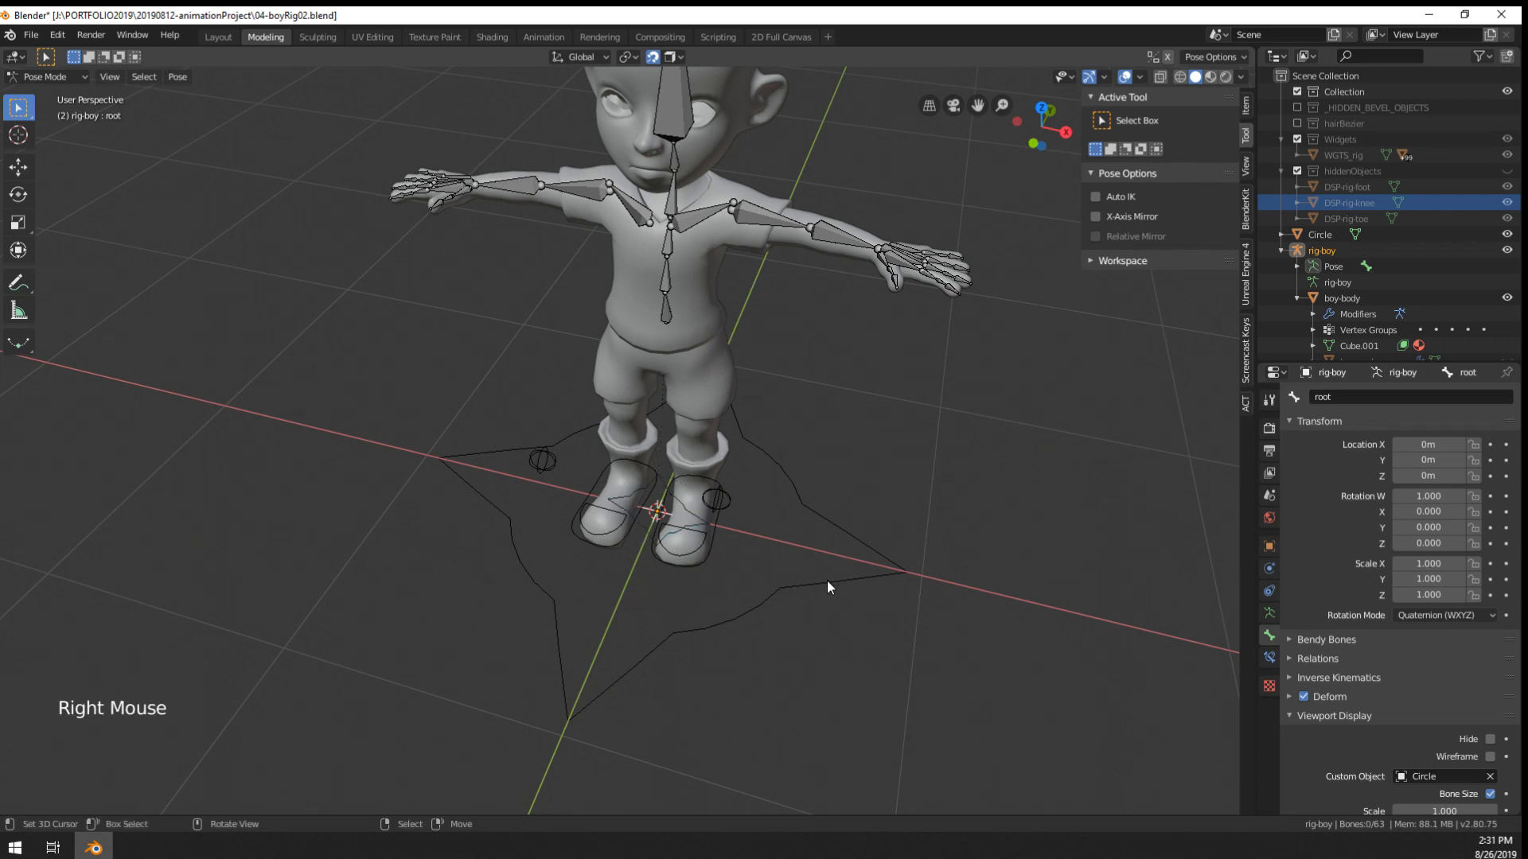
key("Tab")
right_click(827, 580)
key("Tab")
key("ctrl+Tab")
right_click(827, 580)
middle_click_drag(909, 584, 958, 559)
key("Tab")
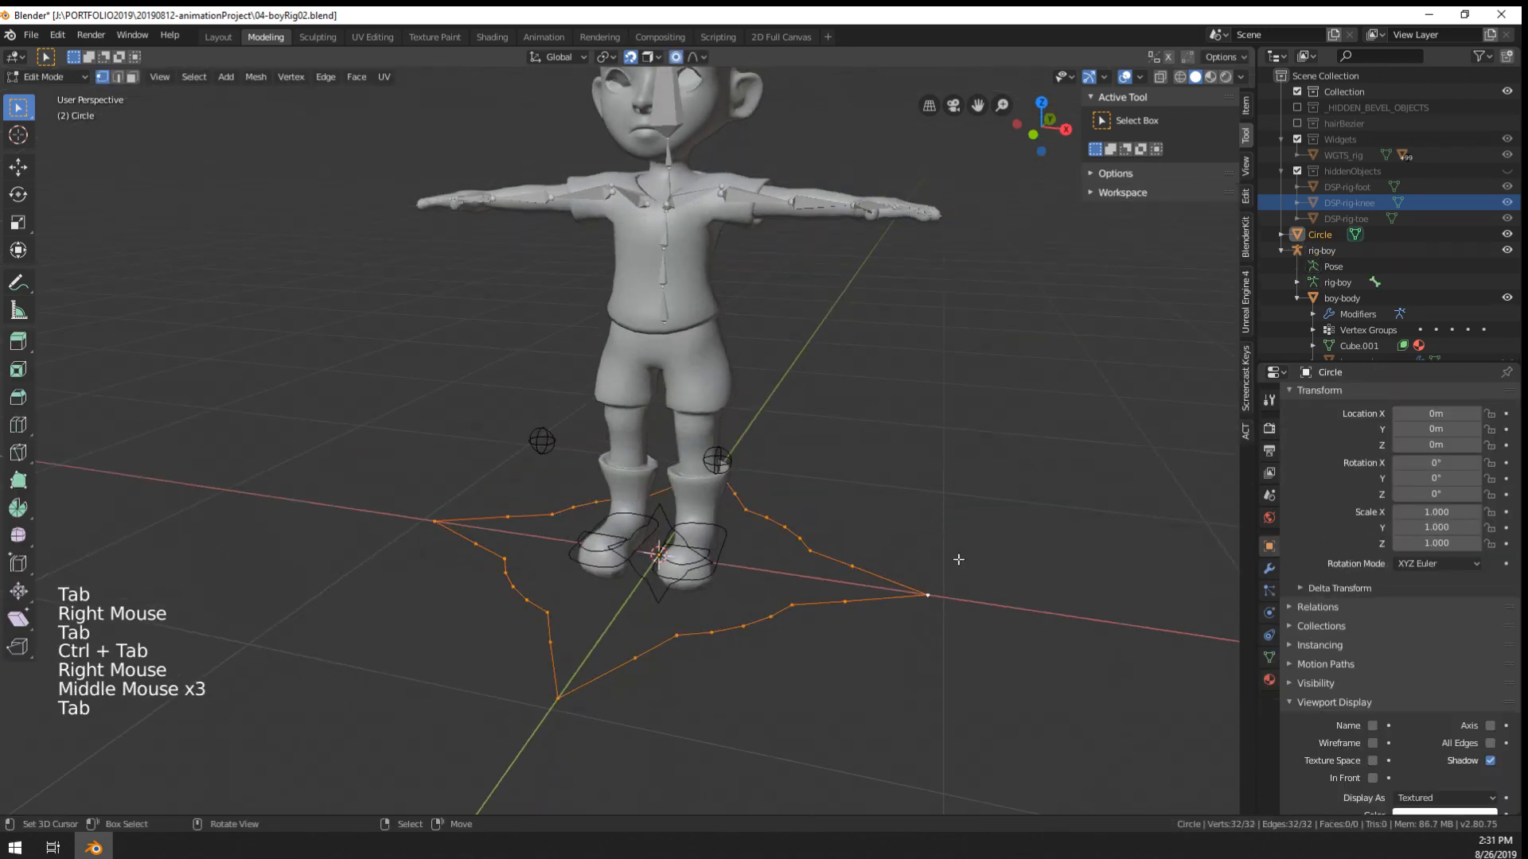
key("r")
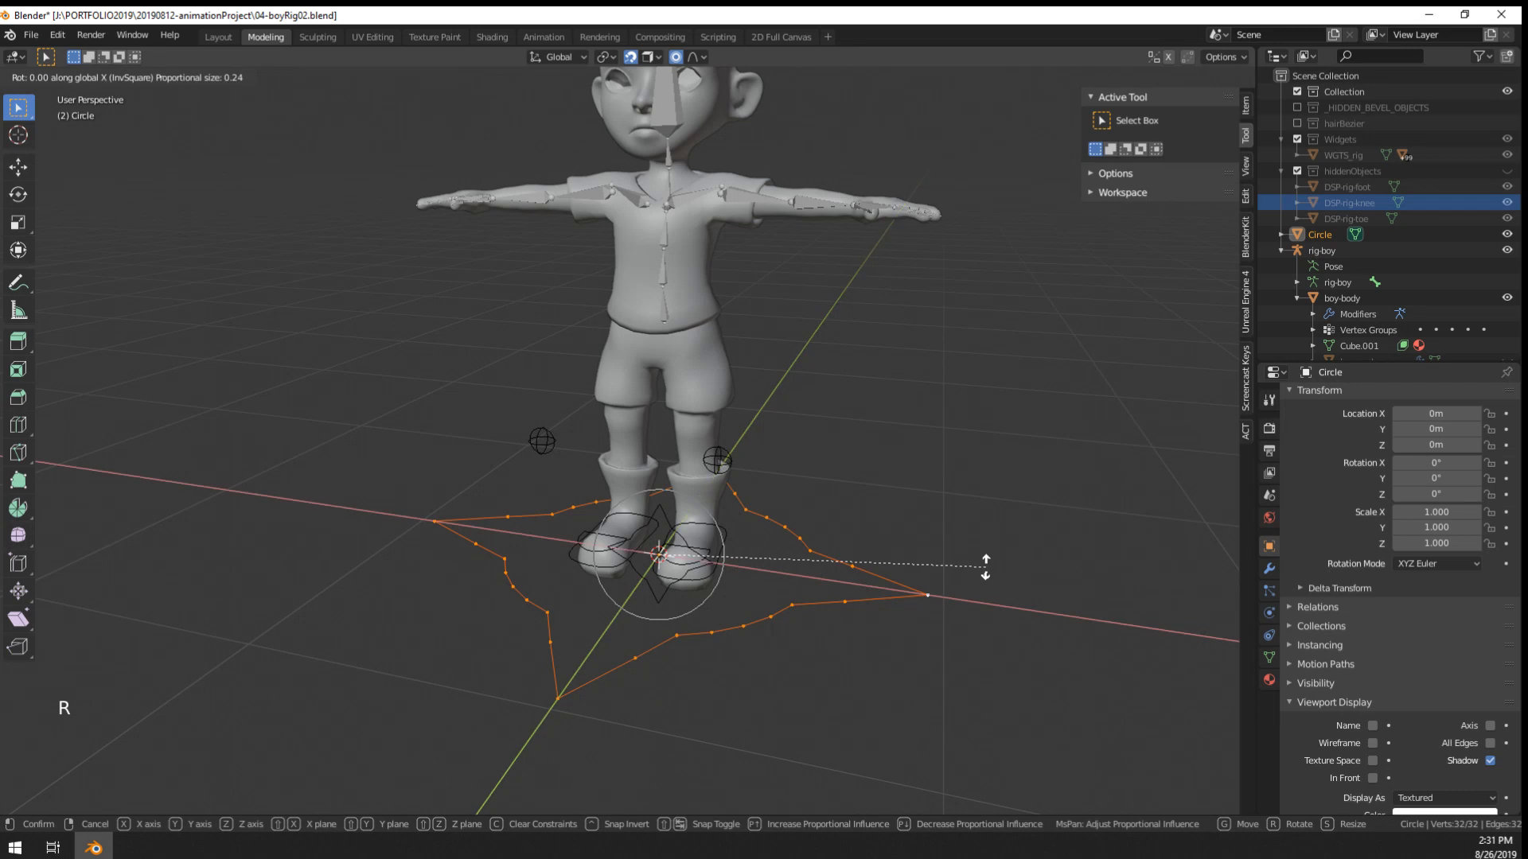
key("Return")
- Scale the whole star outline up to about three times its size and return to Object Mode
key("s")
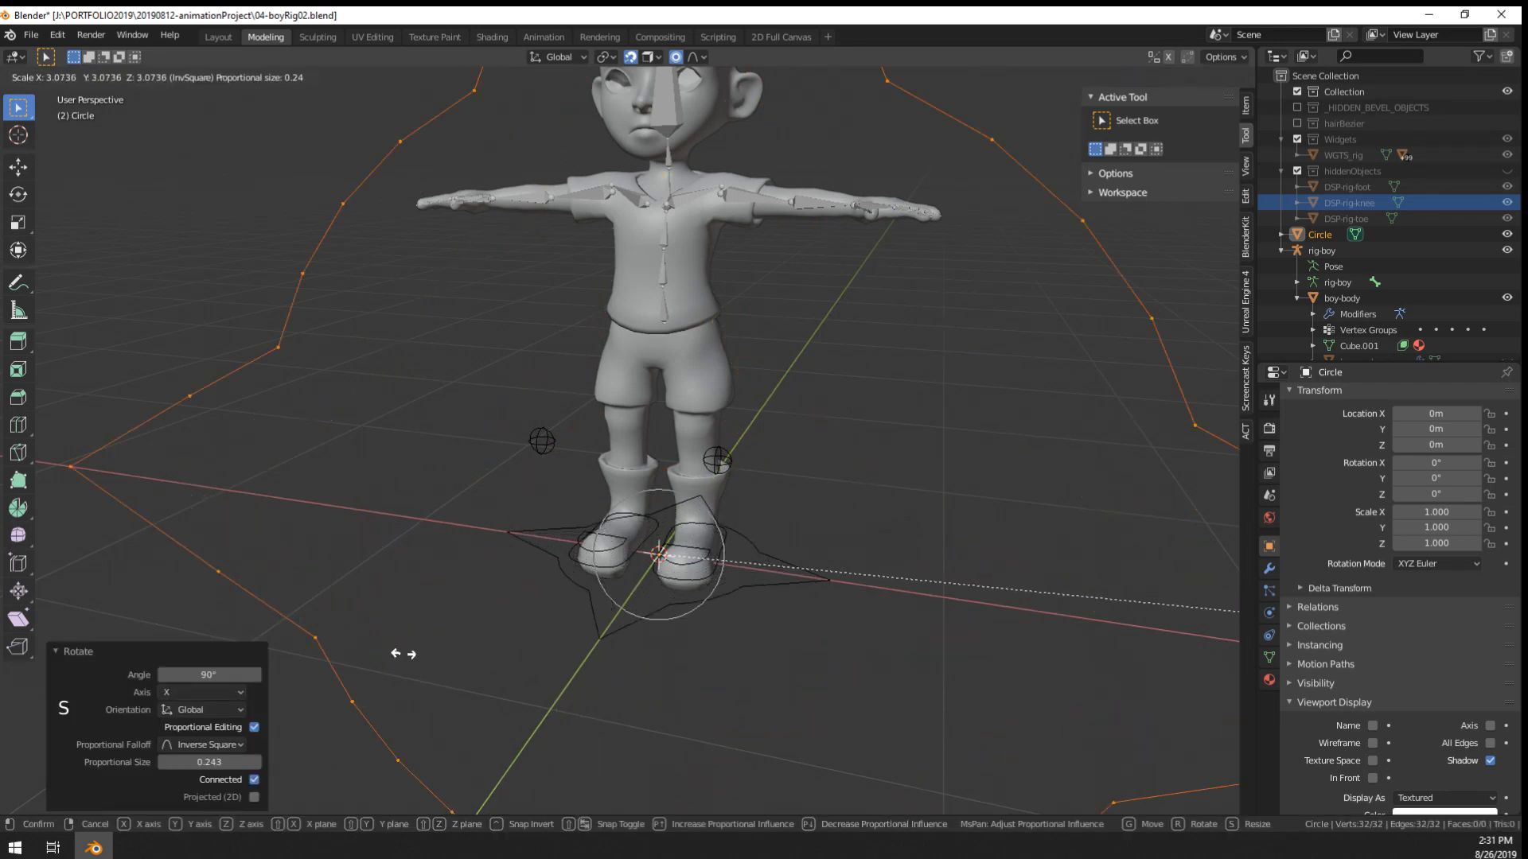
scroll(713, 647, "down", 5)
scroll(713, 647, "up", 2)
key("Tab")
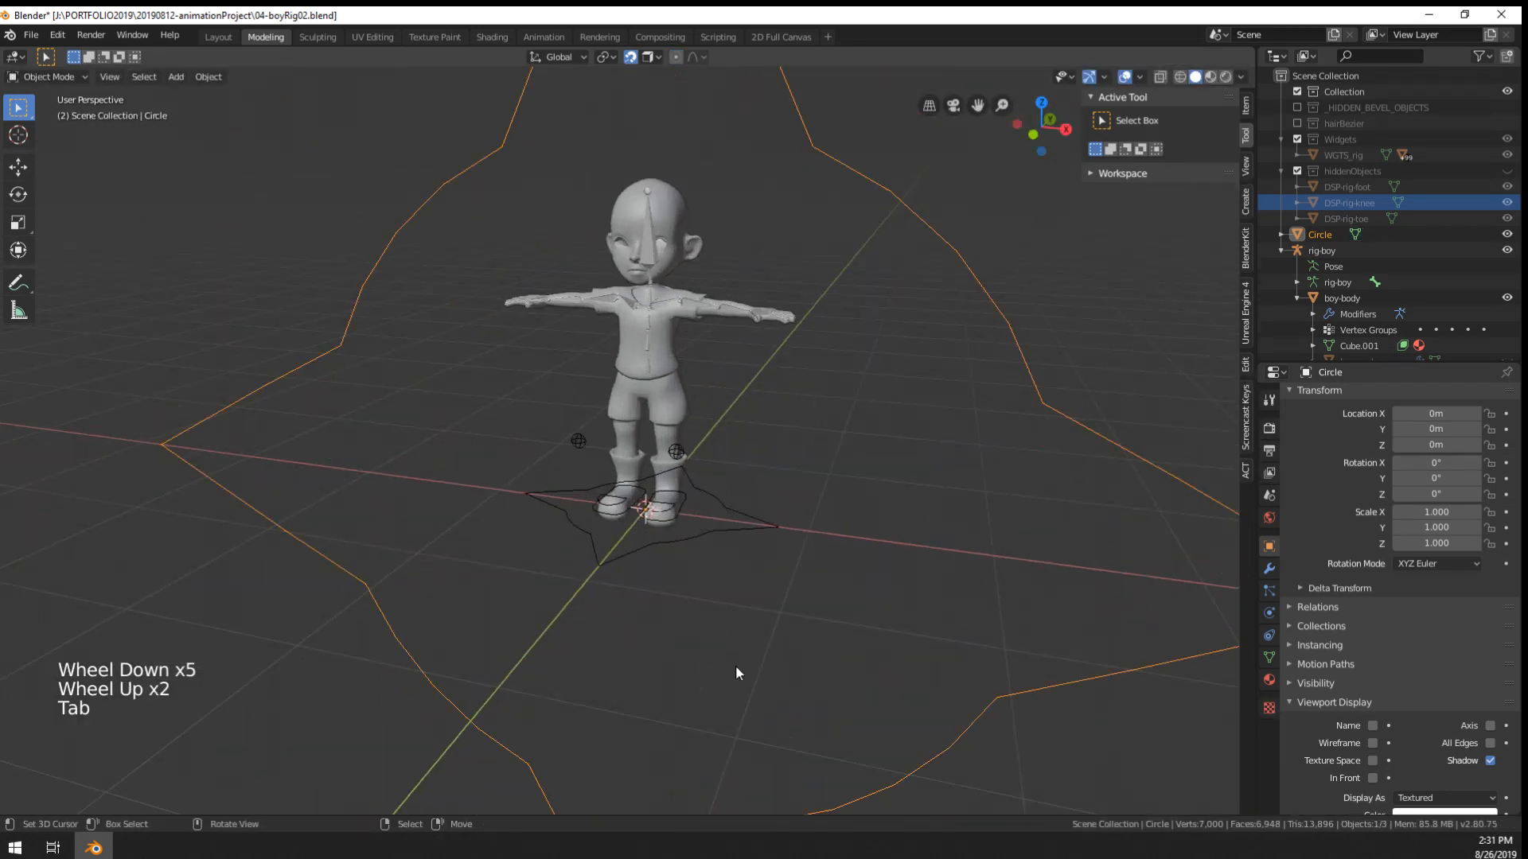
- Move the star object into the hiddenObjects collection and rename it dsp-RIG-BASE
key("m")
left_click(712, 666)
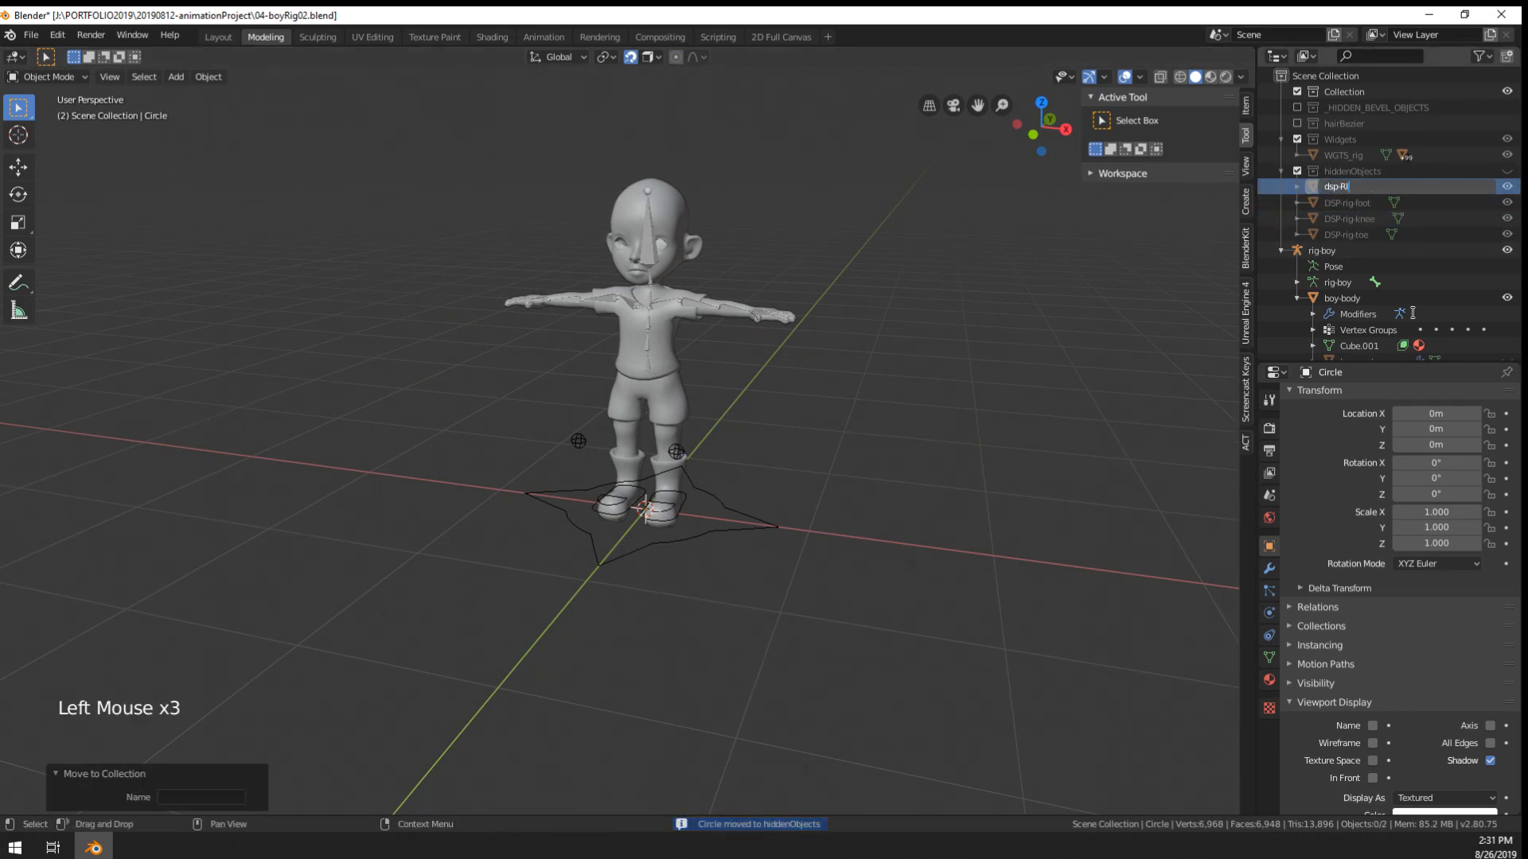
type("dsp-RIG-BASE")
key("Return")
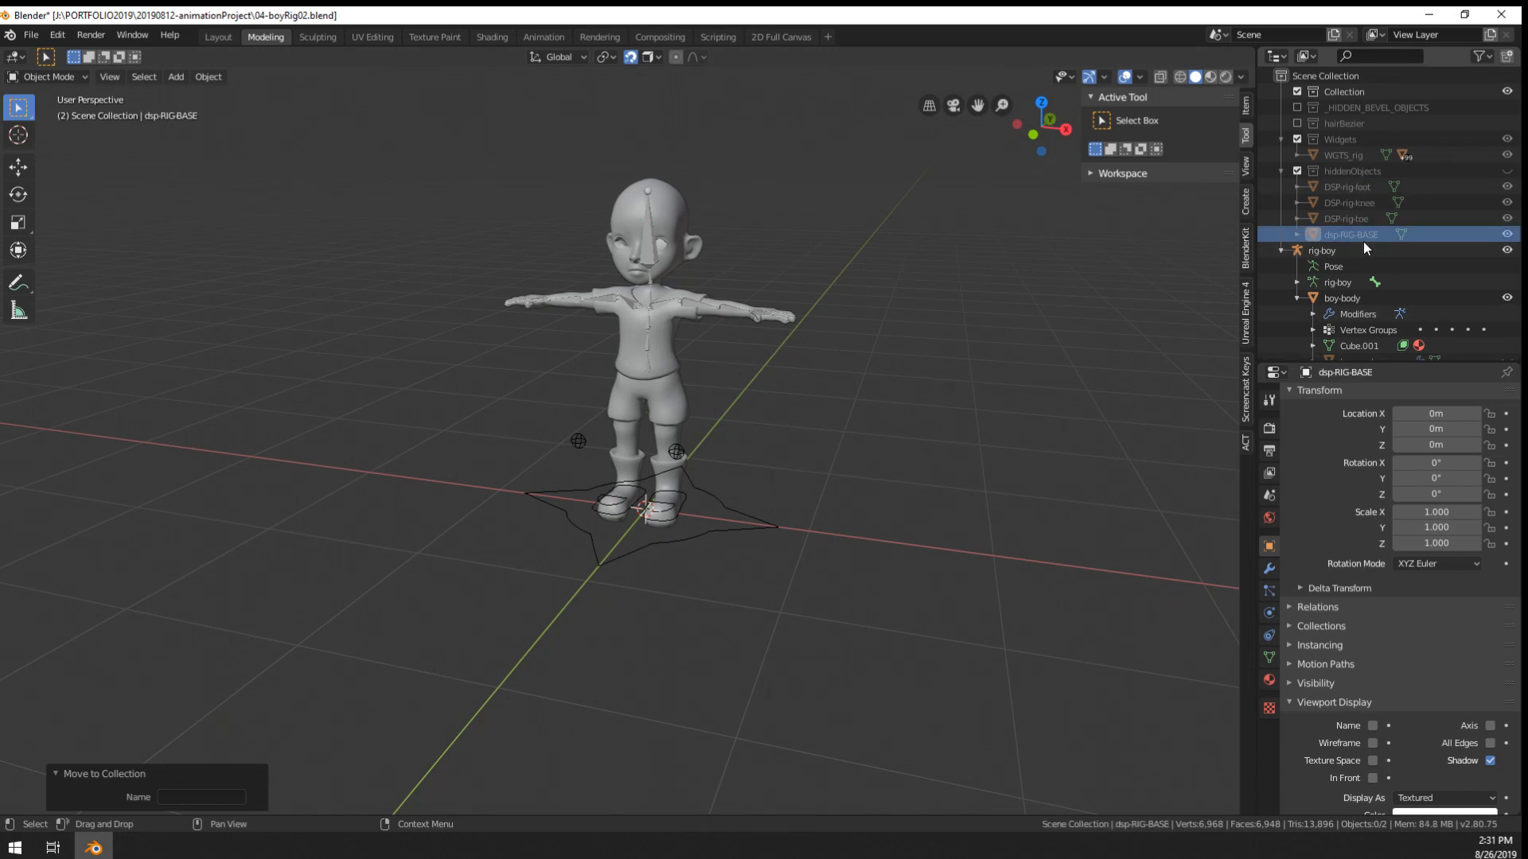
- Correct the star object's name to DSP-rig-base to match the other shape objects
middle_click_drag(787, 322, 702, 333)
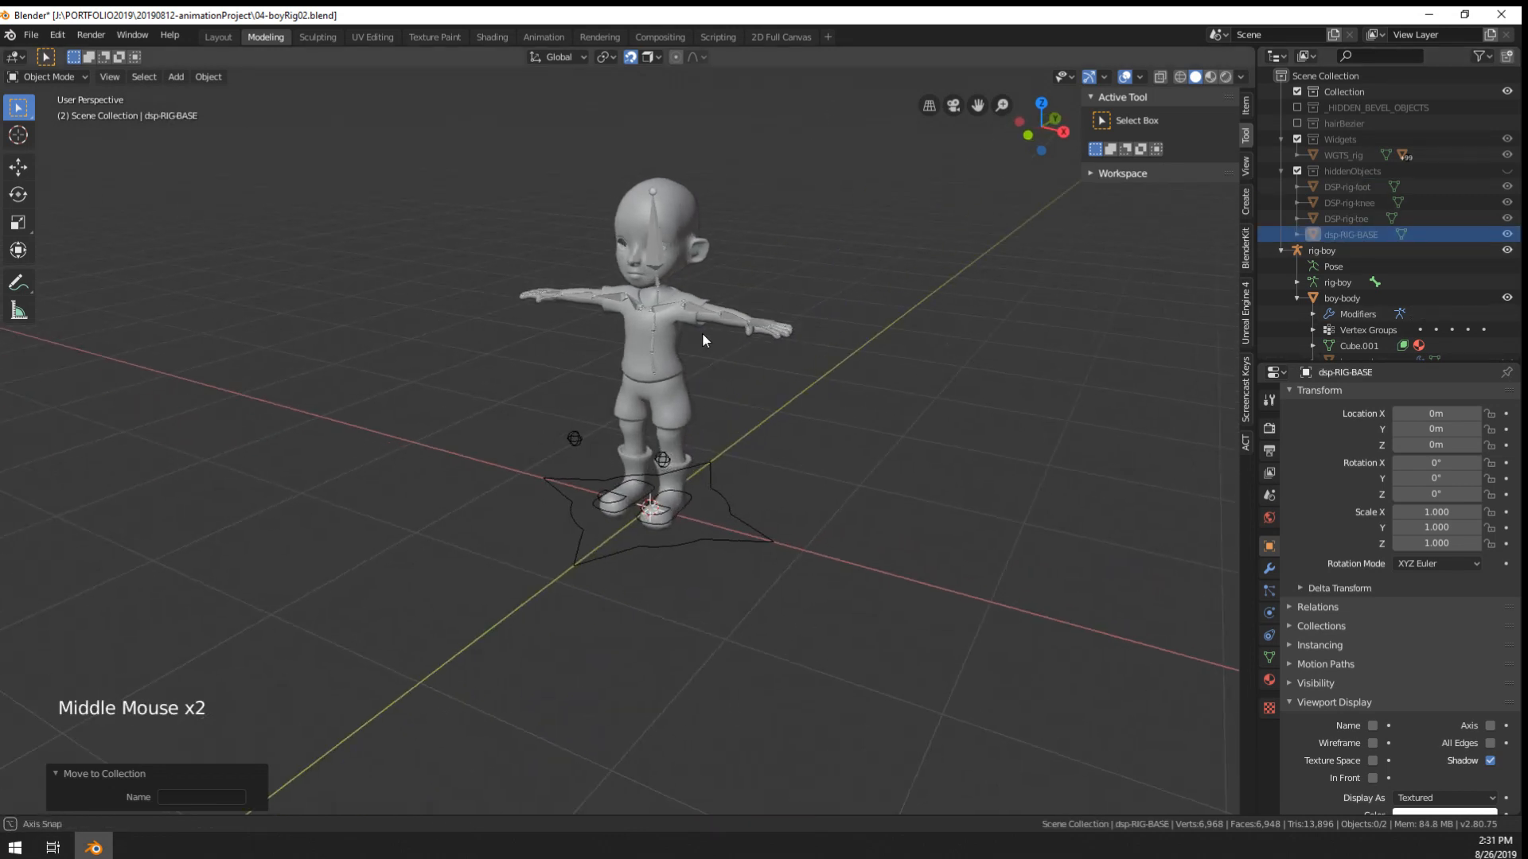
left_click(1246, 394)
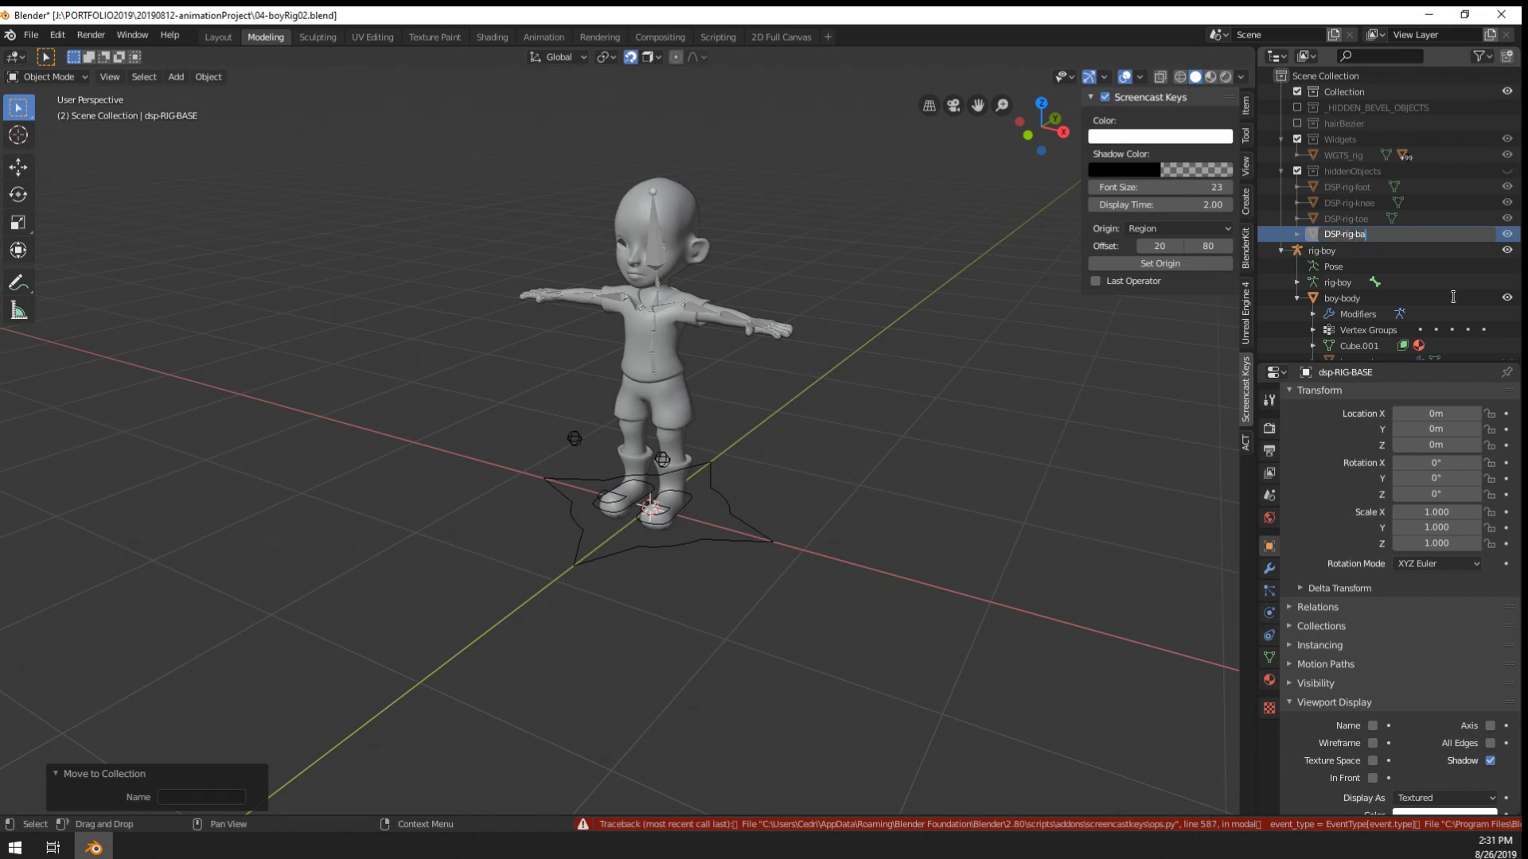
scroll(740, 494, "up", 4)
scroll(703, 545, "down", 3)
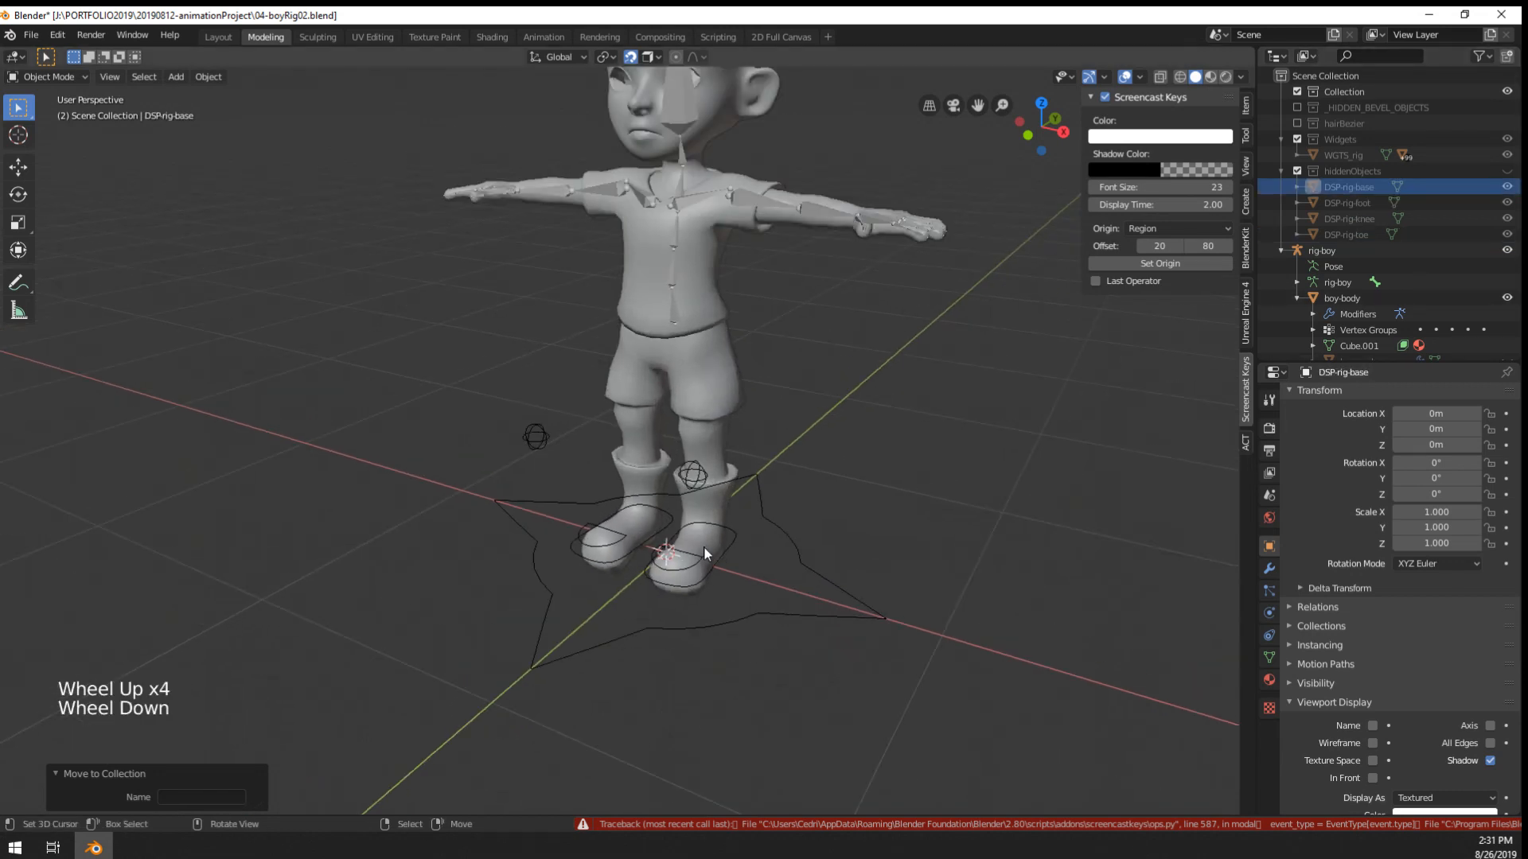
- Select the boy rig's root bone in Pose Mode and try moving it
right_click(713, 579)
right_click(707, 565)
key("ctrl+Tab")
right_click(705, 551)
middle_click_drag(705, 551, 716, 533)
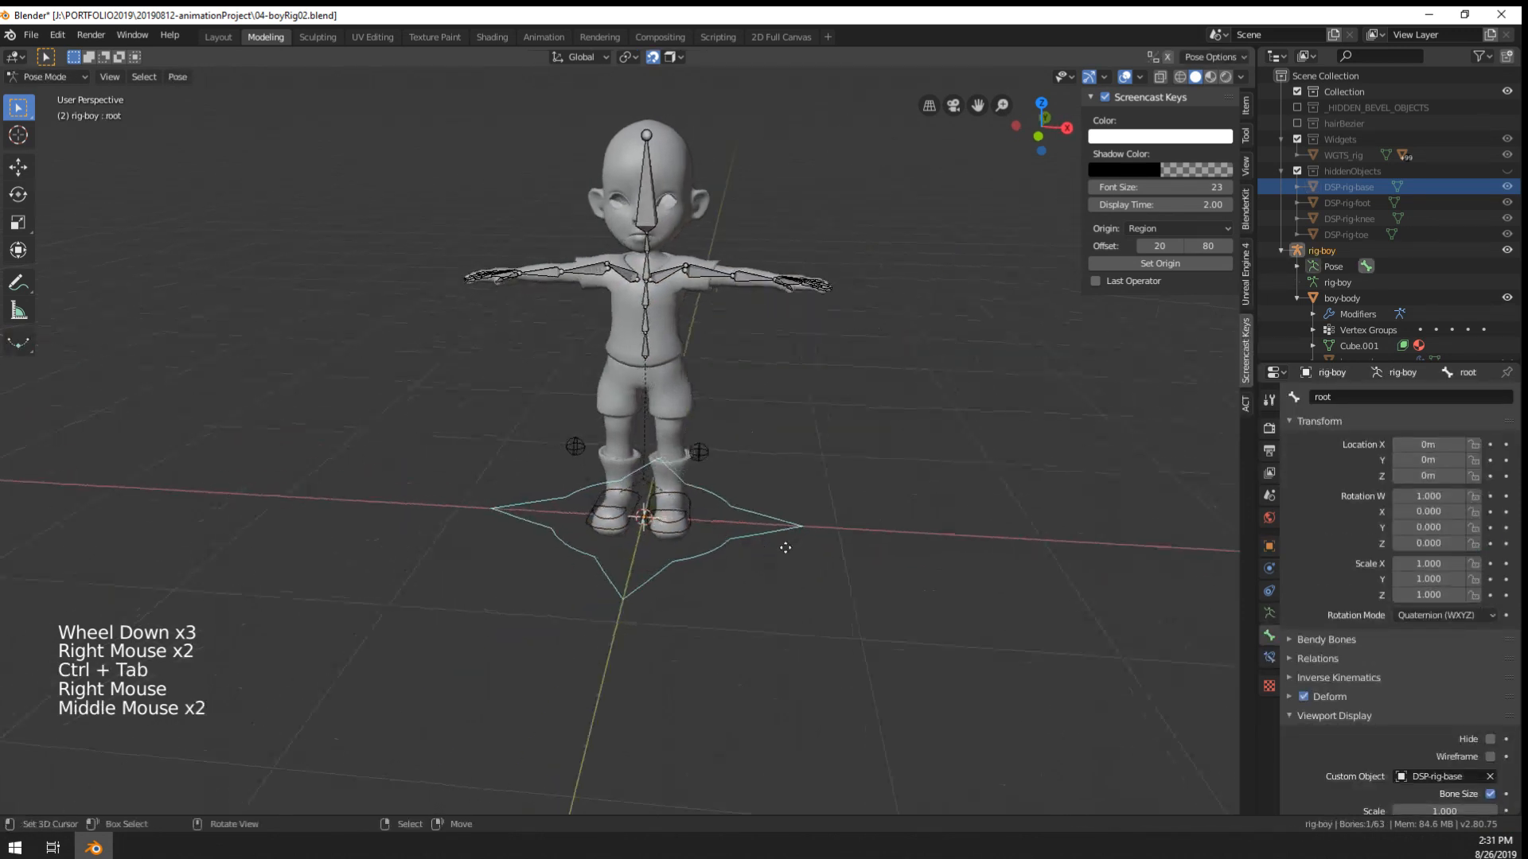
key("g")
- Raise the left foot control foot.L by about 0.24 m to bend the leg
scroll(723, 551, "up", 2)
right_click(721, 551)
key("g")
left_click(730, 482)
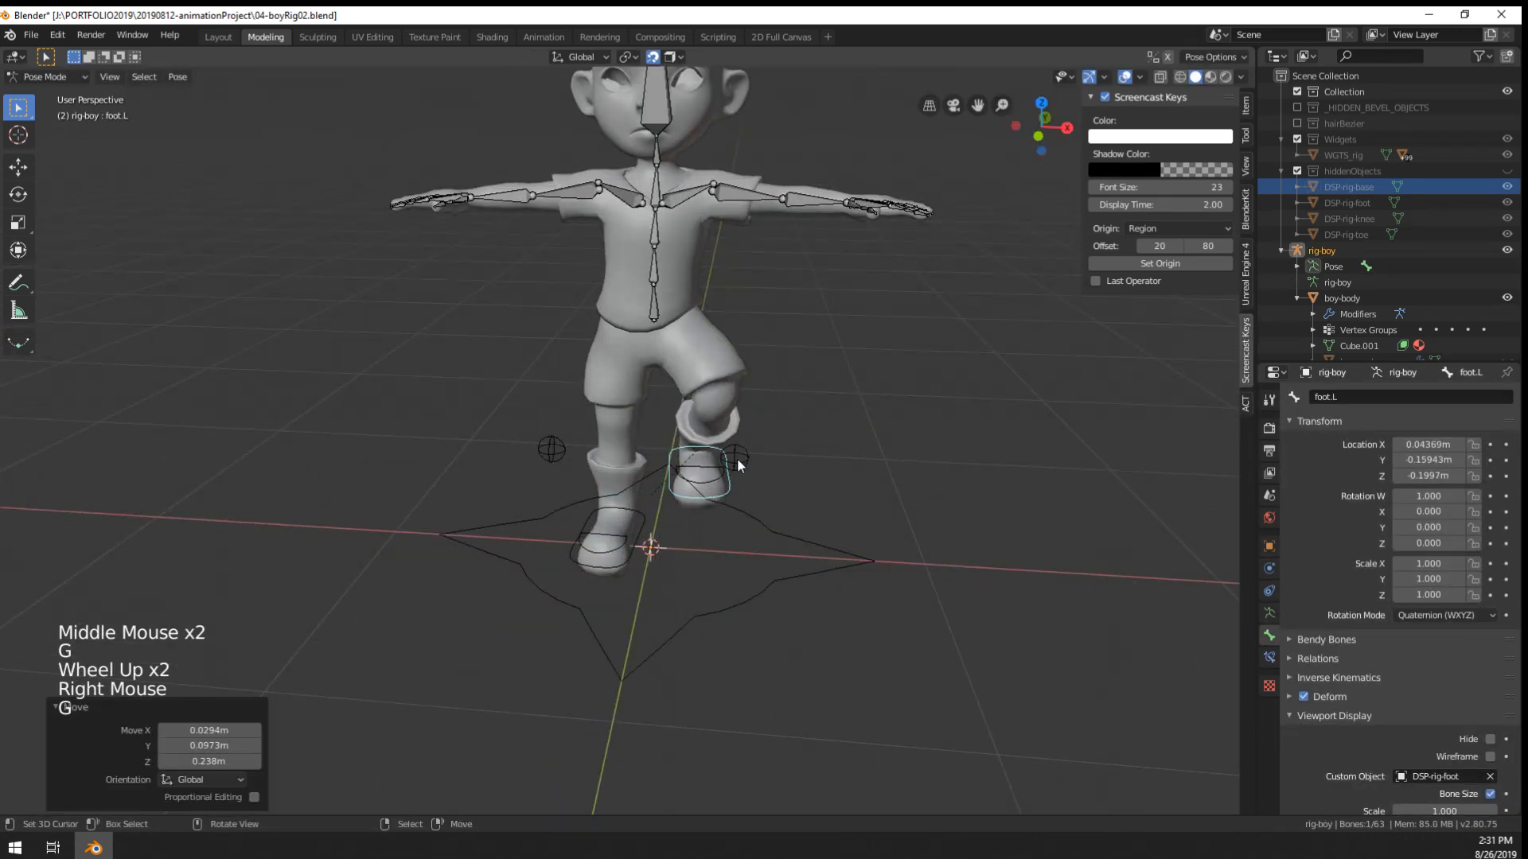
- Move the left knee pole foot-IK-Pole-L to several positions around the raised leg to test how the knee follows
right_click(736, 459)
key("g")
left_click(615, 470)
middle_click_drag(615, 469, 618, 458)
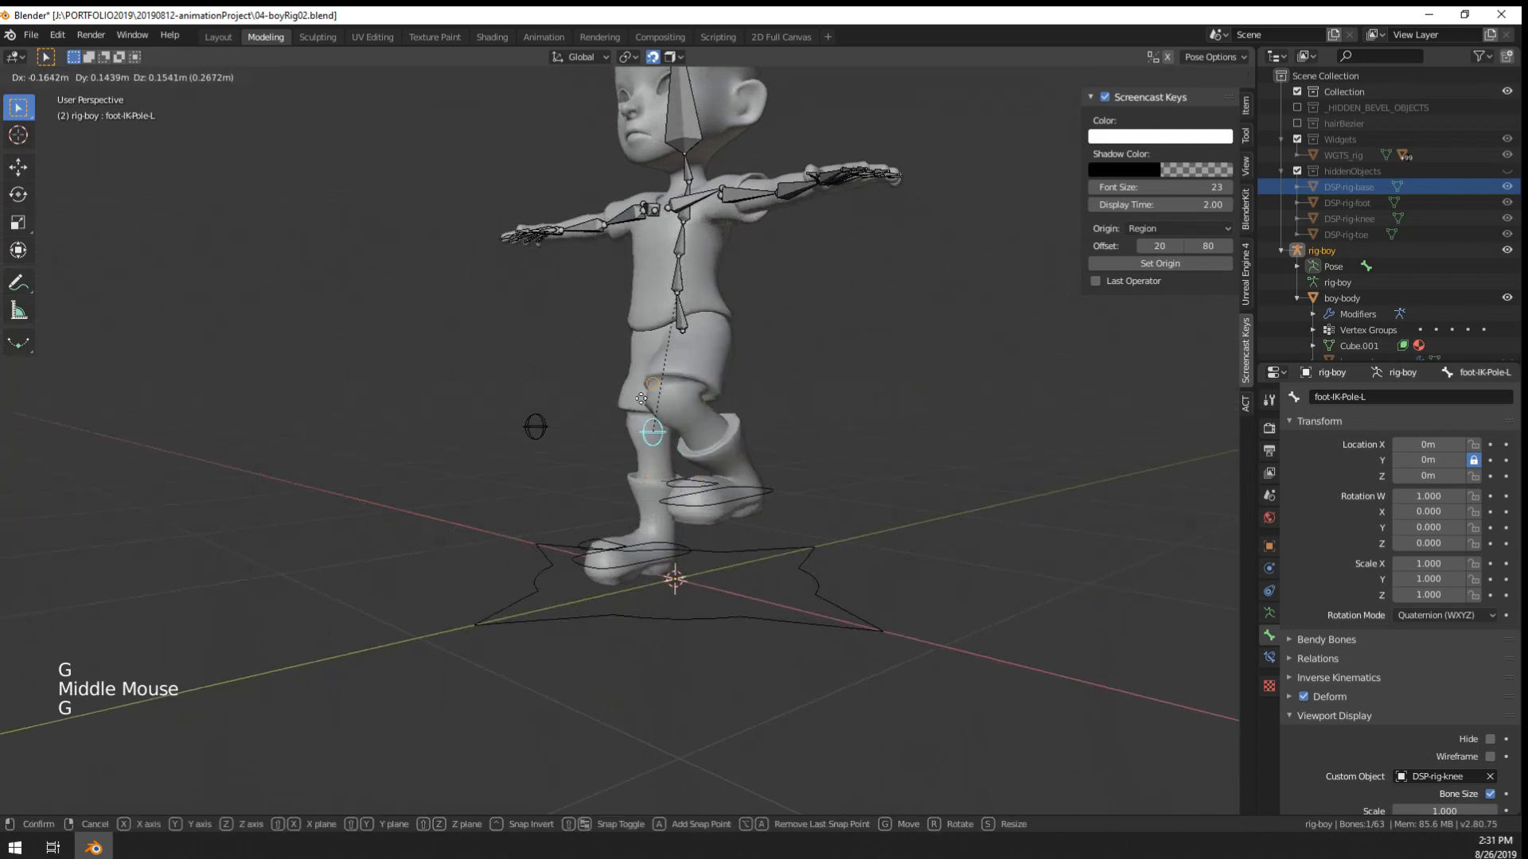
key("g")
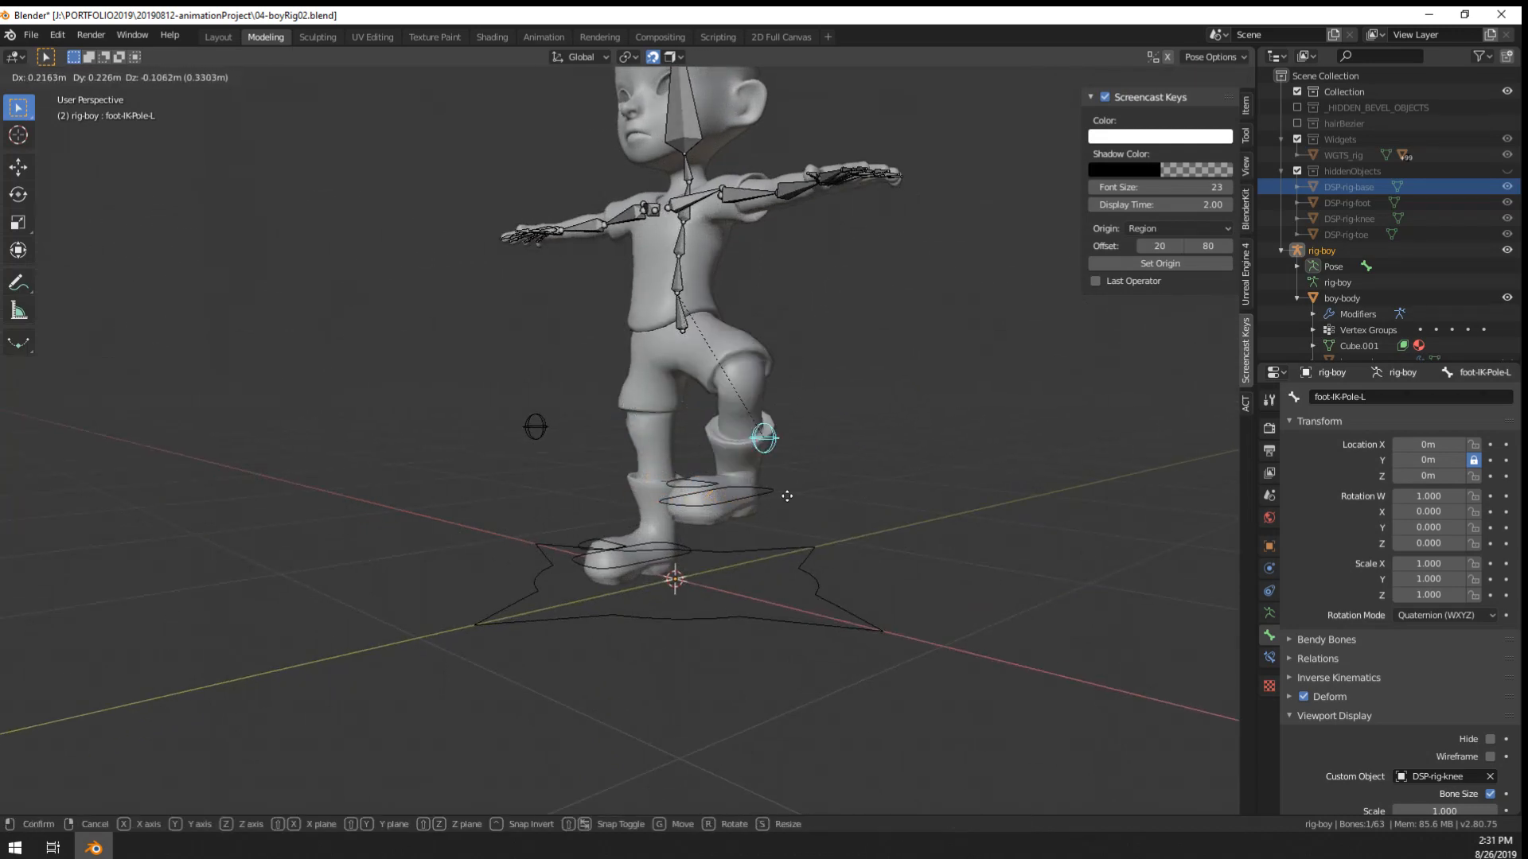
left_click(751, 496)
middle_click_drag(757, 495, 943, 536)
key("g")
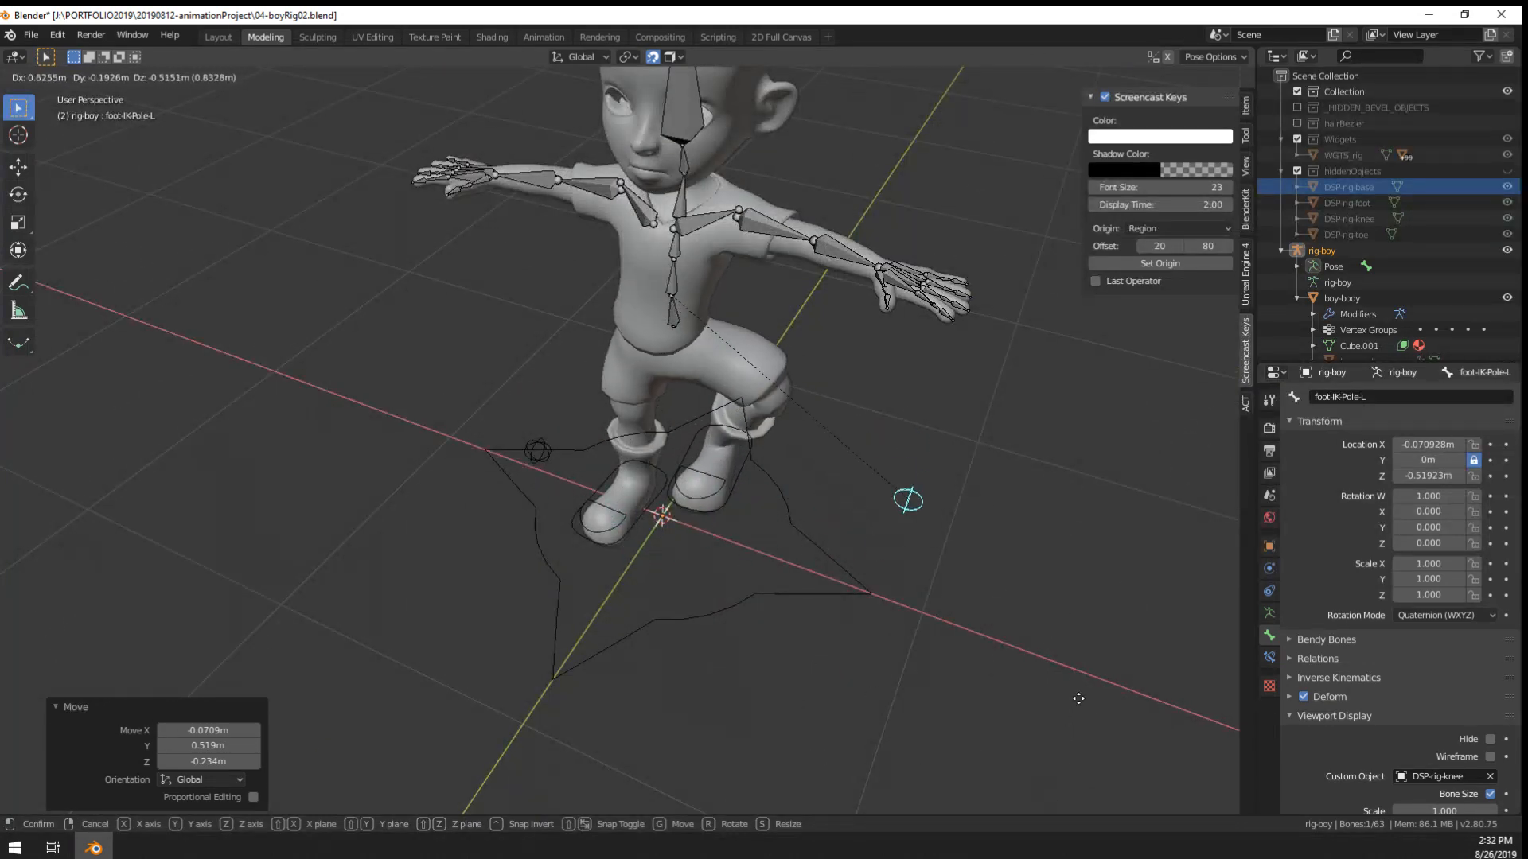
left_click(880, 635)
middle_click_drag(880, 635, 937, 565)
scroll(767, 509, "up", 2)
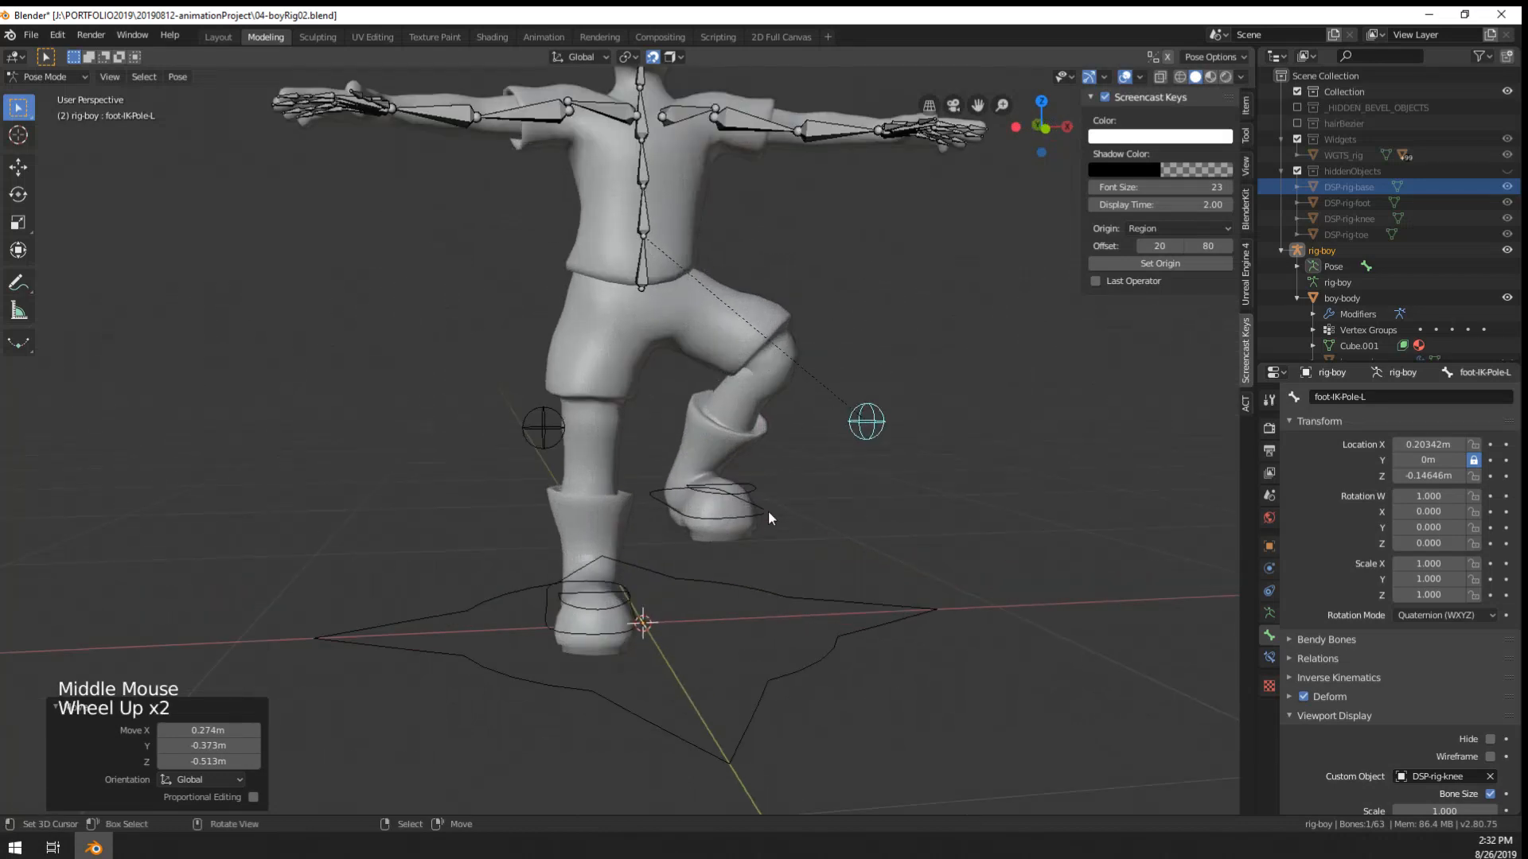
middle_click_drag(767, 510, 610, 517)
- Show the armature layer holding the thigh and shin bones alongside the first layer, and select shin.L in Pose Mode
key("Tab")
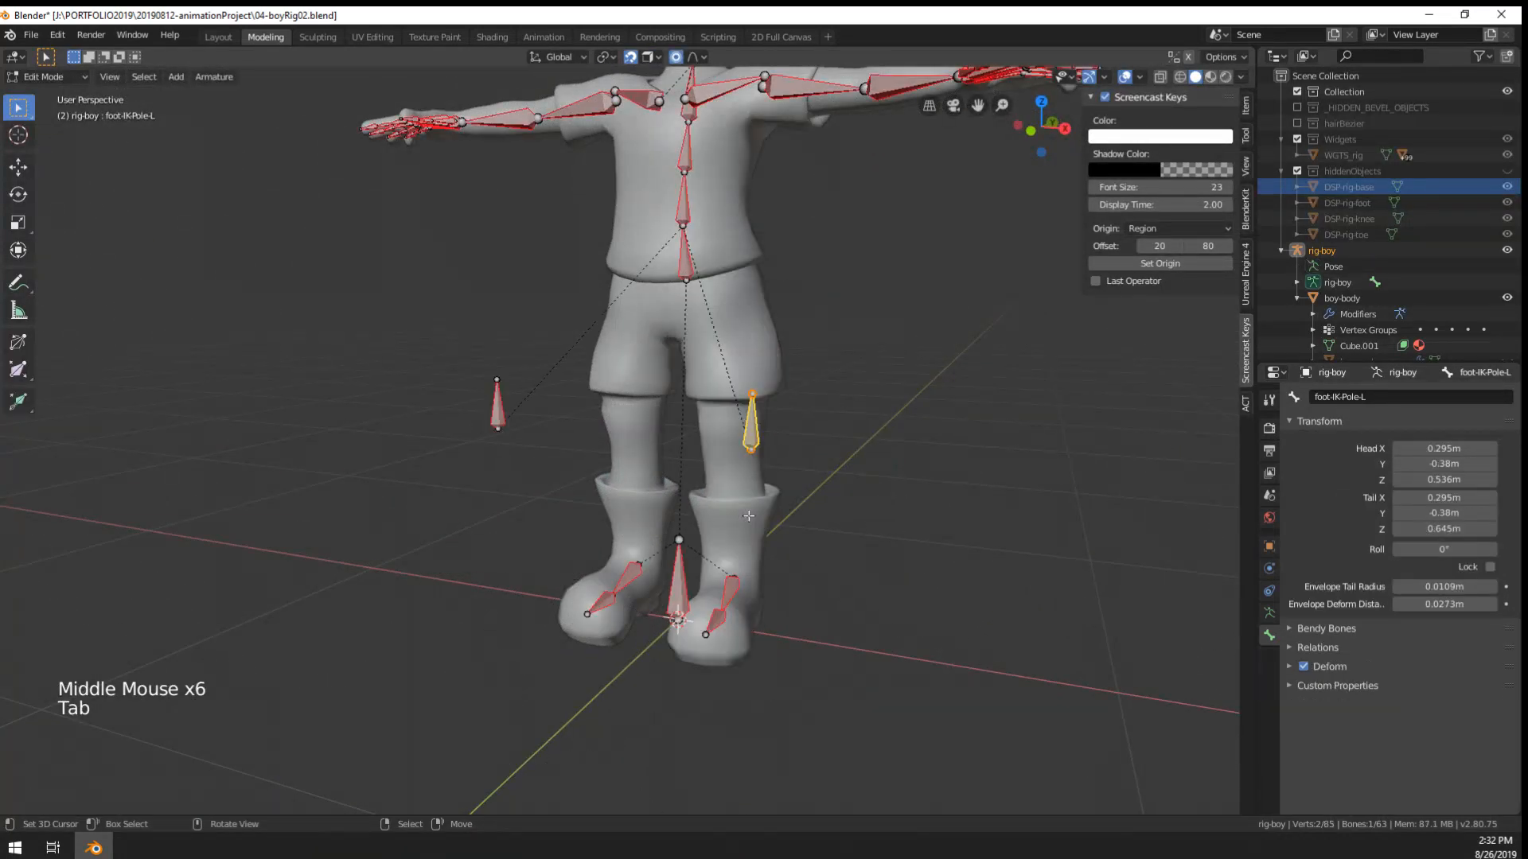
key("Tab")
key("Tab")
key("Tab")
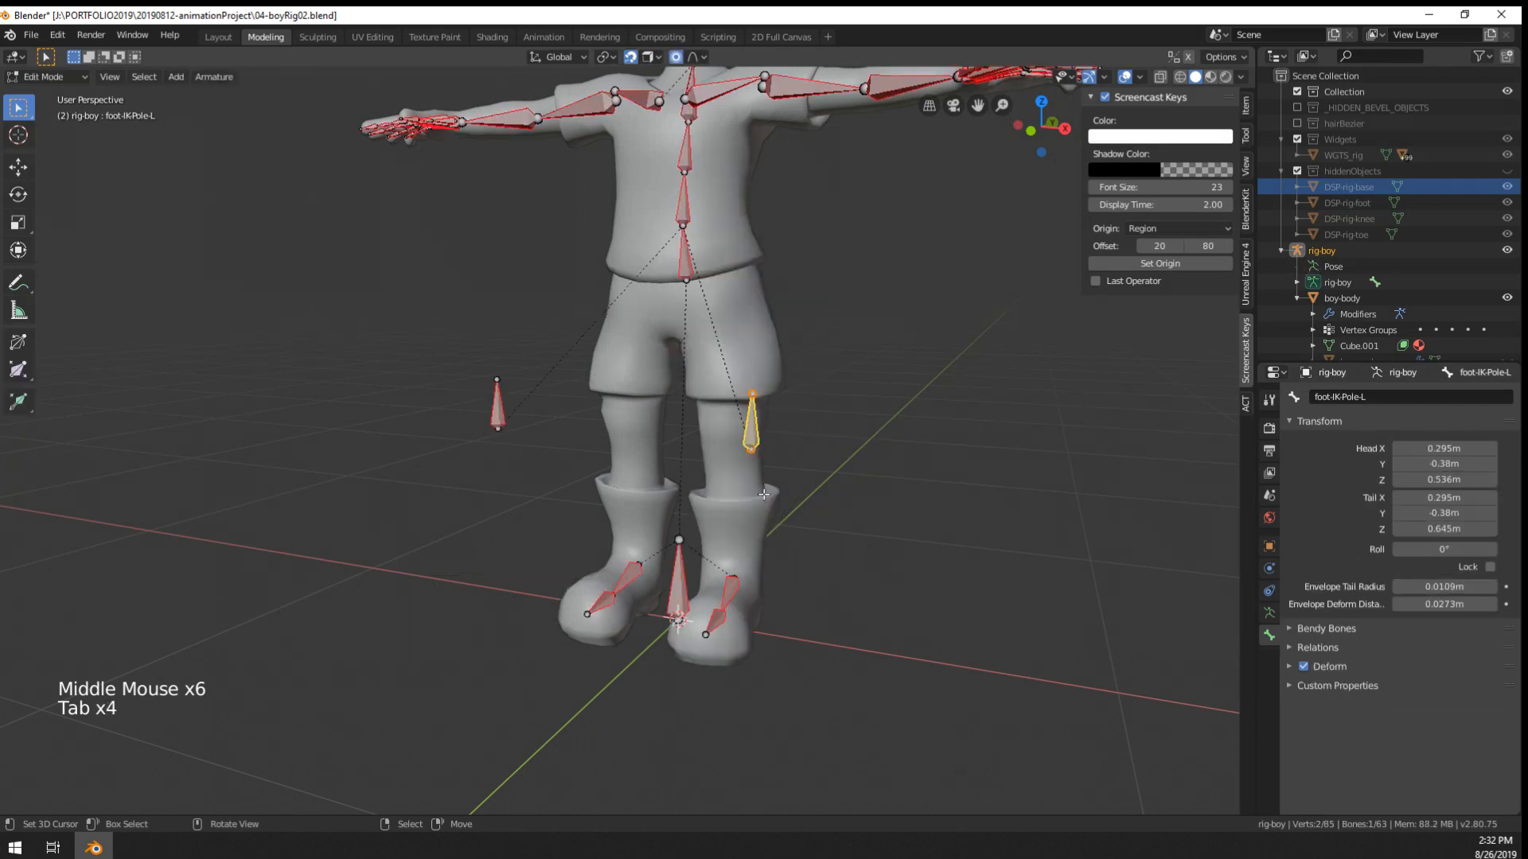
left_click(1269, 613)
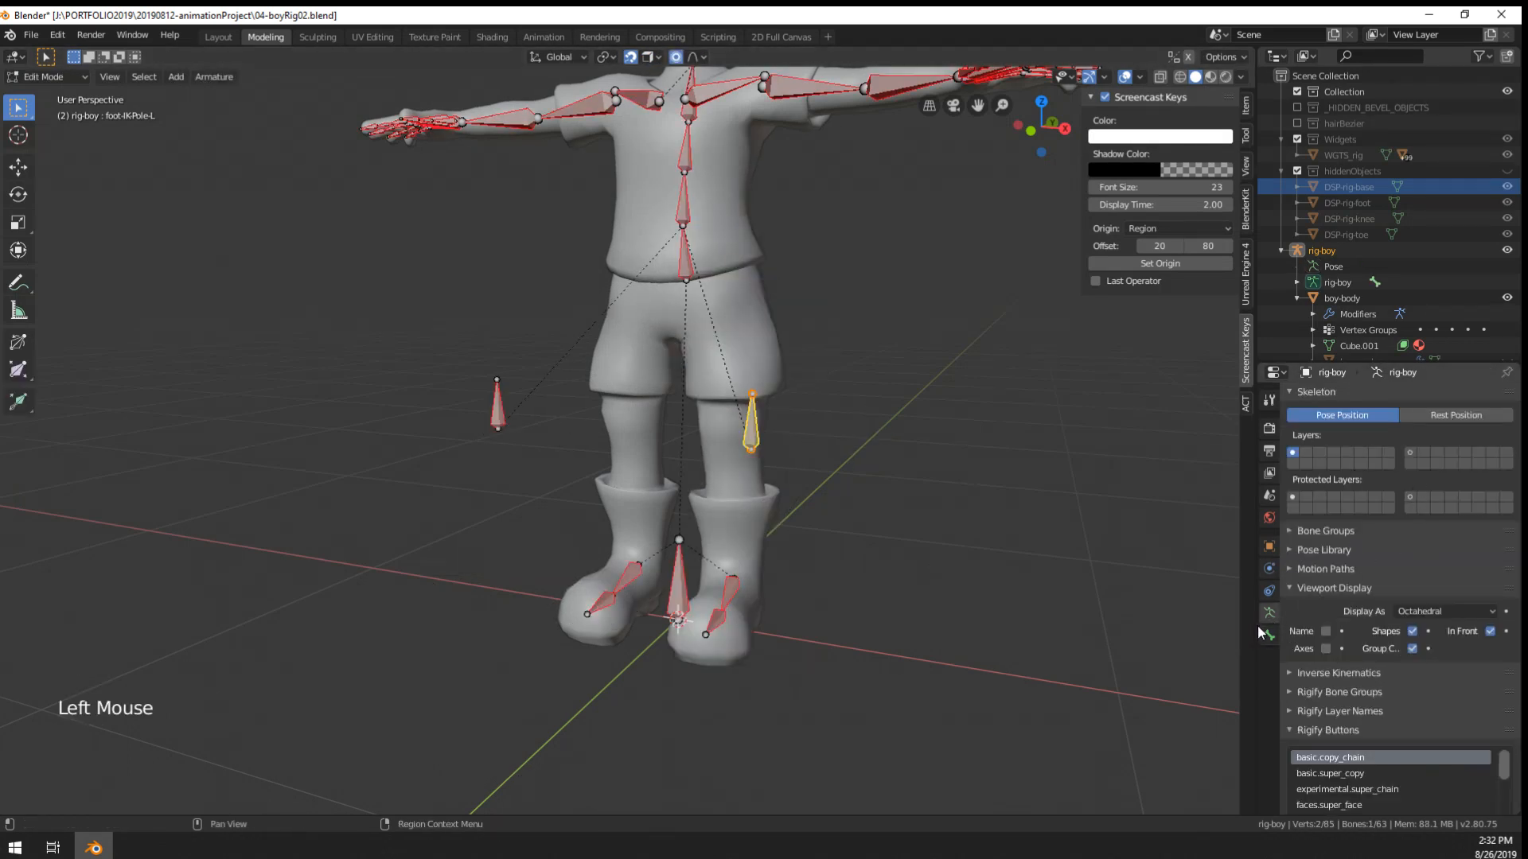
left_click(1410, 457, "shift")
scroll(756, 454, "up", 2)
right_click(748, 457)
key("Tab")
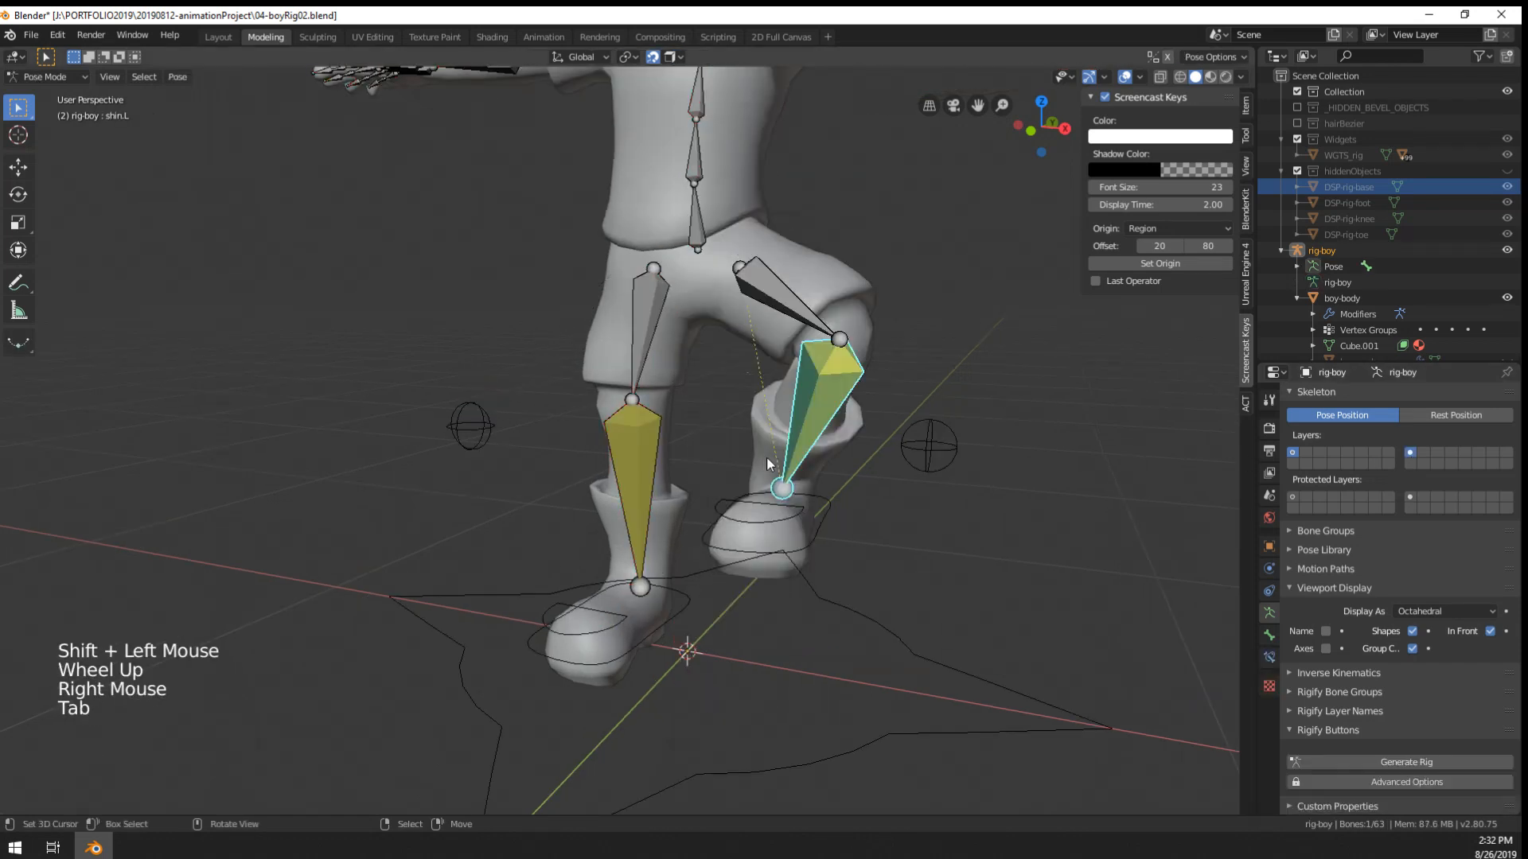
- Clear the pose locations of foot.L and foot-IK-Pole-L to return the left leg to rest
middle_click_drag(879, 420, 844, 429)
key("ctrl+Tab")
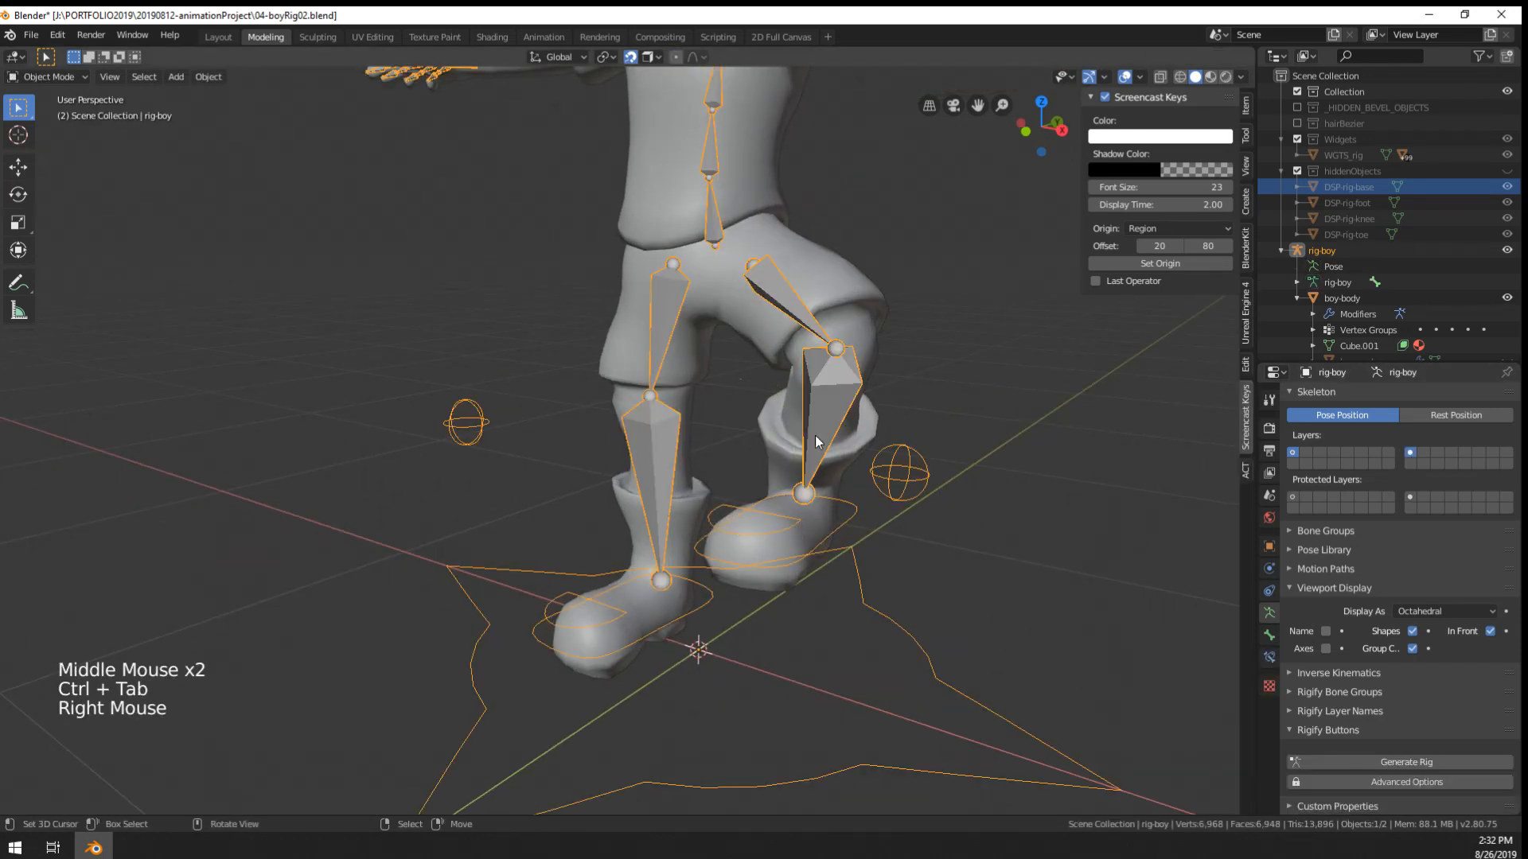
key("ctrl+Tab")
right_click(816, 441)
right_click(875, 462)
right_click(840, 549)
right_click(846, 521)
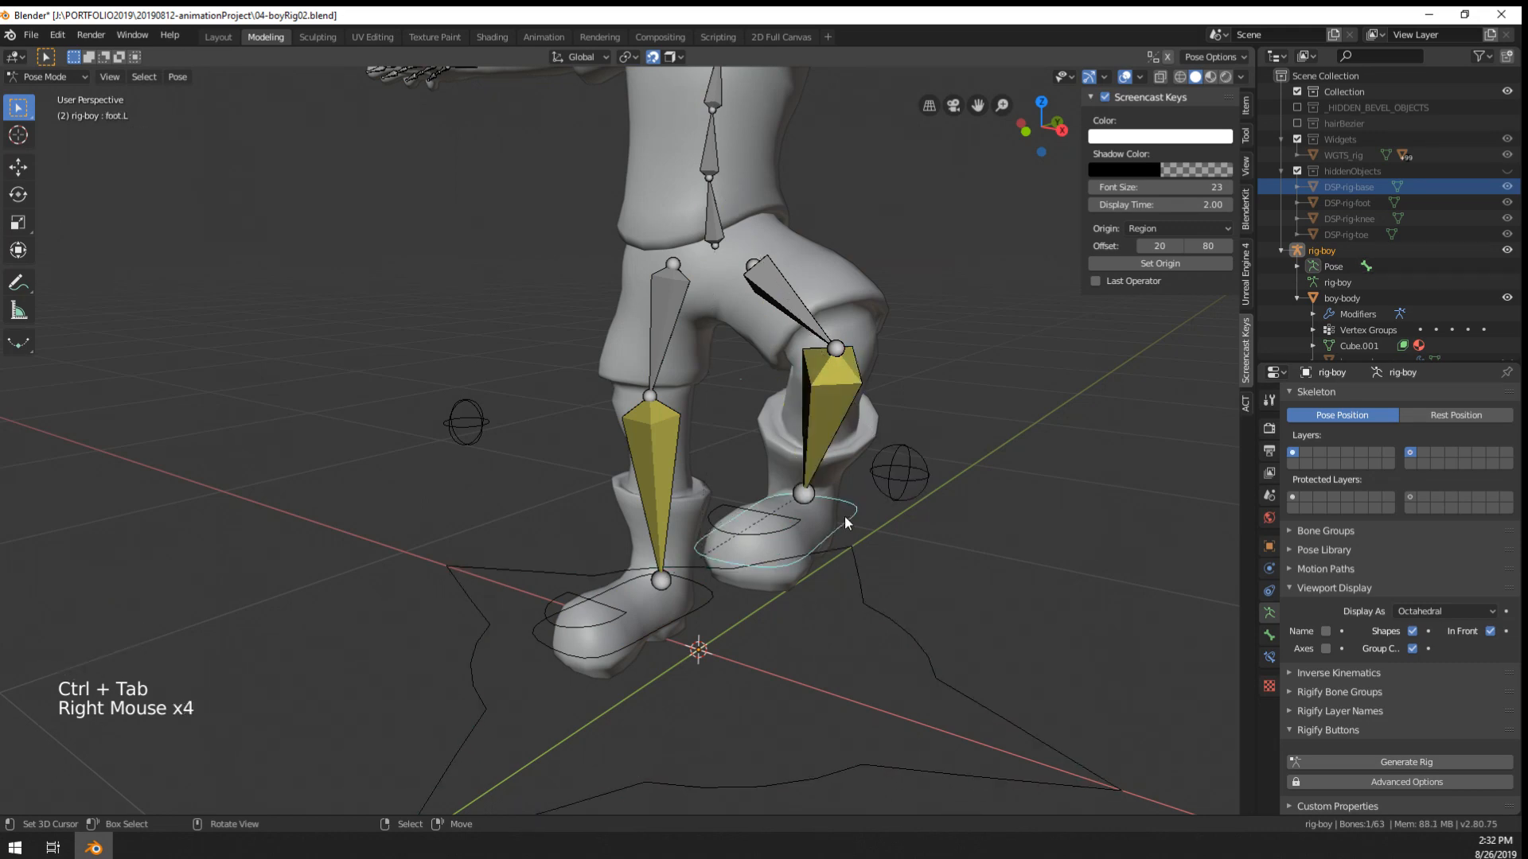
key("alt+g")
right_click(785, 504)
middle_click_drag(785, 505, 848, 494)
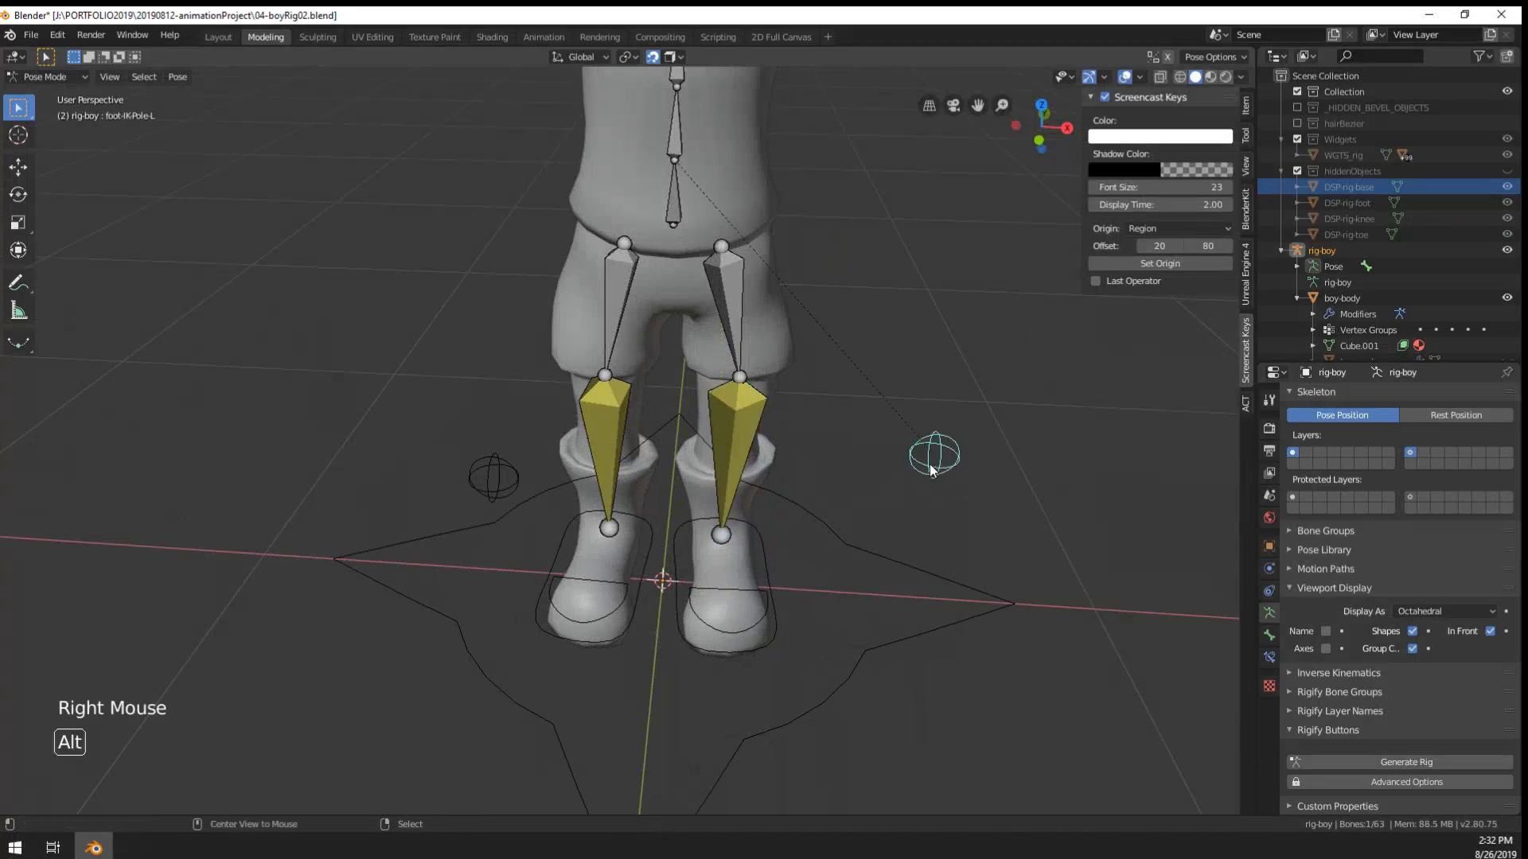
key("alt+g")
- Set the rotation mode of shin.L to XYZ Euler and lock its Y and Z rotation
middle_click_drag(929, 470, 663, 428)
right_click(767, 447)
scroll(664, 428, "up", 1)
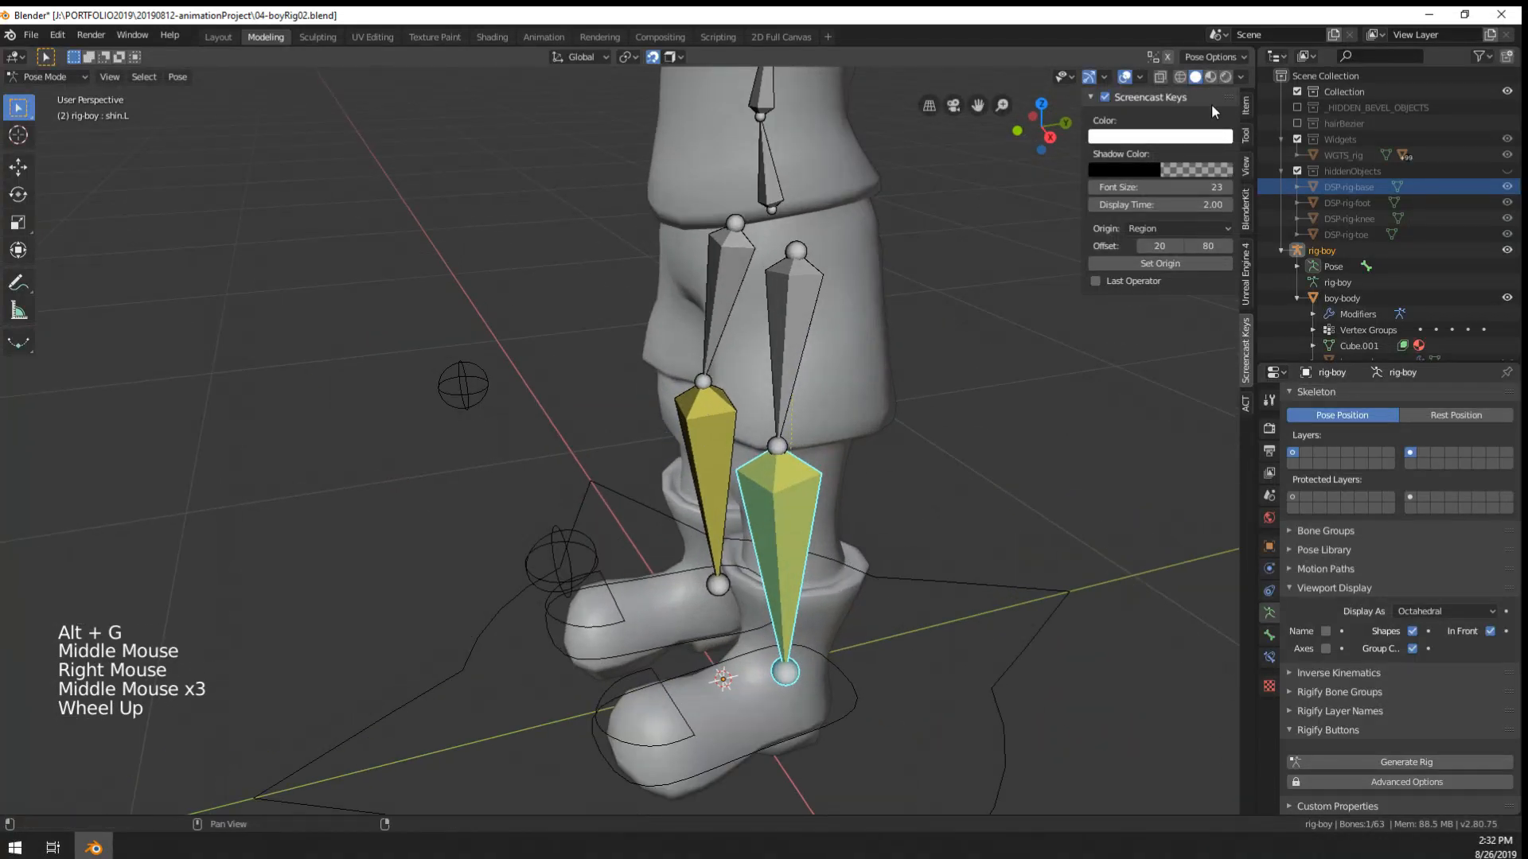
left_click(1246, 105)
left_click(1162, 266)
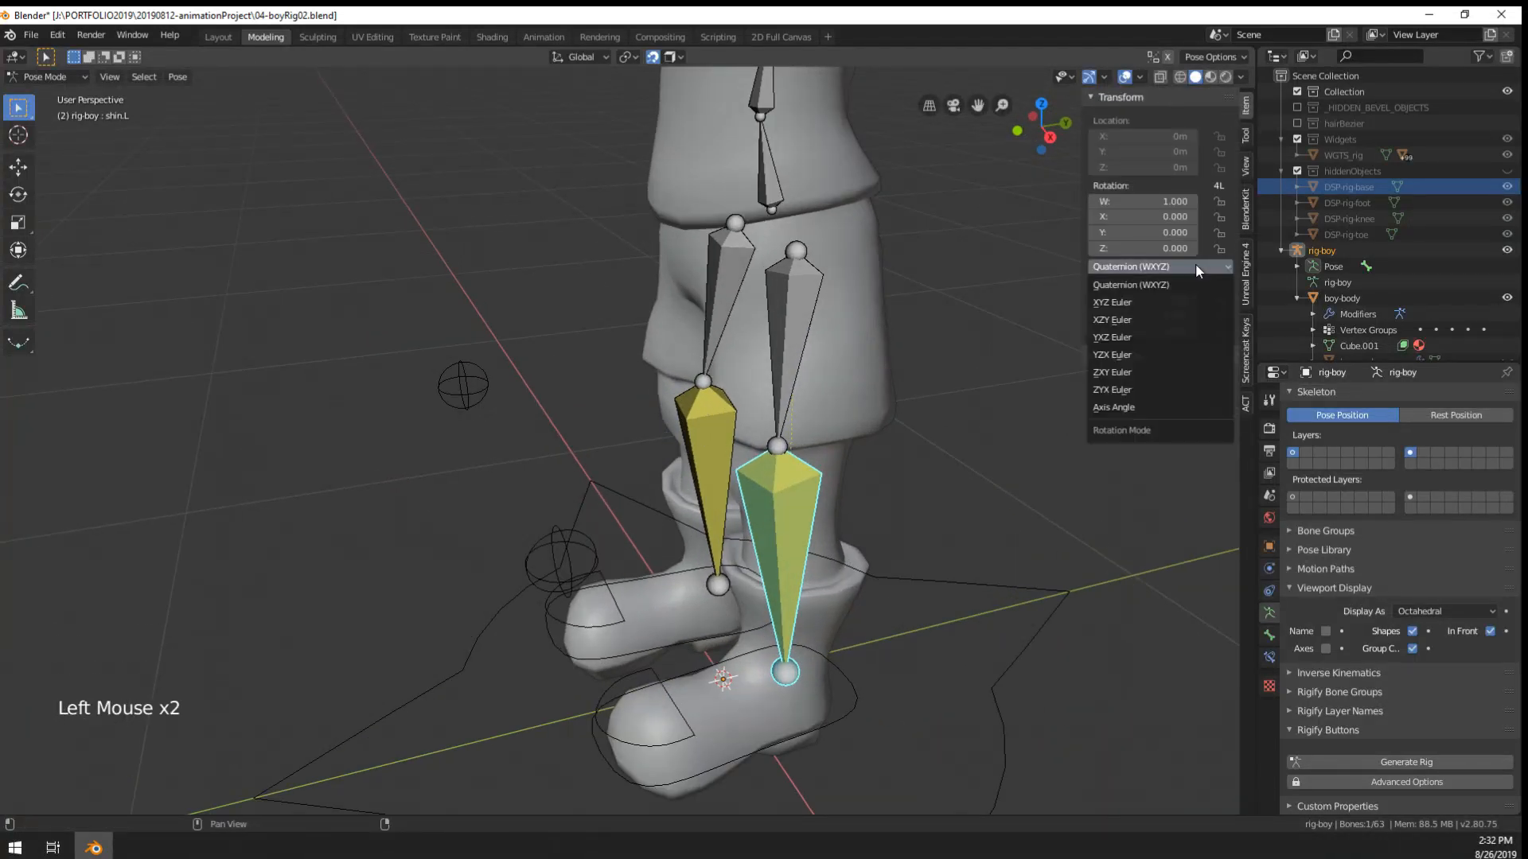
right_click(883, 565)
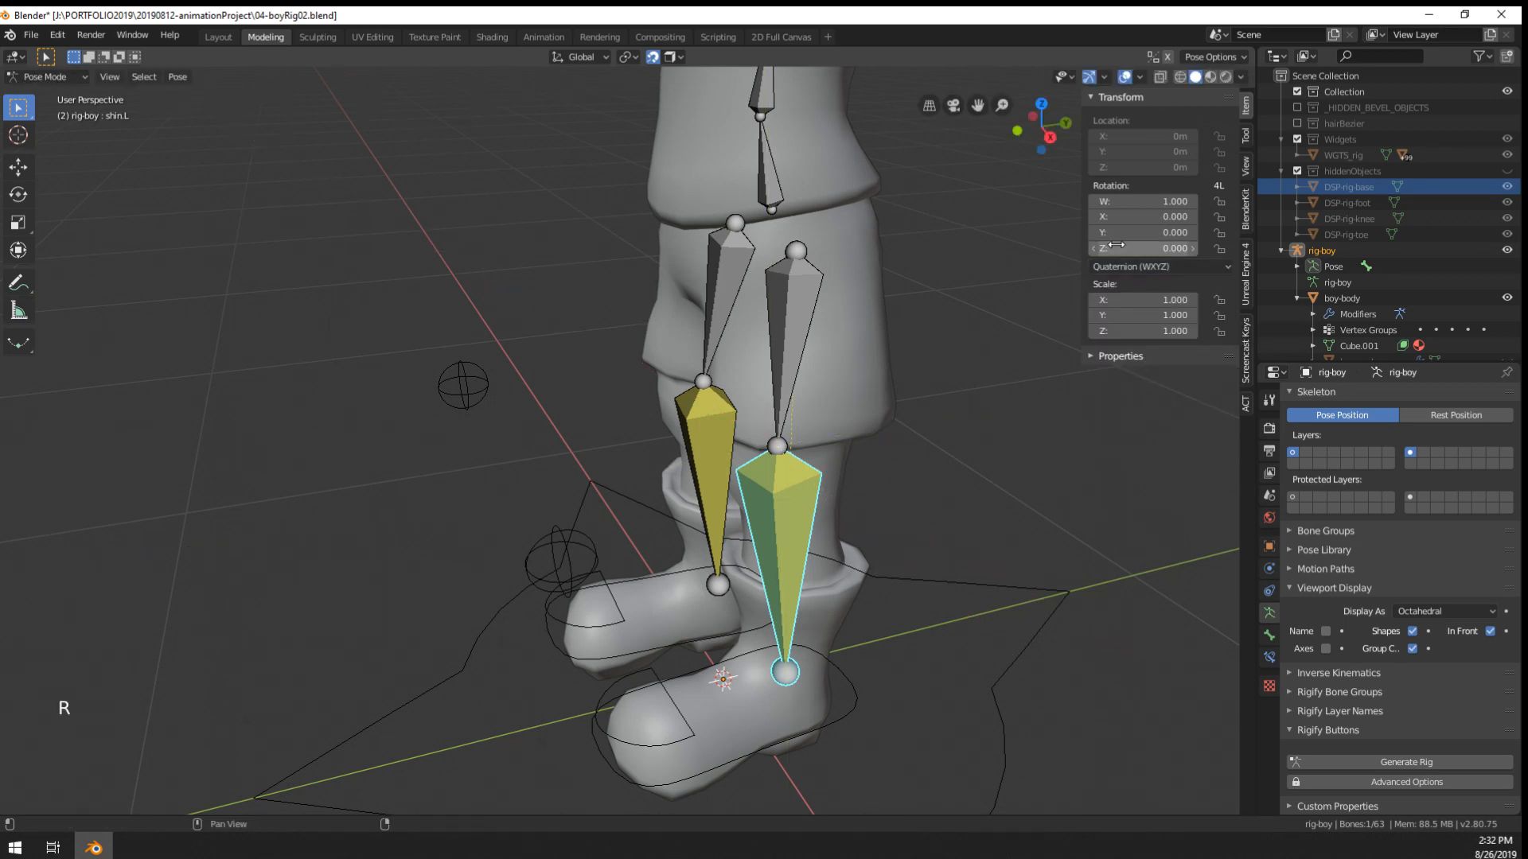
left_click(1157, 267)
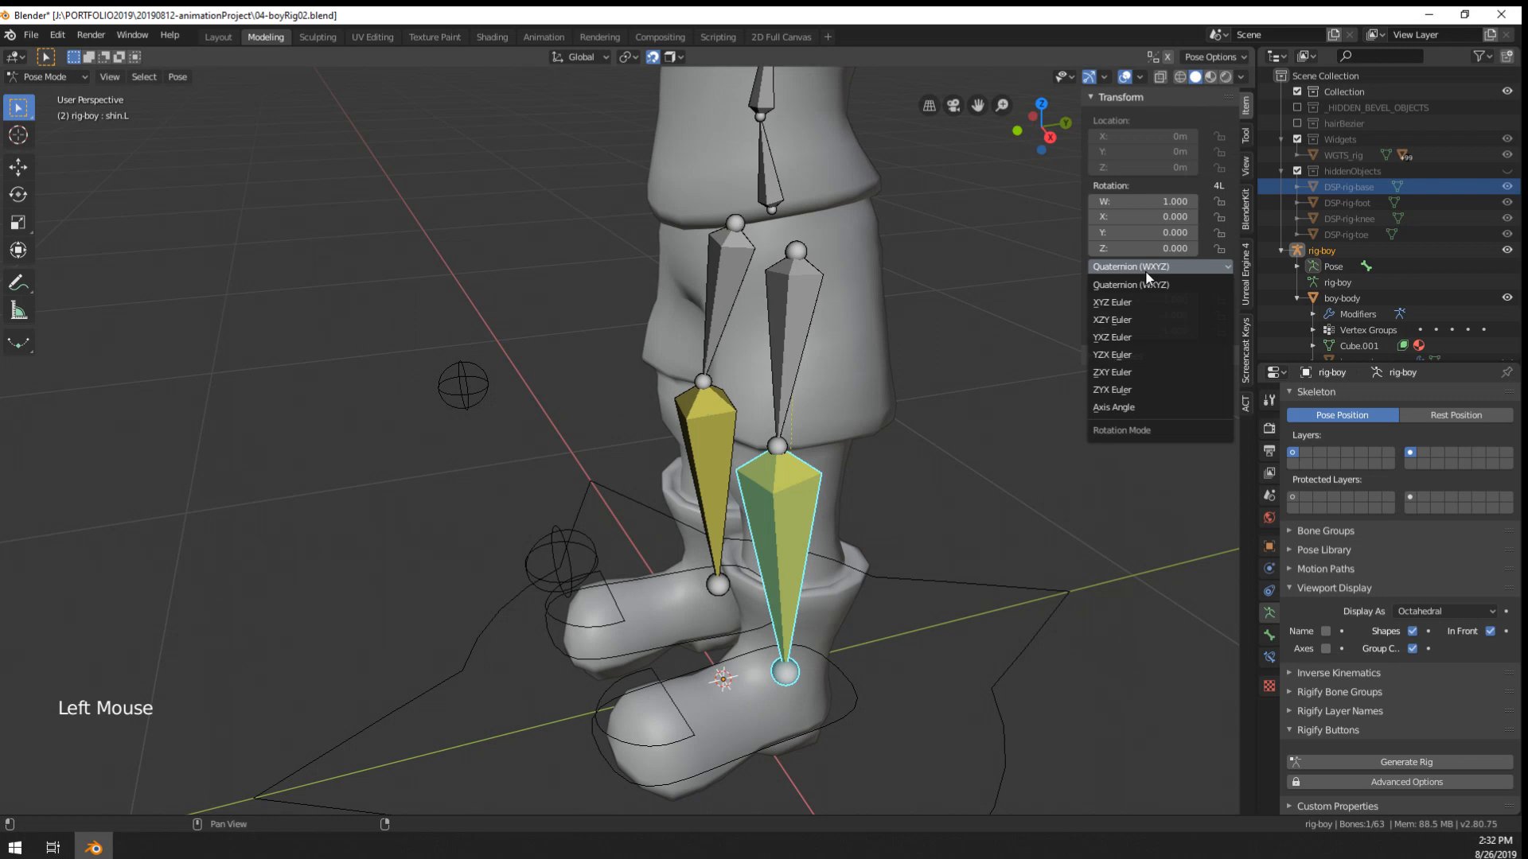
left_click(1119, 304)
left_click(1219, 234)
scroll(896, 432, "down", 2)
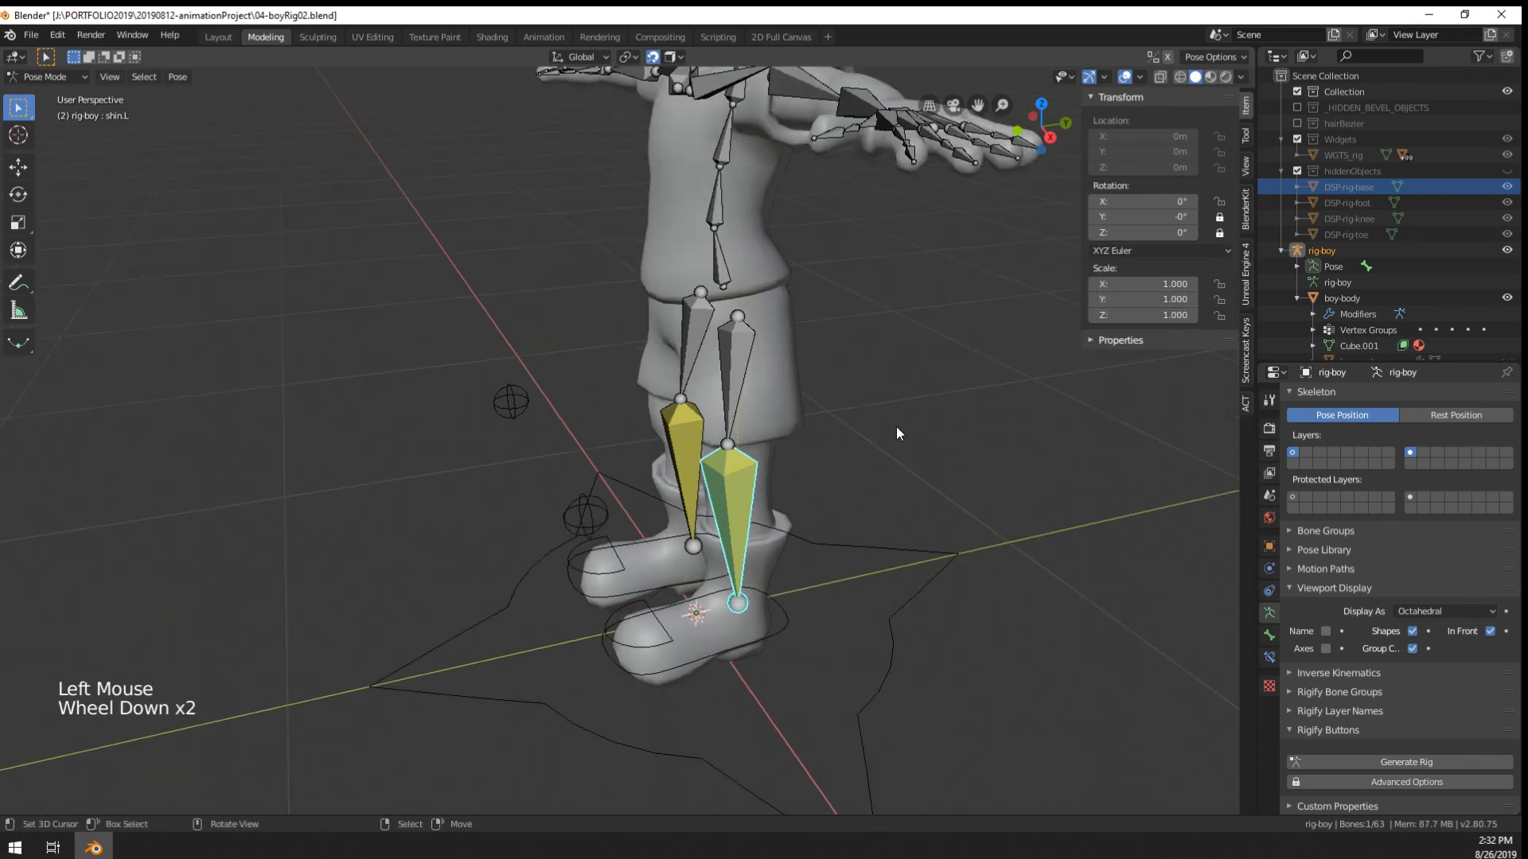
- Raise the left foot control foot.L by about 0.19 m and shift it about 0.2 m along Y
right_click(730, 642)
middle_click_drag(730, 641, 843, 573)
key("g")
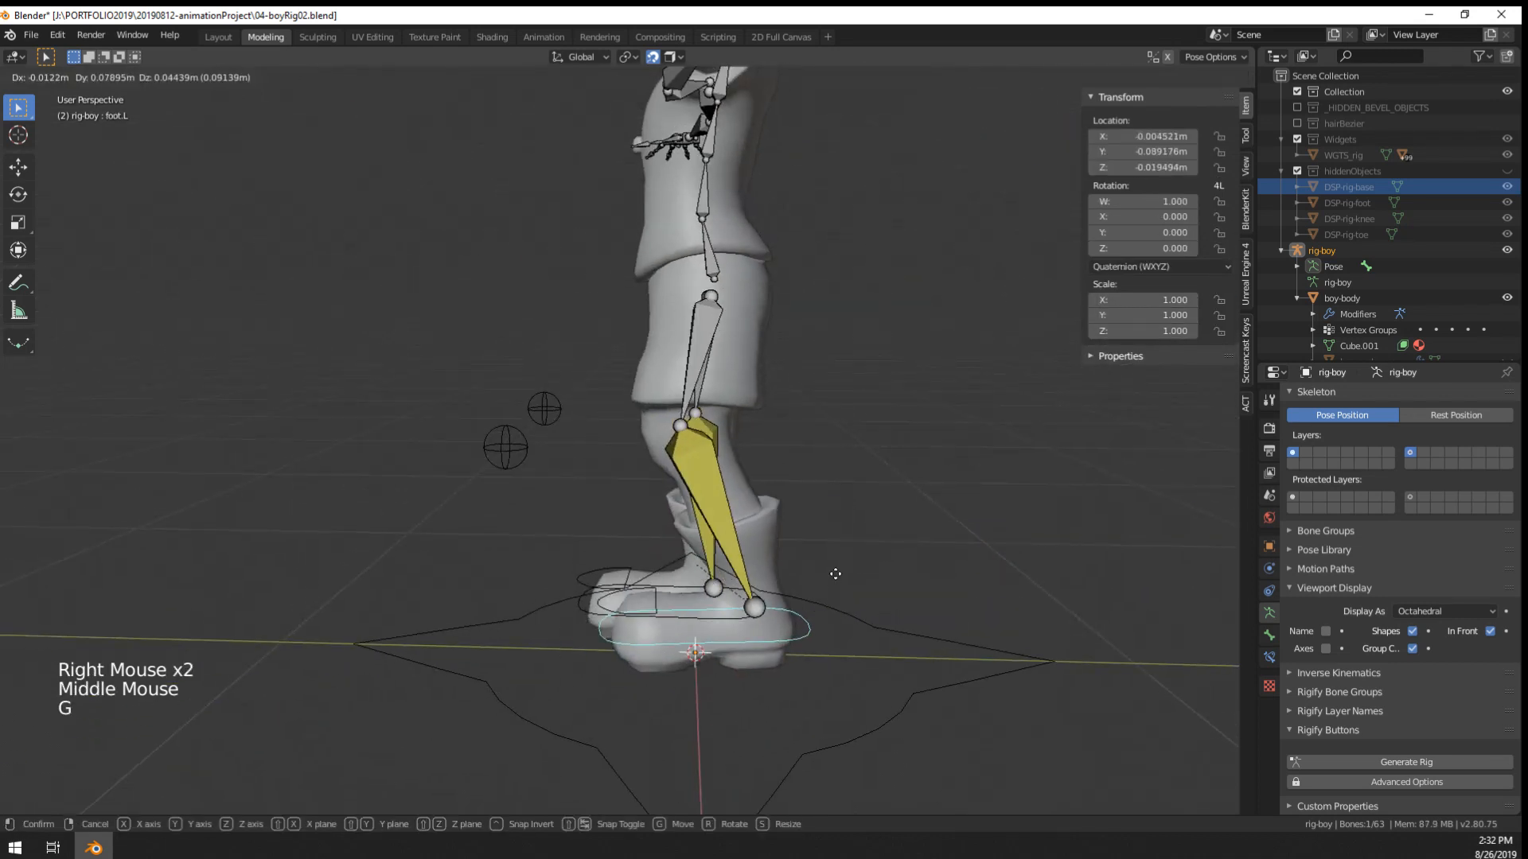
left_click(885, 507)
middle_click_drag(885, 509, 740, 572)
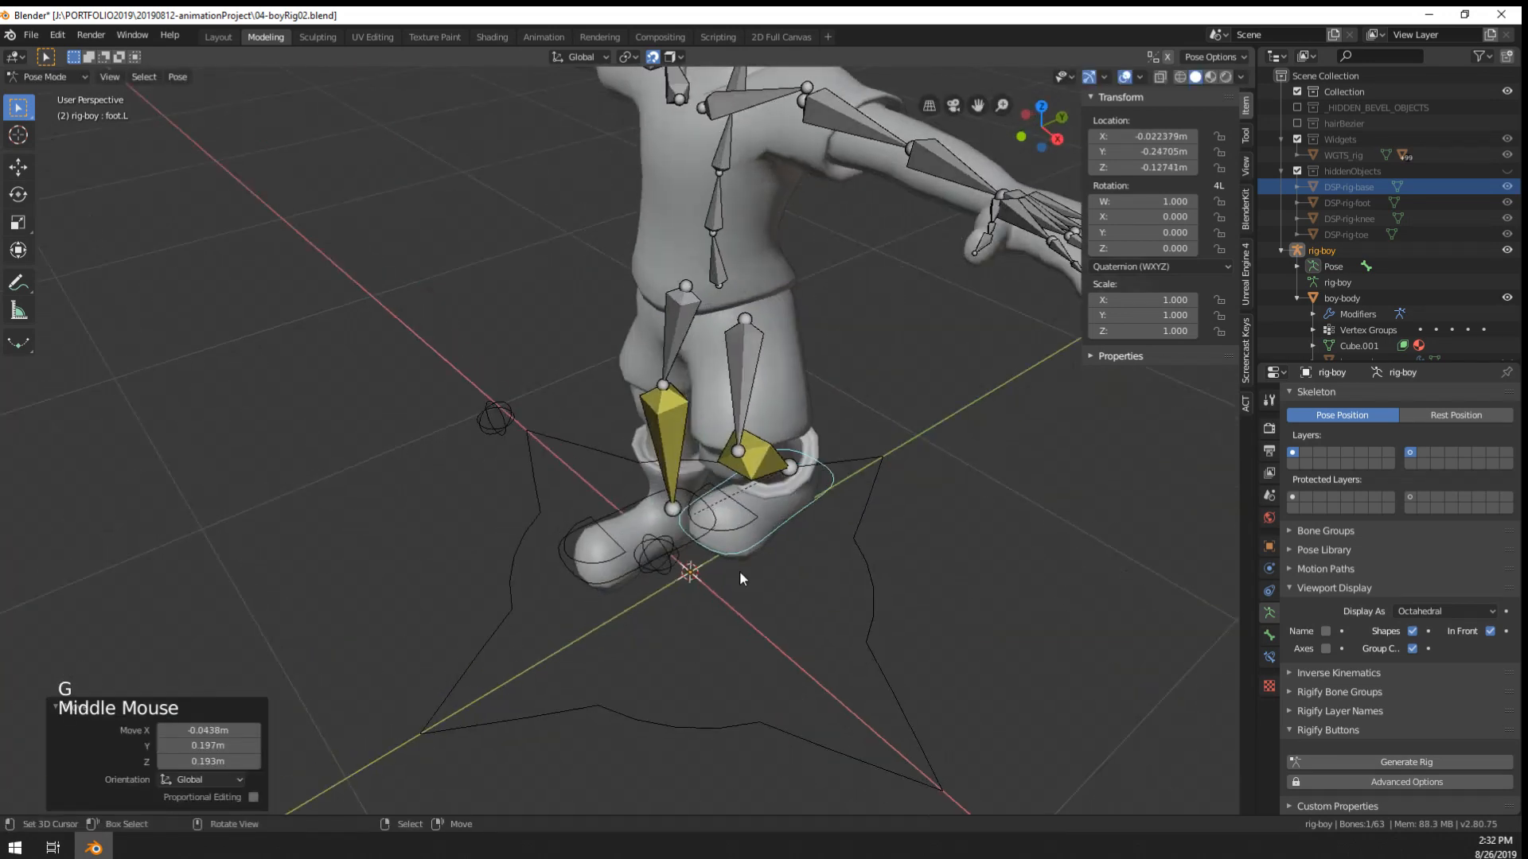
- Move the left knee pole about 0.25 m along X and 0.35 m along Y to test the knee's direction
right_click(656, 554)
key("g")
right_click(689, 565)
right_click(670, 557)
key("g")
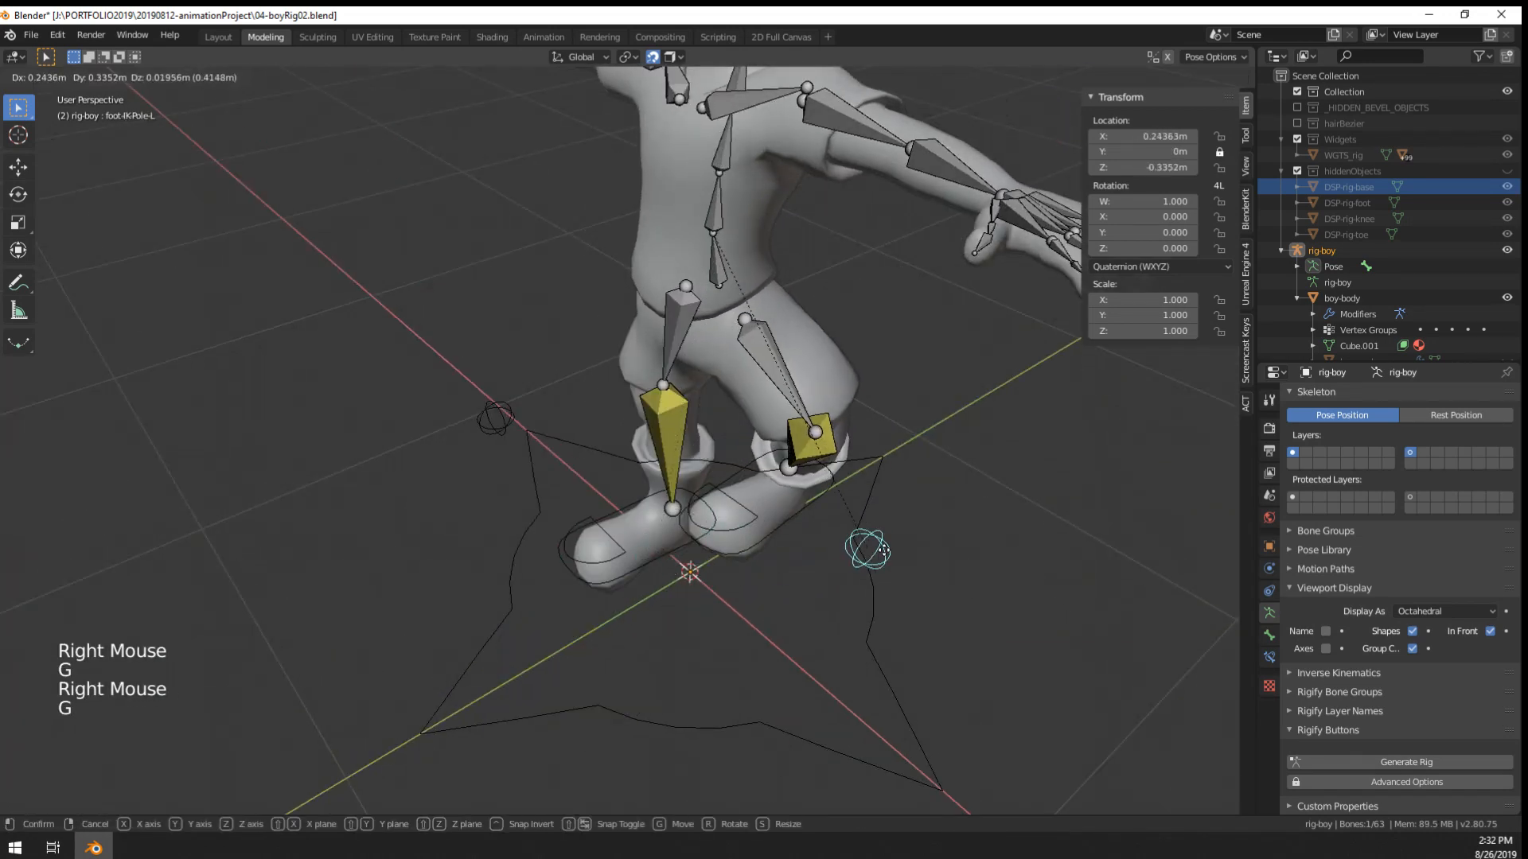
middle_click_drag(883, 551, 634, 436)
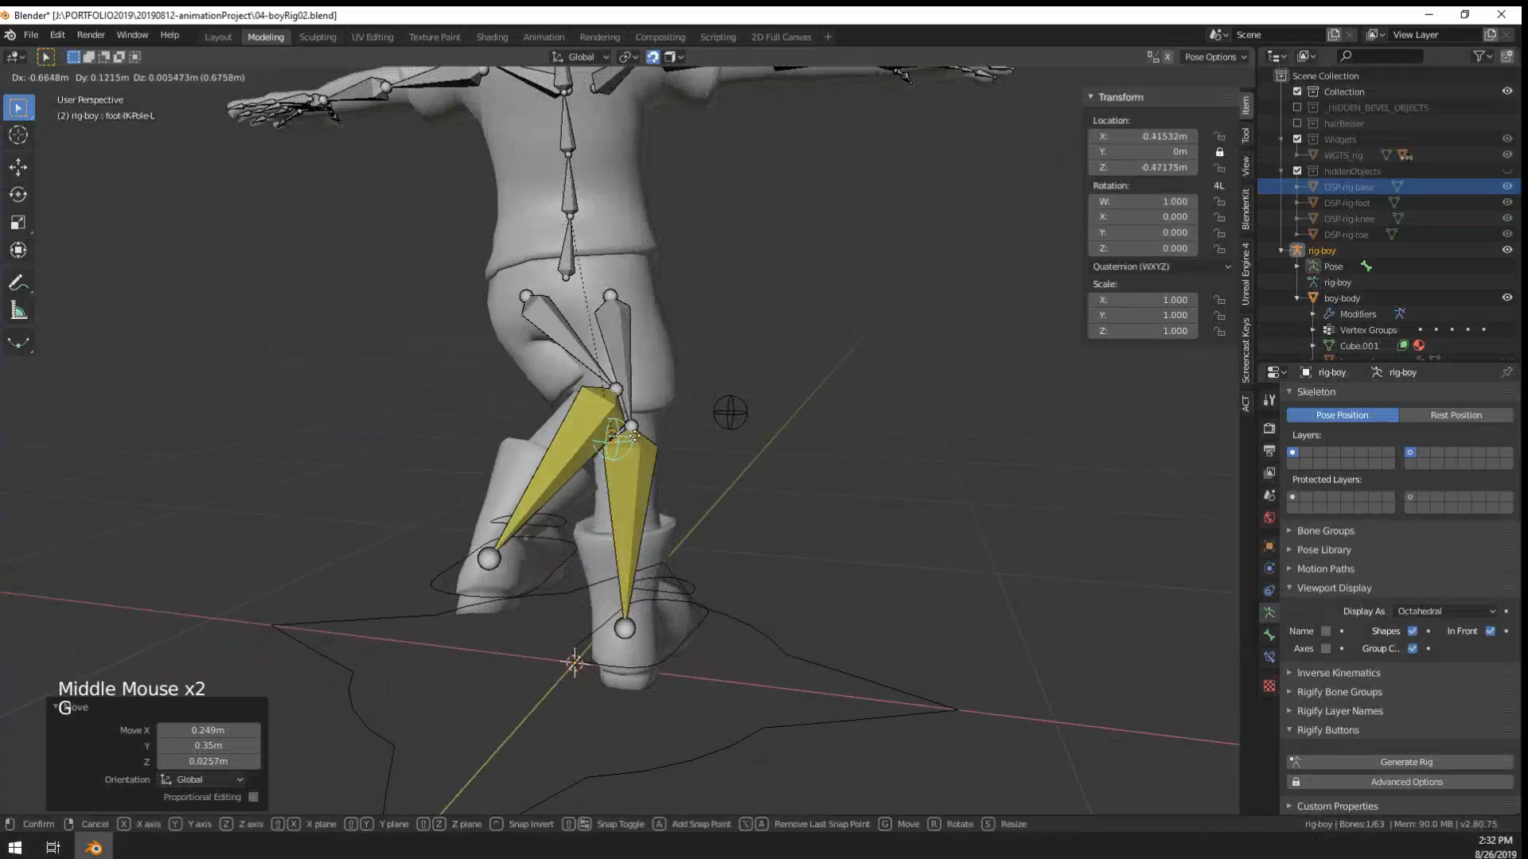
right_click(391, 442)
middle_click_drag(391, 441, 794, 557)
- Try moving the left foot control foot.L through different positions to test the leg's bending
right_click(794, 548)
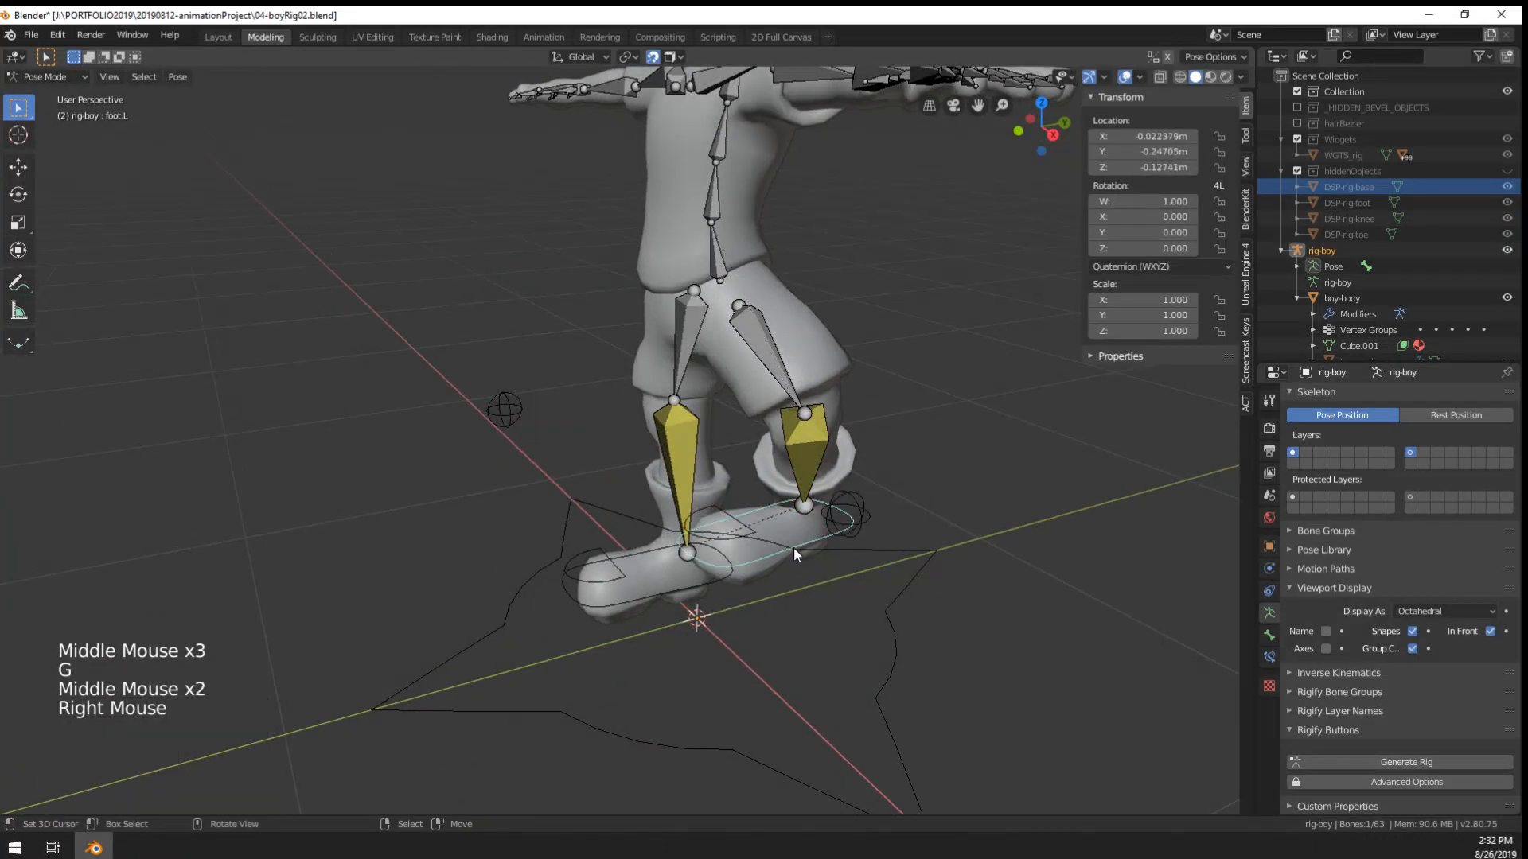
key("g")
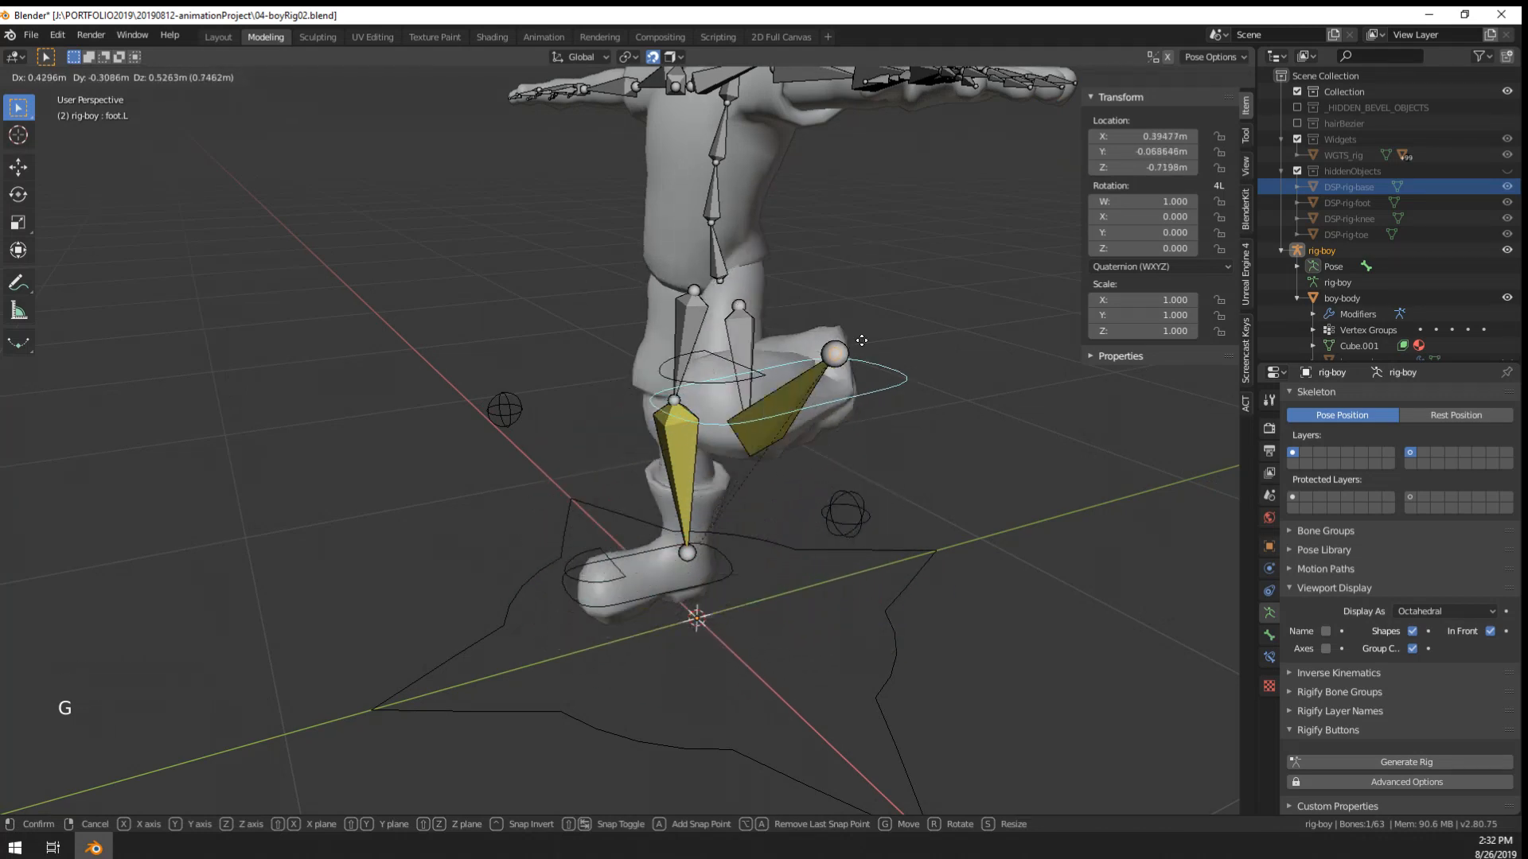
right_click(777, 478)
middle_click_drag(777, 478, 337, 568)
key("g")
right_click(558, 485)
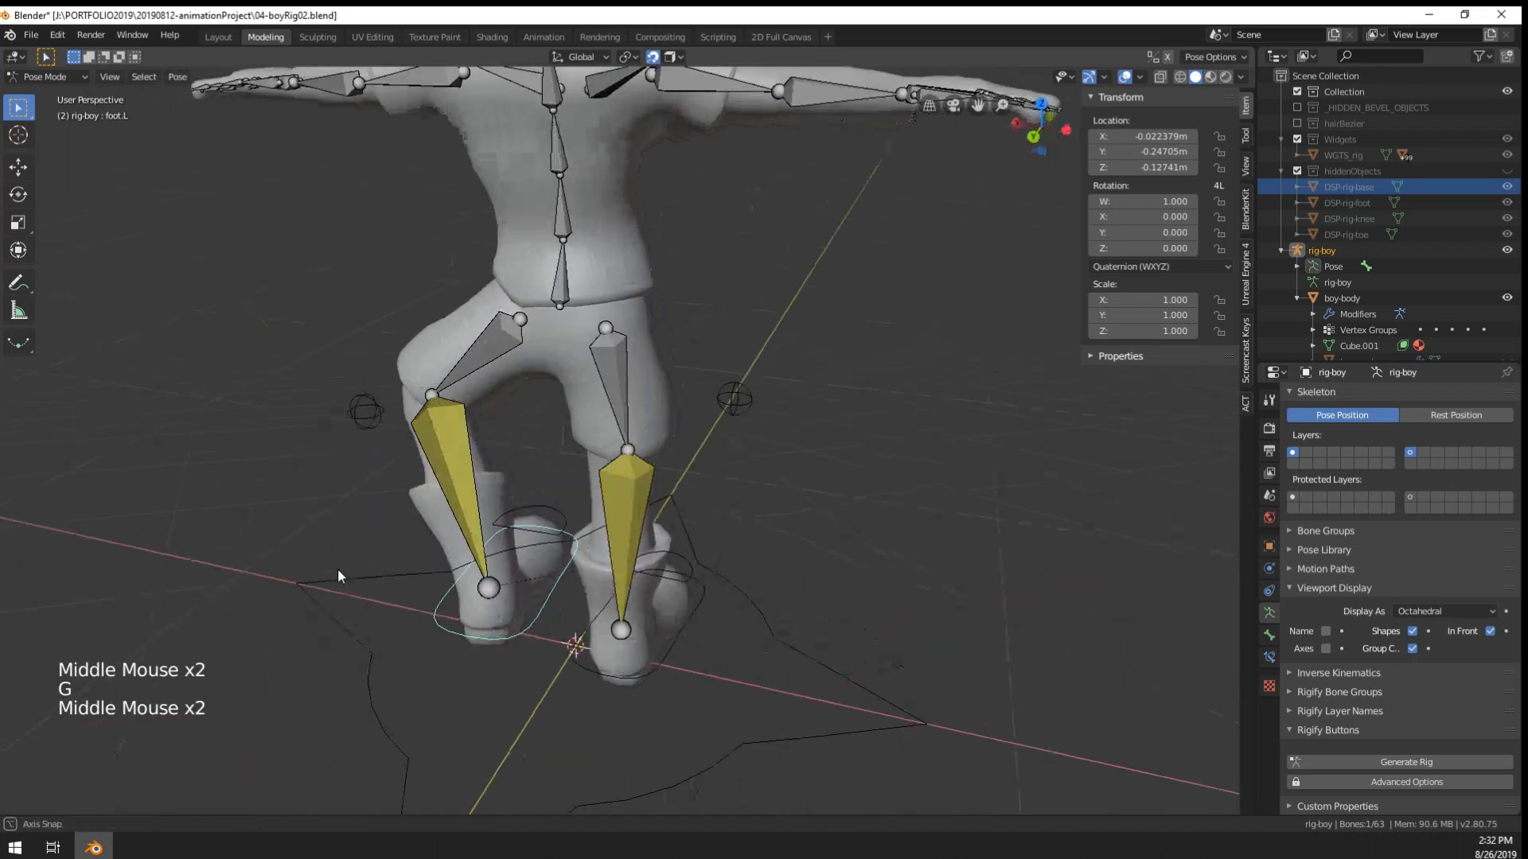
- Try moving the left foot control foot.L in the front and angled views to test how the knee follows
key("g")
right_click(521, 529)
key("g")
right_click(555, 497)
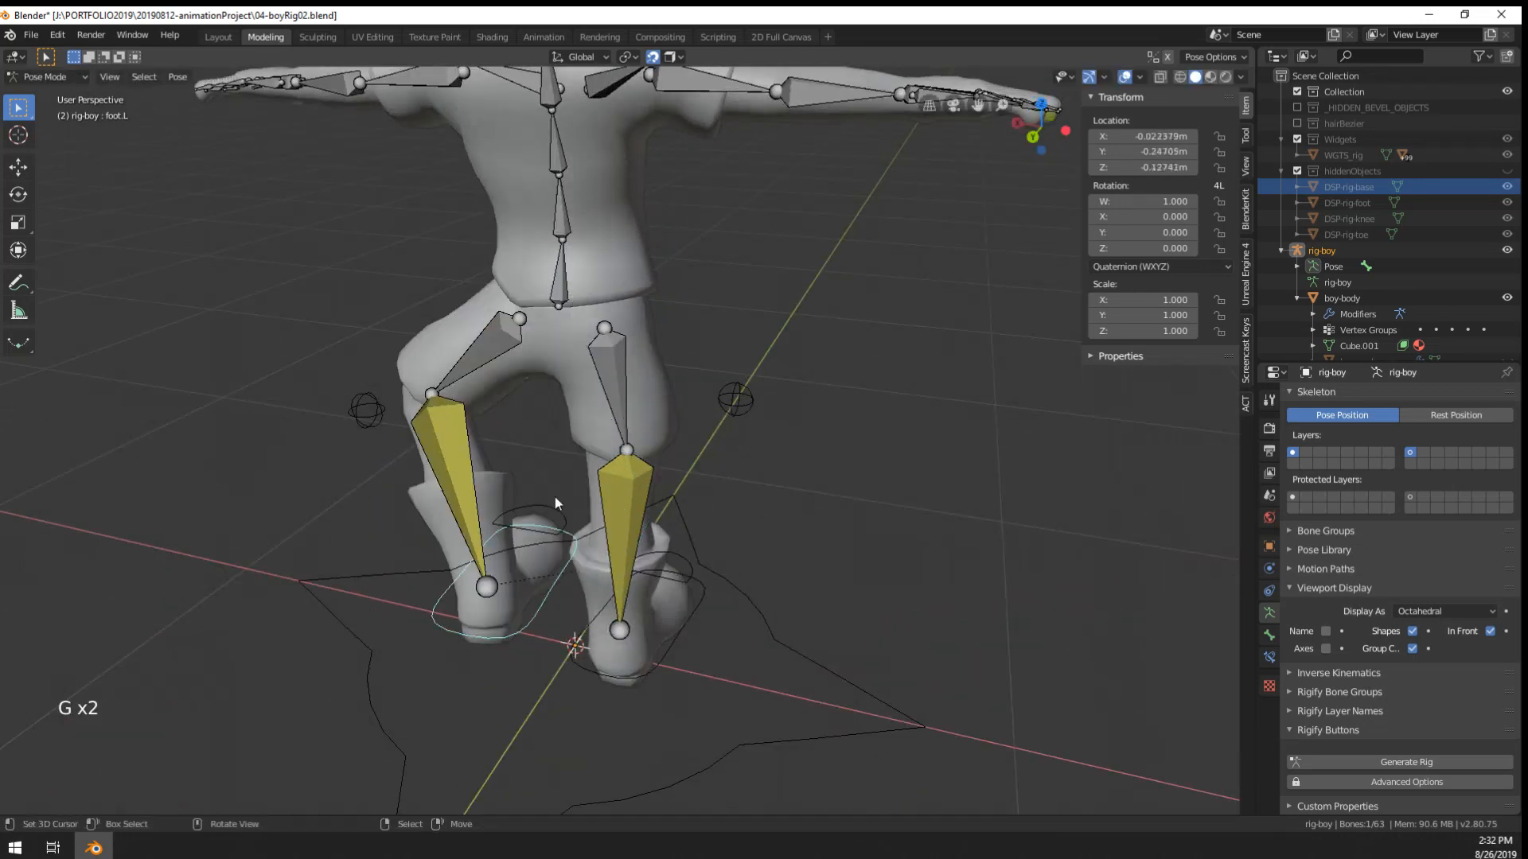
middle_click_drag(555, 497, 700, 516)
middle_click_drag(700, 516, 820, 553)
key("g")
left_click(802, 500)
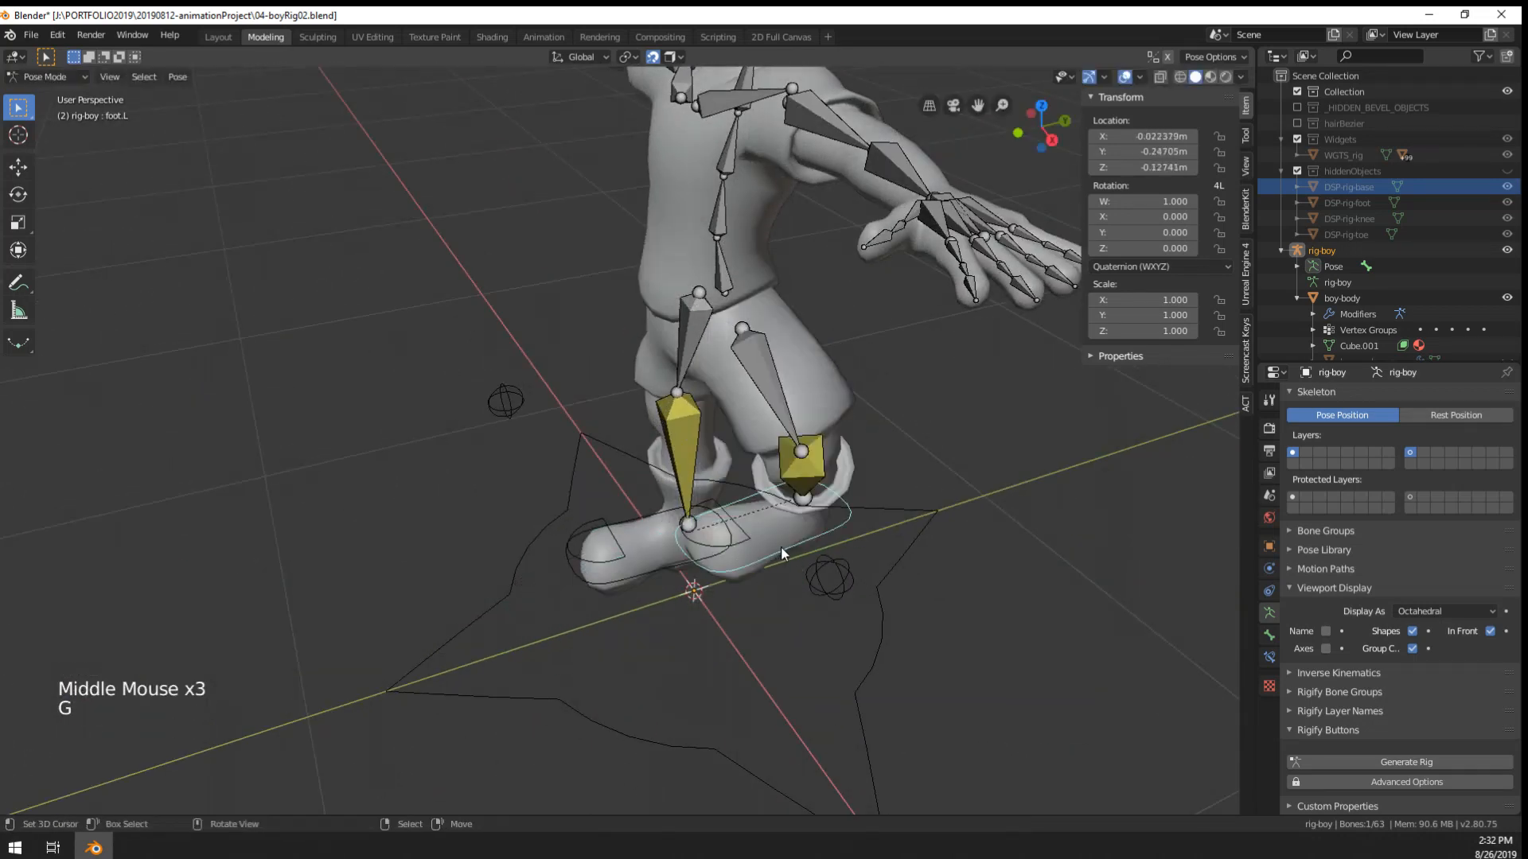
- Try moving foot.L backward, sideways and upward in several views to test the knee's bending
right_click(827, 575)
key("g")
left_click(404, 424)
middle_click_drag(406, 426, 847, 502)
right_click(785, 552)
key("g")
right_click(686, 517)
key("g")
left_click(740, 507)
key("g")
right_click(808, 437)
middle_click_drag(806, 439, 656, 463)
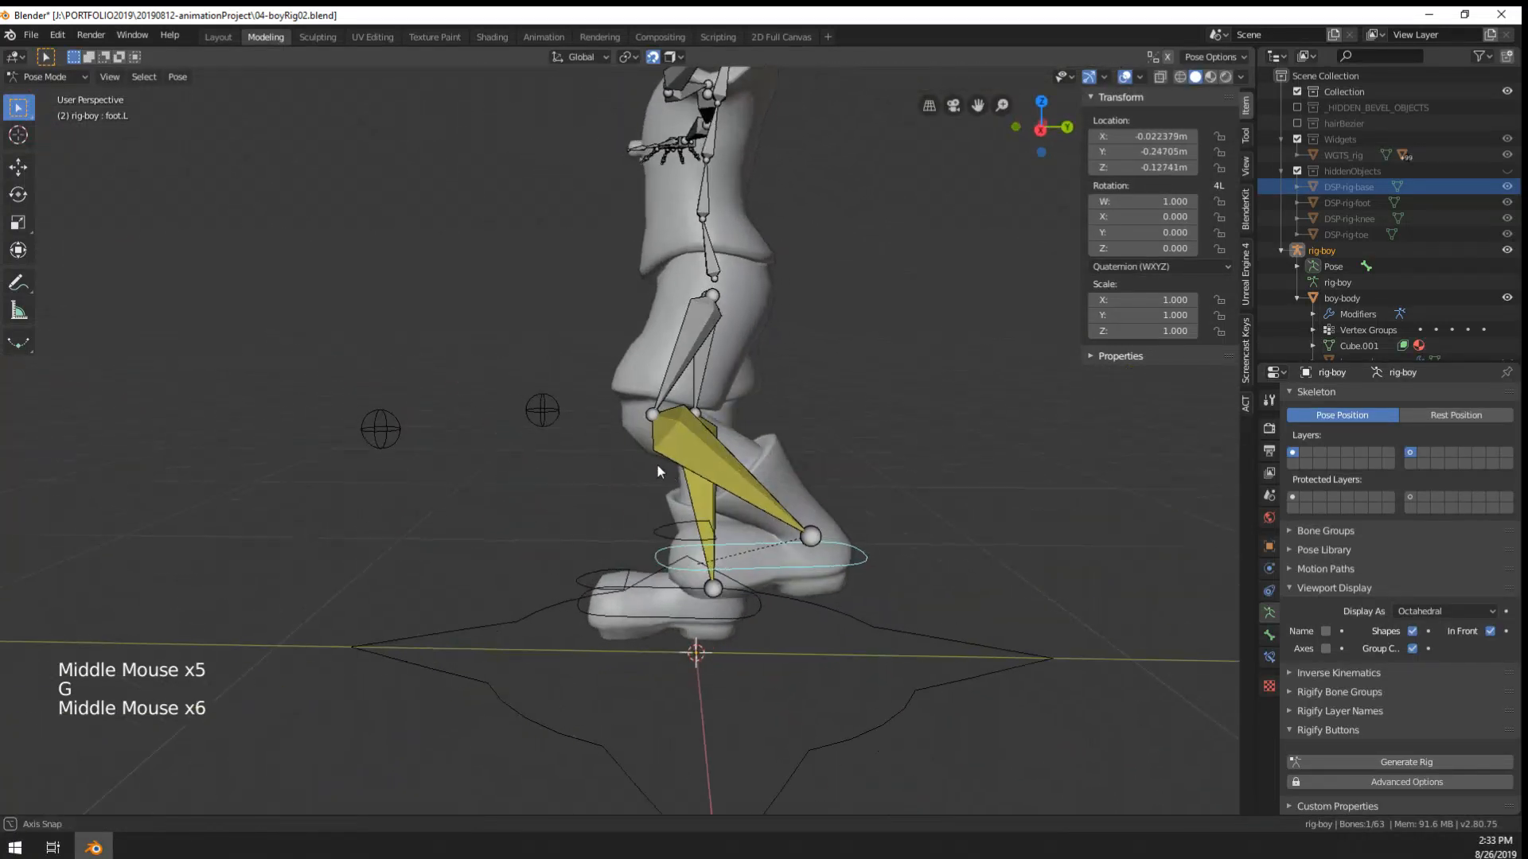
- Try stretching, raising and lowering foot.L in the side view to test the limits of the left leg's IK
key("g")
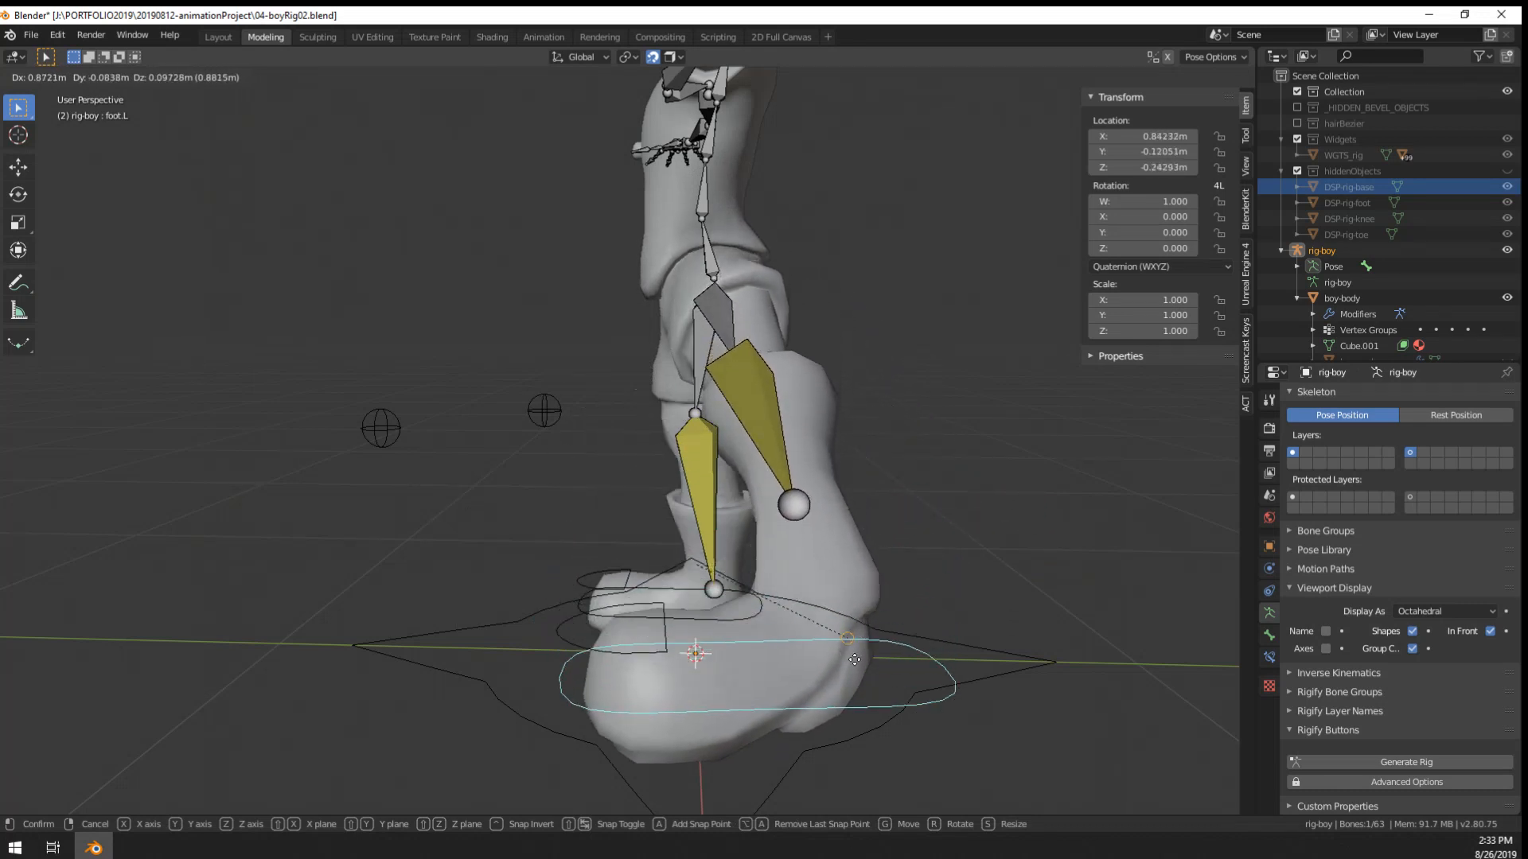
right_click(915, 648)
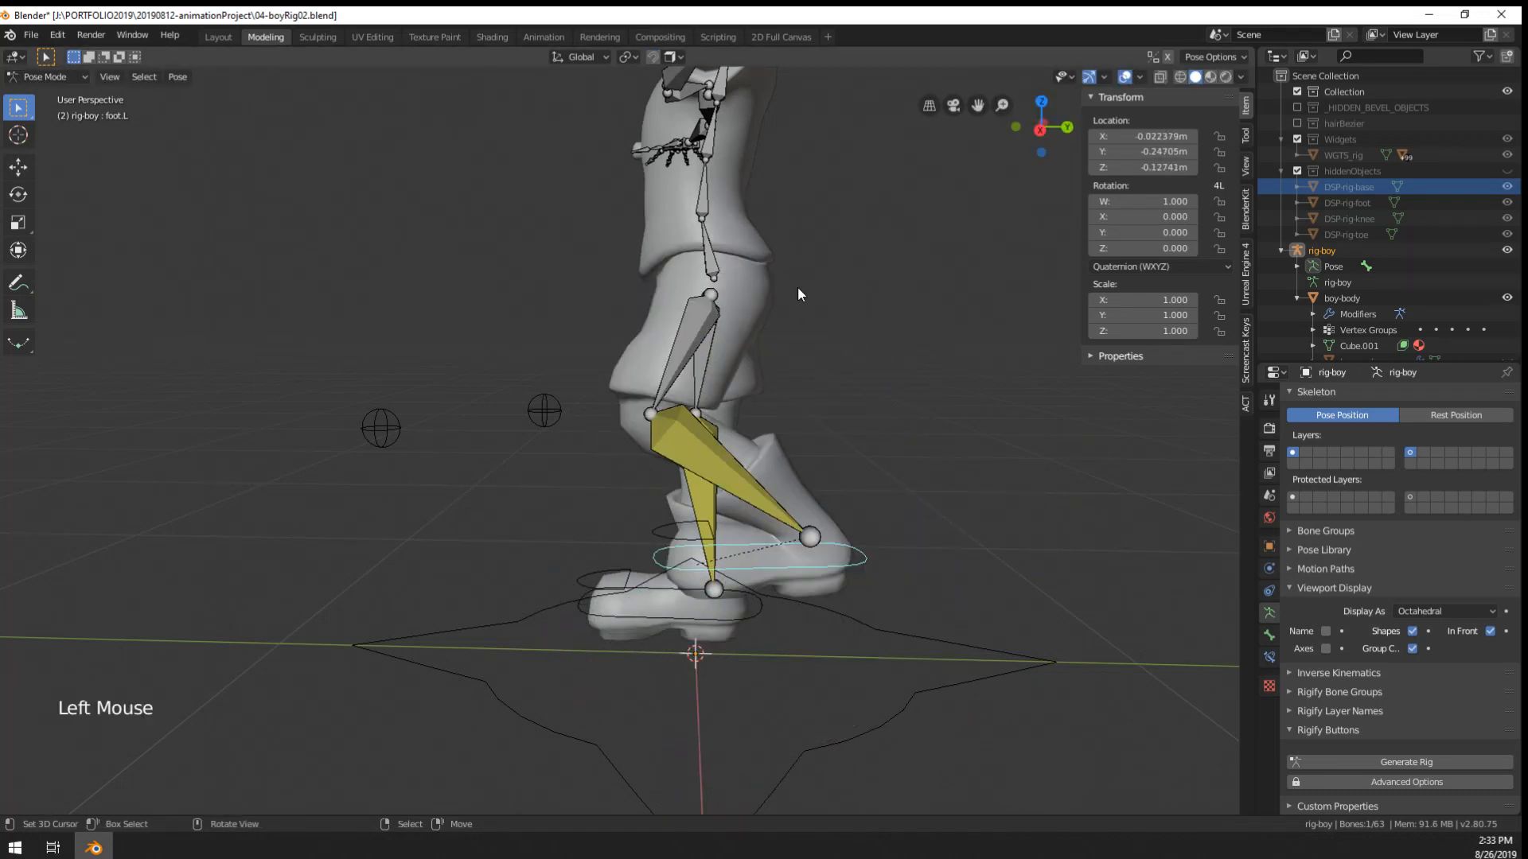
key("g")
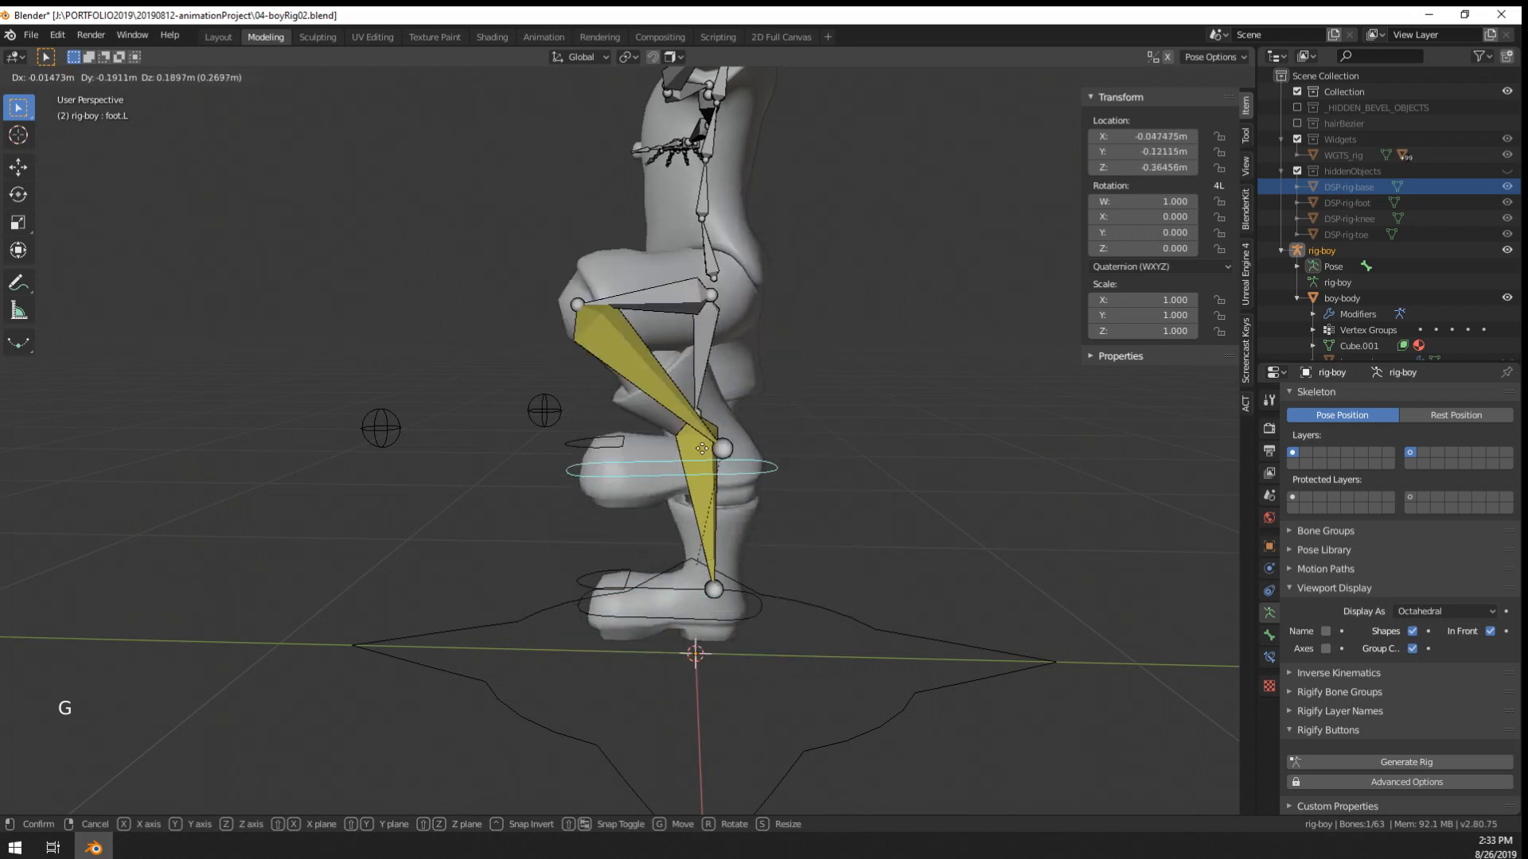
left_click(646, 507)
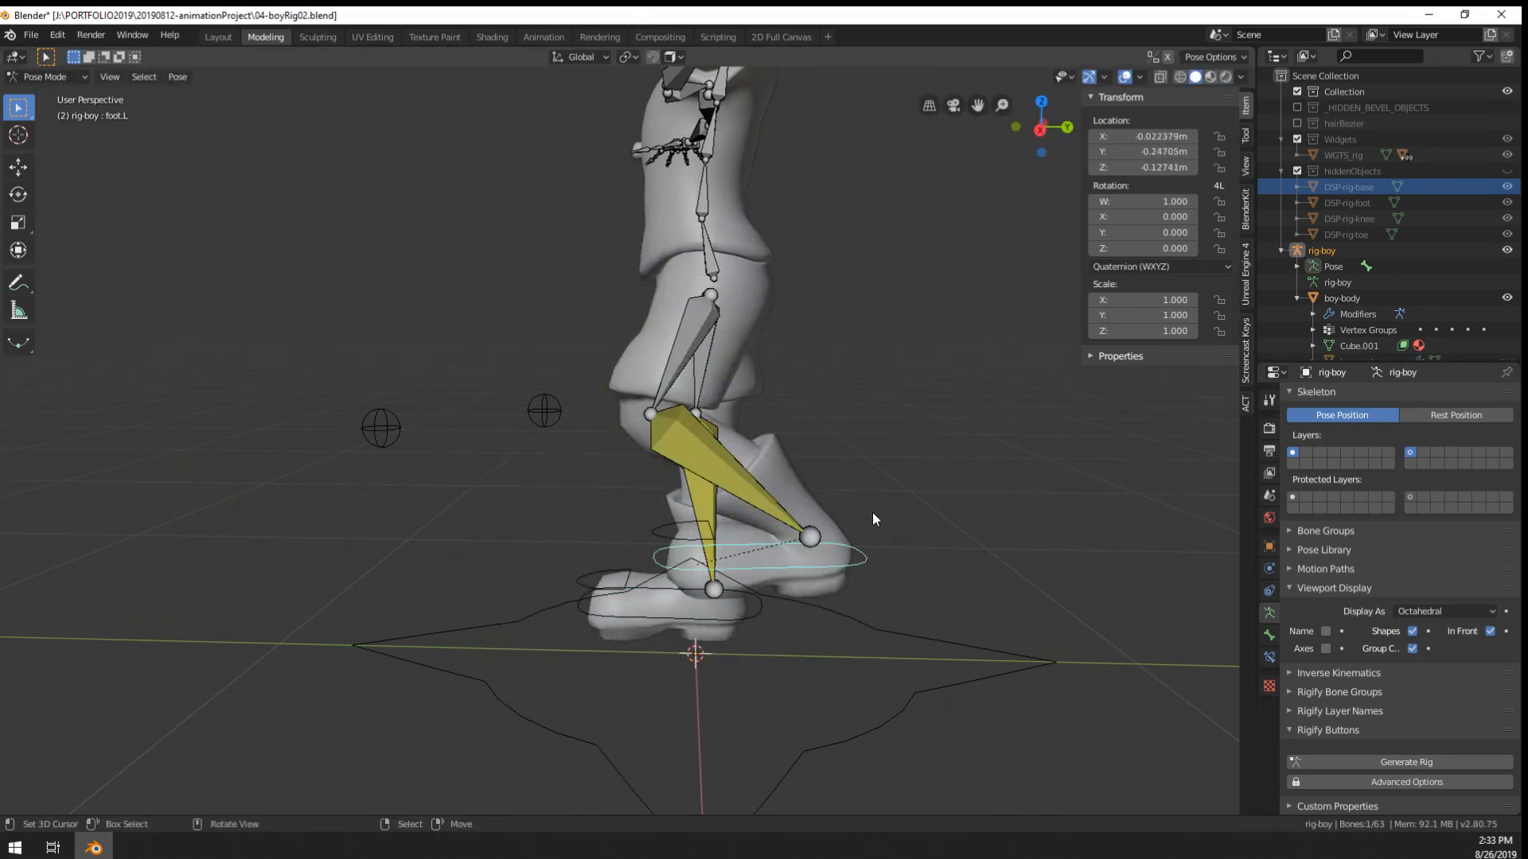
key("g")
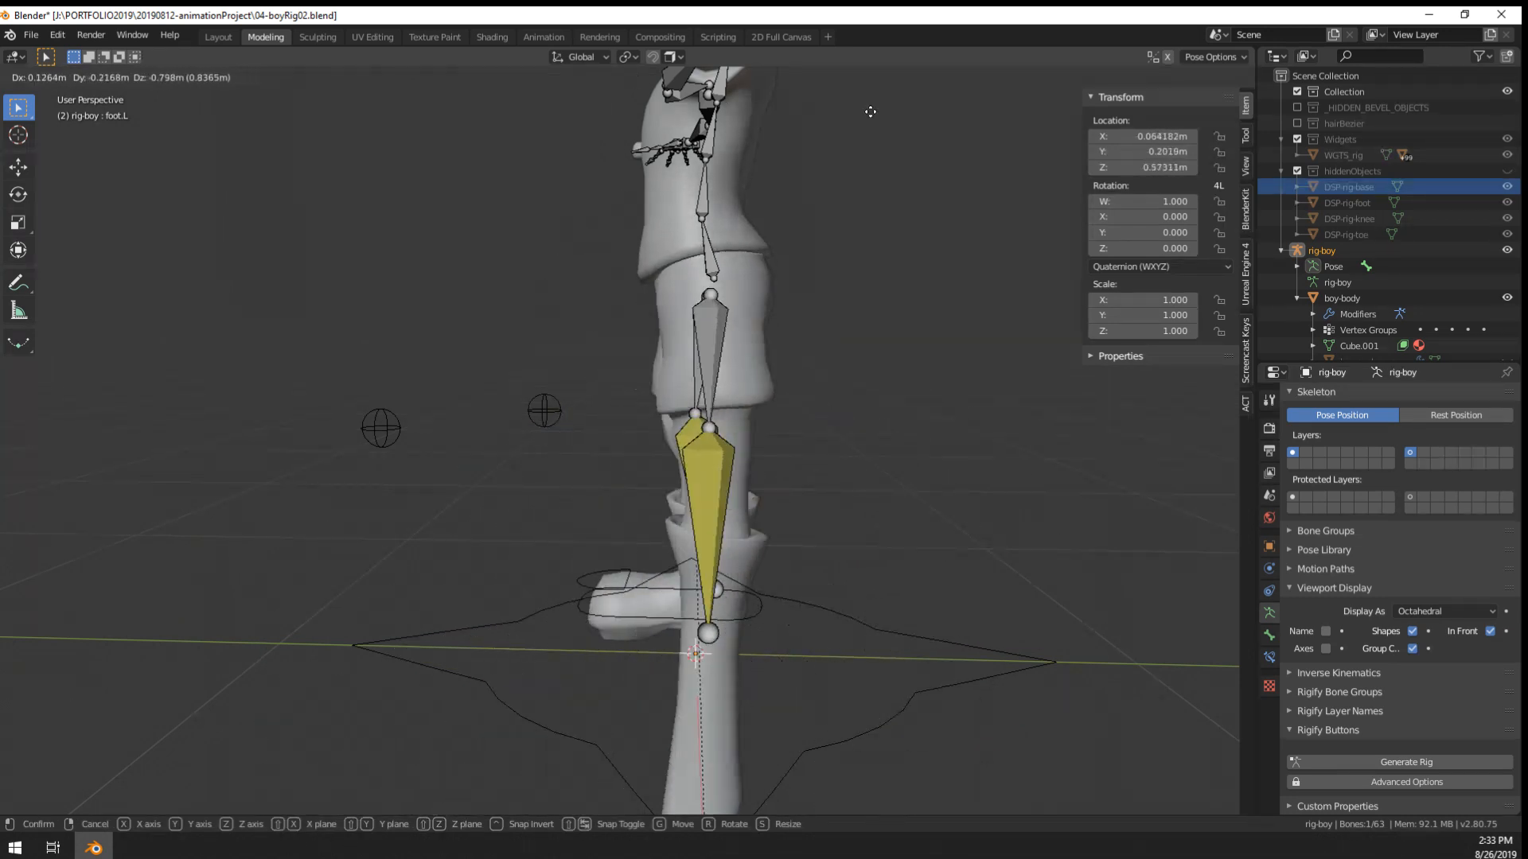
right_click(839, 581)
key("g")
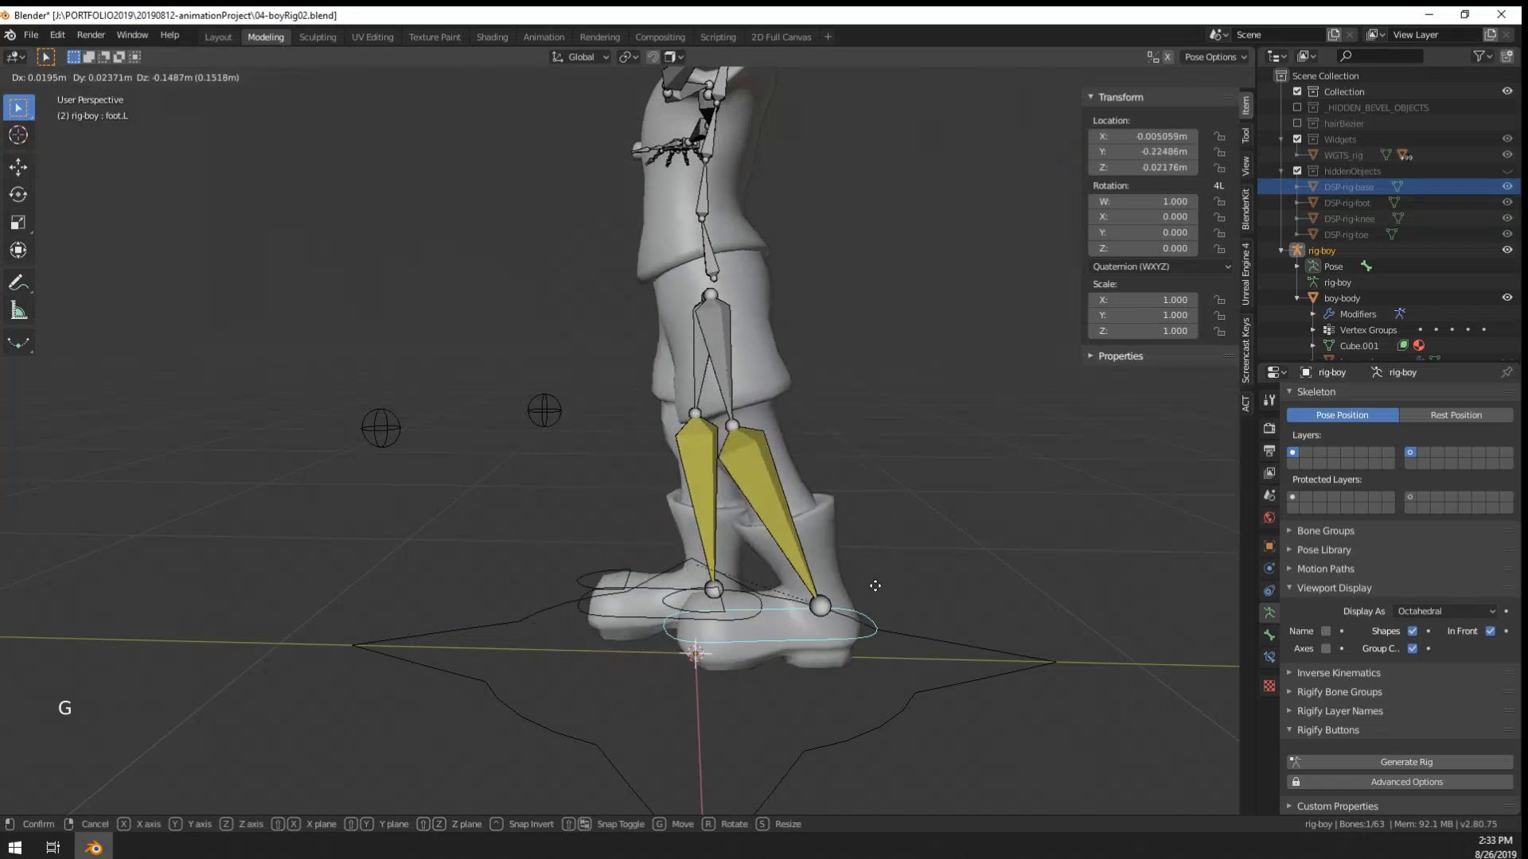
- Rotate foot.L by about -50° in the side view and rotate the toe control toe.L to bend the toes
key("r")
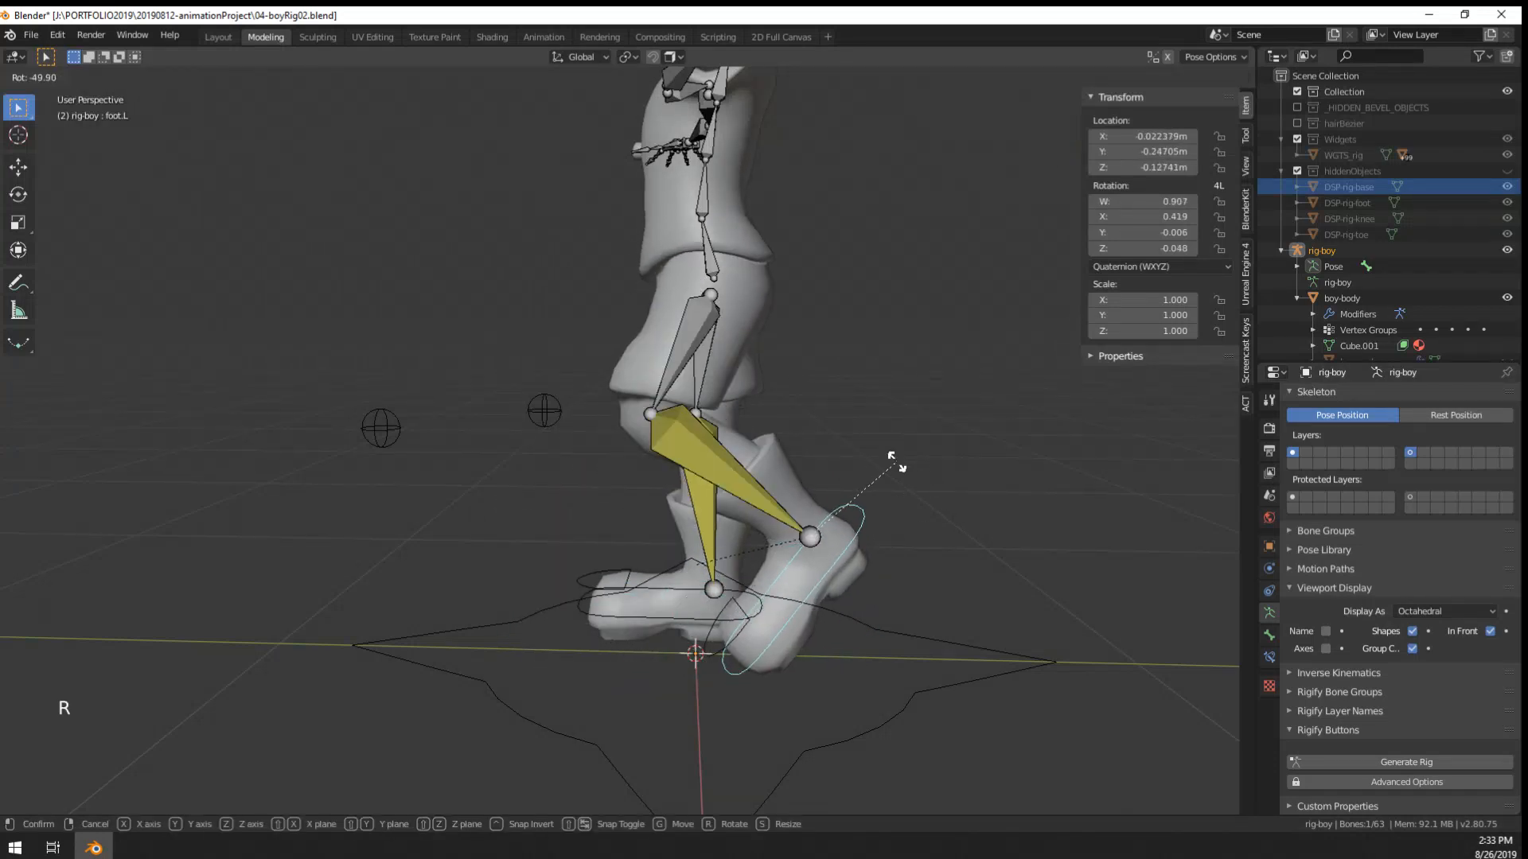
left_click(714, 655)
right_click(712, 649)
key("r")
left_click(747, 656)
middle_click_drag(753, 656, 786, 643)
- Move foot.L backward behind the body to about X -0.002, Y -0.438 and Z -0.059 m
right_click(727, 650)
right_click(786, 642)
key("g")
left_click(897, 638)
middle_click_drag(897, 638, 802, 646)
key("g")
left_click(832, 649)
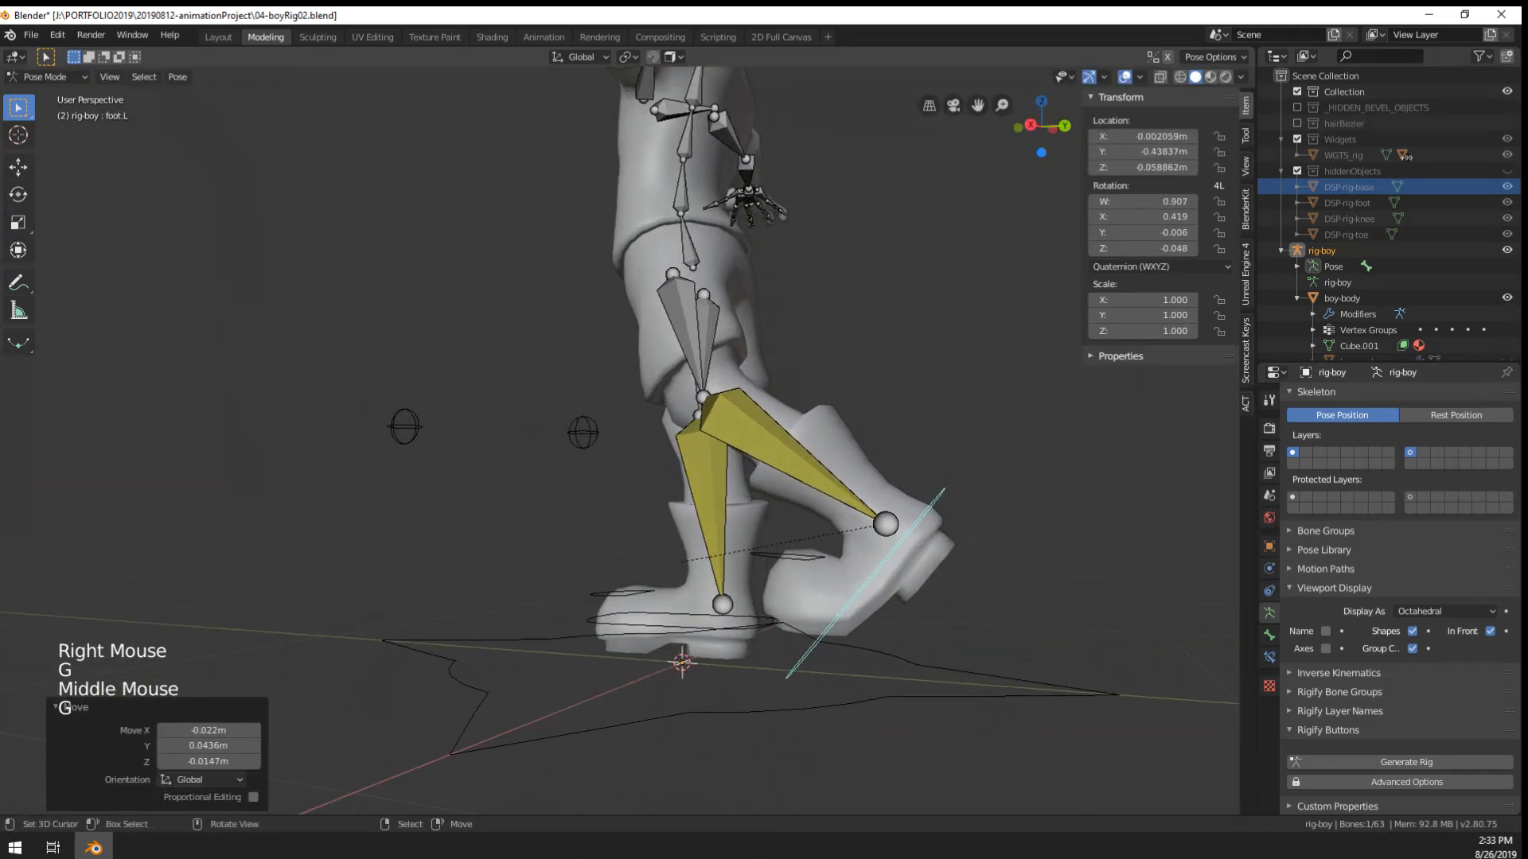
- Rotate foot.L until the boot points downward, and rotate toe.L to test the toe bend
key("r")
left_click(951, 623)
right_click(854, 624)
key("r")
left_click(1051, 585)
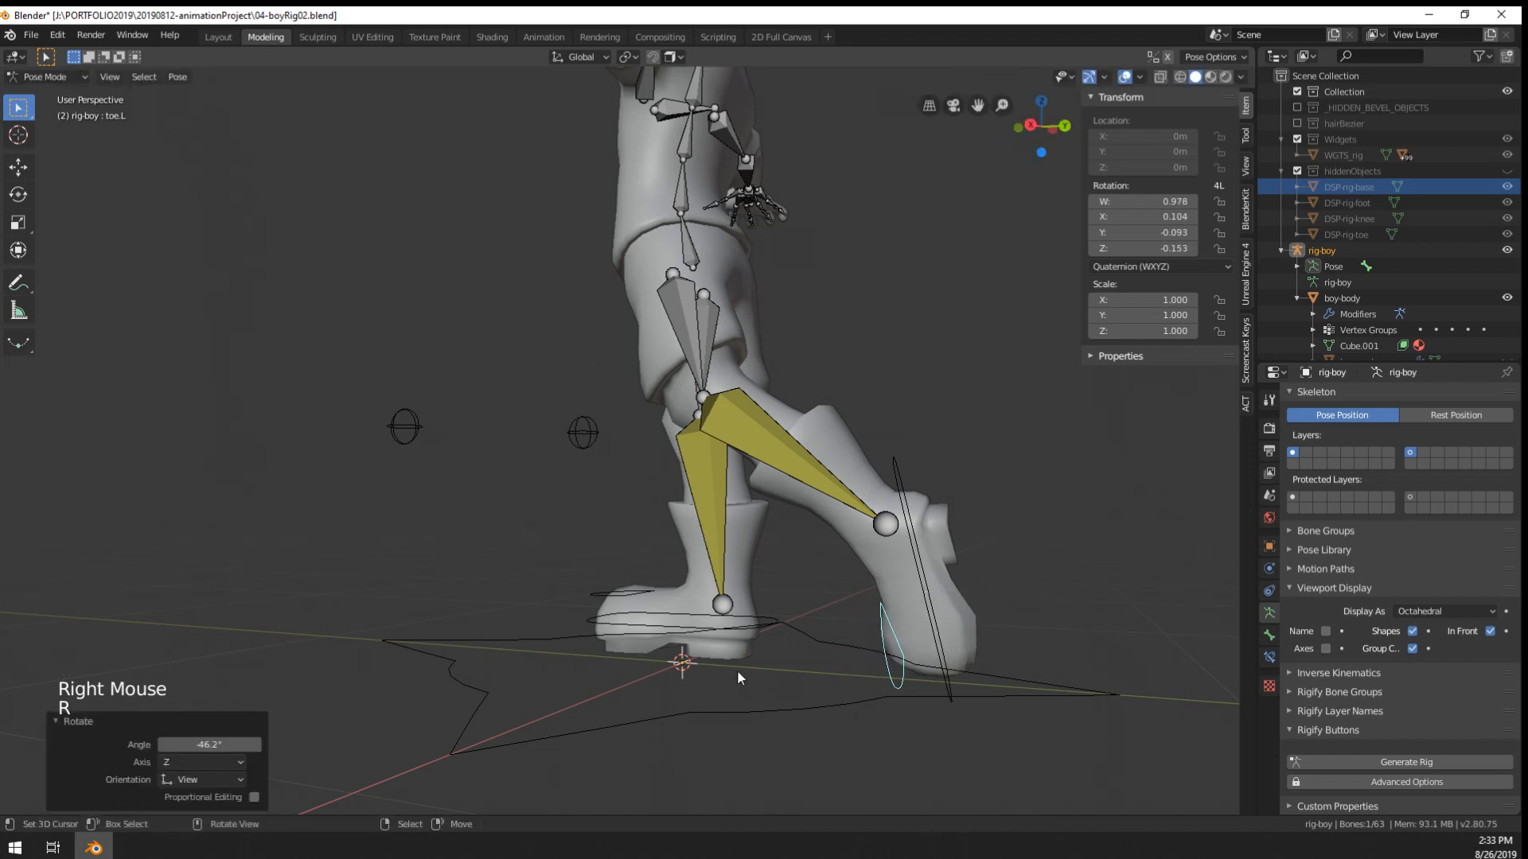
- Raise the foot.L control, clear its rotation and rotate it by about -54.1°
right_click(945, 673)
key("g")
left_click(778, 561)
middle_click_drag(778, 562, 748, 595)
key("r")
left_click(619, 580)
key("alt+r")
key("r")
left_click(964, 611)
- Try rotating the raised foot.L control from different viewing angles to test the ankle
middle_click_drag(799, 427, 746, 466)
scroll(923, 469, "up", 2)
key("r")
right_click(975, 503)
key("r")
right_click(899, 404)
middle_click_drag(868, 408, 605, 462)
key("r")
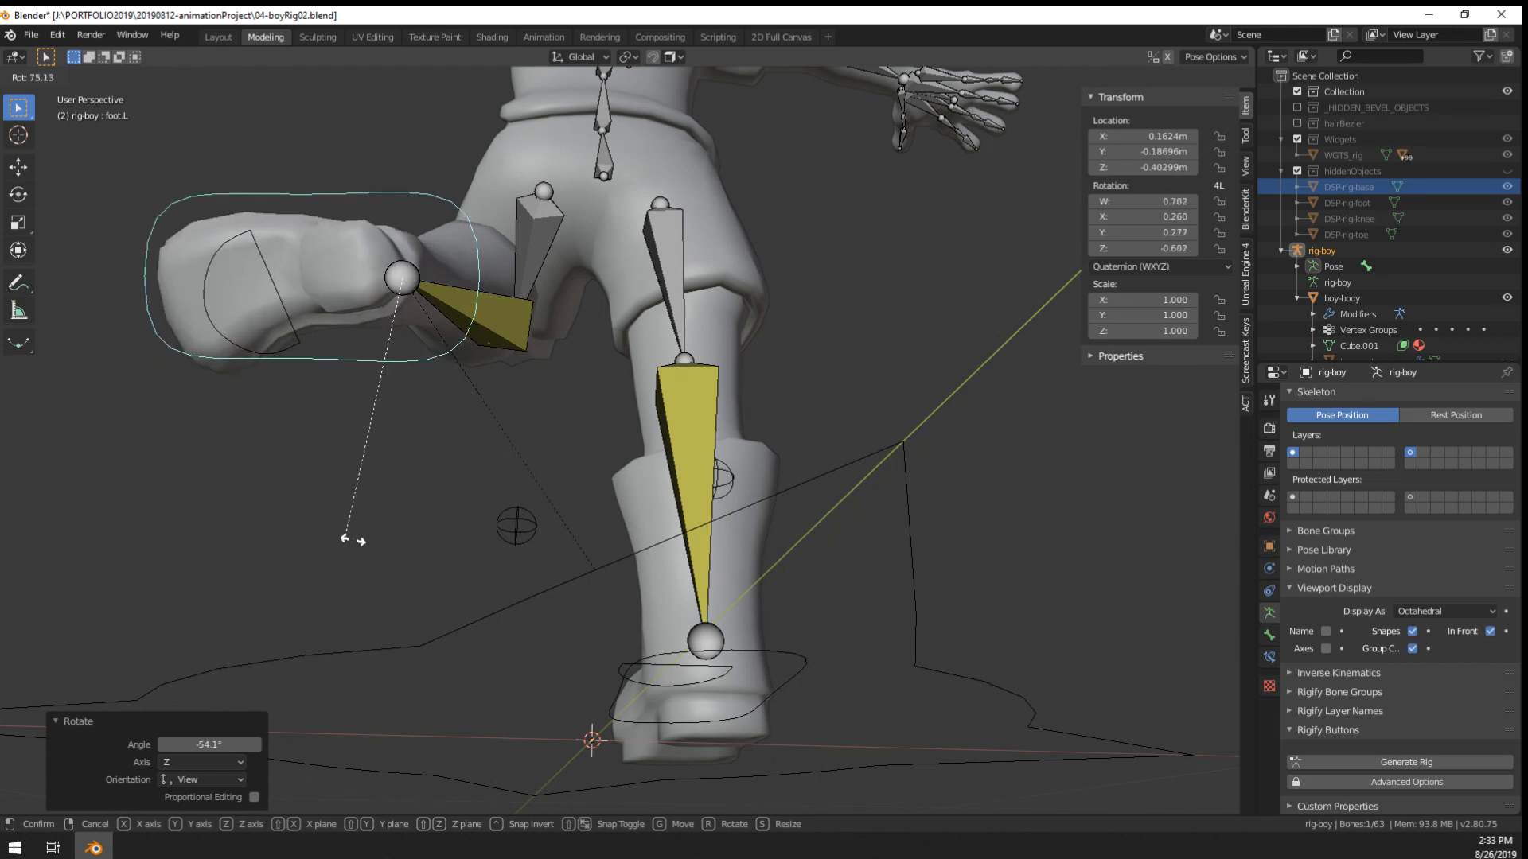
right_click(555, 534)
- Clear the location and rotation of the foot.L control
middle_click_drag(555, 534, 757, 526)
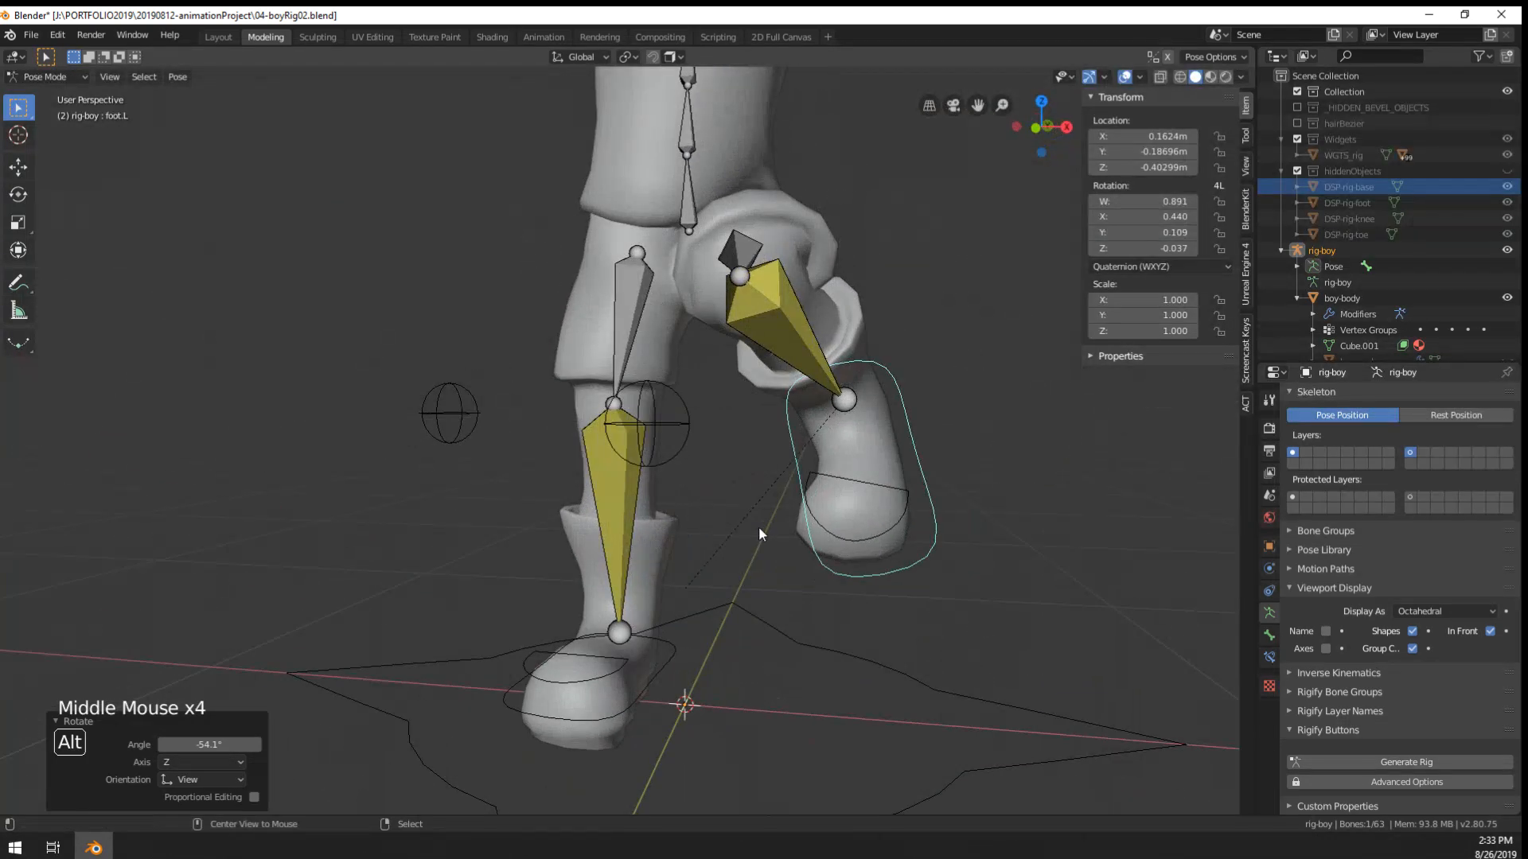
key("alt+g")
scroll(757, 527, "down", 3)
scroll(758, 527, "up", 3)
key("alt+r")
- Clear the rotation of toe.L and undo the accidental shift of foot.L
middle_click_drag(873, 605, 810, 686)
key("r")
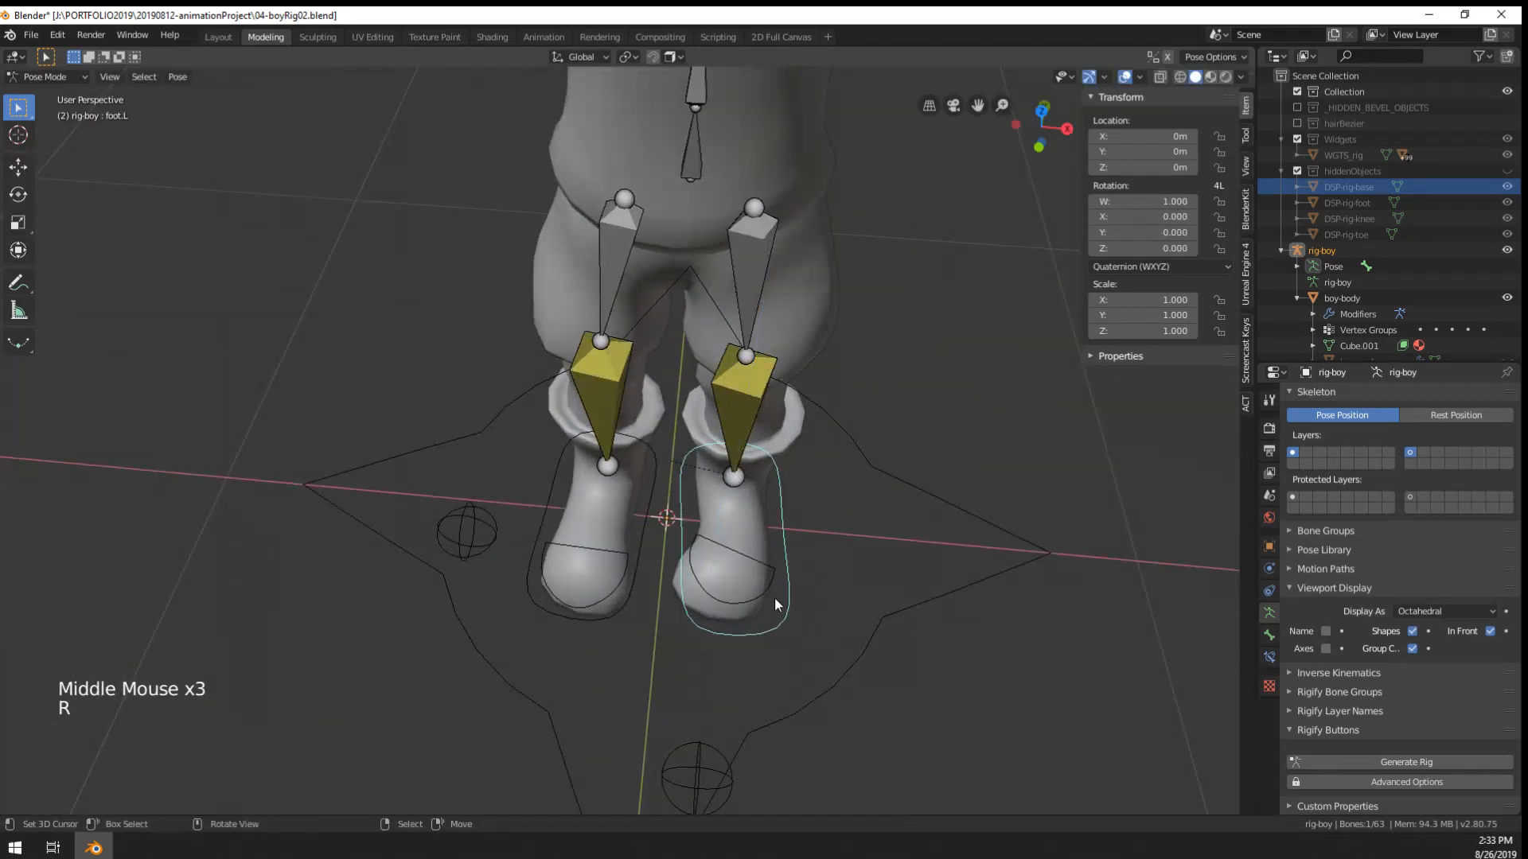
right_click(771, 595)
key("alt+r")
right_click(779, 632)
right_click(780, 632)
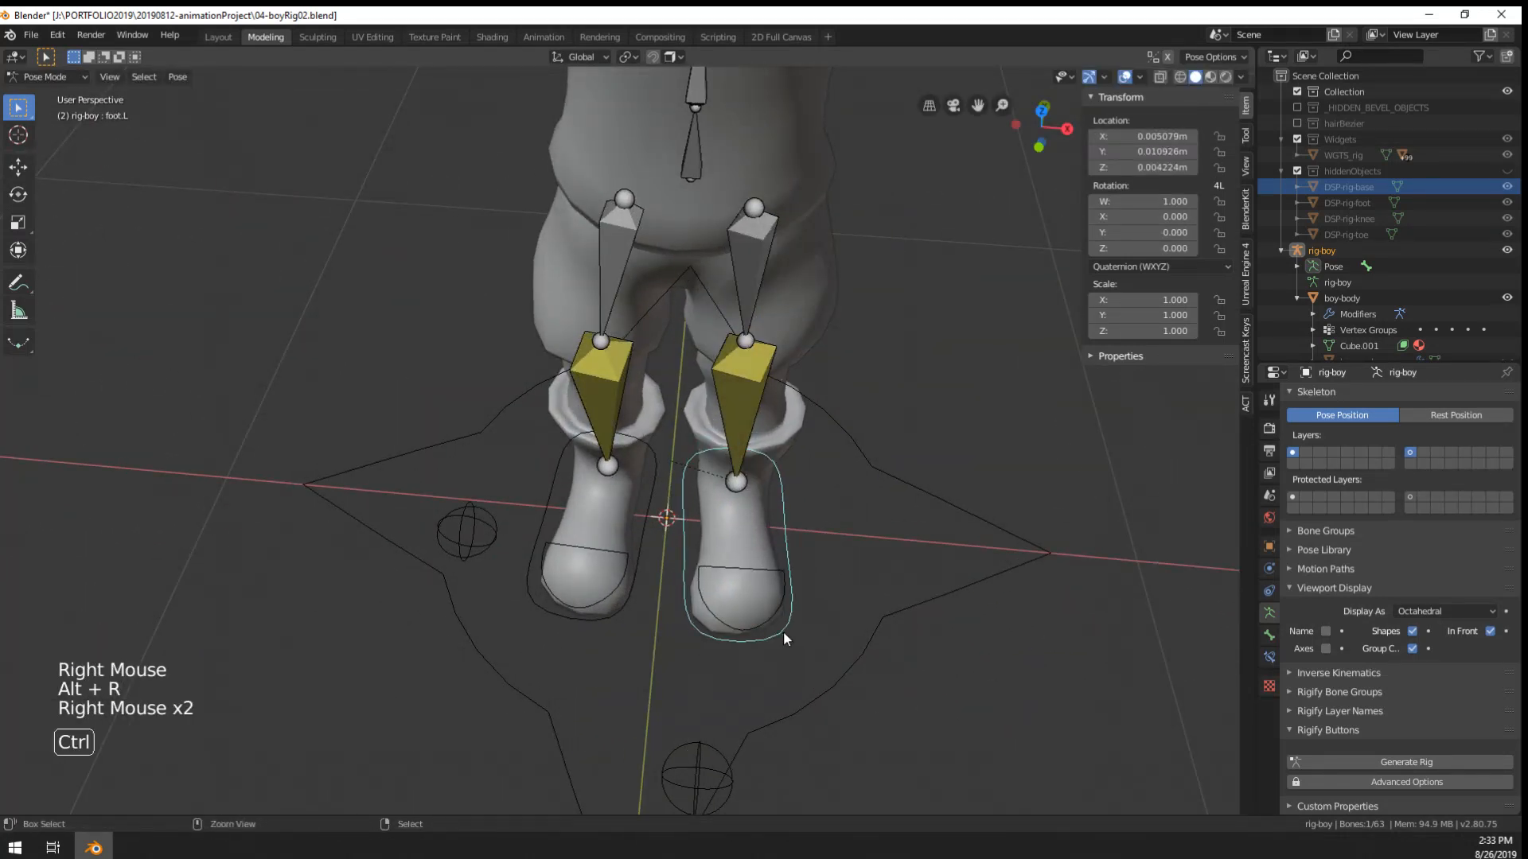
key("ctrl+z")
key("ctrl+z")
- Try rotating foot.L around the global Z axis to test the foot's turning
middle_click_drag(783, 632, 808, 637)
key("r")
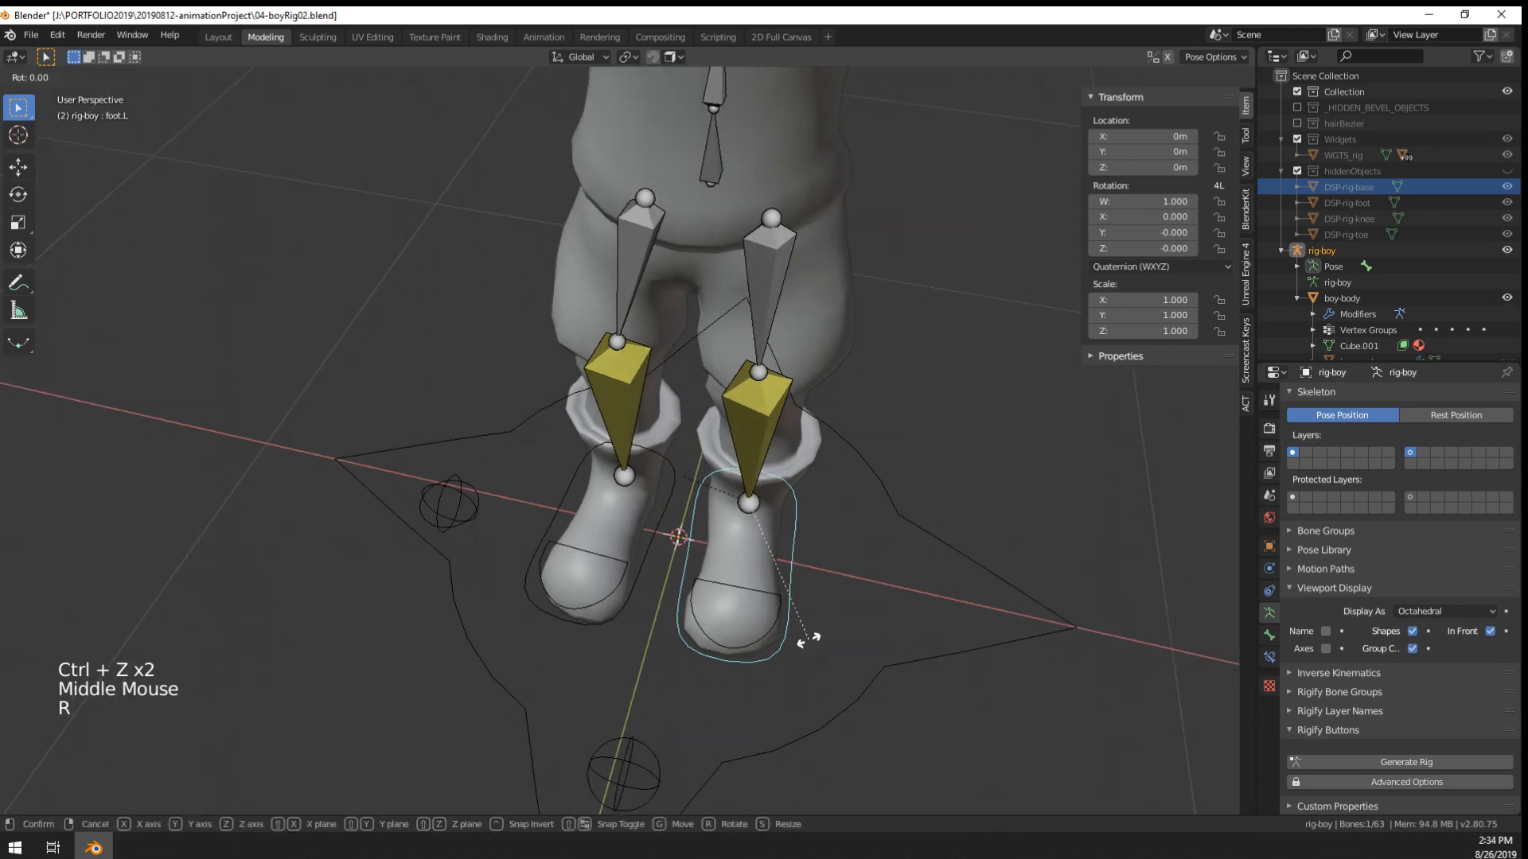
key("z")
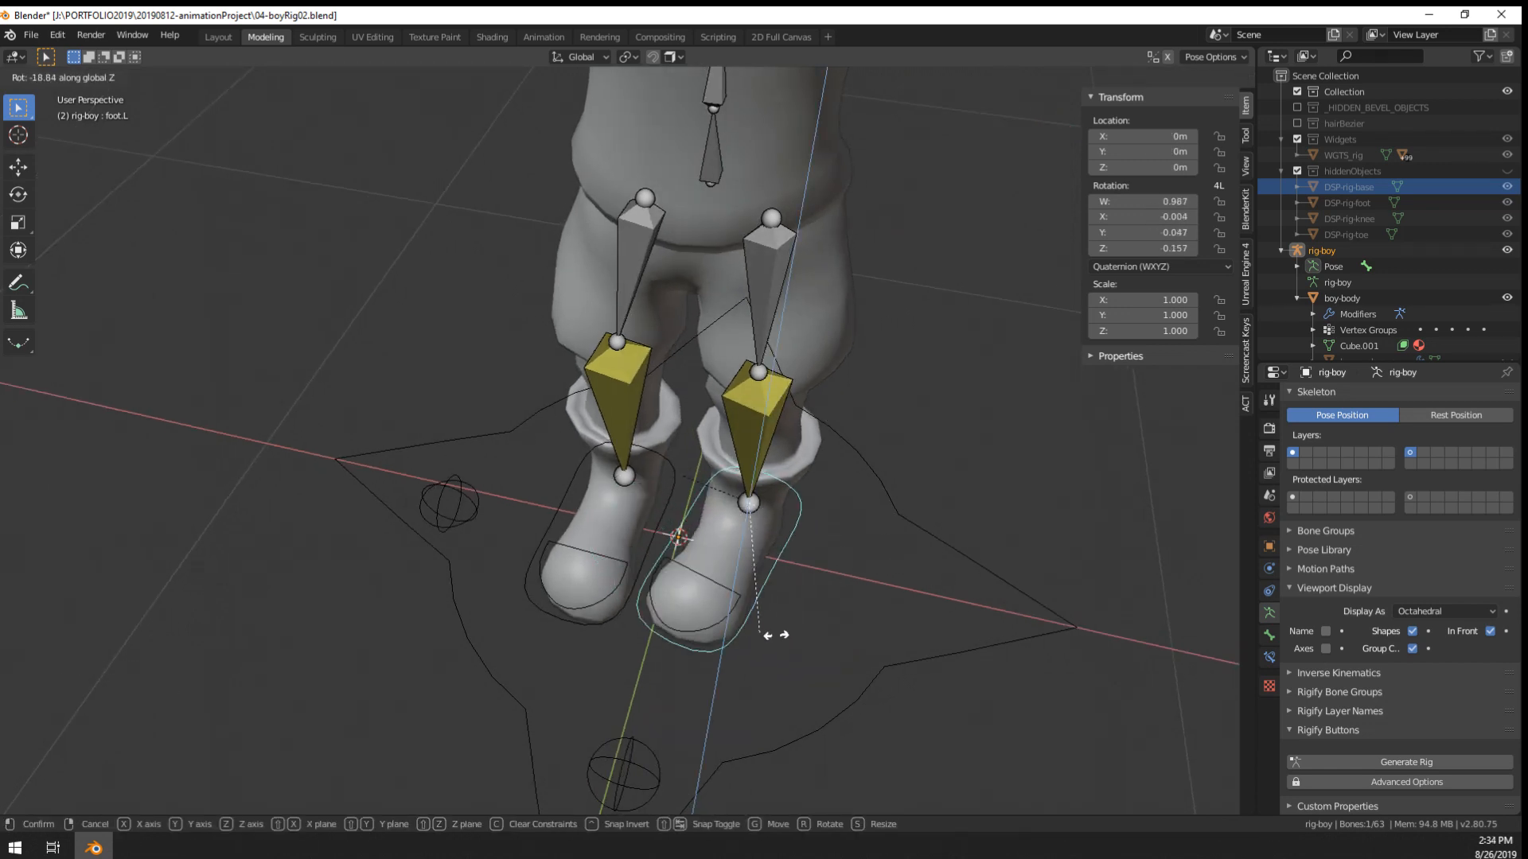
middle_click_drag(826, 625, 850, 599)
scroll(850, 598, "up", 2)
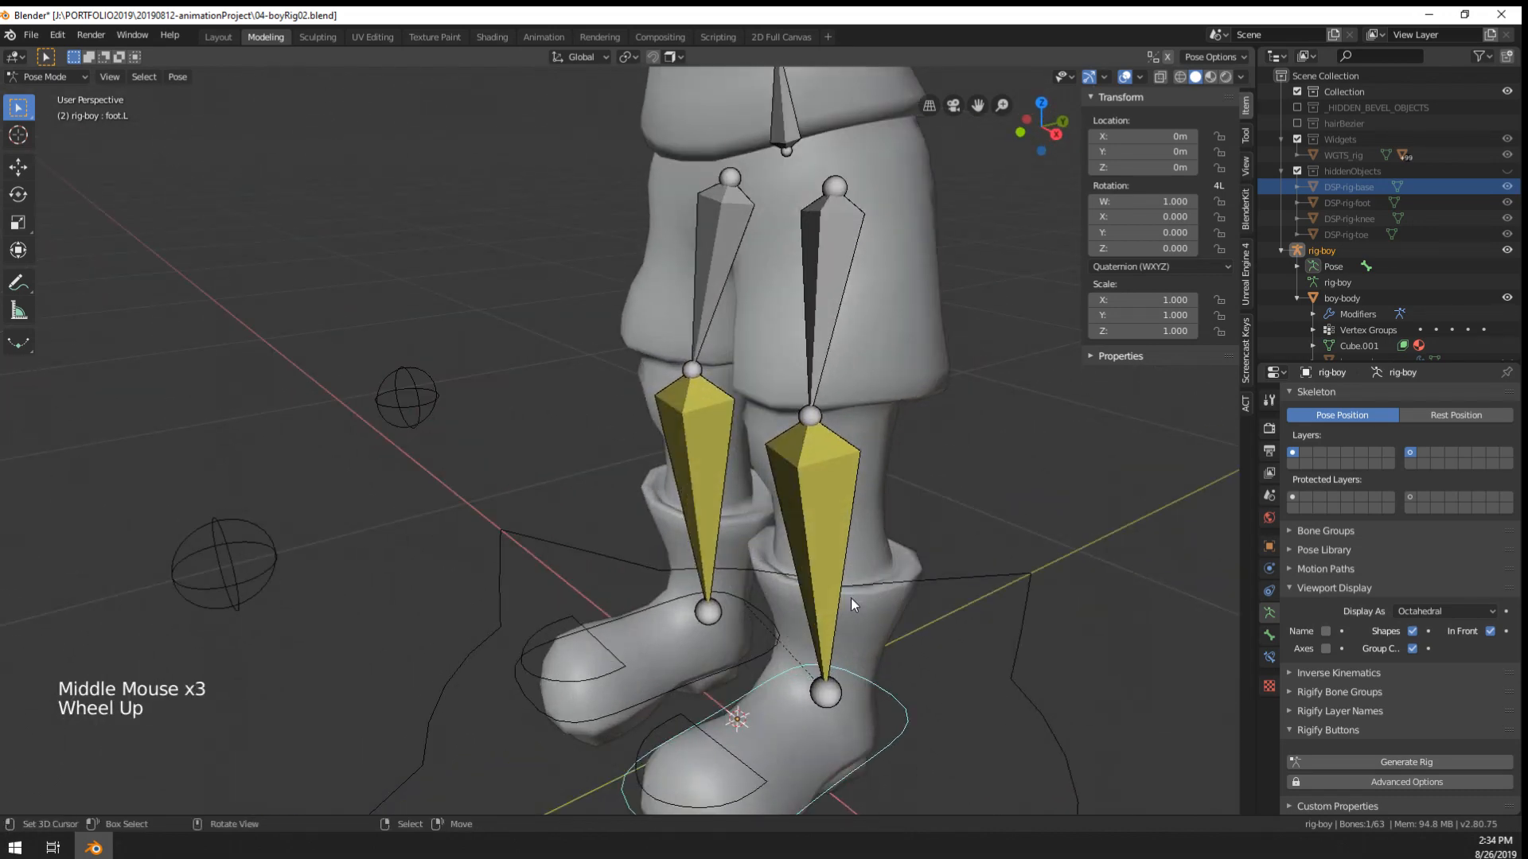
scroll(851, 598, "down", 5)
scroll(821, 452, "up", 3)
middle_click_drag(821, 452, 794, 393)
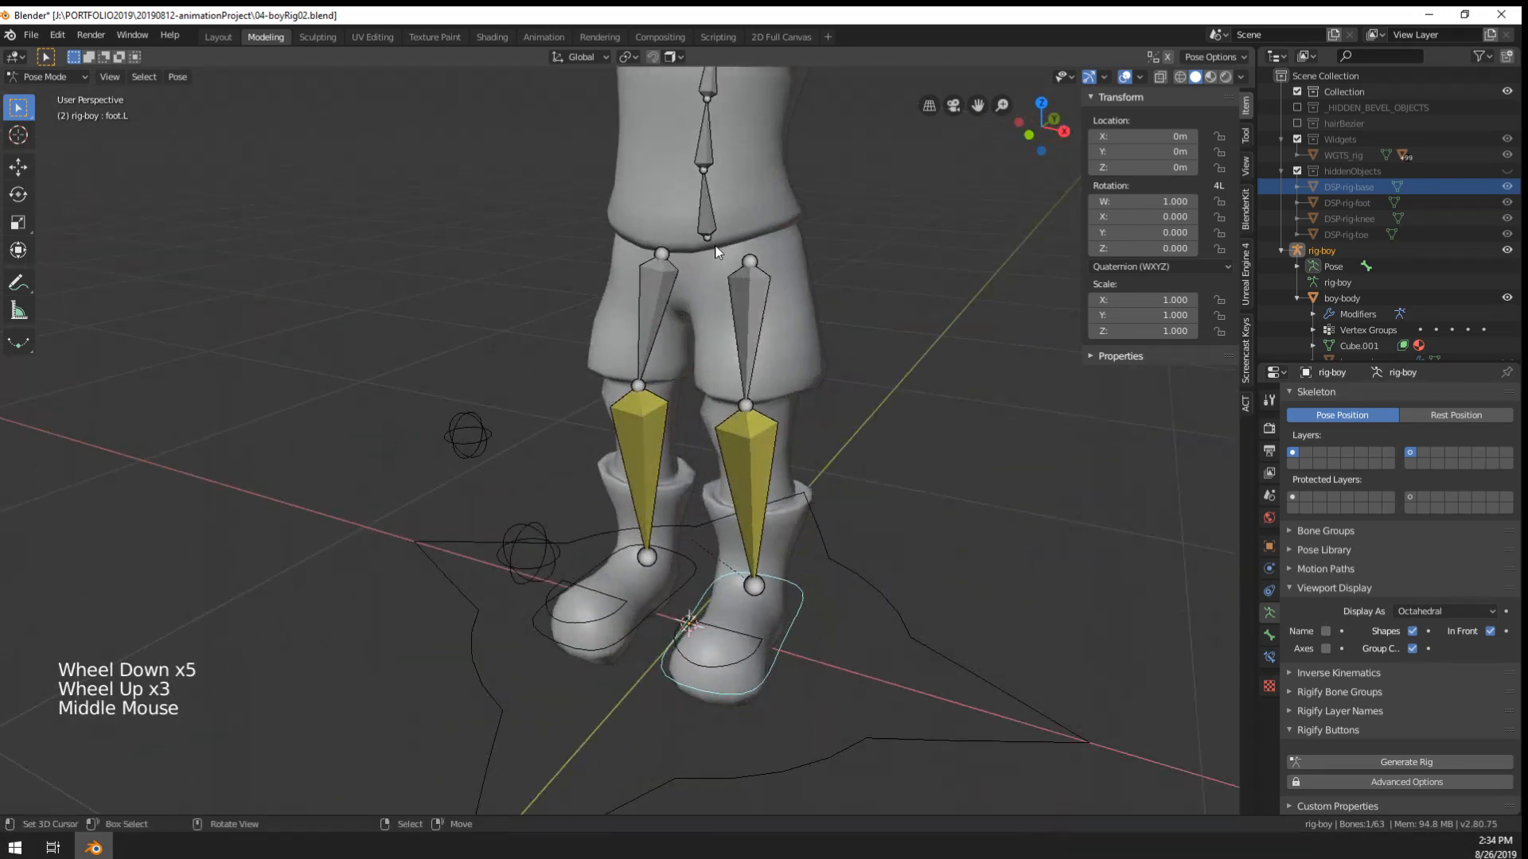
- Select the thigh.L bone, toggle through Edit Mode and switch the rig to Object Mode
key("Tab")
scroll(771, 464, "down", 2)
key("Tab")
right_click(711, 366)
middle_click_drag(710, 334, 709, 368, "shift")
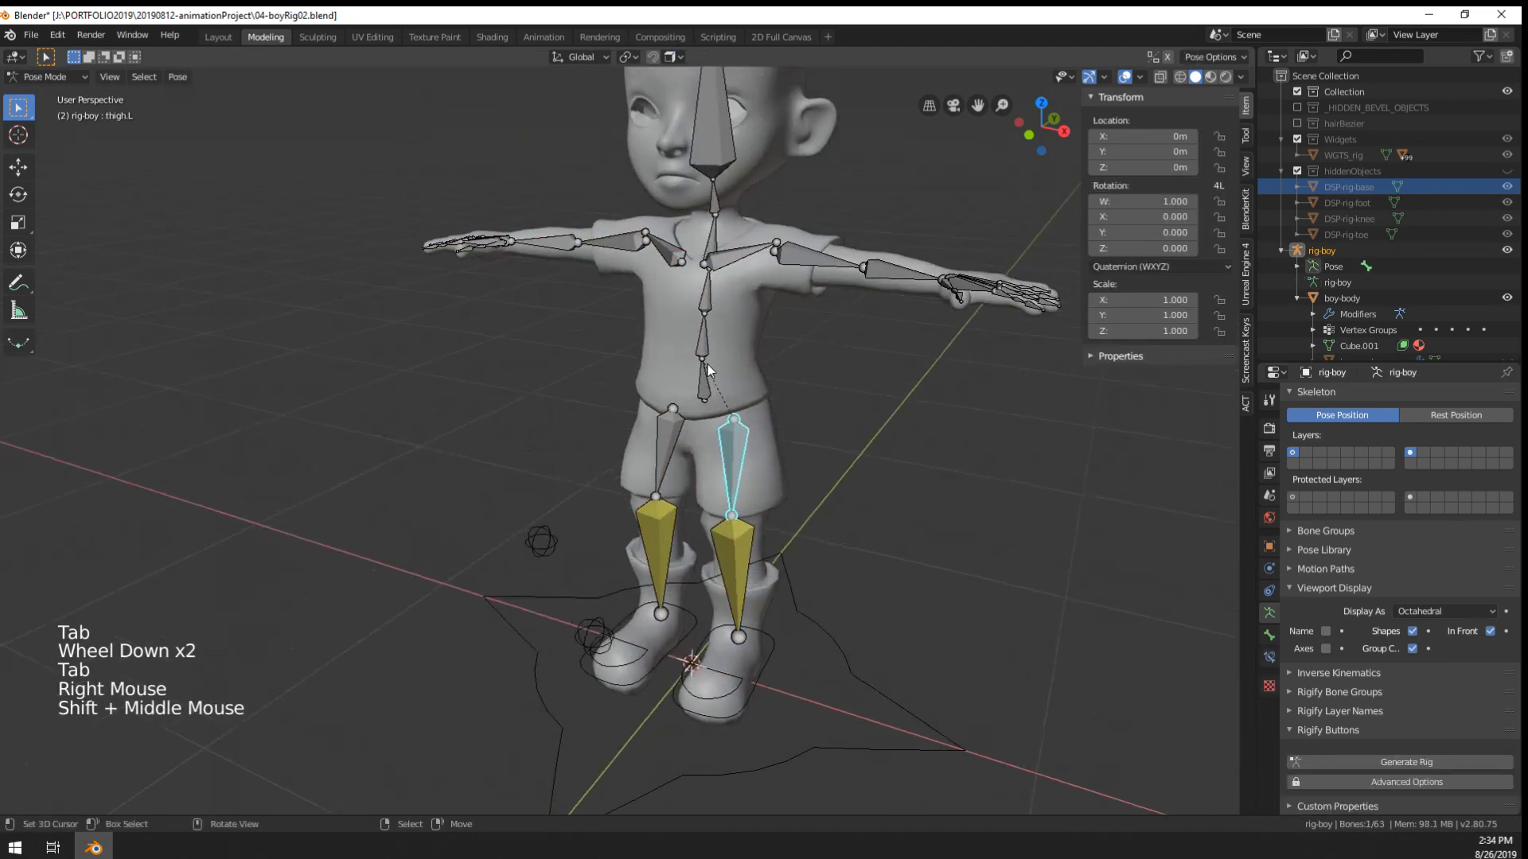
key("Tab")
key("ctrl+Tab")
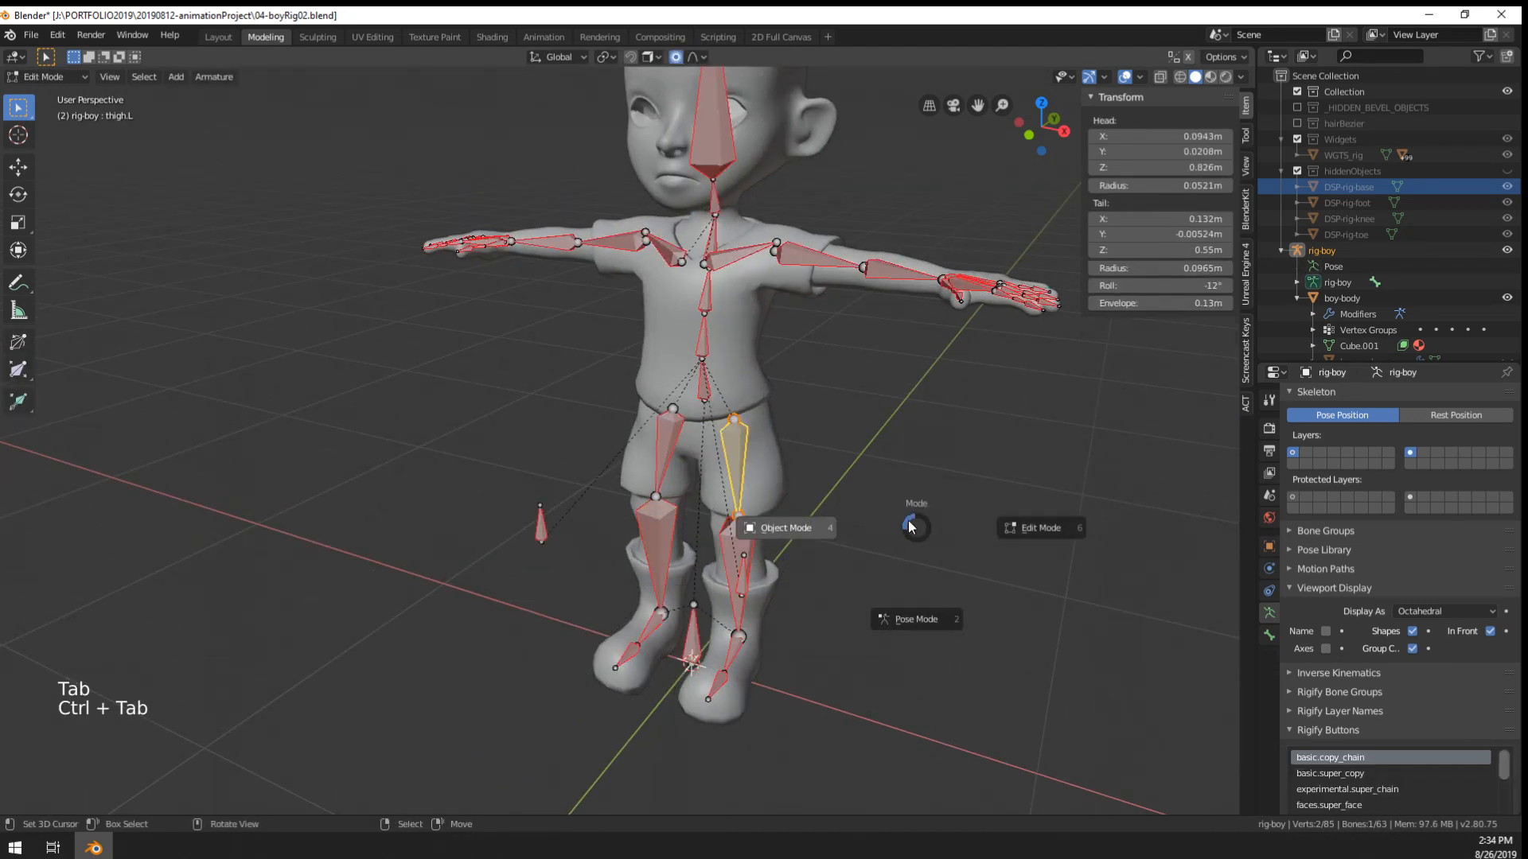
left_click(787, 526)
middle_click_drag(805, 527, 877, 534)
scroll(708, 568, "down", 3)
middle_click_drag(668, 567, 687, 570)
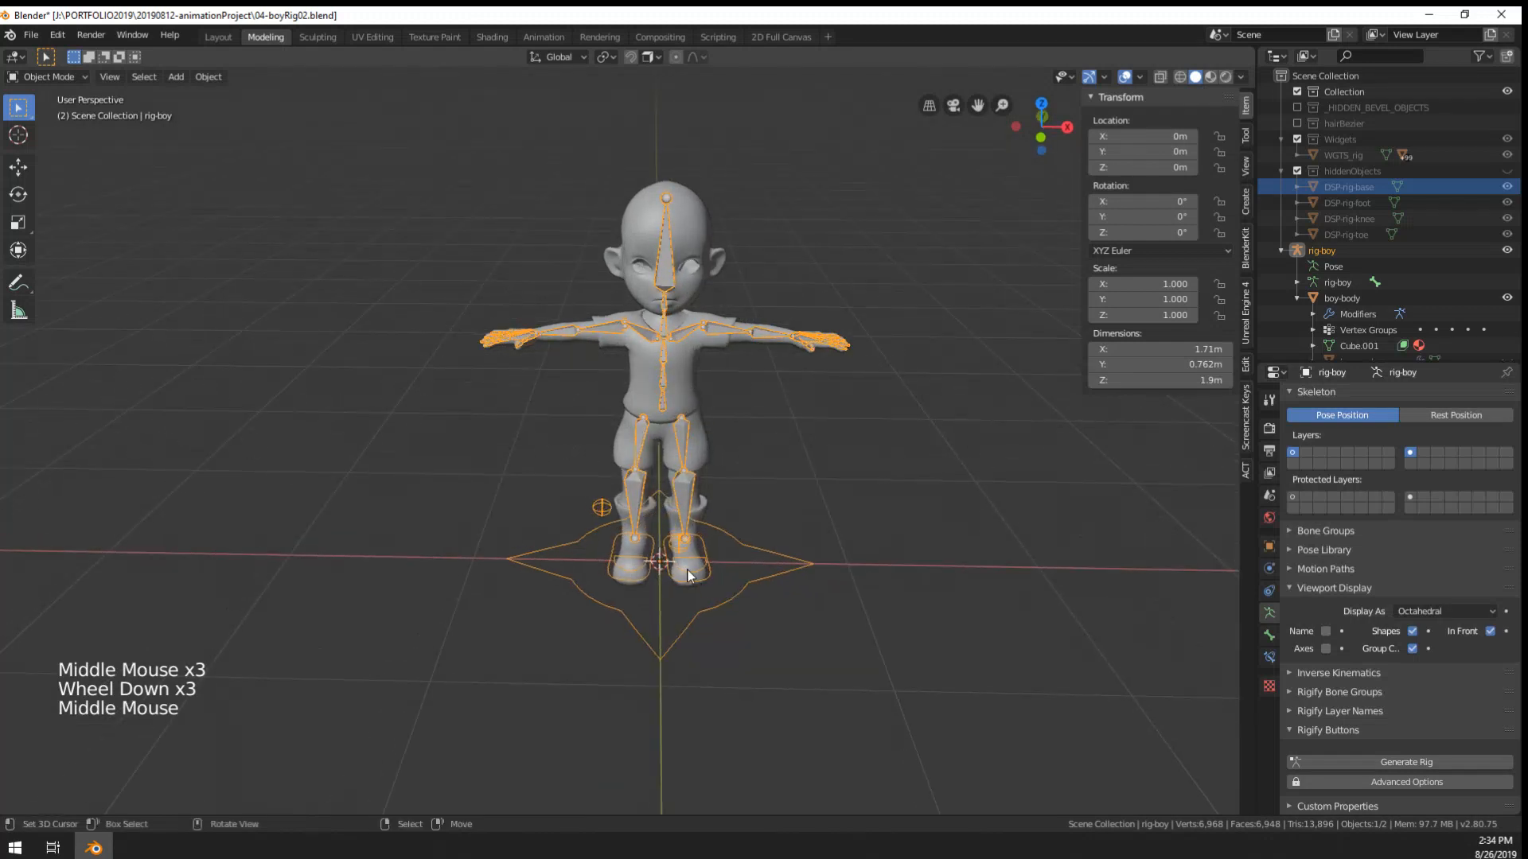
- Clear the rotation, location and scale of all the rig's bones in Pose Mode and return to Object Mode
key("ctrl+Tab")
key("a")
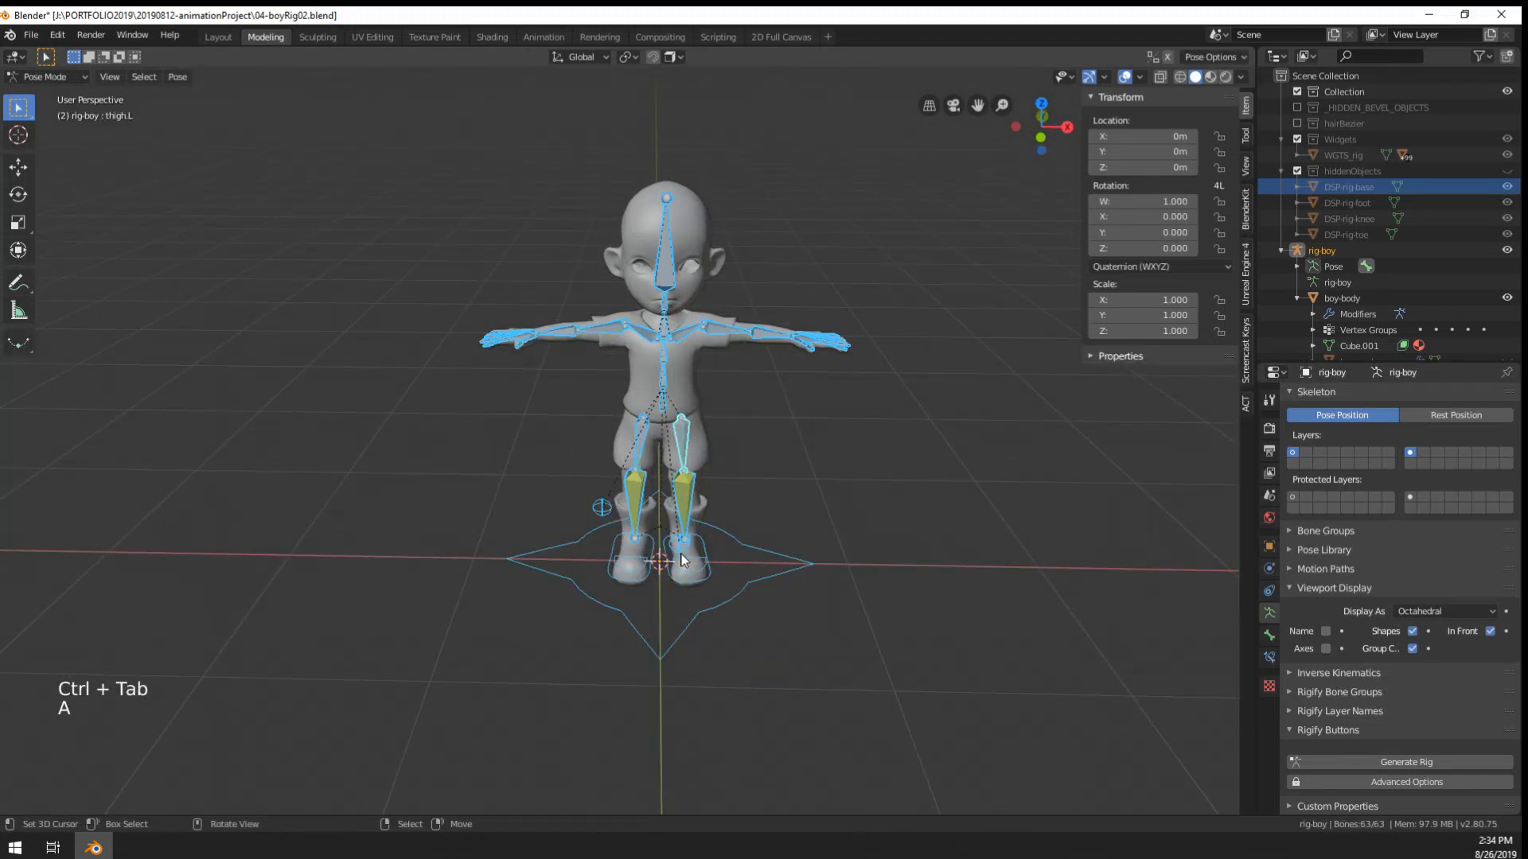
key("alt+r")
key("alt+g")
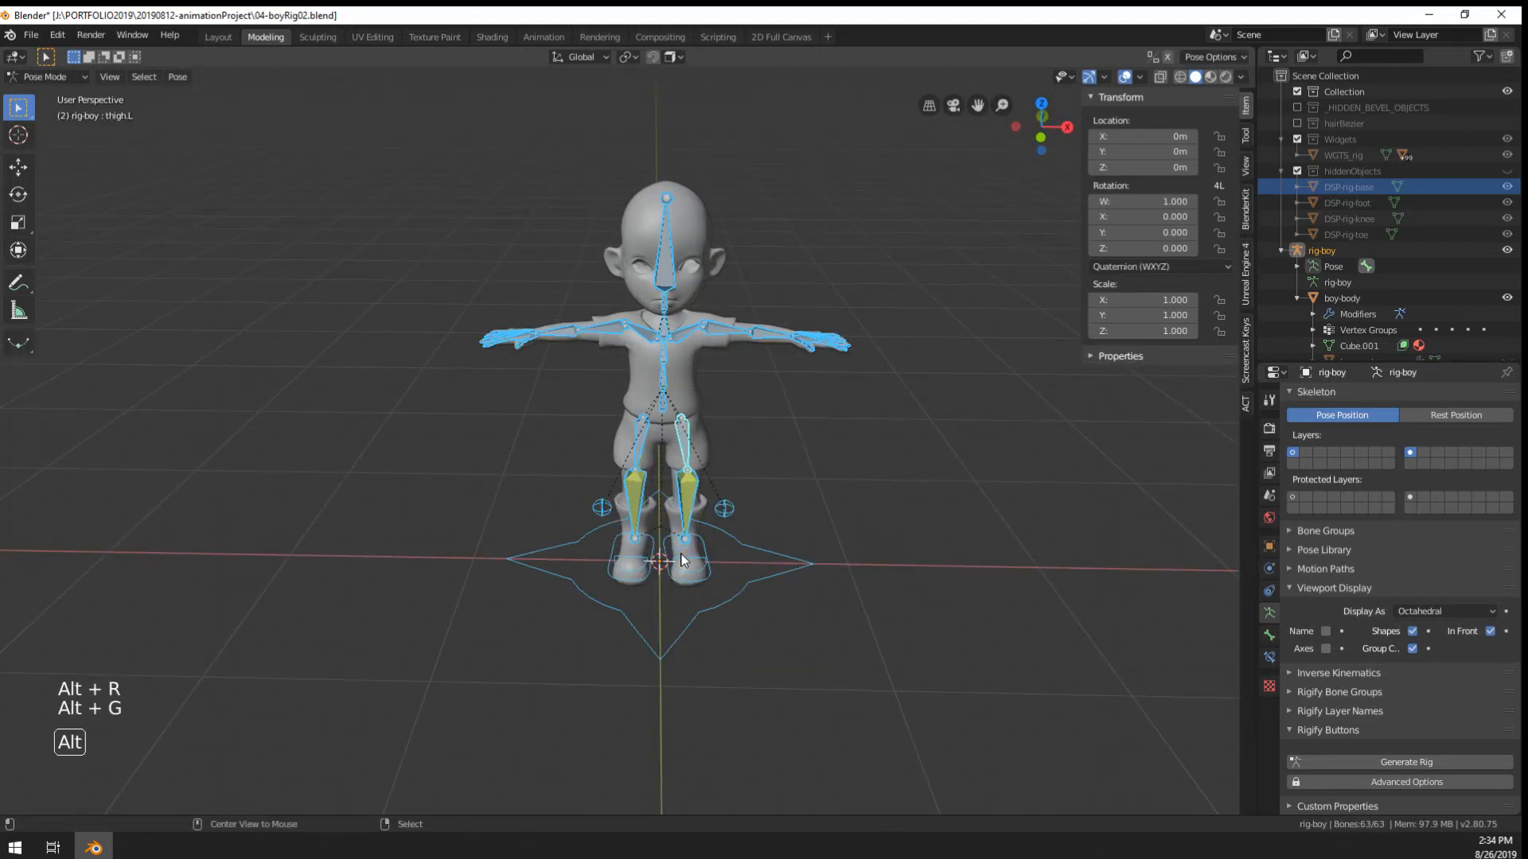
key("alt+s")
right_click(719, 597)
key("ctrl+Tab")
- Examine the whole rig in its rest pose from several distances
middle_click_drag(723, 589, 636, 509)
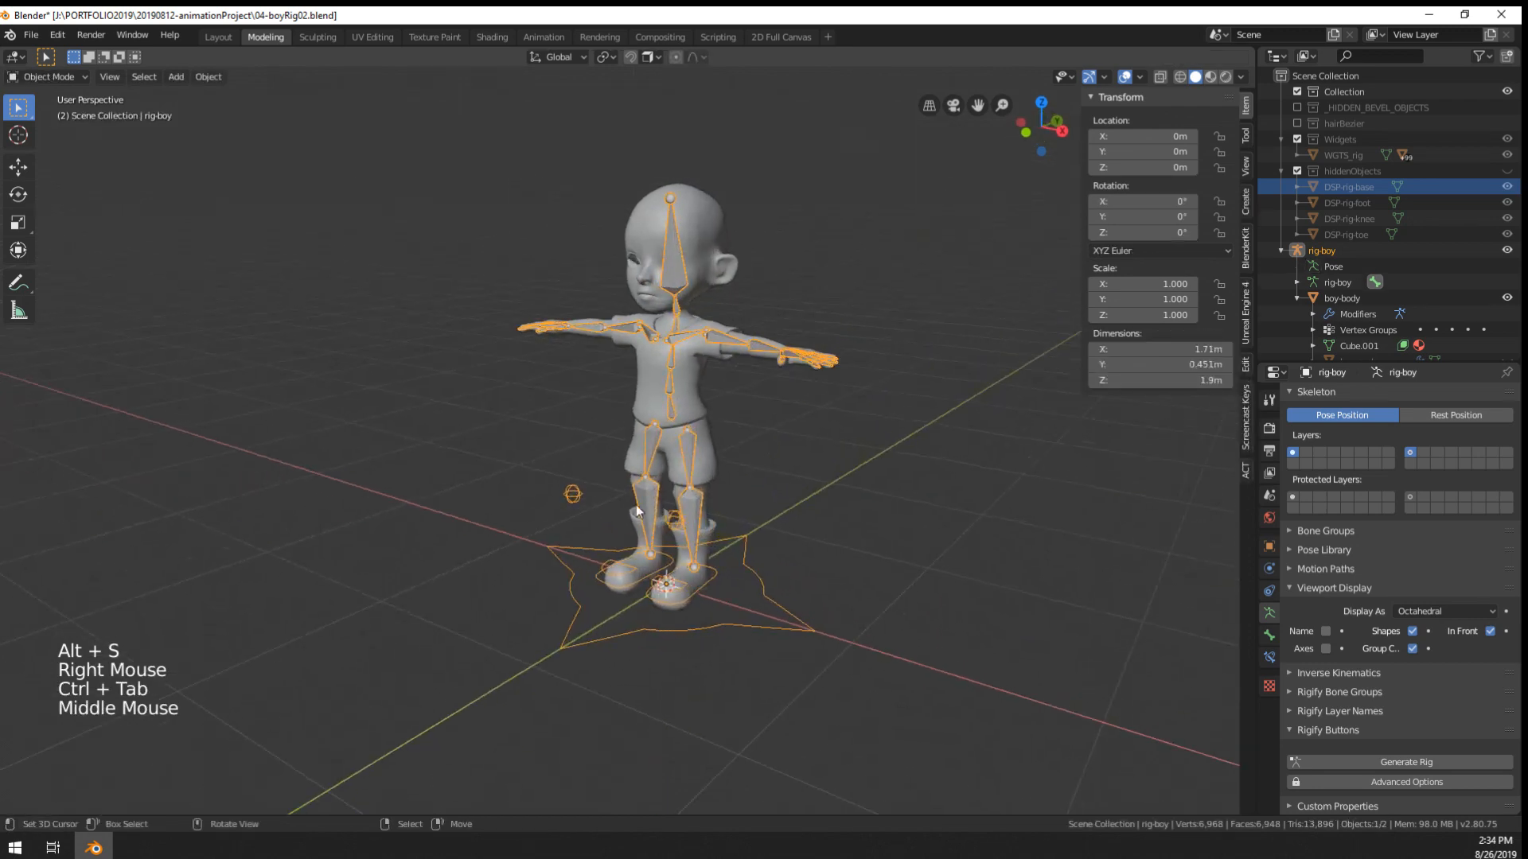
scroll(637, 510, "up", 4)
right_click(756, 424)
middle_click_drag(756, 425, 760, 485, "shift")
middle_click_drag(716, 382, 762, 526, "shift")
right_click(719, 439)
right_click(719, 439)
scroll(742, 518, "down", 5)
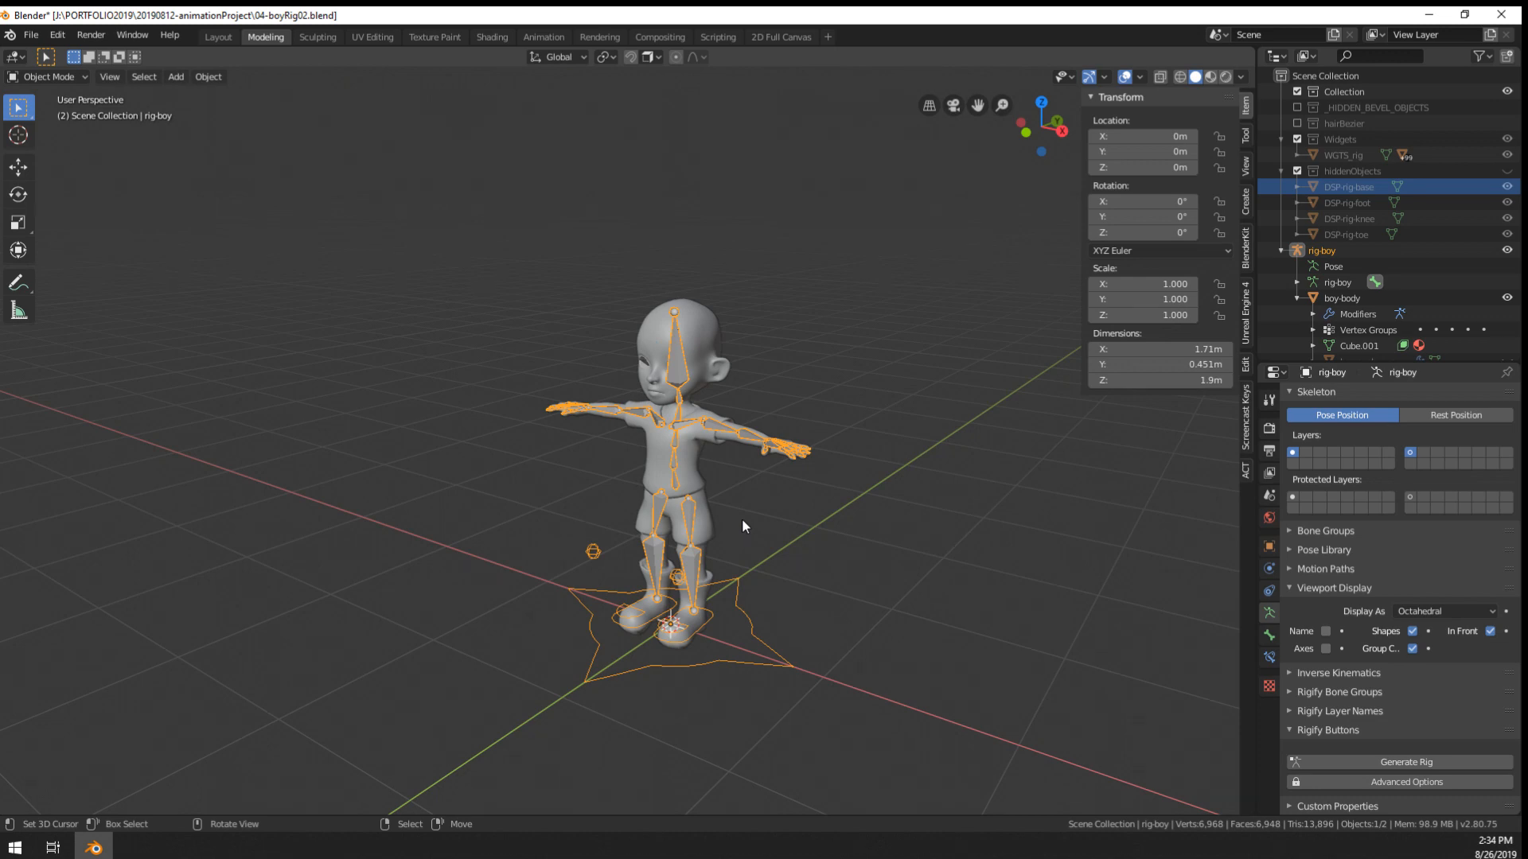
scroll(742, 518, "up", 6)
scroll(762, 480, "down", 3)
- Examine the spine, neck, head and arm bones of the rig from the front and side
middle_click_drag(762, 480, 720, 438)
scroll(761, 412, "up", 2)
scroll(762, 414, "up", 1)
mouse_move(721, 438)
middle_mouse_down()
mouse_move(705, 443)
mouse_move(715, 426)
middle_mouse_up()
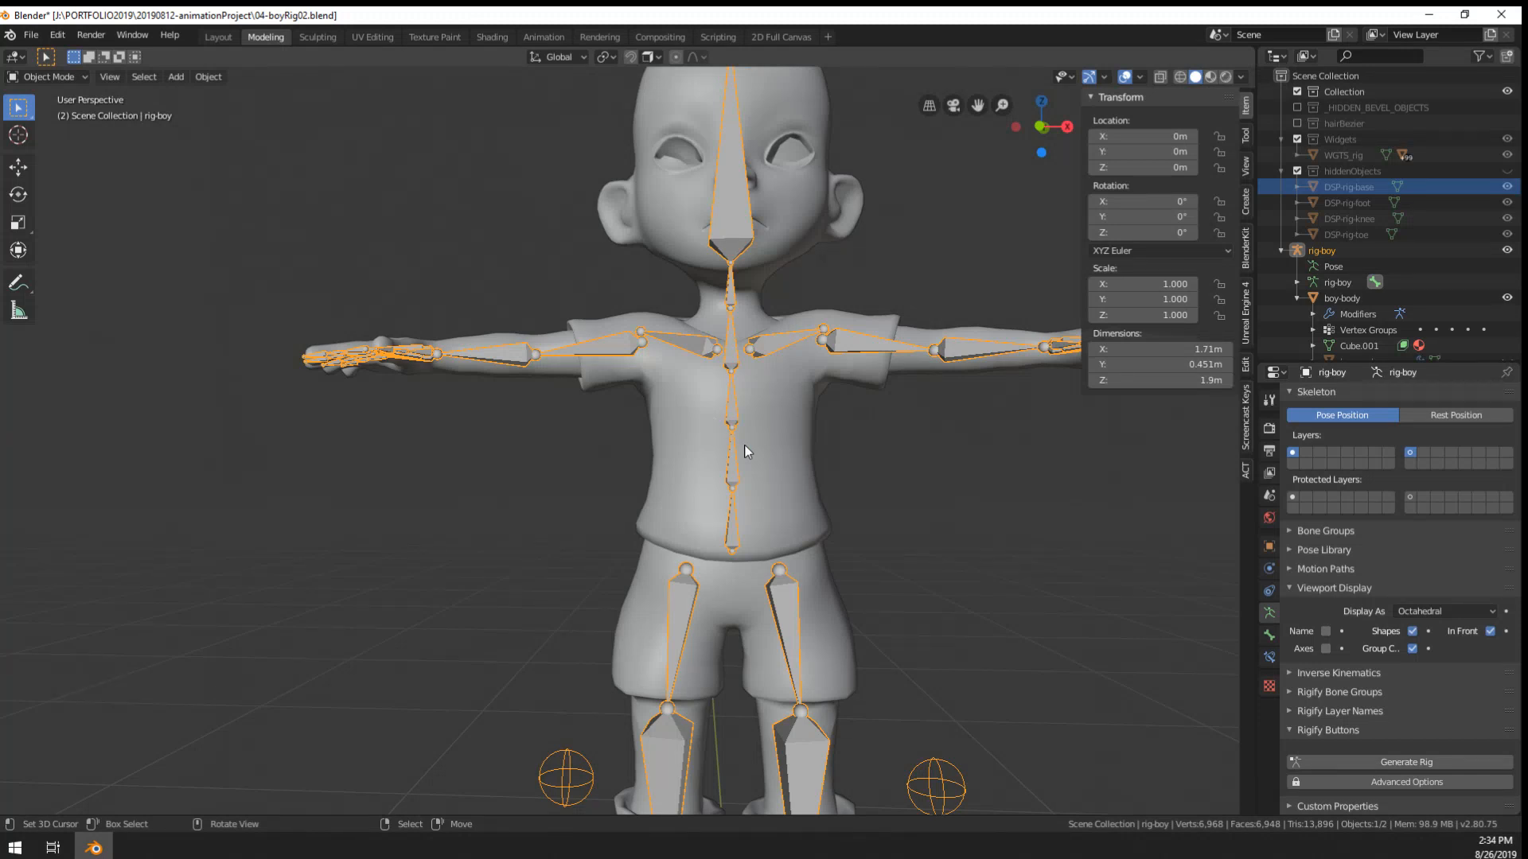
scroll(747, 451, "up", 2)
middle_click_drag(746, 451, 709, 552)
scroll(807, 283, "down", 3)
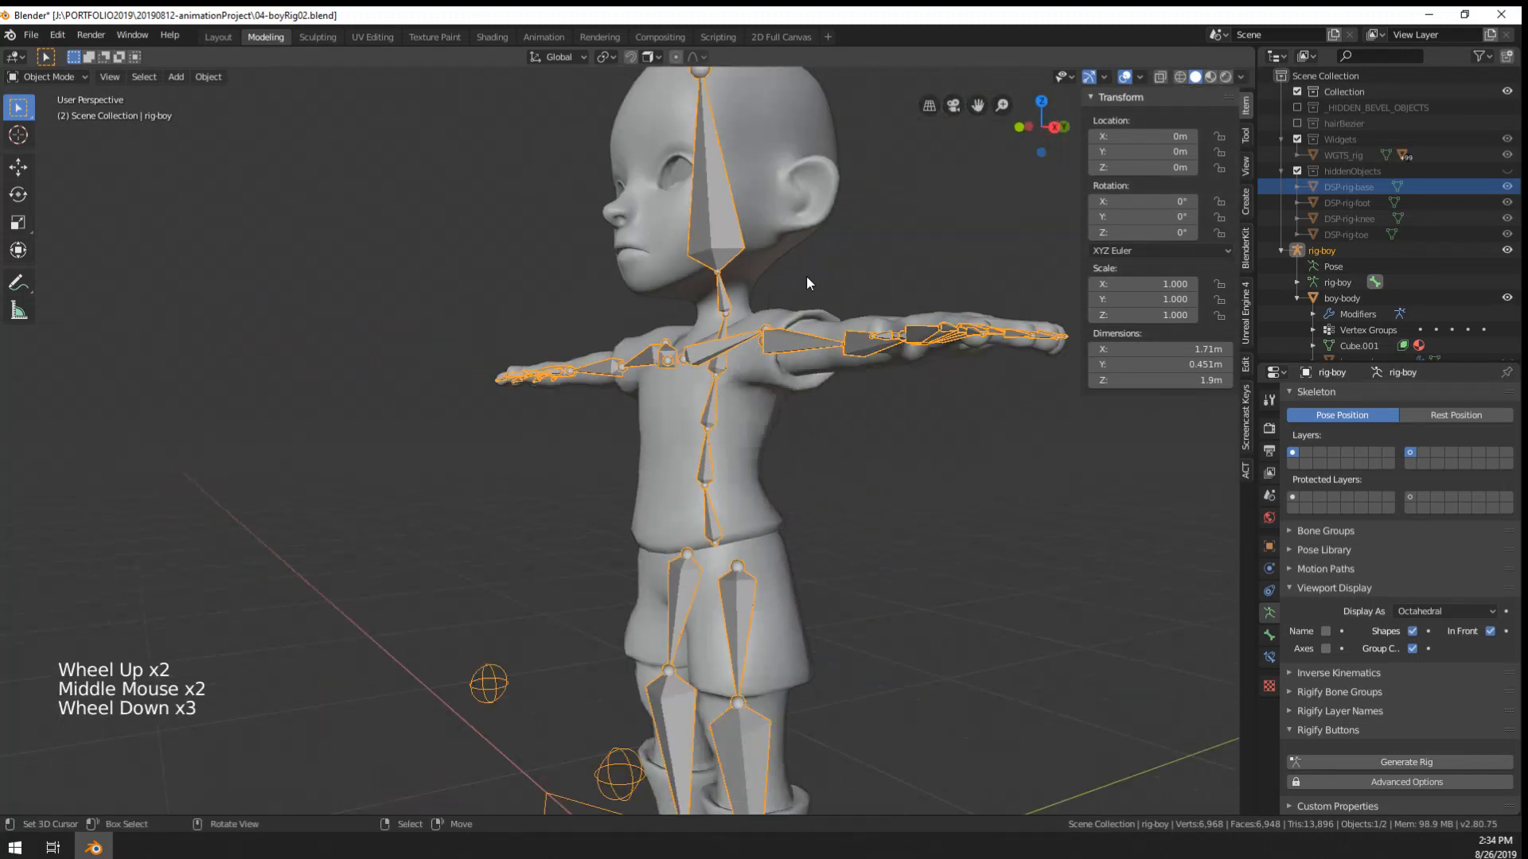
middle_click_drag(805, 276, 742, 316)
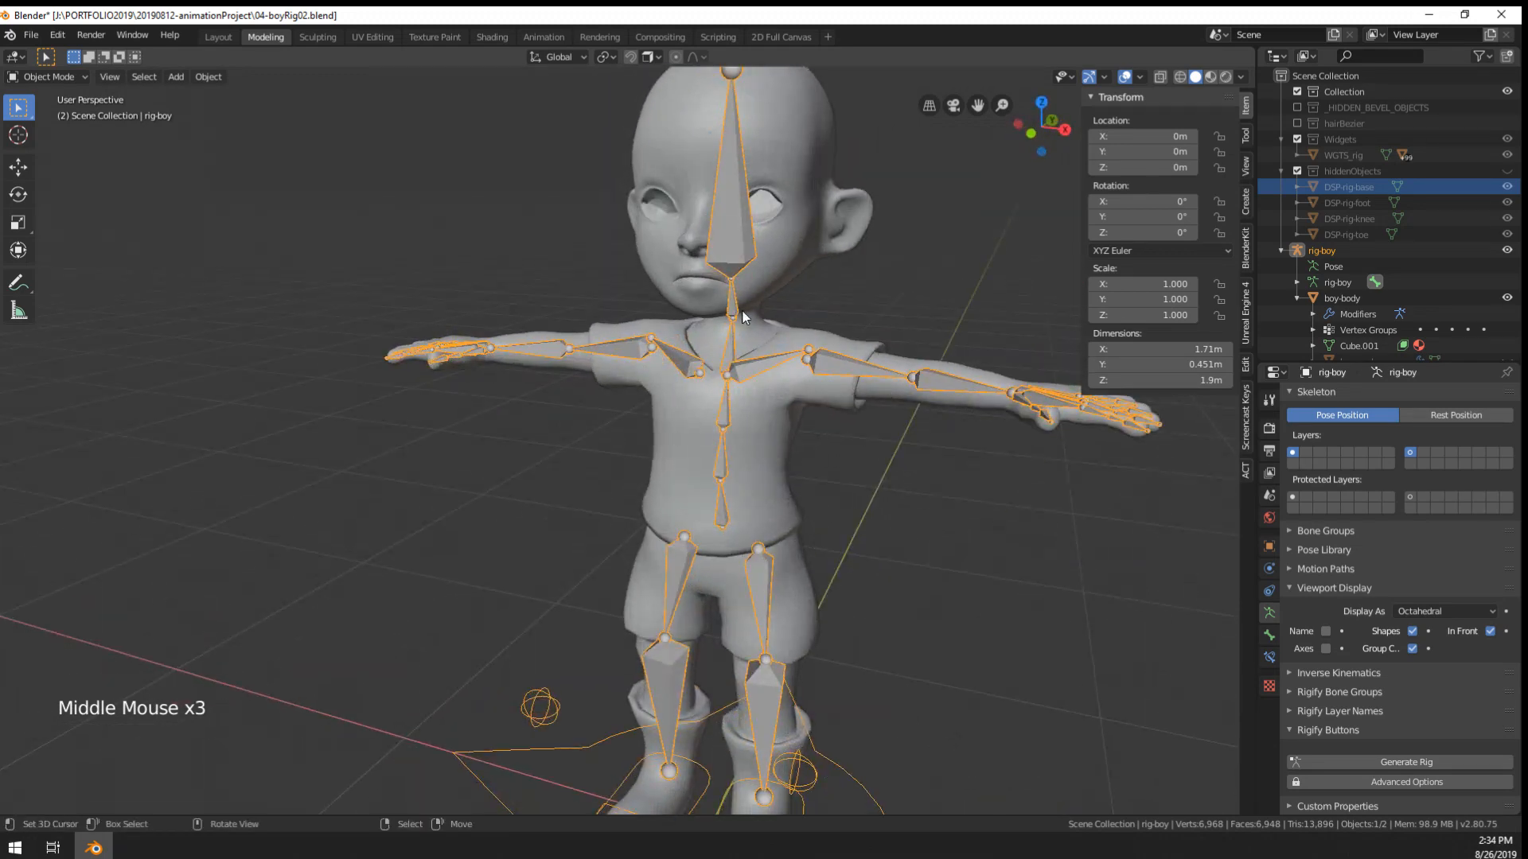
mouse_move(823, 428)
middle_mouse_down()
mouse_move(866, 426)
mouse_move(837, 422)
middle_mouse_up()
- Select the spine.002 bone in Pose Mode and try rotating it to test the upper torso
key("ctrl+Tab")
right_click(728, 412)
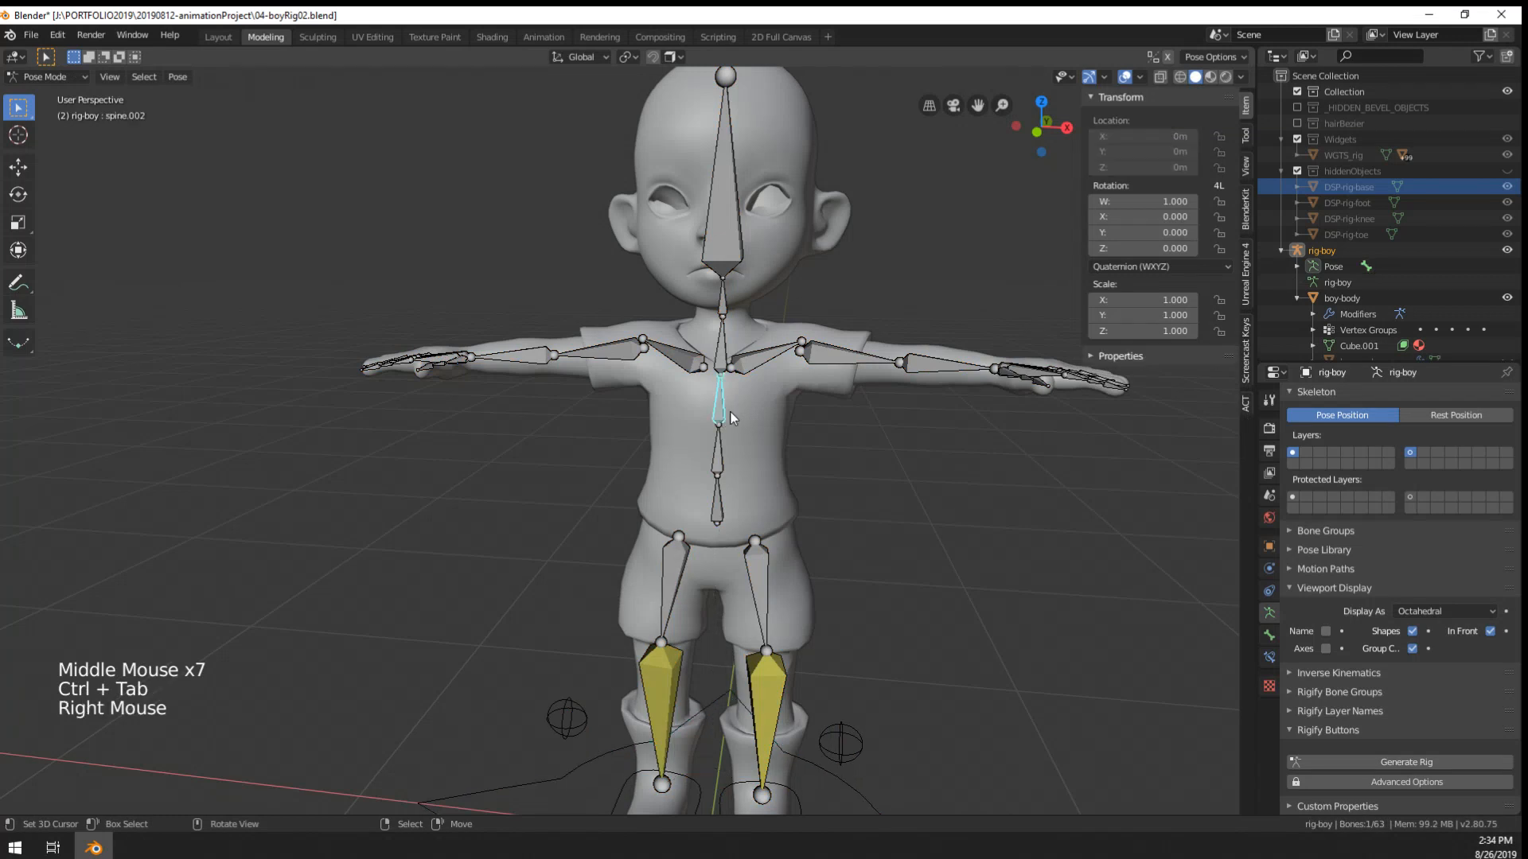
key("r")
right_click(776, 419)
key("r")
right_click(760, 462)
- Try rotating the spine and spine.001 bones to test how the hips and lower torso turn
right_click_drag(722, 503, 718, 506)
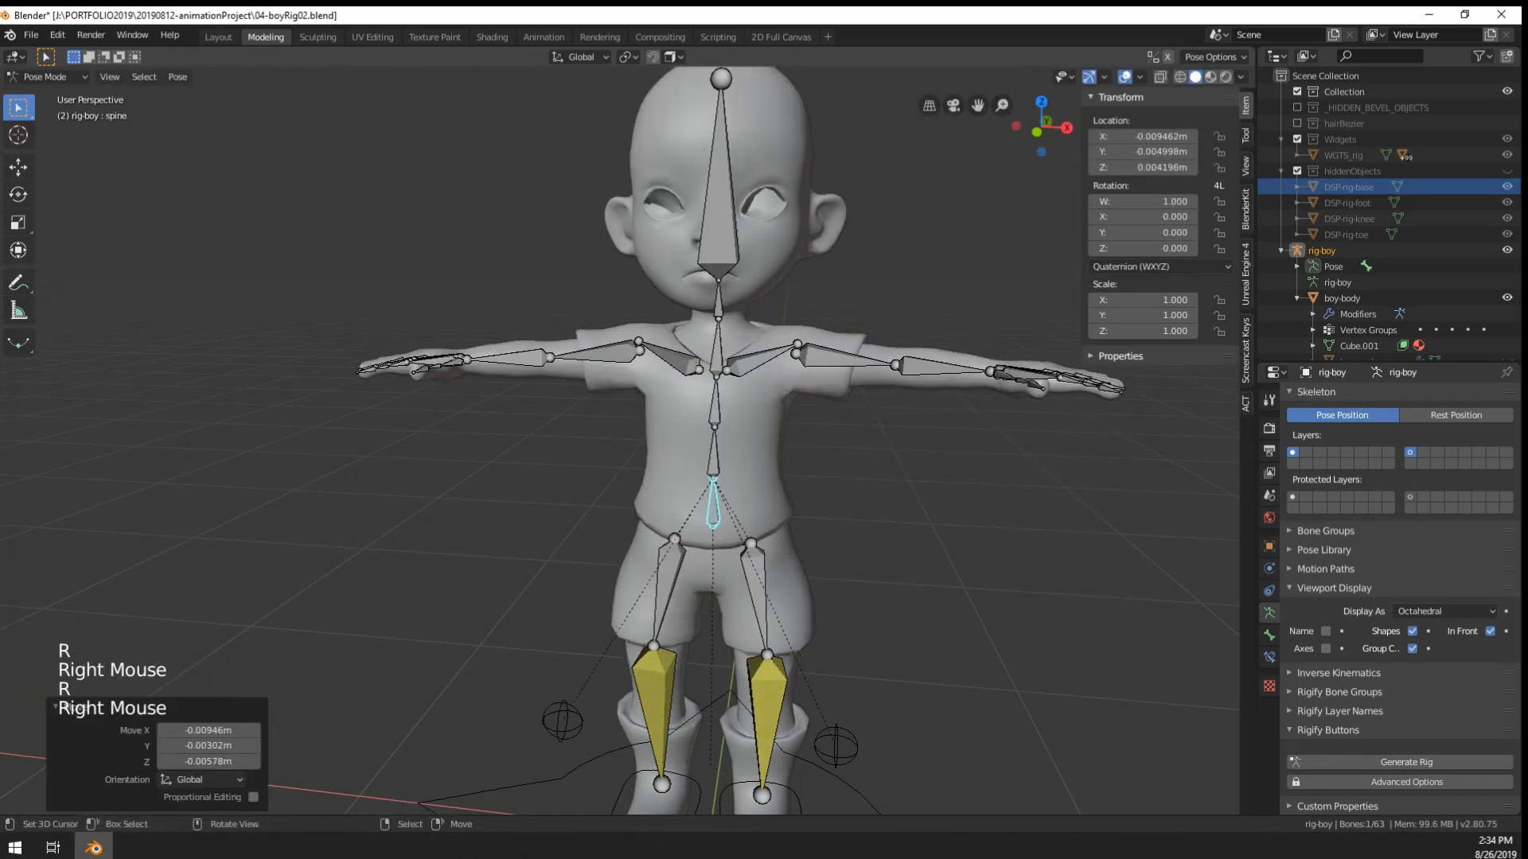
key("r")
right_click(794, 523)
right_click(719, 459)
key("r")
right_click(748, 457)
- Select the lowest spine bone and examine the spine chain from the hips to the chest
middle_click_drag(748, 458, 595, 463)
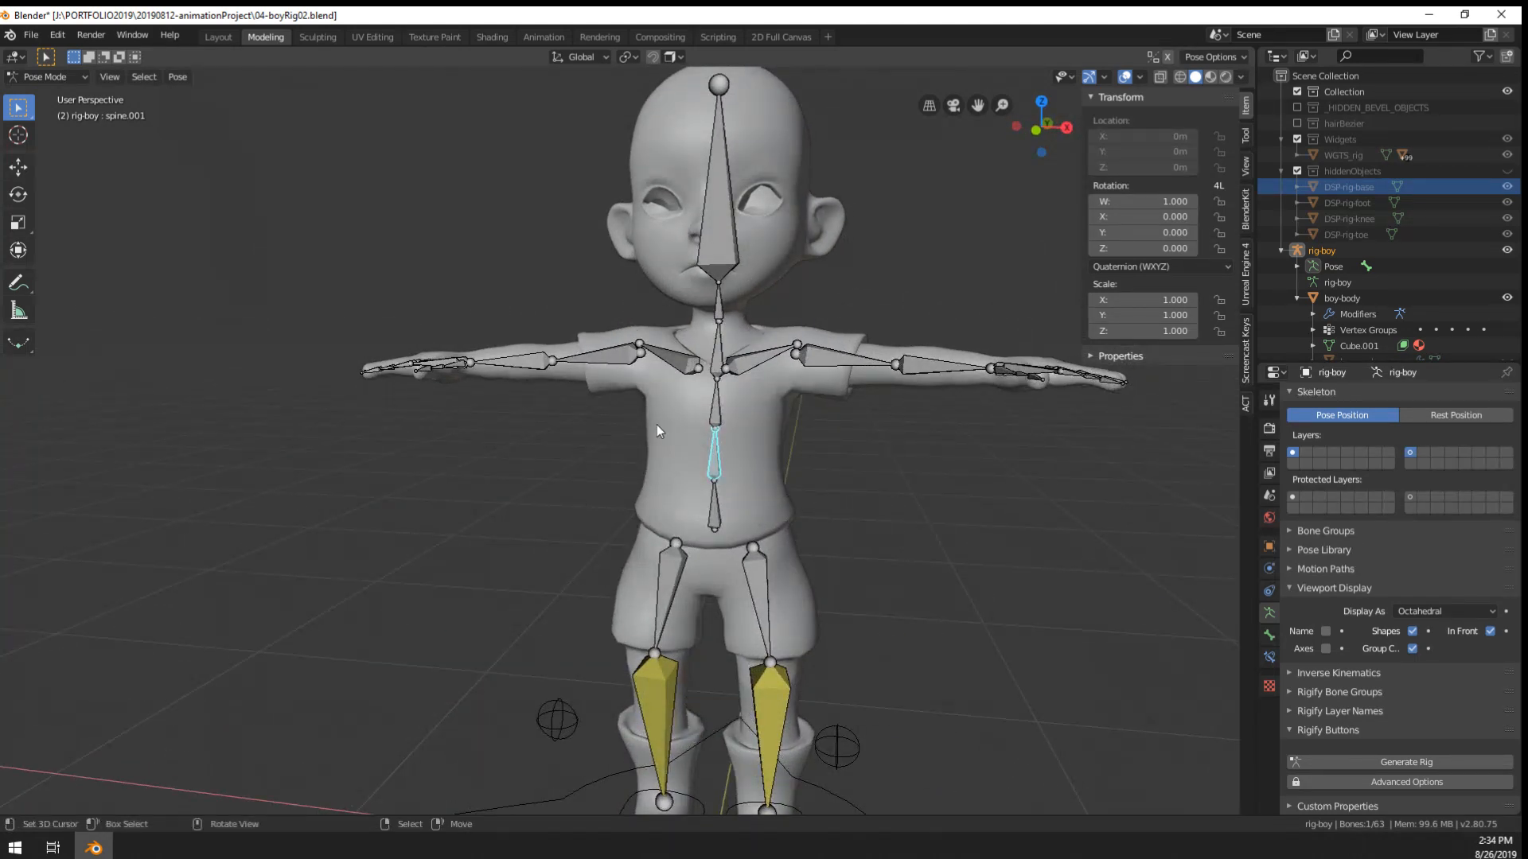
middle_click_drag(658, 427, 563, 526)
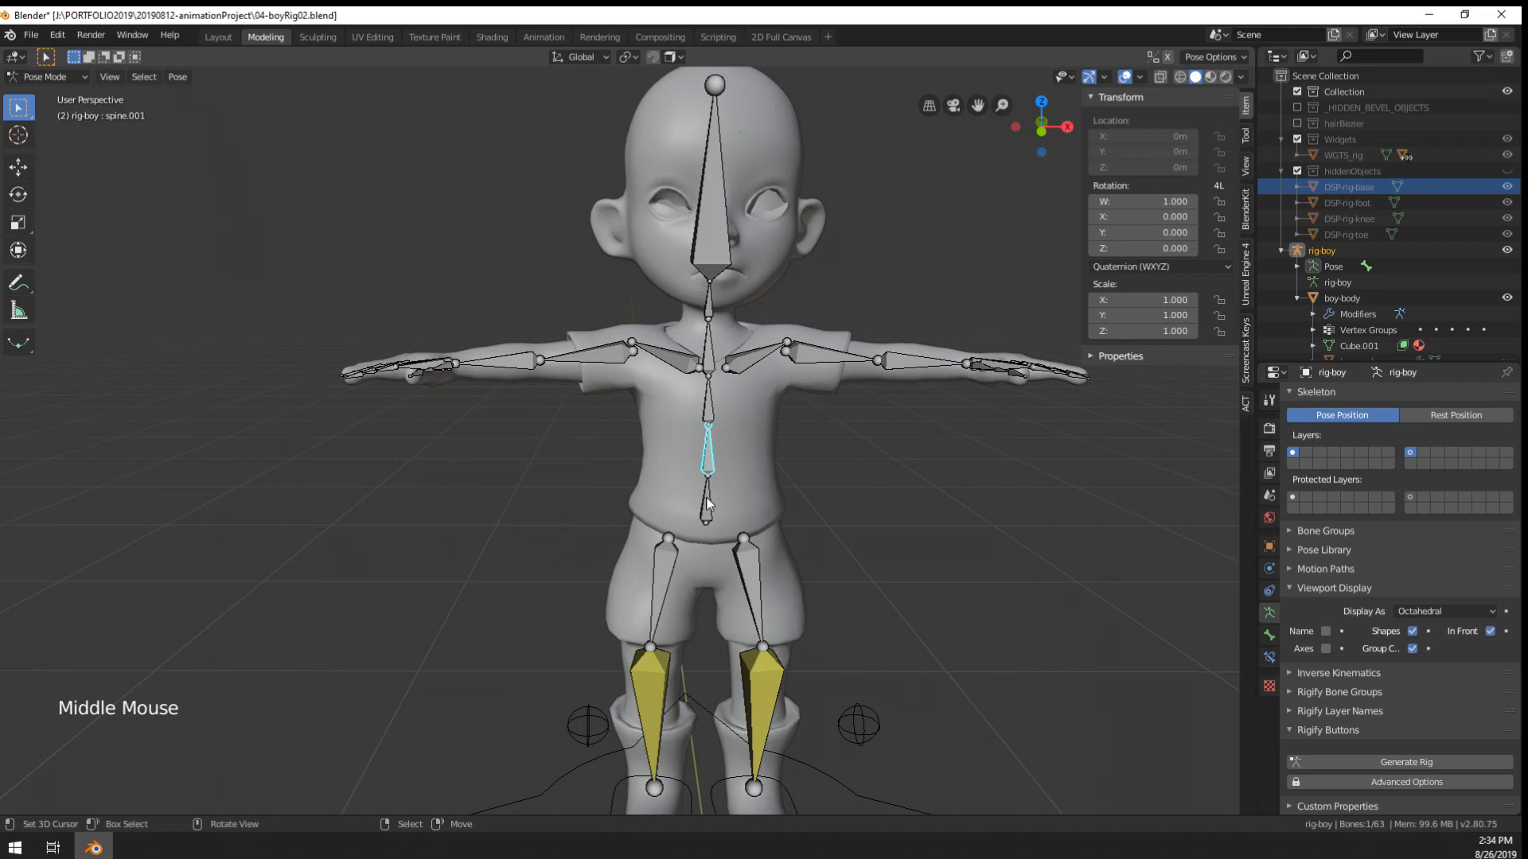
scroll(700, 475, "up", 1)
middle_click_drag(739, 495, 657, 427)
right_click(736, 518)
scroll(653, 504, "up", 3)
scroll(652, 505, "down", 3)
scroll(657, 445, "up", 2)
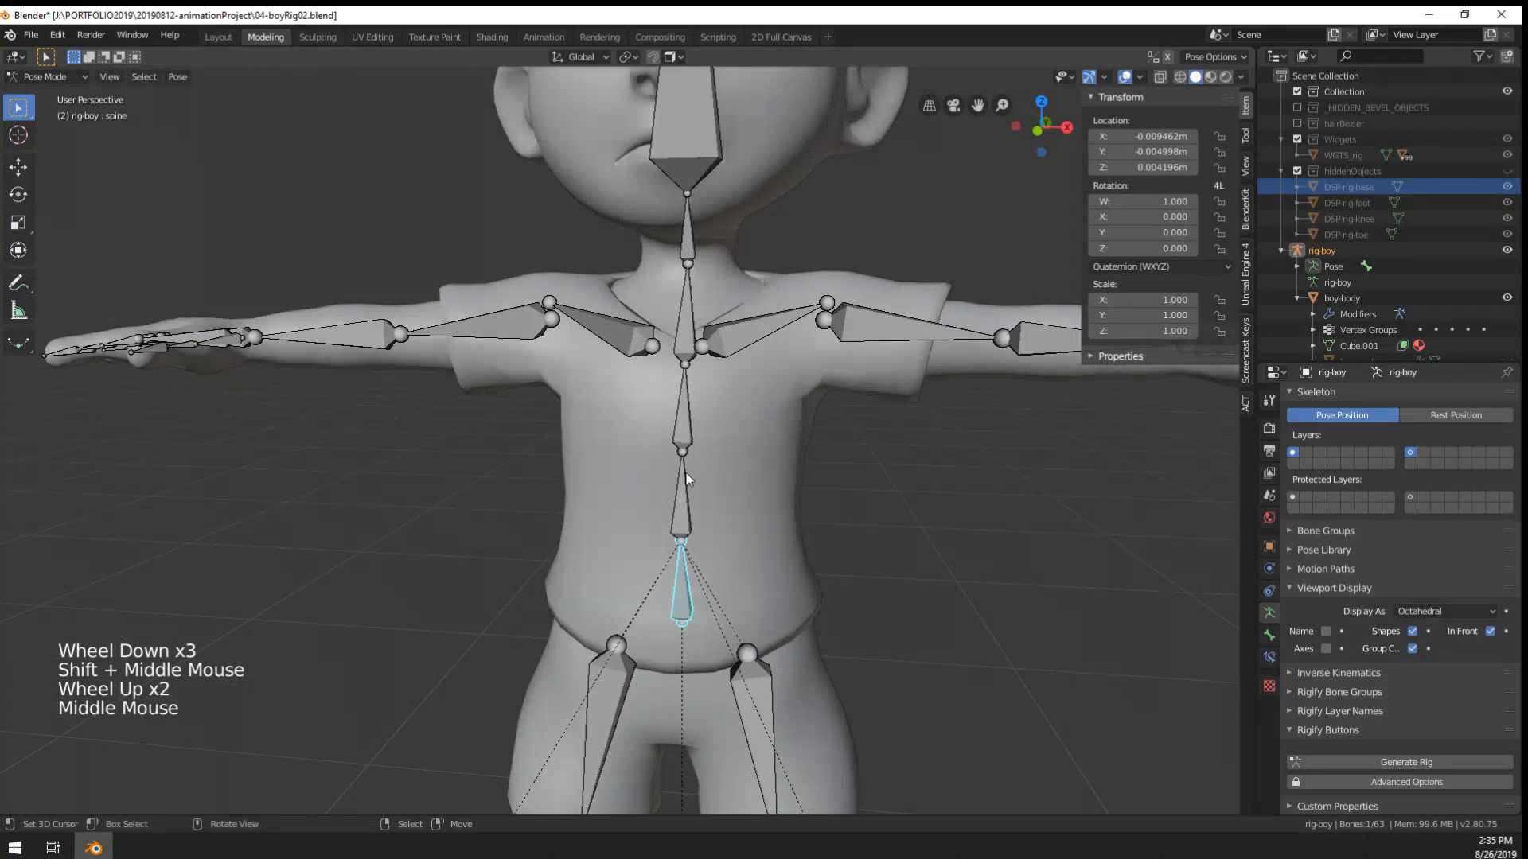
- Compare the spine bones, select the lowest one and set its Bendy Bones segments to 4
right_click(682, 499)
right_click(683, 415)
right_click(687, 326)
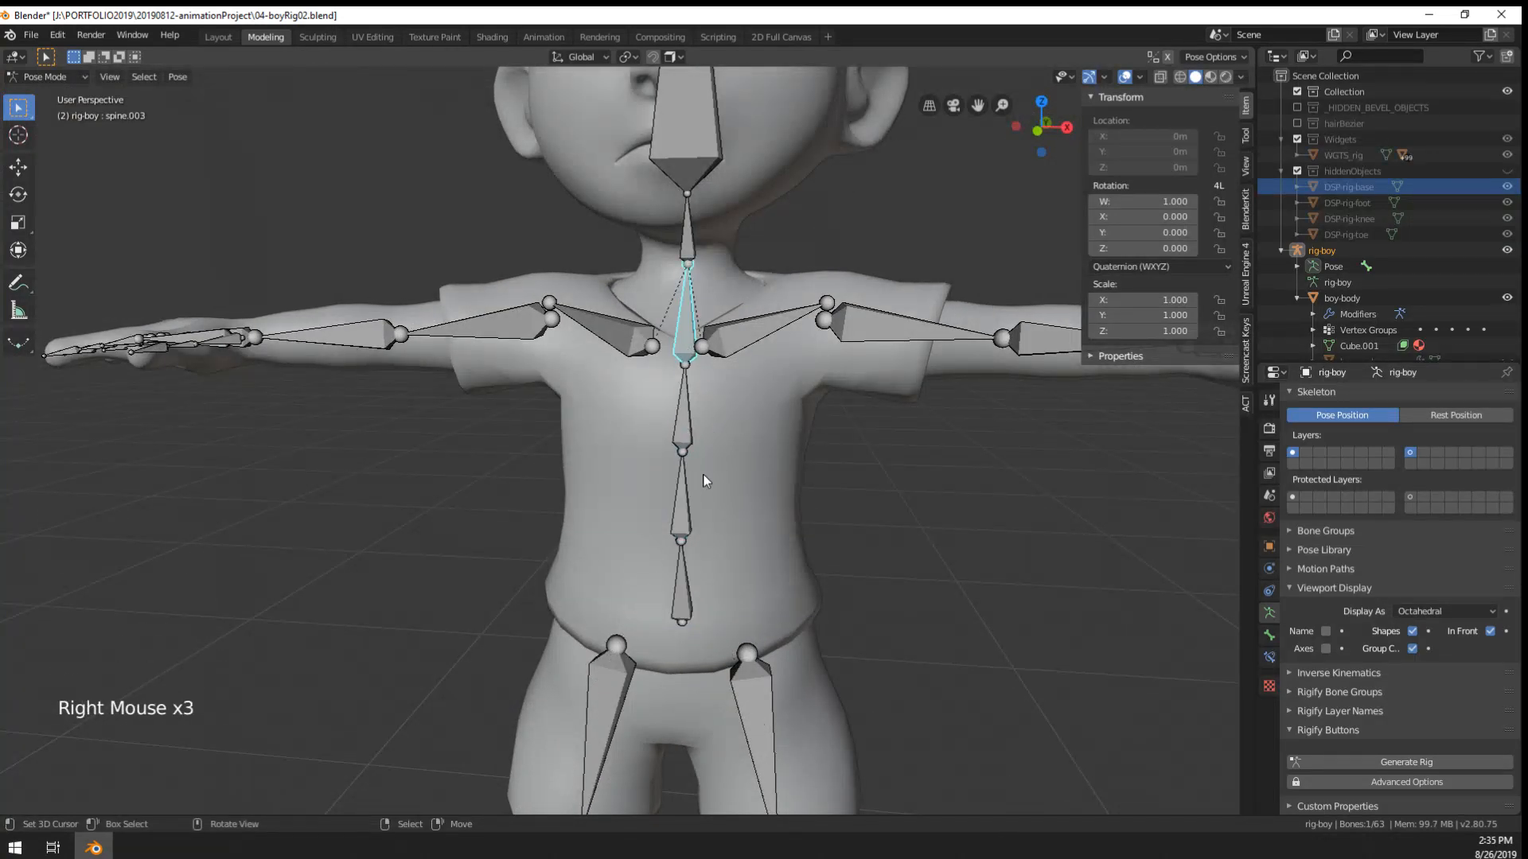
right_click(681, 586)
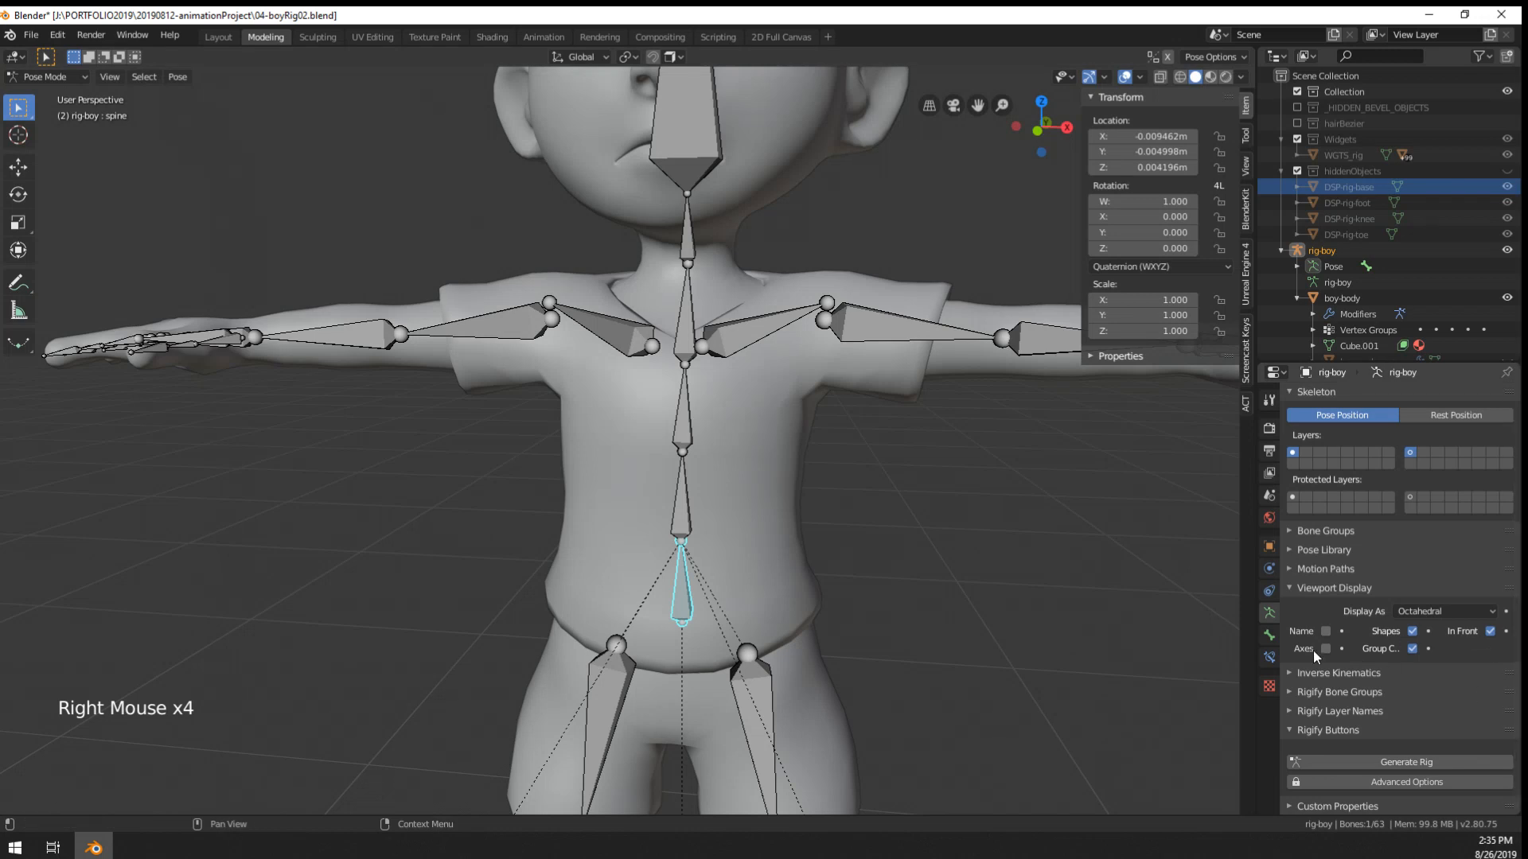
left_click(1269, 634)
scroll(1448, 653, "down", 6)
scroll(1434, 670, "down", 6)
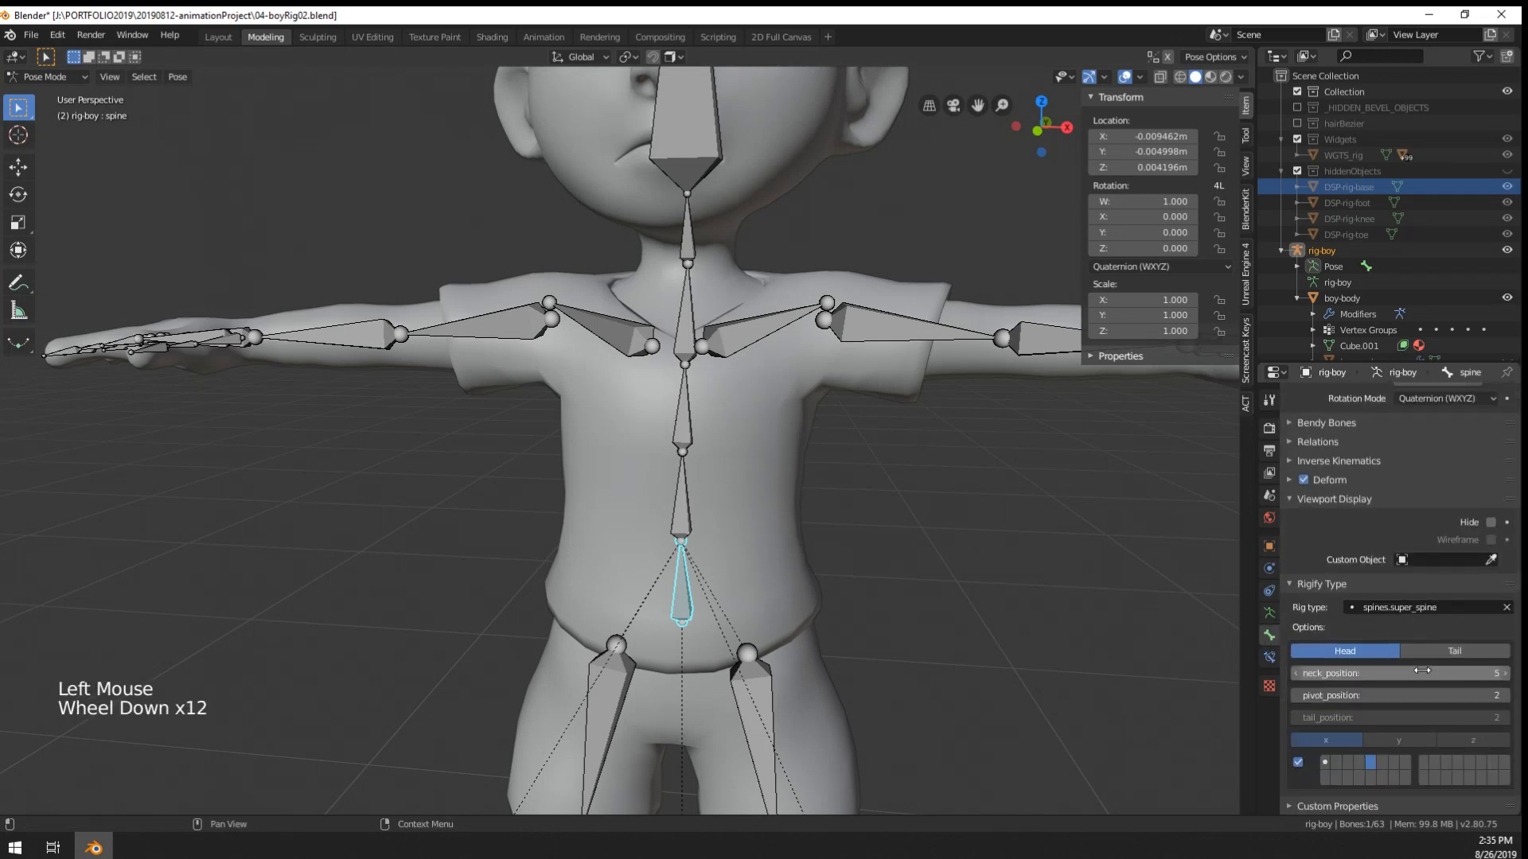
scroll(1332, 552, "up", 3)
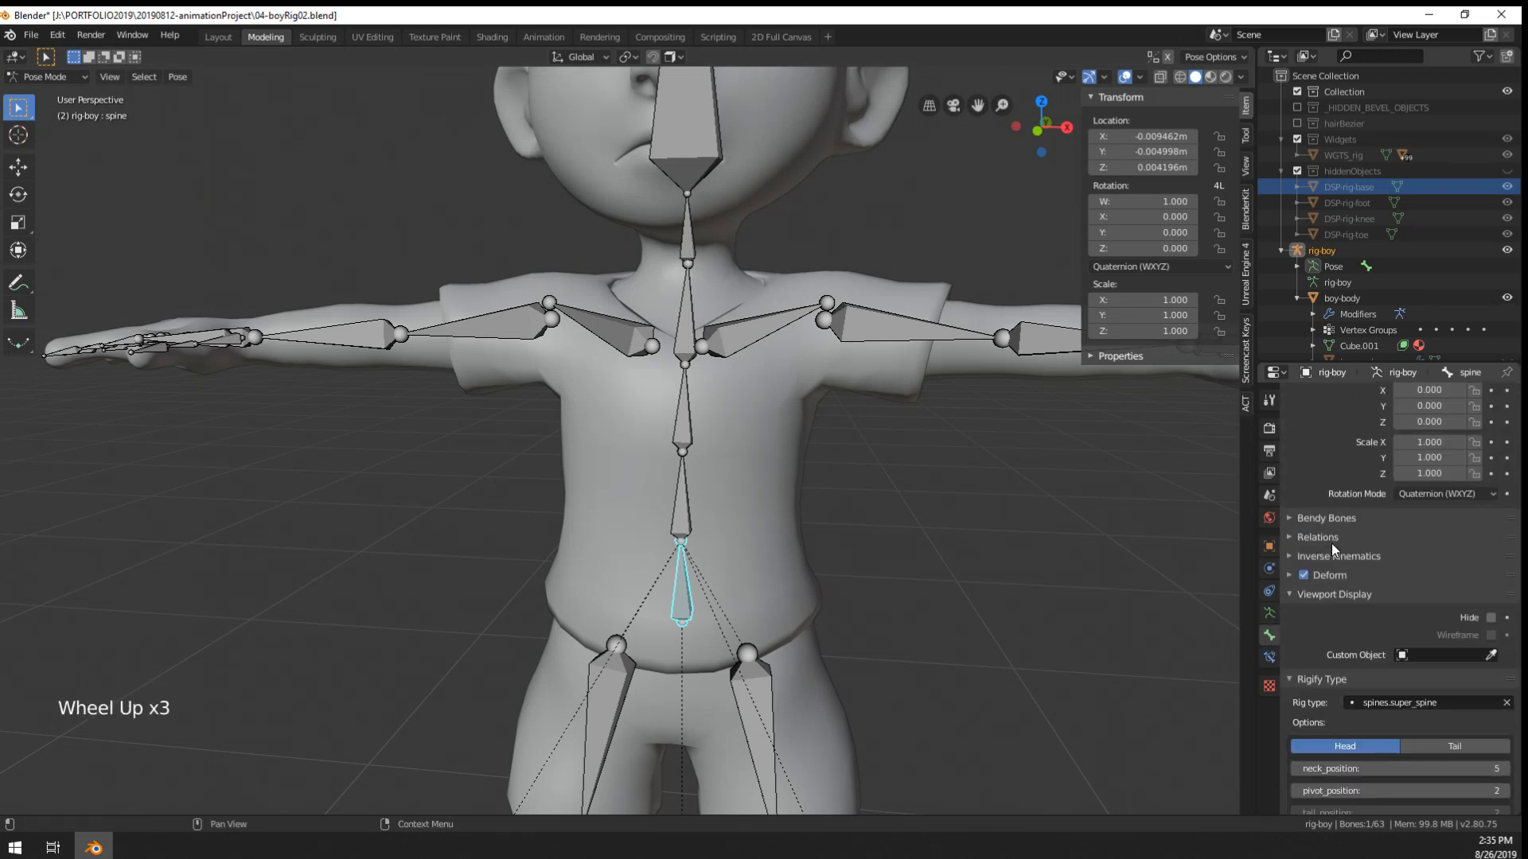
left_click(1334, 520)
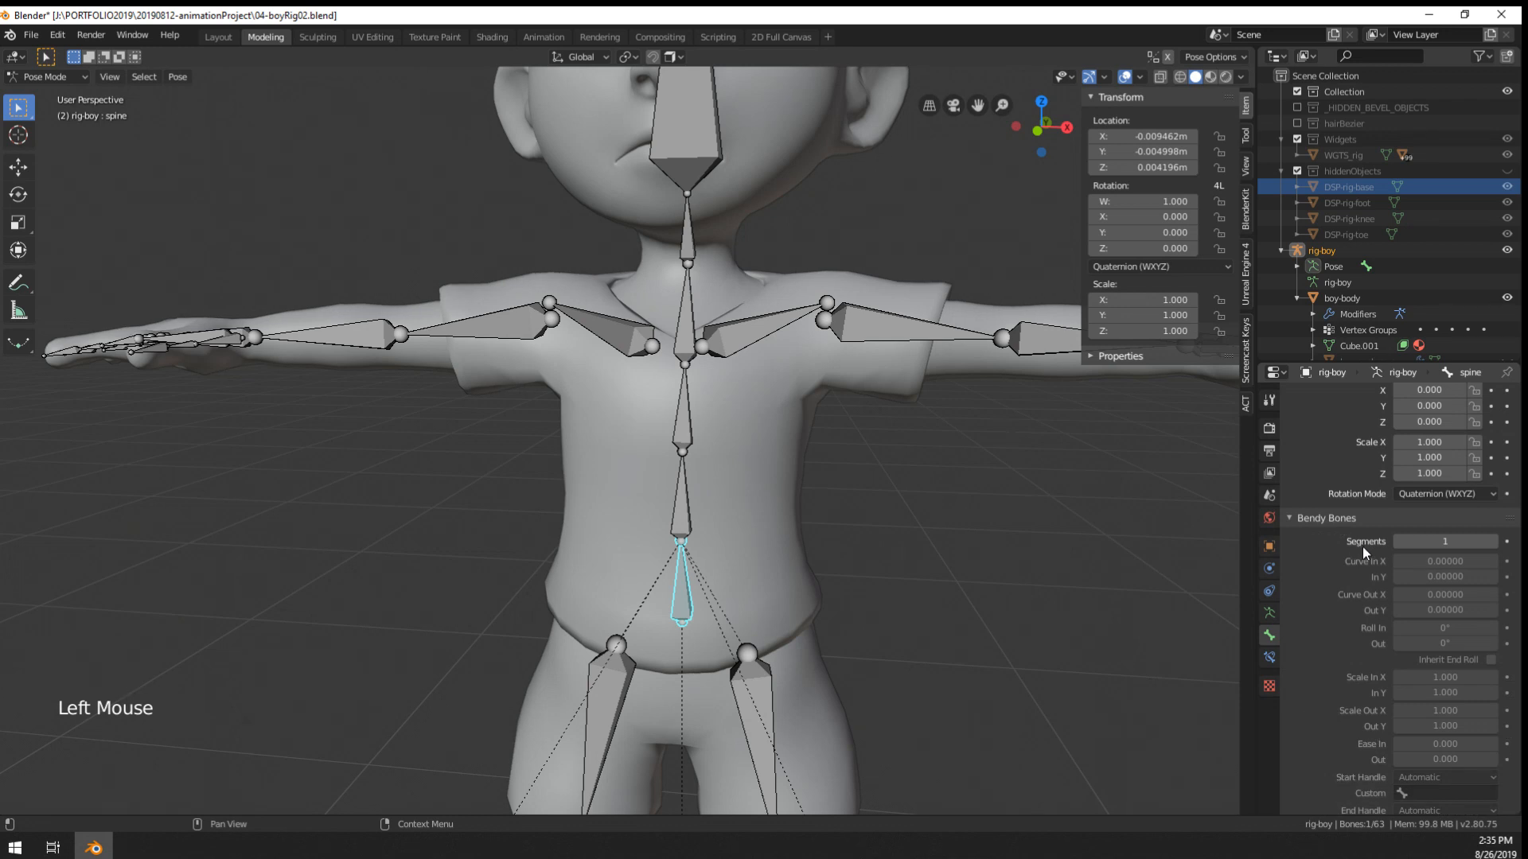
left_click(1493, 542)
left_click(1493, 542)
left_click(1494, 541)
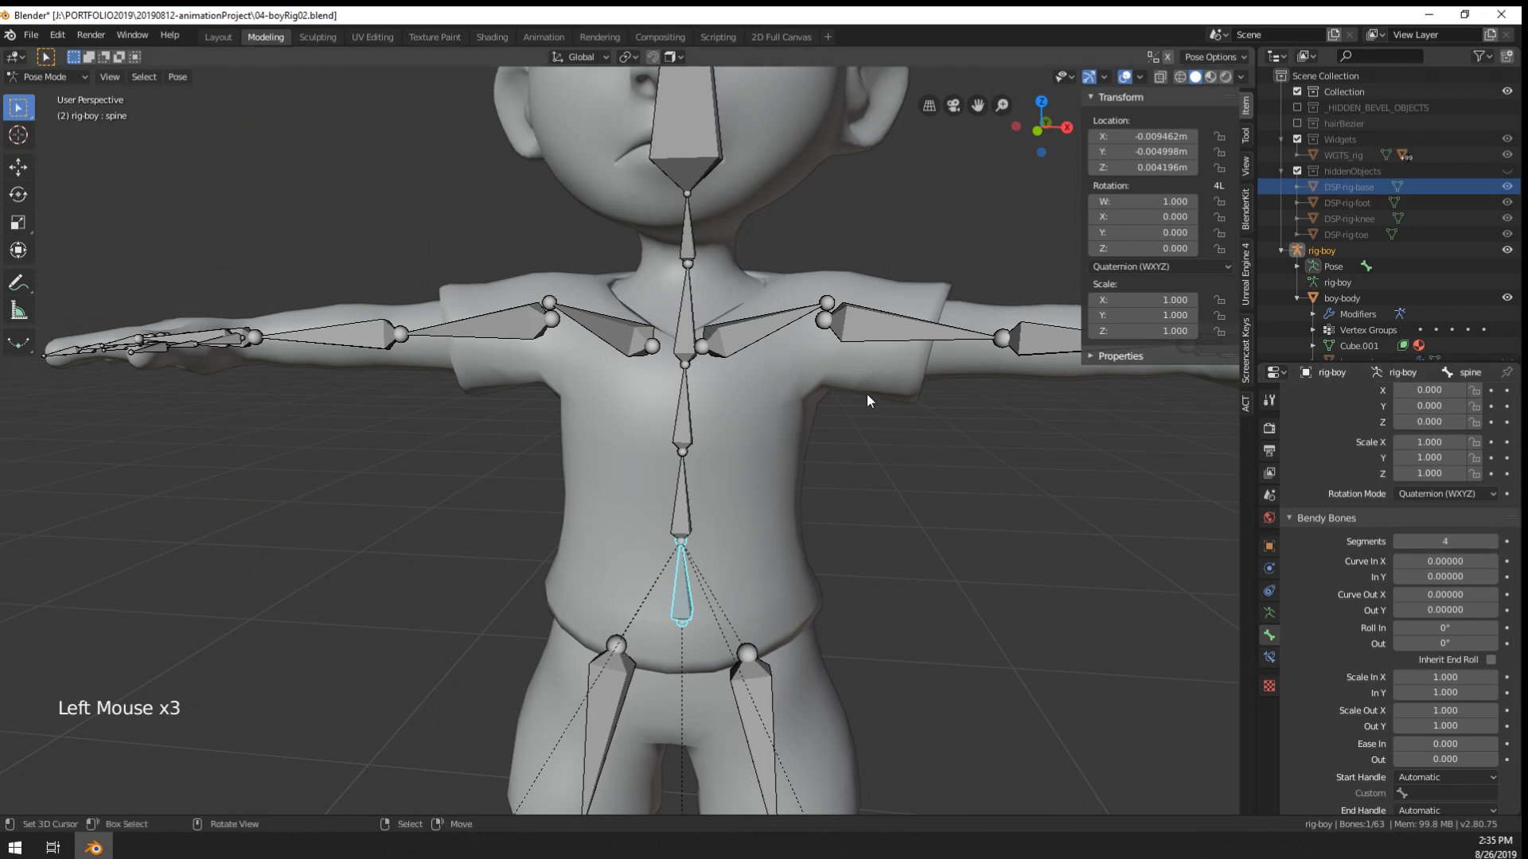
- Try rotating the spine.003 bone and the lowest spine bone to test the segmented bending
right_click(686, 331)
right_click(686, 331)
key("r")
right_click(902, 549)
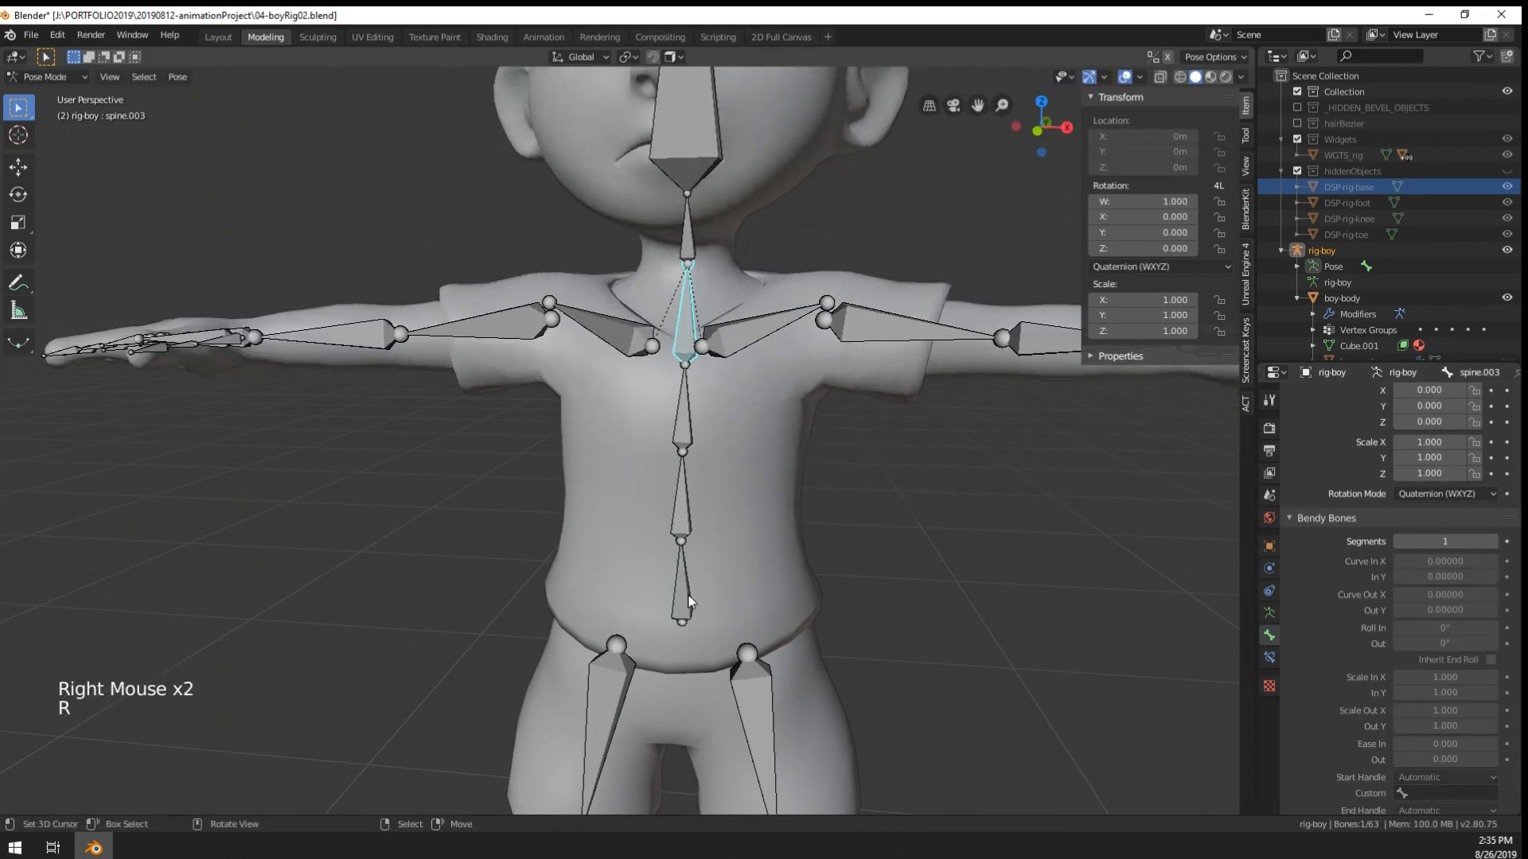
right_click(685, 593)
key("r")
right_click(836, 570)
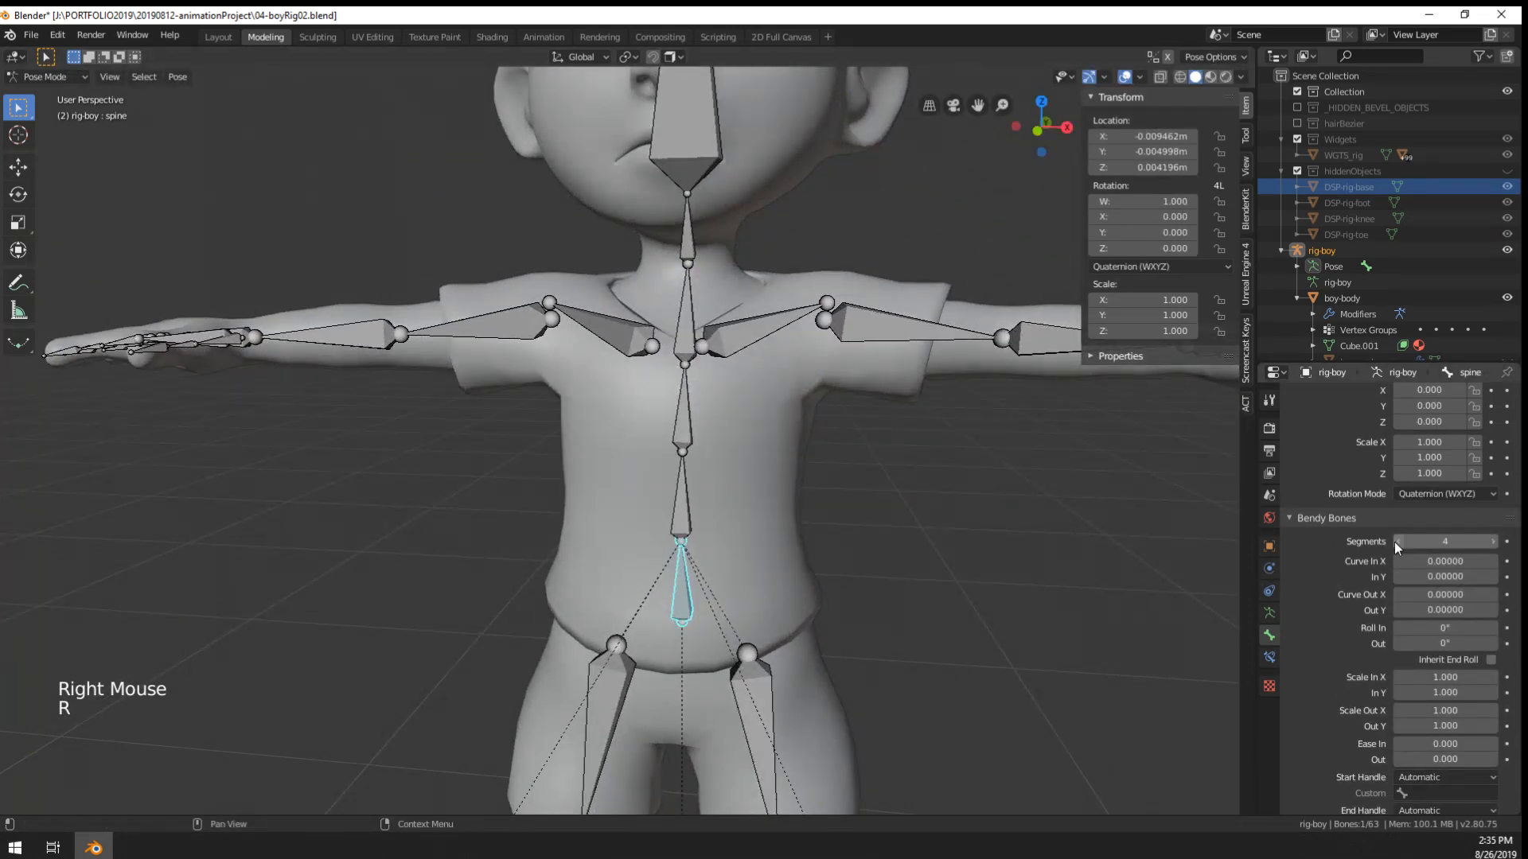
- Set the lowest spine bone's Bendy Bones segments back to 1
left_click(1398, 542)
left_click(1398, 541)
left_click(1397, 542)
left_click(1398, 542)
left_click(1398, 541)
left_click(1398, 541)
left_click(1398, 542)
- Switch the boy rig to Object Mode and add a new single-bone armature at the world origin
scroll(1155, 550, "down", 1)
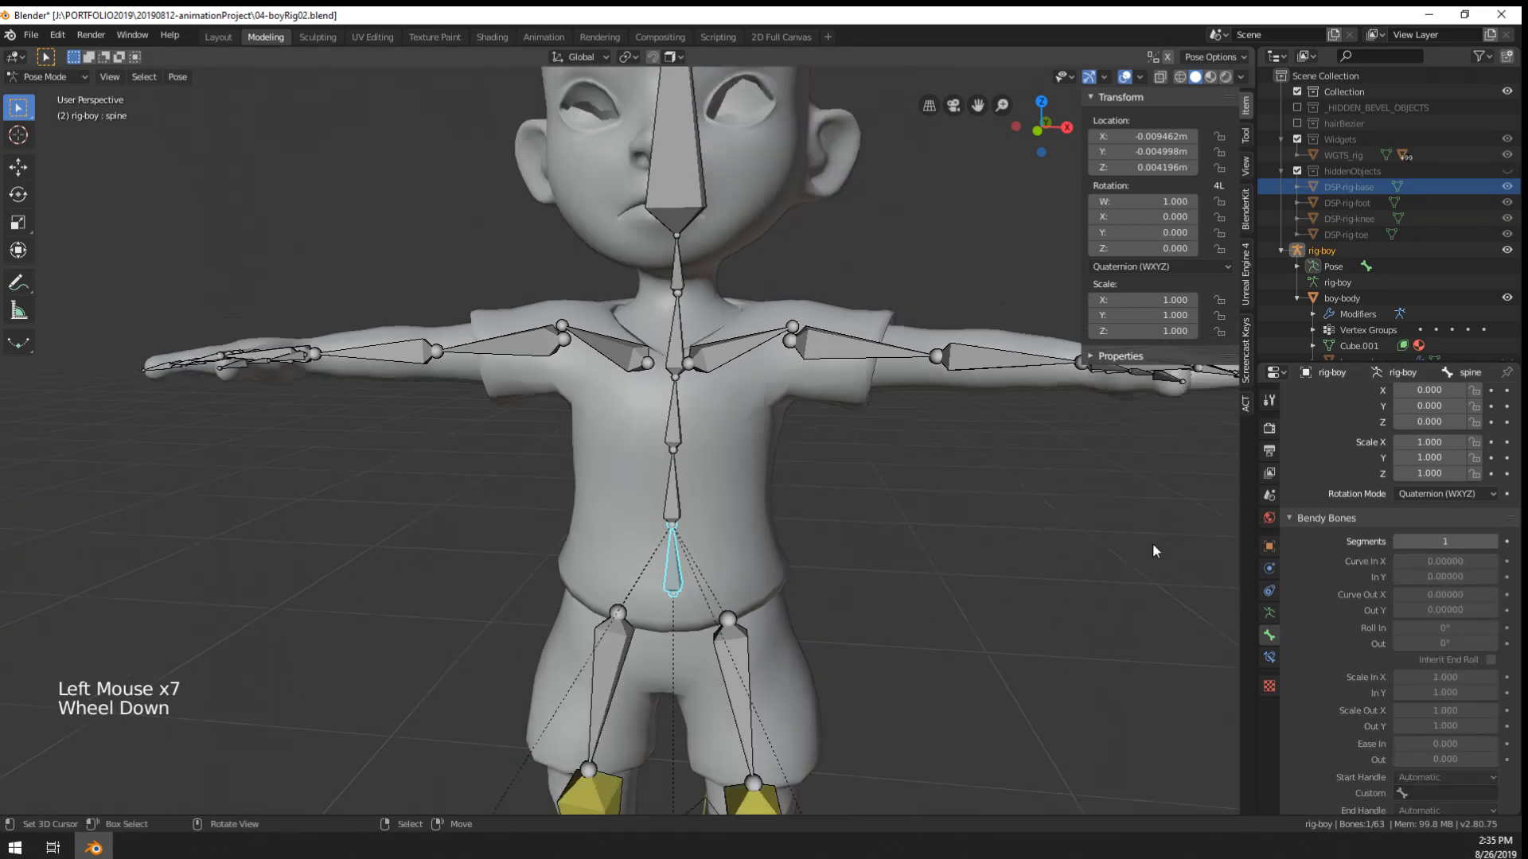
scroll(1155, 551, "down", 2)
middle_click_drag(1156, 551, 1217, 557, "shift")
key("Tab")
scroll(736, 649, "down", 2)
key("ctrl+Tab")
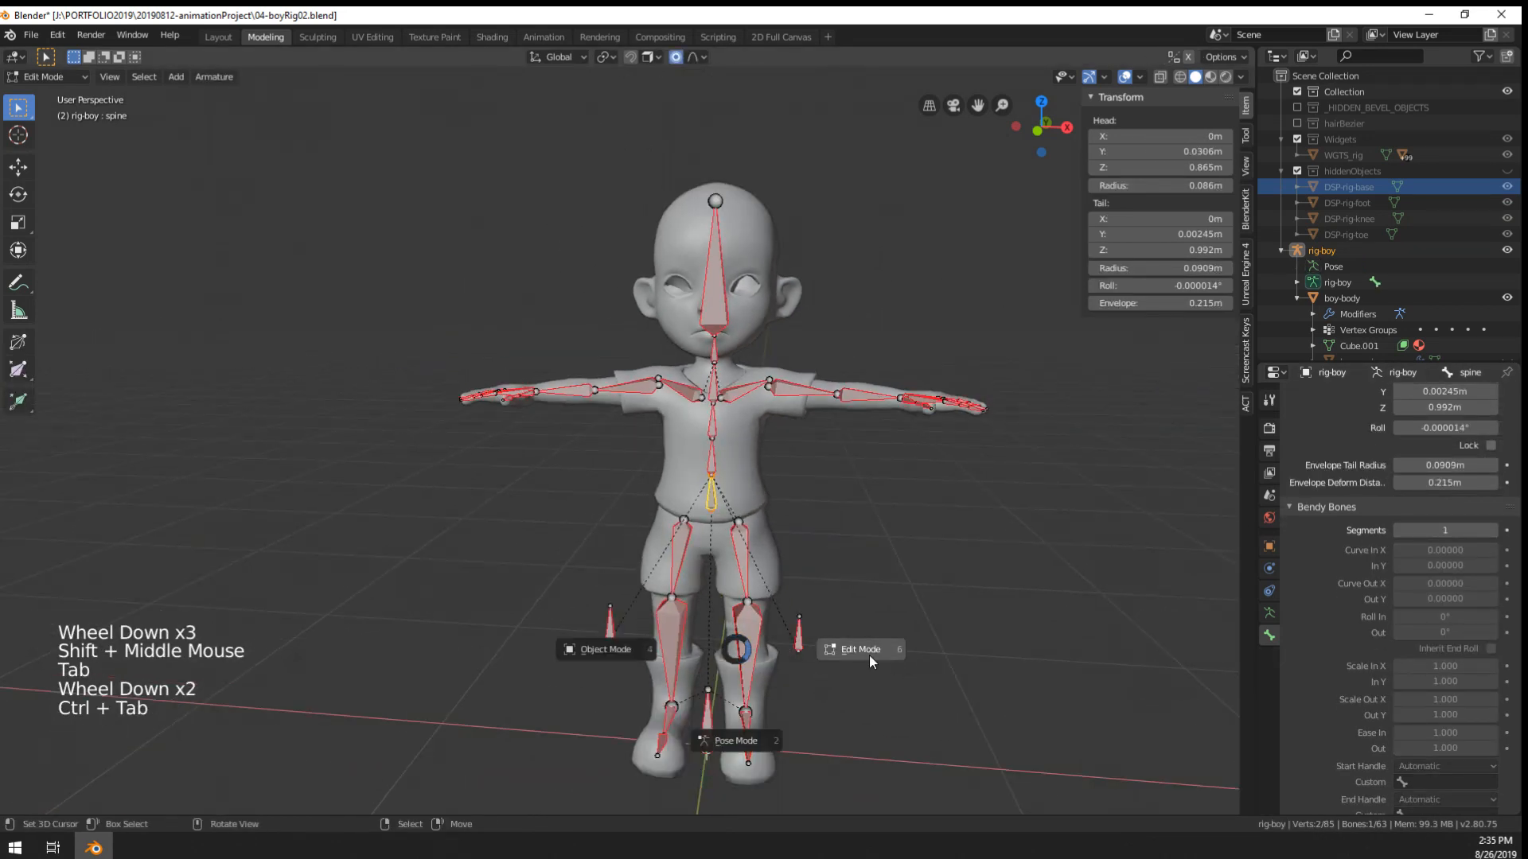
left_click(603, 649)
middle_click_drag(603, 650, 827, 571, "shift")
scroll(828, 570, "down", 3)
key("shift+a")
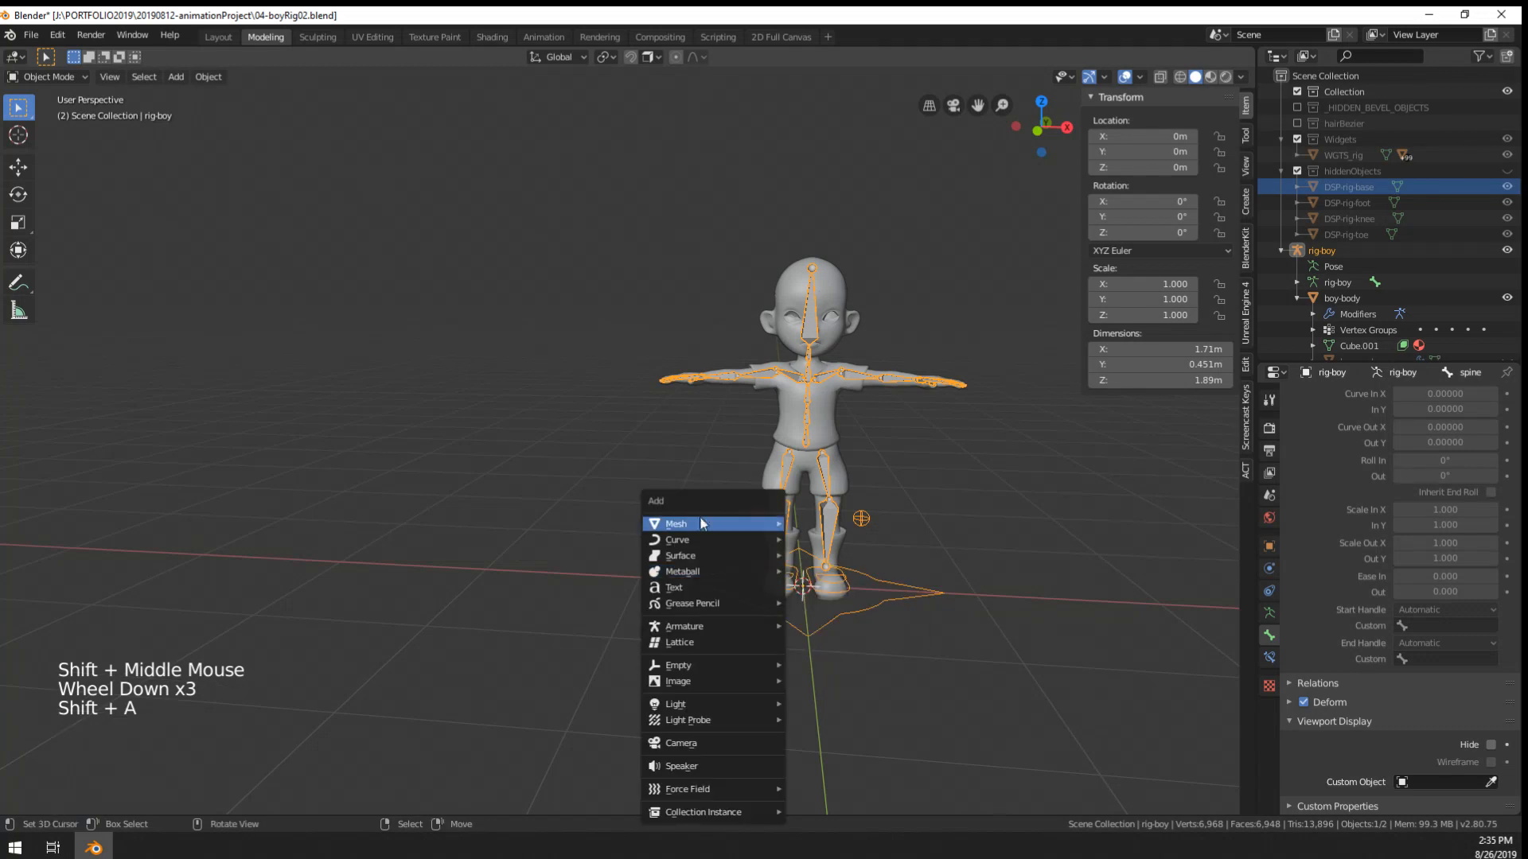
mouse_move(710, 626)
left_click(855, 628)
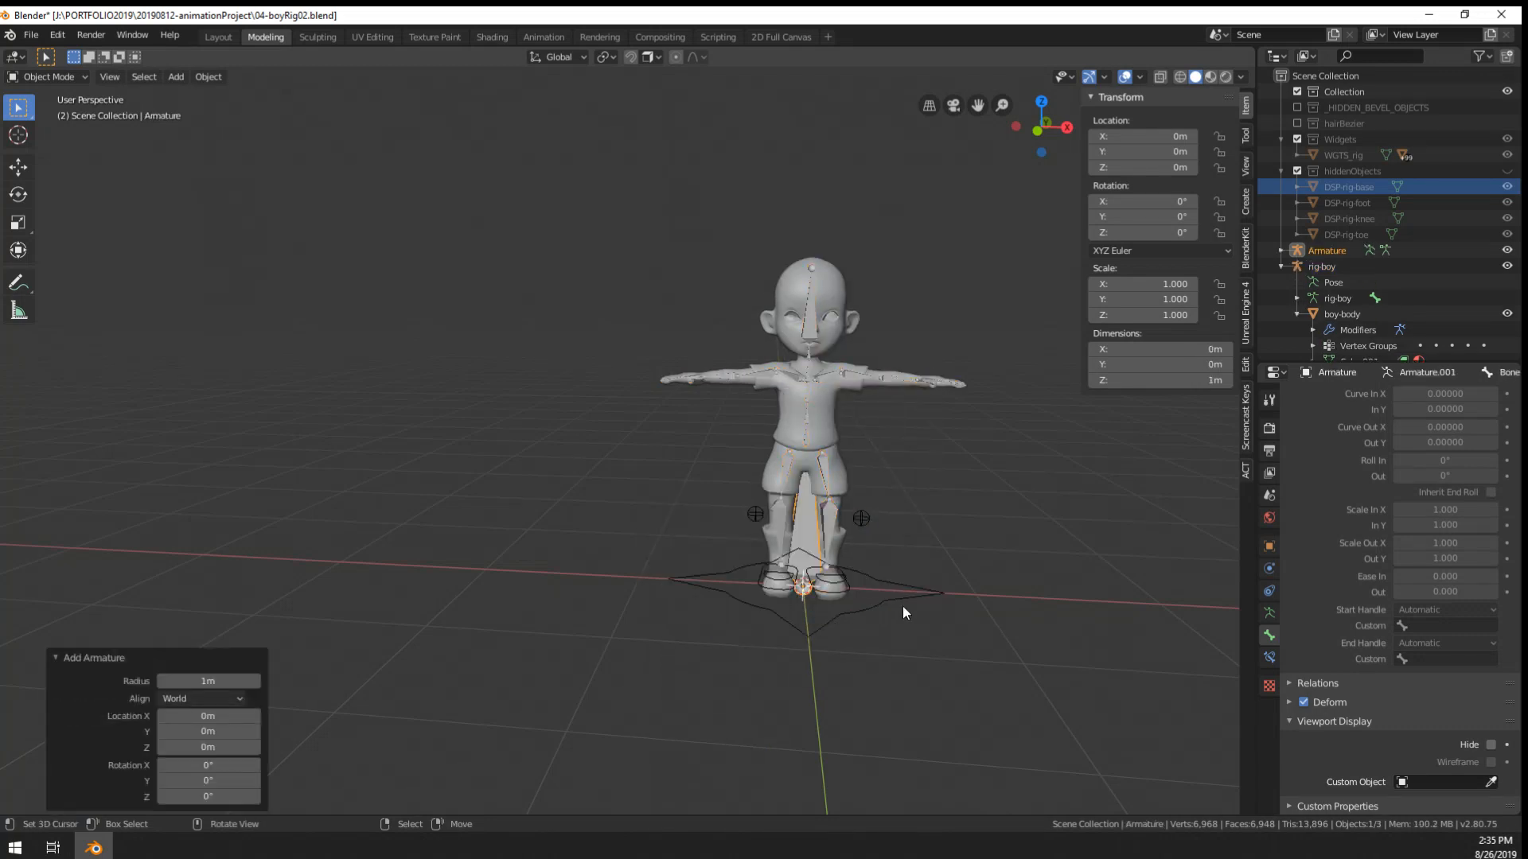
- Move the new armature about 2.85 m along negative X, away from the character, and enter Edit Mode on it
key("g")
left_click(446, 617)
middle_click_drag(446, 616, 618, 585, "shift")
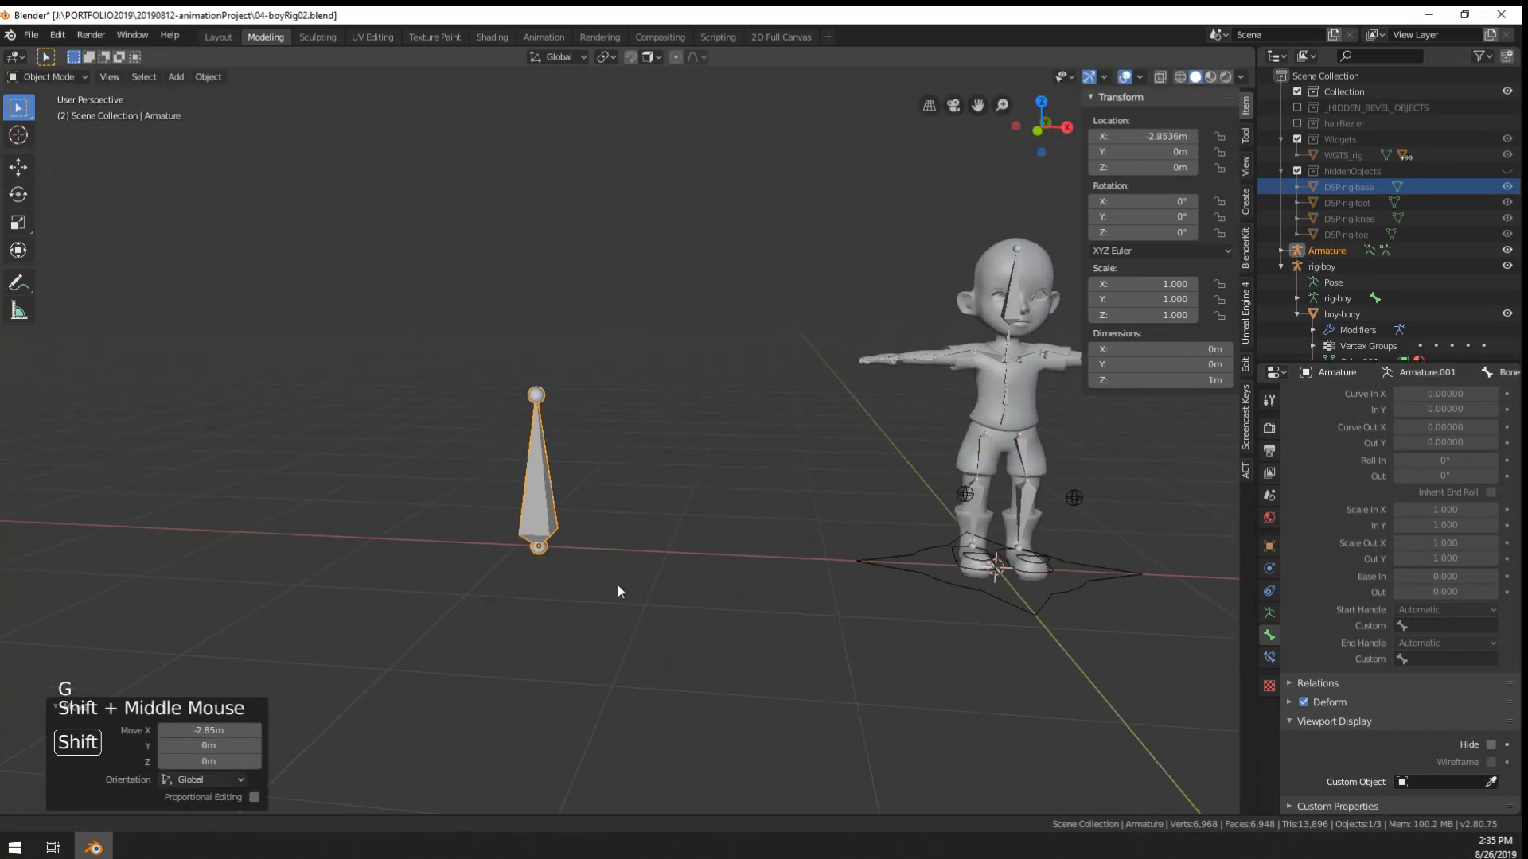
scroll(617, 584, "up", 5)
key("Tab")
key("Tab")
key("Tab")
key("Tab")
- Subdivide the new armature's bone twice with one cut each to make a chain of four bones
key("w")
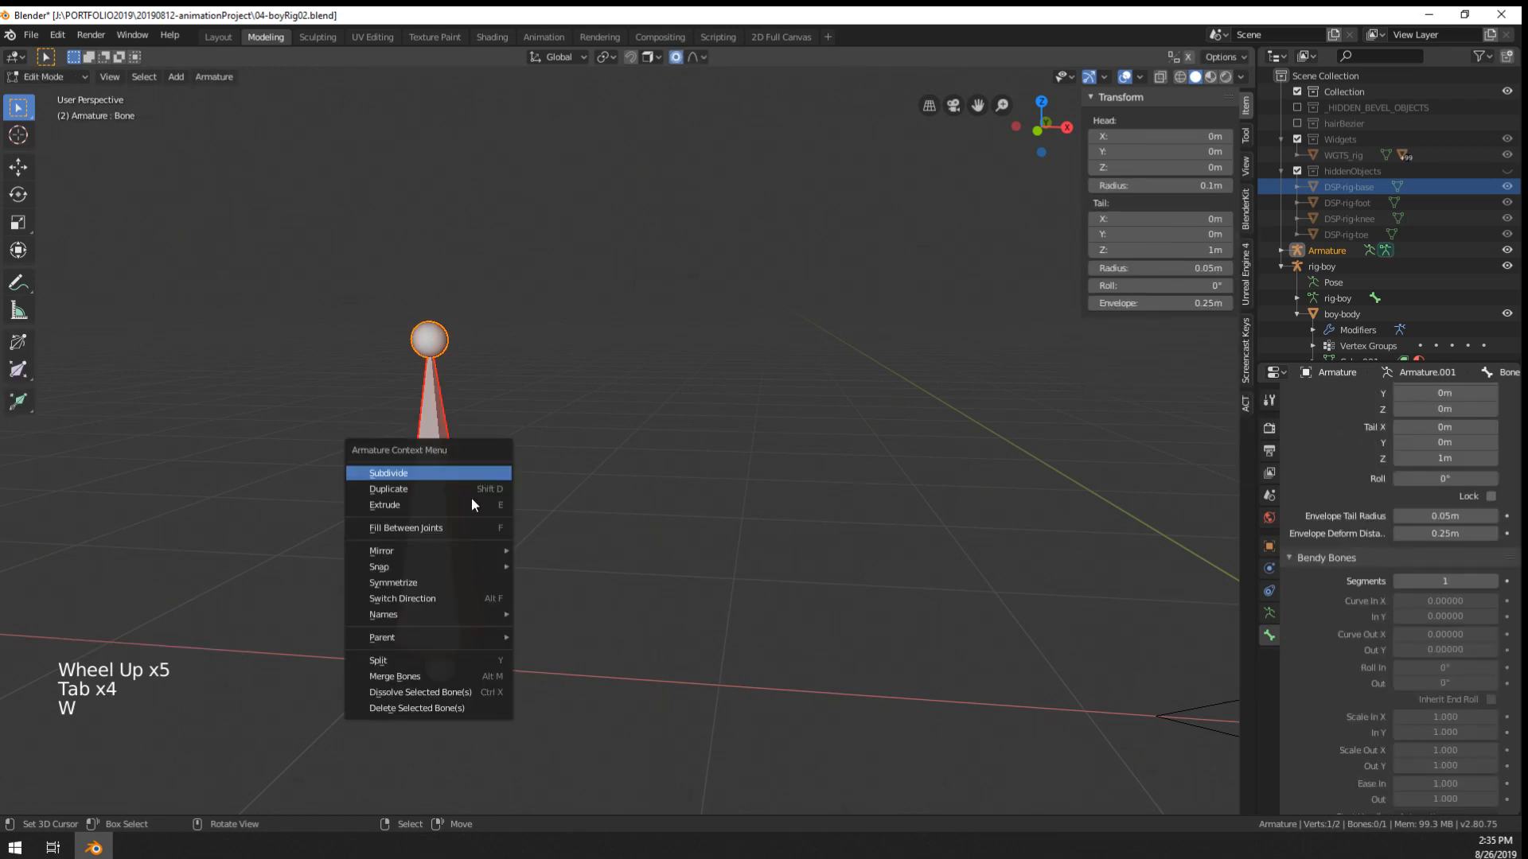
left_click(447, 475)
right_click(455, 512)
key("w")
left_click(455, 513)
middle_click_drag(455, 513, 634, 498, "shift")
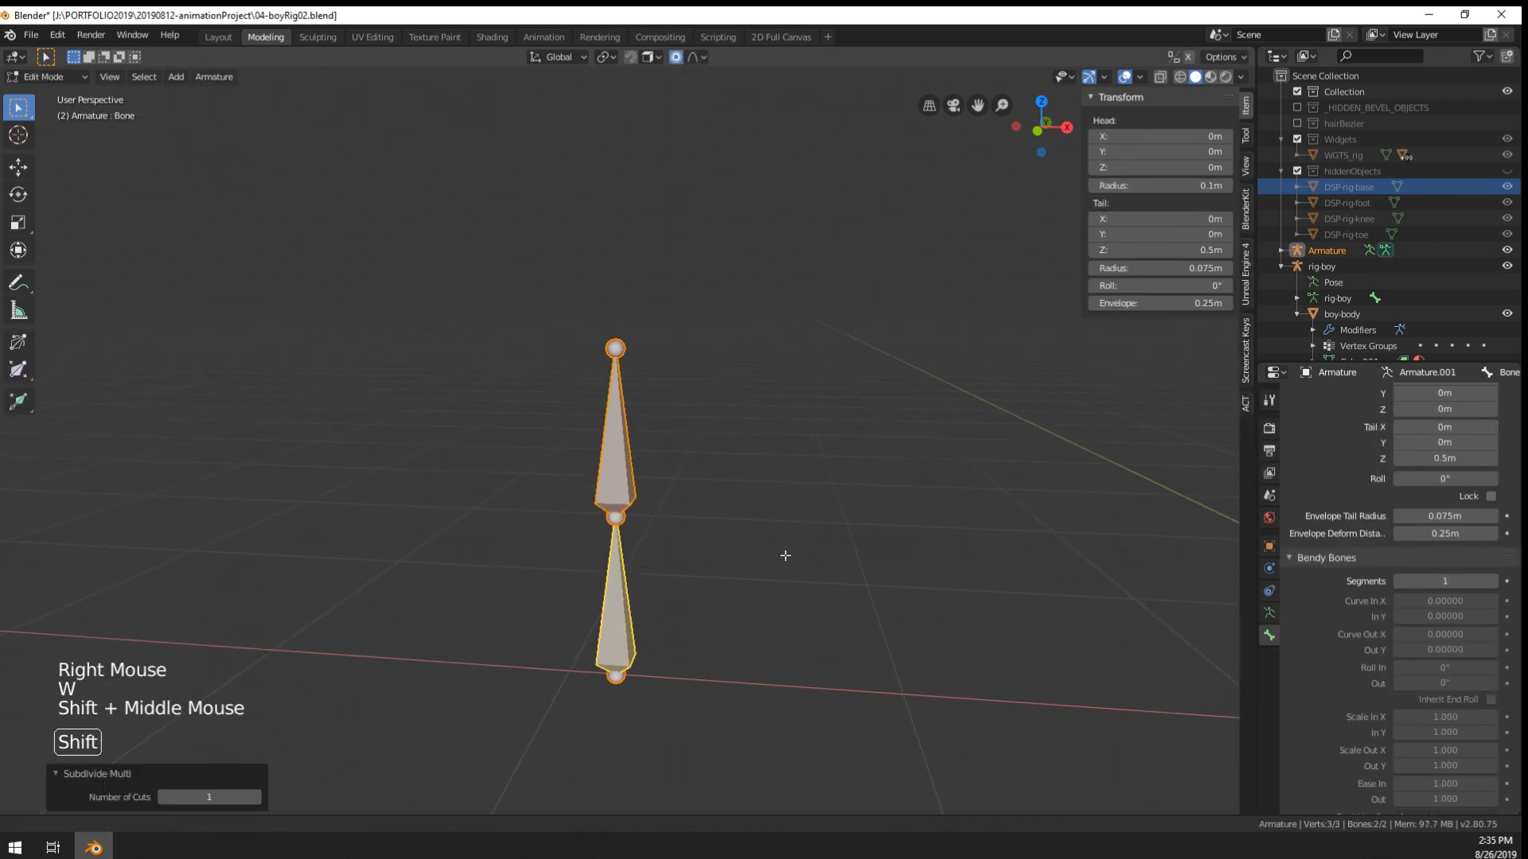
scroll(634, 498, "up", 1)
key("w")
left_click(635, 499)
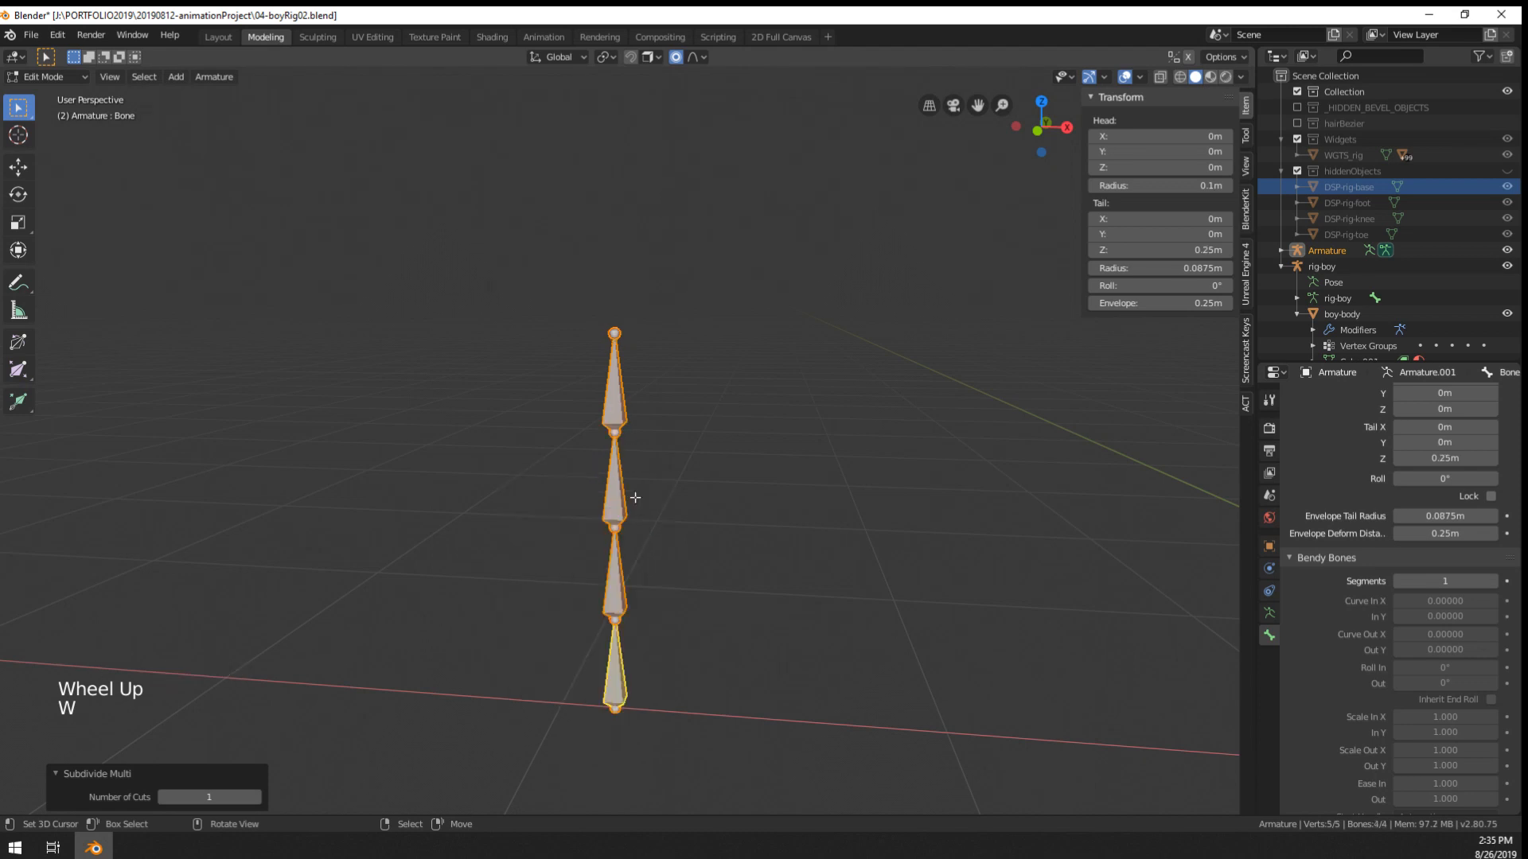
- Set the Bendy Bones segments of the lowest bone in the test chain to 5
right_click(627, 645)
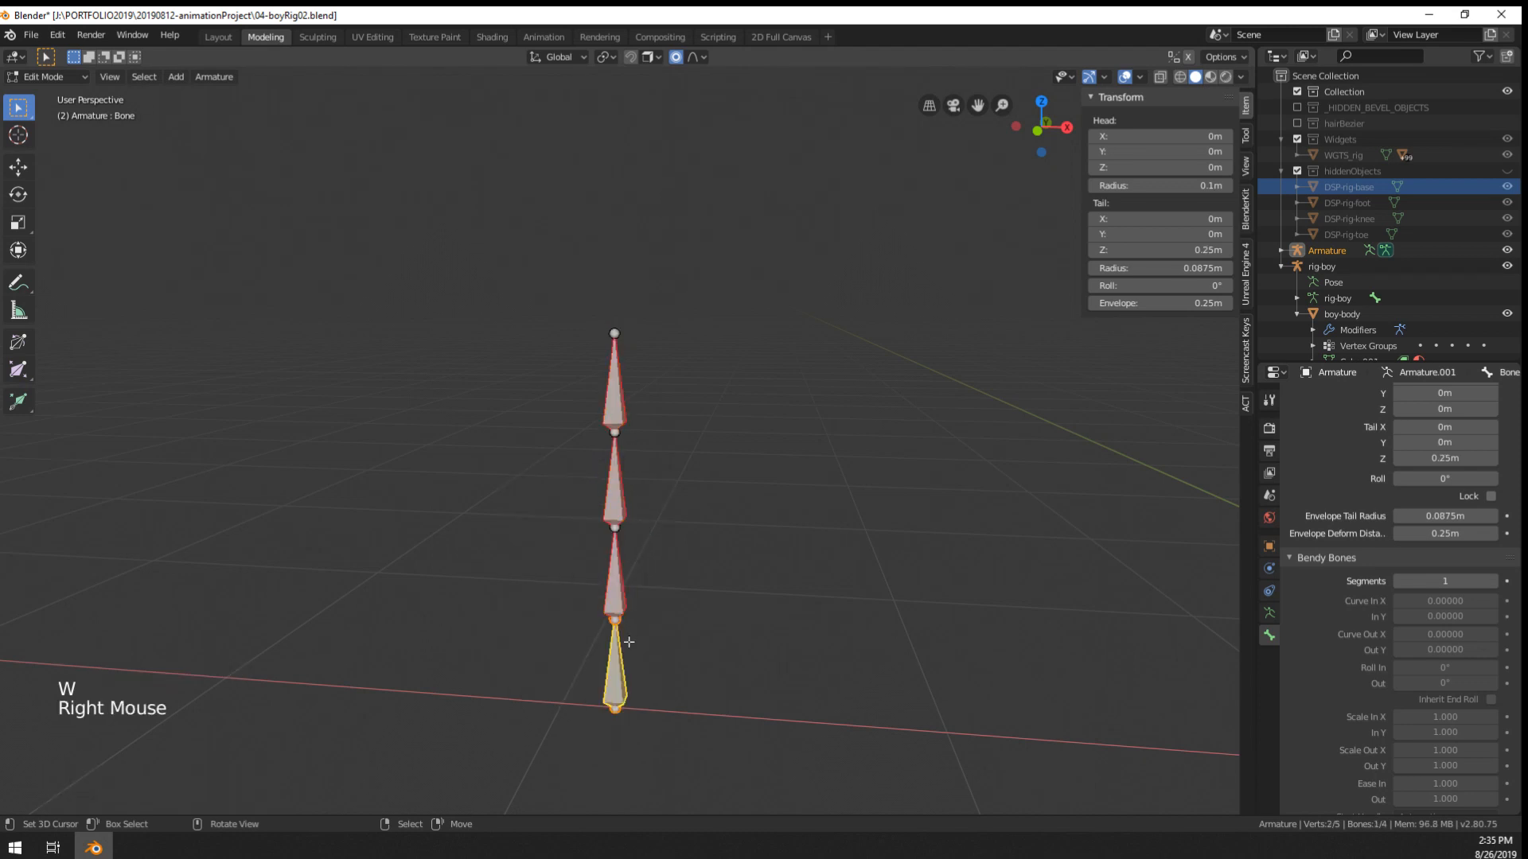
left_click(1495, 582)
left_click(1494, 582)
left_click(1494, 583)
left_click(1494, 582)
left_click(1494, 582)
left_click(1494, 582)
key("r")
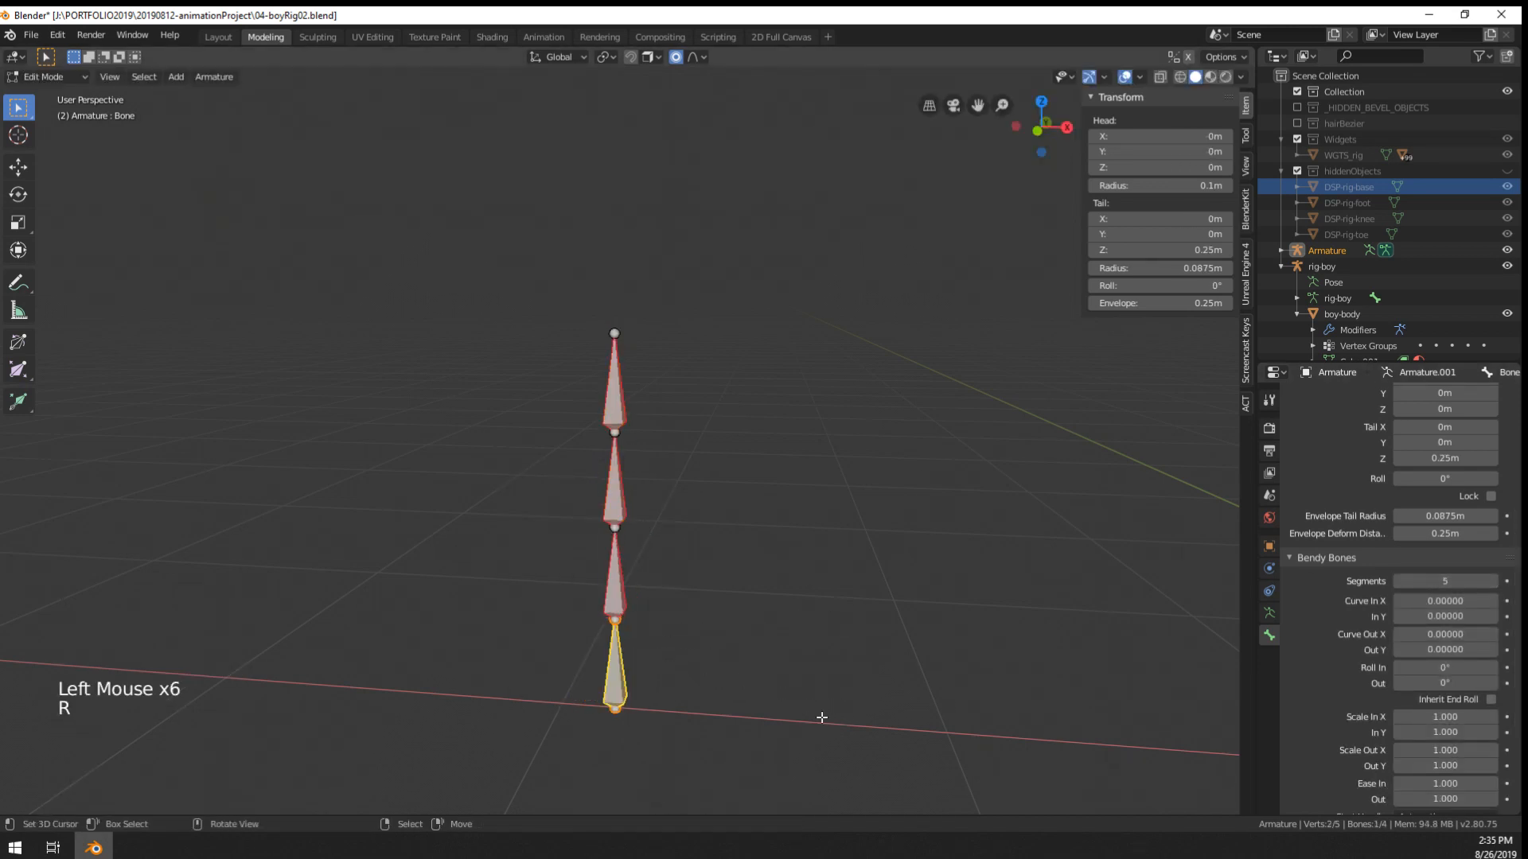
- Switch the test armature to Pose Mode and try rotating its lowest bone
right_click(617, 575)
key("ctrl+Tab")
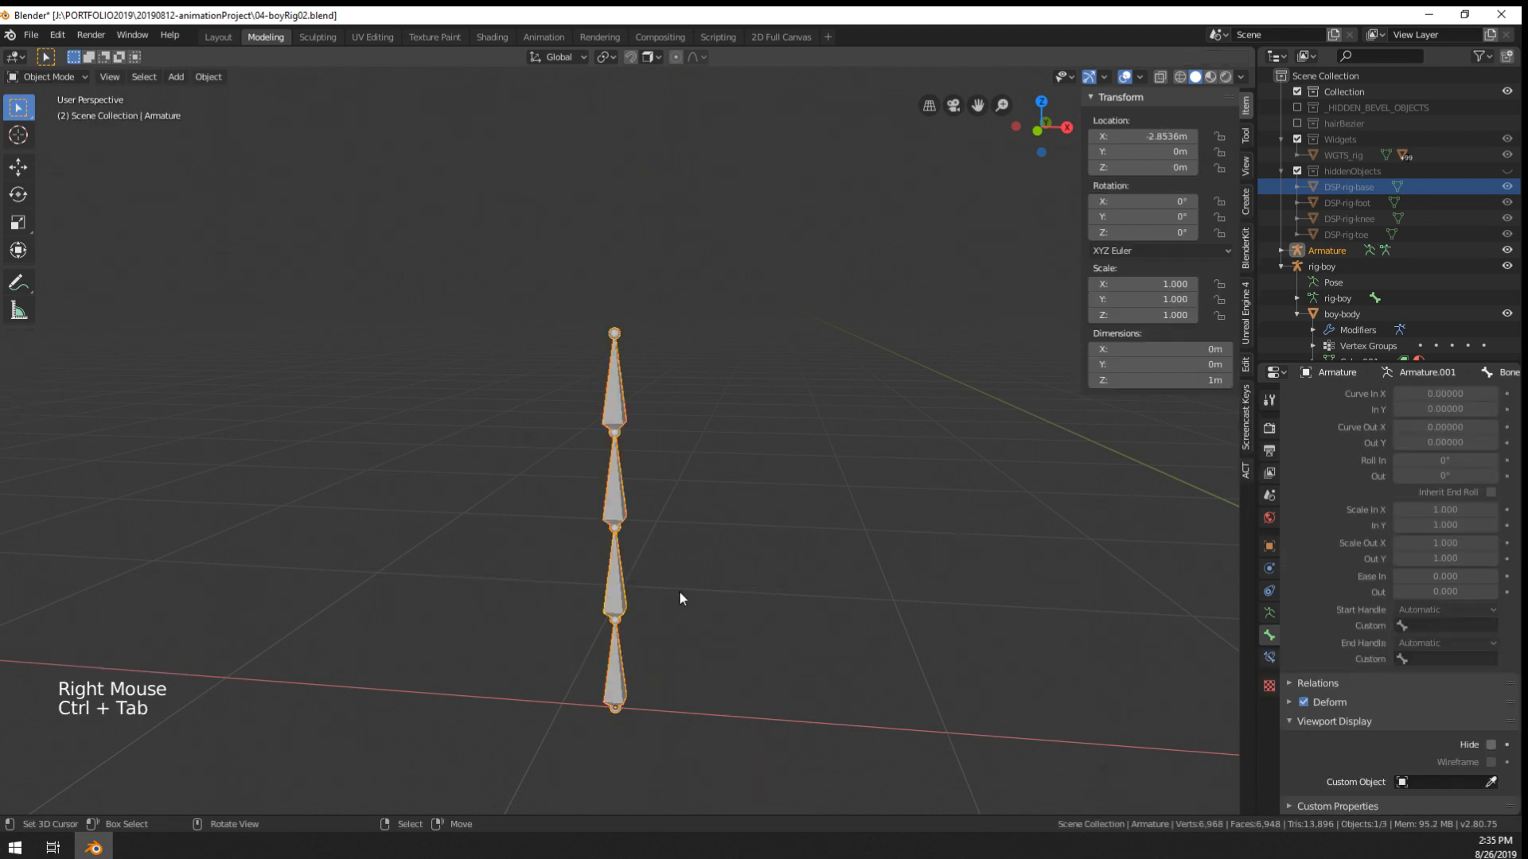
key("ctrl+Tab")
key("ctrl+Tab")
key("ctrl+Tab")
right_click(613, 662)
key("r")
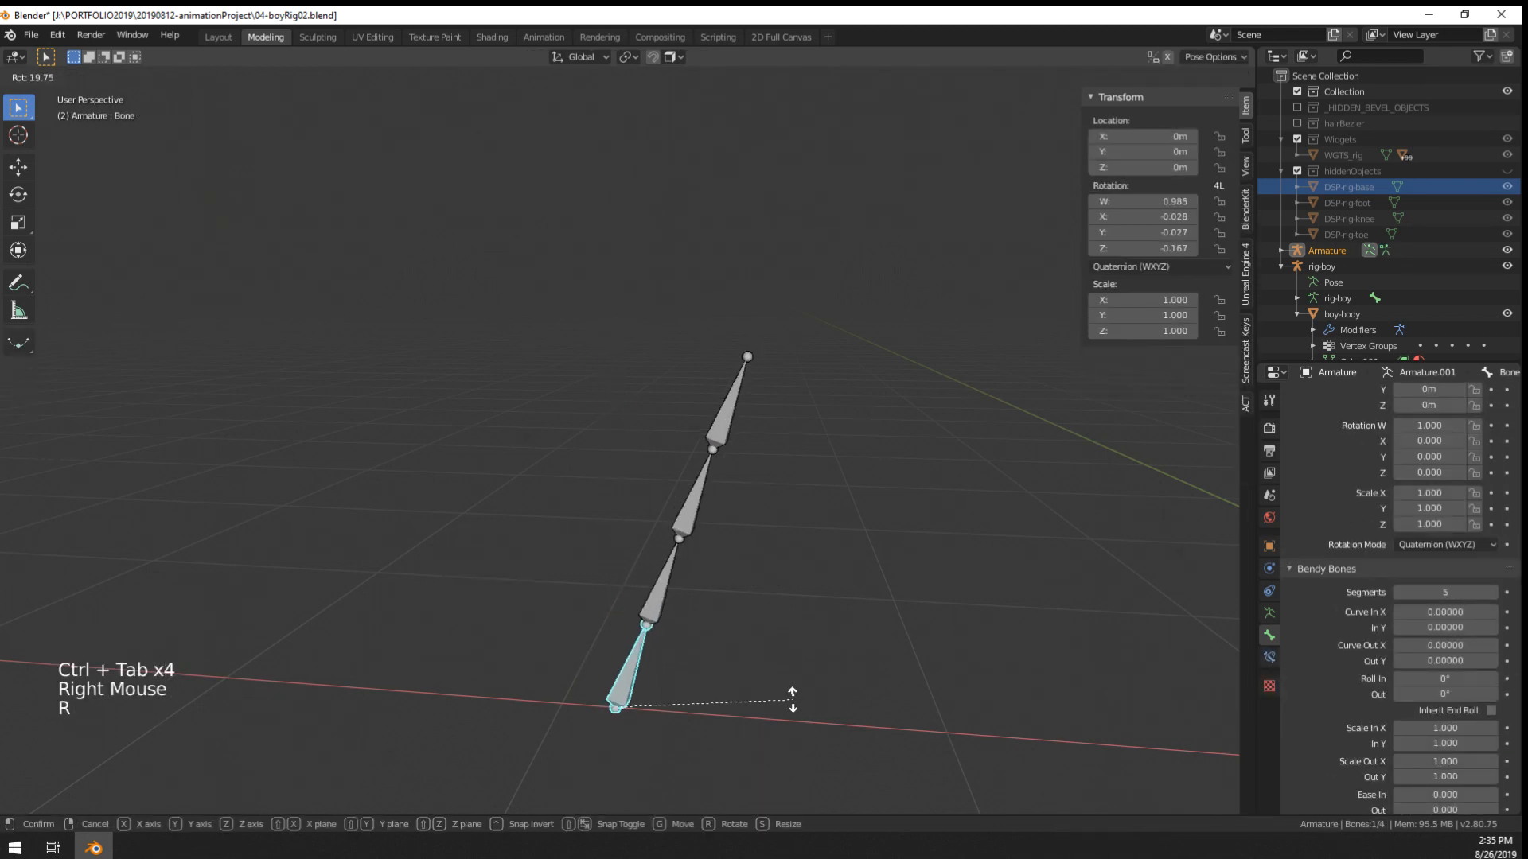
right_click(649, 623)
key("r")
right_click(804, 630)
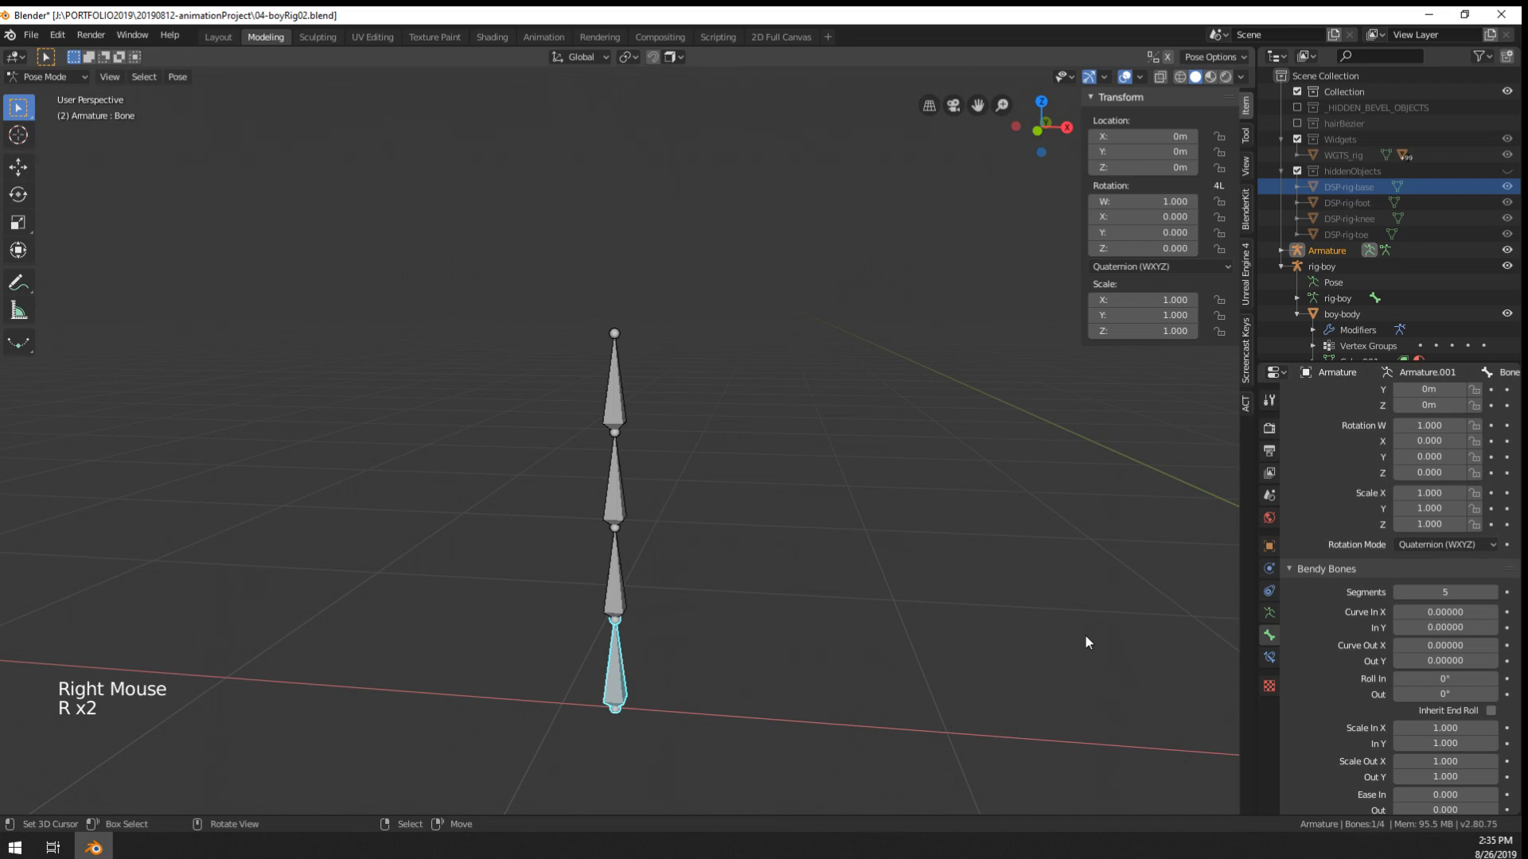
- Set the lowest test bone's Bendy Bones segments back to 1
double_click(1441, 596)
type("1")
key("Return")
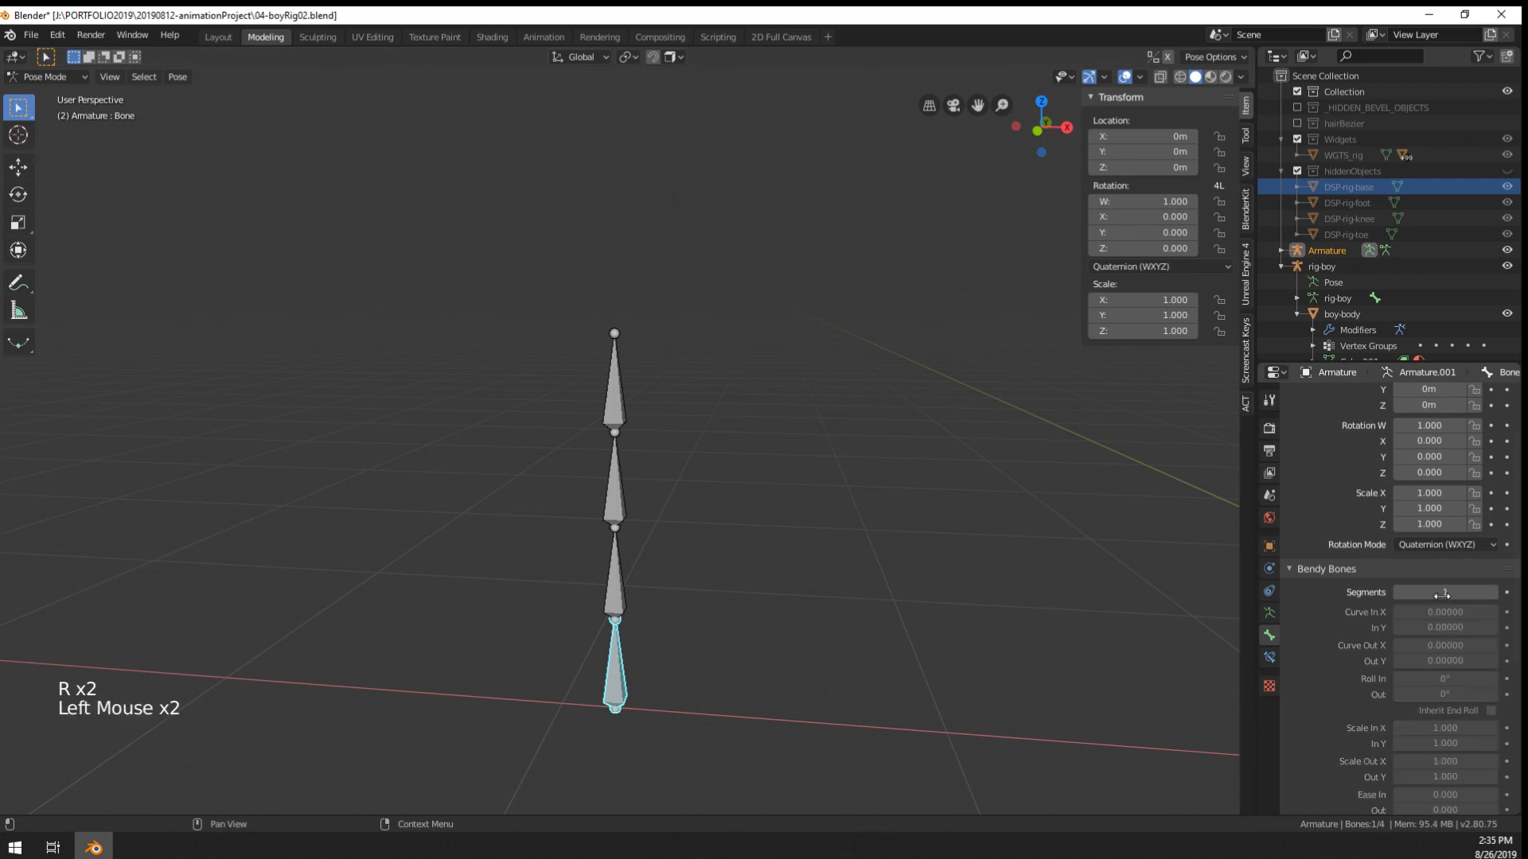
- Select the top bone of the test chain and set its Bendy Bones segments to 5
right_click(634, 394)
left_click(1504, 595)
left_click(1504, 596)
left_click(1503, 596)
left_click(1504, 596)
left_click(1504, 596)
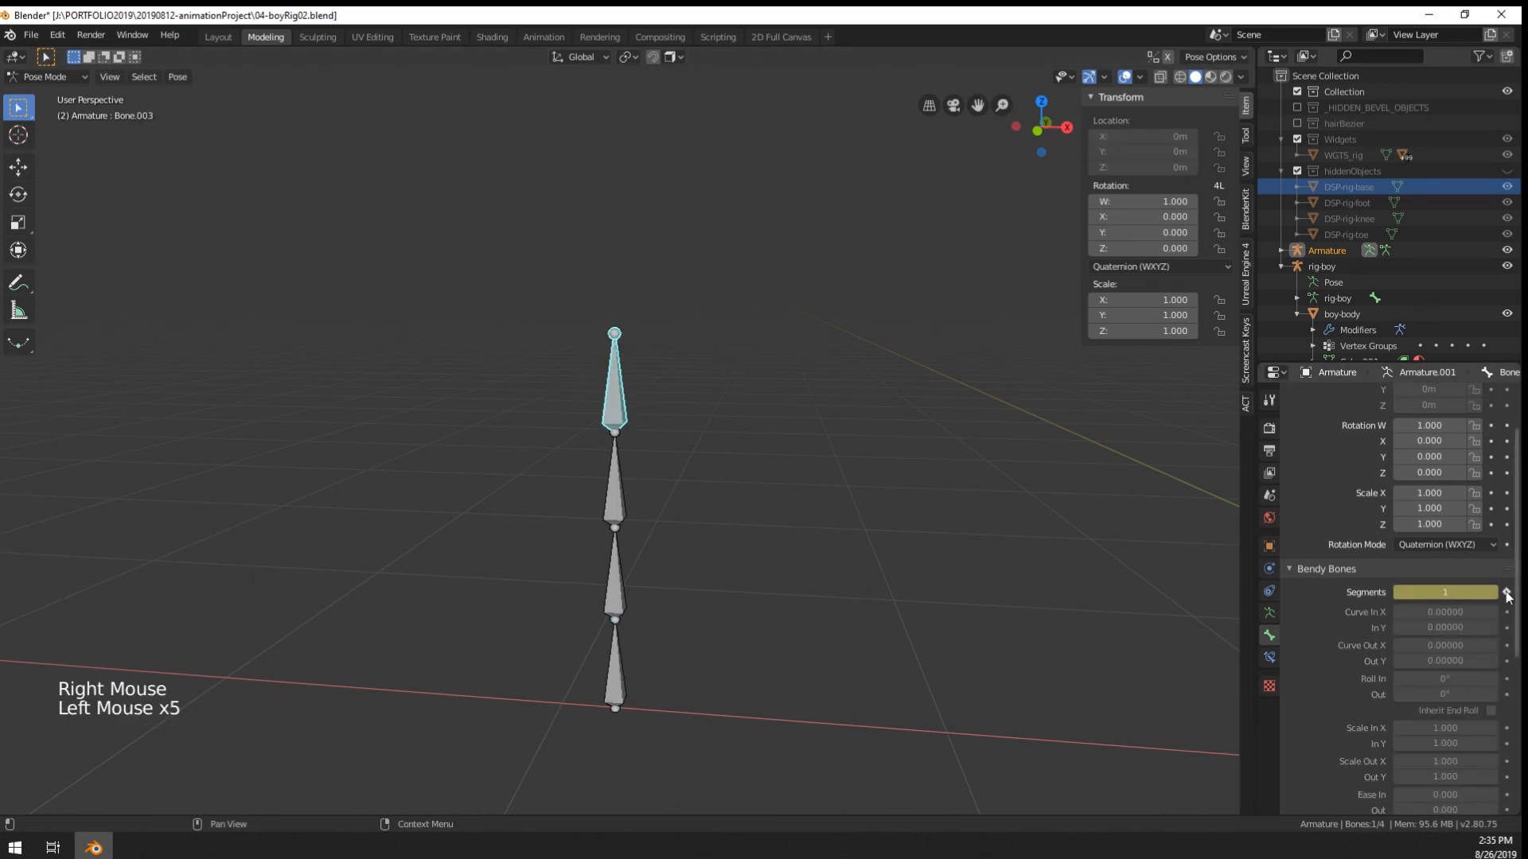
left_click(1503, 601)
left_click(1492, 594)
left_click(1492, 595)
left_click(1492, 595)
left_click(1492, 595)
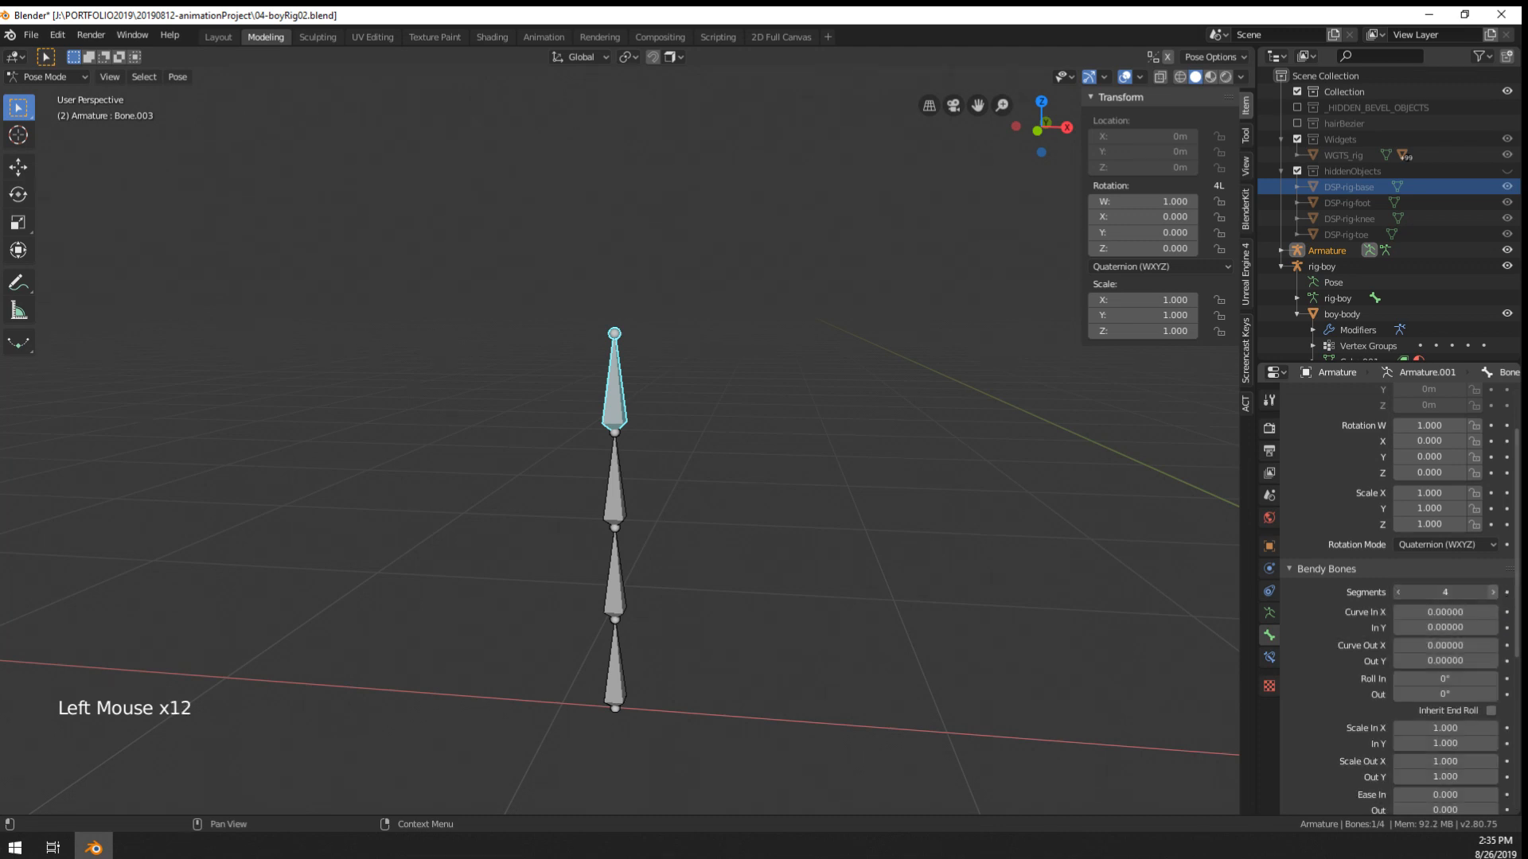
- Try rotating each bone of the test chain in turn, from the top bone down to the lowest
key("r")
right_click(652, 513)
right_click(635, 507)
key("r")
right_click(643, 576)
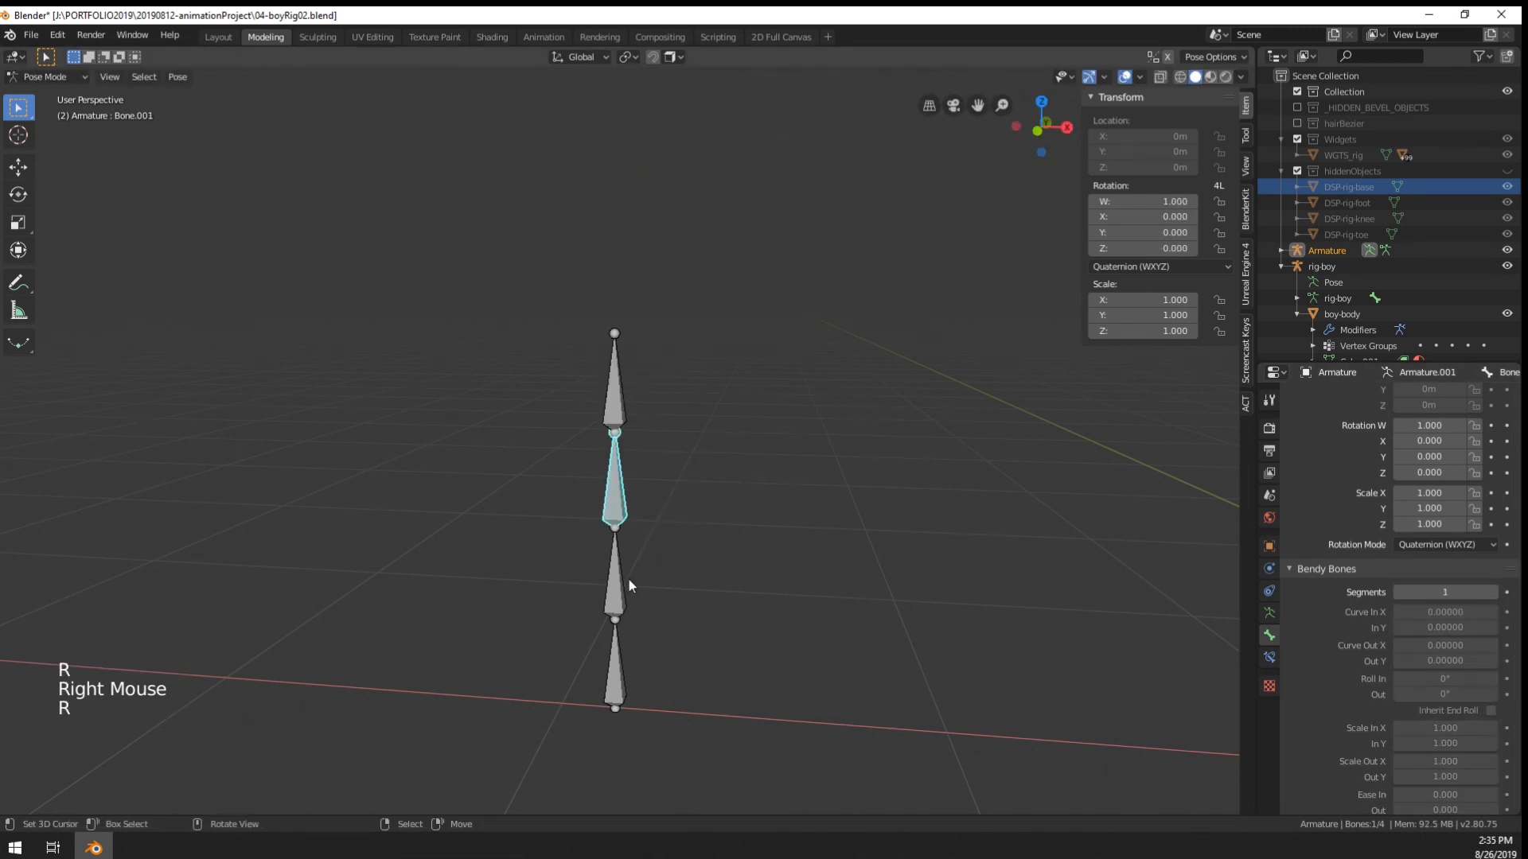
right_click(629, 581)
key("r")
right_click(636, 694)
right_click(631, 693)
key("r")
right_click(697, 631)
- Select the top bone of the test chain and try moving it
right_click(620, 413)
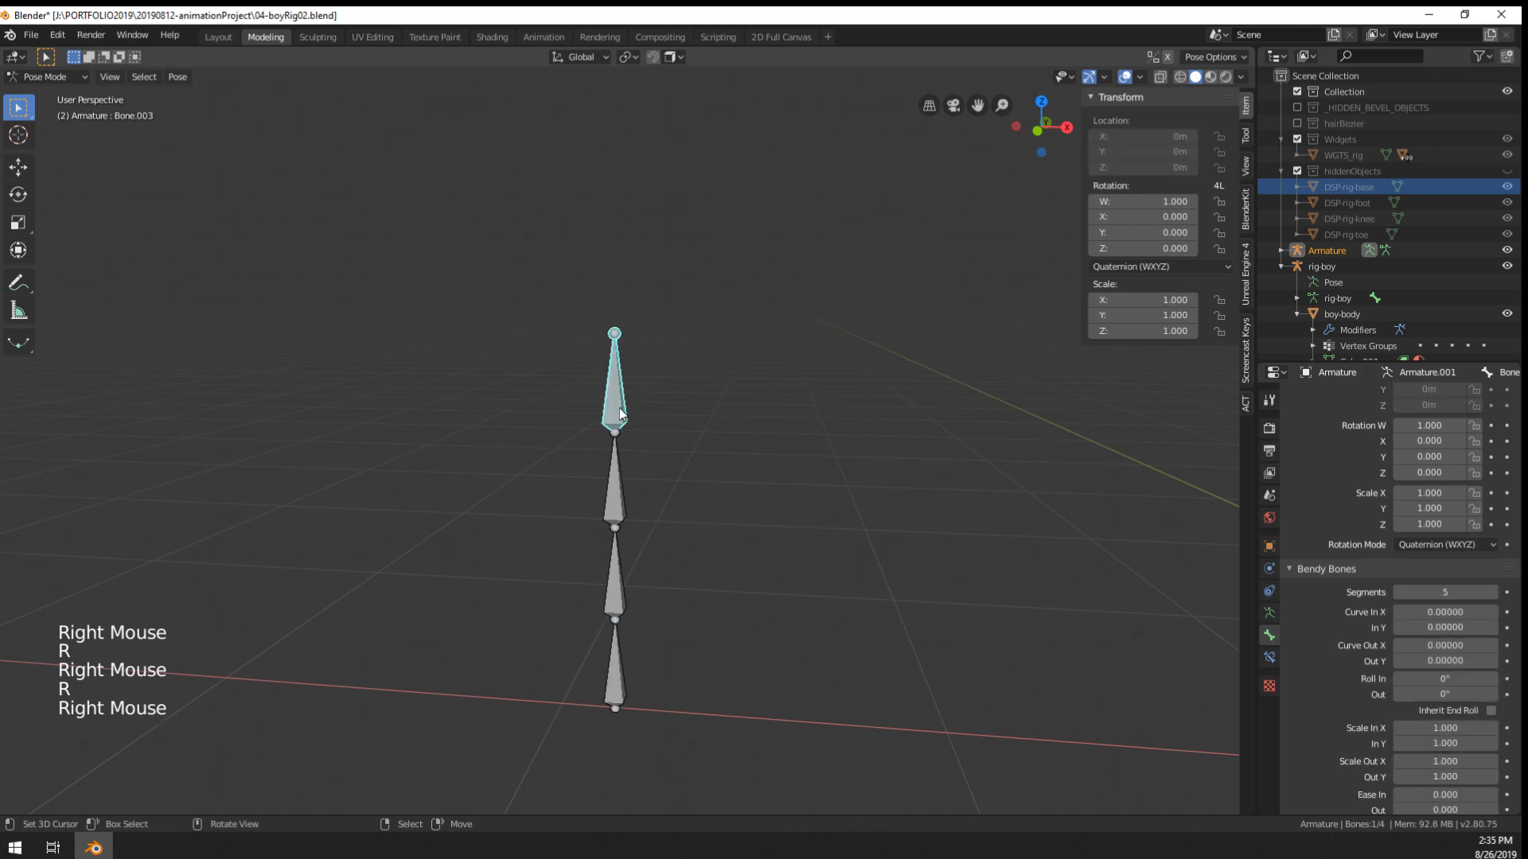
key("g")
right_click(685, 512)
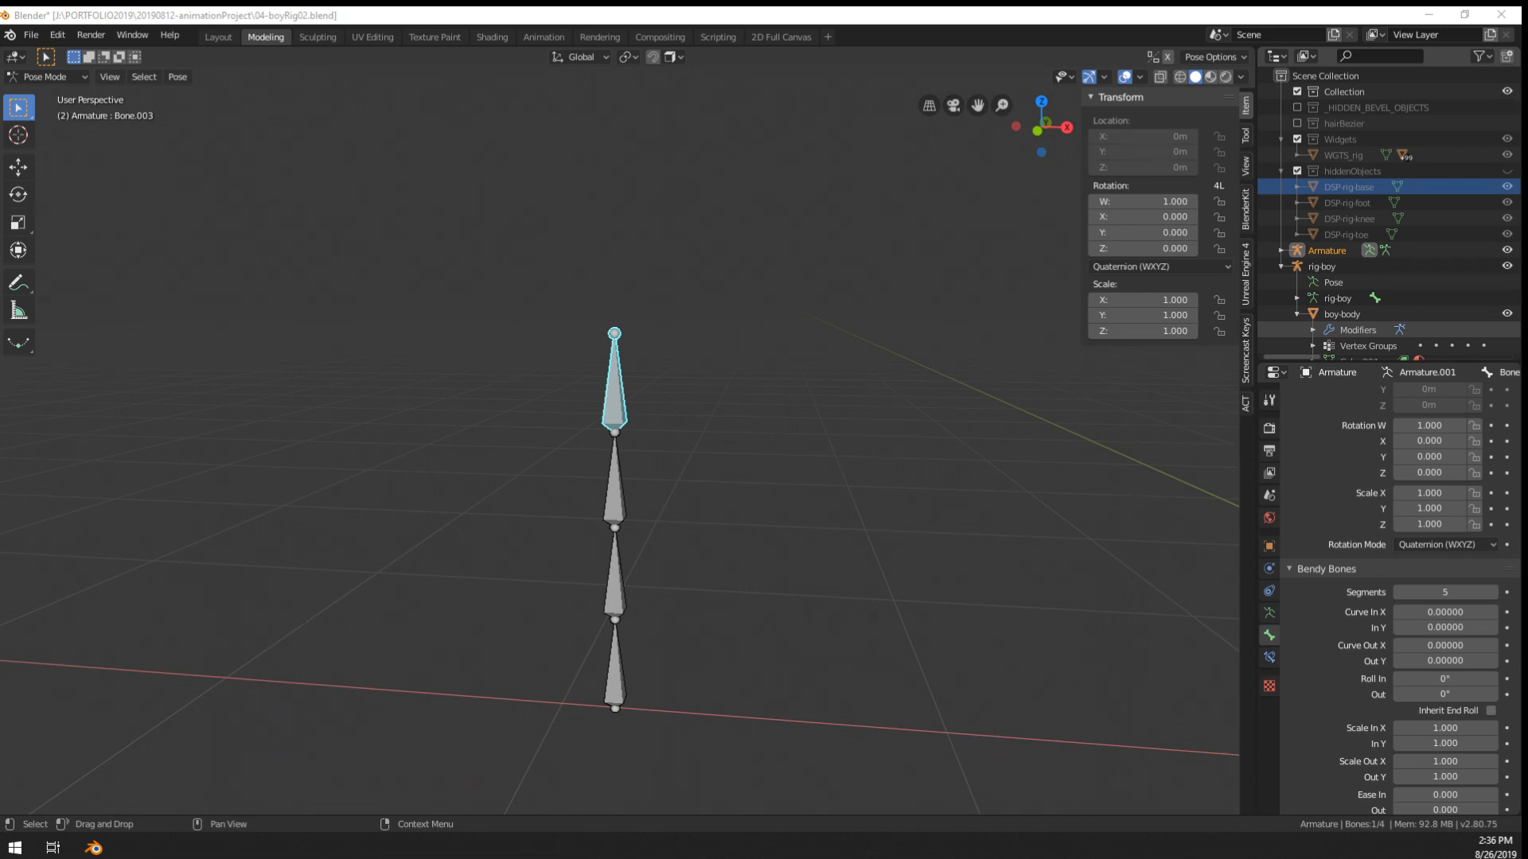
right_click(615, 495)
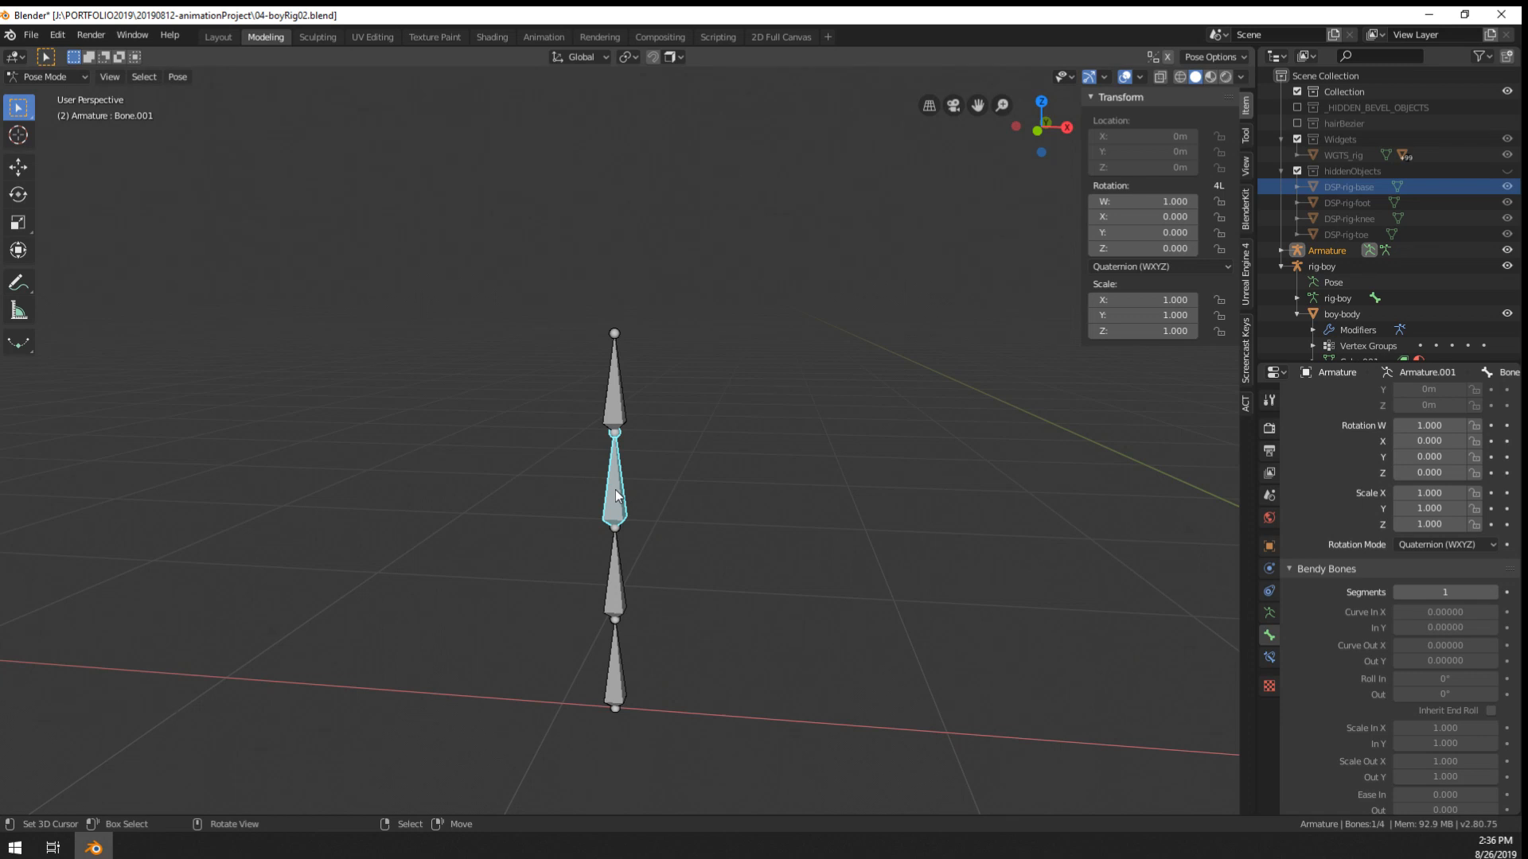
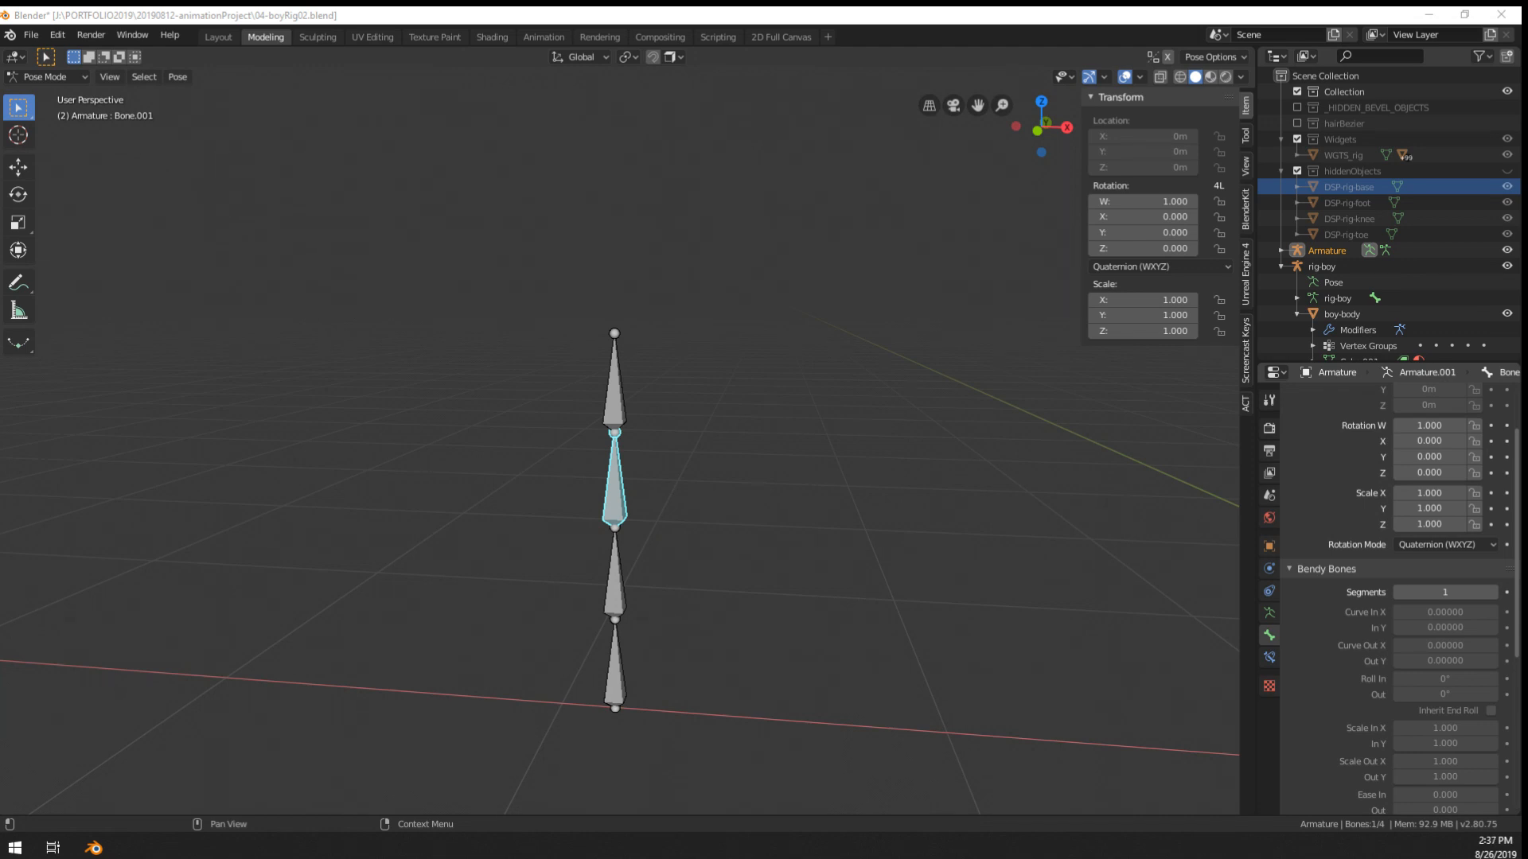
middle_click_drag(695, 434, 667, 458)
right_click(665, 466)
key("Tab")
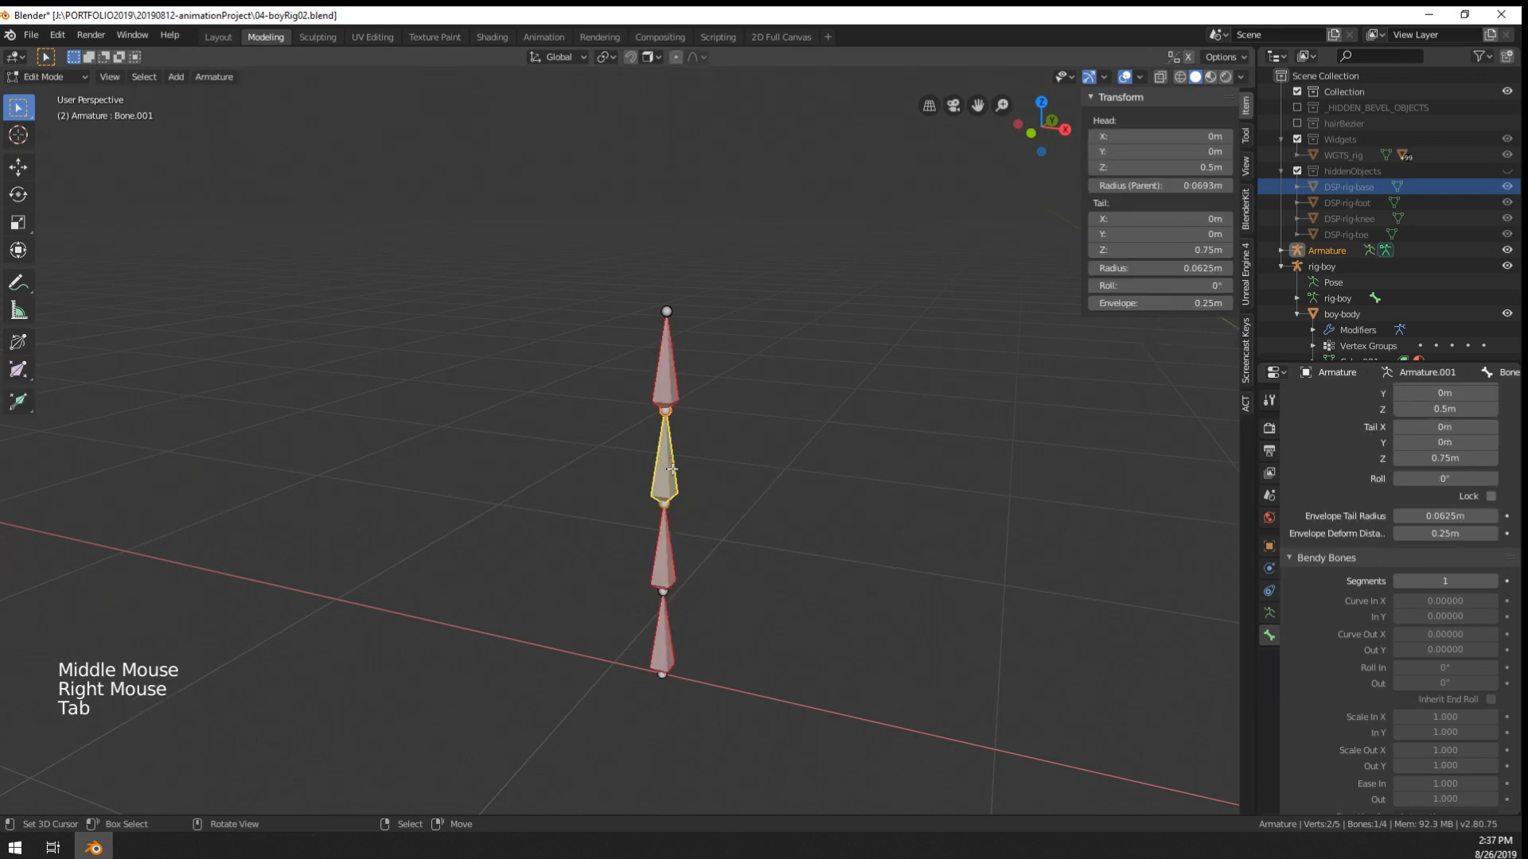
key("Tab")
- Undo the pose, segment and subdivision changes on the test armature back to its single undivided bone in Edit Mode
key("ctrl+z")
key("ctrl+z")
key("ctrl+z")
key("ctrl+z")
key("ctrl+z")
key("ctrl+z")
key("ctrl+z")
key("ctrl+z")
key("ctrl+z")
key("ctrl+z")
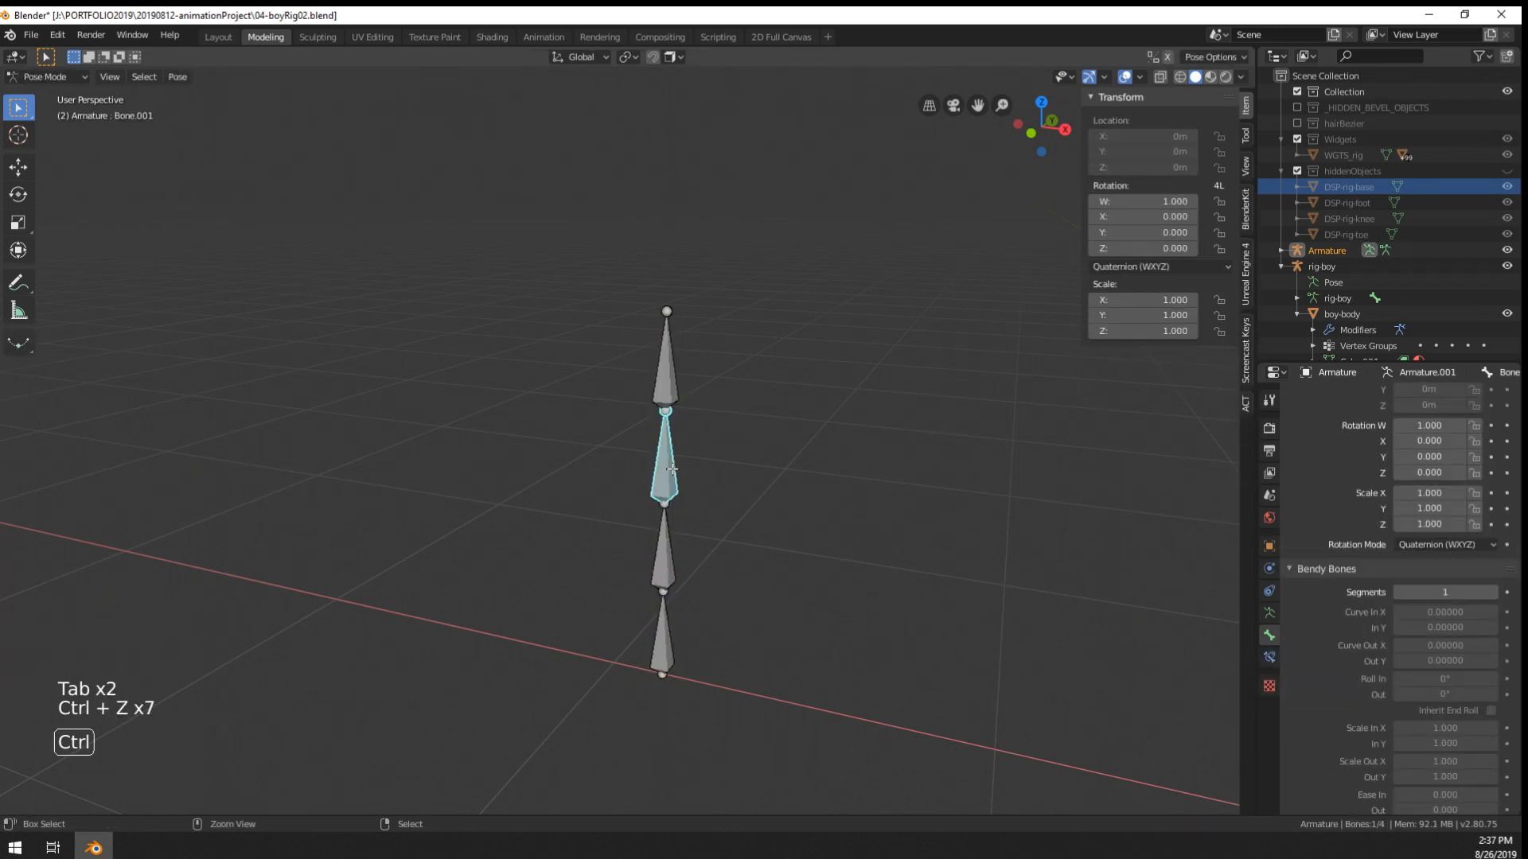
key("ctrl+z")
key("ctrl+z")
key("ctrl+z")
key("ctrl+z")
key("ctrl+z")
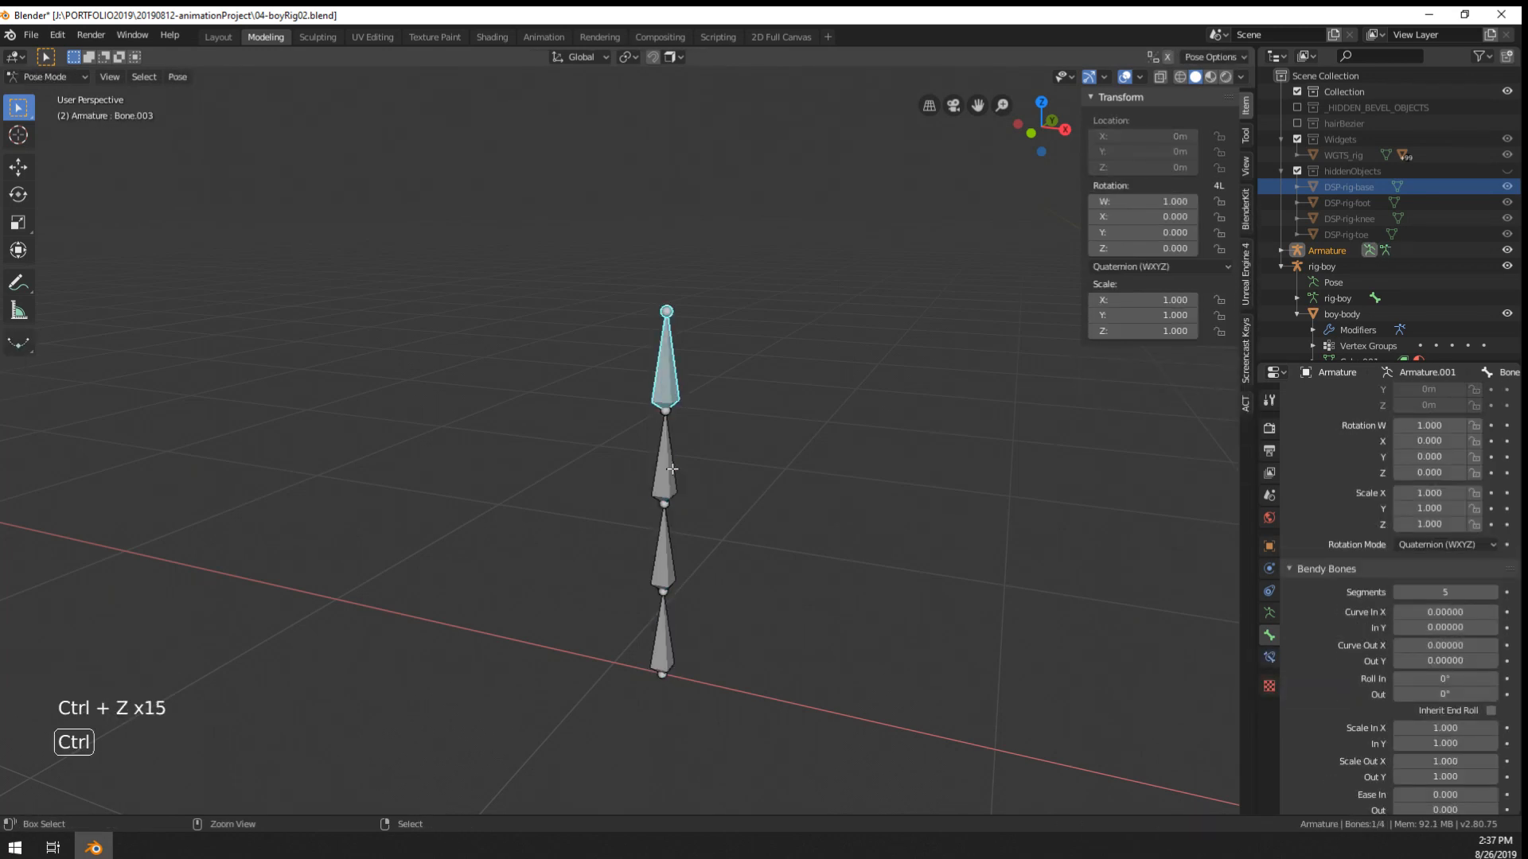
key("ctrl+z")
key("ctrl+z")
key("ctrl+z")
key("ctrl+z")
key("ctrl+z")
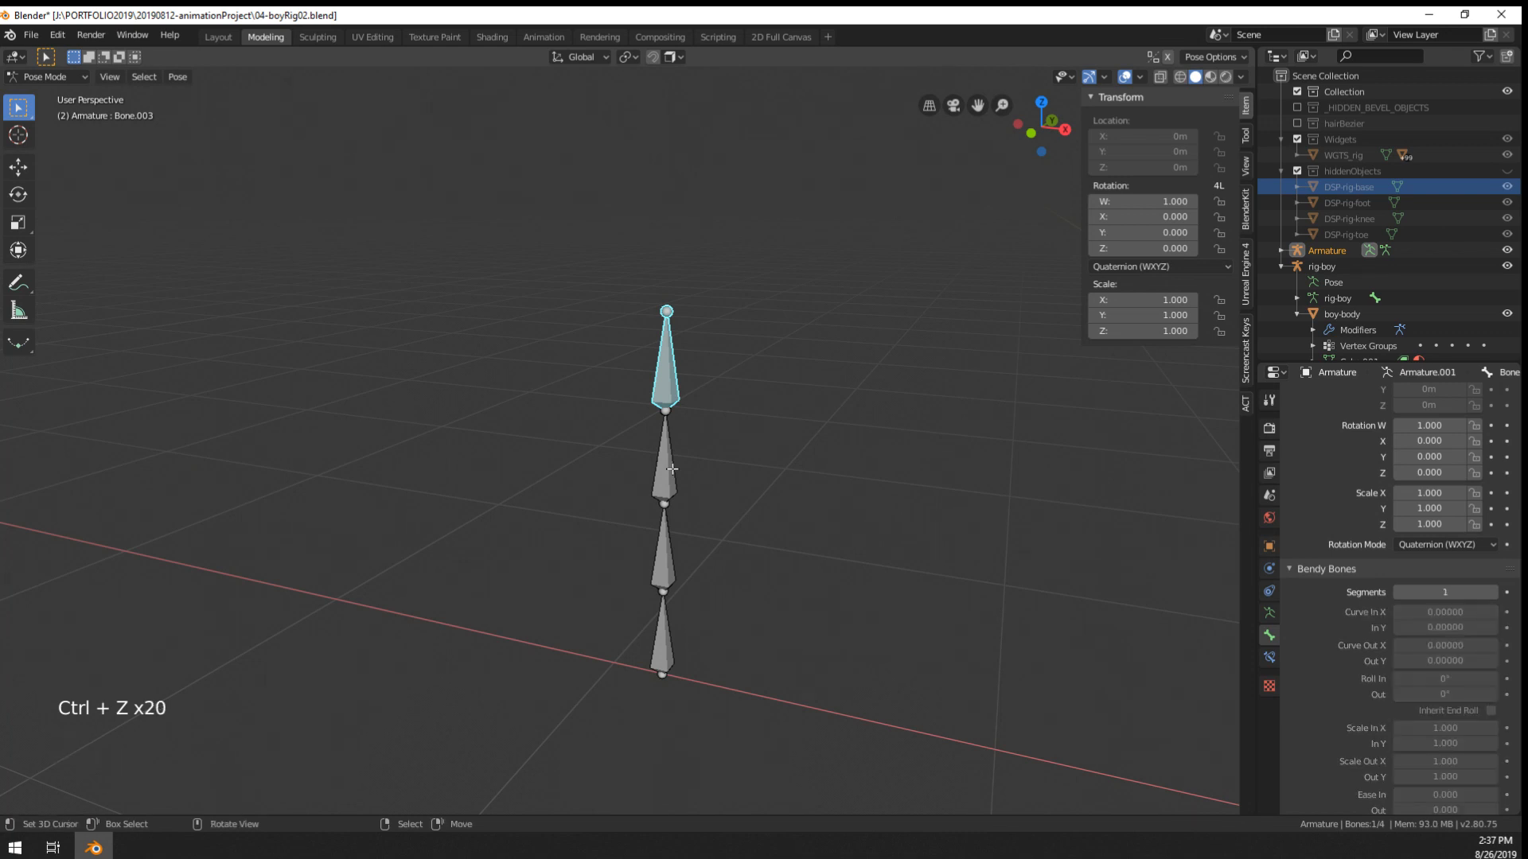
key("ctrl+z")
key("ctrl+z")
key("ctrl+z")
key("ctrl+z")
key("ctrl+z")
key("ctrl+z")
key("ctrl+z")
key("ctrl+z")
key("ctrl+z")
key("ctrl+z")
key("ctrl+z")
key("ctrl+z")
key("ctrl+z")
key("ctrl+z")
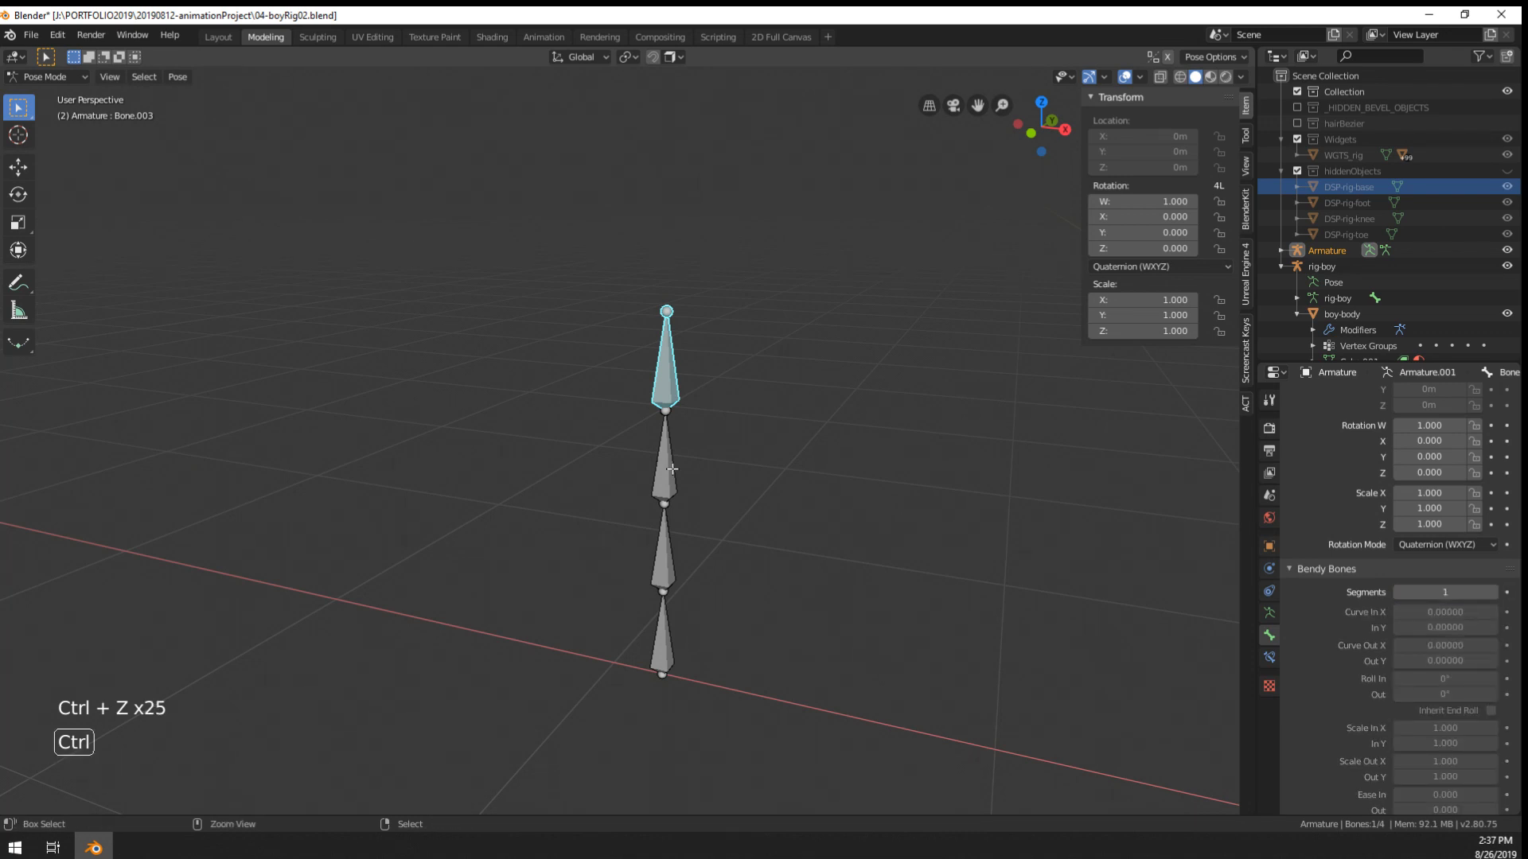
key("ctrl+z")
key("ctrl+z")
key("ctrl+z")
key("ctrl+z")
key("ctrl+z")
key("ctrl+z")
key("ctrl+z")
key("ctrl+z")
key("ctrl+z")
key("ctrl+z")
key("ctrl+z")
key("ctrl+z")
key("ctrl+z")
key("ctrl+z")
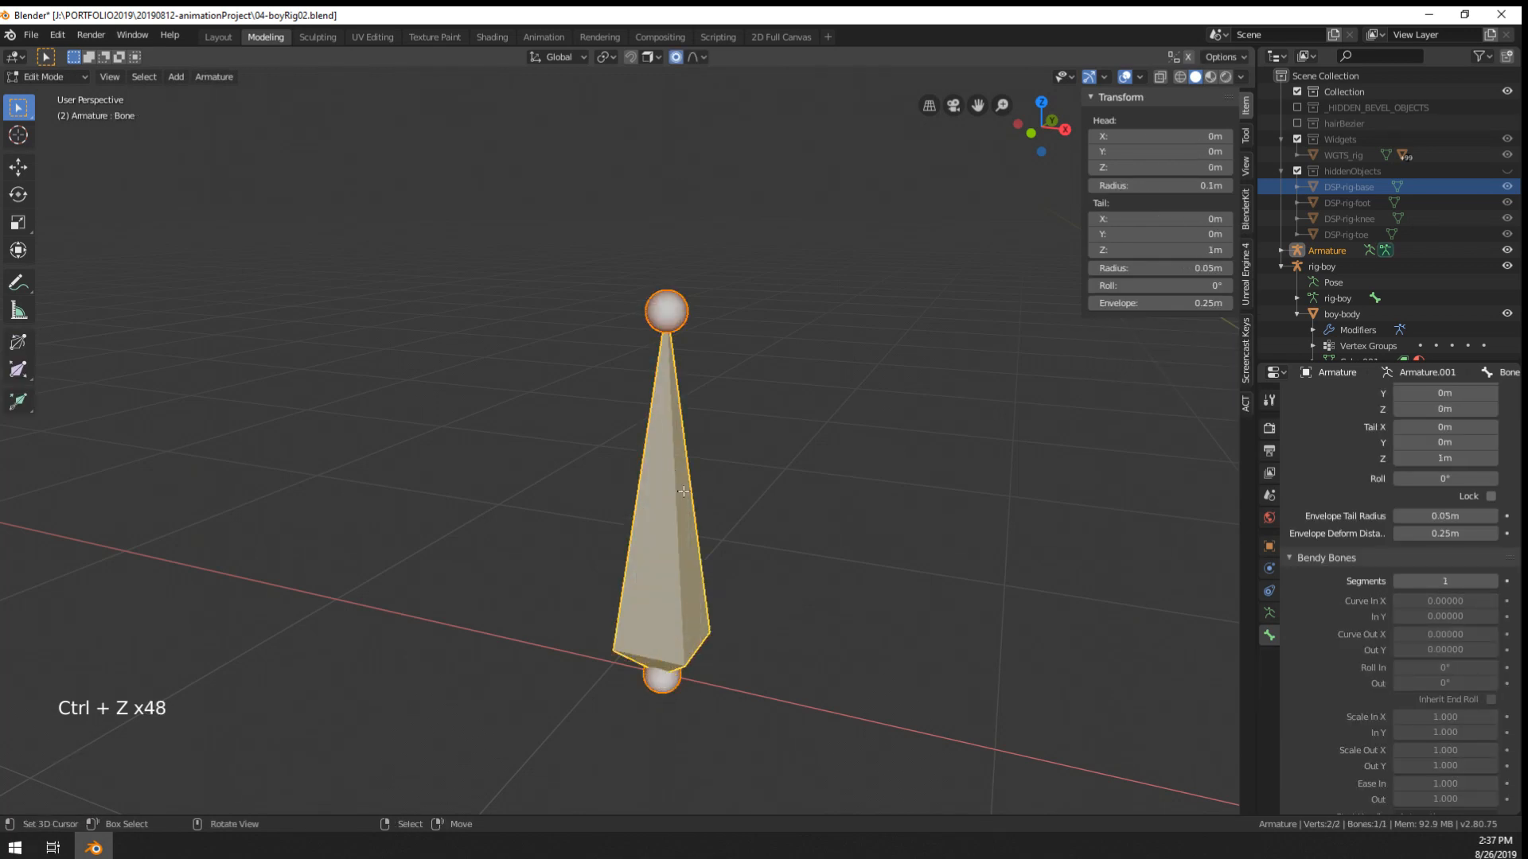
- Return the test armature to Object Mode and add a mesh cube at the world origin
right_click(671, 469)
middle_click_drag(671, 469, 770, 522)
scroll(770, 522, "down", 3)
scroll(771, 522, "down", 1)
scroll(702, 609, "up", 2)
scroll(702, 610, "down", 1)
middle_click_drag(702, 610, 644, 568)
key("shift+a")
key("Tab")
key("shift+a")
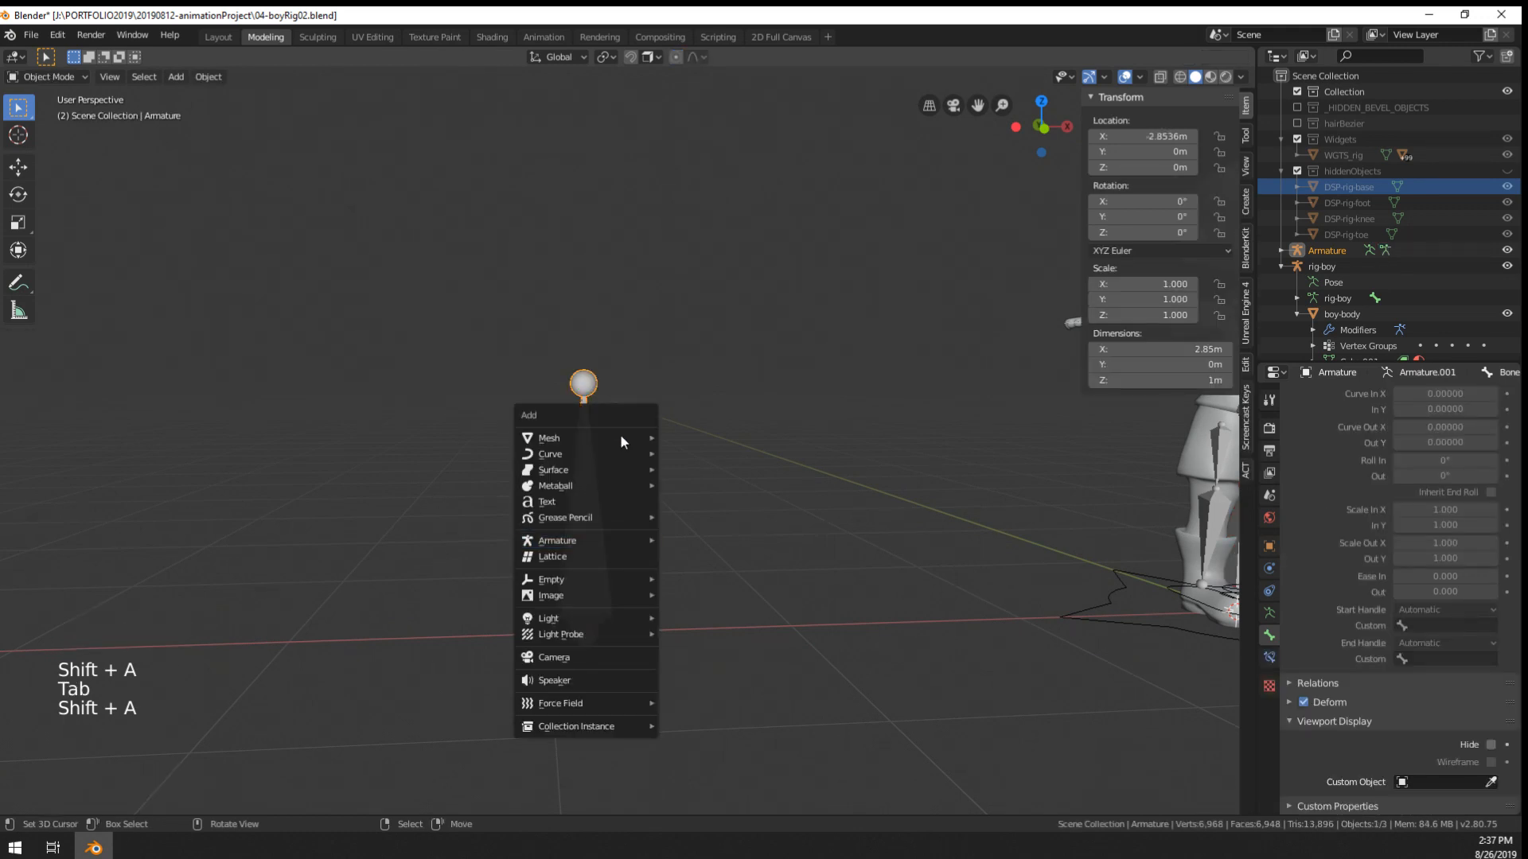
mouse_move(618, 436)
left_click(739, 70)
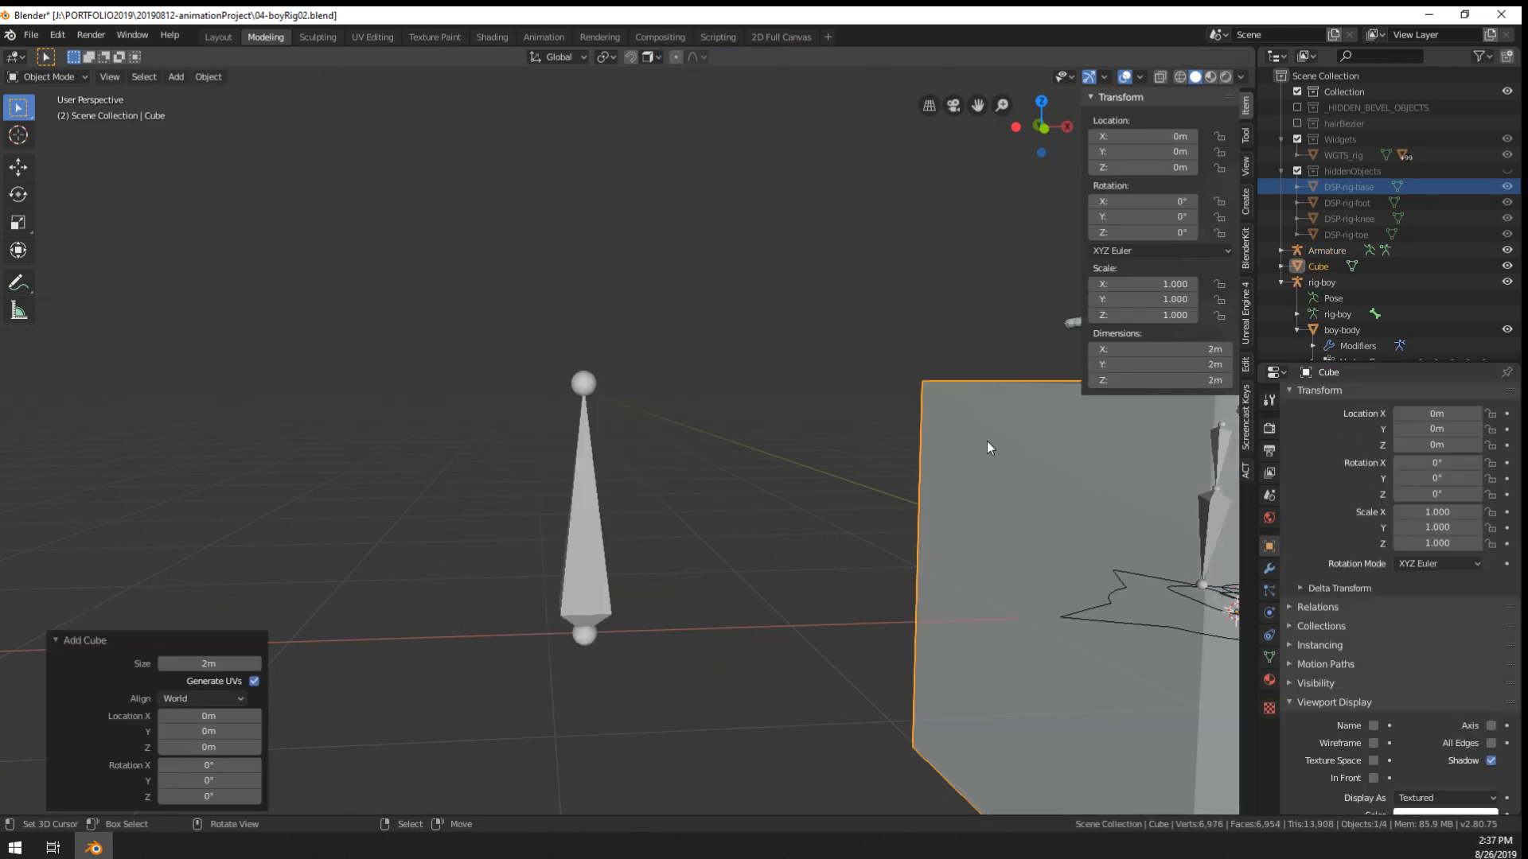
- Clear the test armature's location and try moving it together with the cube along X
right_click(606, 542, "shift")
scroll(870, 580, "down", 4)
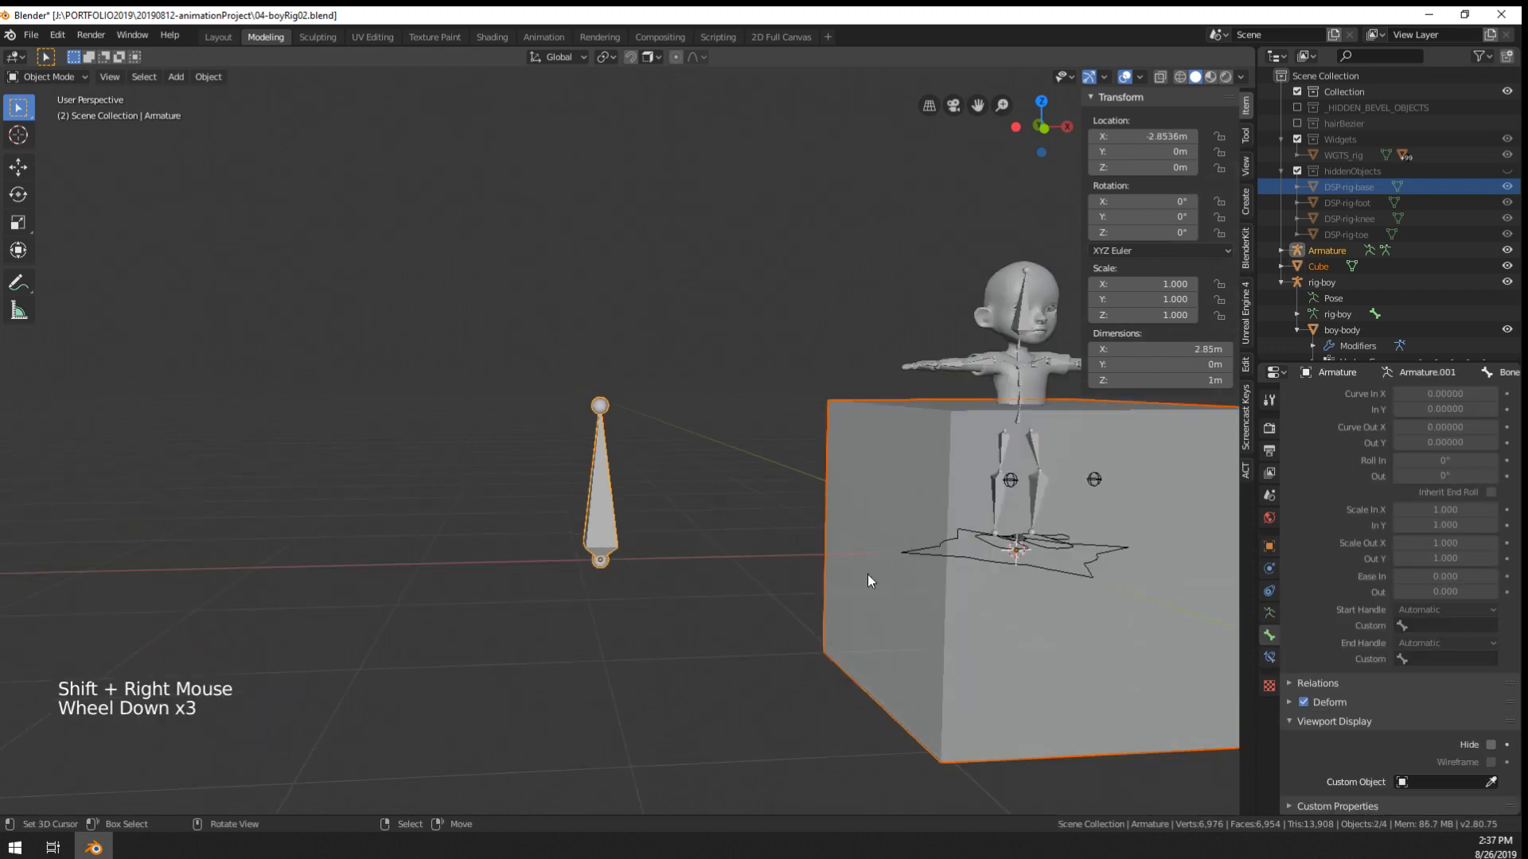
key("alt+g")
key("g")
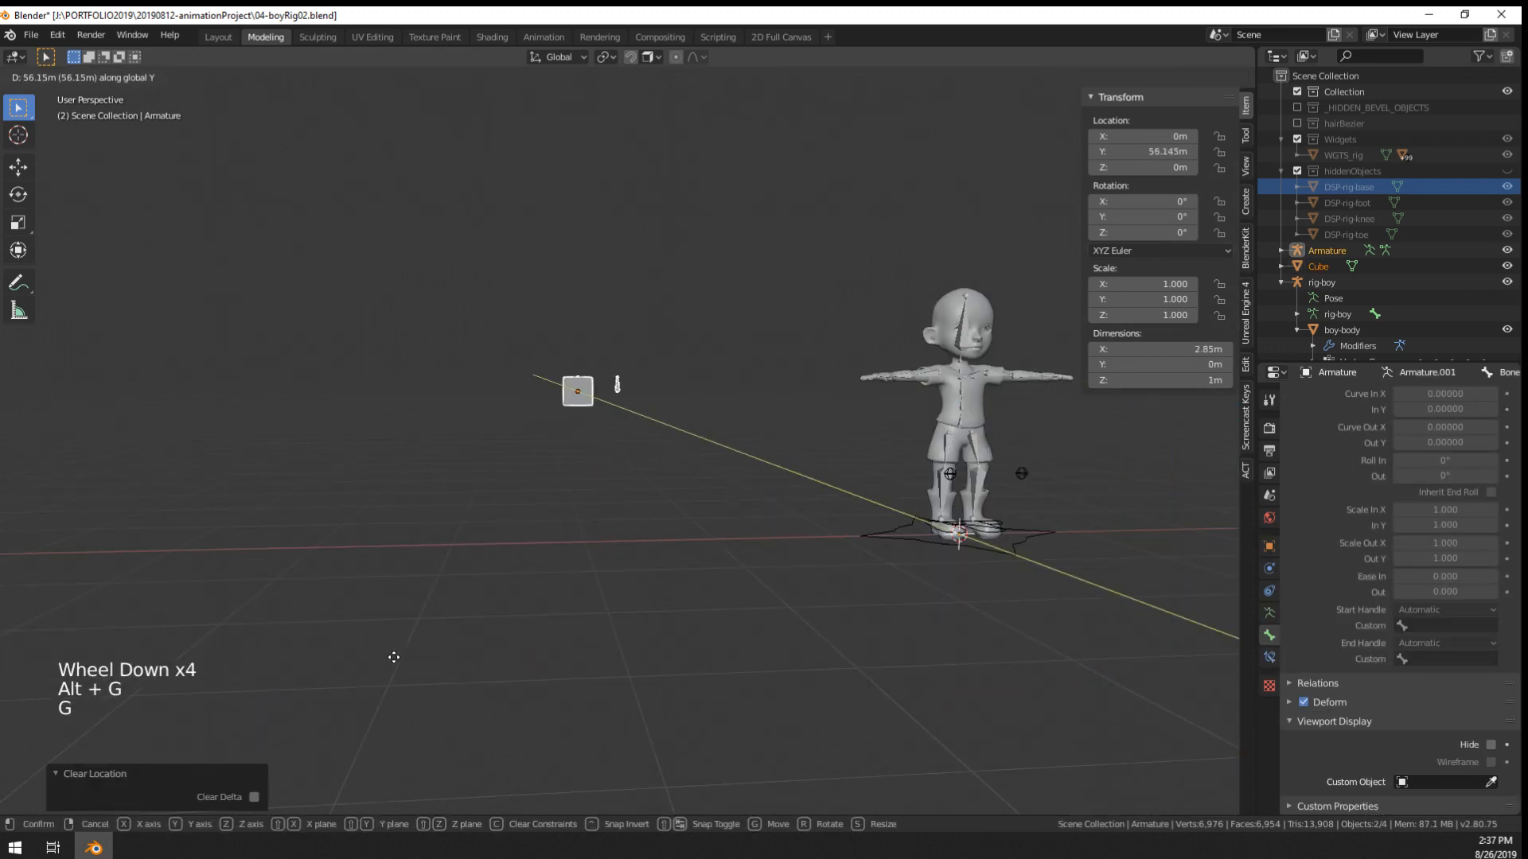
key("x")
left_click(343, 670)
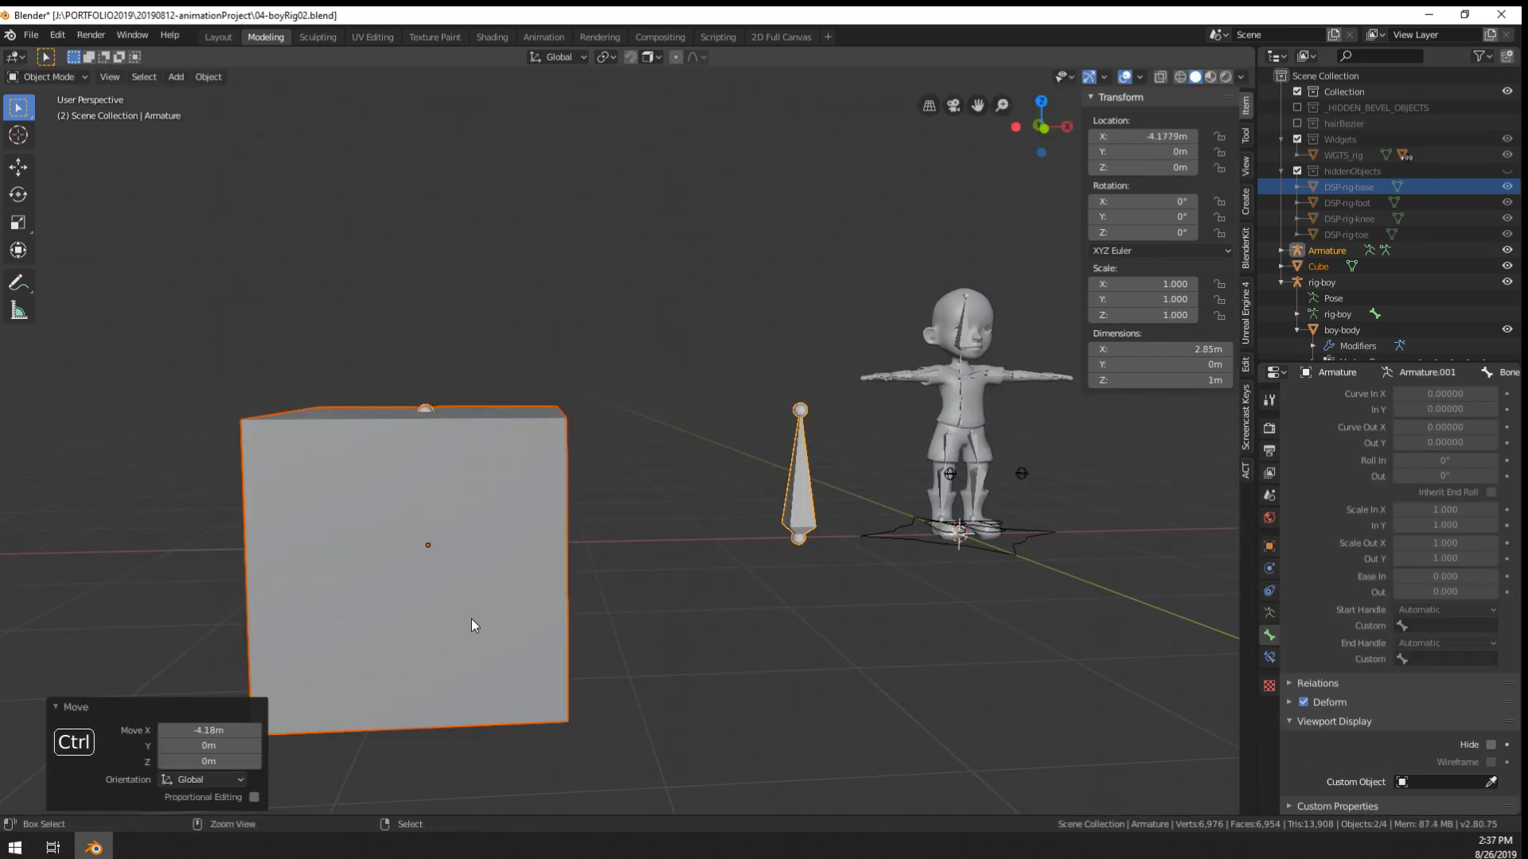
key("ctrl+z")
scroll(708, 567, "down", 3)
right_click(838, 589)
key("g")
right_click(433, 621)
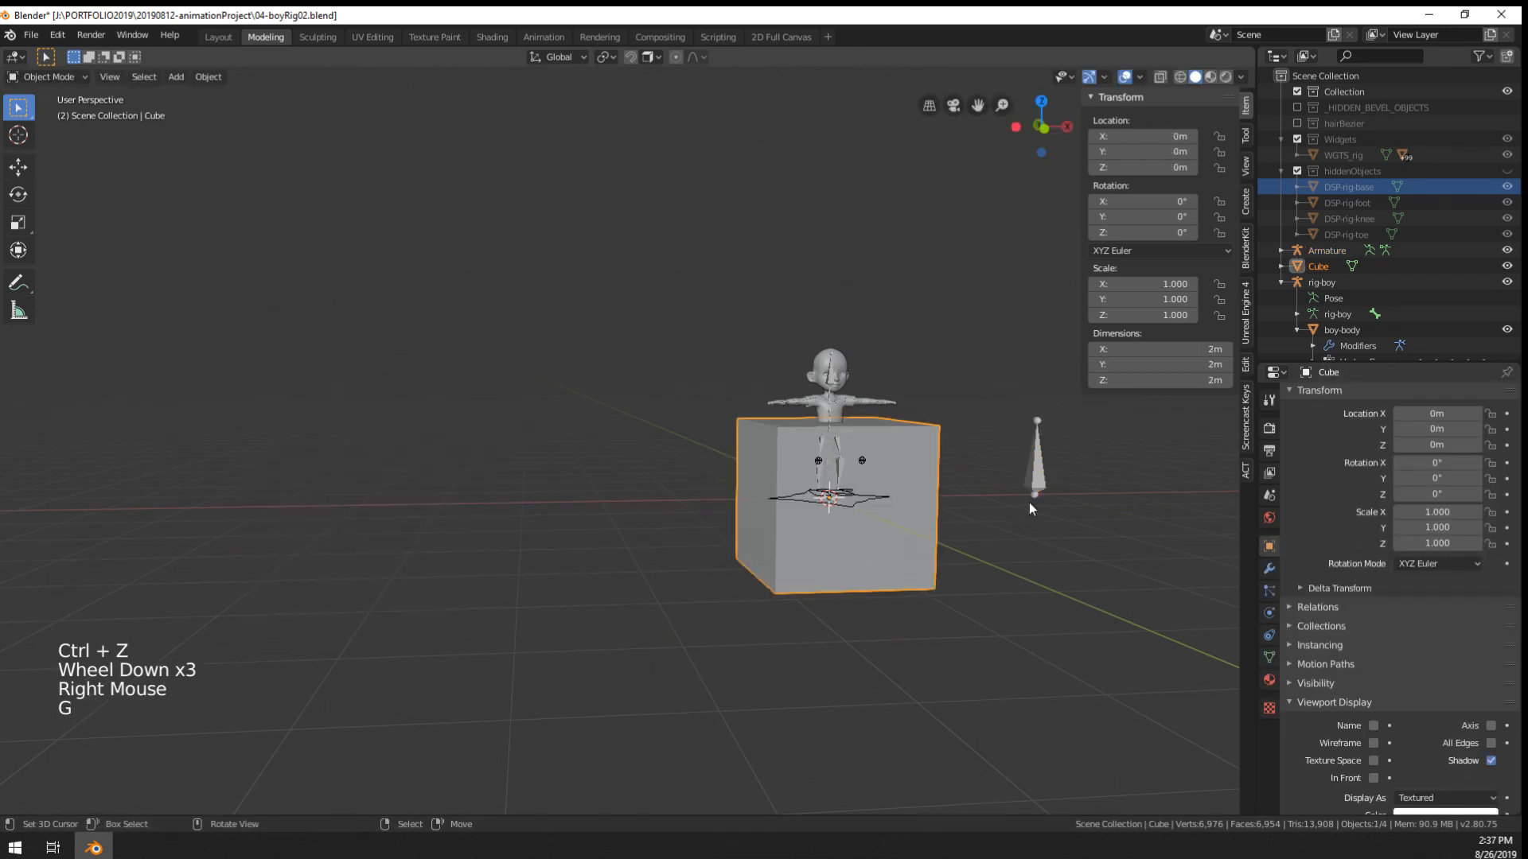
- Delete the old test armature and add a new single-bone armature inside the cube
right_click(1034, 479)
key("g")
left_click(360, 464)
key("x")
left_click(503, 464)
right_click(858, 543)
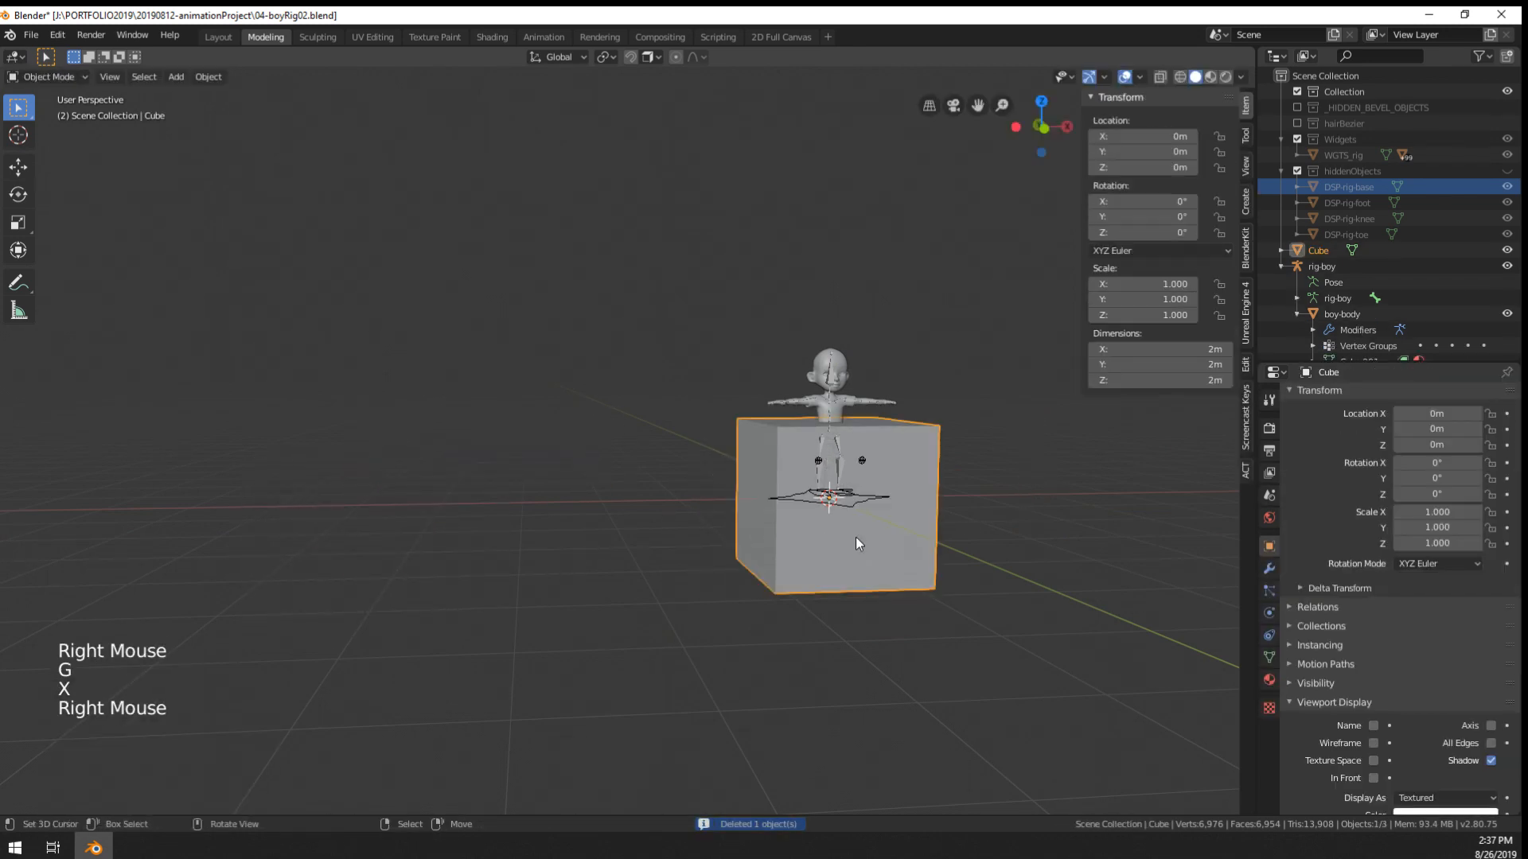
key("shift+a")
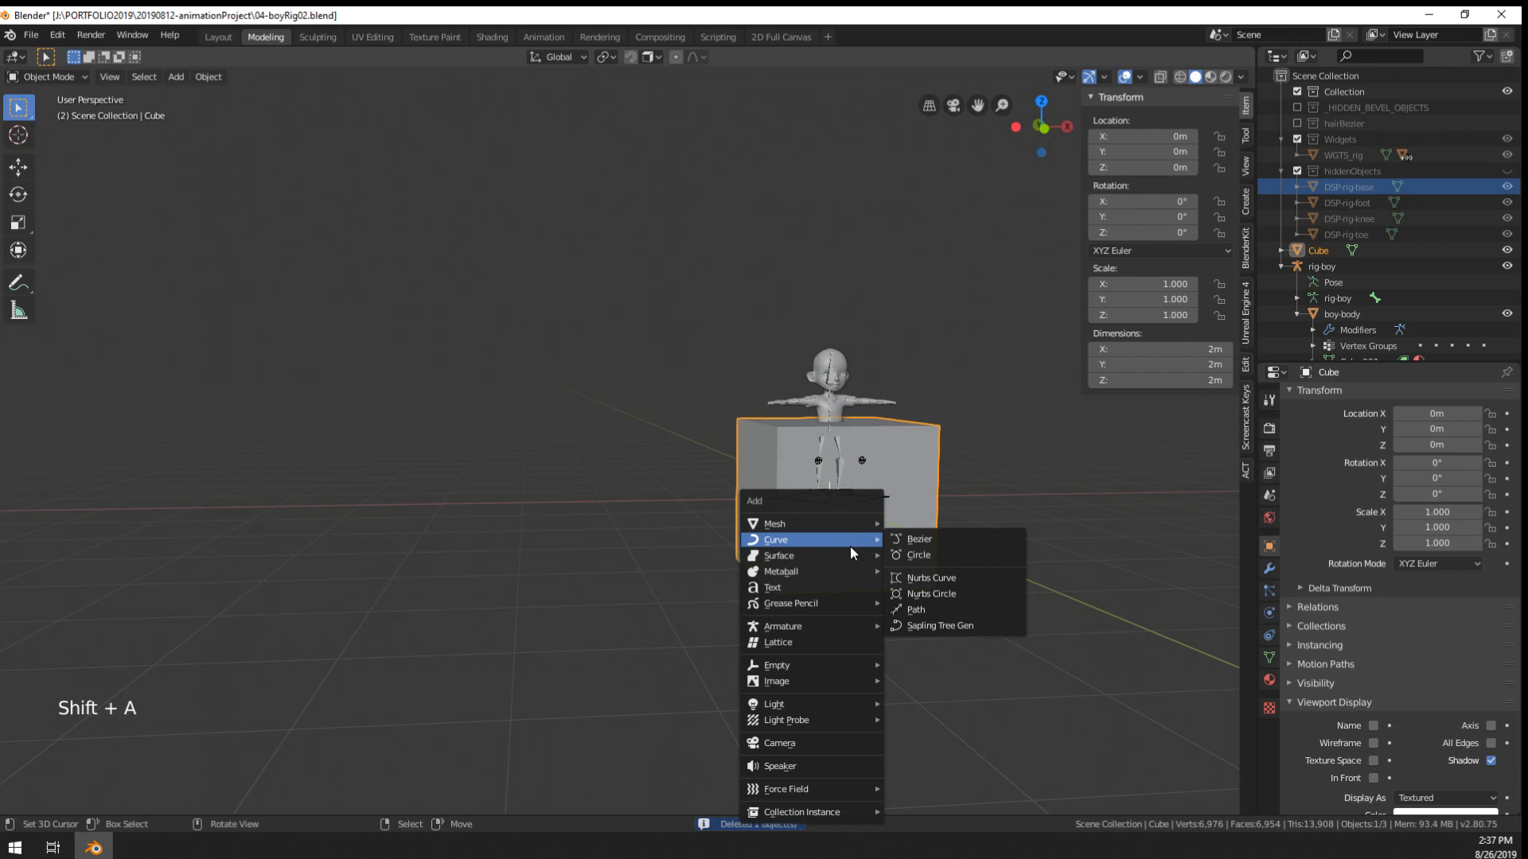
mouse_move(810, 628)
left_click(920, 628)
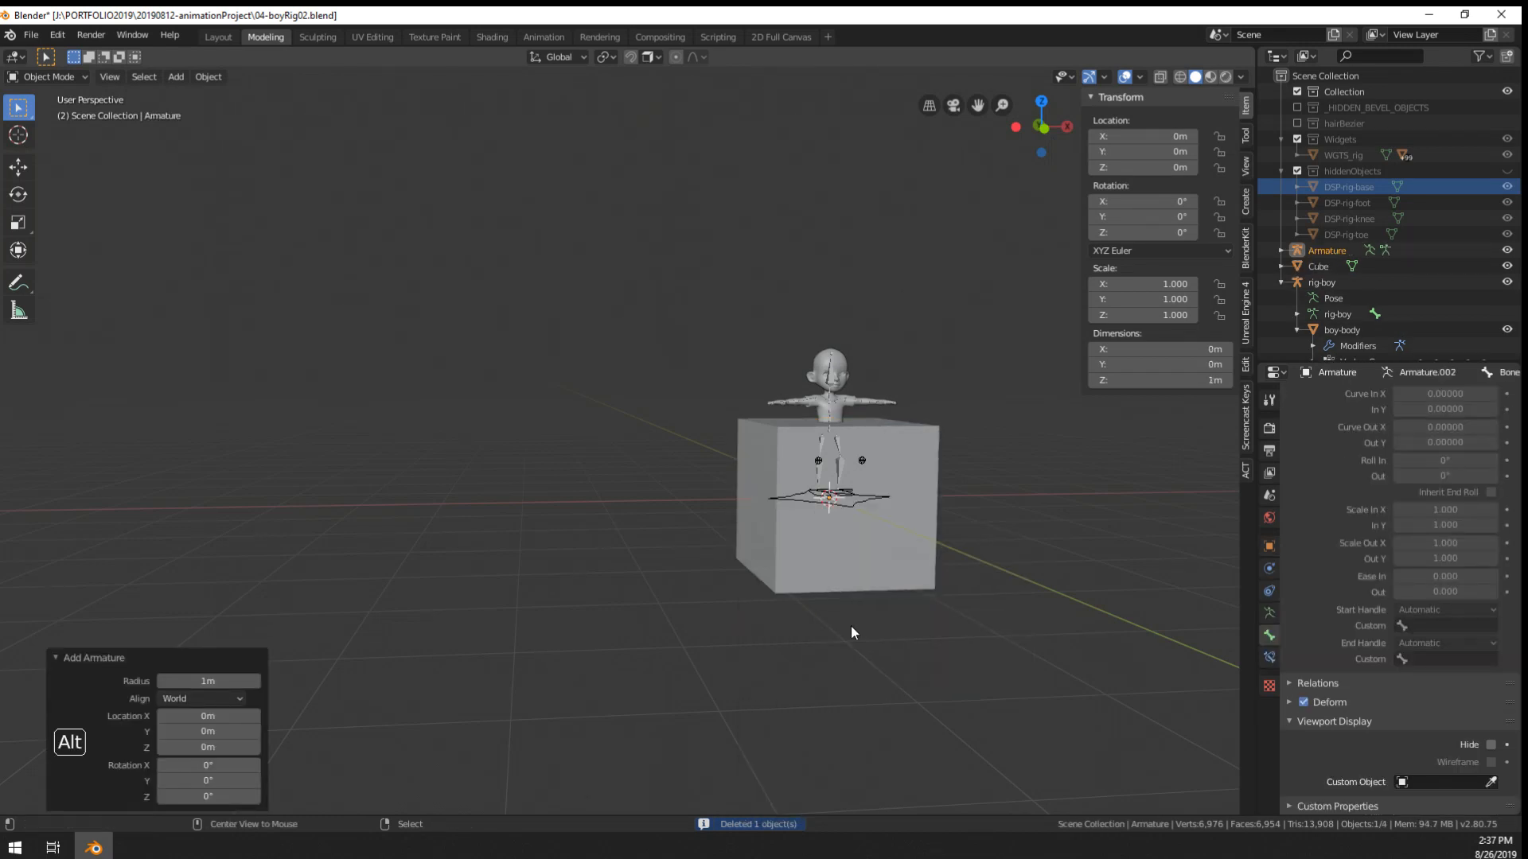
- Move the new armature and the cube together about 3.96 m along negative X, away from the boy
key("alt+g")
right_click(842, 581, "shift")
key("g")
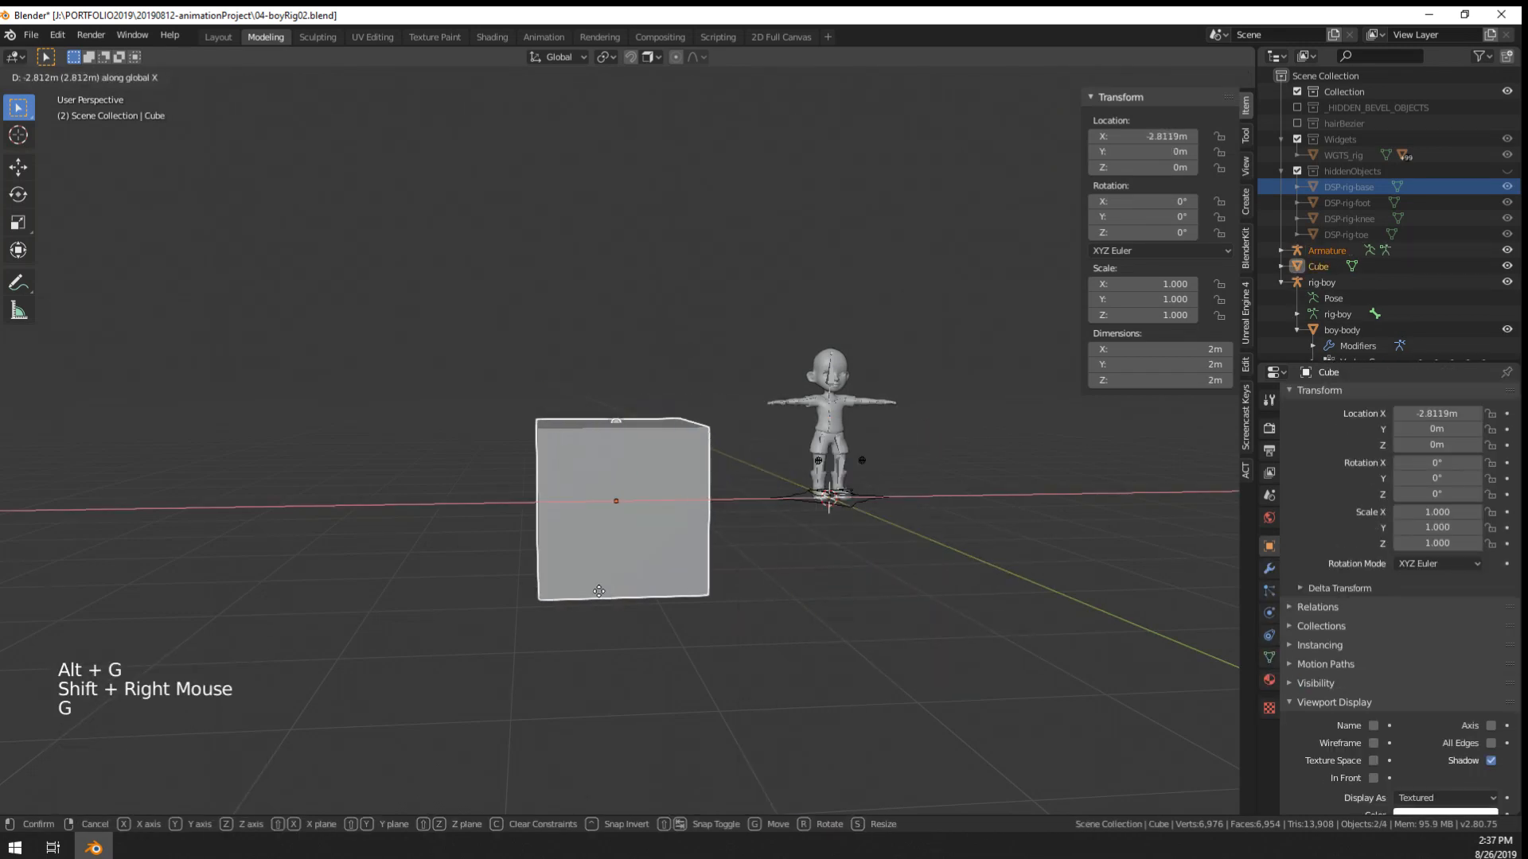
left_click(511, 595)
- Scale the cube down uniformly to about 0.141
scroll(573, 609, "up", 2)
right_click(597, 613)
key("s")
left_click(500, 546)
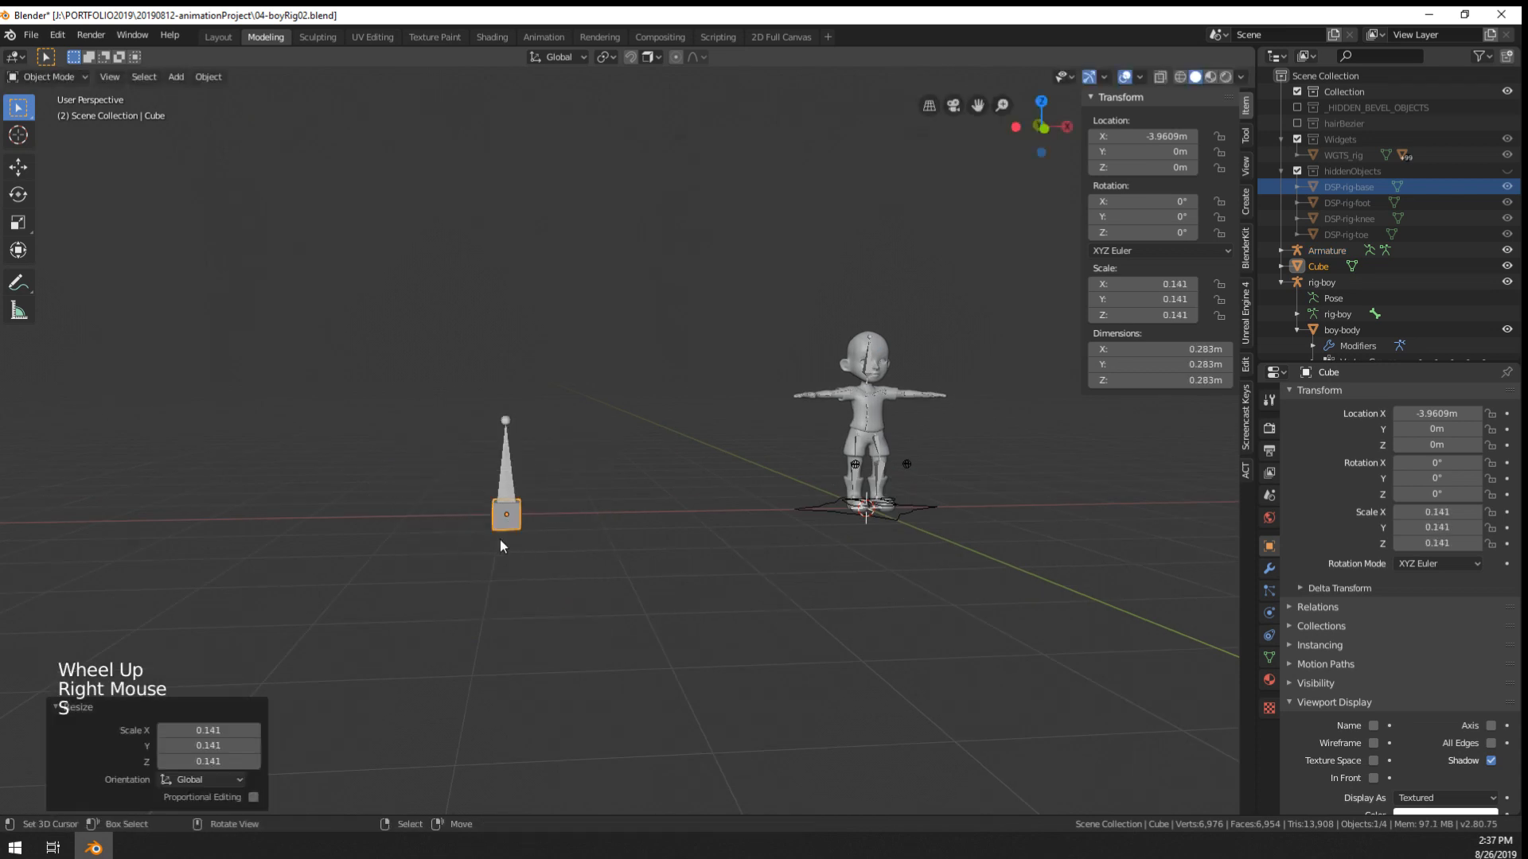
- Raise the cube's four top vertices in Edit Mode to form a column about 1.34 m tall around the bone
scroll(500, 546, "up", 5)
key("Tab")
middle_click_drag(402, 528, 604, 546, "shift")
right_click(460, 574)
right_click(522, 652, "shift")
right_click(518, 589, "shift")
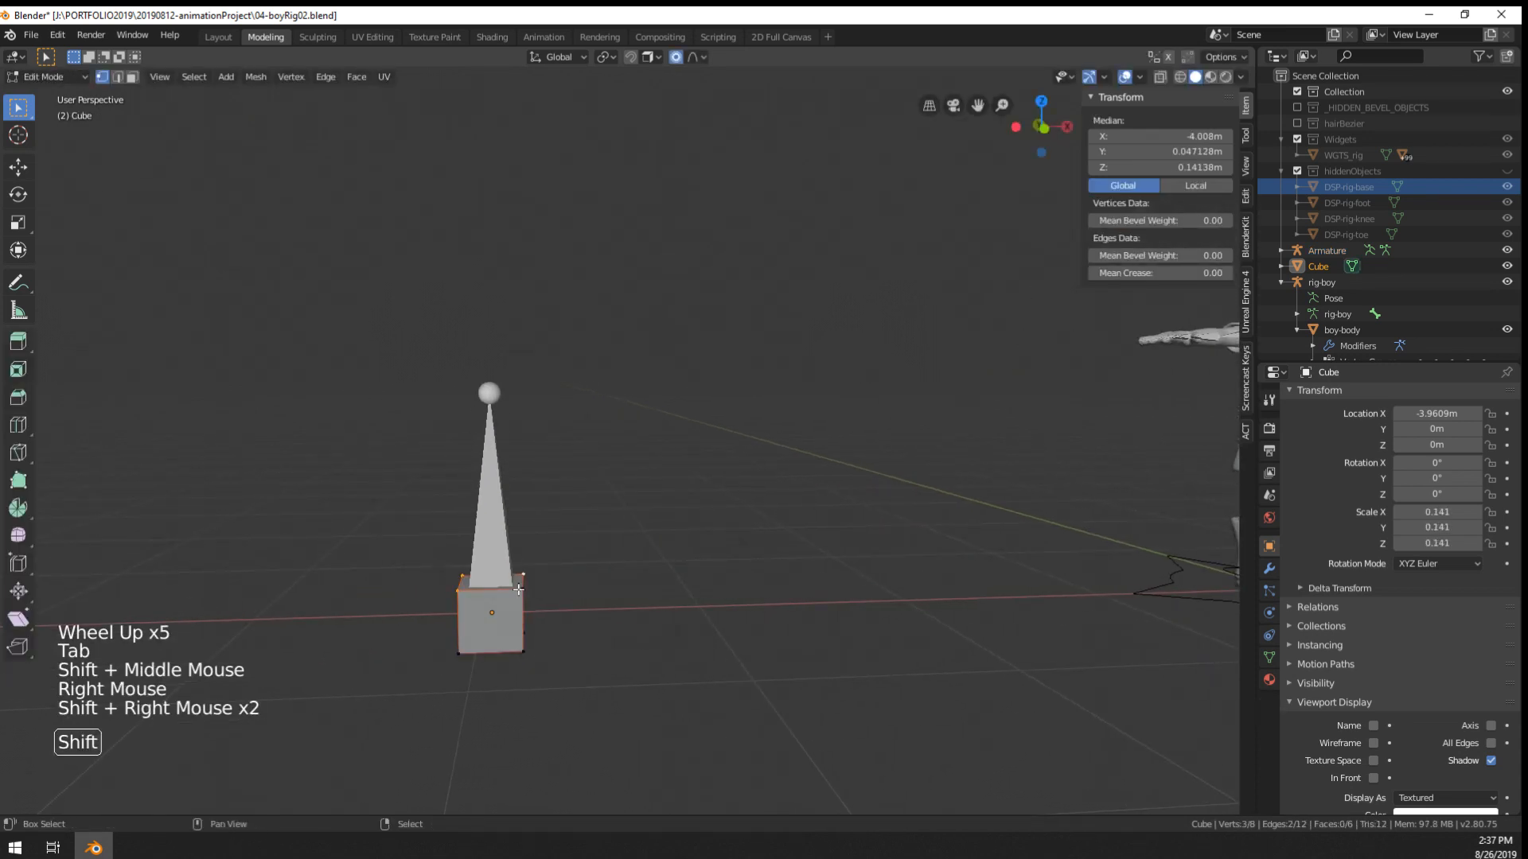
right_click(518, 589, "shift")
key("g")
key("Tab")
- Switch the viewport to wireframe and try to select the armature inside the column
key("z")
left_click(435, 457)
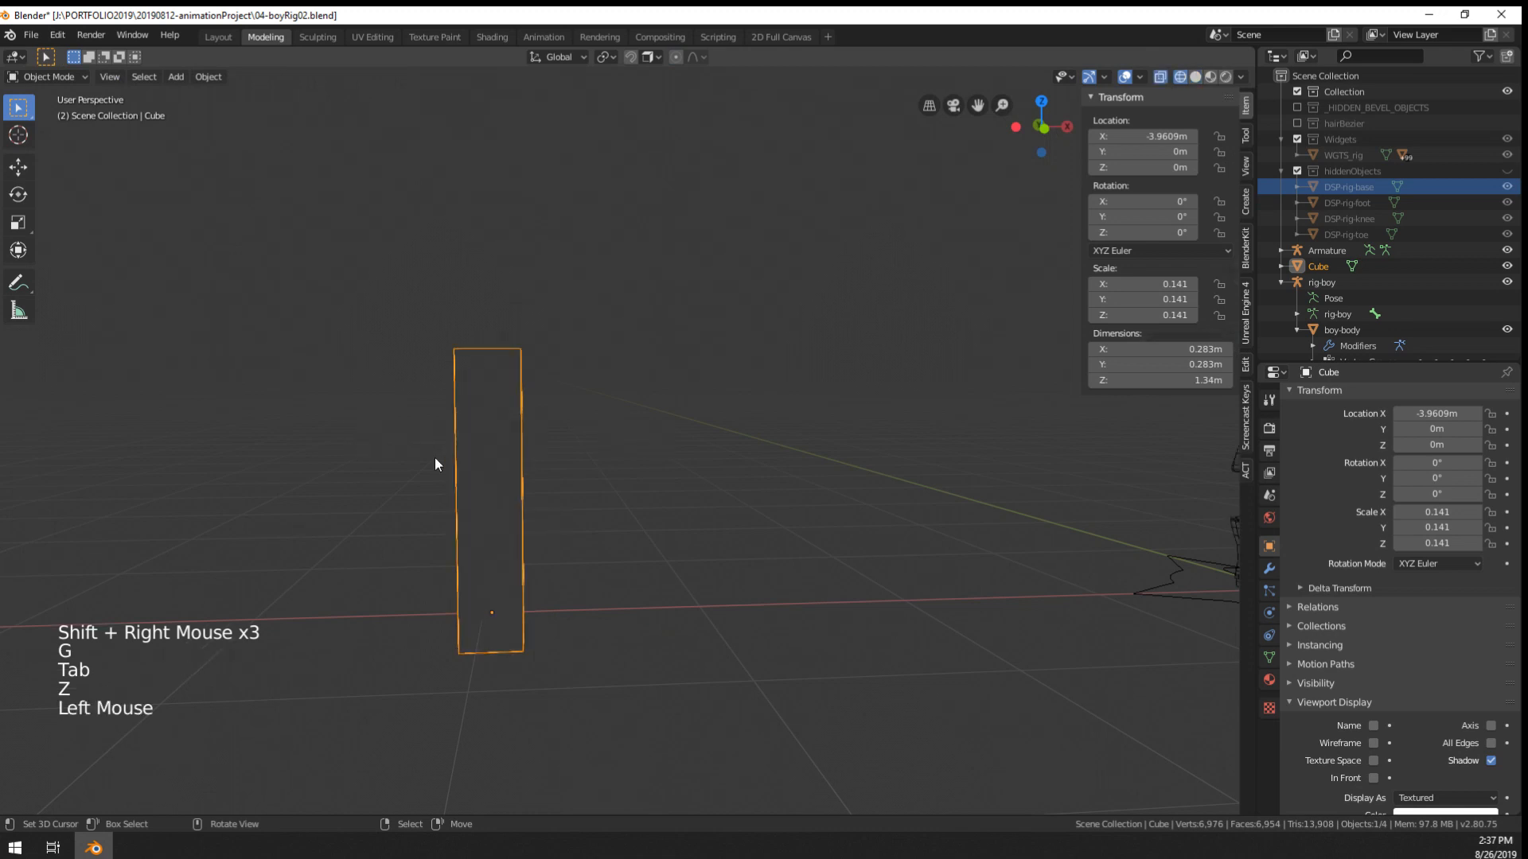
right_click(493, 479)
right_click(494, 499)
right_click(494, 499)
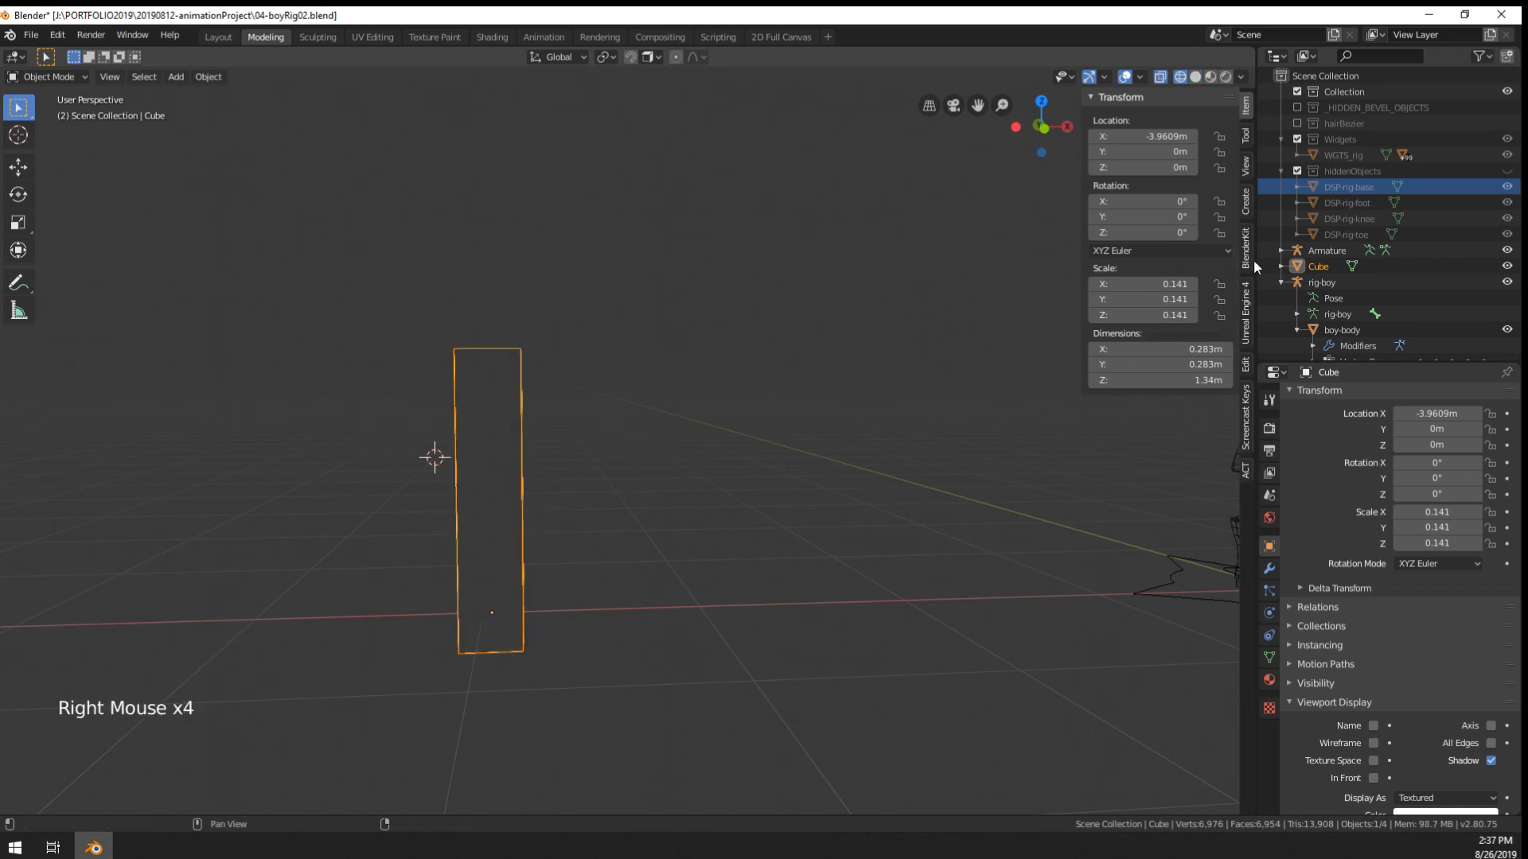
- Select the new armature, return the viewport to solid shading and enable In Front display for its bones
left_click(1326, 250)
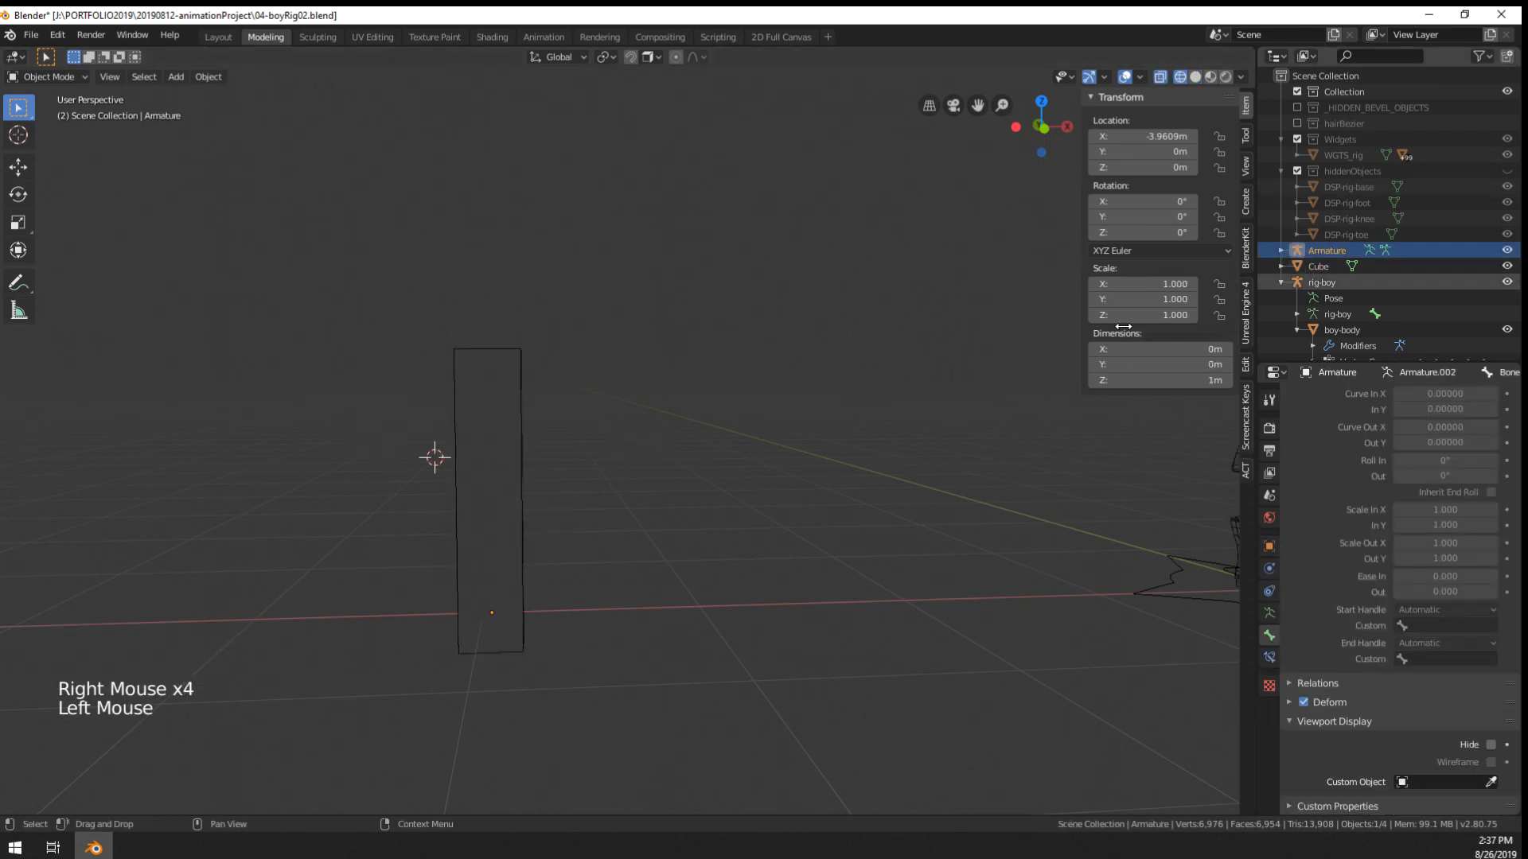
left_click(1271, 659)
key("z")
left_click(936, 590)
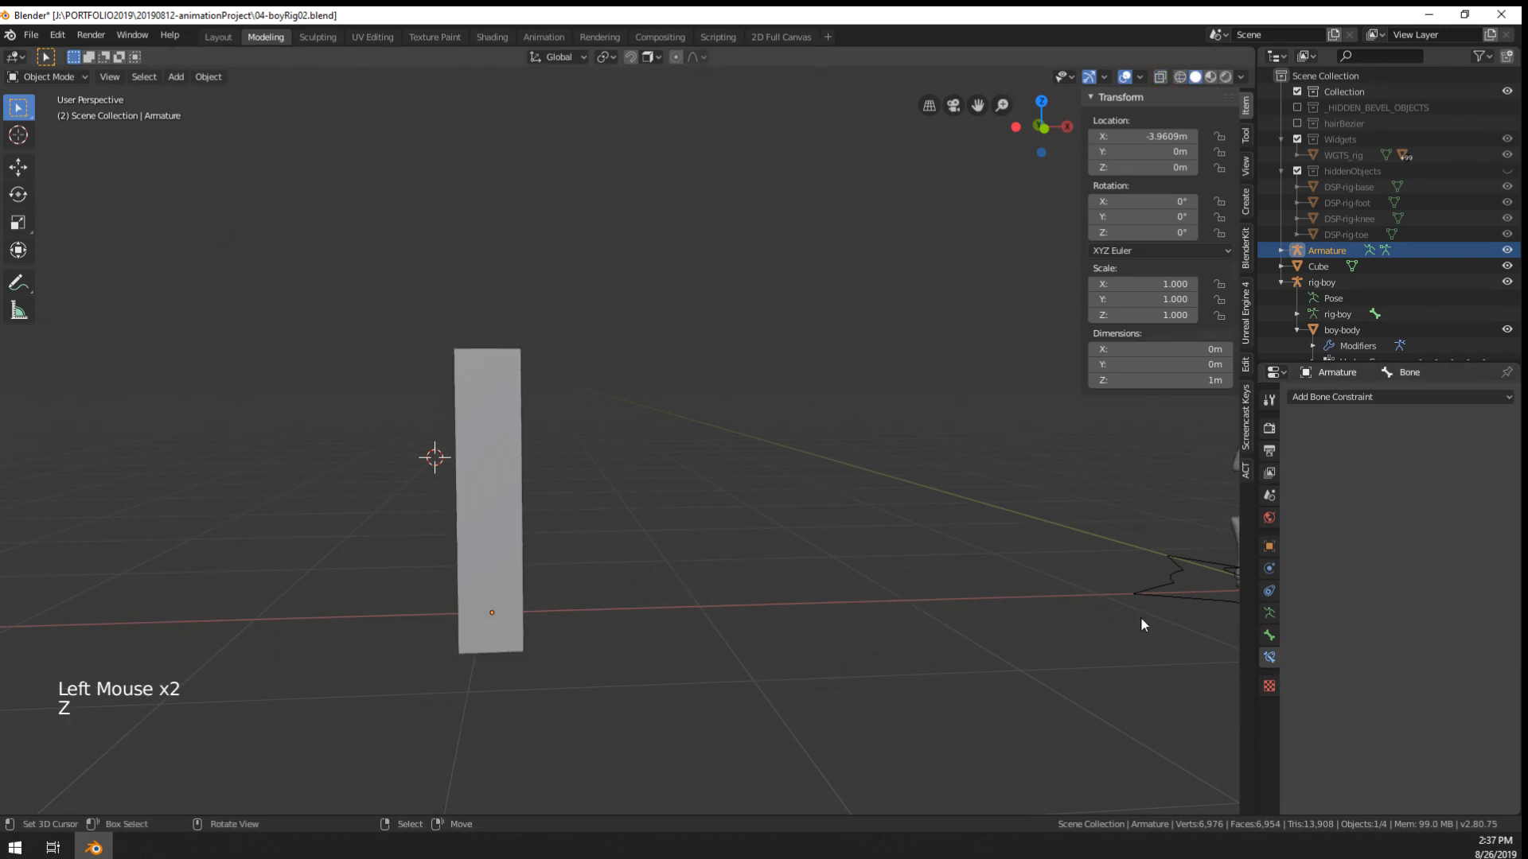
left_click(1268, 615)
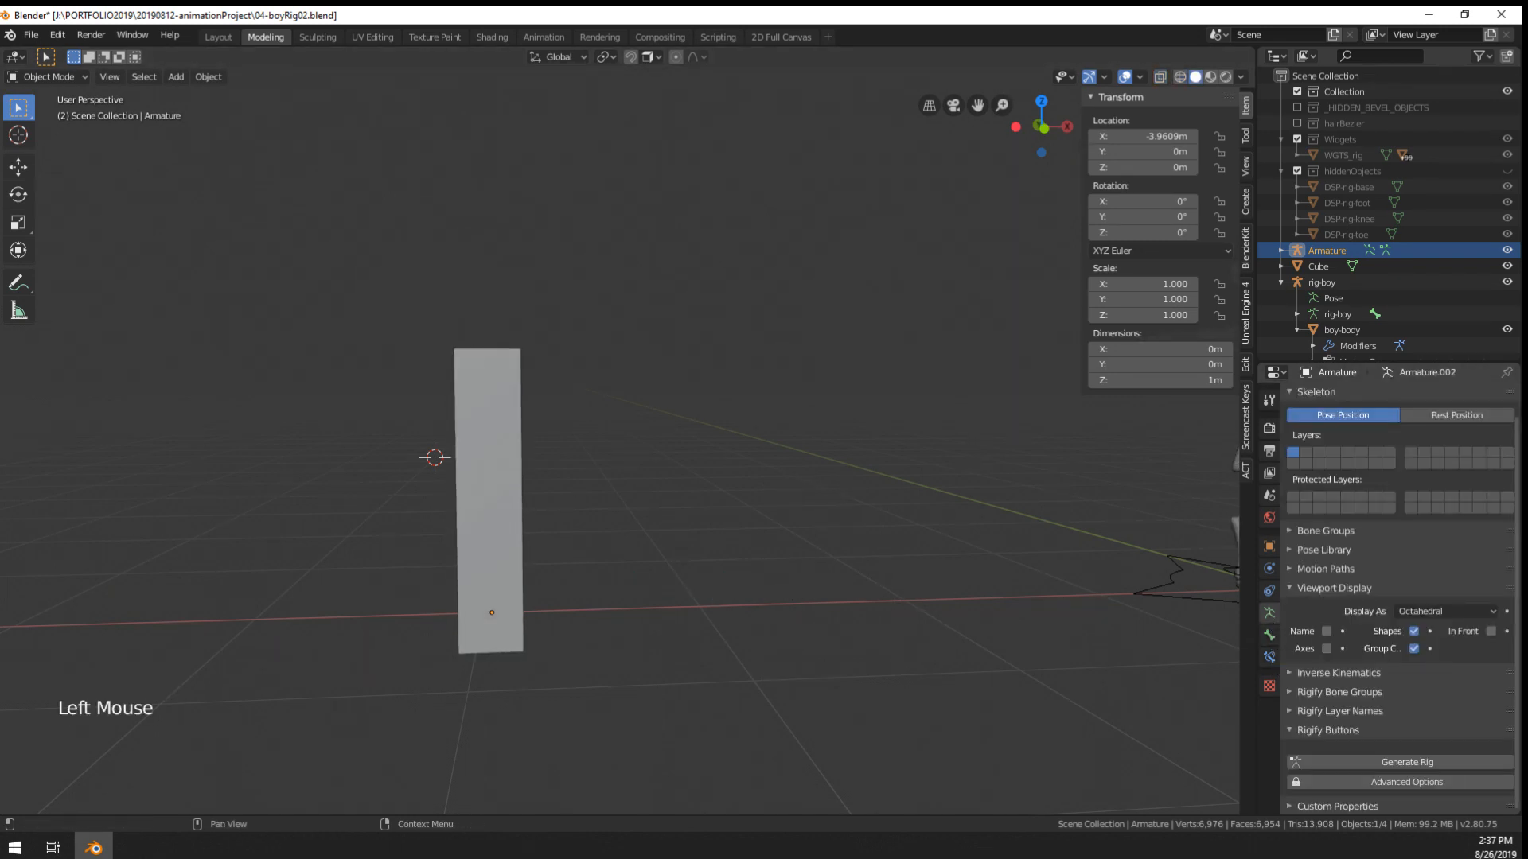
left_click(1432, 611)
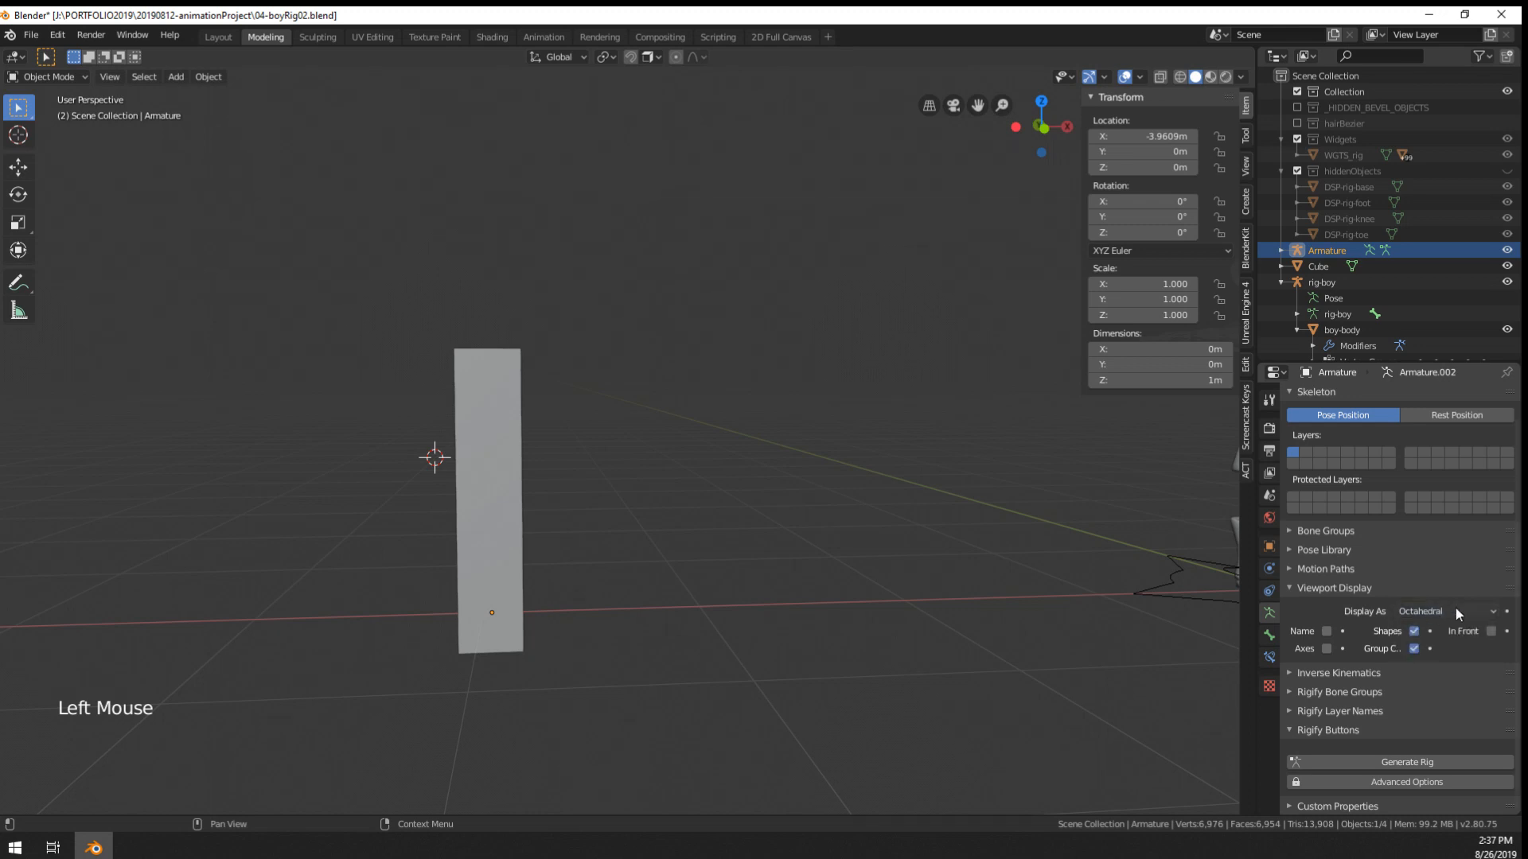
left_click(1490, 631)
middle_click_drag(573, 541, 732, 527)
scroll(685, 509, "up", 1)
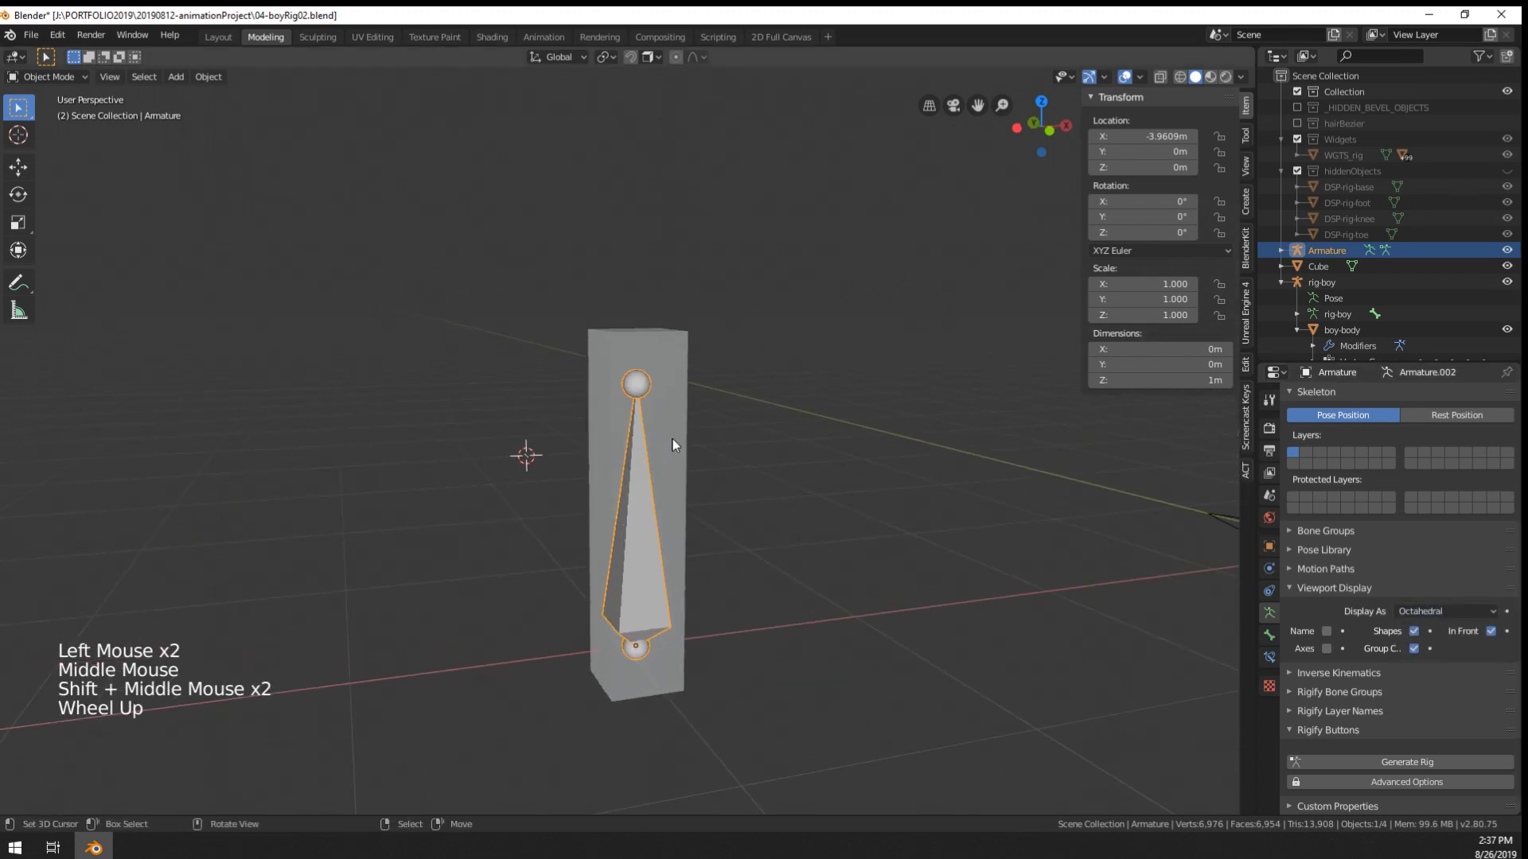
- Add nine loop cuts to the column mesh in Edit Mode
right_click(677, 493)
key("Tab")
key("ctrl+r")
left_click(677, 493)
key("Tab")
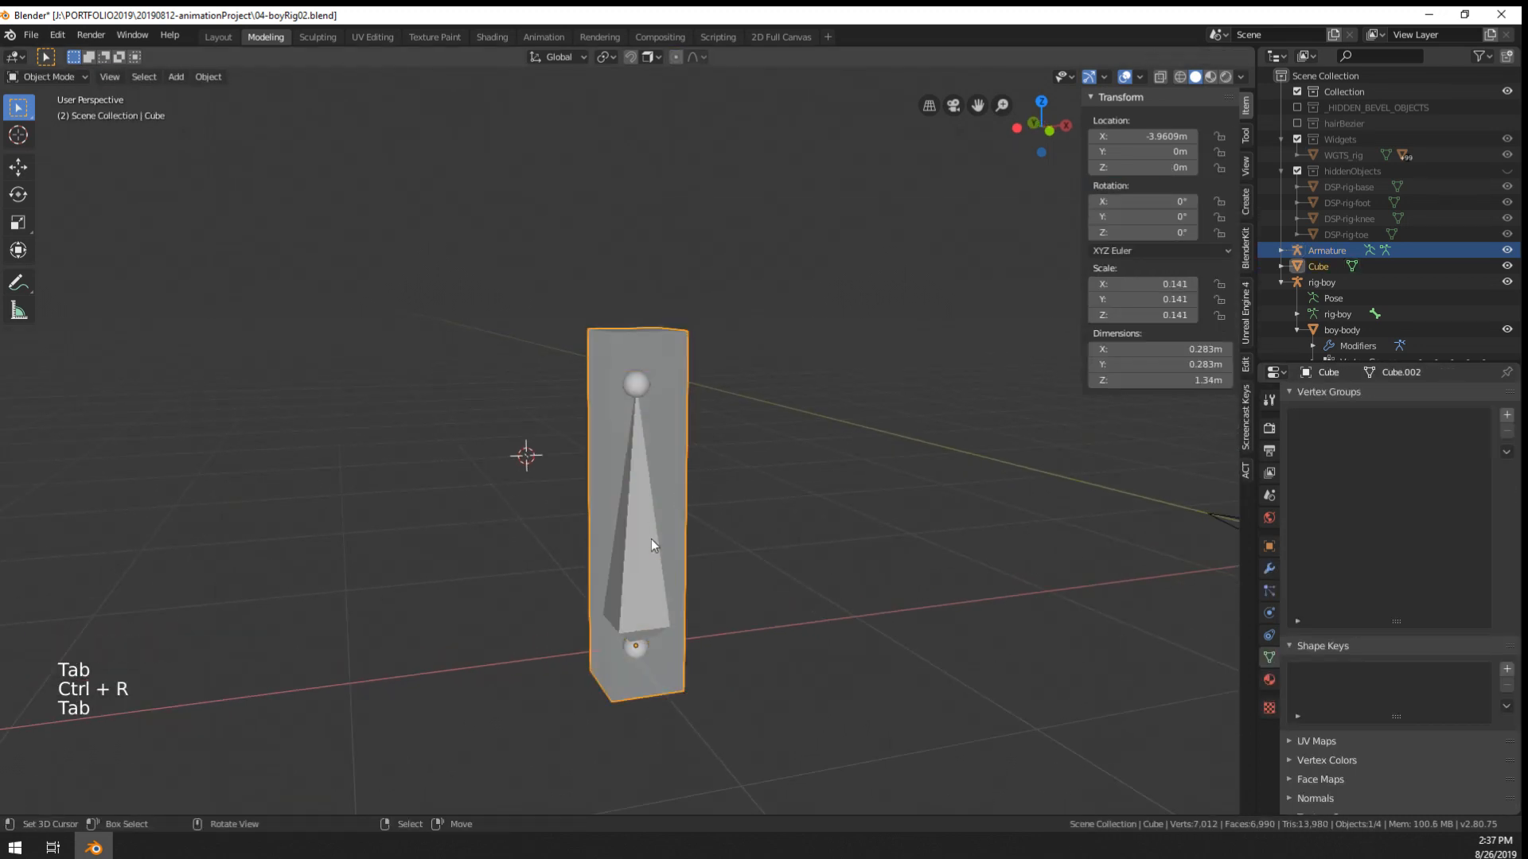
- Subdivide the armature's single bone into two bones in Edit Mode
right_click(650, 538)
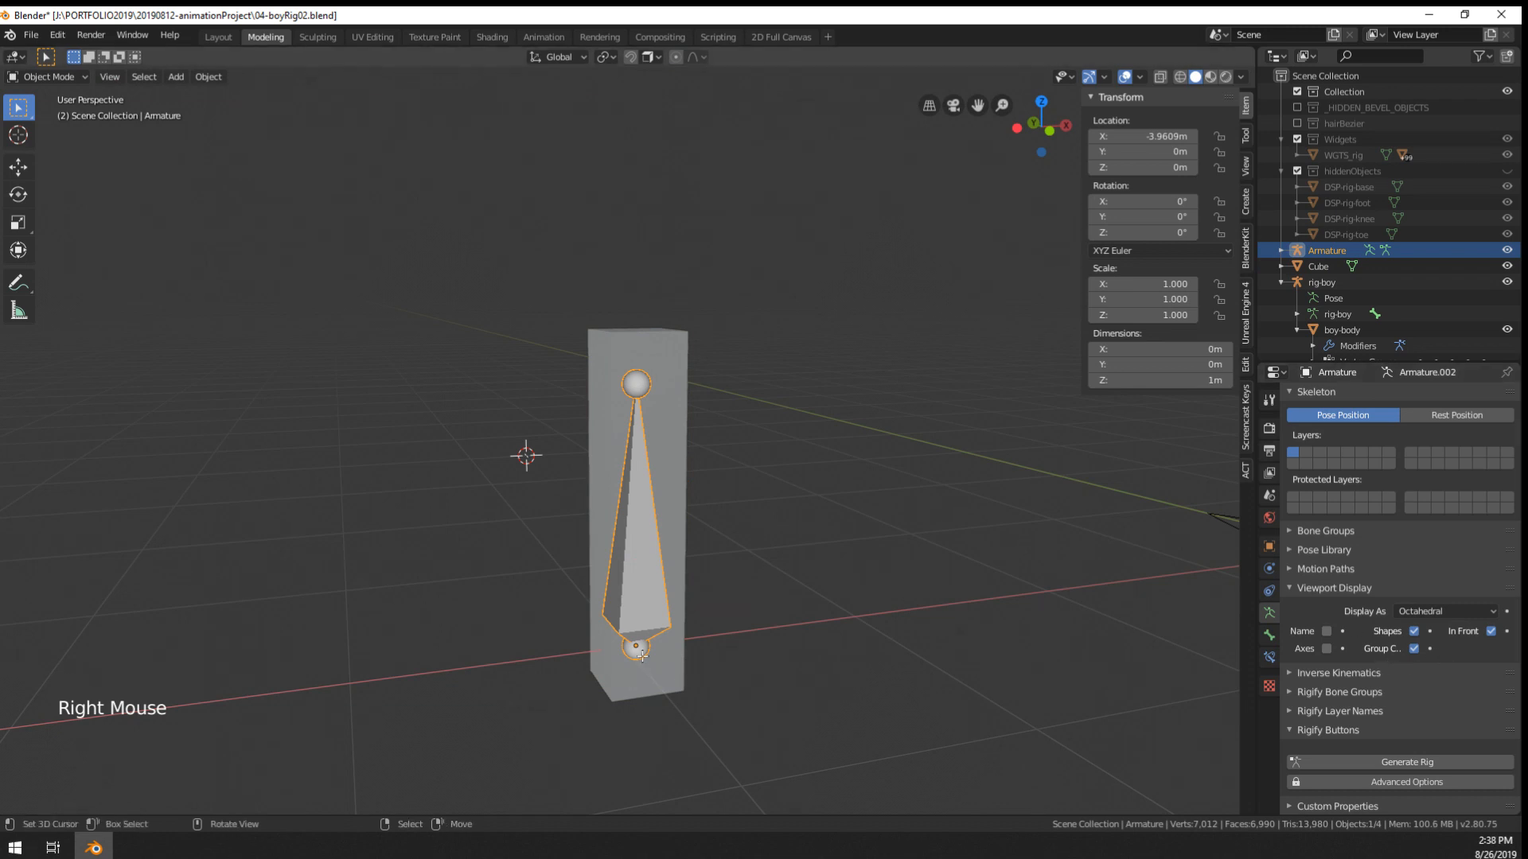
key("Tab")
right_click(661, 617)
key("w")
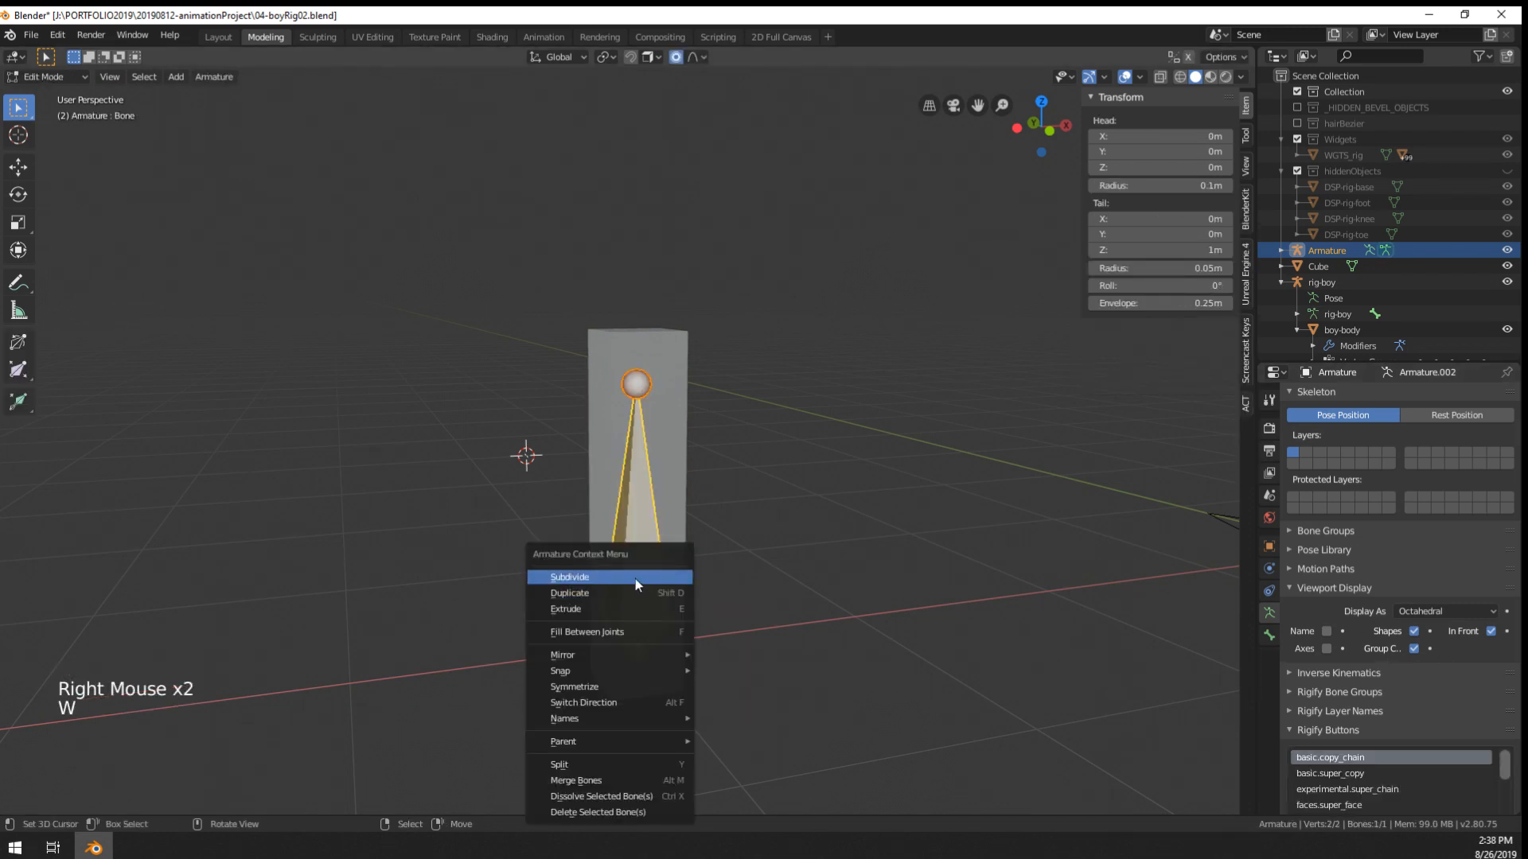
left_click(637, 574)
- Lower the joint between the two bones to shorten the bottom bone, and move that bone down 0.291 m along Z to the column's base
right_click(637, 646)
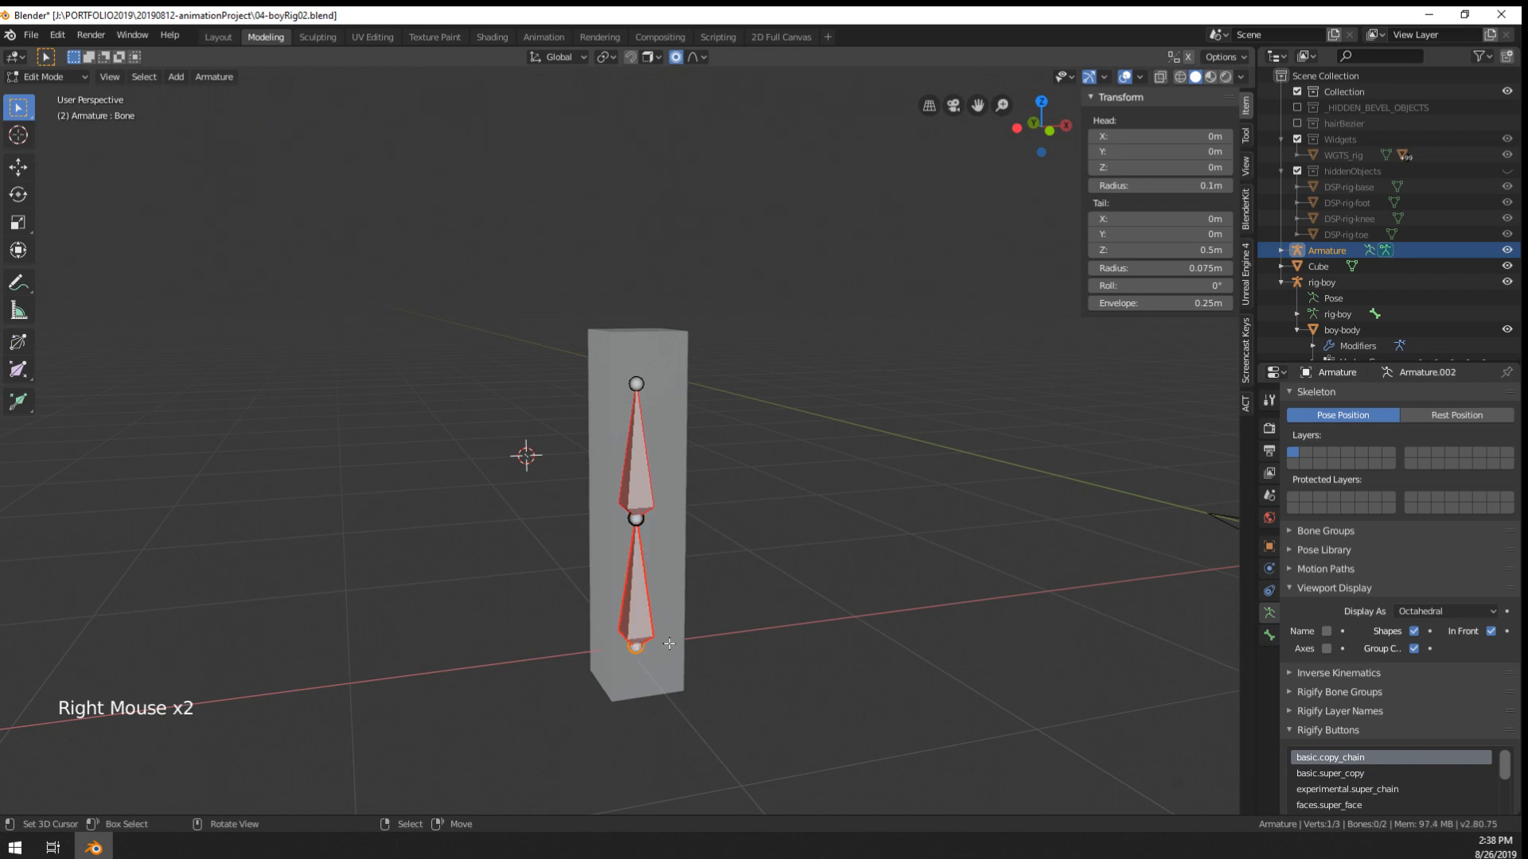
middle_click_drag(669, 644, 657, 605)
right_click(648, 551)
key("g")
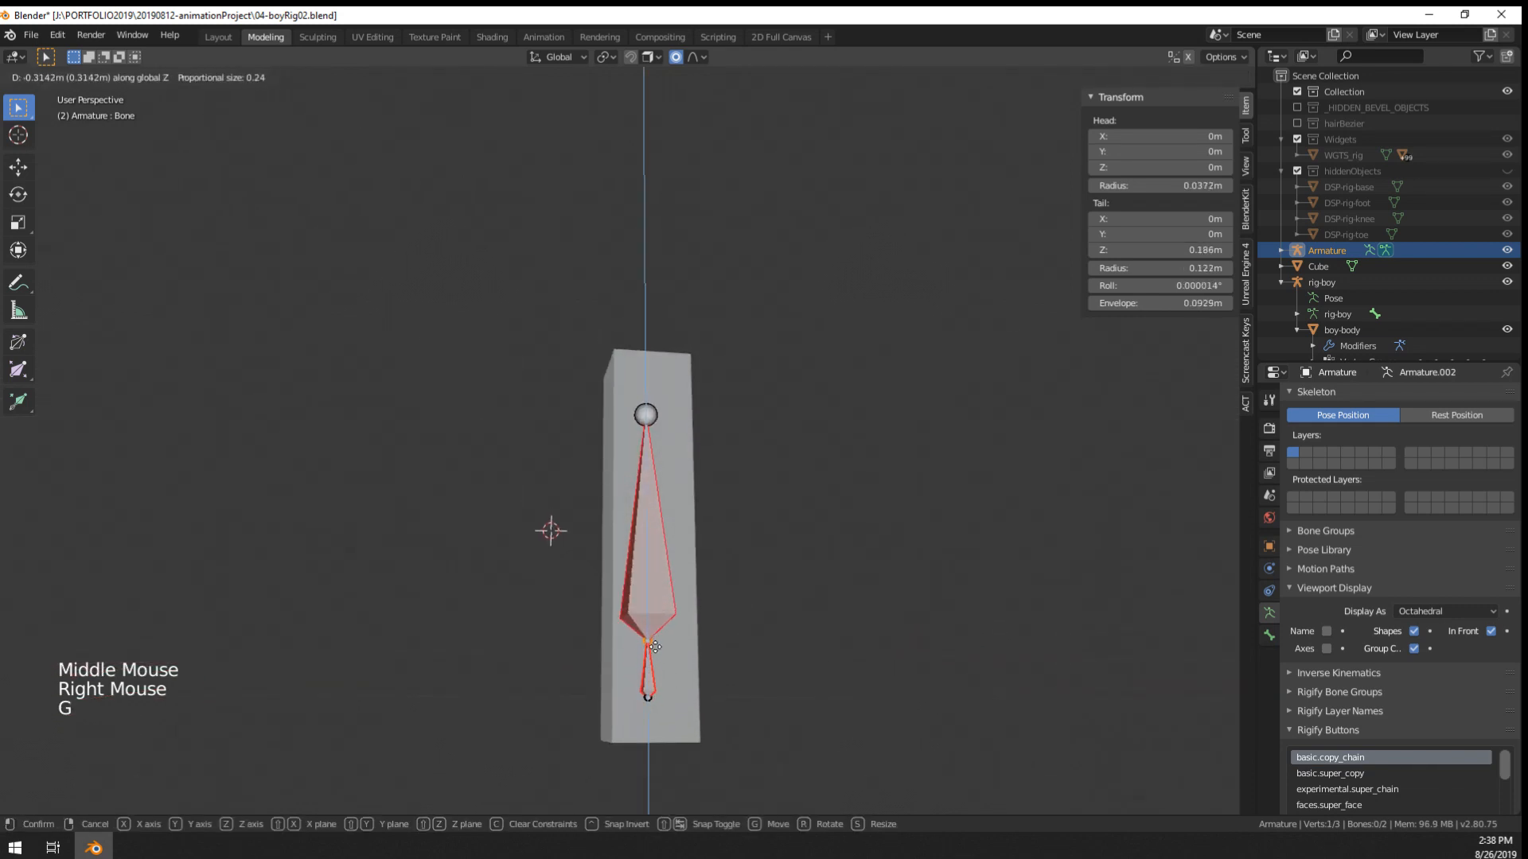
left_click(654, 653)
right_click(657, 675)
key("g")
key("z")
left_click(665, 773)
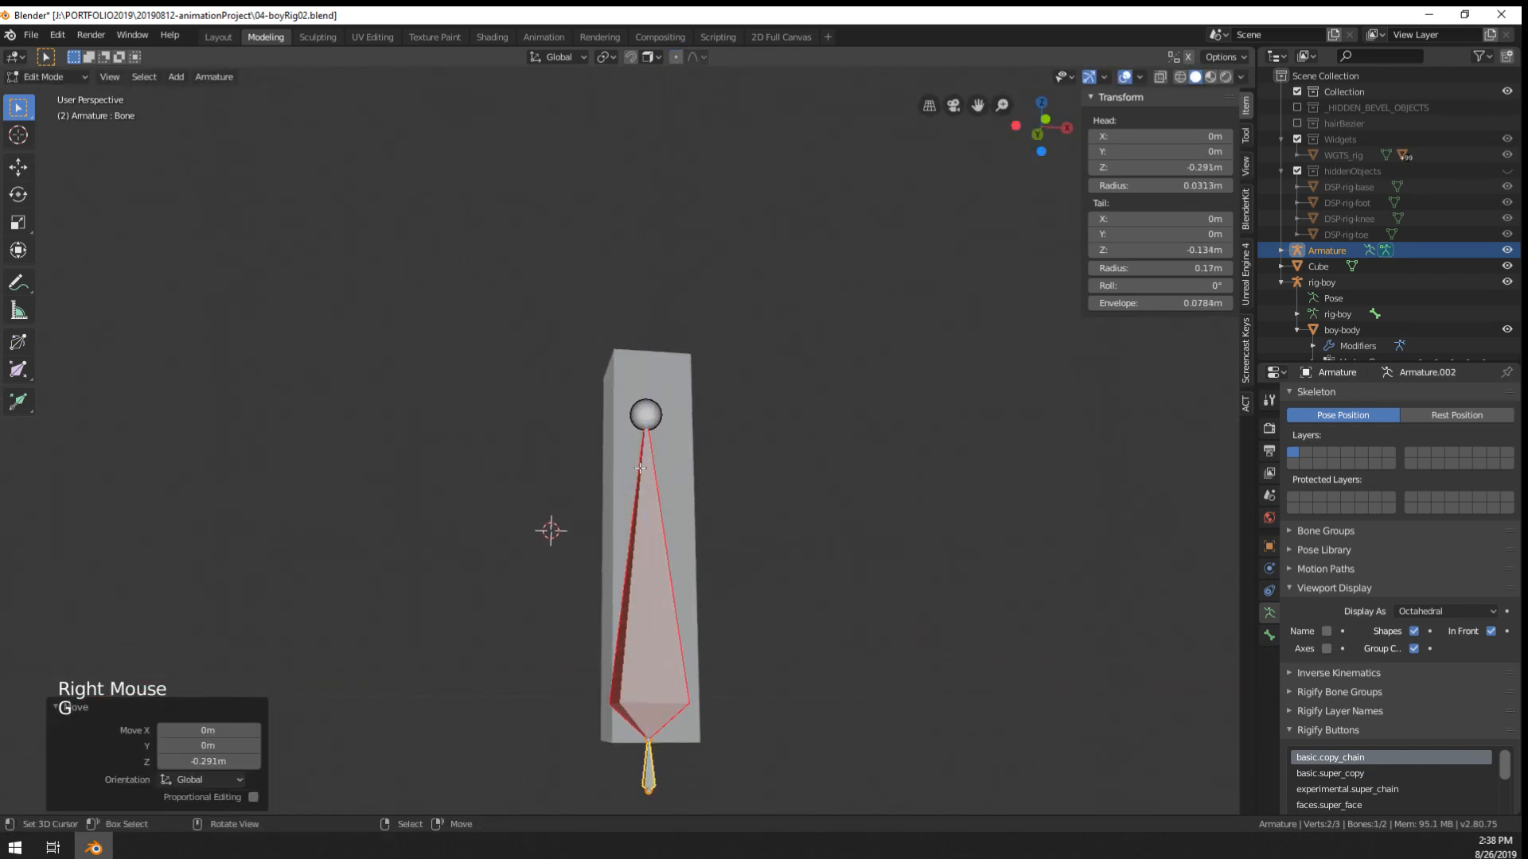
- Extrude a short bone about 0.18 m long from the chain's upper tip and move it up 0.172 m along Z
right_click(645, 415)
key("e")
left_click(643, 415)
right_click(650, 409)
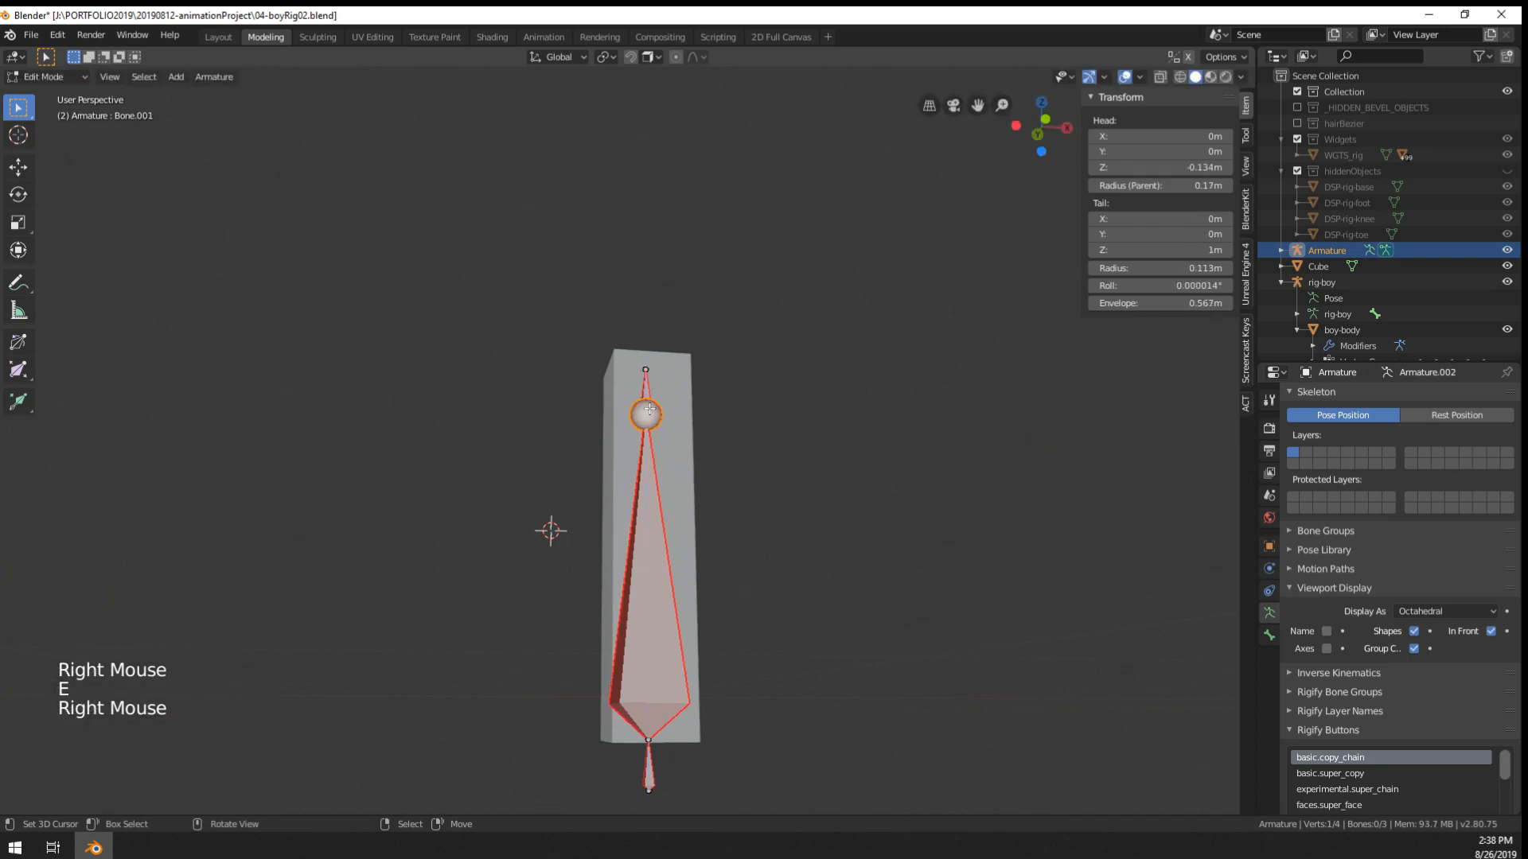
right_click(646, 391, "shift")
key("g")
left_click(672, 460)
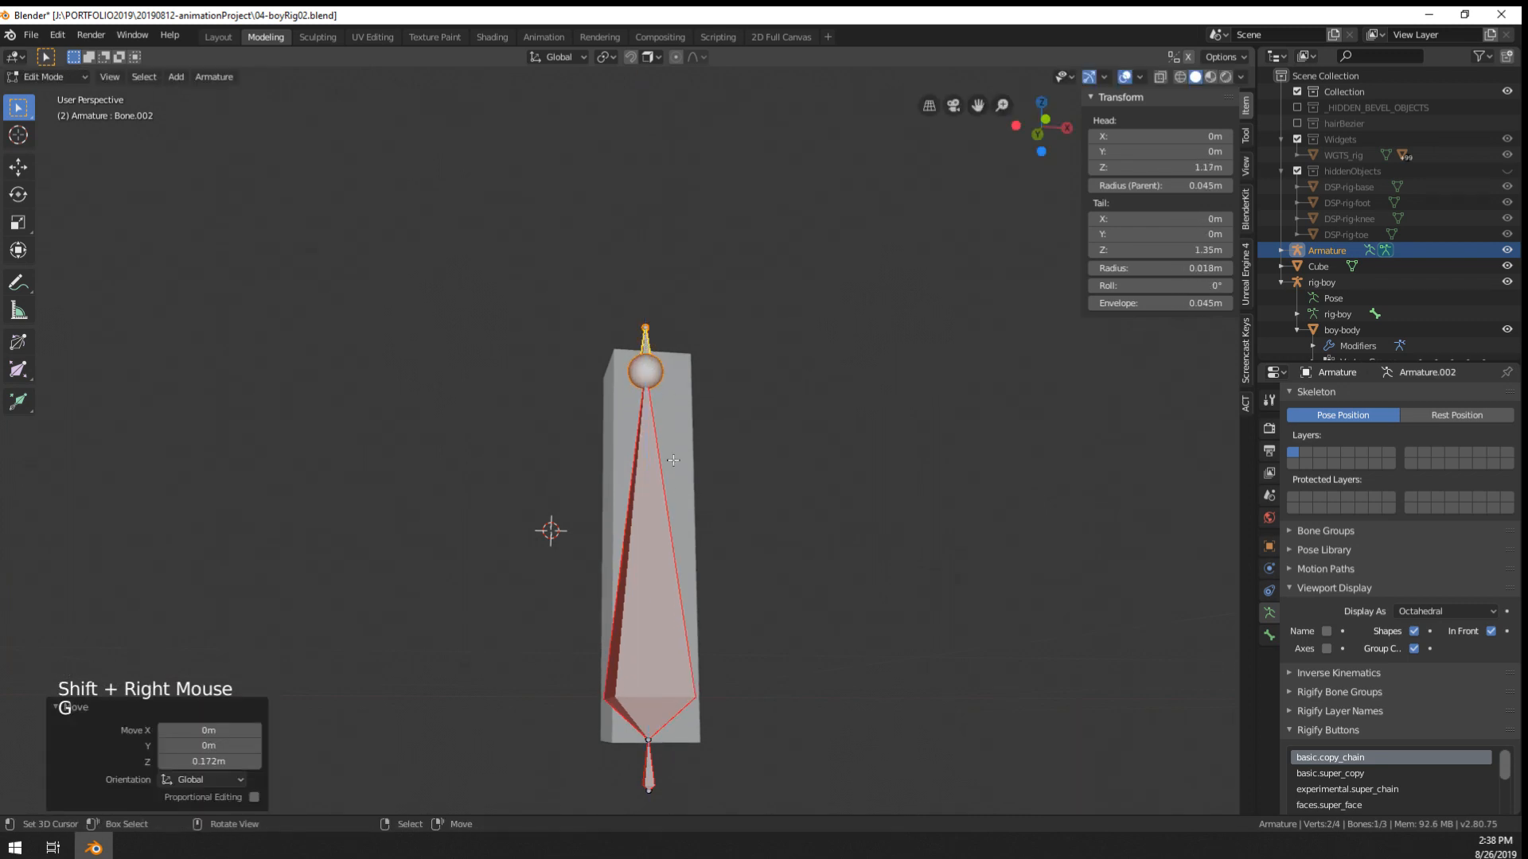
- Select the long middle bone and set its Bendy Bones segments to 6
right_click(673, 459)
middle_click_drag(673, 460, 684, 470)
scroll(1310, 661, "down", 3)
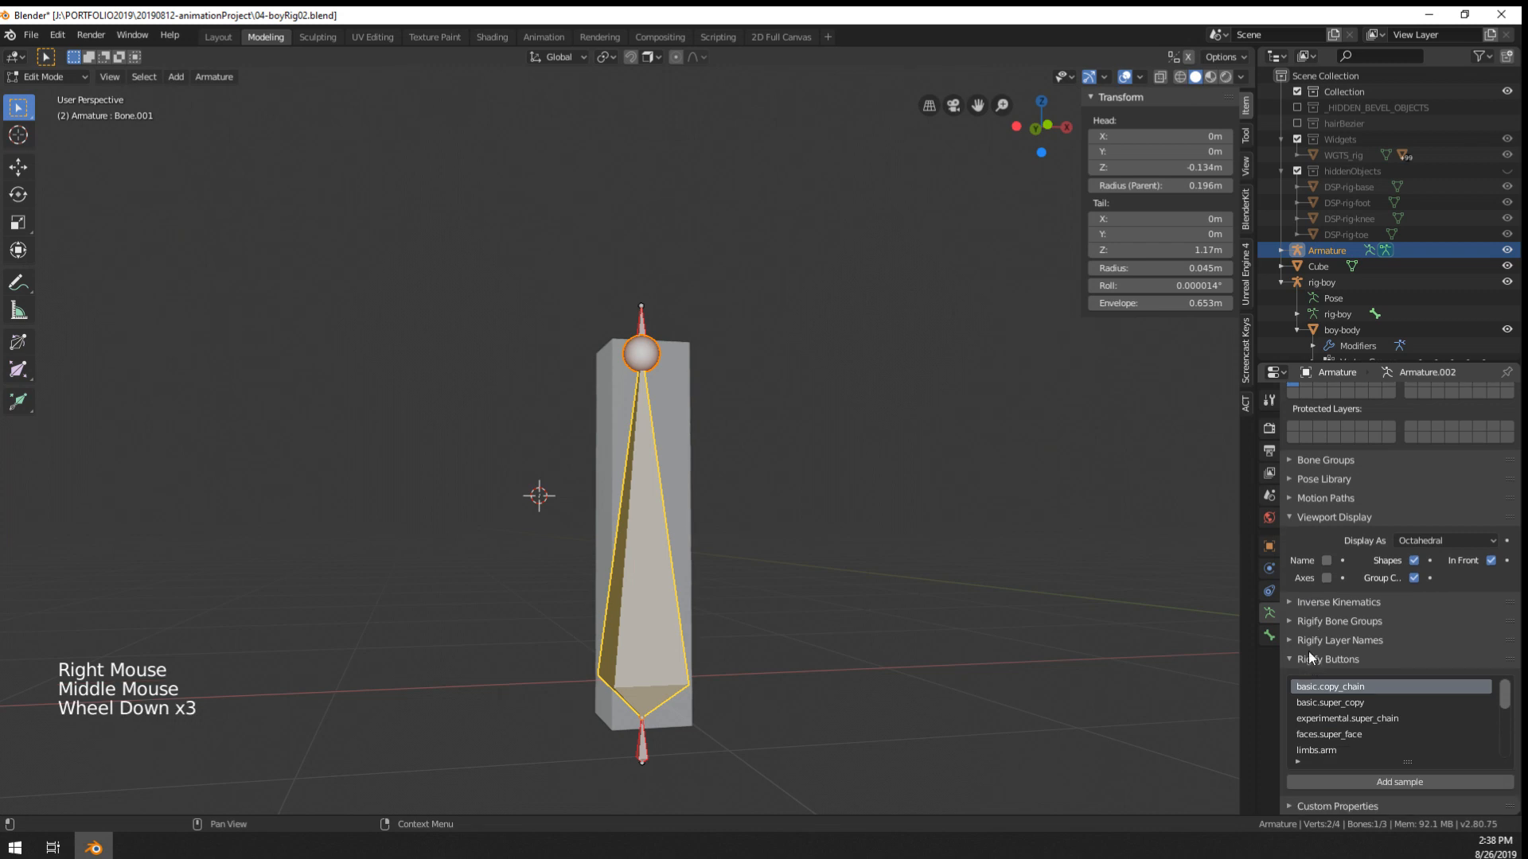
left_click(1269, 635)
left_click(1494, 582)
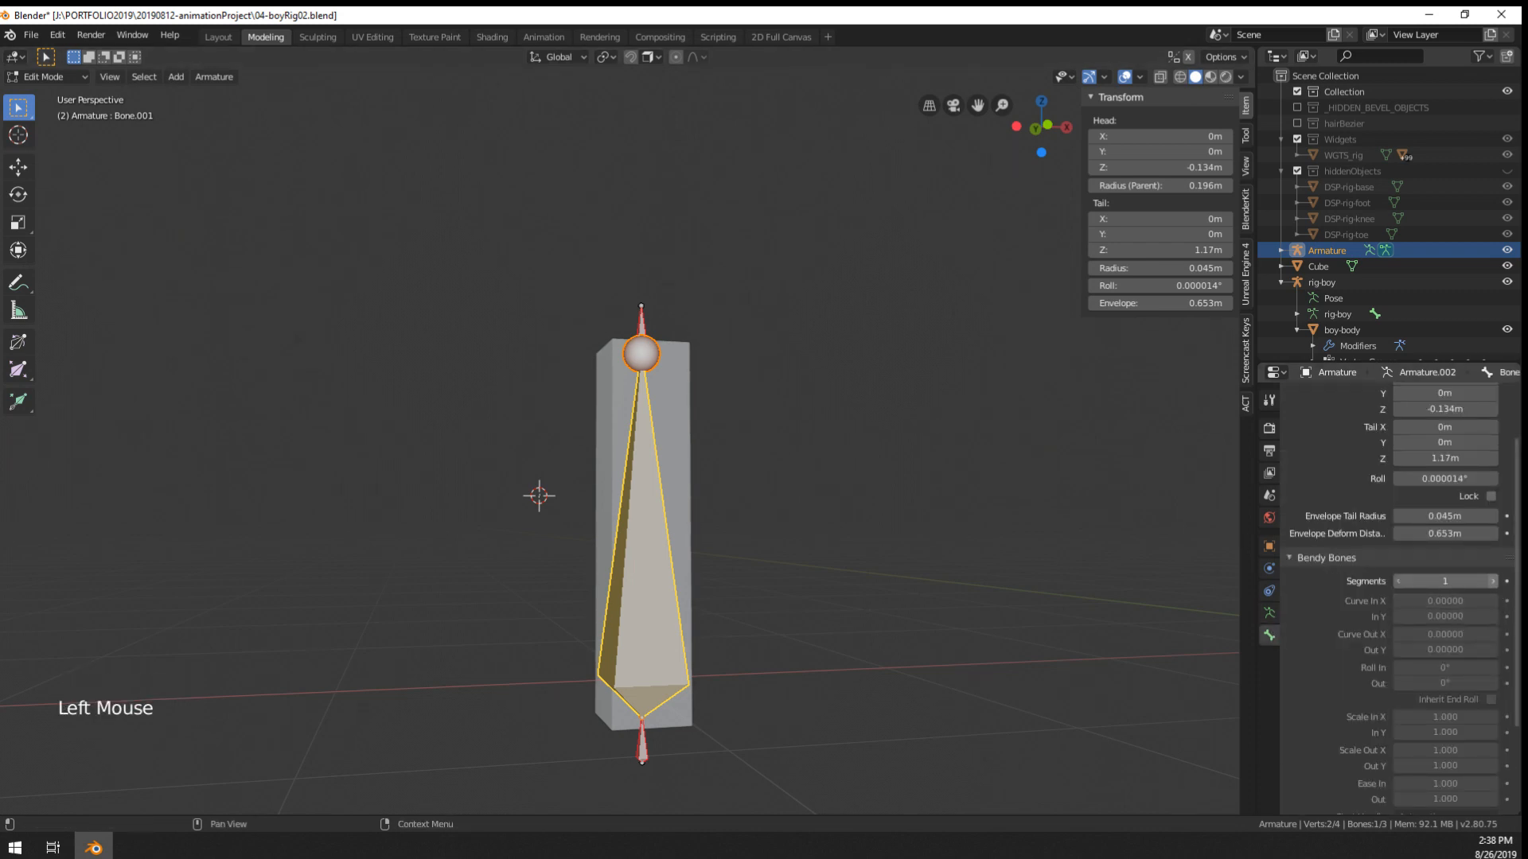
left_click(1494, 581)
left_click(1494, 581)
- Switch the armature to Pose Mode and try rotating the long middle bone
key("ctrl+Tab")
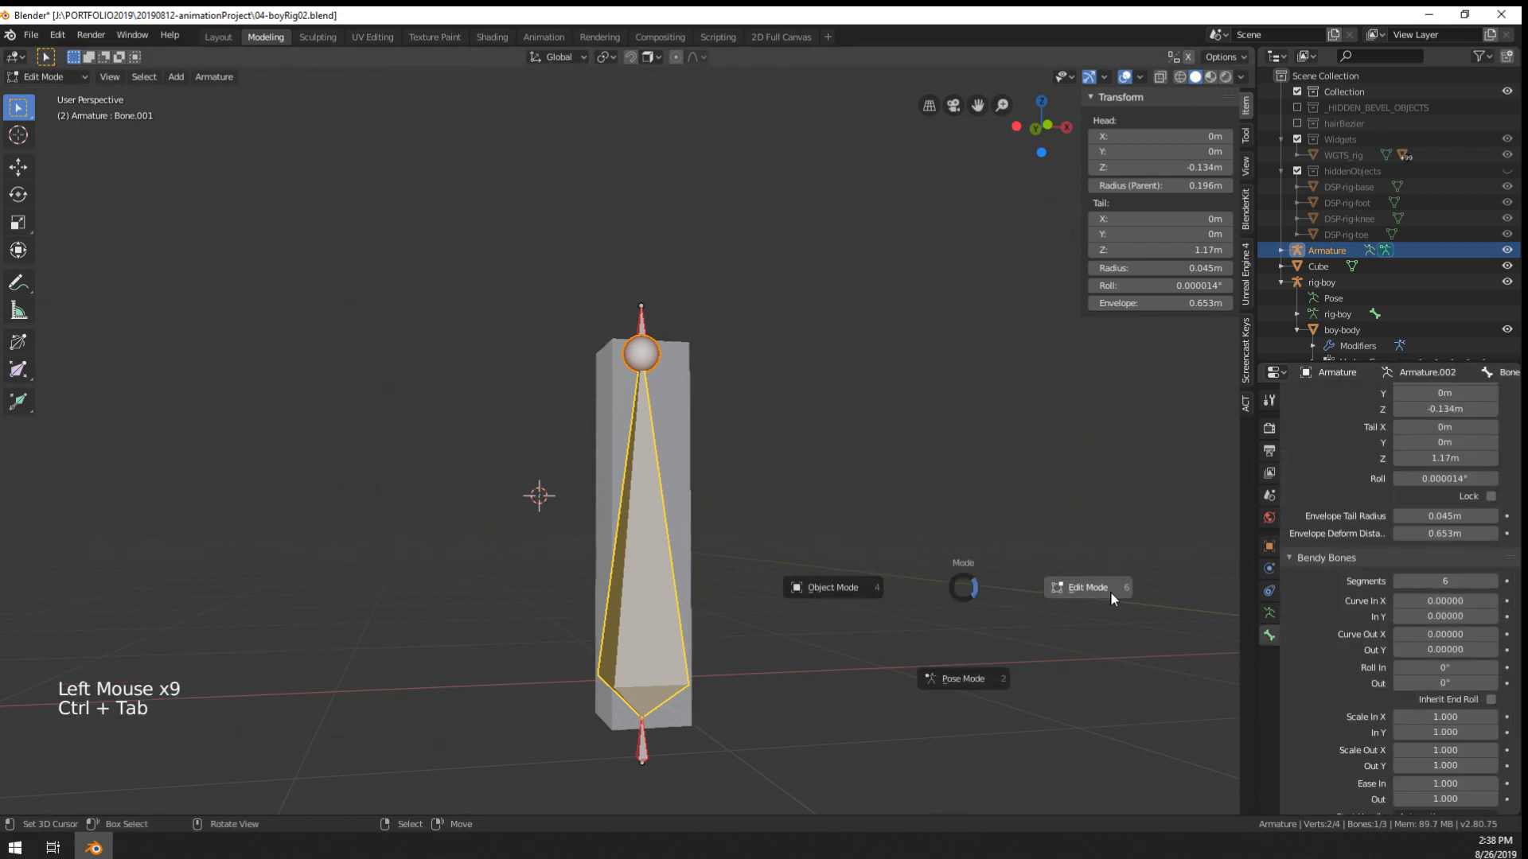
left_click(983, 676)
right_click(621, 503)
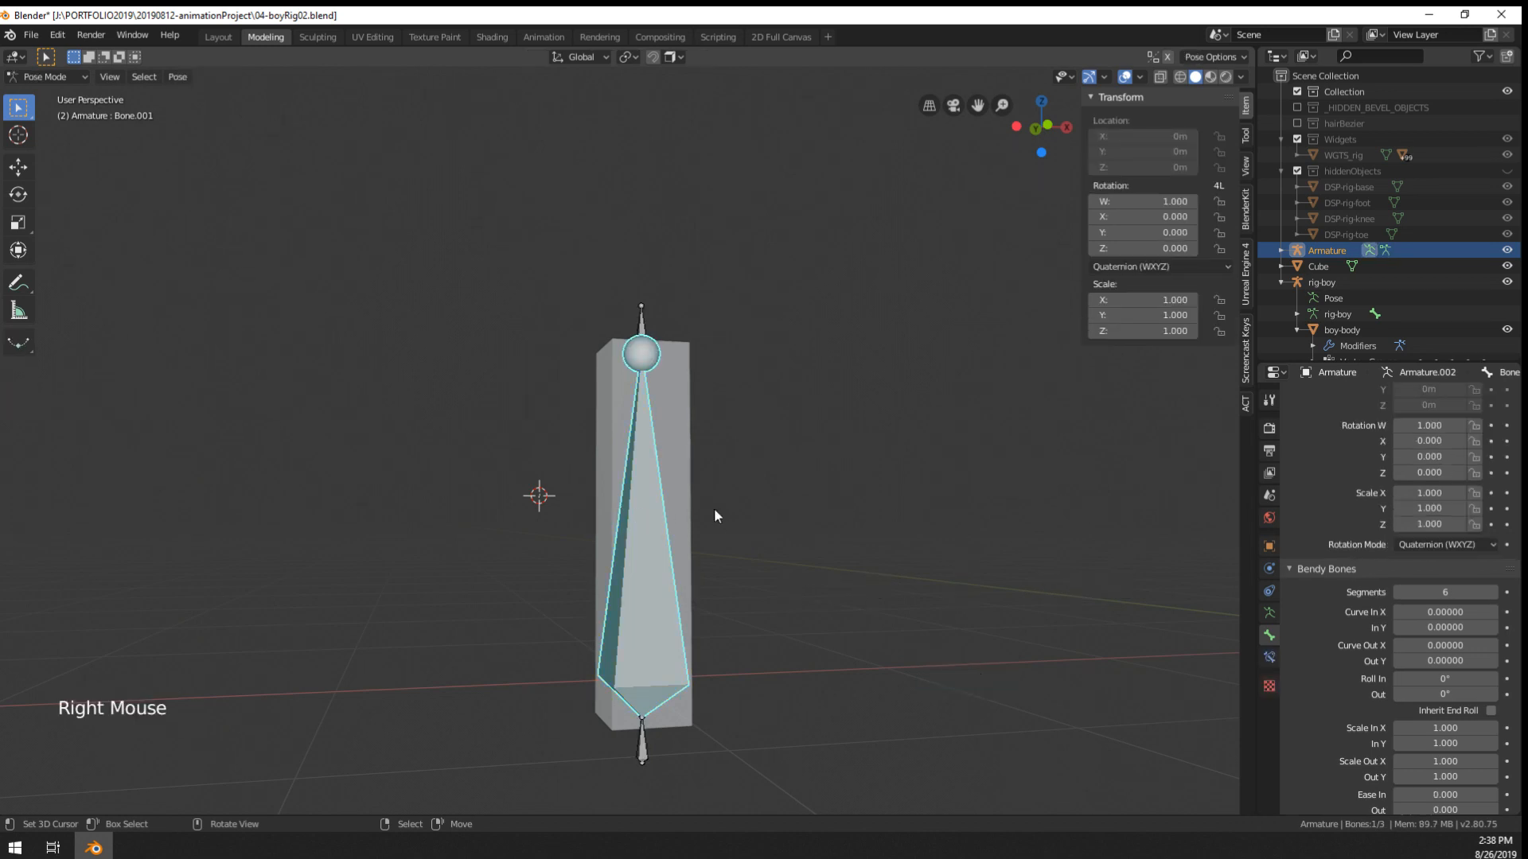
key("r")
right_click(830, 617)
right_click(653, 351)
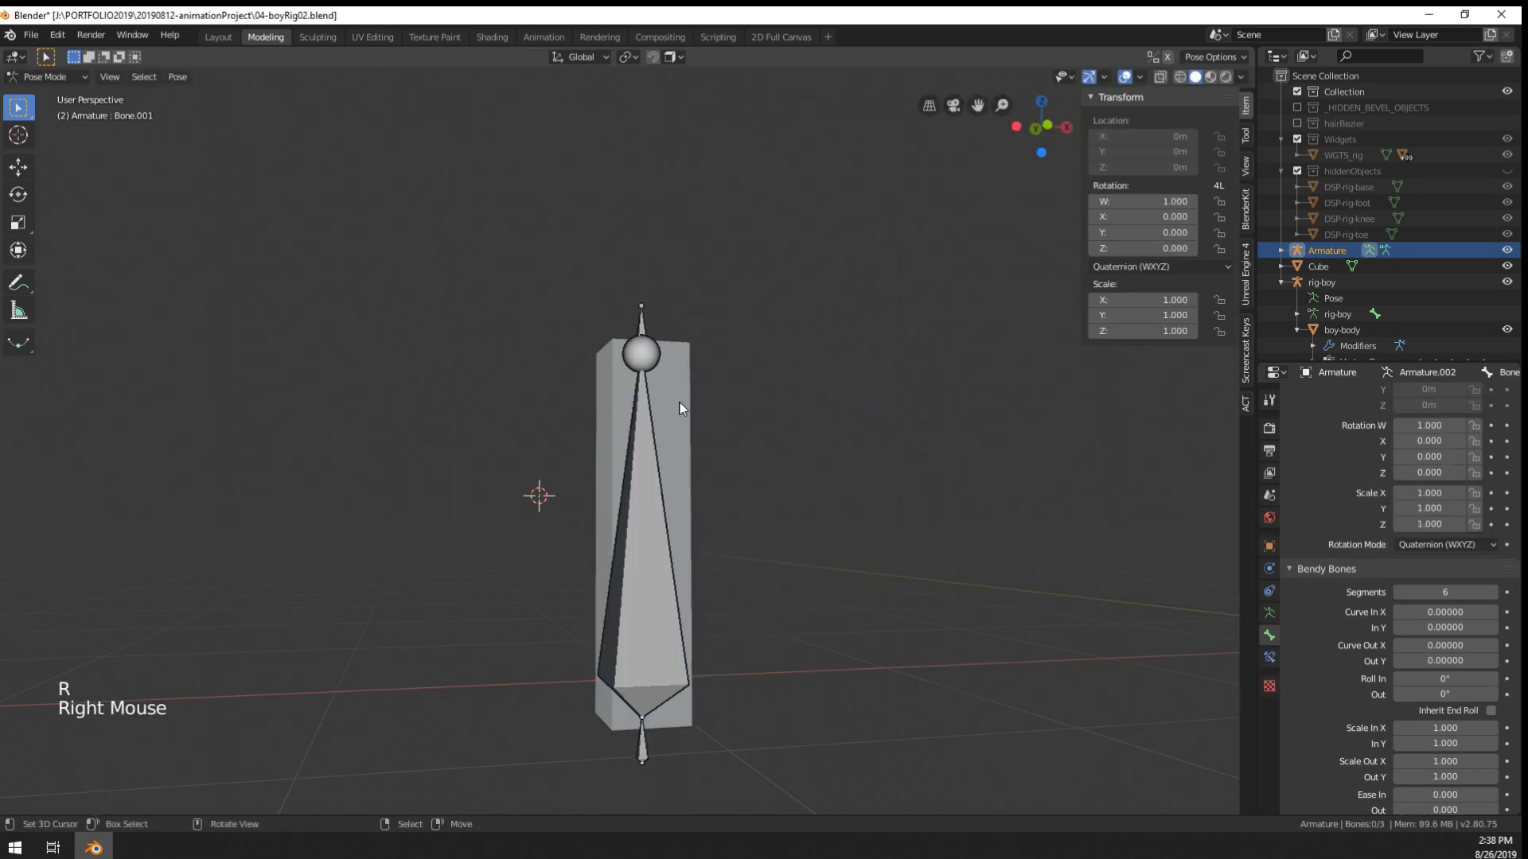
- Parent the column mesh to the armature with automatic weights in Object Mode
key("Tab")
key("ctrl+Tab")
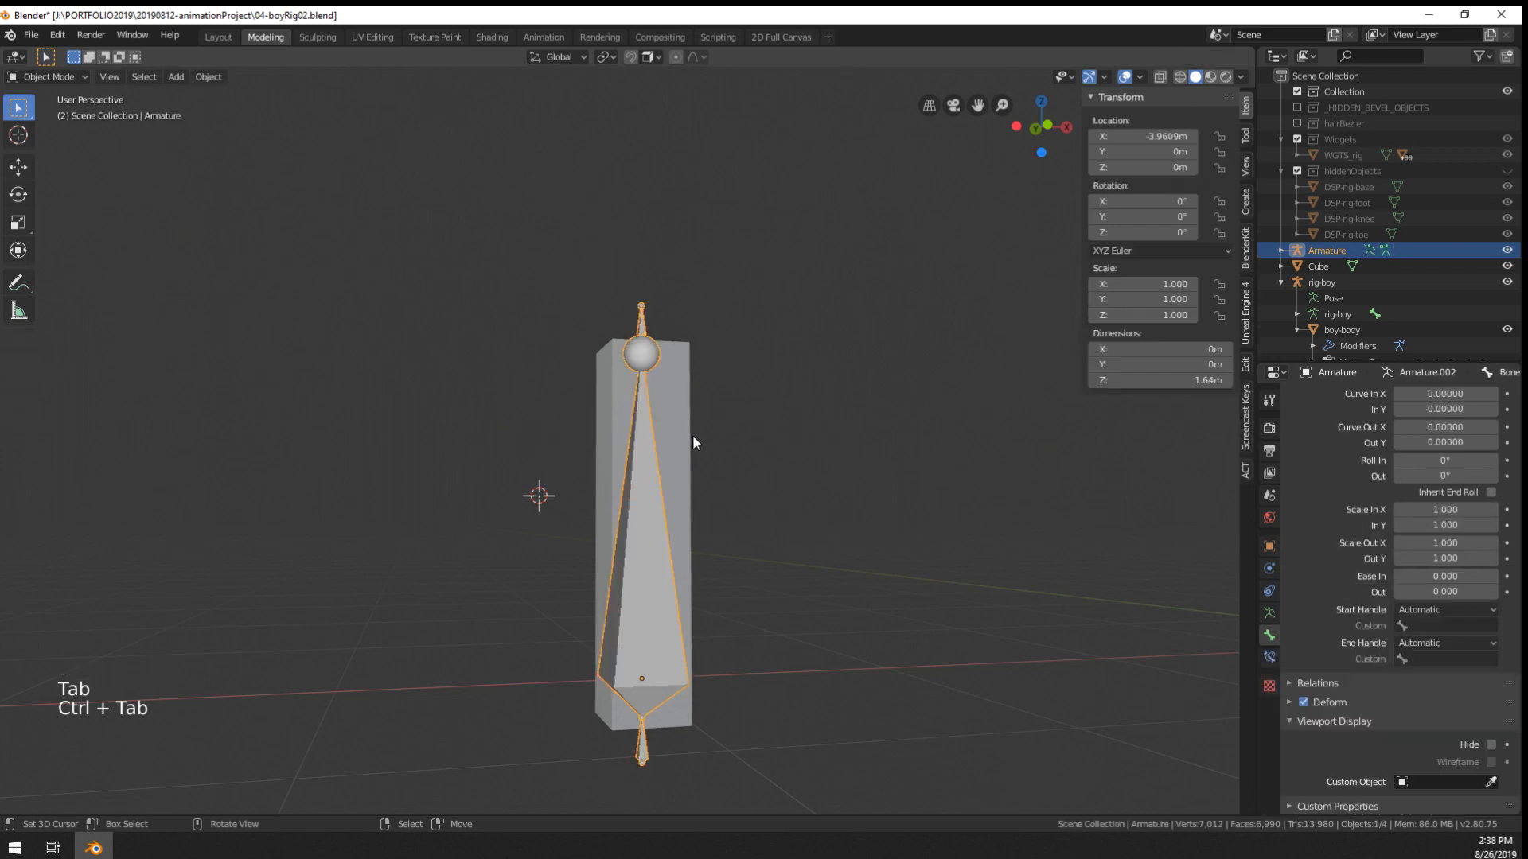
right_click(668, 438)
right_click(654, 465, "shift")
key("ctrl+p")
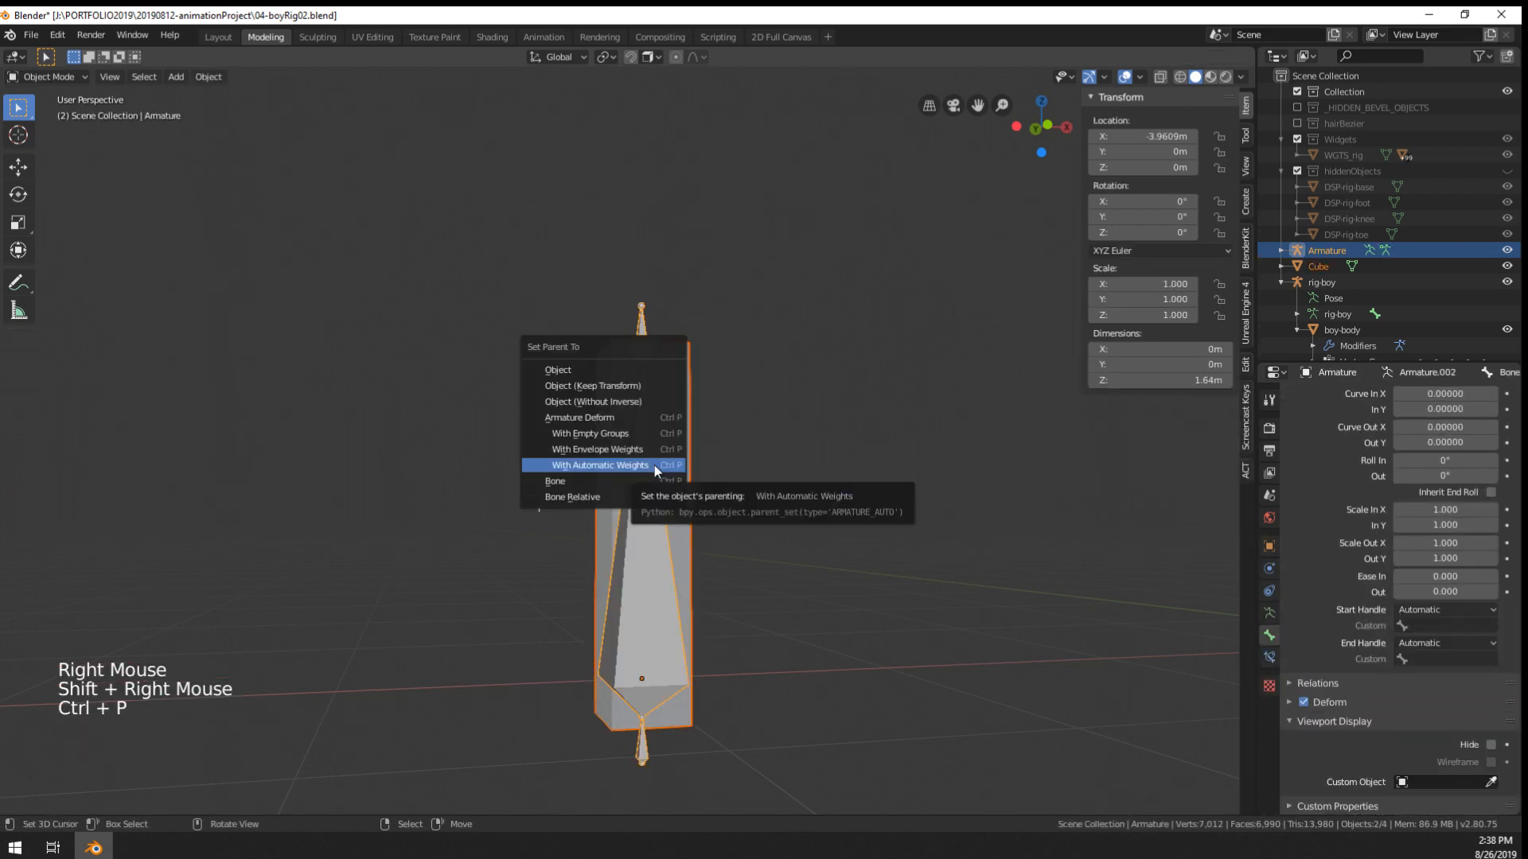
left_click(653, 464)
- Put the test armature in Pose Mode and rotate its long middle bone sideways to bend the column
right_click(646, 341)
key("ctrl+Tab")
right_click(646, 342)
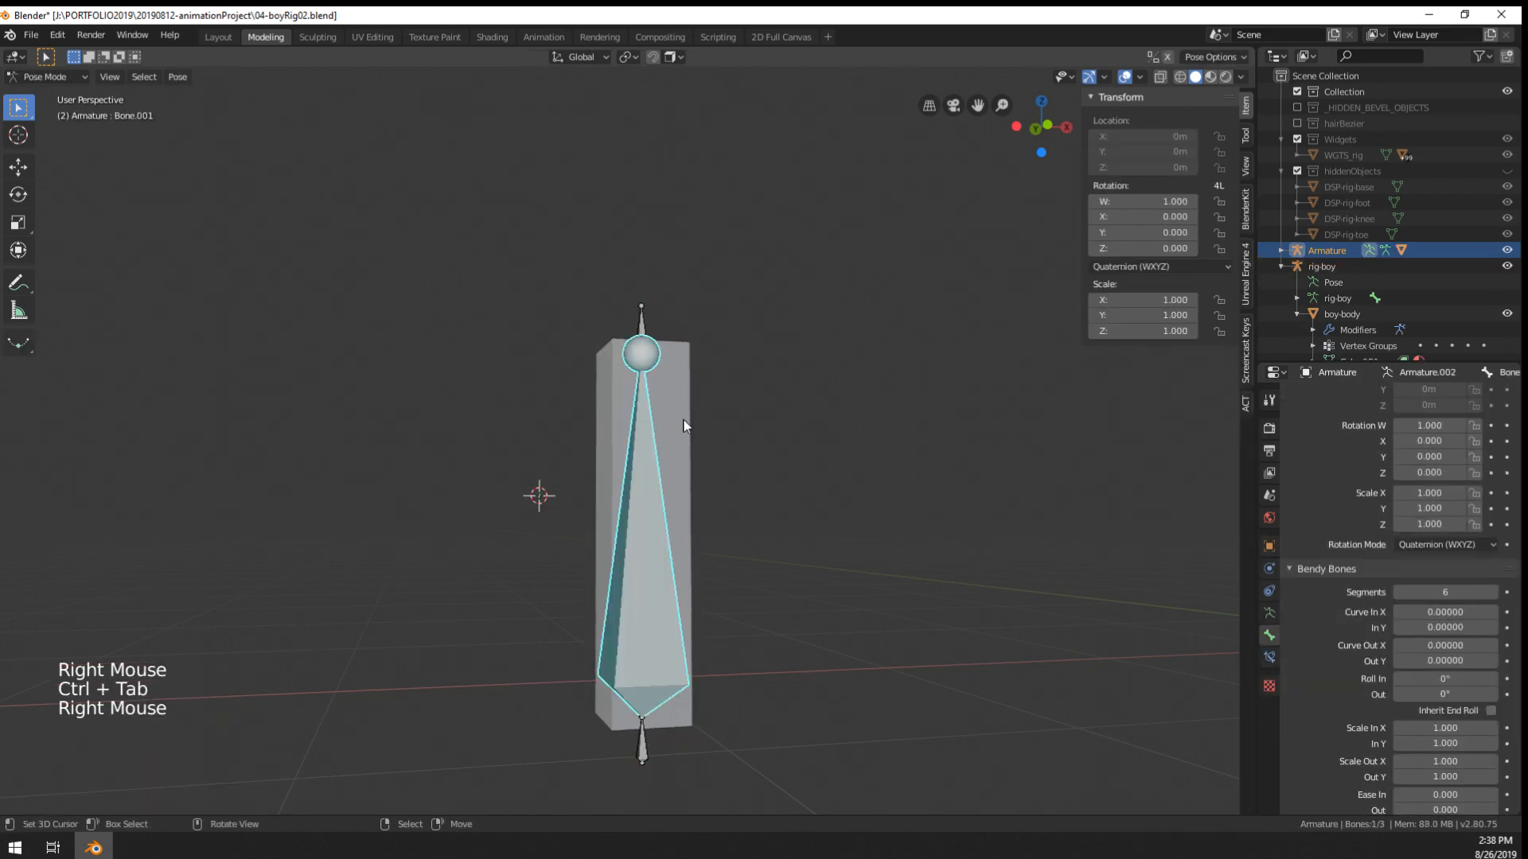
key("e")
key("r")
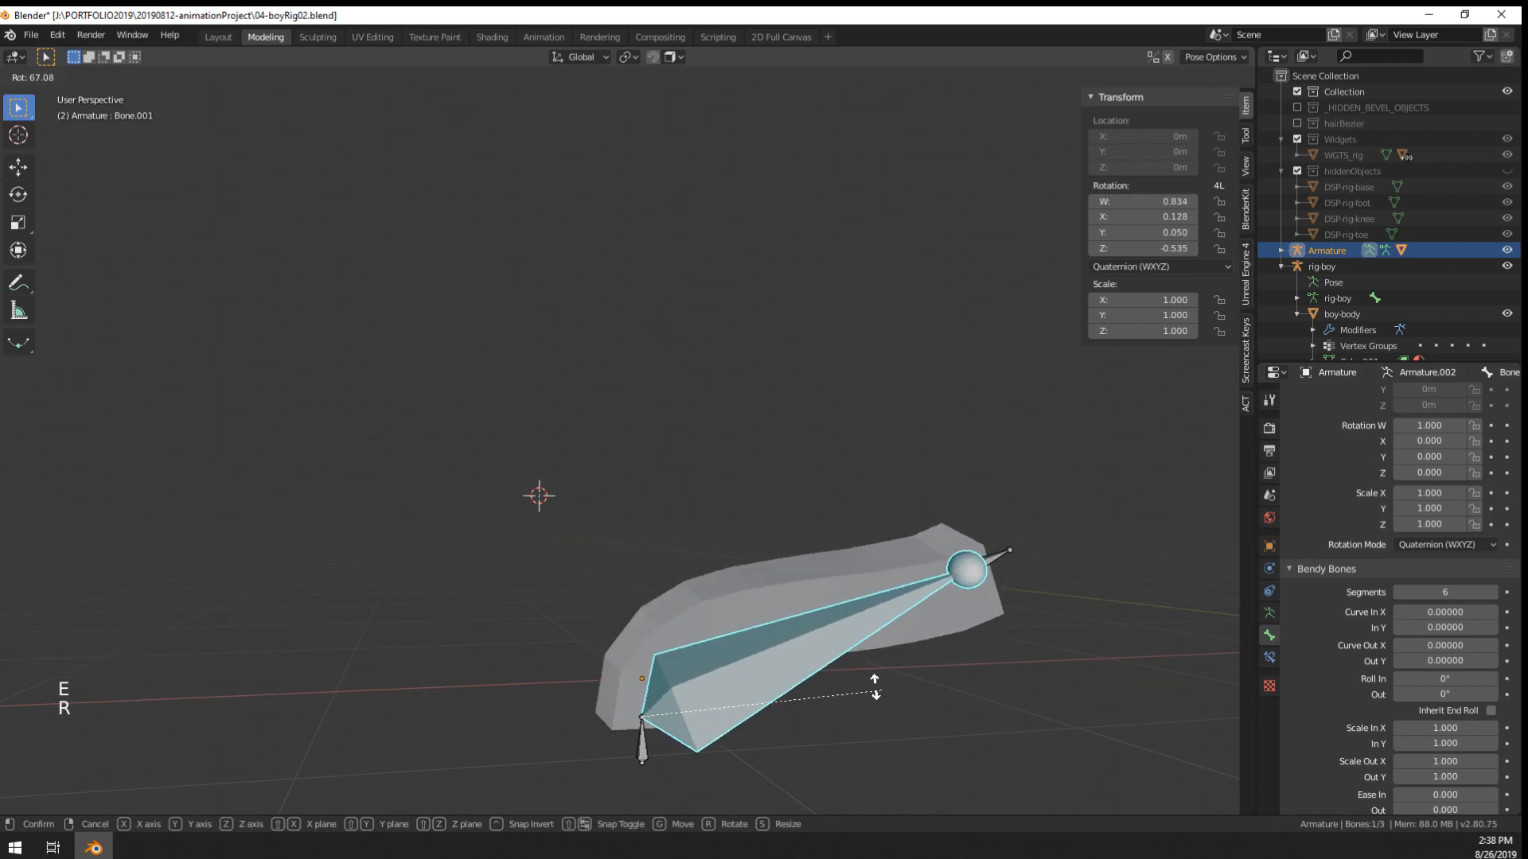
left_click(780, 643)
- Rotate the short upper tip bone by 67.1° and readjust its angle to shape the column's upper bend
right_click(935, 464)
key("r")
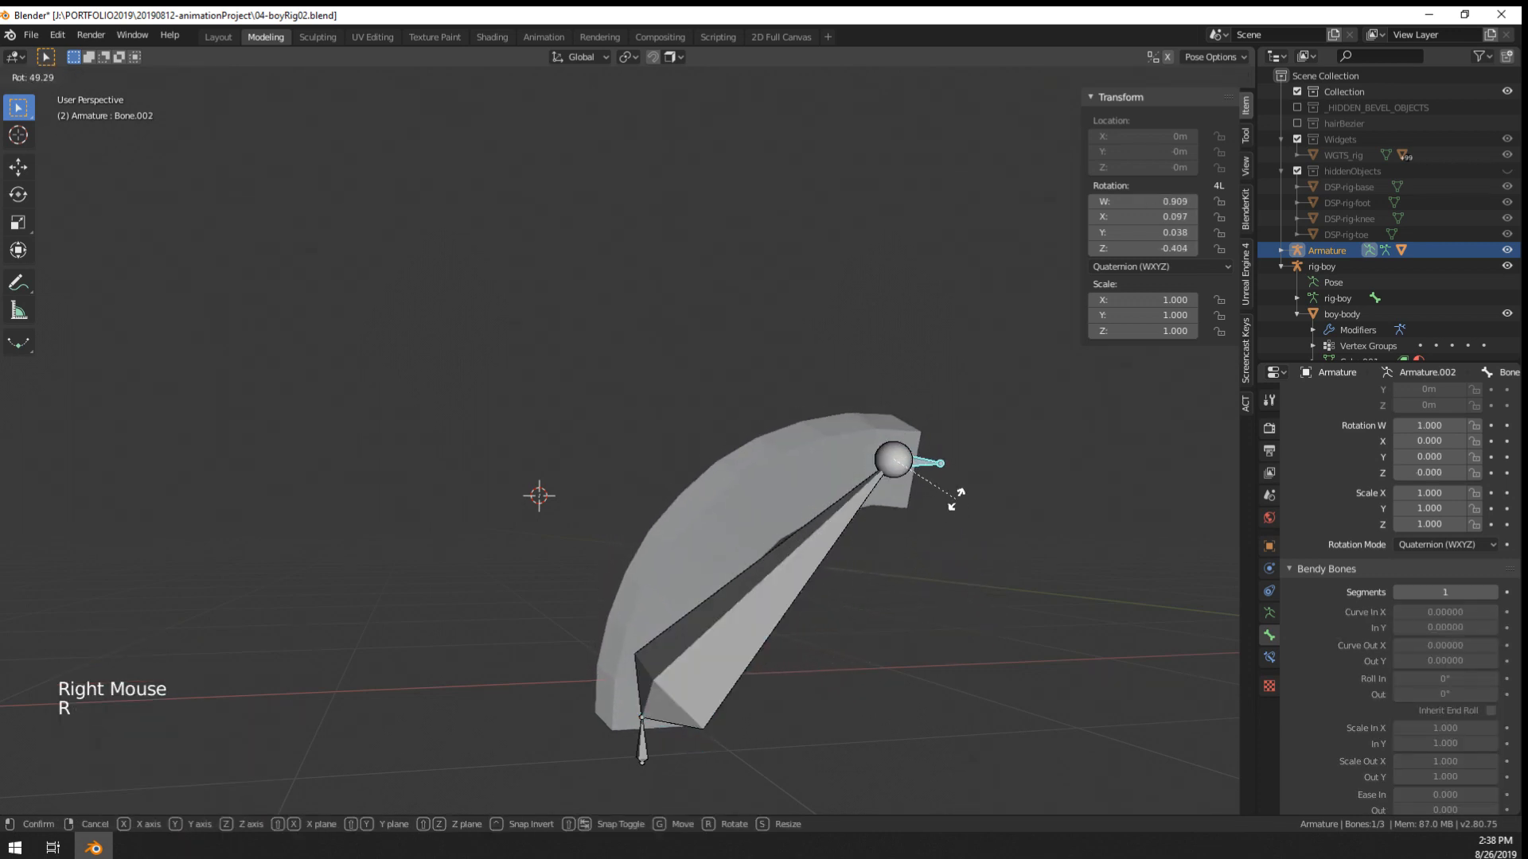
left_click(962, 535)
key("s")
key("g")
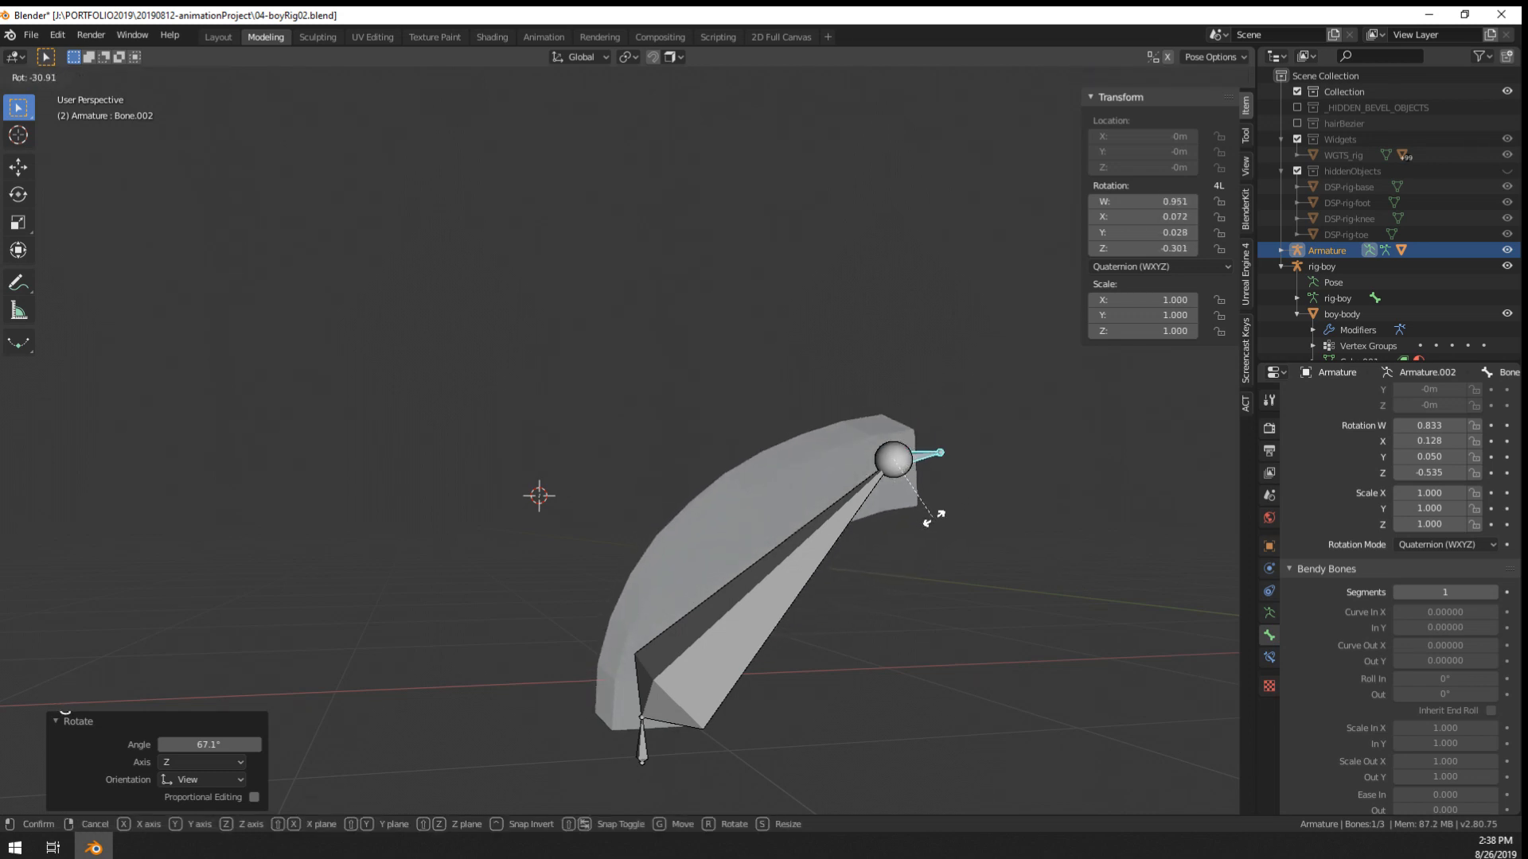
left_click(932, 517)
- Rotate the long middle bone -70.3° toward the opposite side and try rotating the short bottom bone
right_click(802, 558)
key("r")
left_click(559, 545)
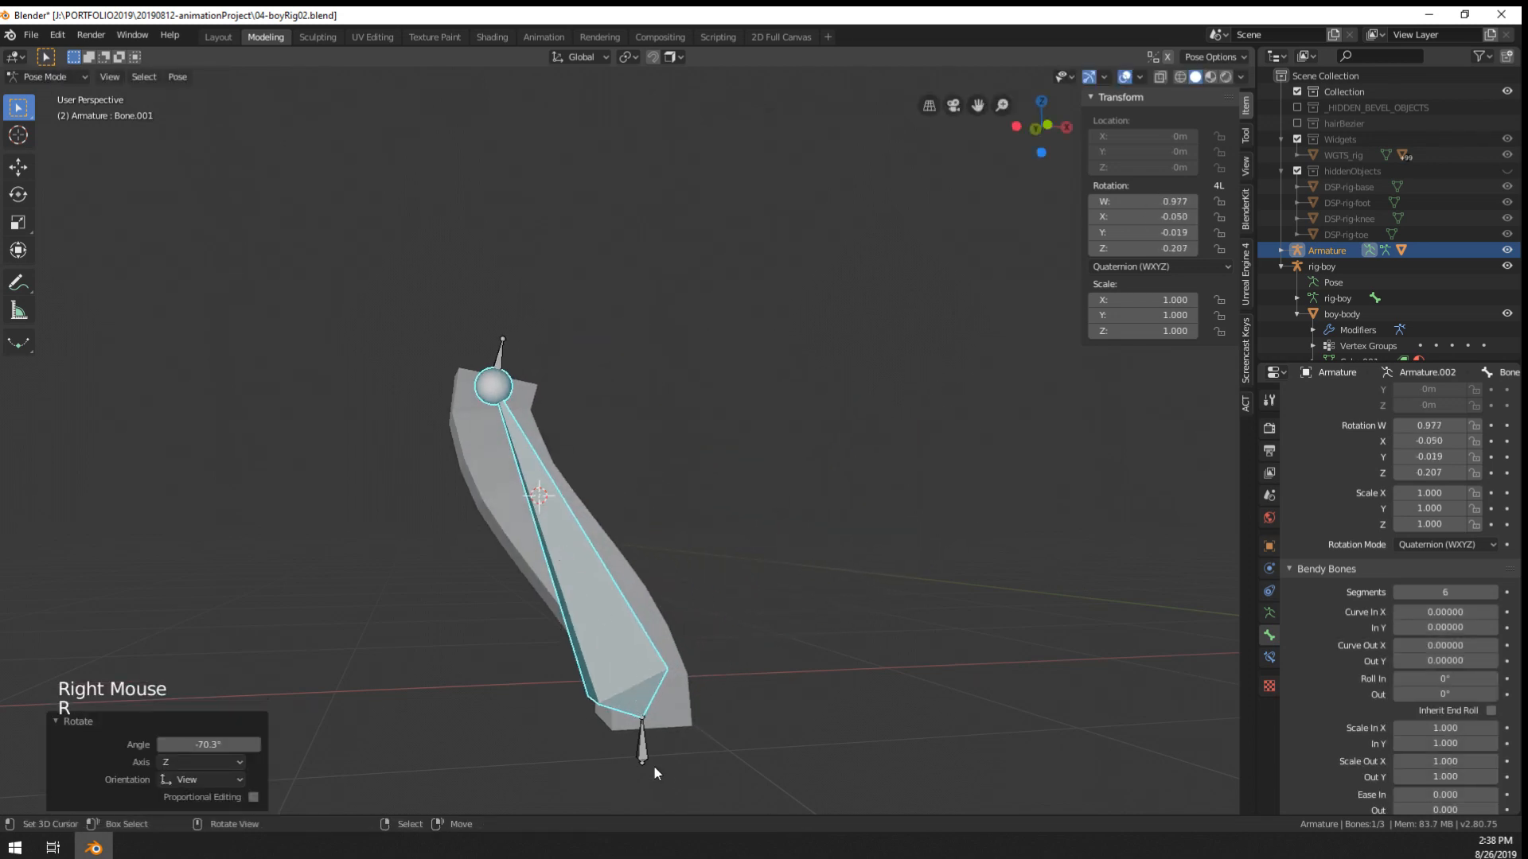
right_click(651, 757)
key("r")
right_click(691, 629)
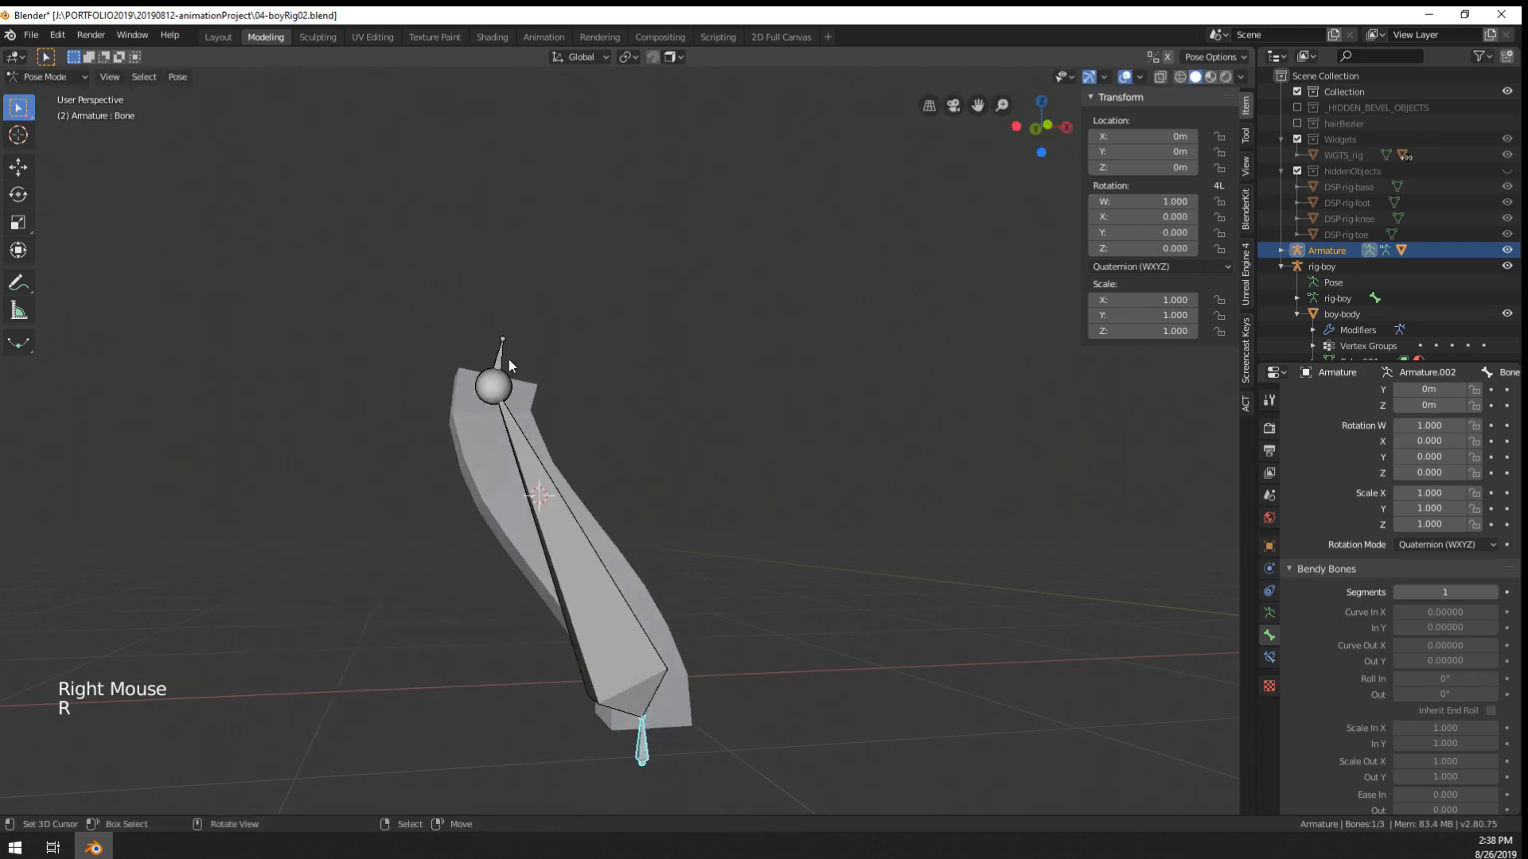
- Rotate the short upper tip bone to curl the top of the column over
right_click(508, 364)
key("r")
left_click(422, 392)
- Lower and raise the middle bone's Bendy Bones segments to compare the column's smoothness, ending at 16 segments
right_click(547, 539)
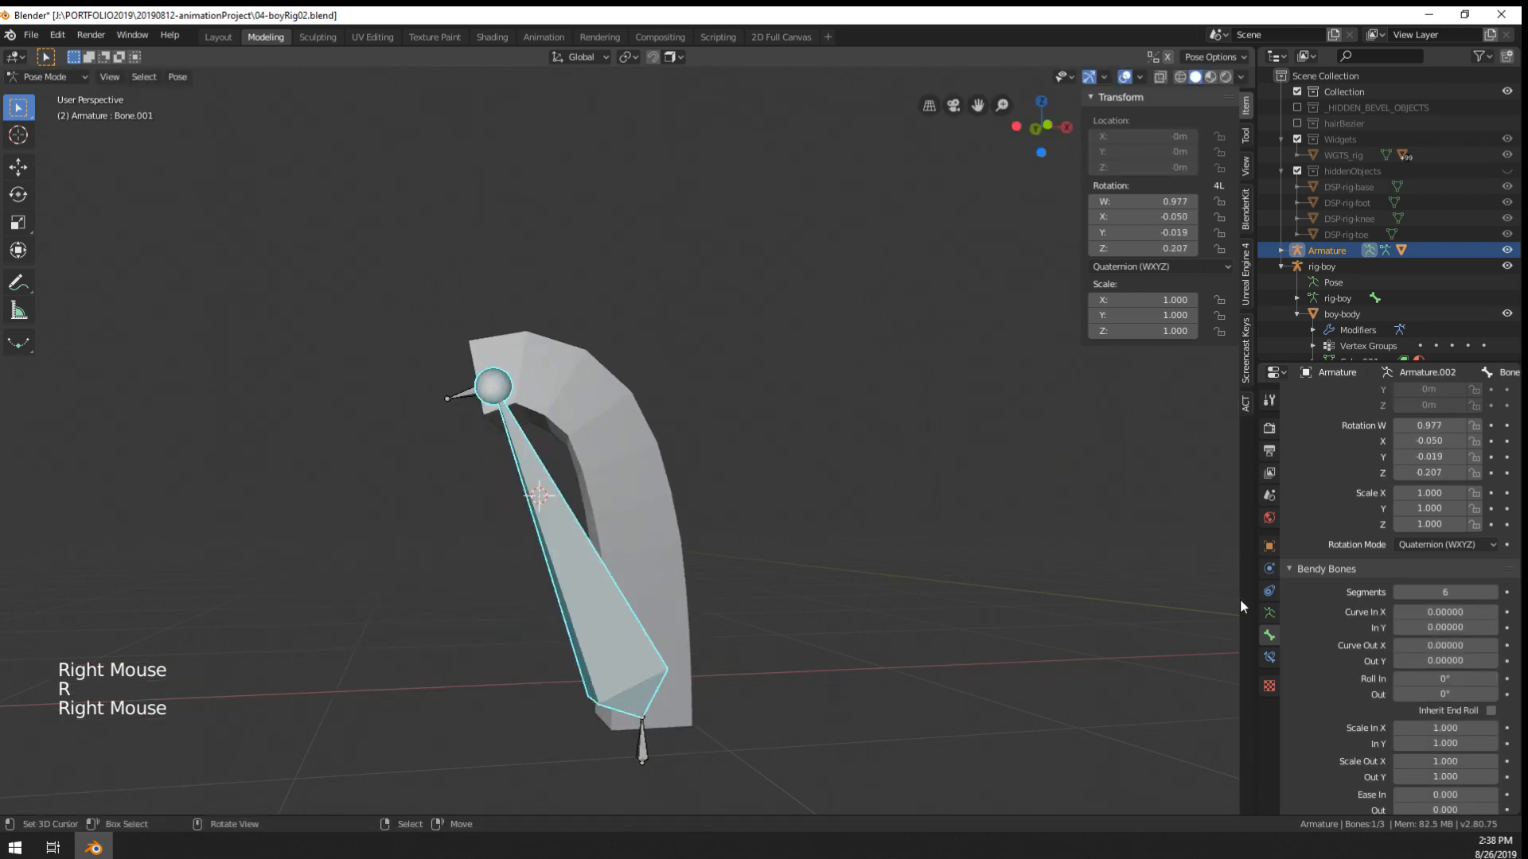
left_click(1396, 593)
left_click(1395, 593)
left_click(1396, 592)
left_click(1395, 593)
left_click(1396, 593)
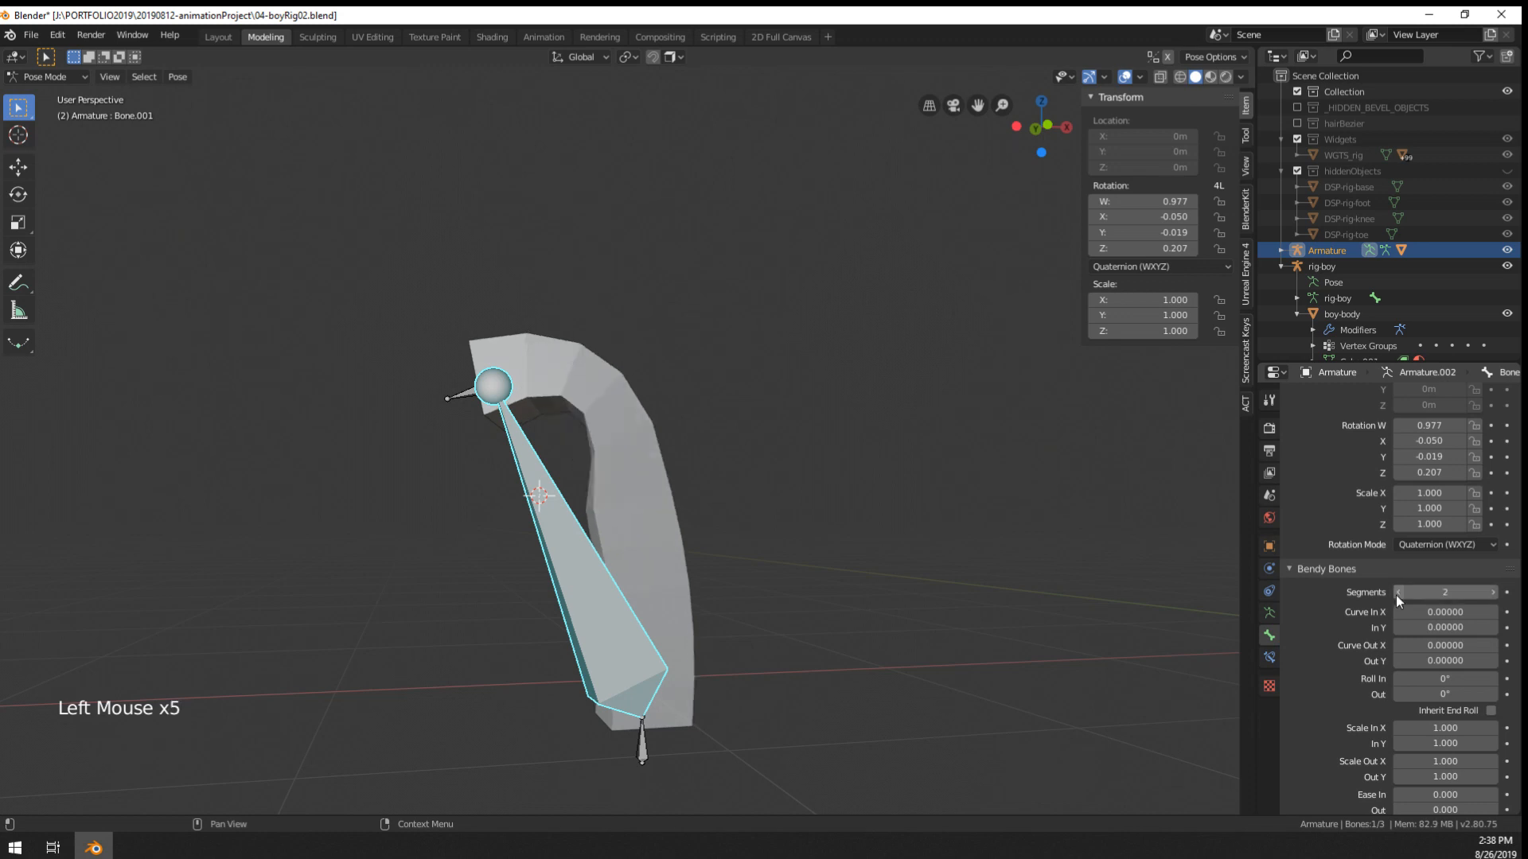
left_click(1397, 593)
left_click(1492, 592)
left_click(1492, 593)
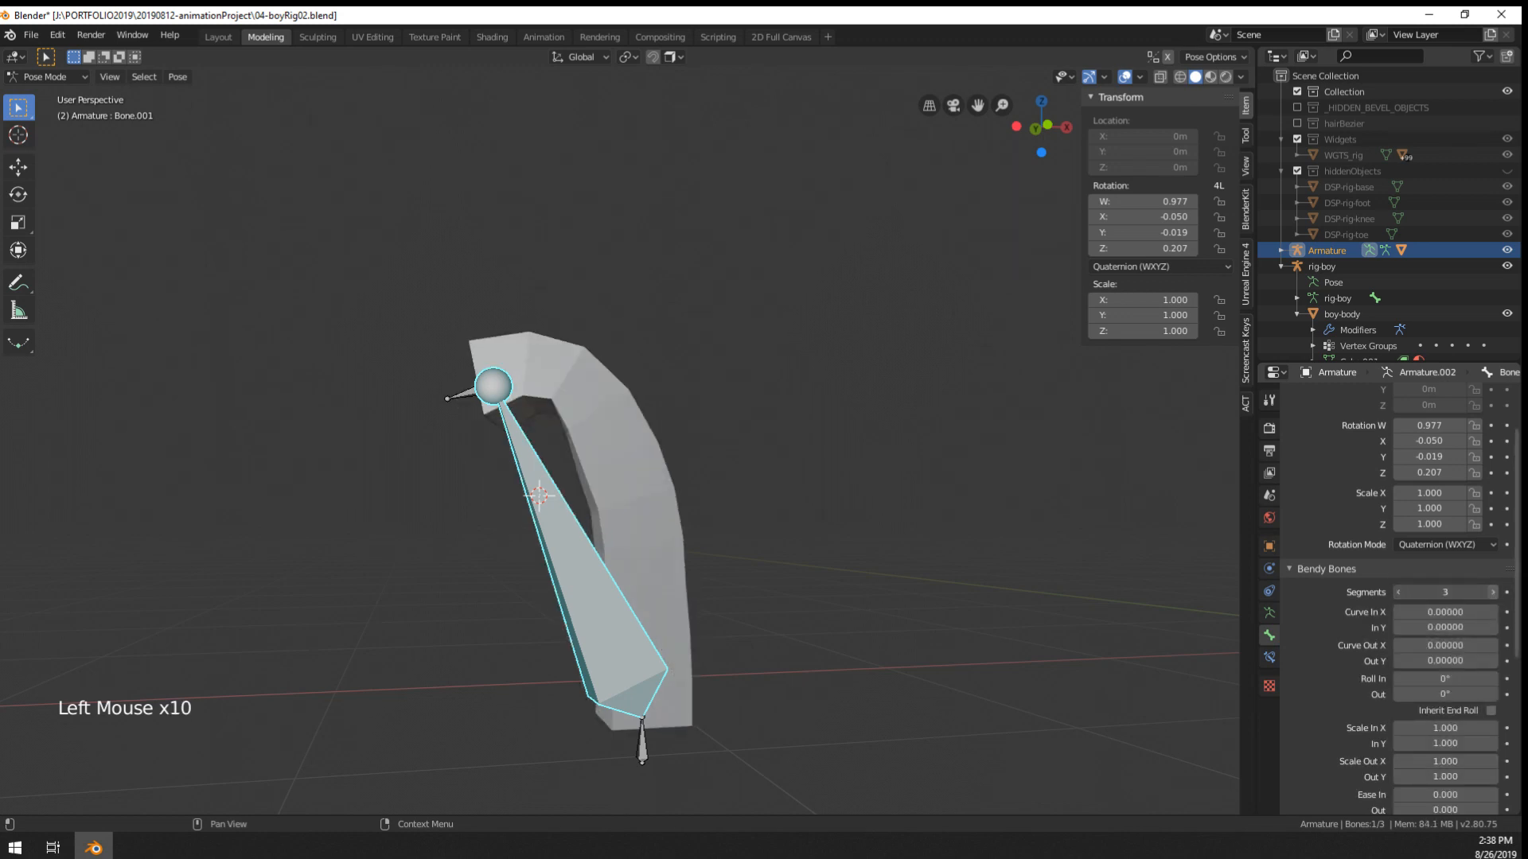
left_click(1493, 593)
left_click(1493, 593)
left_click(1492, 593)
left_click(1493, 593)
left_click(1493, 593)
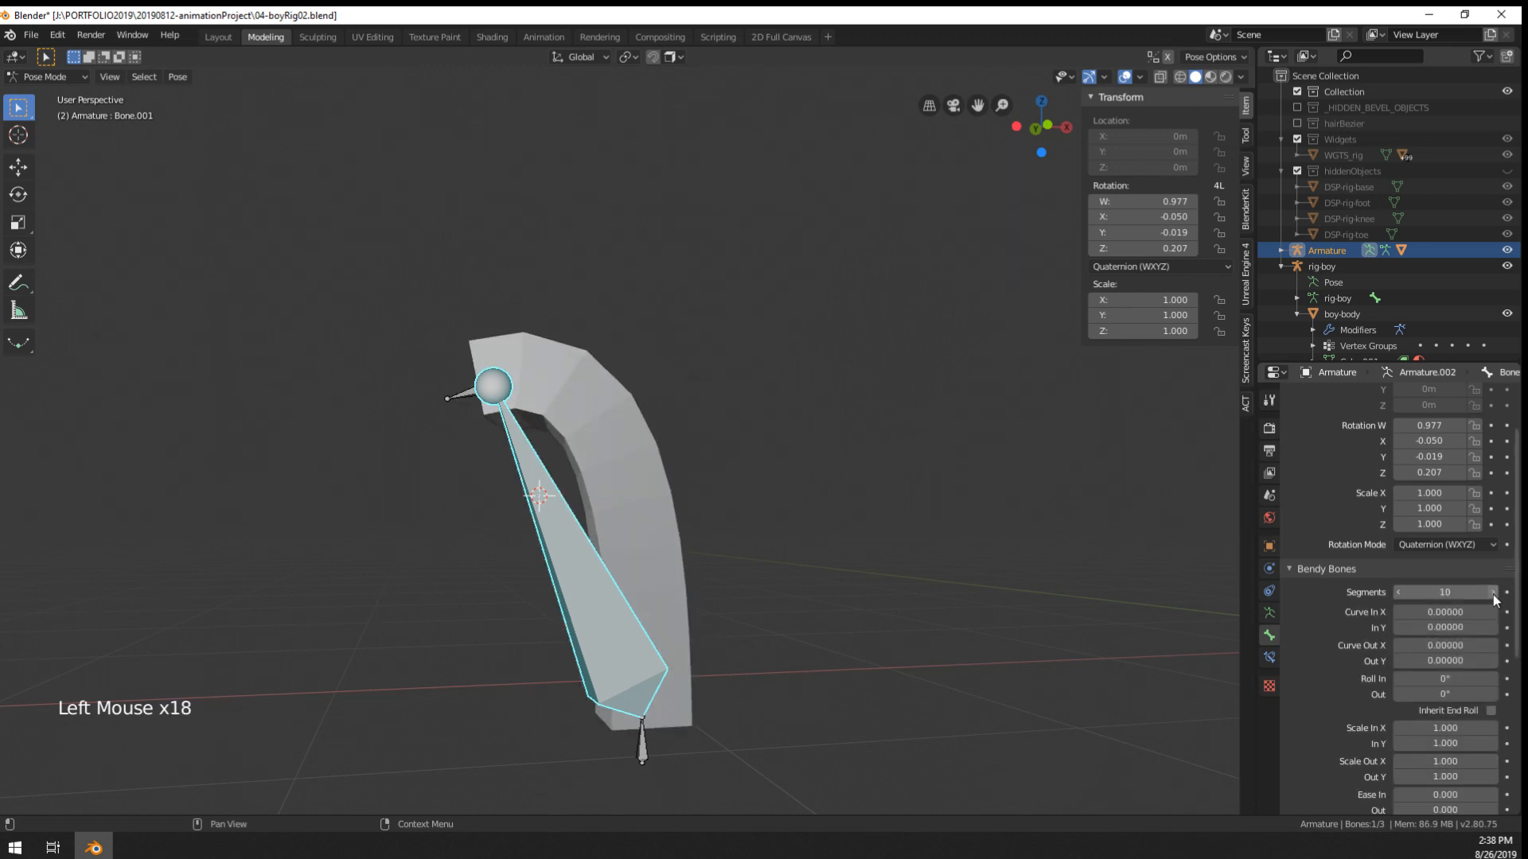
left_click(1492, 593)
left_click(1492, 593)
double_click(1435, 592)
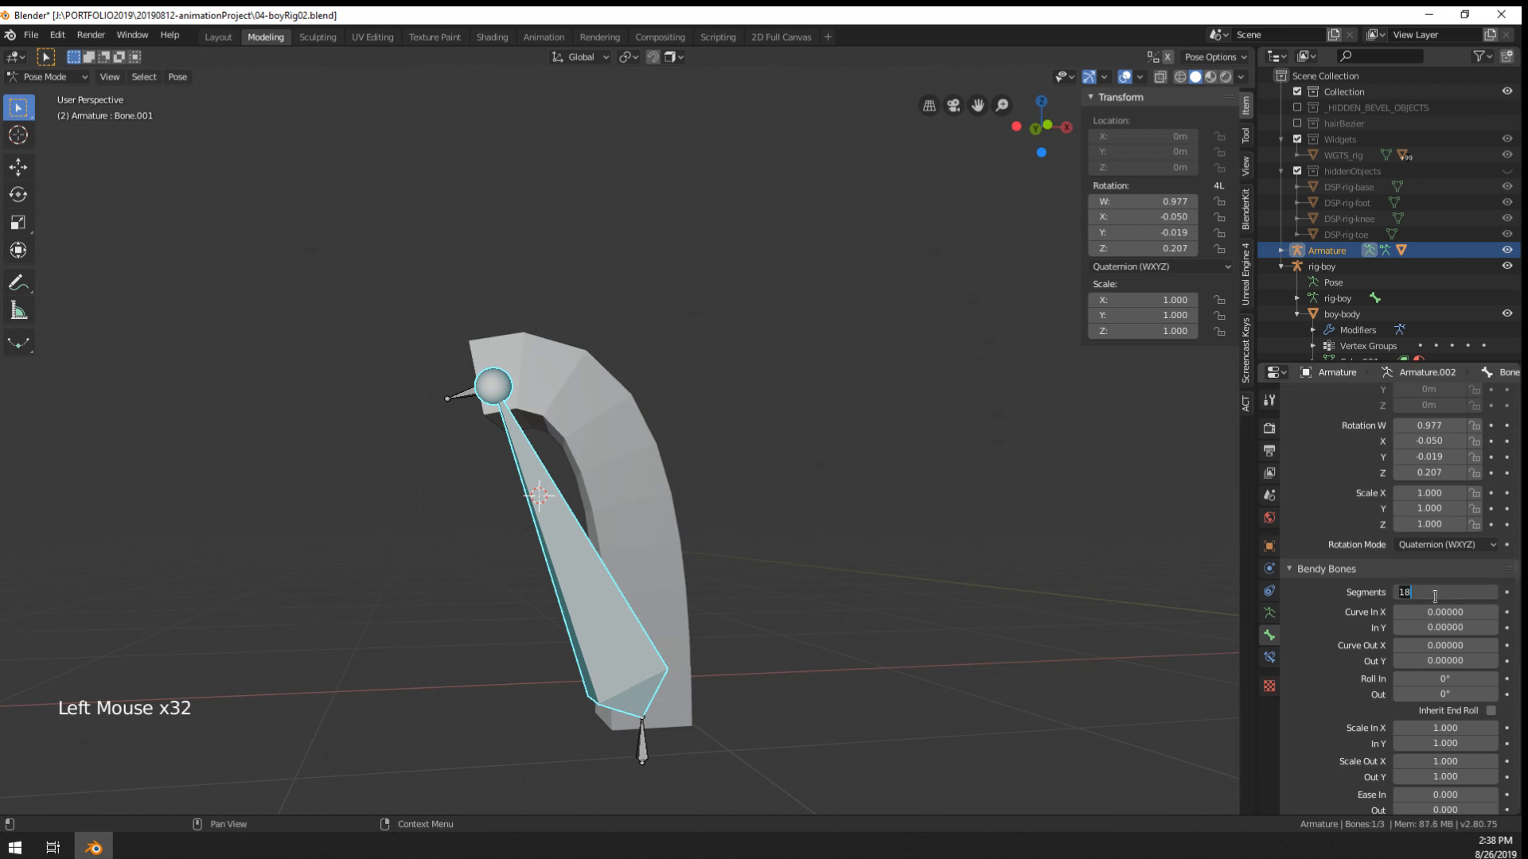
- Try a Curve In X of -0.75 on the middle bone and clear the rotation of the middle and upper tip bones
left_click_drag(1441, 612, 1407, 612)
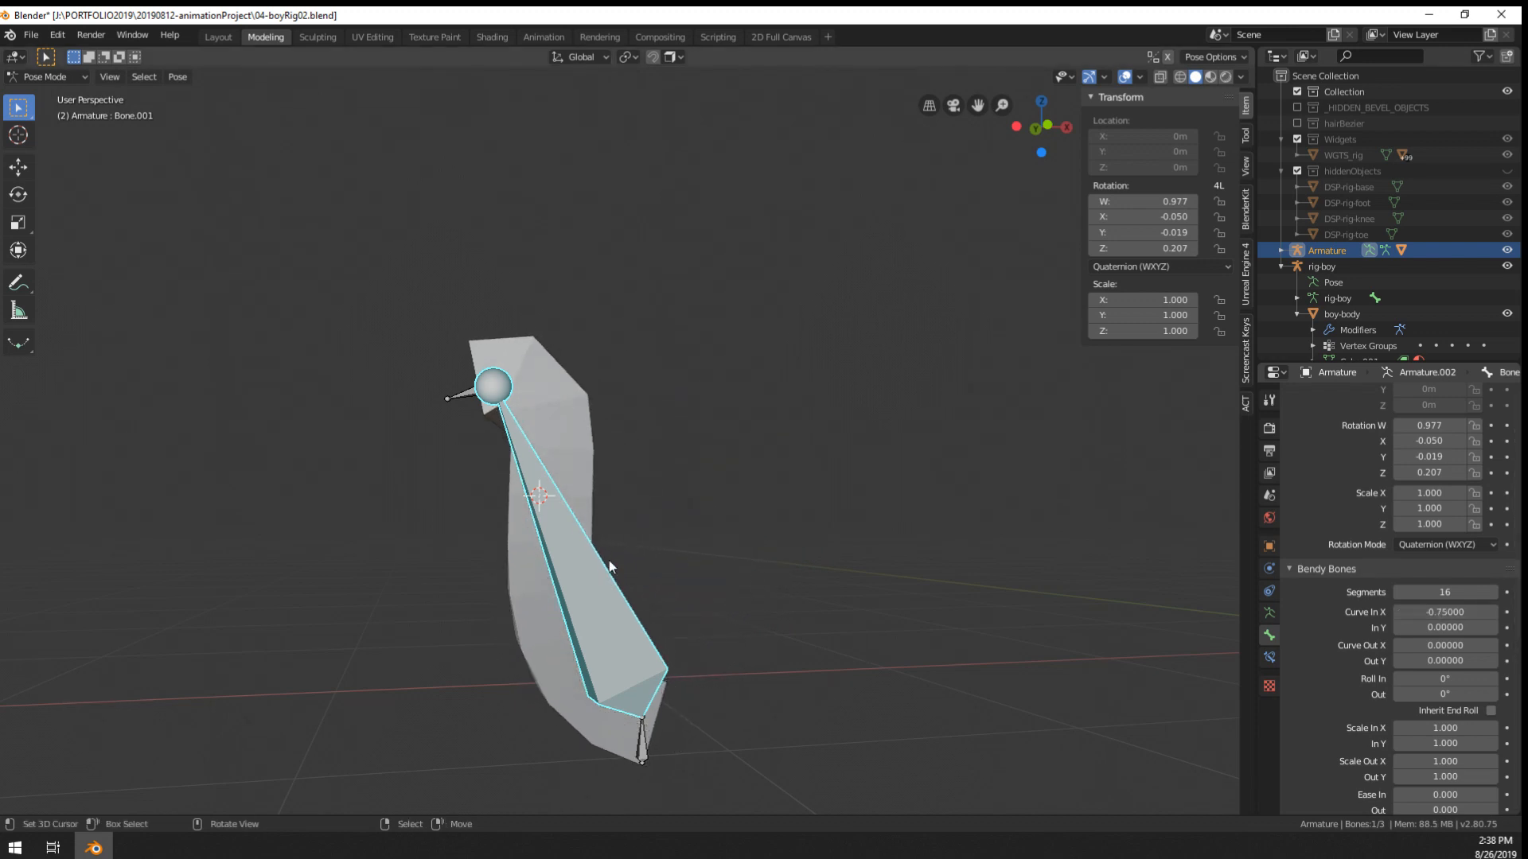
key("alt+r")
right_click(614, 347)
key("alt+r")
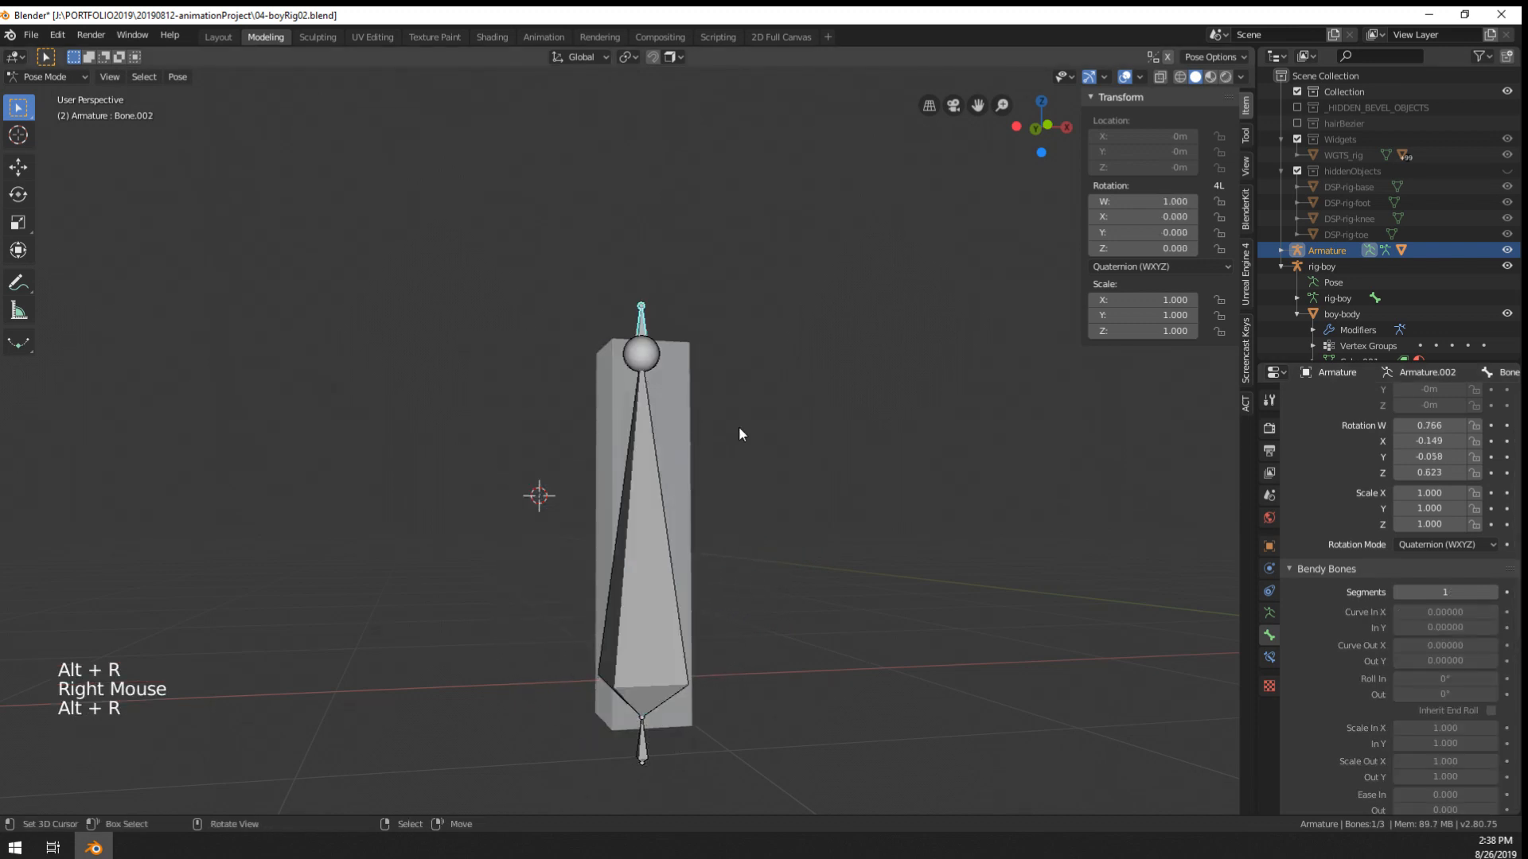
- Tilt the long middle bone sideways and counter-rotate the upper tip bone 39.5° to form an S-shaped bend
right_click(660, 479)
key("r")
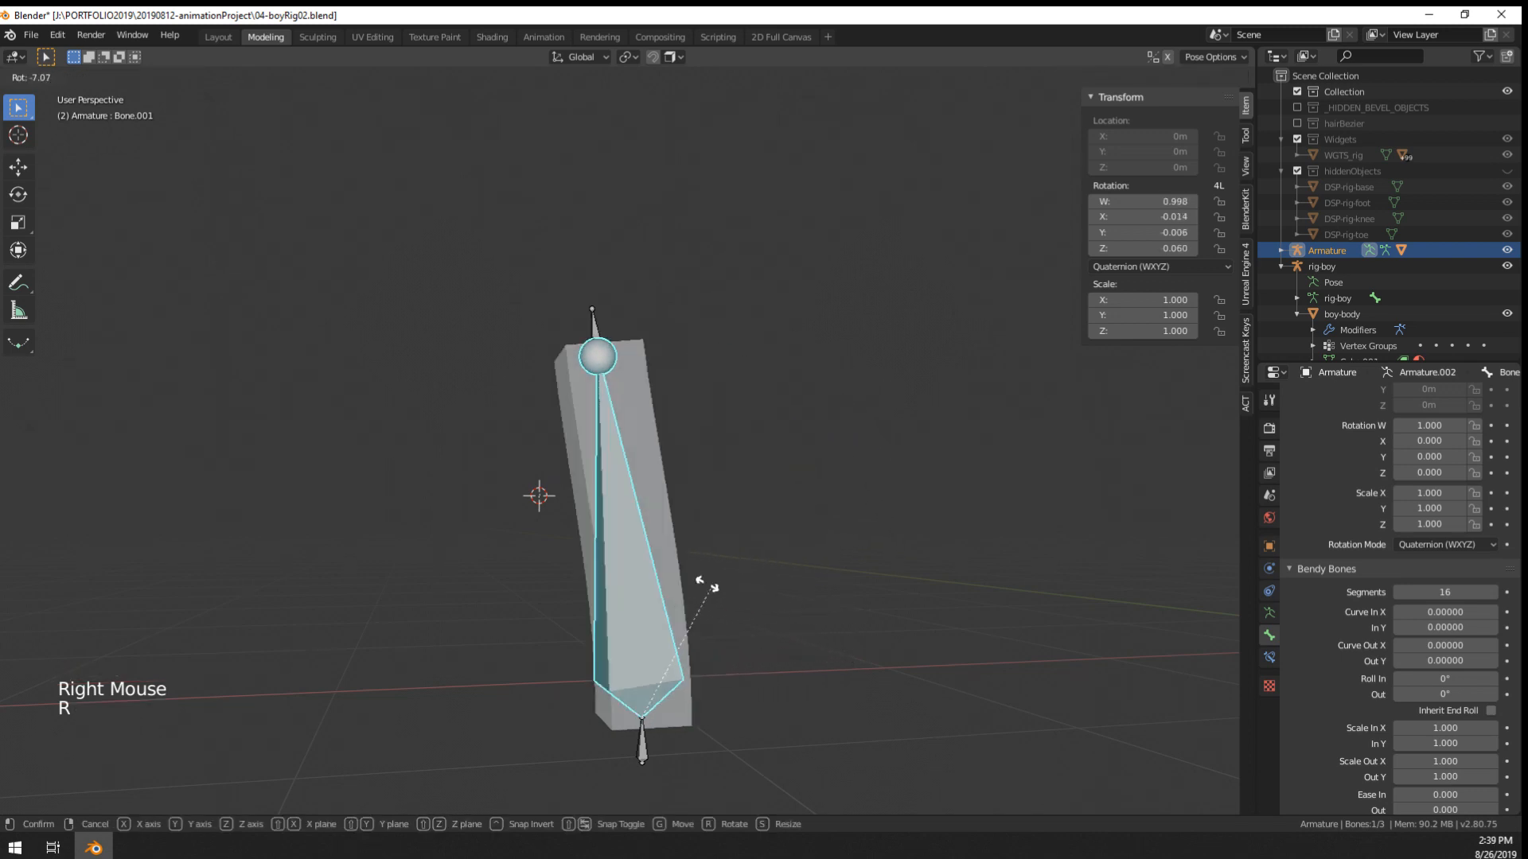
left_click(618, 582)
right_click(351, 440)
key("r")
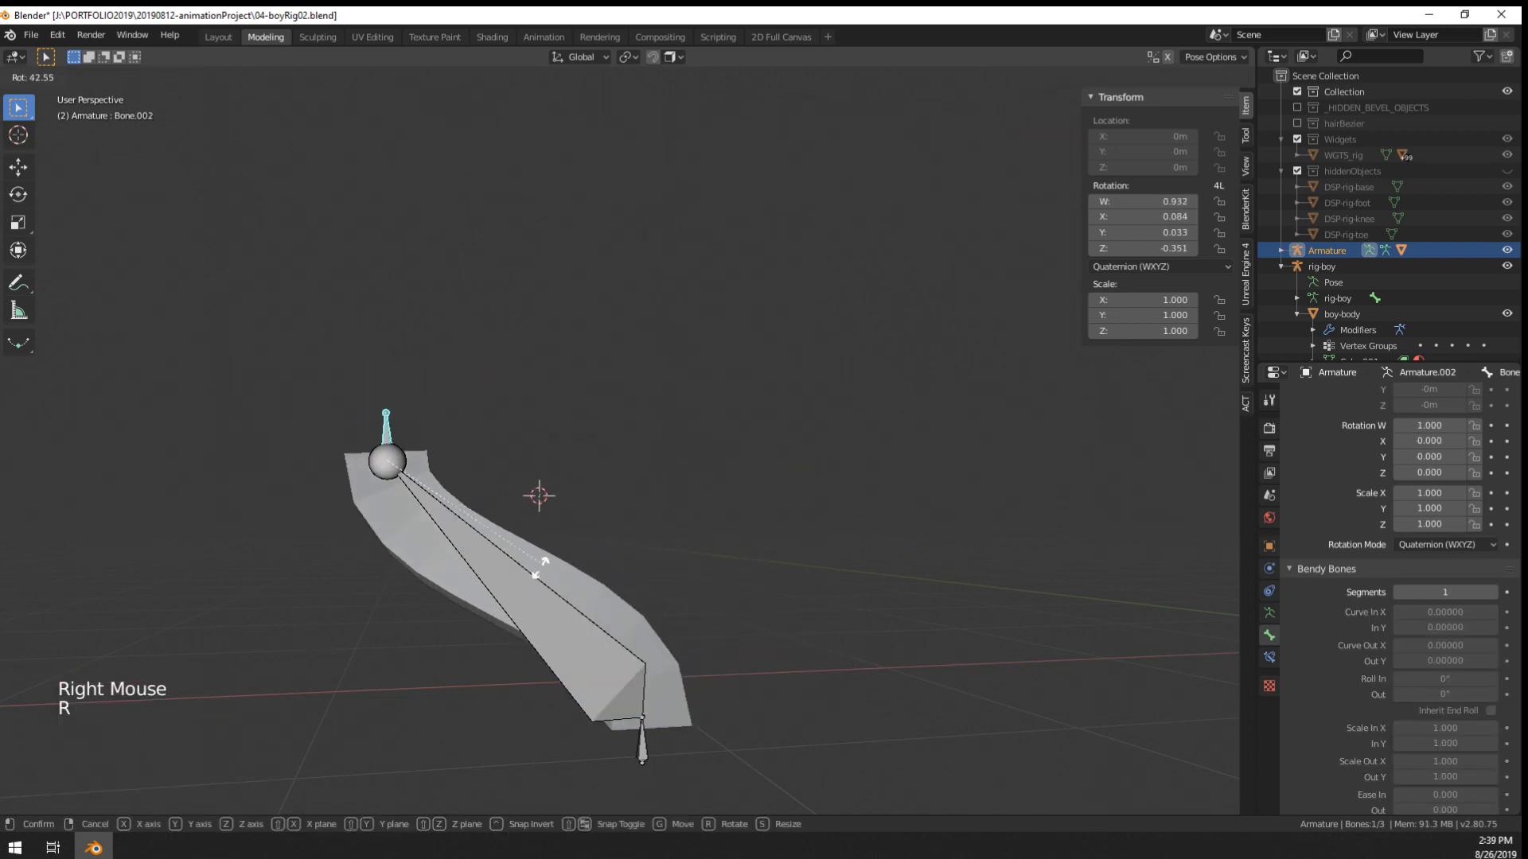
left_click(542, 552)
- Compare the bent test column with the boy rig's spine bones from several sides
middle_click_drag(542, 552, 844, 482)
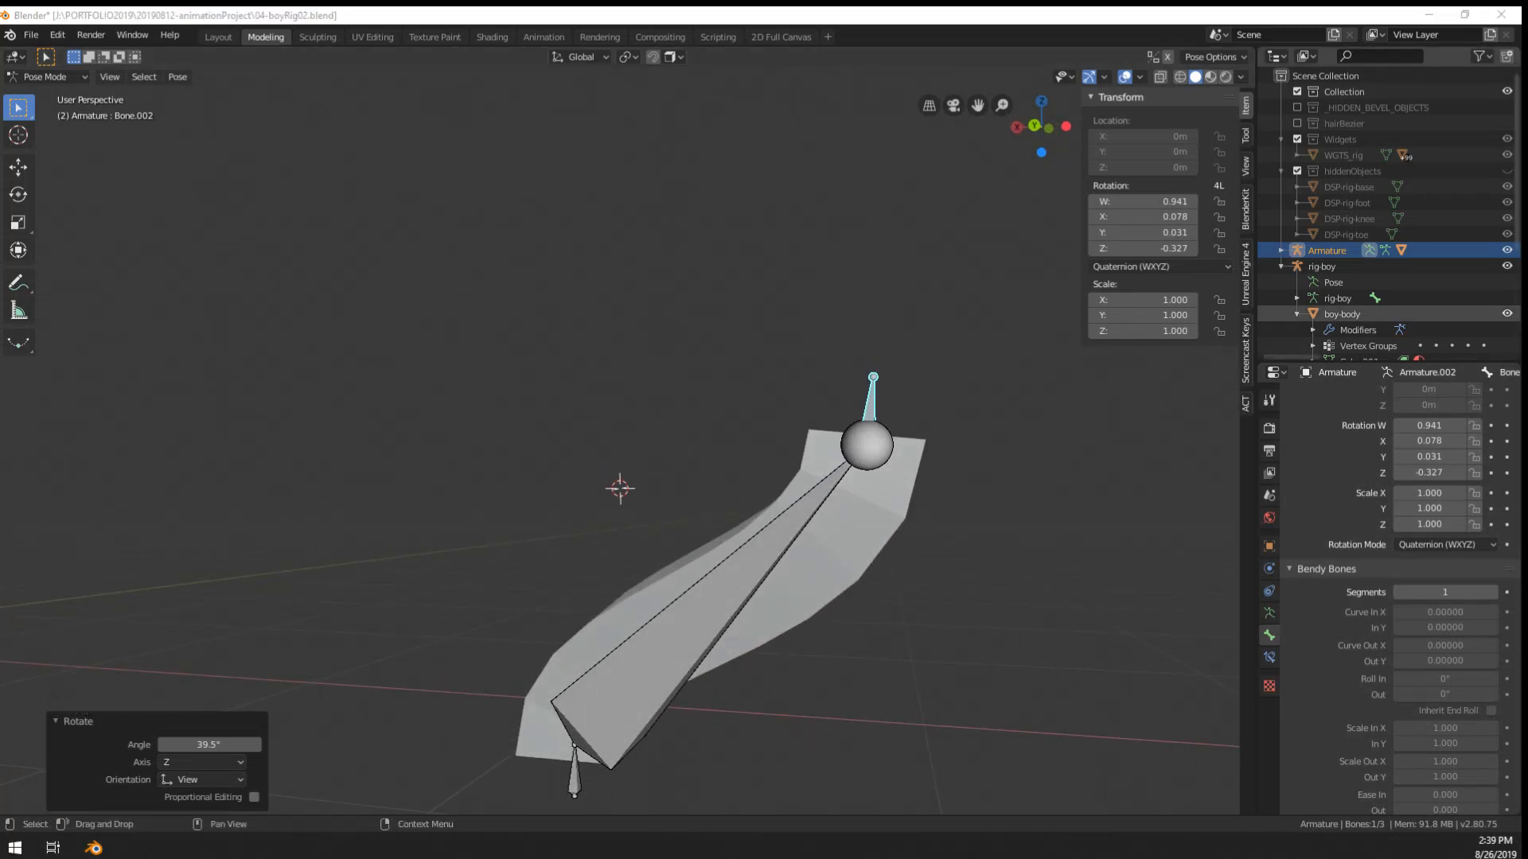
scroll(764, 407, "down", 5)
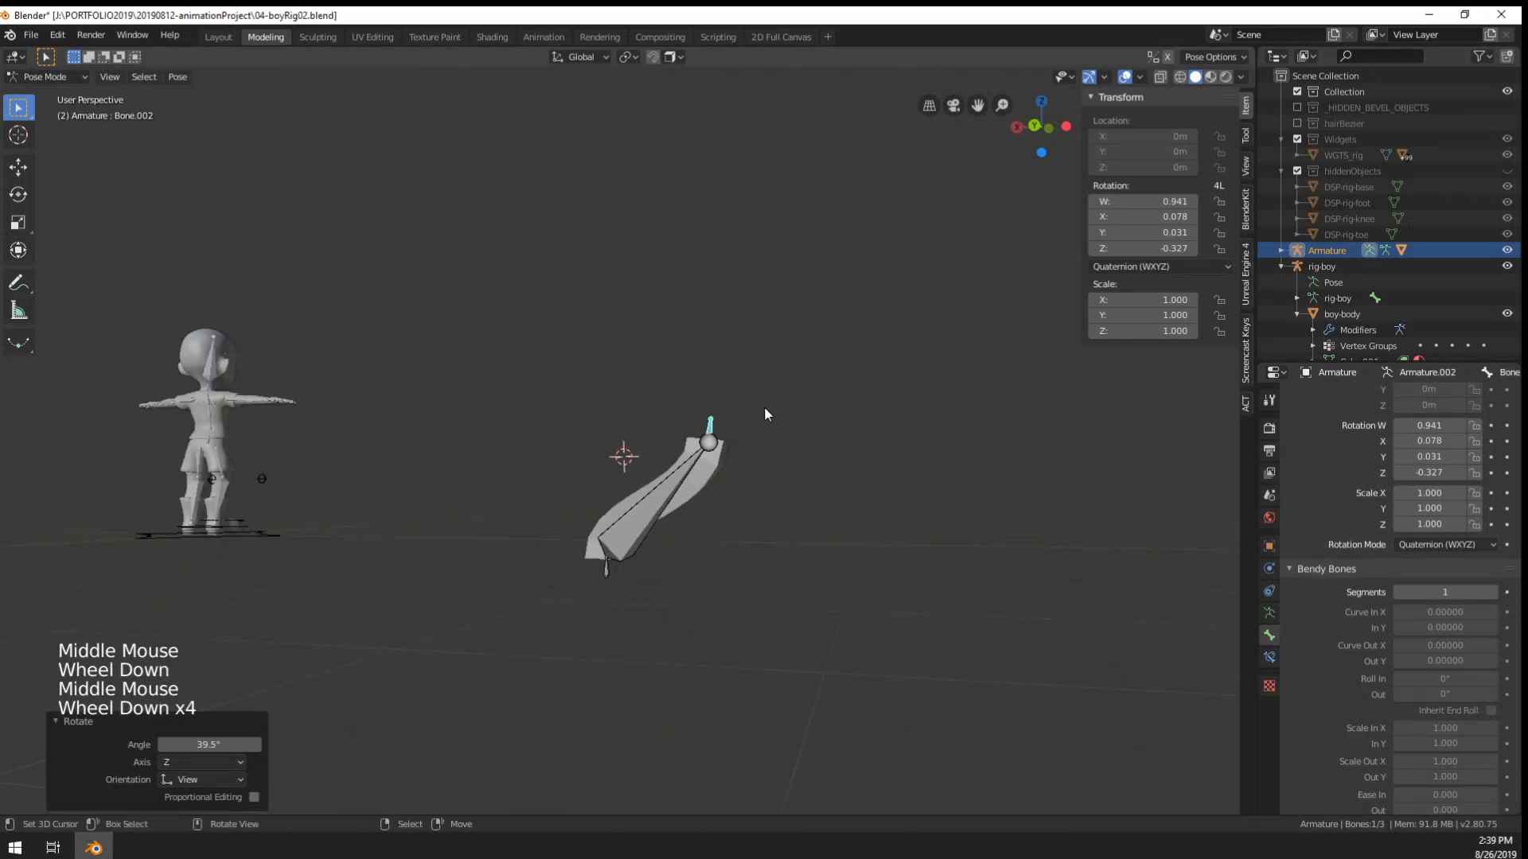
middle_click_drag(442, 398, 457, 458)
middle_click_drag(457, 457, 619, 418, "shift")
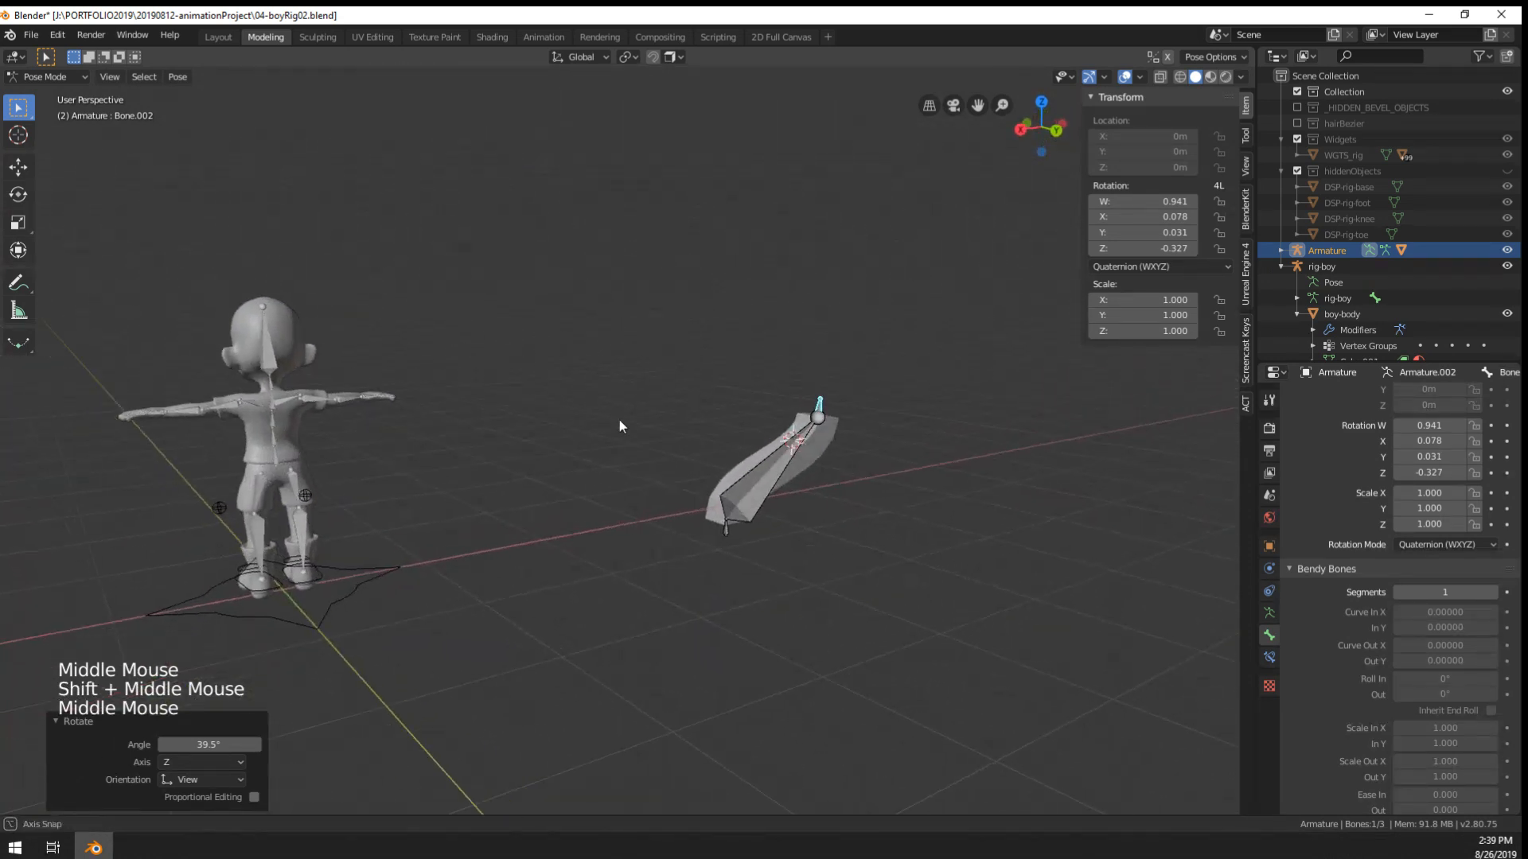
scroll(407, 299, "up", 3)
middle_click_drag(408, 299, 493, 378, "shift")
middle_click_drag(21, 312, 178, 313, "shift")
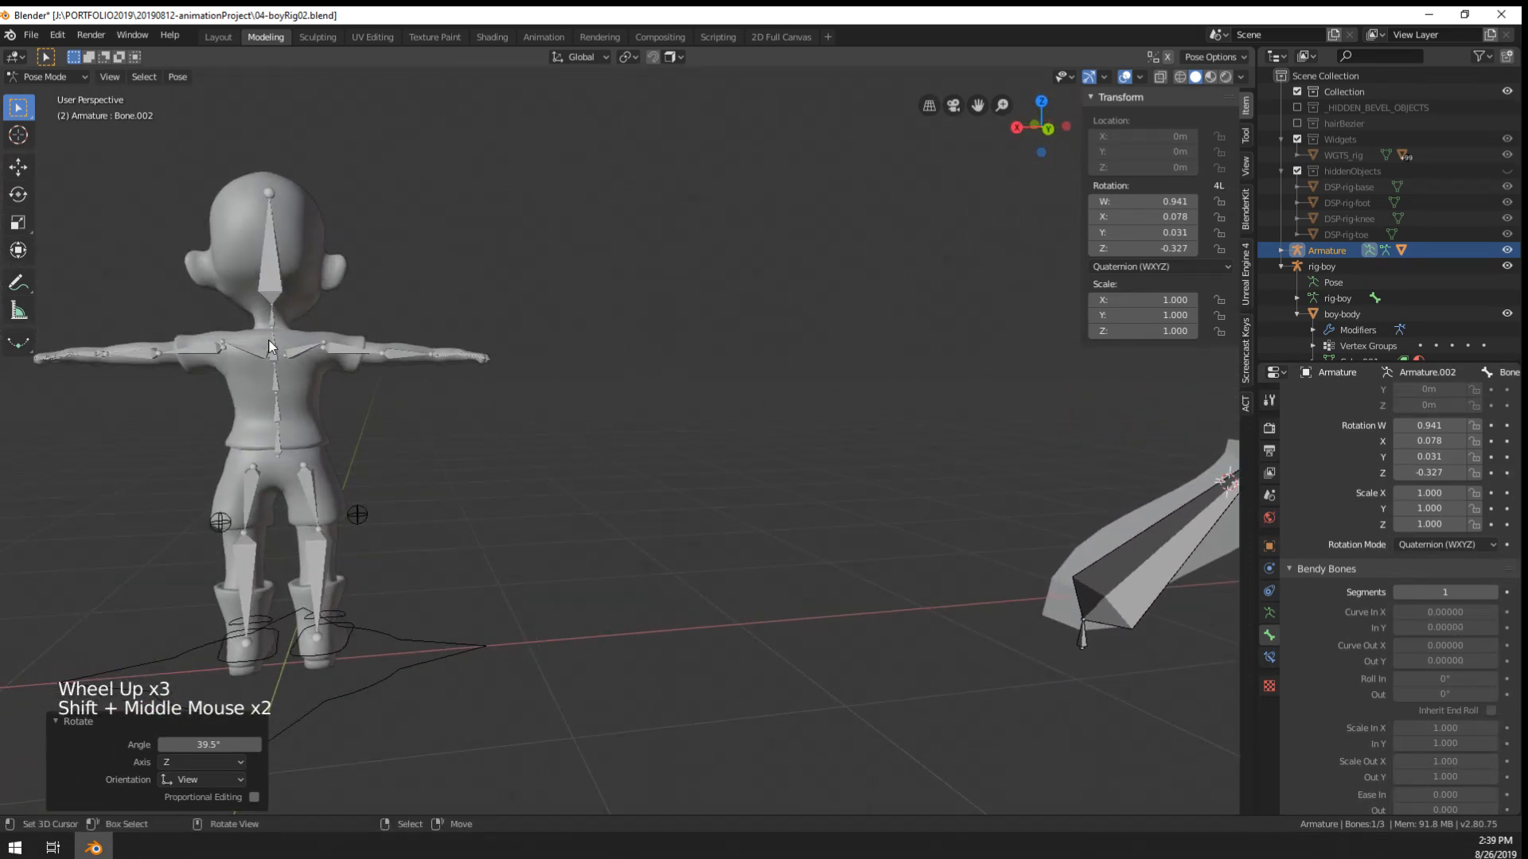
middle_click_drag(407, 400, 361, 460)
scroll(215, 374, "down", 4)
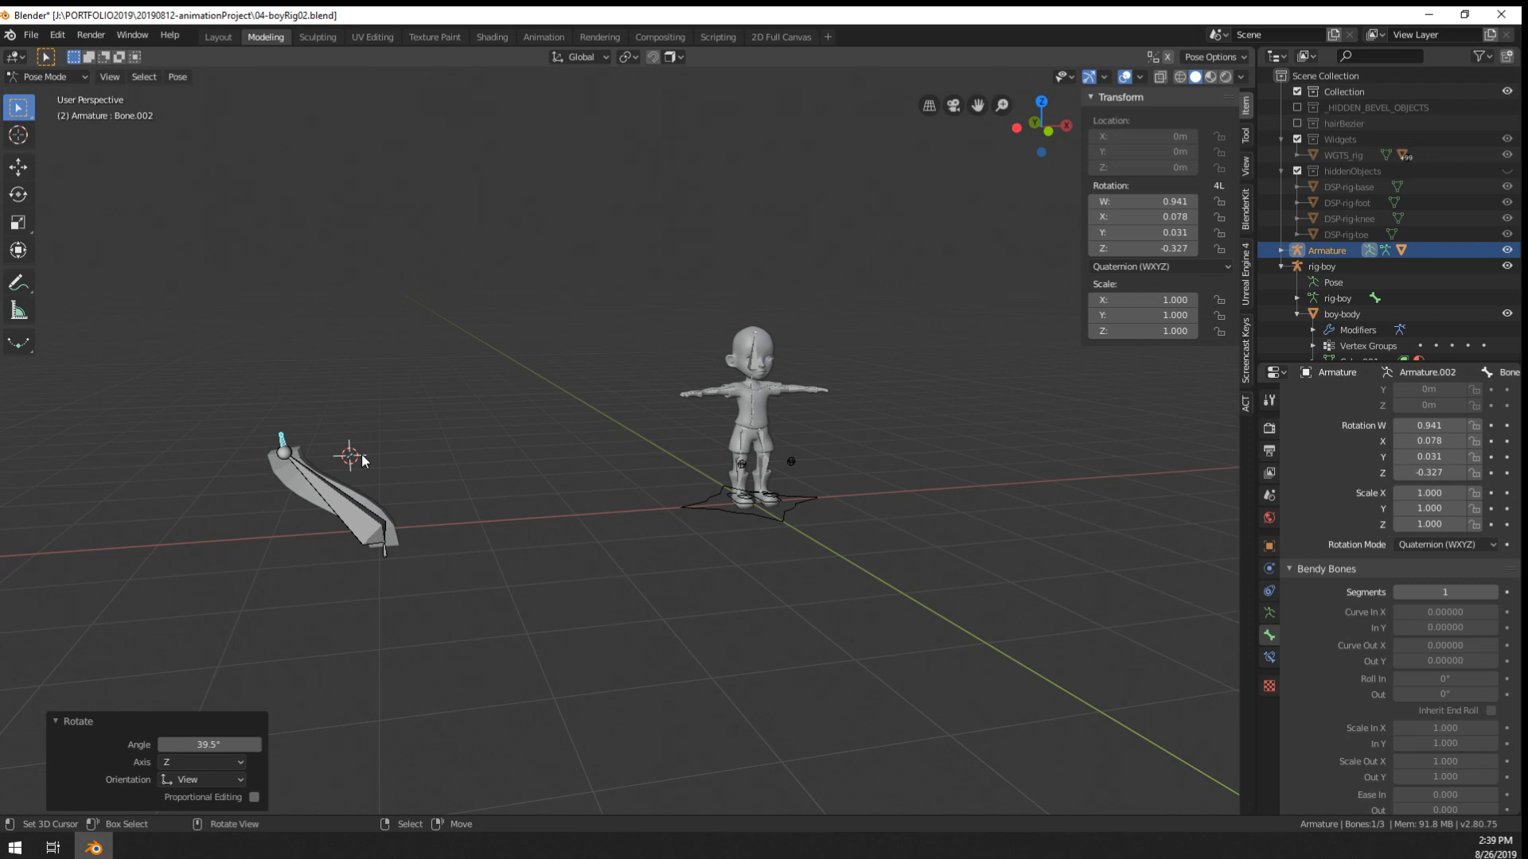
- Return to Object Mode and delete the column mesh and its test armature
key("Tab")
key("Tab")
key("ctrl+Tab")
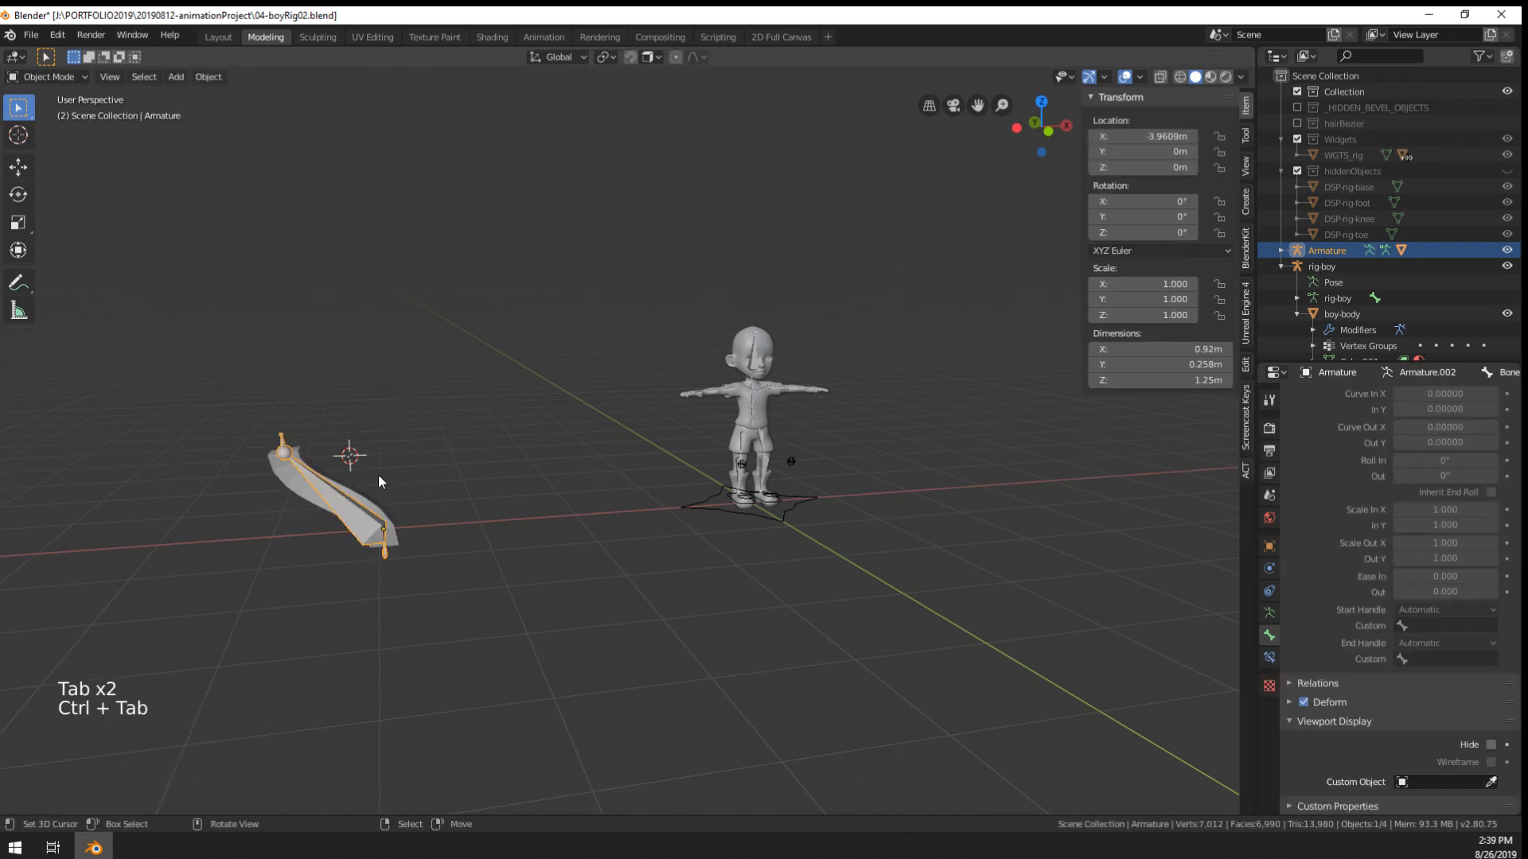
right_click(328, 480)
right_click(331, 483)
right_click(334, 484)
key("x")
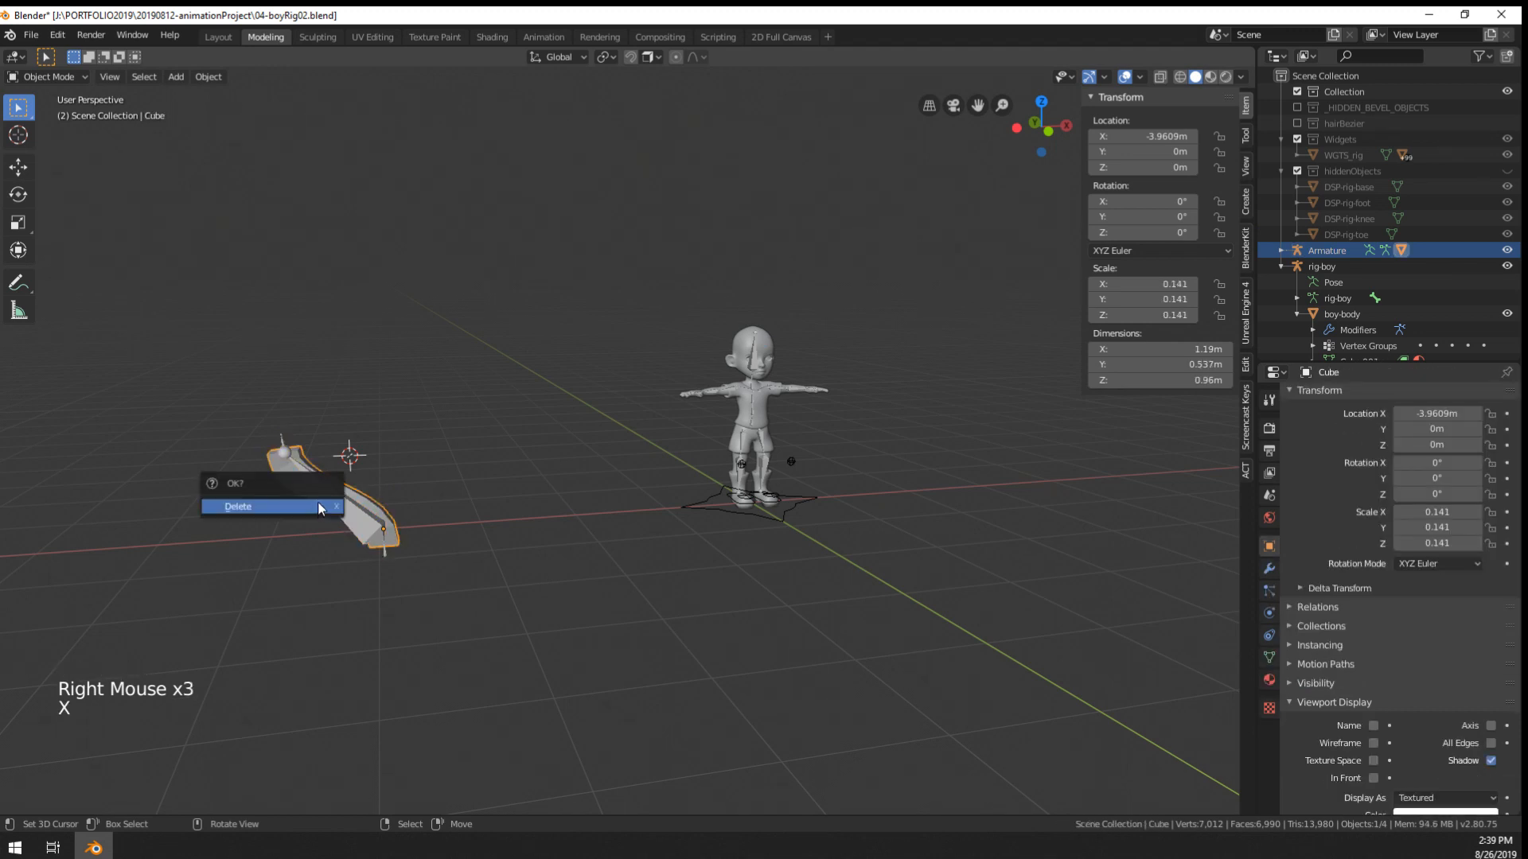
right_click(358, 505)
key("x")
left_click(358, 504)
- Select the boy's rig armature and switch it to Pose Mode with the torso bones in close view
scroll(689, 465, "up", 8)
middle_click_drag(938, 403, 838, 369, "shift")
right_click(805, 446)
right_click(820, 430)
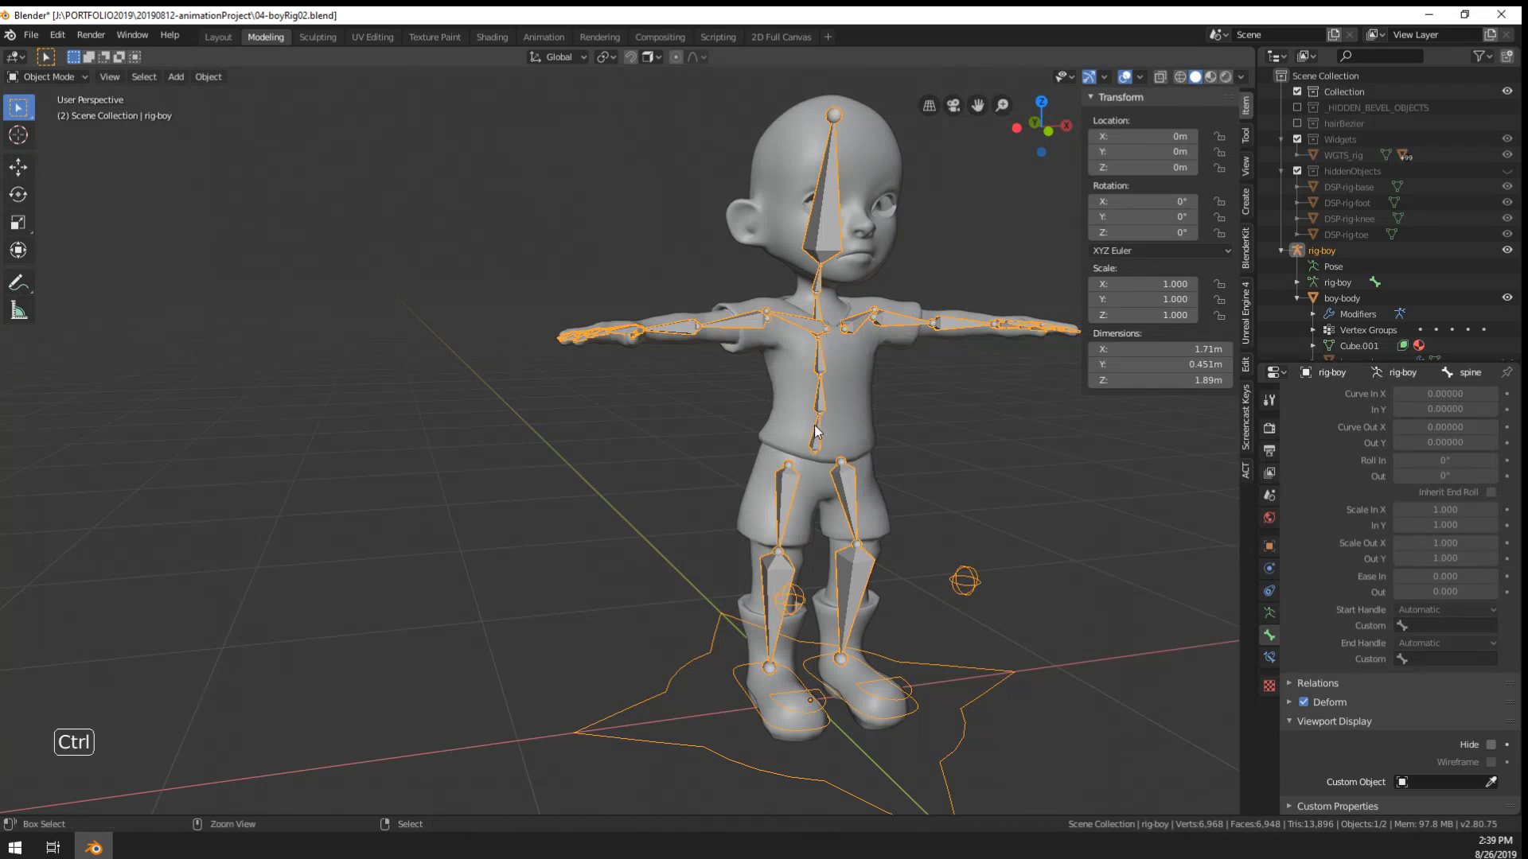
key("ctrl+Tab")
middle_click_drag(826, 427, 700, 429)
scroll(612, 447, "up", 1)
- Try adding an Inverse Kinematics constraint to the lowest spine bone with the uppermost torso bone as target, and undo it
right_click(714, 423)
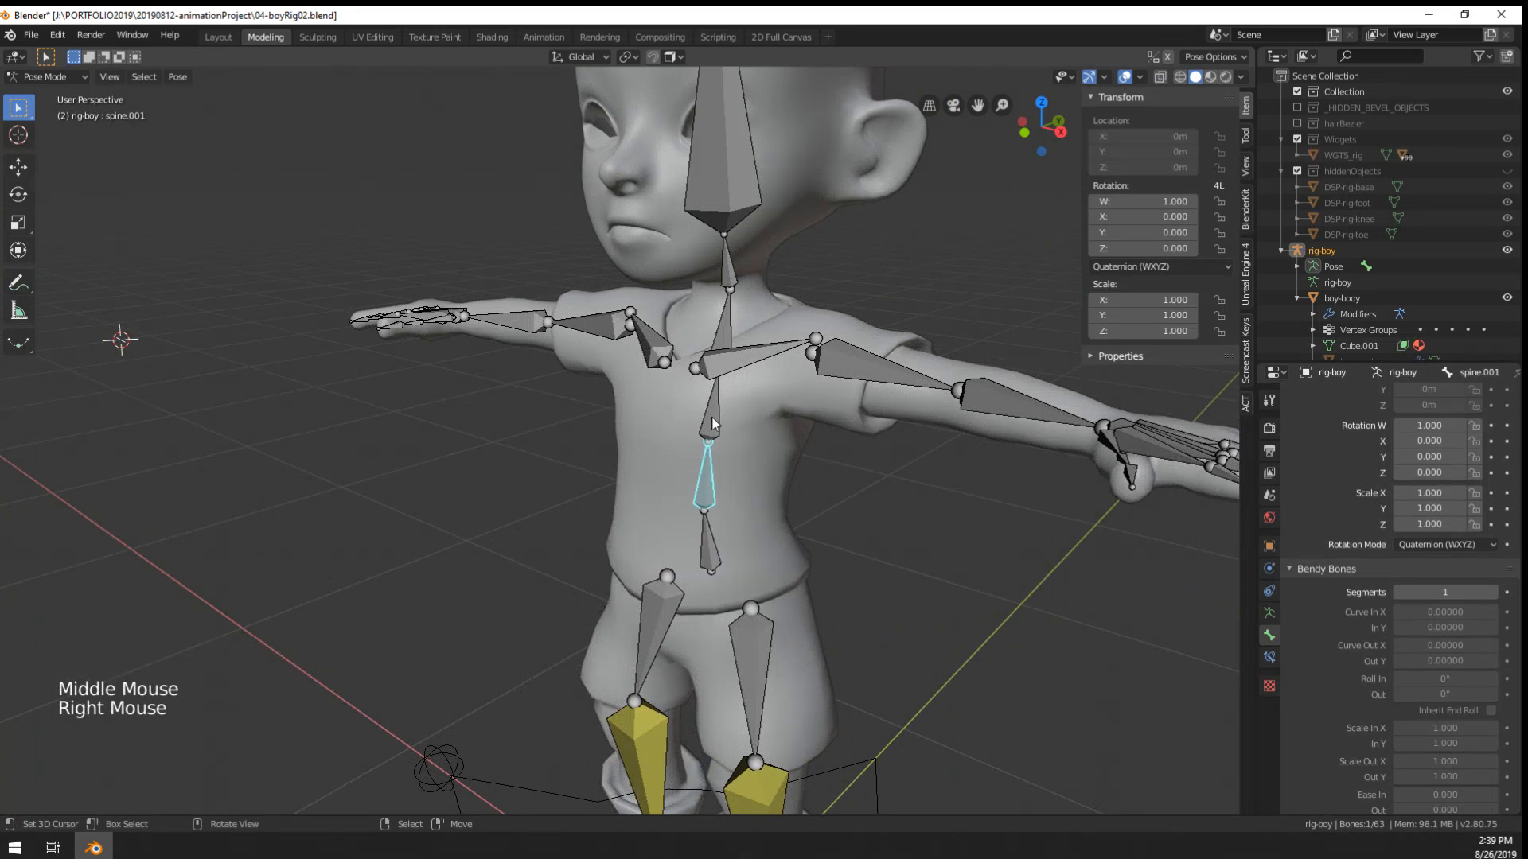
right_click(723, 334)
right_click(711, 539, "shift")
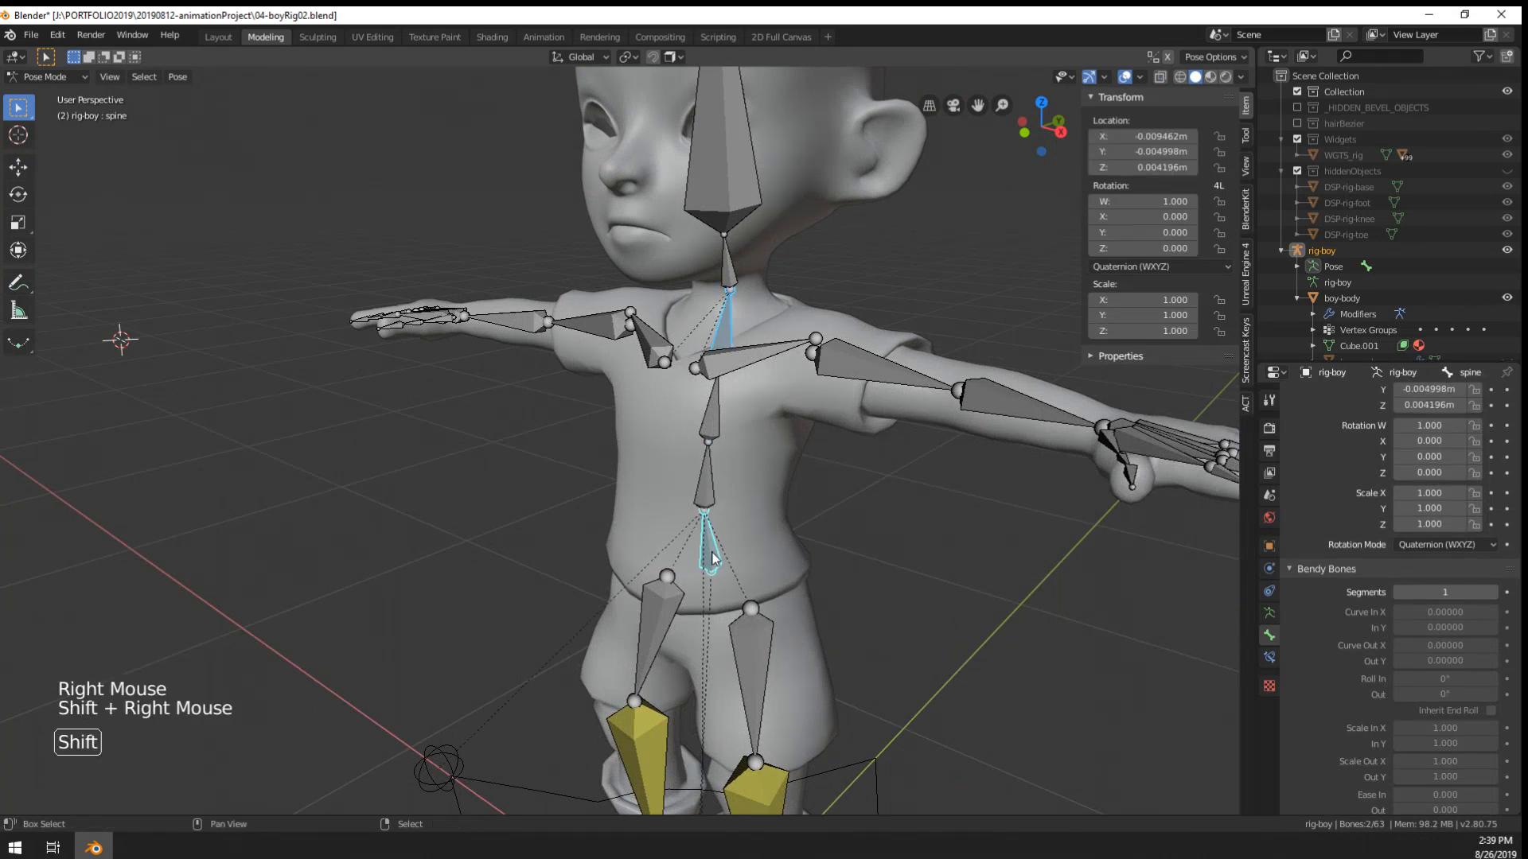
key("ctrl+shift+c")
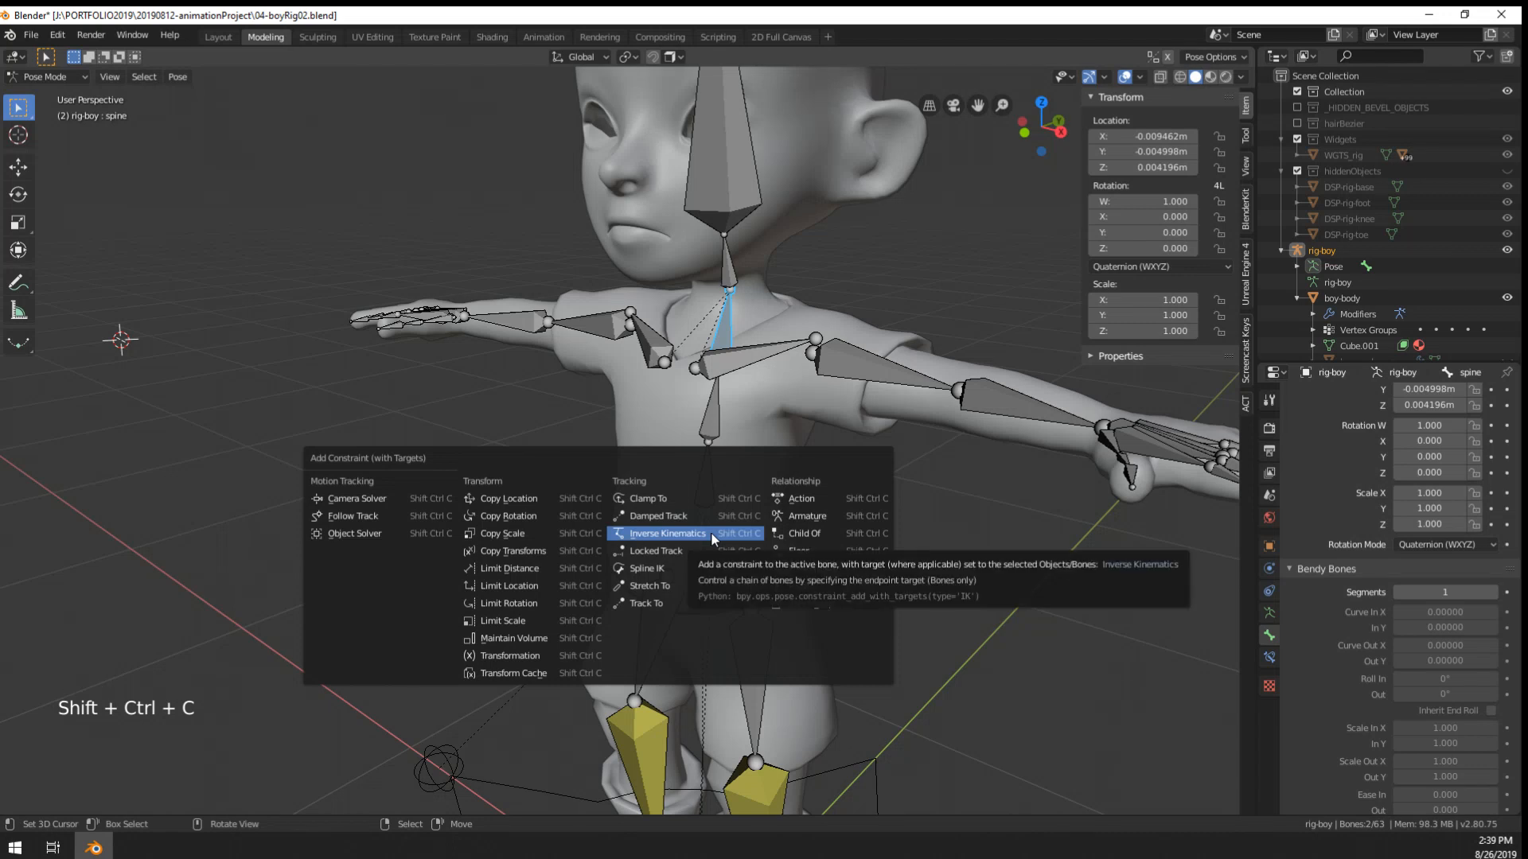
left_click(710, 531)
scroll(711, 536, "down", 2)
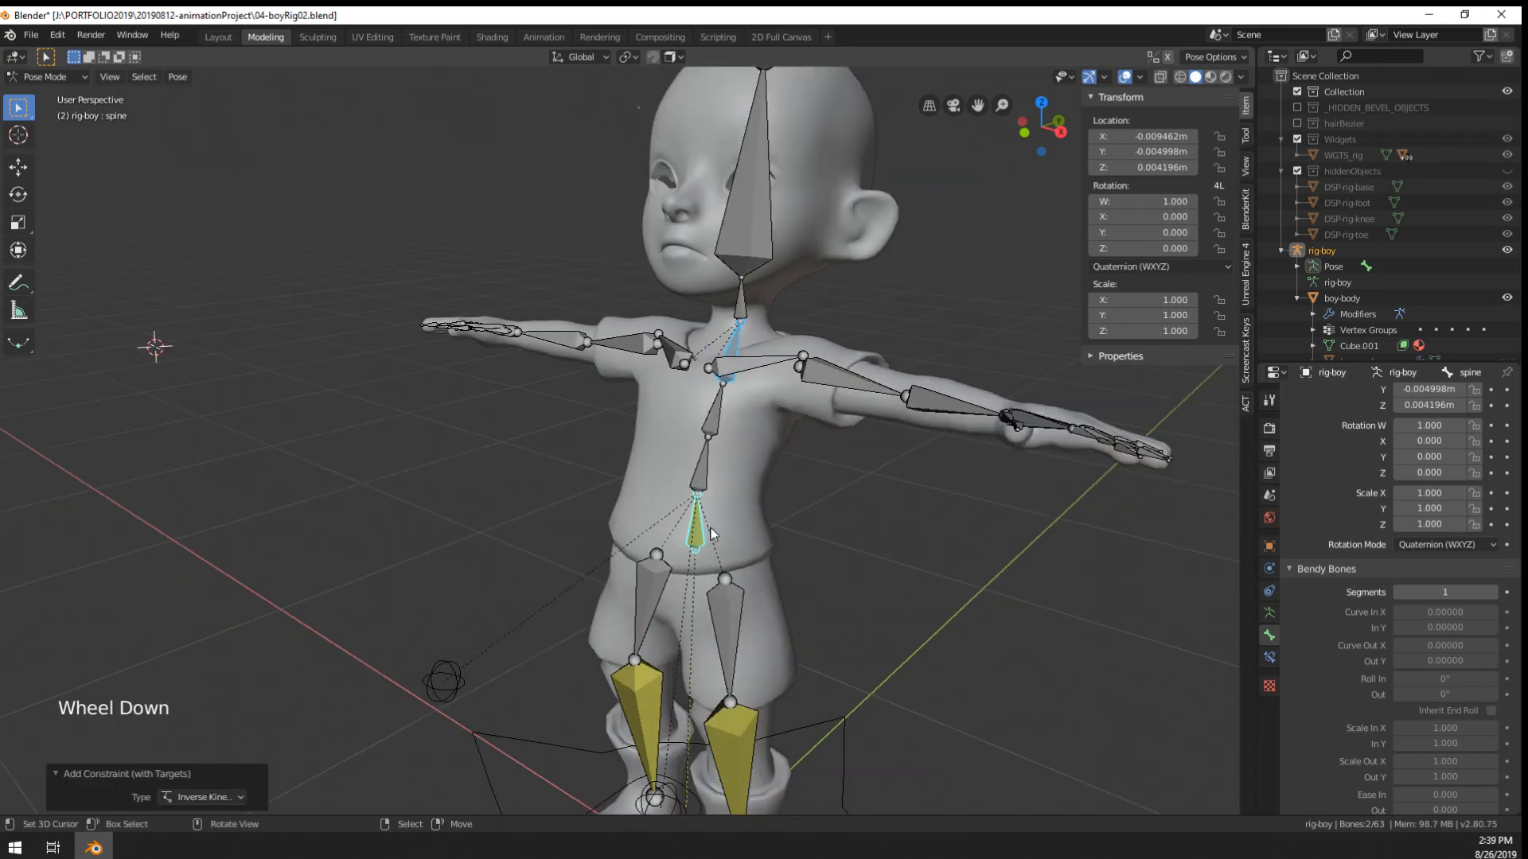
key("ctrl+z")
right_click(691, 408)
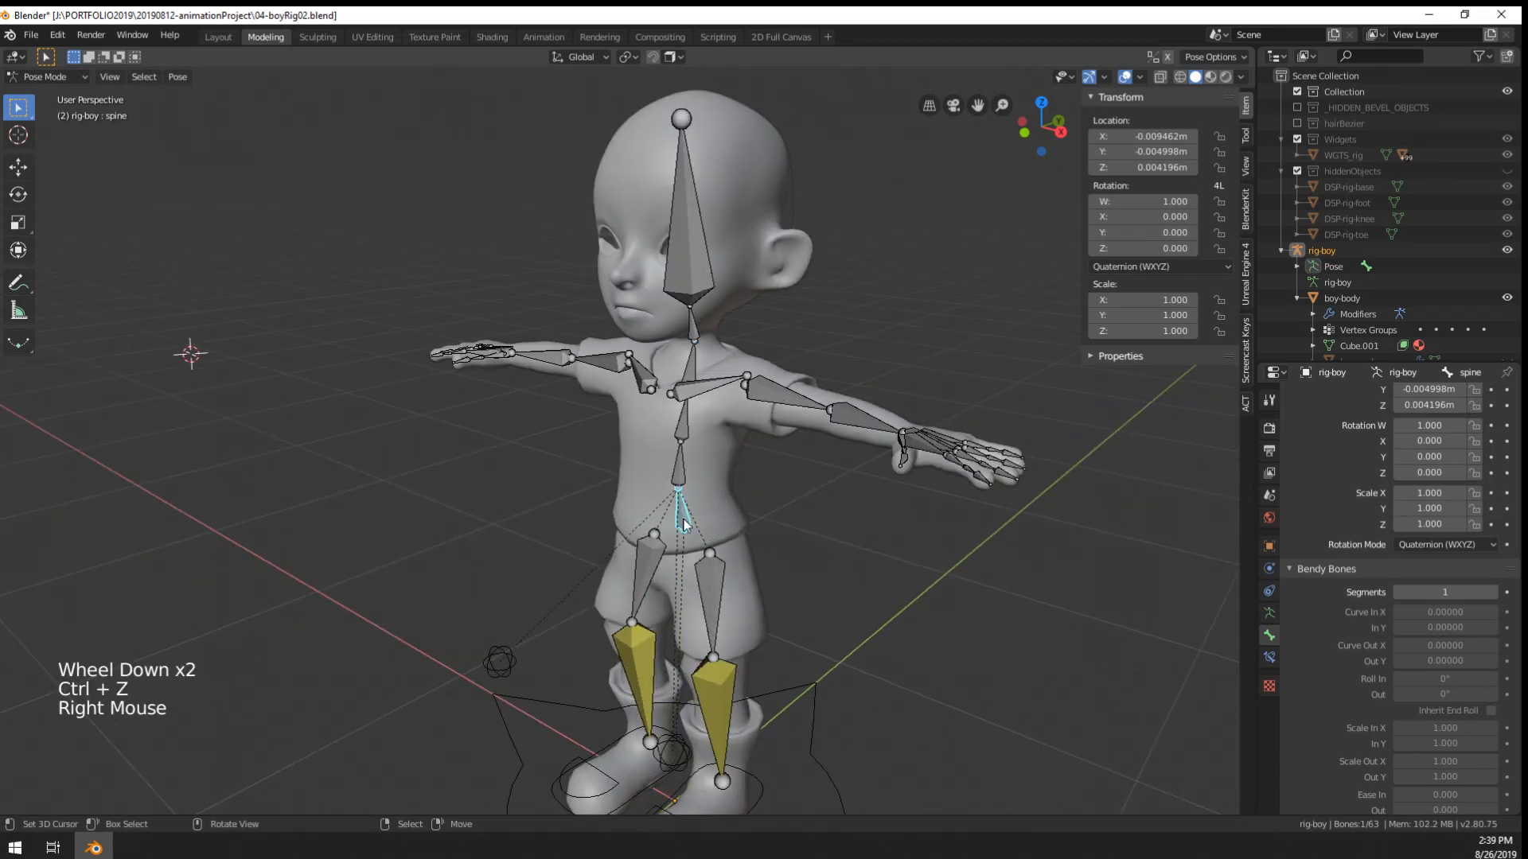
- Try adding an Inverse Kinematics constraint to the upper chest bone spine.003 with the spine bone as its target
right_click(689, 374, "shift")
key("ctrl+shift+c")
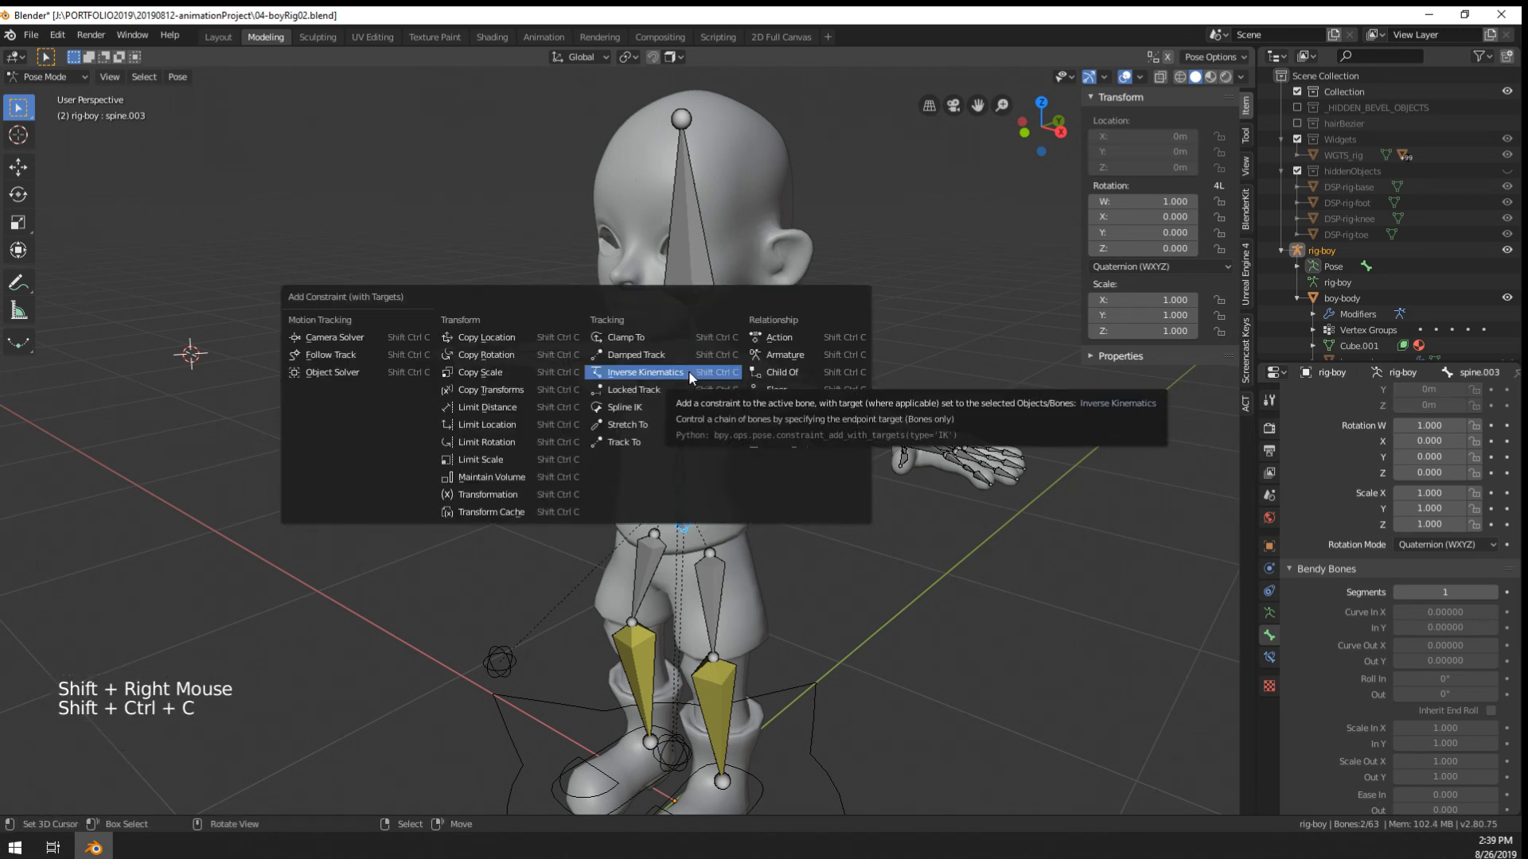
left_click(689, 370)
middle_click_drag(695, 388, 636, 507)
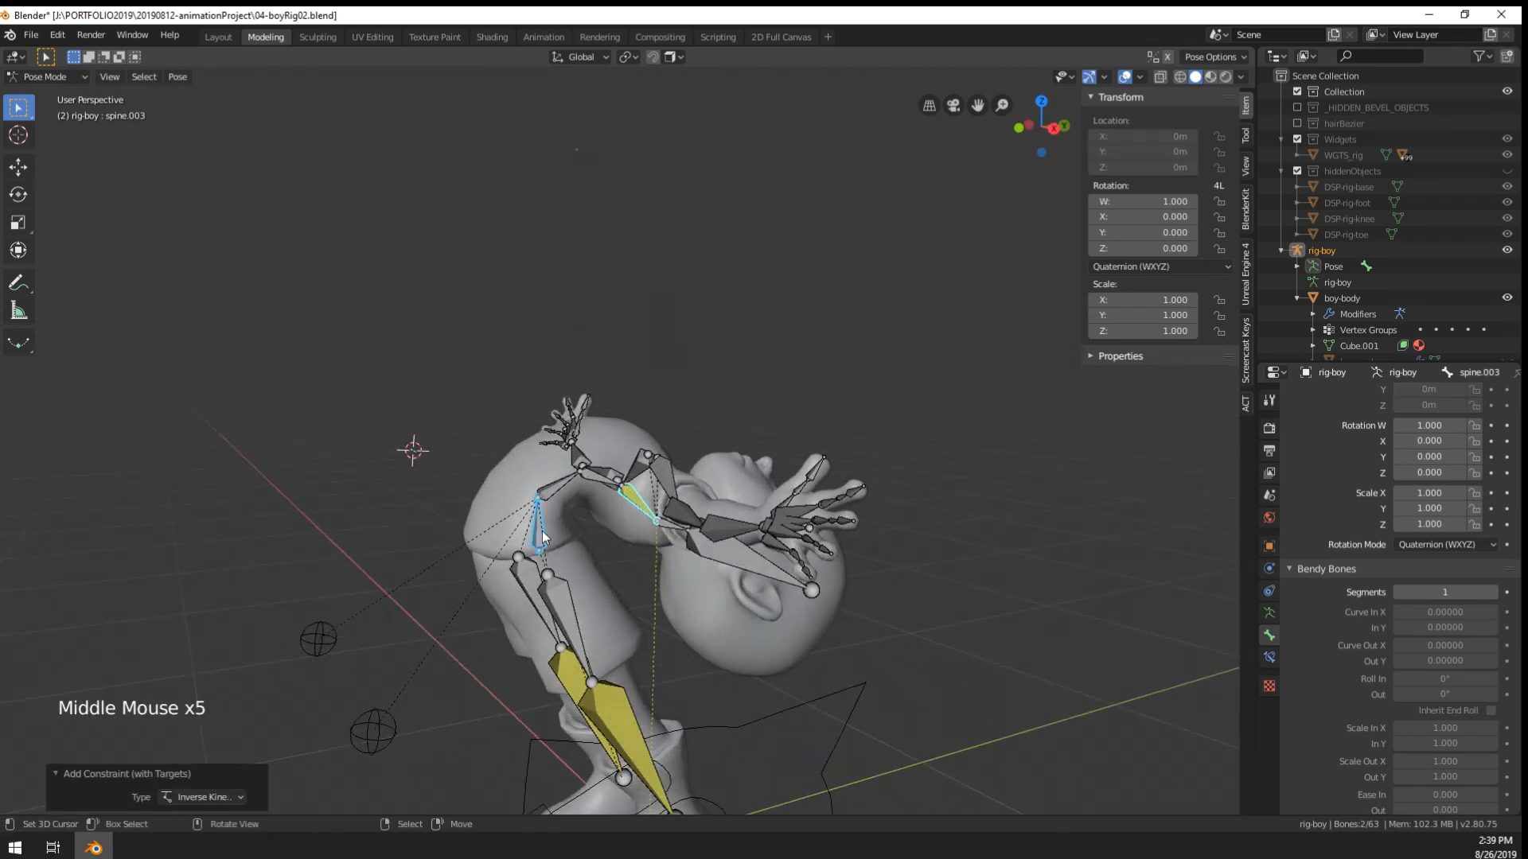
- Try different IK chain lengths on spine.003, raising the value to 4 and bringing it back to 3
right_click(636, 503)
right_click(636, 503)
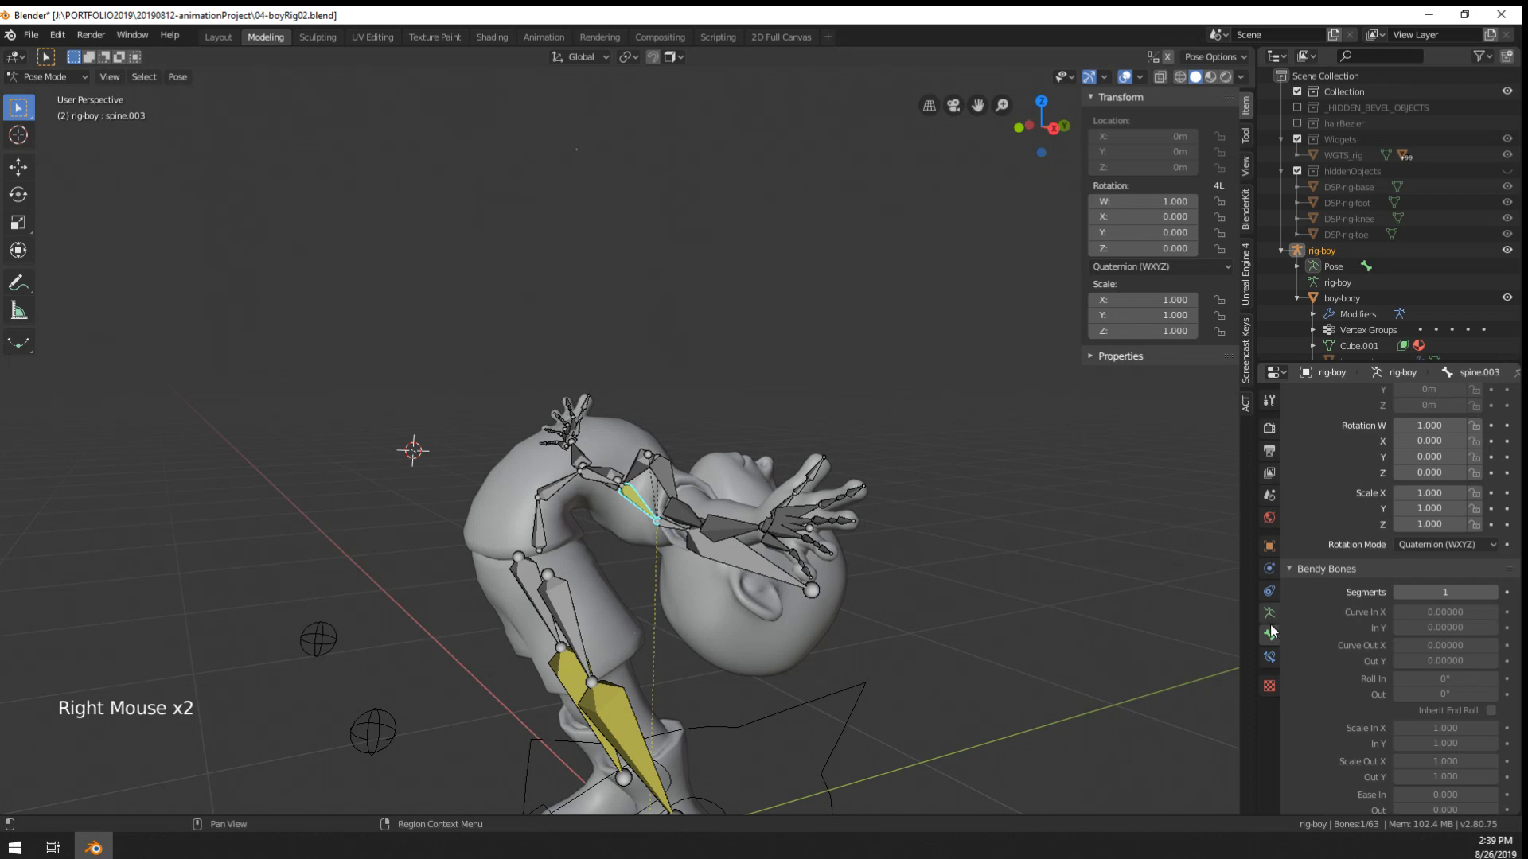
left_click(1270, 656)
left_click(1396, 536)
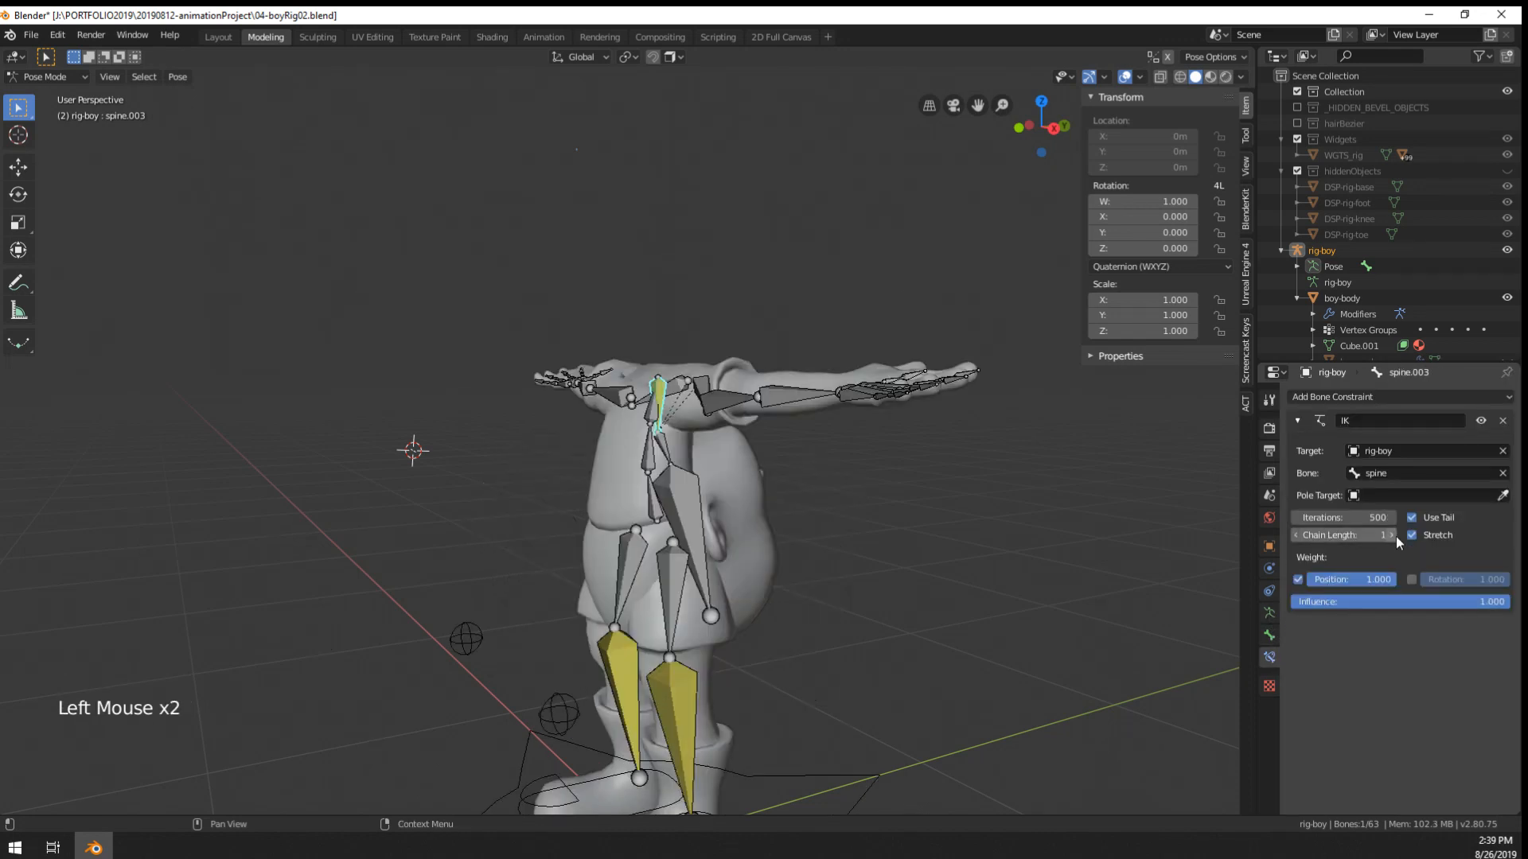
left_click(1395, 537)
left_click(1396, 536)
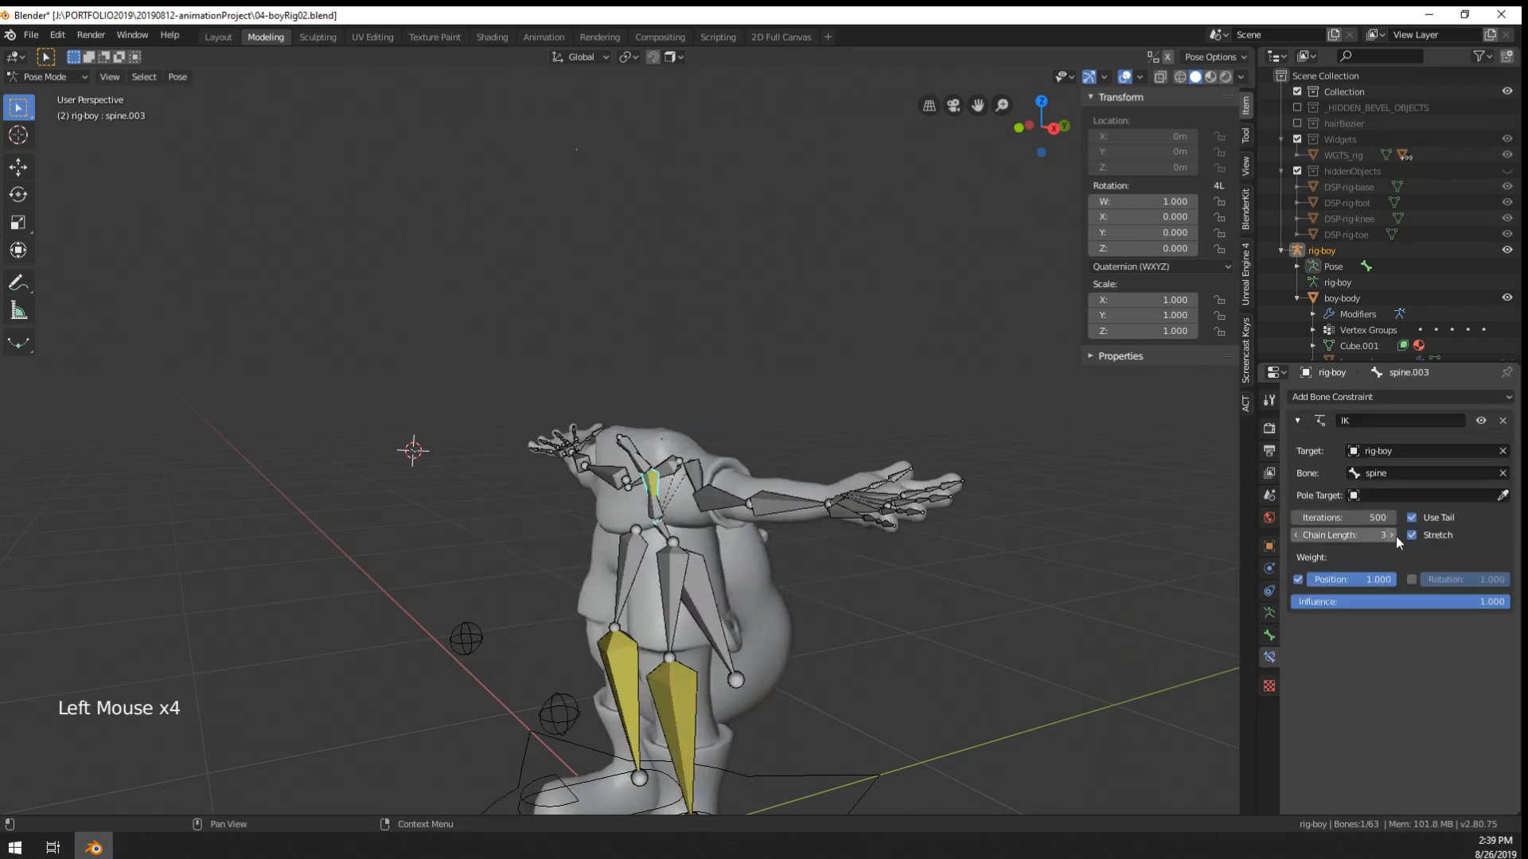
left_click(1396, 536)
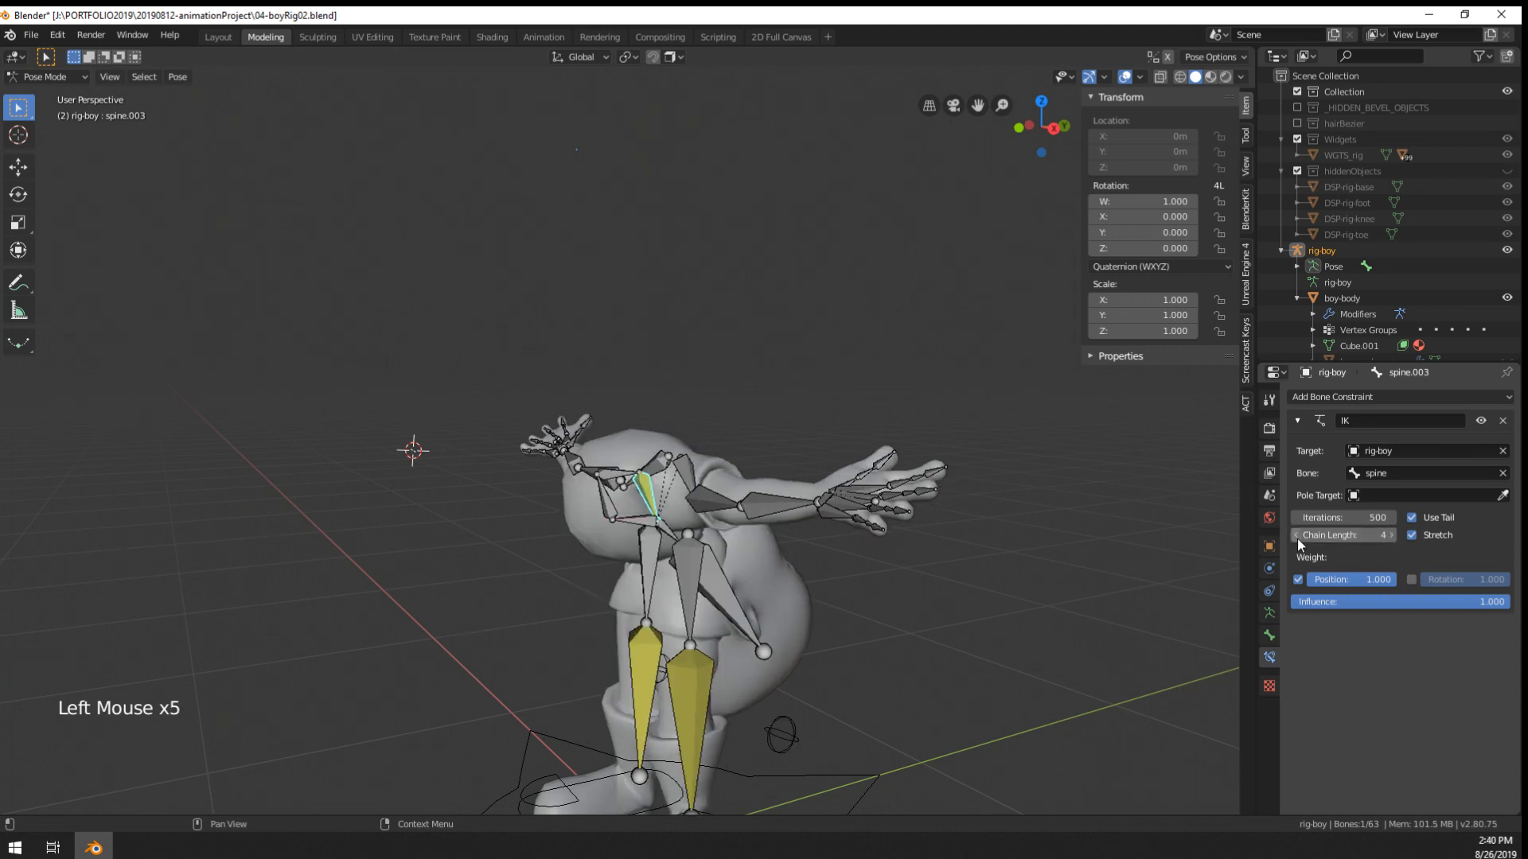
left_click(1297, 538)
scroll(684, 536, "up", 2)
- Try moving a spine bone, and undo the chain length changes made to the spine.003 IK constraint
key("g")
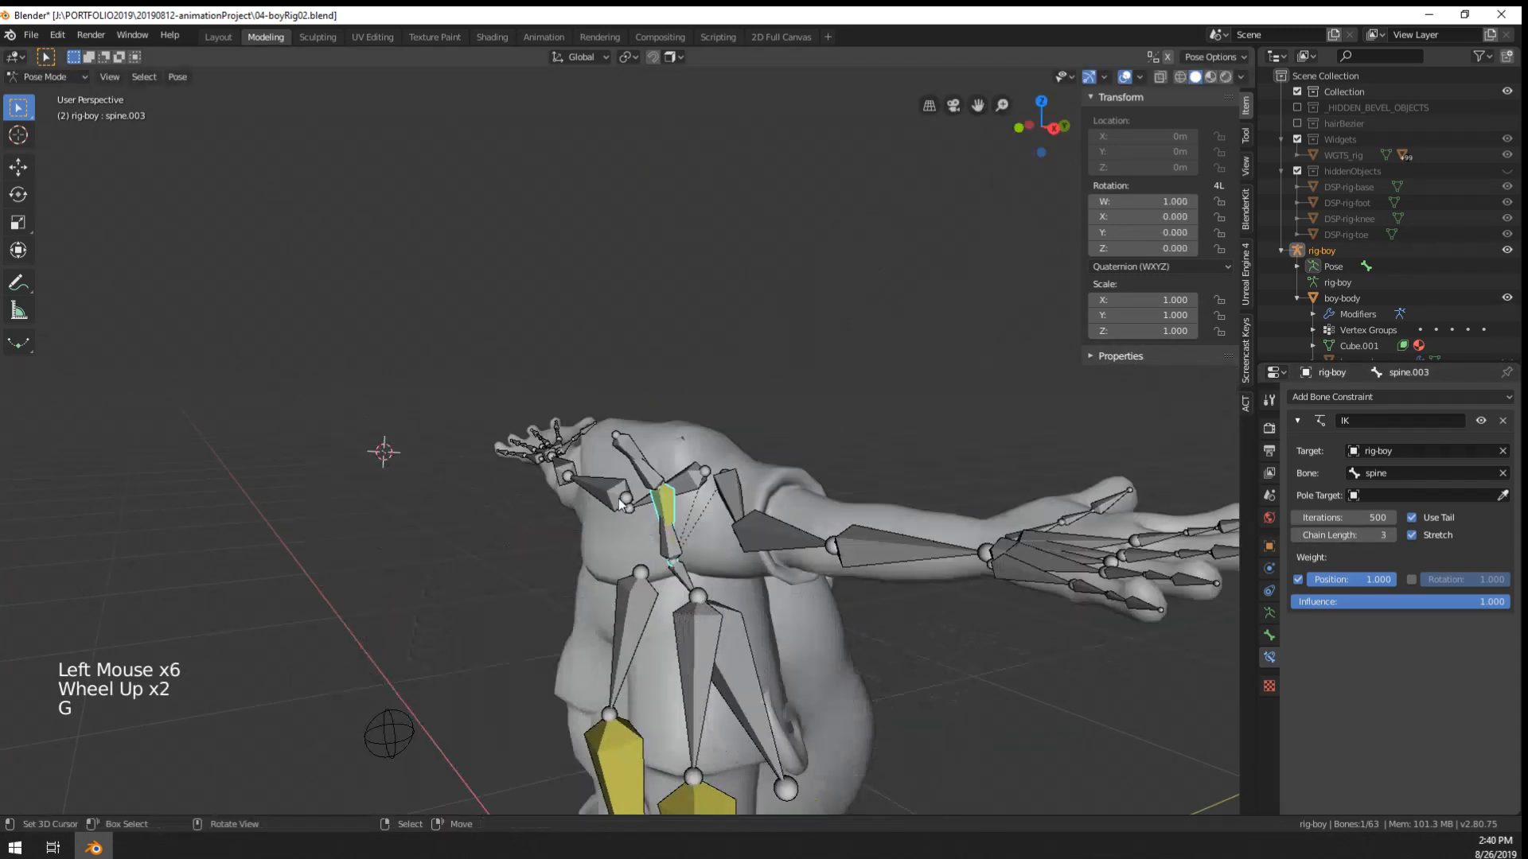
right_click(664, 549)
key("g")
key("ctrl+z")
key("ctrl+z")
key("ctrl+z")
key("ctrl+z")
key("ctrl+z")
key("ctrl+z")
key("ctrl+z")
key("ctrl+z")
key("ctrl+z")
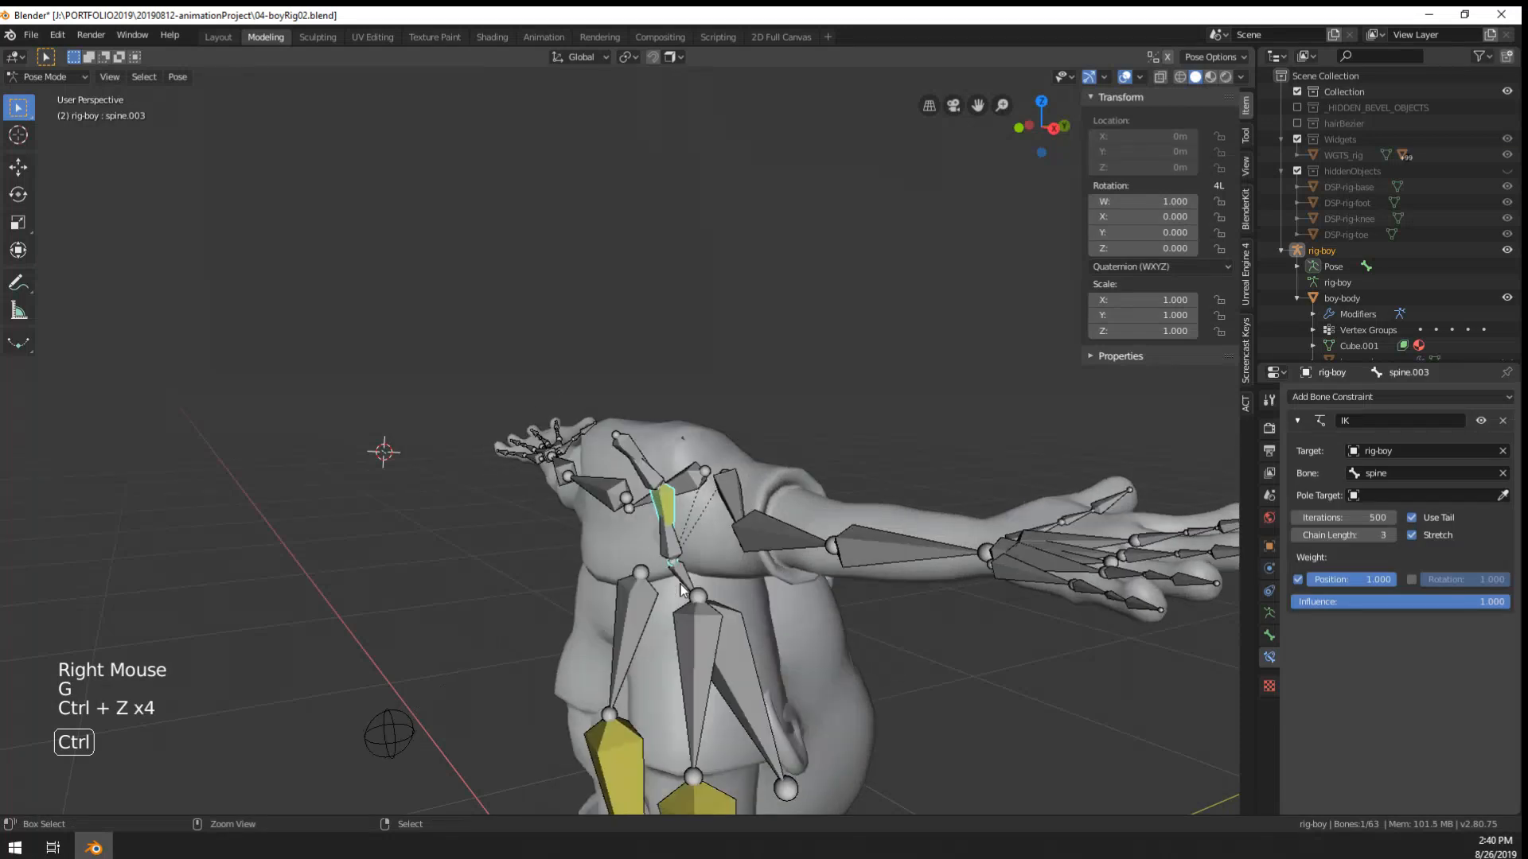
key("ctrl+z")
key("ctrl+z")
key("ctrl+z")
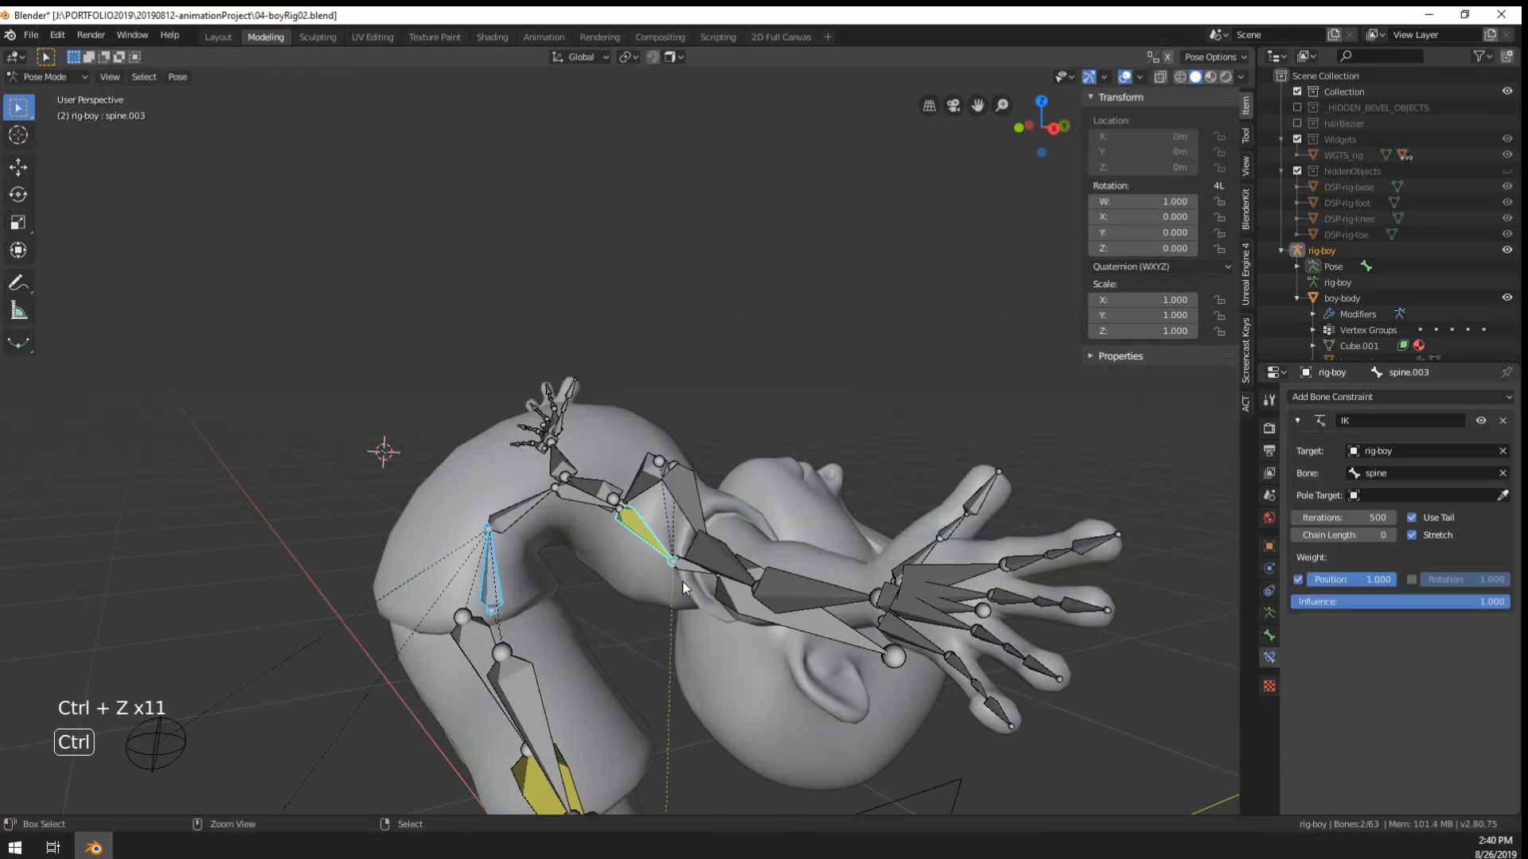
- In Edit Mode, extrude a horizontal bone about 0.19 m long behind the neck along global Y from the tail of spine.003
middle_click_drag(684, 503, 712, 239)
scroll(708, 234, "up", 1)
right_click(727, 222, "shift")
right_click(722, 222)
right_click(711, 205)
middle_click_drag(712, 239, 713, 254)
right_click(714, 266)
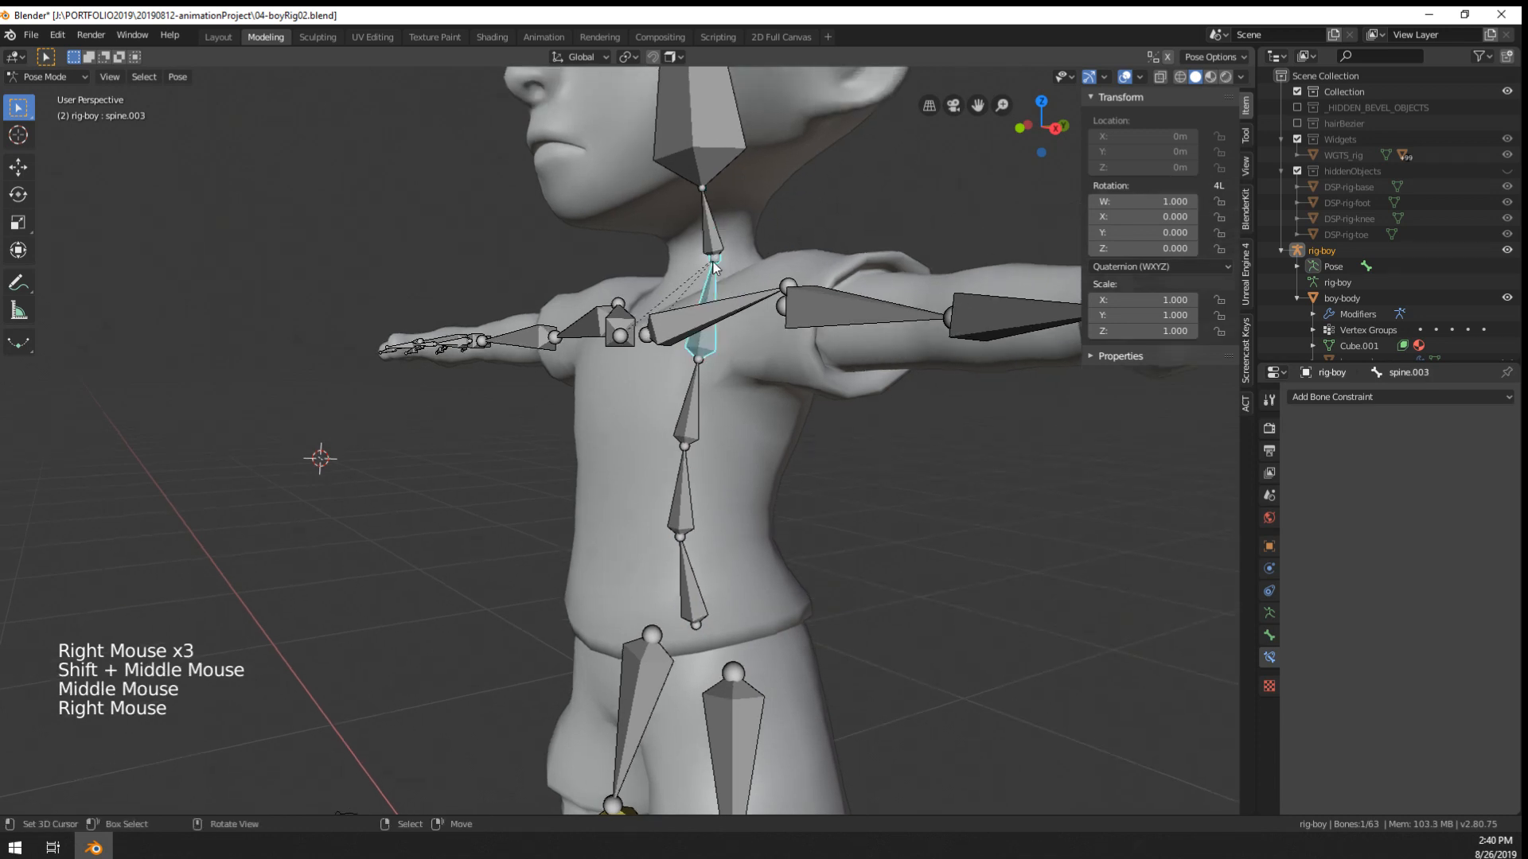
key("KP_1")
key("KP_3")
key("Tab")
scroll(713, 262, "up", 2)
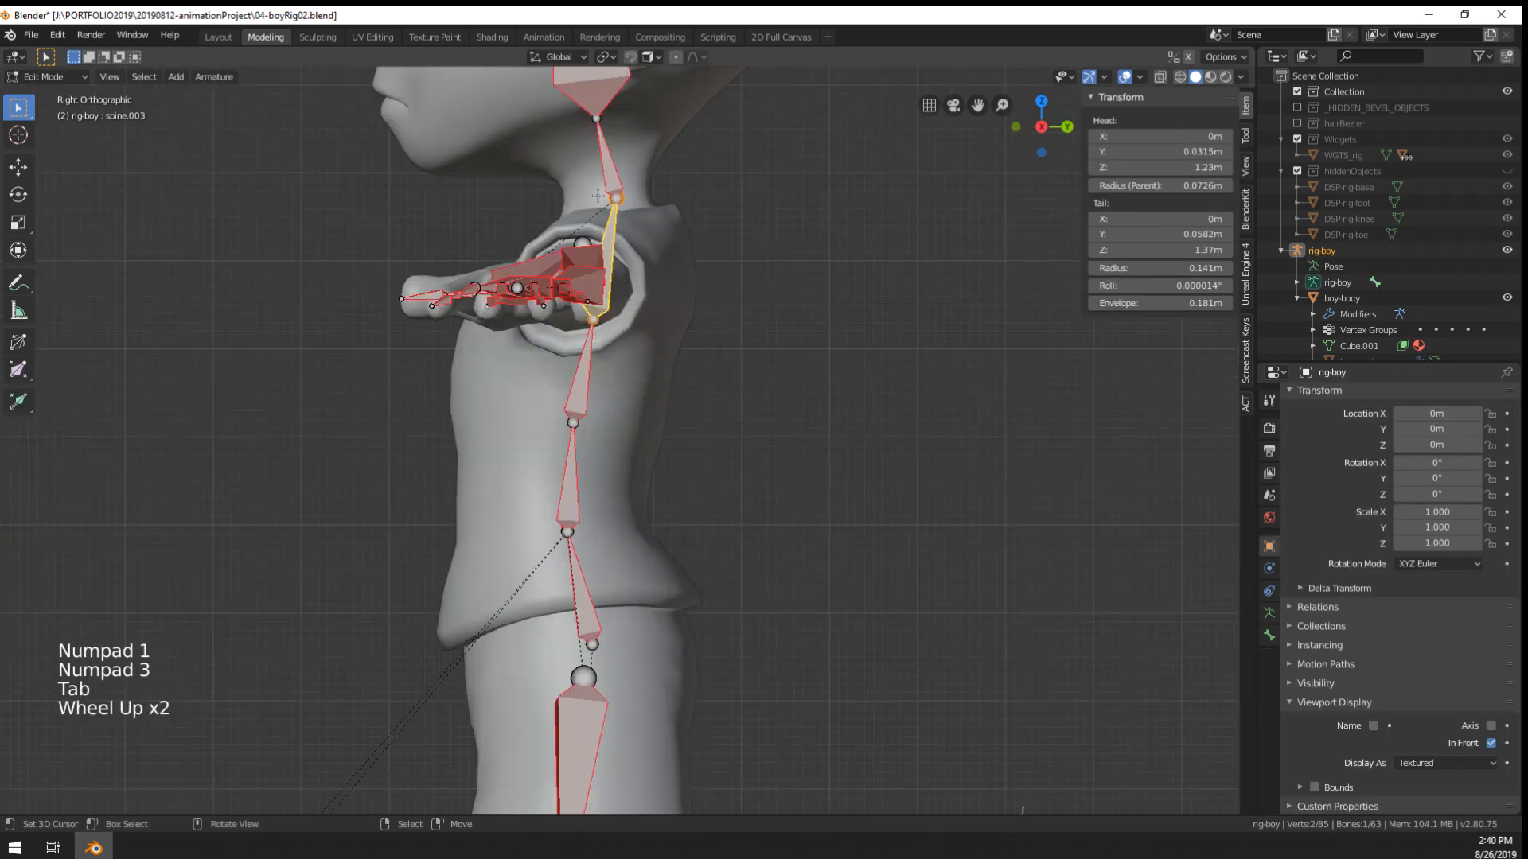
right_click(625, 201)
key("e")
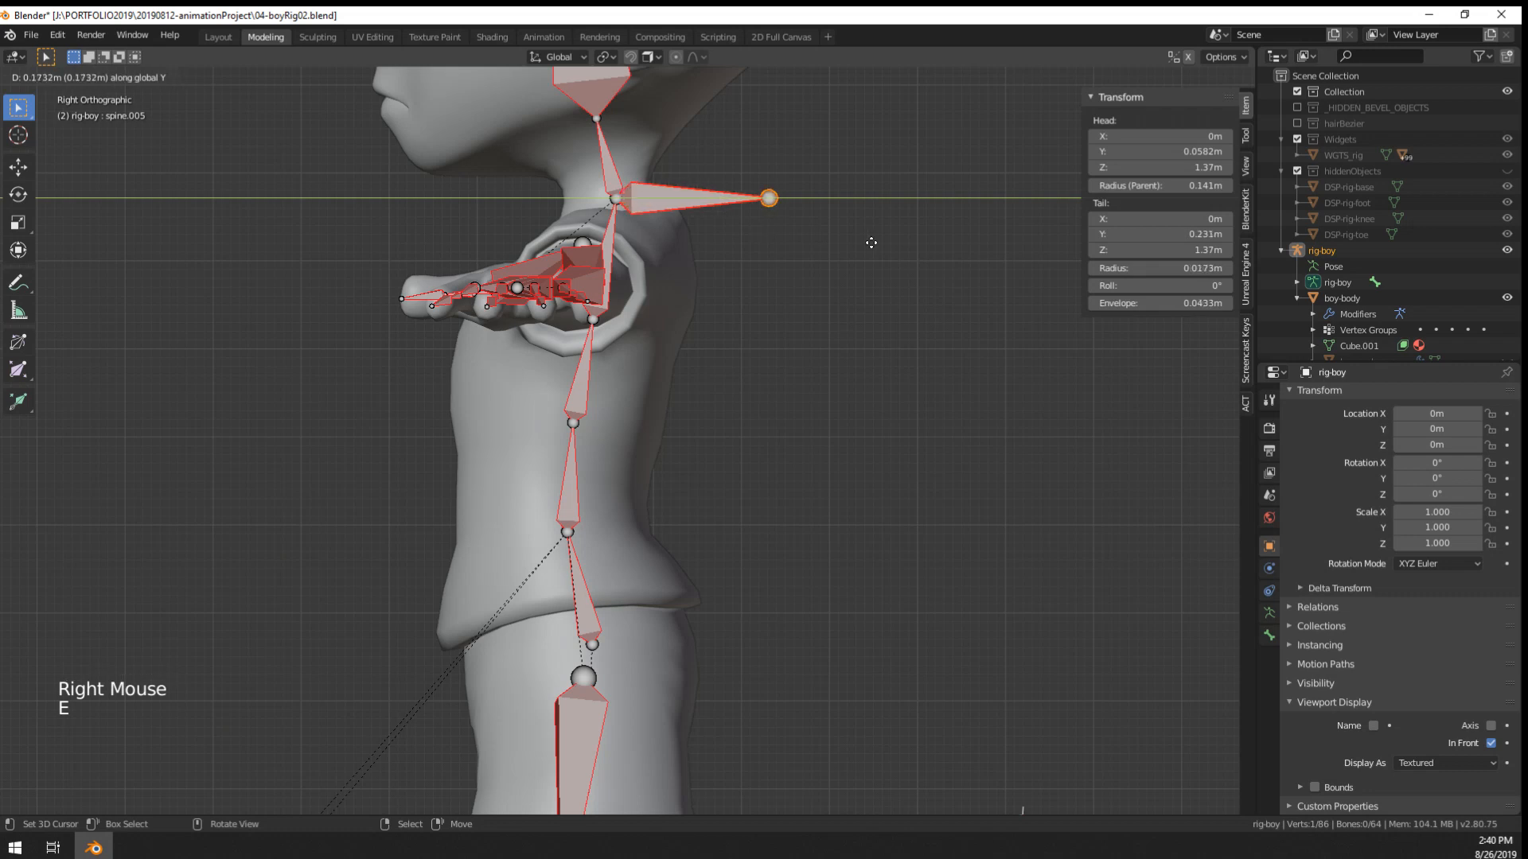
left_click(879, 240)
- Rename the newly extruded bone behind the neck as spineTarget
scroll(735, 261, "down", 2)
right_click(673, 272)
middle_click_drag(673, 272, 667, 293)
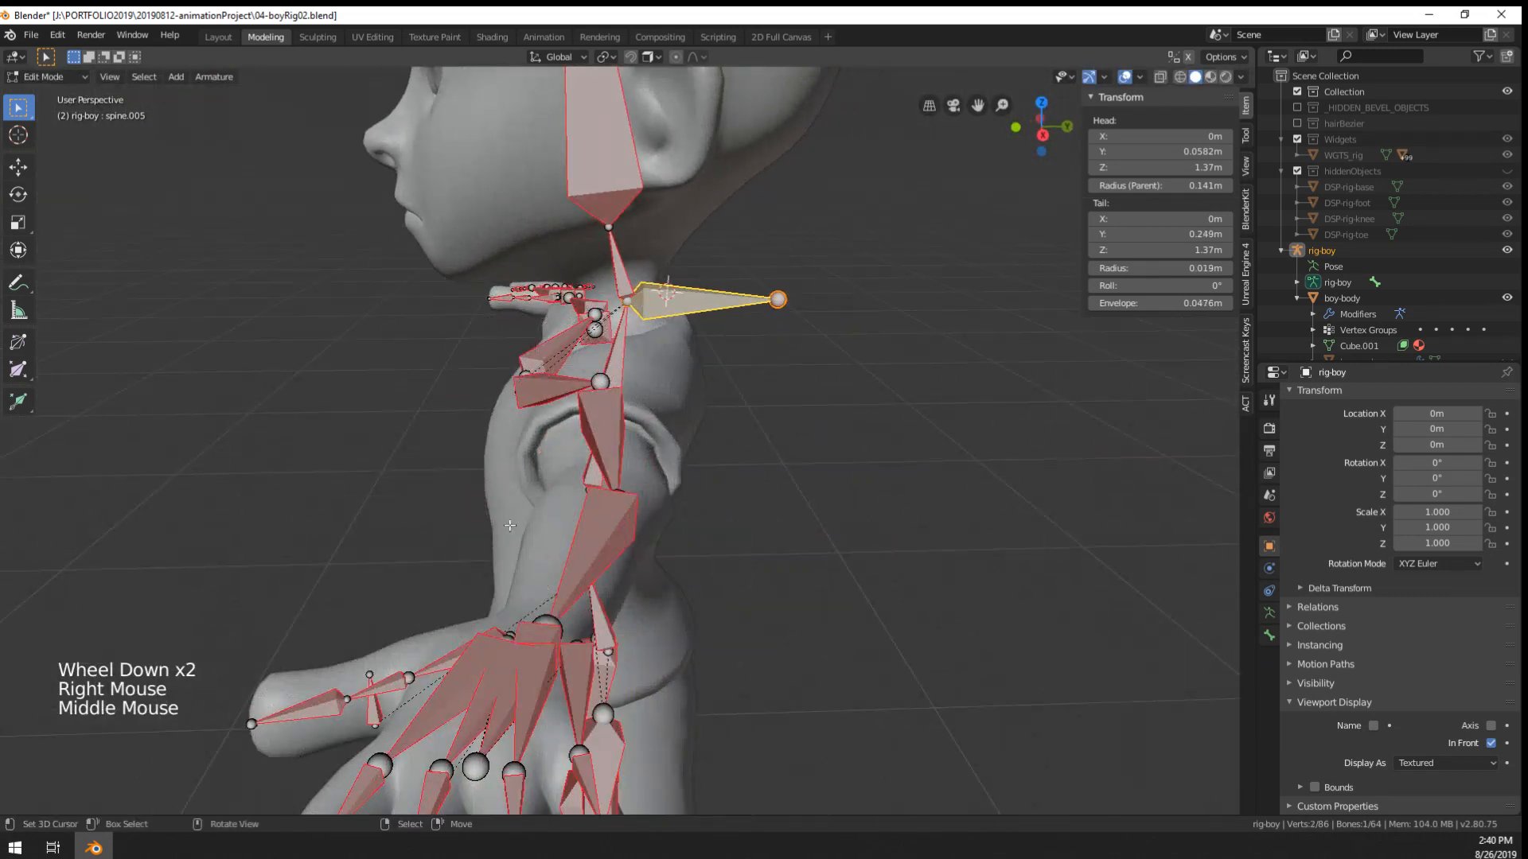
left_click(1269, 635)
scroll(1409, 448, "up", 7)
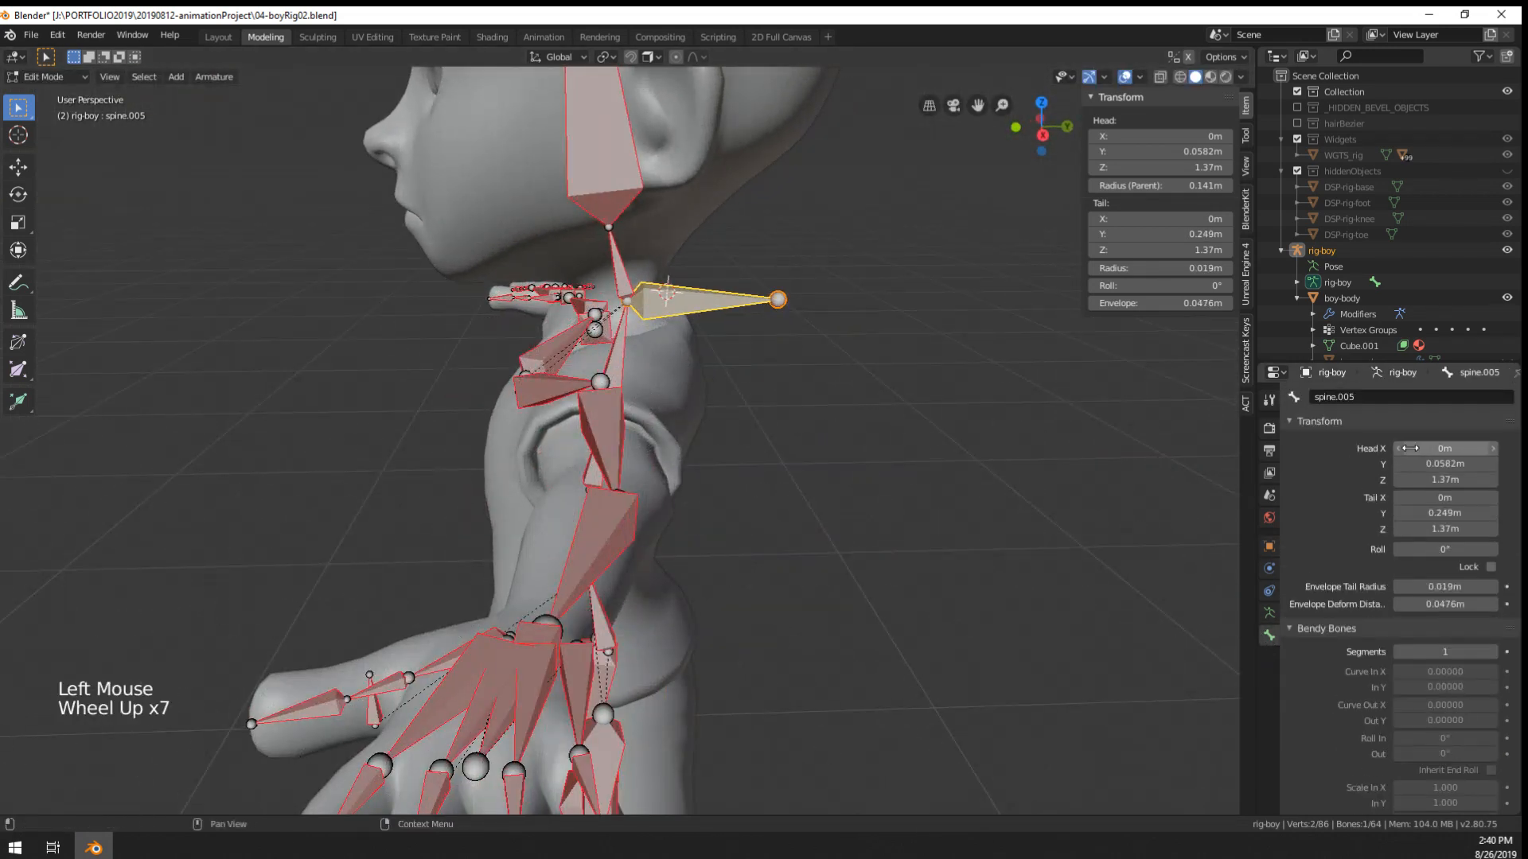
double_click(1347, 397)
type("spineT")
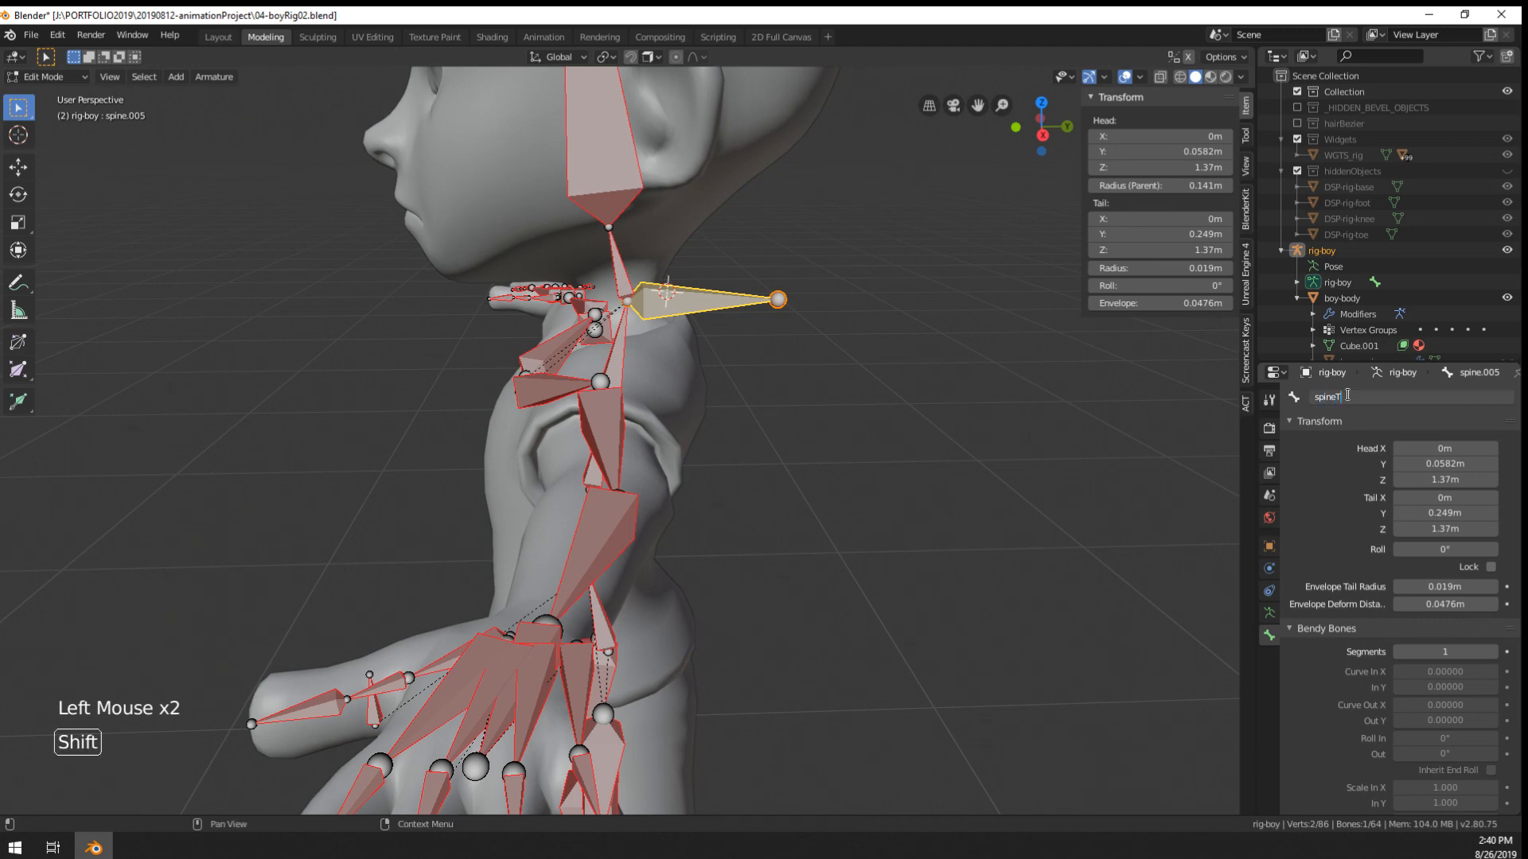
type("arget")
key("Return")
- Select the lowest spine bone and return the armature to Pose Mode
middle_click_drag(231, 676, 387, 609)
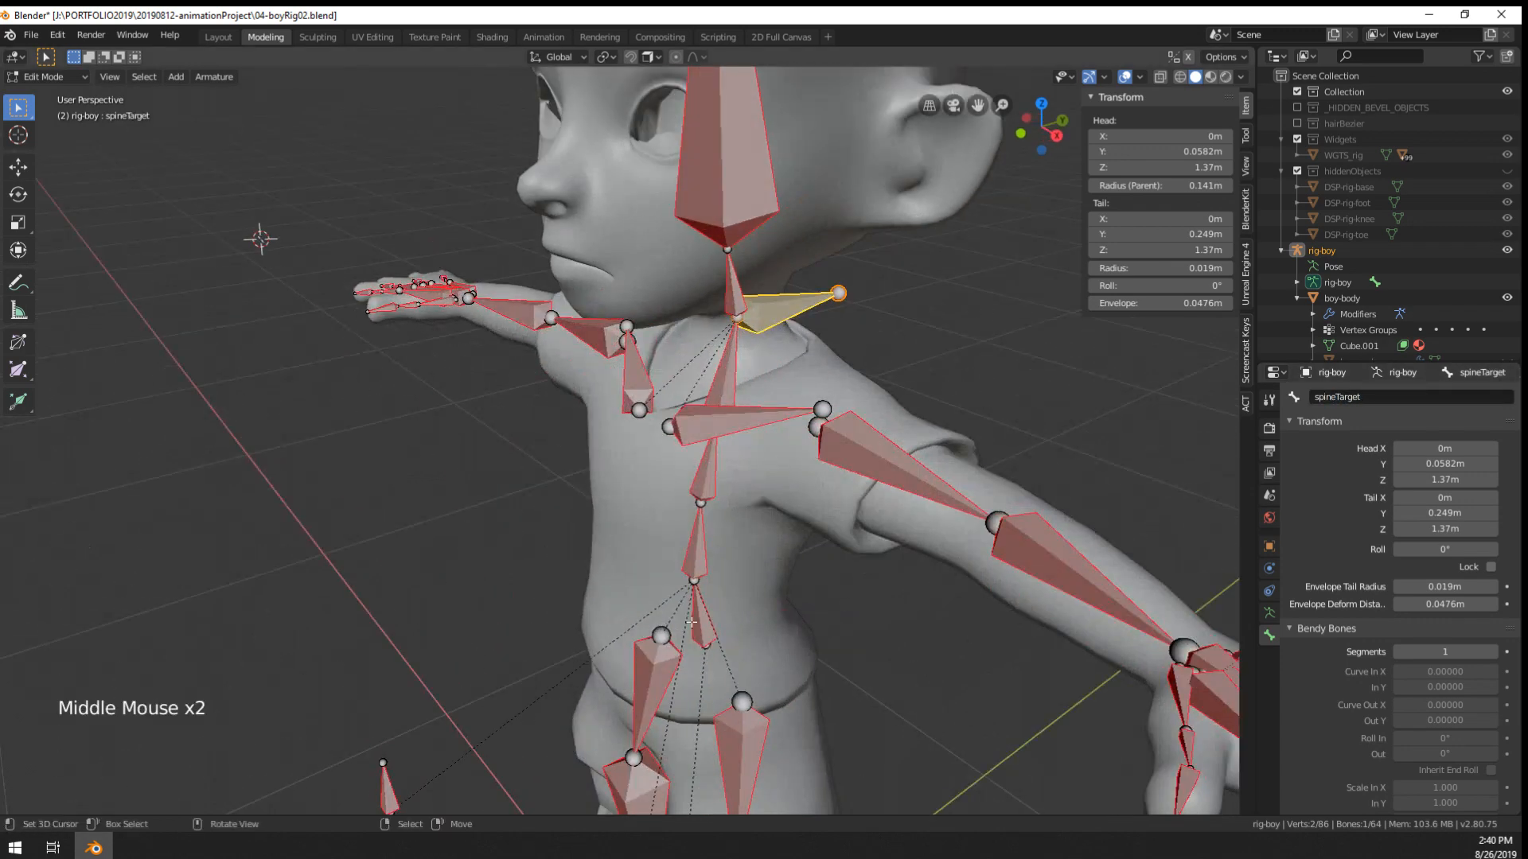
right_click(696, 626)
middle_click_drag(701, 628, 695, 619)
key("ctrl+Tab")
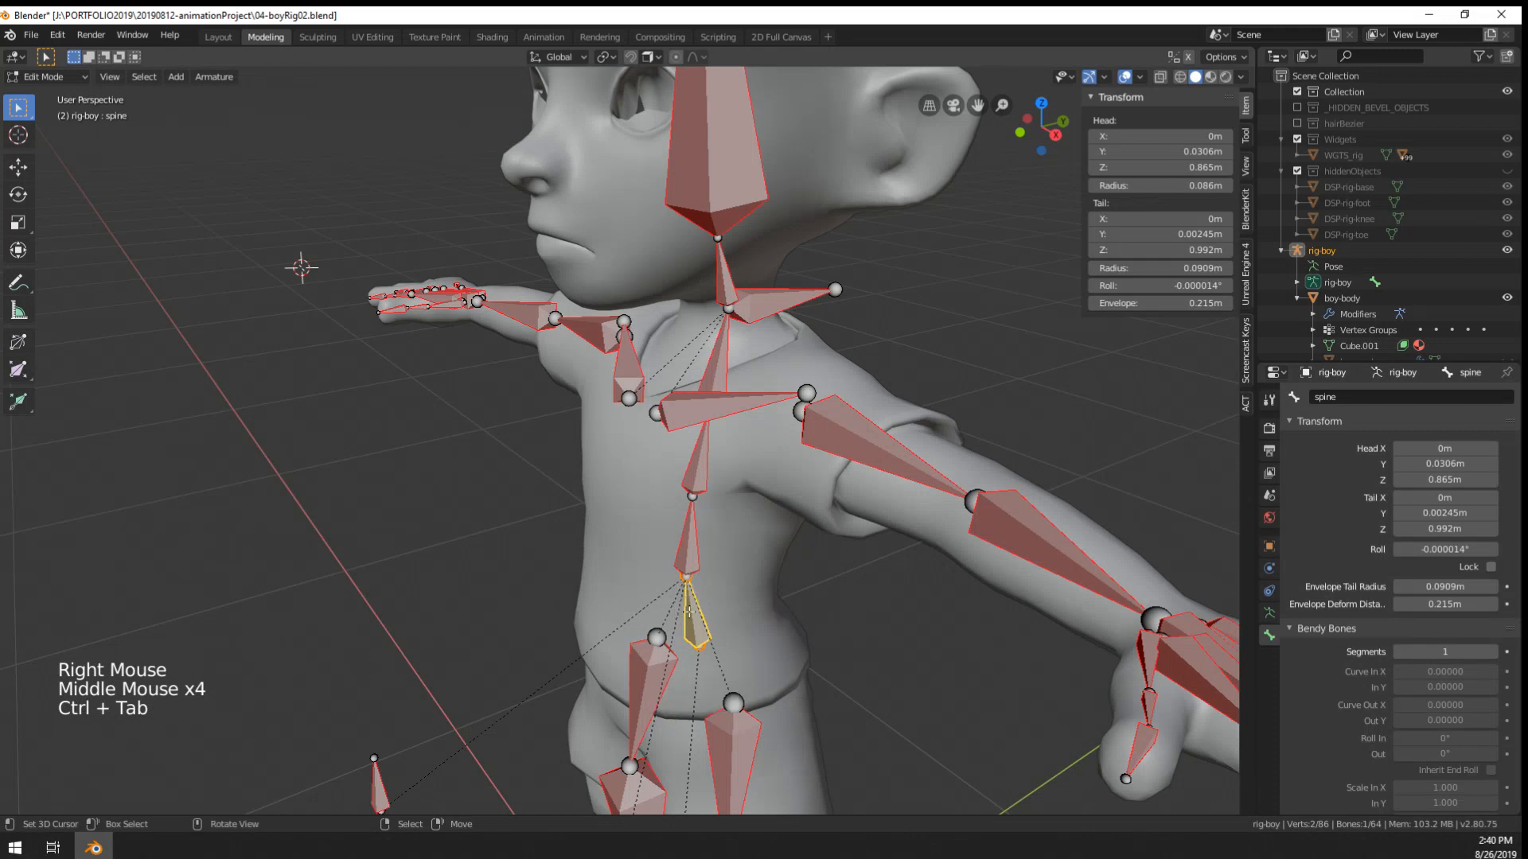
key("ctrl+Tab")
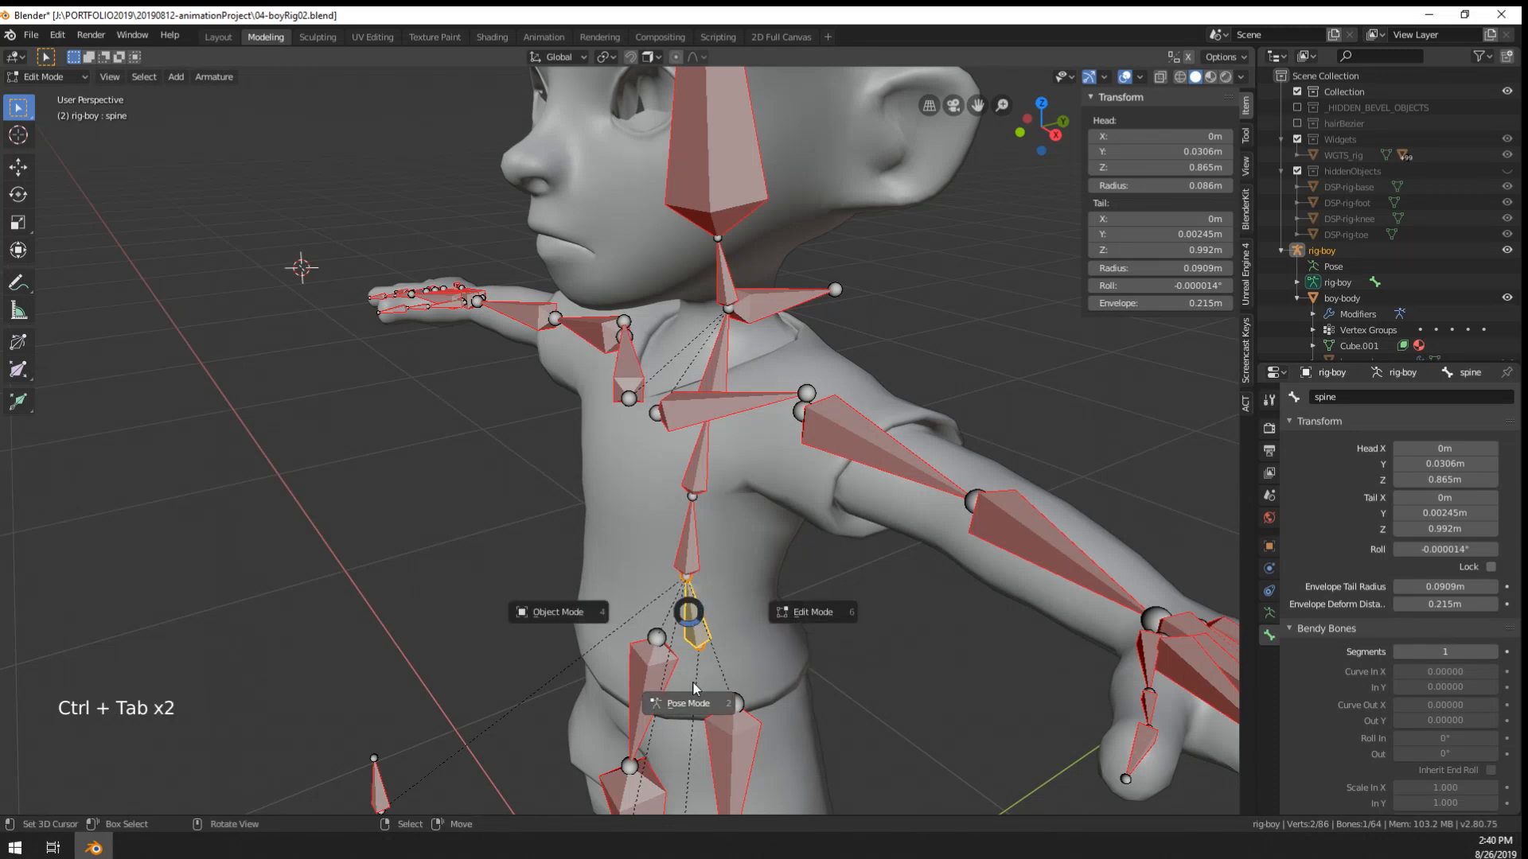
left_click(545, 608)
key("ctrl+Tab")
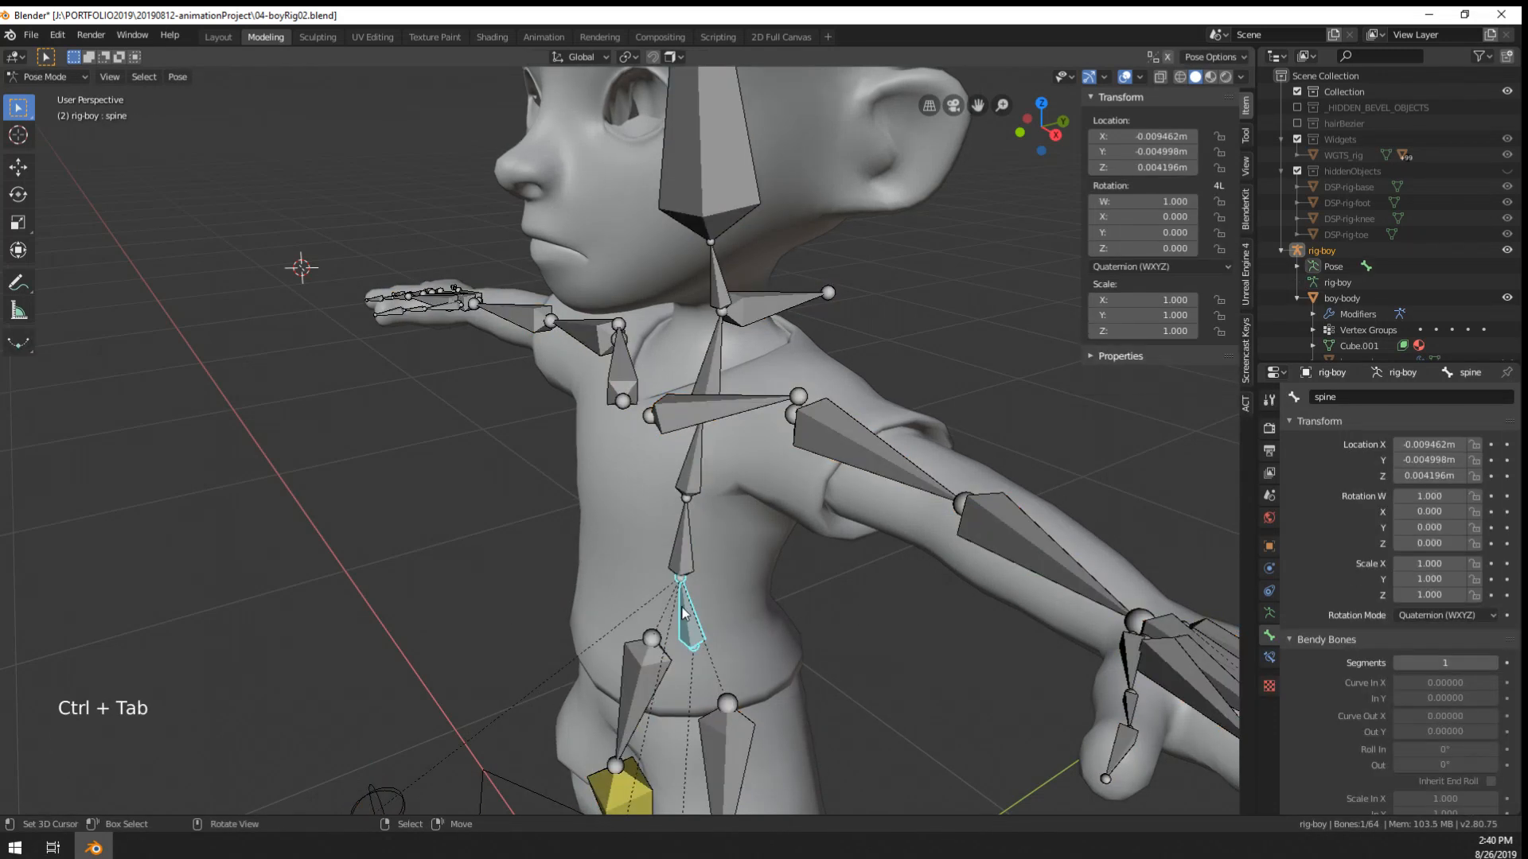
- Add an Inverse Kinematics constraint to spine.003 with spineTarget as its target bone
right_click(763, 304, "shift")
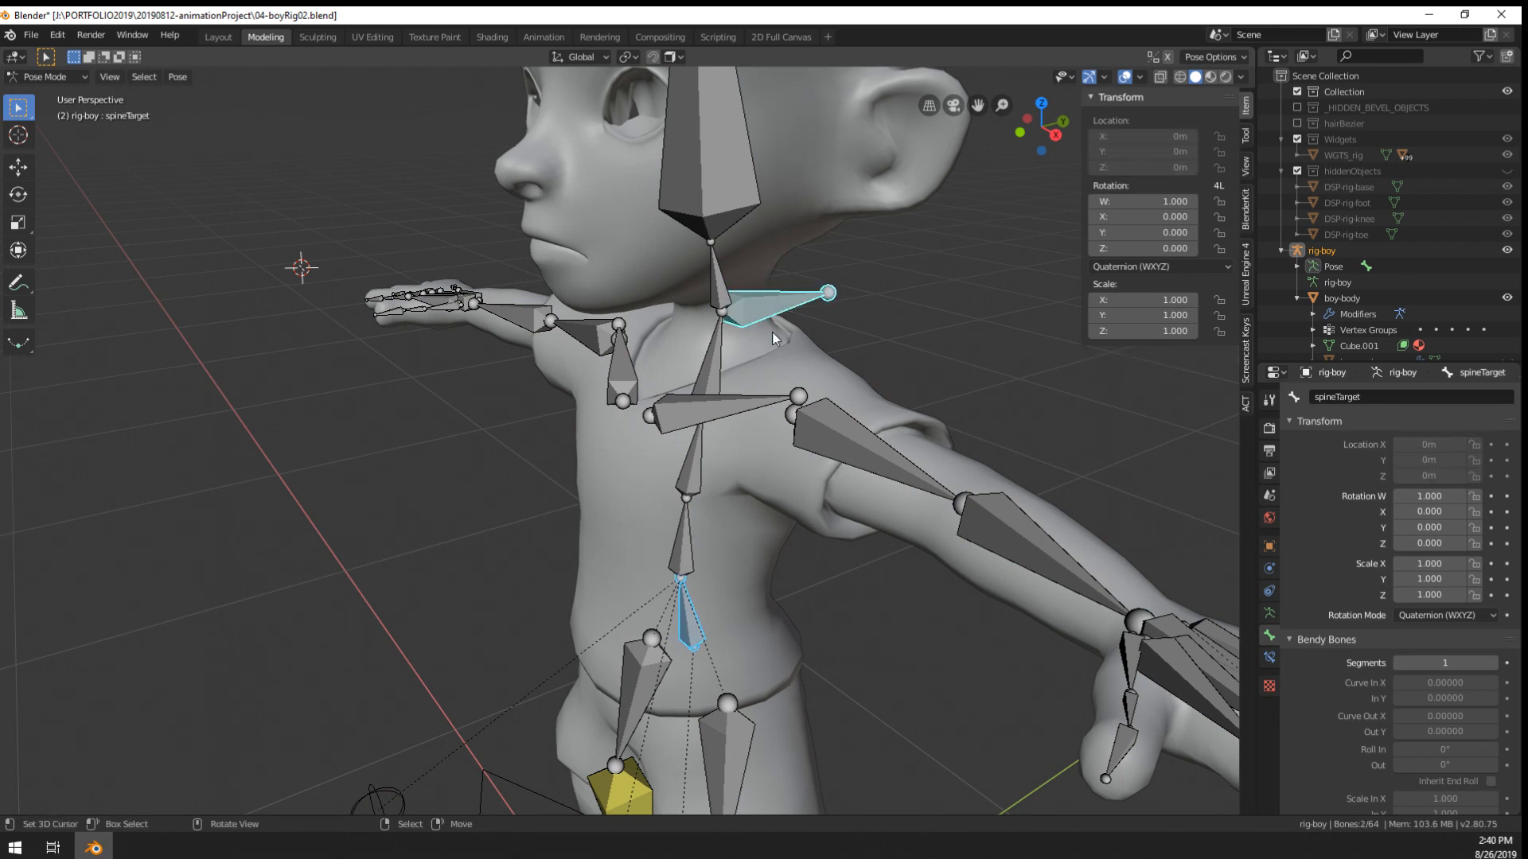
right_click(719, 364)
right_click(760, 313, "shift")
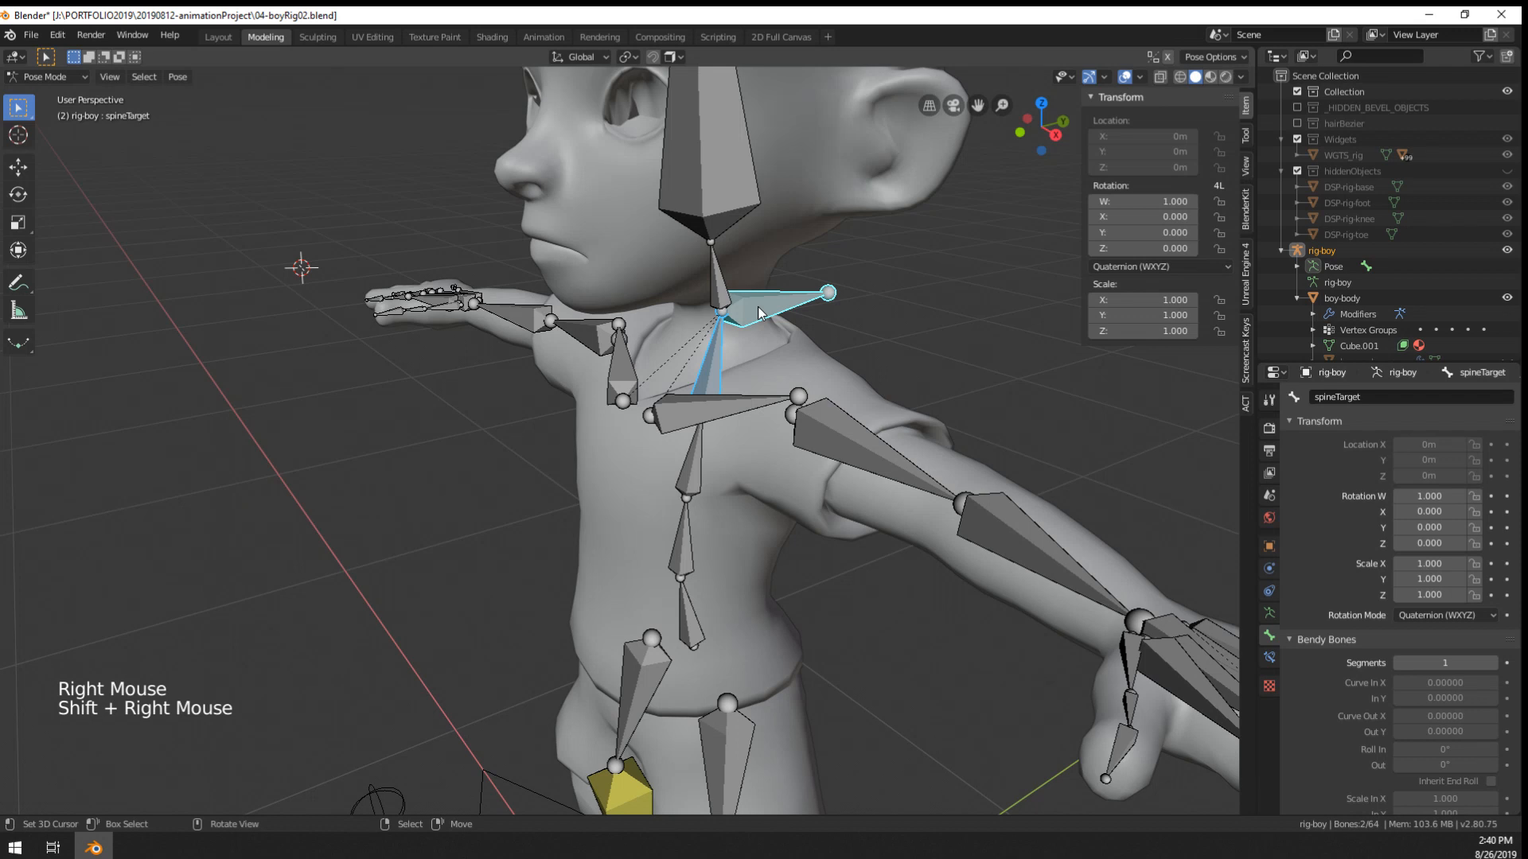
right_click(760, 313)
right_click(704, 355, "shift")
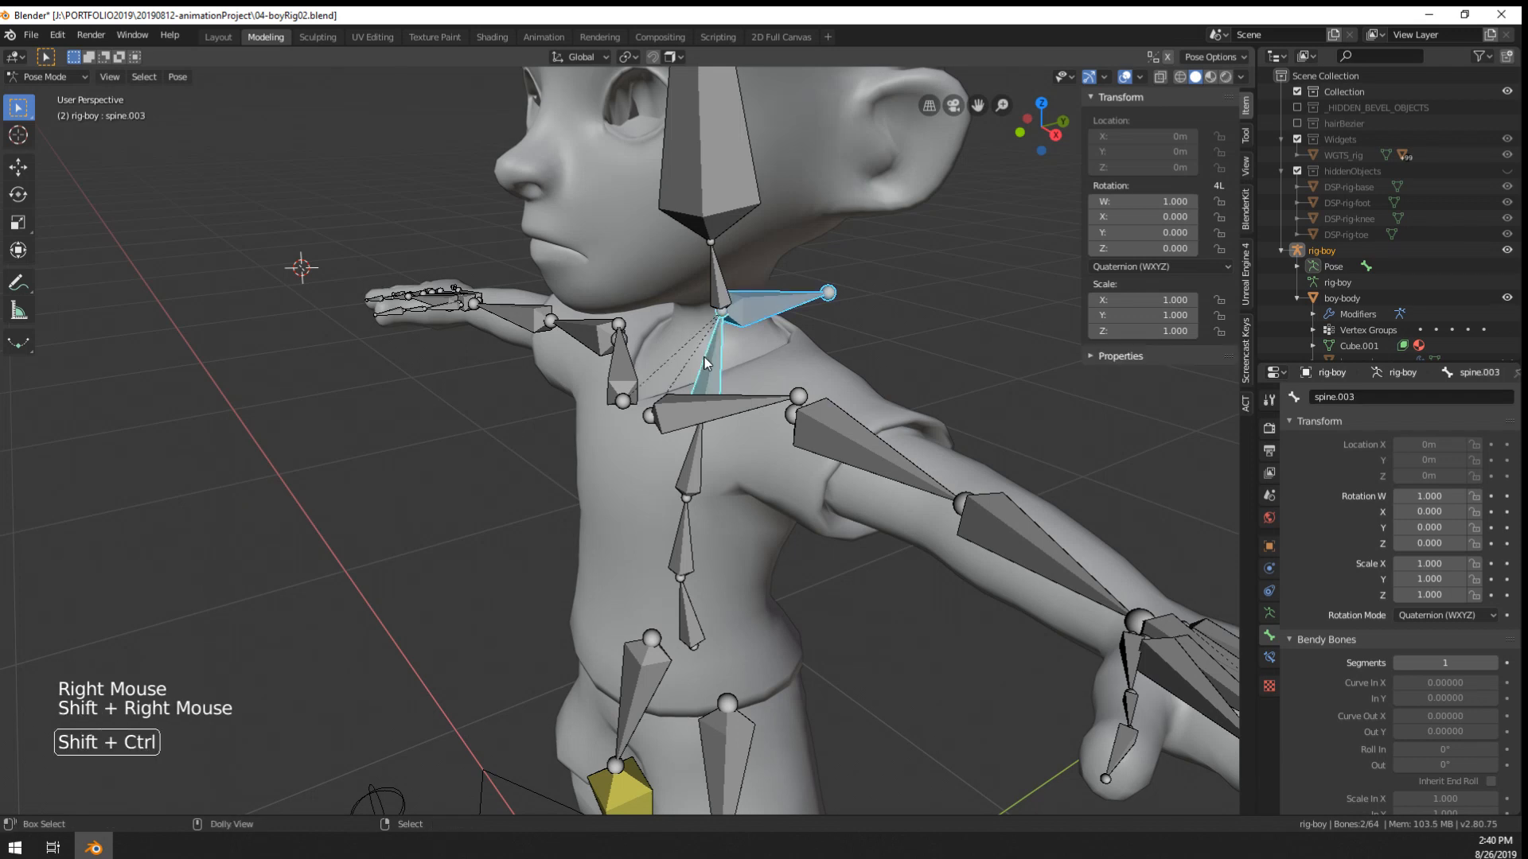
key("shift+ctrl+c")
left_click(703, 357)
scroll(705, 357, "down", 1)
- Try moving spineTarget, and set the IK chain length on spine.003 to 3
right_click(731, 361)
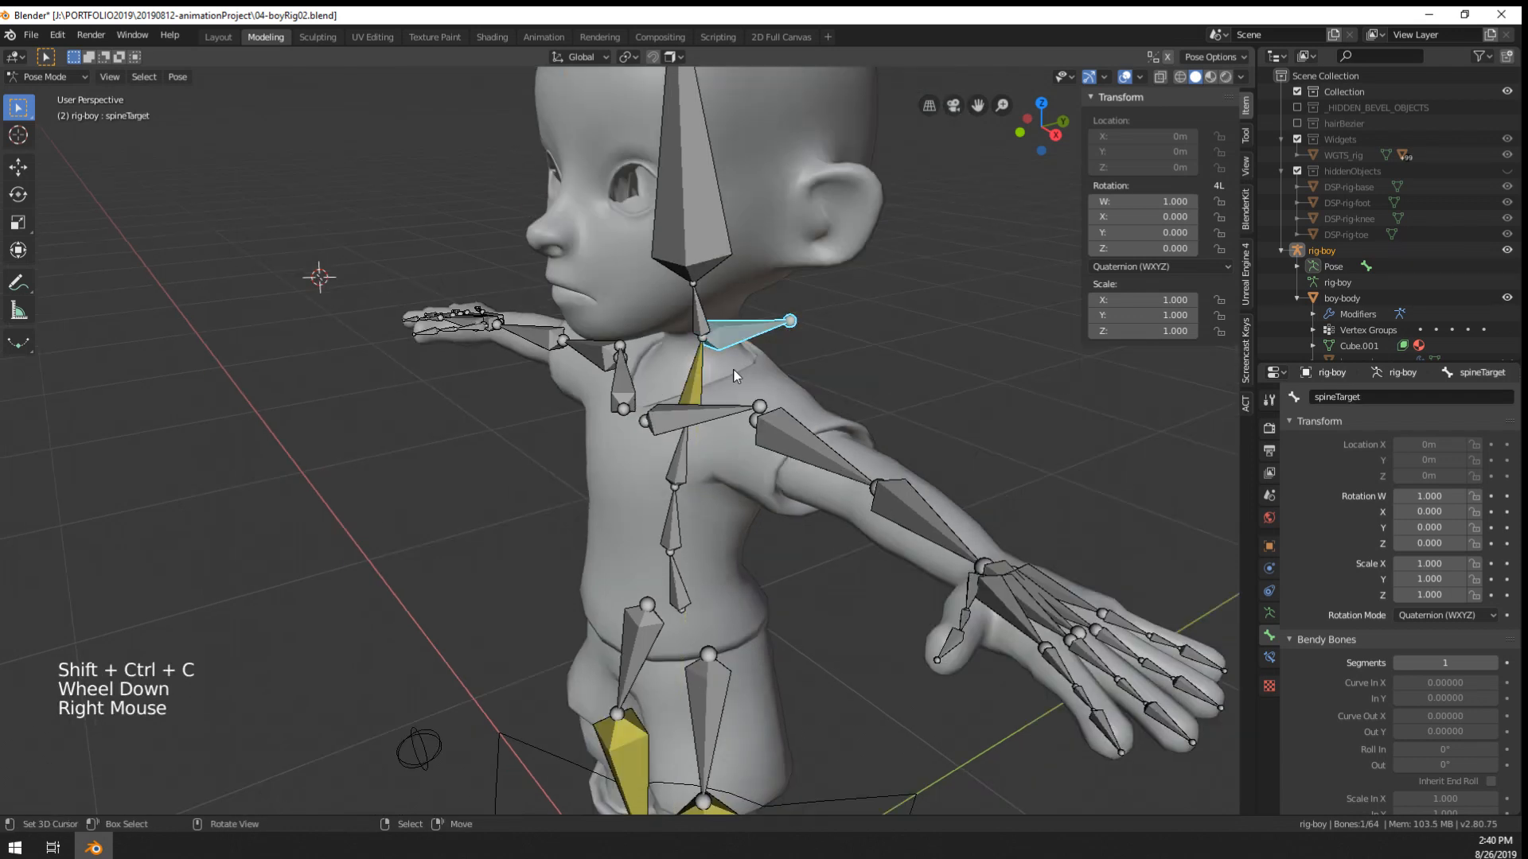
middle_click_drag(733, 369, 704, 365)
middle_click_drag(716, 398, 707, 393)
key("g")
right_click(705, 403)
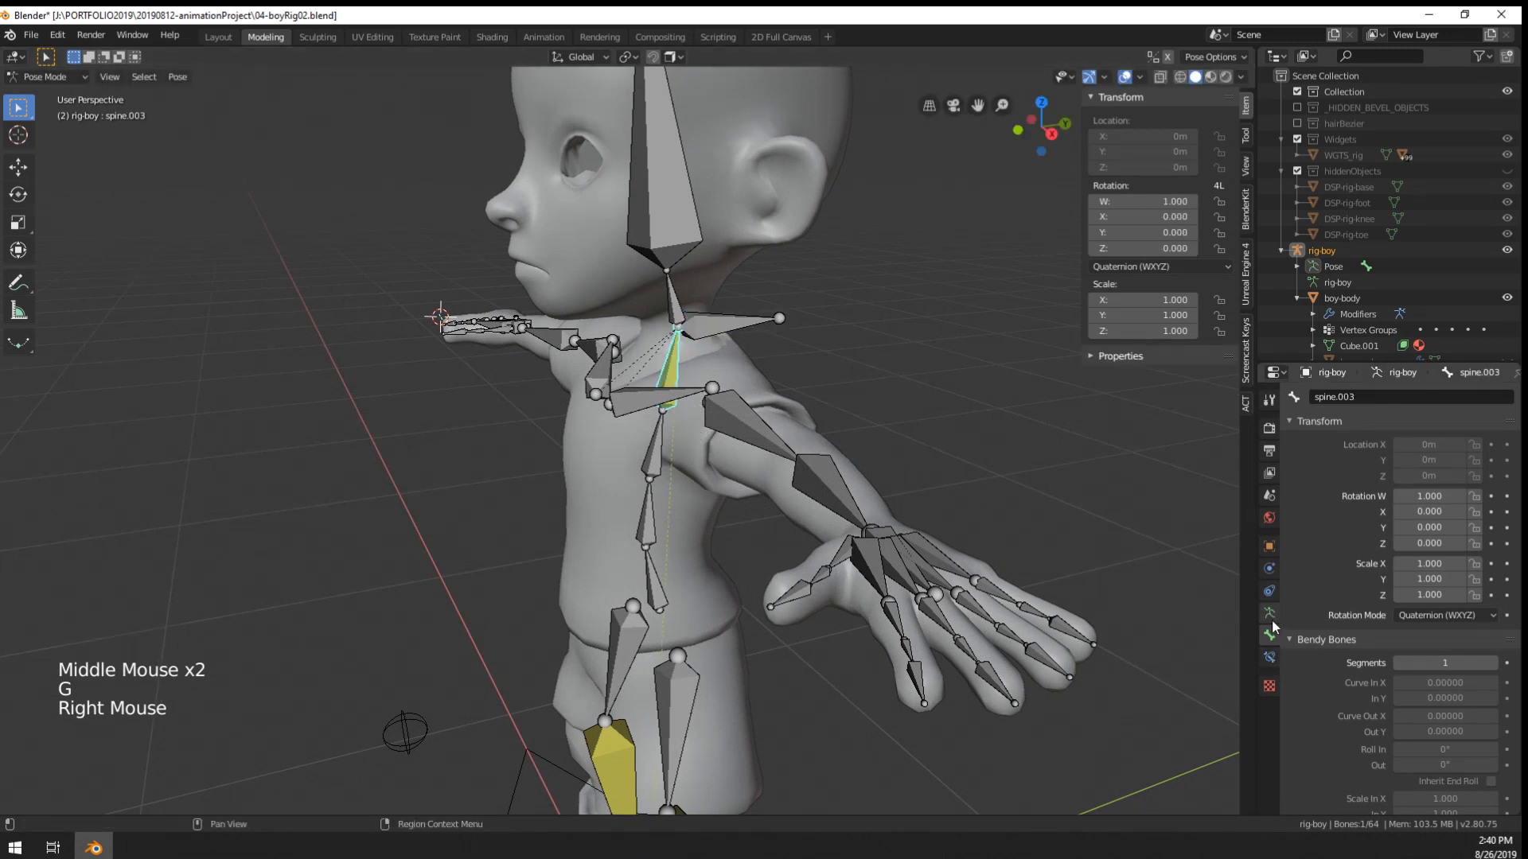
left_click(1271, 654)
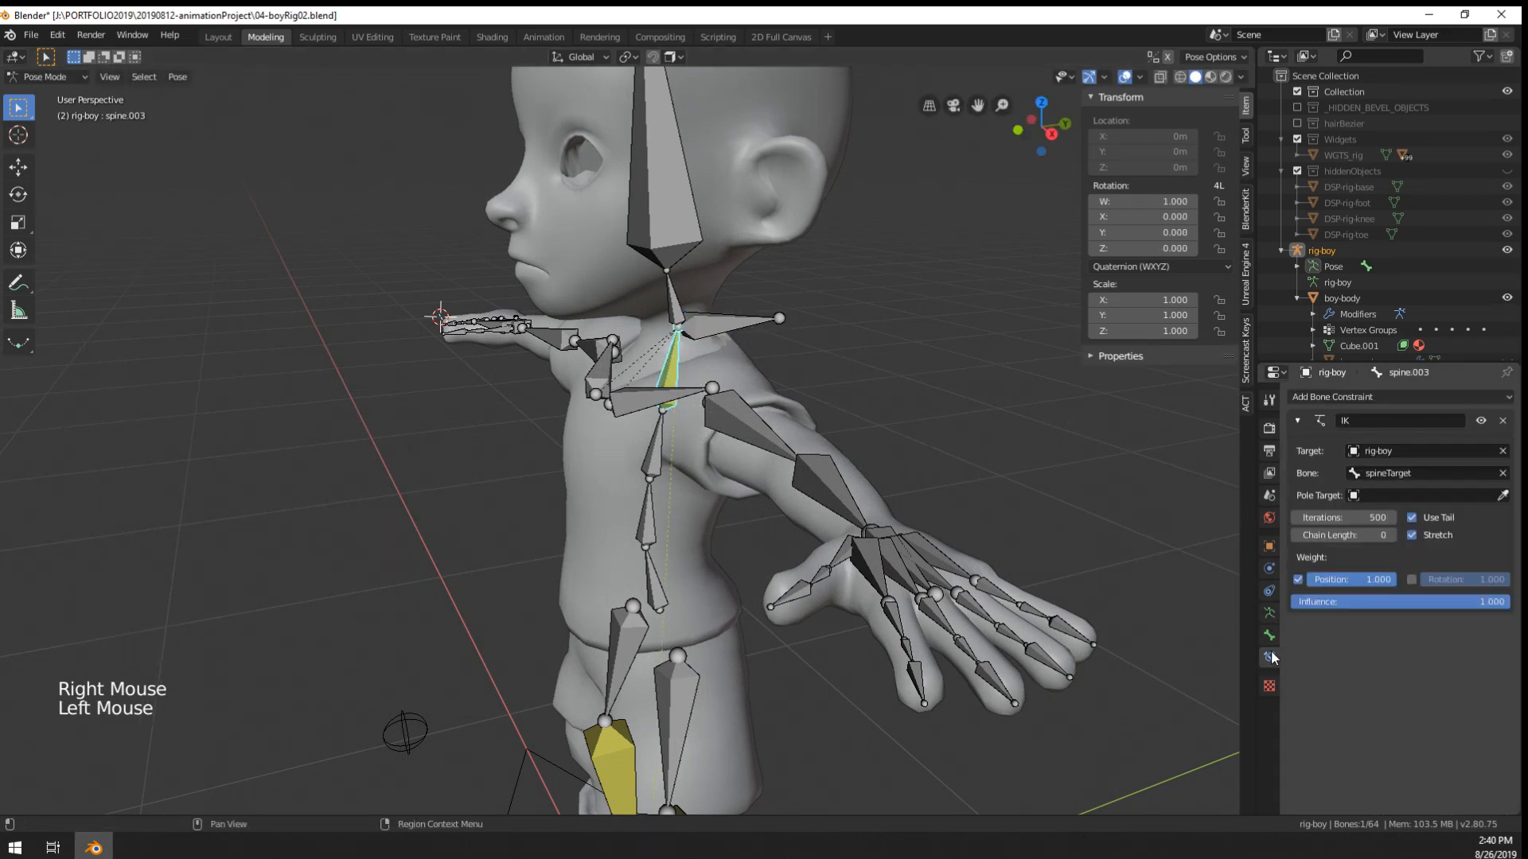
left_click(1394, 538)
- Disconnect the spineTarget bone from its parent in Edit Mode and return to Pose Mode
right_click(737, 323)
key("g")
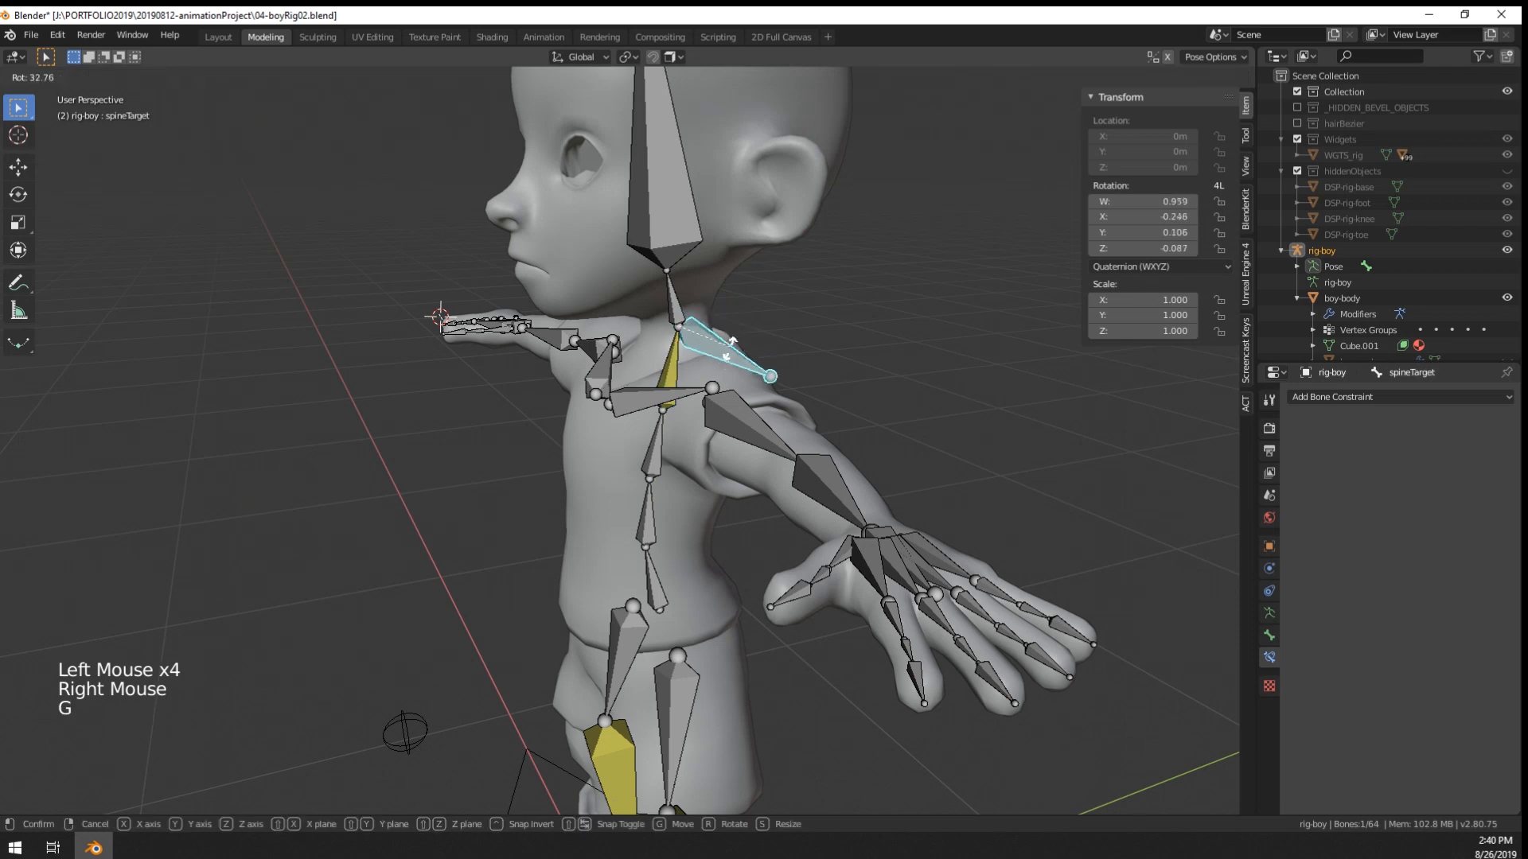
key("Tab")
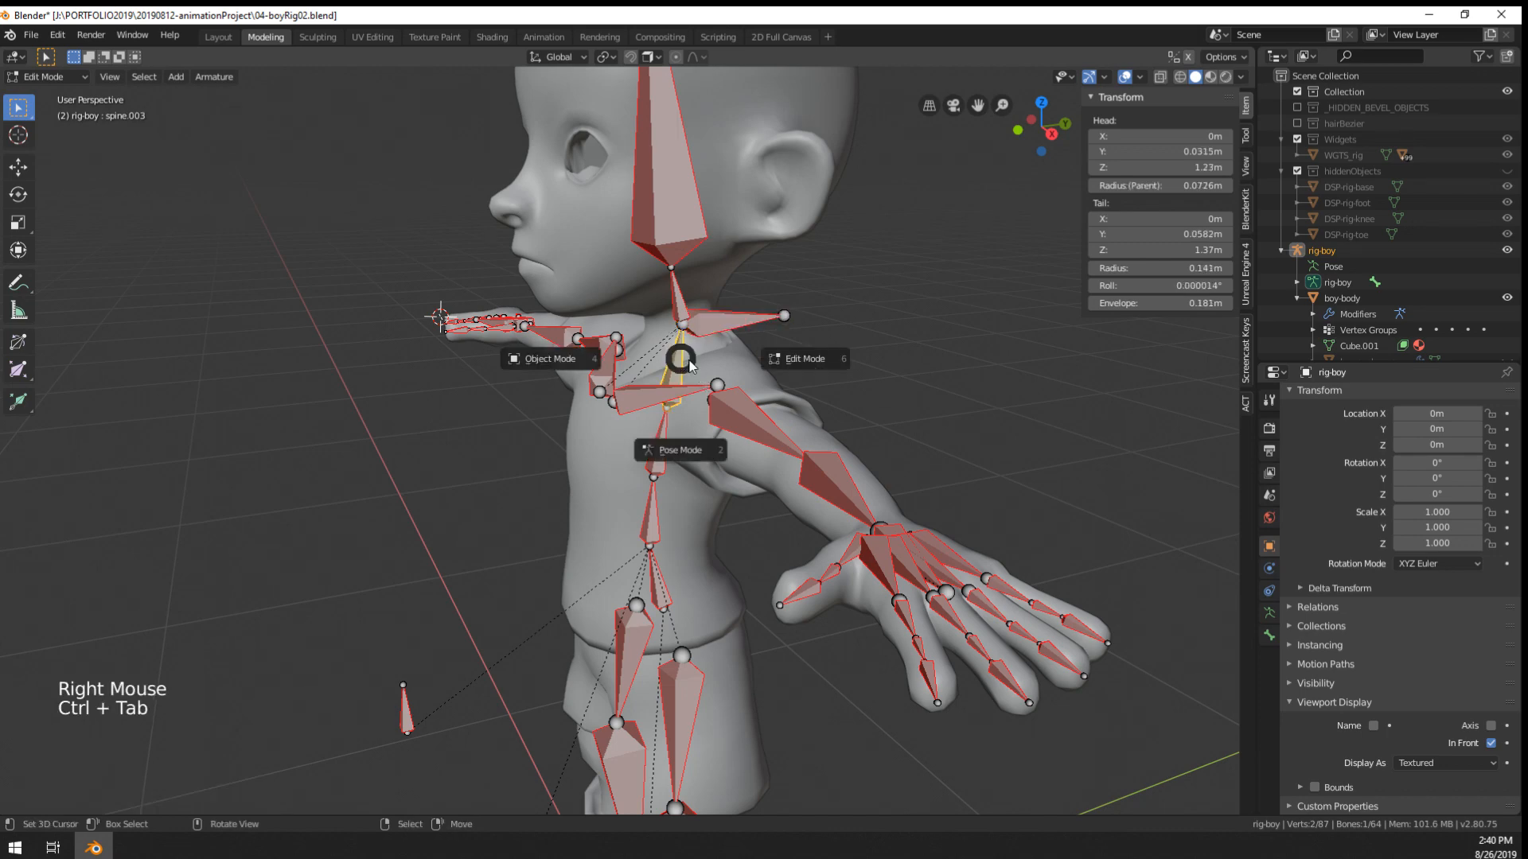
left_click(665, 443)
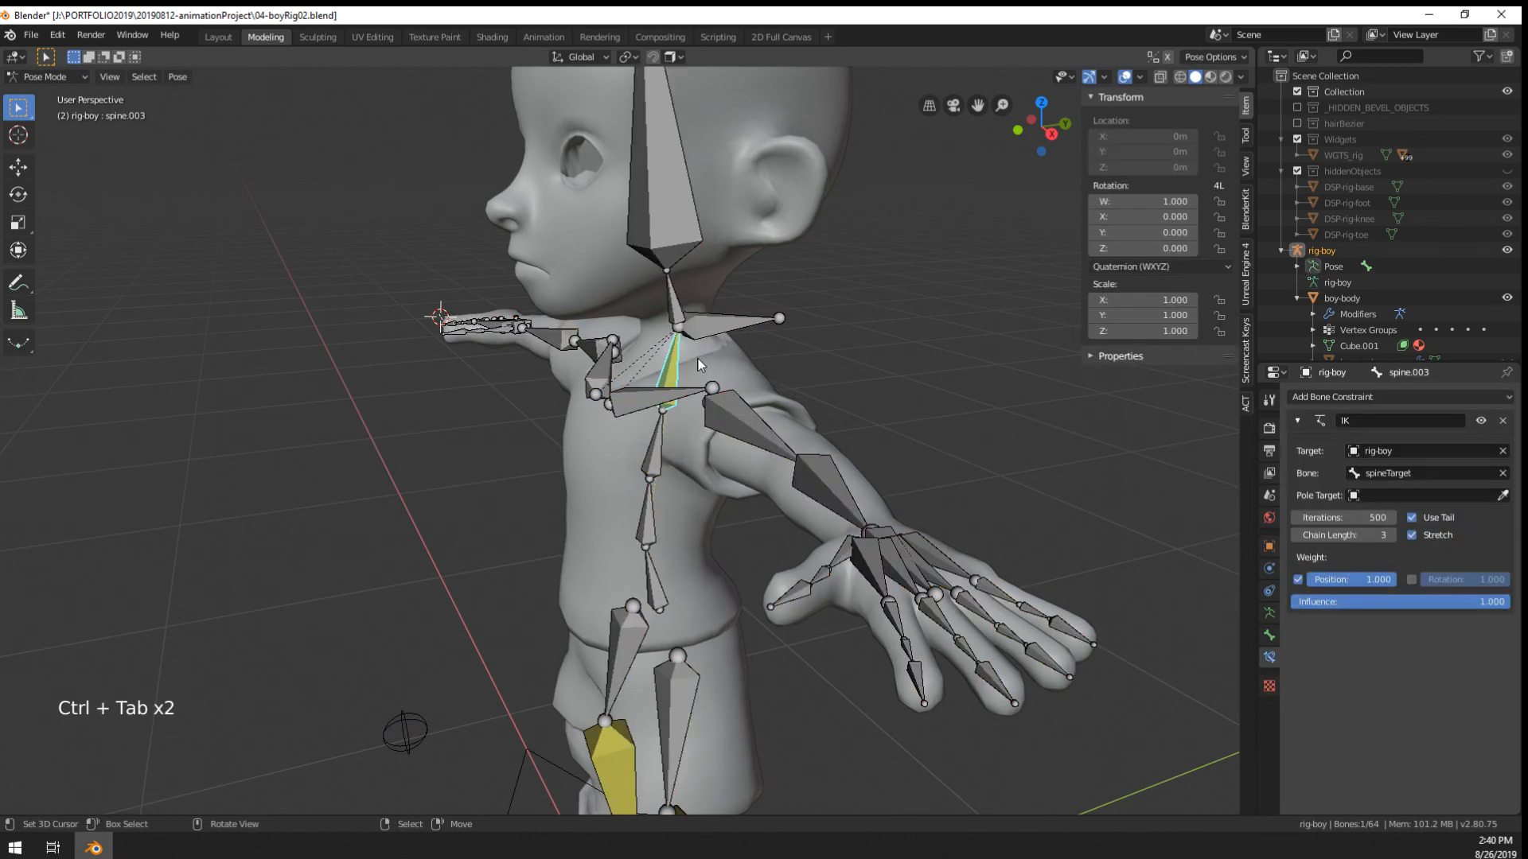
- Try moving the disconnected spineTarget bone to test the spine IK, and undo the move
right_click(710, 327)
key("g")
right_click(764, 395)
middle_click_drag(763, 395, 743, 376)
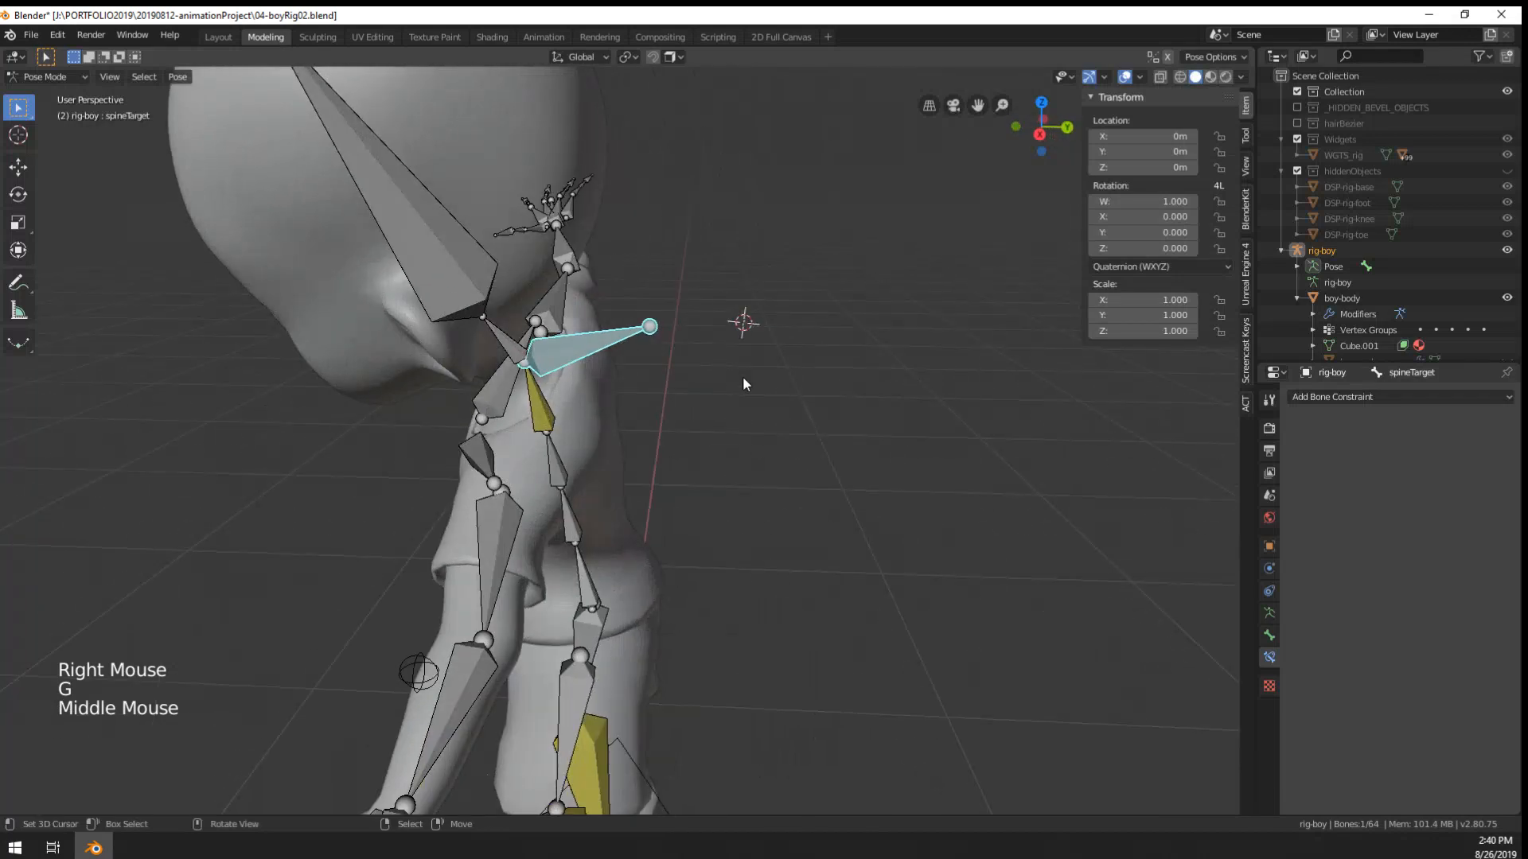
key("ctrl+z")
- Clear the parent of the spineTarget bone in Edit Mode and return to Pose Mode
key("Tab")
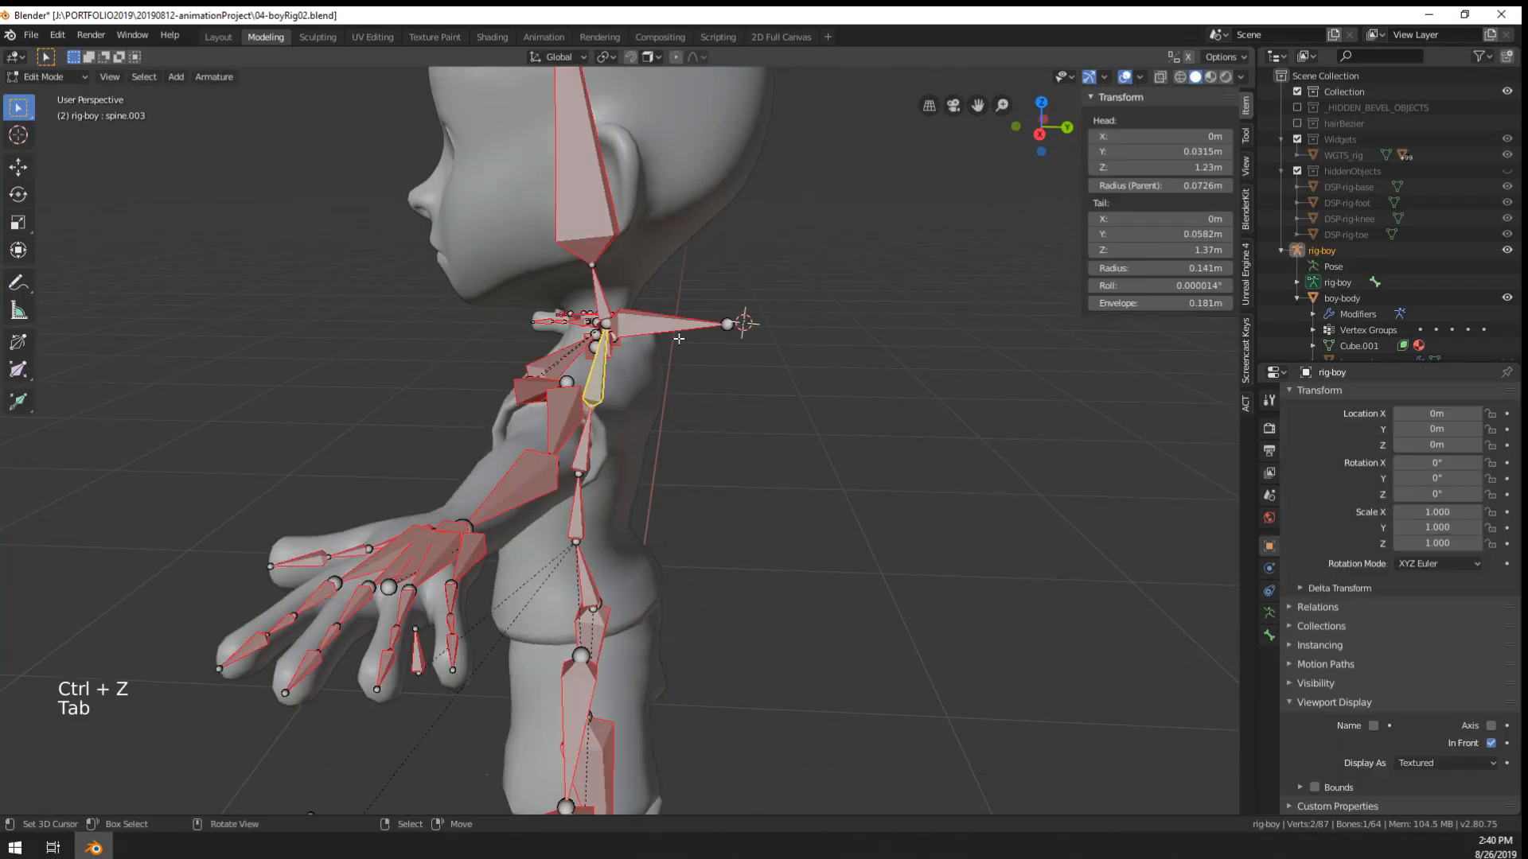
right_click(666, 329)
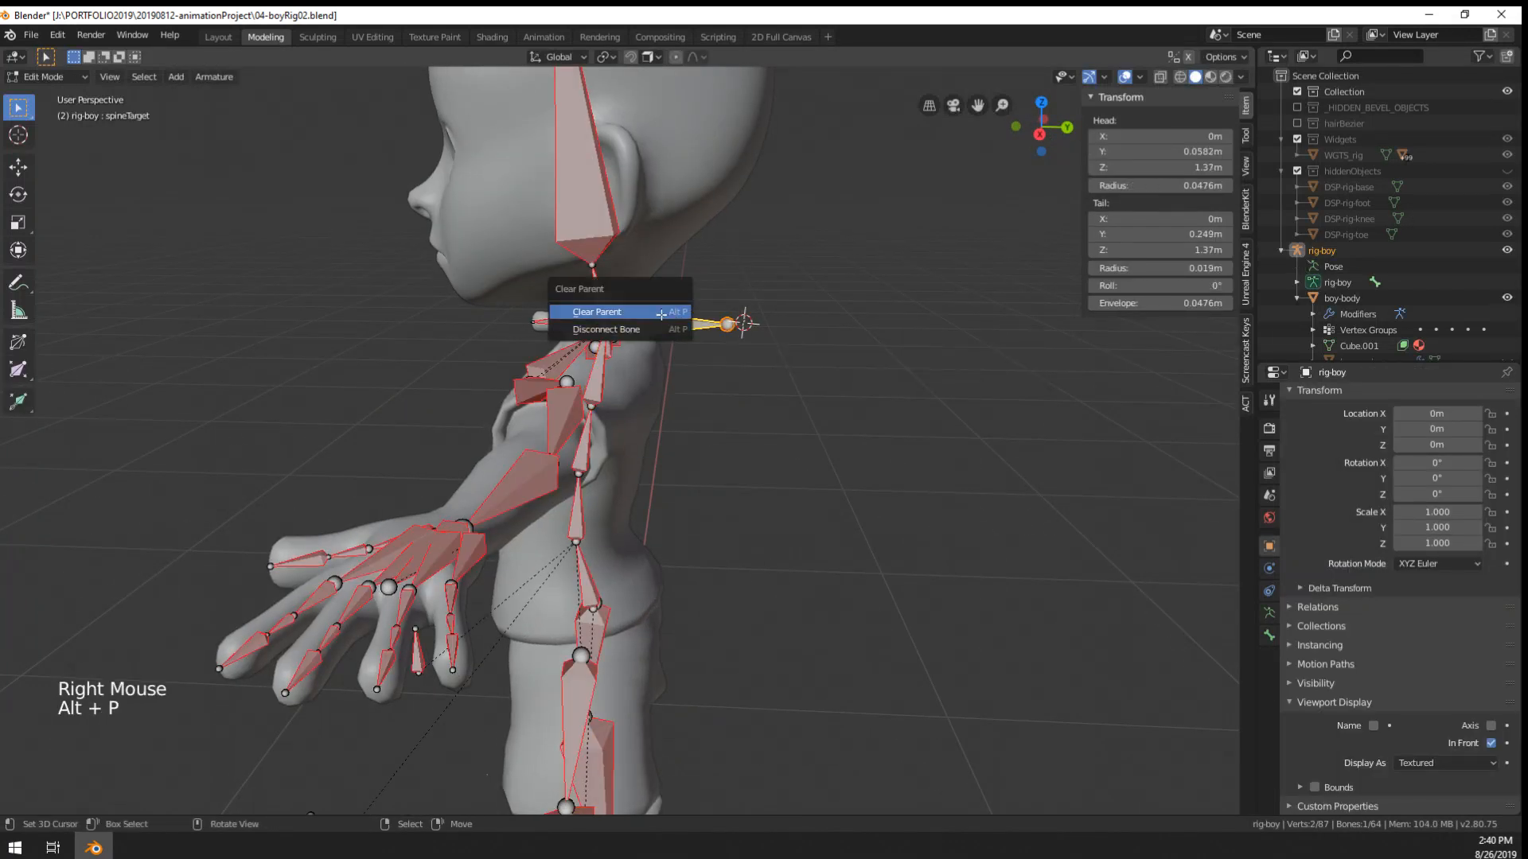
left_click(661, 312)
key("Tab")
- Move the unparented spineTarget bone to bend the upper body with the spine chain
middle_click_drag(660, 319, 769, 462)
key("g")
key("g")
left_click(737, 513)
- Set the IK chain length on spine.003 to 4
right_click(699, 533)
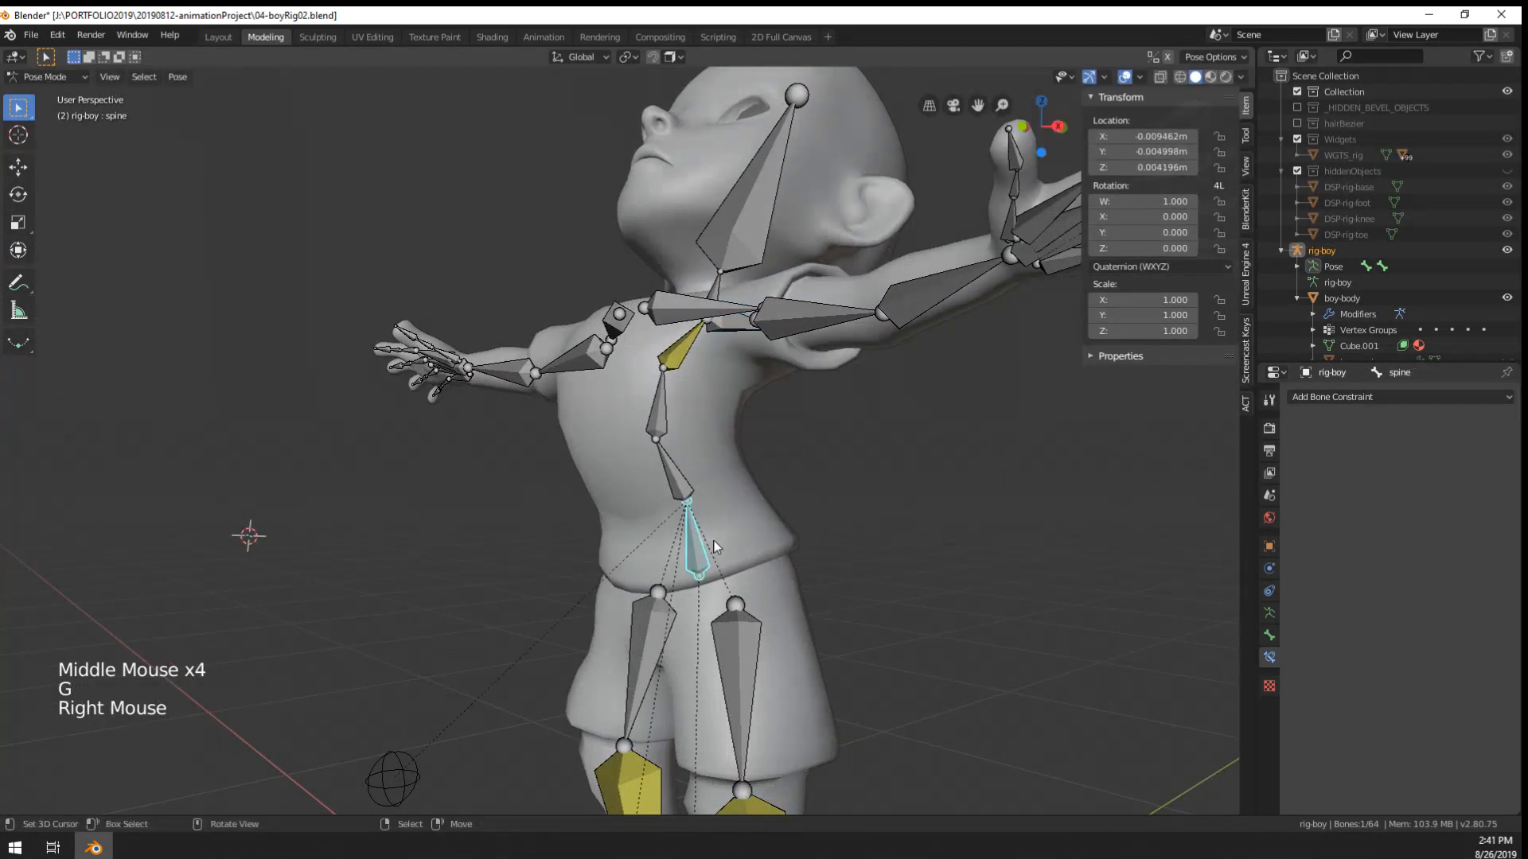
middle_click_drag(713, 546, 676, 541)
right_click(711, 368)
left_click(1392, 538)
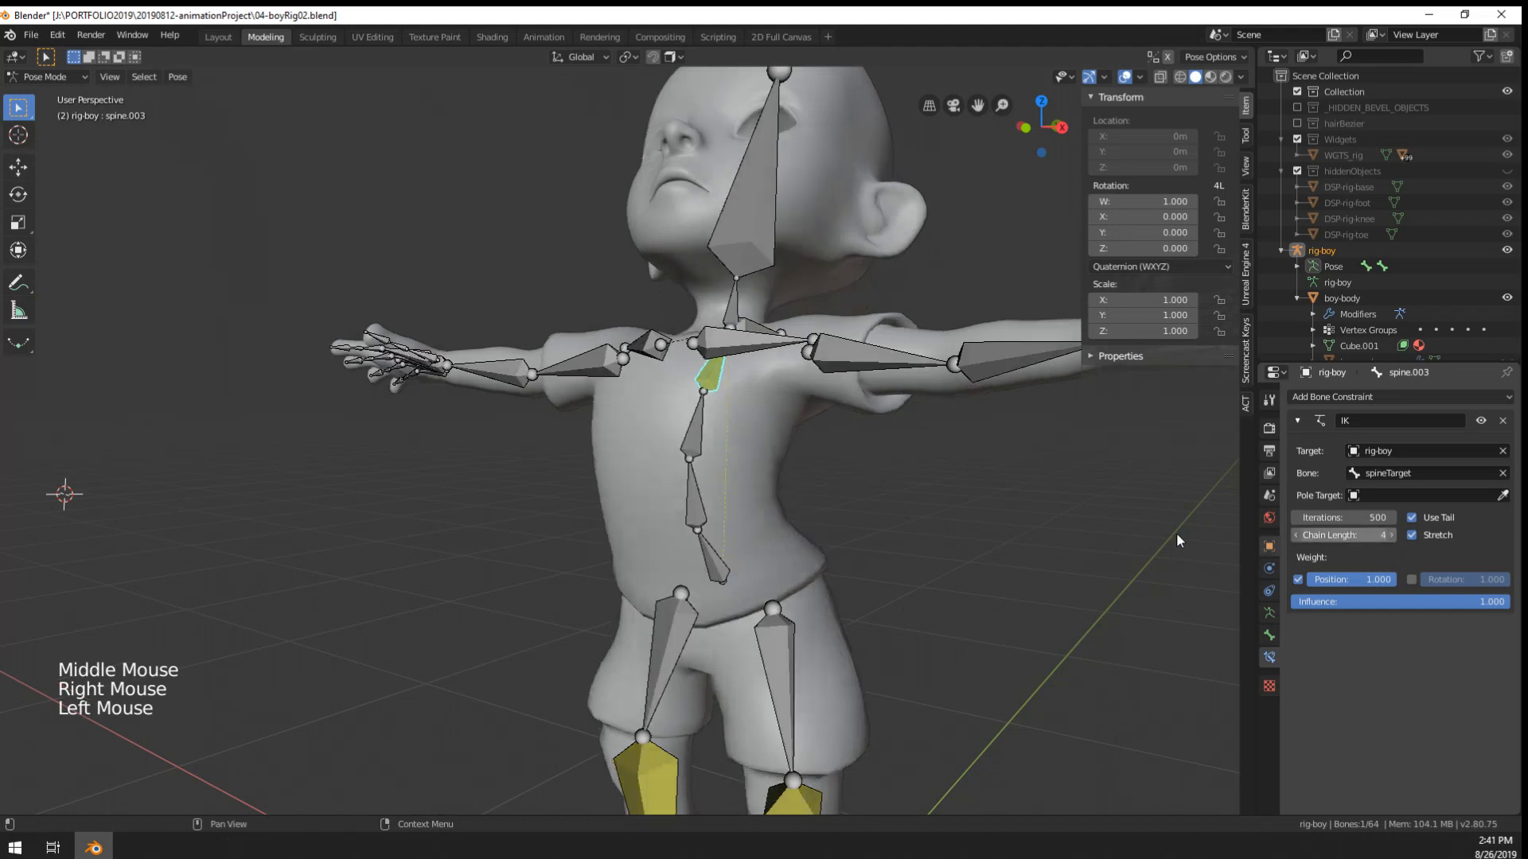
- Test the four-bone spine IK chain by moving spineTarget around, and cancel the move
scroll(844, 493, "down", 1)
middle_click_drag(780, 473, 617, 502)
right_click(675, 384)
key("g")
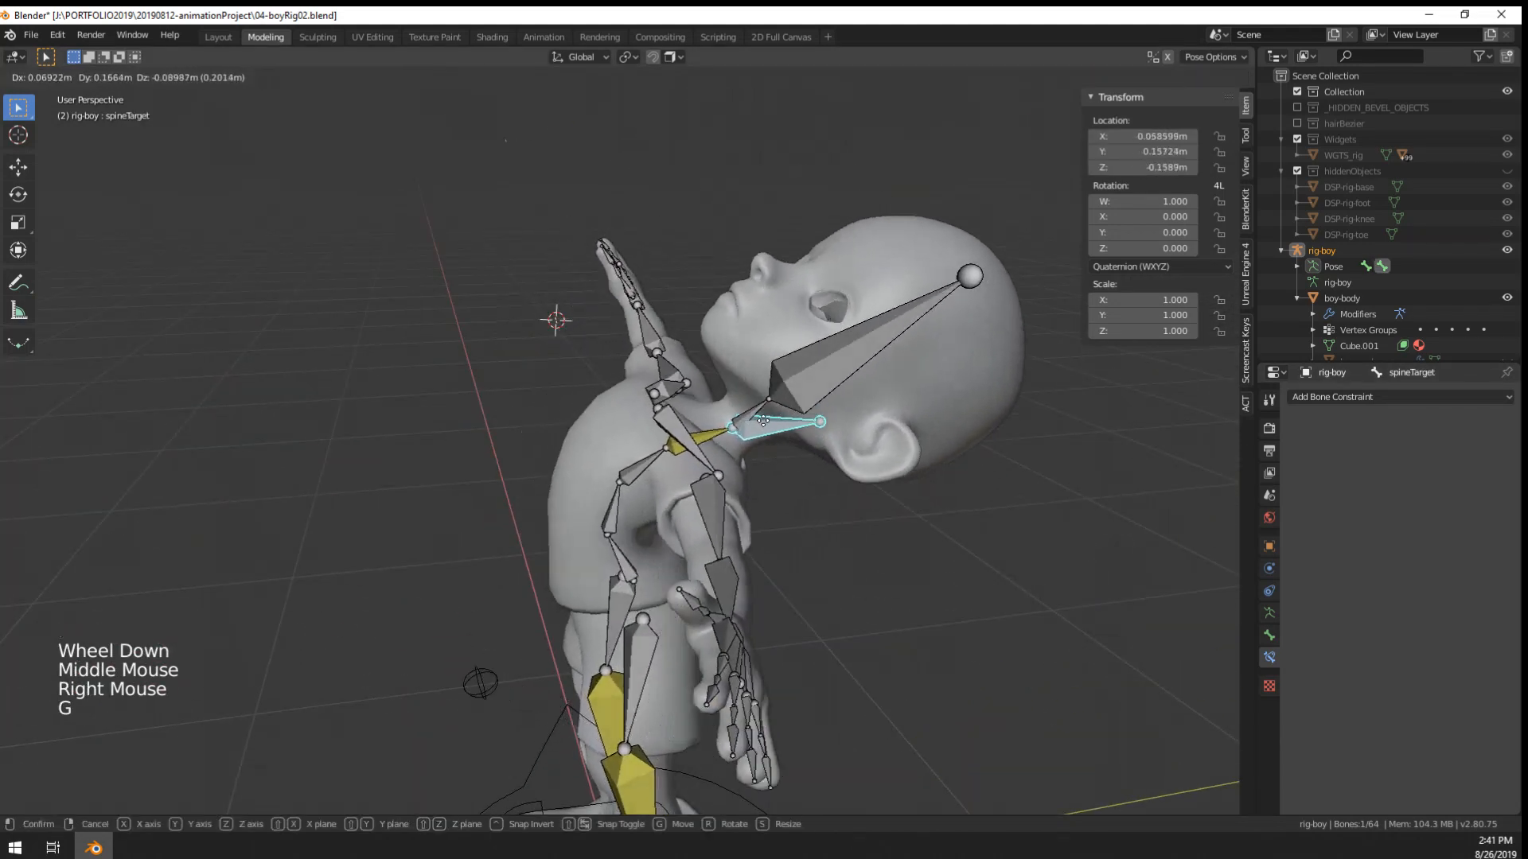
right_click(585, 420)
middle_click_drag(585, 422, 676, 428)
middle_click_drag(677, 428, 765, 435)
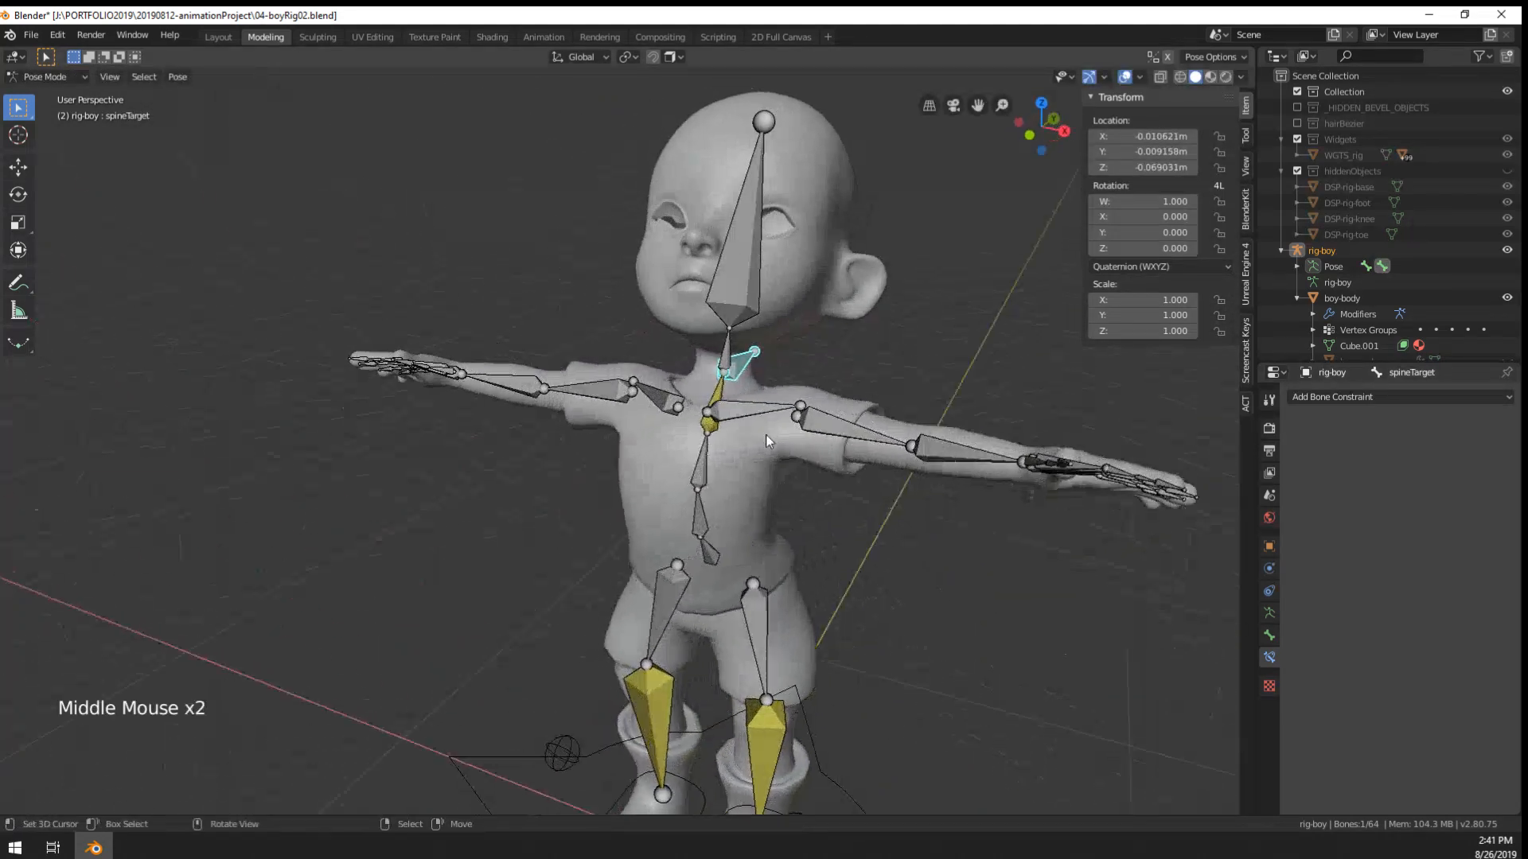
- Test the spine by moving spineTarget sideways and forward to bend the torso, and try rotating it in place
key("g")
key("r")
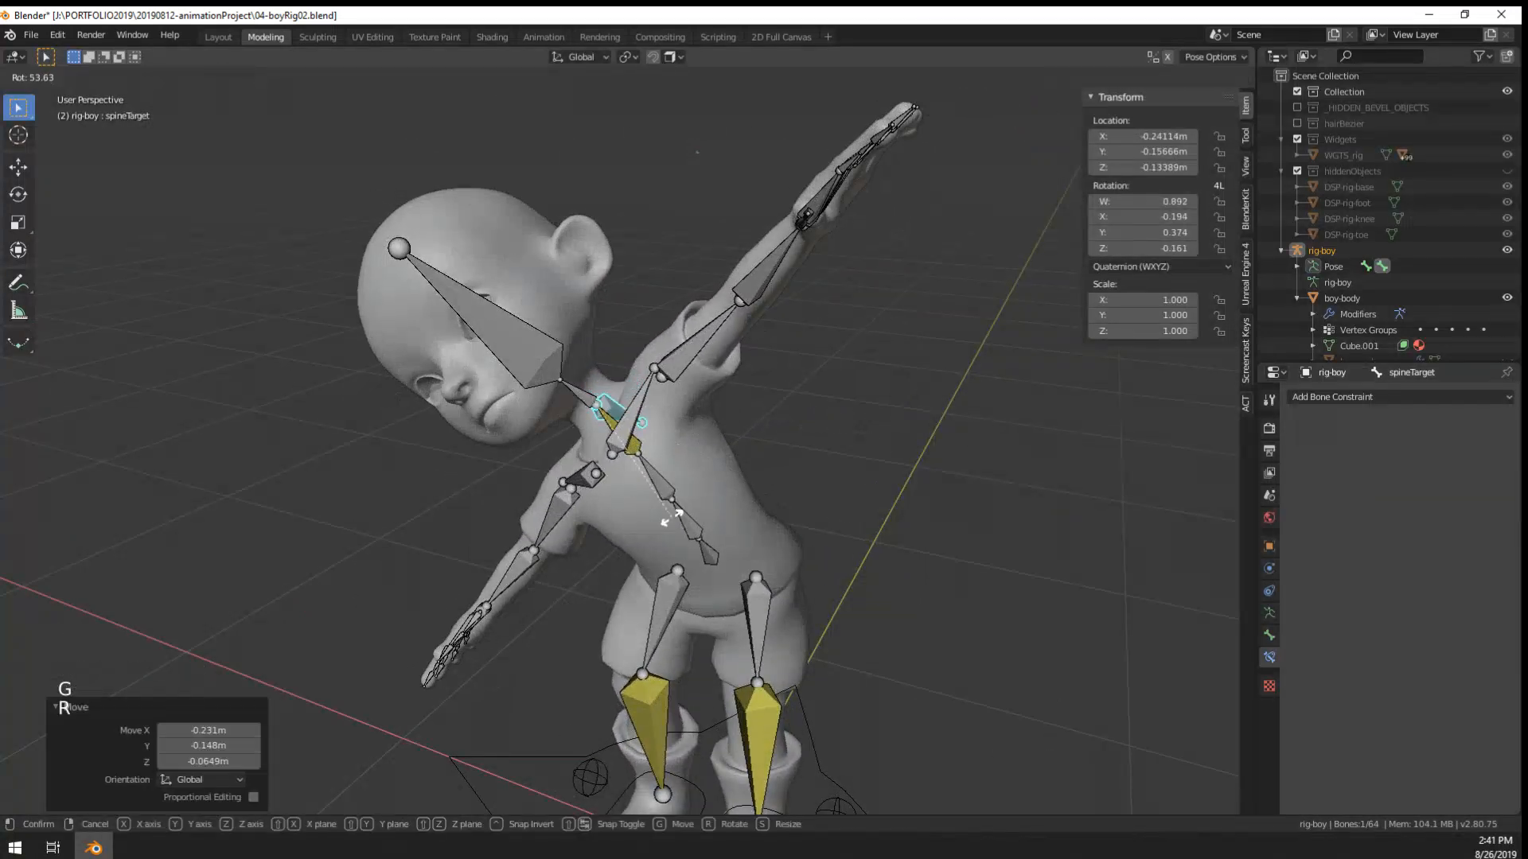
- Enable the rotation weight at 1.000 on the IK constraint of spine.003
right_click(649, 456)
middle_click_drag(648, 456, 684, 461)
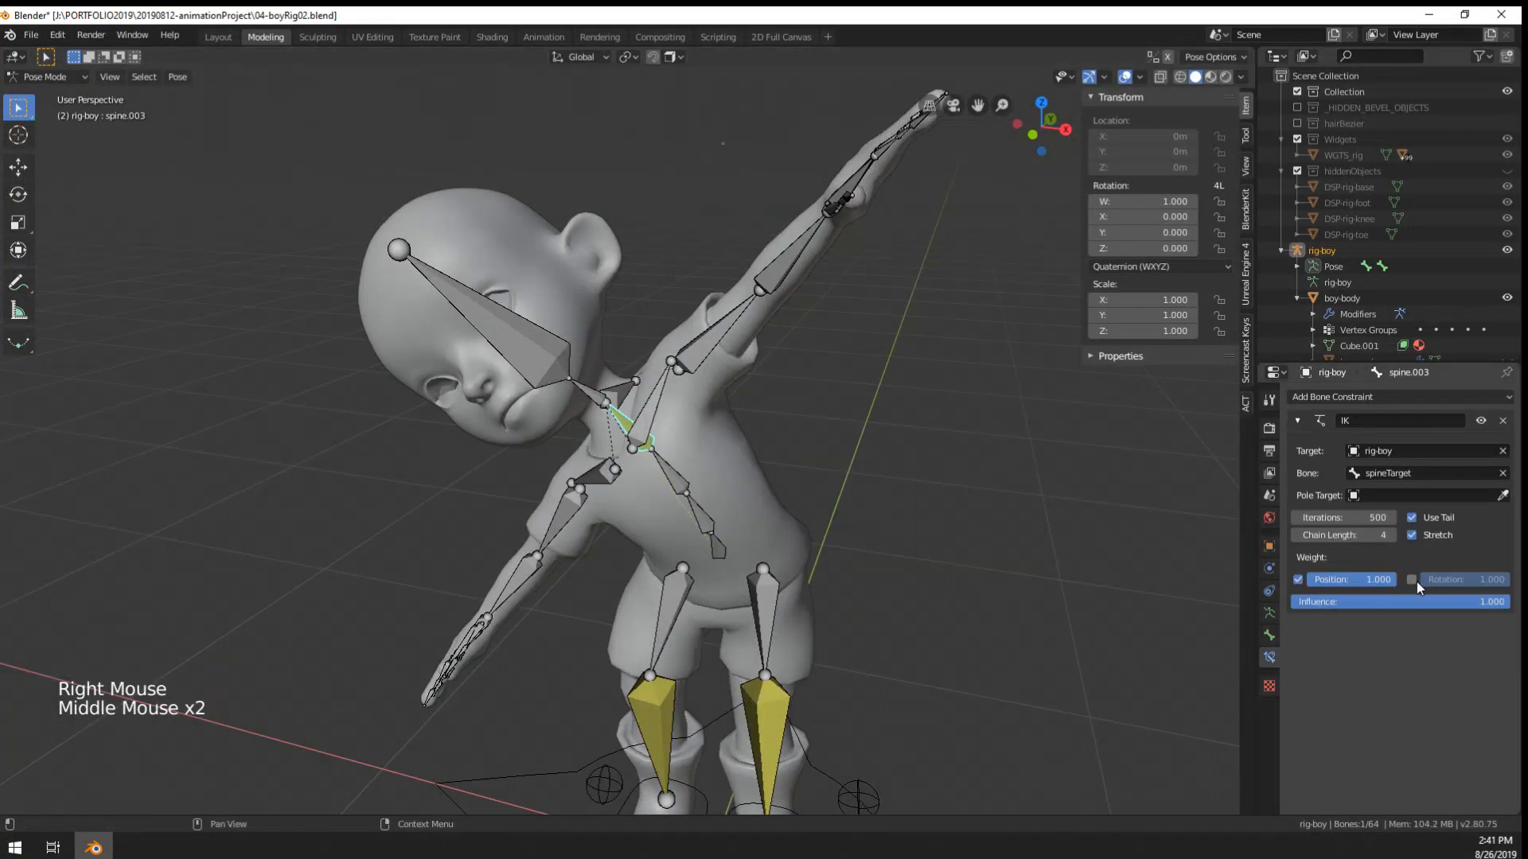
left_click(1414, 580)
mouse_move(1472, 580)
left_mouse_down()
mouse_move(1384, 581)
mouse_move(1476, 581)
left_mouse_up()
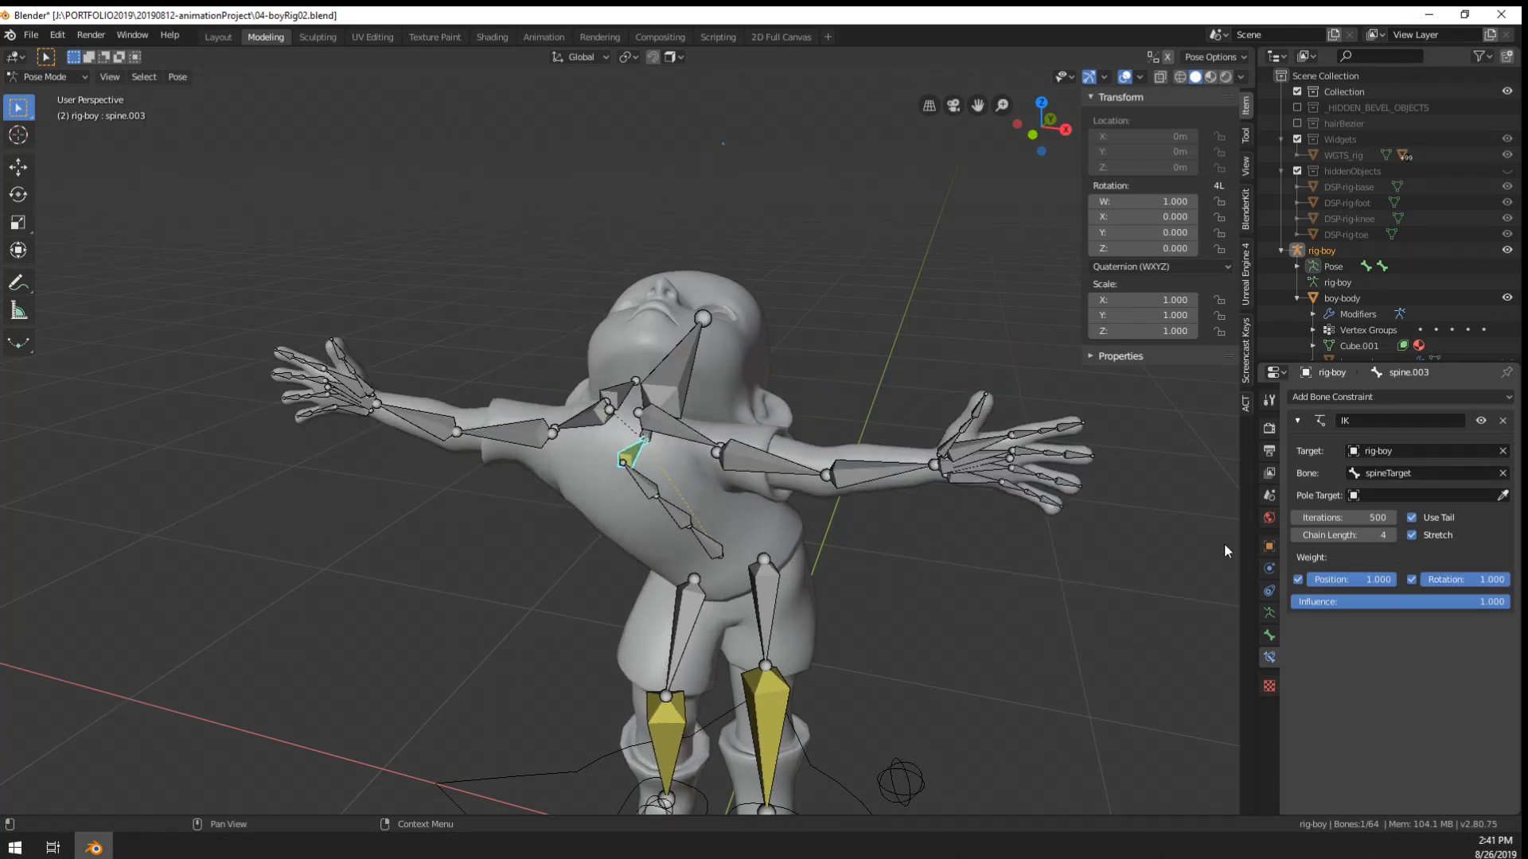
- In Edit Mode, stand spineTarget upright by setting its tail to Y 0.0582 m and Z 1.57 m
middle_click_drag(1226, 550, 526, 454)
scroll(527, 454, "up", 2)
key("Tab")
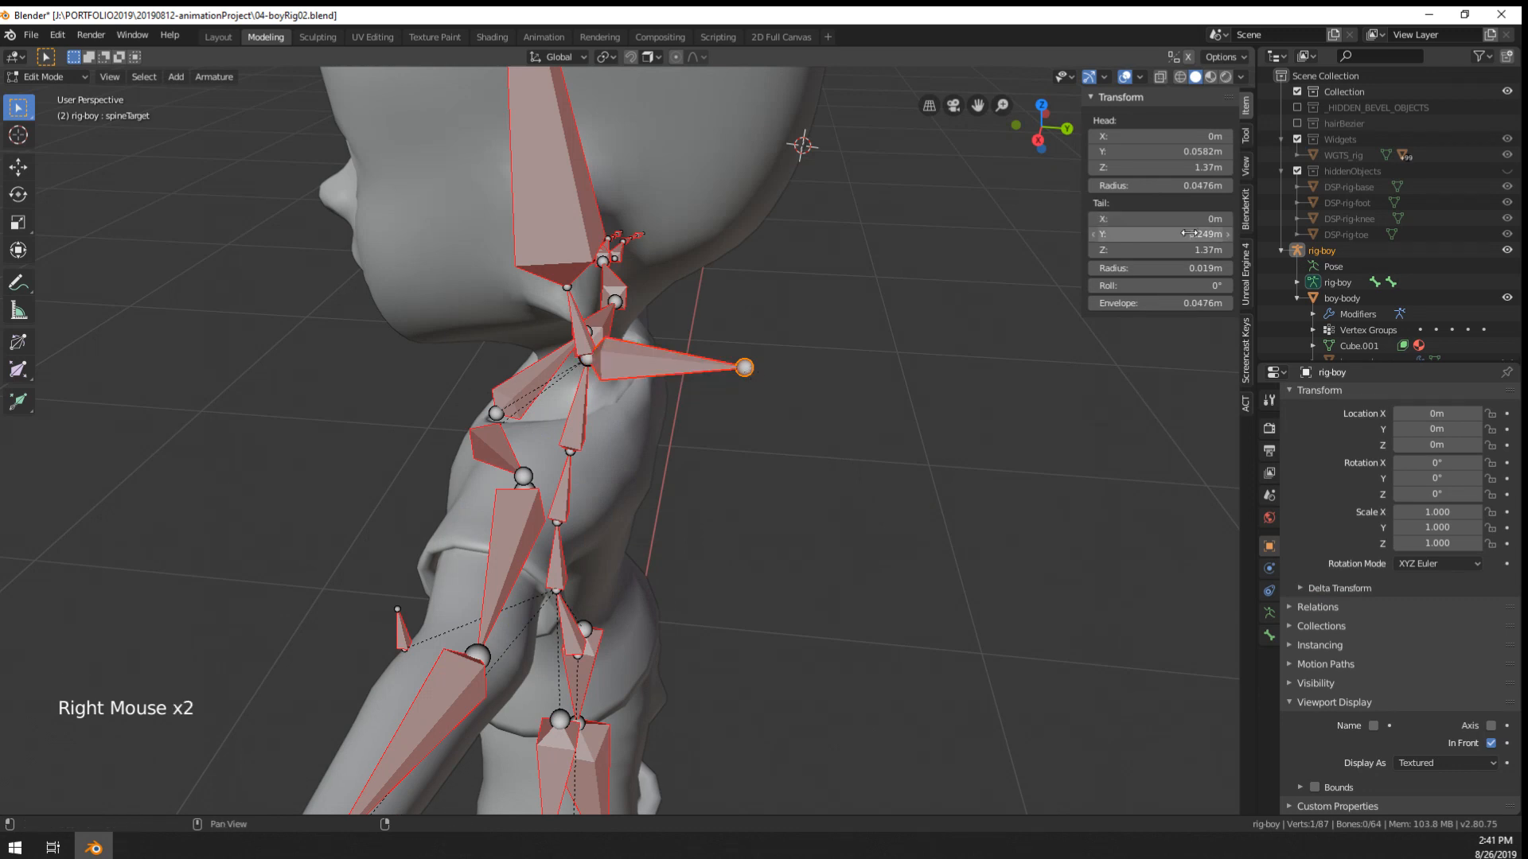
mouse_move(1160, 234)
left_mouse_down()
mouse_move(1142, 234)
mouse_move(1158, 234)
left_mouse_up()
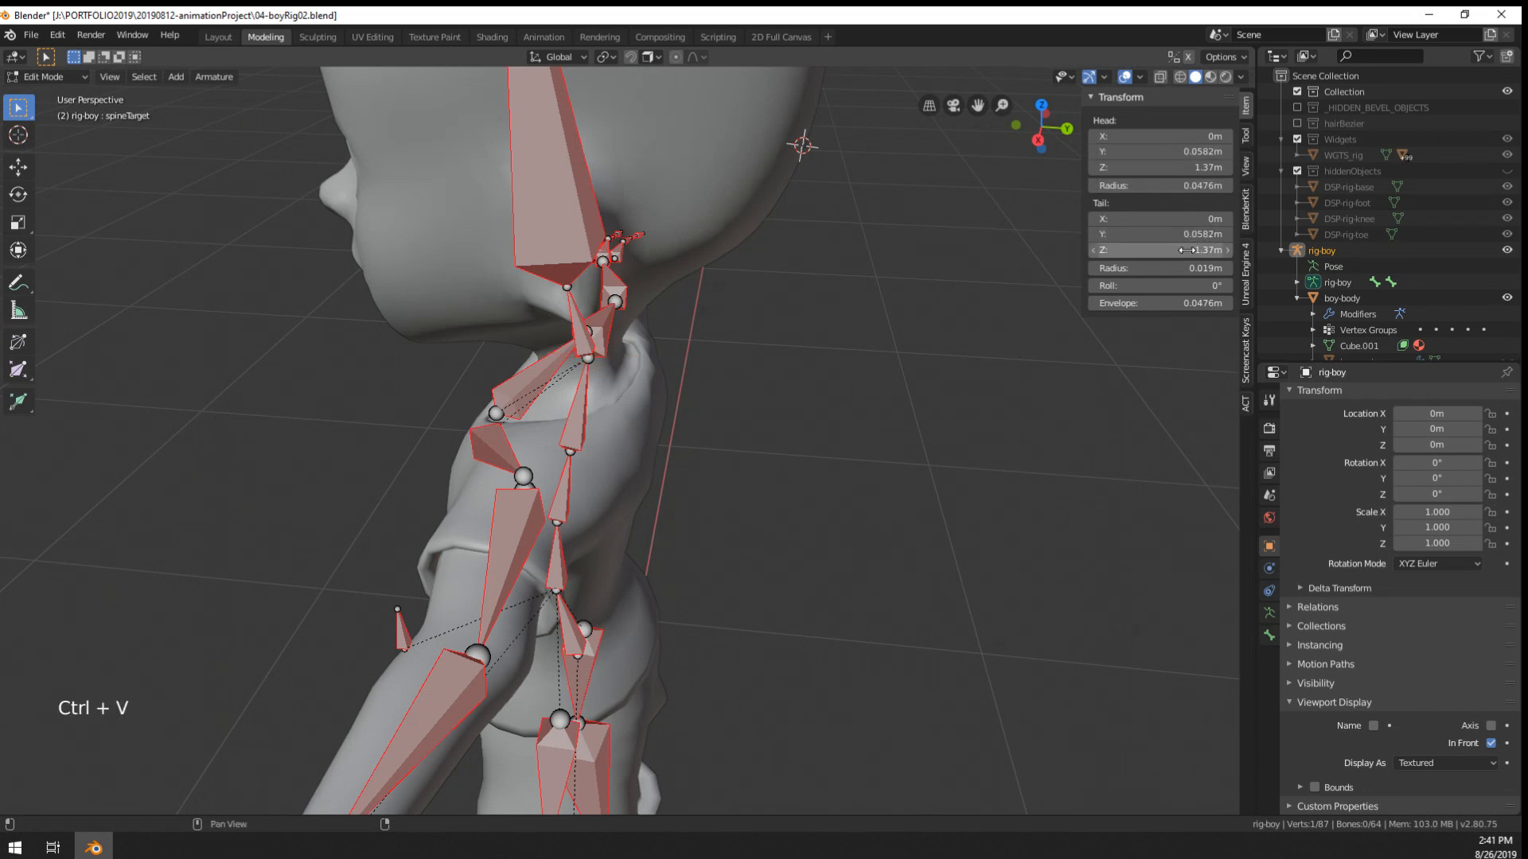
left_click_drag(1160, 249, 1185, 250)
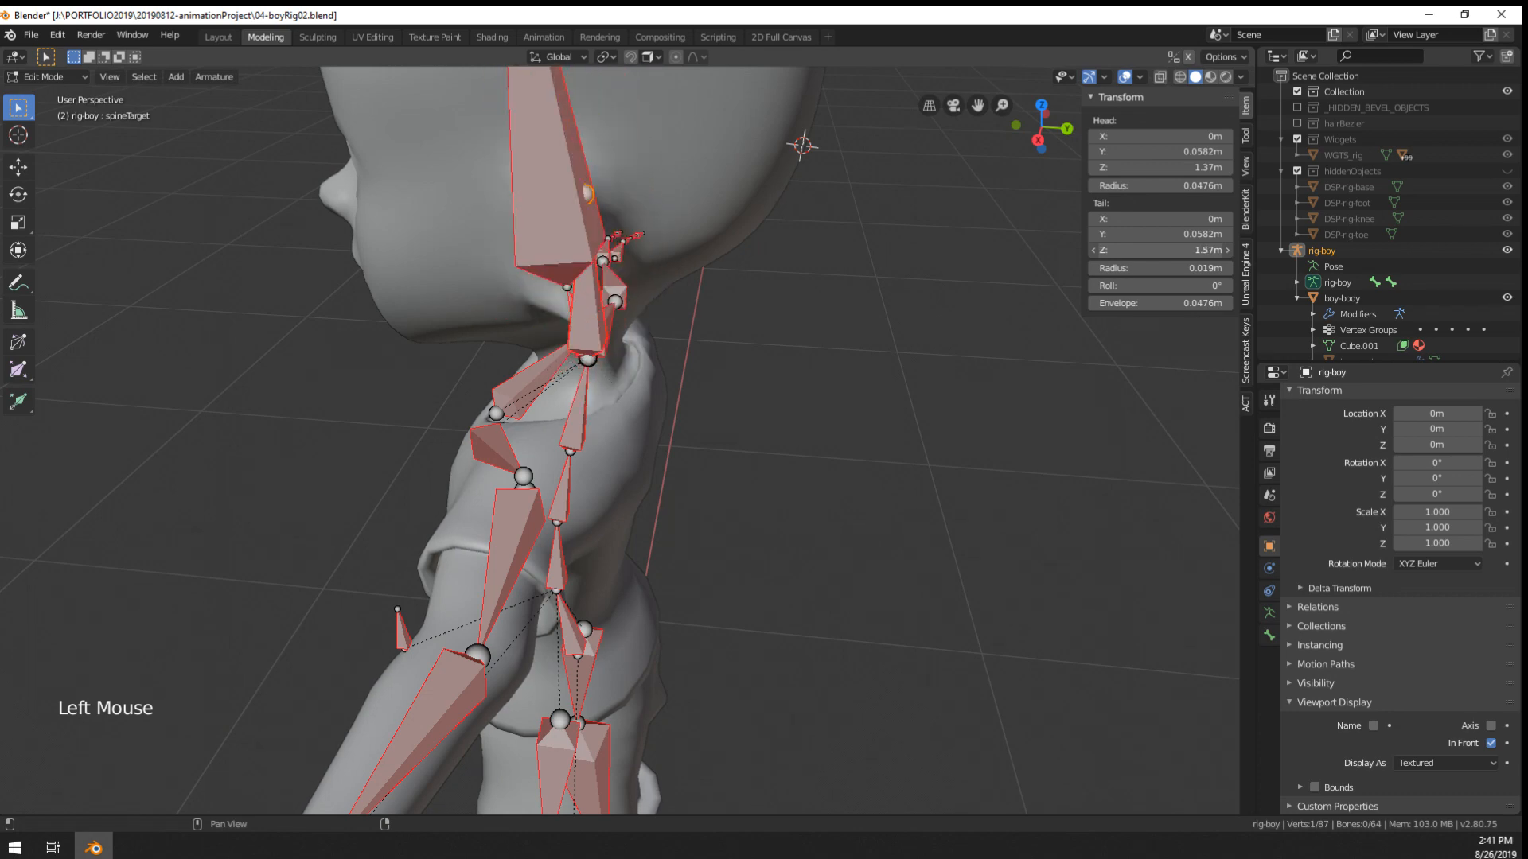
- Move spineTarget's tail about 0.04 m backward in the right side view and return to Pose Mode
key("KP_1")
key("KP_3")
scroll(833, 251, "up", 2)
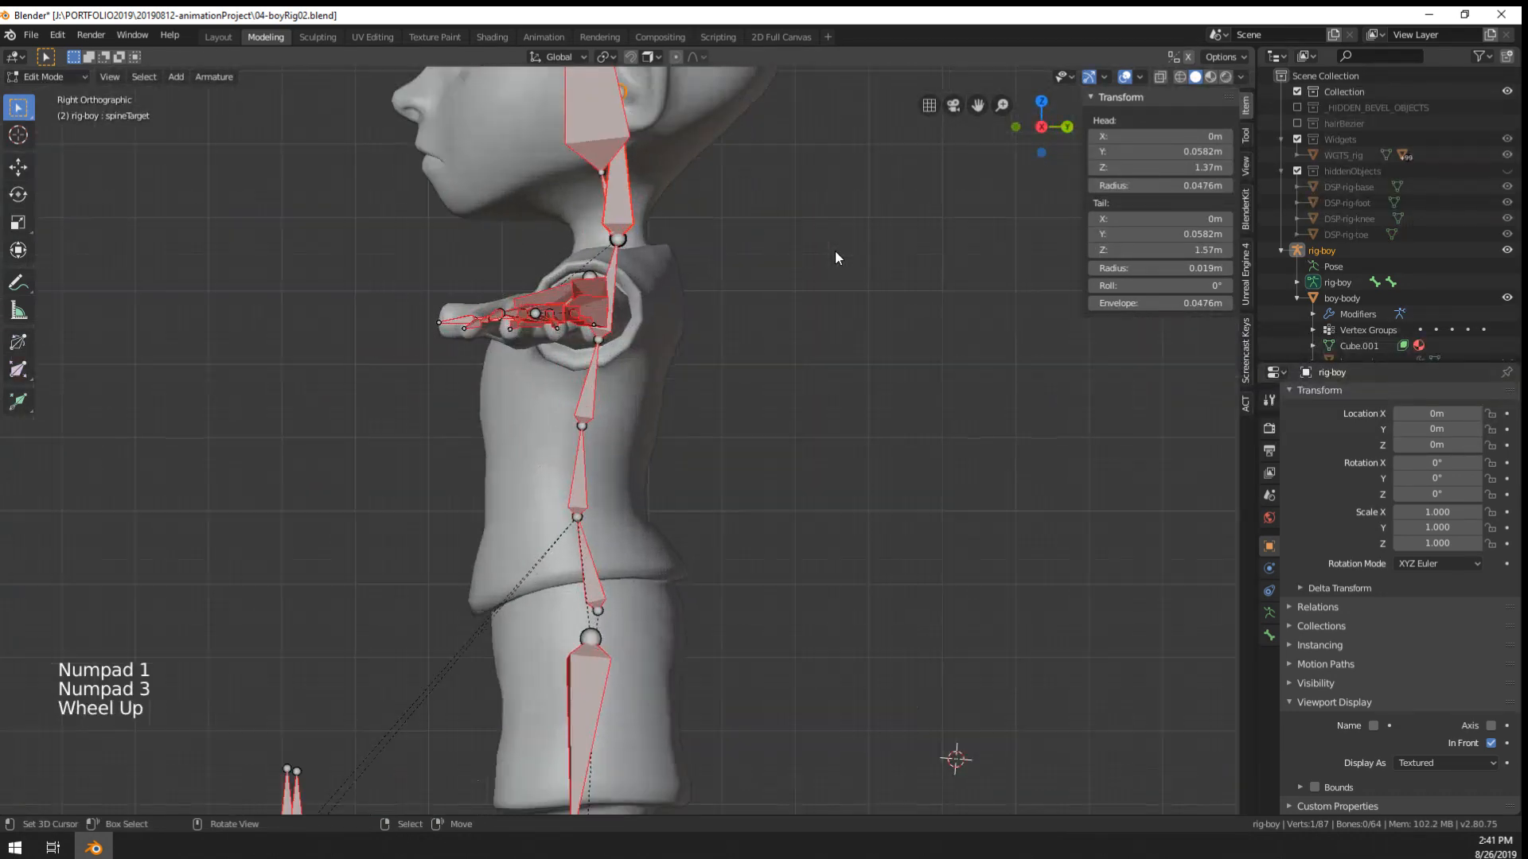
middle_click_drag(833, 251, 765, 425, "shift")
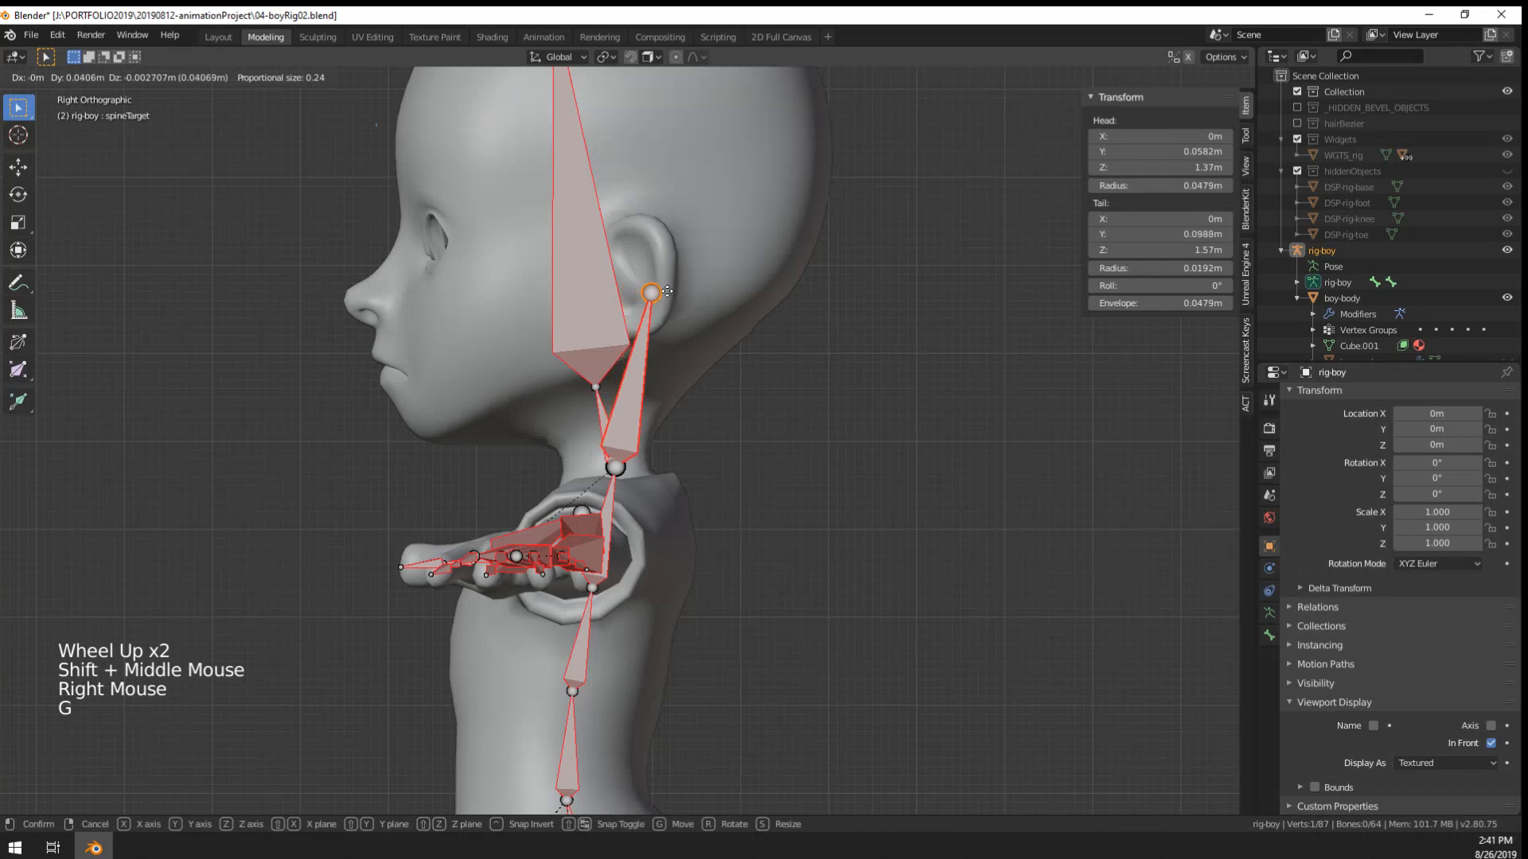
left_click(667, 291)
scroll(613, 365, "down", 2)
key("Tab")
middle_click_drag(613, 365, 702, 468)
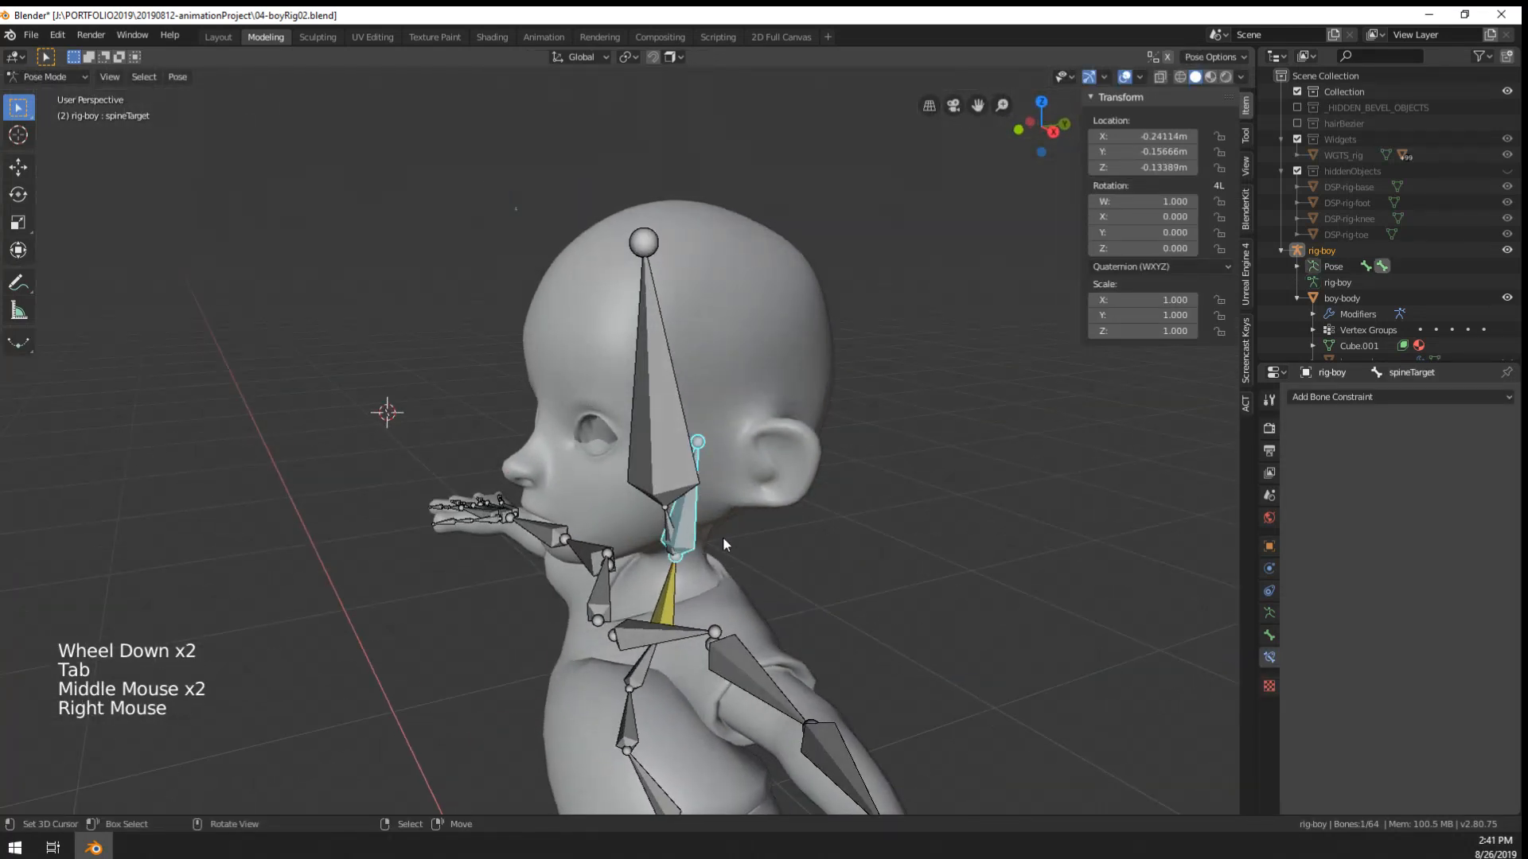
- Clear spineTarget's location and test the straightened control by slightly moving and rotating it
key("alt+g")
middle_click_drag(722, 544, 875, 510)
key("g")
key("r")
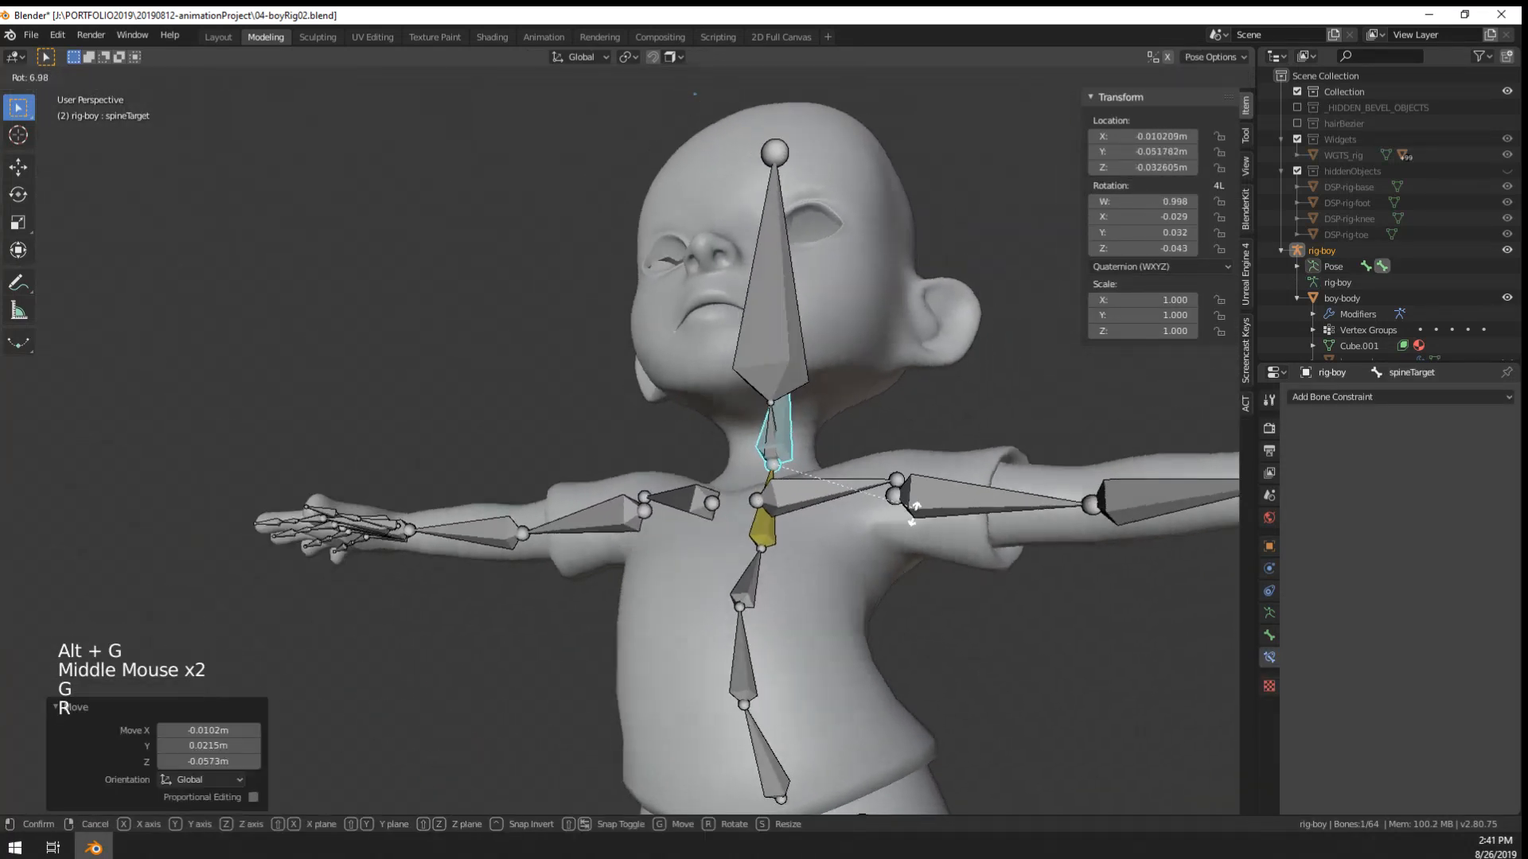
left_click(896, 538)
- Test how the spine bends by moving spineTarget several times while checking from different angles
scroll(893, 541, "down", 2)
key("g")
left_click(819, 552)
middle_click_drag(819, 553, 757, 447)
key("g")
left_click(786, 567)
middle_click_drag(758, 448, 586, 433)
key("g")
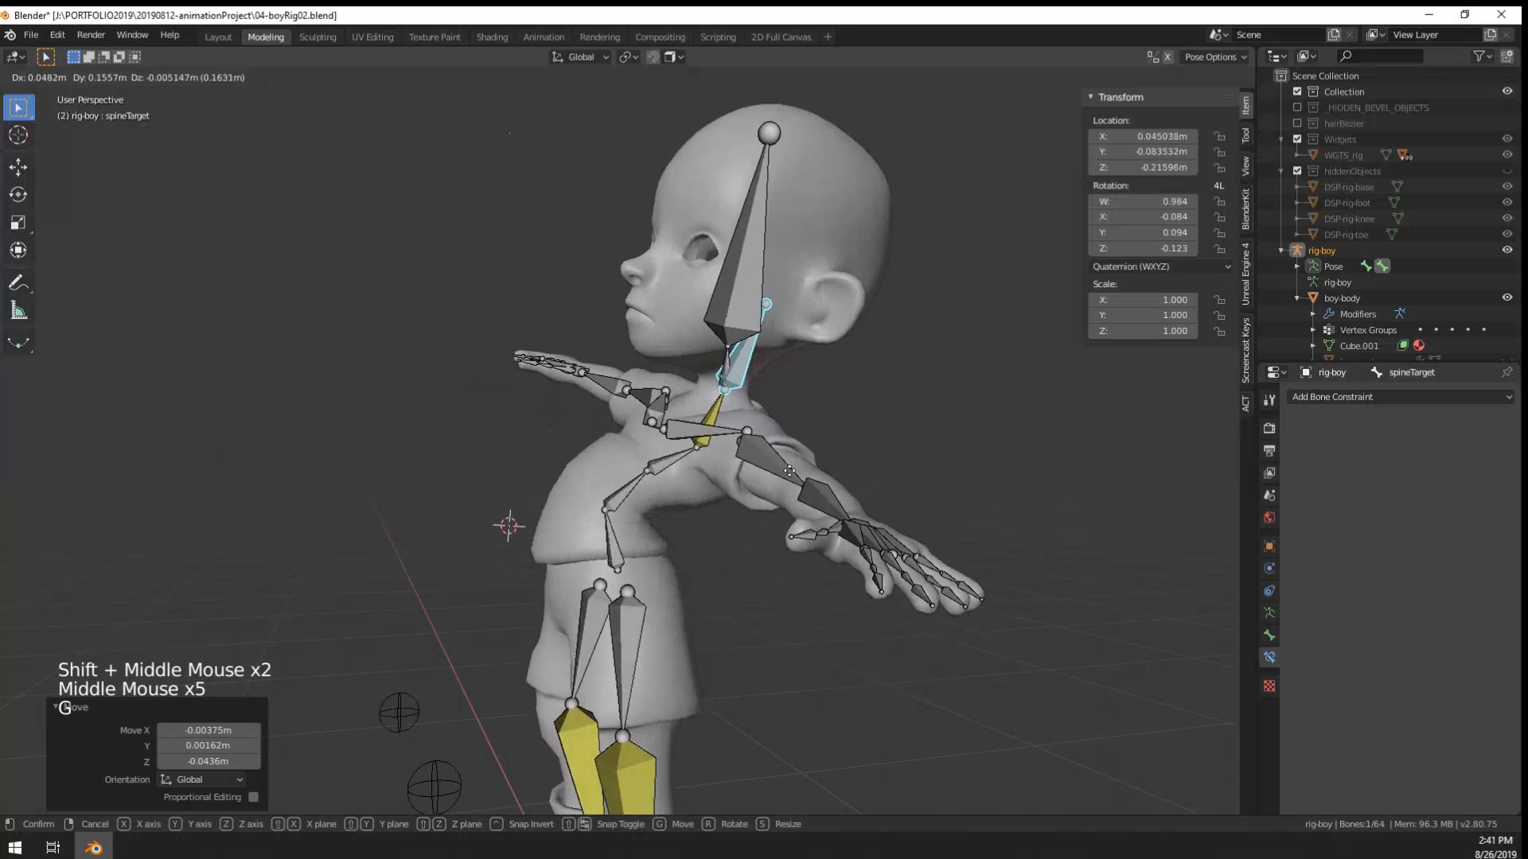
right_click(744, 455)
- Clear spineTarget's location and rotation, and test rotating it around the global Z axis
key("alt+g")
middle_click_drag(770, 476, 827, 436)
key("alt+r")
key("r")
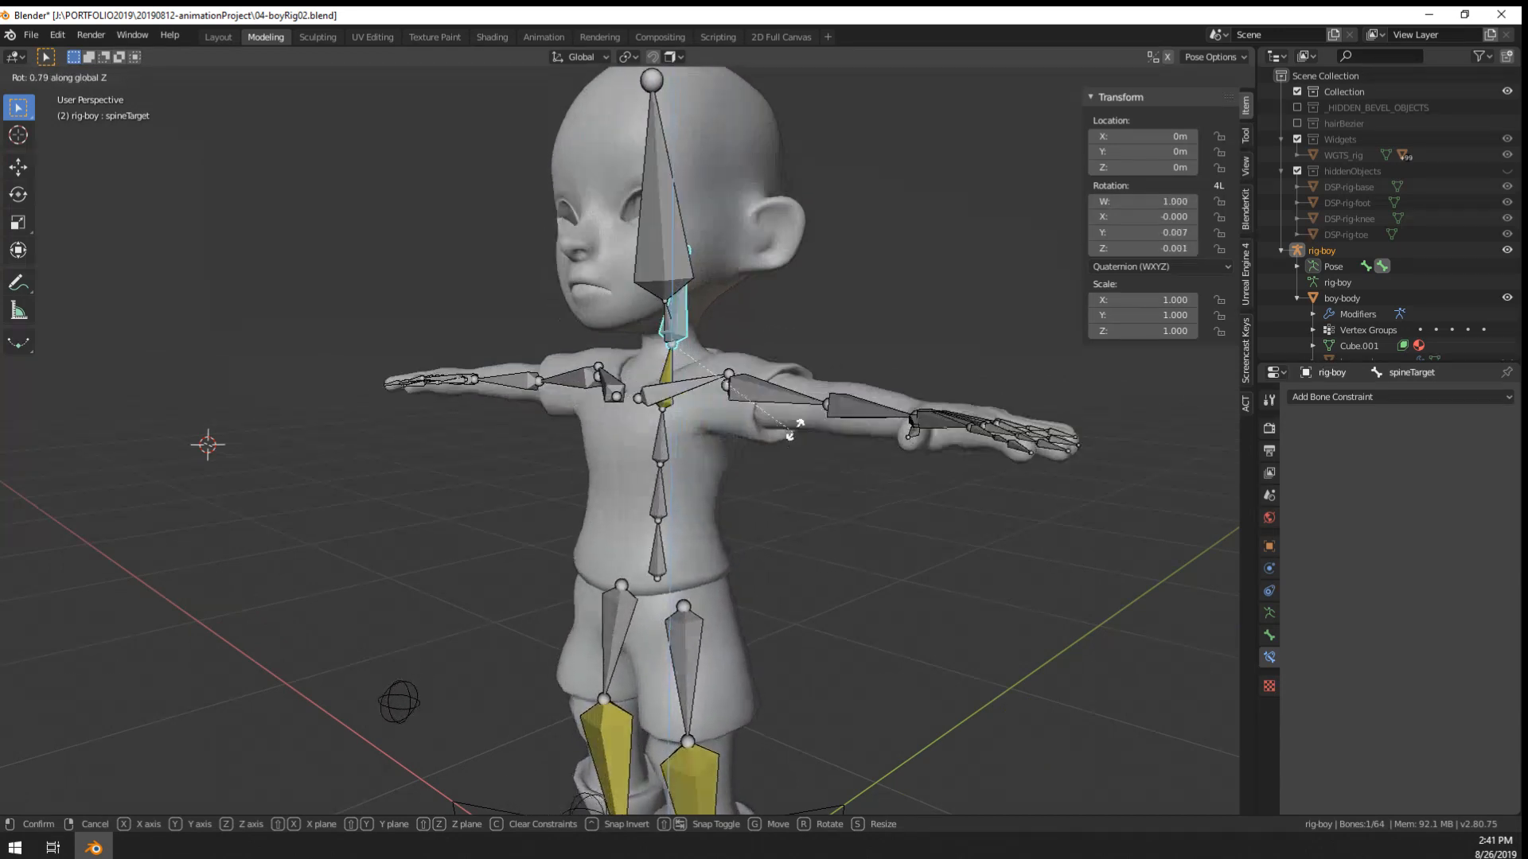
left_click(800, 390)
- Set the IK chain length on spine.003 to 3
middle_click_drag(739, 520, 766, 466, "shift")
right_click(691, 497)
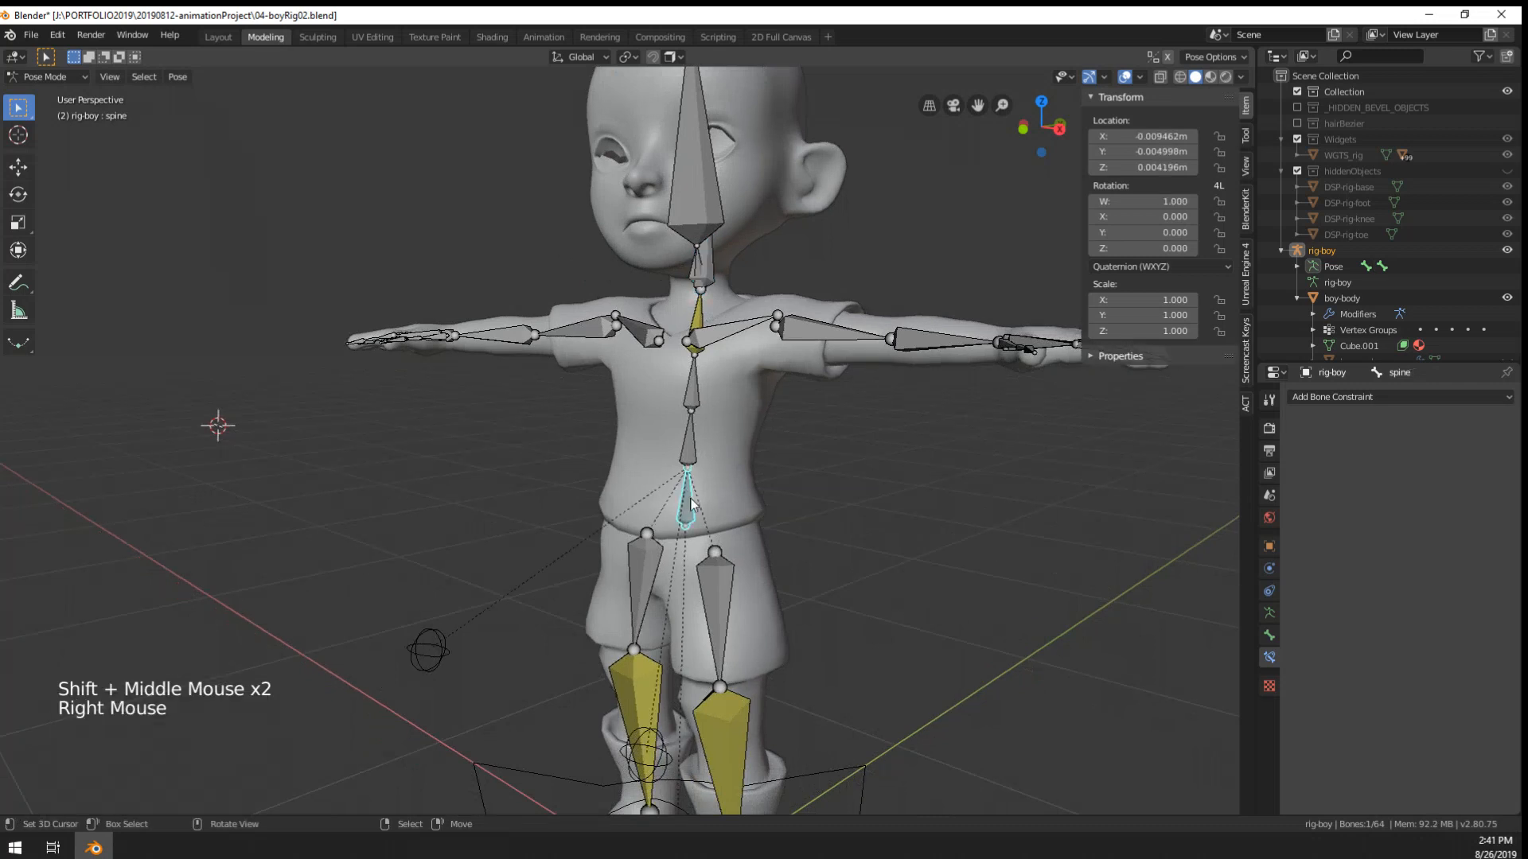
right_click(696, 310)
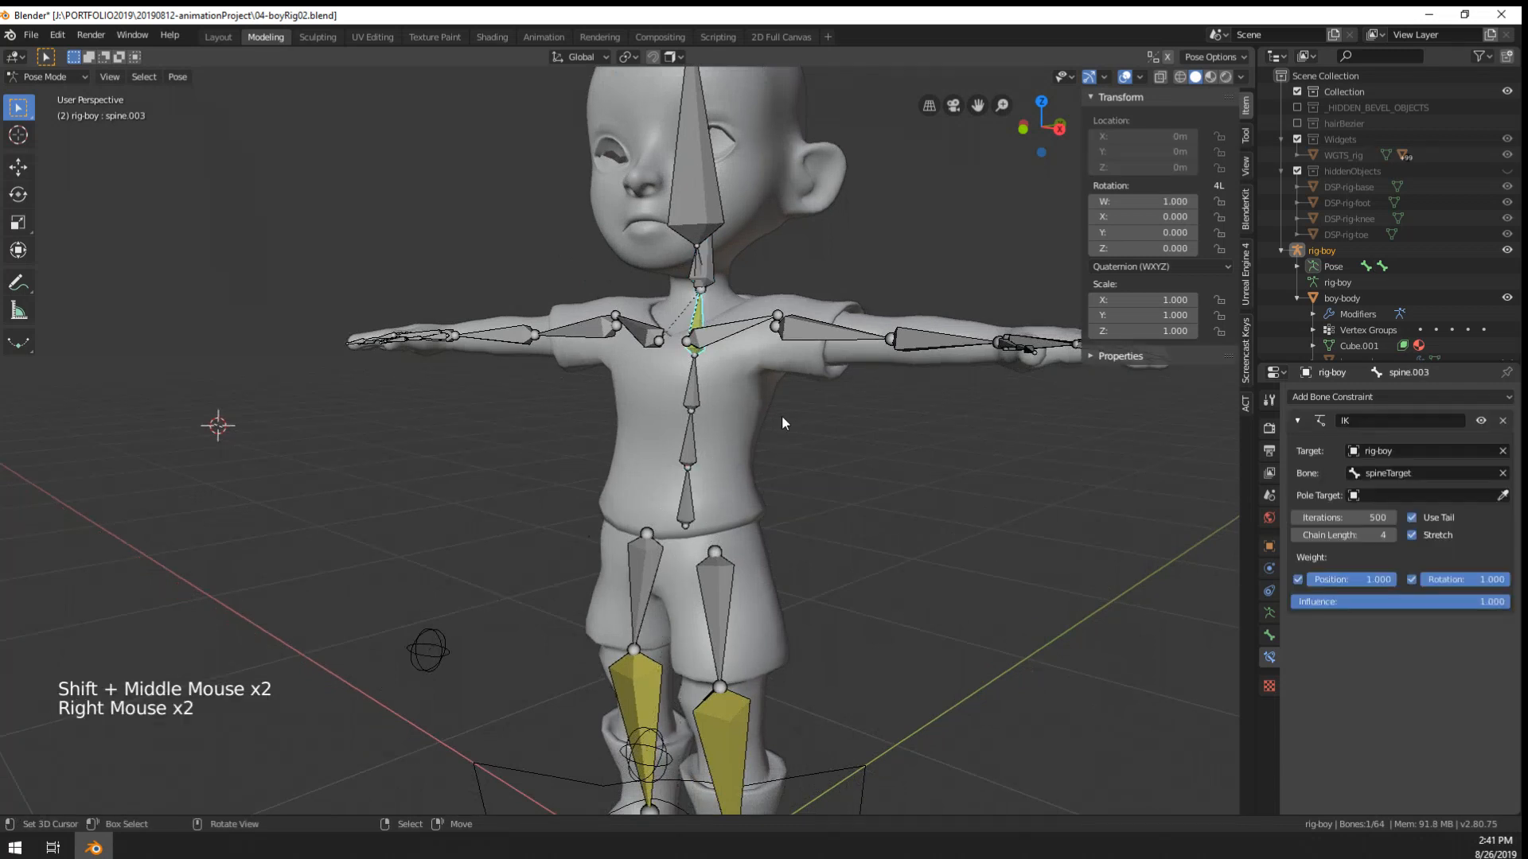
left_click(1296, 535)
- Test twisting the three-bone chain by rotating spineTarget around global Z by -85.9° and by 134°
middle_click_drag(1026, 509, 887, 455)
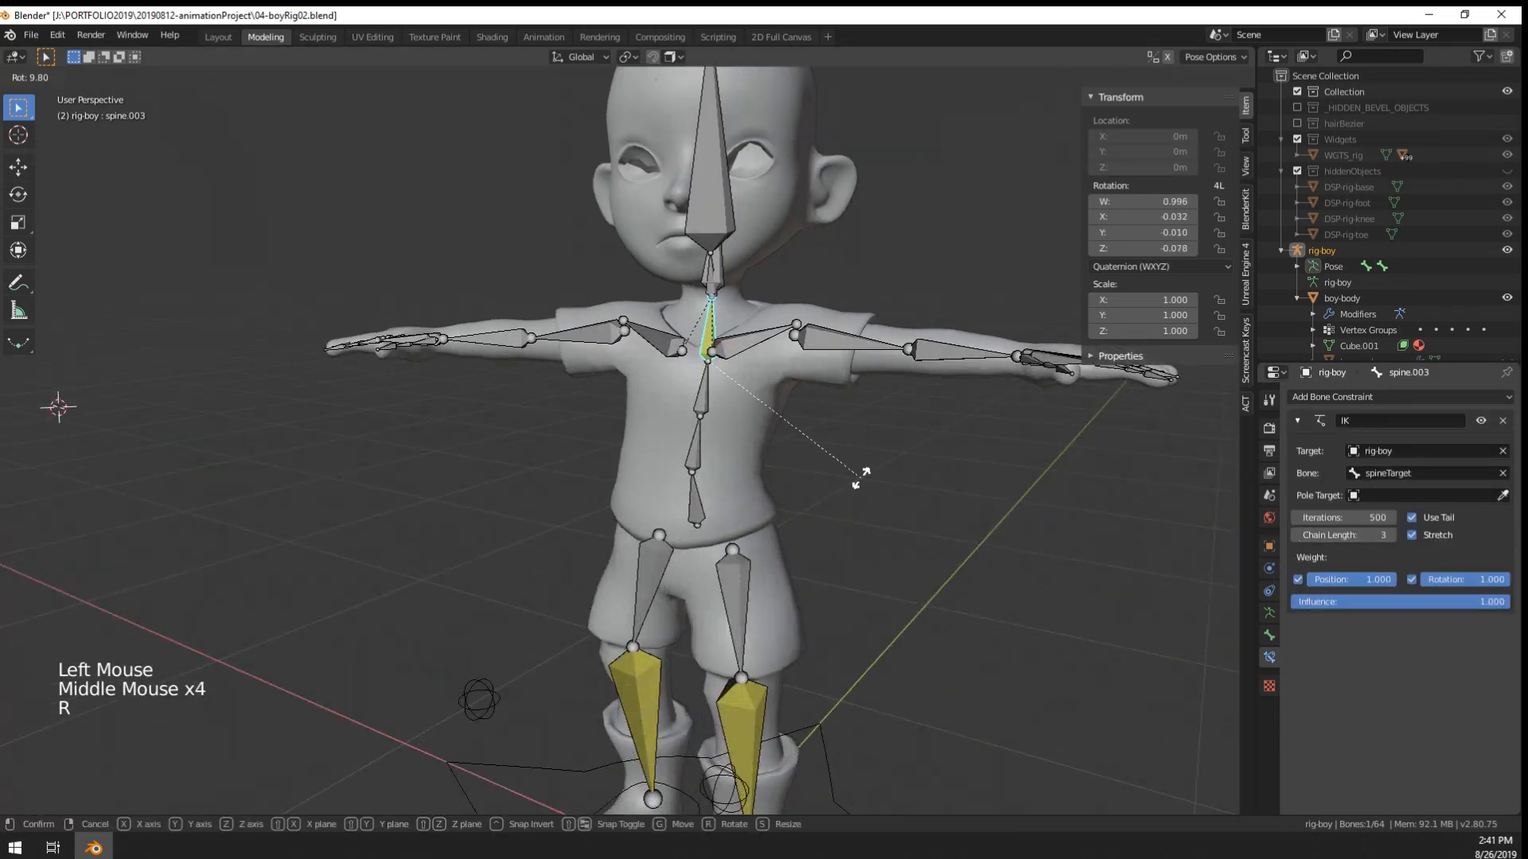
right_click(736, 278)
key("r")
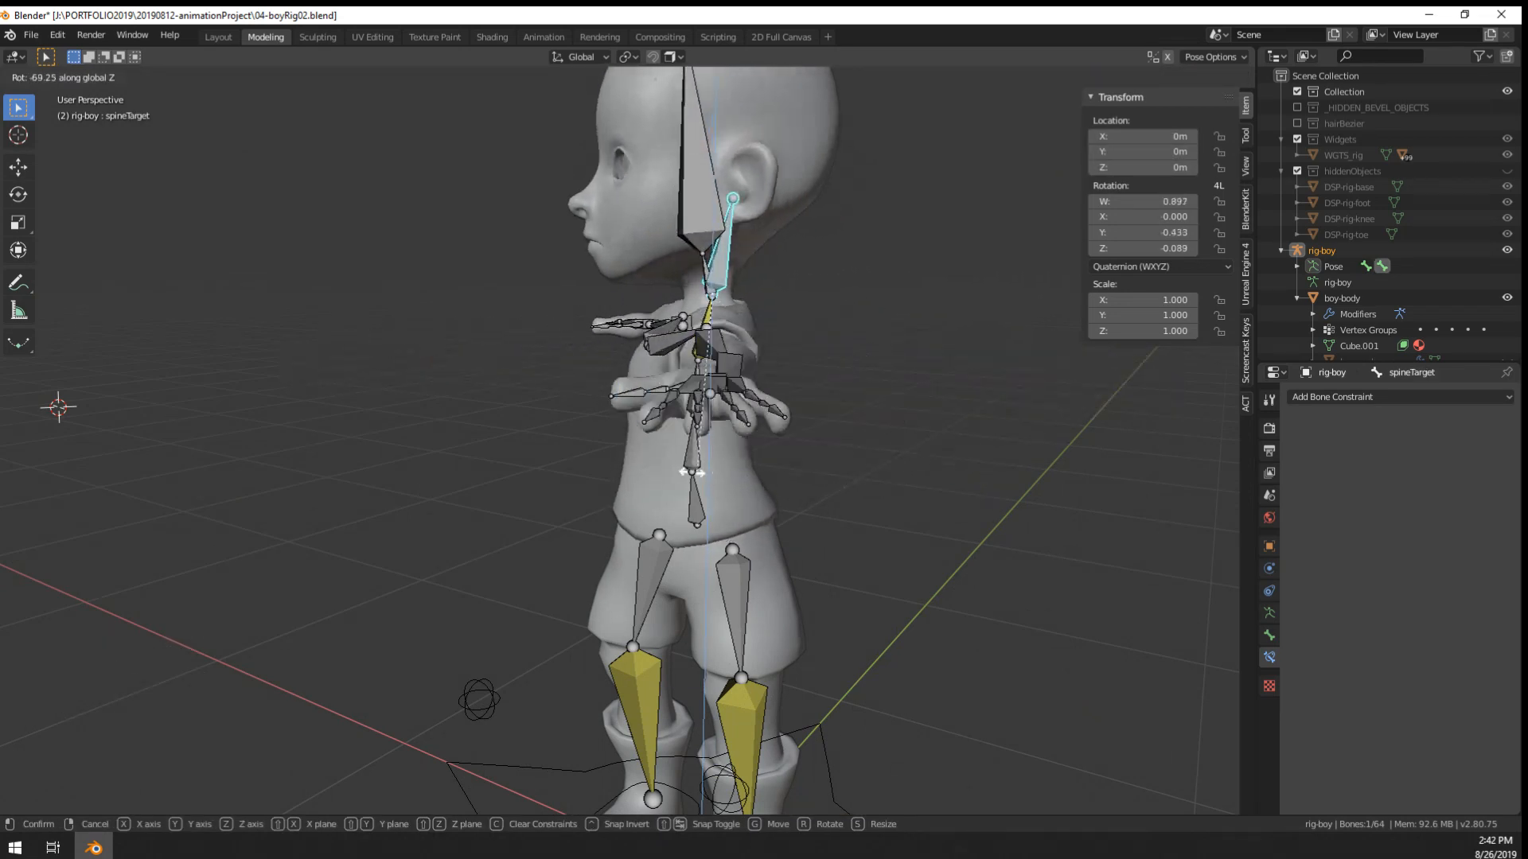
left_click(824, 490)
middle_click_drag(824, 490, 679, 488)
key("r")
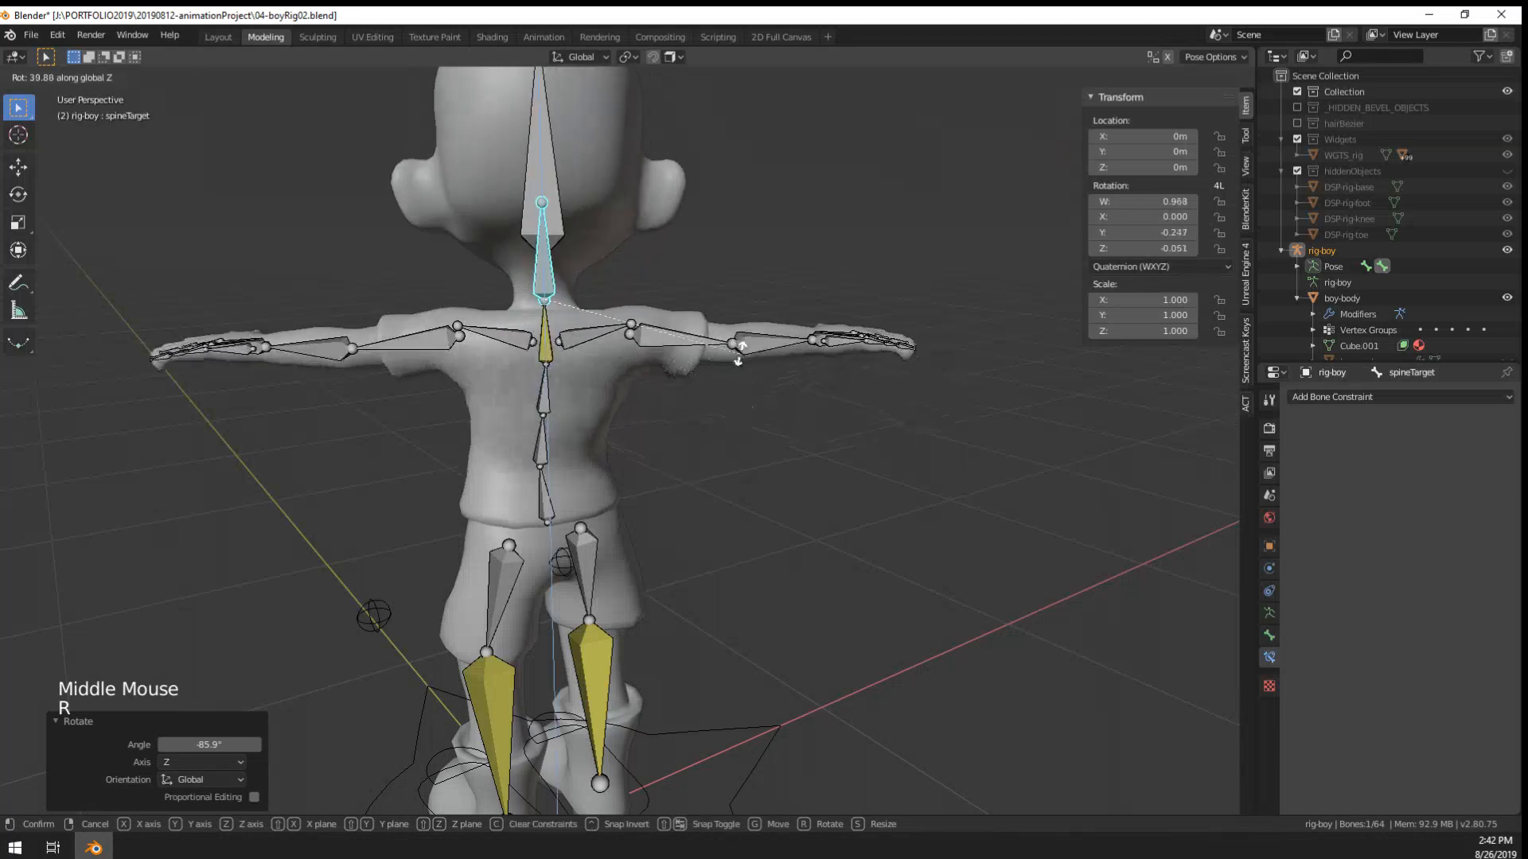
- Test moving the twisted spineTarget bone and cancel the move
middle_click_drag(602, 436, 329, 423)
key("g")
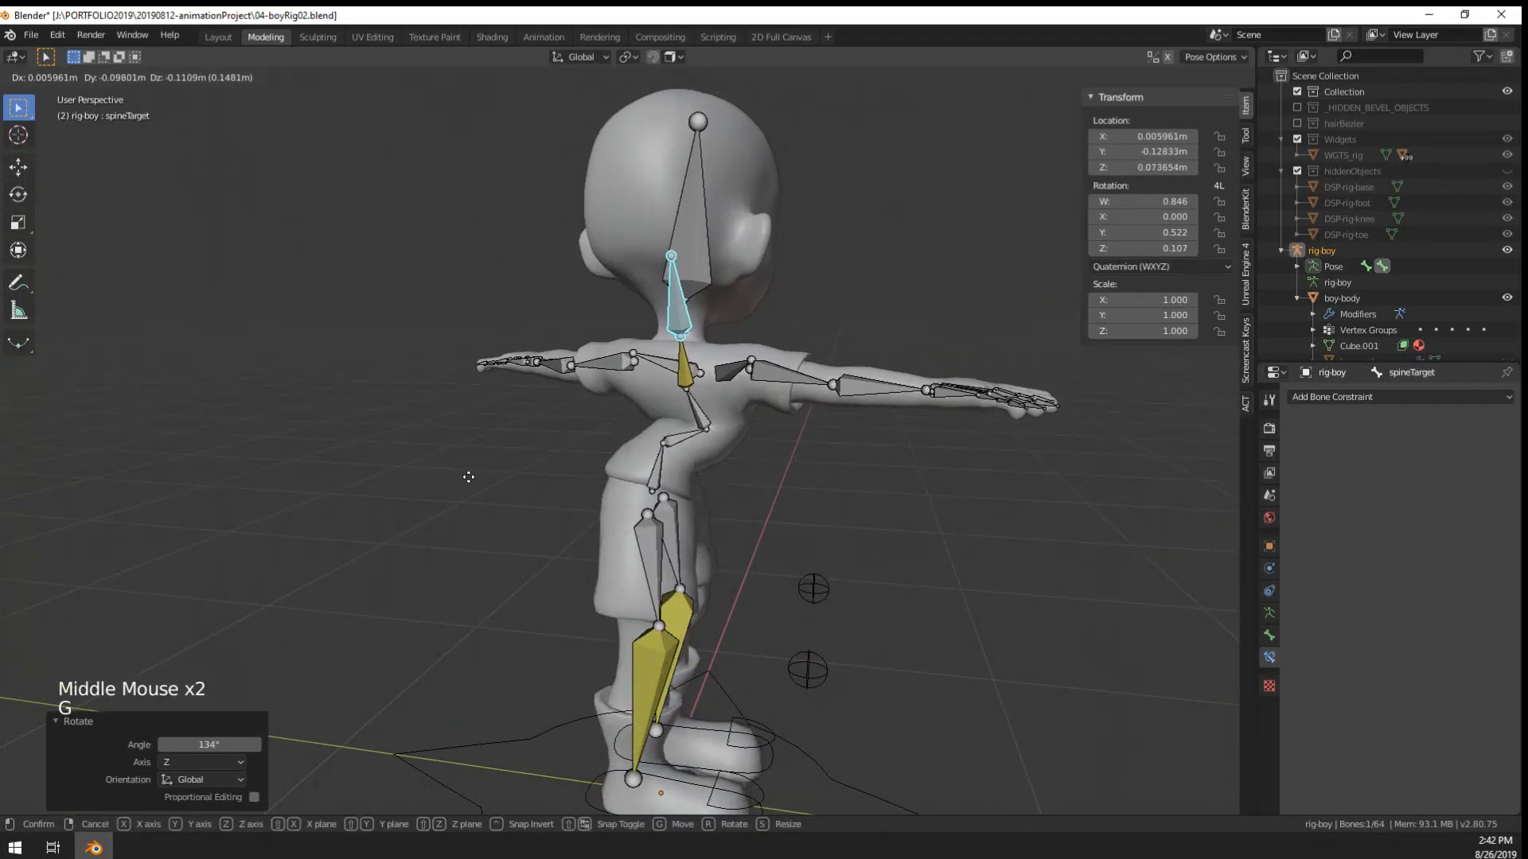
right_click(391, 434)
- Lock spineTarget's X, Y and Z location and change its rotation mode to XYZ Euler
scroll(939, 231, "up", 2)
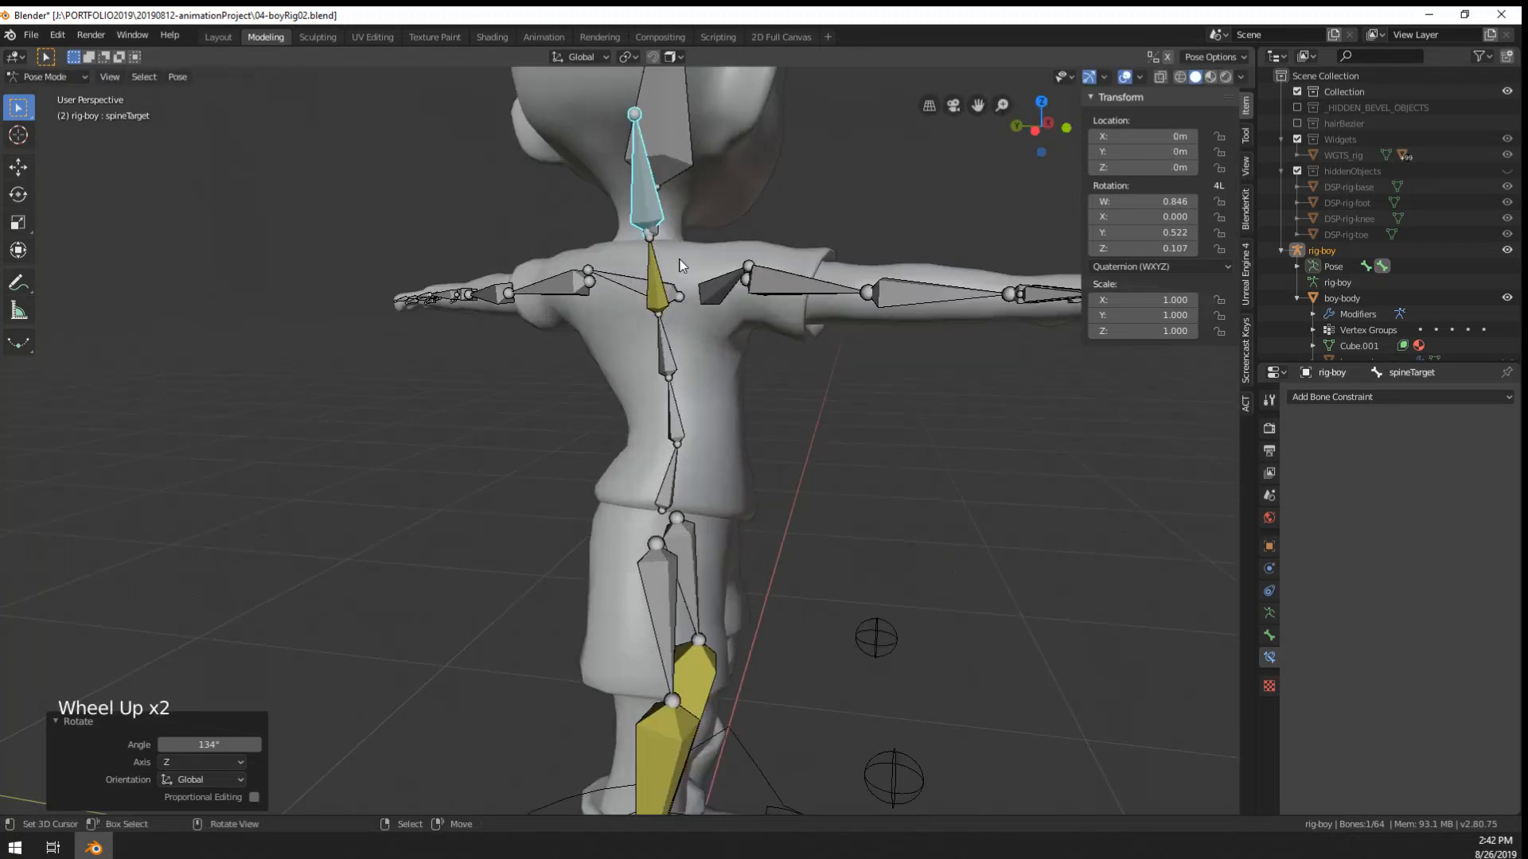
middle_click_drag(939, 230, 952, 387, "shift")
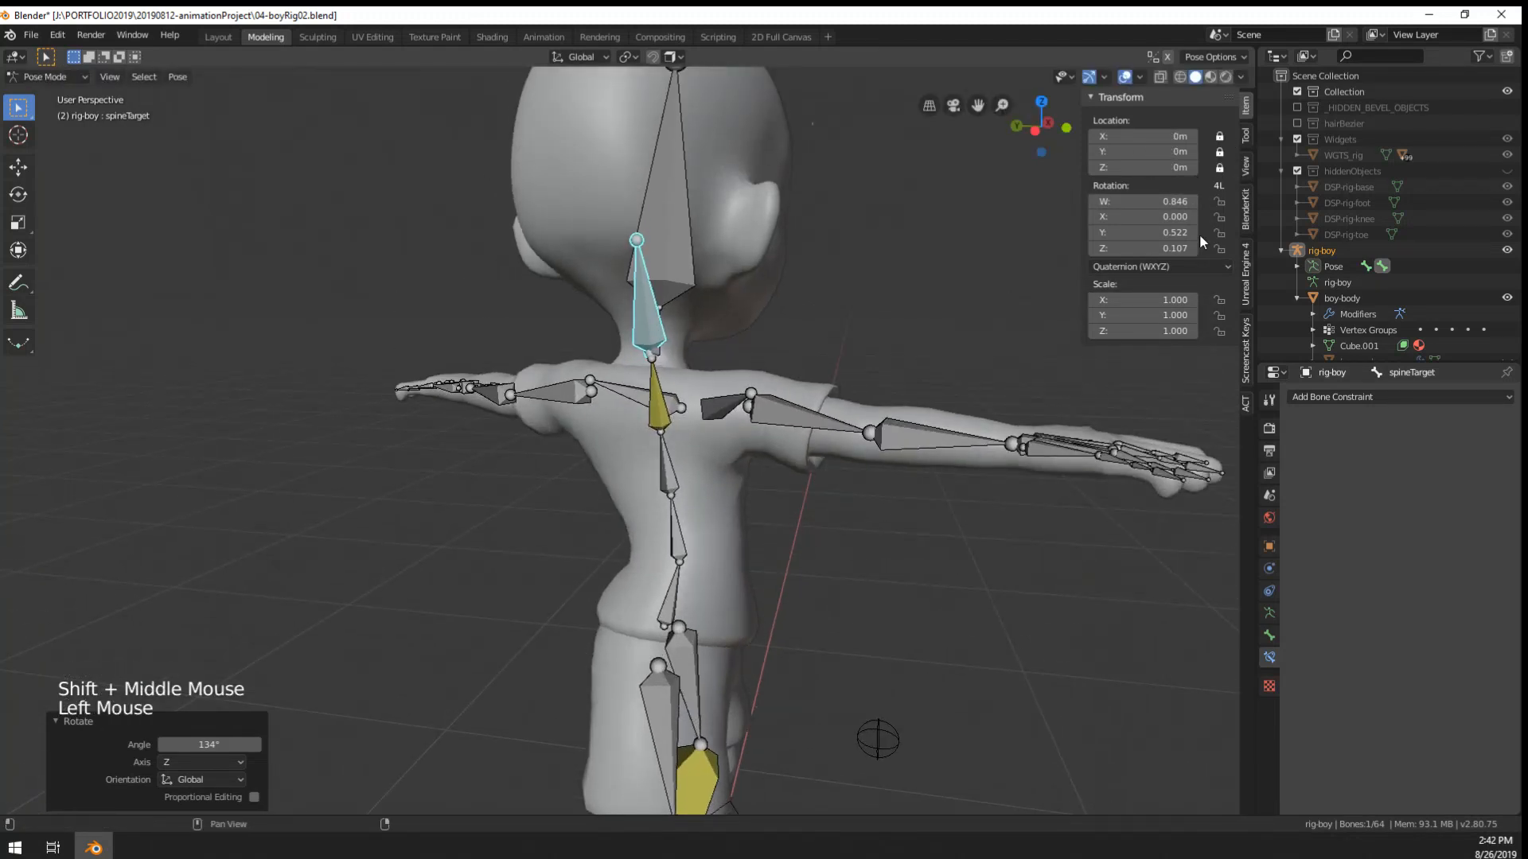
left_click(1114, 303)
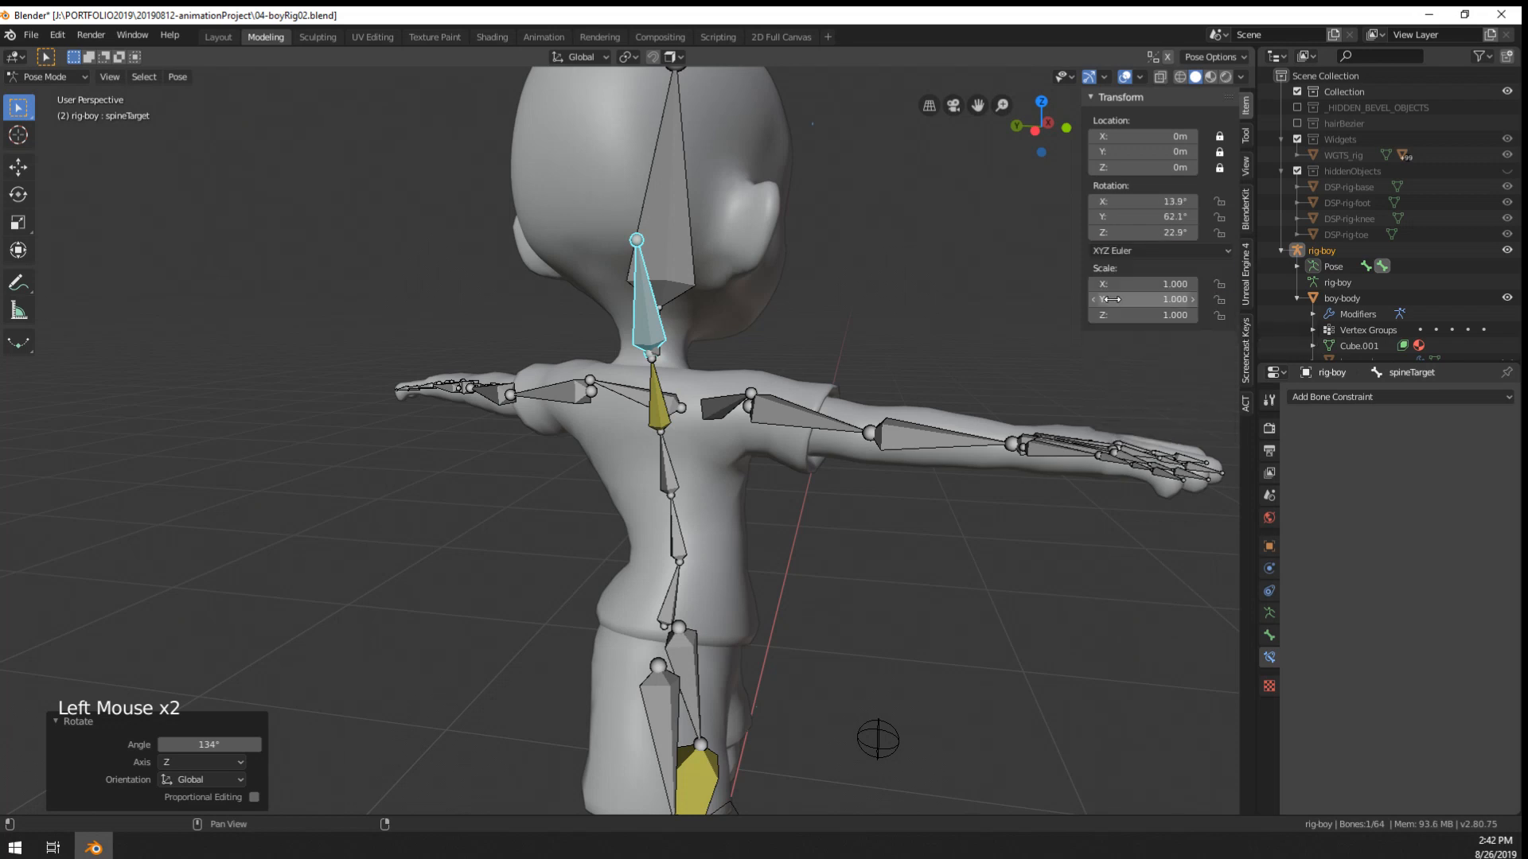
- Try rotating spineTarget in Euler mode and clear its location and rotation
key("r")
key("alt+g")
key("alt+r")
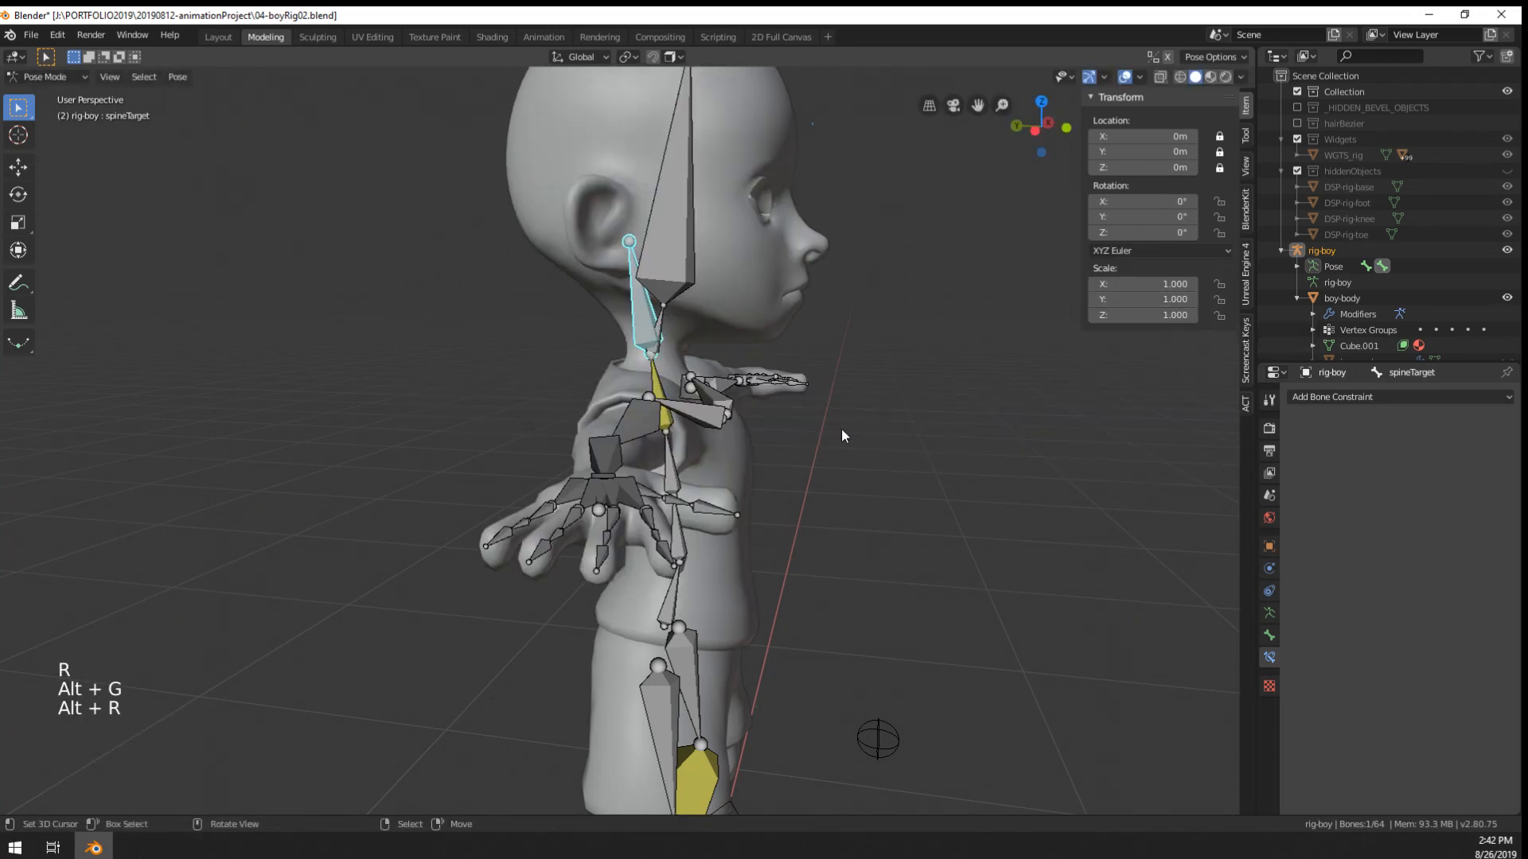
- Test freely rotating spineTarget and moving it with its location locked, cancelling both
key("r")
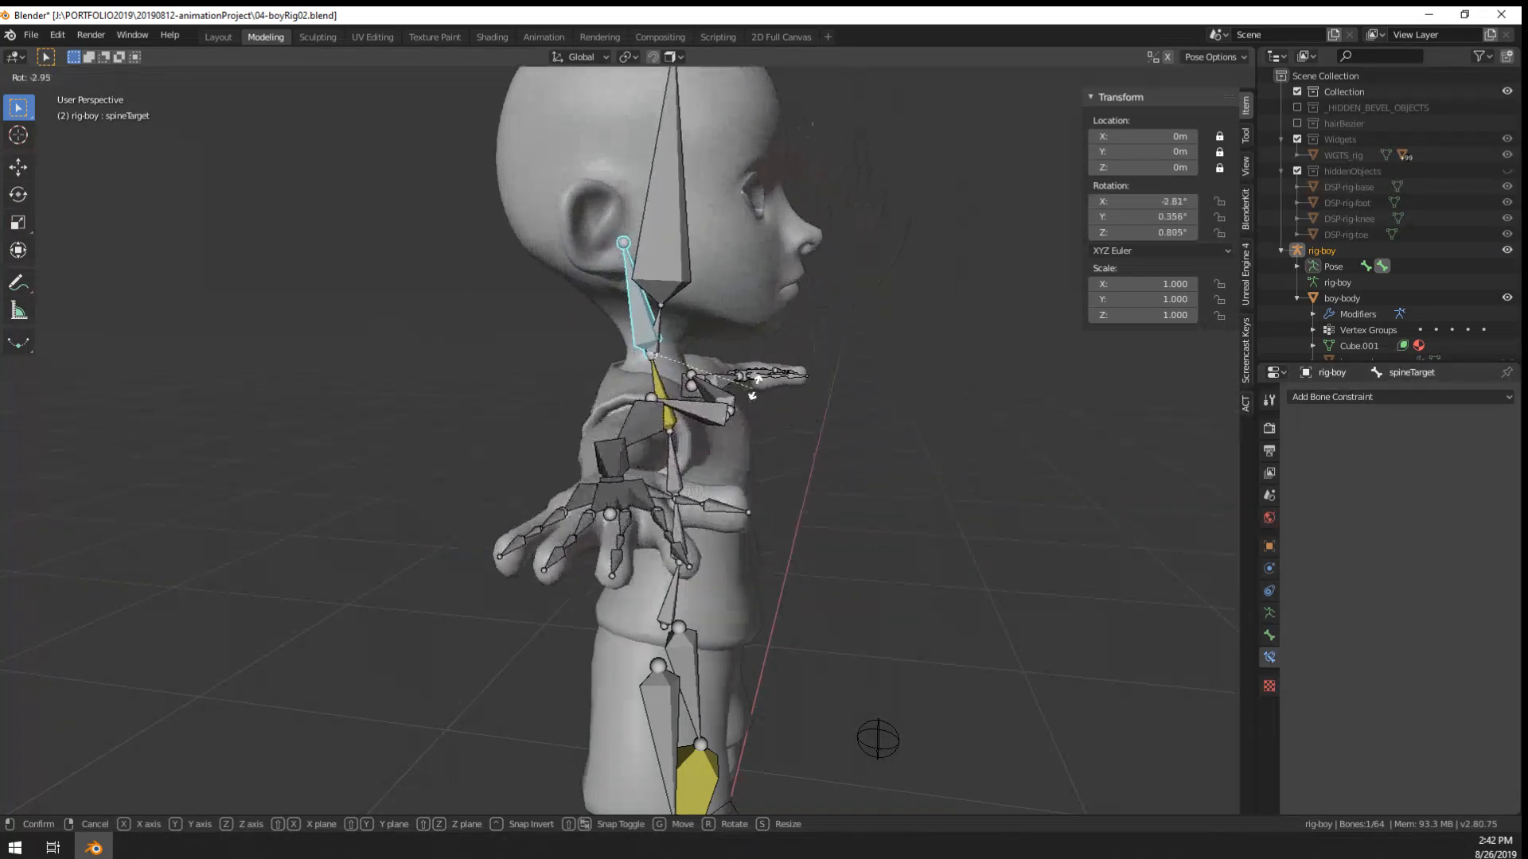
key("Escape")
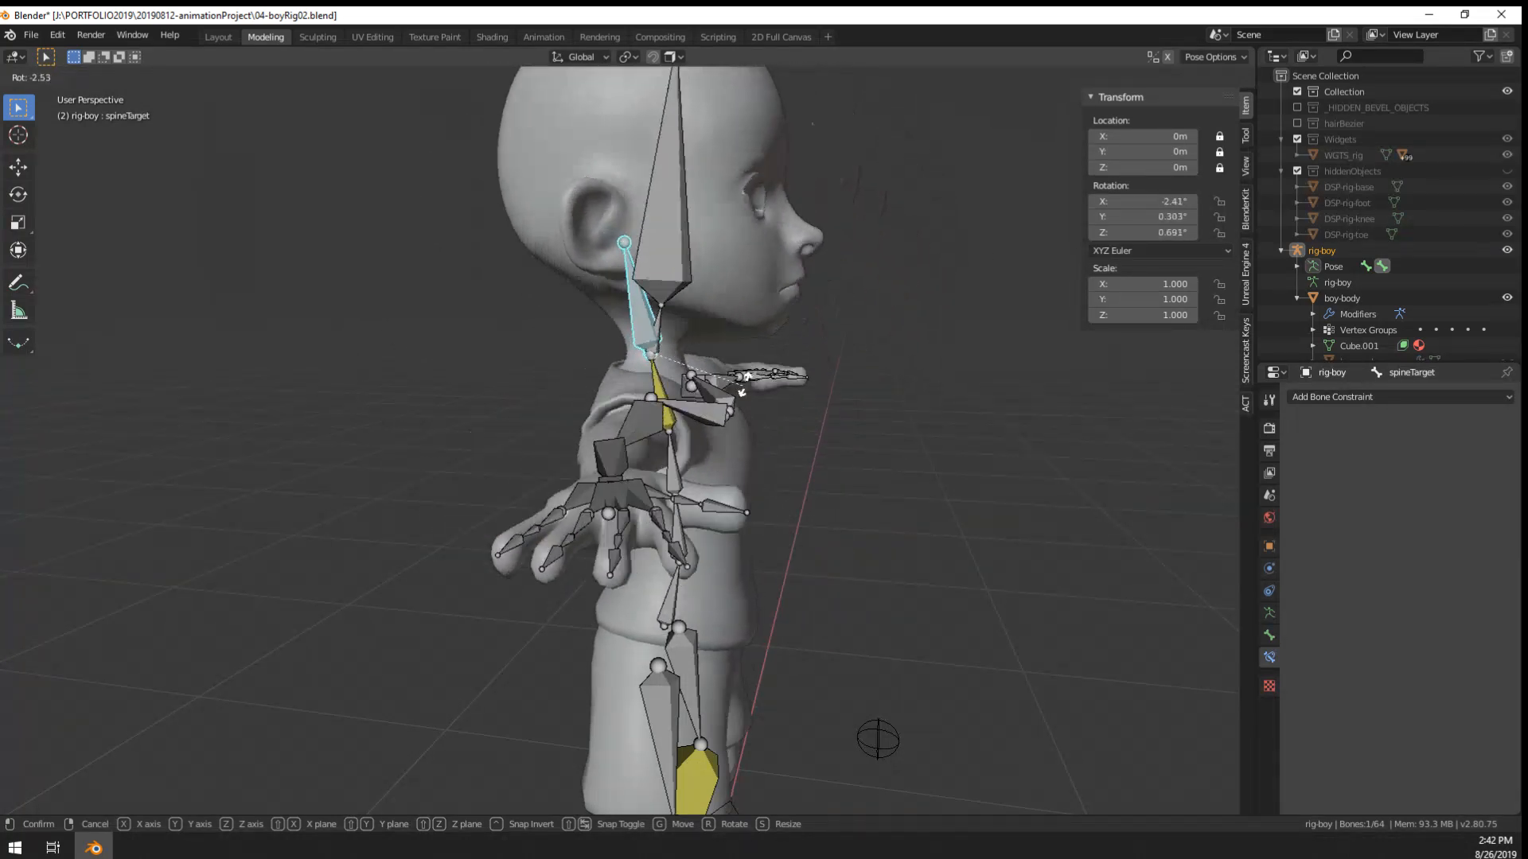
key("g")
right_click(763, 394)
- Test turning the upper body by rotating spineTarget around the global Z axis, and cancel the rotation
middle_click_drag(835, 410, 748, 417)
middle_click_drag(752, 418, 699, 422)
key("r")
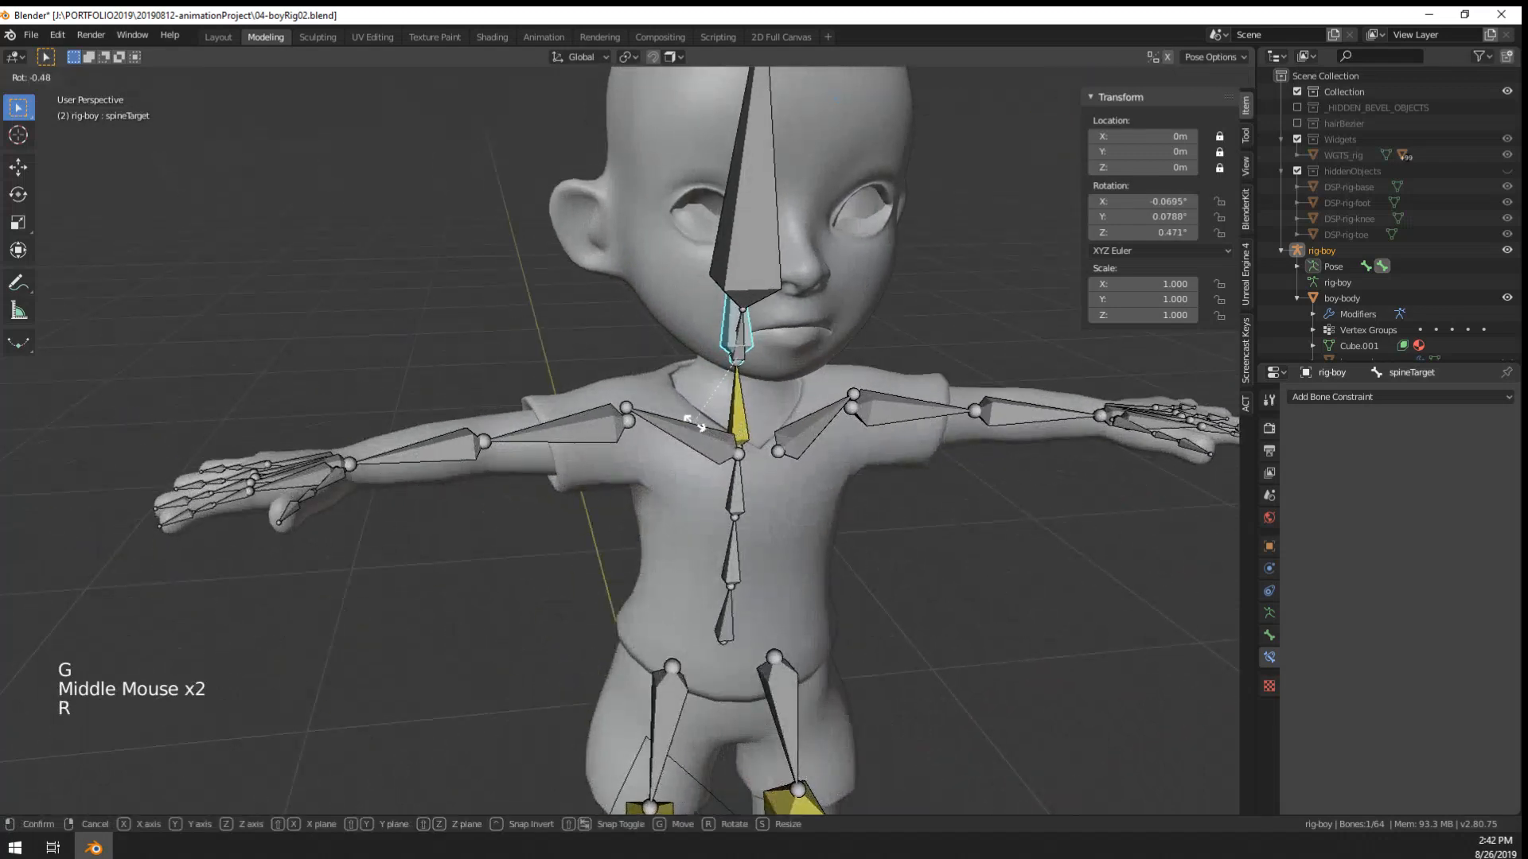
key("z")
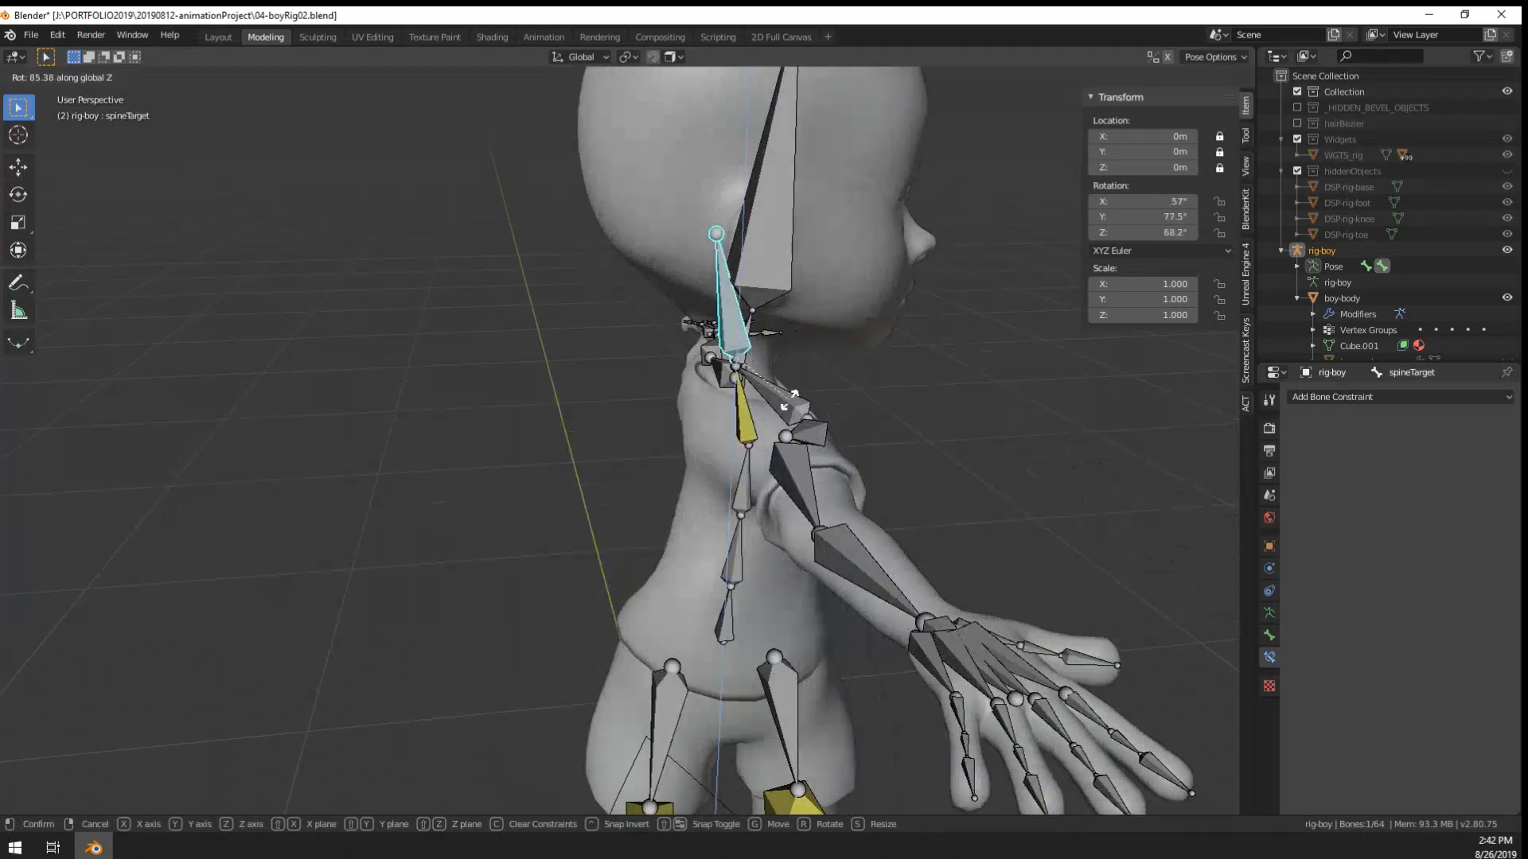
right_click(702, 419)
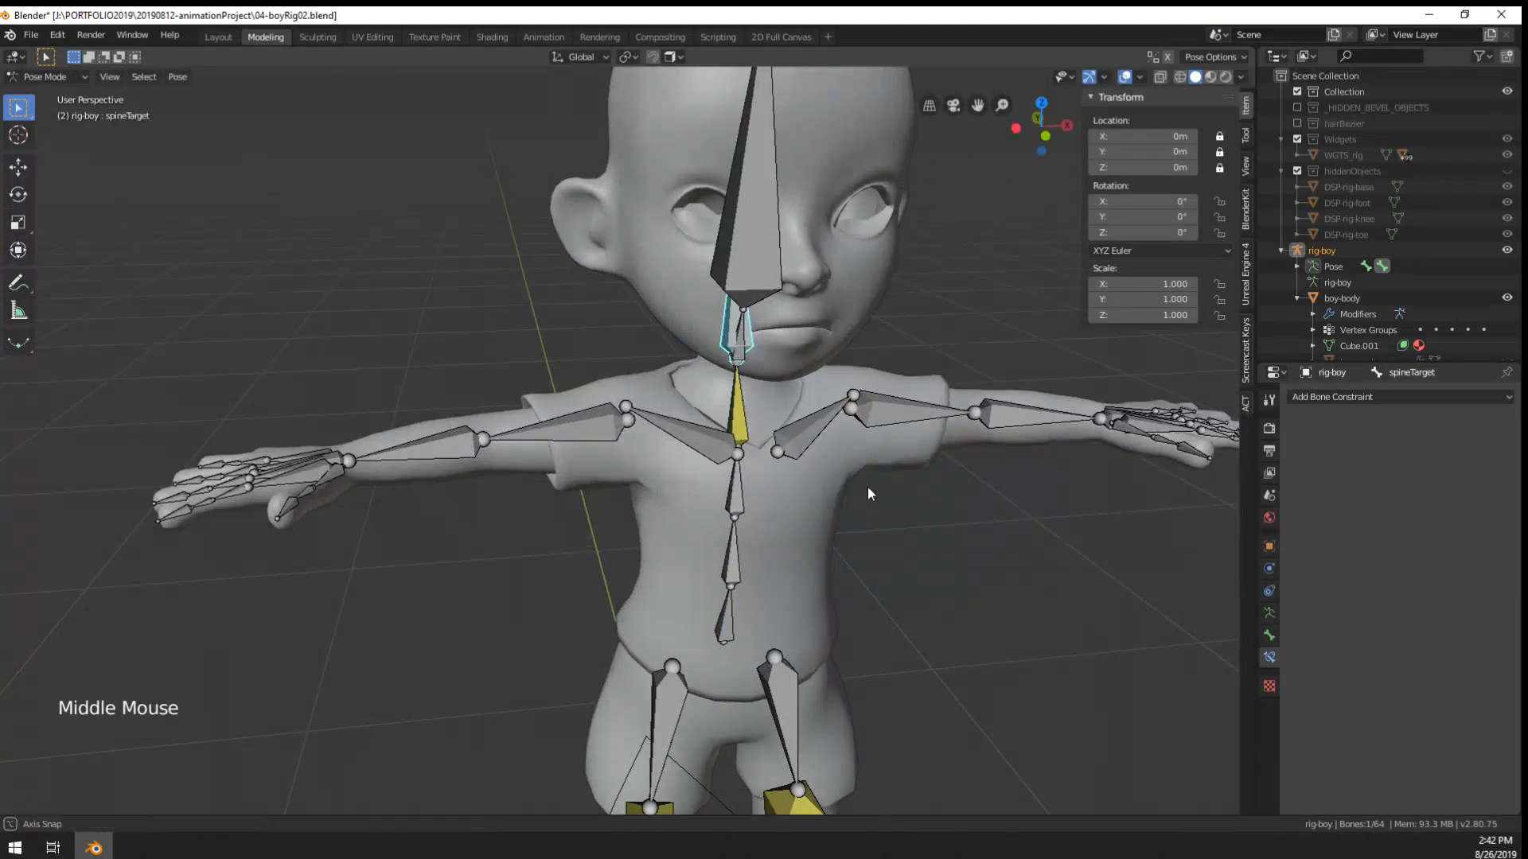
- Rotate spineTarget by -65.7° around its local Y axis and inspect the torso twist from several angles
middle_click_drag(868, 489, 840, 480)
key("r")
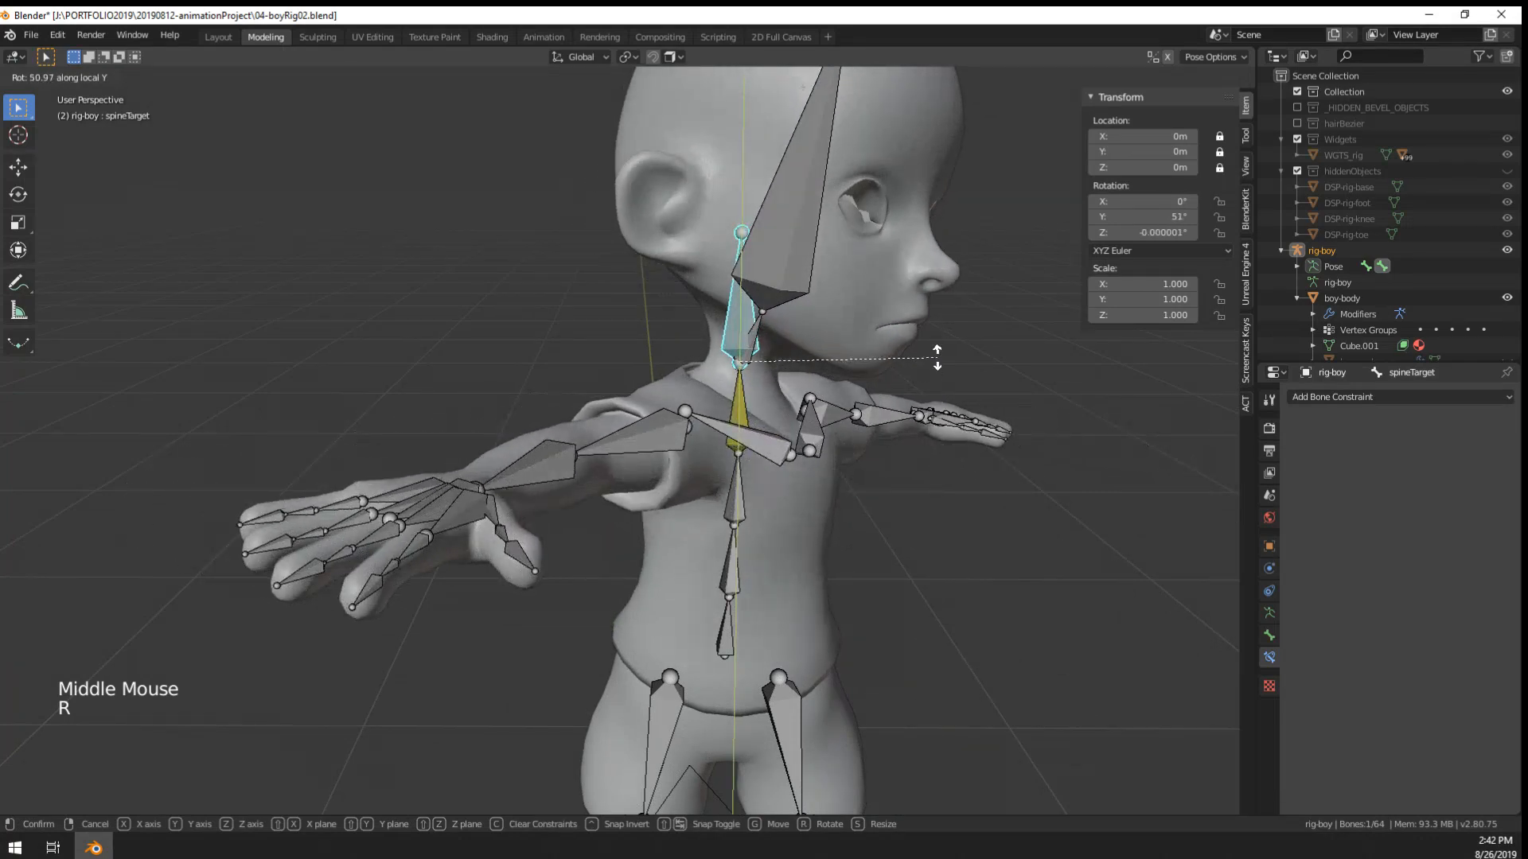
left_click(669, 511)
scroll(857, 620, "down", 2)
middle_click_drag(857, 620, 263, 571)
middle_click_drag(590, 446, 756, 450)
scroll(555, 484, "down", 2)
scroll(621, 435, "up", 1)
scroll(621, 434, "up", 2)
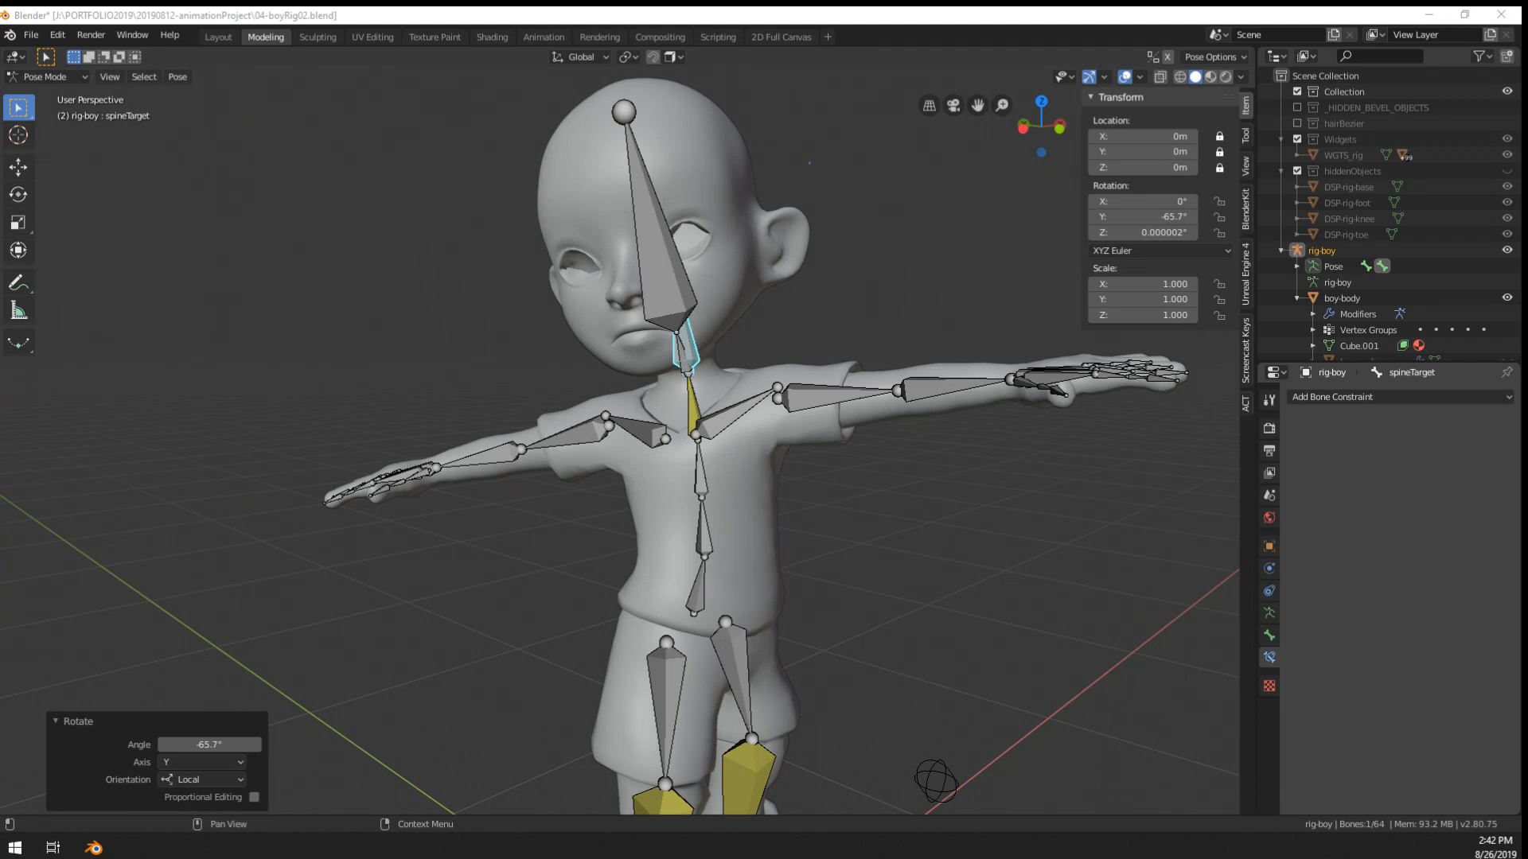
- Clear spineTarget's rotation and test tilting it forward from the side, cancelling the tilt
middle_click_drag(1153, 425, 855, 422)
key("alt+r")
key("r")
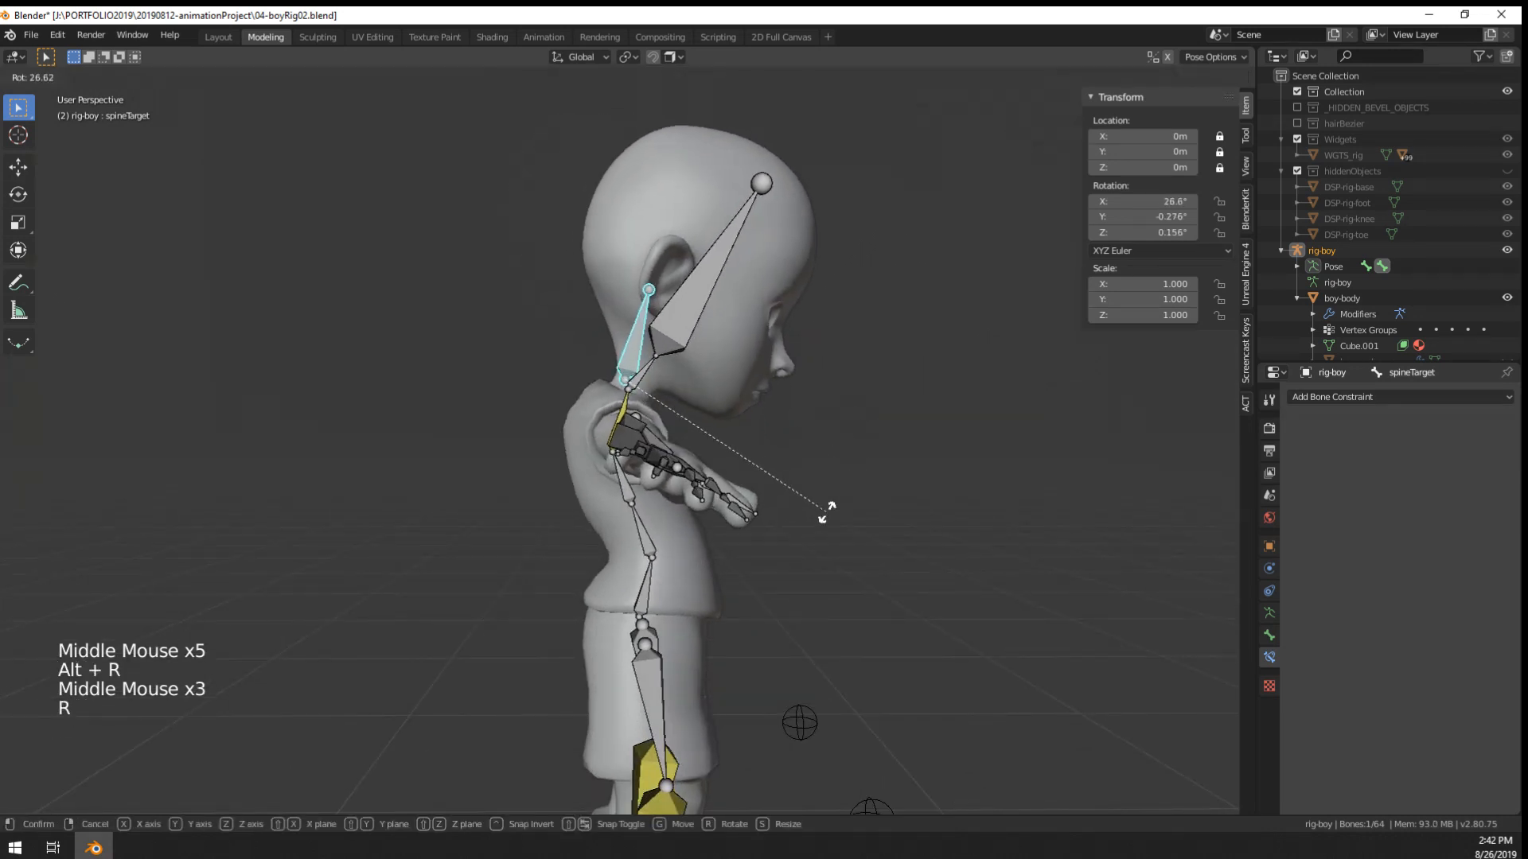
key("Escape")
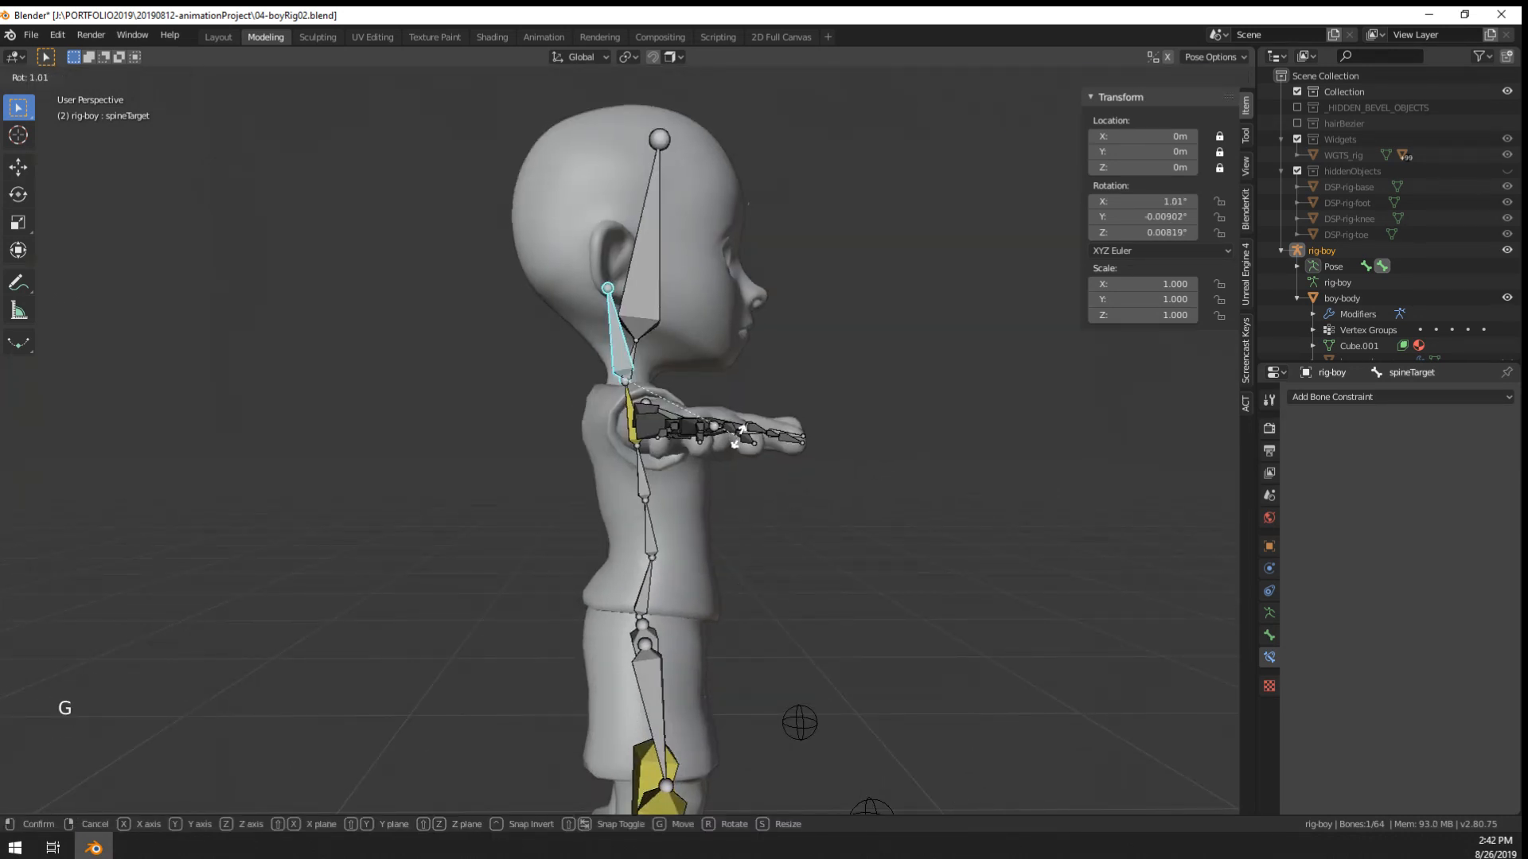
- Unlock spineTarget's location and move the bone forward in the side view
key("g")
key("Escape")
key("g")
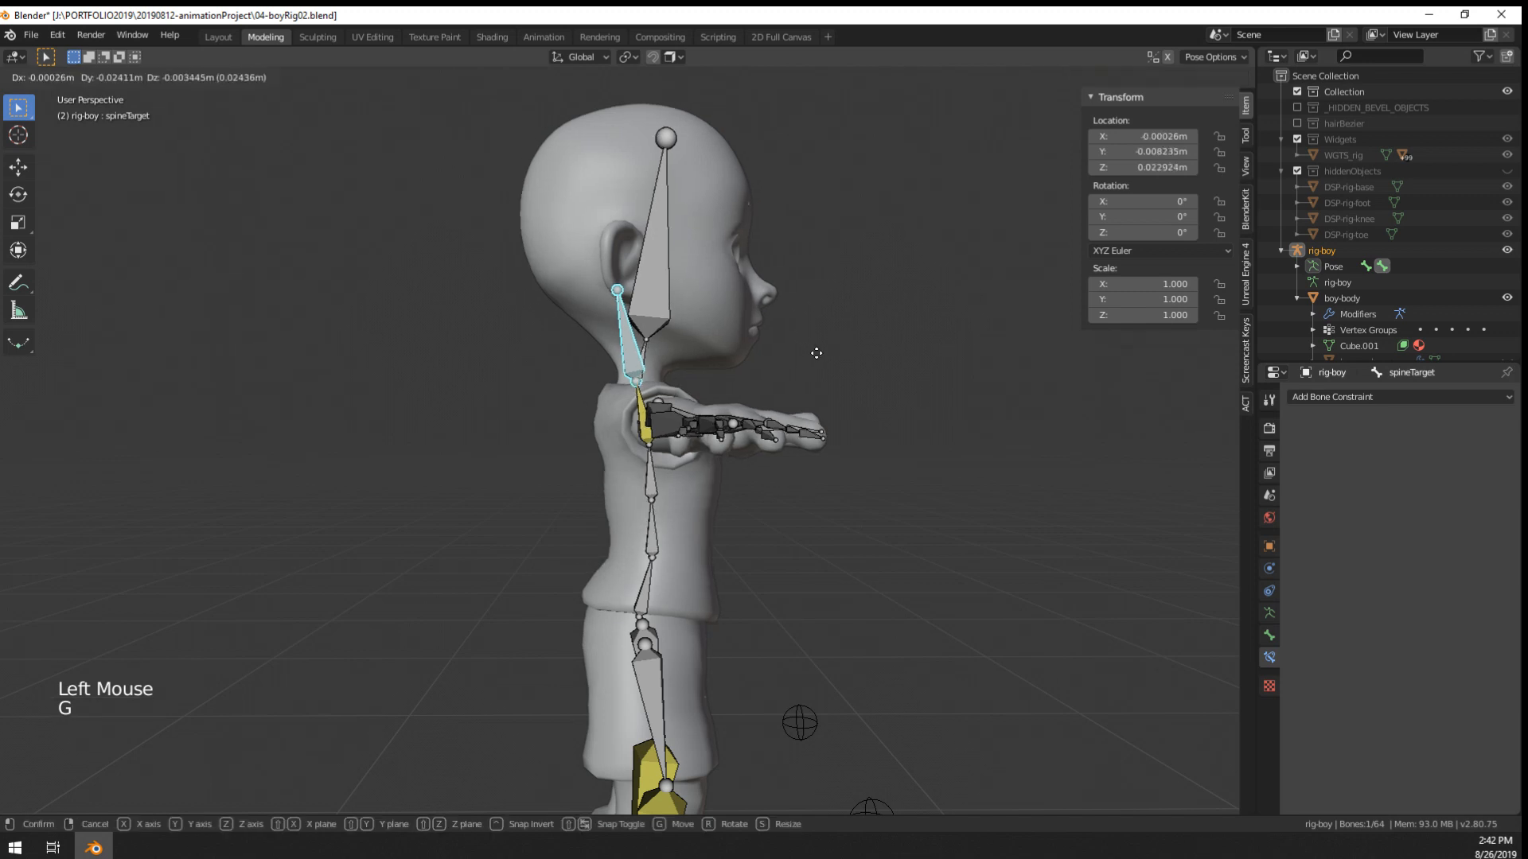
left_click(879, 504)
- Rotate spineTarget 72.5° forward and move it farther forward and down to bend the whole spine over
key("r")
left_click(788, 605)
key("g")
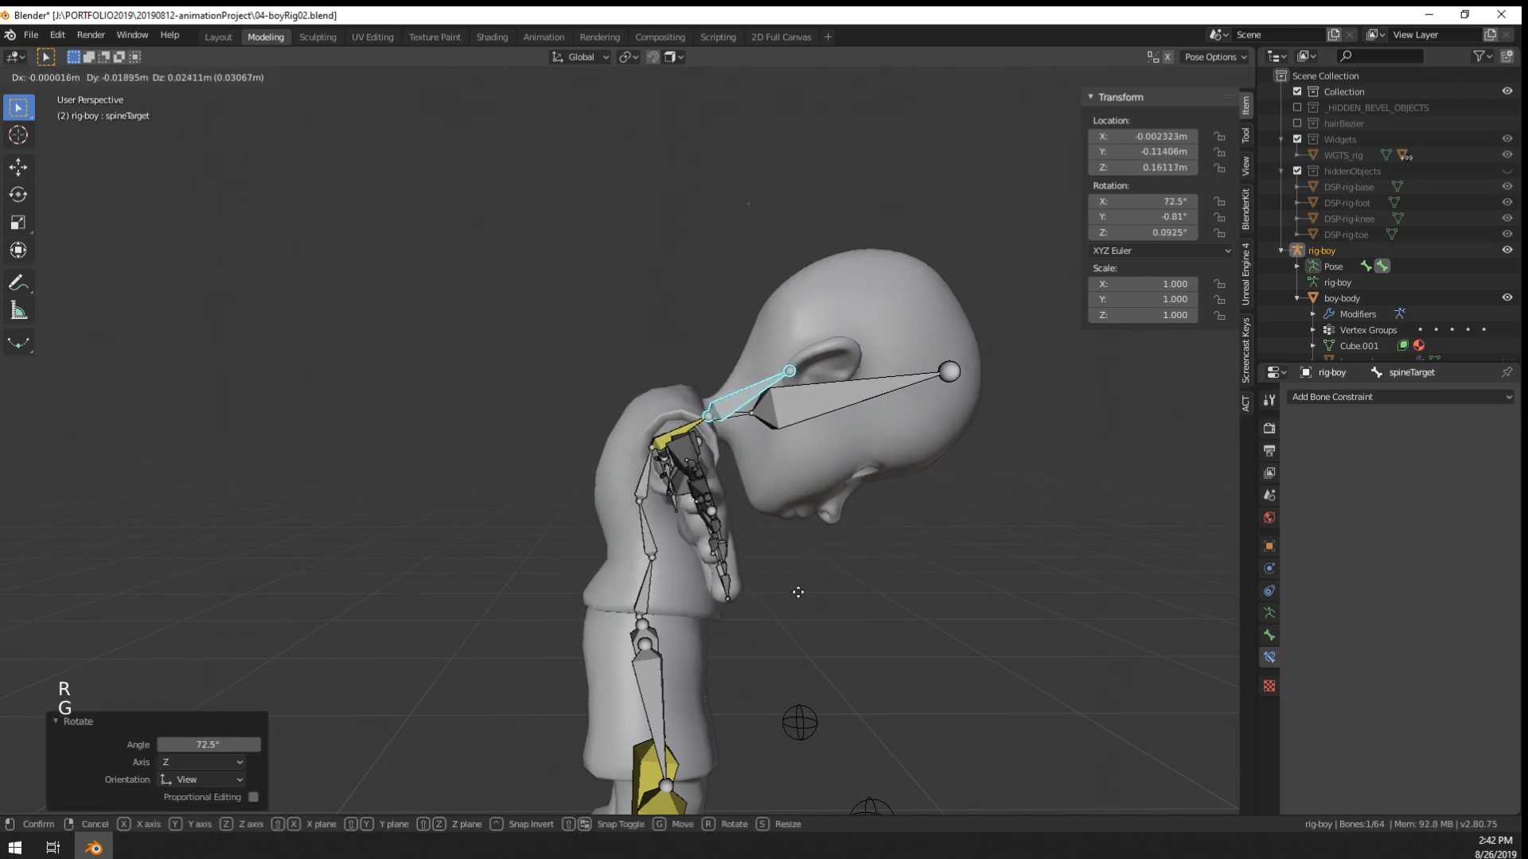
left_click(903, 587)
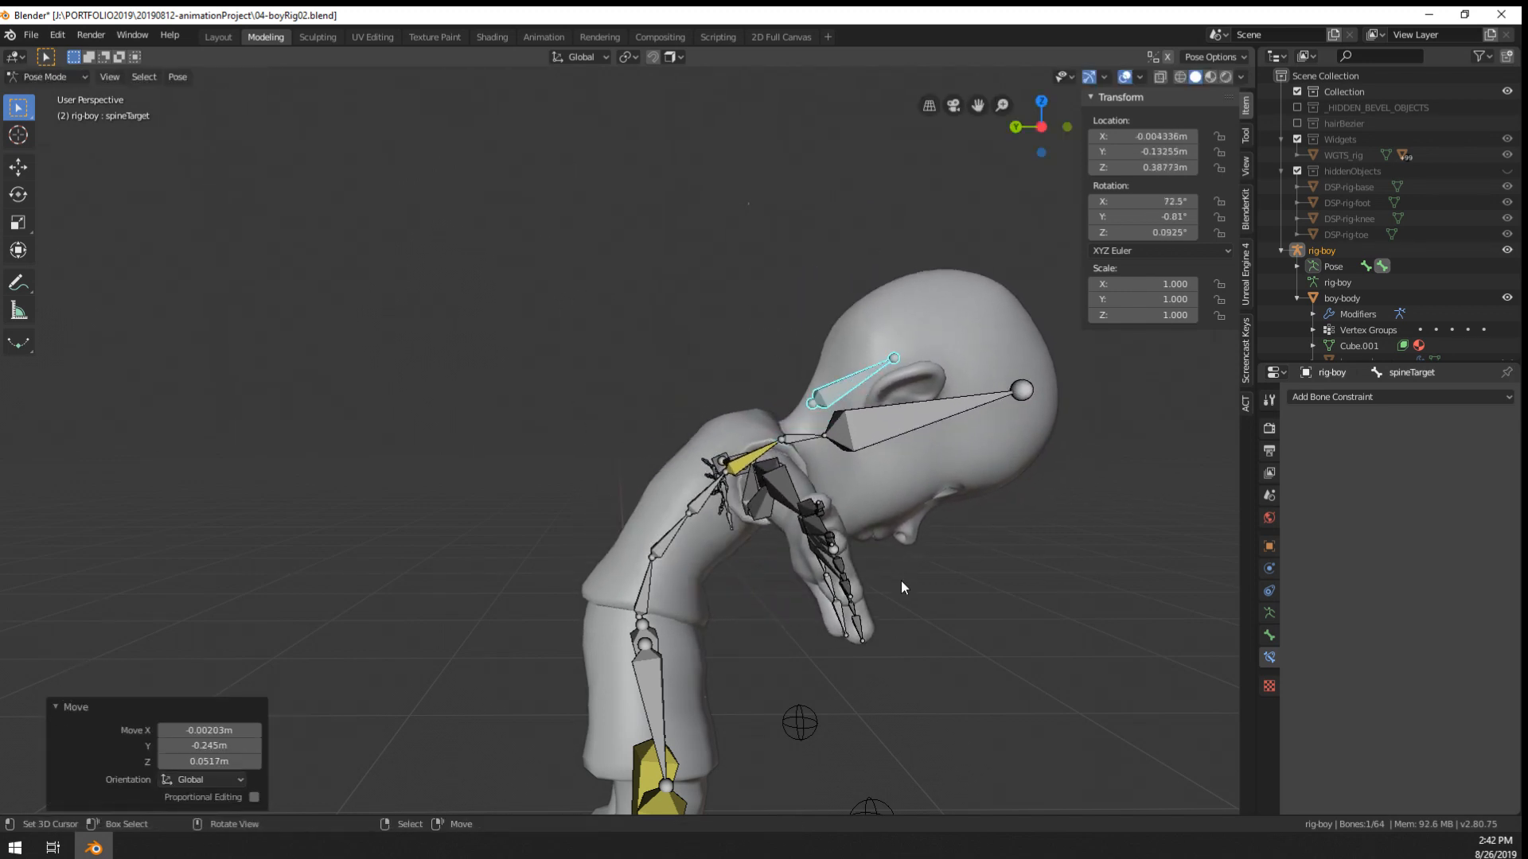
key("g")
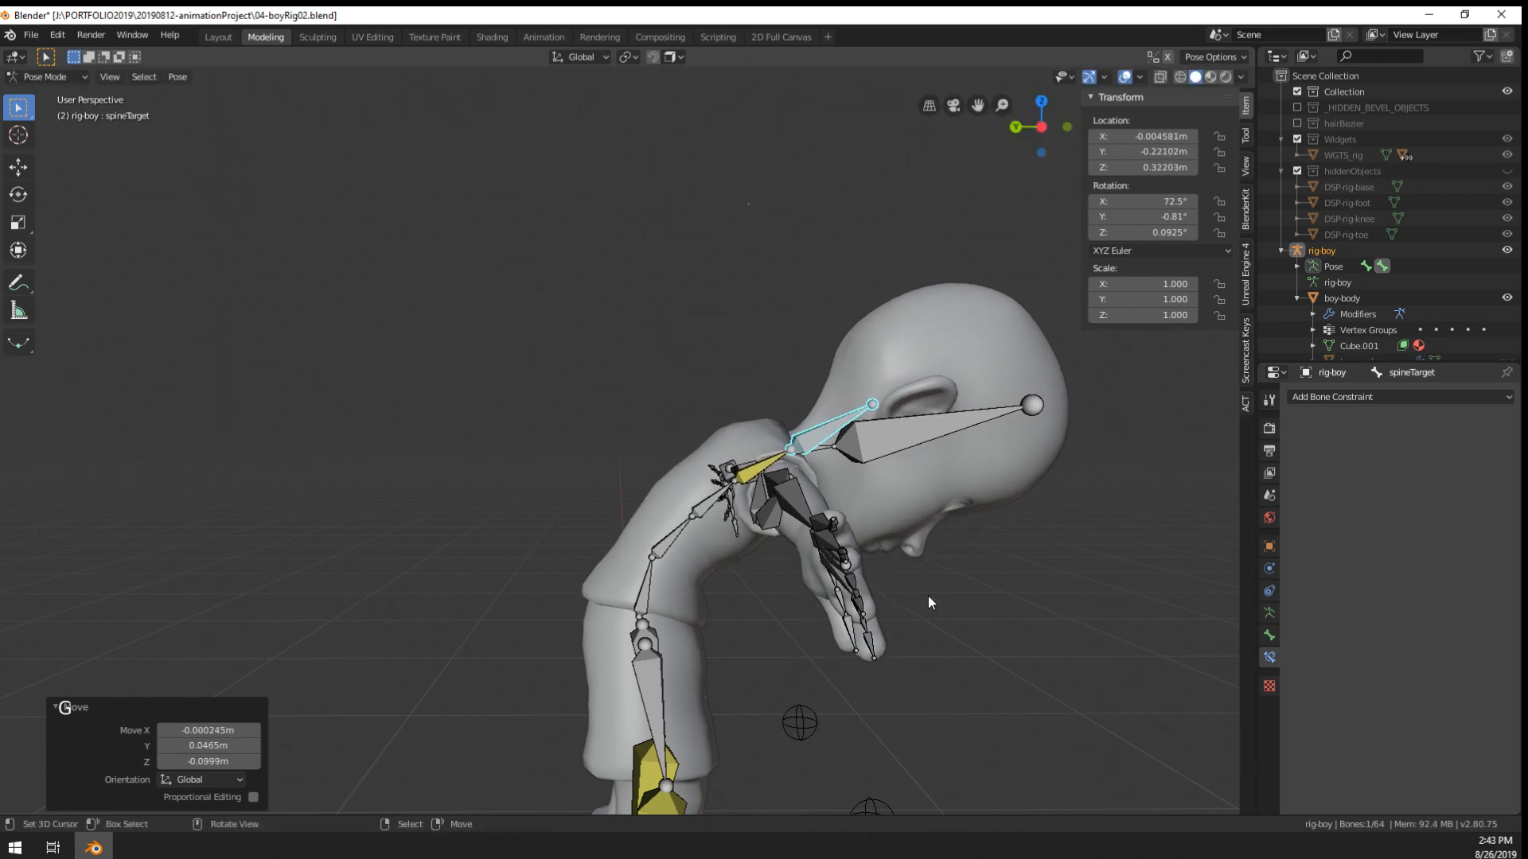
- Try moving spineTarget backward while viewing the bent torso from its opposite side
middle_click_drag(927, 603, 692, 535)
key("g")
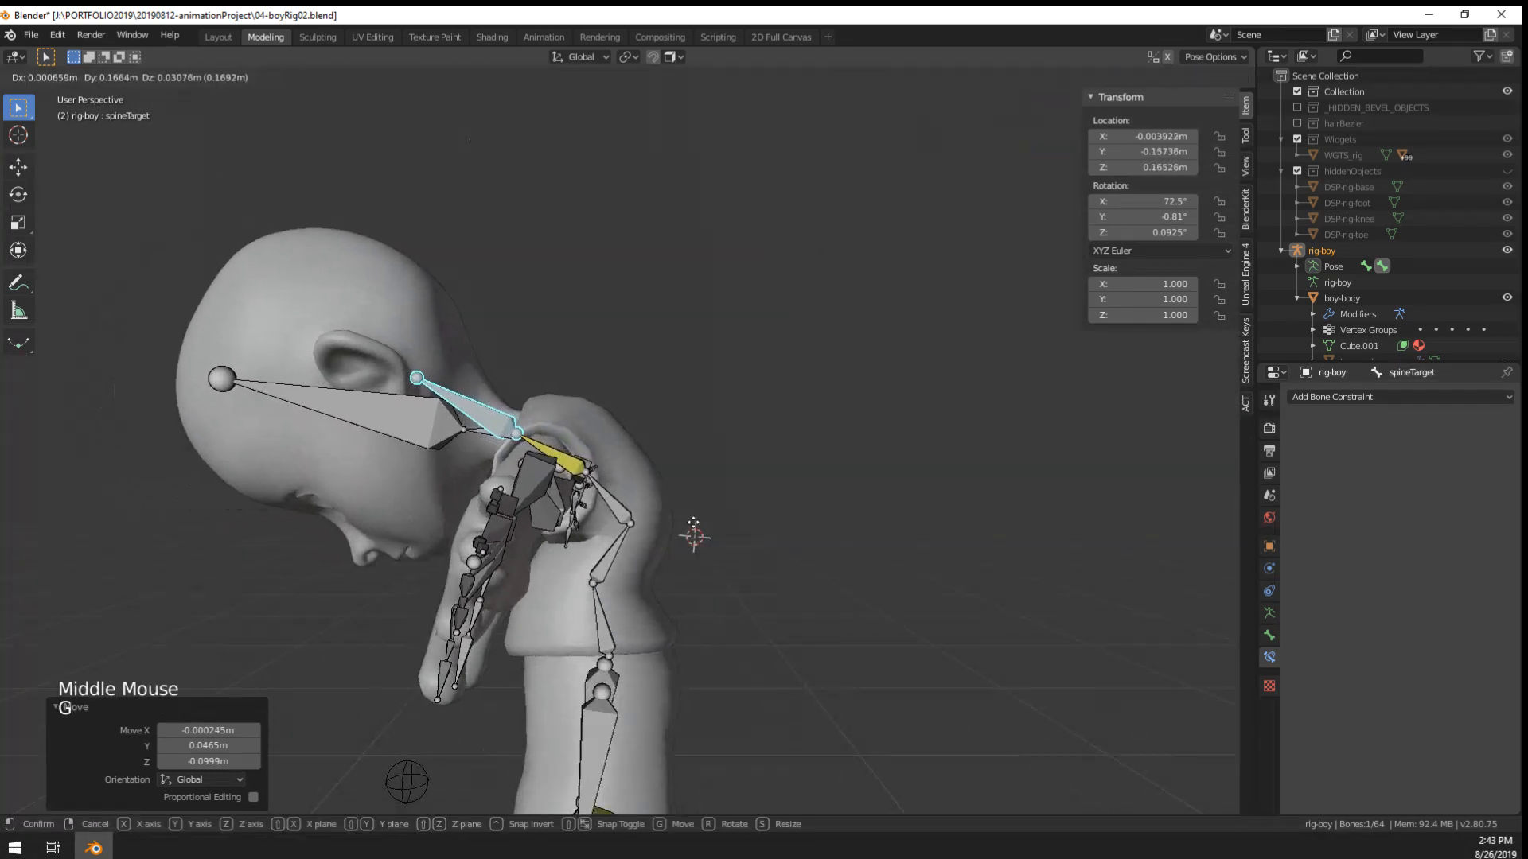
left_click(602, 503)
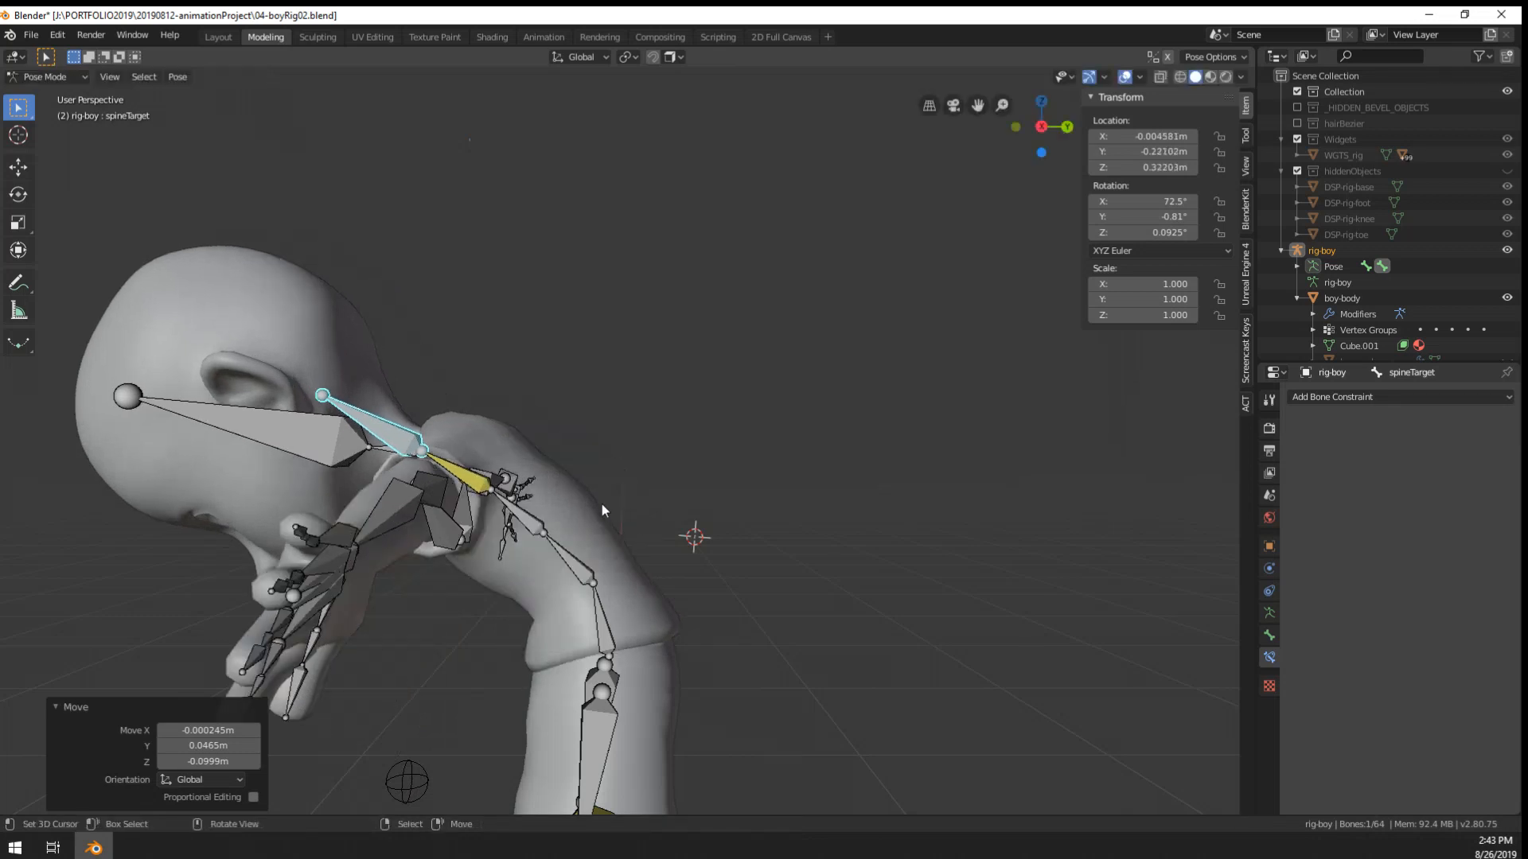
- Turn off Use Tail in the IK constraint of spine.003
right_click(487, 480)
middle_click_drag(609, 469, 682, 470, "shift")
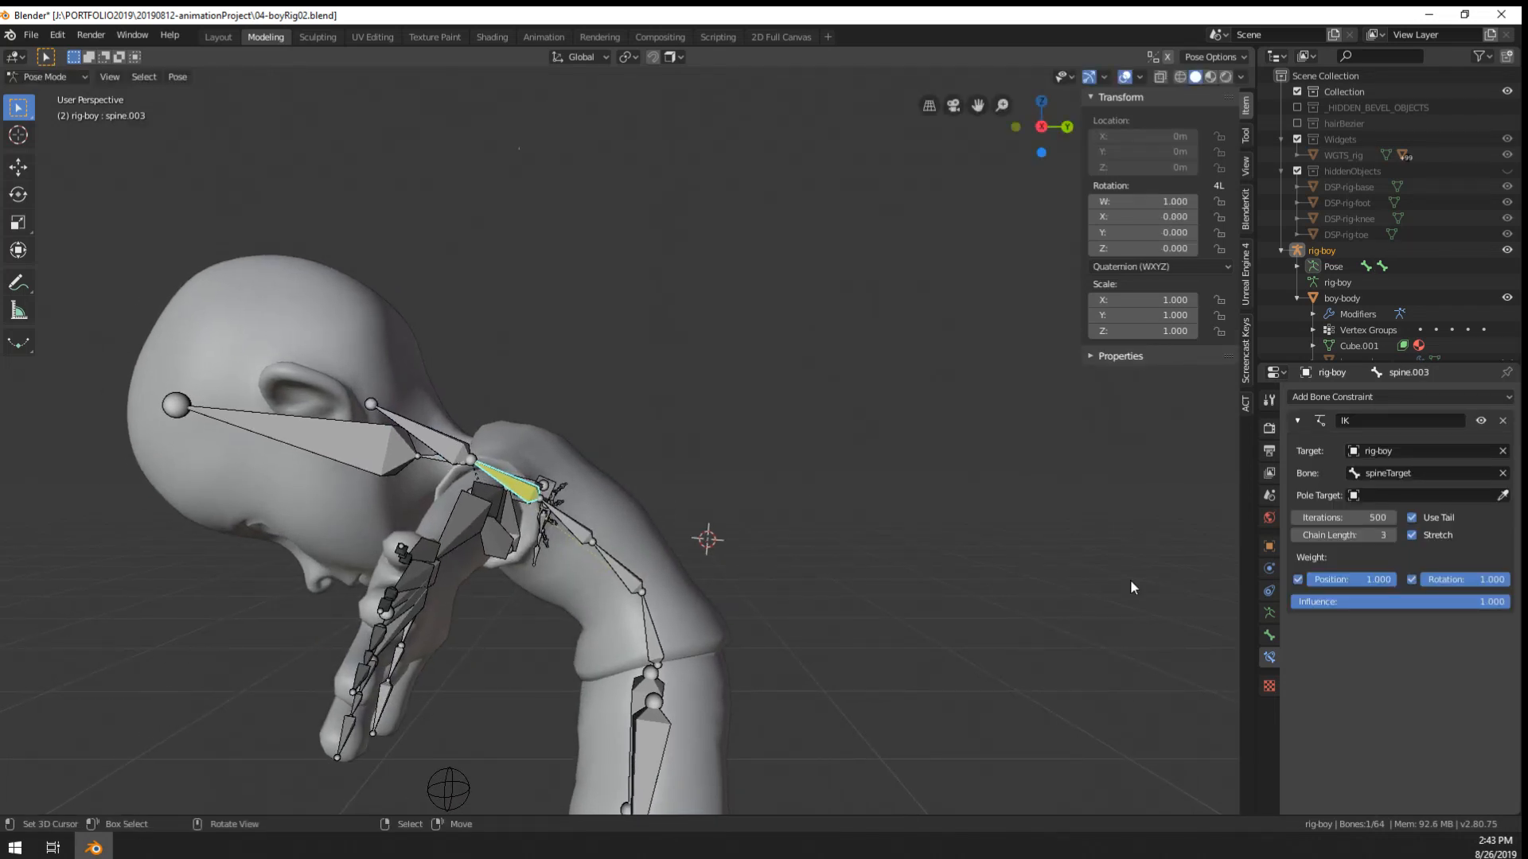
left_click(1444, 517)
left_click(1443, 517)
left_click(1443, 517)
left_click(1443, 517)
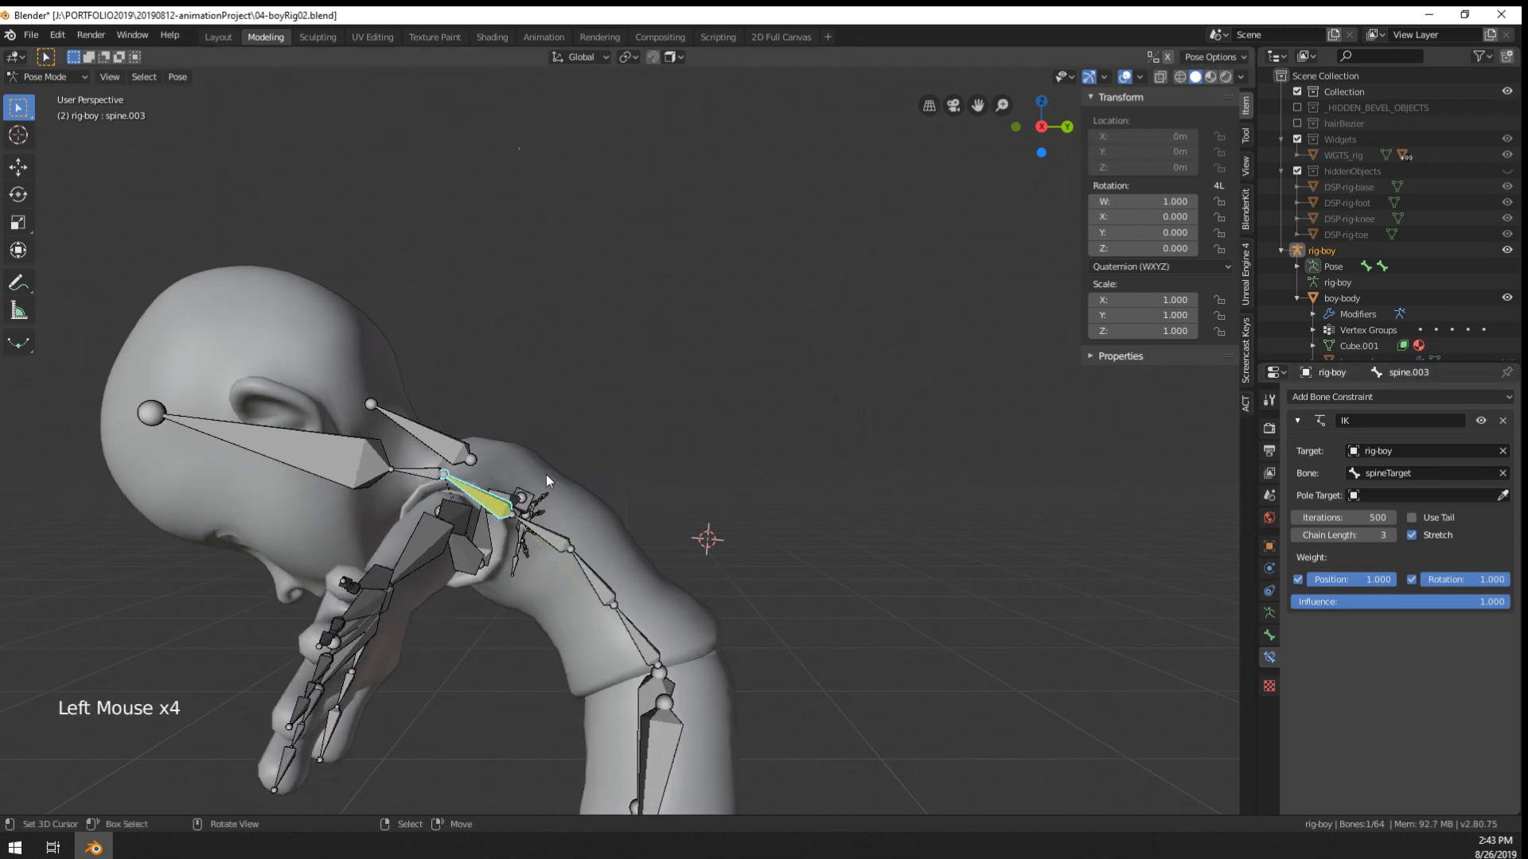
- Try moving and rotating spineTarget with Use Tail disabled
right_click(444, 466)
key("g")
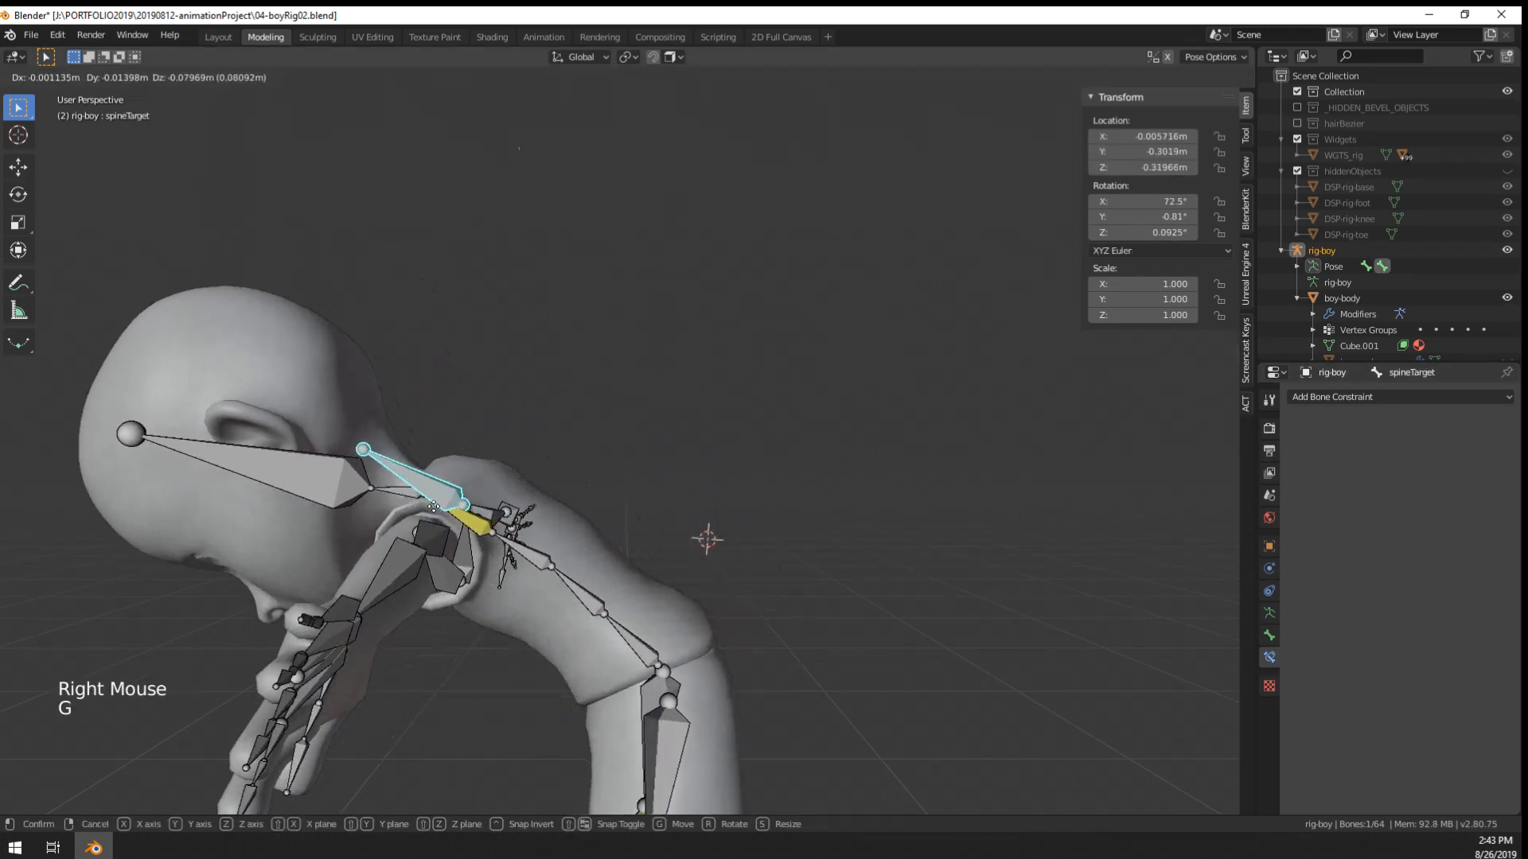
key("r")
right_click(668, 599)
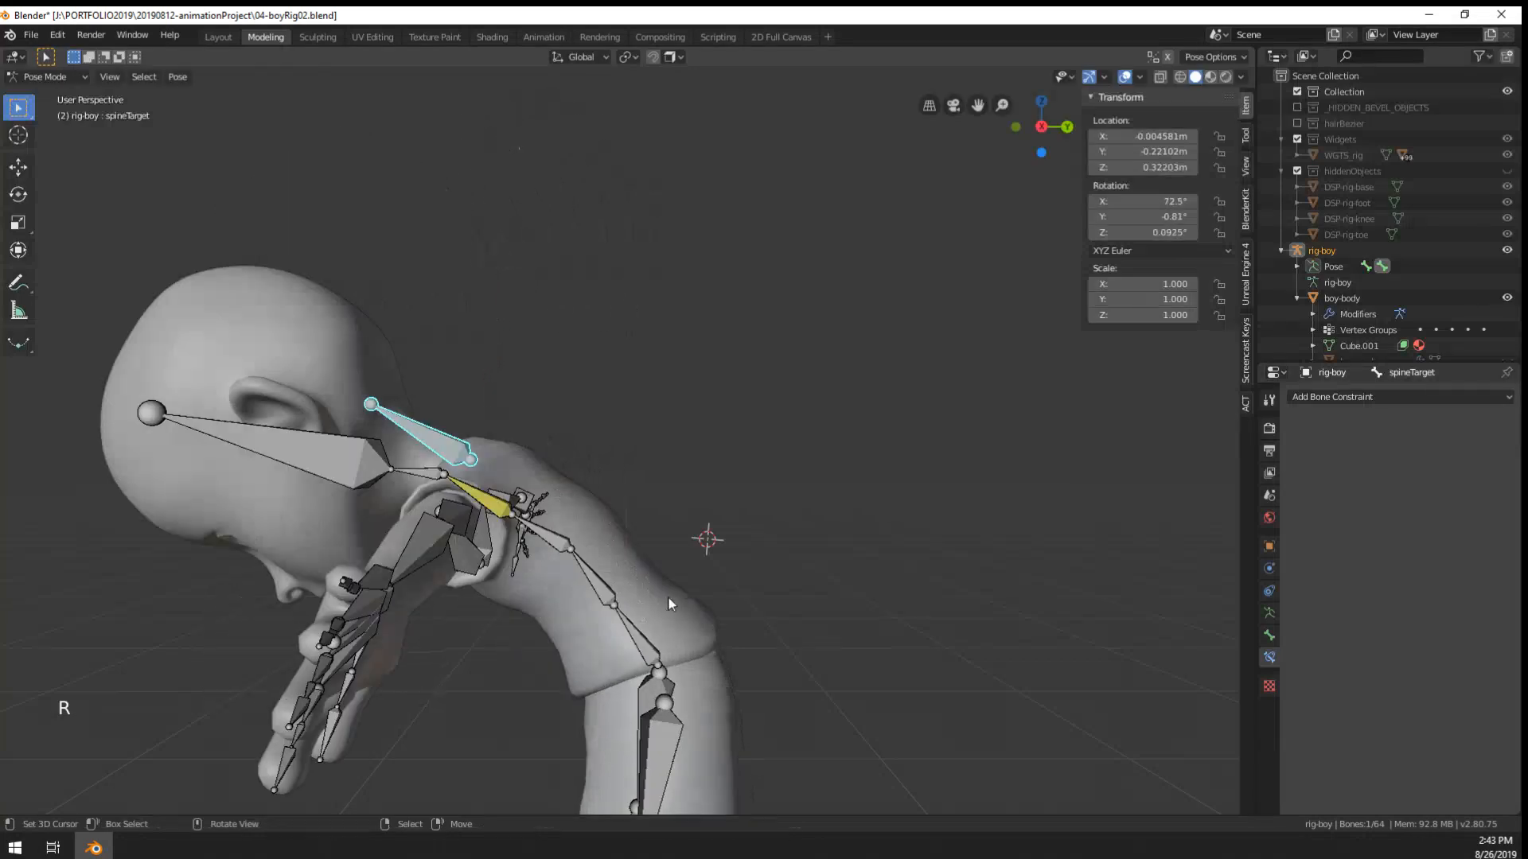
- Re-enable Use Tail in the IK constraint of spine.003 and try moving and rotating spineTarget again
right_click(472, 493)
left_click(1429, 527)
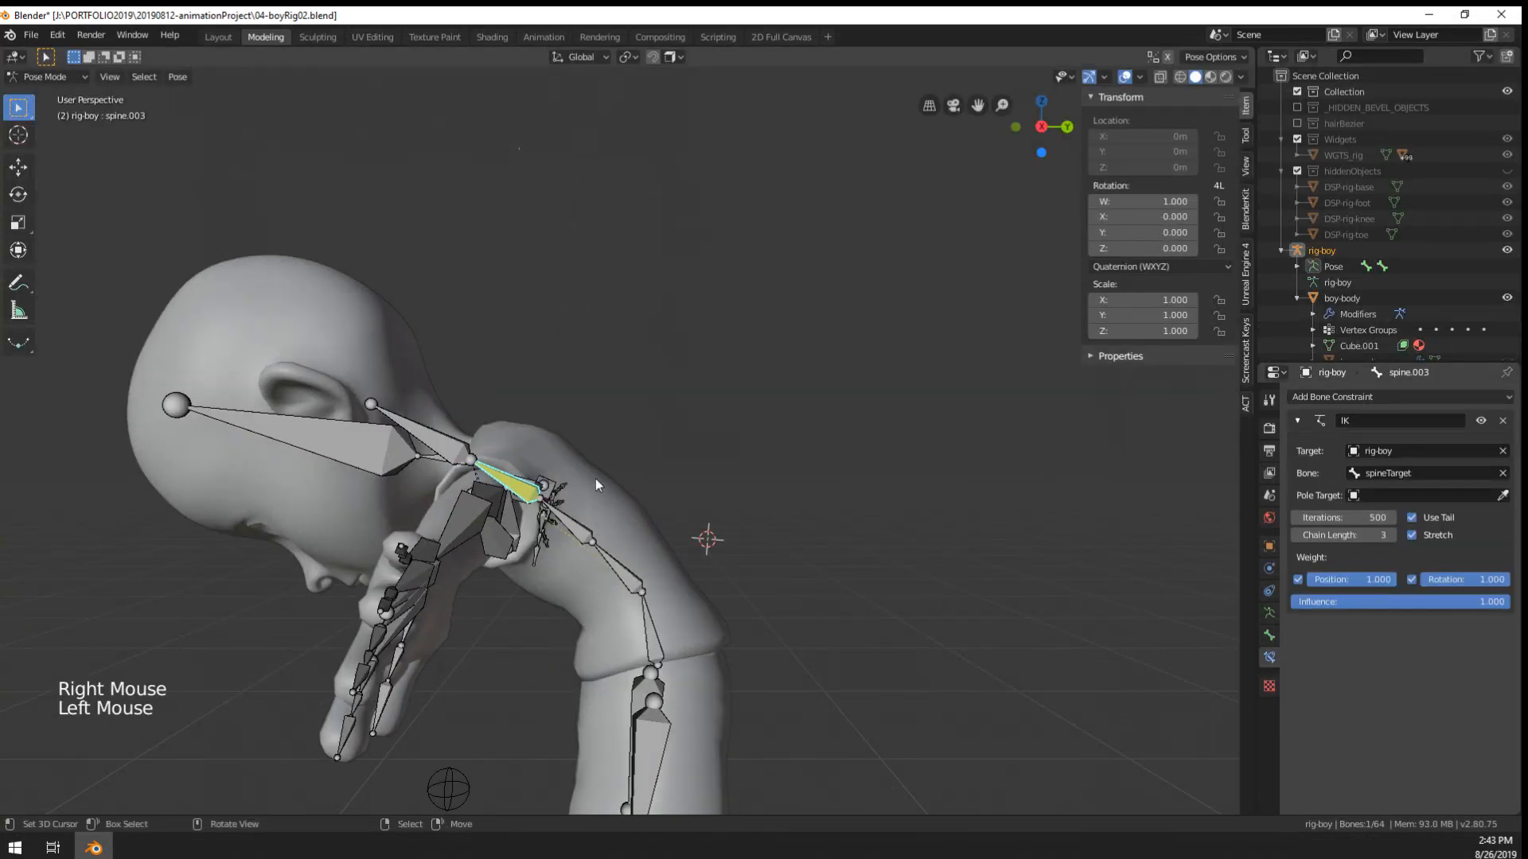
right_click(459, 434)
key("g")
right_click(460, 430)
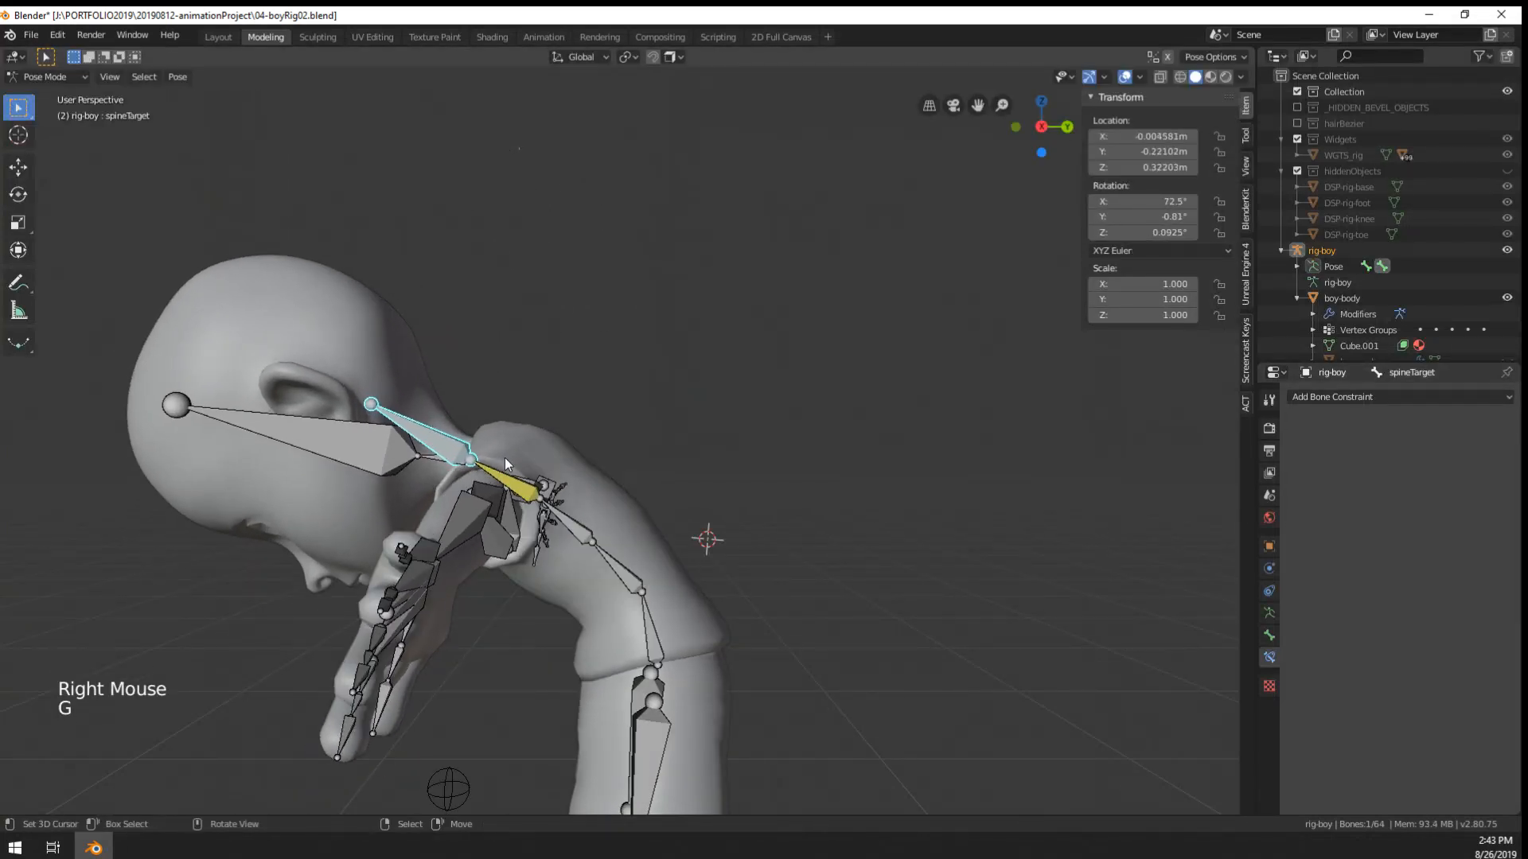
key("g")
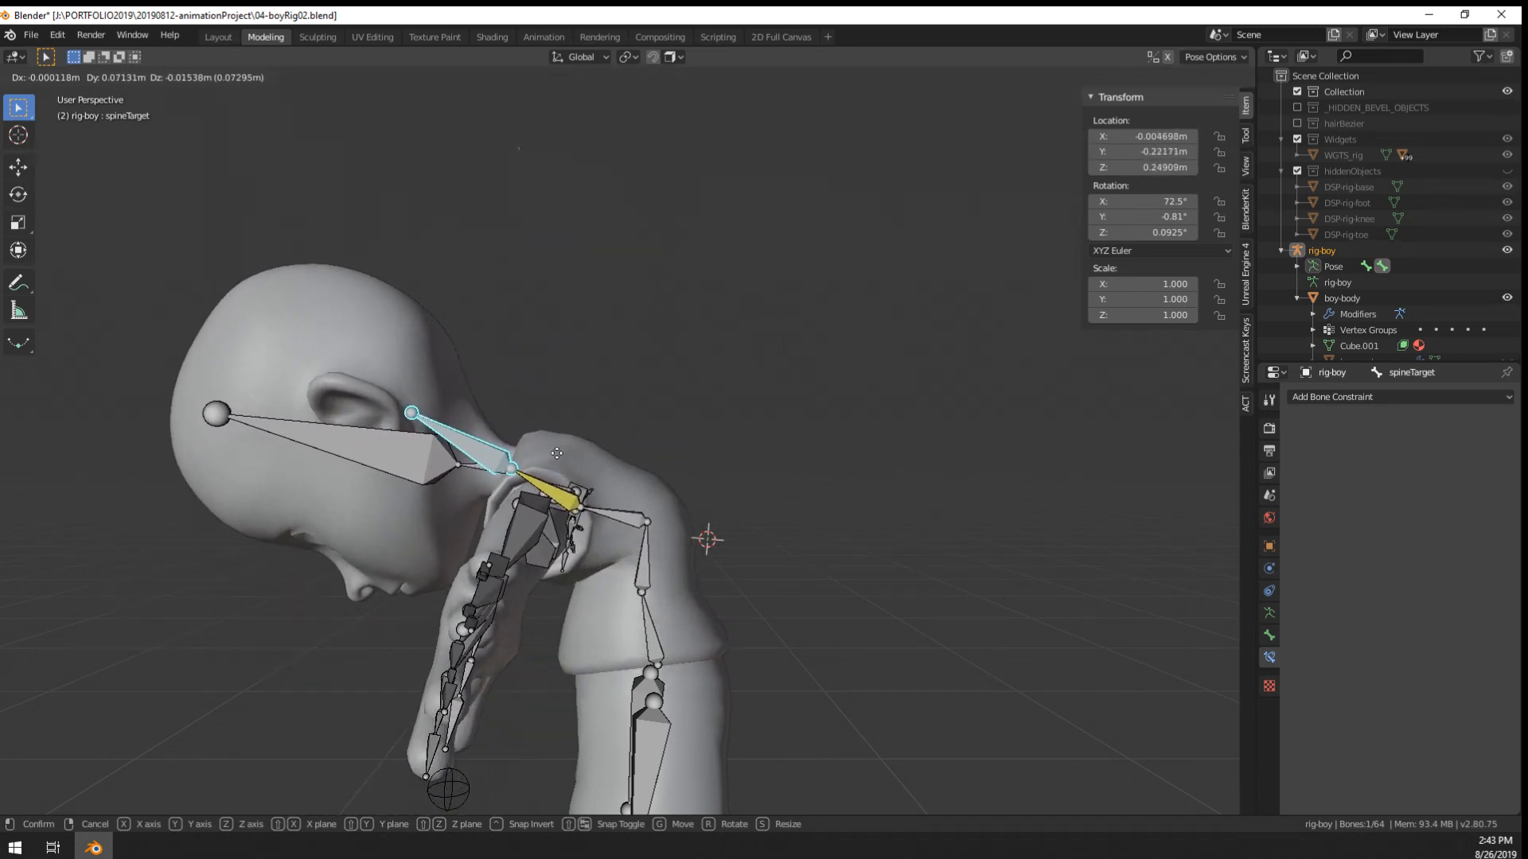
left_click(557, 453)
key("r")
right_click(530, 493)
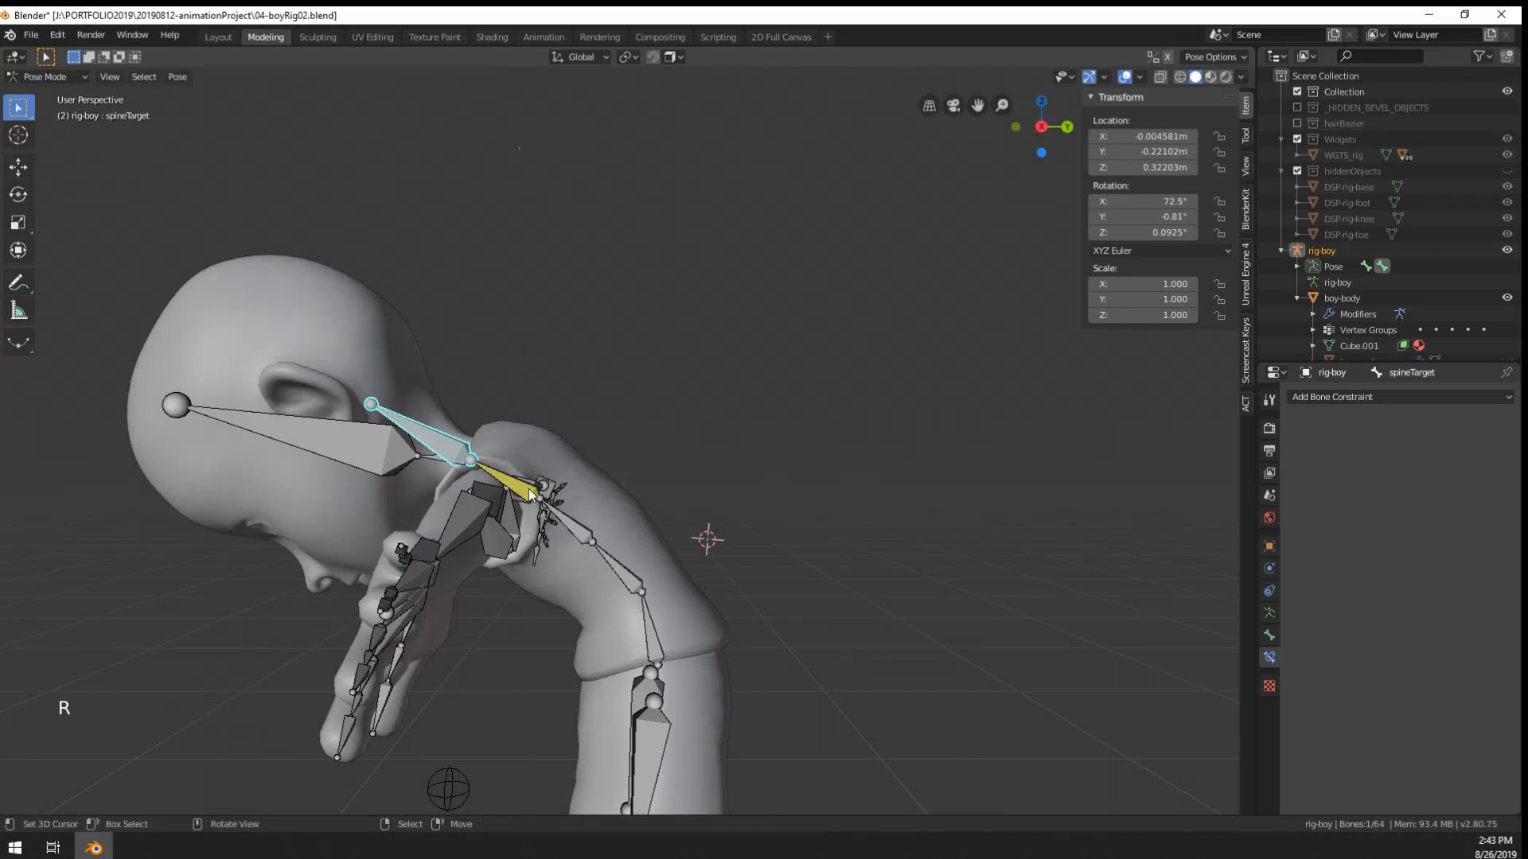
- Move spineTarget freehand from different viewing angles to test how the spine chain bends
right_click(530, 493)
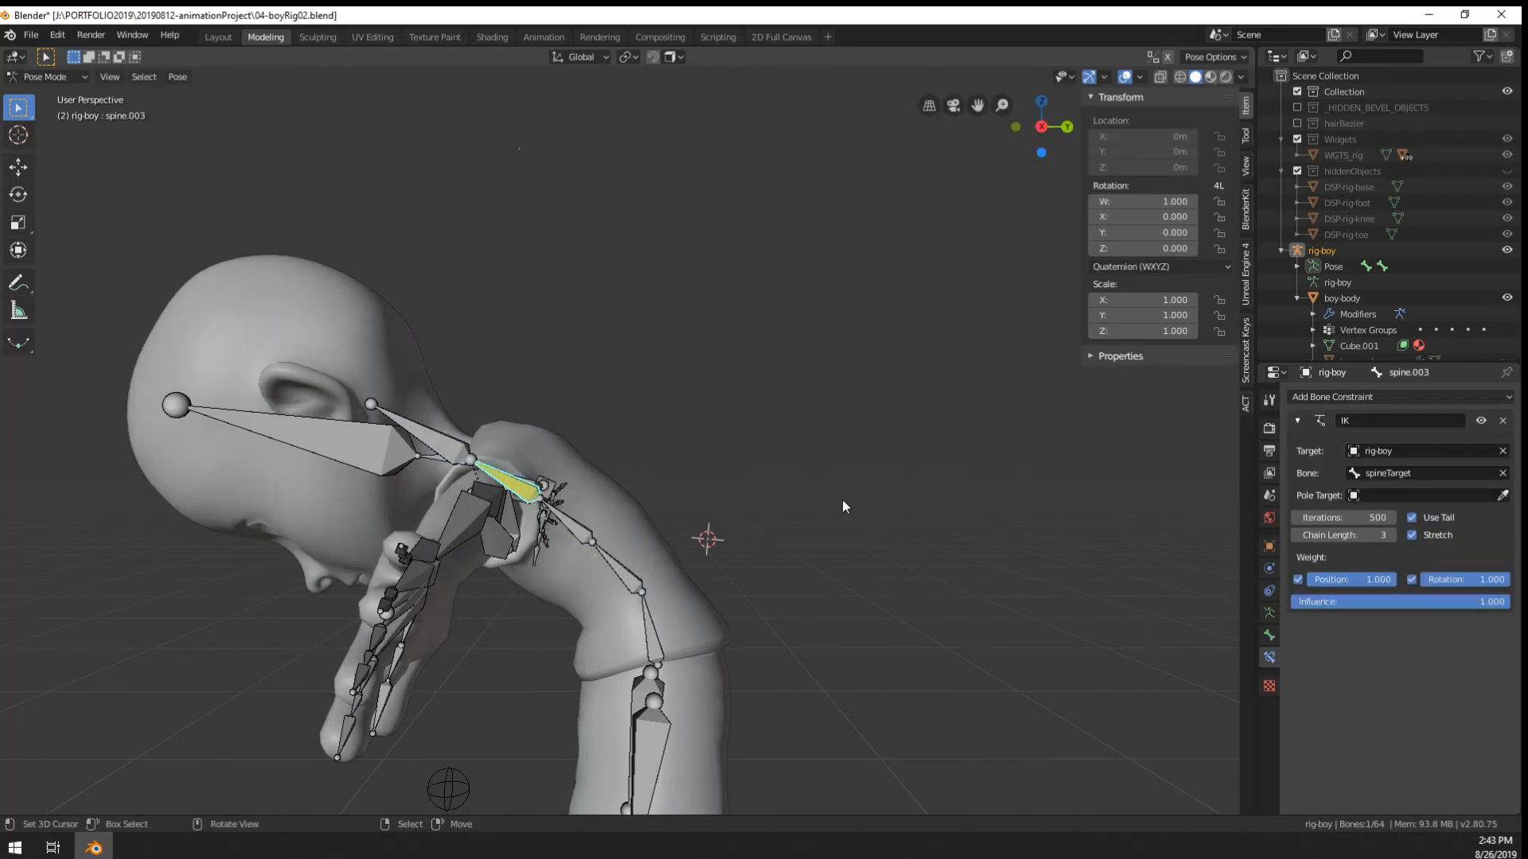
middle_click_drag(842, 500, 465, 514)
right_click(801, 428)
key("g")
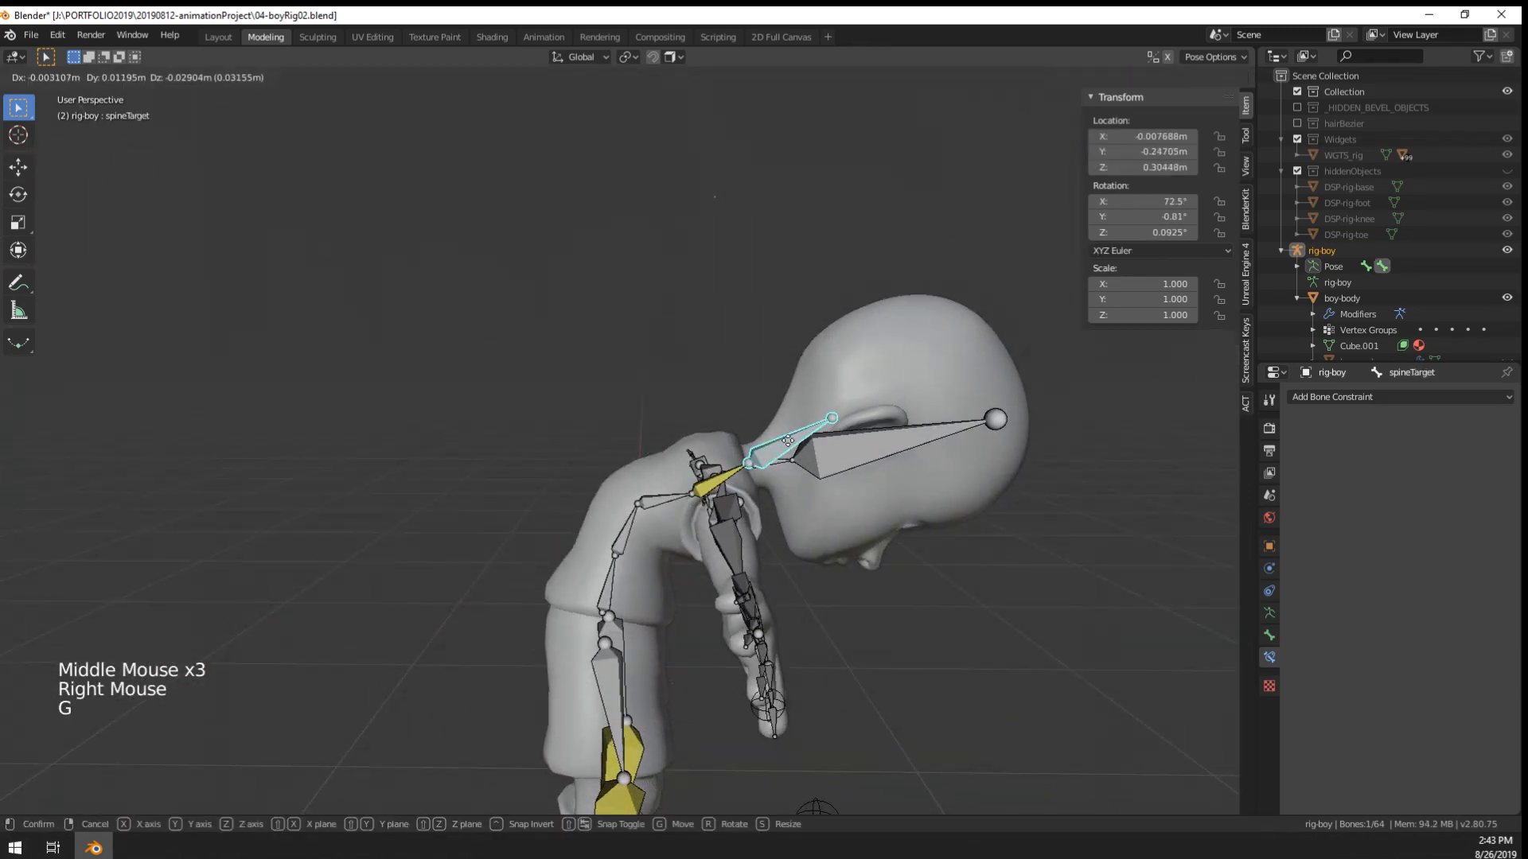
left_click(778, 459)
middle_click_drag(775, 464, 743, 538)
scroll(658, 546, "down", 2)
key("g")
left_click(839, 635)
- Move spineTarget to about X 0.098, Y -0.344, Z 0.458 m, rotate it to 91.6°, 7.75°, 0.852°, and deselect all bones
middle_click_drag(834, 627, 584, 491)
key("g")
left_click(938, 584)
key("r")
left_click(908, 640)
key("g")
key("a")
key("a")
key("a")
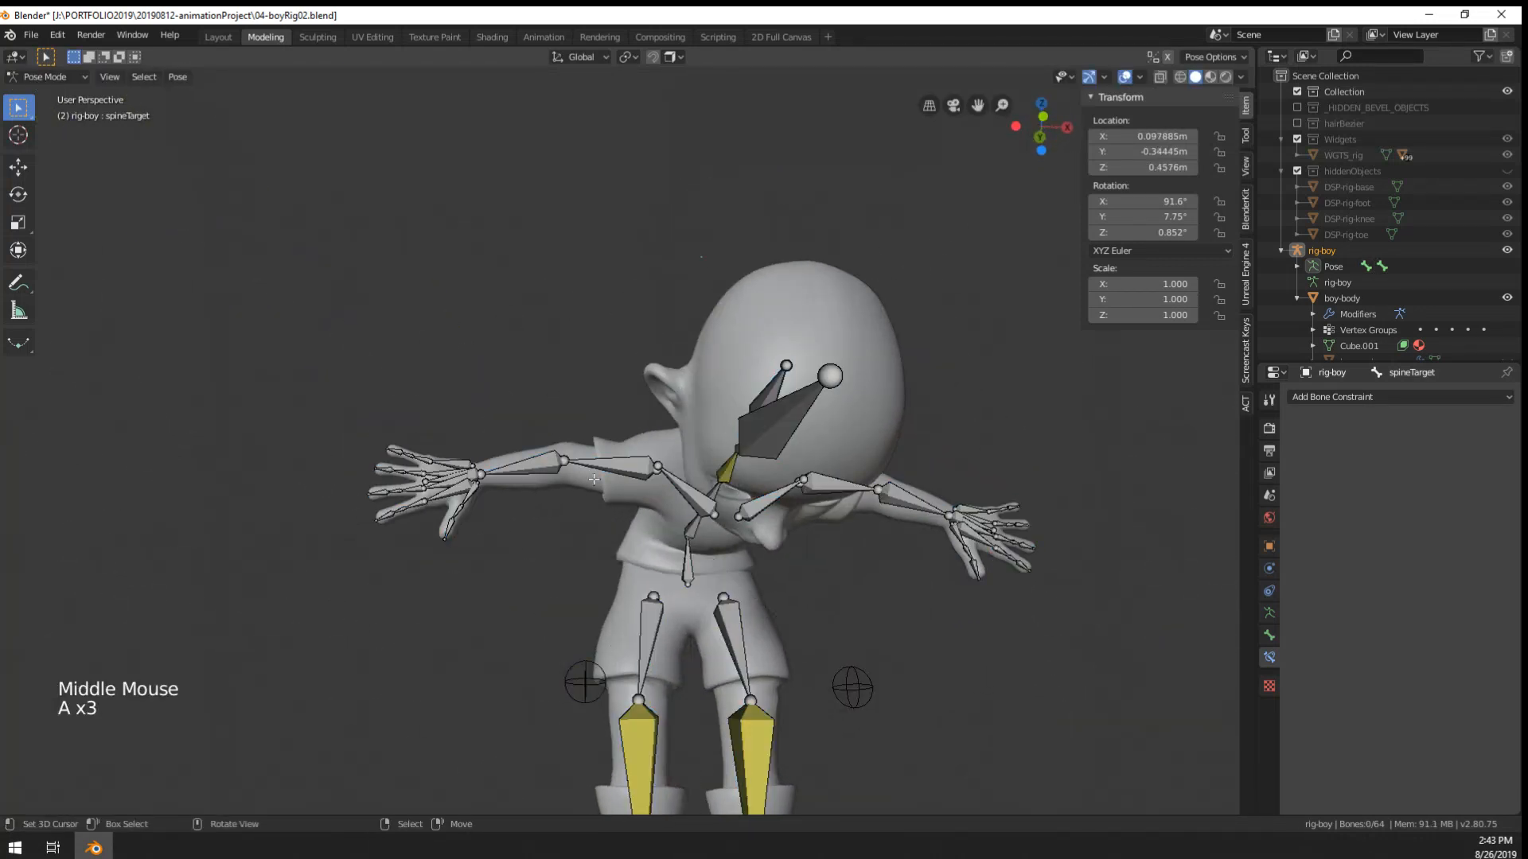
- Hide the shoulder, arm and hand bones on both sides in Edit Mode
key("Tab")
key("c")
left_click_drag(528, 471, 385, 477)
right_click(603, 431)
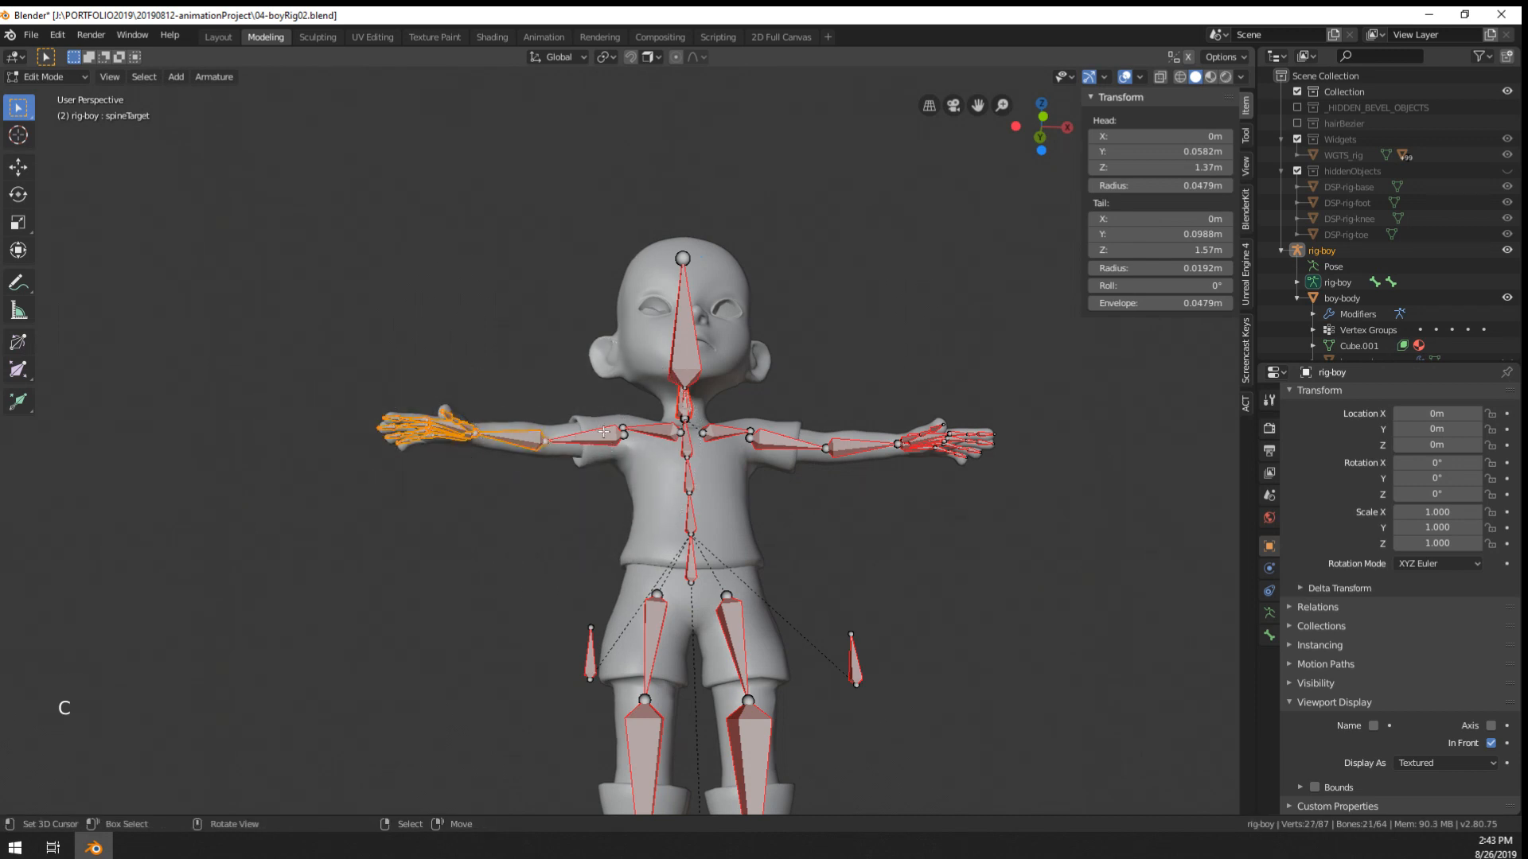
key("c")
left_click_drag(775, 455, 959, 477)
right_click(667, 458)
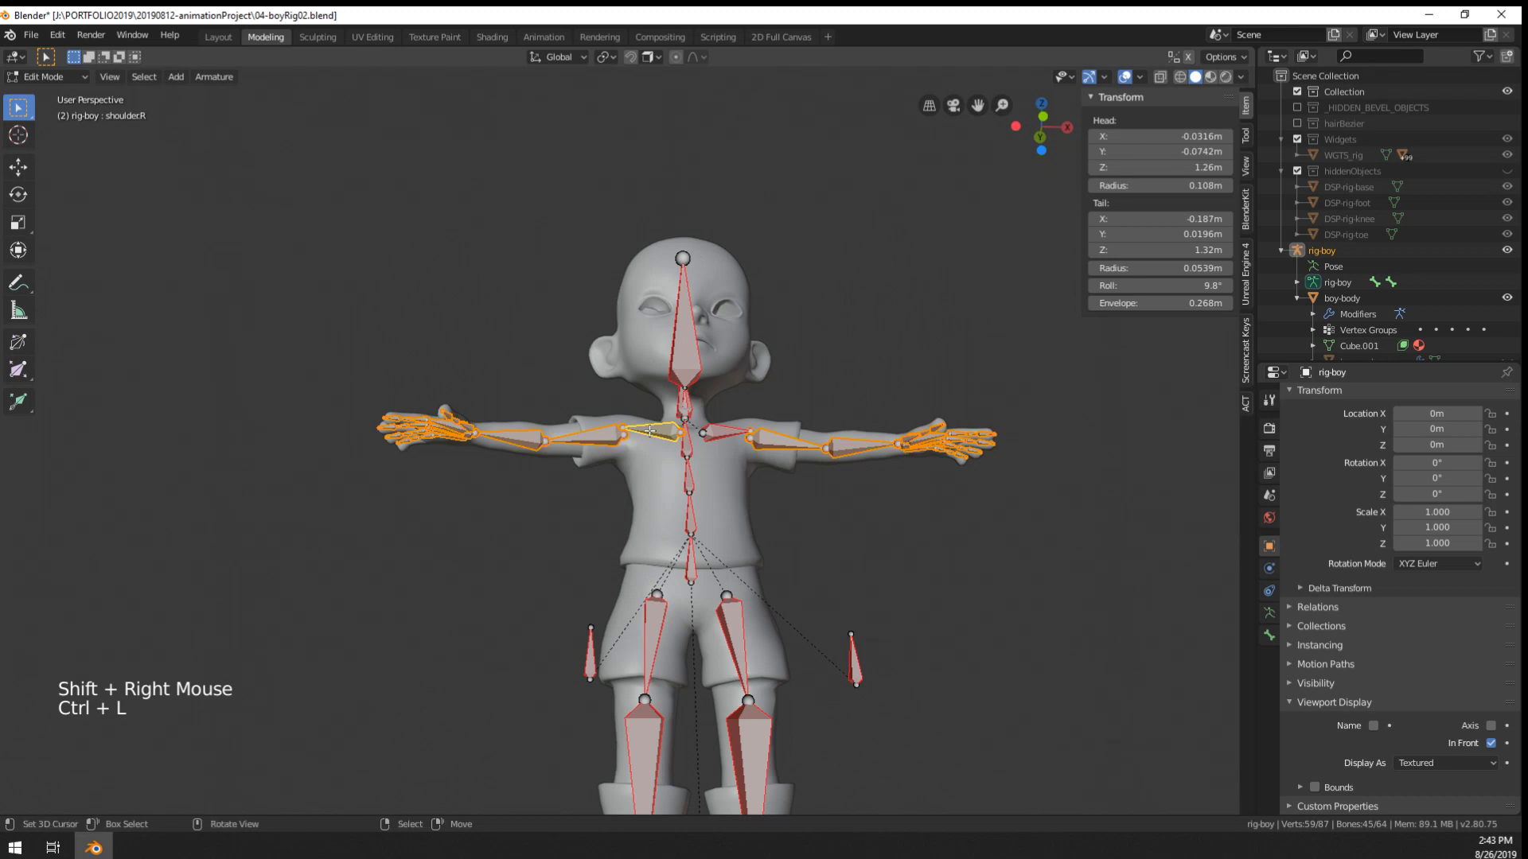
key("h")
- Return to Pose Mode and hide the bones of the character's right arm and hand
key("Tab")
middle_click(740, 441)
middle_click(740, 440)
key("Tab")
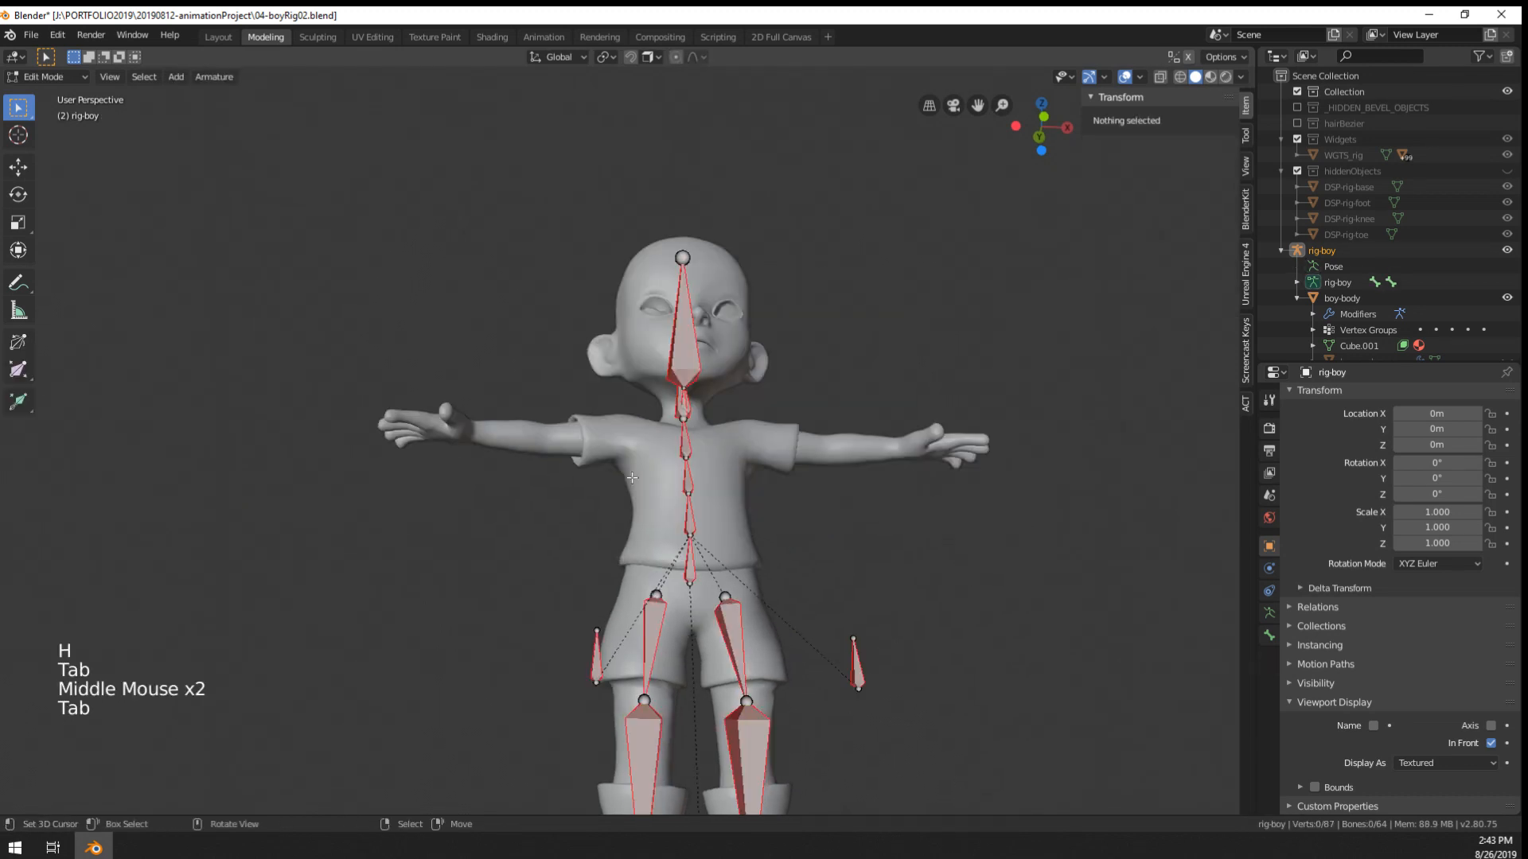
key("Tab")
key("Tab")
key("g")
key("v")
key("c")
left_click_drag(603, 475, 393, 488)
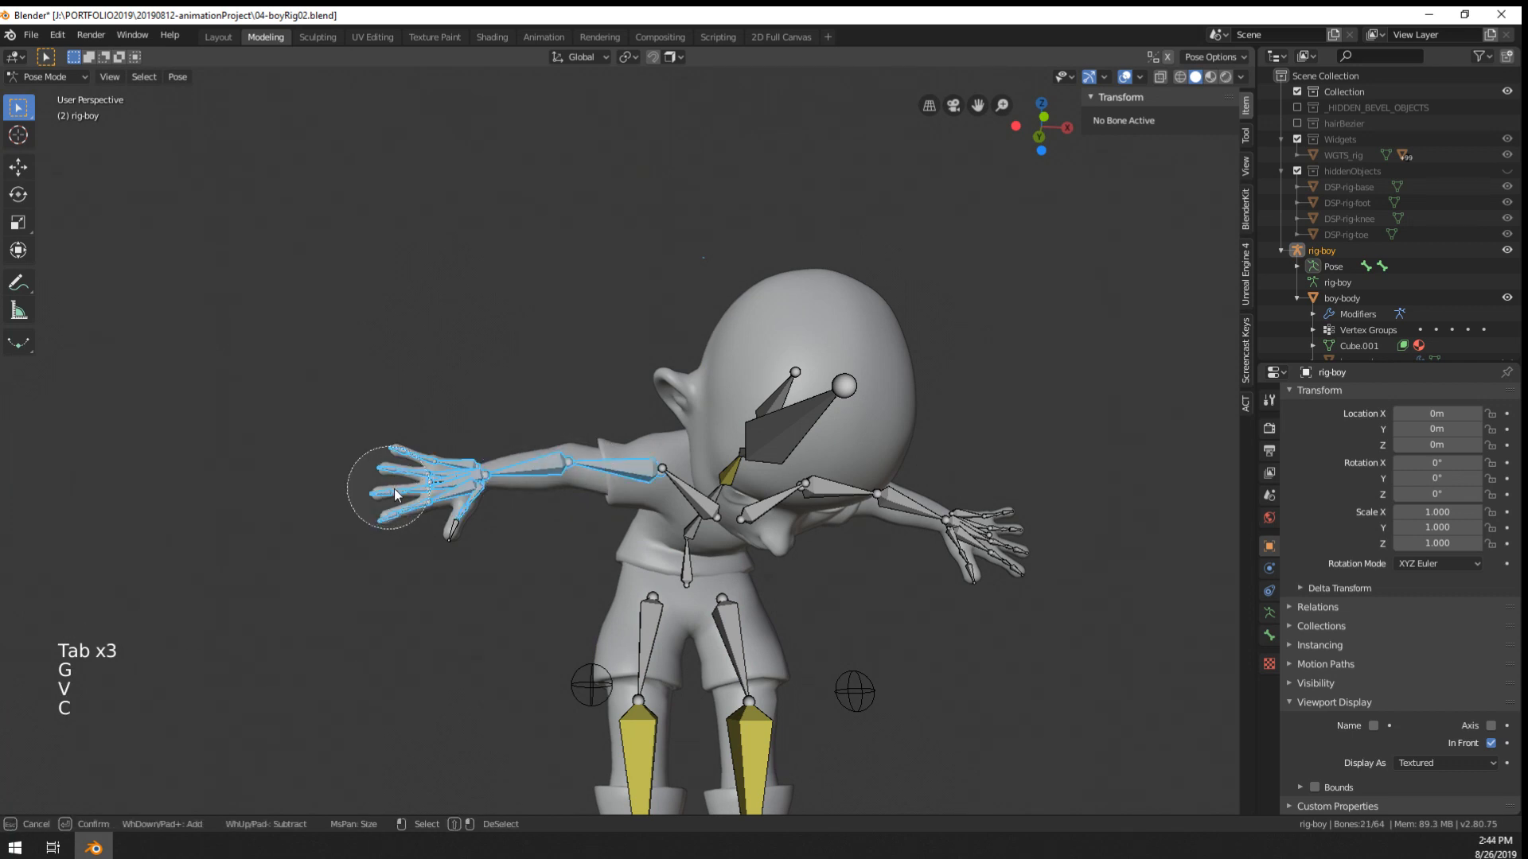
key("h")
- Hide the left arm and hand bones and both shoulder bones in Pose Mode
middle_click_drag(462, 530, 696, 498)
key("c")
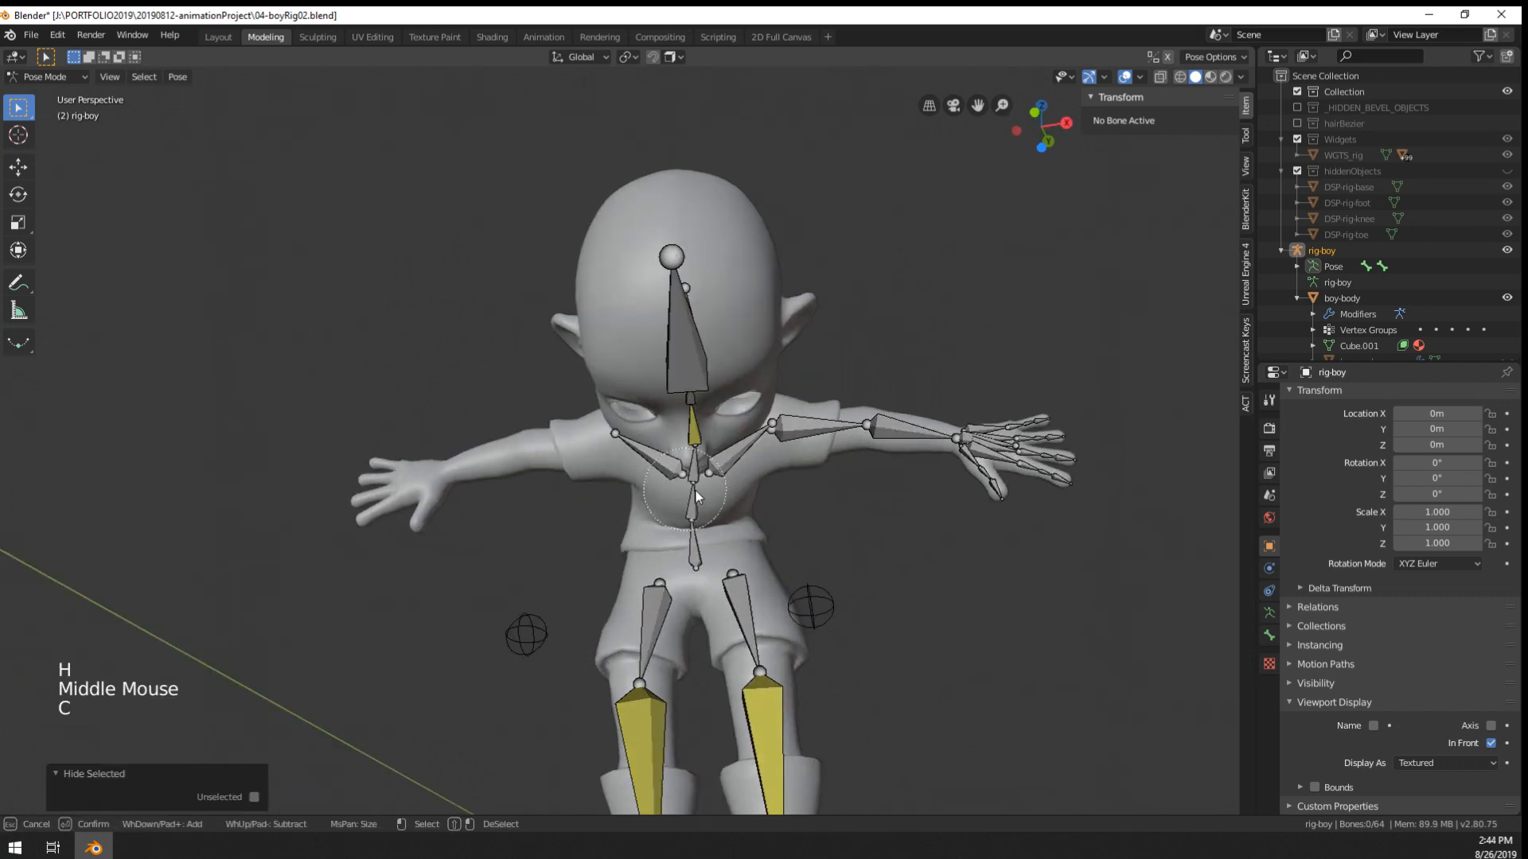
key("h")
middle_click_drag(973, 476, 907, 492)
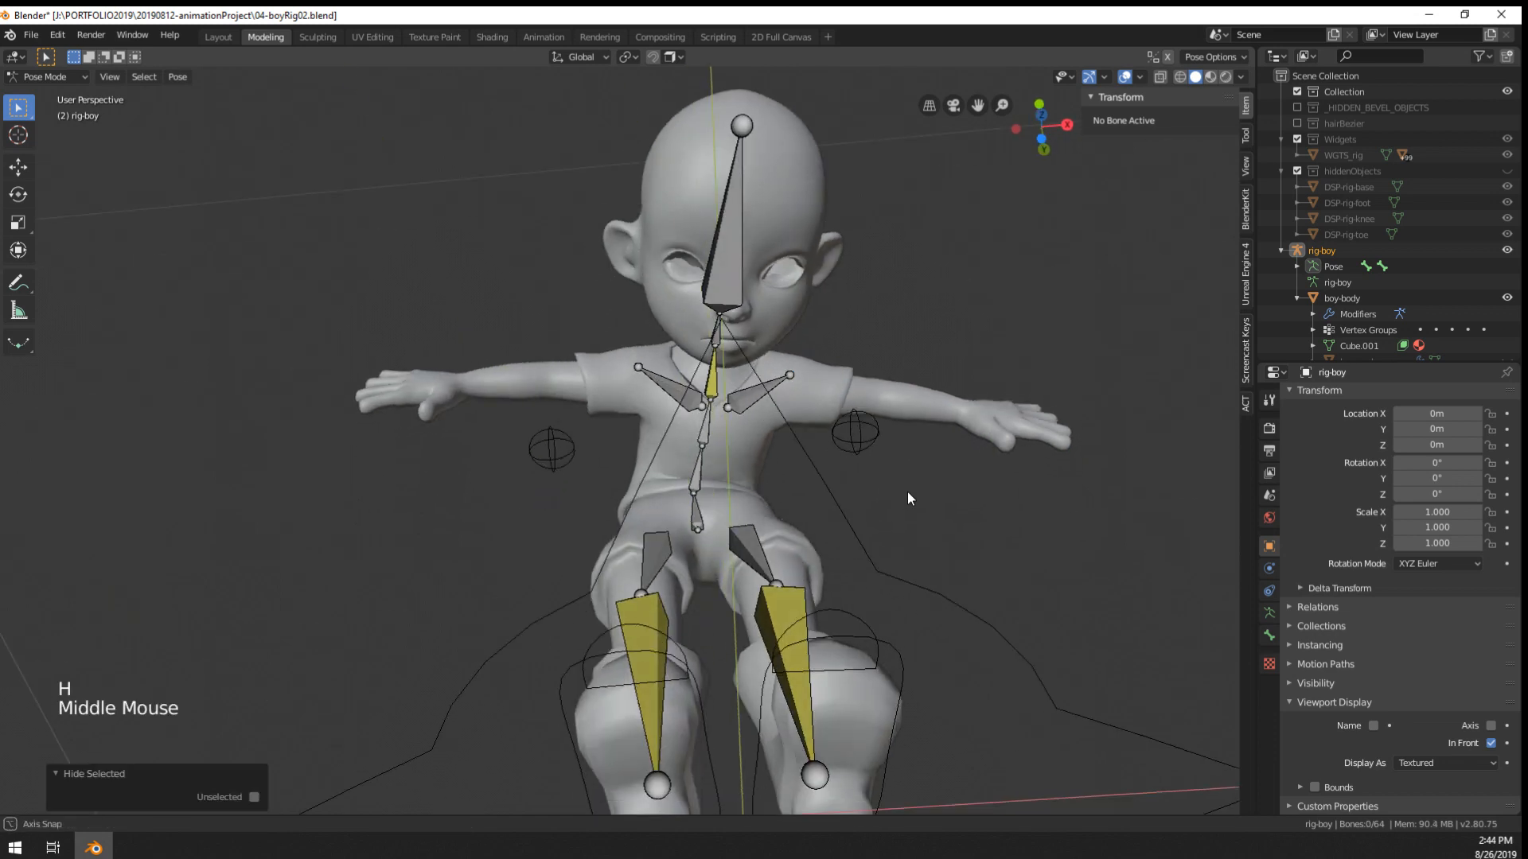
right_click(763, 390)
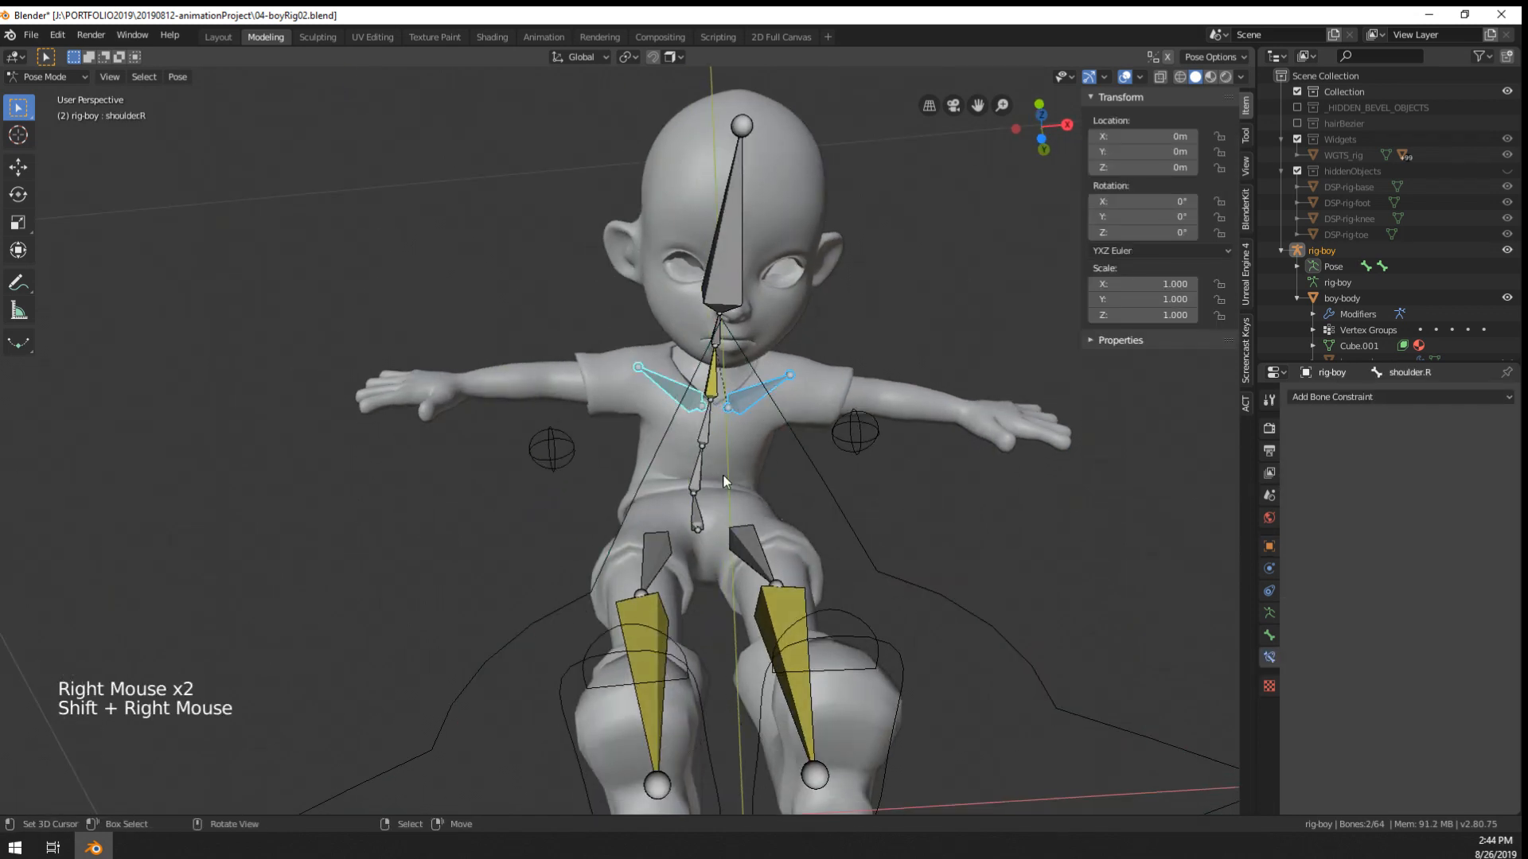
key("h")
- Move spineTarget in the side view to test the spine, and clear its location and rotation
middle_click_drag(724, 481, 928, 409)
right_click(862, 460)
middle_click_drag(862, 460, 592, 523)
key("g")
left_click(959, 492)
key("alt+g")
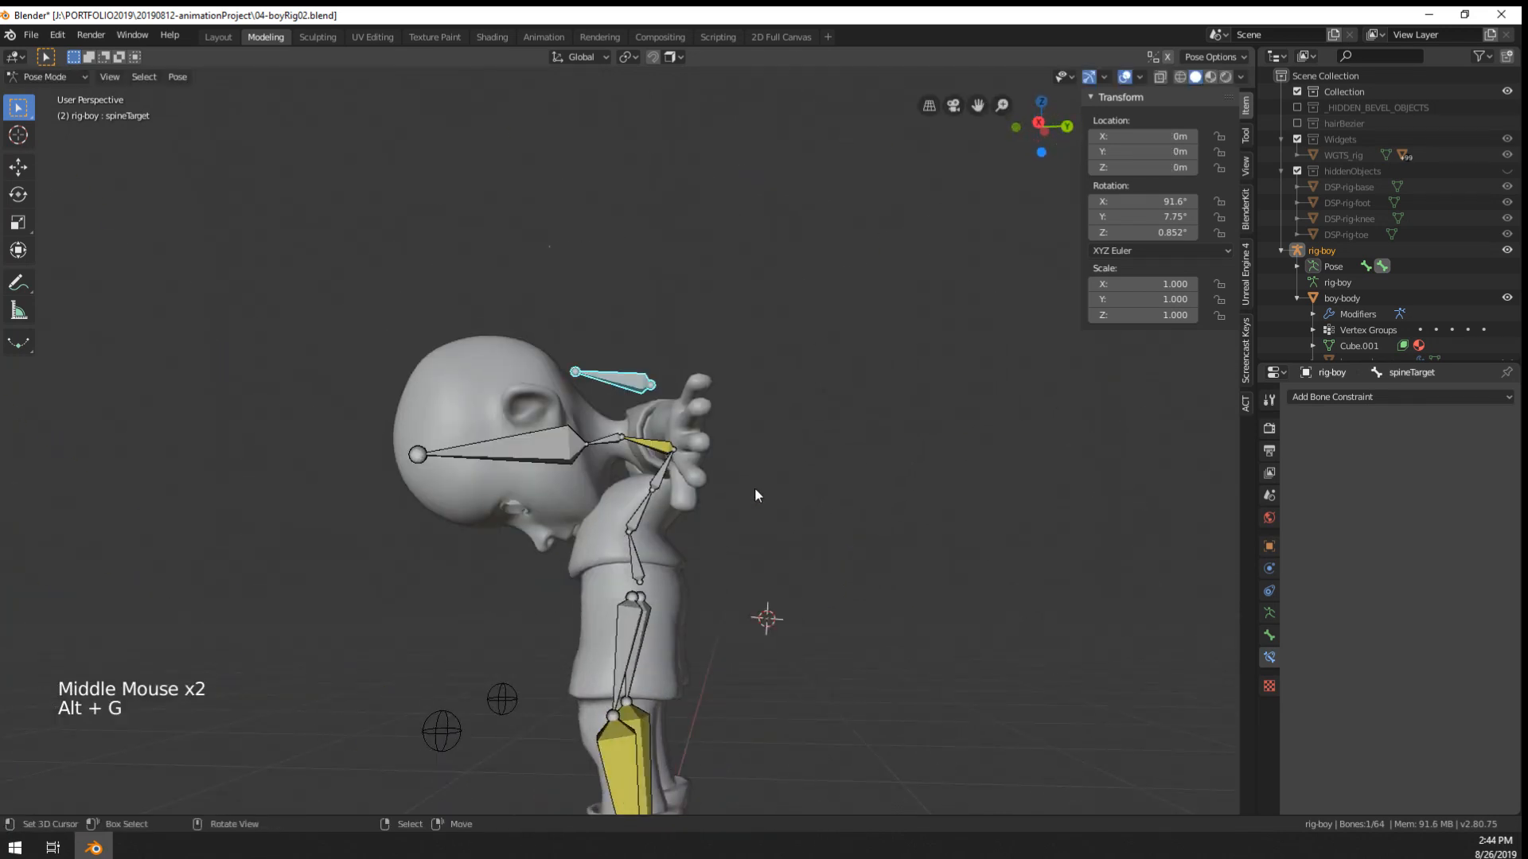
key("alt+r")
- Test a sideways lean by moving spineTarget to about X 0.056, Y 0.040, Z 0.022 m and rotating it to -13.2°, 6.8°, -6.54°
key("r")
left_click(790, 499)
middle_click_drag(790, 498, 948, 430)
key("g")
key("g")
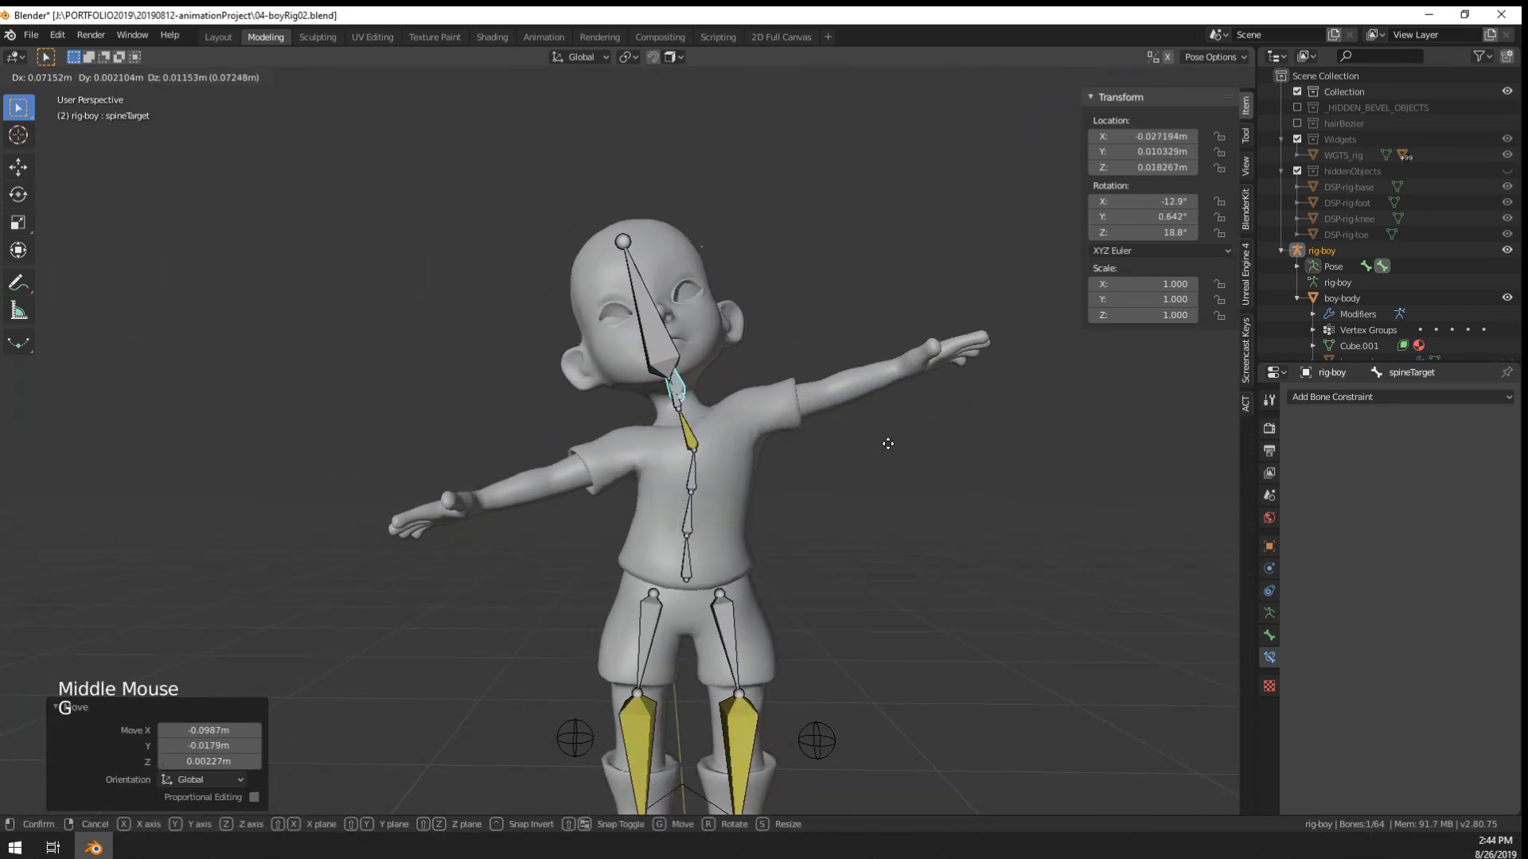
key("r")
left_click(919, 509)
key("g")
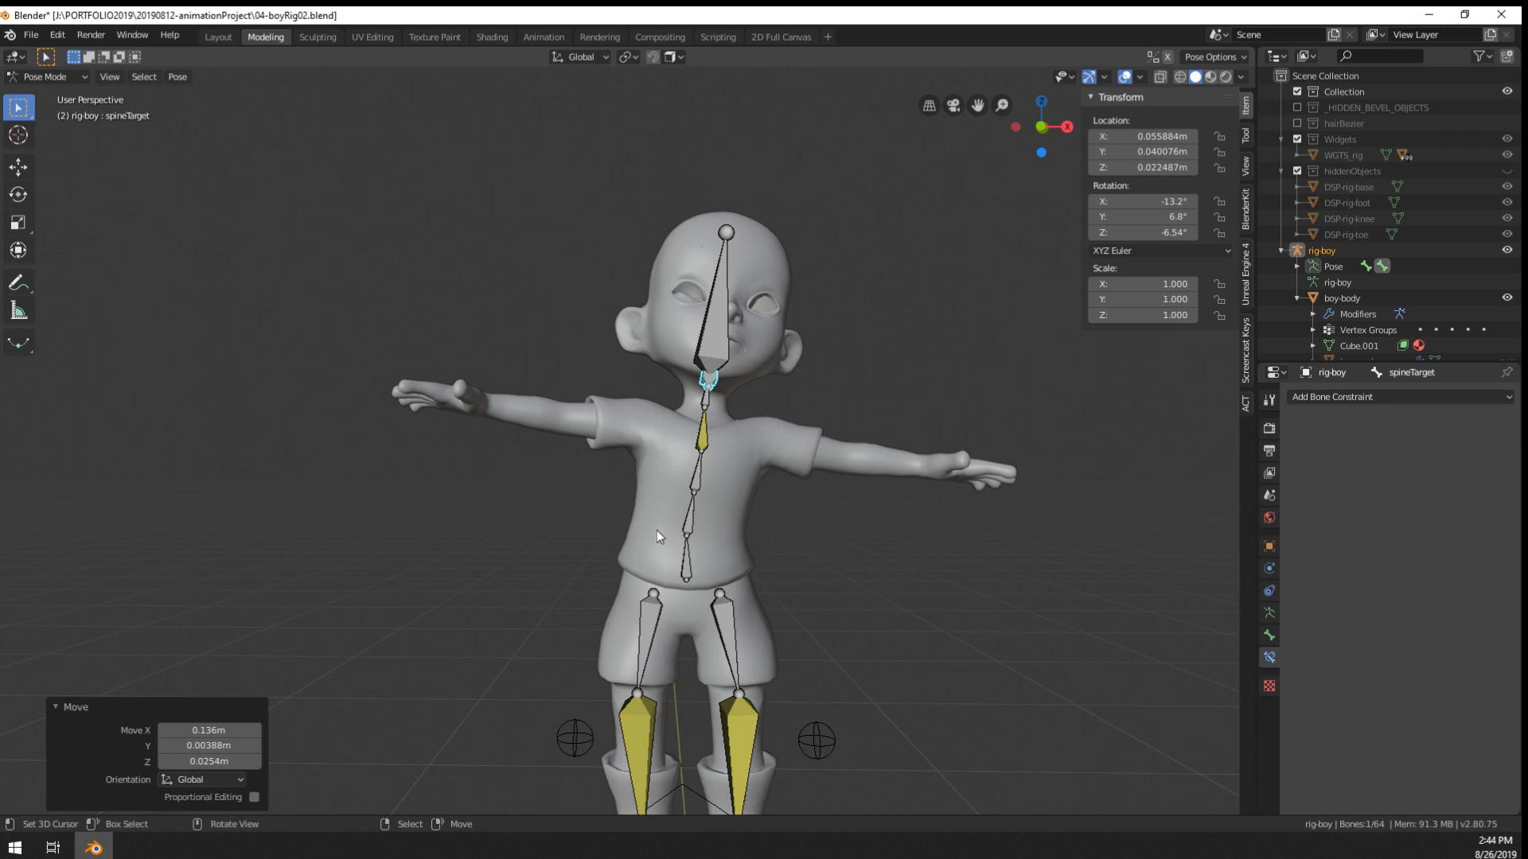
- Clear spineTarget's location and rotation, and test moving it forward in the side view
middle_click_drag(656, 530, 770, 474)
scroll(716, 493, "up", 4)
key("g")
key("alt+g")
key("alt+g")
key("alt+r")
scroll(726, 505, "down", 2)
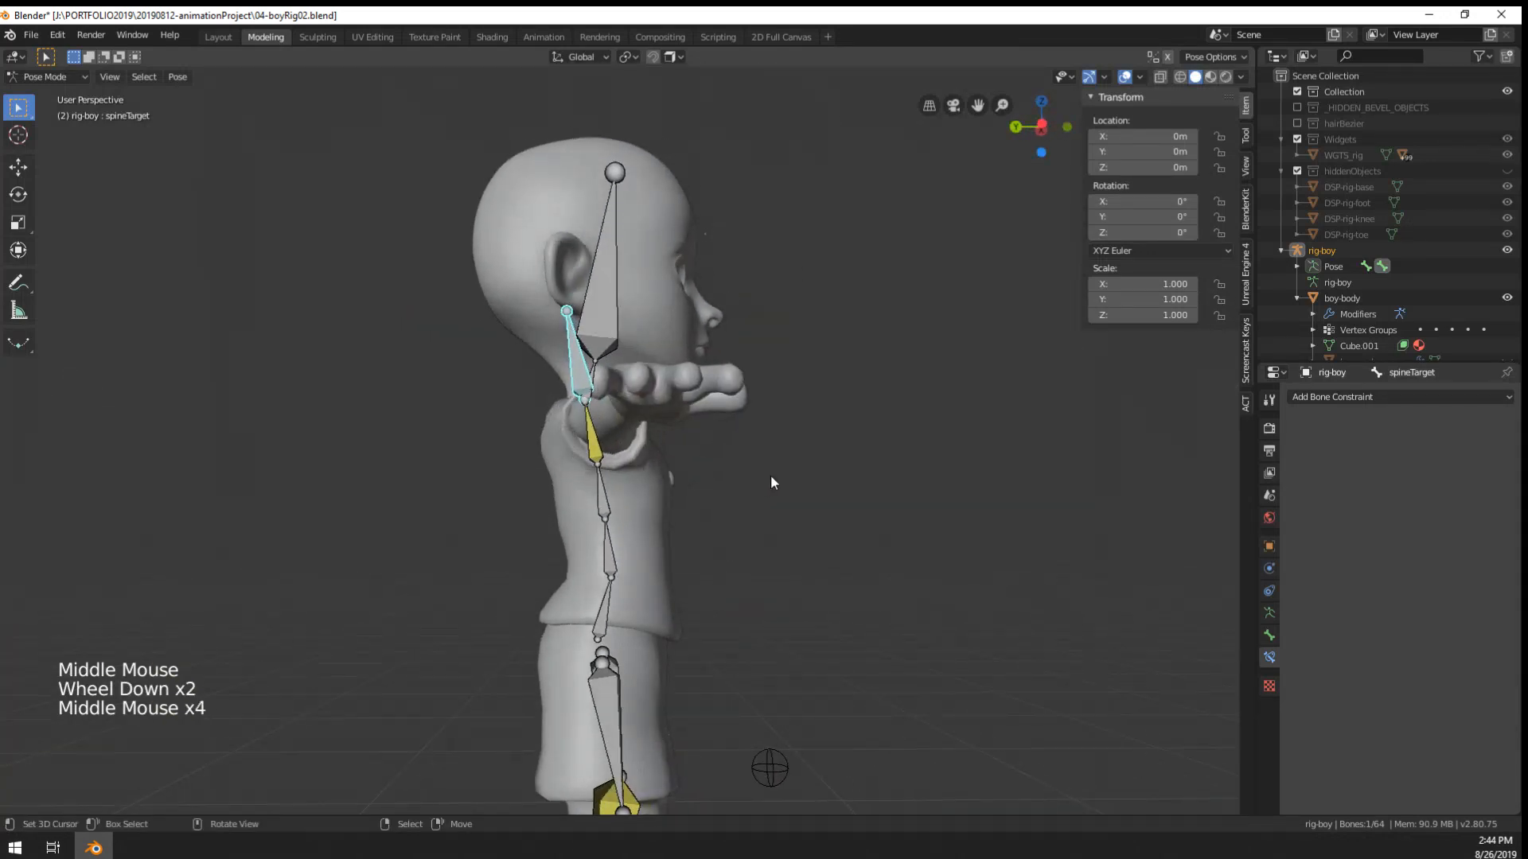
key("g")
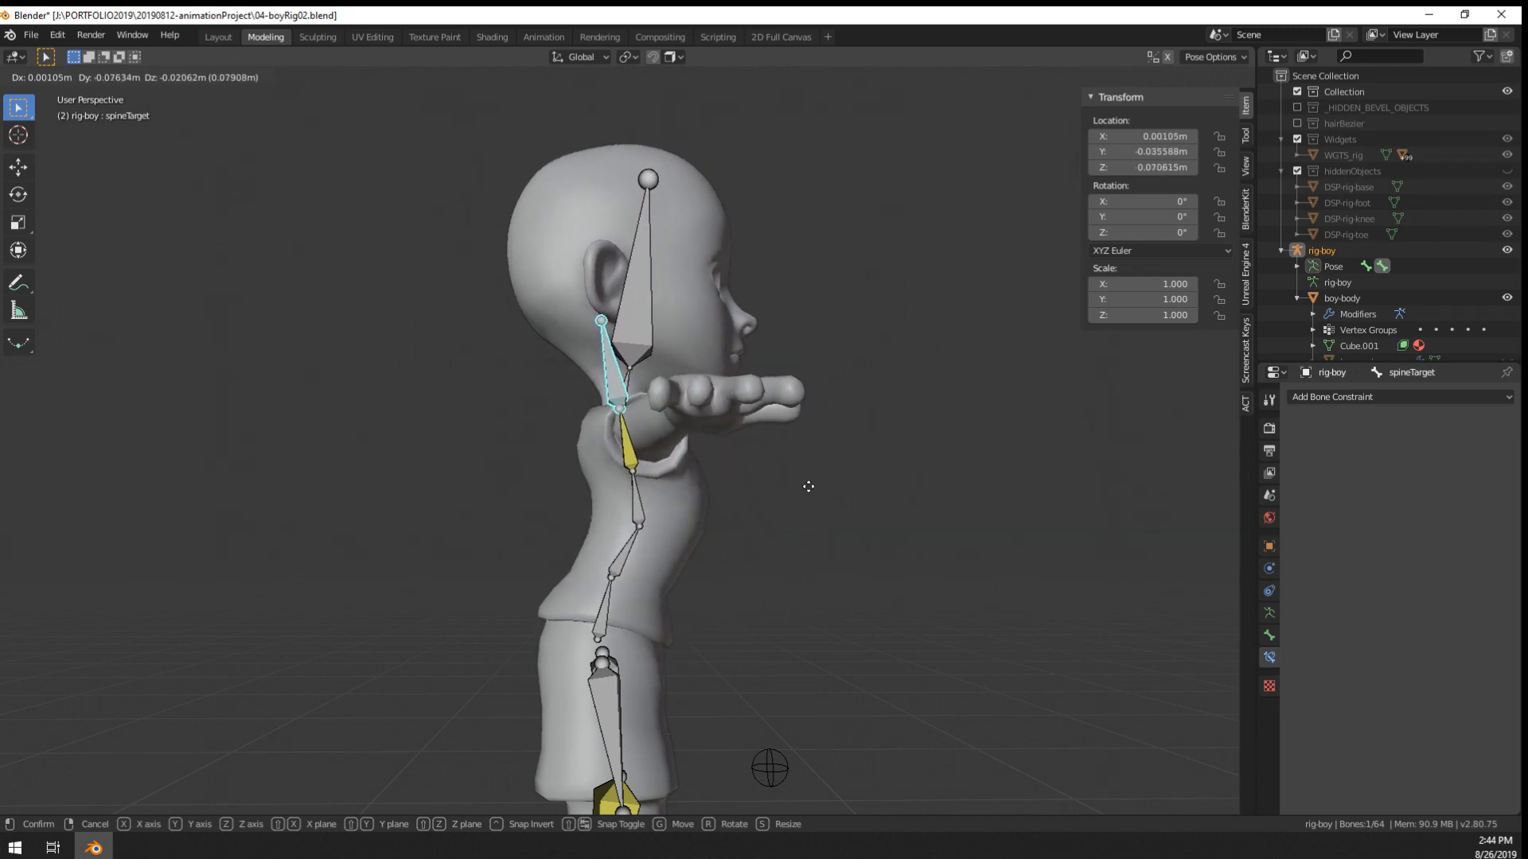
right_click(798, 495)
- Select the spine.002 bone in Edit Mode and show the rig in the right orthographic view
middle_click_drag(798, 495, 575, 513)
key("ctrl+Tab")
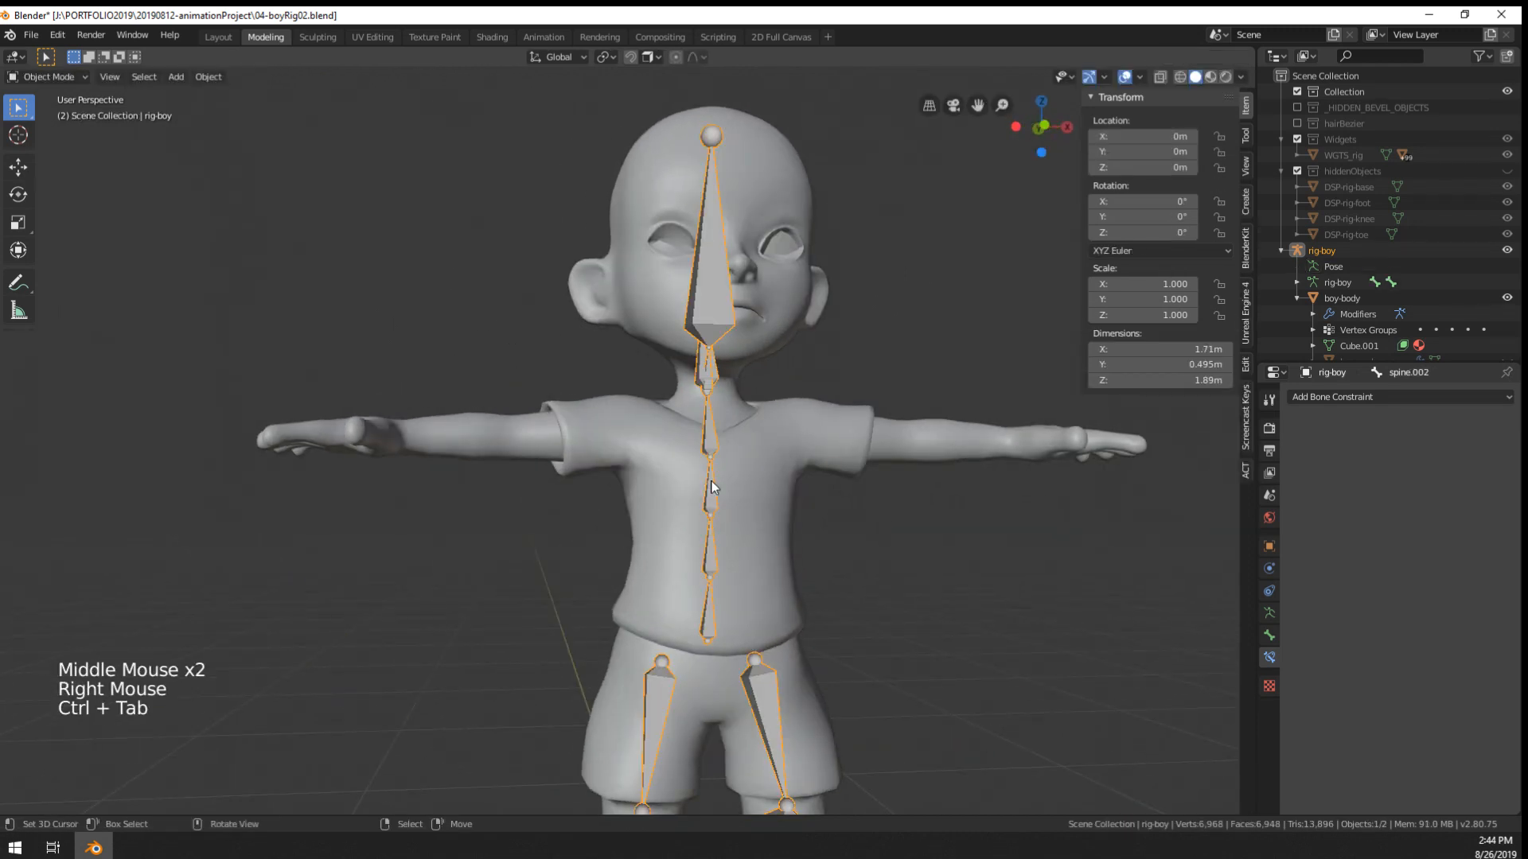
right_click(712, 489)
key("Tab")
right_click(712, 492)
key("Tab")
right_click(710, 497)
key("Tab")
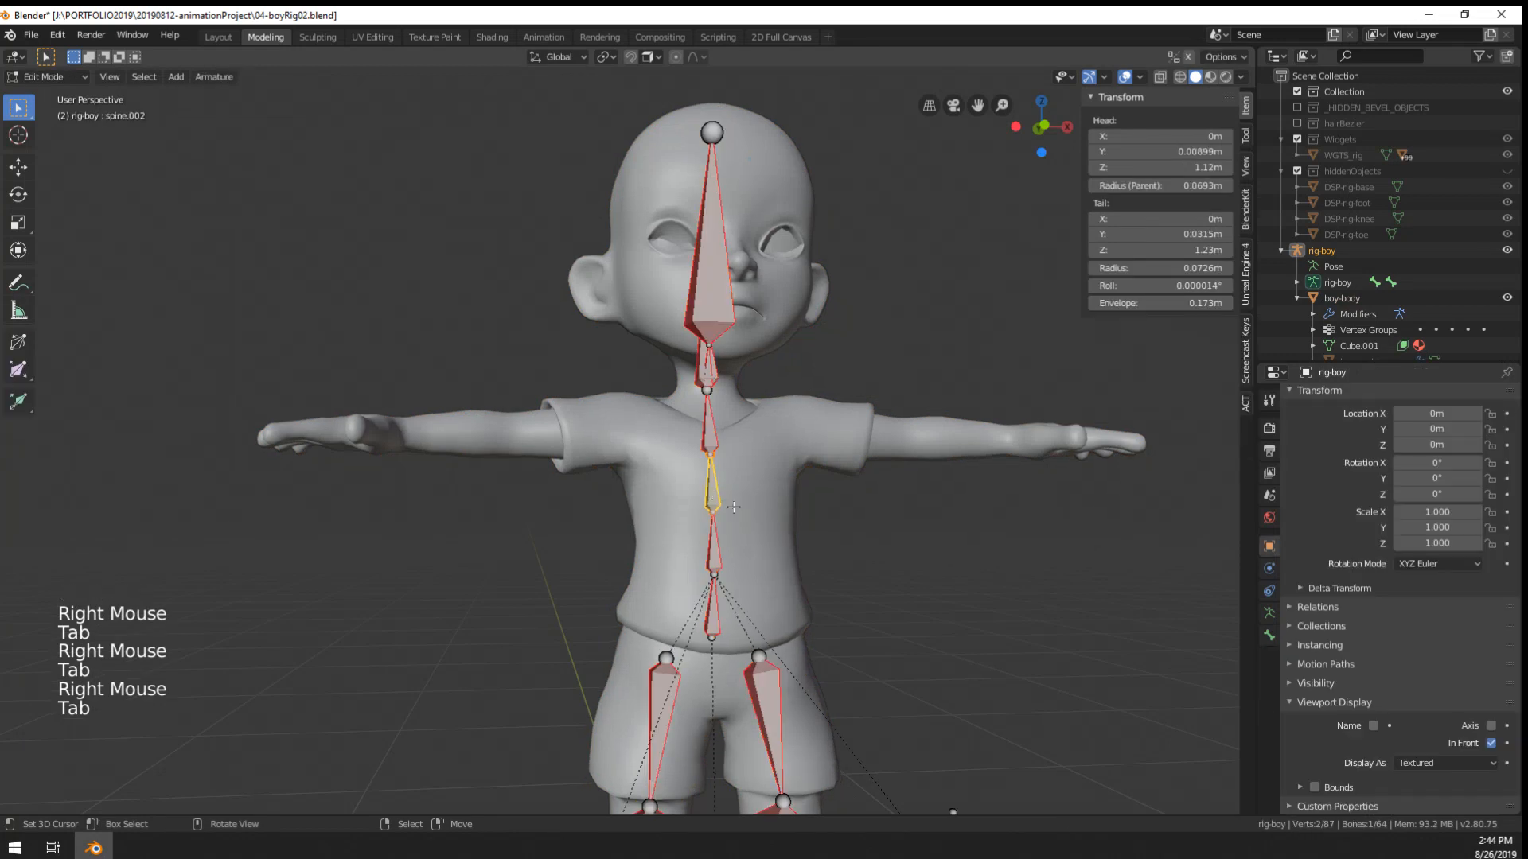
middle_click_drag(711, 497, 659, 476)
key("KP_1")
key("KP_3")
- Try deleting the spine.002 bone from the spine chain, and undo the deletion
scroll(651, 516, "up", 4)
scroll(650, 516, "up", 1)
scroll(651, 516, "down", 2)
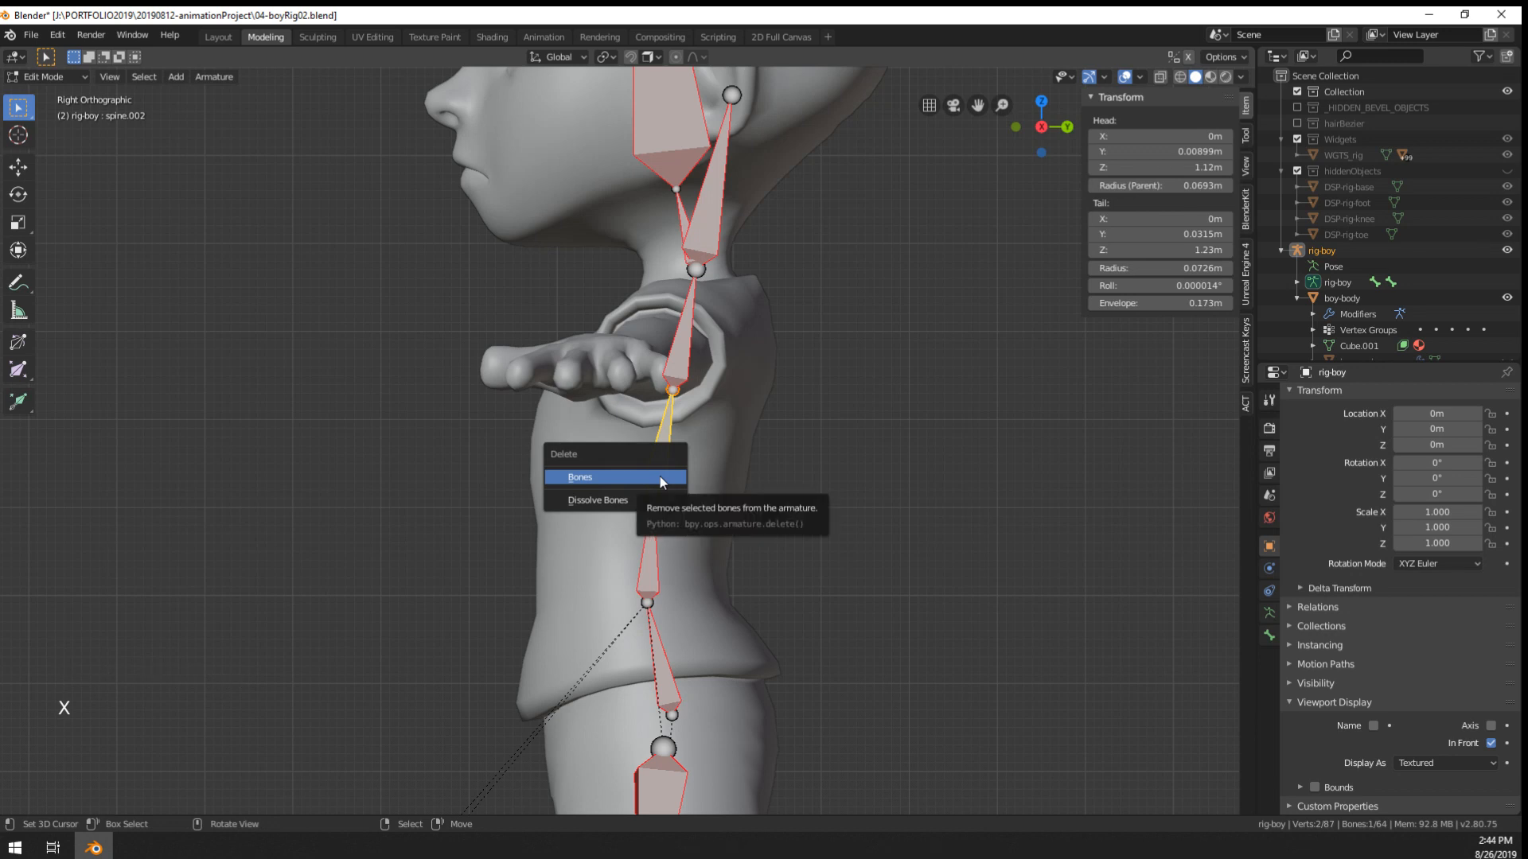
left_click(661, 476)
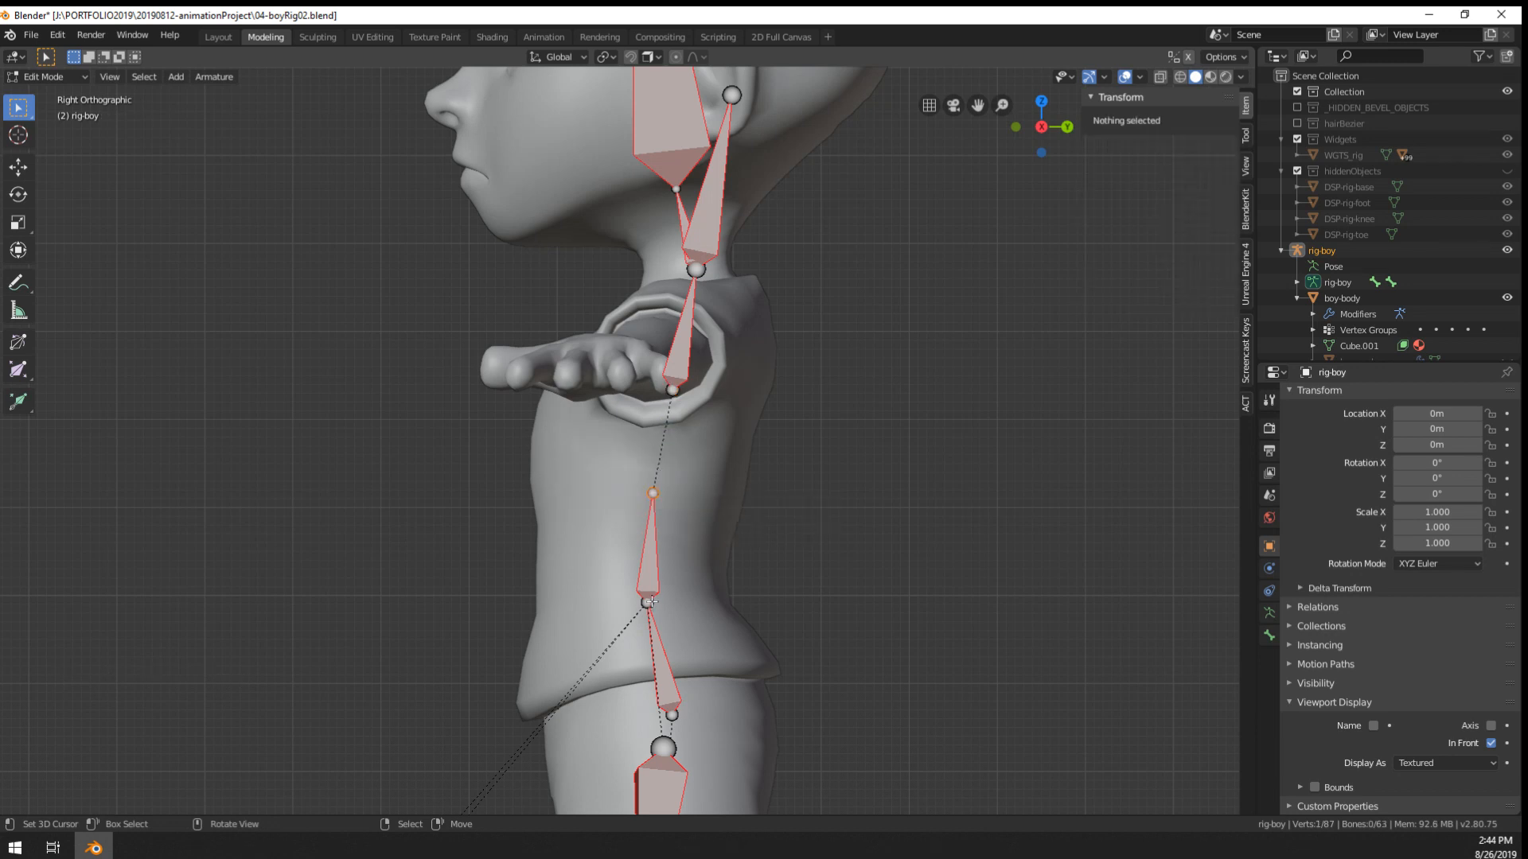
right_click(652, 575)
key("ctrl+z")
key("ctrl+z")
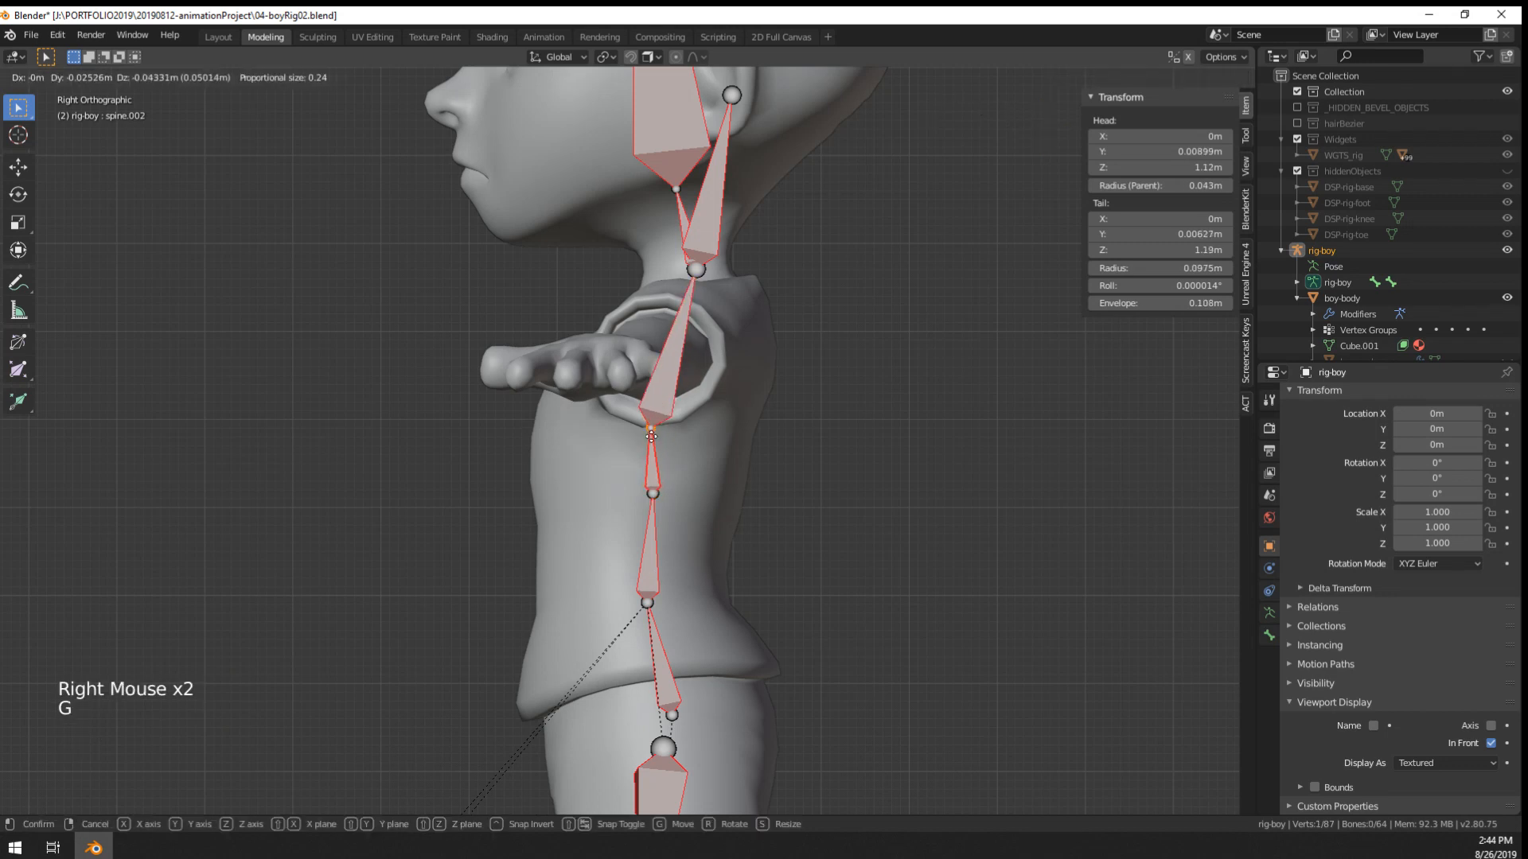
- Shift the joints between spine.003, spine.002 and spine.001 downward and forward, and lower the spine–spine.001 joint to about Z 0.95 m
left_click(651, 436)
right_click(652, 495)
key("g")
left_click(636, 512)
right_click(651, 604)
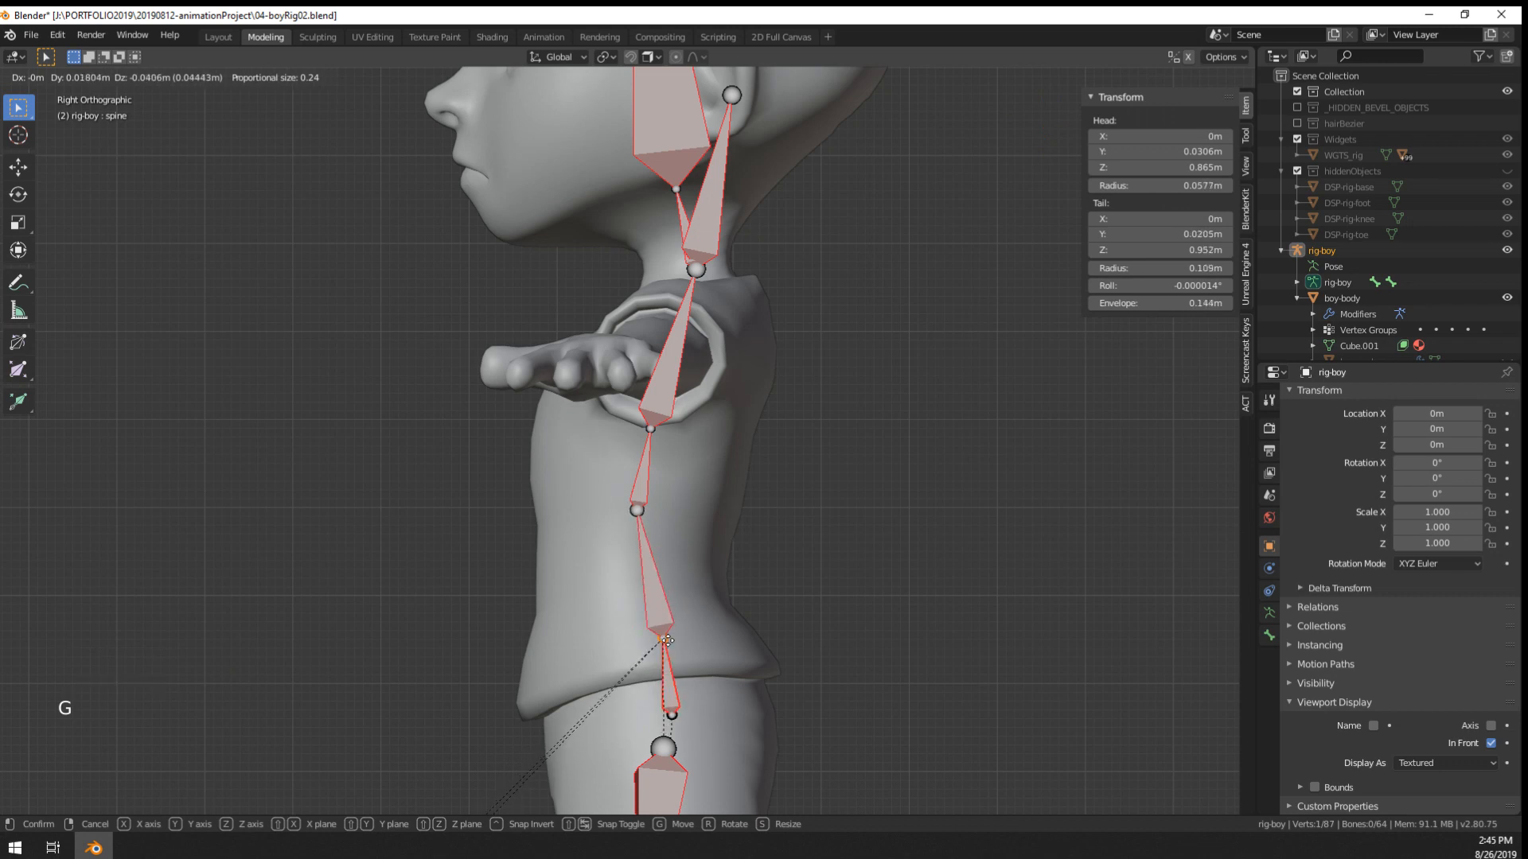
left_click(661, 639)
- Lower the spine.001–spine.002 joint to about Z 1.05 m and the spine.002–spine.003 joint to about Z 1.17 m
right_click(638, 514)
key("g")
left_click(646, 555)
scroll(627, 458, "down", 1)
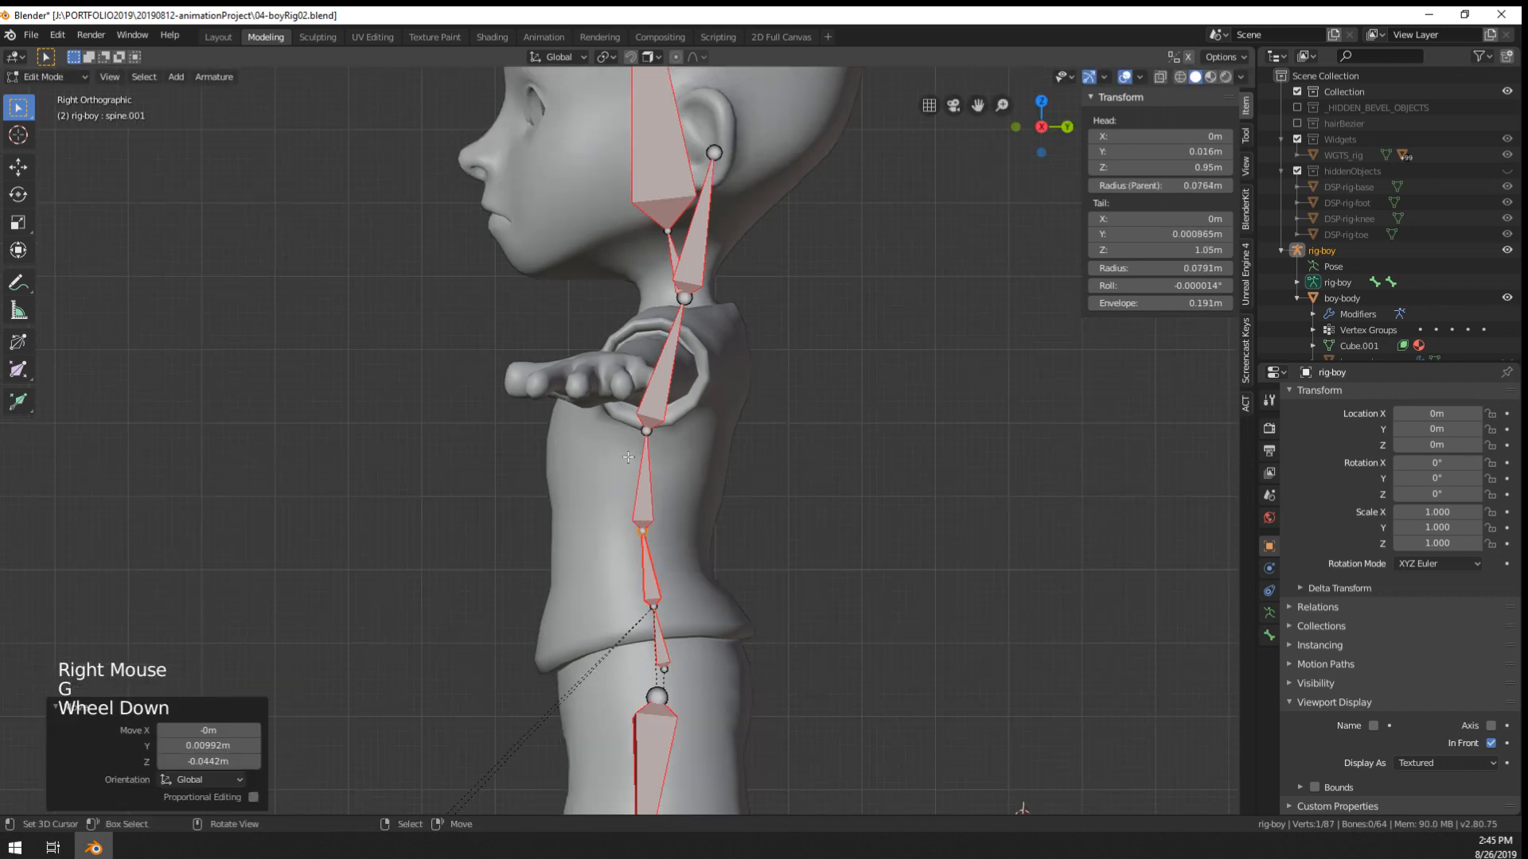
right_click(647, 432)
key("g")
left_click(642, 449)
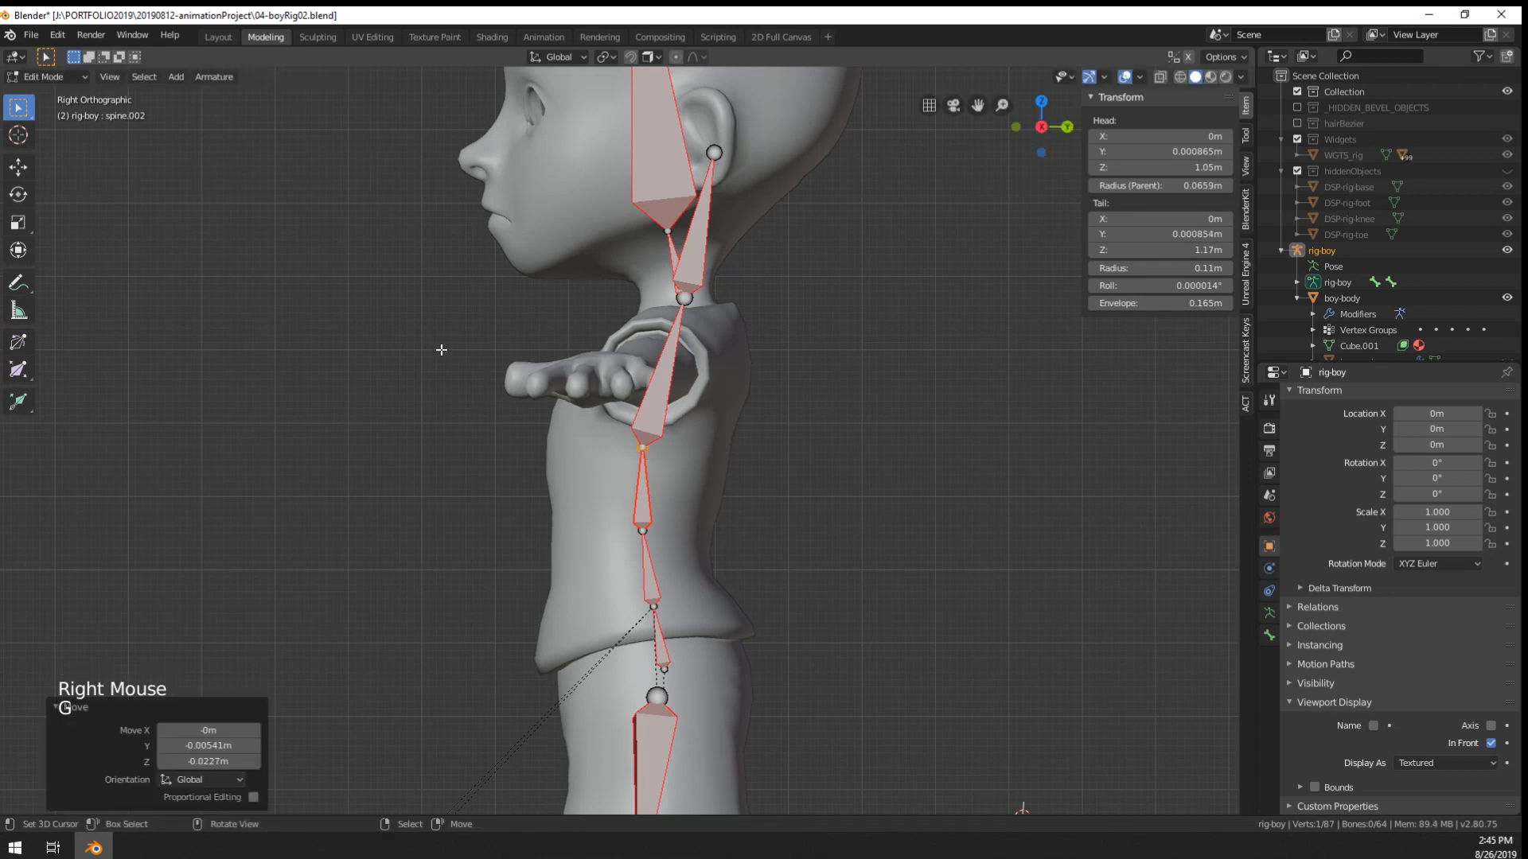
- Leave Edit Mode, select spineTarget in Pose Mode and test moving it, cancelling the move
left_click(65, 80)
left_click(52, 94)
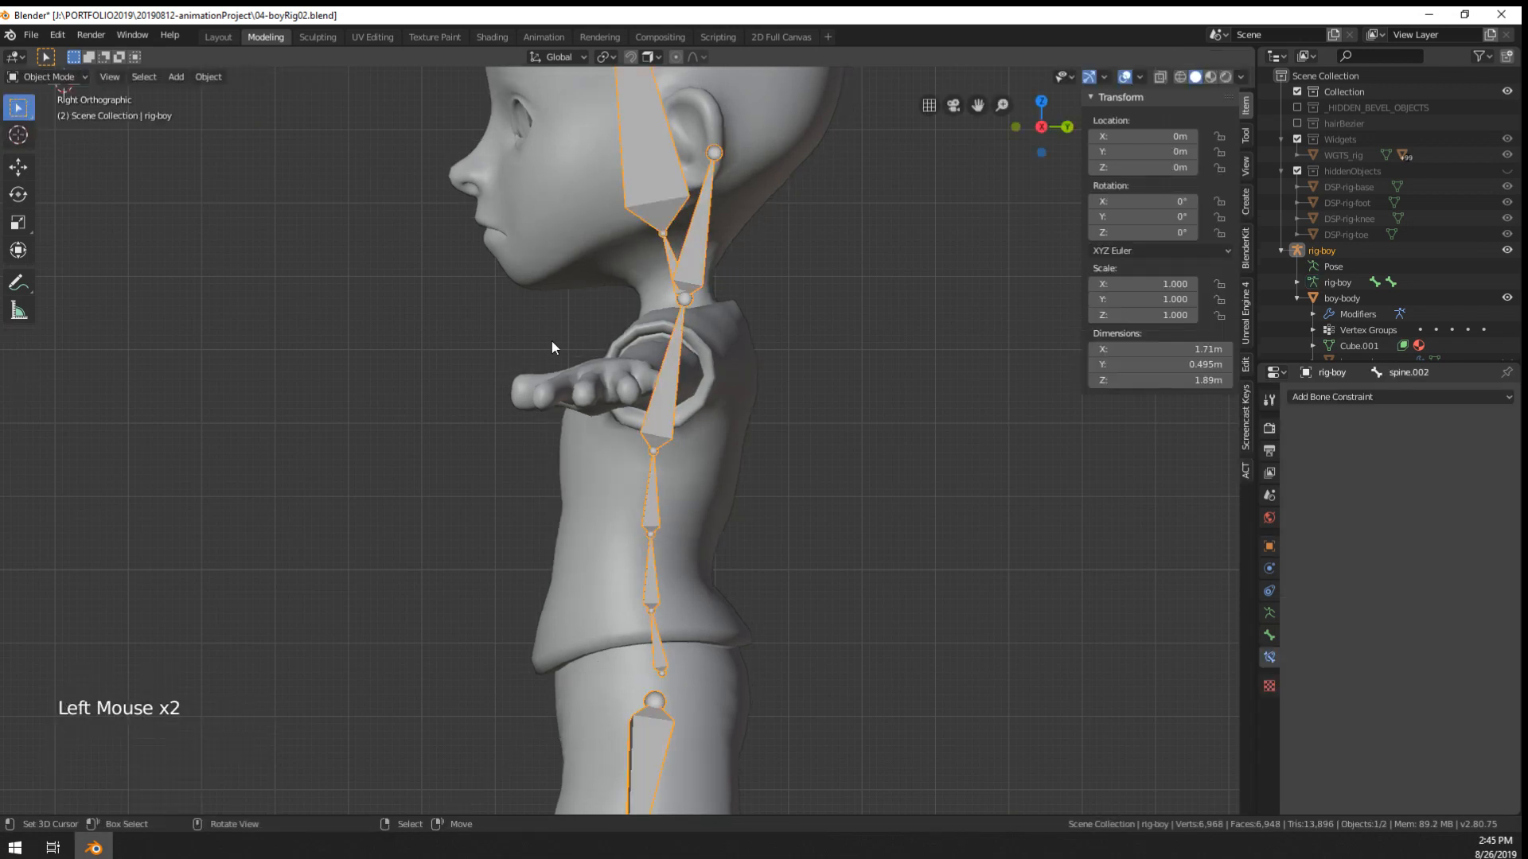
middle_click_drag(551, 341, 700, 237)
right_click(700, 237)
right_click(716, 240)
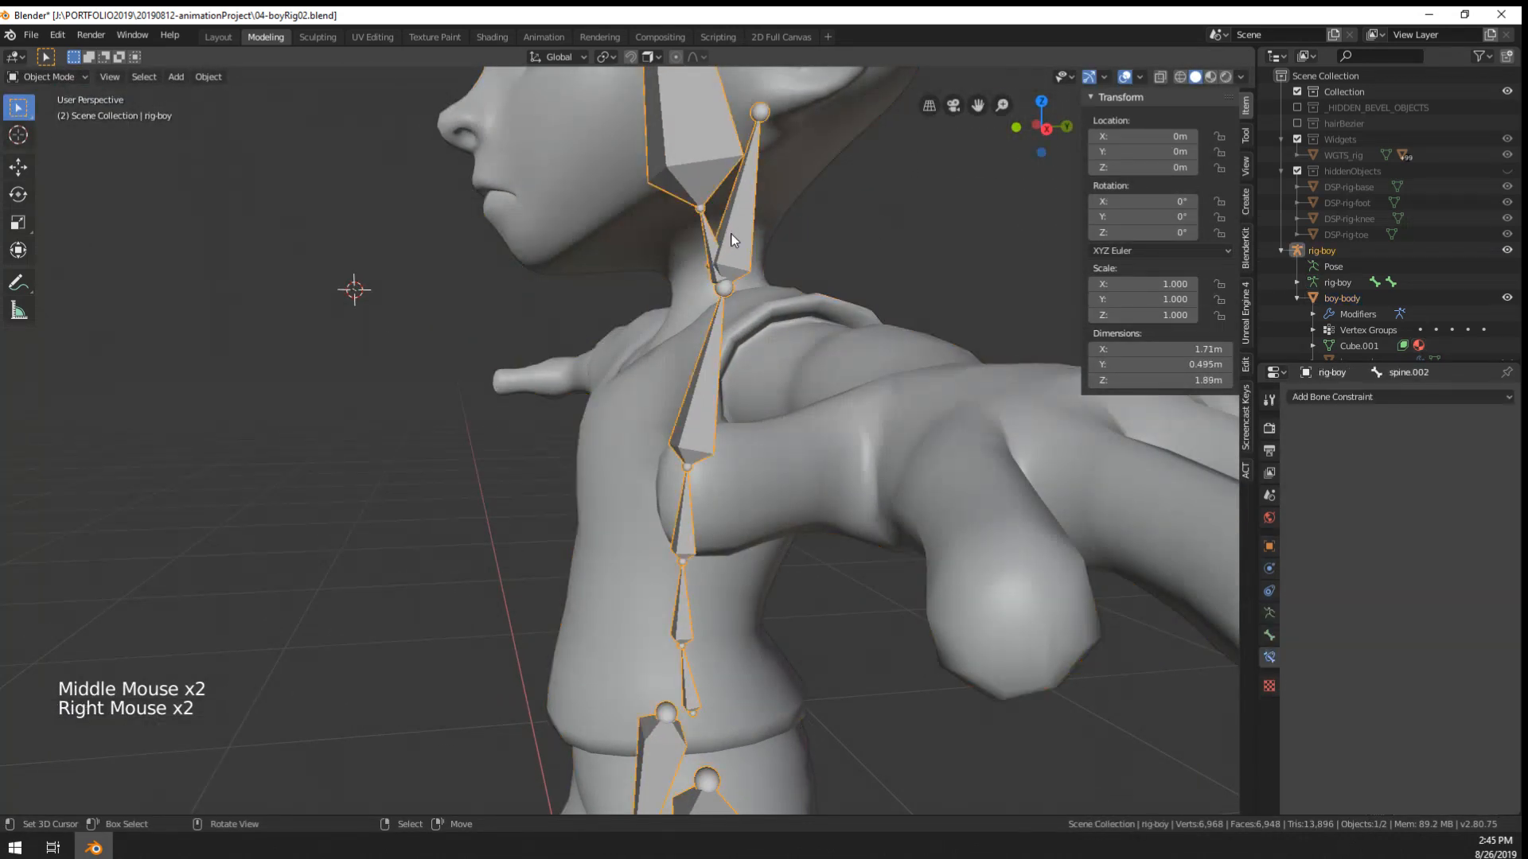
key("ctrl+Tab")
right_click(738, 245)
scroll(748, 315, "down", 3)
key("g")
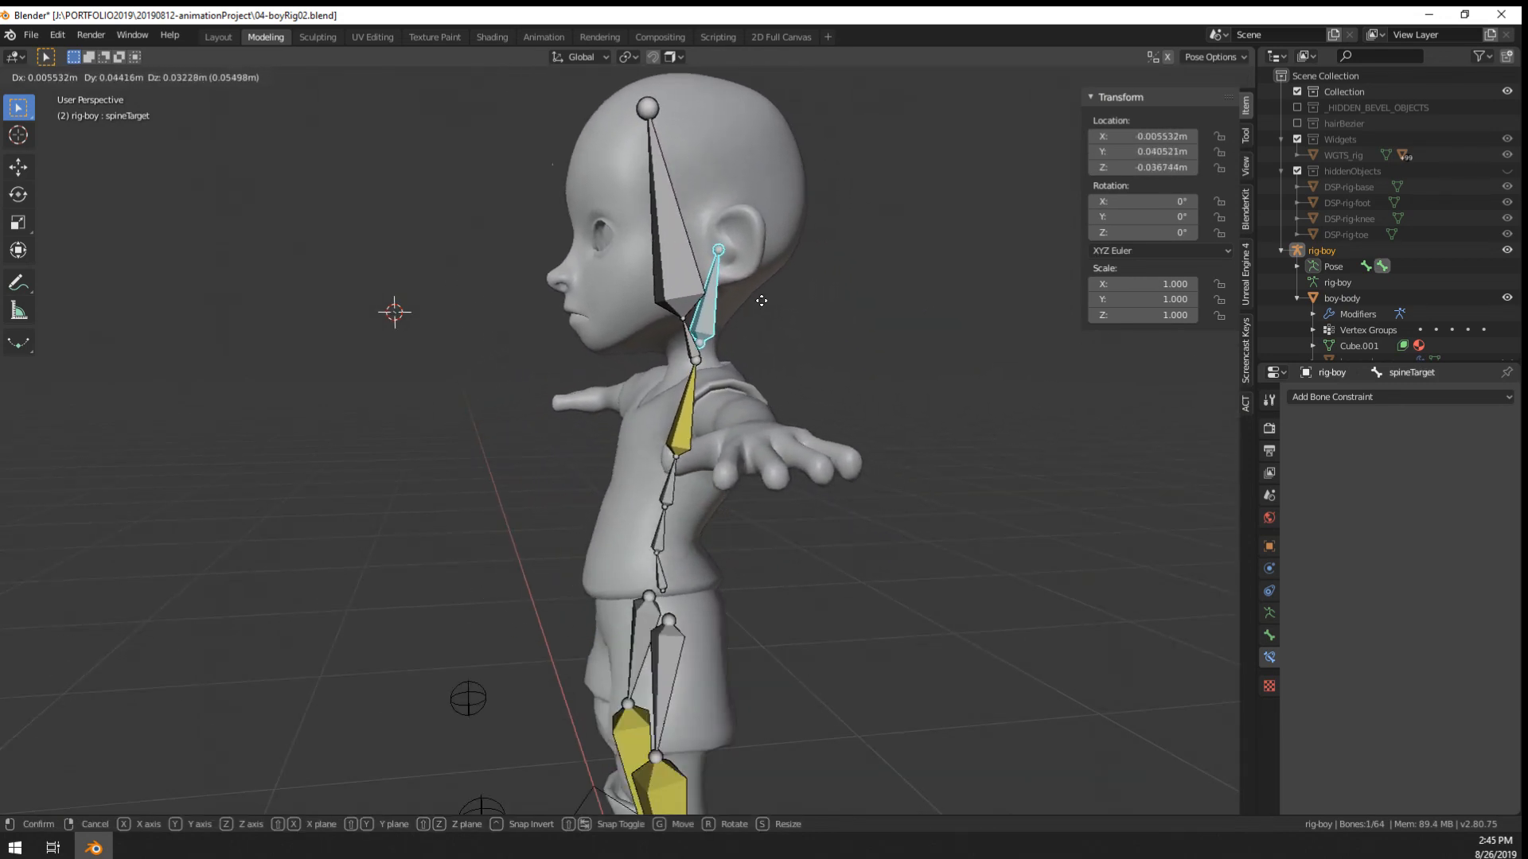
right_click(717, 296)
- Test bending the torso from the side by rotating spineTarget about 22° and moving it, cancelling the transforms
middle_click_drag(718, 296, 775, 328)
key("r")
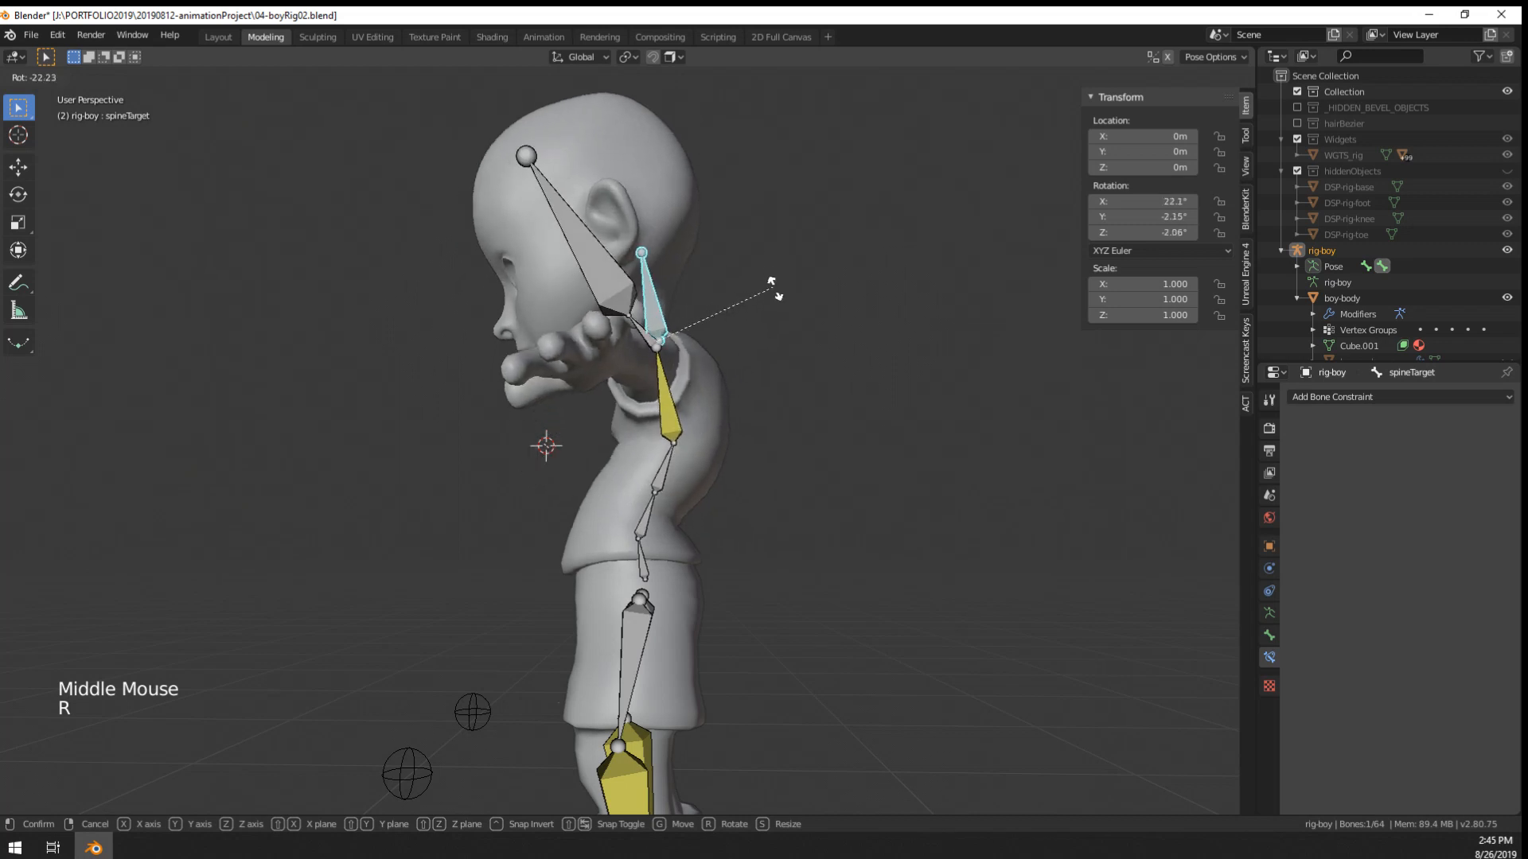
key("g")
right_click(760, 335)
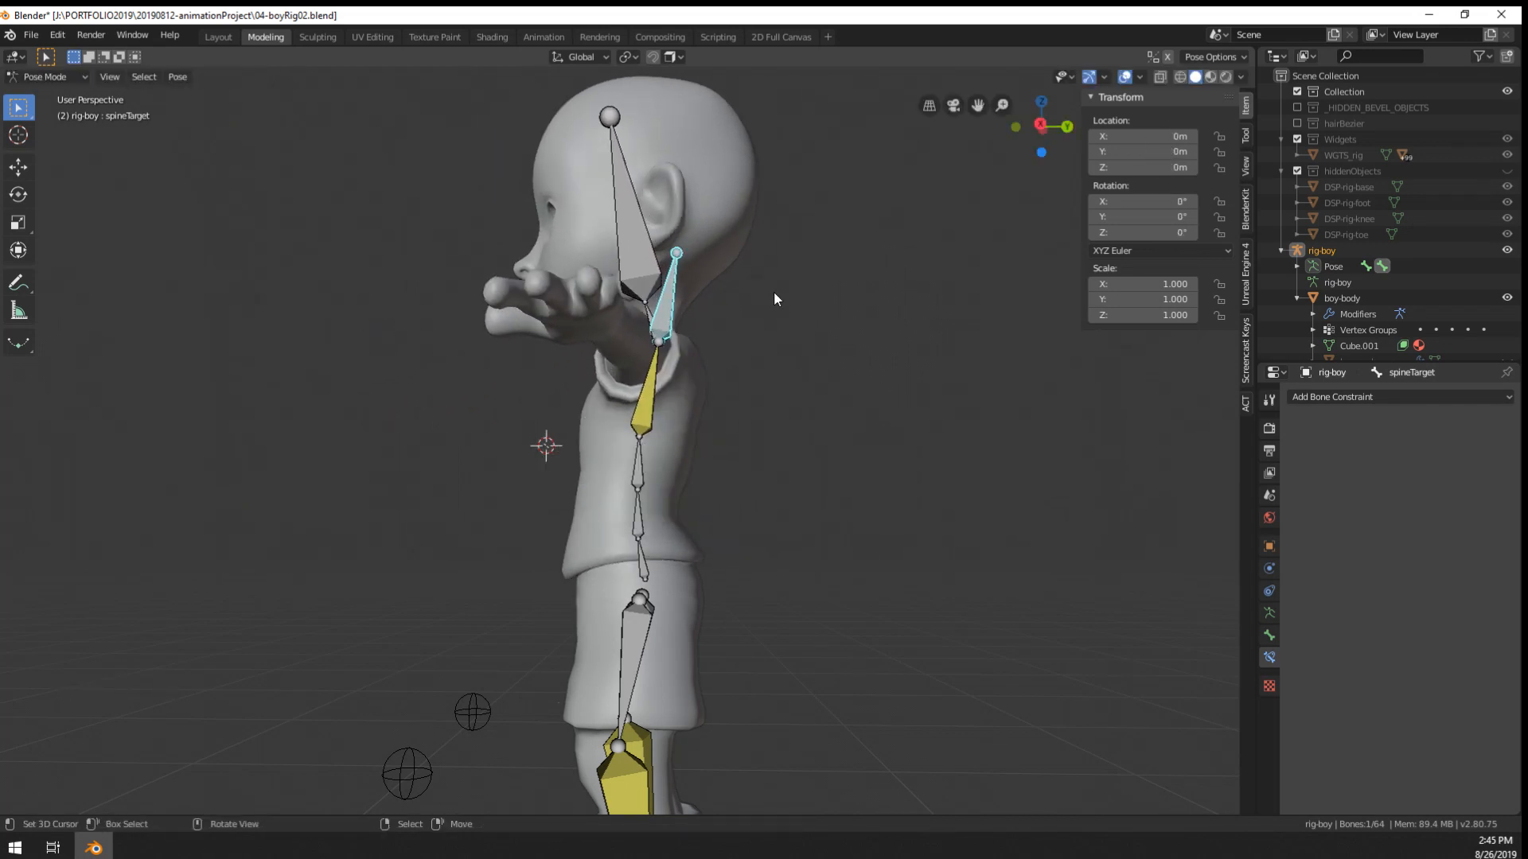
- In Edit Mode, lower spineTarget to the base of the spine with its head at about Z 0.93 m, and raise its tail to about Z 1.43 m
key("Tab")
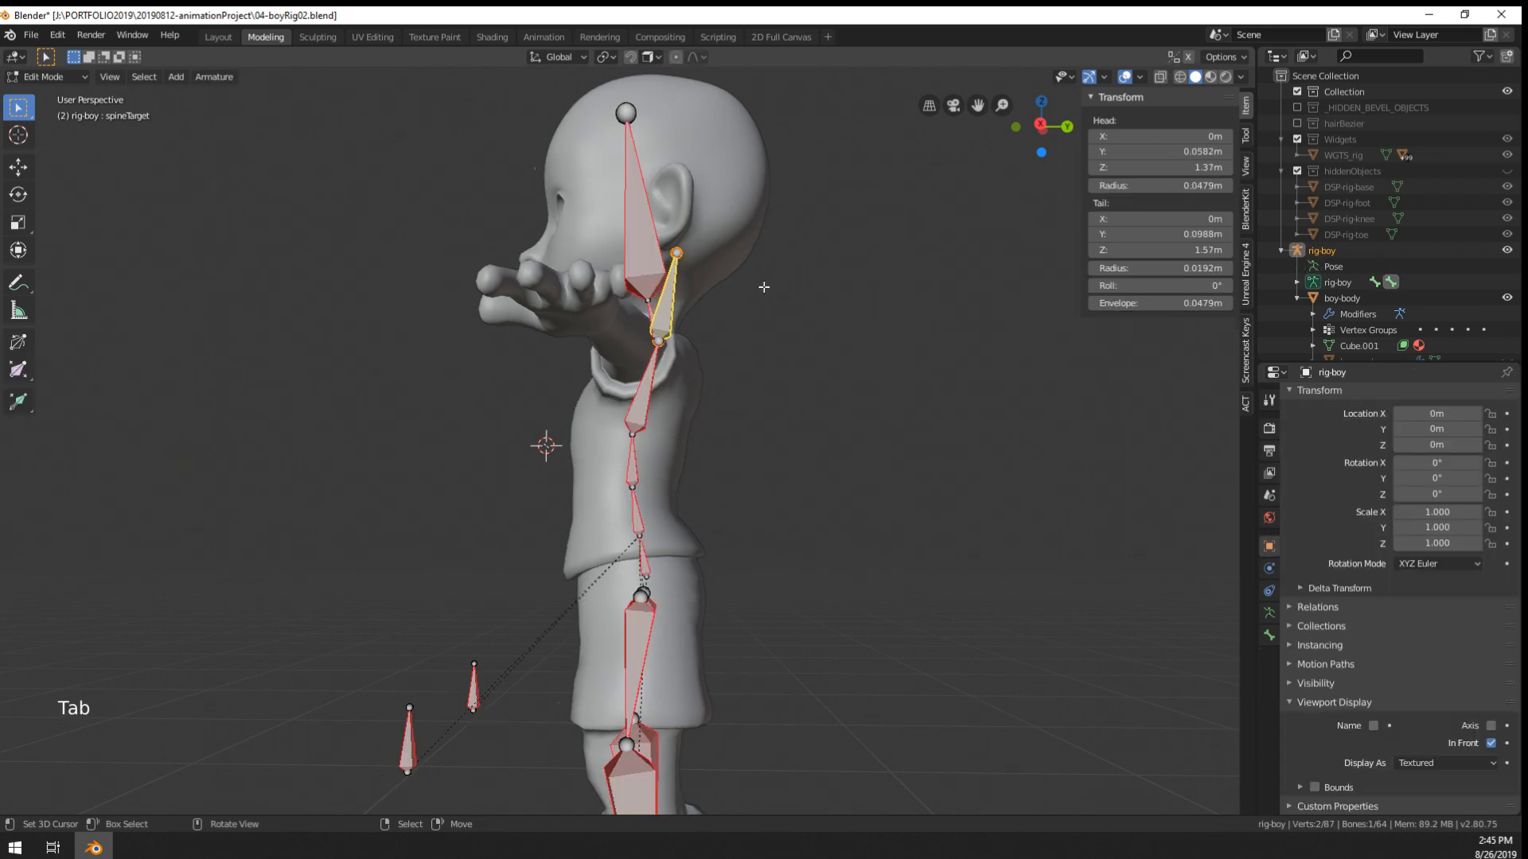
key("Tab")
key("Tab")
key("KP_1")
key("KP_3")
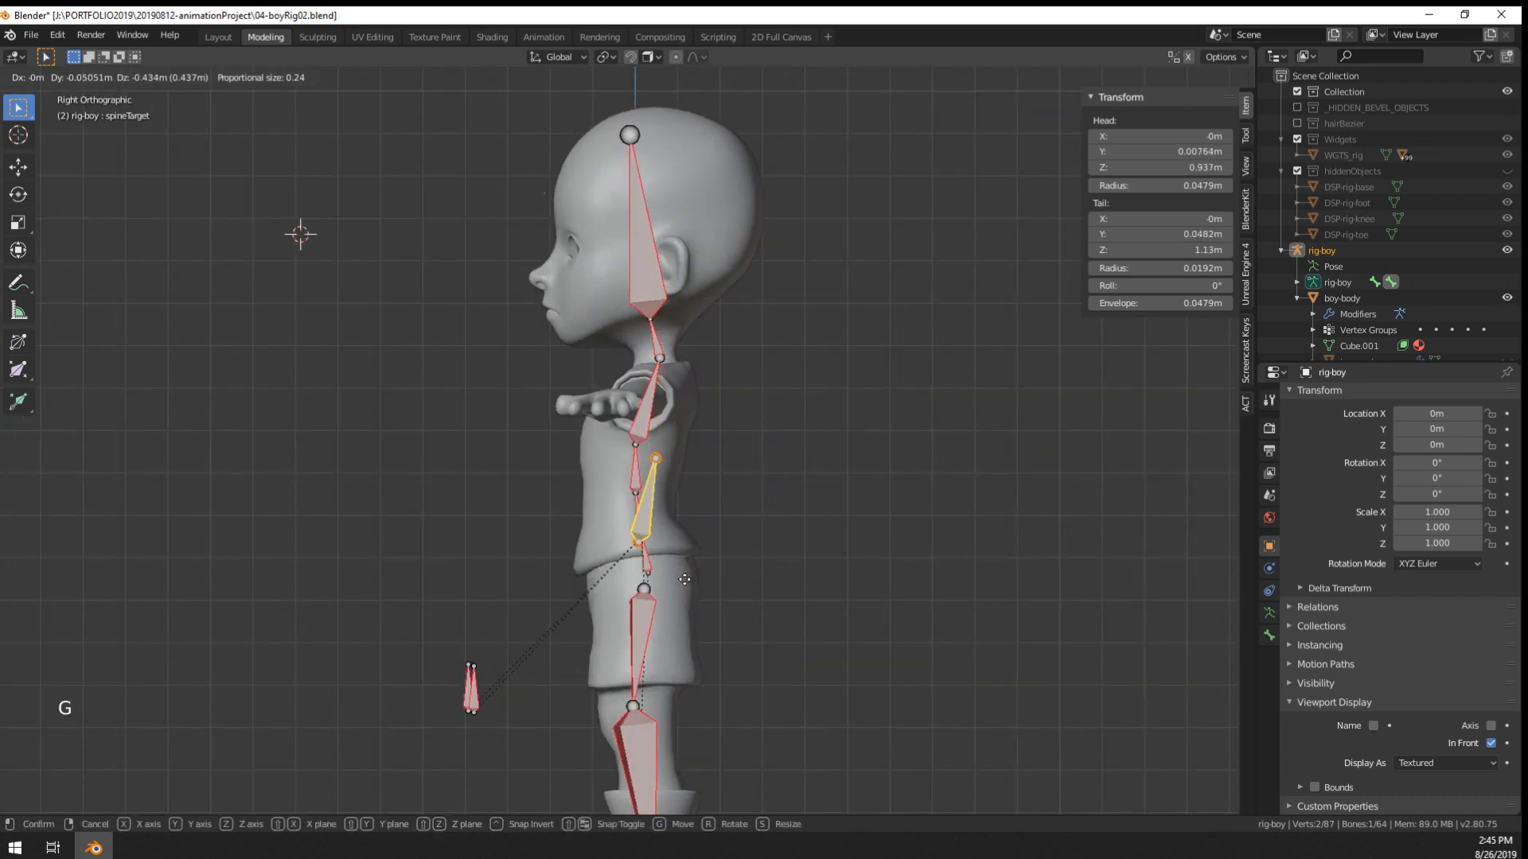
left_click(677, 520)
right_click(655, 462)
key("g")
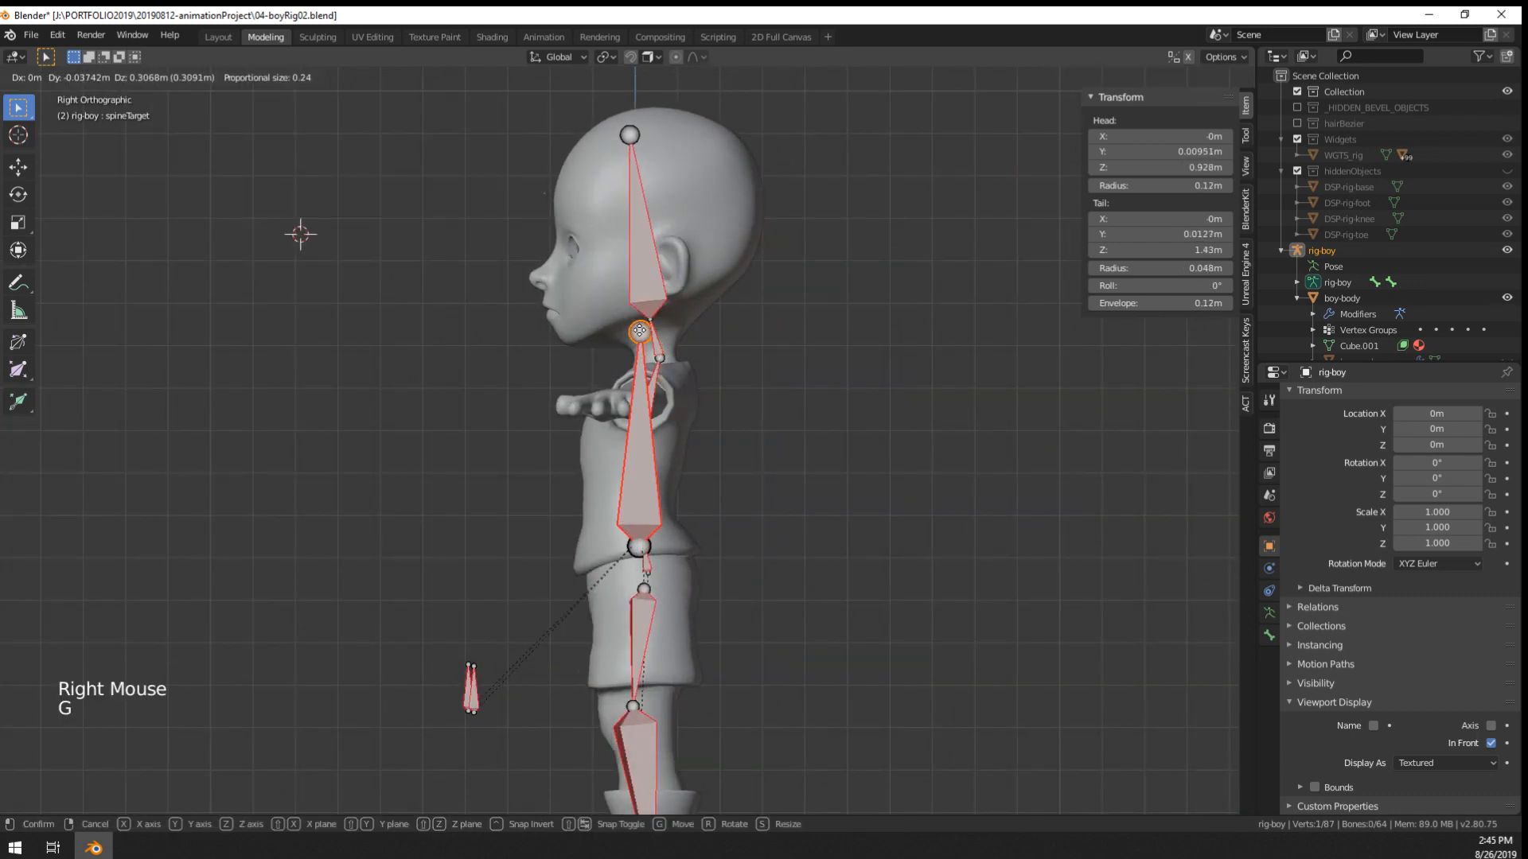
left_click(634, 331)
- Disable the position weight in the IK constraint of the spine.003 bone
key("Tab")
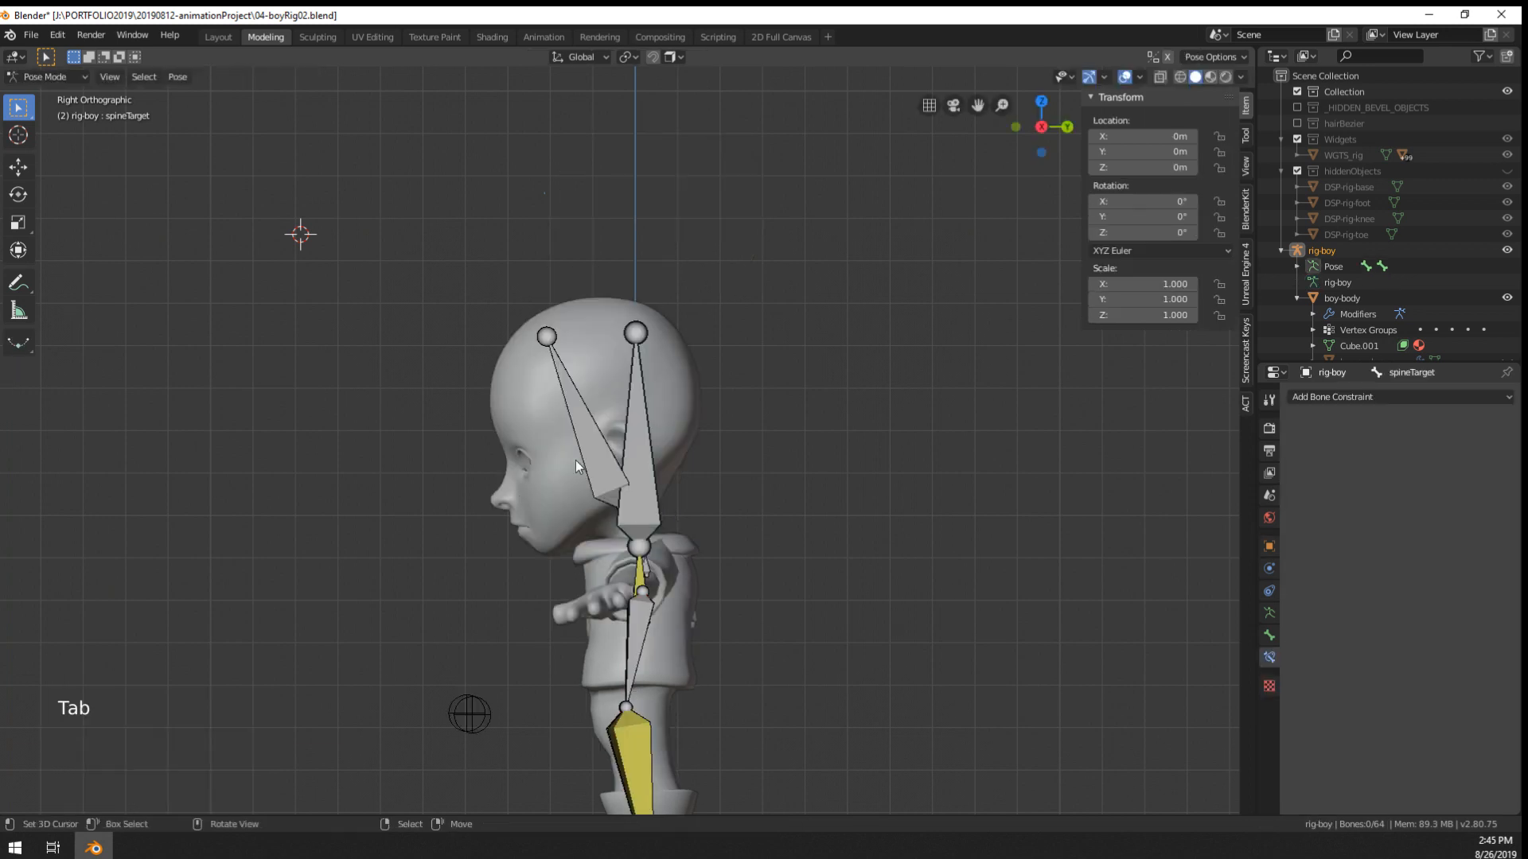
right_click(646, 572)
middle_click_drag(647, 573, 767, 546)
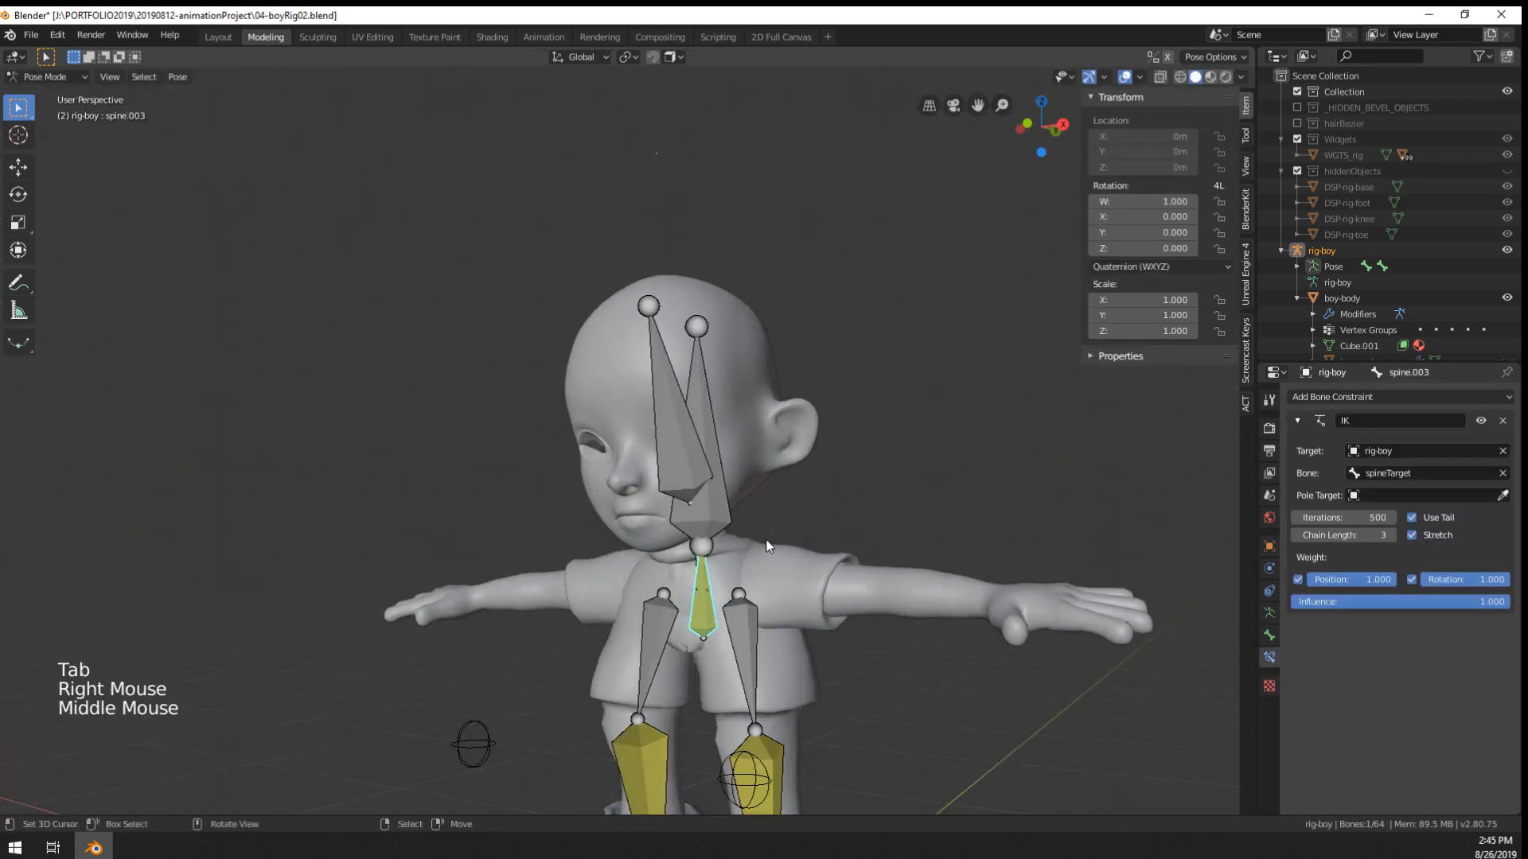
left_click(1299, 580)
- Test bending the torso backward by rotating spineTarget about 62° from the side, cancelling the rotation
middle_click_drag(1058, 537, 1026, 532)
middle_click_drag(1006, 528, 899, 508)
right_click(670, 447)
middle_click_drag(803, 468, 773, 477)
key("r")
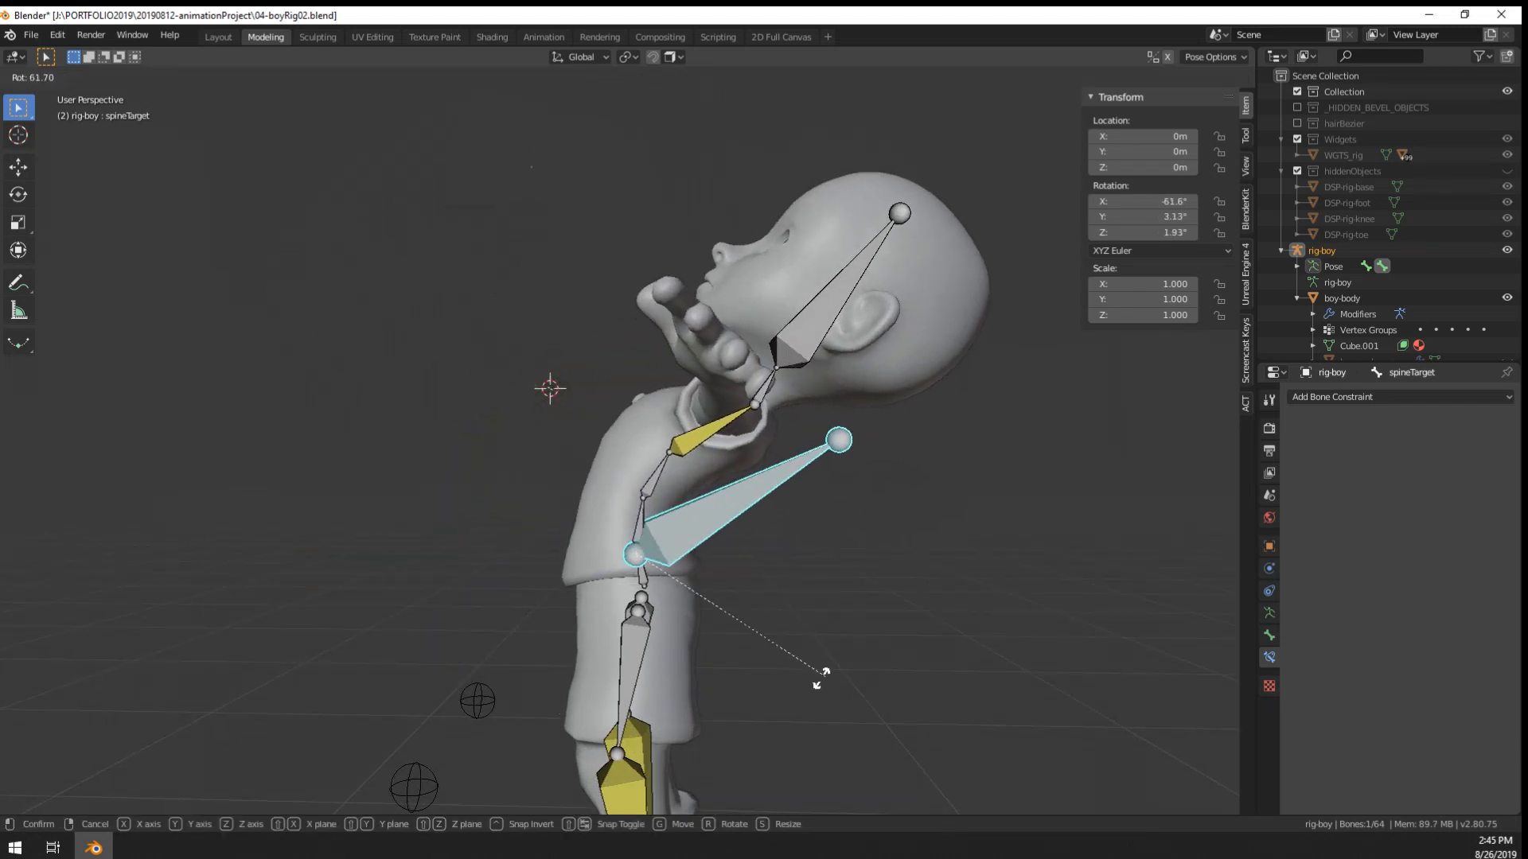
right_click(699, 443)
- Test rotating spineTarget sideways by about 26° and around global Z by about 63°, cancel, and clear its rotation and location
middle_click_drag(699, 443, 875, 504)
key("r")
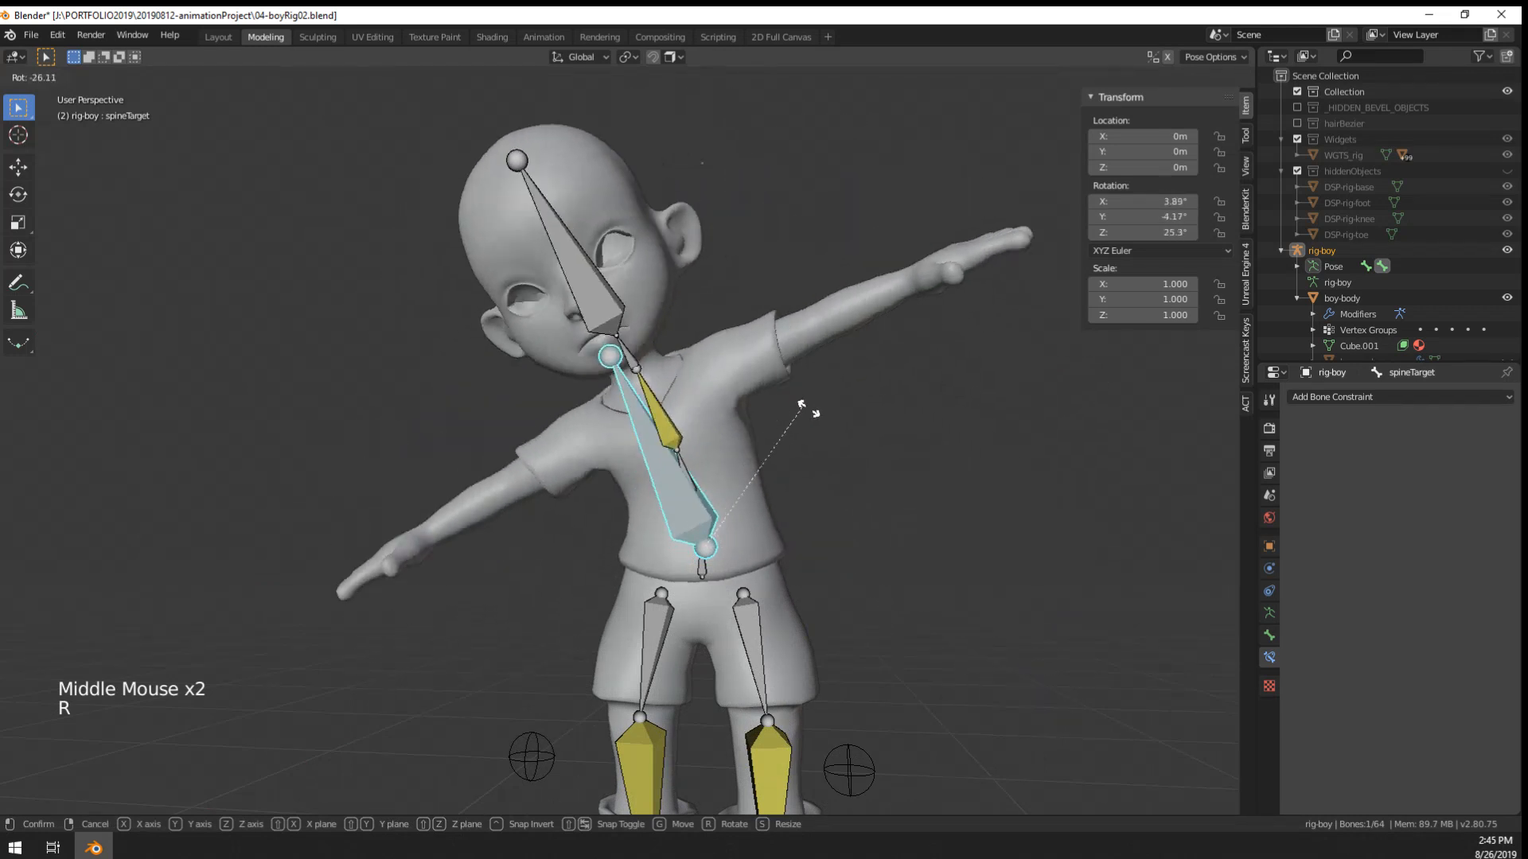
key("z")
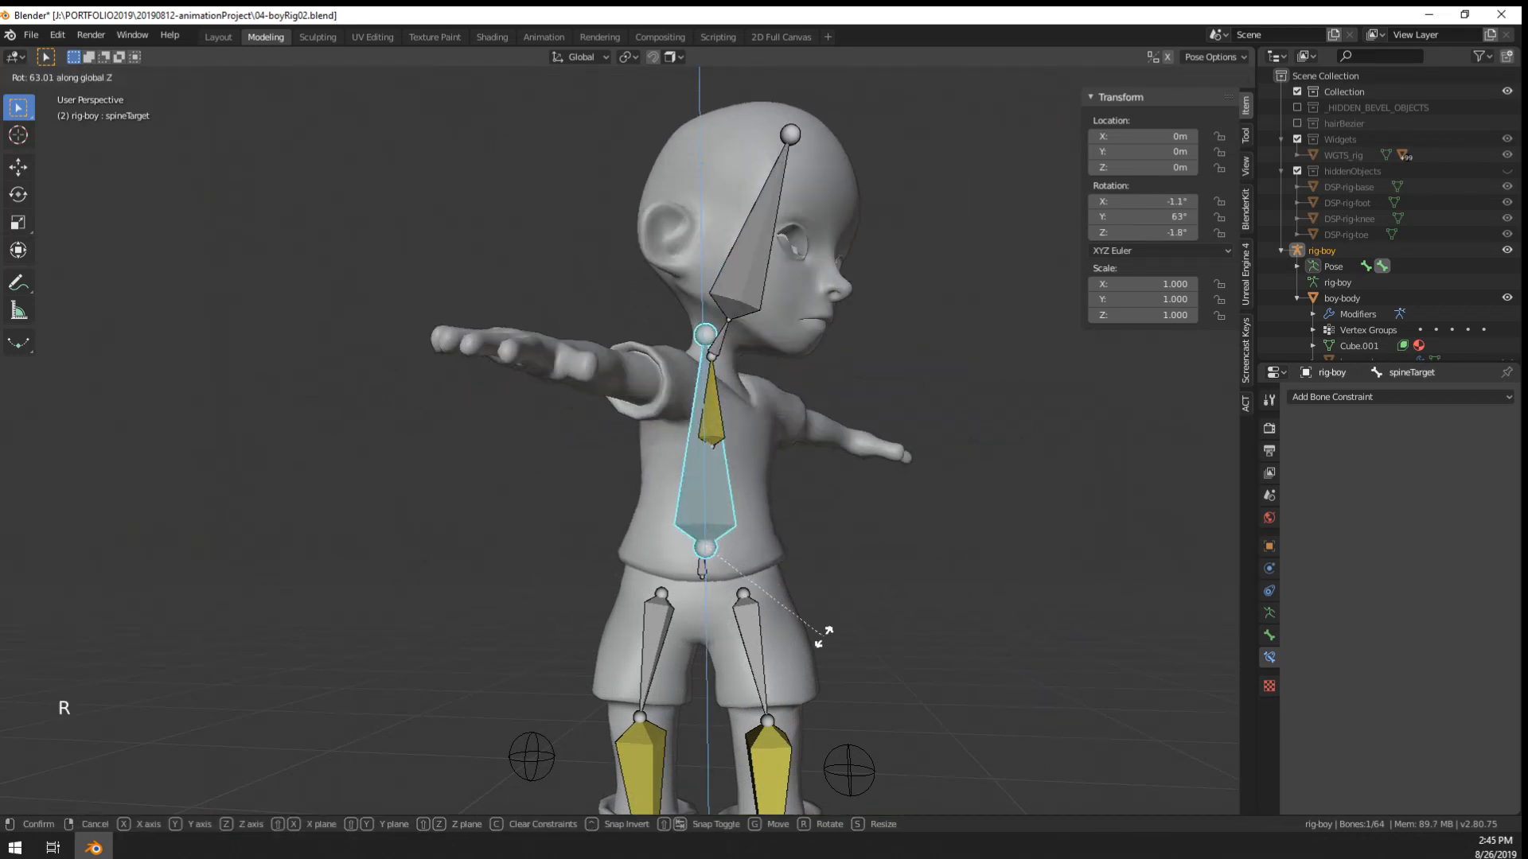
right_click(794, 508)
middle_click_drag(794, 508, 1072, 428)
scroll(756, 444, "up", 2)
scroll(875, 443, "down", 2)
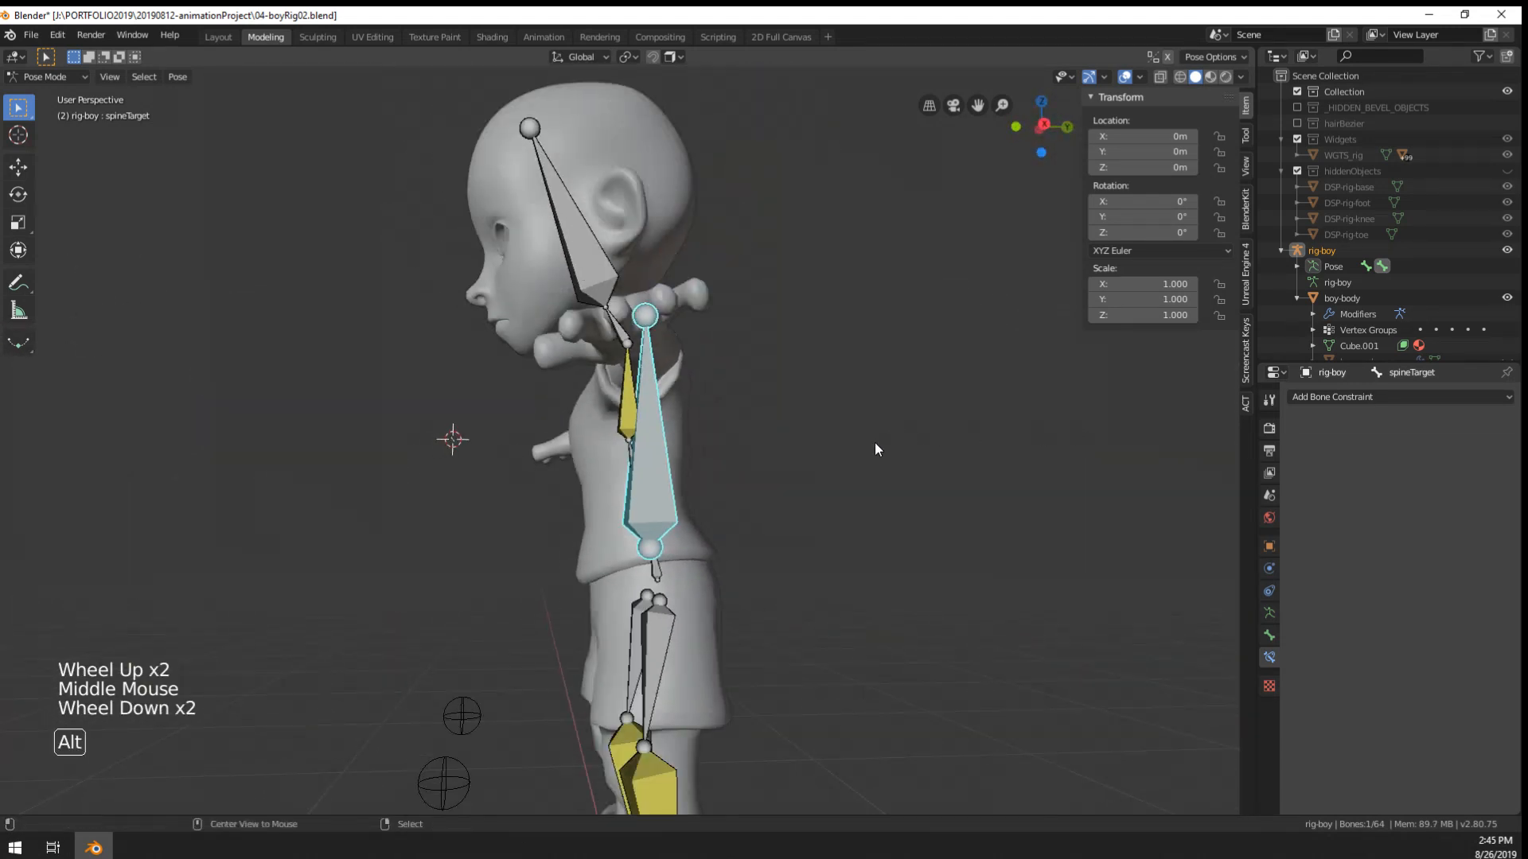
key("alt+g")
scroll(686, 443, "down", 1)
- In Edit Mode, tilt spineTarget backward by 11.4° and another 3.35°, placing its head at about Y 0.024 m and Z 0.913 m
key("Tab")
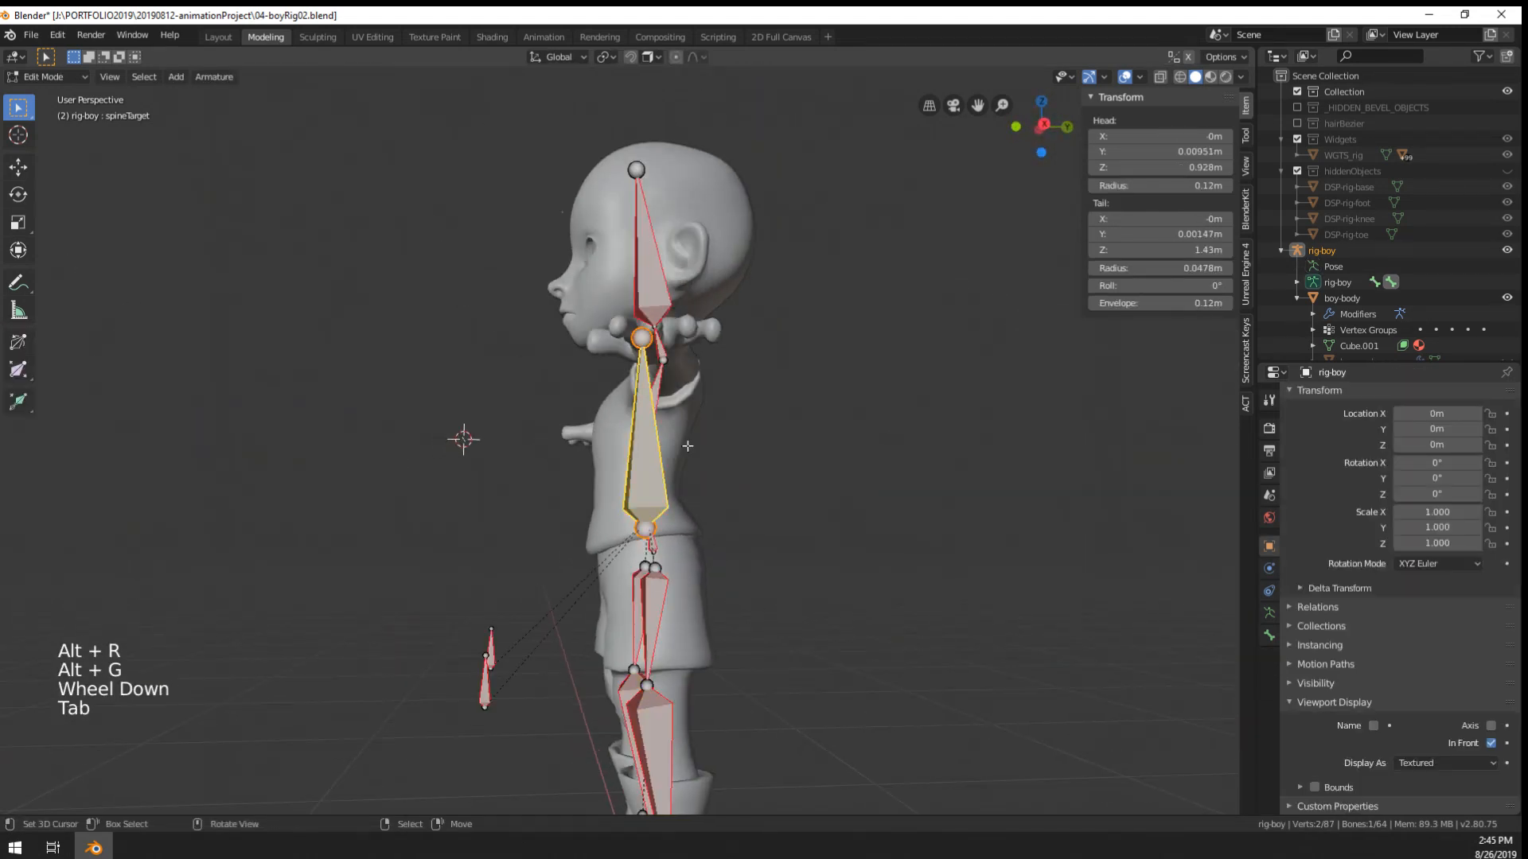
key("Tab")
middle_click(699, 453)
middle_click_drag(698, 454, 712, 449)
key("Tab")
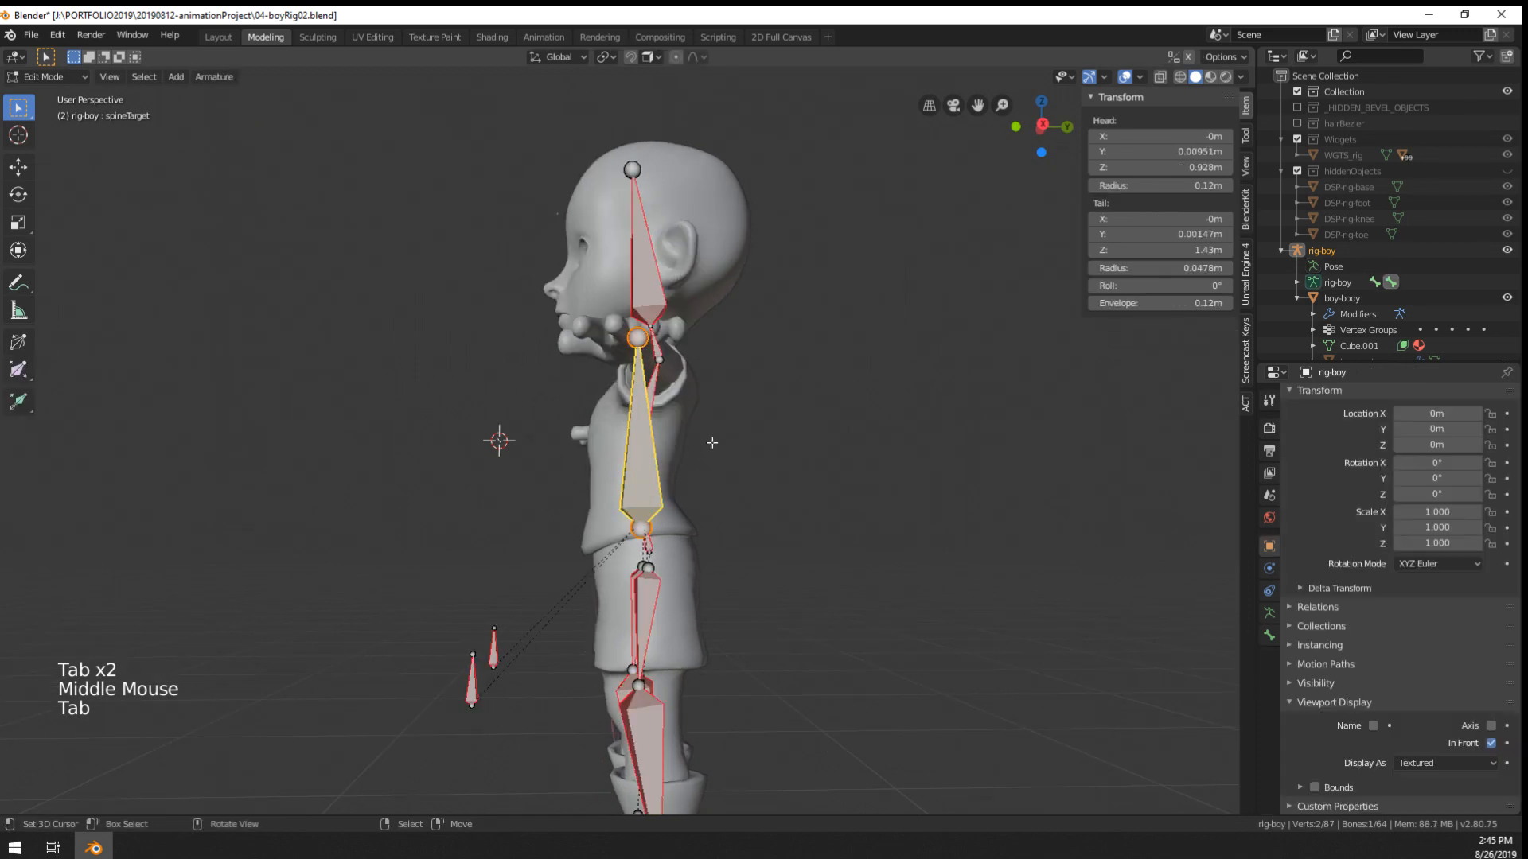
key("KP_1")
key("KP_3")
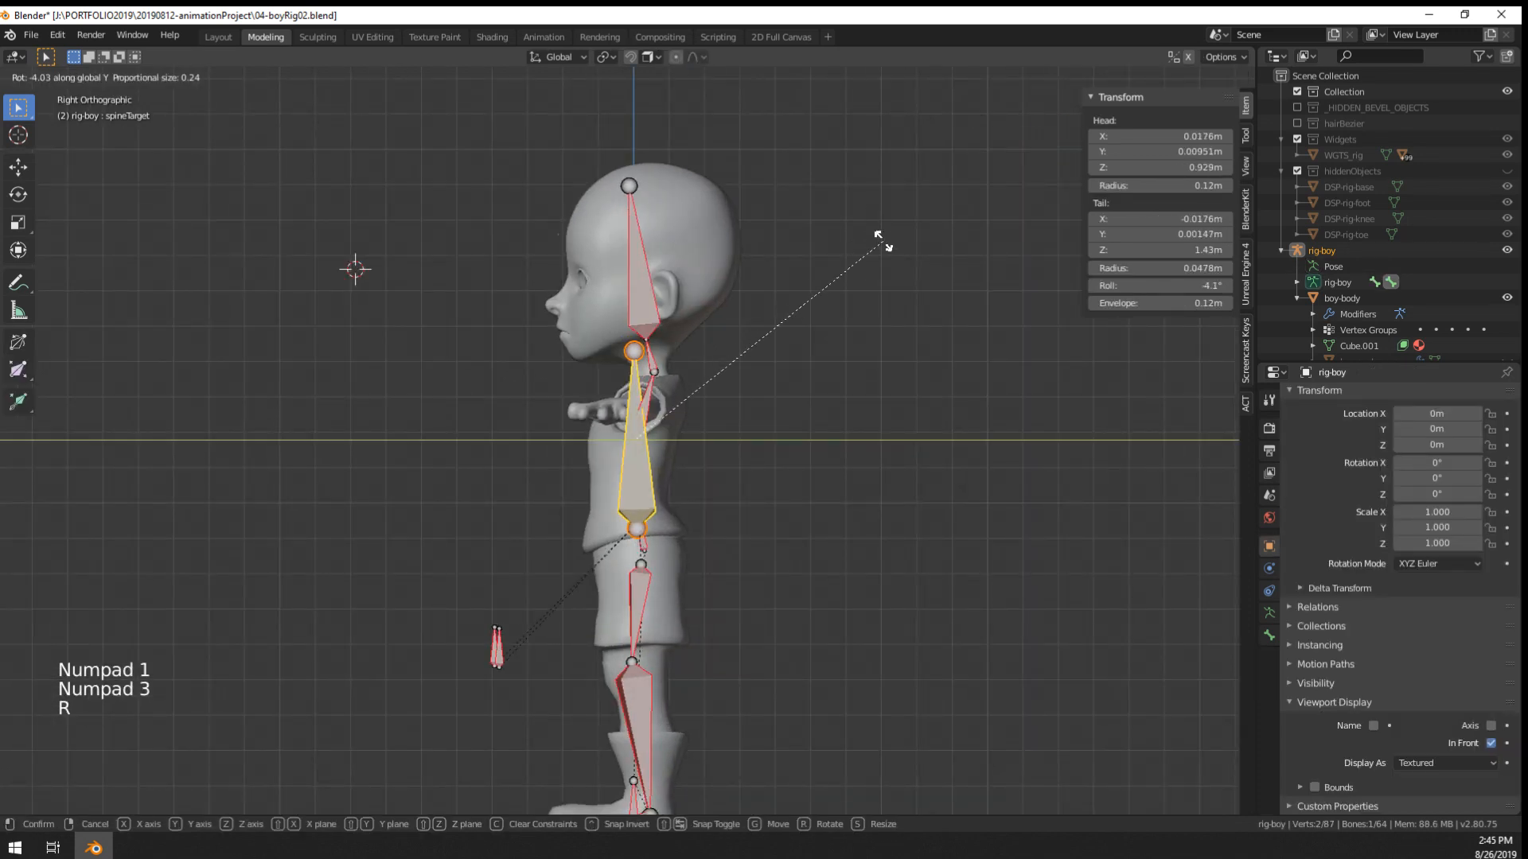
left_click(913, 270)
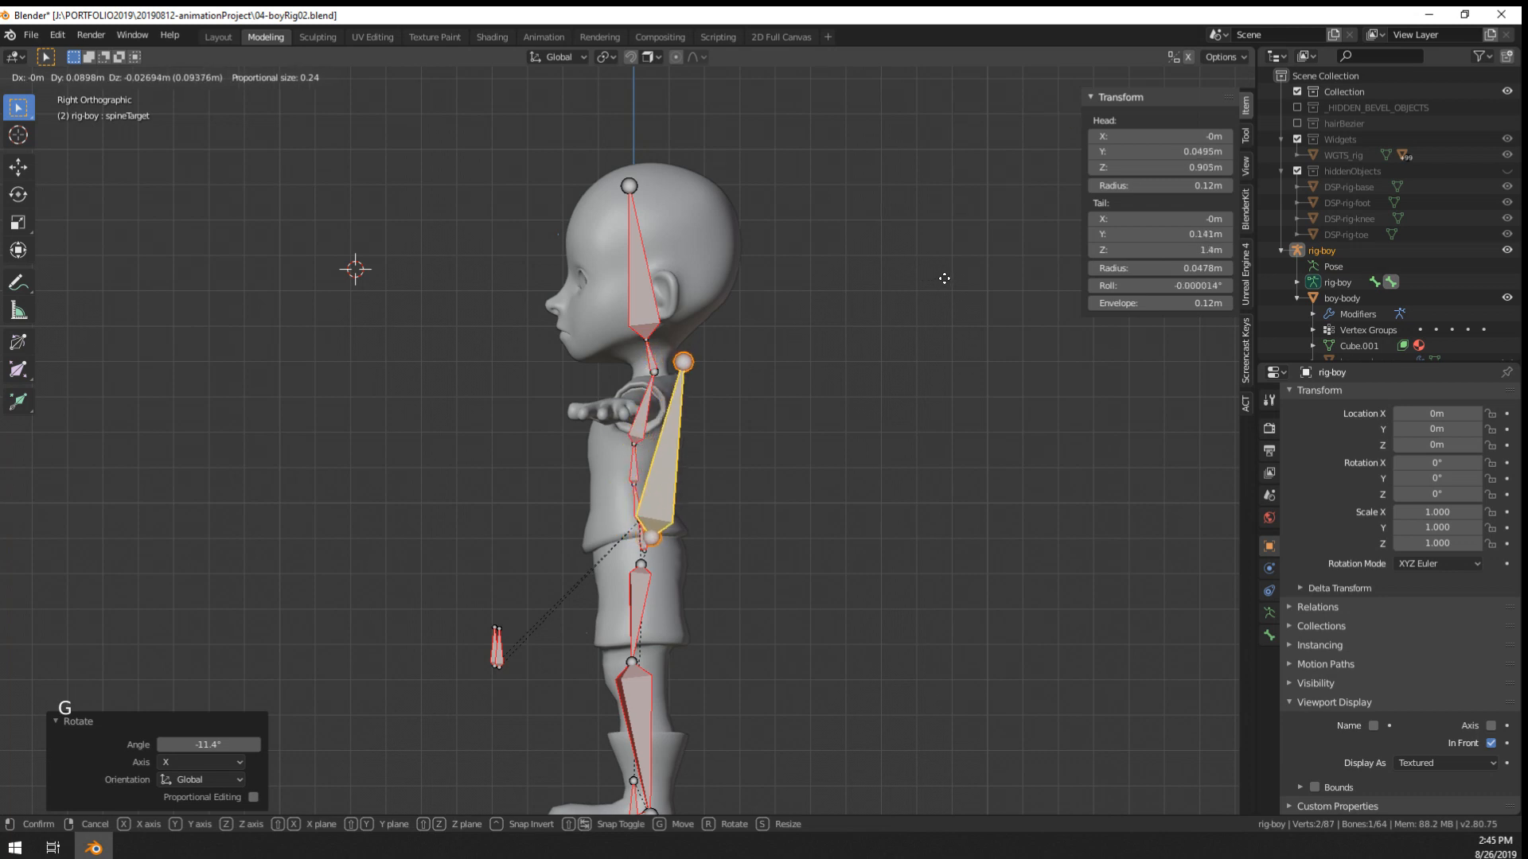
right_click(644, 409)
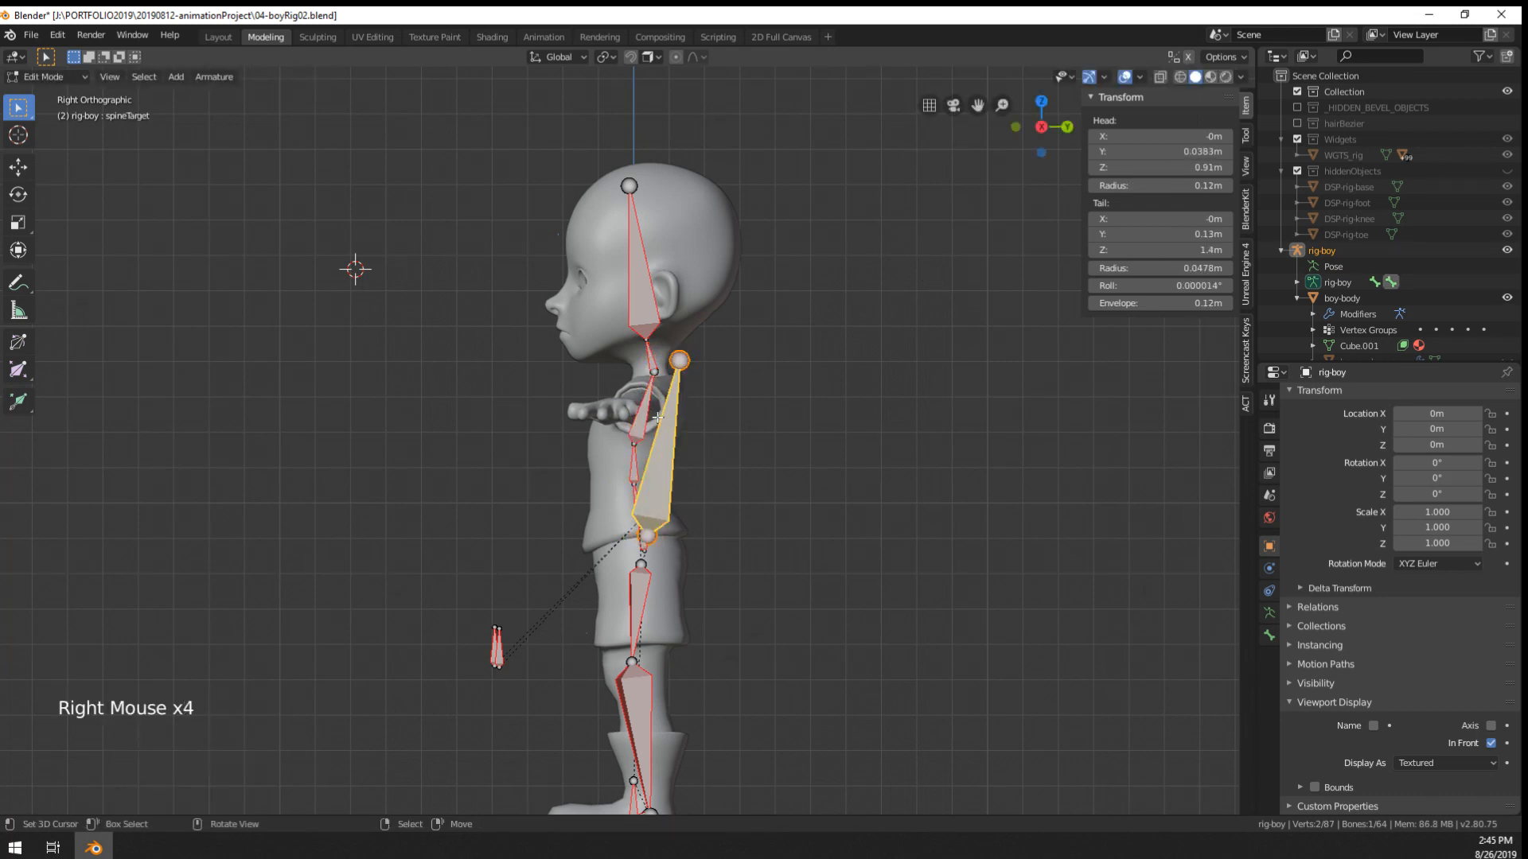
left_click(817, 433)
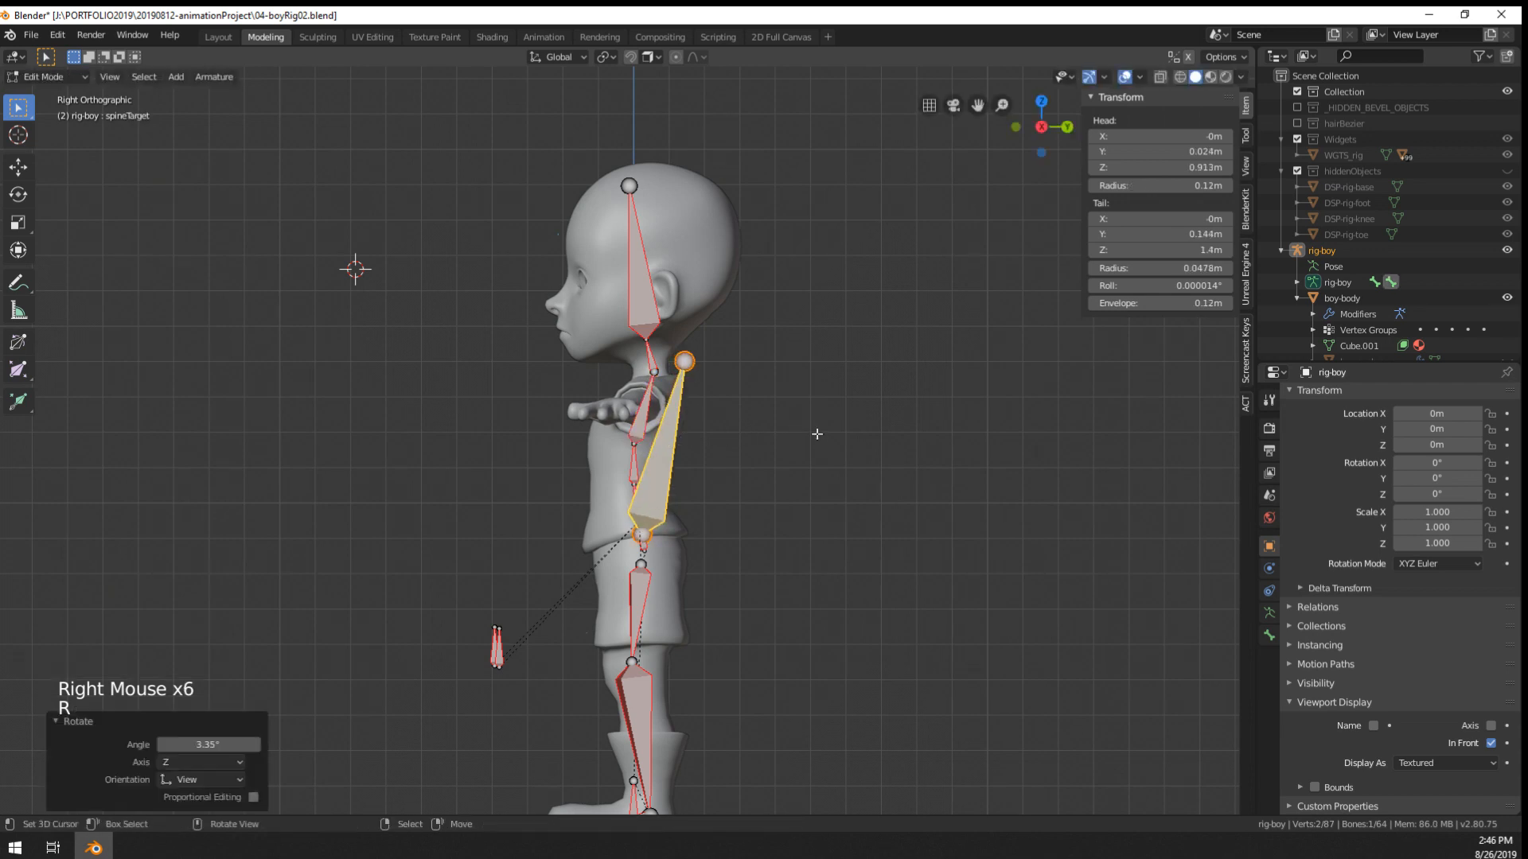
- Fine-tune spineTarget against the posed spine, with its head at about Y -0.001 m, Z 0.919 m and its tail at about Y 0.134 m, Z 1.4 m
key("Tab")
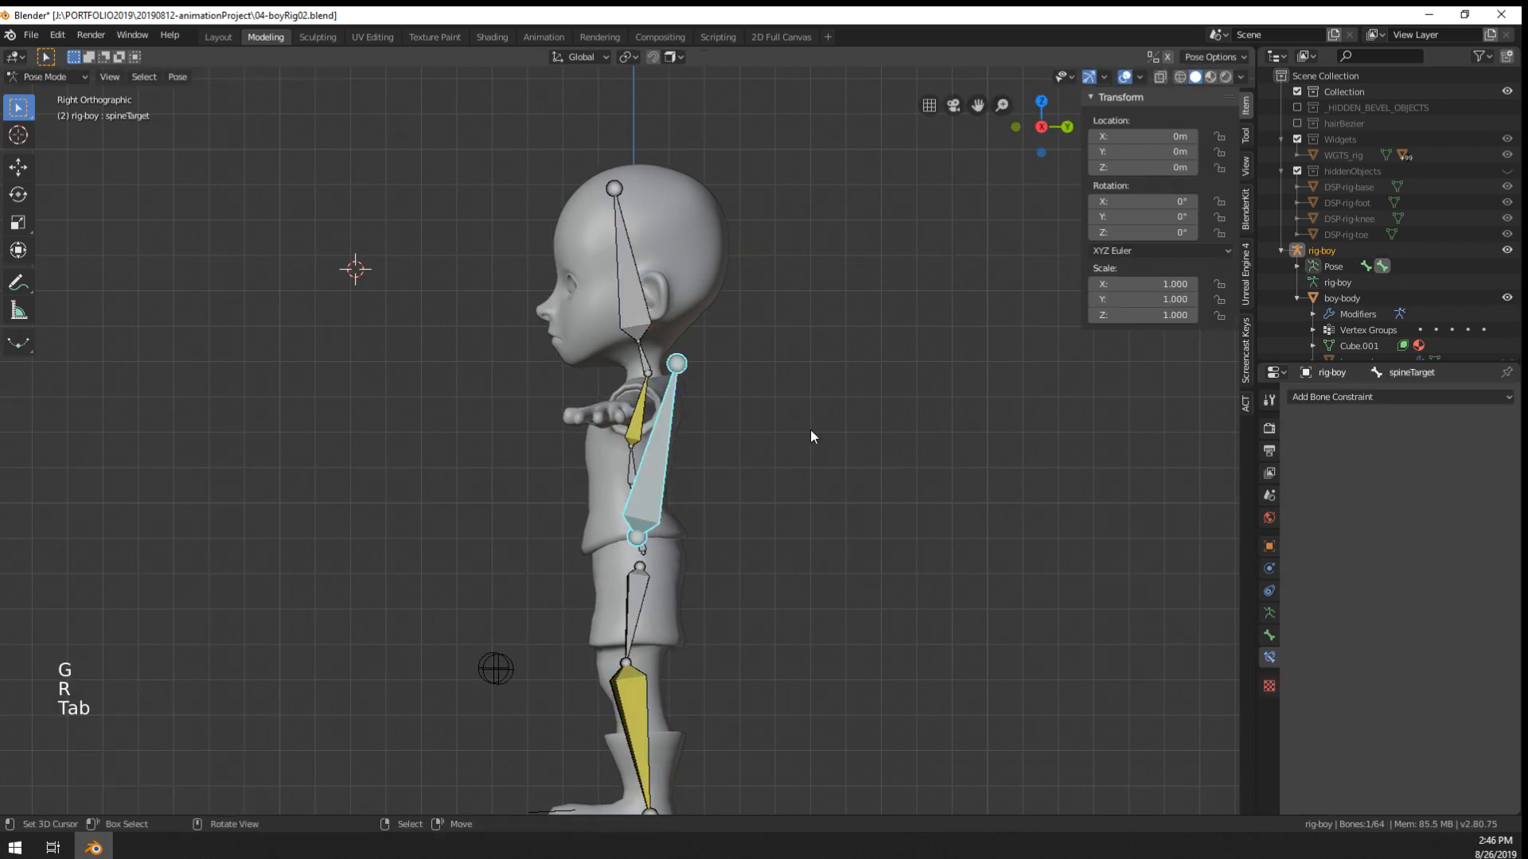
key("Tab")
key("r")
key("Tab")
key("Tab")
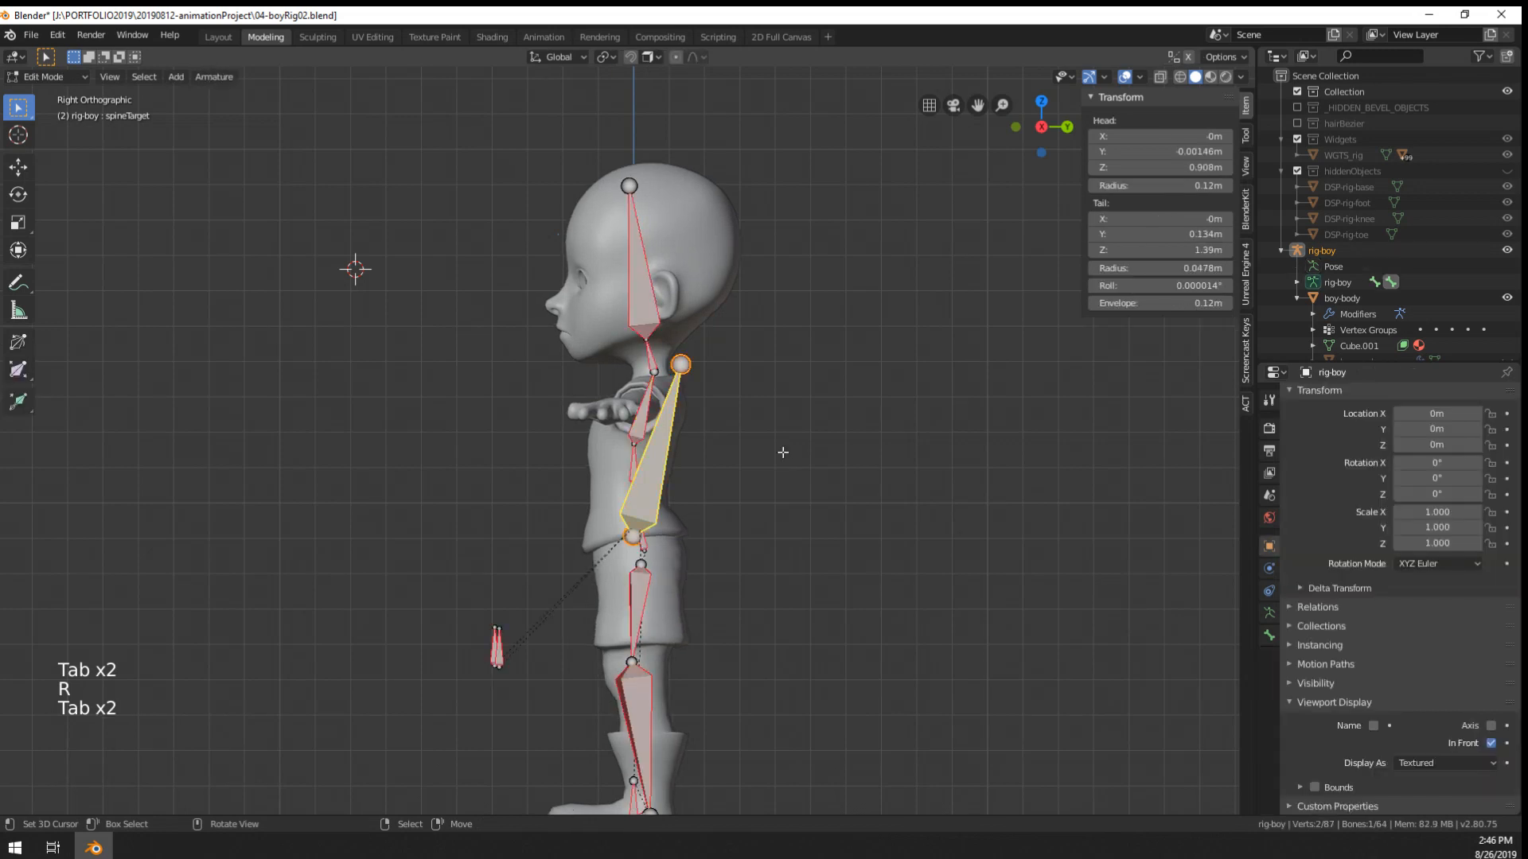
key("Tab")
key("Tab")
key("g")
key("Tab")
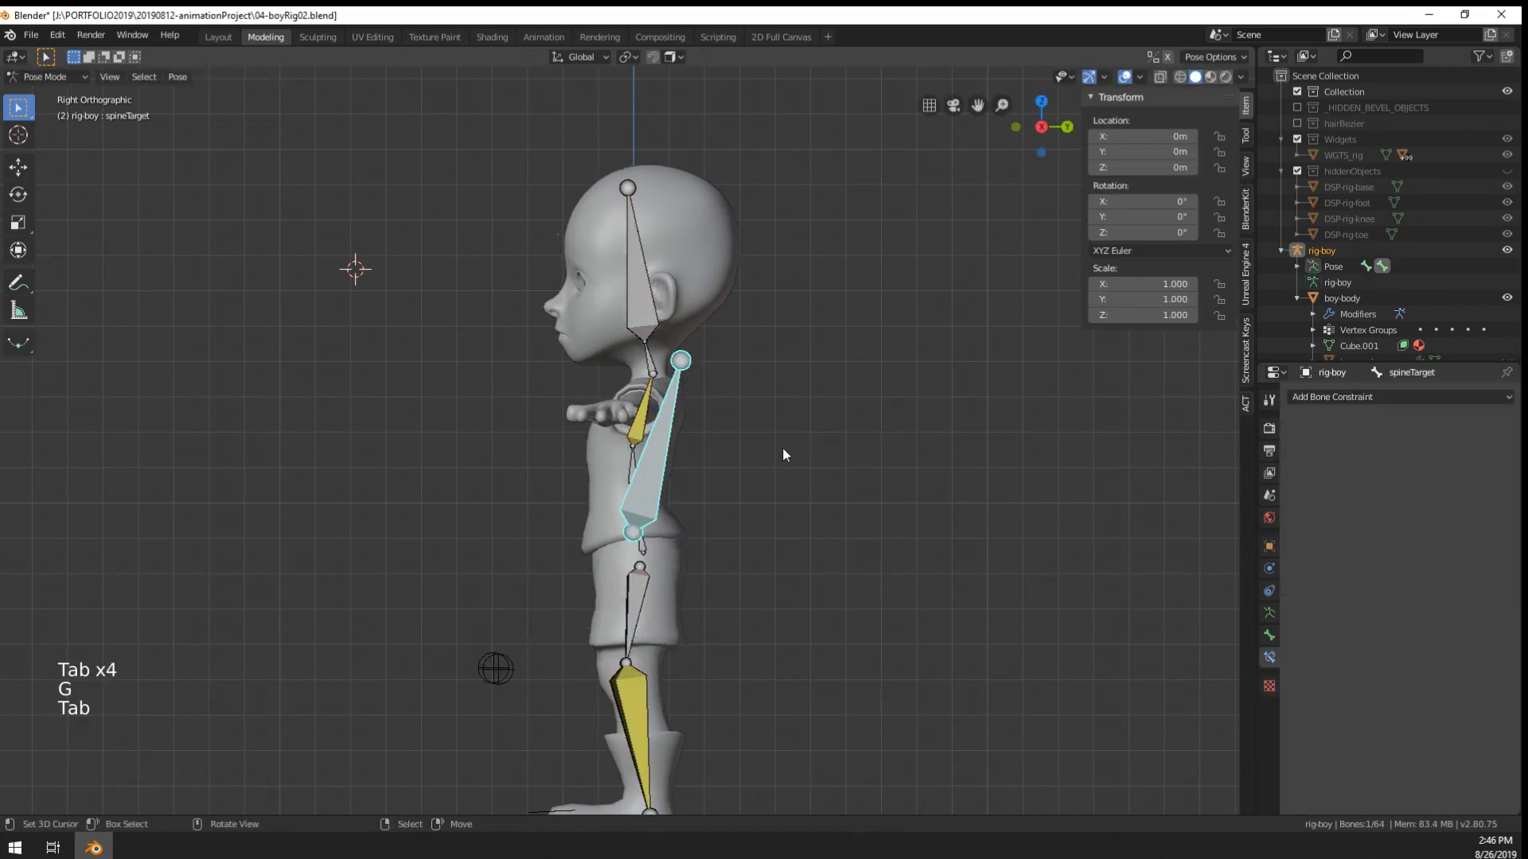
- Compare the spine's rest shape with its posed shape by alternating between Edit Mode and Pose Mode
key("Tab")
key("Tab")
key("Tab")
key("Tab")
key("Tab")
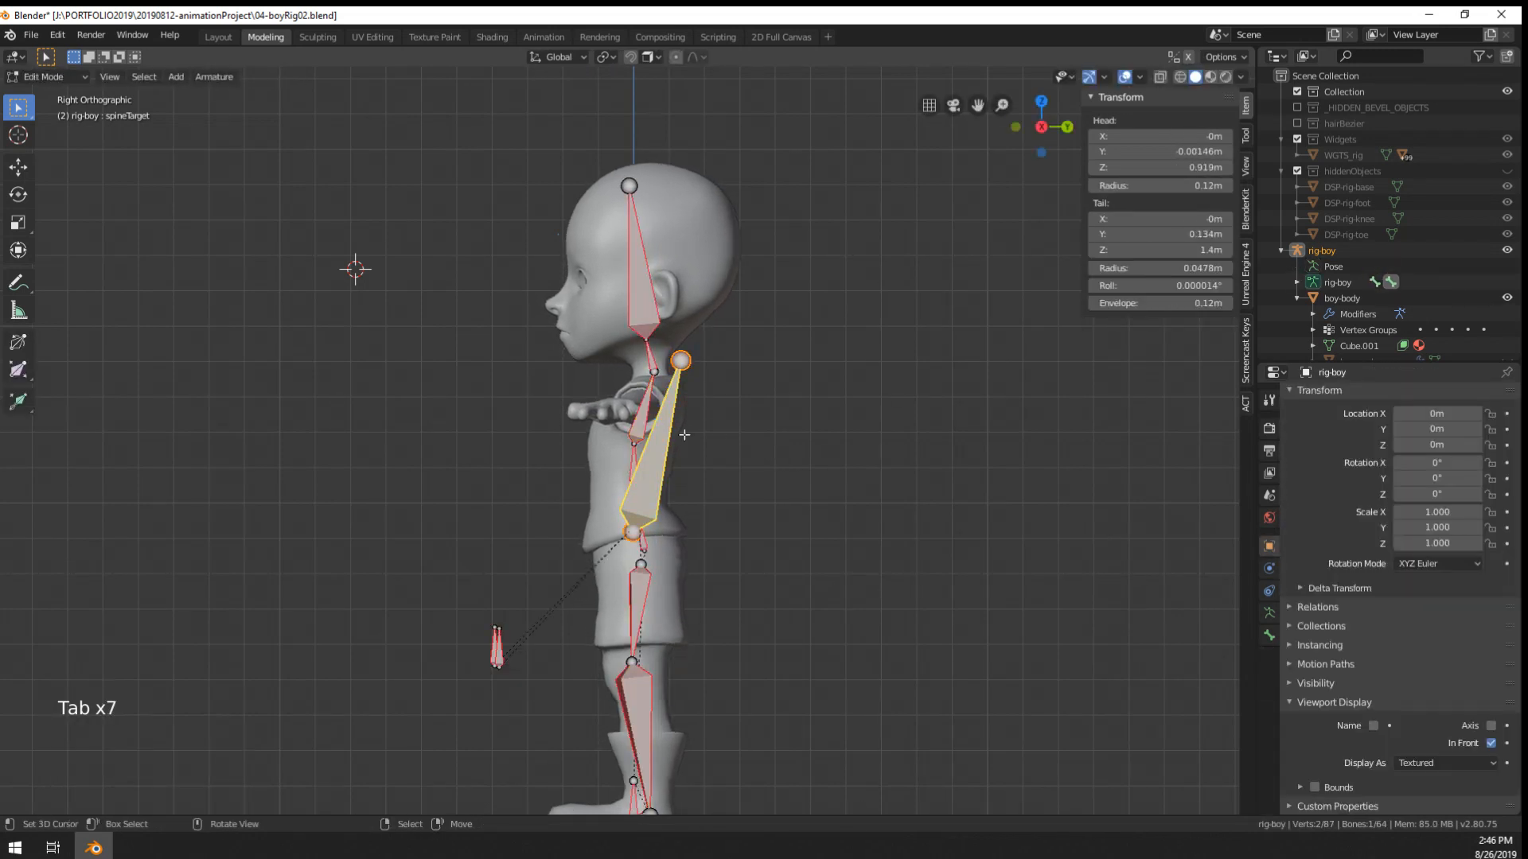
key("Tab")
key("Tab")
key("Tab")
- Test bending the torso forward by rotating spineTarget about 105°, cancelling the rotation
right_click(667, 452)
key("r")
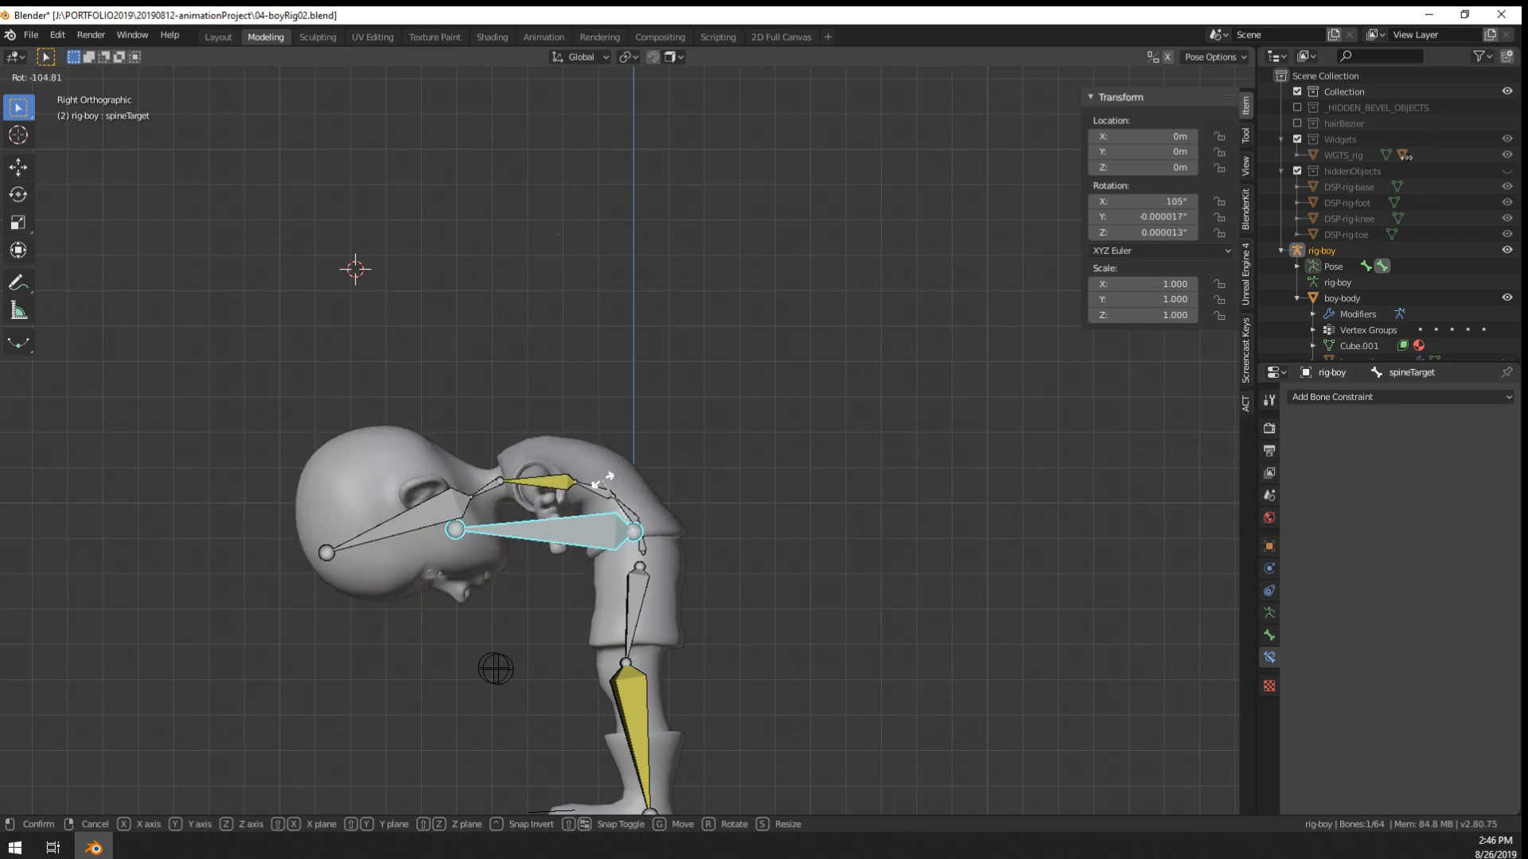
key("r")
key("Escape")
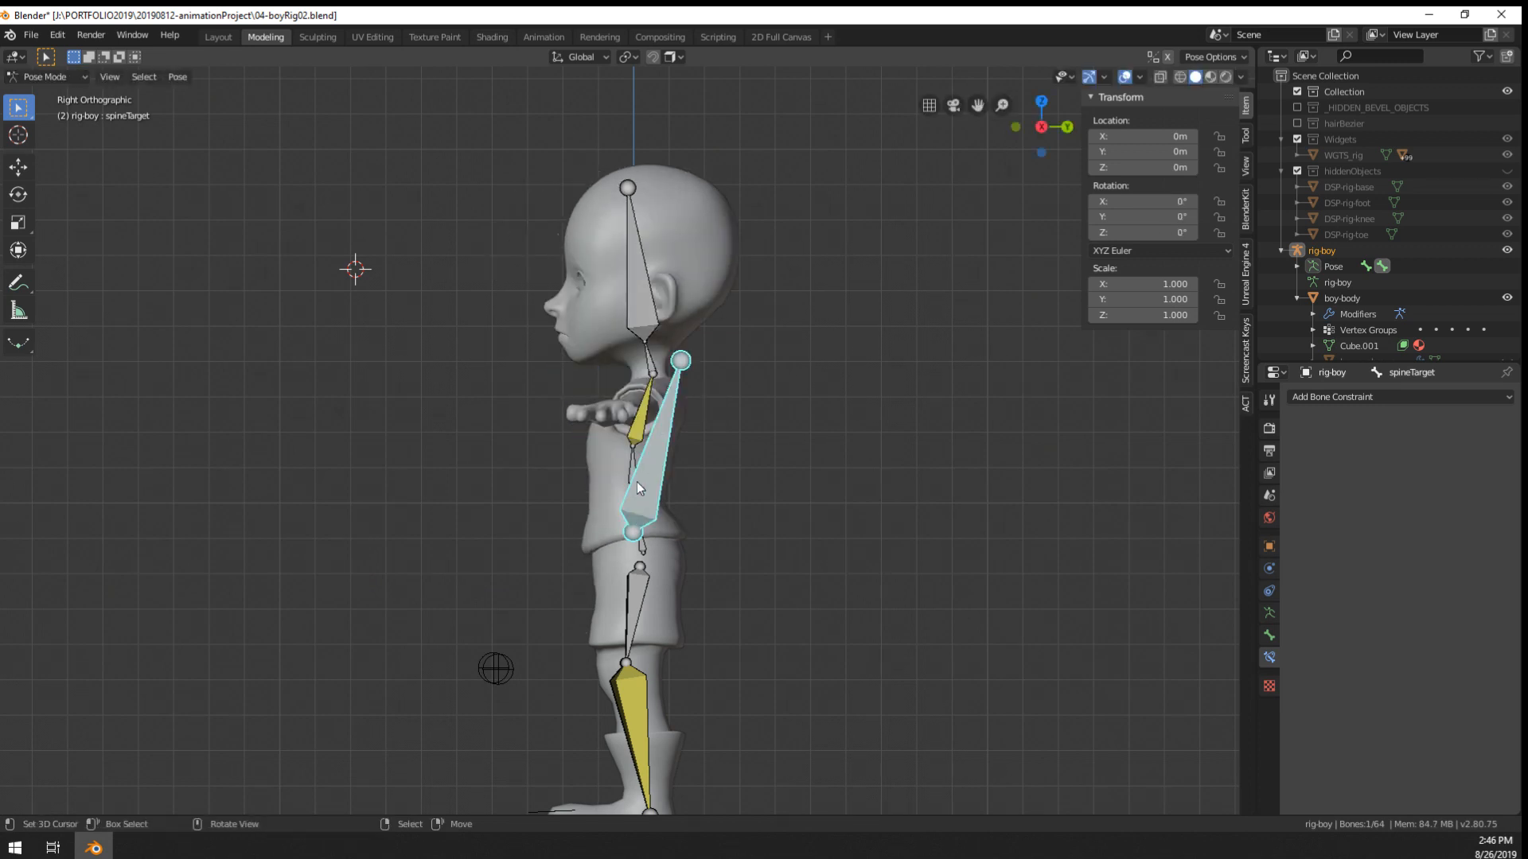
- Try deleting the spineTarget bone from the rig in Edit Mode
right_click(638, 480)
key("Tab")
key("x")
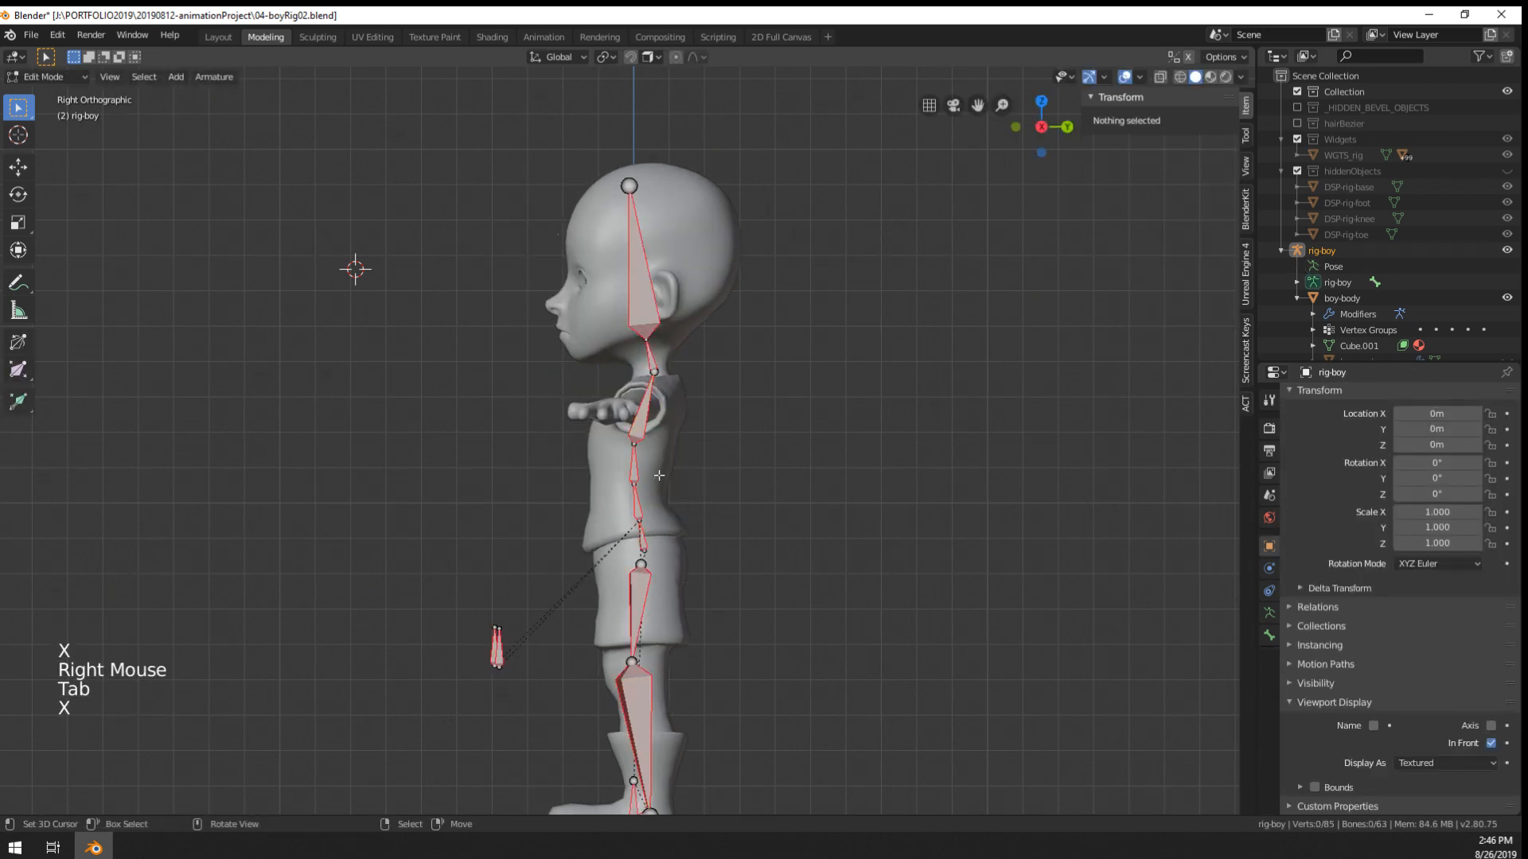
- Select spine.001 and test bending the torso forward about 88° by rotating that bone directly in Pose Mode, cancelling the rotation
middle_click_drag(637, 480, 784, 532)
right_click(689, 457)
right_click(684, 491)
key("KP_1")
key("KP_3")
key("Tab")
key("r")
key("r")
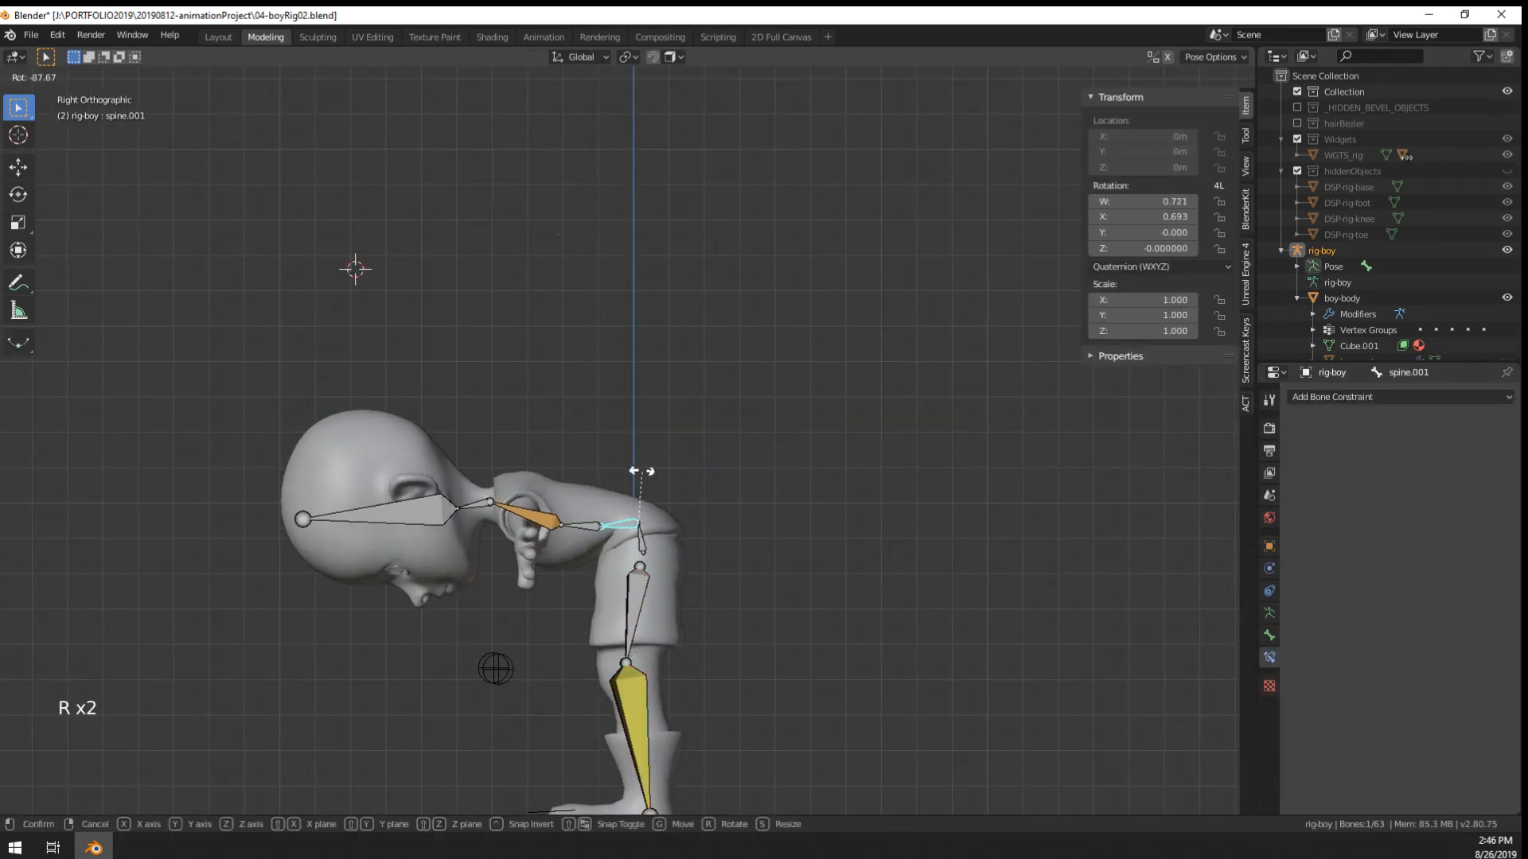
right_click(642, 471)
- Undo the bone selections and the deletion of the spineTarget bone
key("ctrl+z")
key("ctrl+z")
key("ctrl+z")
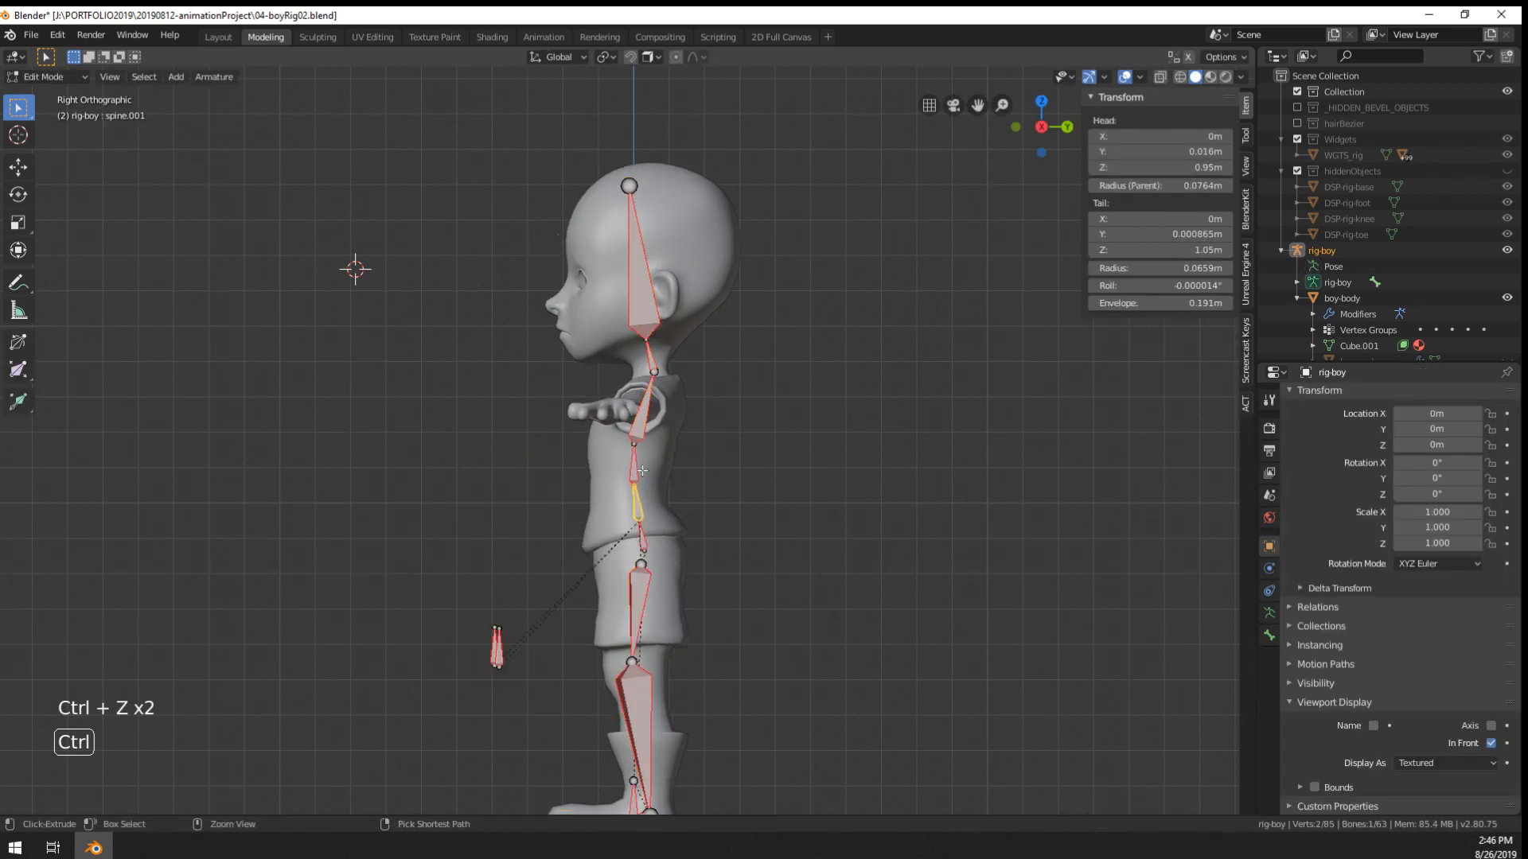
key("ctrl+z")
key("ctrl+z")
key("ctrl+z")
key("ctrl+z")
- Return to Pose Mode and test rotating spineTarget forward by about 46°, cancelling the rotation
key("Tab")
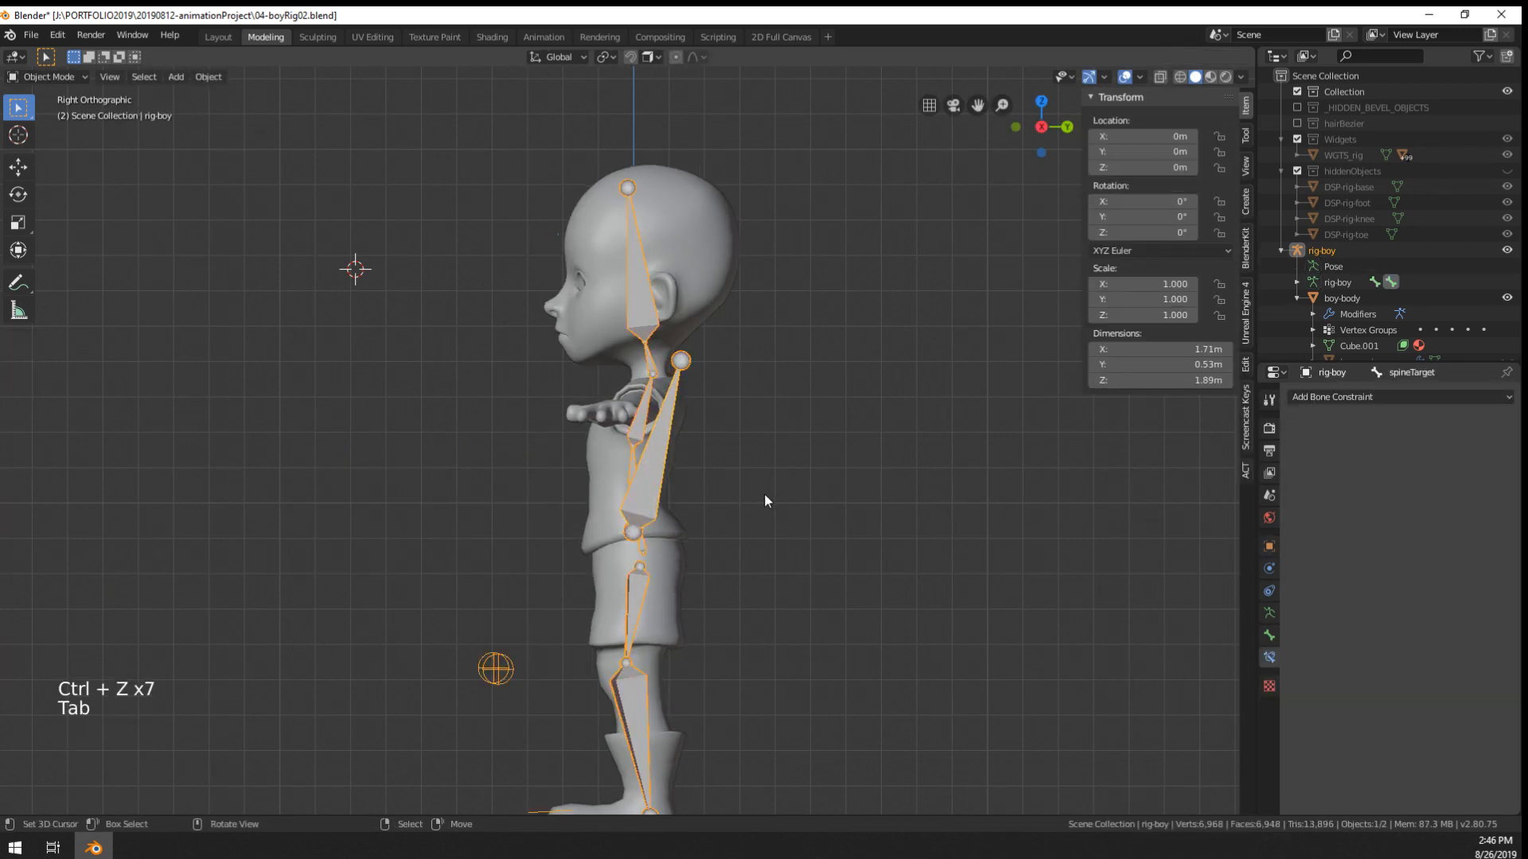
right_click(633, 447)
right_click(633, 446)
key("ctrl+Tab")
key("r")
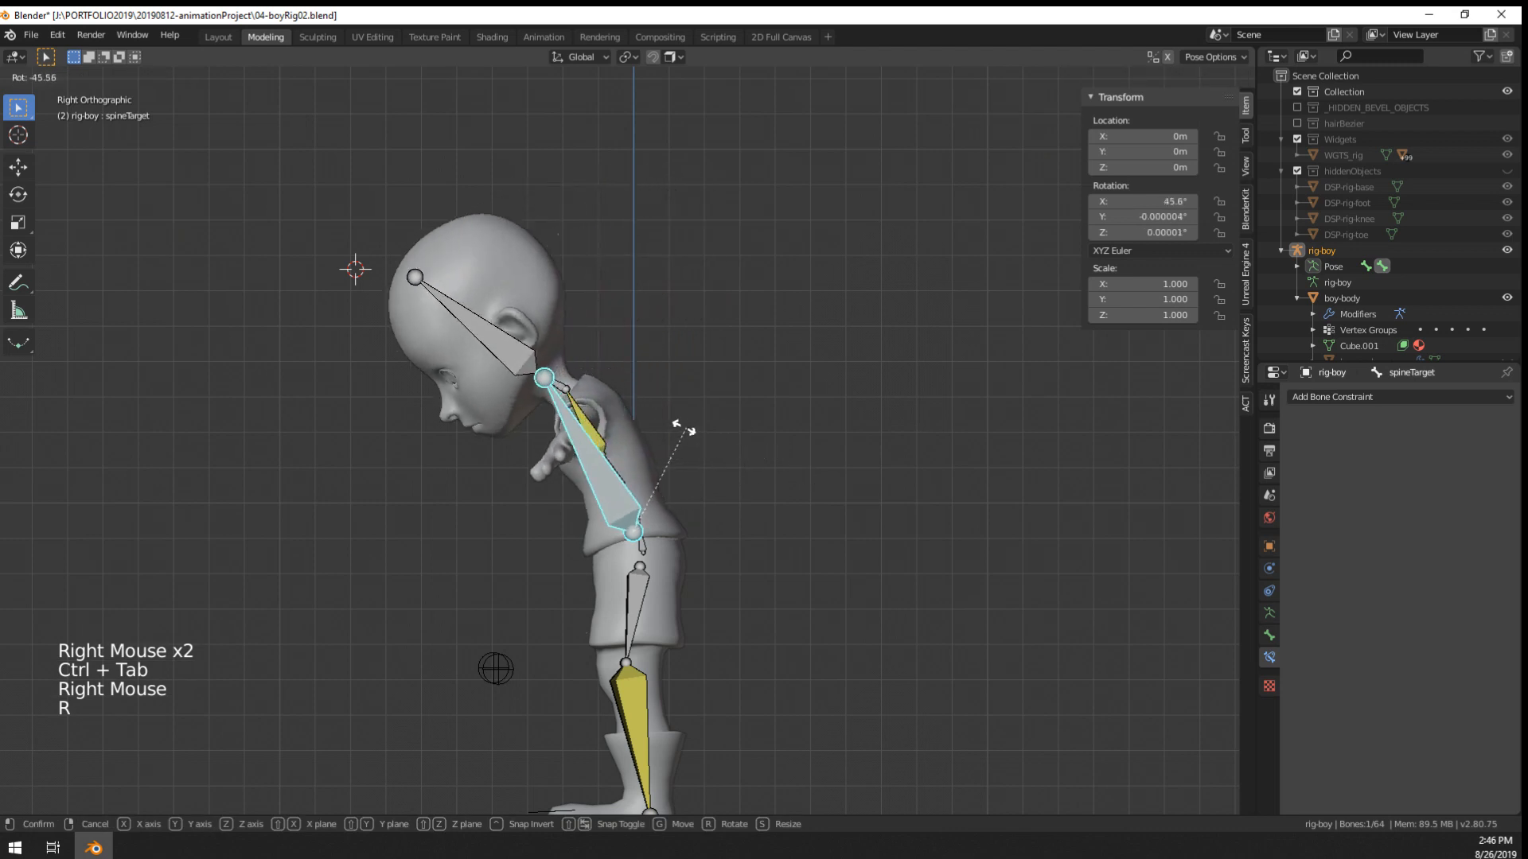
right_click(636, 454)
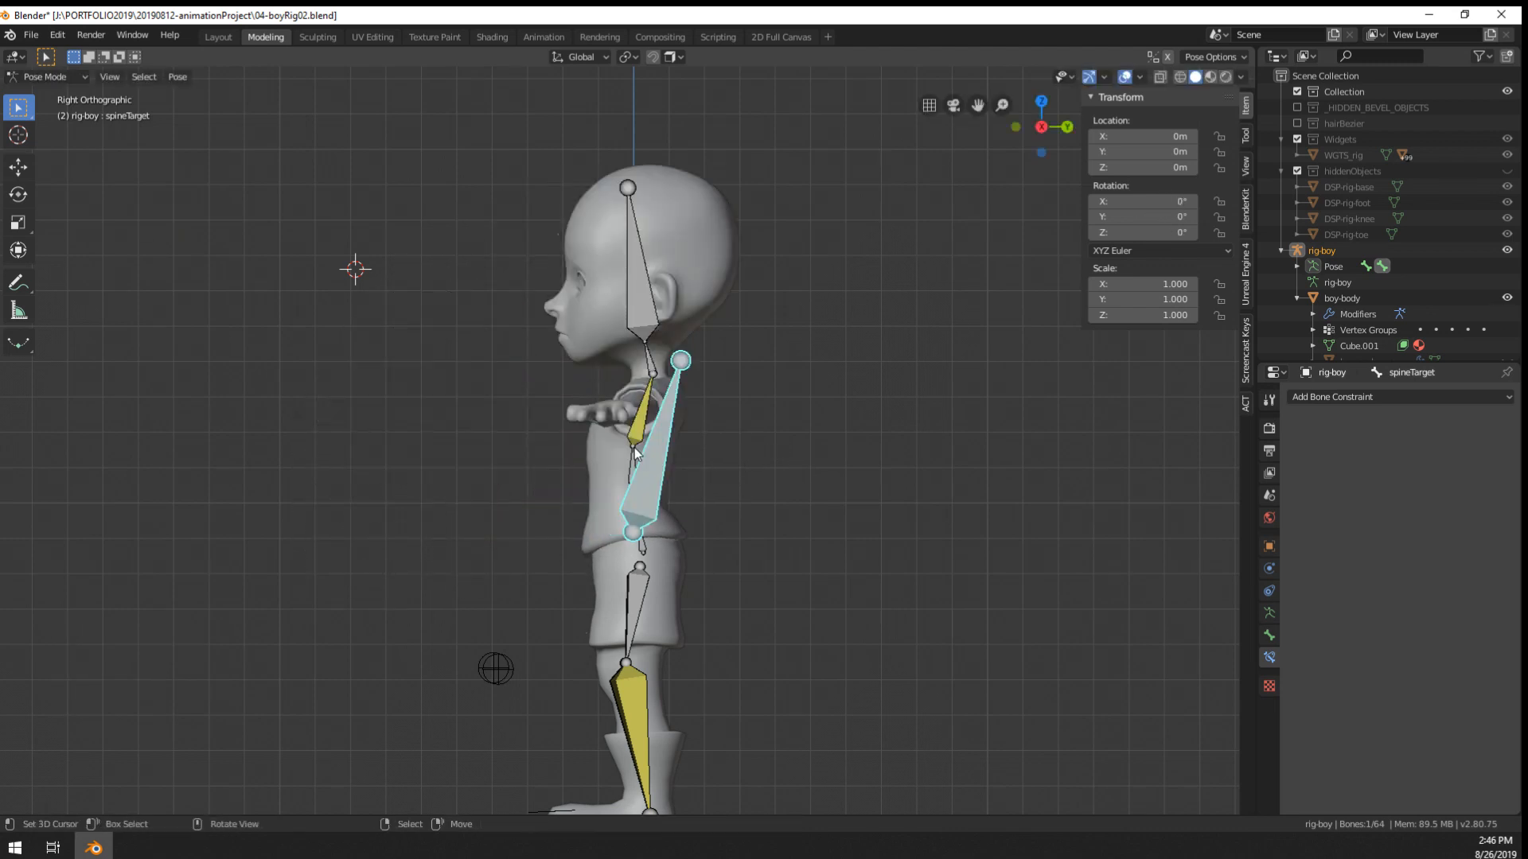
- Try removing the IK constraint from the spine.003 bone, and undo the removal
right_click(643, 422)
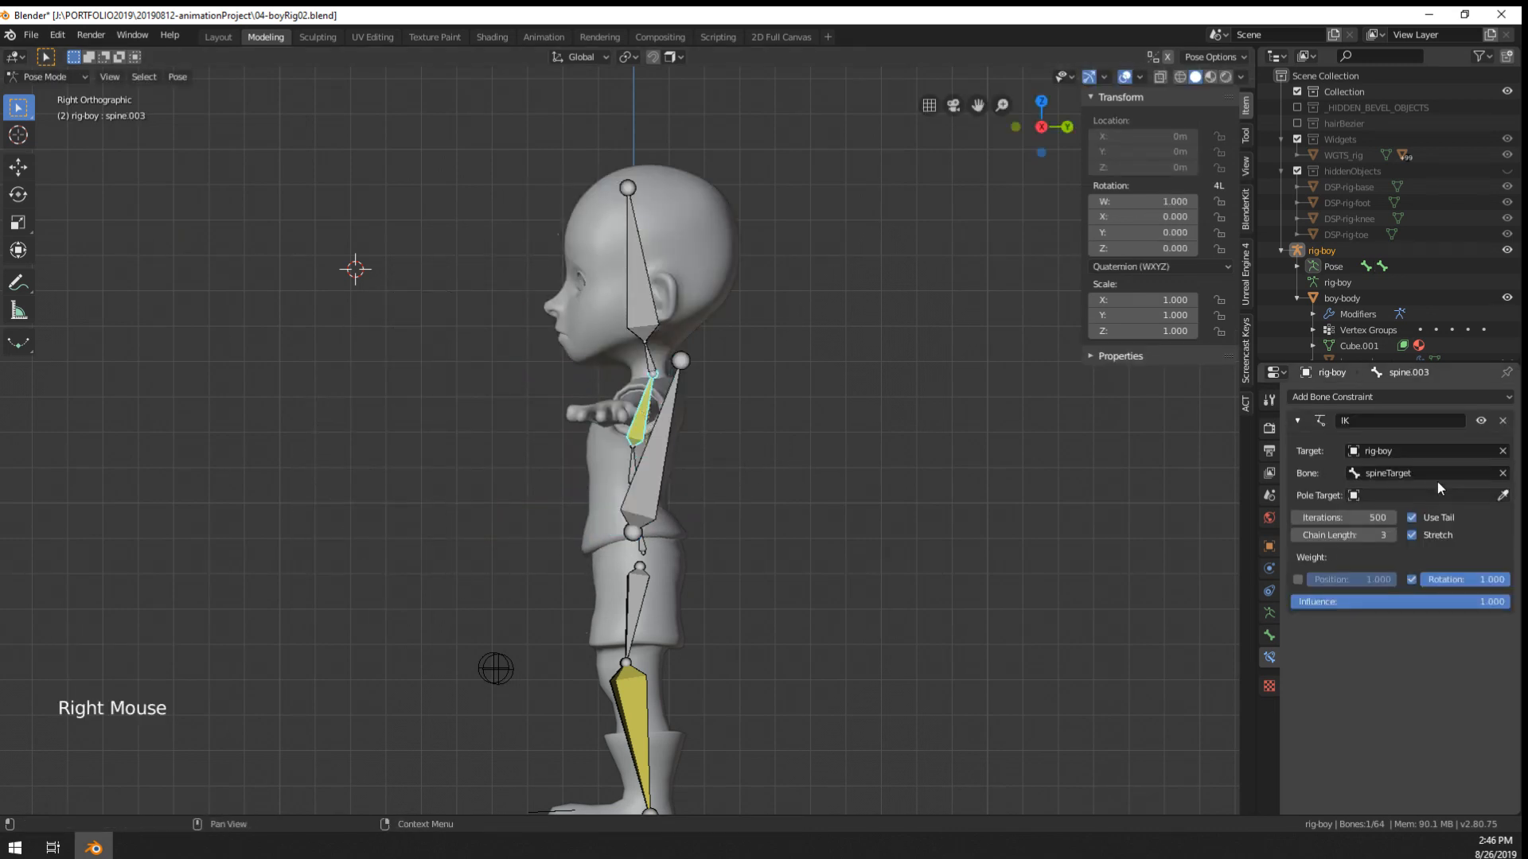
left_click(1504, 420)
scroll(498, 468, "up", 3)
middle_click_drag(498, 468, 748, 501)
key("ctrl+z")
- Select the spineTarget bone and test tilting it sideways by about 10° in Pose Mode, cancelling the rotation
right_click(755, 538)
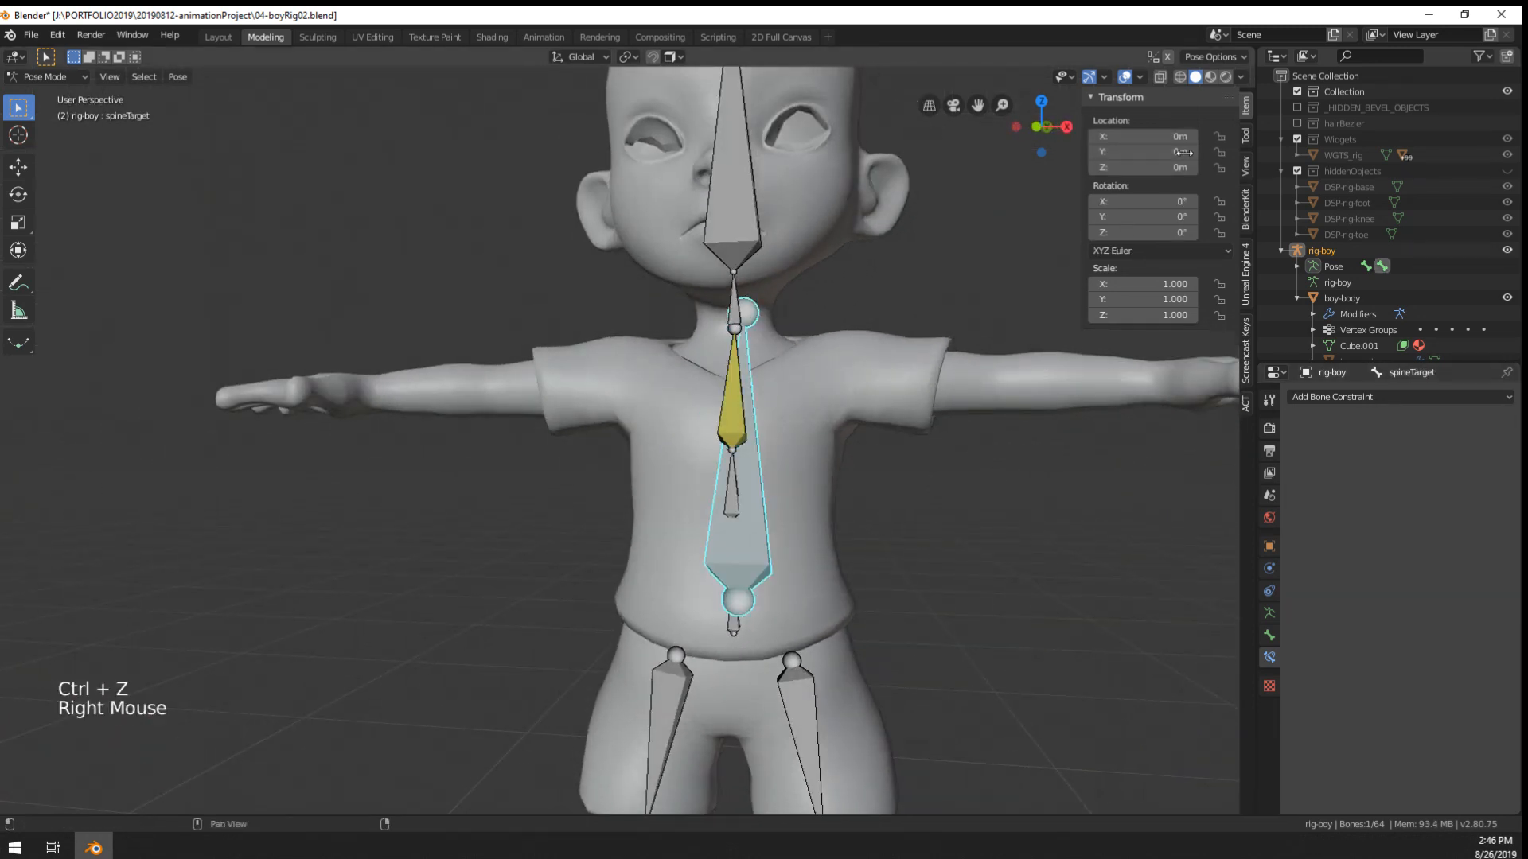
key("Tab")
key("Tab")
scroll(756, 438, "down", 2)
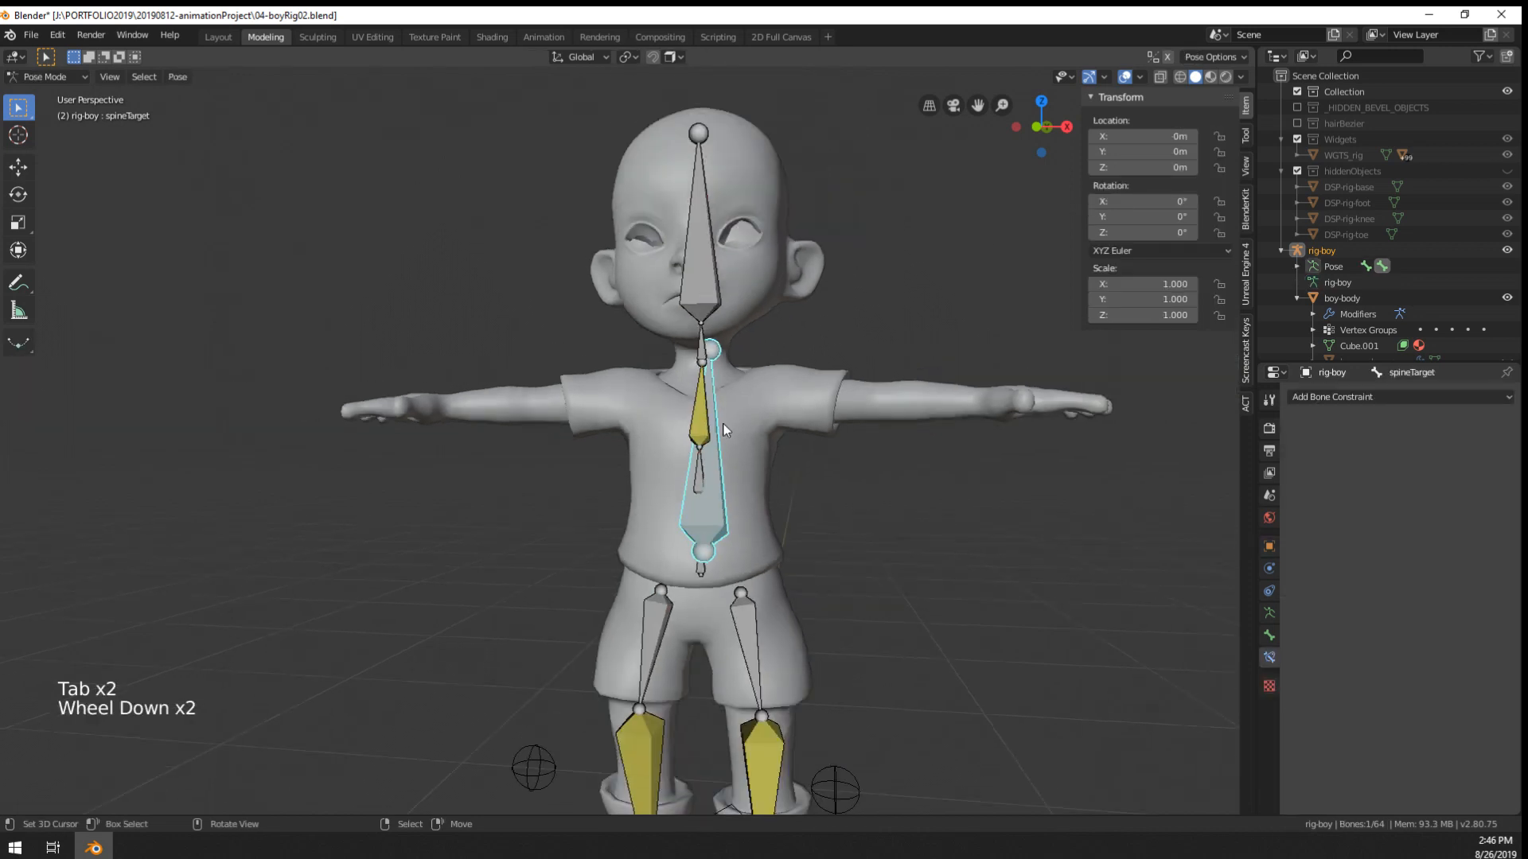
middle_click_drag(756, 438, 757, 438)
key("Tab")
key("Tab")
key("Tab")
key("r")
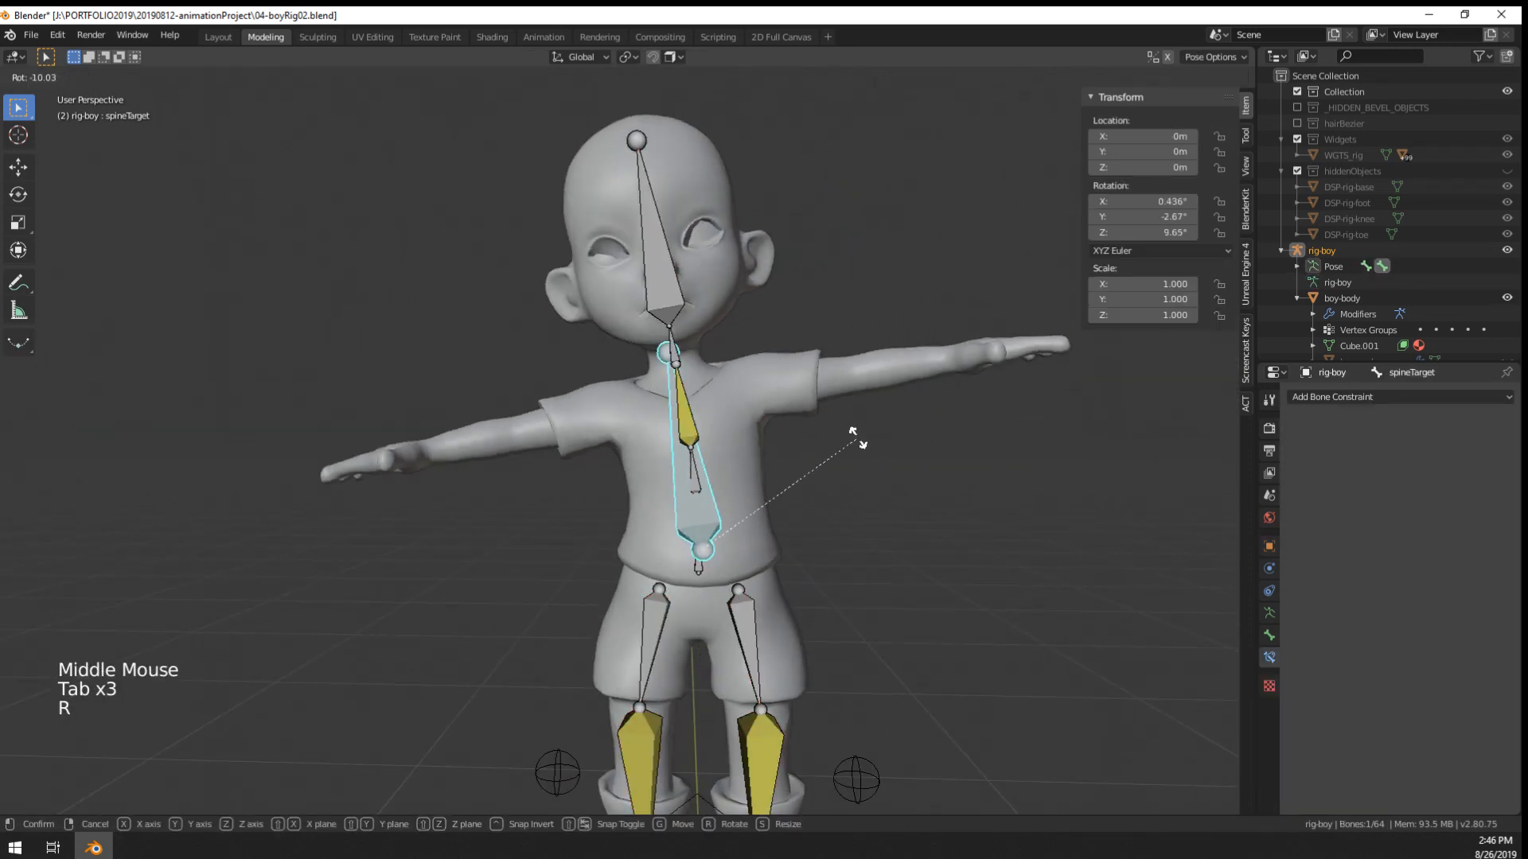
right_click(863, 467)
- Clear spineTarget's rotation and compare the spine bones between Edit Mode and Pose Mode from the front
key("Tab")
key("Tab")
key("Tab")
key("alt+r")
key("Tab")
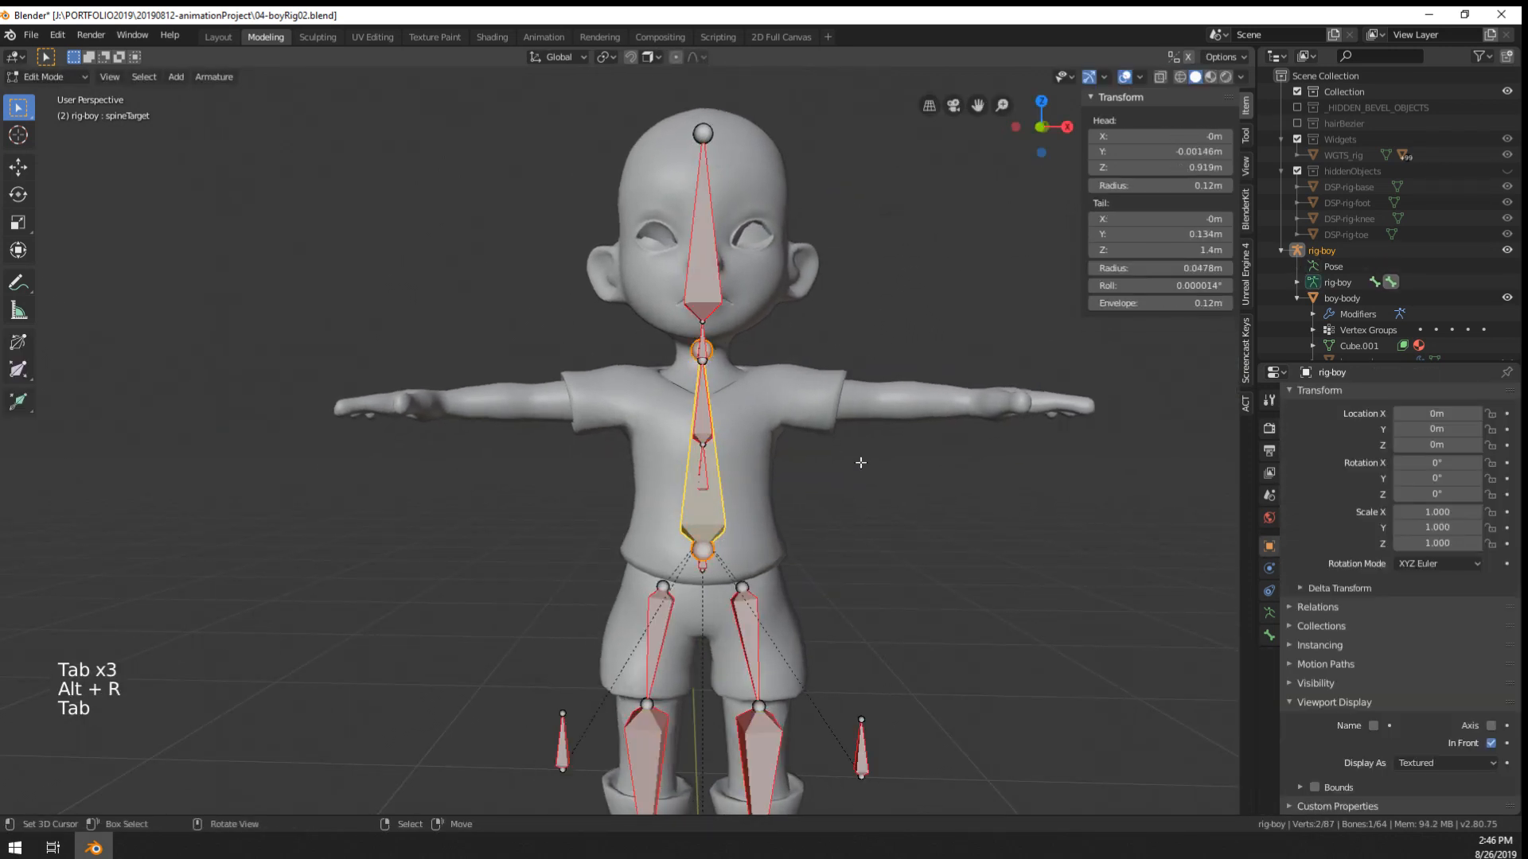
scroll(864, 468, "down", 1)
key("KP_1")
scroll(864, 499, "up", 5)
middle_click_drag(864, 499, 777, 445, "shift")
key("Tab")
key("Tab")
key("Tab")
scroll(680, 608, "down", 2)
key("Tab")
key("Tab")
key("Tab")
key("Tab")
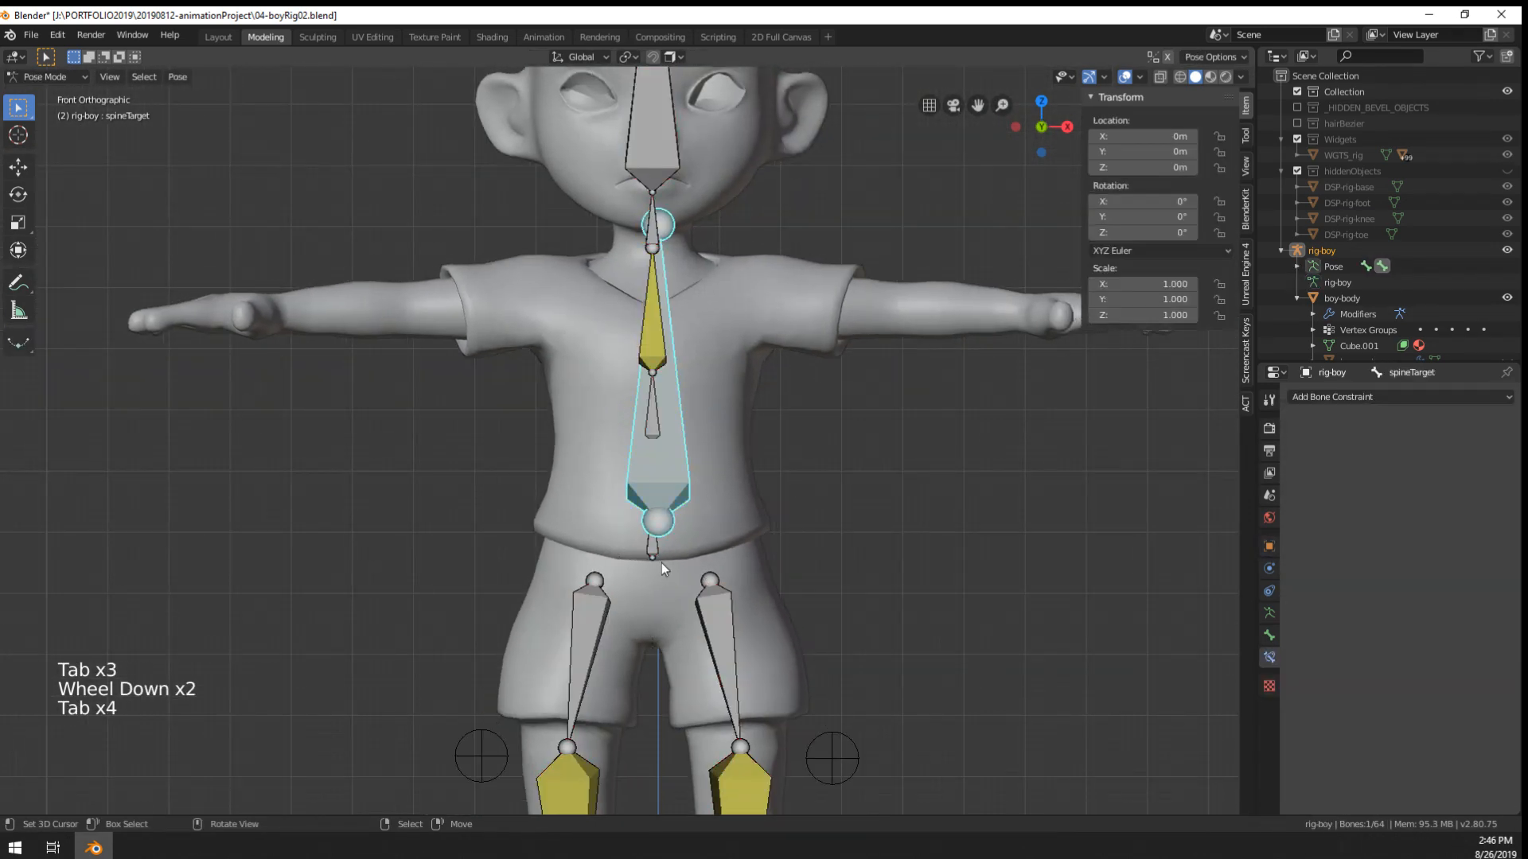
- Select all bones in Pose Mode and clear their rotation, location and scale
key("a")
key("alt+r")
key("alt+g")
key("alt+s")
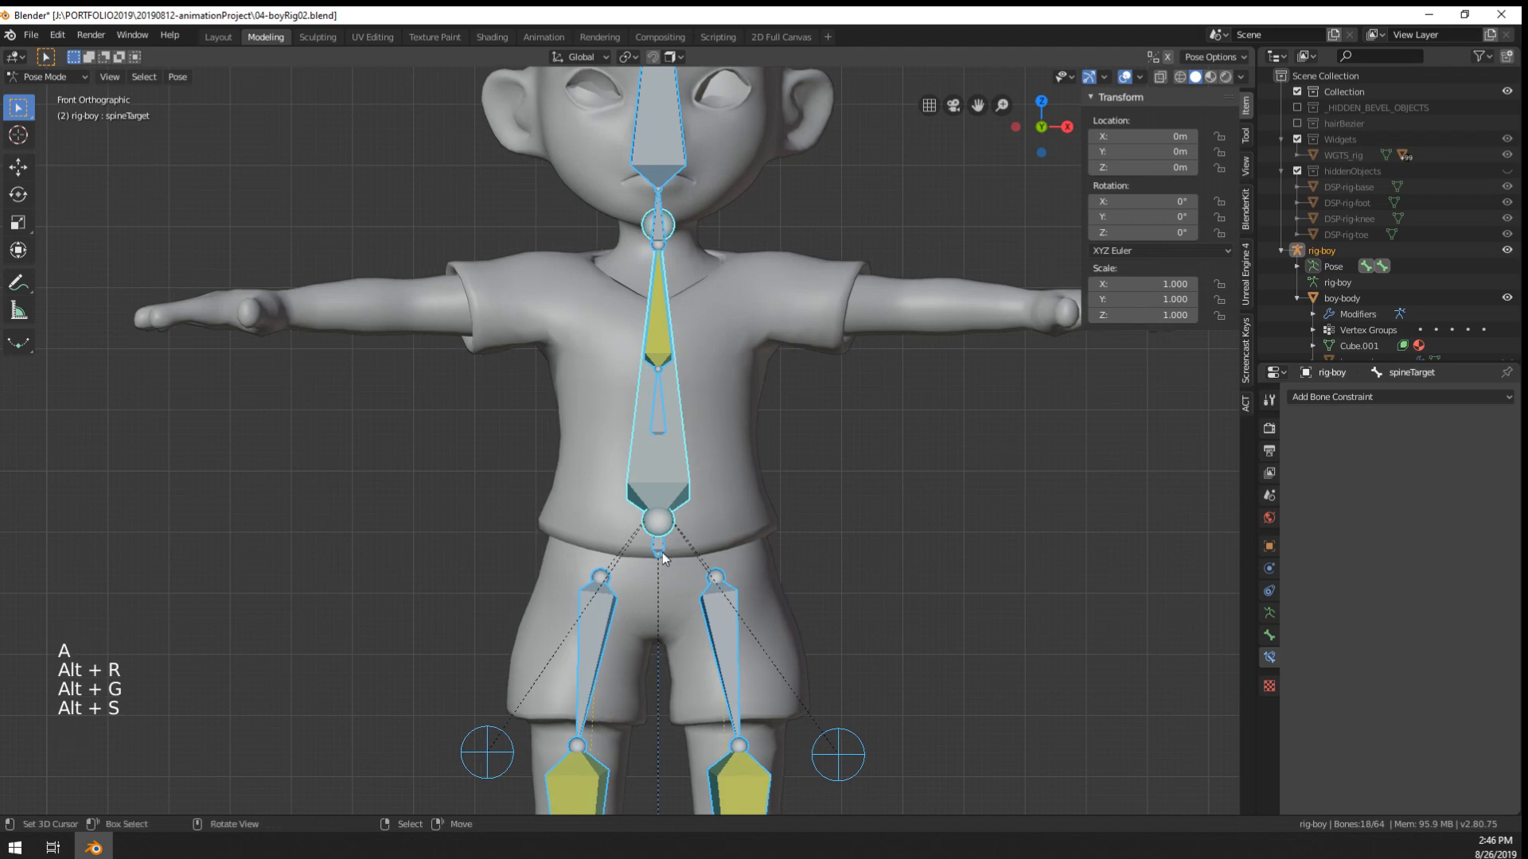
- Select spineTarget and test bending the torso sideways by about 67° and 39°, cancelling each rotation
right_click(686, 483)
key("r")
key("Escape")
key("r")
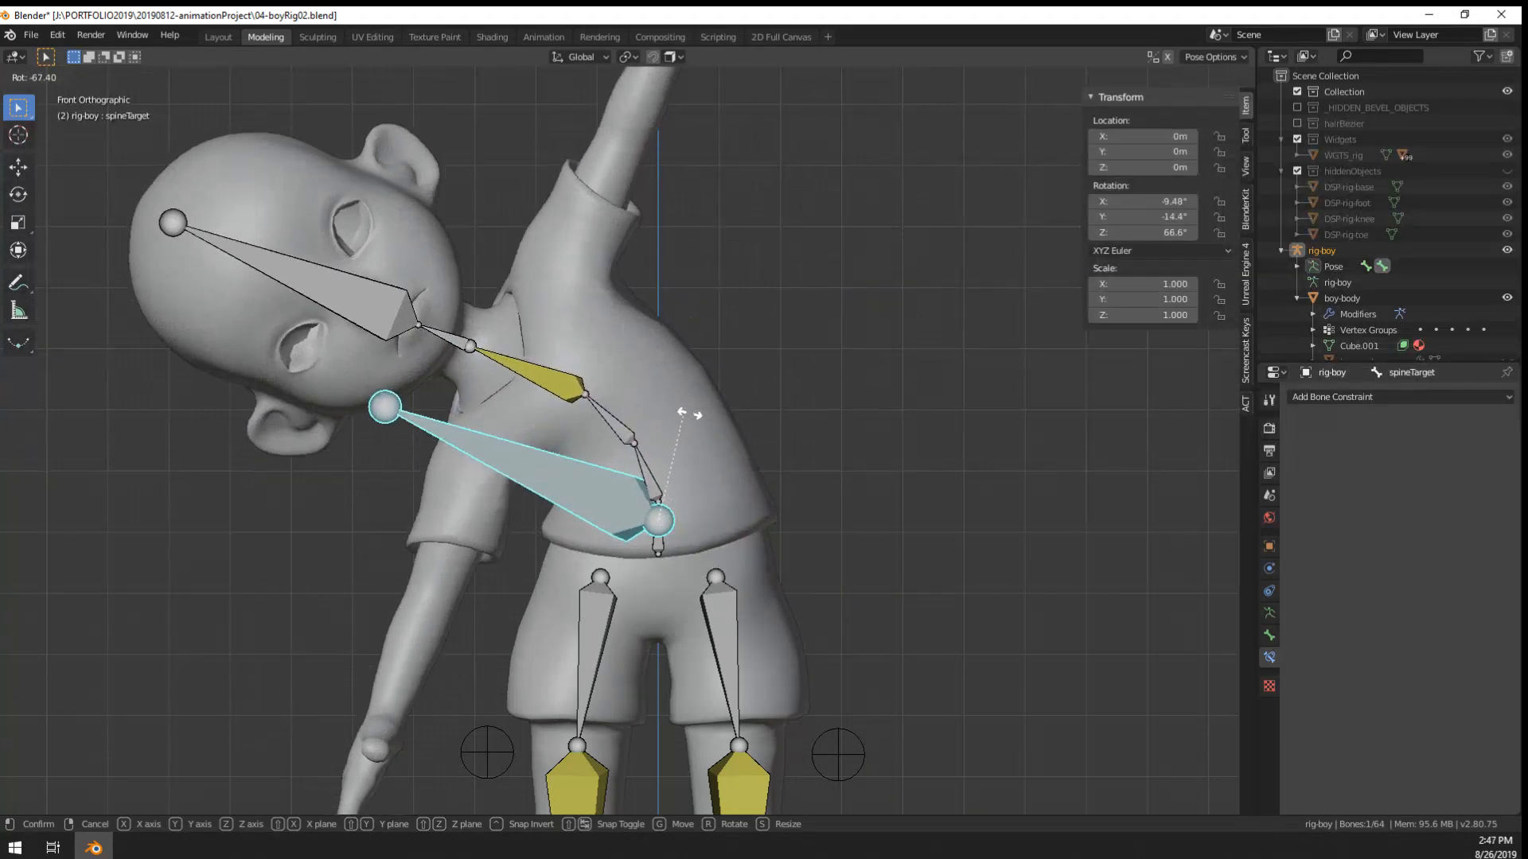
key("Escape")
key("g")
key("r")
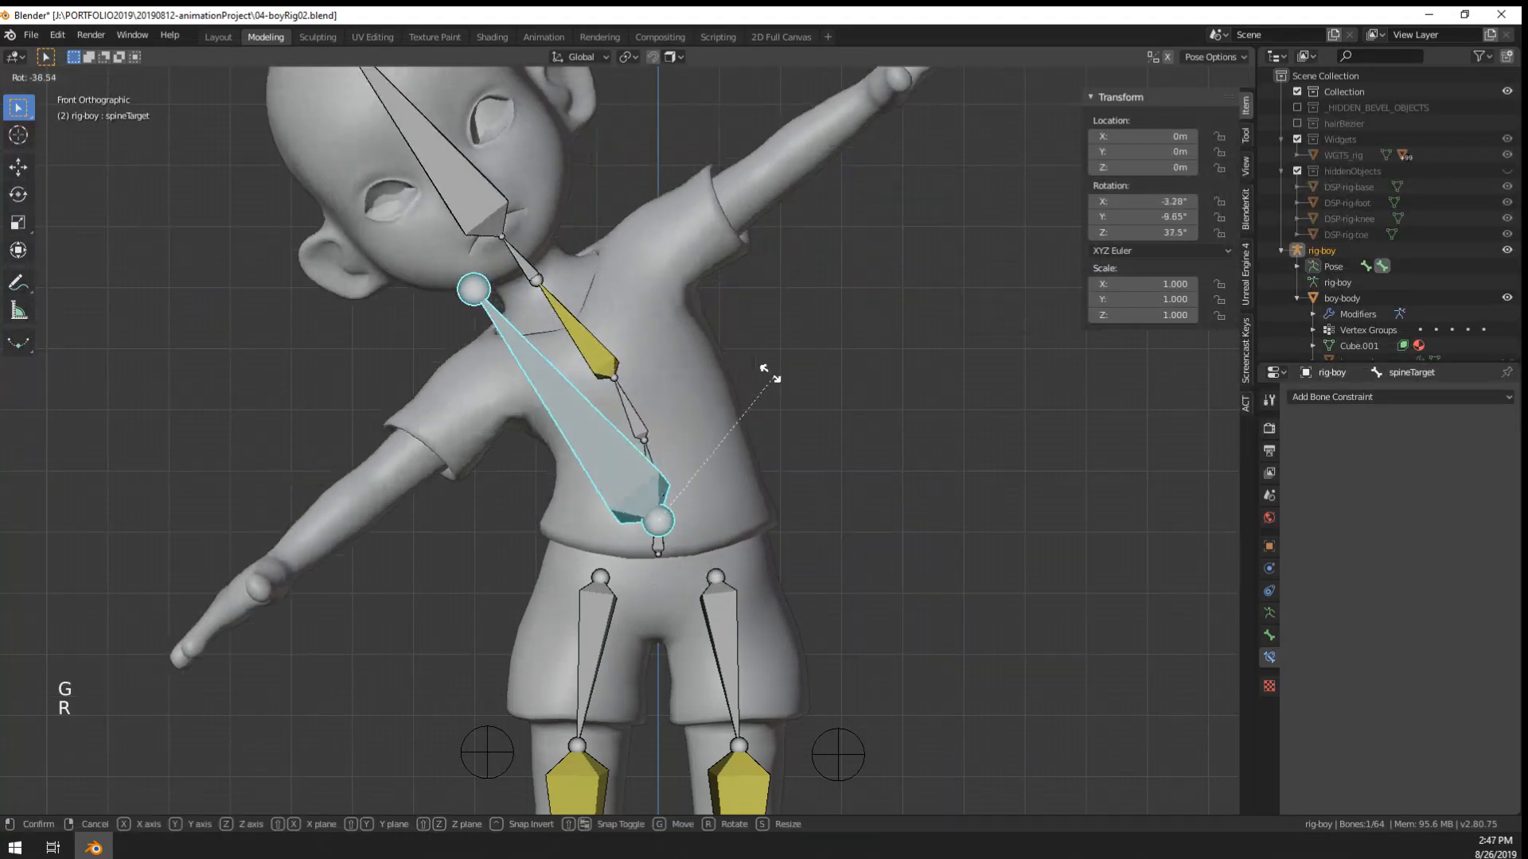
key("Escape")
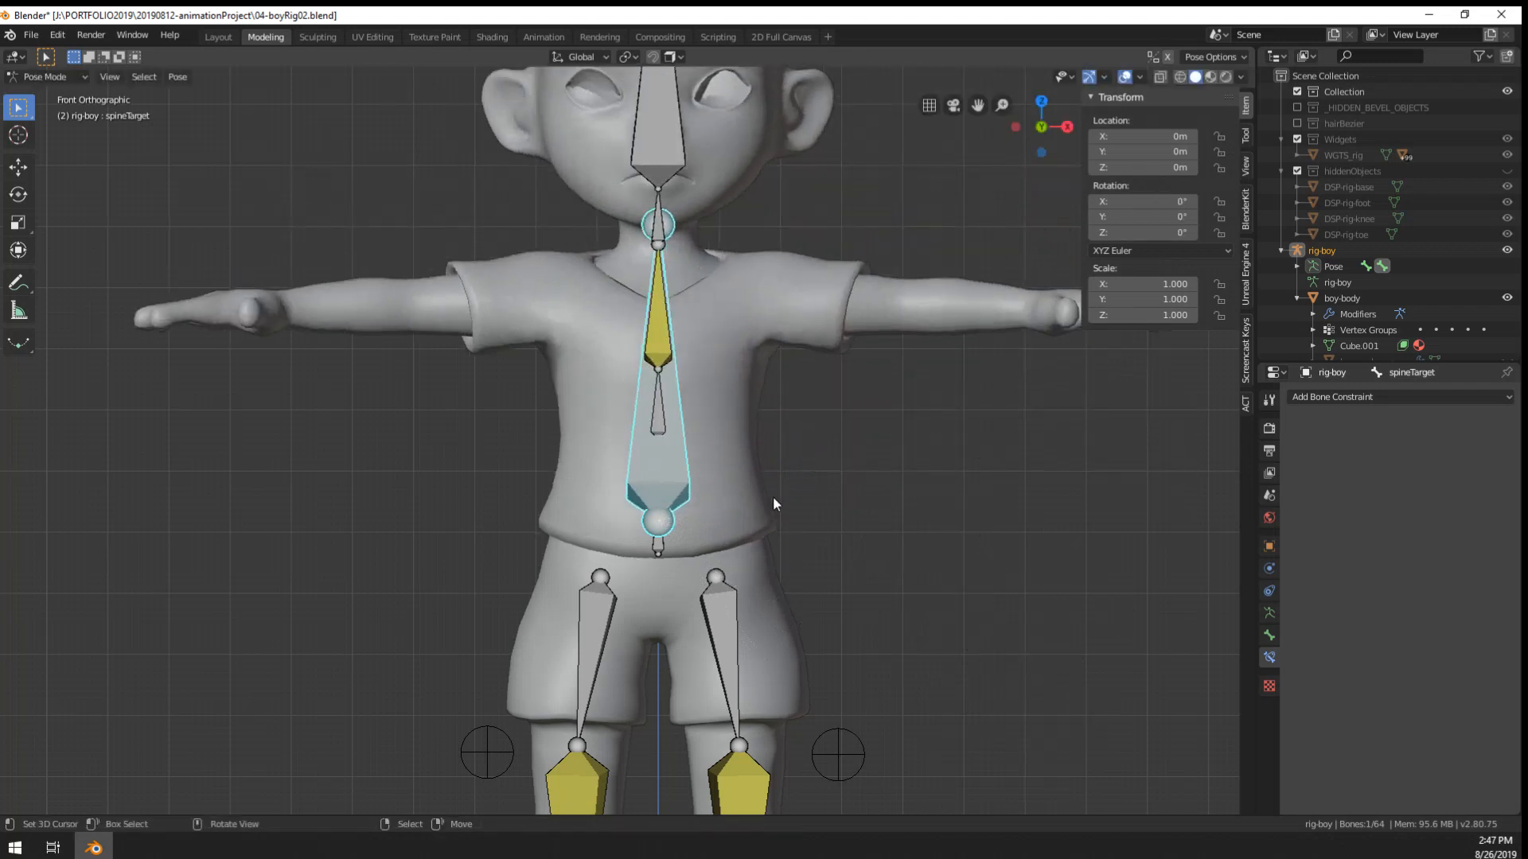
- Try lowering spineTarget's head joint along Z in Edit Mode, and test rotating the bone about 21° sideways in Pose Mode
key("Tab")
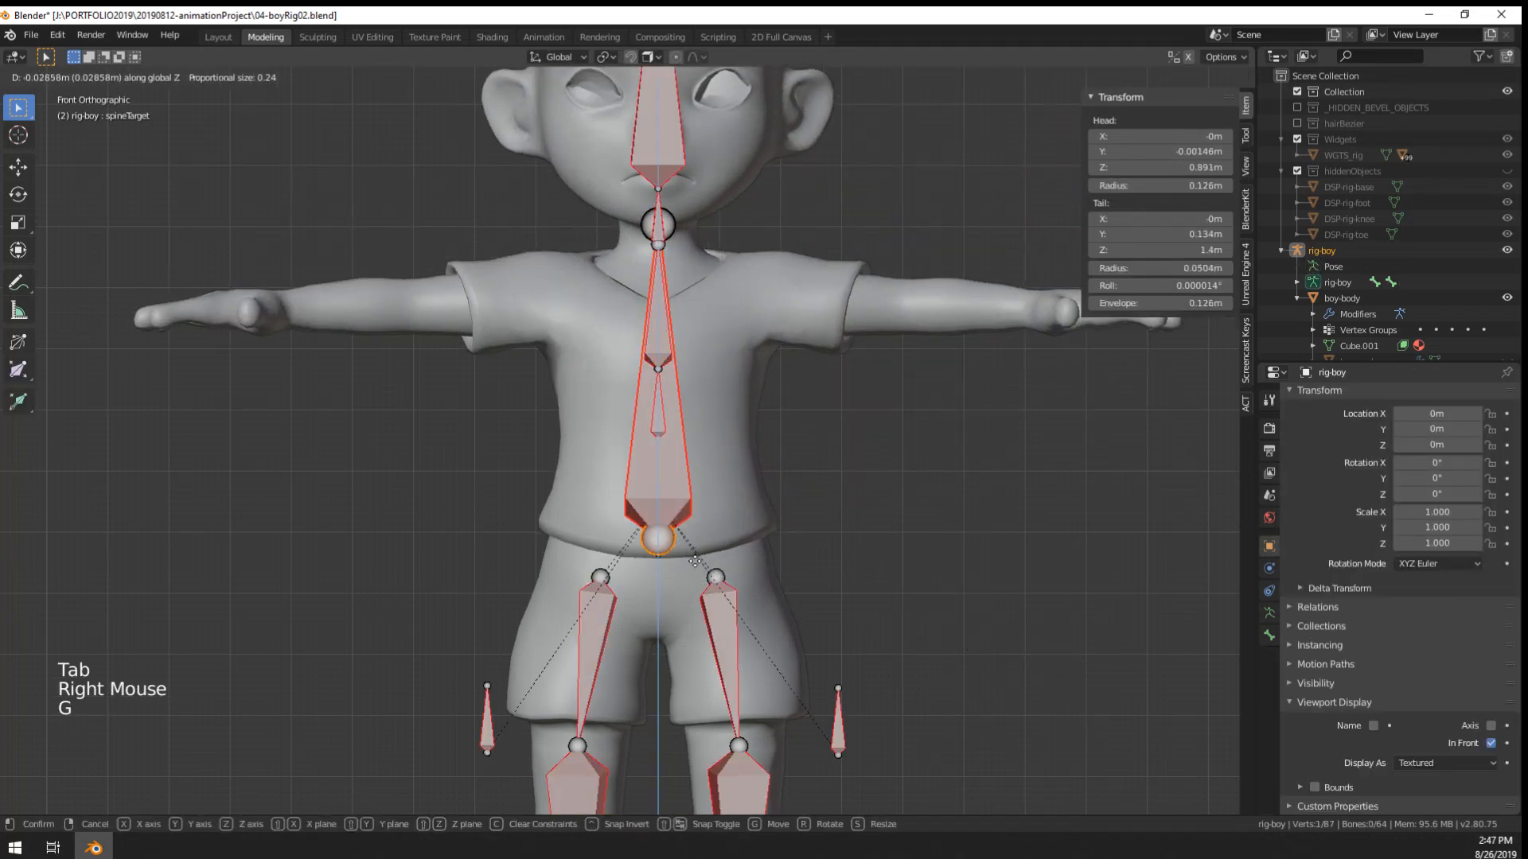
key("Escape")
key("Tab")
key("r")
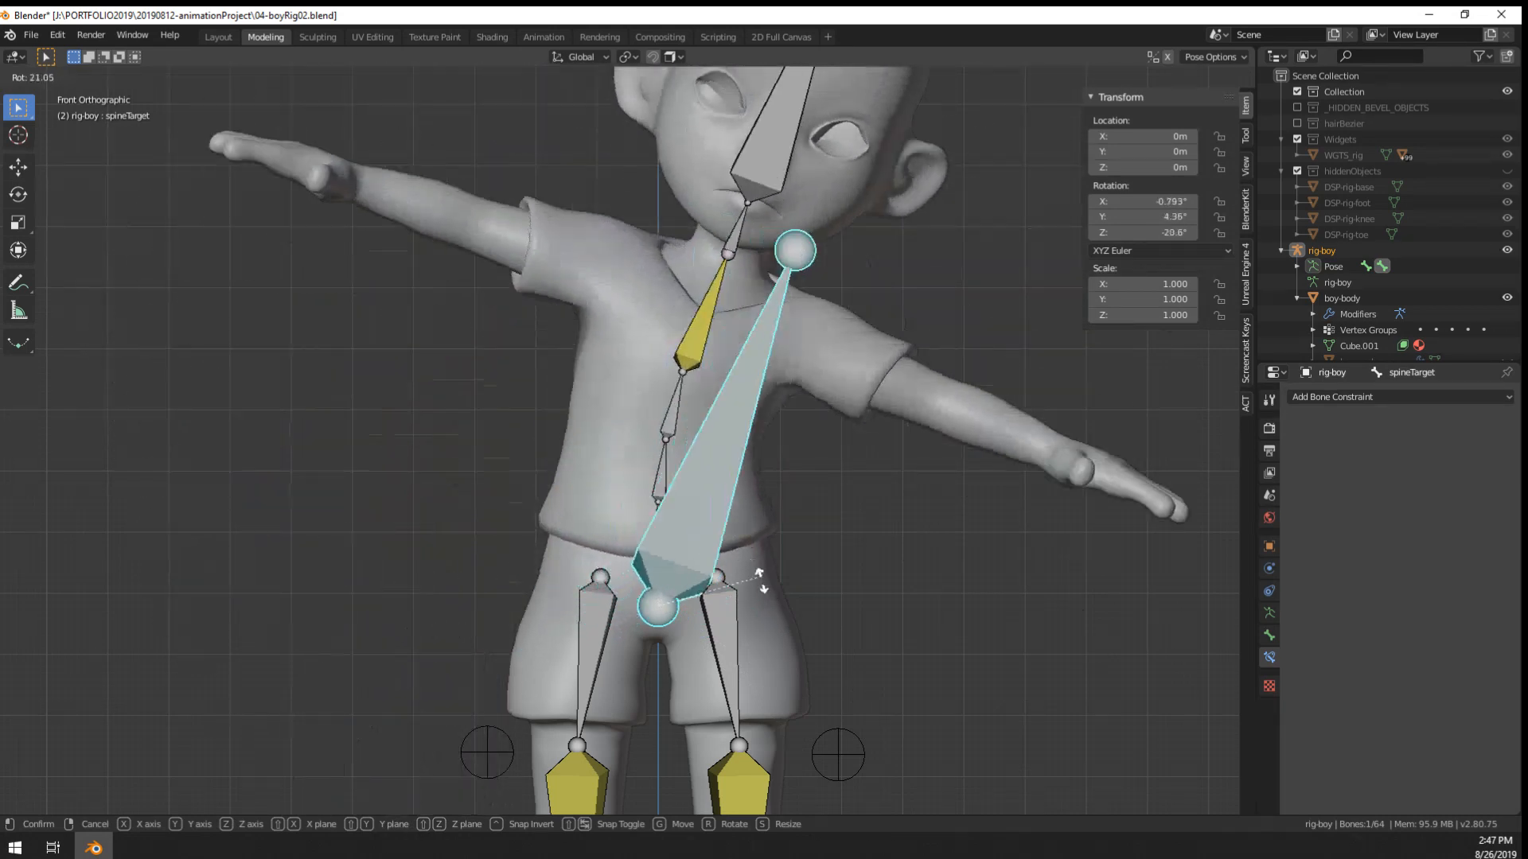
key("Escape")
- Undo the lowering of spineTarget's head joint and return to Edit Mode
key("ctrl+z")
key("ctrl+z")
key("ctrl+z")
key("ctrl+z")
key("ctrl+z")
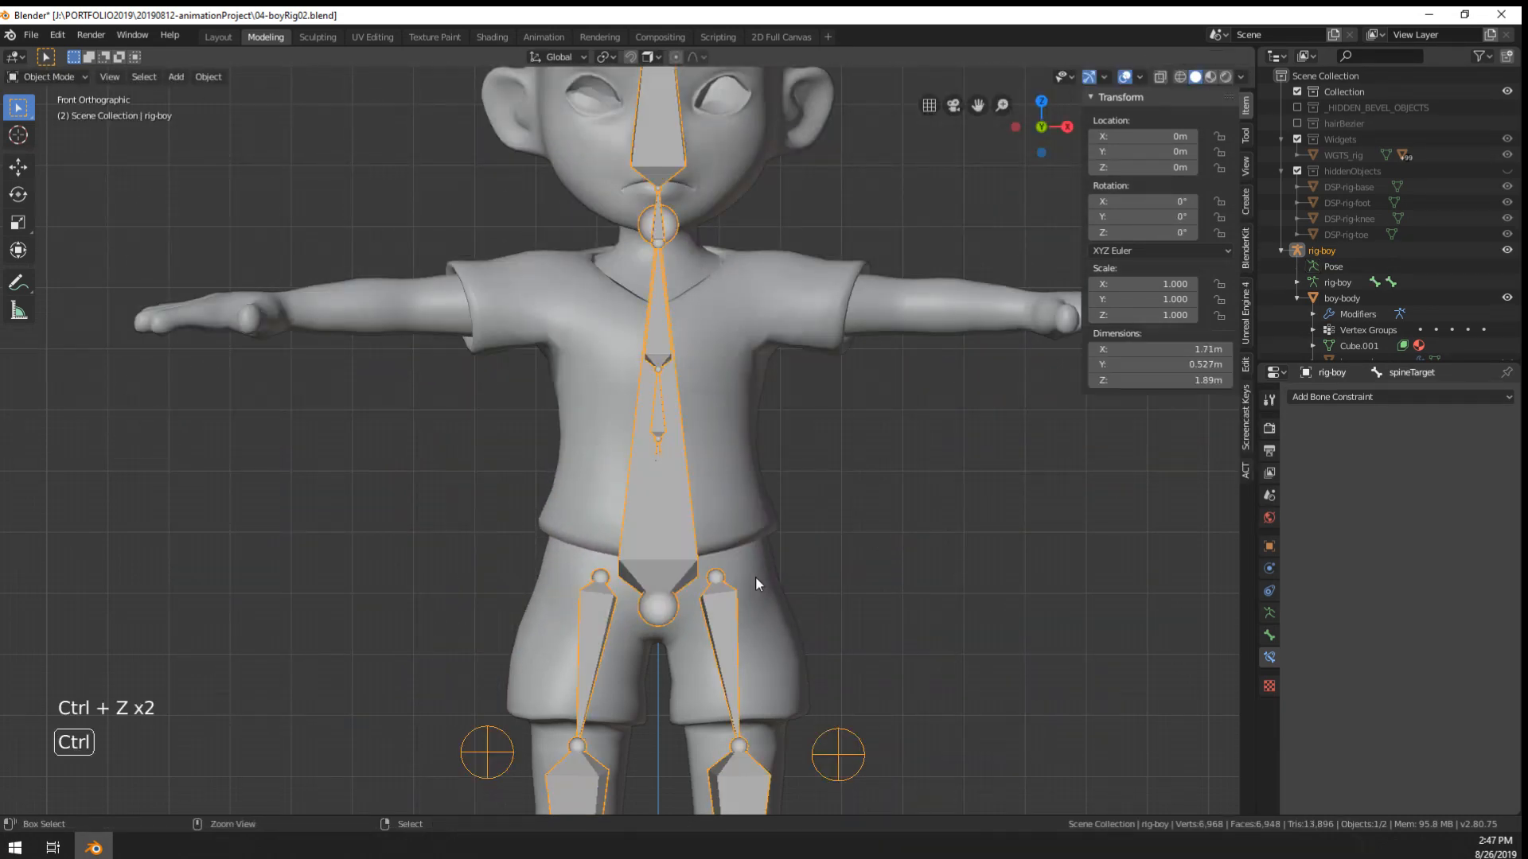
key("Tab")
key("Tab")
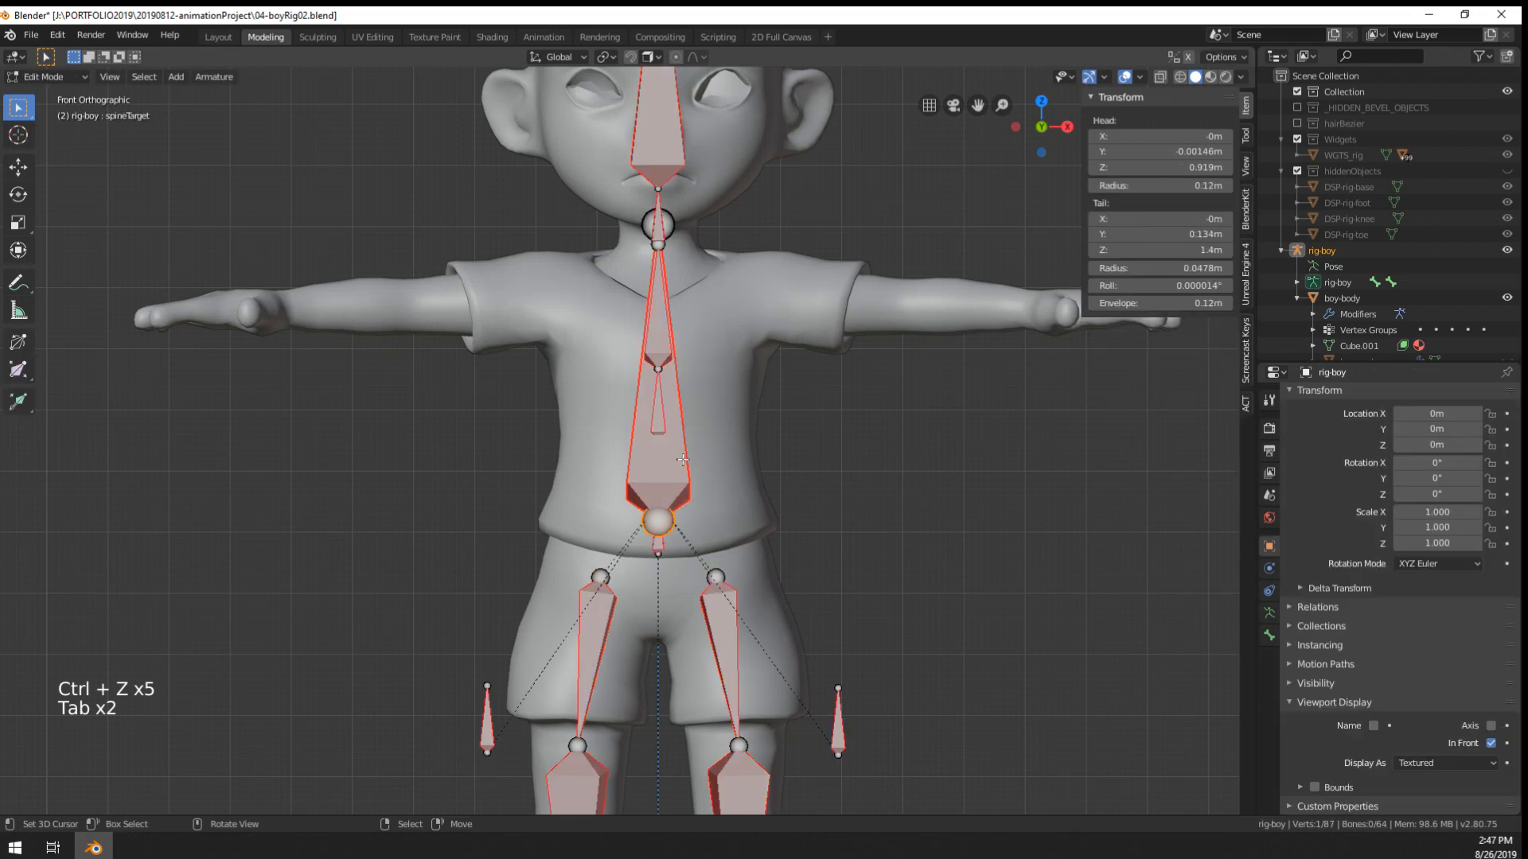
- Return to Pose Mode and test rotating spineTarget sideways by about 73°, cancelling the rotation
key("ctrl+Tab")
key("ctrl+Tab")
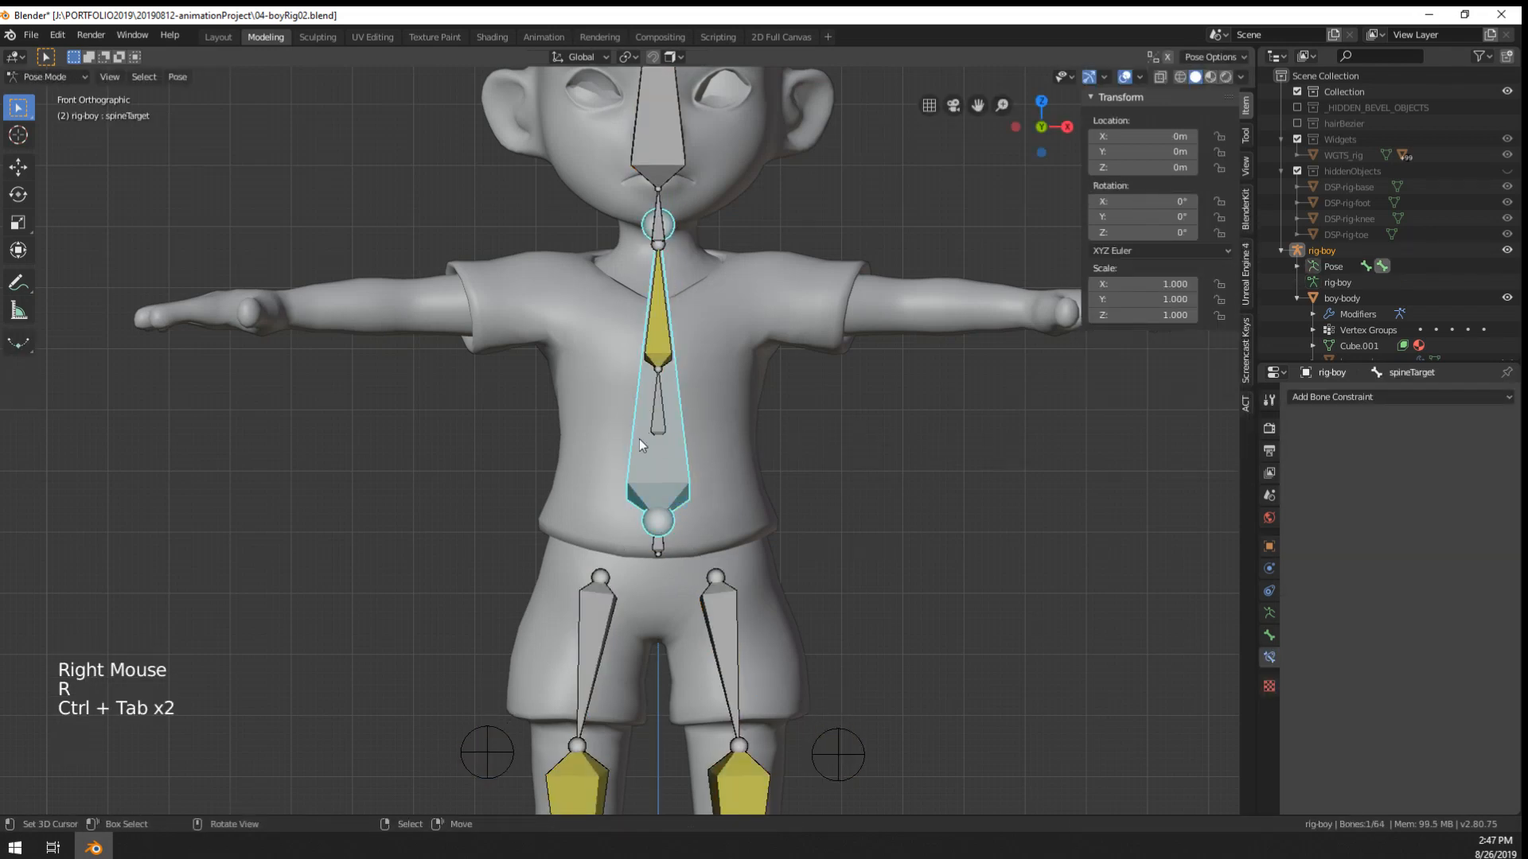
key("r")
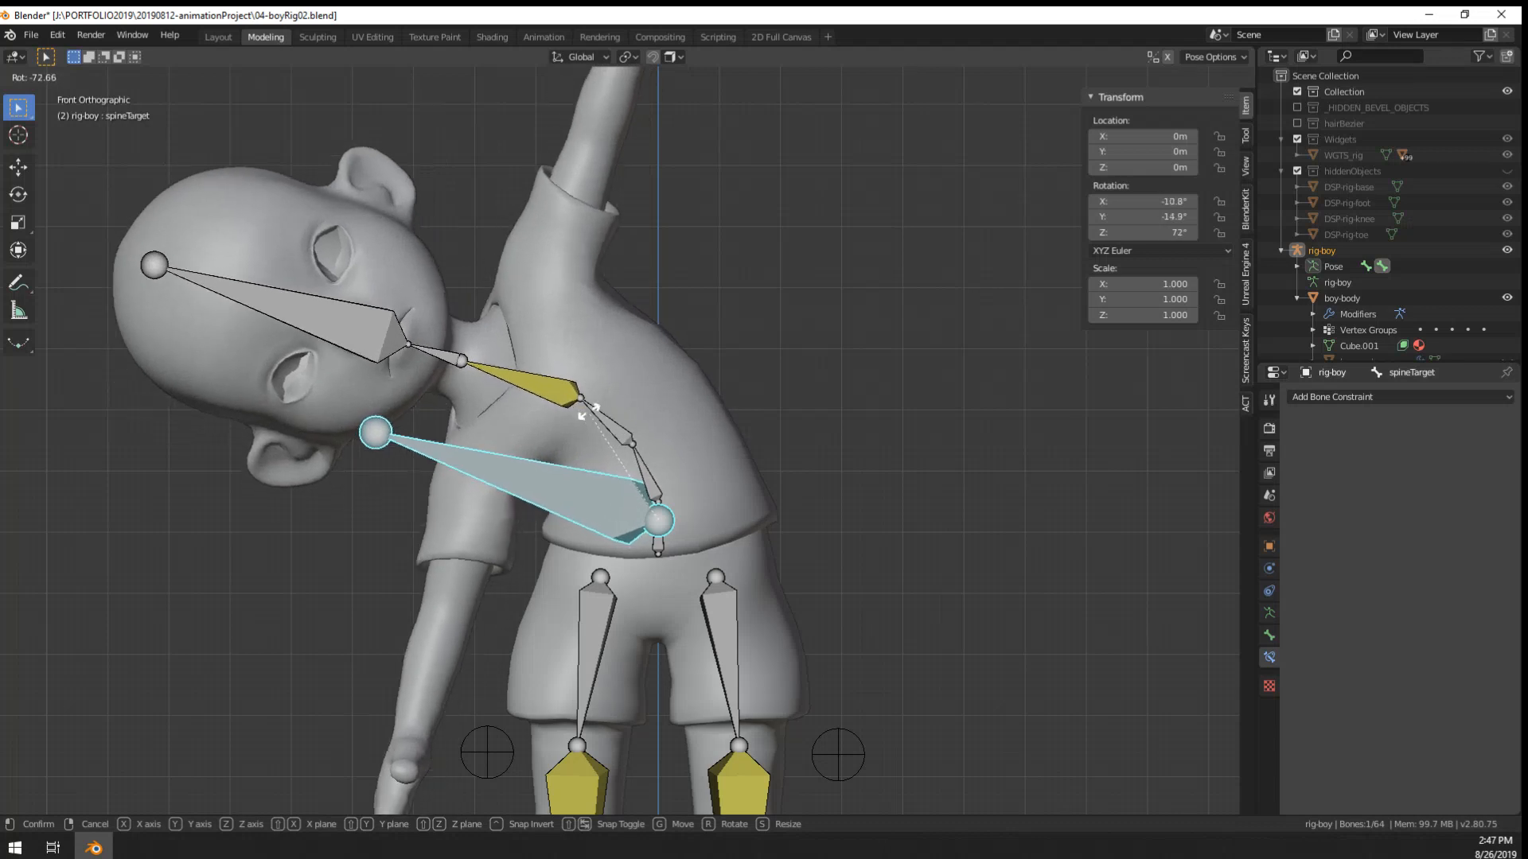
right_click(699, 445)
- Raise spineTarget's head joint along Z in Edit Mode to the height of the base of spine.003
key("Tab")
right_click(670, 528)
key("g")
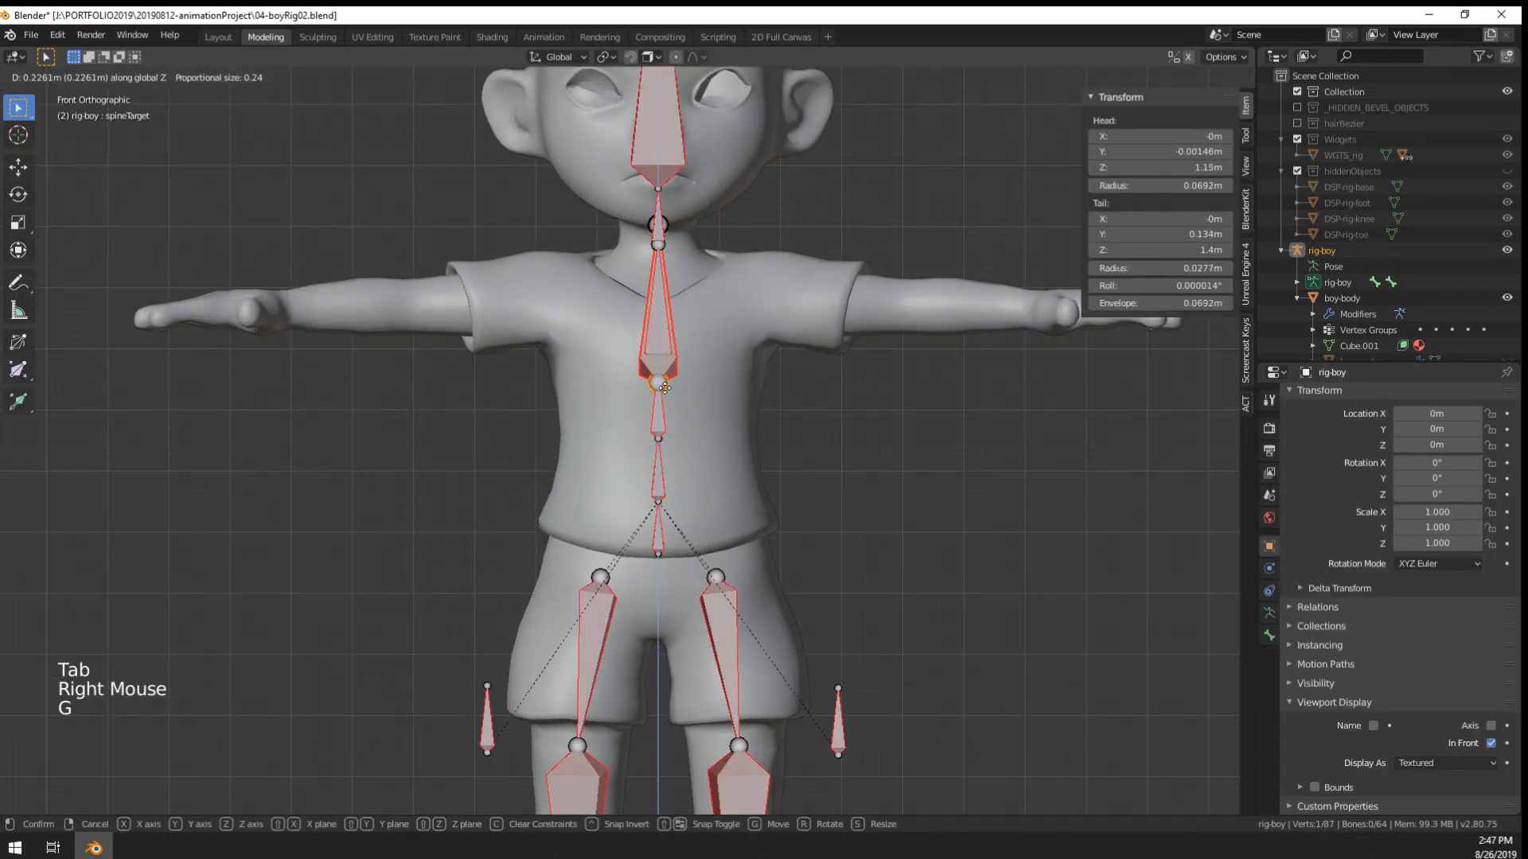
left_click(672, 372)
- Rotate the shortened spineTarget sideways in Pose Mode until the bone lies roughly horizontal
key("Tab")
right_click(675, 367)
key("r")
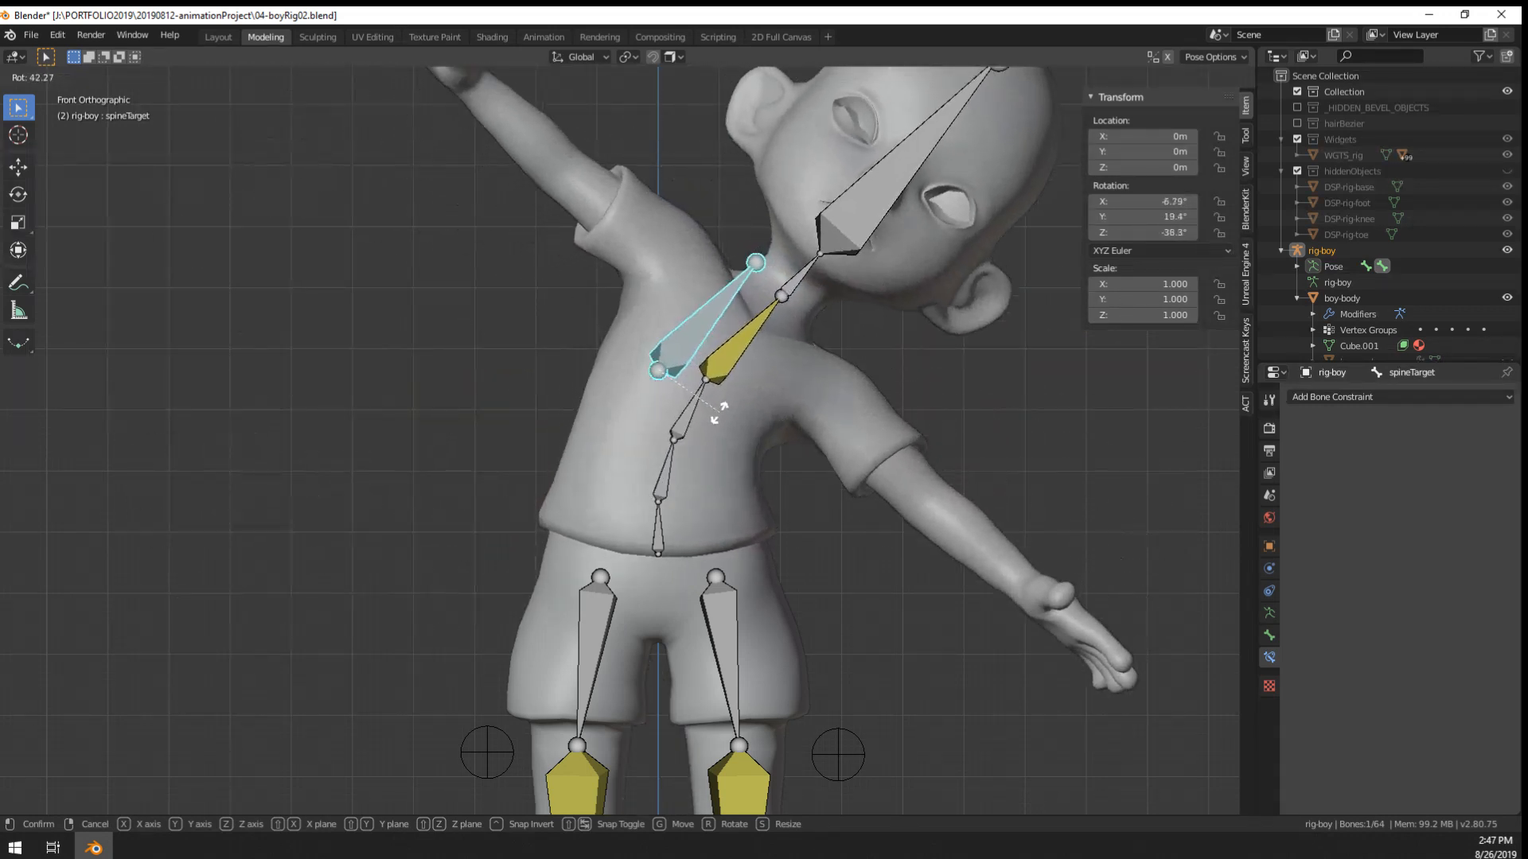
left_click(675, 481)
- Set the chain length of spine.003's IK constraint to 2 and its iterations to 501
right_click(760, 413)
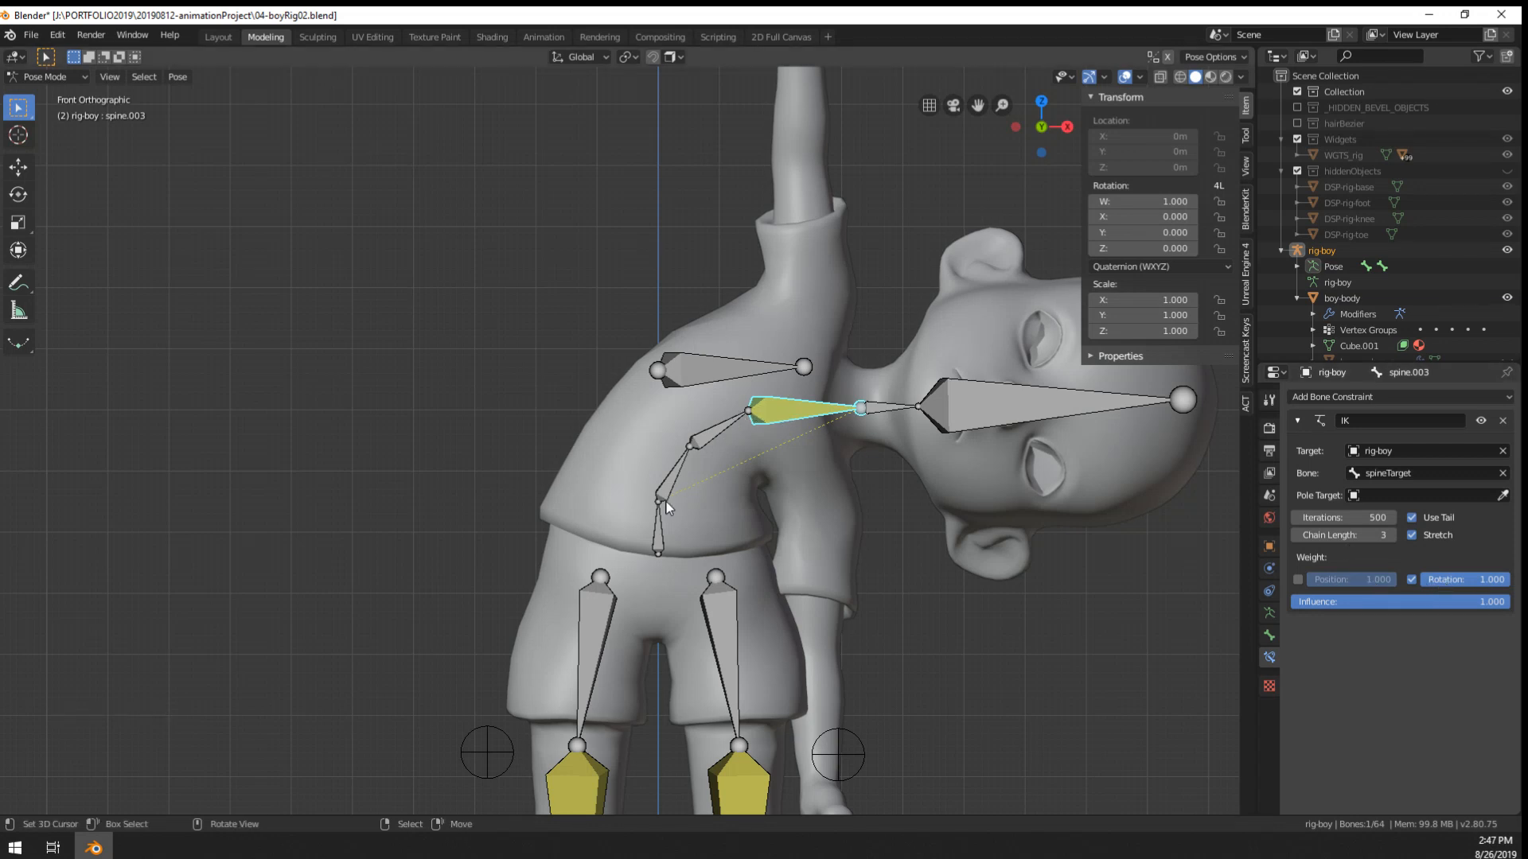
left_click(1296, 535)
left_click(1296, 535)
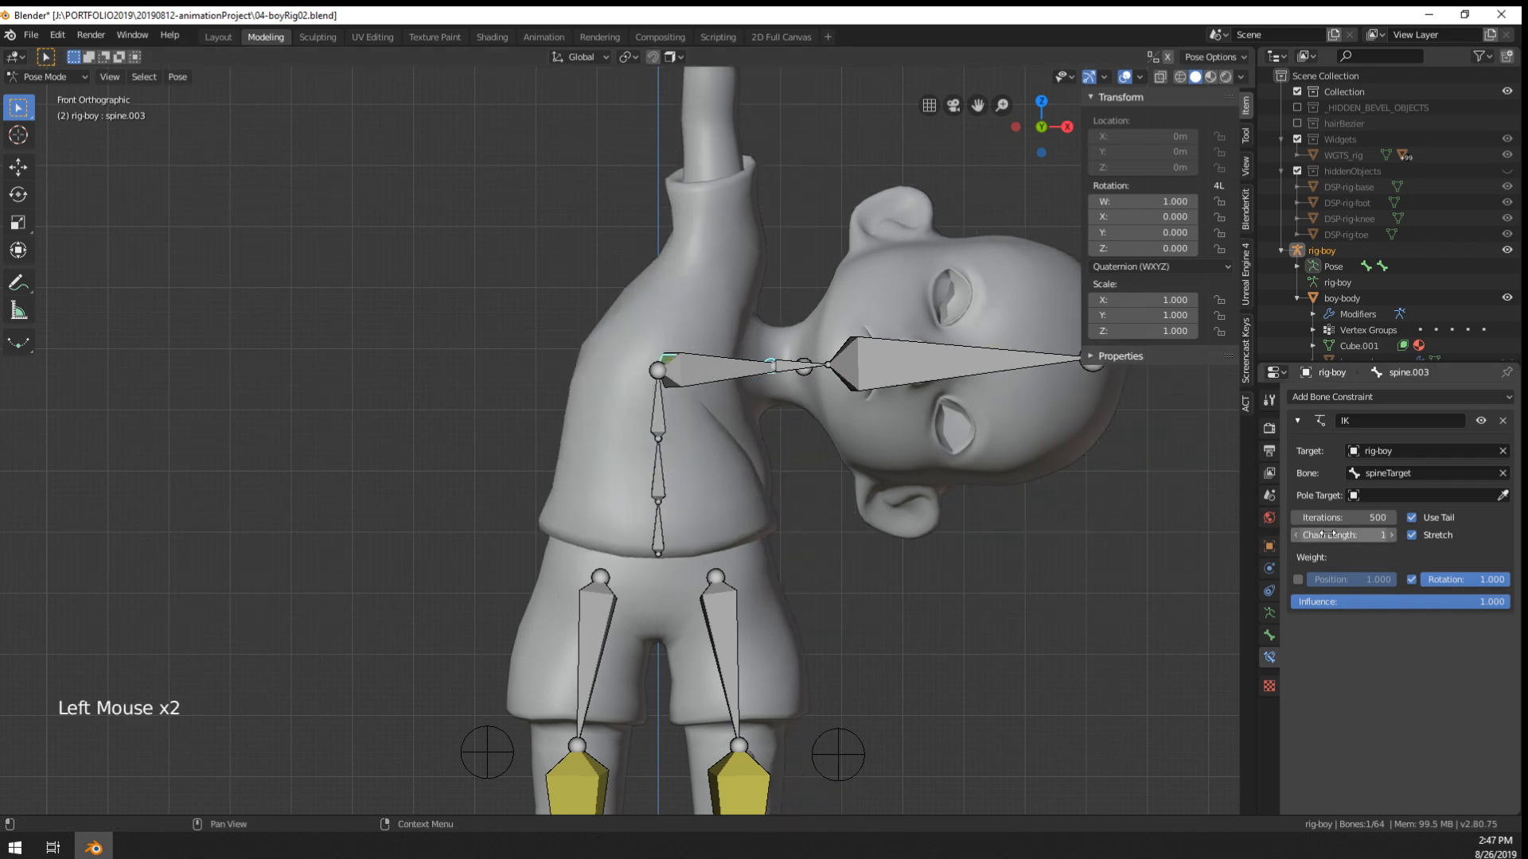
left_click(1388, 518)
left_click(1391, 535)
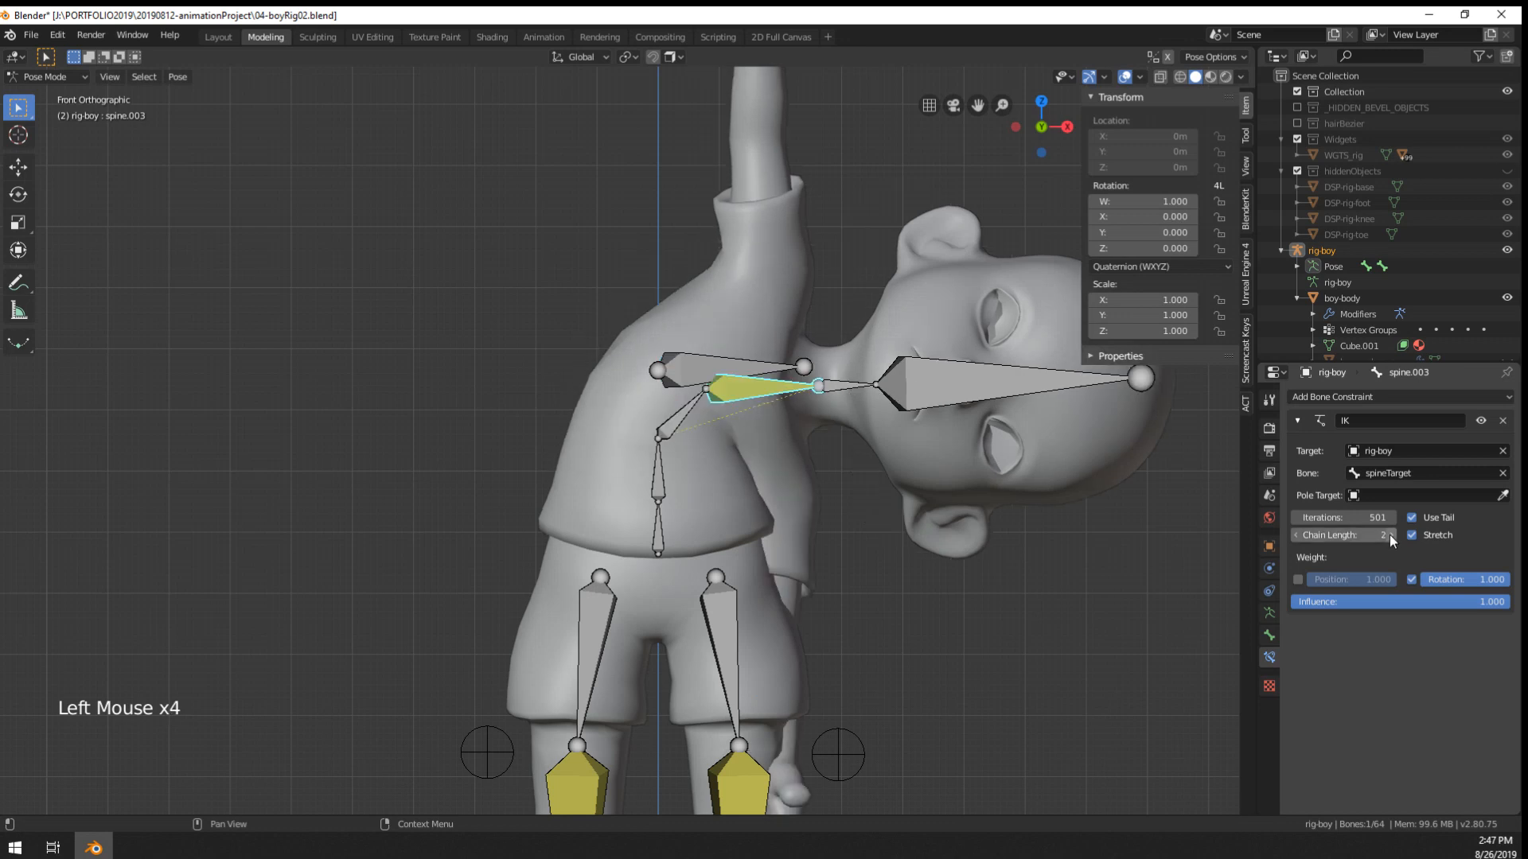
- Test swinging spineTarget from side to side with the shorter IK chain, cancel, and clear its rotation
right_click(764, 372)
key("r")
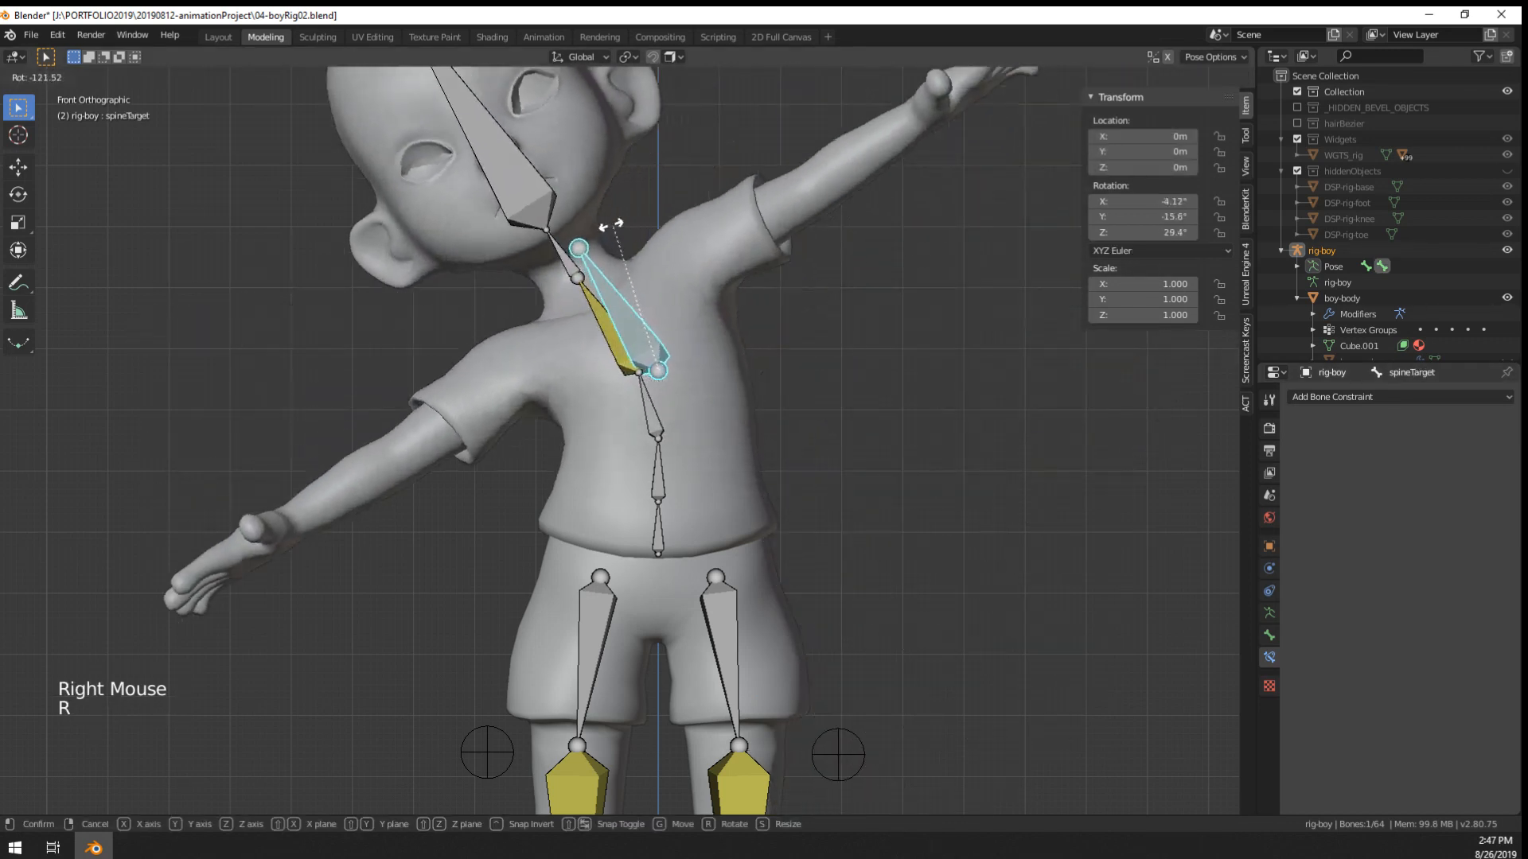
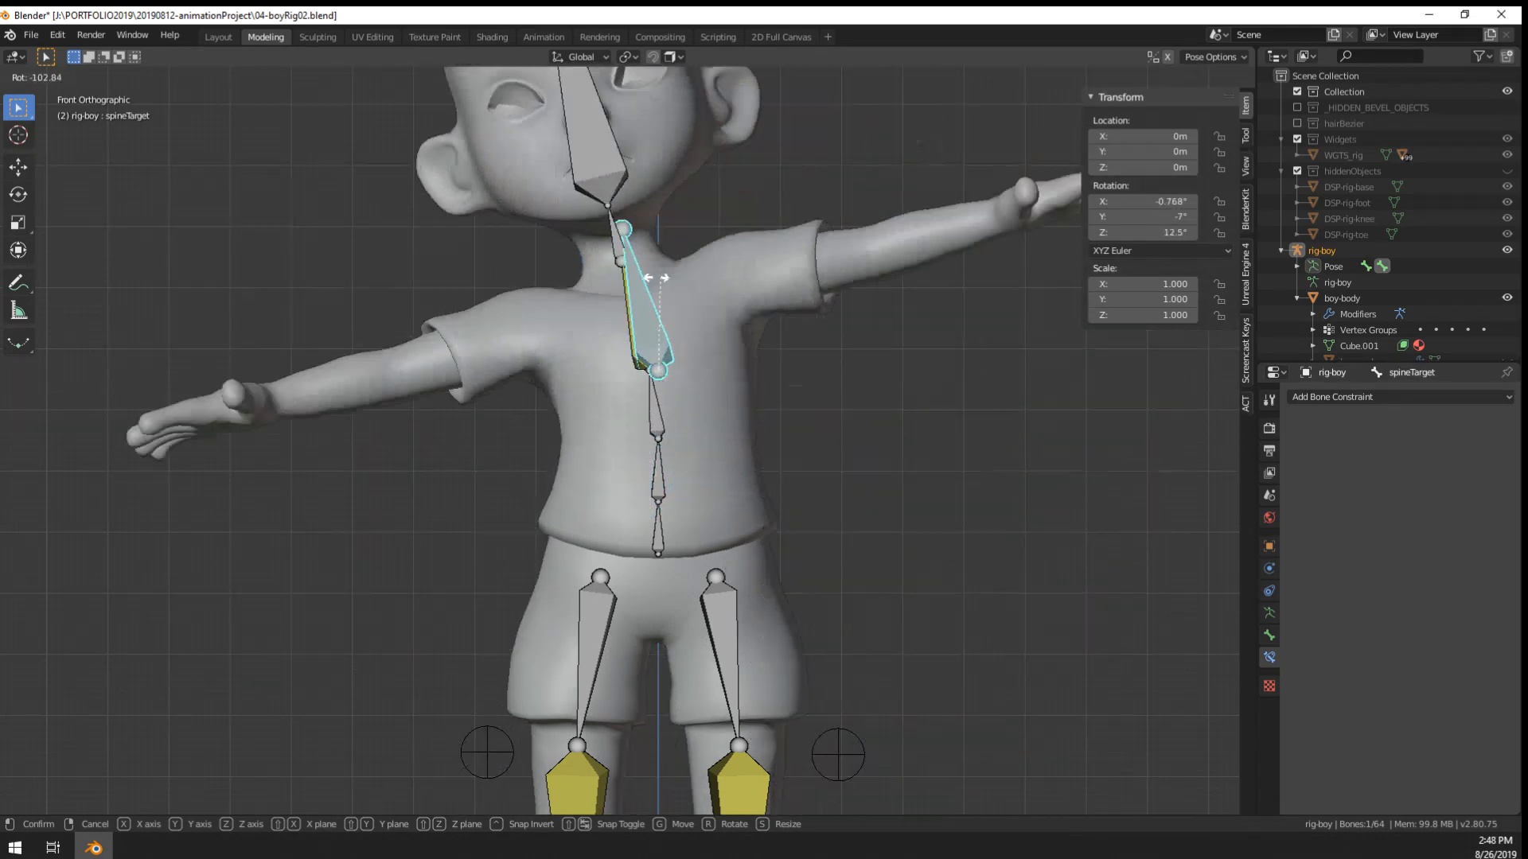
left_click(642, 474)
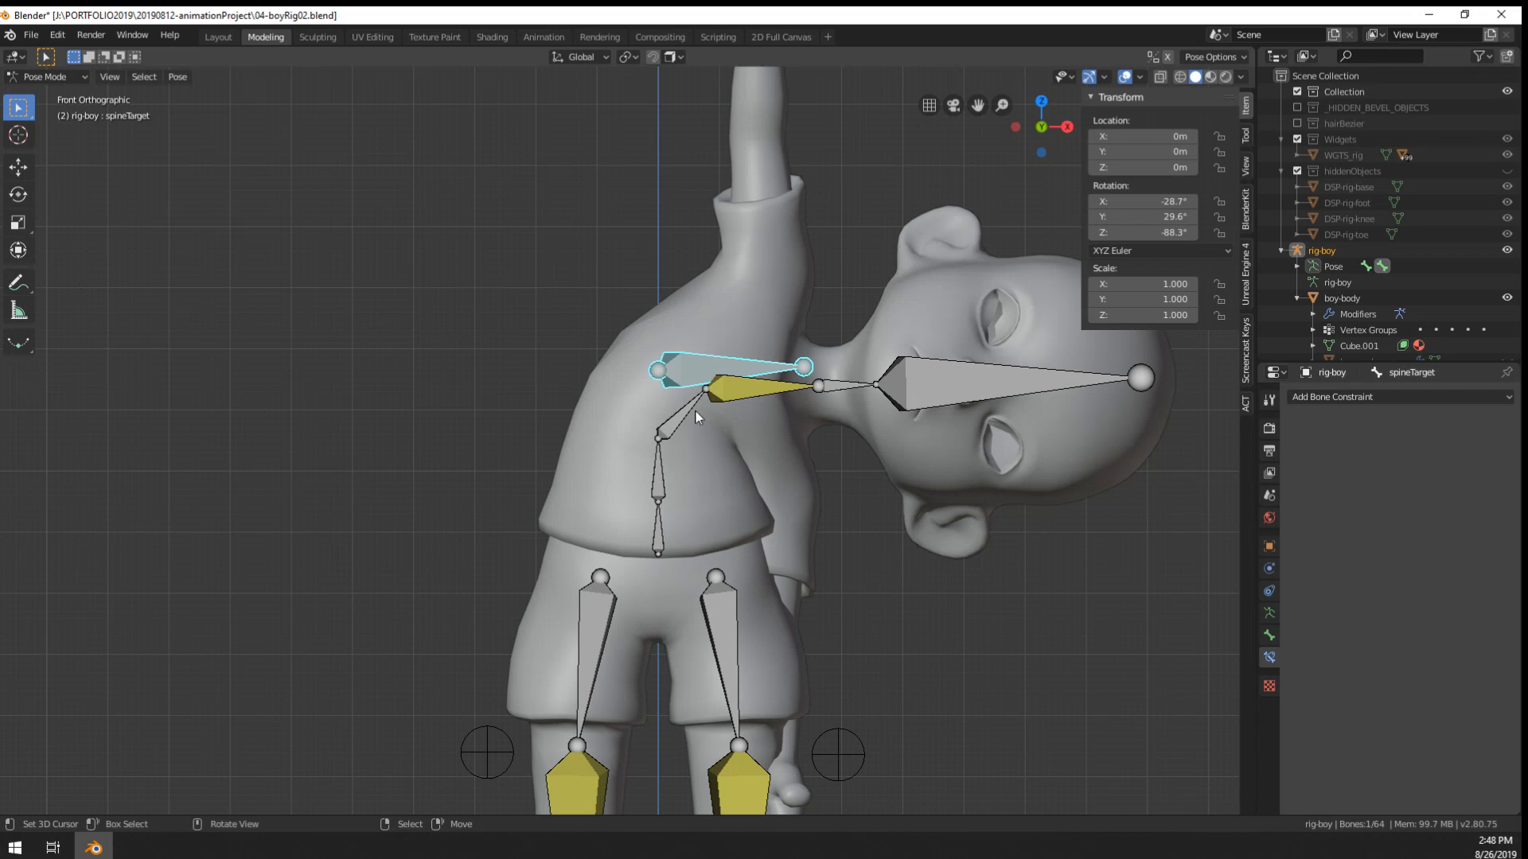
key("r")
right_click(731, 282)
key("alt+r")
- Test an extreme bend by rotating spineTarget 181° in the front view, and clear its rotation
key("r")
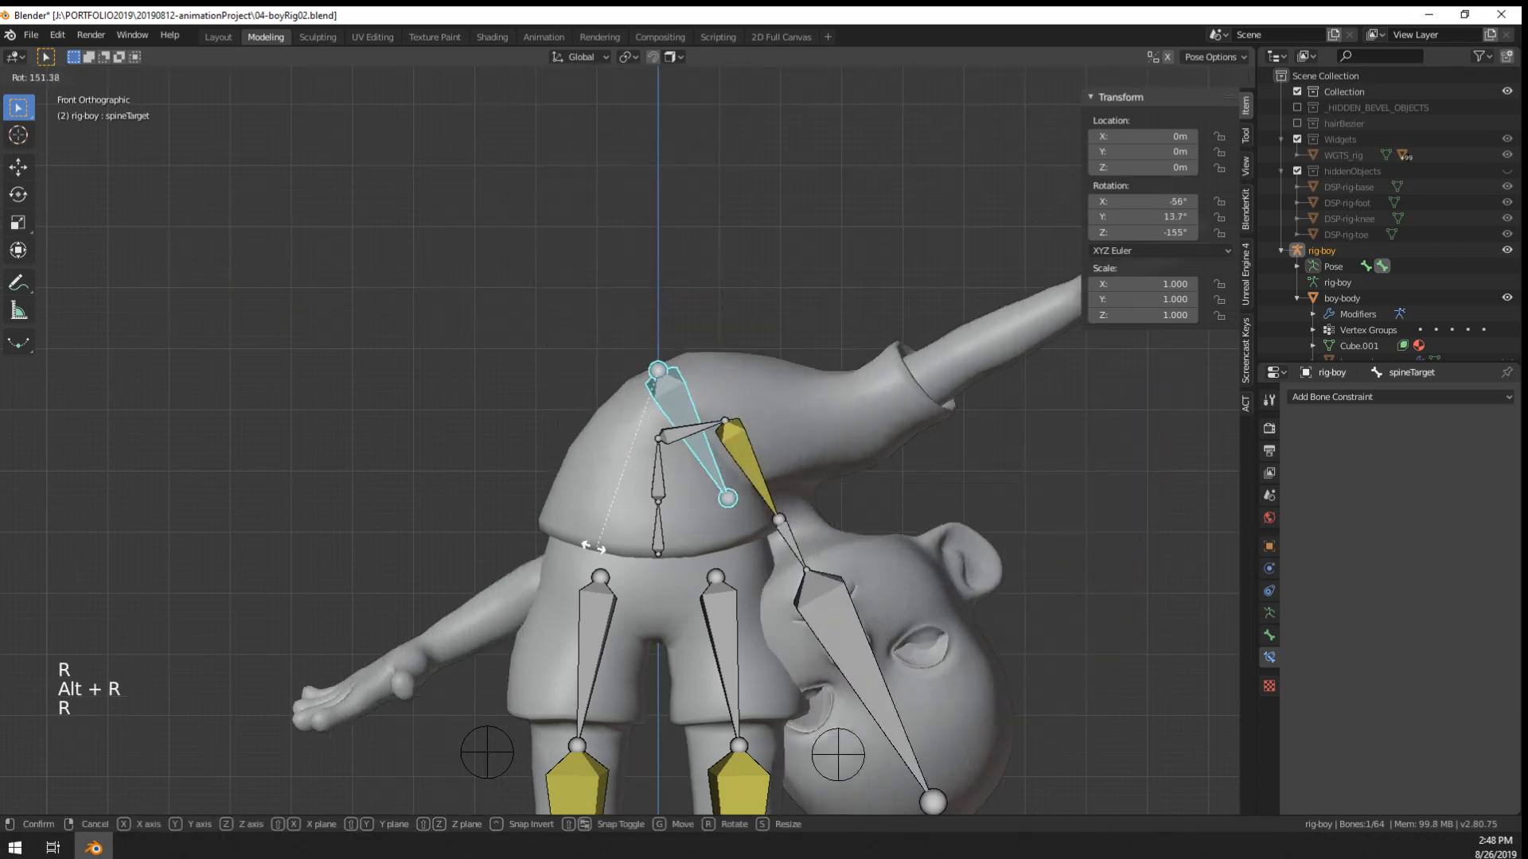
left_click(493, 523)
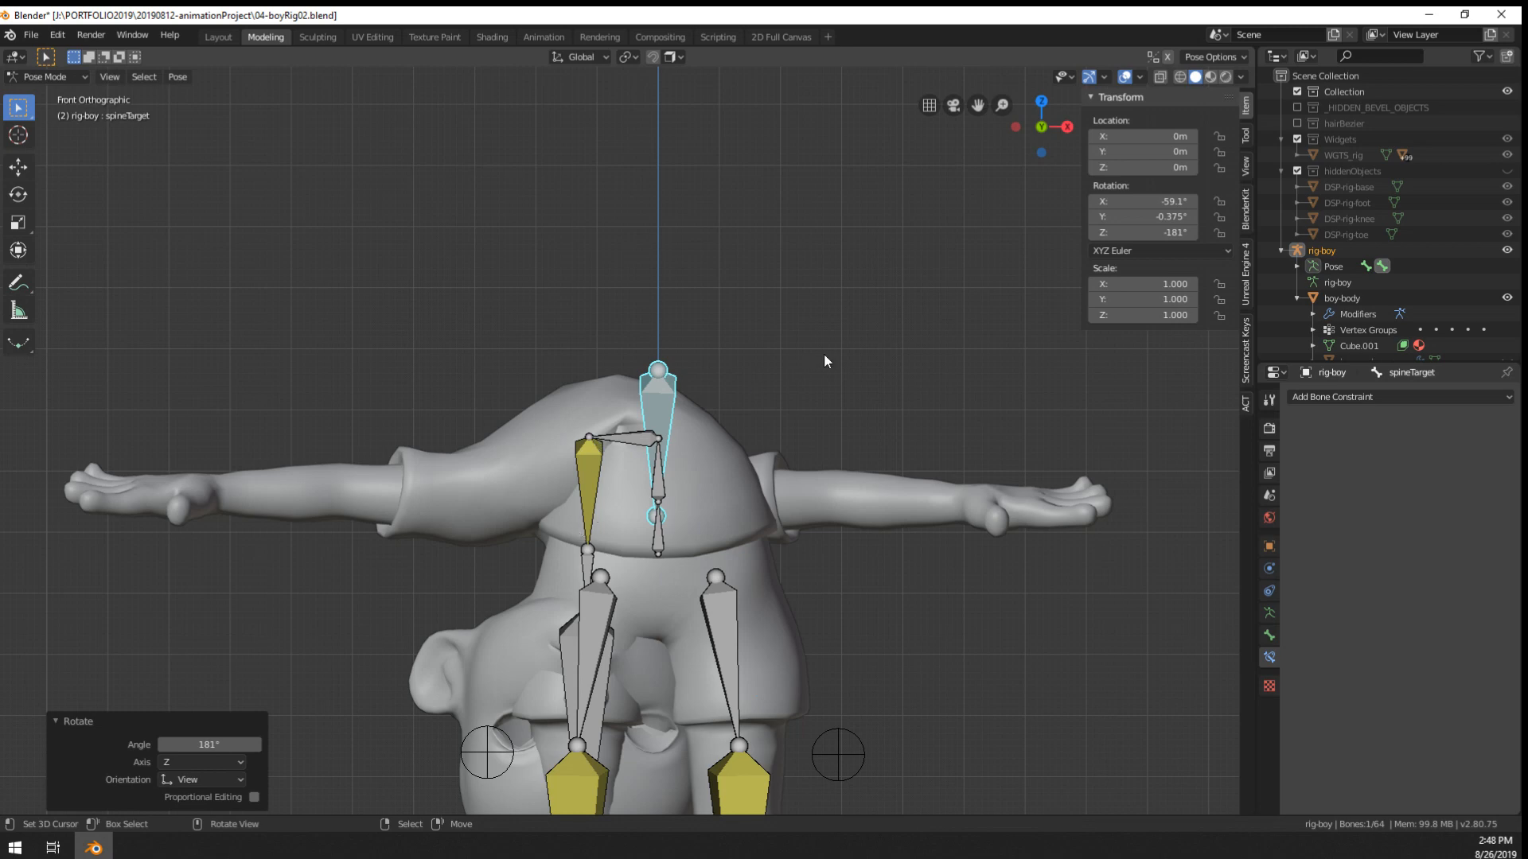
key("r")
key("alt+r")
- Delete the spineTarget bone from the armature in Edit Mode
scroll(760, 398, "down", 3)
middle_click_drag(760, 398, 640, 424)
key("x")
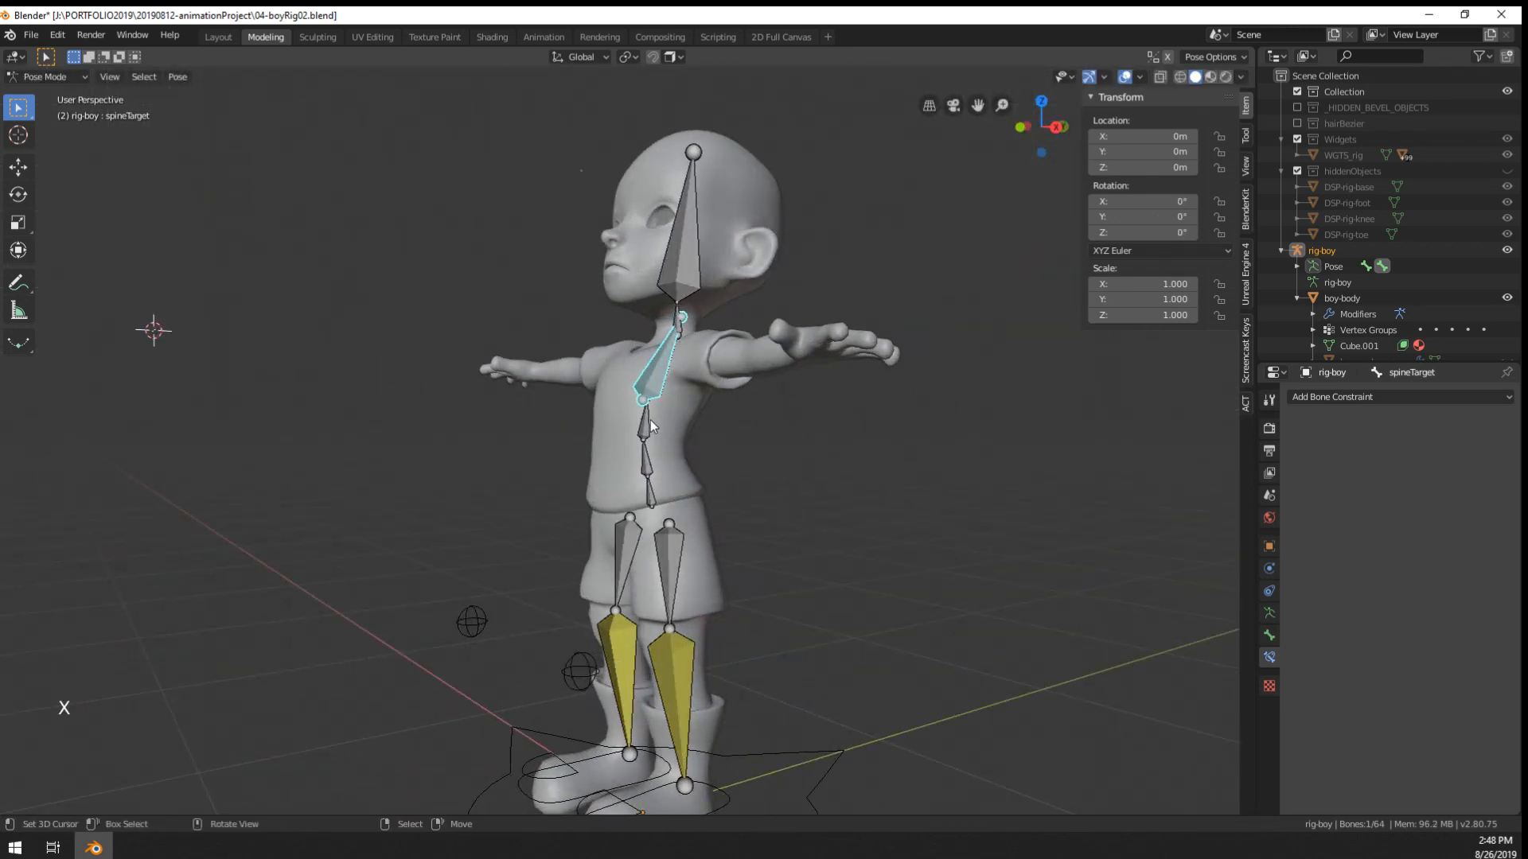
key("x")
key("Tab")
key("c")
key("x")
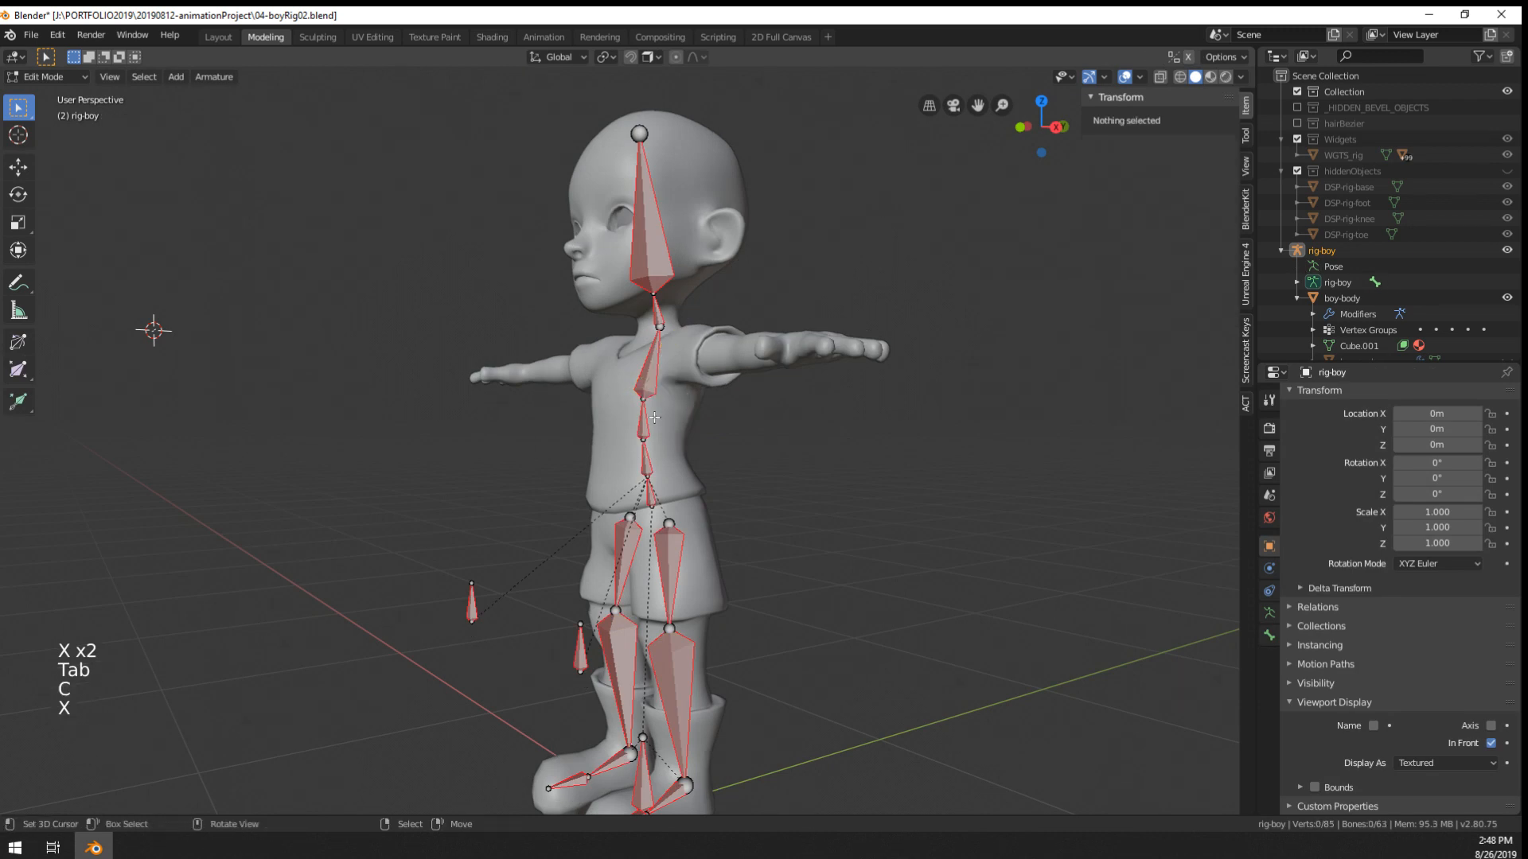
- Select spine.003 in Pose Mode and remove its IK constraint
key("Tab")
right_click(646, 351)
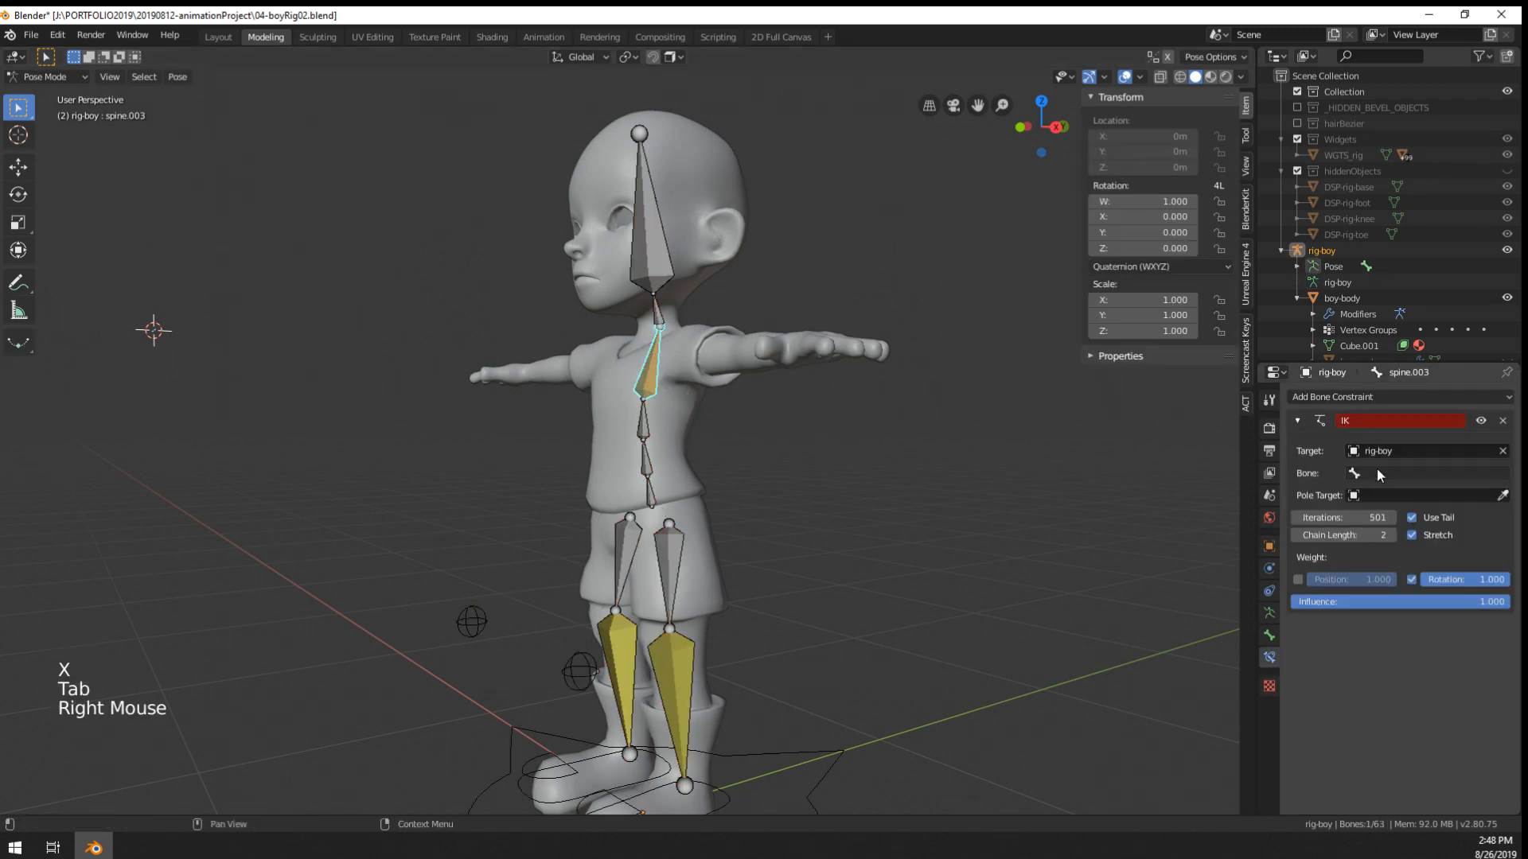
left_click(1495, 422)
middle_click_drag(725, 428, 780, 429)
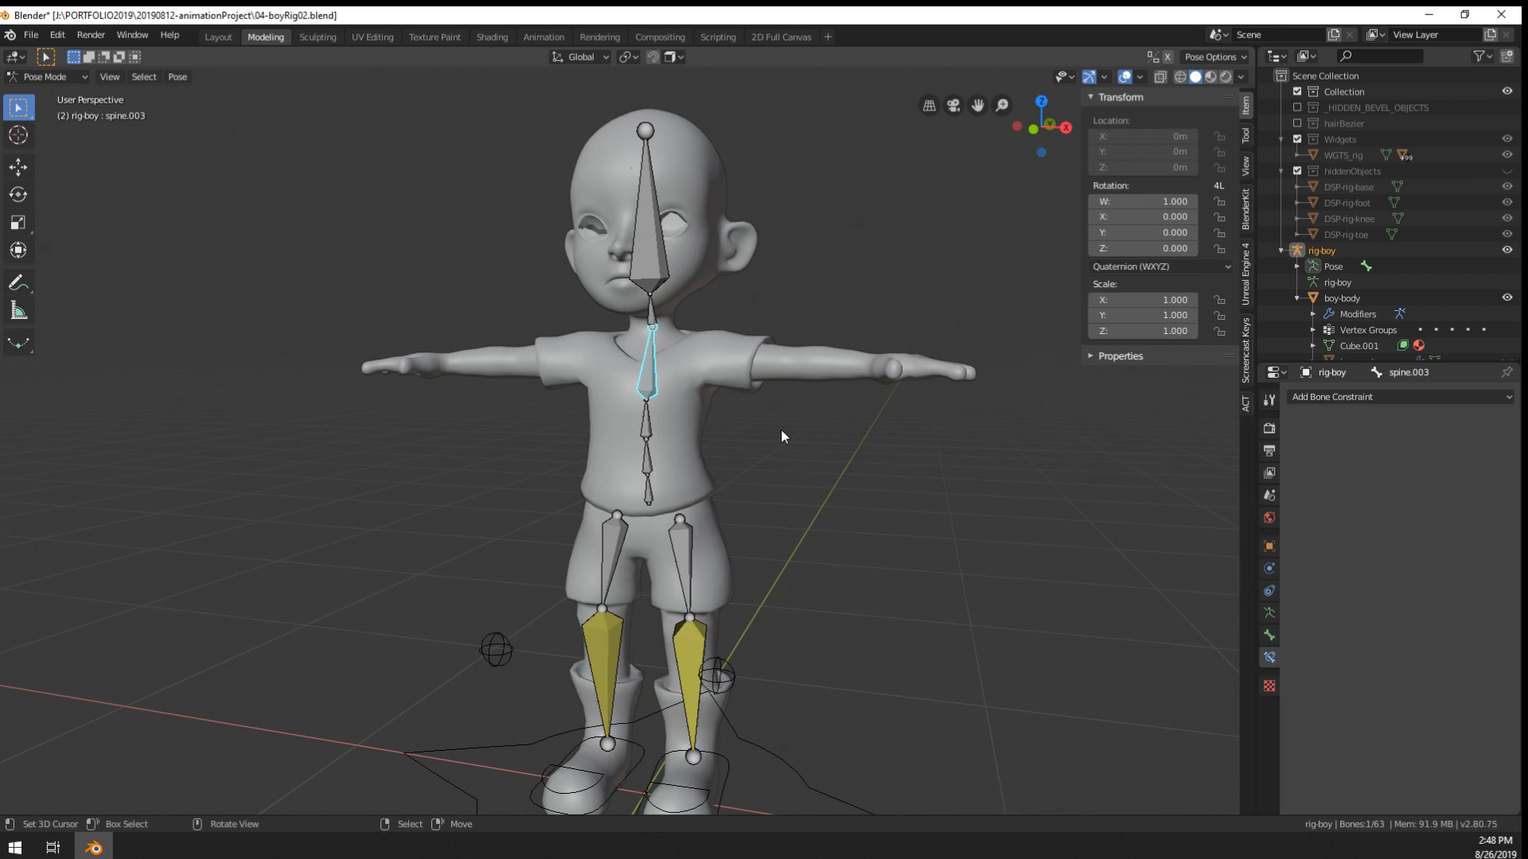
- Review the rig from several angles along with spine.003's bone properties and the armature's object constraints
middle_click_drag(781, 428, 832, 631)
scroll(609, 384, "up", 5)
scroll(657, 613, "down", 7)
scroll(670, 632, "up", 4)
left_click(1268, 635)
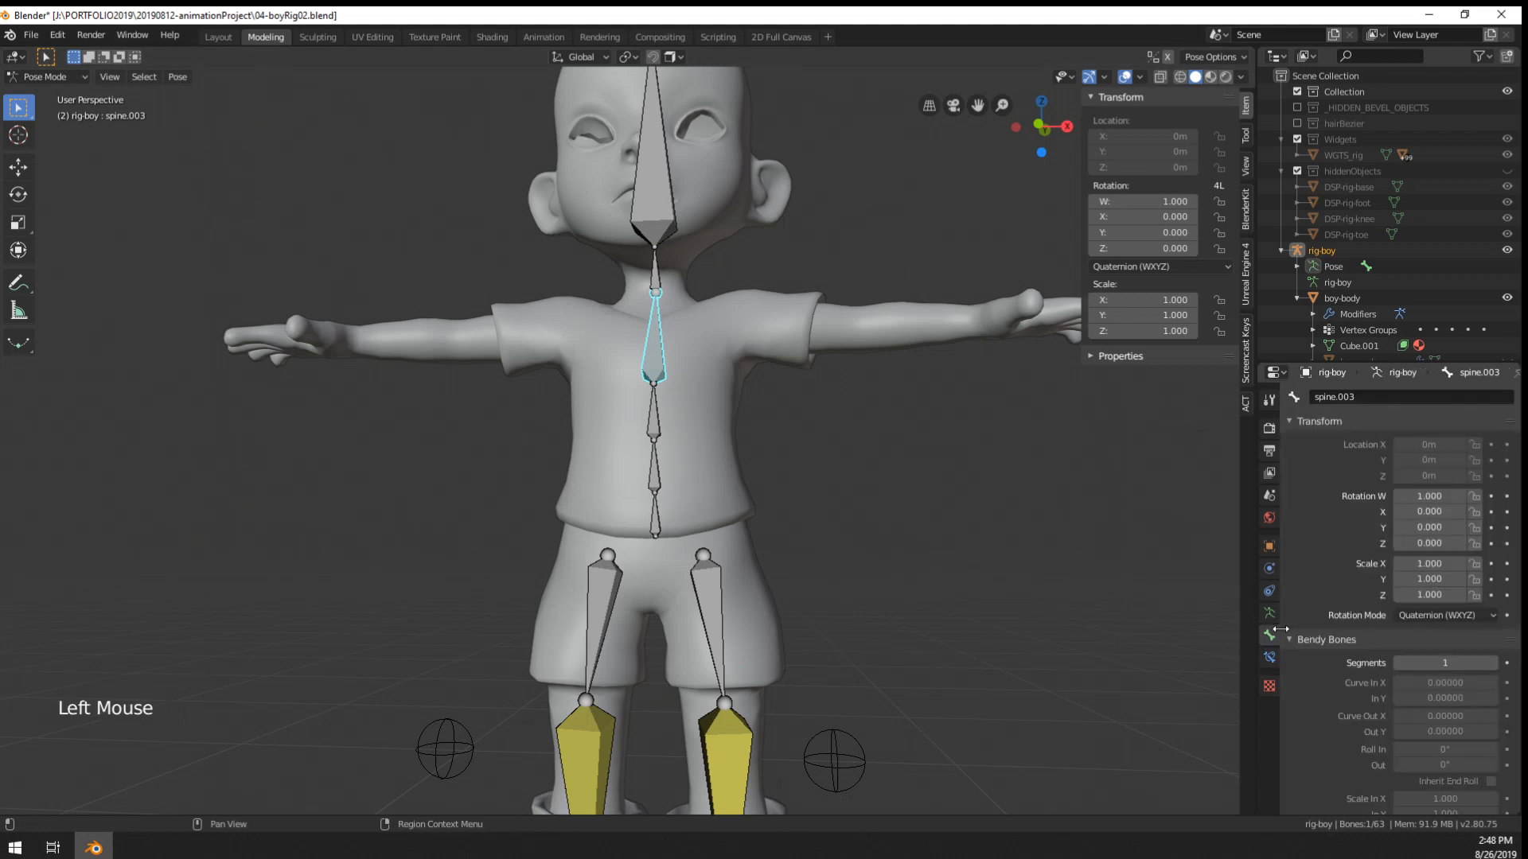
left_click(1268, 612)
left_click(1269, 590)
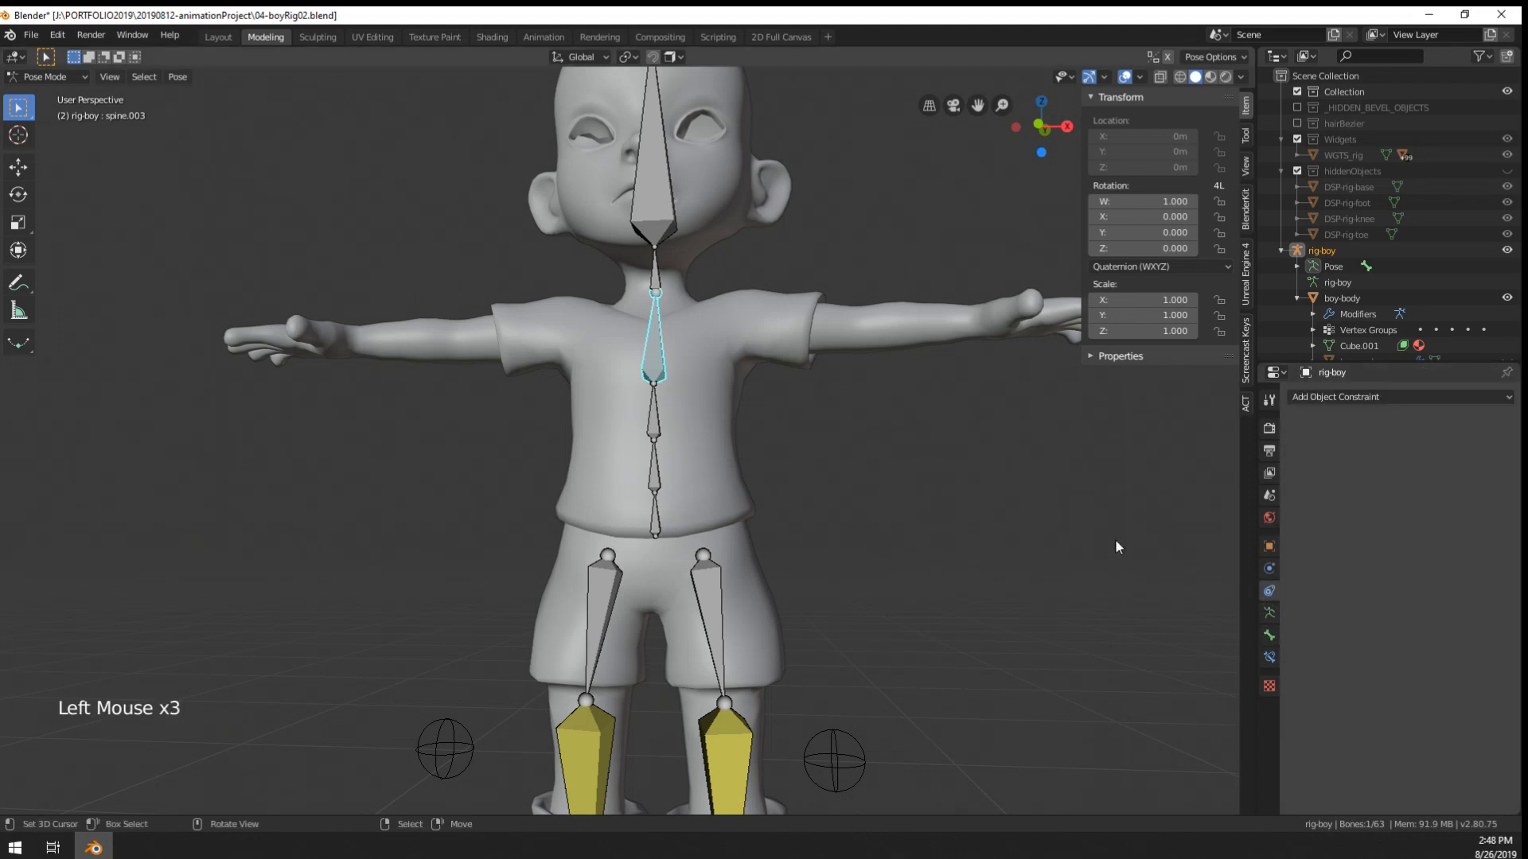
scroll(1115, 538, "down", 4)
middle_click_drag(1114, 538, 977, 578)
left_click(1362, 397)
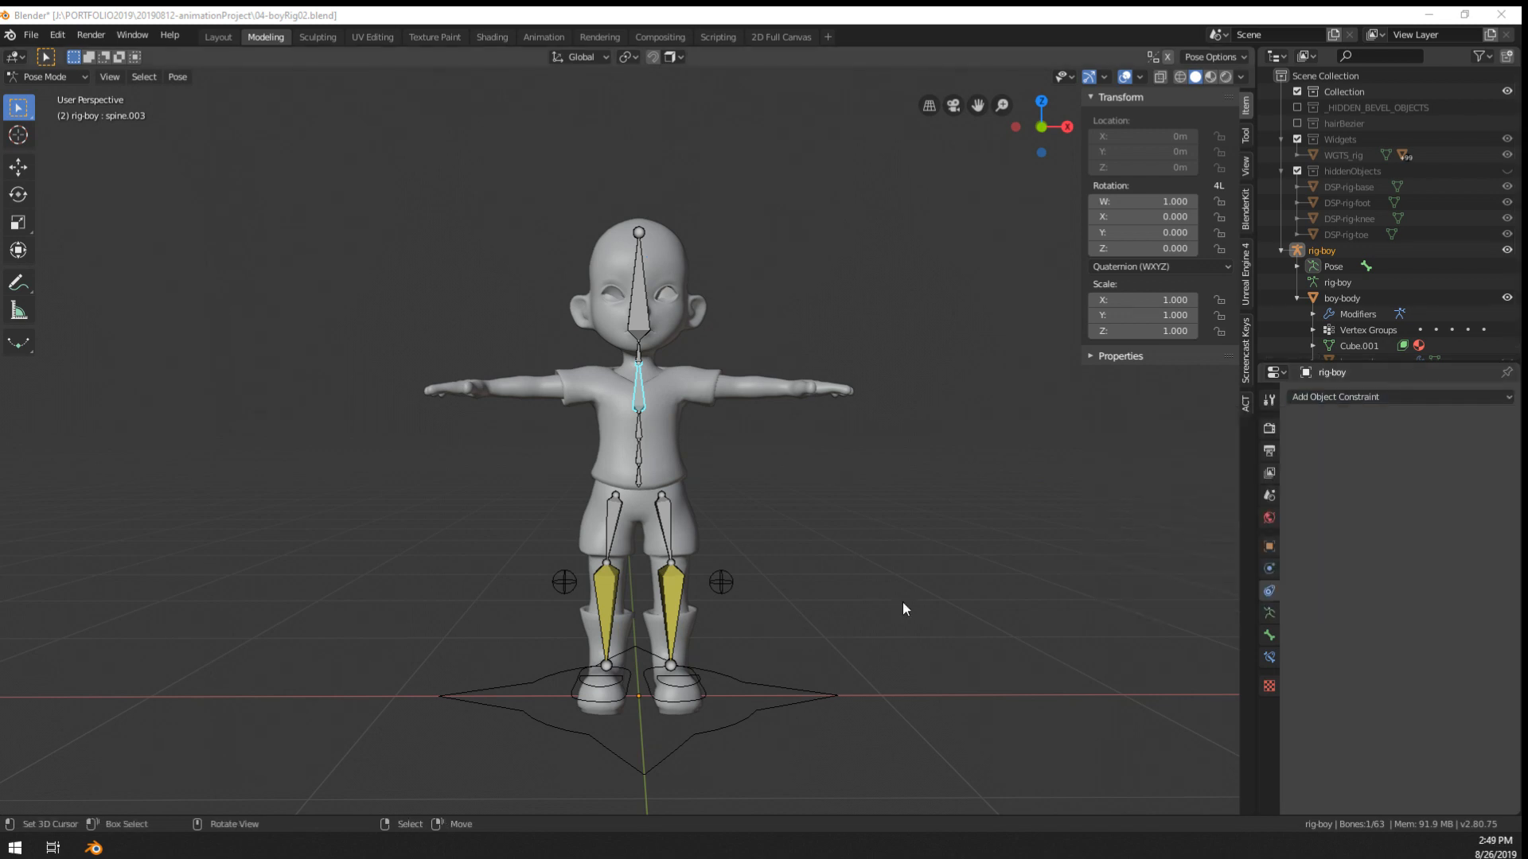
- Examine the spine chain up close, selecting spine.002 and spine.003 in turn and viewing them from the front and side
scroll(557, 427, "up", 6)
middle_click_drag(557, 426, 628, 419)
right_click(649, 397)
key("KP_1")
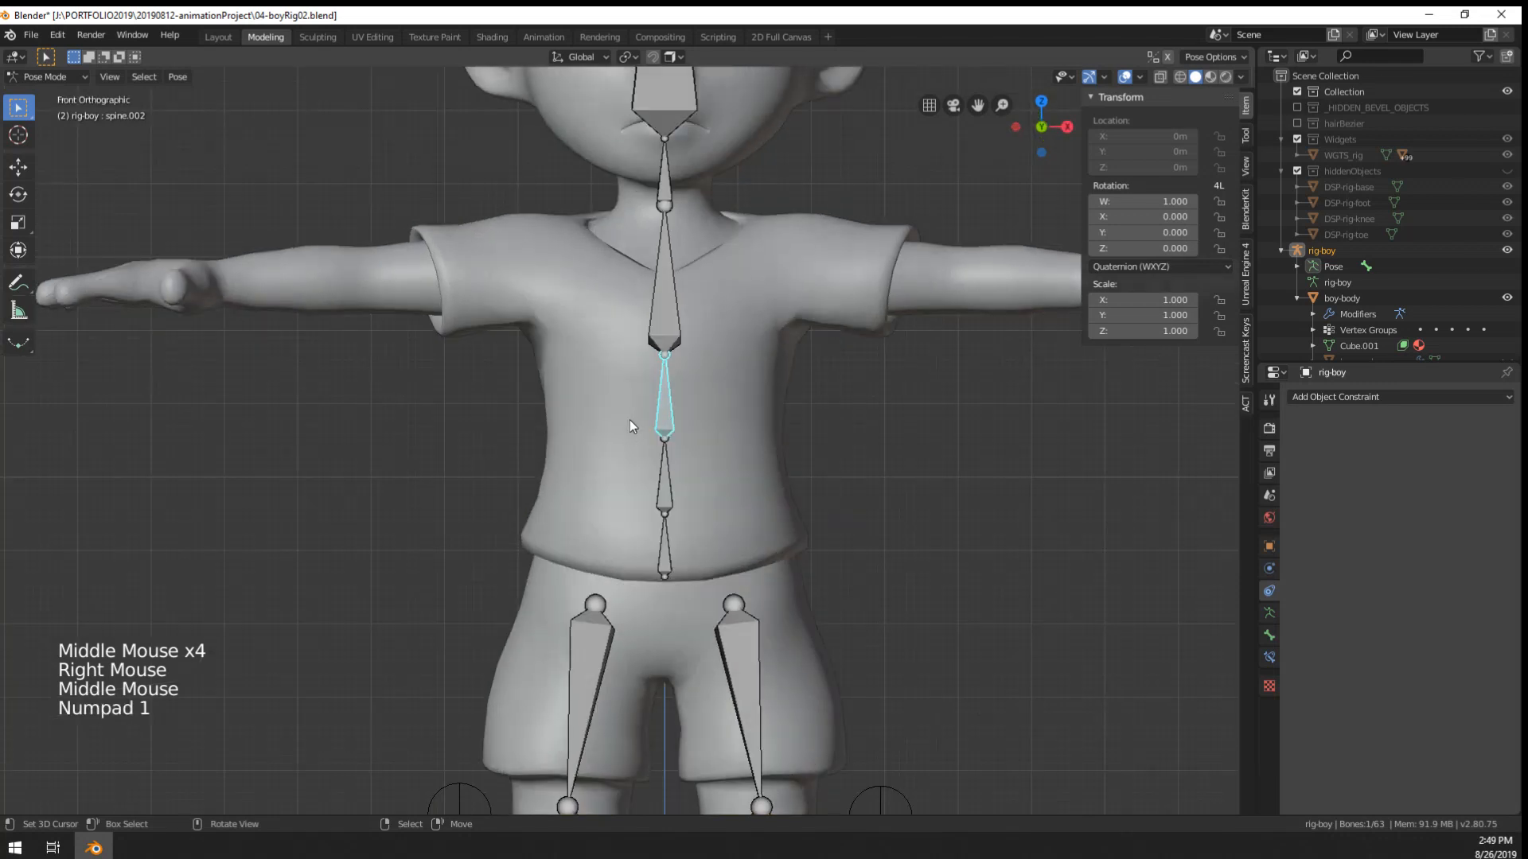
scroll(629, 422, "up", 1)
scroll(719, 501, "down", 5)
middle_click_drag(719, 501, 713, 525, "shift")
middle_click_drag(713, 525, 692, 575)
scroll(704, 517, "up", 1)
key("KP_1")
scroll(703, 513, "up", 3)
scroll(669, 569, "up", 1)
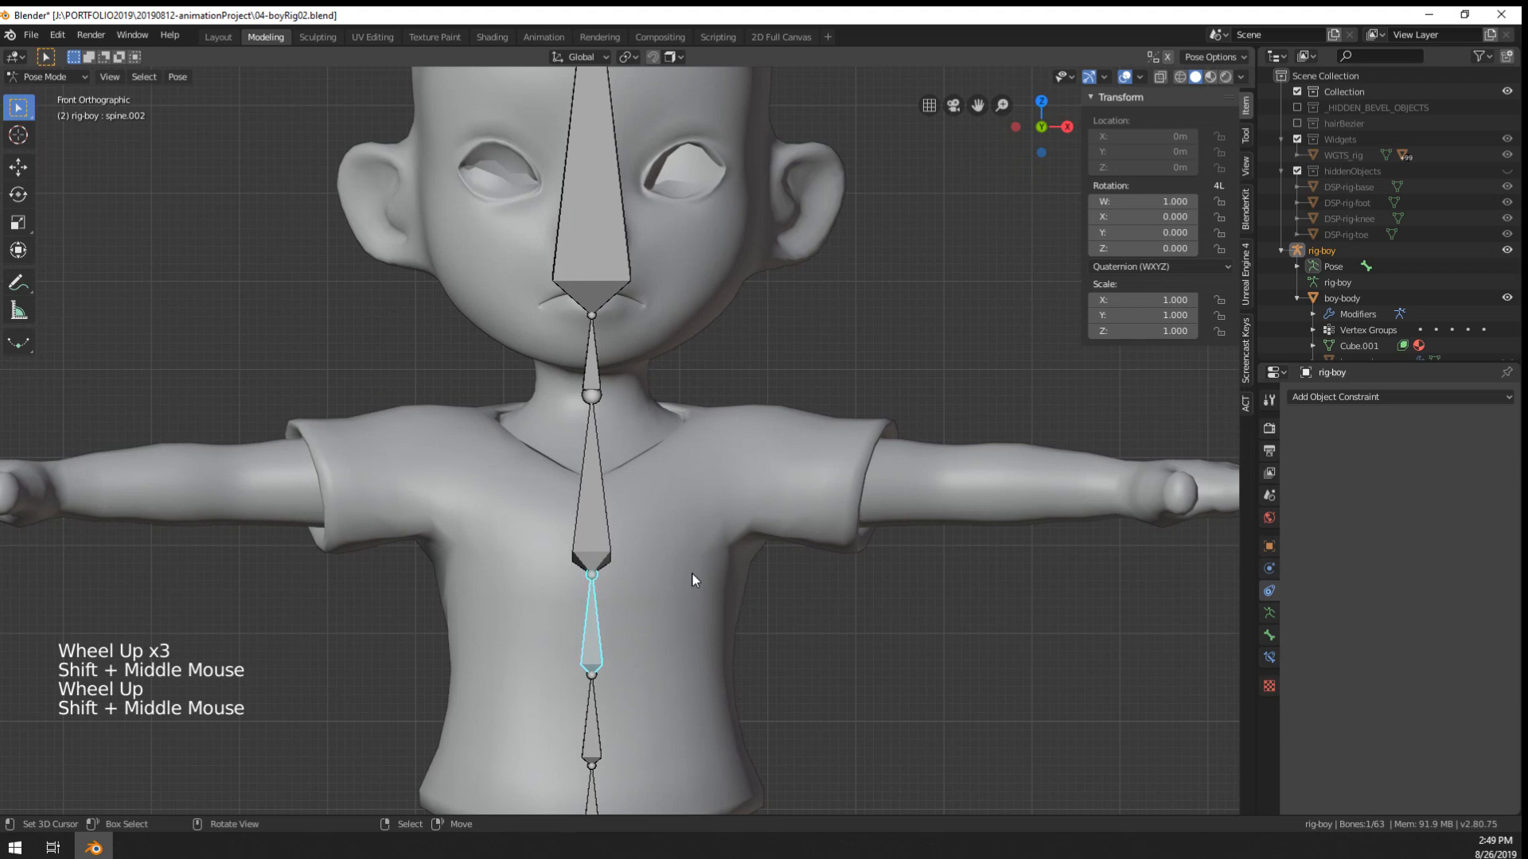
right_click(575, 401)
scroll(724, 709, "down", 4)
middle_click_drag(724, 710, 648, 711)
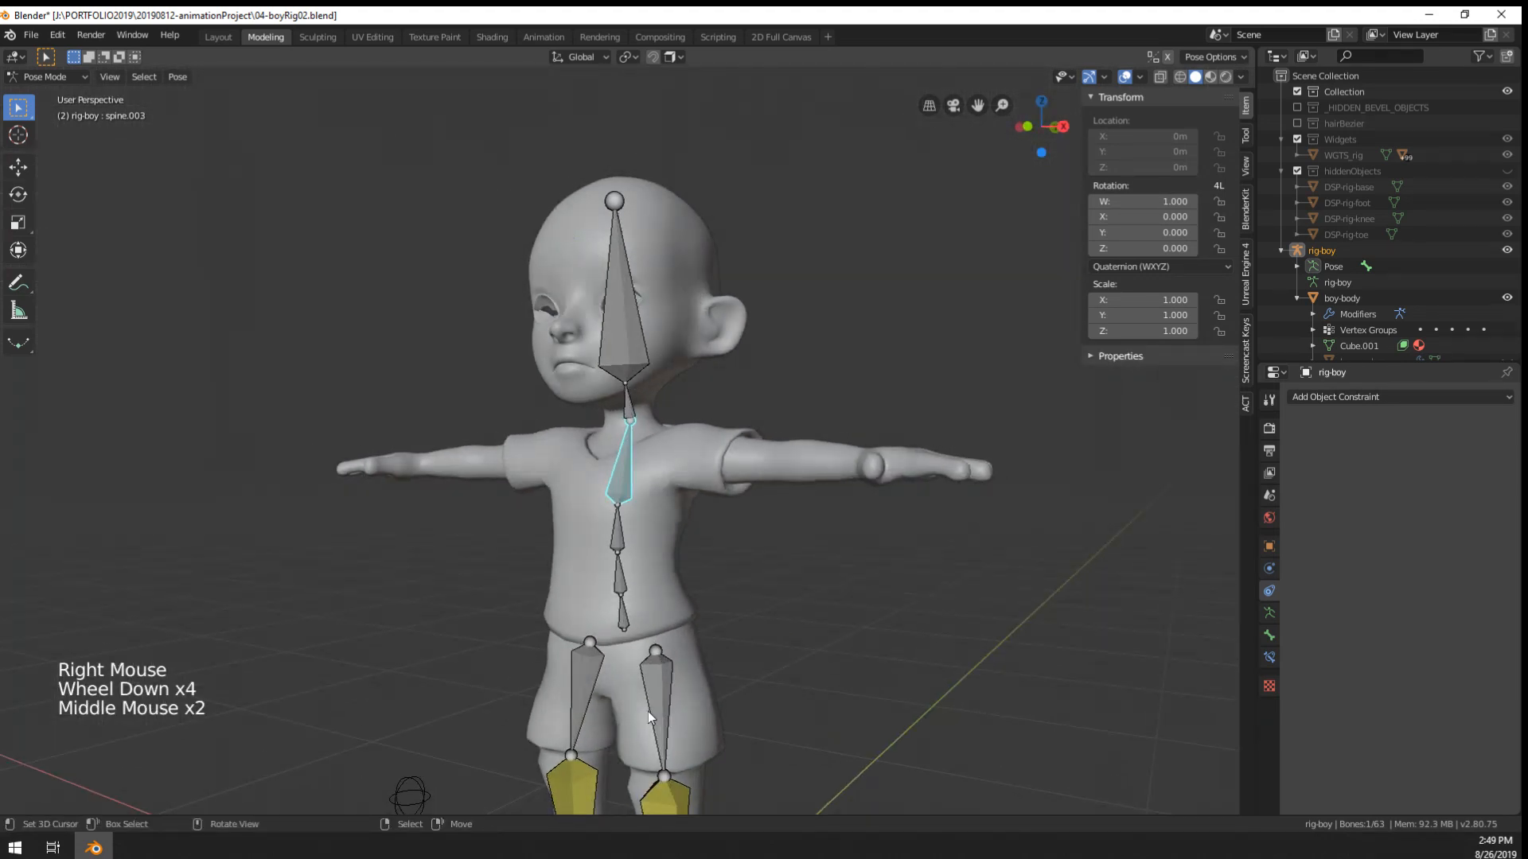
- Examine the spine chain from the side and in perspective, and select the spine.002 bone
key("KP_1")
key("KP_3")
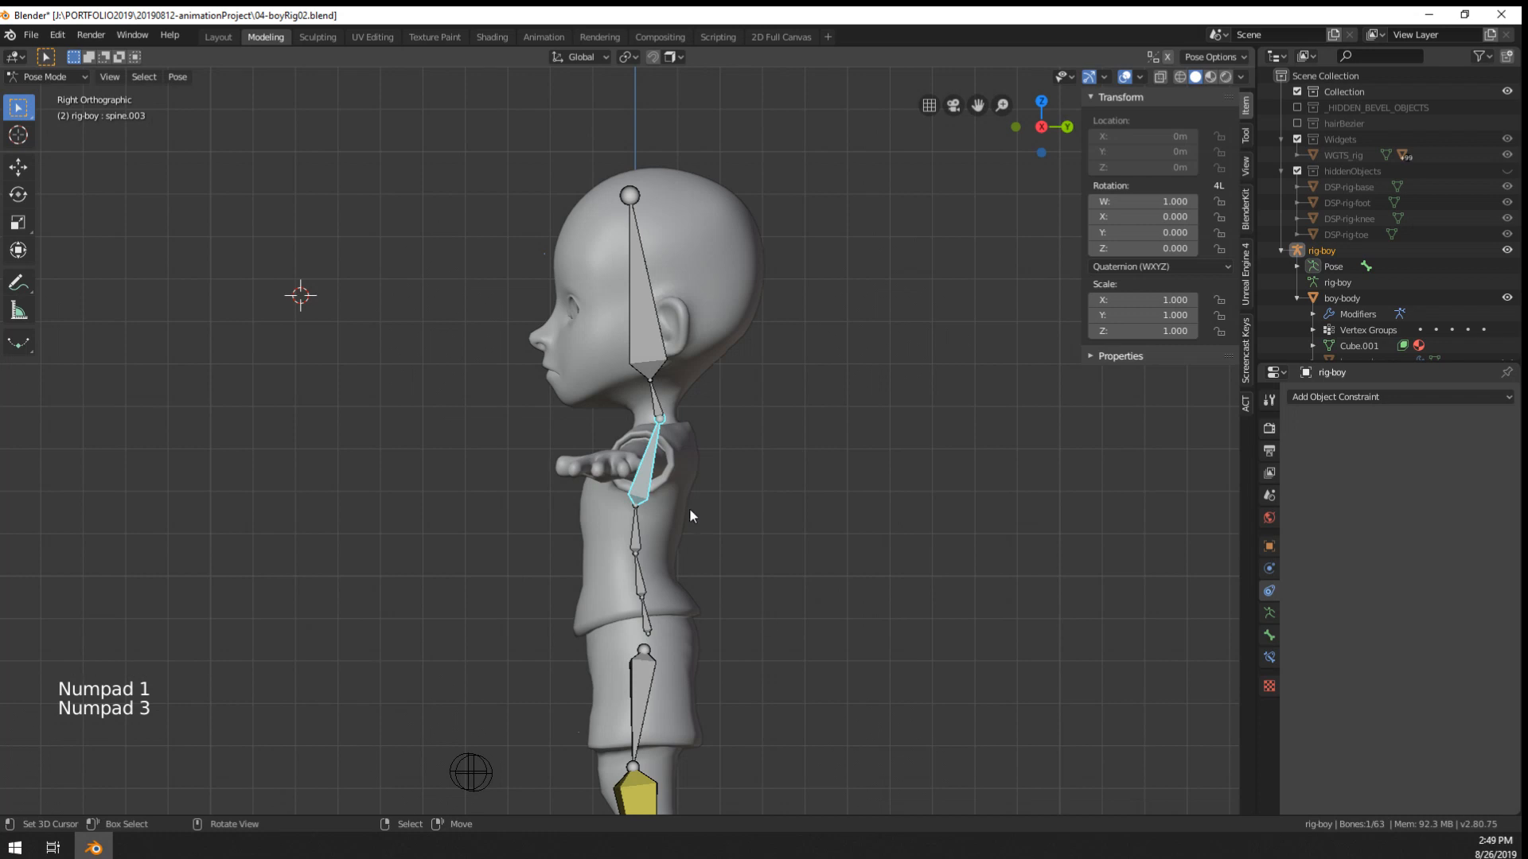
right_click(637, 578)
middle_click_drag(636, 578, 442, 517, "shift")
scroll(594, 475, "up", 2)
right_click(623, 468)
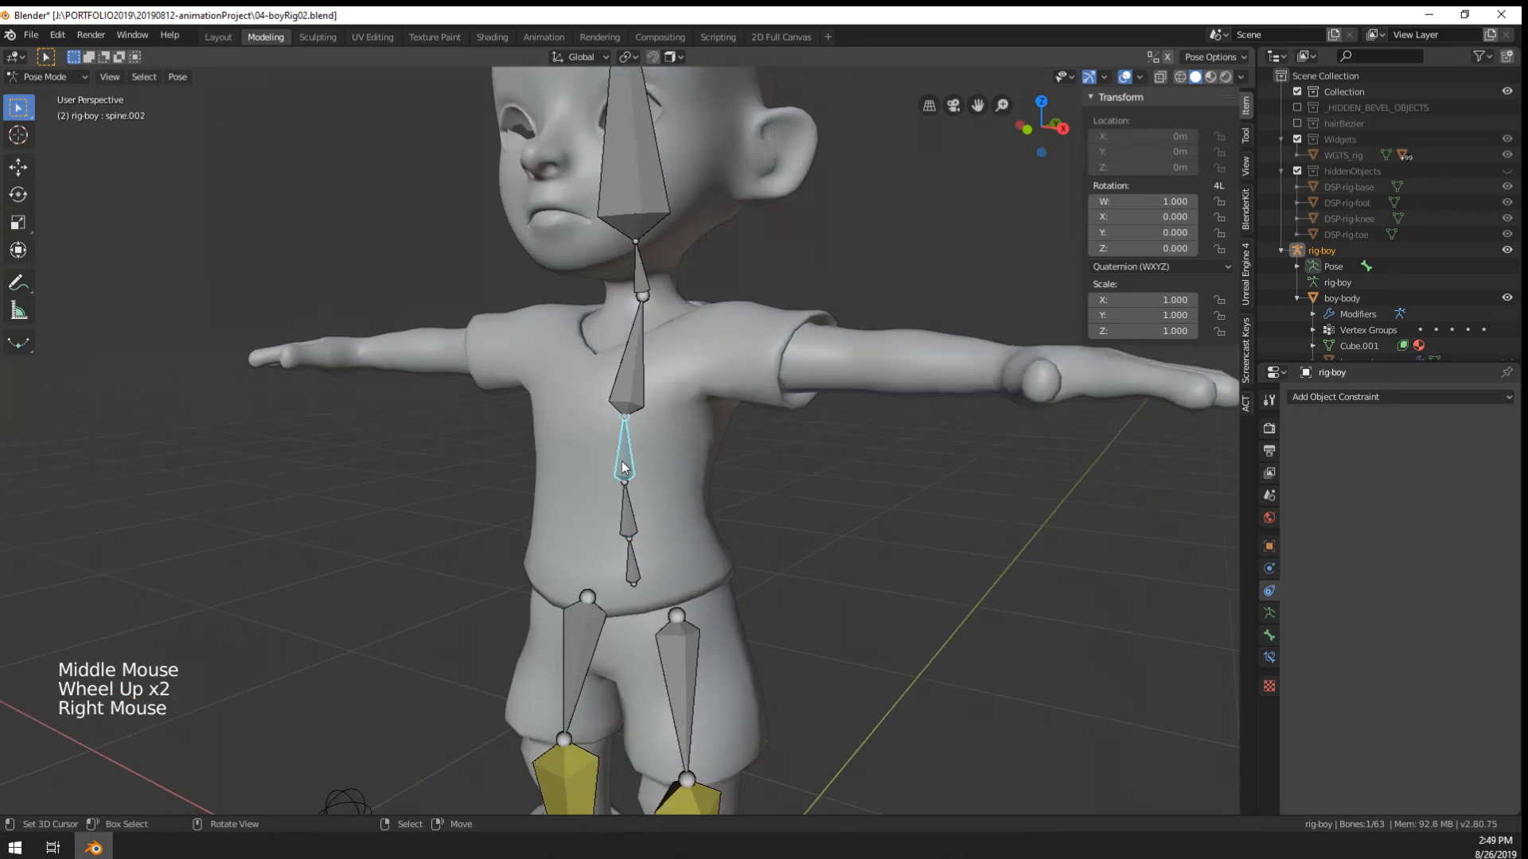
left_click(1368, 398)
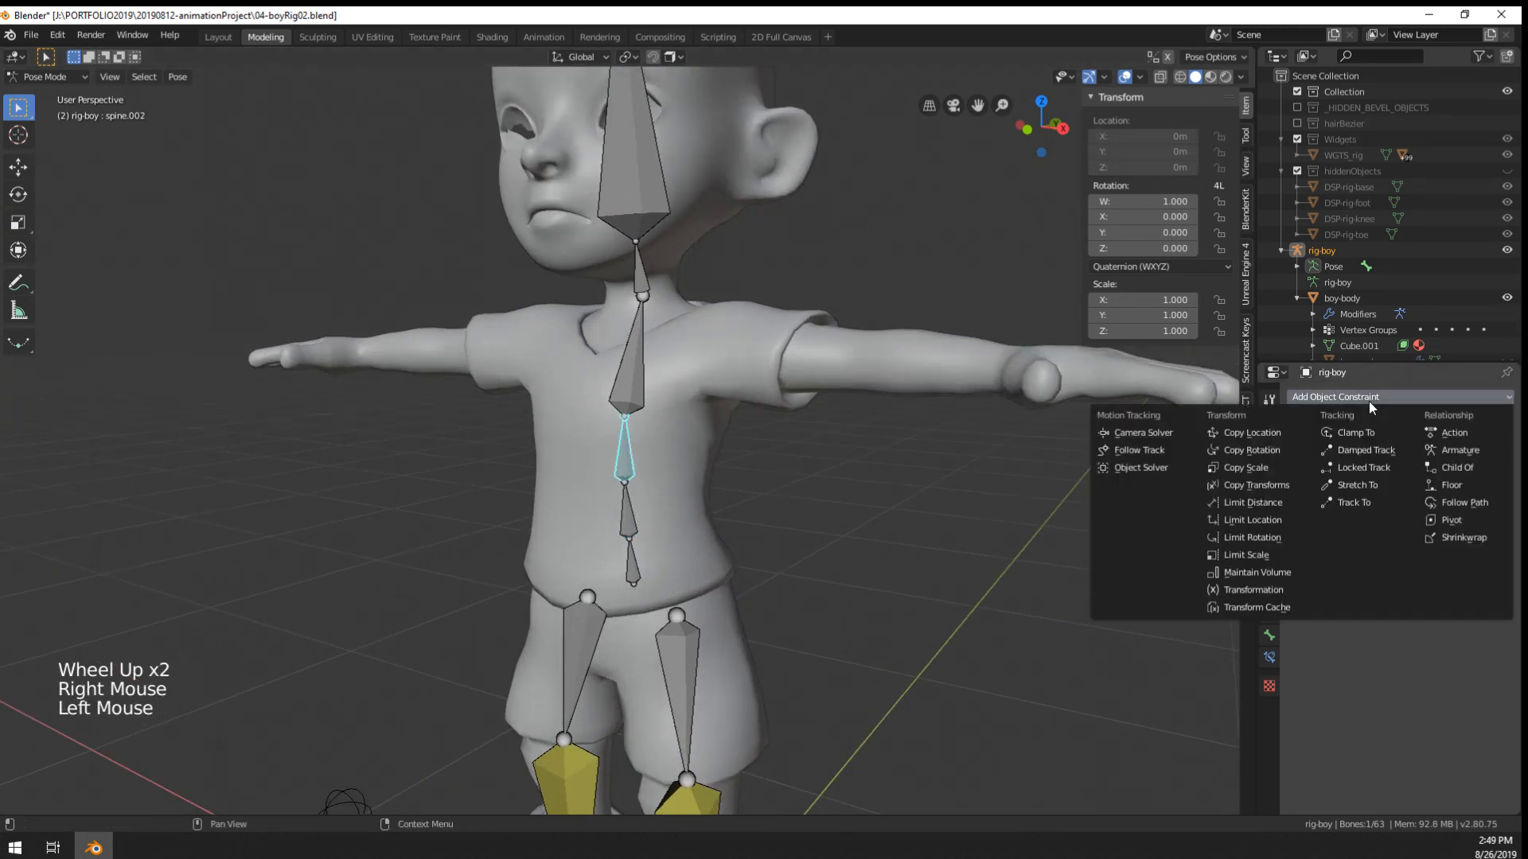
left_click(1271, 452)
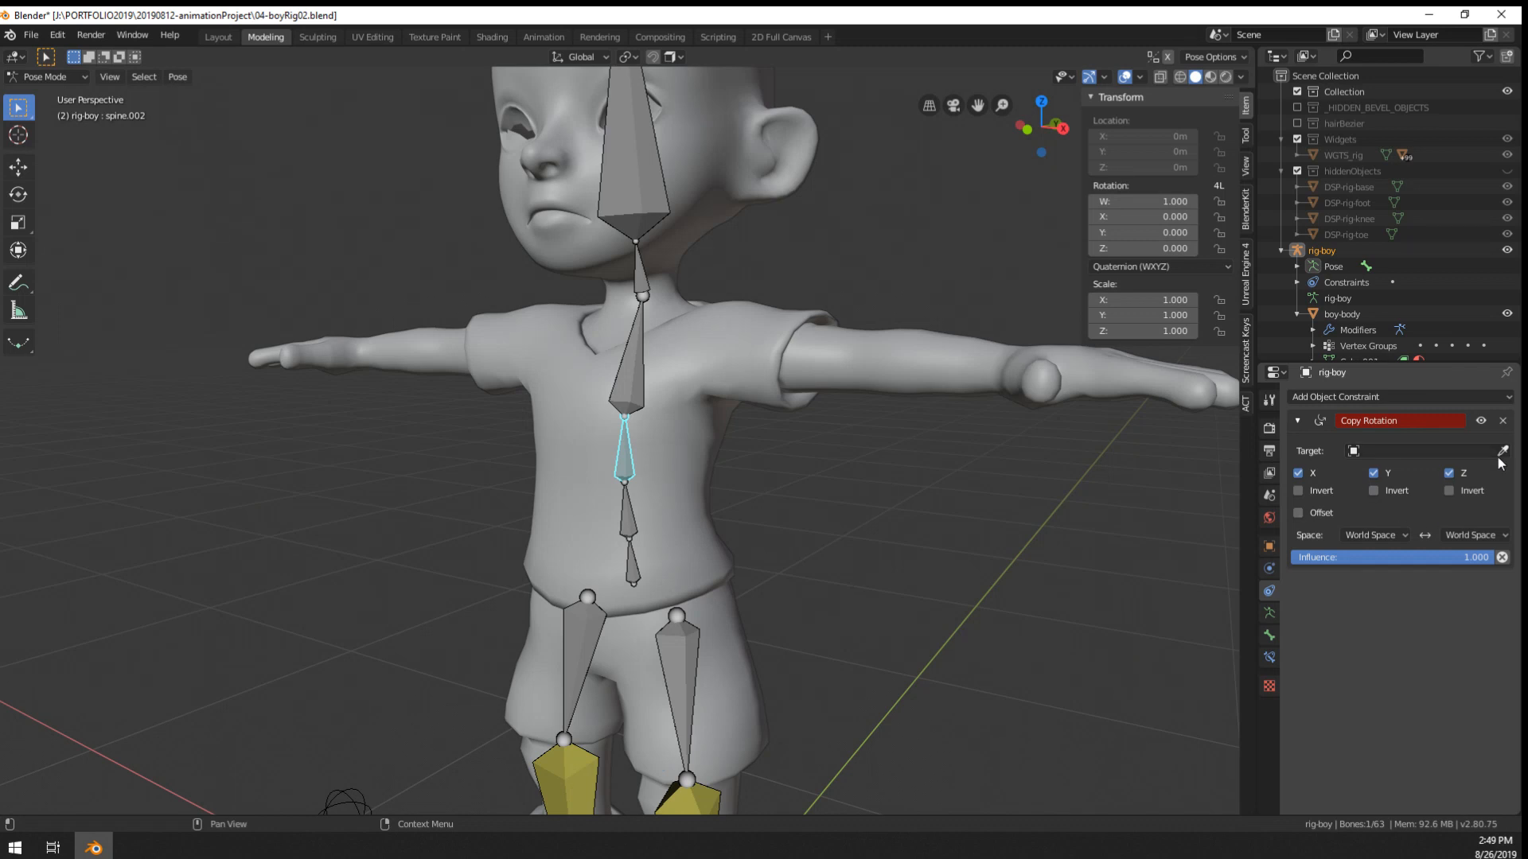
left_click(1424, 451)
type("rig")
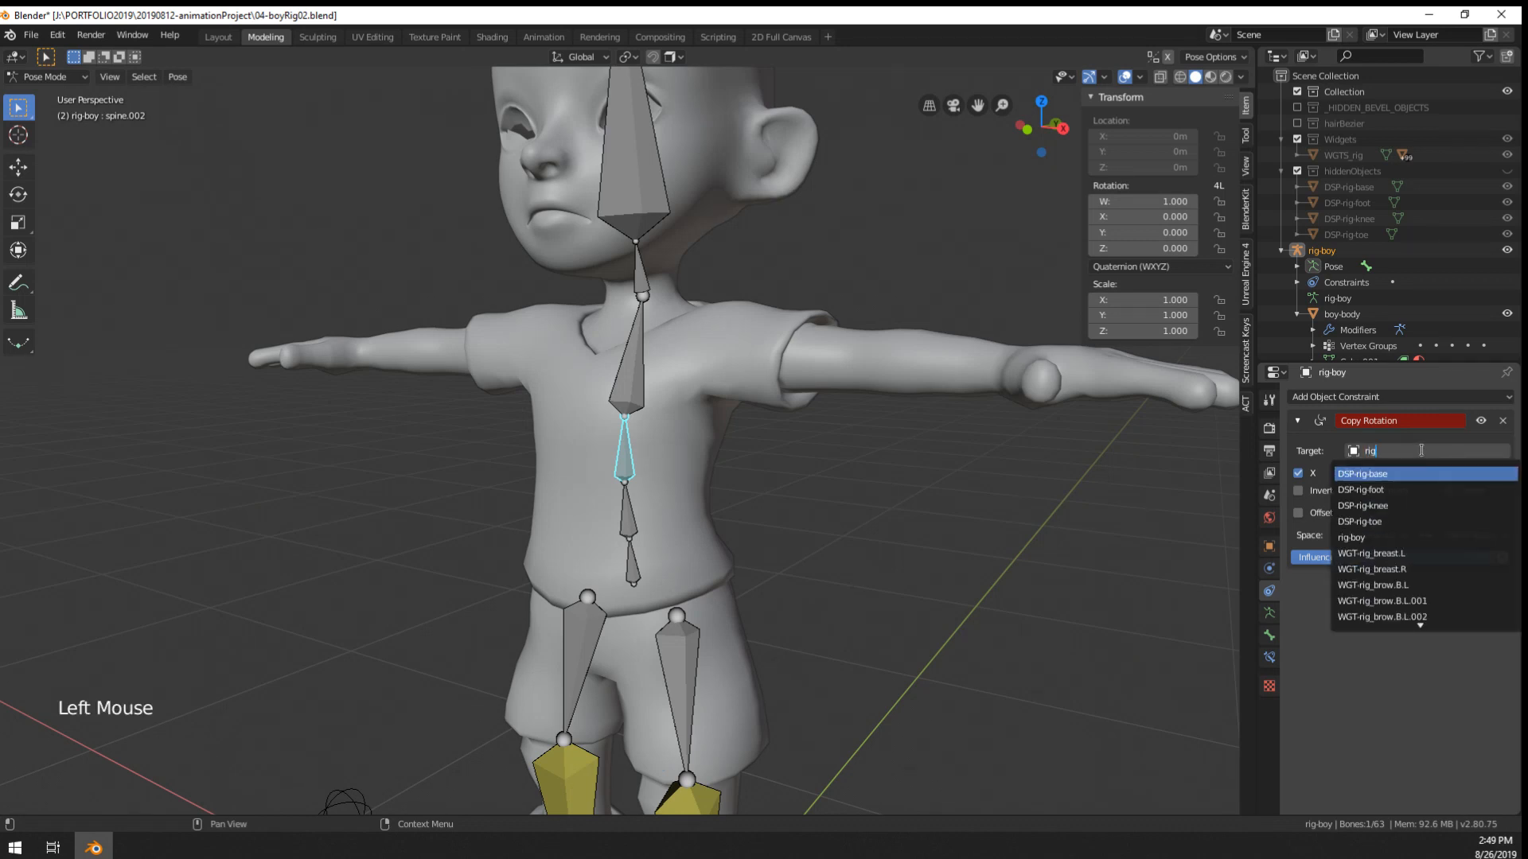
key("Down")
key("Down")
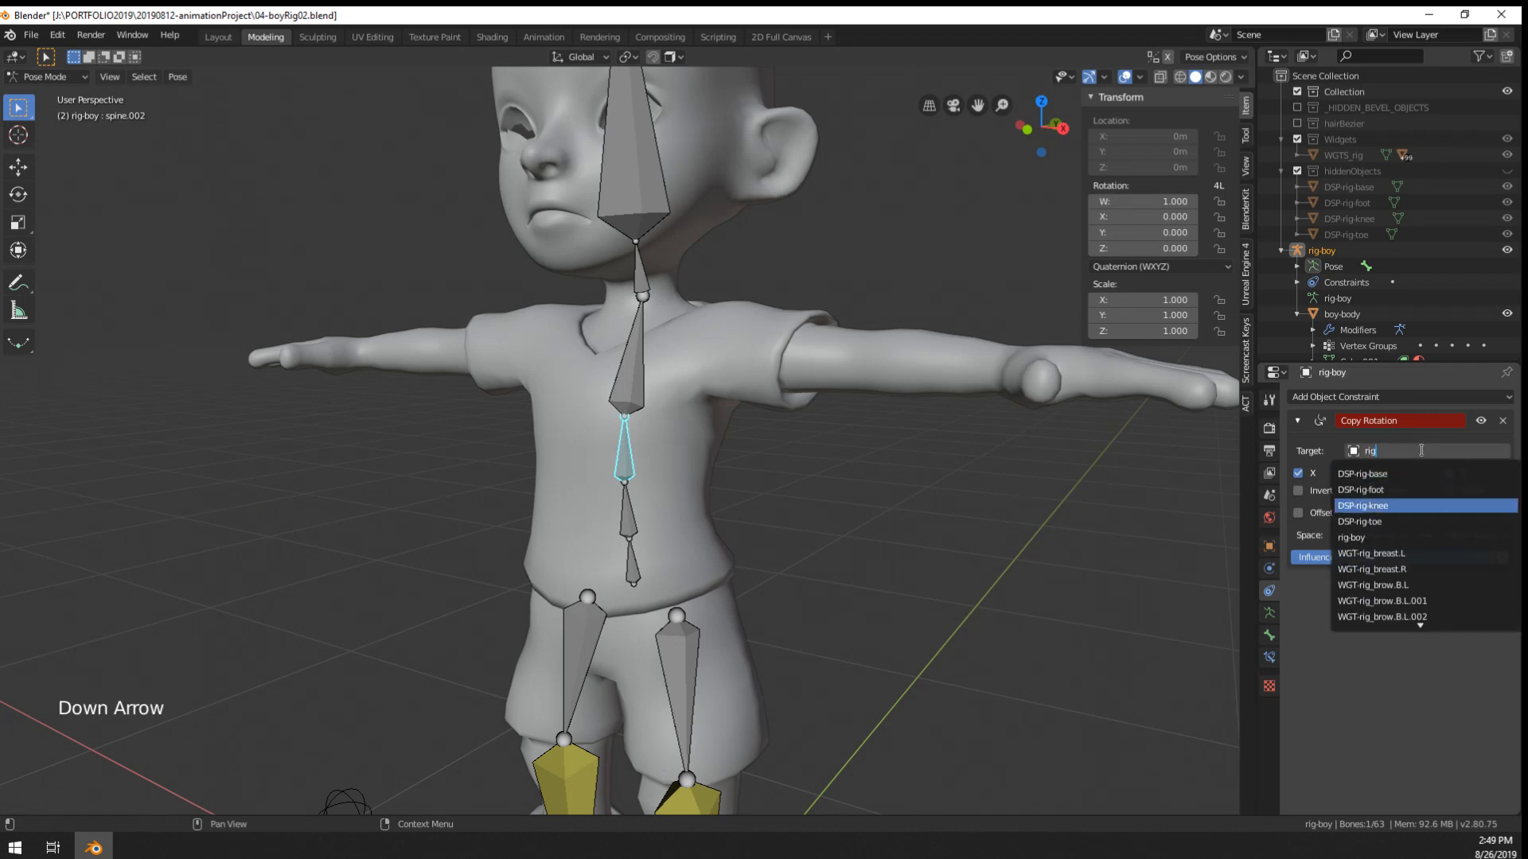
left_click(1502, 420)
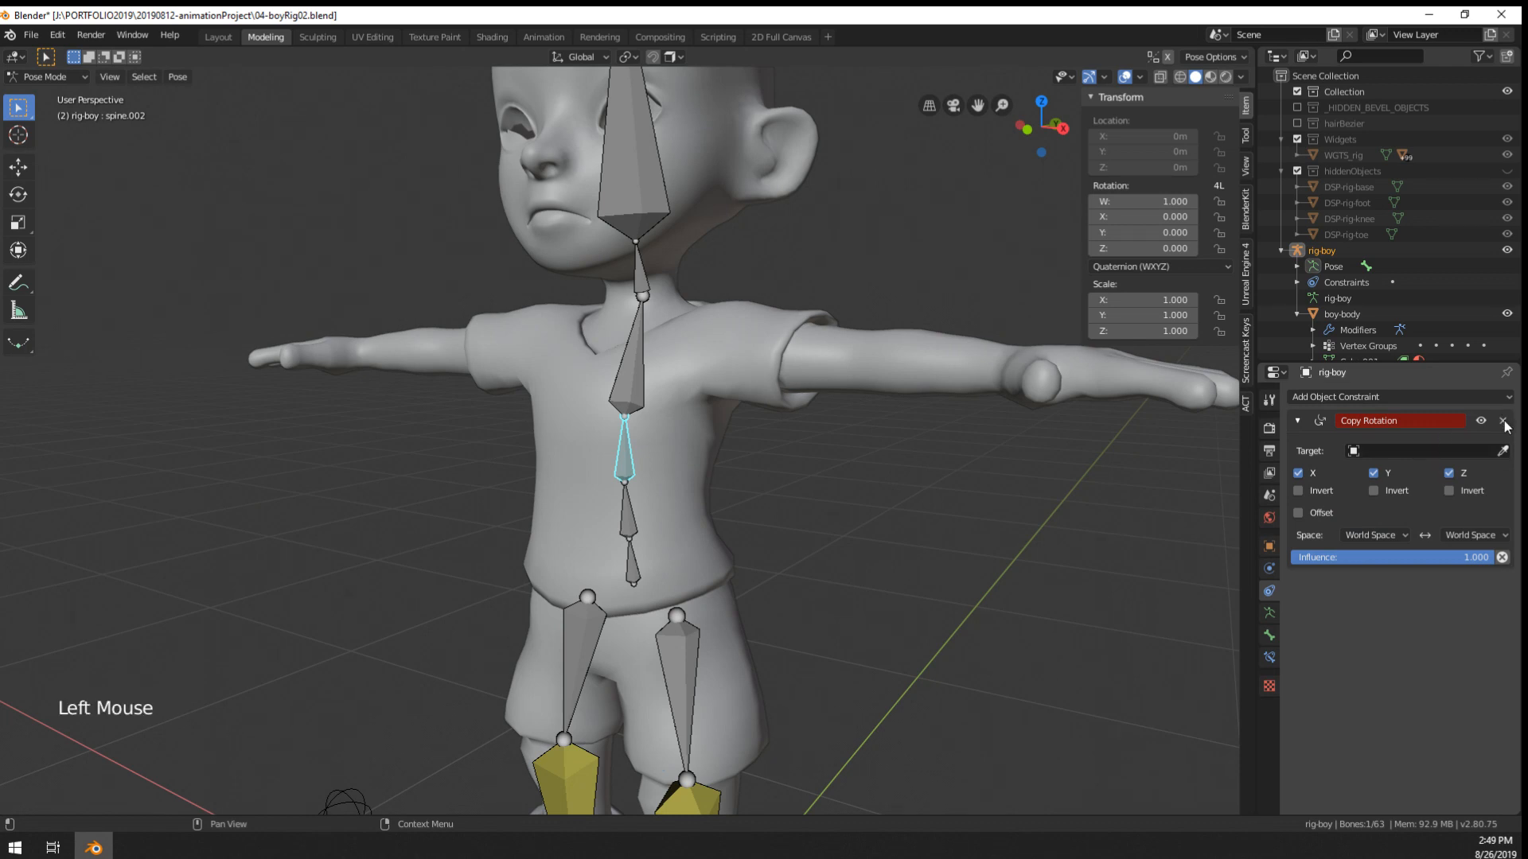
- Add a Copy Rotation bone constraint to spine.002 with rig-boy as its target
left_click(1270, 658)
left_click(1362, 398)
left_click(1233, 450)
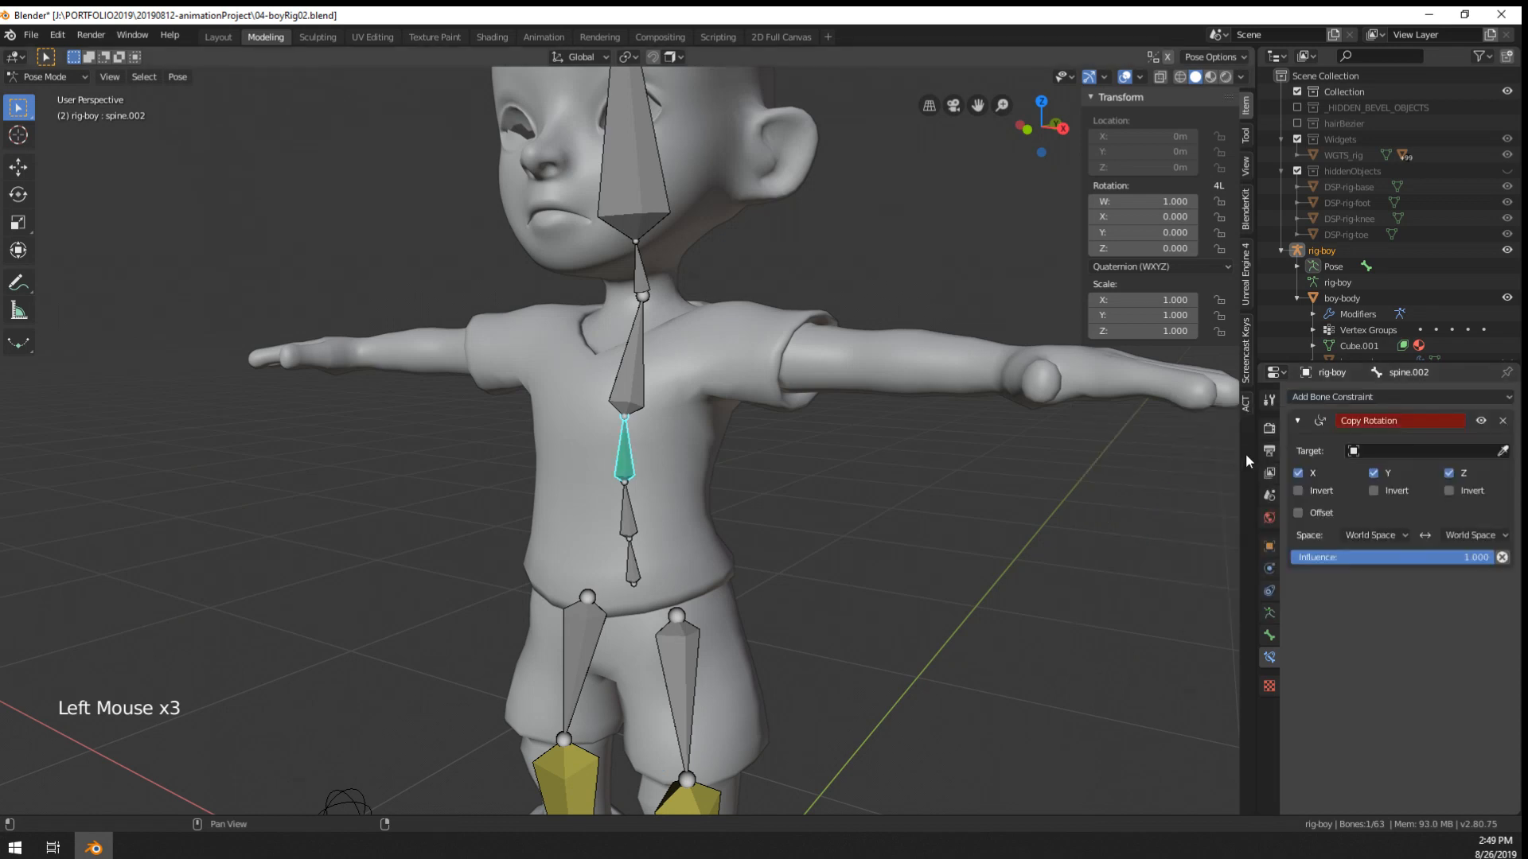
left_click(1423, 450)
type("rig")
key("Down")
key("Down")
key("Down")
key("Down")
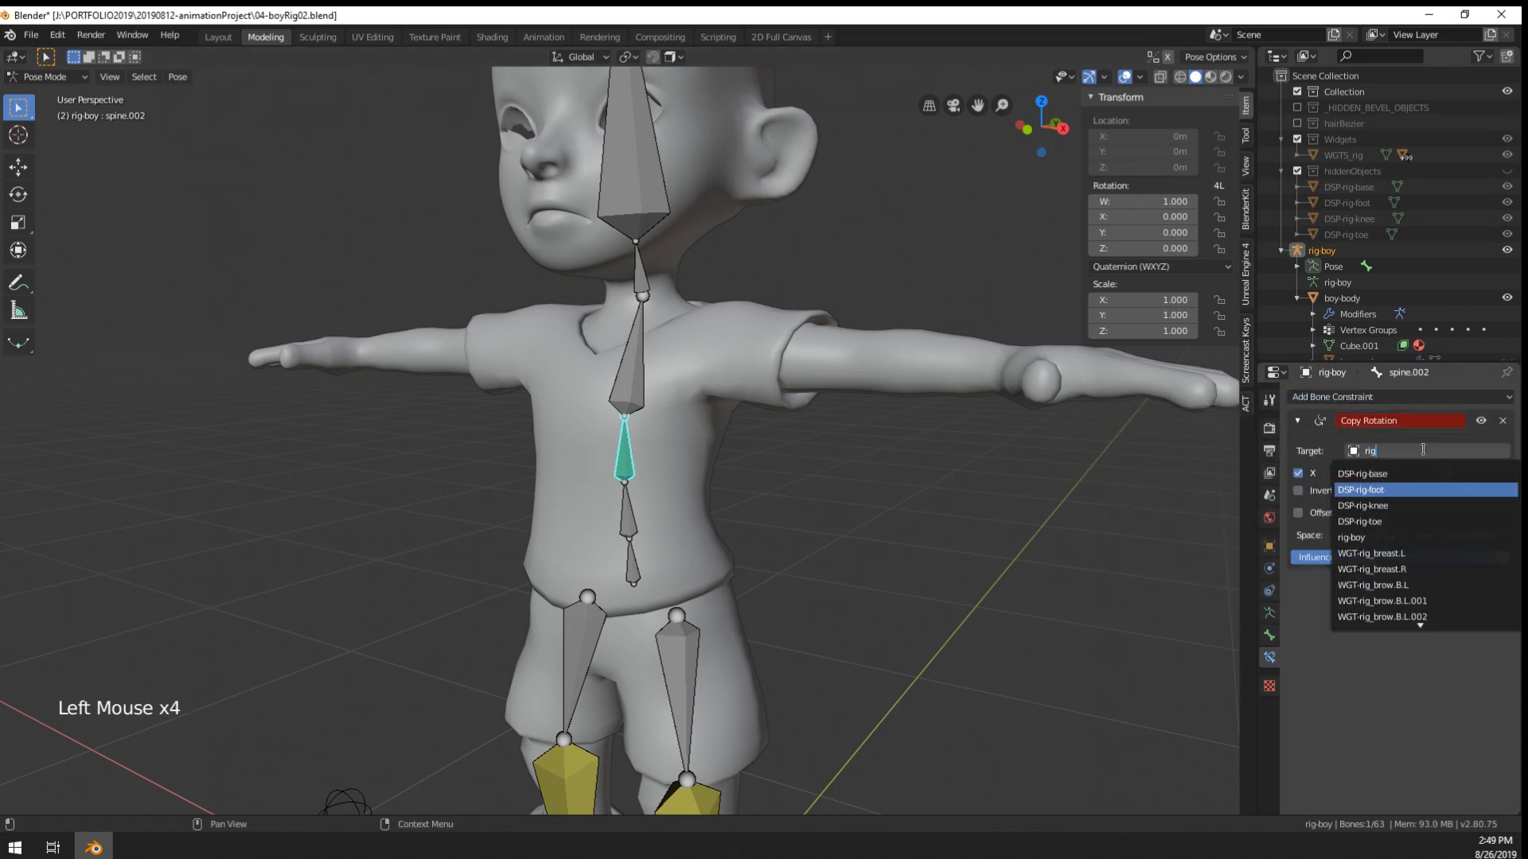
key("Return")
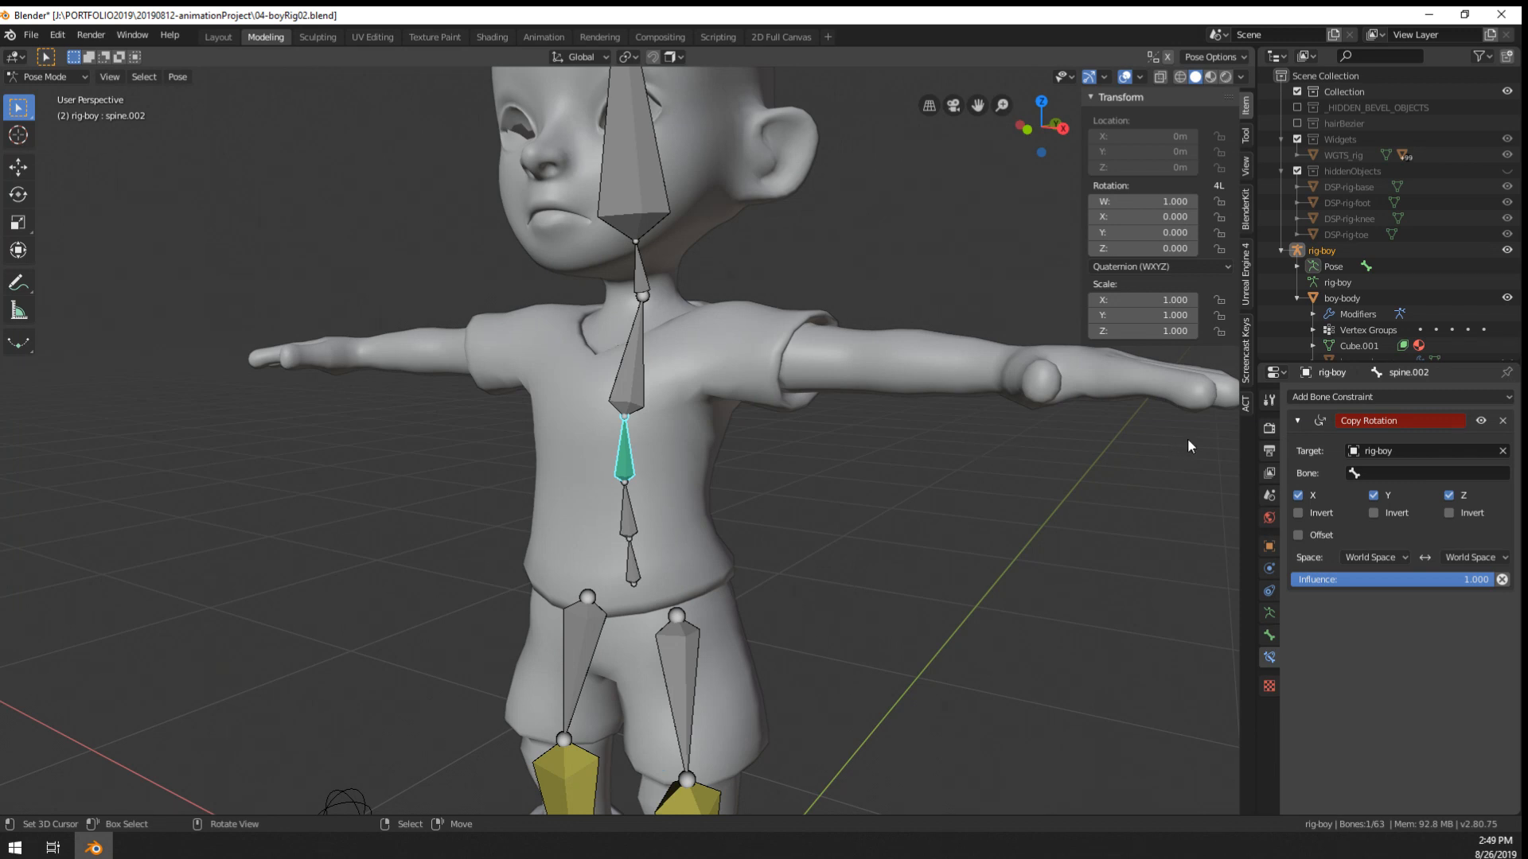
- Check spine.003's bone settings and set spine.003 as the source bone of spine.002's Copy Rotation constraint
right_click(641, 365)
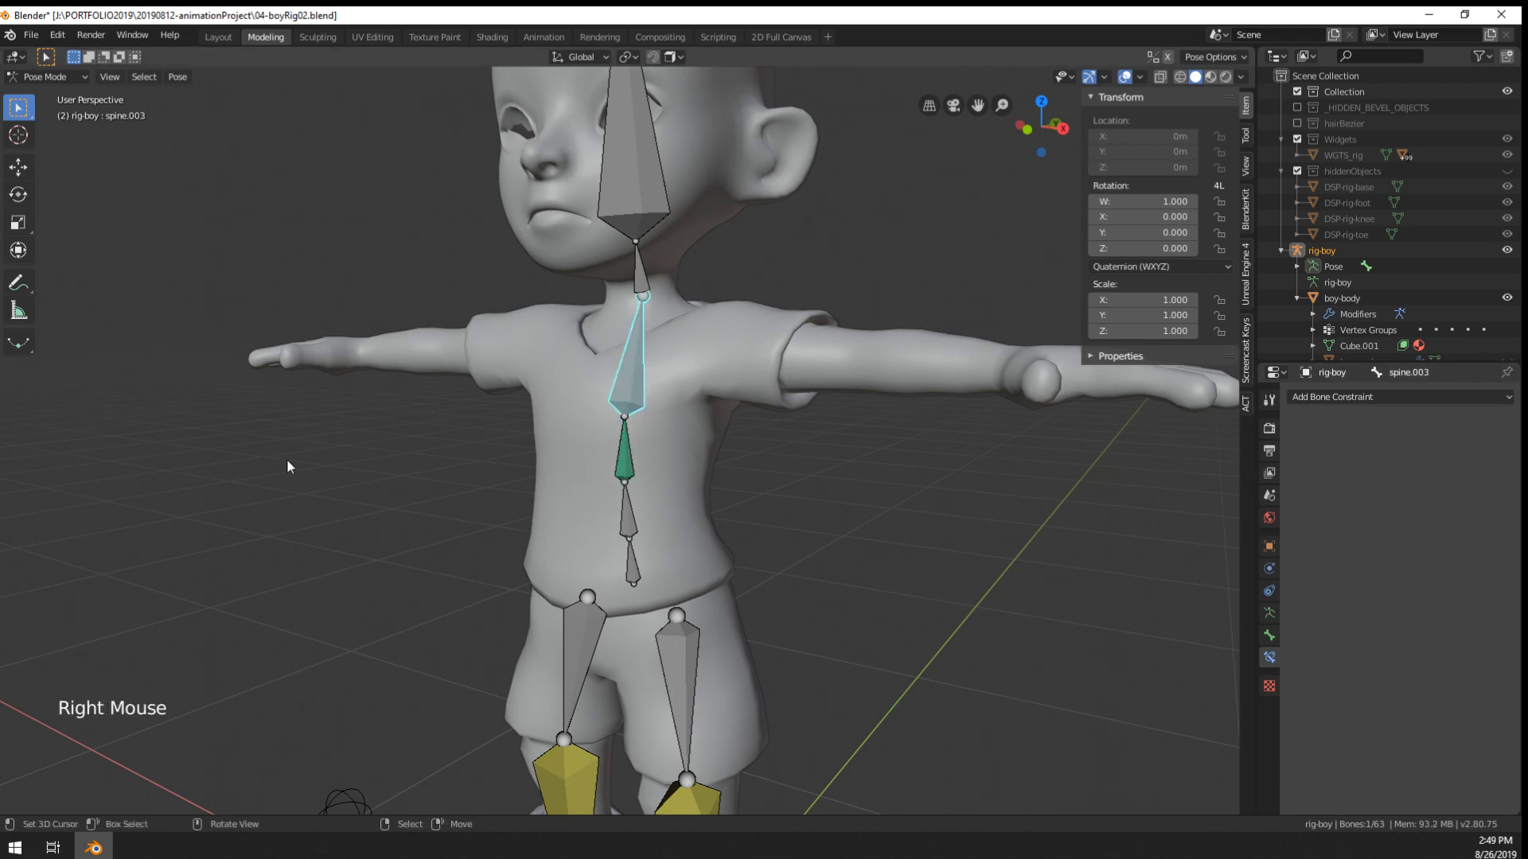
left_click(1273, 654)
left_click(1270, 637)
left_click(1272, 659)
right_click(634, 464)
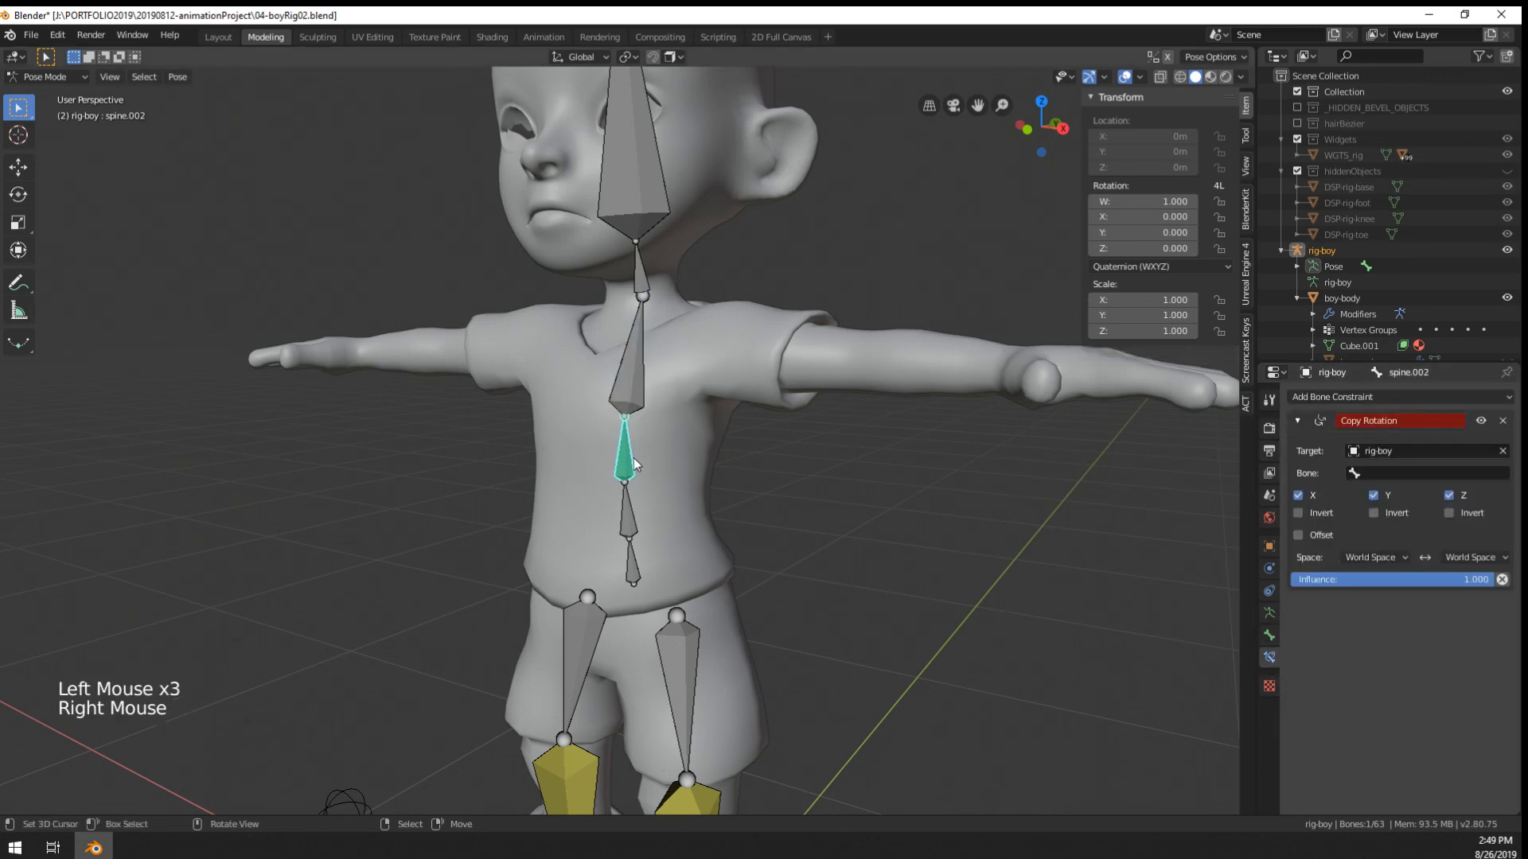
left_click(1387, 472)
type("spine")
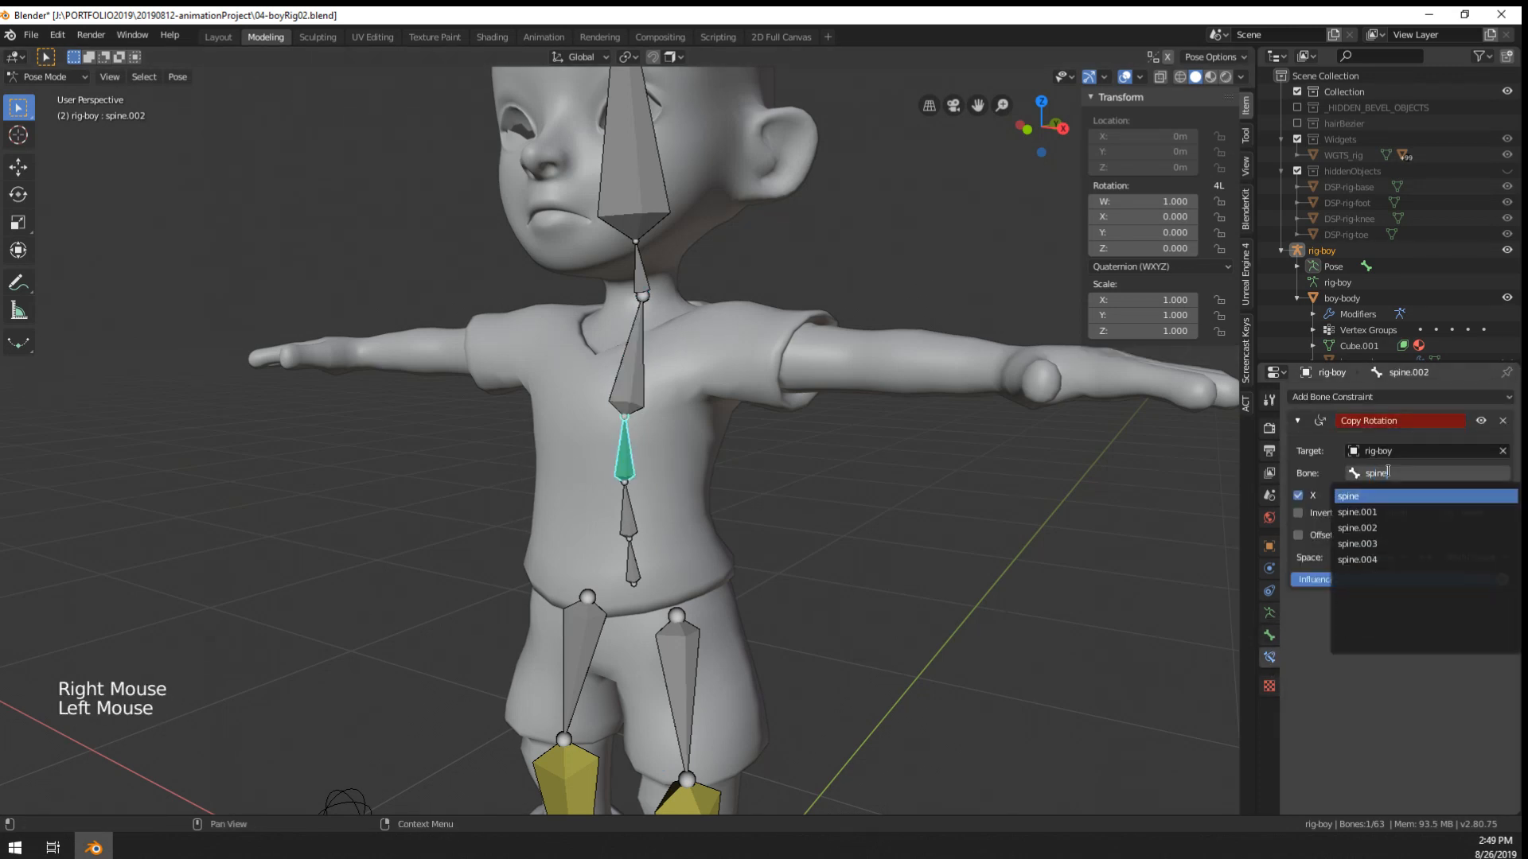
key("Down")
key("Down")
key("Down")
key("Return")
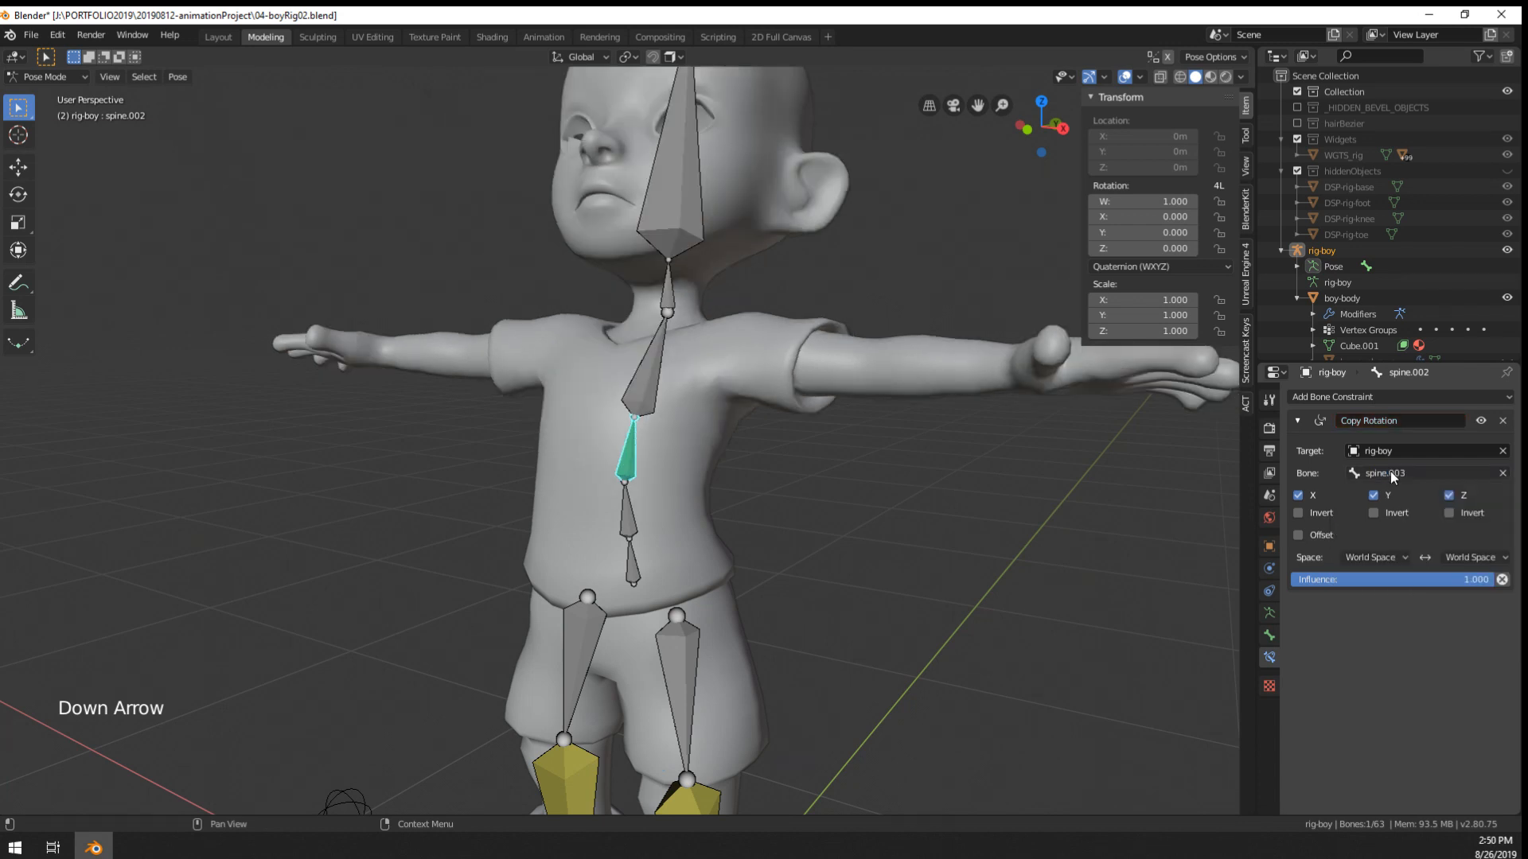
- Set both spaces of spine.002's Copy Rotation constraint to Local Space
left_click(1376, 558)
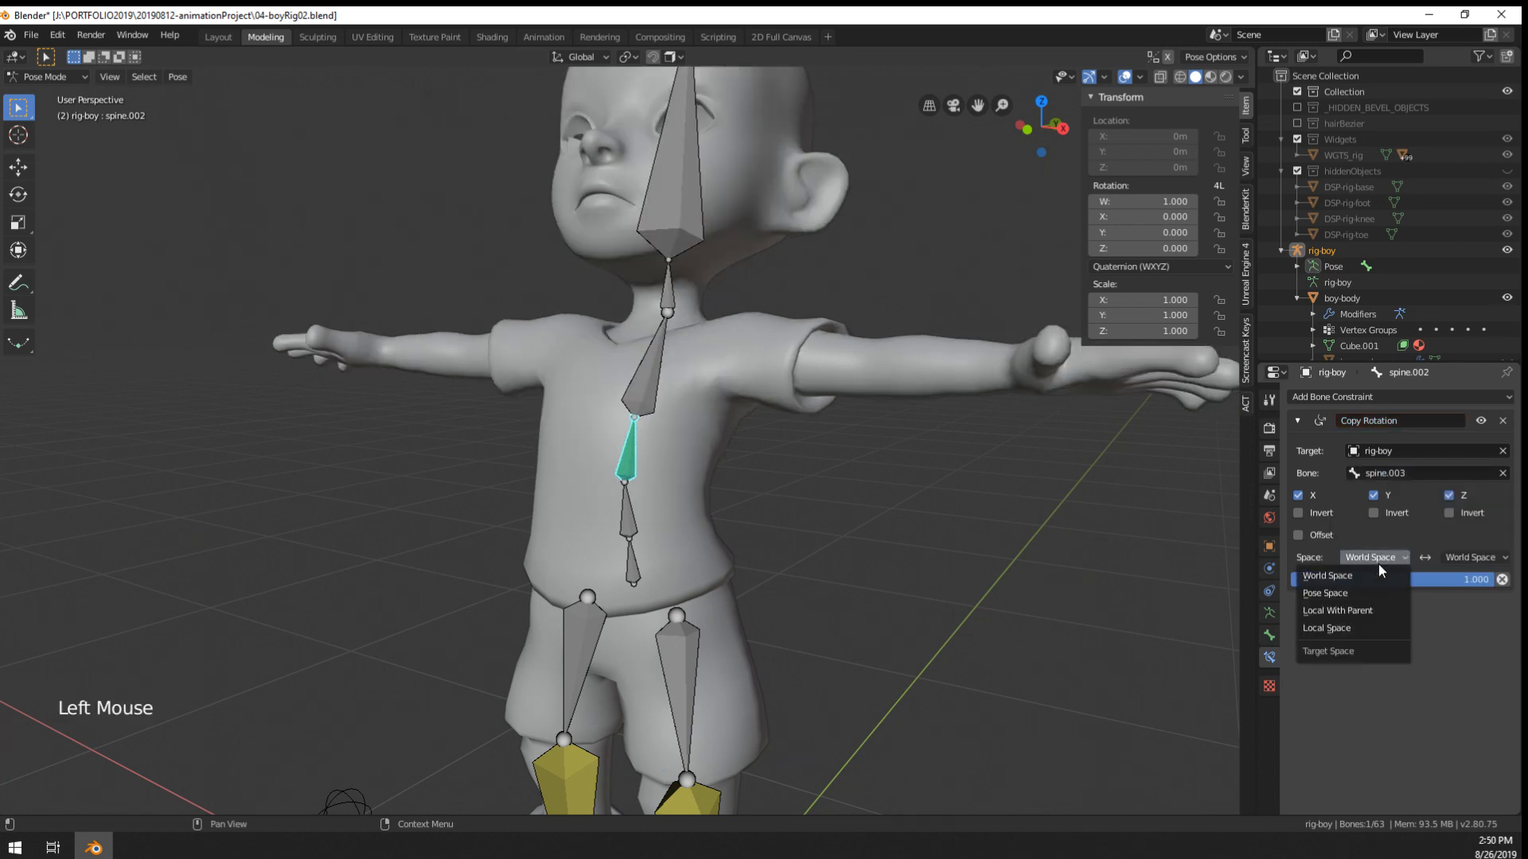
left_click(1364, 629)
left_click(1469, 556)
left_click(1439, 627)
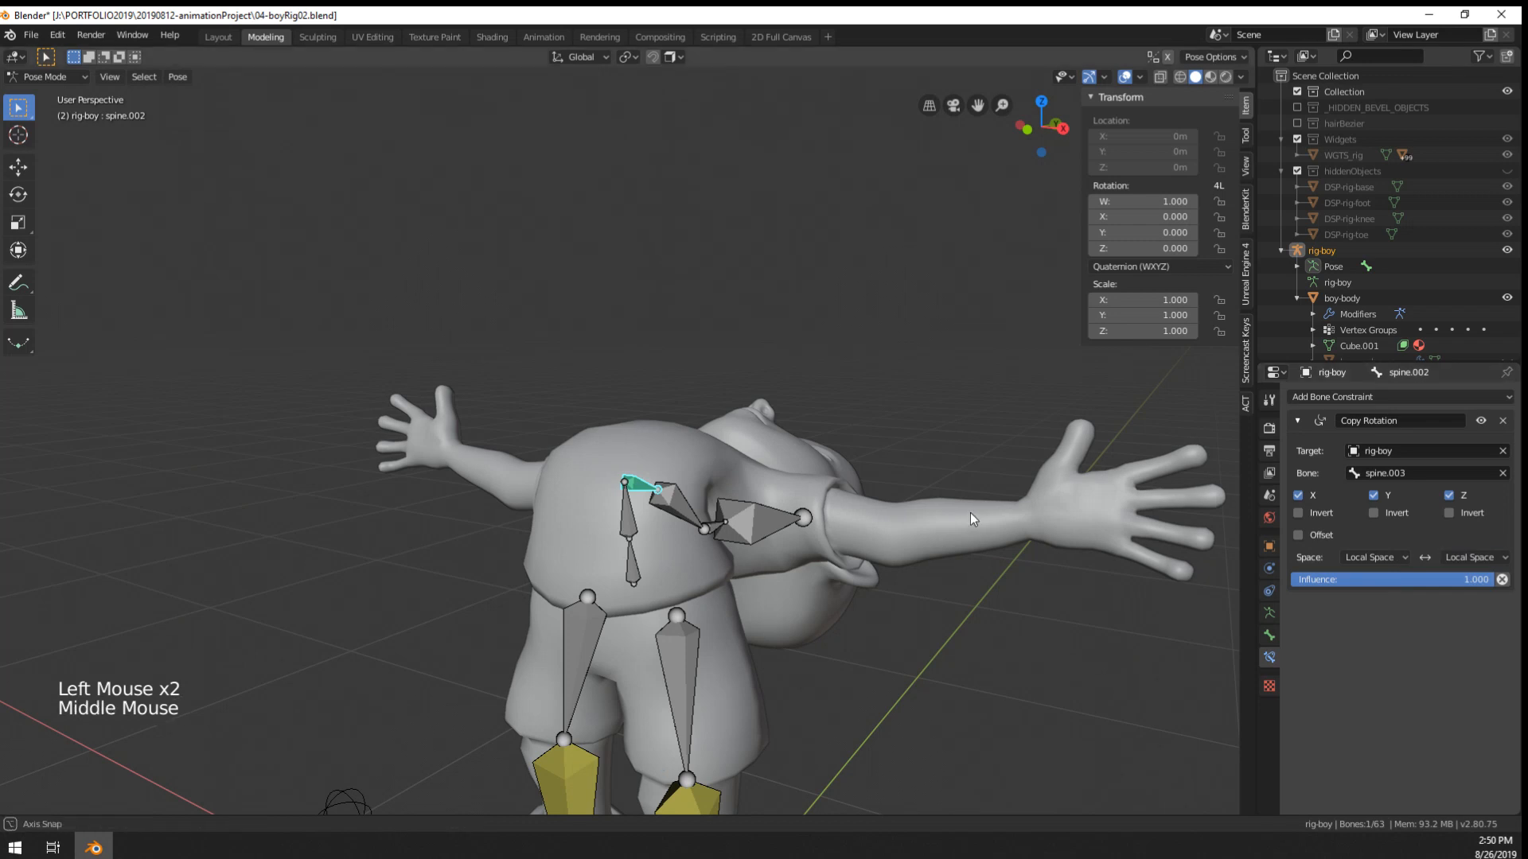
- Try a lower influence on spine.002's Copy Rotation constraint and test-rotate spine.003
middle_click_drag(971, 513, 1436, 587)
left_click(1436, 587)
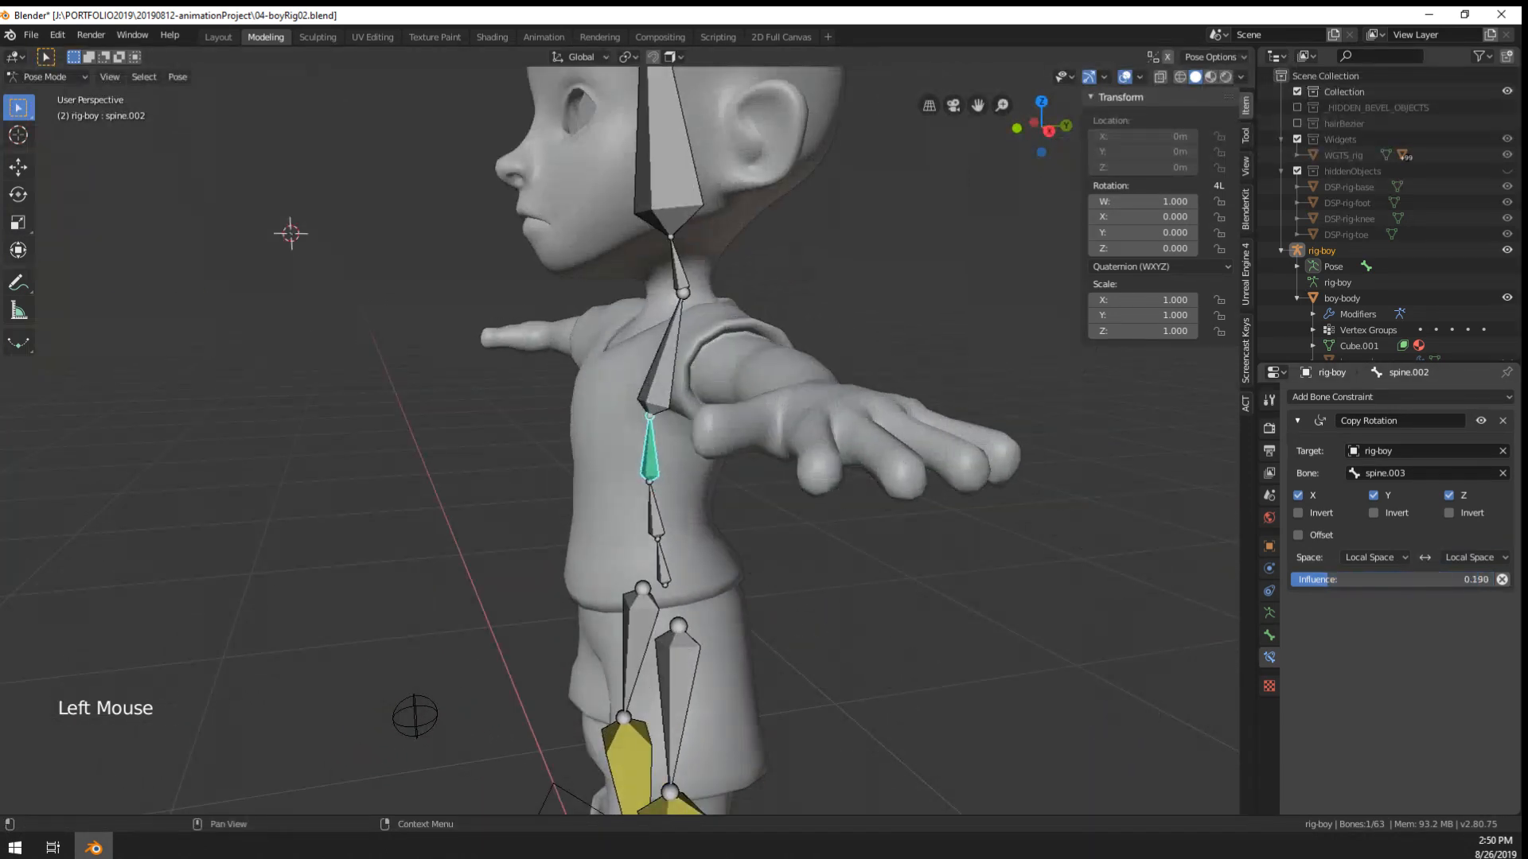
middle_click_drag(875, 517, 728, 498)
right_click(660, 385)
key("r")
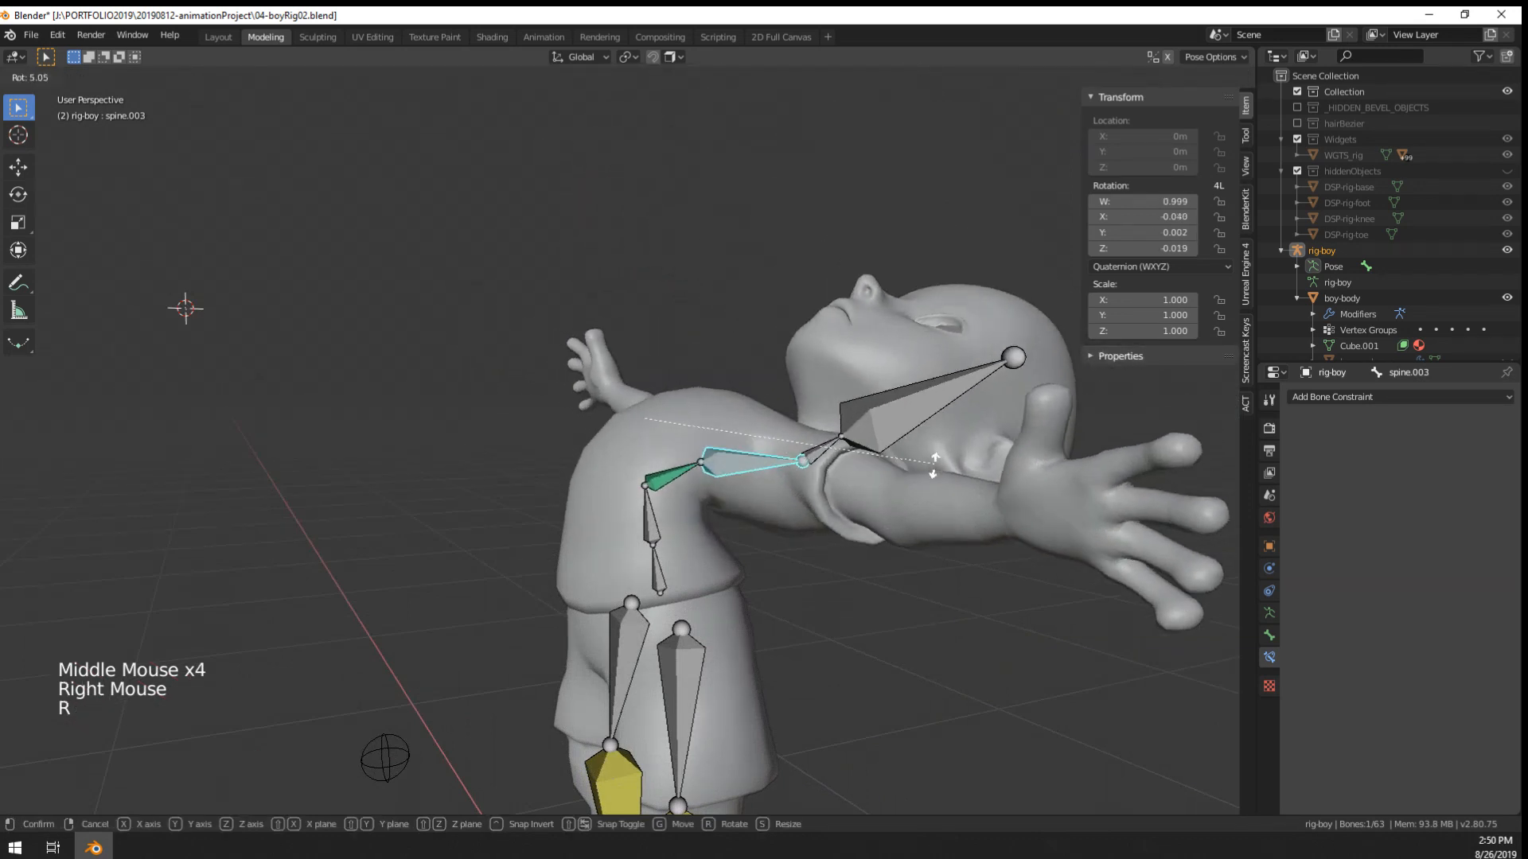
key("ctrl+z")
- Test-rotate spine.002 from the front and undo back past the constraint's Local Space settings
middle_click_drag(609, 433, 736, 446)
scroll(669, 416, "up", 3)
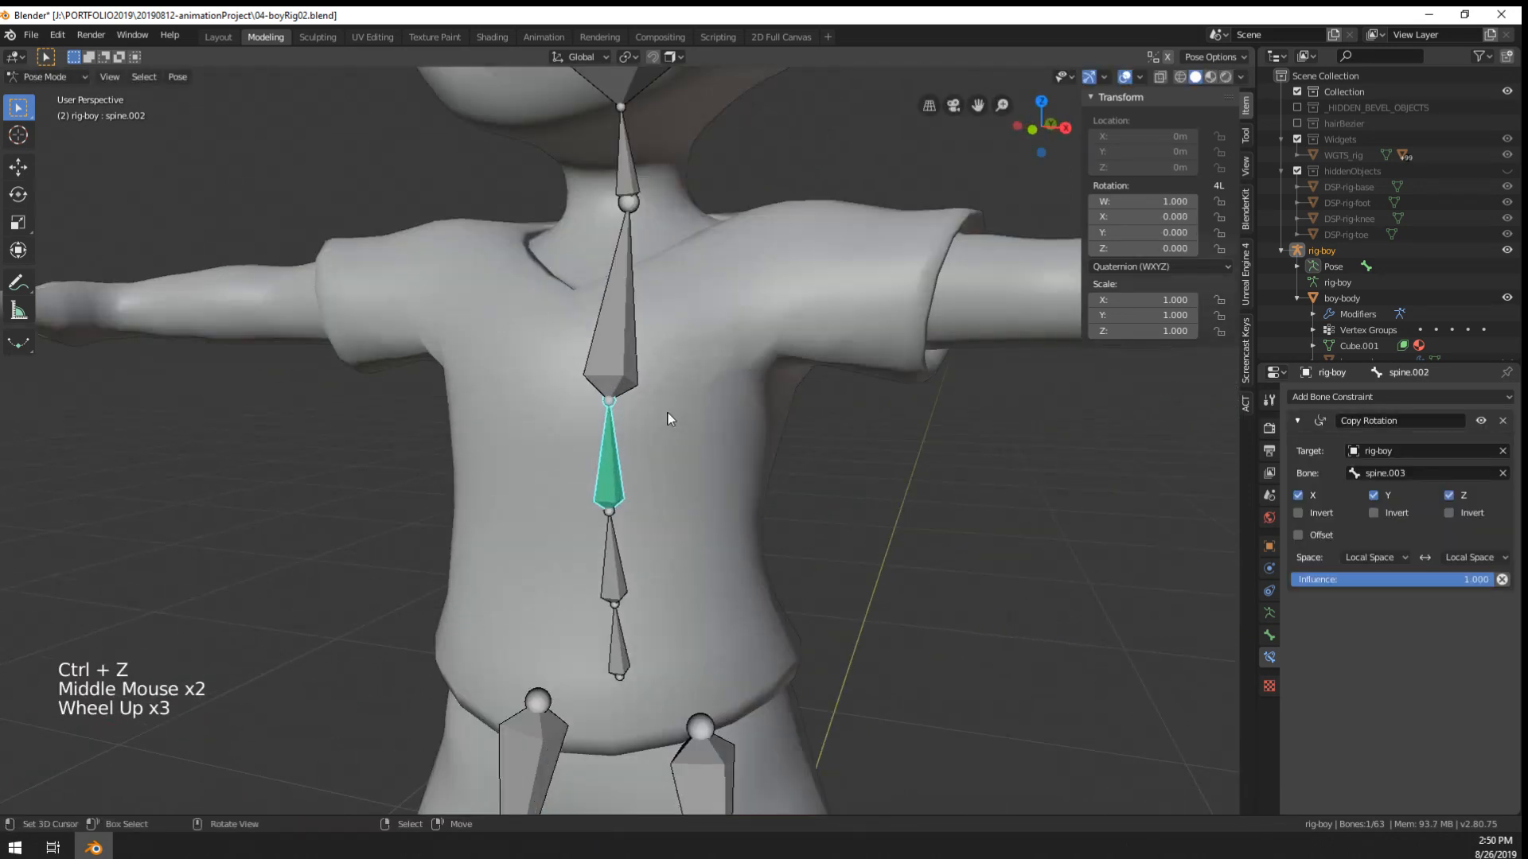
scroll(642, 448, "down", 3)
middle_click_drag(642, 449, 704, 460)
key("r")
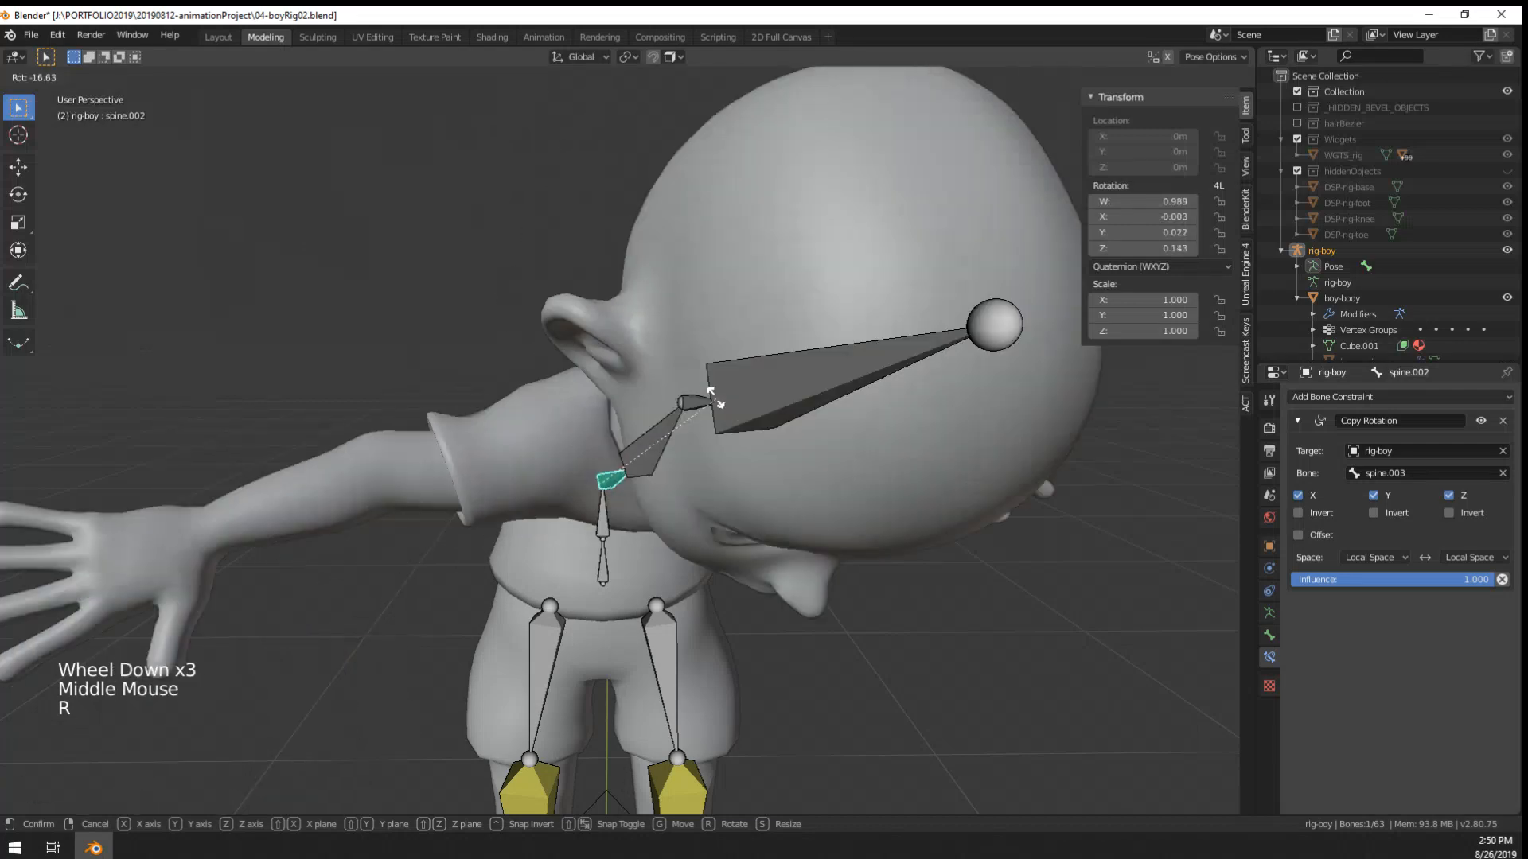
right_click(635, 456)
key("ctrl+z")
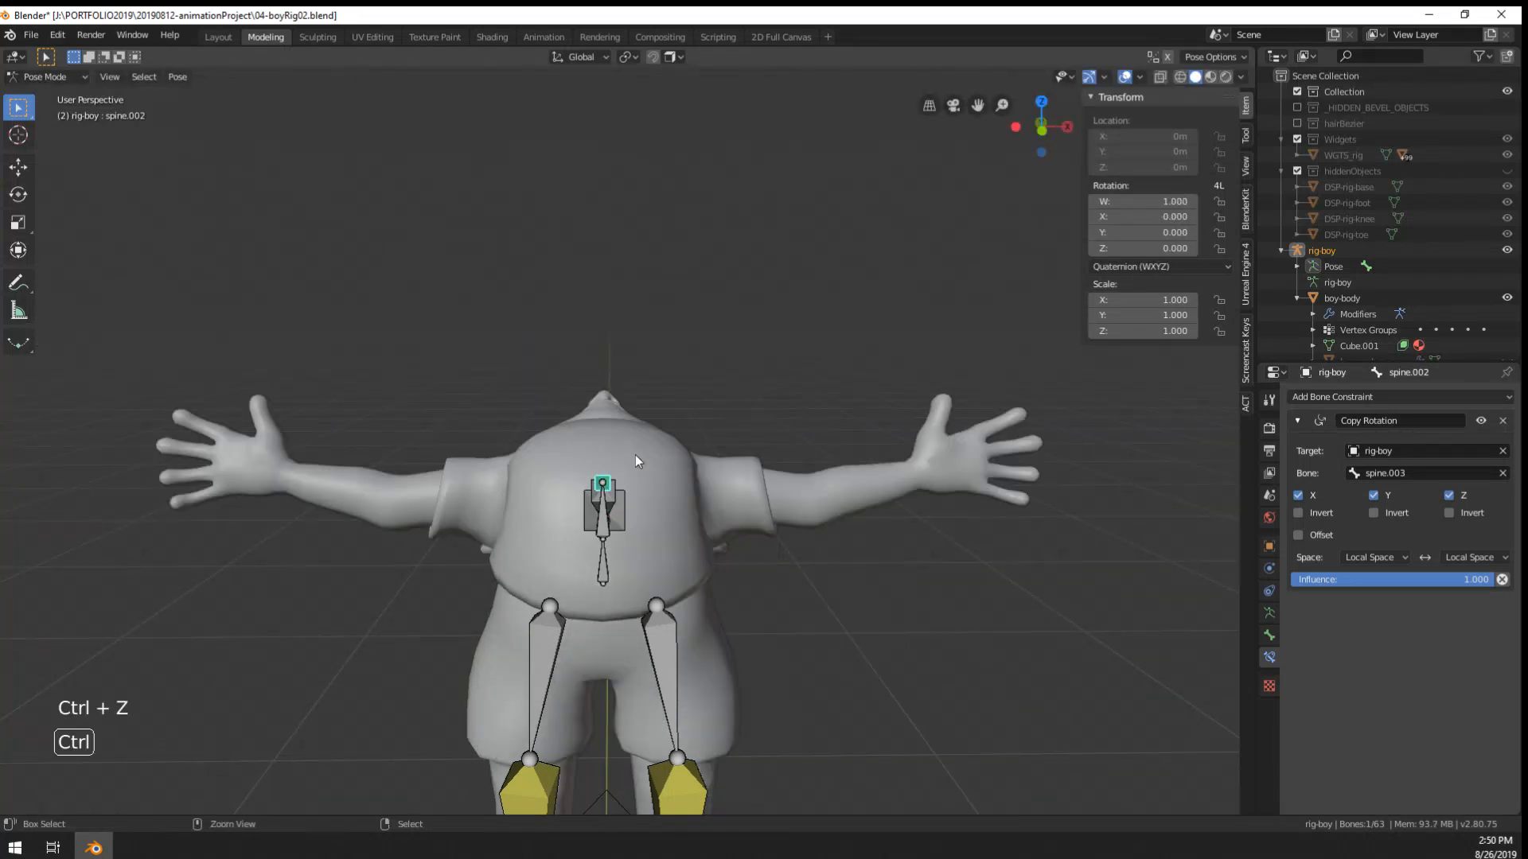
key("ctrl+z")
- Change the source bone of spine.002's Copy Rotation constraint to spine.001 and check the chain from the side
left_click(1418, 472)
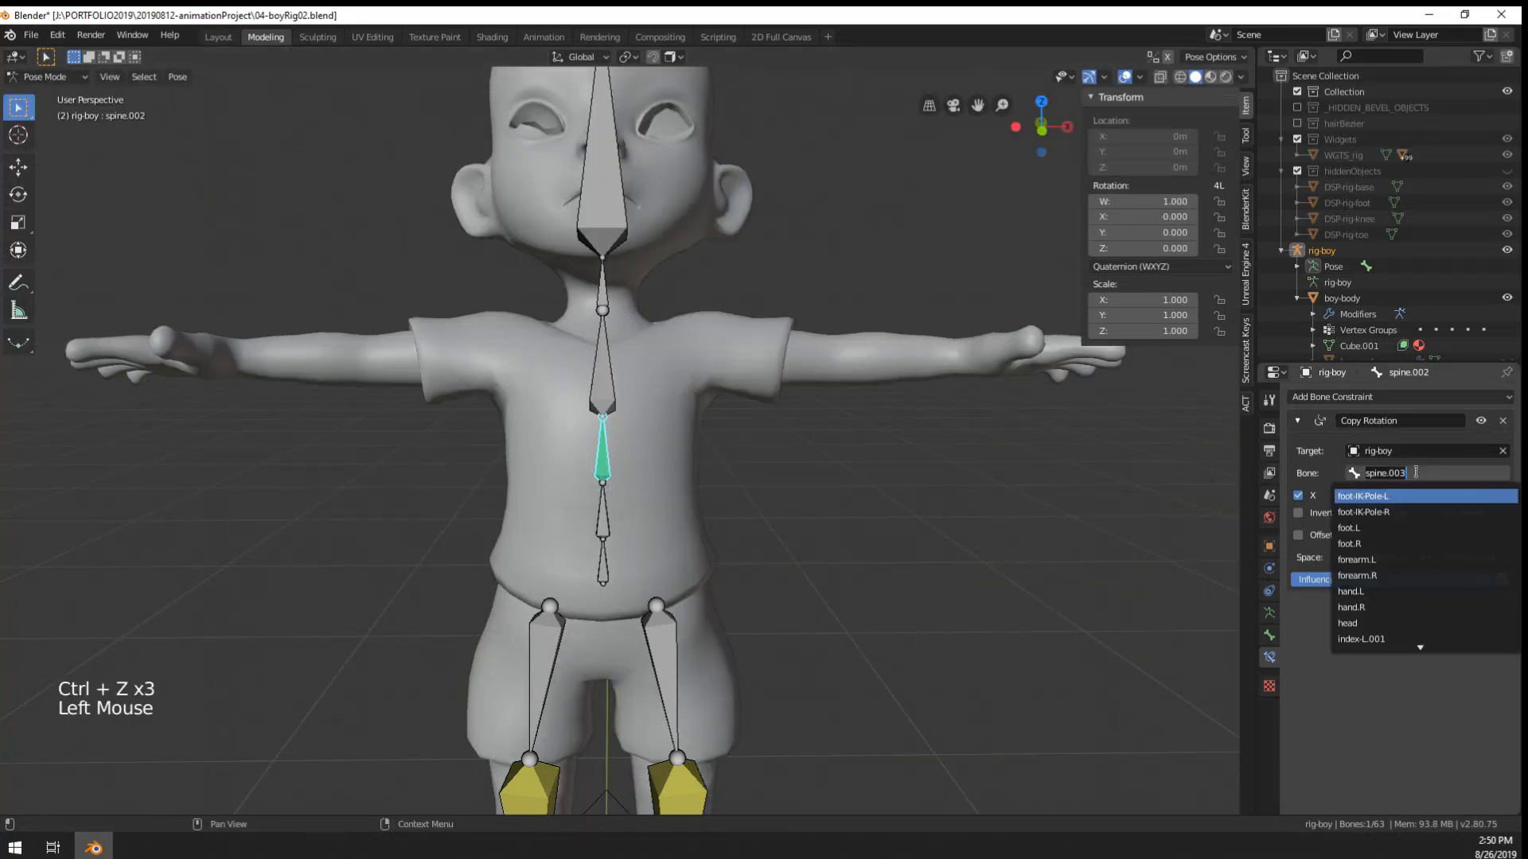
key("BackSpace")
type("1")
key("Return")
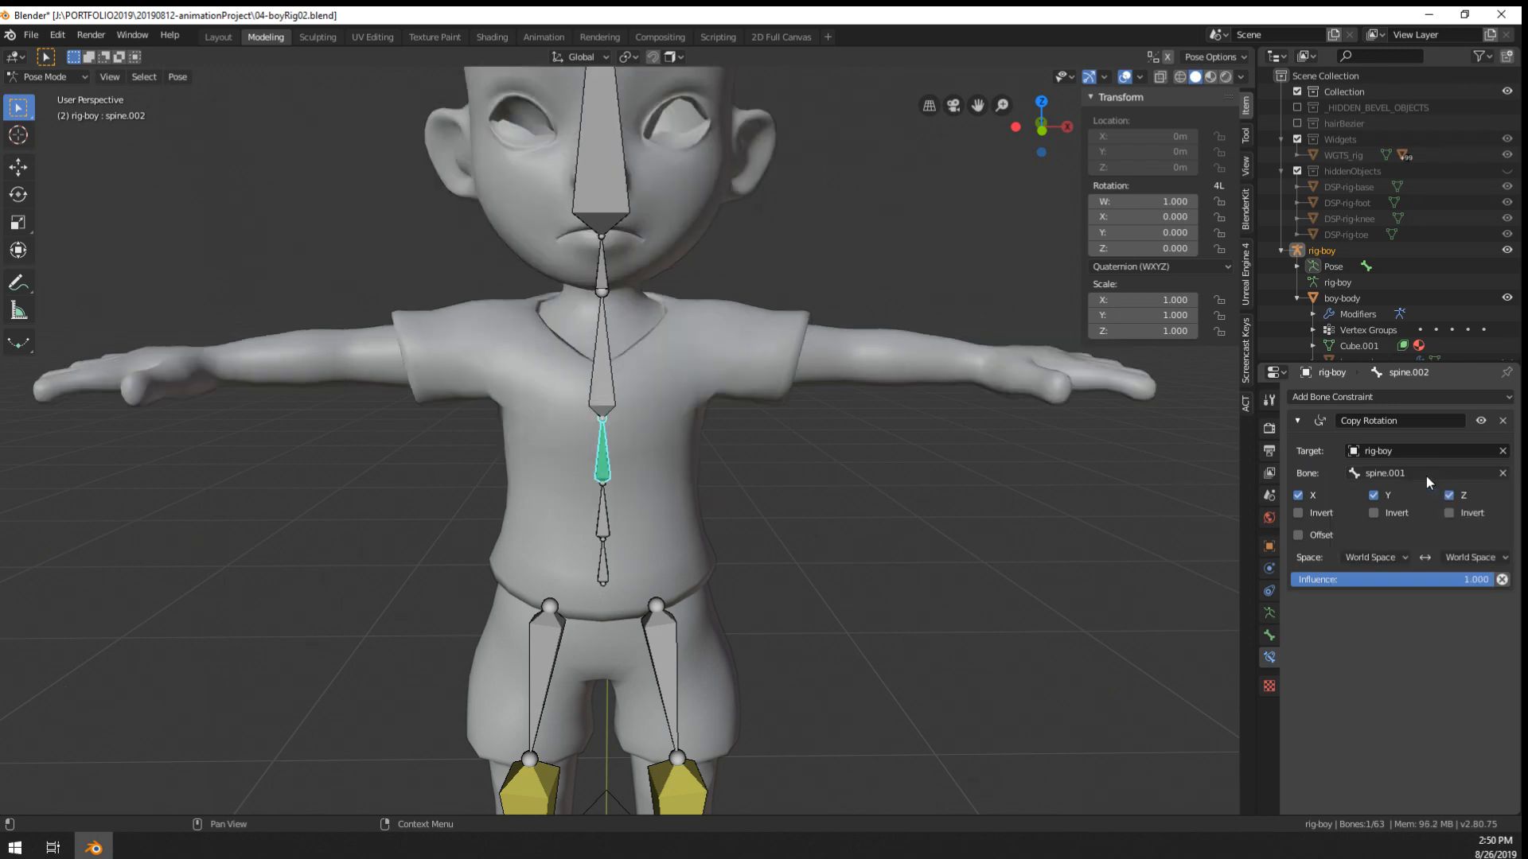
middle_click_drag(708, 504, 656, 500)
right_click(645, 517)
right_click(651, 465)
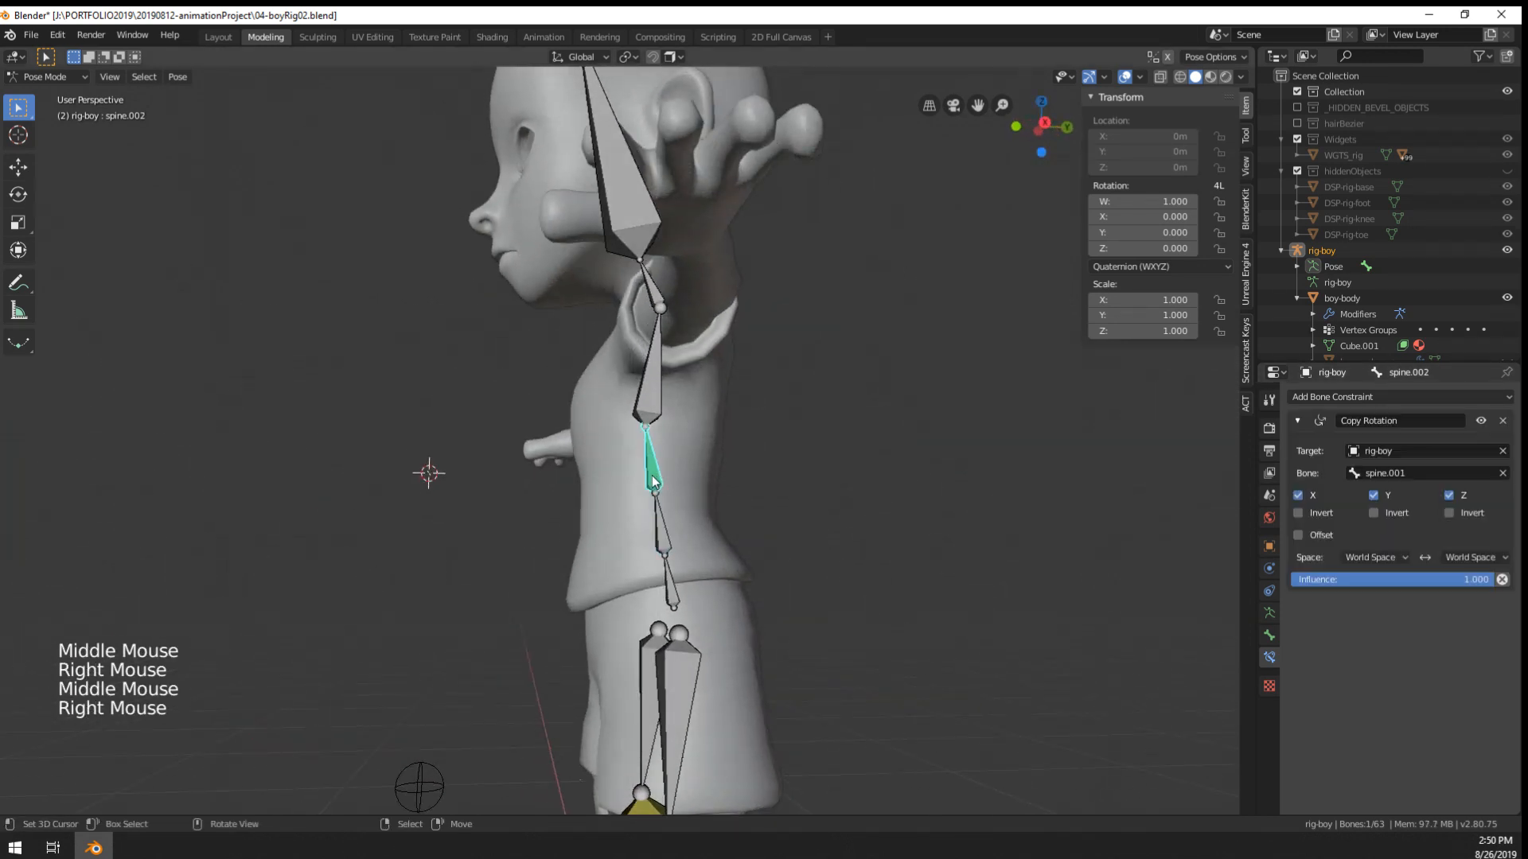
- Switch the spine.001-driven Copy Rotation constraint to Local Space for both owner and target
left_click(1370, 557)
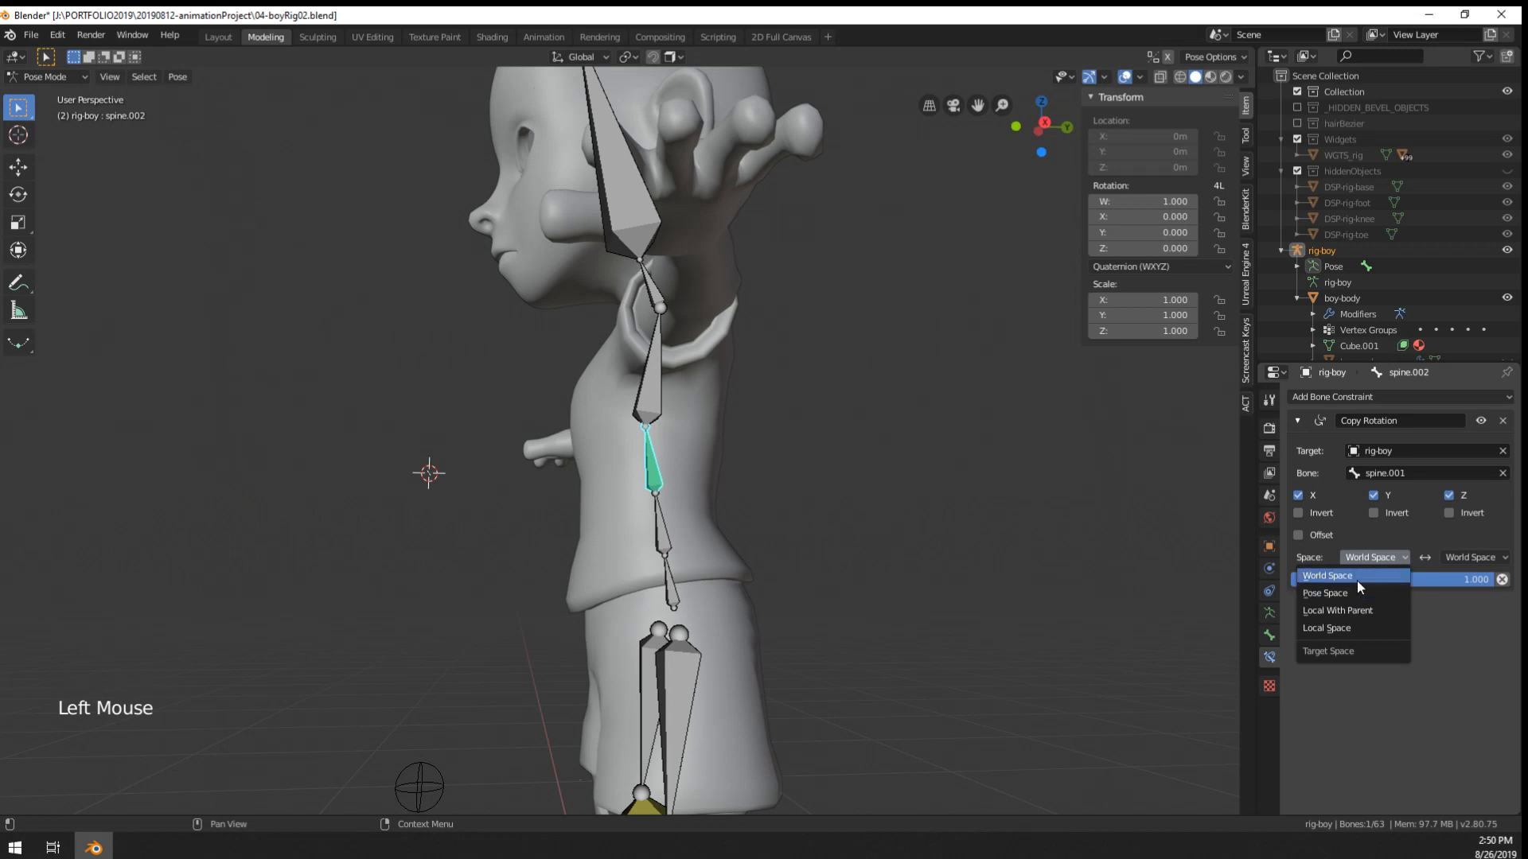
left_click(1367, 628)
left_click(1468, 557)
left_click(1427, 628)
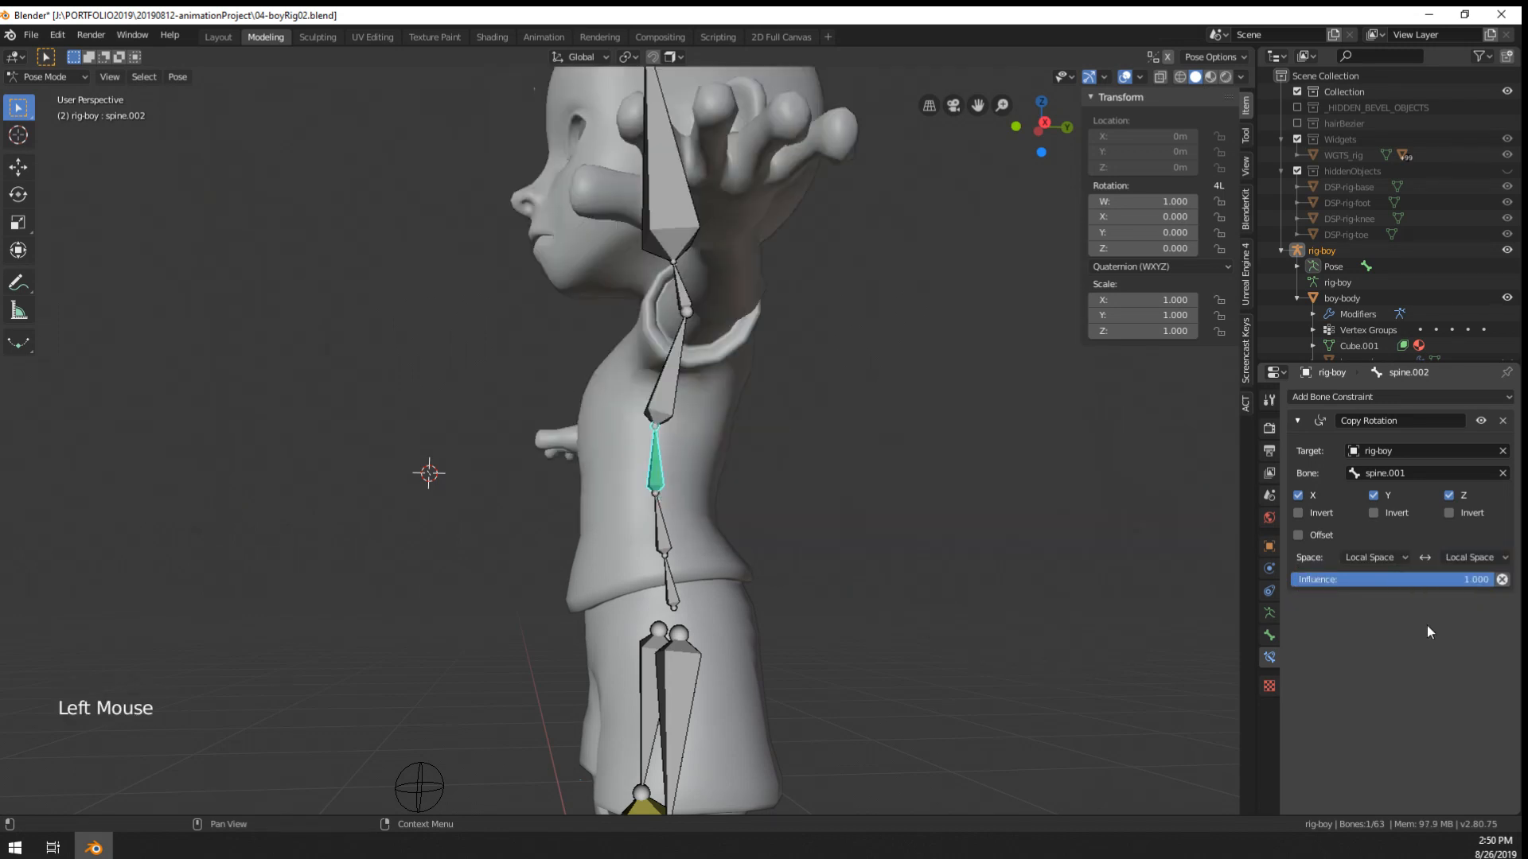
- Test-rotate spine.001 in the side and front directions to check how spine.002 follows, cancelling each rotation
right_click(676, 536)
key("r")
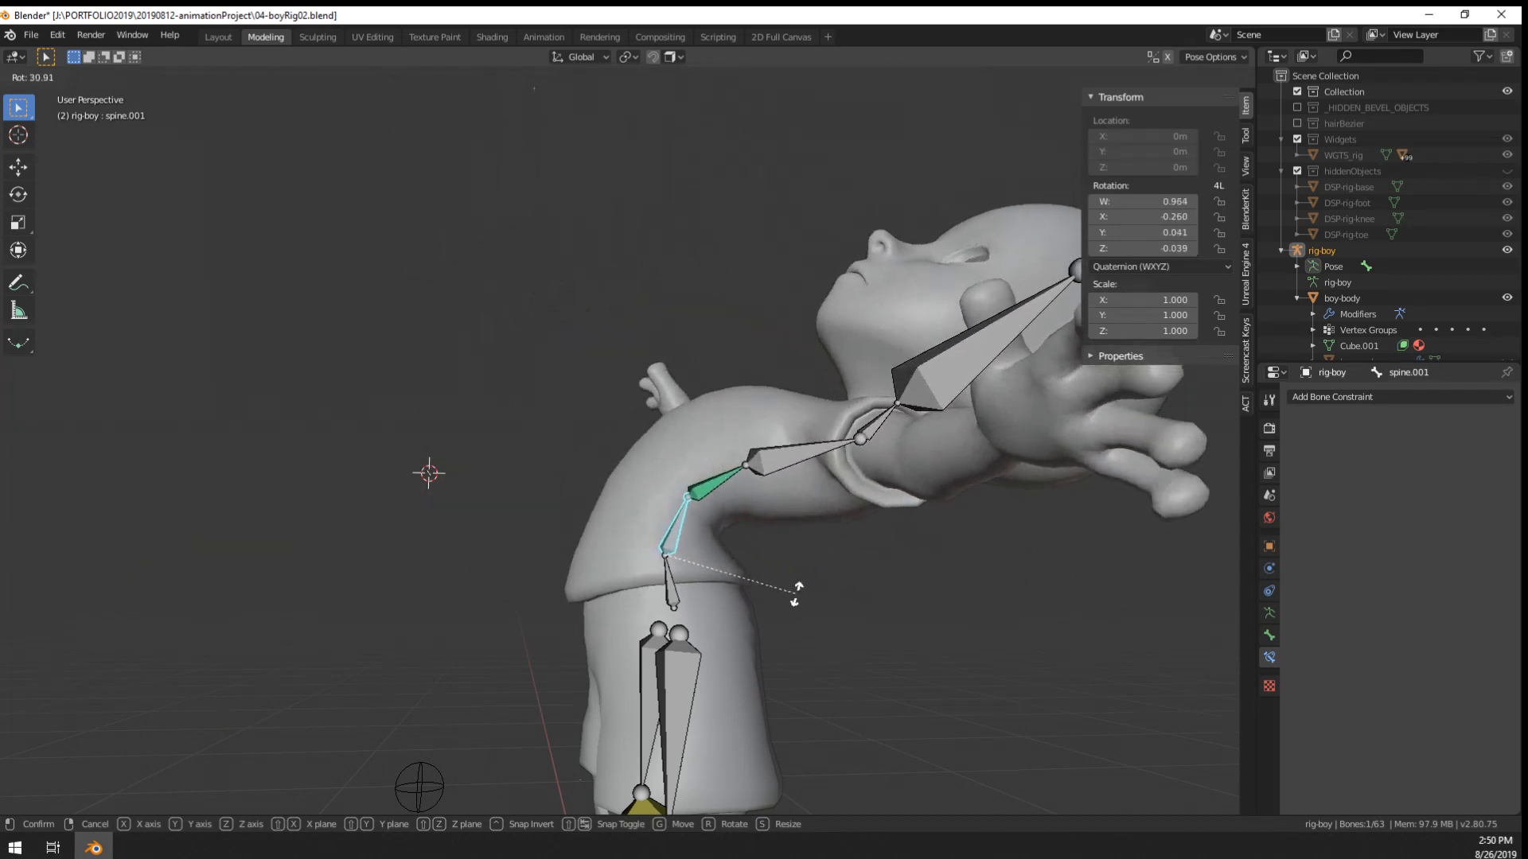
right_click(798, 587)
middle_click_drag(794, 570, 958, 573)
key("r")
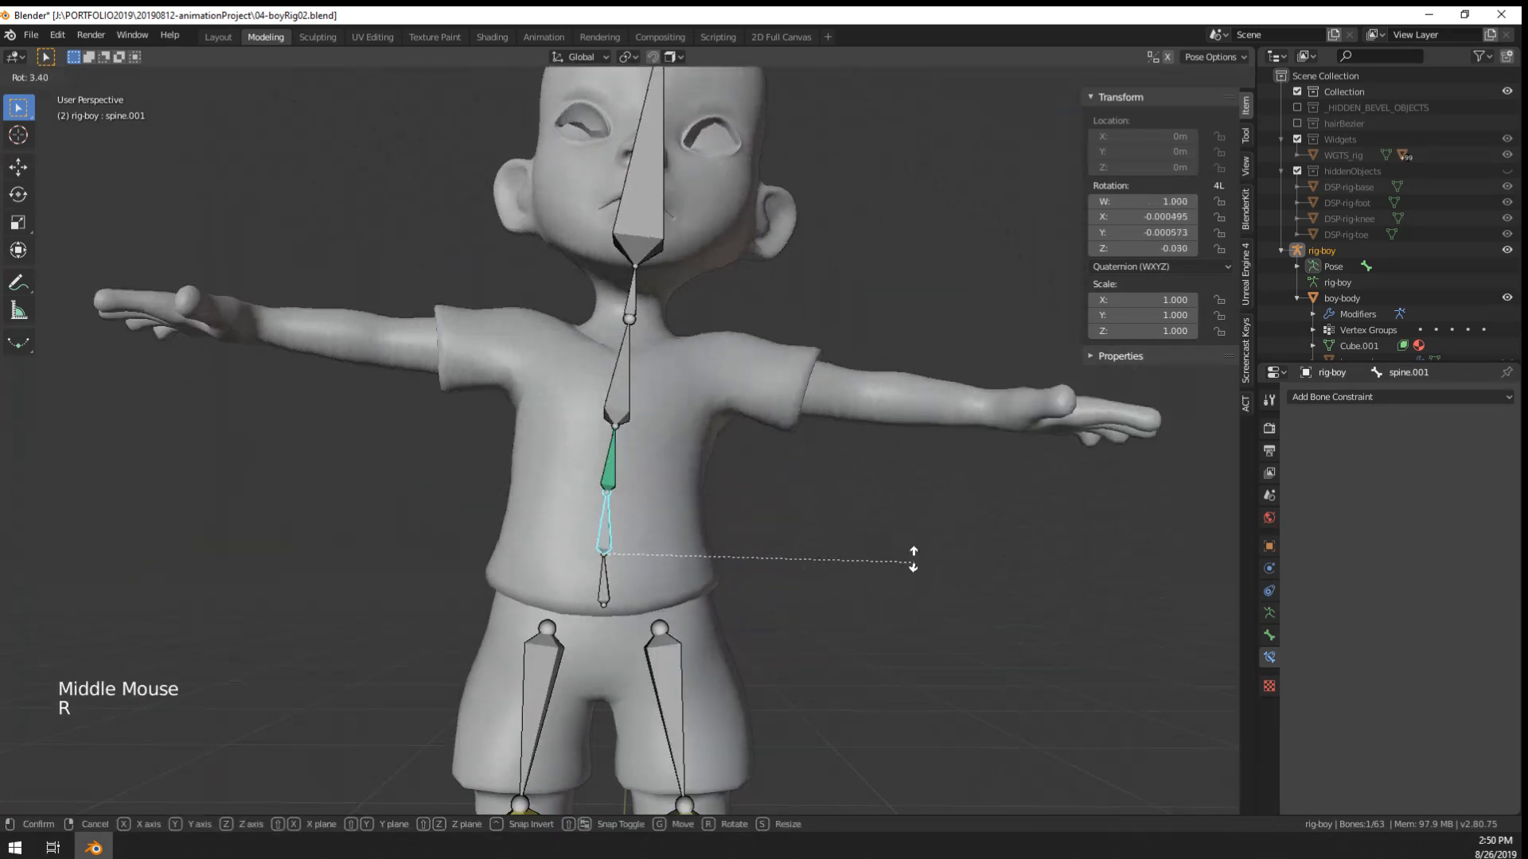
right_click(883, 484)
- Test-rotate spine.002 and spine.001 in turn, including a global Z twist of spine.001, cancelling each rotation
right_click(635, 462)
key("r")
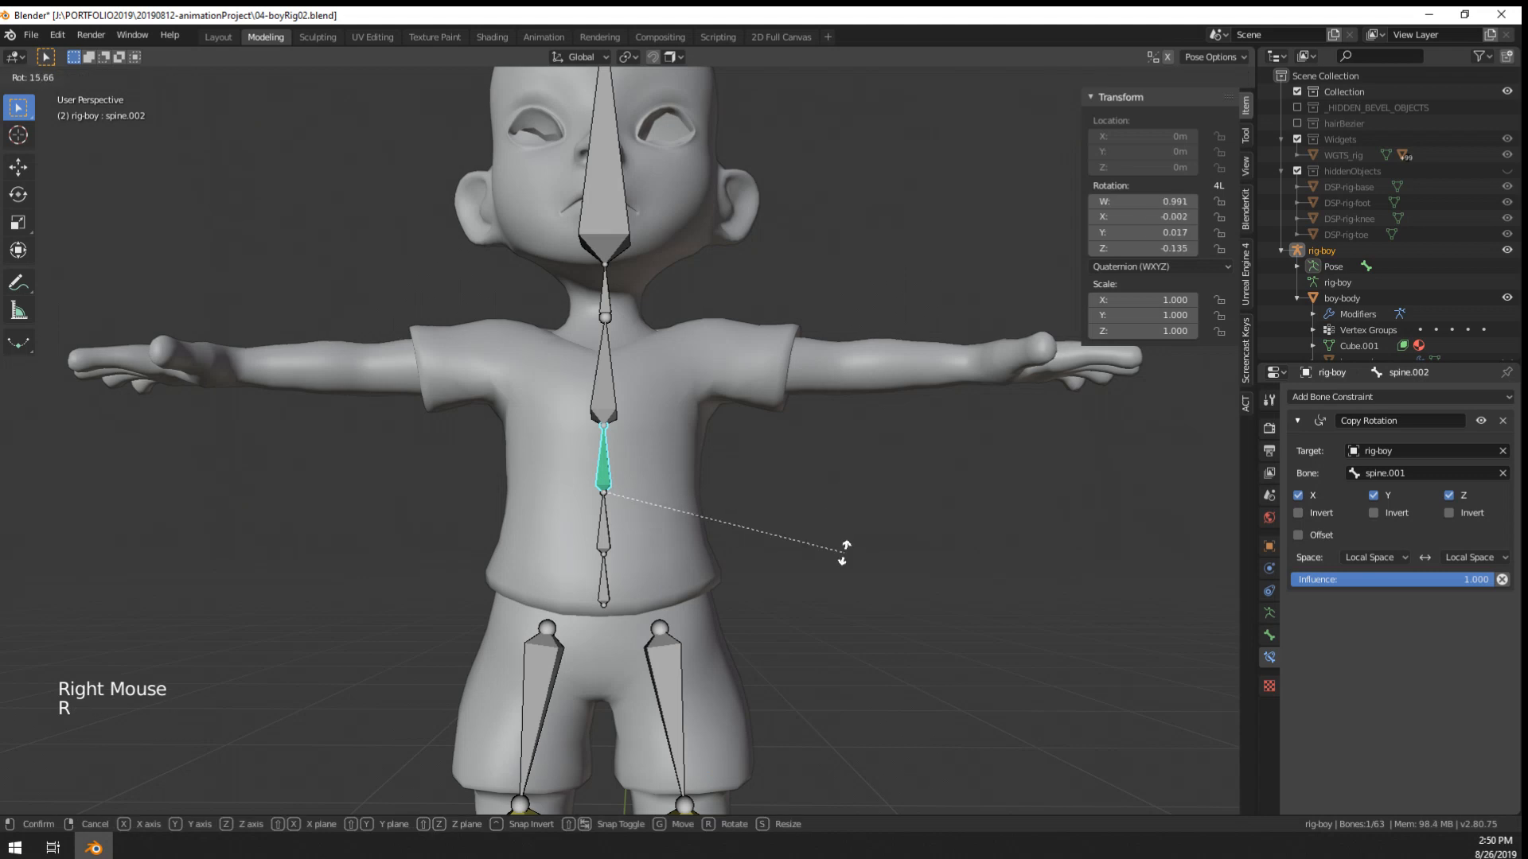
right_click(845, 551)
key("r")
right_click(607, 544)
key("r")
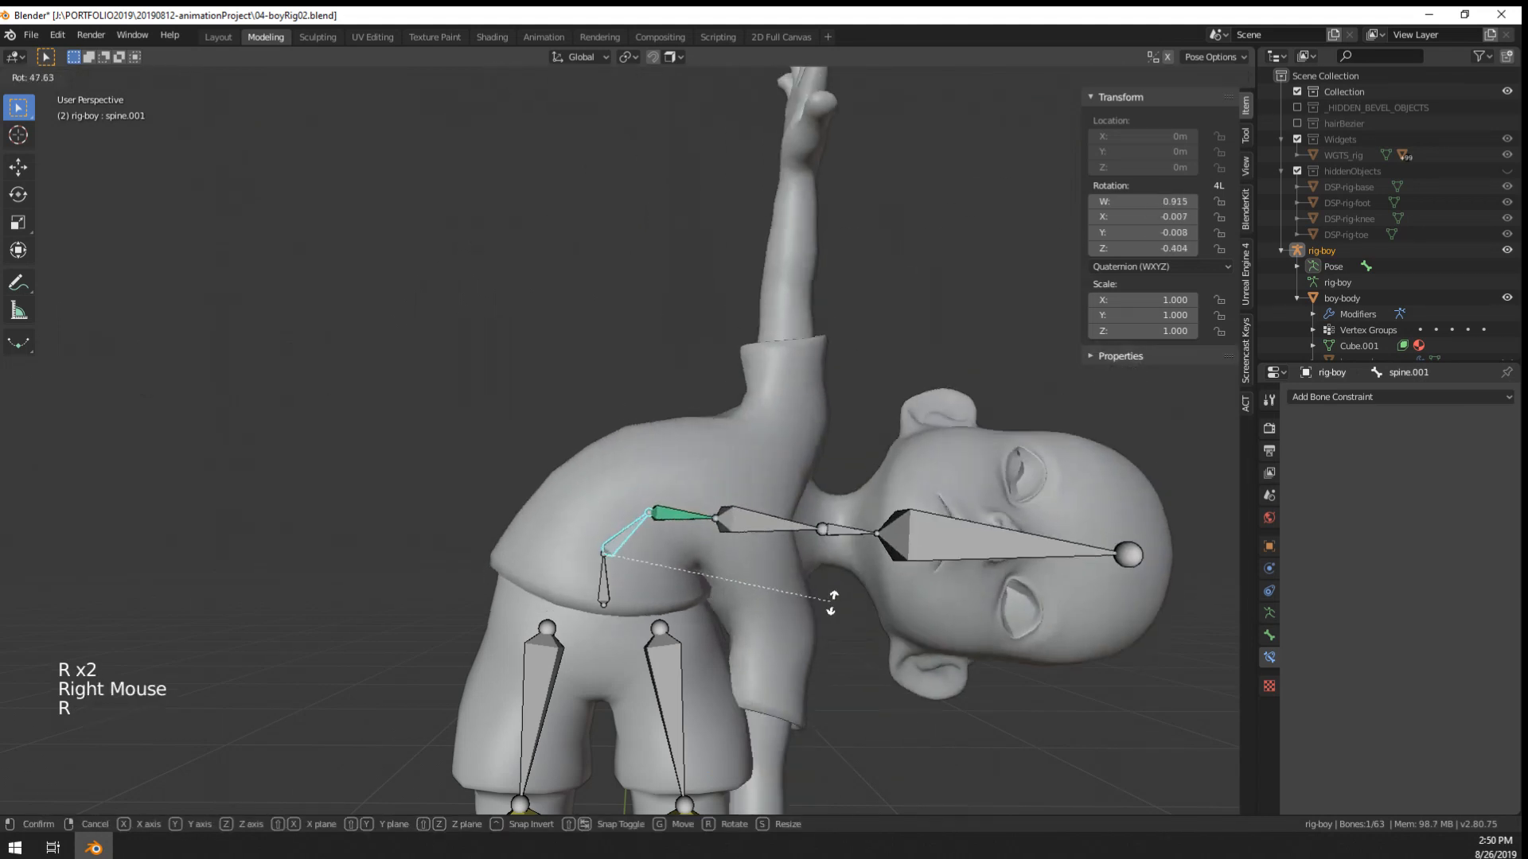
right_click(692, 511)
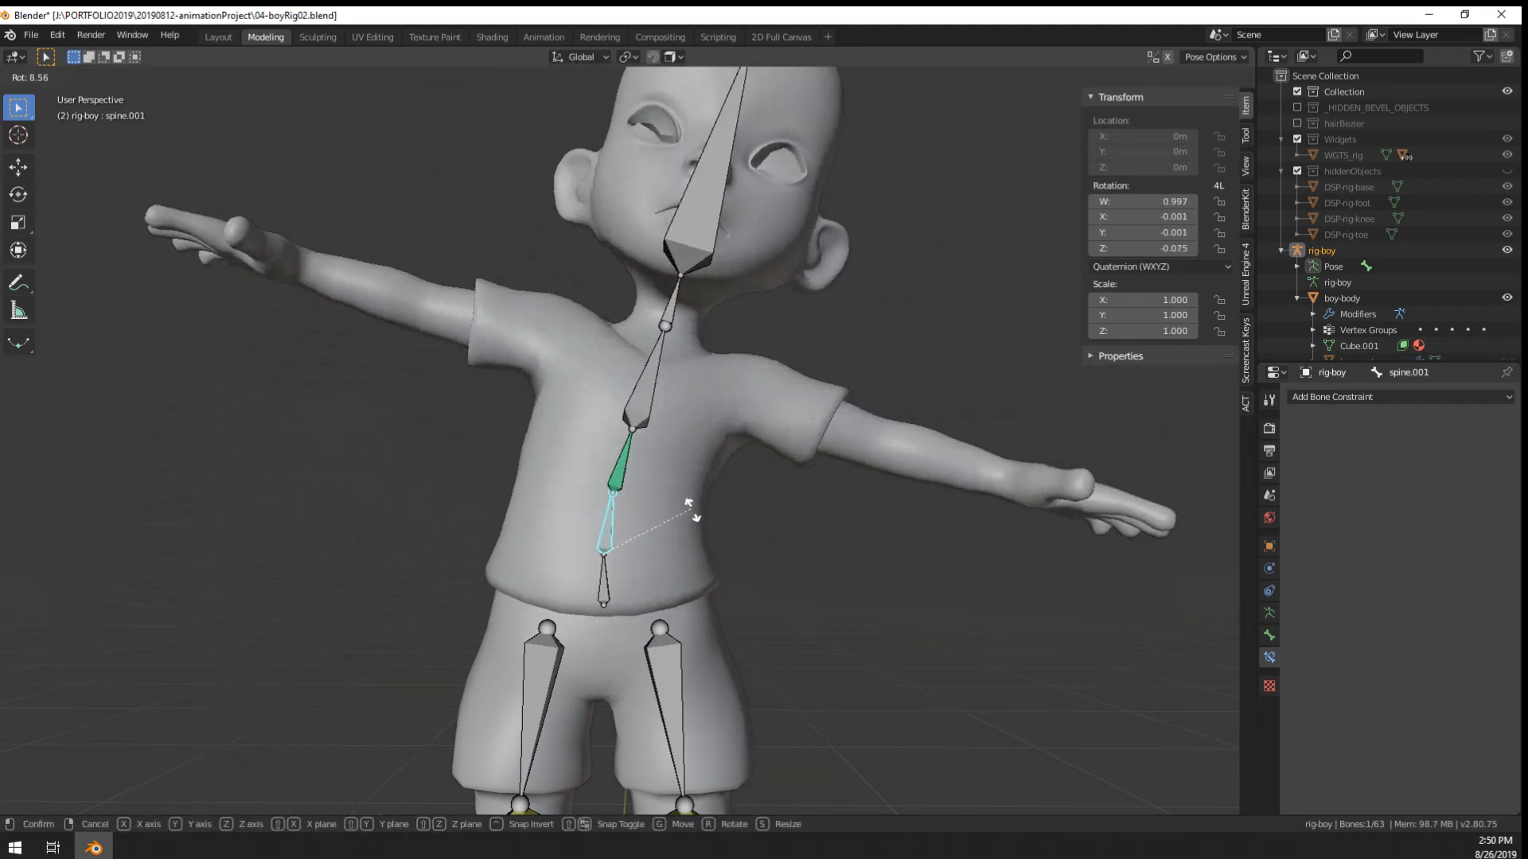
key("r")
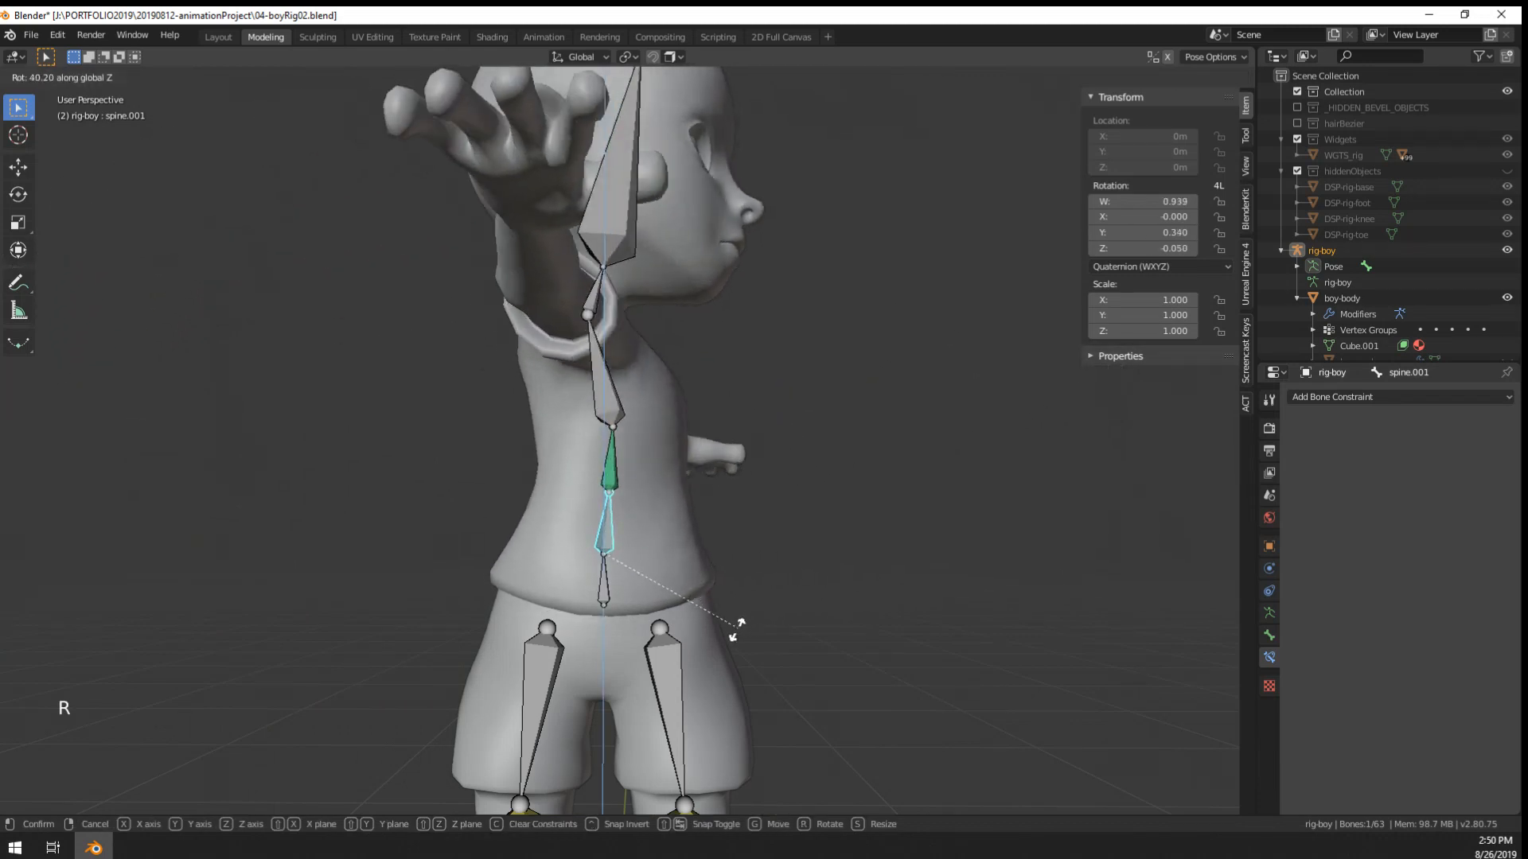
right_click(737, 554)
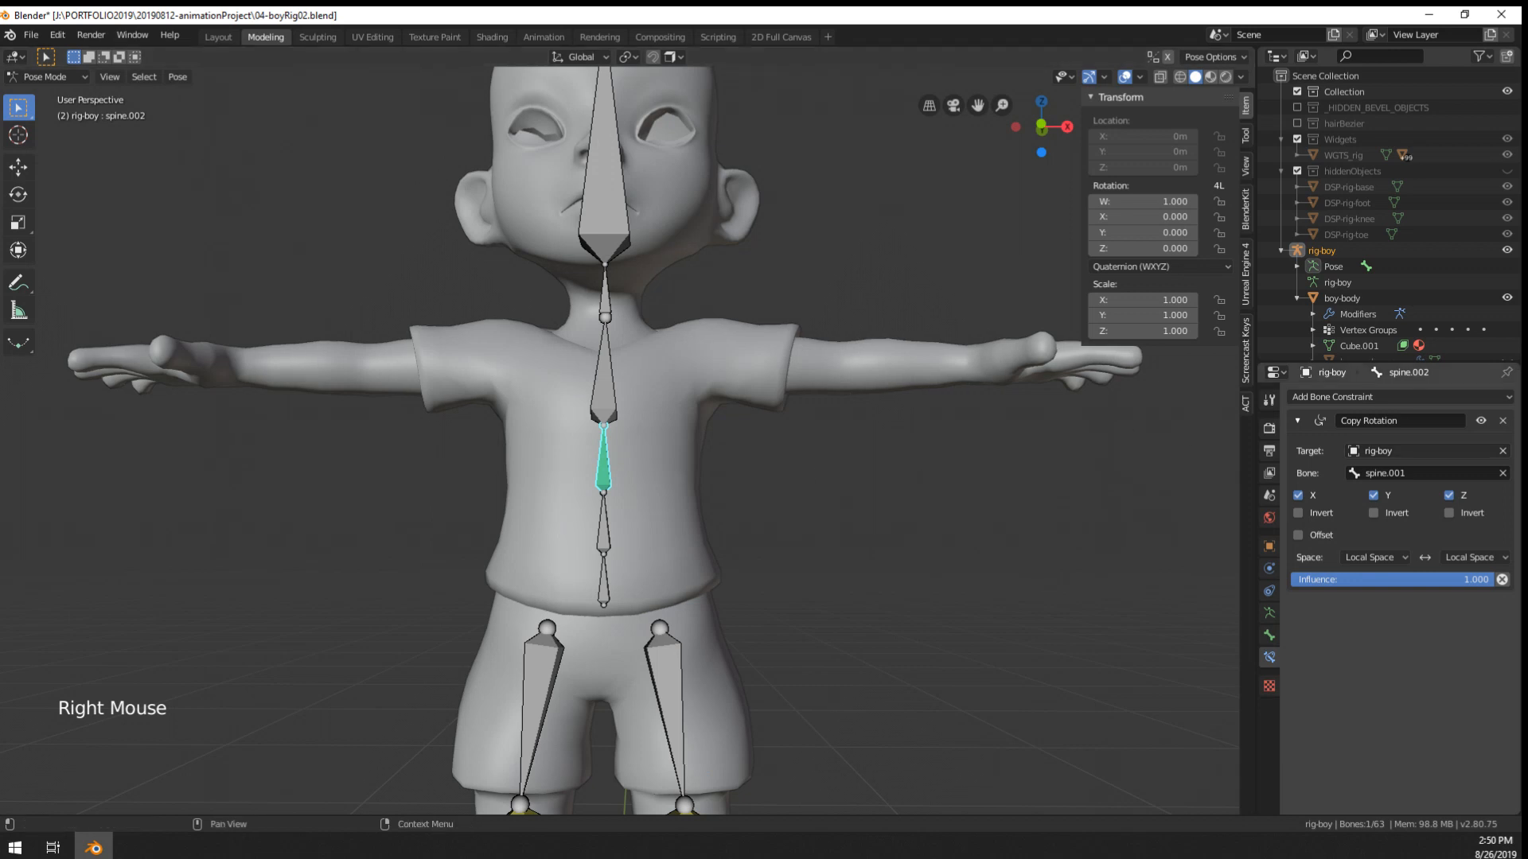
- Remove the Copy Rotation constraint from spine.002
left_click(1500, 423)
middle_click_drag(852, 437, 640, 369)
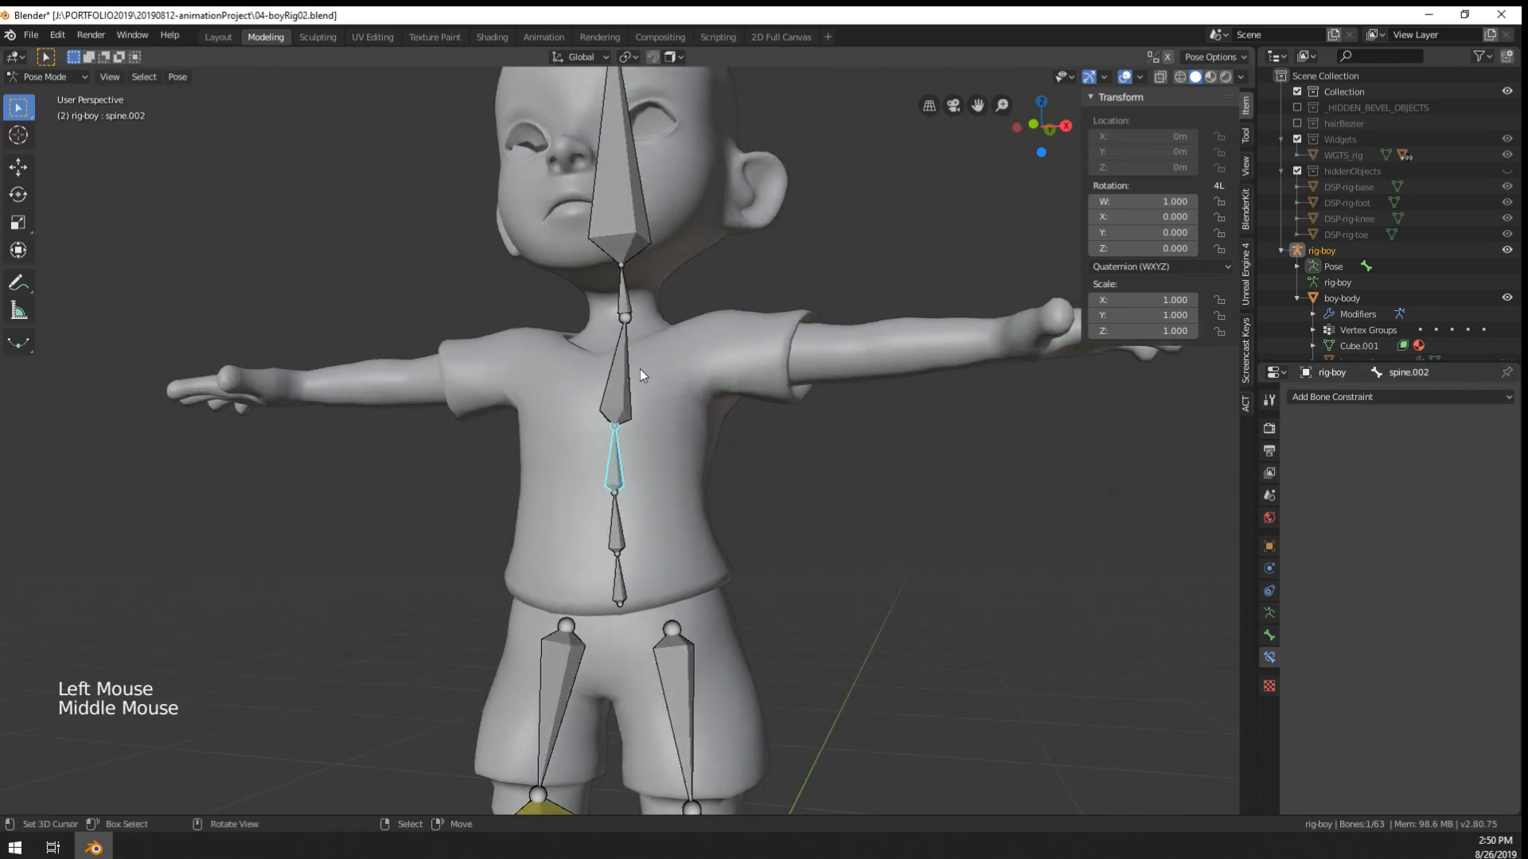
- In side view, extrude a new bone about 0.24 m straight up along Z from the tip of spine.002
right_click(678, 402)
key("KP_1")
key("KP_3")
key("shift+a")
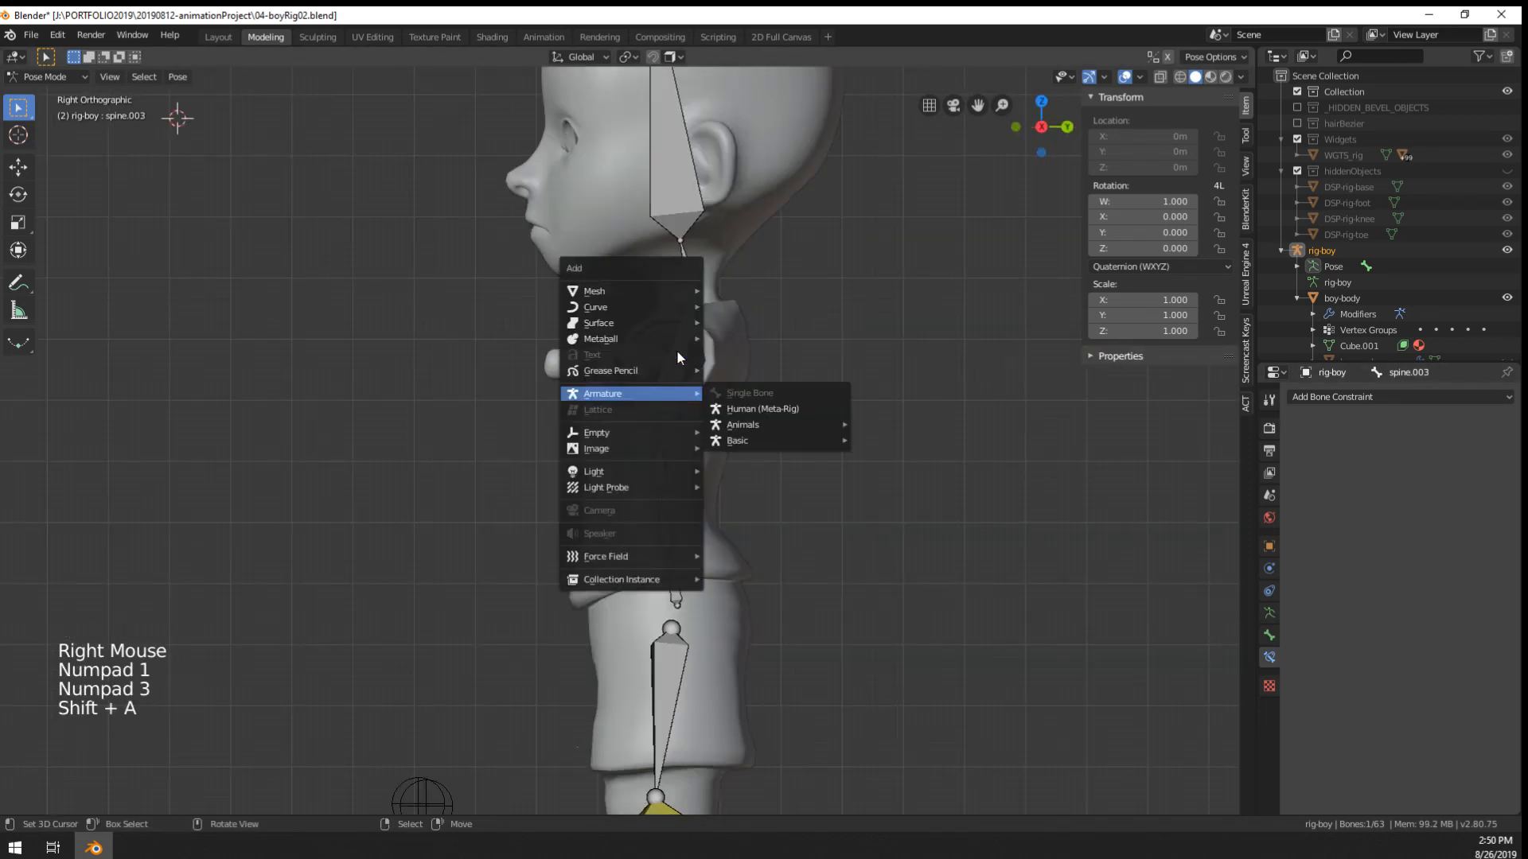
key("Escape")
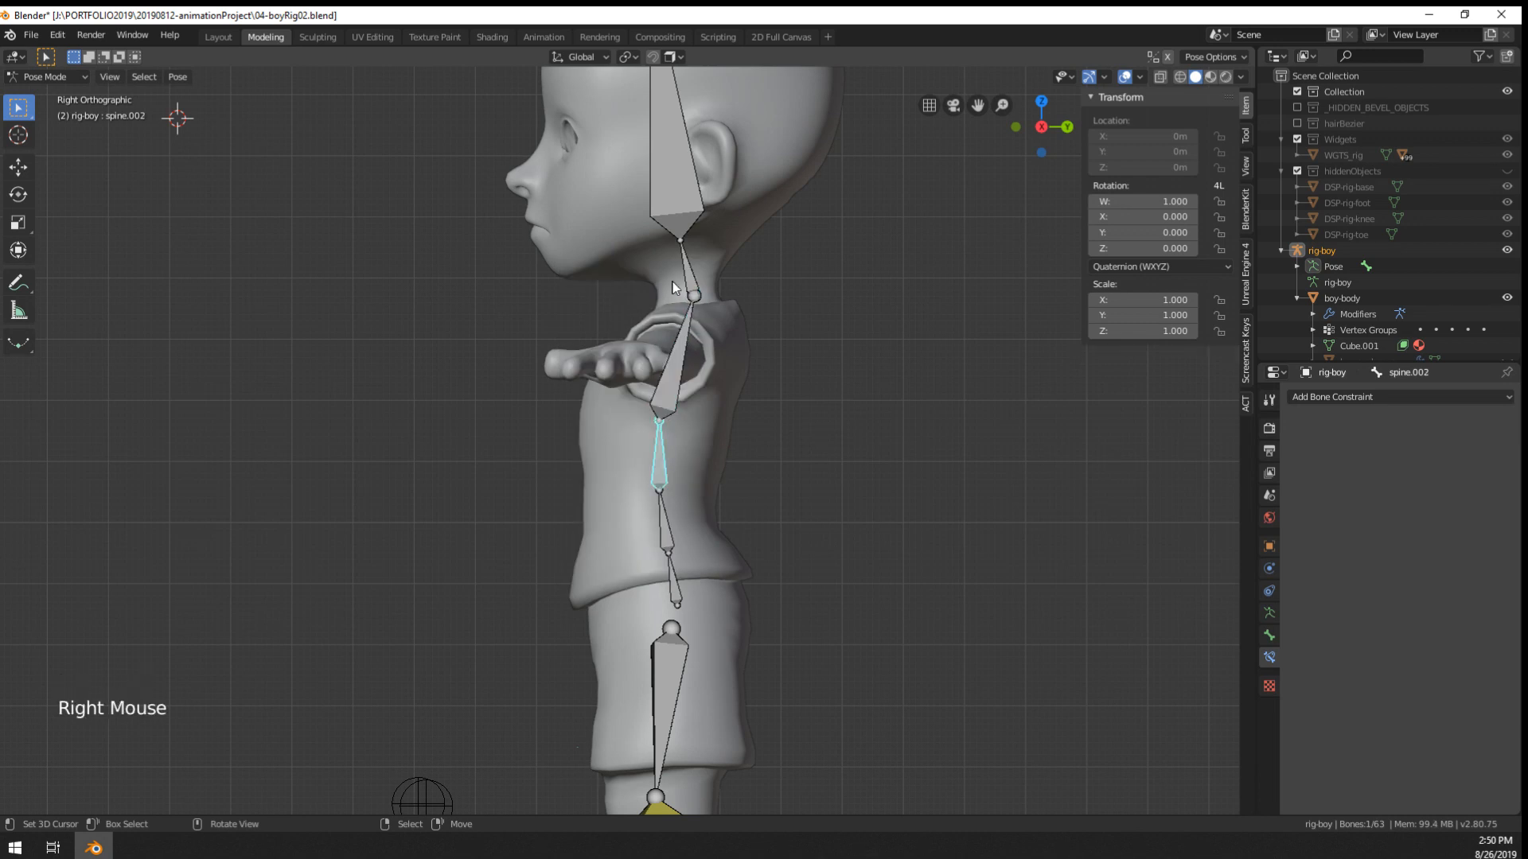
key("Tab")
right_click(660, 423)
key("e")
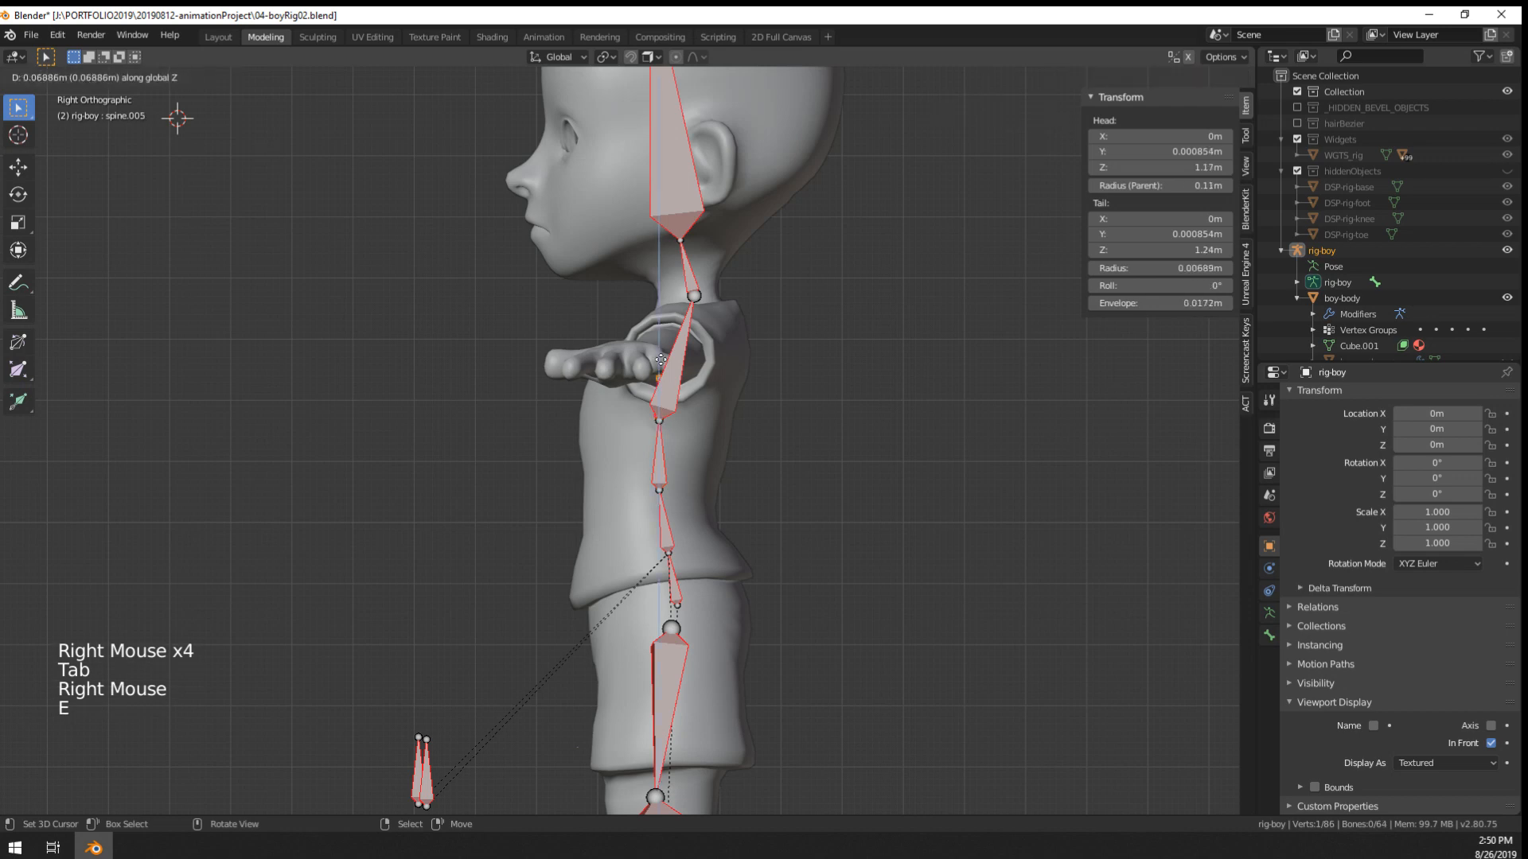
left_click(664, 272)
right_click(668, 326)
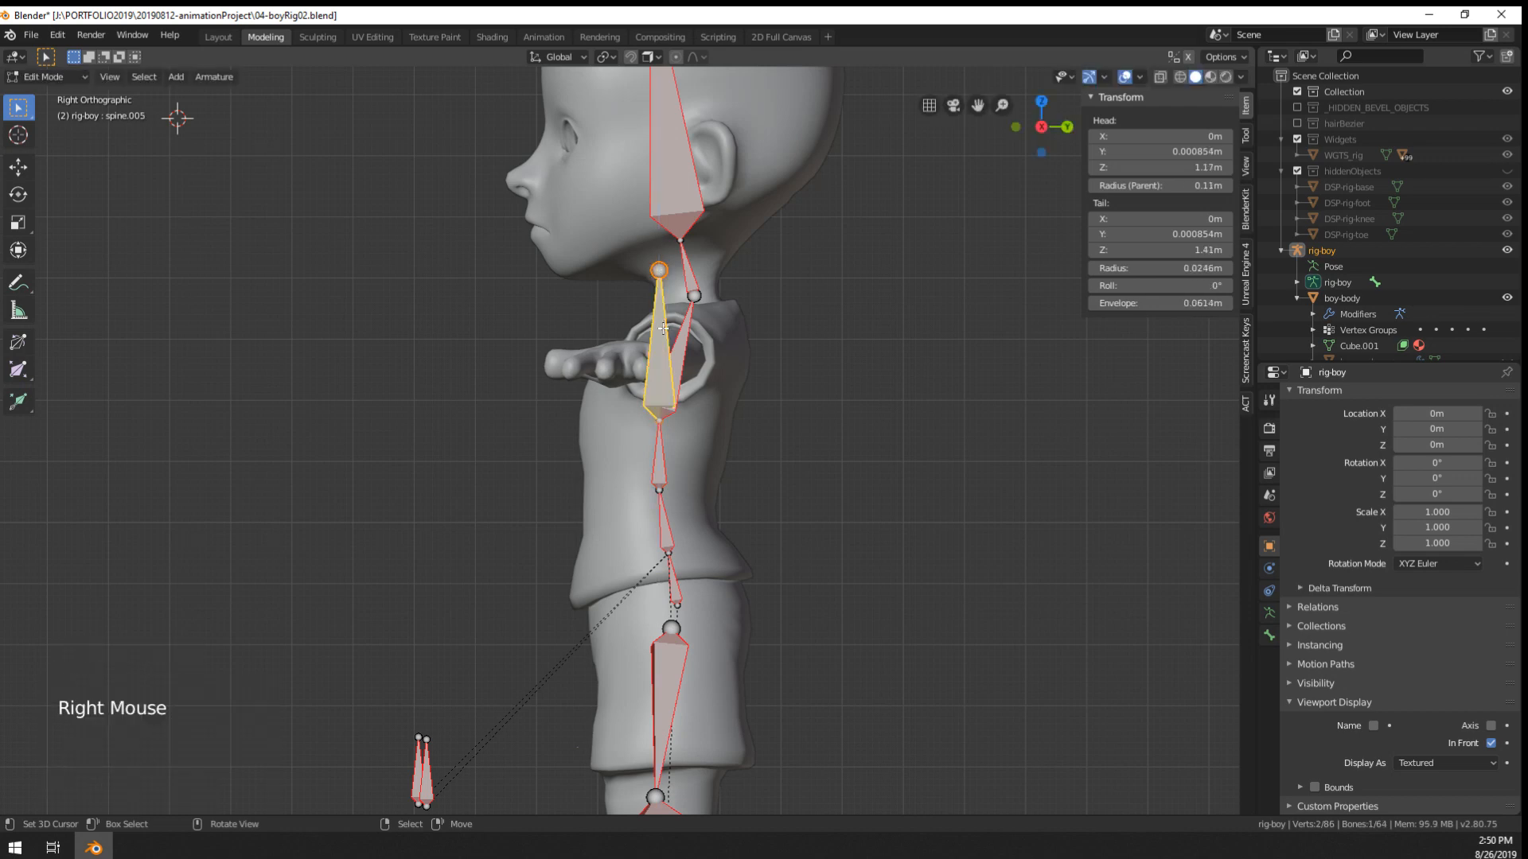
- Rename the newly extruded bone as spine-baseControl
middle_click_drag(668, 327, 1207, 405)
scroll(1352, 518, "up", 7)
left_click(1269, 636)
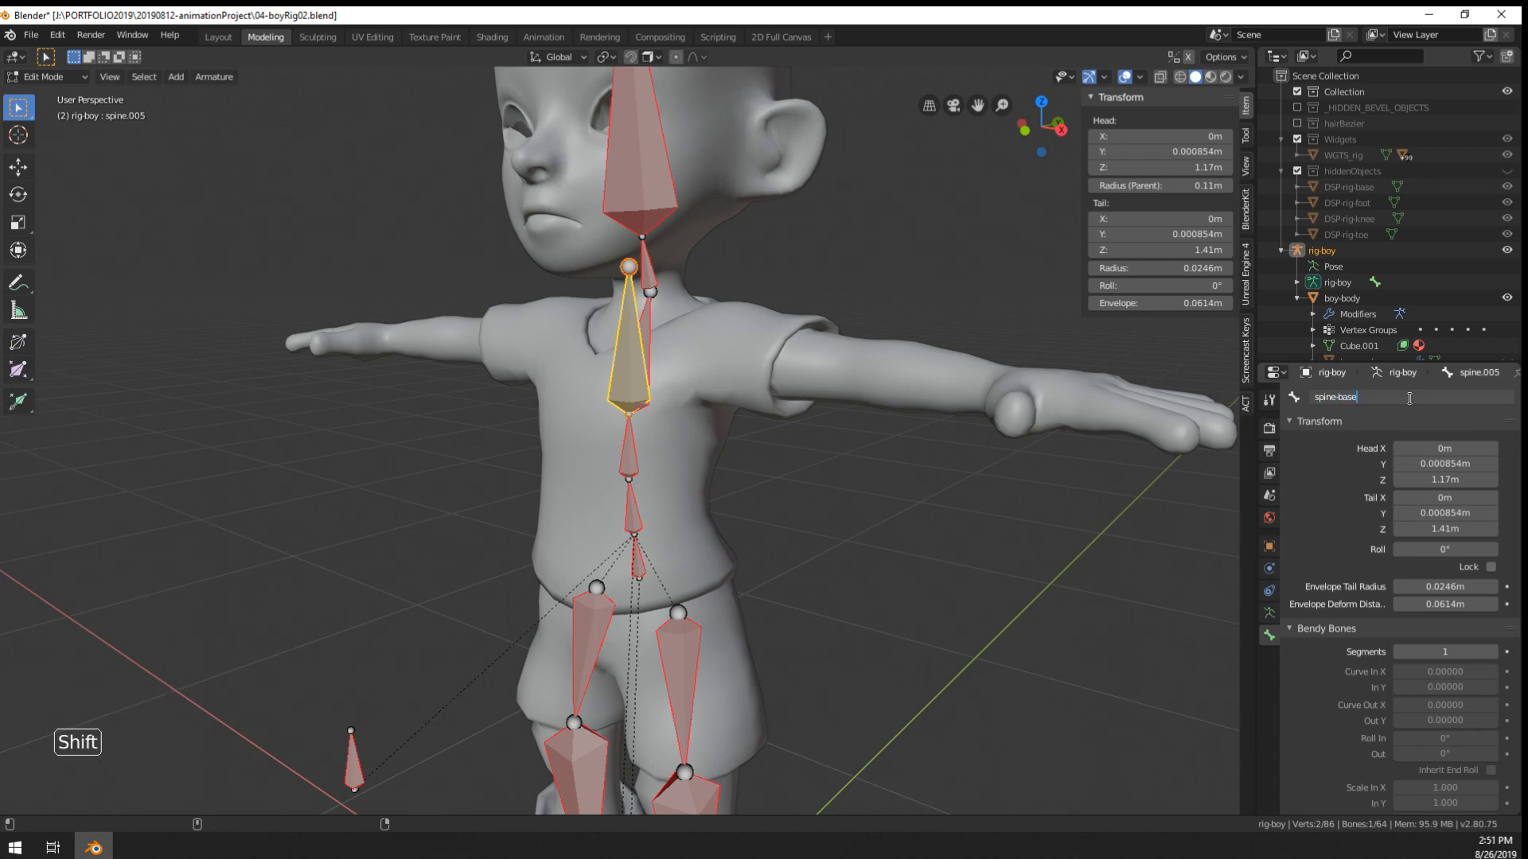
mouse_move(556, 399)
middle_mouse_down()
mouse_move(446, 410)
mouse_move(555, 421)
middle_mouse_up()
middle_click_drag(556, 421, 557, 422)
scroll(557, 421, "up", 2)
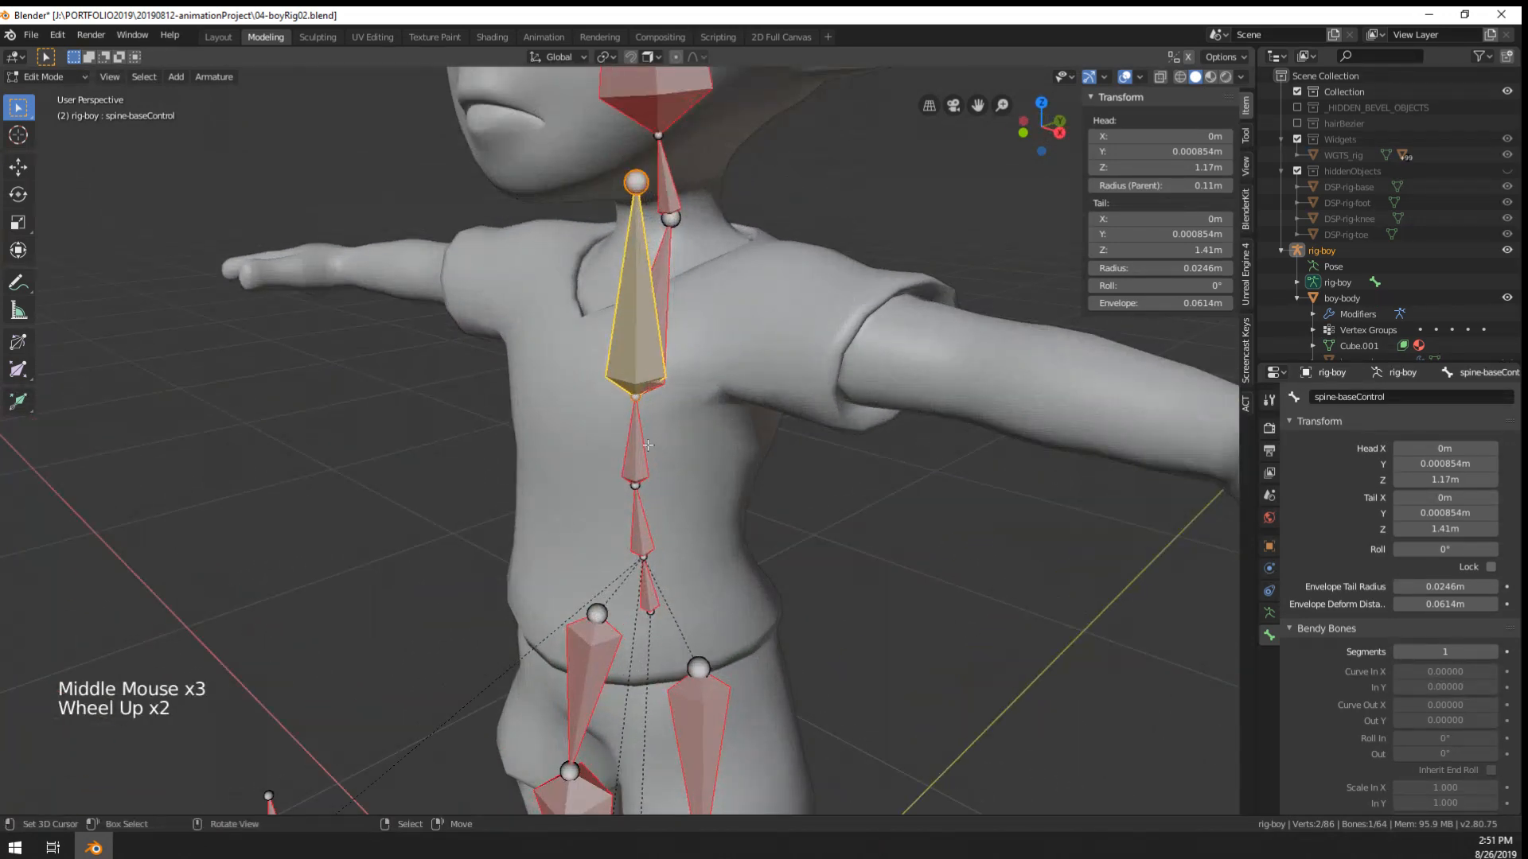
scroll(557, 422, "down", 2)
right_click(635, 445)
middle_click(640, 447)
key("Tab")
key("Tab")
key("Tab")
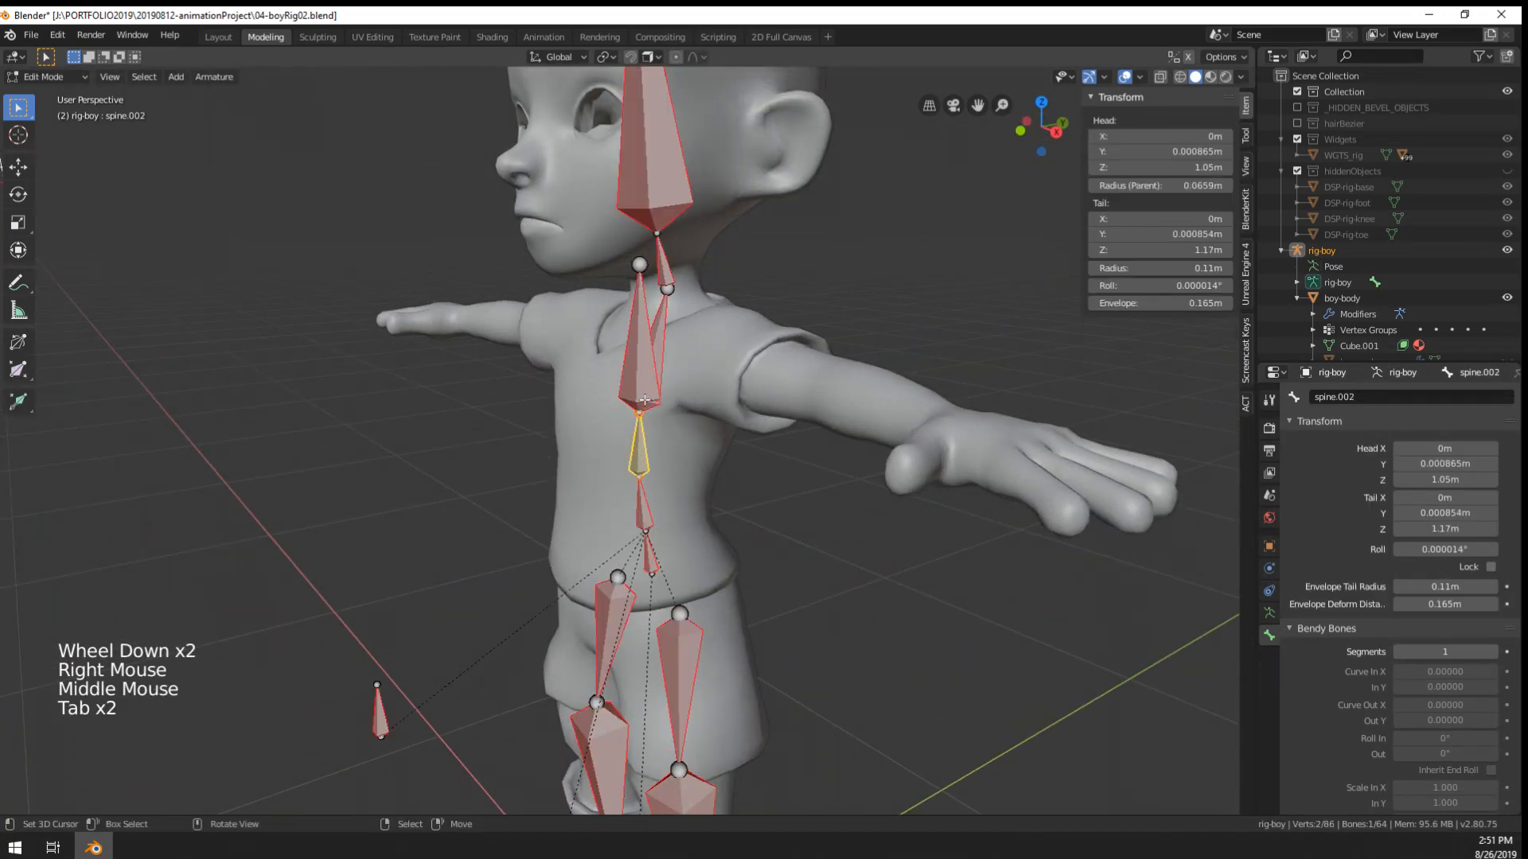
right_click(645, 372)
key("Tab")
right_click(656, 430)
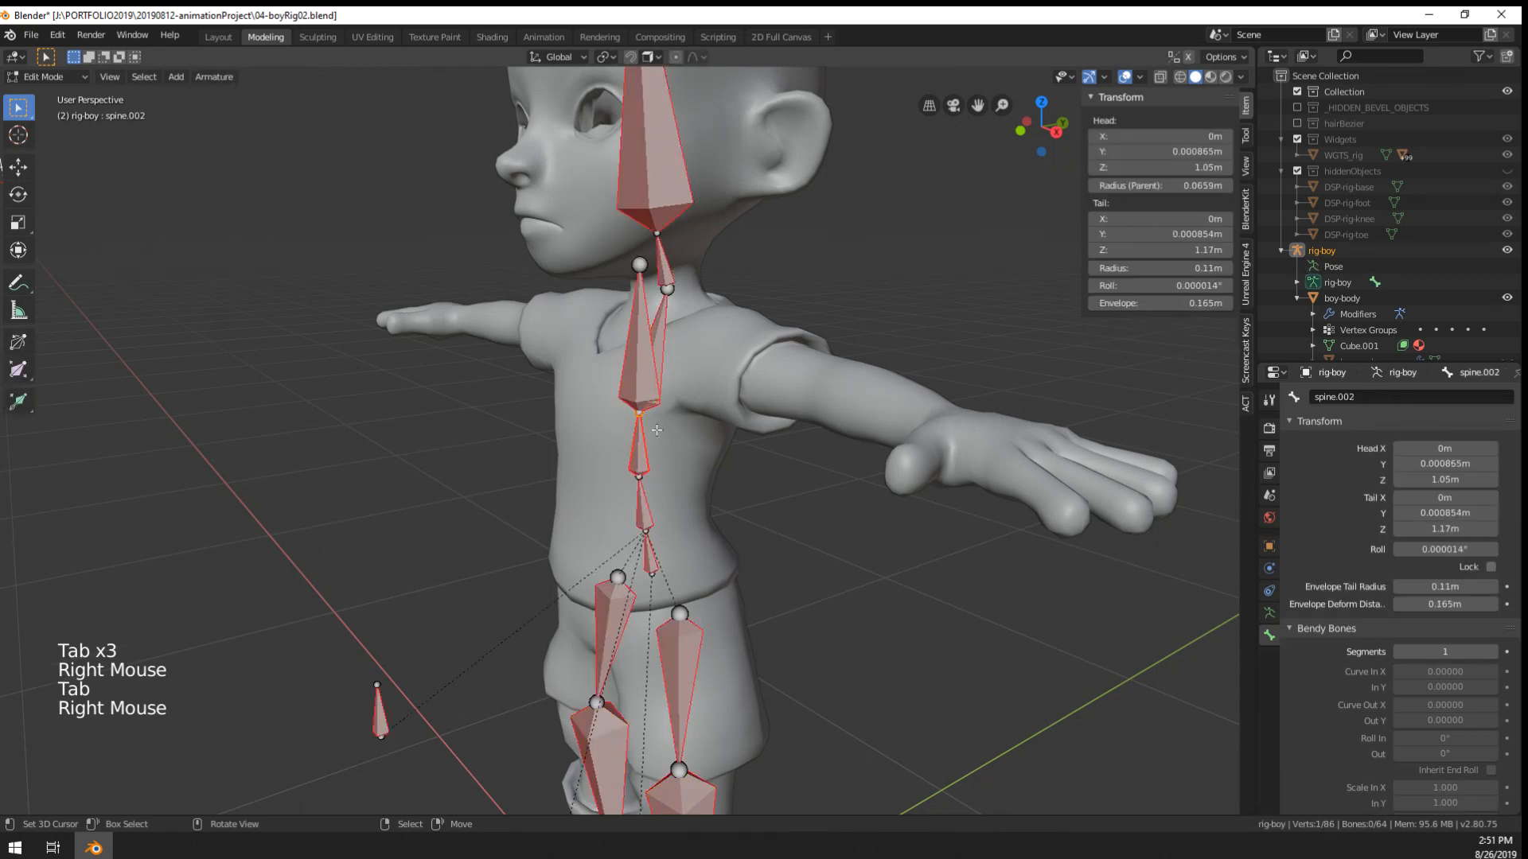
key("g")
left_click(654, 429)
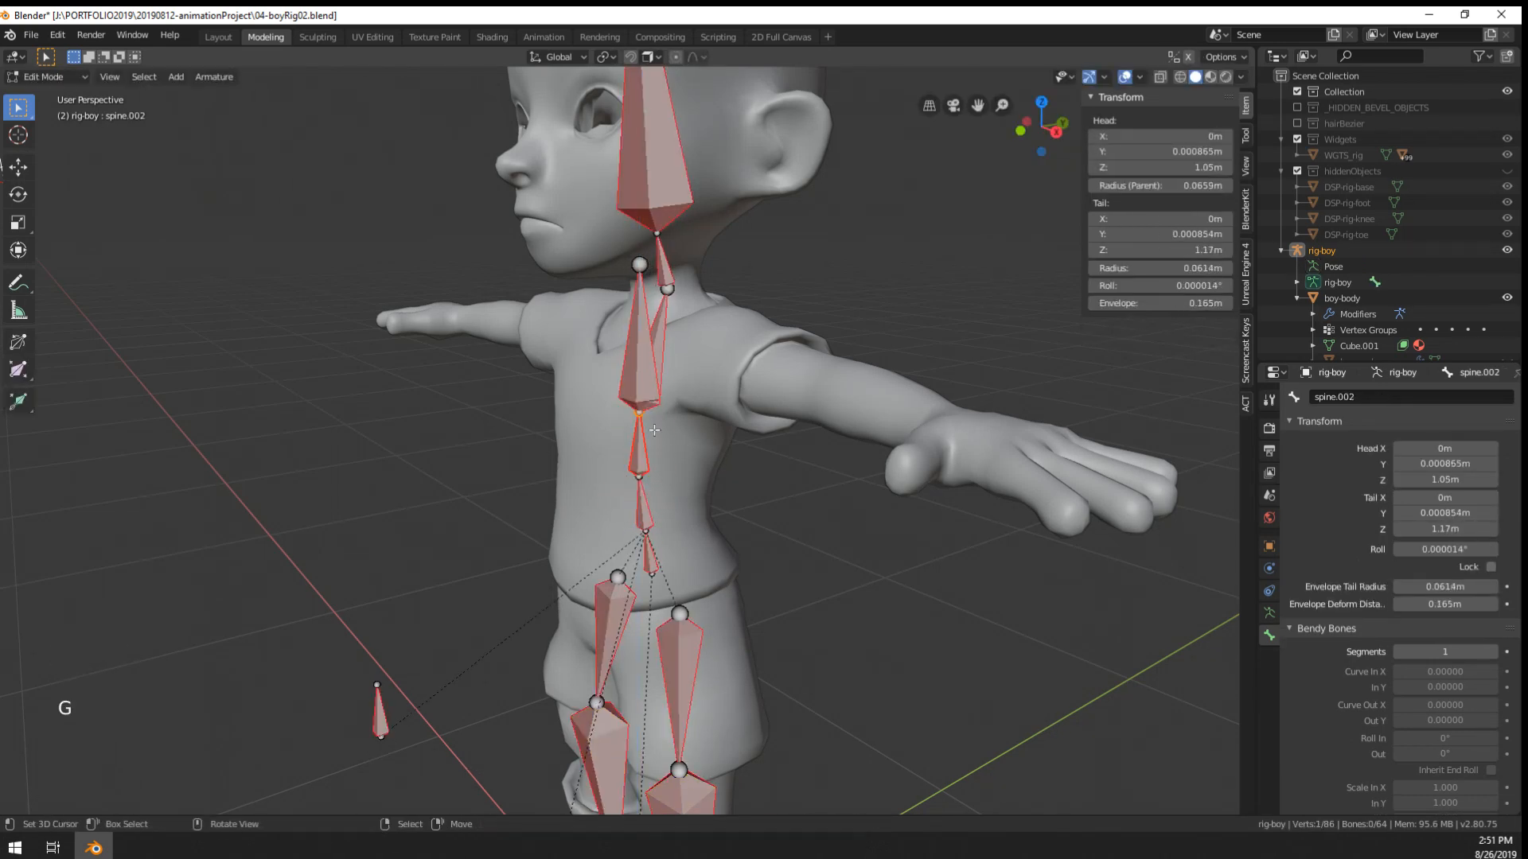
- Clear the parent of spine-baseControl and move its base straight down to the hips, to about Z 0.863 m
right_click(628, 335)
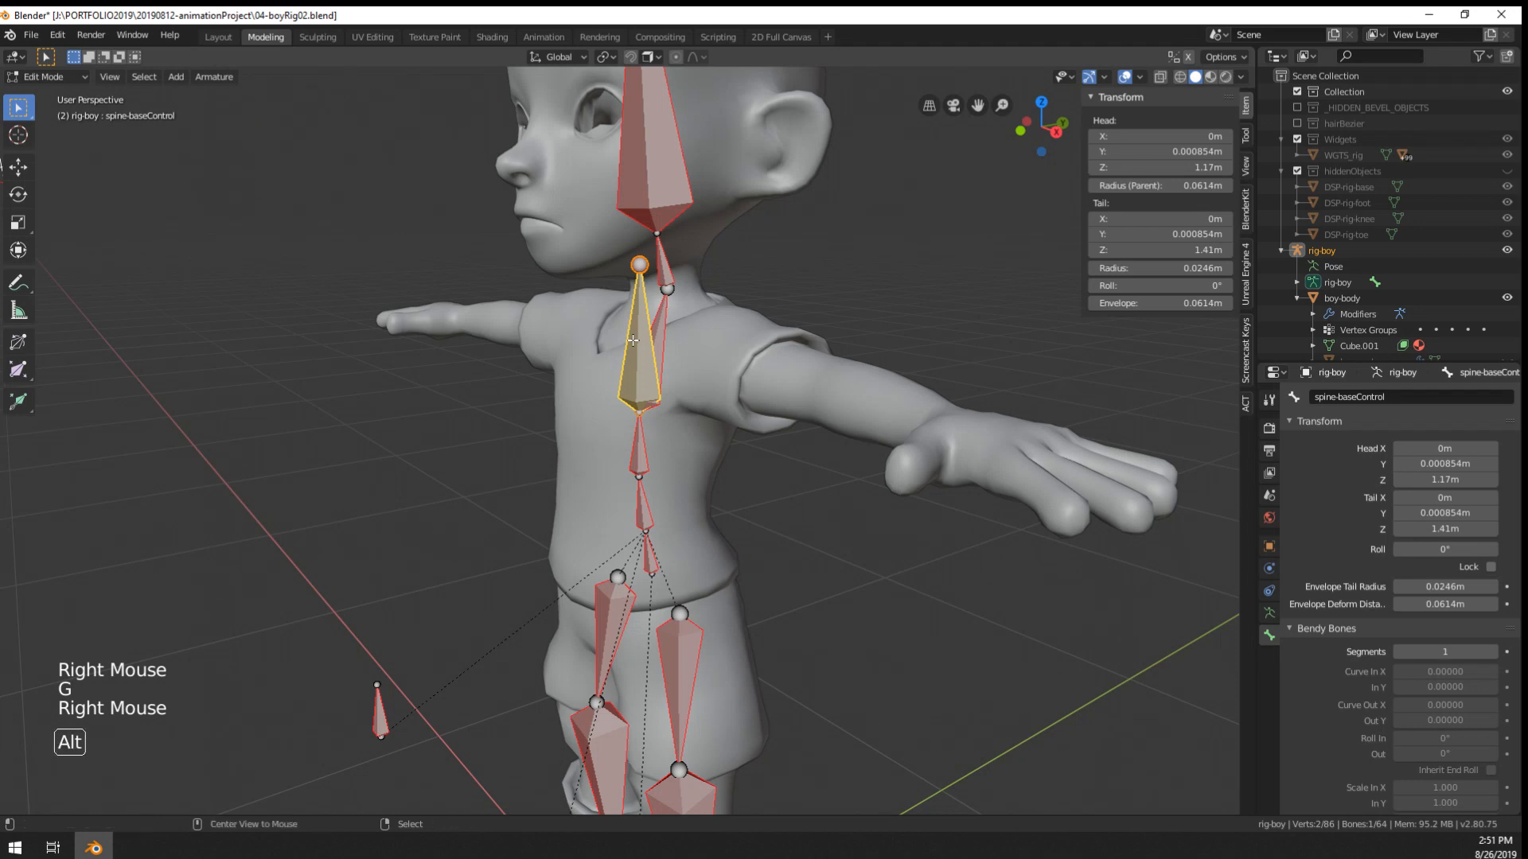
key("alt+p")
left_click(577, 368)
right_click(638, 264)
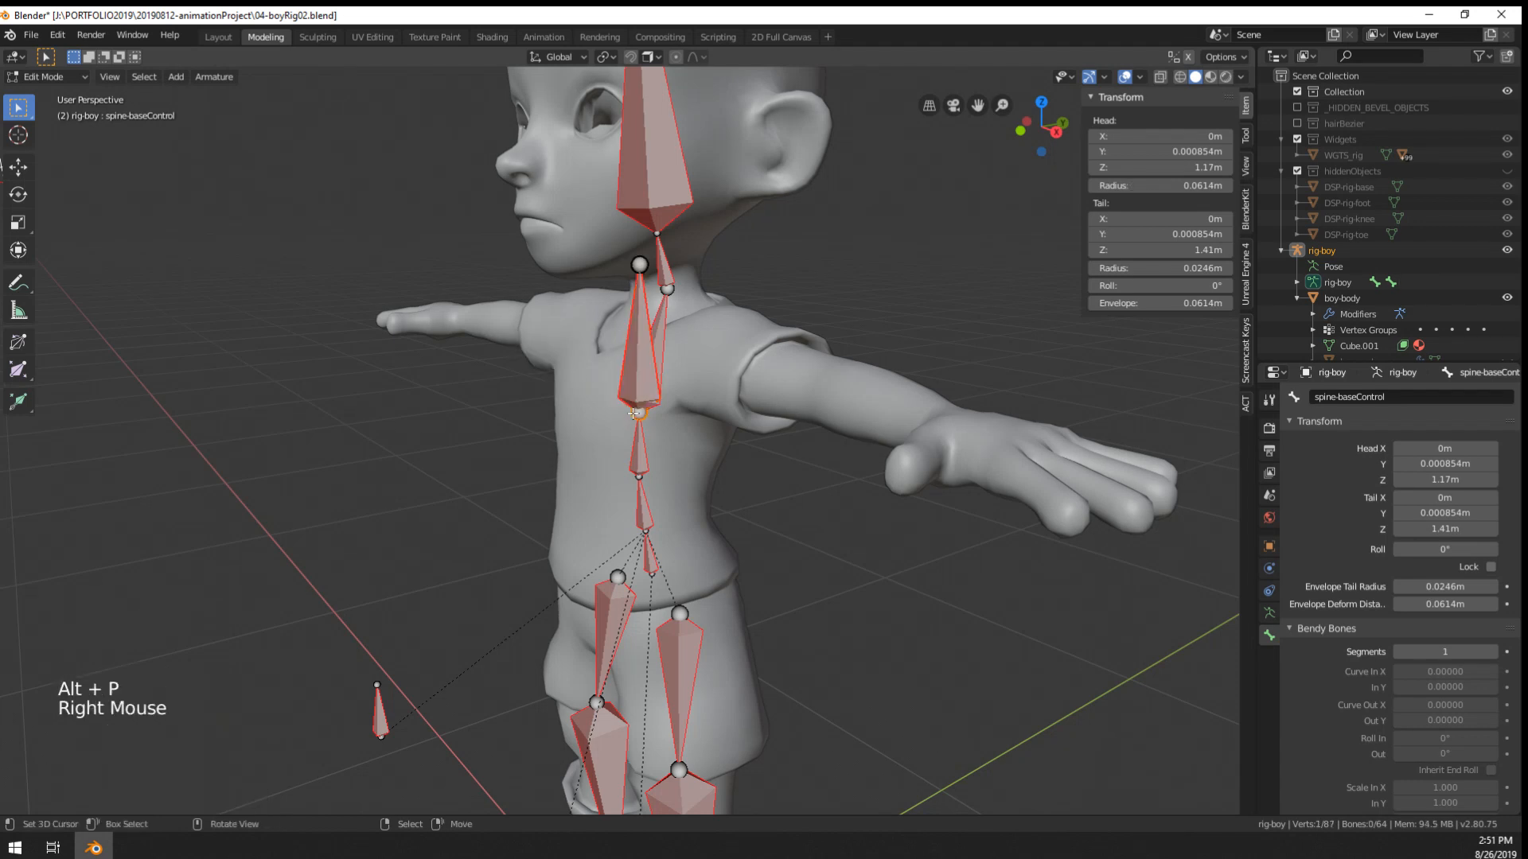
key("g")
left_click(618, 578)
- Test-move the tip of spine-baseControl sideways and down, cancelling the move
middle_click_drag(617, 578, 725, 537)
right_click(660, 286)
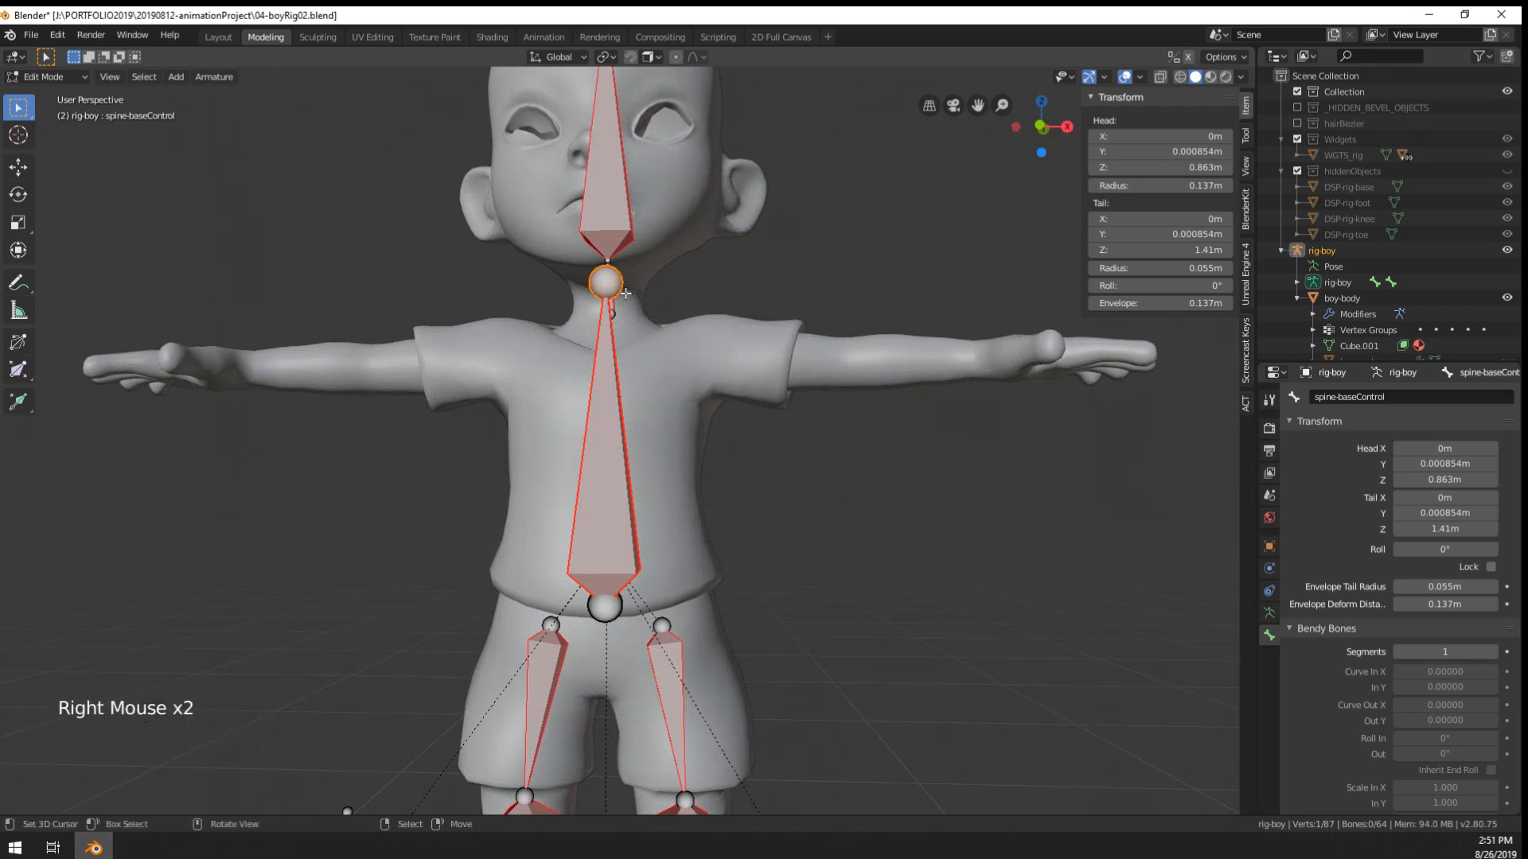
key("g")
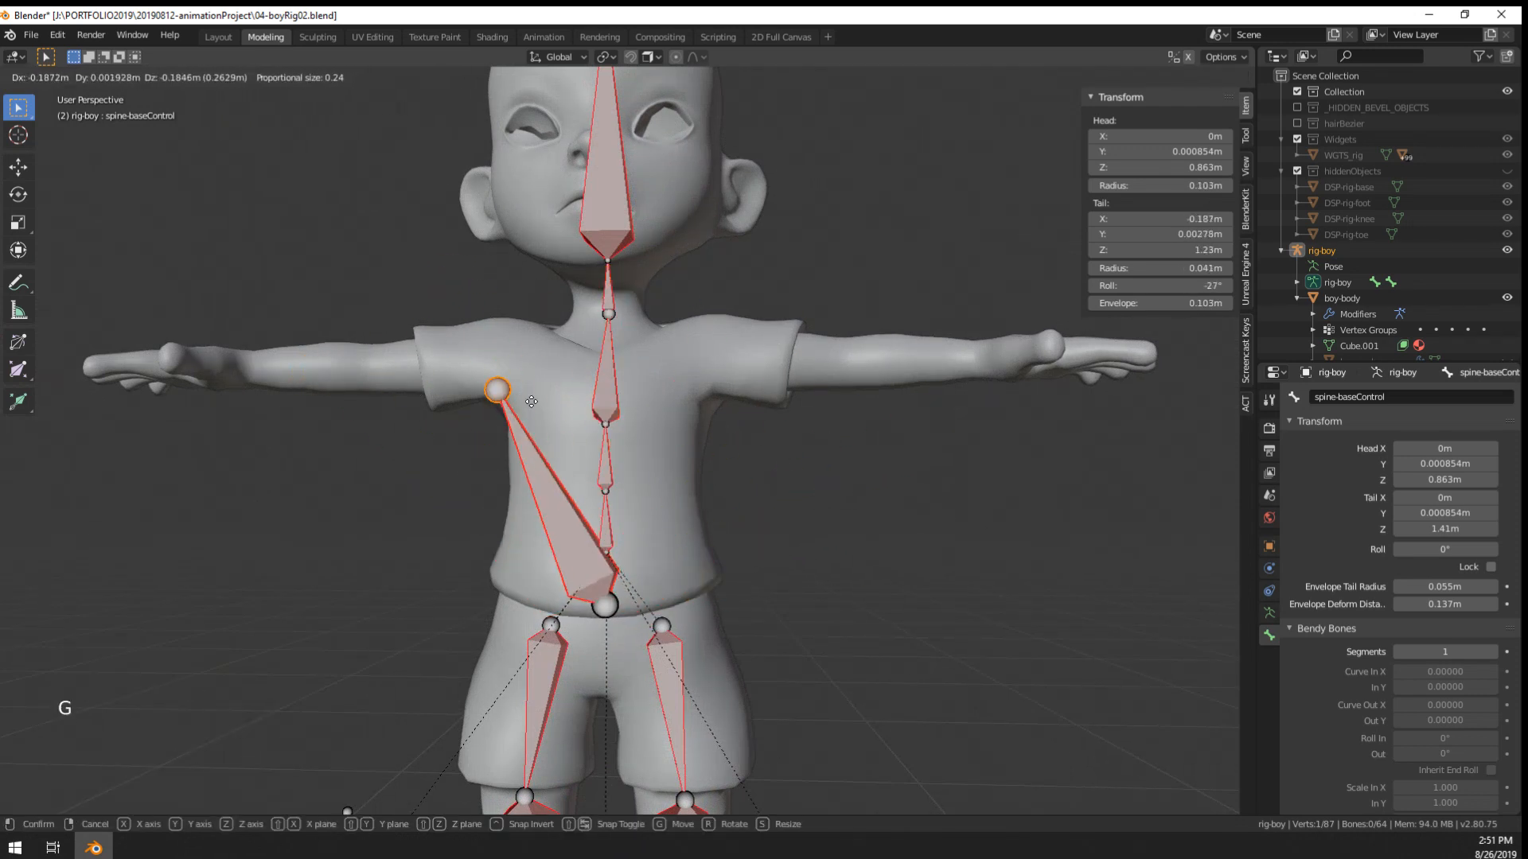
right_click(531, 401)
- Switch the viewport to wireframe display and select spine-baseControl around the spine bones
middle_click_drag(660, 497, 609, 545)
key("z")
left_click(521, 513)
right_click(611, 547)
right_click(613, 460)
right_click(629, 448)
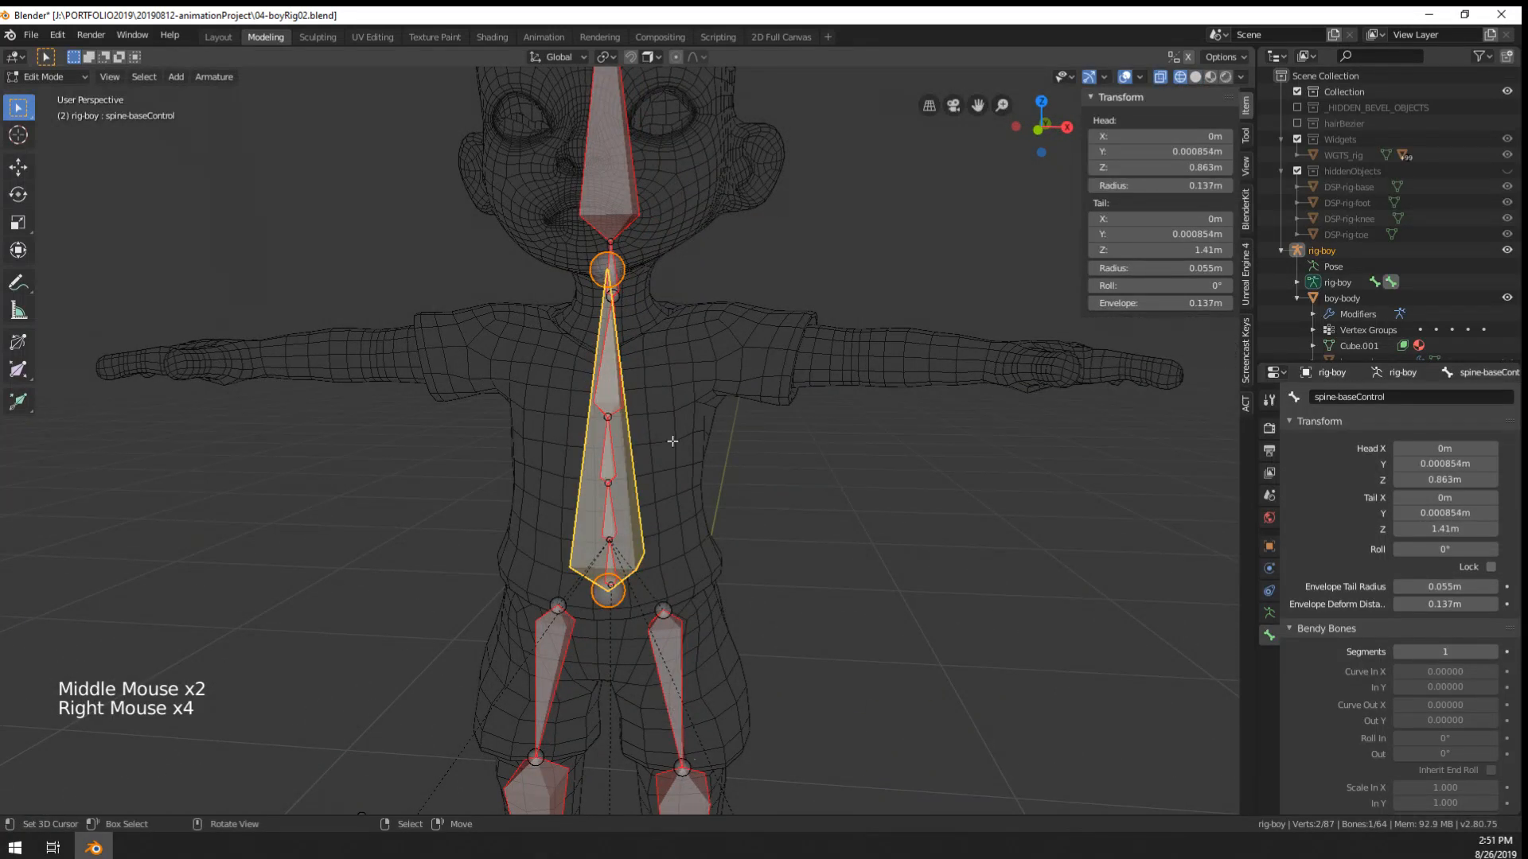
- In side view, move the tip of spine.002 up and back to about Y 0.016 m, Z 1.21 m
mouse_move(672, 440)
middle_mouse_down()
mouse_move(627, 440)
mouse_move(699, 453)
mouse_move(643, 449)
middle_mouse_up()
right_click(628, 423)
scroll(640, 449, "up", 1)
key("KP_1")
key("KP_3")
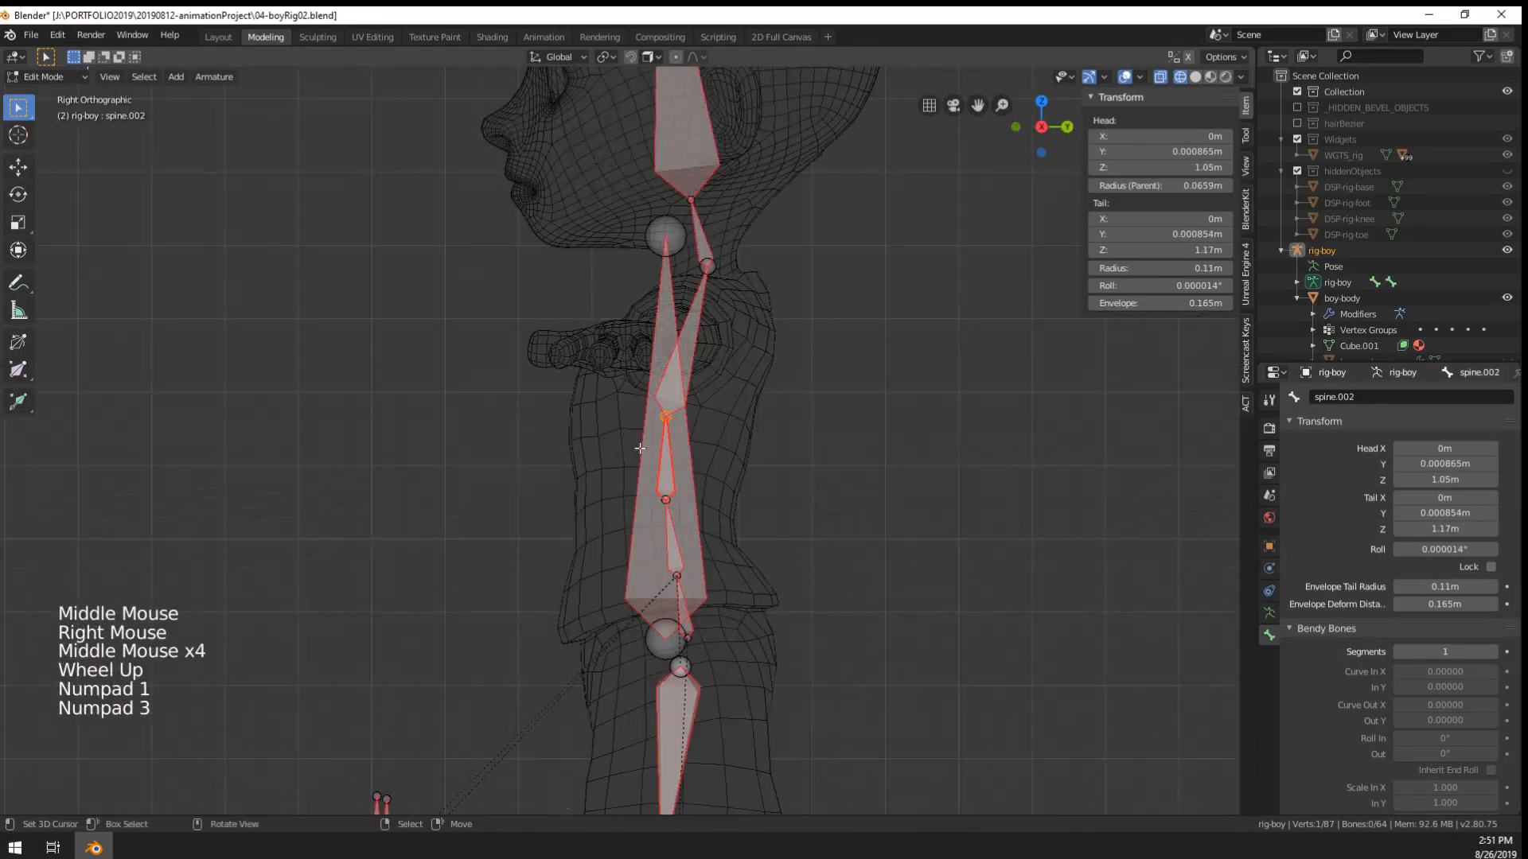
scroll(639, 448, "up", 2)
key("g")
left_click(702, 418)
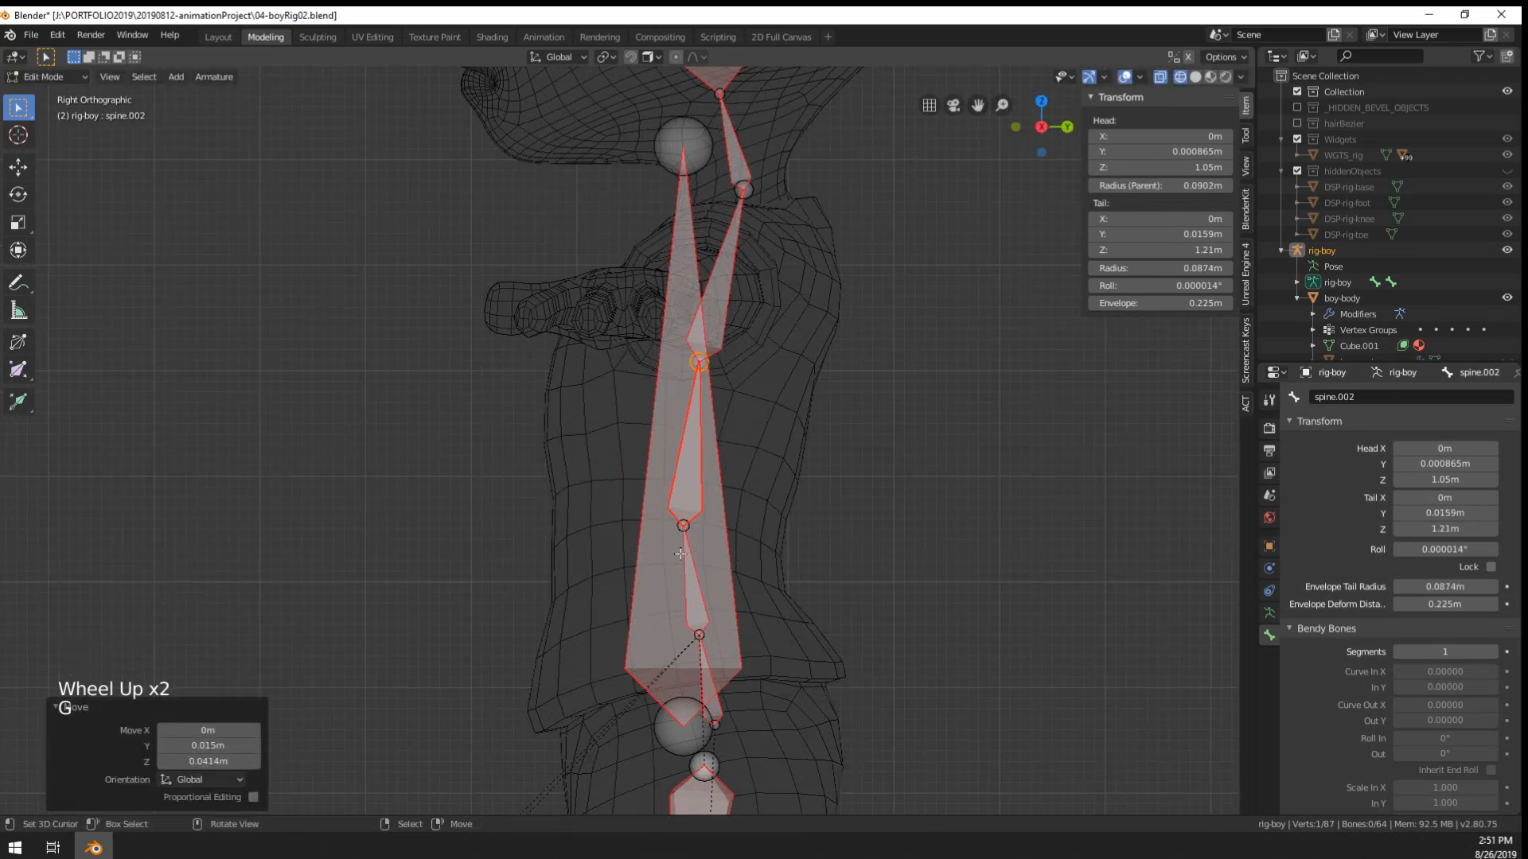
- Raise the joint between spine.001 and spine.002, and move the joint below spine.001 to about Y 0.003 m, Z 0.989 m
right_click(684, 525)
key("g")
left_click(678, 483)
right_click(698, 634)
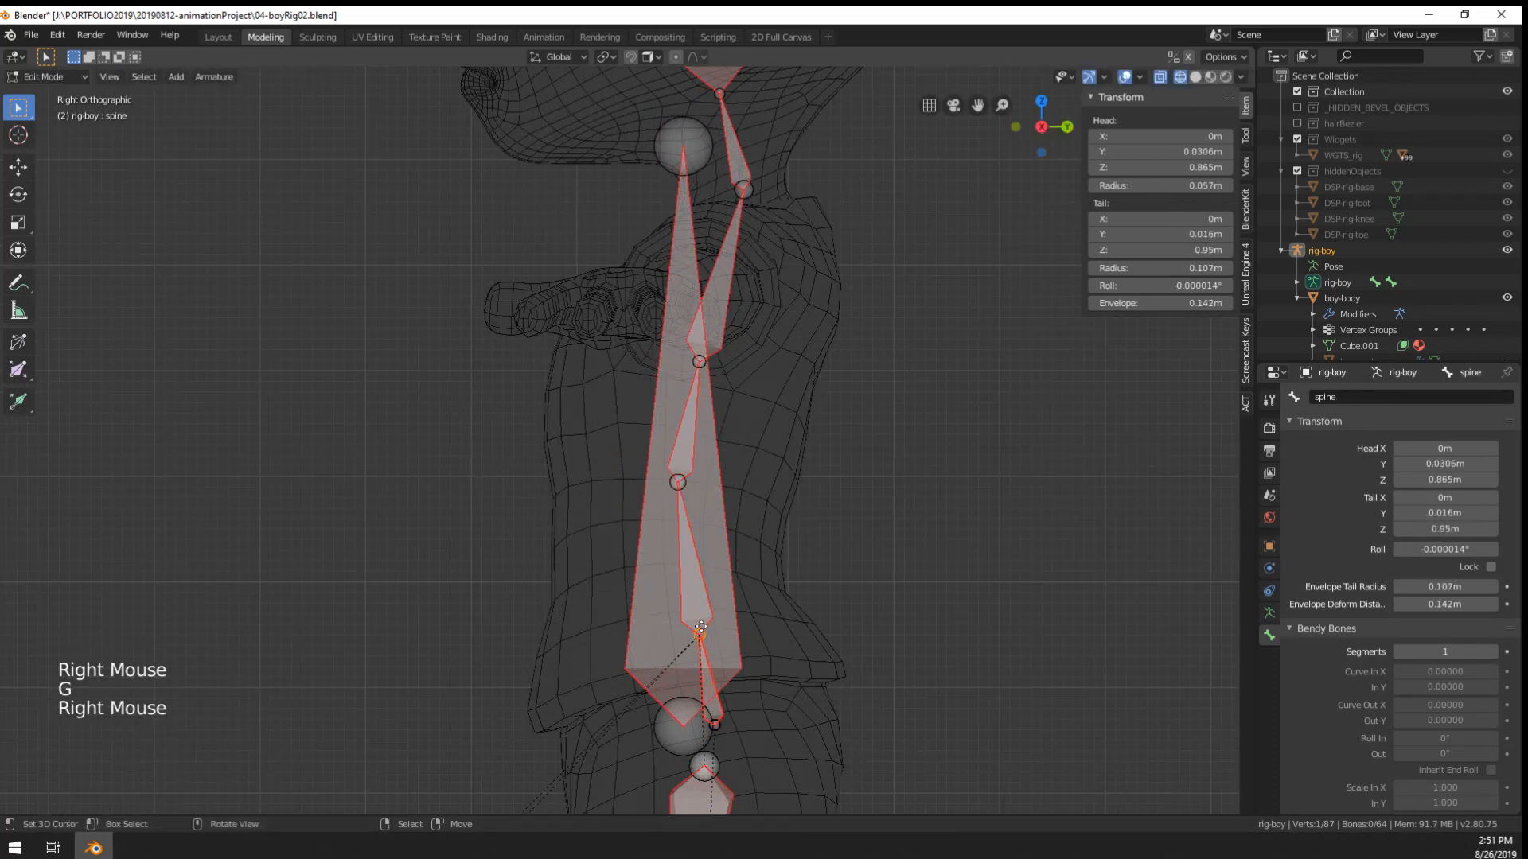
key("g")
left_click(685, 593)
- Fine-tune the tip of spine.001 to about Y 0.0001 m, Z 1.11 m and nudge the tip of spine.002 slightly toward the back
right_click(678, 481)
key("g")
left_click(682, 466)
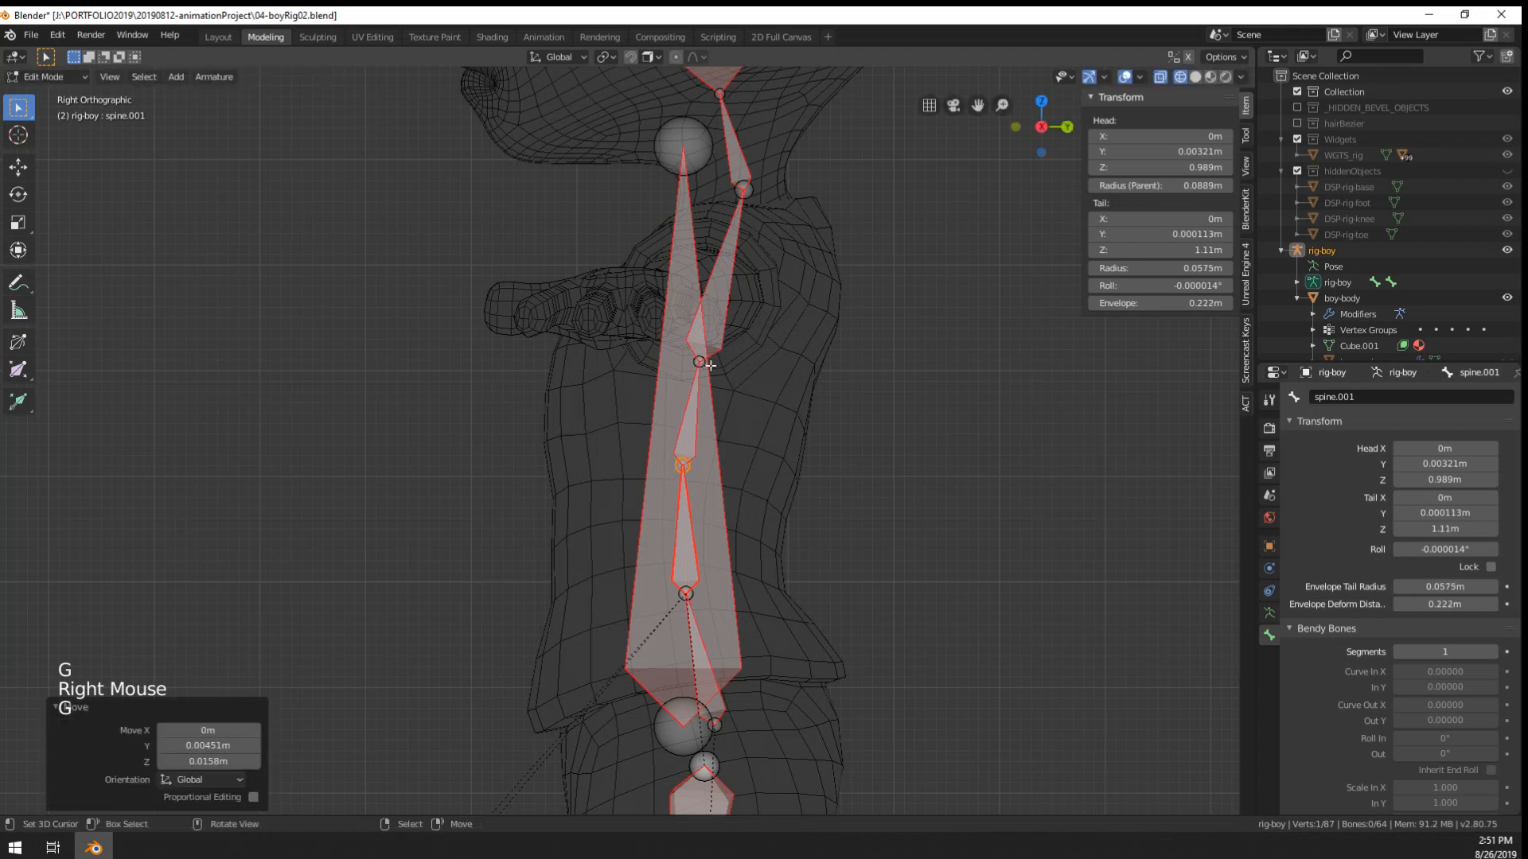
right_click(705, 363)
key("g")
left_click(714, 361)
- In Pose Mode, add a Copy Rotation constraint to the lowest spine bone
scroll(713, 361, "down", 2)
middle_click_drag(714, 360, 866, 513)
key("Tab")
key("Tab")
right_click(604, 557)
key("Tab")
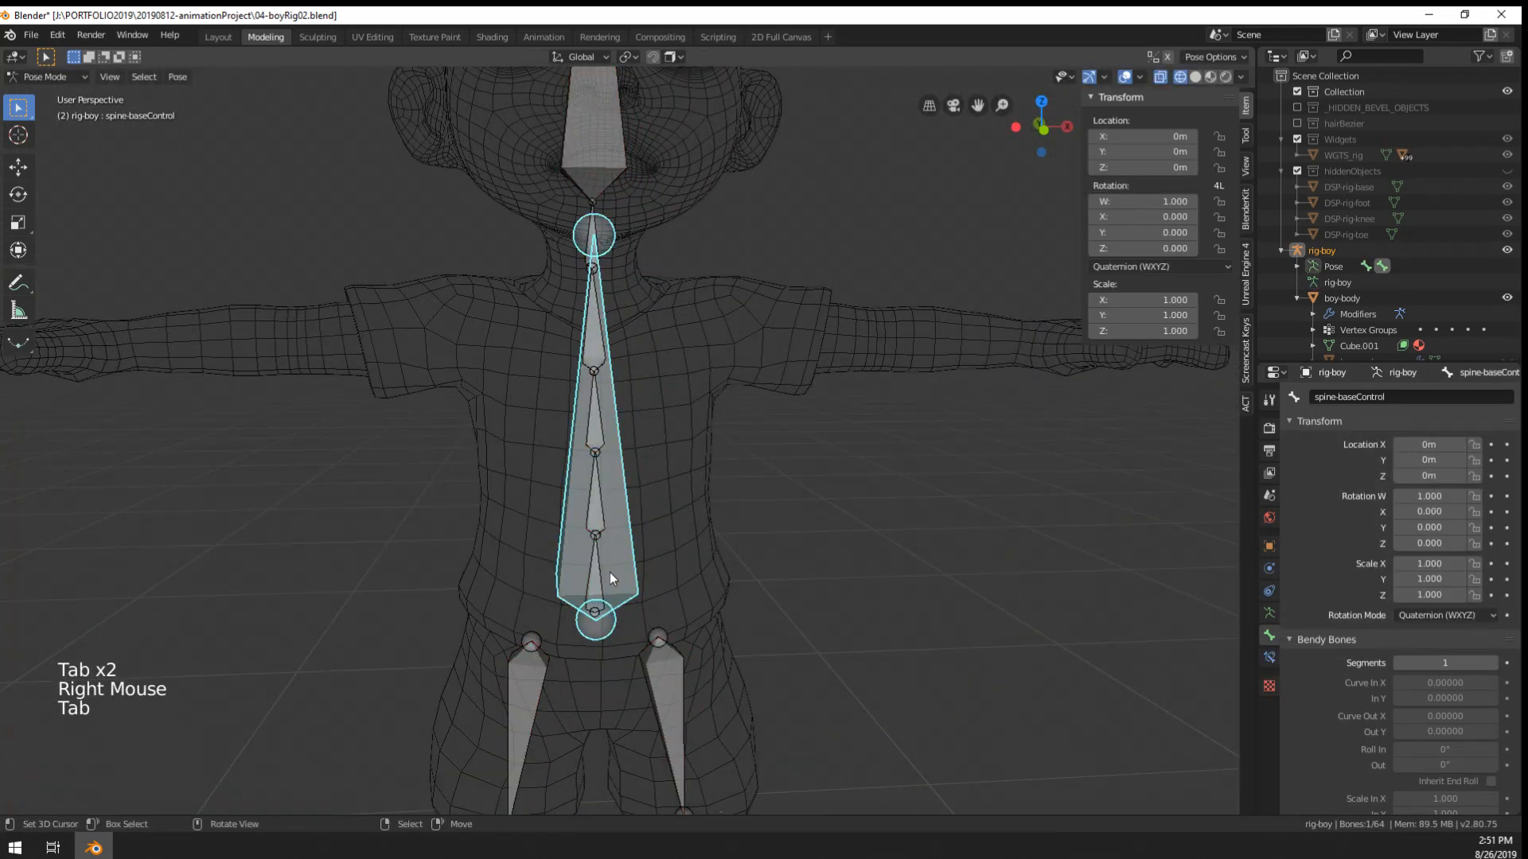
right_click(598, 578)
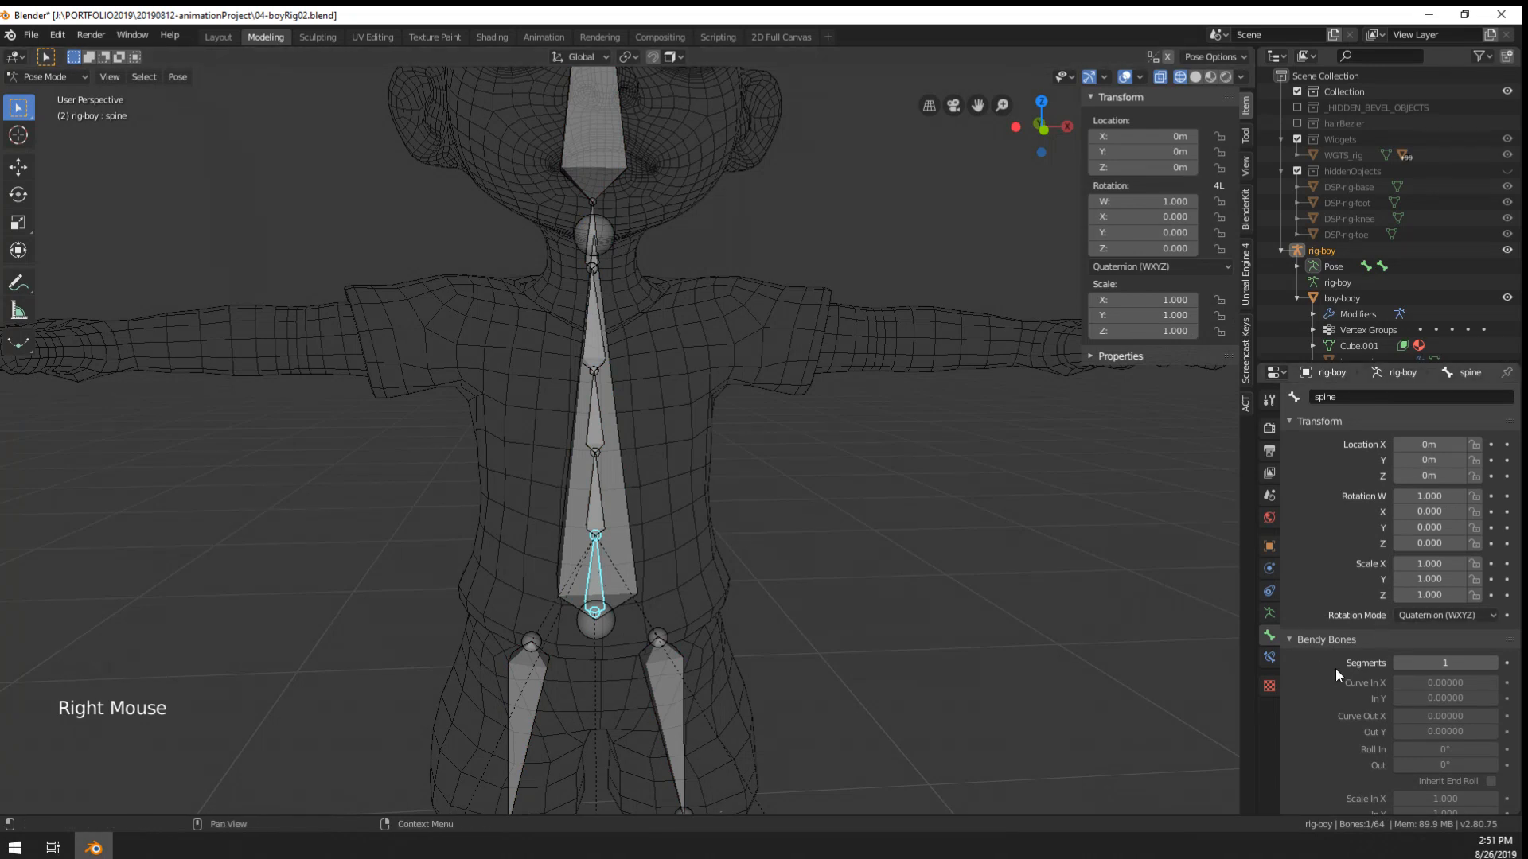
left_click(1269, 657)
left_click(1397, 396)
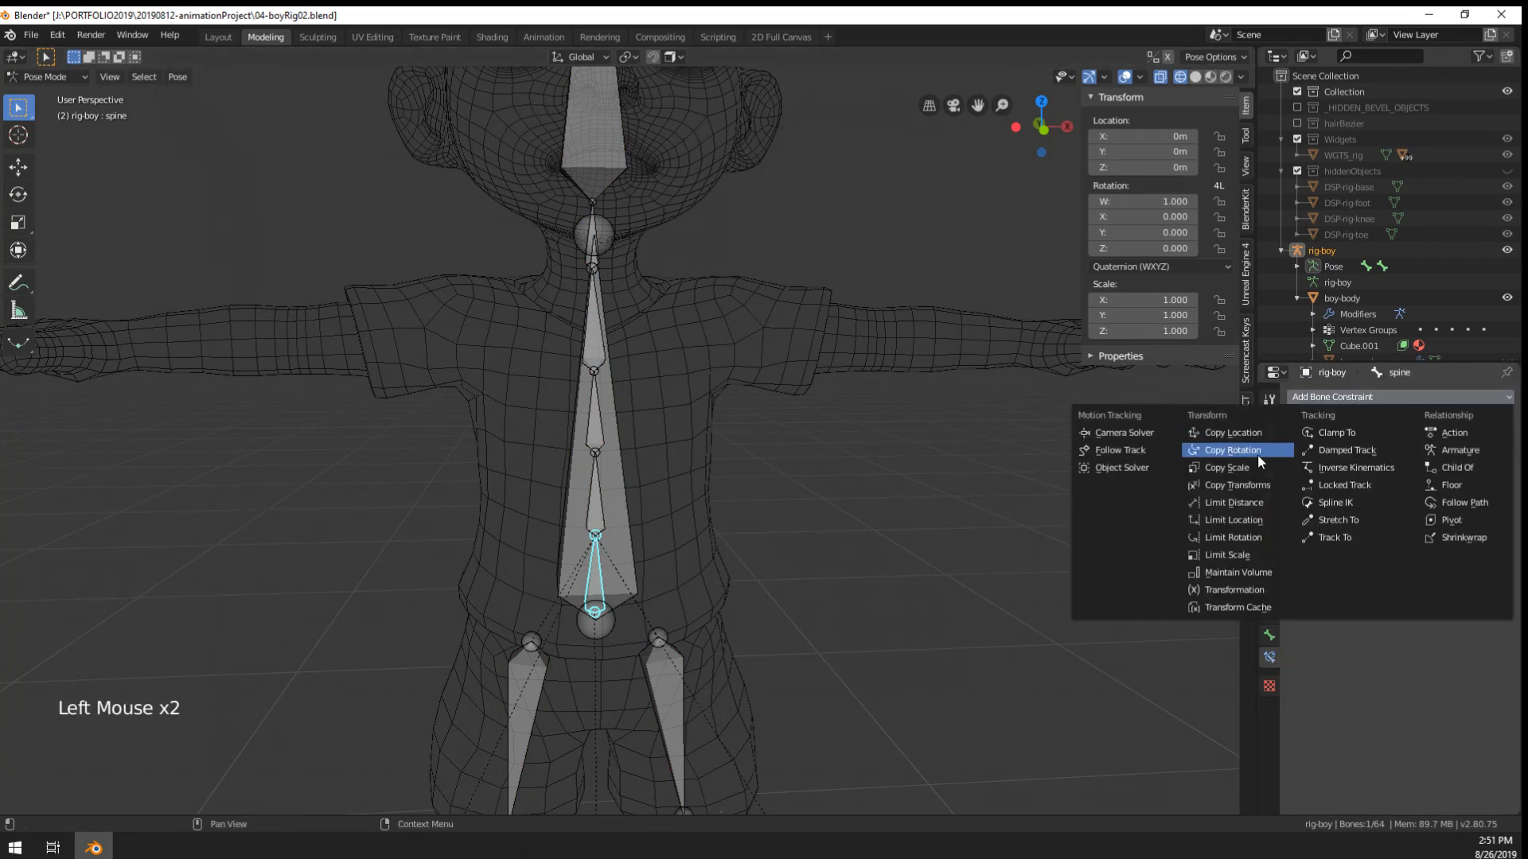
left_click(1247, 452)
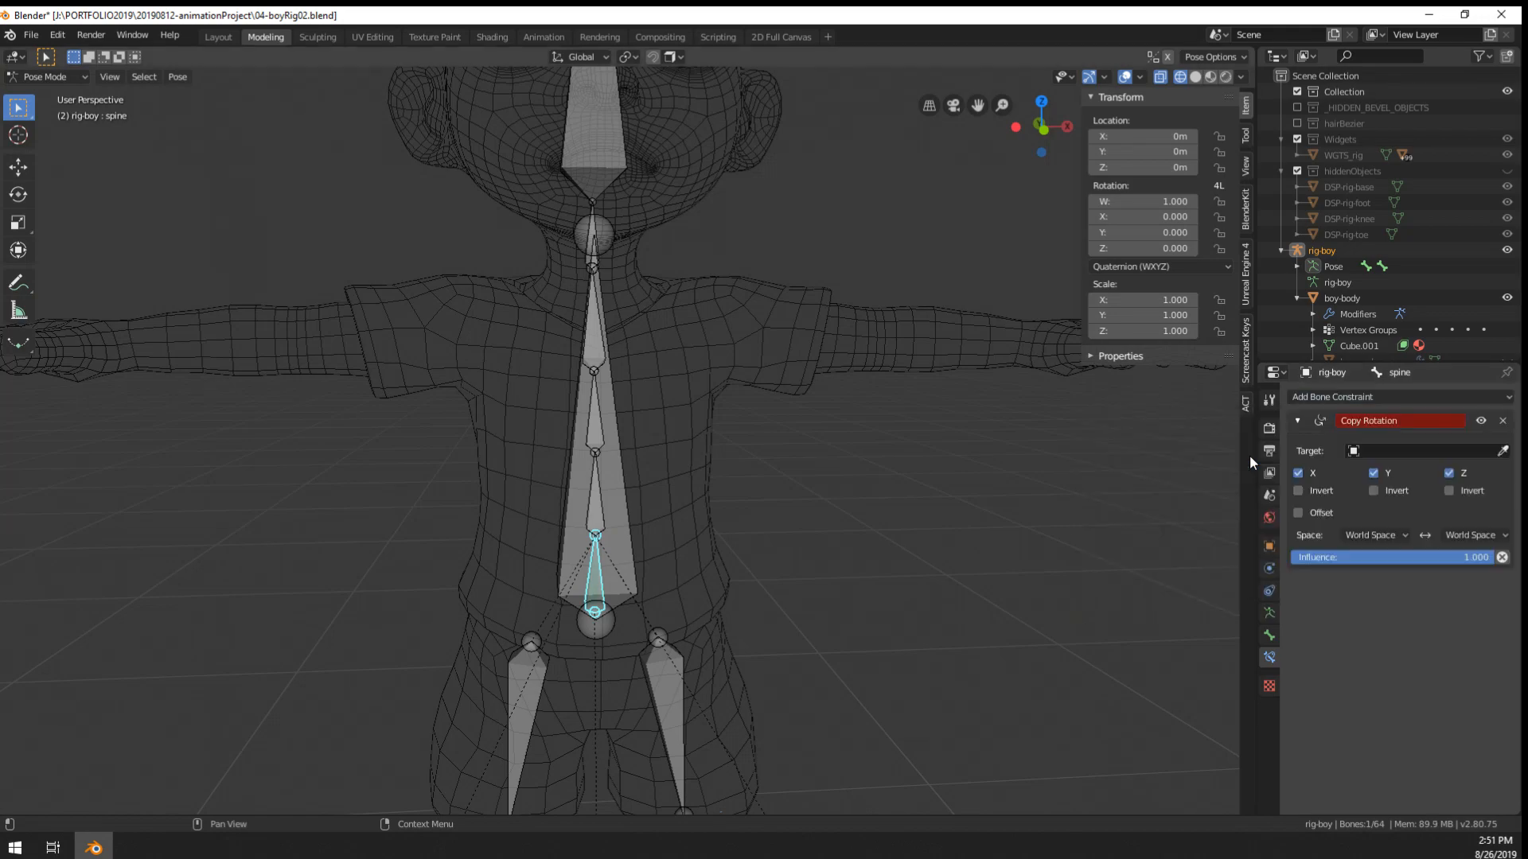
- Set both the target and owner spaces of the Copy Rotation constraint to Local Space
middle_click_drag(700, 612, 742, 609)
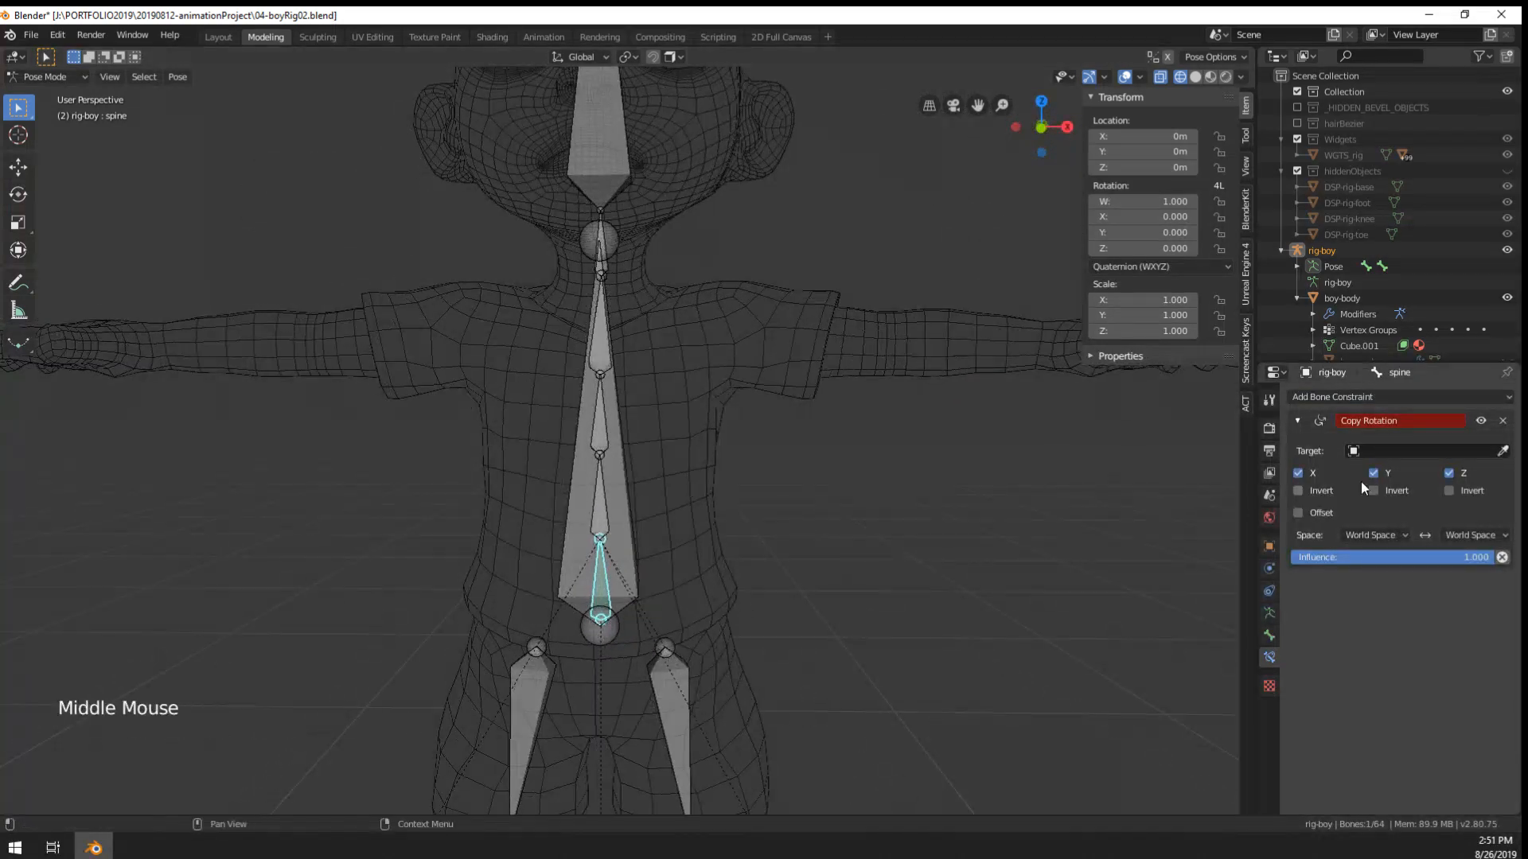
left_click(1405, 535)
left_click(1377, 605)
left_click(1470, 534)
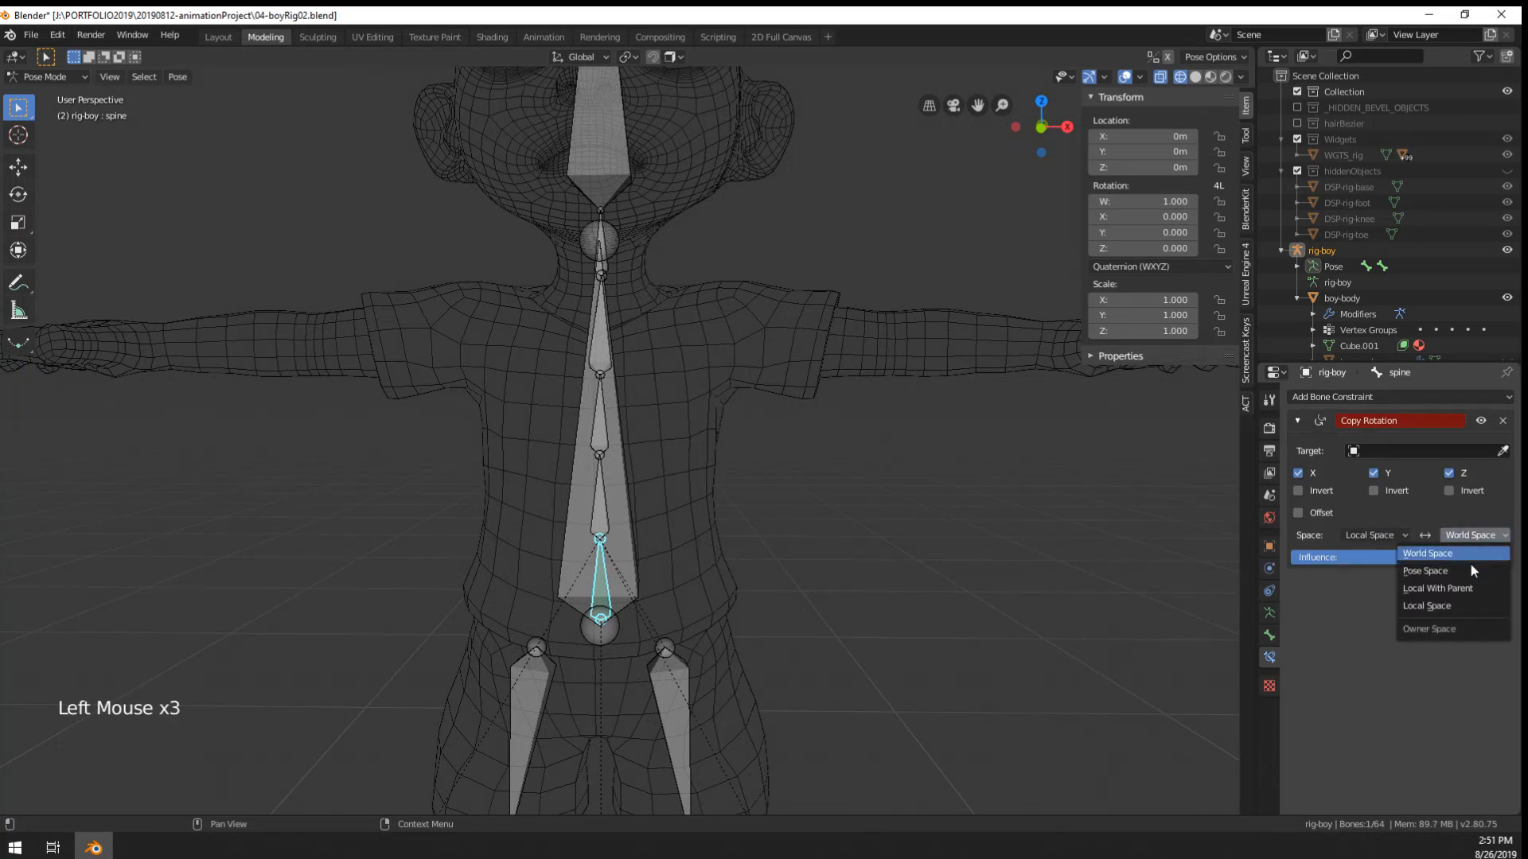
- Set the constraint's target to rig-boy with bone spine-baseControl, and its influence to 0.250
left_click(1444, 451)
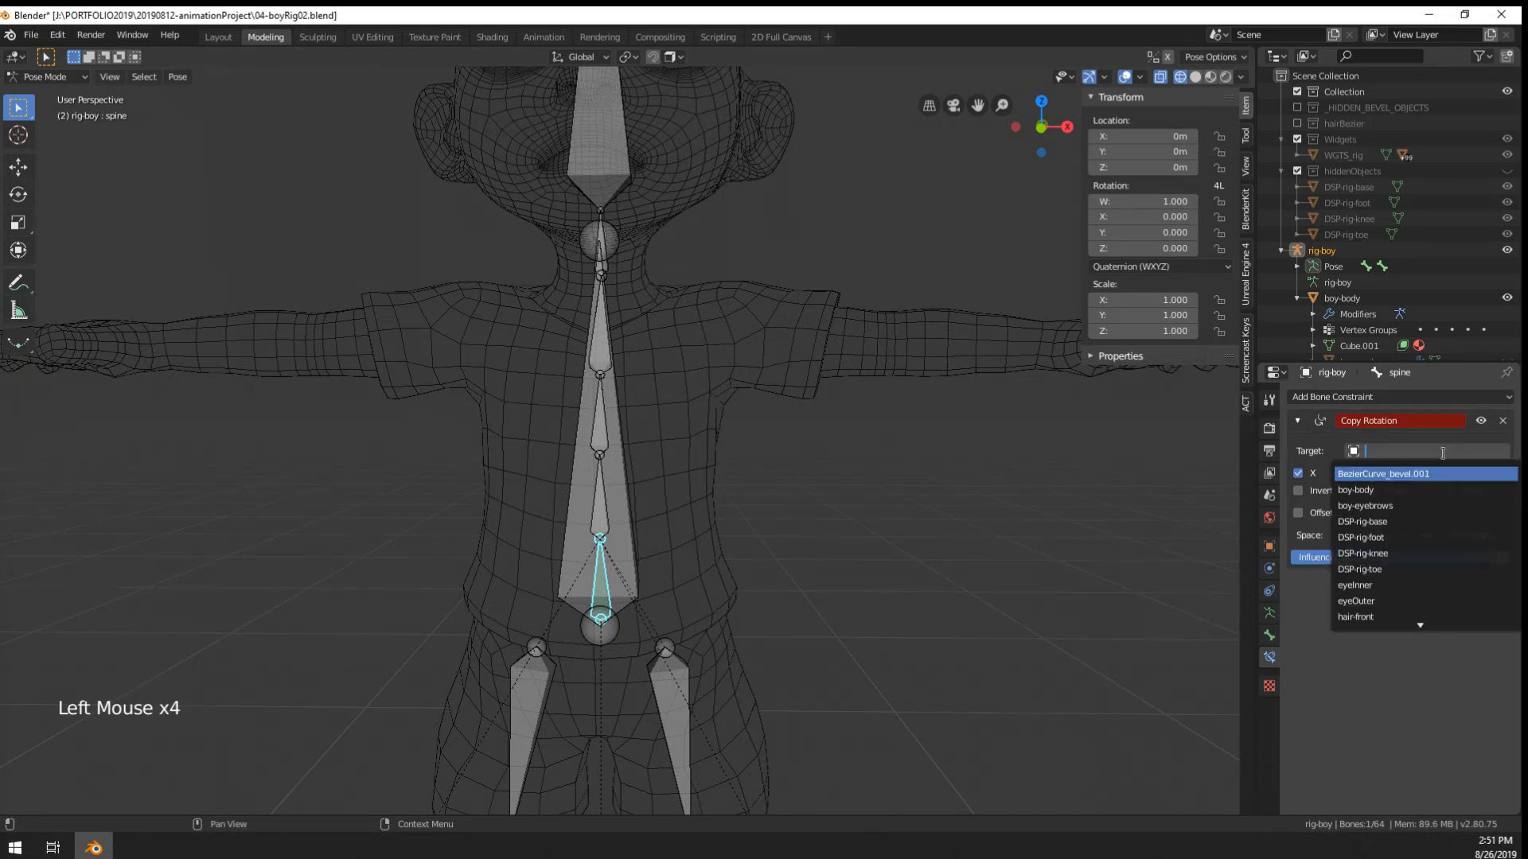
type("ri")
key("Down")
key("Down")
key("Return")
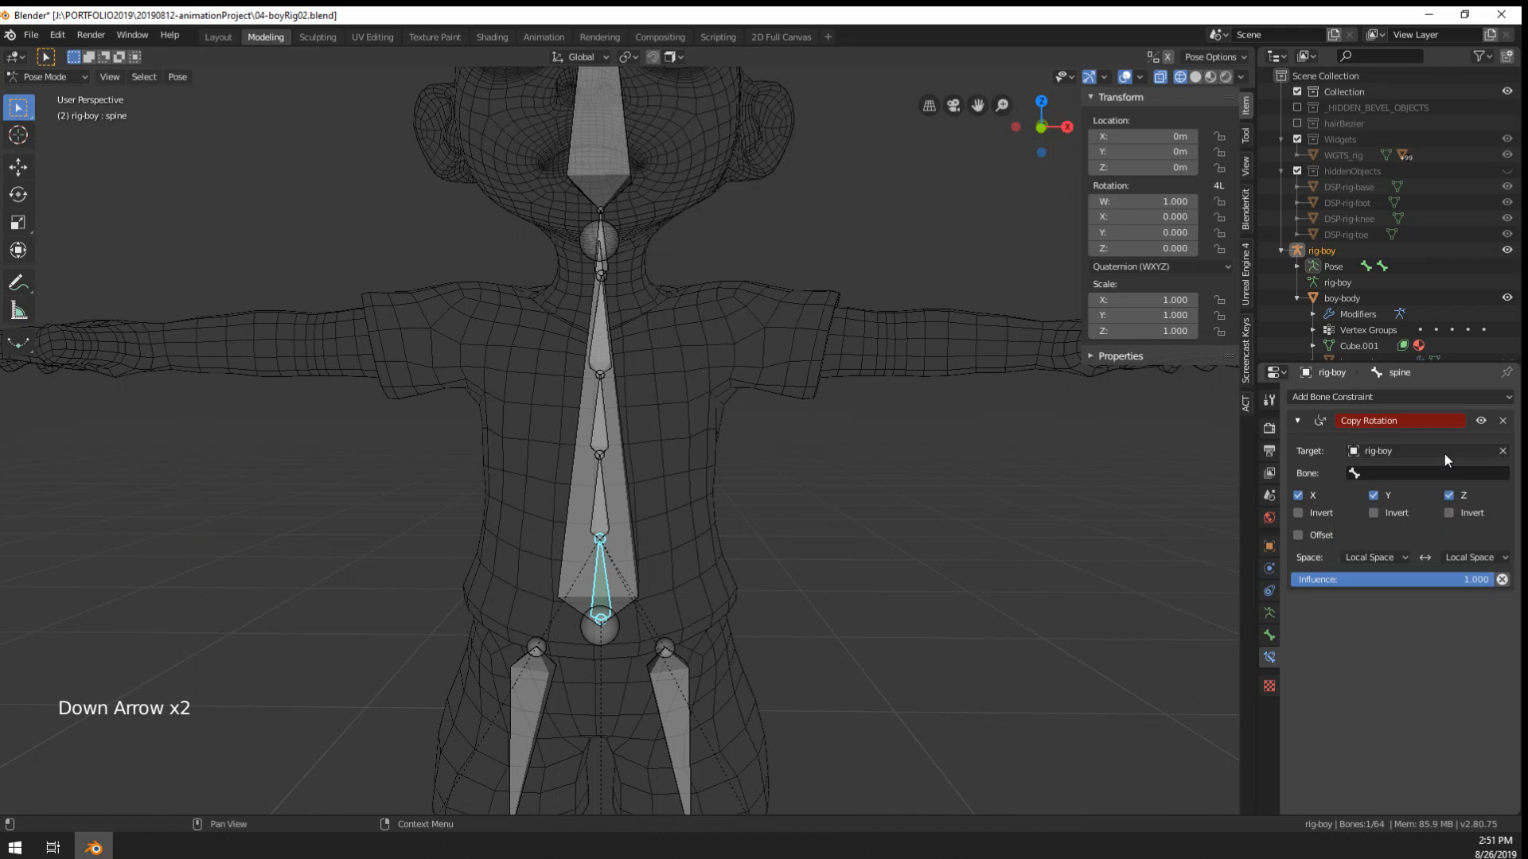
left_click(1422, 473)
type("co")
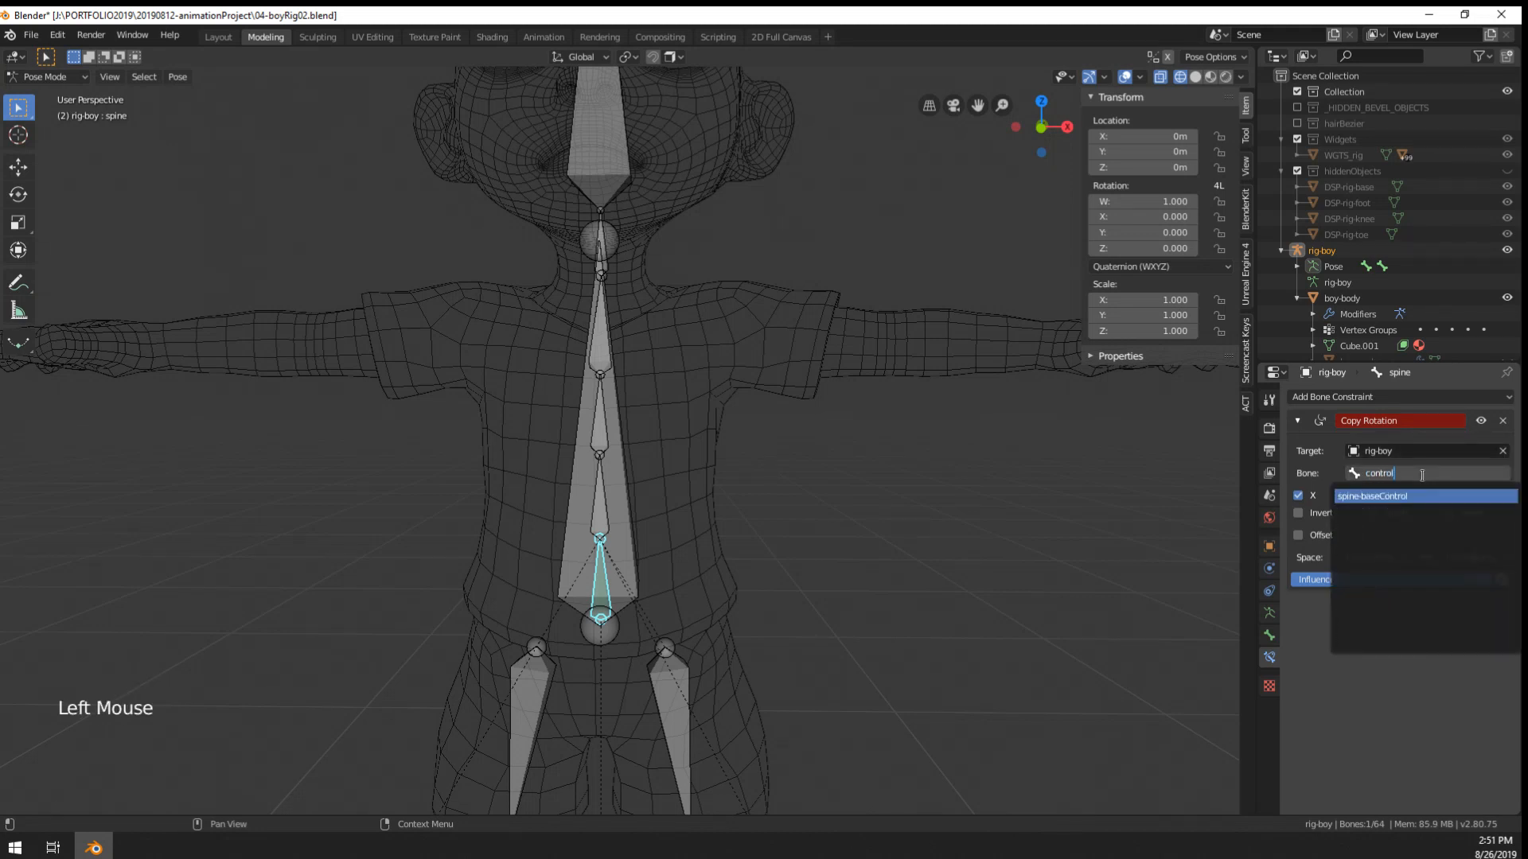
type("ntrol")
key("Return")
left_click(1390, 580)
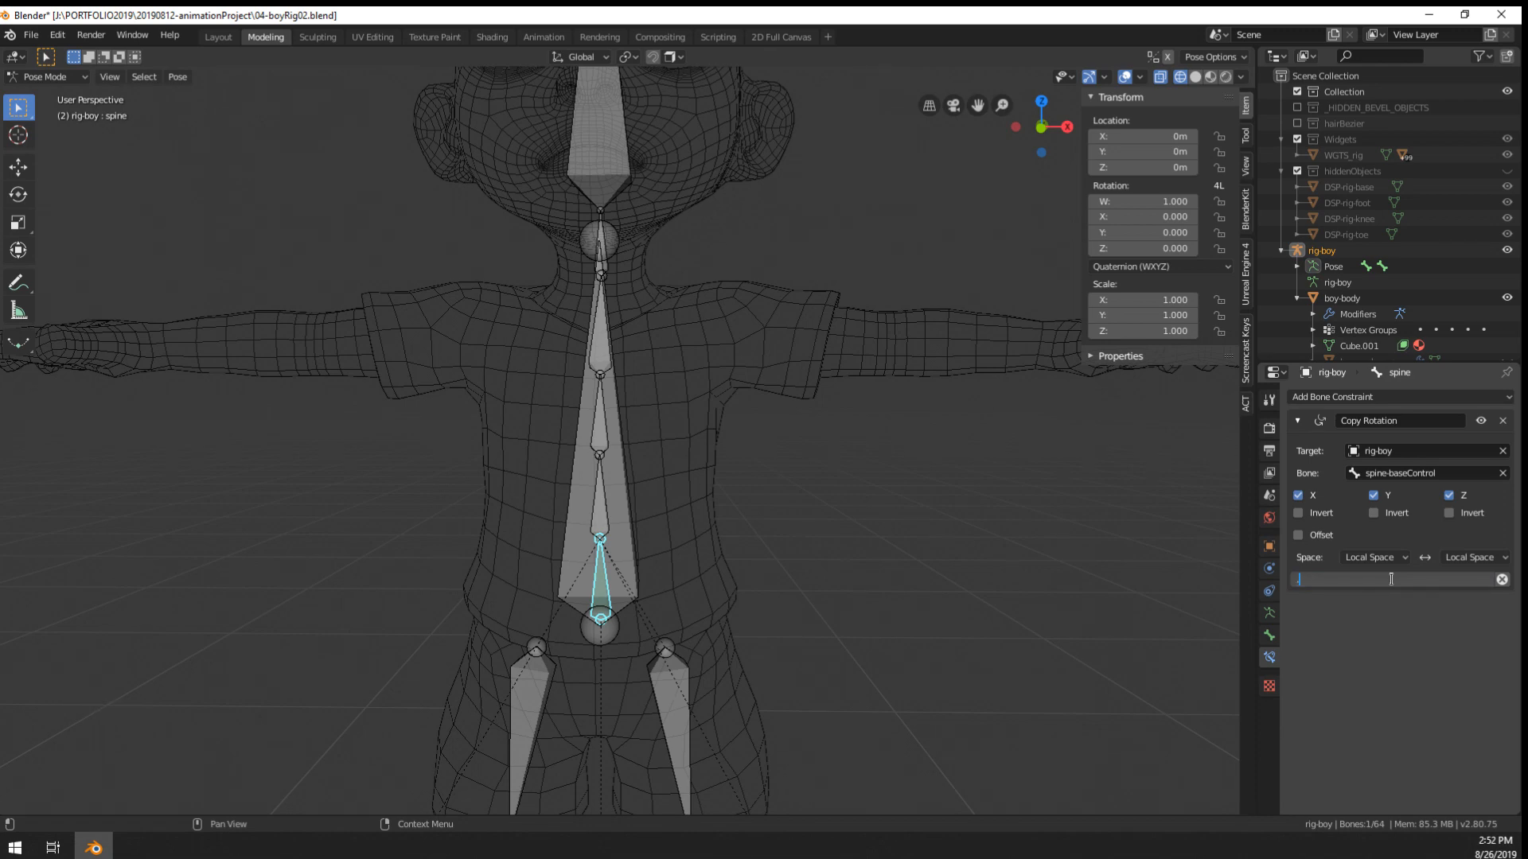
- Test-rotate spine-baseControl to check how the constrained spine bone follows, cancelling the rotation and reselecting the spine bone
right_click(624, 531)
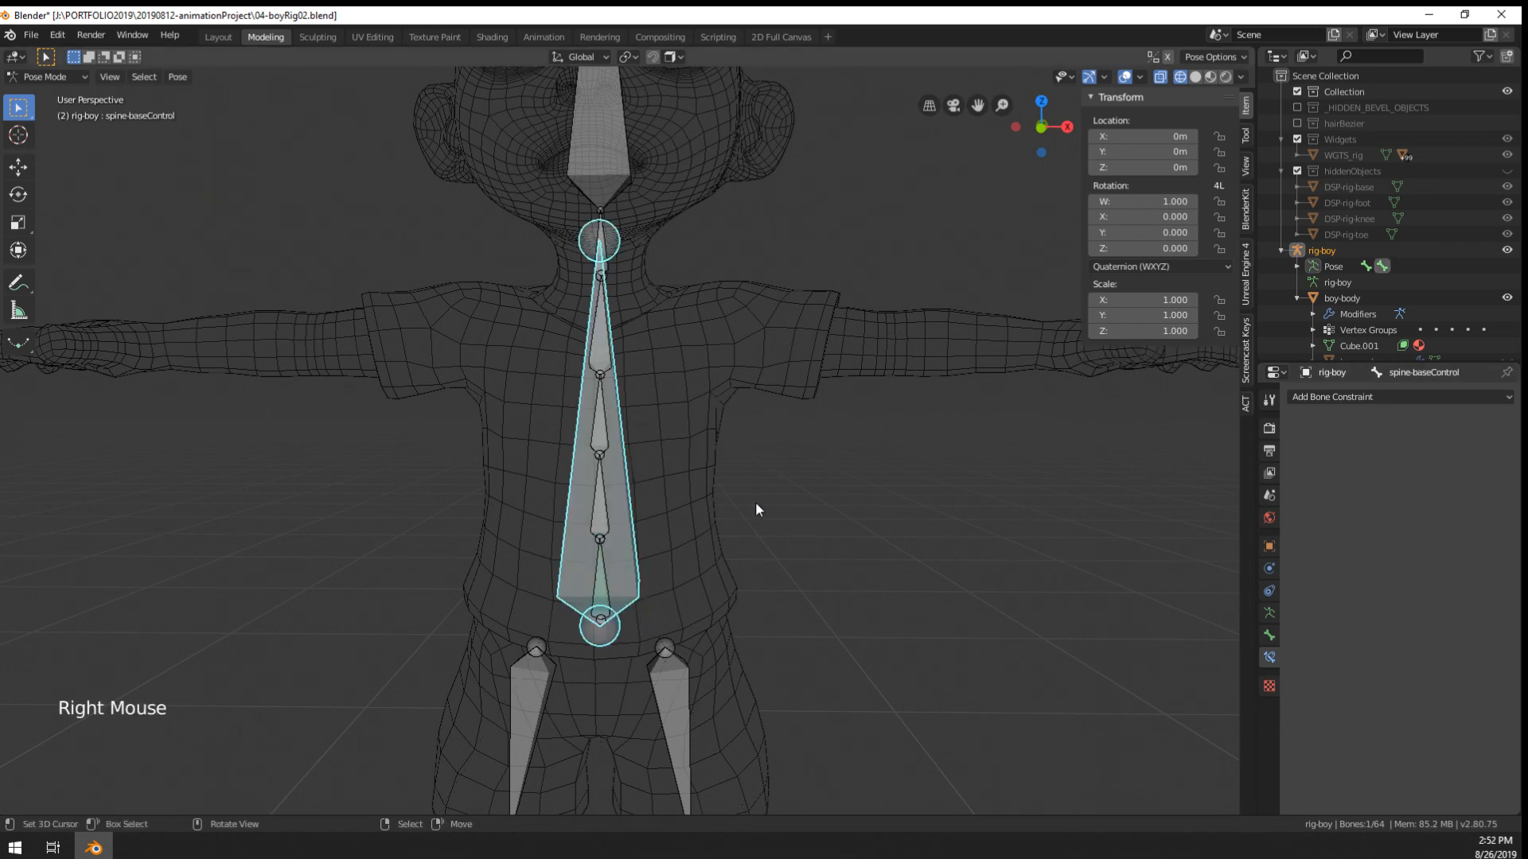
key("r")
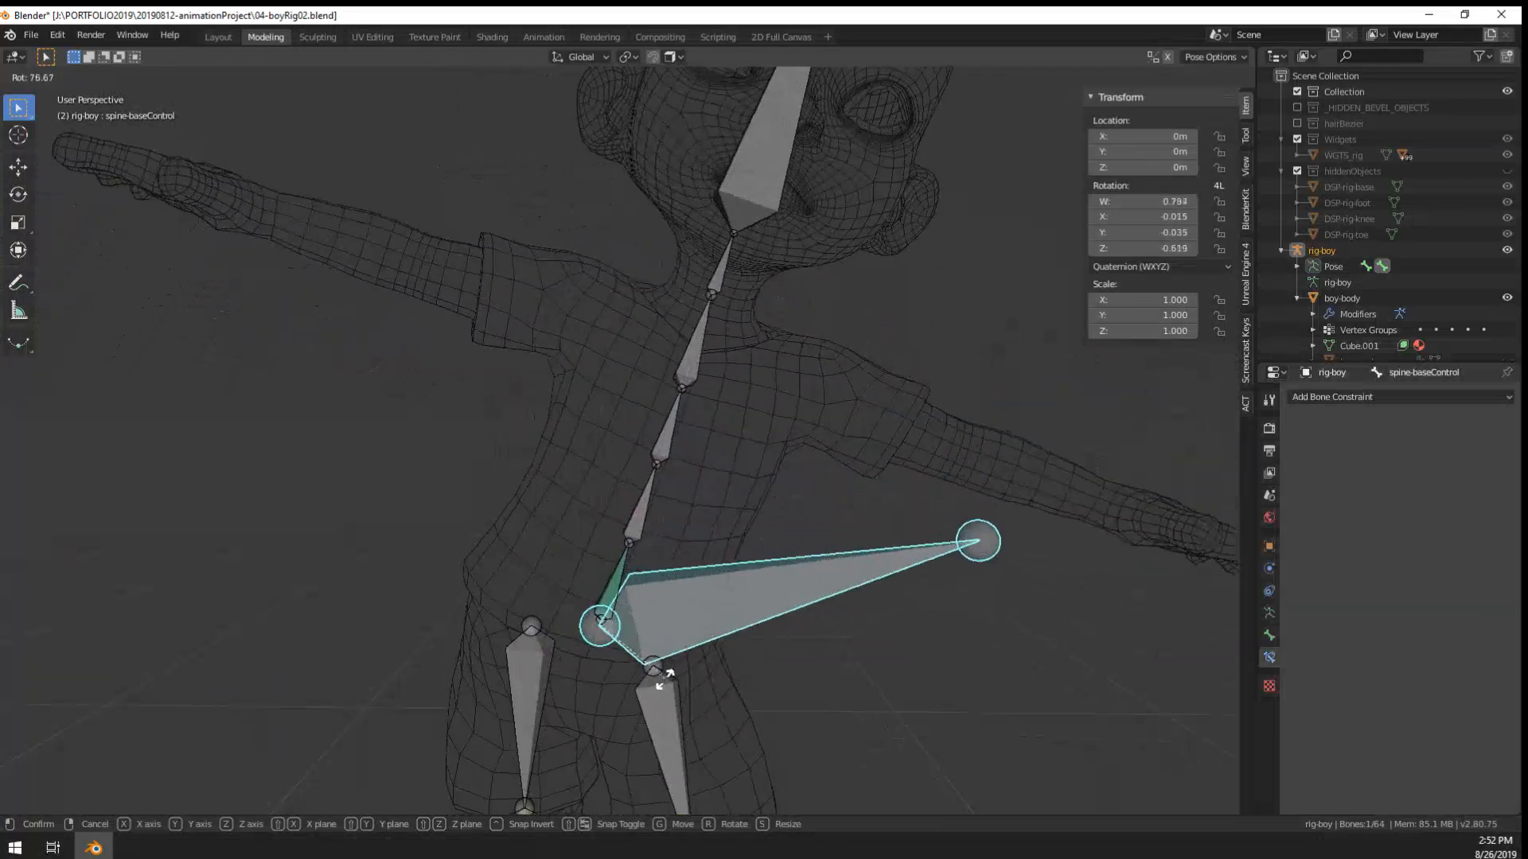
right_click(640, 561)
right_click(601, 524)
right_click(604, 578)
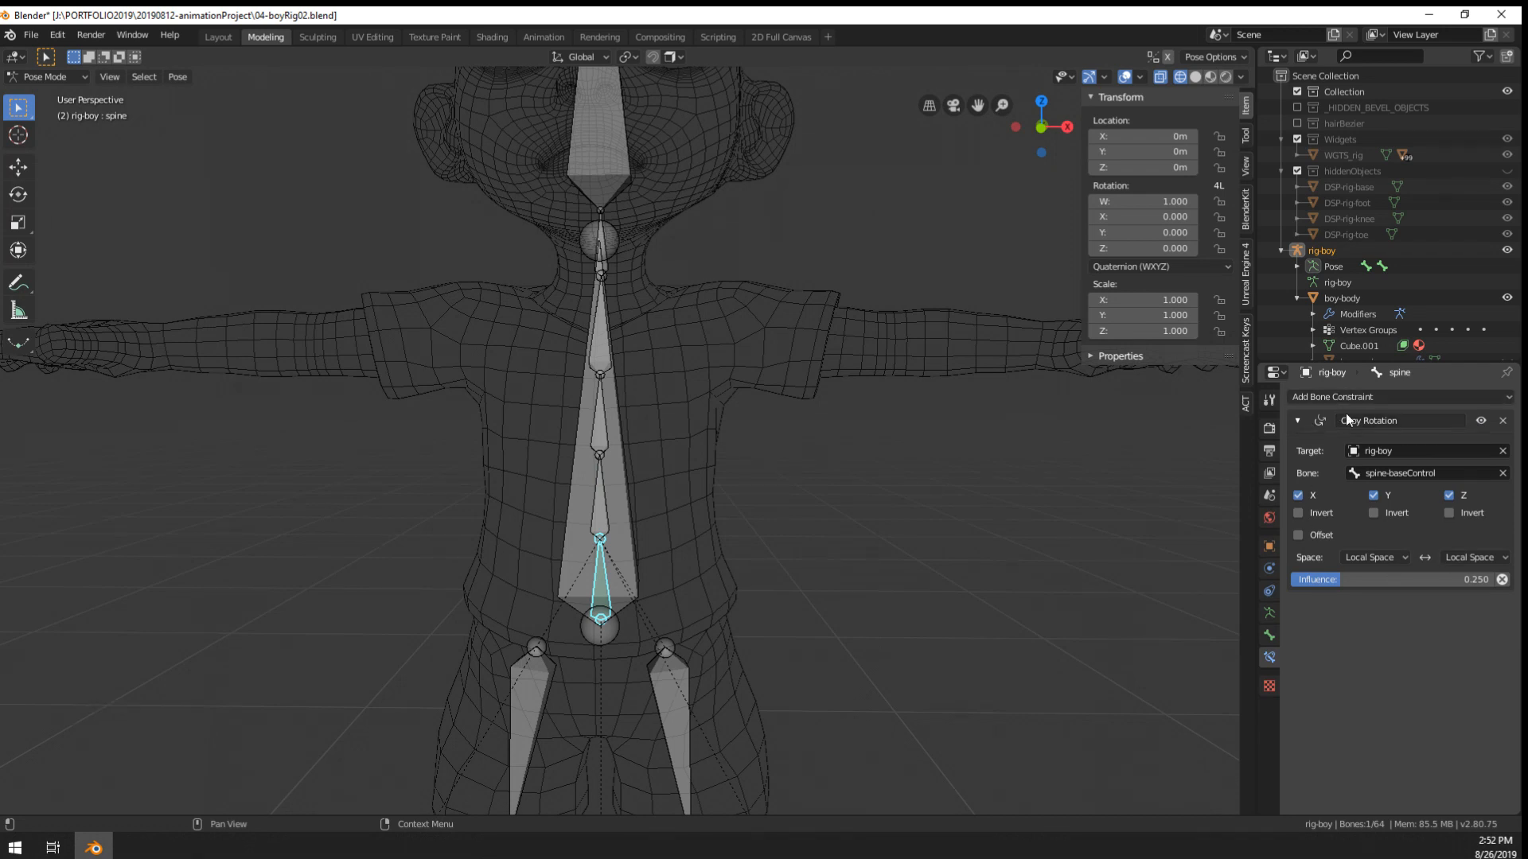
right_click(601, 508)
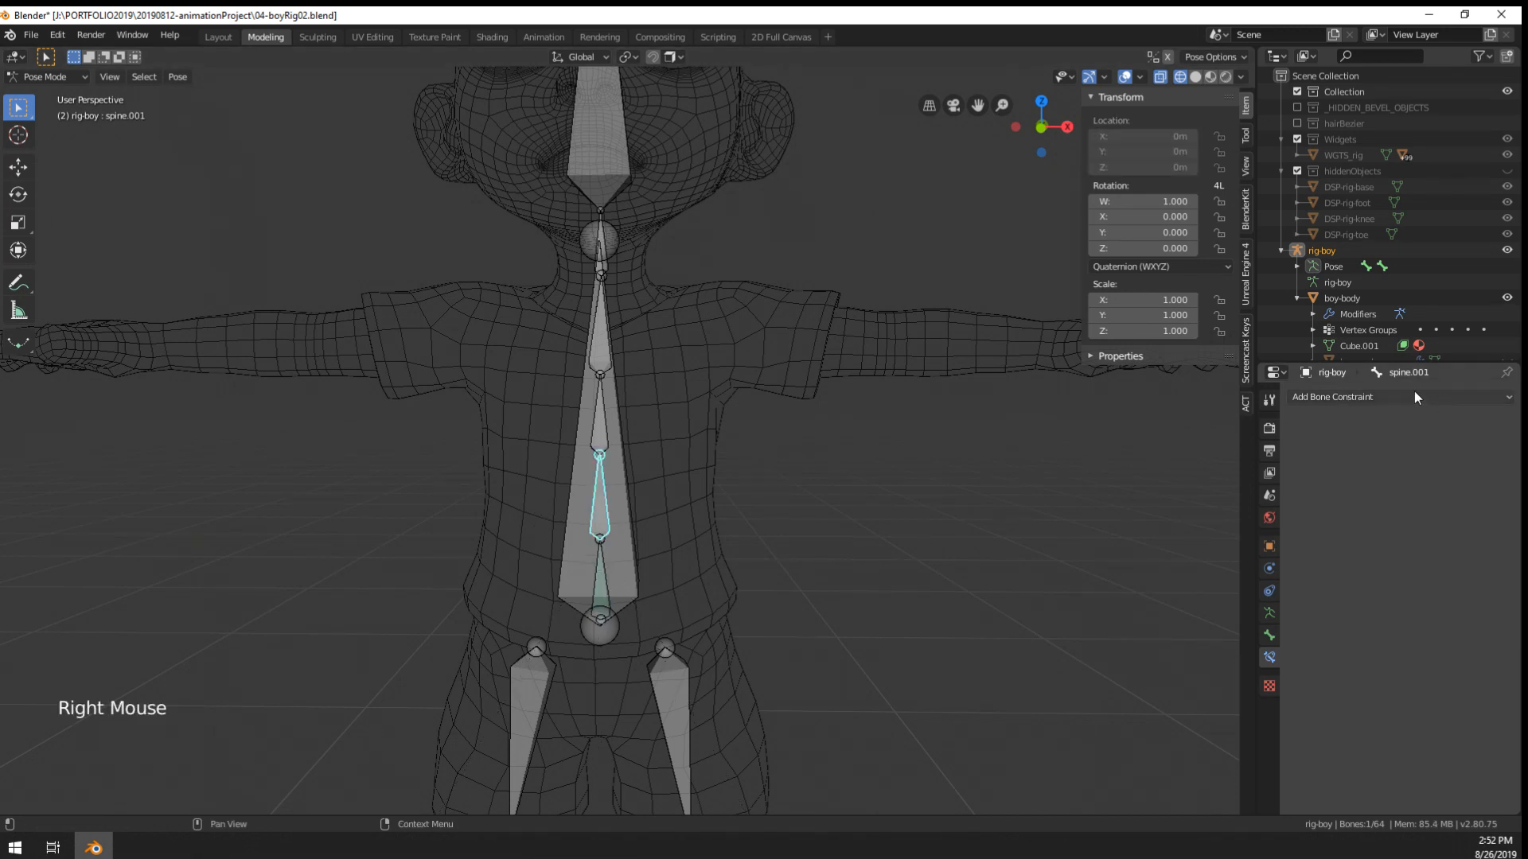
left_click(1352, 396)
right_click(597, 549)
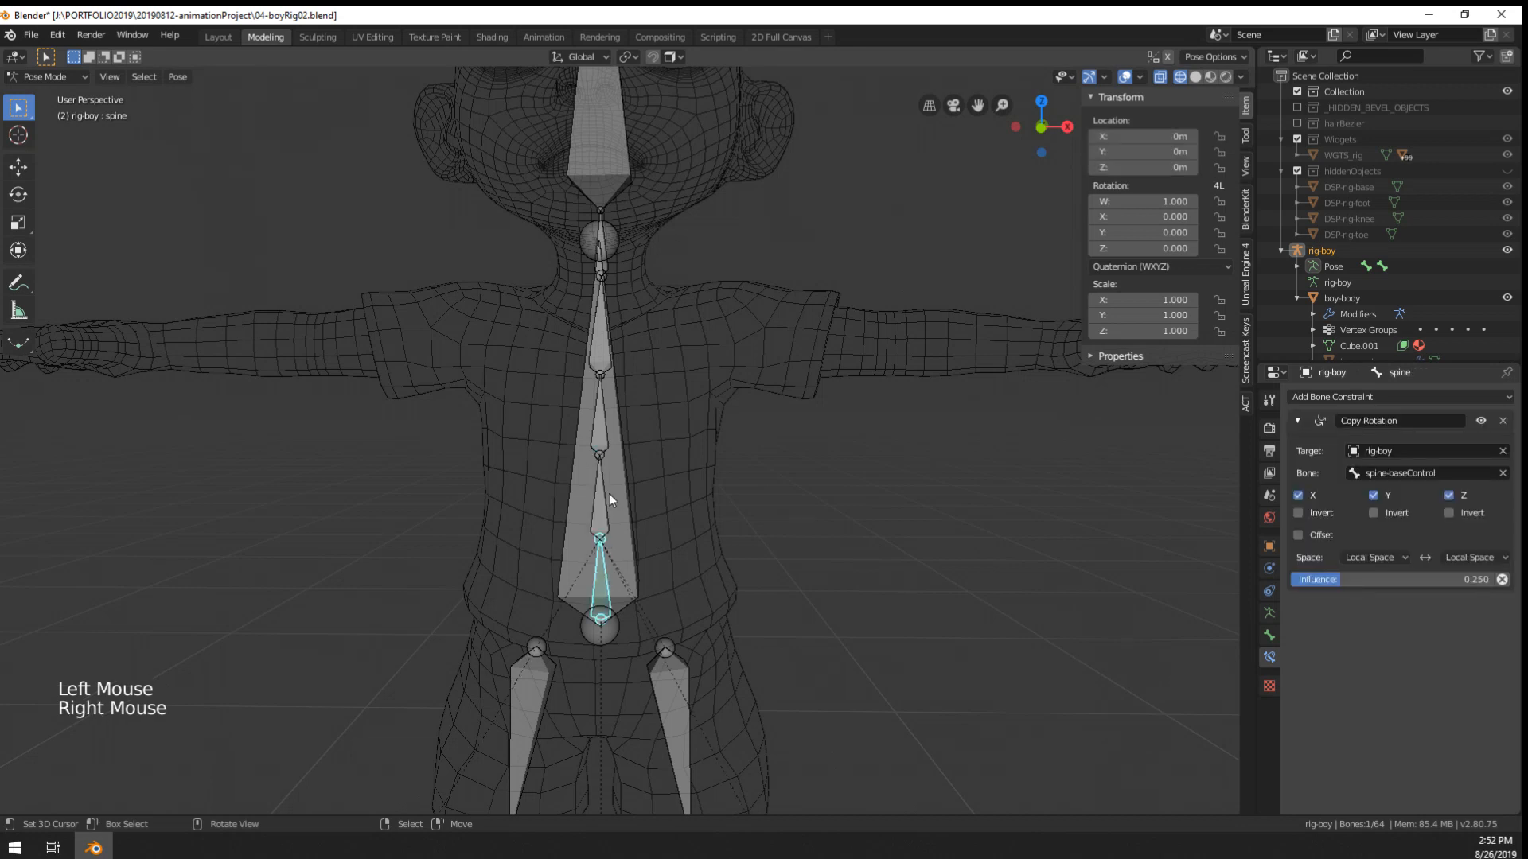
right_click(607, 501)
right_click(603, 557, "shift")
right_click(599, 567)
right_click(601, 576)
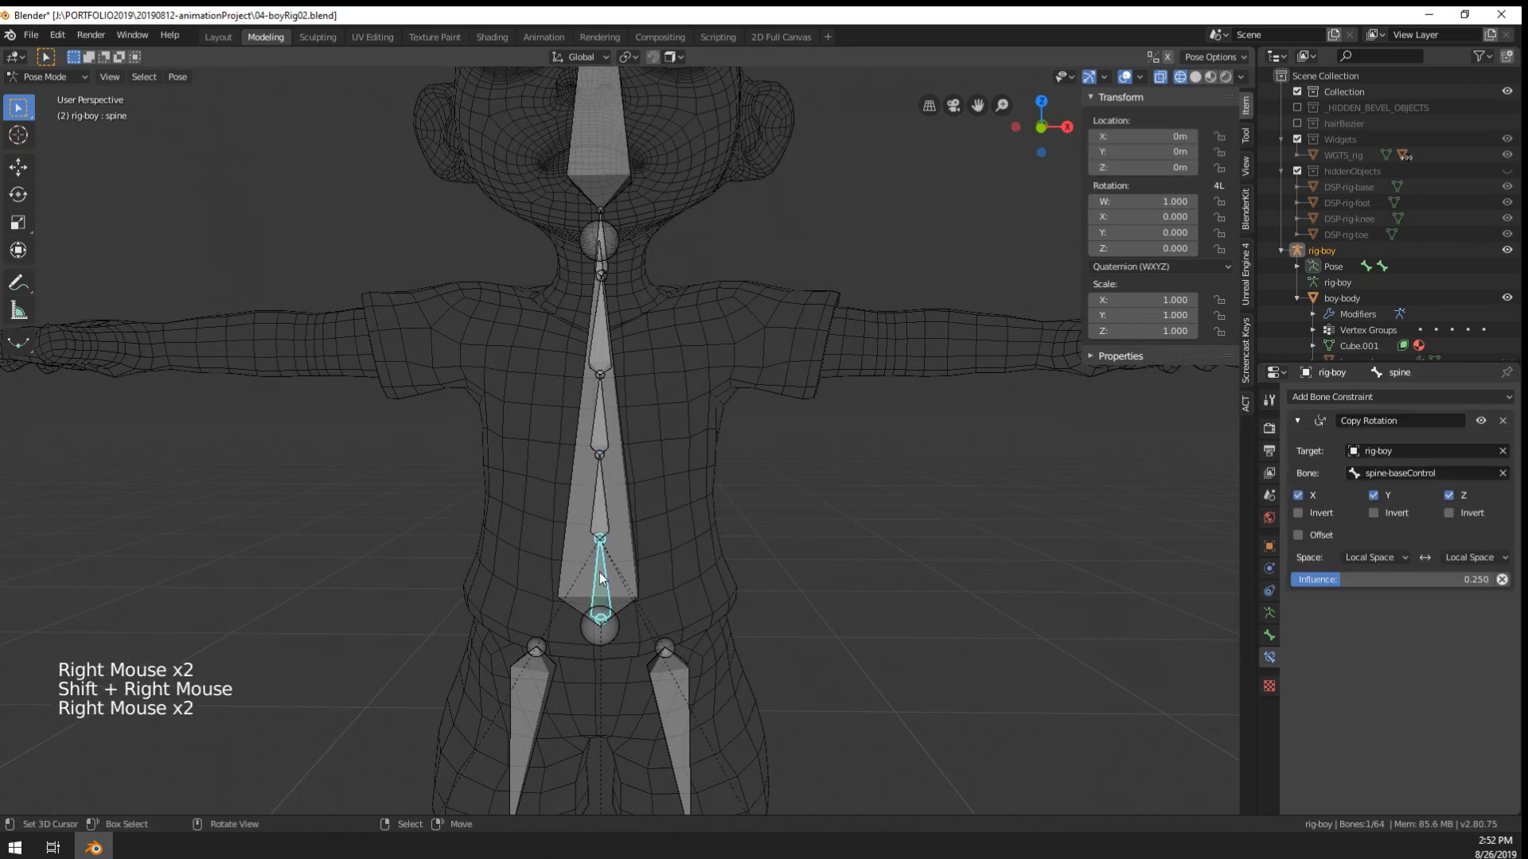
key("F3")
type("copy")
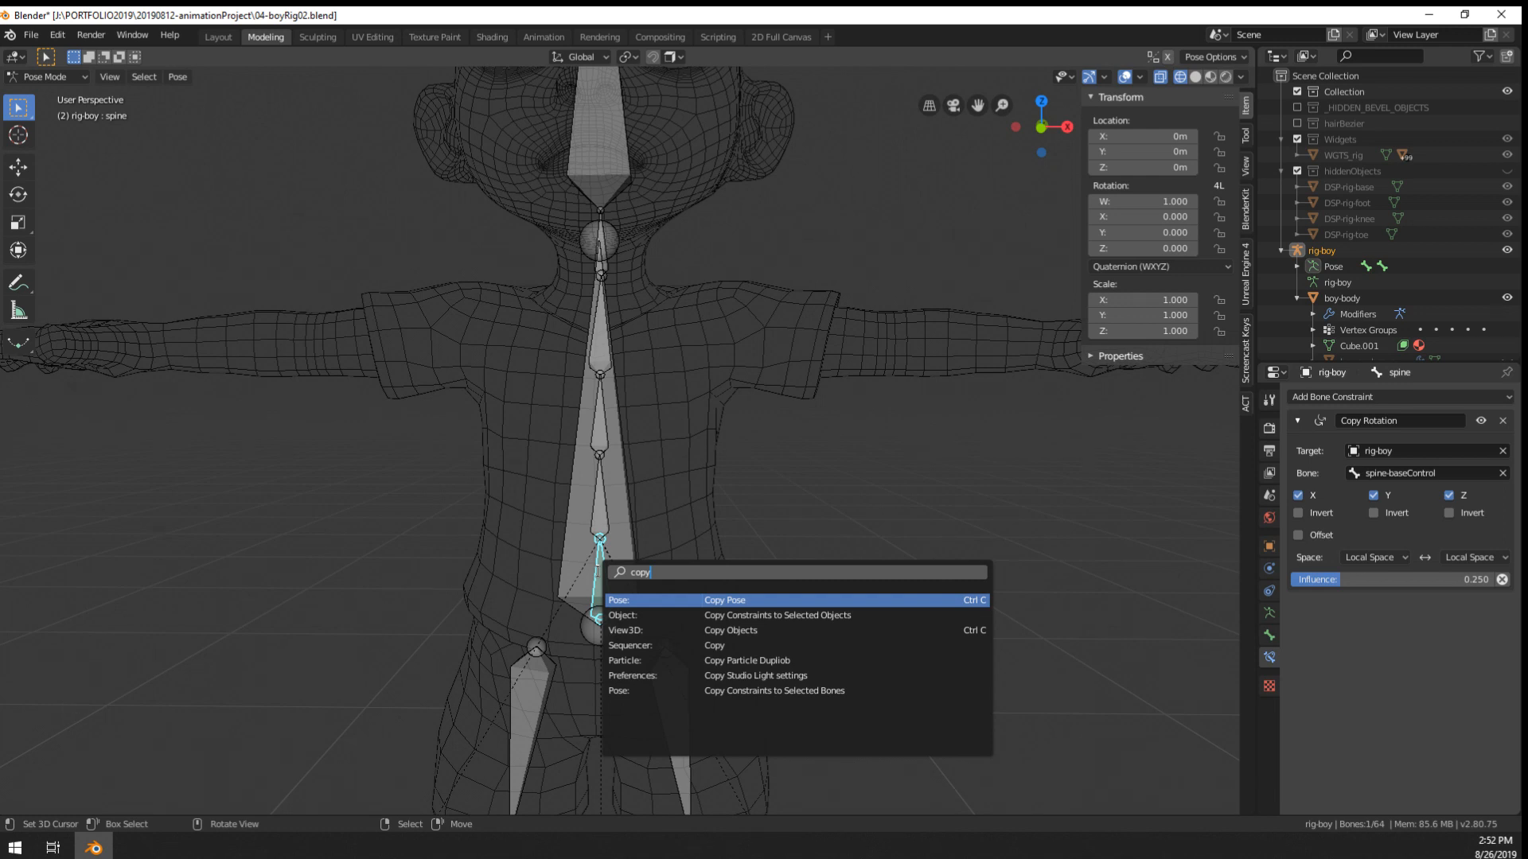
- Select all four spine bones with the lowest one active and try Copy Constraints to Selected Objects, checking the upper bones for the constraint
right_click(597, 513)
right_click(590, 414, "shift")
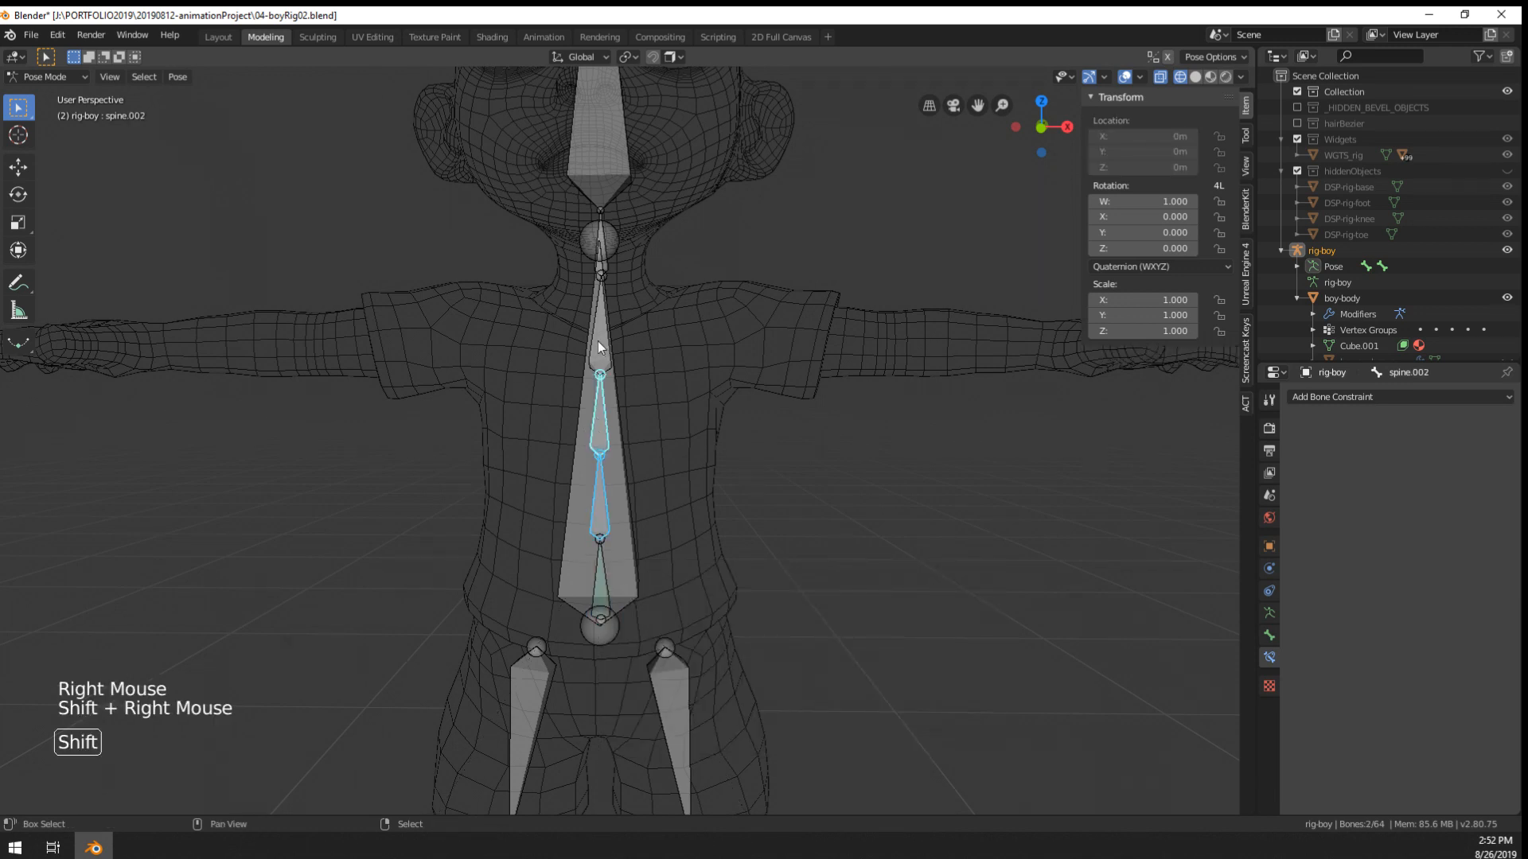
right_click(602, 588, "shift")
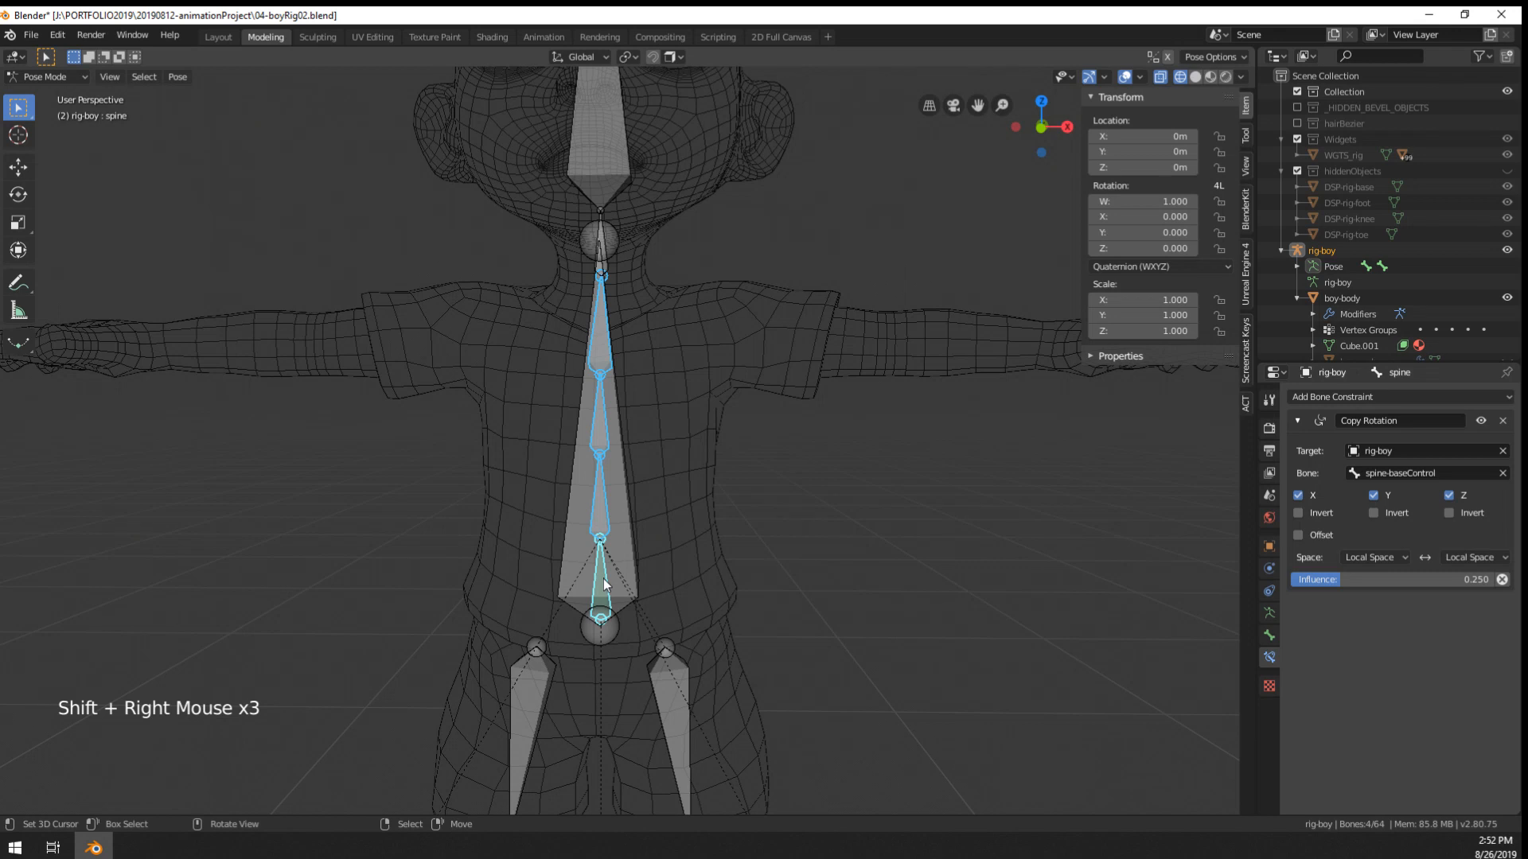
key("F3")
type("cop")
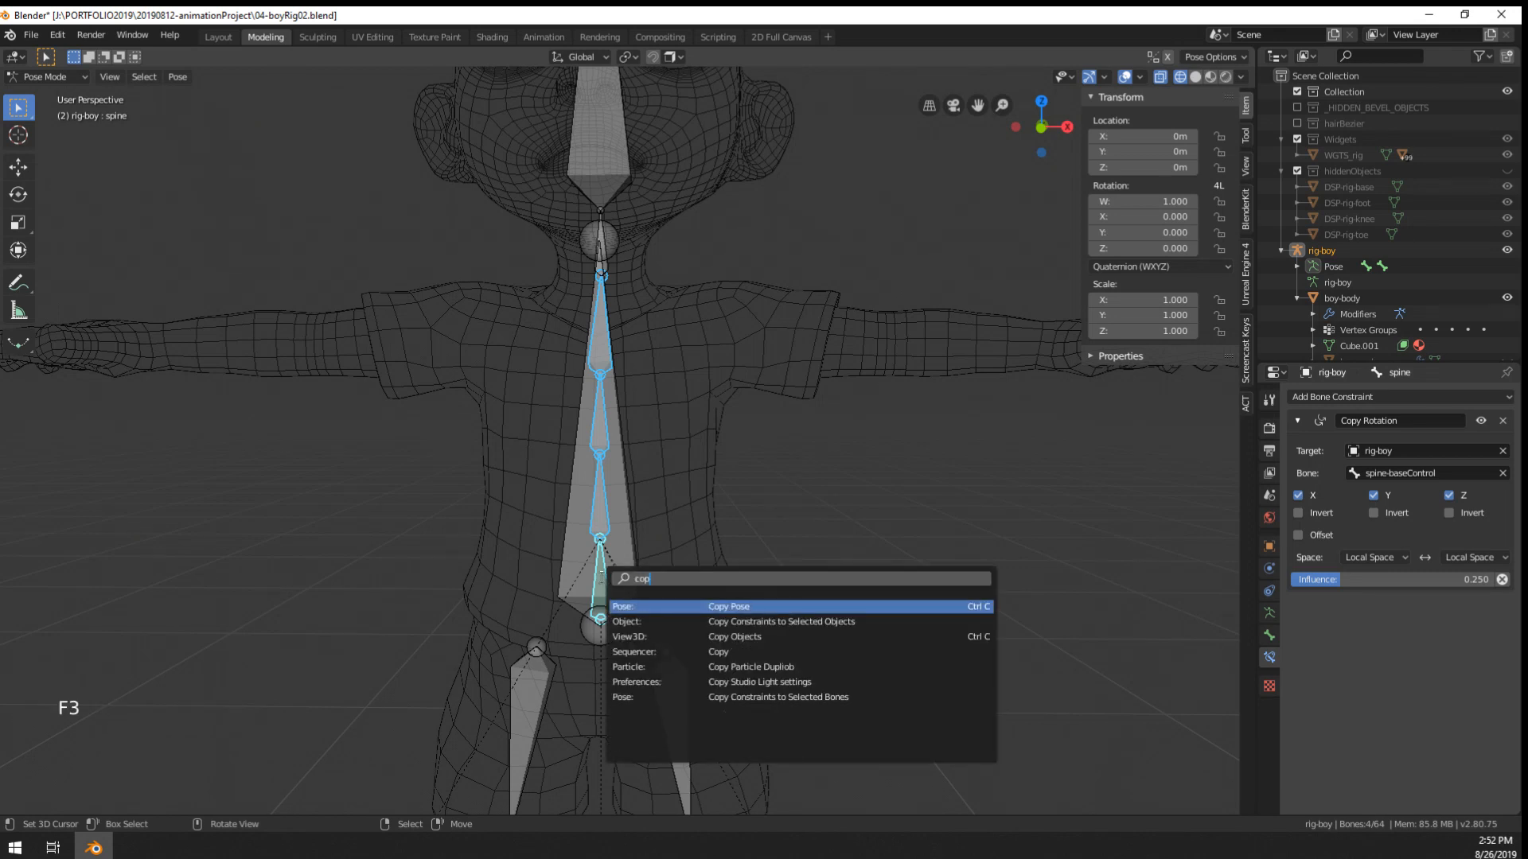
key("Down")
key("Return")
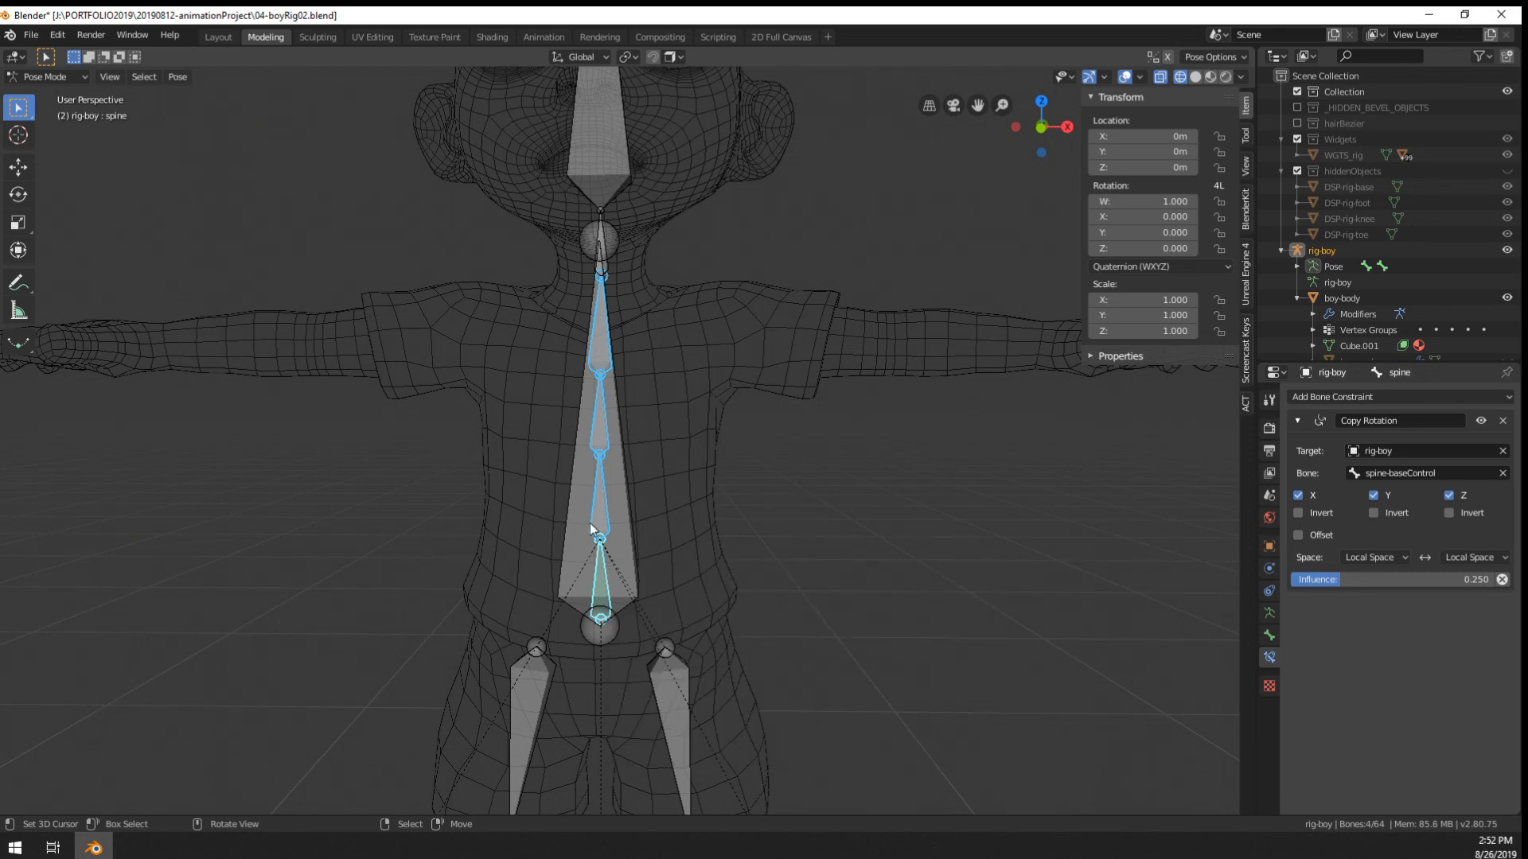
right_click(597, 519)
right_click(593, 440)
- Select the four spine bones from the chest down, making the lowest spine bone the active one
right_click(589, 349)
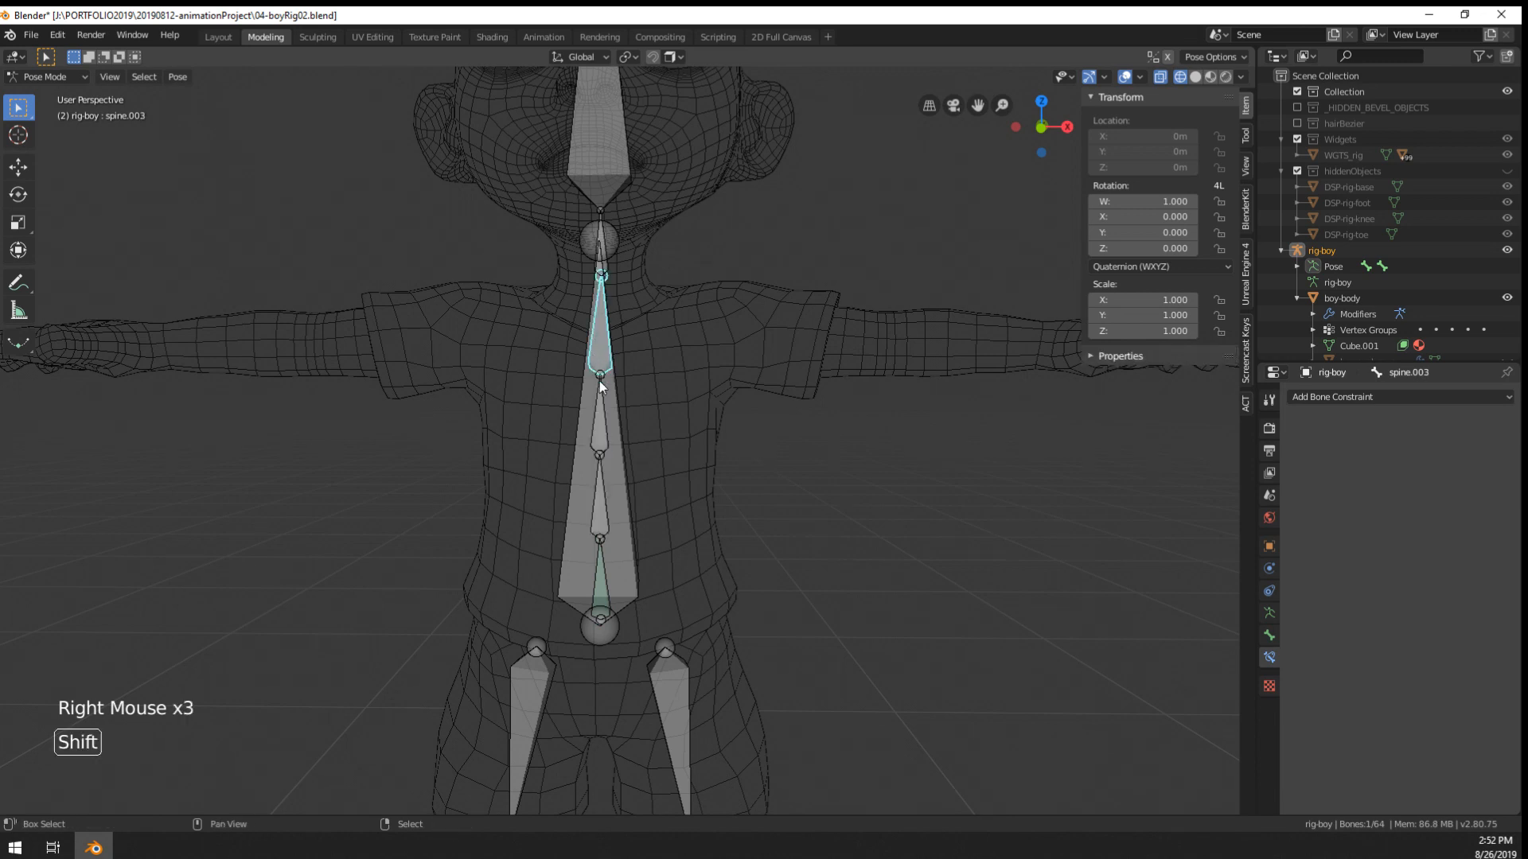
right_click(599, 416, "shift")
right_click(601, 497, "shift")
right_click(600, 577, "shift")
key("F3")
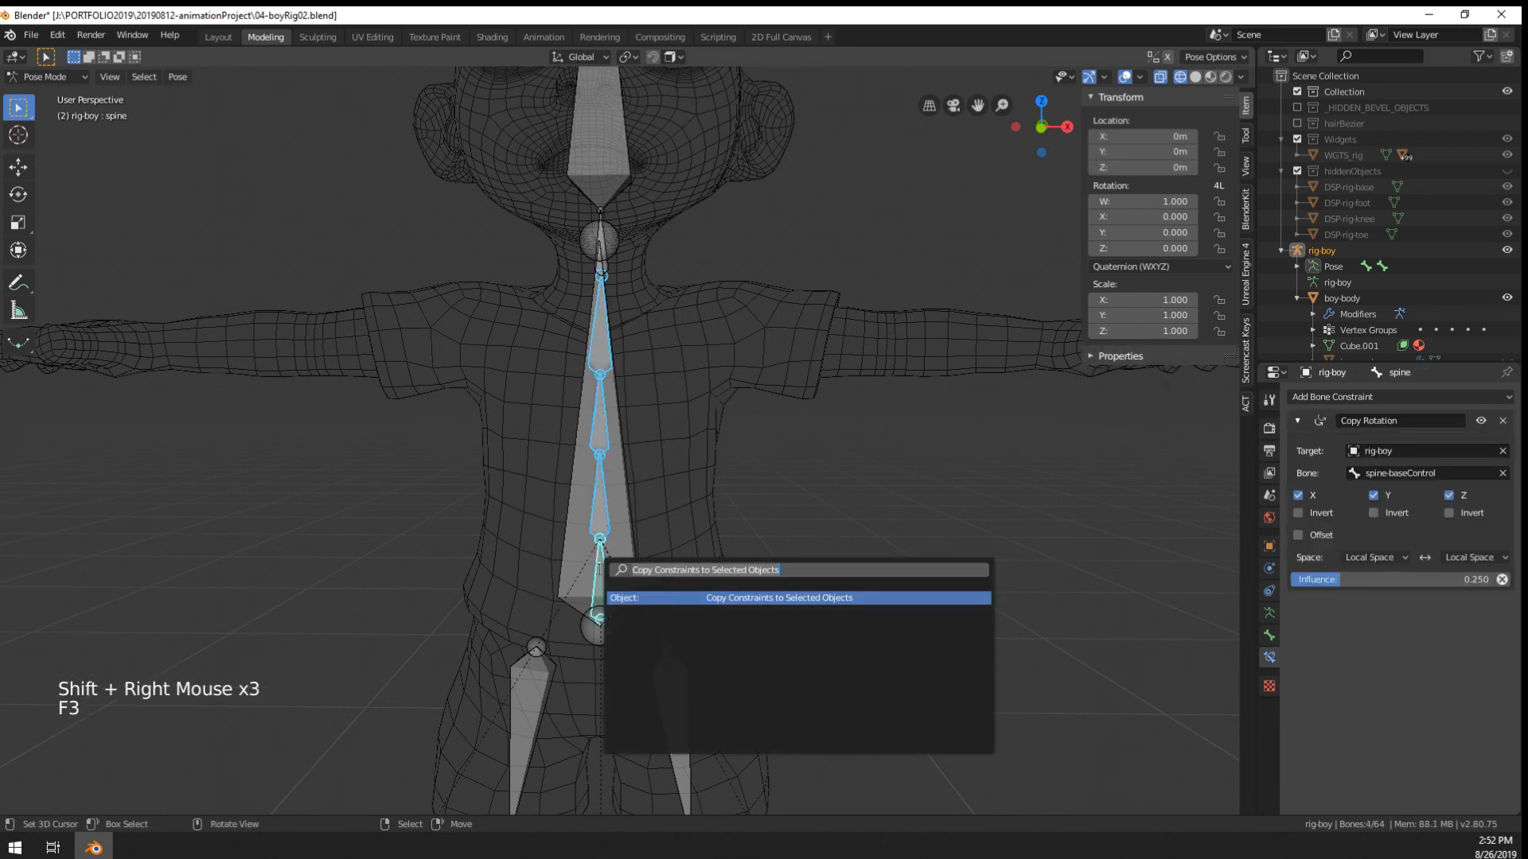
type("pasr")
key("BackSpace")
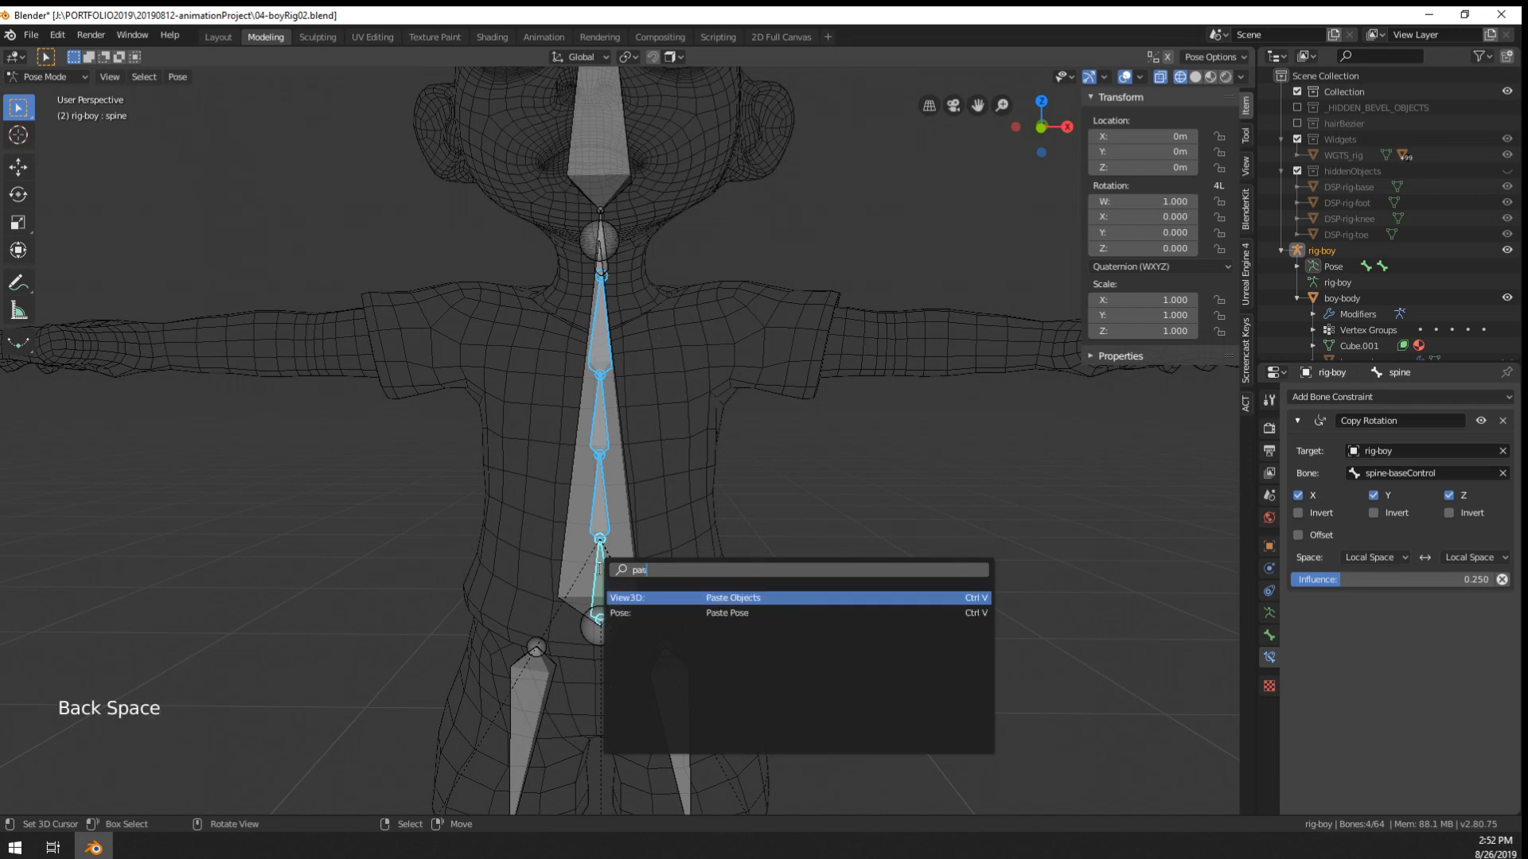
type("te con")
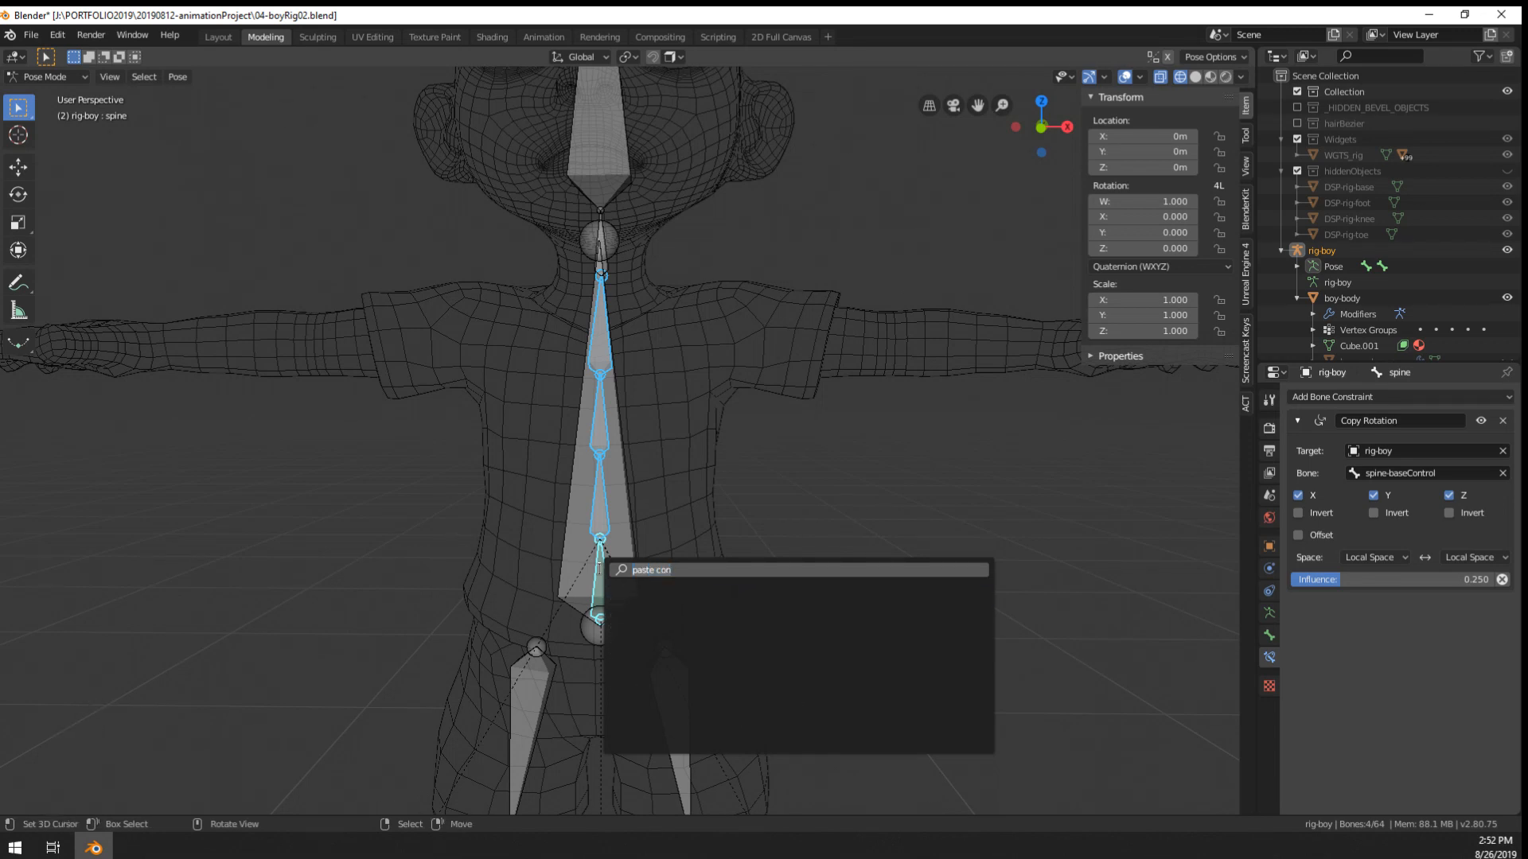
type("constra")
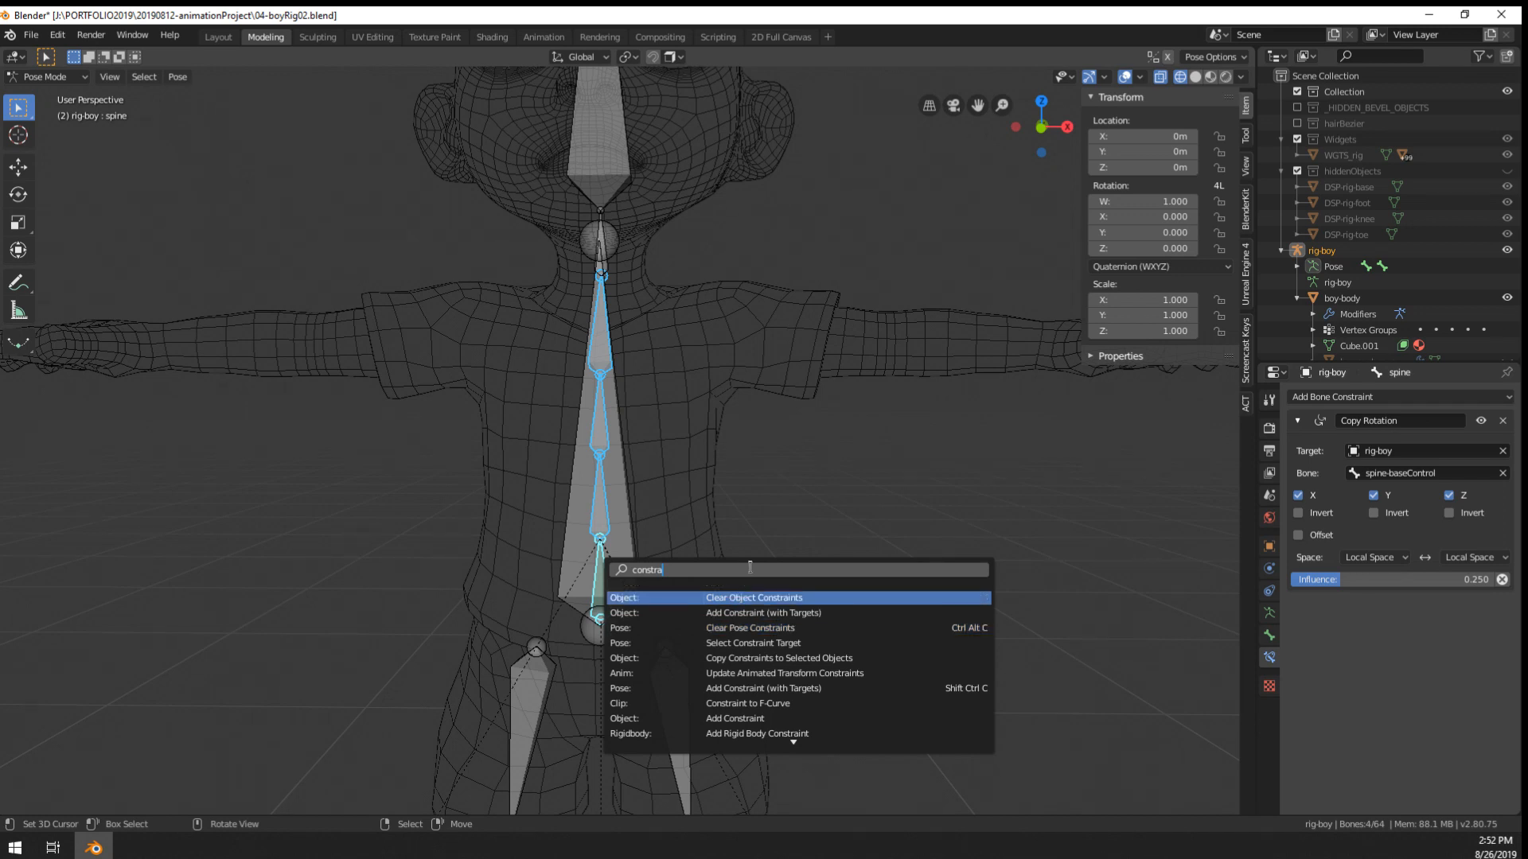
key("Escape")
- Copy the lowest spine bone's Copy Rotation constraint to the other spine bones with Copy Constraints to Selected Bones, and check each bone
key("F3")
type("du")
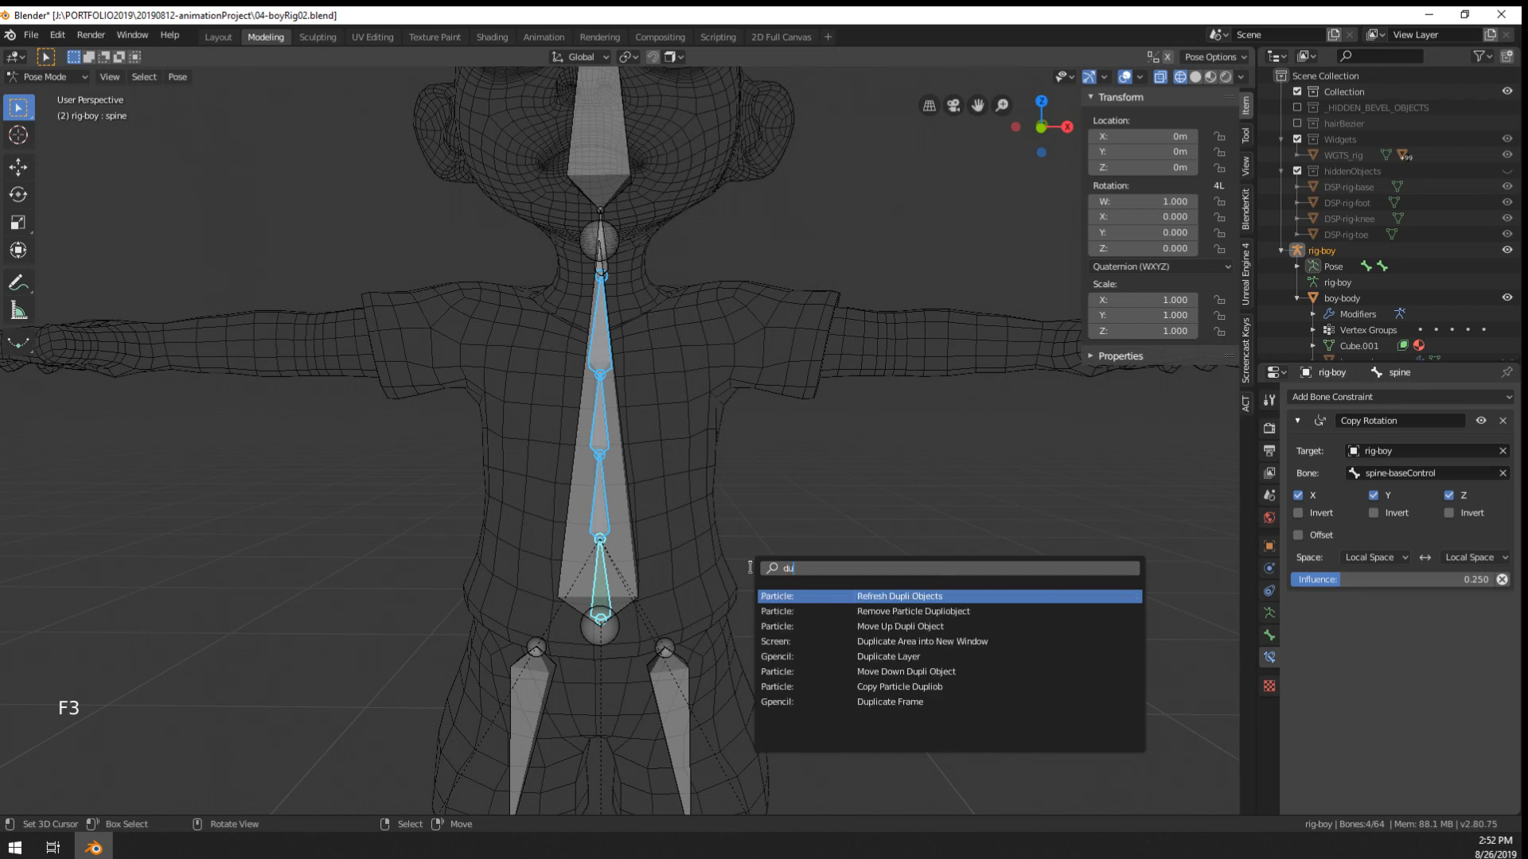
type("plica")
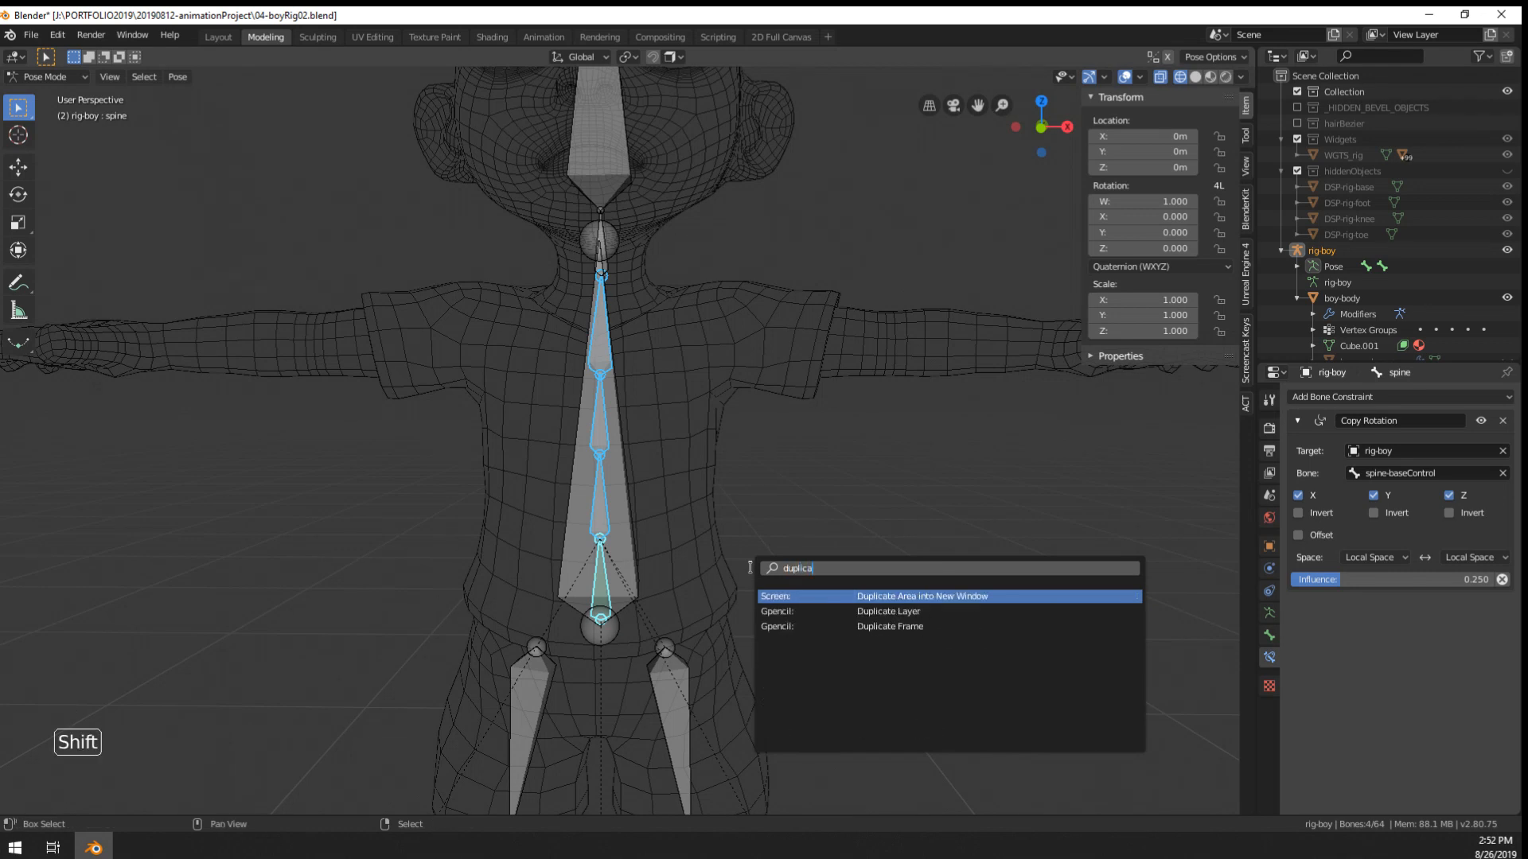
key("ctrl+BackSpace")
type("copy con")
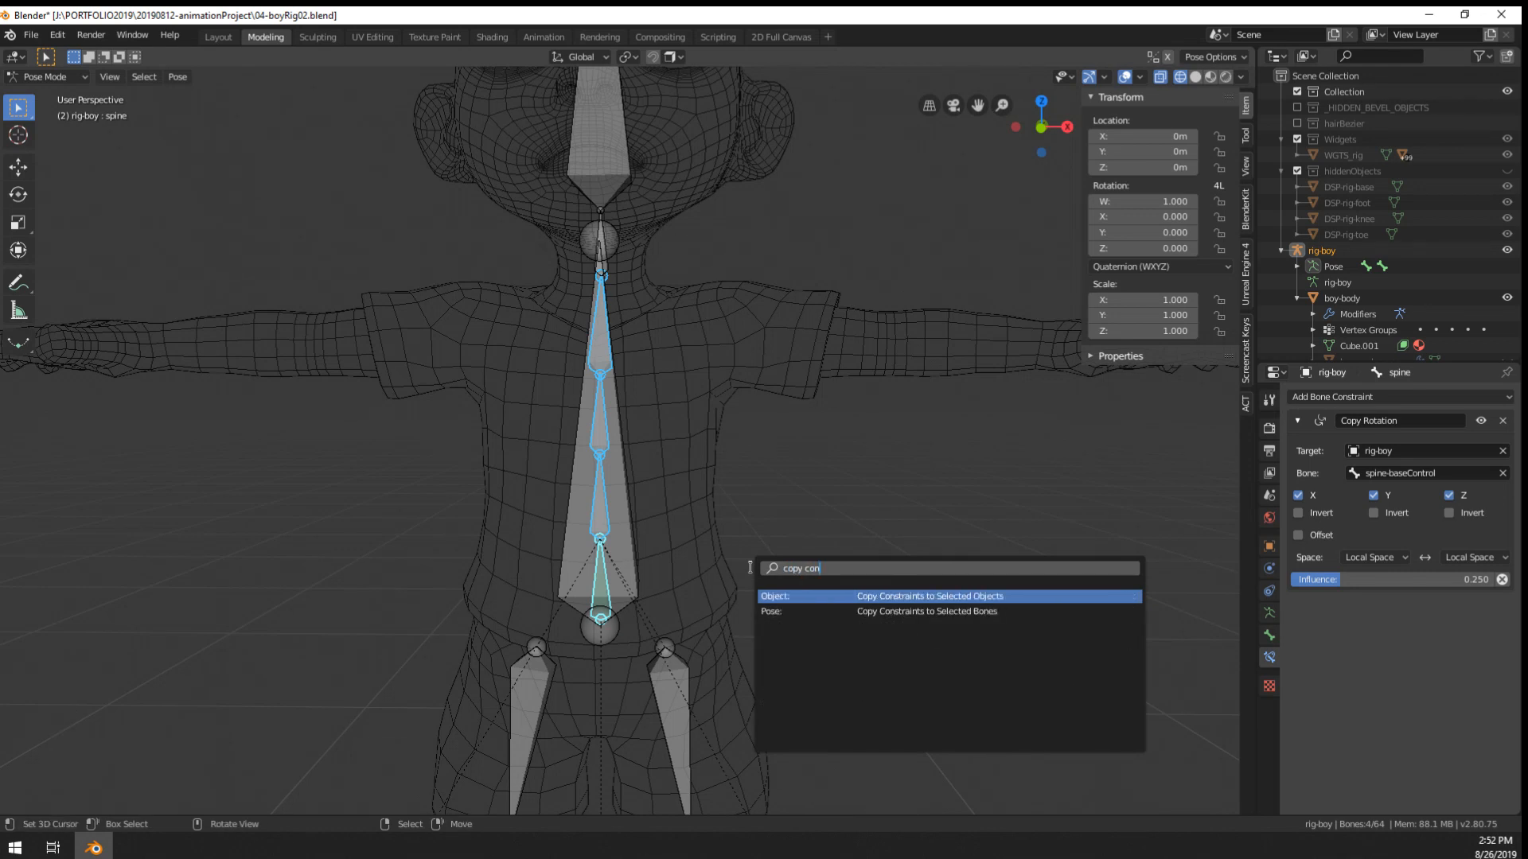
key("Down")
key("Return")
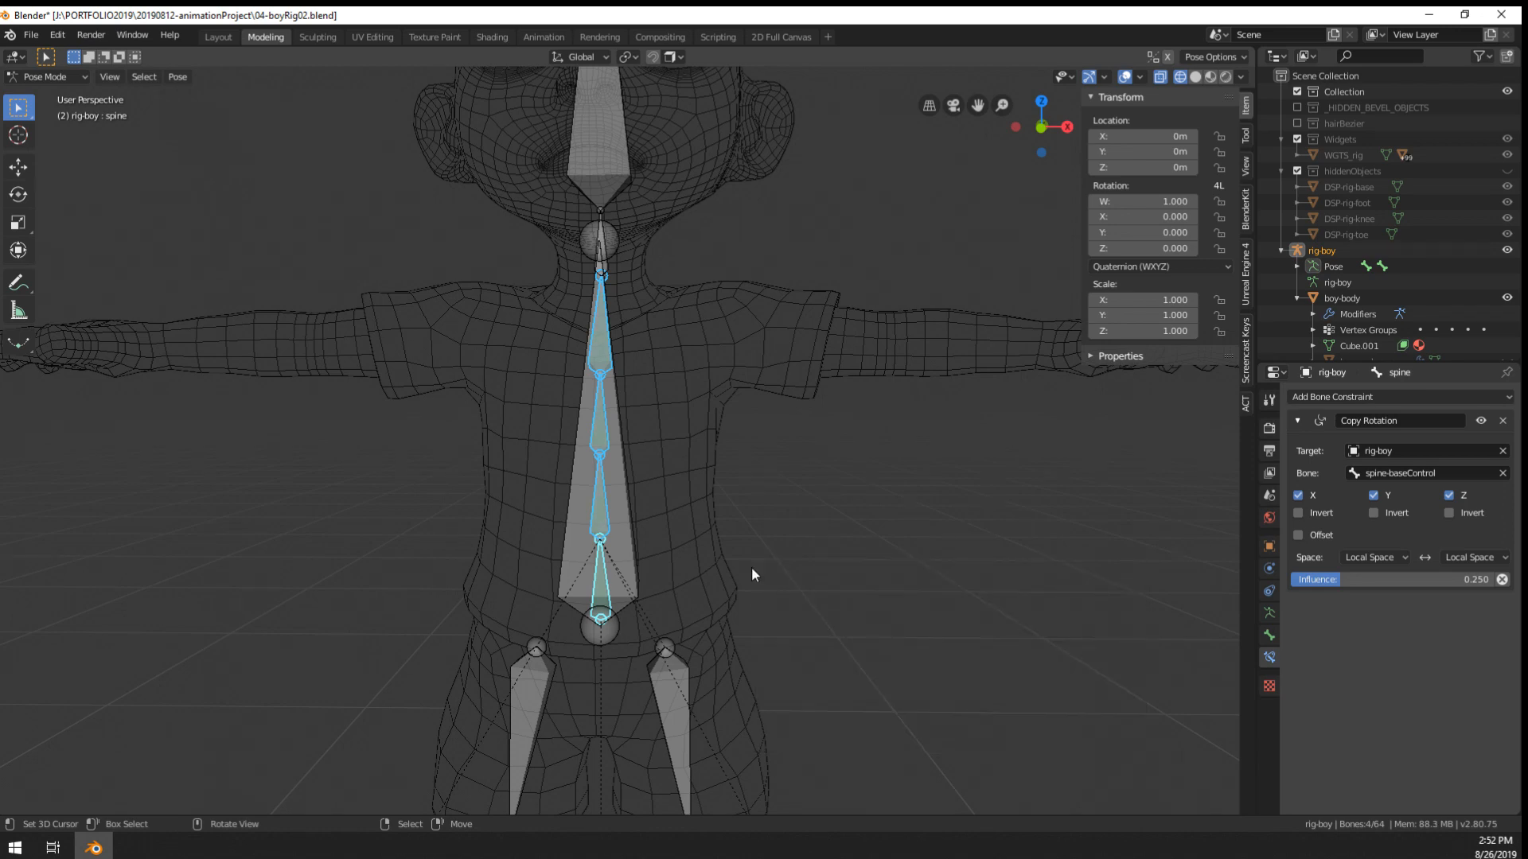
right_click(604, 501)
right_click(600, 422)
right_click(608, 560)
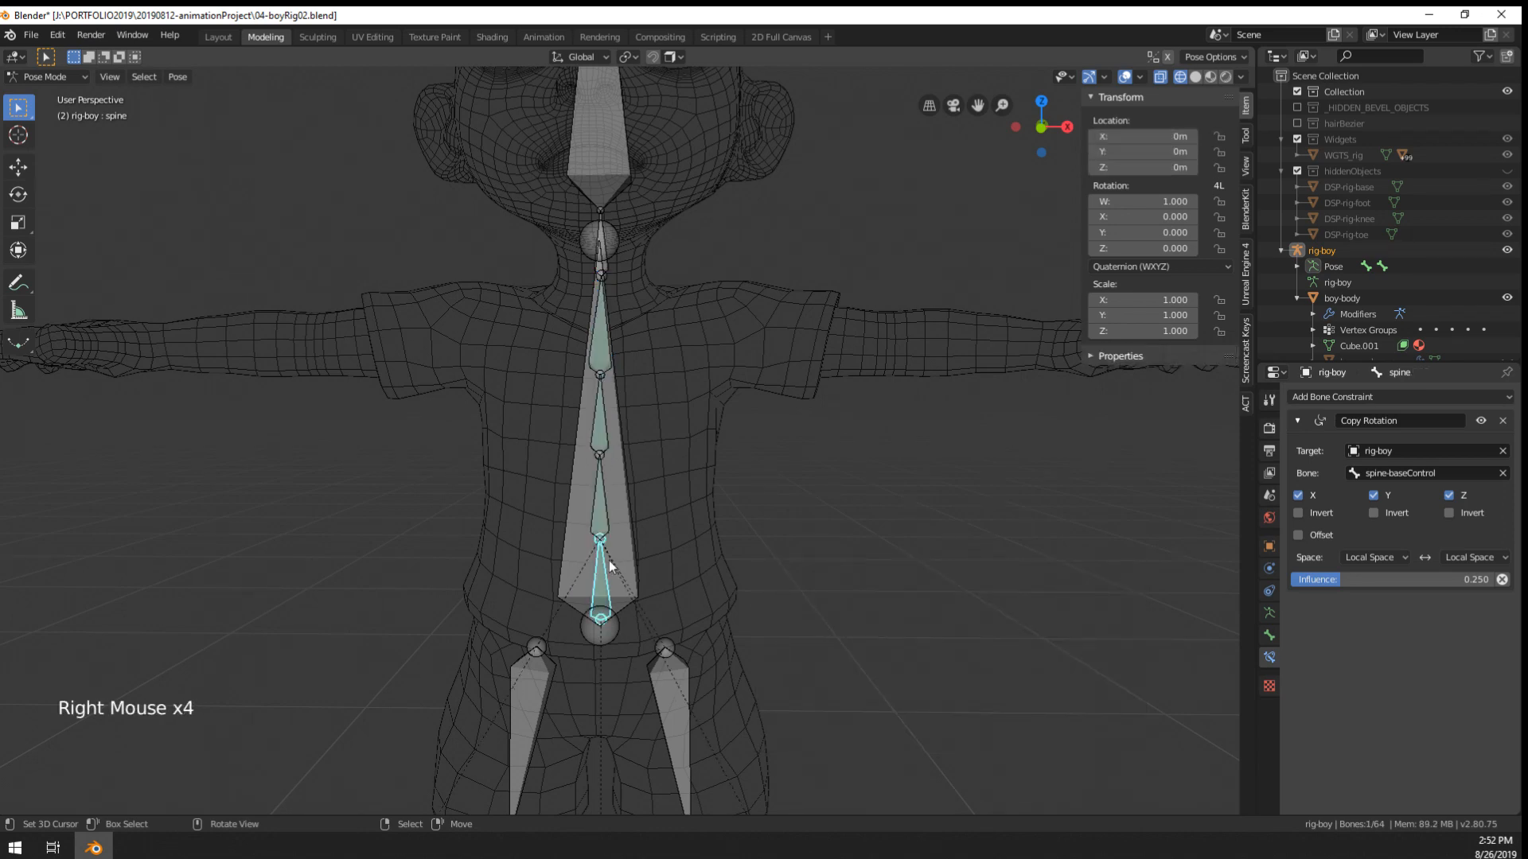
- Test-rotate spine-baseControl freely and about the global Z axis from several views to check how the spine follows, cancelling each rotation
right_click(609, 560)
key("r")
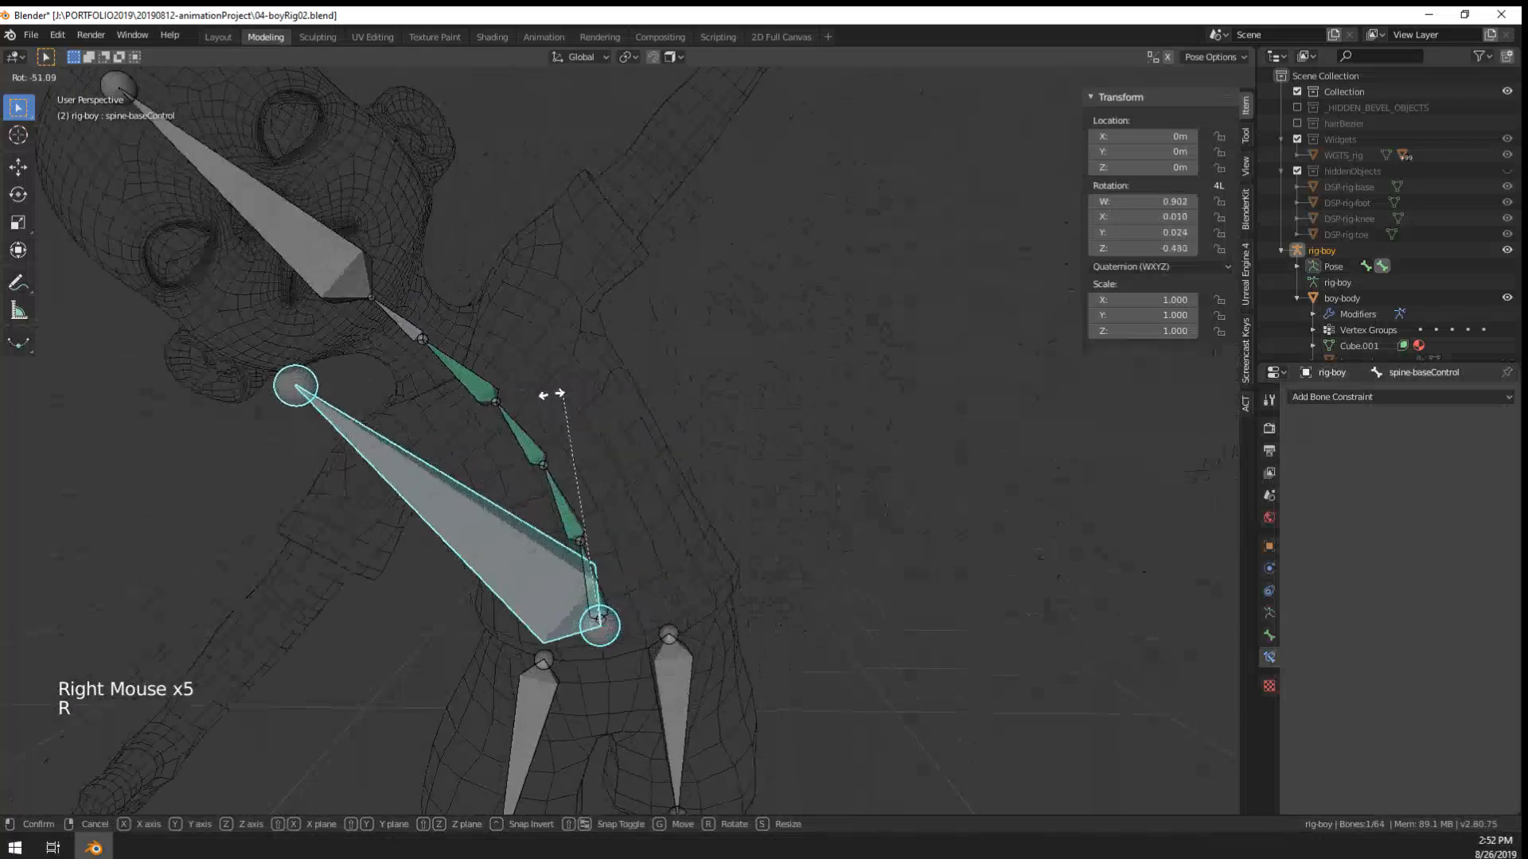
scroll(793, 547, "down", 2)
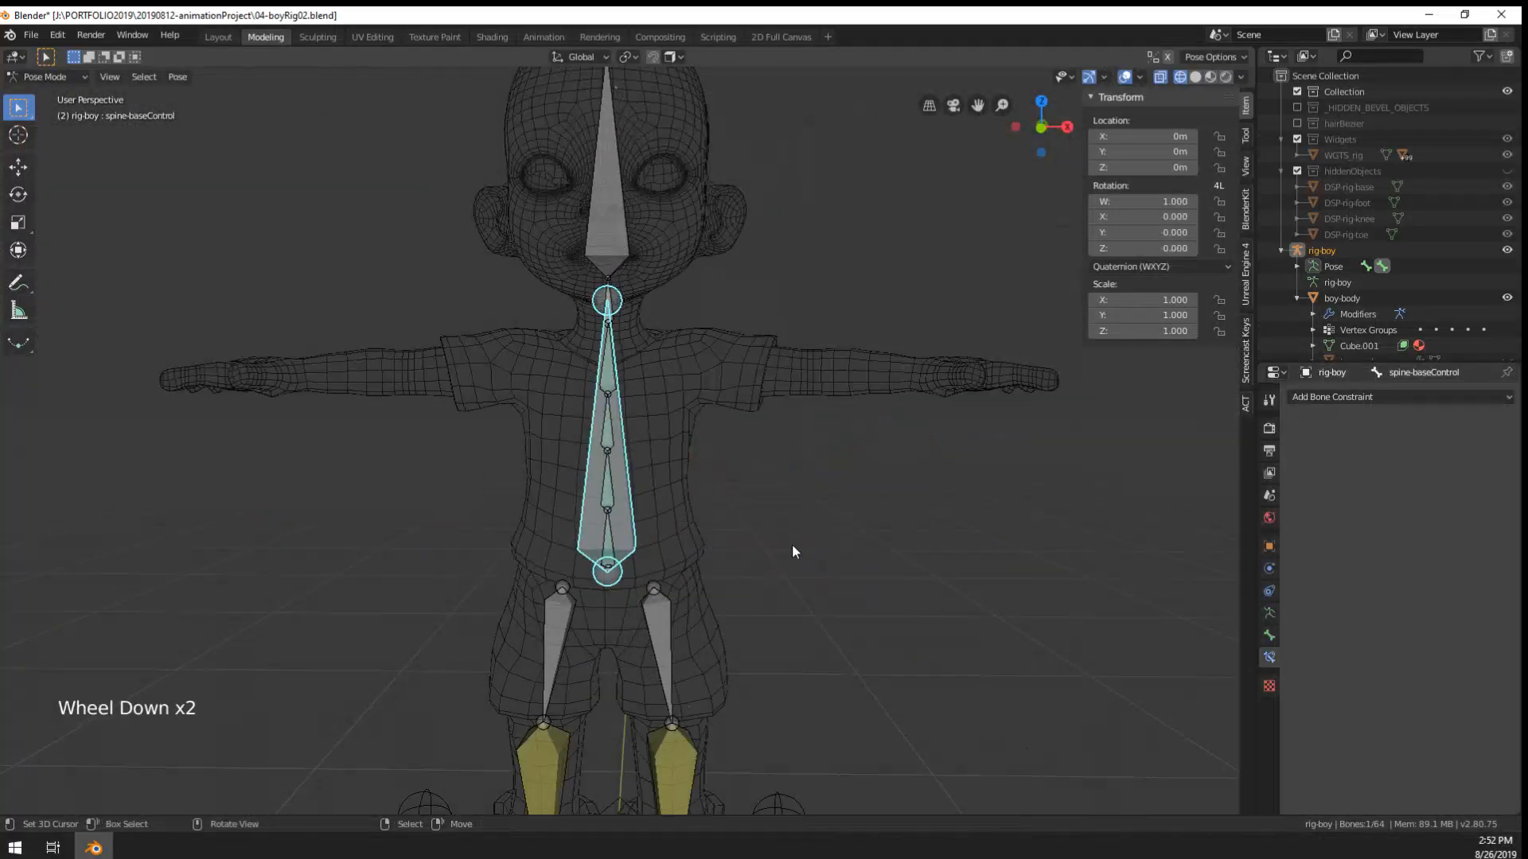
middle_click(724, 563)
middle_click(723, 563)
key("r")
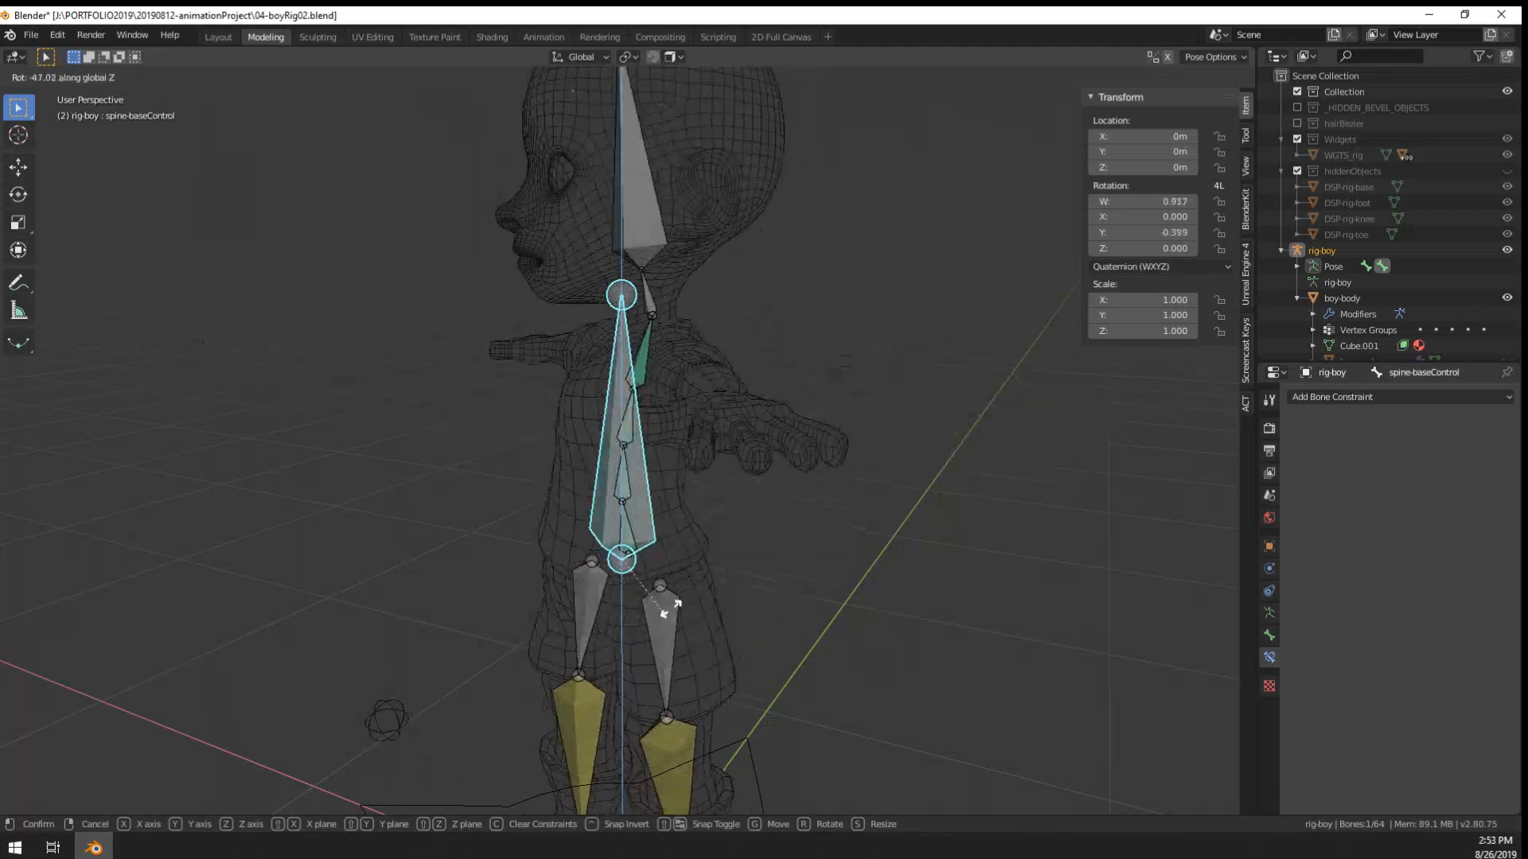
right_click(743, 443)
middle_click_drag(742, 469, 855, 476)
middle_click(854, 475)
key("r")
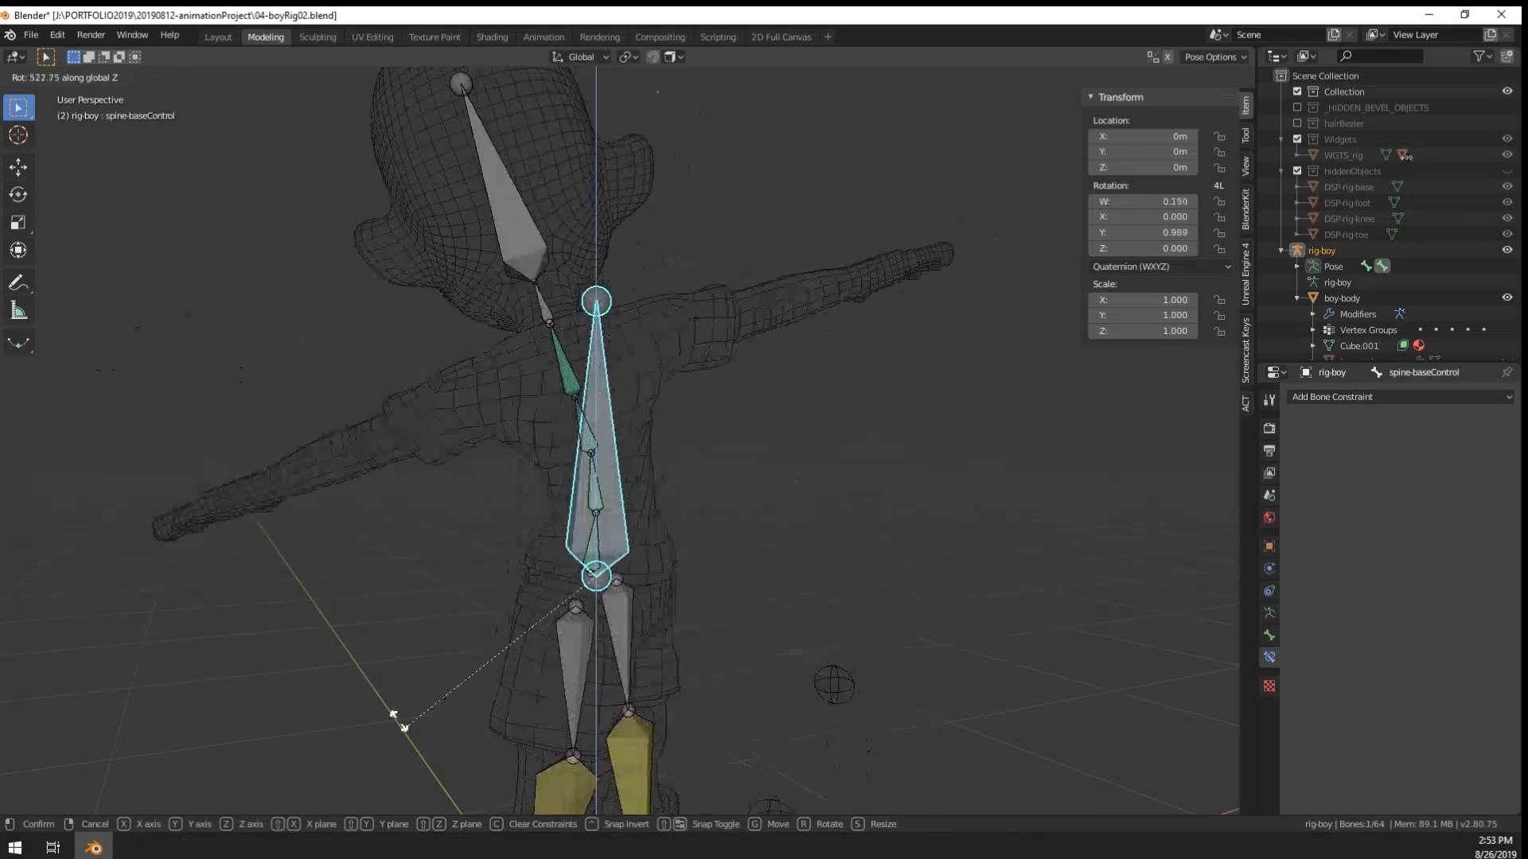
right_click(477, 379)
- Set spine-baseControl's rotation mode to YXZ Euler and test its twist about the global Z axis, cancelling the rotation
left_click(1138, 266)
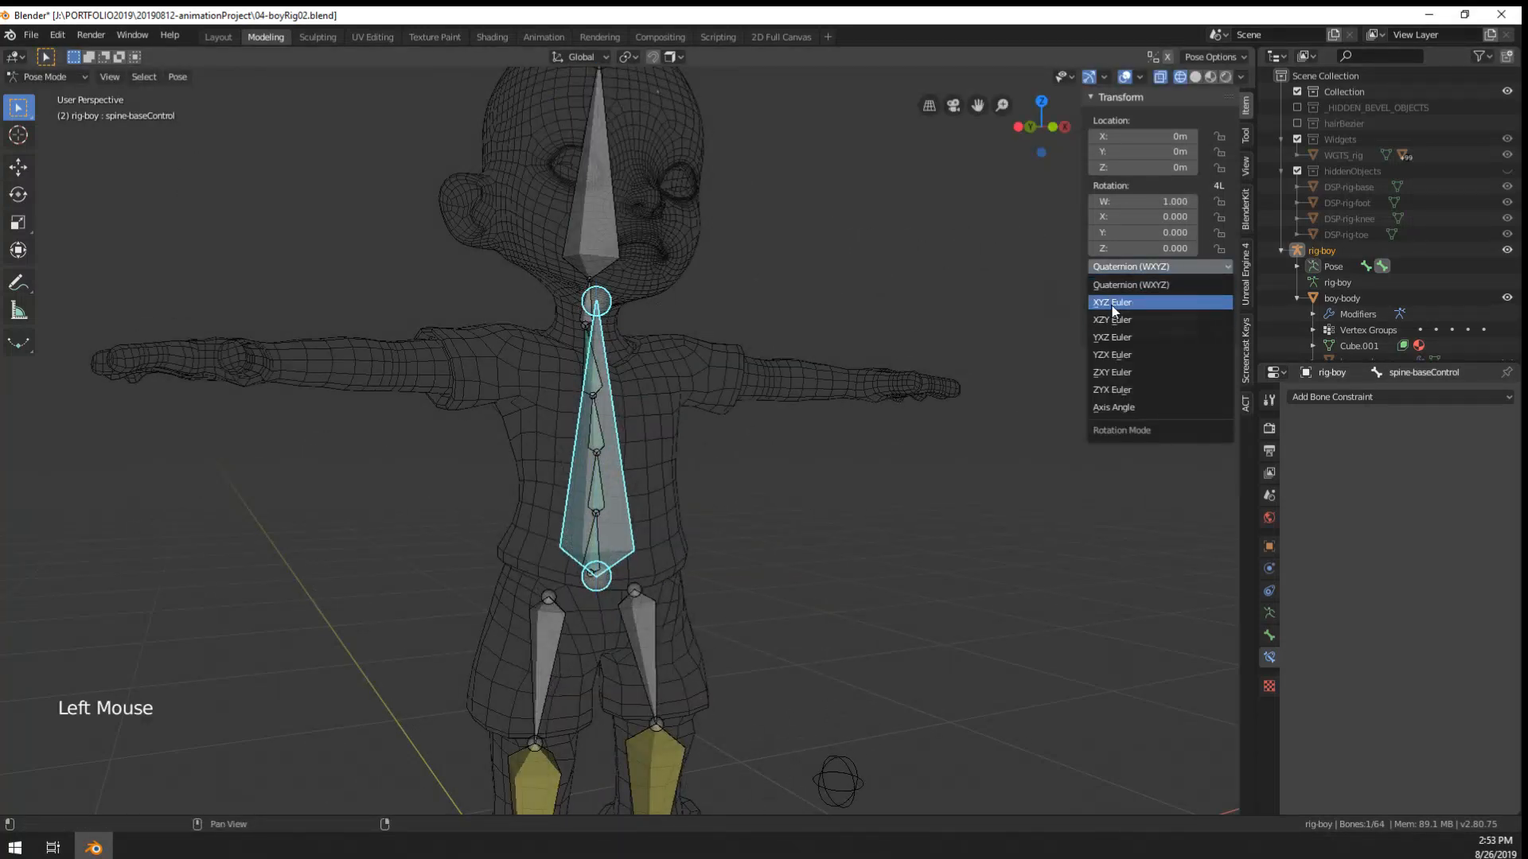
left_click(1144, 337)
middle_click_drag(986, 427, 1149, 269)
scroll(823, 520, "down", 1)
middle_click_drag(872, 586, 917, 508, "shift")
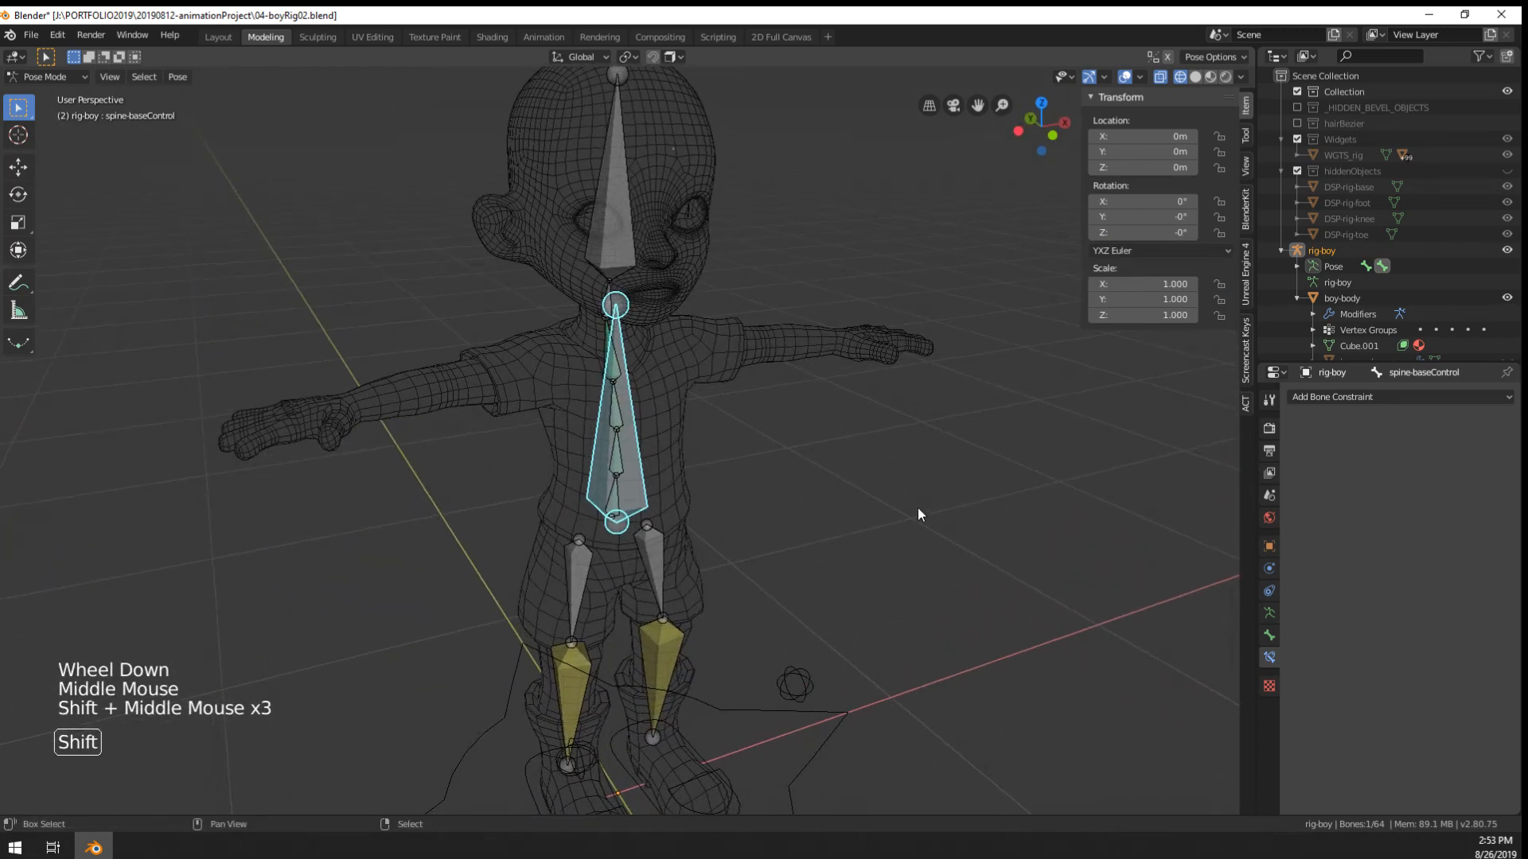
key("r")
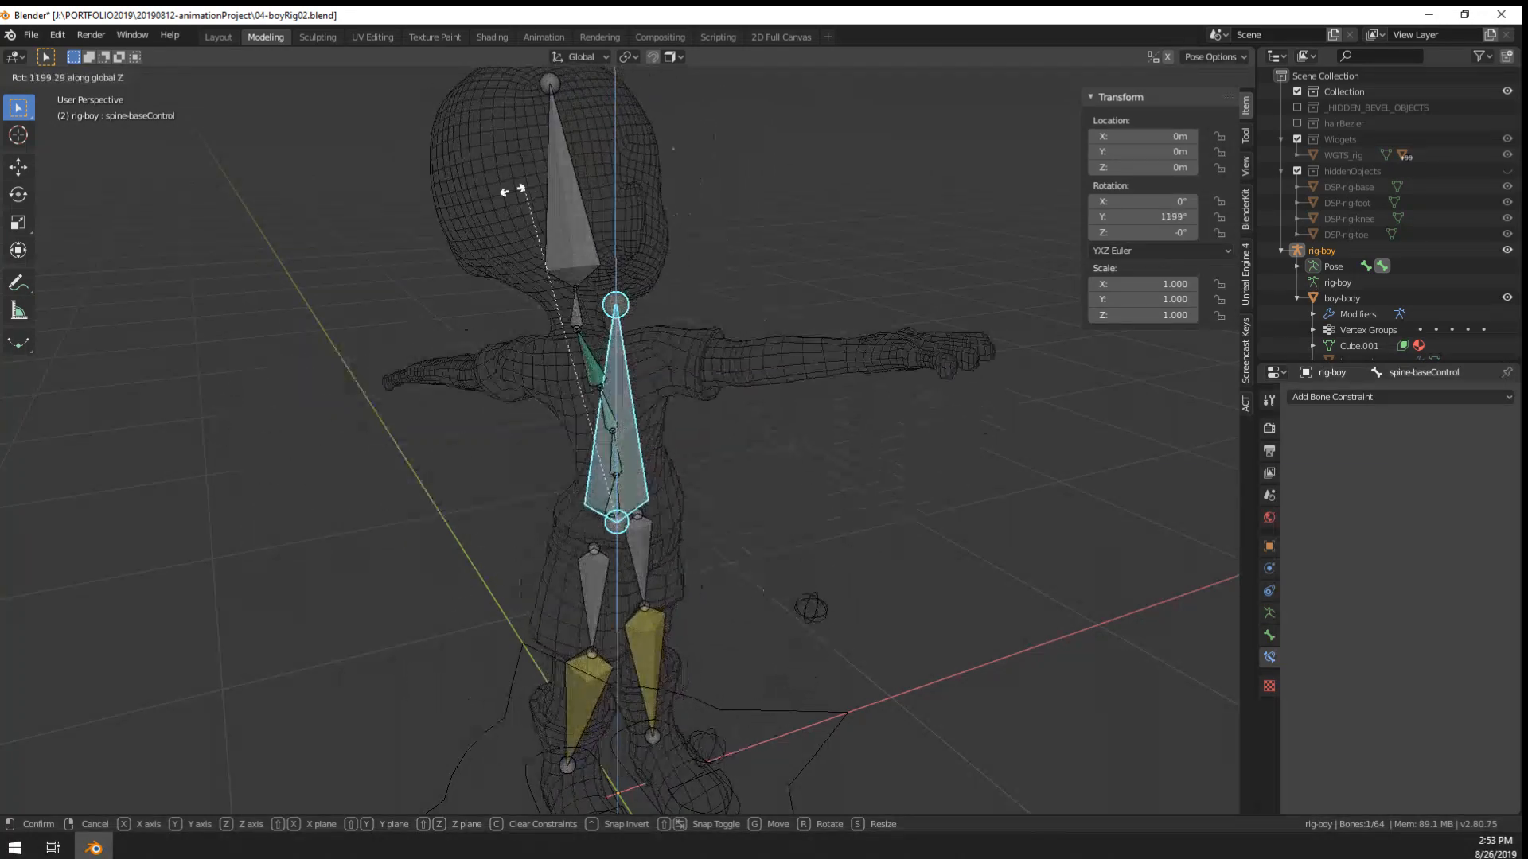
right_click(446, 434)
- Set the rotation mode of the four constrained spine bones to YXZ Euler, working from the chest down to the lowest bone
scroll(618, 342, "up", 2)
right_click(611, 335)
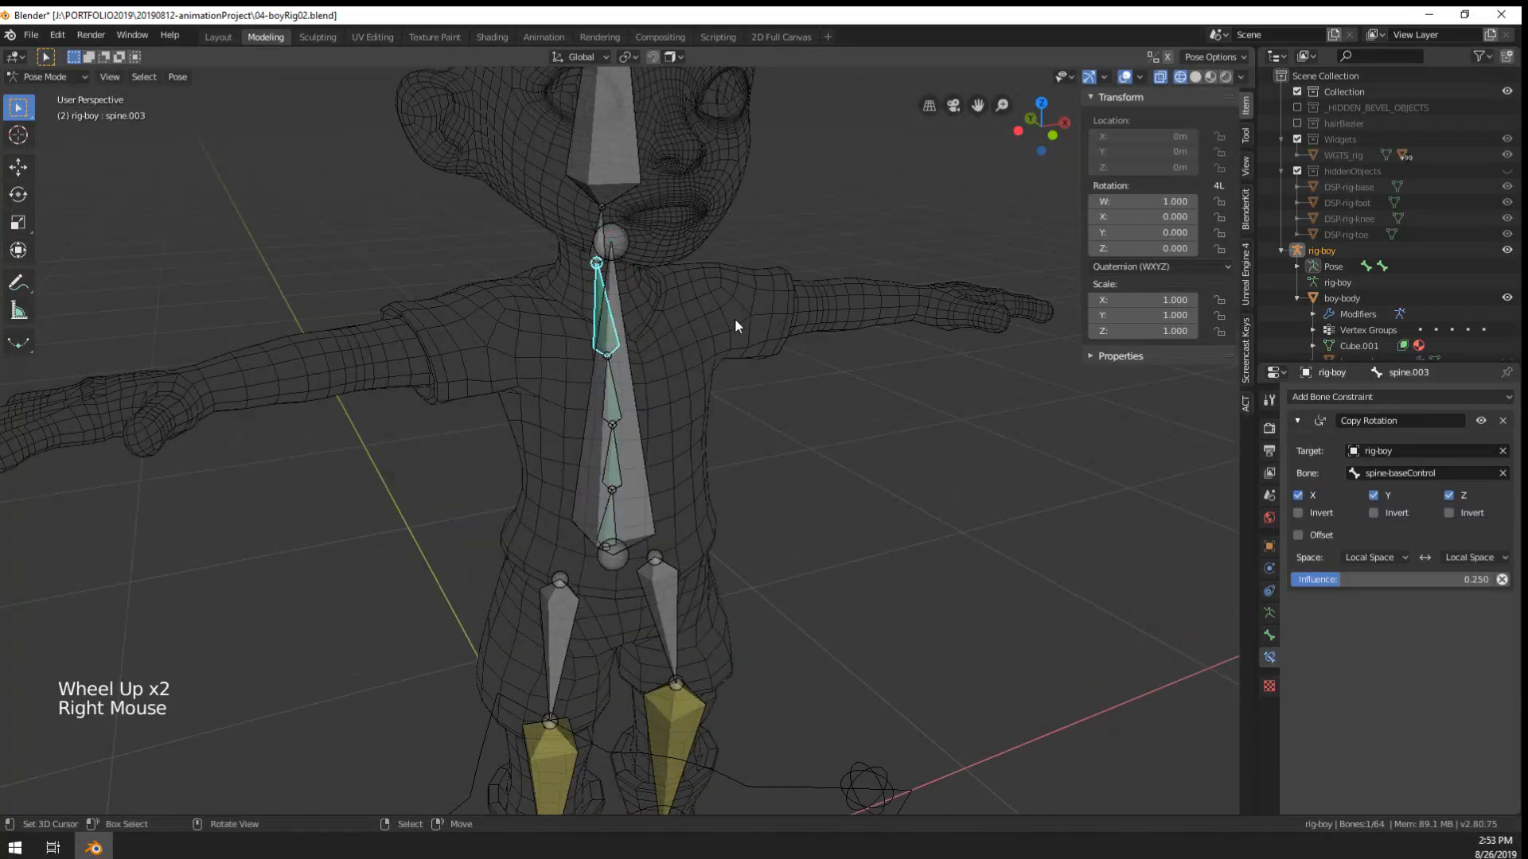
left_click(1142, 268)
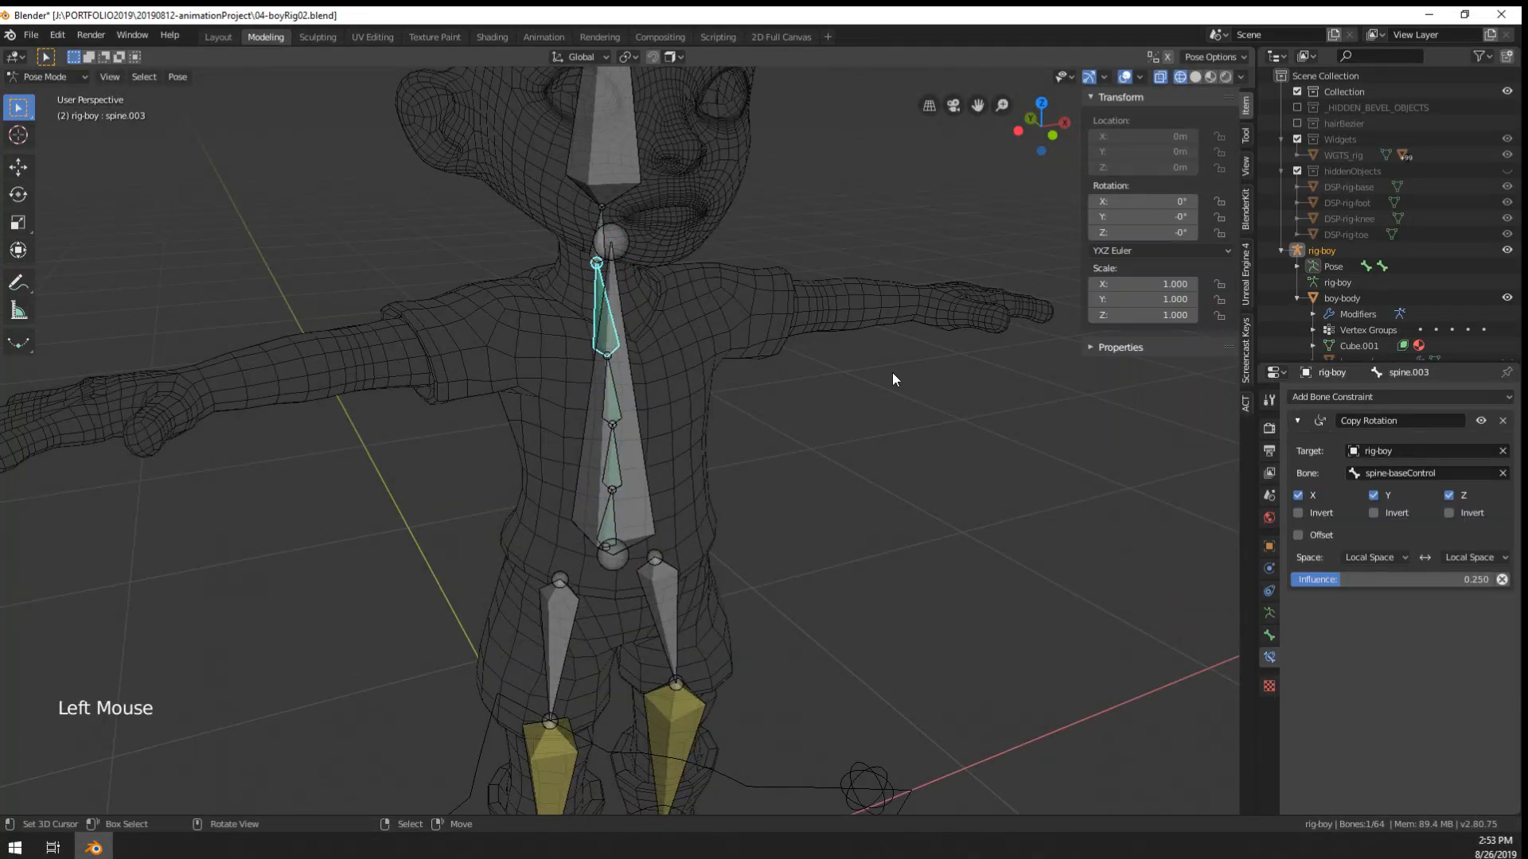
right_click(619, 398)
left_click(1129, 267)
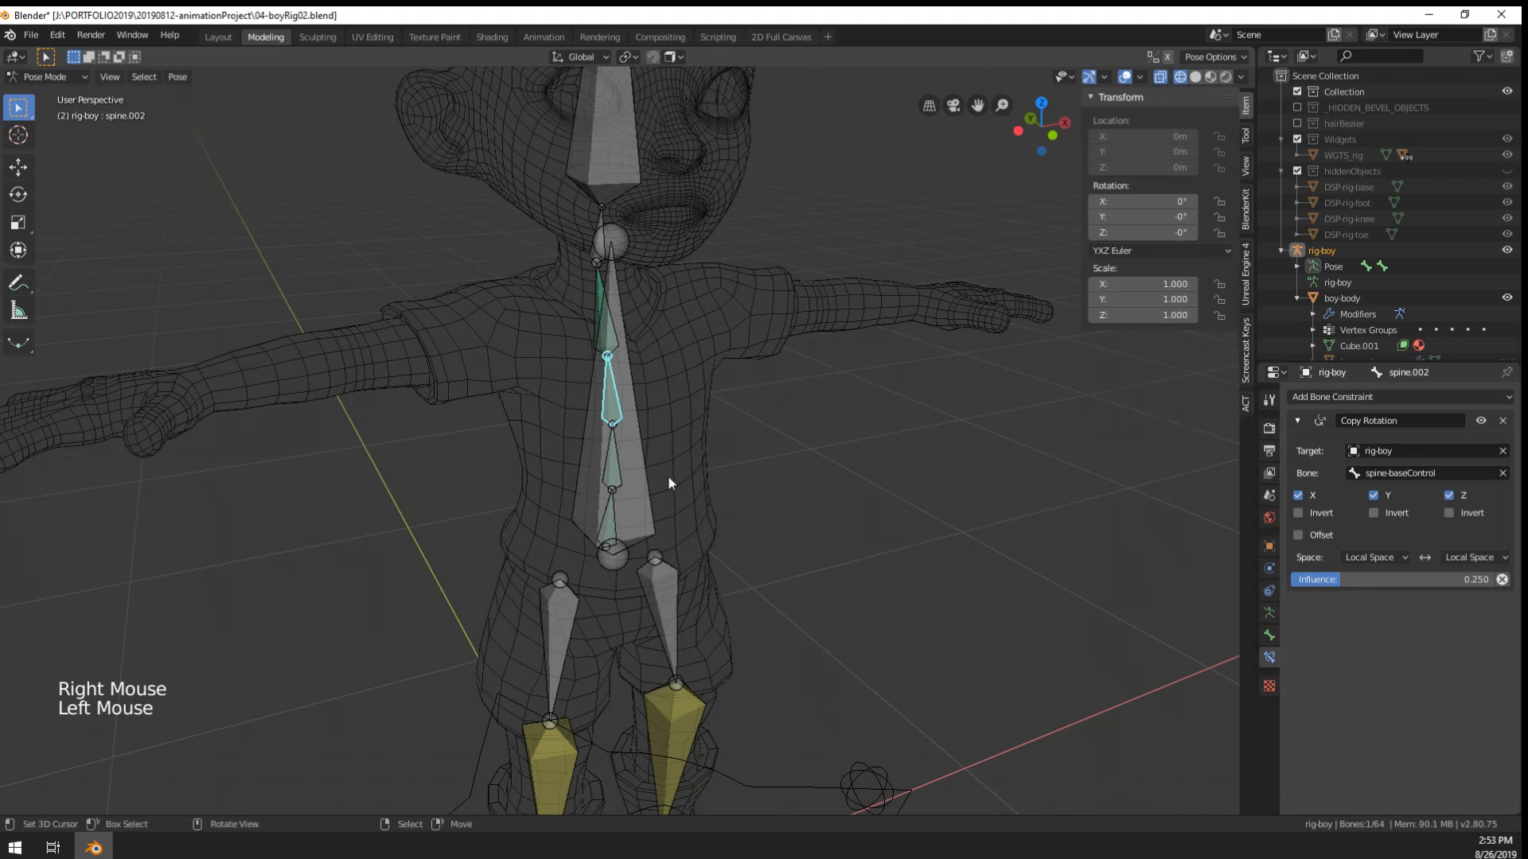
right_click(680, 457)
left_click(1115, 269)
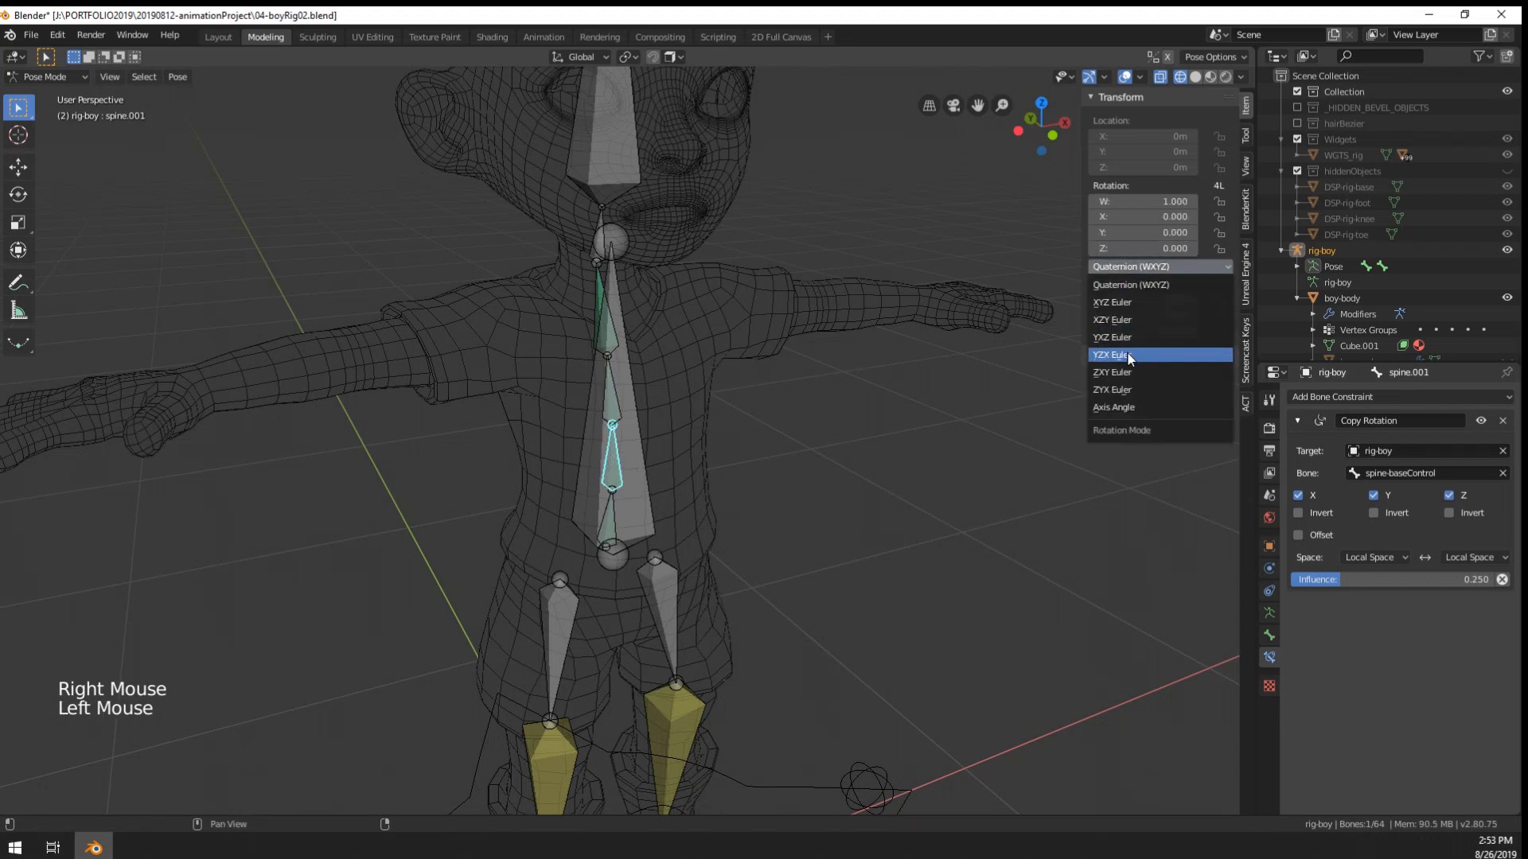
left_click(1123, 350)
right_click(611, 516)
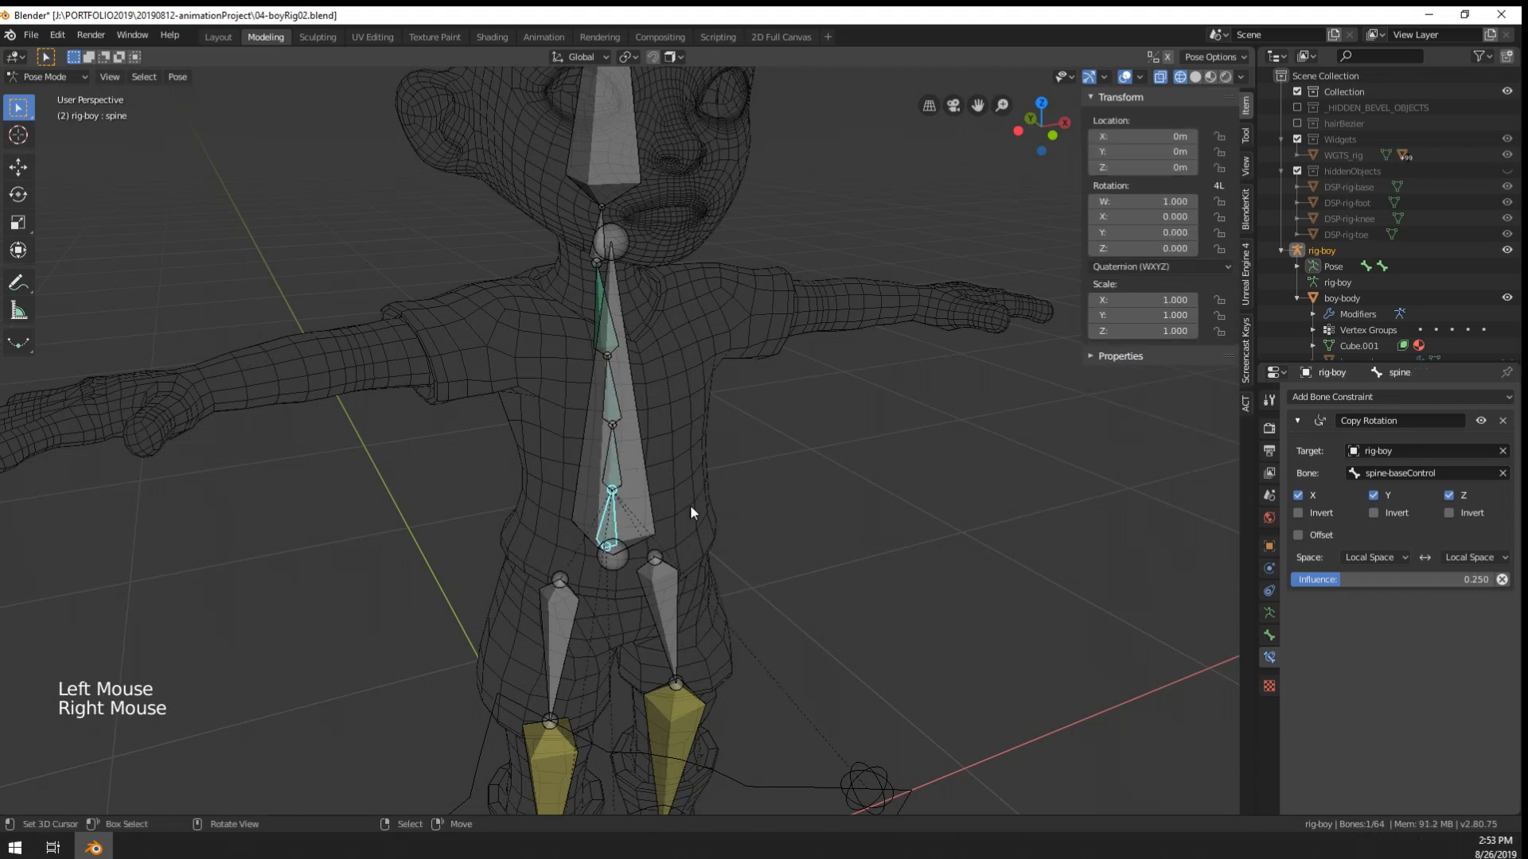
left_click(1168, 268)
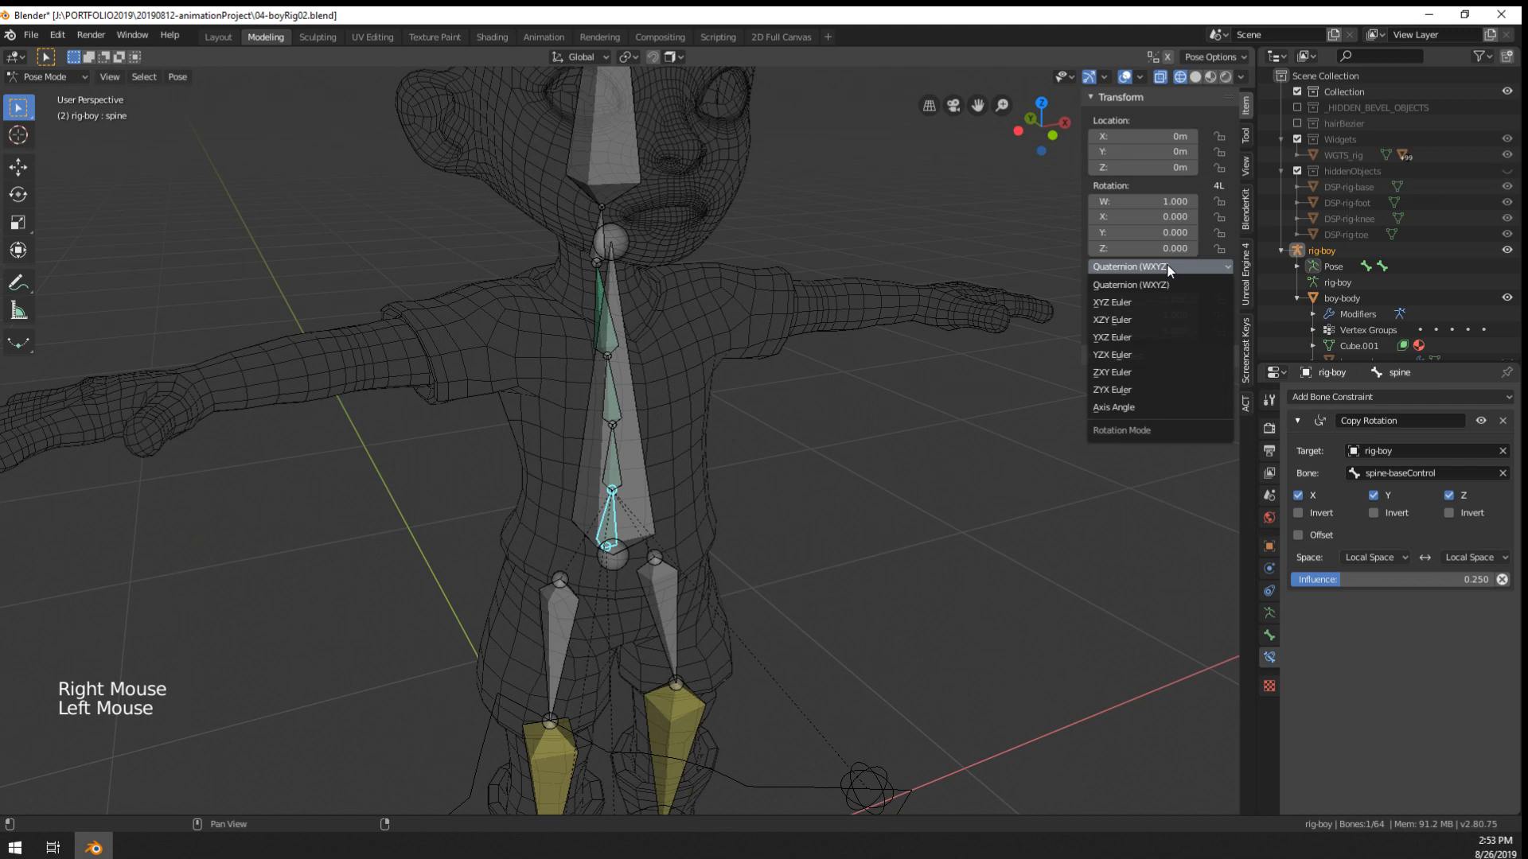
left_click(1142, 335)
- Test-rotate spine-baseControl about global Z and freely from the side to check the spine's twist and bend, cancelling each rotation
scroll(727, 462, "down", 3)
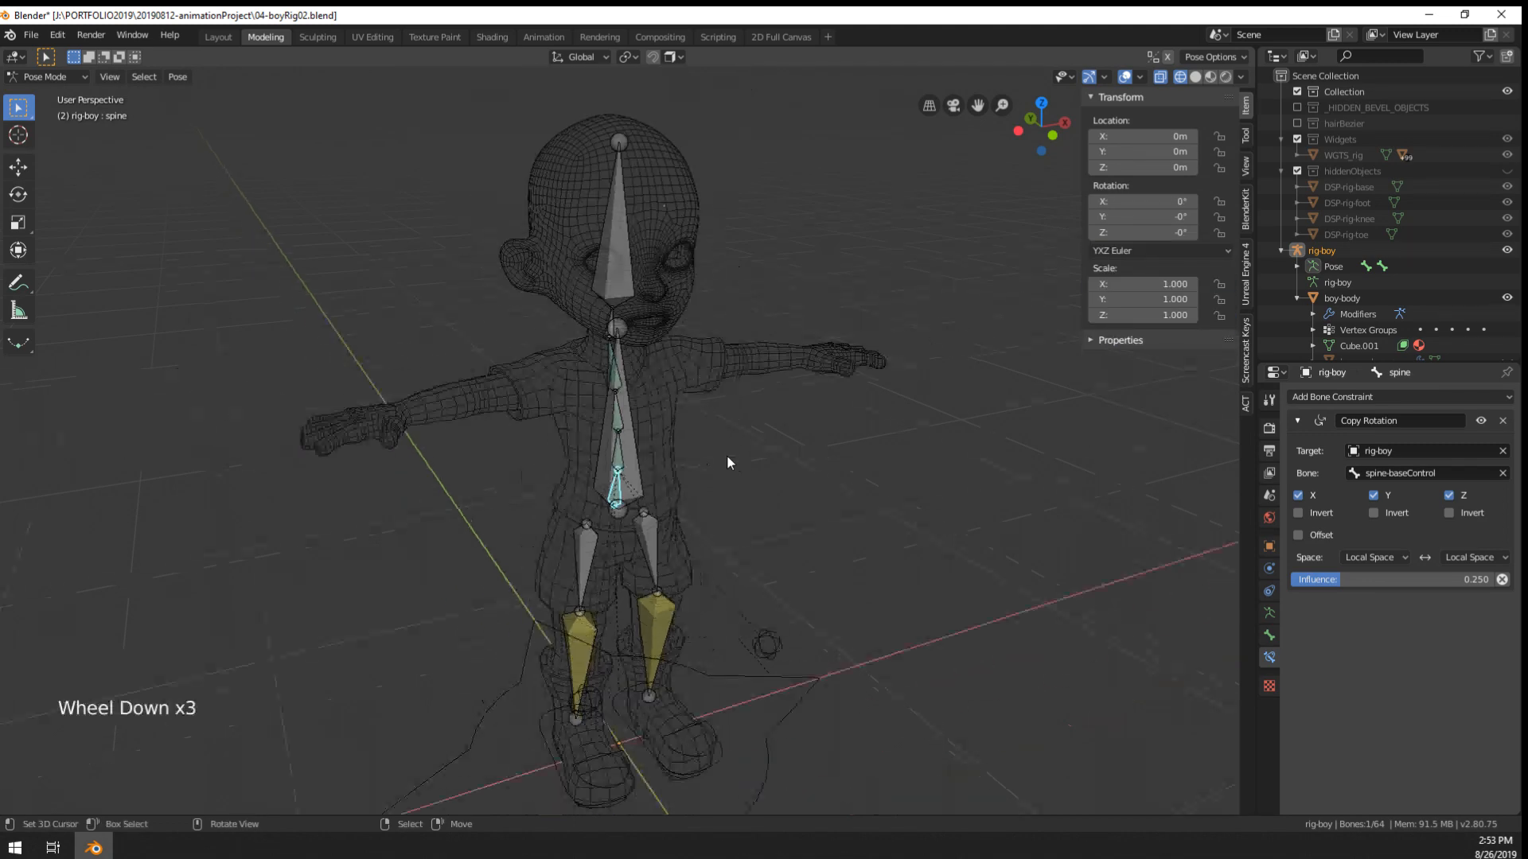
right_click(637, 474)
key("r")
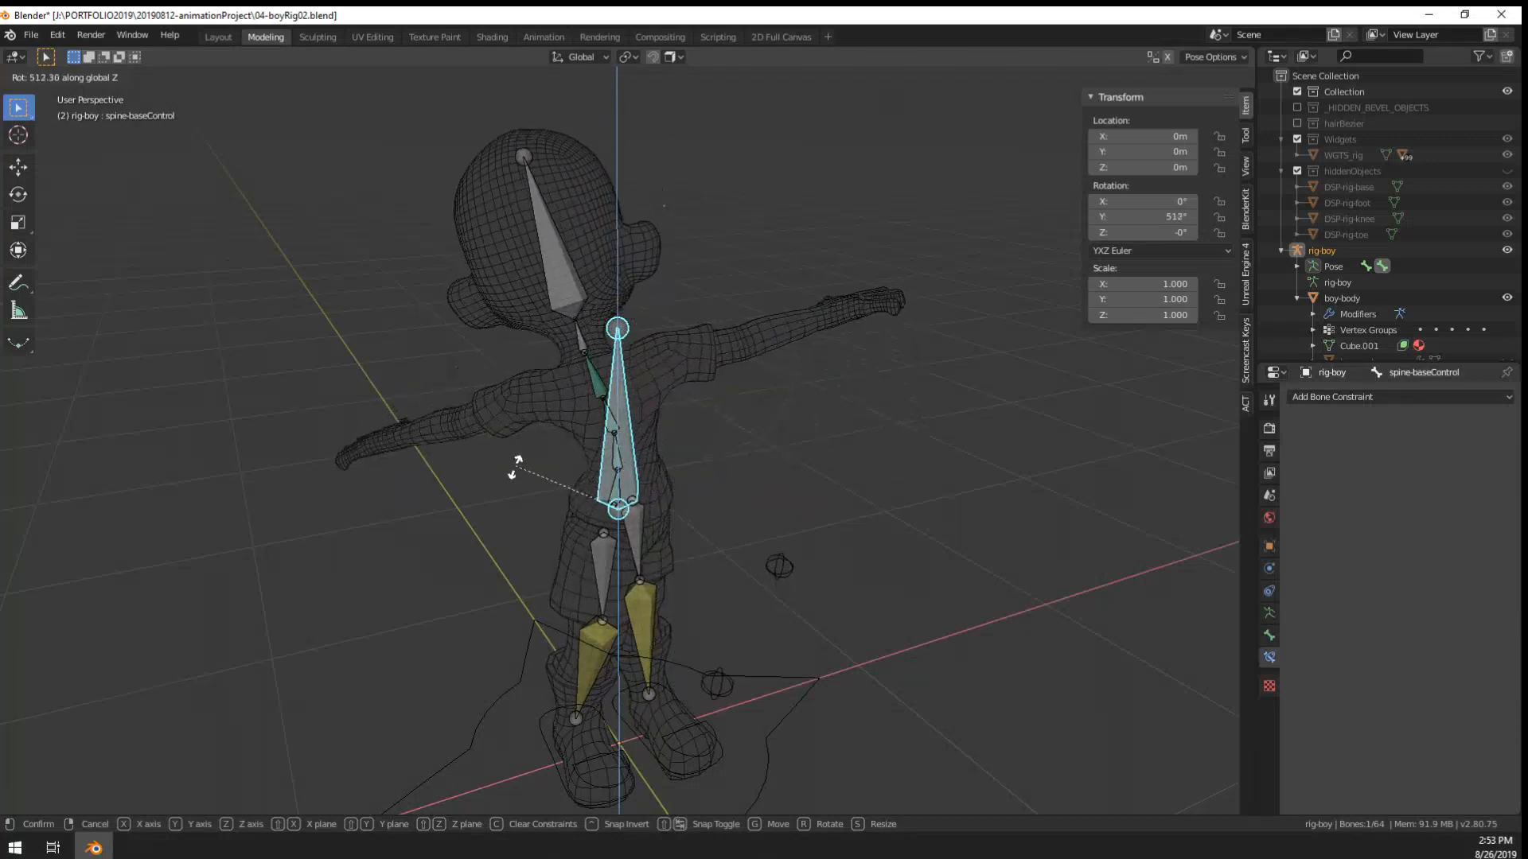
right_click(538, 512)
middle_click_drag(842, 354, 650, 316)
key("r")
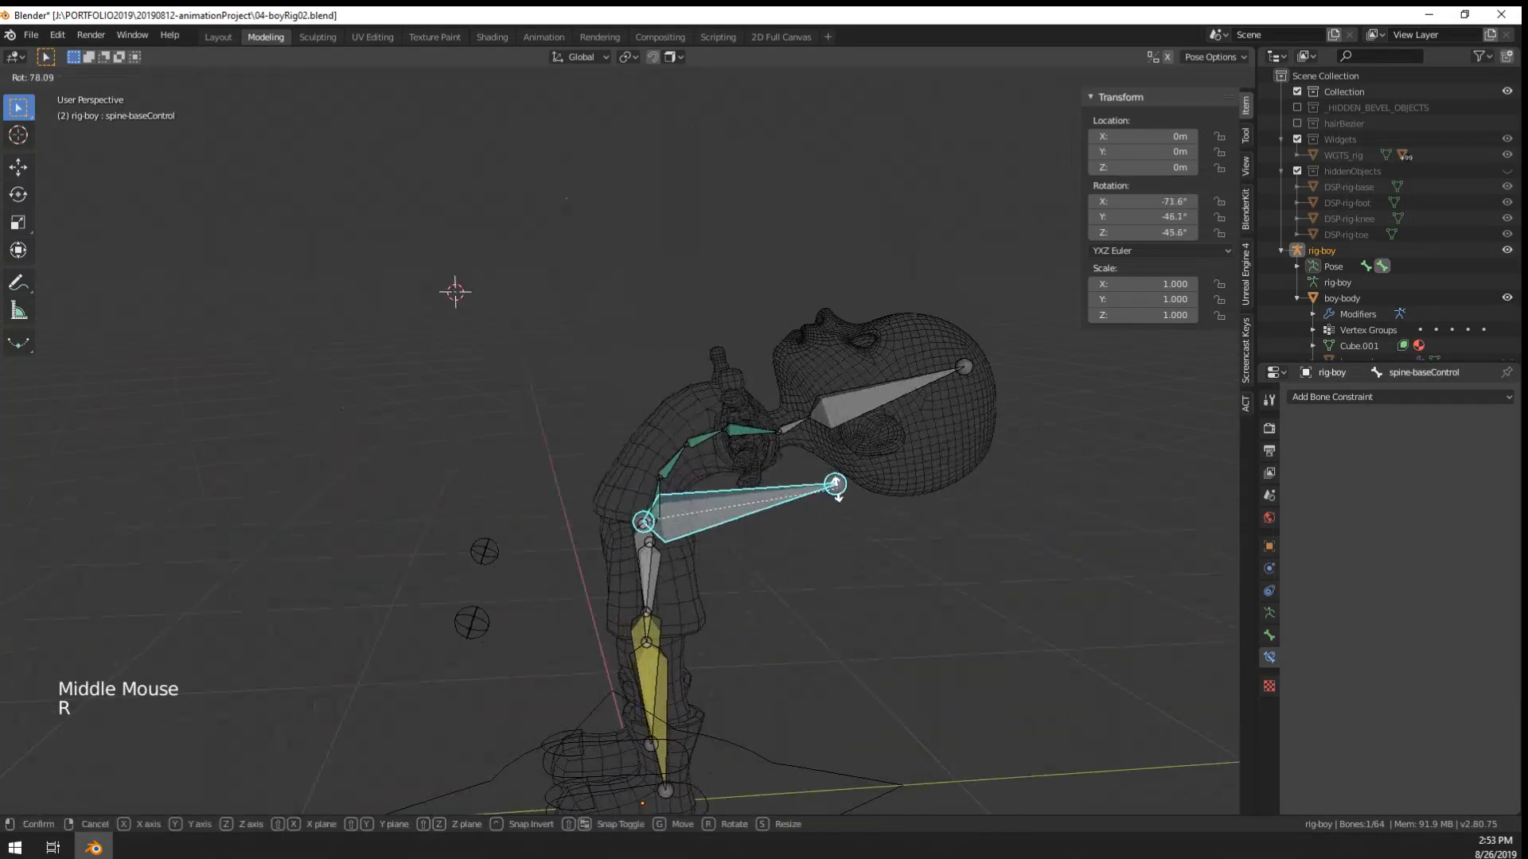
right_click(536, 435)
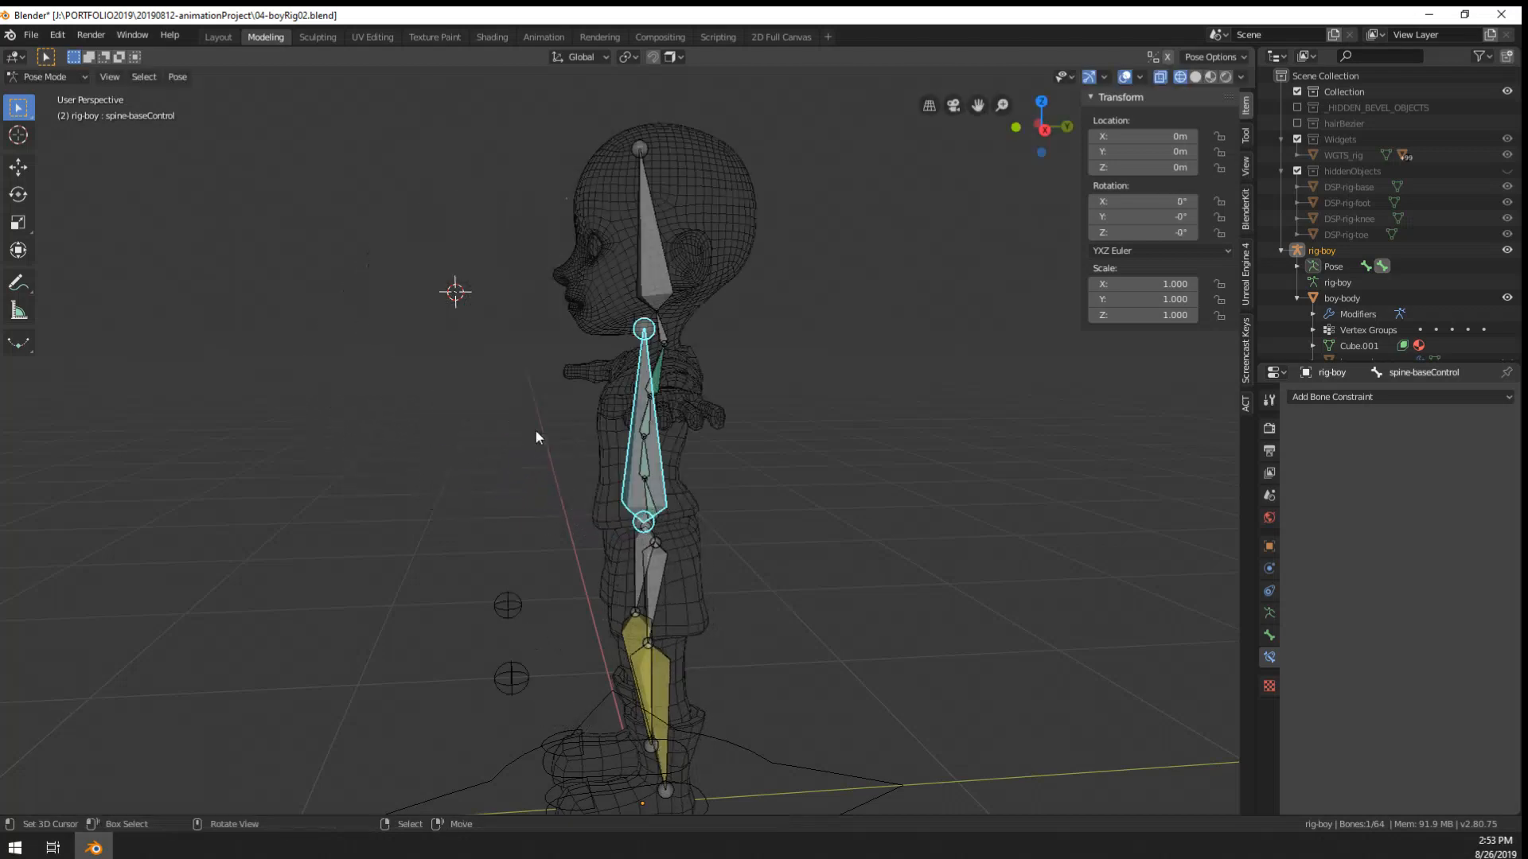
middle_click_drag(536, 436, 829, 436)
key("r")
key("z")
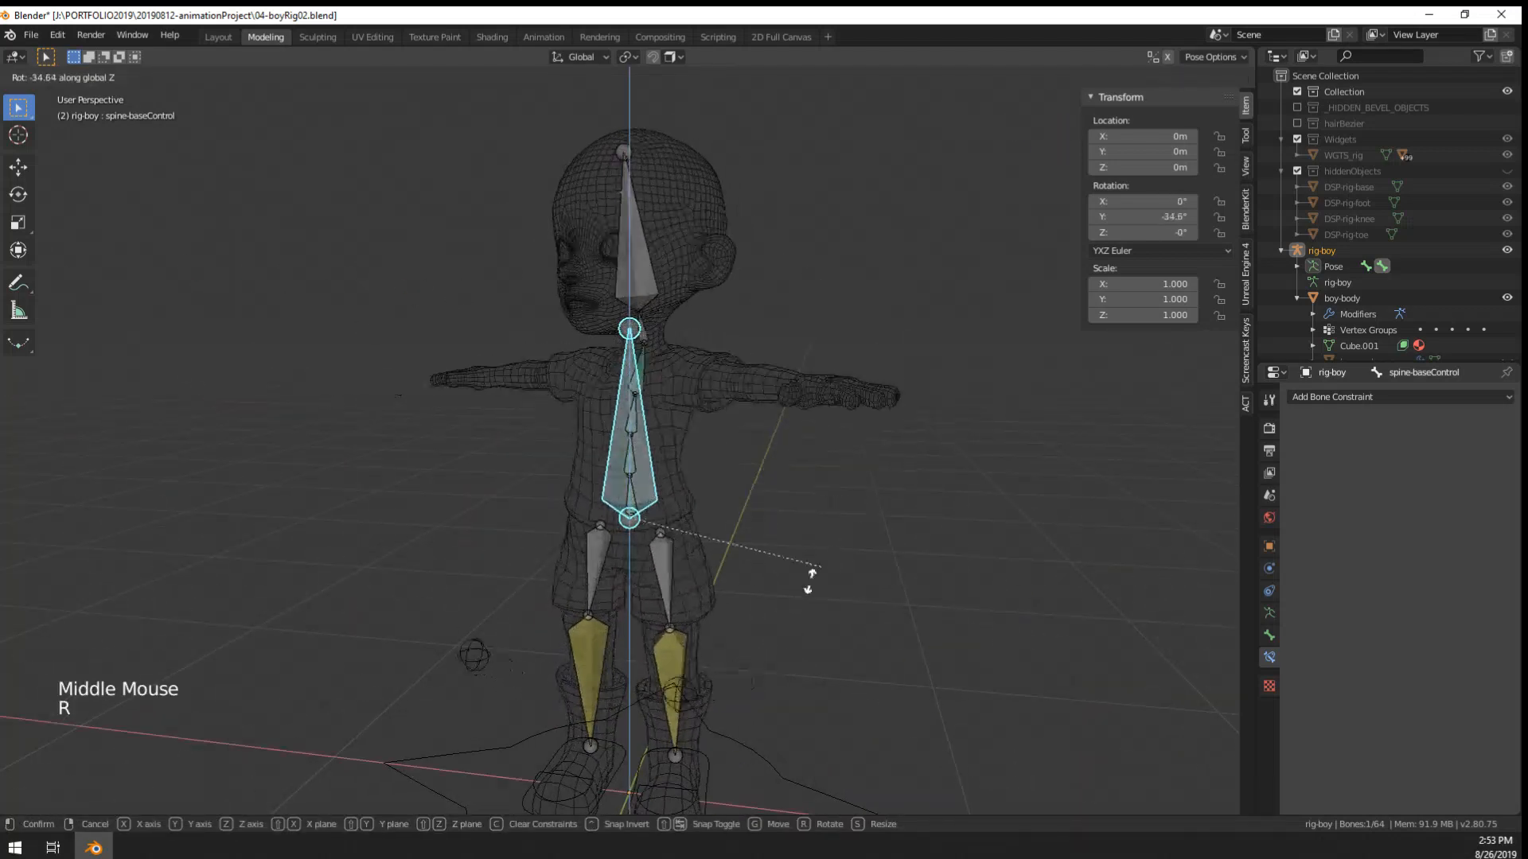
right_click(873, 512)
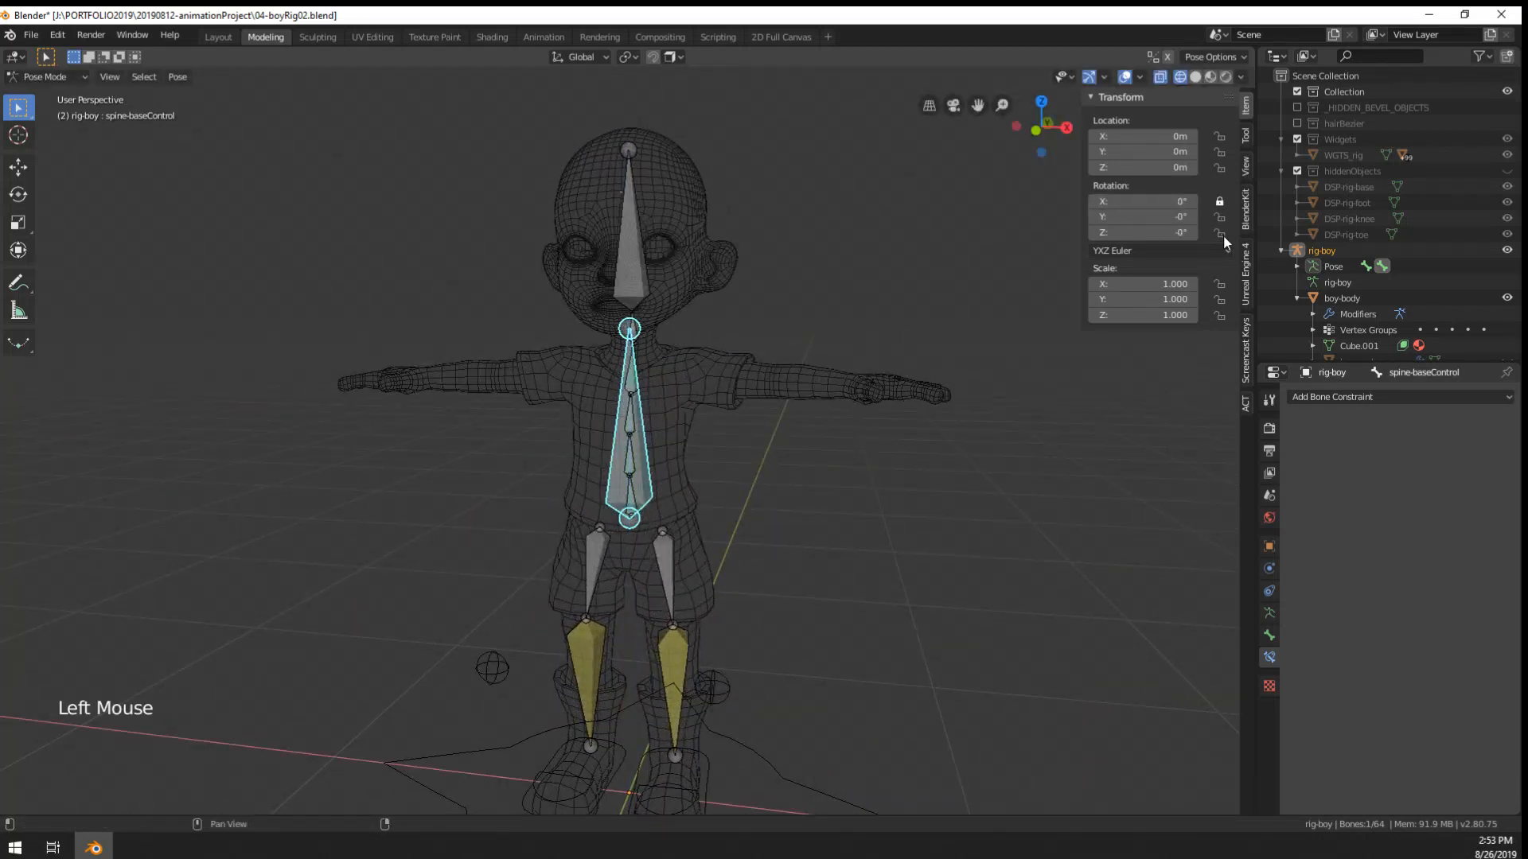
- Test-rotate spine-baseControl with its X and Z rotation locked, twisting it from above and checking the spine from the front
key("r")
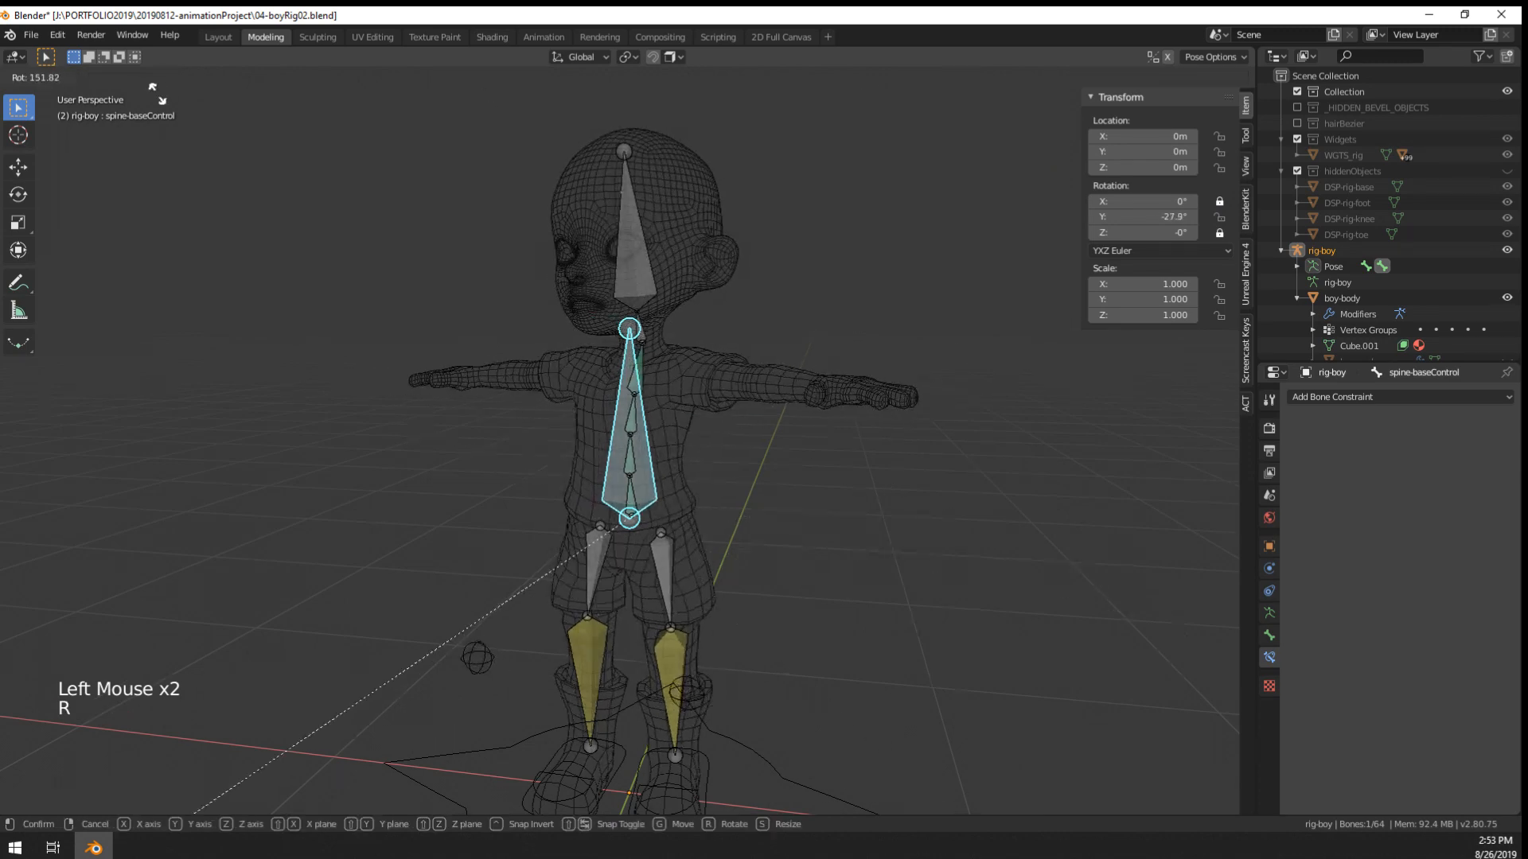
scroll(613, 633, "down", 3)
middle_click_drag(612, 632, 584, 397)
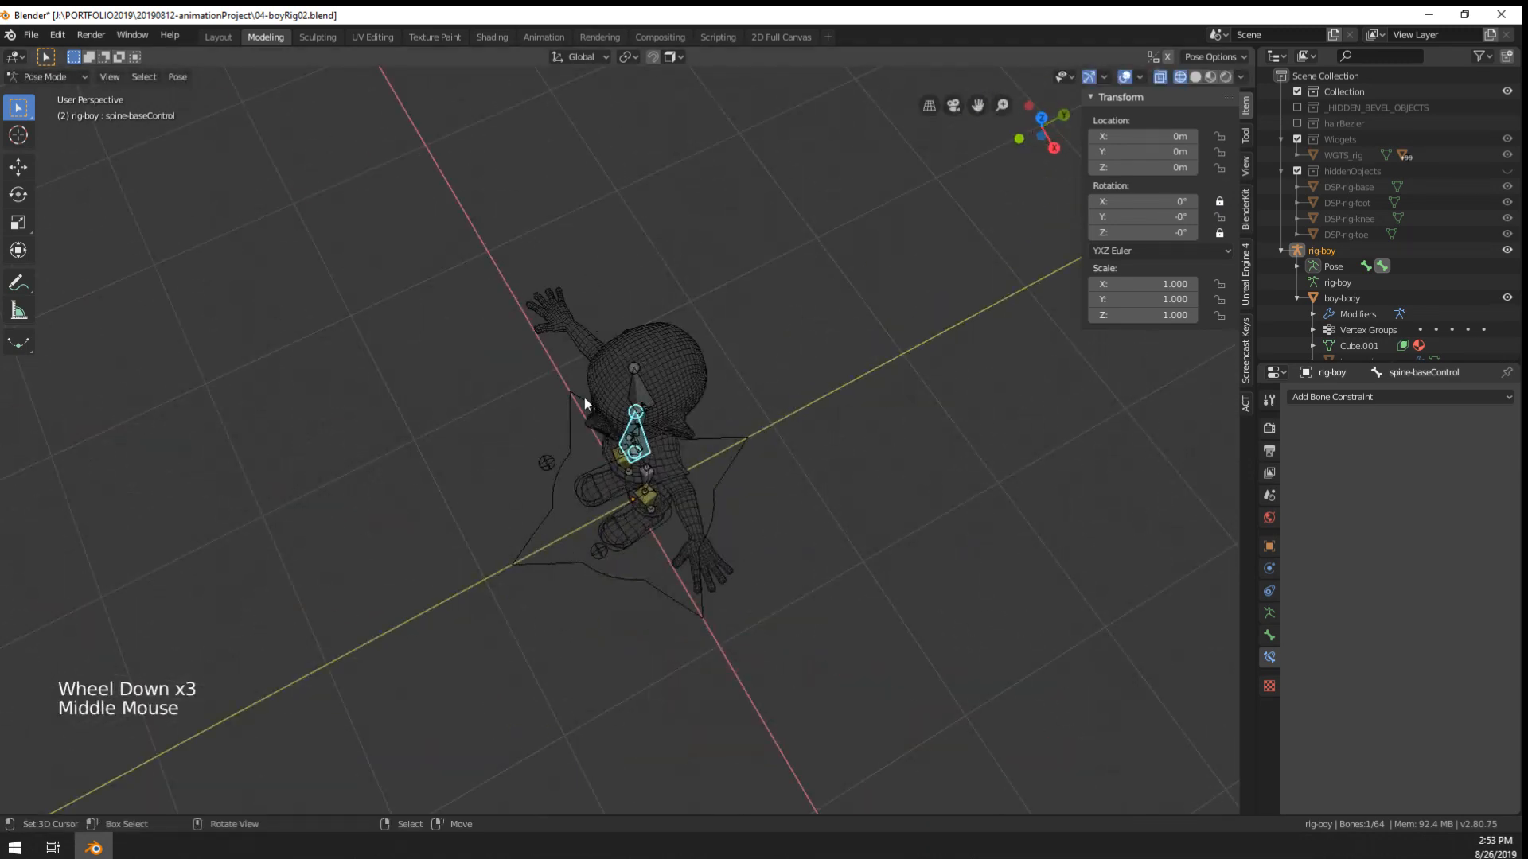
key("r")
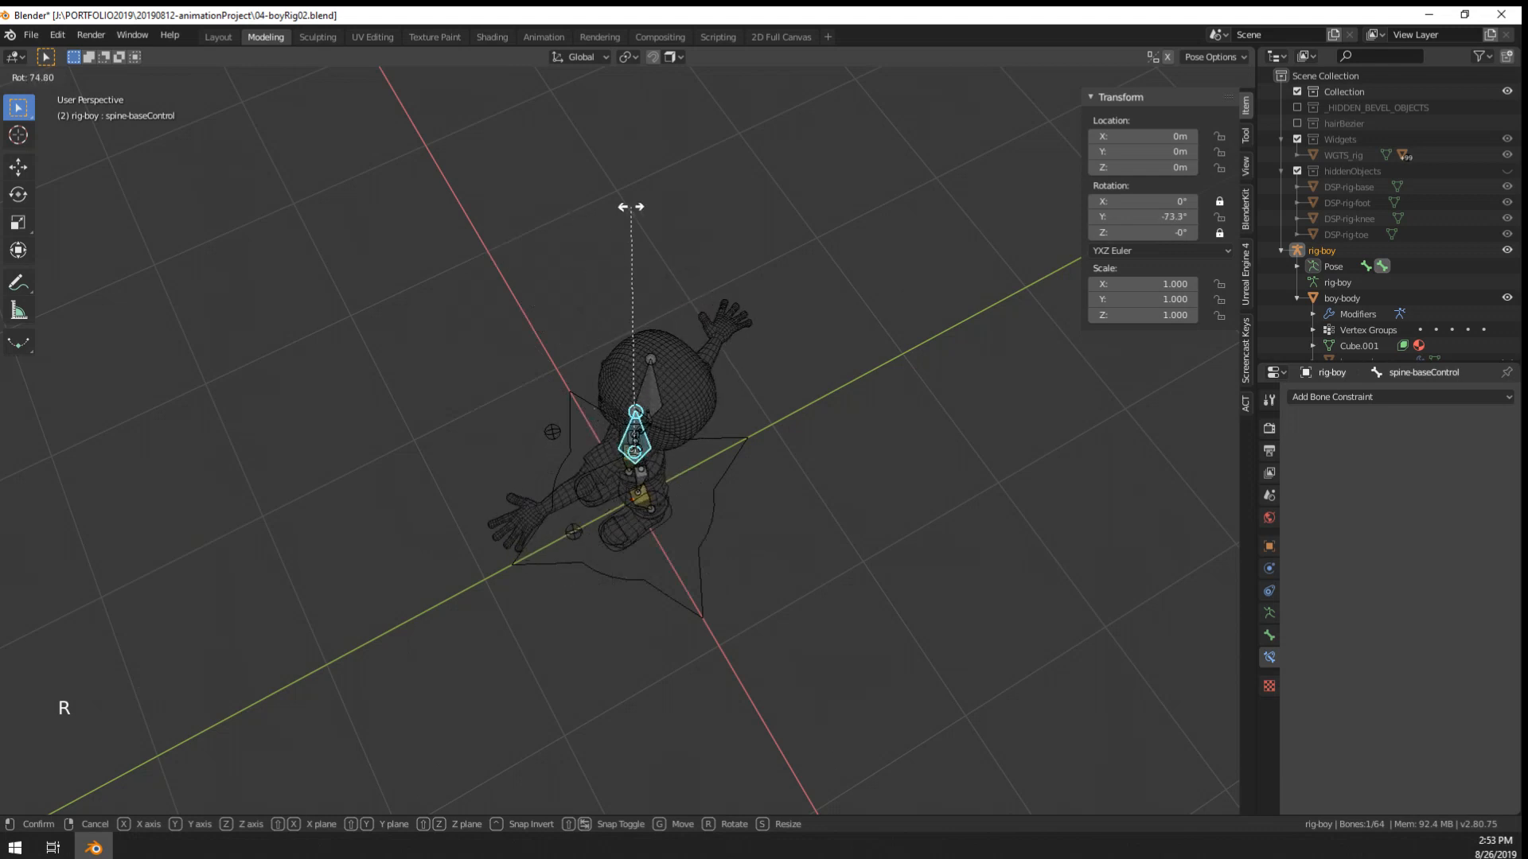
left_click(628, 506)
middle_click_drag(629, 506, 699, 339)
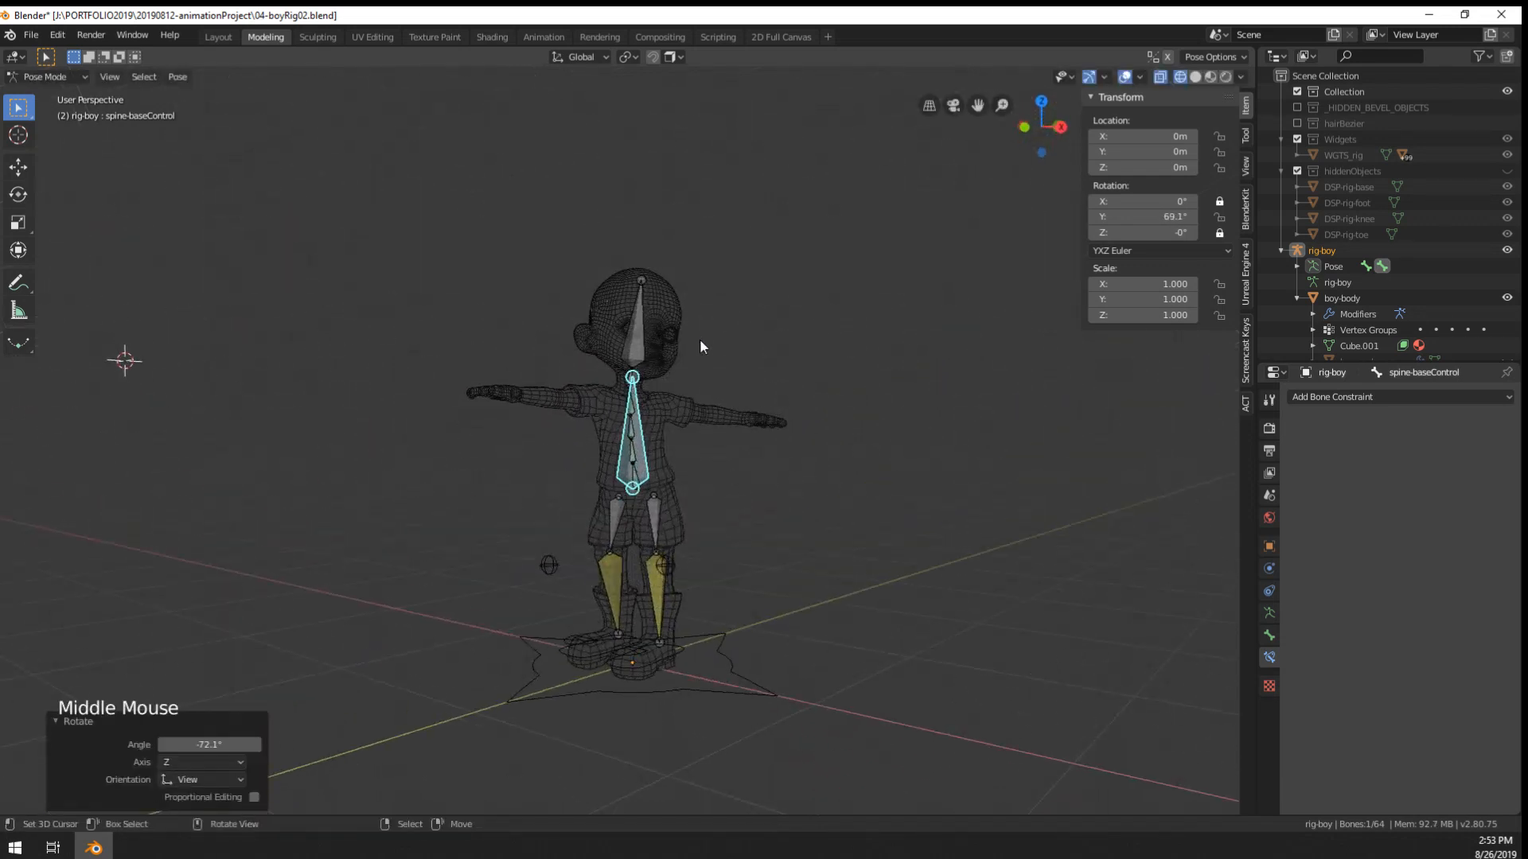
key("r")
right_click(757, 386)
scroll(1051, 250, "up", 3)
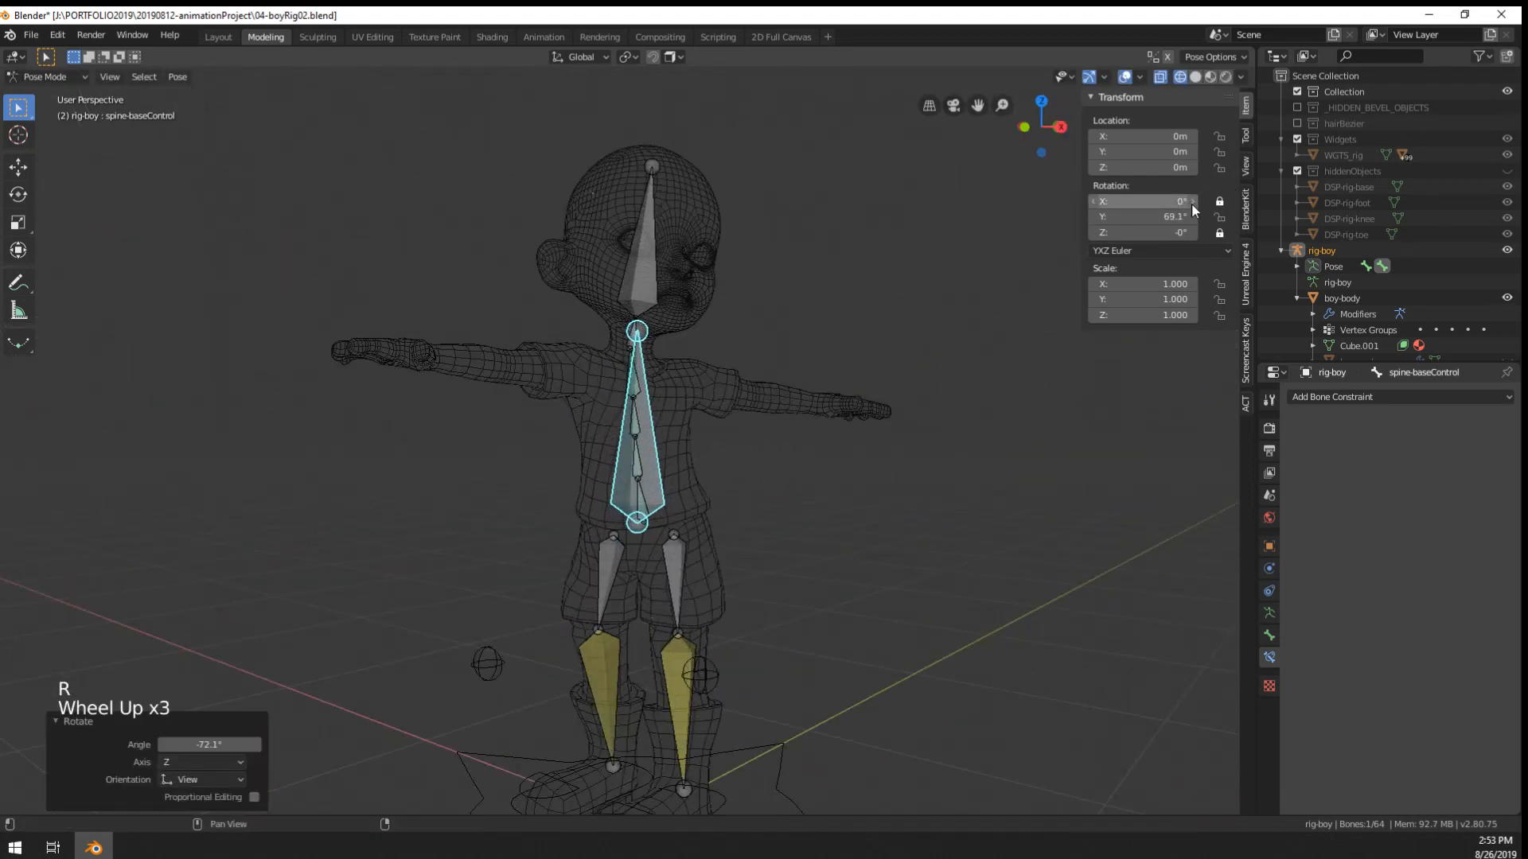
- Unlock spine-baseControl's X and Z rotation and rotate it freely to lean the torso in the side view
left_click(1220, 248)
left_click(1211, 250)
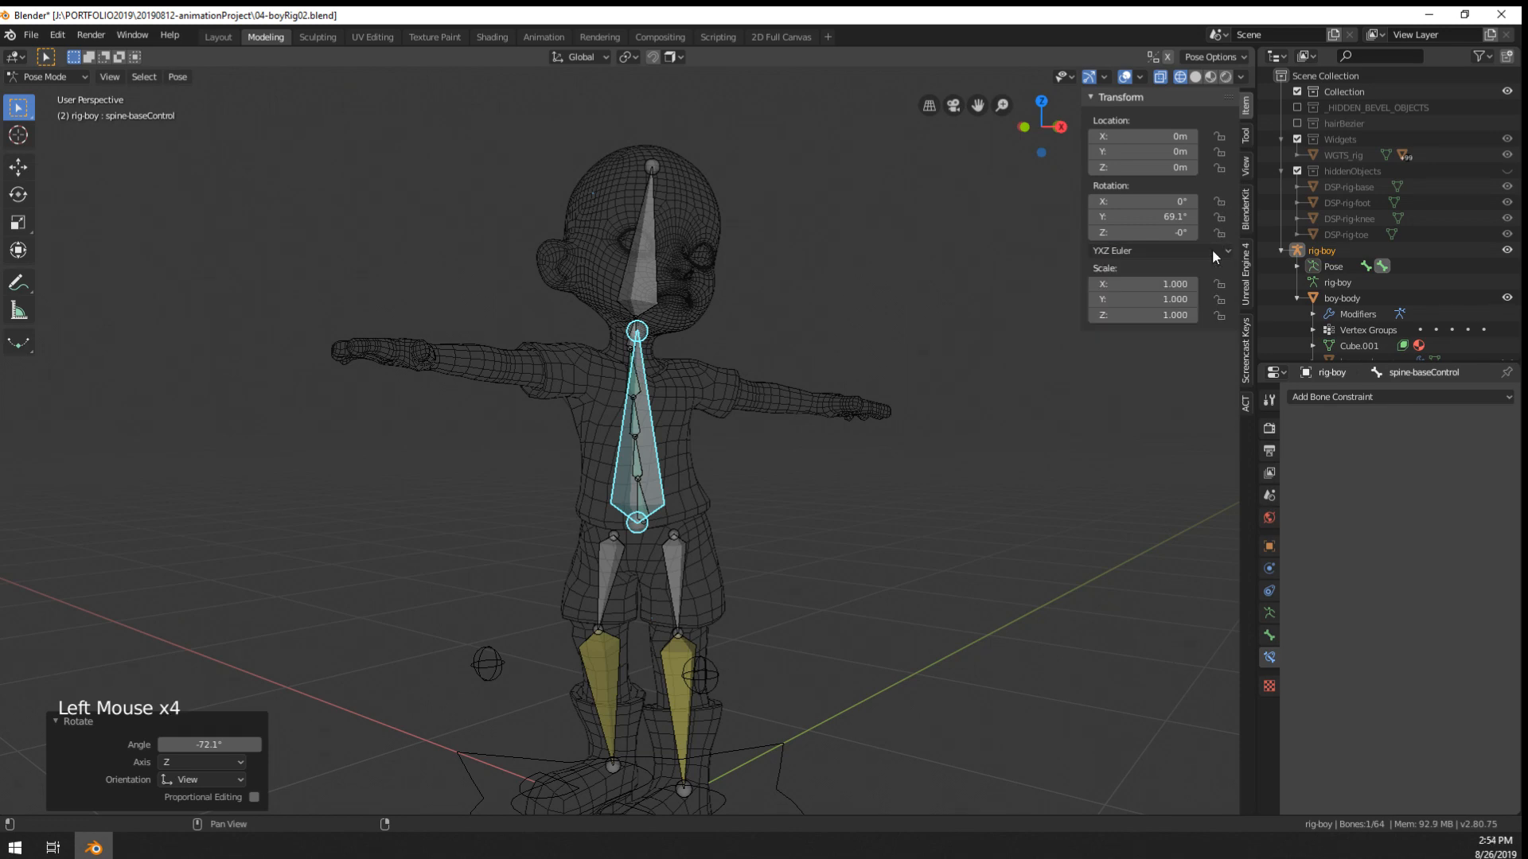
key("r")
middle_click_drag(982, 382, 1040, 437)
key("r")
key("r")
key("r")
left_click(1000, 458)
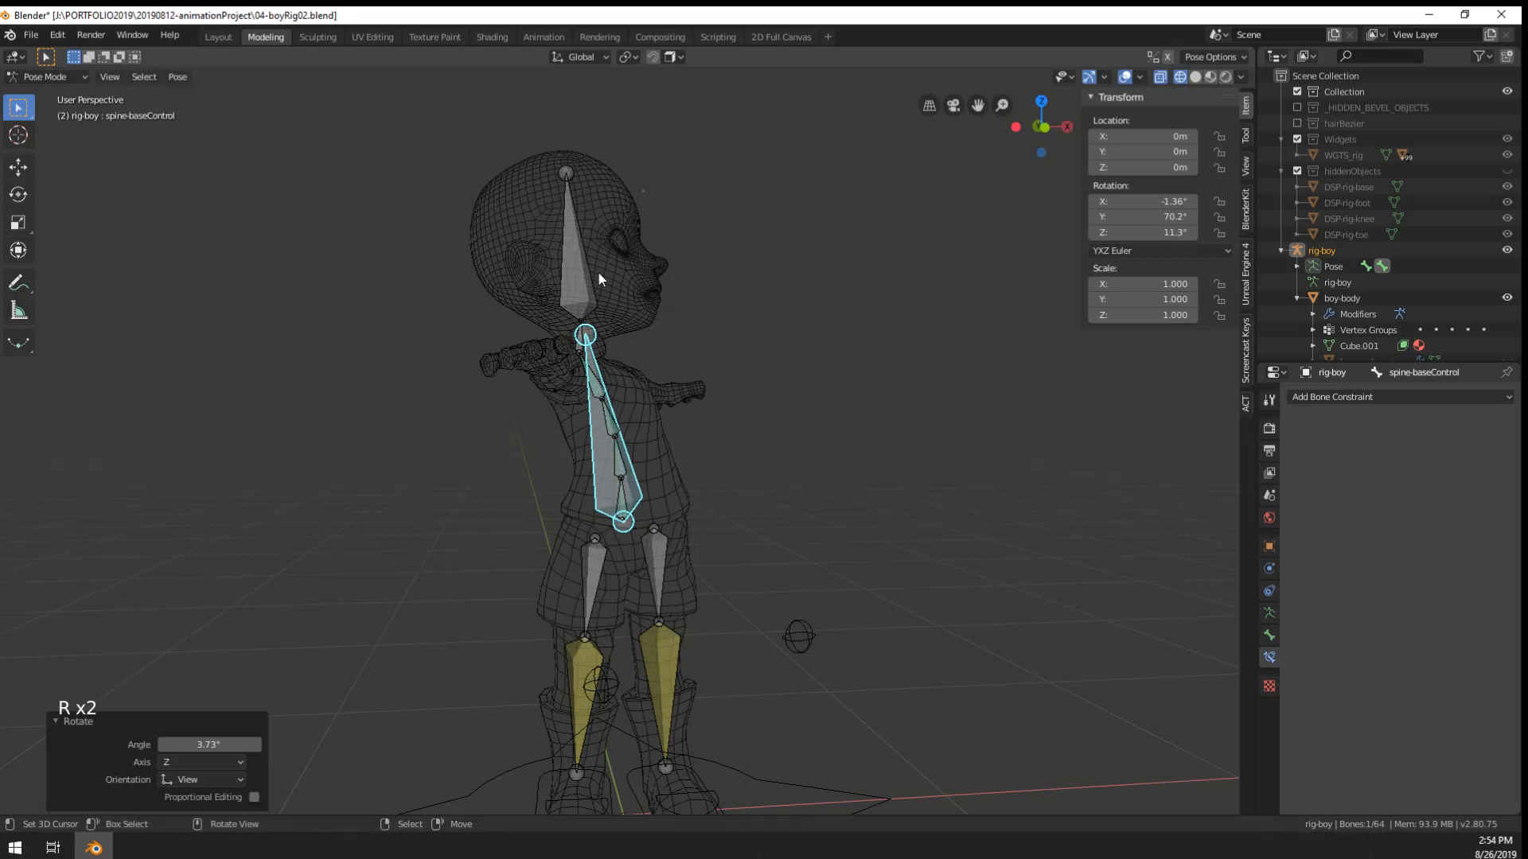
- Rotate the head bone about 11.8° in the side view
right_click(597, 276)
key("r")
right_click(711, 312)
key("r")
left_click(710, 338)
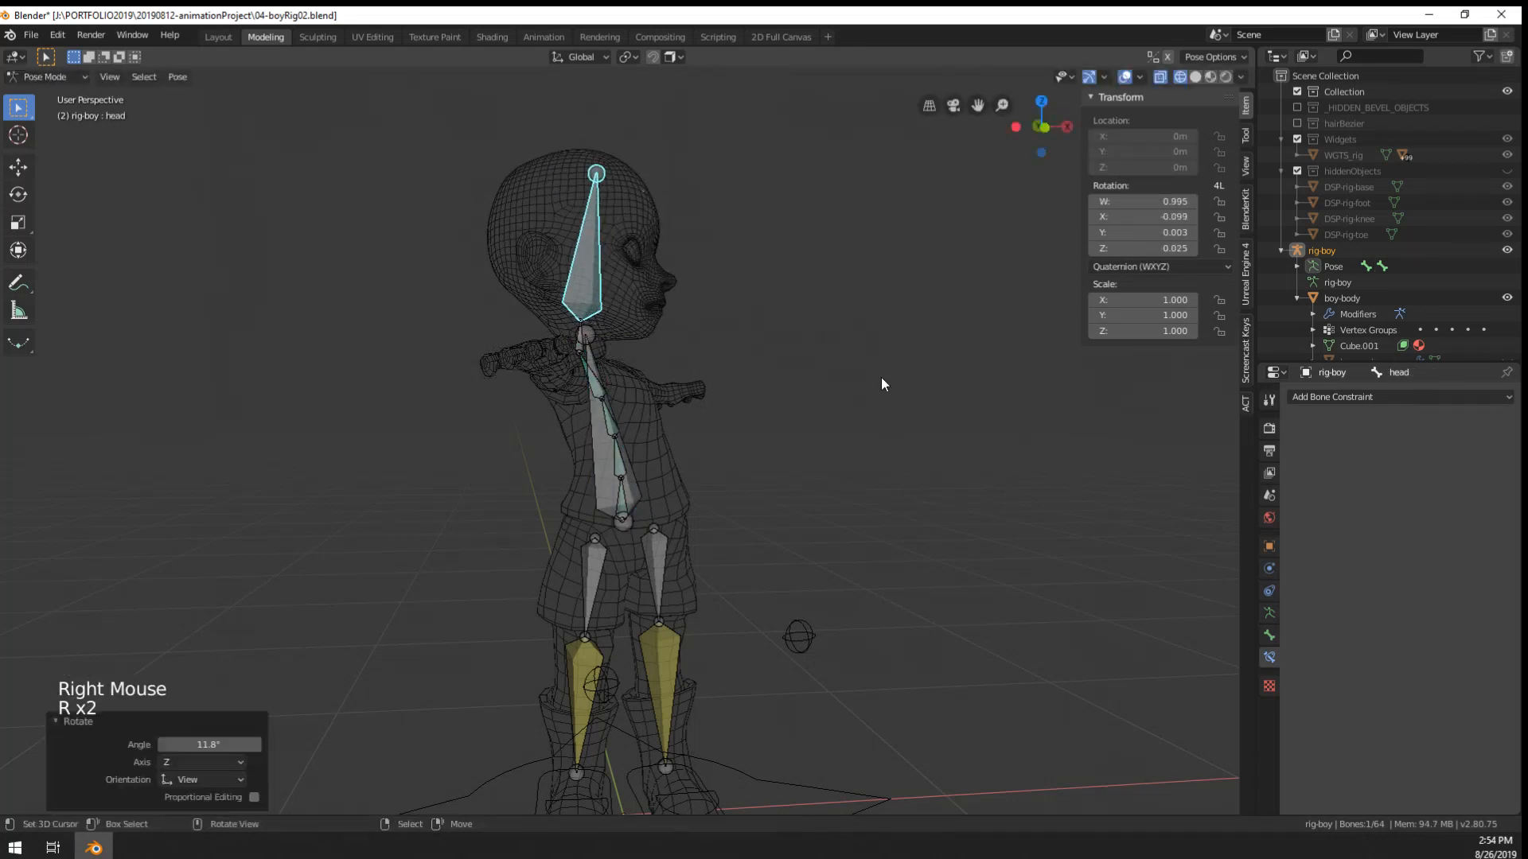
- Switch the viewport to solid shading and tilt the head bone about 2.87° from the front
left_click(1197, 77)
middle_click_drag(700, 275, 509, 283)
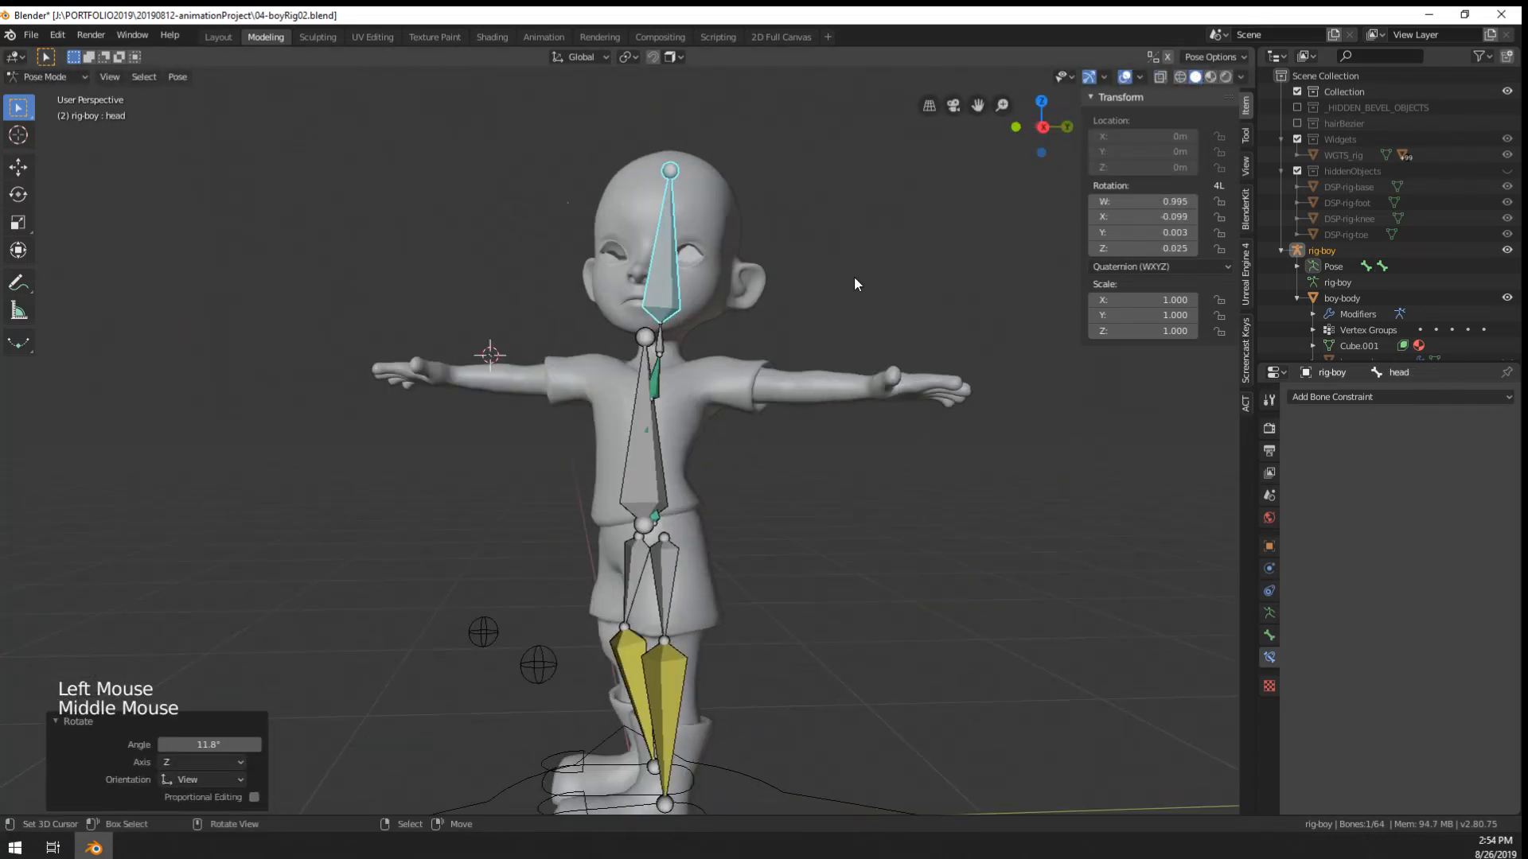
key("r")
left_click(856, 288)
middle_click_drag(860, 287, 1019, 286)
middle_click_drag(775, 549, 849, 574)
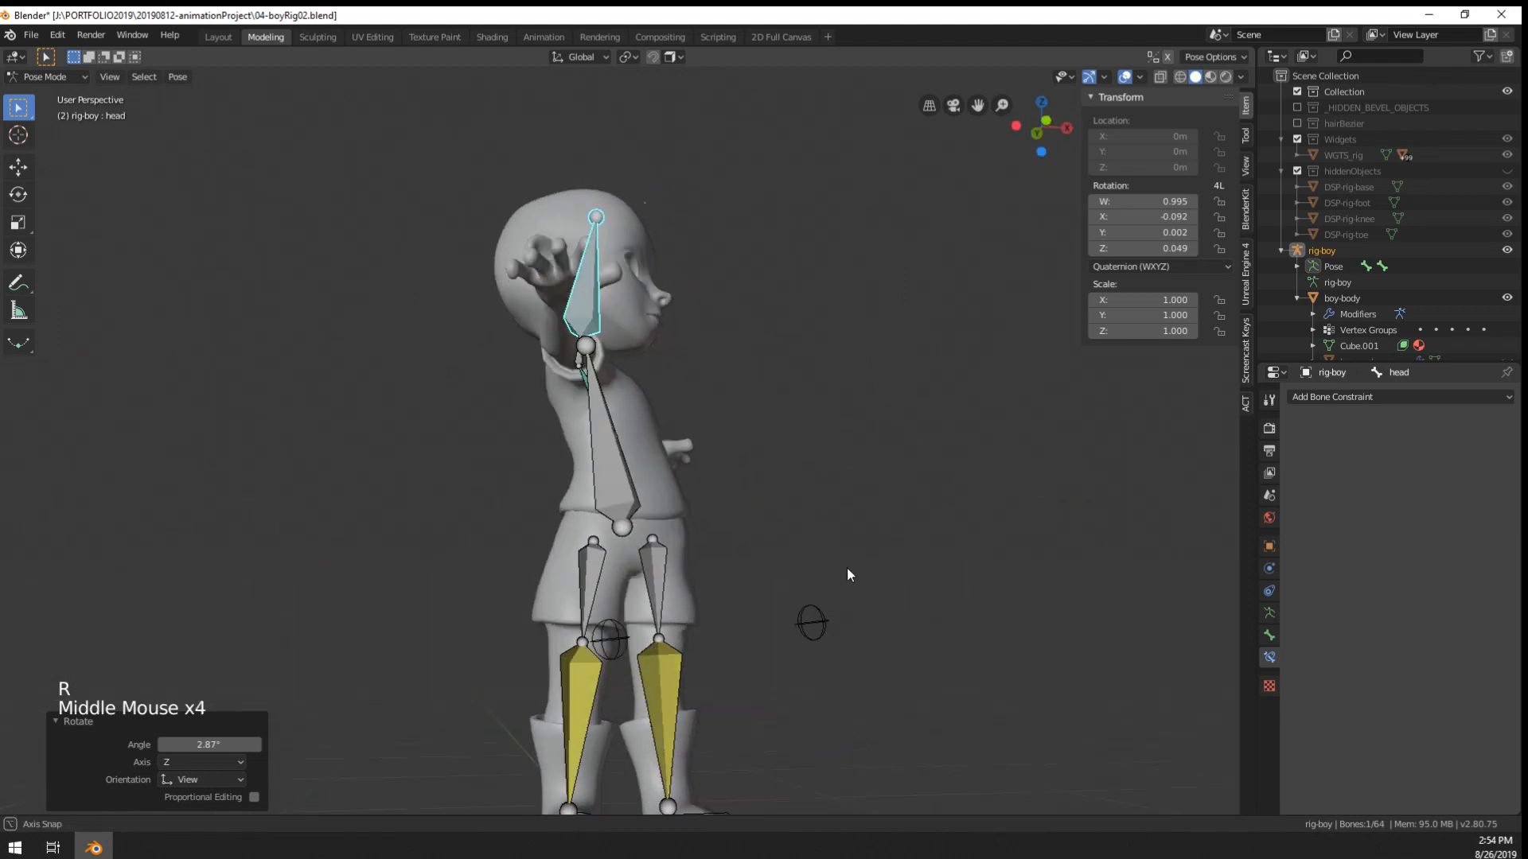
- Raise the left foot control in the side view so the boy's knee bends
scroll(802, 507, "down", 2)
middle_click_drag(802, 507, 742, 570, "shift")
right_click(710, 621)
key("g")
middle_click(780, 530)
- Rotate spine-baseControl about 19° in the side view to test the bend with the leg raised
right_click(630, 358)
key("r")
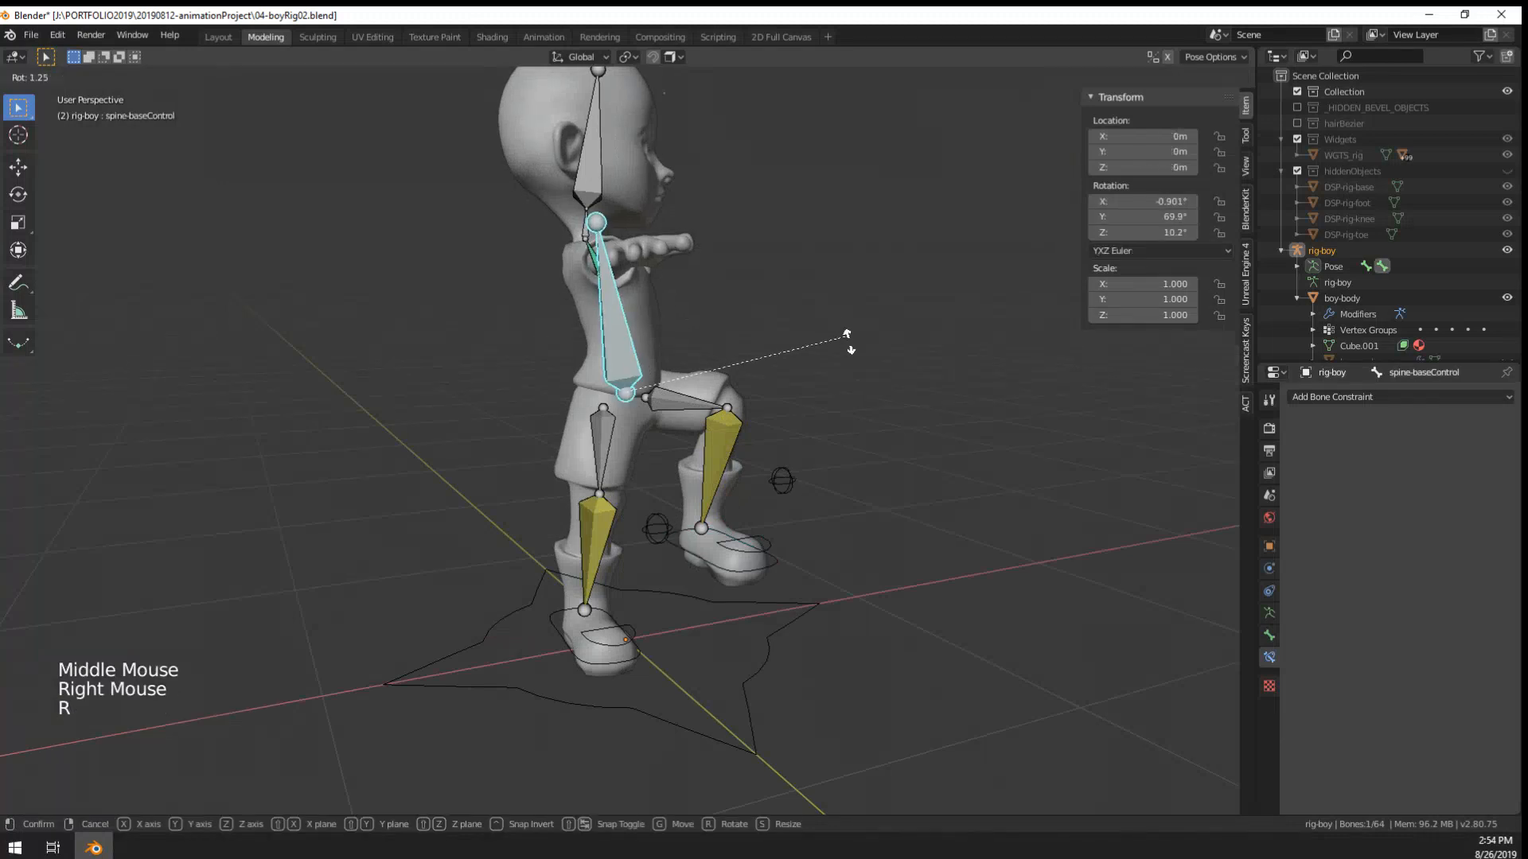
left_click(866, 407)
middle_click_drag(866, 407, 657, 231)
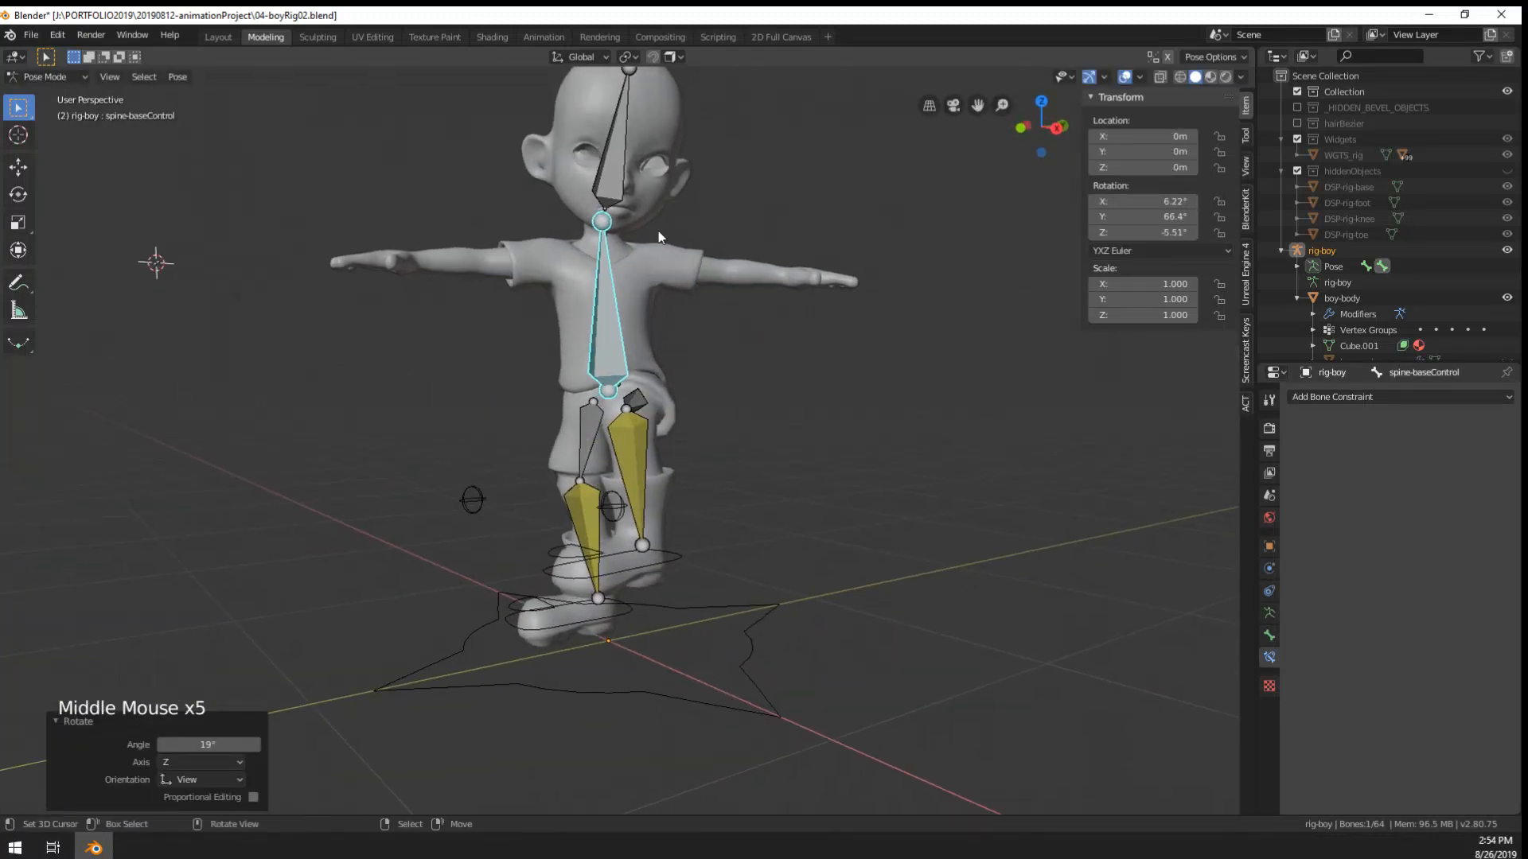
- Try rotating the head bone from the front and inspect the body from the side
right_click(627, 179)
key("r")
middle_click_drag(794, 238, 818, 433, "shift")
scroll(818, 434, "up", 6)
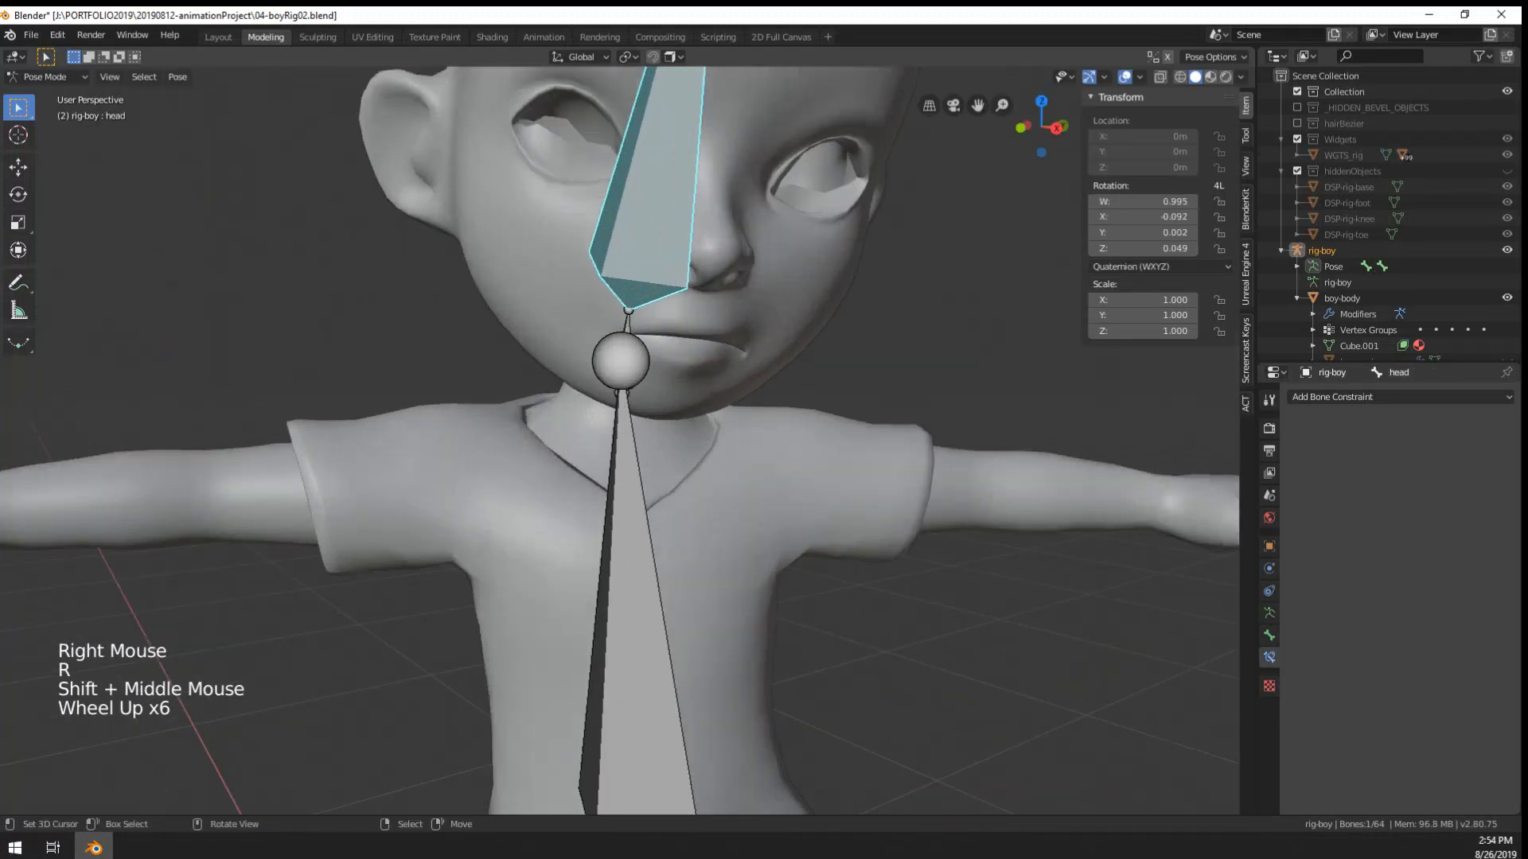
key("r")
scroll(915, 413, "down", 1)
left_click(901, 465)
scroll(835, 493, "down", 3)
middle_click_drag(795, 510, 768, 413)
middle_click_drag(768, 413, 848, 344, "shift")
middle_click_drag(848, 344, 851, 471, "shift")
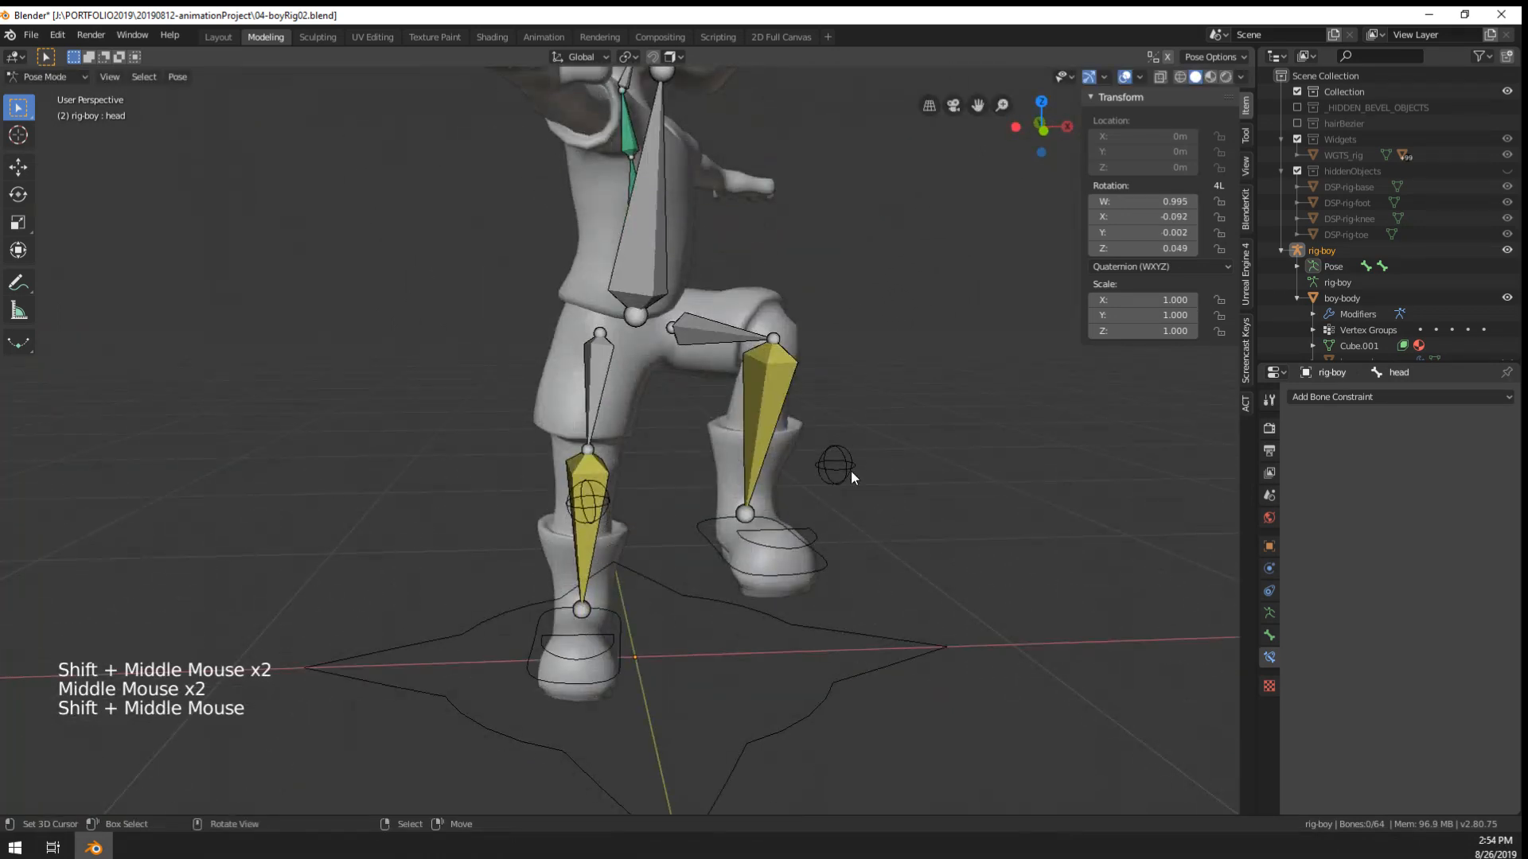
- Move the raised foot.L control to a new position in front of the body
right_click(830, 533)
middle_click_drag(830, 533, 744, 563)
key("g")
left_click(892, 597)
middle_click_drag(883, 599, 863, 561)
- Turn foot.L about the global Z axis and reposition the raised foot from the side
right_click(789, 589)
key("r")
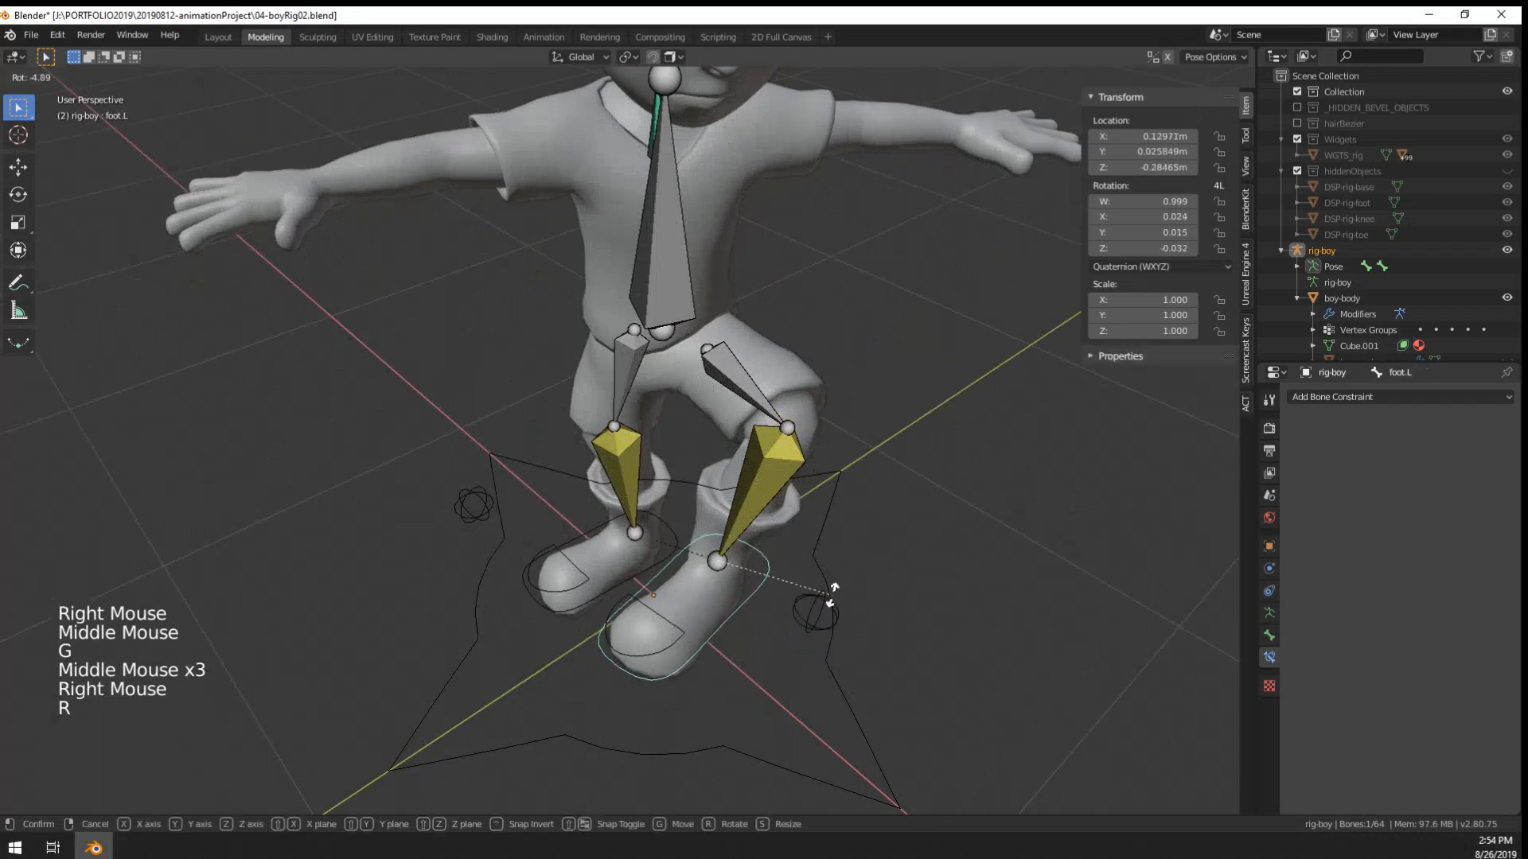
key("z")
left_click(887, 462)
middle_click_drag(829, 447, 589, 406)
key("g")
left_click(843, 387)
scroll(452, 493, "down", 3)
right_click(694, 552)
middle_click_drag(694, 552, 611, 571)
scroll(611, 571, "up", 1)
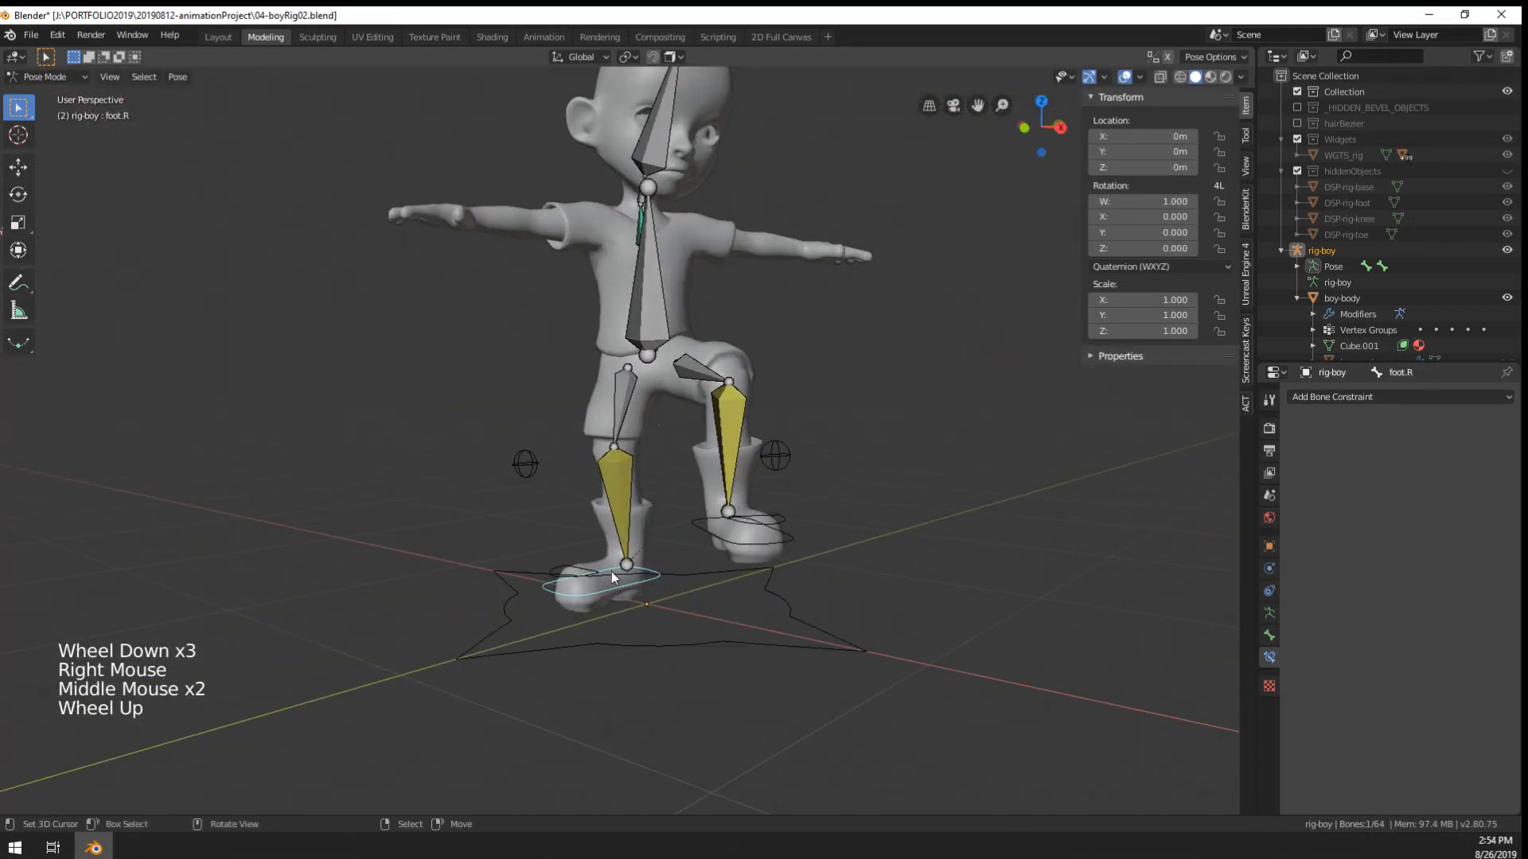
scroll(706, 331, "down", 1)
middle_click_drag(707, 333, 700, 337, "shift")
middle_click_drag(700, 337, 661, 353)
middle_click_drag(660, 353, 621, 368)
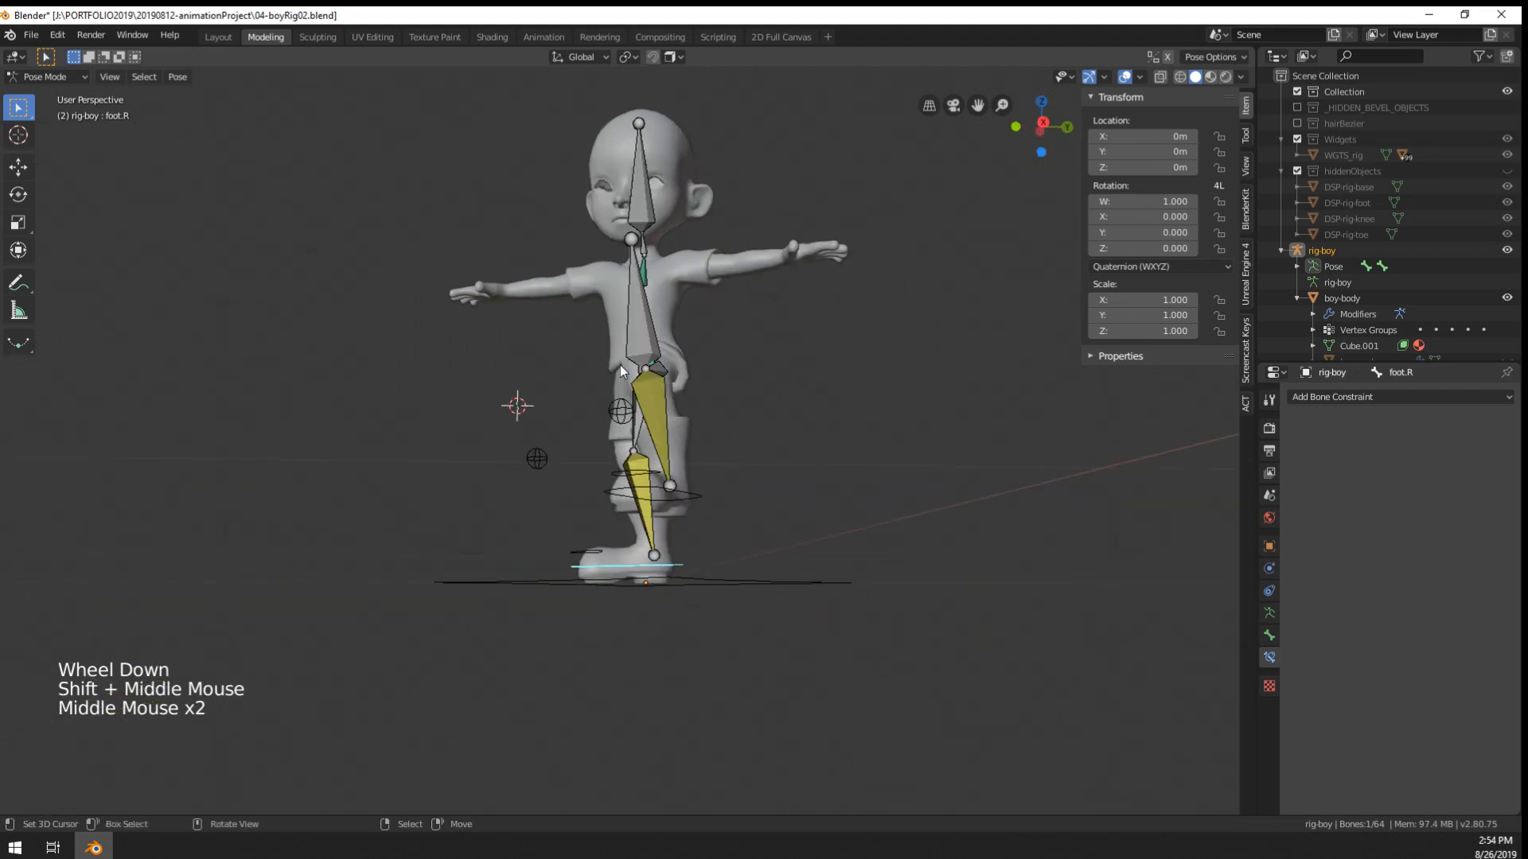
- Reveal all hidden bones of the rig, including the arm and hand bones, and return to Pose Mode
key("alt+h")
key("Tab")
scroll(678, 299, "up", 2)
key("Tab")
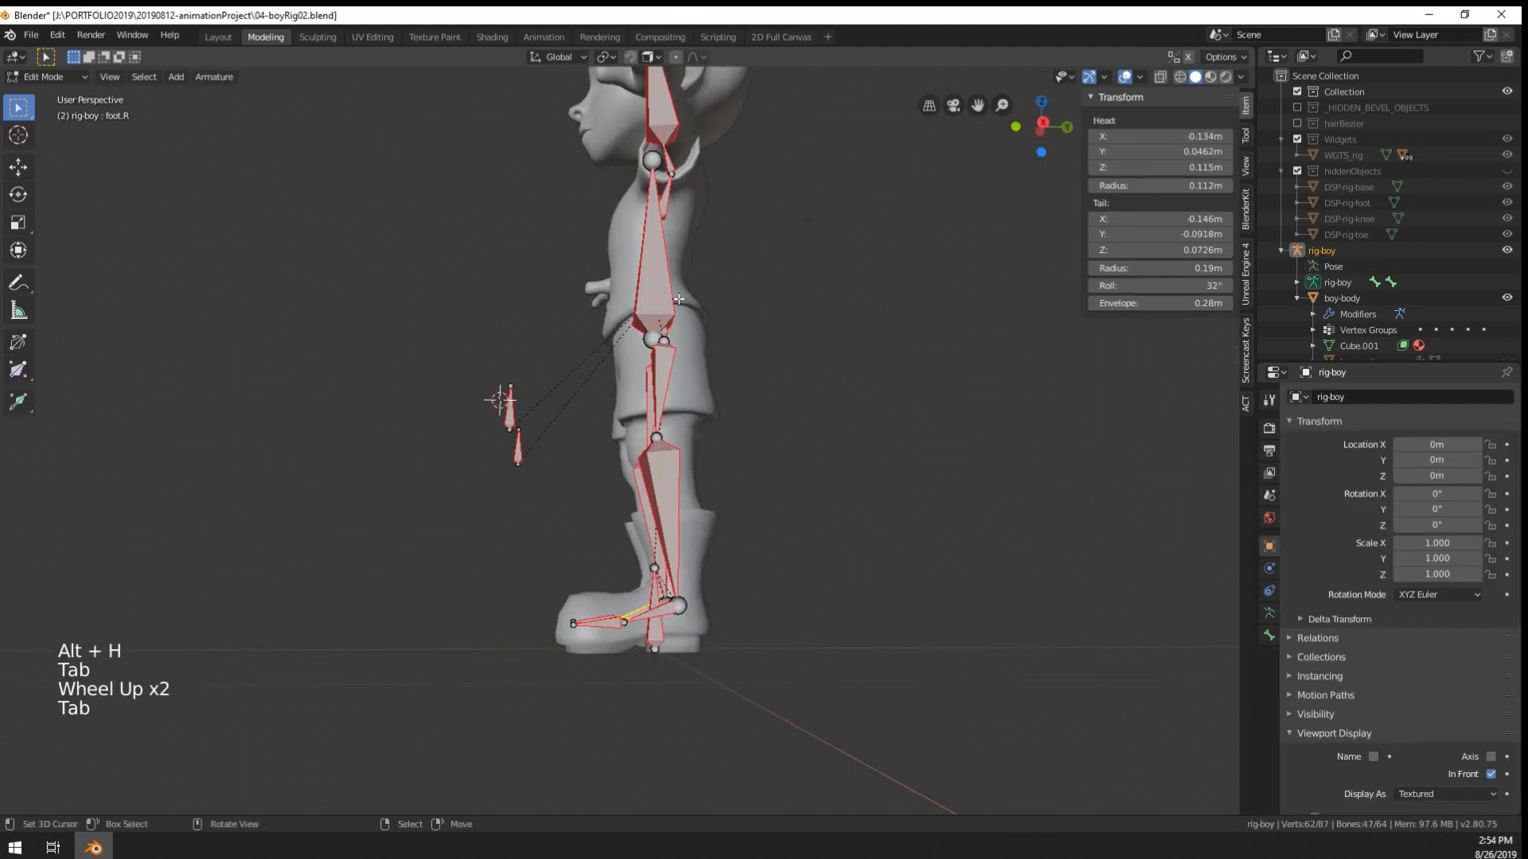
middle_click_drag(678, 299, 733, 276)
key("alt+h")
key("Tab")
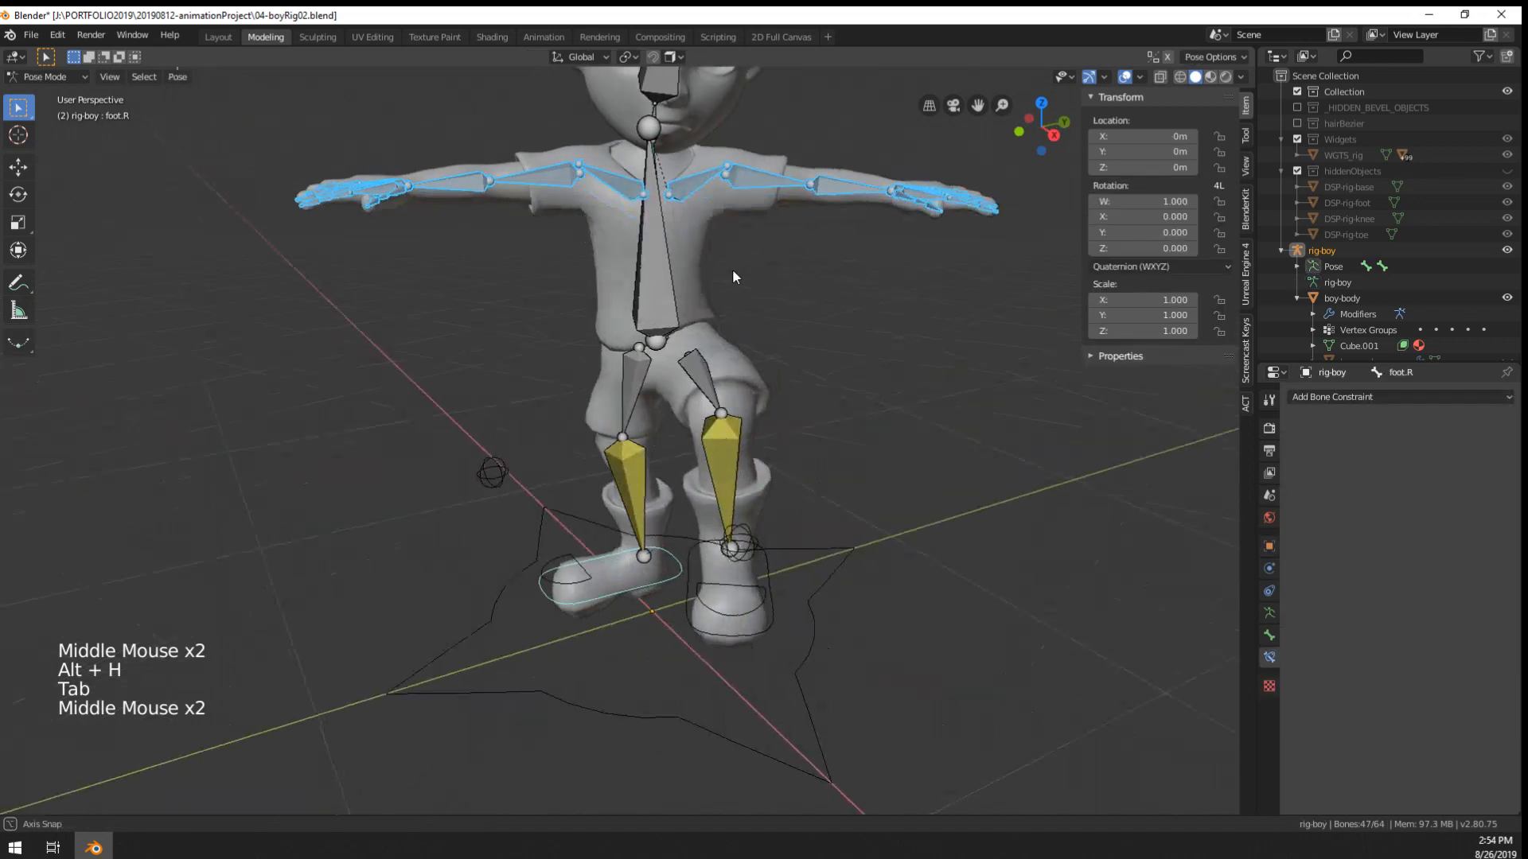
- Test-rotate bones of the fully revealed rig from several views, cancelling each rotation
right_click(800, 159)
middle_click_drag(800, 159, 764, 262, "shift")
middle_click_drag(764, 262, 729, 376)
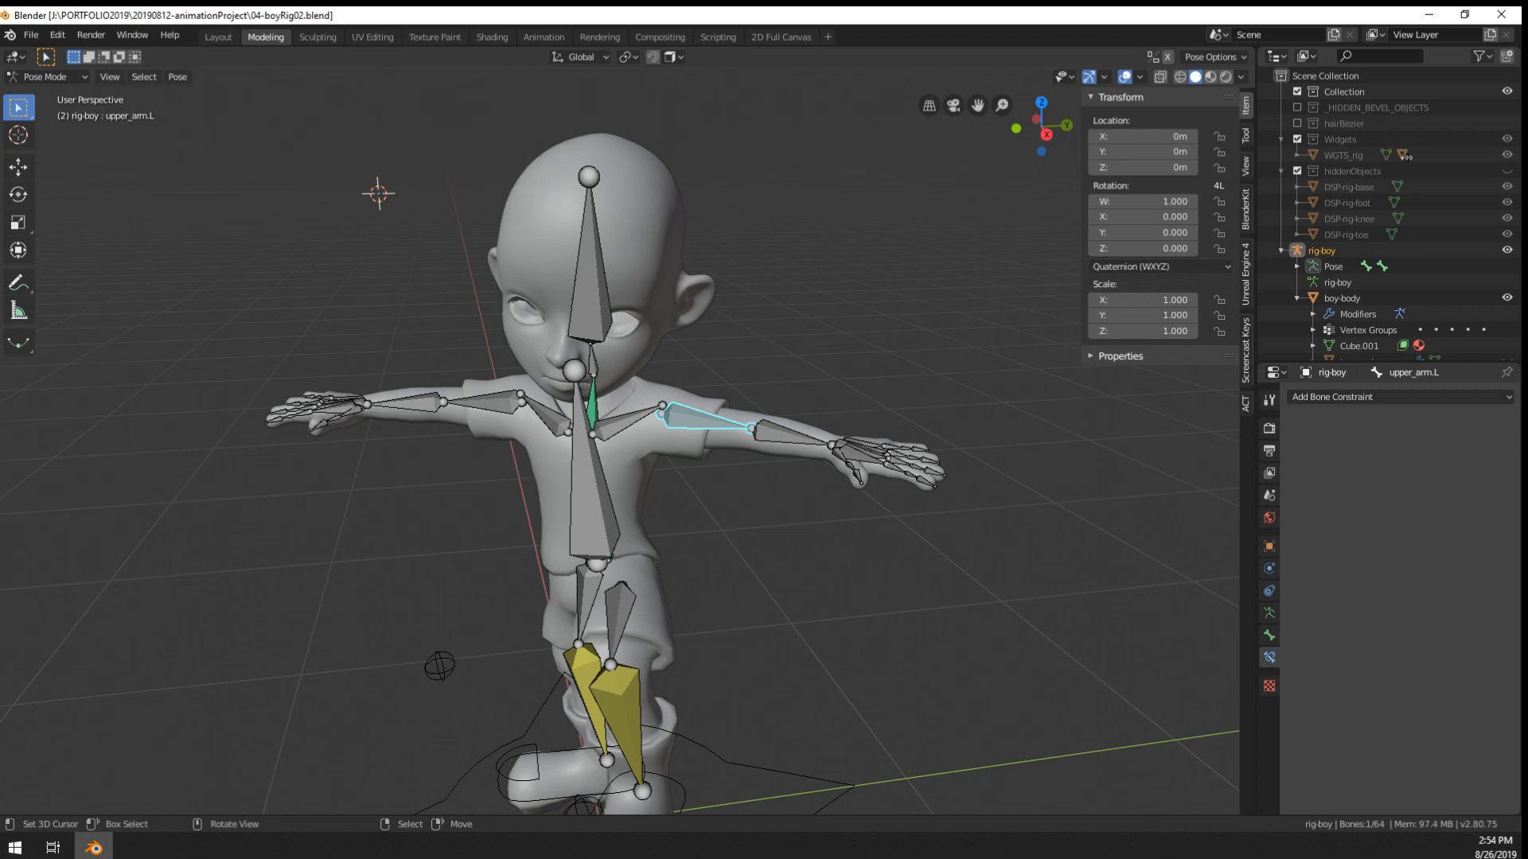
middle_click_drag(1061, 673, 740, 521)
right_click(535, 503)
key("r")
right_click(853, 585)
middle_click_drag(850, 584, 786, 513)
key("r")
right_click(570, 484)
right_click(551, 541)
key("r")
right_click(614, 499)
right_click(560, 499)
scroll(792, 530, "down", 1)
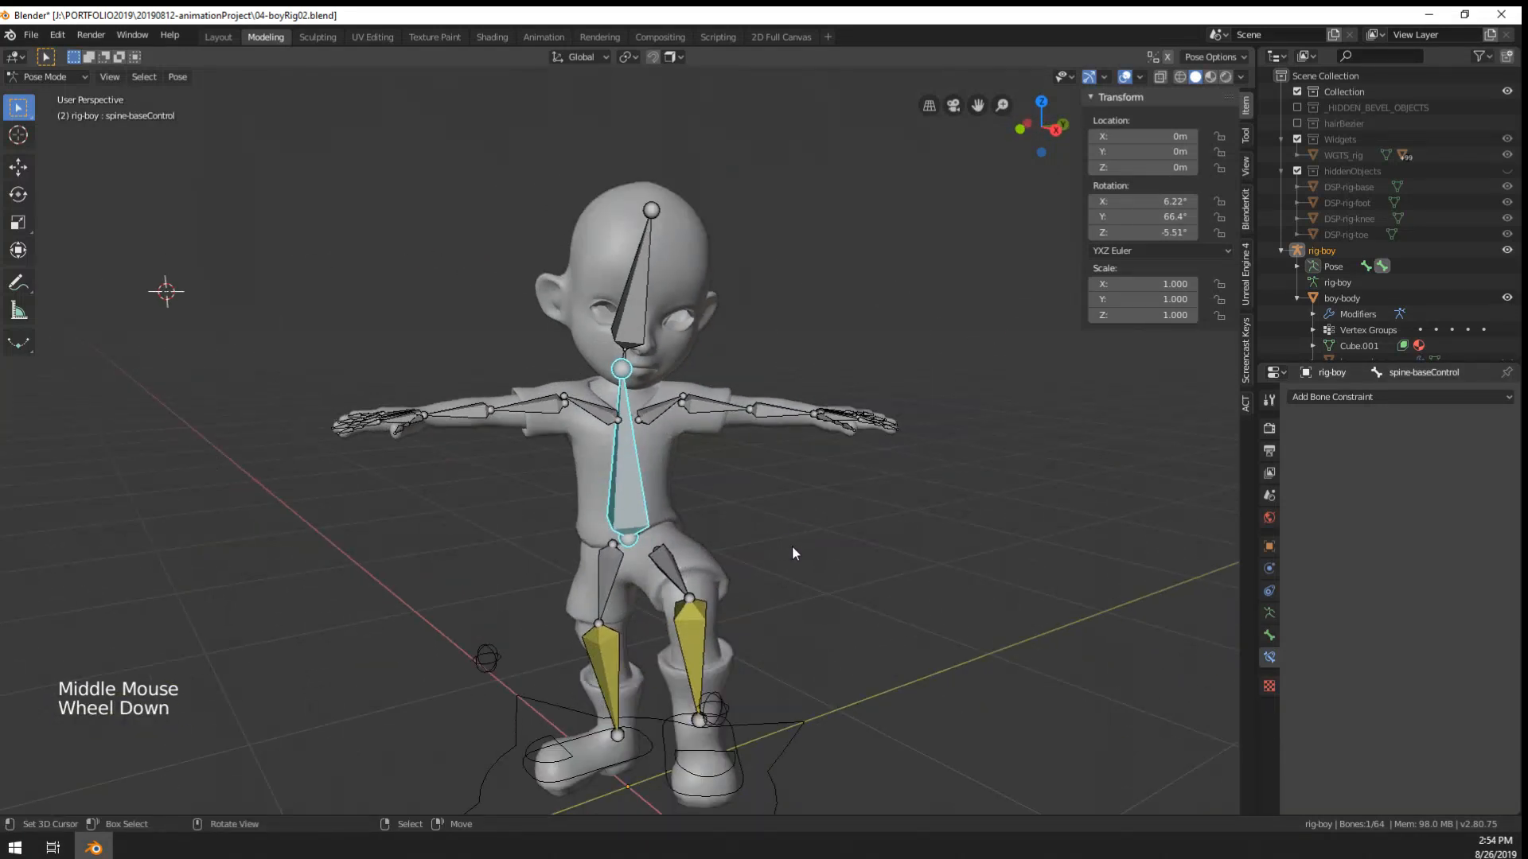
- Select all bones and clear their location, rotation and scale to restore the rest pose
key("a")
key("a")
key("a")
key("a")
key("alt+g")
key("alt+r")
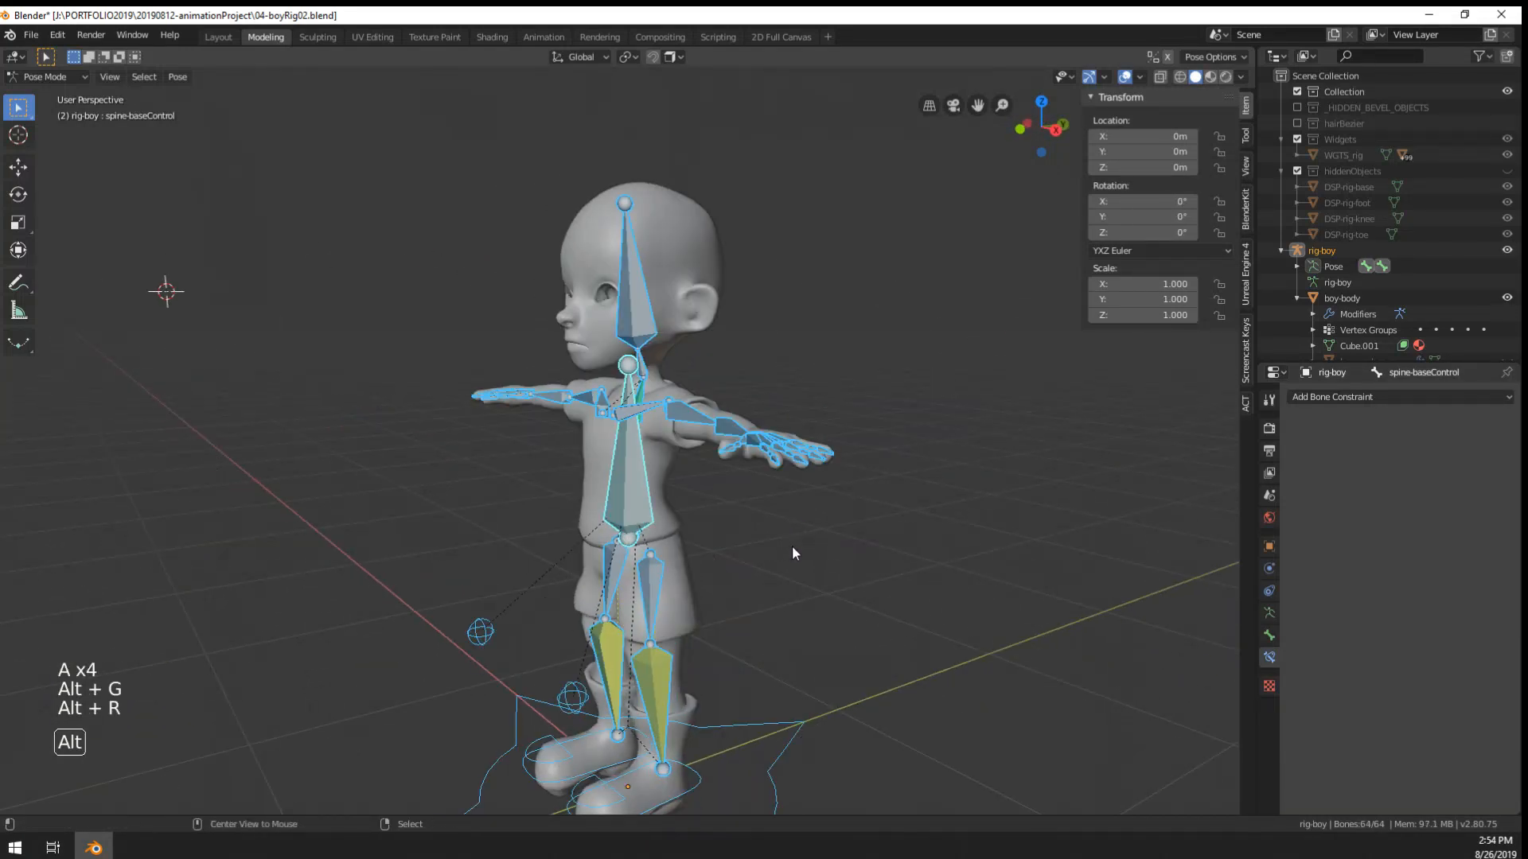
key("alt+s")
- Add a mesh circle with 32 vertices and a 1 m radius to the scene
middle_click_drag(791, 546, 646, 552)
scroll(716, 557, "up", 3)
scroll(655, 541, "up", 2)
right_click(689, 528)
scroll(646, 552, "down", 5)
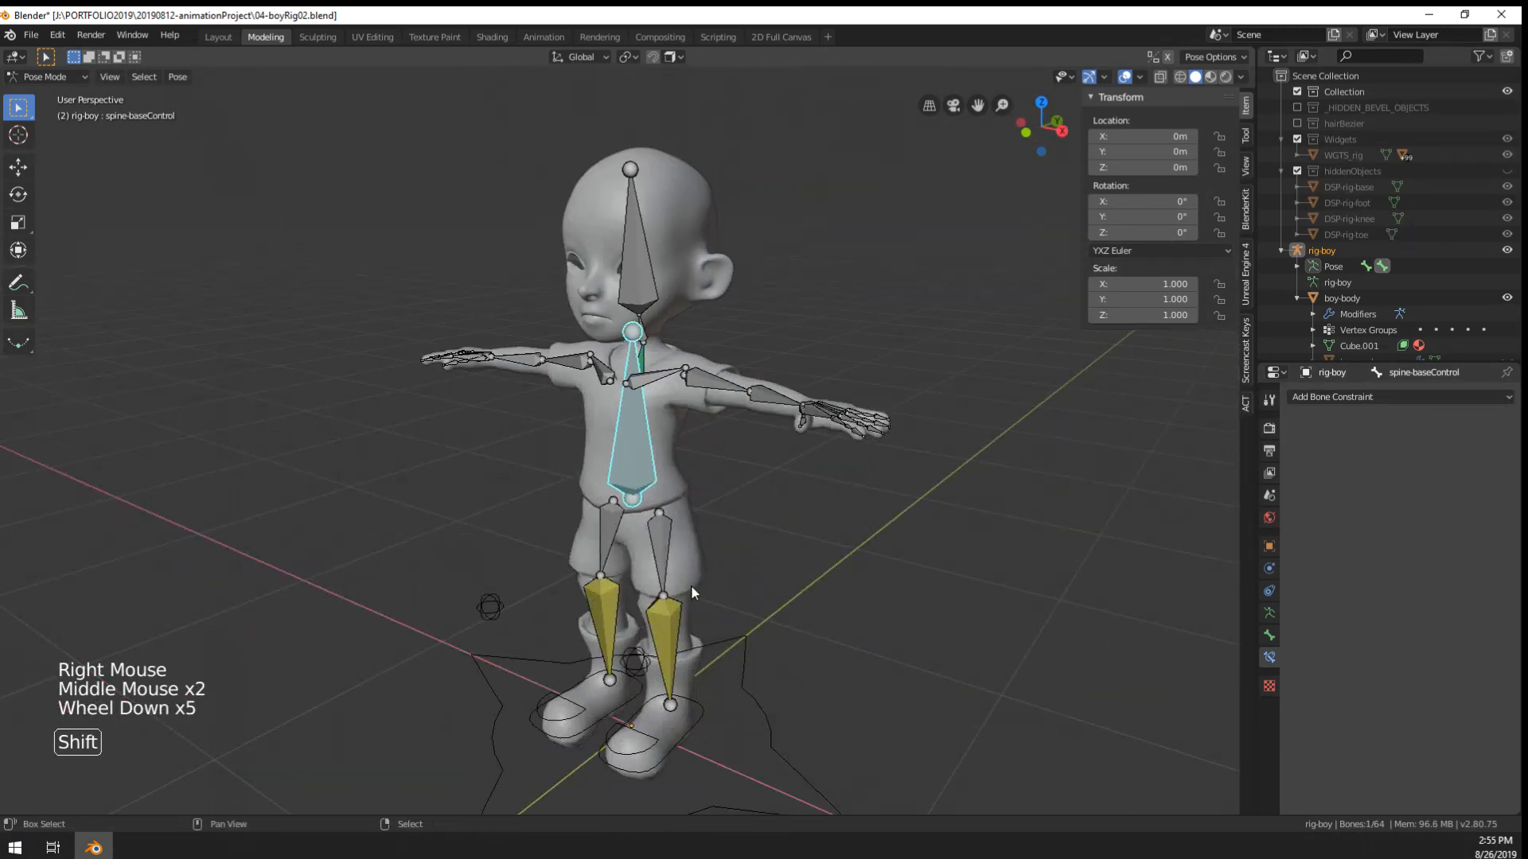
key("shift+a")
mouse_move(696, 586)
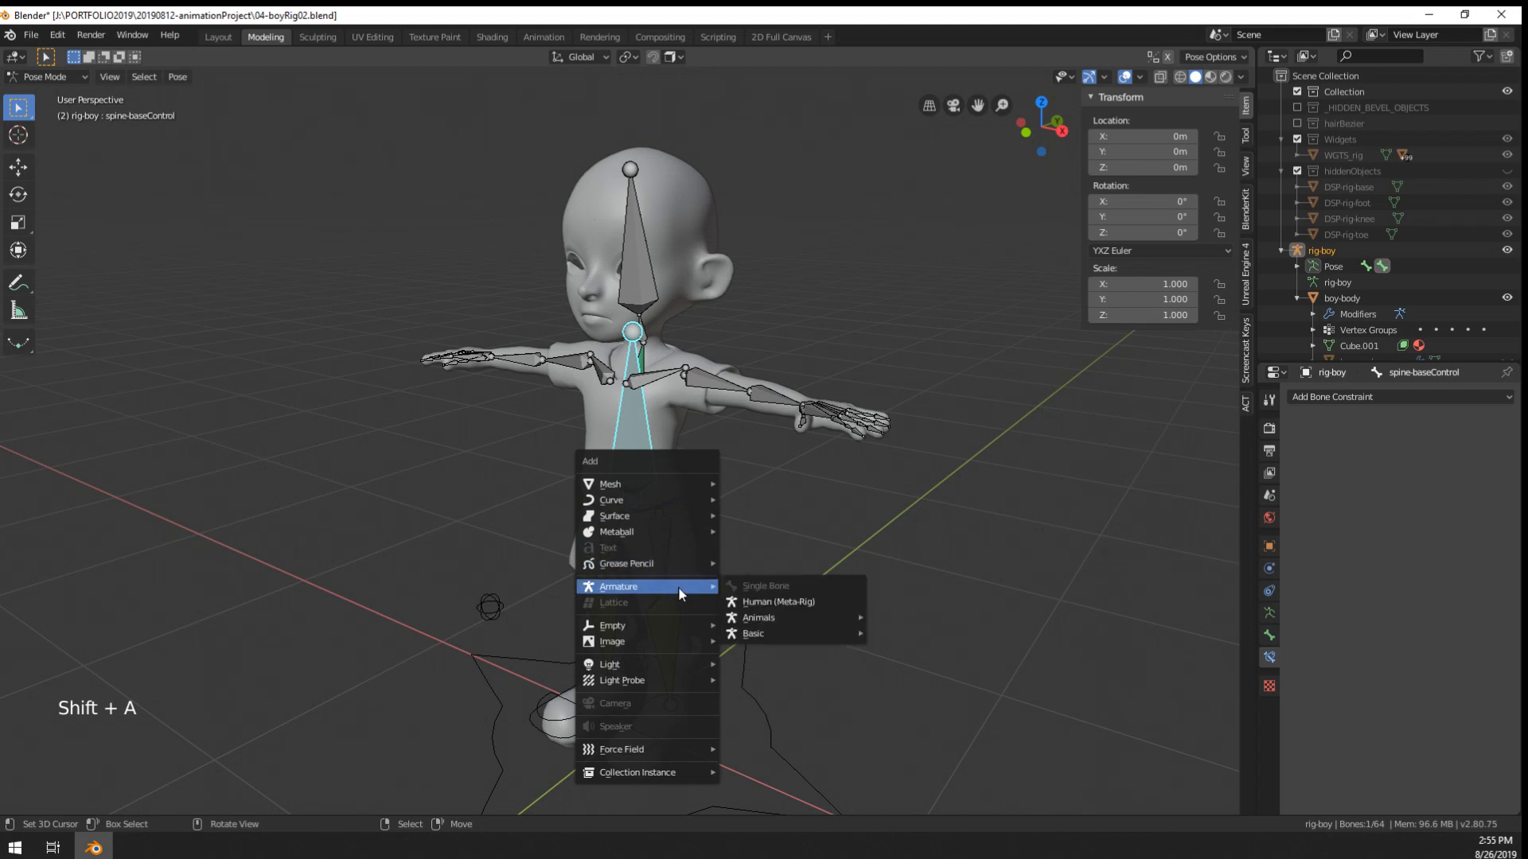
key("shift+a")
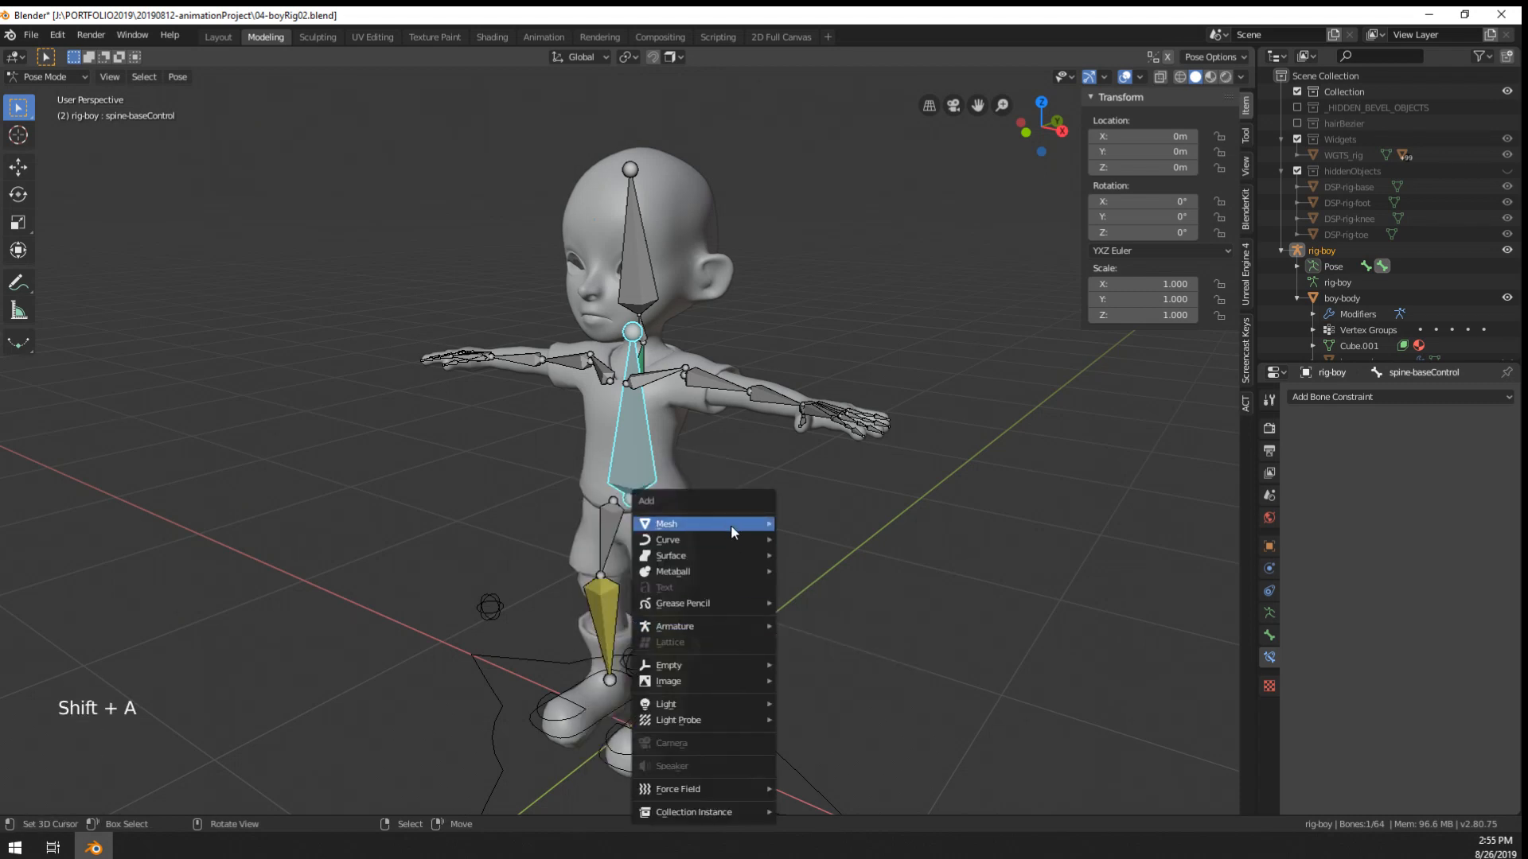
mouse_move(732, 525)
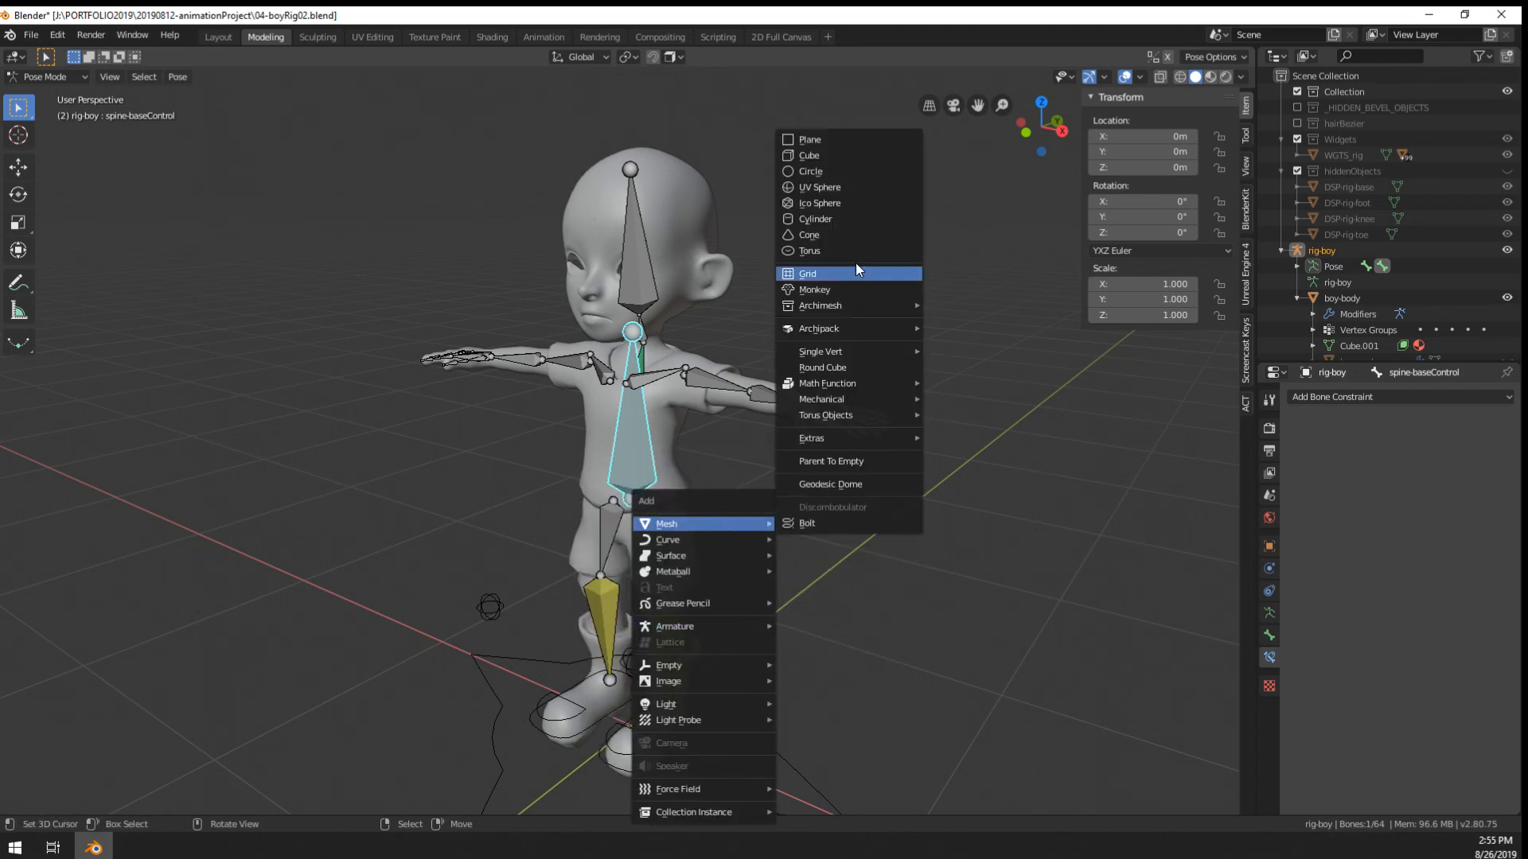
left_click(843, 172)
scroll(780, 516, "down", 5)
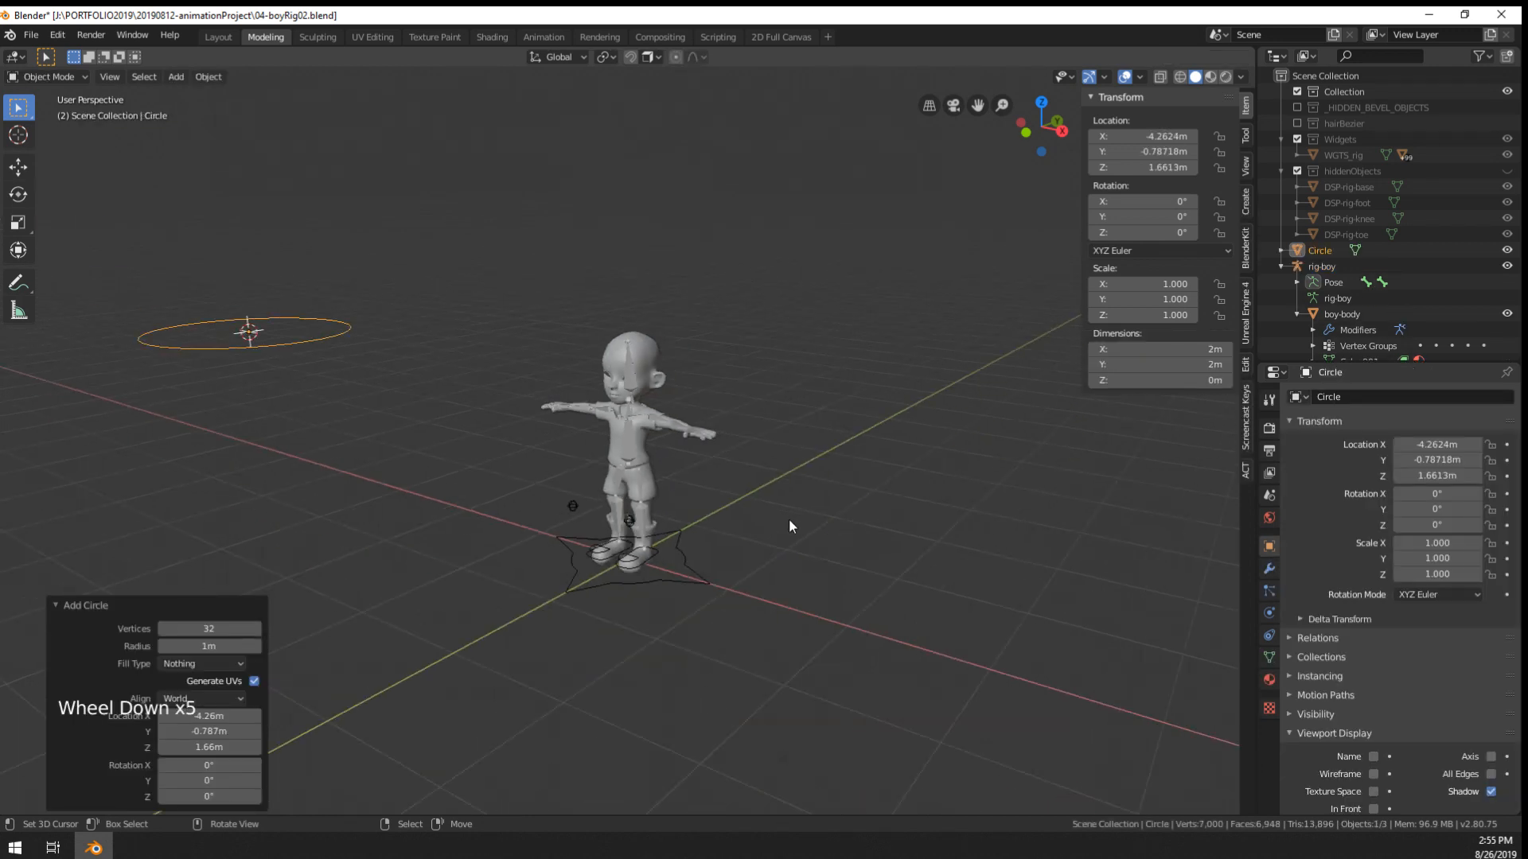
- Try revealing the hidden objects and clearing their location along with the circle's, then undo both operations
key("alt+h")
key("alt+g")
scroll(801, 579, "up", 2)
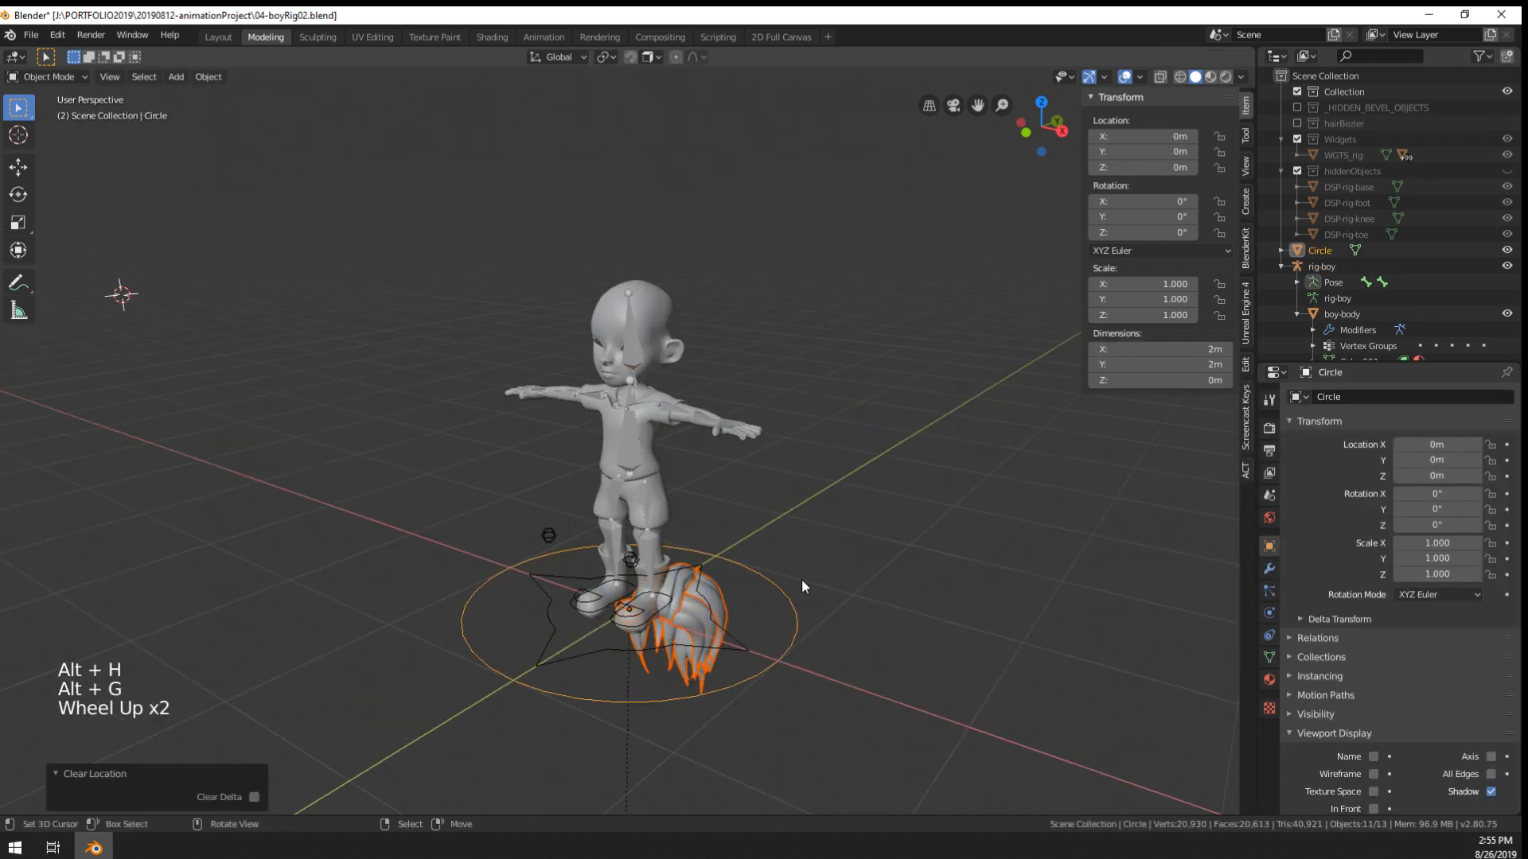
key("ctrl+z")
right_click(235, 292)
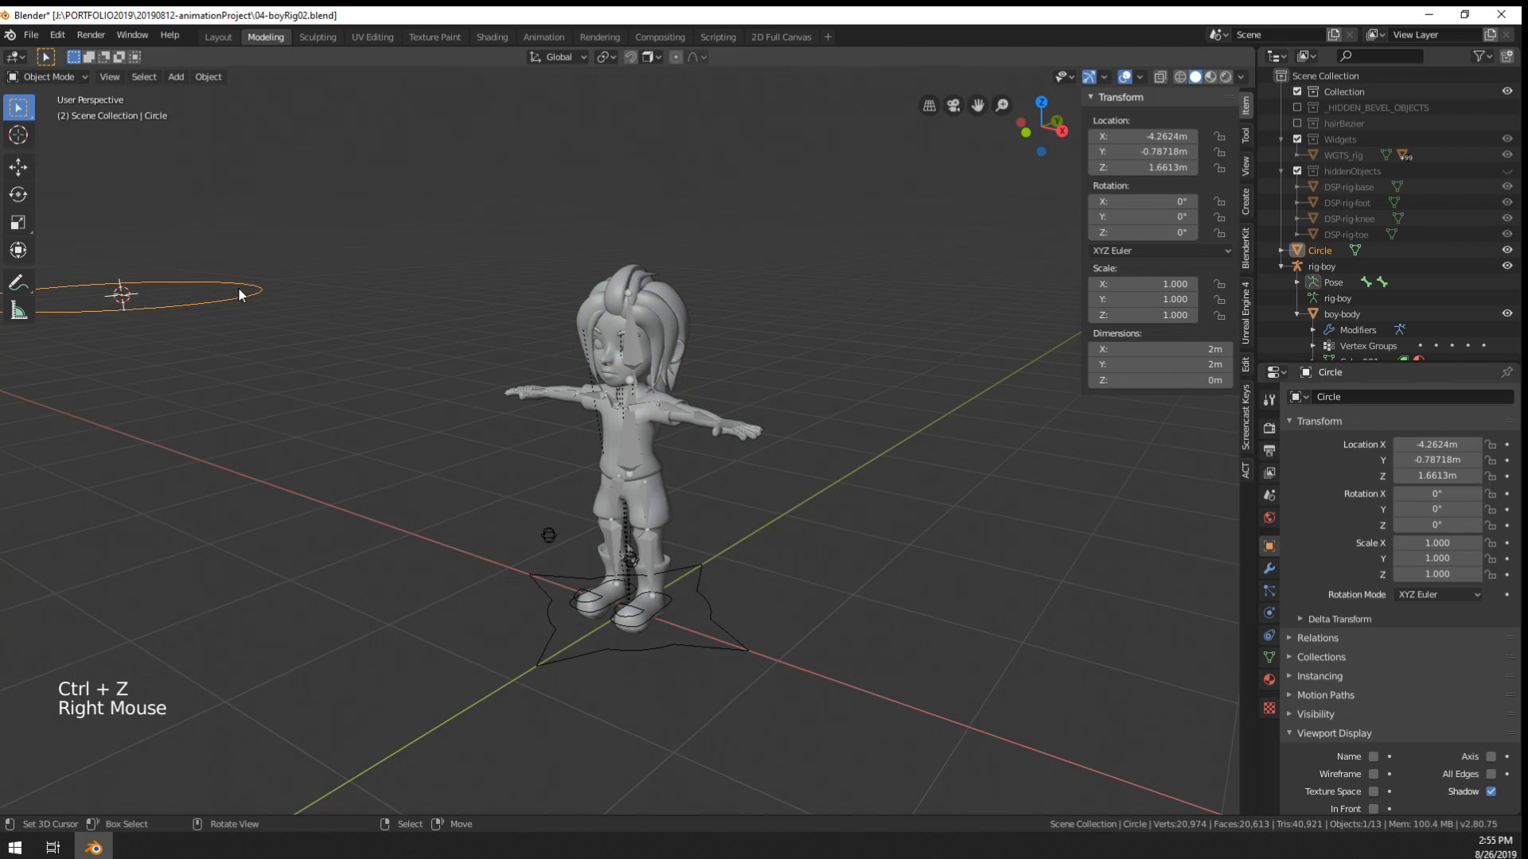
scroll(356, 366, "up", 2)
scroll(377, 384, "down", 2)
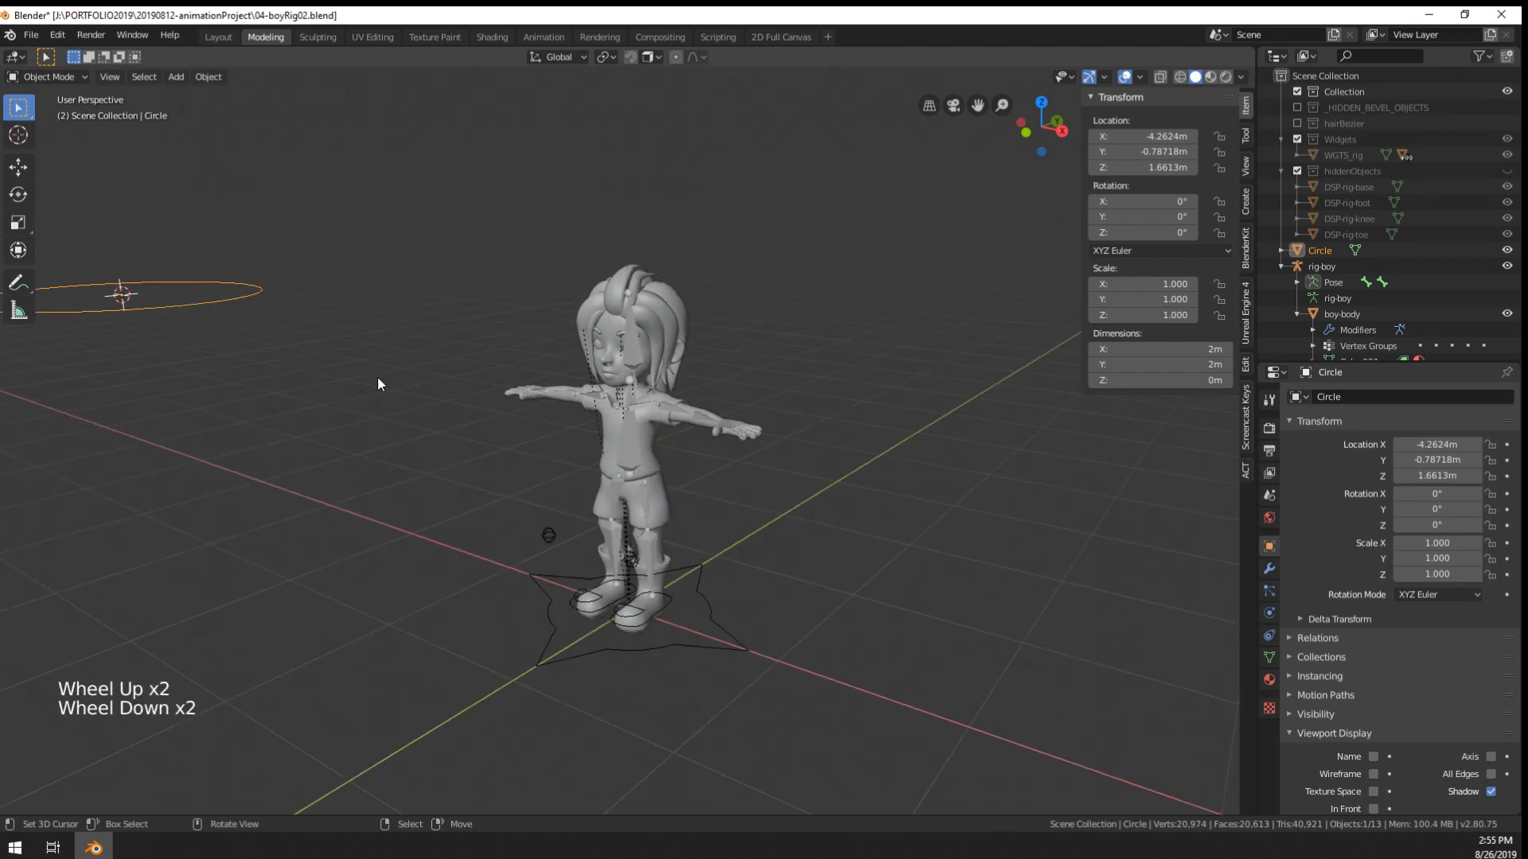
key("ctrl+z")
key("ctrl+z")
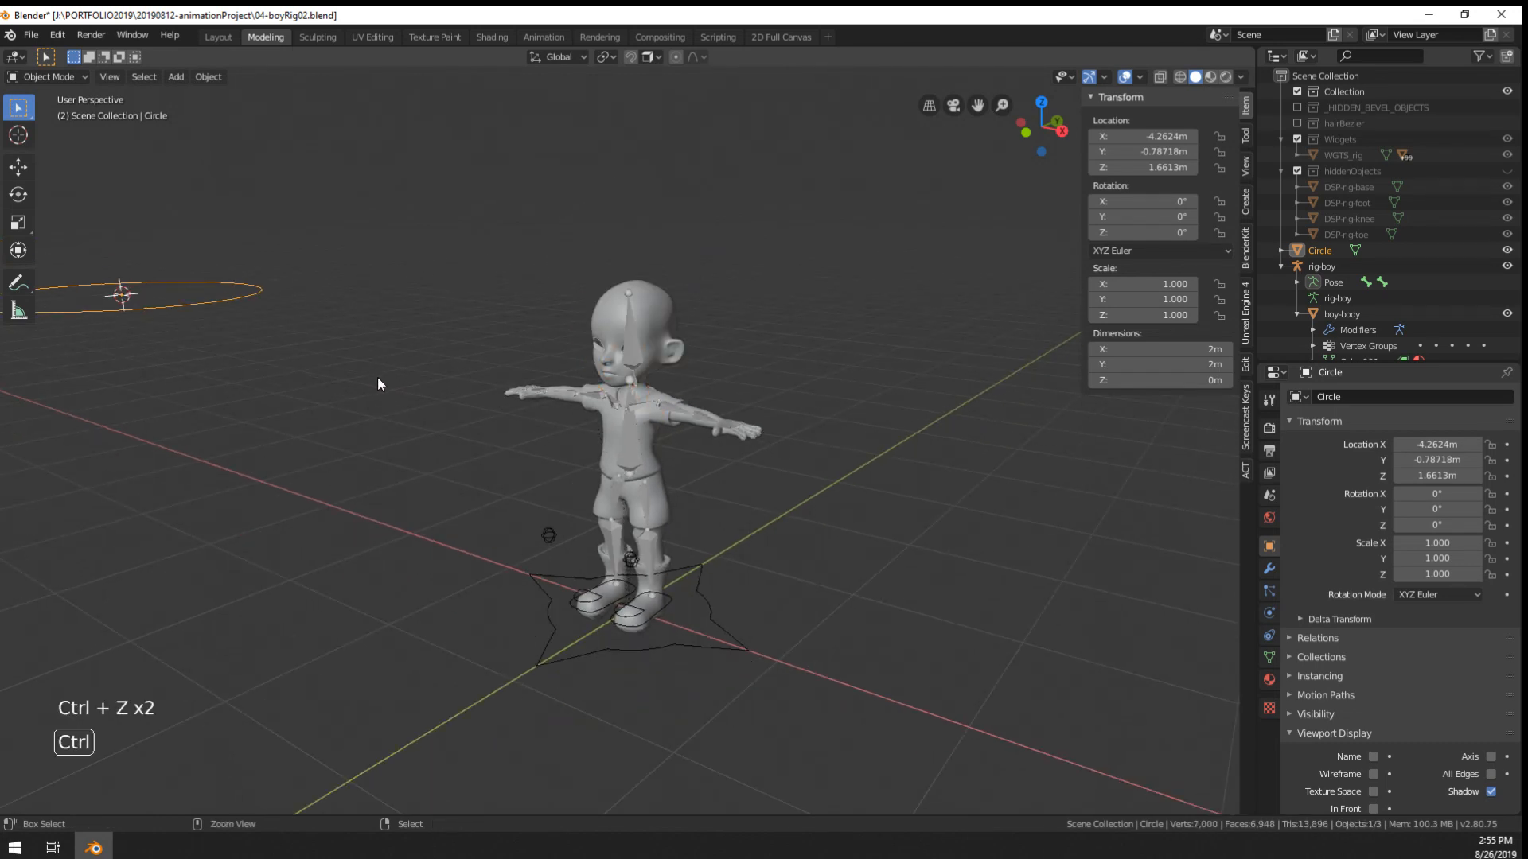
- Clear the circle's location so it sits at the world origin
key("alt+g")
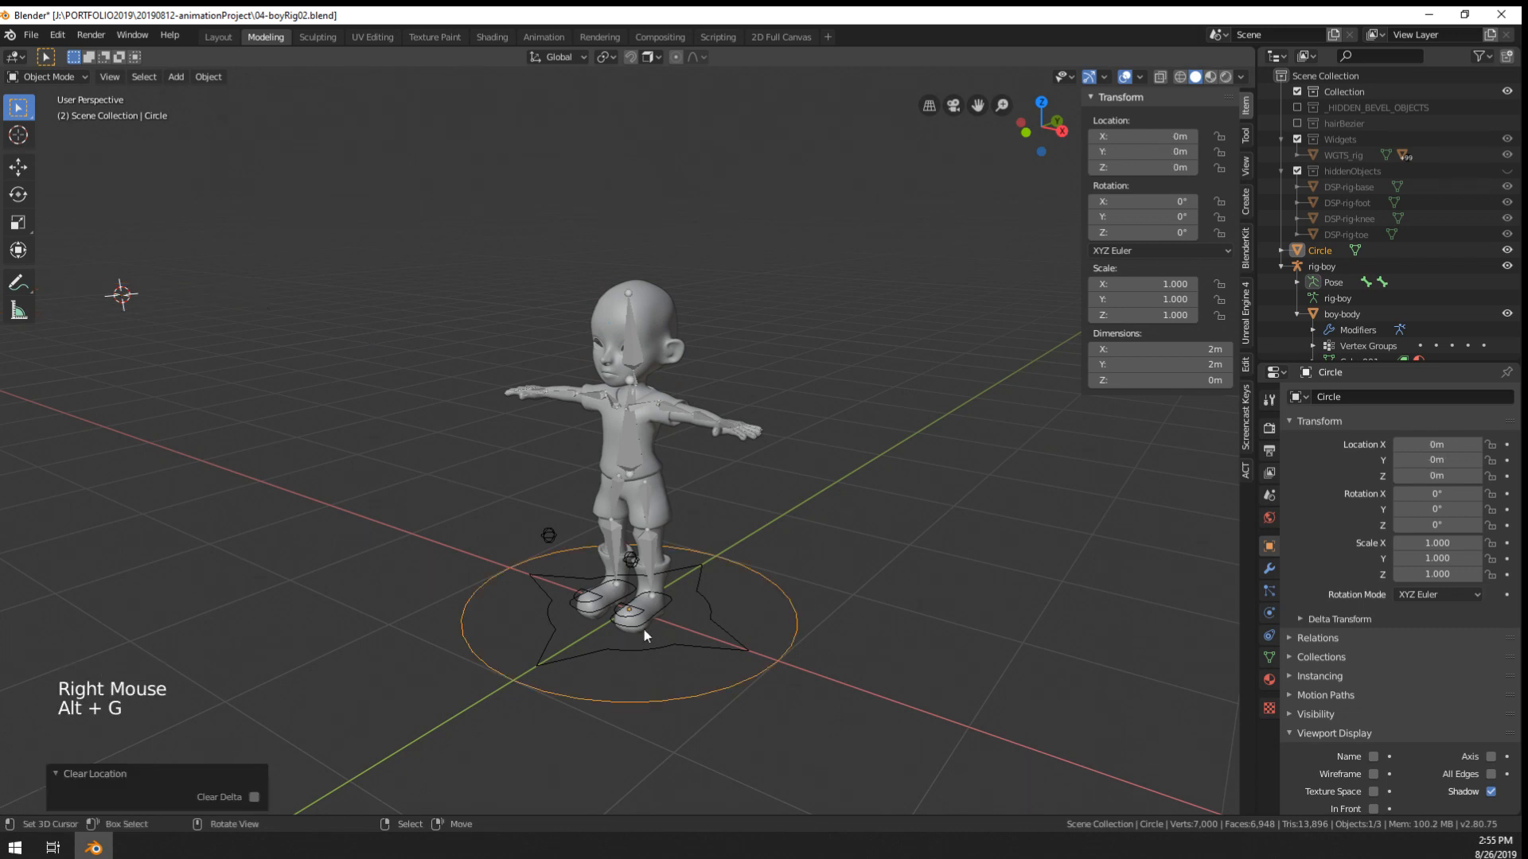
scroll(643, 628, "up", 1)
middle_click_drag(642, 628, 700, 593, "shift")
middle_click_drag(700, 593, 767, 561, "shift")
scroll(743, 589, "up", 3)
- Assign the Circle mesh as the custom display object of the rig's spine-baseControl bone in pose mode
right_click(596, 234)
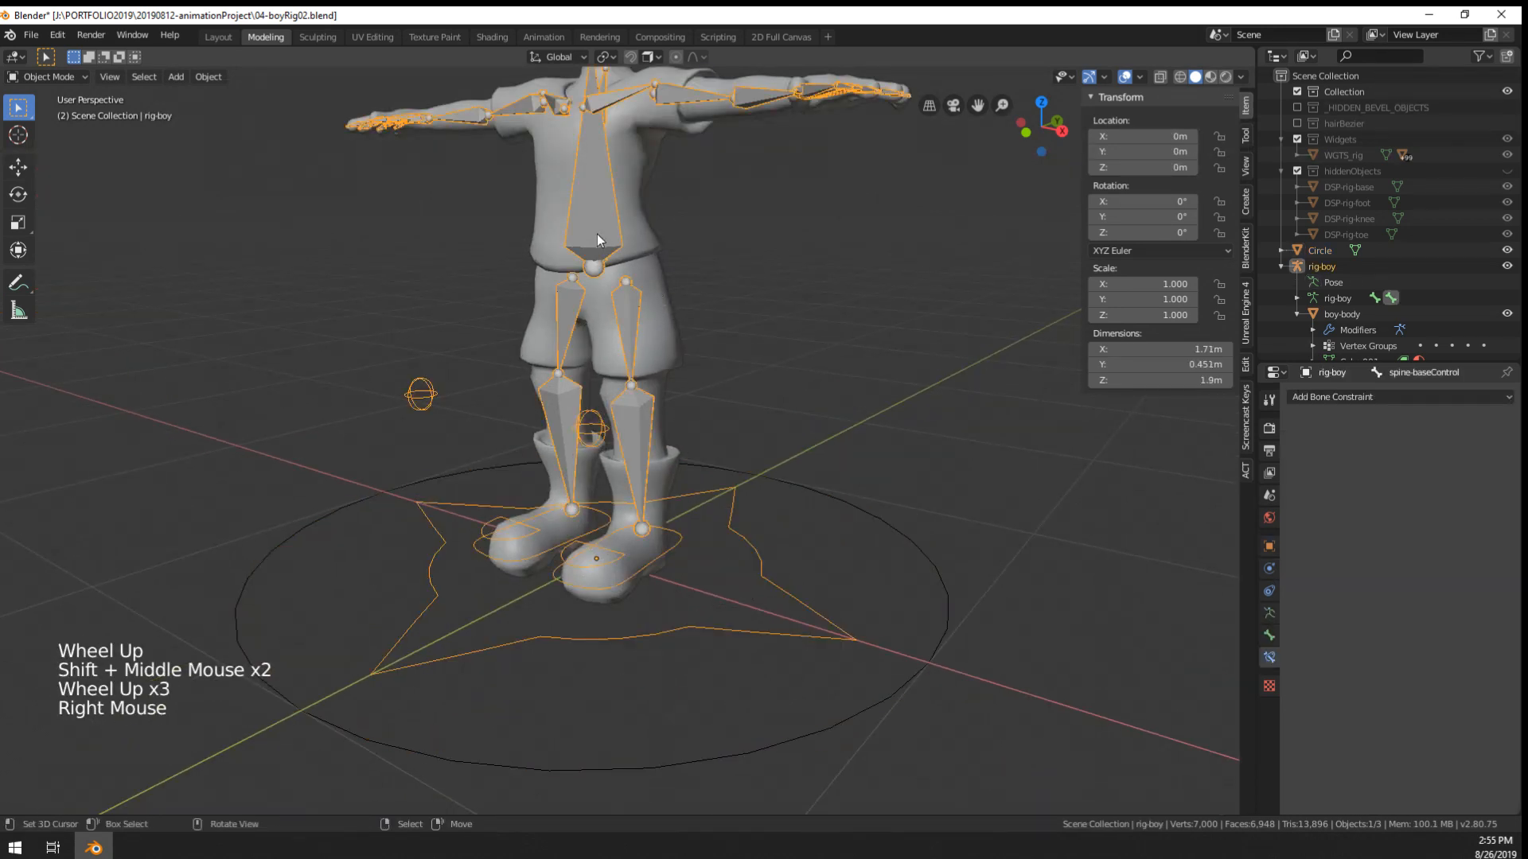
key("ctrl+Tab")
right_click(596, 234)
right_click(596, 234)
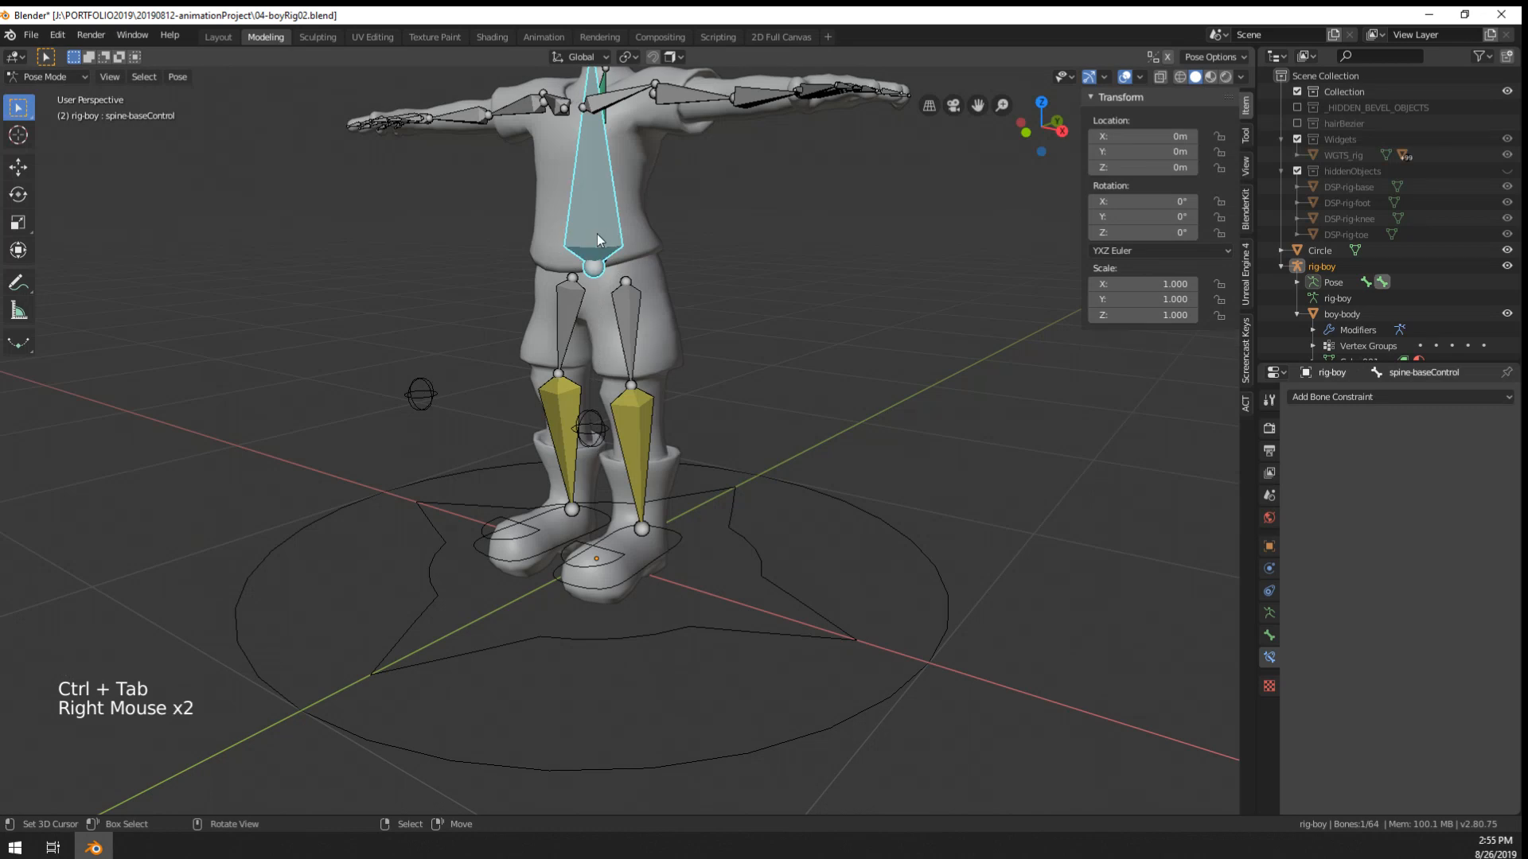
left_click(1269, 634)
scroll(1432, 637, "down", 12)
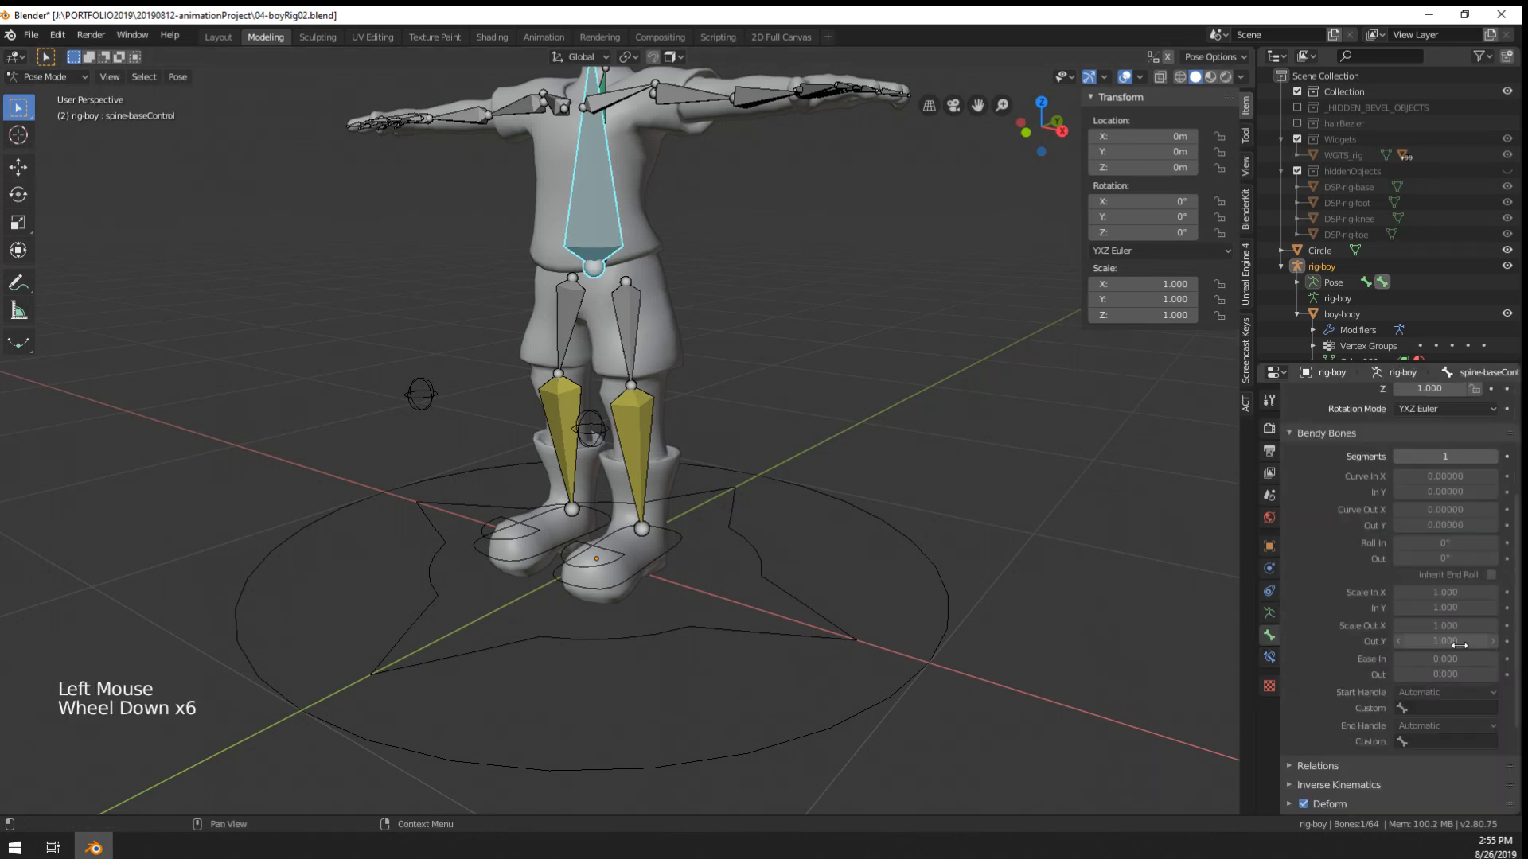
left_click(936, 641)
middle_click_drag(935, 642, 878, 603, "shift")
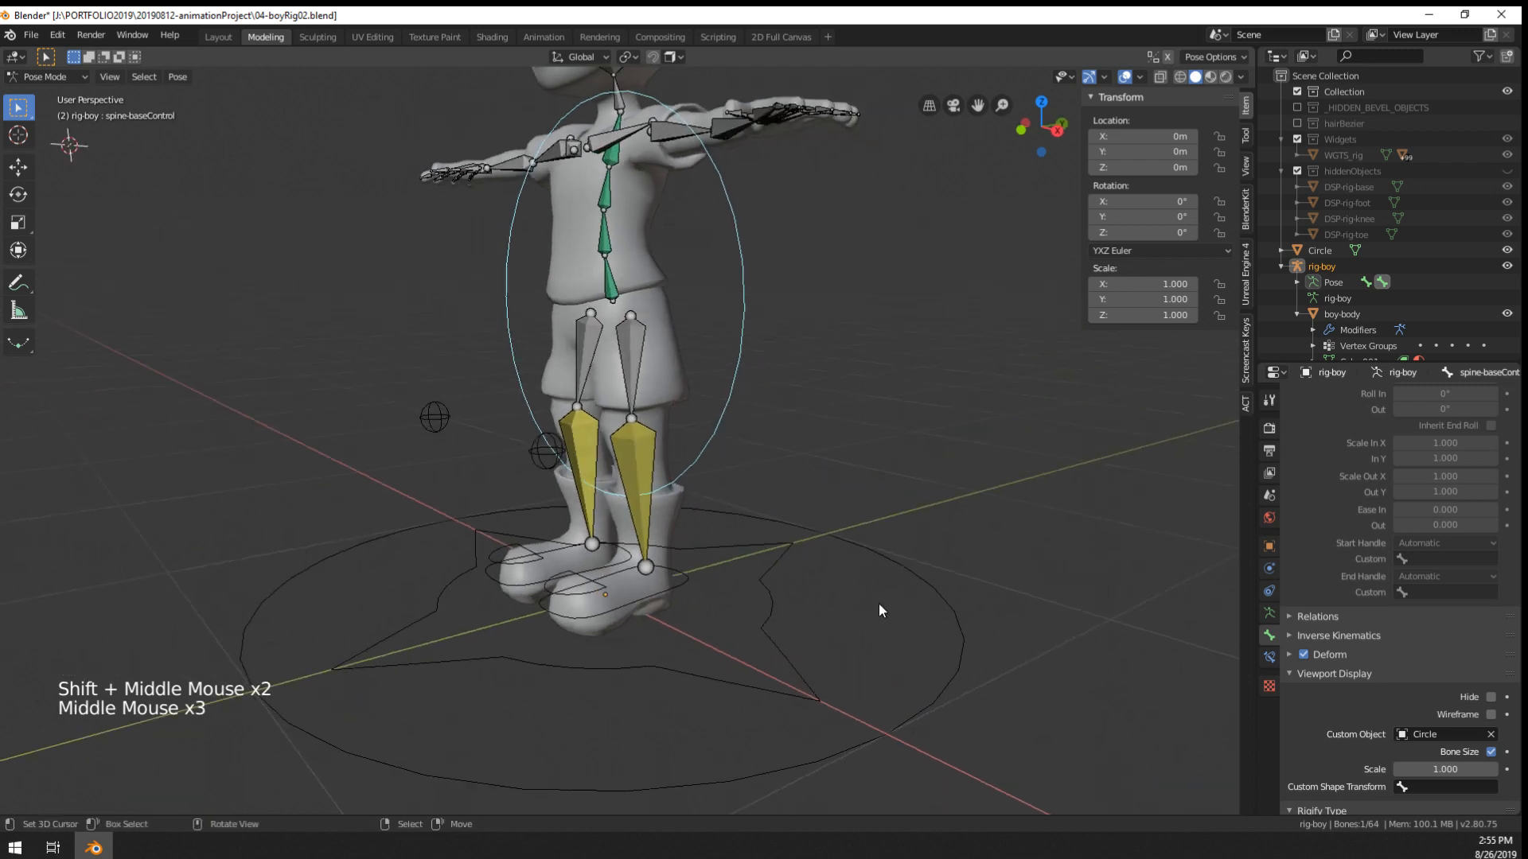
- Rotate the circle's mesh 90° about the X axis in edit mode so the control ring lies flat around the waist
key("Tab")
key("Tab")
key("ctrl+Tab")
right_click(962, 647)
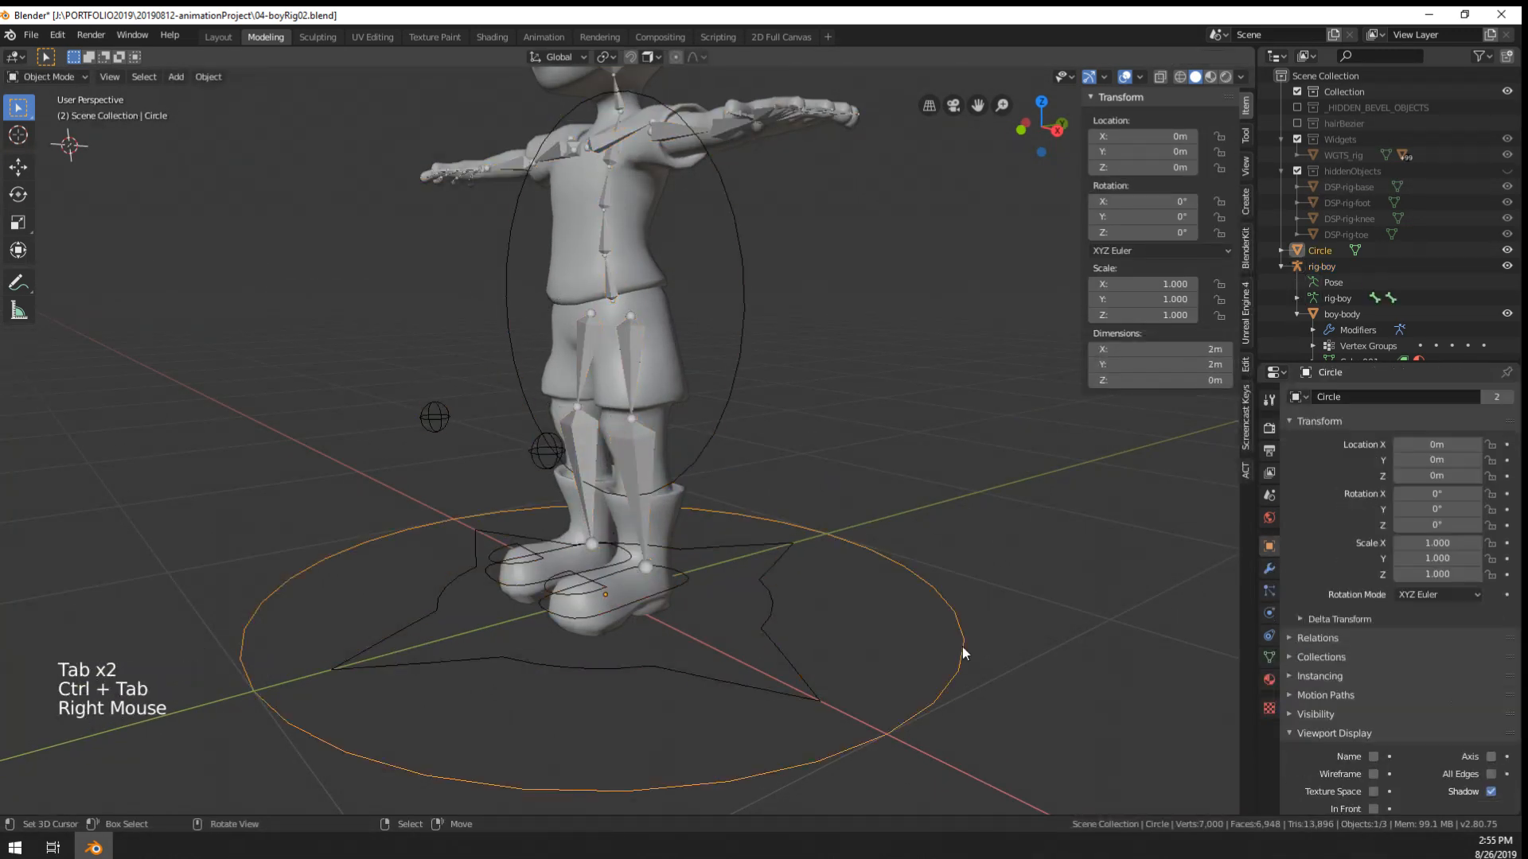
key("Tab")
type("r")
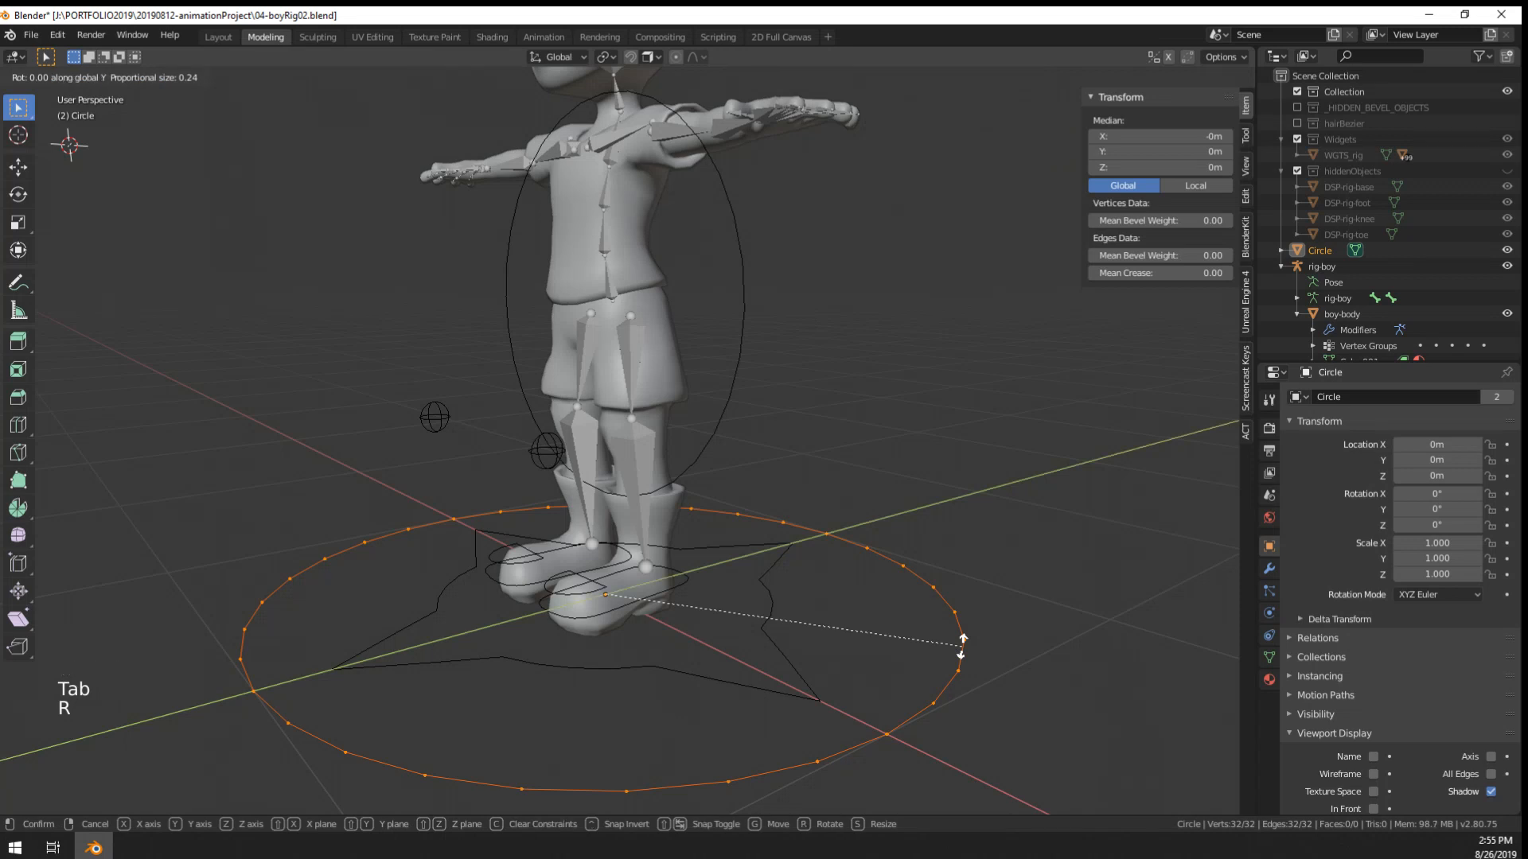
type("x90")
key("Return")
- Scale the circle's vertices to about 0.466 and shift them along the Y axis to fit the ring around the waist
key("s")
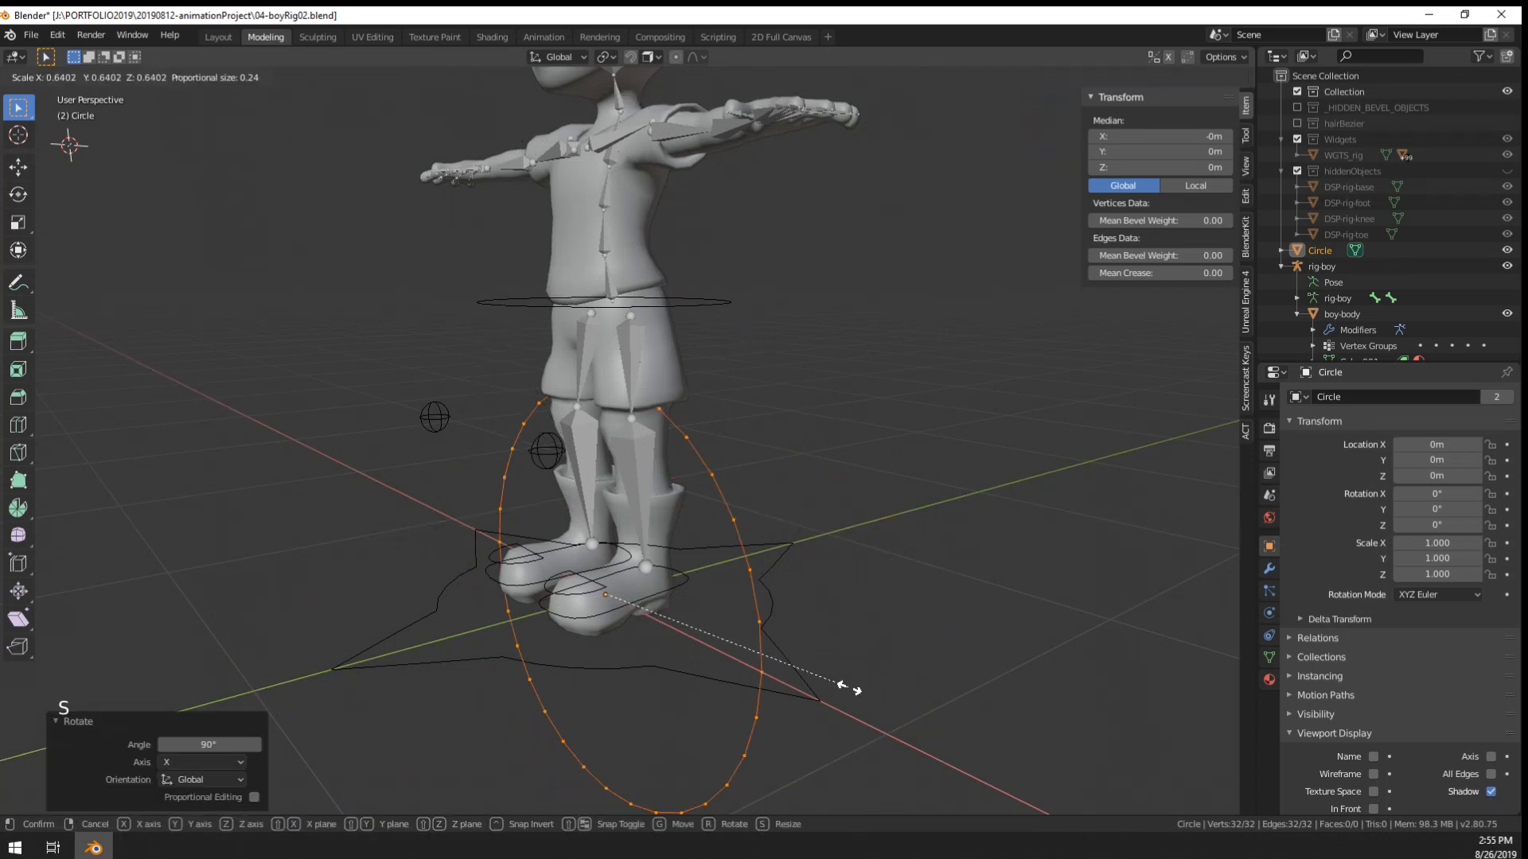
left_click(776, 679)
key("g")
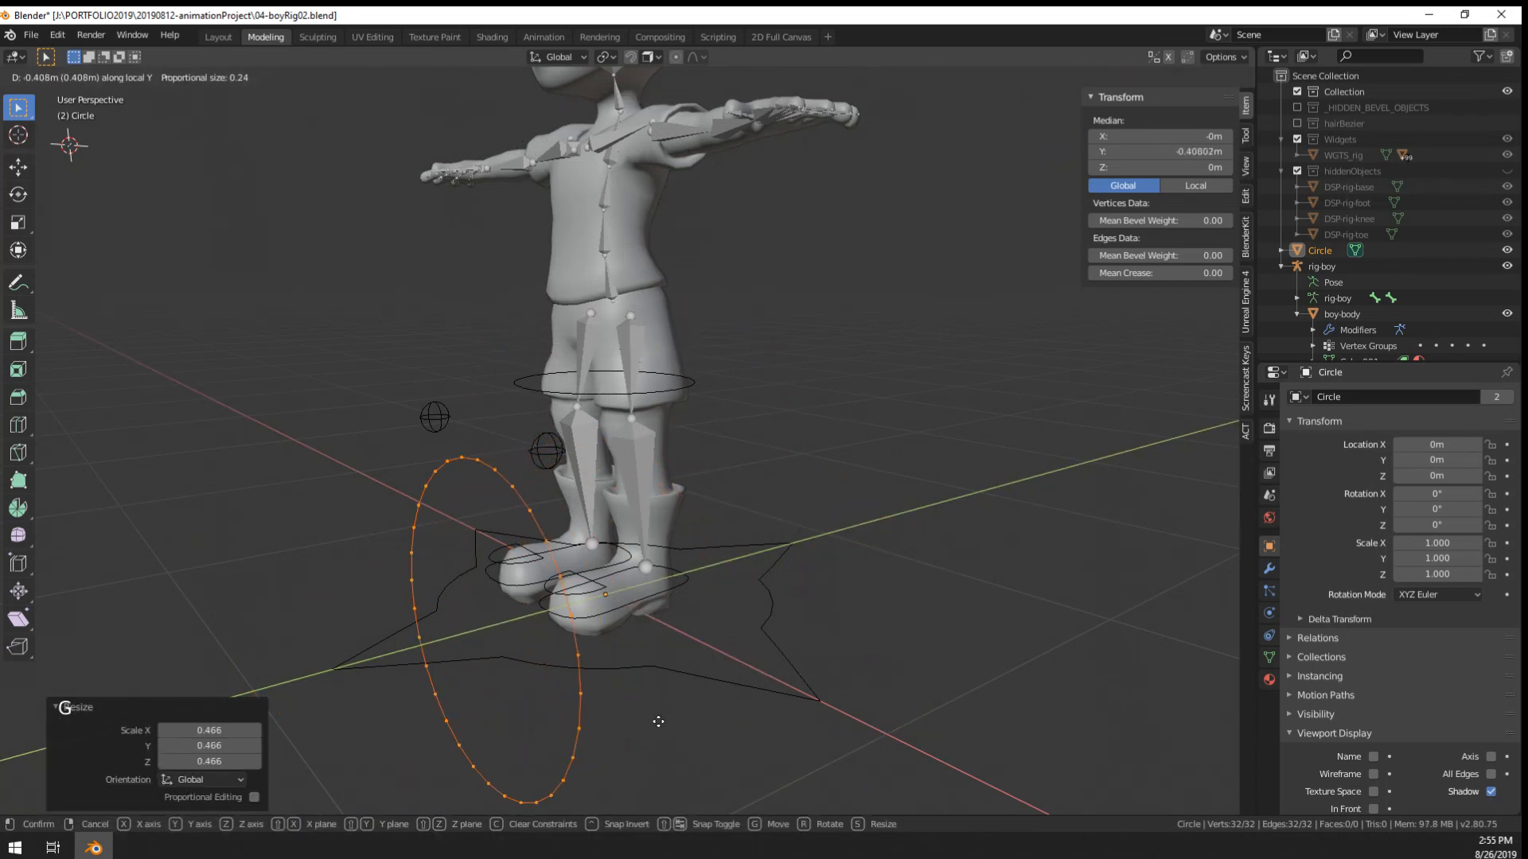
left_click(823, 686)
scroll(824, 687, "down", 2)
middle_click_drag(824, 687, 796, 445)
scroll(787, 387, "up", 1)
middle_click_drag(796, 445, 844, 477)
- Rename the circle object DSP-rig-back and move it to the hiddenObjects collection
key("Tab")
triple_click(1321, 251)
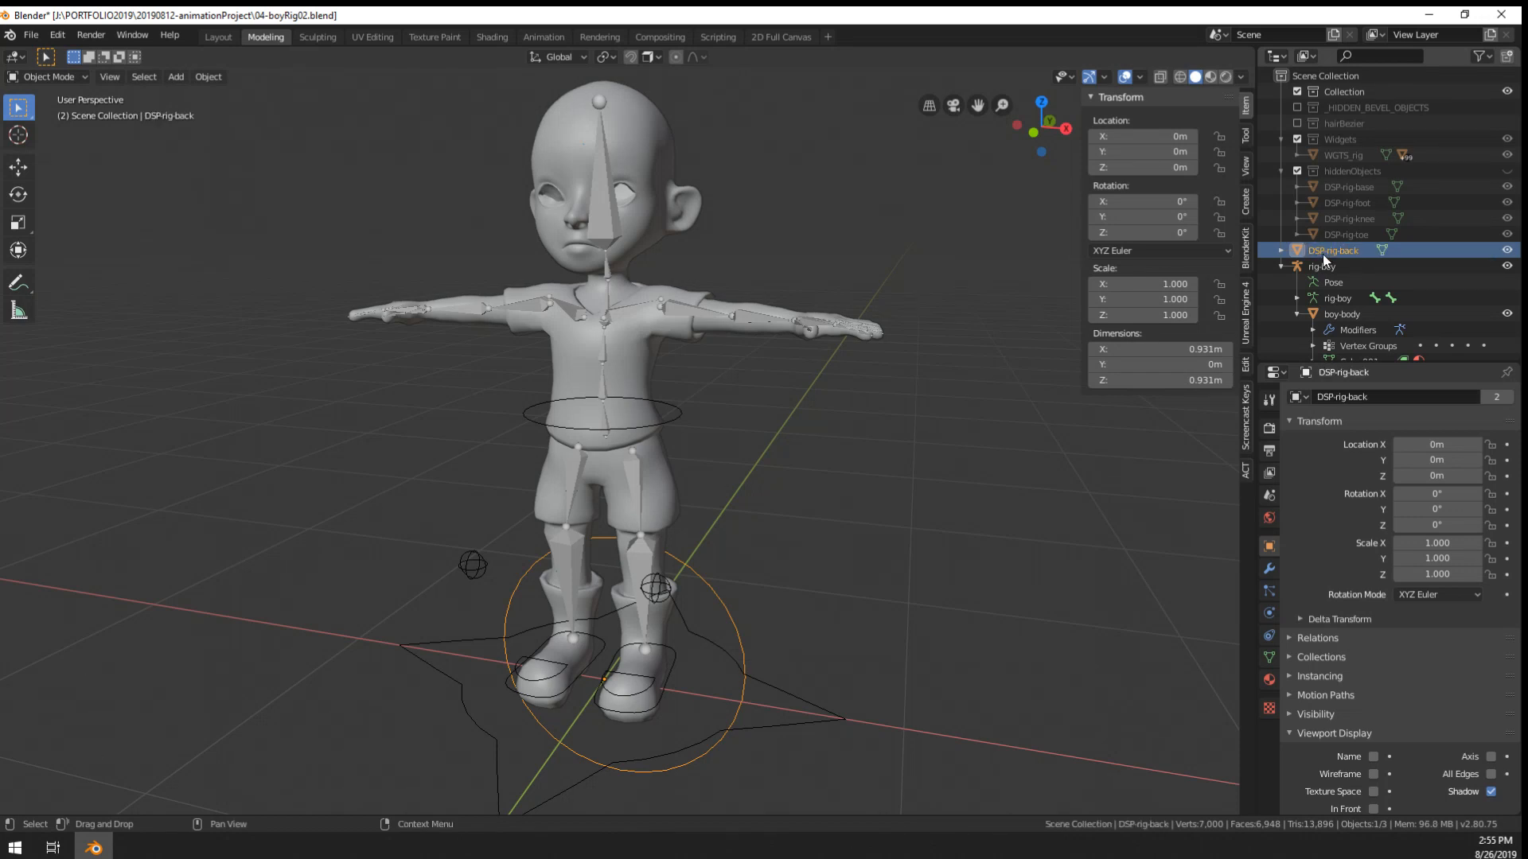
key("m")
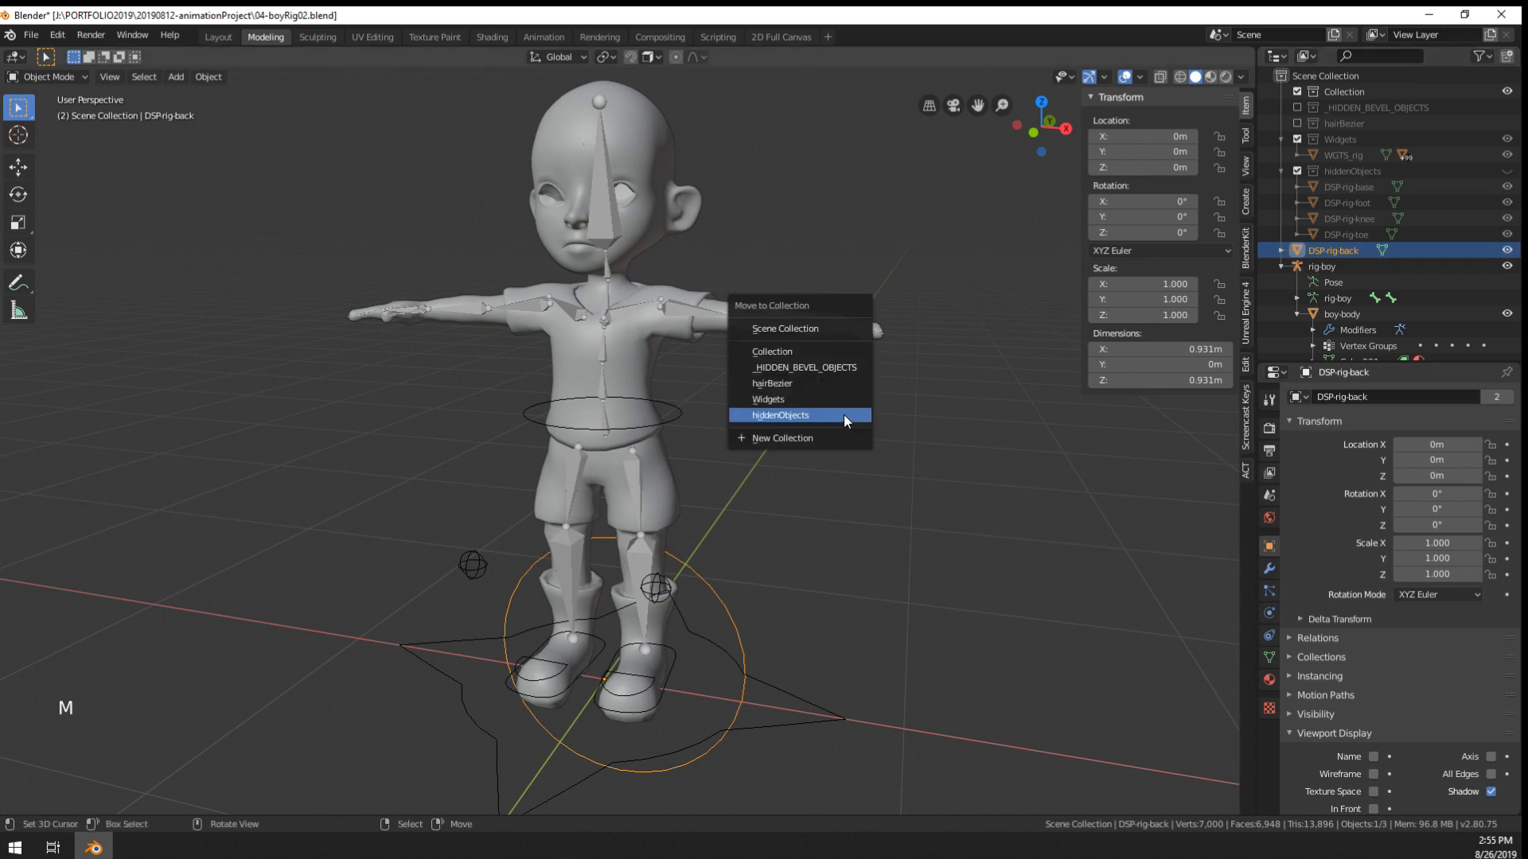
middle_click(794, 417)
- Test rotating and moving the spine-baseControl bone in pose mode, cancelling each transform
right_click(671, 409)
key("ctrl+Tab")
right_click(685, 412)
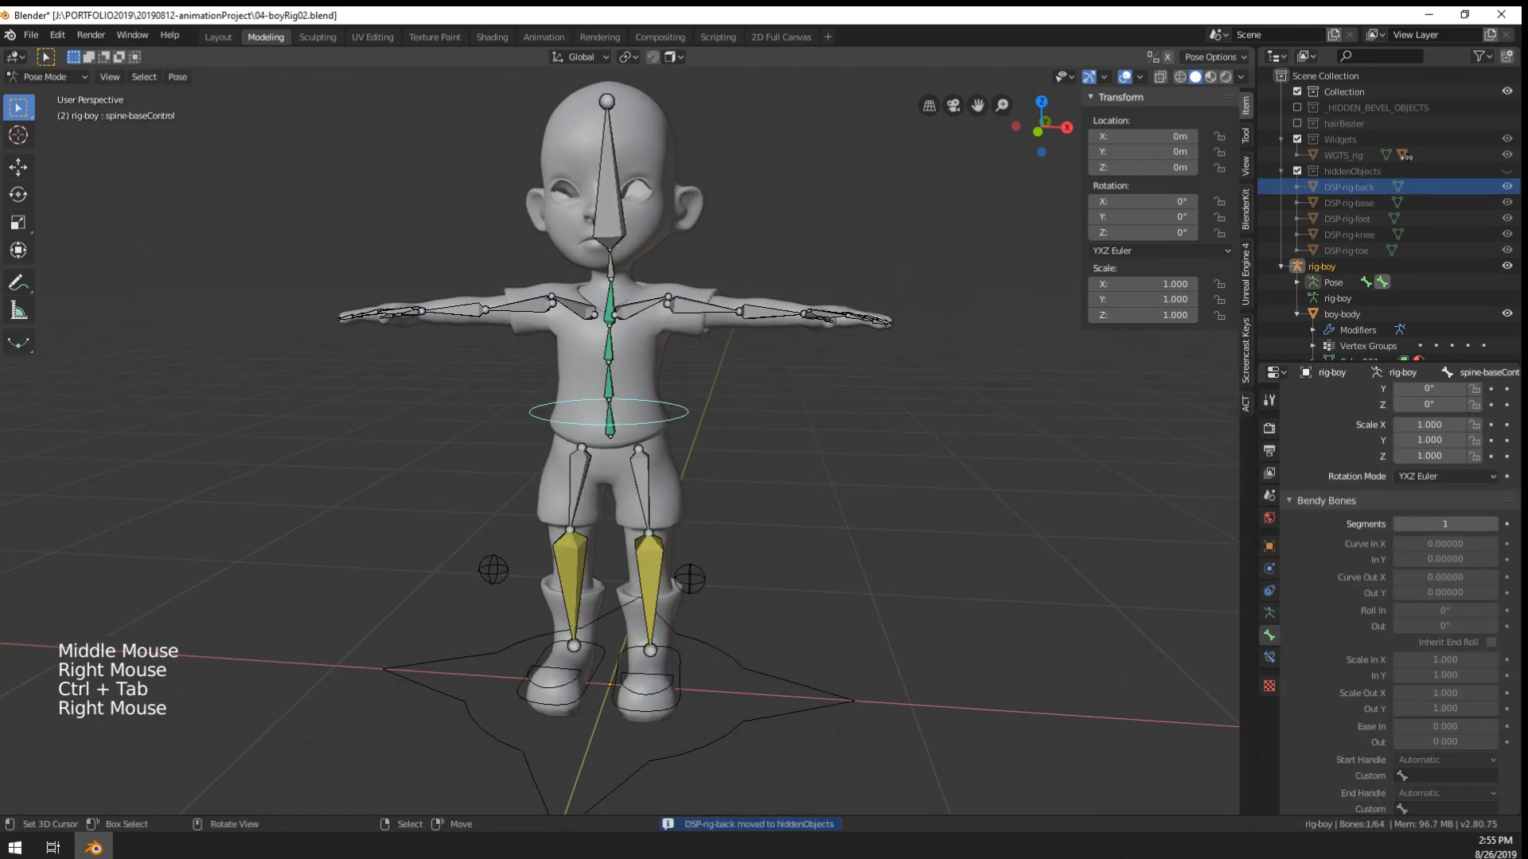
key("r")
right_click(689, 451)
scroll(626, 420, "up", 3)
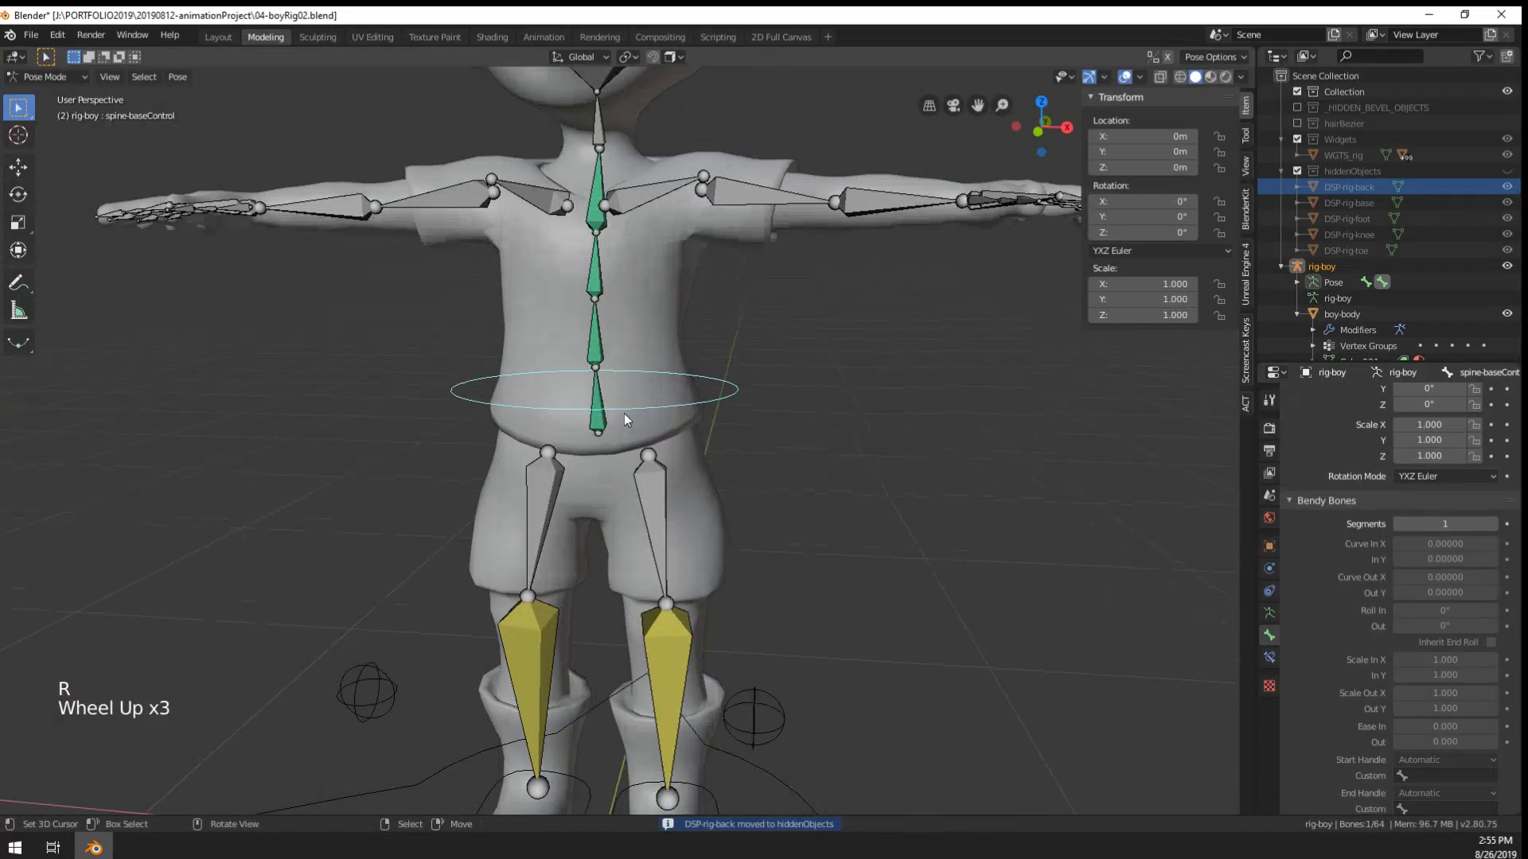
key("r")
right_click(764, 447)
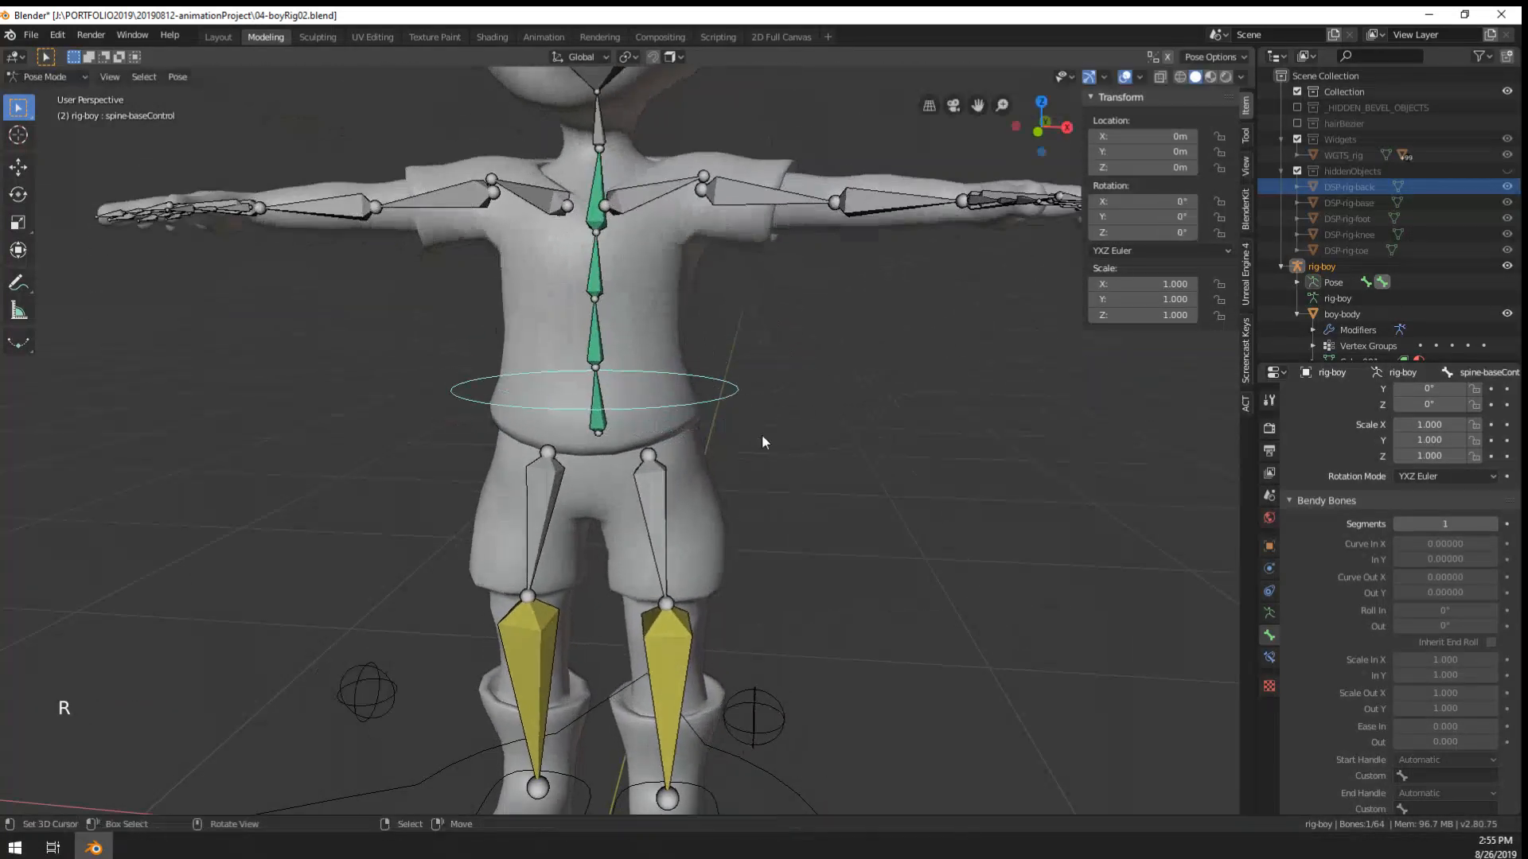
middle_click_drag(761, 440, 698, 442)
key("g")
right_click(689, 498)
- Try rotating the lowest spine bone, and try rotating and moving spine-baseControl to compare how the body follows
key("r")
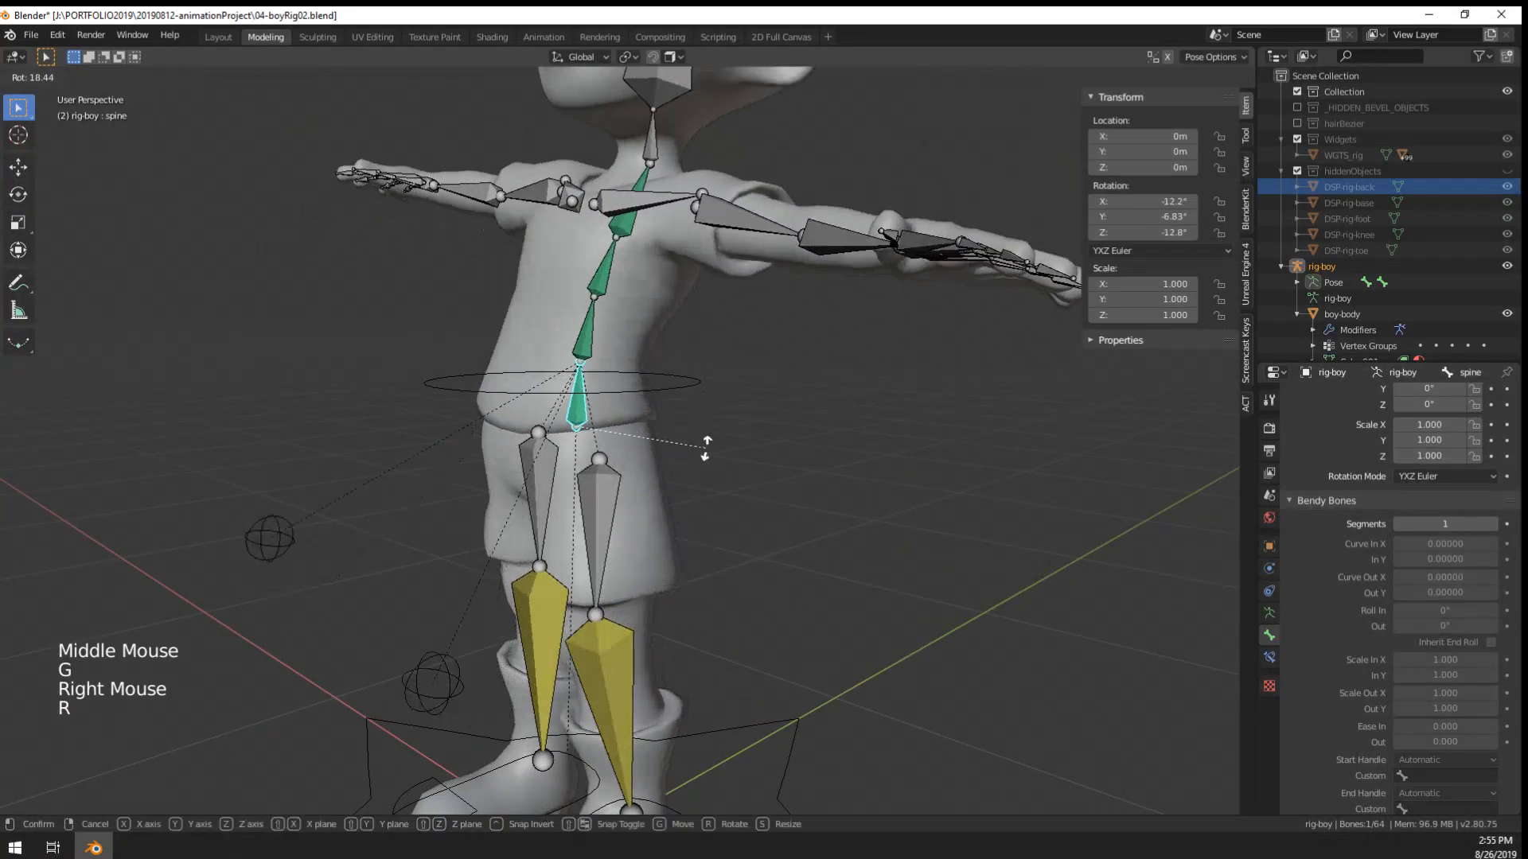
right_click(673, 374)
key("r")
right_click(725, 473)
middle_click_drag(727, 474, 837, 487)
key("g")
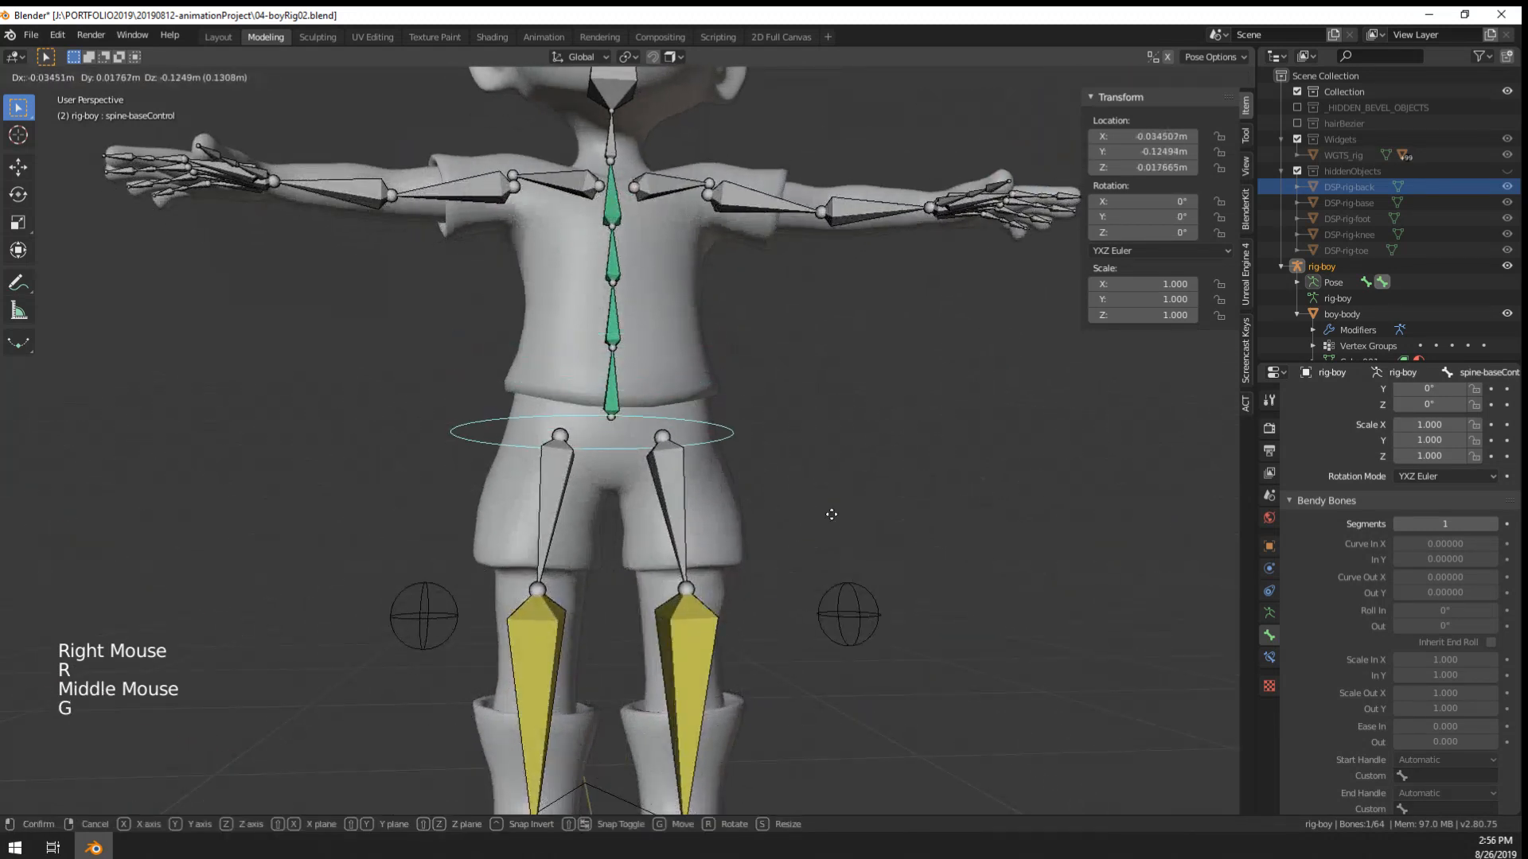
right_click(819, 509)
scroll(662, 410, "up", 1)
right_click(616, 379)
middle_click_drag(710, 430, 673, 440)
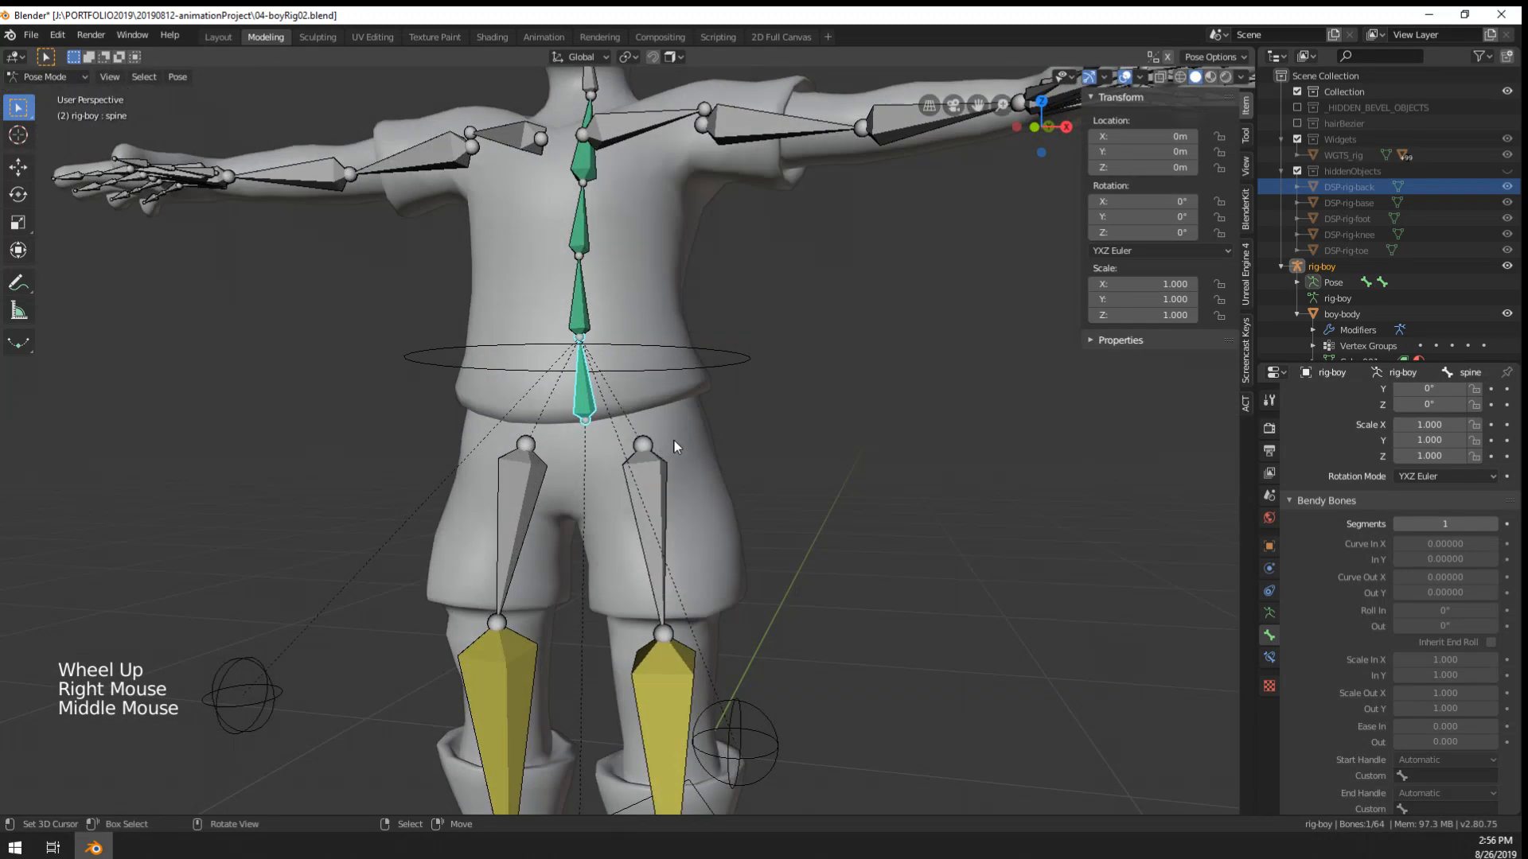
right_click(746, 361, "shift")
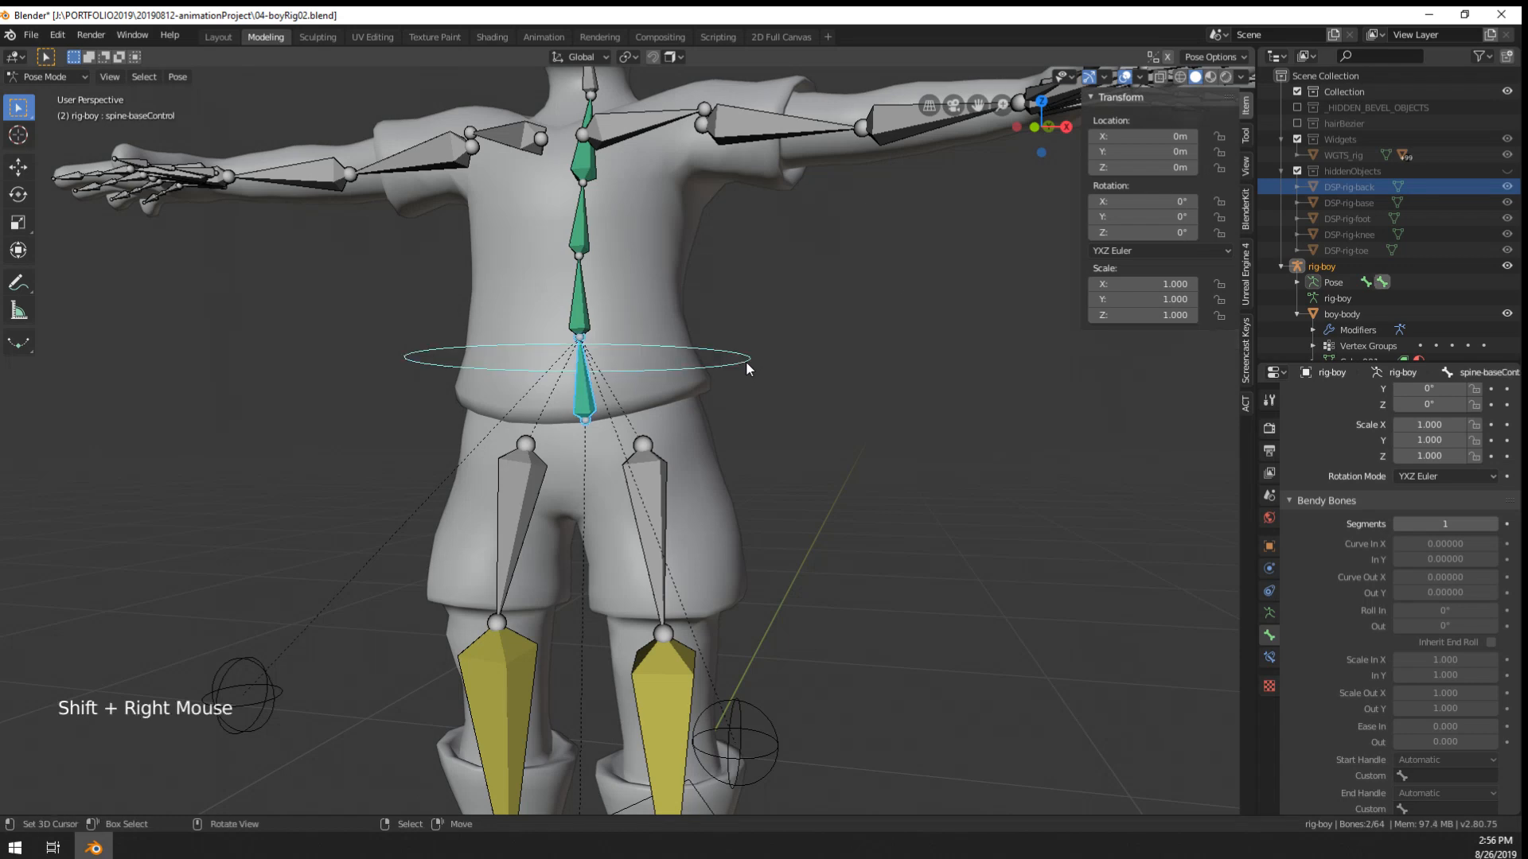
scroll(746, 361, "down", 3)
scroll(732, 412, "up", 1)
scroll(732, 412, "up", 1)
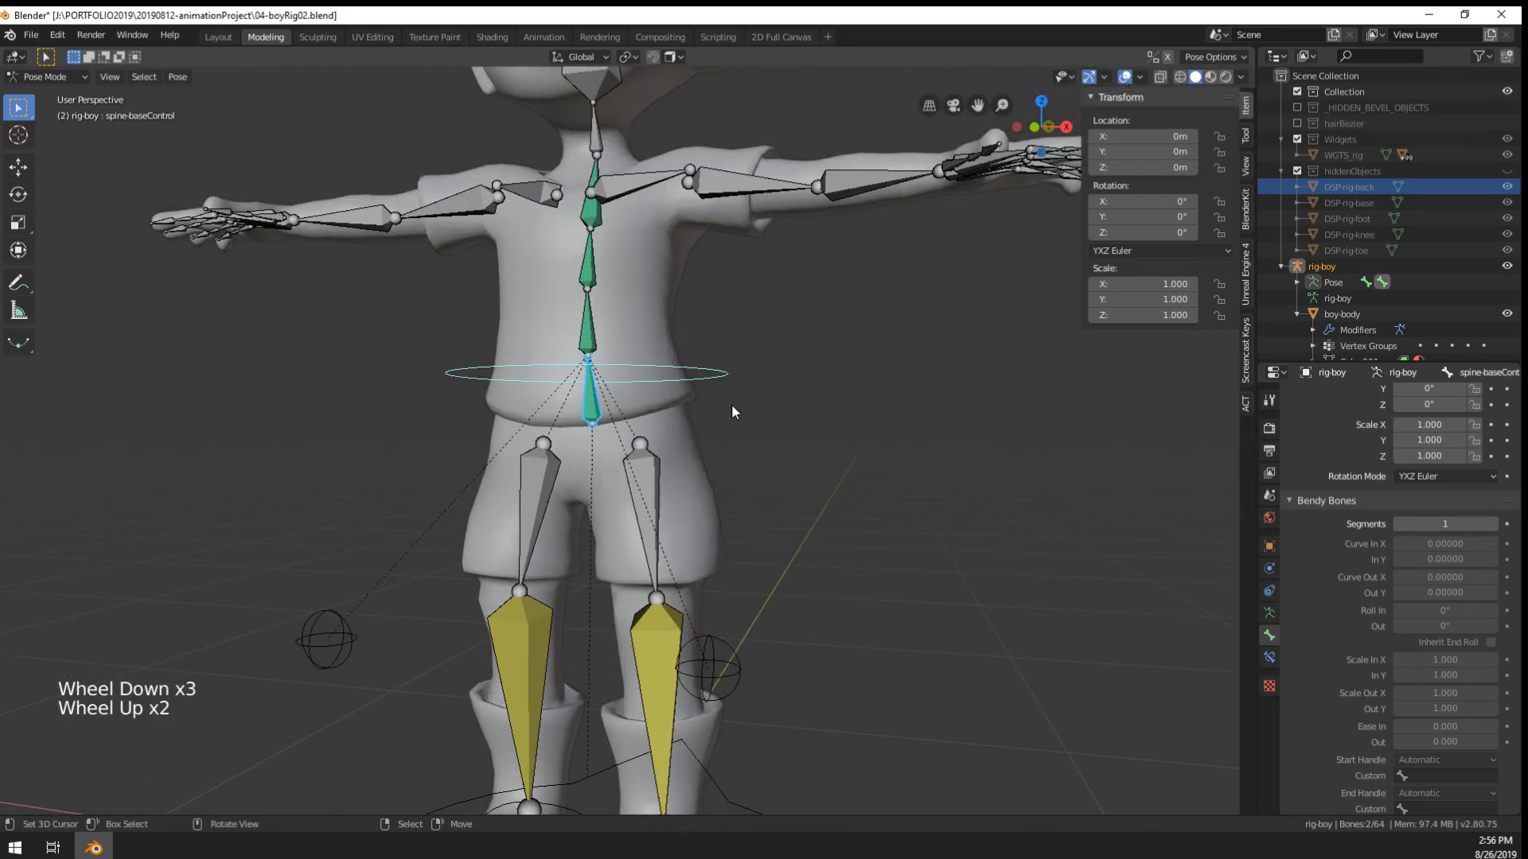
key("ctrl+Tab")
right_click(593, 408)
right_click(599, 405)
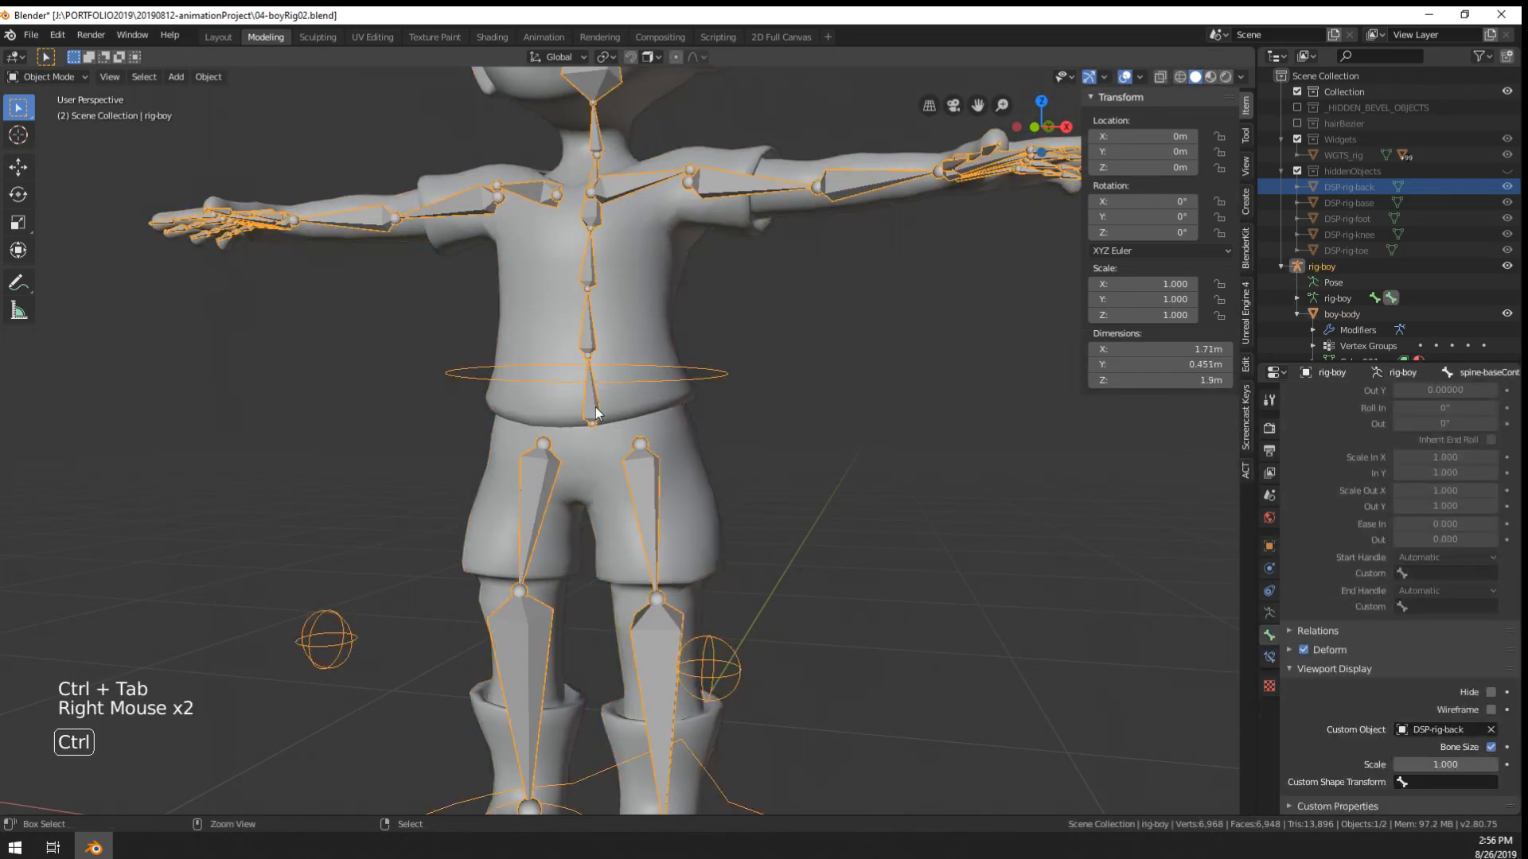
key("ctrl+Tab")
right_click(714, 380)
key("ctrl+Tab")
- Parent the lowest spine bone to spine-baseControl with Keep Offset in armature edit mode
key("Tab")
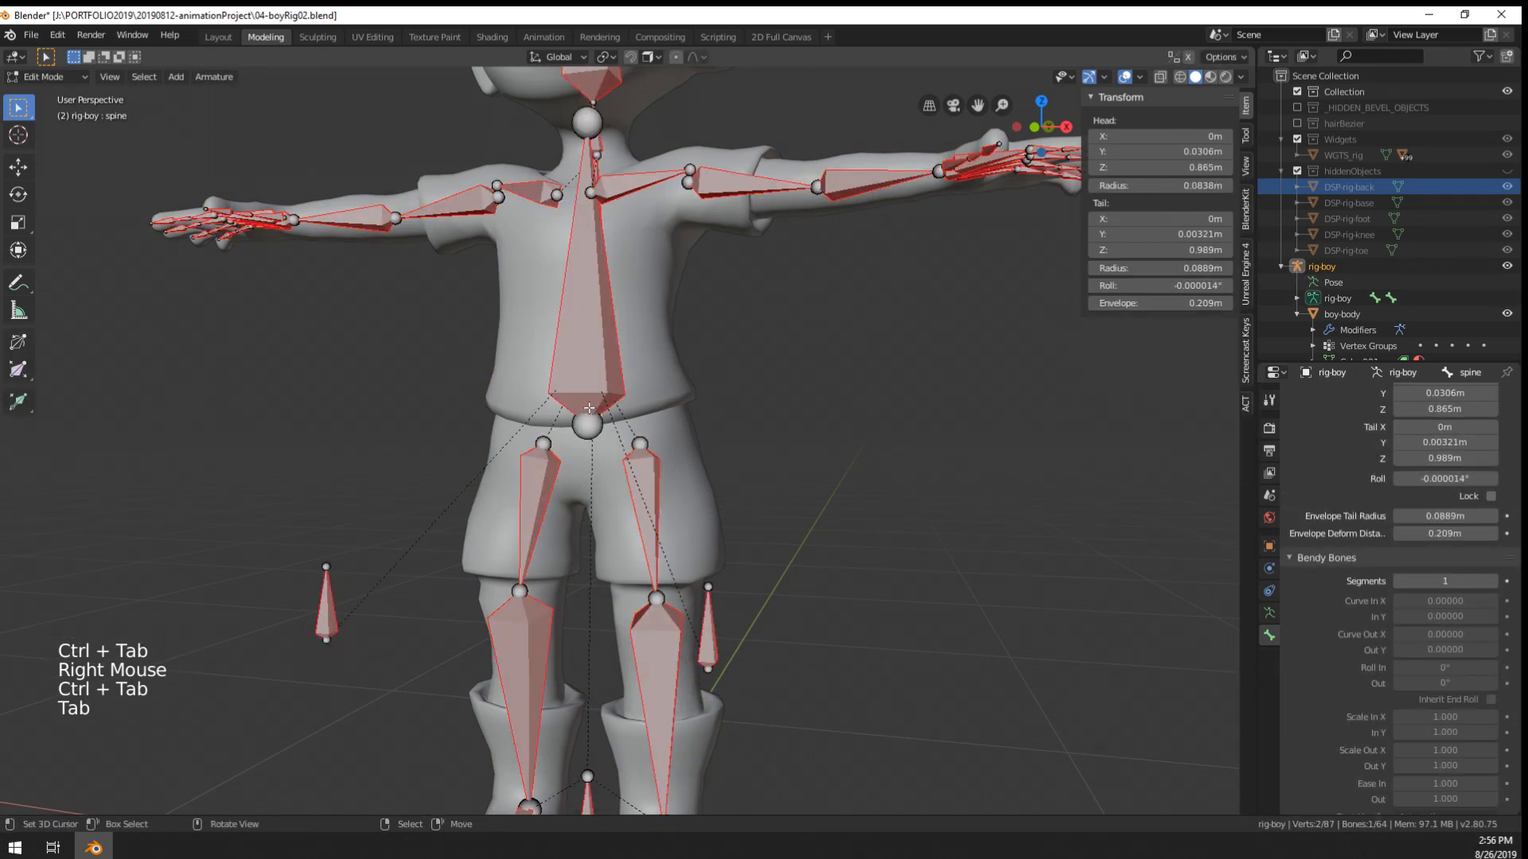
middle_click_drag(588, 408, 549, 408)
scroll(573, 409, "up", 2)
scroll(549, 408, "up", 2)
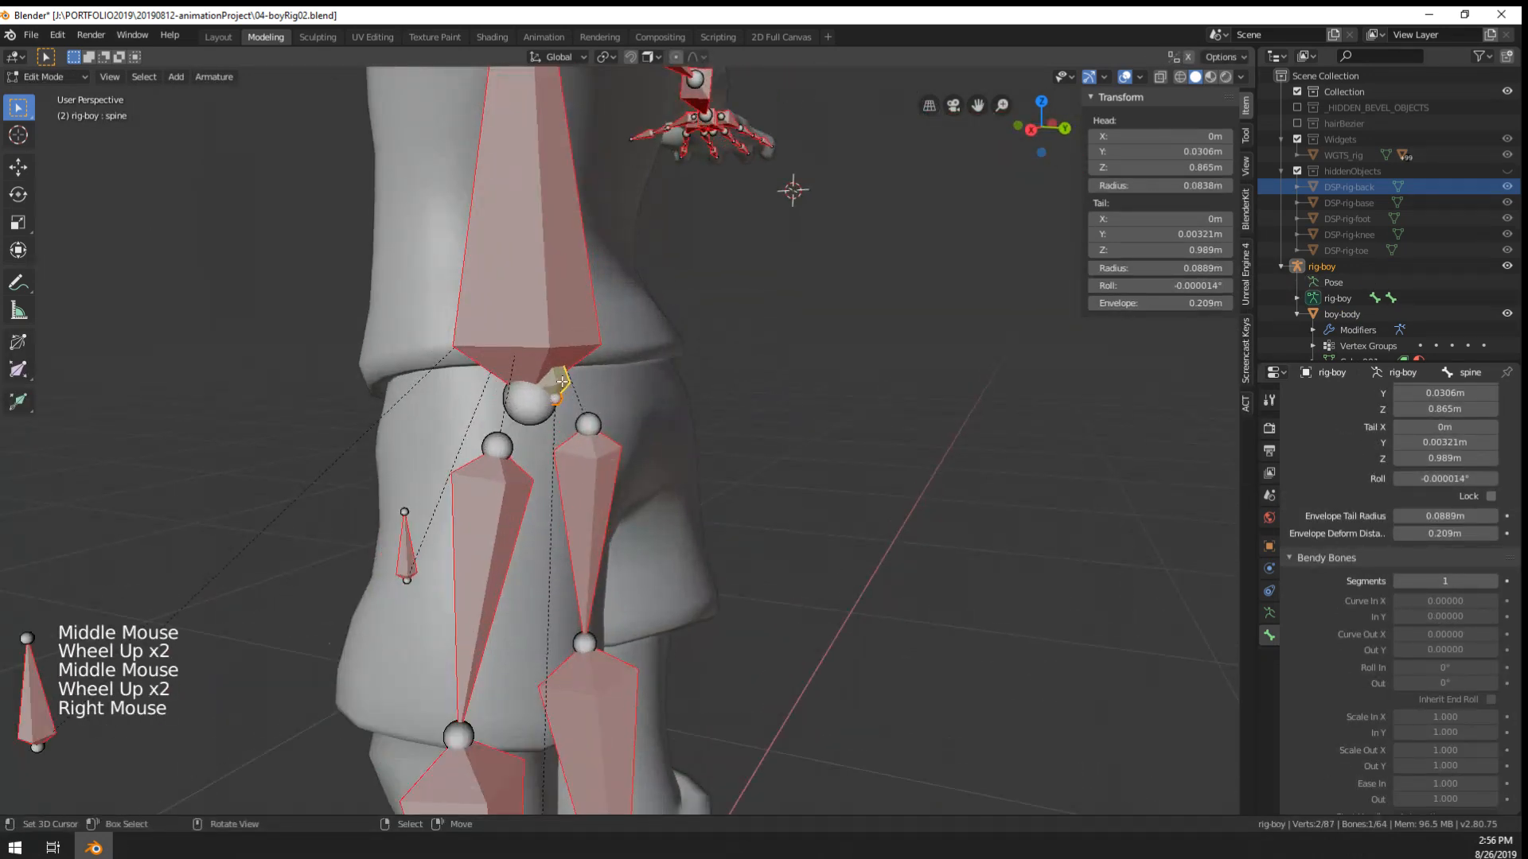
right_click(553, 295, "shift")
key("ctrl+p")
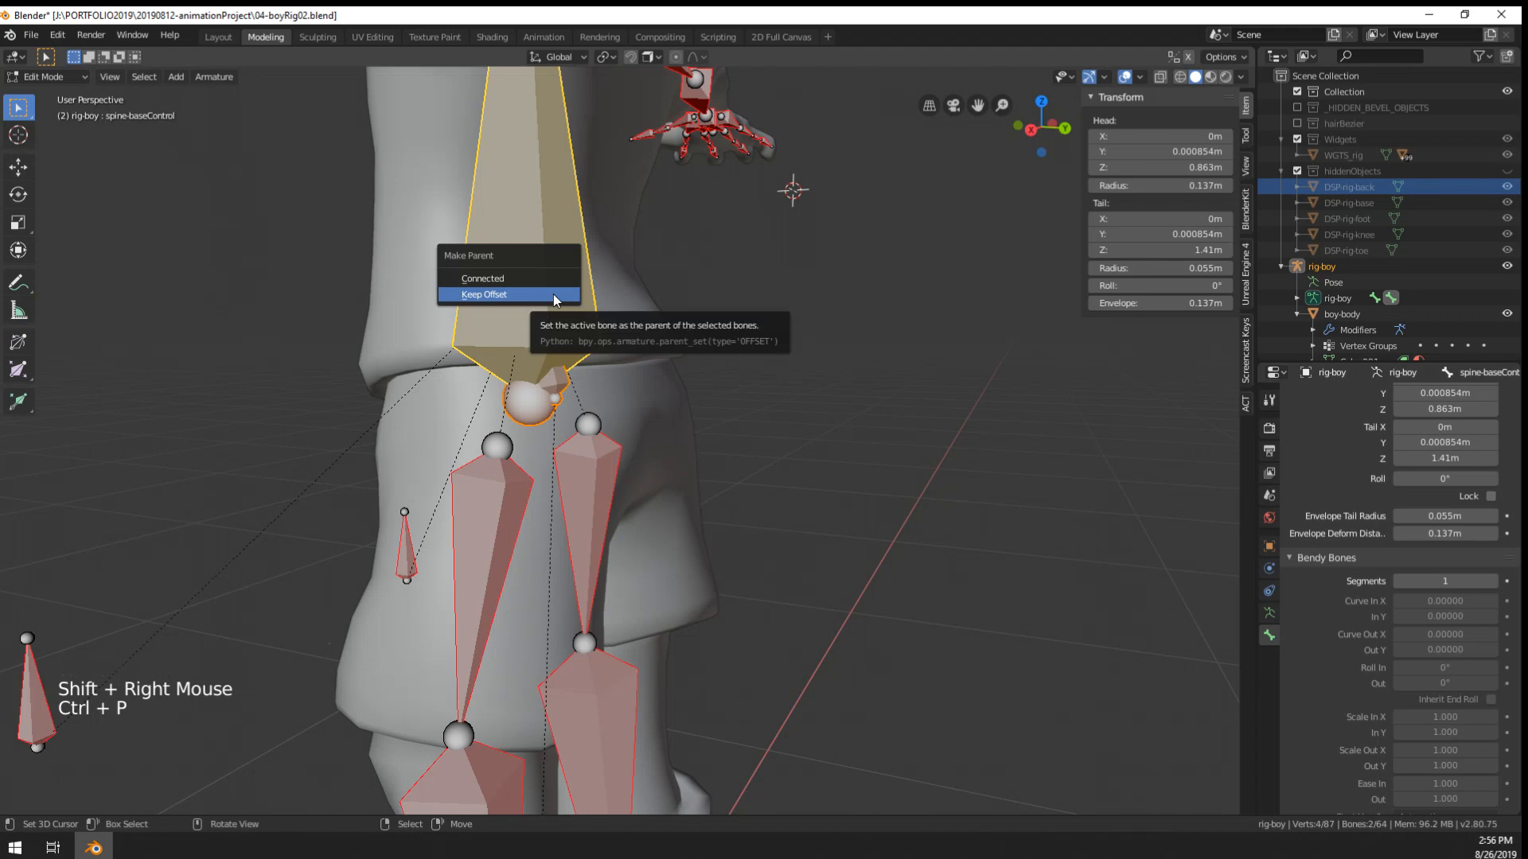
left_click(554, 299)
scroll(555, 300, "down", 4)
key("Tab")
- Lower the body about 0.16 m with spine-baseControl in pose mode and tilt it slightly to test the new parenting
middle_click_drag(554, 300, 660, 413)
middle_click_drag(660, 413, 826, 434)
key("ctrl+Tab")
right_click(703, 375)
key("g")
right_click(752, 429)
key("g")
left_click(826, 507)
key("r")
left_click(825, 535)
key("r")
left_click(795, 488)
- Move and rotate spine-baseControl from a side view until the torso leans back to an X rotation of about -25.9°
middle_click_drag(795, 488, 716, 498)
middle_click_drag(716, 498, 642, 509)
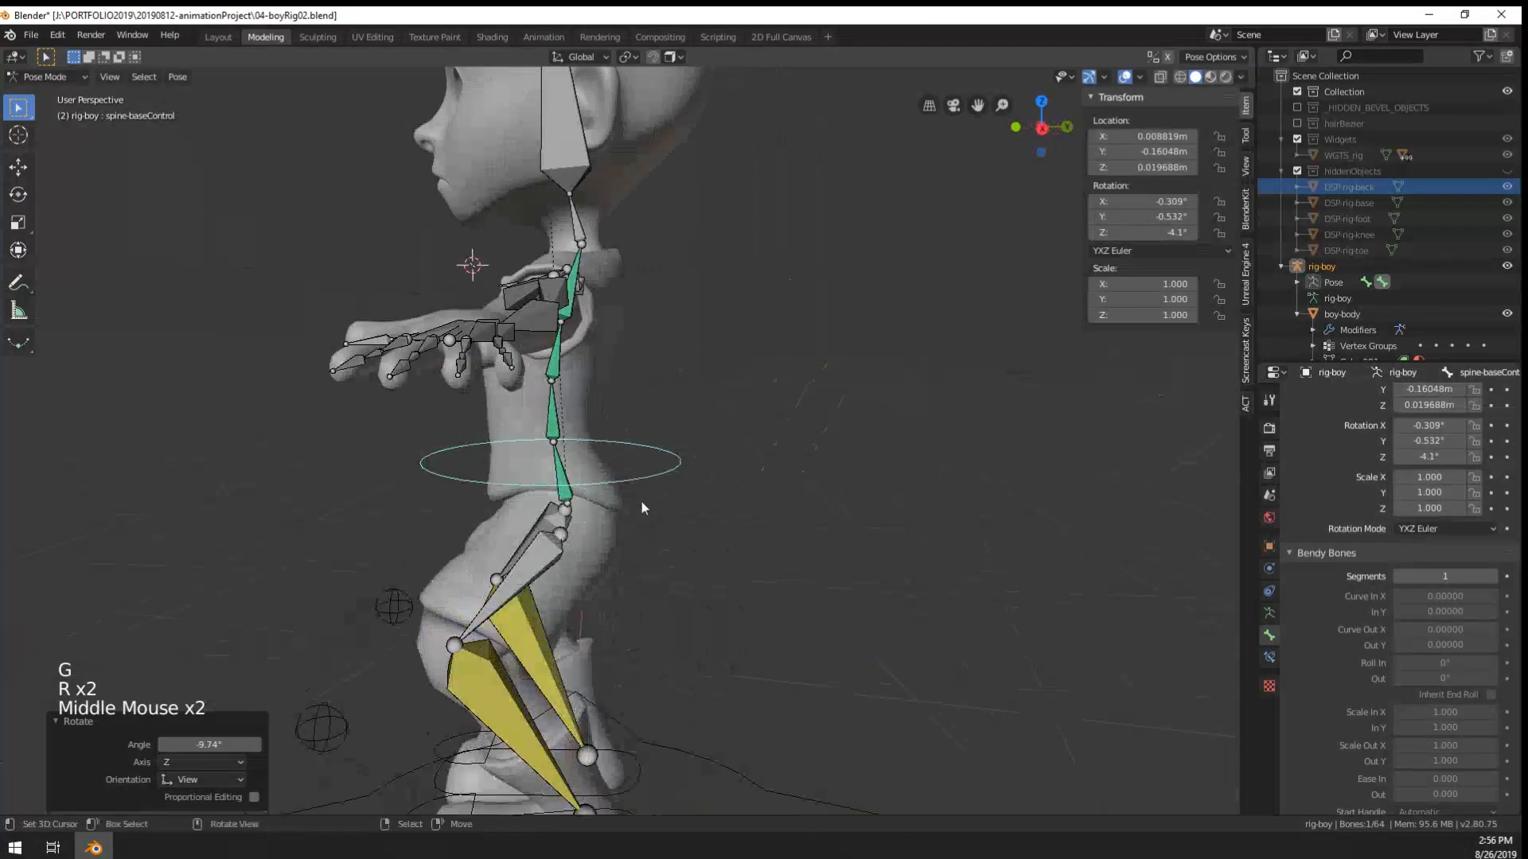
key("g")
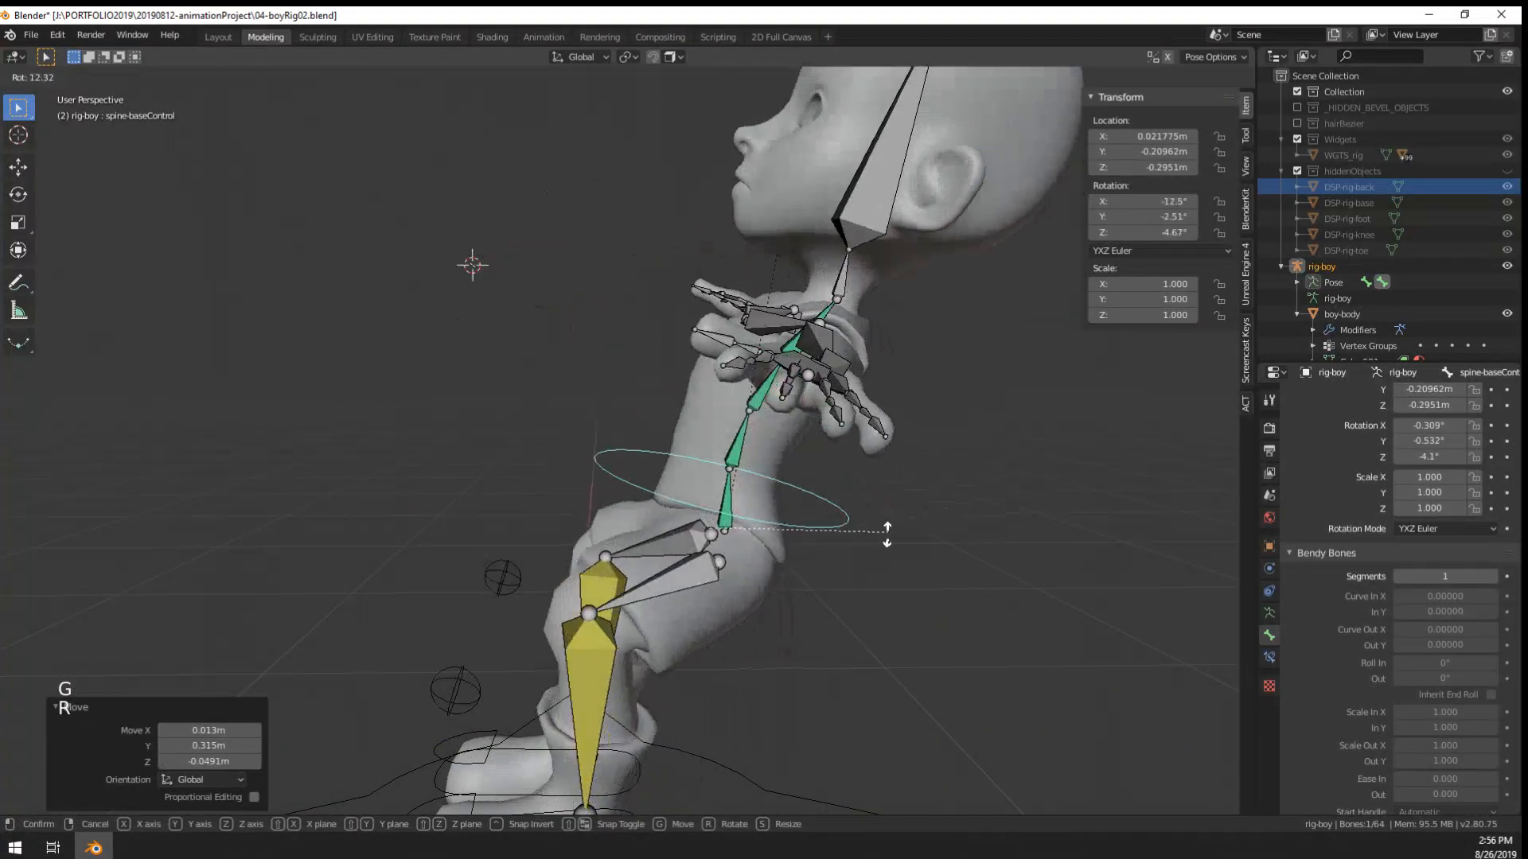
left_click(886, 529)
key("r")
left_click(877, 537)
key("g")
left_click(785, 460)
key("r")
left_click(775, 491)
key("g")
left_click(690, 488)
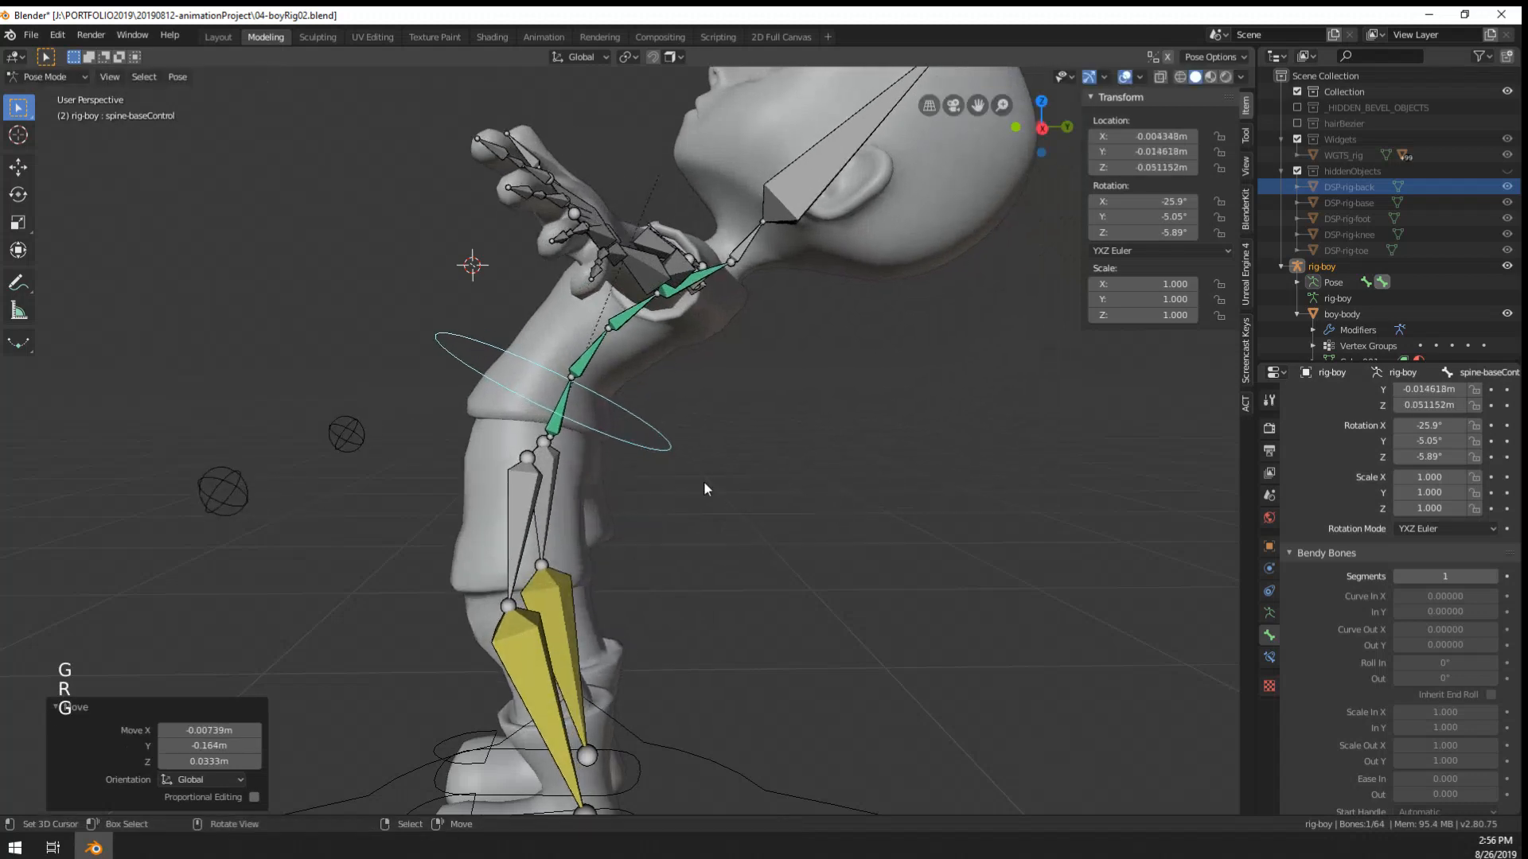
- Rotate spine-baseControl from front and side views to bring the torso back upright, and reposition the hips
middle_click_drag(705, 488, 910, 485)
left_click(858, 493)
key("r")
left_click(832, 531)
middle_click_drag(831, 532, 664, 509)
key("r")
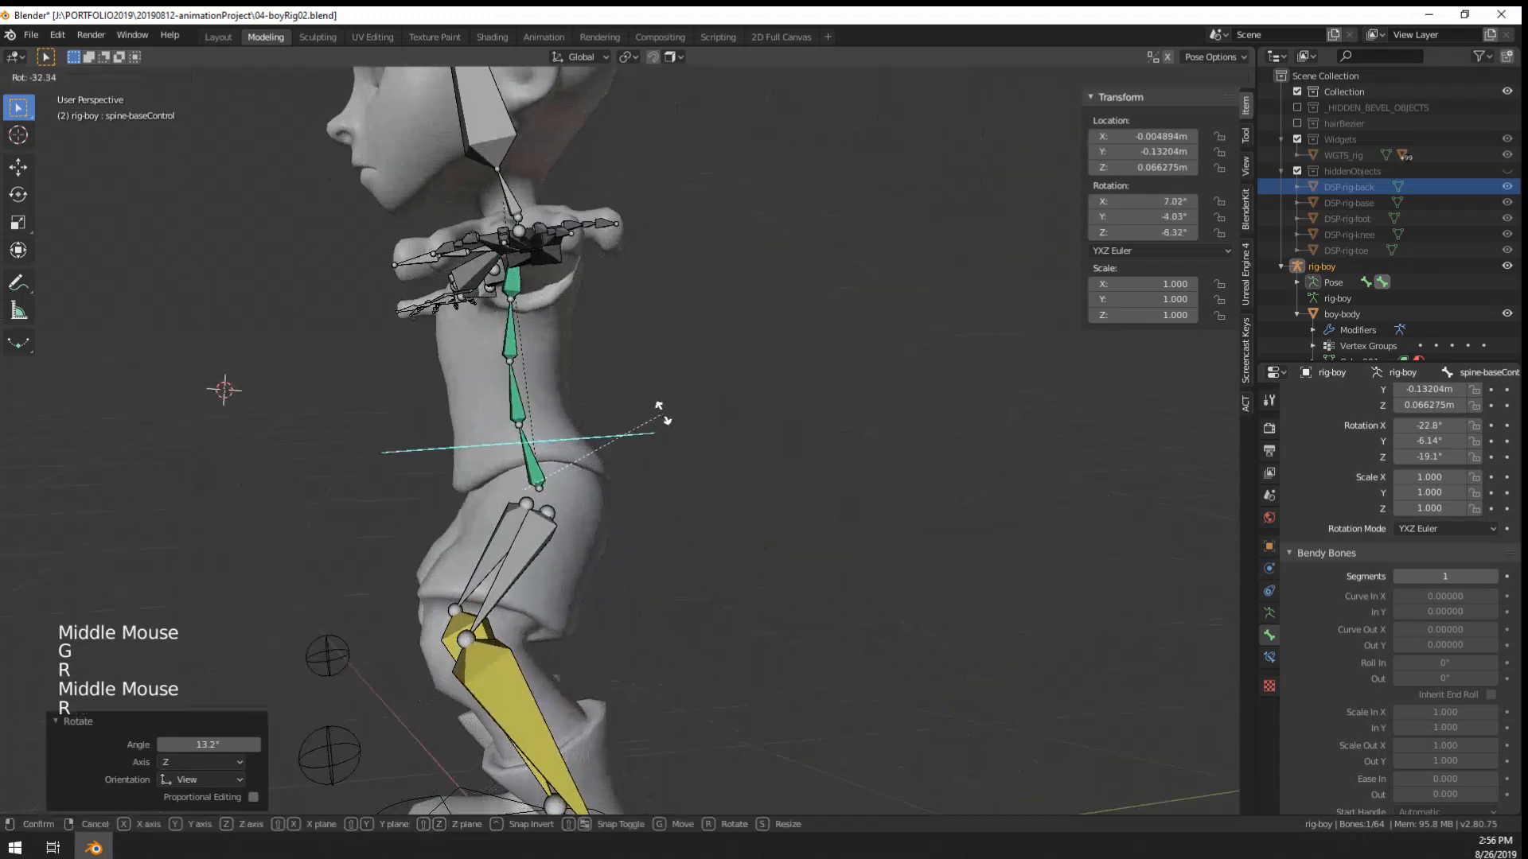
left_click(670, 405)
key("g")
left_click(739, 455)
- Shift spine-baseControl about 0.214 m in Y into a squat and twist it about -27.6° around the global Z axis
middle_click_drag(739, 455, 701, 465)
key("g")
left_click(880, 451)
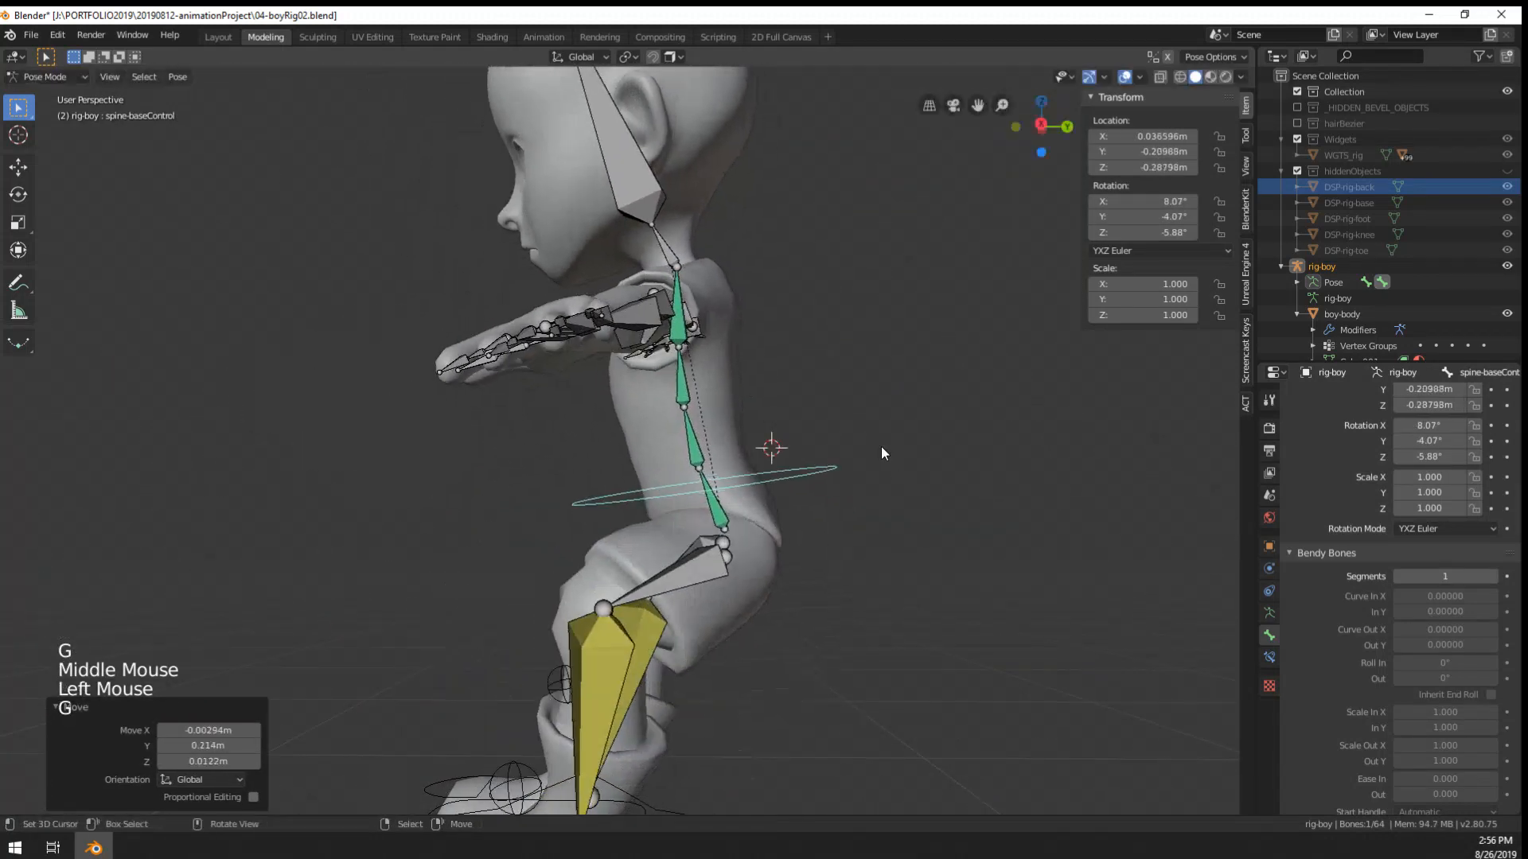
key("r")
key("z")
middle_click_drag(879, 450, 915, 425)
left_click(810, 397)
middle_click_drag(915, 425, 1018, 441)
- Turn spine-baseControl back about 16.5° around the global Z axis and shift the hips sideways
key("g")
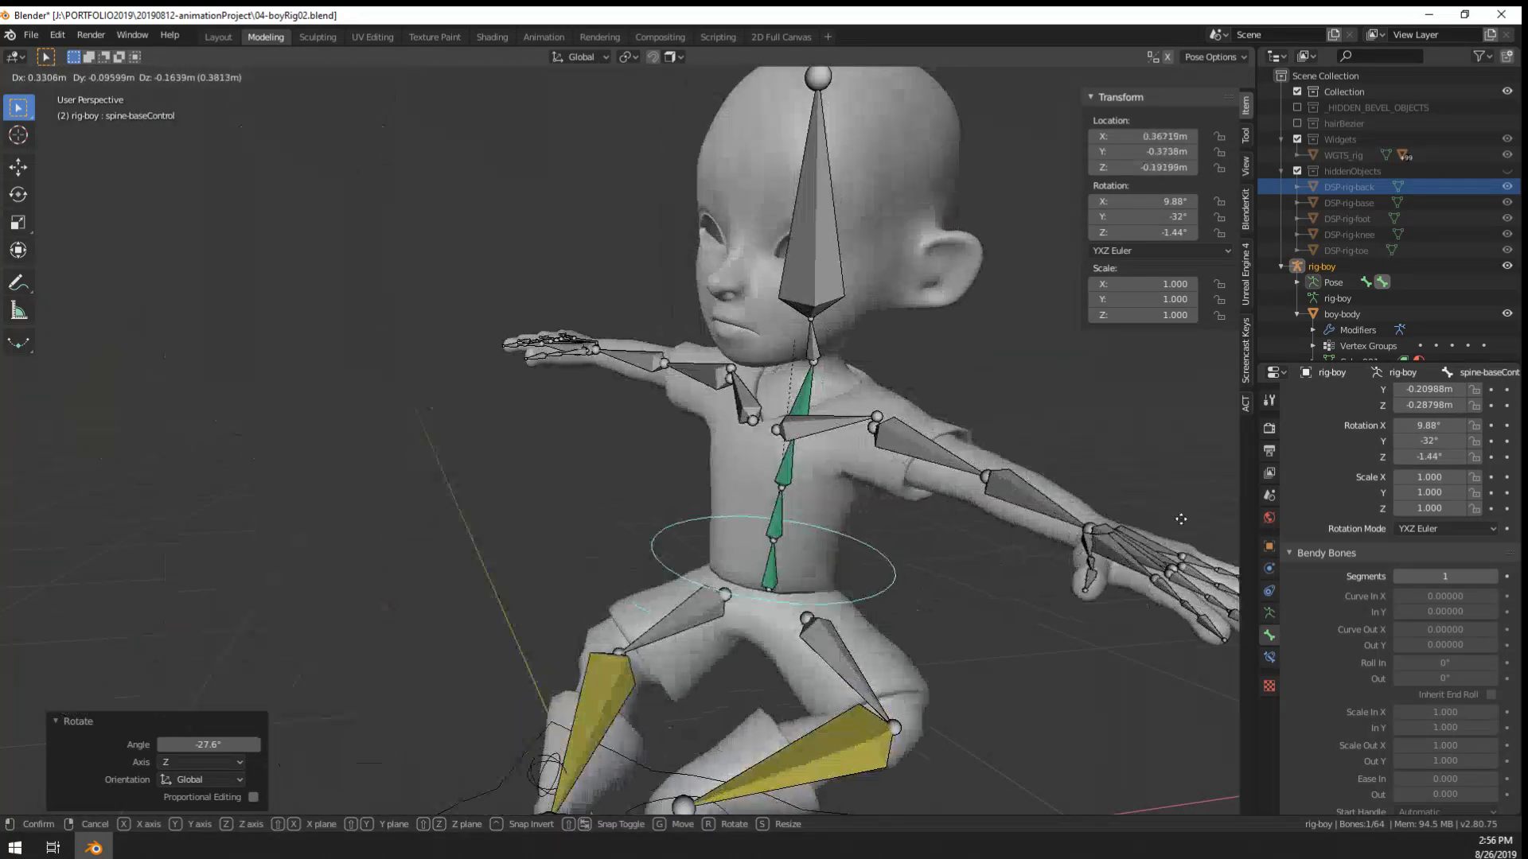
right_click(1137, 529)
scroll(975, 566, "down", 2)
middle_click_drag(740, 514, 700, 521)
key("r")
key("z")
left_click(833, 503)
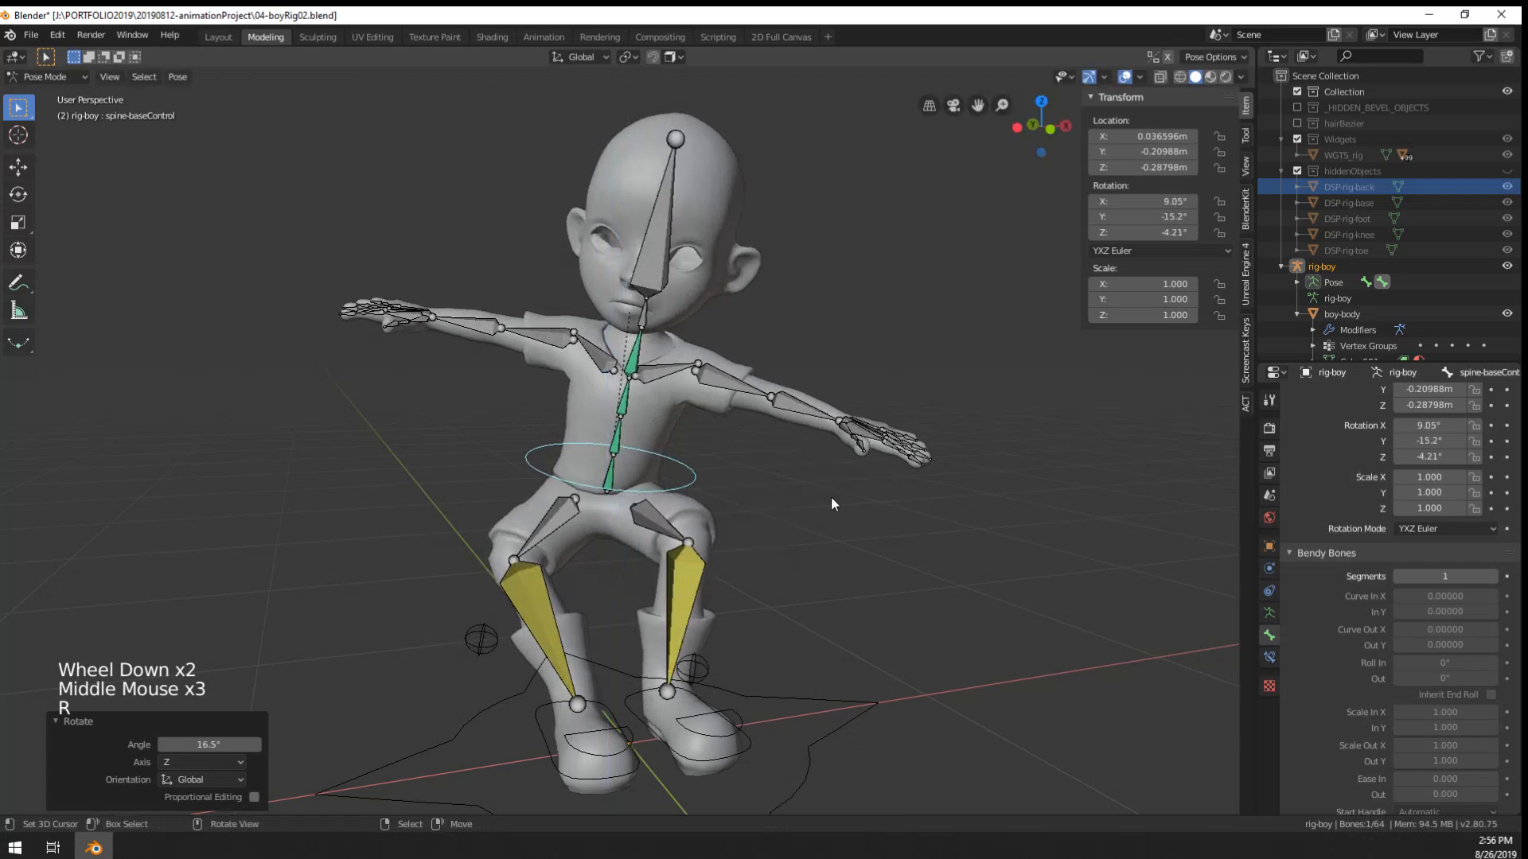
middle_click_drag(832, 503, 879, 447)
key("g")
left_click(786, 516)
- Rotate the foot.R control about -95.3° and move it near the left foot
middle_click_drag(786, 515, 676, 669)
right_click(634, 698)
key("r")
left_click(579, 758)
key("g")
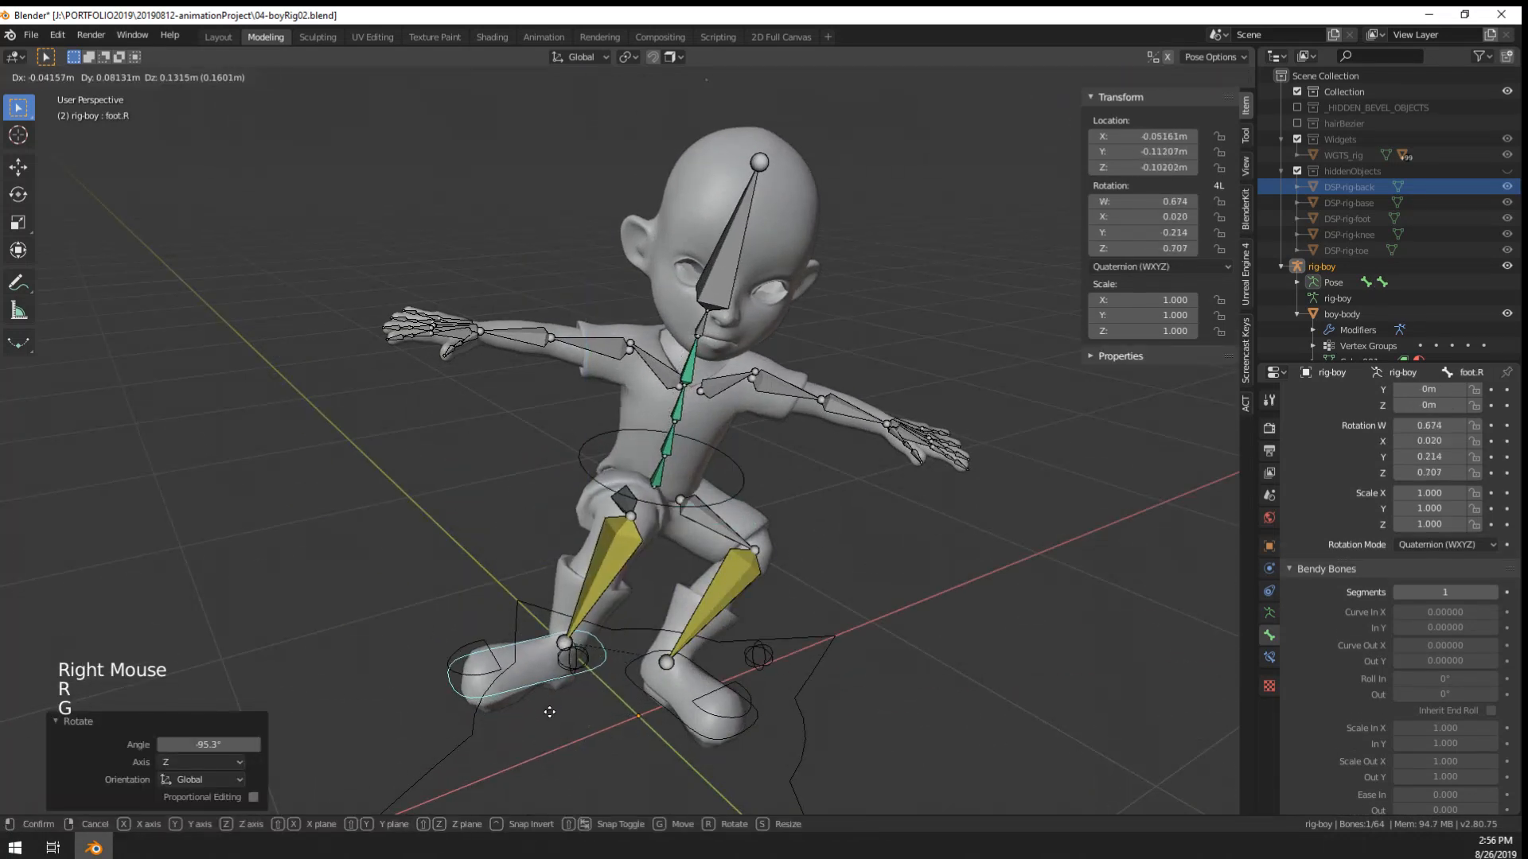
left_click(604, 754)
- Try moving the right knee's foot-IK-Pole-R control from two different views
right_click(573, 659)
key("g")
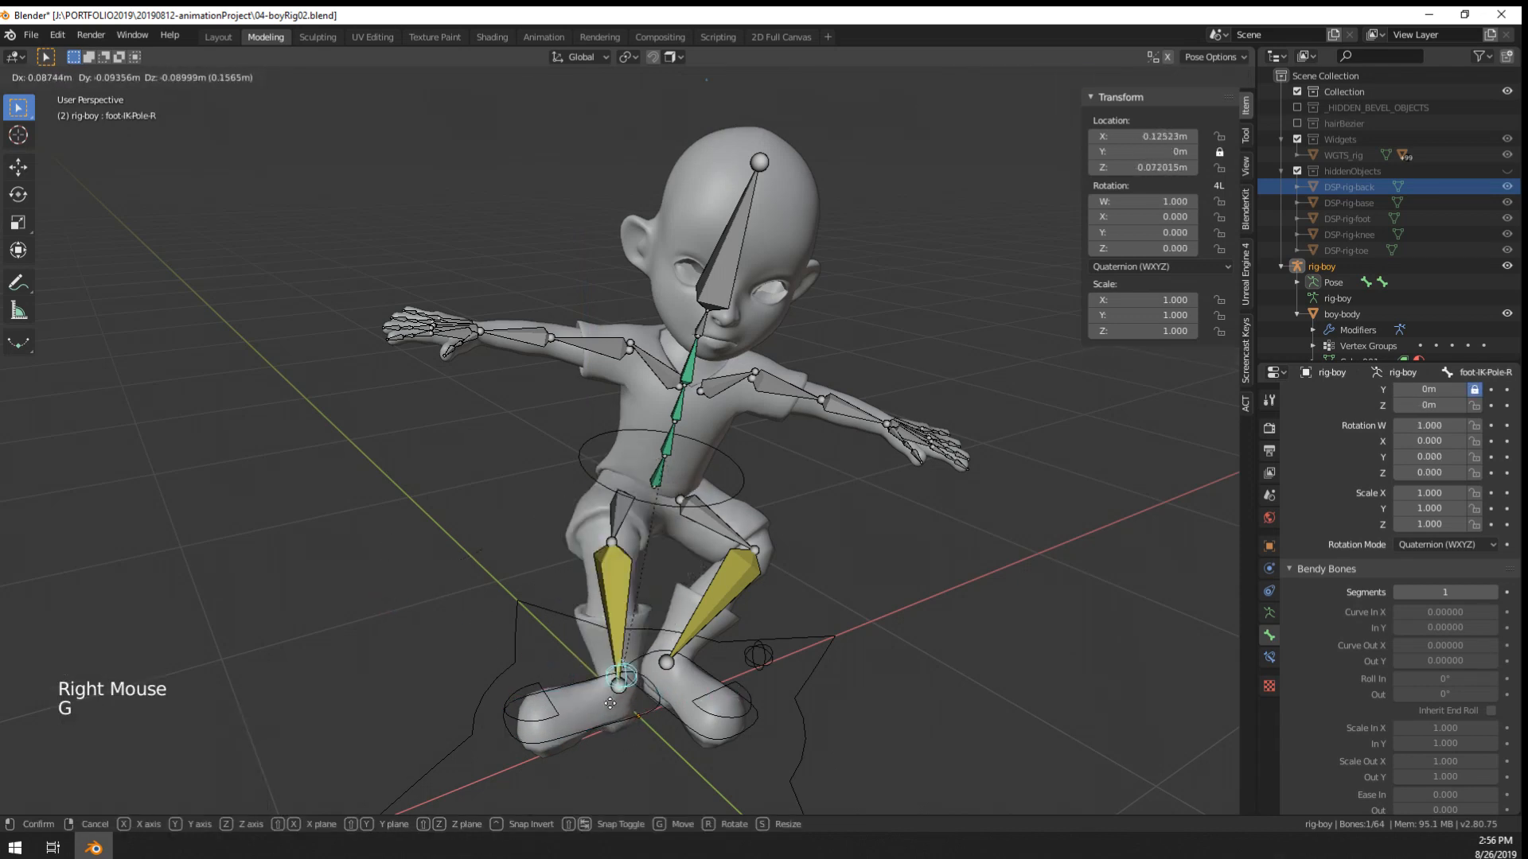
right_click(621, 705)
middle_click_drag(708, 705, 724, 778)
key("g")
right_click(668, 678)
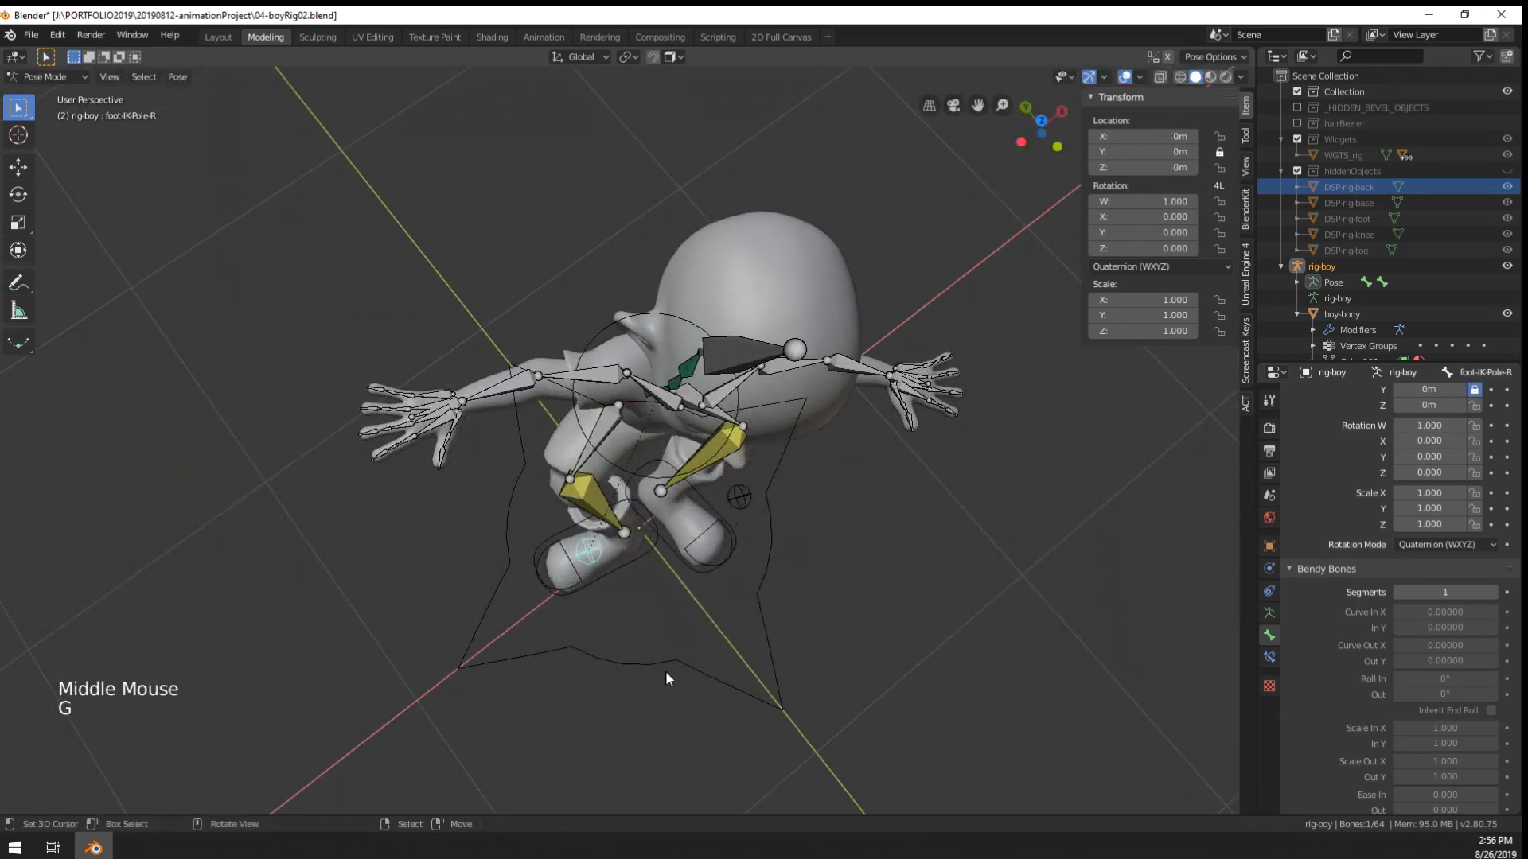
- Try rotating the foot.R control freely, and clear its rotation
right_click(636, 566)
key("r")
key("r")
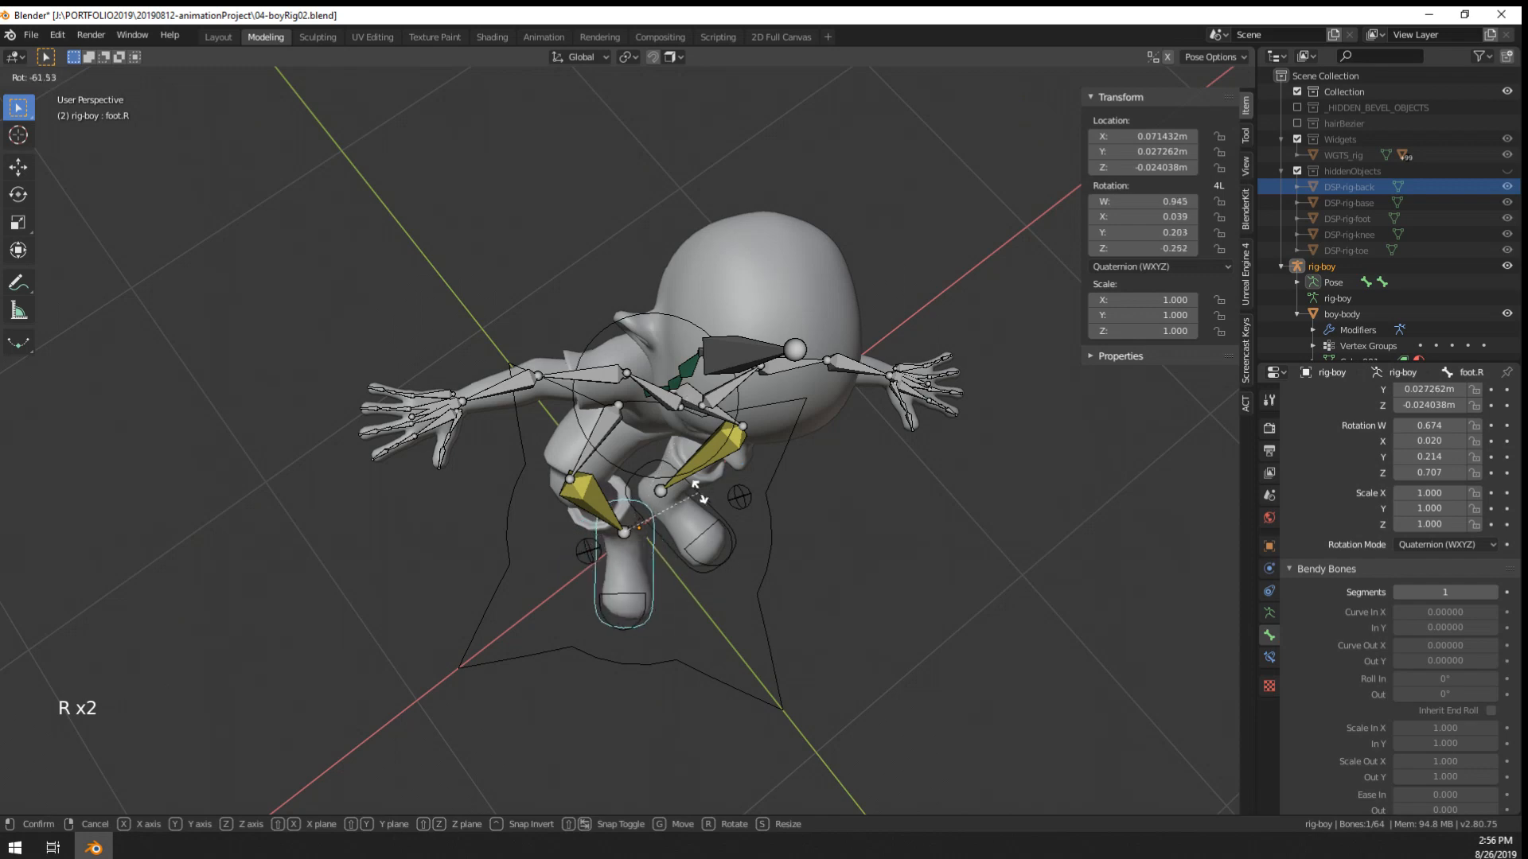
key("alt+r")
middle_click_drag(711, 537, 682, 457)
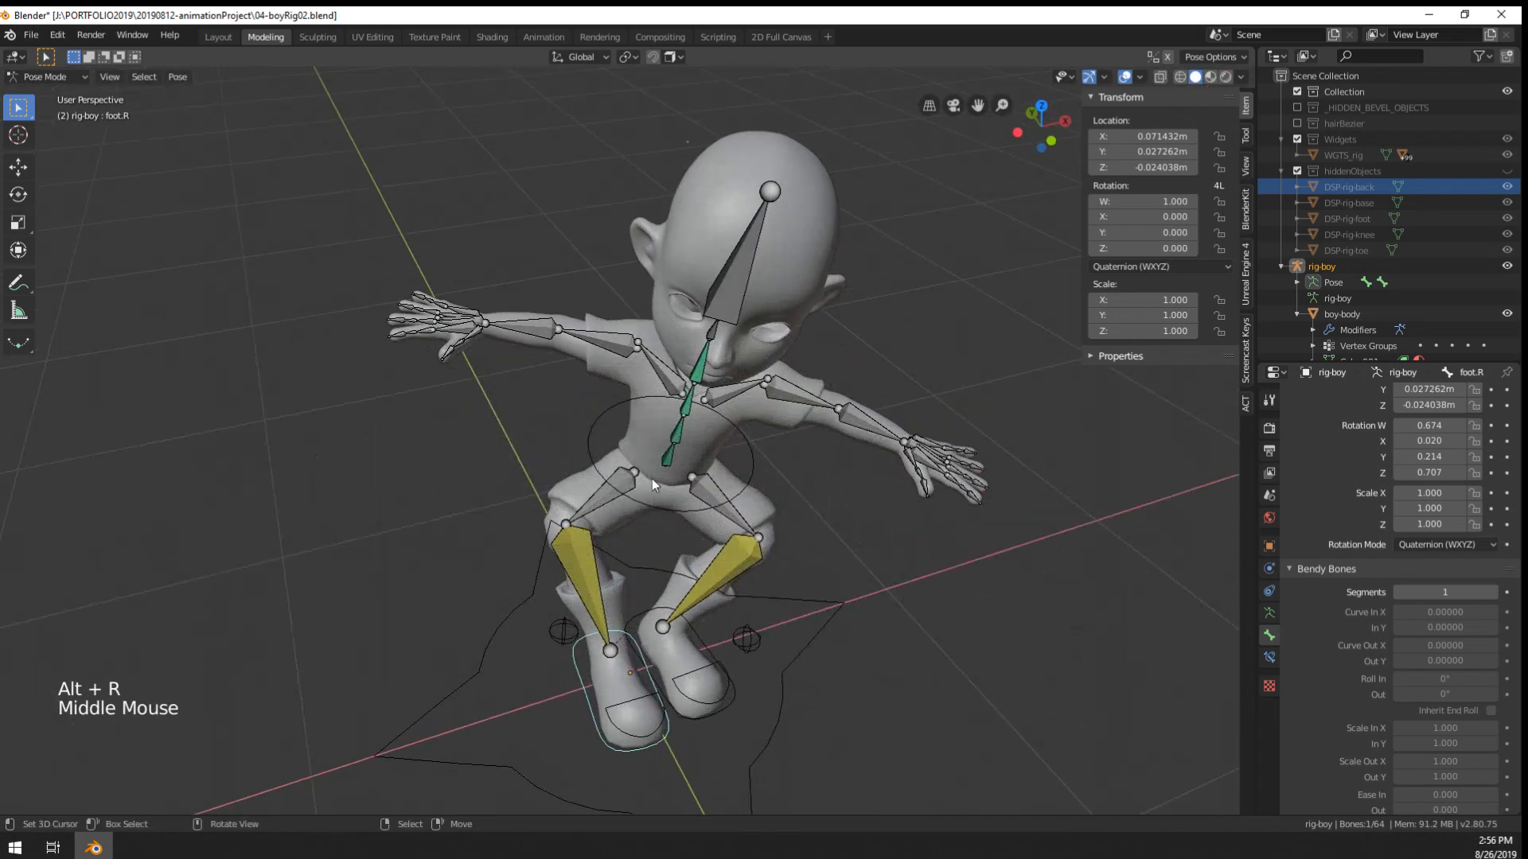
- Nudge the spine-baseControl bone down about 0.02 m and try rotating it
right_click(685, 505)
right_click_drag(685, 505, 687, 518)
key("r")
right_click(715, 533)
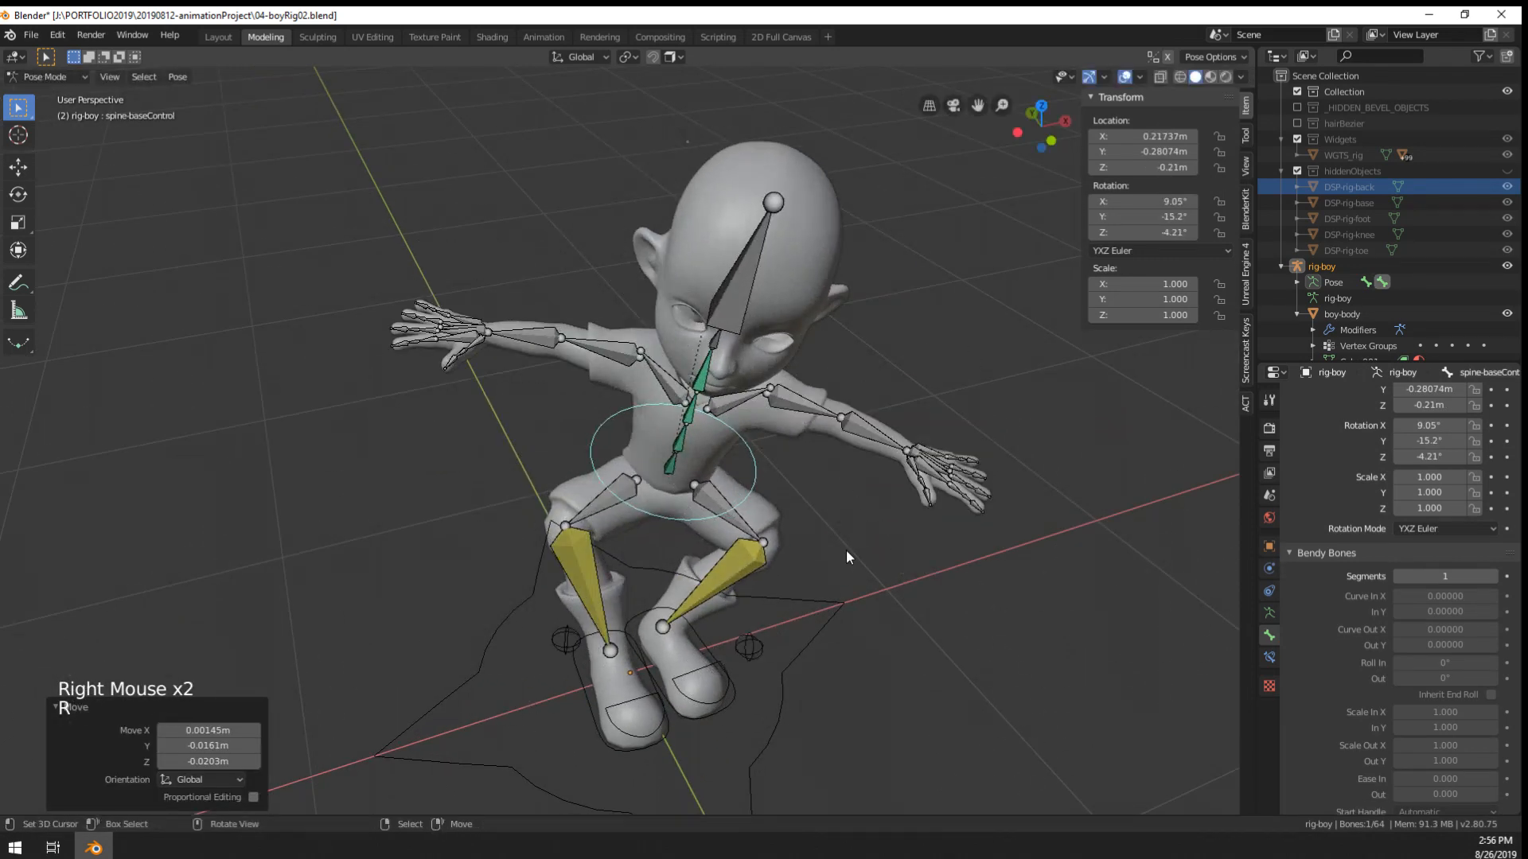
key("r")
key("z")
right_click(815, 580)
- Select all bones of the rig and clear their rotation, location and scale
key("a")
key("a")
key("a")
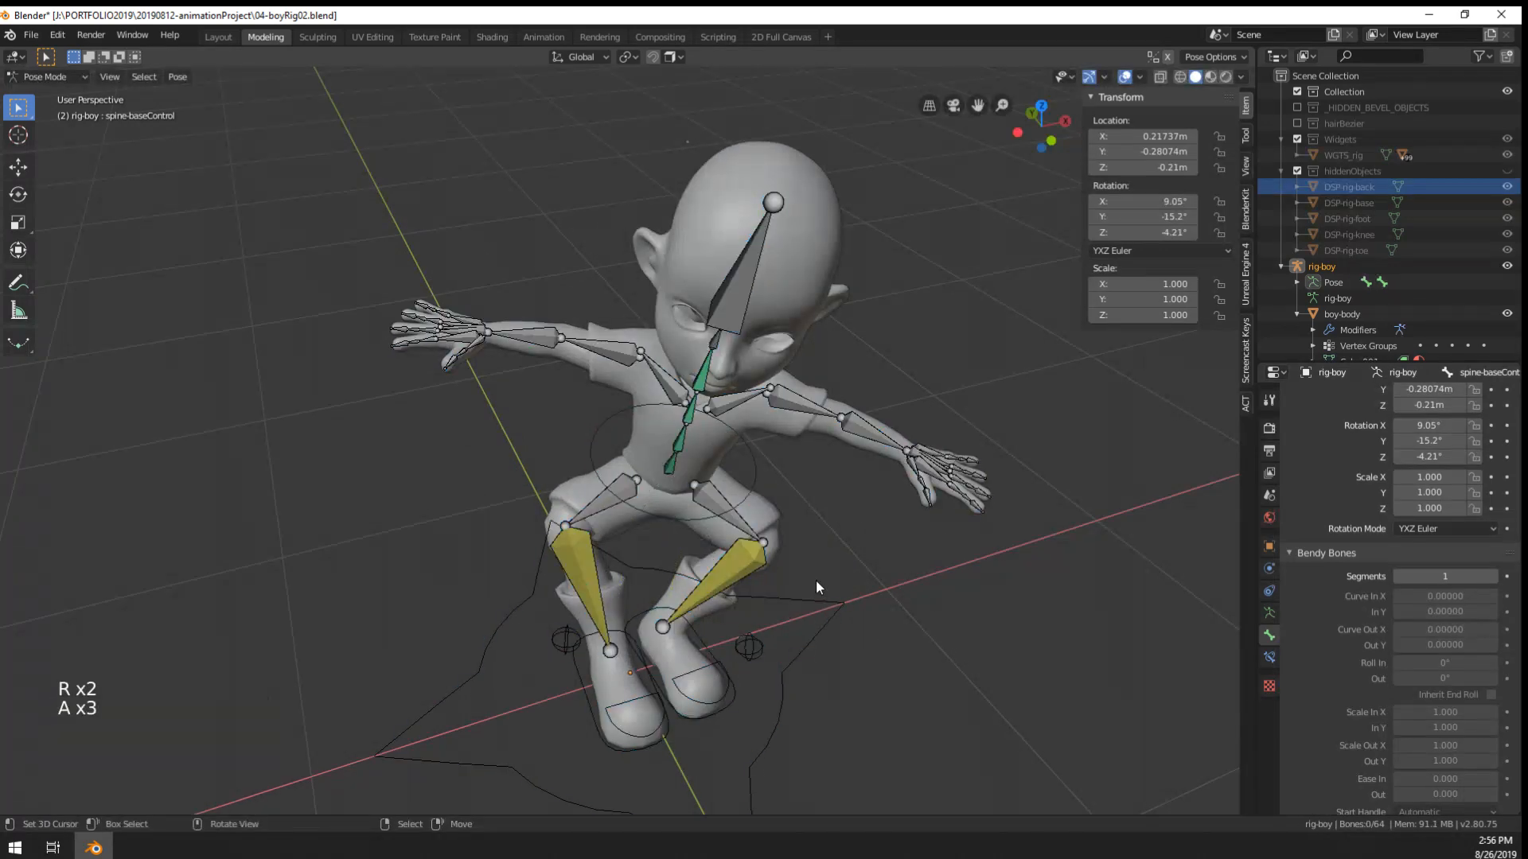
key("a")
key("a")
key("a")
key("a")
key("alt+r")
key("alt+g")
key("alt+s")
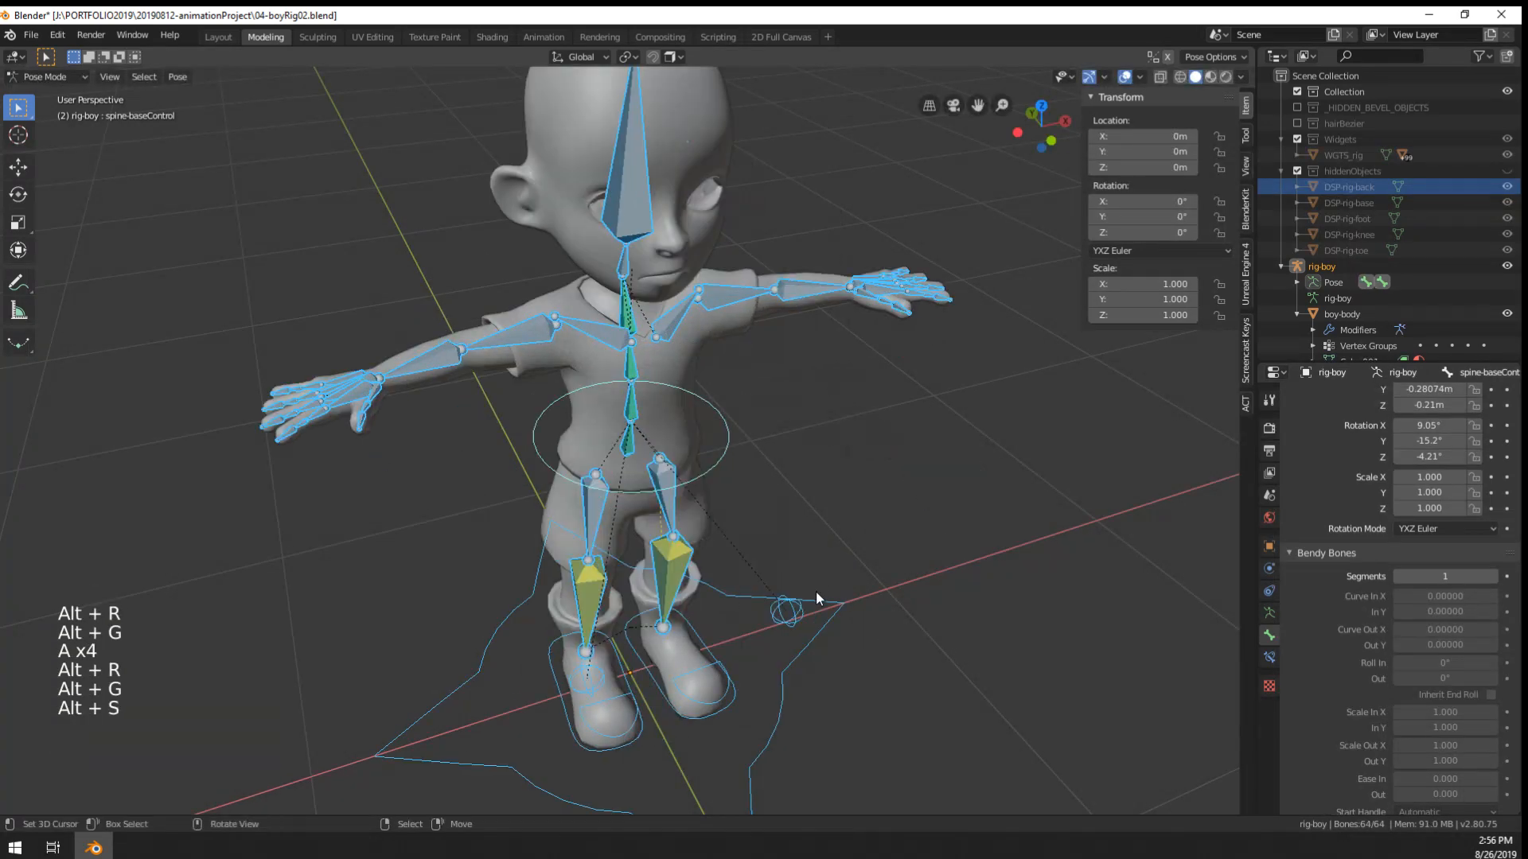
- In Edit Mode, parent the foot-IK-Pole-R bone to the root bone with Keep Offset, and return to Pose Mode
key("Tab")
middle_click_drag(814, 590, 810, 637)
middle_click_drag(810, 637, 752, 628)
right_click(752, 628)
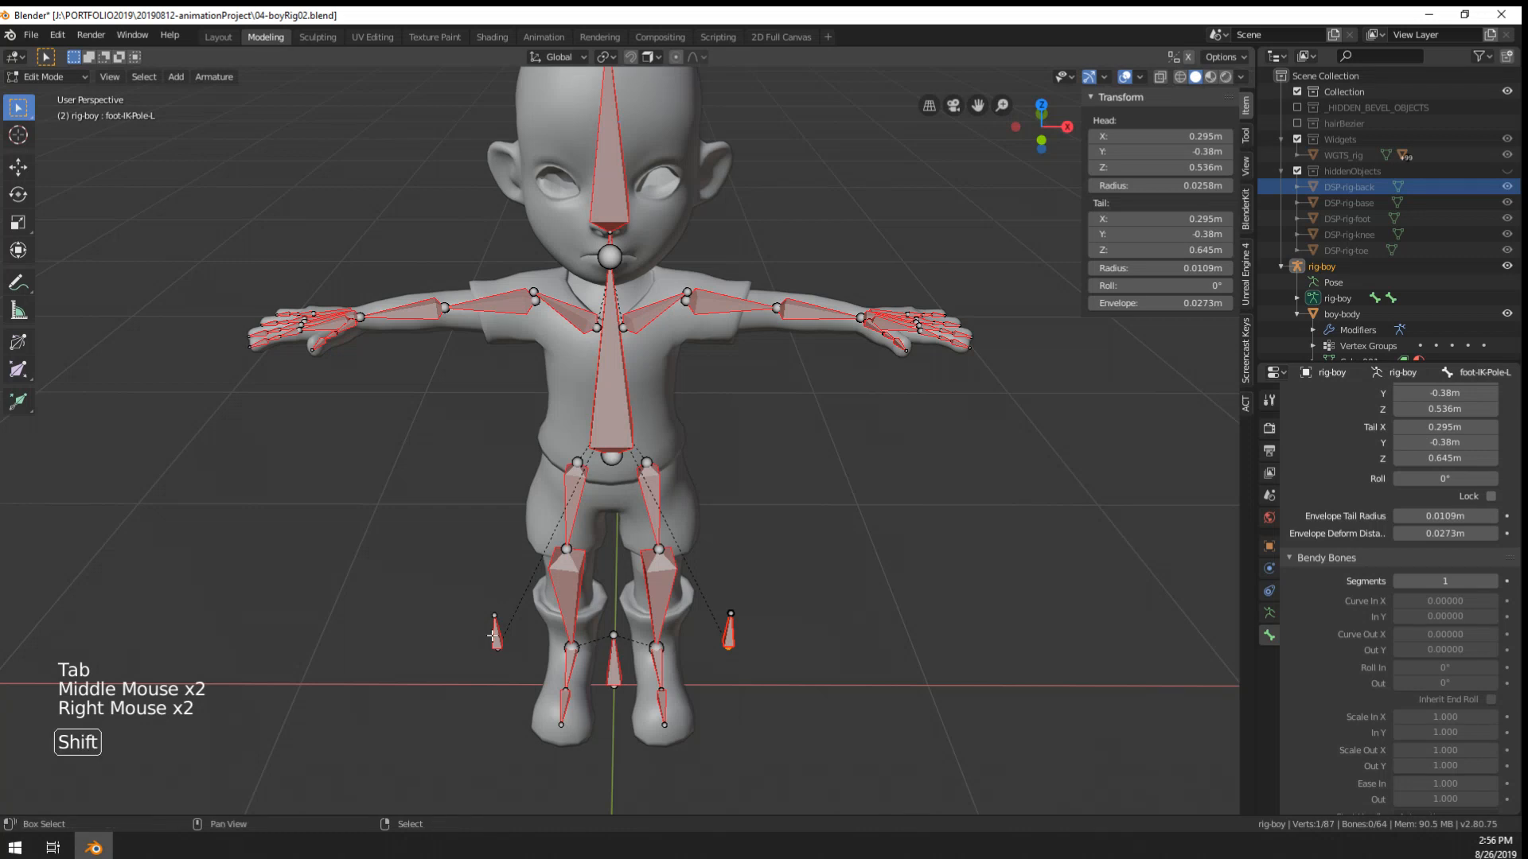
key("ctrl+p")
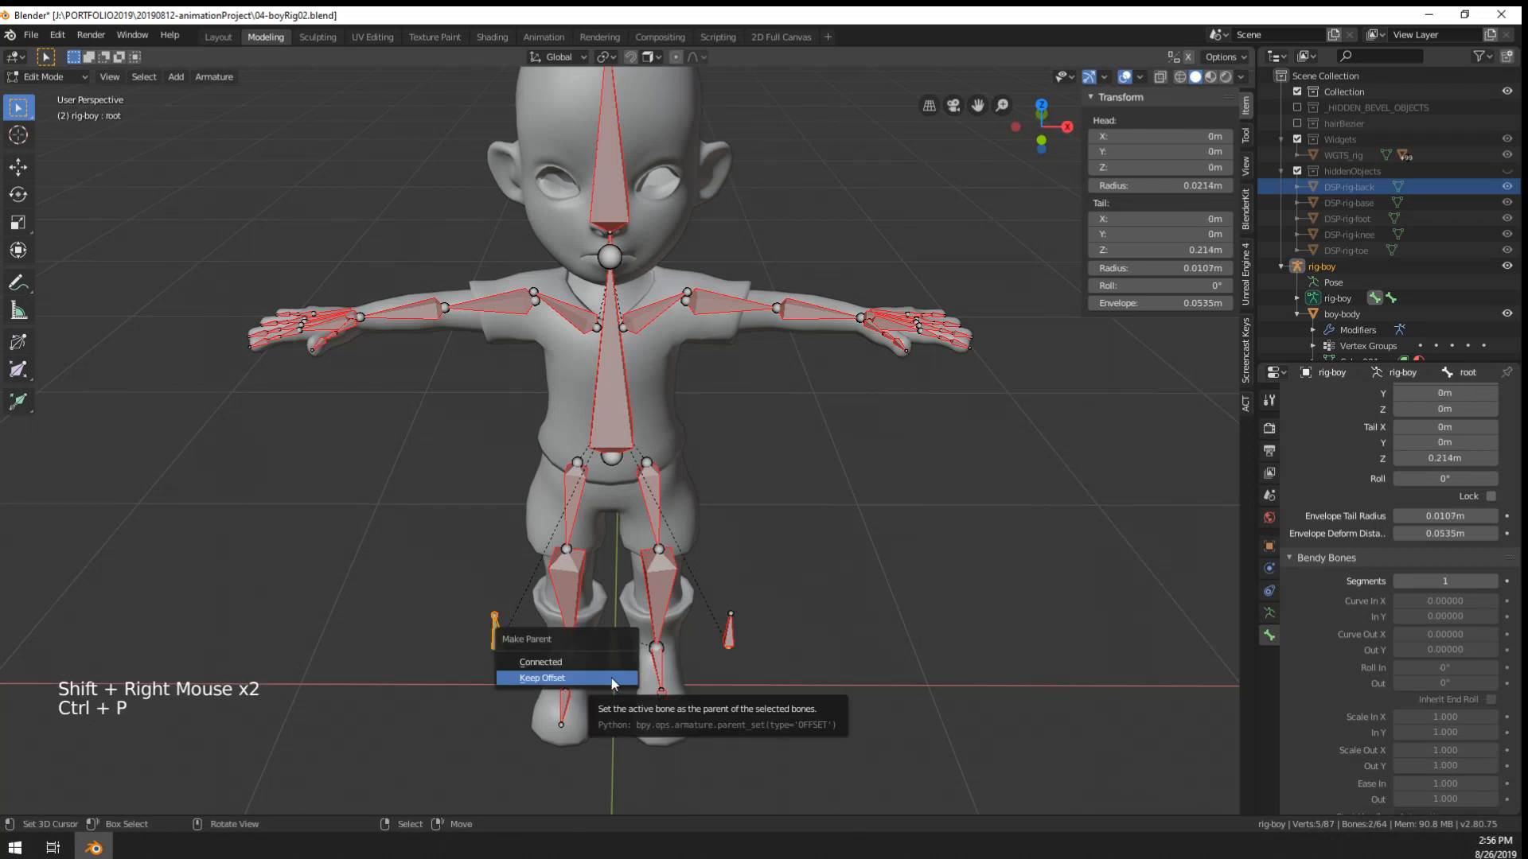
left_click(613, 678)
key("Tab")
- Parent the foot-IK-Pole-L bone to the root bone with Keep Offset, and return to Pose Mode
right_click(623, 460)
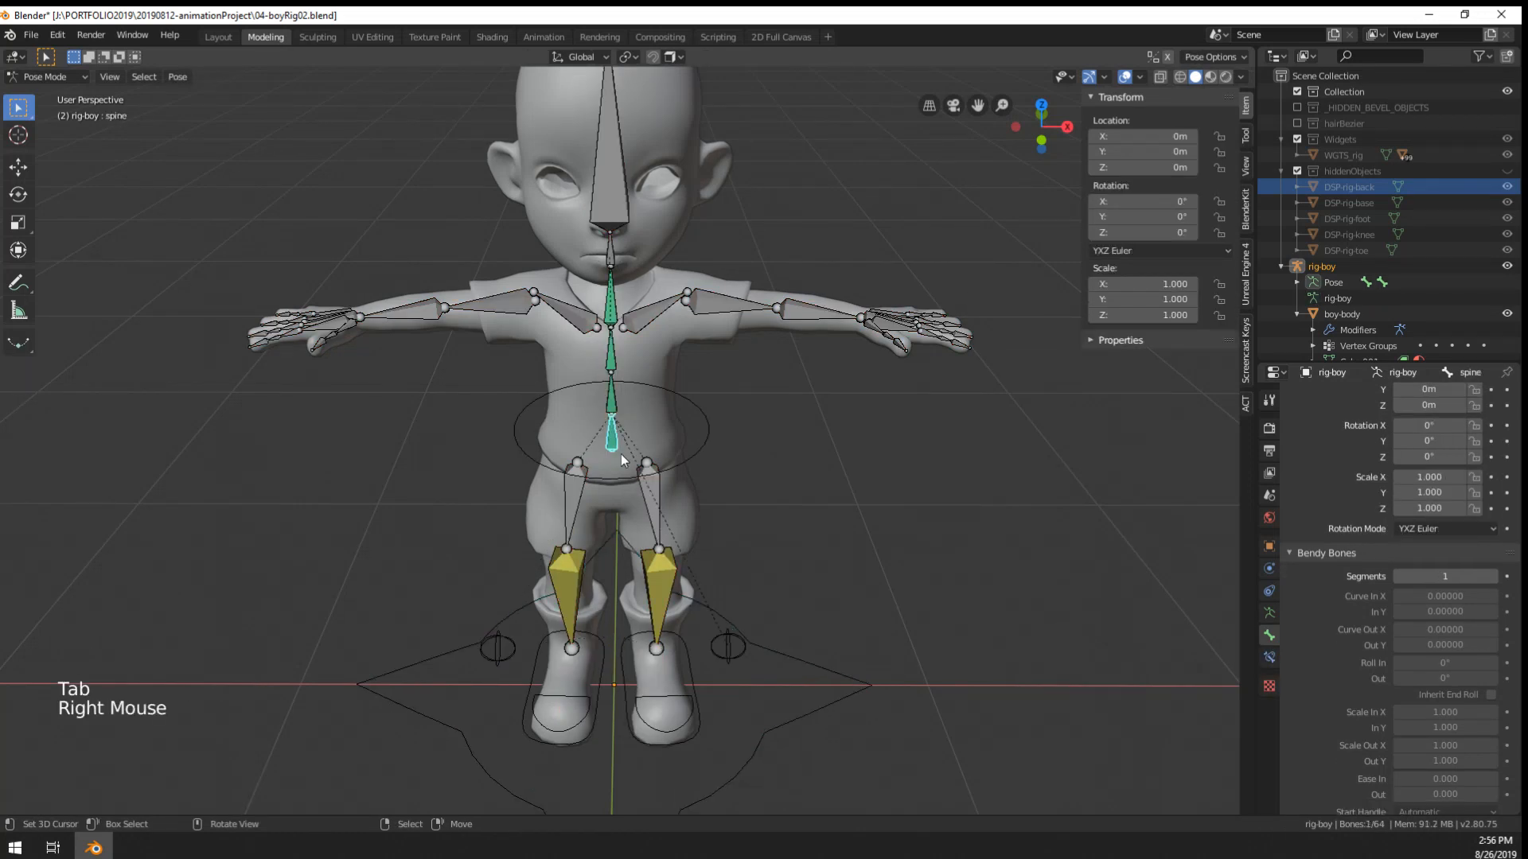
key("g")
key("Tab")
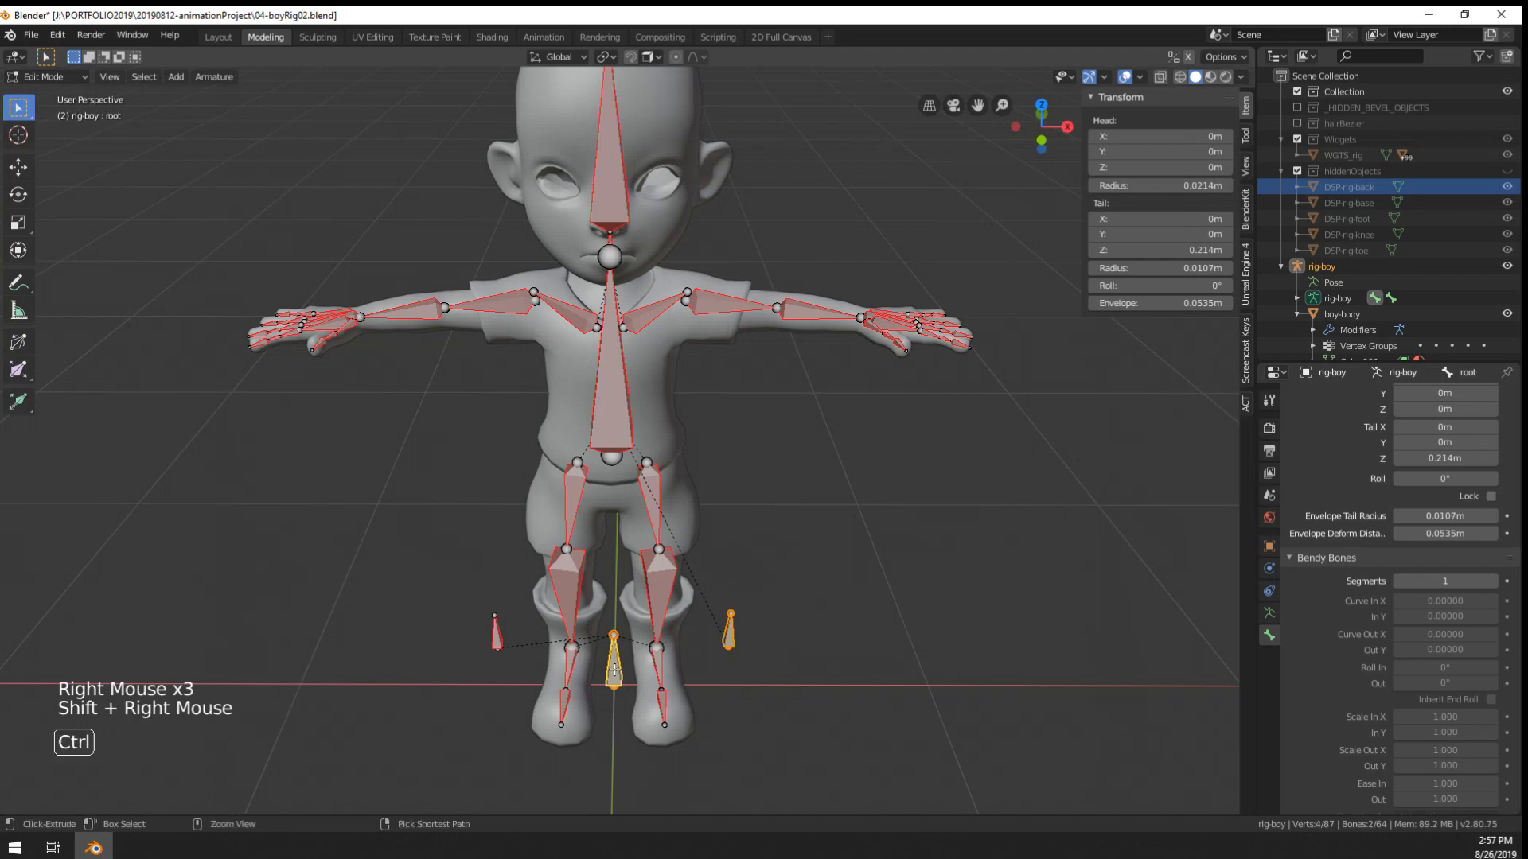
key("ctrl+p")
left_click(614, 673)
key("Tab")
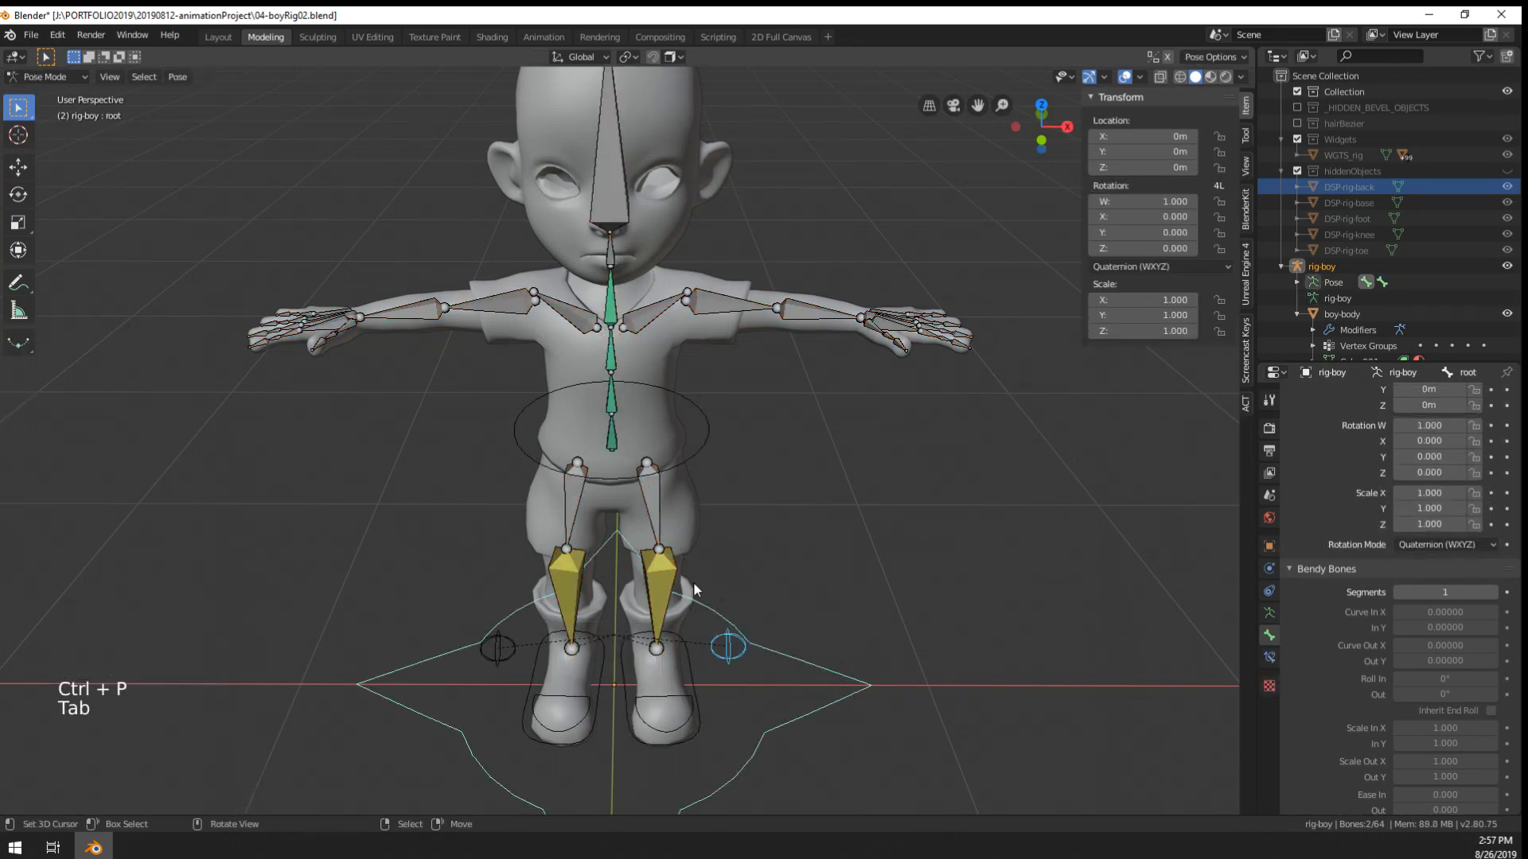
- Move the spine-baseControl bone down about 0.22 m into a crouch and rotate it around the Z axis
right_click(705, 446)
key("g")
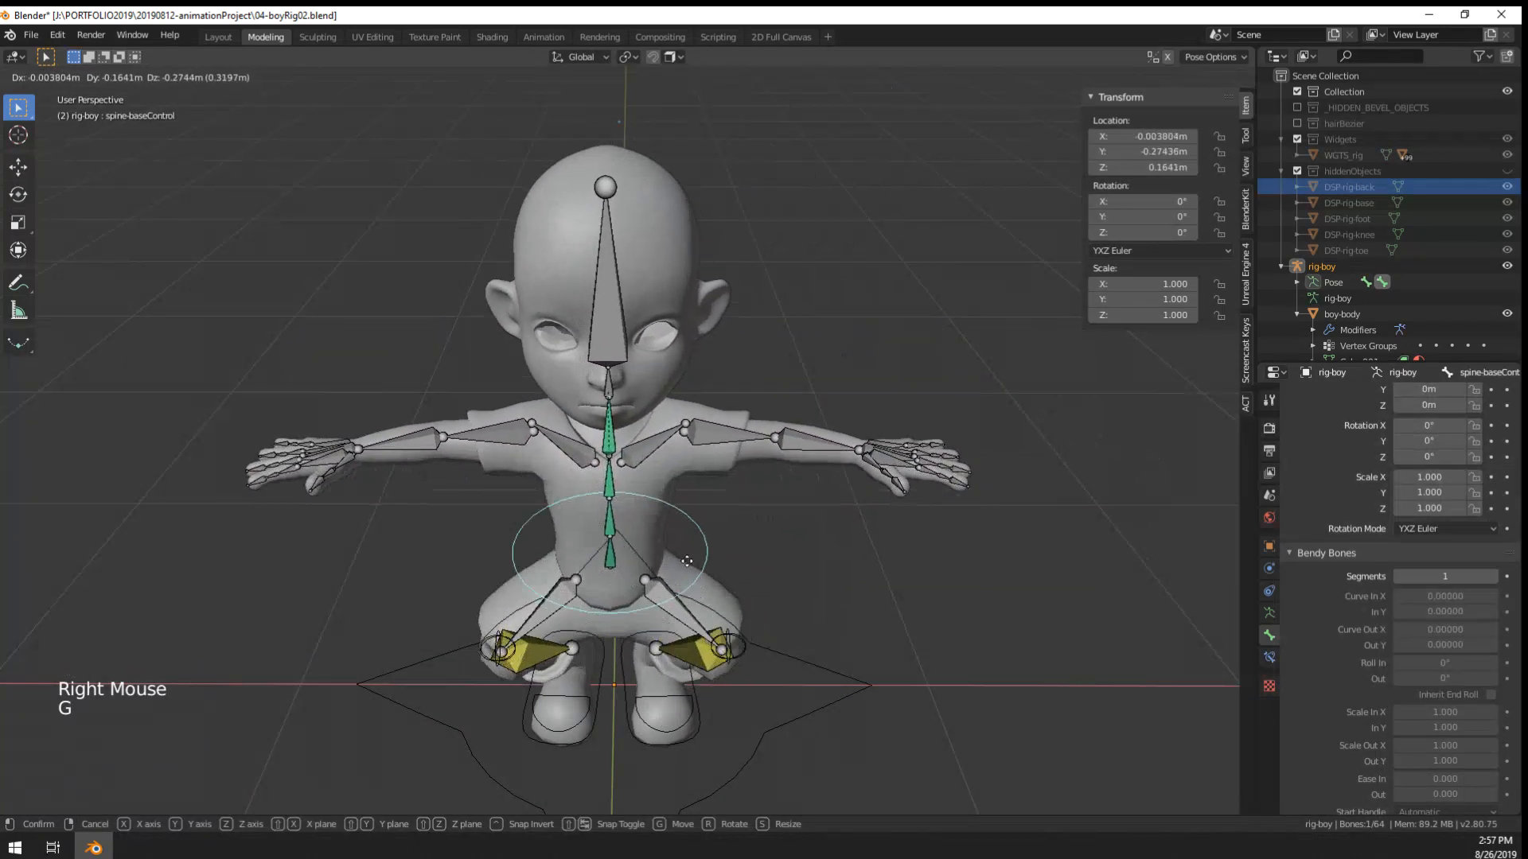
left_click(680, 540)
key("r")
key("z")
left_click(549, 670)
- Move the foot-IK-Pole-R and foot-IK-Pole-L controls sideways to redirect both bent knees
right_click(510, 652)
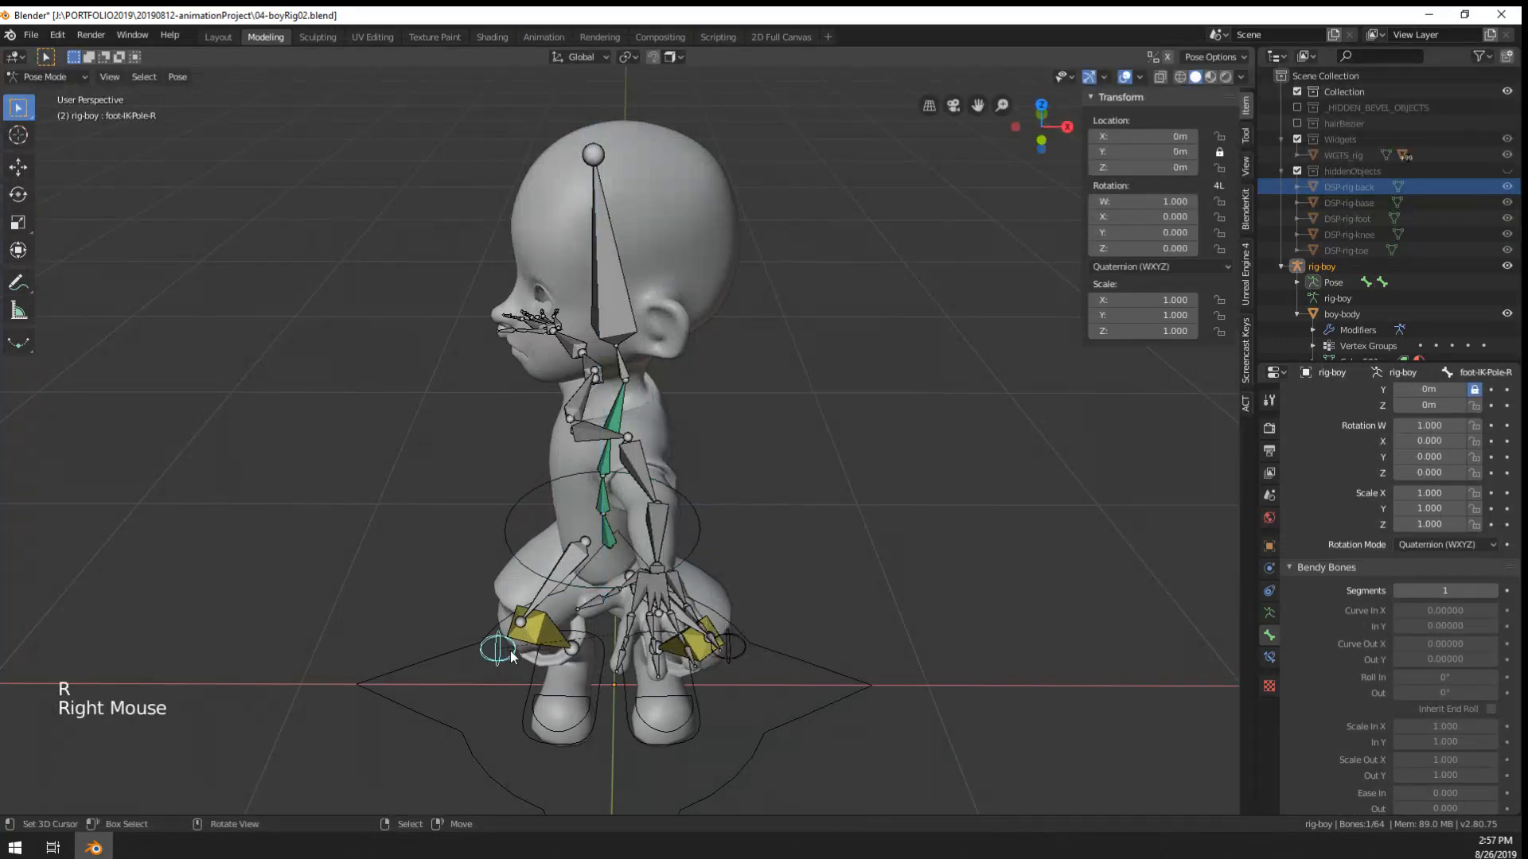
middle_click_drag(514, 657, 547, 678)
key("g")
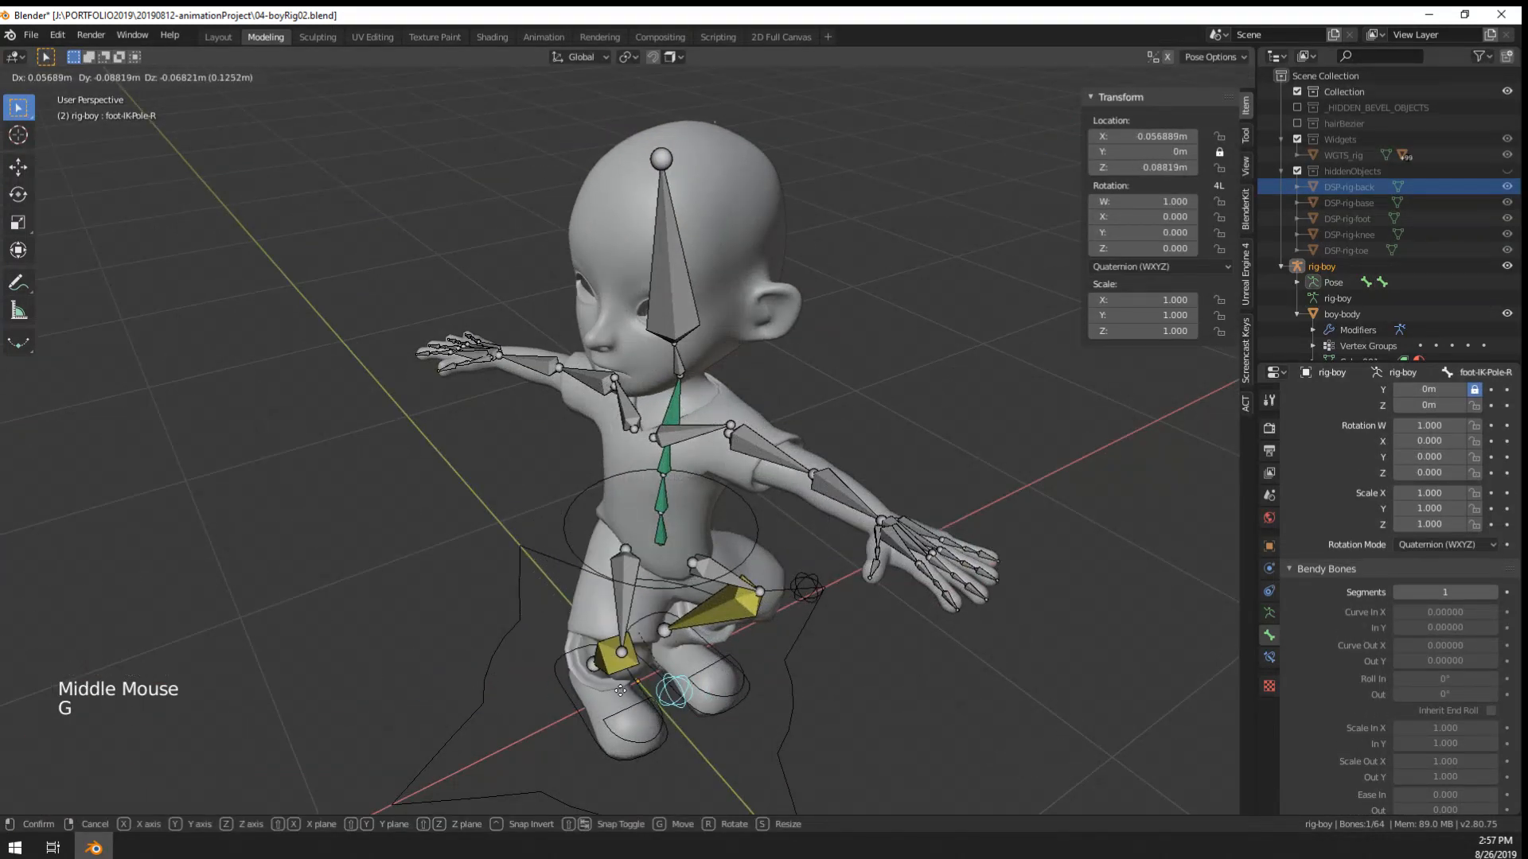
left_click(470, 689)
right_click(810, 593)
middle_click_drag(809, 592, 780, 587)
middle_click_drag(779, 586, 677, 557)
key("g")
left_click(486, 612)
- Tilt the spine-baseControl bone 21.4° in the view and rotate the head bone back upright
middle_click_drag(510, 609, 748, 615)
right_click(808, 484)
key("r")
left_click(855, 541)
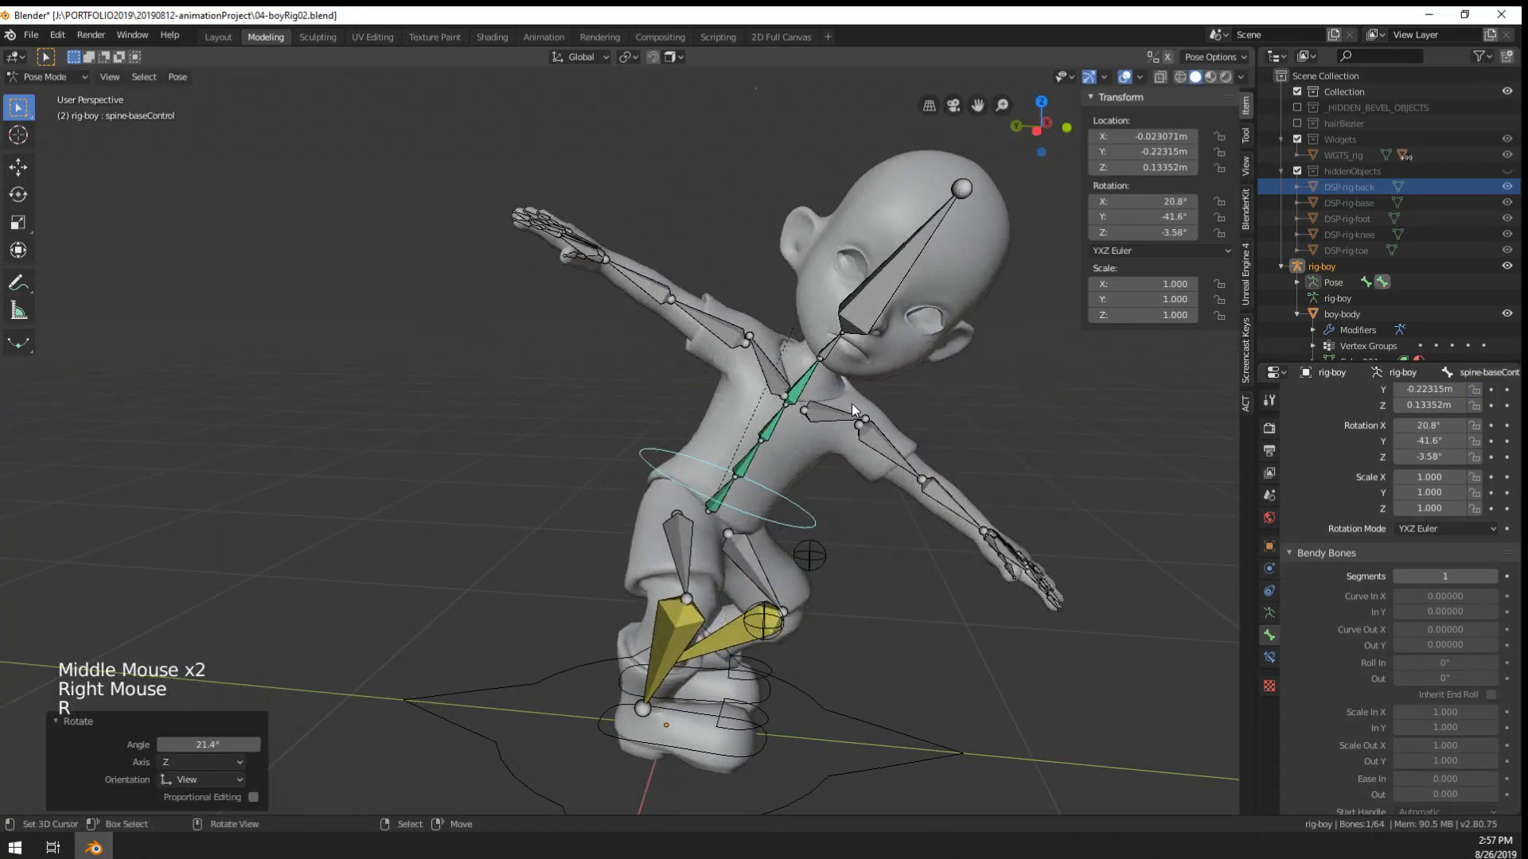
right_click(897, 301)
key("r")
left_click(932, 259)
- Select the root bone and try moving it with the character in its crouched pose
middle_click_drag(932, 261, 875, 318)
scroll(823, 264, "up", 2)
middle_click_drag(875, 318, 875, 382)
scroll(875, 382, "down", 4)
middle_click_drag(875, 382, 843, 407, "shift")
middle_click_drag(844, 407, 827, 439)
right_click(757, 681)
right_click(794, 673)
key("g")
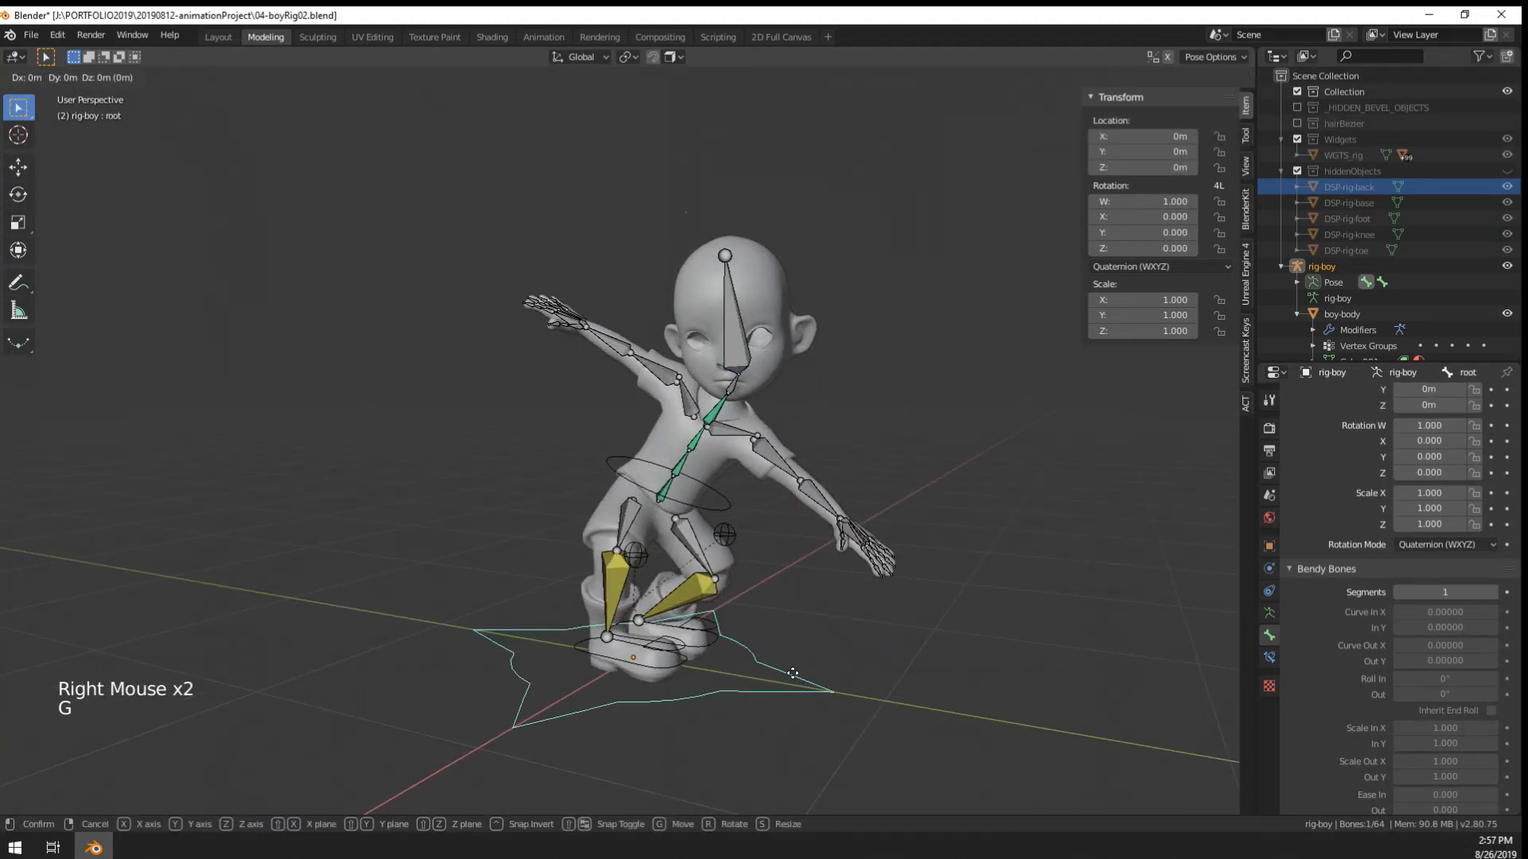
right_click(793, 673)
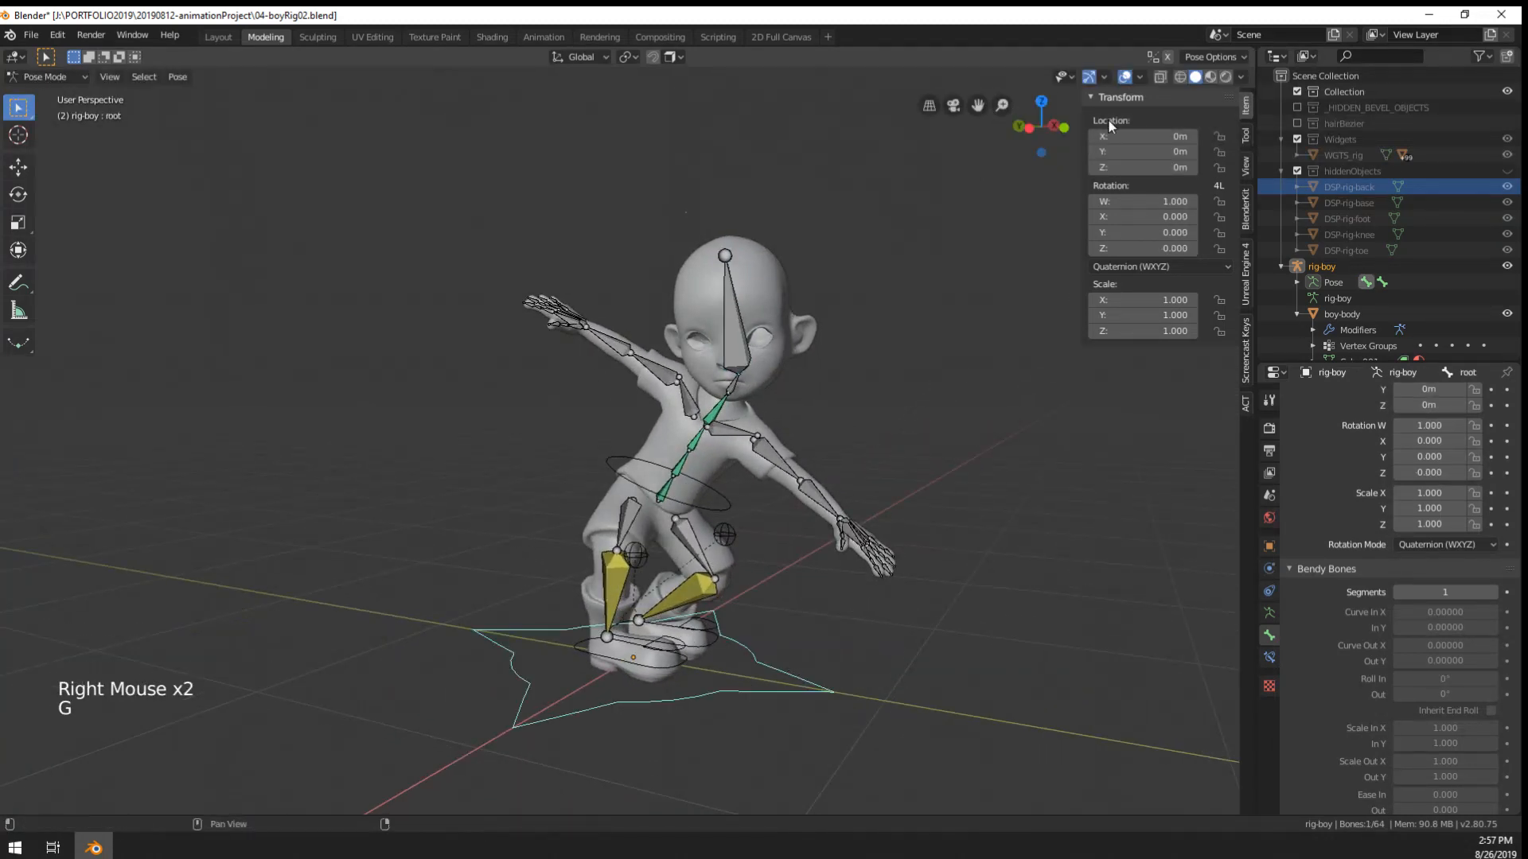
- Hide the viewport overlays and switch the viewport to LookDev shading
left_click(1117, 75)
left_click(1124, 77)
left_click(1211, 77)
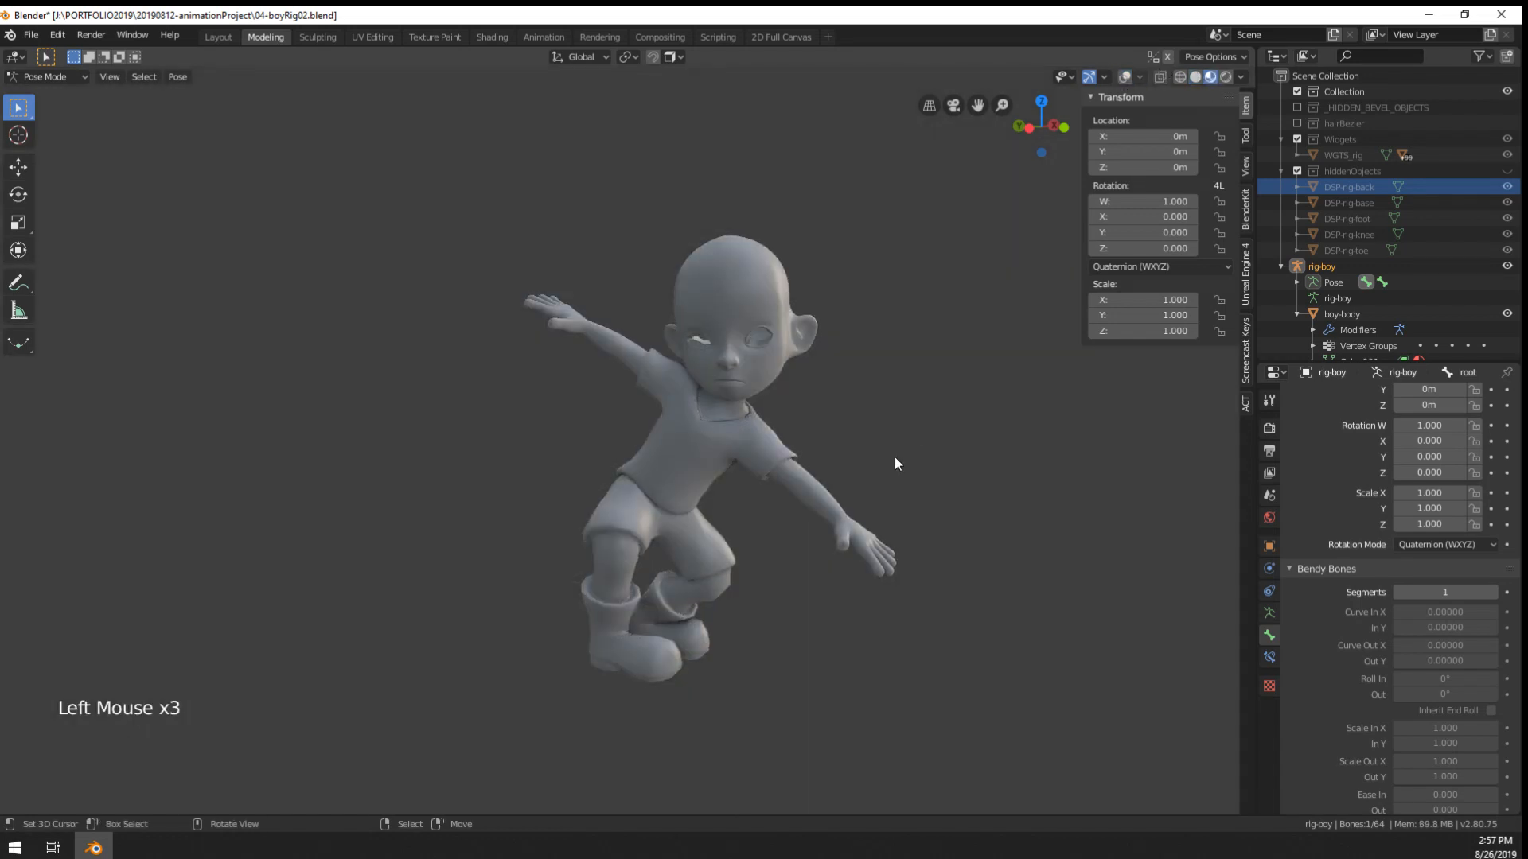
- Try moving the root bone along the Y and X axes
key("g")
key("y")
key("x")
right_click(894, 457)
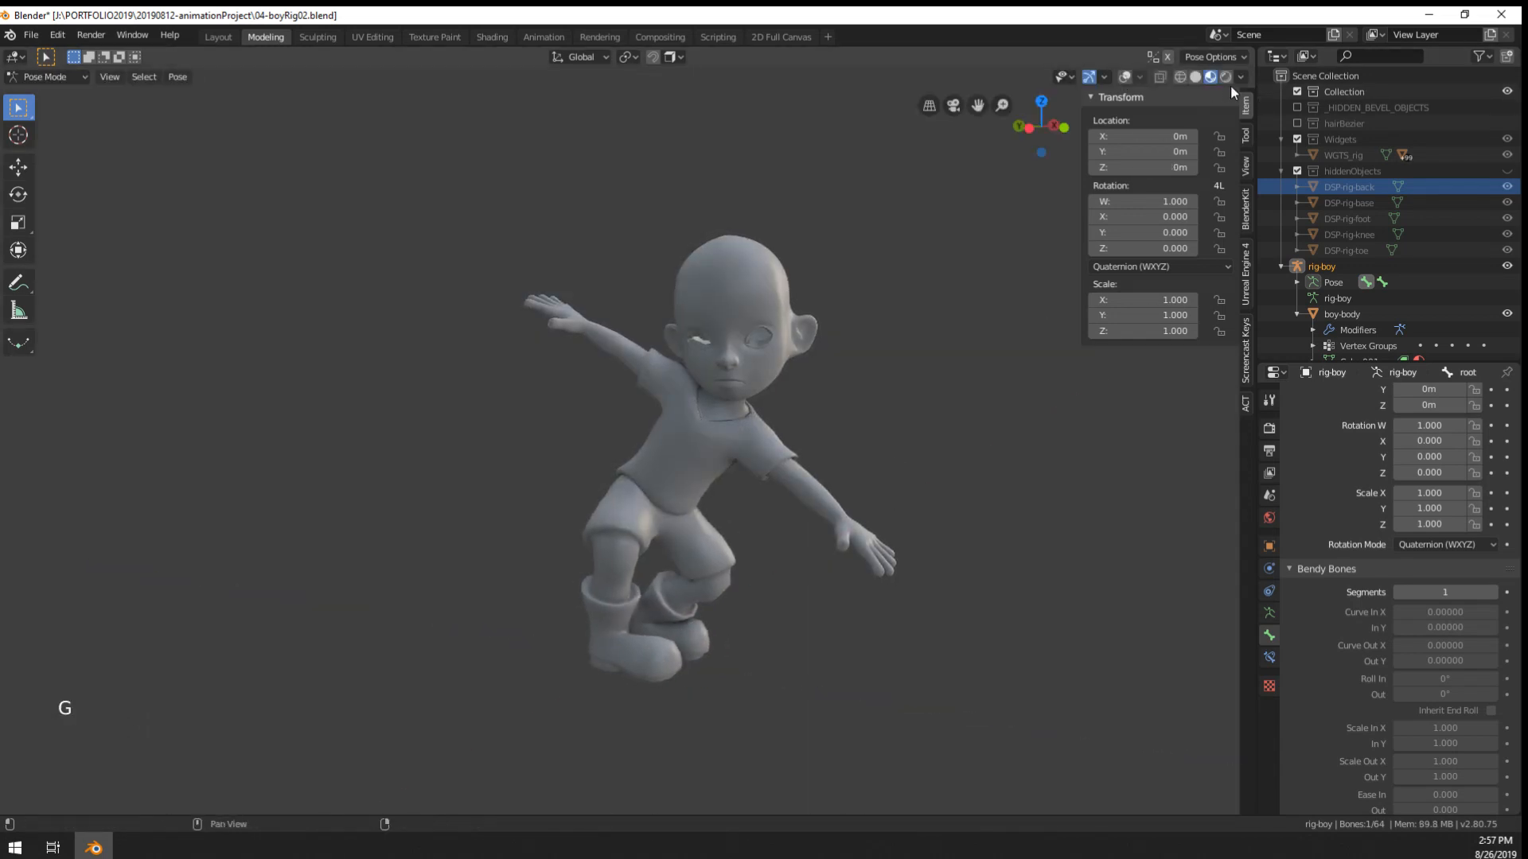
- Show the viewport overlays and try moving the root bone freely
left_click(1125, 77)
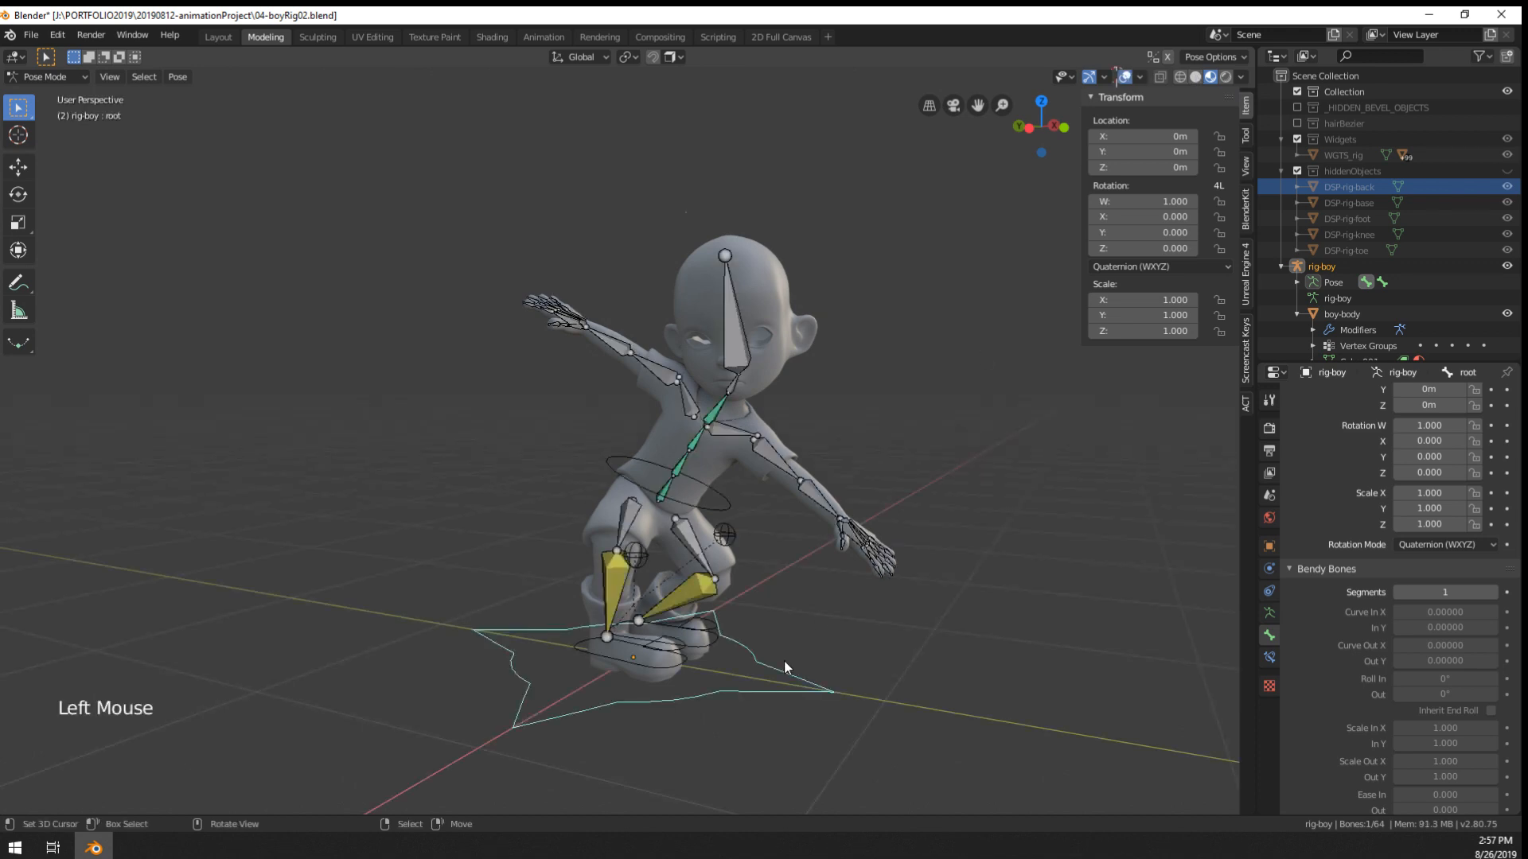
key("g")
right_click(809, 669)
- In Edit Mode, parent the spine-baseControl bone to the root bone with Keep Offset, and return to Pose Mode
middle_click_drag(808, 669, 710, 500, "shift")
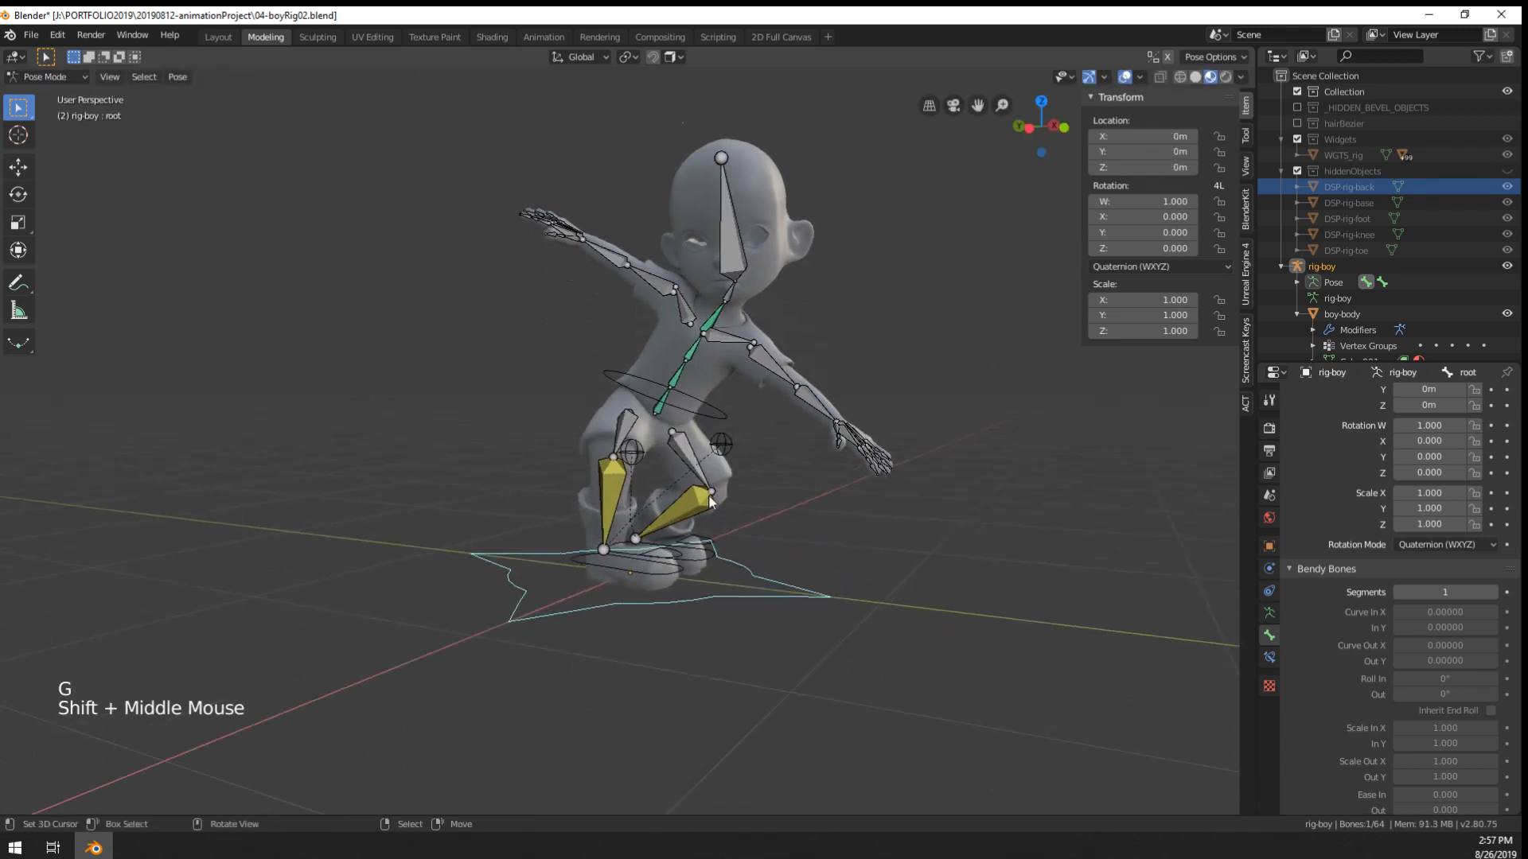
scroll(711, 499, "up", 3)
right_click(763, 385)
key("Tab")
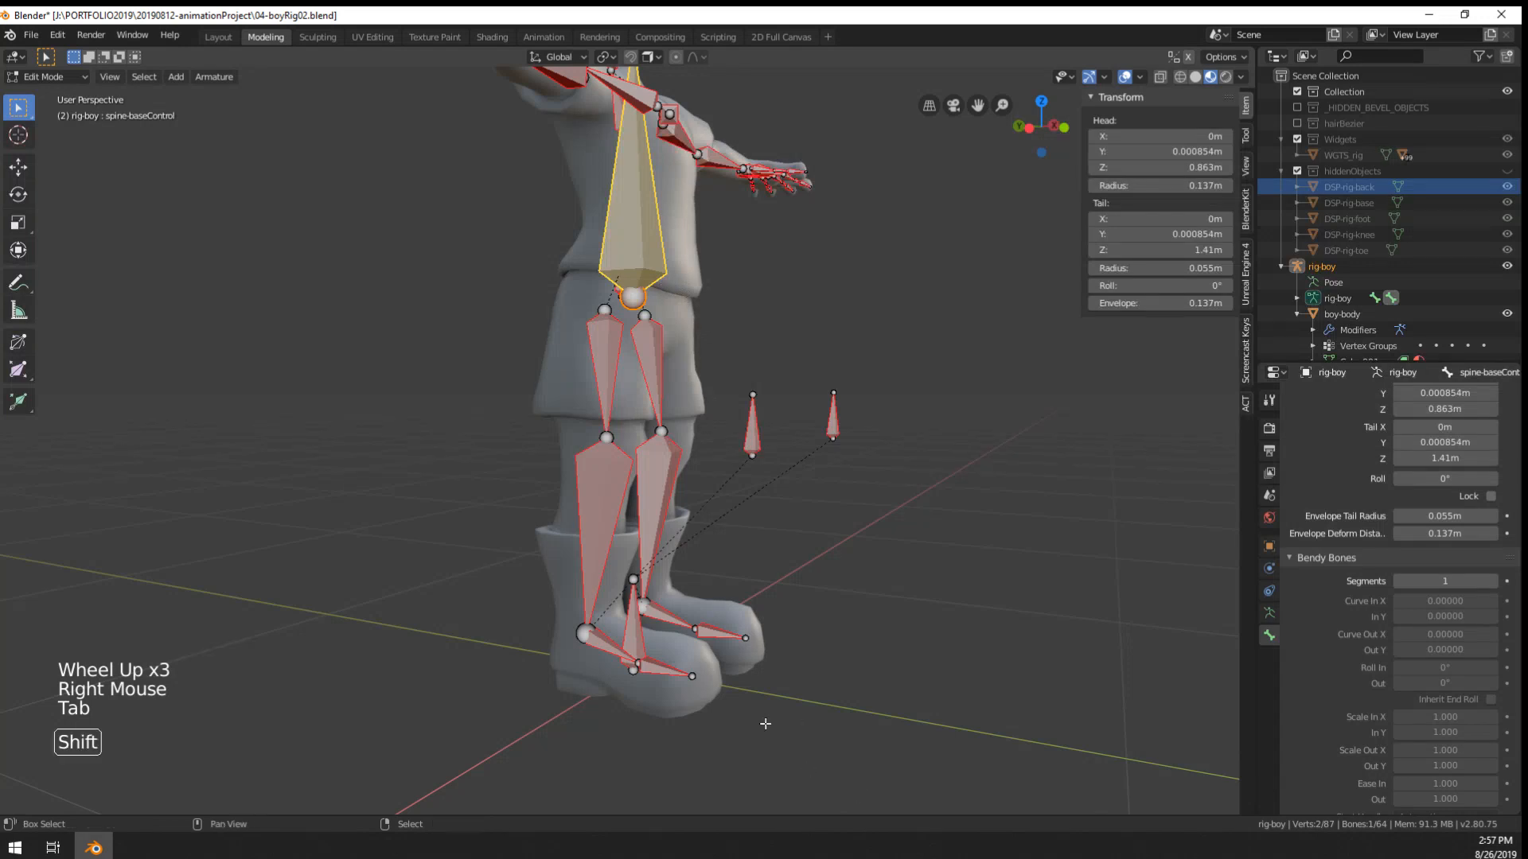
right_click(630, 610, "shift")
key("ctrl+p")
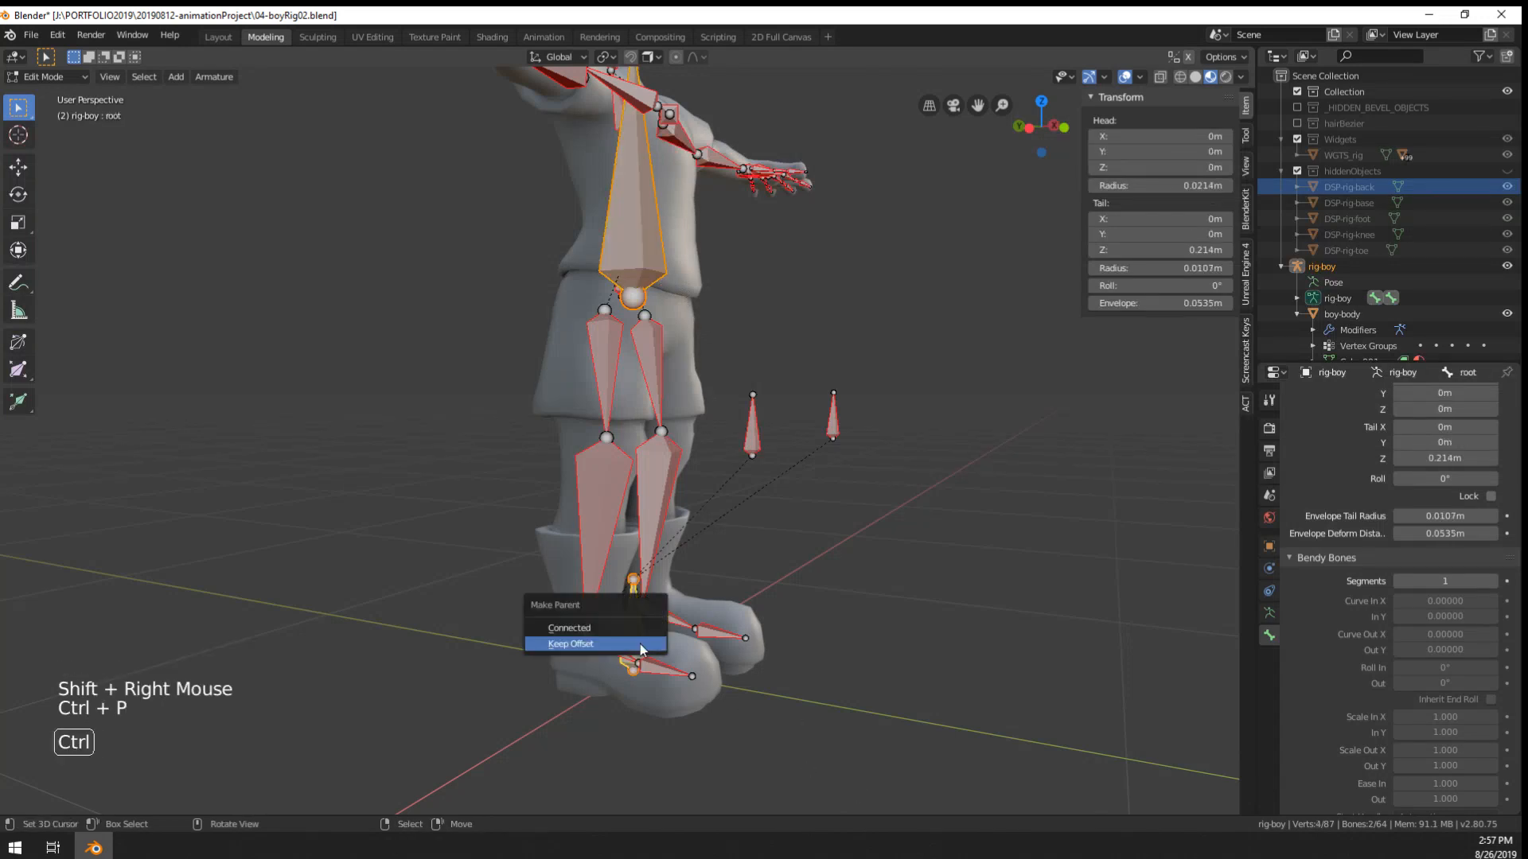
left_click(641, 646)
key("Tab")
- Select the root bone and try moving it to test the spine-baseControl parenting
right_click(874, 671)
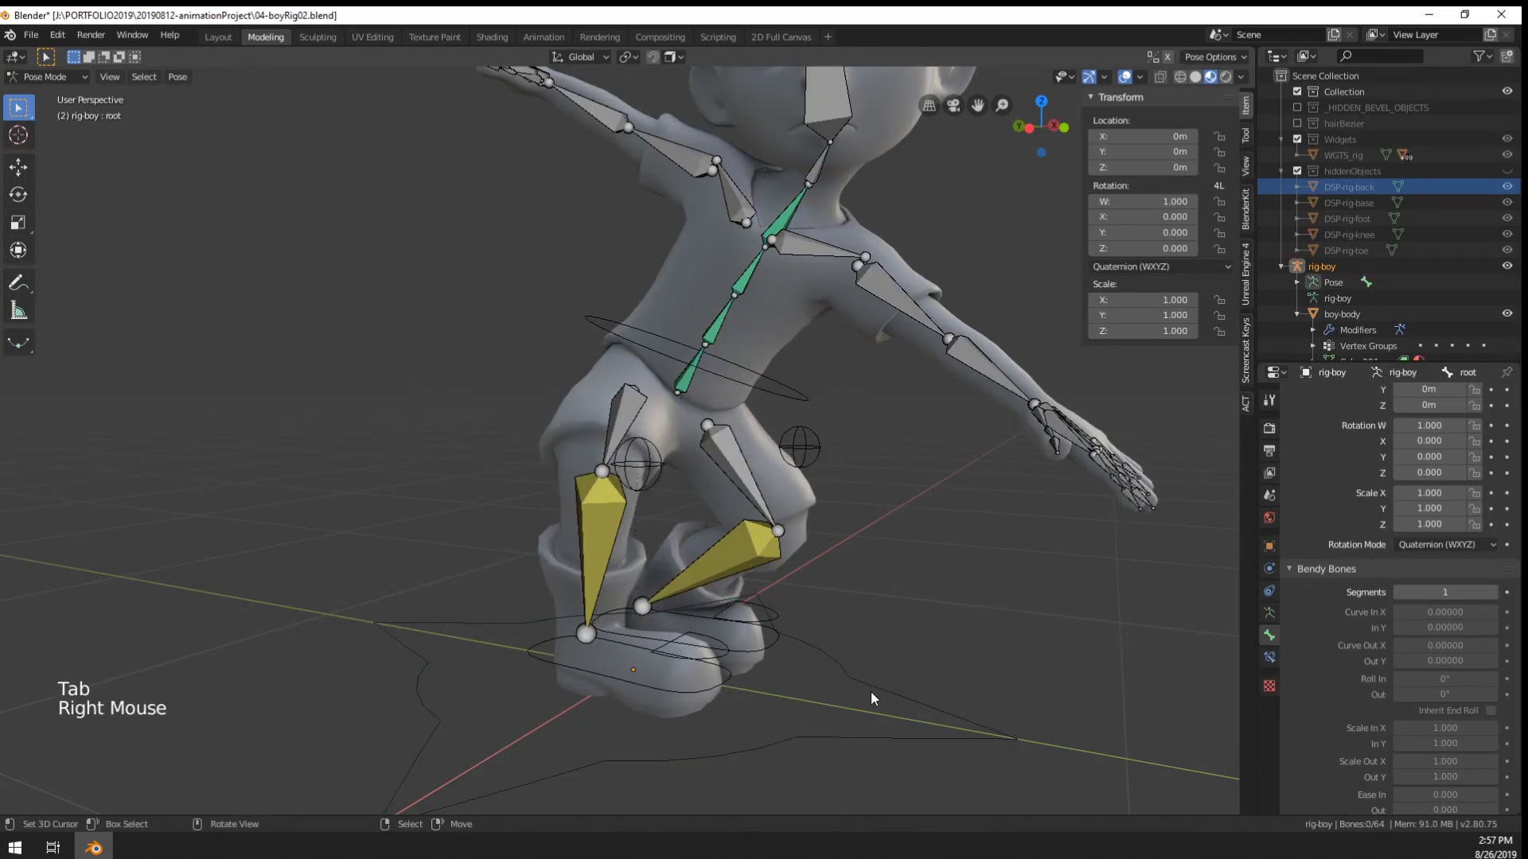
right_click(872, 675)
key("g")
key("Escape")
scroll(893, 634, "down", 2)
scroll(1019, 165, "down", 1)
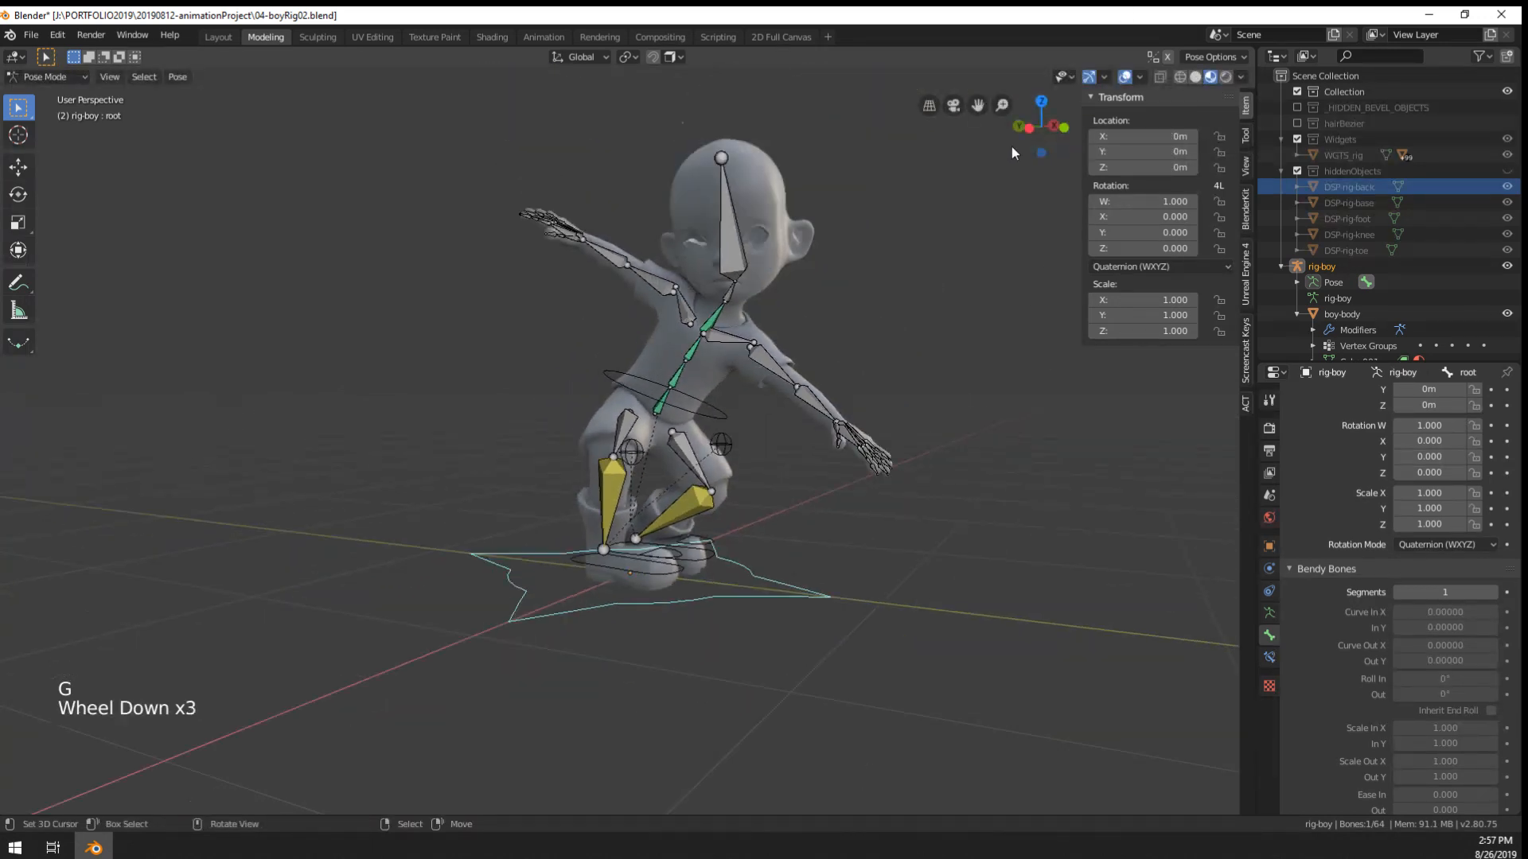
- Hide the viewport overlays and try moving the root bone along the Y and X axes
middle_click_drag(1019, 165, 1102, 80, "shift")
left_click(1122, 79)
key("g")
key("y")
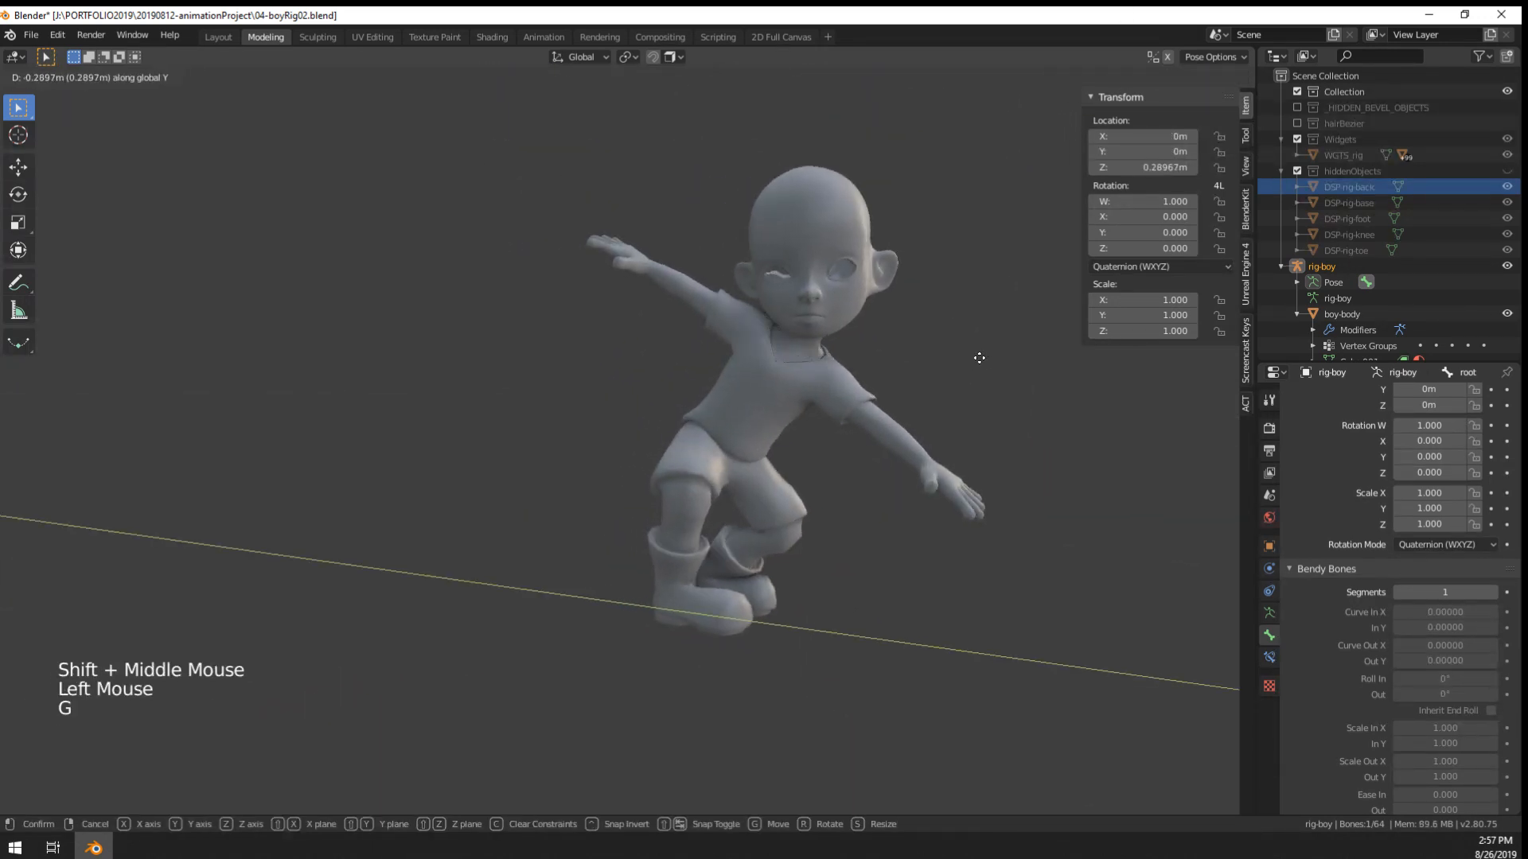
key("x")
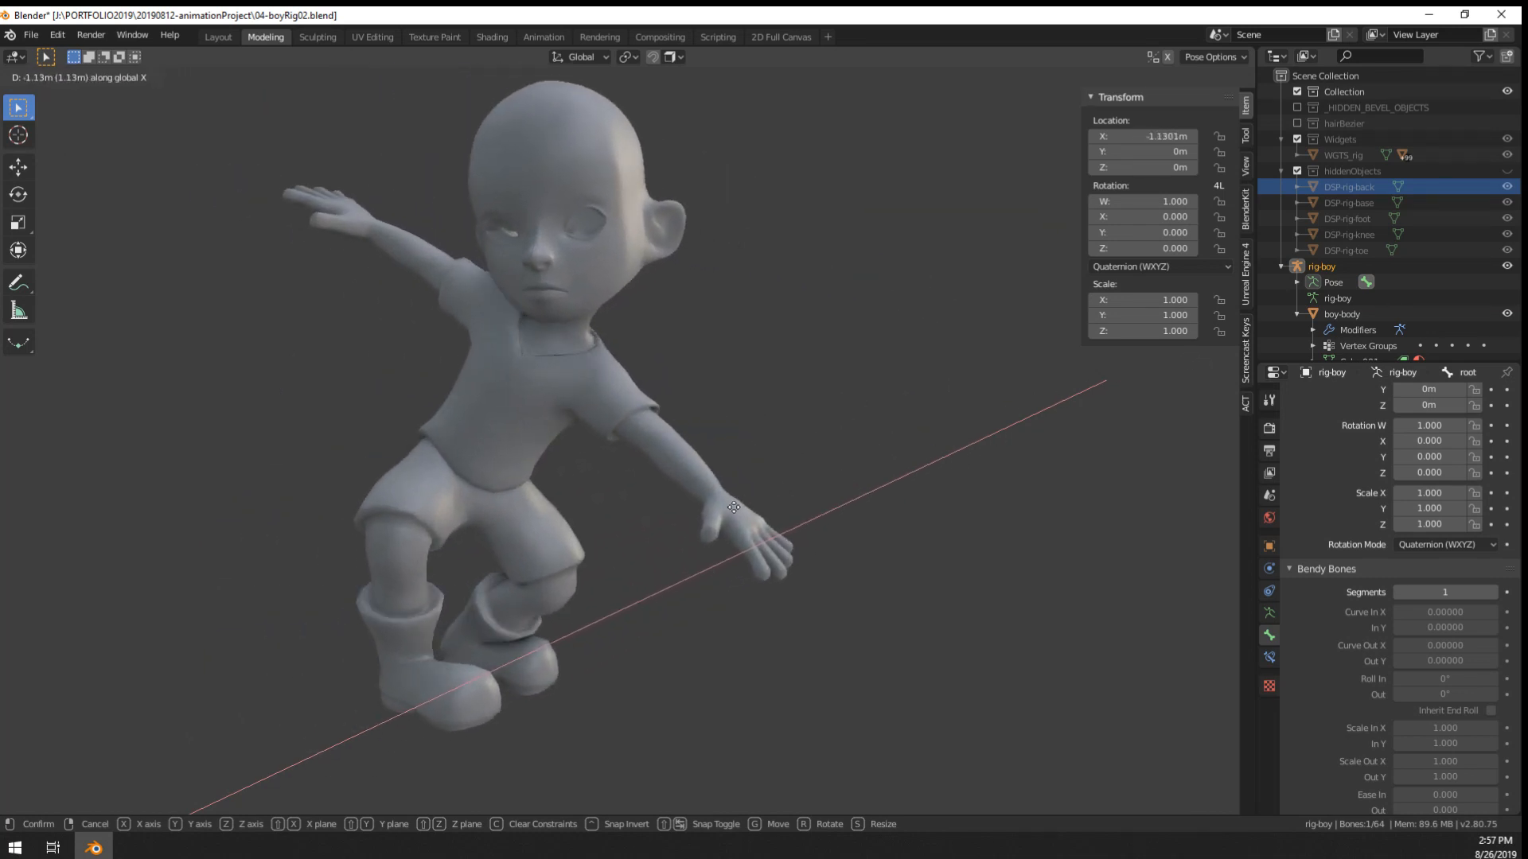
right_click(786, 501)
- Try rotating the root bone to test how the whole posed character follows
middle_click_drag(786, 502, 479, 494)
scroll(327, 480, "up", 3)
scroll(479, 494, "down", 2)
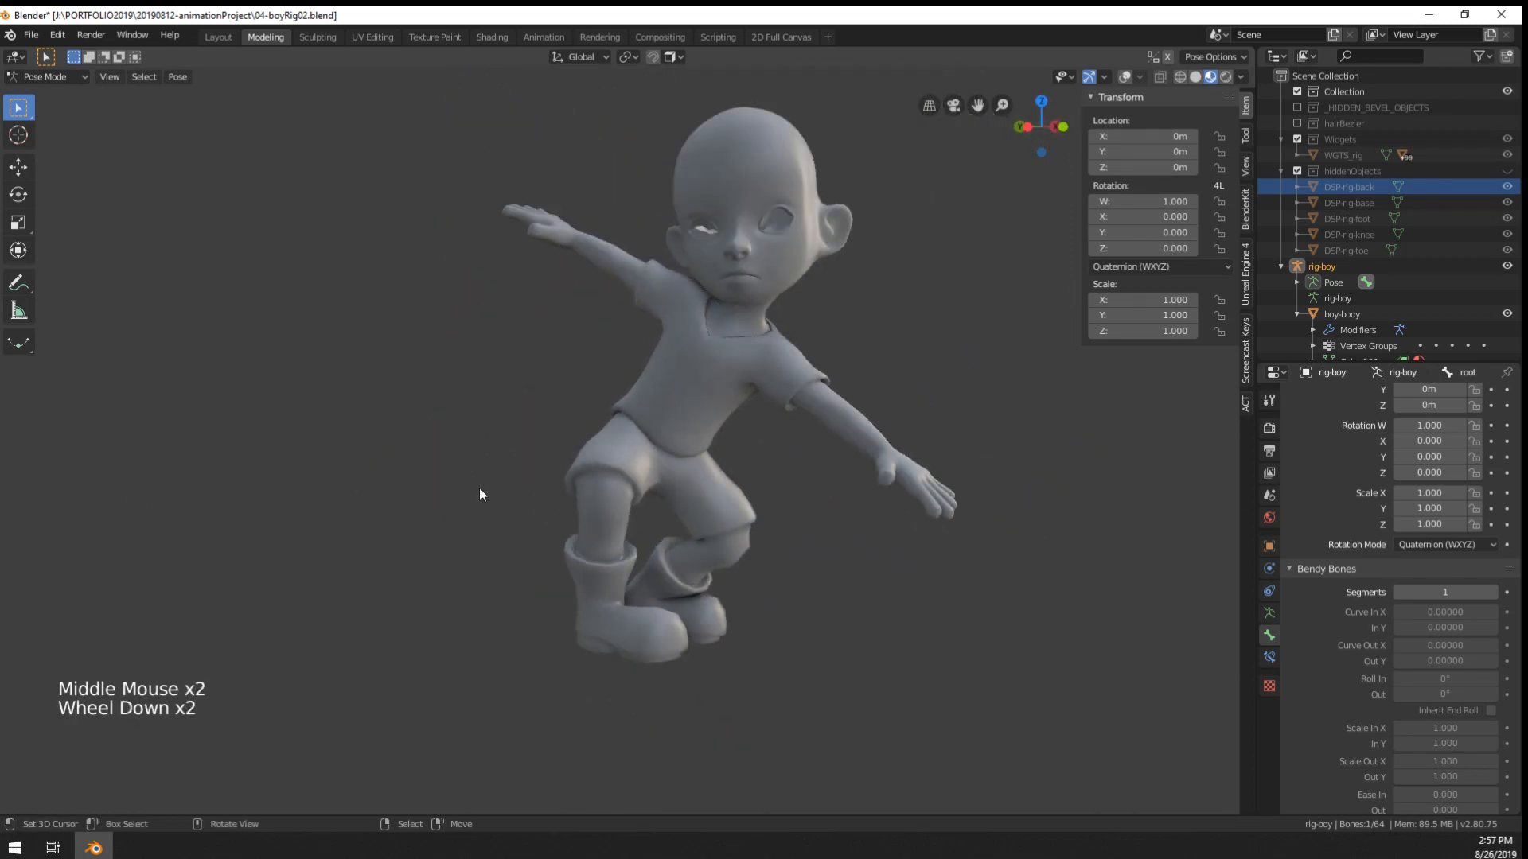
scroll(479, 494, "down", 1)
key("r")
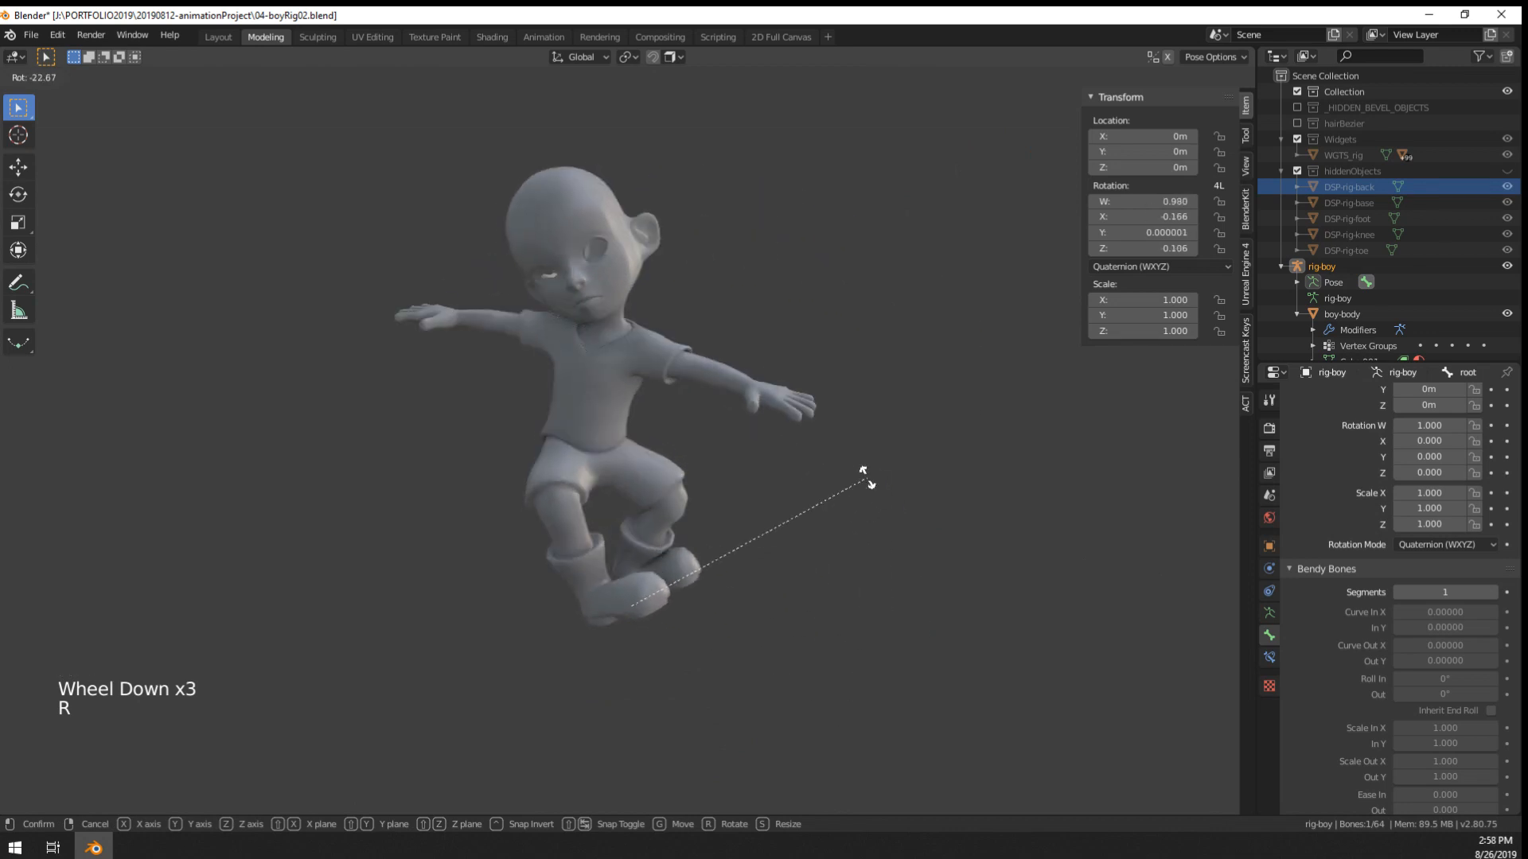
right_click(890, 529)
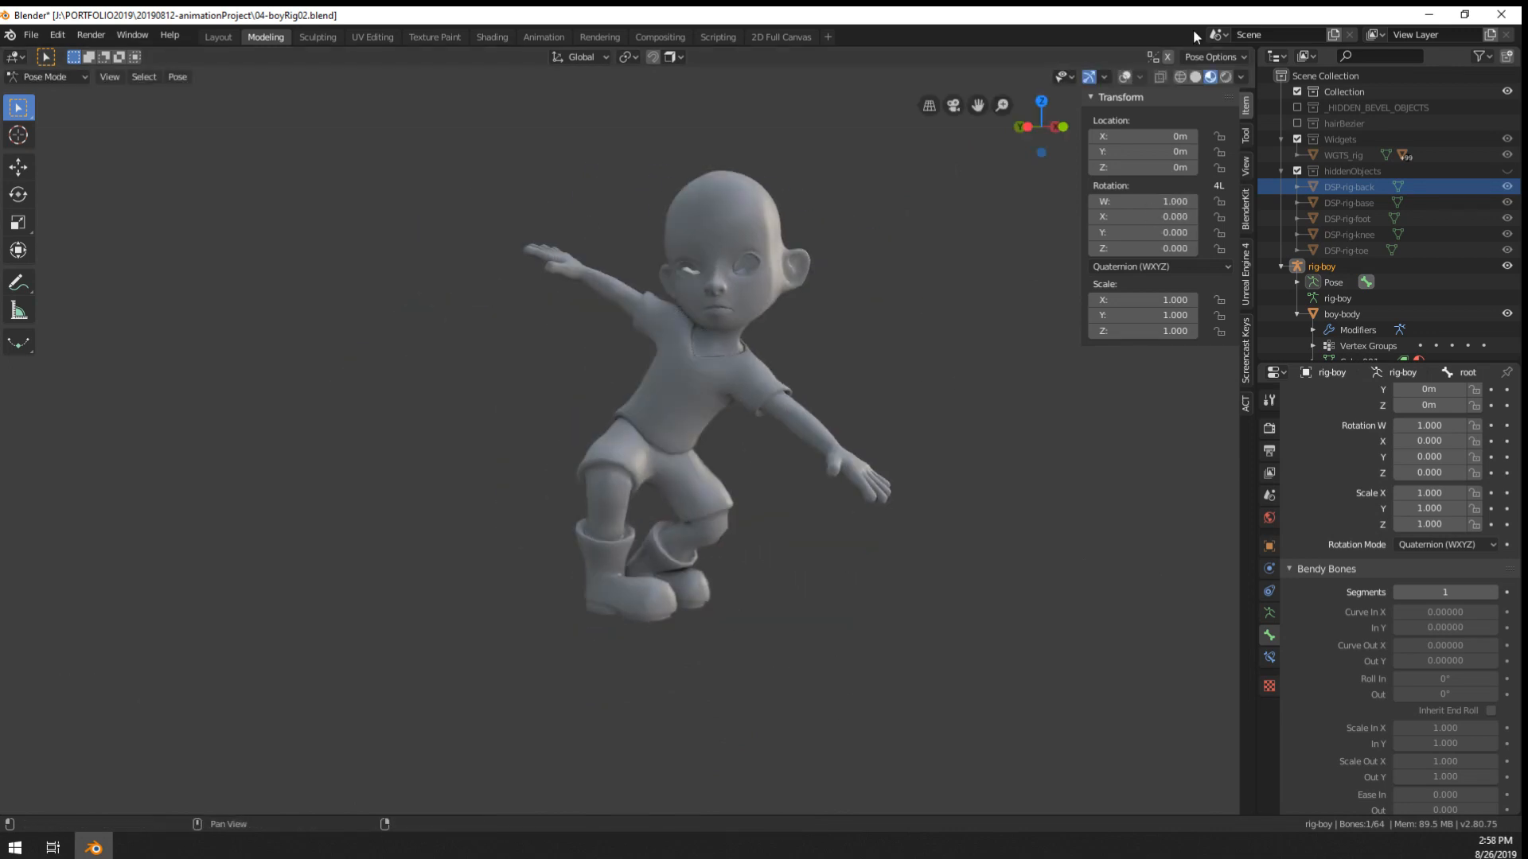
- Show the viewport overlays and clear the rotation and location of all bones in the boy rig
left_click(1125, 76)
middle_click_drag(1002, 262, 872, 334)
key("a")
key("a")
key("a")
key("a")
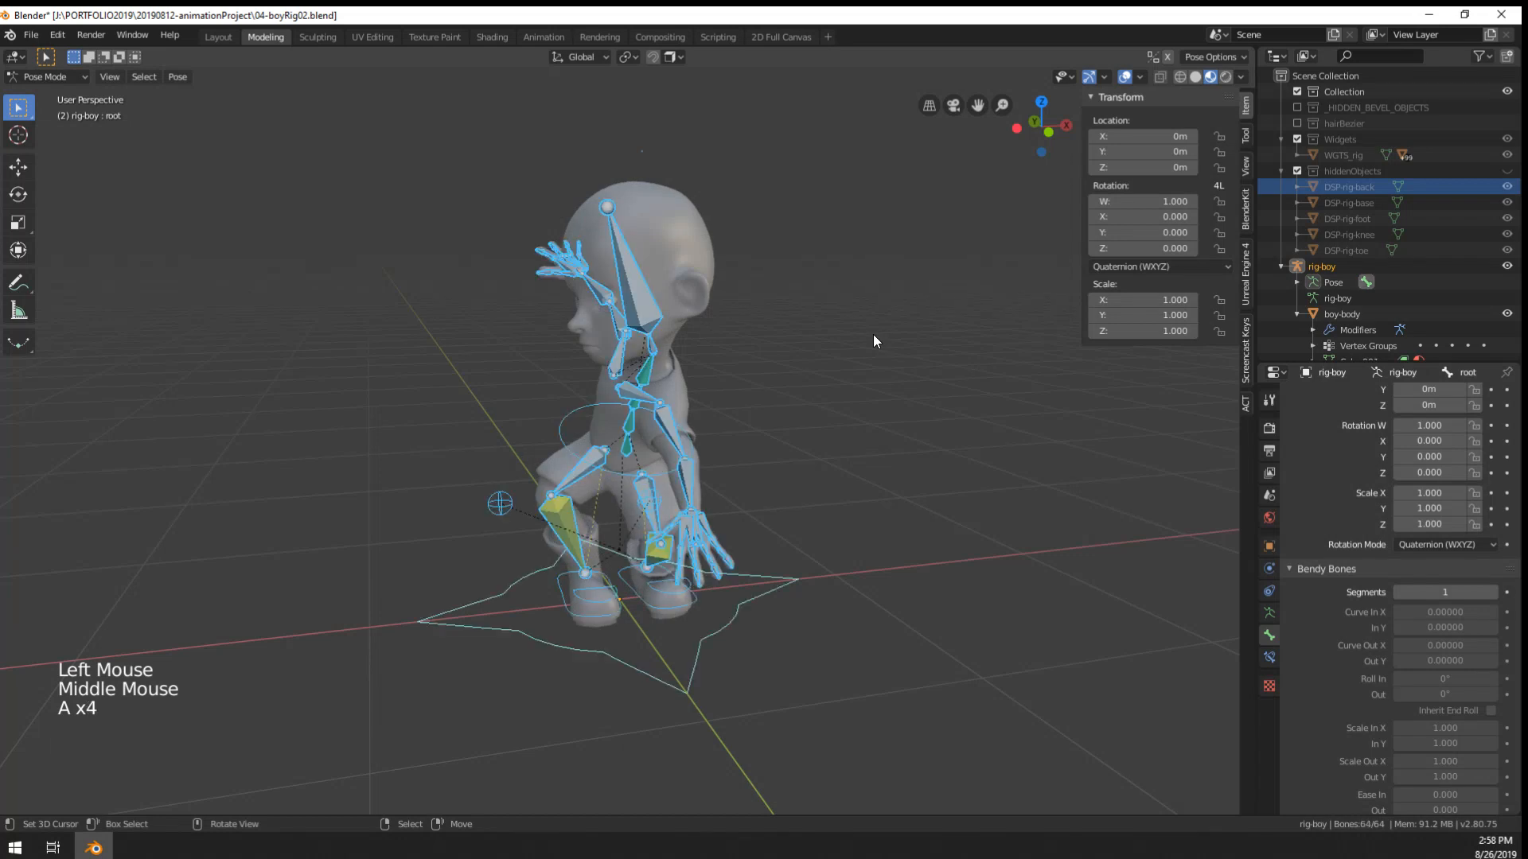
key("alt+r")
key("alt+g")
- Try moving the ring-shaped waist control of the boy rig
scroll(638, 577, "up", 2)
right_click(783, 499)
scroll(767, 558, "down", 2)
right_click(766, 558)
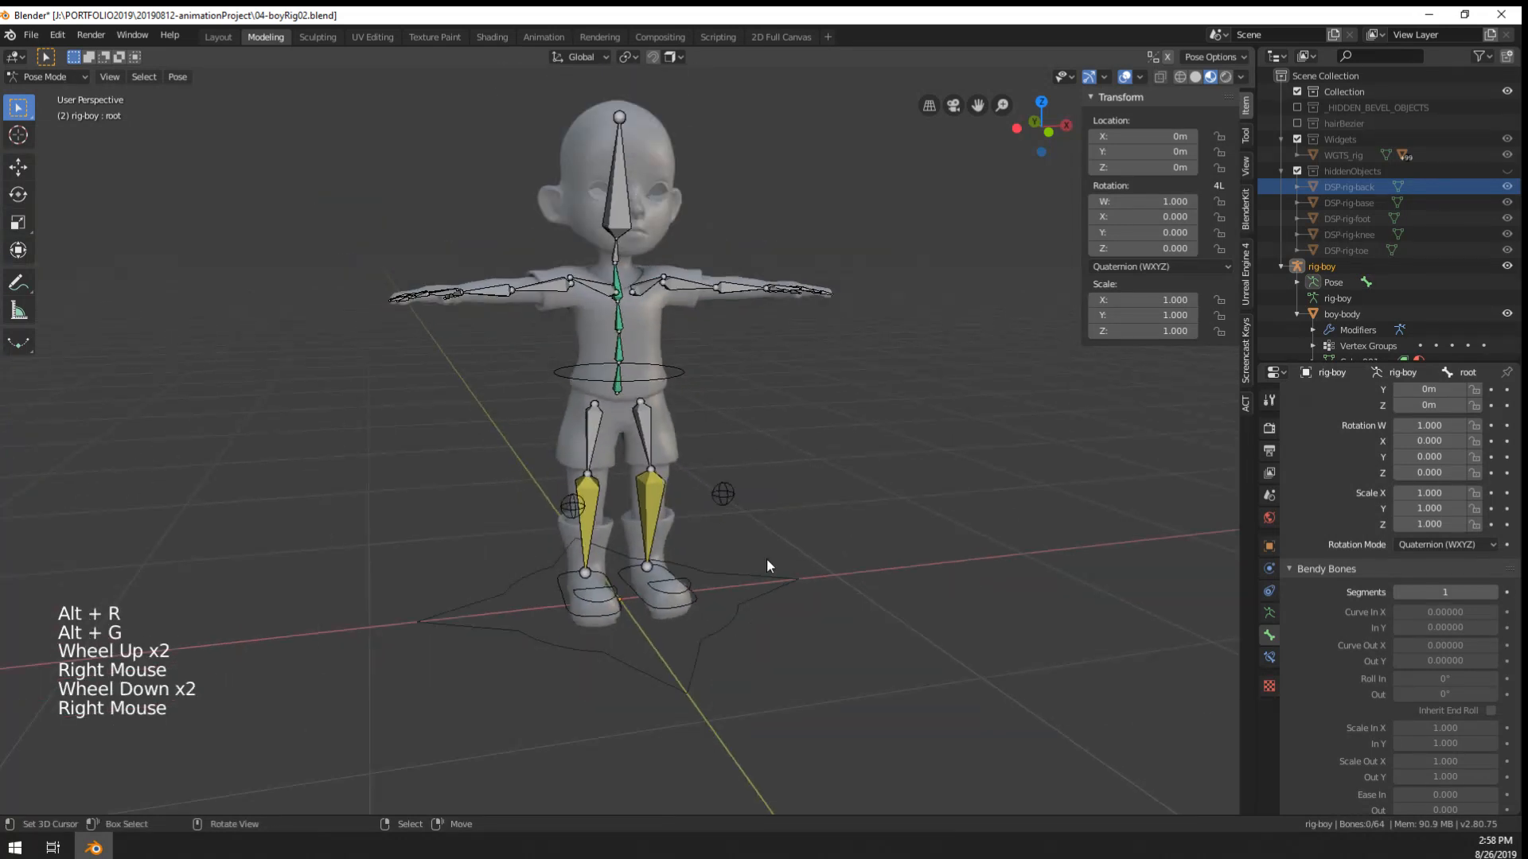
right_click(776, 563)
middle_click_drag(781, 567, 699, 533)
scroll(665, 474, "up", 1)
scroll(665, 474, "up", 1)
middle_click_drag(665, 474, 729, 350, "shift")
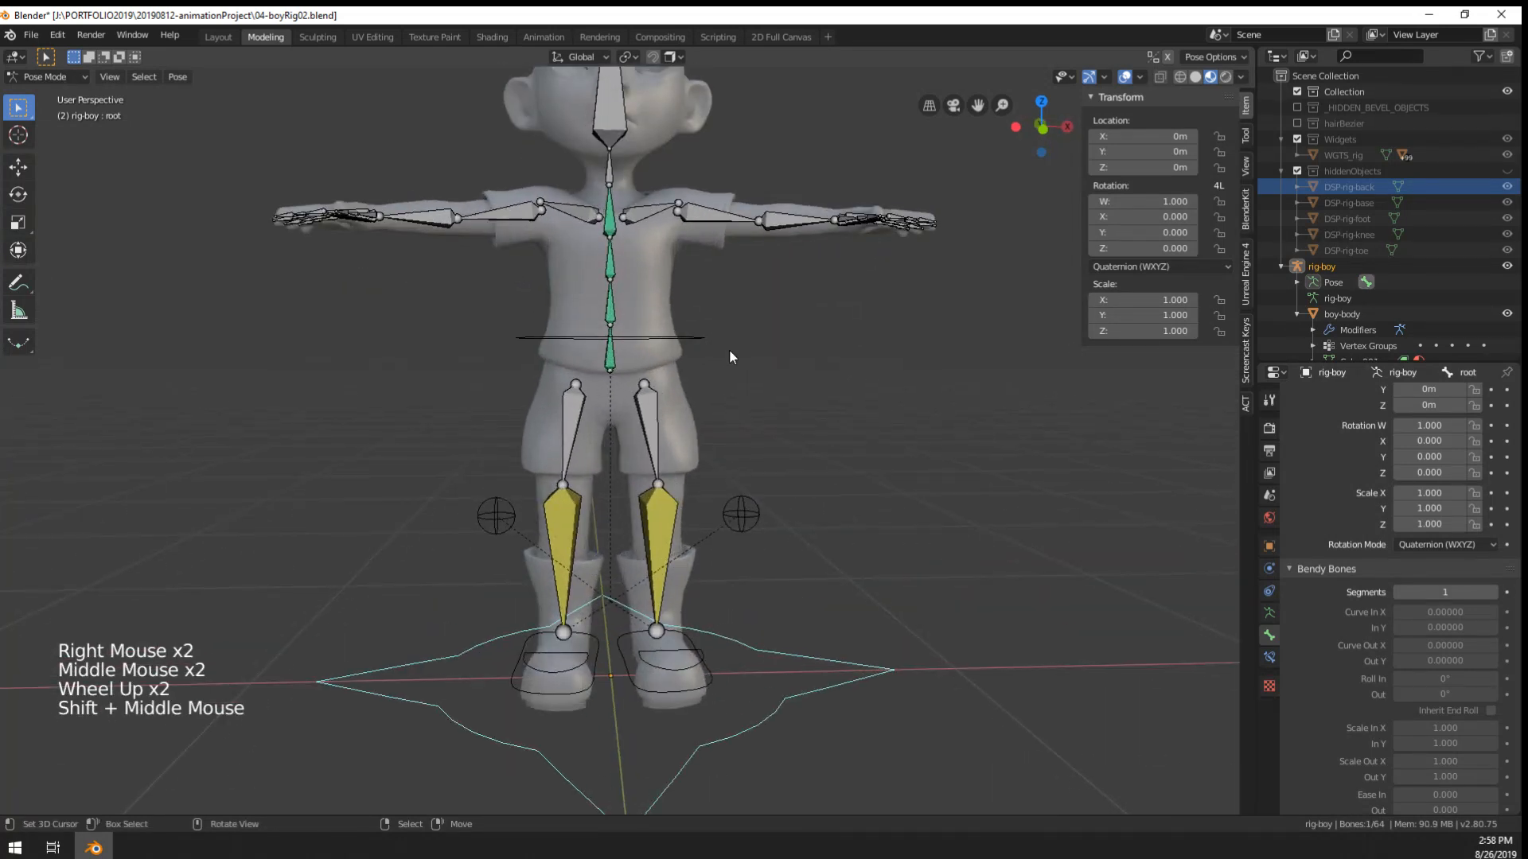
right_click(704, 338)
key("g")
middle_click_drag(656, 403, 748, 414)
middle_click_drag(748, 413, 786, 503)
- Try rotating the shoulder.L bone to test how the left arm follows
scroll(672, 338, "up", 2)
right_click(673, 354)
right_click(677, 374)
middle_click_drag(676, 374, 692, 414, "shift")
middle_click_drag(693, 413, 708, 438)
middle_click_drag(708, 438, 723, 464)
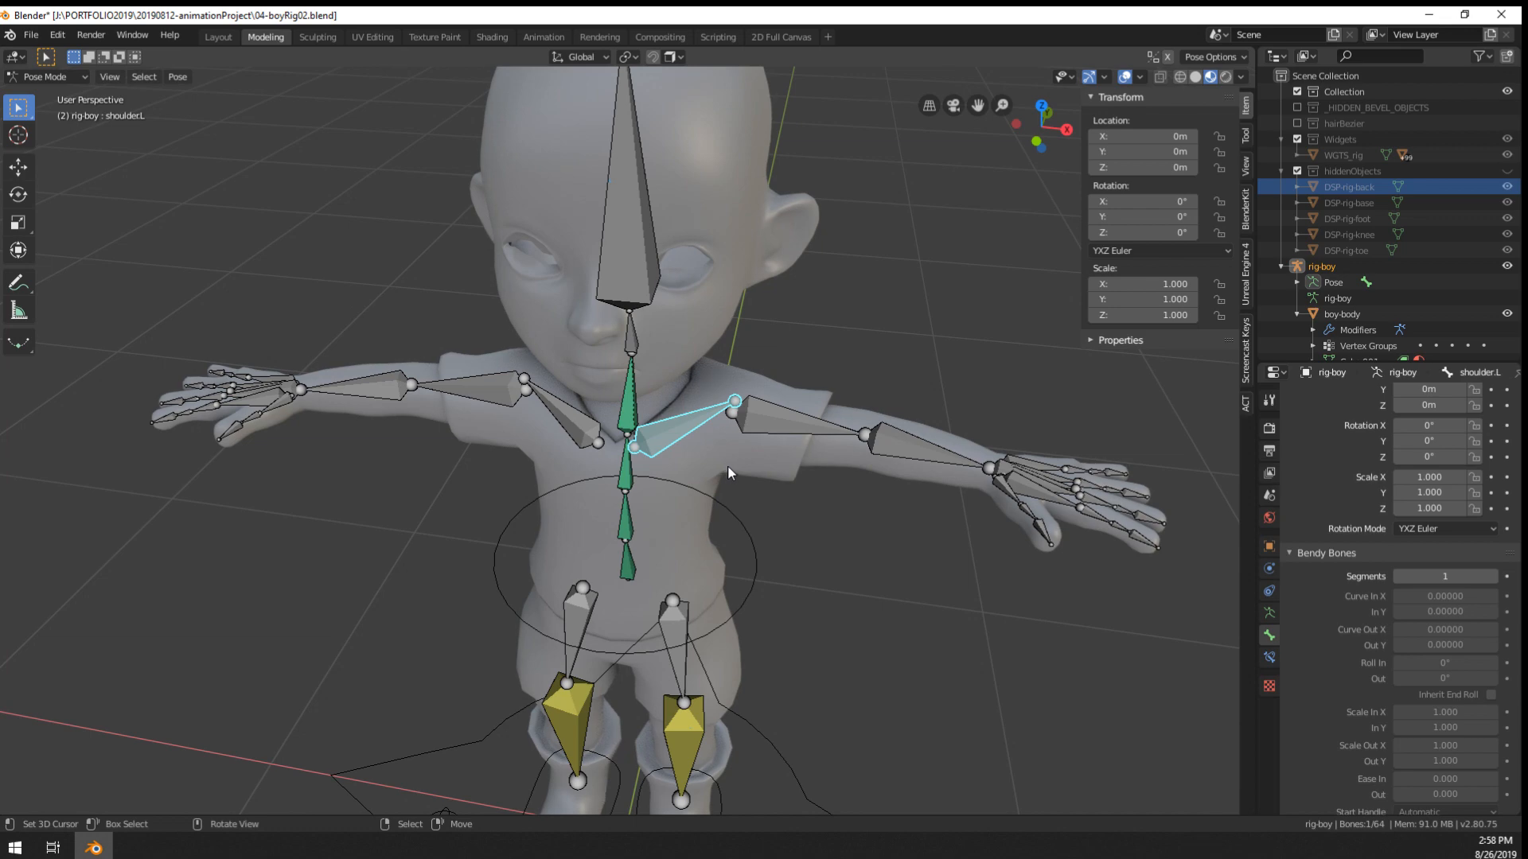
middle_click_drag(727, 465, 695, 557)
scroll(728, 509, "down", 1)
scroll(700, 552, "down", 1, "shift")
scroll(748, 509, "up", 2)
middle_click_drag(752, 509, 672, 493)
key("r")
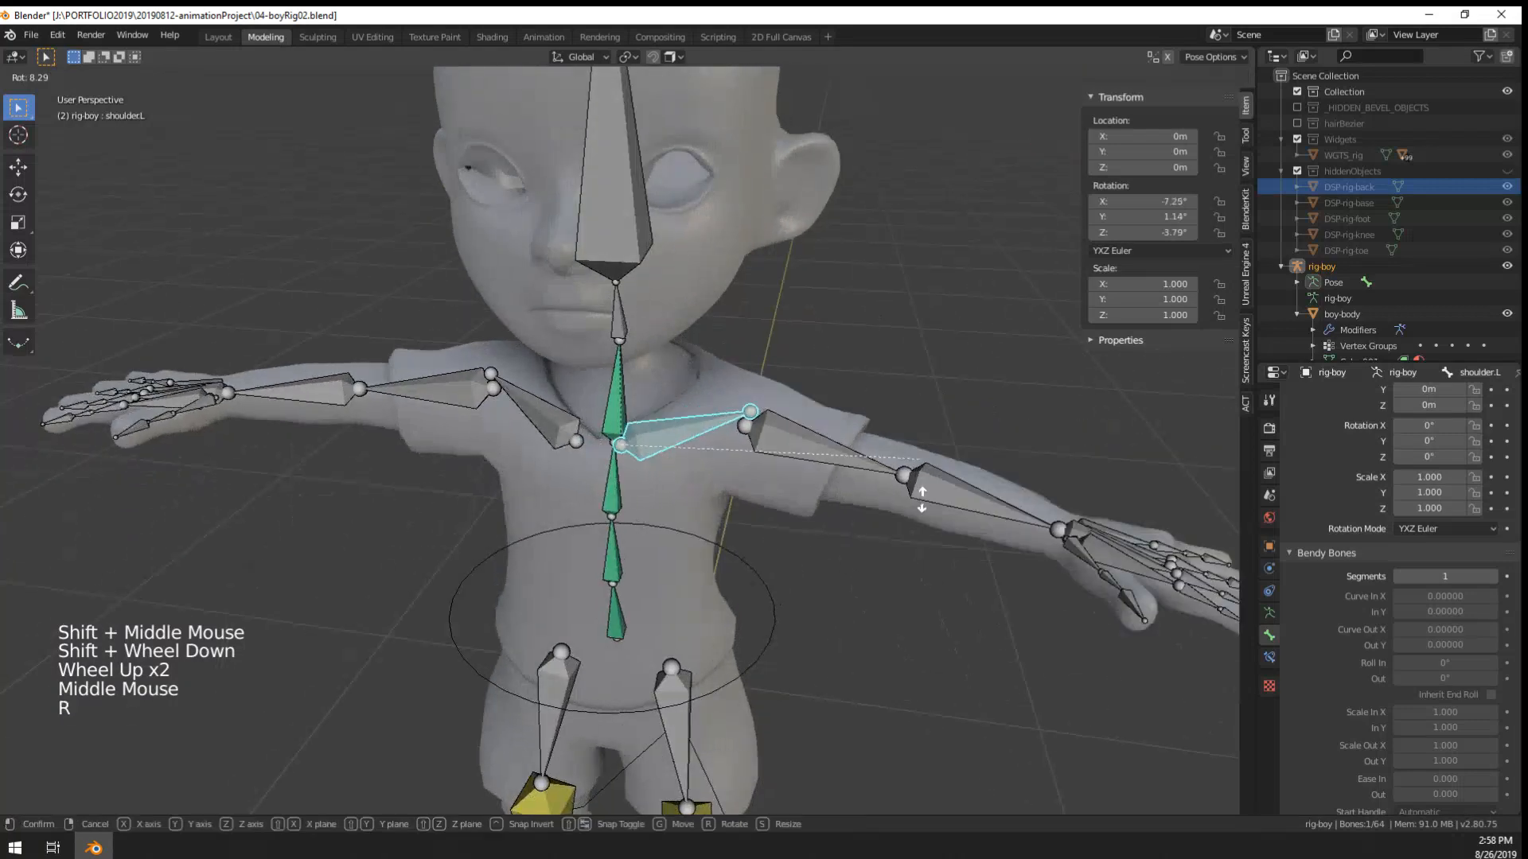
right_click(903, 534)
key("r")
middle_click_drag(877, 568, 809, 509)
right_click(963, 509)
scroll(980, 549, "down", 1)
scroll(834, 514, "down", 4)
scroll(834, 514, "up", 1)
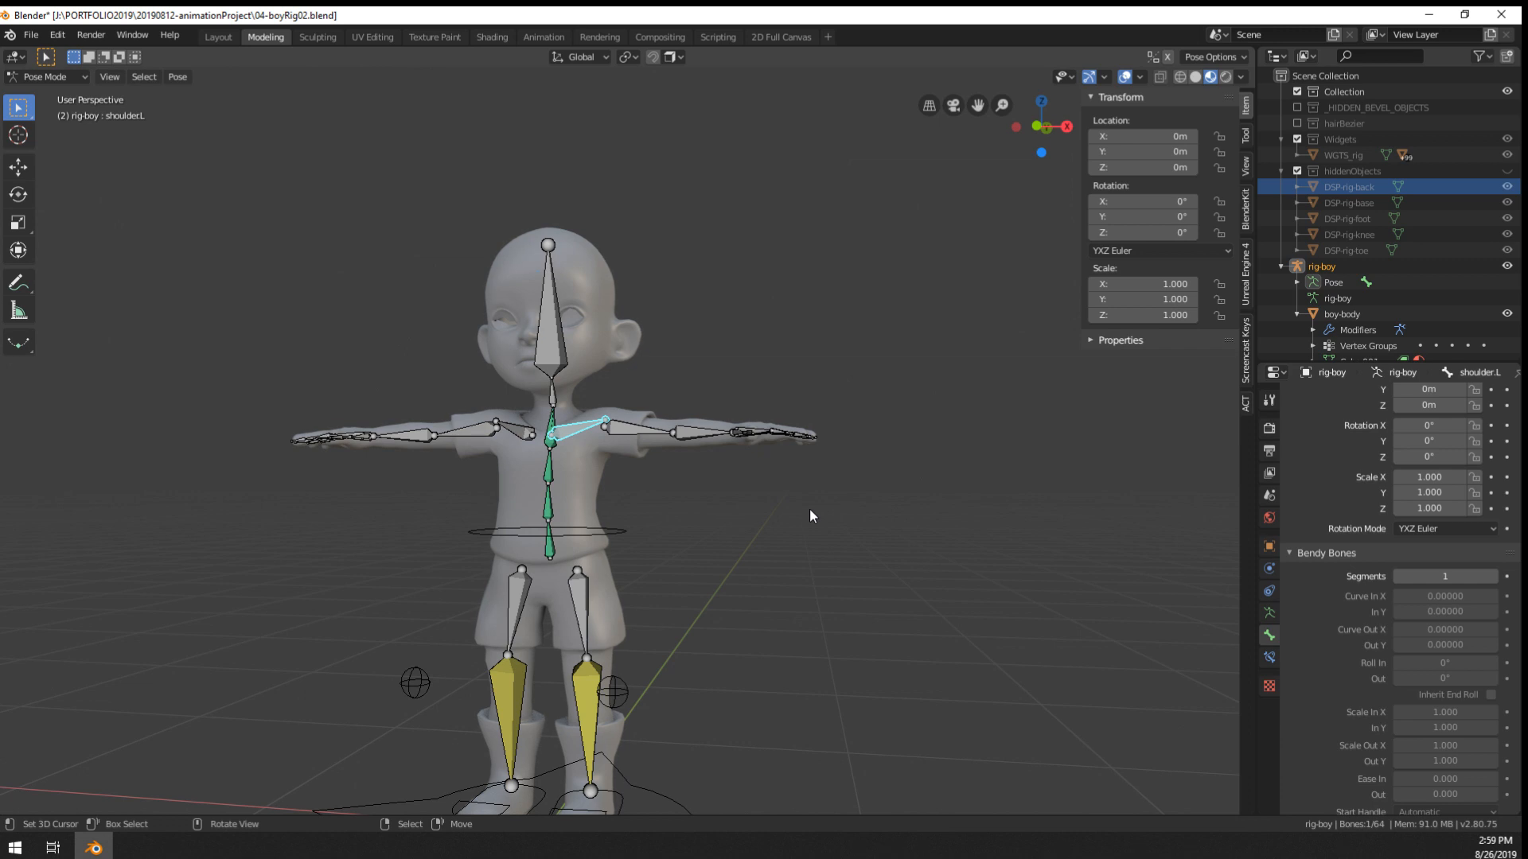
- Try moving the foot.L control to test the left leg's bending
middle_click_drag(810, 516, 725, 421)
scroll(689, 499, "up", 2)
middle_click_drag(779, 510, 732, 505)
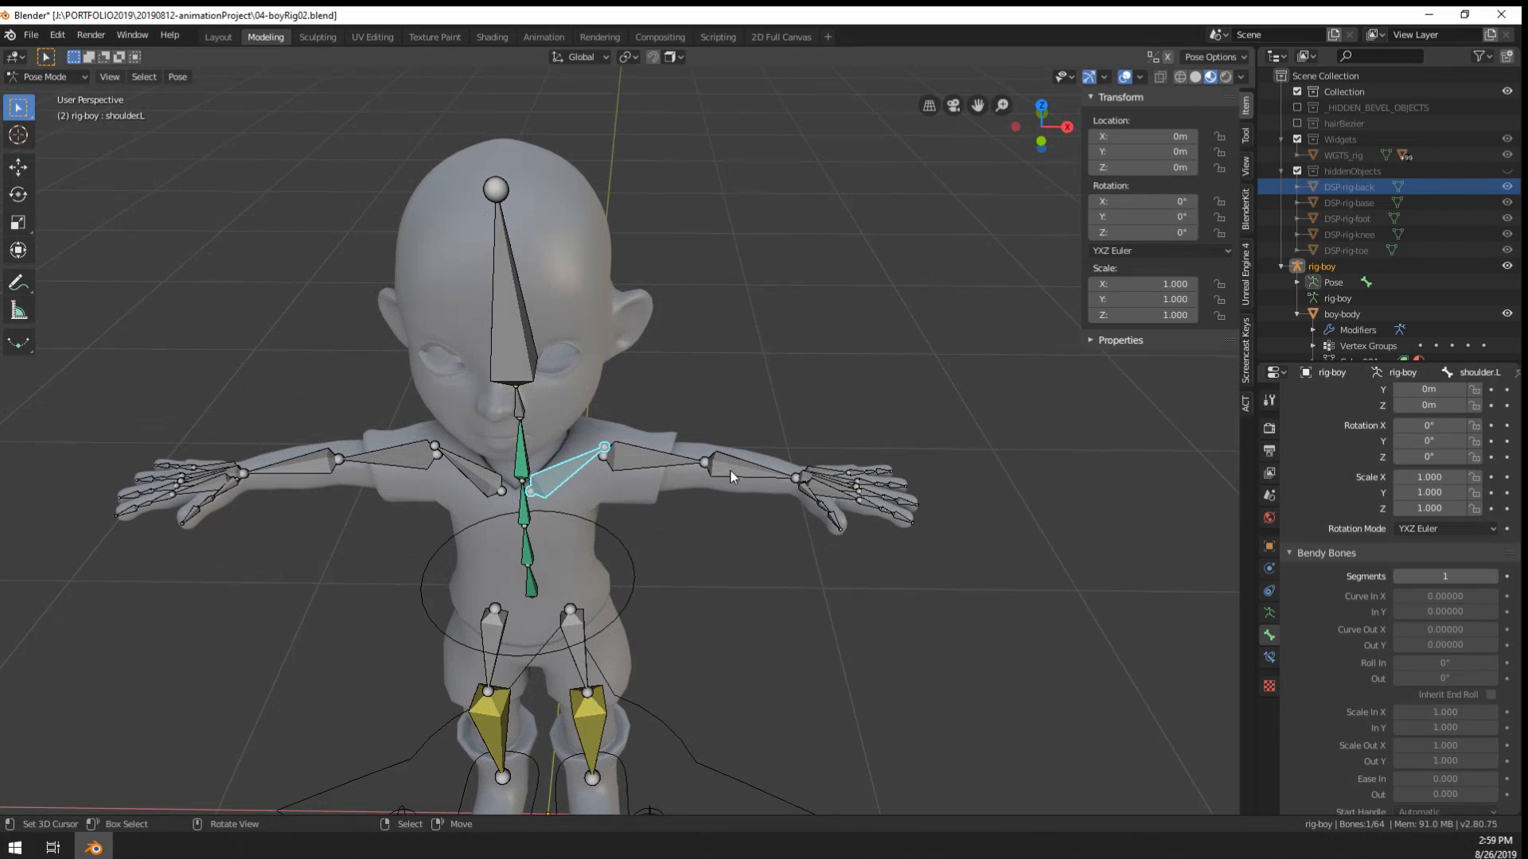
middle_click_drag(732, 476, 761, 436)
scroll(641, 660, "down", 3)
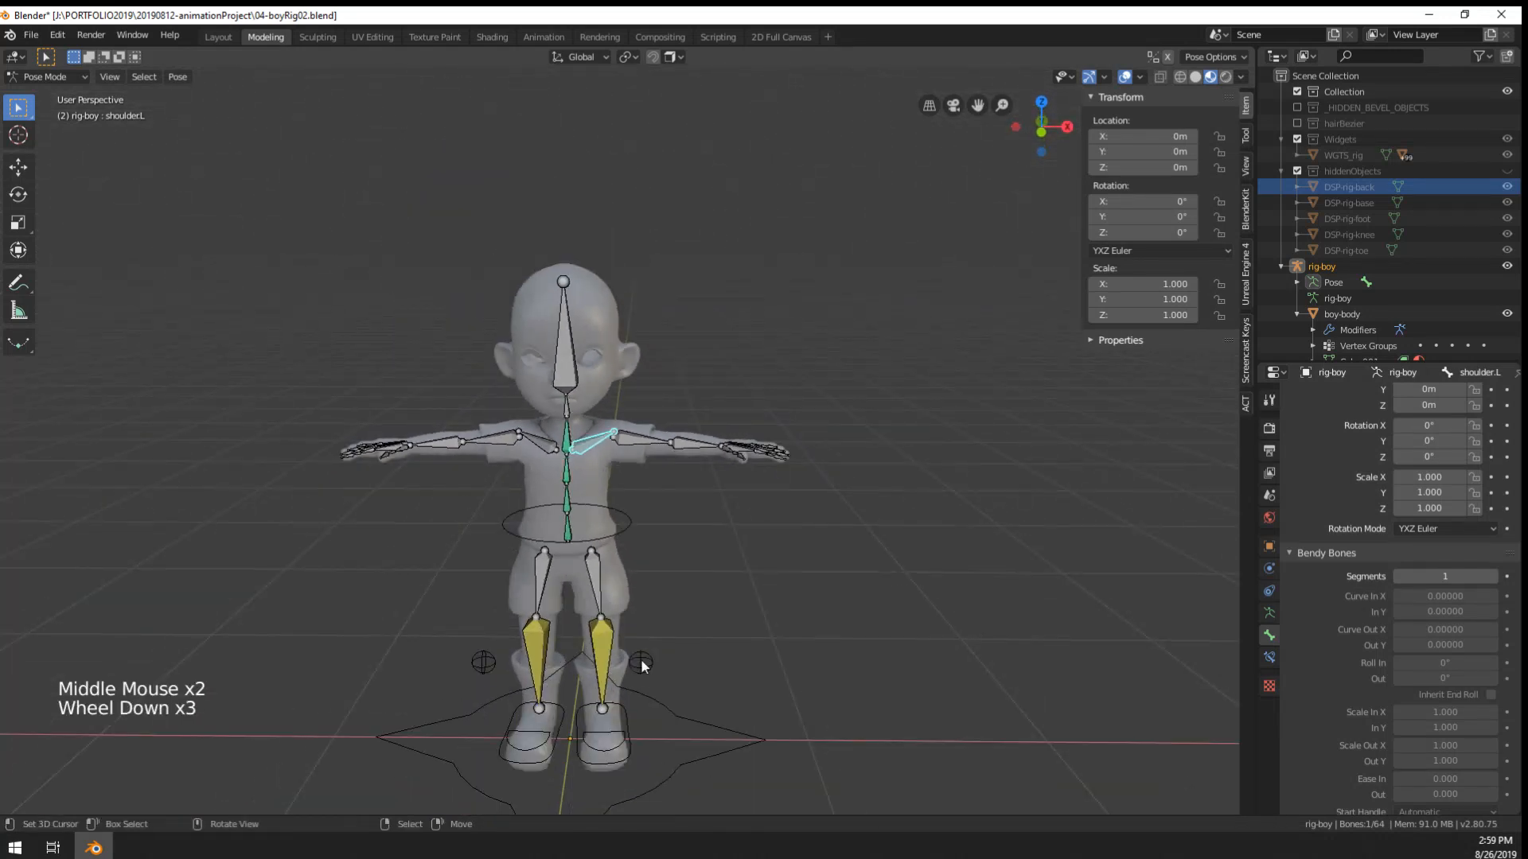
right_click(631, 697)
right_click(624, 707)
middle_click_drag(624, 706, 708, 545)
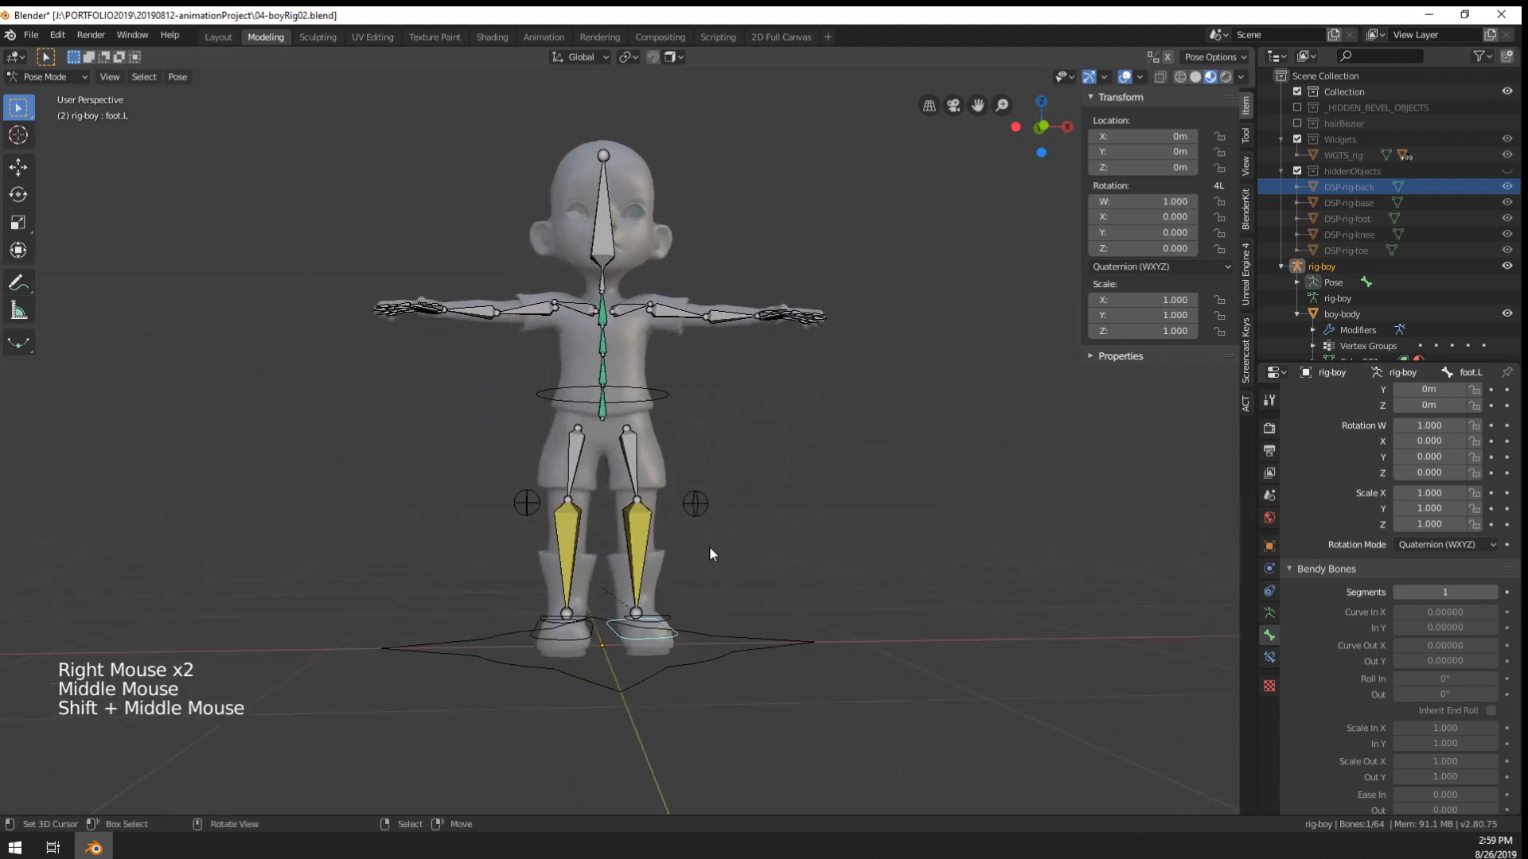
scroll(716, 568, "up", 3)
scroll(724, 595, "down", 2)
key("g")
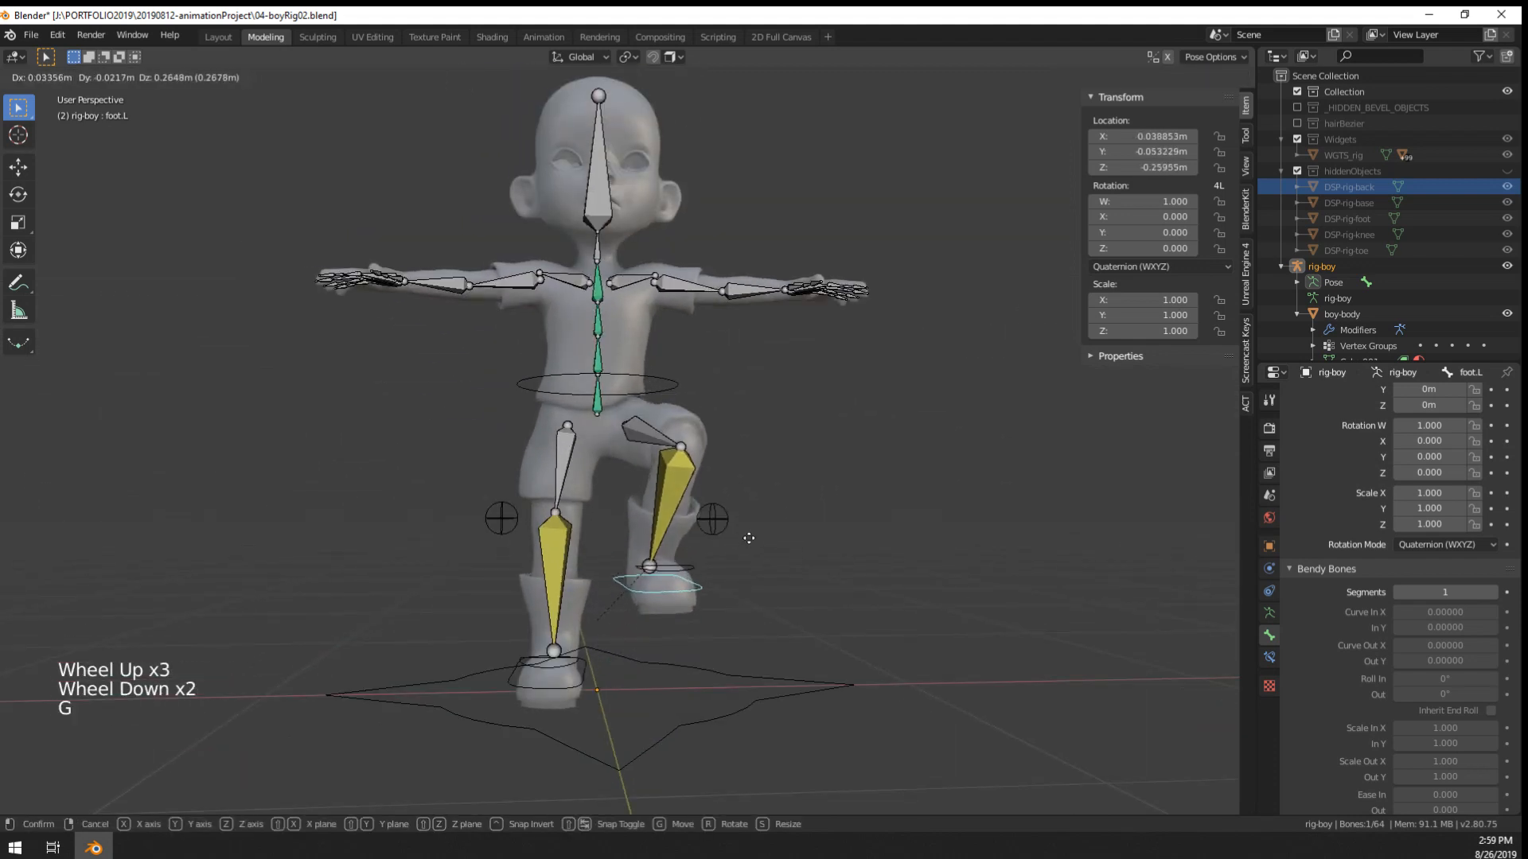
key("g")
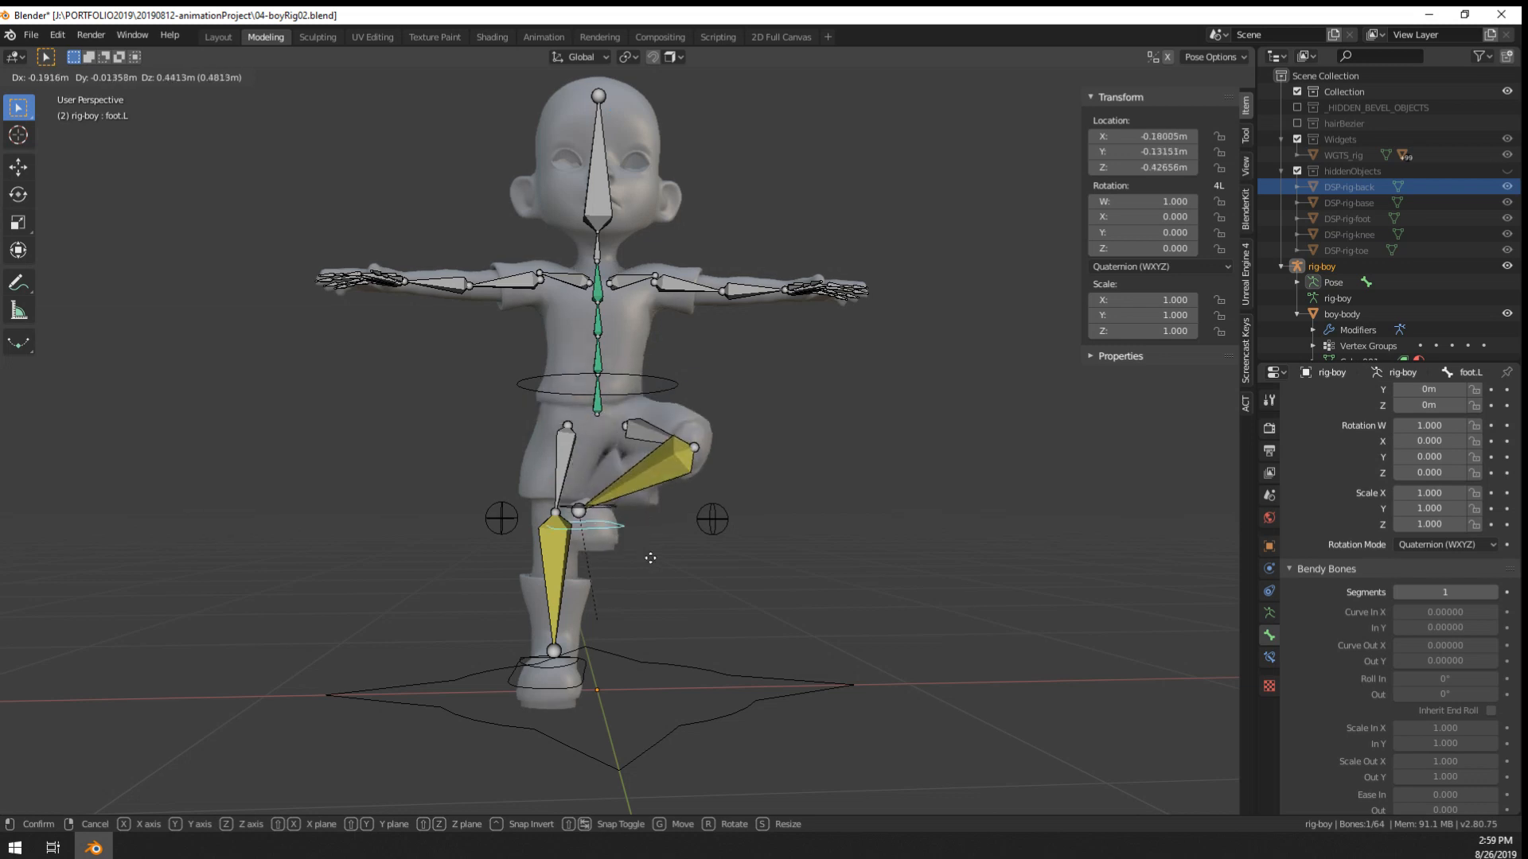
scroll(801, 324, "up", 2)
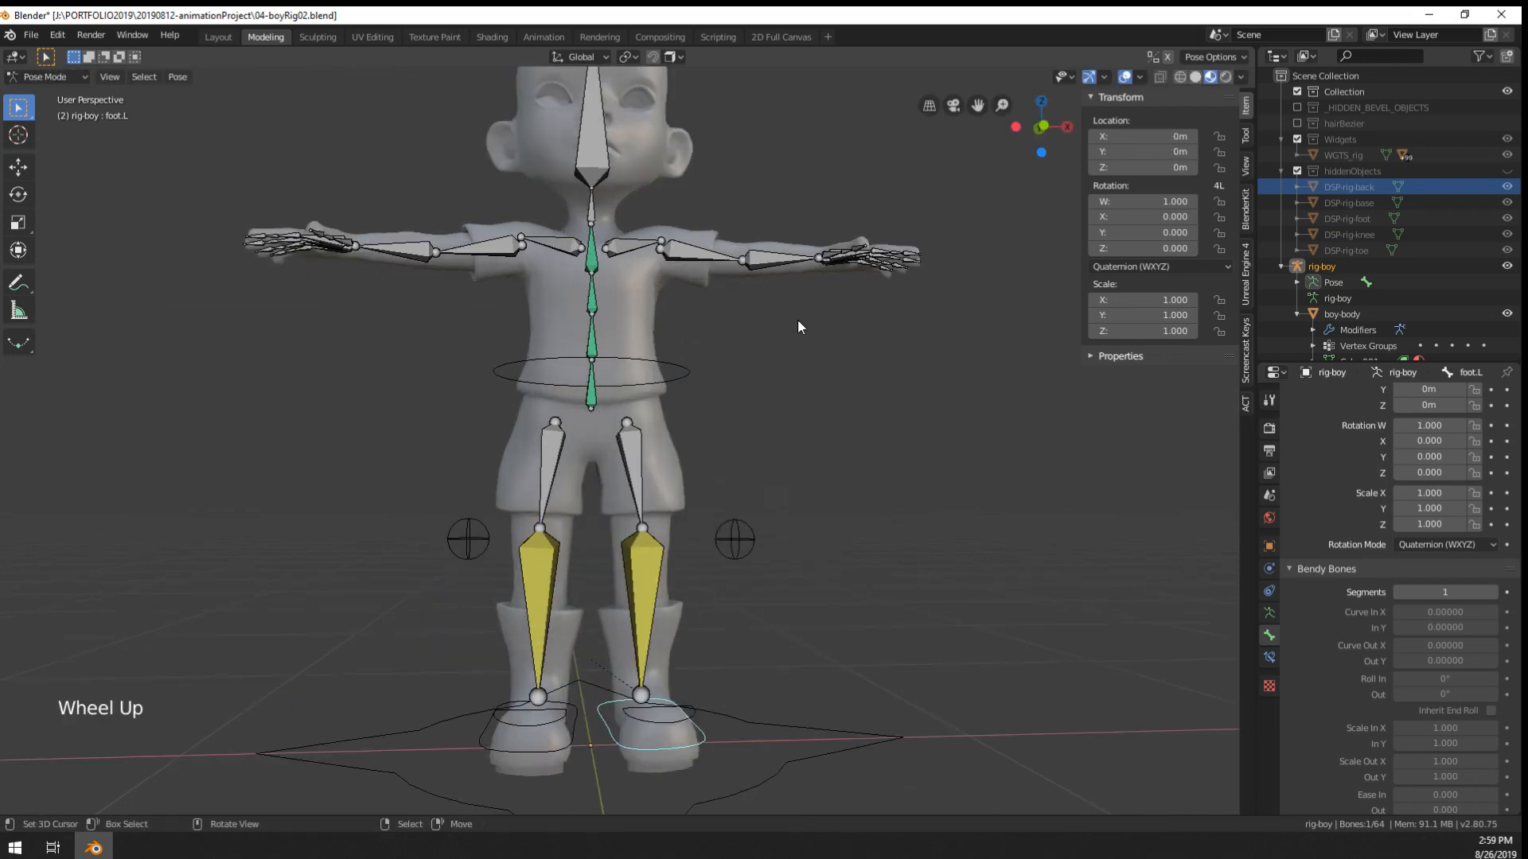
scroll(796, 326, "down", 1)
key("g")
right_click(814, 370)
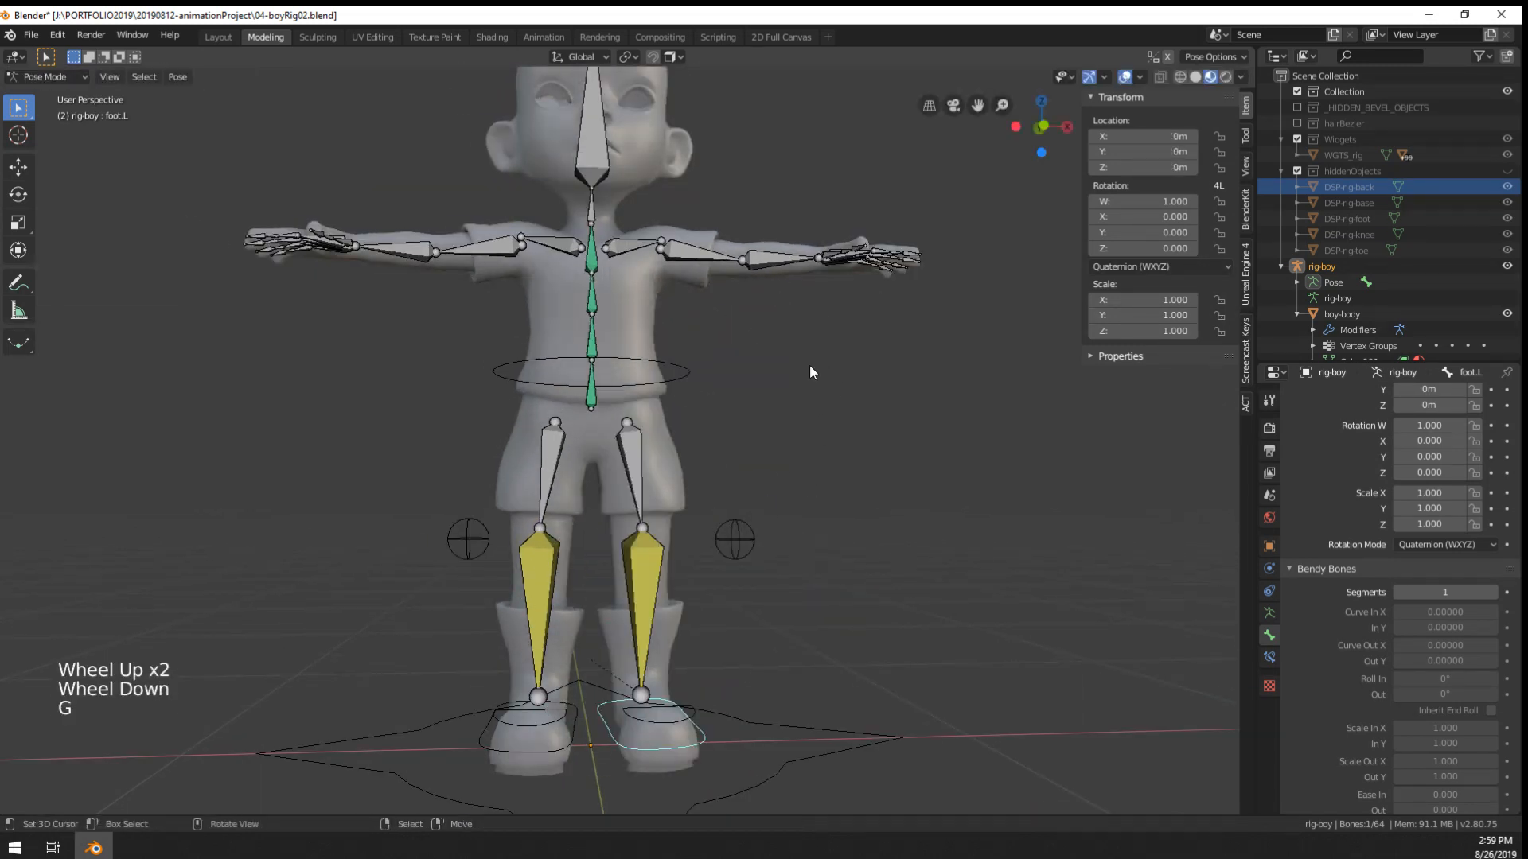
- Rotate the upper_arm.L bone to raise the left arm as a test
scroll(809, 362, "up", 1)
middle_click_drag(799, 327, 785, 370, "shift")
middle_click_drag(757, 275, 711, 450, "shift")
scroll(709, 448, "up", 2)
right_click(618, 443)
key("r")
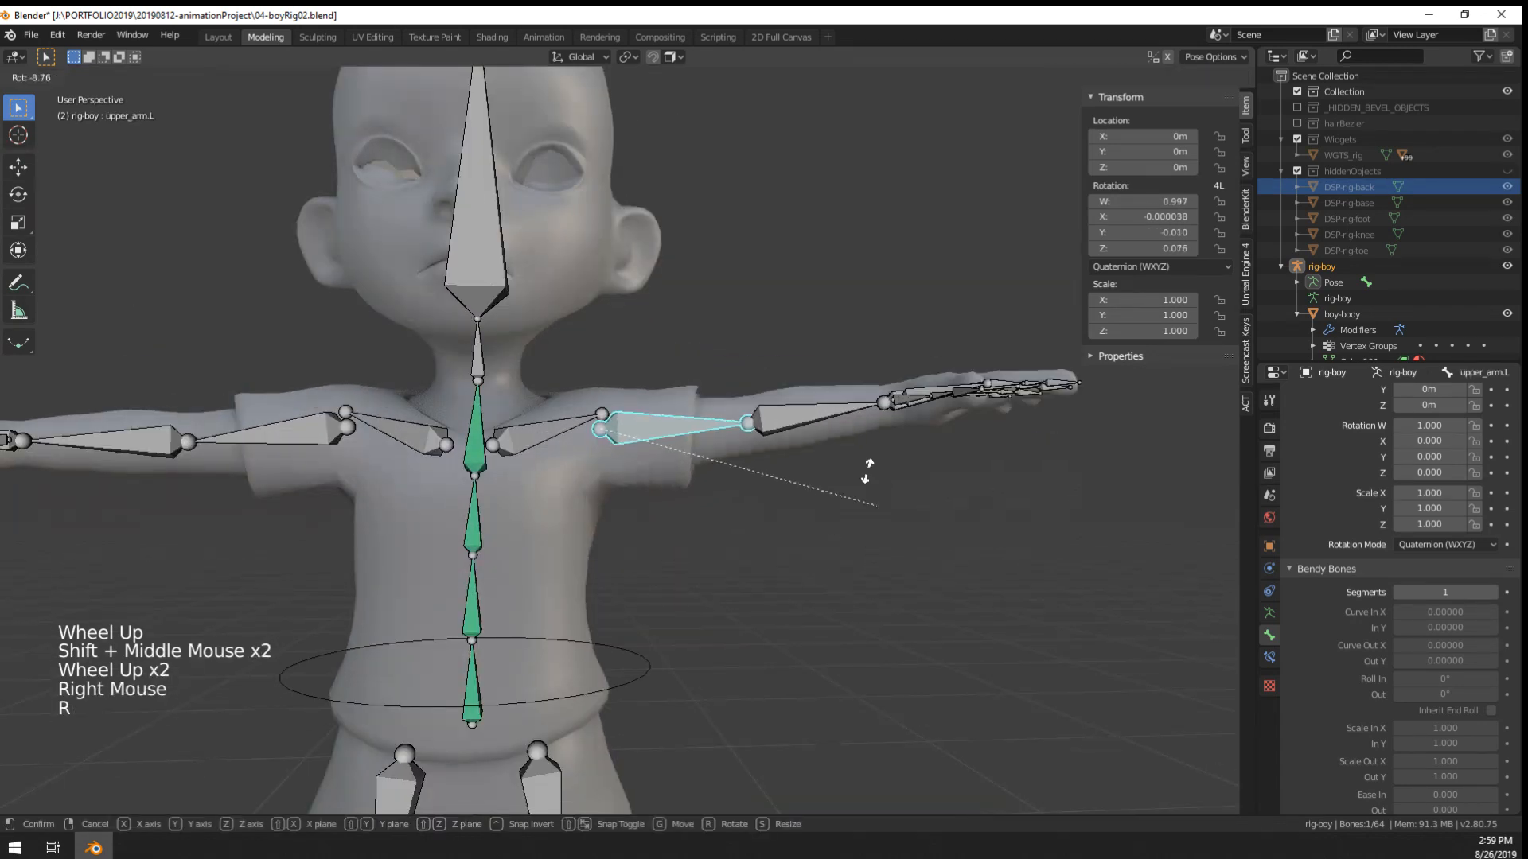
key("r")
- Rotate the forearm.L bone to bend the left elbow as a test
right_click(839, 366)
key("r")
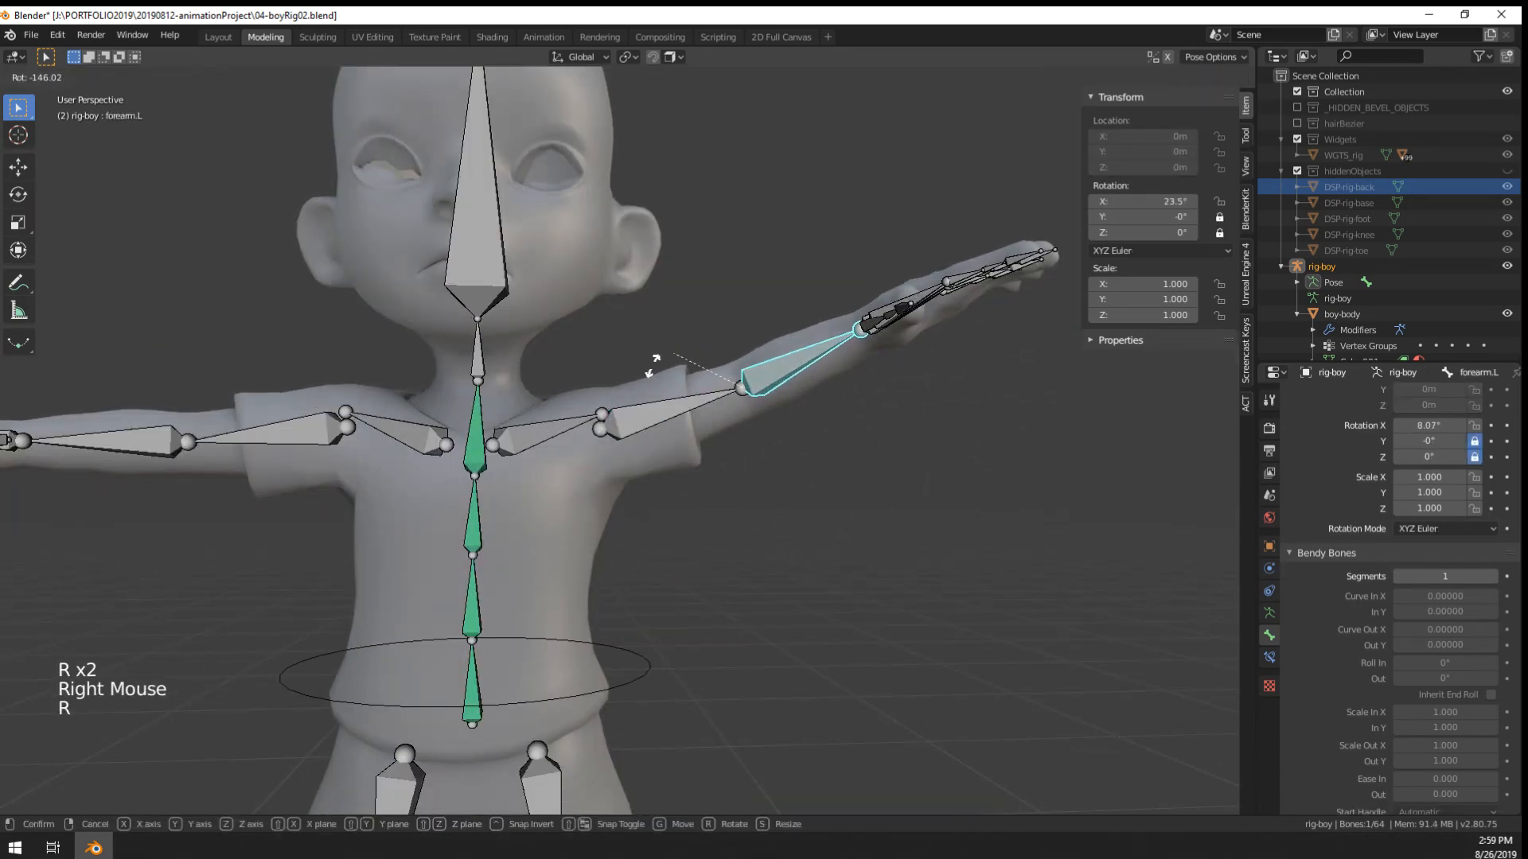
left_click(442, 374)
middle_click_drag(808, 390, 871, 517)
key("r")
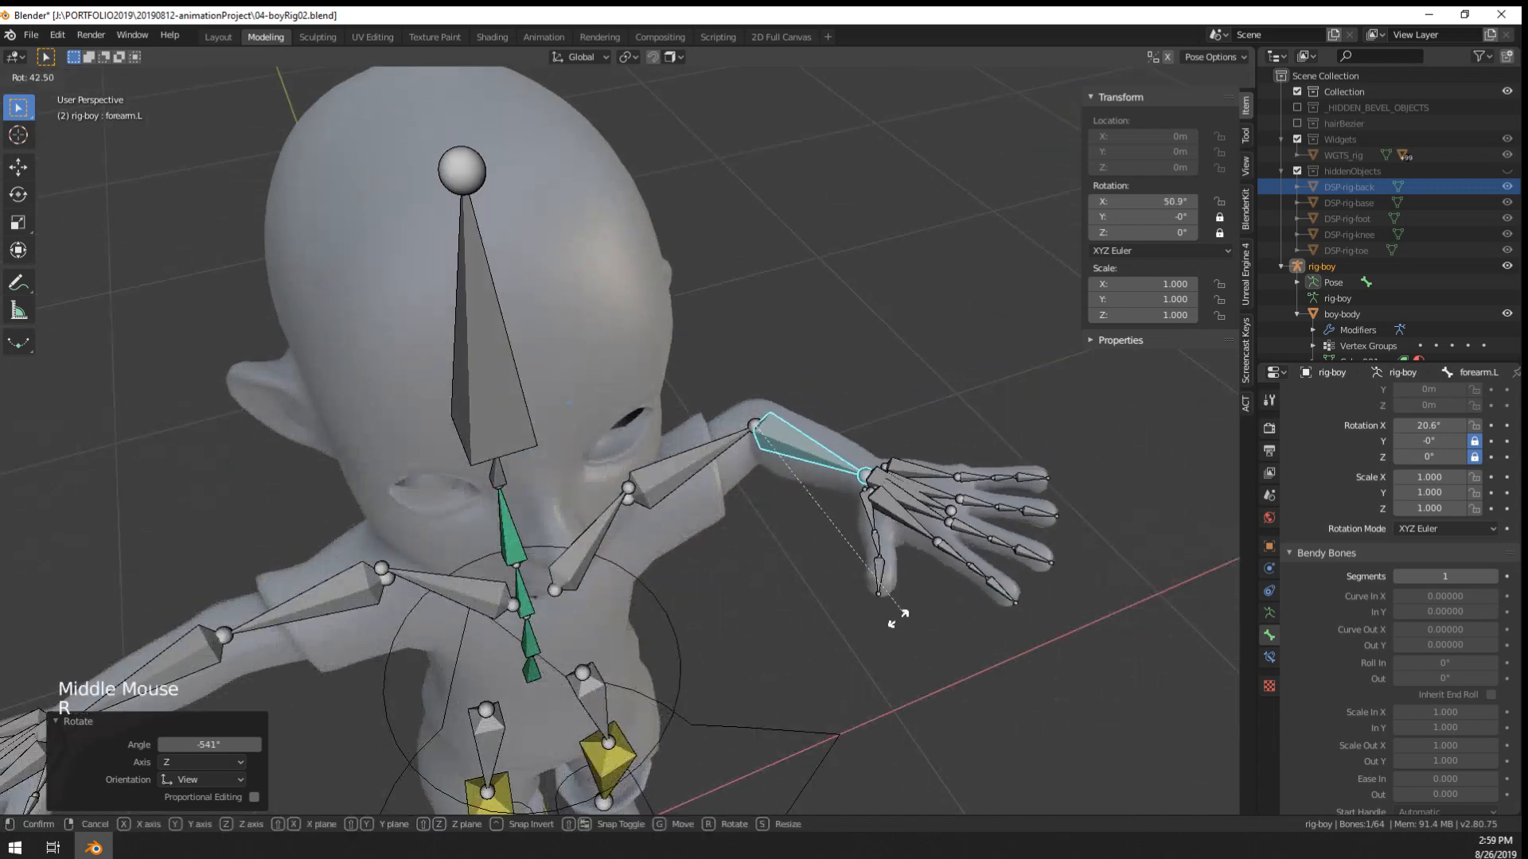
left_click(883, 621)
- Rotate the bones of the left little finger one by one as a test
right_click(907, 491)
key("r")
left_click(962, 421)
right_click(976, 418)
key("r")
left_click(995, 447)
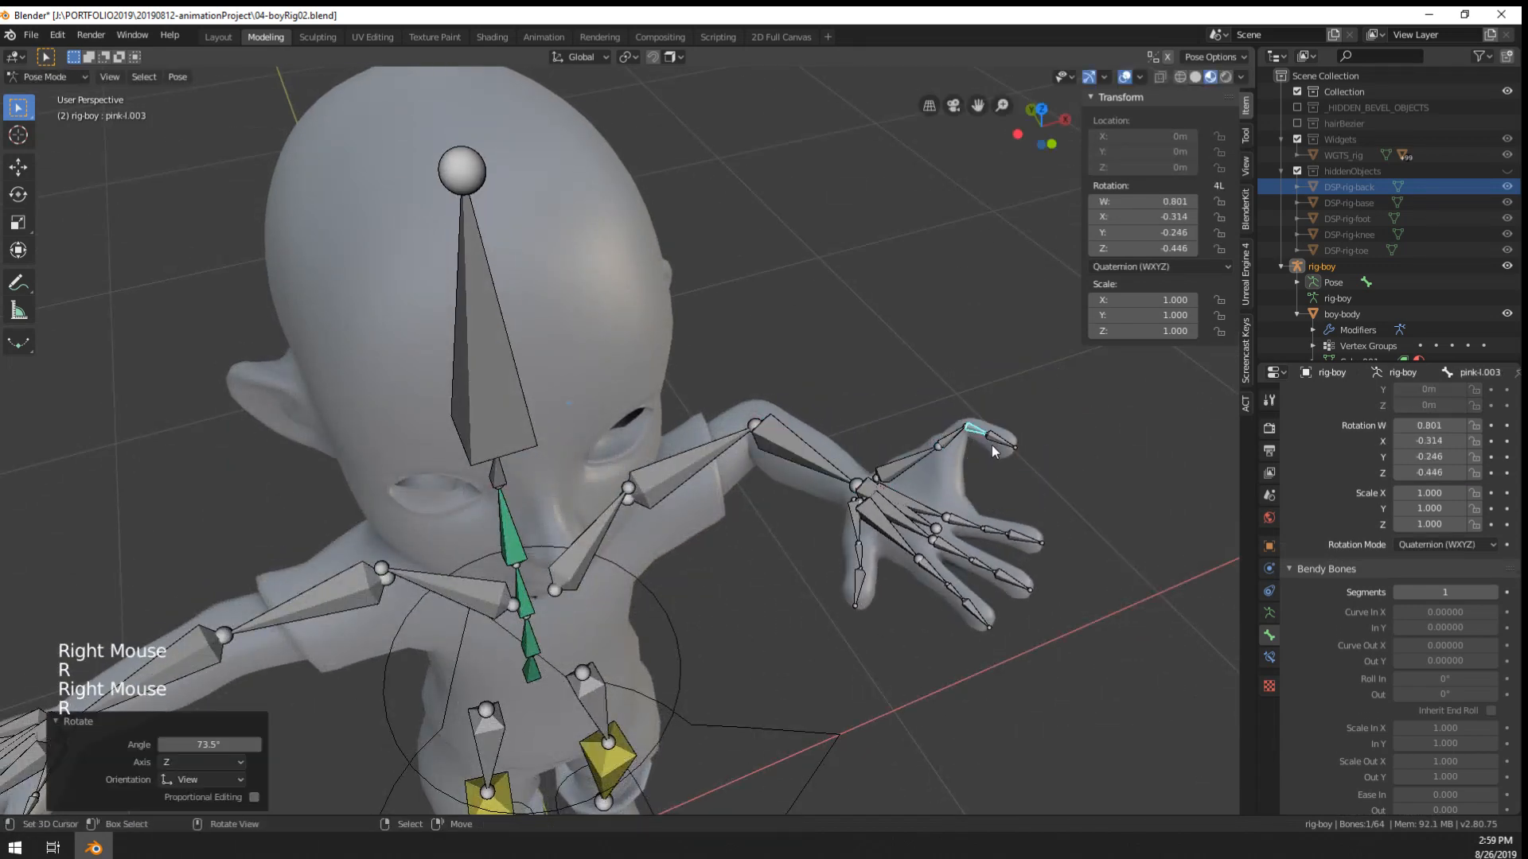
right_click(998, 441)
key("r")
left_click(989, 541)
middle_click_drag(1014, 558, 779, 541)
- Select all bones and clear their rotation and location to restore the rest pose
key("a")
key("a")
key("a")
key("a")
key("alt+r")
key("alt+g")
- Rotate the upper_arm.L bone downward as a test and undo the rotation
right_click(656, 468)
scroll(666, 475, "down", 2)
scroll(672, 479, "up", 3)
scroll(680, 484, "down", 2)
scroll(680, 484, "up", 3)
scroll(839, 513, "down", 2)
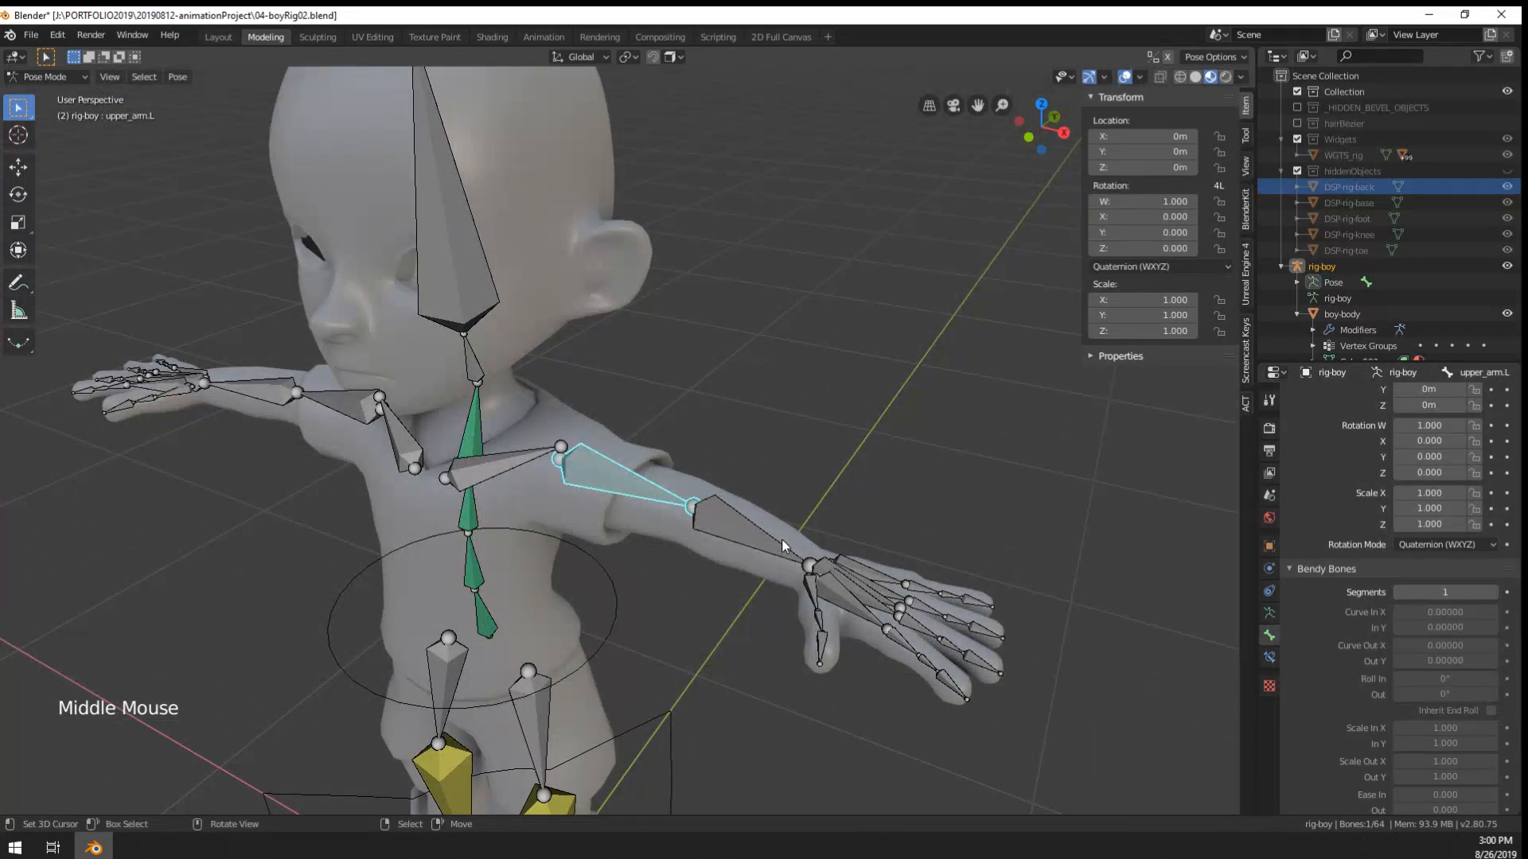
middle_click_drag(781, 538, 821, 461)
right_click(792, 537)
right_click(662, 441)
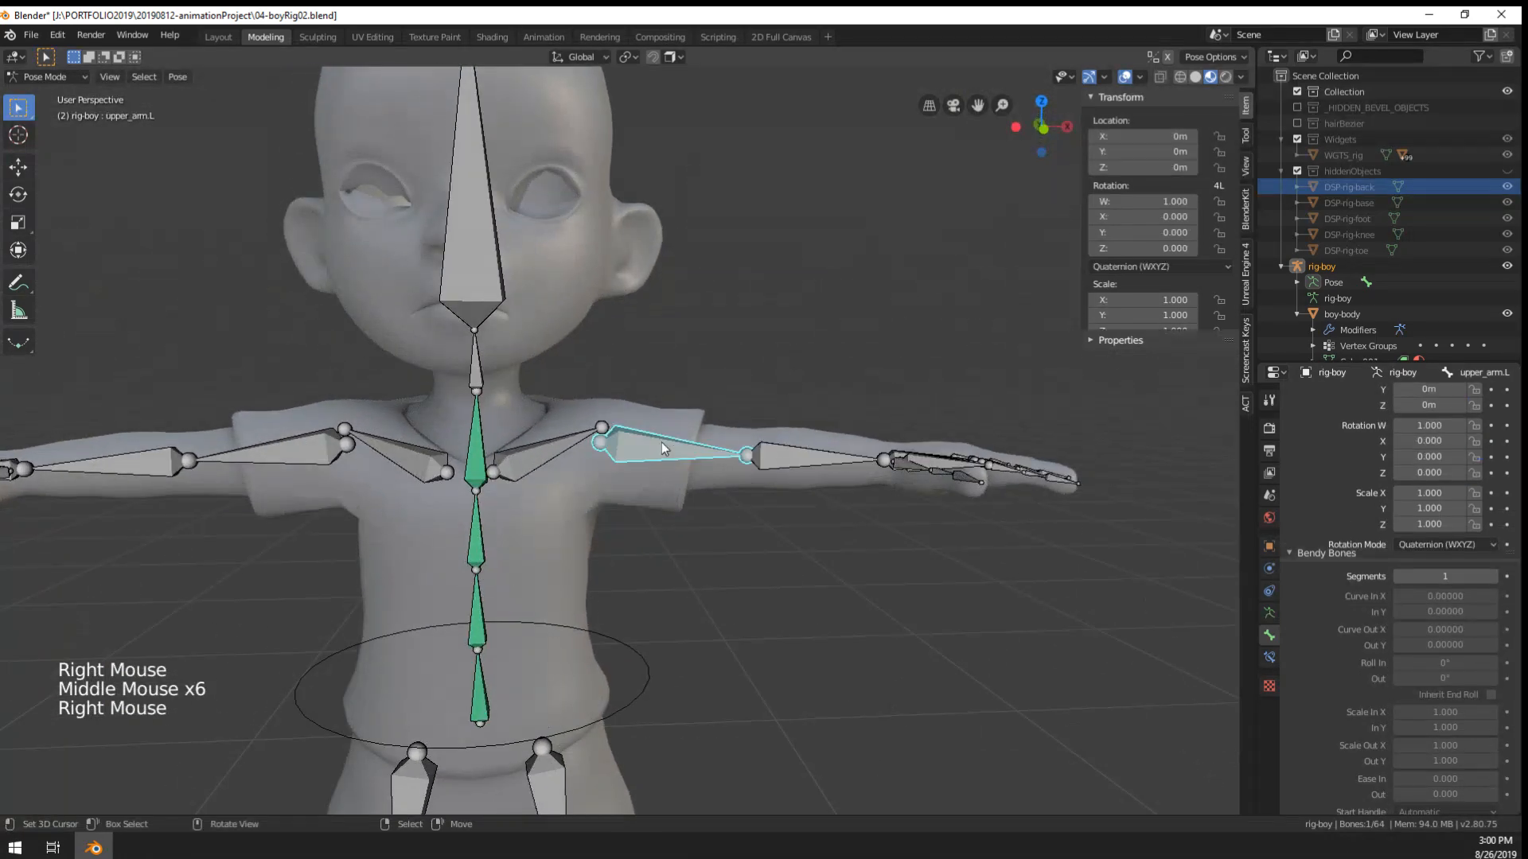
key("r")
left_click(678, 619)
middle_click_drag(678, 619, 704, 597)
key("ctrl+z")
- Select the first finger segment bones of the left hand together: pink-l.002, the ring finger's, middle-L.002 and index-L.002
middle_click_drag(834, 528, 756, 476)
right_click(907, 620)
scroll(770, 493, "up", 3)
scroll(759, 500, "down", 2)
scroll(749, 498, "up", 1)
key("r")
scroll(839, 470, "up", 2)
middle_click_drag(756, 476, 701, 462, "shift")
scroll(671, 481, "up", 2)
middle_click_drag(700, 462, 712, 517)
scroll(724, 509, "down", 2)
scroll(712, 518, "up", 1)
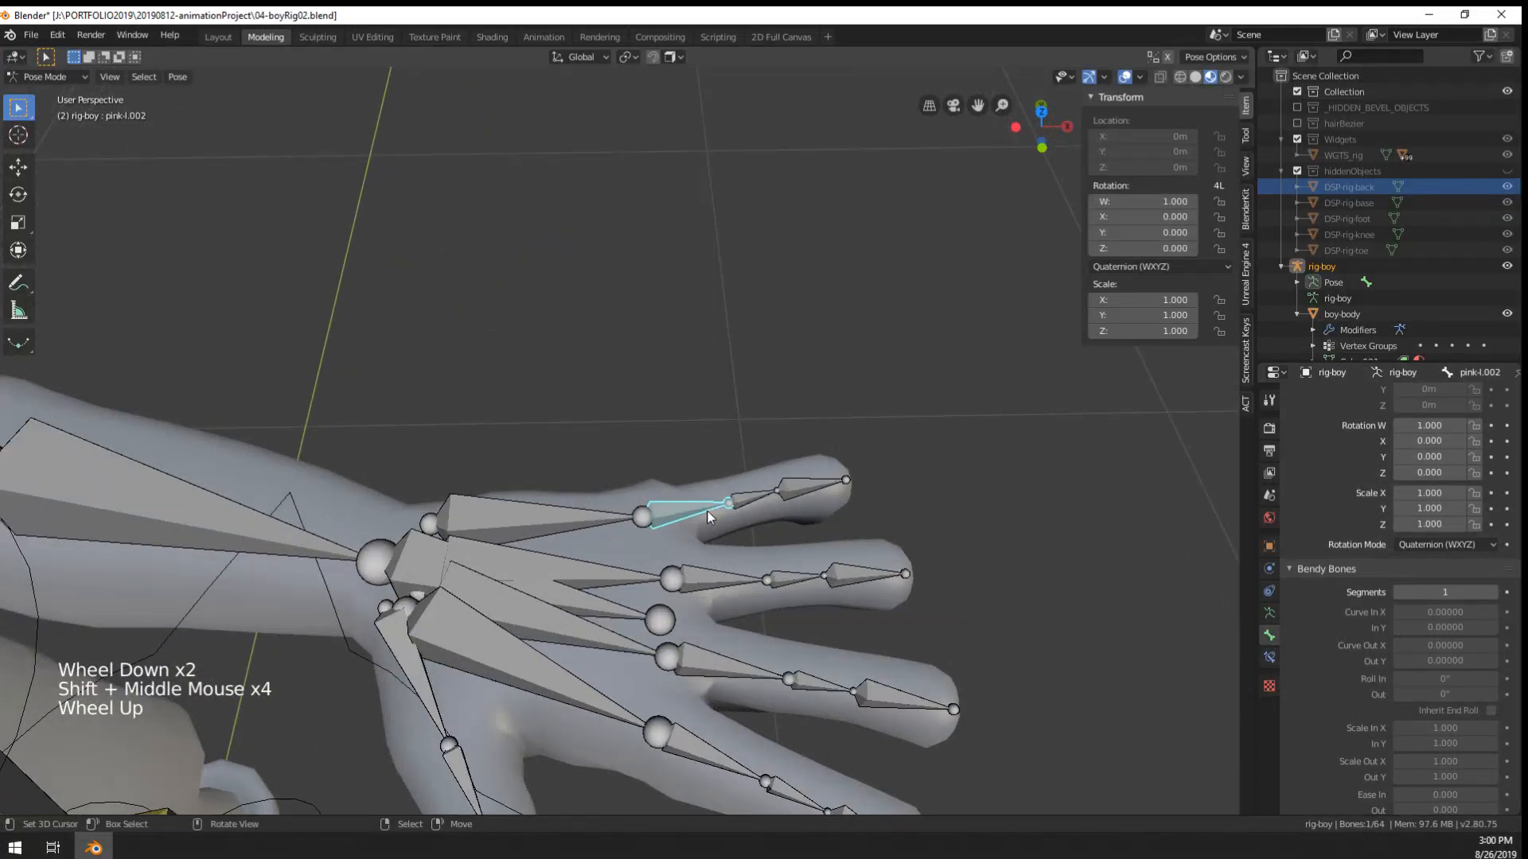
right_click(720, 578, "shift")
right_click(732, 664, "shift")
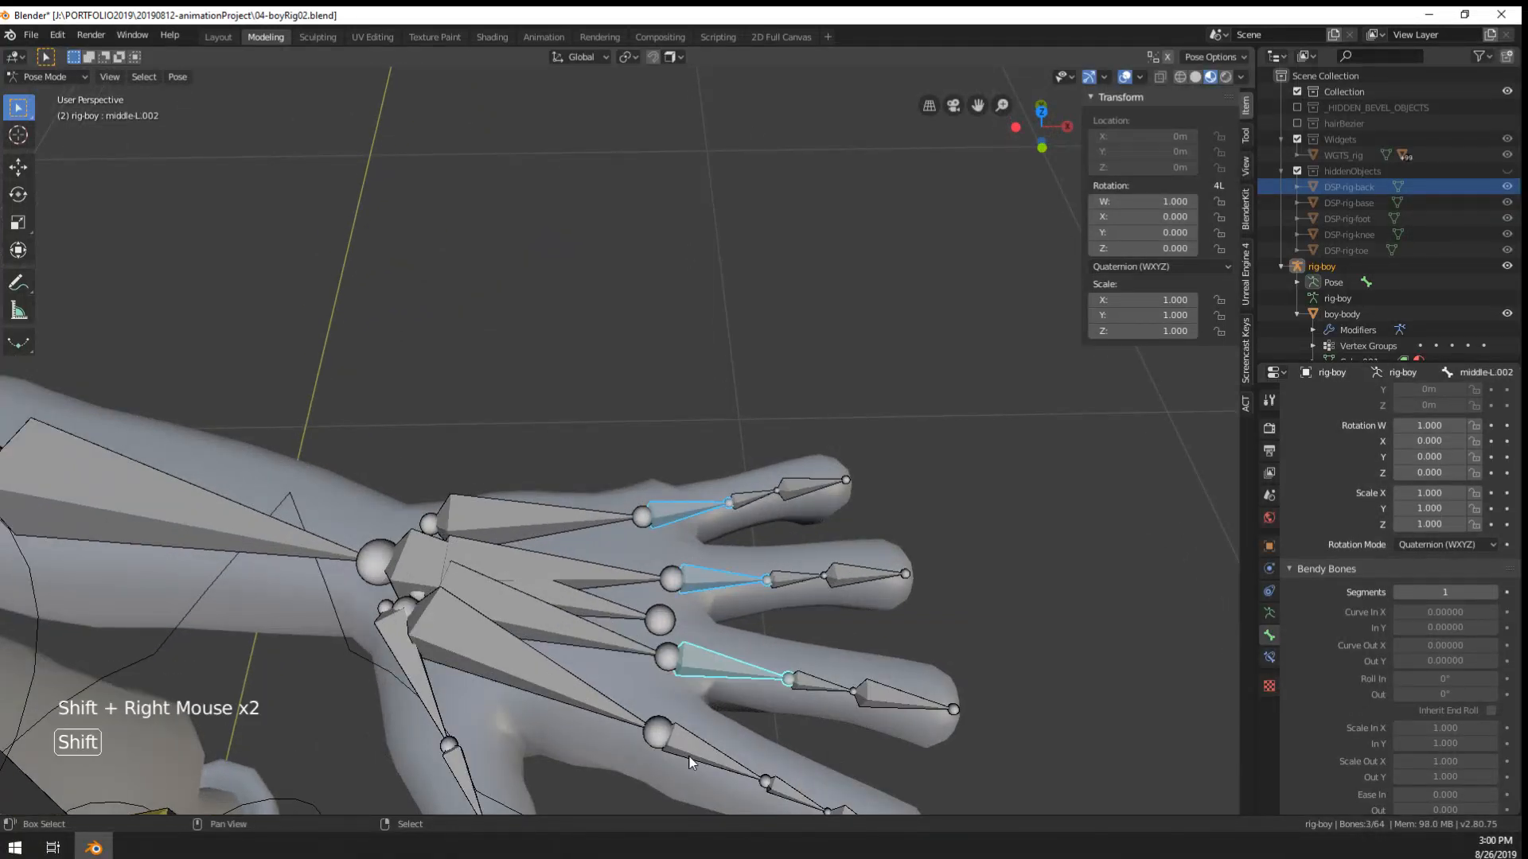
right_click(716, 752, "shift")
middle_click_drag(782, 735, 767, 588, "shift")
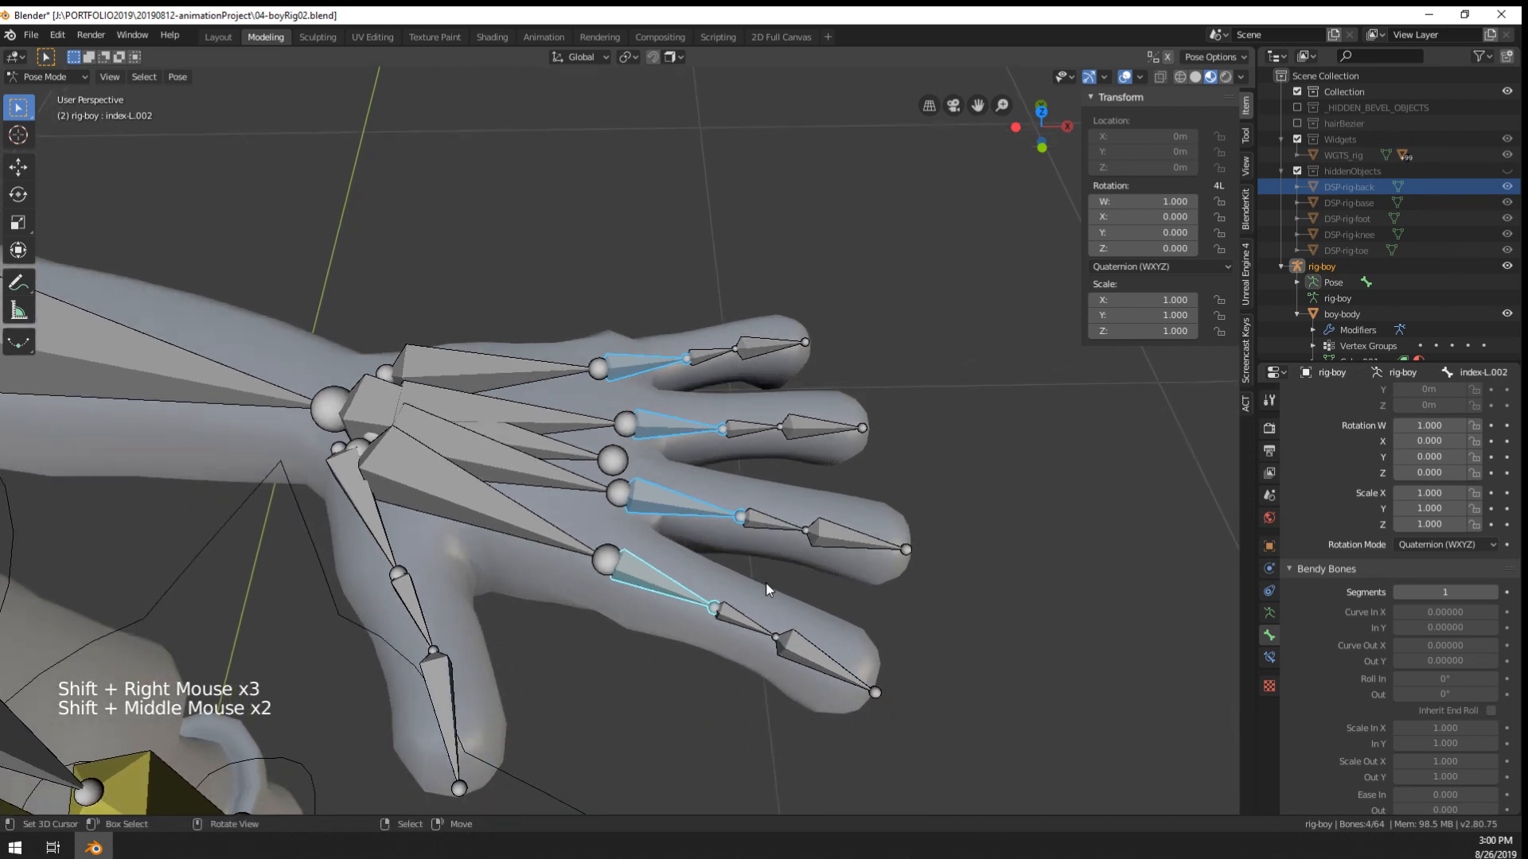
- In Edit Mode, duplicate the four selected finger bones and raise the copies 0.036 m along Z above the hand
key("Tab")
key("KP_1")
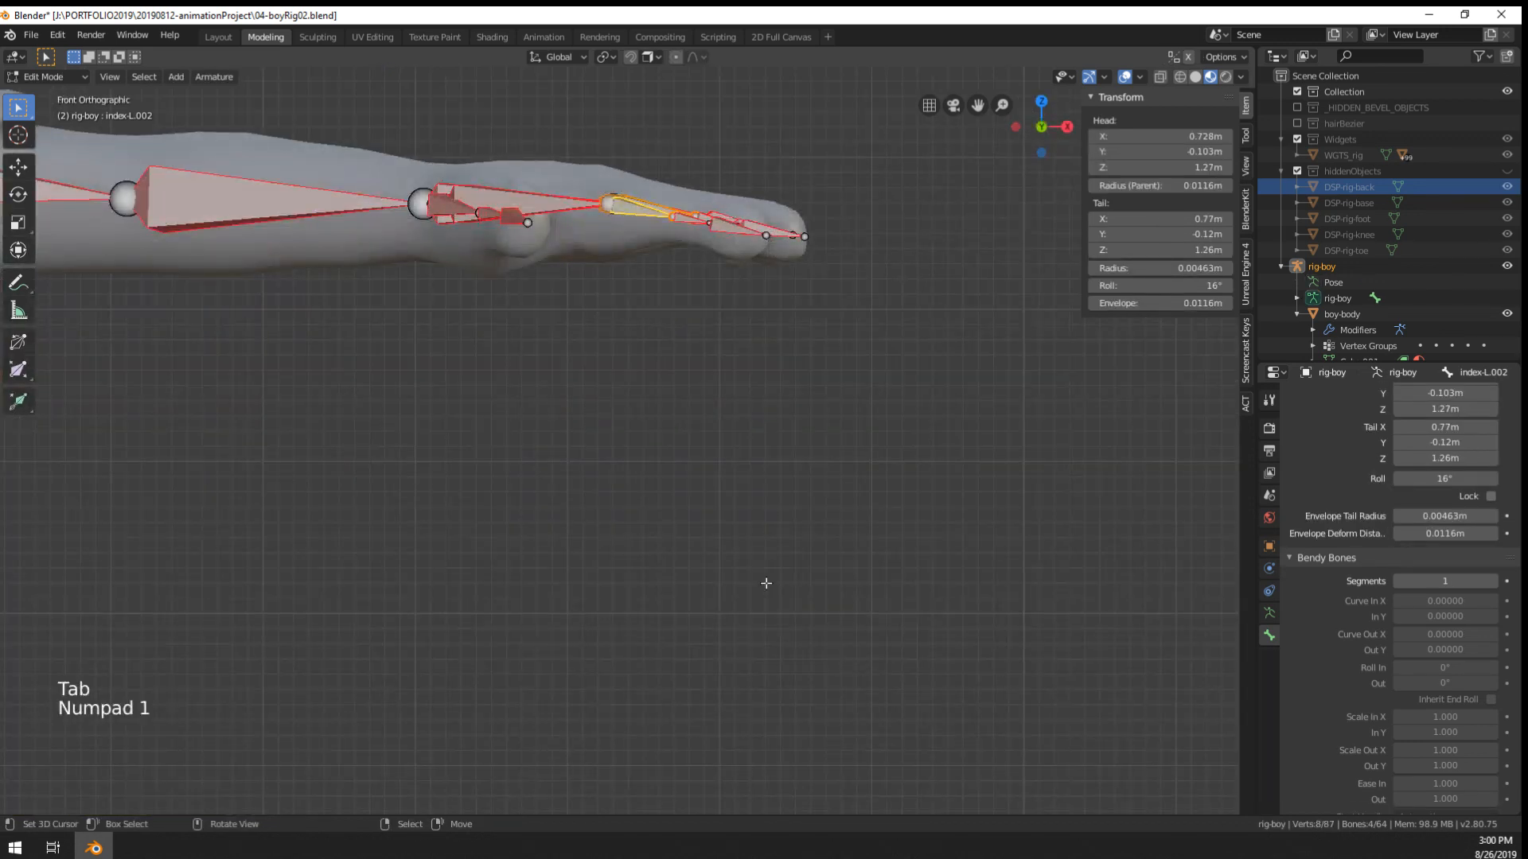
middle_click_drag(806, 179, 769, 399, "shift")
scroll(781, 345, "up", 4)
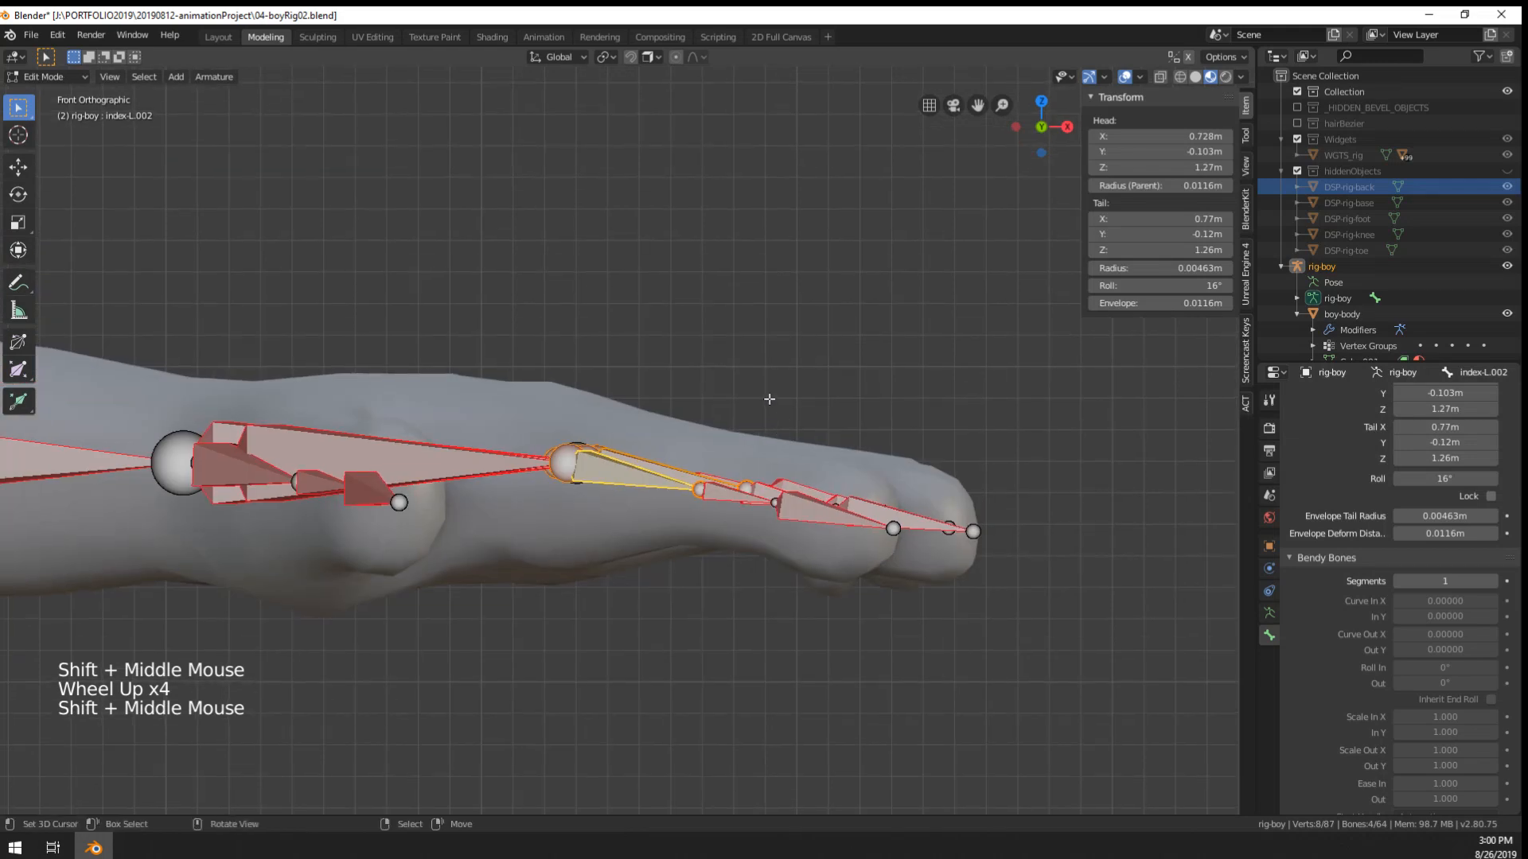
key("shift+d")
key("z")
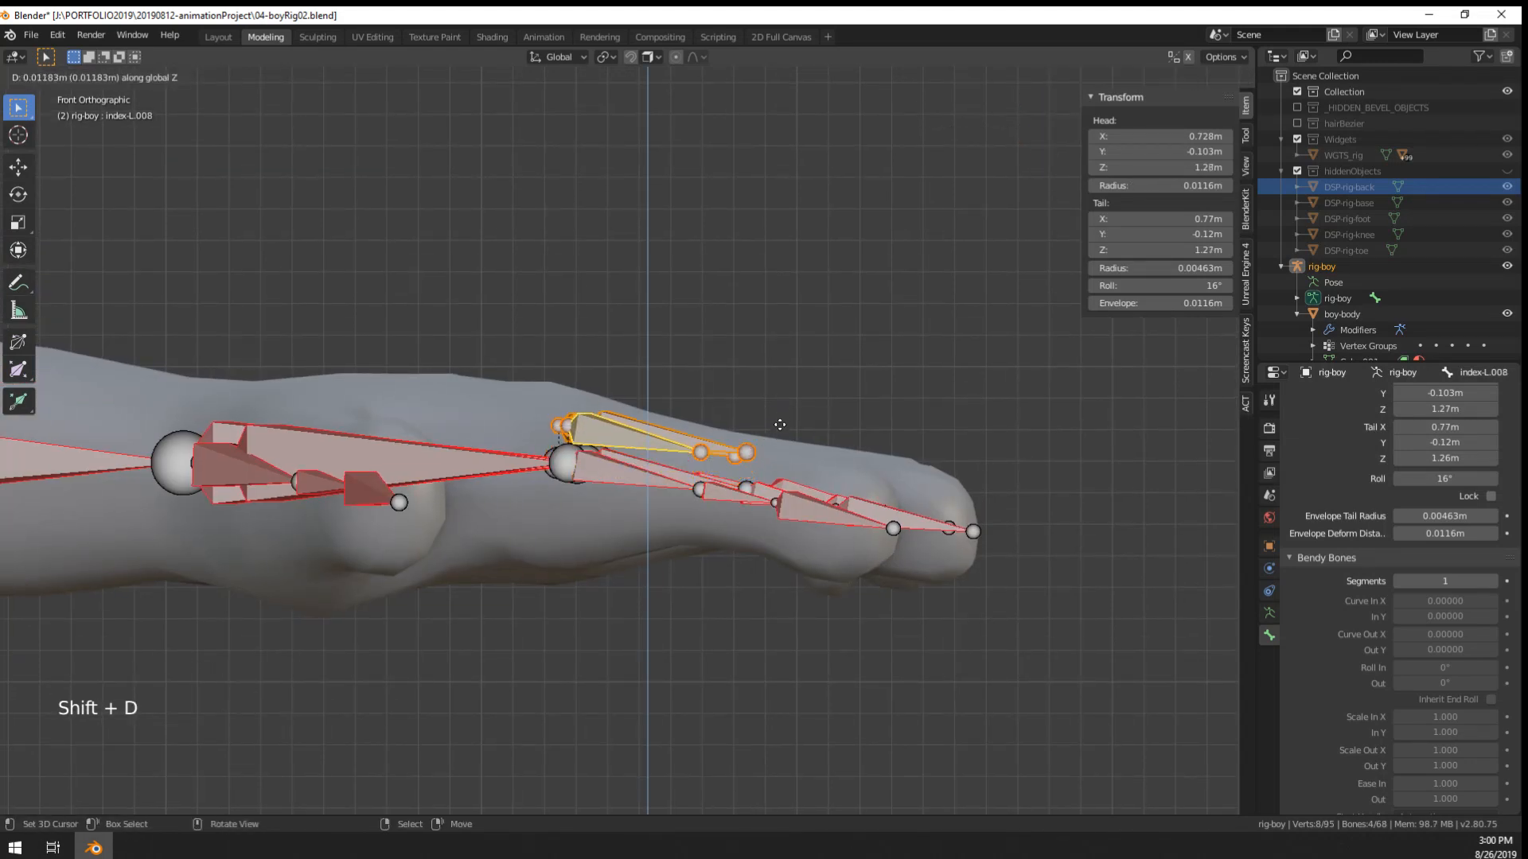
left_click(809, 345)
- Lengthen the four duplicated finger bones by moving their tails together about 0.07 m along X toward the fingertips
middle_click_drag(810, 345, 771, 398)
mouse_move(771, 398)
middle_mouse_down()
mouse_move(733, 459)
mouse_move(751, 394)
middle_mouse_up()
scroll(733, 459, "down", 2)
key("KP_7")
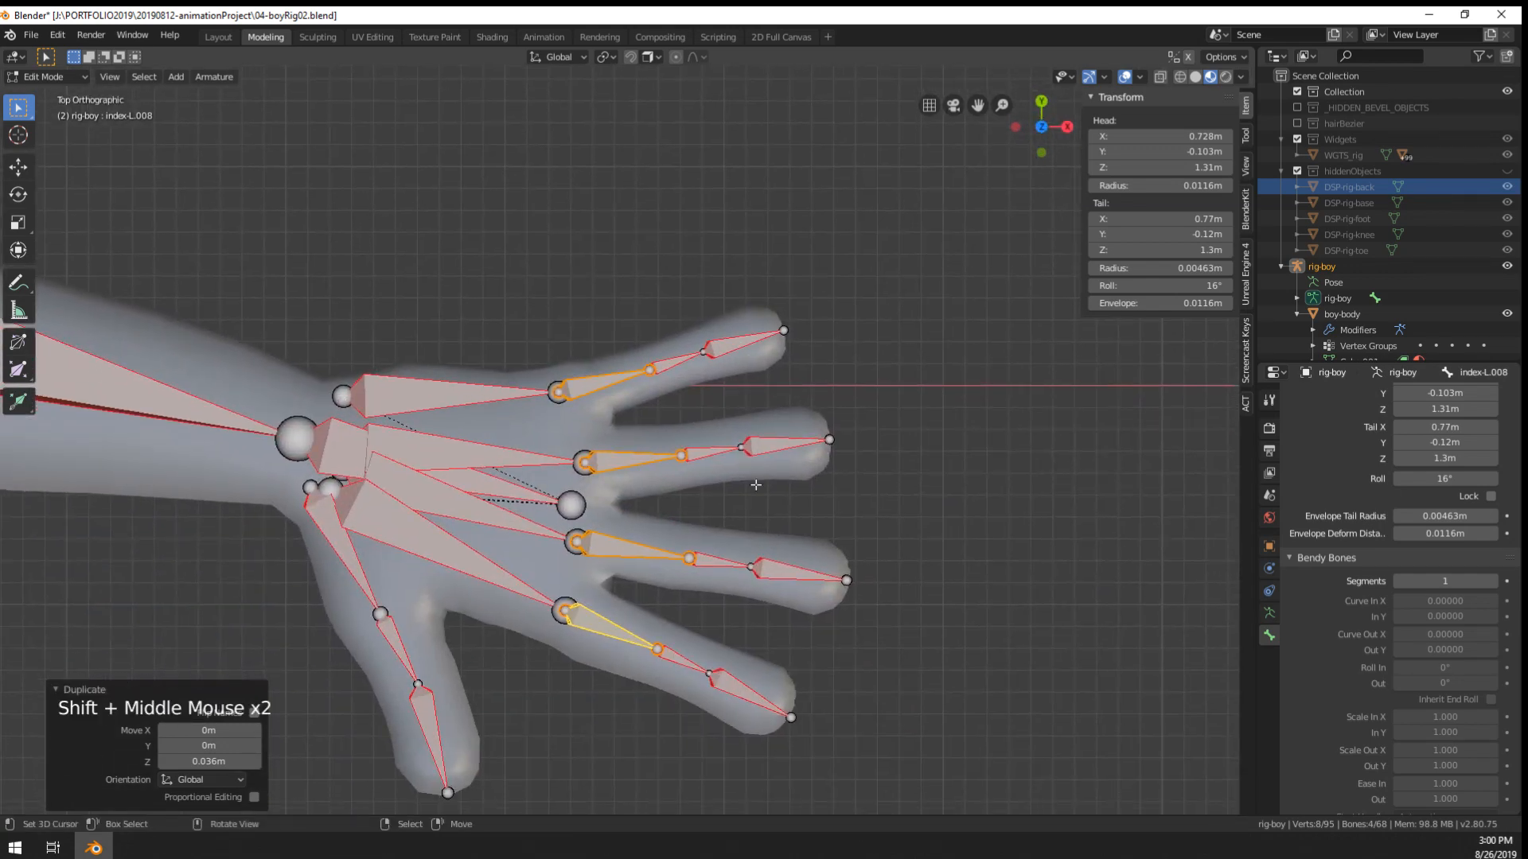
middle_click_drag(755, 484, 594, 604)
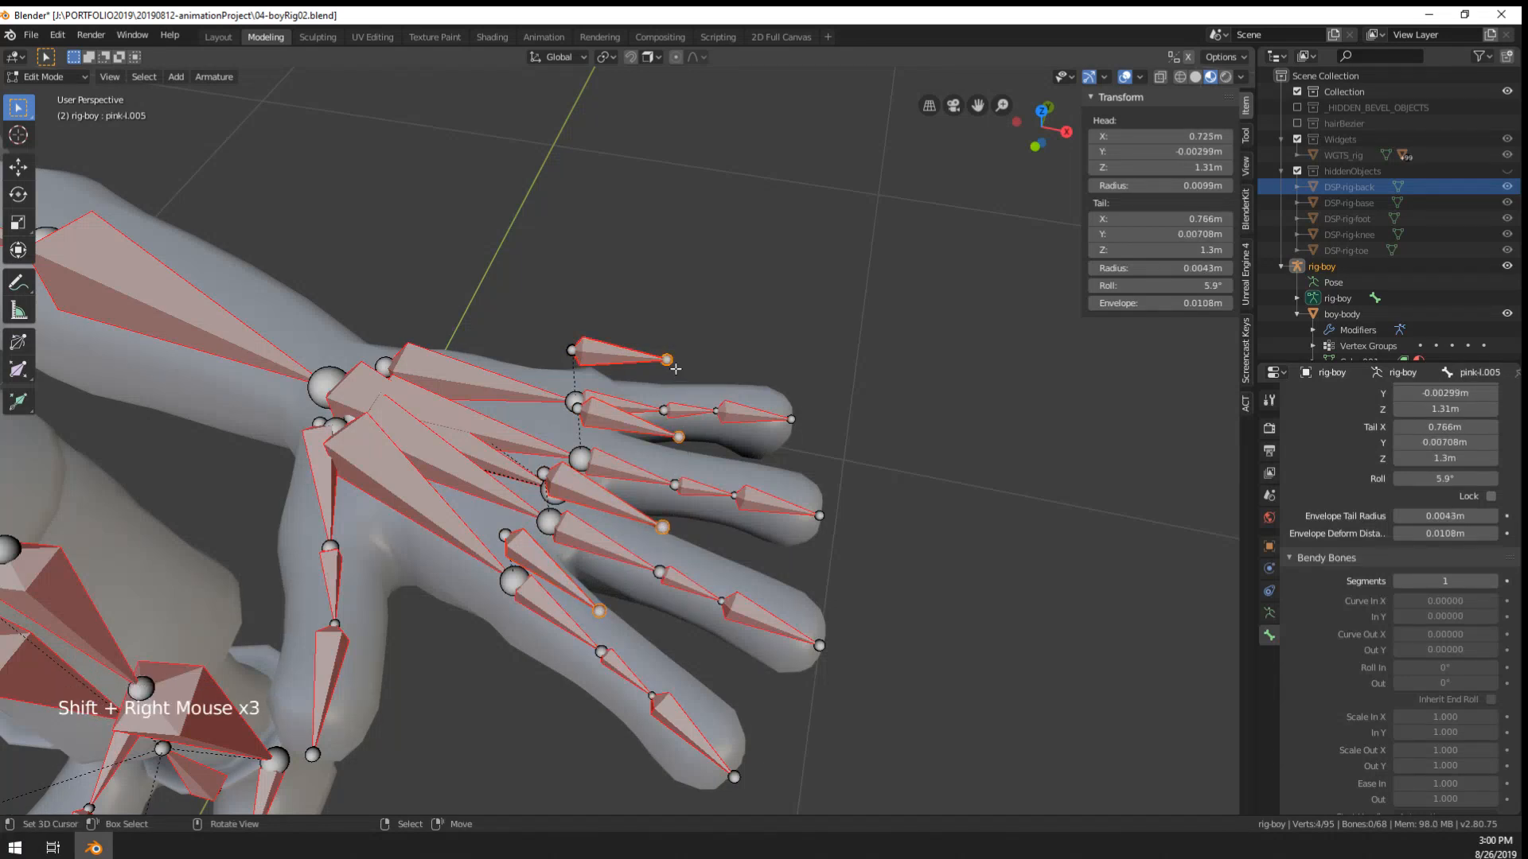
key("KP_7")
key("g")
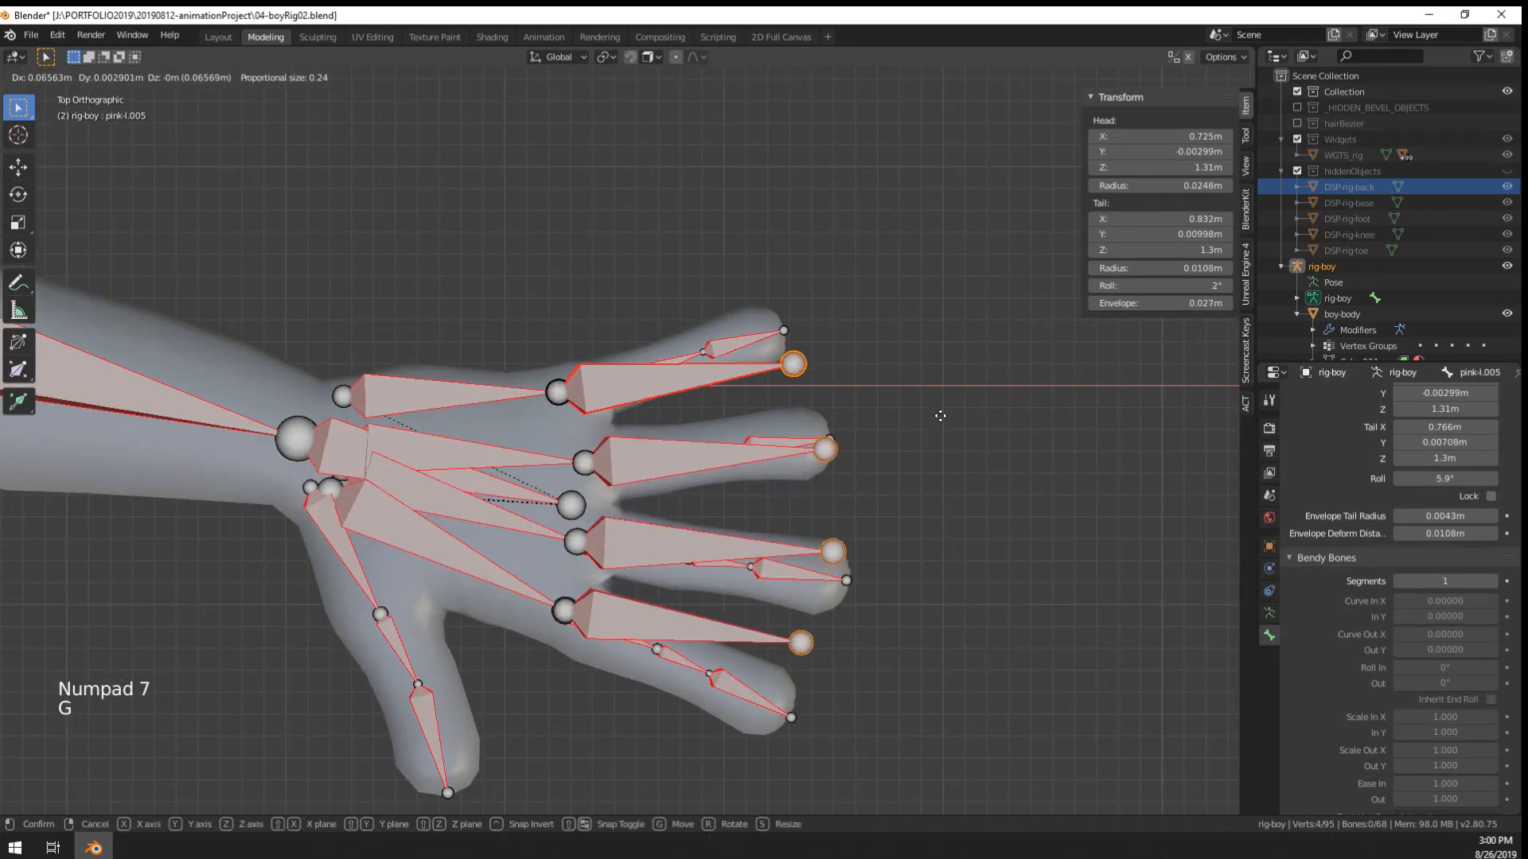
left_click(941, 406)
- Align the tails of the duplicated little-finger and middle-finger bones with their fingertips in top view
right_click(795, 355)
key("g")
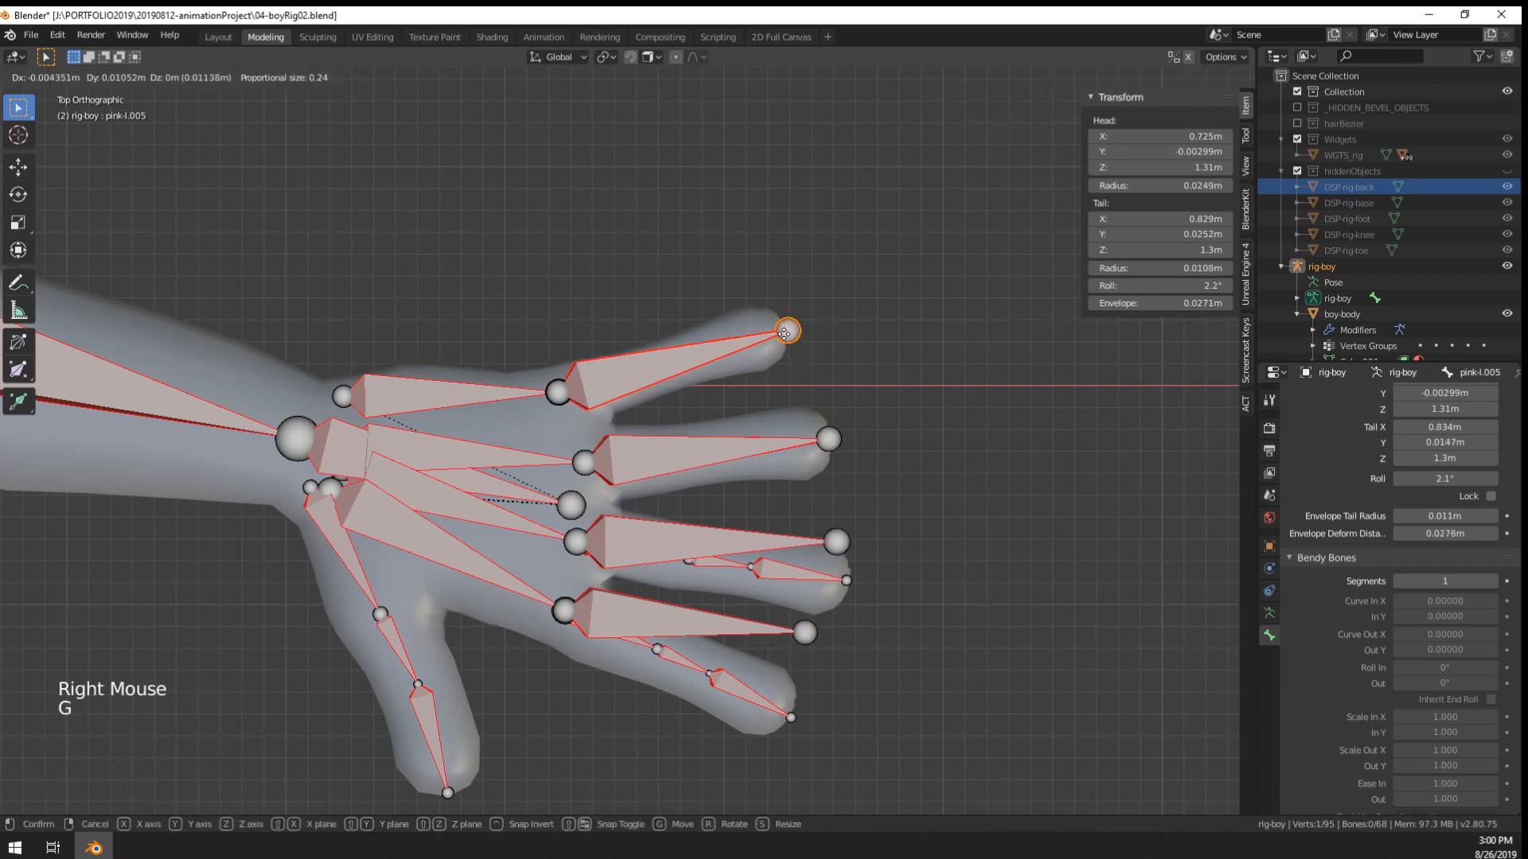
left_click(785, 331)
right_click(836, 542)
key("g")
left_click(812, 633)
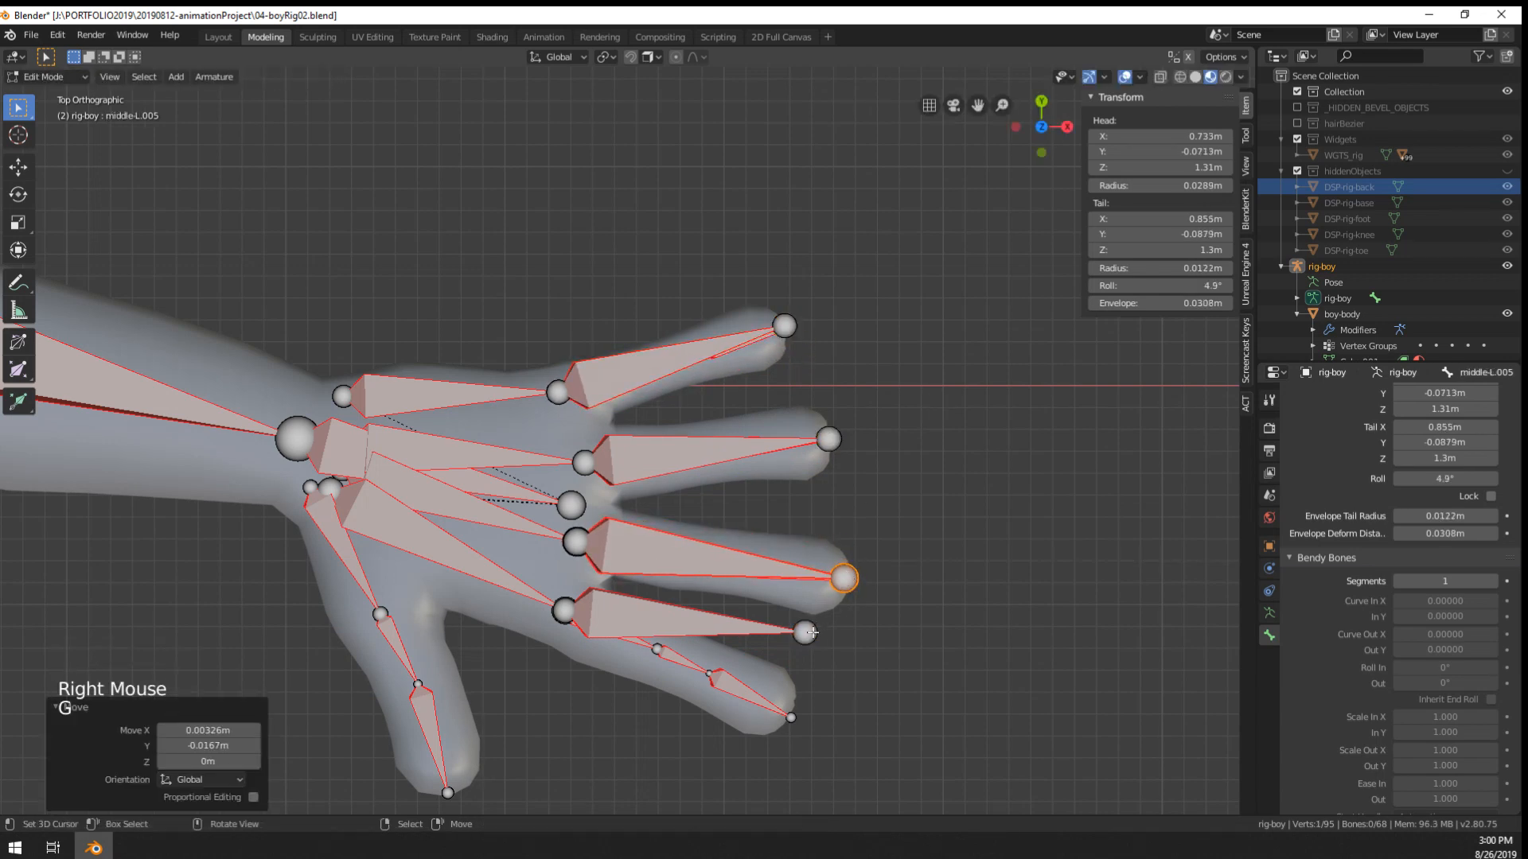
- Align the duplicated index-finger bone's tail with its fingertip and fine-tune the little-finger copy's tail
right_click(809, 632)
key("g")
left_click(789, 719)
right_click(785, 325)
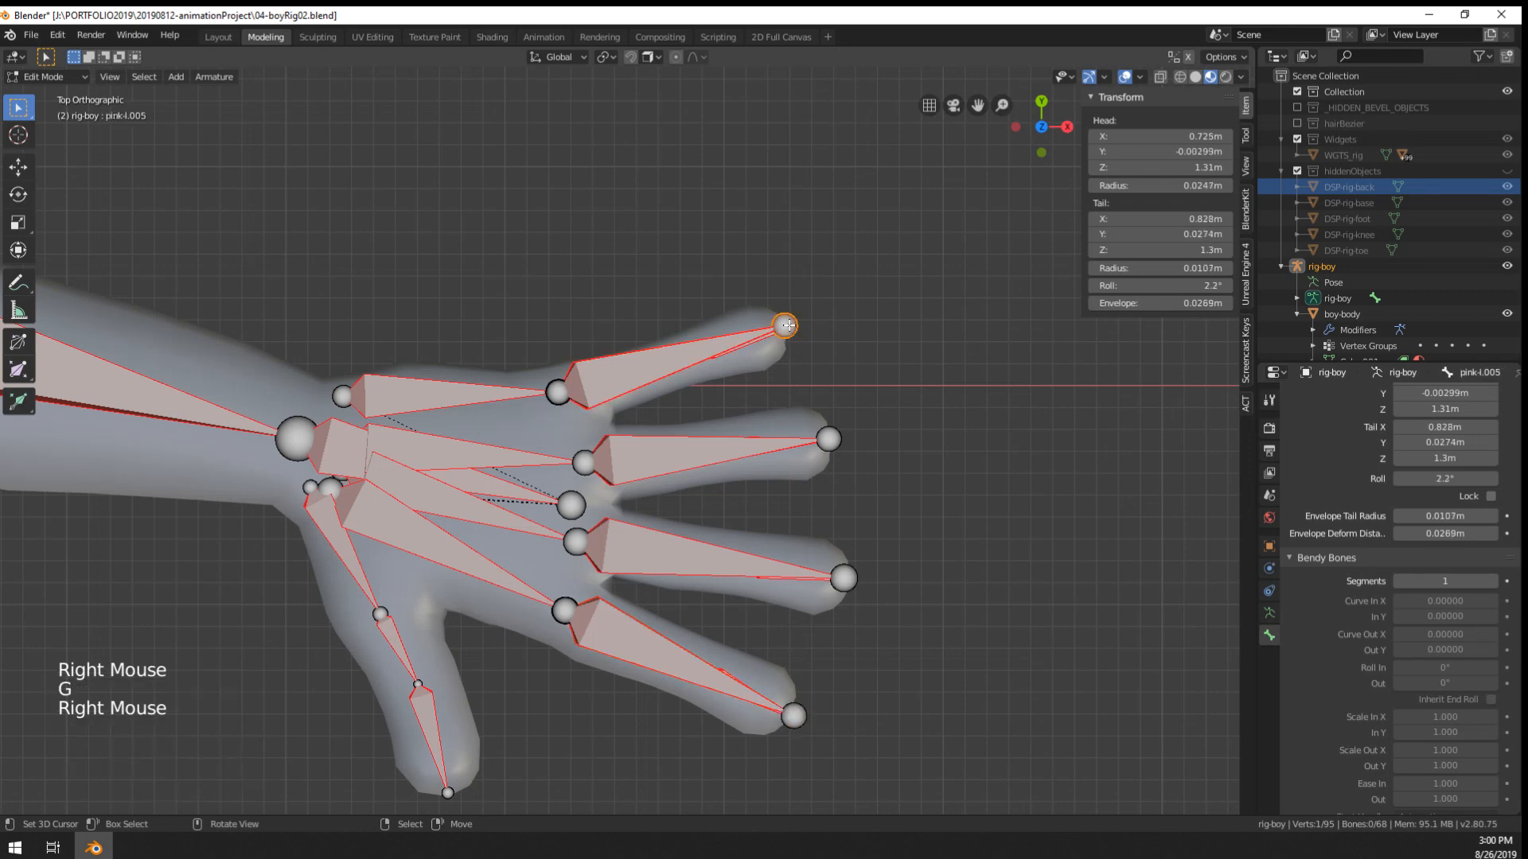
key("g")
left_click(791, 326)
- Inspect the duplicated finger bones in Edit and Pose Mode and try scaling a bone of the left hand
scroll(855, 510, "down", 2)
middle_click_drag(864, 629, 867, 577)
middle_click_drag(872, 589, 867, 438)
middle_click_drag(860, 525, 910, 624)
key("Tab")
scroll(546, 470, "up", 3)
key("Tab")
right_click(546, 476)
scroll(546, 476, "down", 4)
key("s")
scroll(780, 573, "up", 2)
key("Tab")
- Bend the index finger's base bone downward by about 82° in Pose Mode
middle_click_drag(780, 573, 843, 560)
scroll(756, 628, "up", 2)
key("Tab")
right_click(749, 637)
key("r")
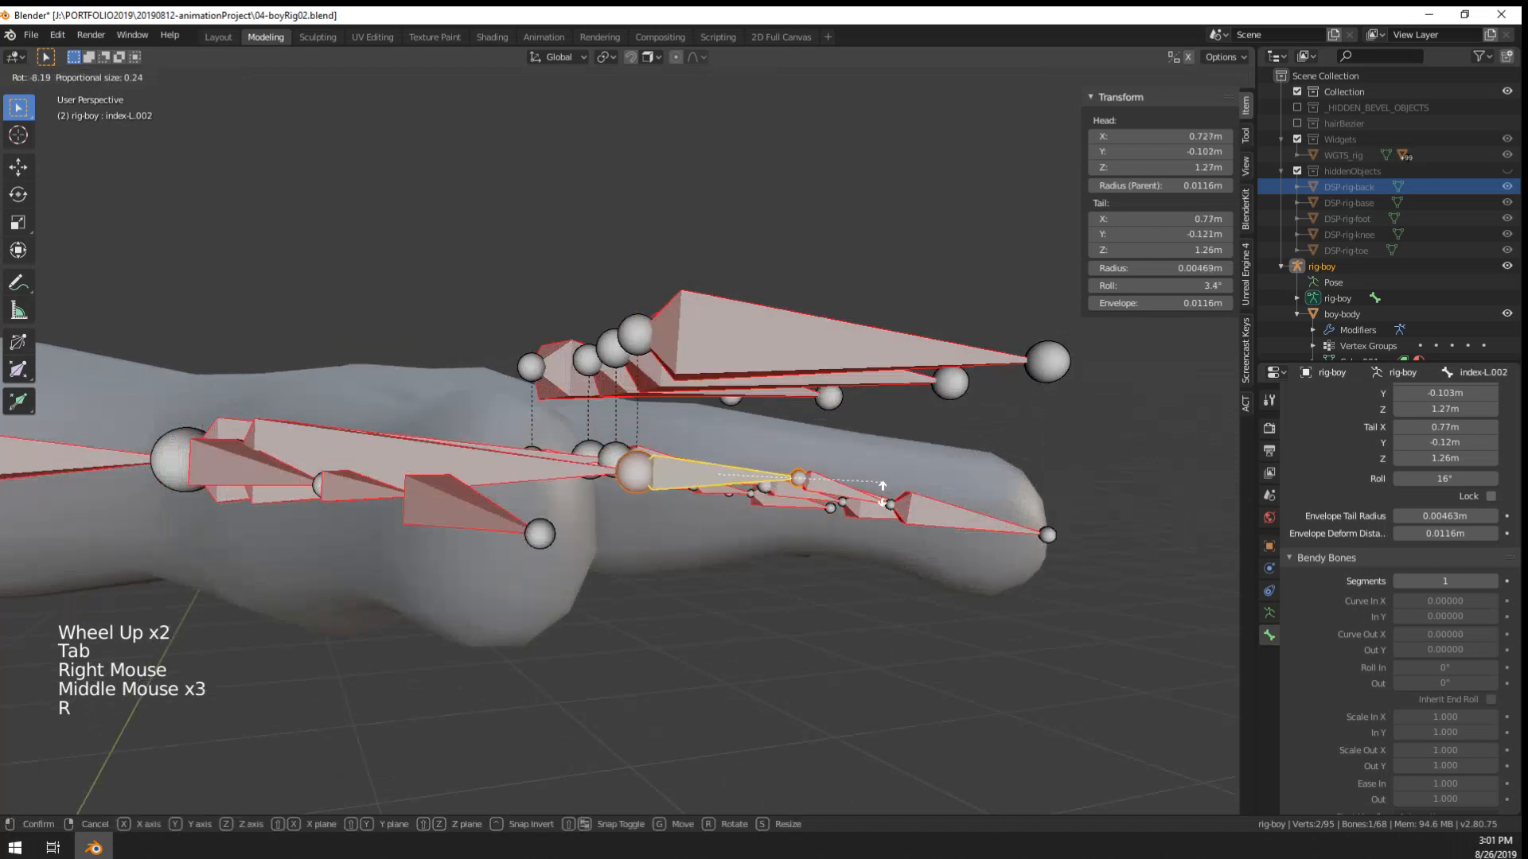
key("Tab")
key("r")
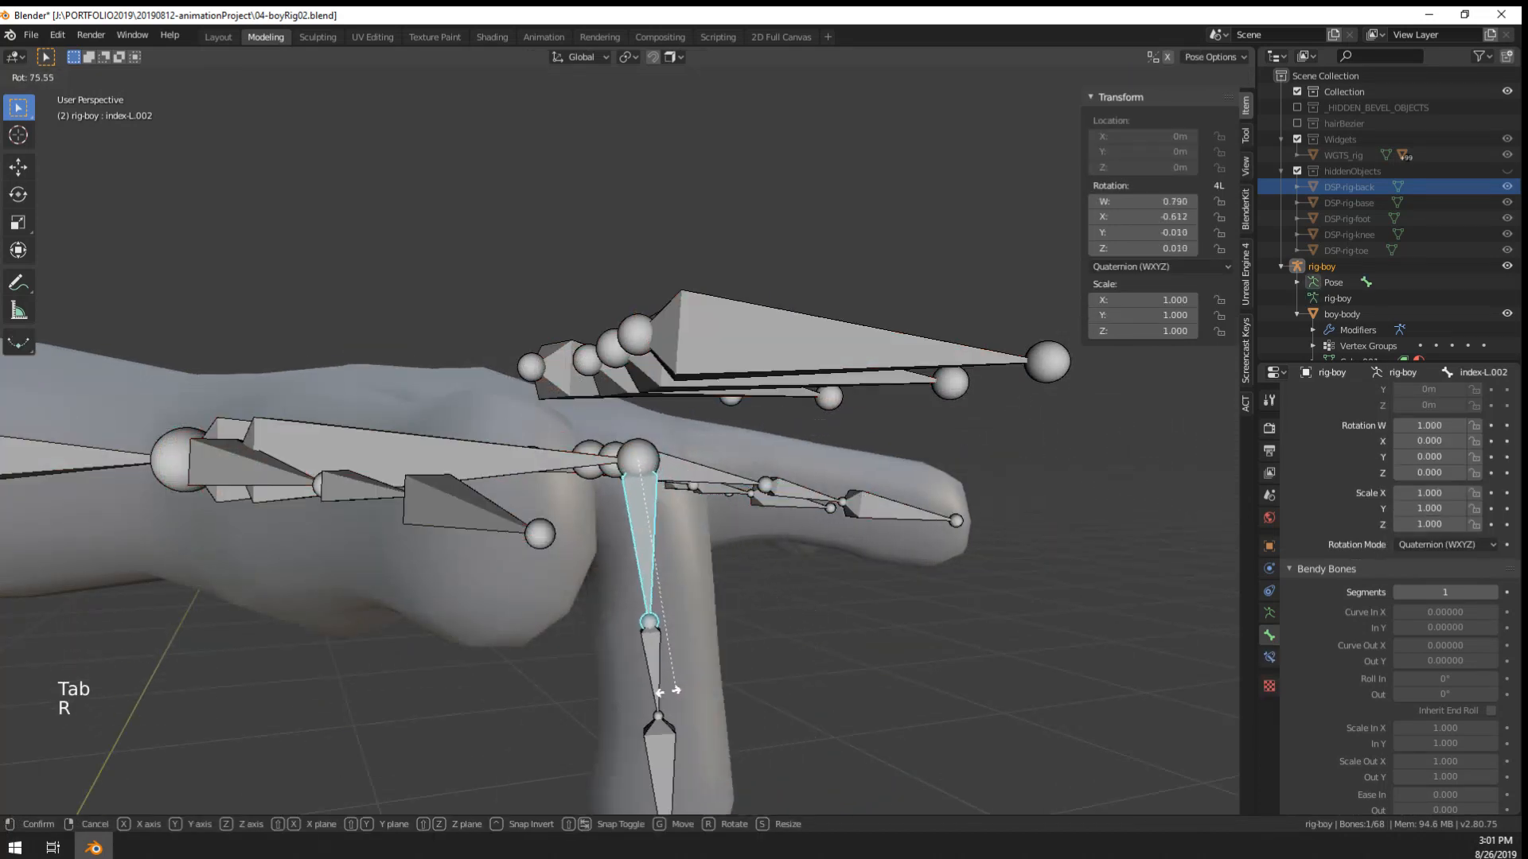
left_click(676, 573)
- Curl the index finger's outer bones inward toward the palm, rotating the middle bone by about 97°
middle_click_drag(676, 573, 729, 604)
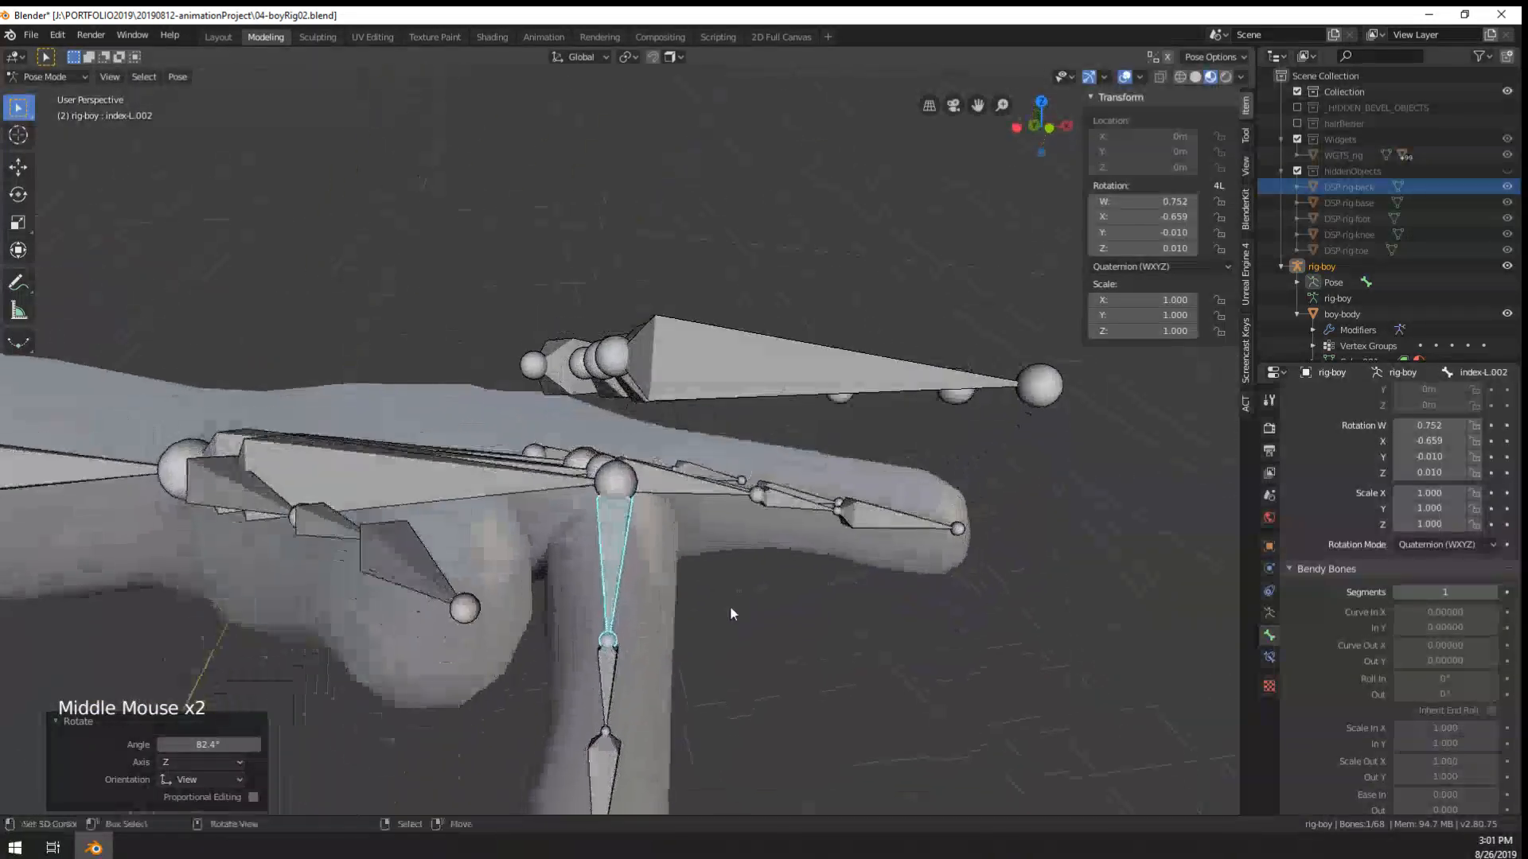
right_click(696, 702)
right_click(618, 696)
key("r")
left_click(609, 684)
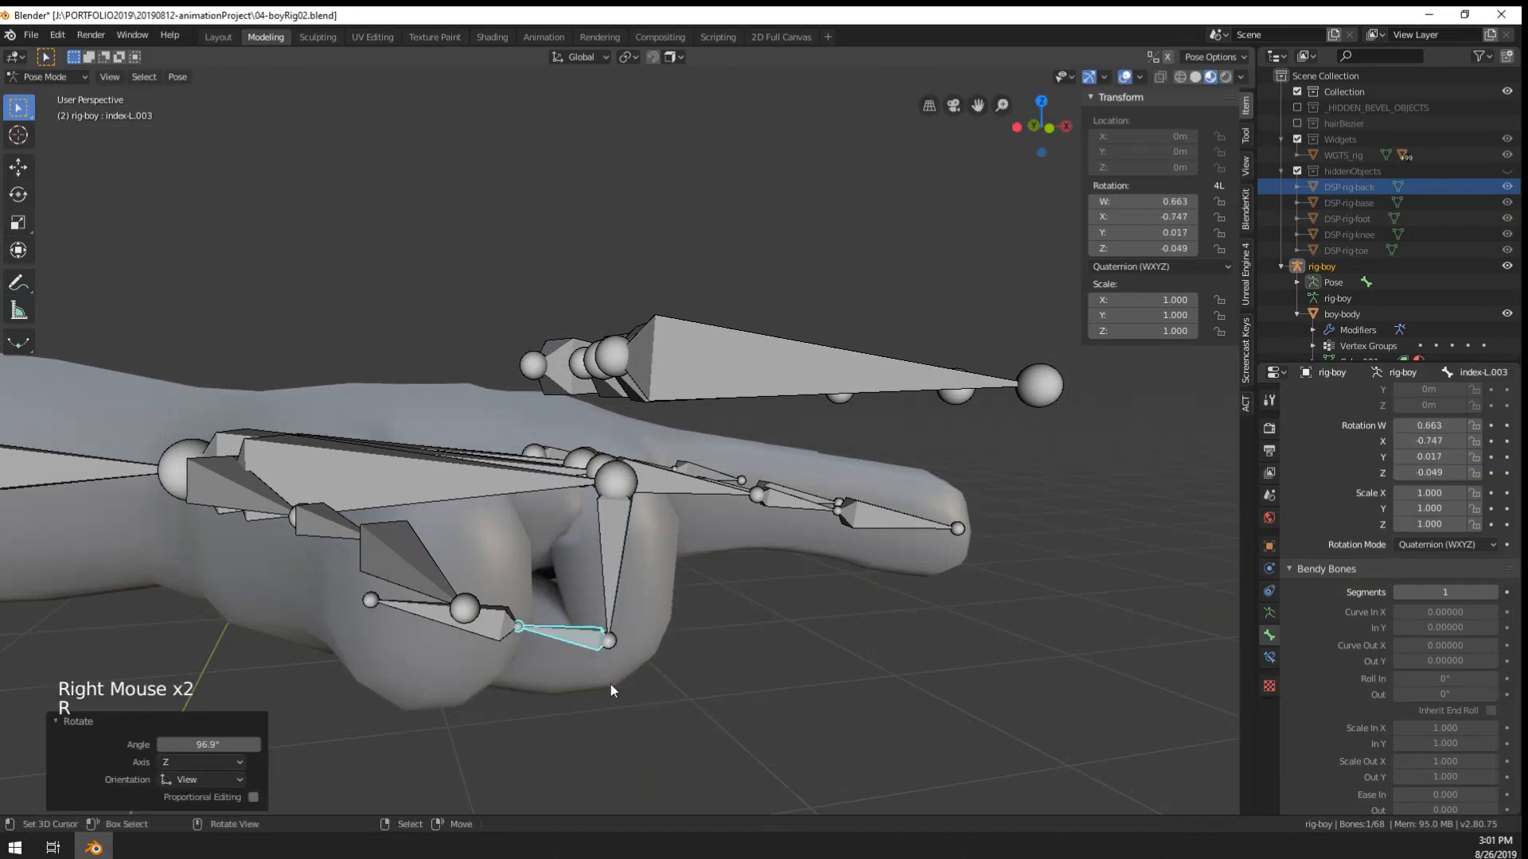
middle_click_drag(610, 685, 385, 661)
right_click(460, 551)
key("r")
left_click(526, 633)
right_click(549, 643)
key("r")
left_click(655, 675)
- Rotate the thumb's base bone in toward the palm
scroll(650, 683, "down", 1)
right_click(360, 556)
middle_click_drag(360, 556, 366, 589)
middle_click_drag(366, 589, 372, 621)
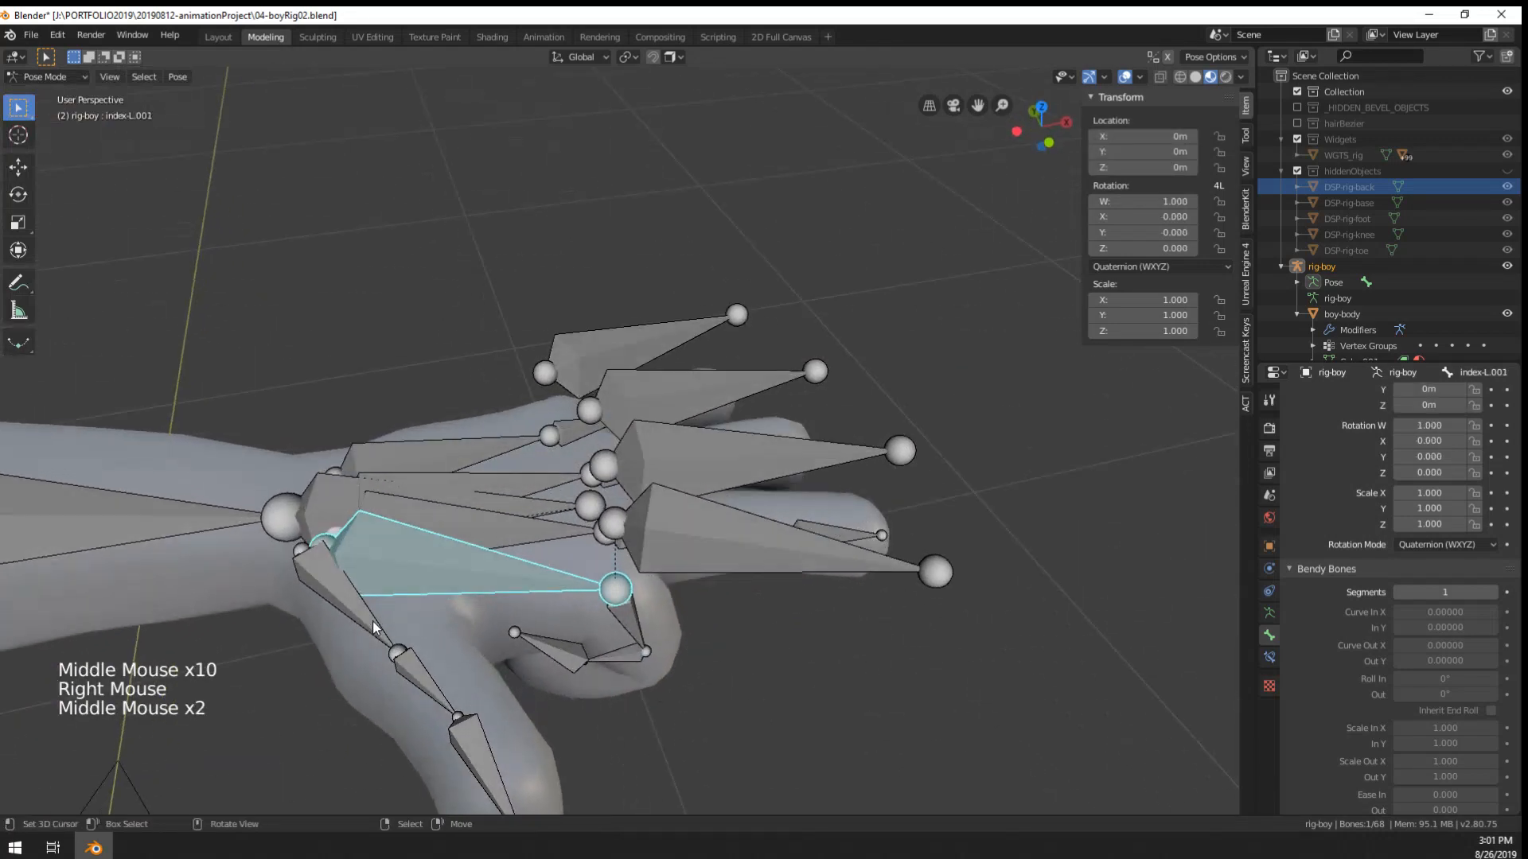
right_click(370, 624)
key("r")
right_click(442, 670)
middle_click_drag(443, 670, 351, 661)
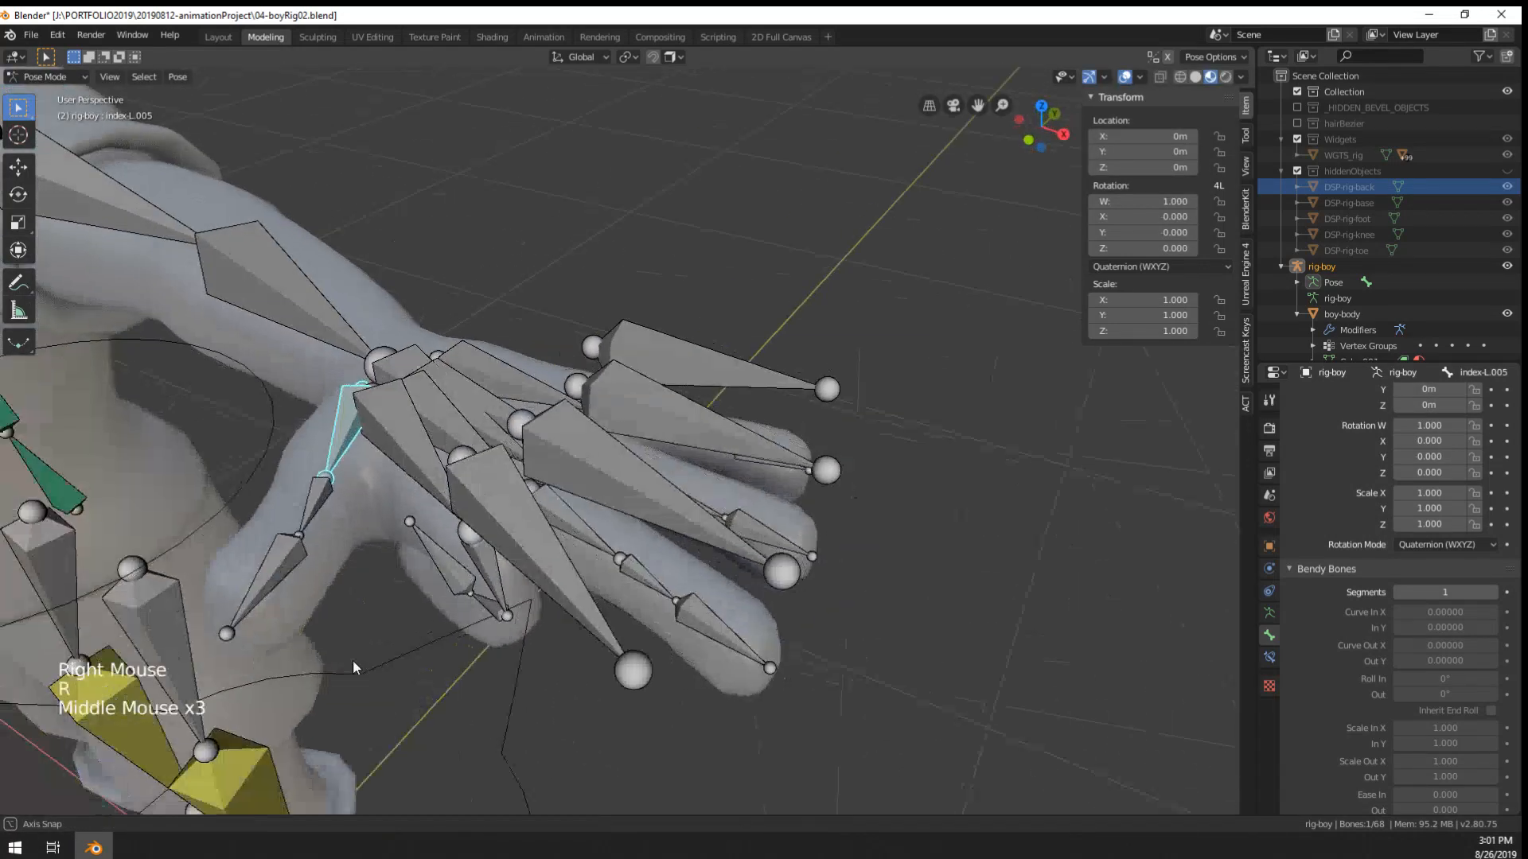
key("r")
left_click(438, 639)
- Rotate the thumb's remaining two bones inward, turning the tip bone by -21°
middle_click_drag(438, 639, 904, 85)
right_click(431, 626)
key("r")
left_click(492, 698)
right_click(495, 697)
key("r")
right_click(514, 682)
key("r")
left_click(533, 662)
- Check the curled hand with overlays hidden, restore them, and switch X-axis mirroring on and back off
left_click(1125, 77)
middle_click_drag(634, 399, 626, 466)
left_click(1158, 58)
left_click(1169, 59)
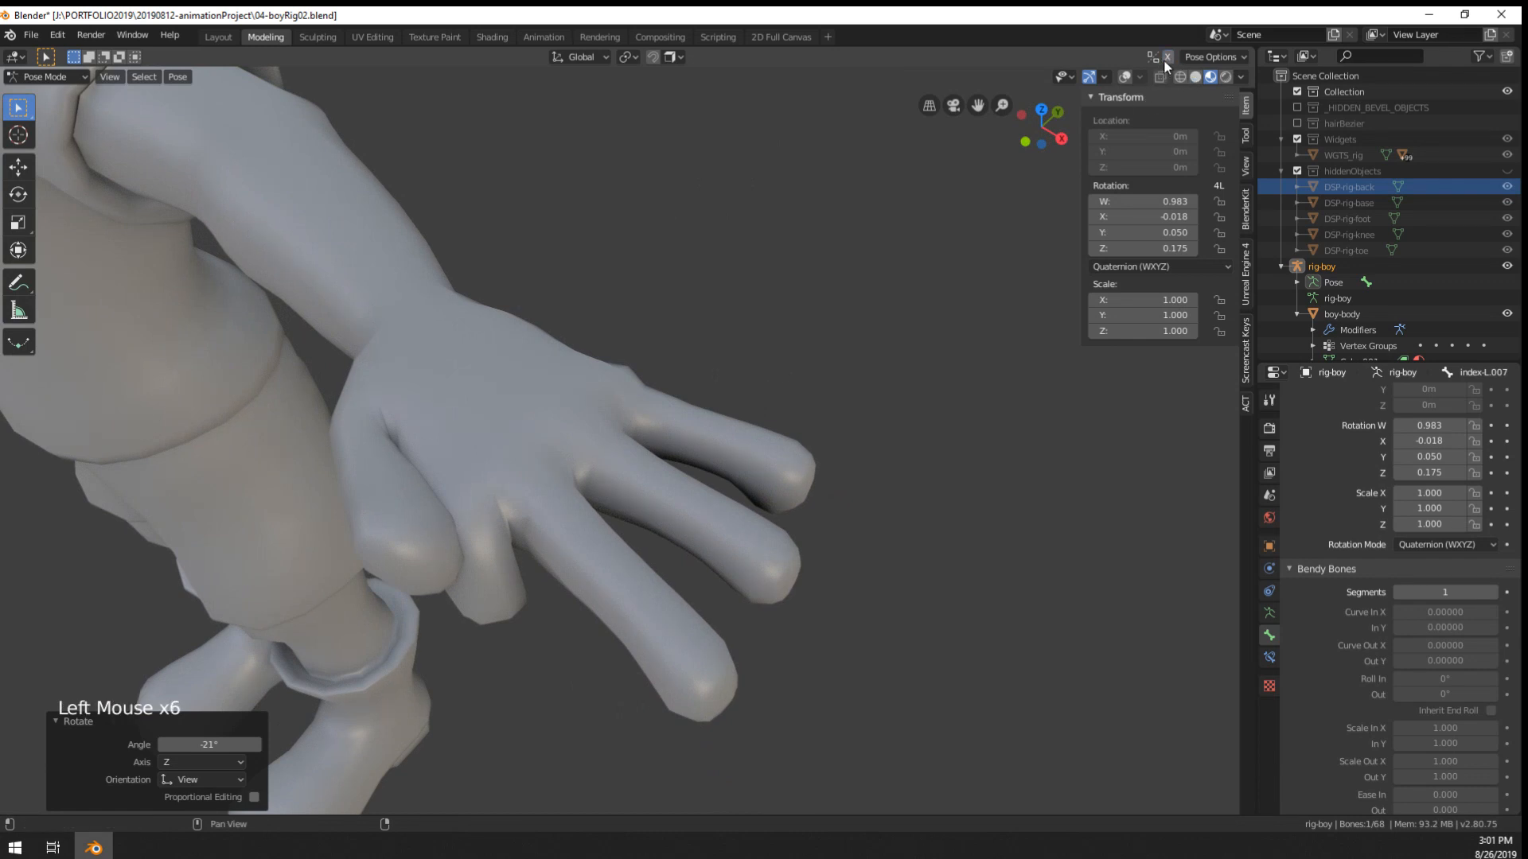
left_click(1163, 59)
left_click(1128, 80)
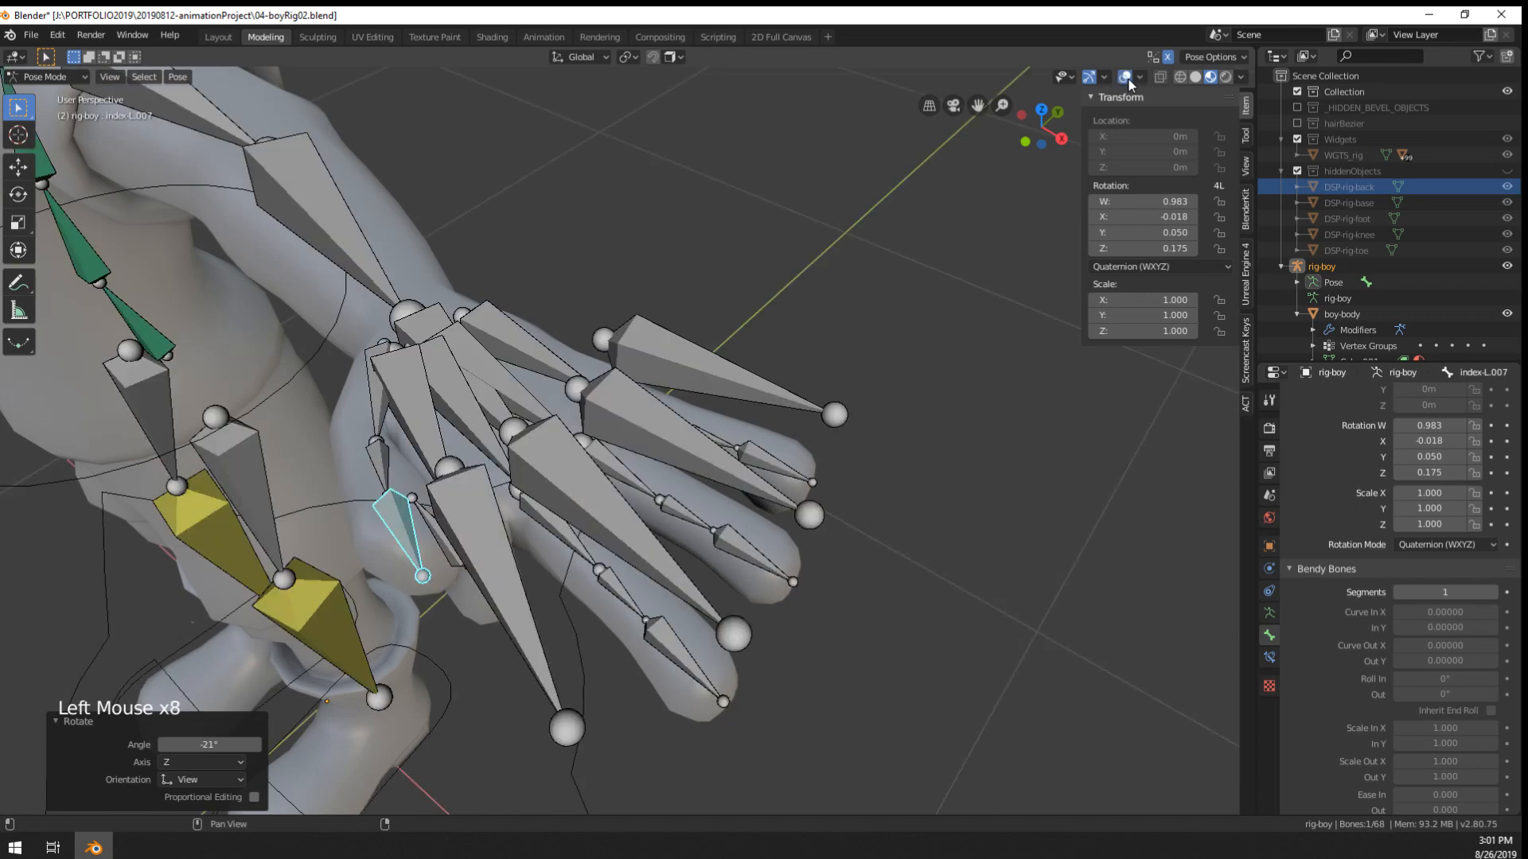
scroll(576, 525, "down", 6)
key("r")
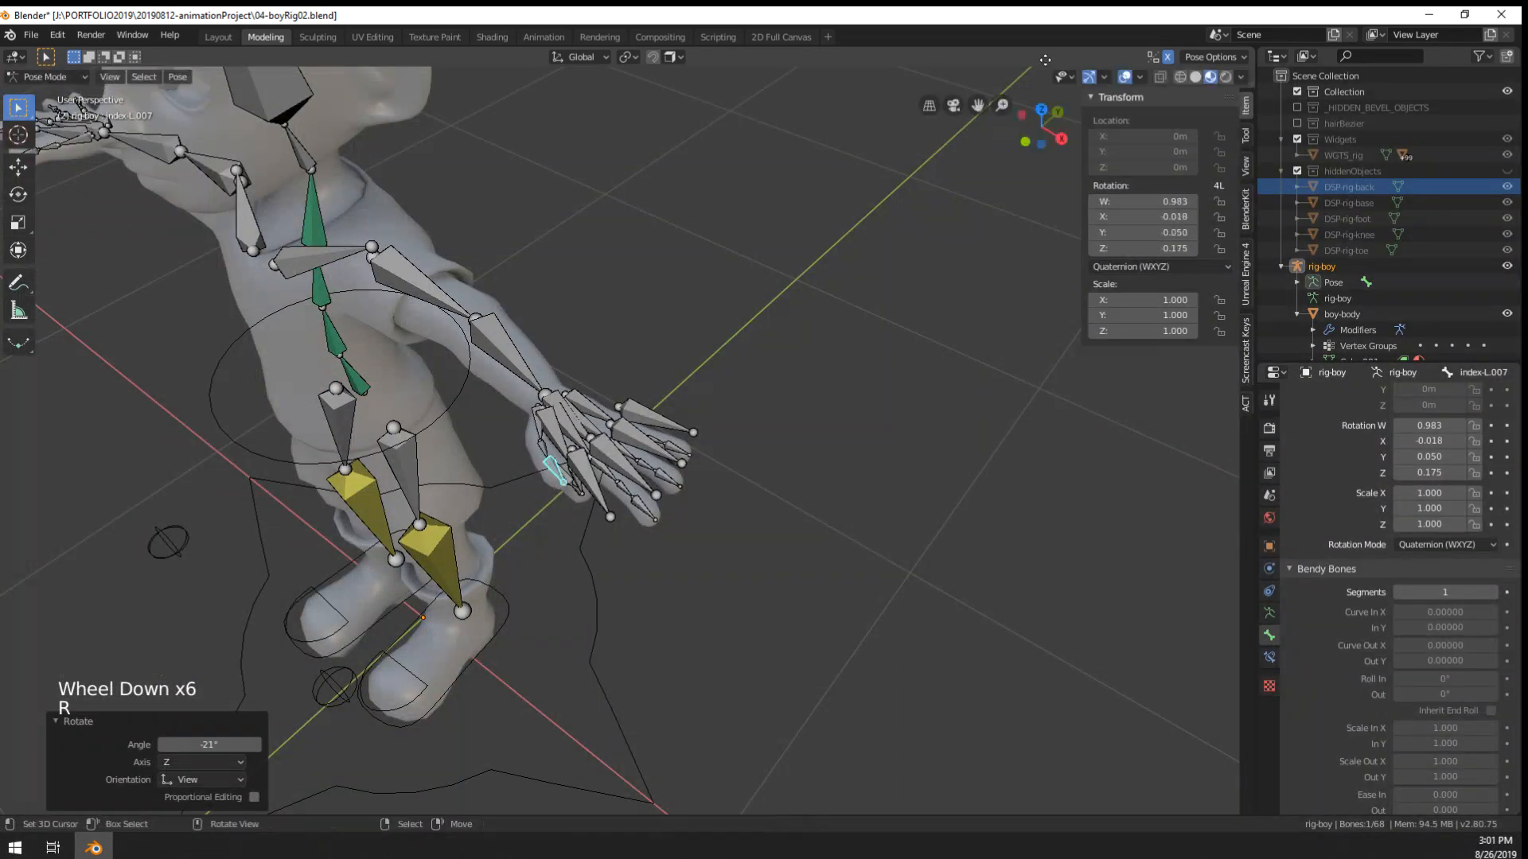
left_click(1168, 59)
- Rotate the base bones of the middle, ring and little fingers together about 80° downward
scroll(478, 478, "up", 5)
middle_click_drag(477, 479, 613, 551)
right_click(627, 485)
right_click(629, 471, "shift")
middle_click_drag(628, 471, 627, 507)
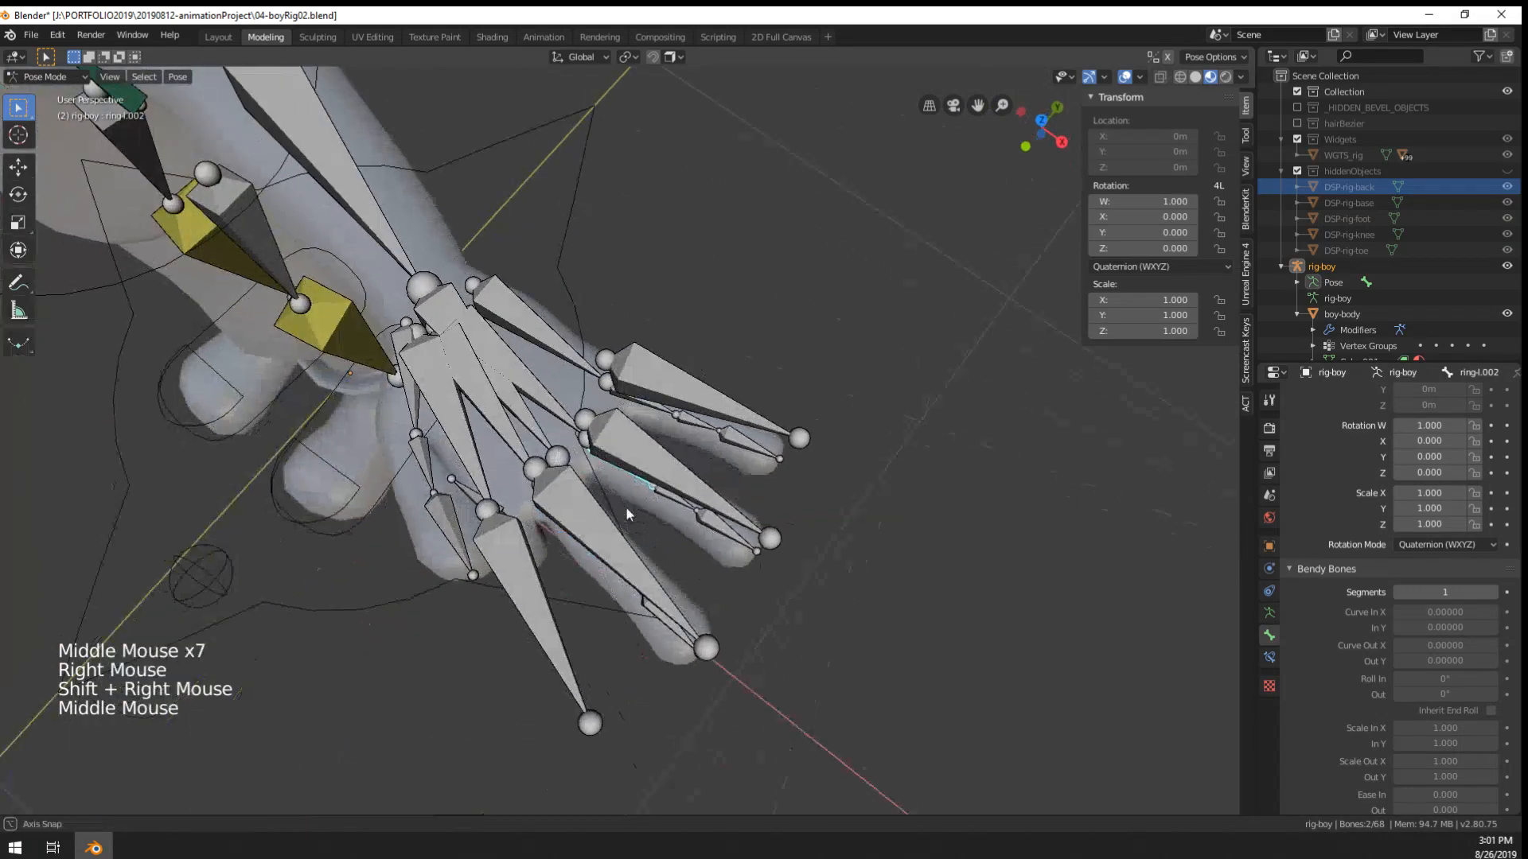
right_click(648, 420, "shift")
middle_click_drag(613, 561, 649, 513)
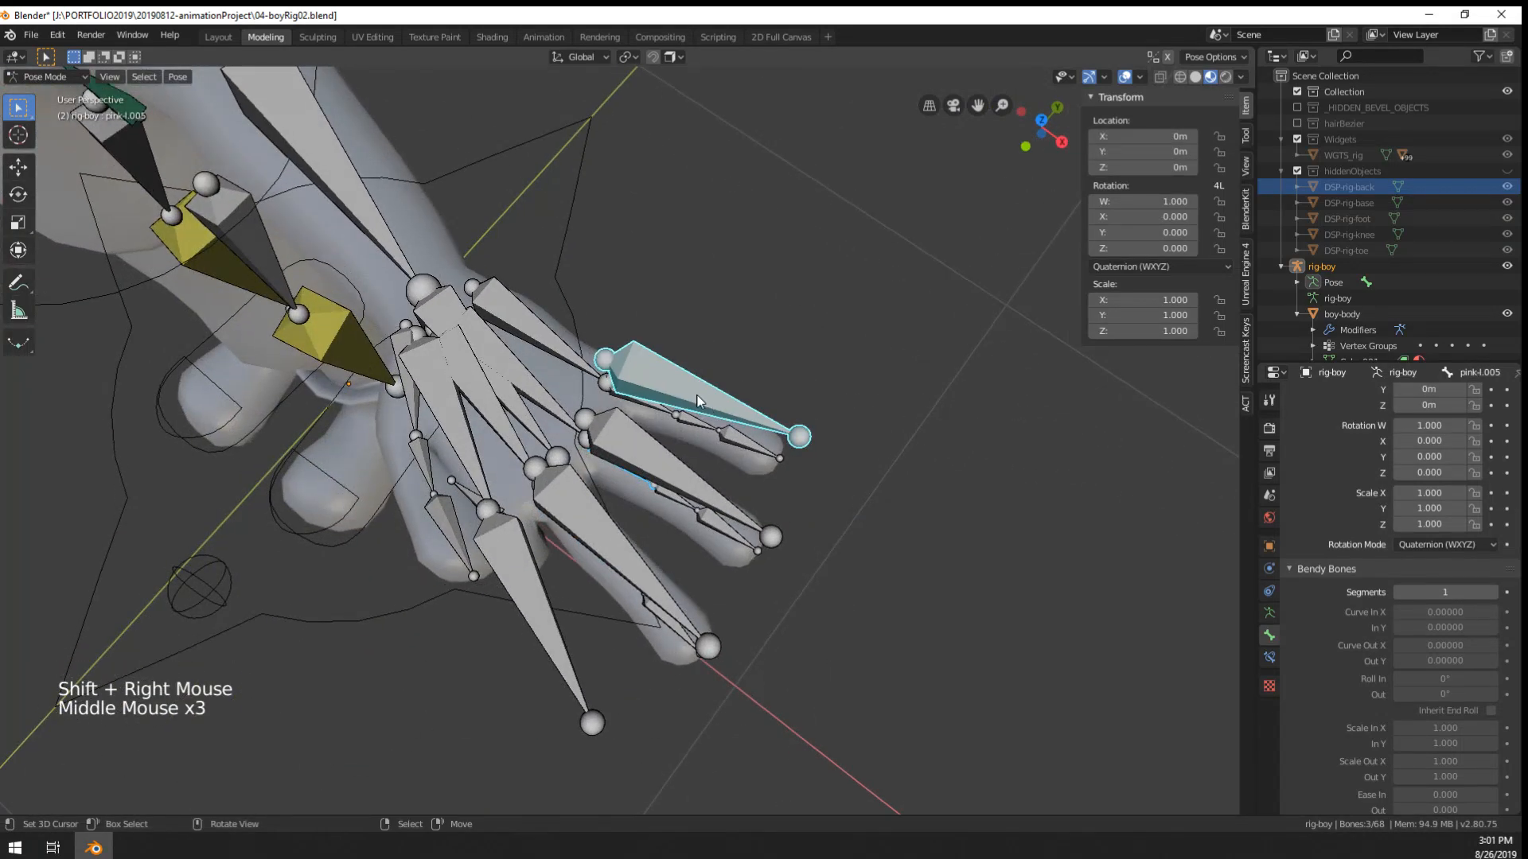
key("ctrl+z")
right_click(606, 393, "shift")
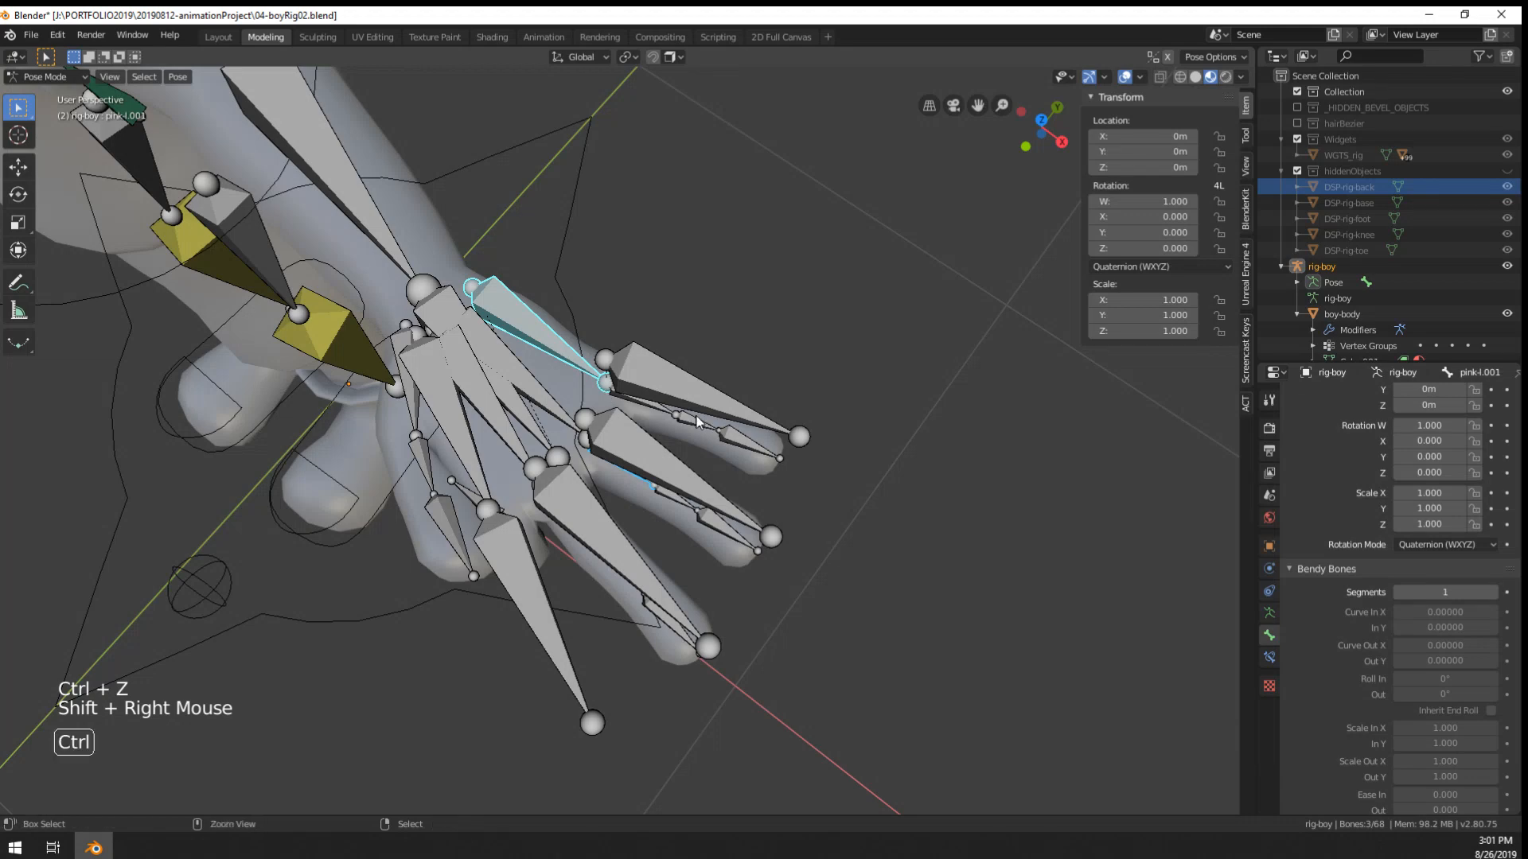
key("ctrl+z")
middle_click_drag(697, 422, 619, 372, "ctrl")
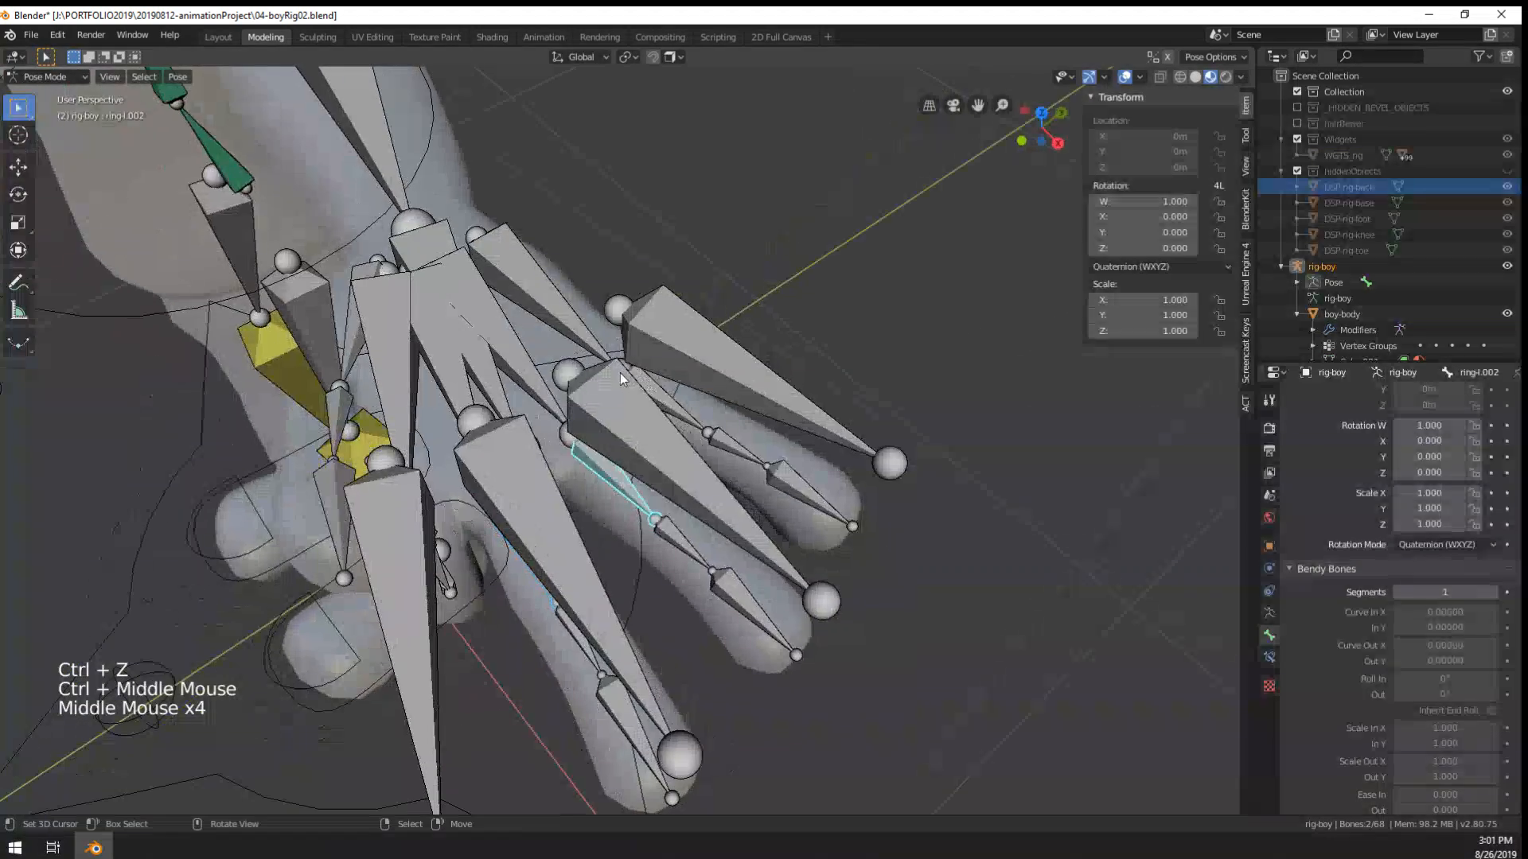
right_click(675, 415, "shift")
scroll(627, 676, "down", 4)
middle_click_drag(627, 675, 818, 533)
key("r")
left_click(688, 665)
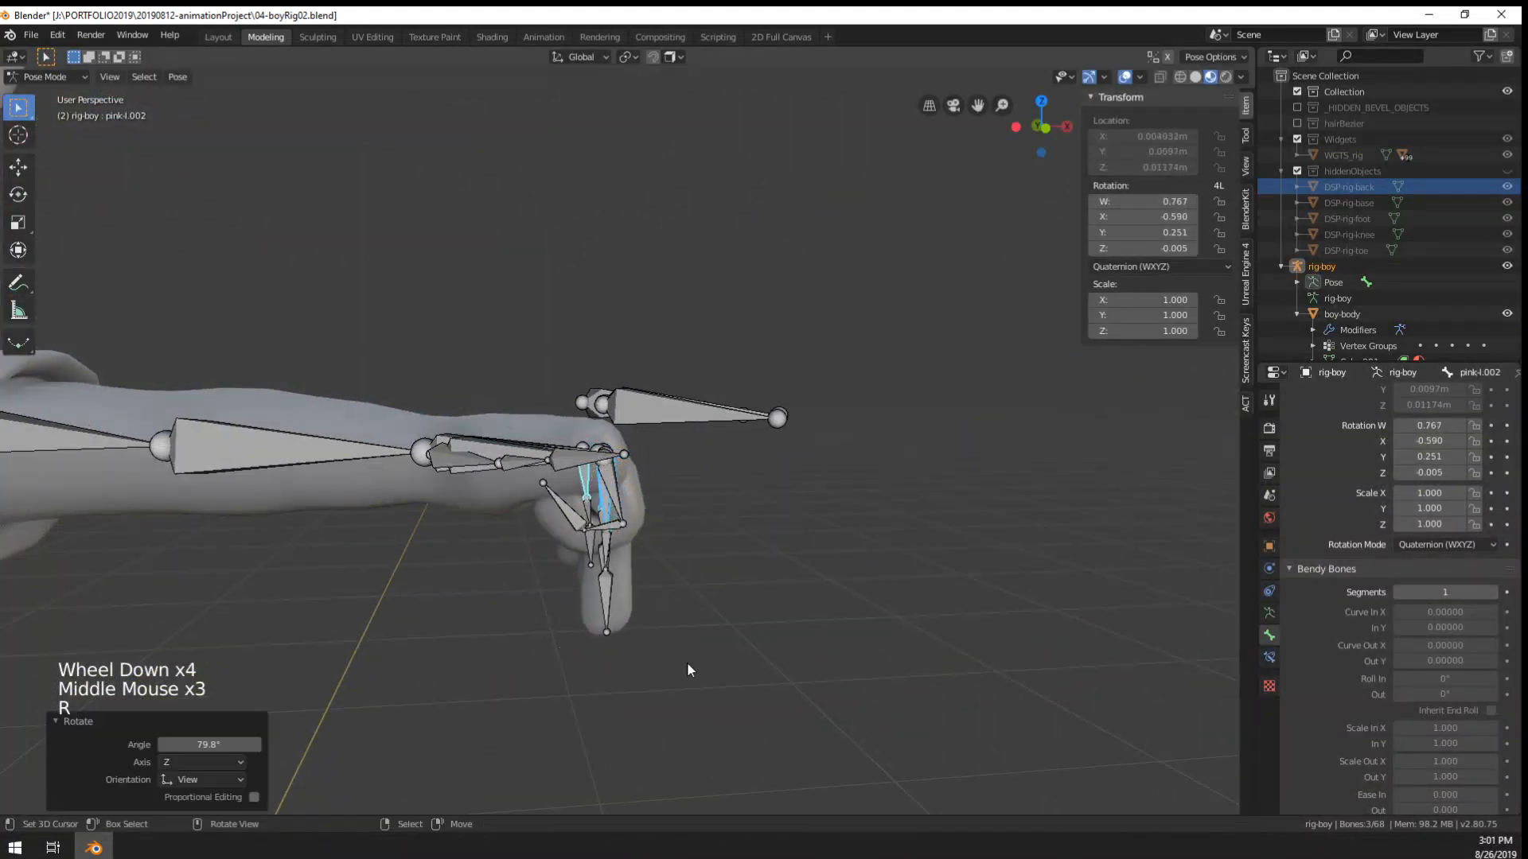
- Examine how the mesh deforms at the bent knuckles with overlays hidden, in wireframe and solid shading
middle_click_drag(687, 670, 471, 630)
scroll(598, 512, "up", 5)
middle_click_drag(598, 513, 879, 568)
right_click(748, 584)
left_click(1124, 77)
mouse_move(587, 436)
middle_mouse_down()
mouse_move(778, 466)
mouse_move(757, 504)
mouse_move(522, 513)
middle_mouse_up()
scroll(523, 514, "up", 2)
key("z")
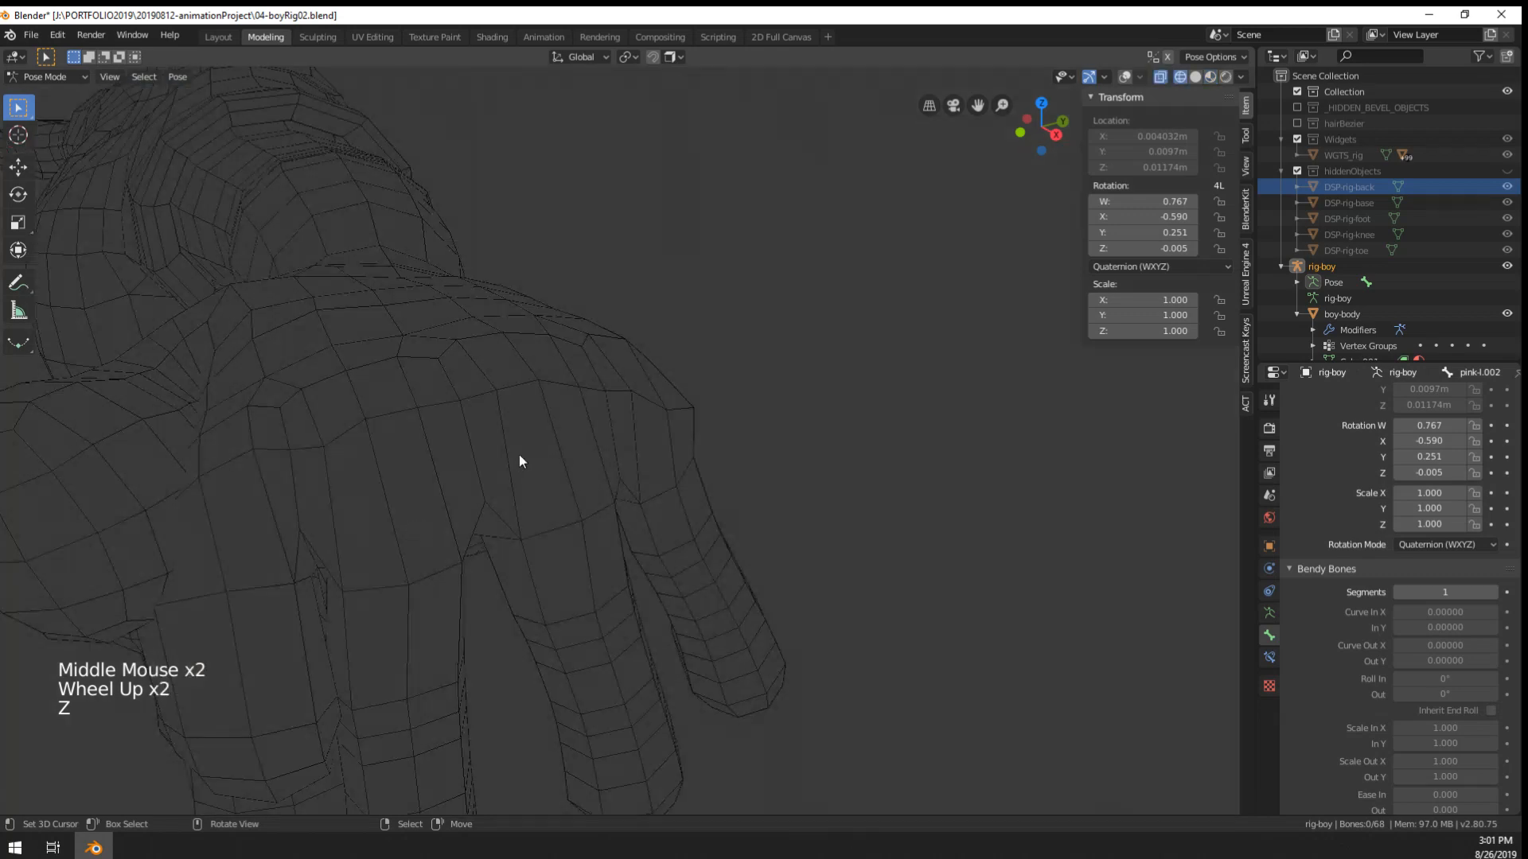
middle_click_drag(518, 460, 470, 466)
mouse_move(664, 469)
middle_mouse_down()
mouse_move(641, 539)
mouse_move(665, 432)
mouse_move(727, 535)
mouse_move(716, 557)
mouse_move(573, 561)
mouse_move(619, 471)
middle_mouse_up()
key("z")
left_click(790, 557)
scroll(789, 557, "down", 3)
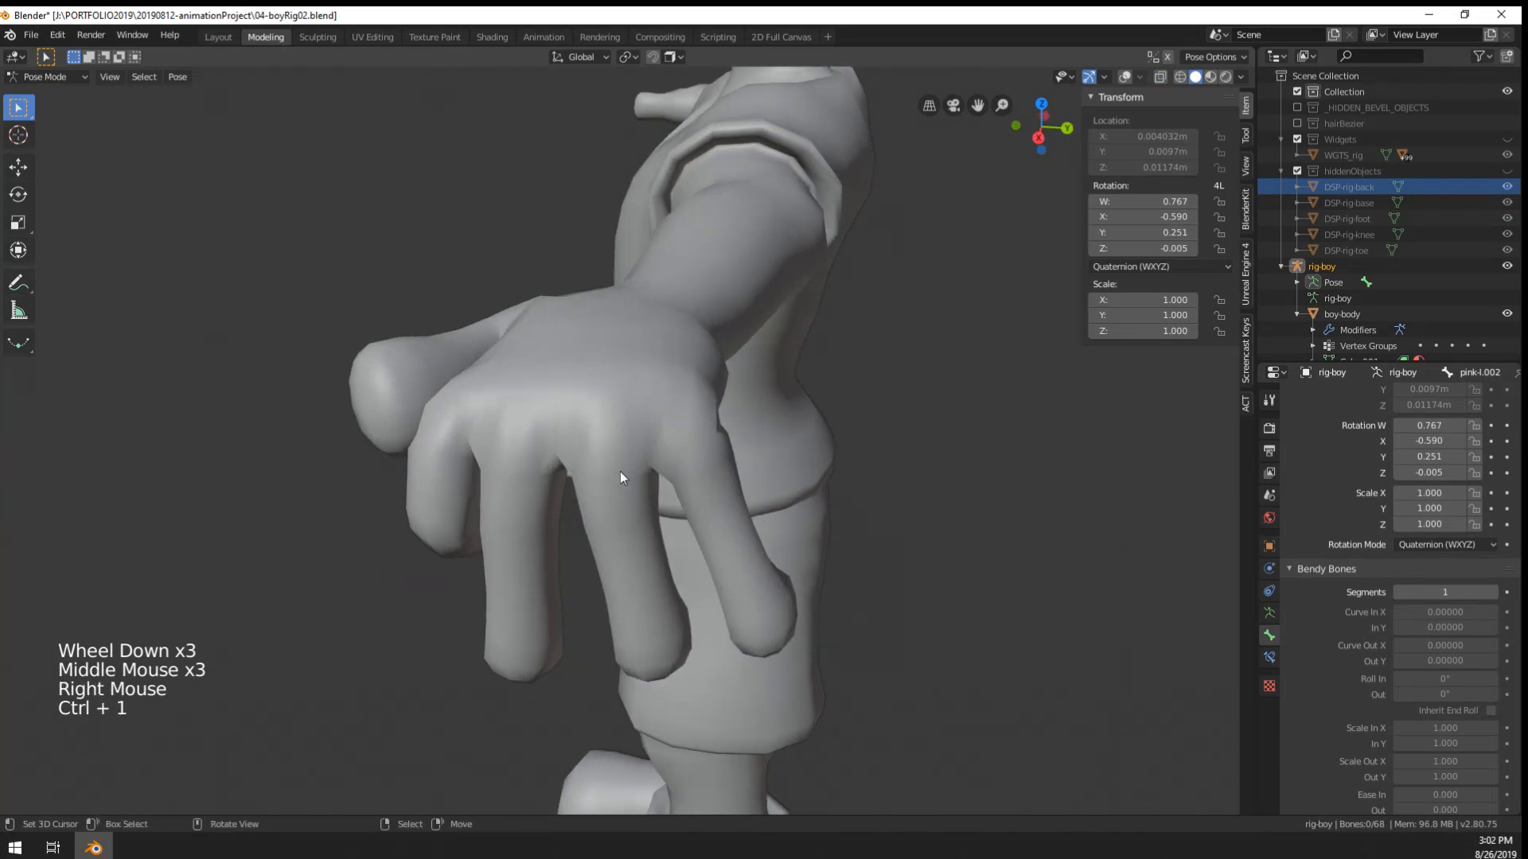
- Apply a level 1 subdivision to the boy-body mesh and check the bent fingers without overlays
left_click(1124, 77)
key("ctrl+Tab")
right_click(767, 296)
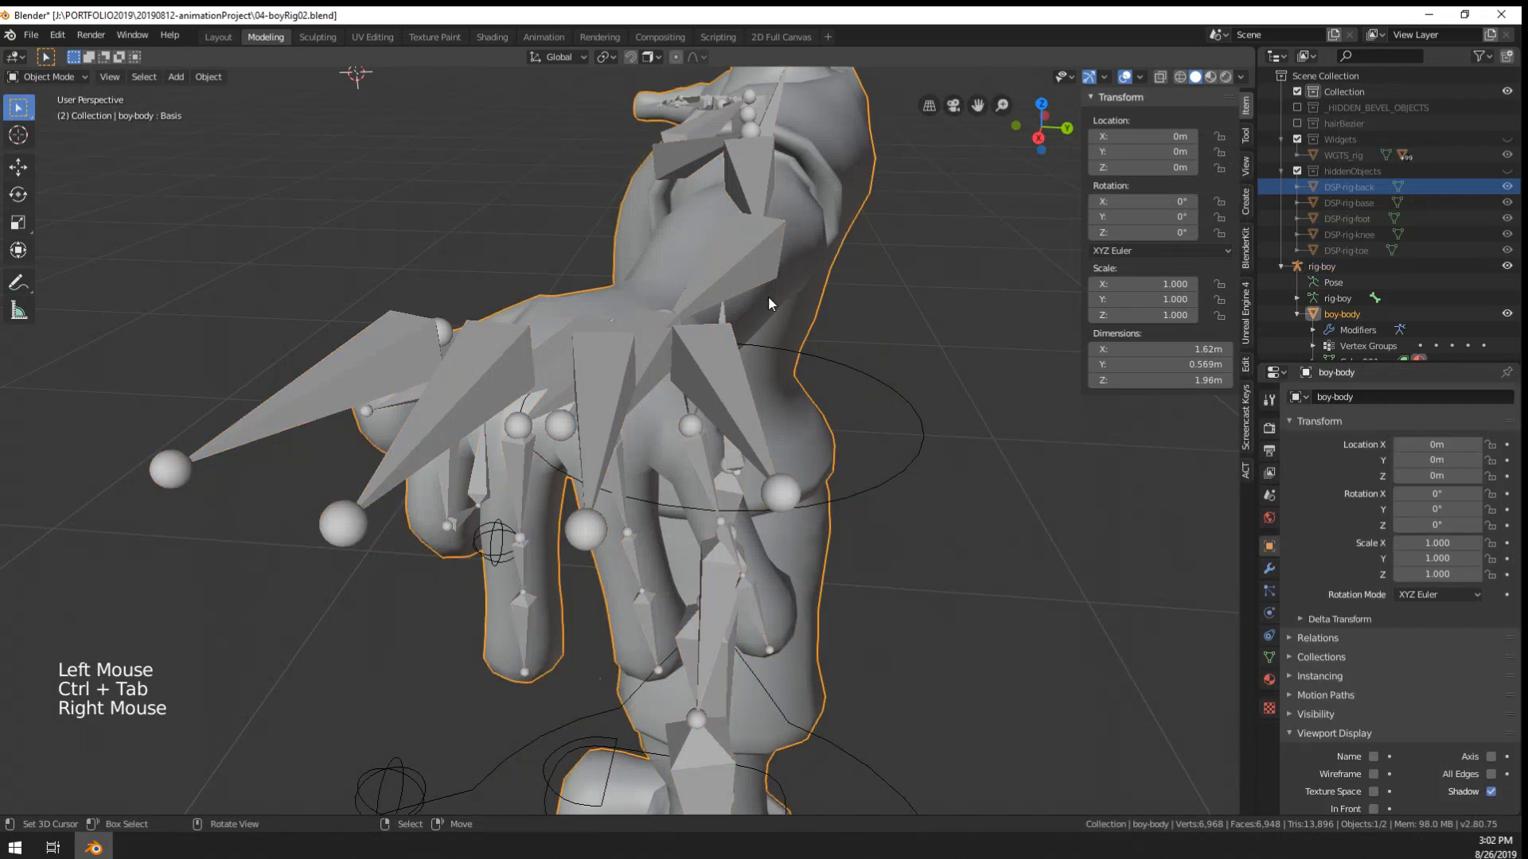
key("ctrl+1")
left_click(1124, 77)
middle_click_drag(572, 494, 656, 464)
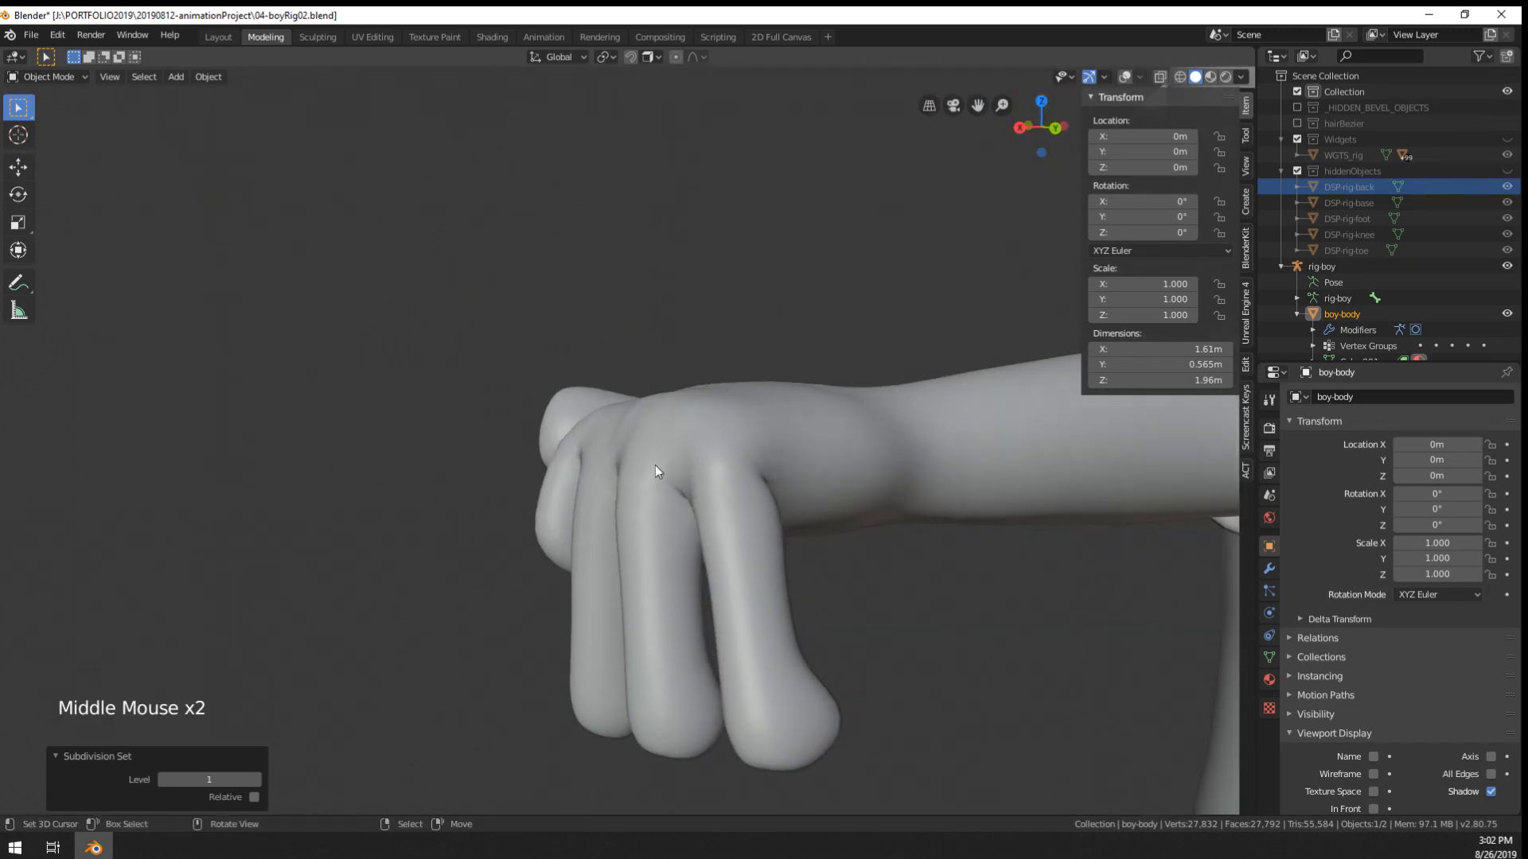
left_click(1125, 77)
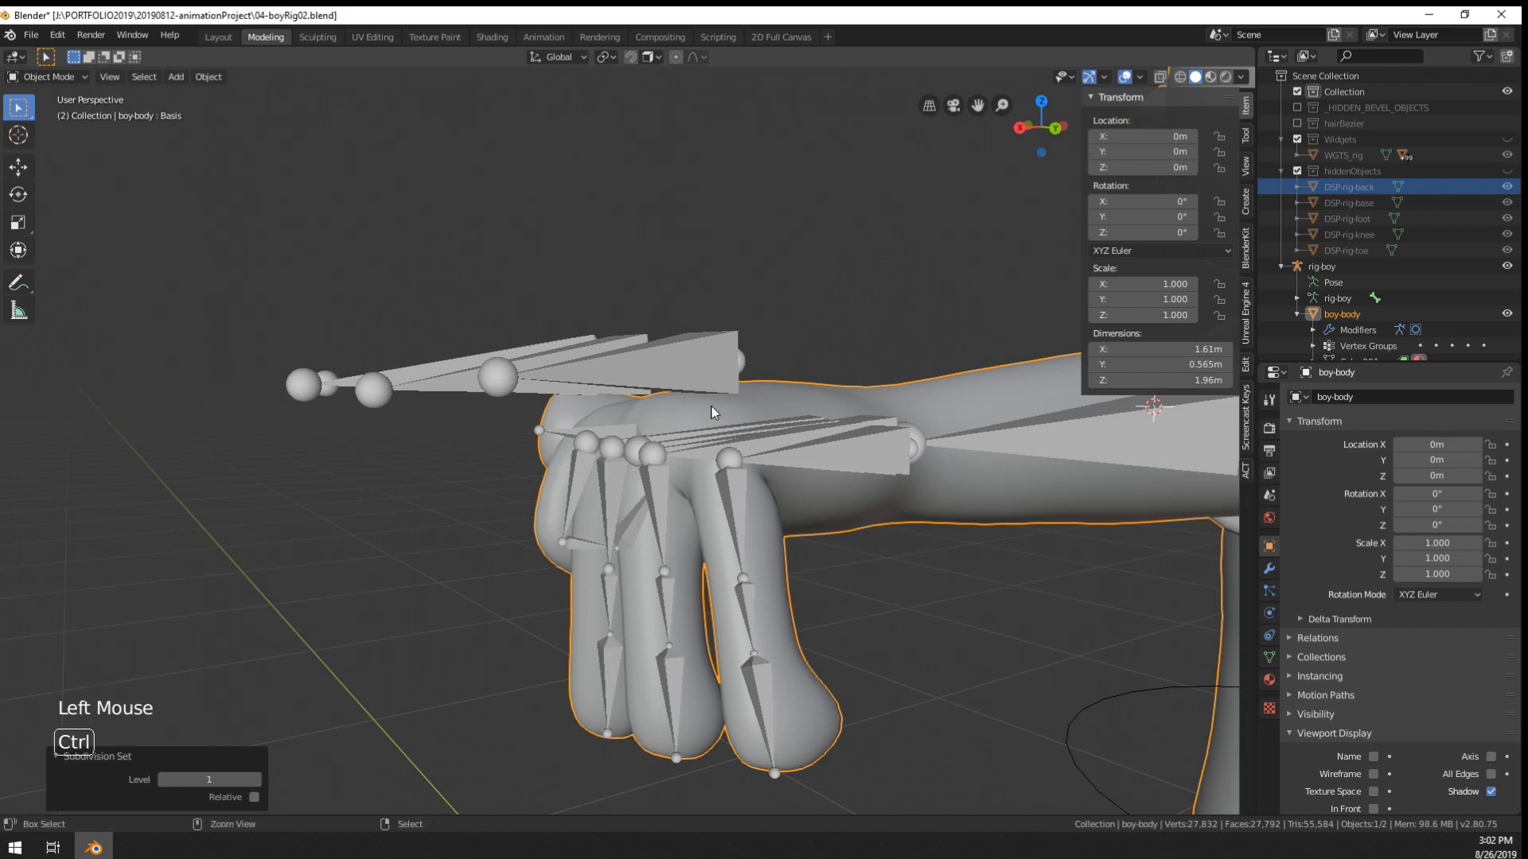
- Reset the rotation, location and scale of all the rig's bones in Pose Mode
right_click(724, 510)
middle_click_drag(724, 510, 752, 523)
scroll(505, 433, "down", 2)
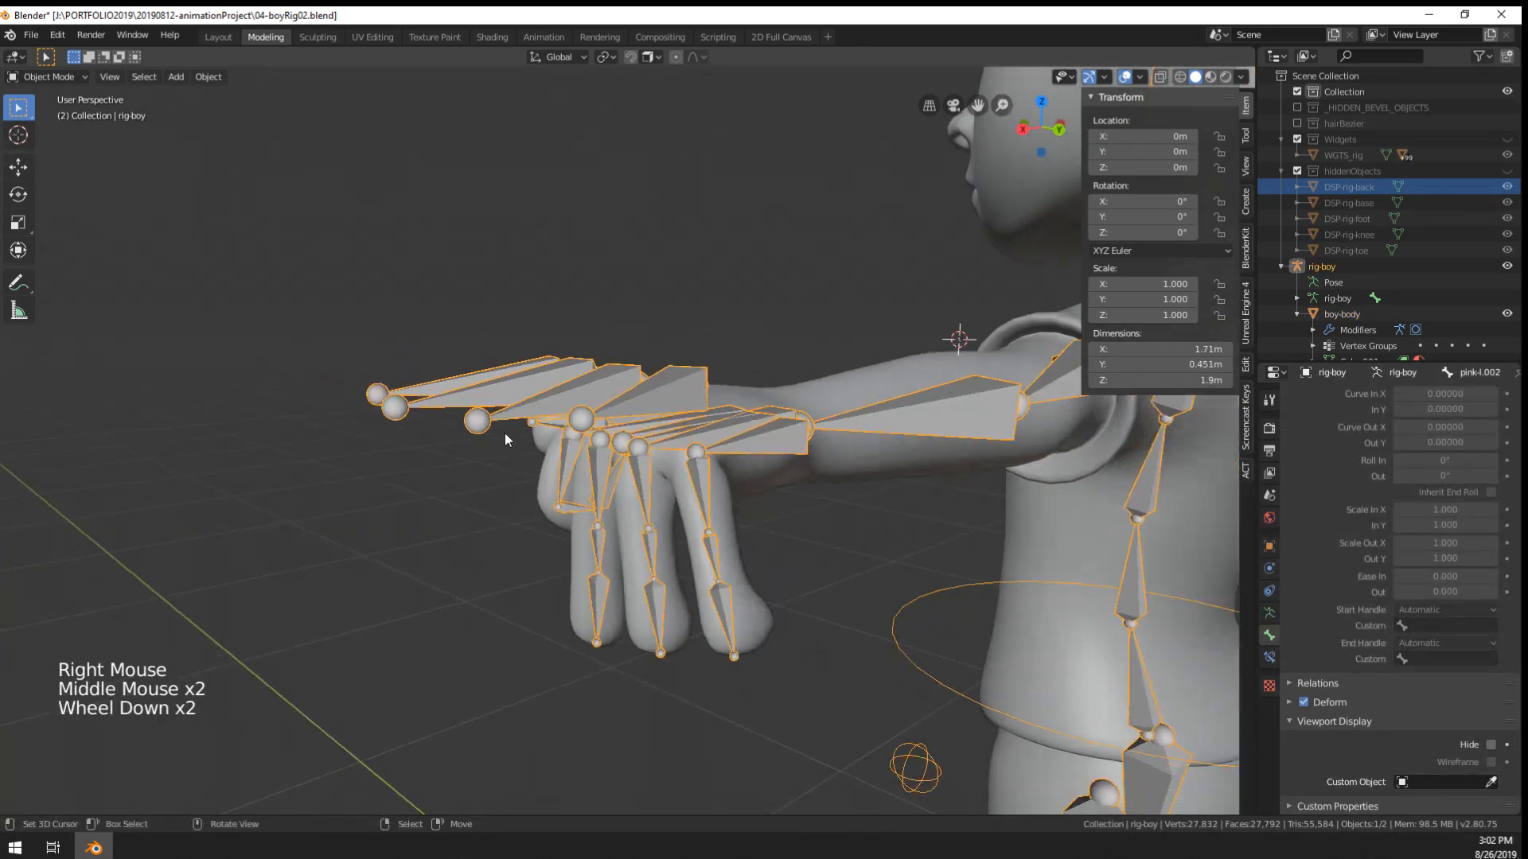
middle_click_drag(504, 433, 980, 587)
key("ctrl+Tab")
key("a")
key("alt+r")
key("alt+g")
key("alt+s")
- Try scaling the duplicated index-finger bone in Pose Mode
key("Tab")
right_click(635, 416)
key("Tab")
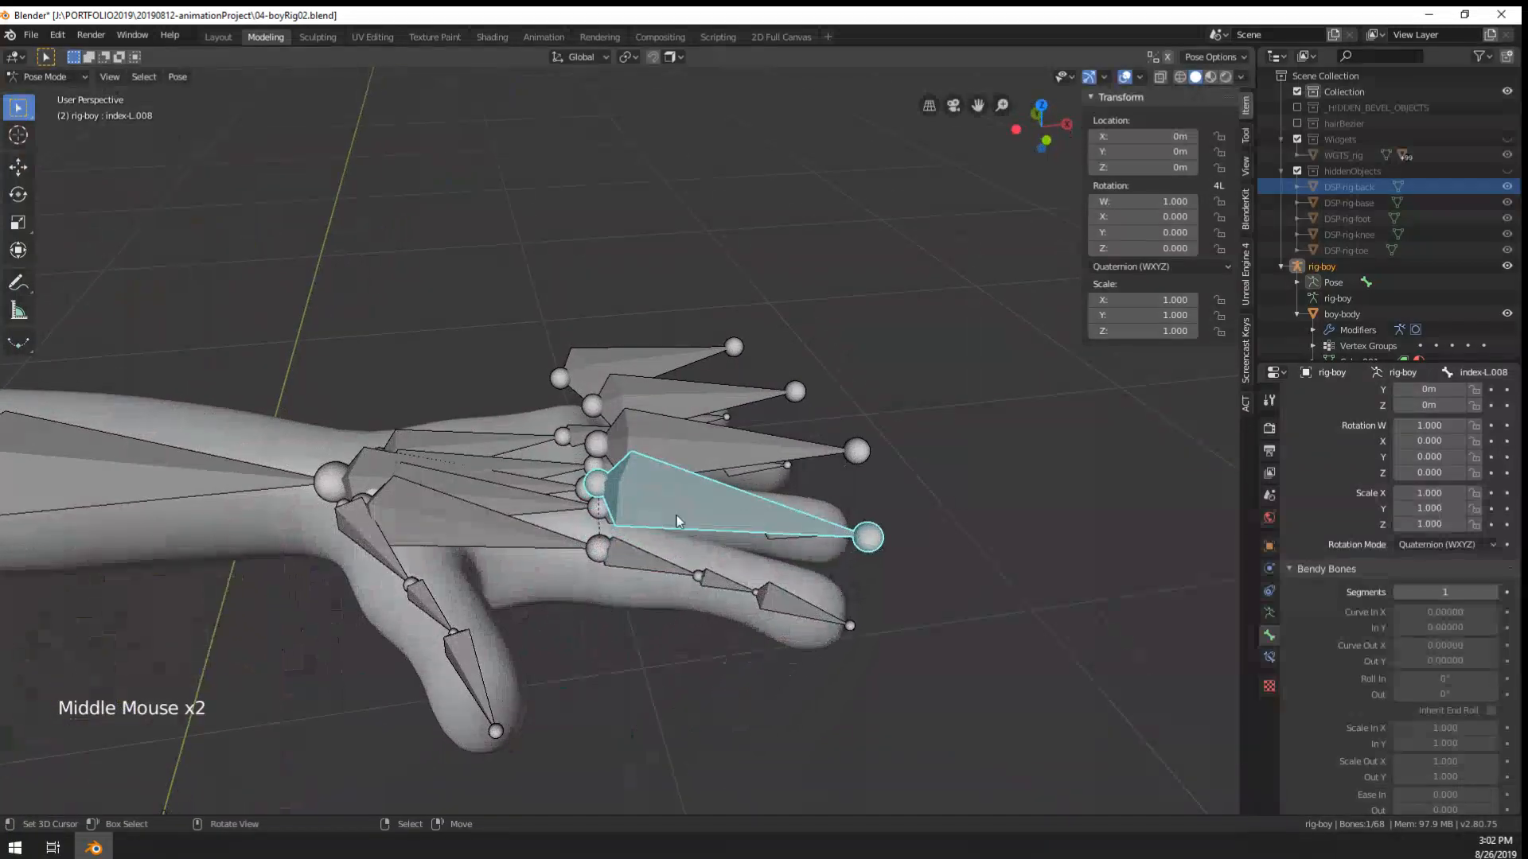
key("s")
right_click(612, 560)
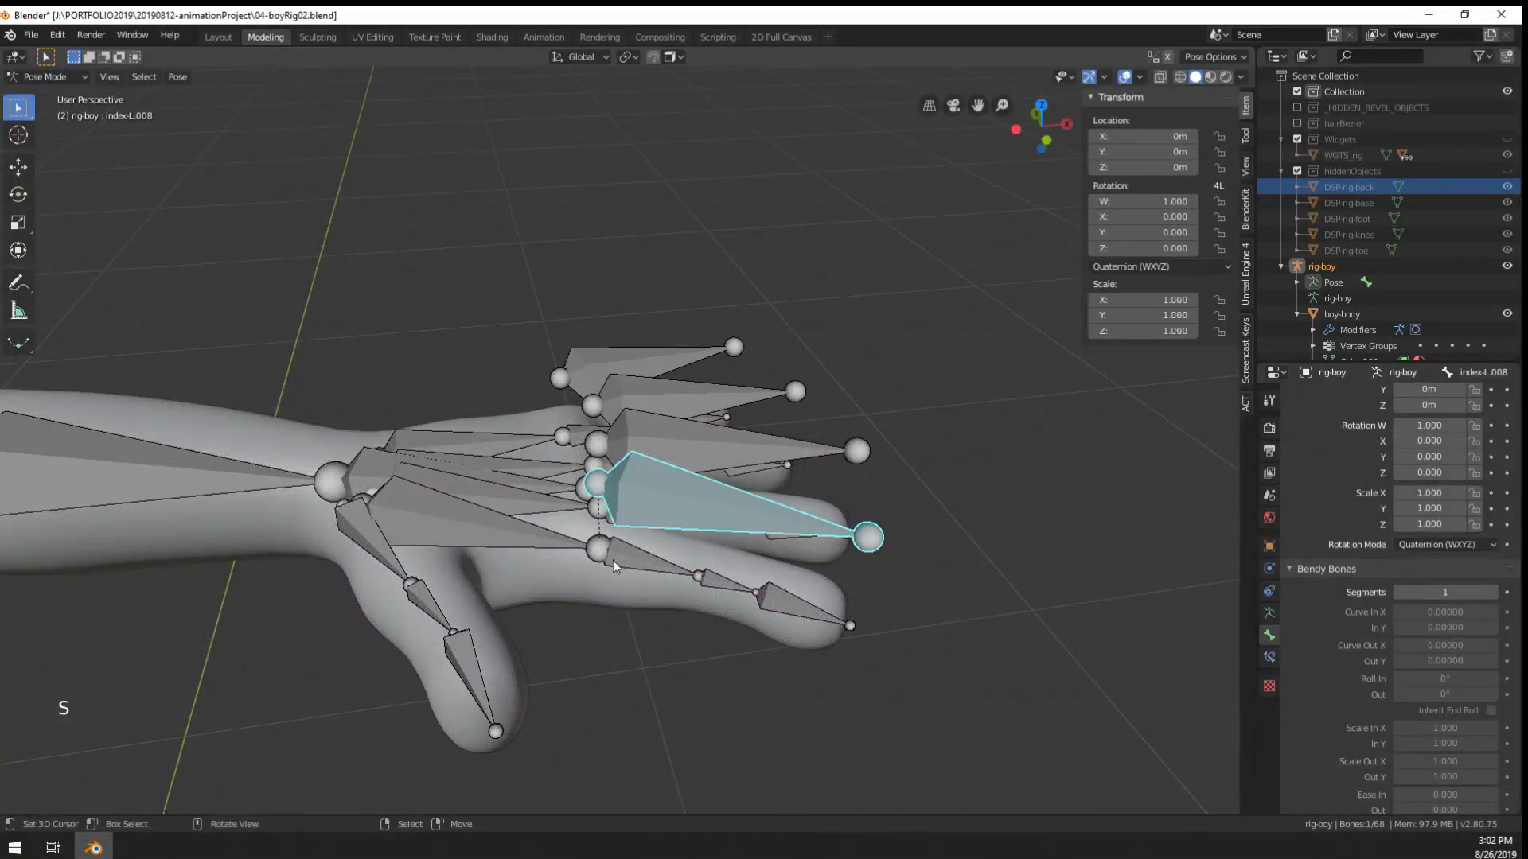
- Remove the Subdivision modifier from the boy-body mesh and return the rig to Pose Mode
key("ctrl+Tab")
right_click(604, 560)
left_click(1269, 569)
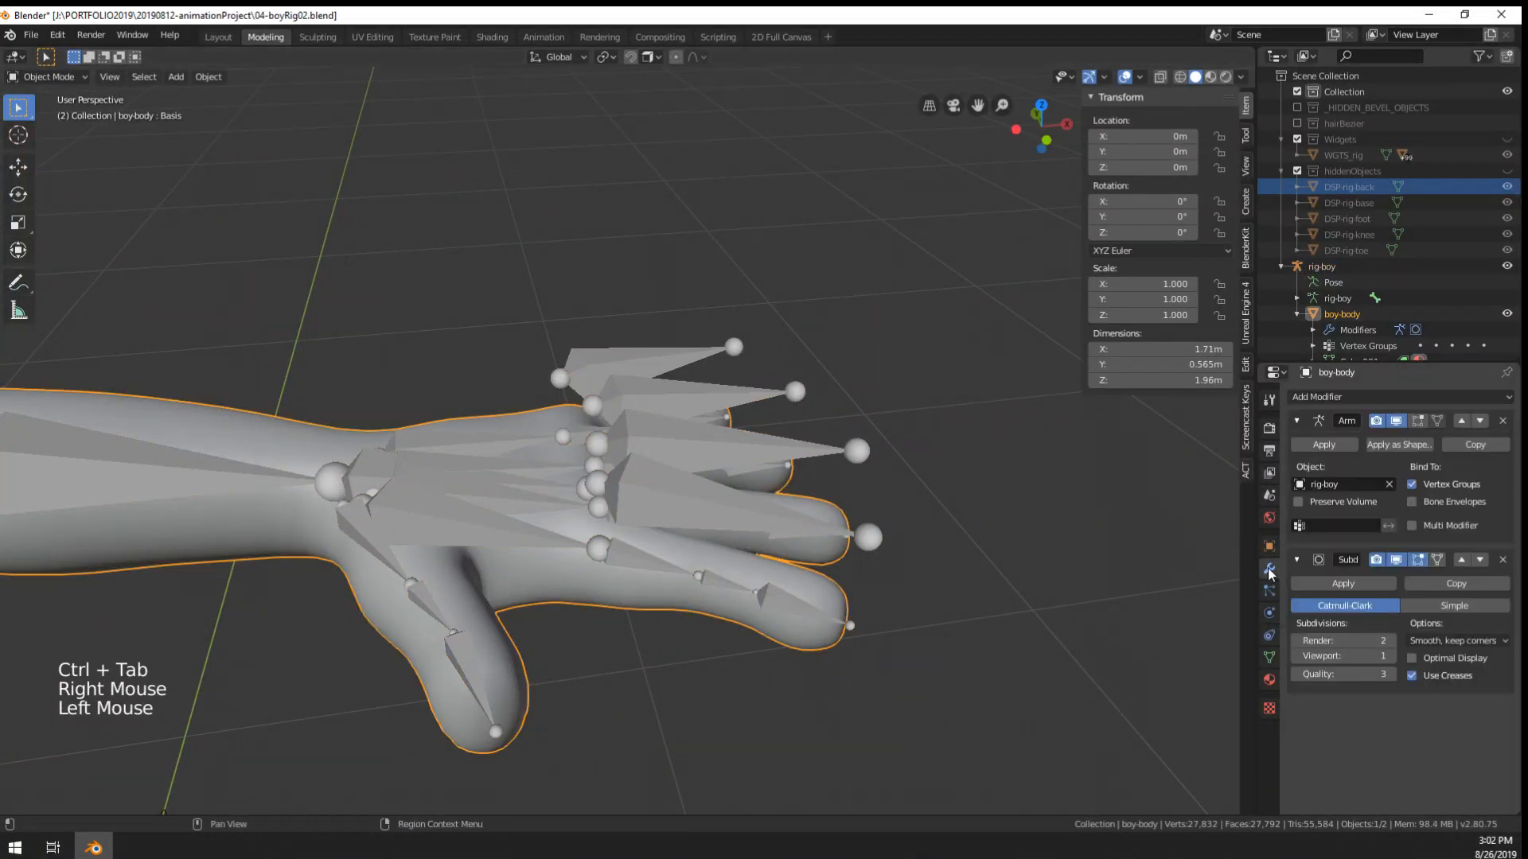
left_click(1502, 560)
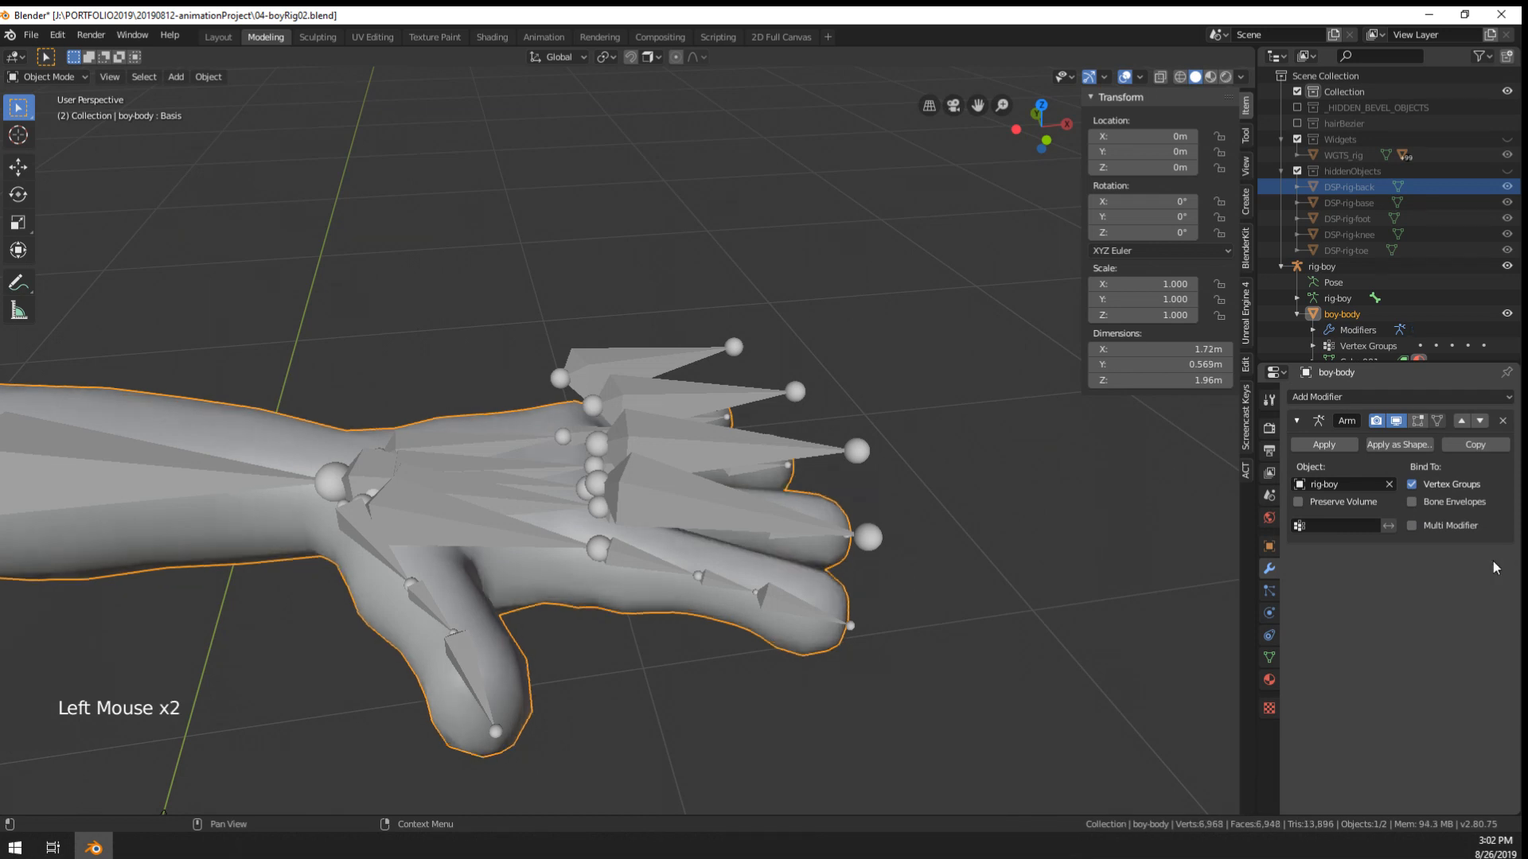
right_click(813, 456)
key("ctrl+Tab")
- Try scaling the duplicated index-finger bone down to about 0.81
middle_click_drag(891, 500, 886, 484)
key("s")
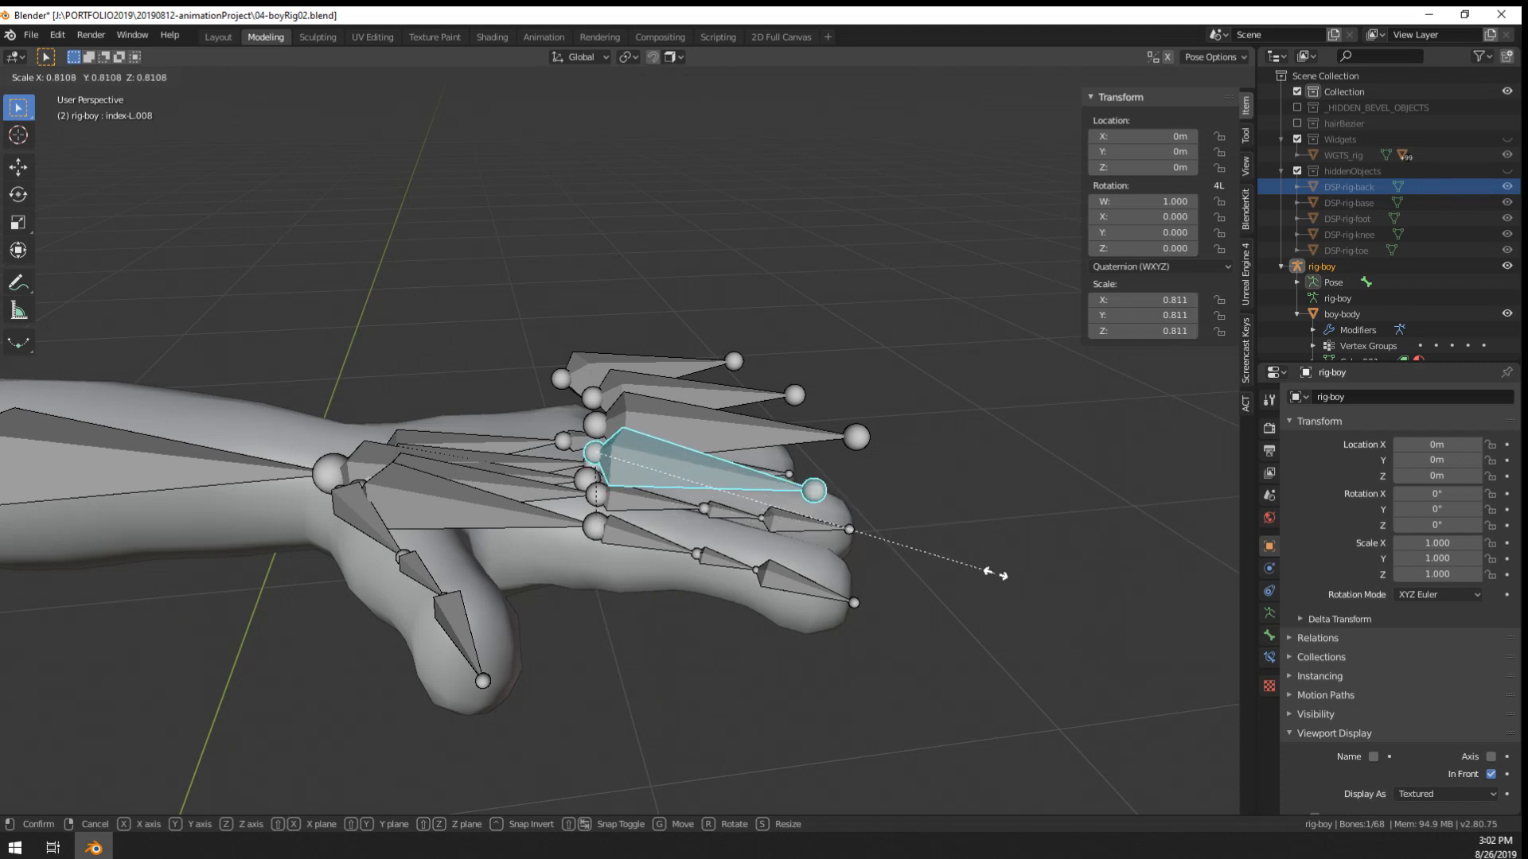
key("Escape")
- Select all four duplicated finger bones and try scaling them together around their median point
middle_click_drag(694, 568, 712, 508)
right_click(712, 509, "shift")
right_click(651, 420, "shift")
right_click(622, 369, "shift")
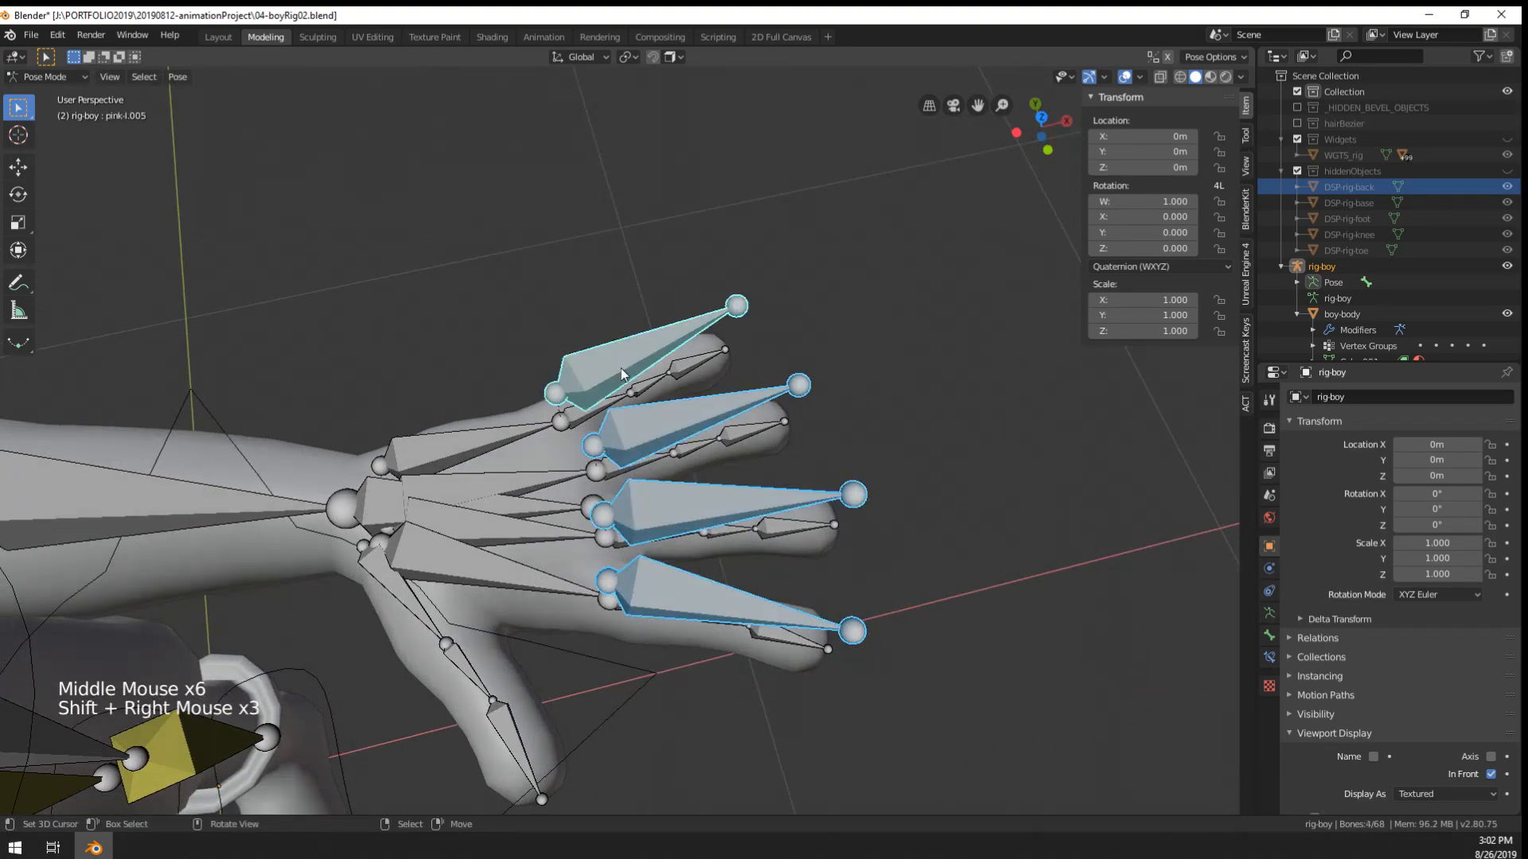
scroll(621, 369, "down", 1)
middle_click_drag(622, 371, 656, 418)
middle_click_drag(656, 418, 708, 413)
scroll(876, 459, "up", 1)
key("s")
right_click(805, 468)
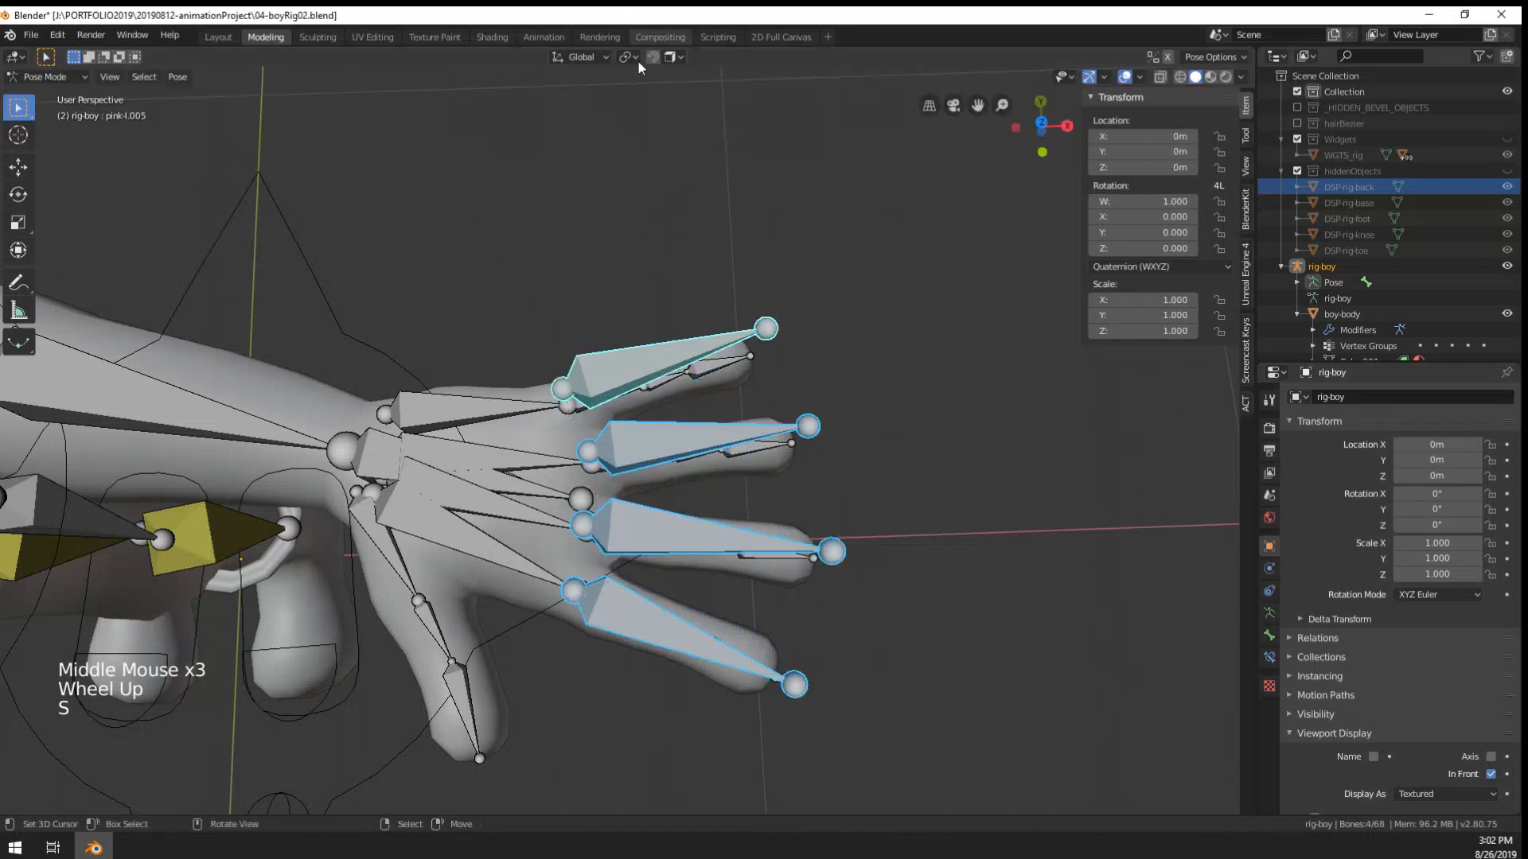
- Set the pivot point to Individual Origins and try scaling the four duplicated finger bones
left_click(626, 56)
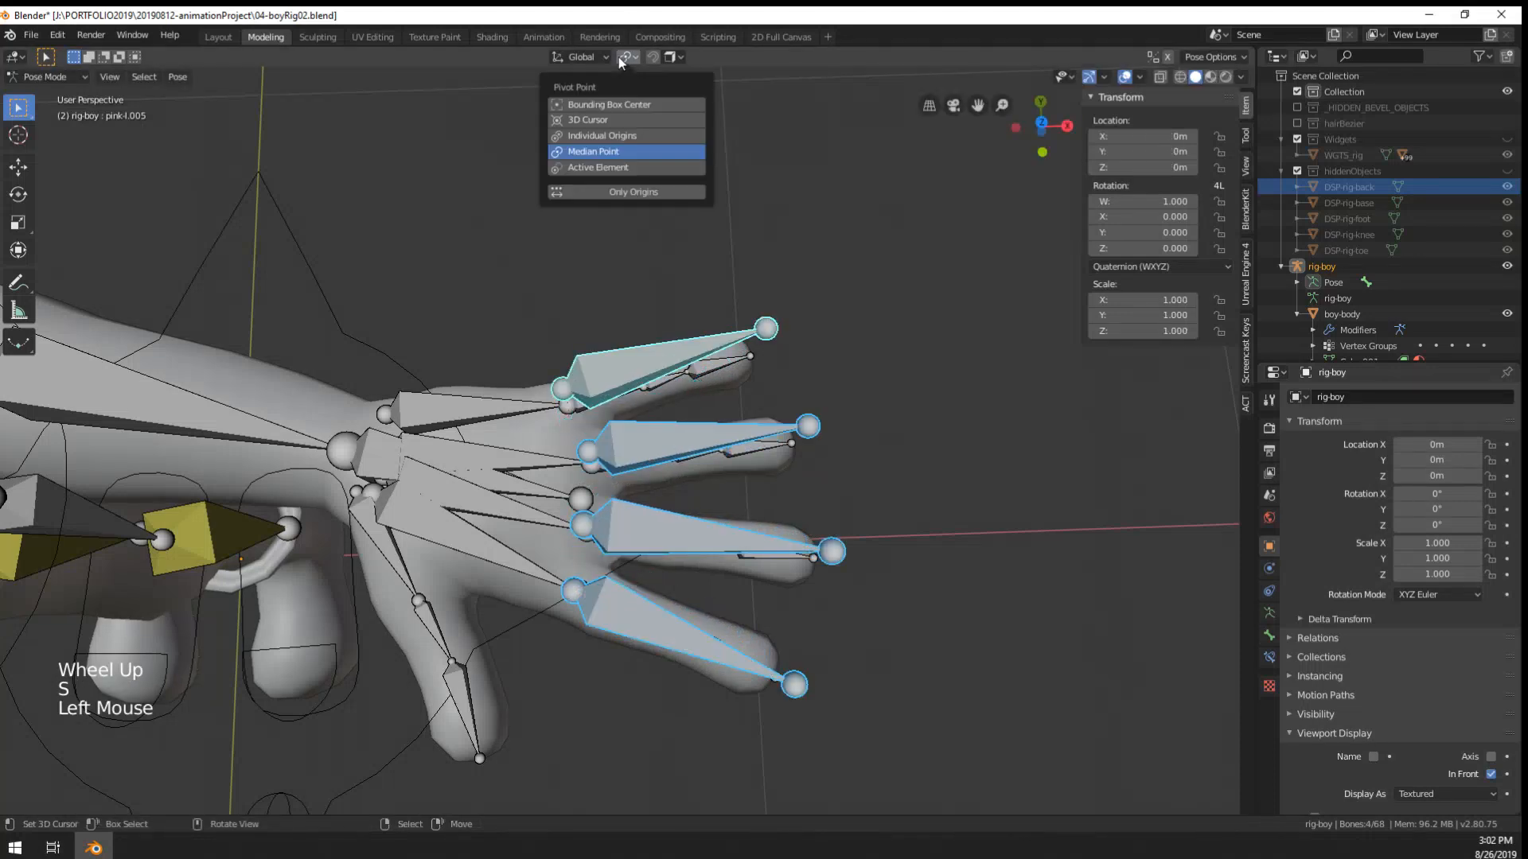
left_click(606, 136)
key("s")
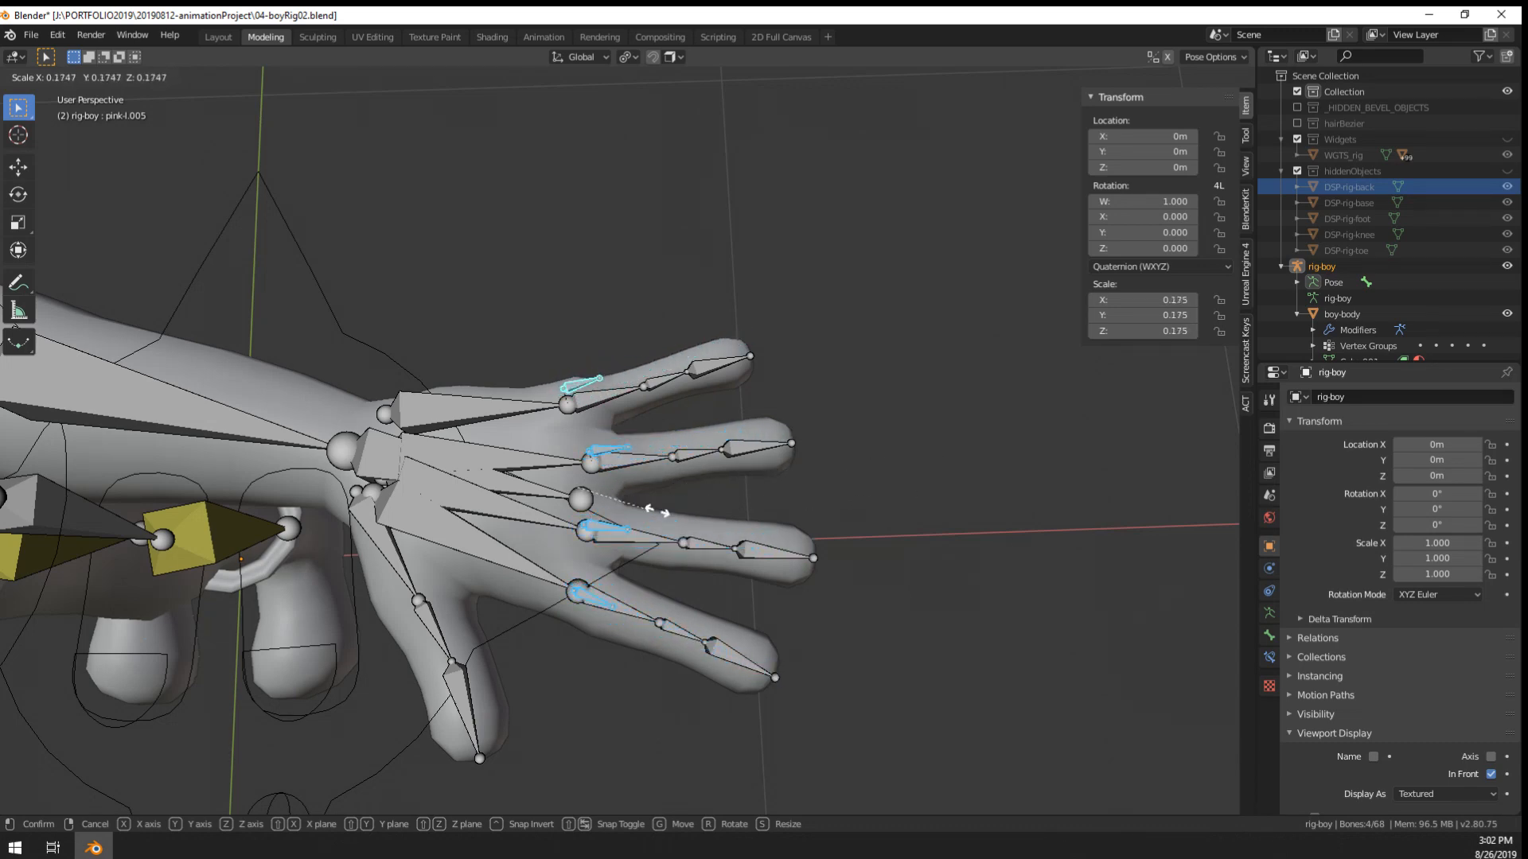
right_click(657, 510)
middle_click_drag(820, 493, 822, 383)
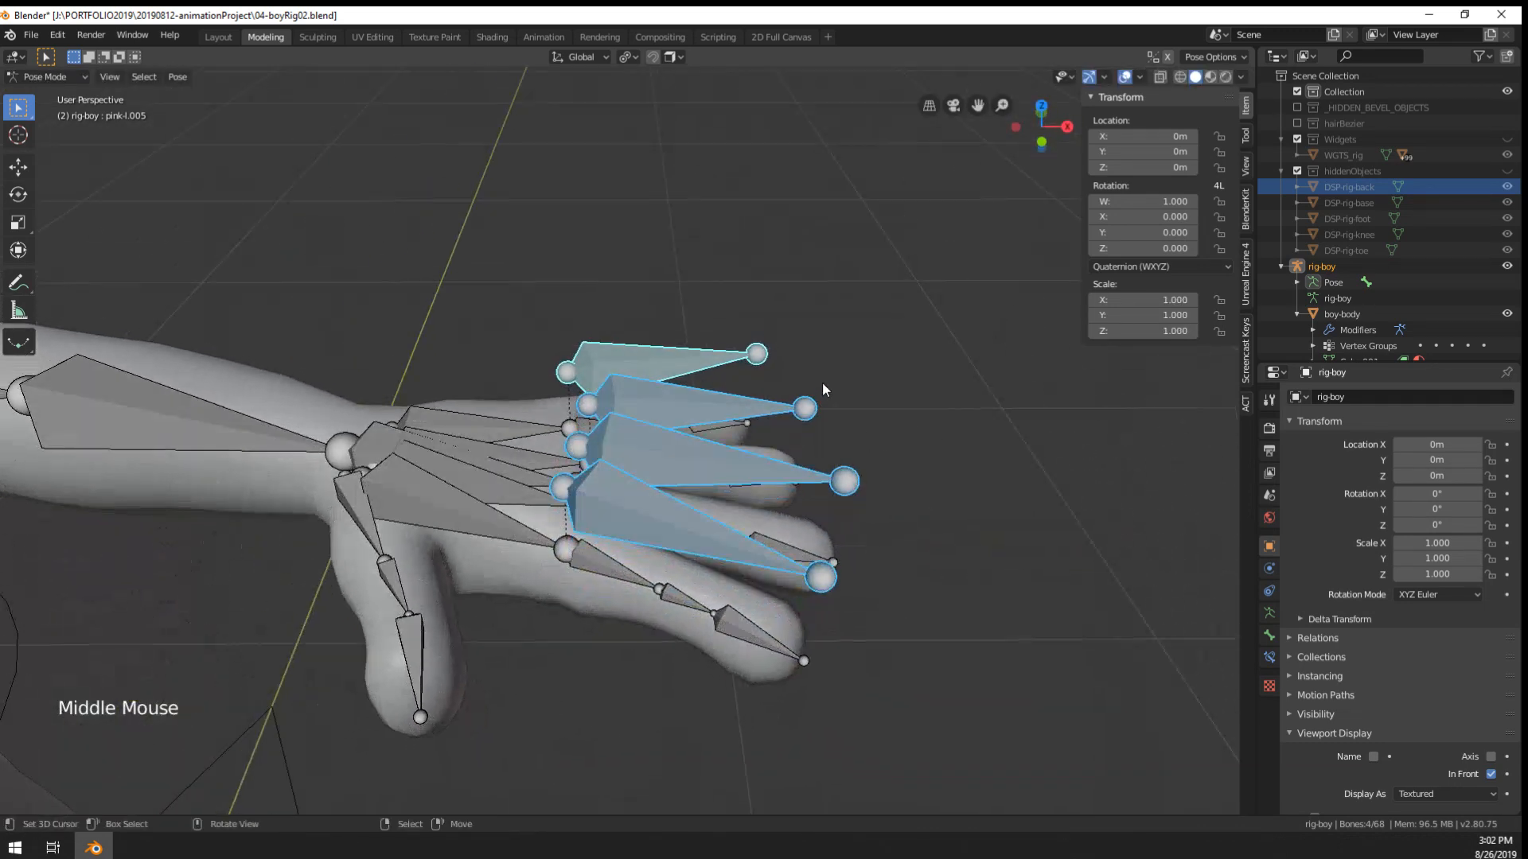
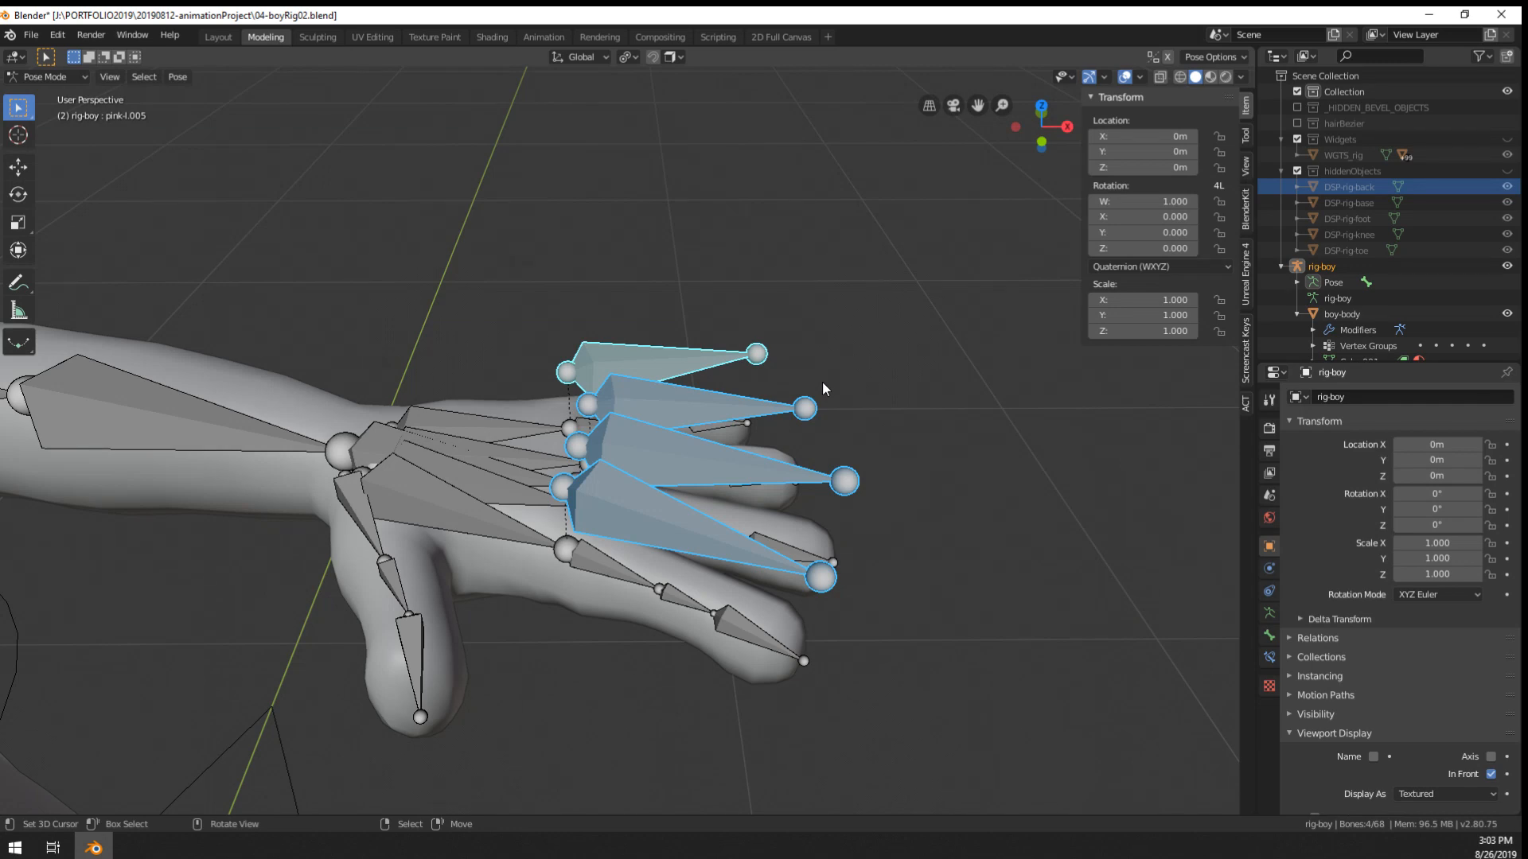
middle_click_drag(736, 520, 966, 570)
scroll(479, 467, "up", 2)
scroll(595, 493, "down", 2)
key("s")
right_click(705, 533)
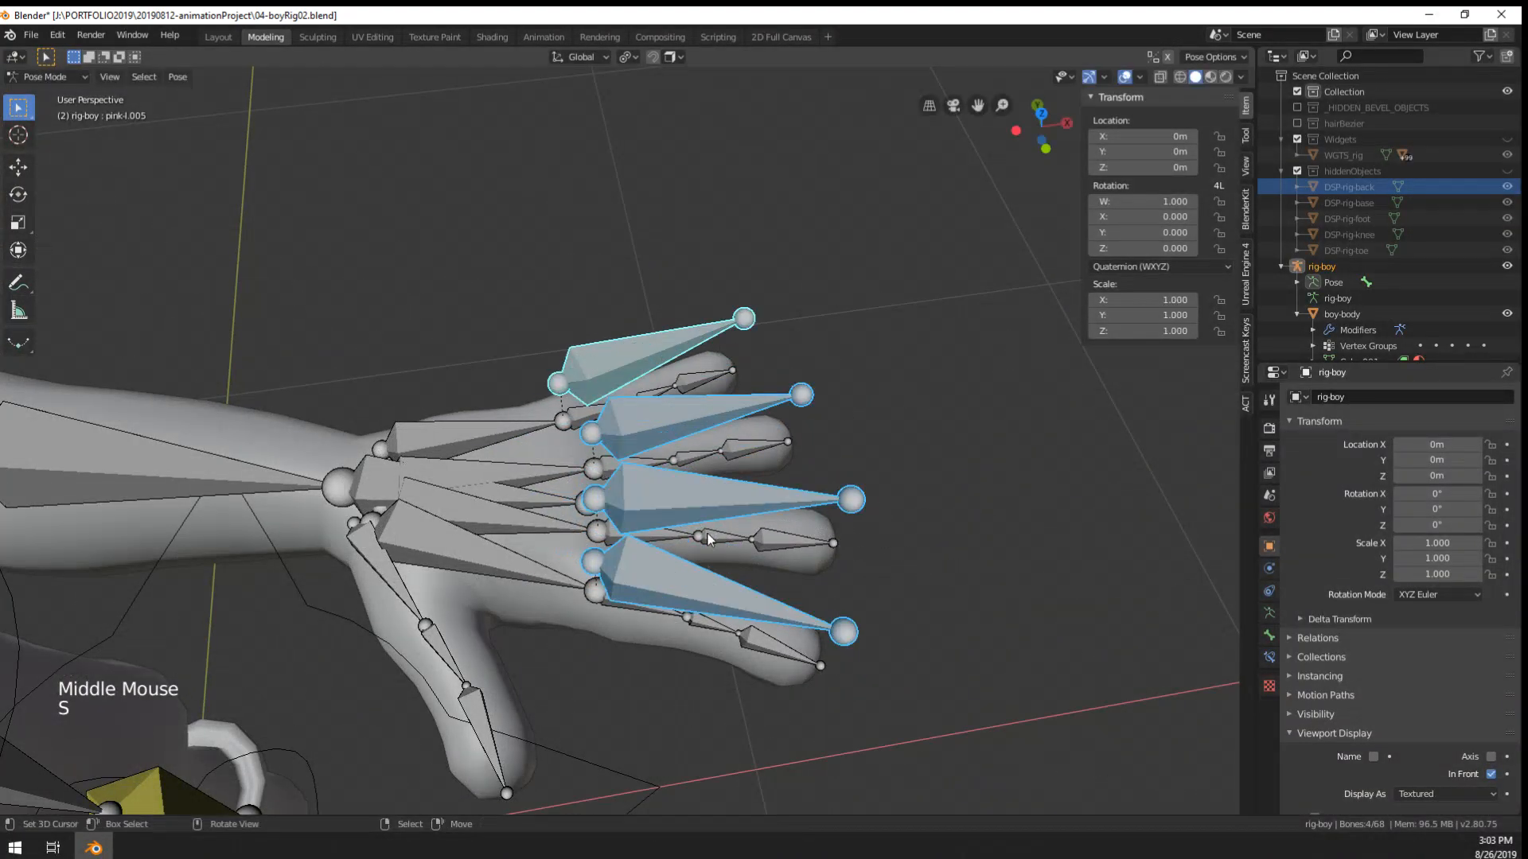
- Move the head of the little finger's palm bone closer to the wrist's center in Edit Mode, then return to Pose Mode
scroll(871, 590, "up", 1)
middle_click_drag(870, 590, 638, 708)
key("Tab")
right_click(706, 140)
key("g")
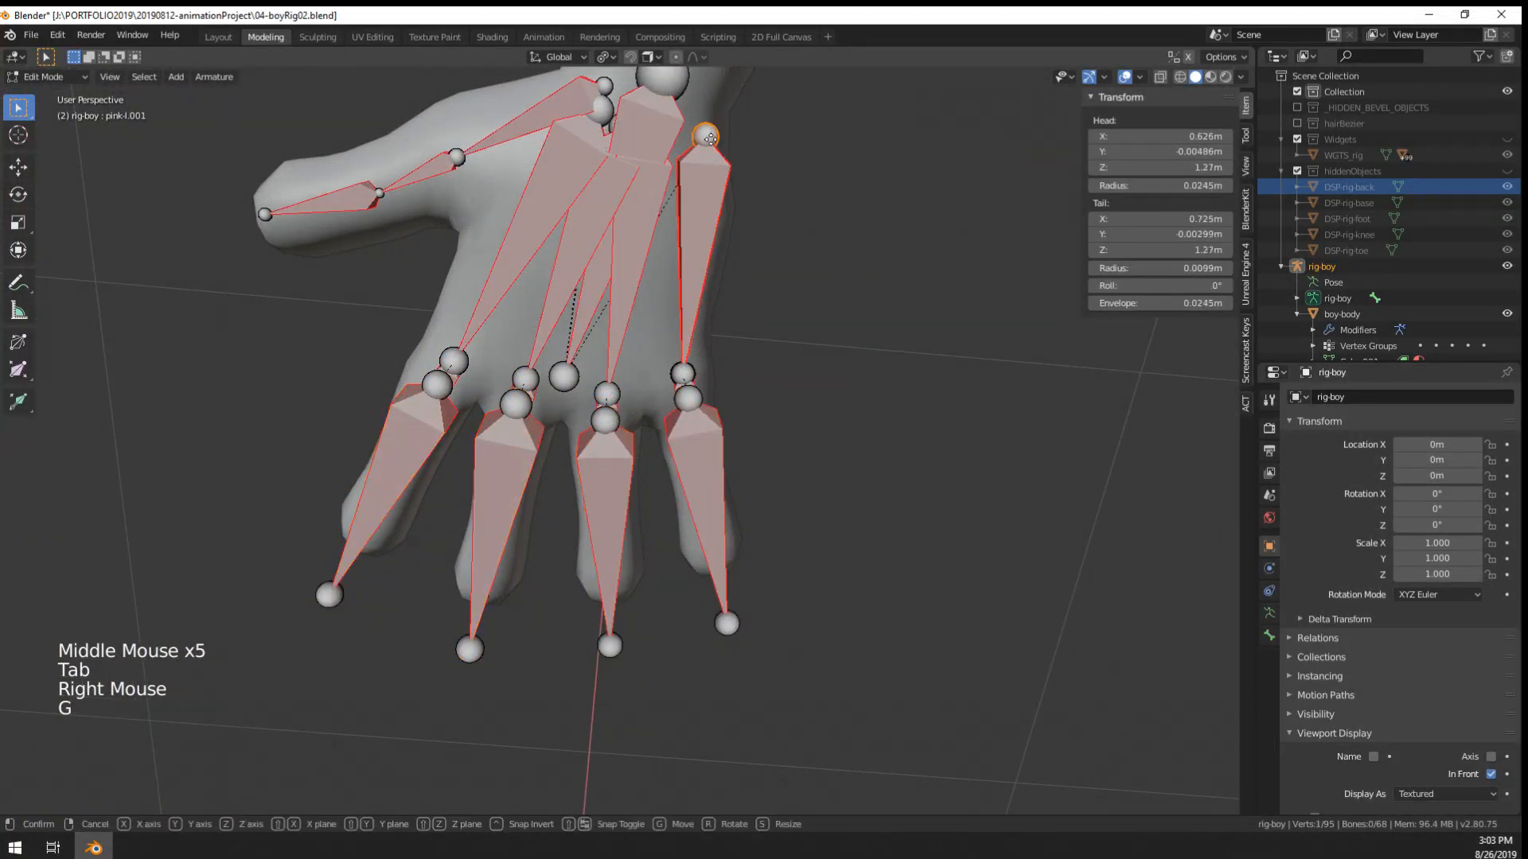
left_click(678, 142)
key("Tab")
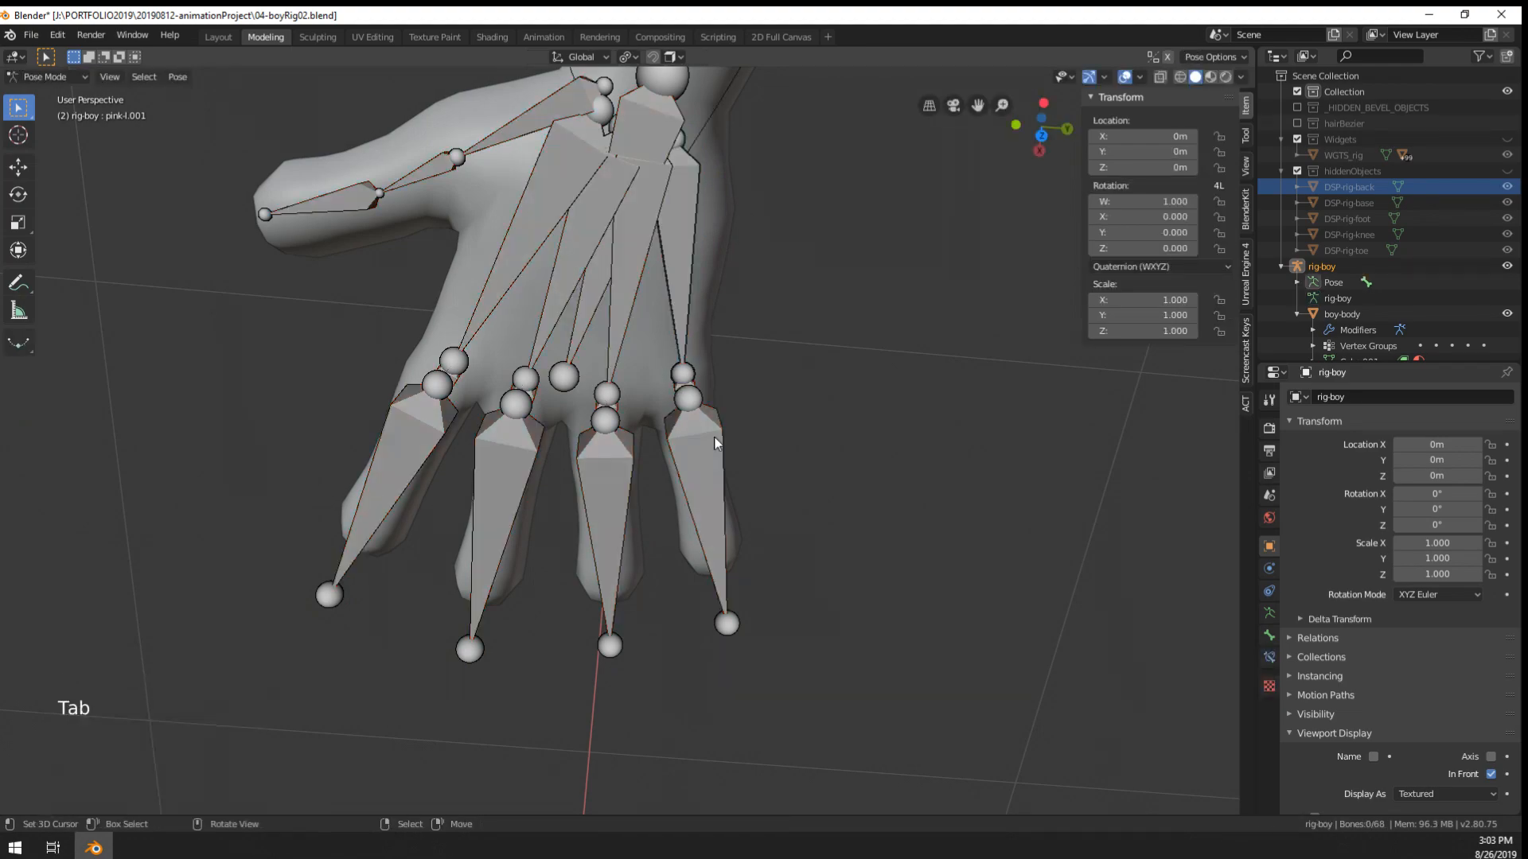
- Try rotating the little finger's tip bone about its local Y and X axes
right_click(757, 412)
middle_click(757, 412)
middle_click_drag(757, 412, 717, 470)
right_click(784, 602)
scroll(792, 557, "up", 3)
middle_click_drag(716, 469, 557, 446)
middle_click_drag(557, 445, 794, 517)
key("r")
key("y")
key("y")
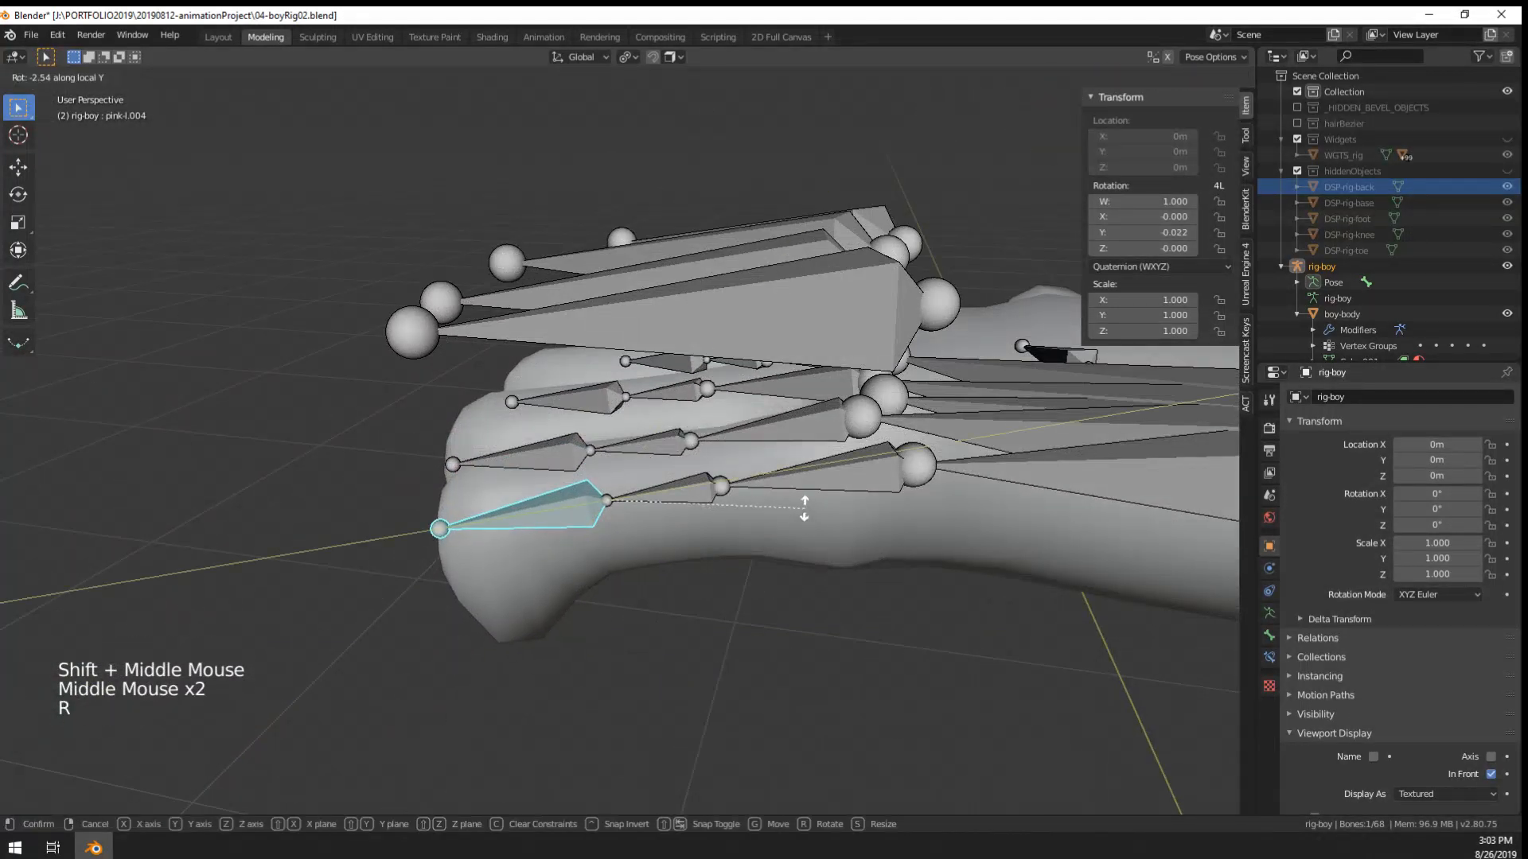
key("x")
right_click(796, 475)
- Try rotating the little finger's middle and base bones individually about their local axes
right_click(689, 505)
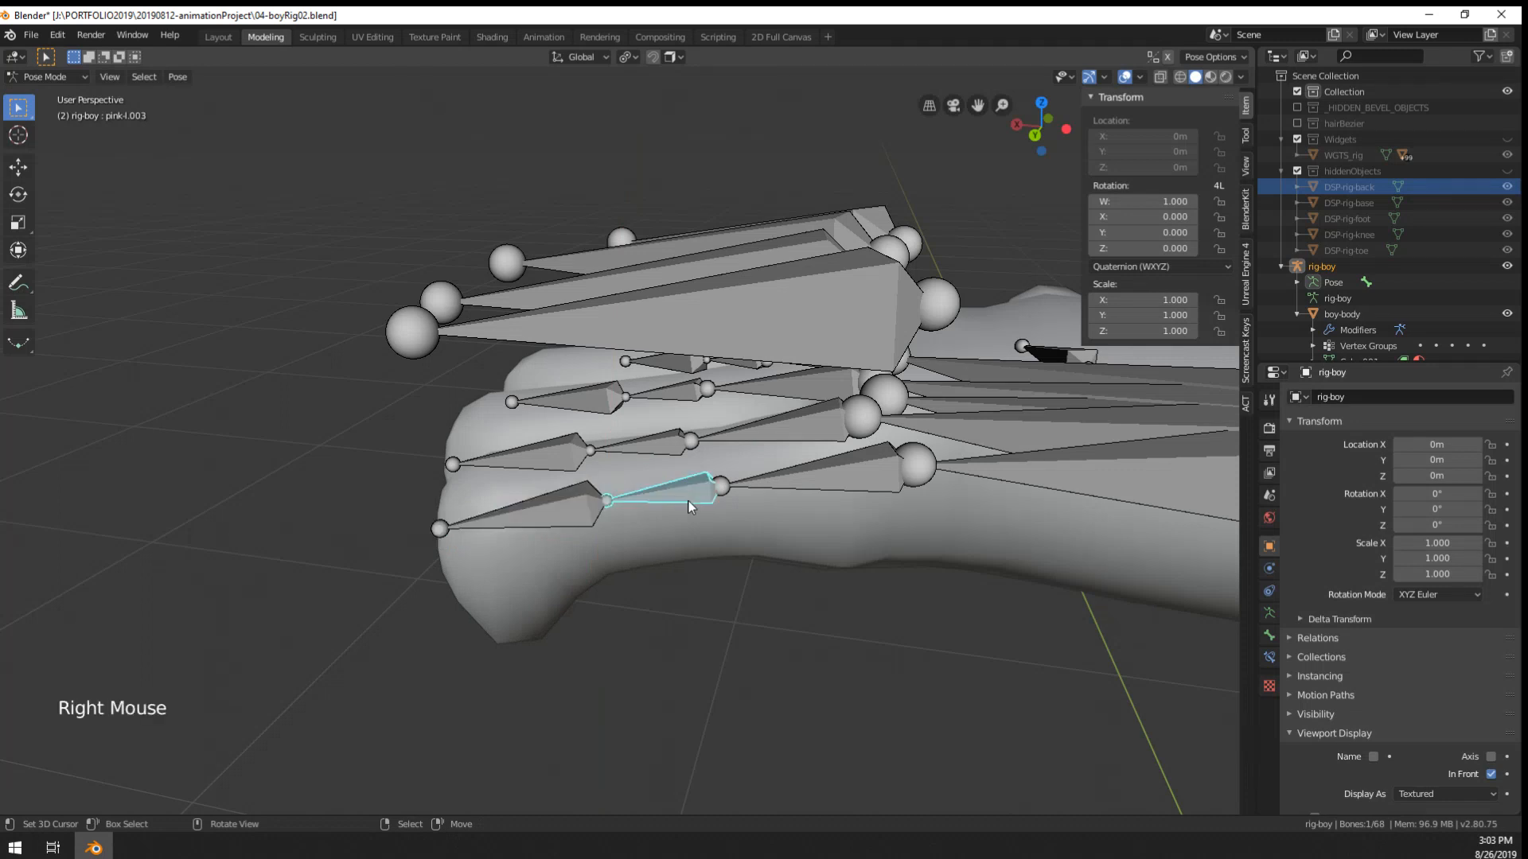
key("r")
key("x")
key("x")
right_click(689, 502)
right_click(825, 478)
key("r")
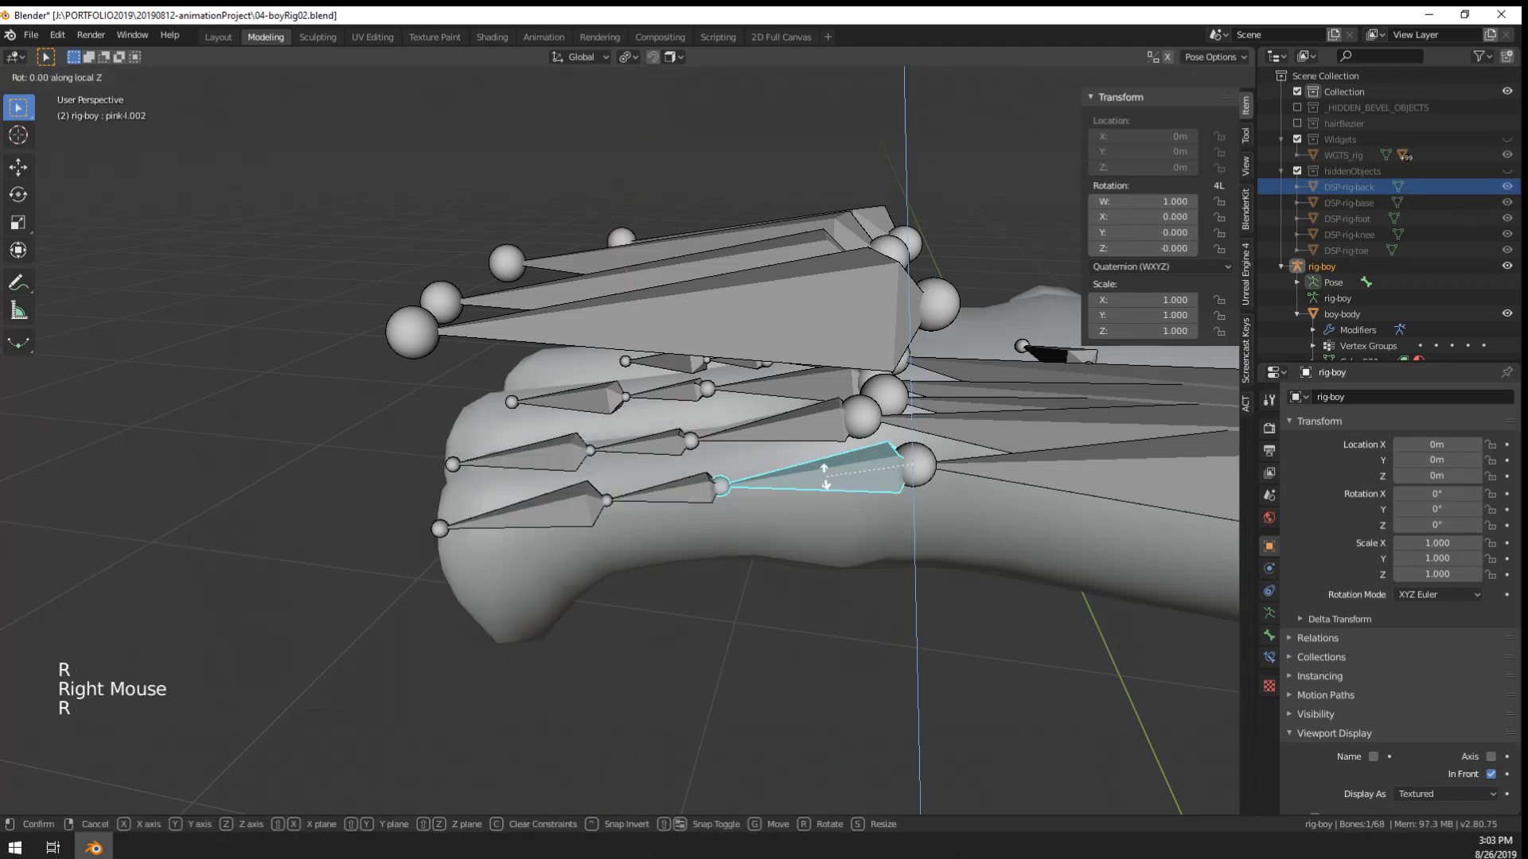
right_click(816, 502)
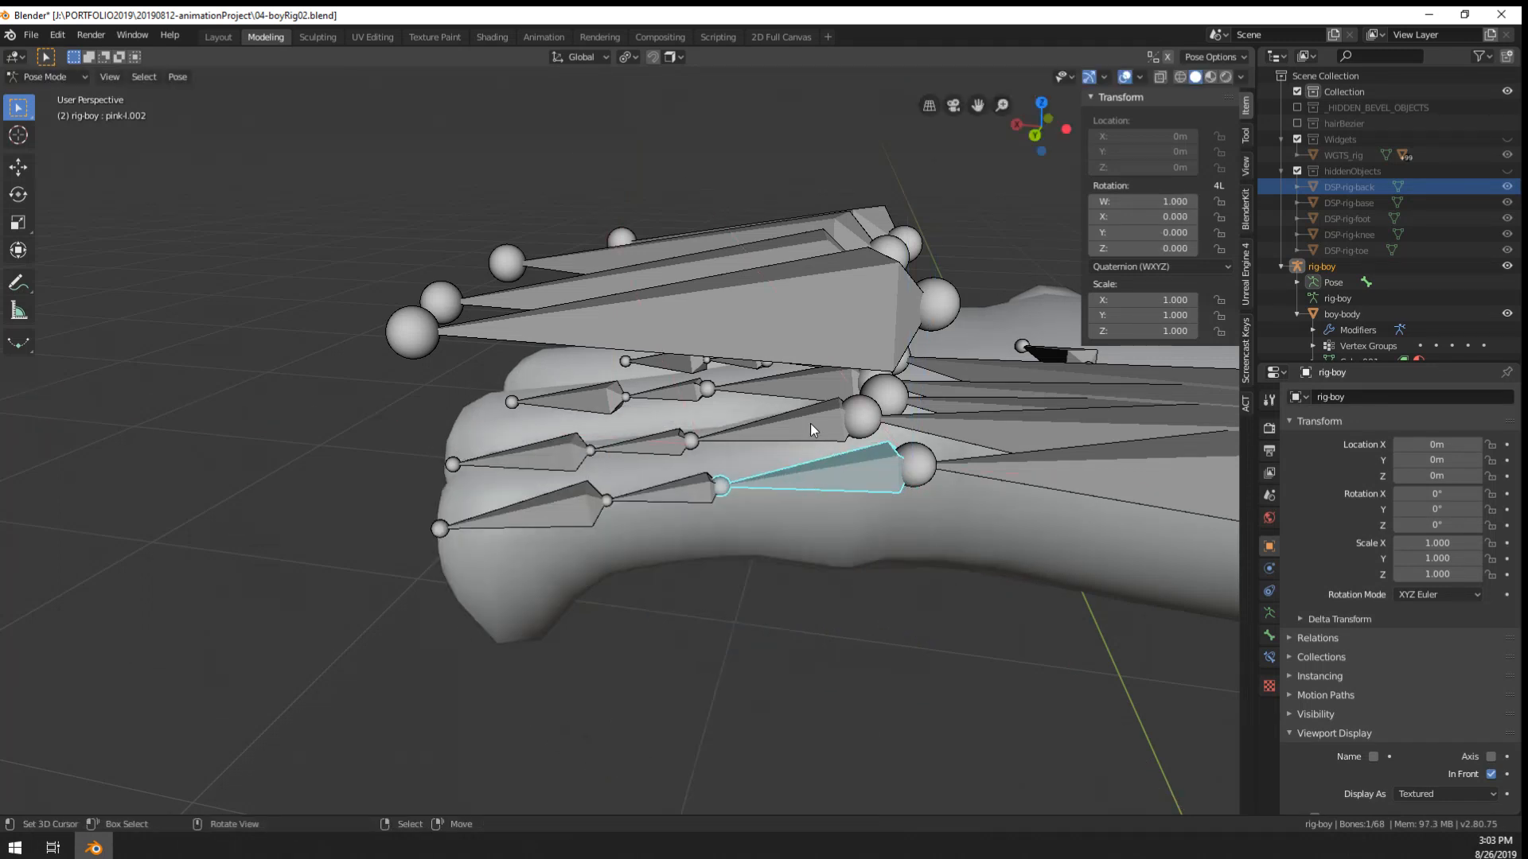
- Select all twelve segment bones of the four fingers and try curling them about -57° around local X
right_click(810, 423)
middle_click_drag(810, 423, 803, 412)
key("c")
left_click_drag(750, 455, 674, 407)
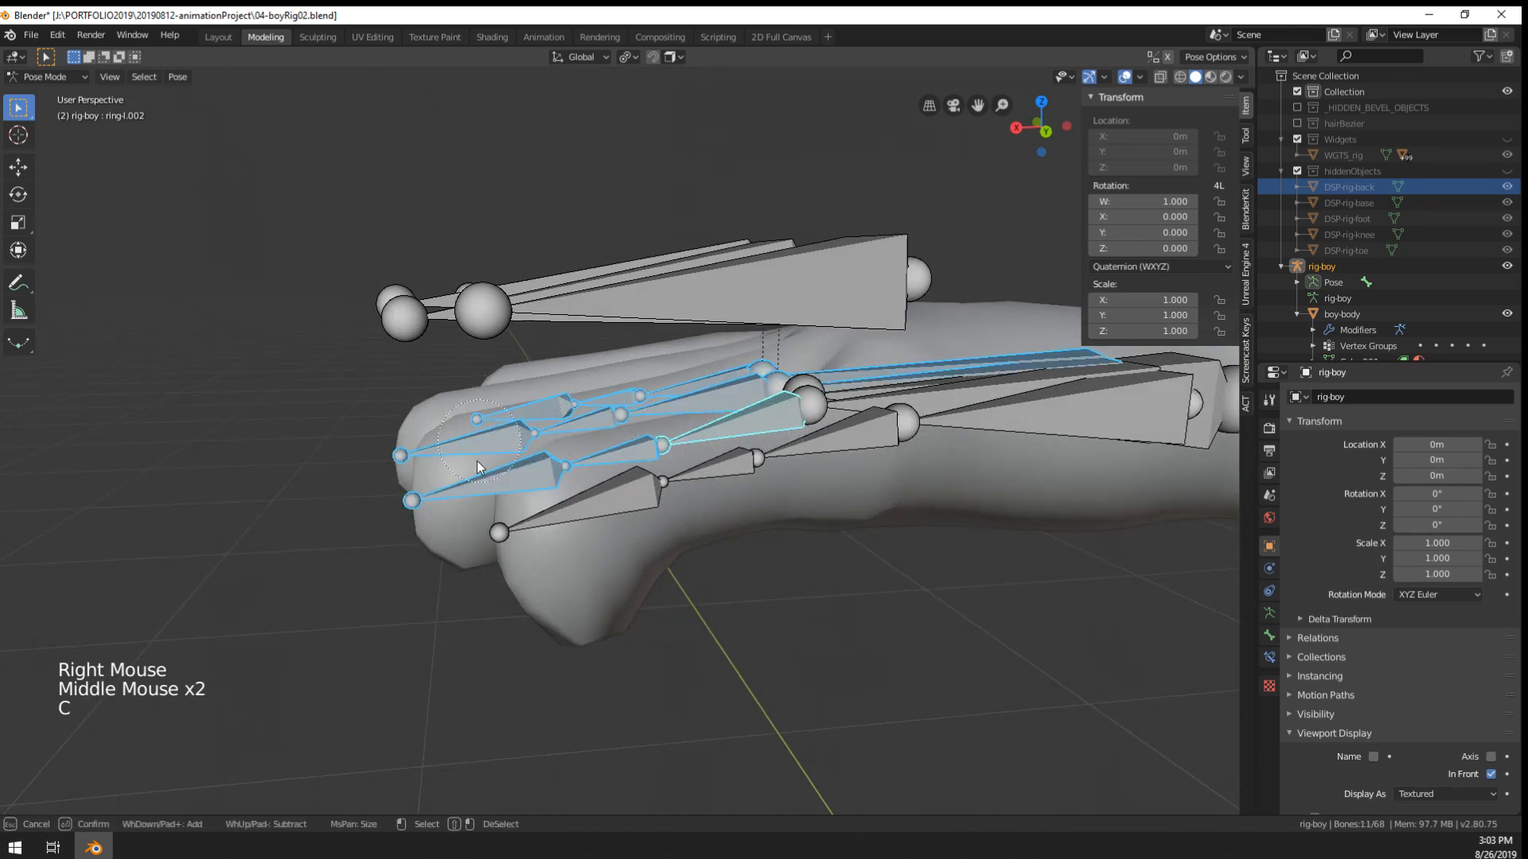
left_click_drag(861, 457, 877, 445)
right_click(877, 446)
scroll(877, 446, "down", 2)
key("c")
mouse_move(986, 421)
left_mouse_down("shift")
mouse_move(1028, 411)
mouse_move(930, 403)
left_mouse_up("shift")
right_click(923, 403)
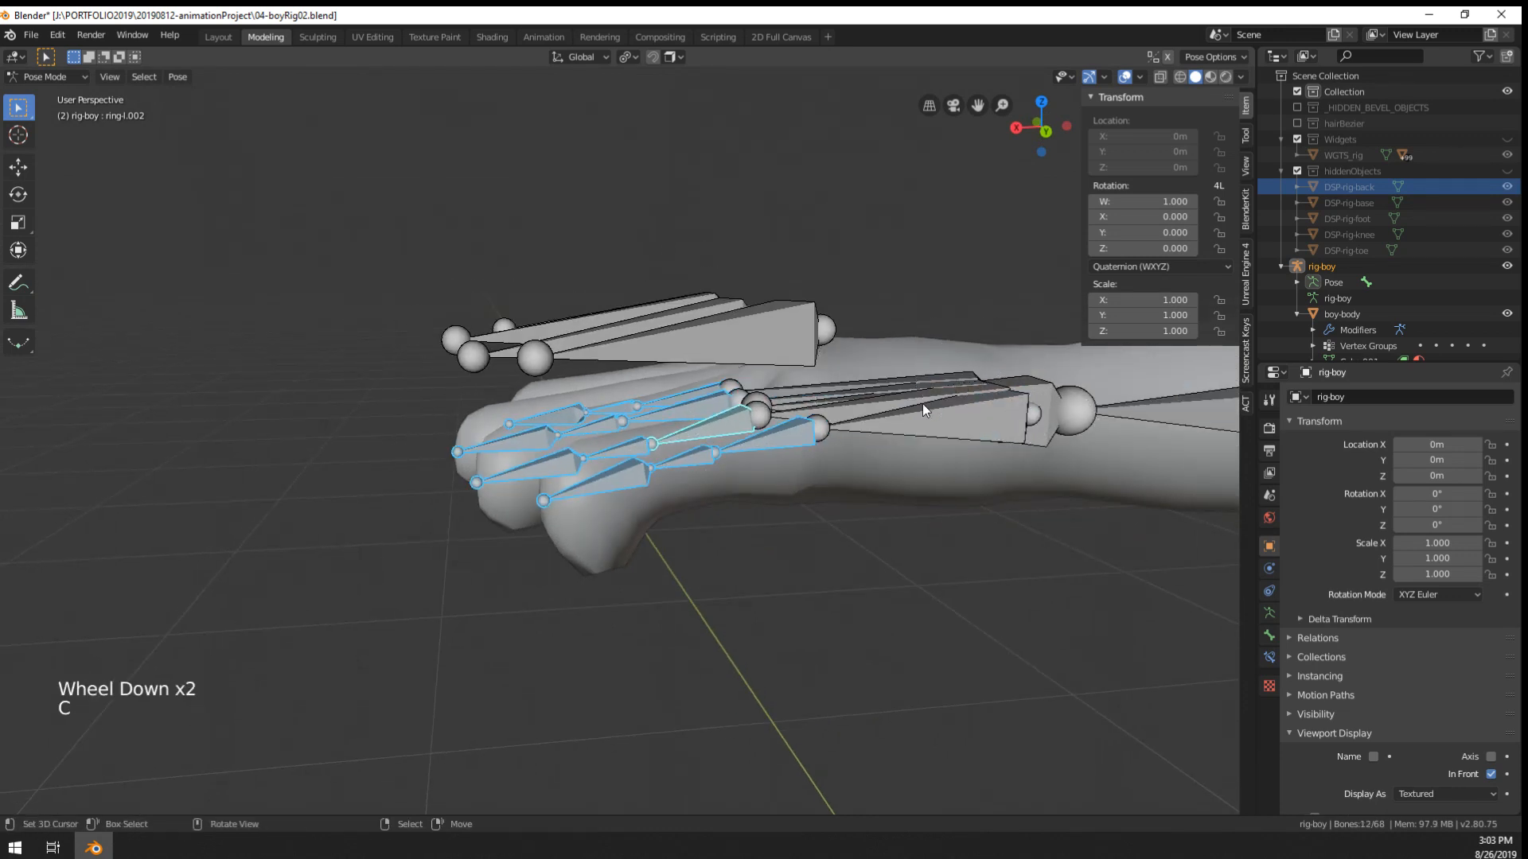
scroll(770, 499, "up", 2)
key("r")
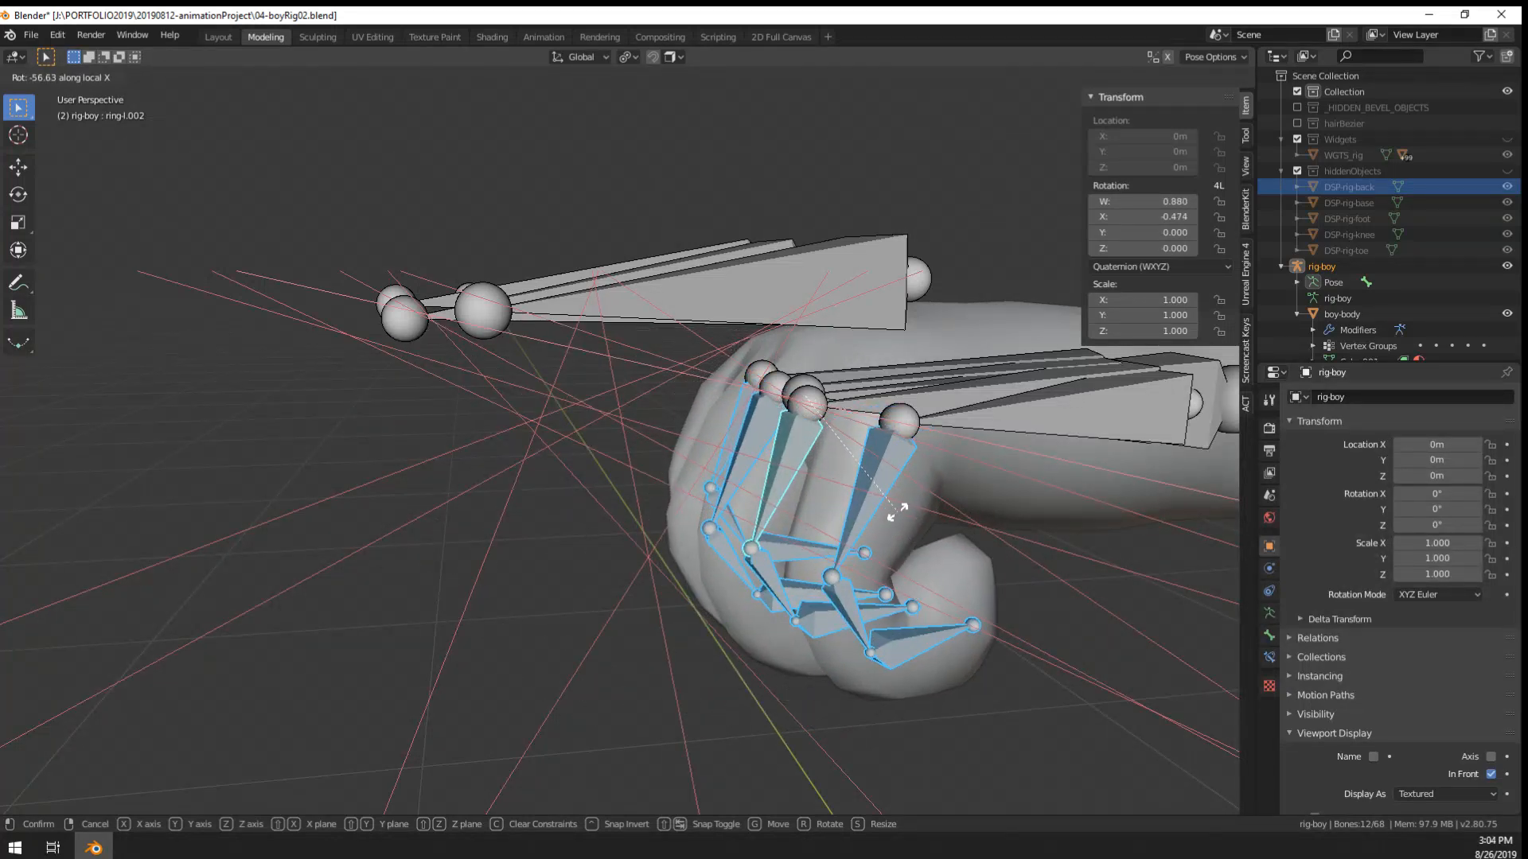
key("Escape")
- Add a Copy Transforms constraint to the little finger's base segment bone and set its target to rig-boy
middle_click_drag(761, 299, 704, 374)
scroll(586, 407, "down", 2)
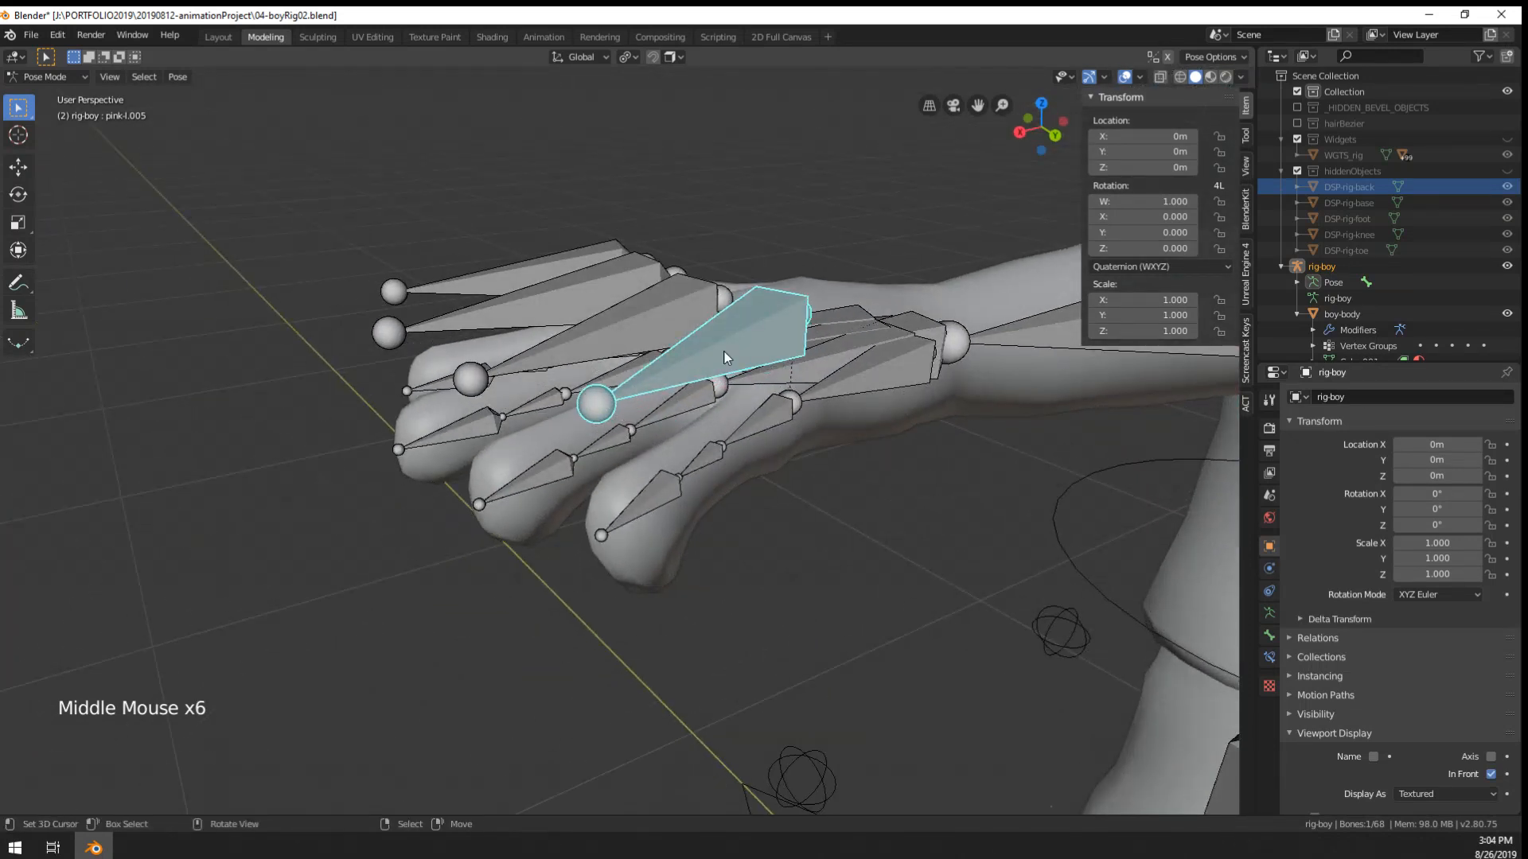
scroll(623, 541, "up", 1)
middle_click_drag(766, 428, 718, 505, "shift")
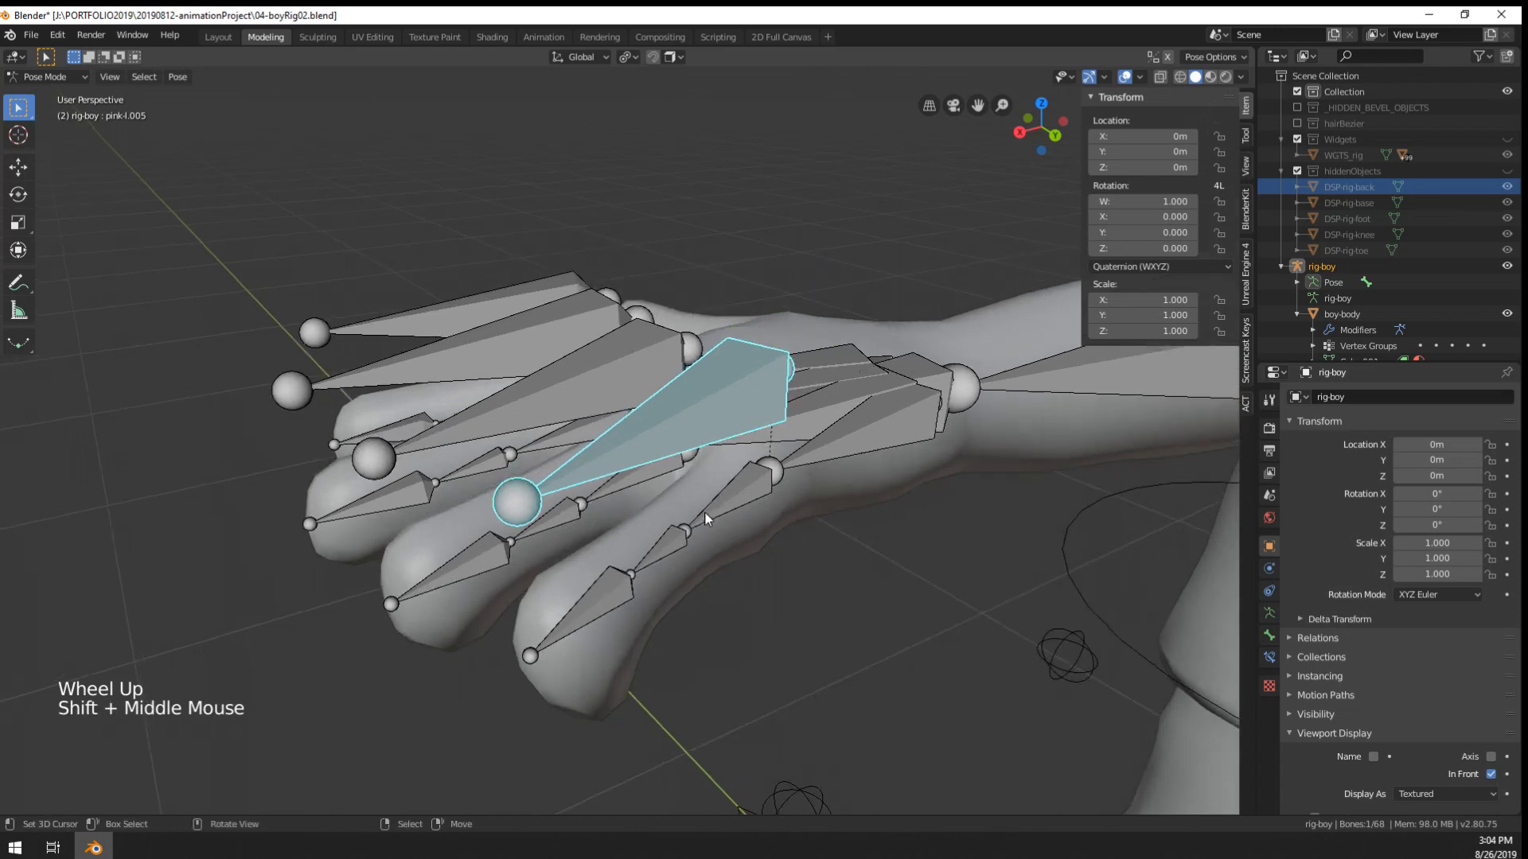
right_click(720, 506)
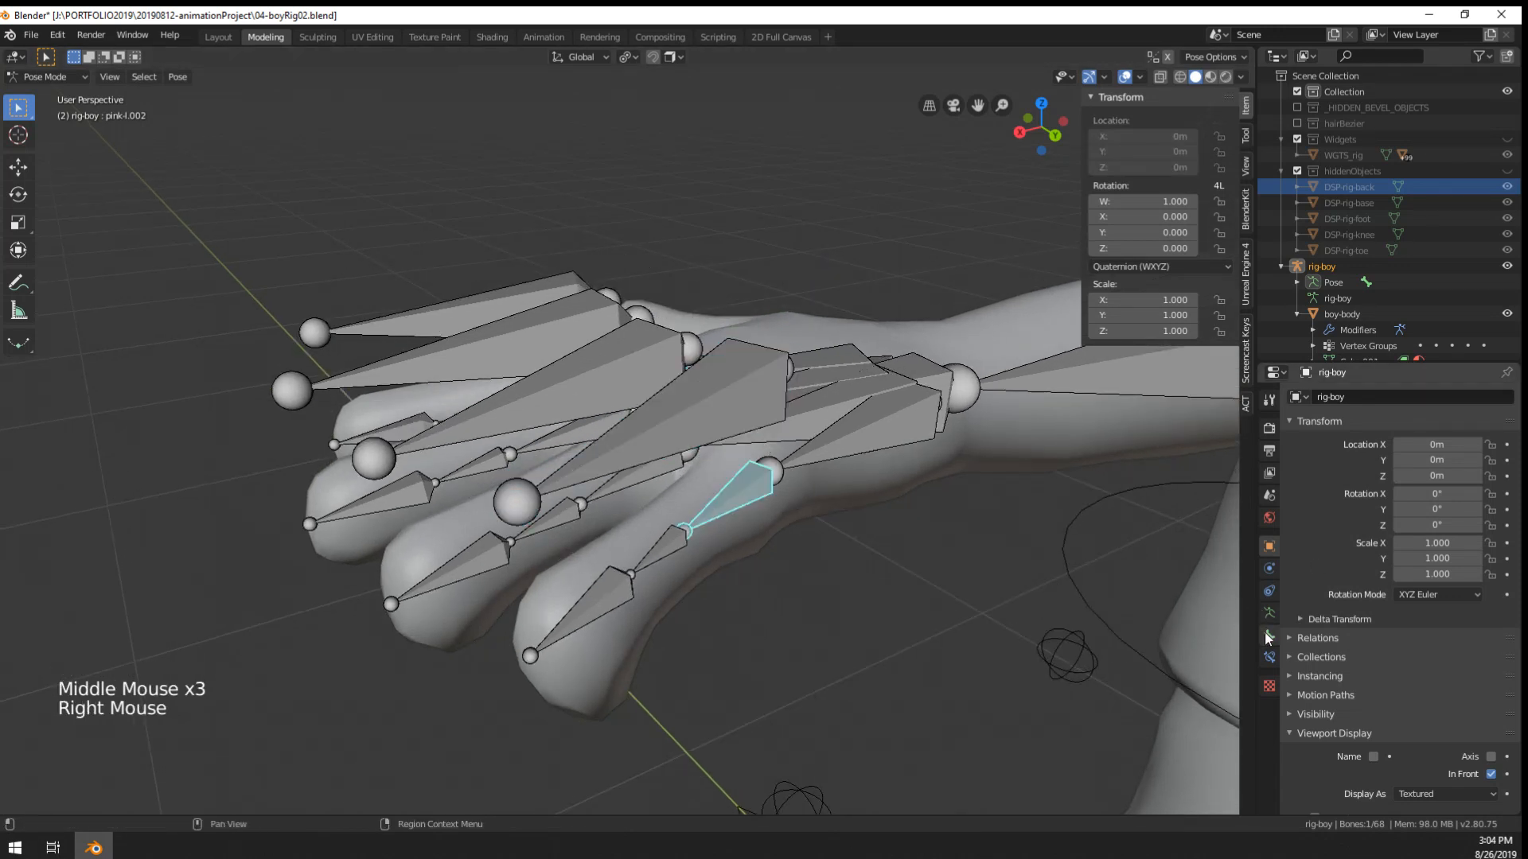
left_click(1269, 657)
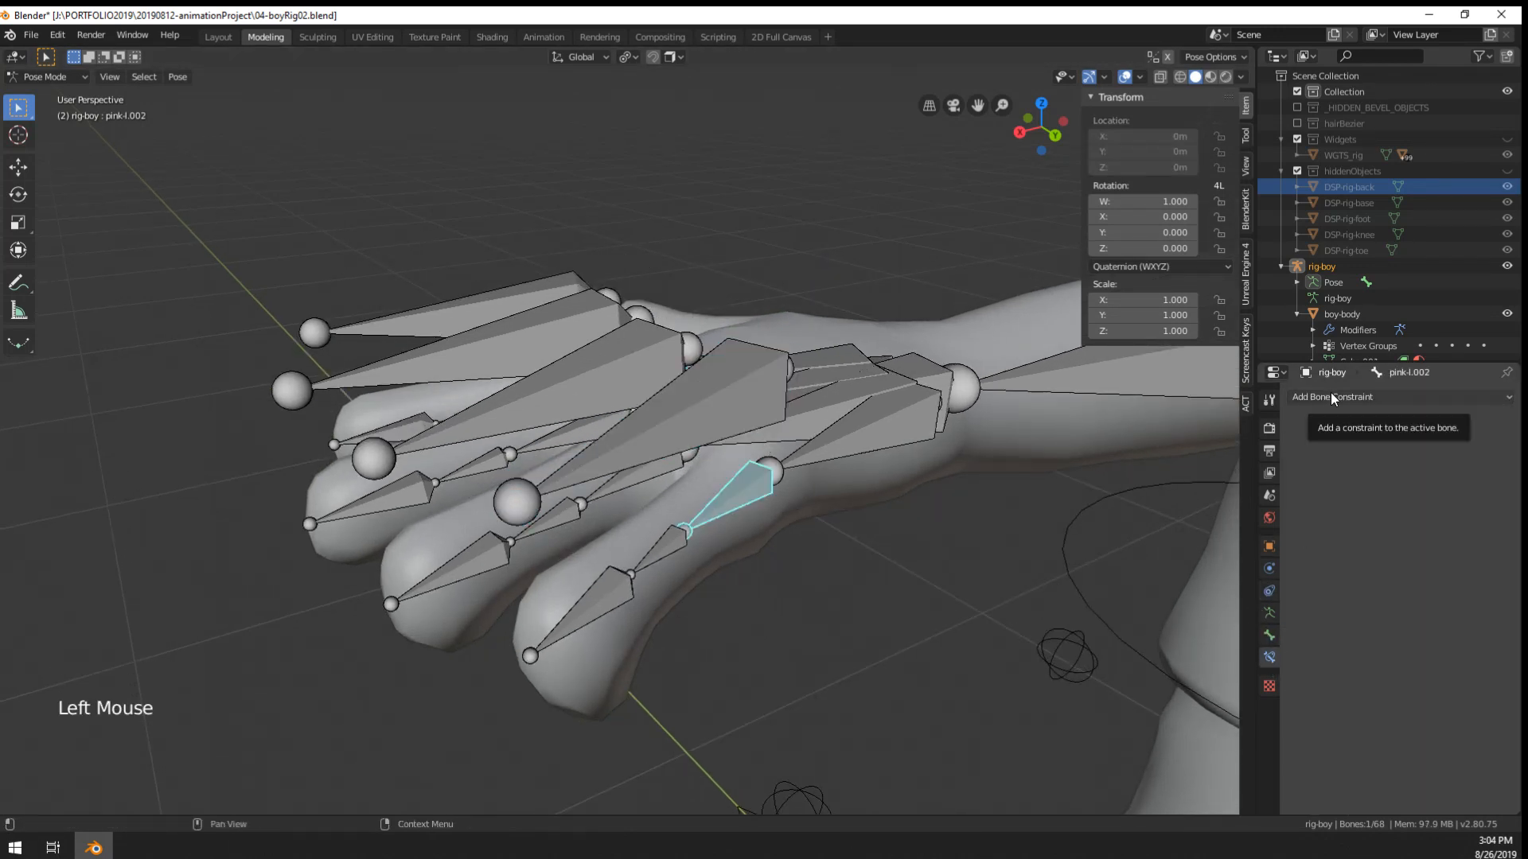
left_click(1330, 393)
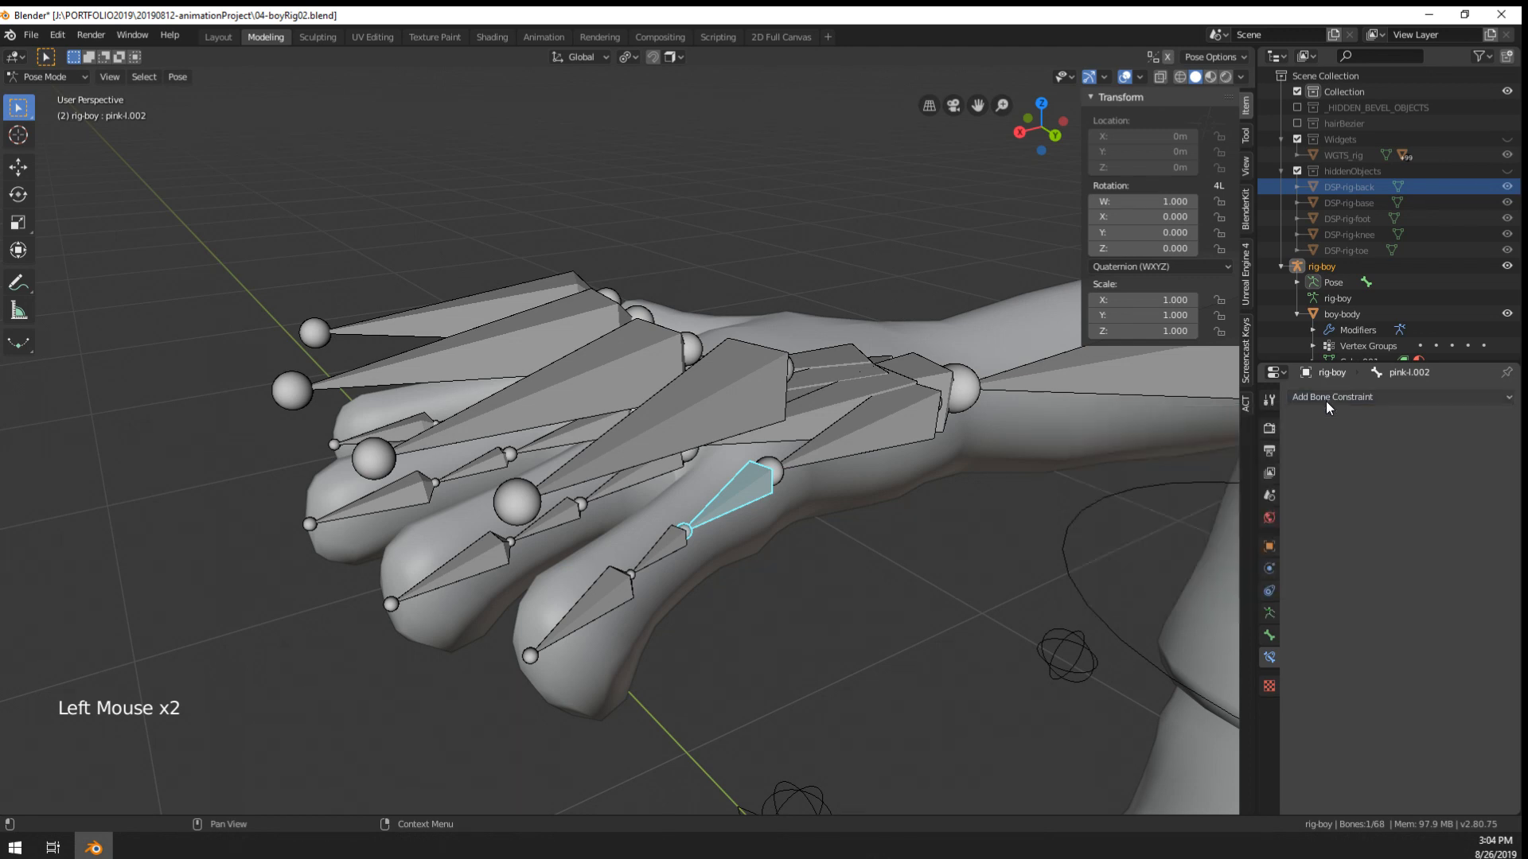
left_click(1326, 401)
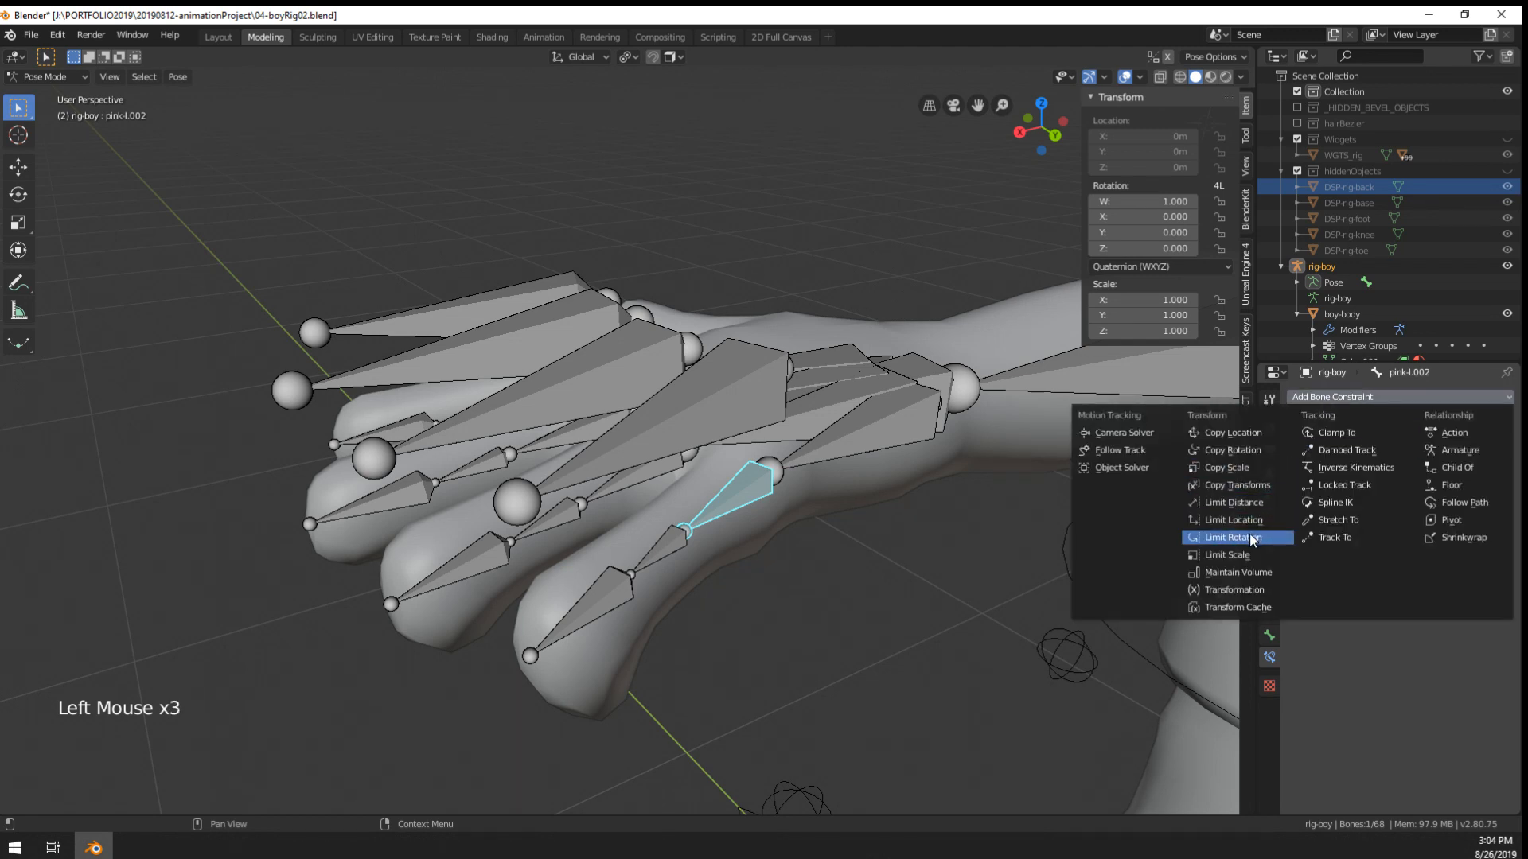
left_click(1249, 482)
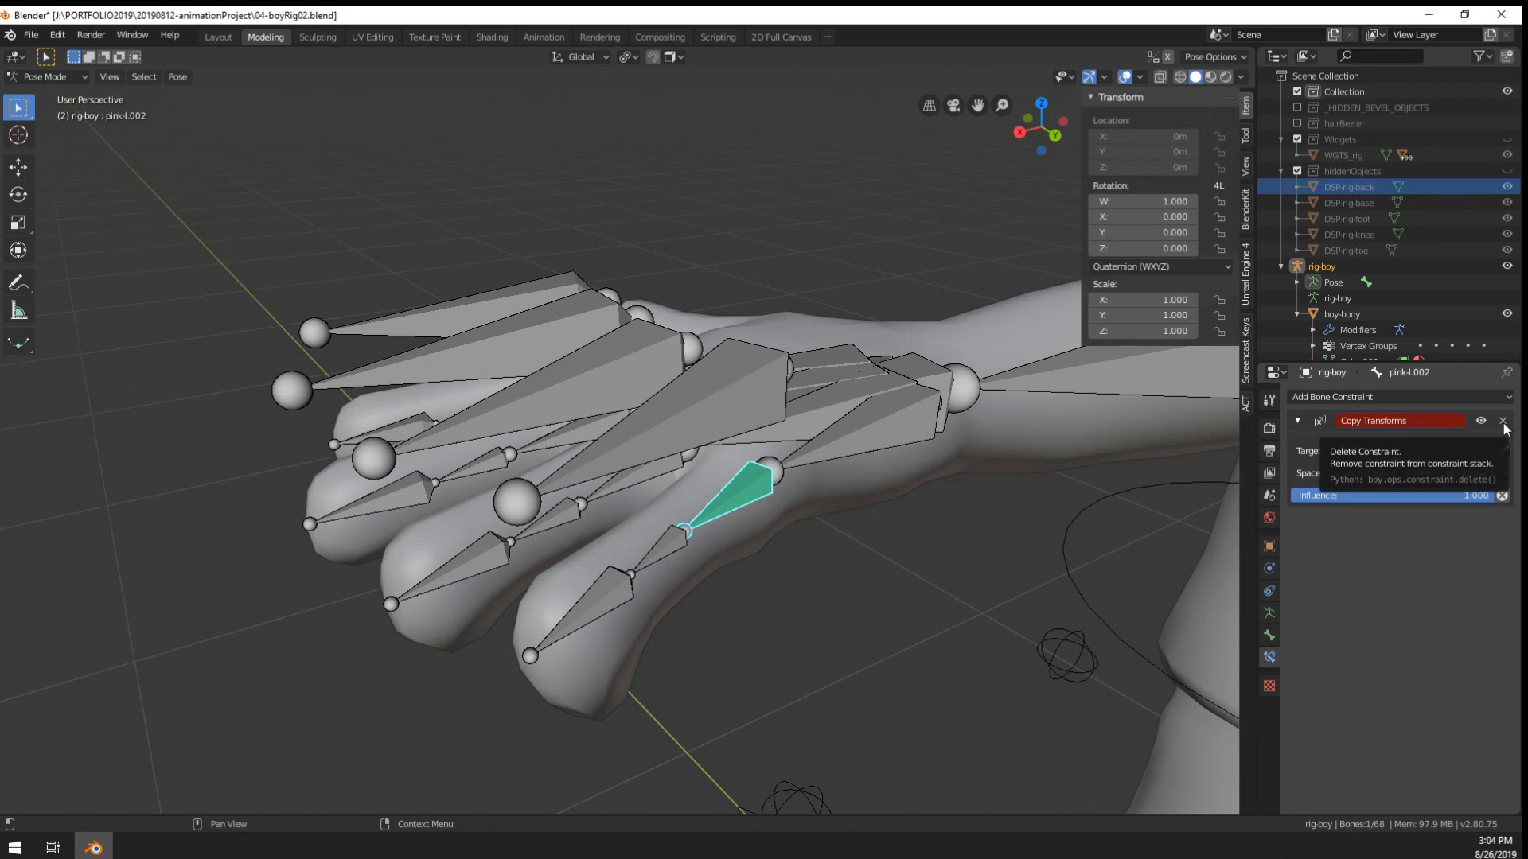
left_click(1360, 450)
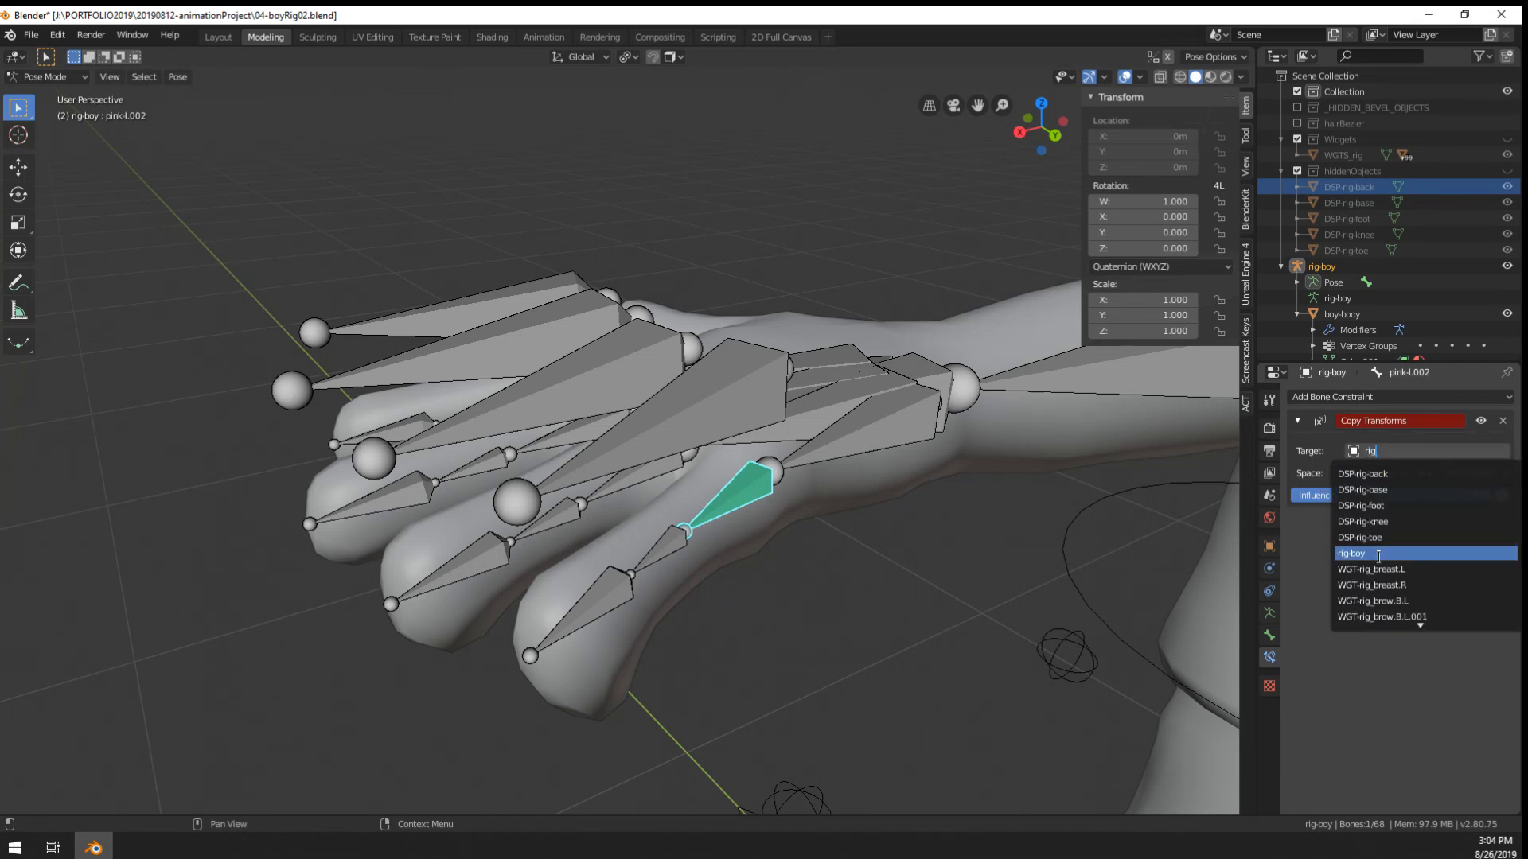
left_click(1384, 555)
left_click(1424, 473)
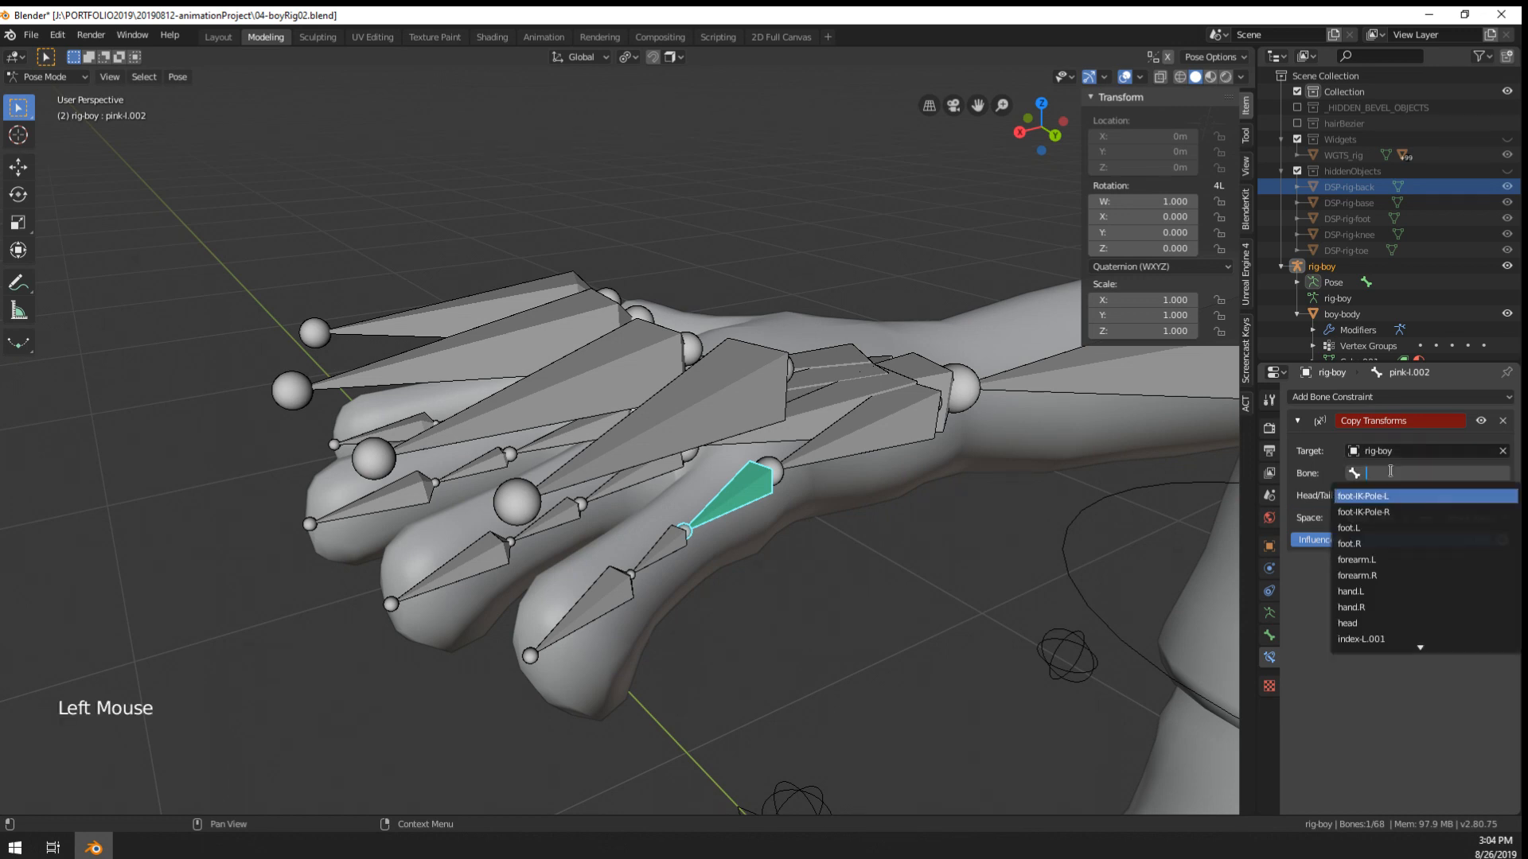
- Select the little finger's duplicated control bone, switch to Edit Mode and show its bone properties
right_click(730, 394)
key("Tab")
middle_click_drag(730, 393, 700, 311)
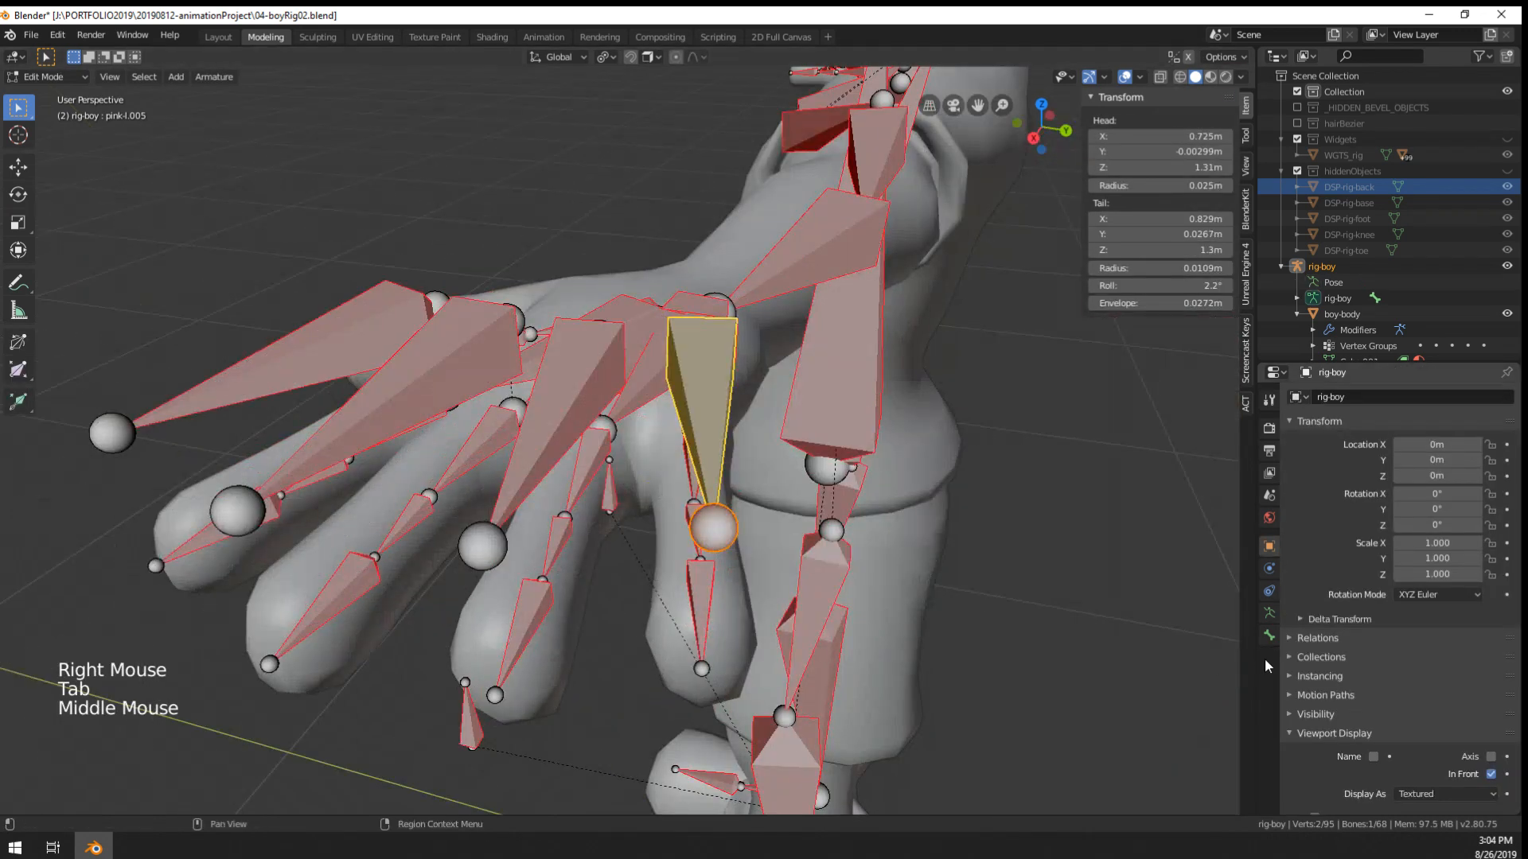
left_click(1269, 635)
scroll(1339, 504, "up", 5)
scroll(1338, 504, "up", 9)
left_click(1343, 396)
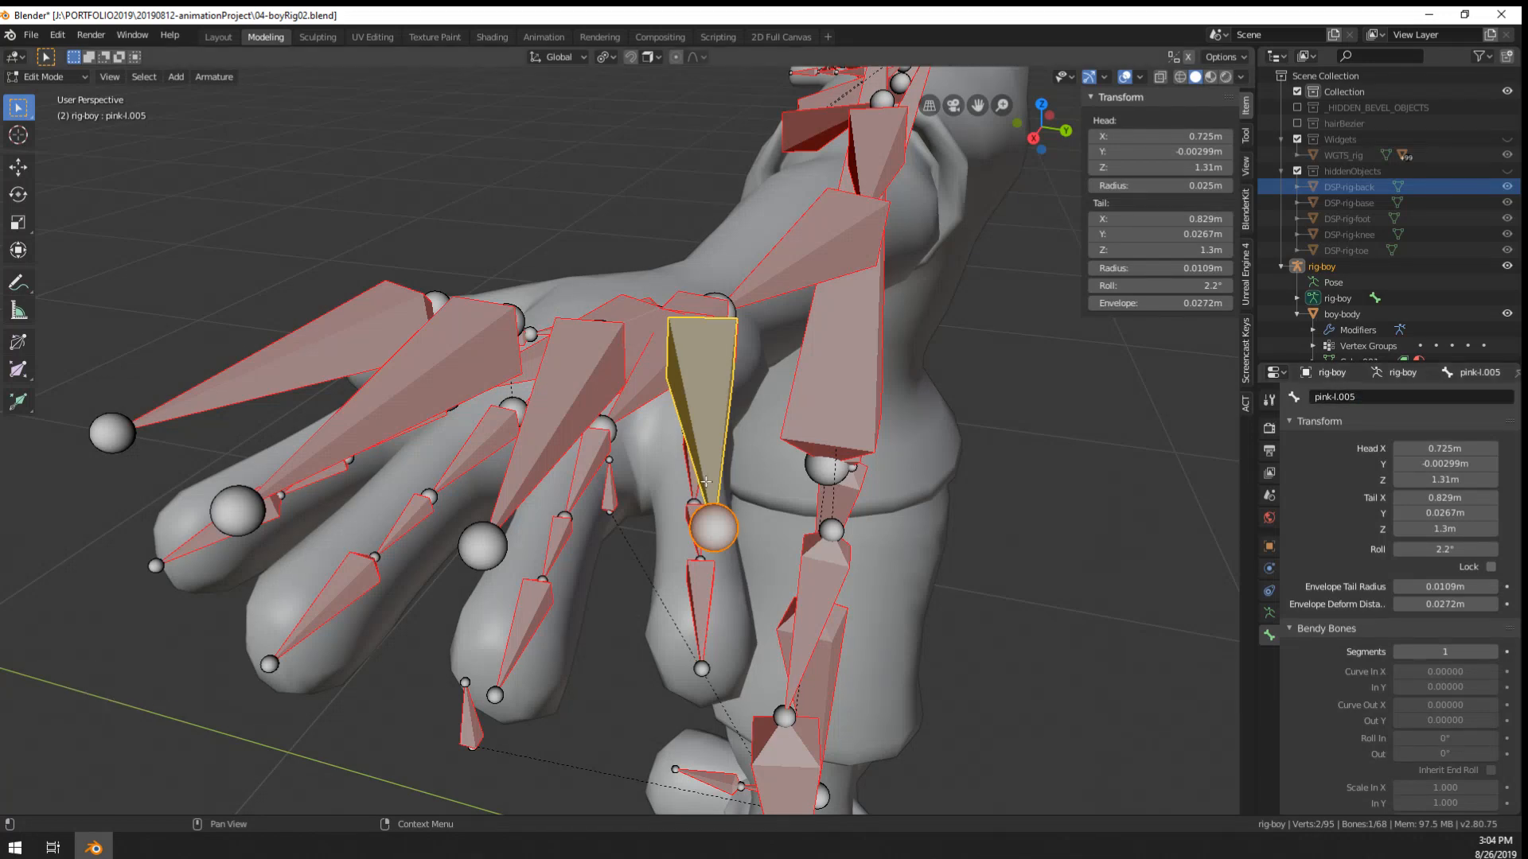
- Examine the names of the base segment bones of the four fingers, then return to Pose Mode
middle_click_drag(652, 477, 667, 537)
key("Tab")
key("Tab")
right_click(679, 501)
right_click(573, 510)
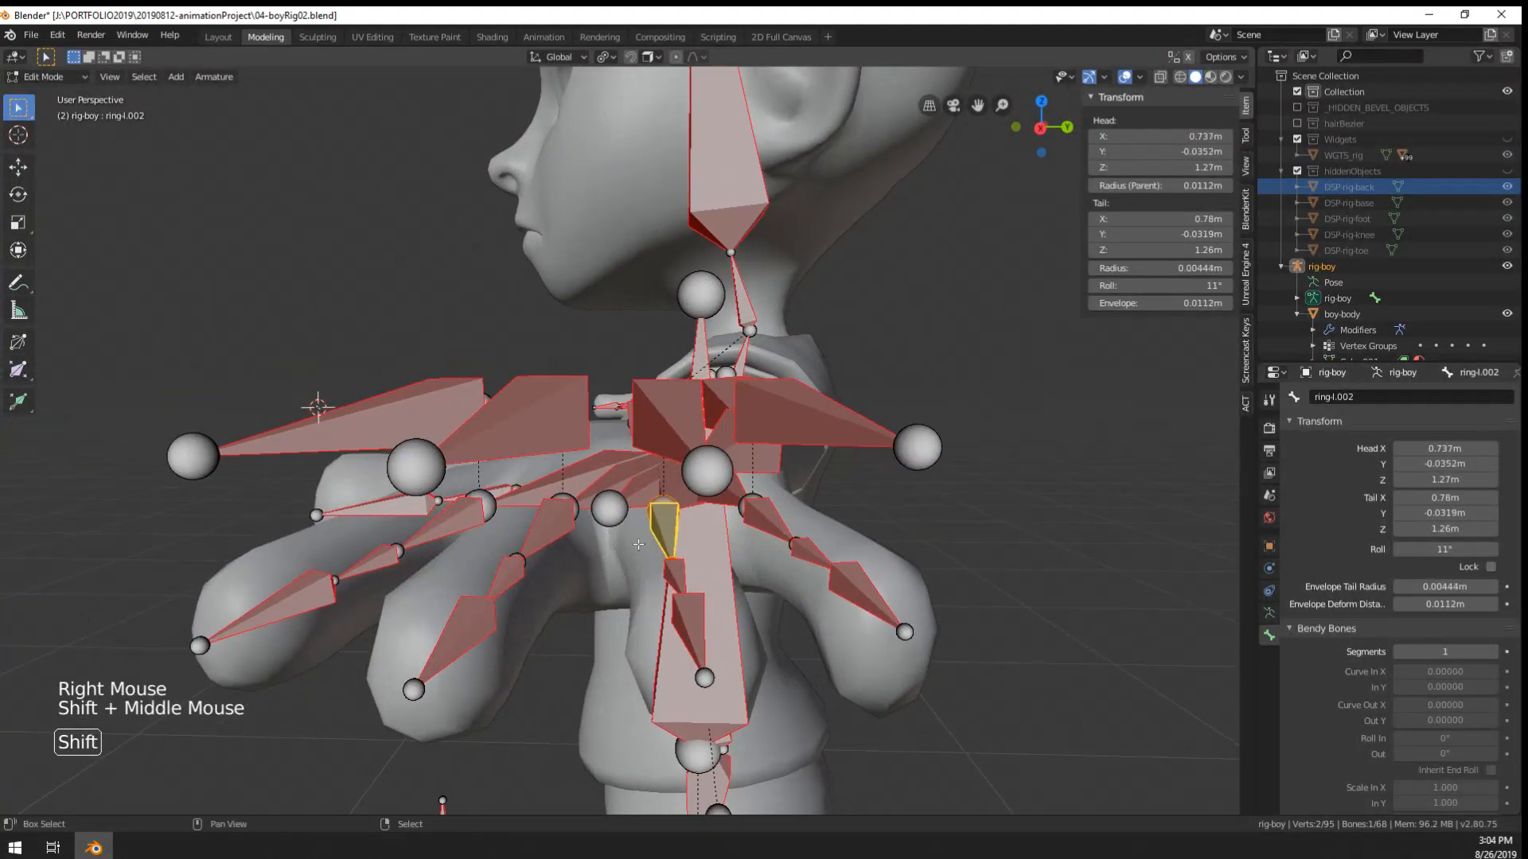
right_click(543, 527)
middle_click_drag(497, 549, 410, 557)
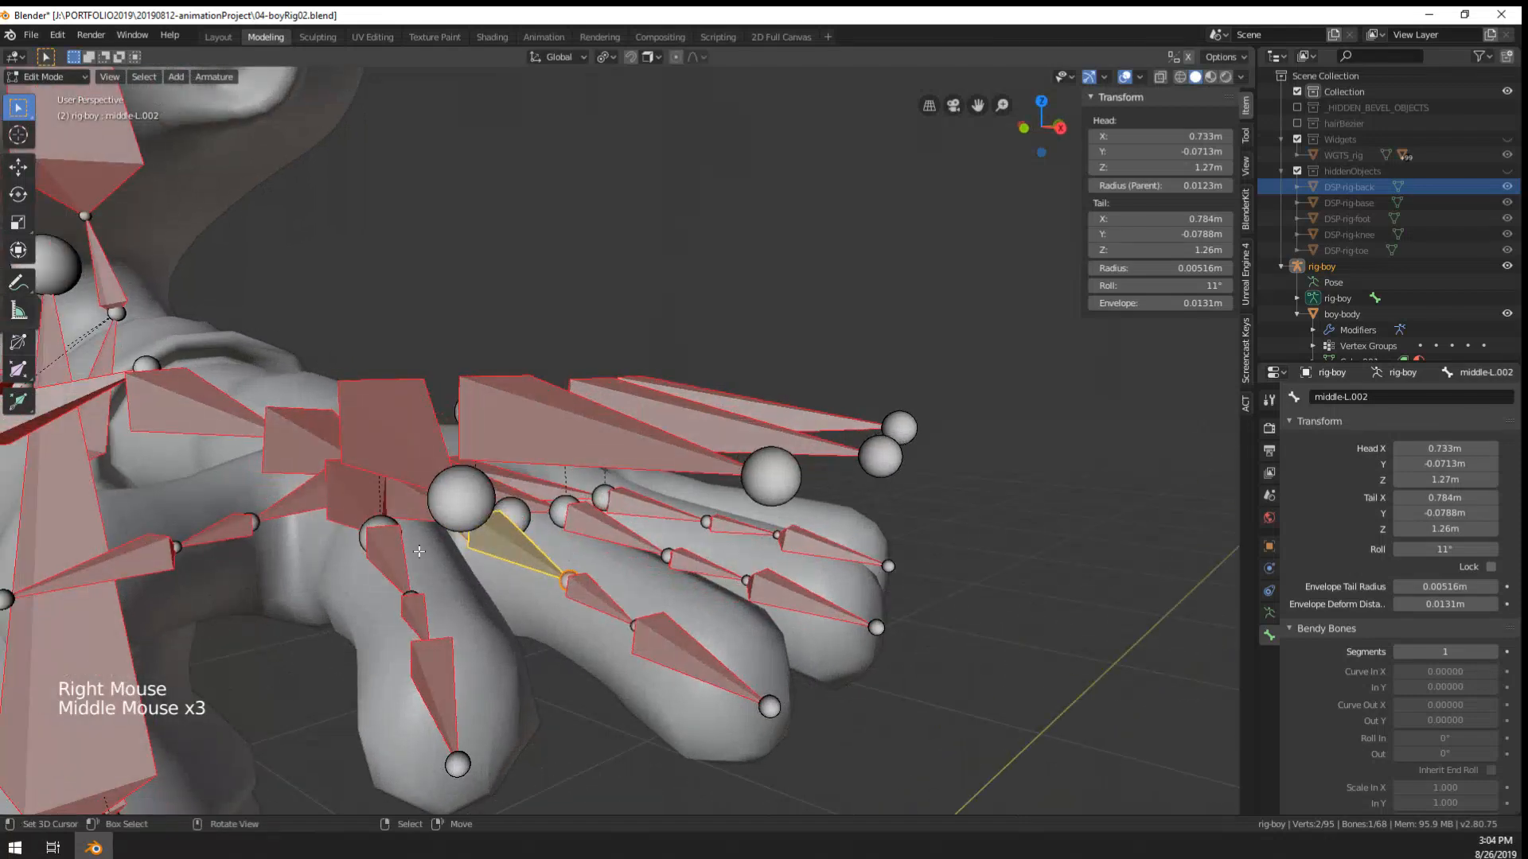
right_click(406, 557)
middle_click_drag(535, 573, 489, 557)
right_click(515, 541)
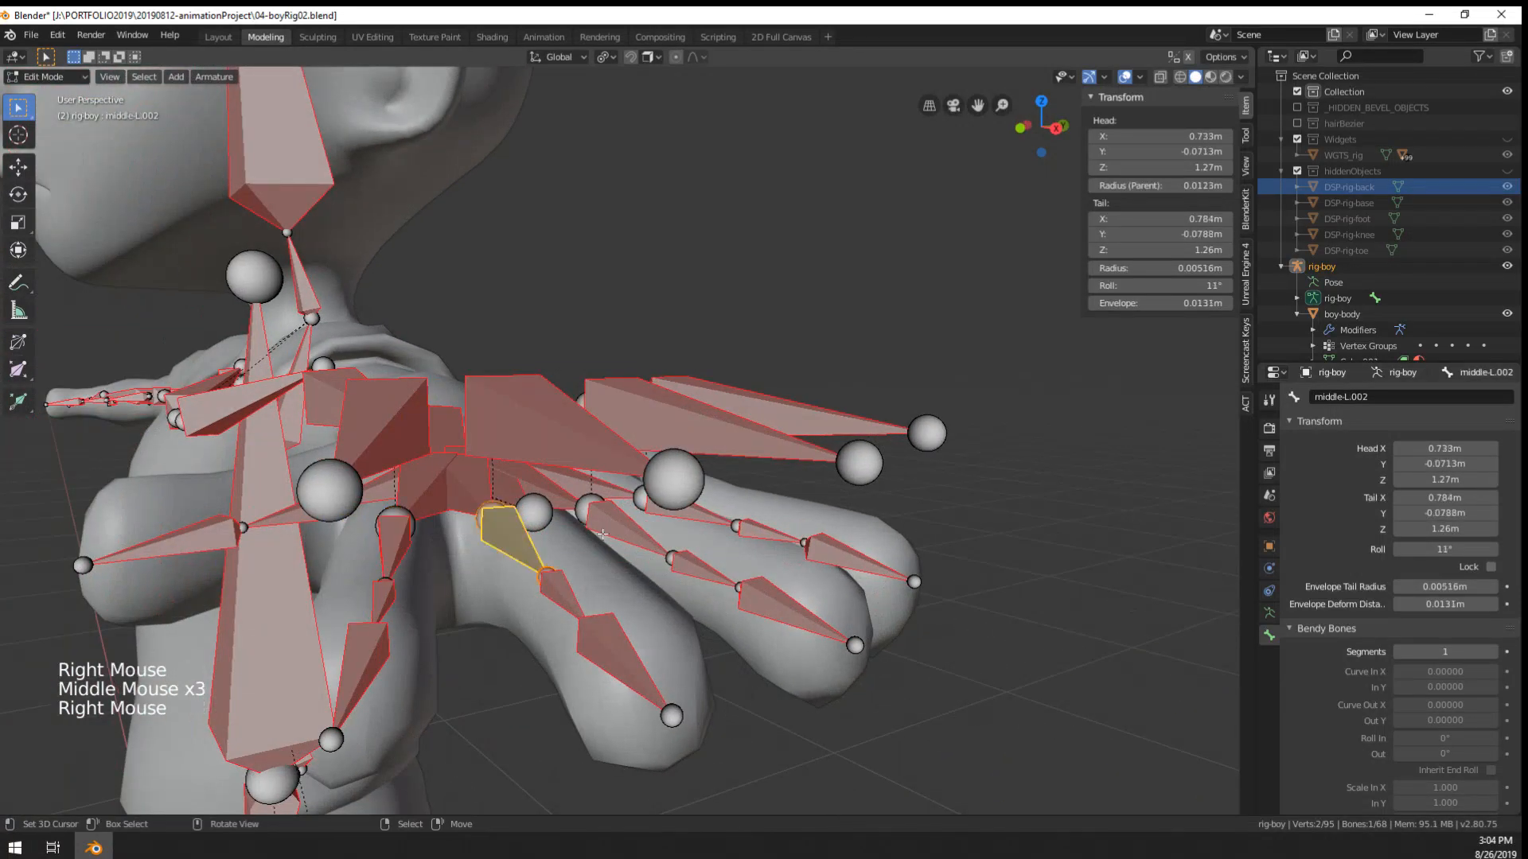
right_click(621, 533)
mouse_move(668, 537)
middle_mouse_down()
mouse_move(630, 644)
mouse_move(676, 509)
middle_mouse_up()
key("Tab")
- Rename the little finger's duplicated bone to pink-control
right_click(838, 433)
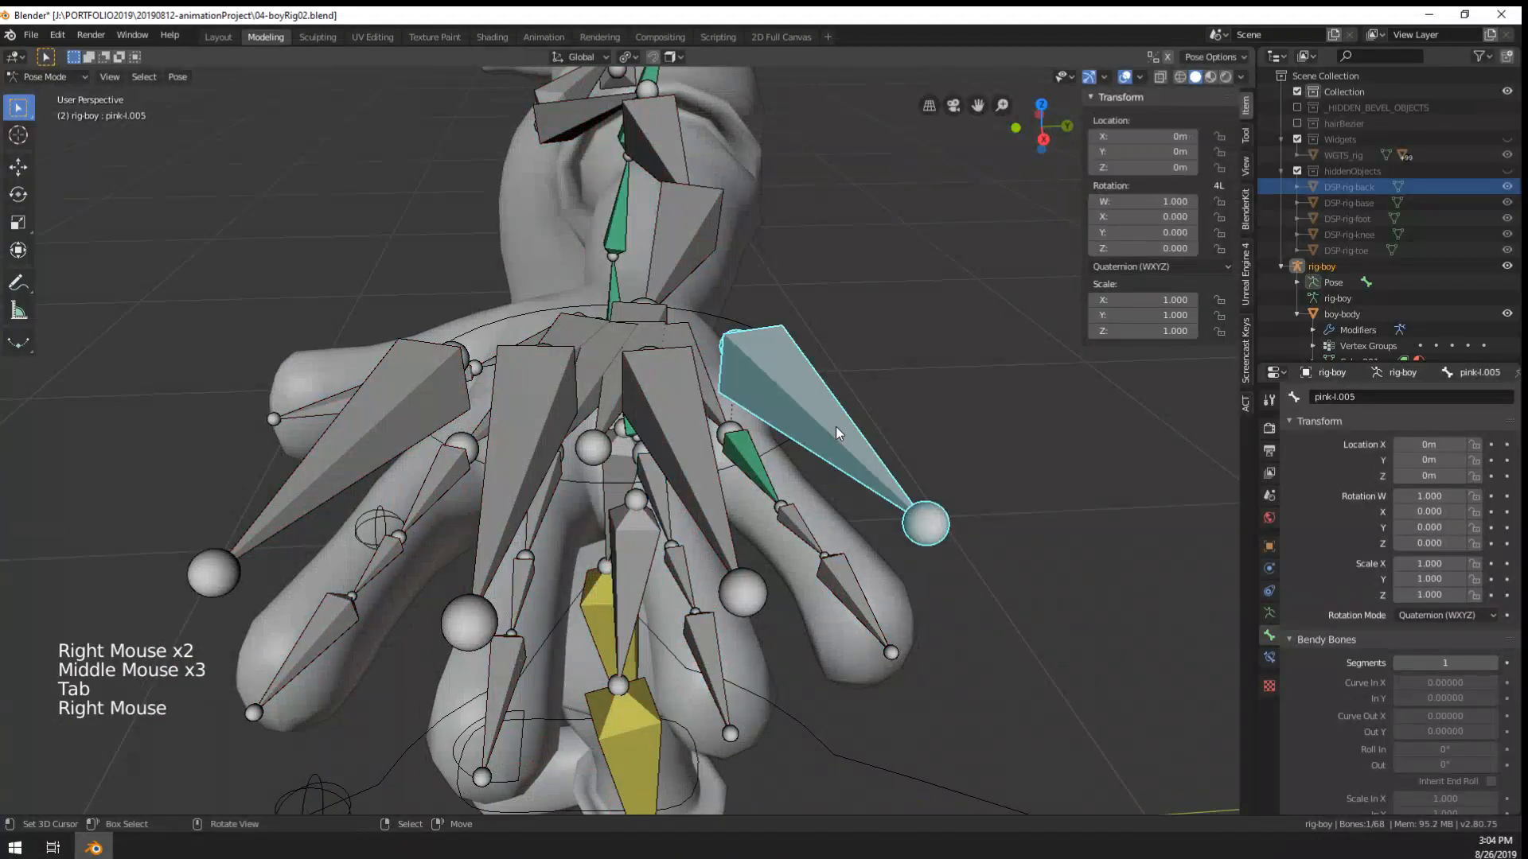
middle_click_drag(841, 457, 867, 518)
double_click(1409, 395)
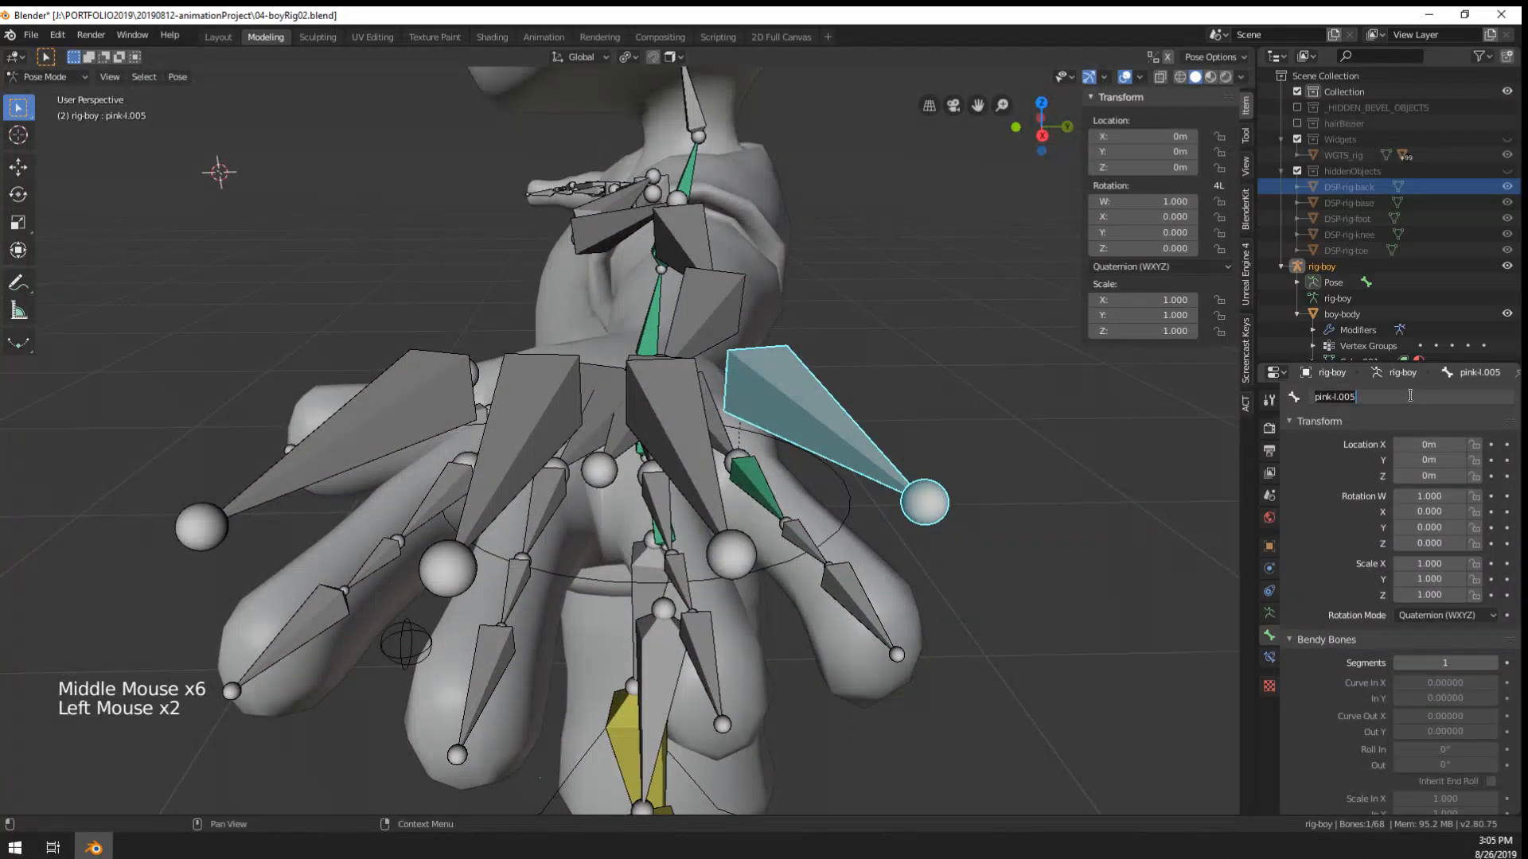
type("pin")
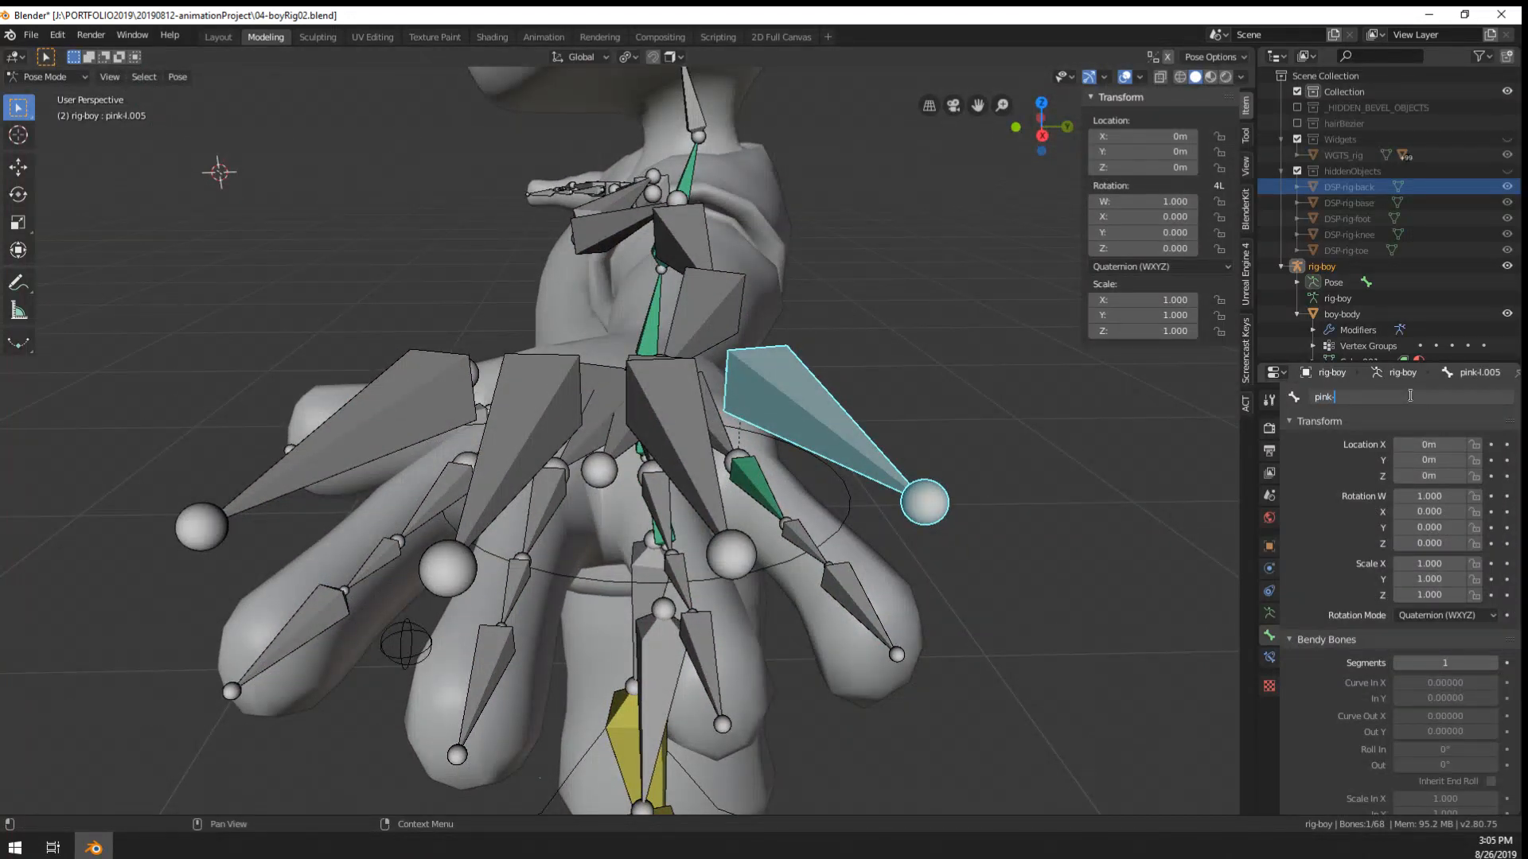
key("Return")
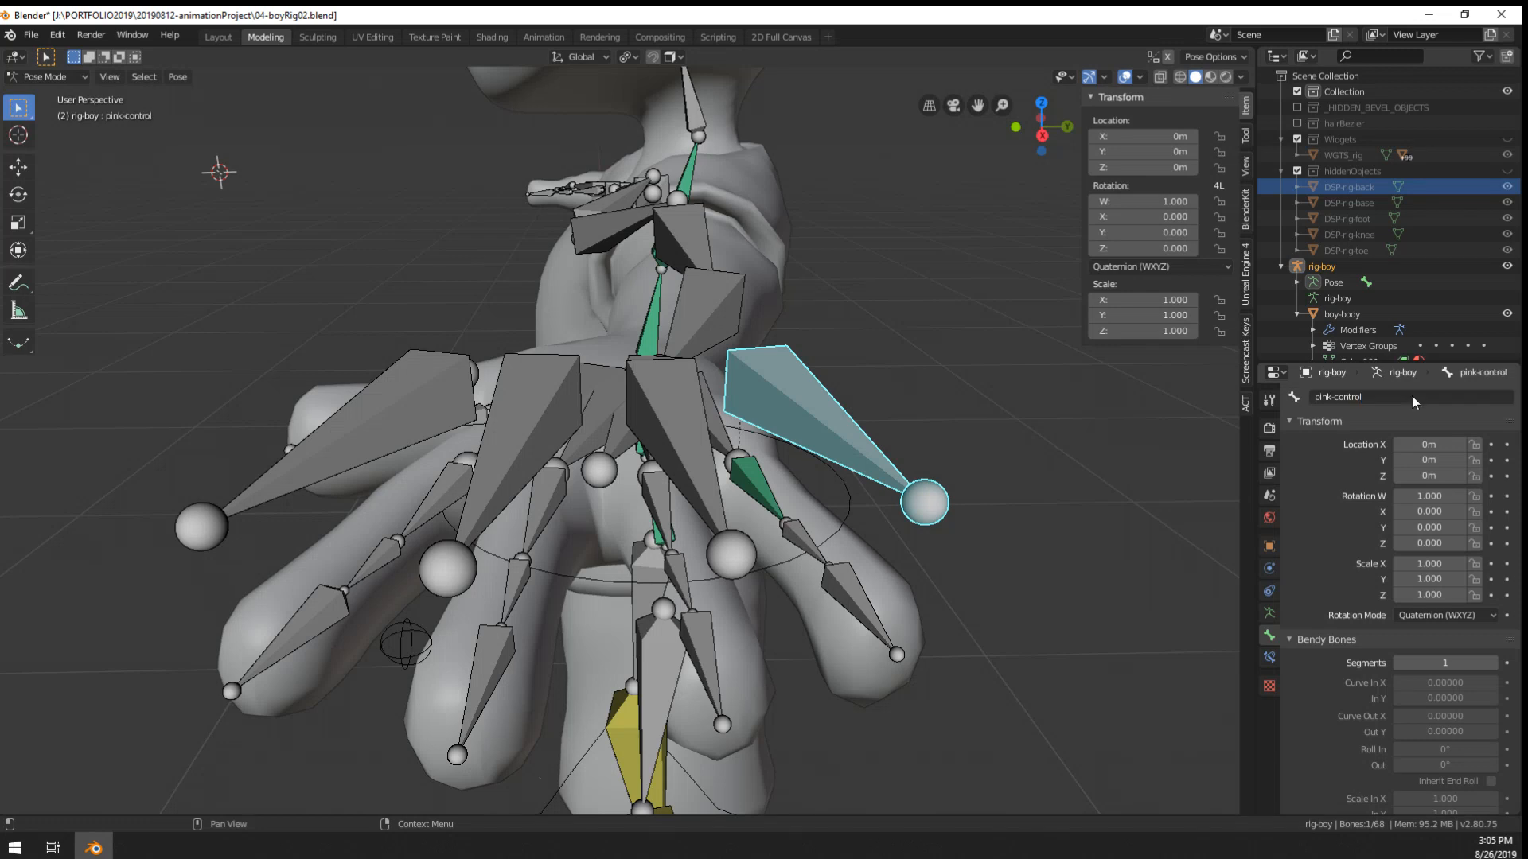
- Rename the ring finger's duplicated bone to ring-control.L
right_click(668, 432)
left_click_drag(1327, 402, 1370, 397)
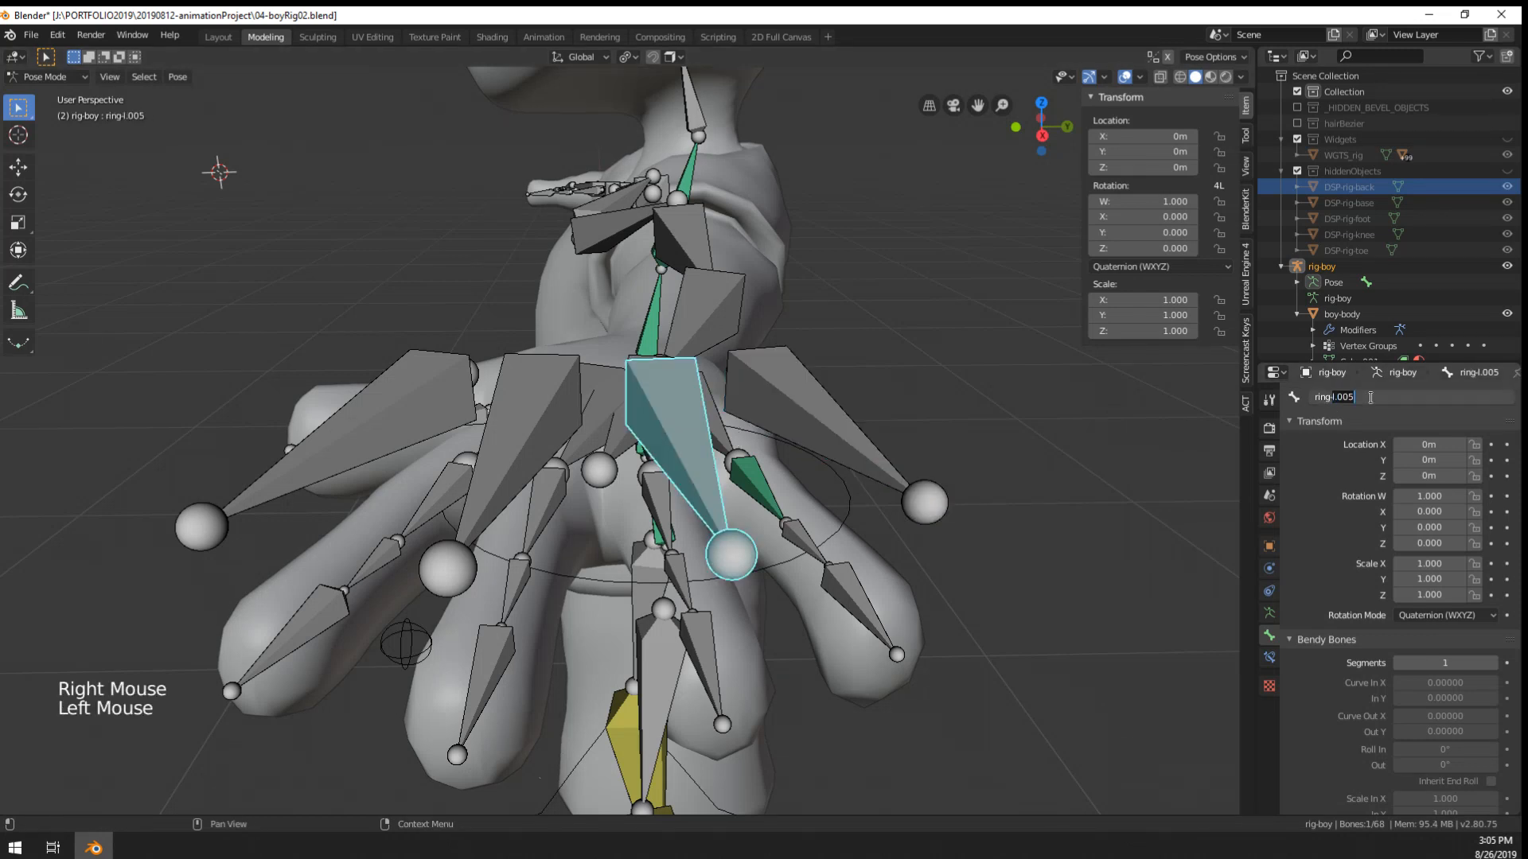
type("control")
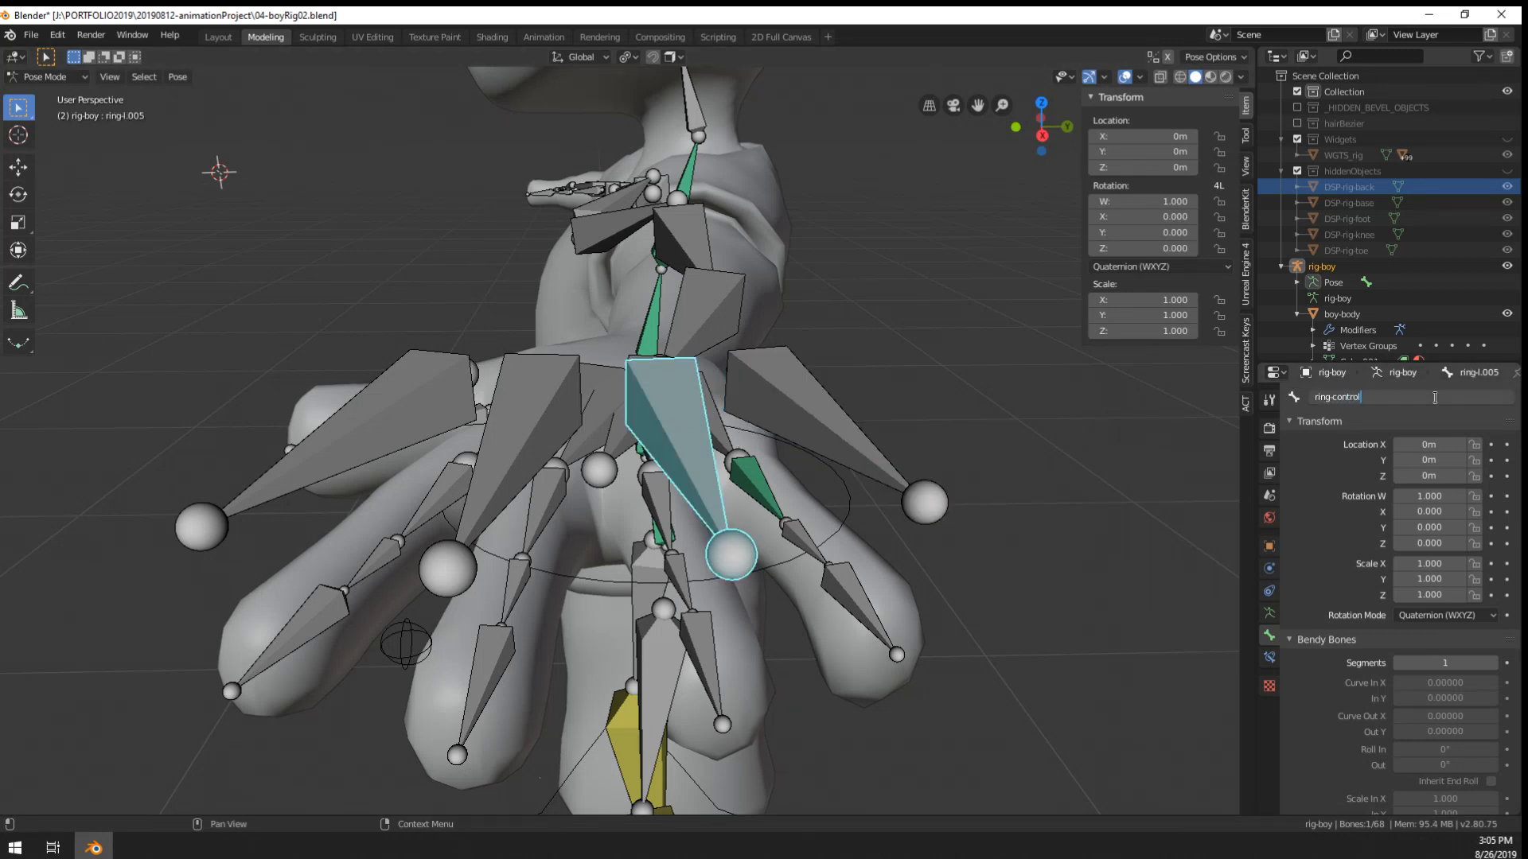
type(".L")
key("Return")
- Add the .L suffix to the little finger control bone's name, making it pink-control.L
right_click(825, 443)
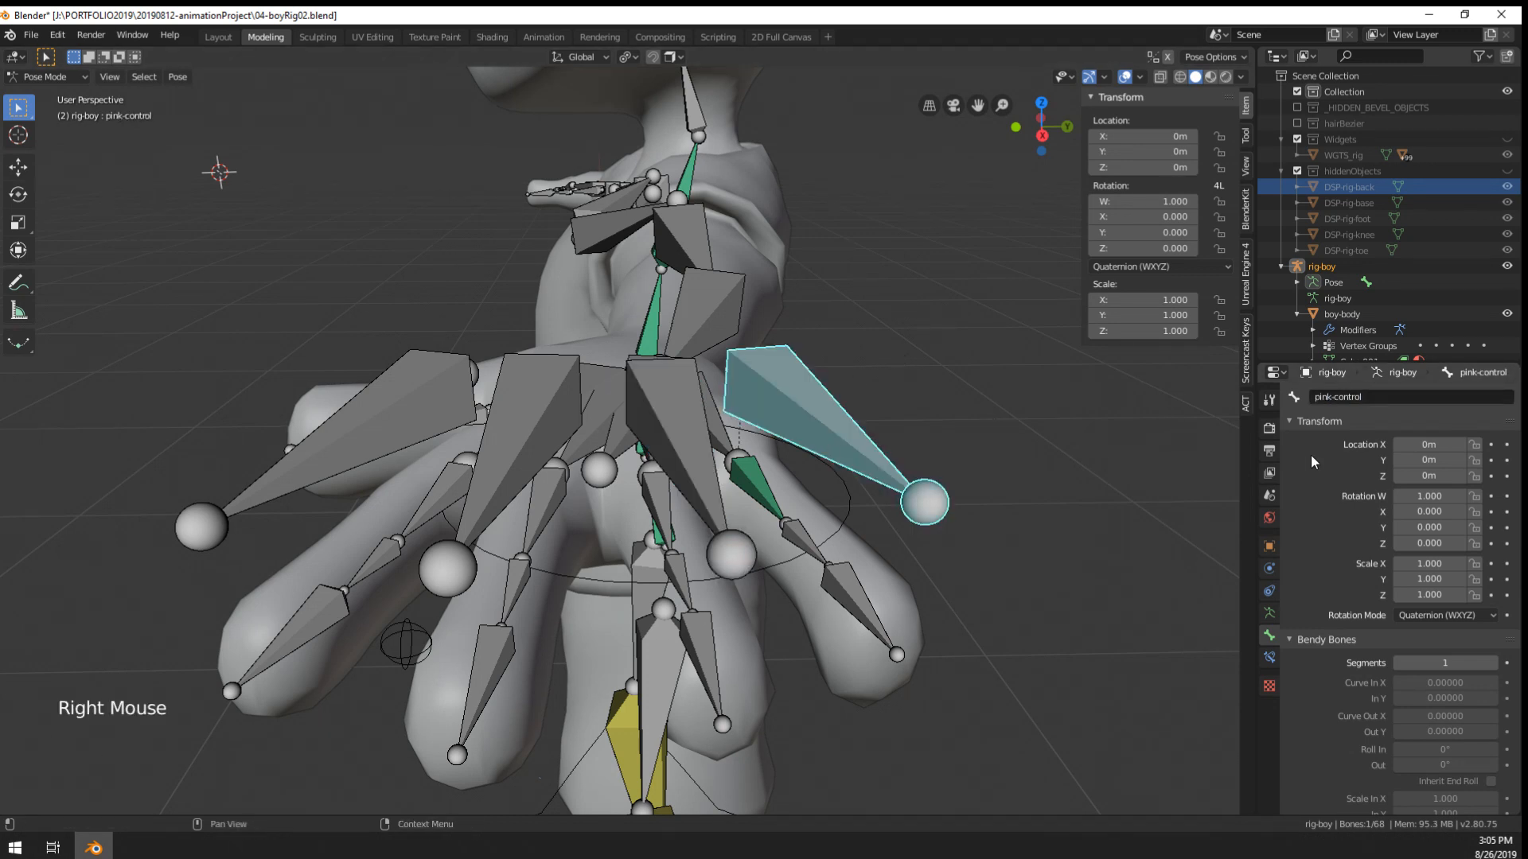
left_click(1412, 396)
left_click(1413, 395)
type(".L")
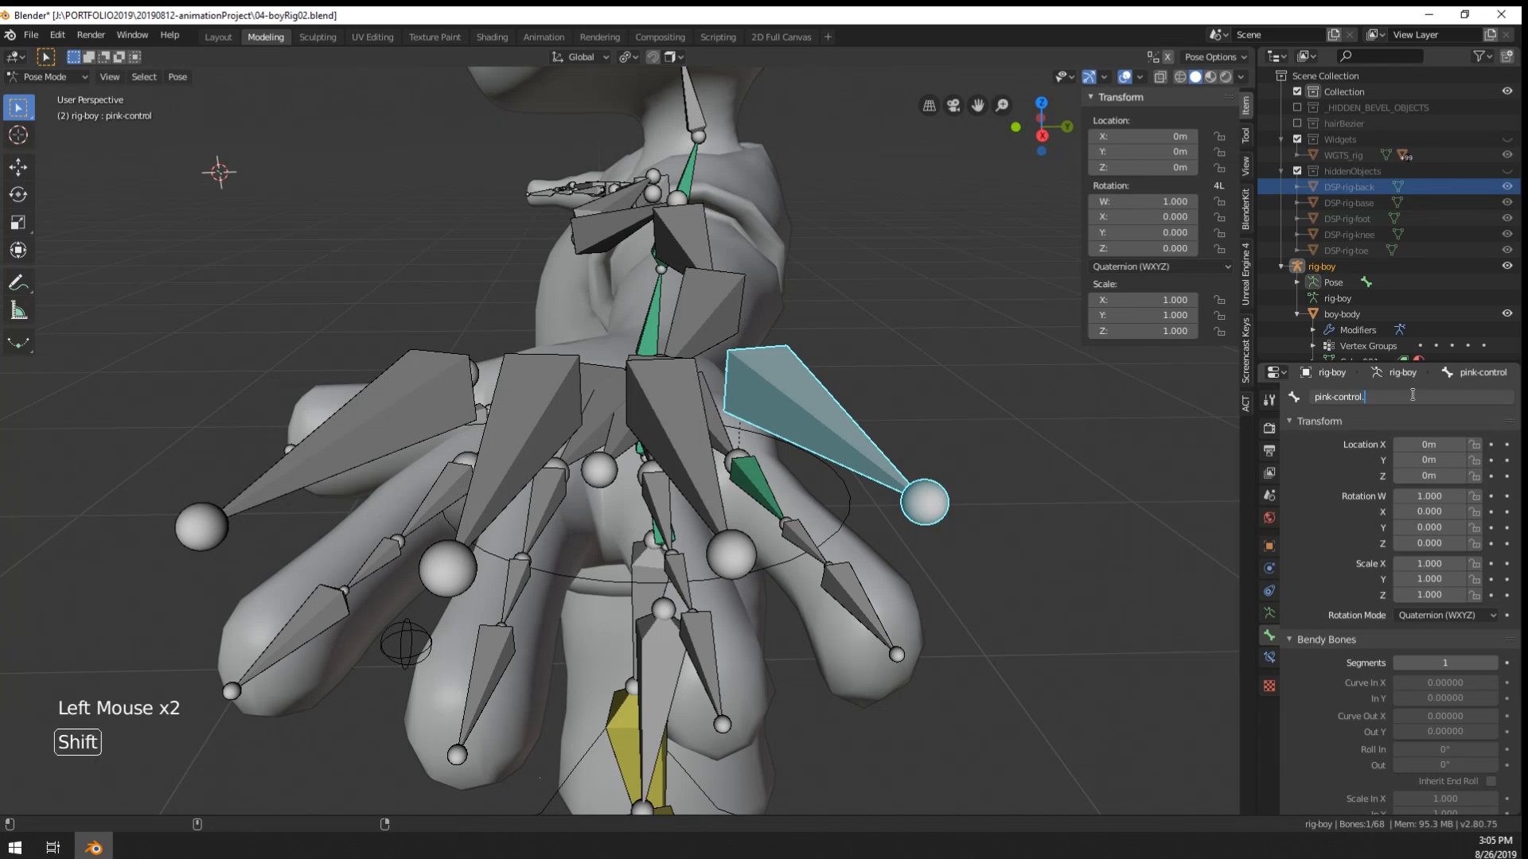
key("Return")
- Rename the middle finger's duplicated bone to middle-control.L
right_click(497, 414)
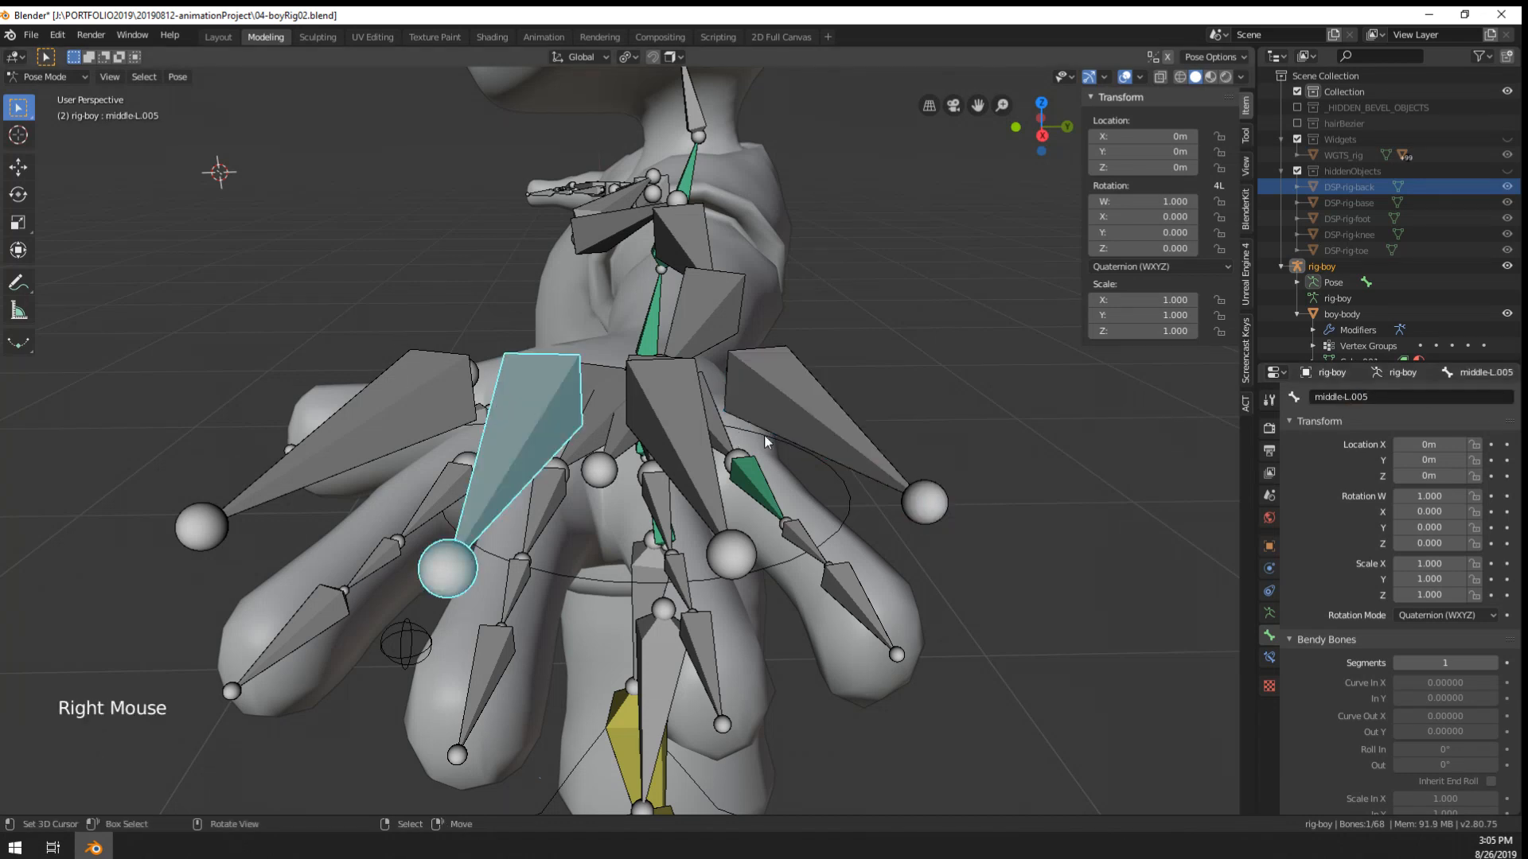
left_click(1370, 393)
type("middle-")
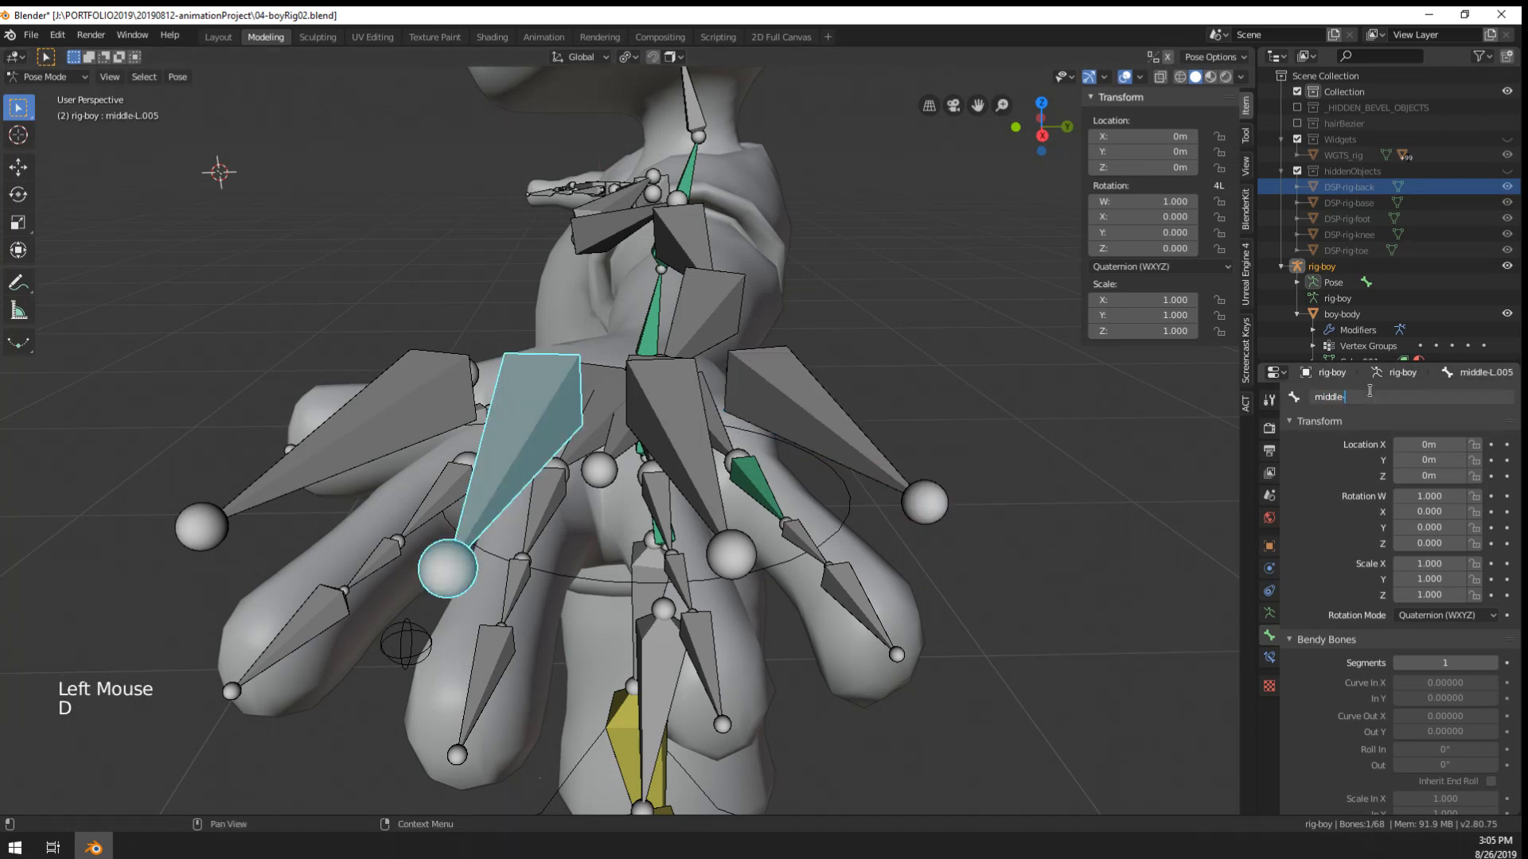
type("control.L")
key("Return")
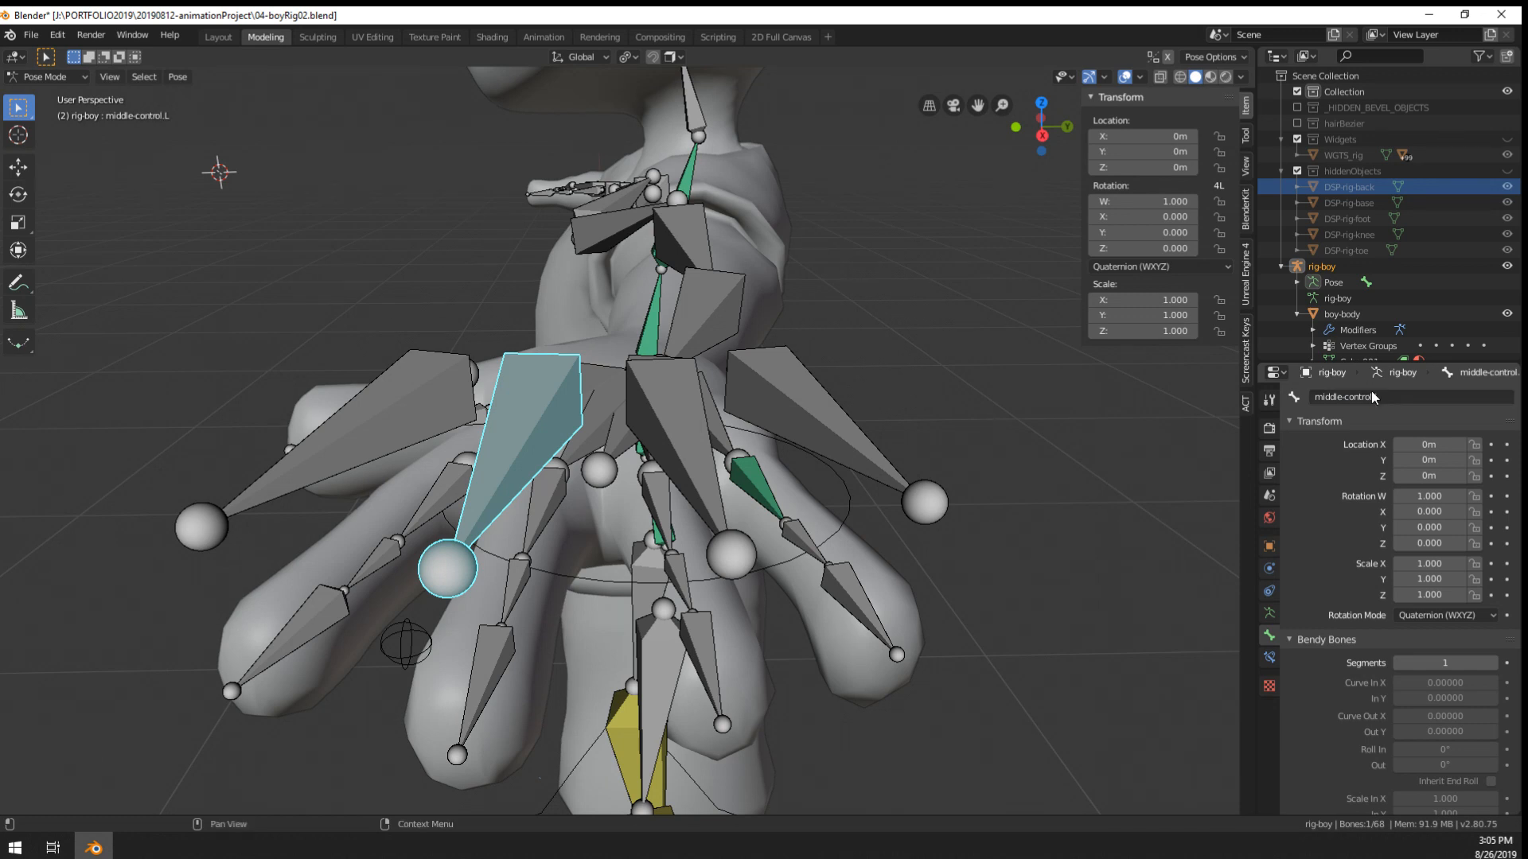
- Rename the index finger's duplicated bone to index-control.L
middle_click_drag(682, 499, 751, 513, "shift")
right_click(408, 456)
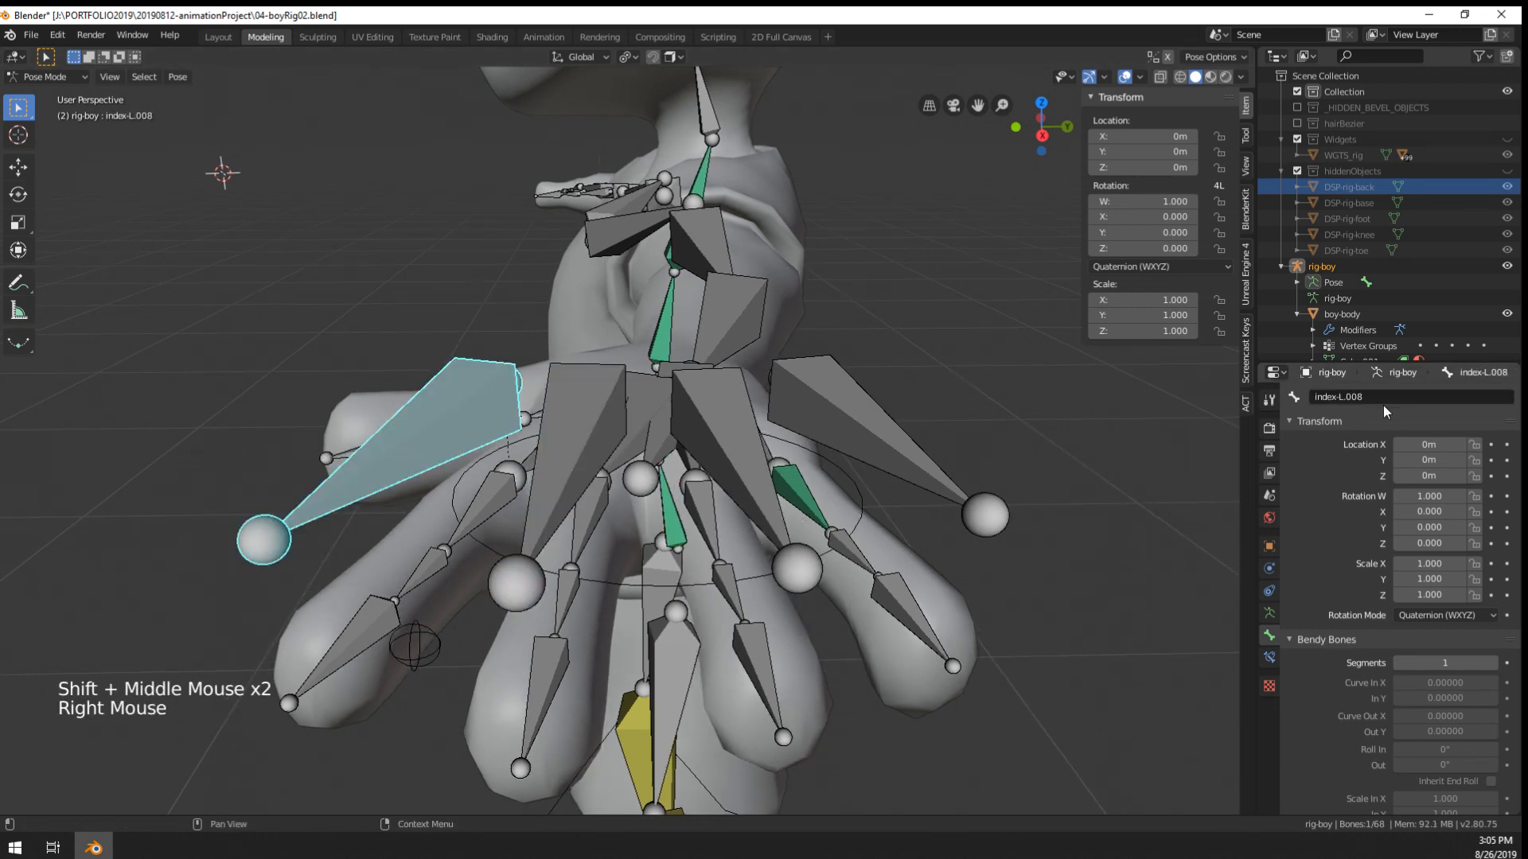
left_click(1360, 397)
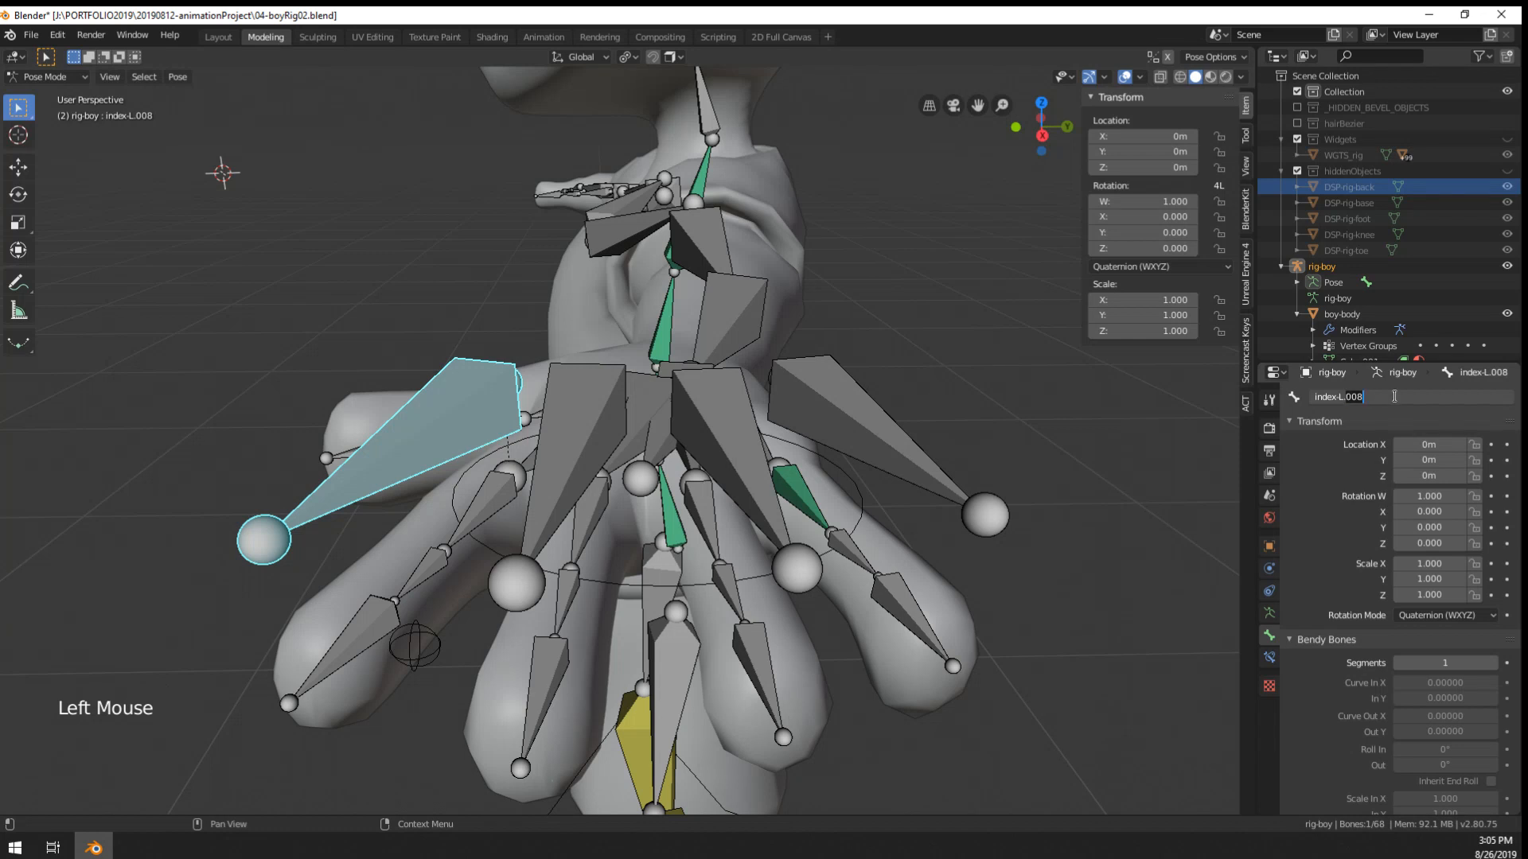
key("BackSpace")
key("BackSpace")
key("BackSpace")
key("BackSpace")
key("BackSpace")
key("BackSpace")
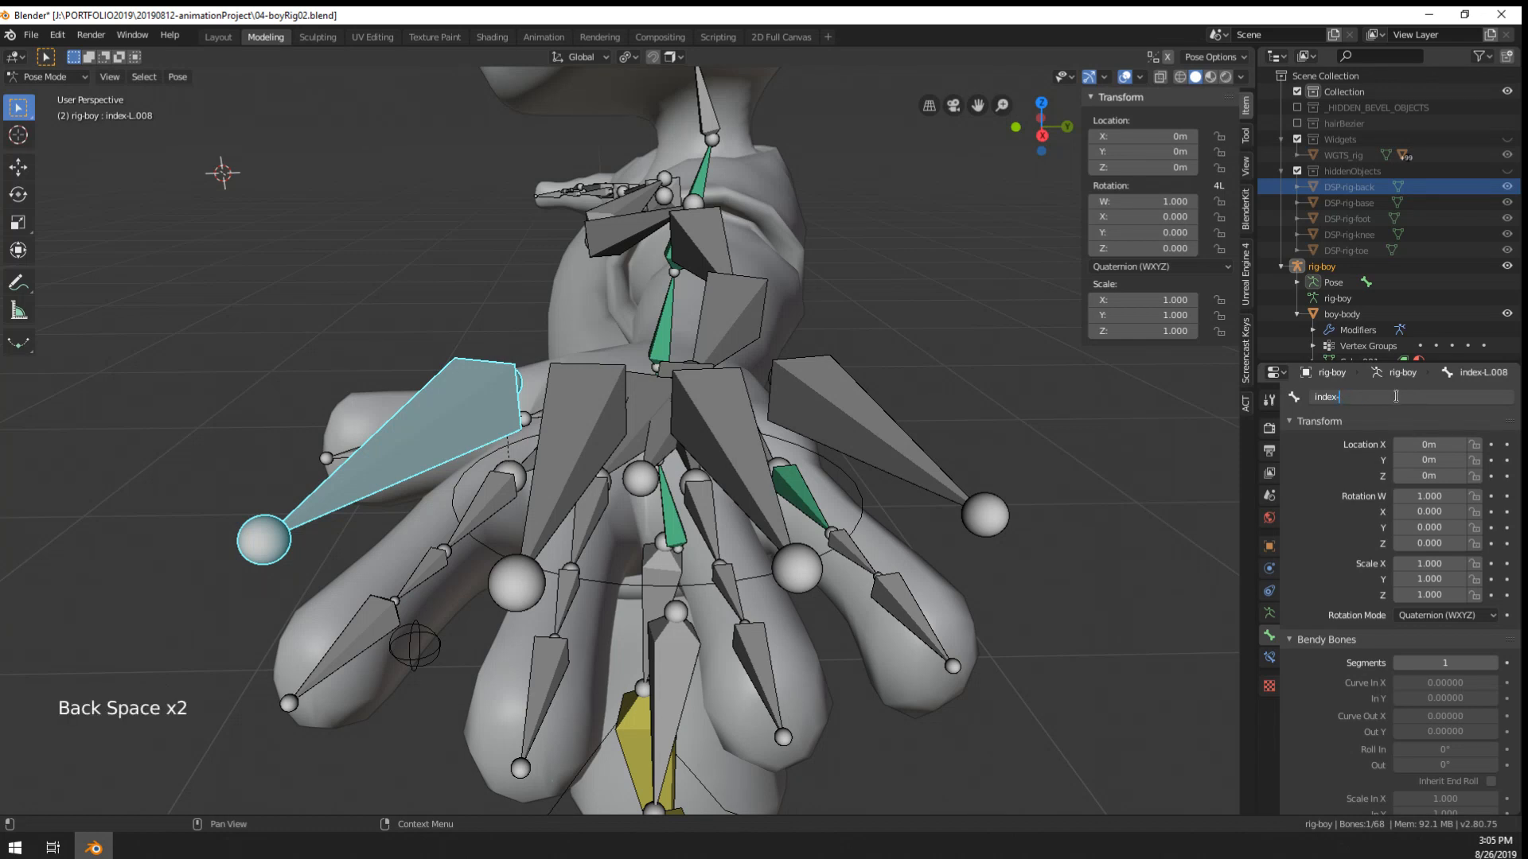
type("-control.L")
key("Return")
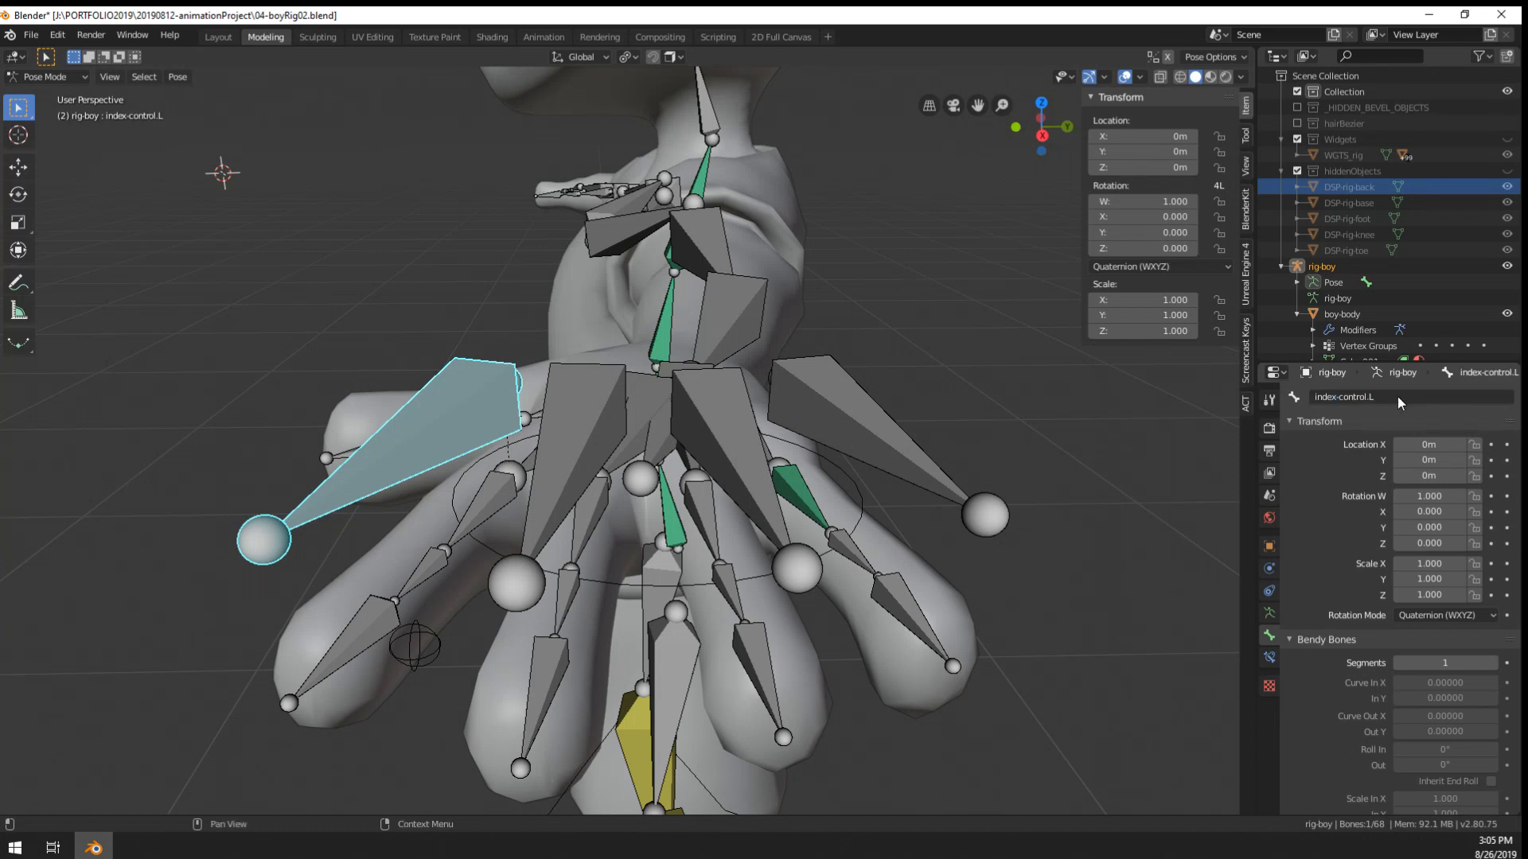
- Examine the arrangement of the control bones and finger bones from several sides of the left hand
scroll(446, 588, "down", 2)
middle_click_drag(446, 588, 610, 616)
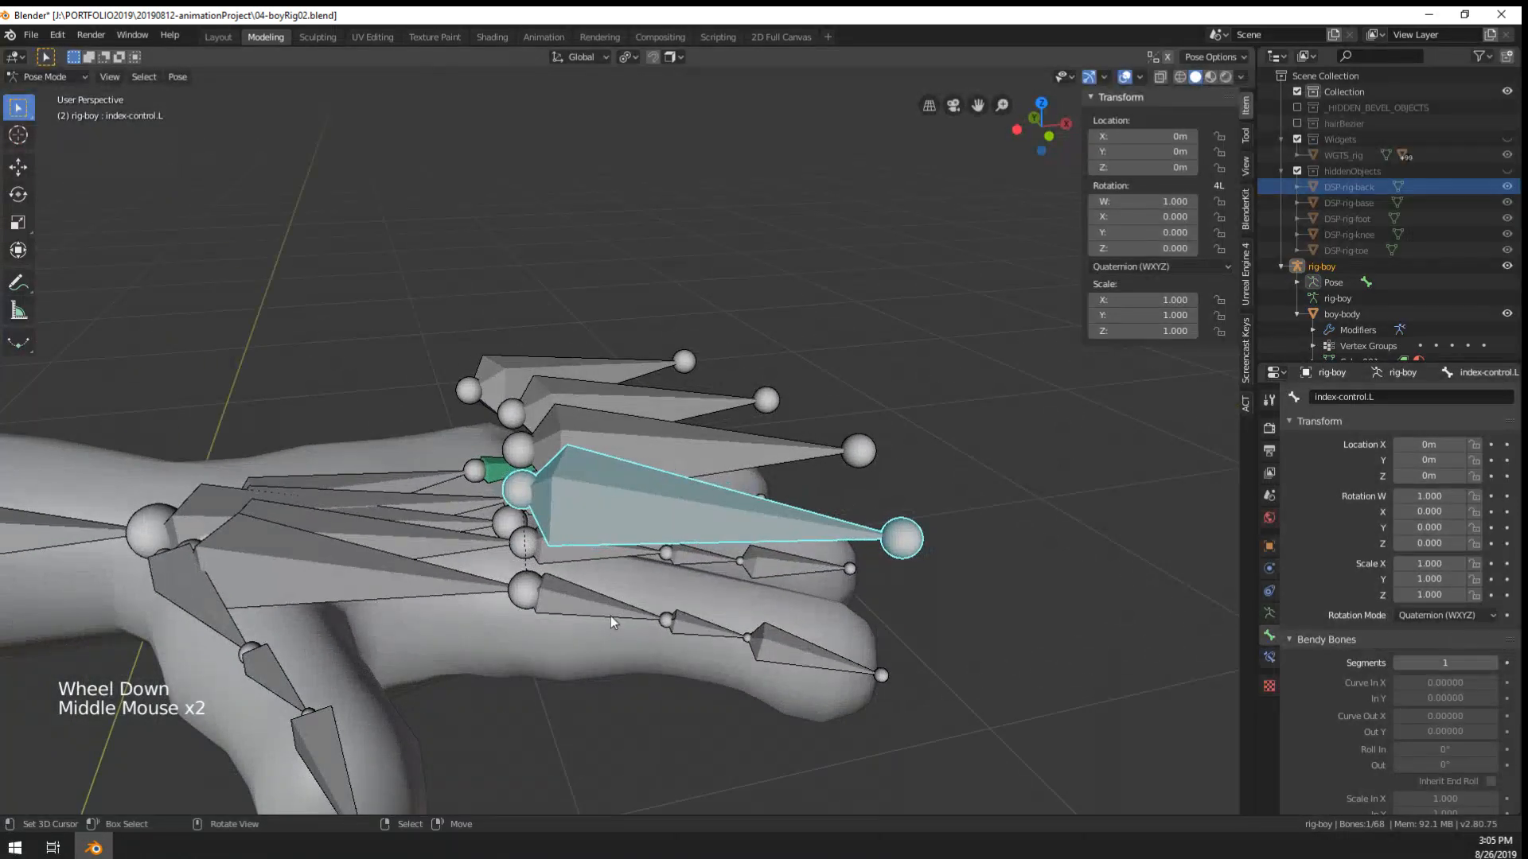
right_click(676, 630)
right_click(704, 631)
right_click(797, 659)
middle_click_drag(843, 657, 796, 684)
right_click(740, 545)
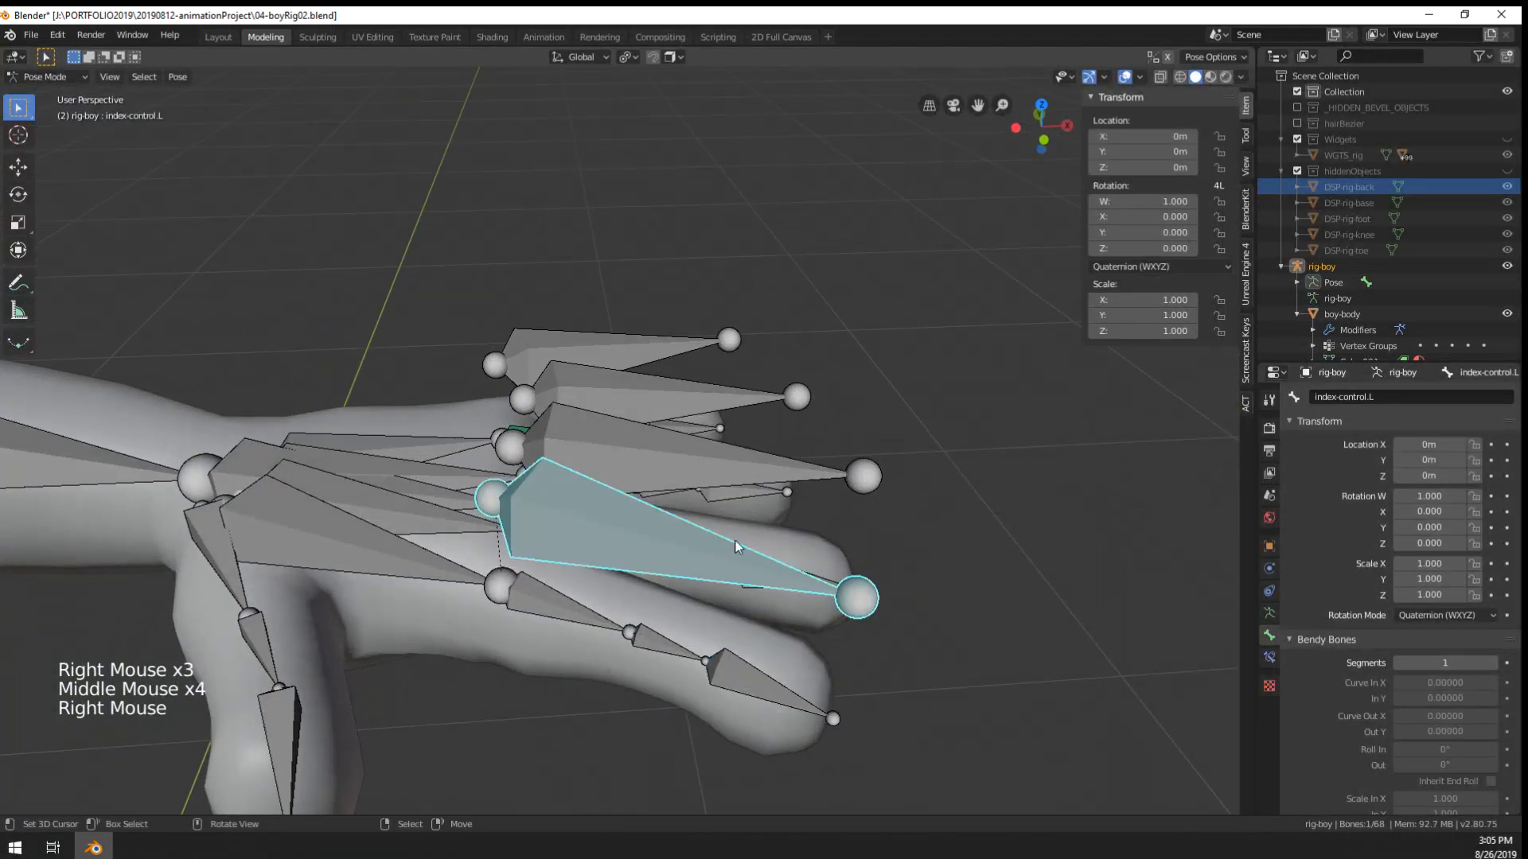
middle_click_drag(740, 546, 581, 565)
scroll(582, 562, "up", 1)
right_click(624, 510)
middle_click_drag(624, 510, 813, 525)
- Remove the Copy Transforms constraint from the little finger's base bone, pink-l.002
right_click(827, 578)
middle_click_drag(827, 578, 792, 514, "shift")
left_click(1269, 657)
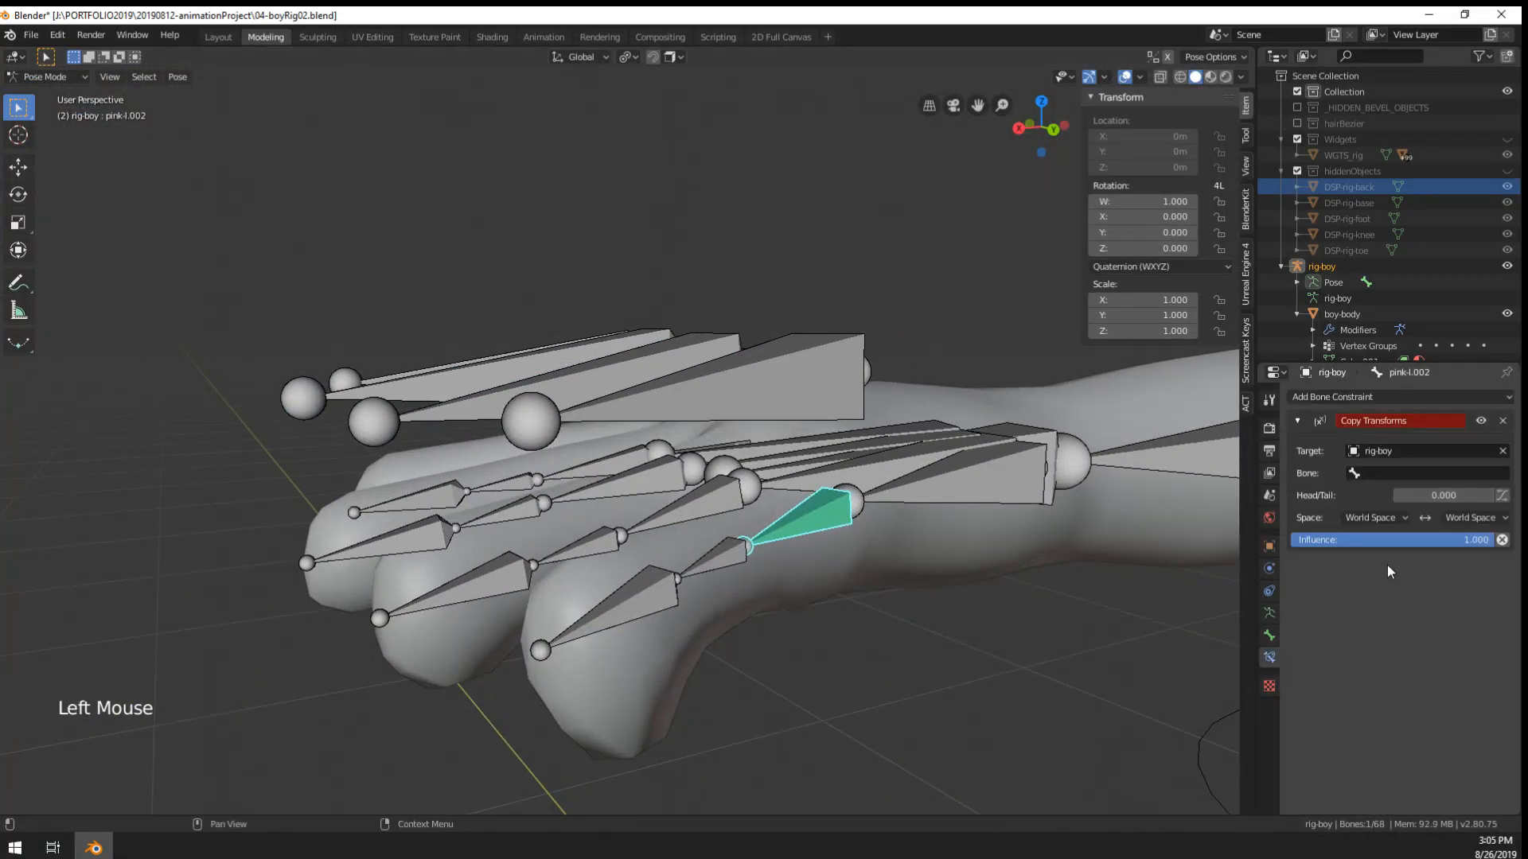
left_click(1384, 522)
left_click(1367, 546)
left_click(1502, 420)
left_click(1456, 400)
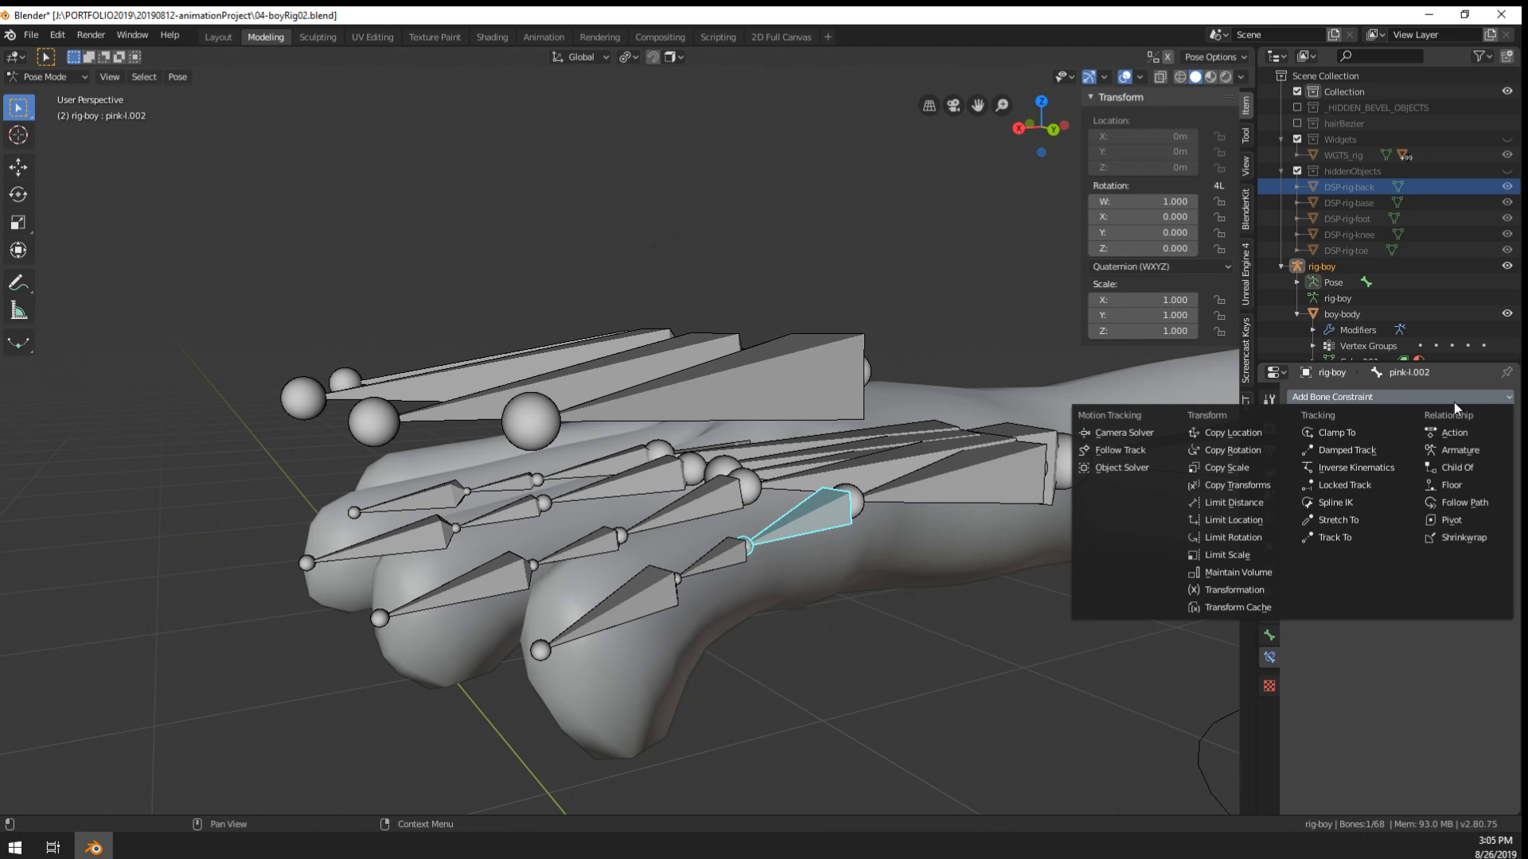
left_click(1137, 267)
- Select the bones of the four fingers without the palm and thumb bones, and try to set their rotation mode to XYZ Euler
middle_click_drag(702, 564, 673, 553)
key("c")
mouse_move(686, 495)
left_mouse_down()
mouse_move(676, 547)
mouse_move(542, 510)
left_mouse_up()
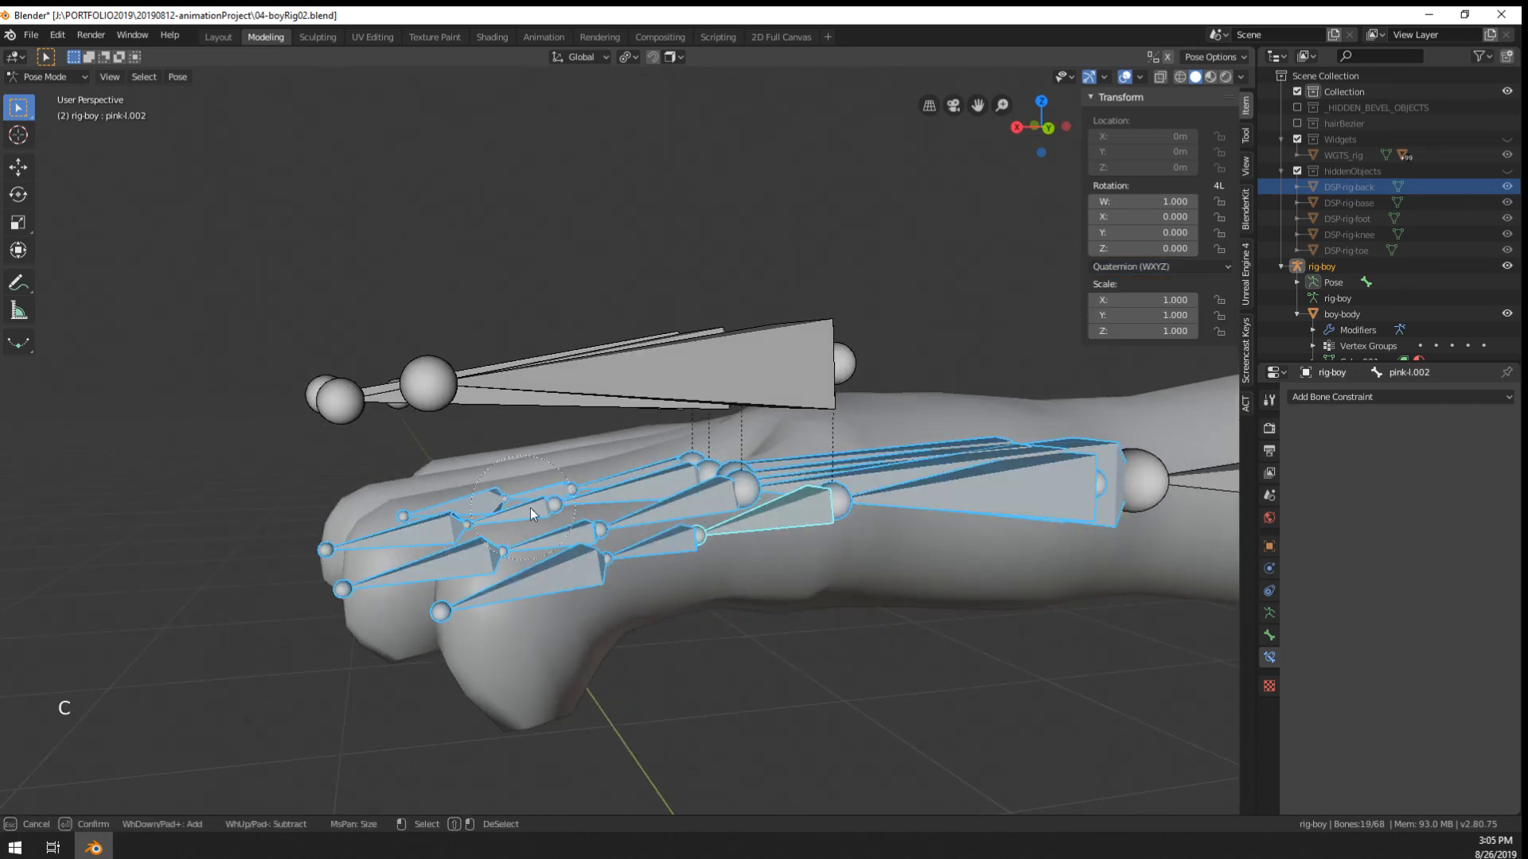
key("Escape")
middle_click_drag(811, 518, 863, 610)
key("c")
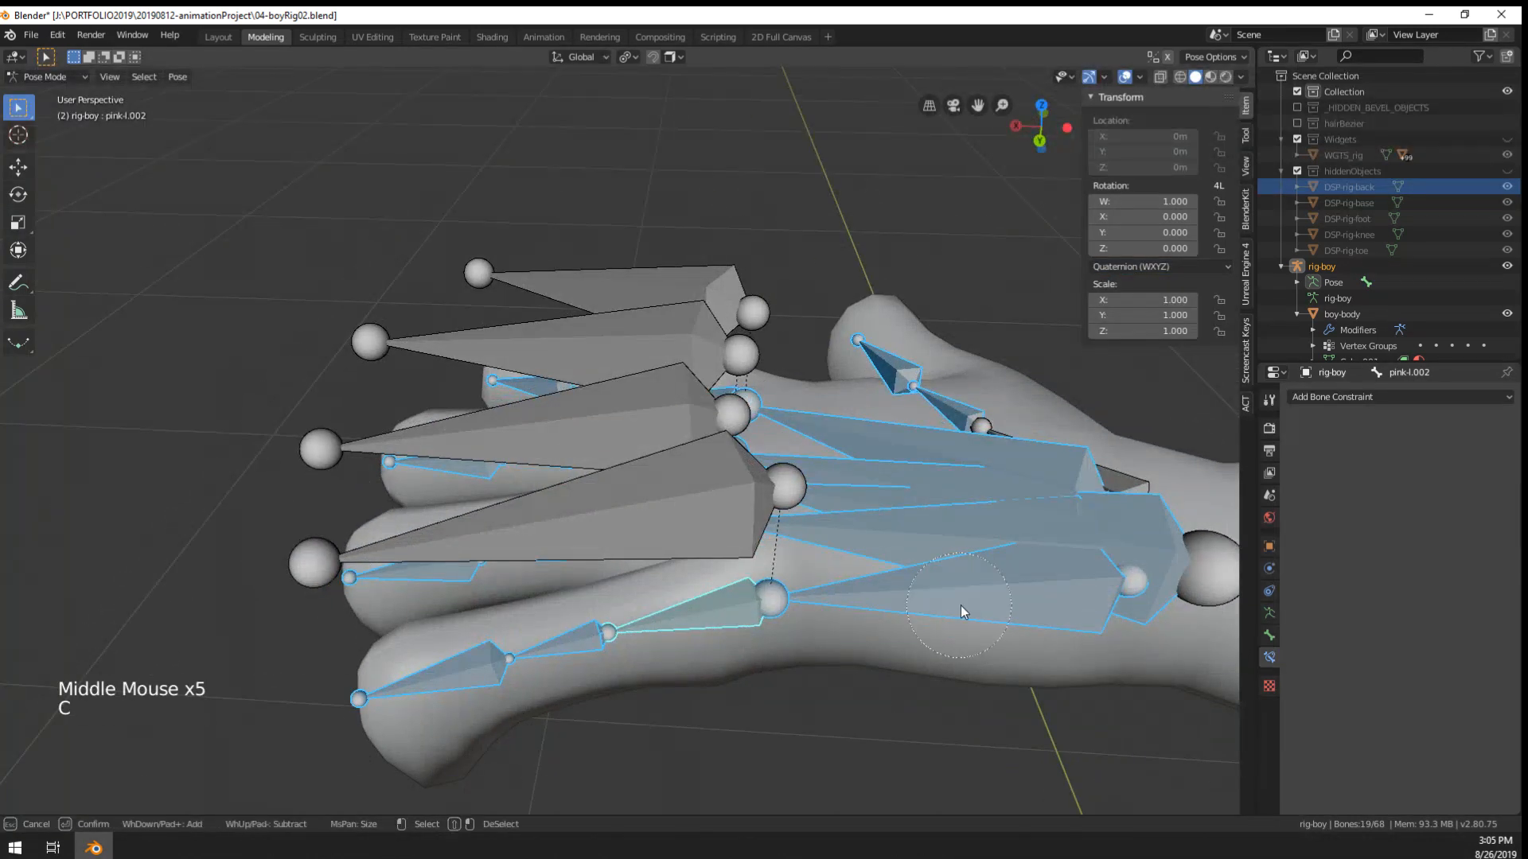
left_click_drag(1068, 648, 936, 369, "shift")
scroll(936, 370, "down", 1)
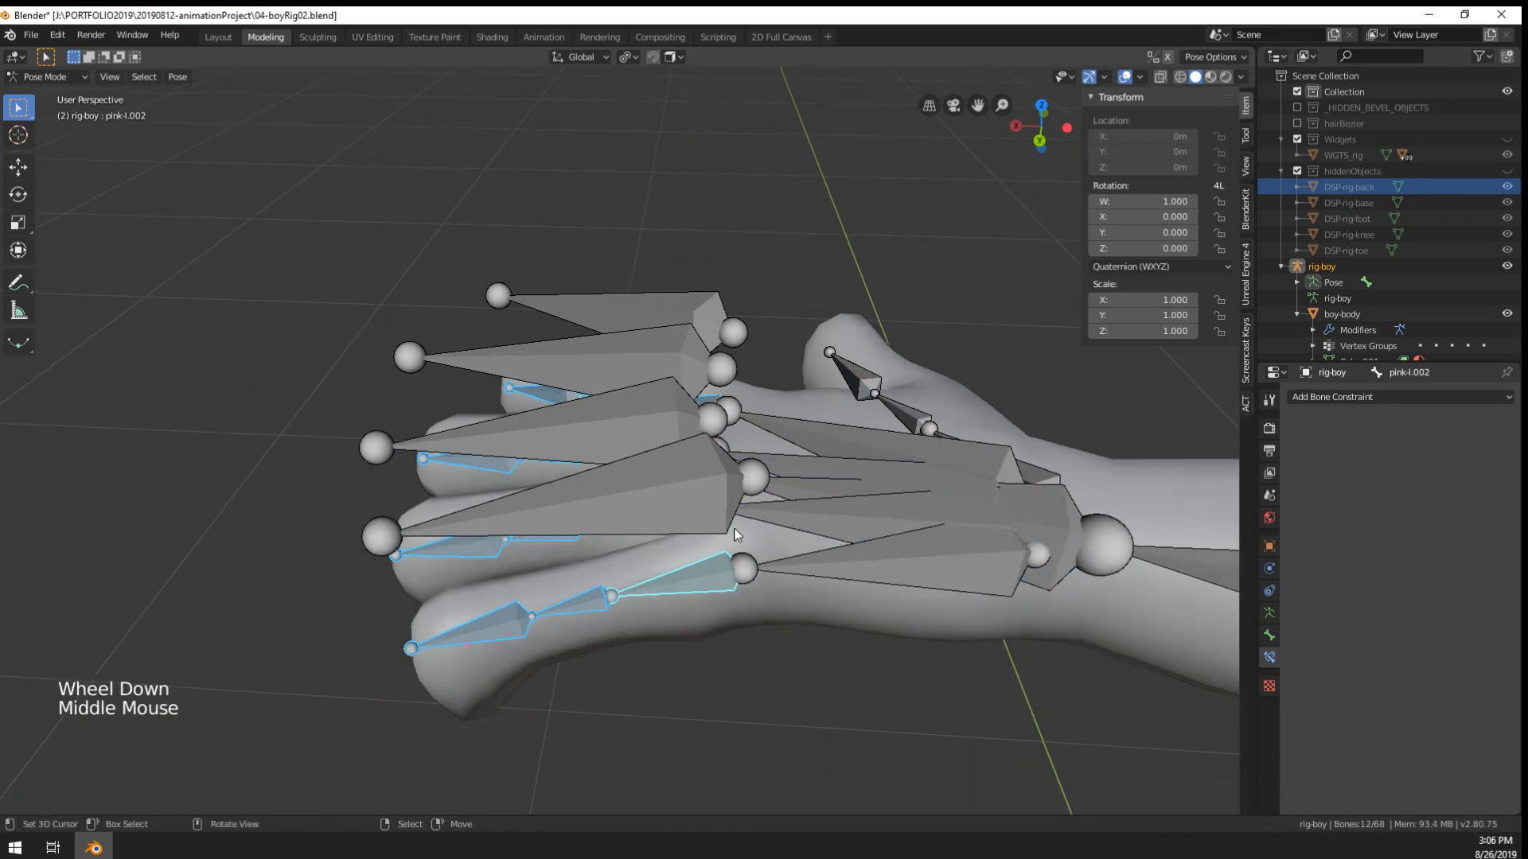
middle_click_drag(935, 369, 749, 498)
left_click(1177, 266)
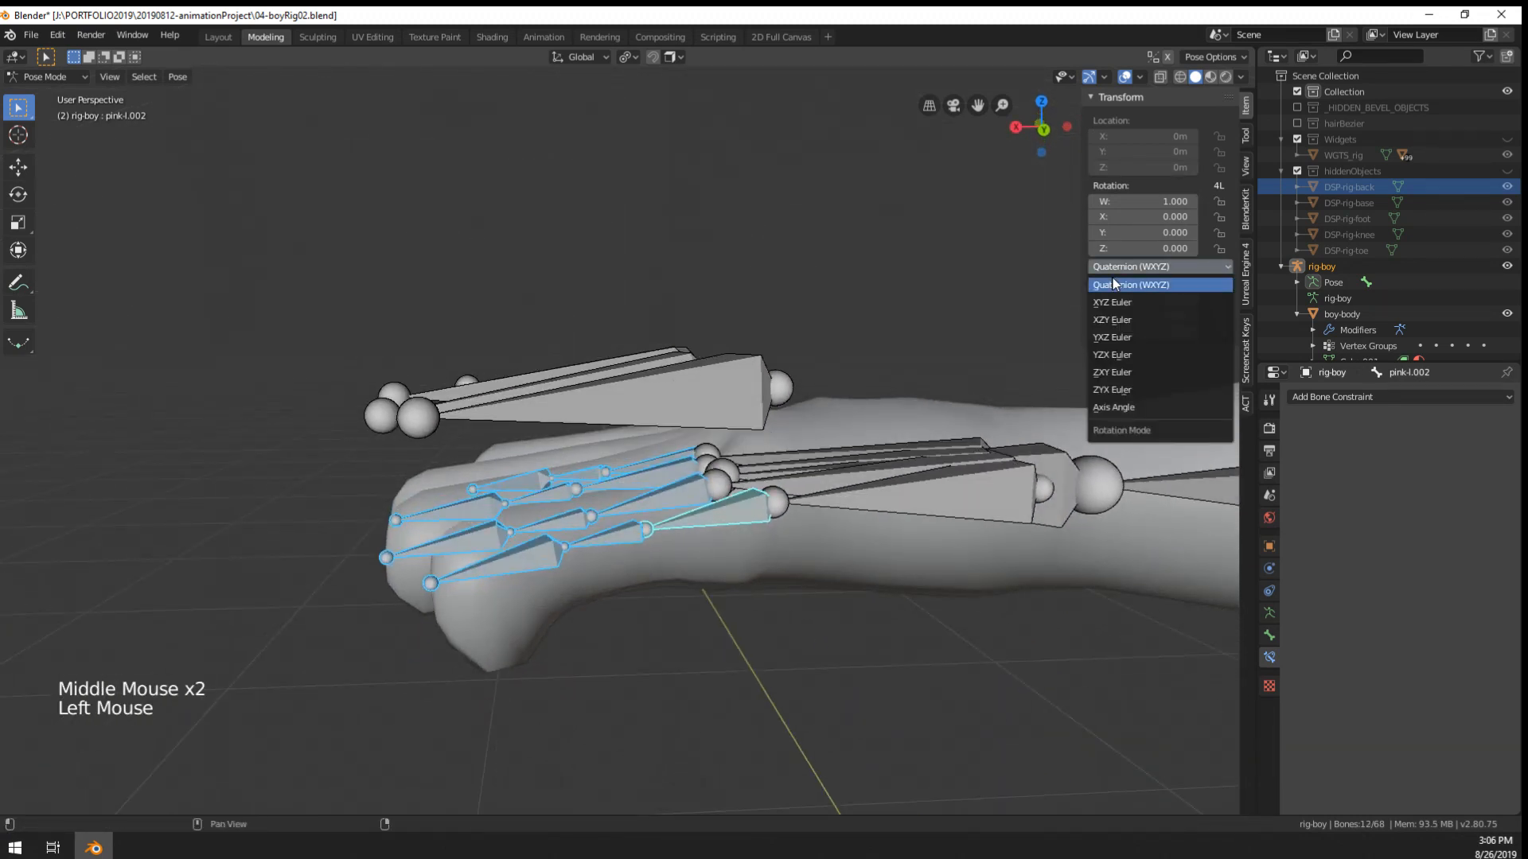
left_click(1101, 307)
- Check the rotation mode of the little finger's individual bones
right_click(725, 494)
right_click(624, 534)
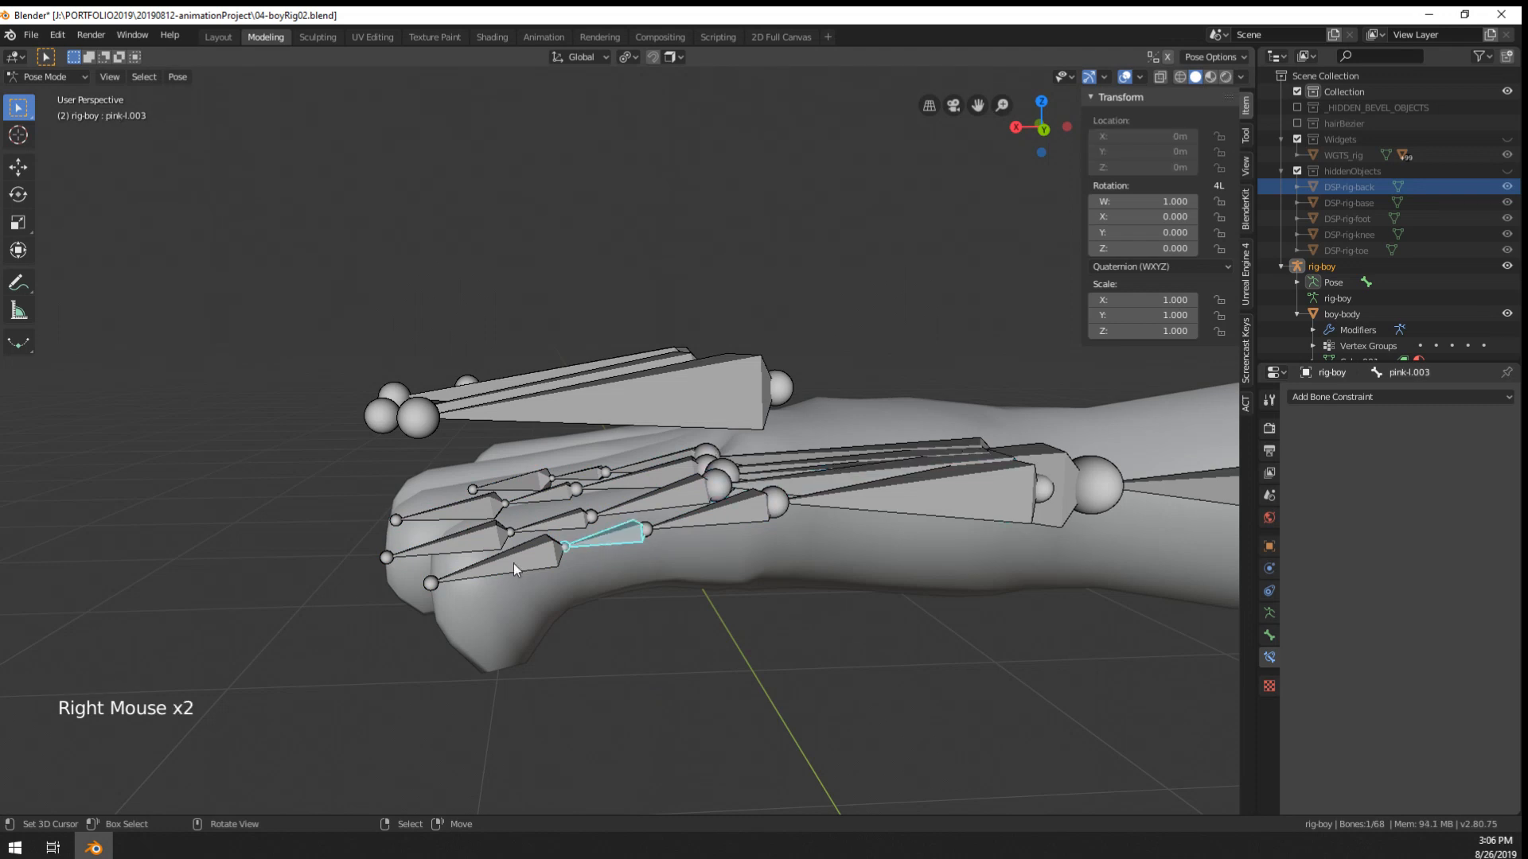
right_click(489, 566)
right_click(704, 511)
right_click(616, 516)
left_click(1150, 267)
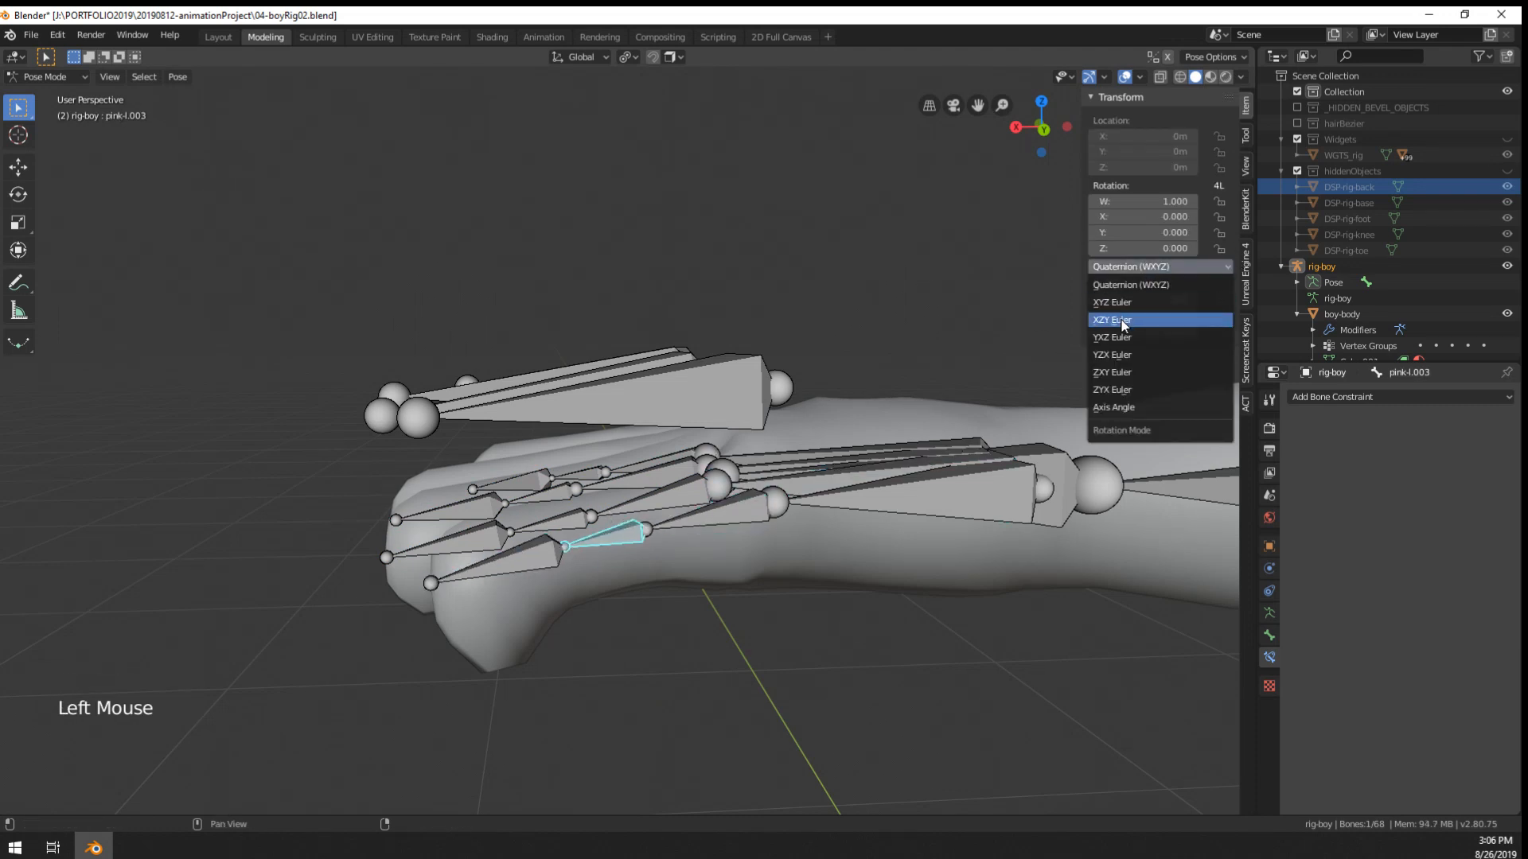
- Set the rotation mode of all the four fingers' bones to XYZ Euler with the Set Rotation Mode command, excluding the palm bones
key("c")
mouse_move(505, 511)
left_mouse_down()
mouse_move(557, 546)
mouse_move(668, 523)
left_mouse_up()
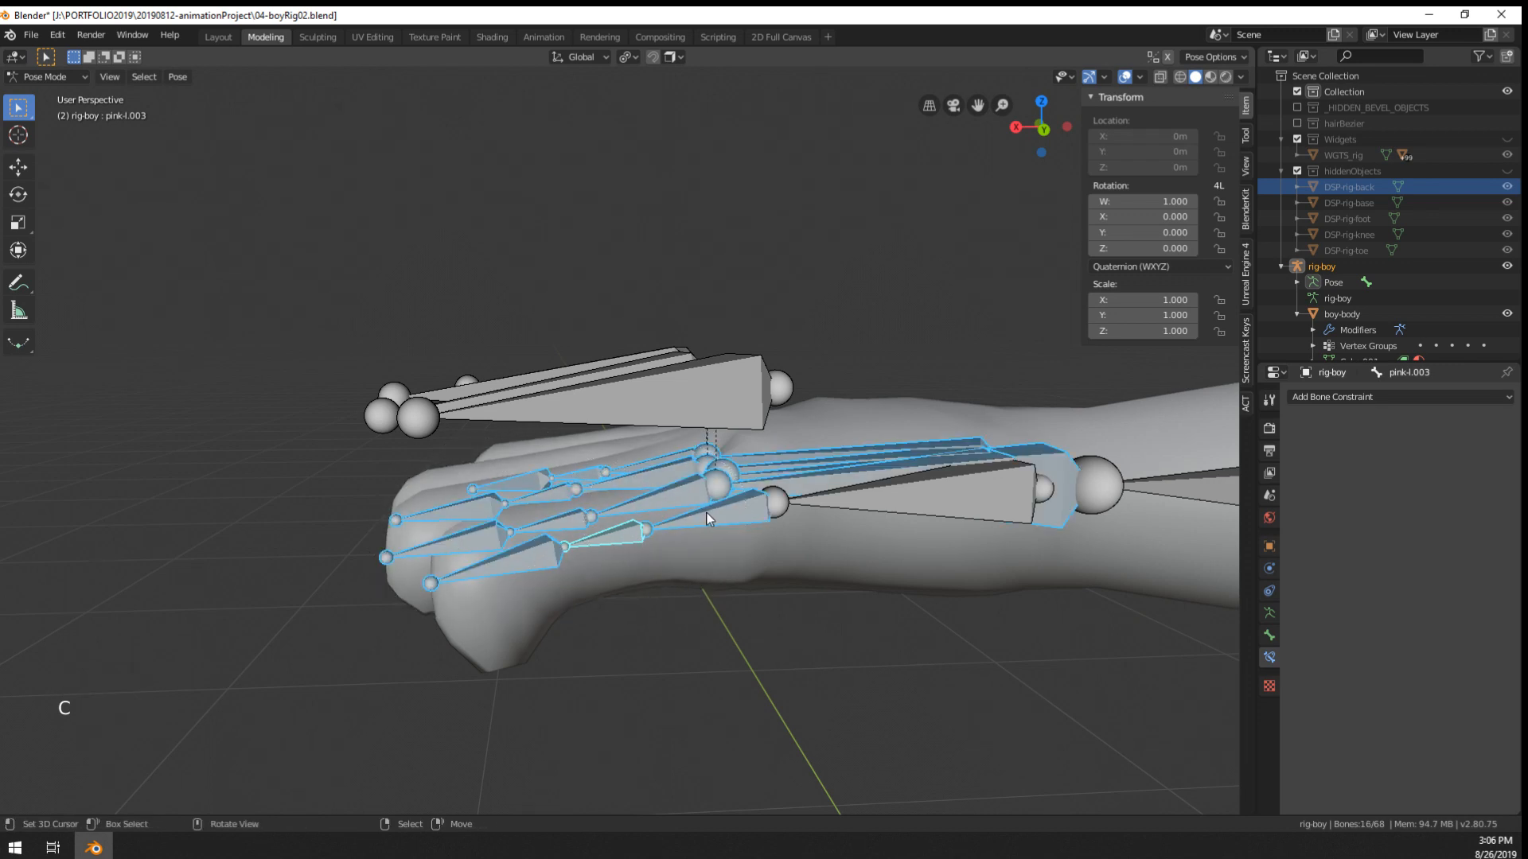
key("c")
left_click_drag(1015, 455, 724, 523, "shift")
right_click(724, 523, "shift")
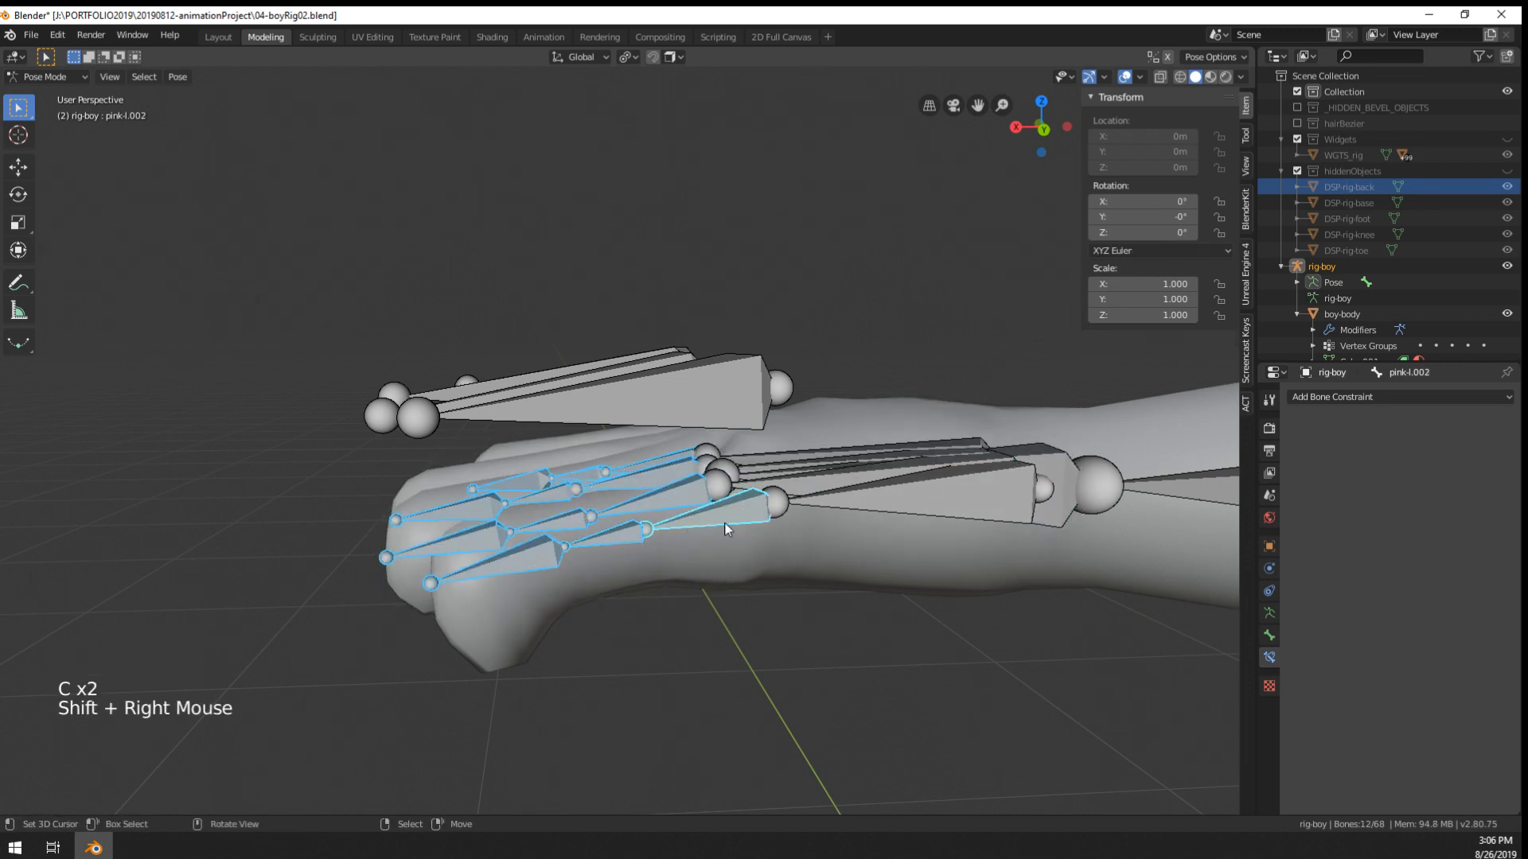
key("F3")
type("copy")
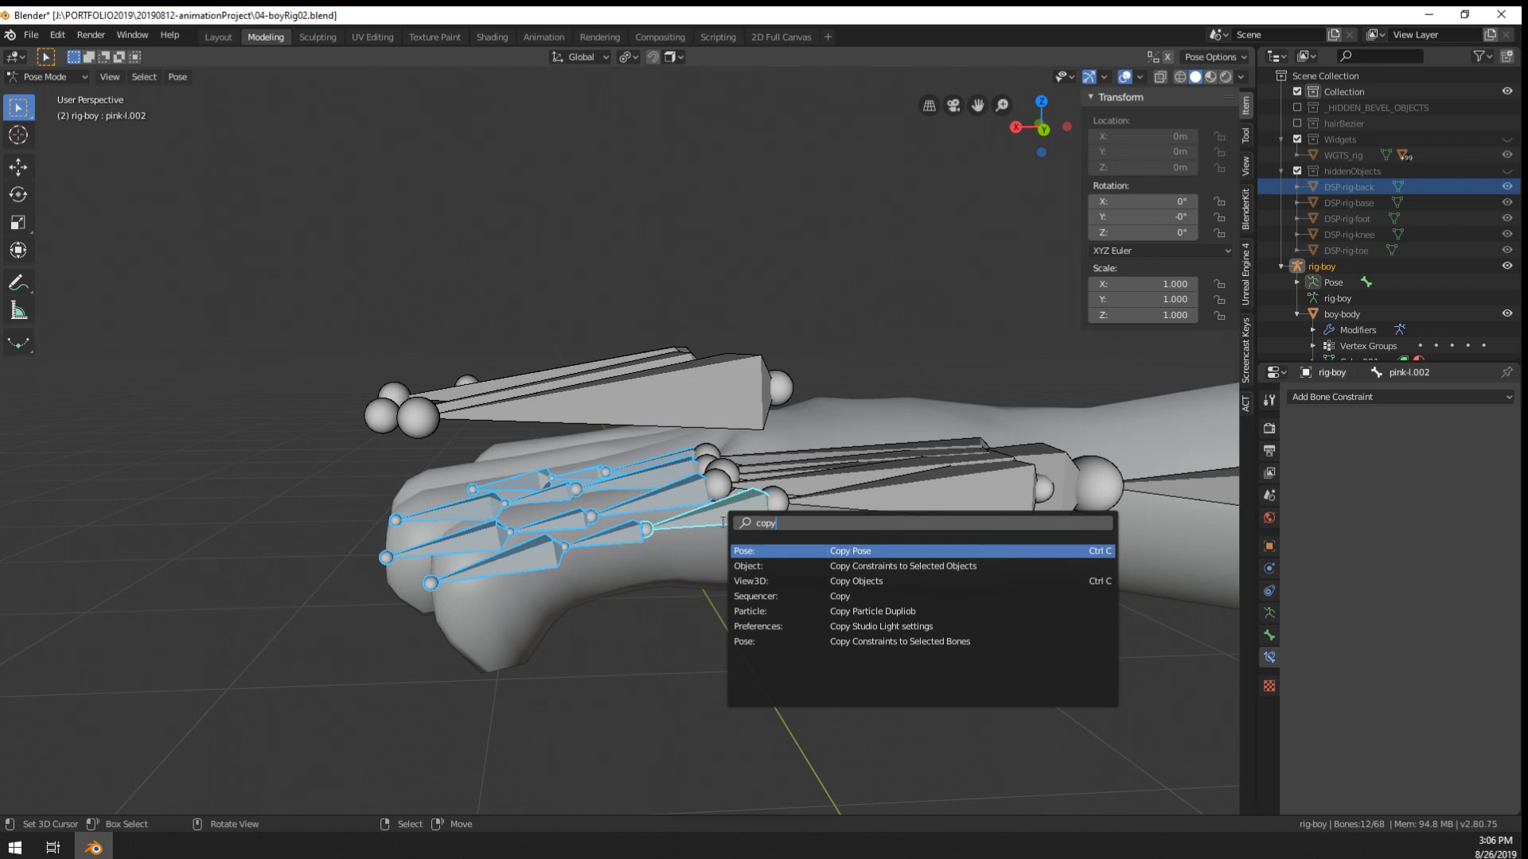
key("shift+Home")
type("rotatio")
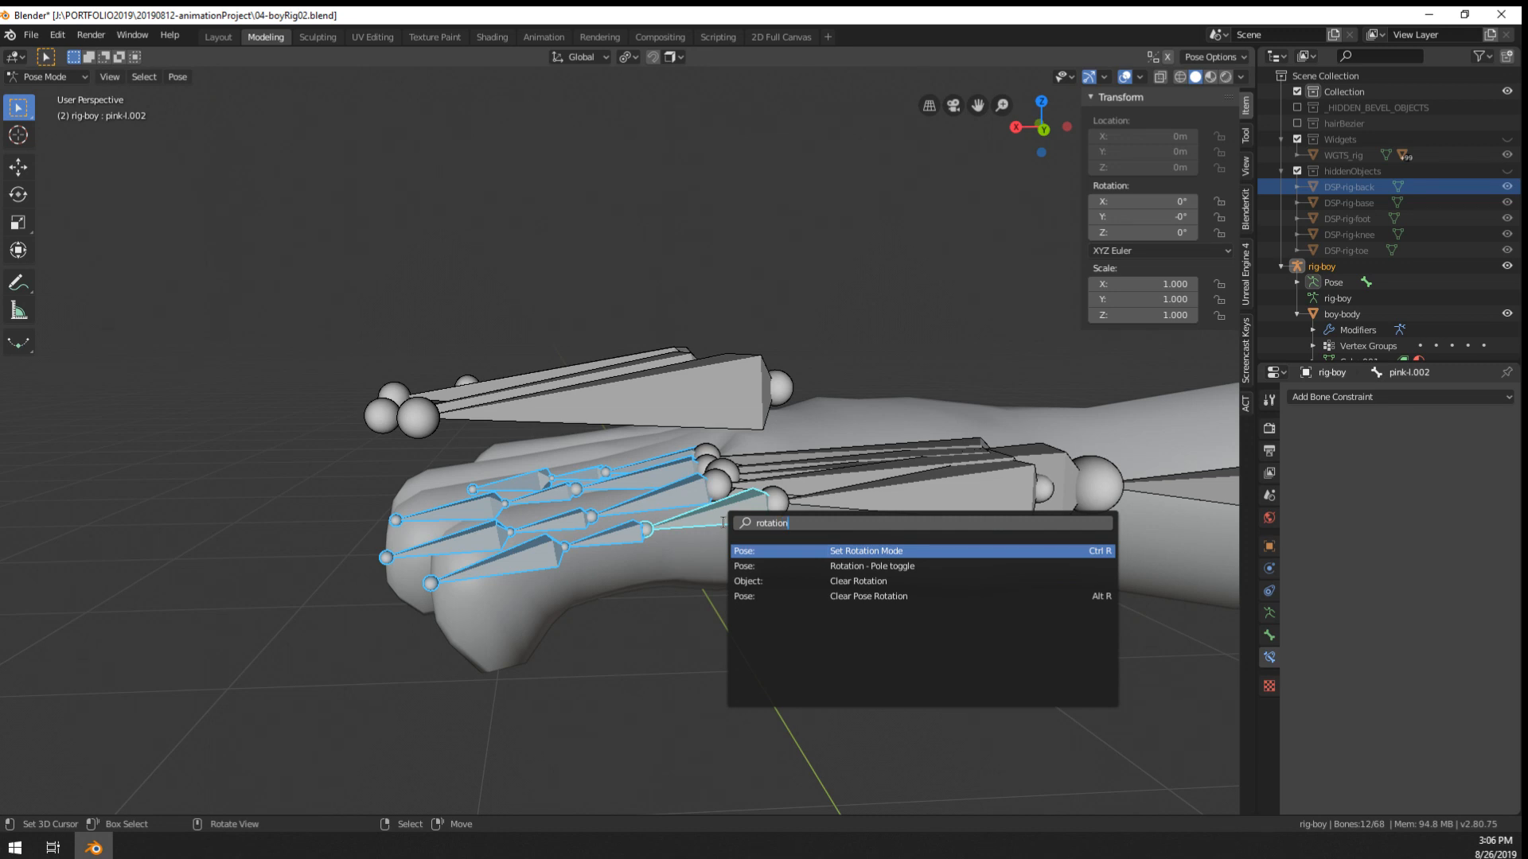
type("n")
key("Return")
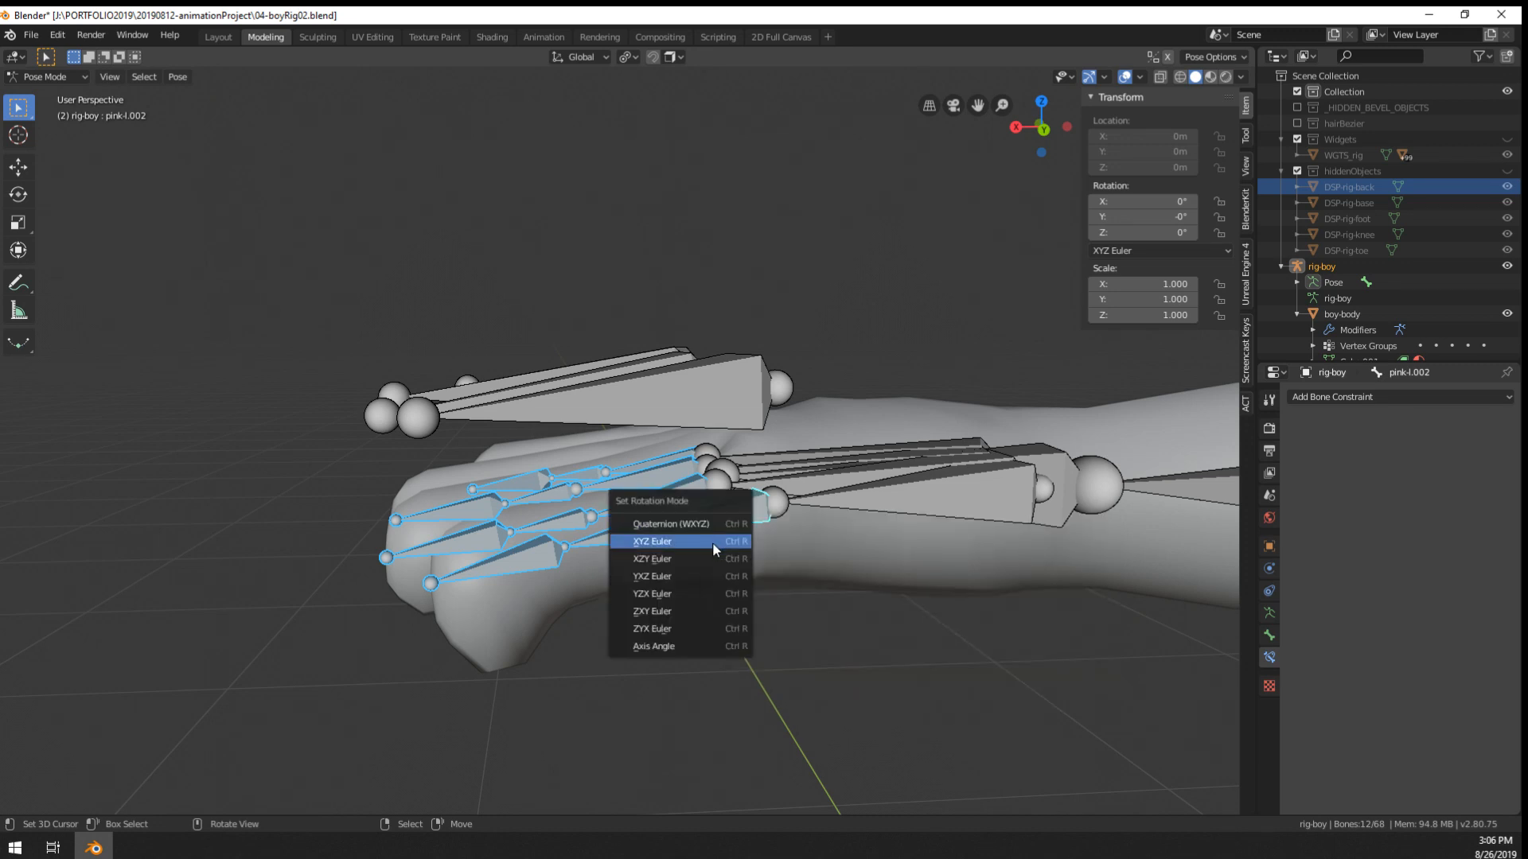
left_click(686, 538)
- Check the rotation mode on individual bones of the different fingers
right_click(592, 551)
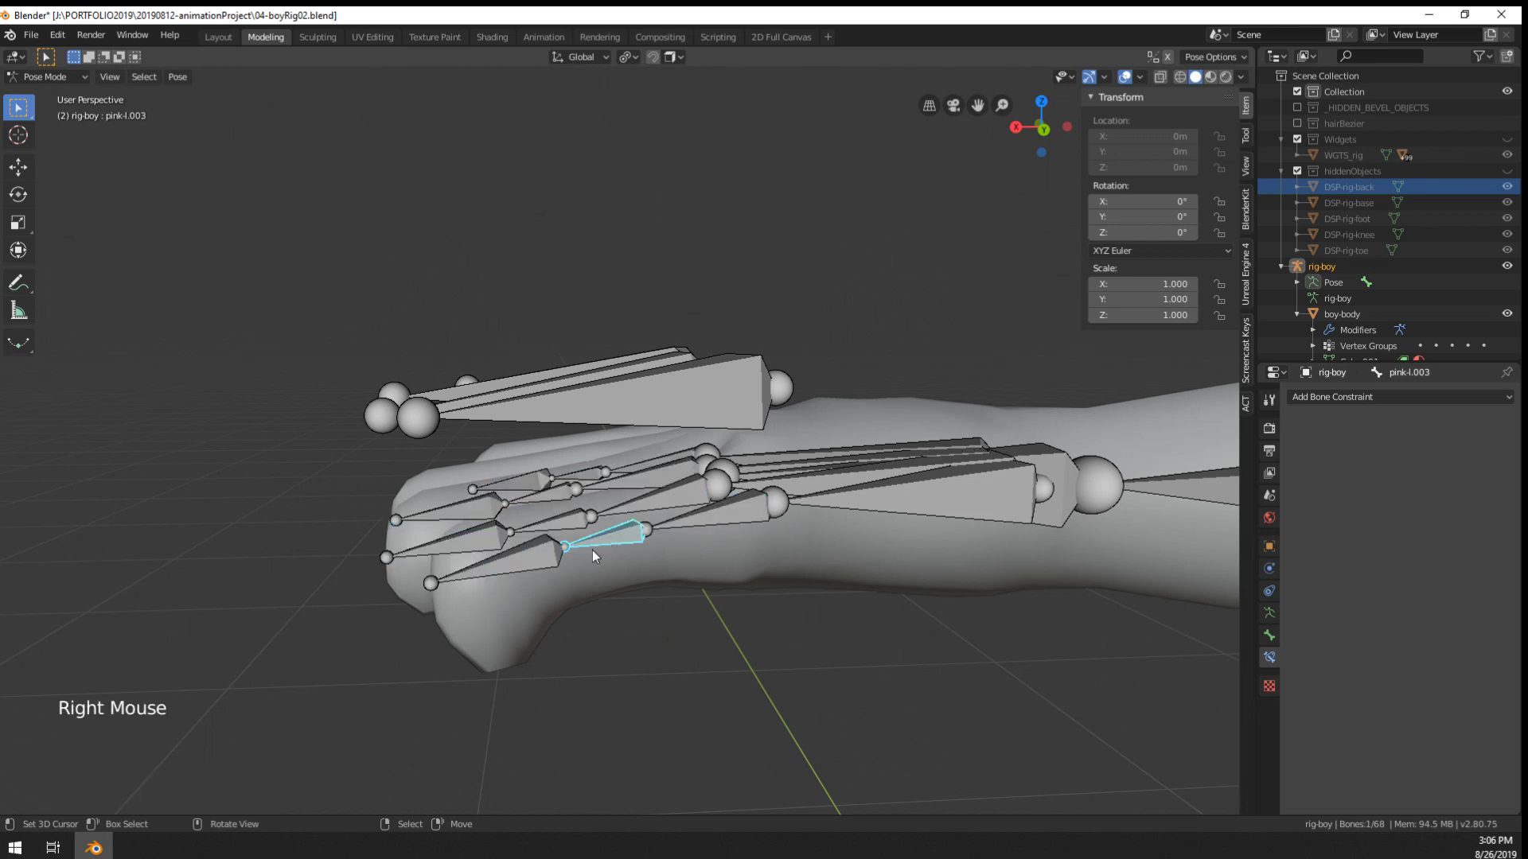
right_click(518, 541)
right_click(604, 485)
right_click(604, 485)
right_click(594, 511)
right_click(594, 511)
scroll(594, 511, "down", 1)
middle_click_drag(594, 511, 706, 518)
scroll(667, 499, "up", 1)
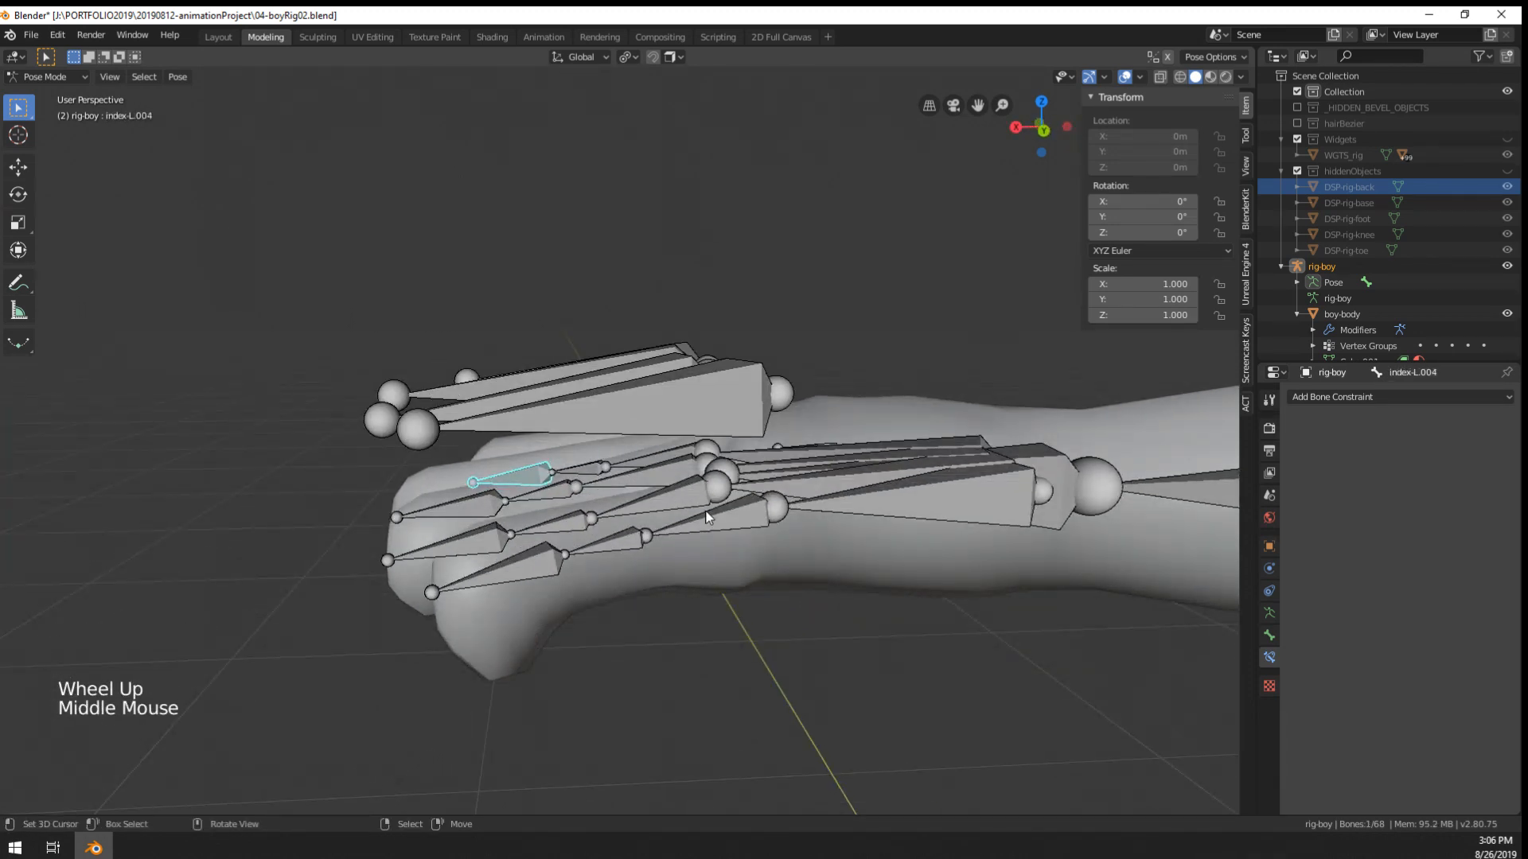
key("F3")
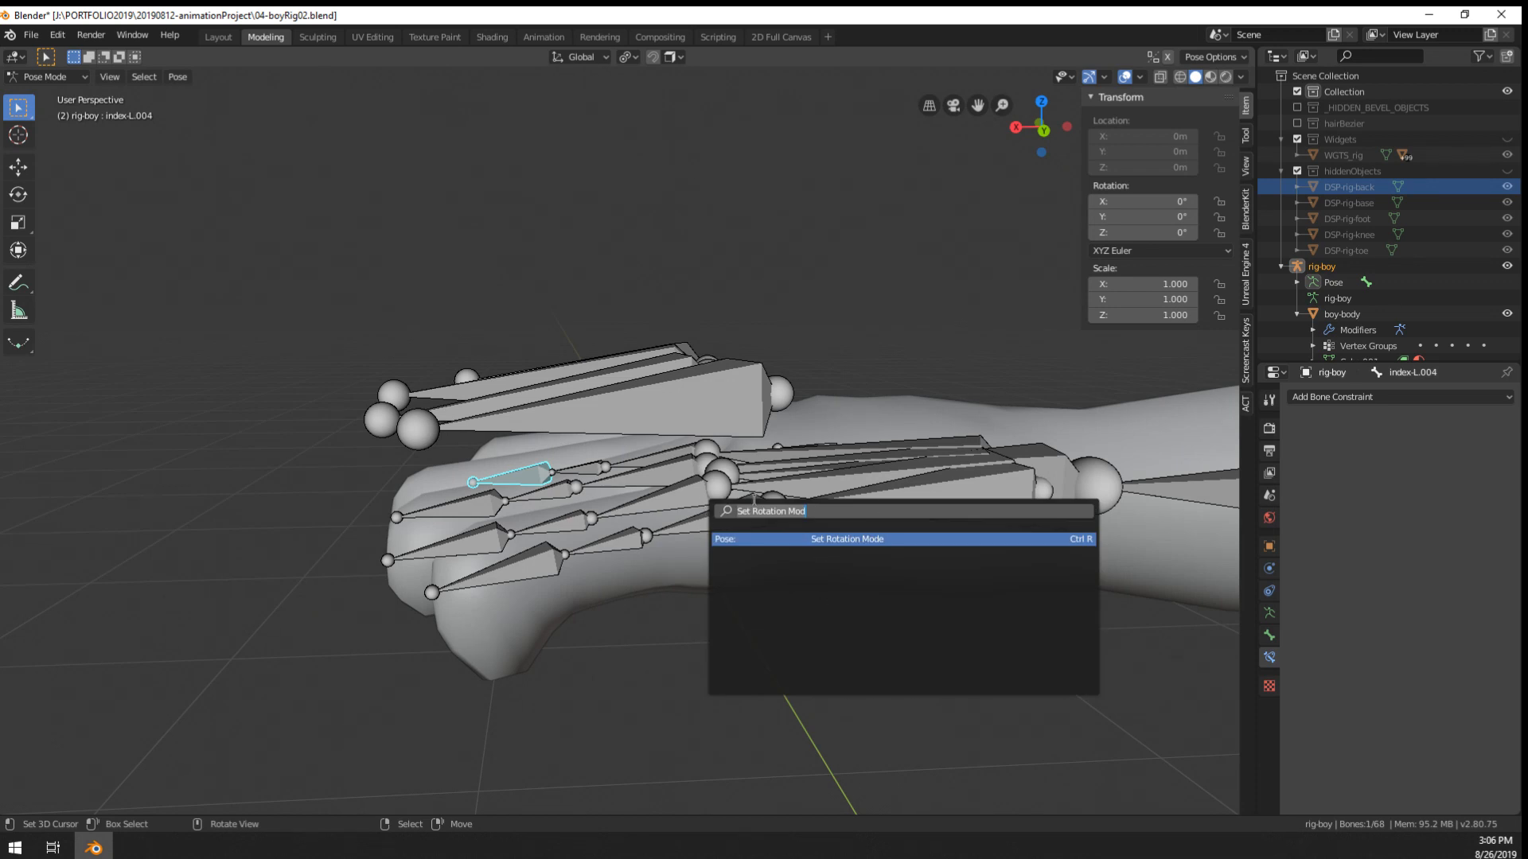
middle_click_drag(638, 538, 514, 565)
middle_click_drag(614, 537, 666, 525)
- Add a driver to the X rotation of the little finger's base bone, keeping only its default variable
right_click(676, 531)
middle_click(675, 532)
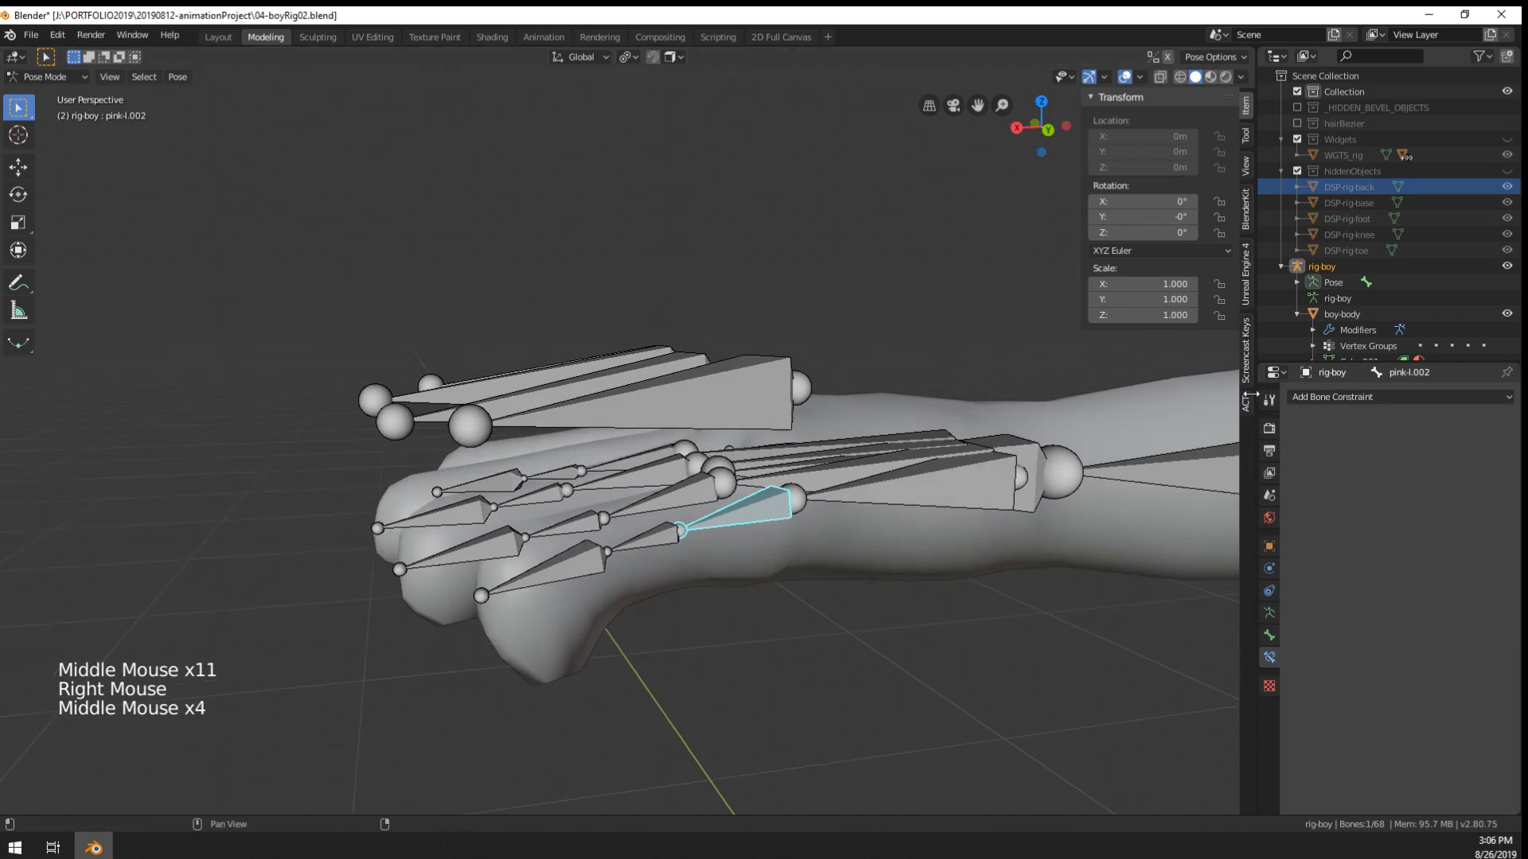
mouse_move(1120, 202)
left_mouse_down()
mouse_move(1193, 202)
mouse_move(1122, 205)
left_mouse_up()
key("ctrl+z")
right_click(1125, 204)
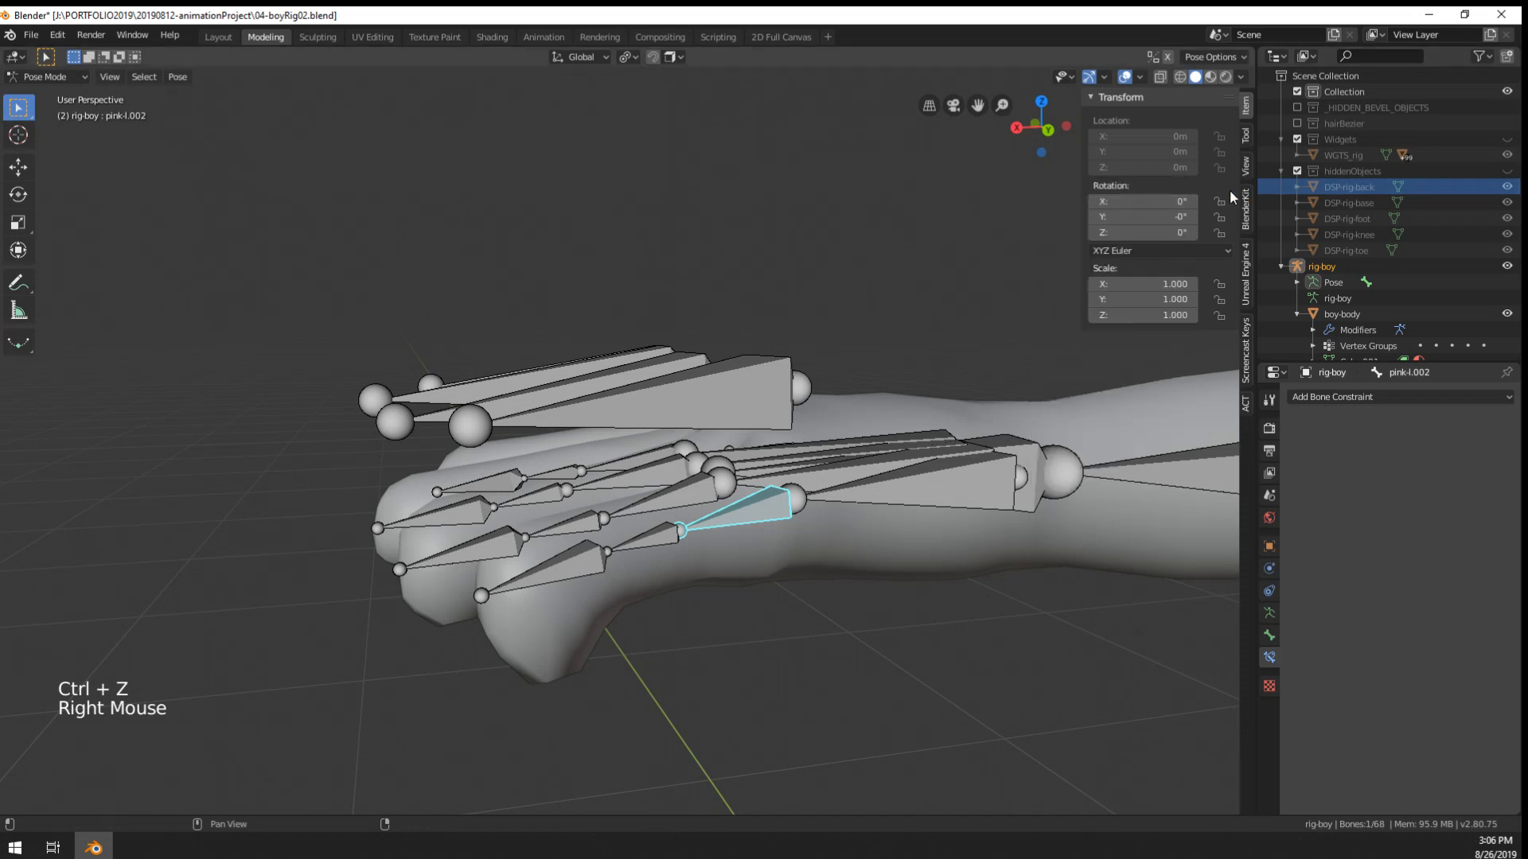
right_click(1138, 205)
left_click(1113, 245)
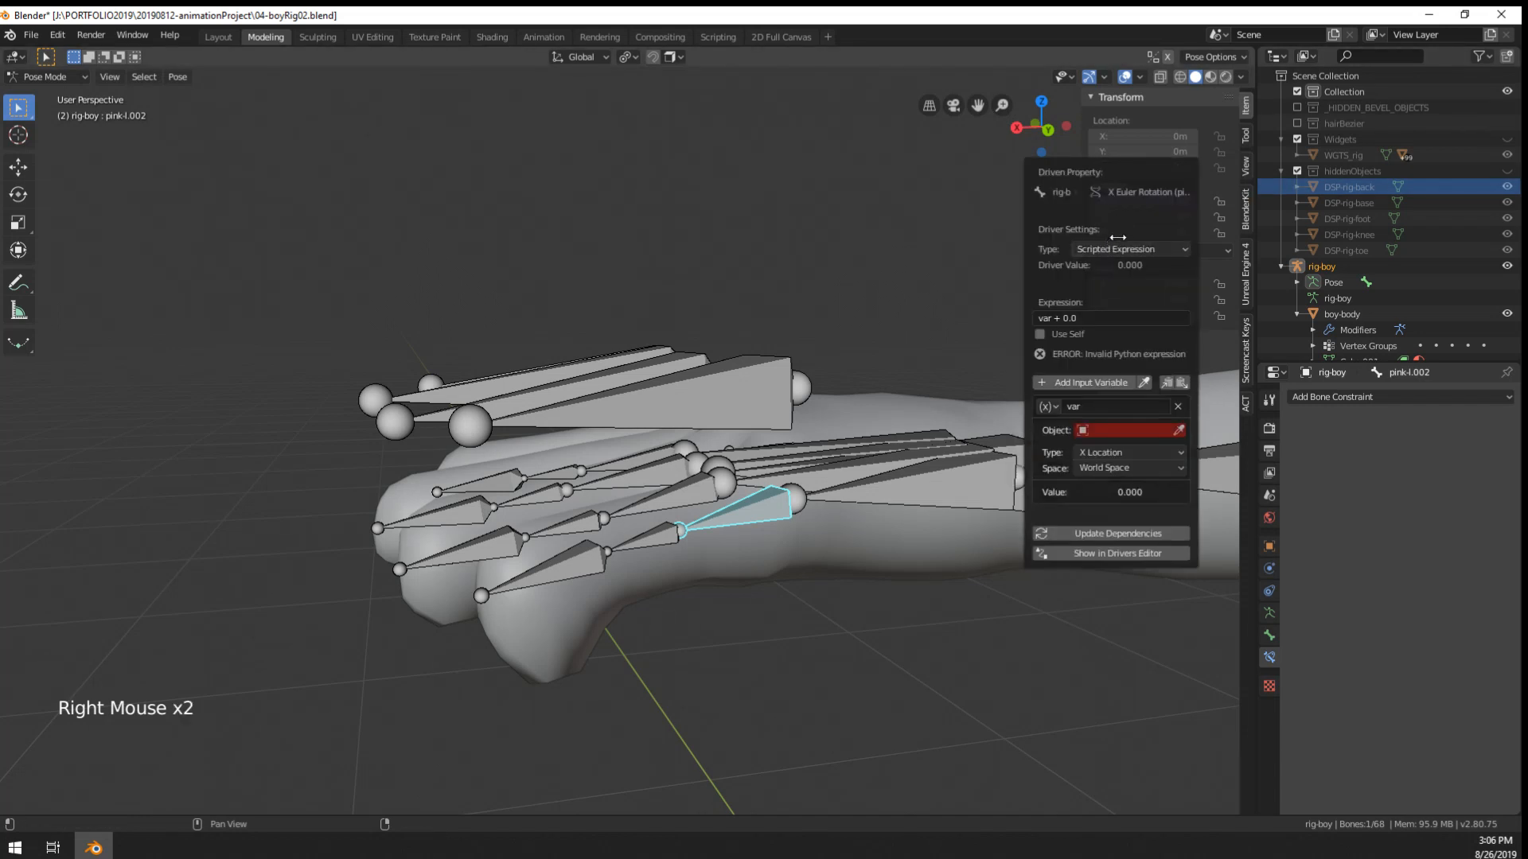
left_click(1145, 383)
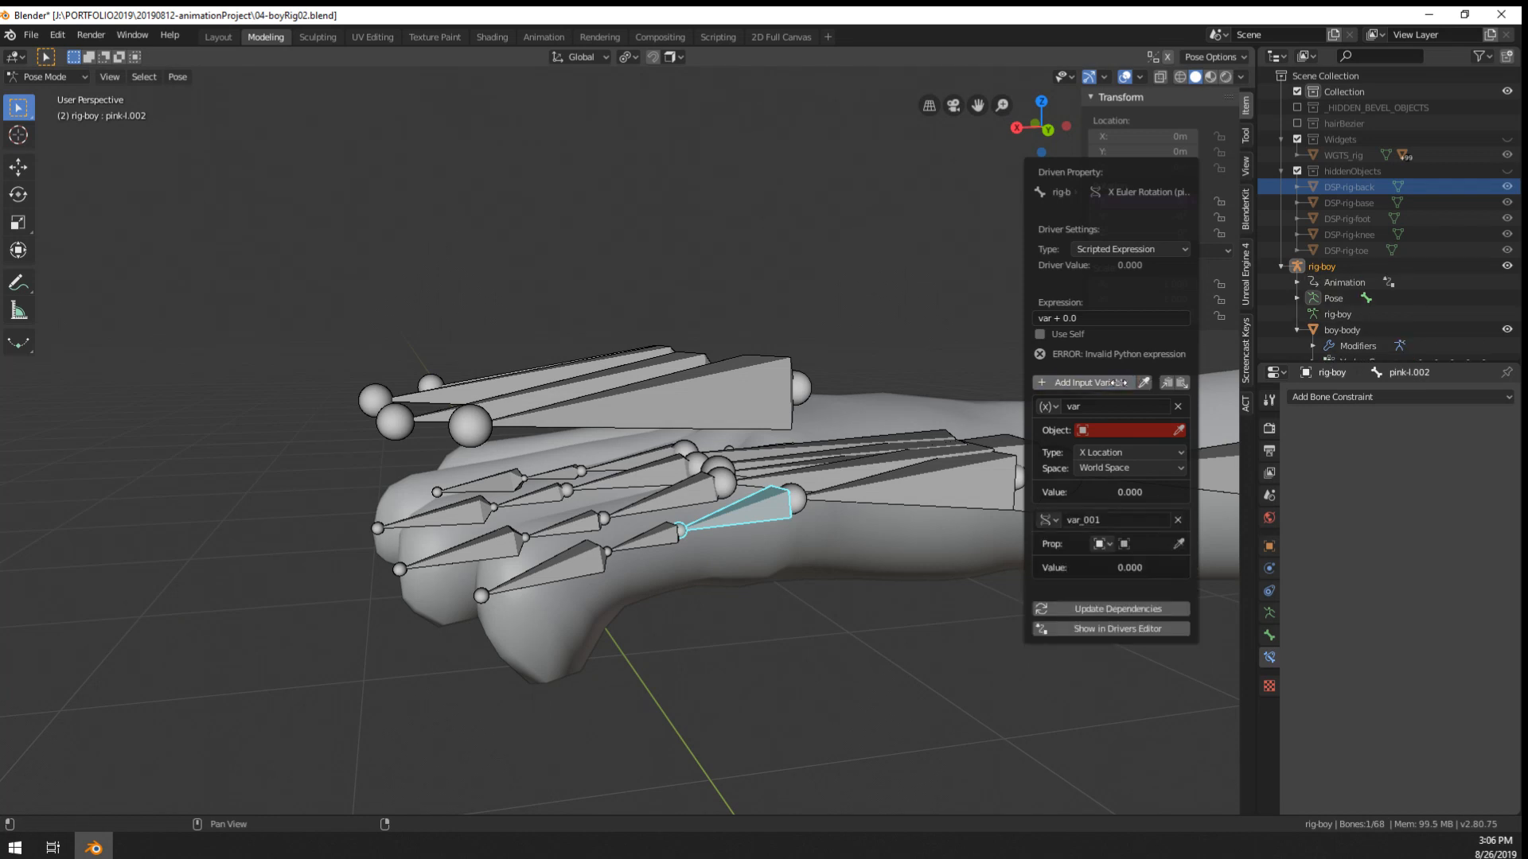
left_click(1177, 520)
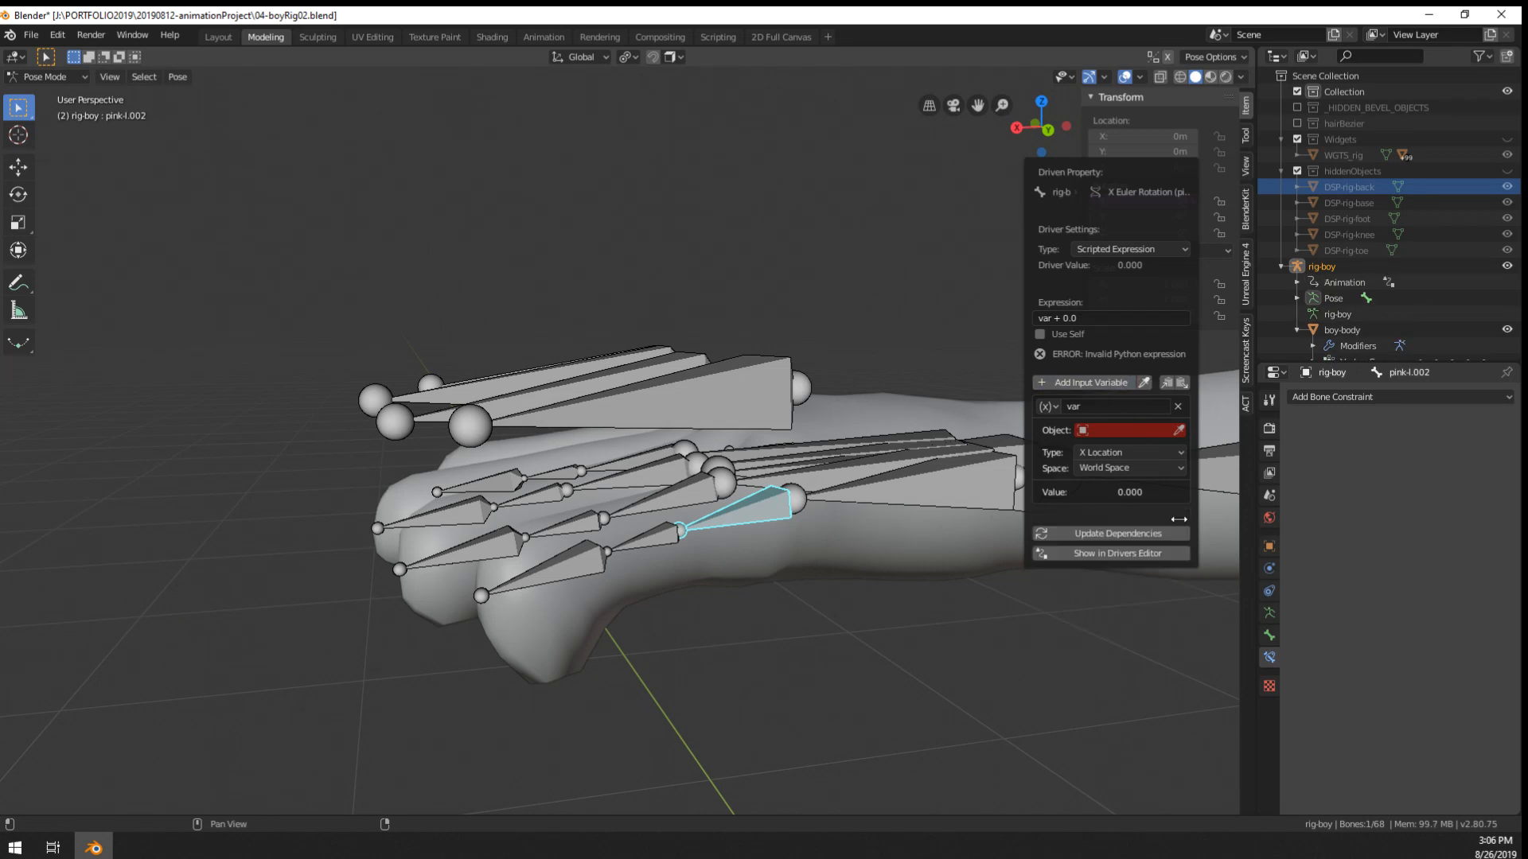
- Set the target object of the driver variable to rig-boy
left_click(1127, 430)
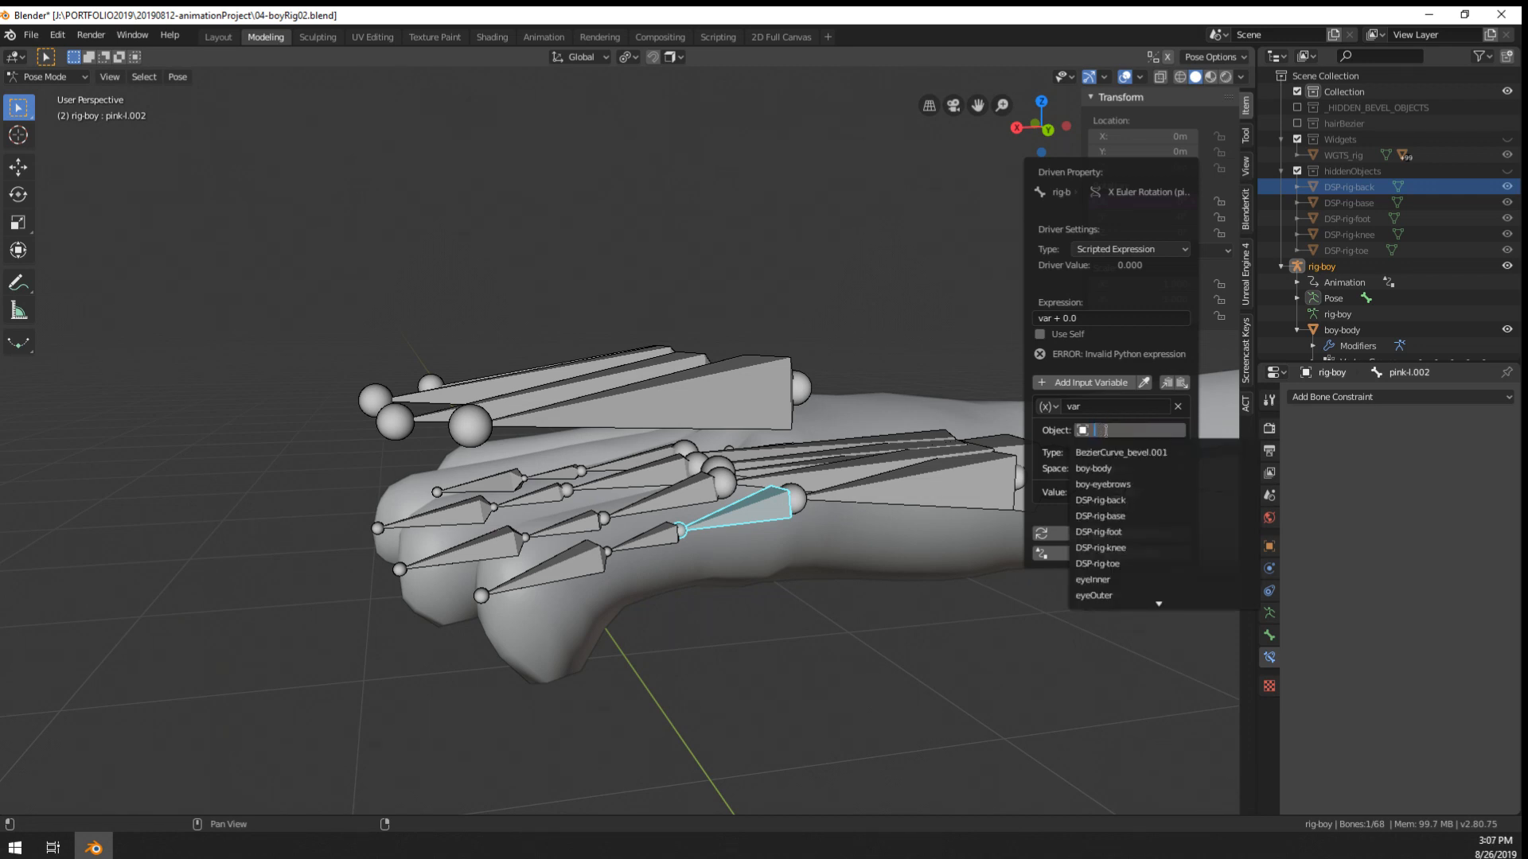
type("boy ri")
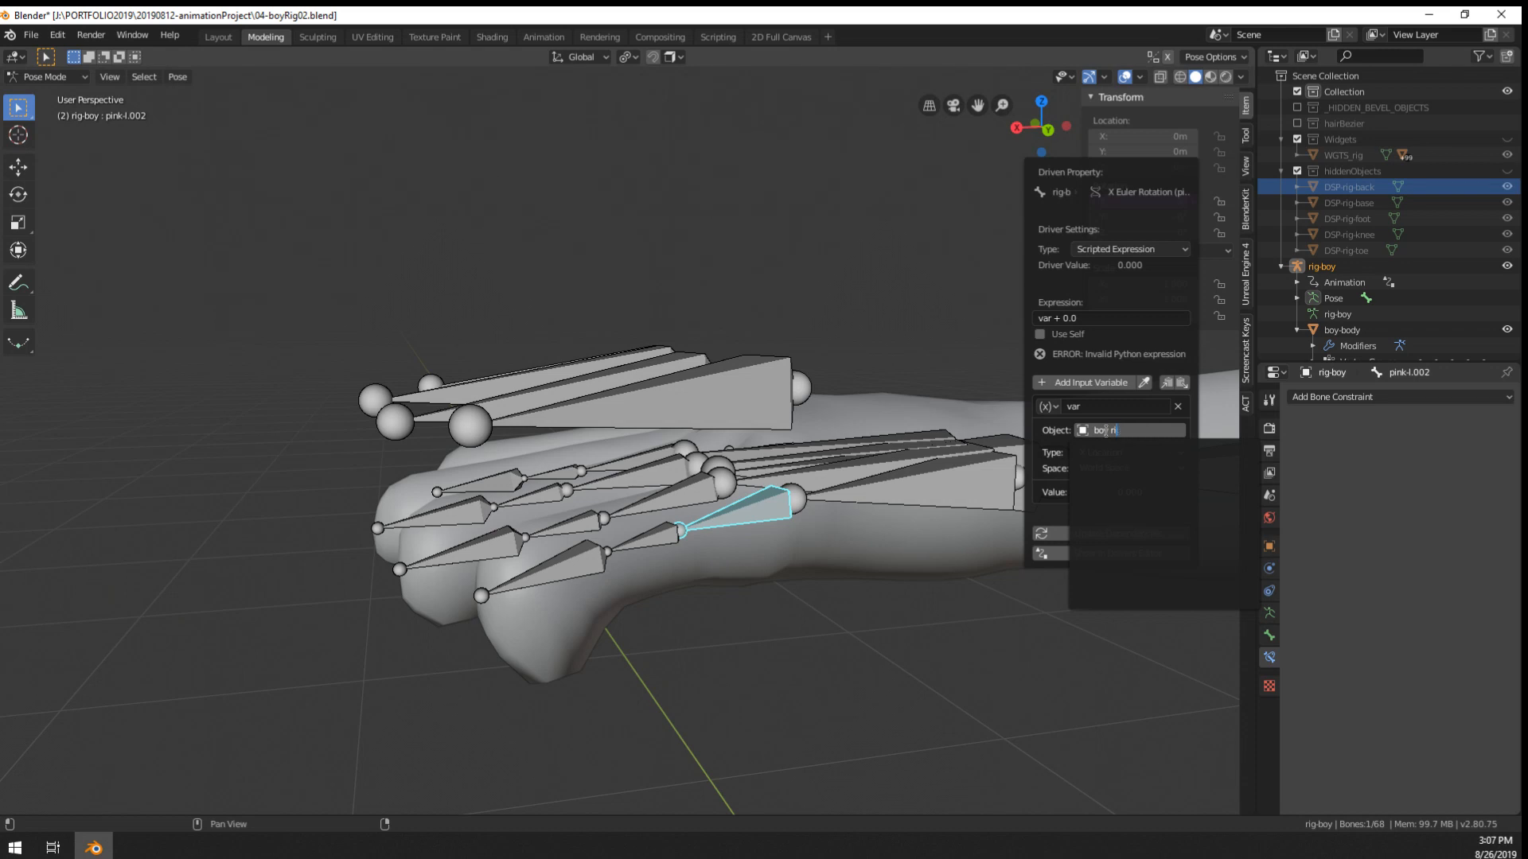
key("BackSpace")
key("BackSpace")
key("Down")
key("Down")
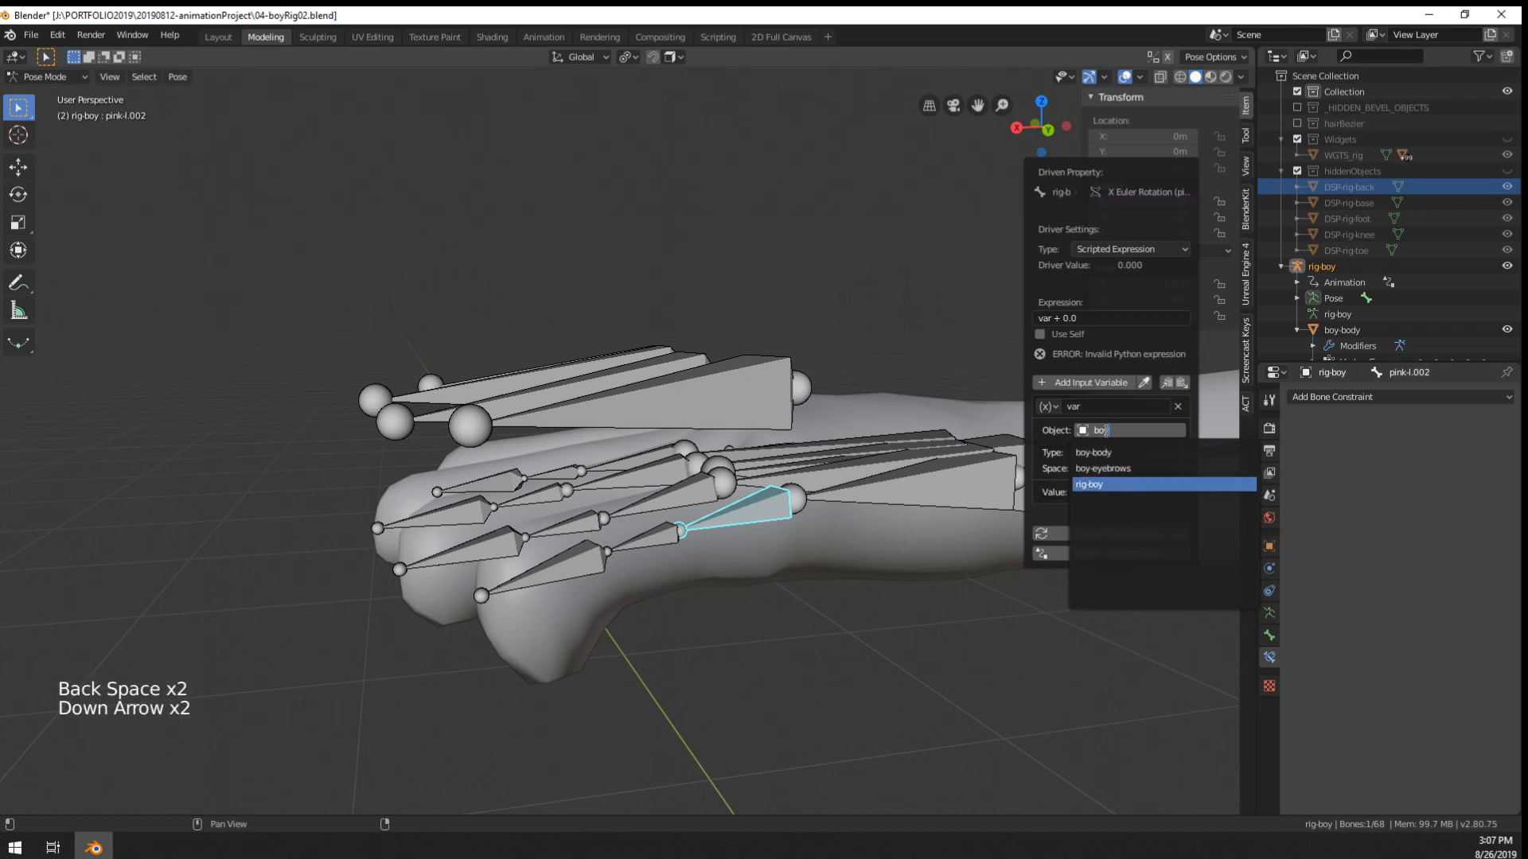
key("Return")
- Set the driver variable's bone to index-control.L and its transform type to Y Scale
left_click(1105, 430)
type("control")
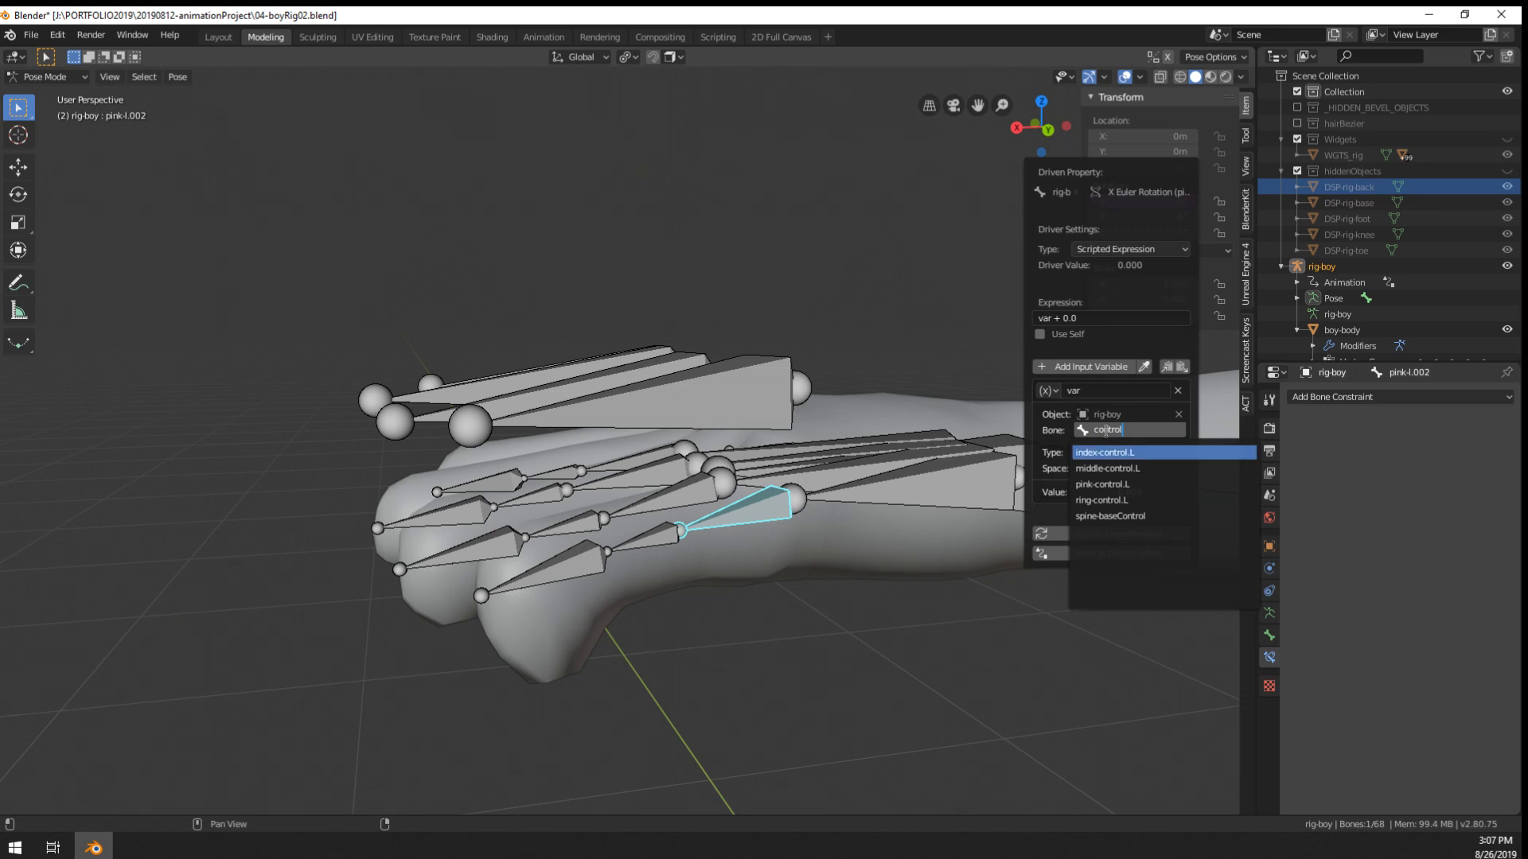
key("Return")
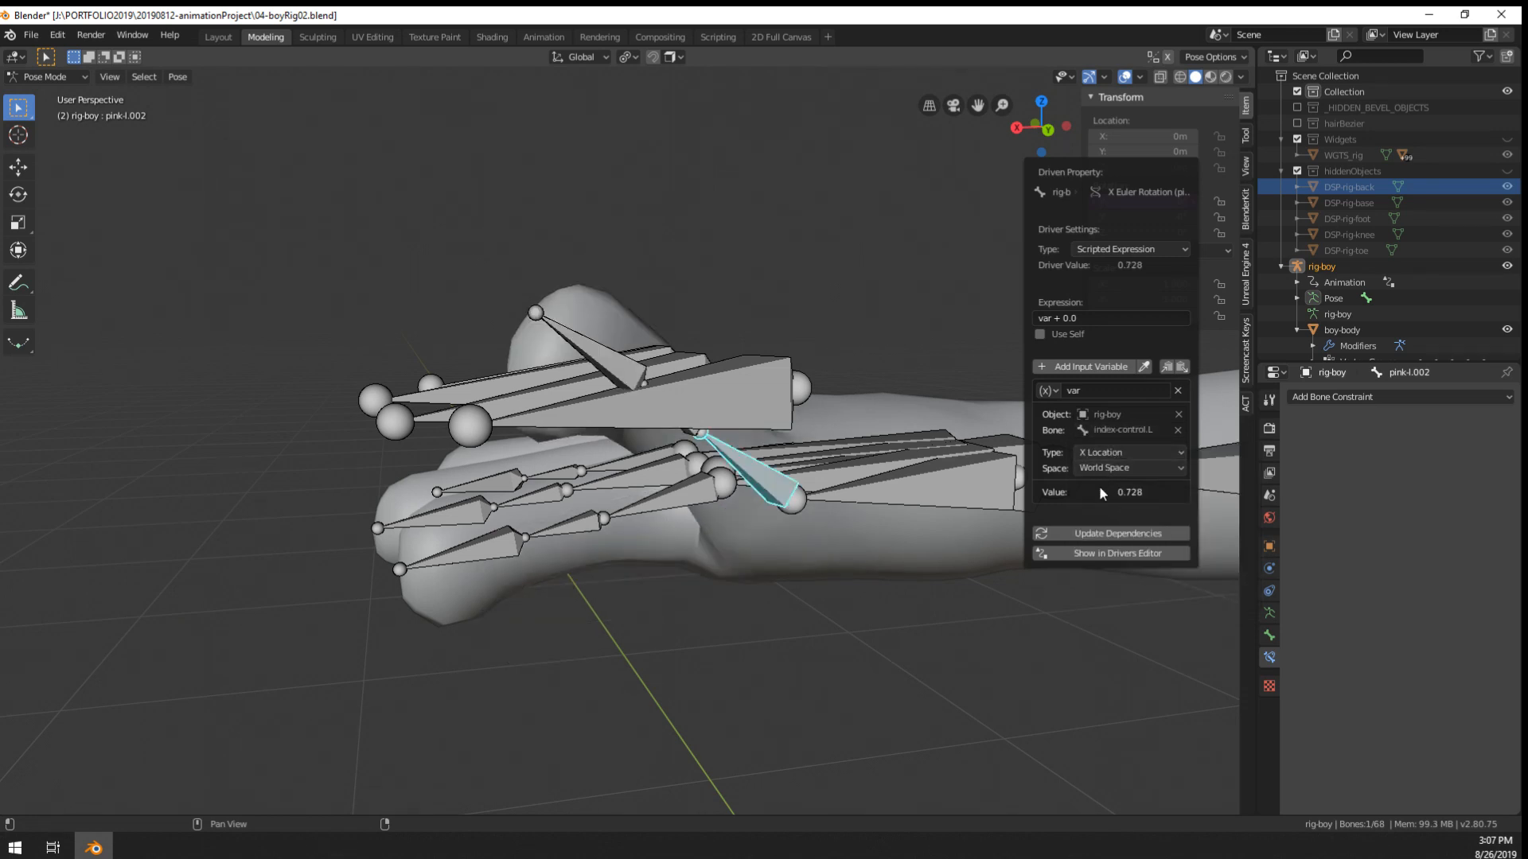
left_click(1126, 452)
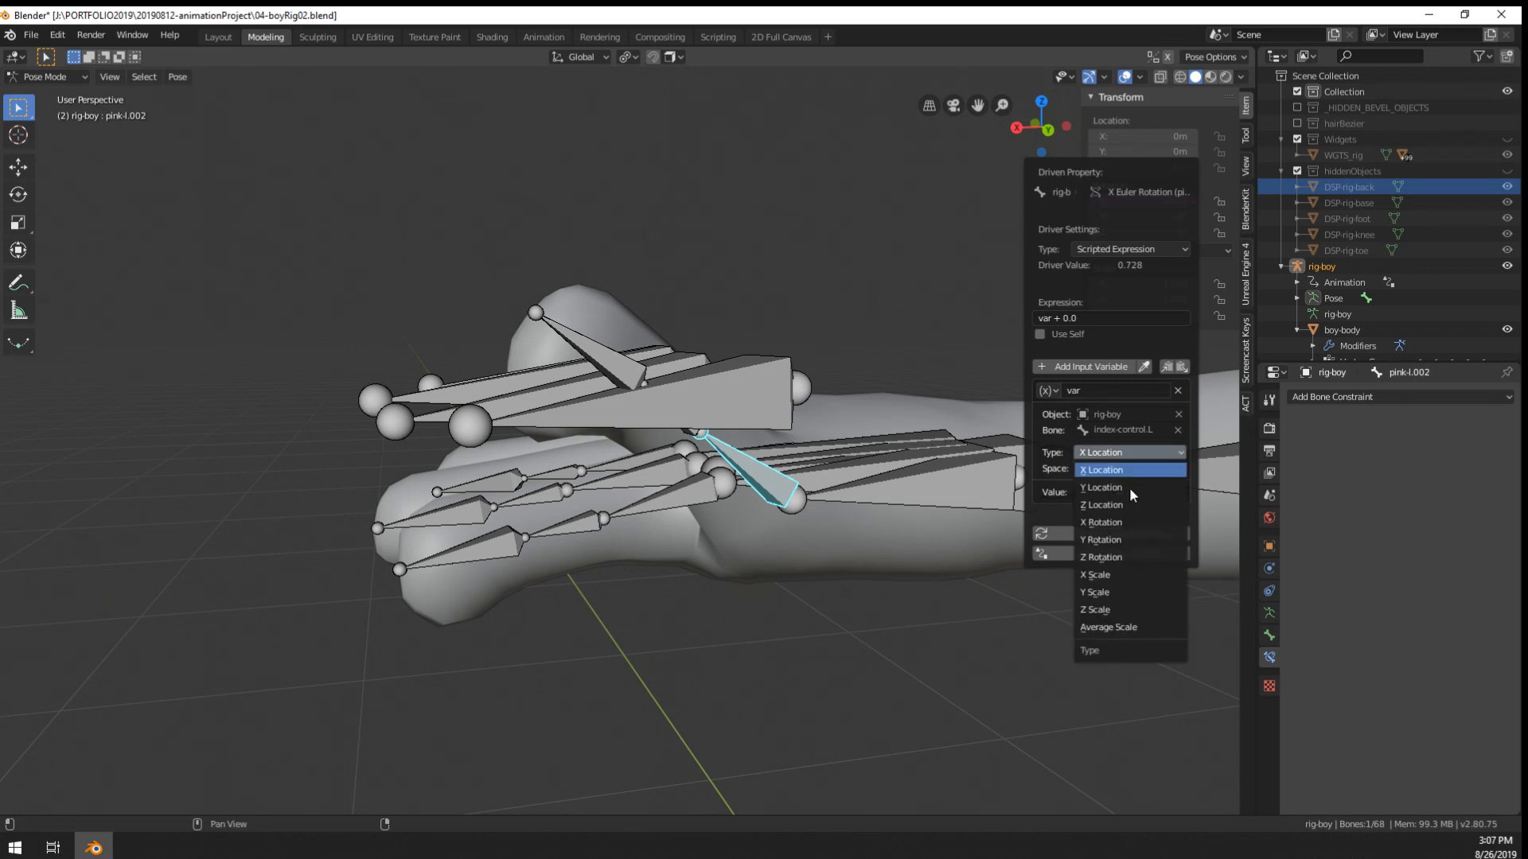
left_click(1108, 592)
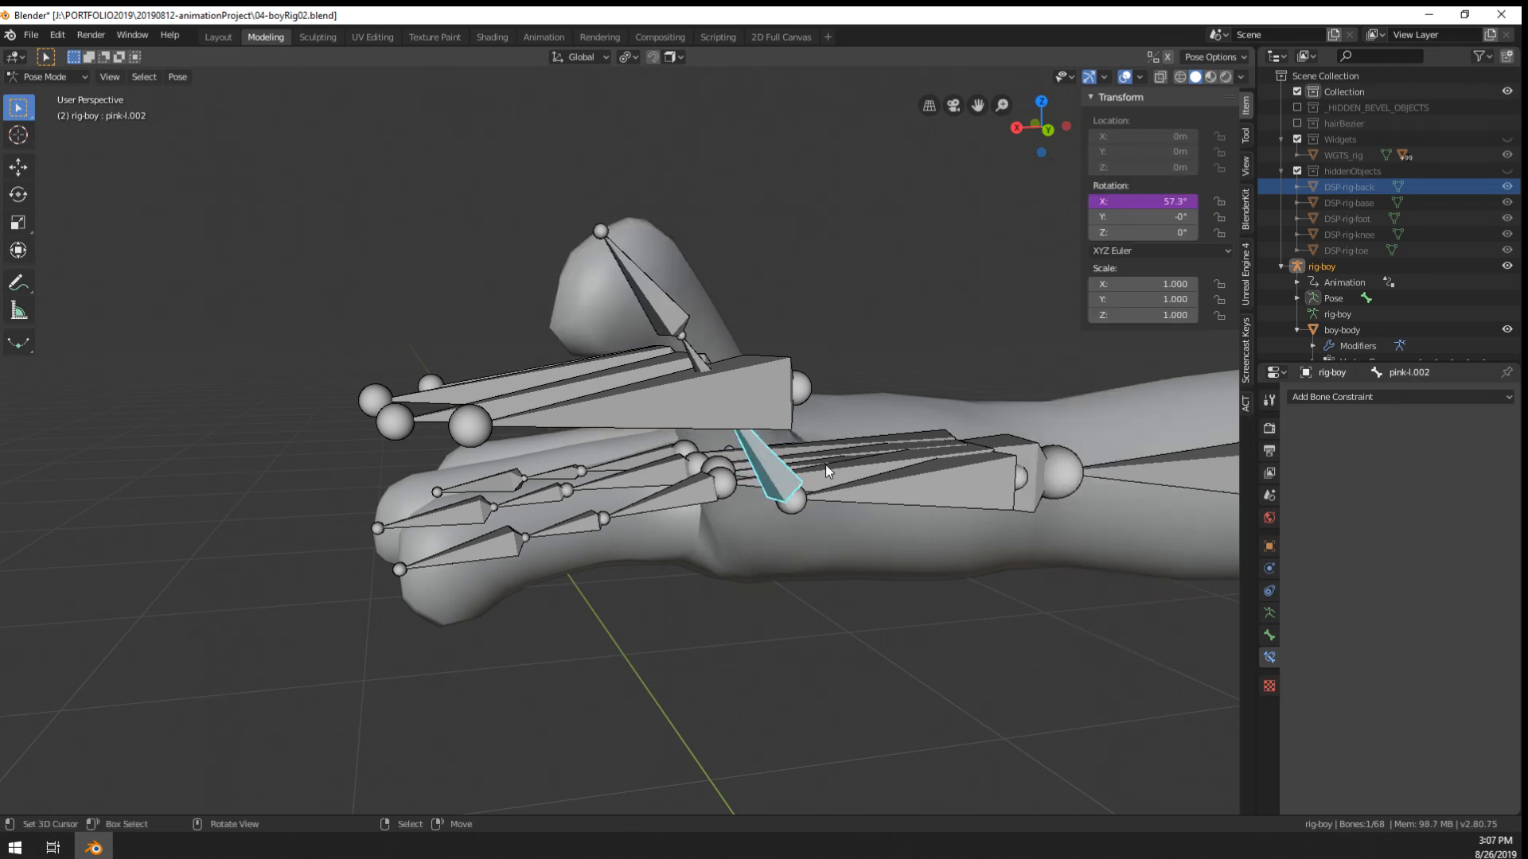
- Test-scale the little finger's control bone to check whether it drives the base bone's rotation
right_click(772, 394)
key("s")
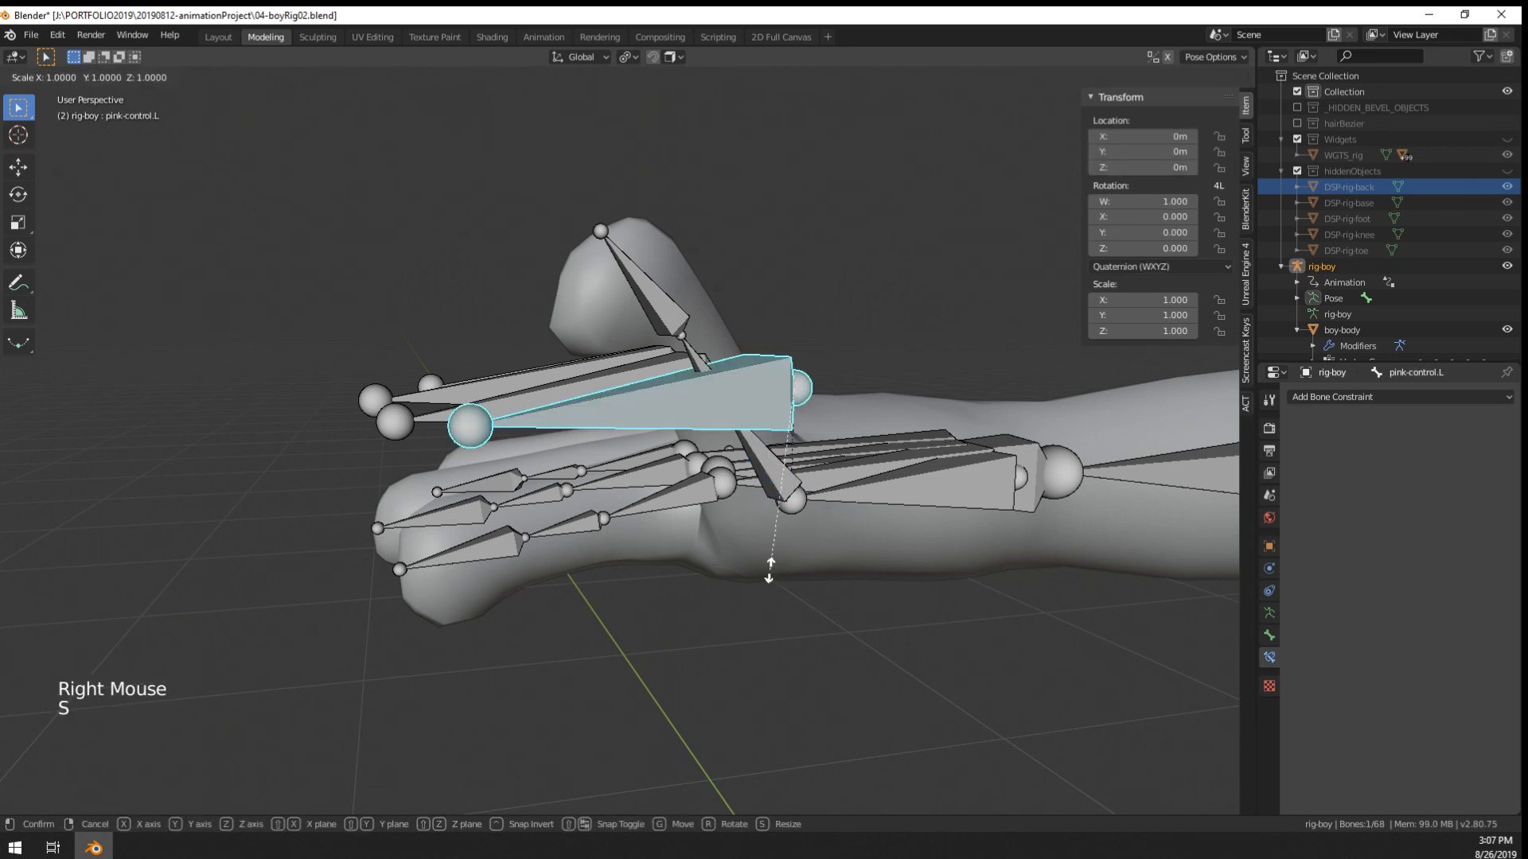
right_click(760, 513)
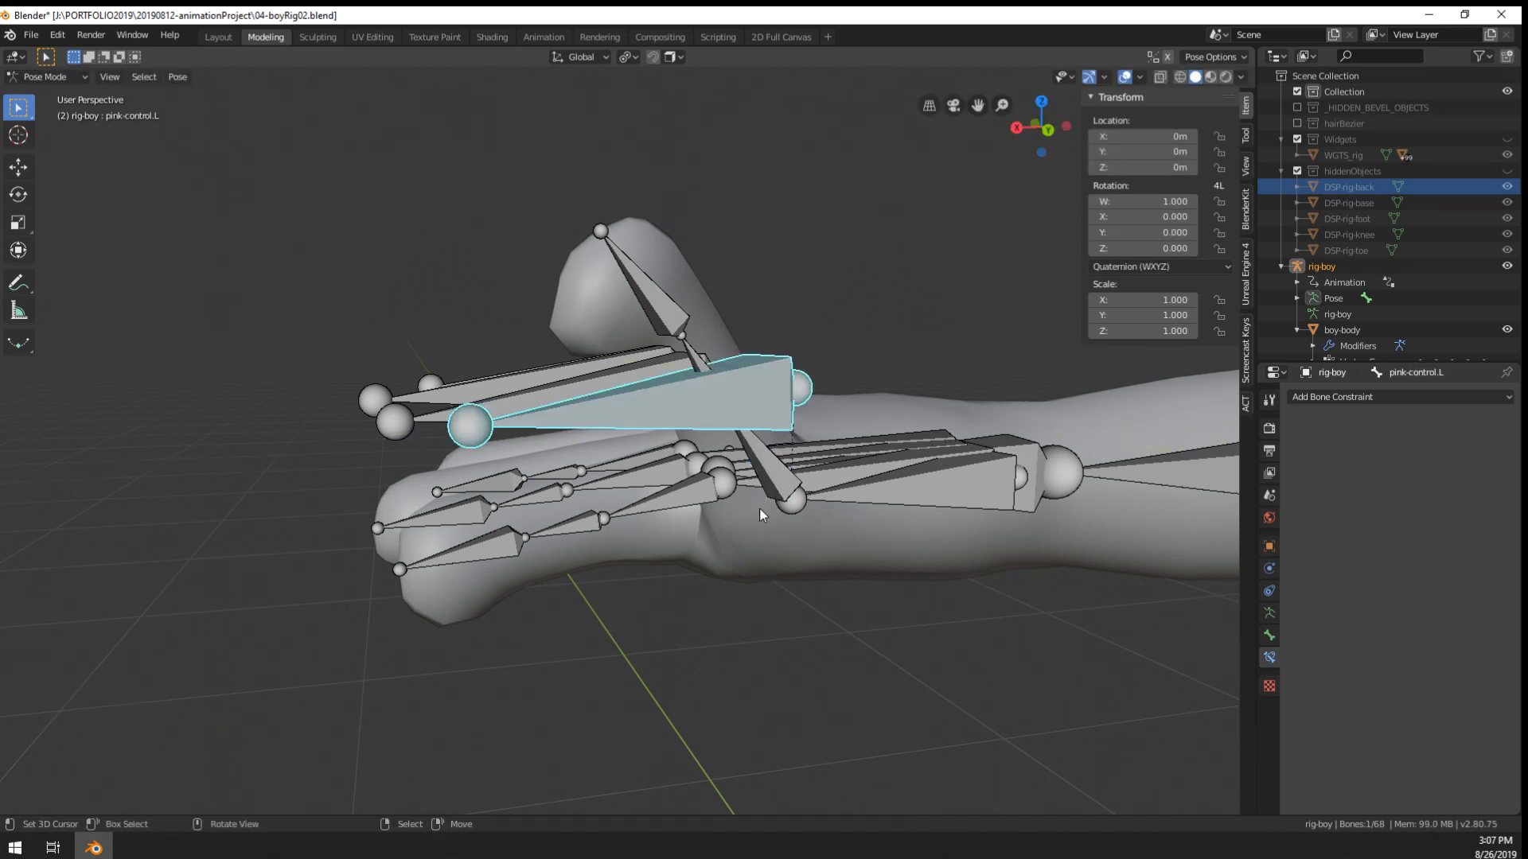
key("s")
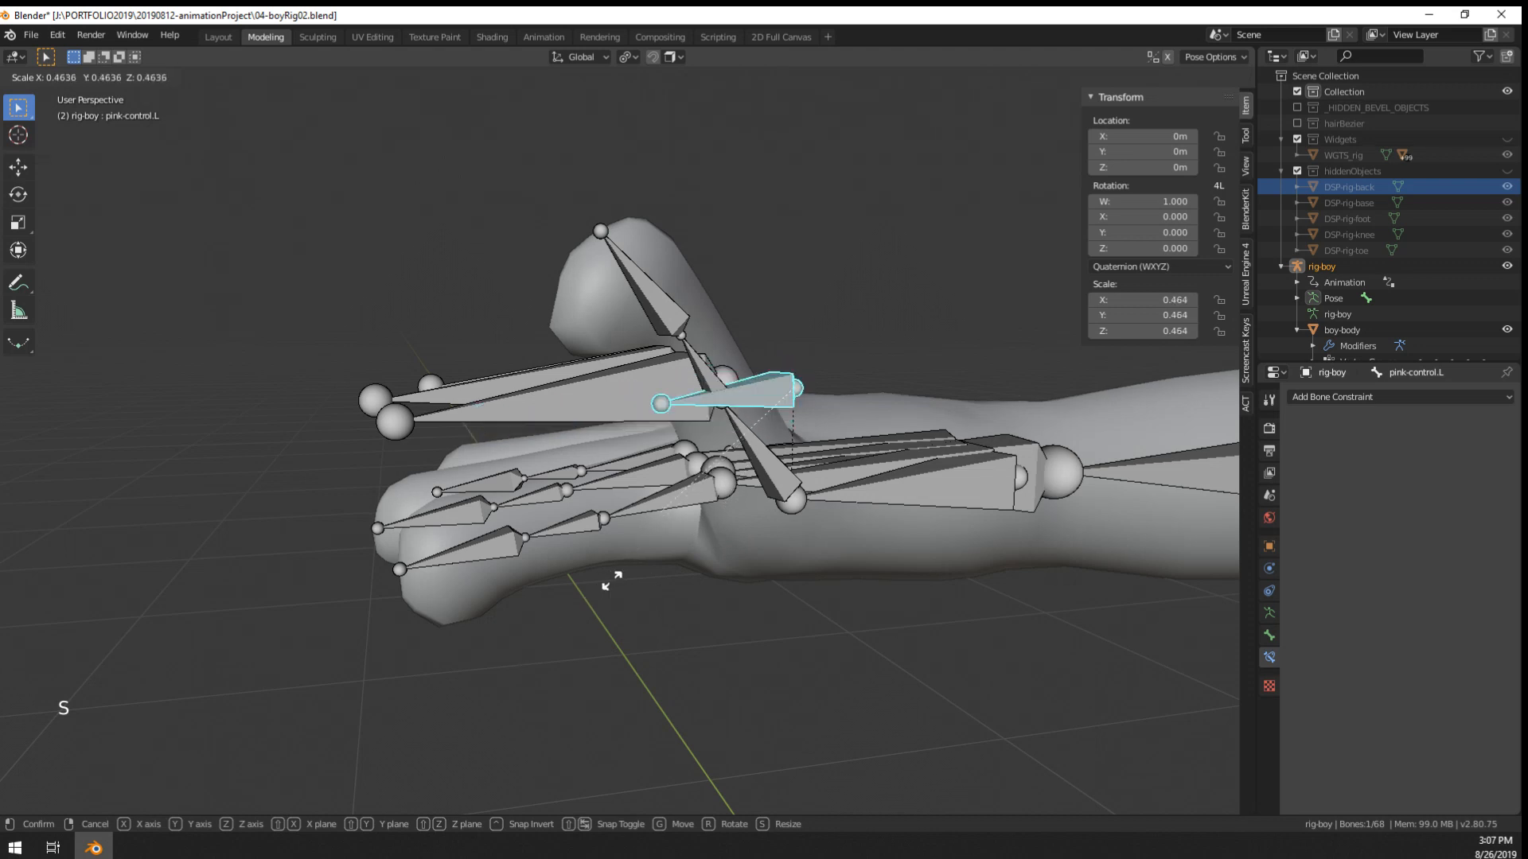
right_click(783, 471)
- Review the X rotation driver settings and available transform types on the little finger's base bone
right_click(783, 471)
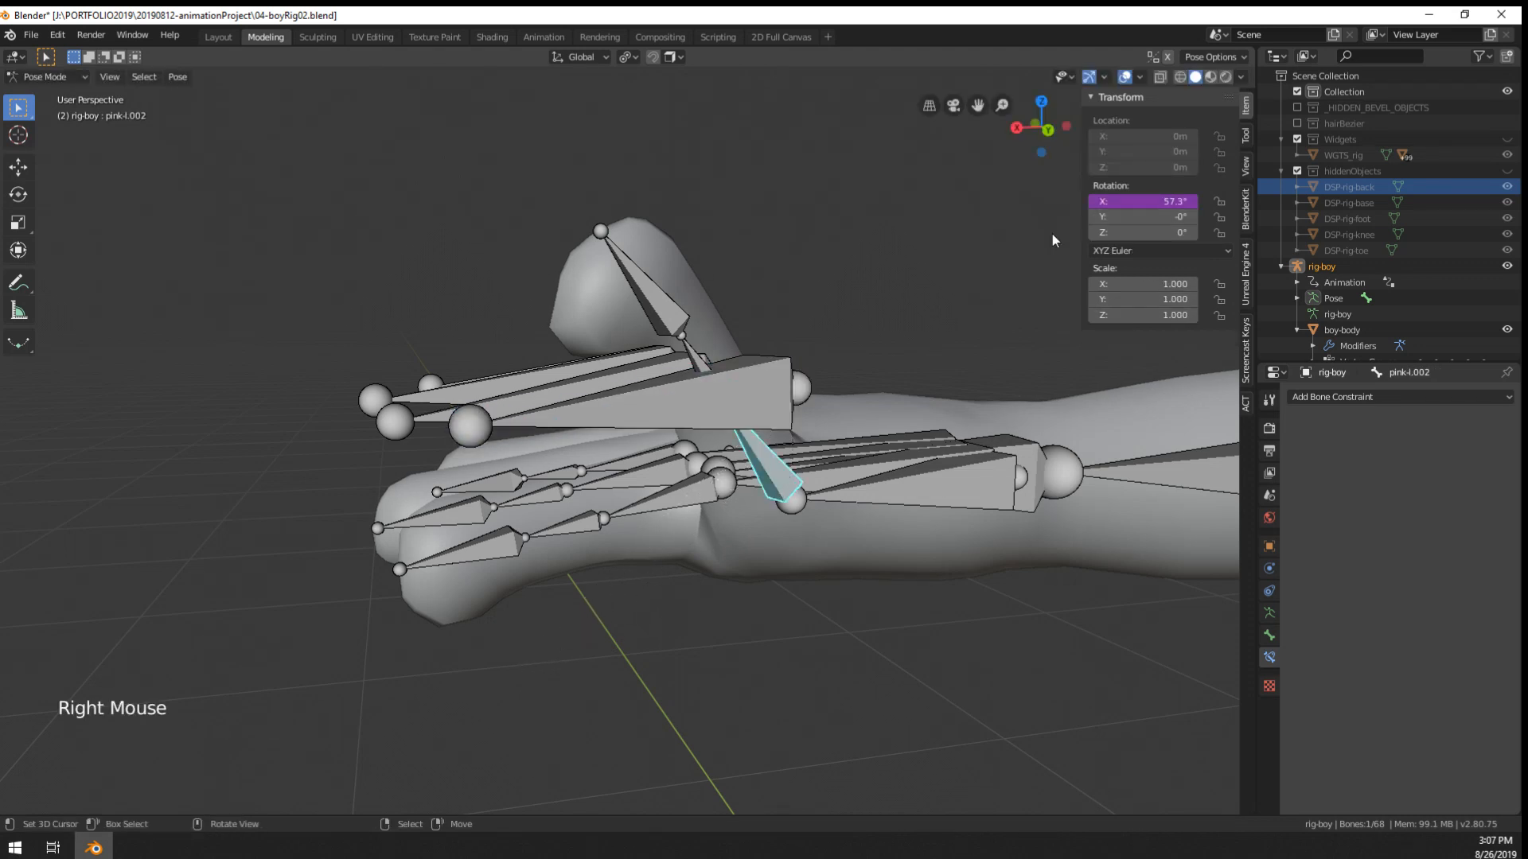
right_click(1122, 205)
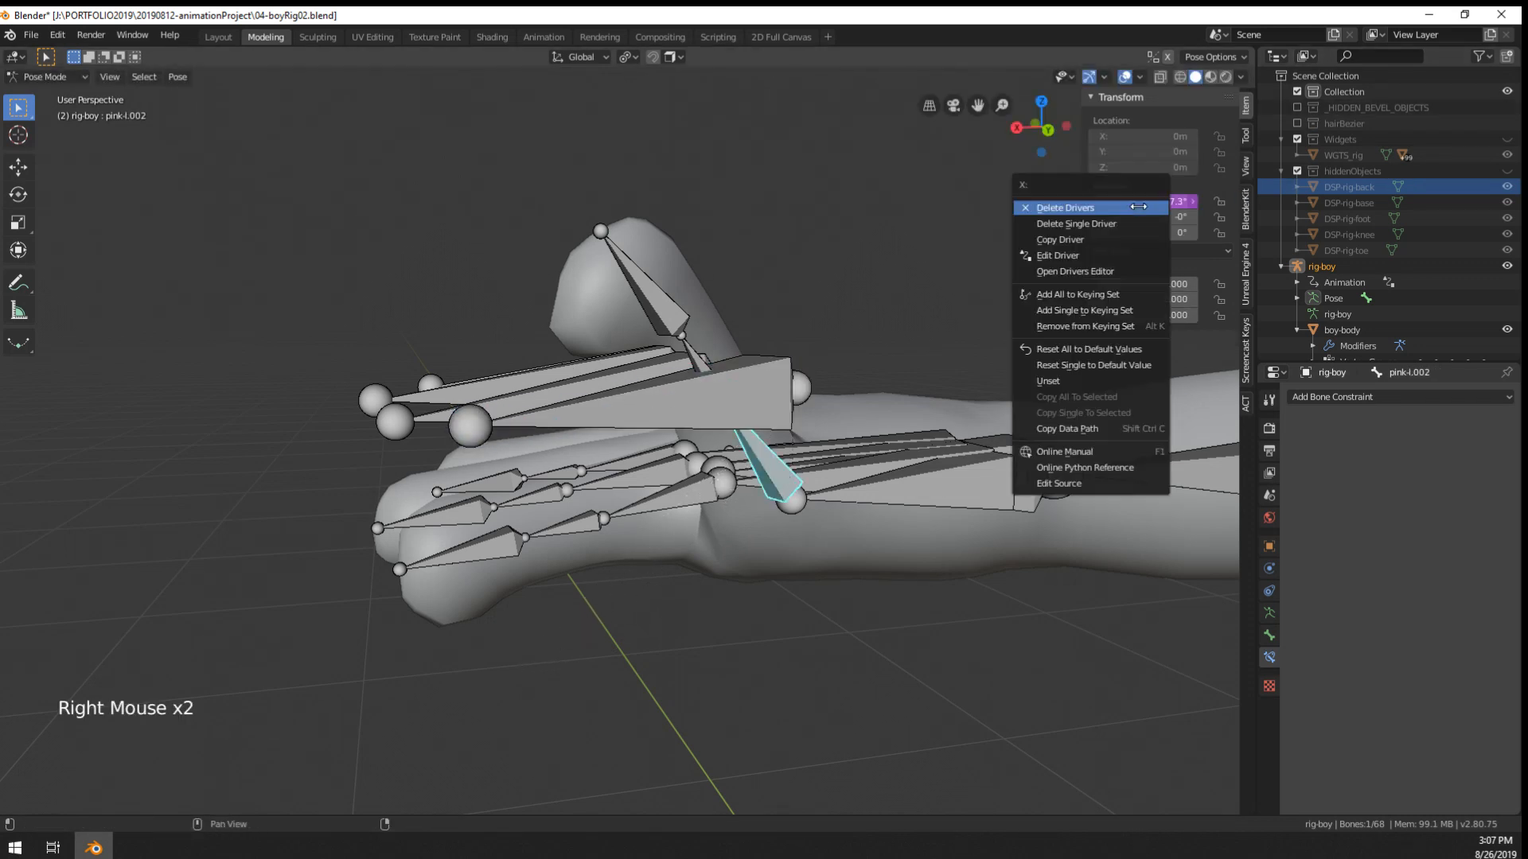
left_click(1092, 253)
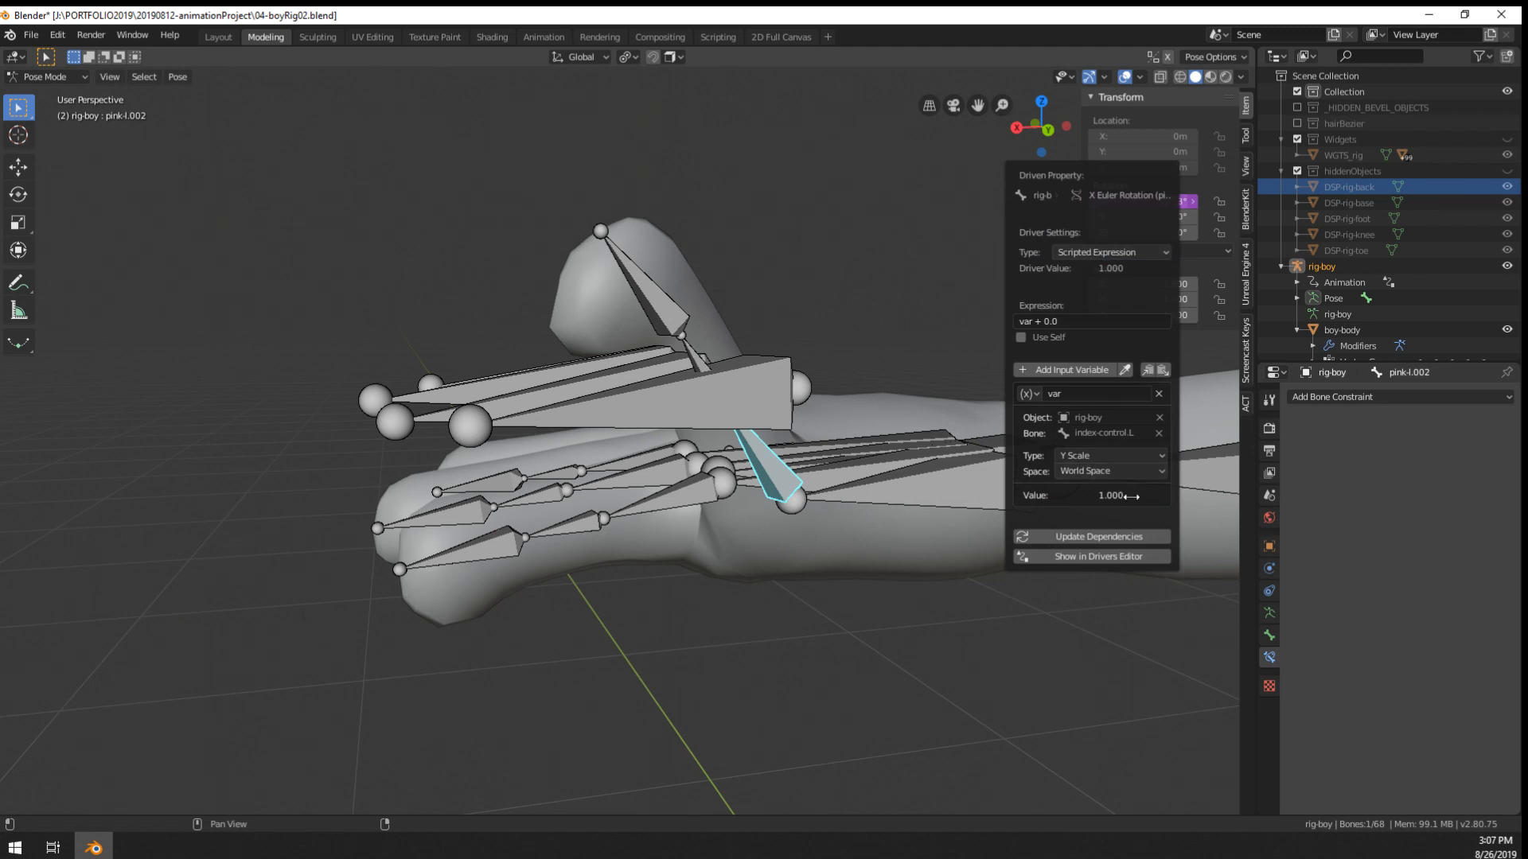
left_click(1106, 456)
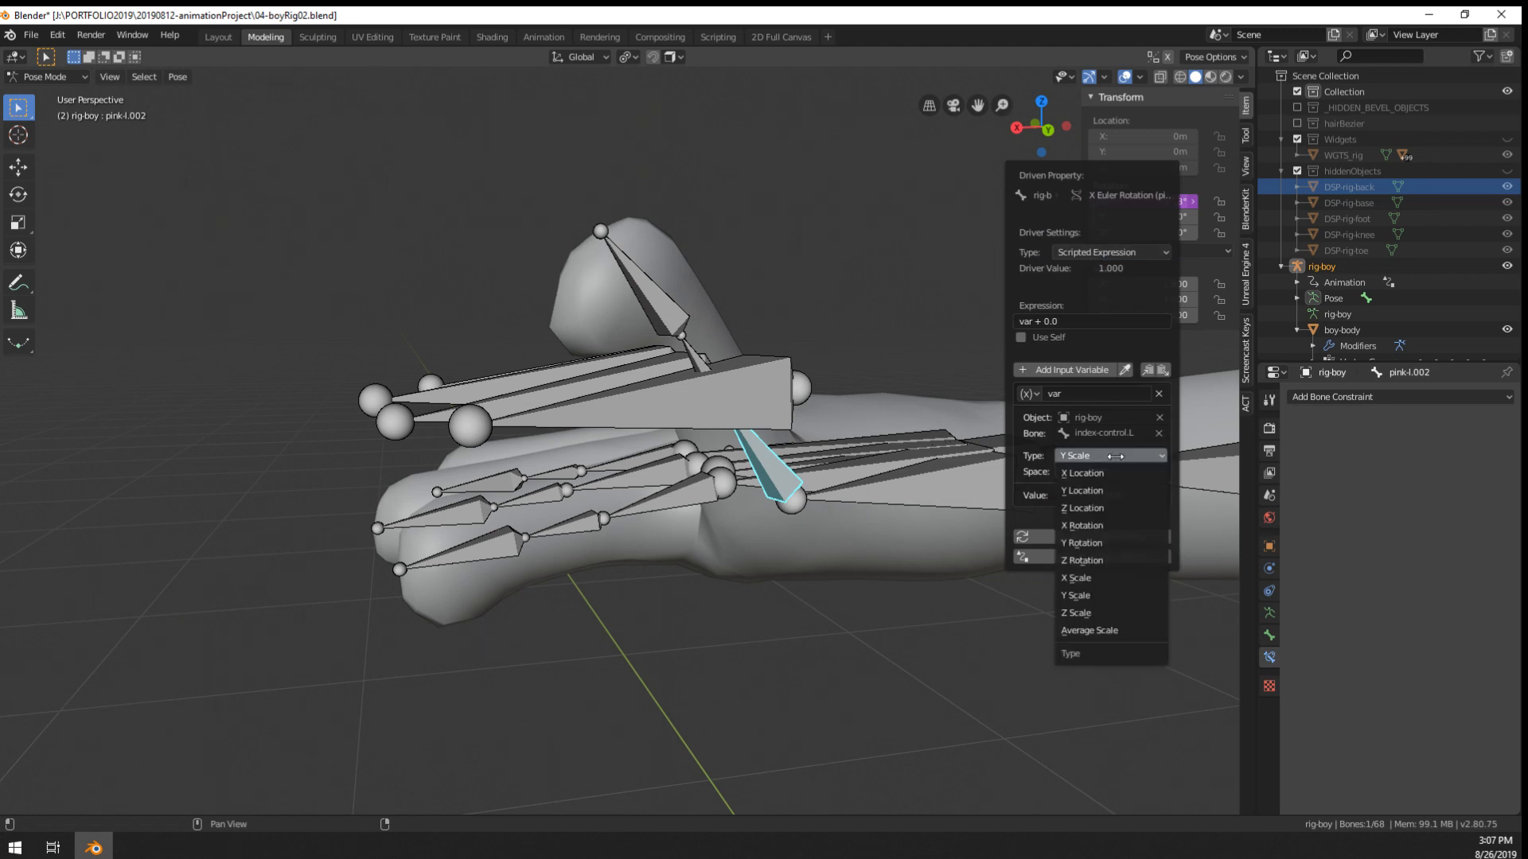
left_click(1066, 476)
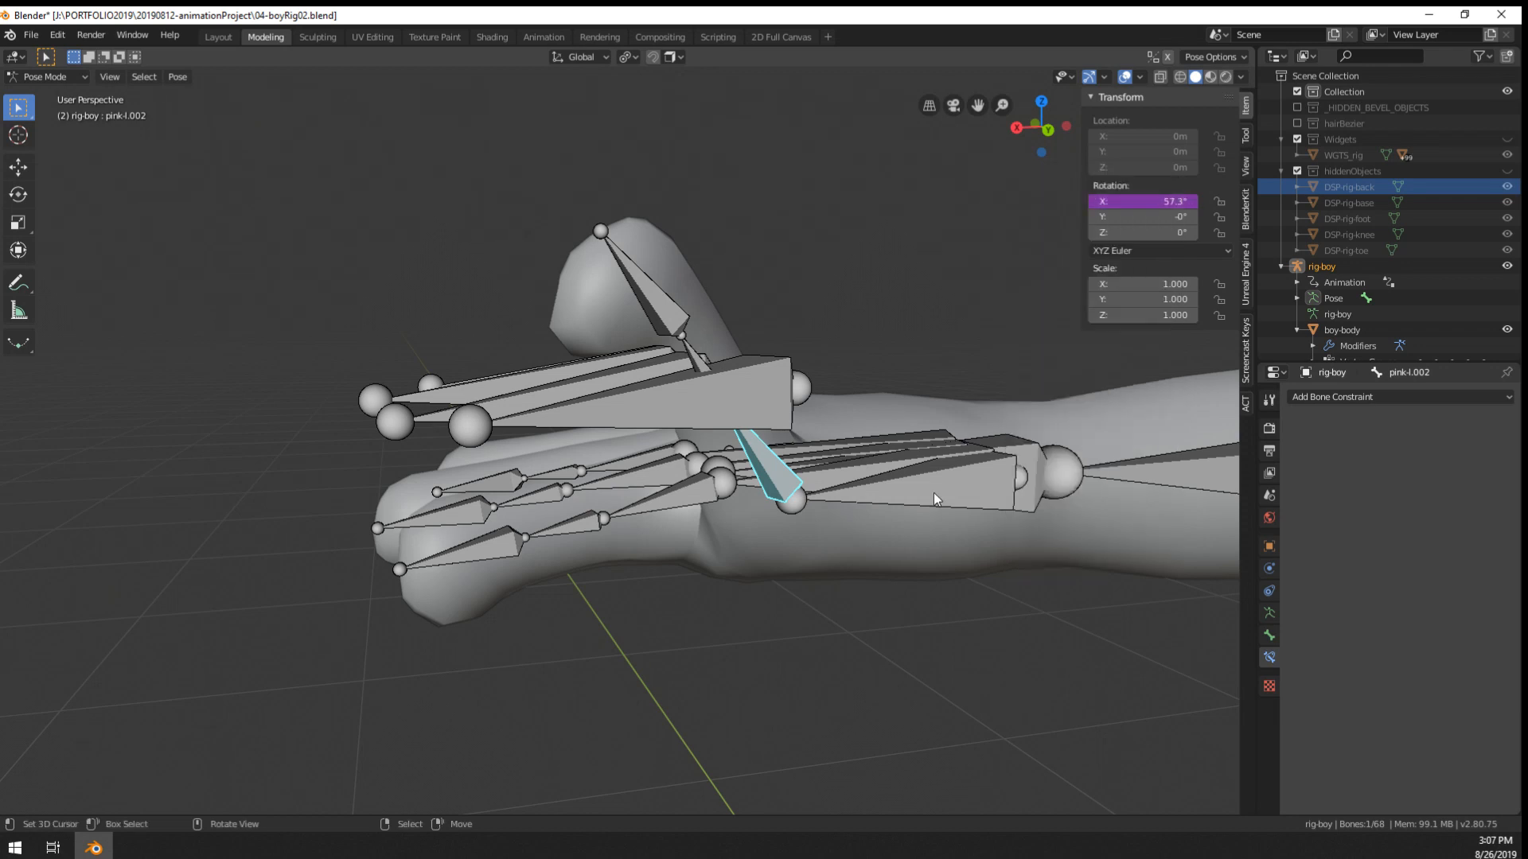
- Change the X rotation driver's expression on the little finger's base bone to -var
right_click(1134, 203)
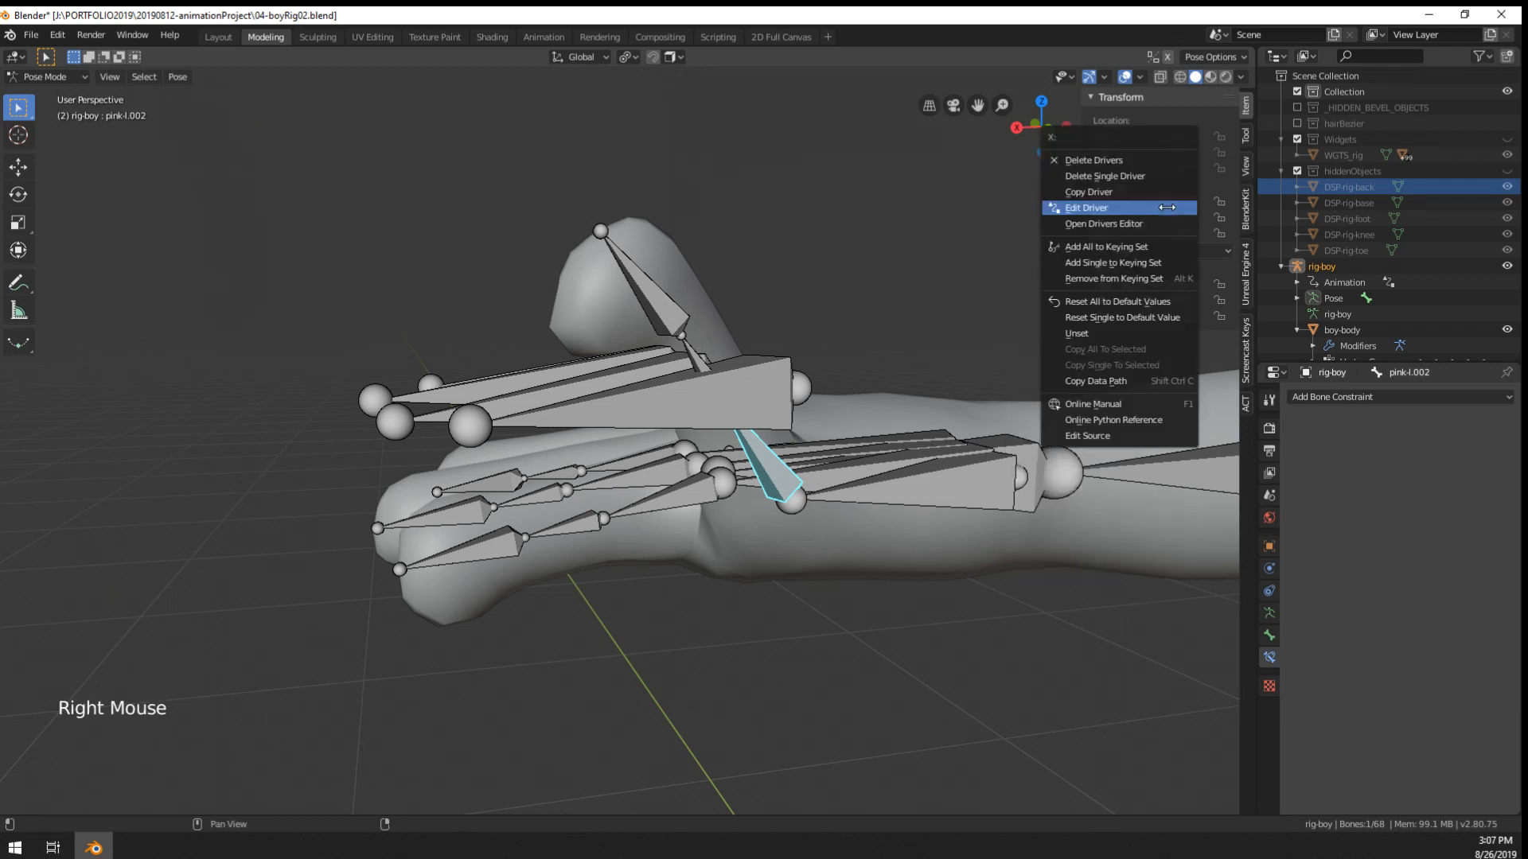
left_click(1128, 208)
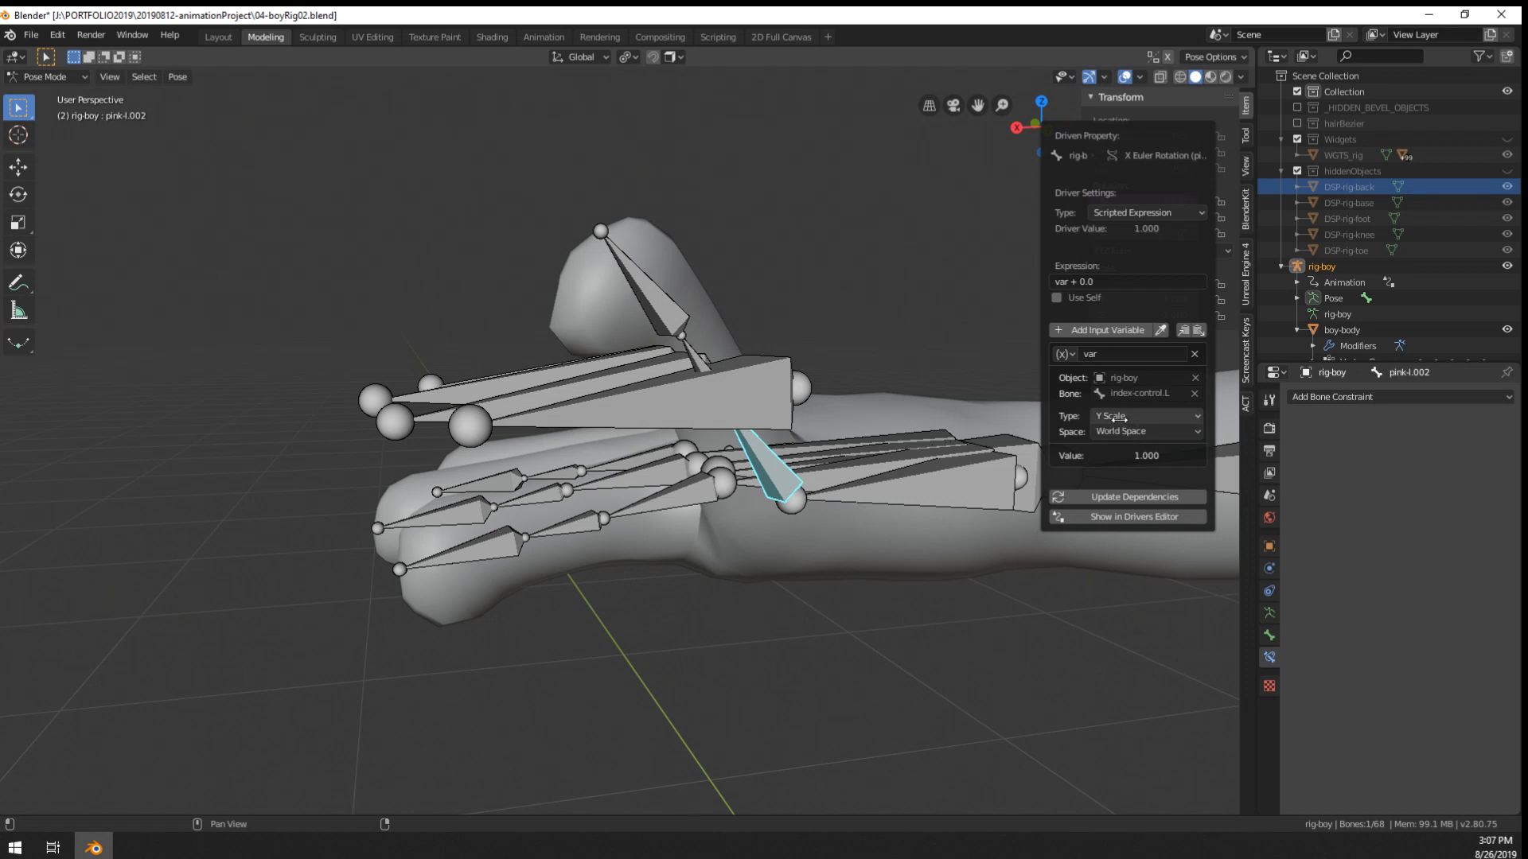
left_click(1114, 282)
key("BackSpace")
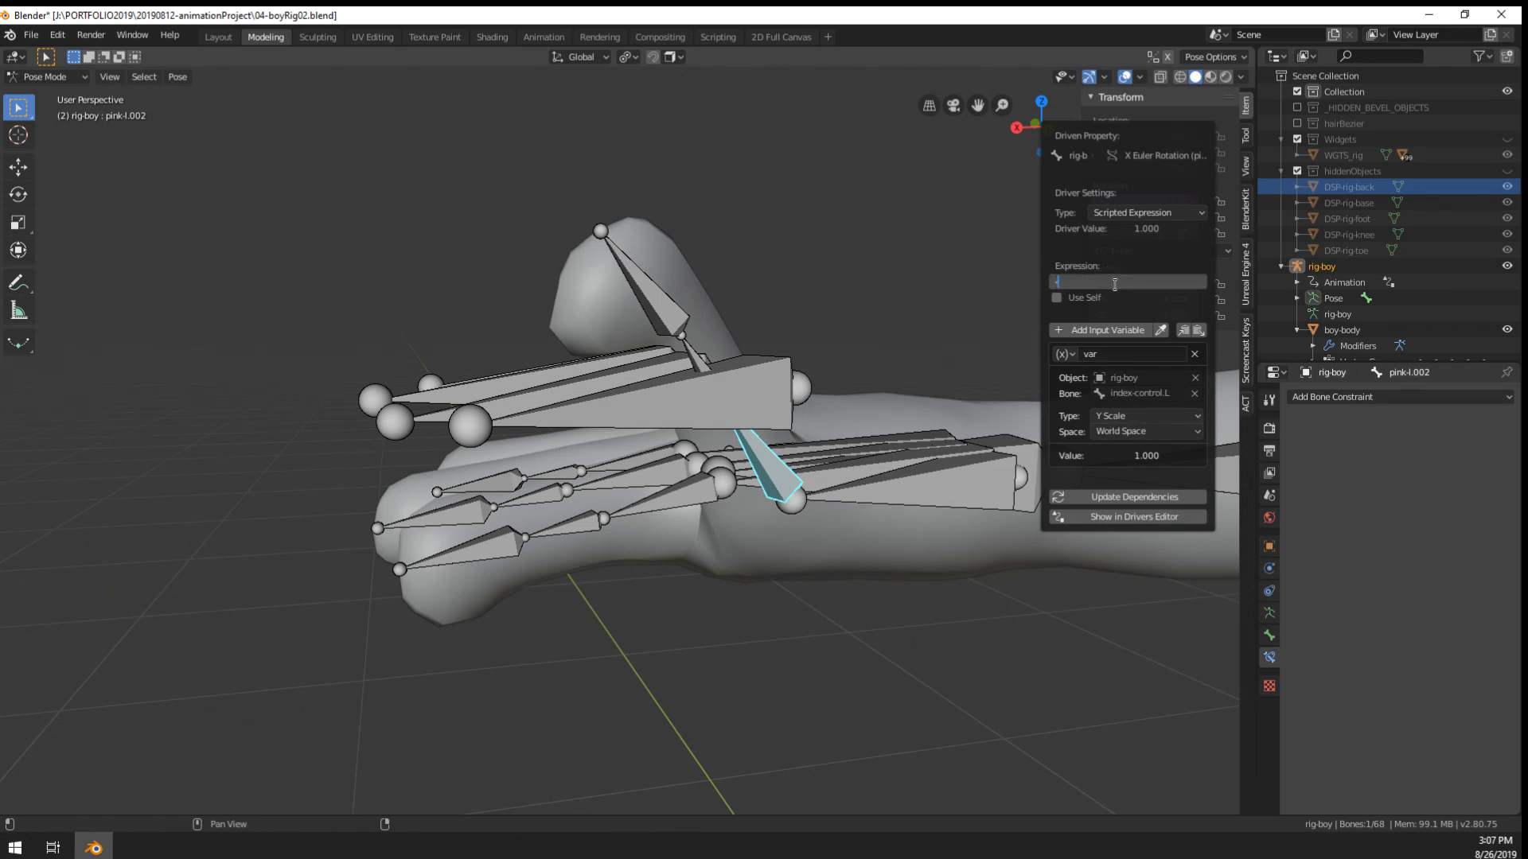
key("Return")
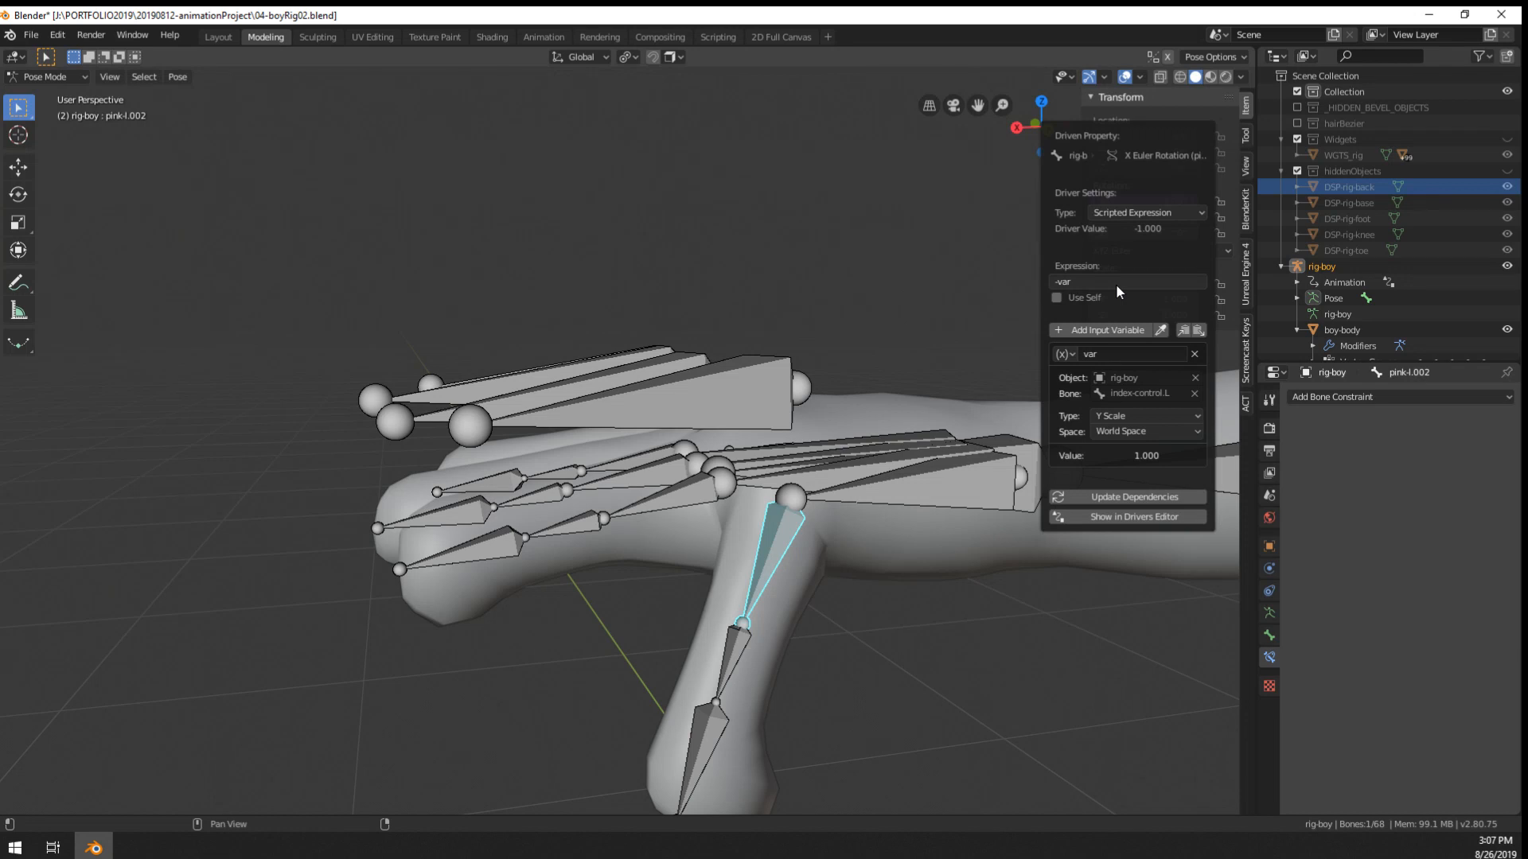
- Test-scale the little finger's control bone again with the negated driver expression
right_click(740, 409)
key("s")
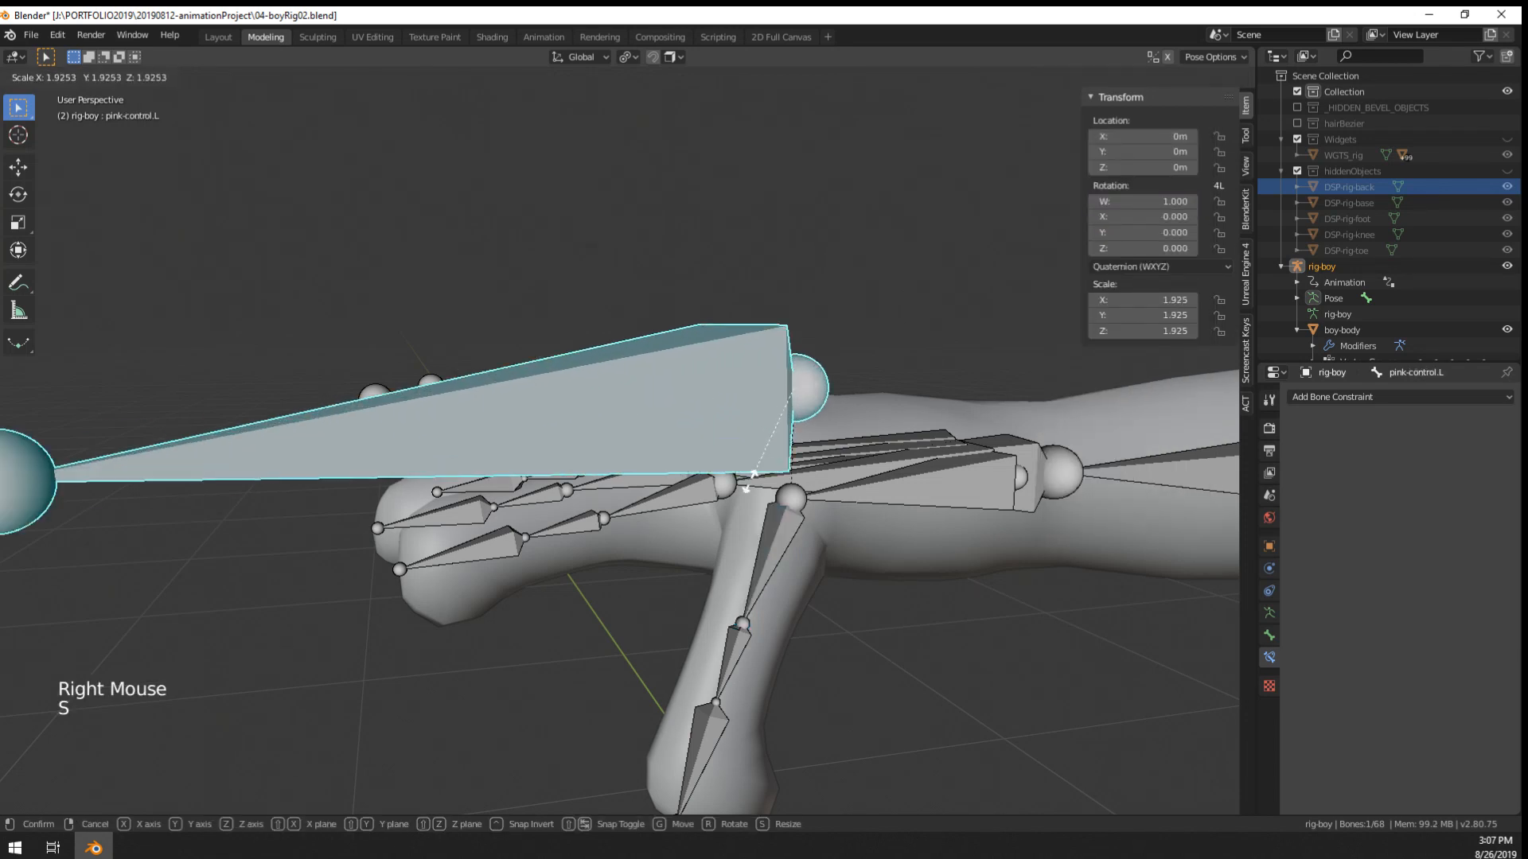
right_click(773, 492)
right_click(771, 491)
- Compare the base bone's driver settings with the little finger control's scale values
right_click(1102, 204)
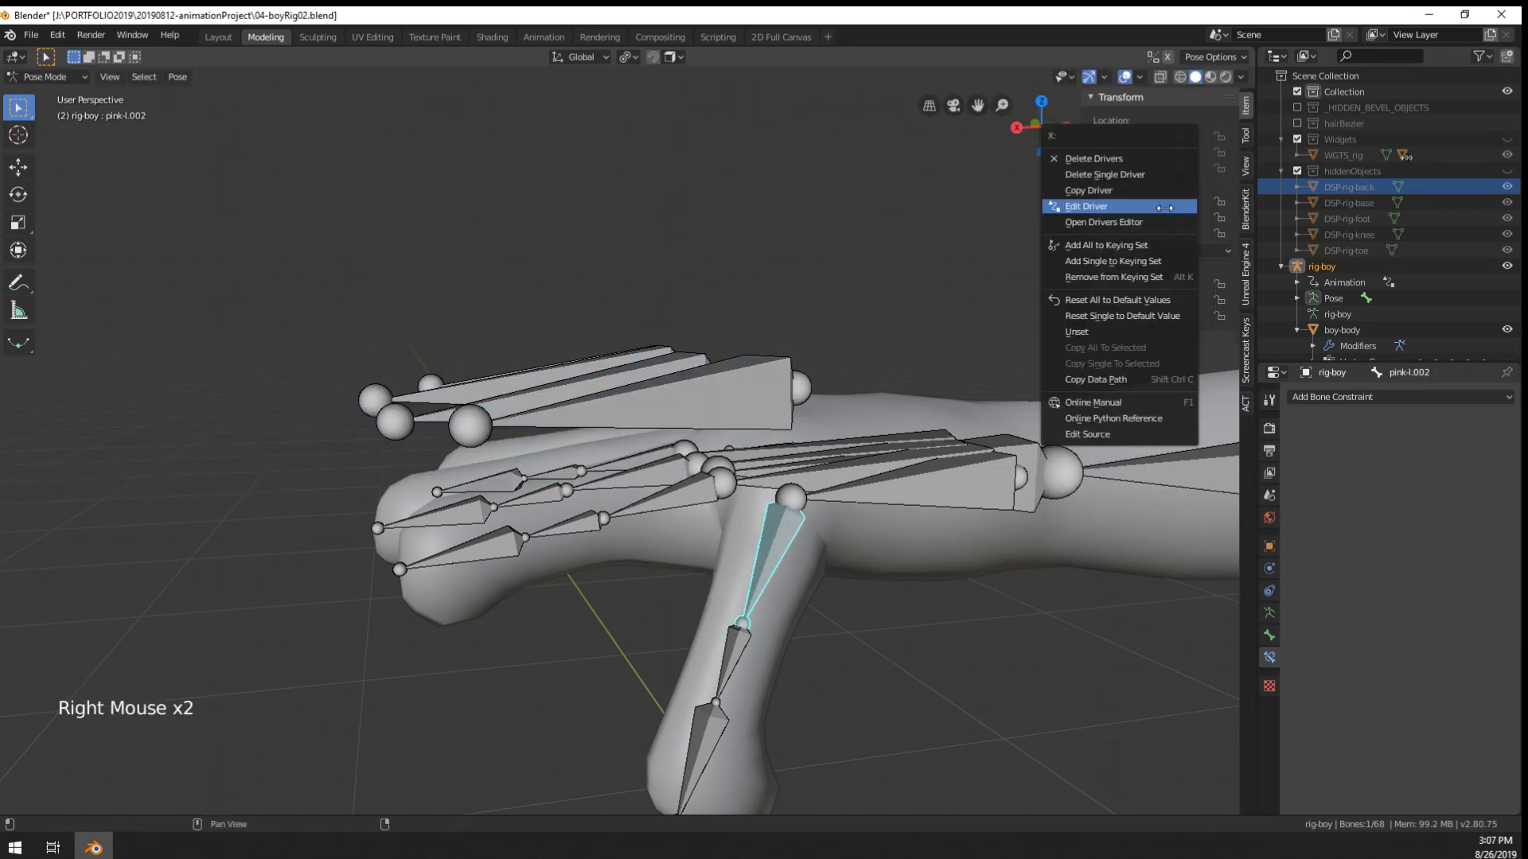
left_click(1102, 206)
right_click(776, 396)
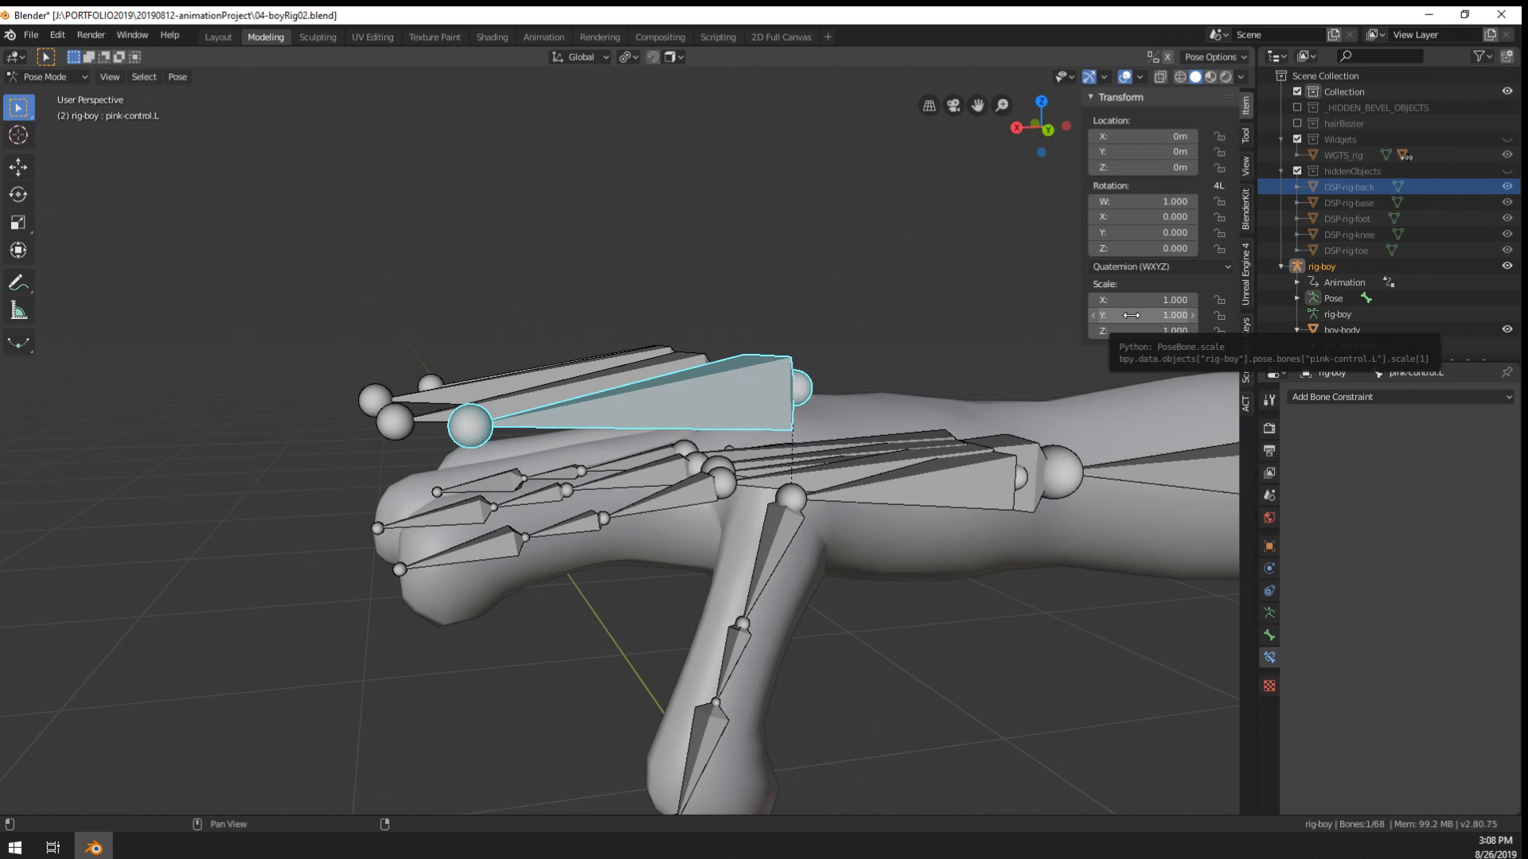
right_click(781, 544)
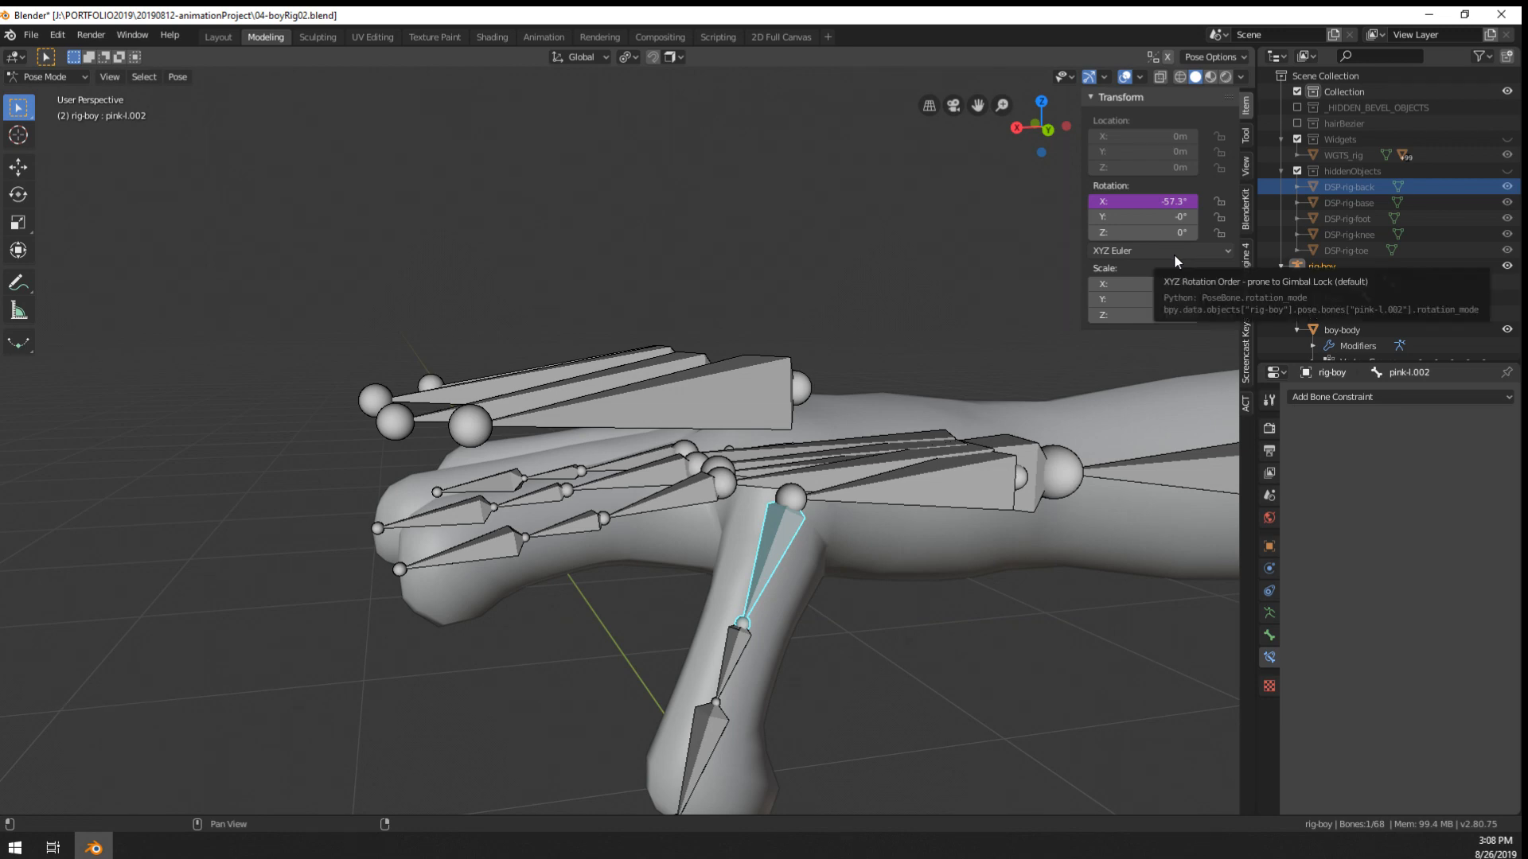
- Set the space of the base bone's X rotation driver variable to Local Space, keeping Y Scale as its type
middle_click_drag(832, 461, 828, 398)
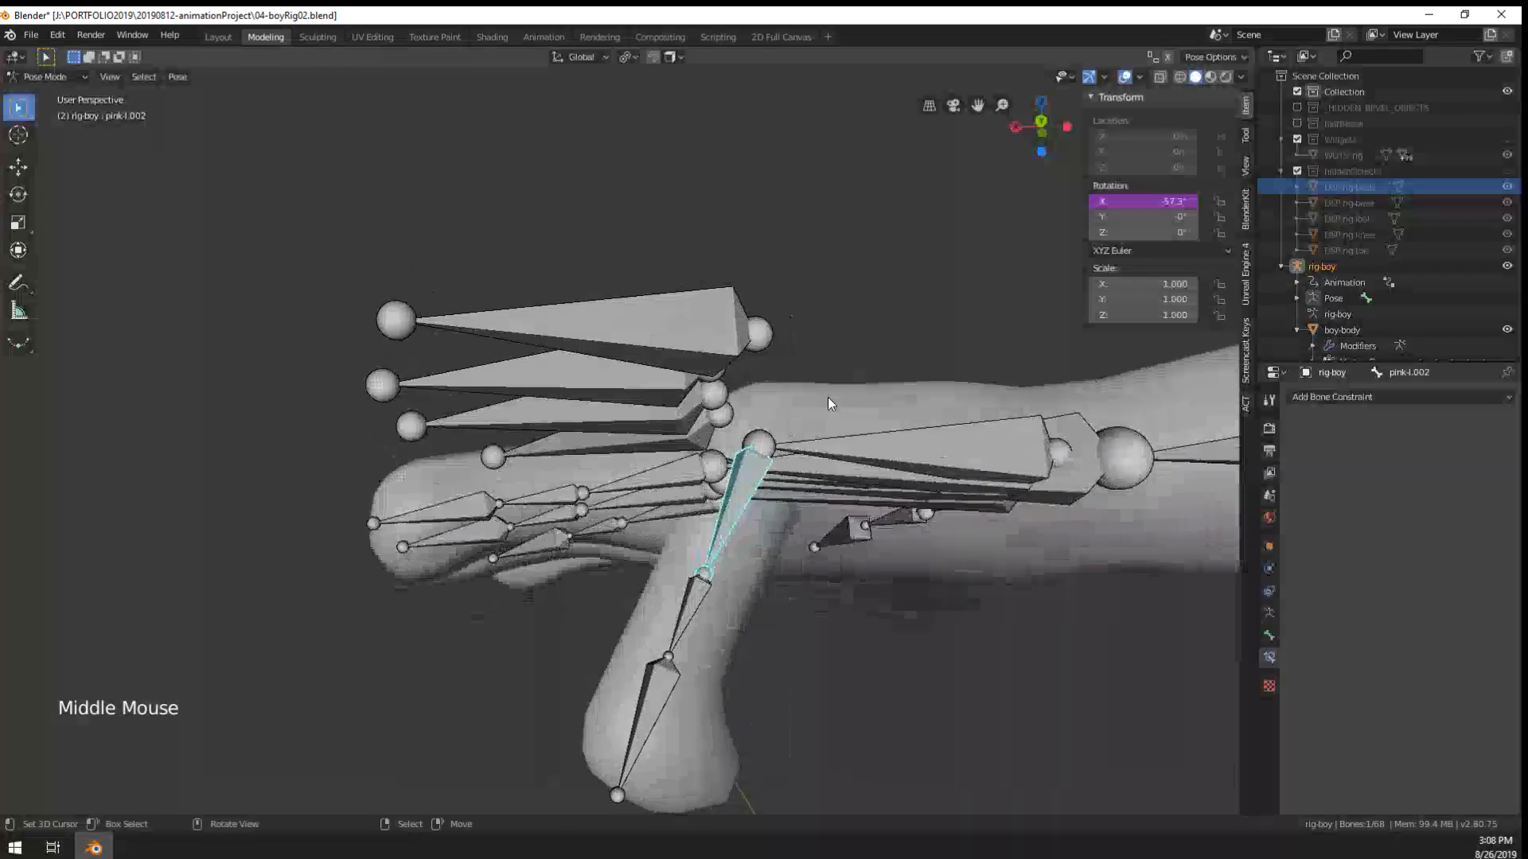
right_click(1126, 203)
left_click(1126, 202)
mouse_move(875, 330)
middle_mouse_down()
mouse_move(871, 351)
mouse_move(899, 334)
mouse_move(876, 331)
mouse_move(891, 318)
middle_mouse_up()
right_click(1125, 202)
left_click(1111, 201)
right_click(1126, 203)
left_click(1067, 203)
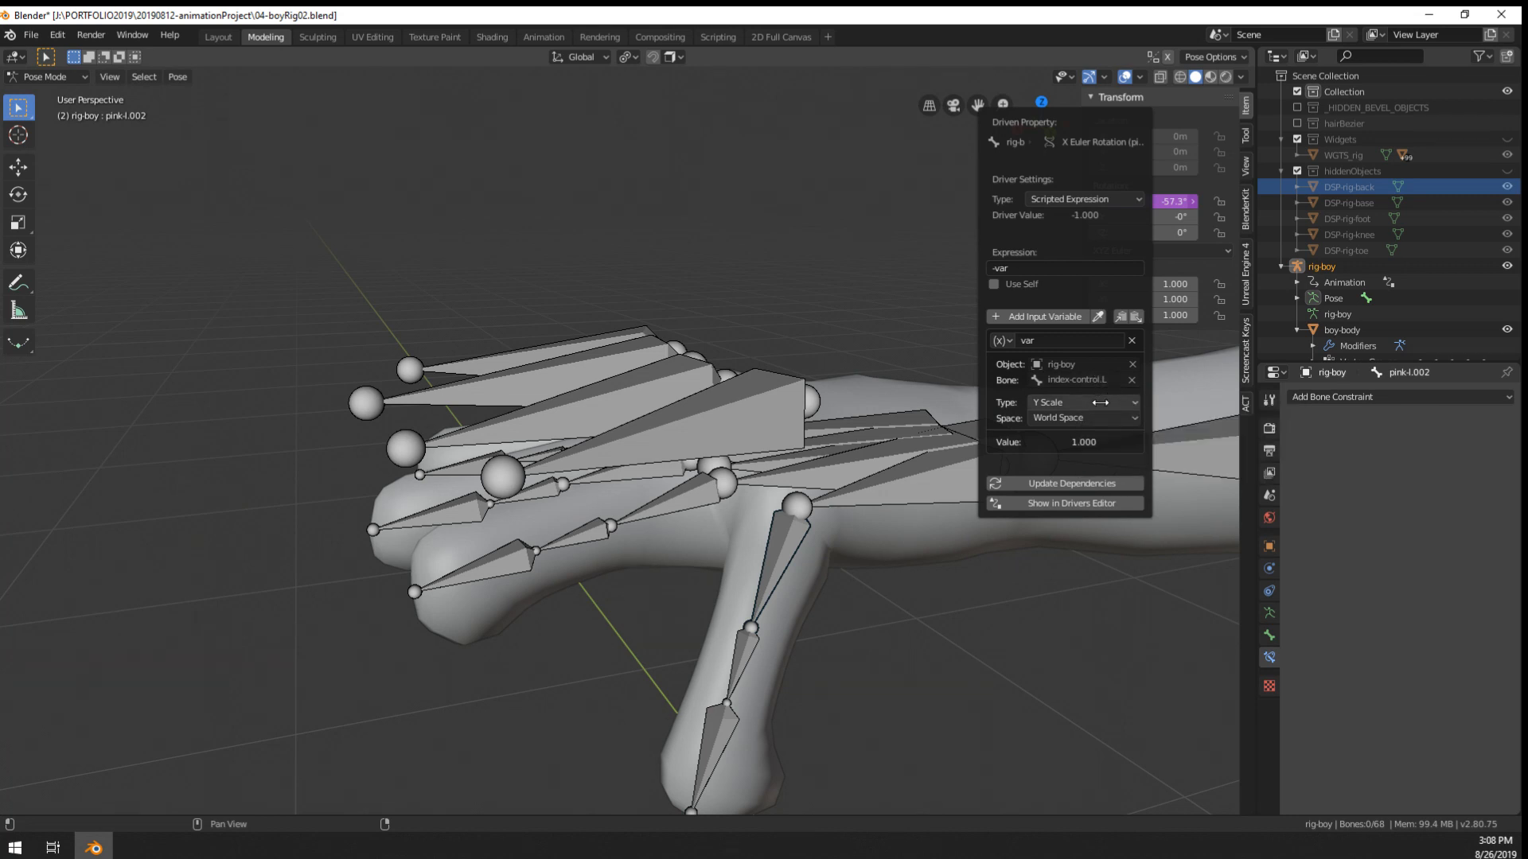
left_click(1100, 403)
left_click(1094, 398)
left_click(1082, 418)
left_click(1081, 470)
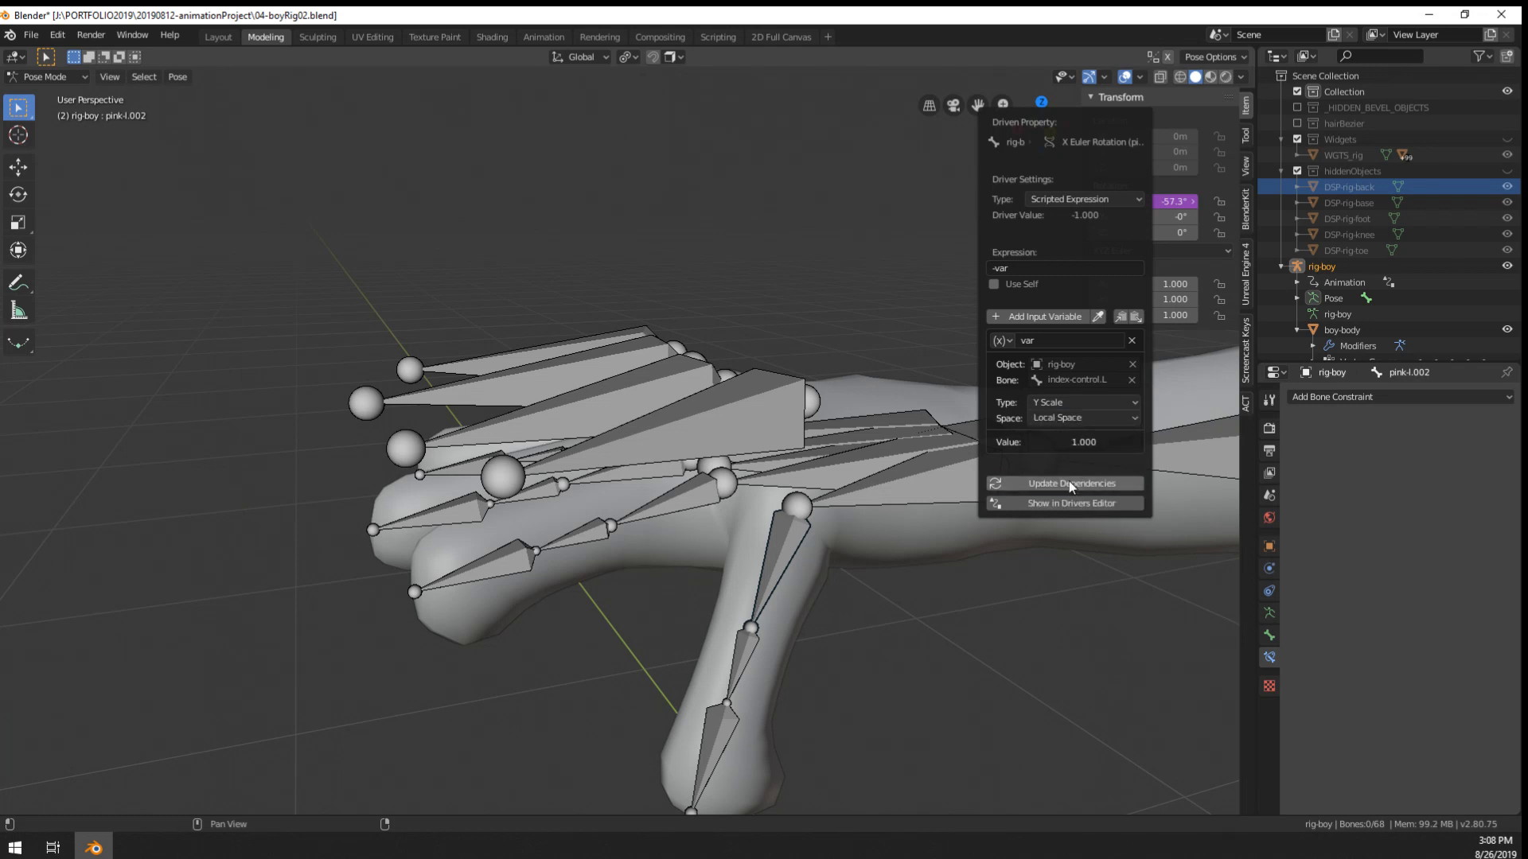
- Test the driver by temporarily scaling the little finger's control and rotating its base bone
right_click(729, 443)
key("s")
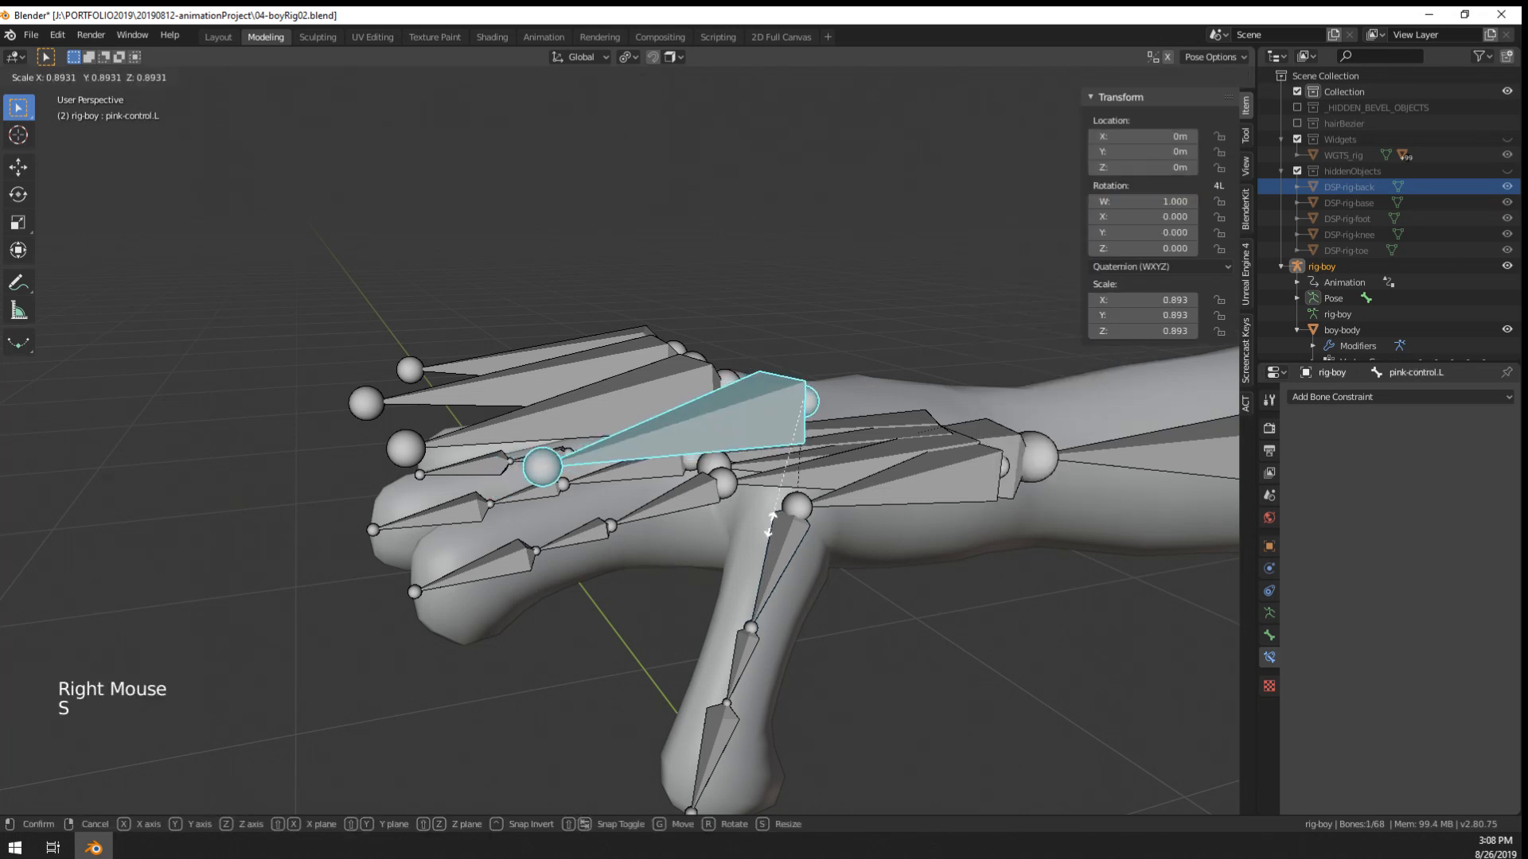
right_click(788, 547)
key("r")
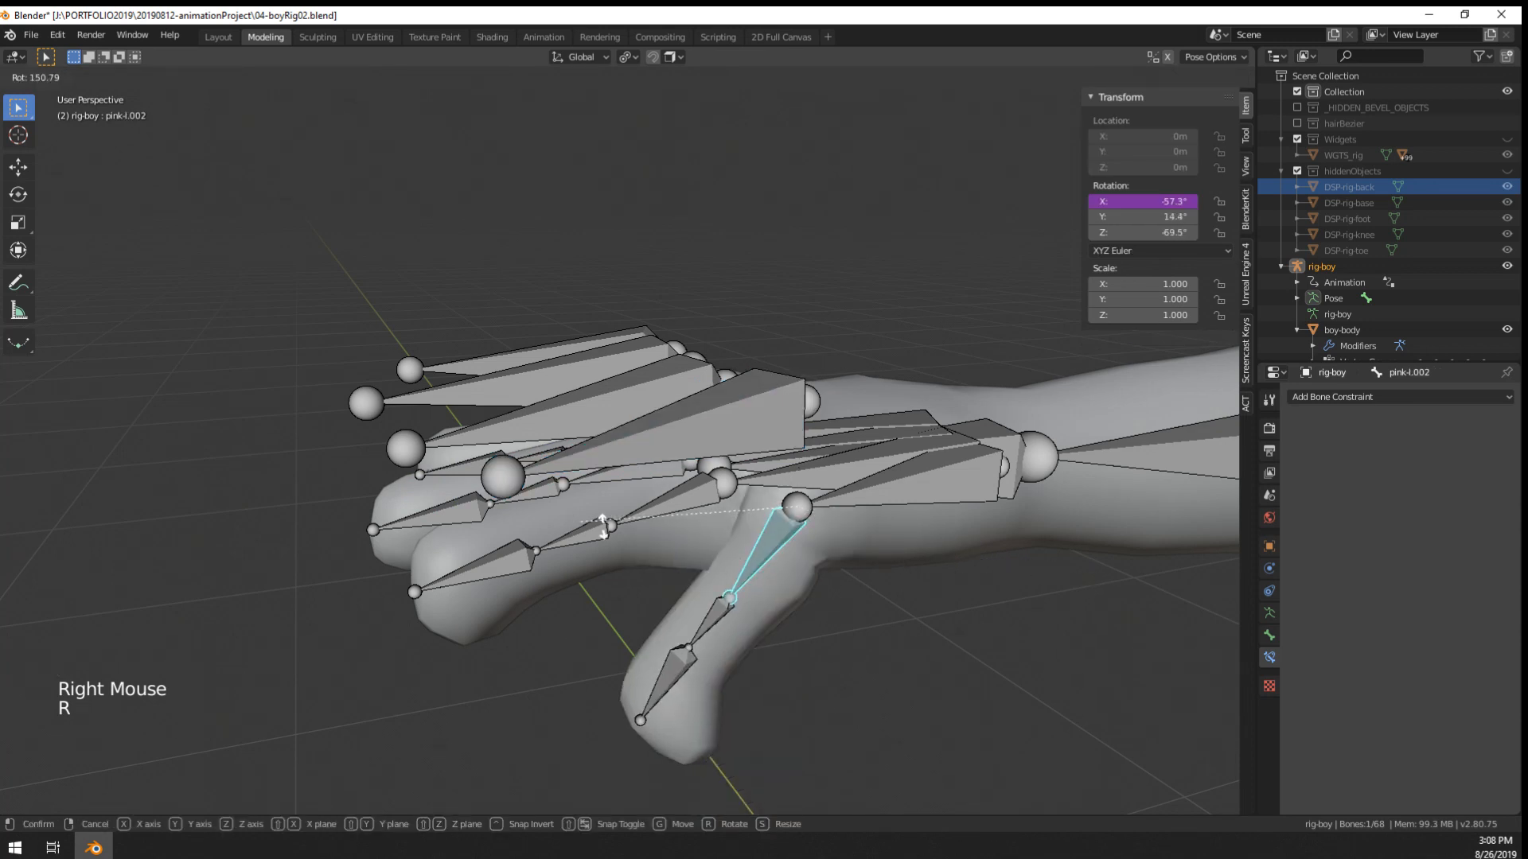
key("r")
right_click(963, 579)
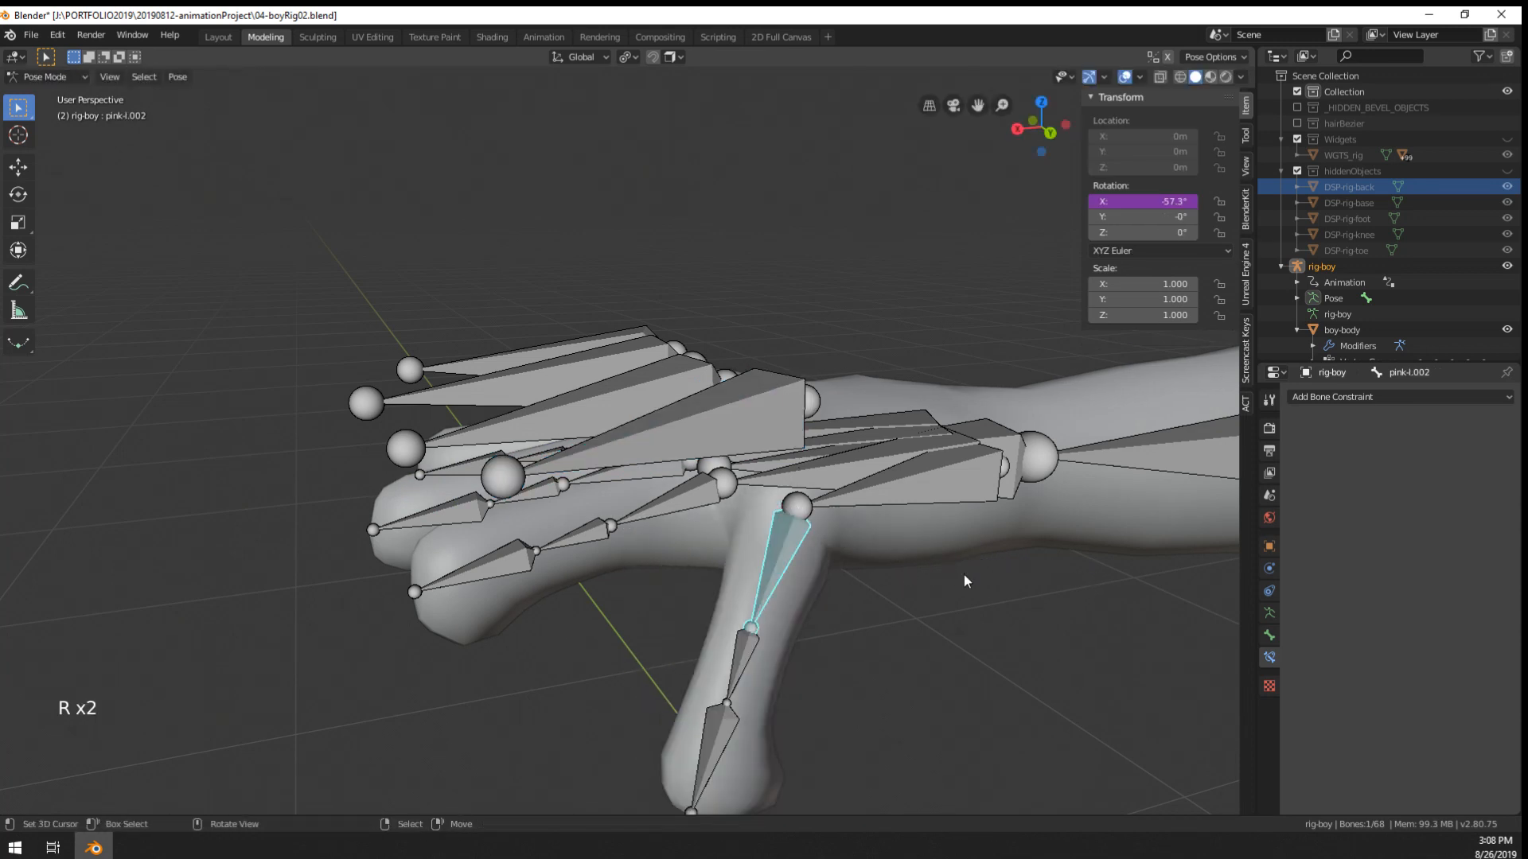
right_click(723, 435)
key("s")
right_click(772, 557)
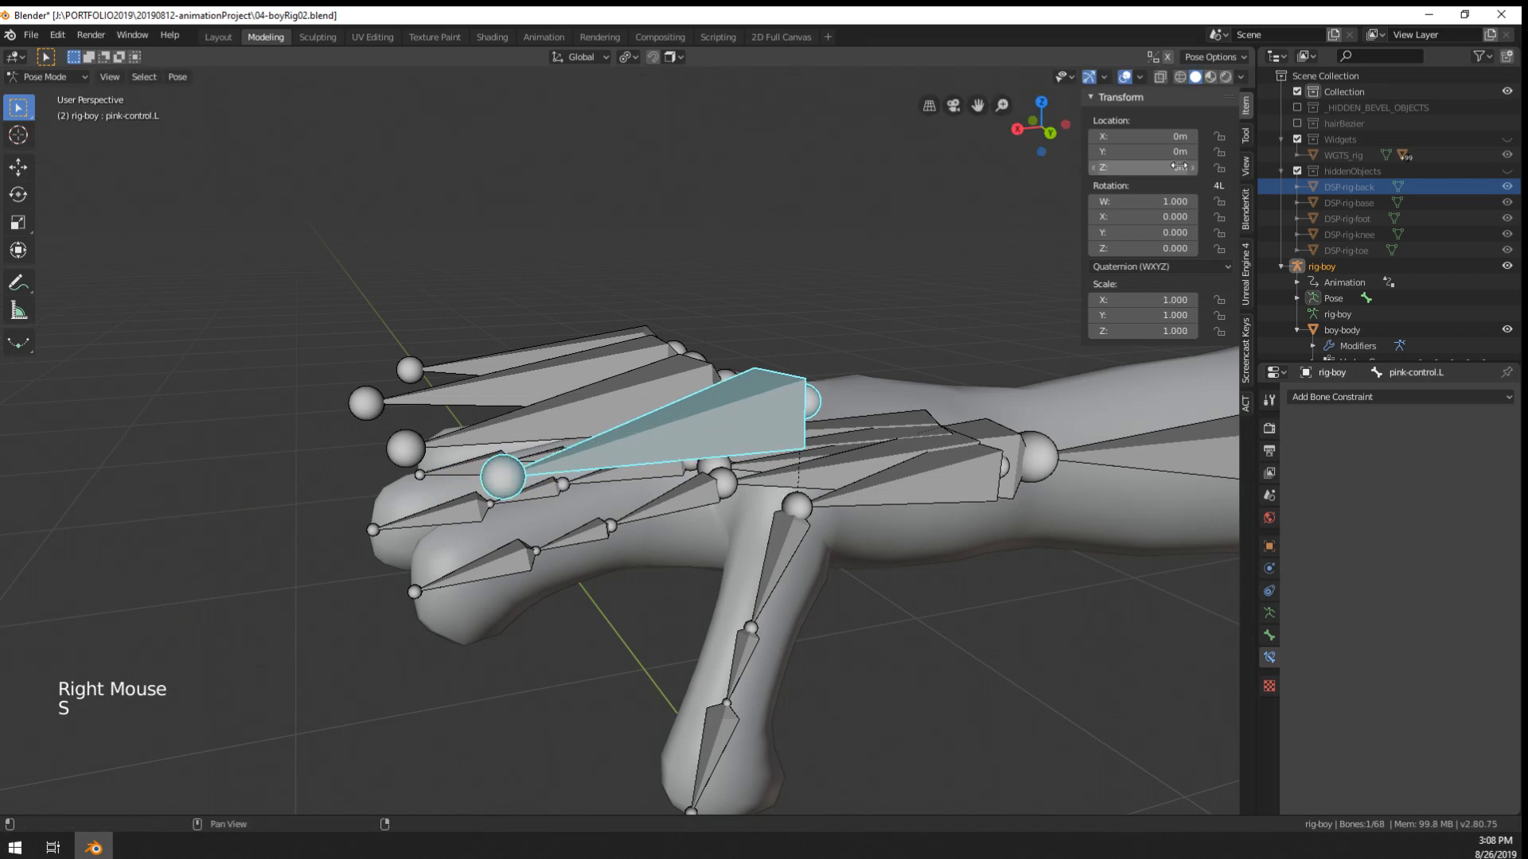
- Inspect the driver expression on the X rotation of the little finger's base bone
right_click(786, 539)
right_click(1154, 202)
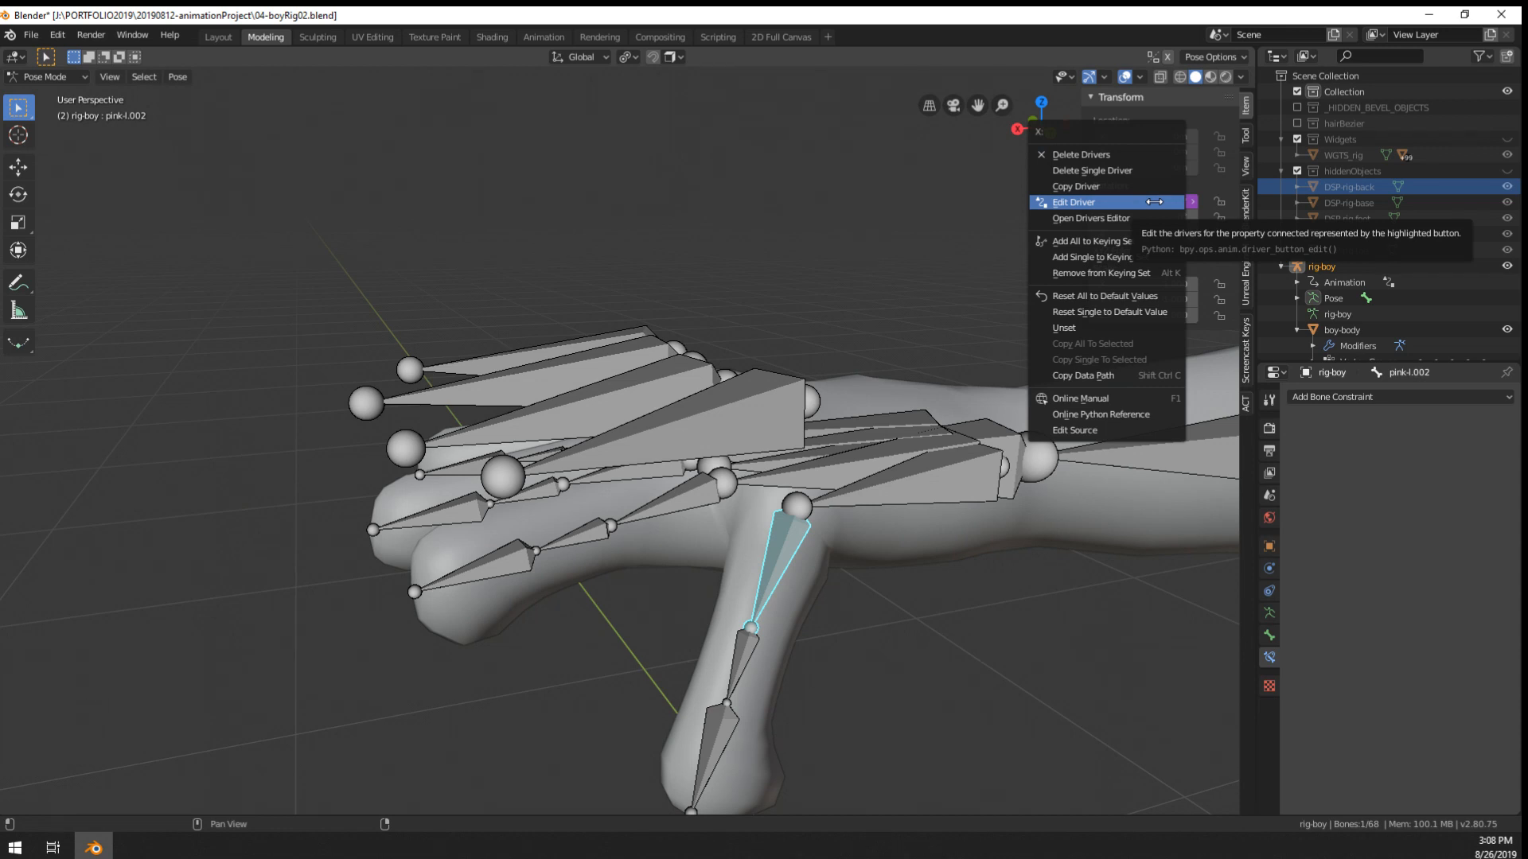
left_click(1153, 201)
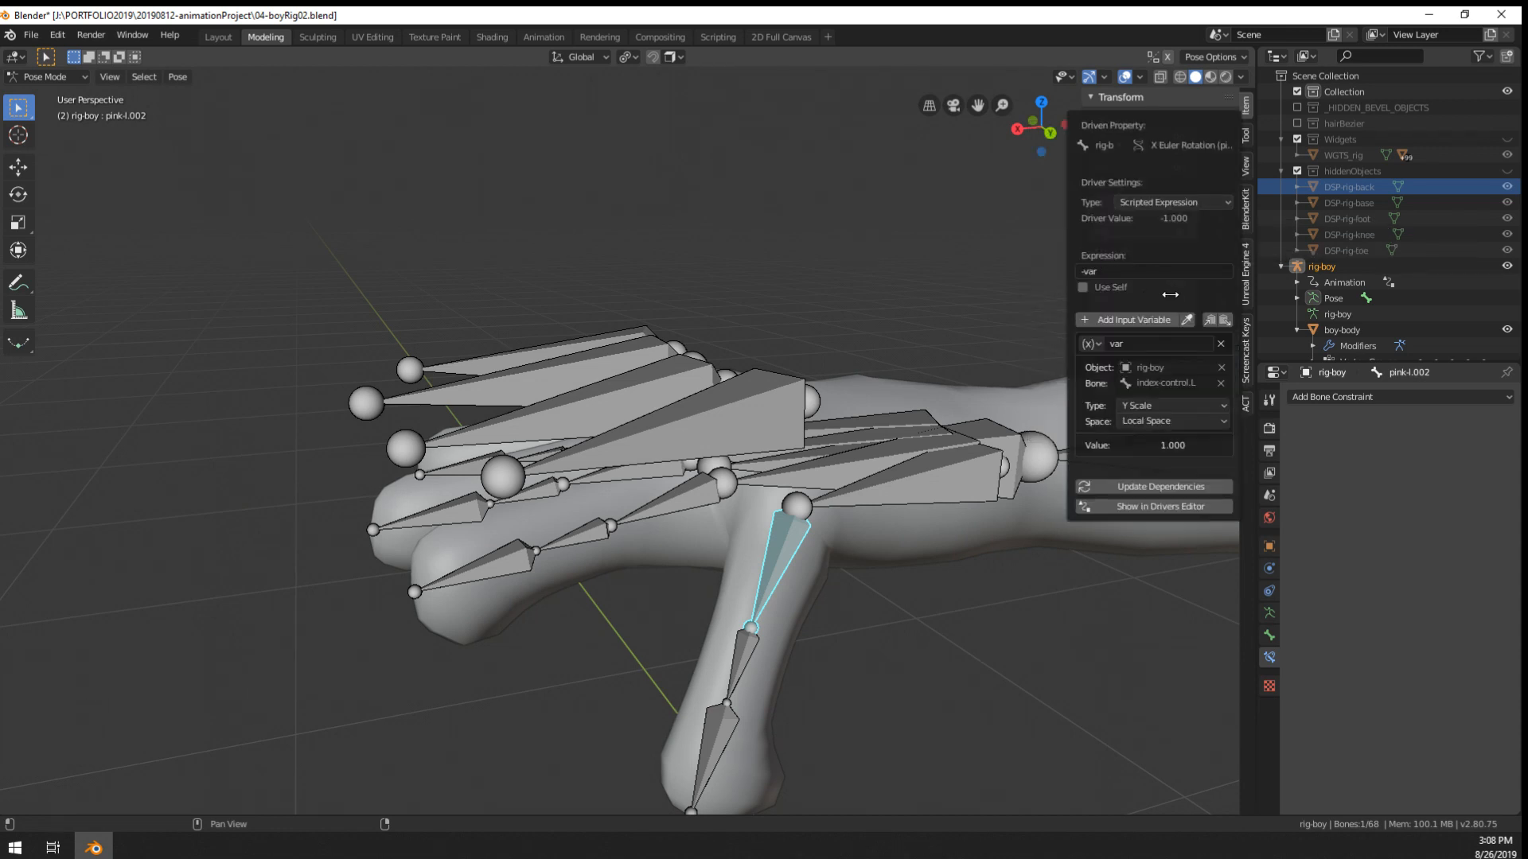
left_click(1138, 269)
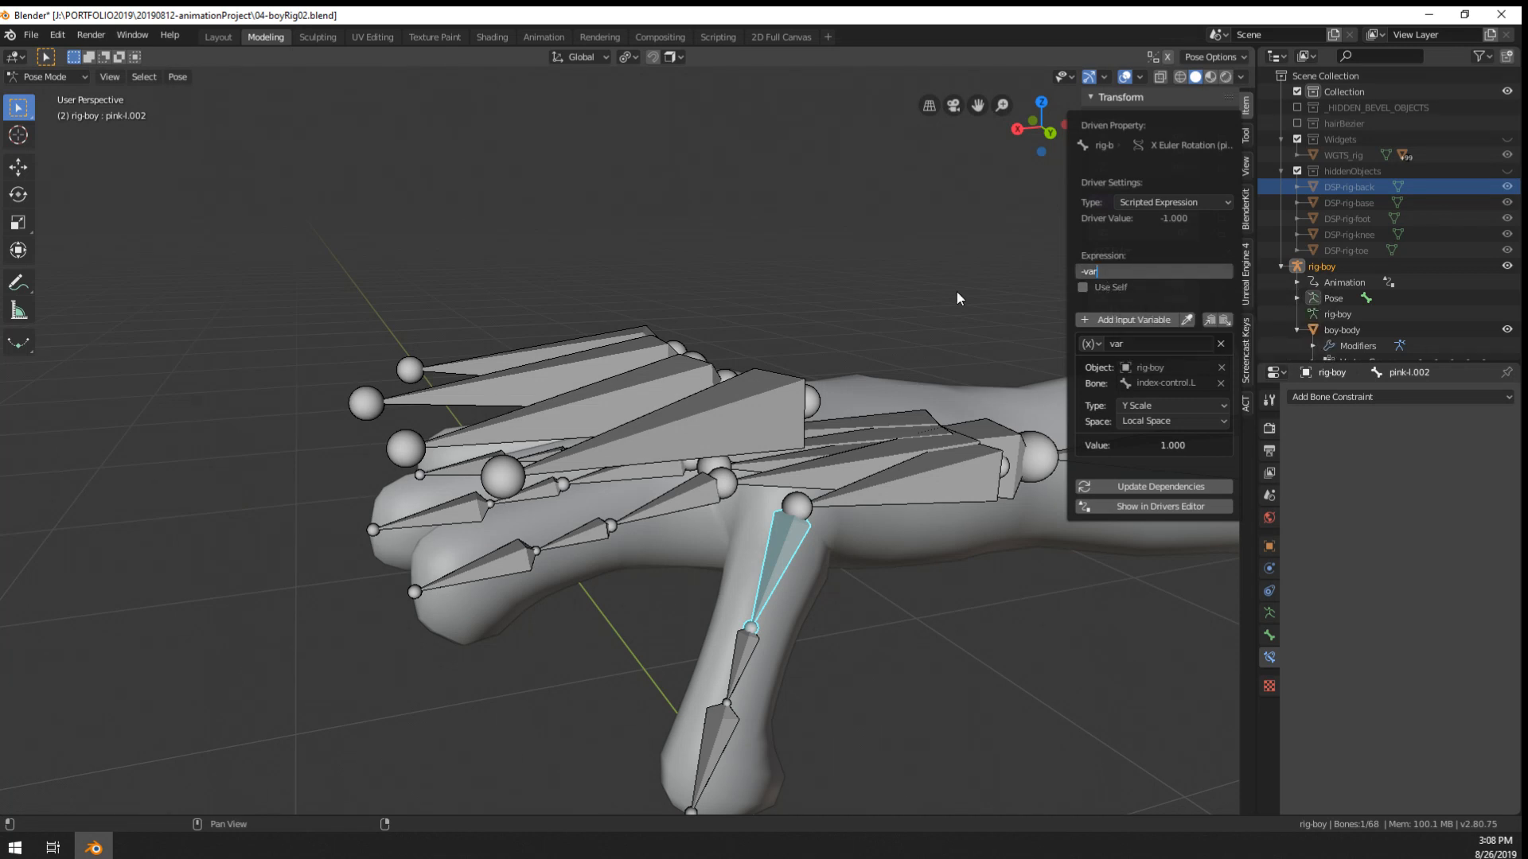
key("Return")
- Check the transform values of the control and base bone, and test-scale the little finger's control
right_click(776, 384)
right_click(784, 407)
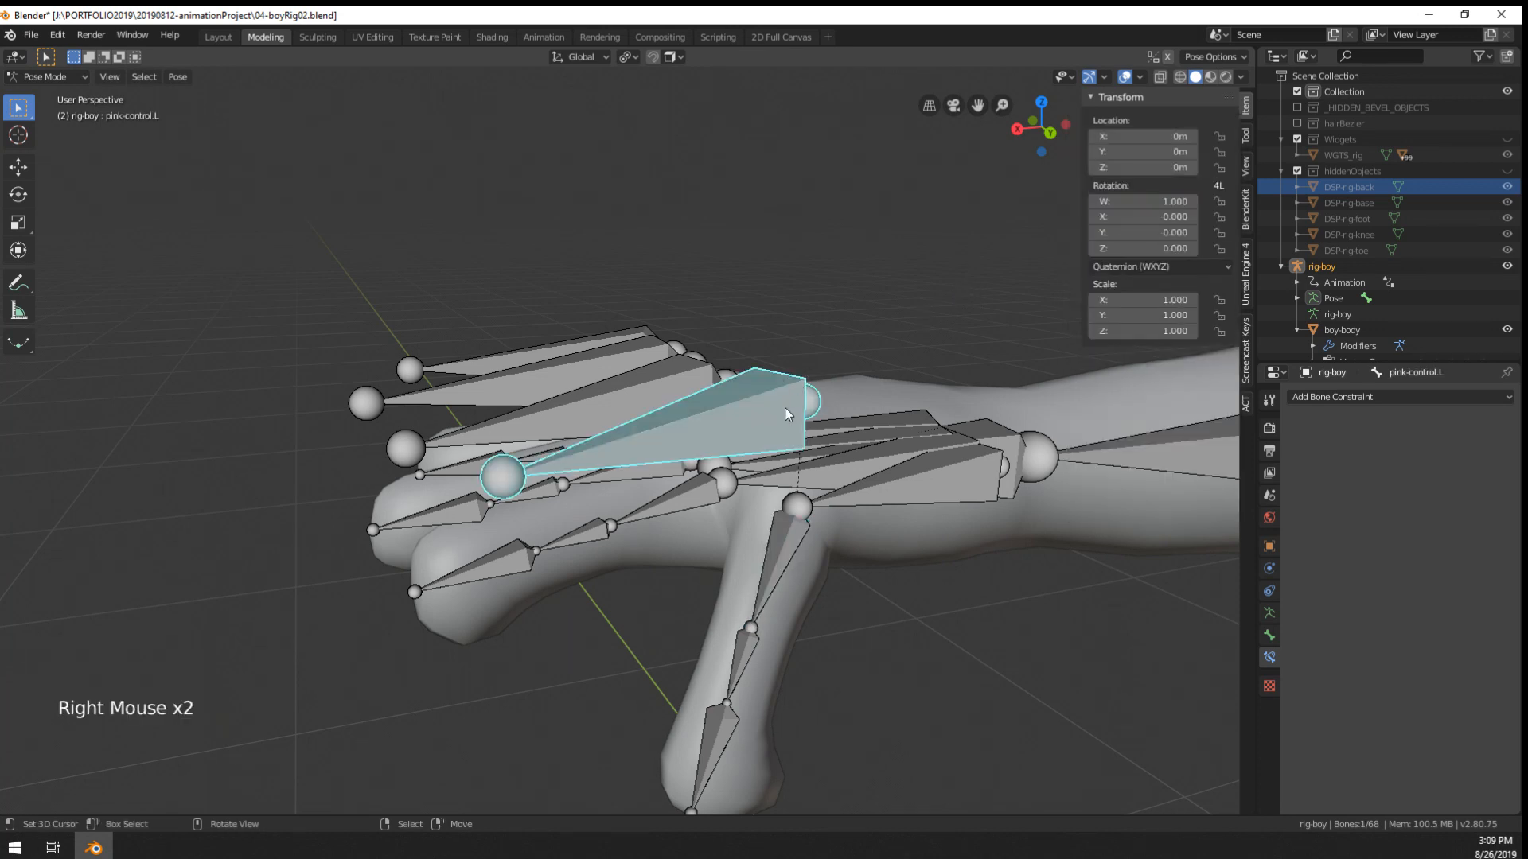
right_click(769, 561)
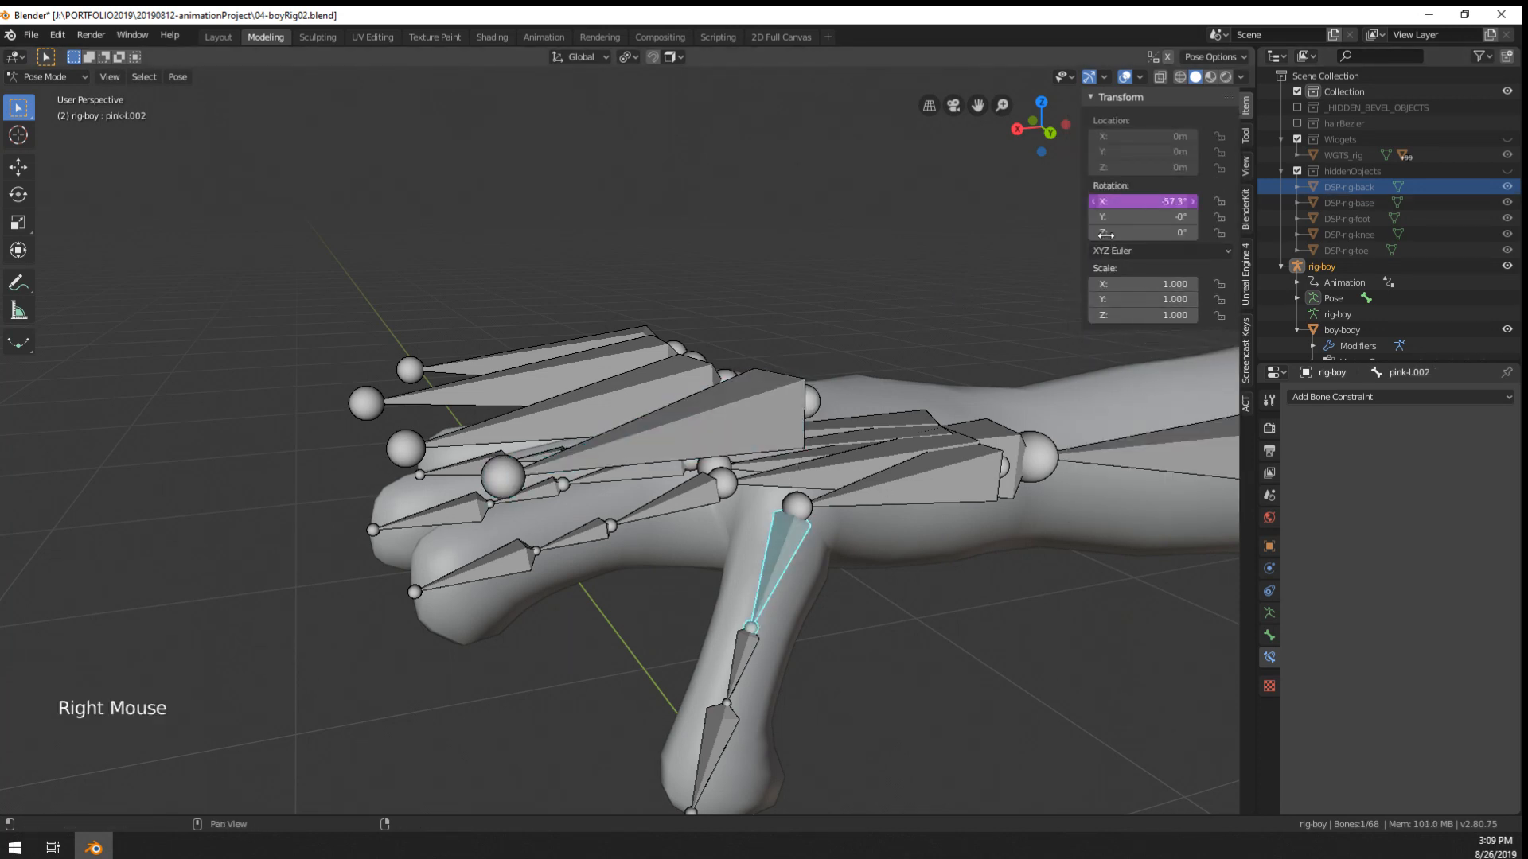
middle_click_drag(780, 399, 805, 423)
right_click(802, 419)
key("s")
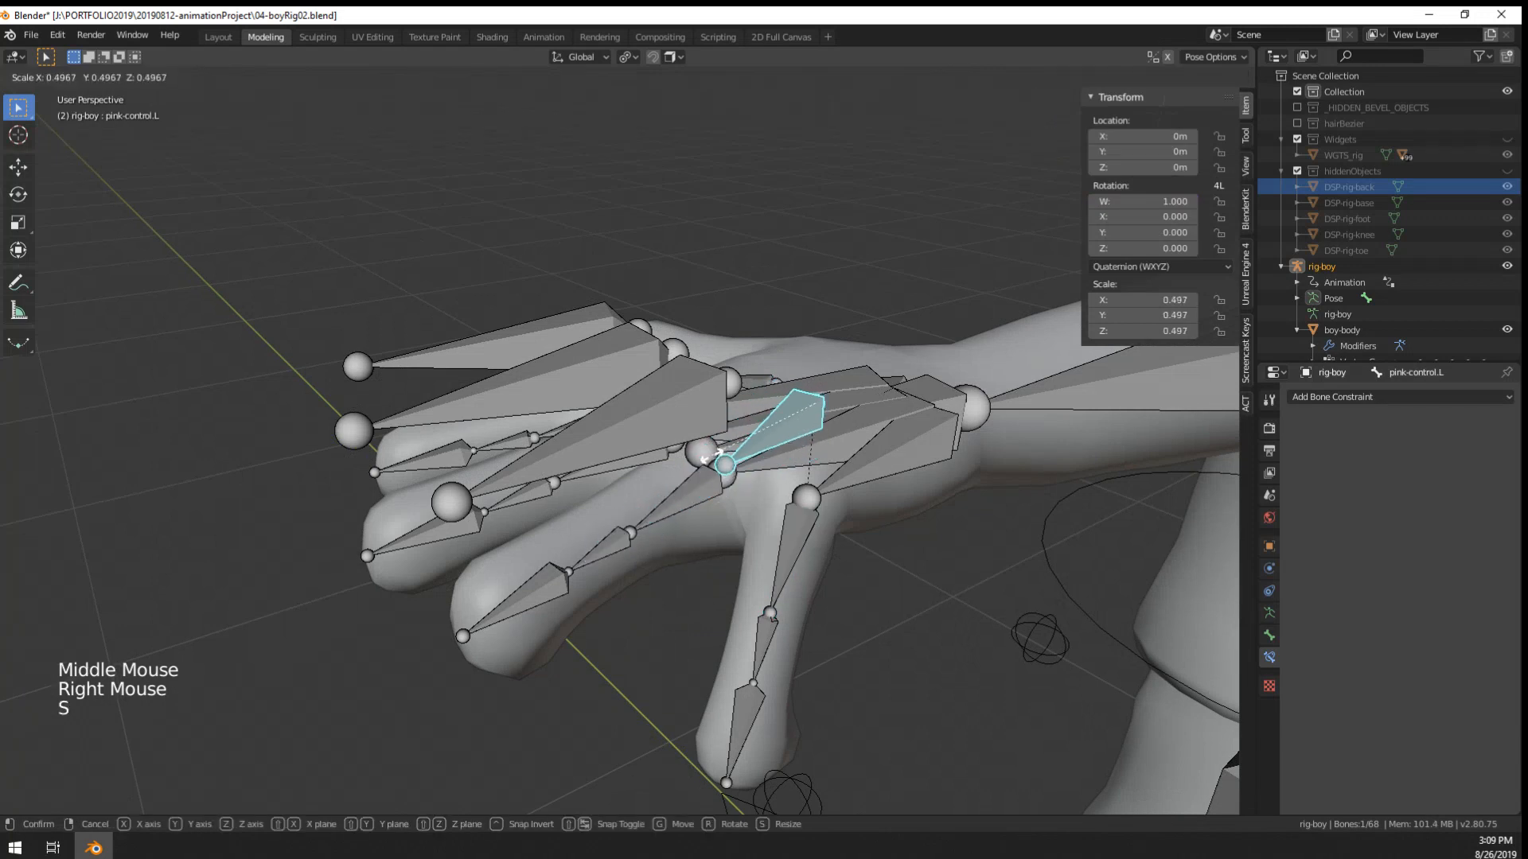
right_click(712, 458)
- Set the X rotation driver's expression on the little finger's base bone to var
right_click(798, 525)
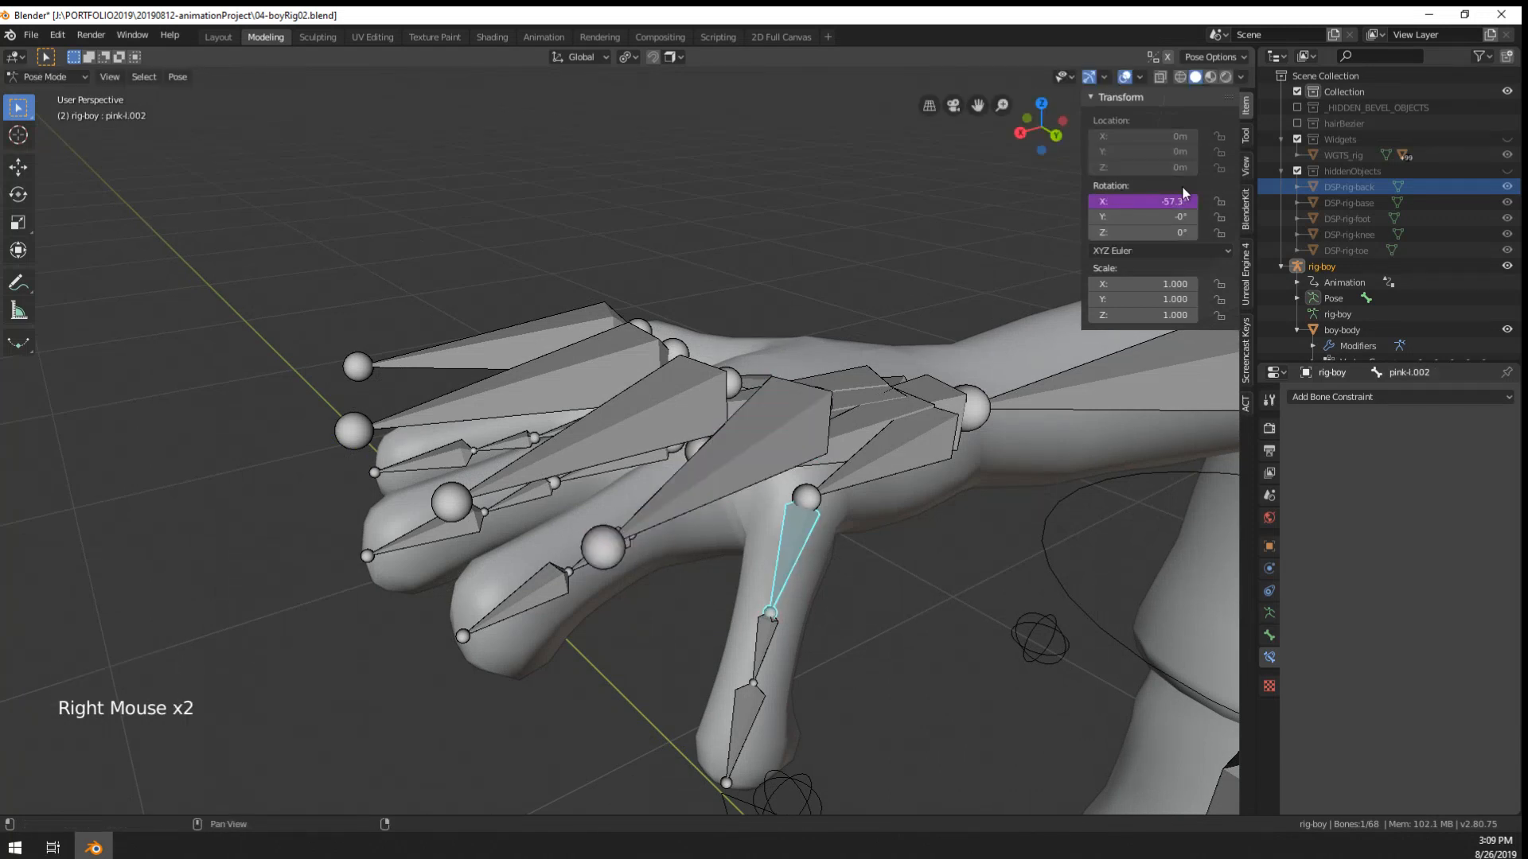
left_click(1156, 203)
right_click(1156, 203)
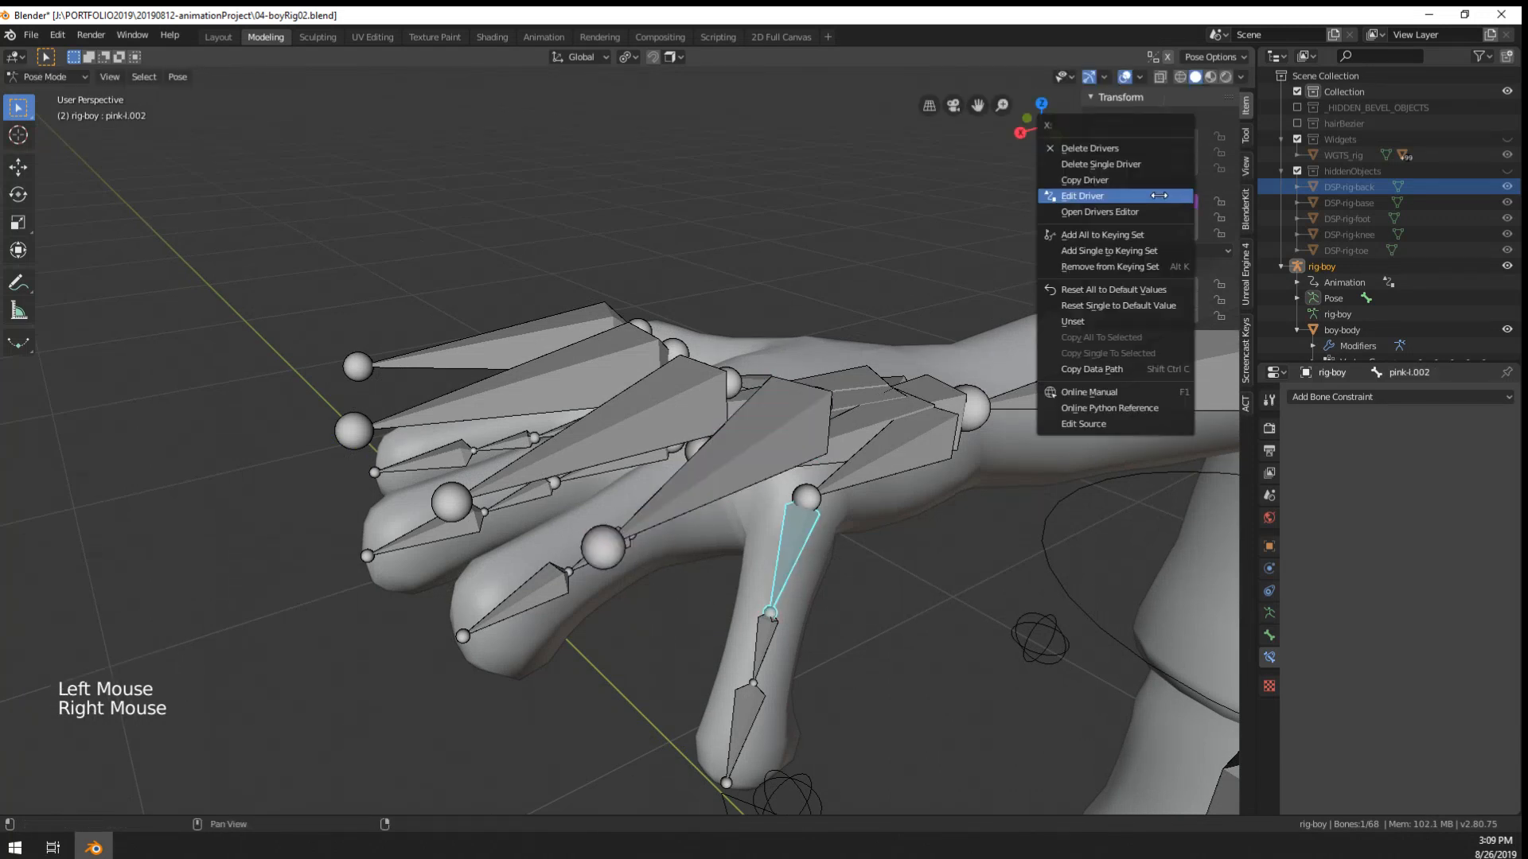
left_click(1158, 195)
left_click(1109, 263)
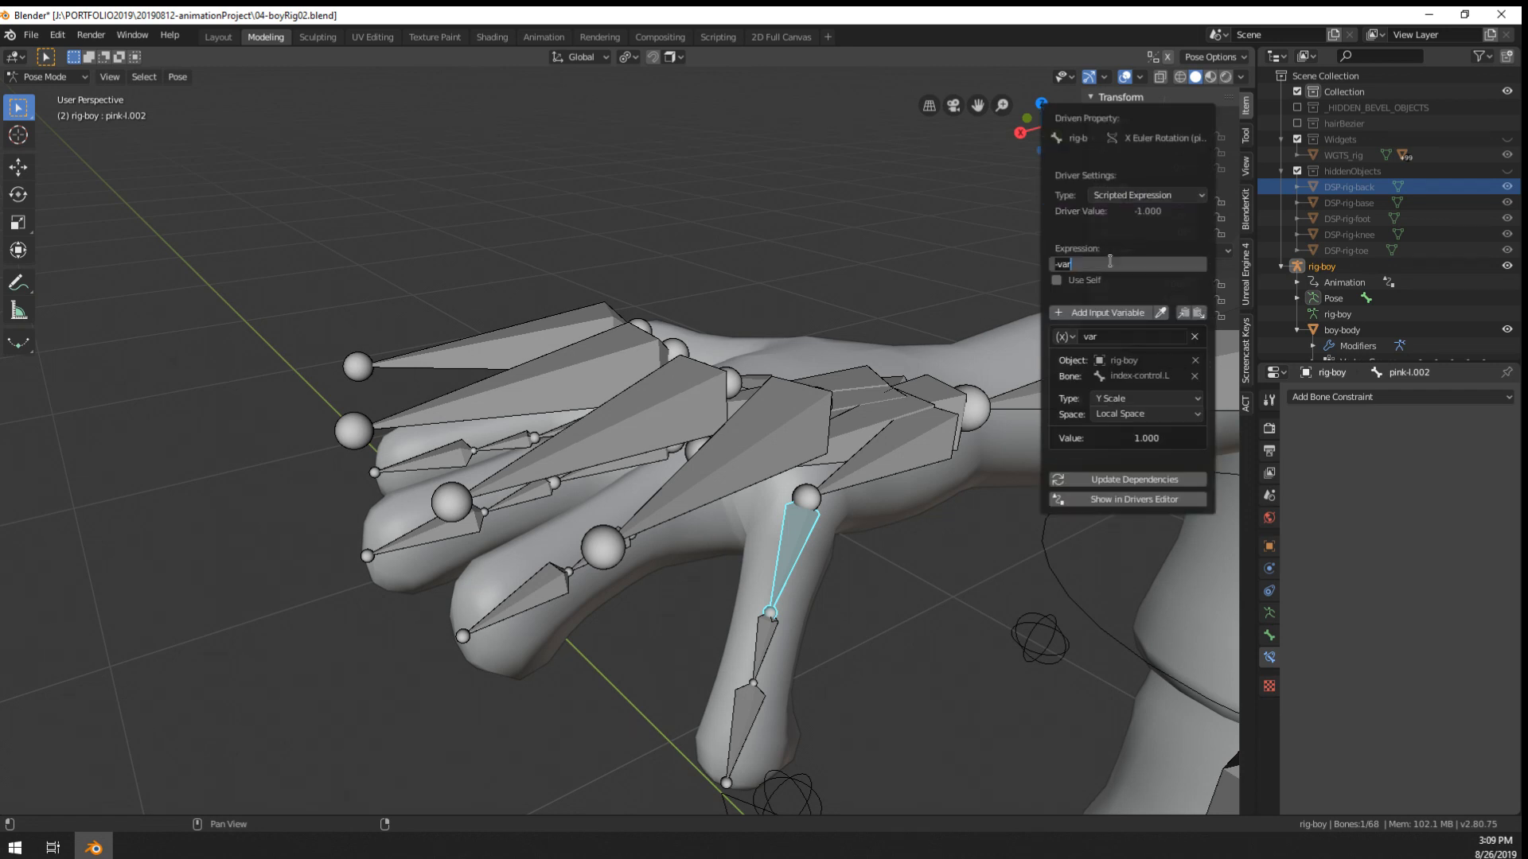
type("var")
key("Return")
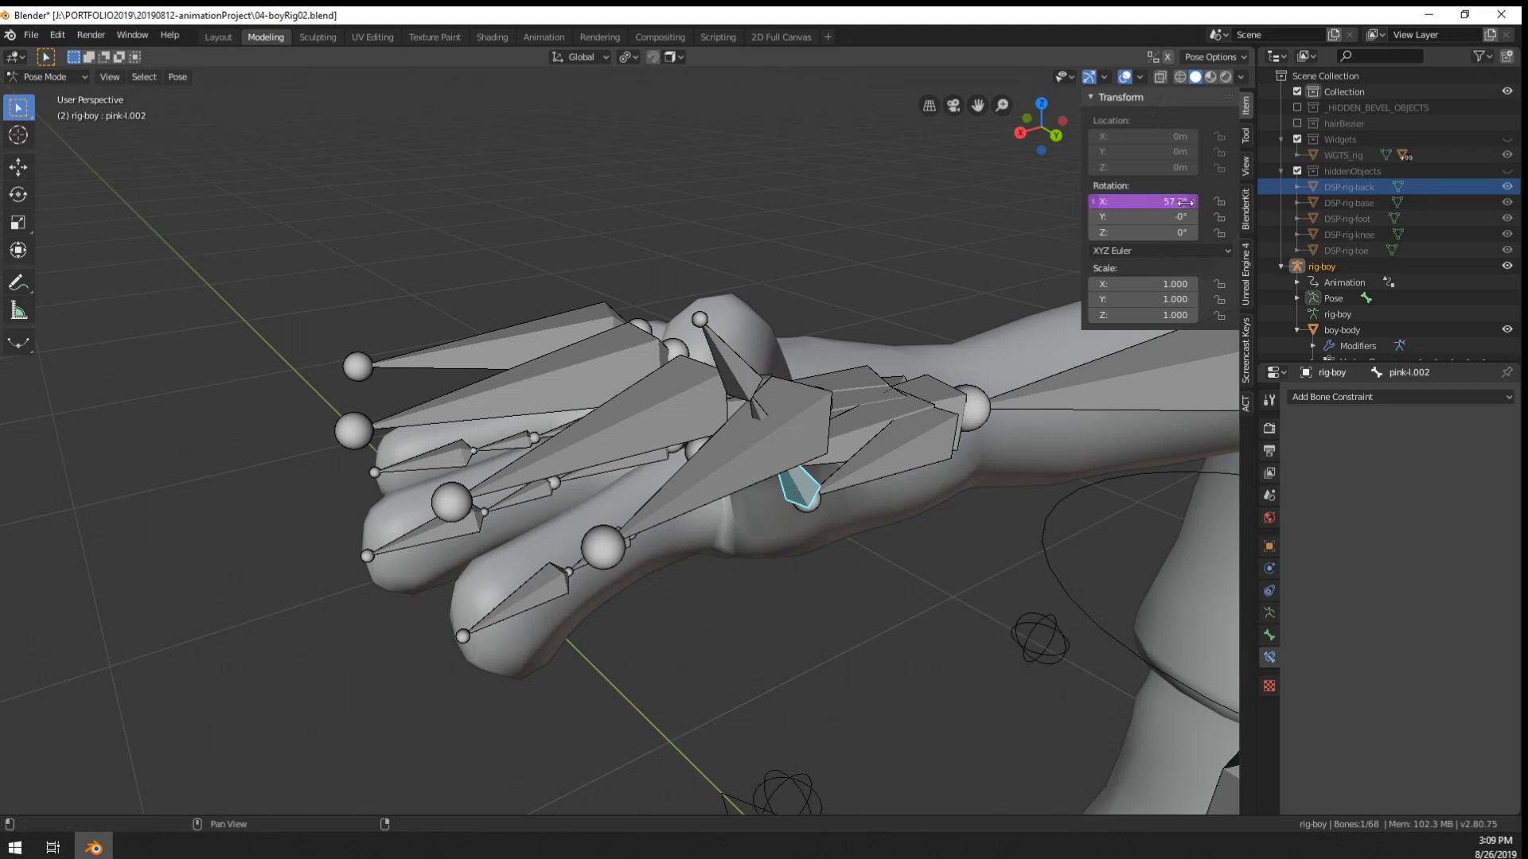
- Inspect the rotation mode options and the driver settings and types for the X rotation of the little finger's base bone
middle_click_drag(1050, 318, 953, 358)
left_click(1186, 251)
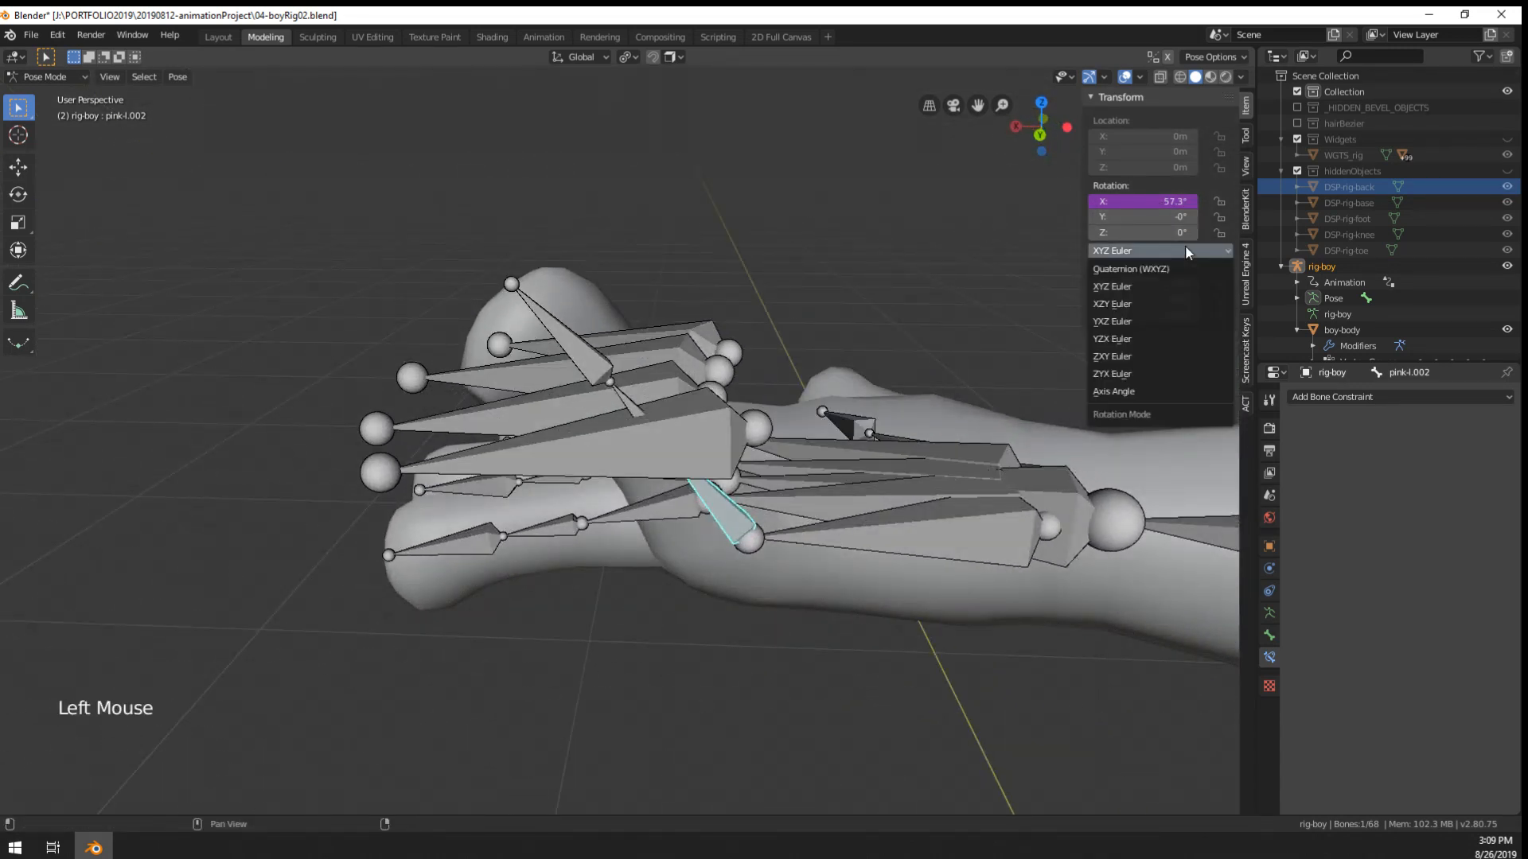
left_click(1168, 339)
right_click(1163, 201)
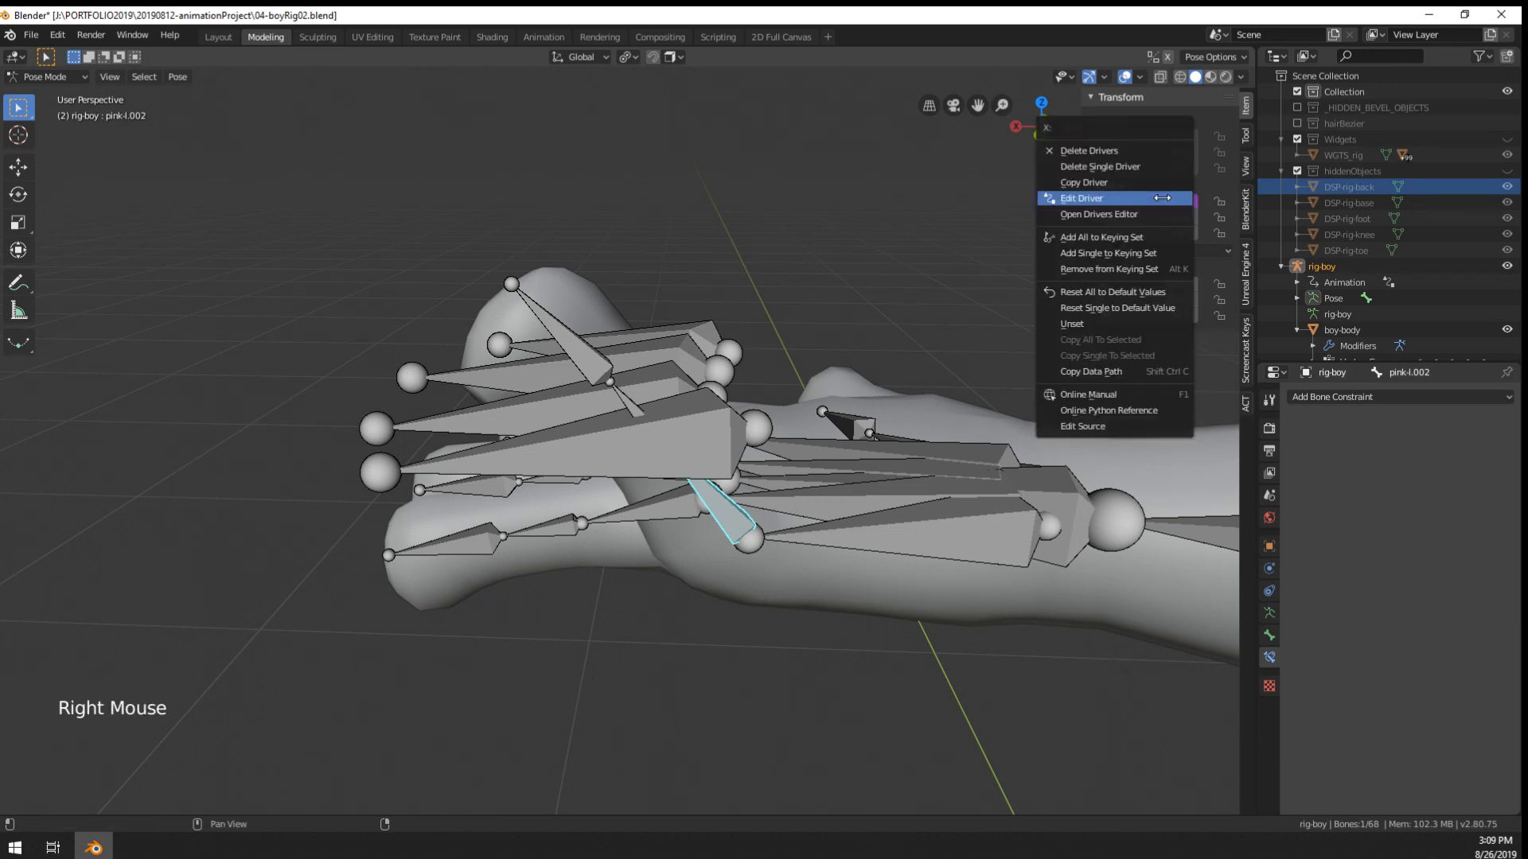
left_click(1109, 197)
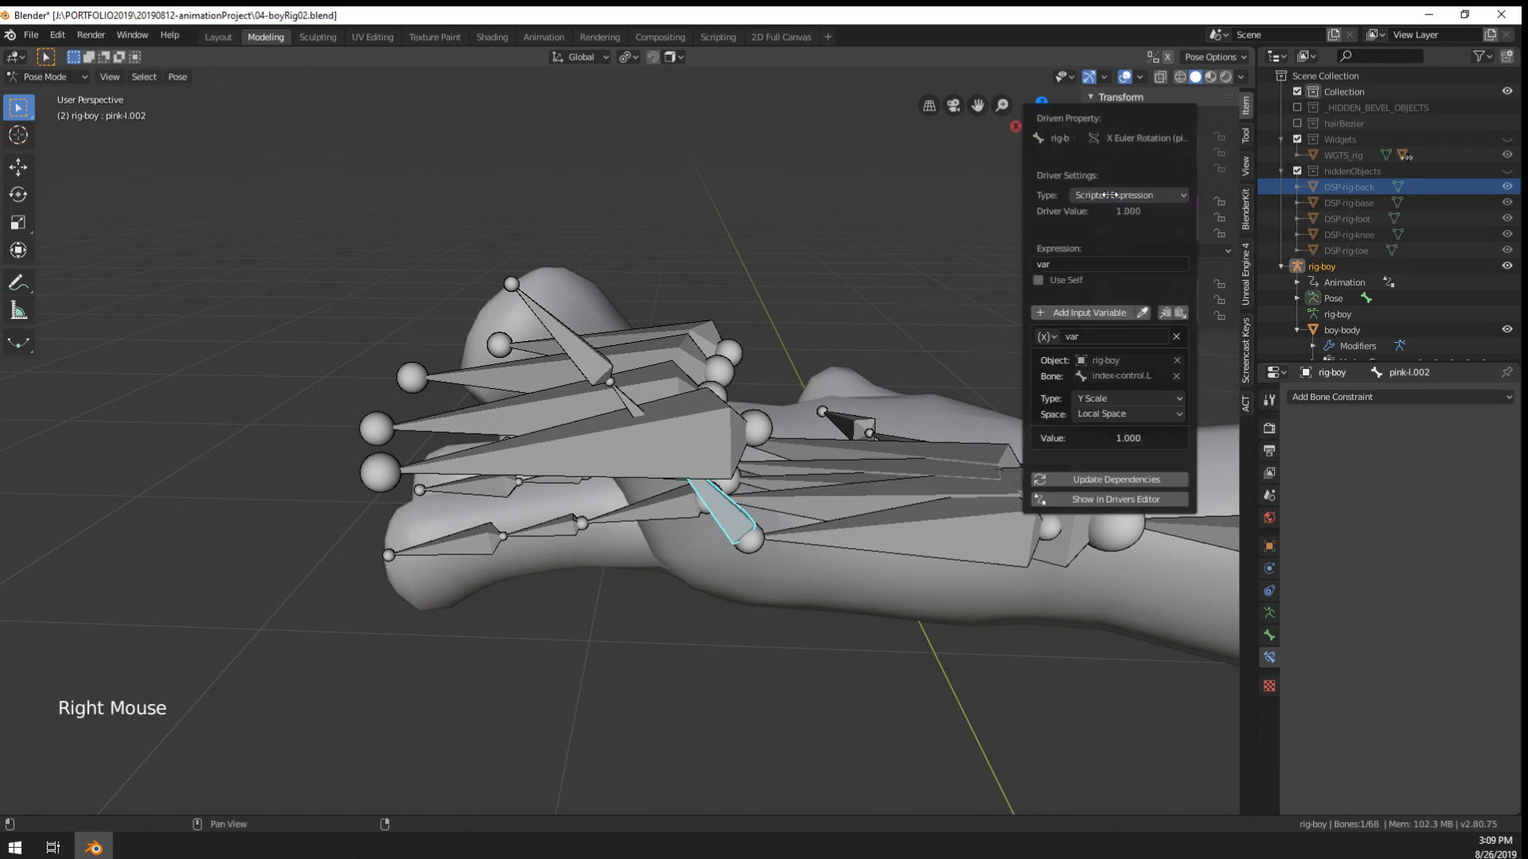
left_click(1152, 262)
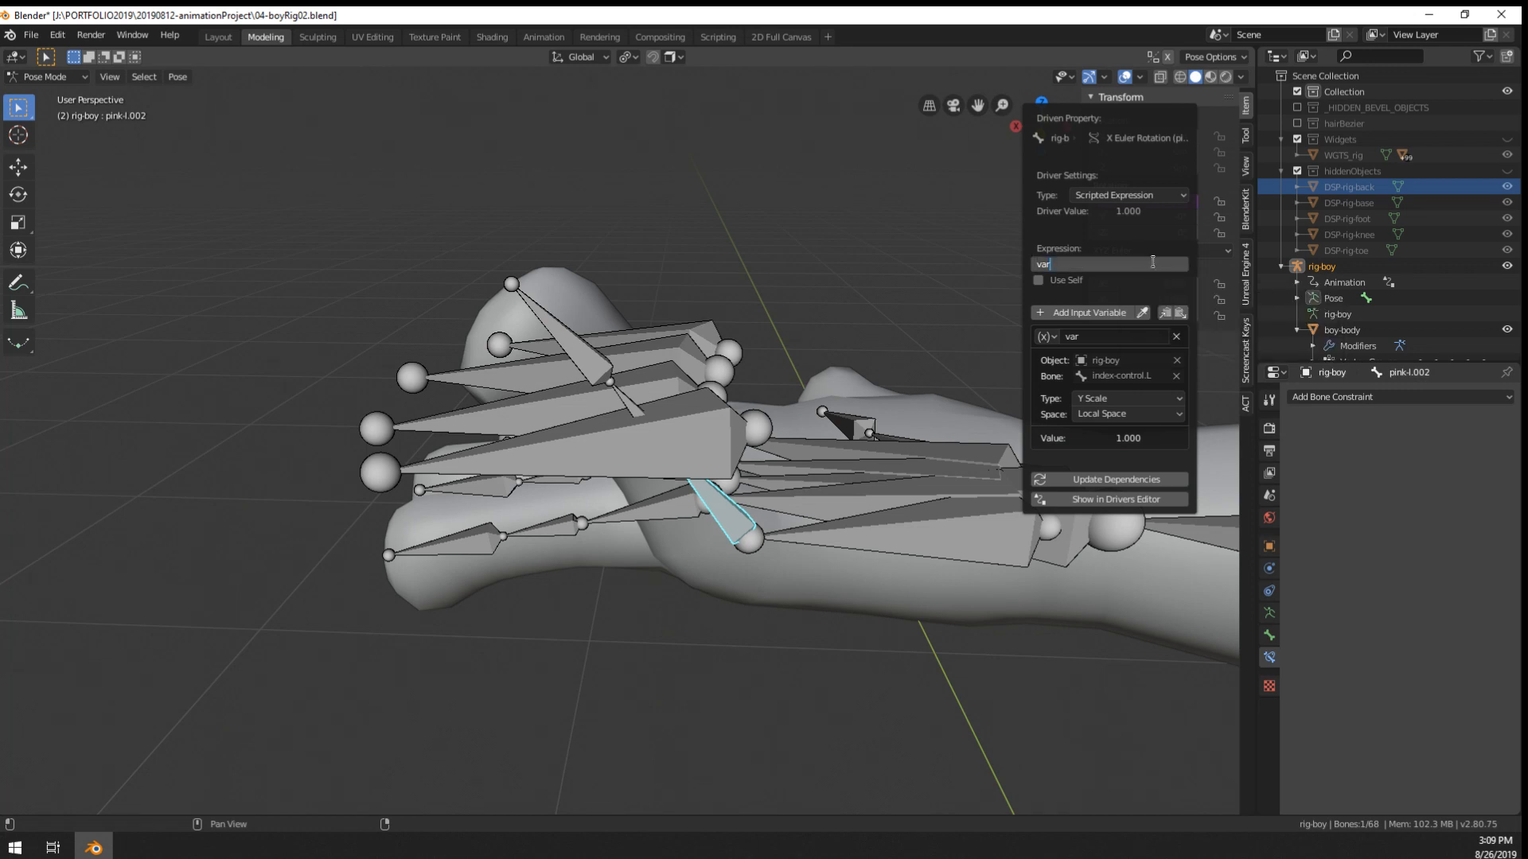
left_click(1150, 196)
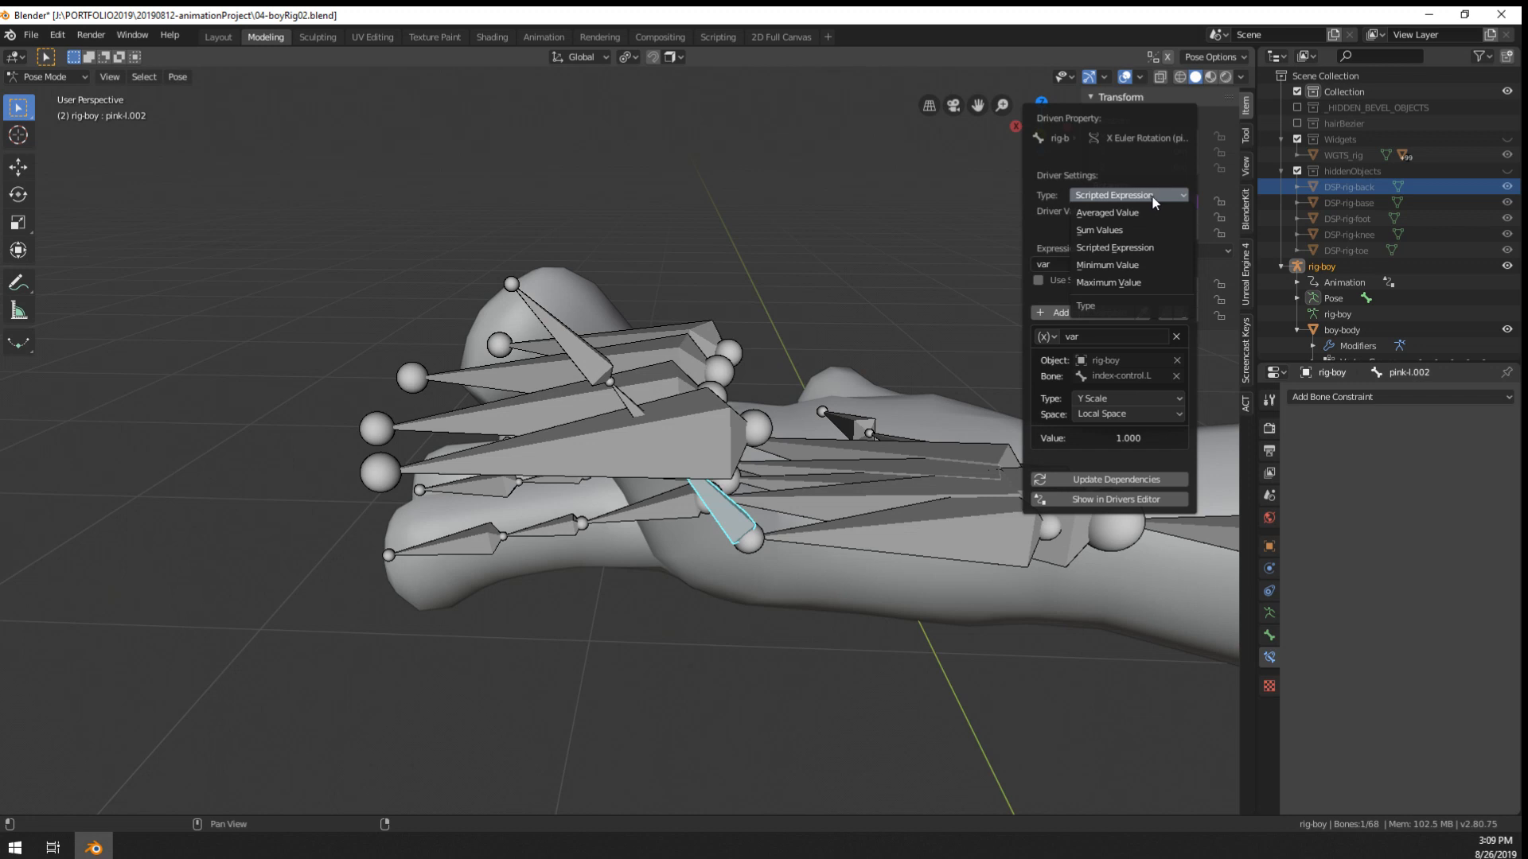
- Try deg(var) as the X rotation driver's expression and ignore the request to allow script execution
left_click(1086, 263)
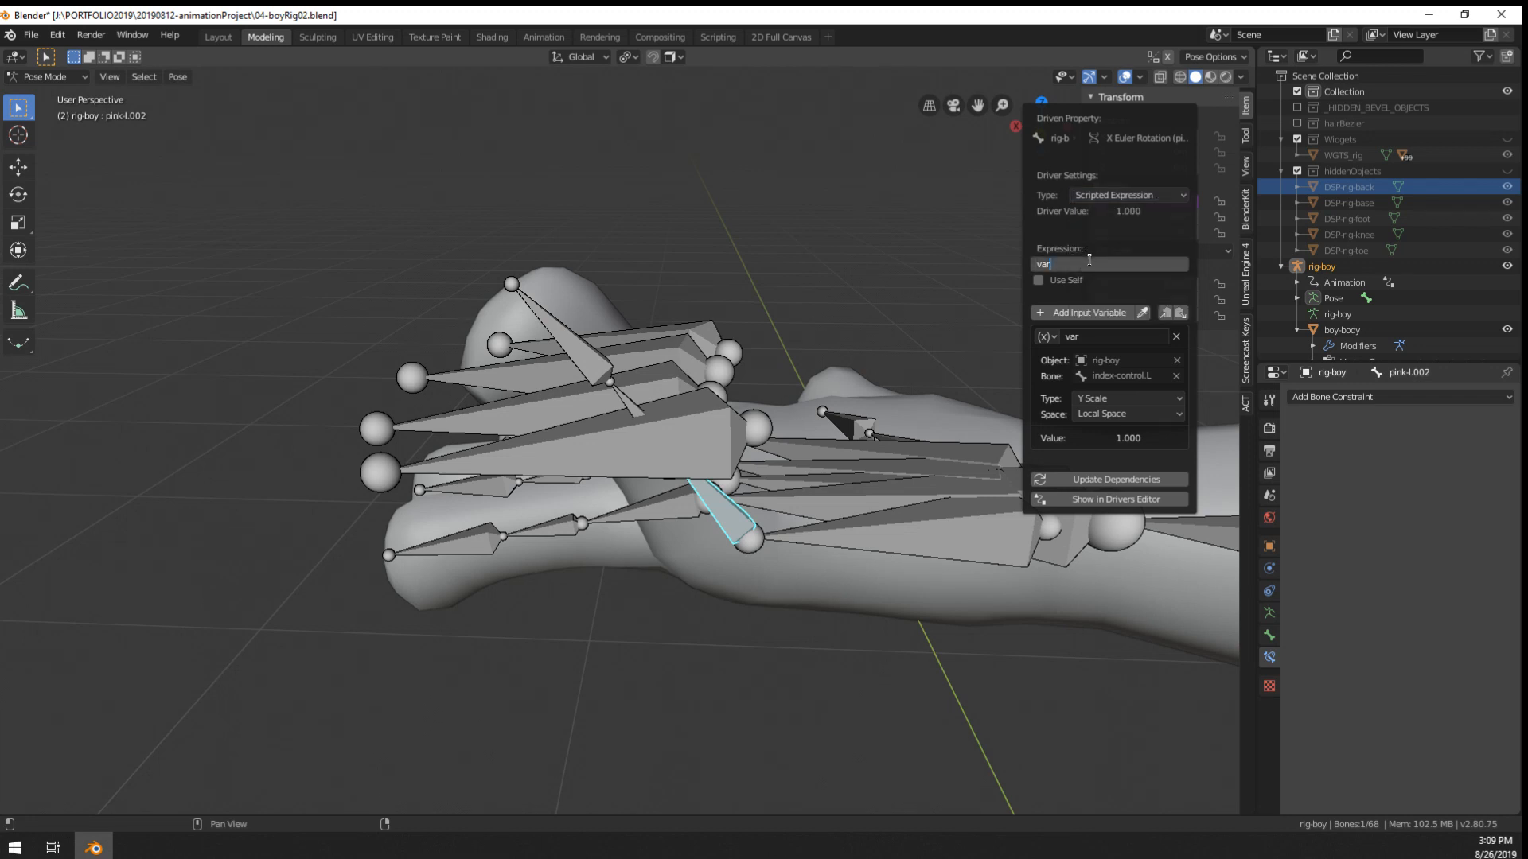
type("deg(")
key("End")
type(")")
key("Return")
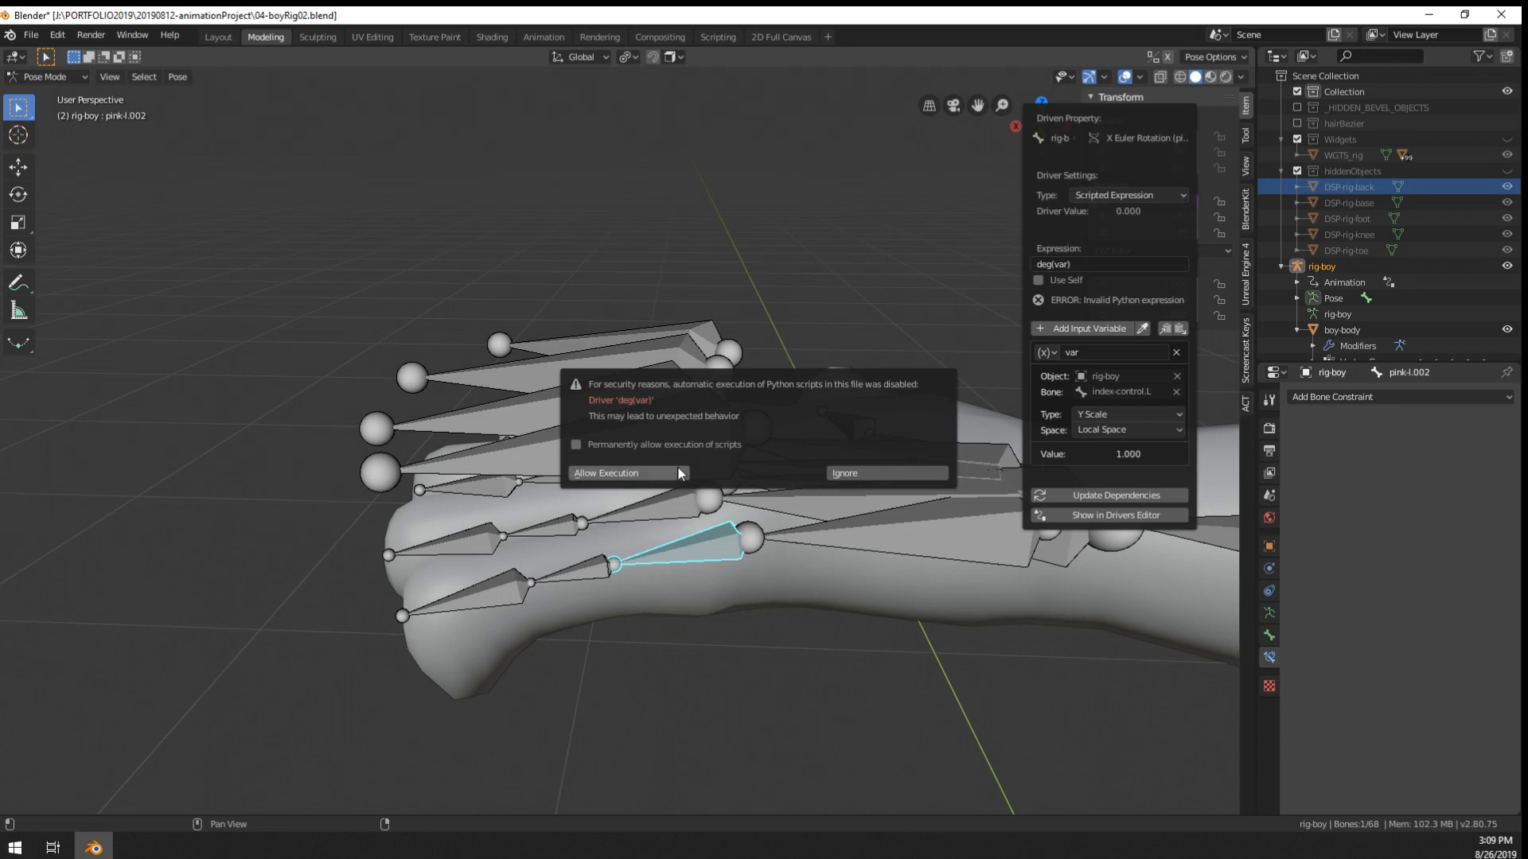
left_click(919, 470)
- Try math.deg(var) as the expression of the little finger base bone's X rotation driver
right_click(1154, 197)
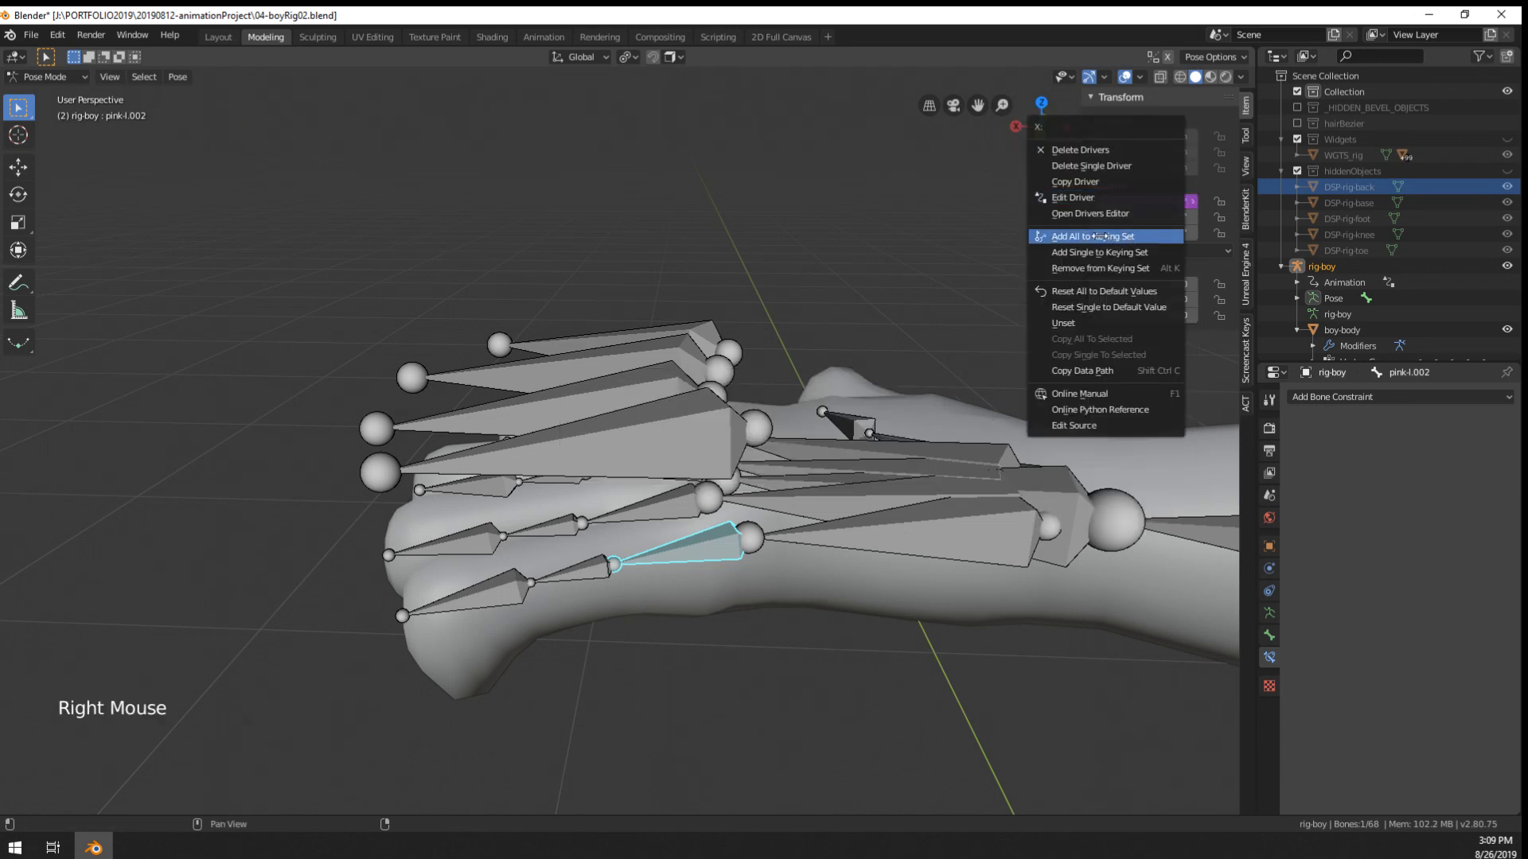
left_click(1086, 202)
left_click(1021, 270)
left_click(1019, 270)
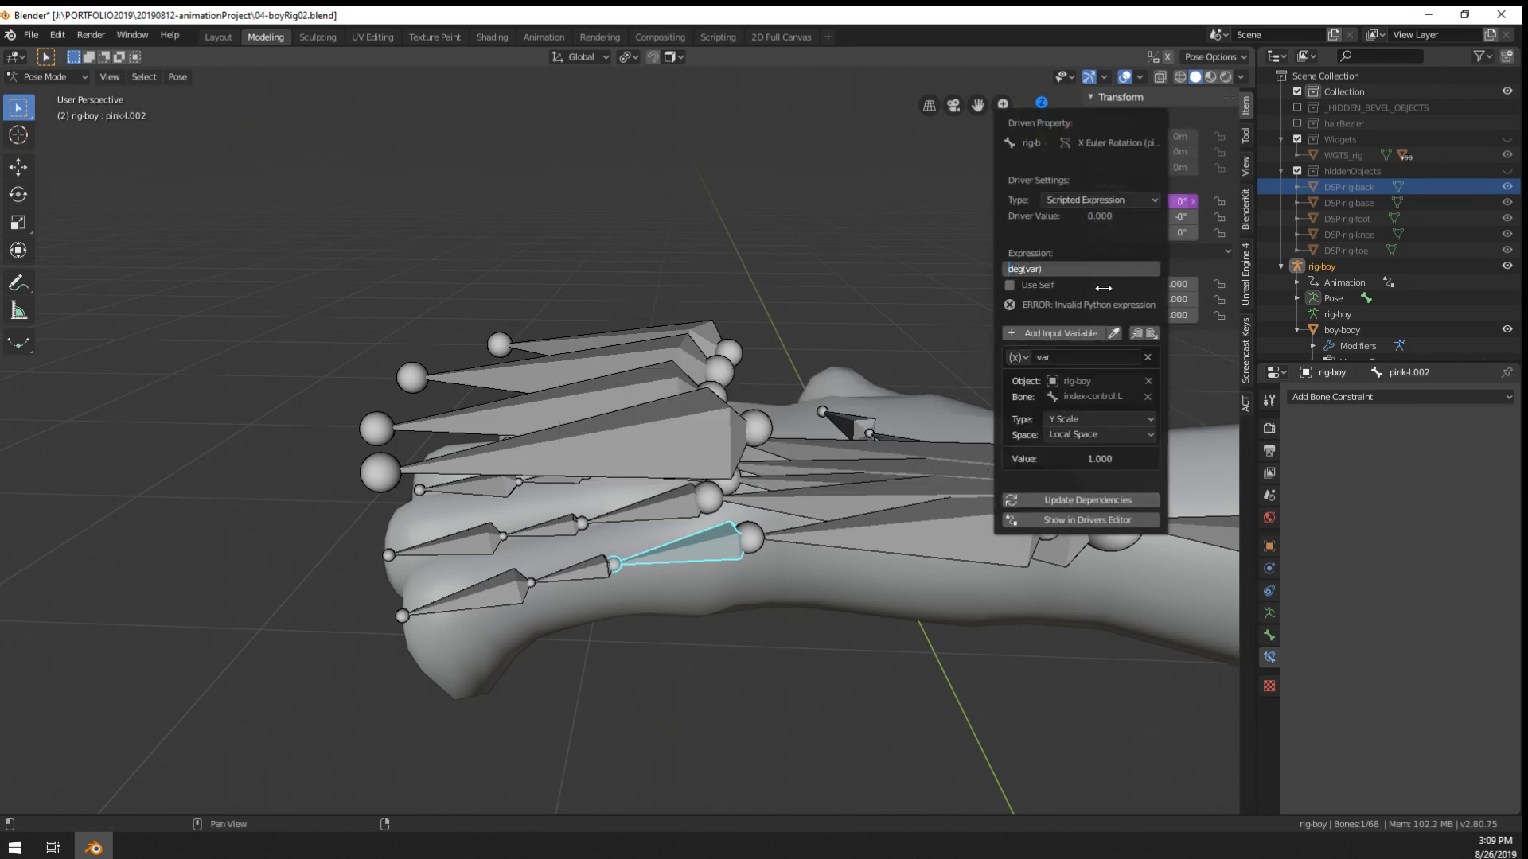
type("math.")
key("Return")
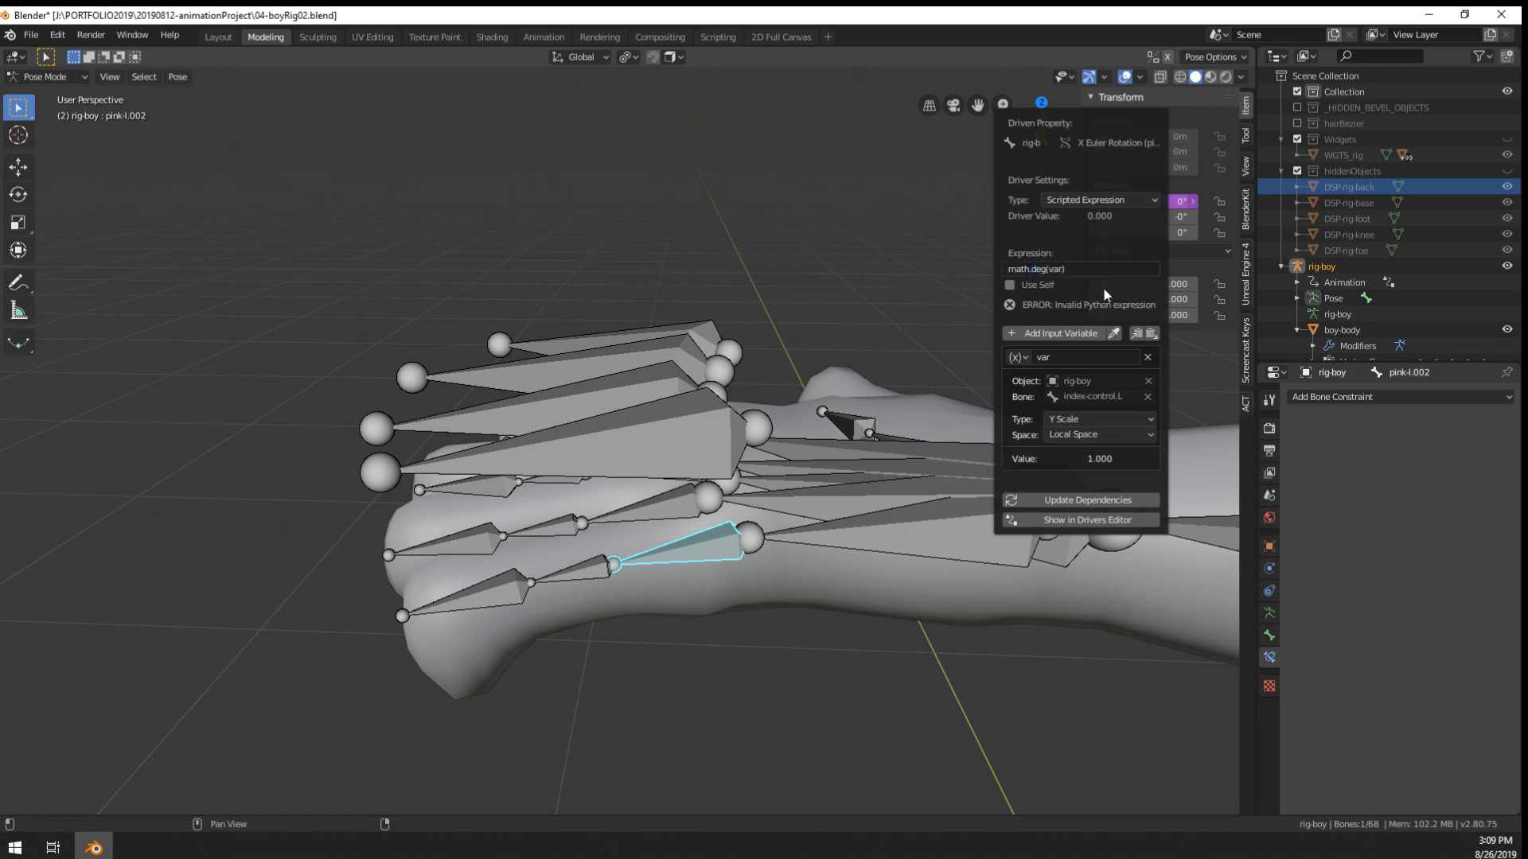
- Recheck the X rotation driver's settings and test-scale the little finger's control, cancelling the scaling
right_click(1154, 201)
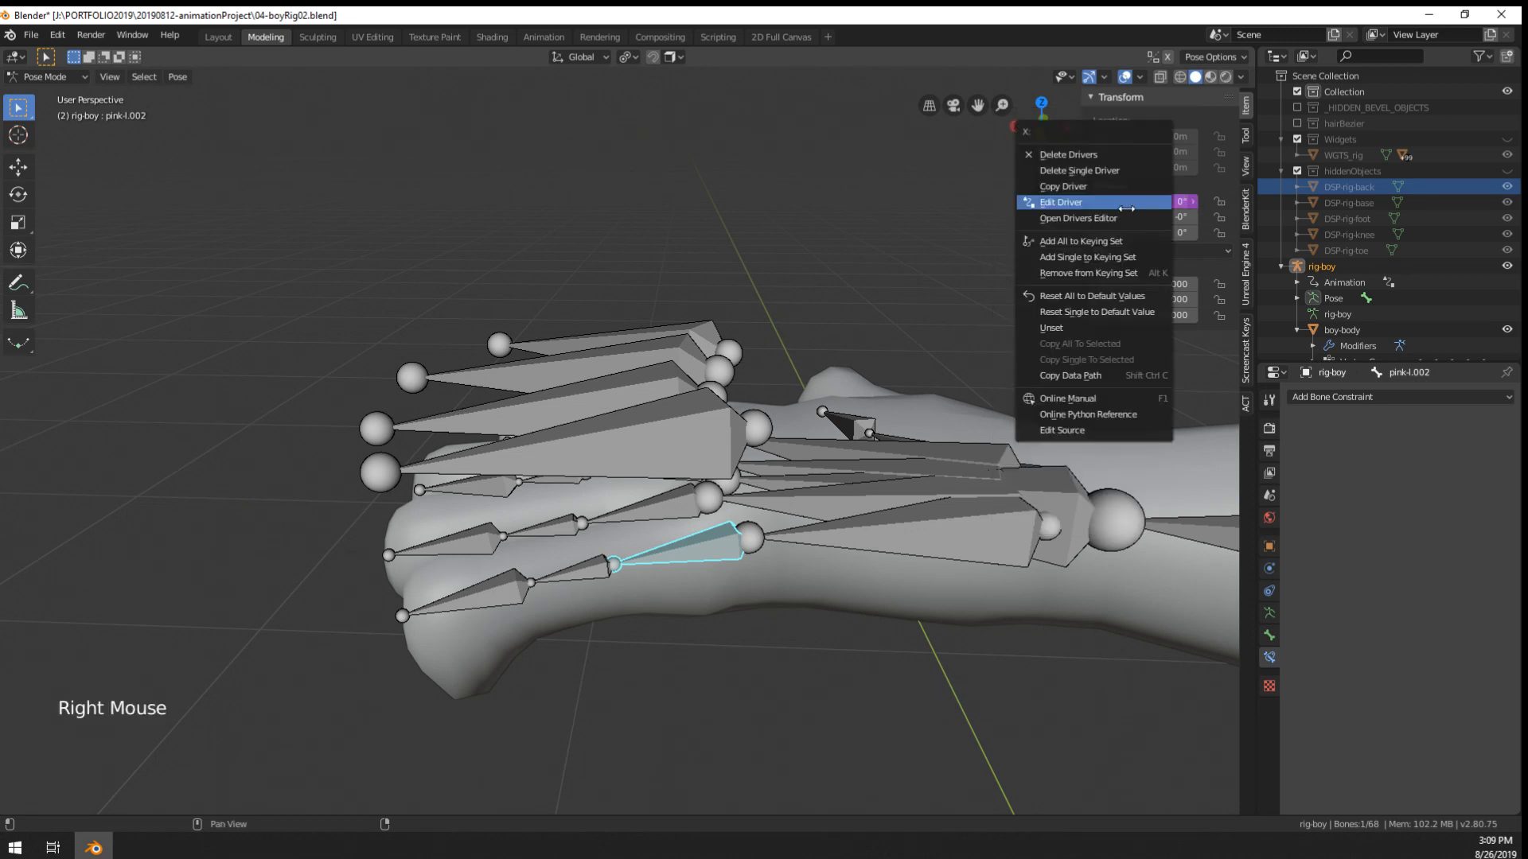
left_click(1137, 199)
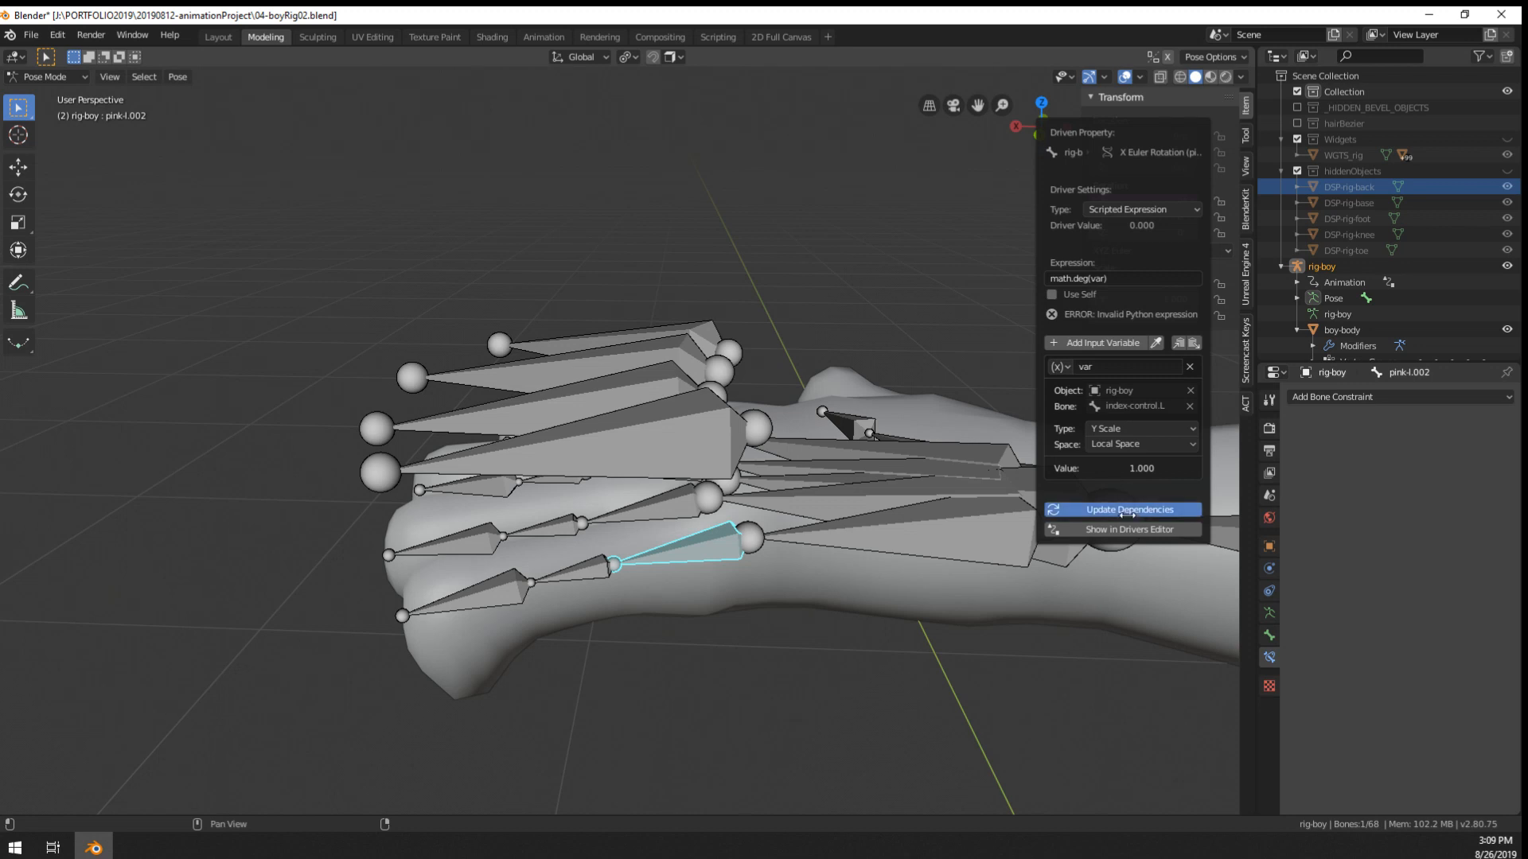
right_click(743, 621)
right_click(700, 446)
key("s")
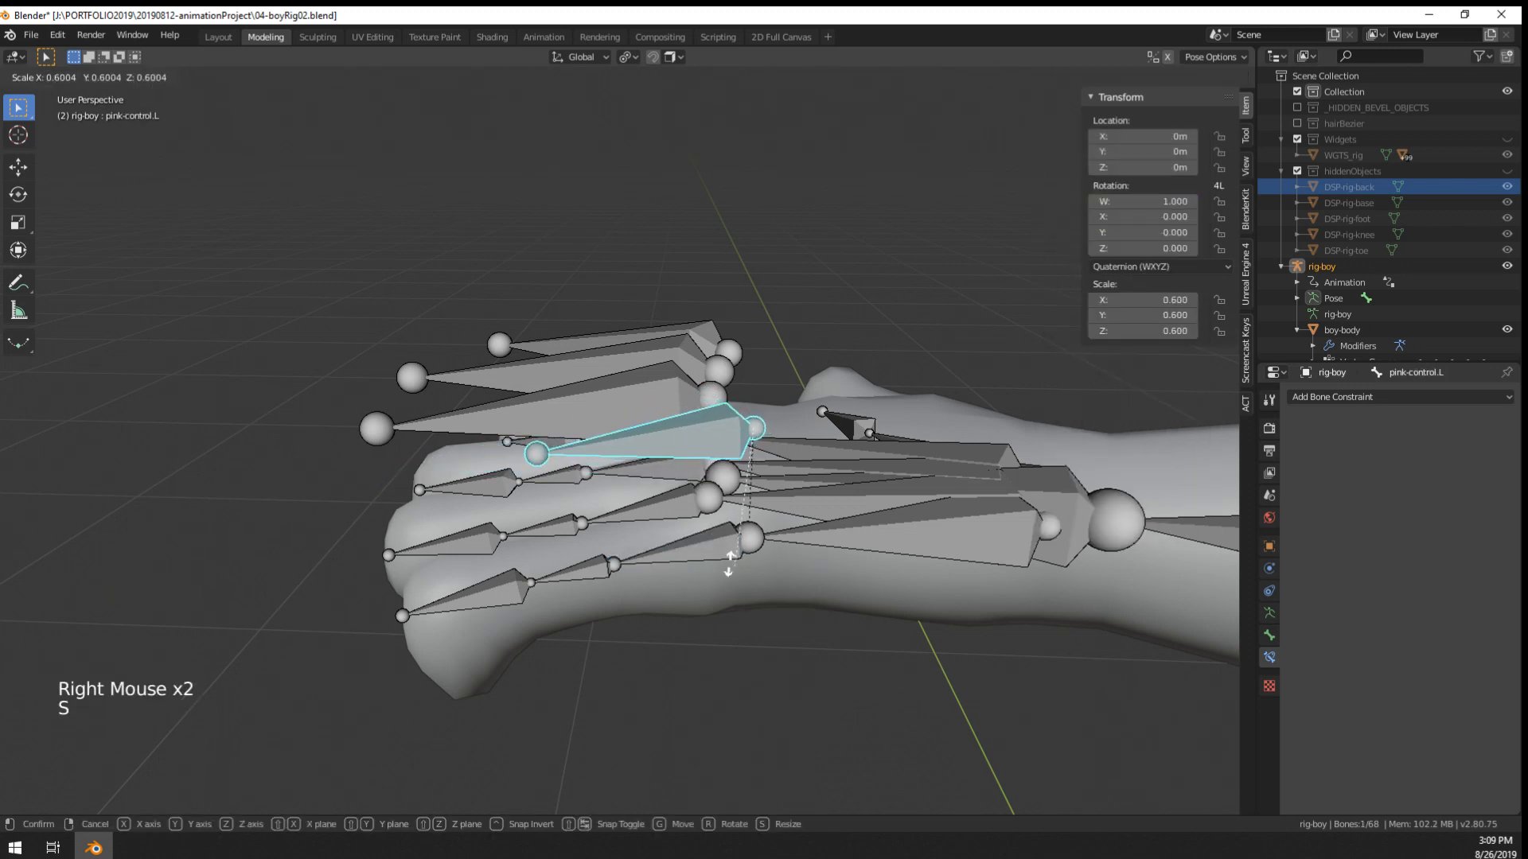
key("s")
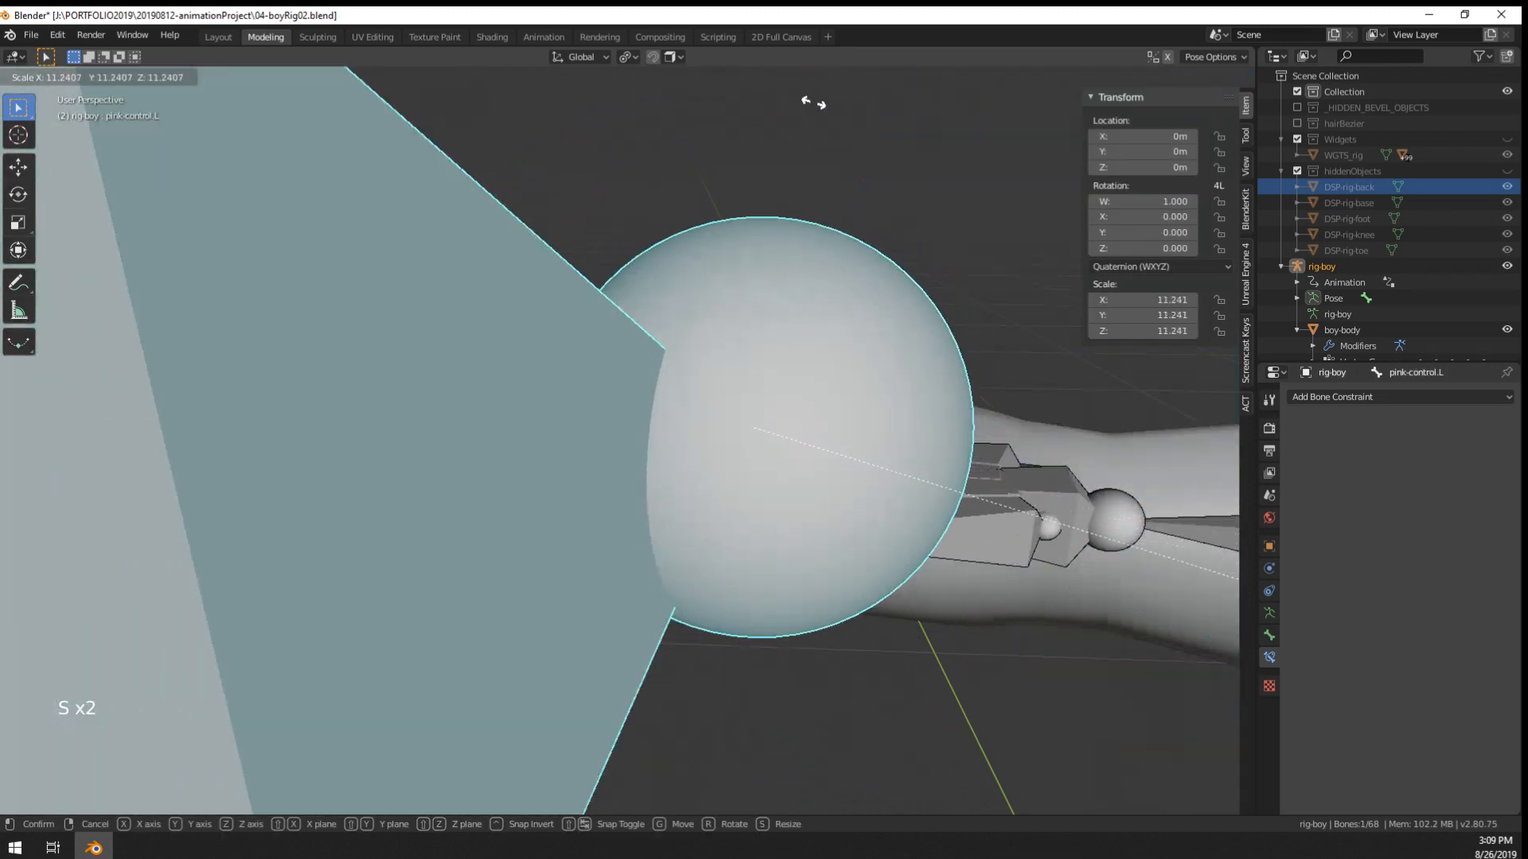
right_click(1153, 641)
- Restore var as the X rotation driver's expression on the little finger's base bone
right_click(677, 549)
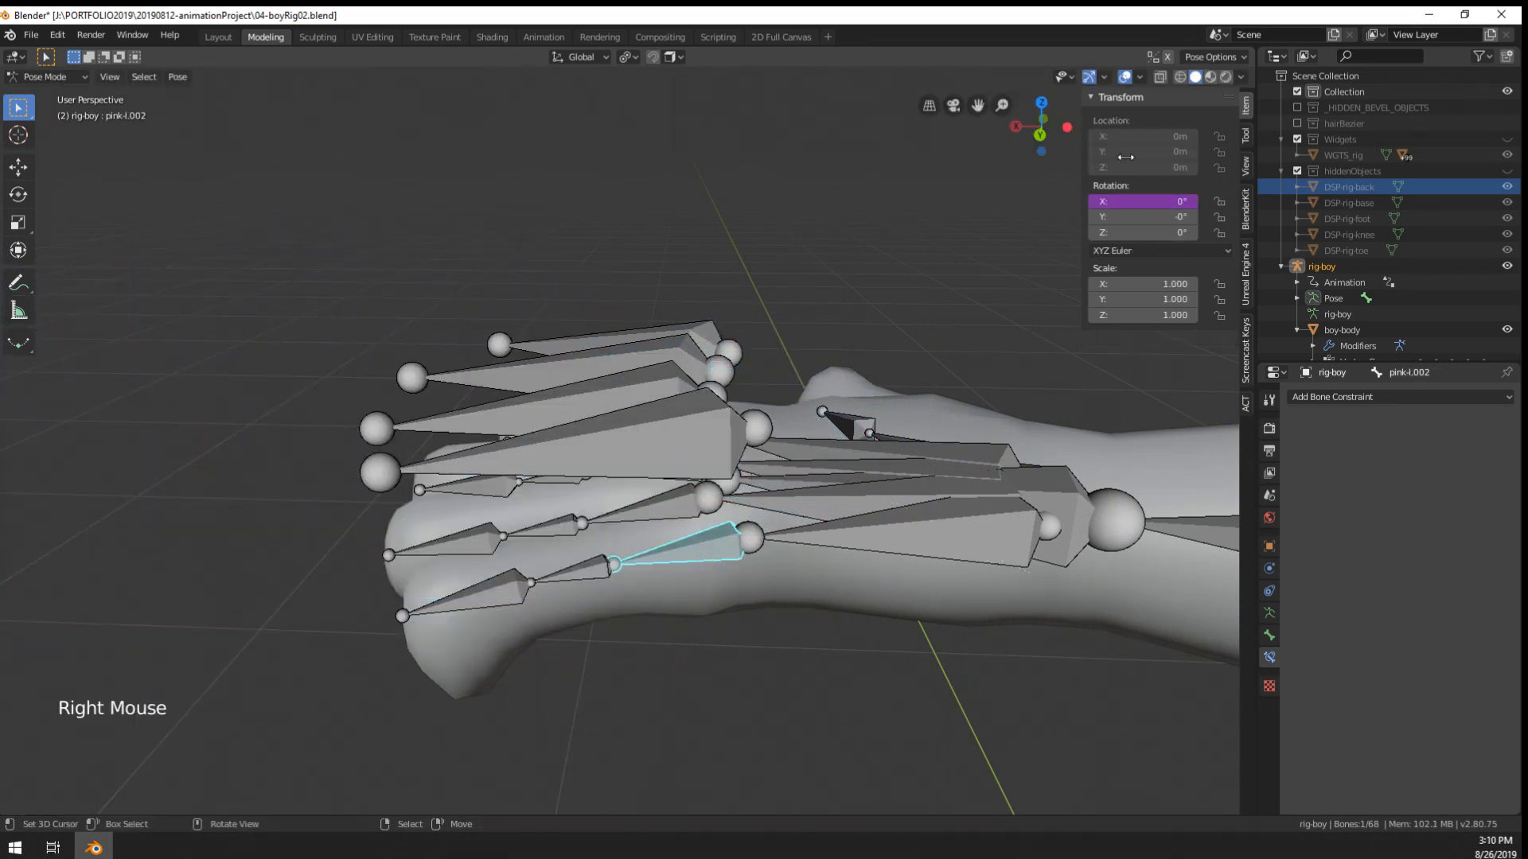
right_click(1144, 200)
left_click(1134, 200)
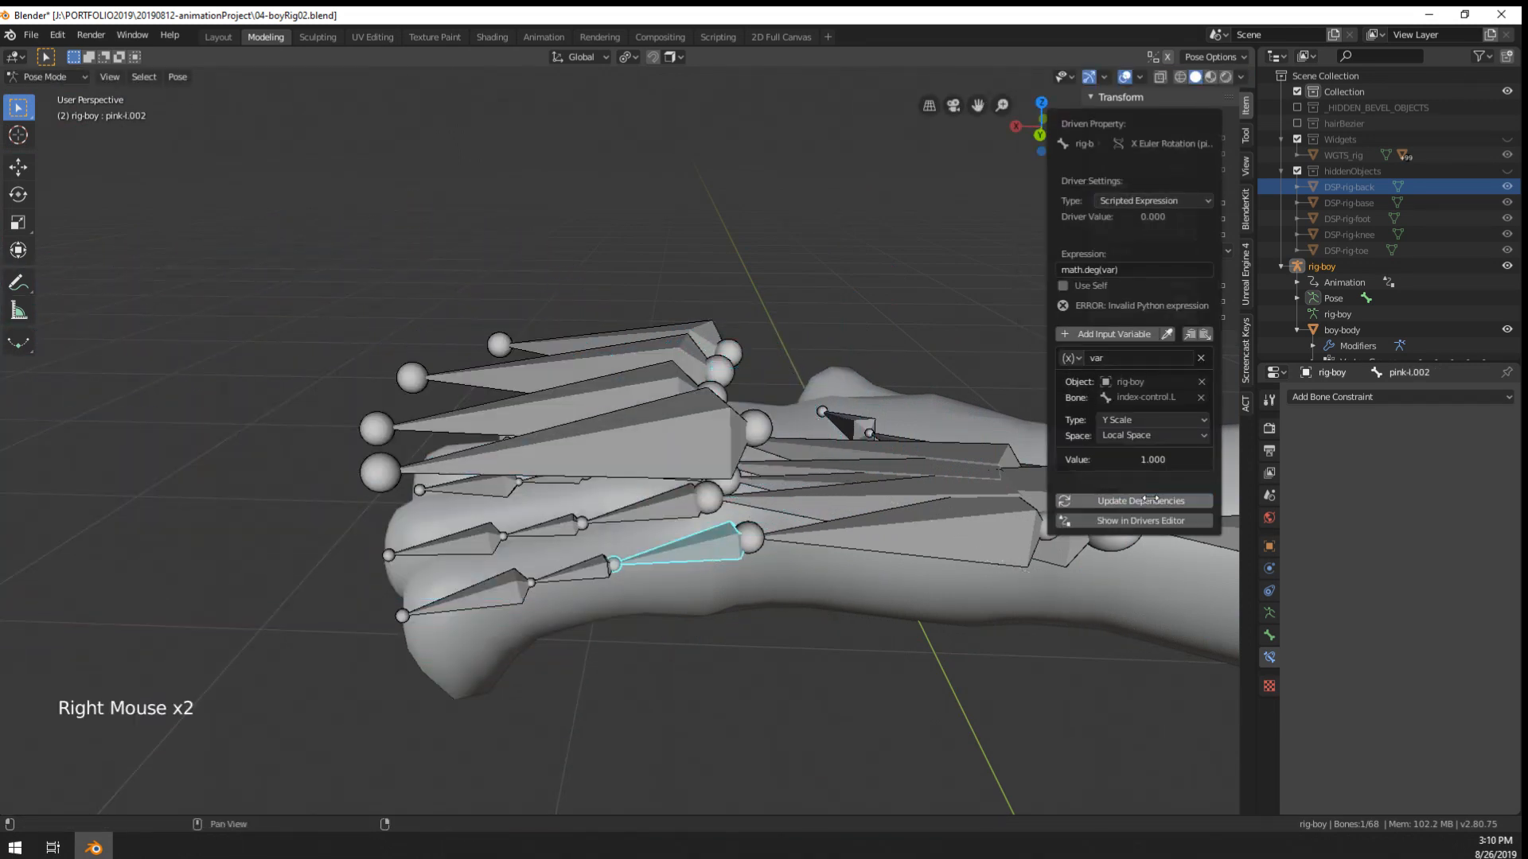
left_click(1101, 268)
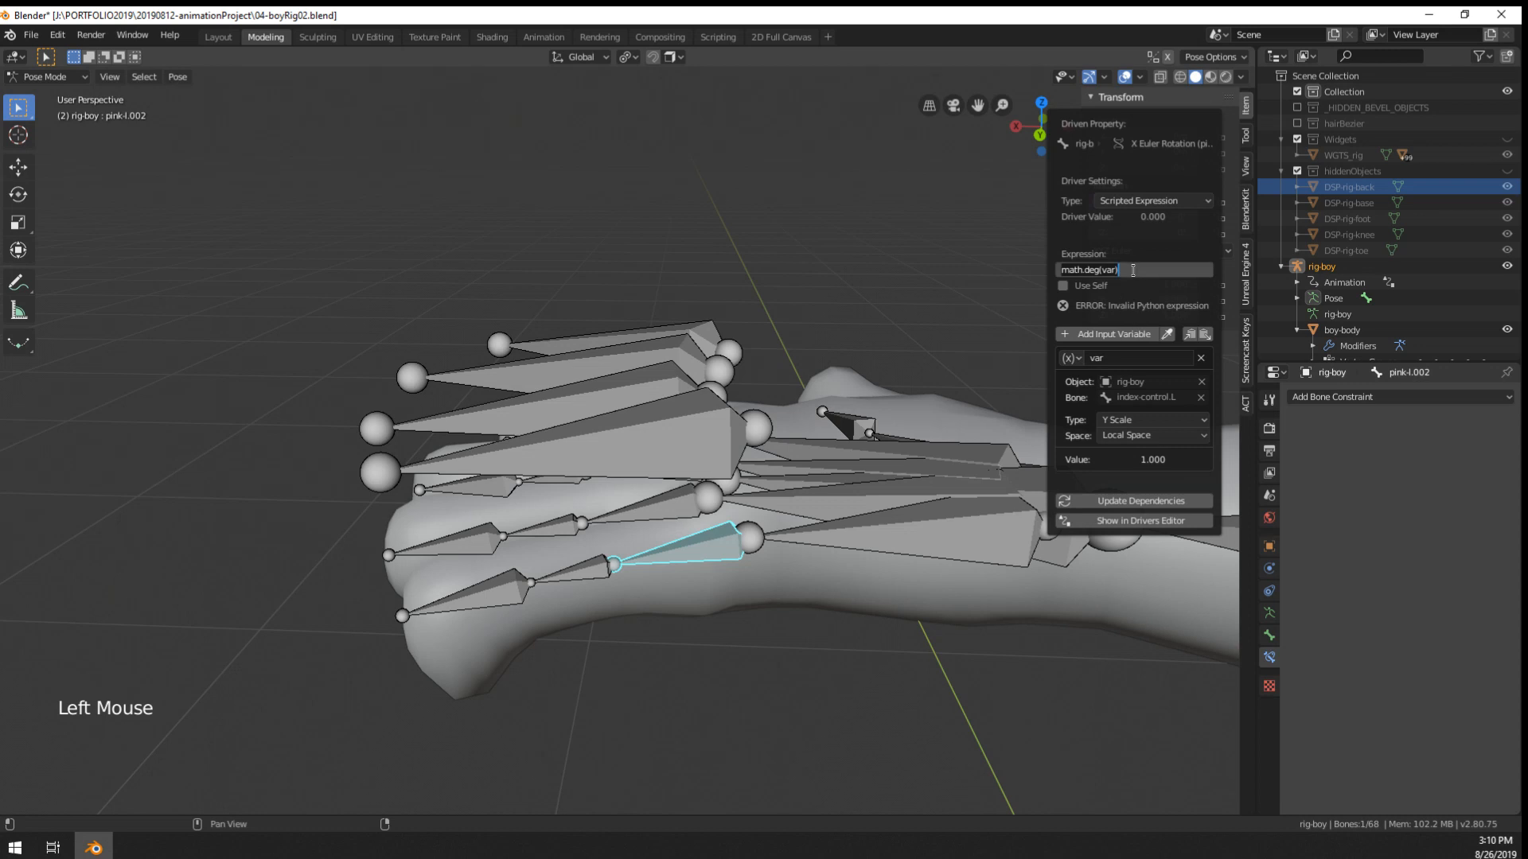
type("var")
key("Return")
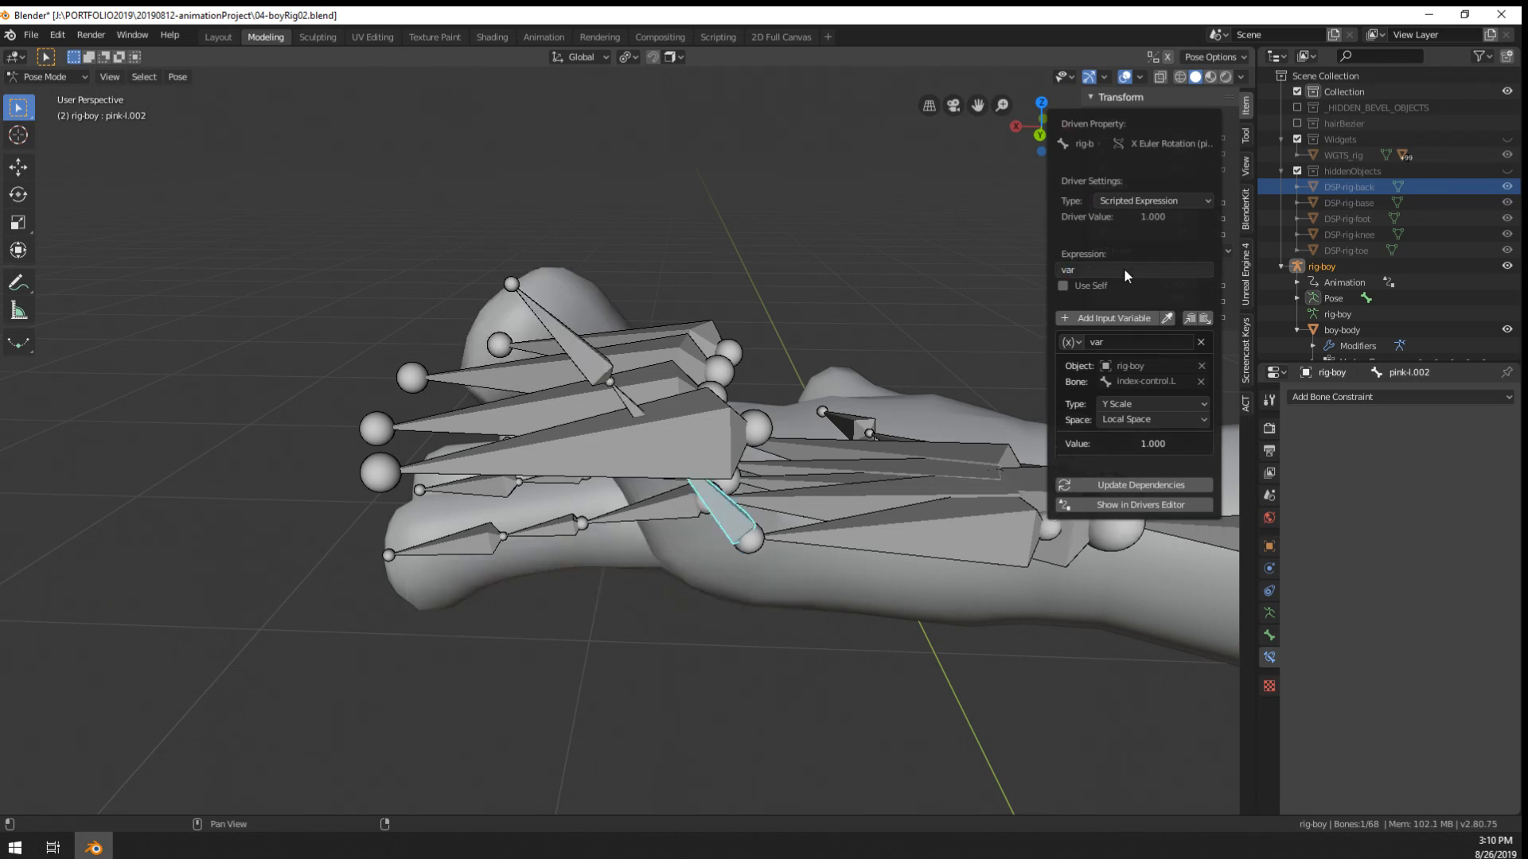
- Try math.degree(var) as the X rotation driver's expression
left_click(1124, 269)
type("math")
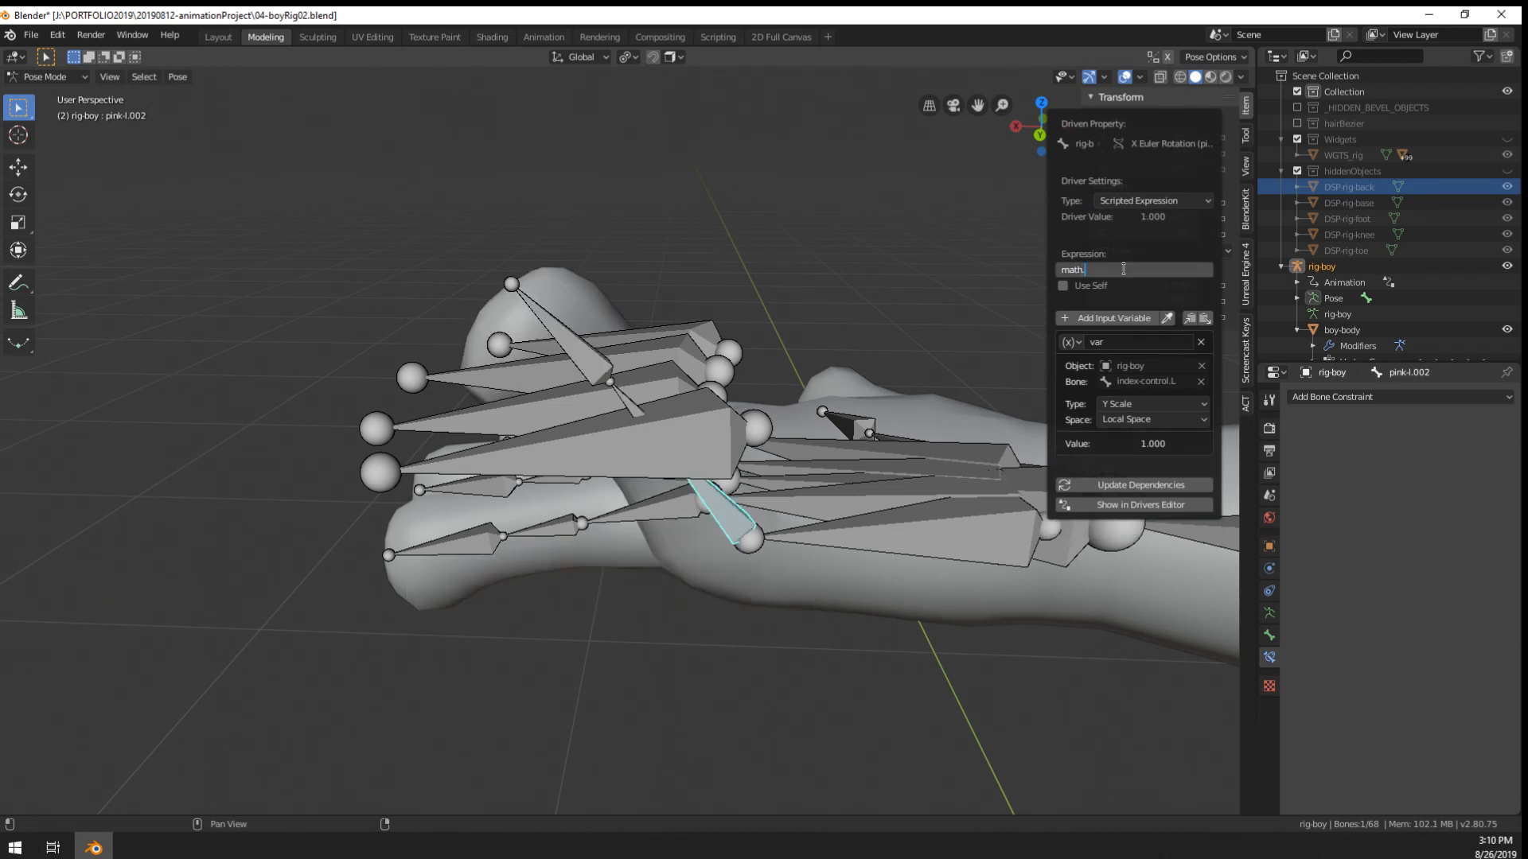
type(".degree(var)")
key("Return")
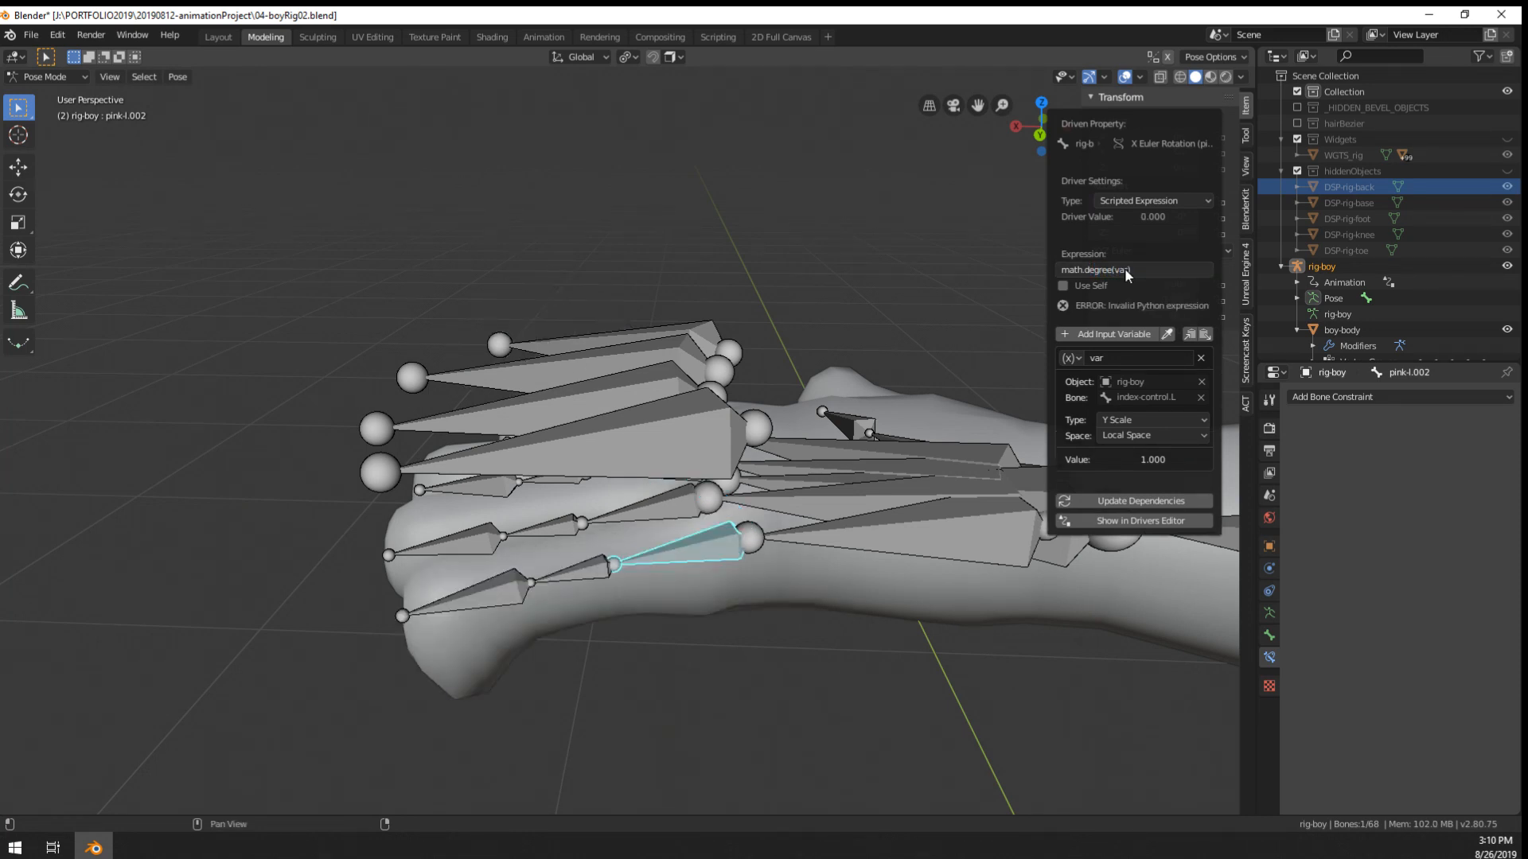
- Test the driver by temporarily scaling the little finger's control bone, cancelling the transform
right_click(665, 451)
key("s")
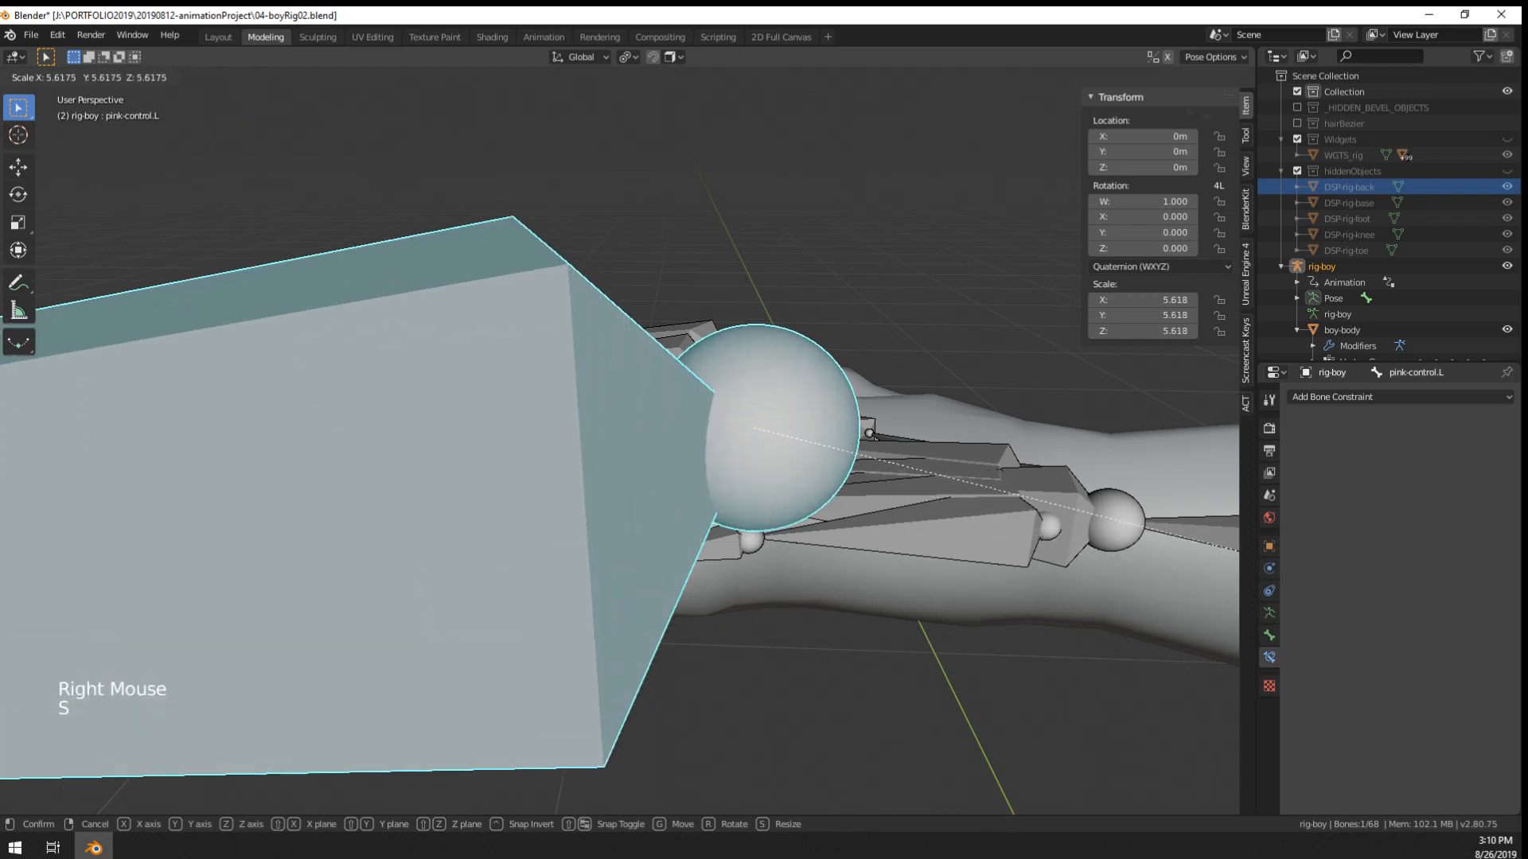
key("s")
key("Escape")
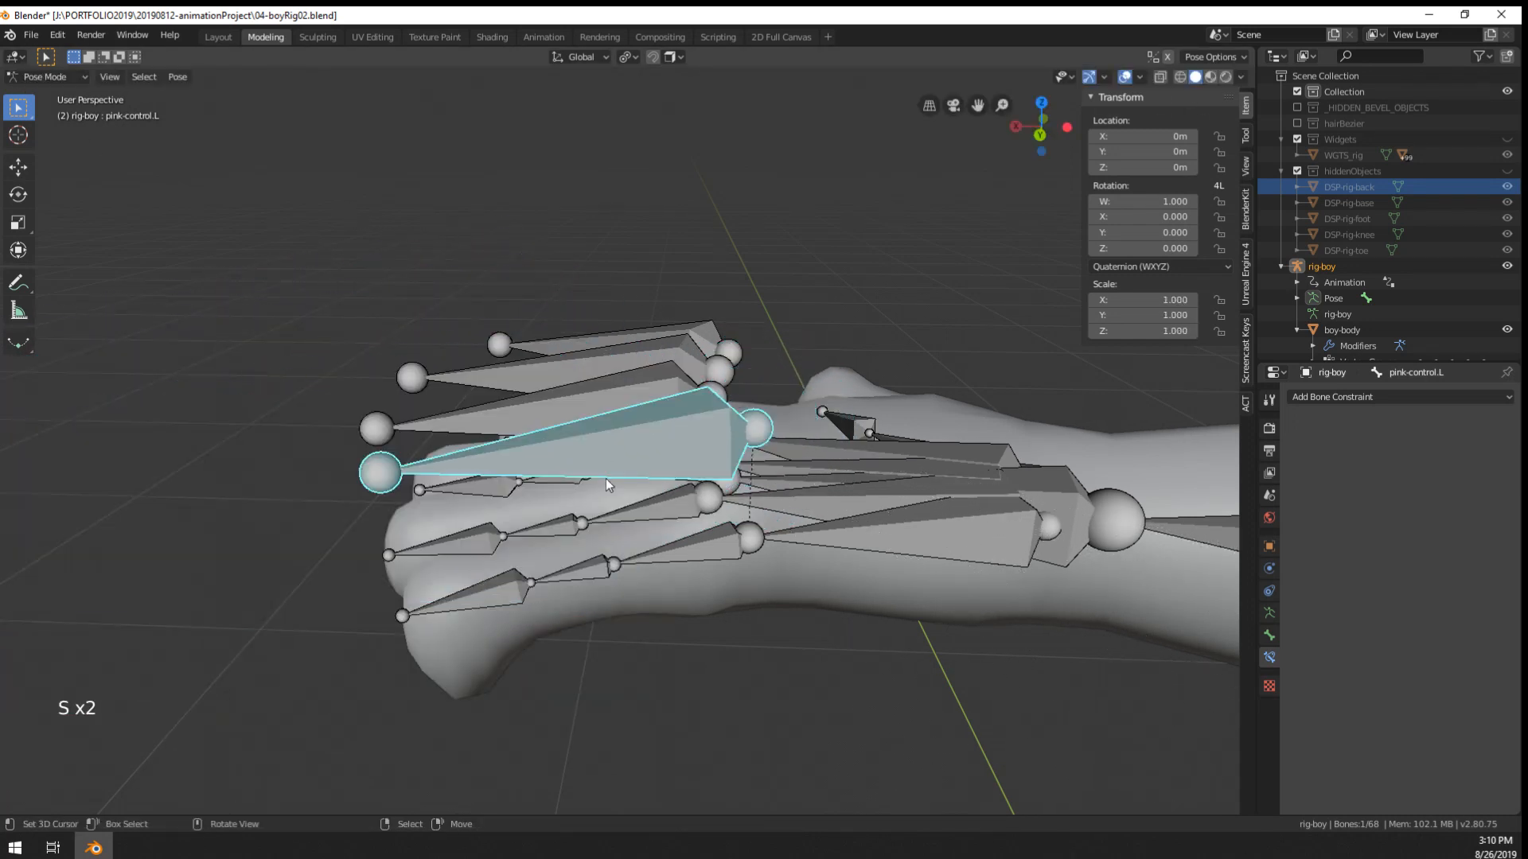
- Delete the drivers from the rotation of the little finger's base bone
right_click(720, 553)
right_click(1143, 201)
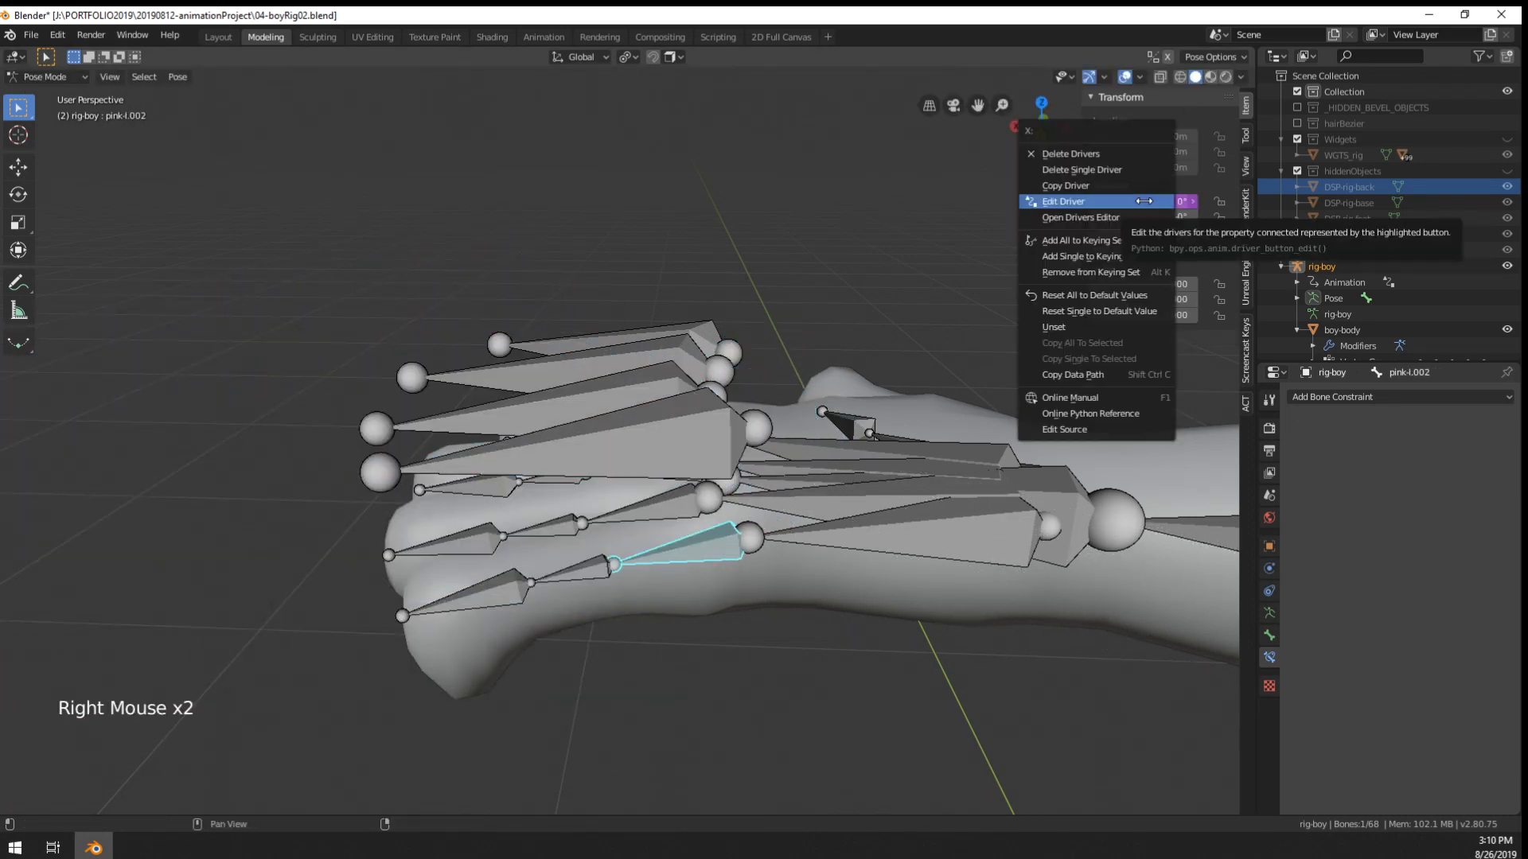
left_click(1143, 201)
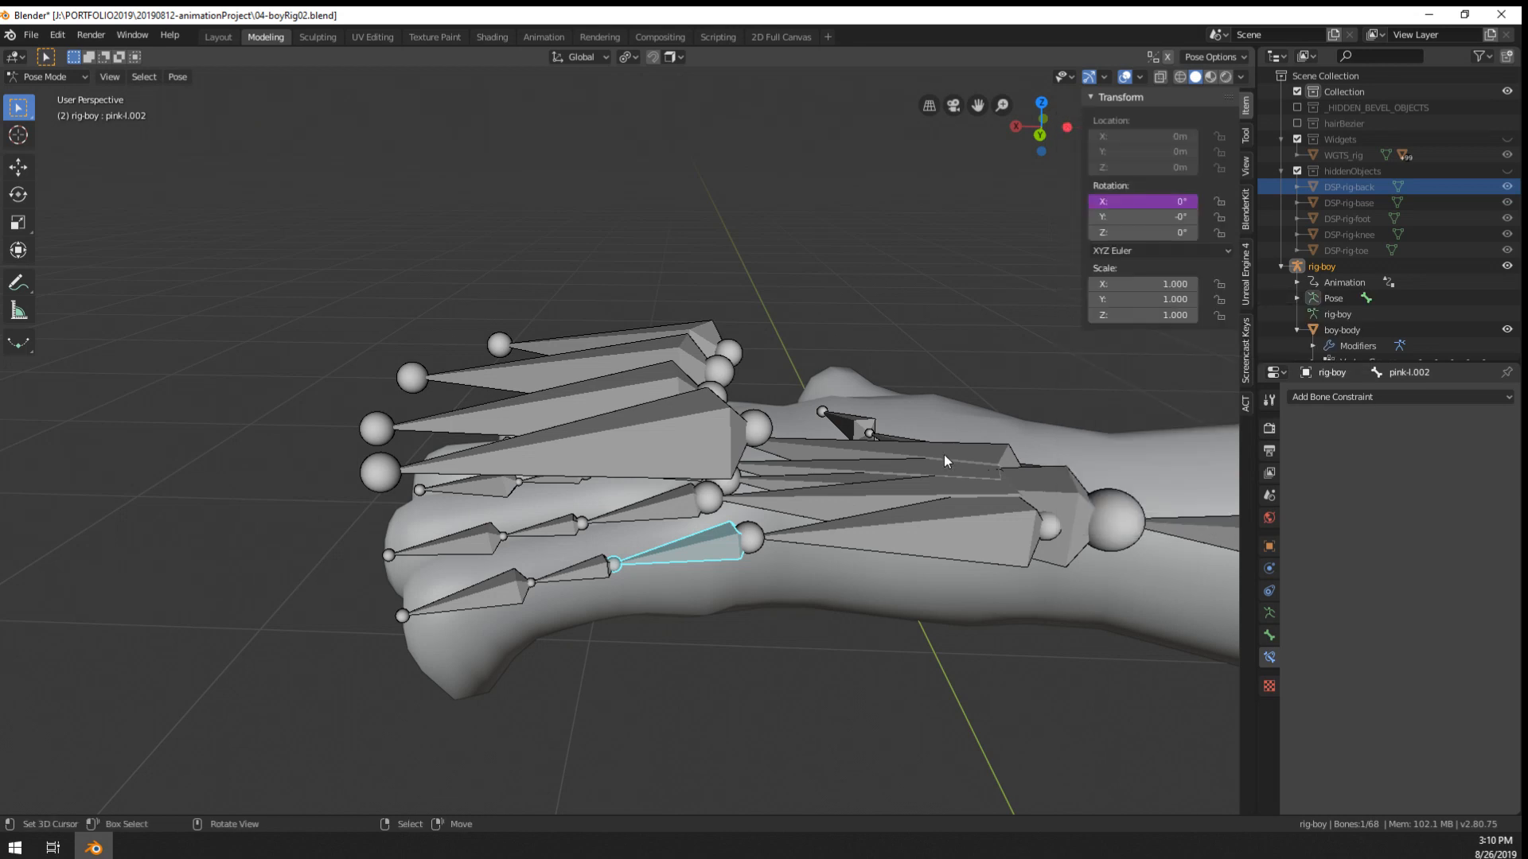
right_click(1146, 216)
right_click(1194, 202)
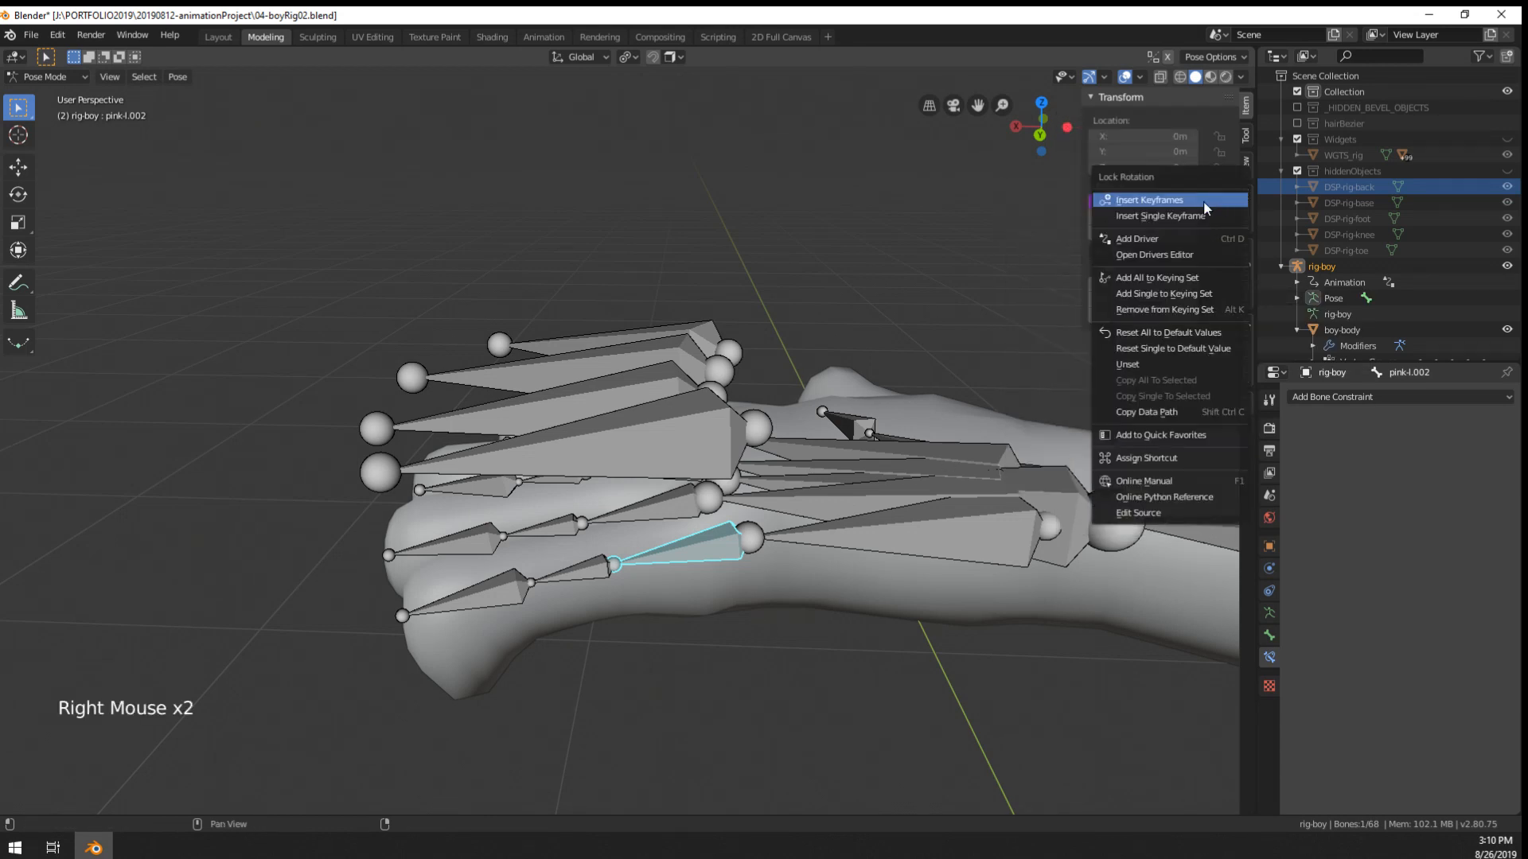
right_click(1158, 201)
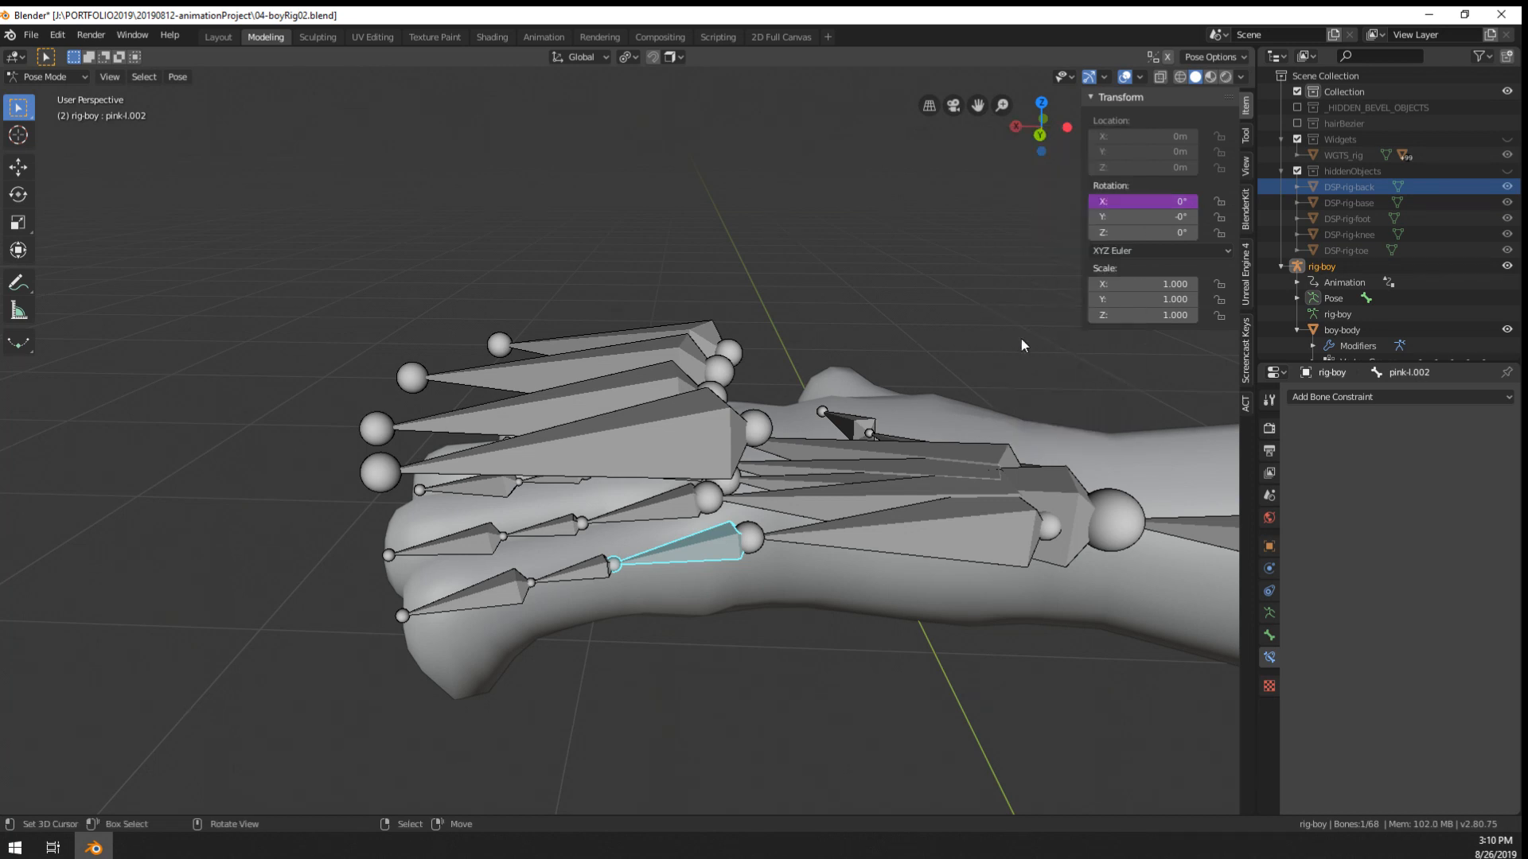
right_click(1162, 200)
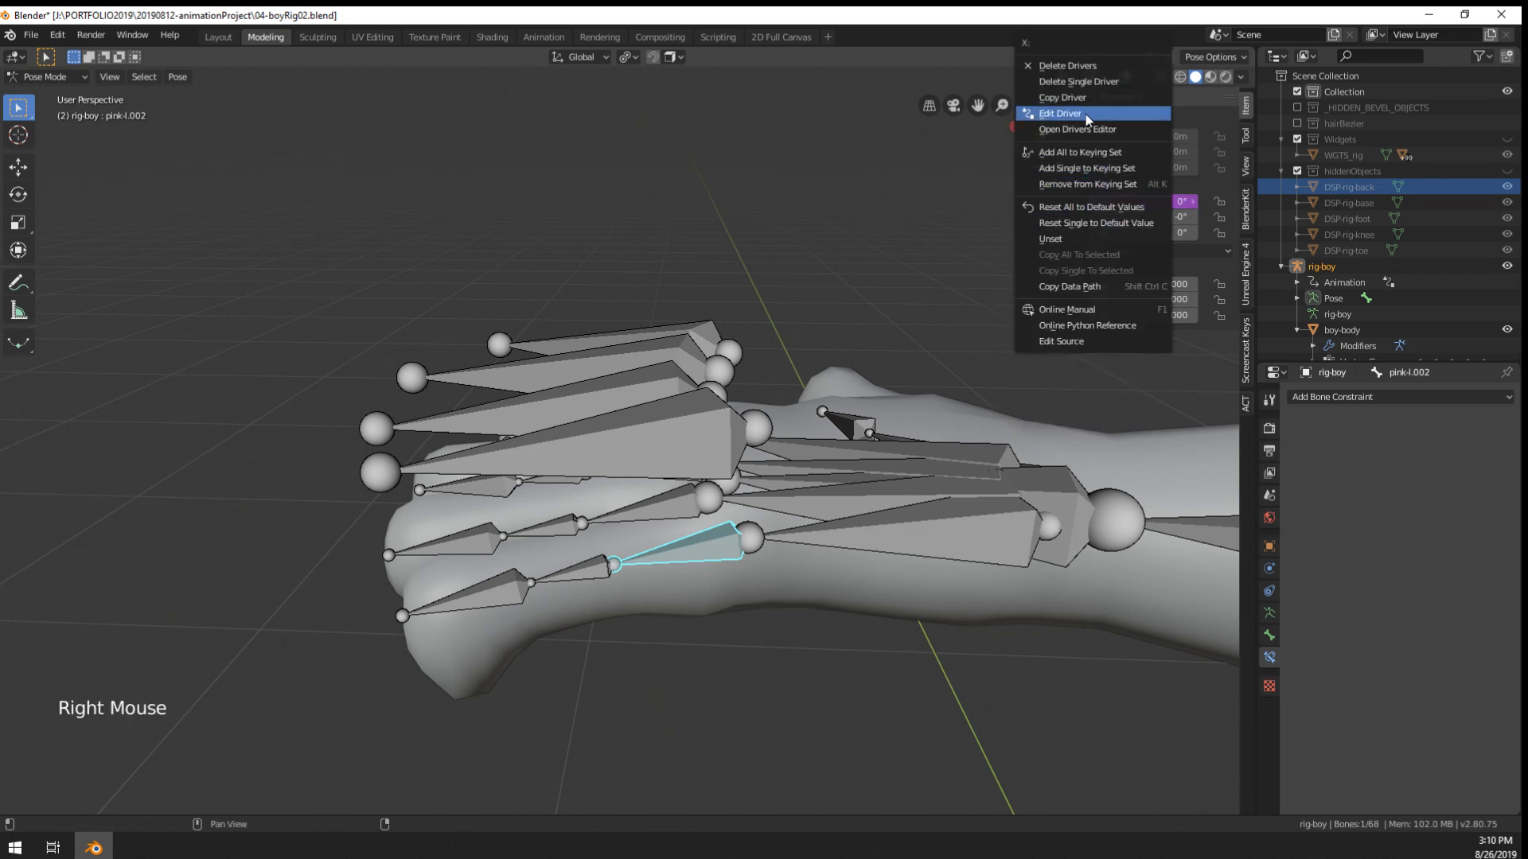
left_click(1095, 64)
- Inspect the transform values and rotation lock option of the little finger's control bone
right_click(680, 433)
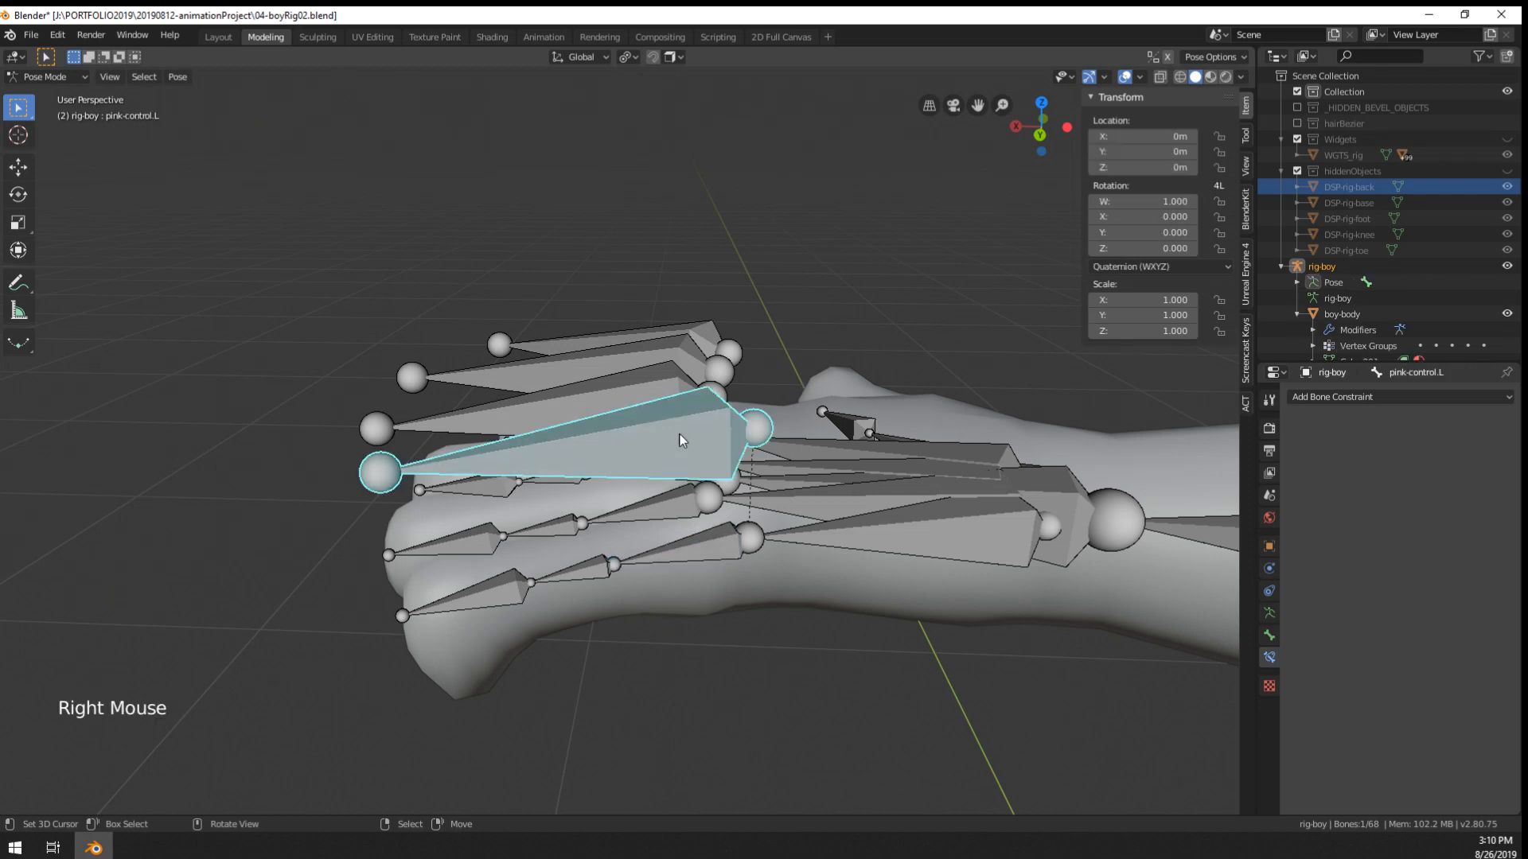
middle_click_drag(680, 433, 741, 450)
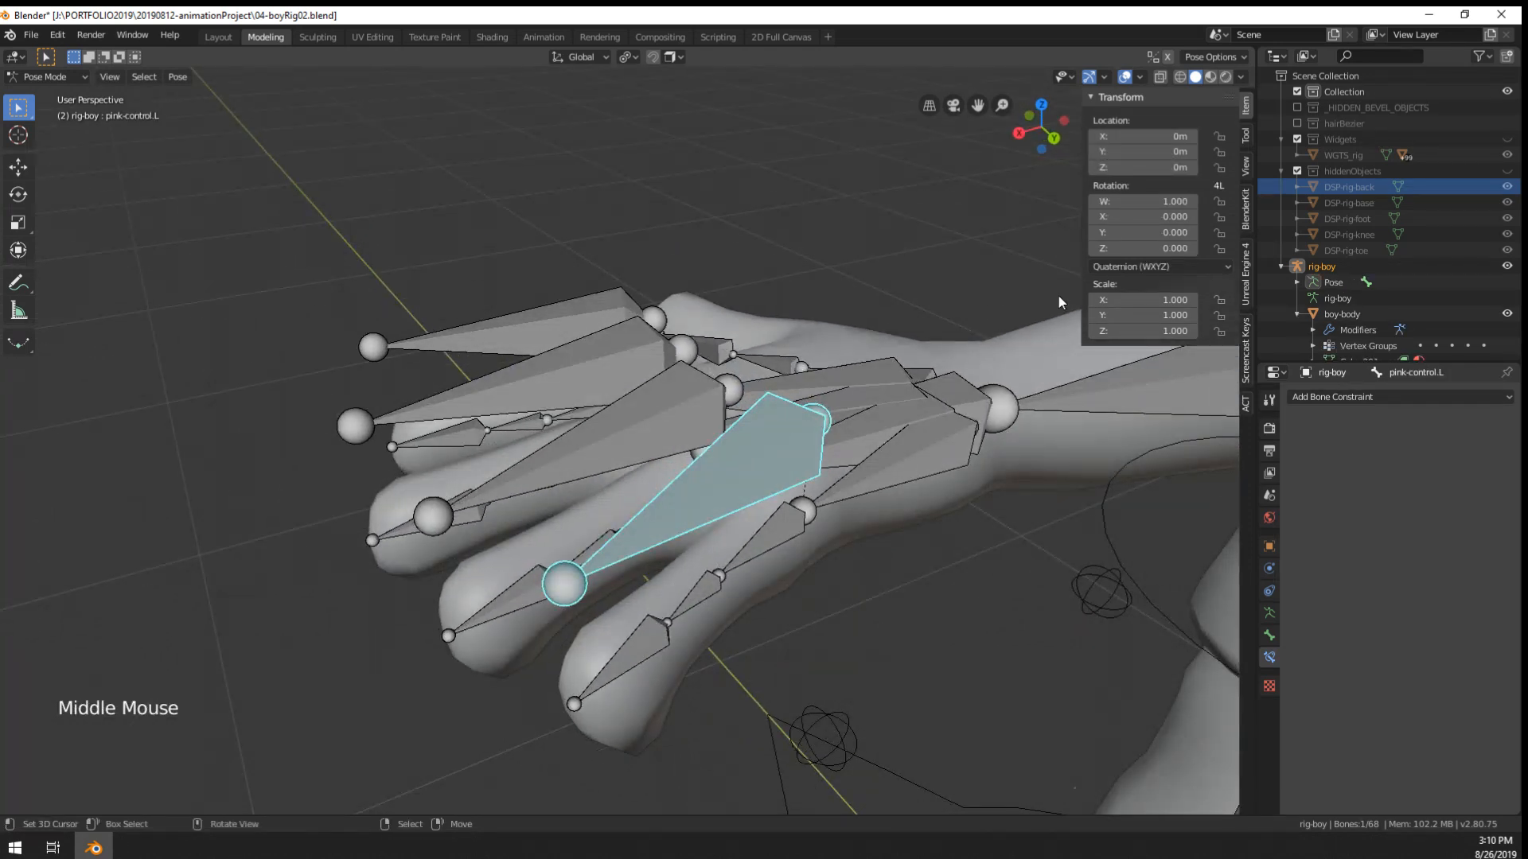
left_click(1224, 185)
left_click(1223, 185)
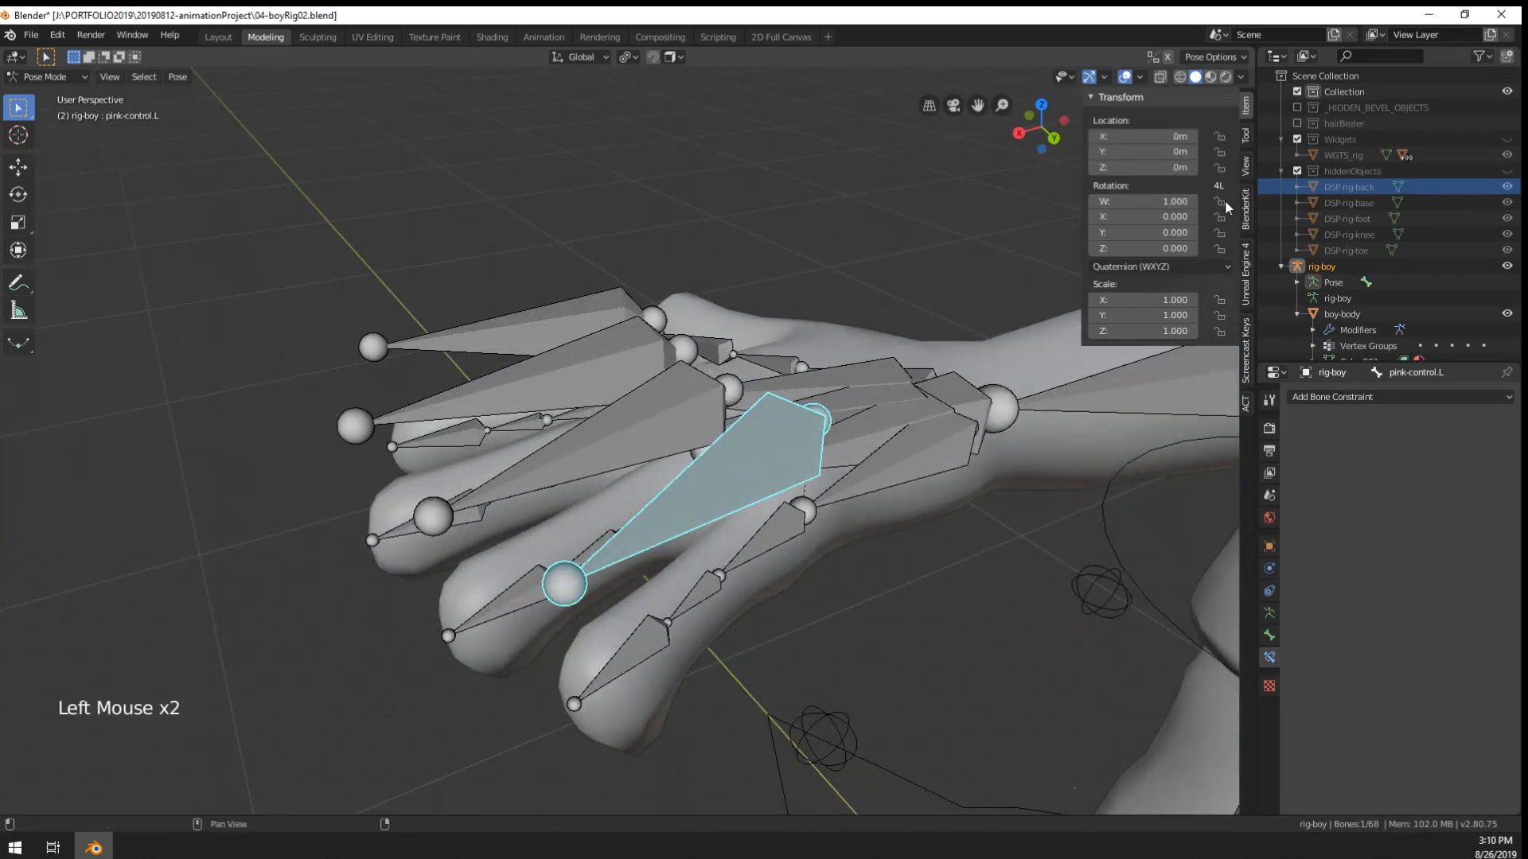
middle_click_drag(955, 431, 834, 520)
- Add a Transformation bone constraint to the little finger's base bone, pink-l.002
right_click(832, 544)
right_click(688, 555)
right_click(688, 555)
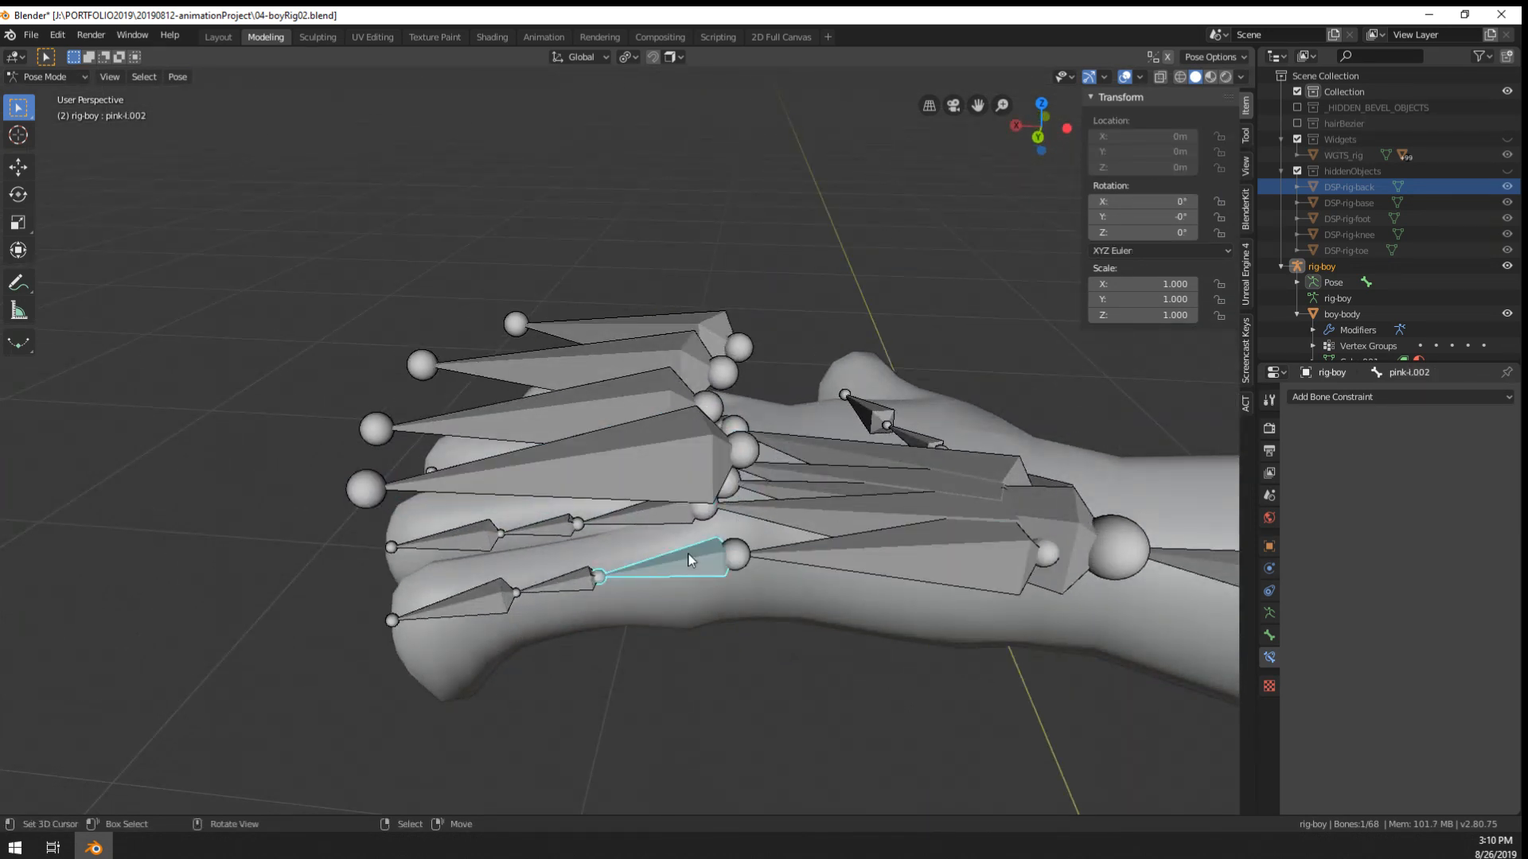
left_click(1270, 656)
left_click(1369, 398)
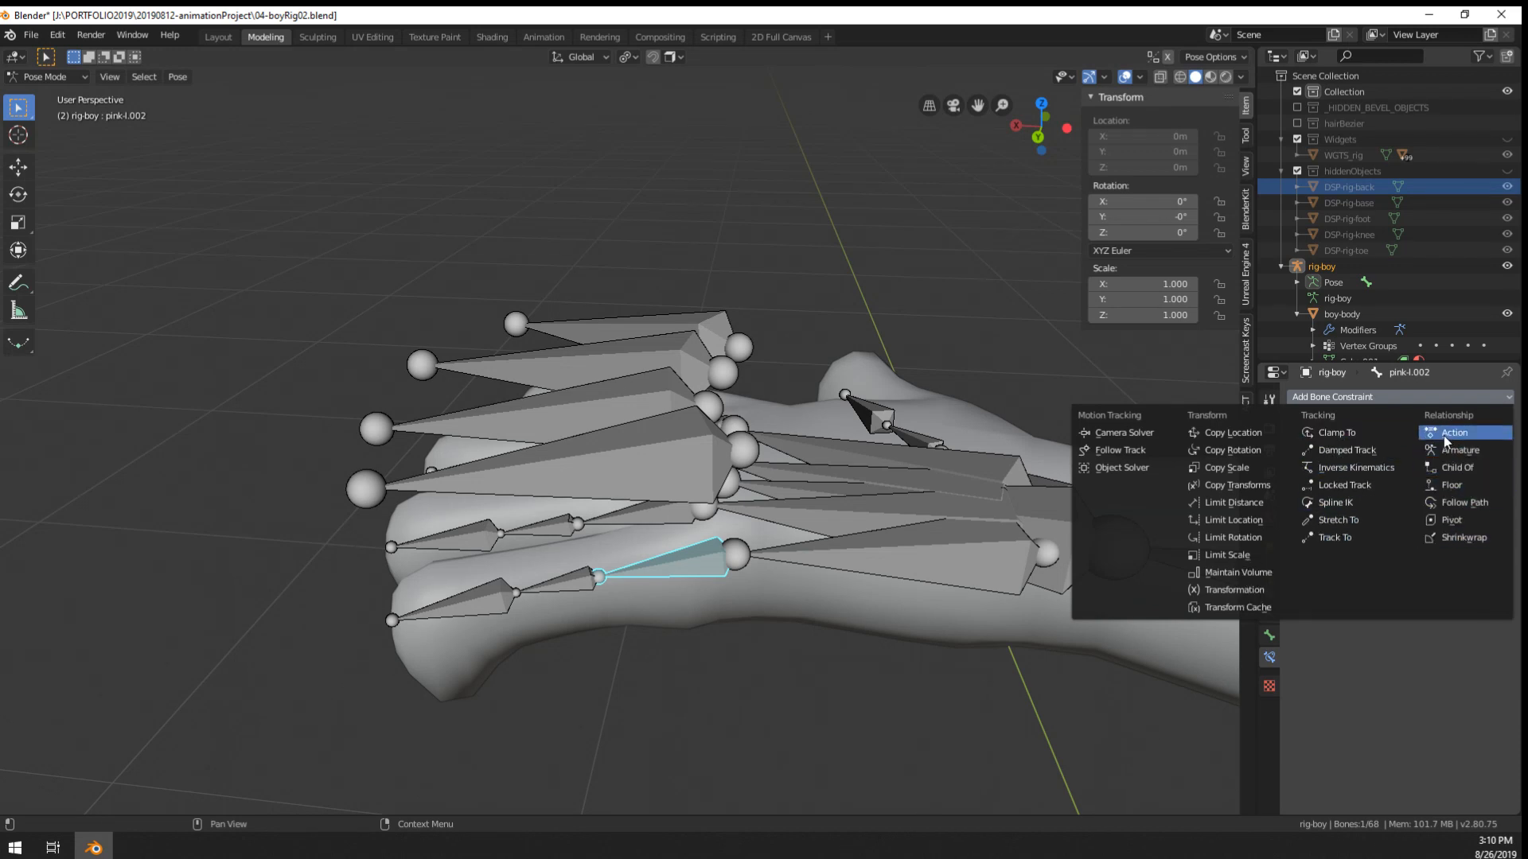
left_click(1263, 589)
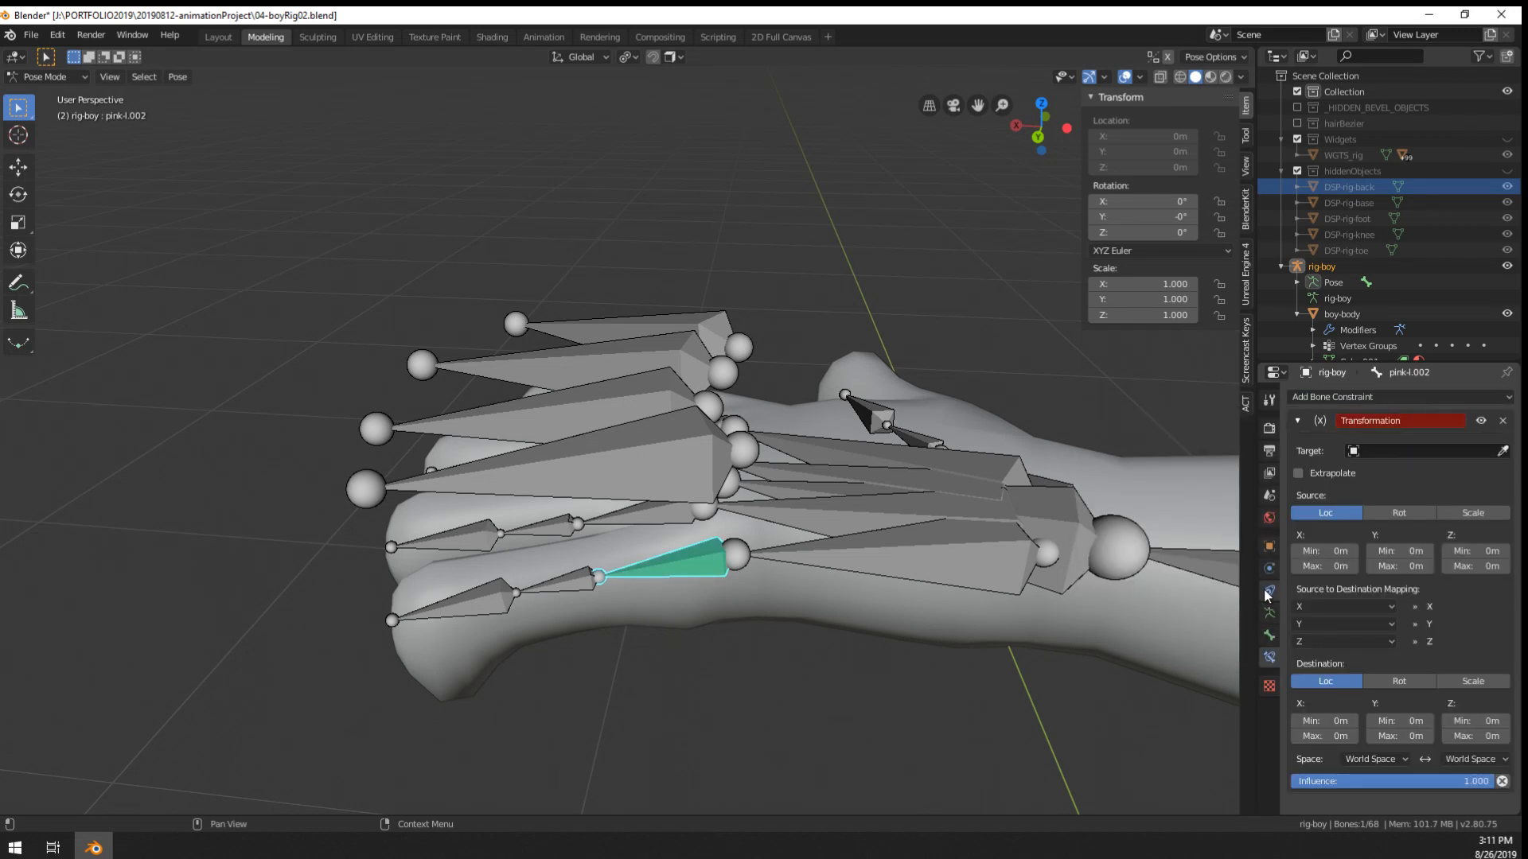
- Set the Transformation constraint's target to the rig-boy armature and its target bone to index-control.L
double_click(1481, 452)
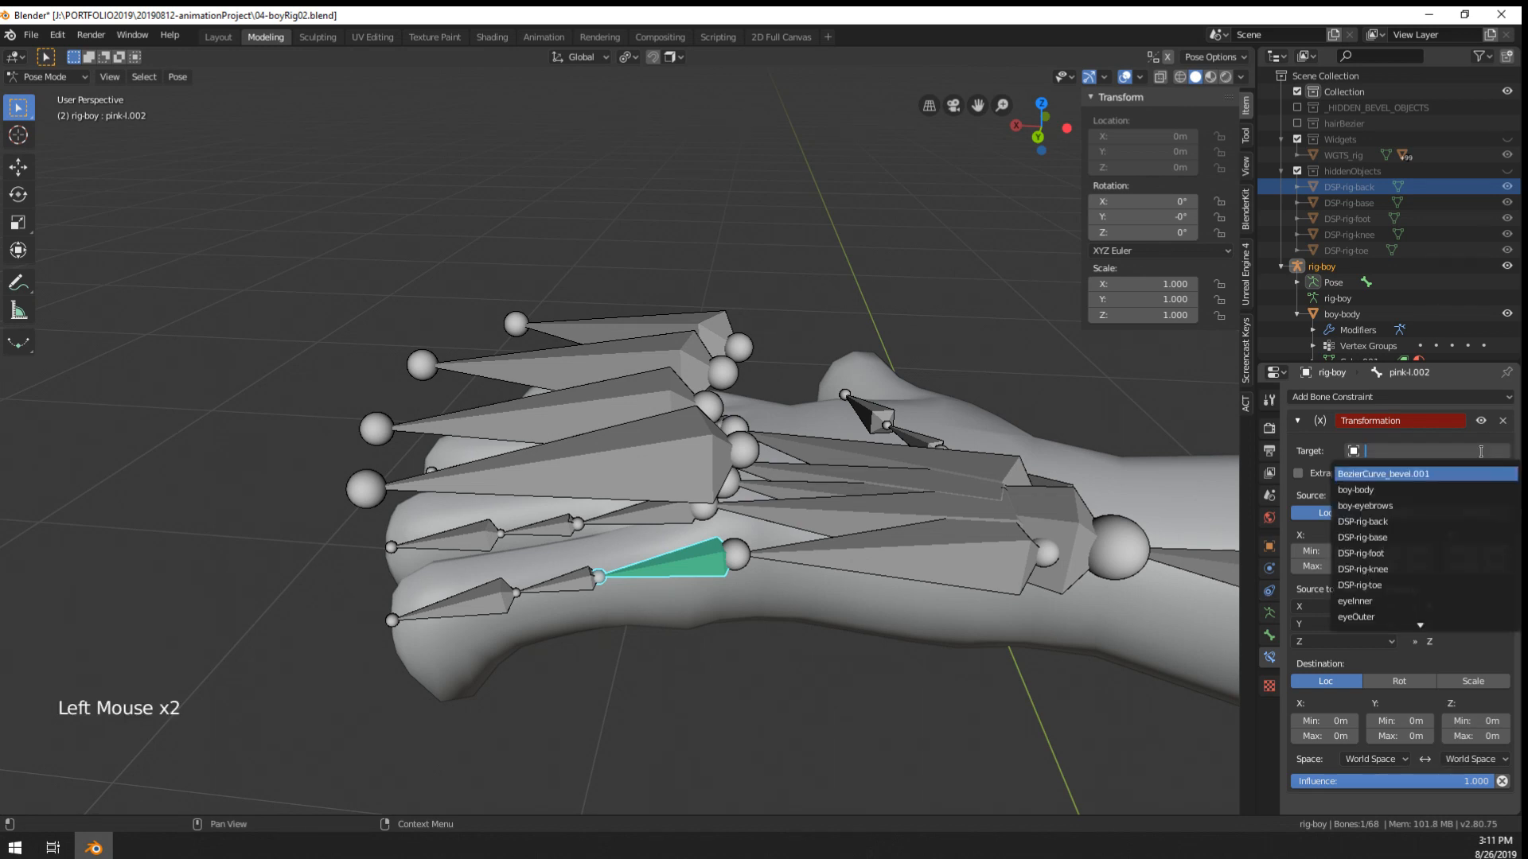
type("control")
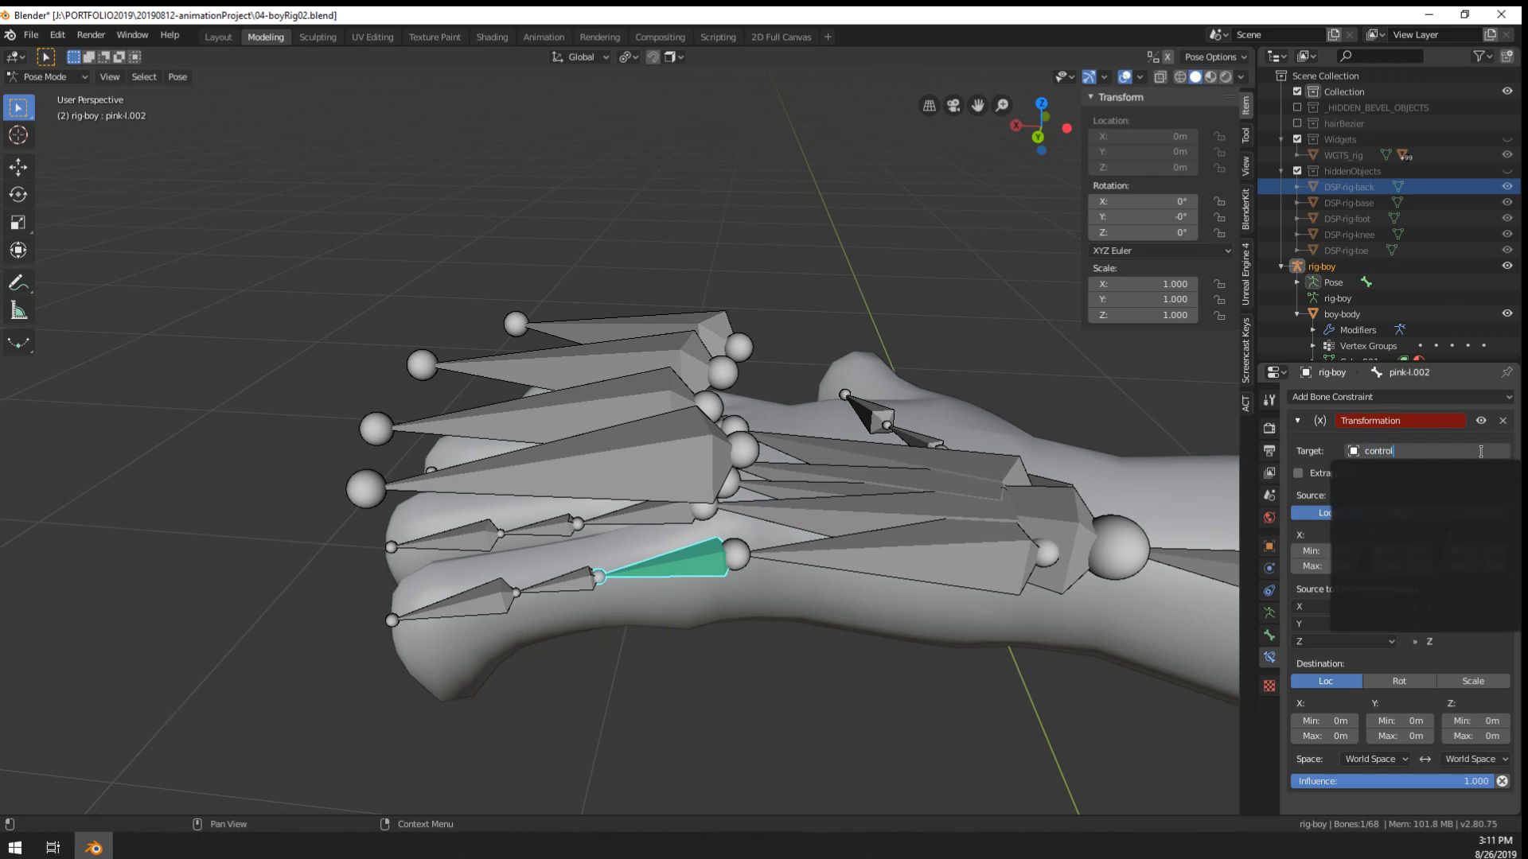
key("BackSpace")
key("BackSpace")
key("BackSpace")
key("BackSpace")
key("BackSpace")
key("BackSpace")
key("BackSpace")
type("body")
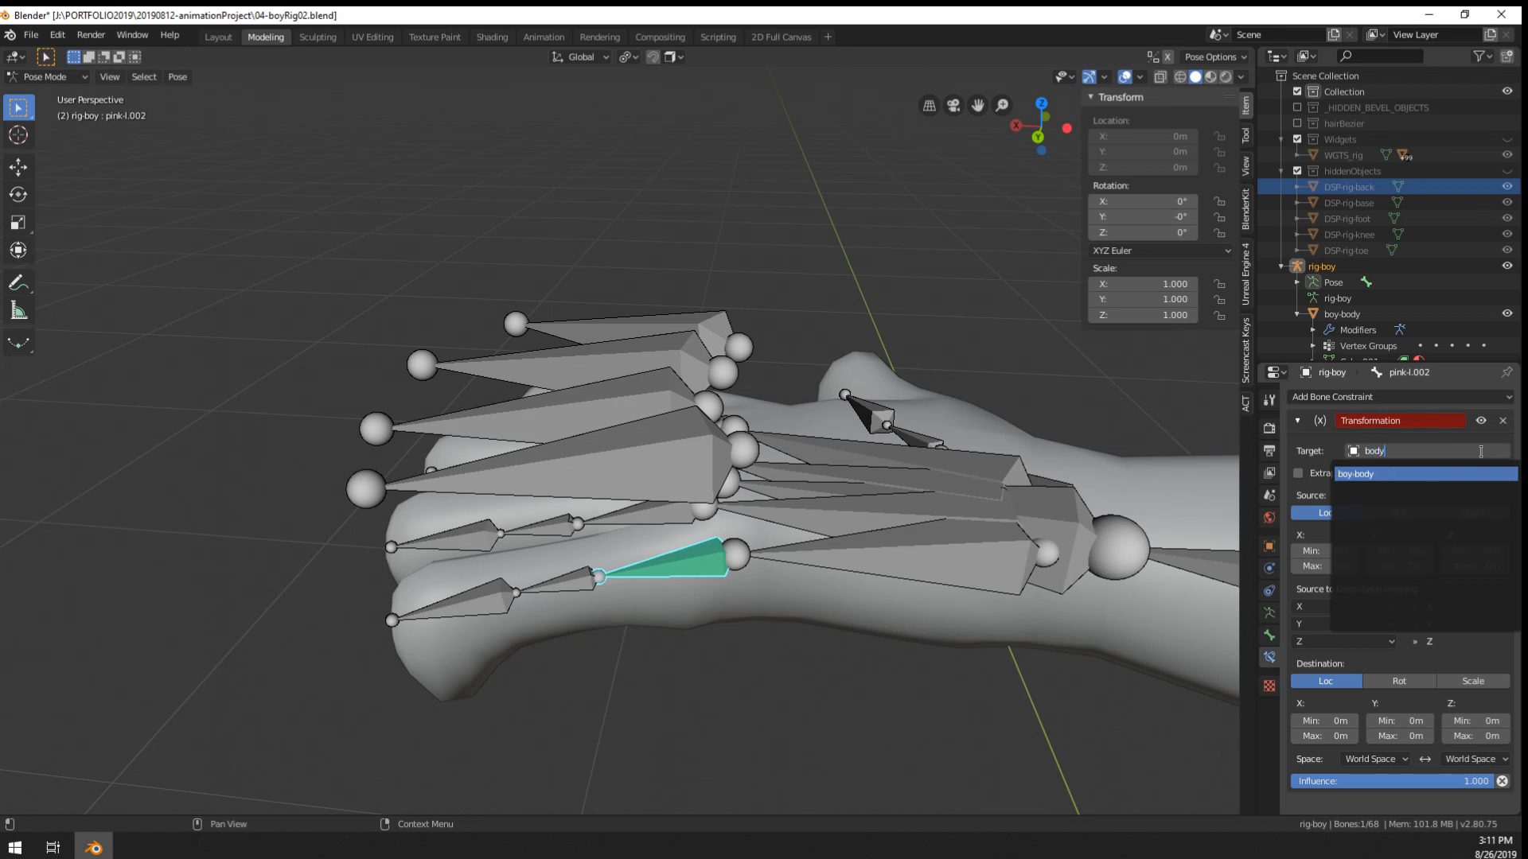
key("BackSpace")
key("BackSpace")
key("BackSpace")
key("BackSpace")
type("rig")
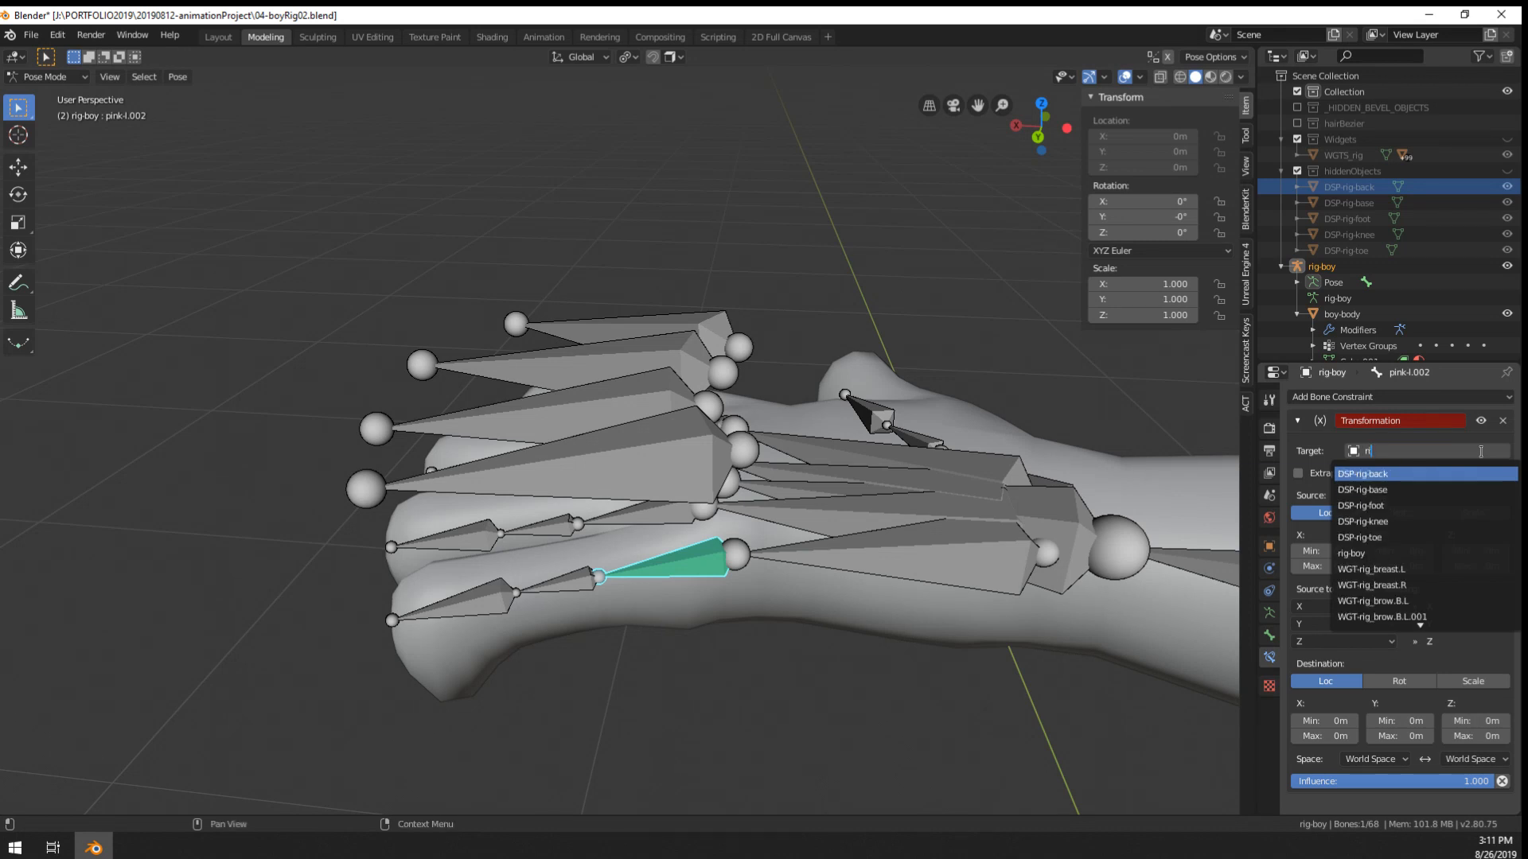
key("Down")
key("Down")
key("Down")
key("Down")
key("Down")
key("Return")
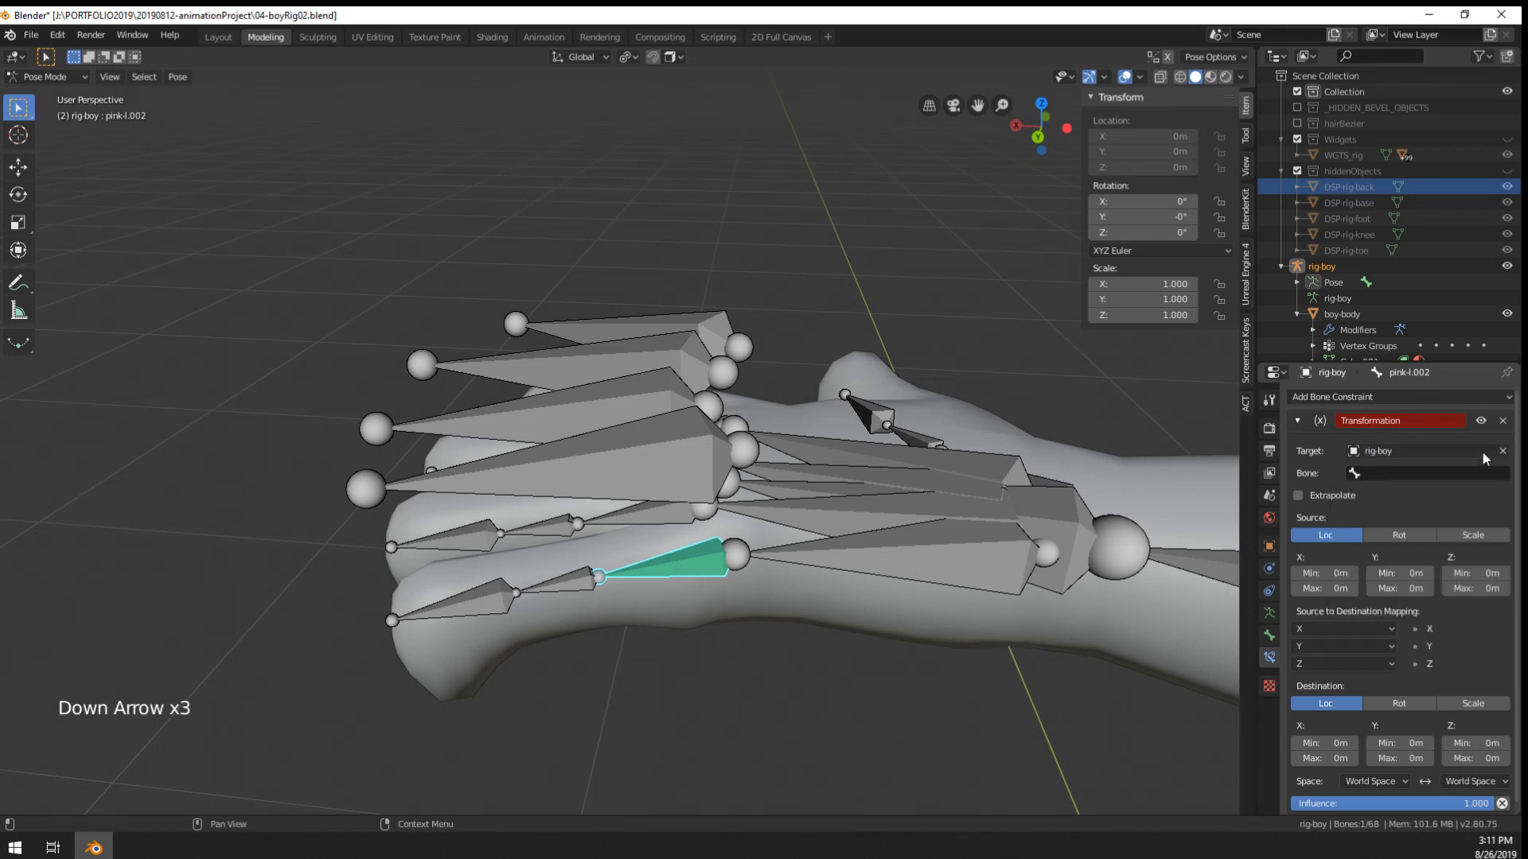
left_click(1386, 475)
type("index")
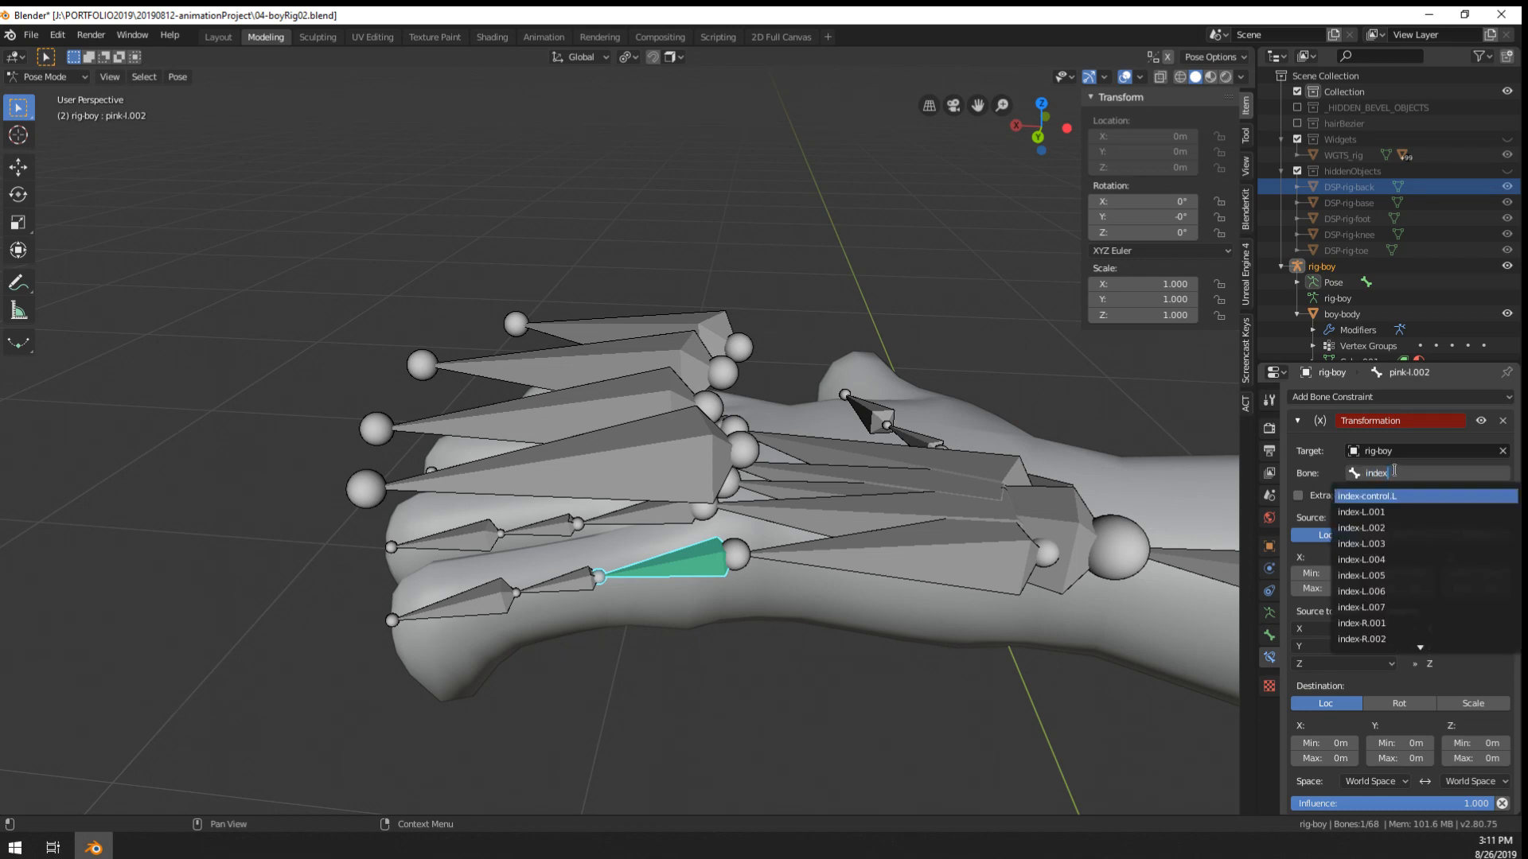
left_click(1394, 496)
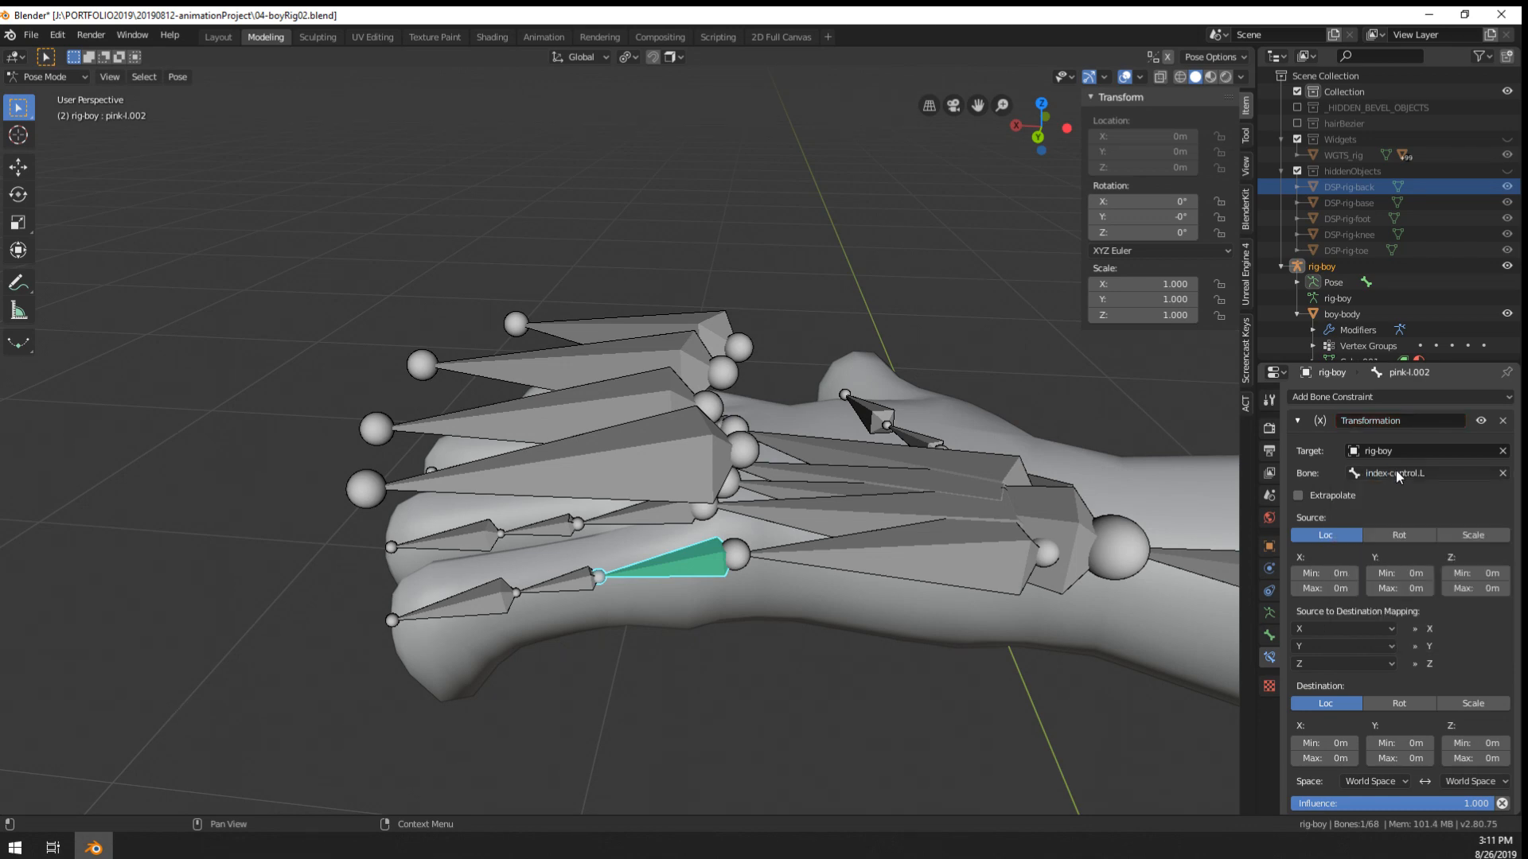
- Set the Transformation constraint's source to Scale and its destination to Rot
middle_click_drag(915, 509, 1050, 533)
scroll(1439, 568, "down", 2)
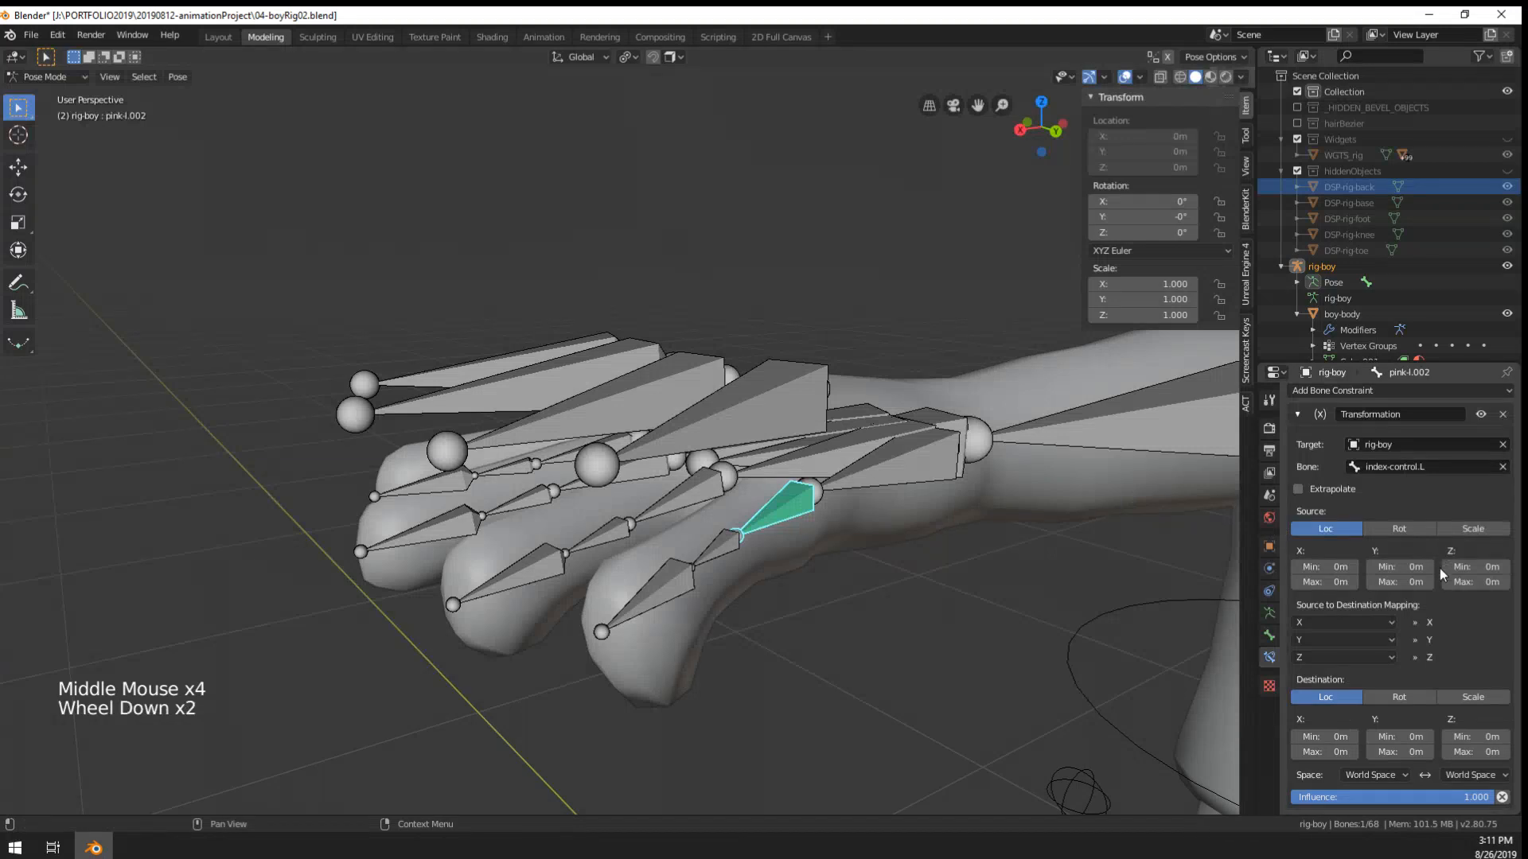
left_click(1467, 527)
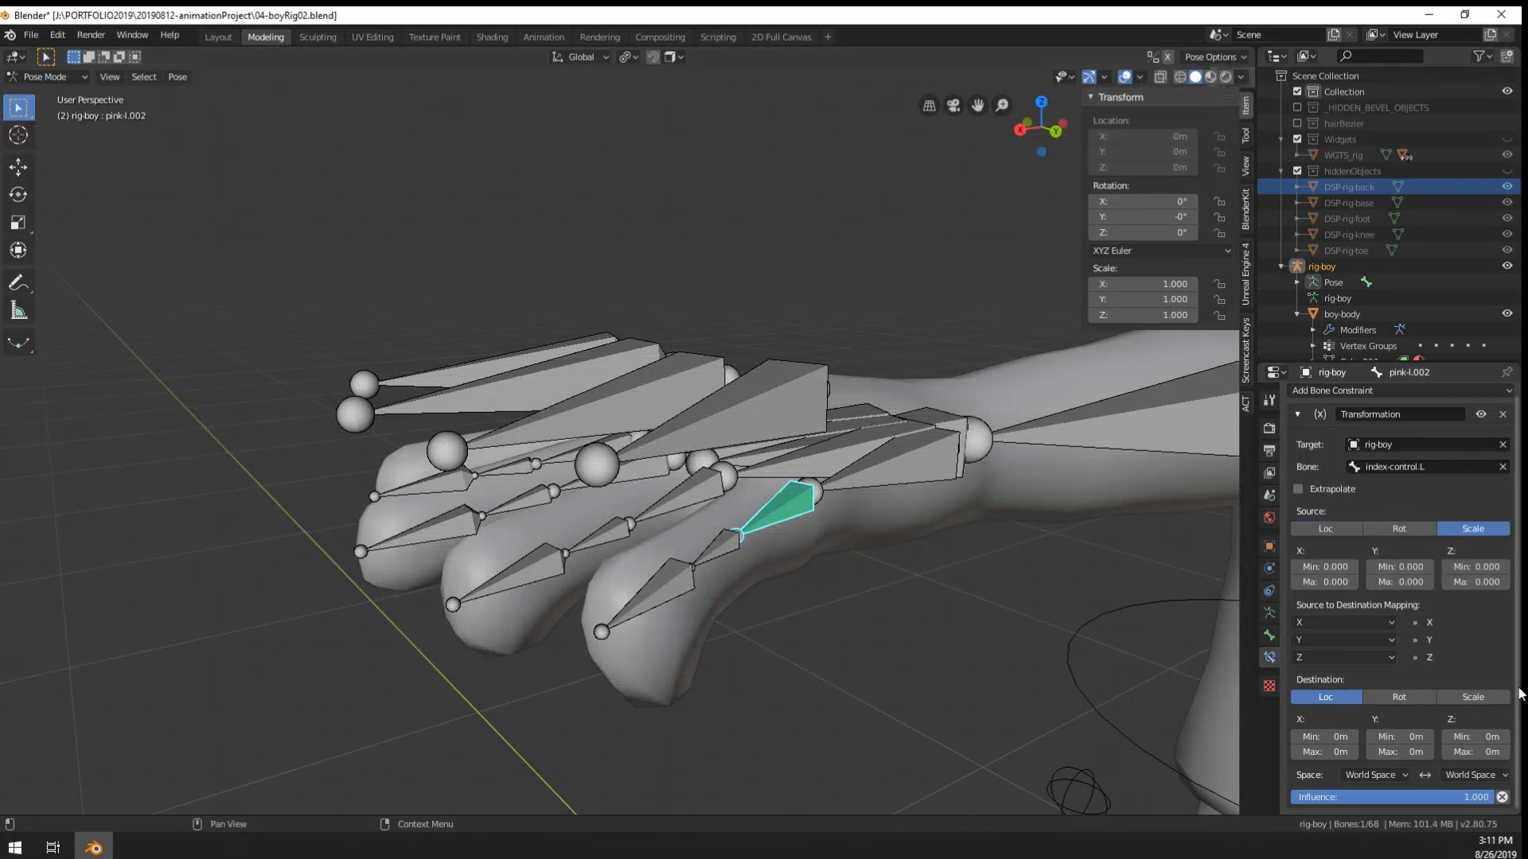
scroll(1472, 656, "down", 2)
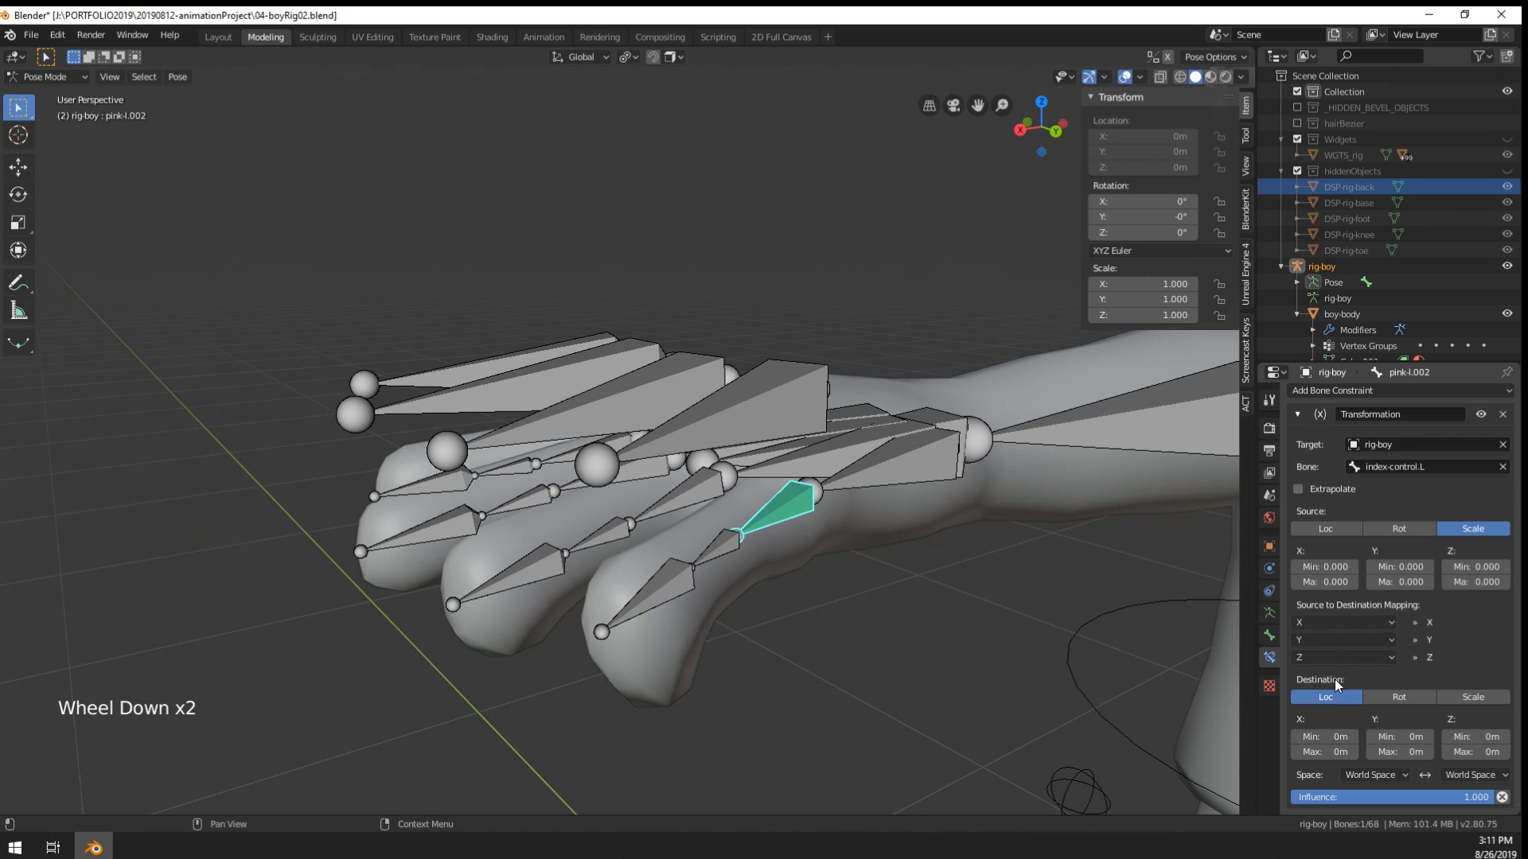
left_click(1381, 695)
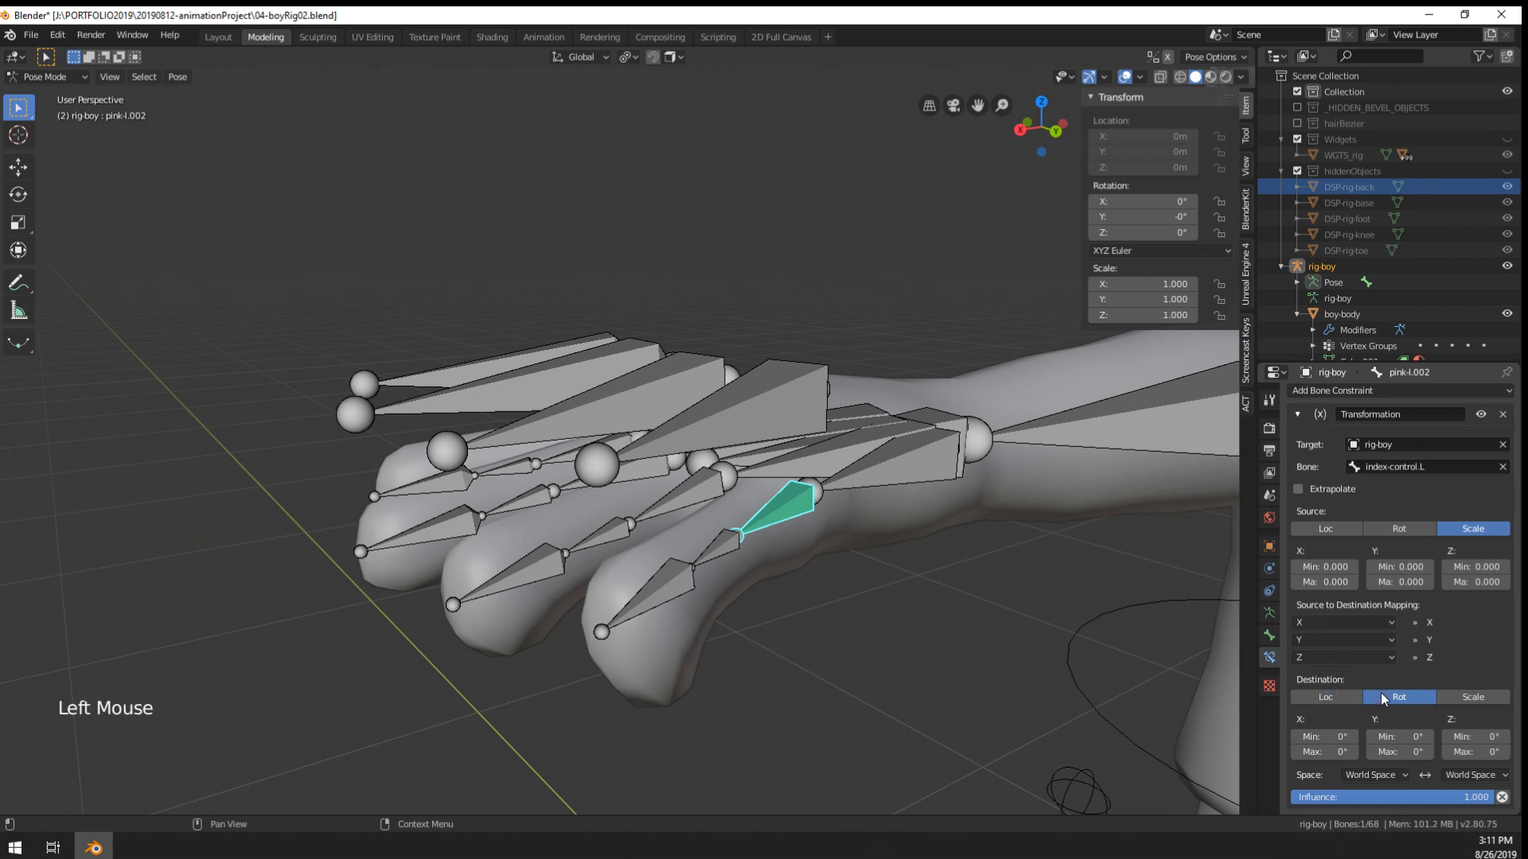
- Test the scale-to-rotation constraint by temporarily scaling the little finger's control bone, cancelling the transform
right_click(794, 436)
key("r")
key("s")
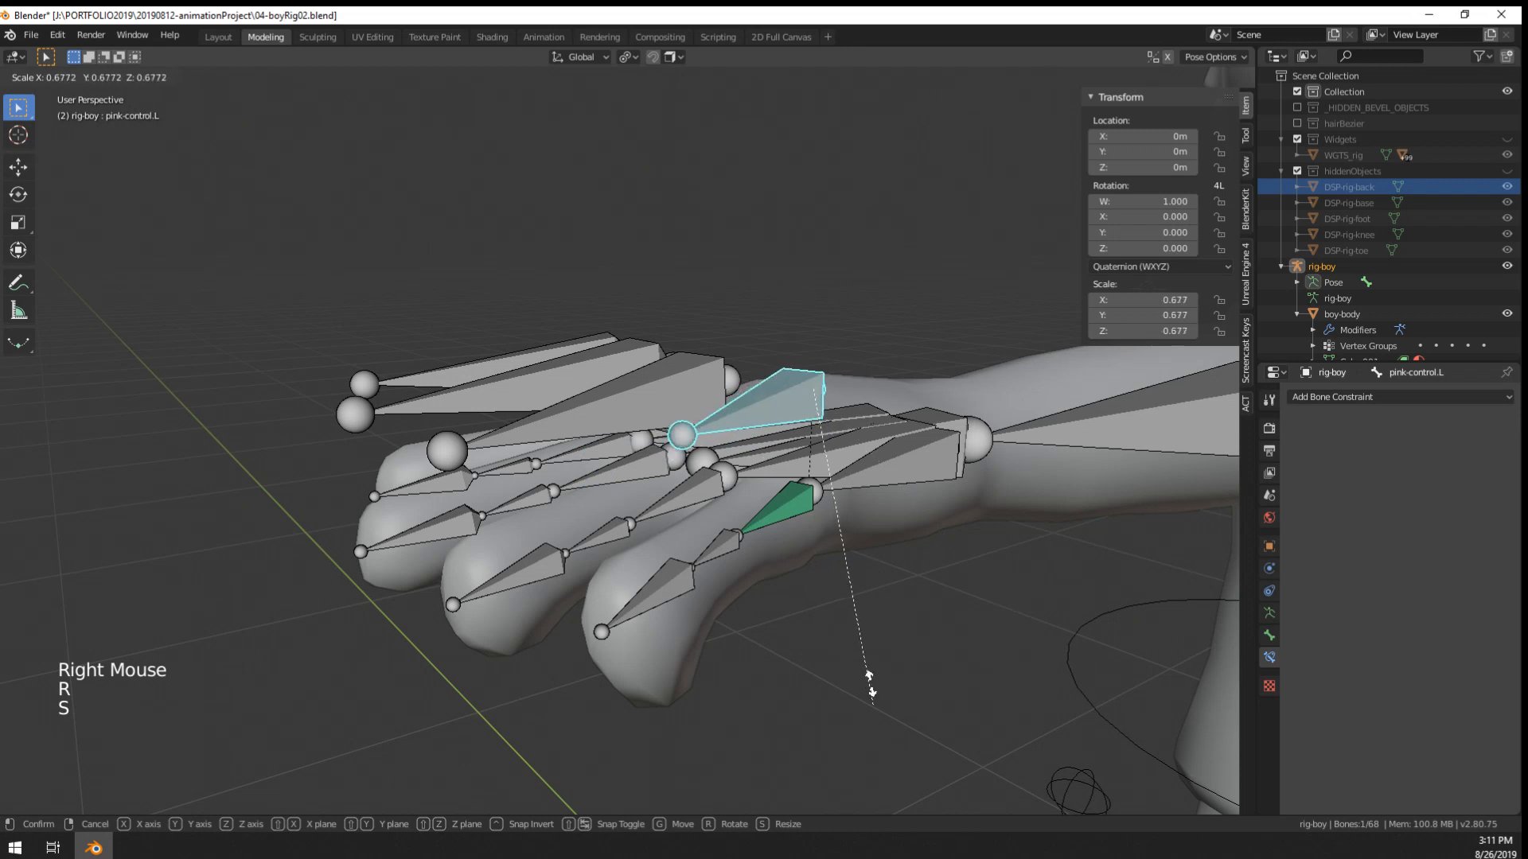
right_click(869, 682)
- Set the maximum destination X rotation of the little finger base bone's constraint to 90°
right_click(795, 514)
middle_click_drag(872, 564, 833, 541)
scroll(1392, 676, "down", 3)
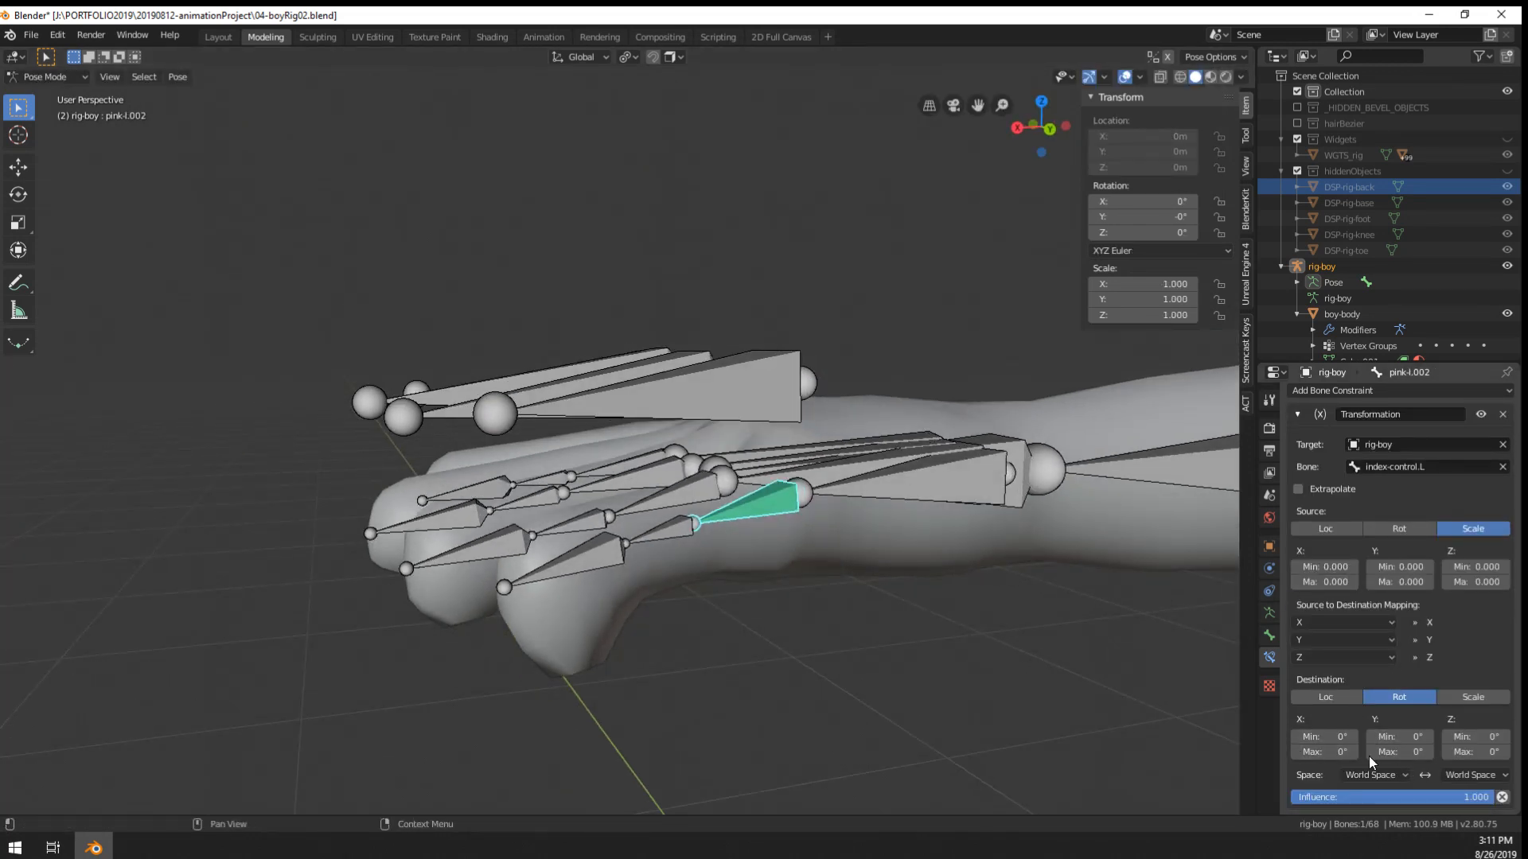
double_click(1322, 753)
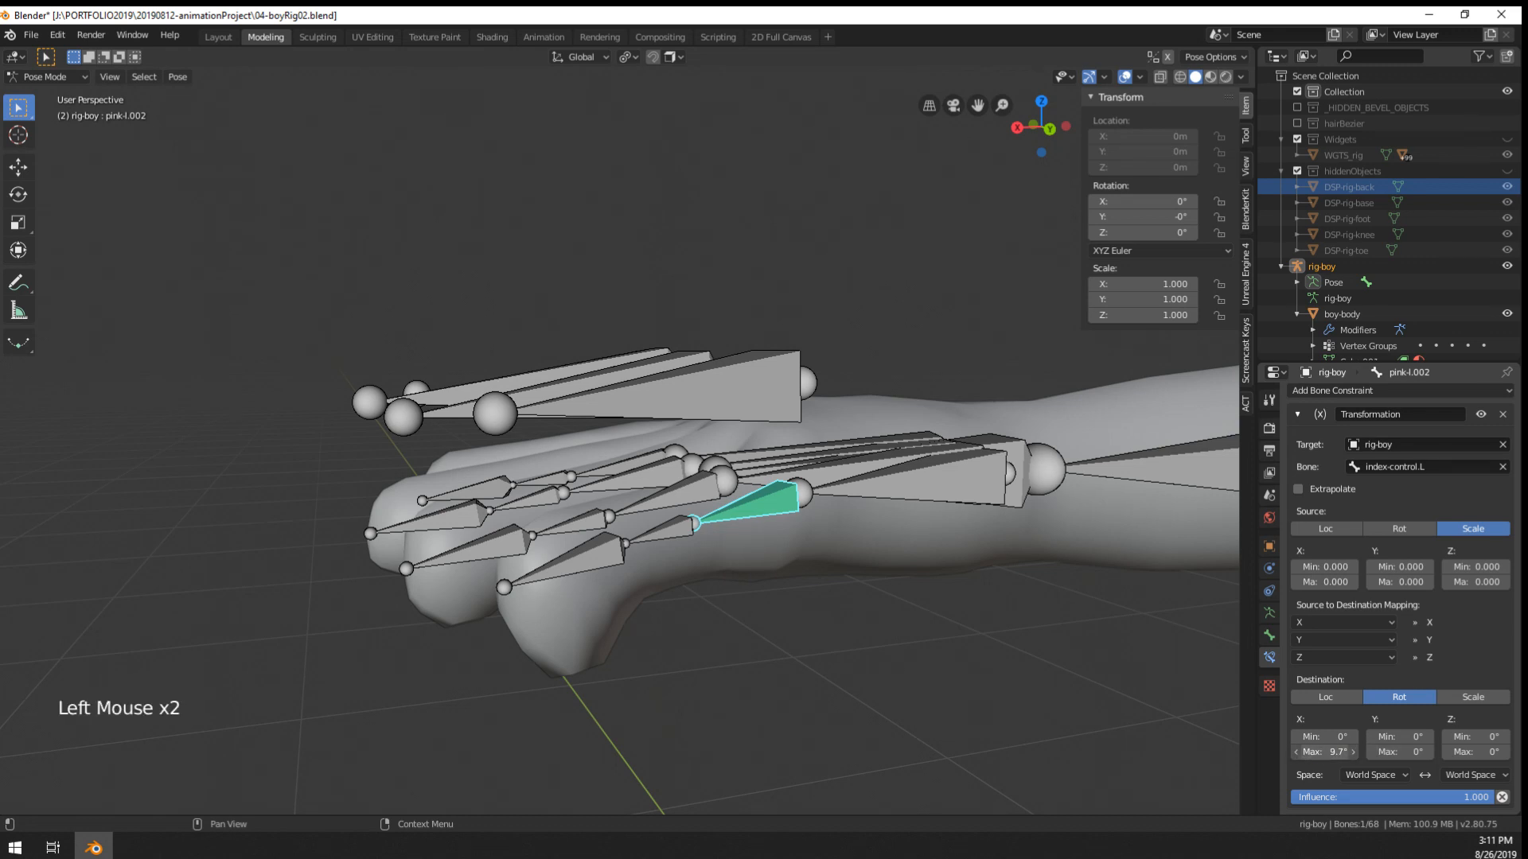
type("90")
key("Return")
- Check the 90° rotation range by temporarily scaling the little finger's control bone
right_click(730, 390)
key("s")
right_click(761, 490)
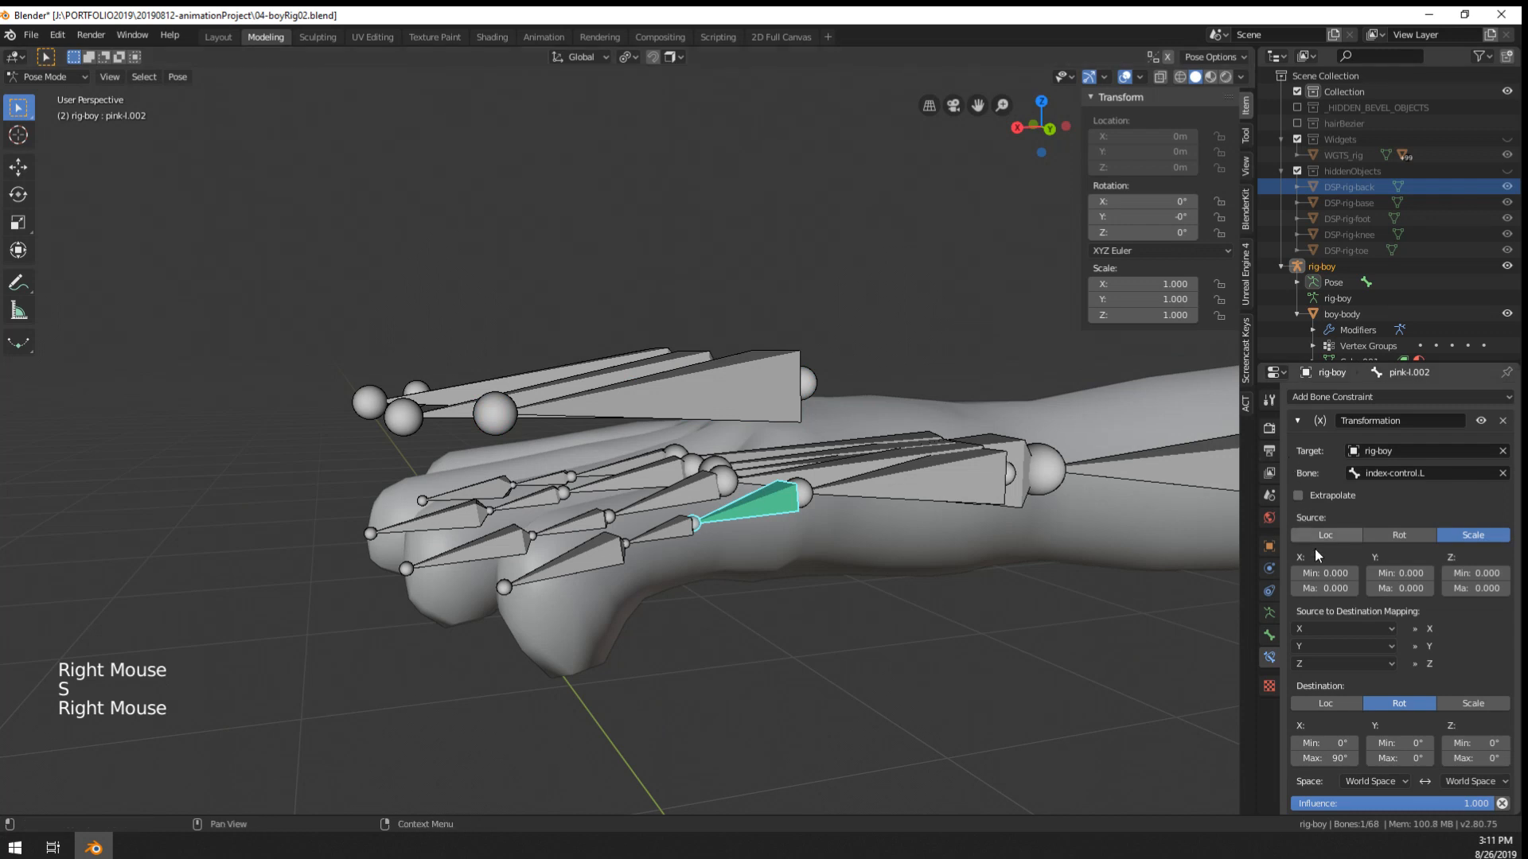
- Set the constraint's maximum source Z scale to 1.000 and test it by temporarily scaling the little finger's control bone
left_click(1471, 588)
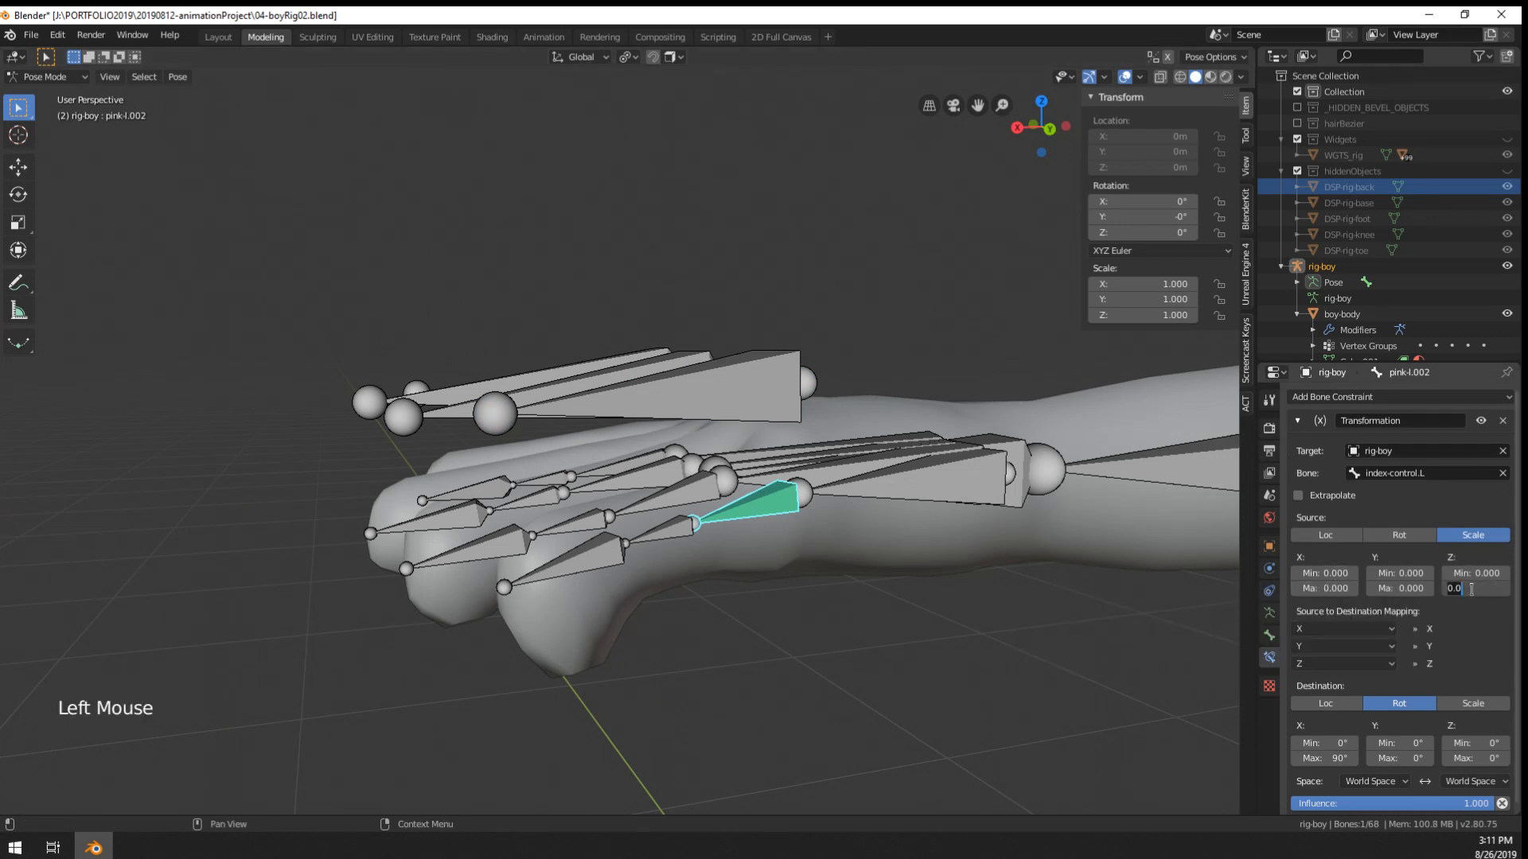
key("Escape")
right_click(767, 400)
key("s")
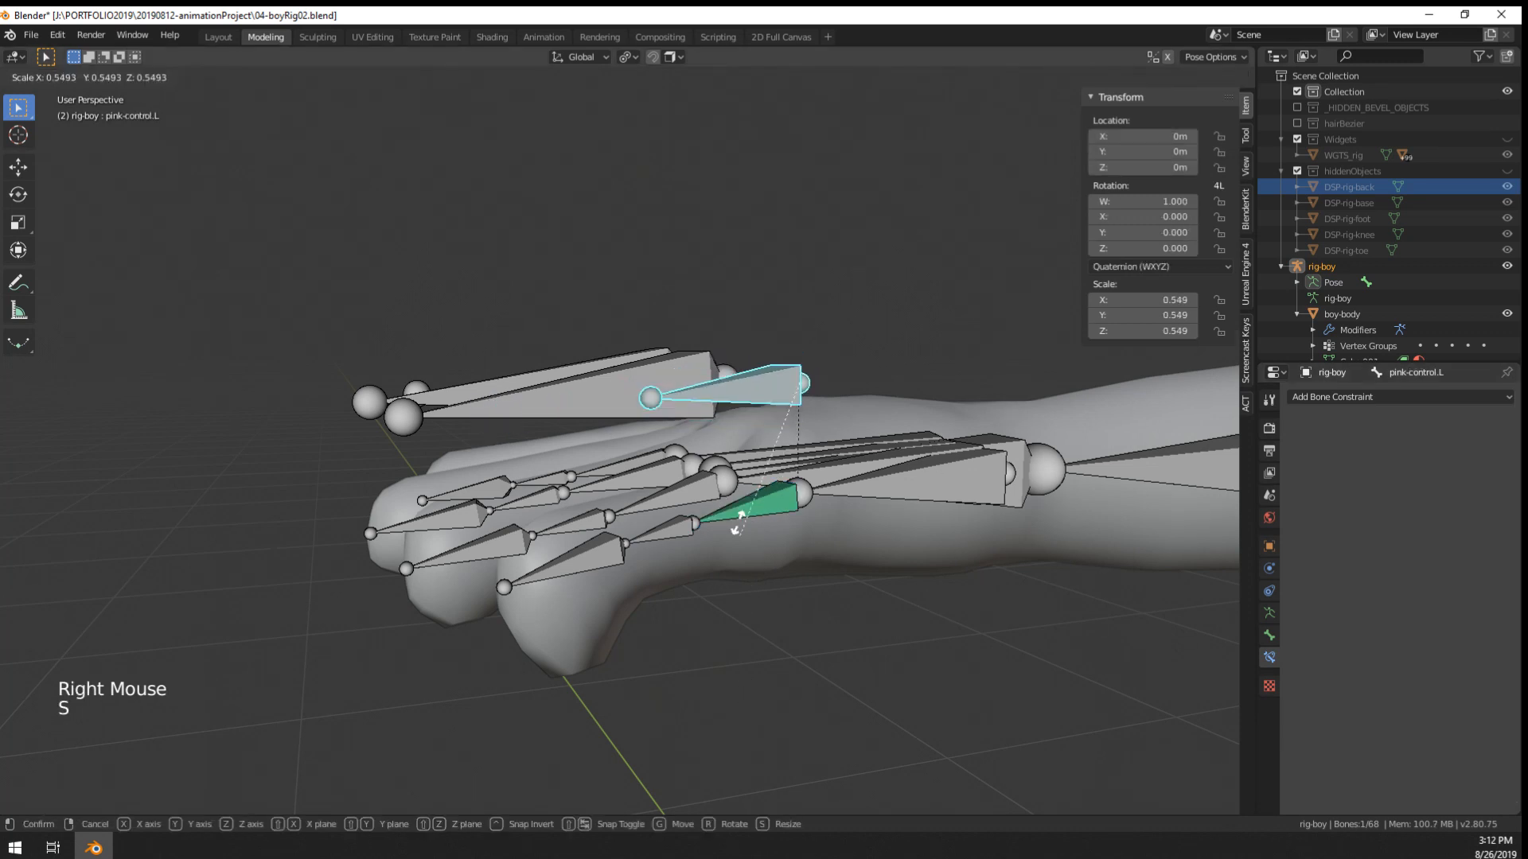
right_click(792, 503)
right_click(780, 517)
right_click(798, 532)
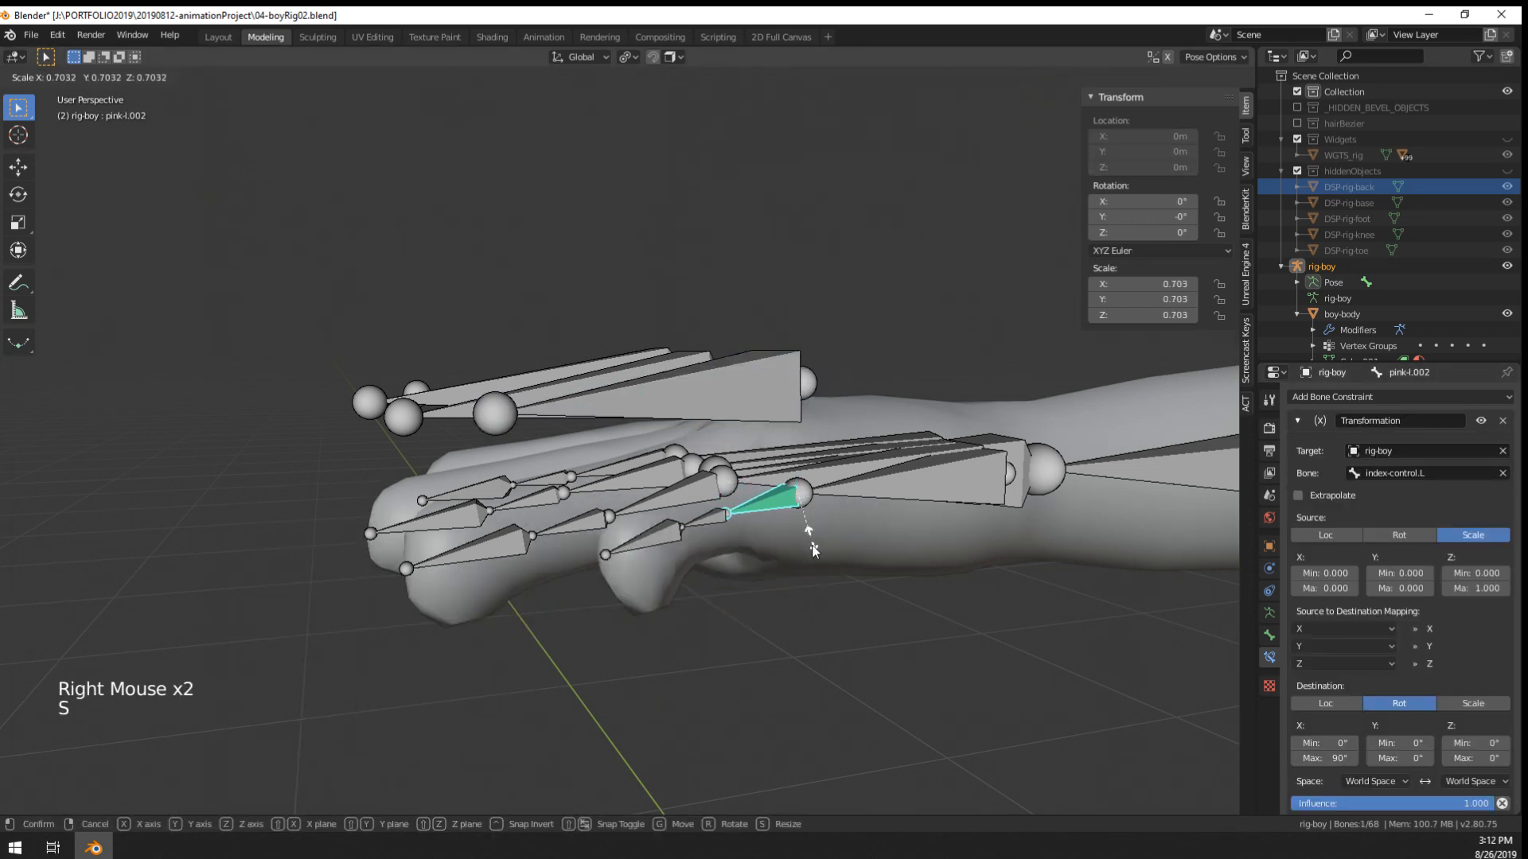
right_click(756, 389)
key("s")
right_click(776, 507)
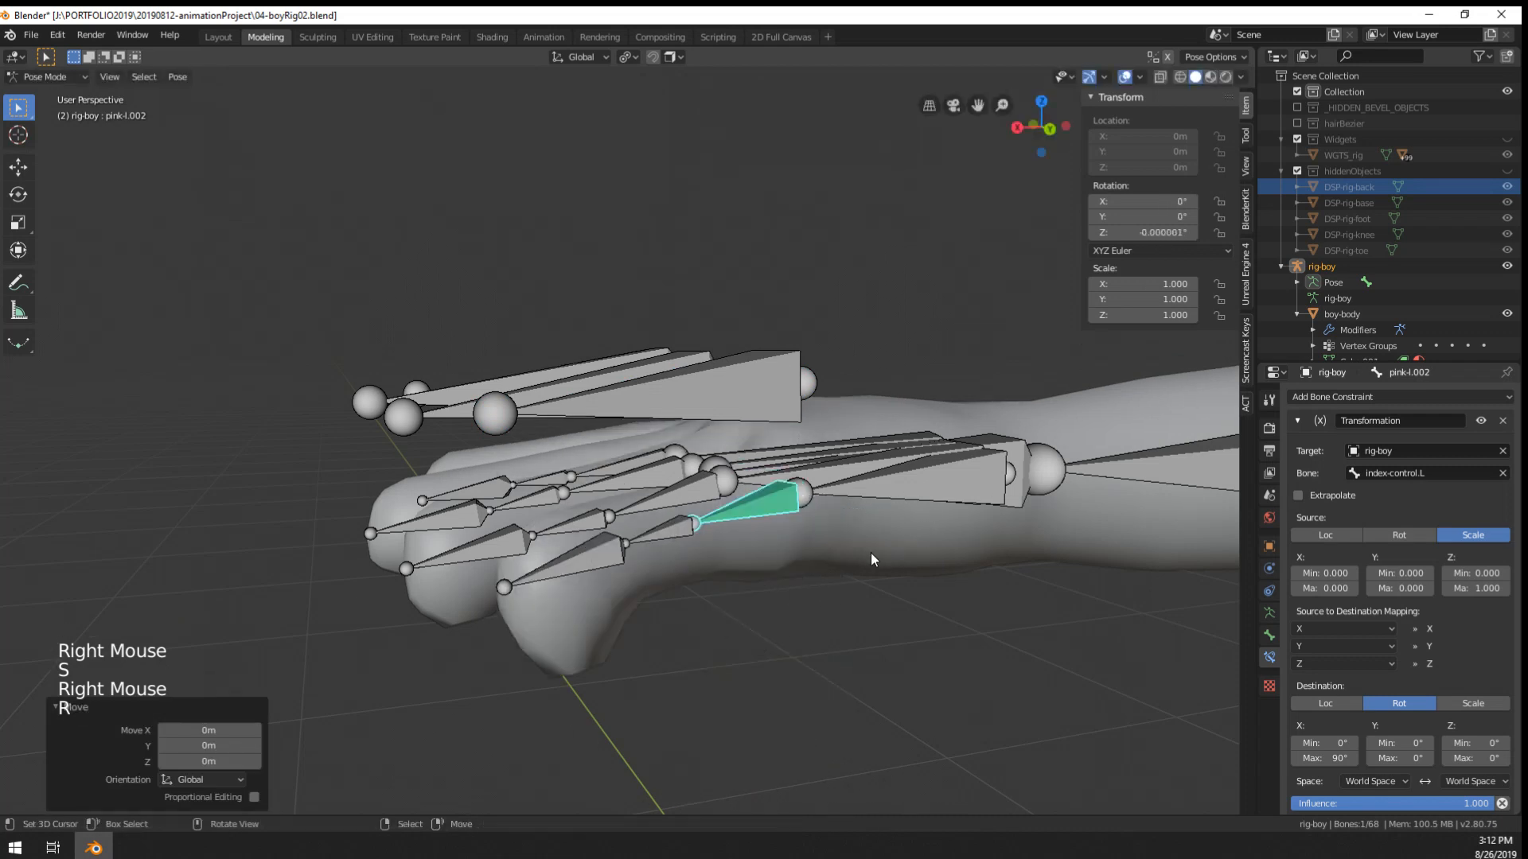
- Check the curl axis by temporarily rotating the little finger's base bone about its local X, cancelling the transform
key("r")
key("s")
right_click(889, 629)
key("r")
key("x")
key("x")
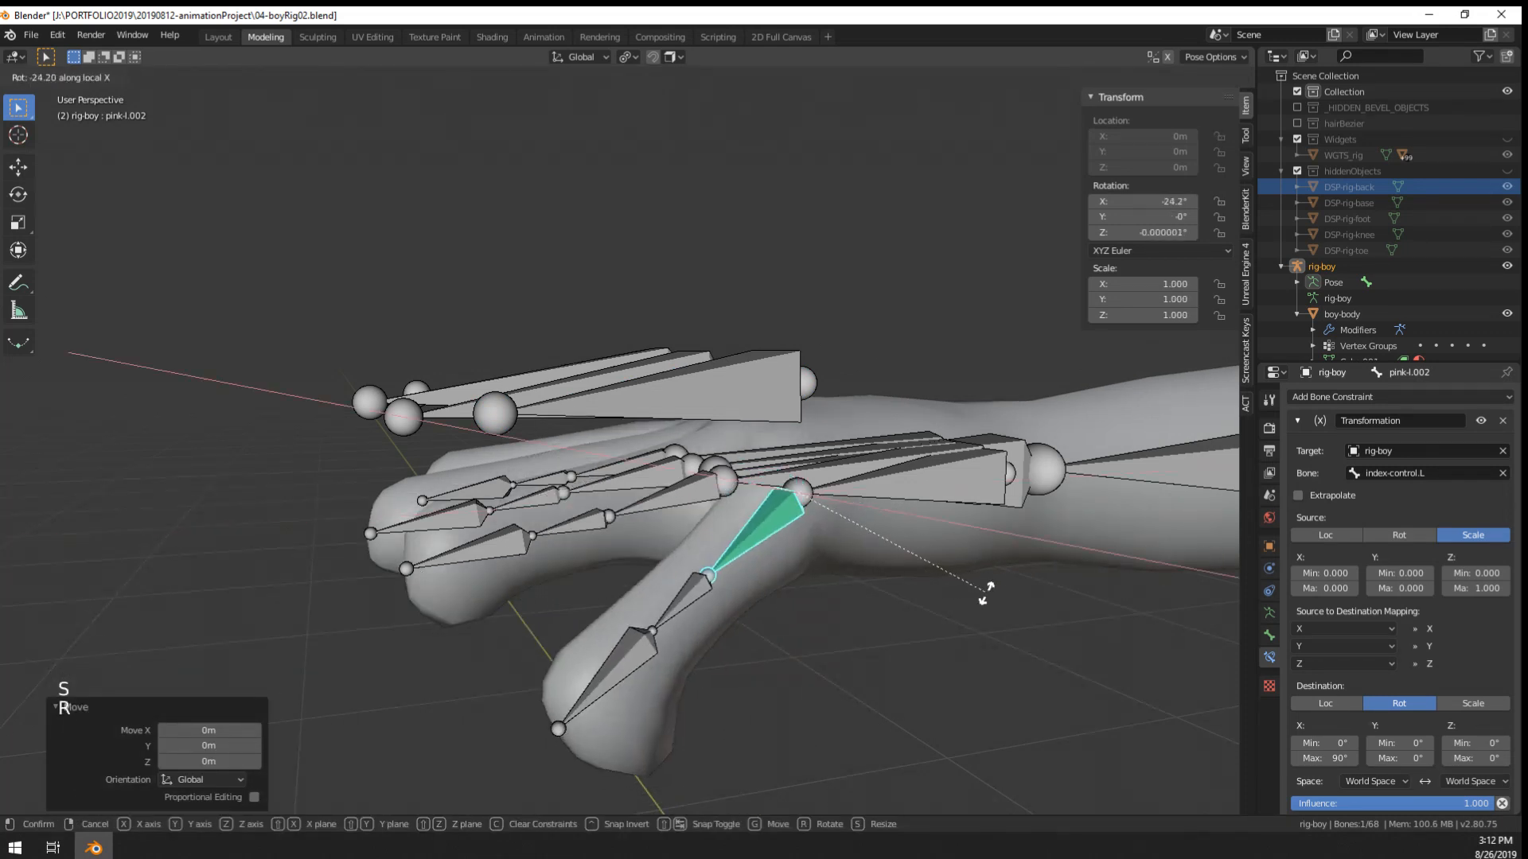
right_click(1083, 565)
- Set both space options of the Transformation constraint to Local Space
scroll(1354, 681, "down", 2)
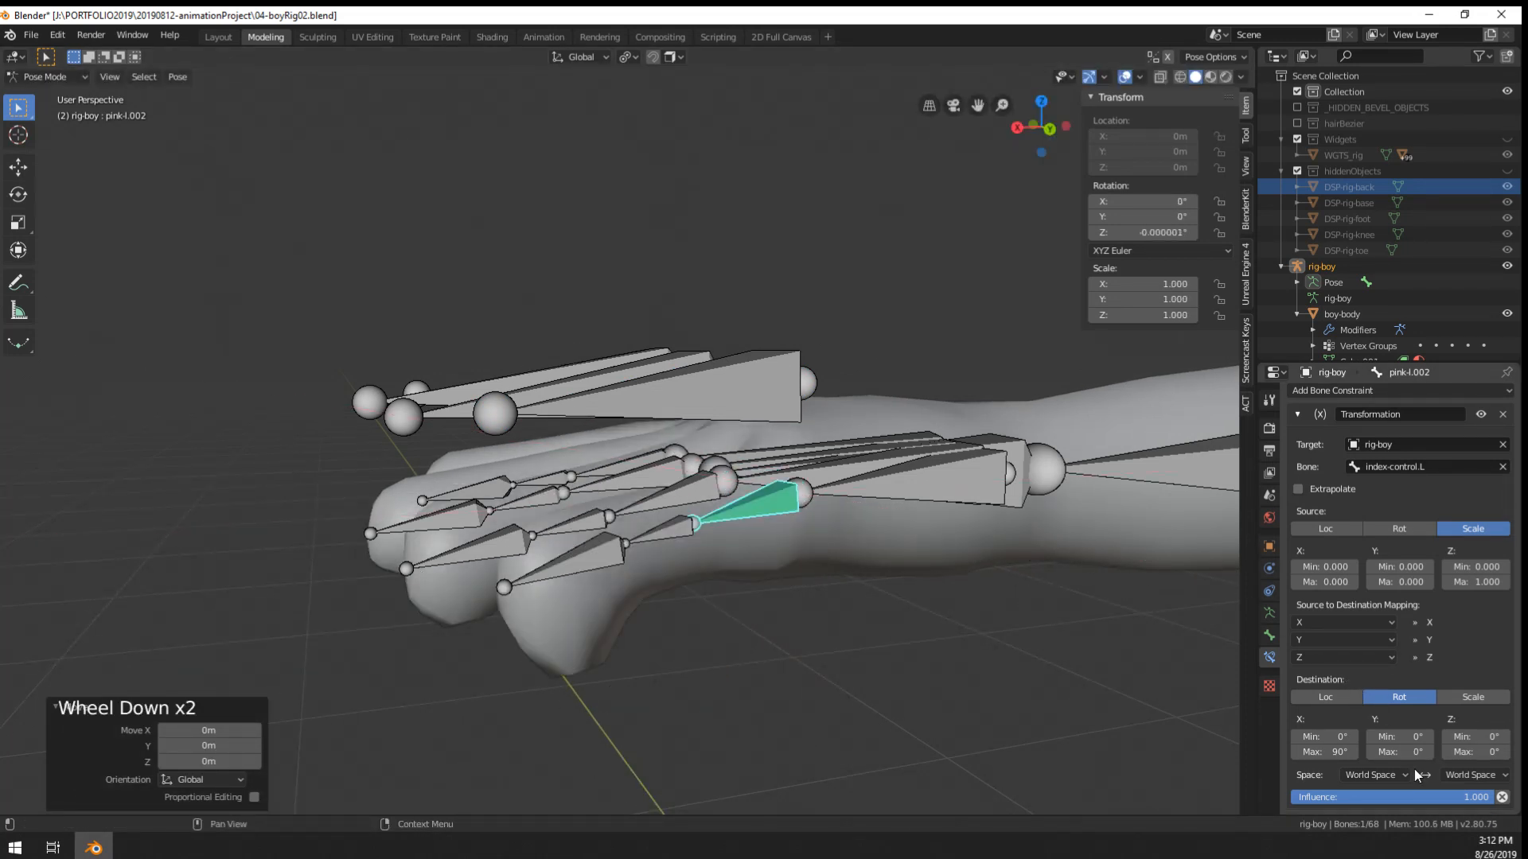
left_click(1395, 778)
left_click(1340, 691)
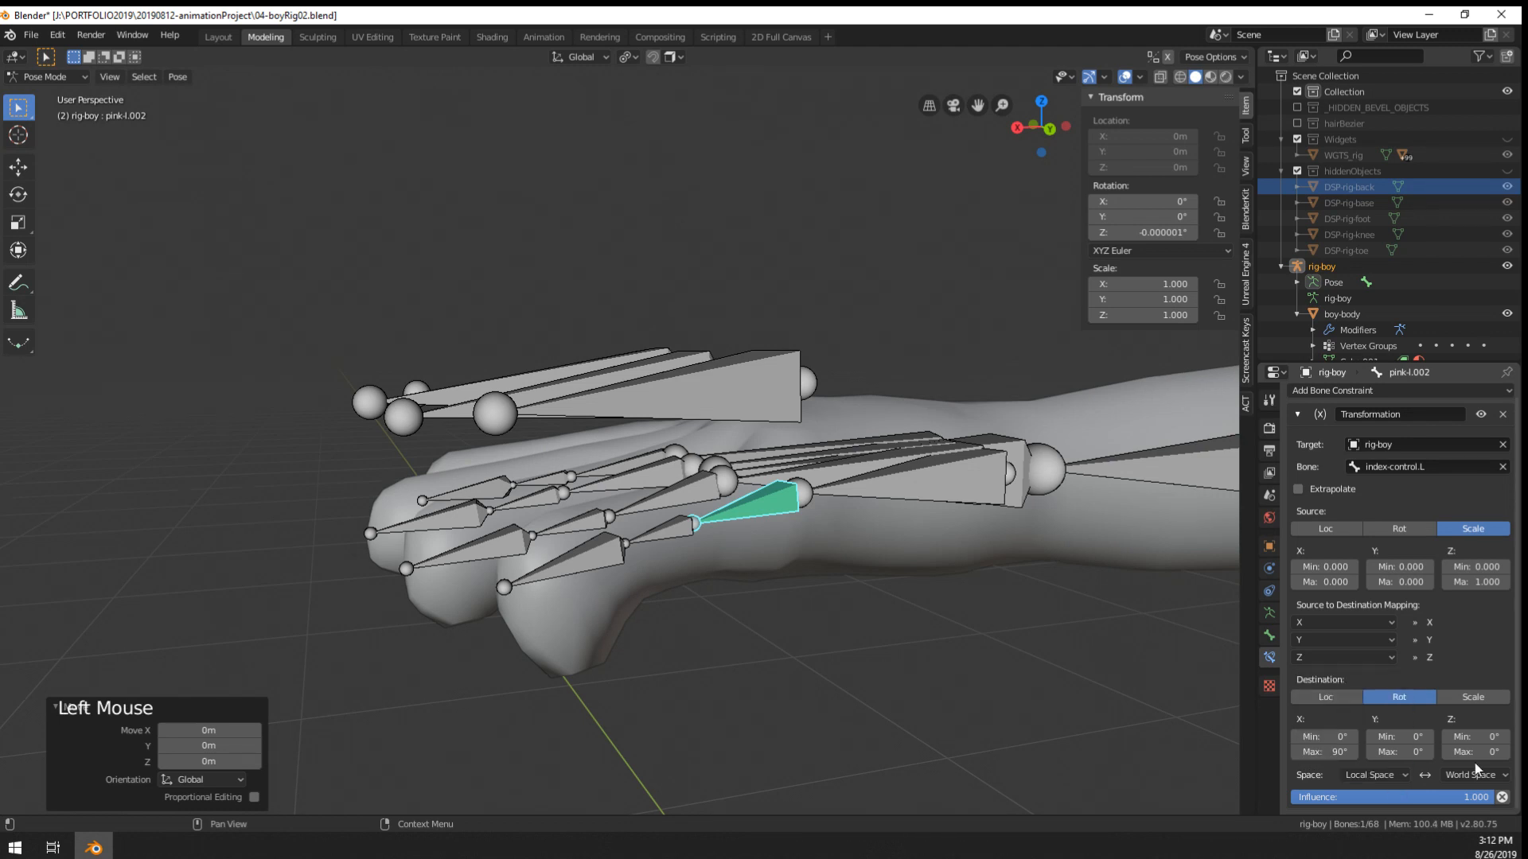
left_click(1472, 775)
left_click(1432, 704)
scroll(1459, 646, "up", 2)
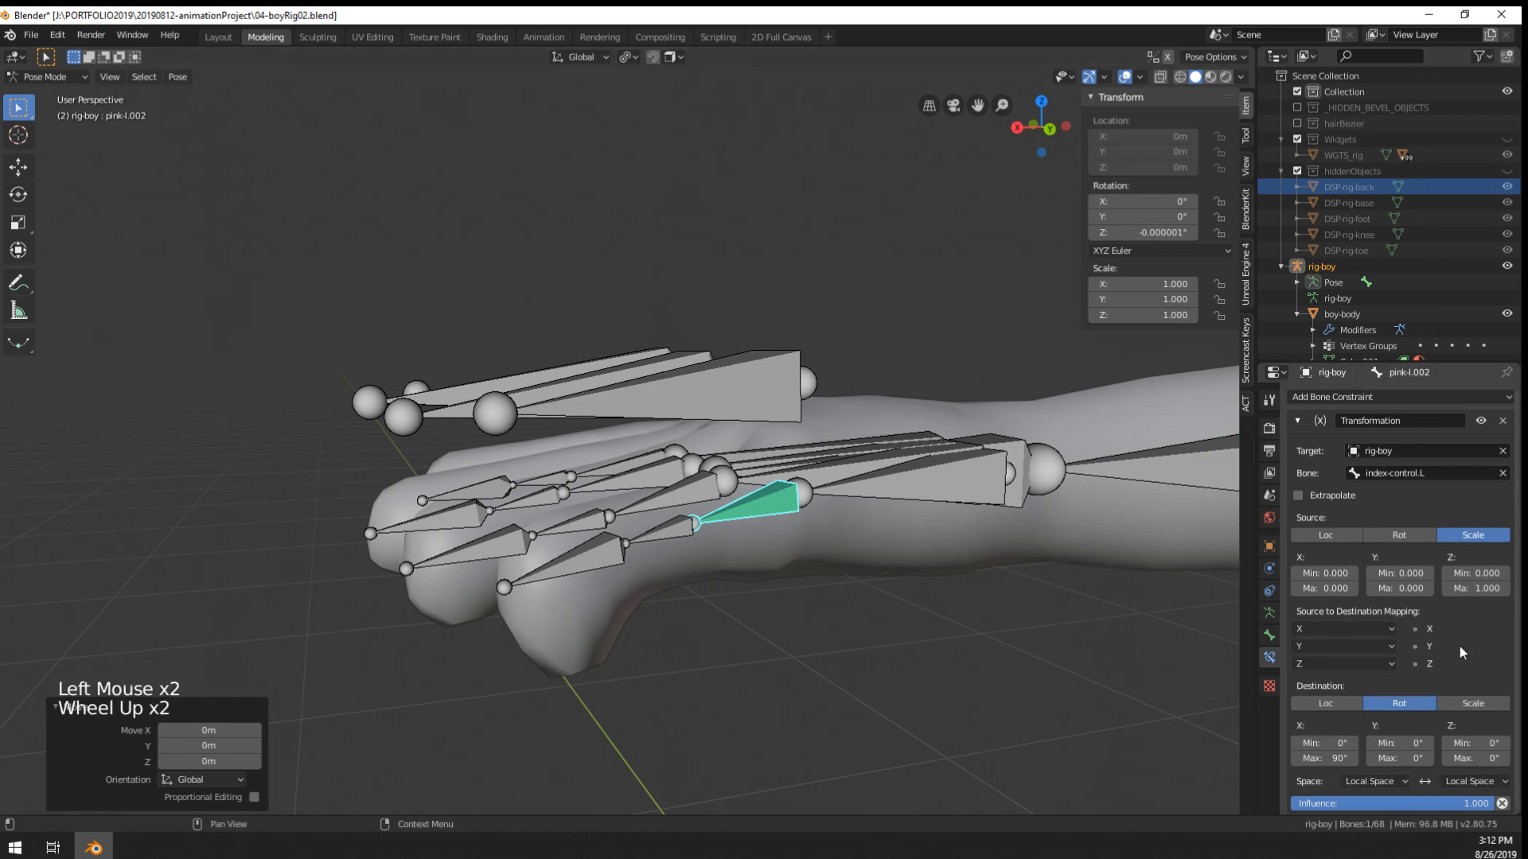
- Test the local-space constraint by temporarily scaling the little finger's control bone, then reselect the base bone
left_click(1344, 622)
left_click(1345, 622)
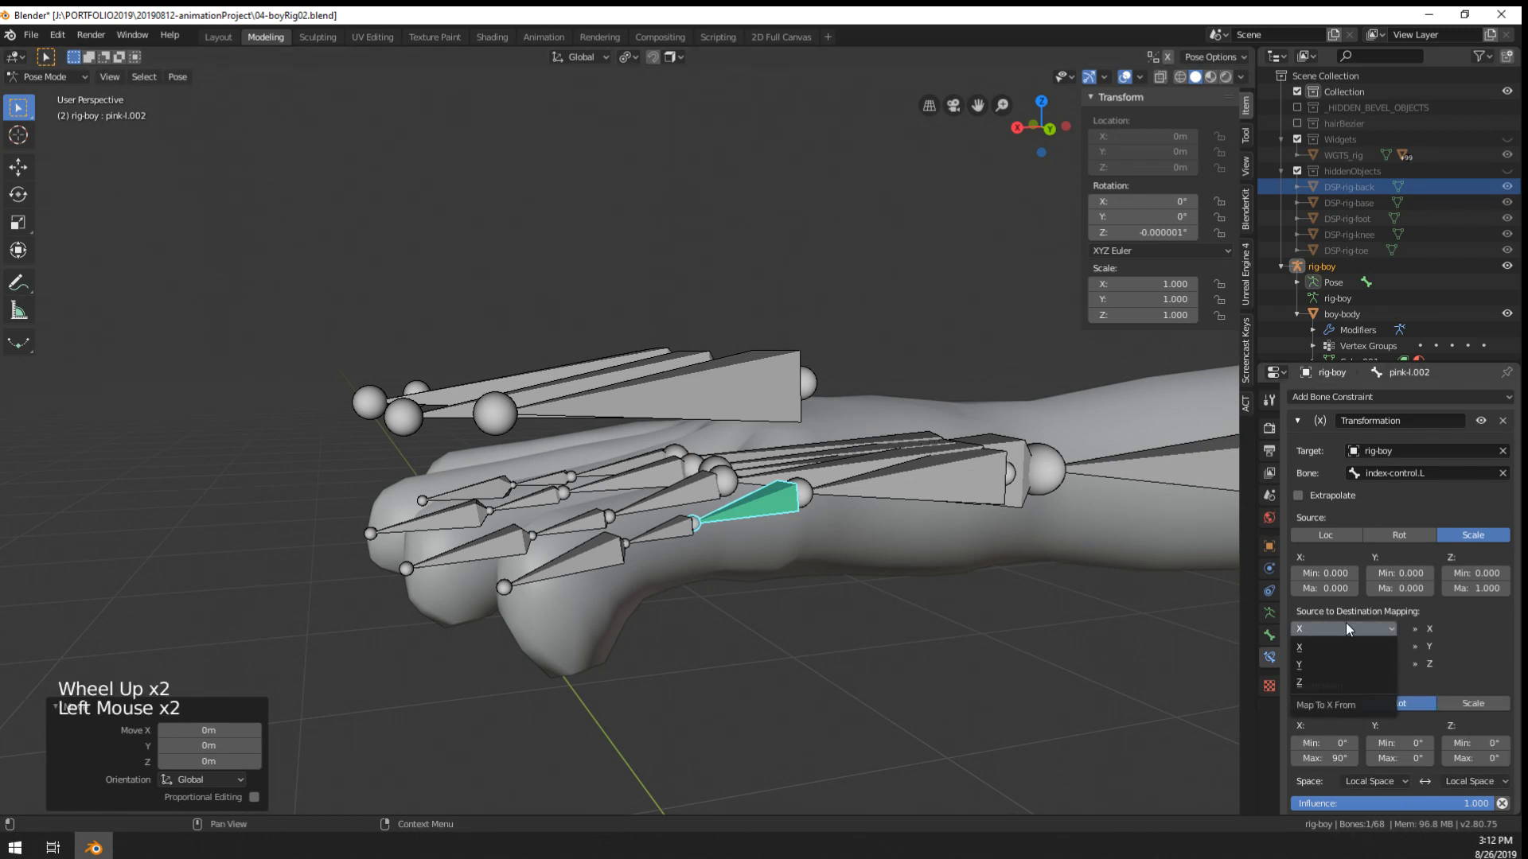
right_click(735, 405)
key("s")
right_click(776, 668)
right_click(767, 490)
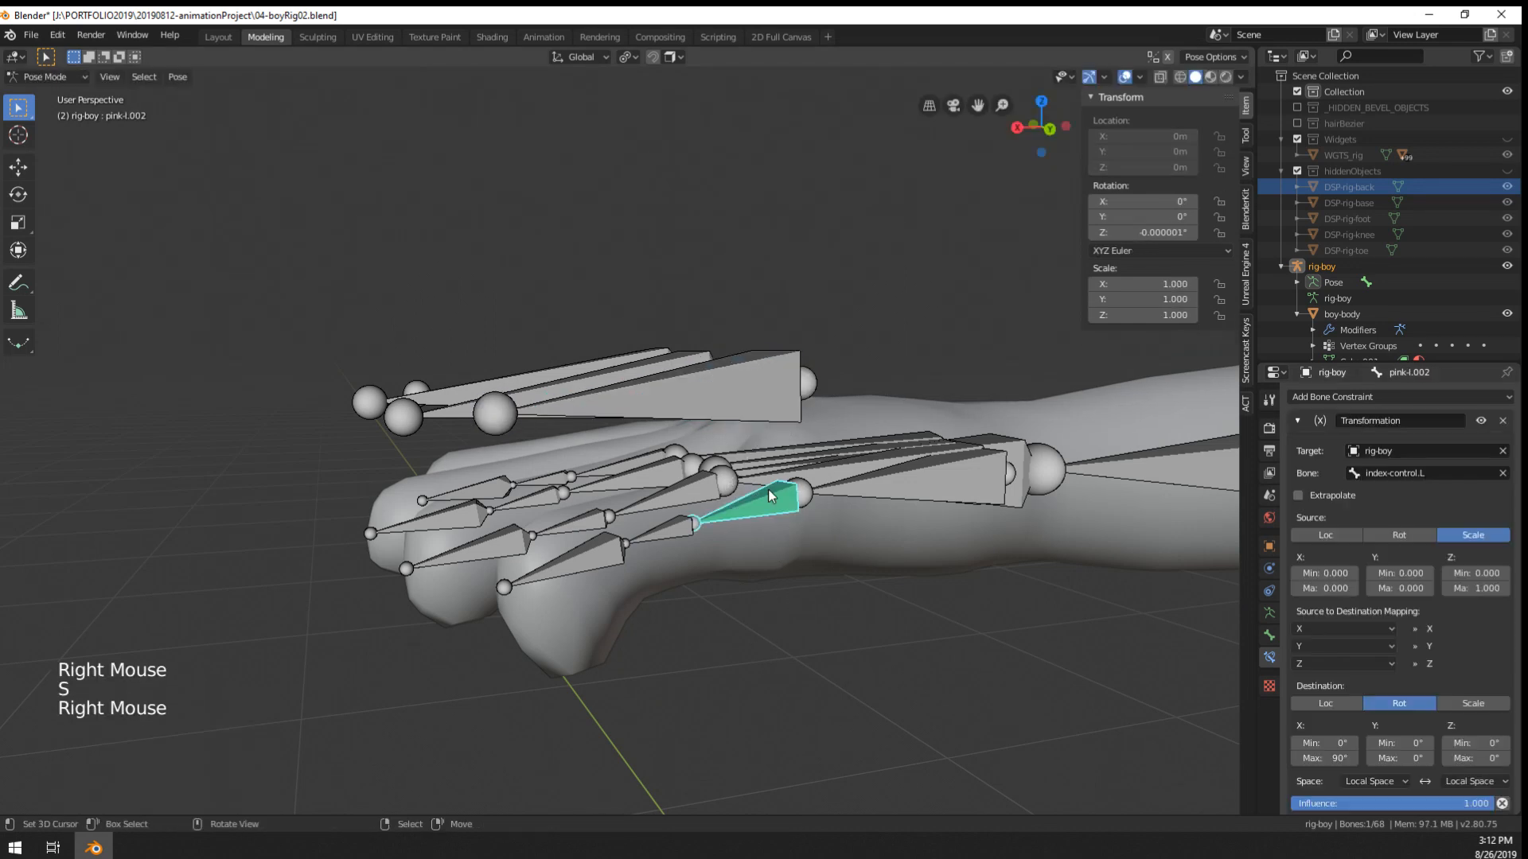
- Map the constraint's destination X axis from source Y, and toggle Extrapolate on and off
left_click(1336, 634)
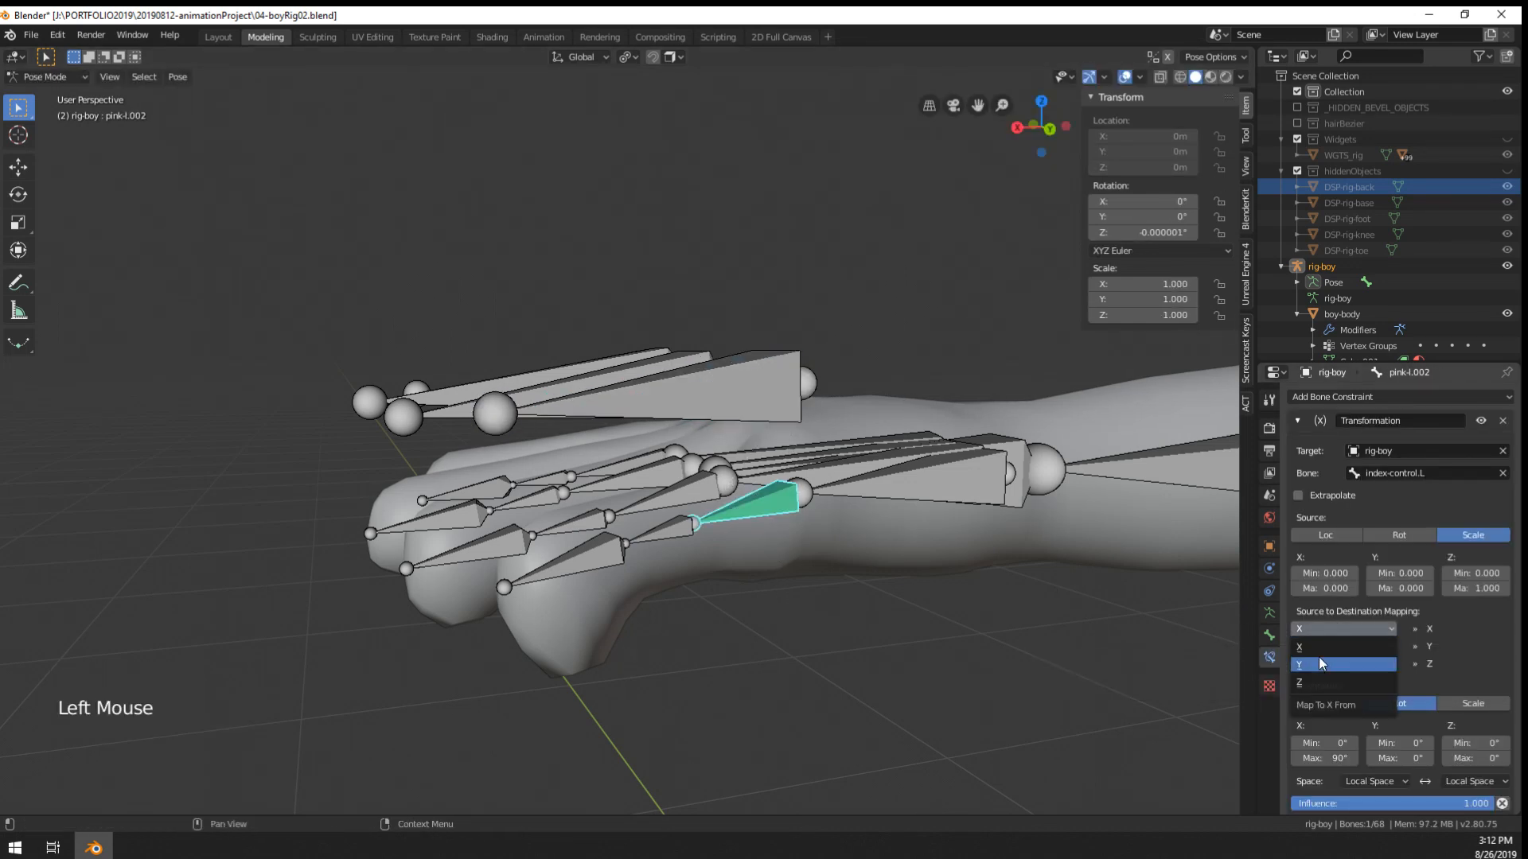
left_click(1319, 659)
scroll(1353, 589, "up", 3)
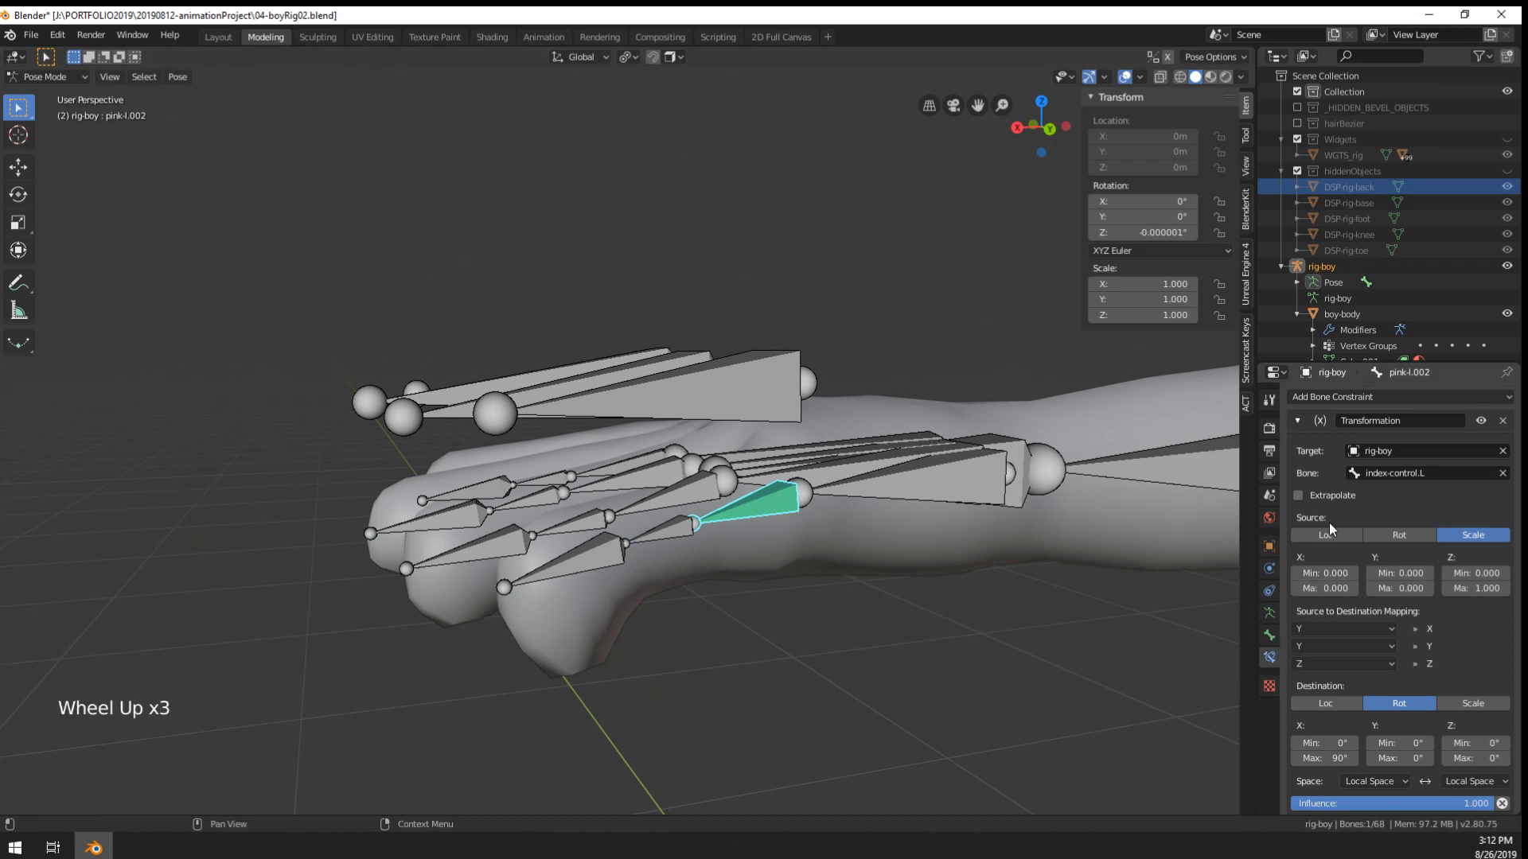
left_click(1330, 495)
left_click(1337, 496)
- Test the Y-to-X mapping by temporarily scaling the little finger's control bone, then reselect the base bone
right_click(764, 394)
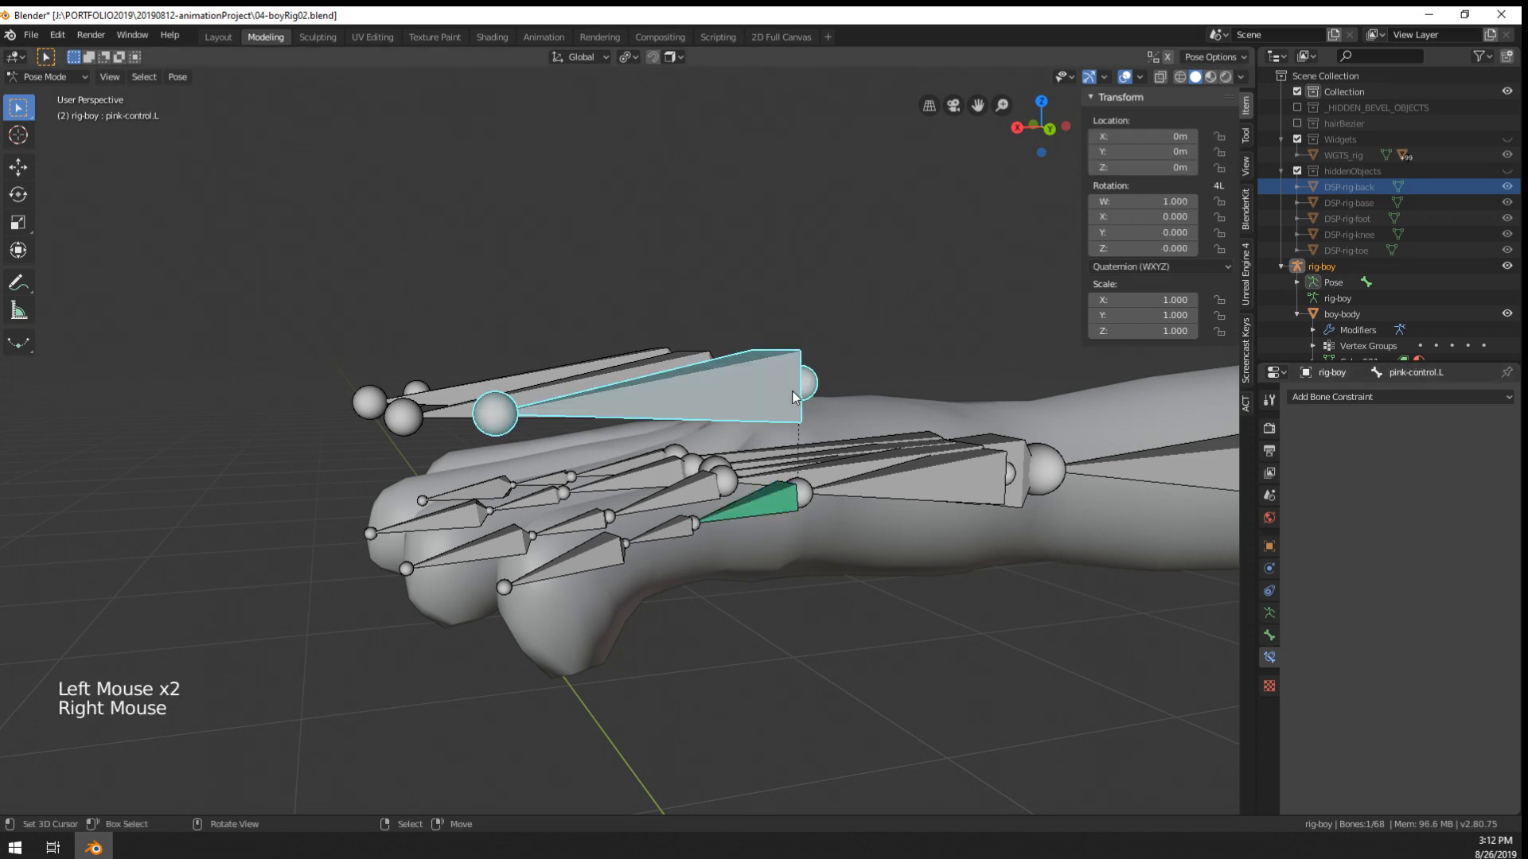
key("s")
right_click(767, 484)
key("s")
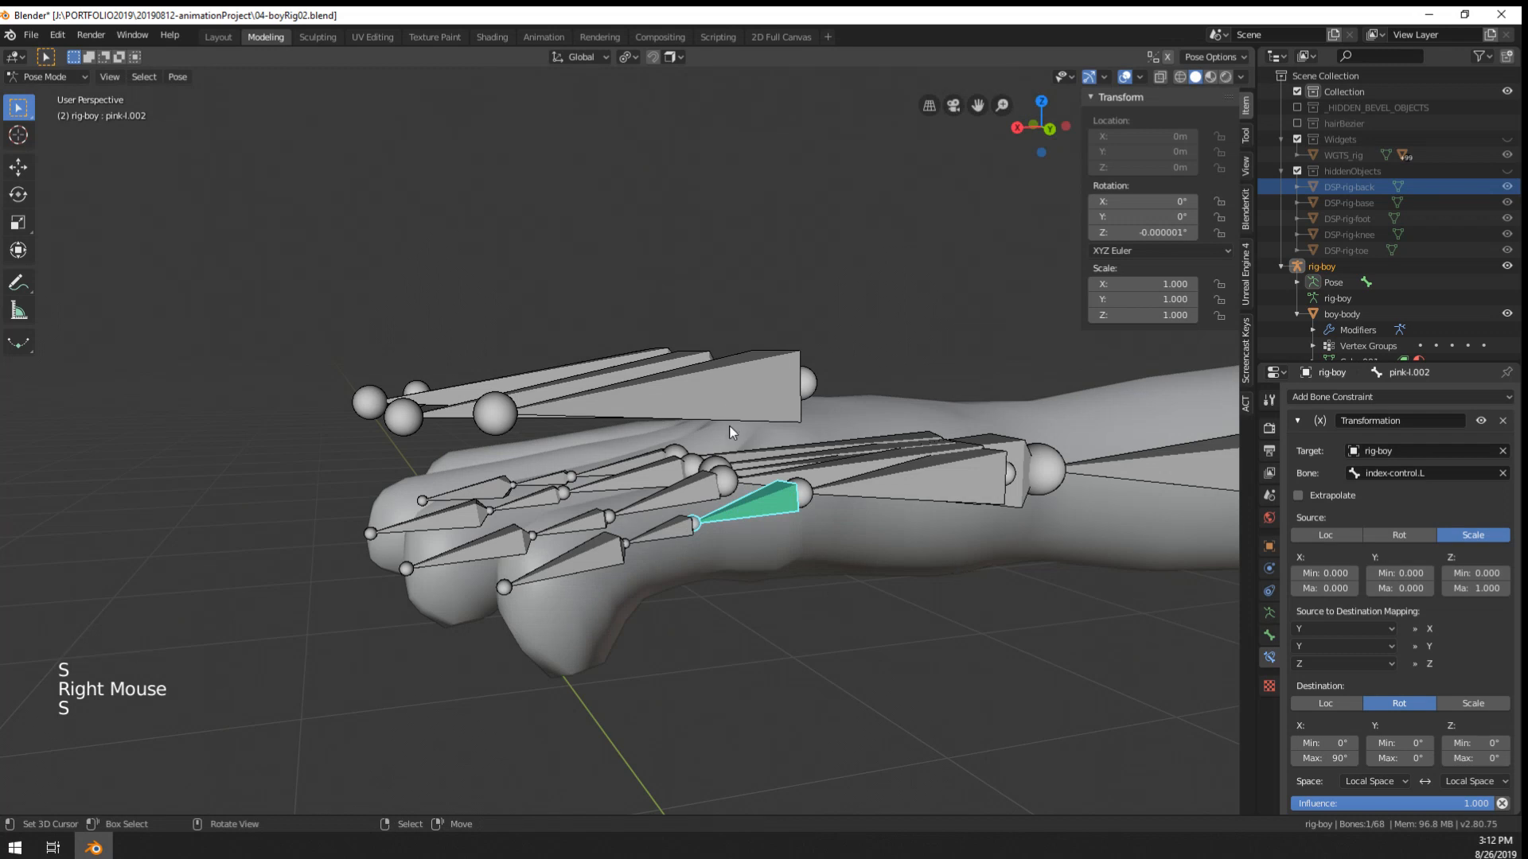
right_click(781, 475)
right_click(781, 475)
- Replace the Transformation constraint on the little finger's base bone with a Copy Rotation constraint
left_click(1503, 432)
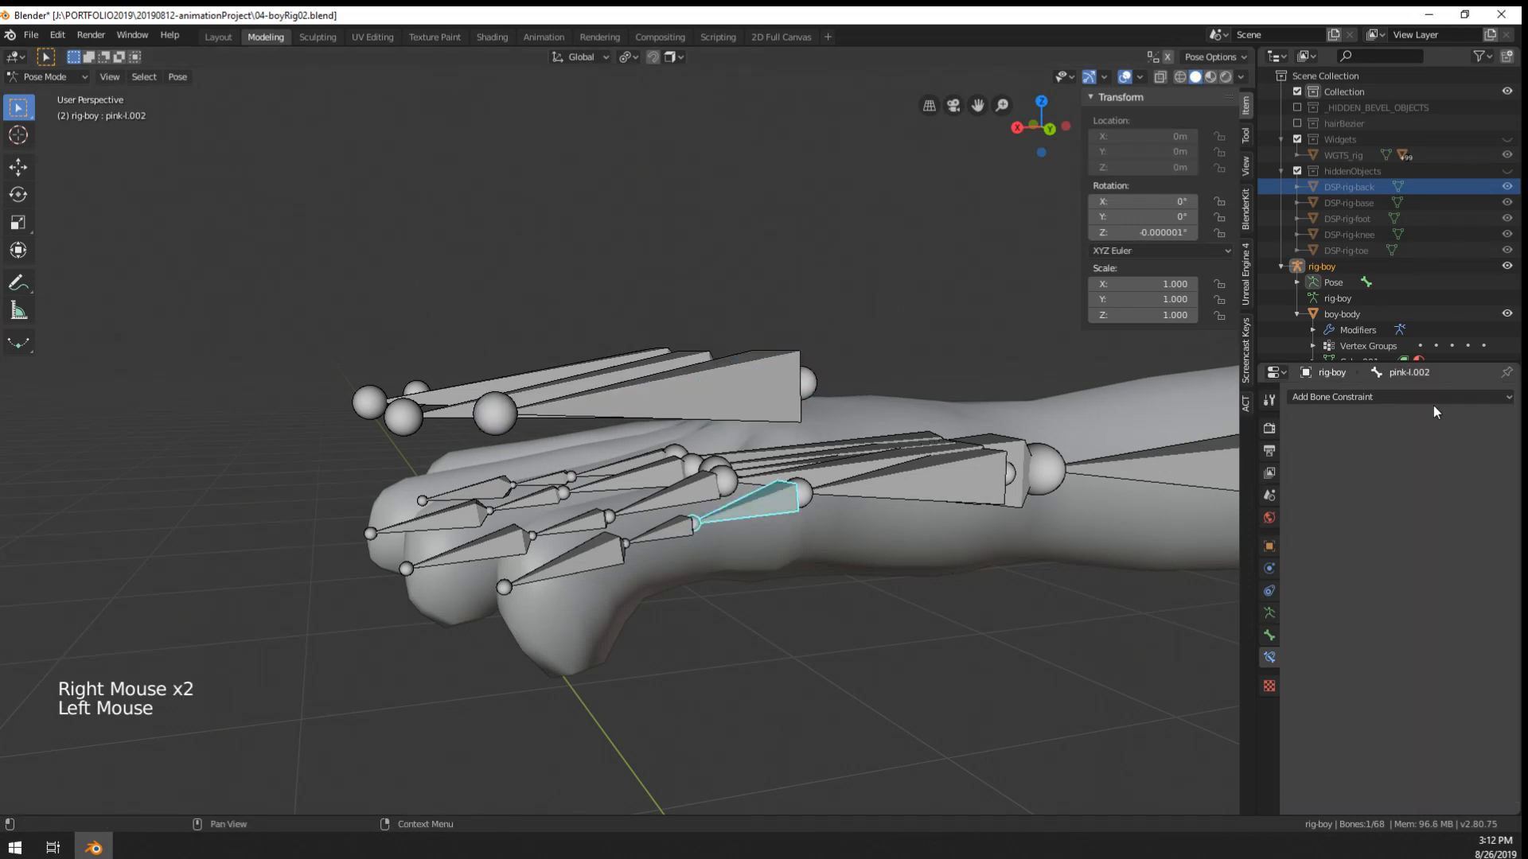
left_click(1428, 397)
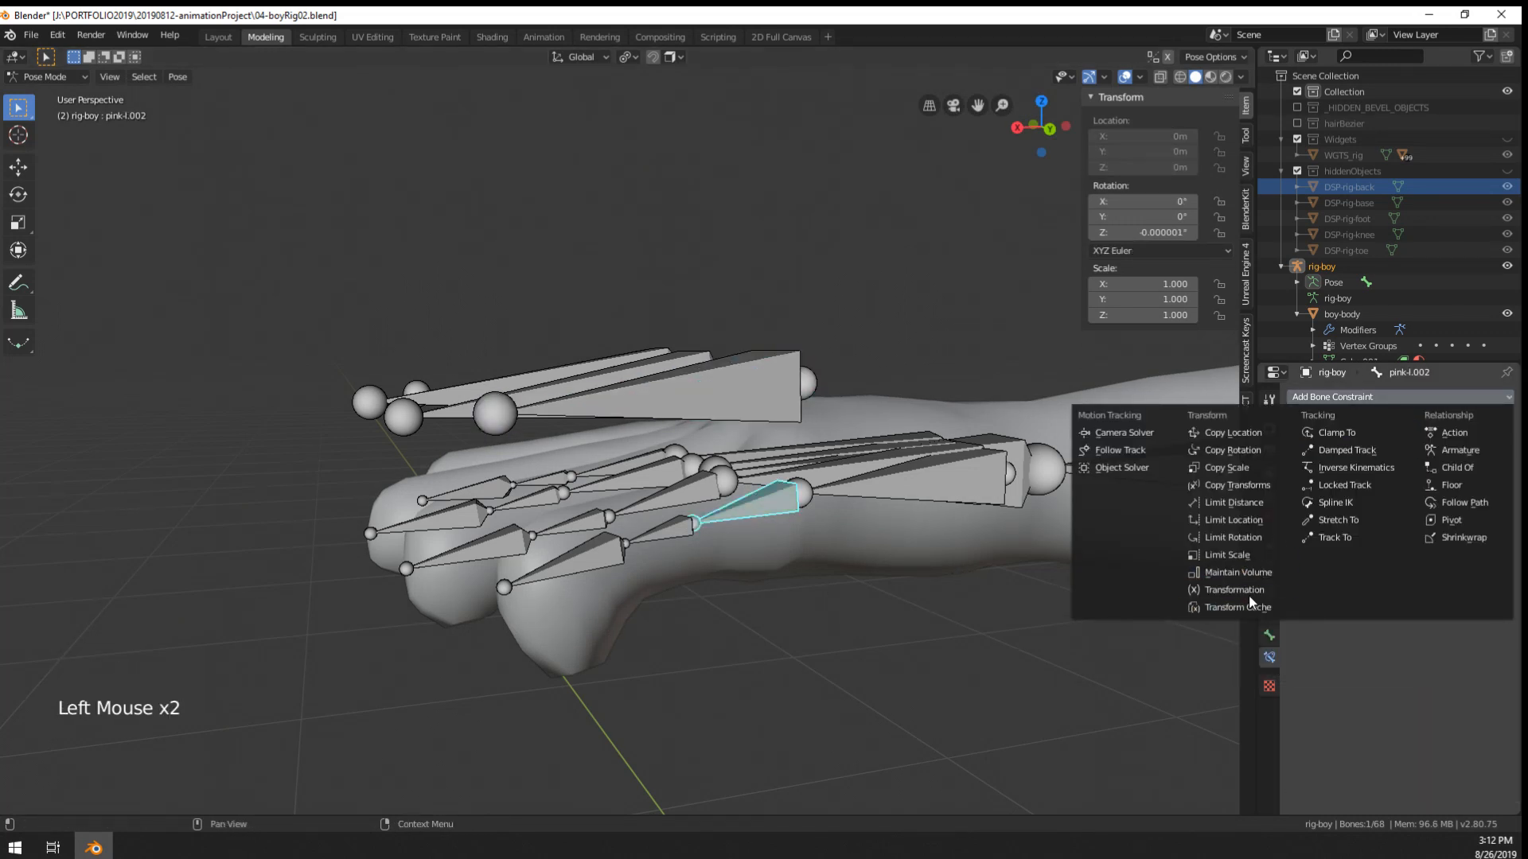
left_click(1249, 450)
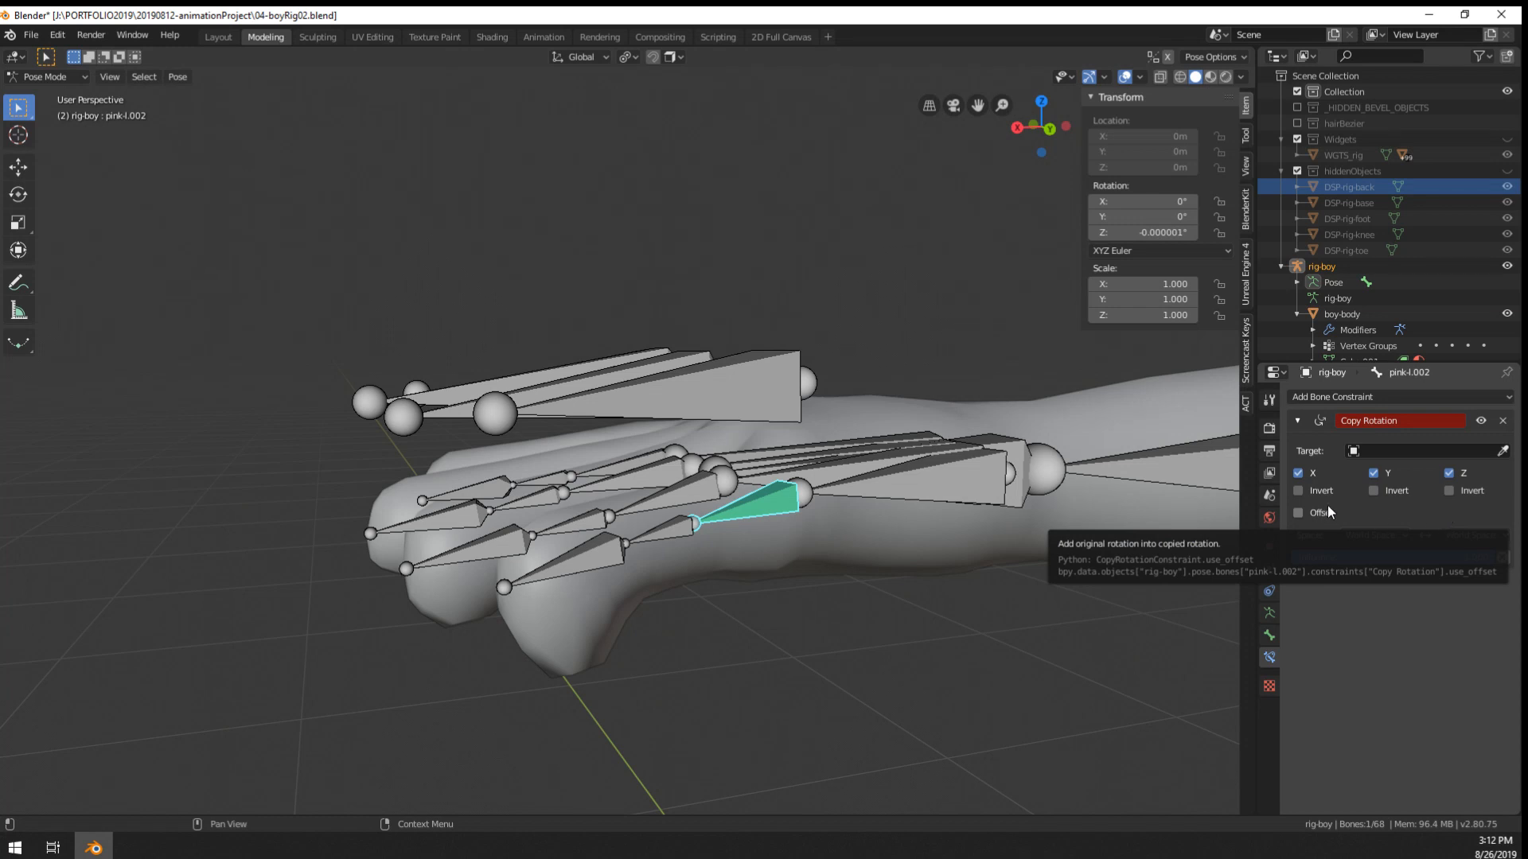
- Remove the Copy Rotation constraint from the little finger's base bone
left_click(1503, 424)
left_click(1321, 395)
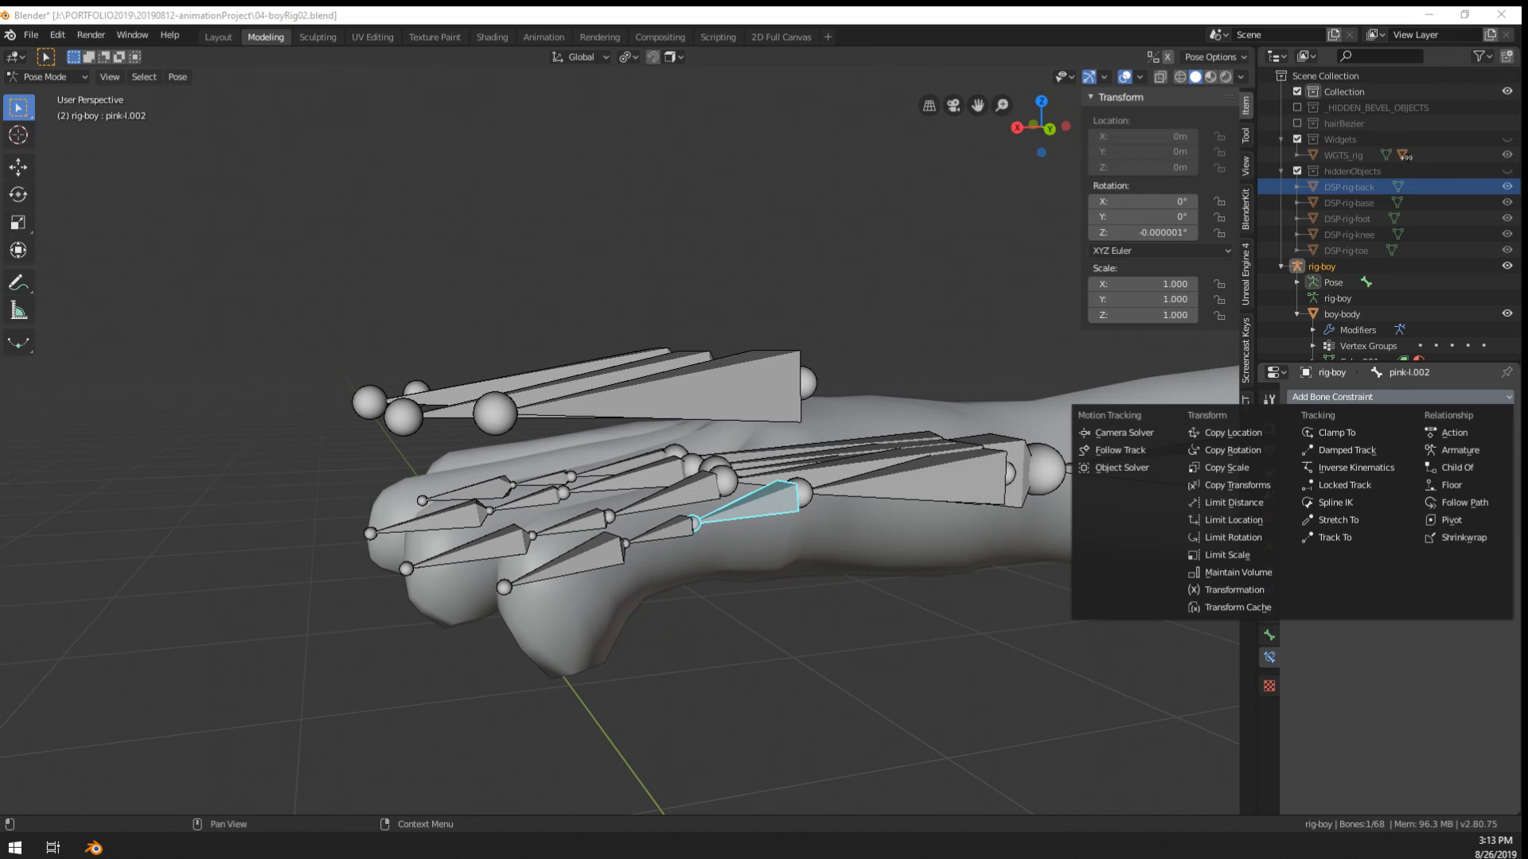
key("alt+Tab")
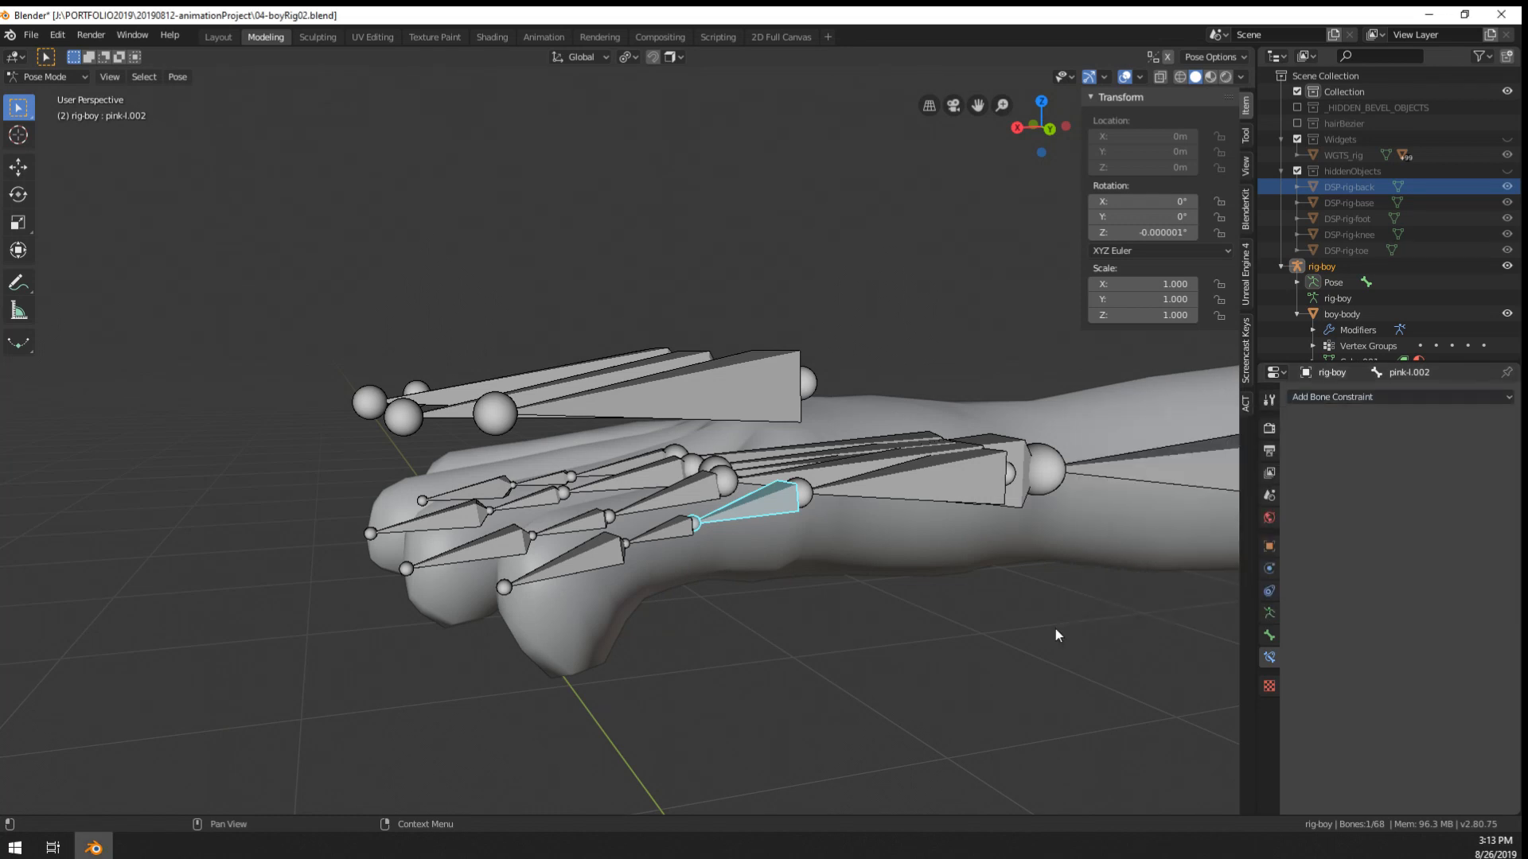
- Try scaling the little finger's control bone with no constraint on the base bone
middle_click_drag(599, 520, 657, 575)
right_click(804, 470)
middle_click_drag(811, 461, 747, 447)
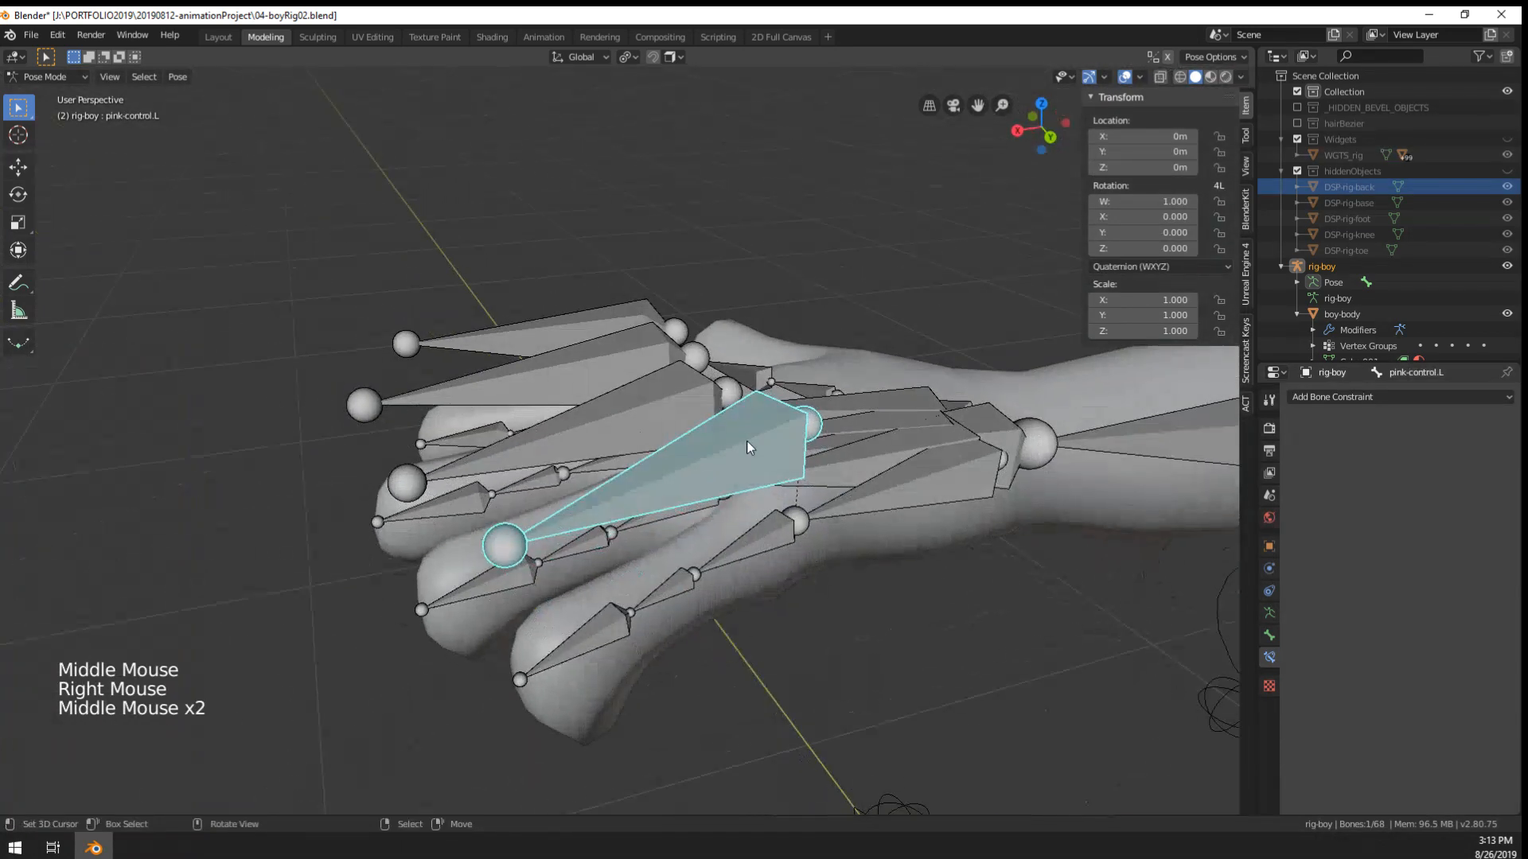
middle_click_drag(839, 463, 805, 417, "shift")
scroll(805, 417, "up", 1)
key("s")
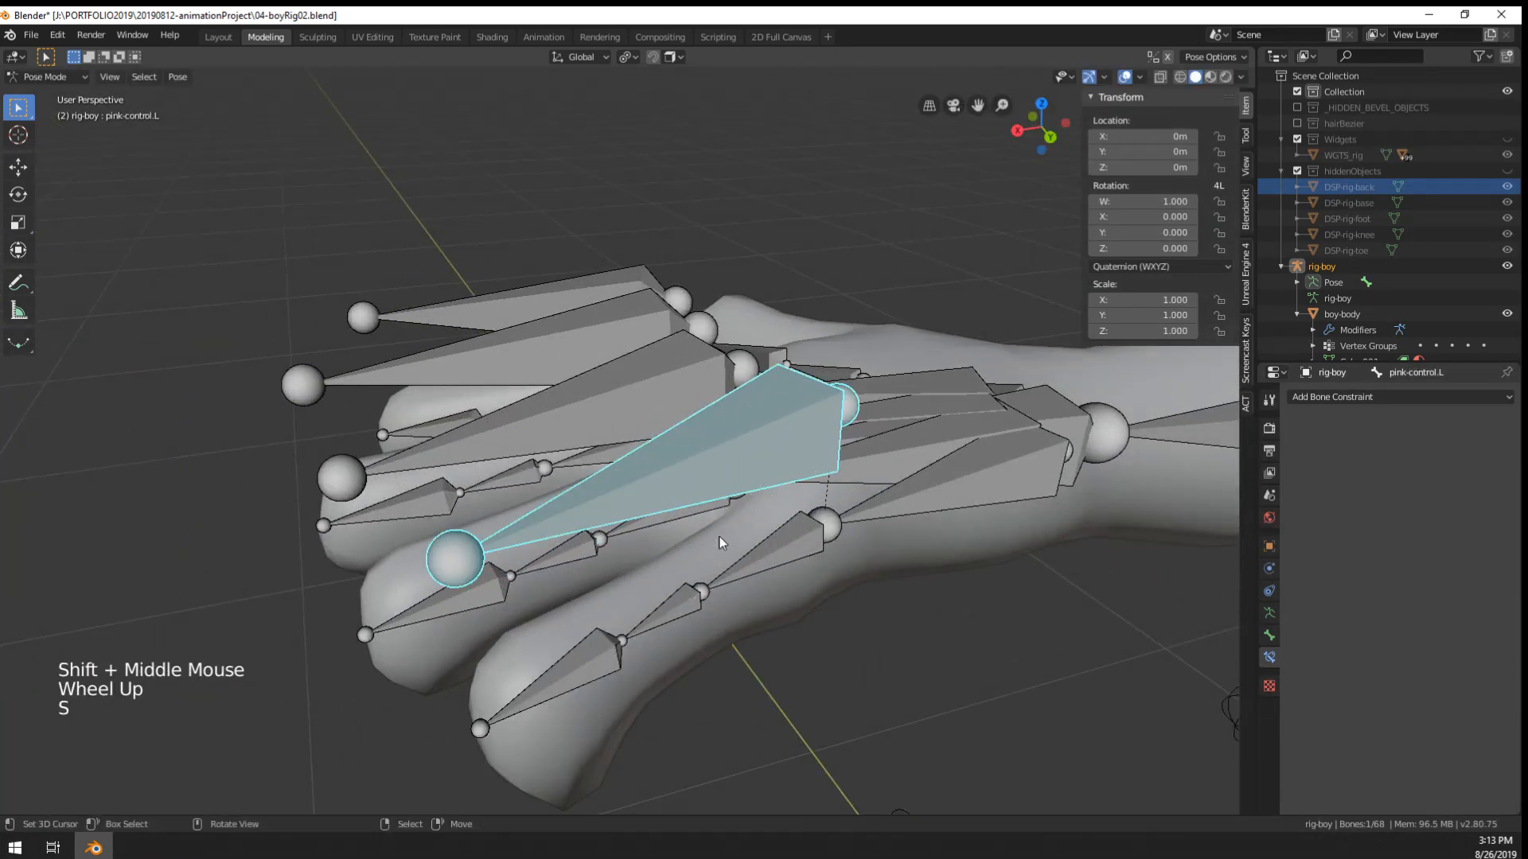
middle_click_drag(720, 543, 736, 538)
- Set the little finger's base bone Z rotation to 0, and check the rotations of the finger's other bones
right_click(747, 546)
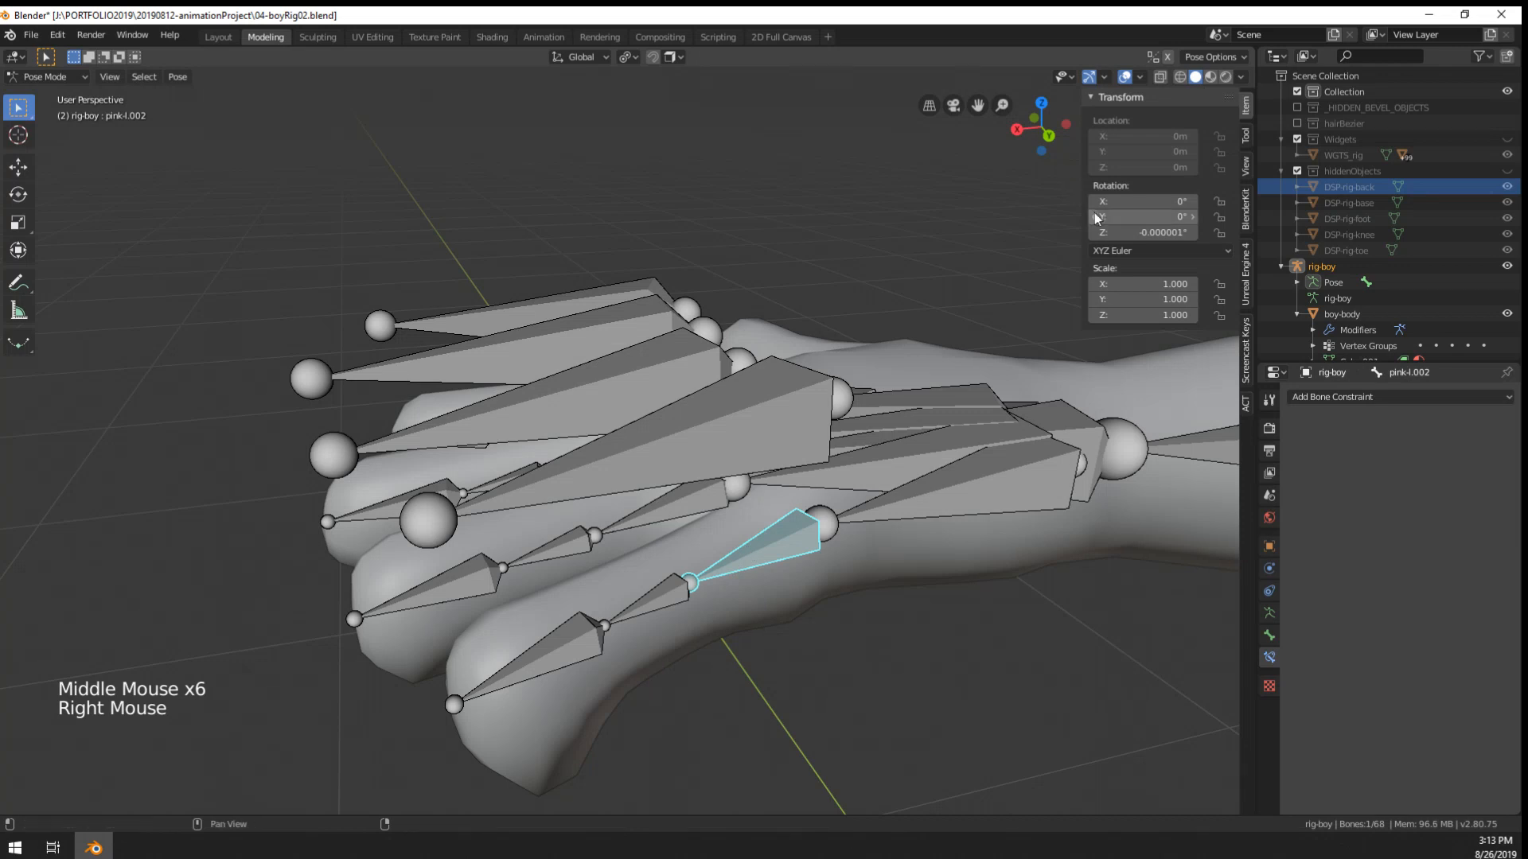
left_click(1115, 232)
type("0")
key("Return")
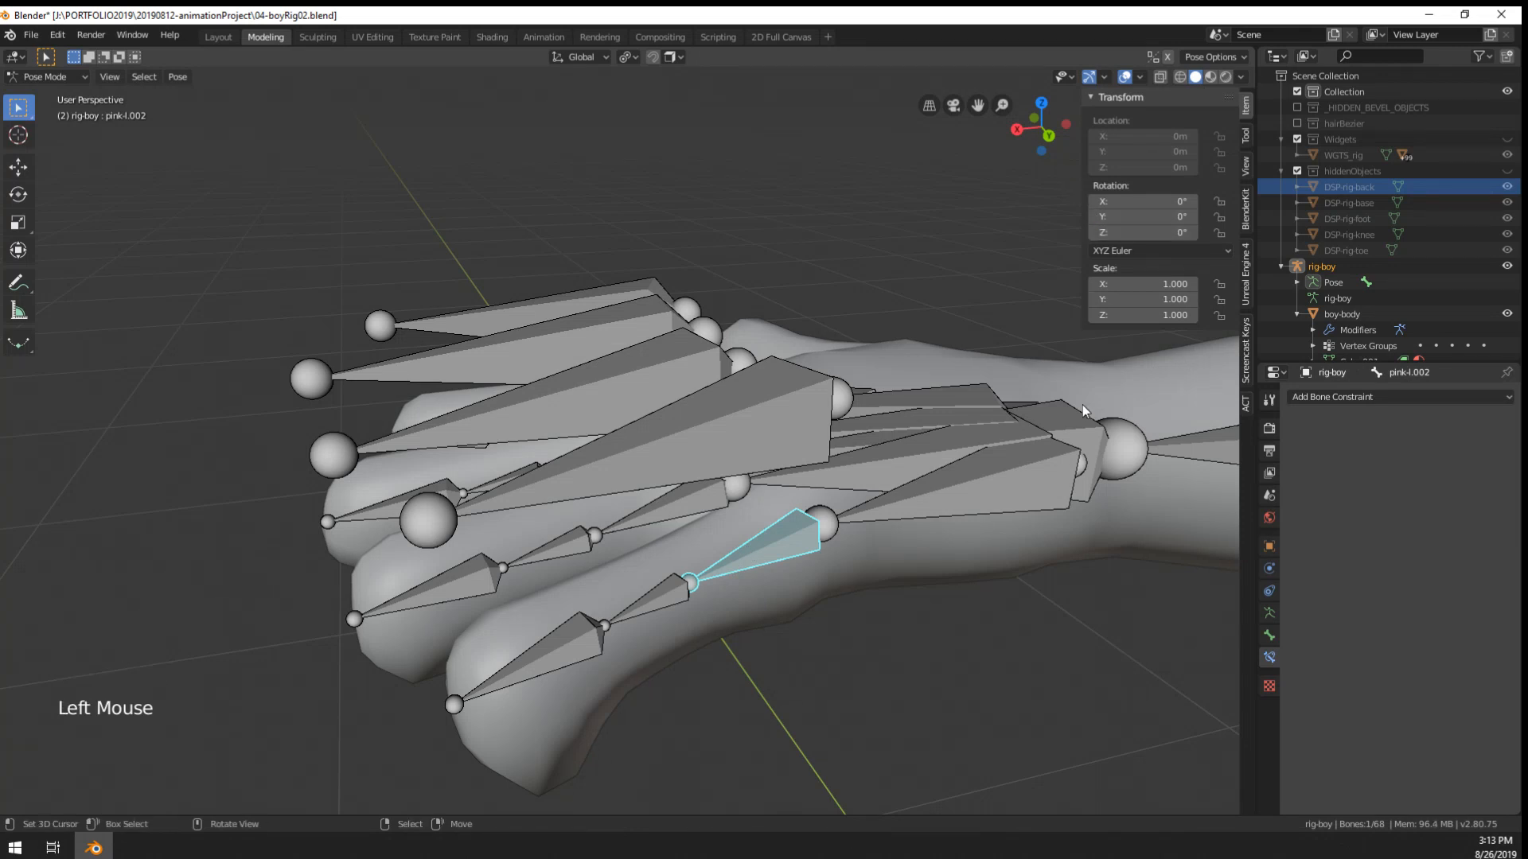
right_click(638, 603)
right_click(593, 638)
right_click(761, 562)
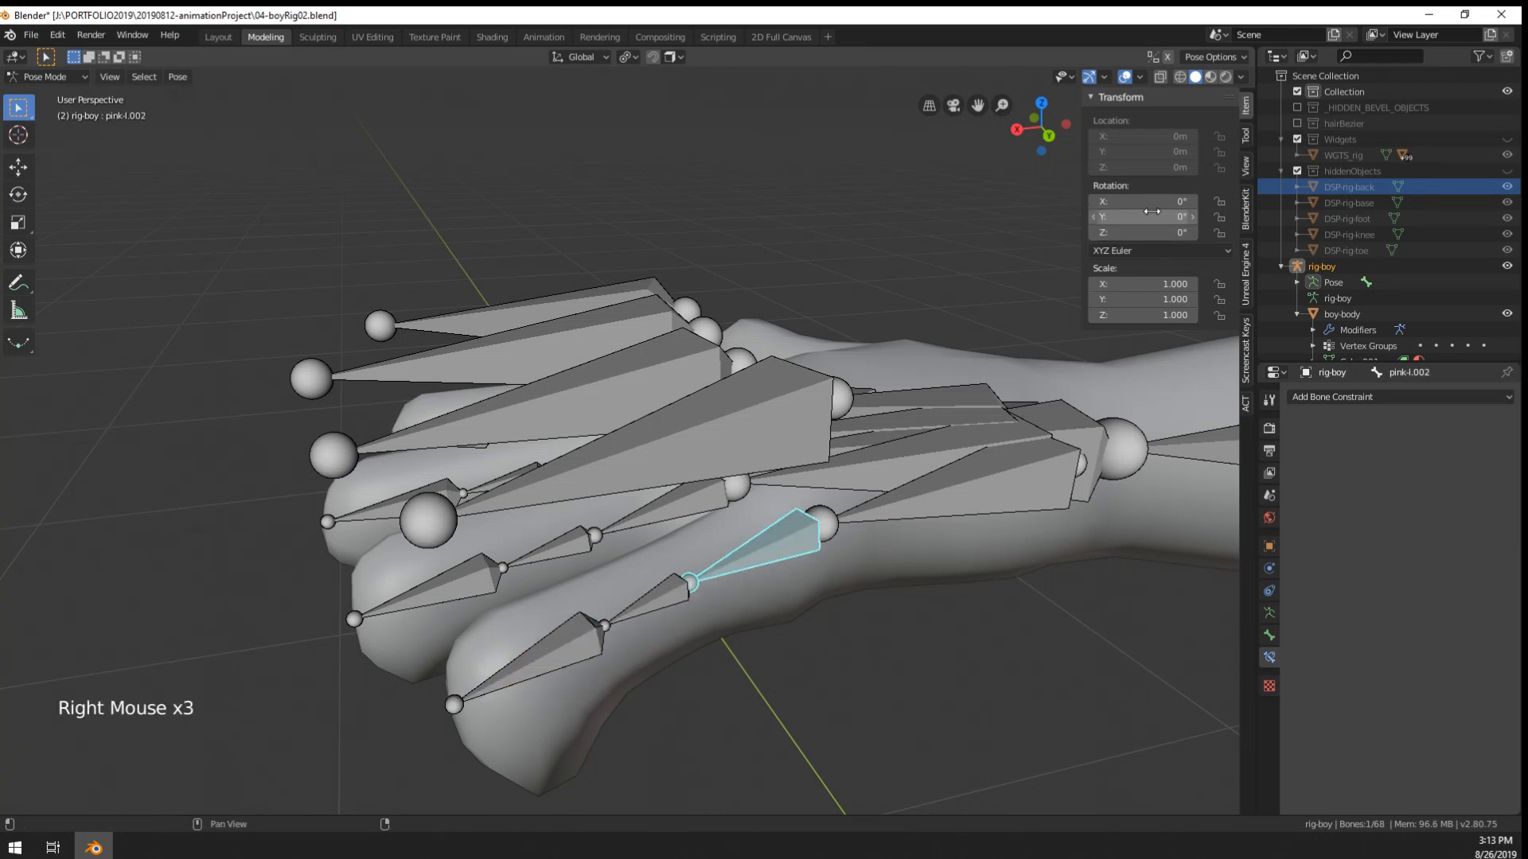
- Add a Copy Transforms constraint to the little finger's base bone, targeting the bone index-control.L of rig-boy
left_click(1354, 410)
left_click(1354, 398)
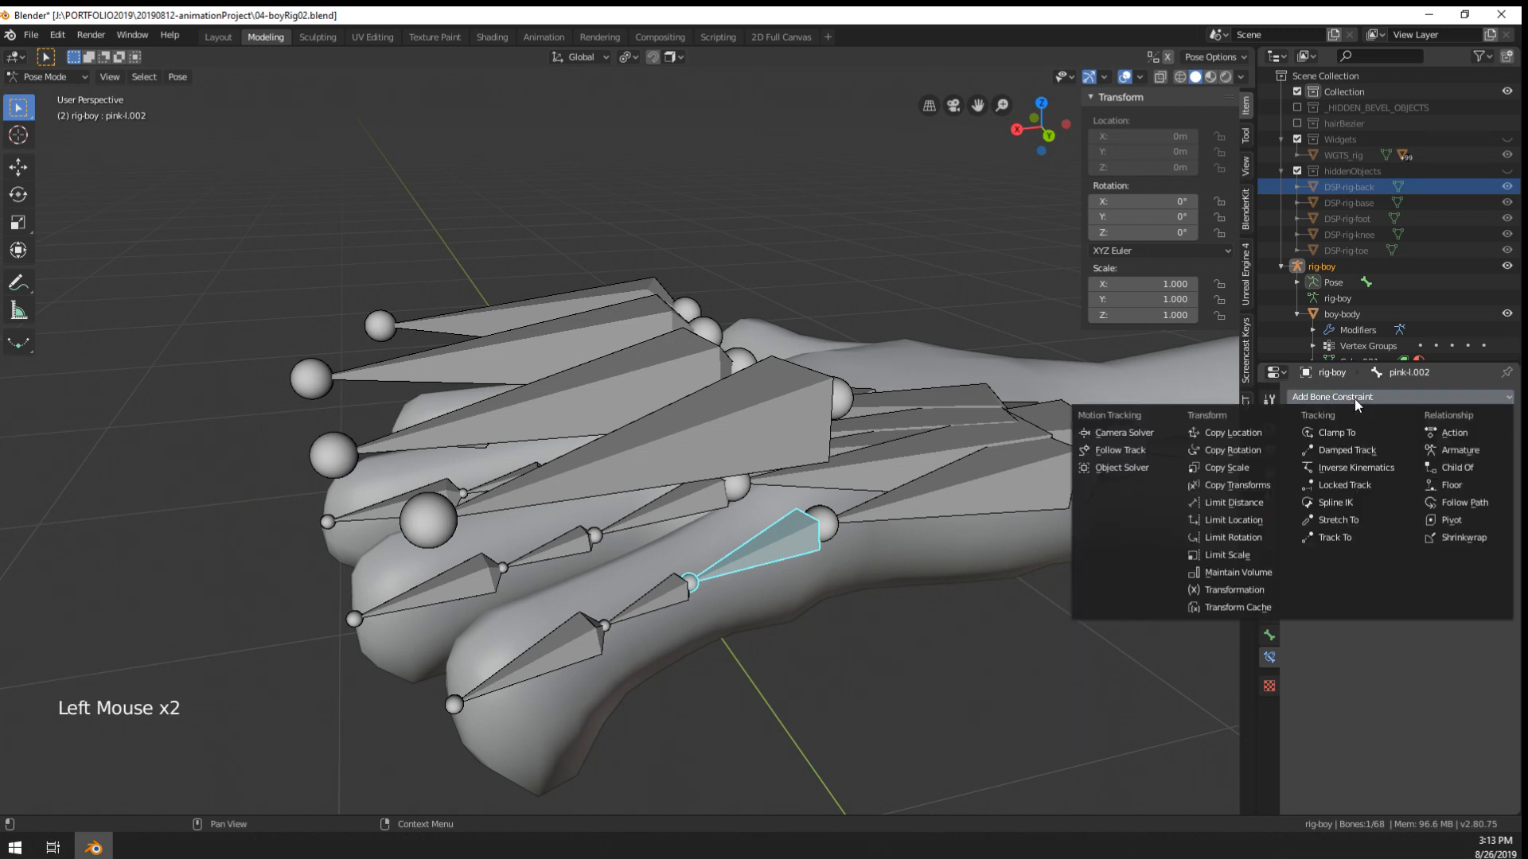
left_click(1345, 398)
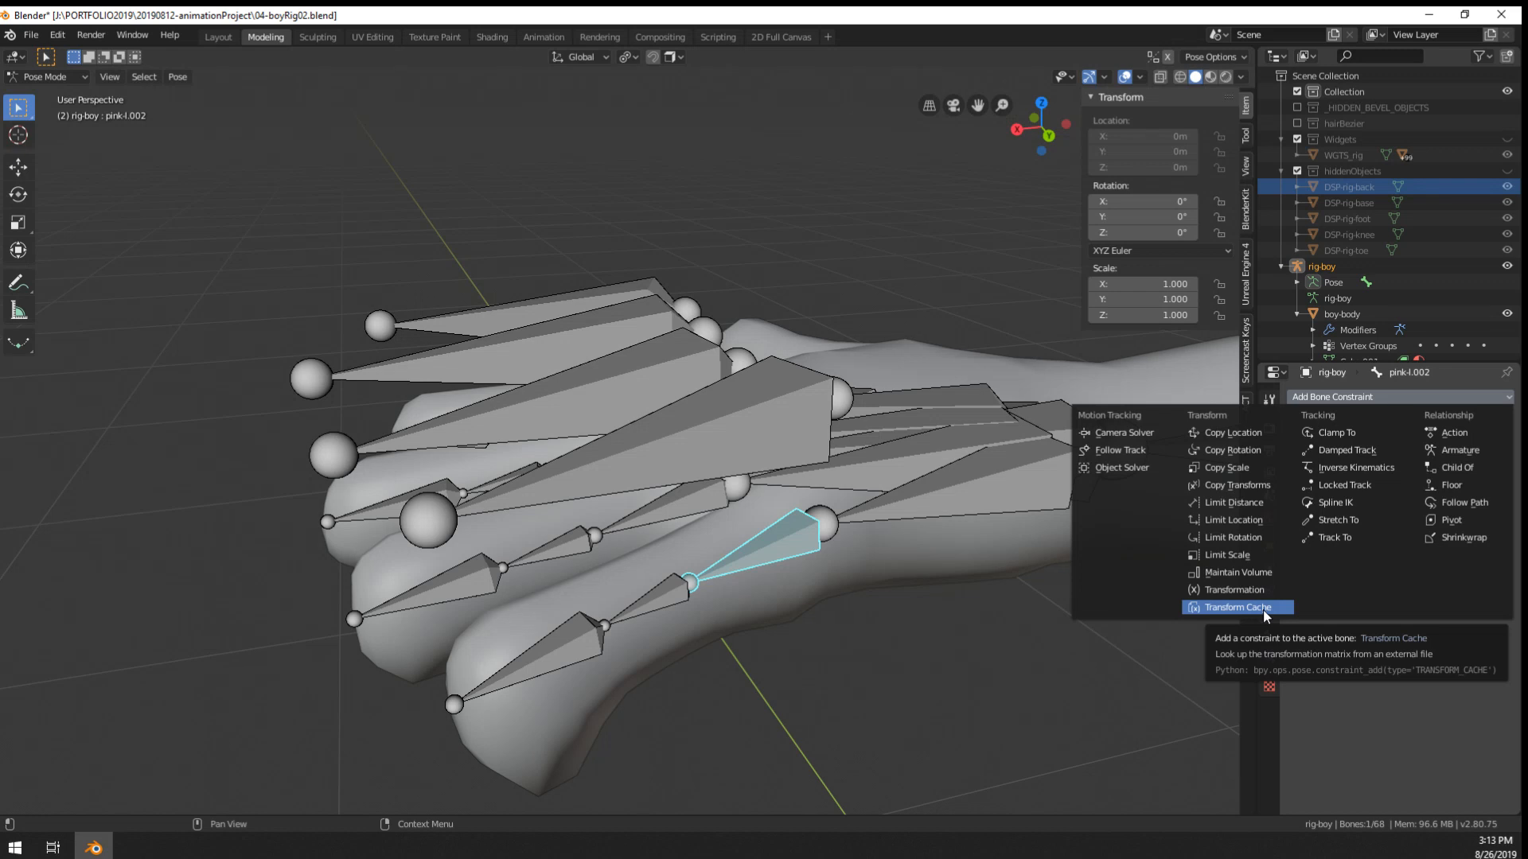
left_click(1273, 486)
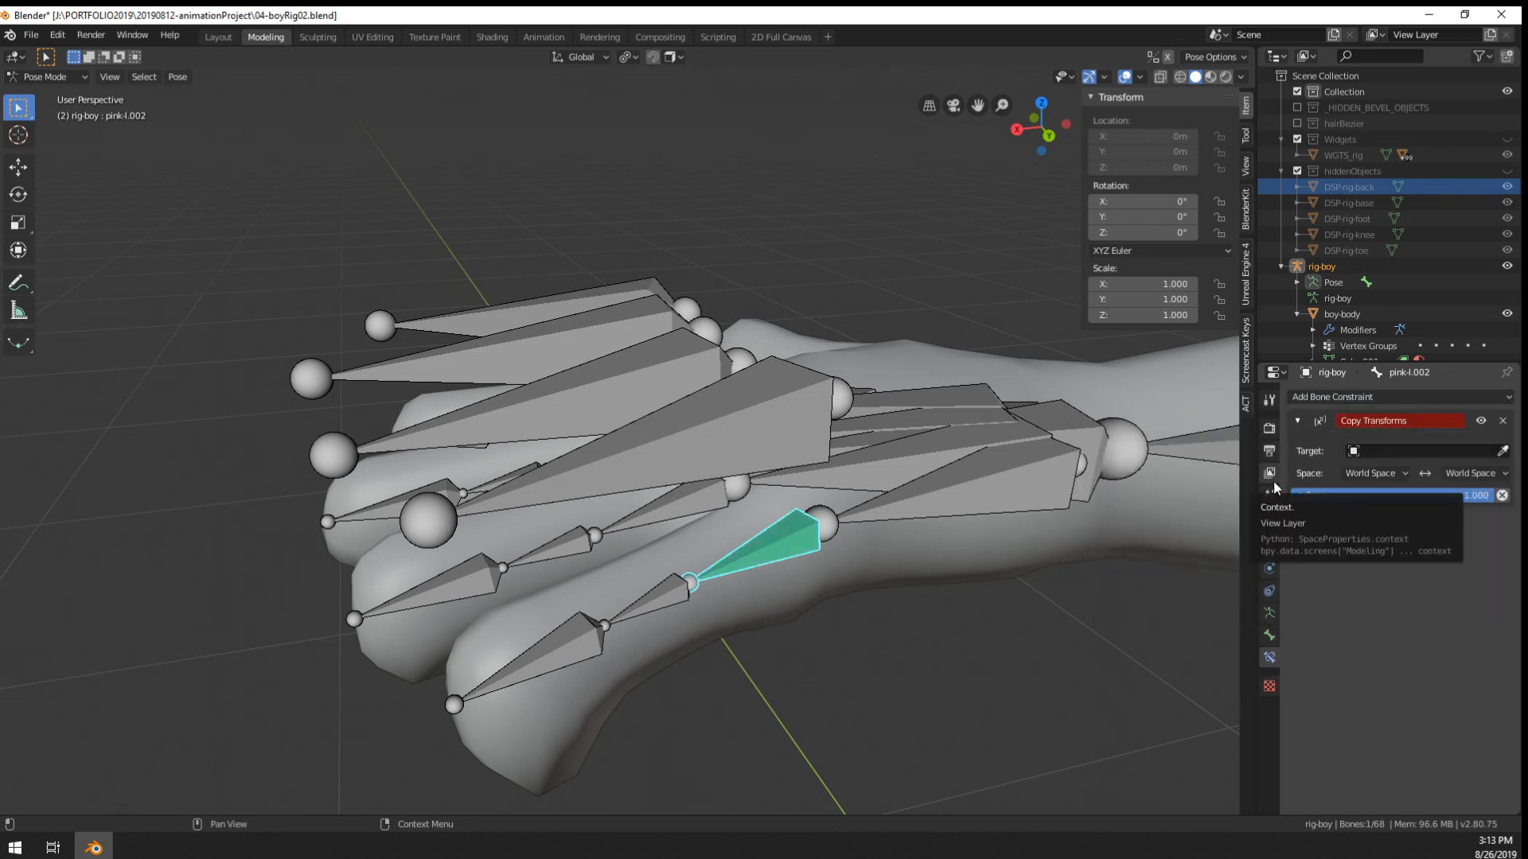
left_click(1373, 451)
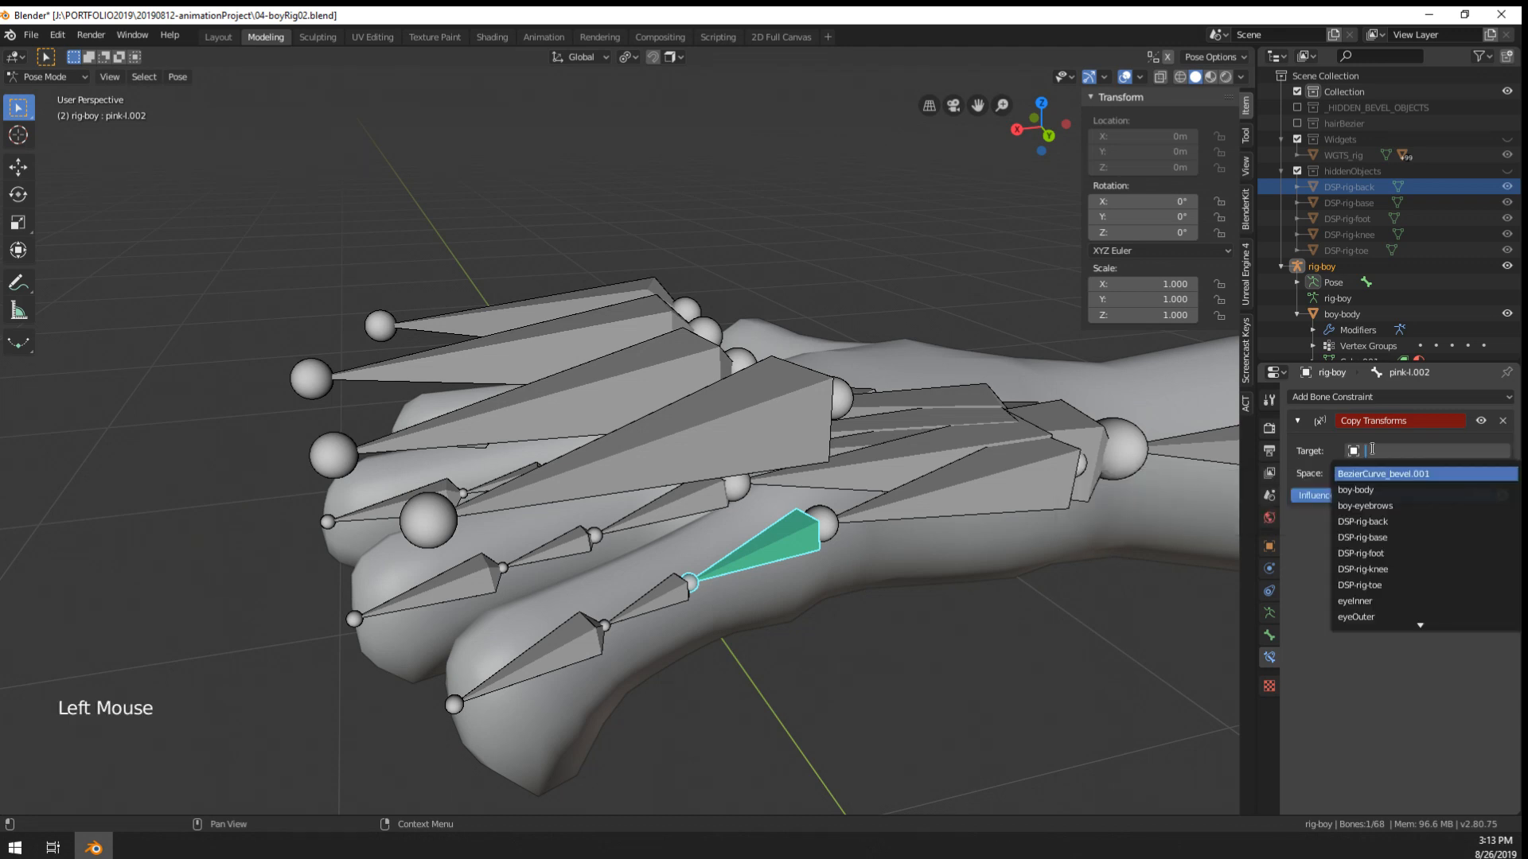
type("boy")
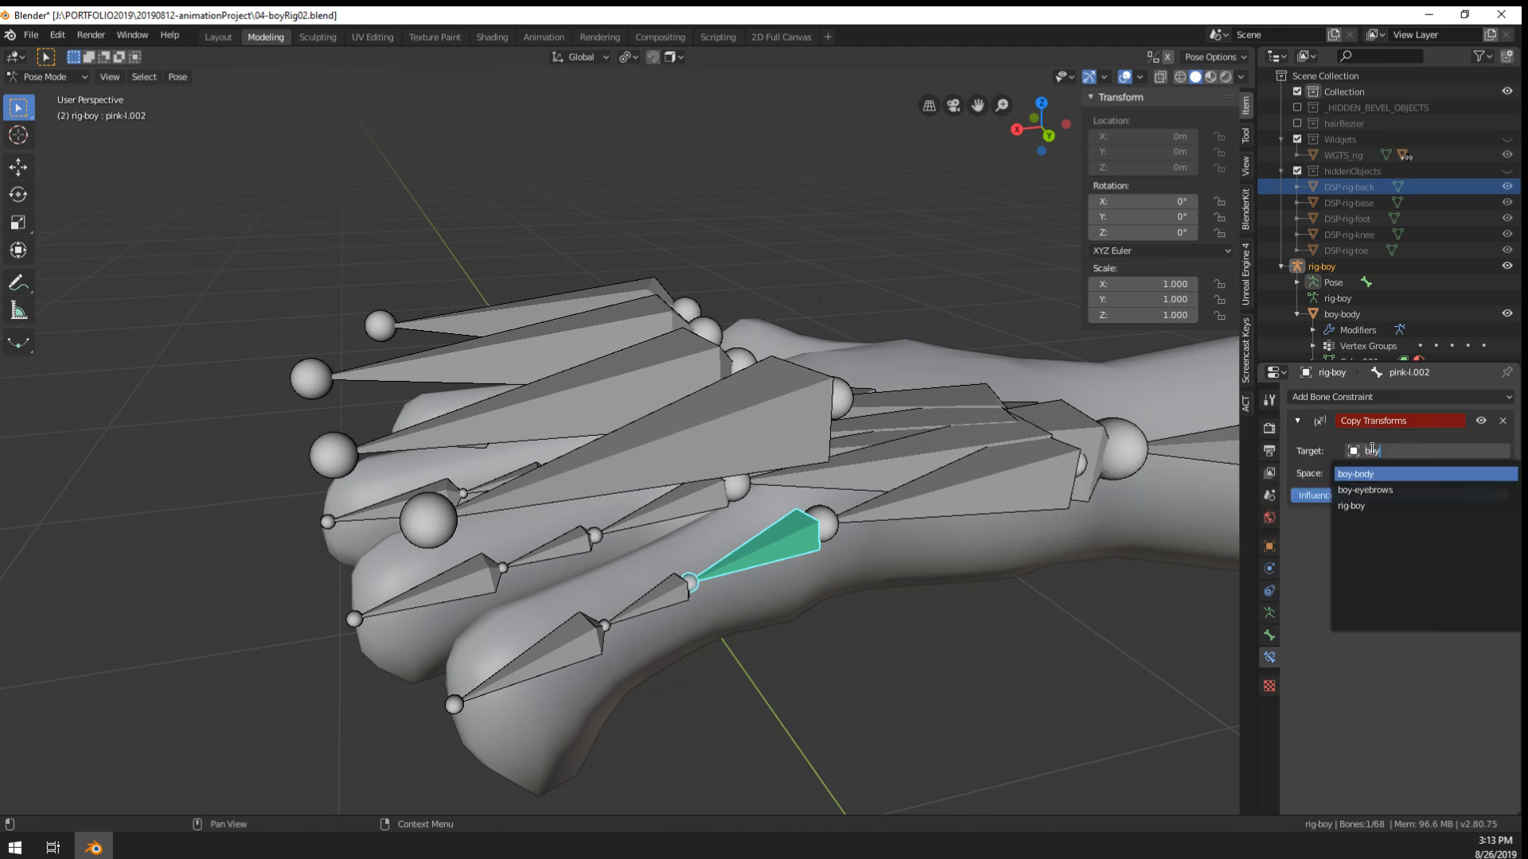
key("Down")
key("Down")
key("Return")
left_click(1391, 473)
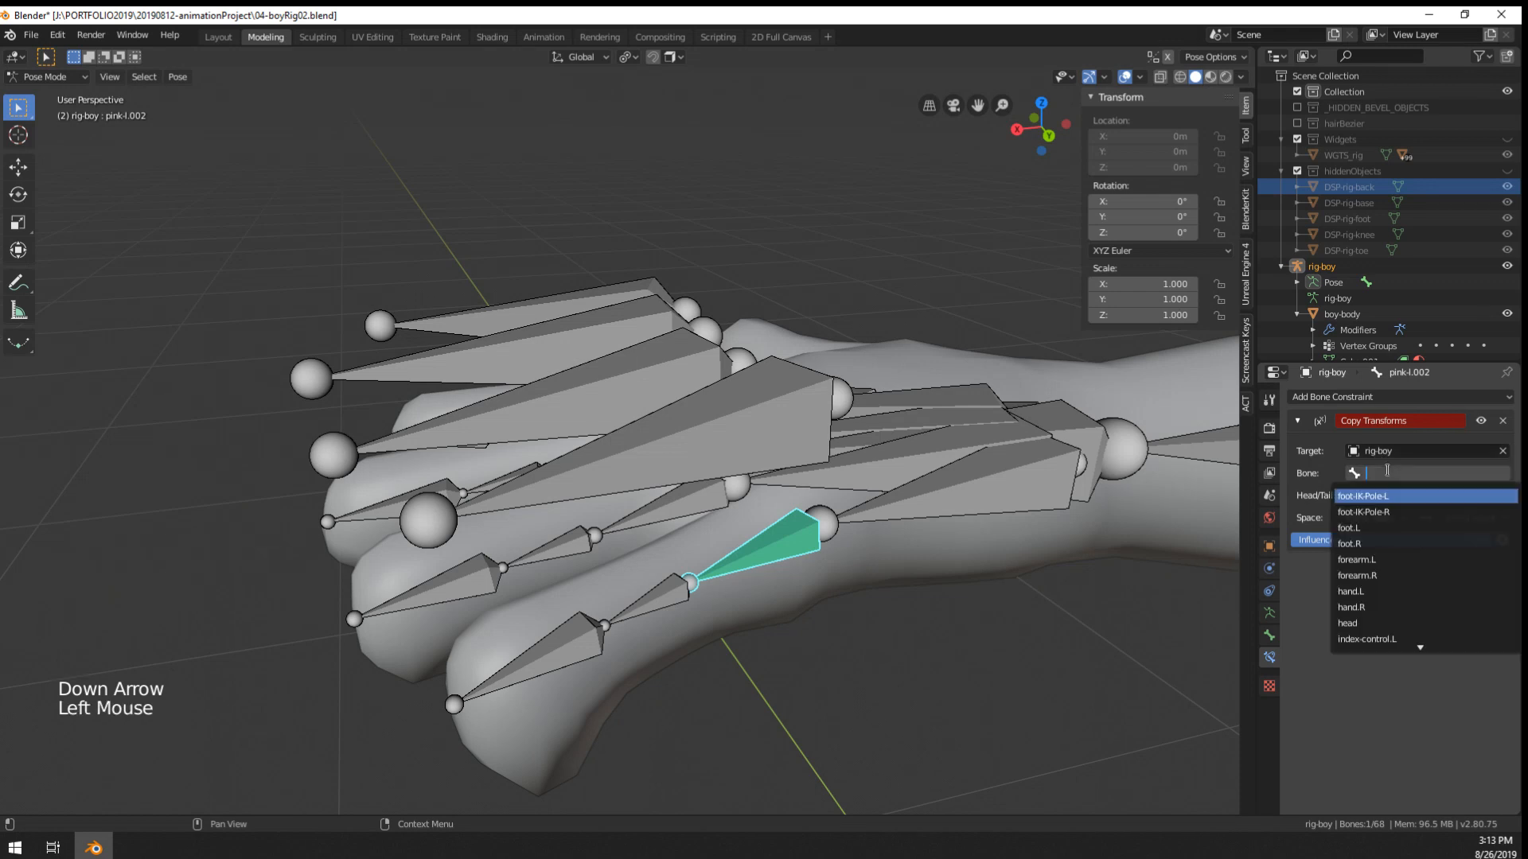
type("contro")
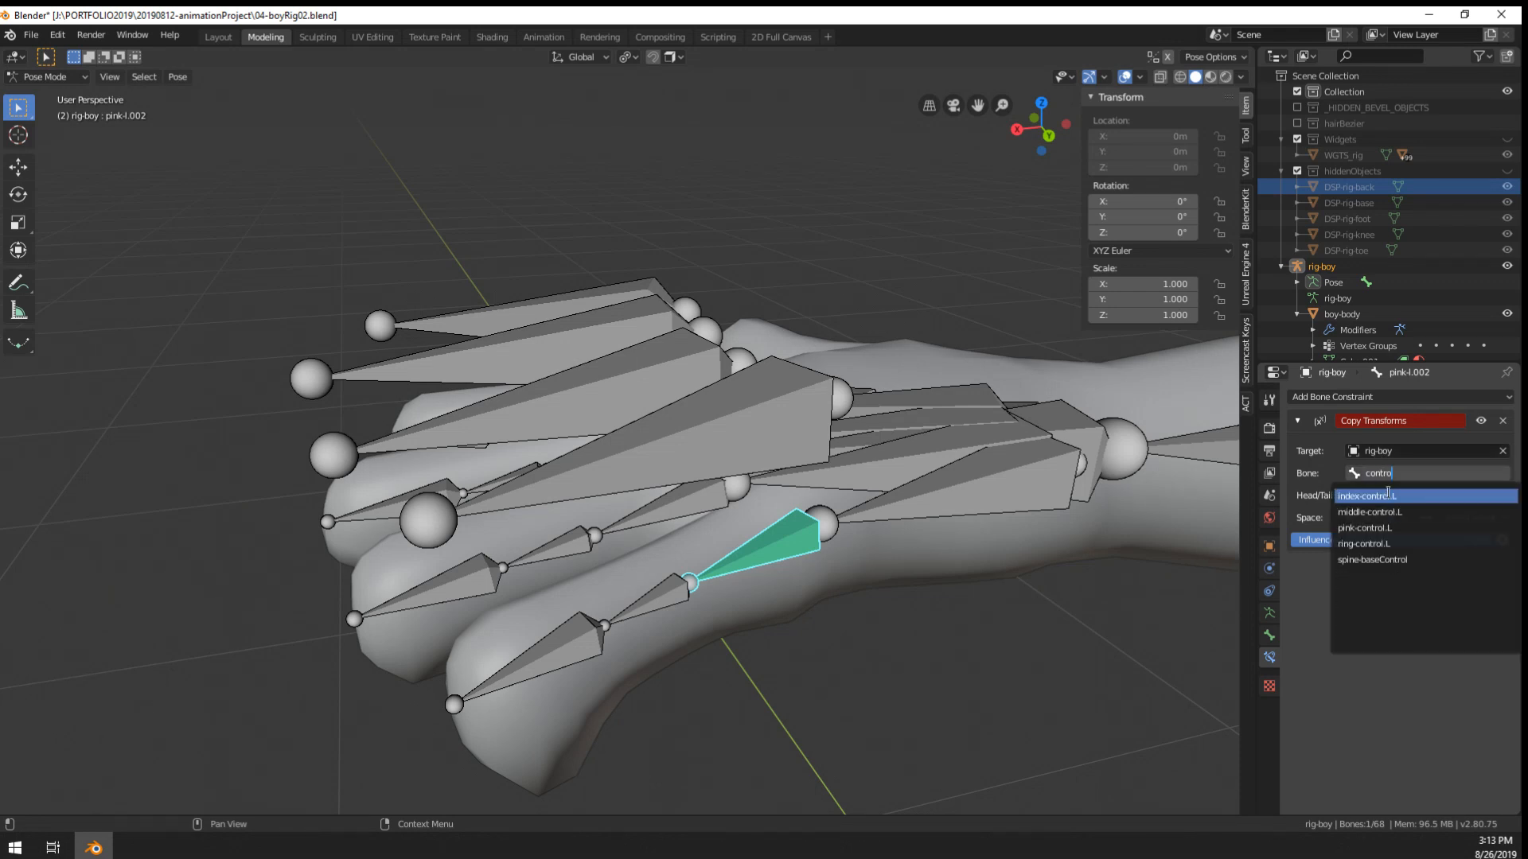
left_click(1388, 495)
- Set both the owner and target space of the Copy Transforms constraint to Local Space
scroll(978, 583, "up", 1)
middle_click_drag(979, 582, 1042, 549)
left_click(1384, 518)
left_click(1344, 587)
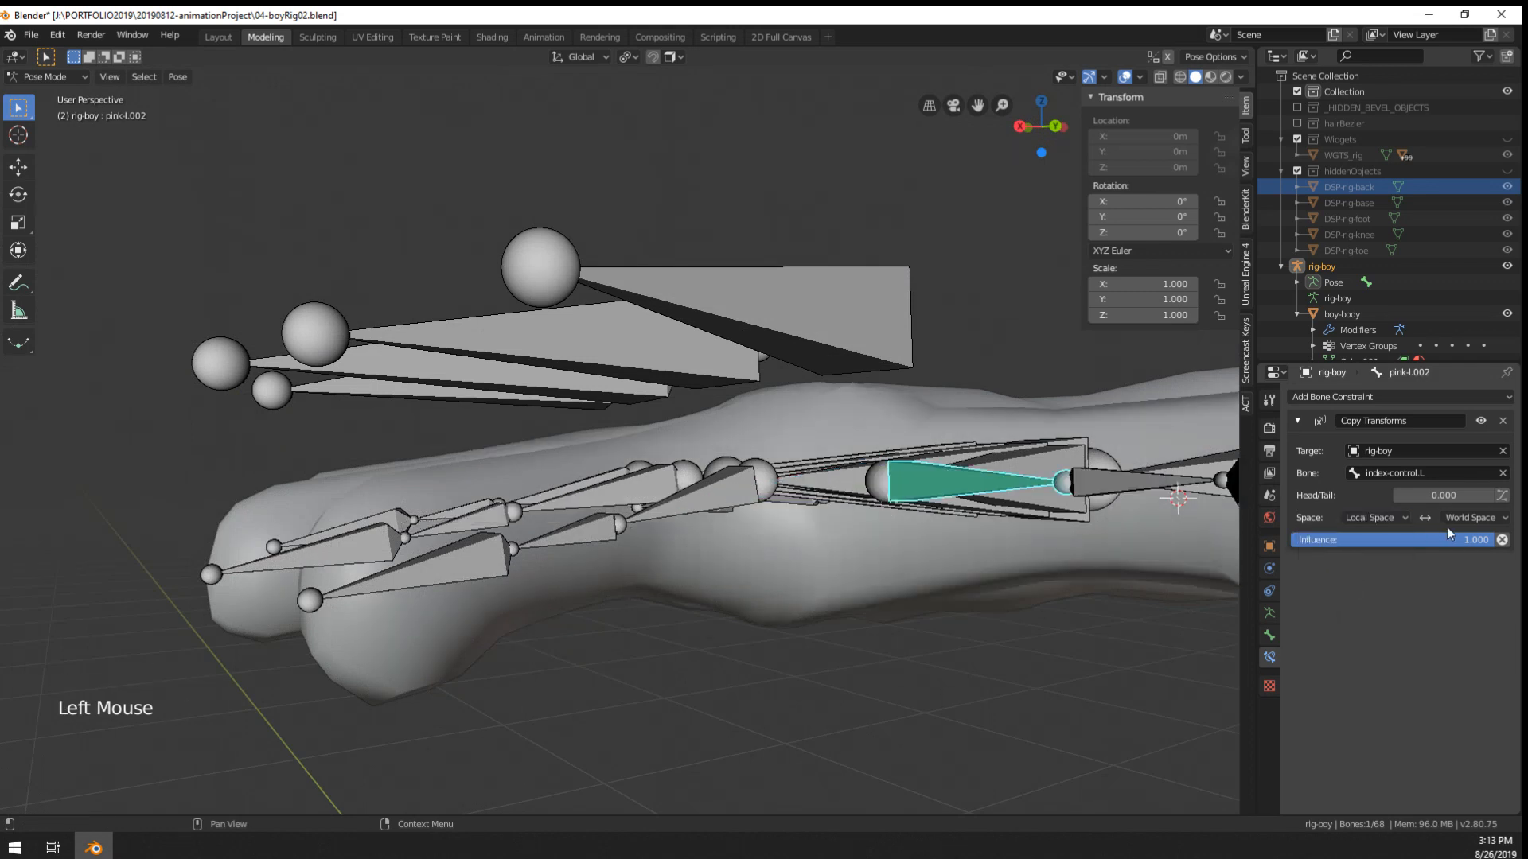
left_click(1446, 519)
left_click(1424, 589)
- Test the Copy Transforms constraint by temporarily rotating, scaling and moving the little finger's control bone
right_click(864, 374)
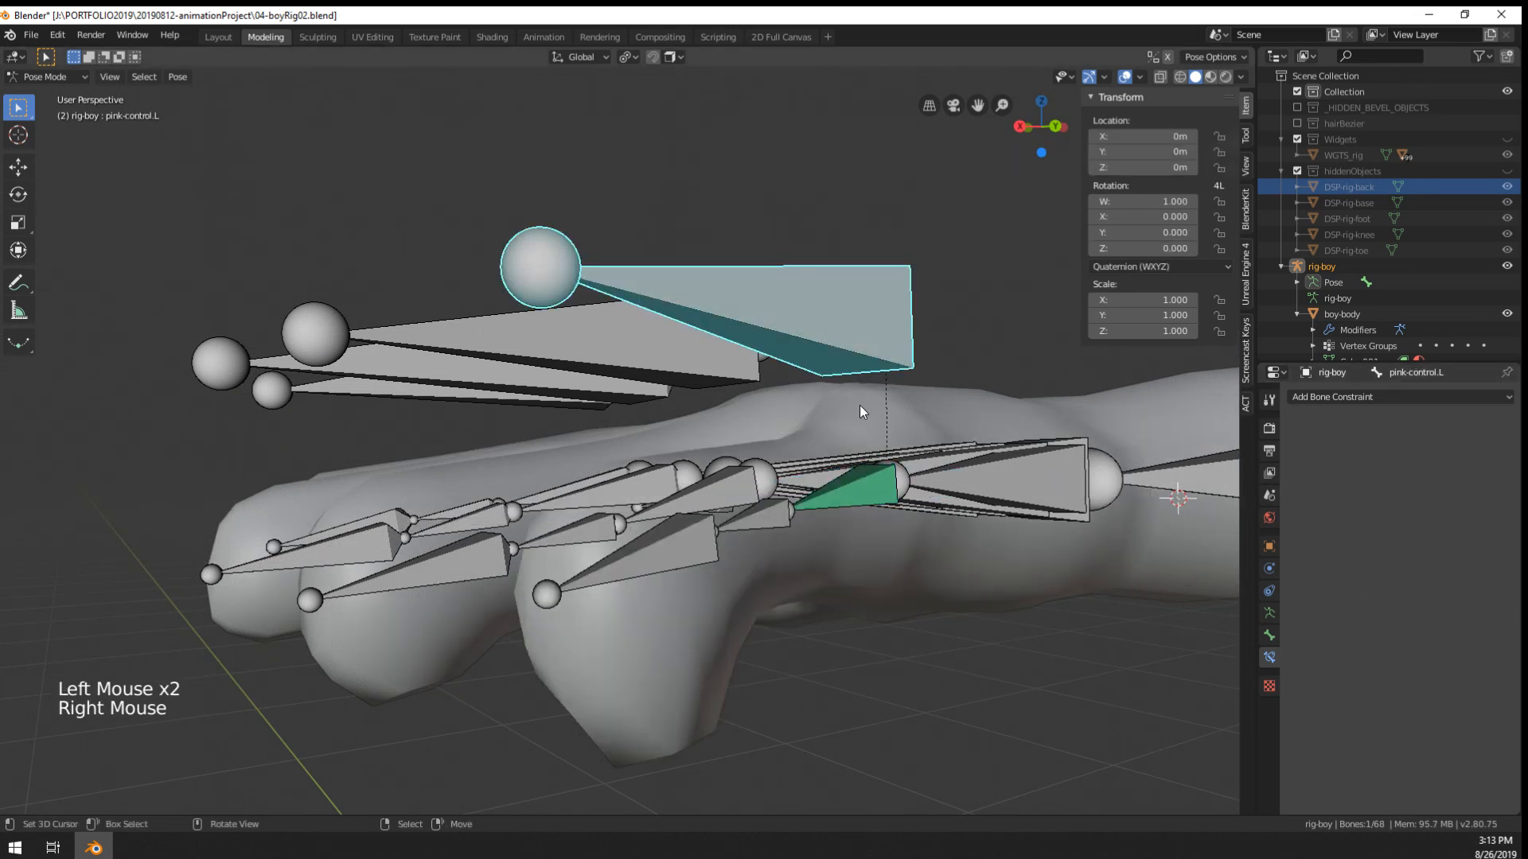
middle_click_drag(859, 404, 835, 430)
key("r")
key("s")
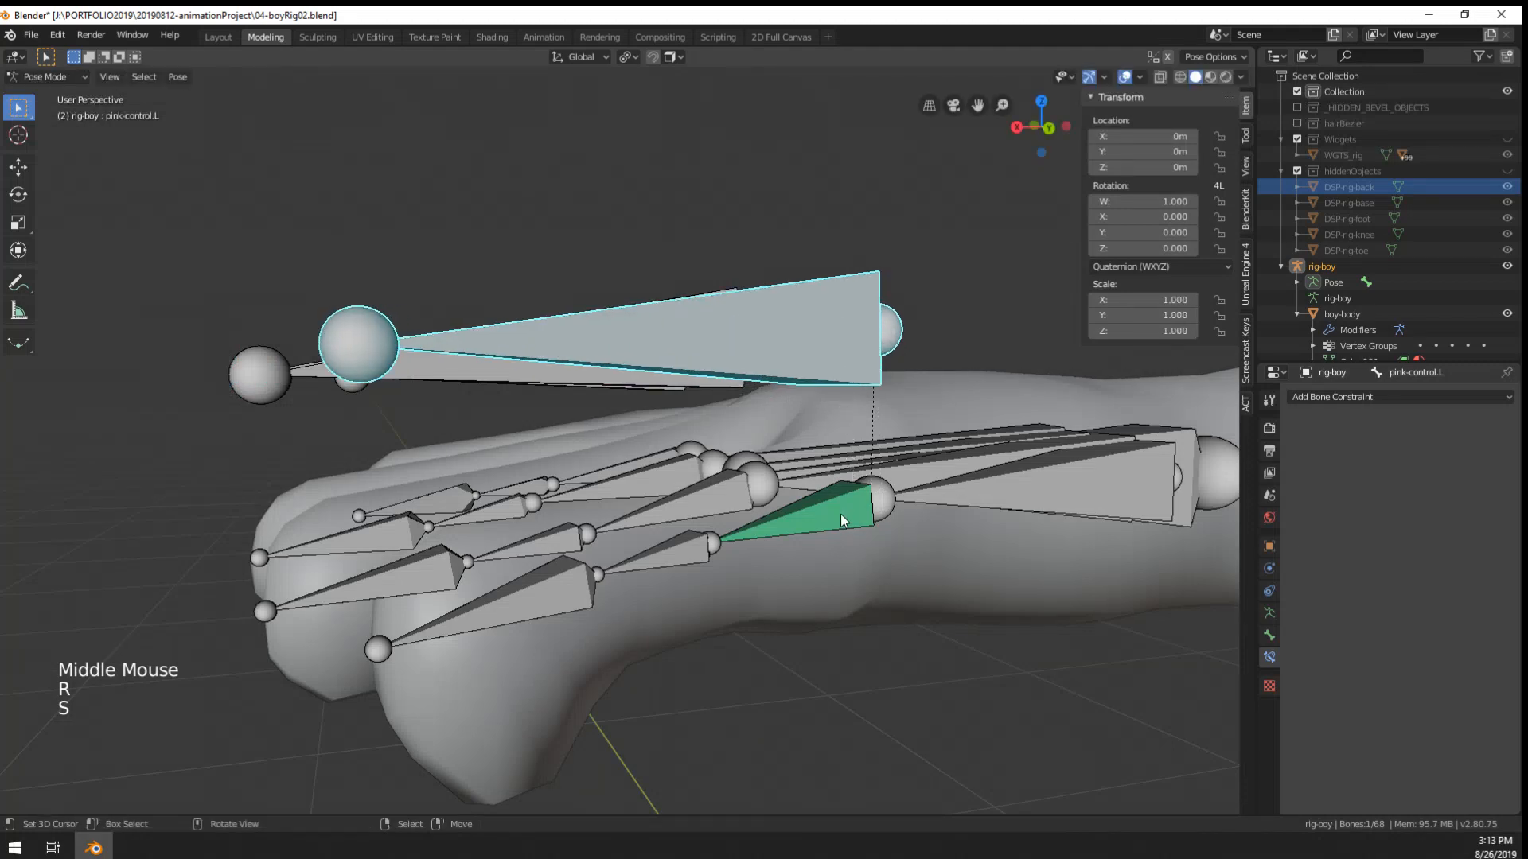
right_click(848, 420)
scroll(848, 420, "down", 3)
key("g")
right_click(820, 358)
key("r")
right_click(815, 322)
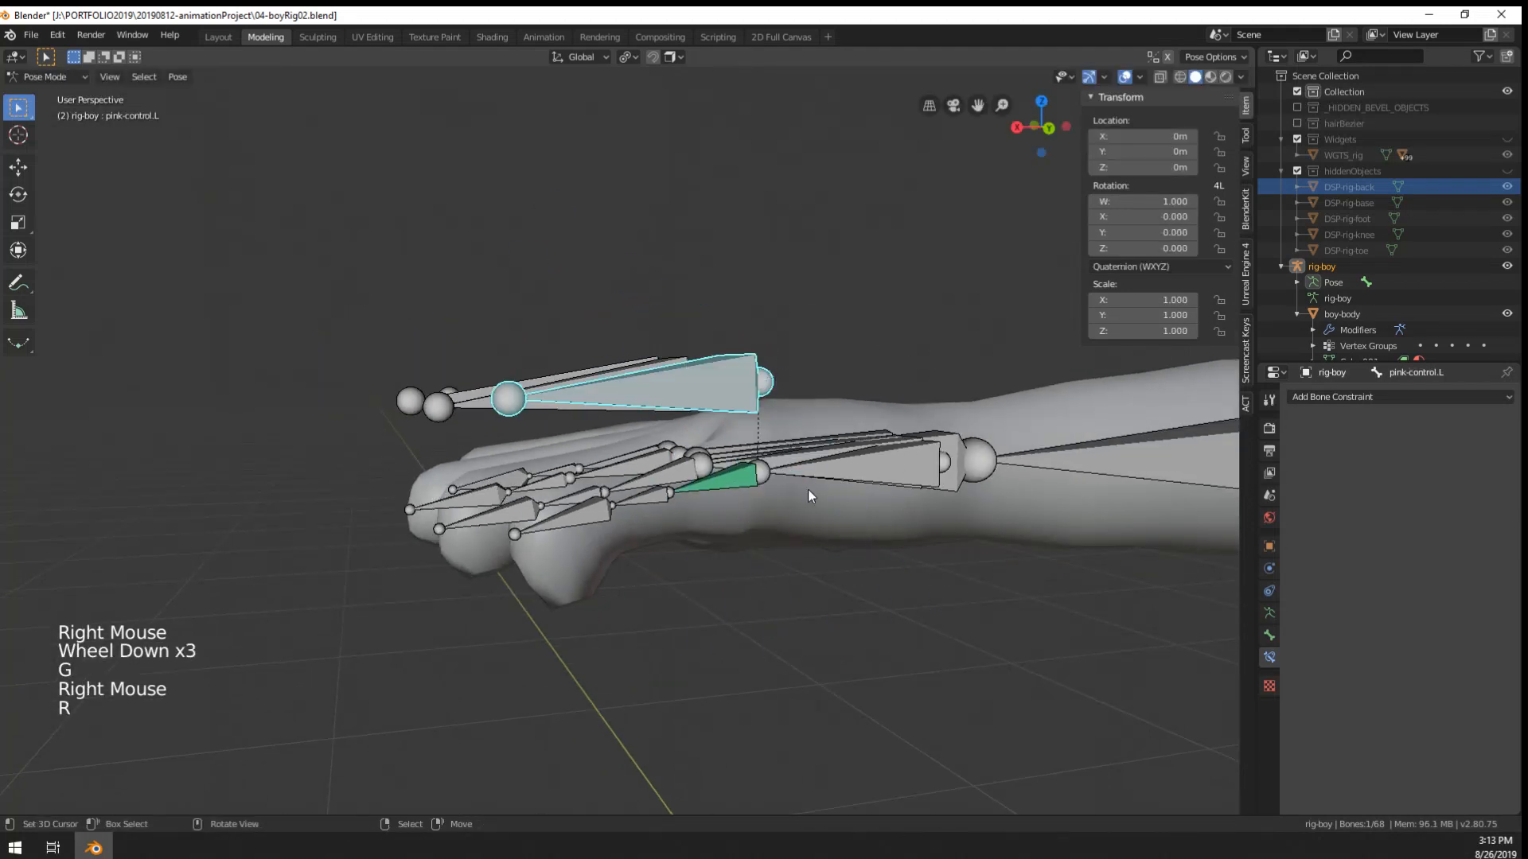
- Set the constraint's Head/Tail to 1.000 on the little finger's base bone and test it by temporarily rotating that bone
right_click(742, 480)
middle_click(817, 509)
middle_click_drag(818, 509, 843, 541)
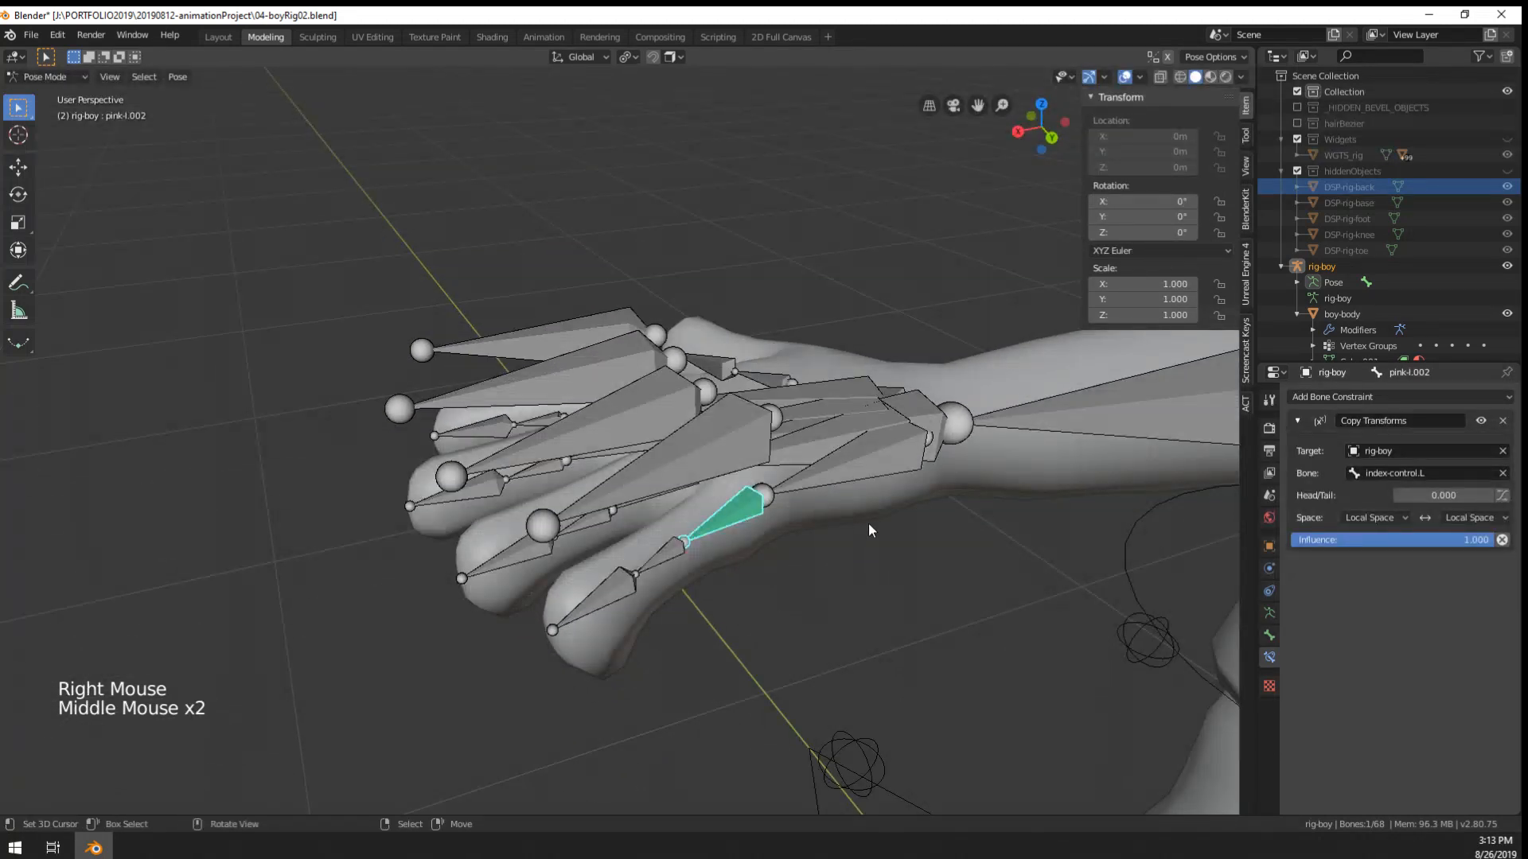
left_click_drag(1423, 498, 1484, 496)
key("r")
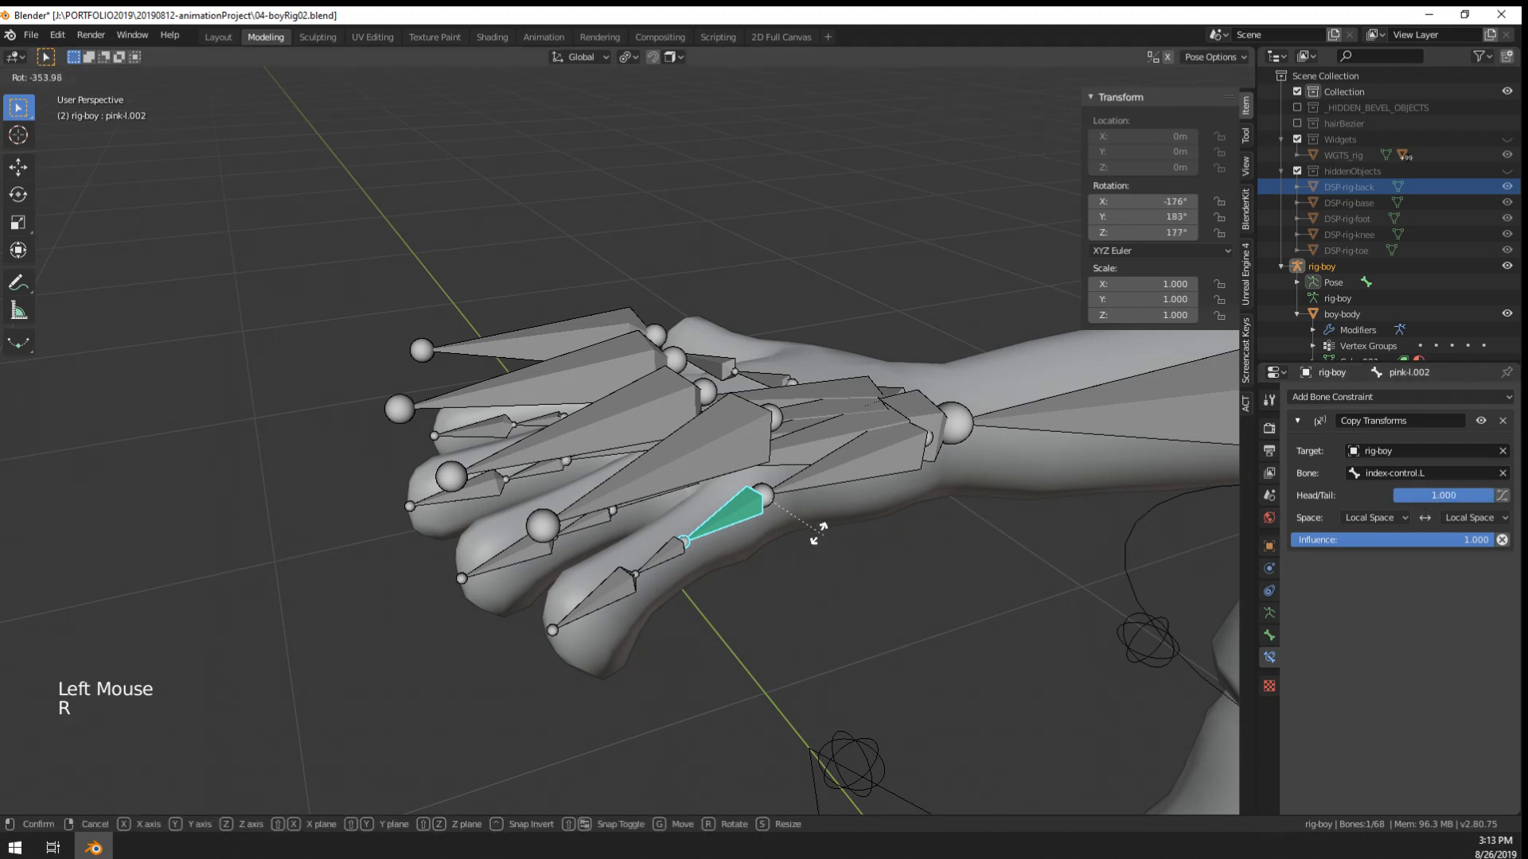
right_click(818, 531)
key("r")
right_click(839, 430)
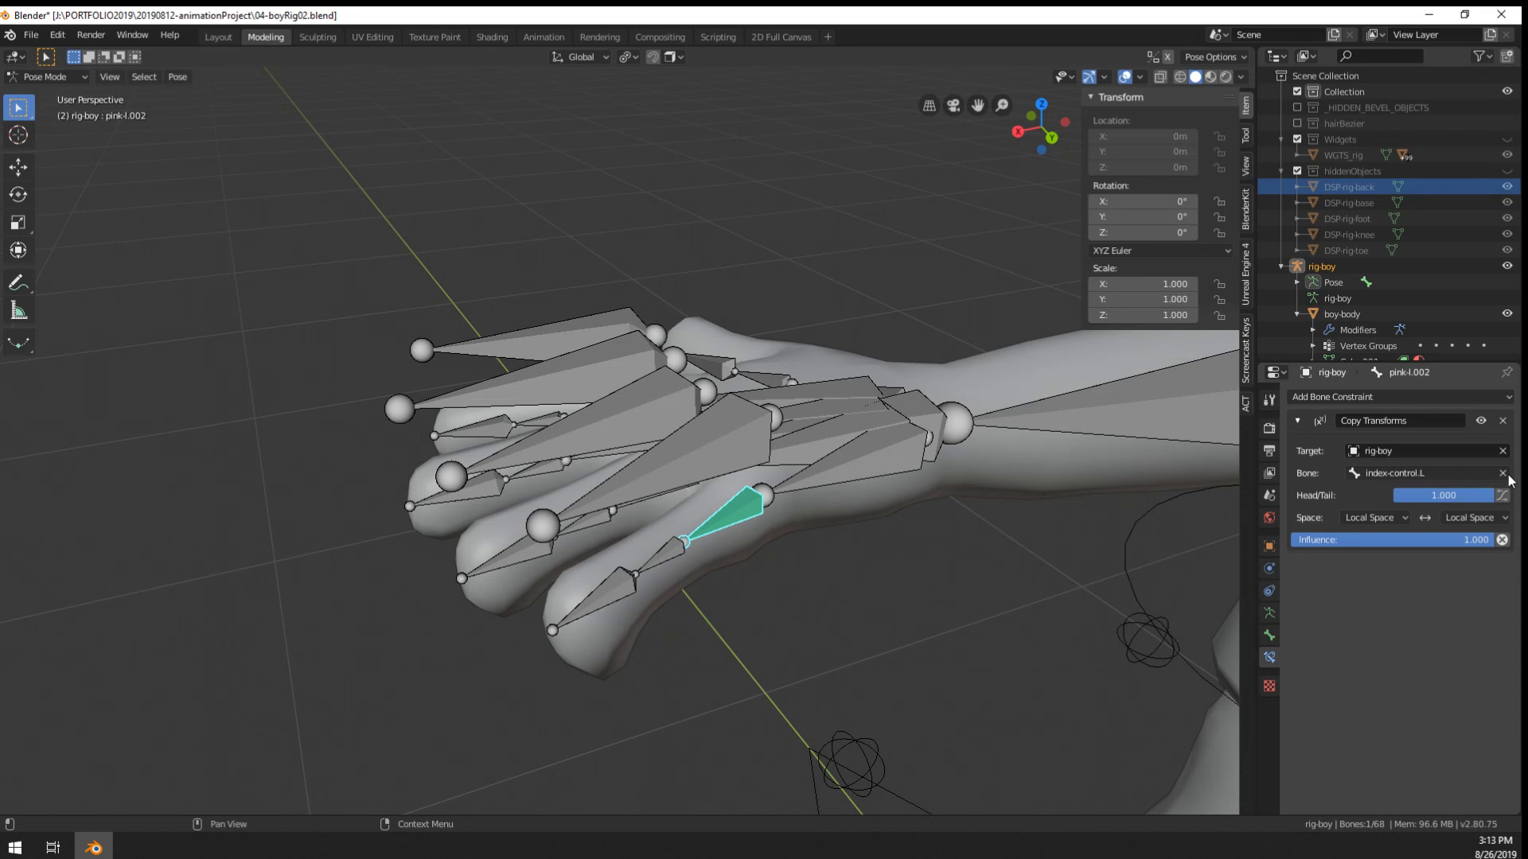
- Clear the target and remove the Copy Transforms constraint from the little finger's base bone
left_click(1502, 451)
left_click(1503, 420)
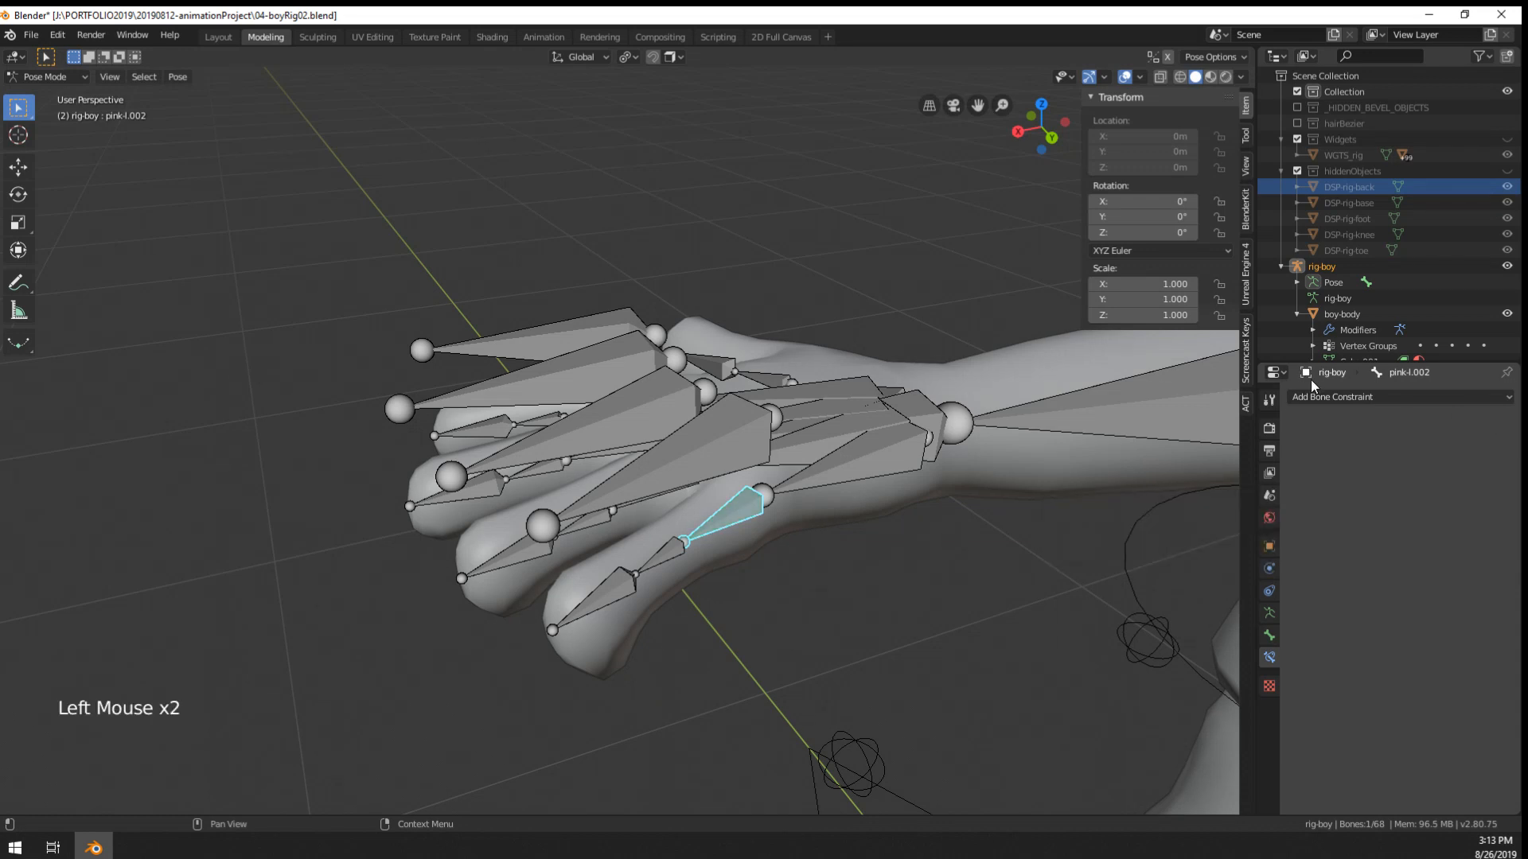
left_click(1319, 395)
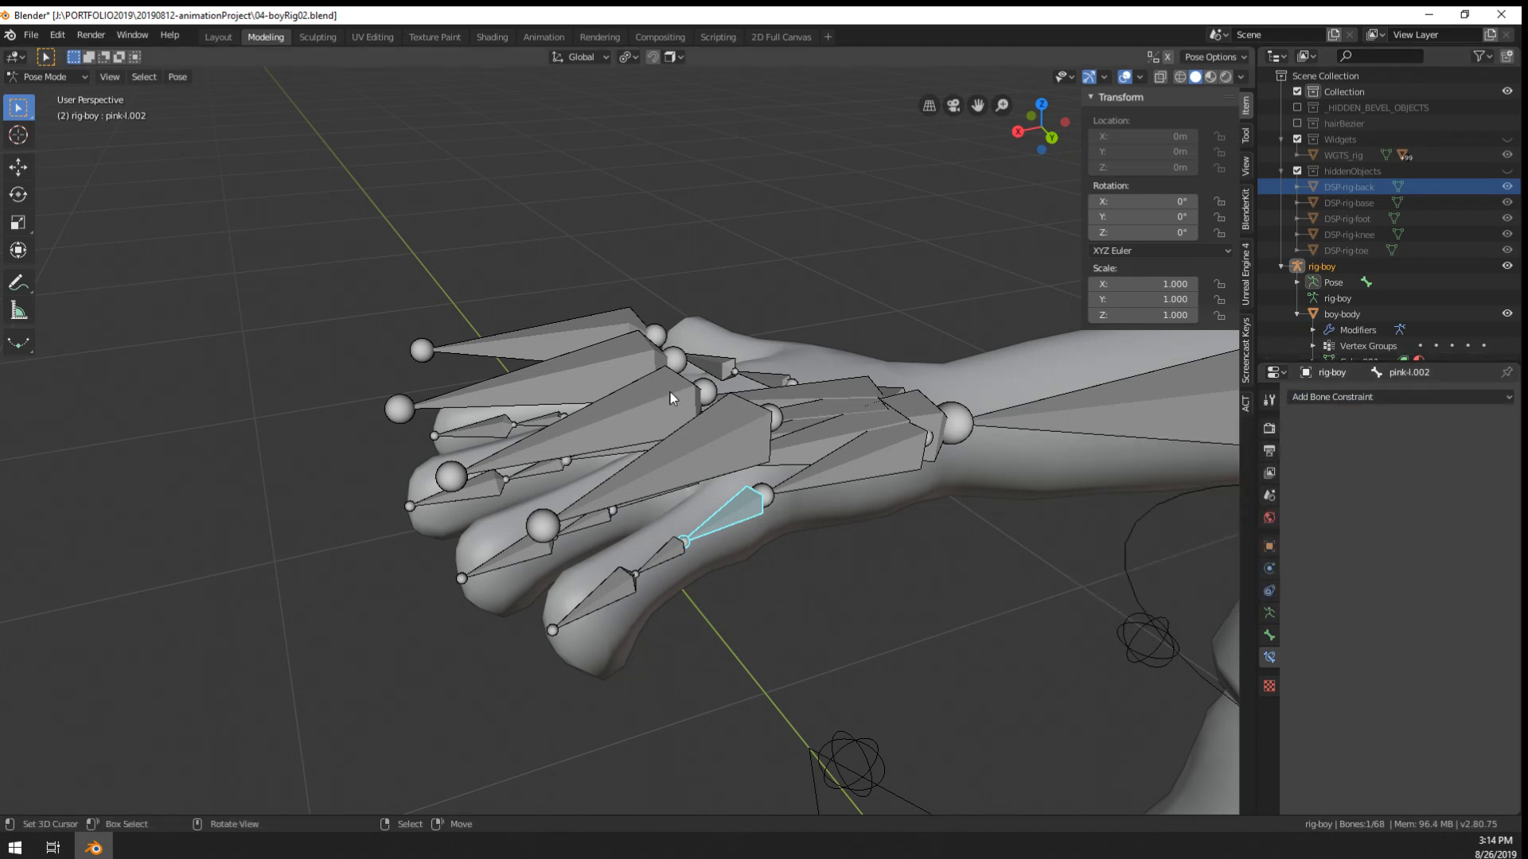
- Test the base bone's X rotation by changing its value, and undo the change
middle_click_drag(670, 393, 1142, 251)
scroll(899, 315, "up", 2)
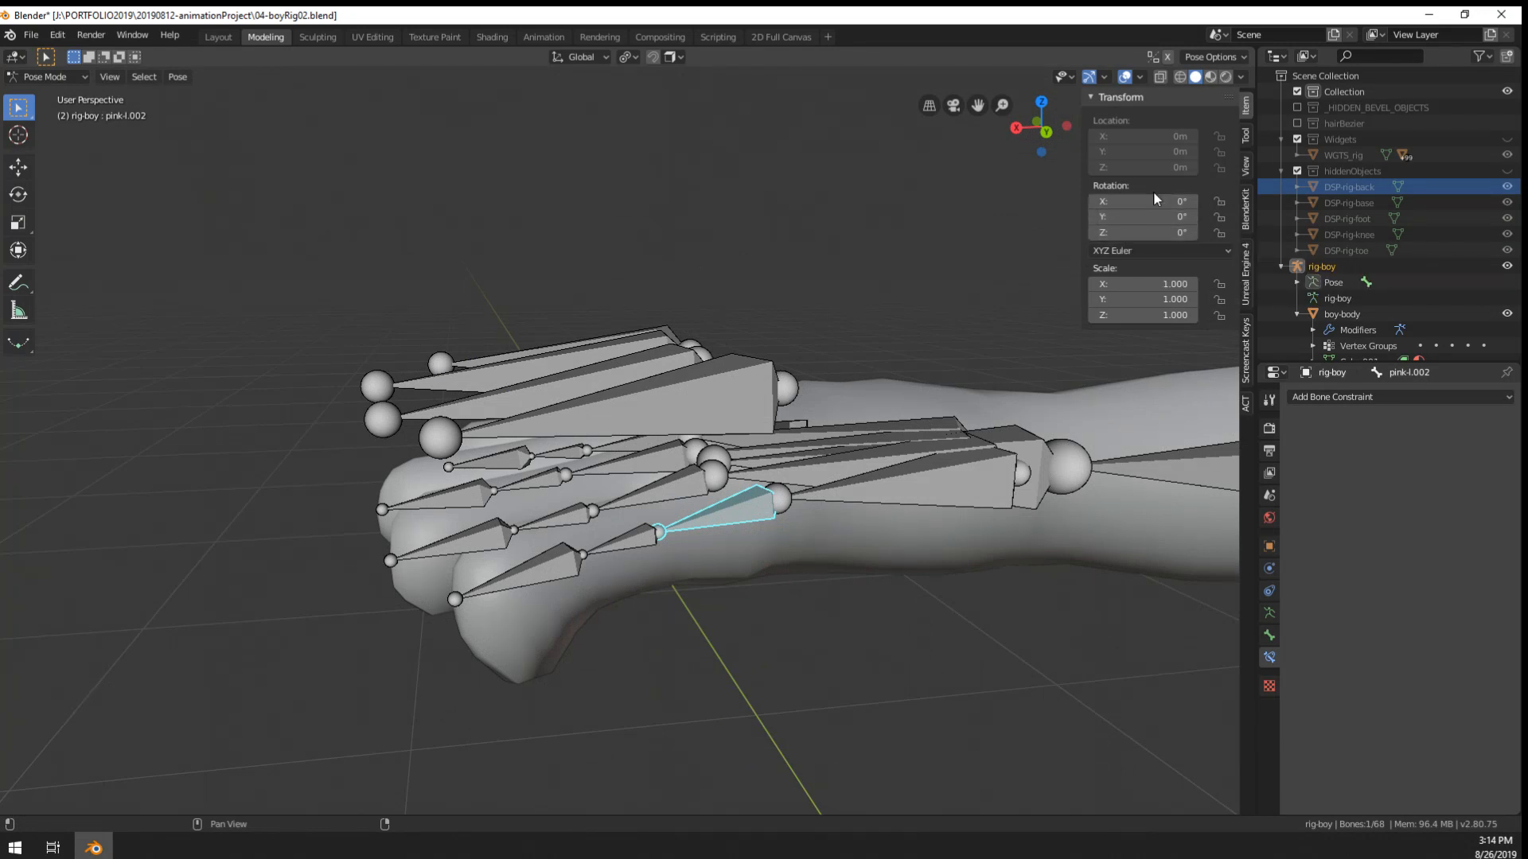
right_click(1147, 216)
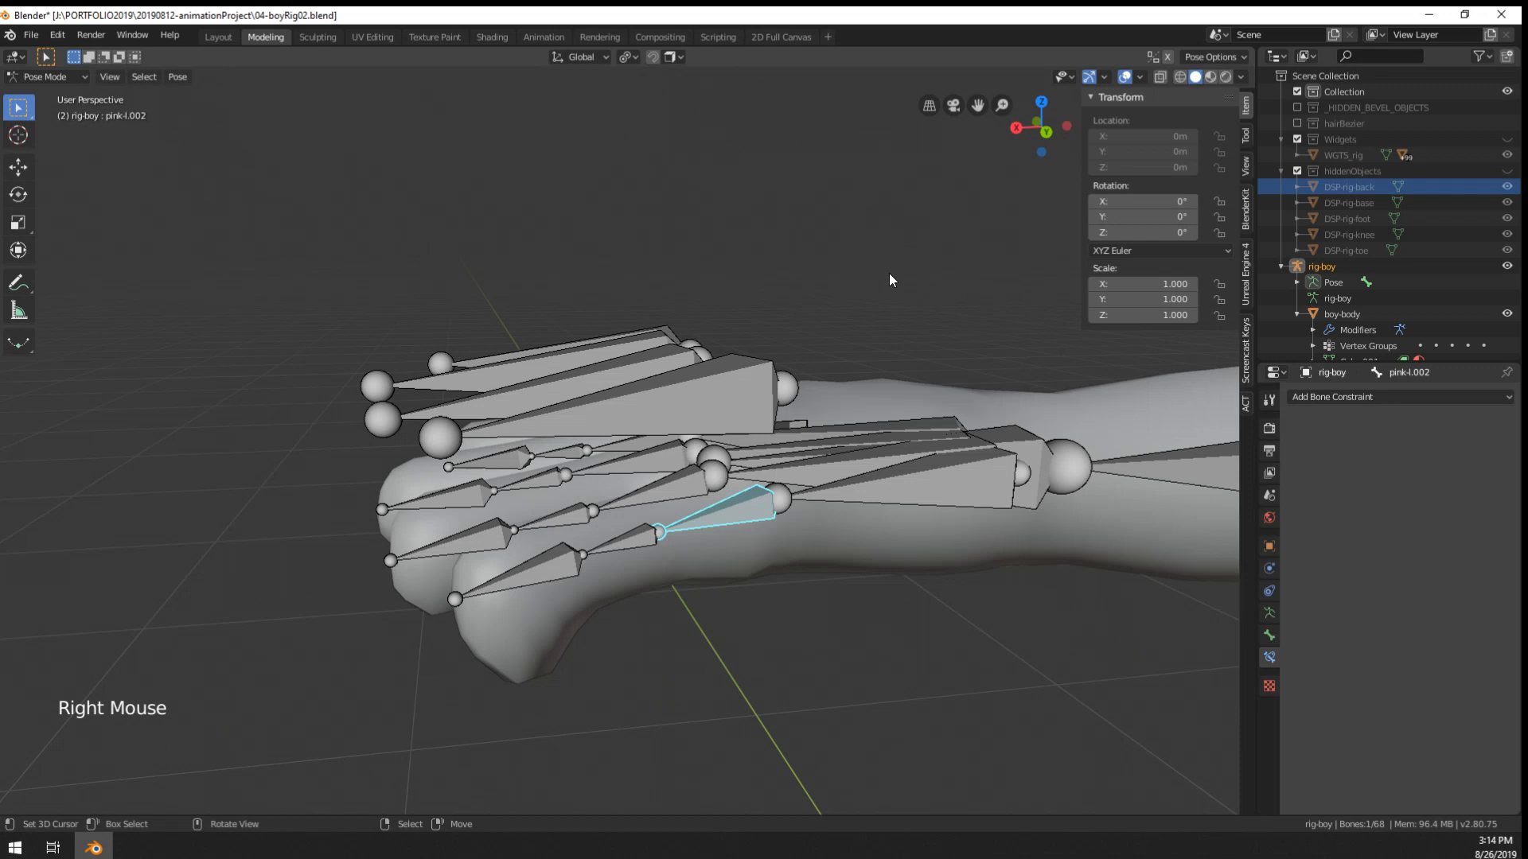
left_click_drag(1130, 200, 1185, 200)
key("ctrl+z")
- Add a driver to the base bone's X rotation and set its variable's object to rig-boy
right_click(1129, 200)
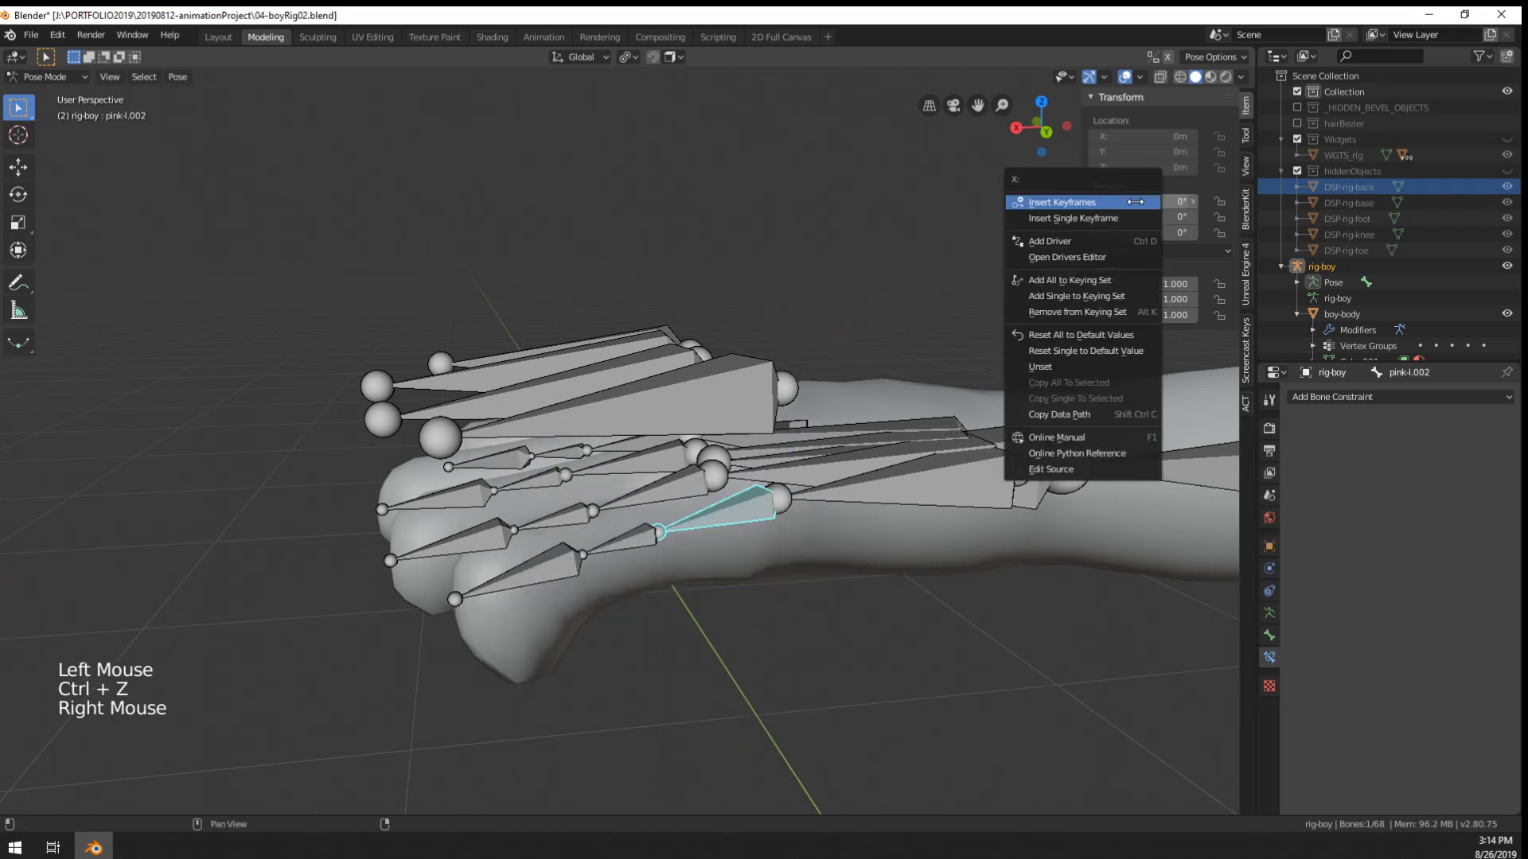
left_click(1051, 245)
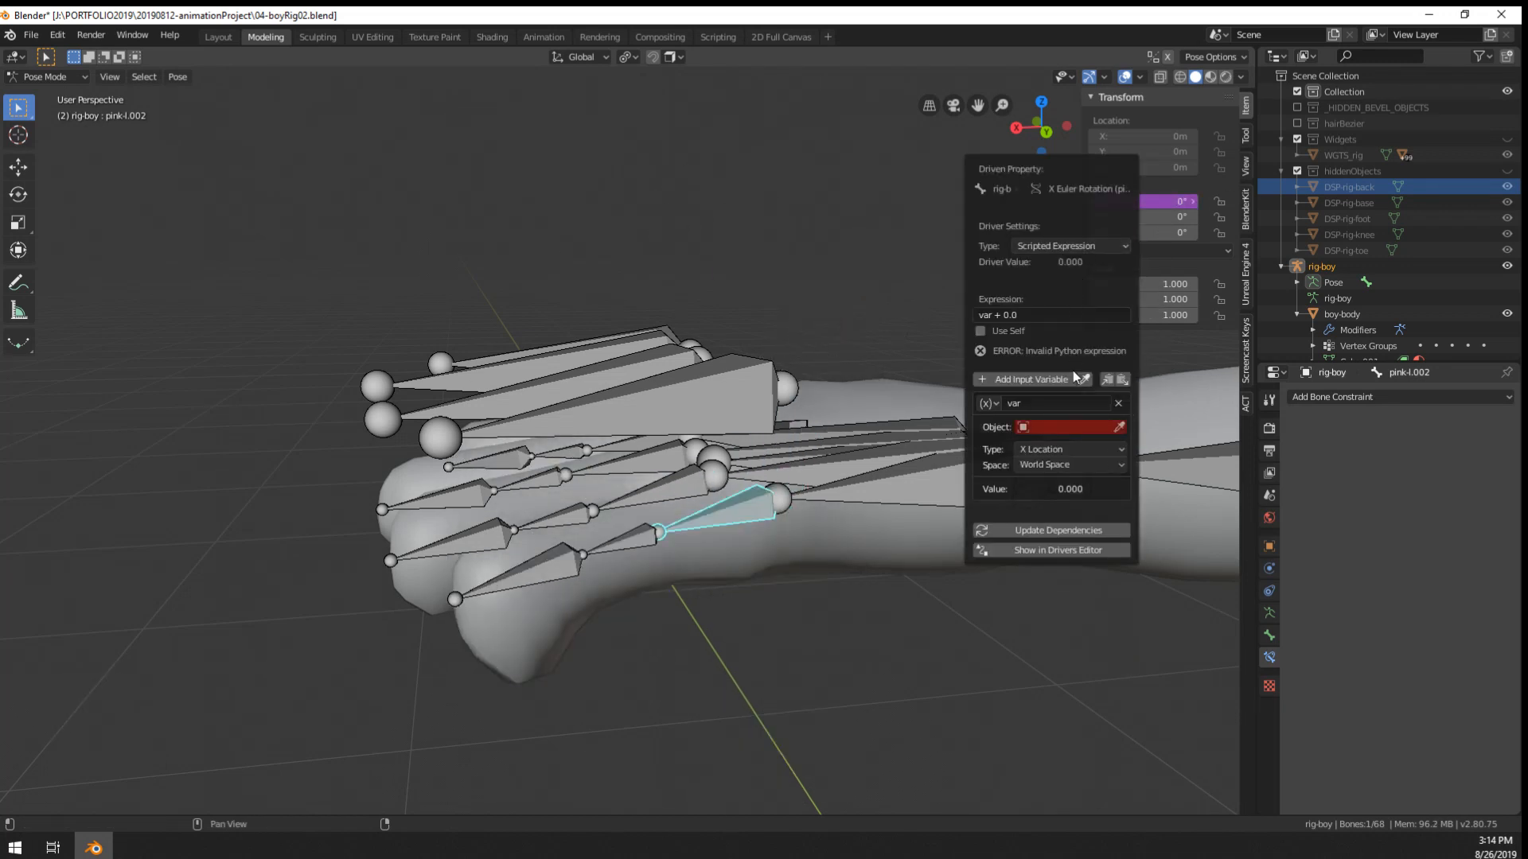
left_click(1067, 427)
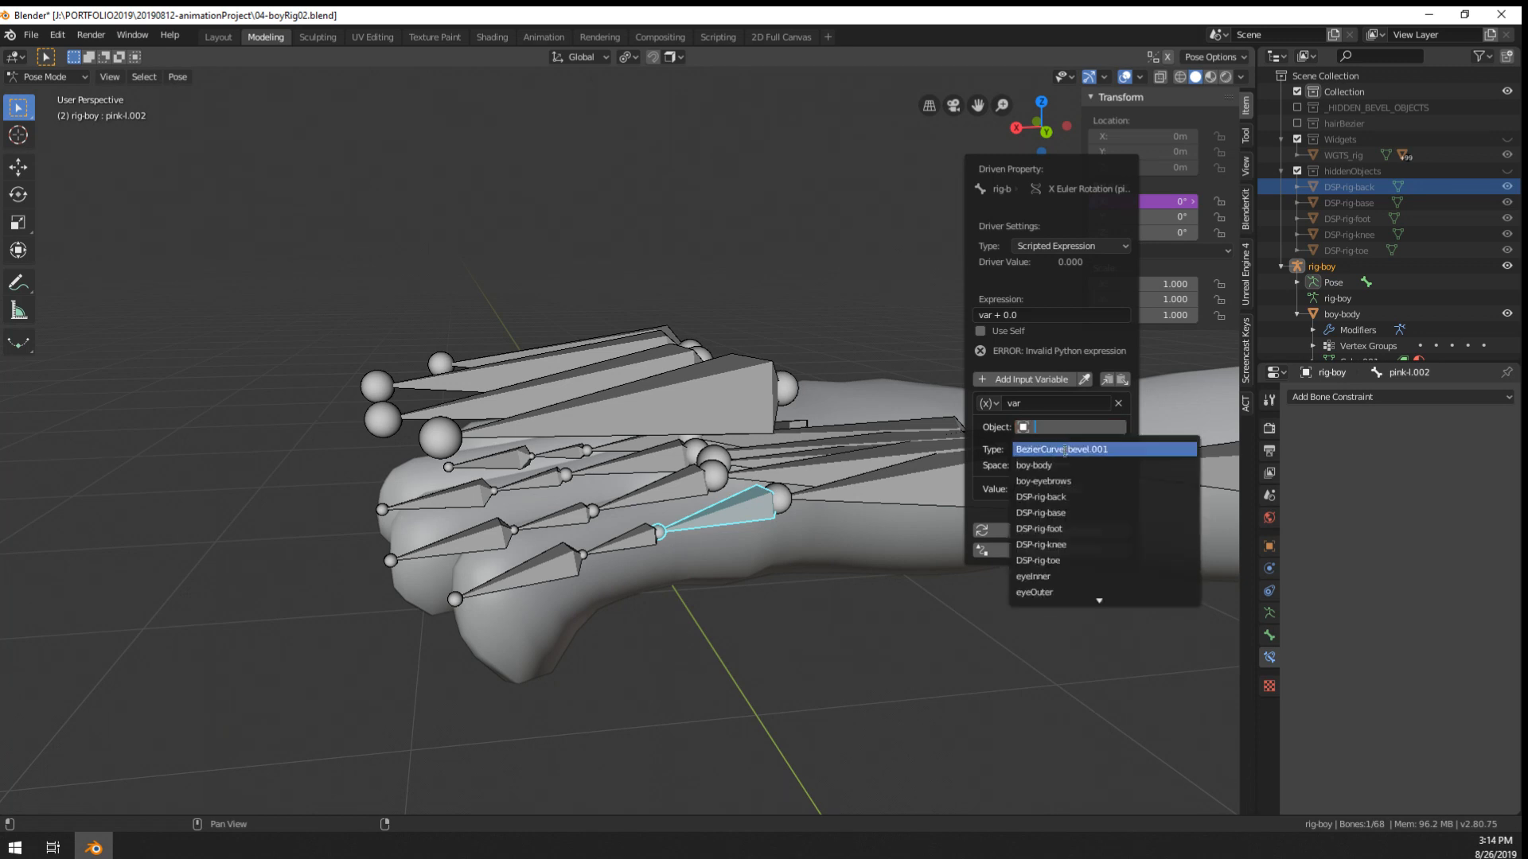
scroll(1043, 562, "down", 8)
type("rig")
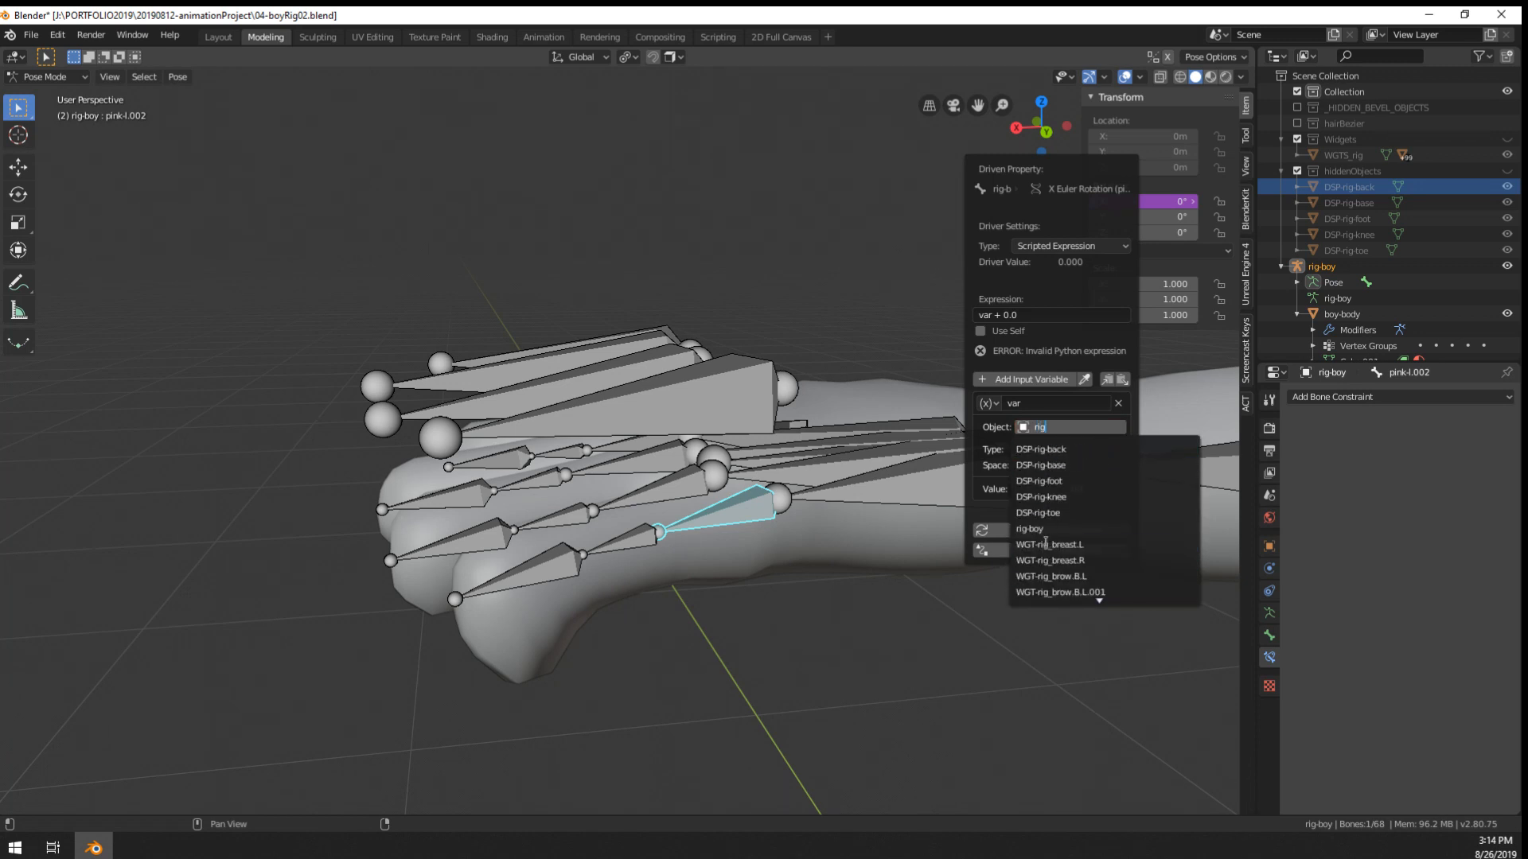
left_click(1042, 528)
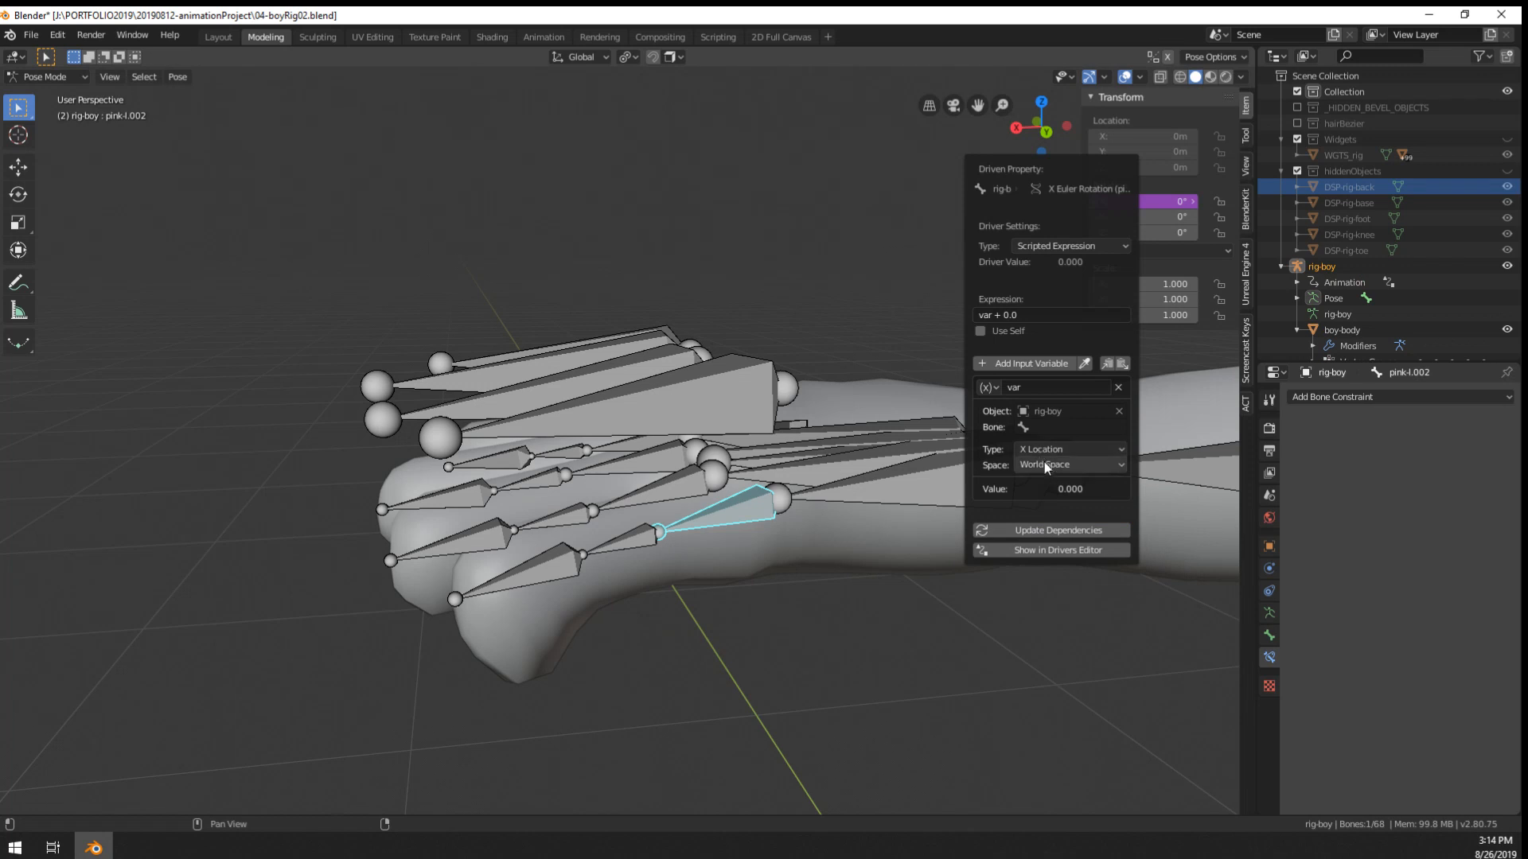
- Set the driver variable's bone to index-control.L
left_click(1046, 428)
type("contro")
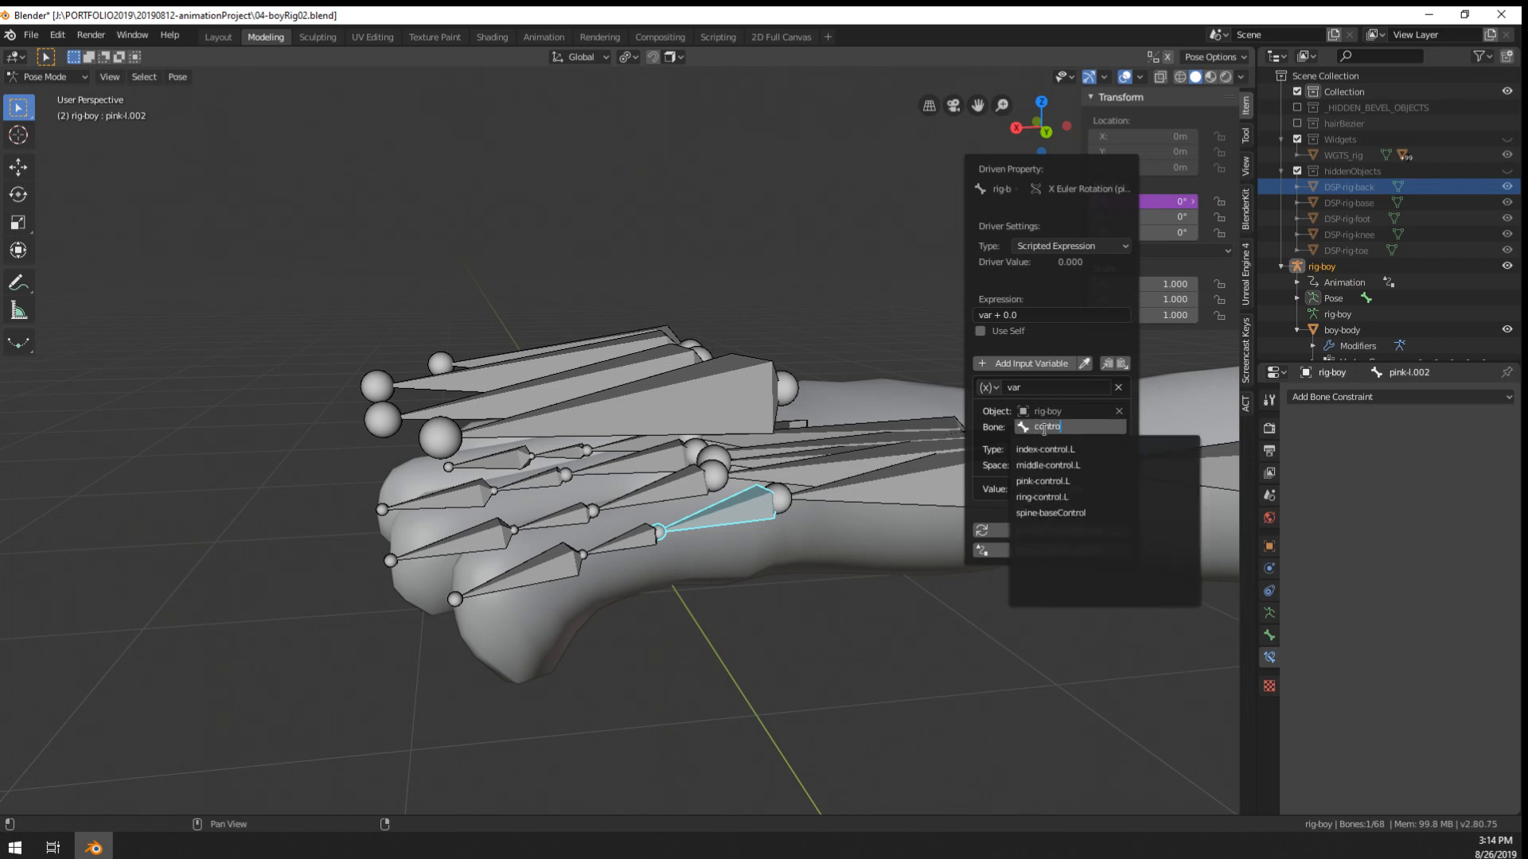
key("Return")
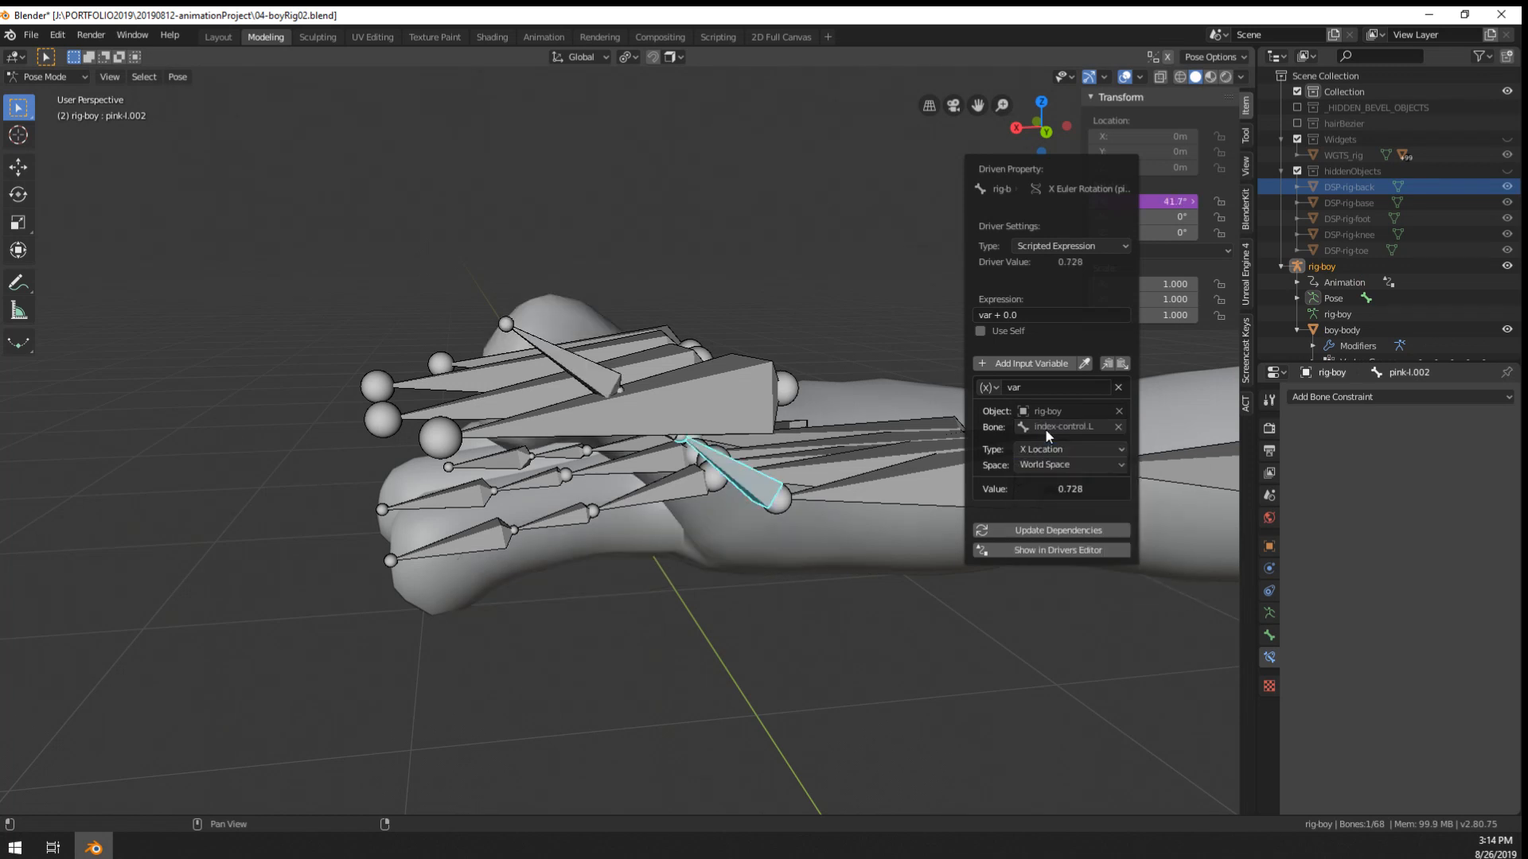
- Test the driver by temporarily moving the little finger's control bone along Z, then reselect the base bone
right_click(728, 387)
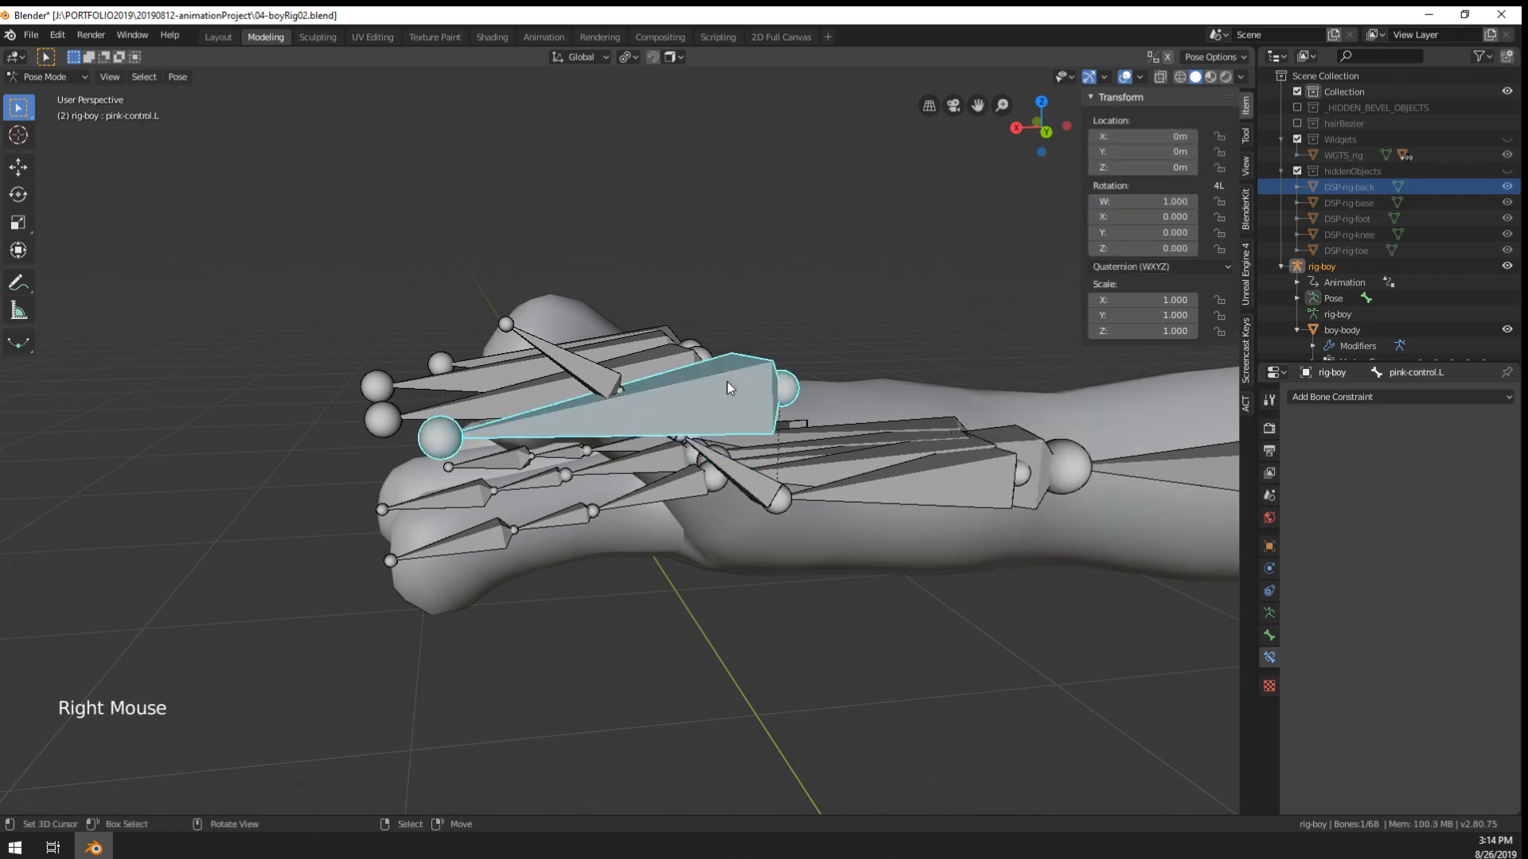
key("g")
key("z")
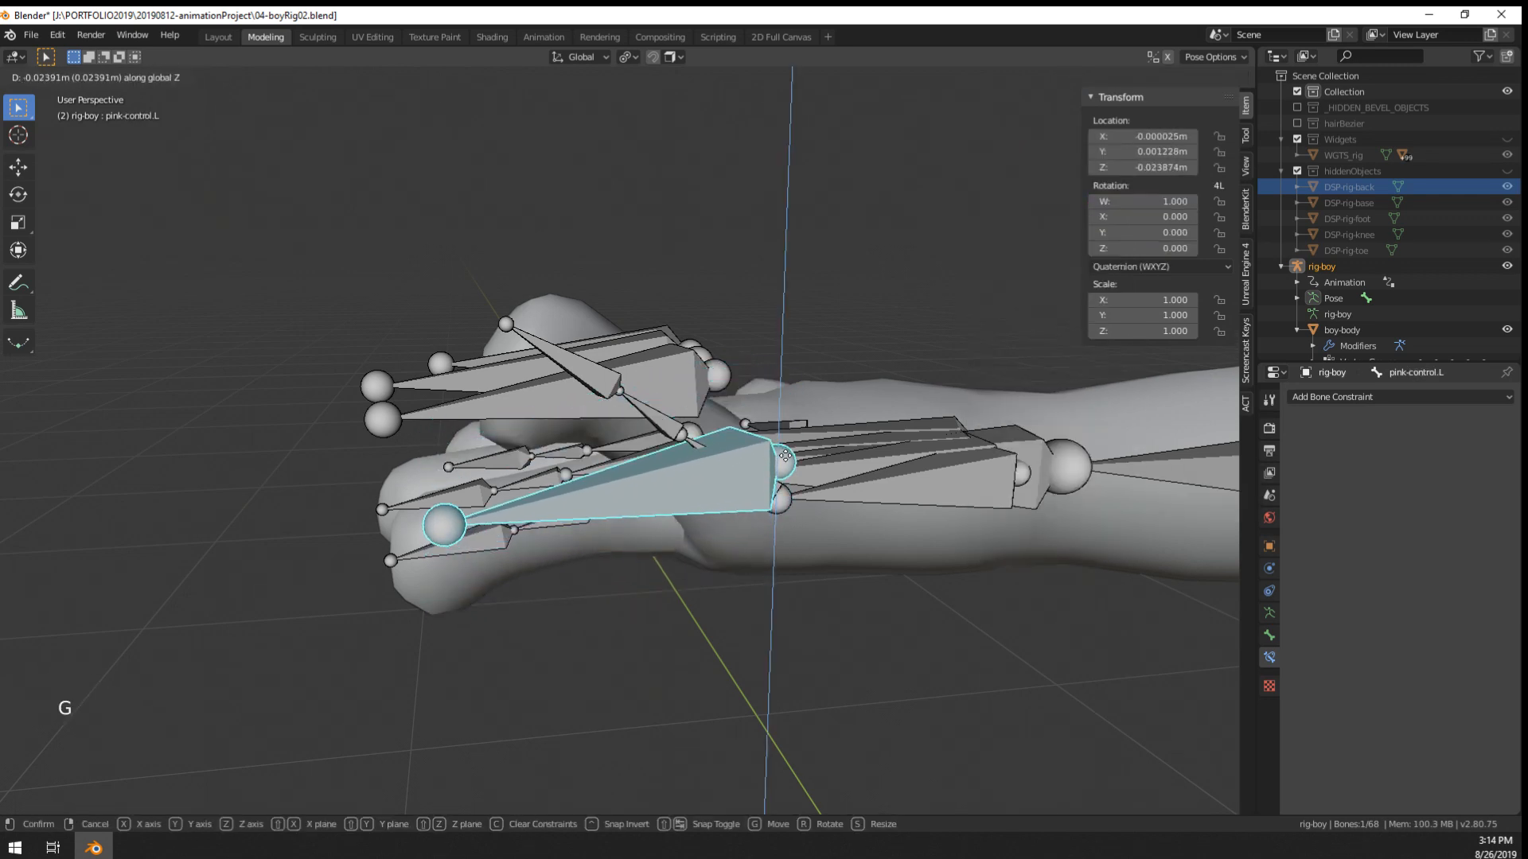
right_click(748, 469)
right_click(769, 478)
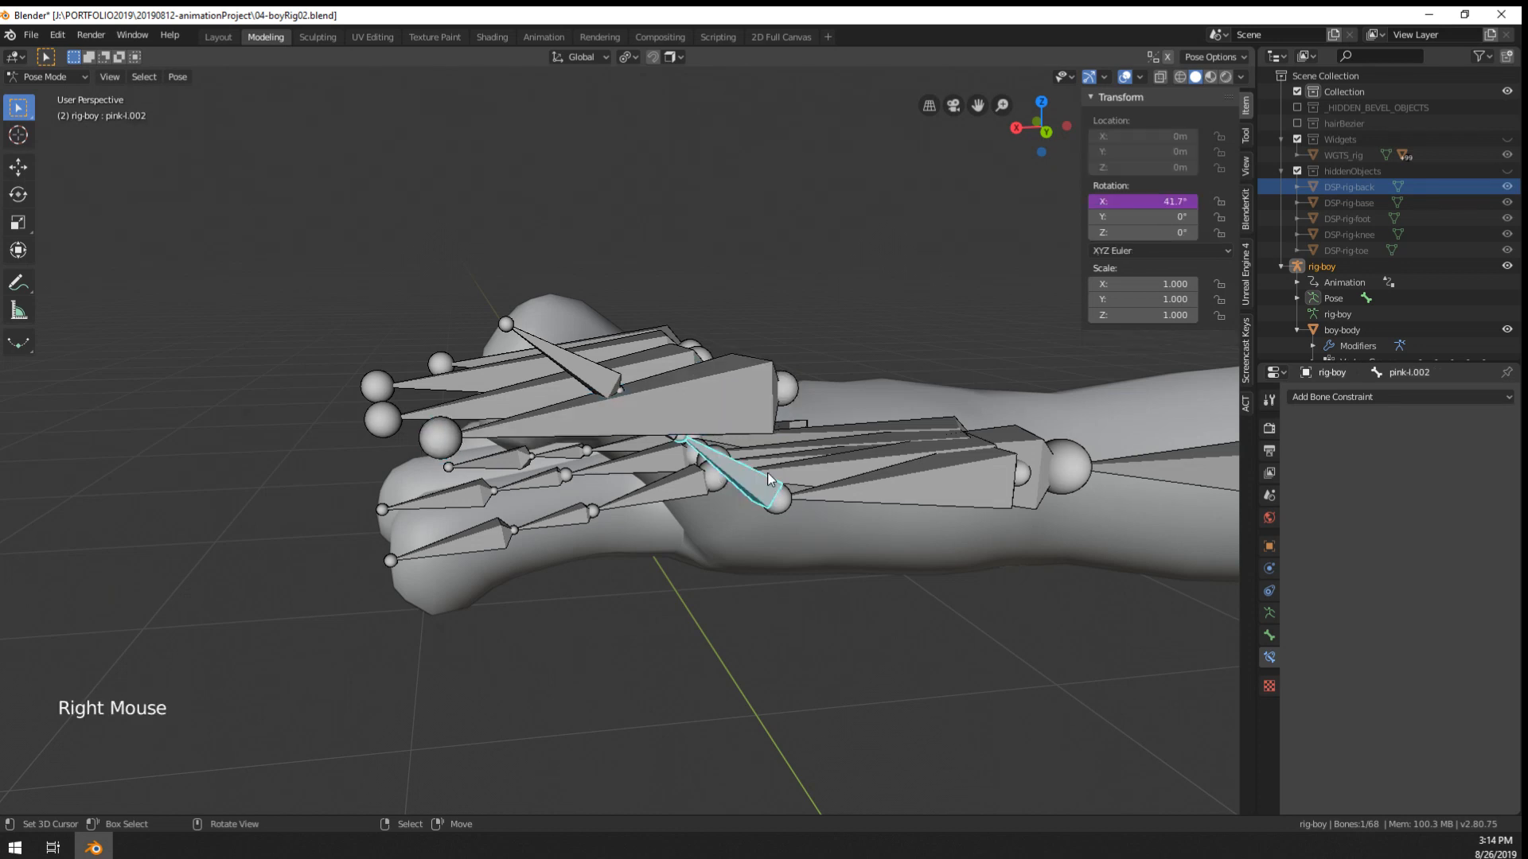
- Test the driver by temporarily moving the little finger's control bone along X
right_click(740, 402)
key("g")
key("x")
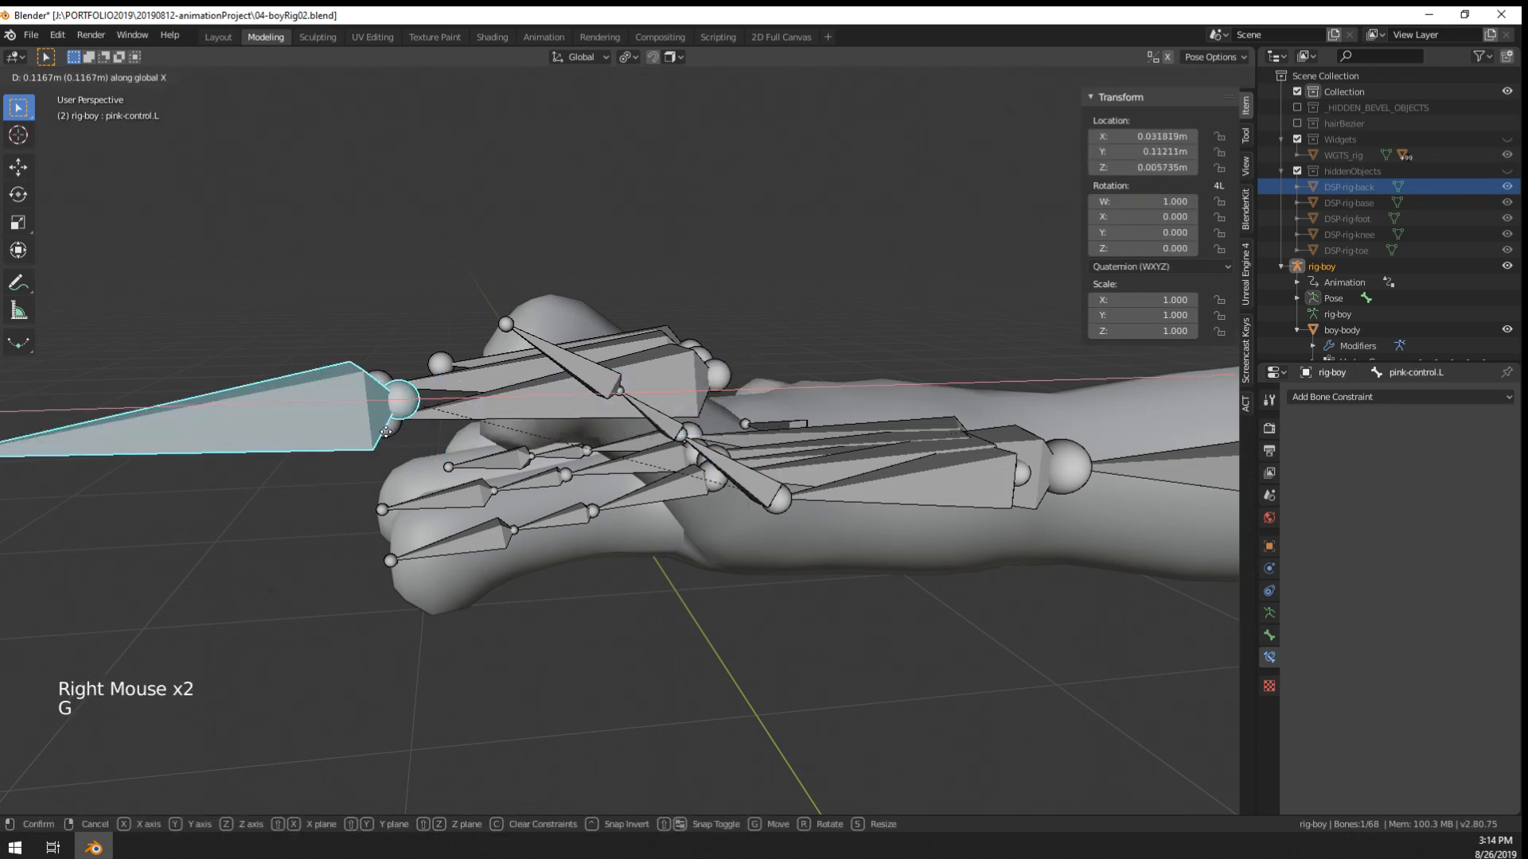
right_click(385, 432)
- Edit the X rotation driver on the little finger's base bone and set its variable's space to Local Space
right_click(751, 478)
right_click(1132, 202)
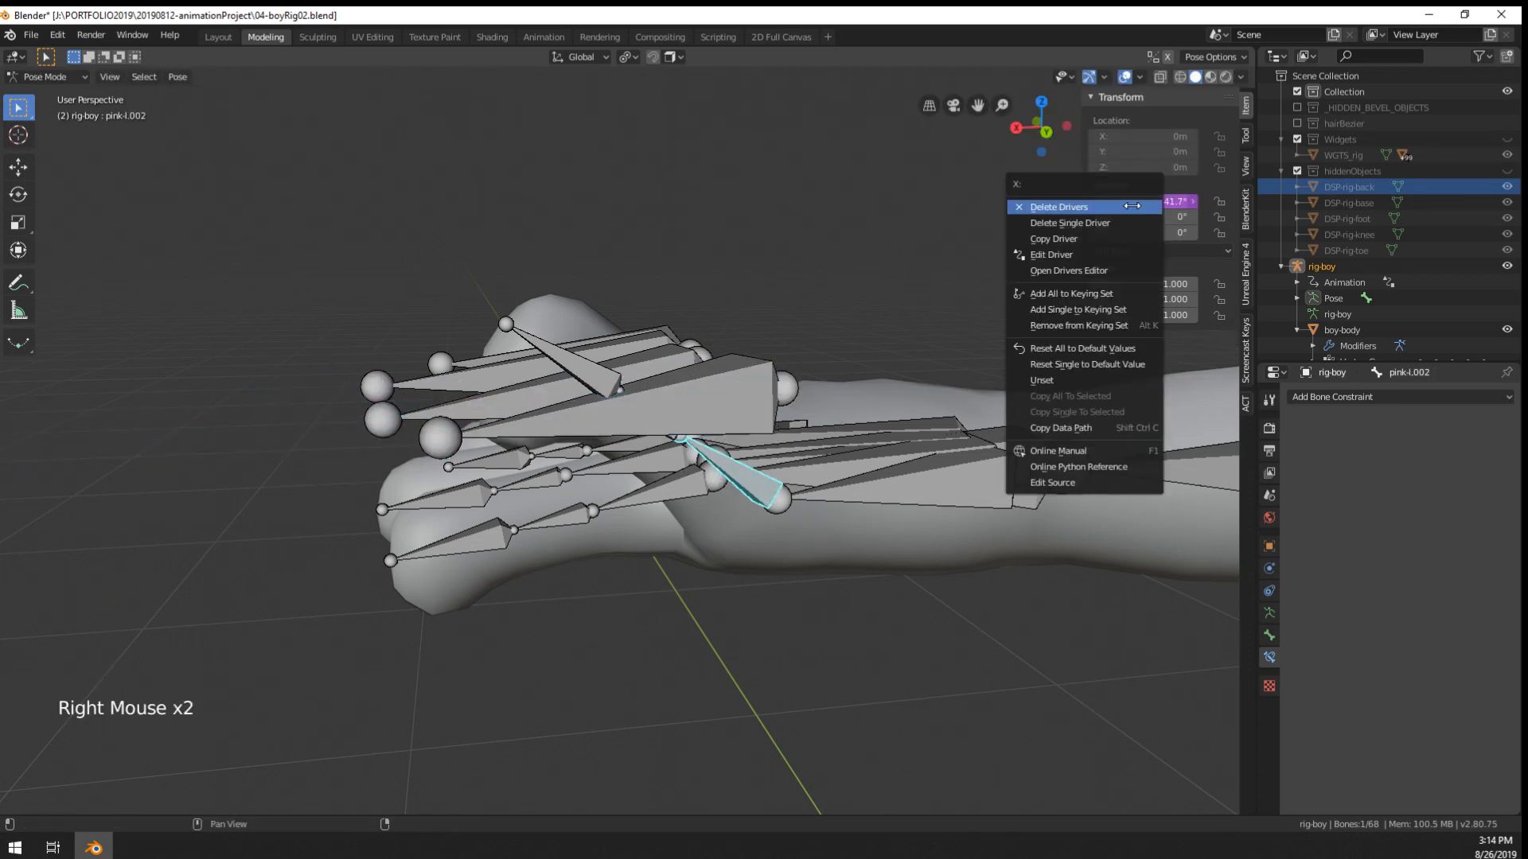
left_click(1130, 254)
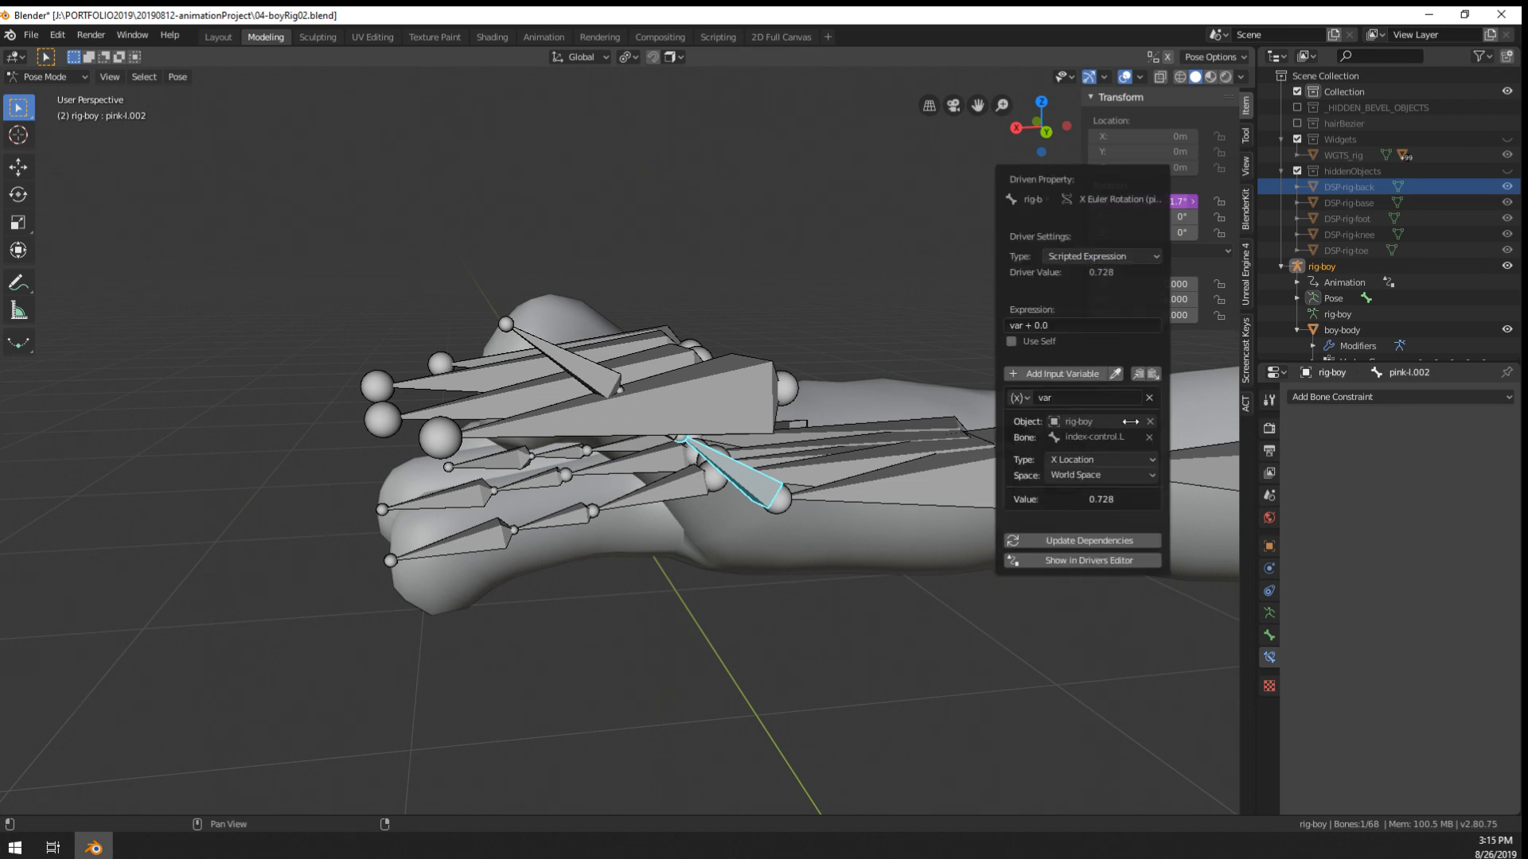
left_click(1110, 475)
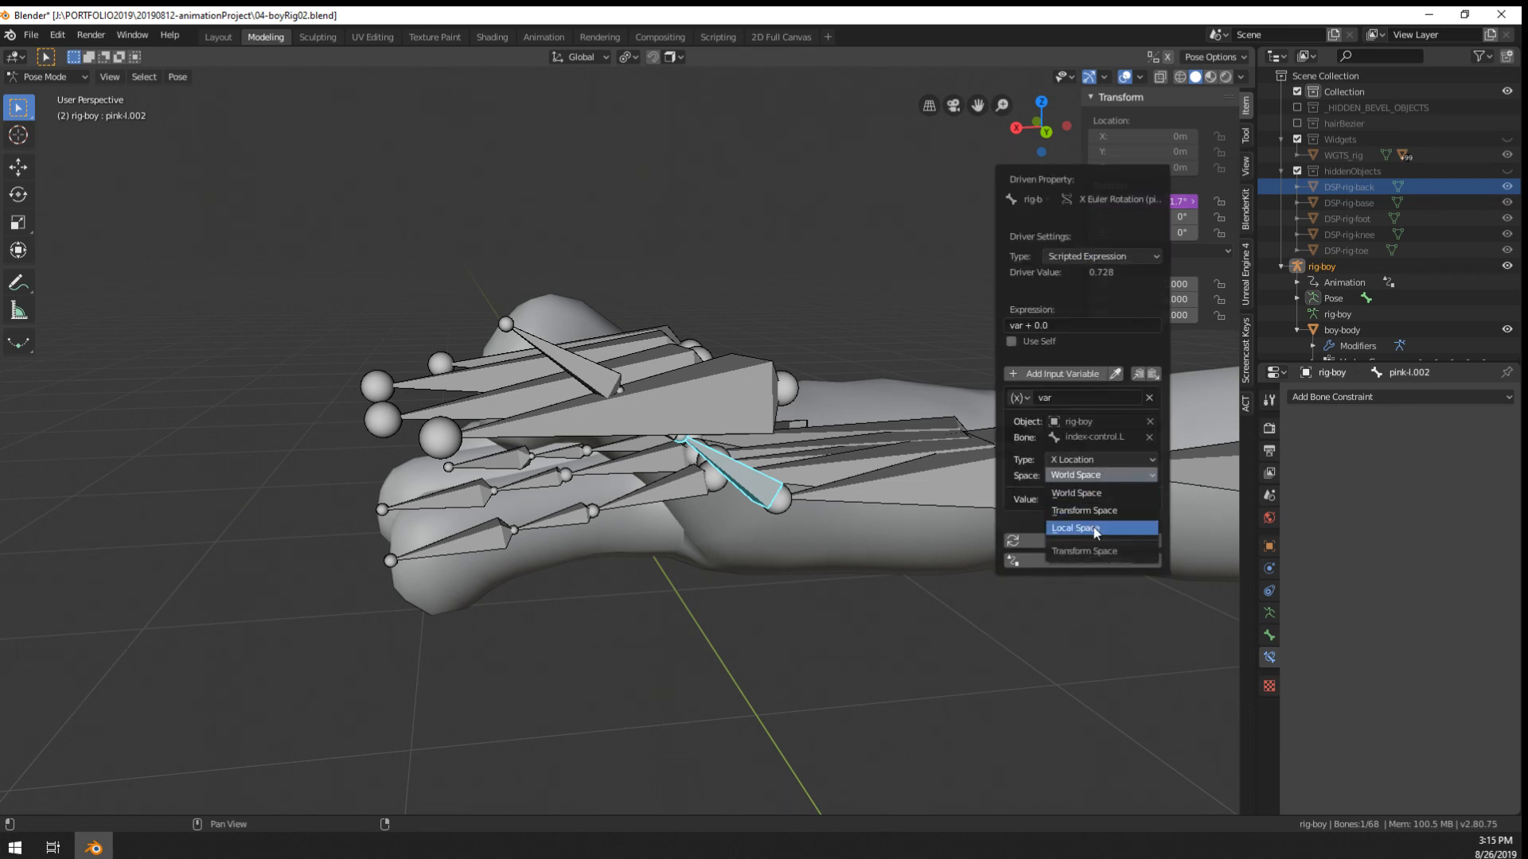
left_click(1093, 527)
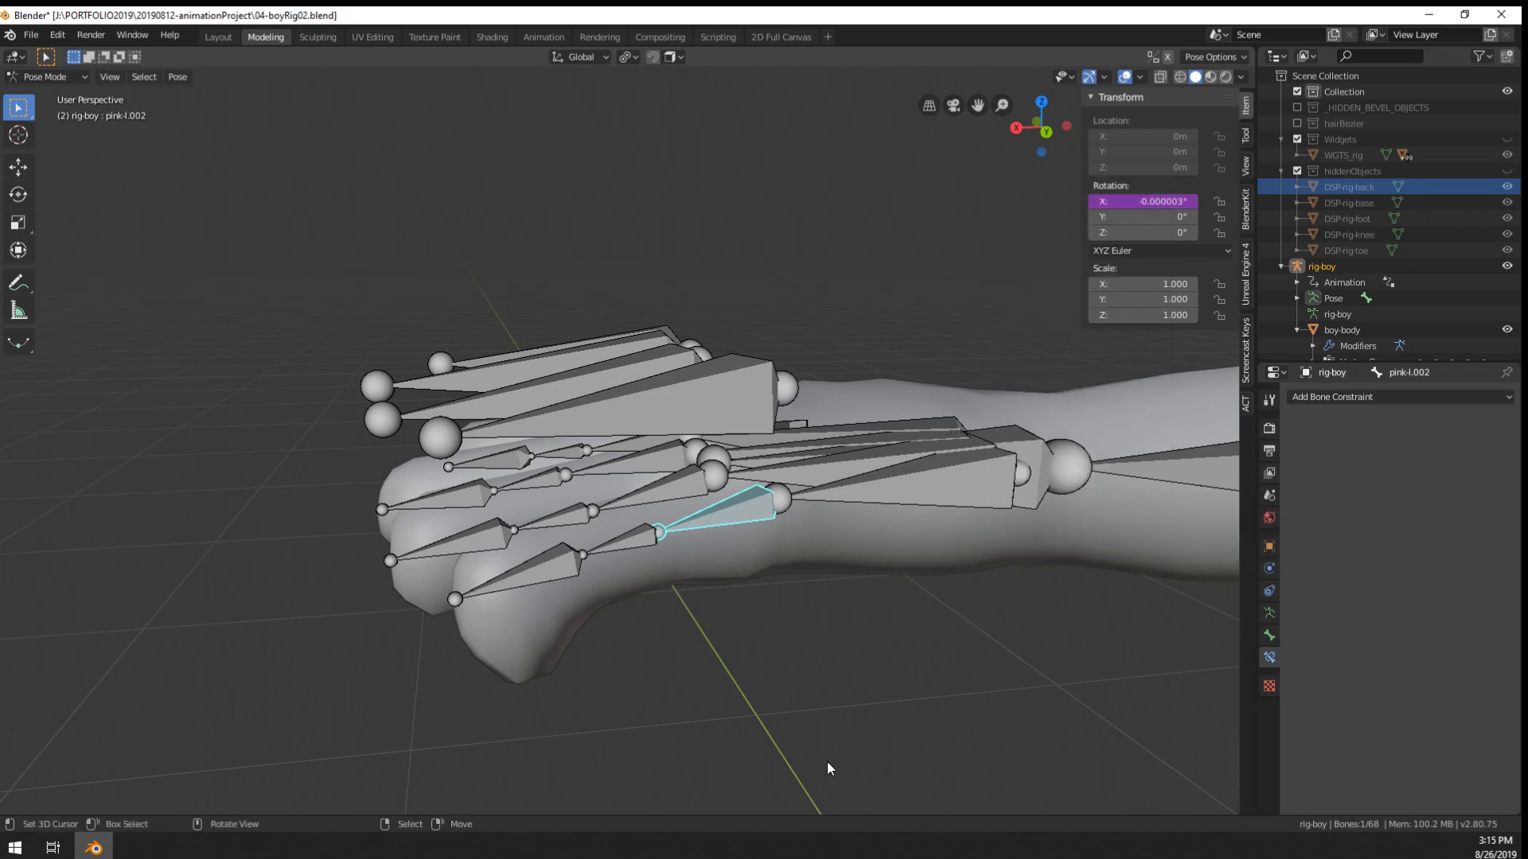
- Test the local-space driver by temporarily moving pink-control.L along X and freely in several directions
right_click(760, 408)
key("g")
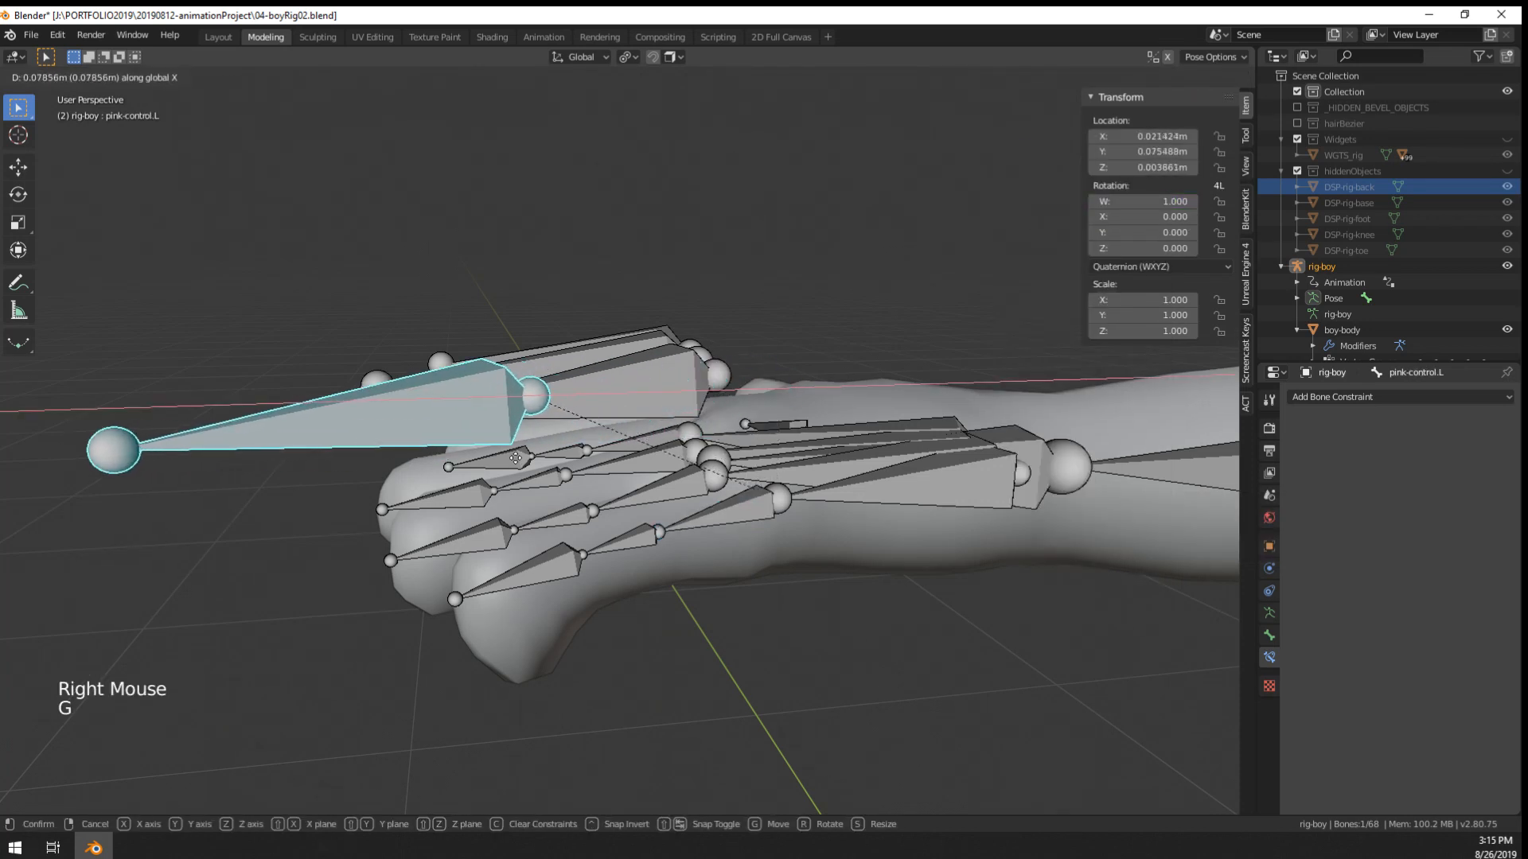
right_click(671, 485)
middle_click_drag(716, 434, 947, 470)
key("g")
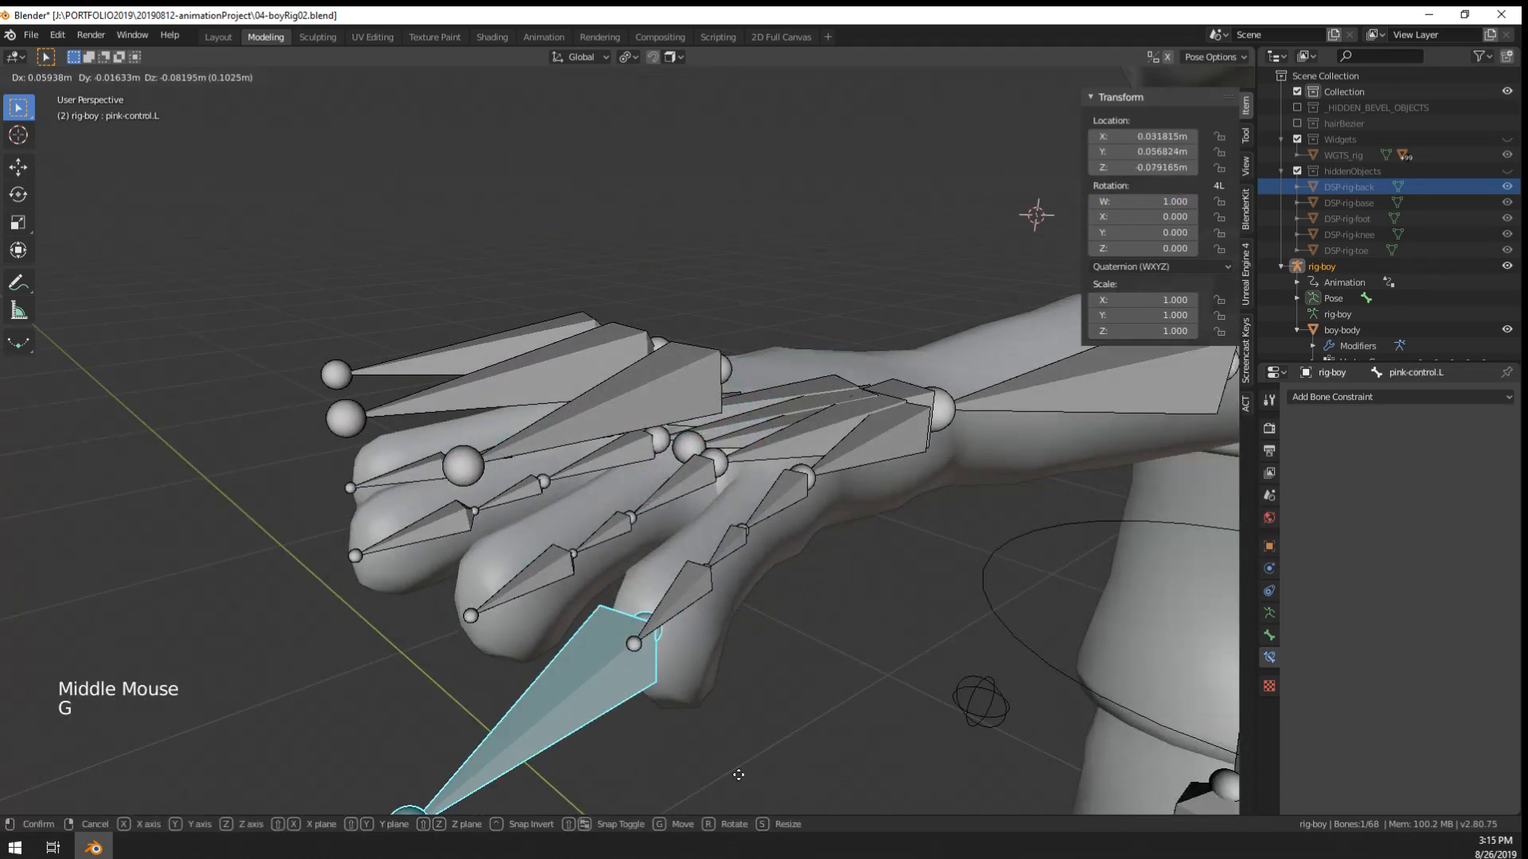
right_click(931, 637)
middle_click_drag(939, 652, 516, 495)
- Clear the parent of the little and ring finger control bones in Edit Mode, then return to Pose Mode
key("Tab")
key("g")
right_click(586, 489)
right_click(590, 385, "shift")
right_click(706, 382, "shift")
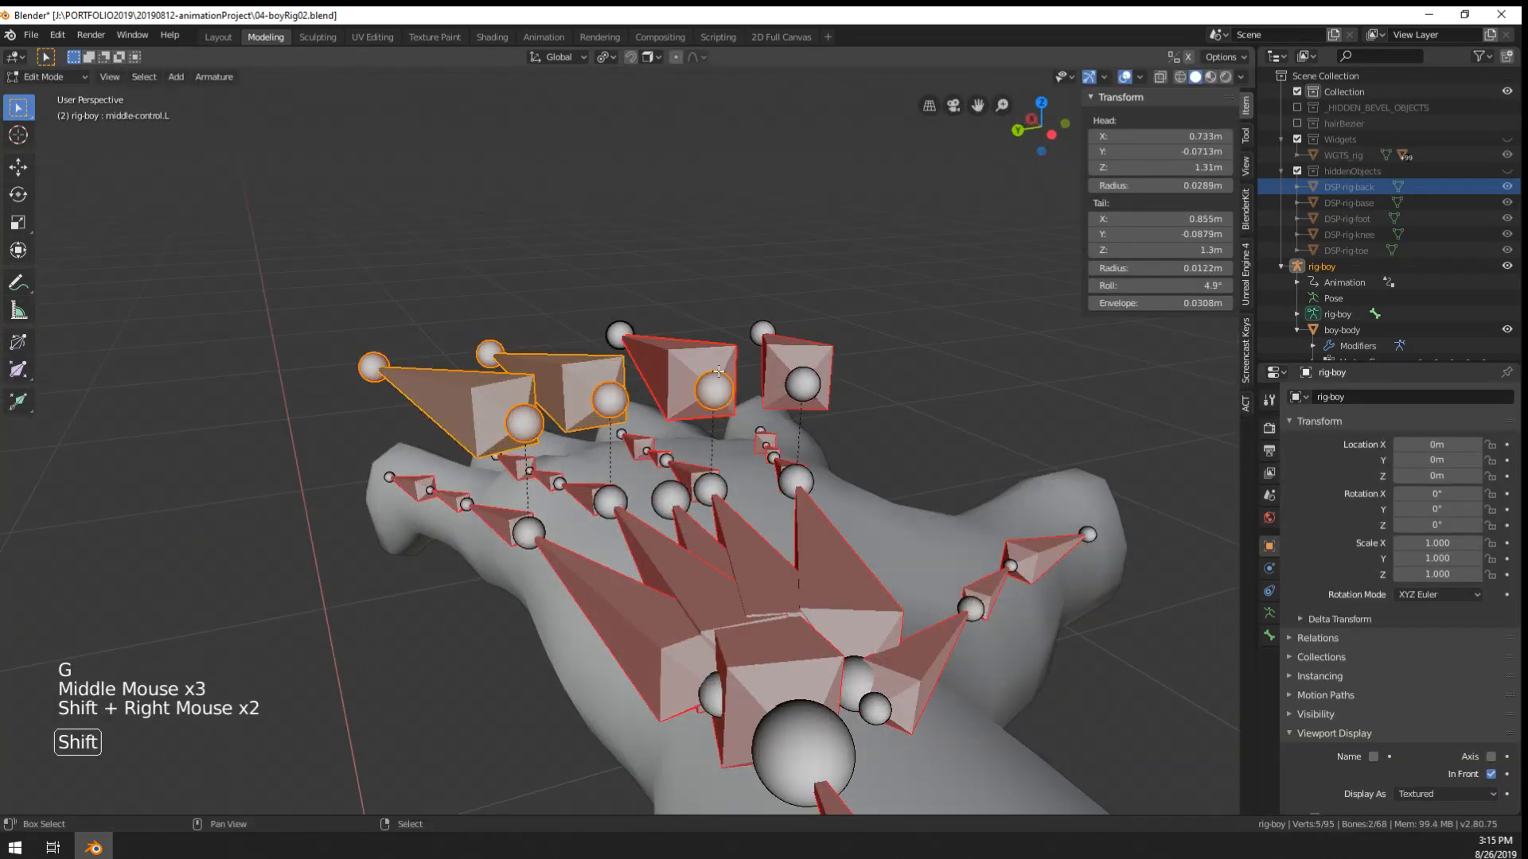
right_click(854, 372, "shift")
right_click(800, 372, "shift")
key("alt+p")
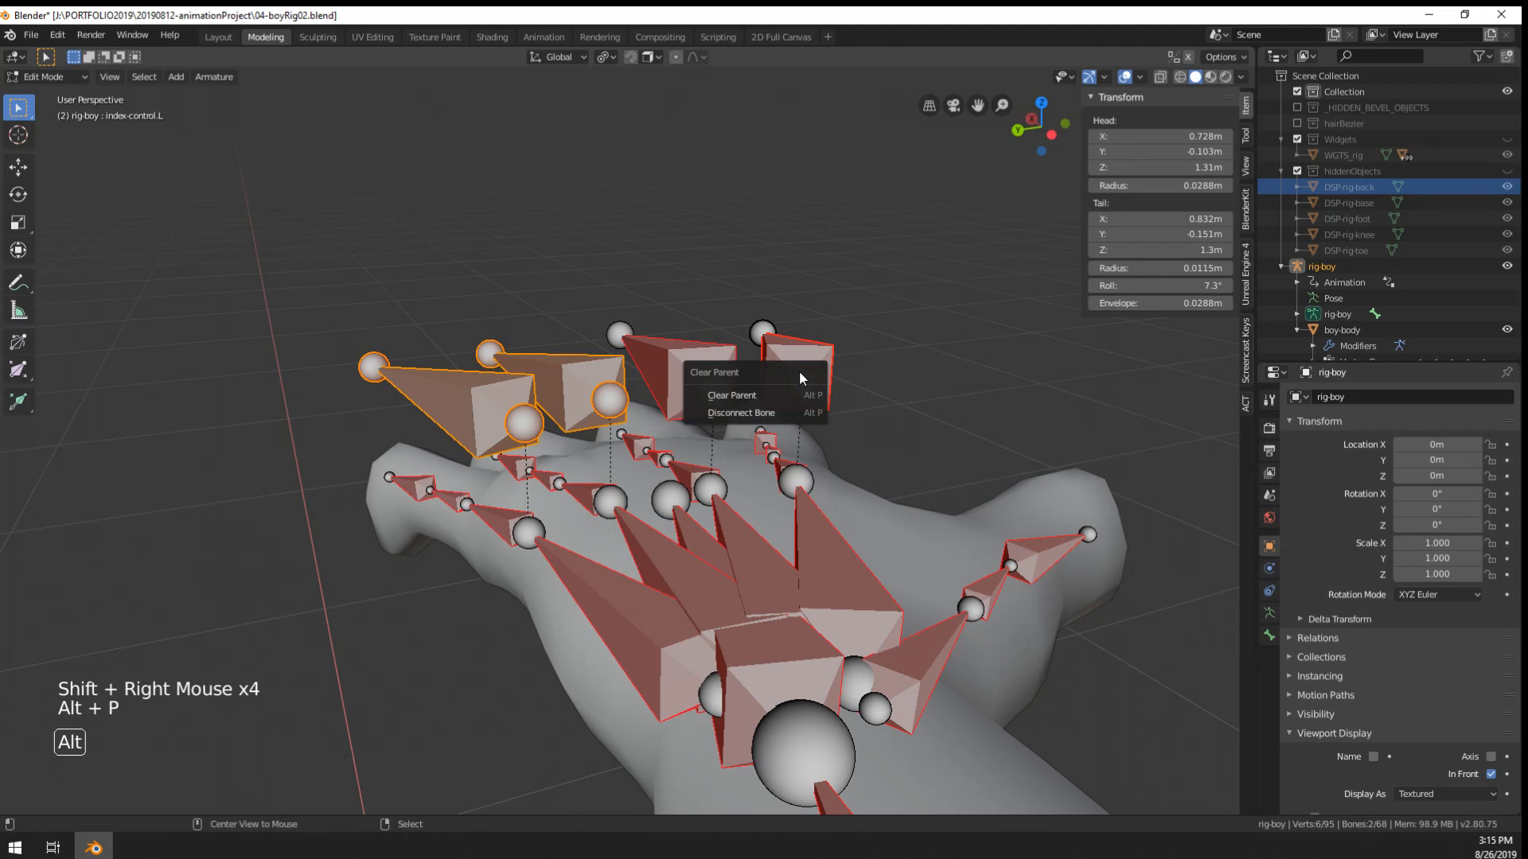
left_click(775, 394)
middle_click_drag(776, 395, 674, 427)
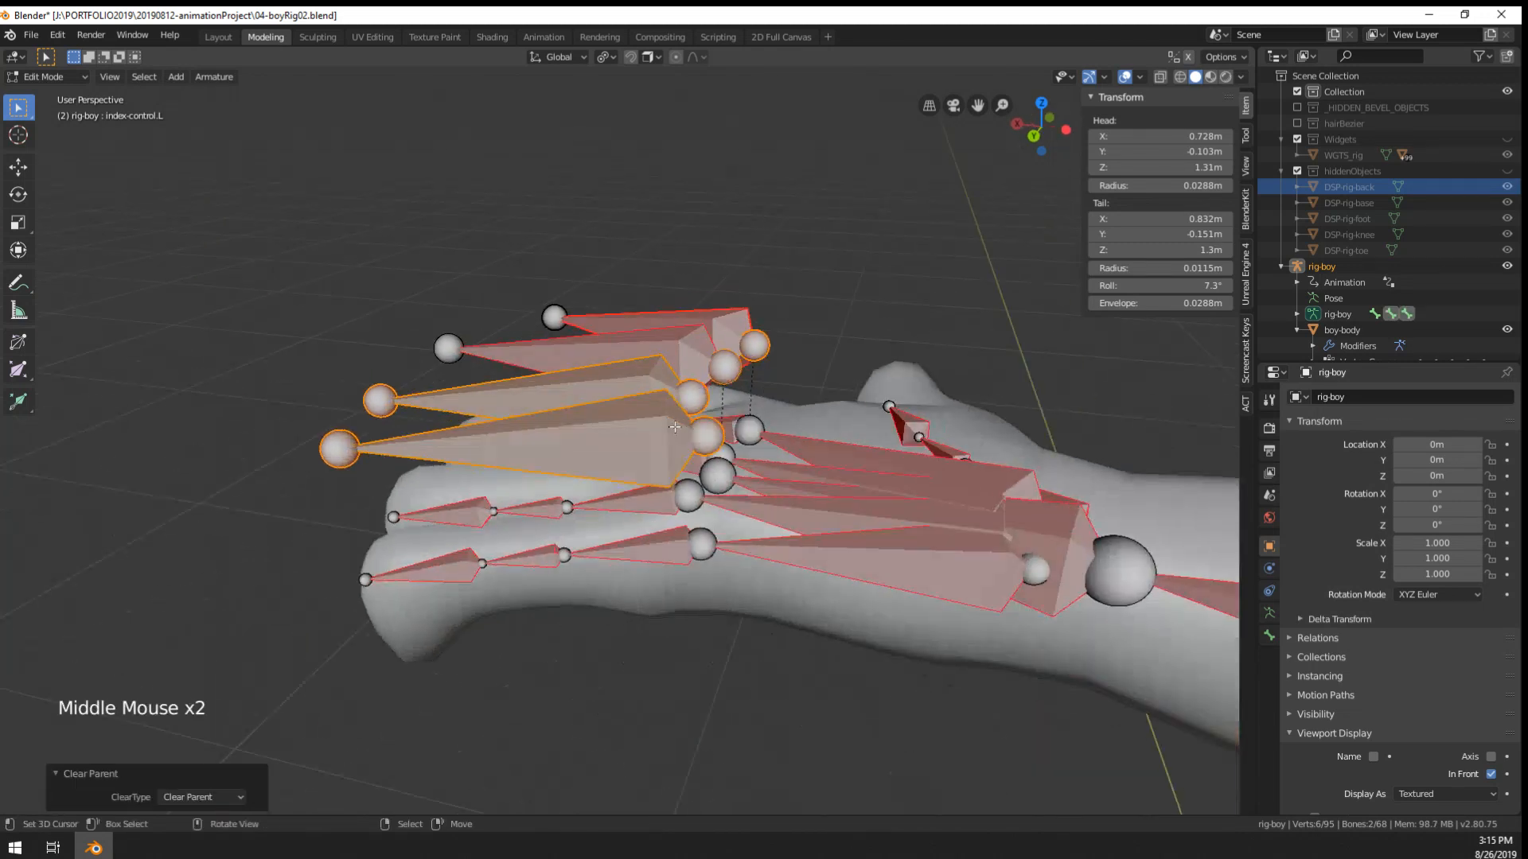
right_click(675, 428)
key("Tab")
- Temporarily move the unparented little finger control and rotate the finger's base bone to test their behaviour
key("g")
key("g")
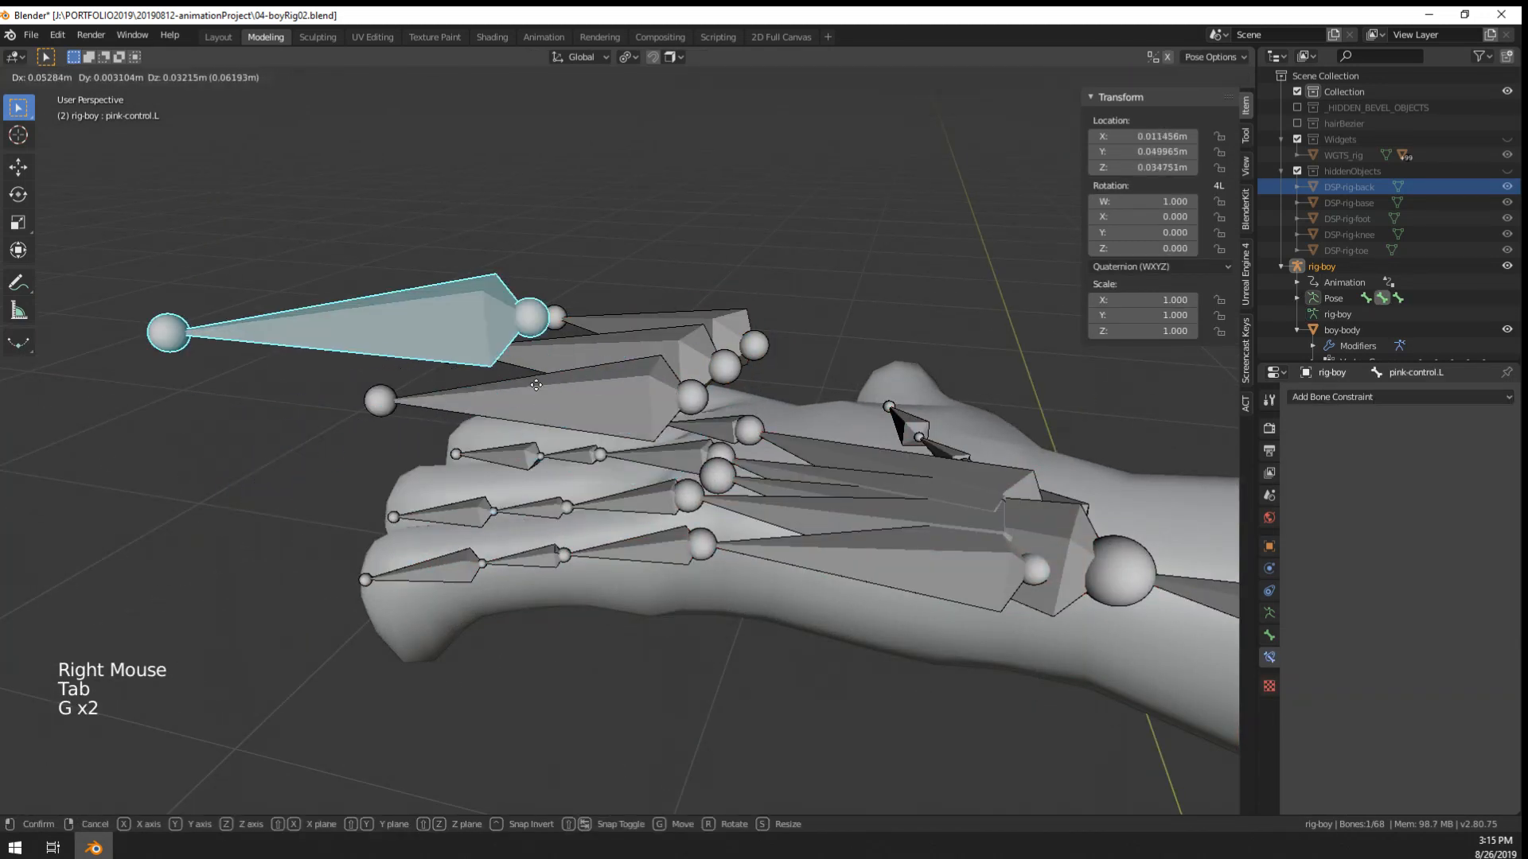
right_click(547, 293)
middle_click_drag(796, 566, 879, 517)
right_click(734, 519)
key("g")
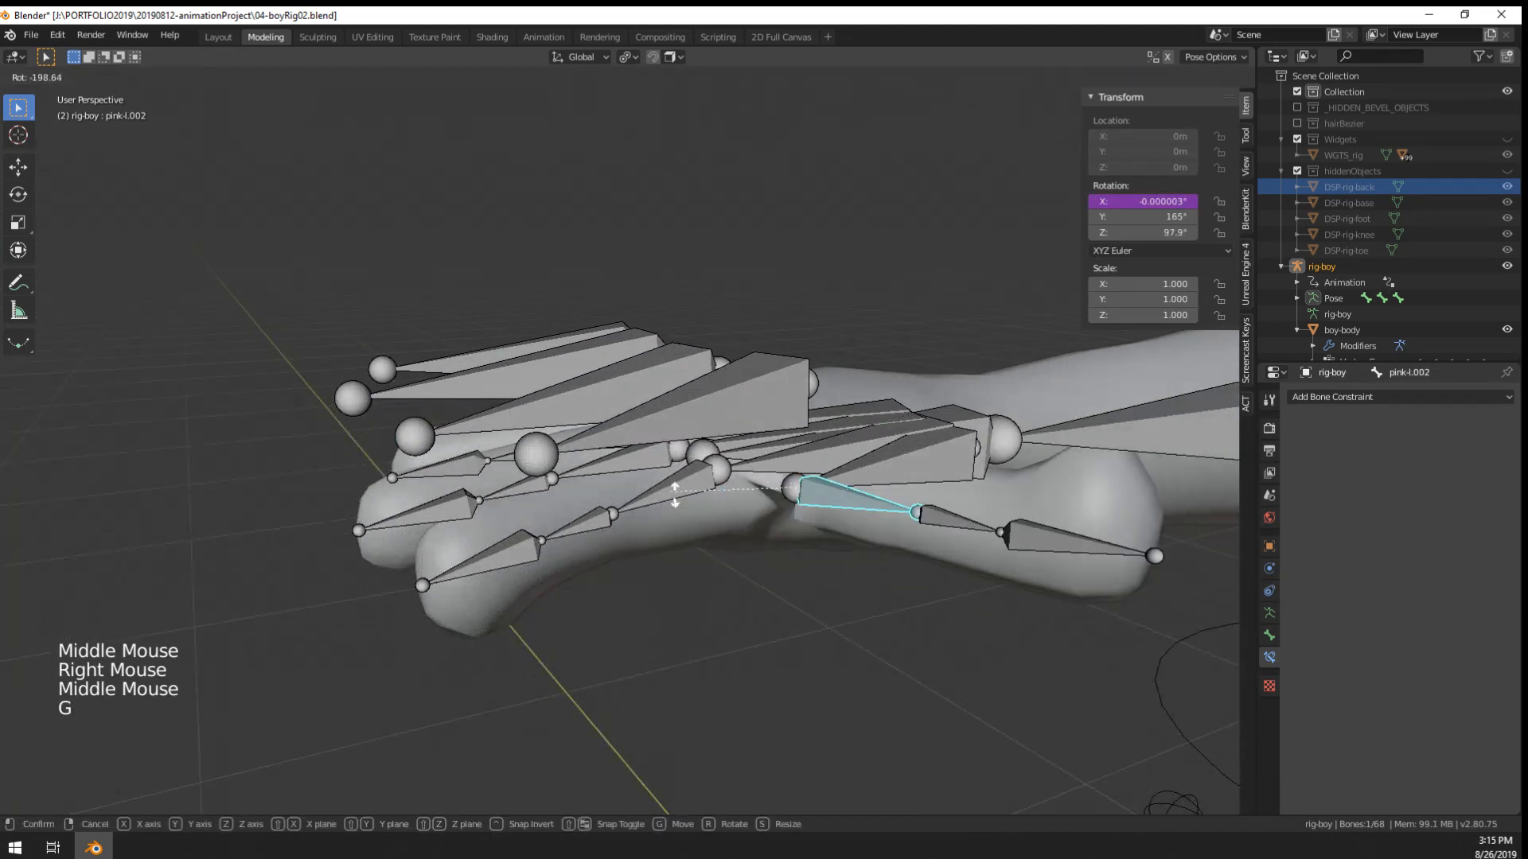
right_click(675, 493)
- Test whether the little finger responds by temporarily moving pink-control.L freely and along X
right_click(731, 402)
key("g")
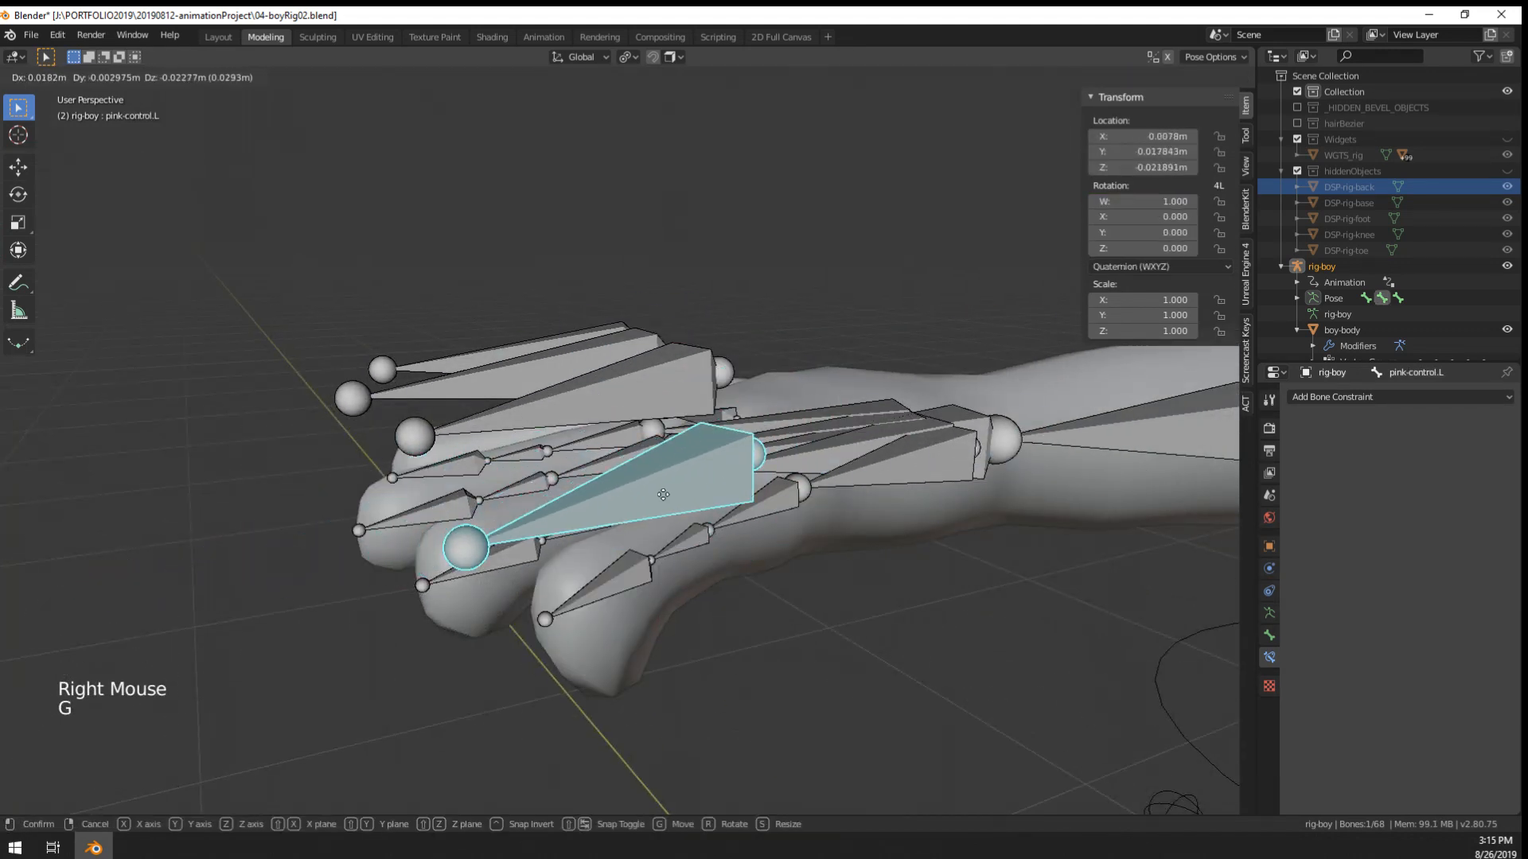
right_click(272, 560)
scroll(732, 482, "down", 2)
middle_click_drag(732, 482, 690, 490)
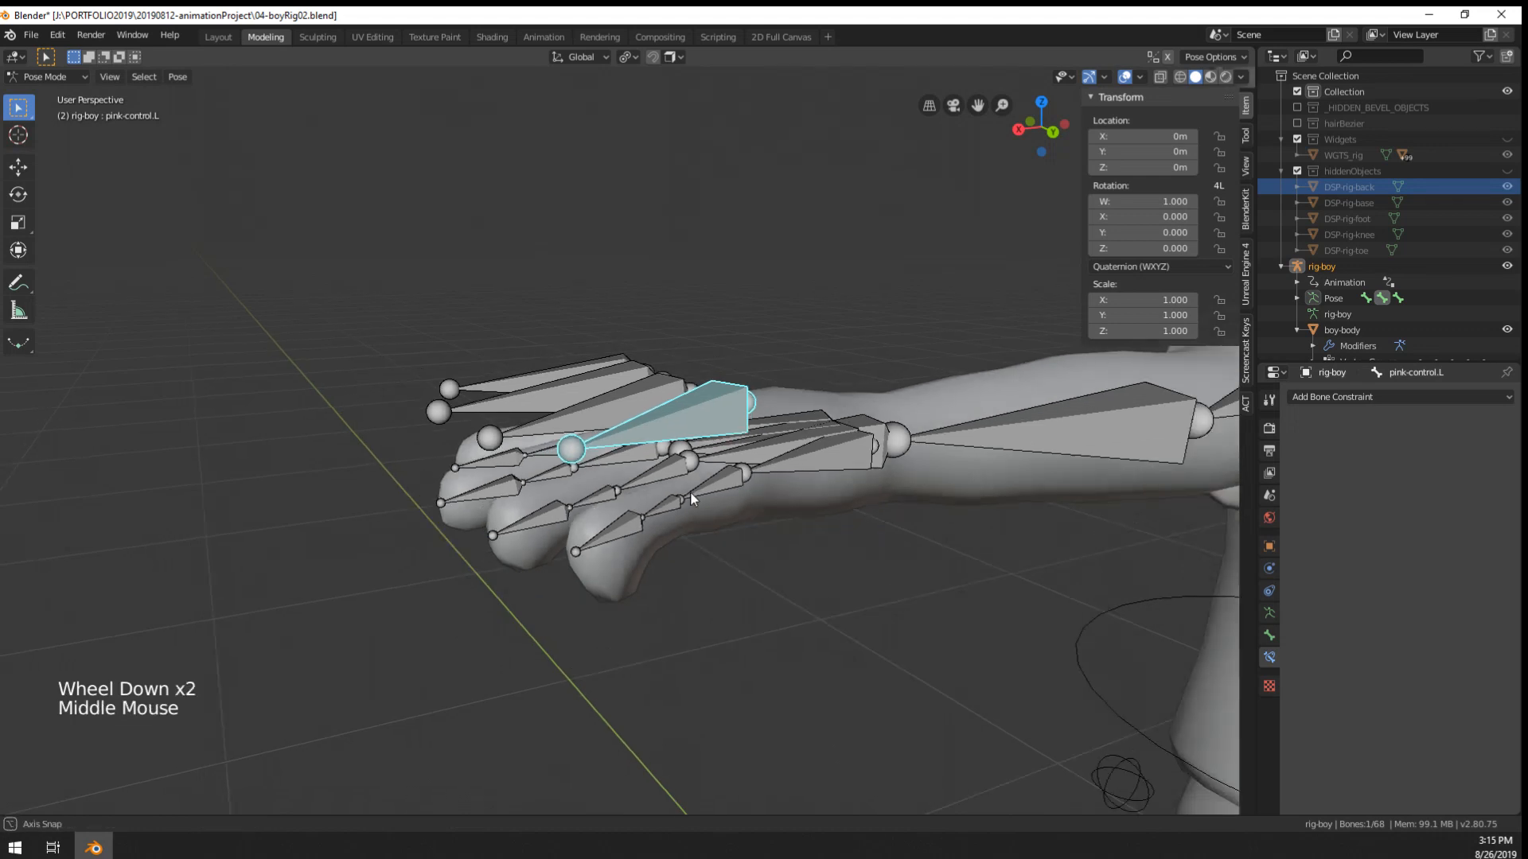
key("g")
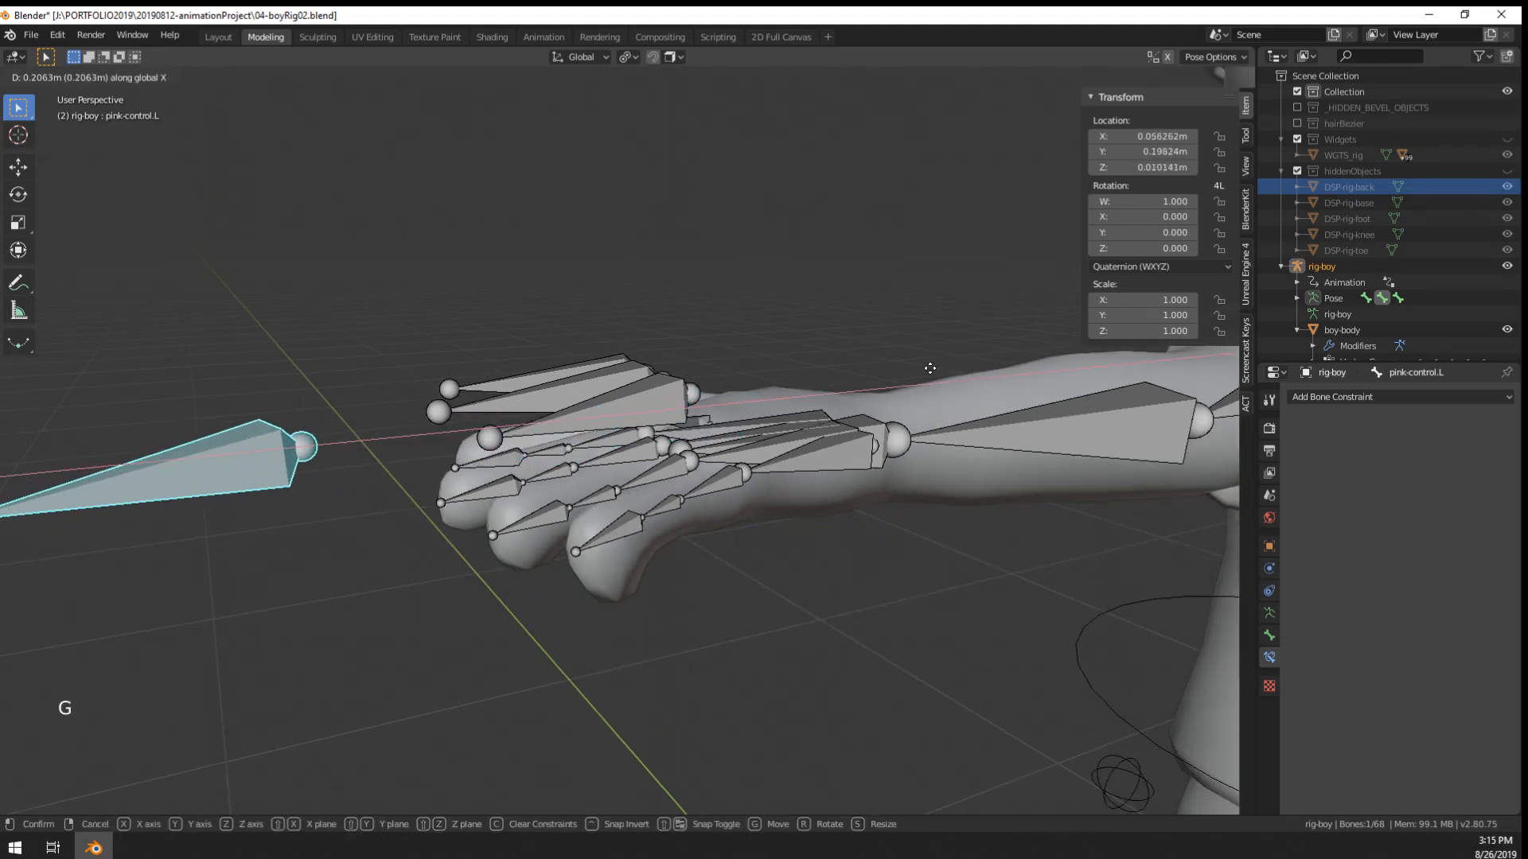
right_click(930, 368)
- Set pink-control.L's X location to 90 m as a test, and undo the change
left_click(1167, 133)
type("90")
key("Return")
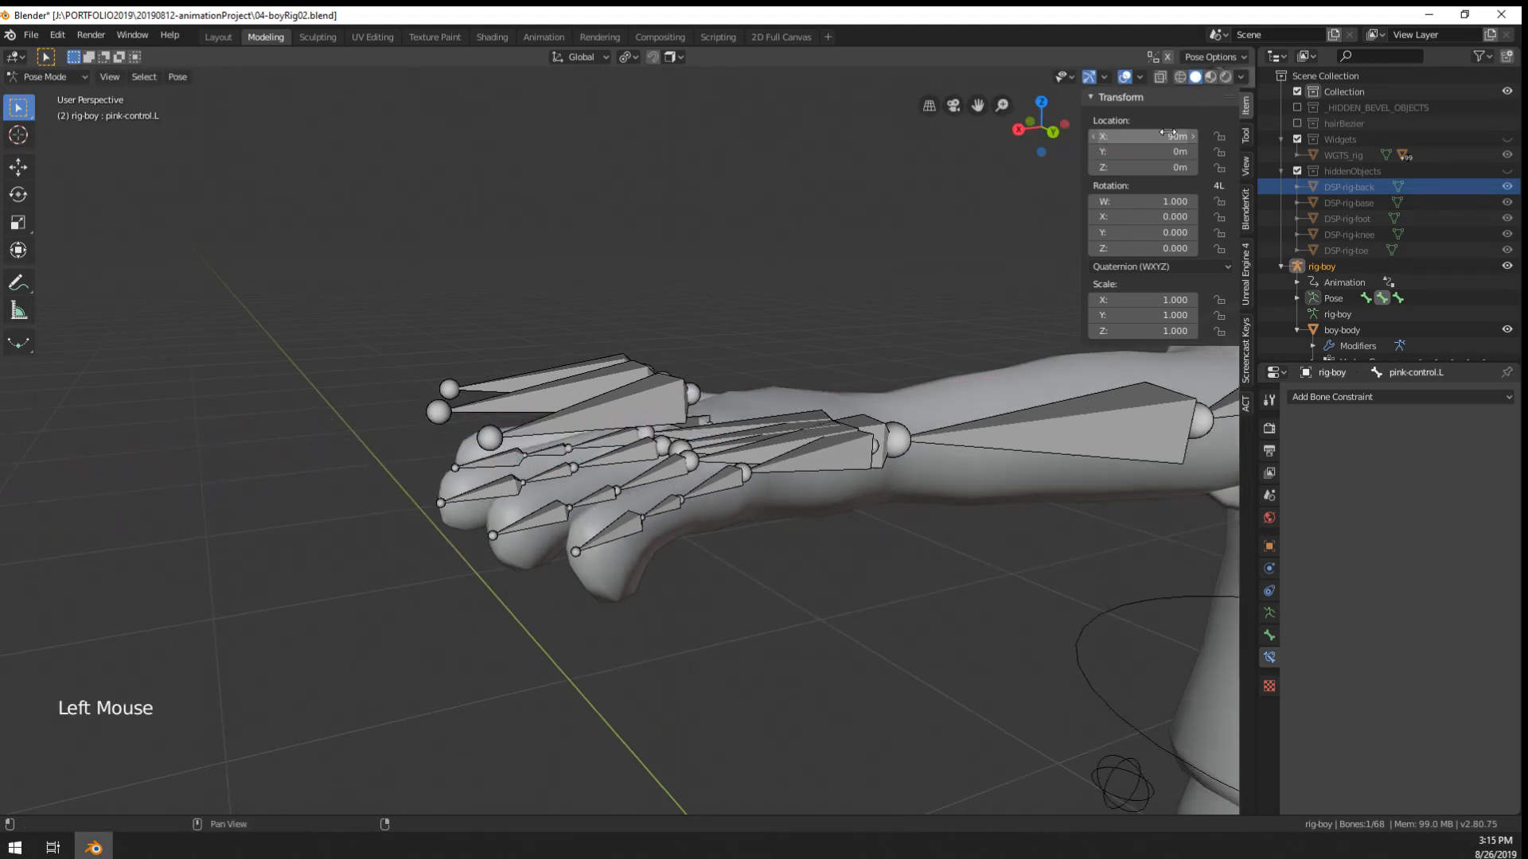
key("ctrl+z")
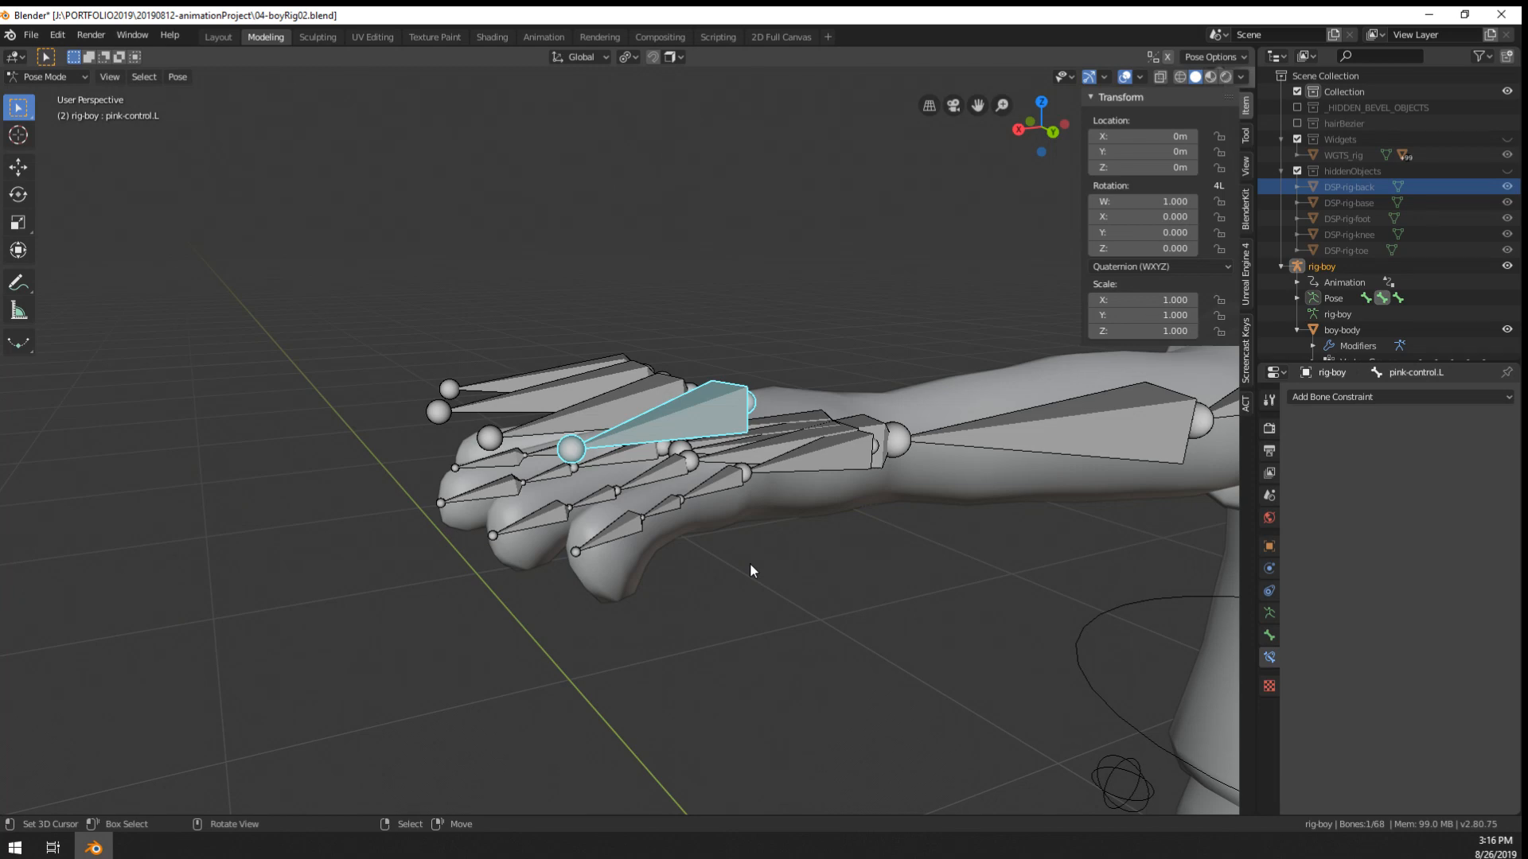
- Select the four control bones above the left hand's index, middle, ring and little fingers
middle_click_drag(749, 562, 424, 542)
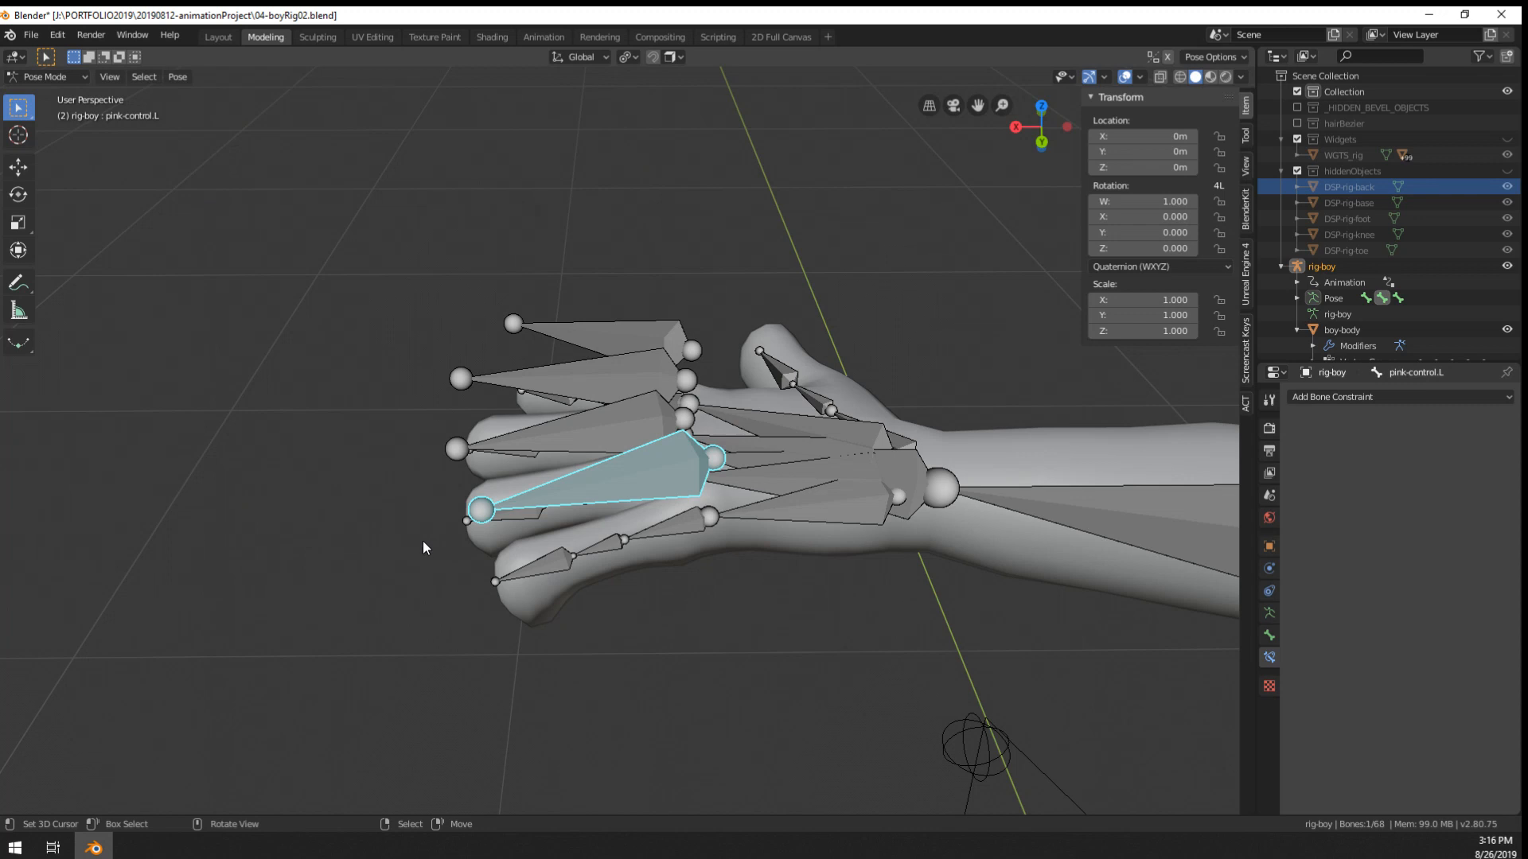
middle_click_drag(266, 505, 522, 447)
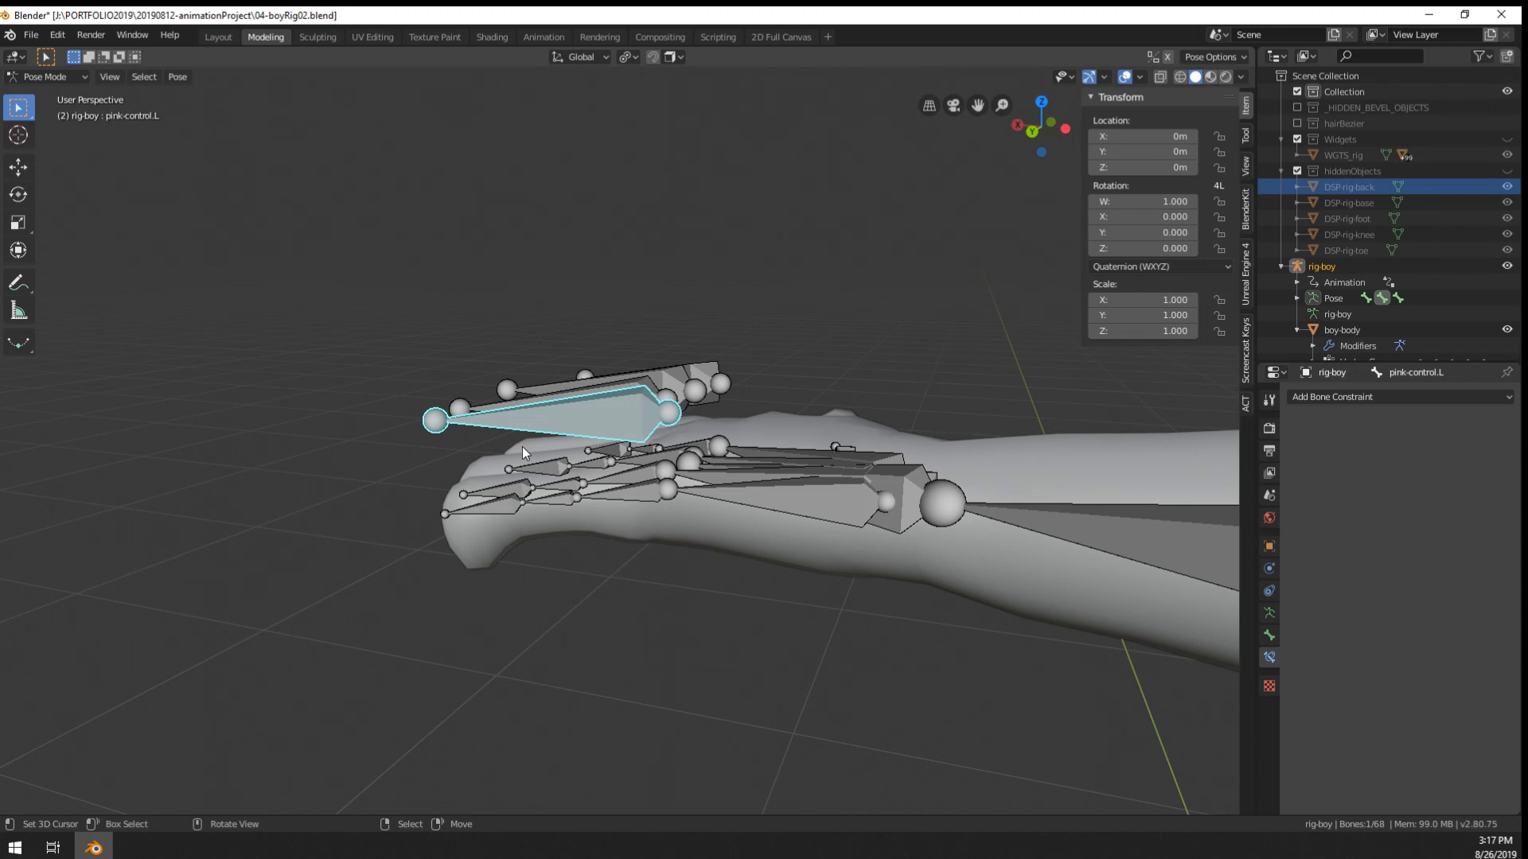
middle_click_drag(522, 447, 586, 464)
right_click(621, 451, "shift")
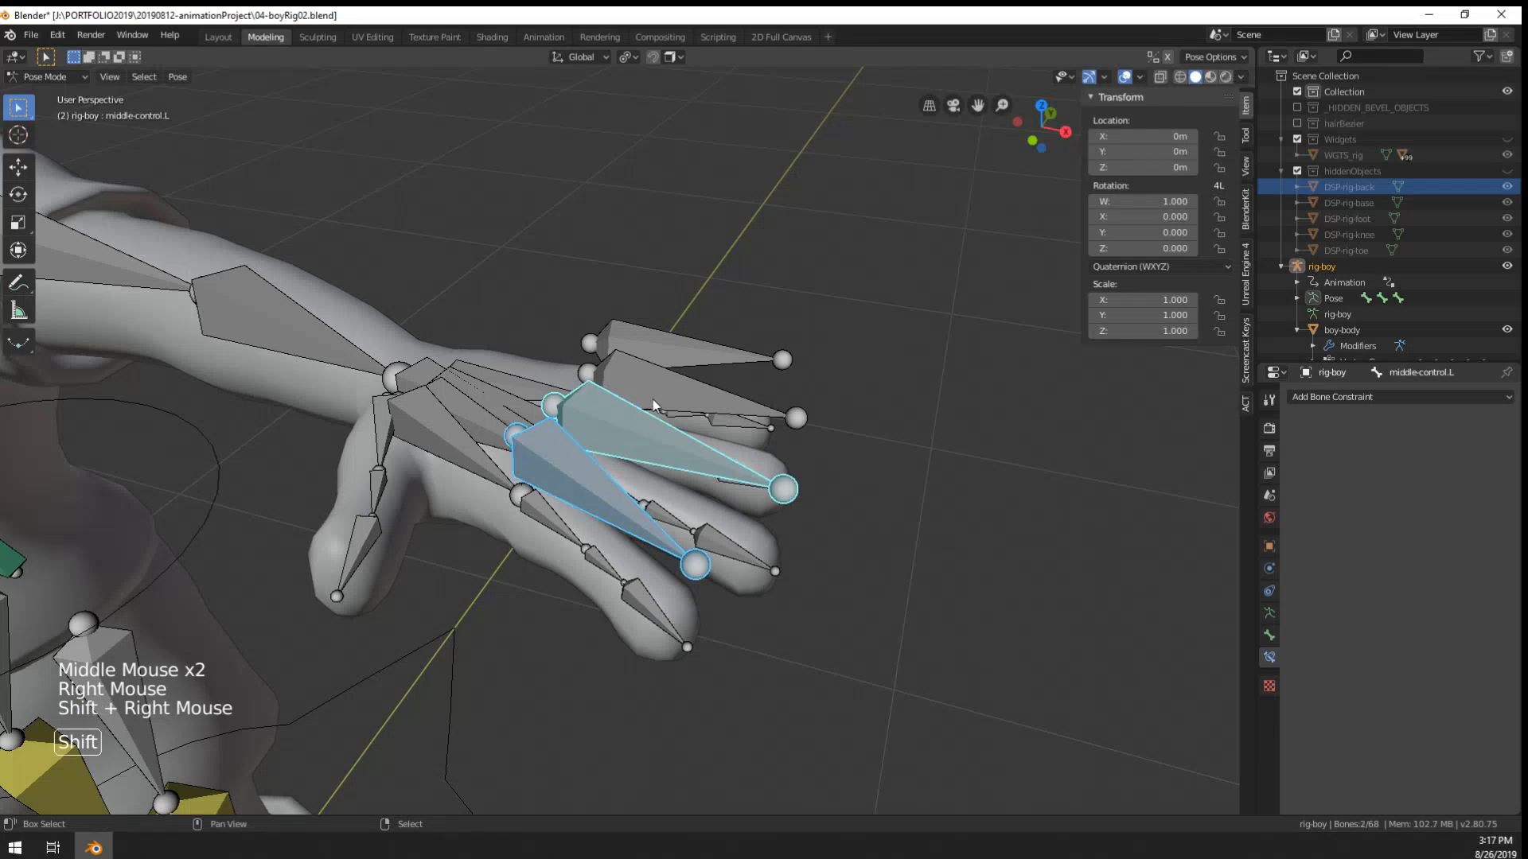
right_click(660, 390, "shift")
right_click(677, 362, "shift")
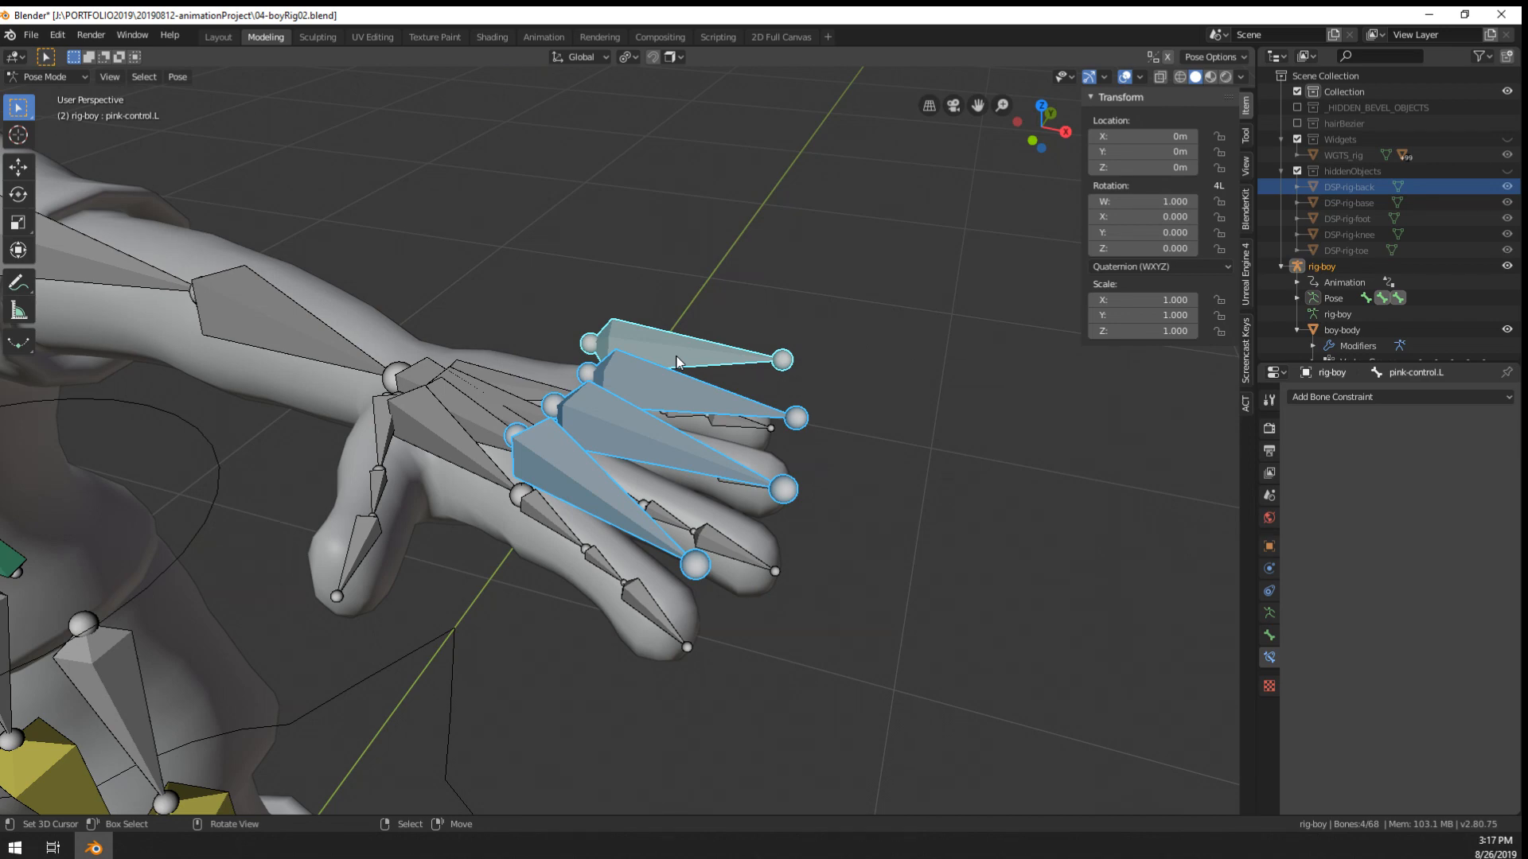
- Examine the placement of the four selected control bones over the fingers from above, the front and oblique angles
middle_click_drag(701, 468, 682, 522)
scroll(727, 535, "down", 3)
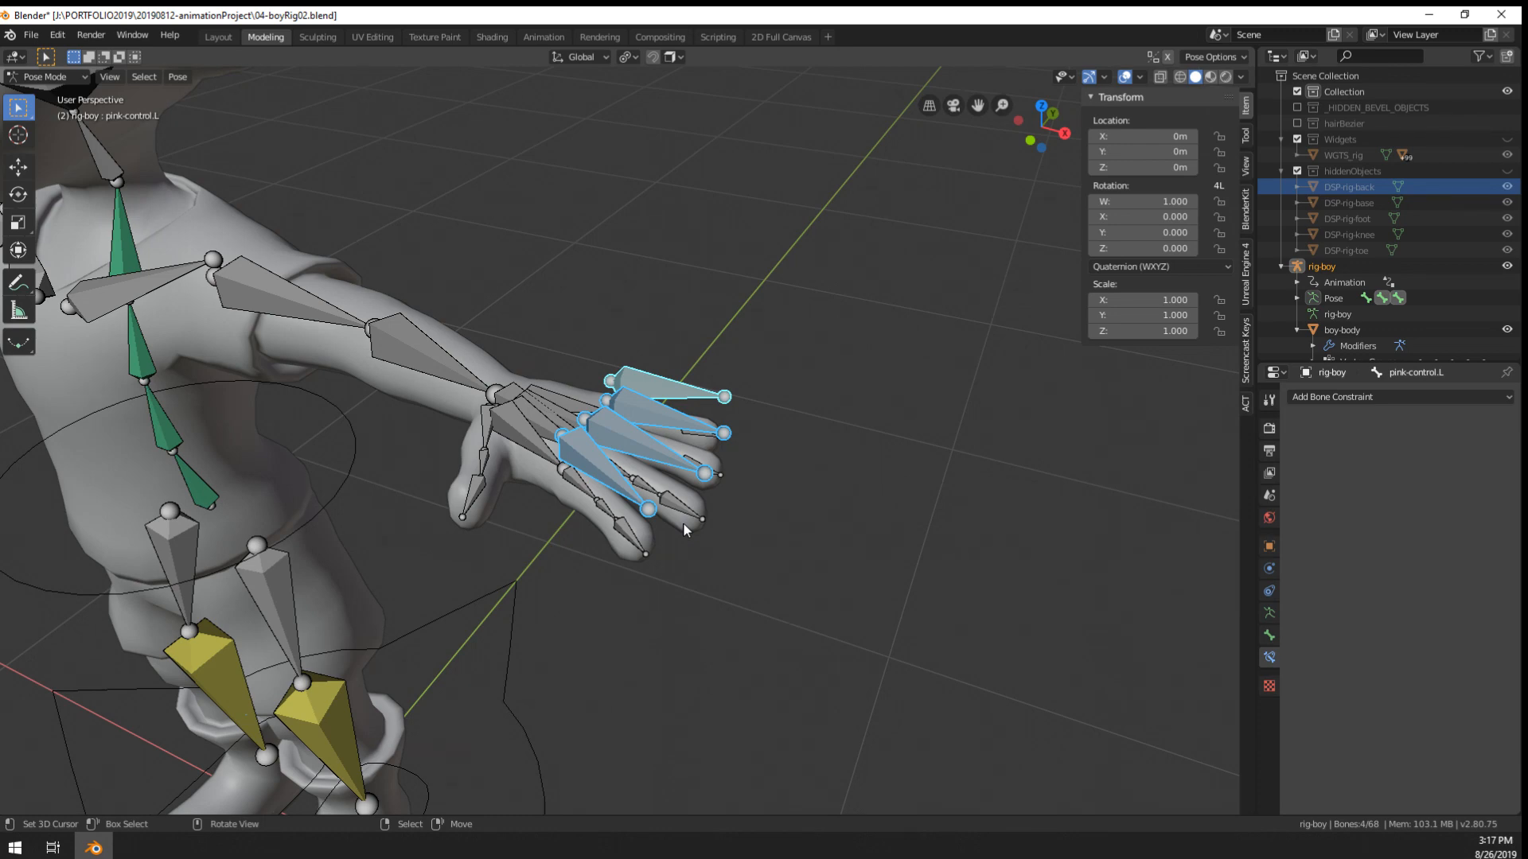
middle_click_drag(521, 529, 647, 535)
scroll(710, 428, "up", 3)
middle_click_drag(710, 428, 830, 555)
scroll(829, 551, "up", 2)
scroll(714, 521, "down", 1)
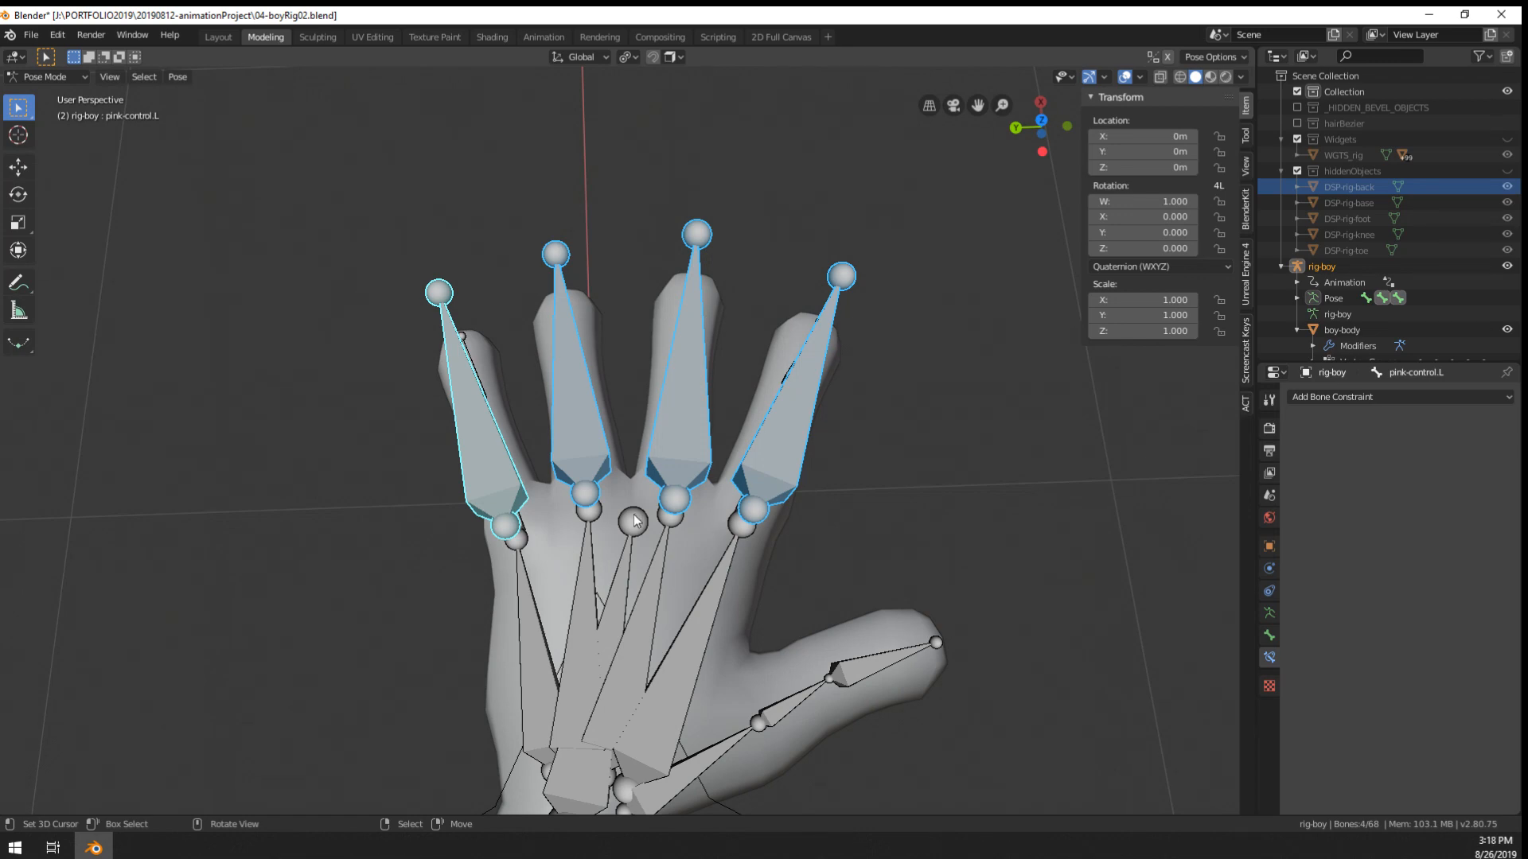
middle_click_drag(860, 458, 659, 367)
scroll(652, 413, "down", 5)
middle_click_drag(652, 477, 653, 480)
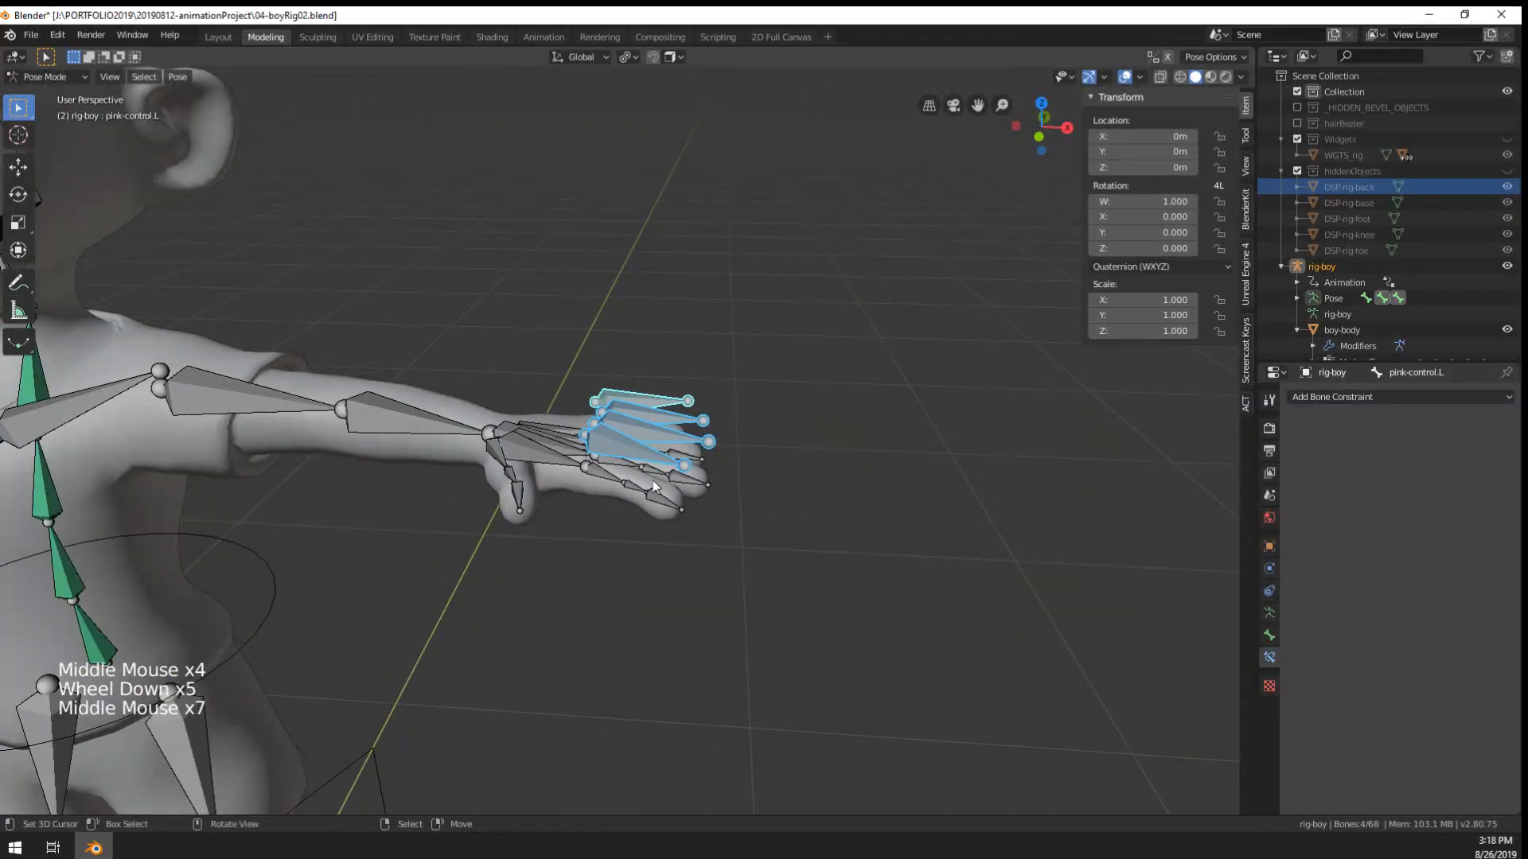
key("KP_1")
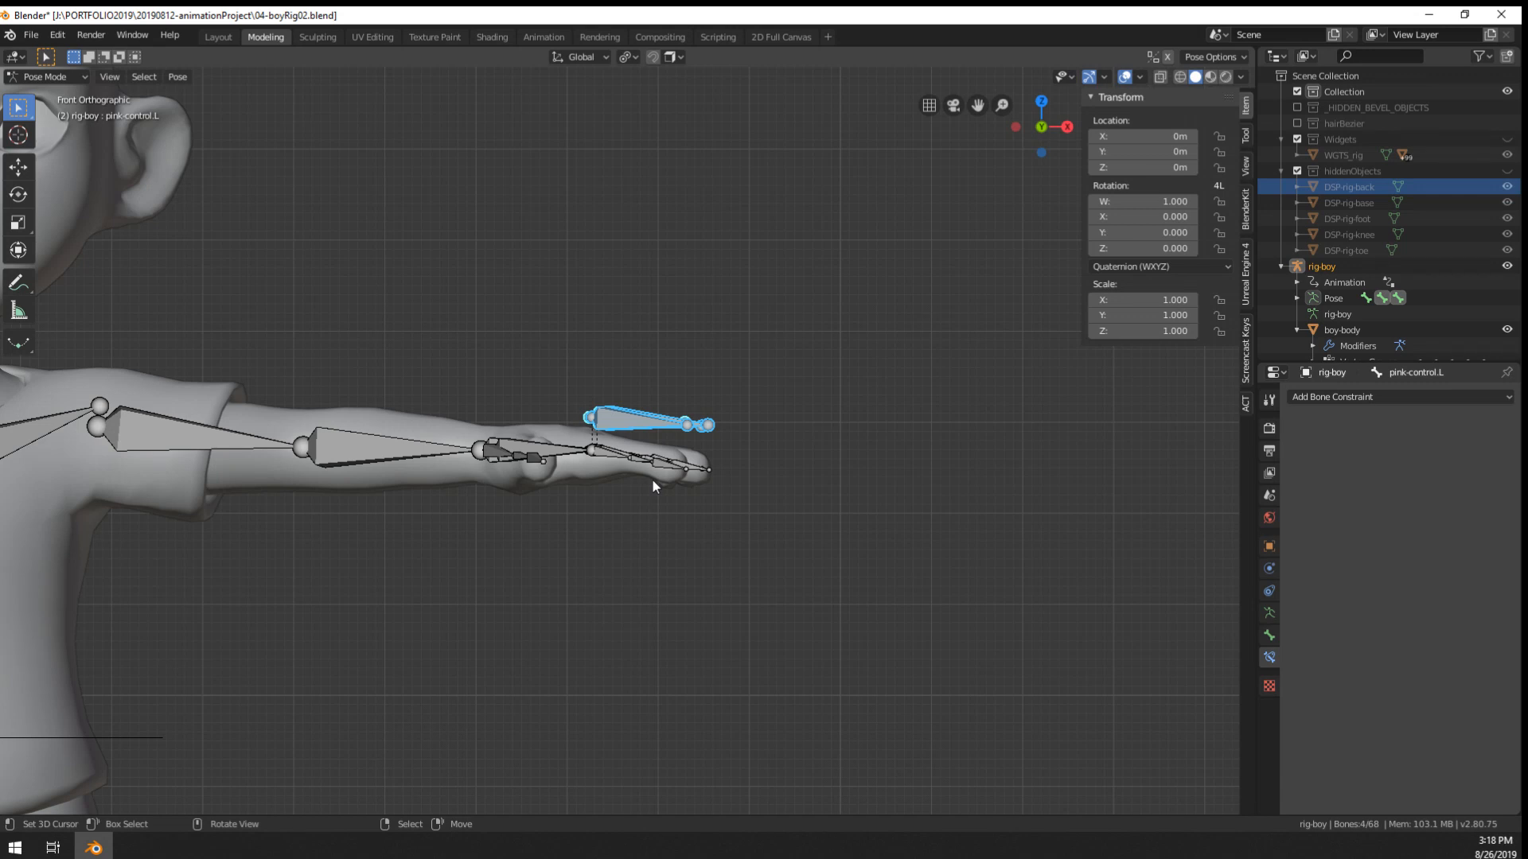
middle_click_drag(652, 480, 629, 477)
scroll(608, 478, "up", 4)
- Temporarily switch the render engine to Cycles to inspect its advanced sampling and light path settings, and restore Eevee
left_click(1269, 428)
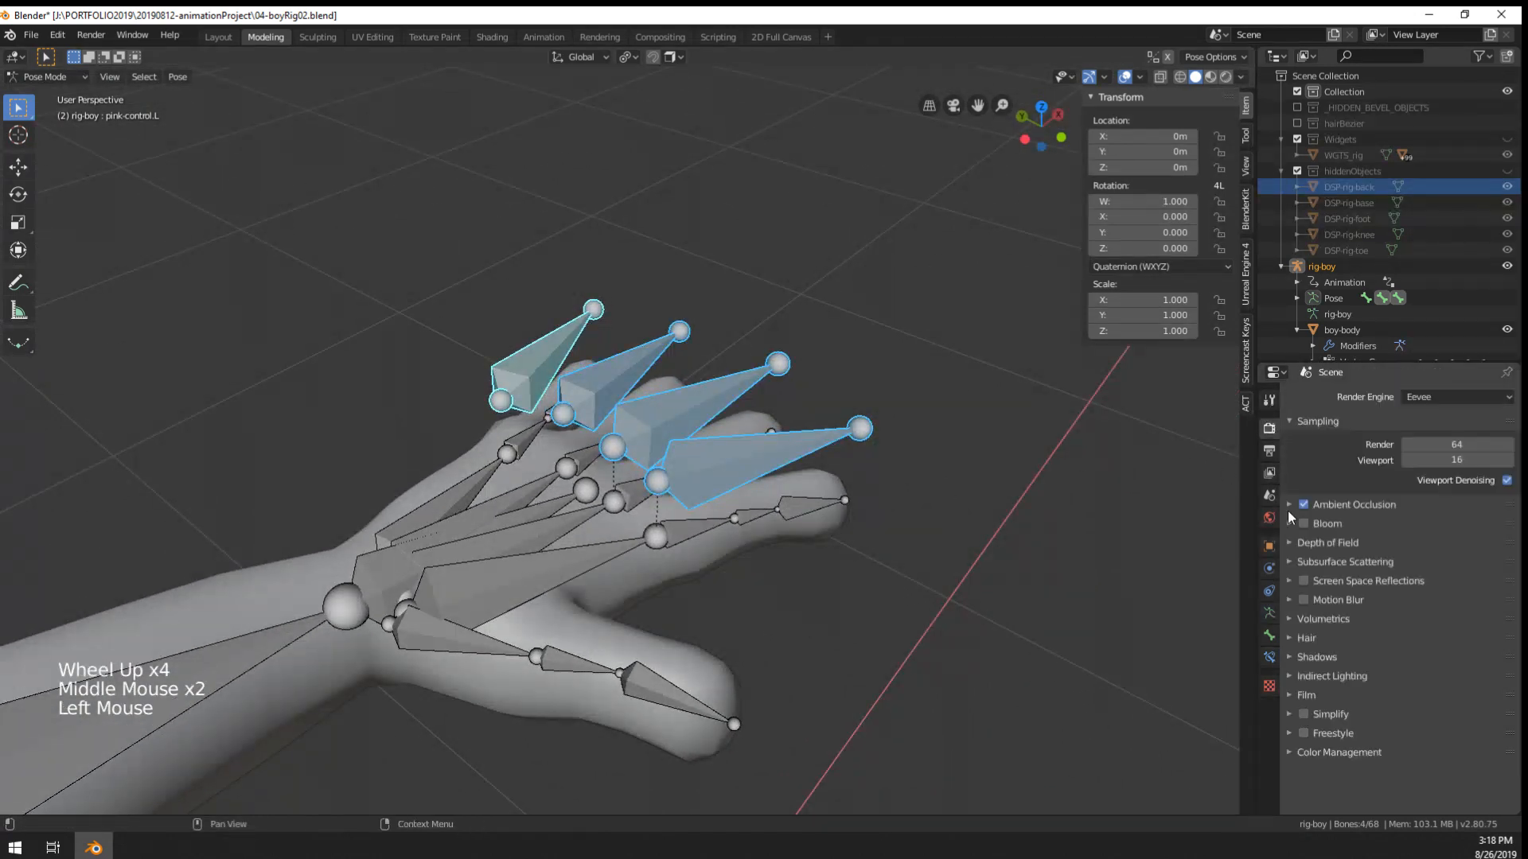
left_click(1459, 399)
left_click(1418, 433)
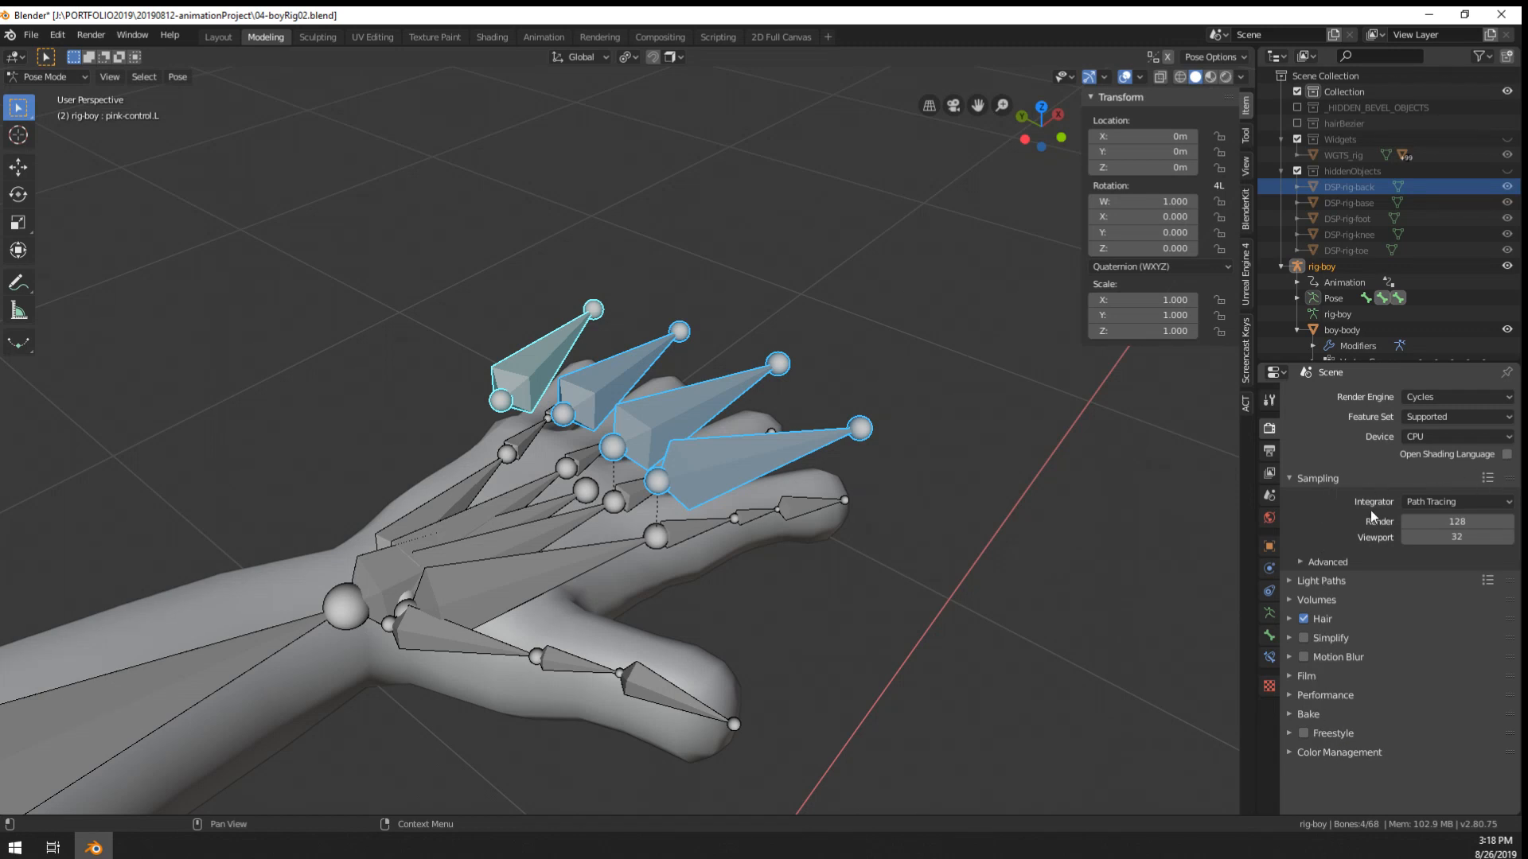
left_click(1328, 562)
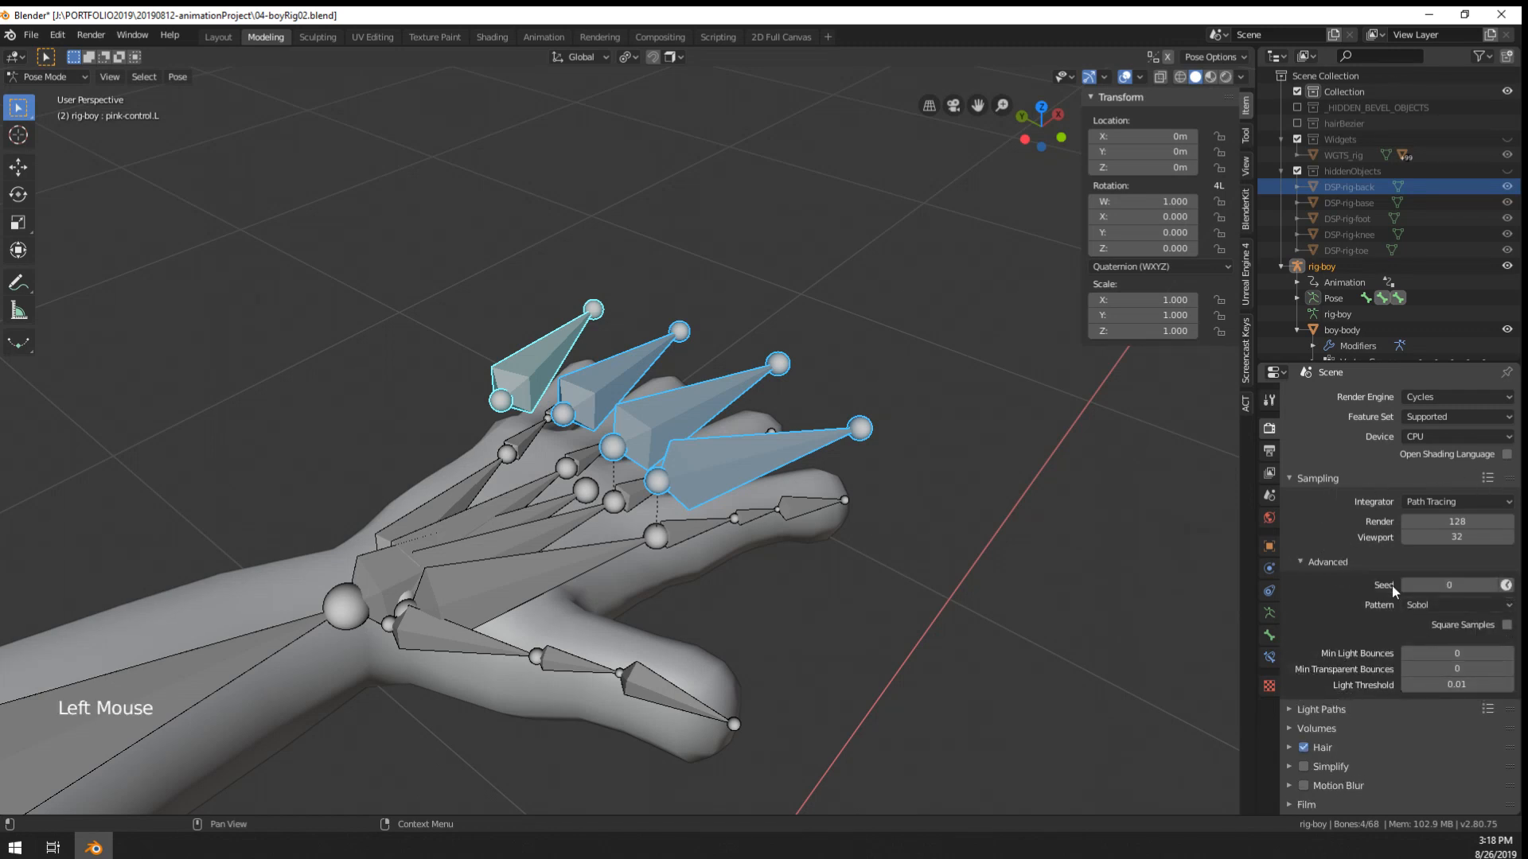
left_click(1325, 562)
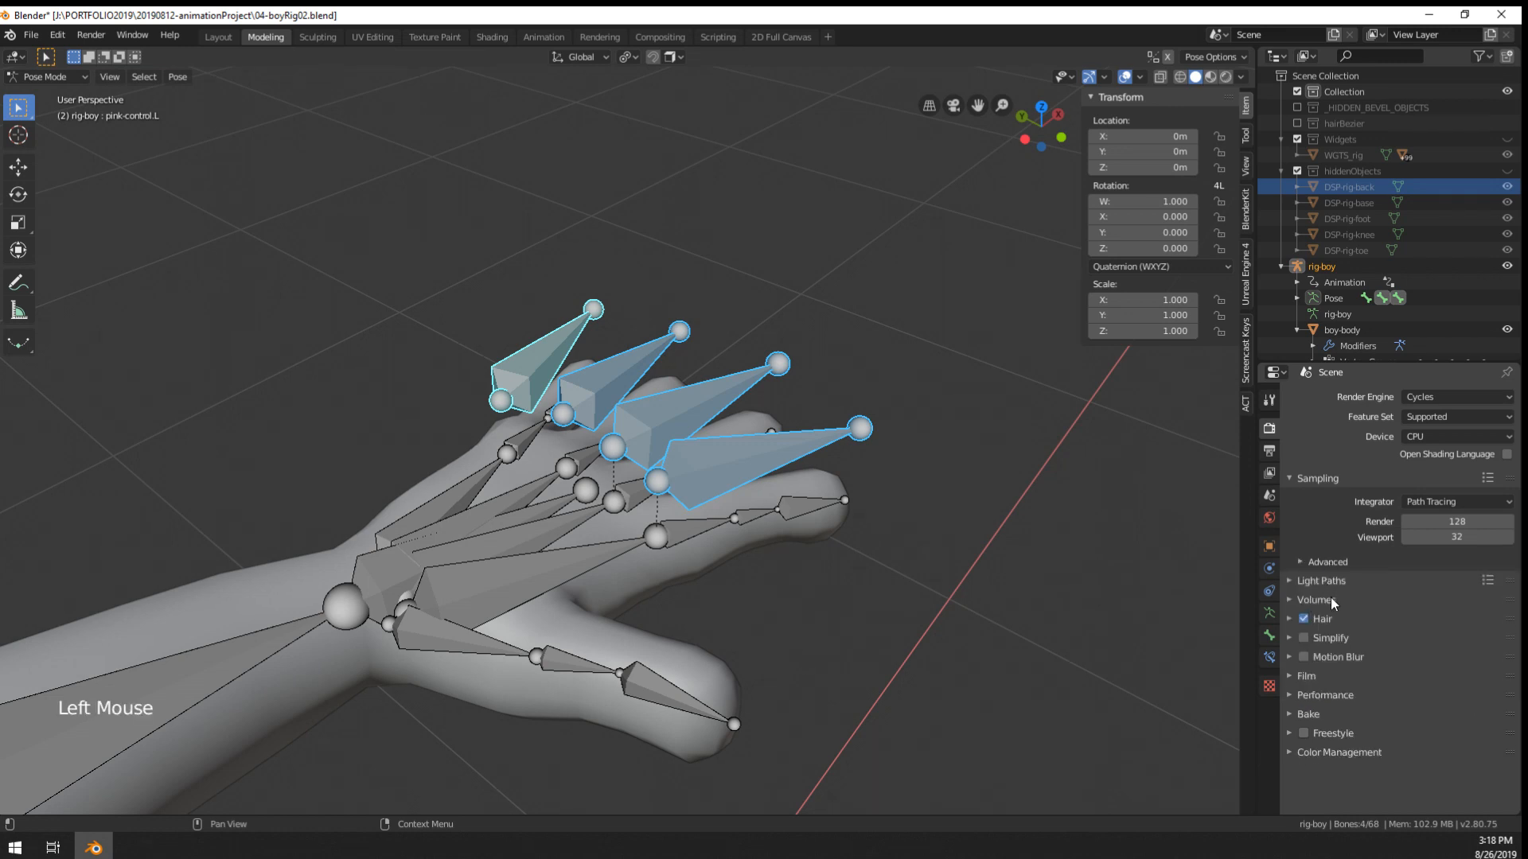
left_click(1332, 586)
left_click(1331, 586)
scroll(1344, 727, "down", 2)
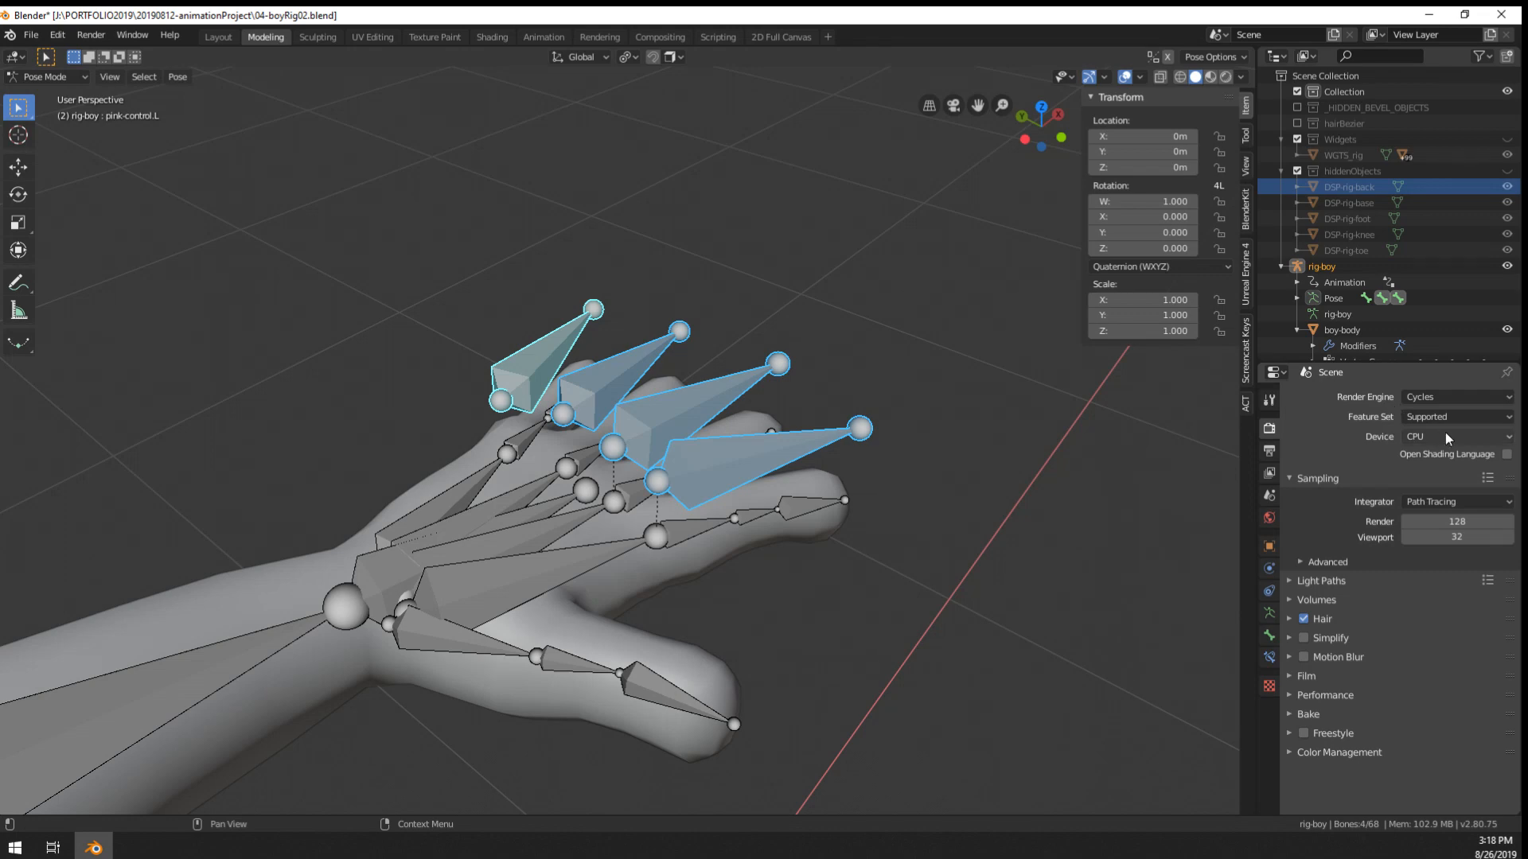
left_click(1420, 396)
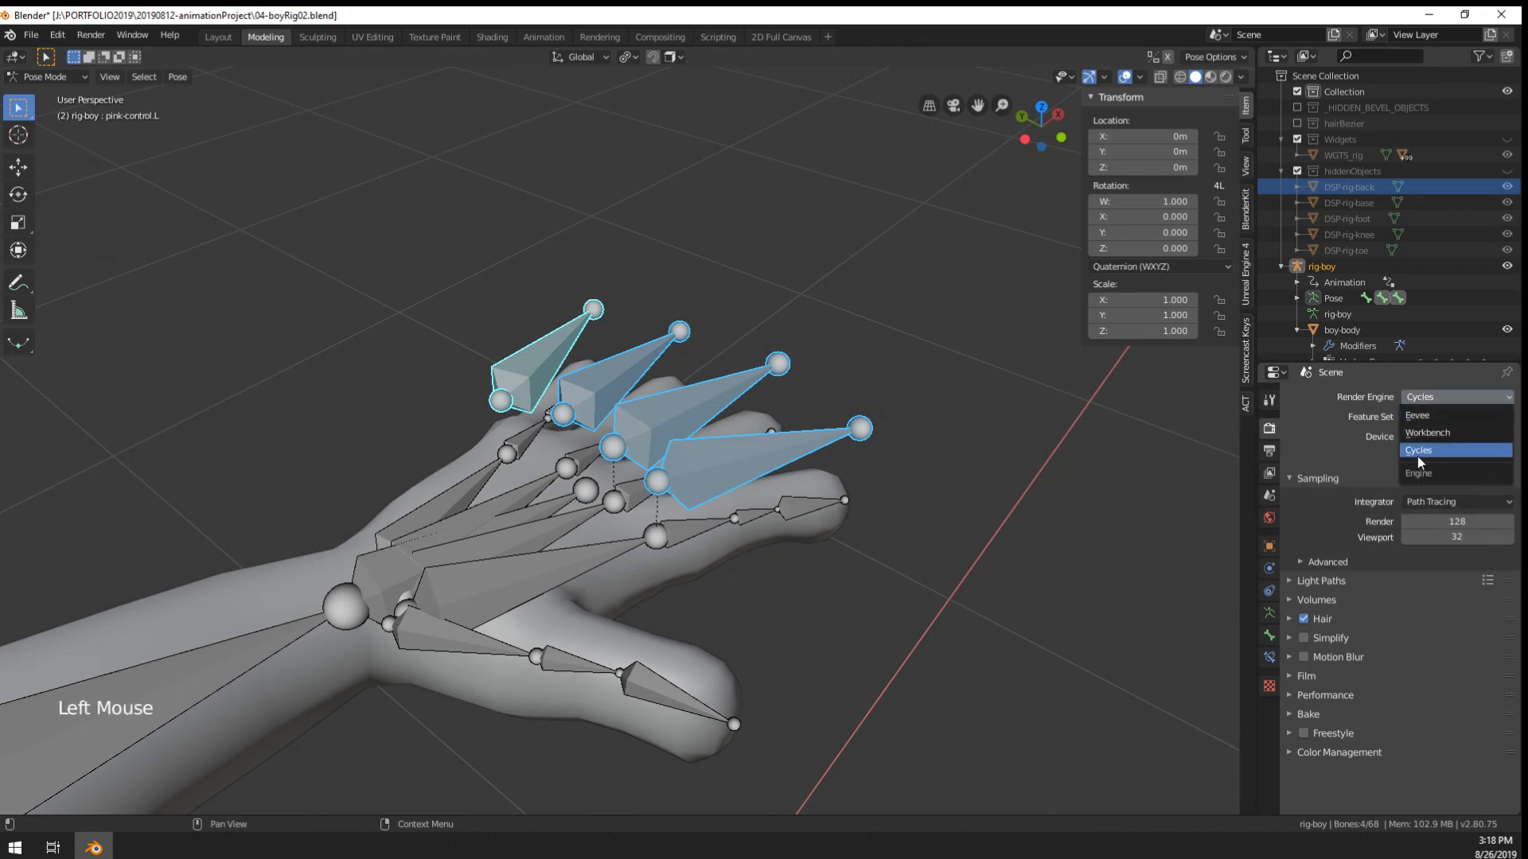
left_click(1423, 417)
middle_click_drag(1089, 483, 815, 458)
scroll(828, 466, "down", 4)
scroll(799, 463, "up", 2)
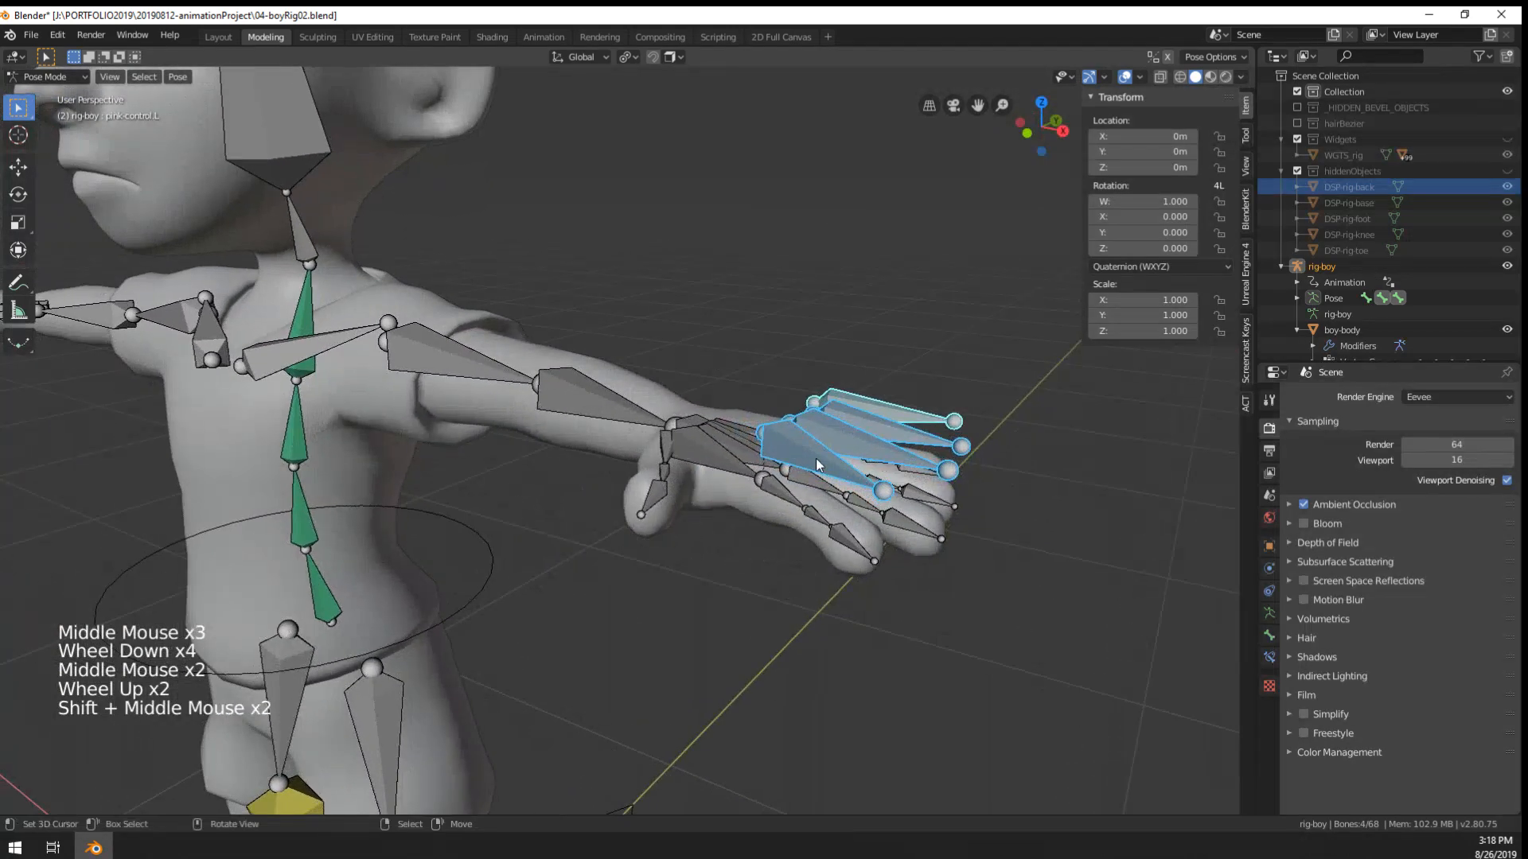
scroll(815, 459, "up", 2)
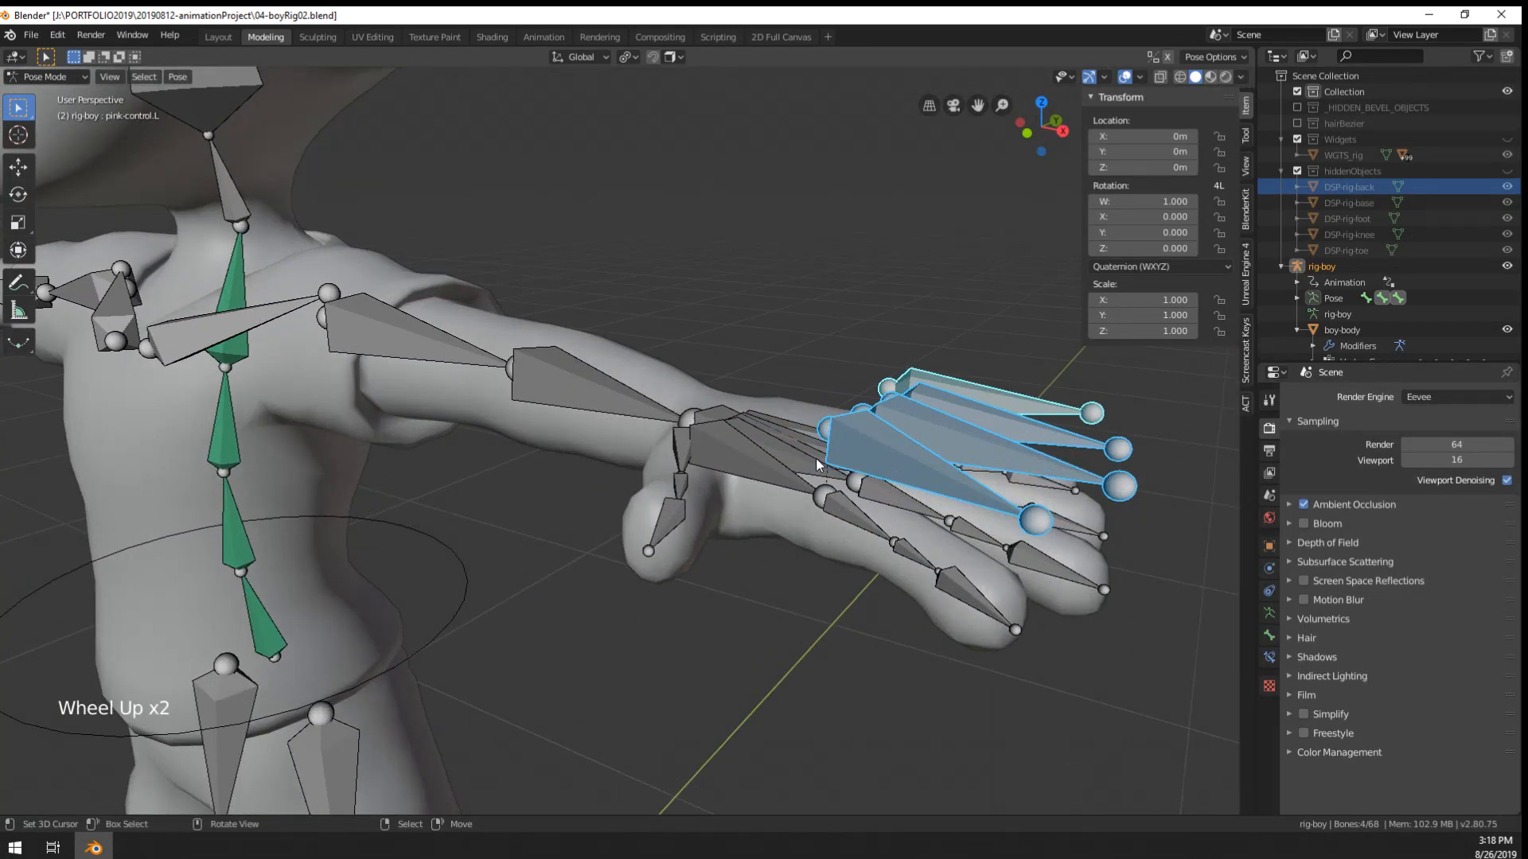
scroll(815, 458, "down", 2)
middle_click_drag(820, 544, 771, 545)
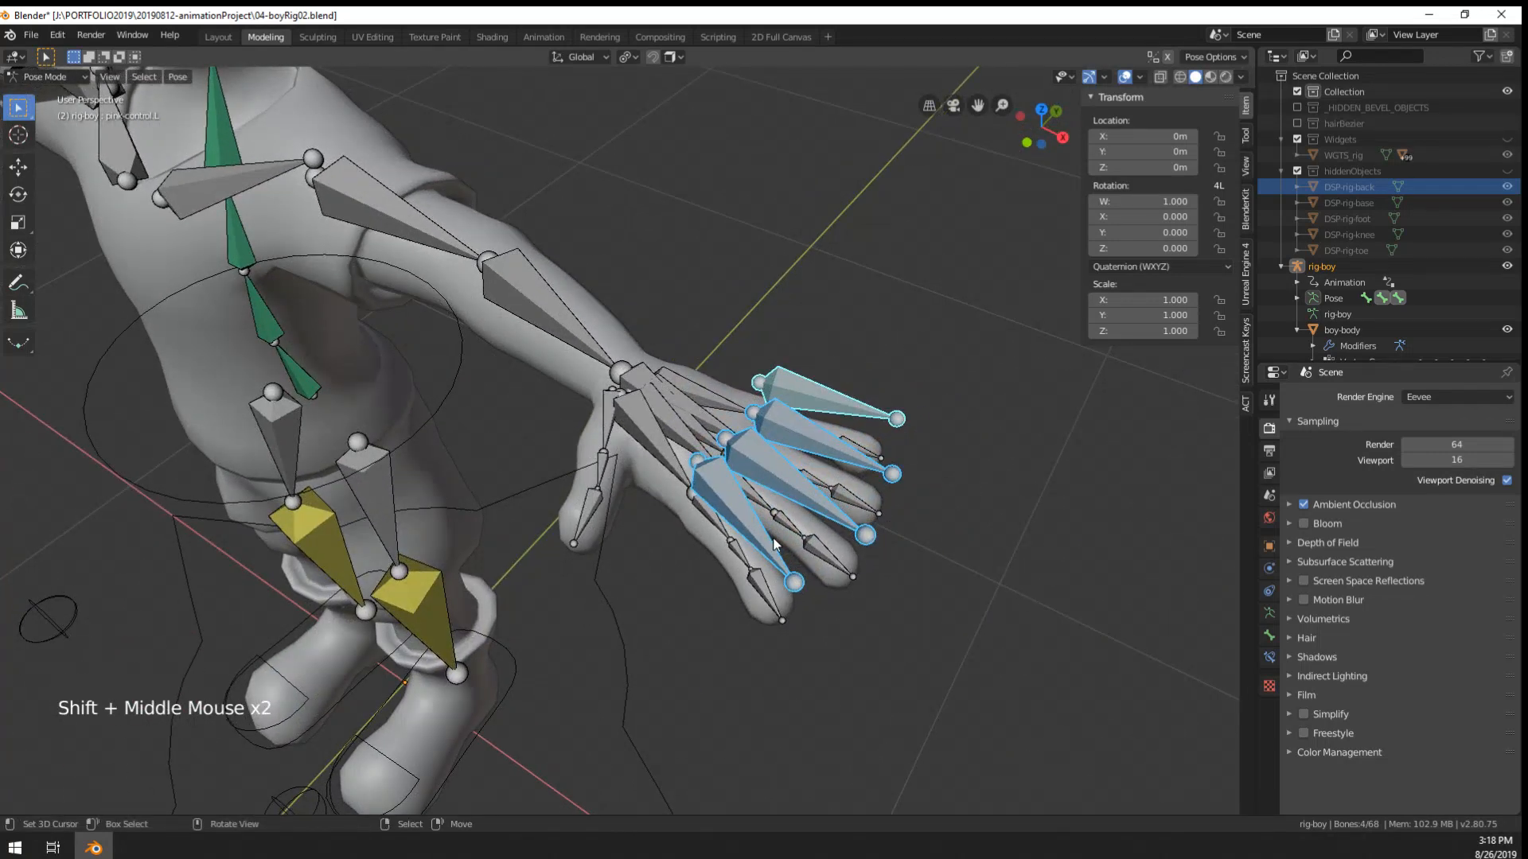
middle_click_drag(776, 544, 776, 442)
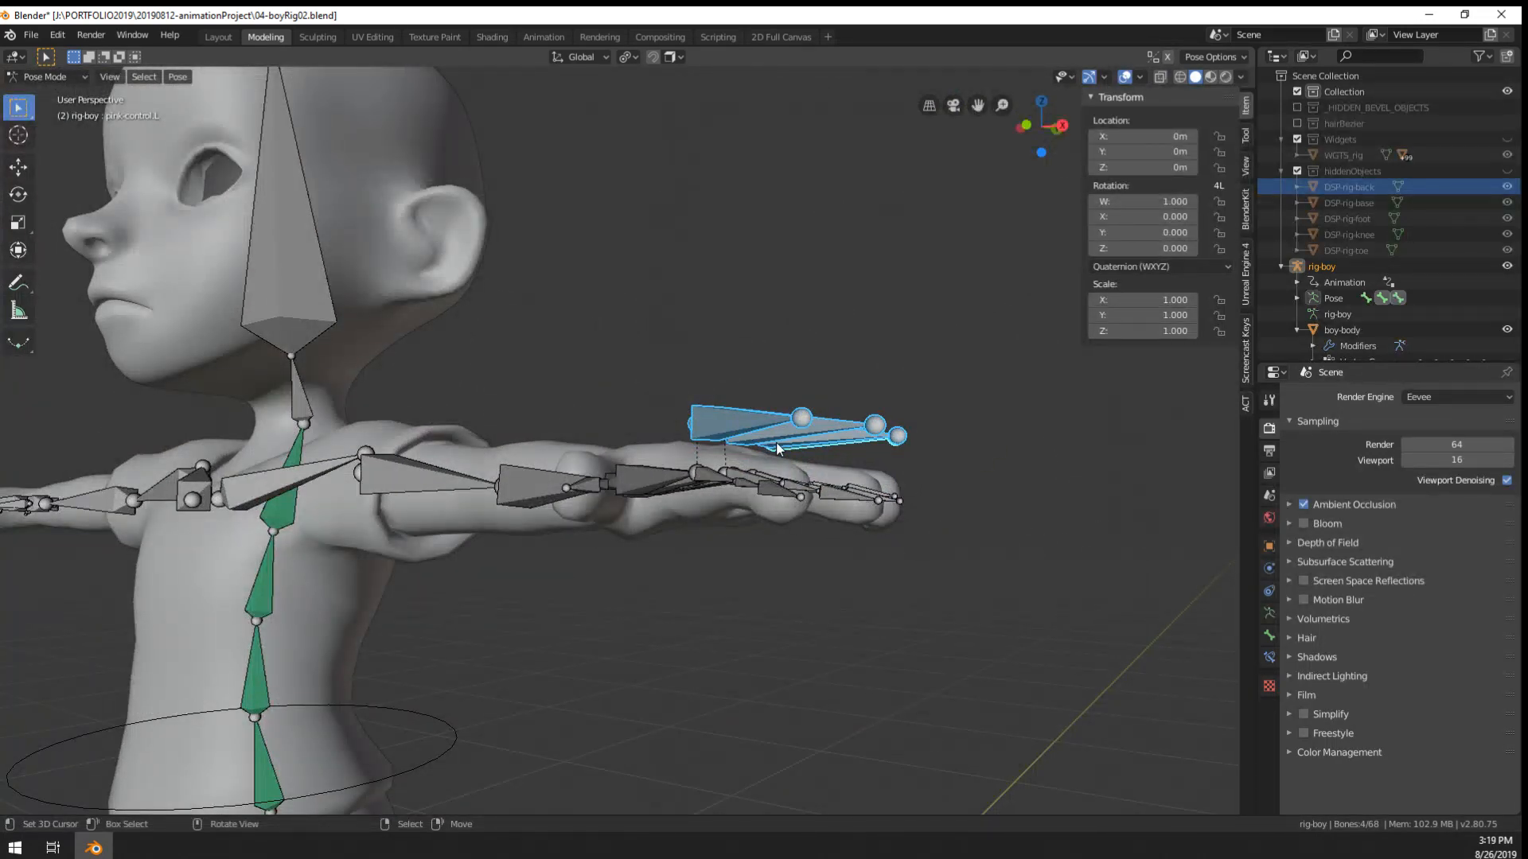
- Inspect the scene's color management settings, including the view transform, look, exposure and gamma
middle_click_drag(903, 586, 893, 557)
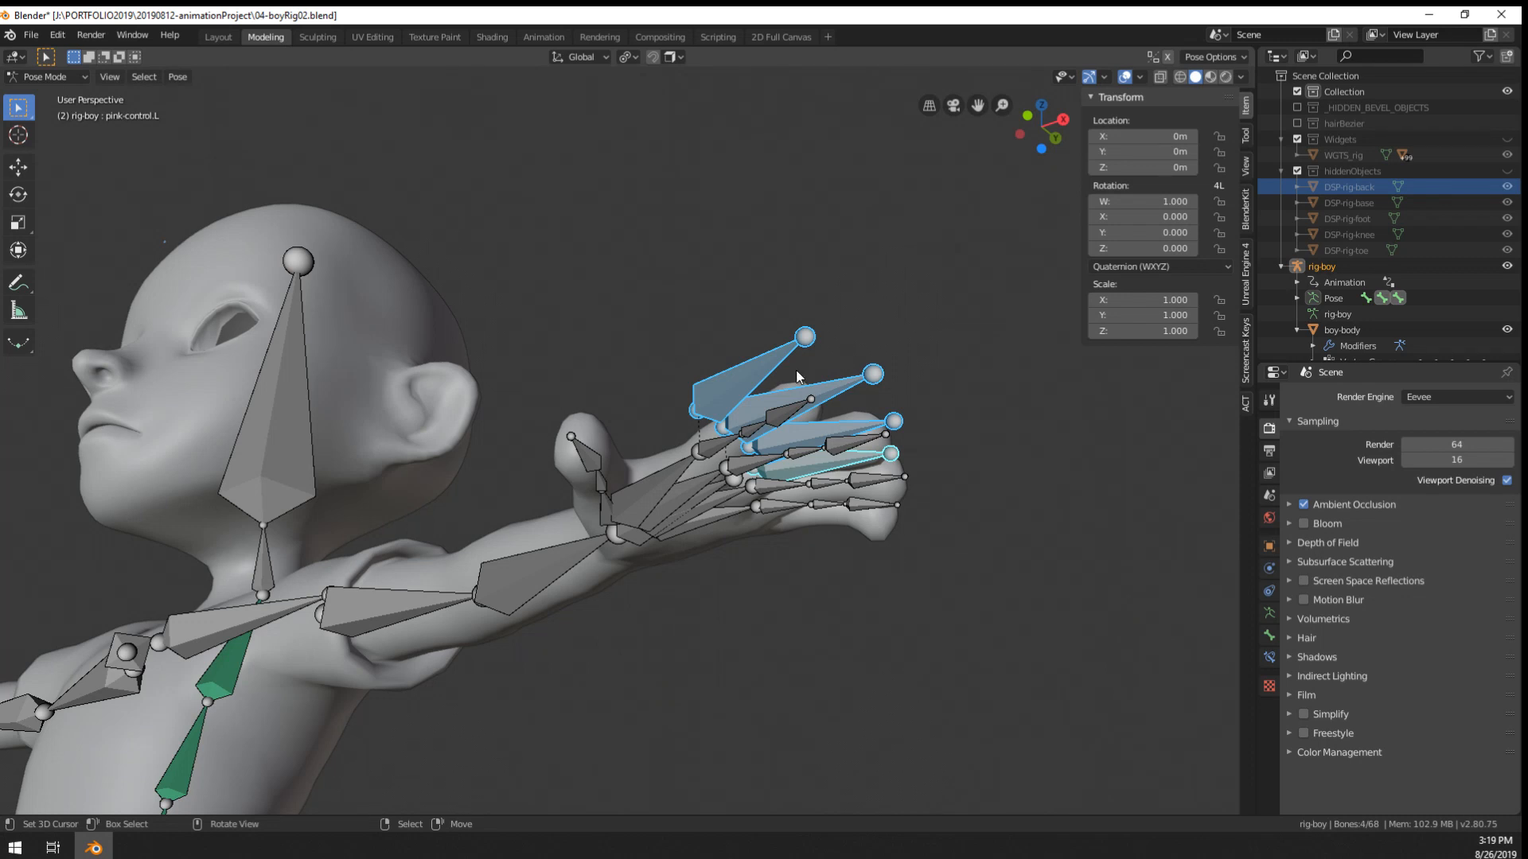
middle_click_drag(795, 370, 947, 485)
scroll(856, 475, "down", 4)
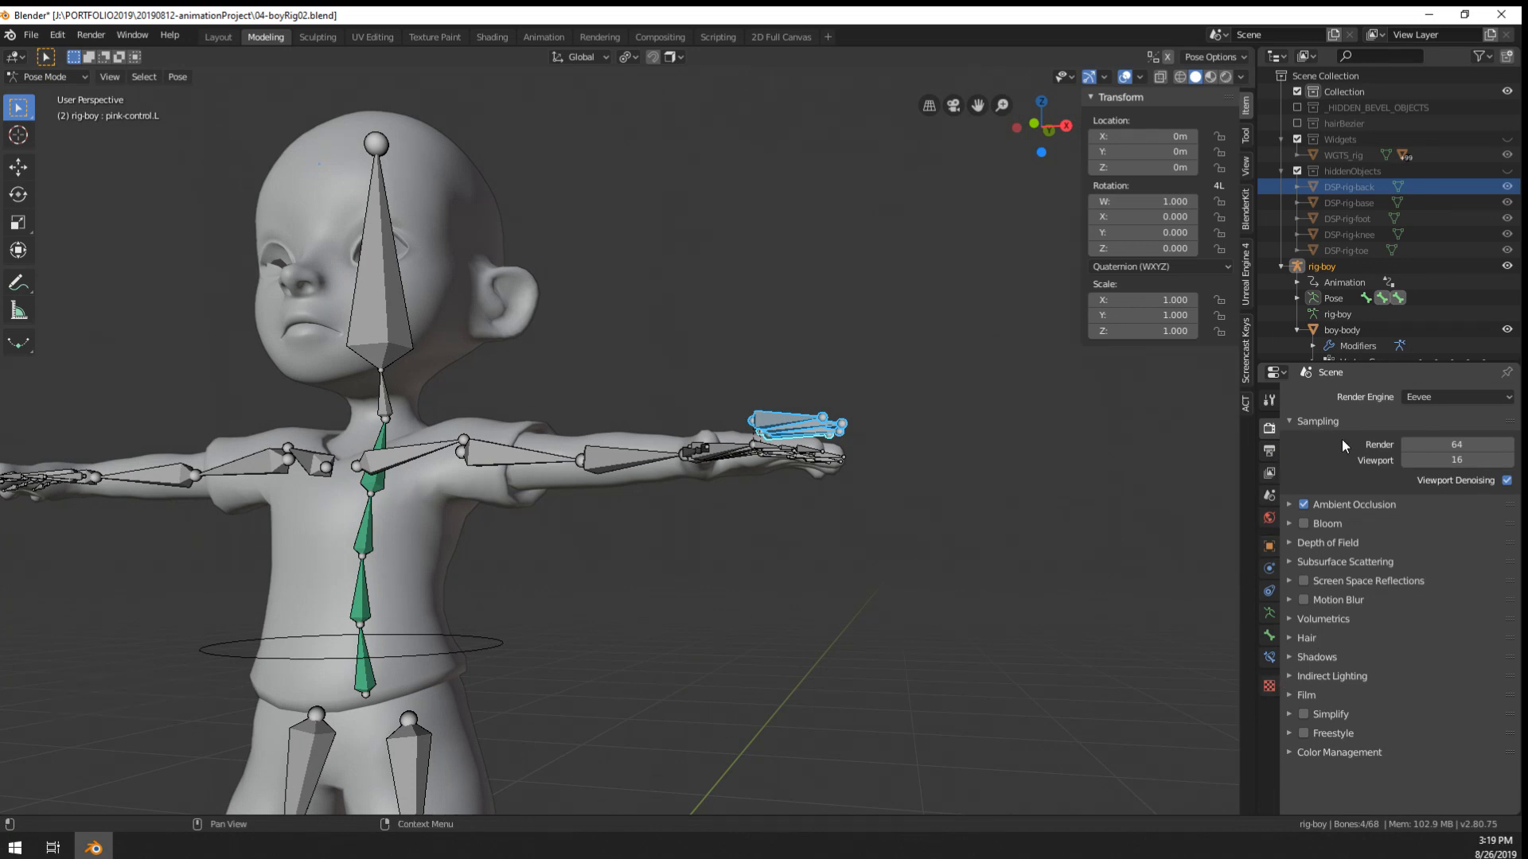
left_click(1305, 751)
scroll(1393, 693, "down", 8)
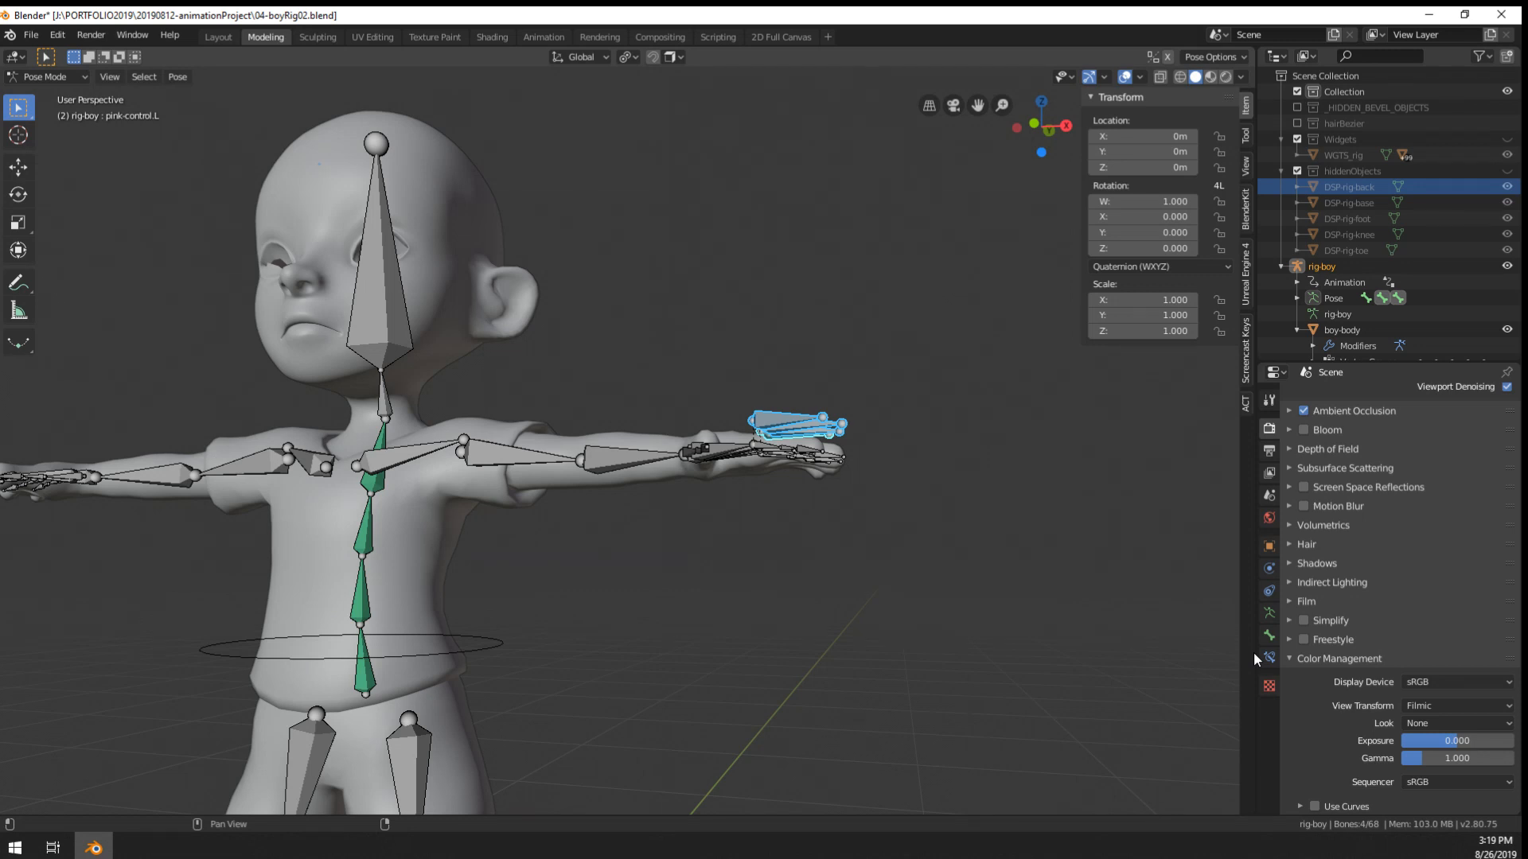
- Reselect the four control bones above the left index, middle, ring and little fingers, ending with pink-control.L
middle_click_drag(1136, 598, 1110, 608)
middle_click_drag(1110, 608, 1045, 609)
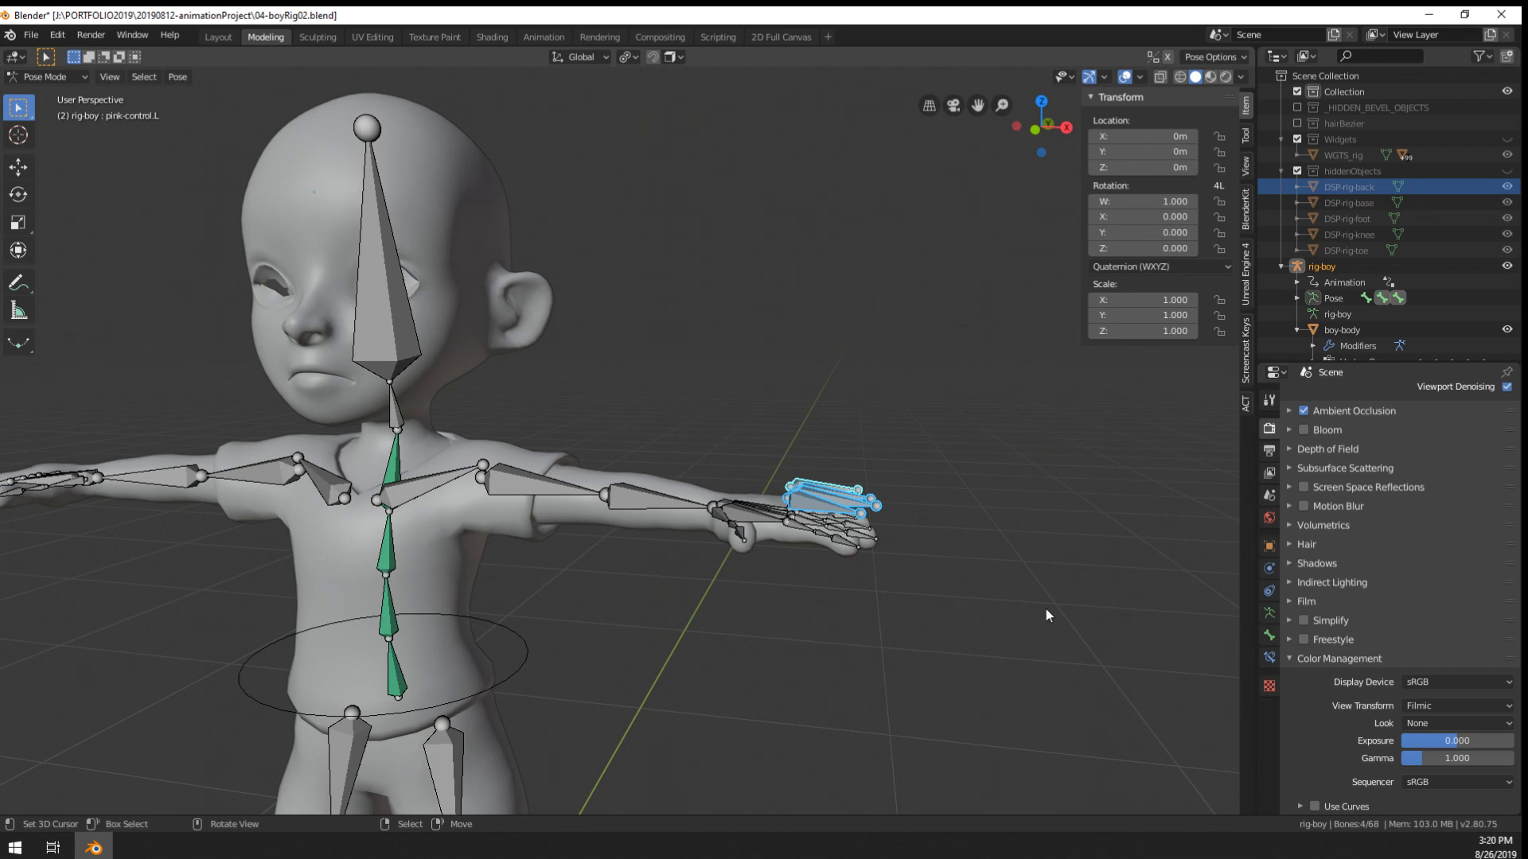
middle_click_drag(900, 570, 871, 554)
middle_click_drag(870, 553, 589, 624, "shift")
scroll(874, 542, "up", 4)
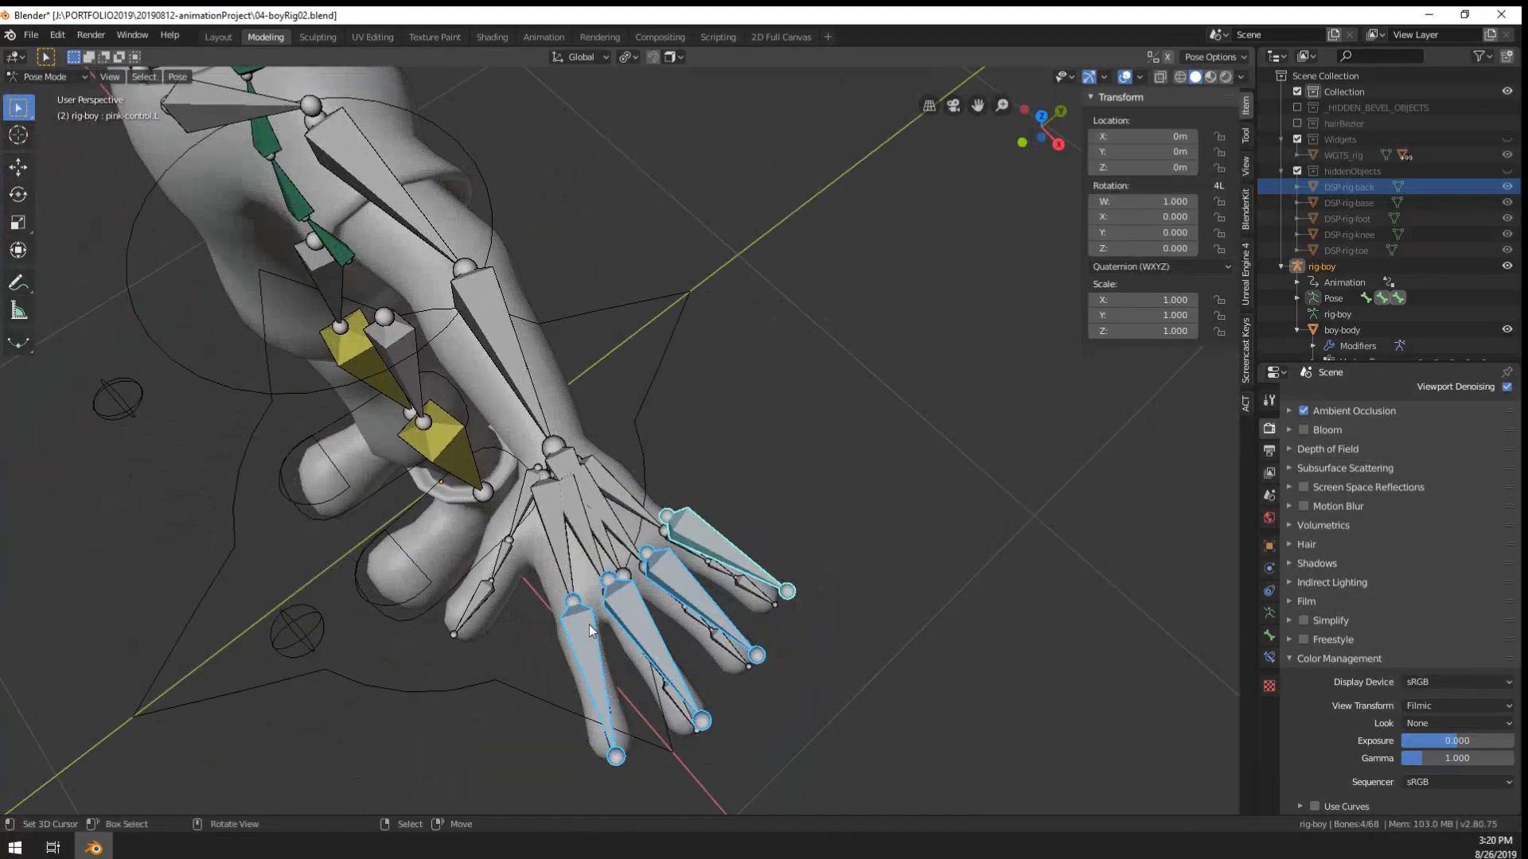
right_click(589, 624)
right_click(640, 614, "shift")
right_click(700, 603, "shift")
right_click(726, 551, "shift")
- Examine the four selected control bones around the left hand, along with the armature's skeleton and viewport display settings
middle_click_drag(726, 551, 768, 549)
scroll(823, 630, "down", 2)
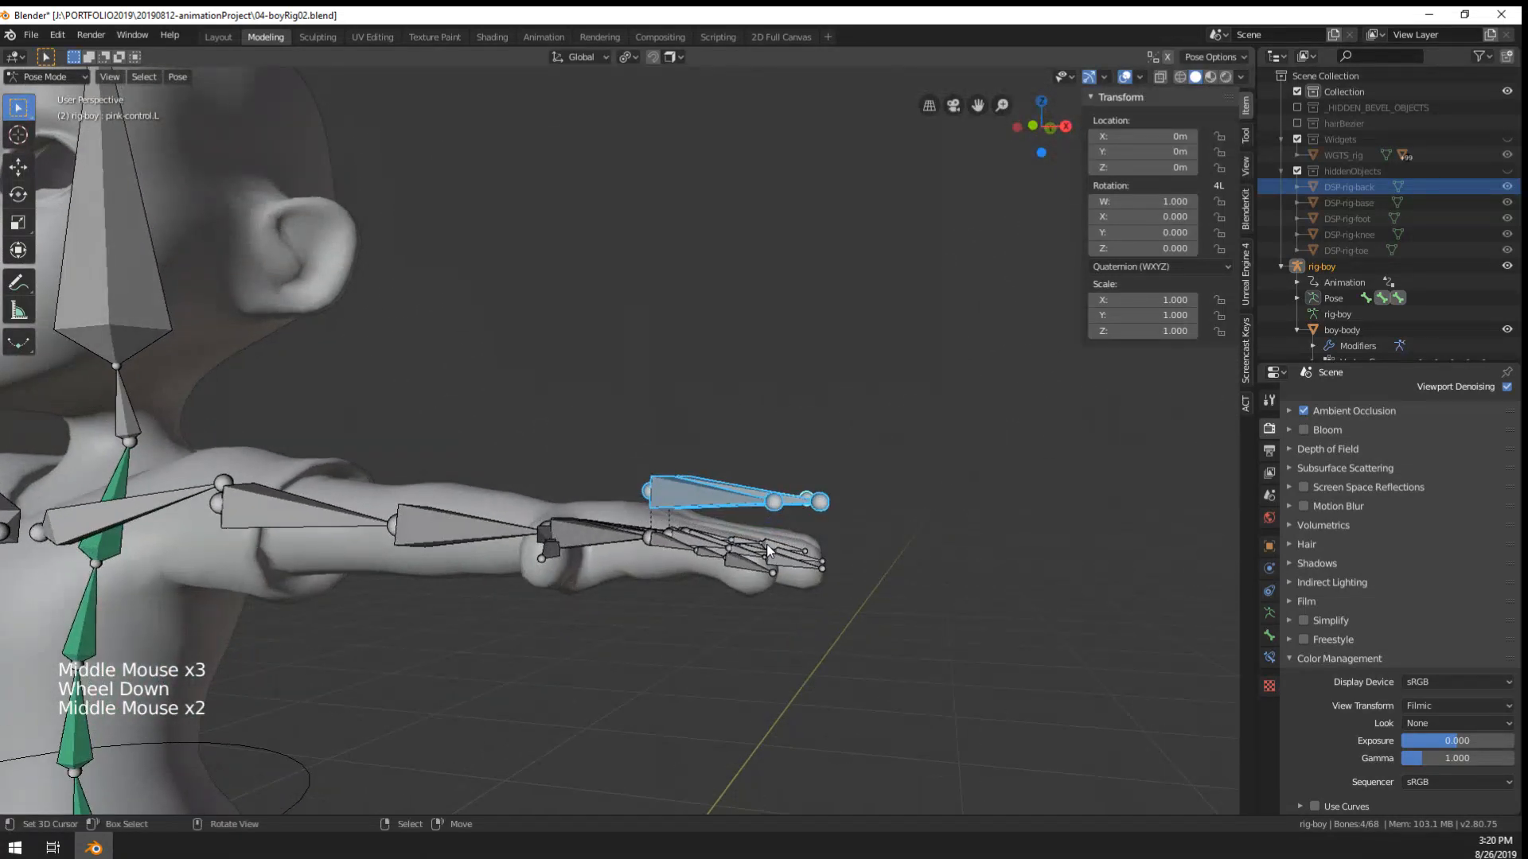
middle_click_drag(1014, 581, 1007, 633)
scroll(696, 479, "up", 2)
middle_click_drag(695, 479, 704, 509)
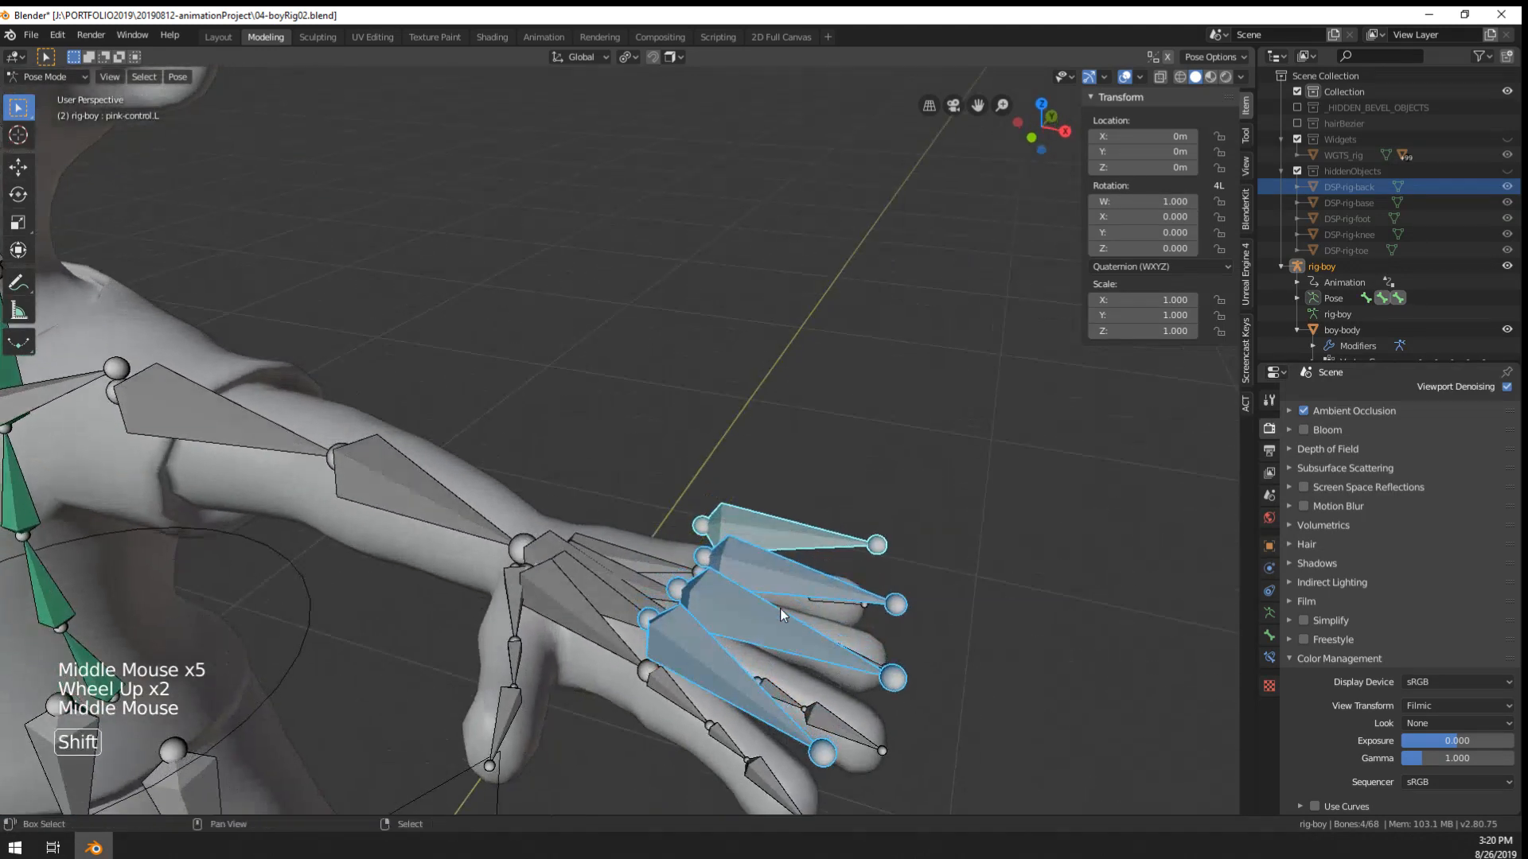
middle_click_drag(780, 608, 764, 535, "shift")
middle_click_drag(764, 535, 762, 543)
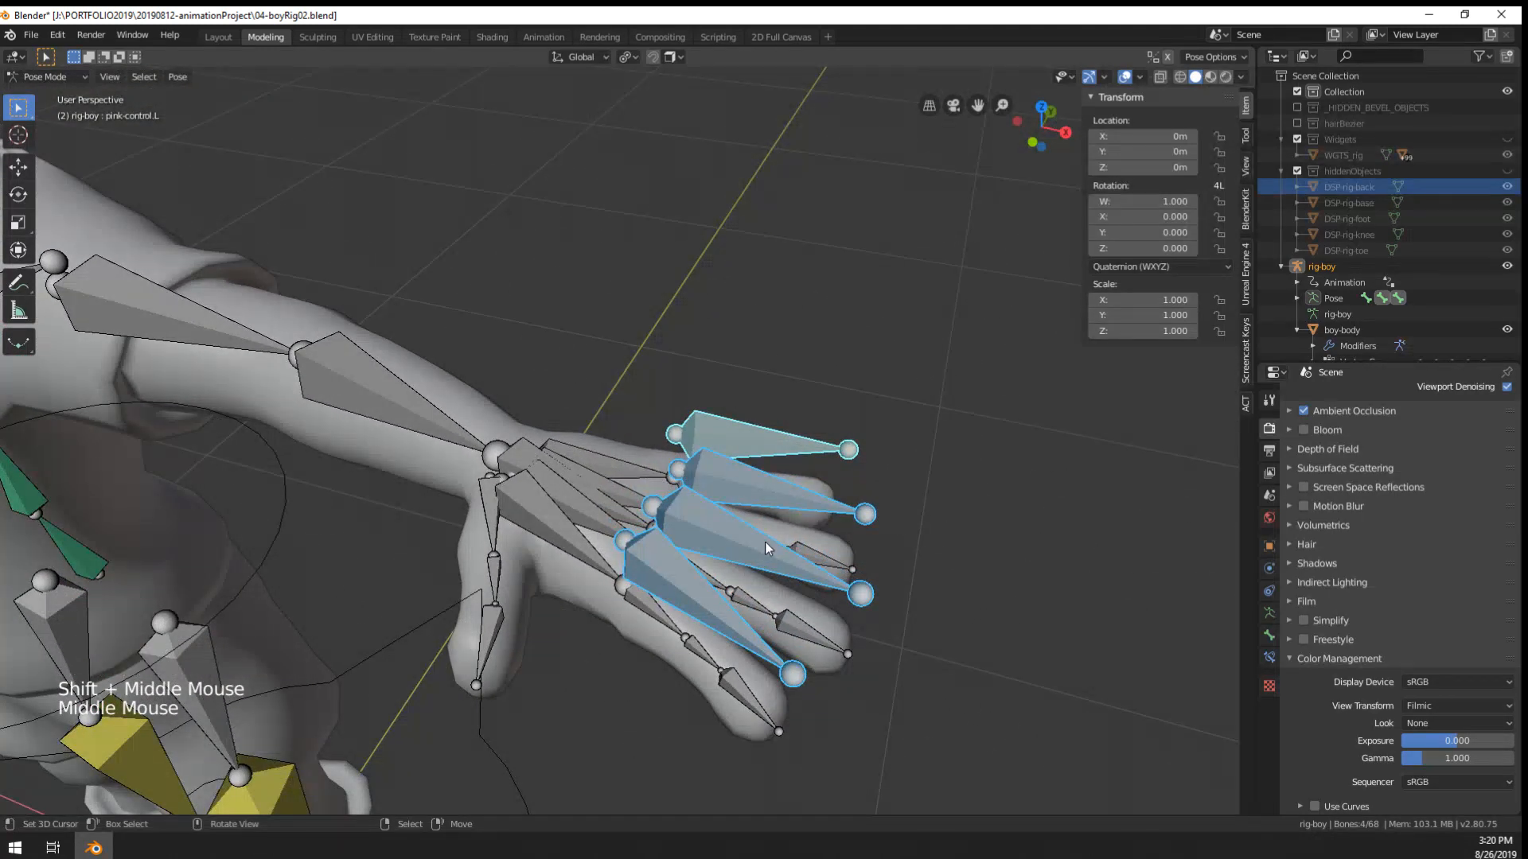
left_click(1268, 617)
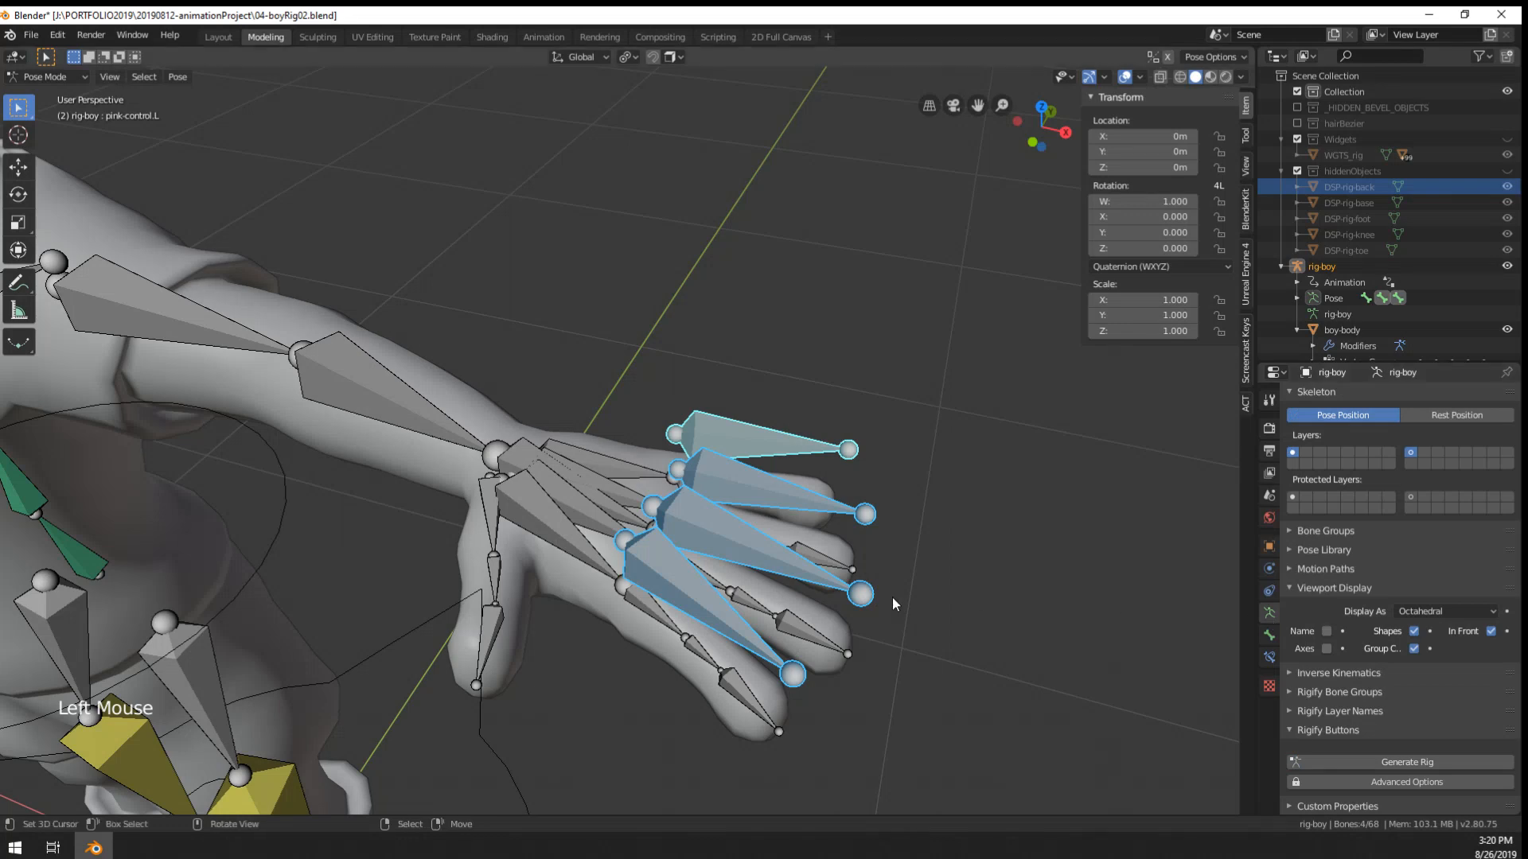
mouse_move(891, 598)
middle_mouse_down()
mouse_move(914, 605)
mouse_move(886, 609)
middle_mouse_up()
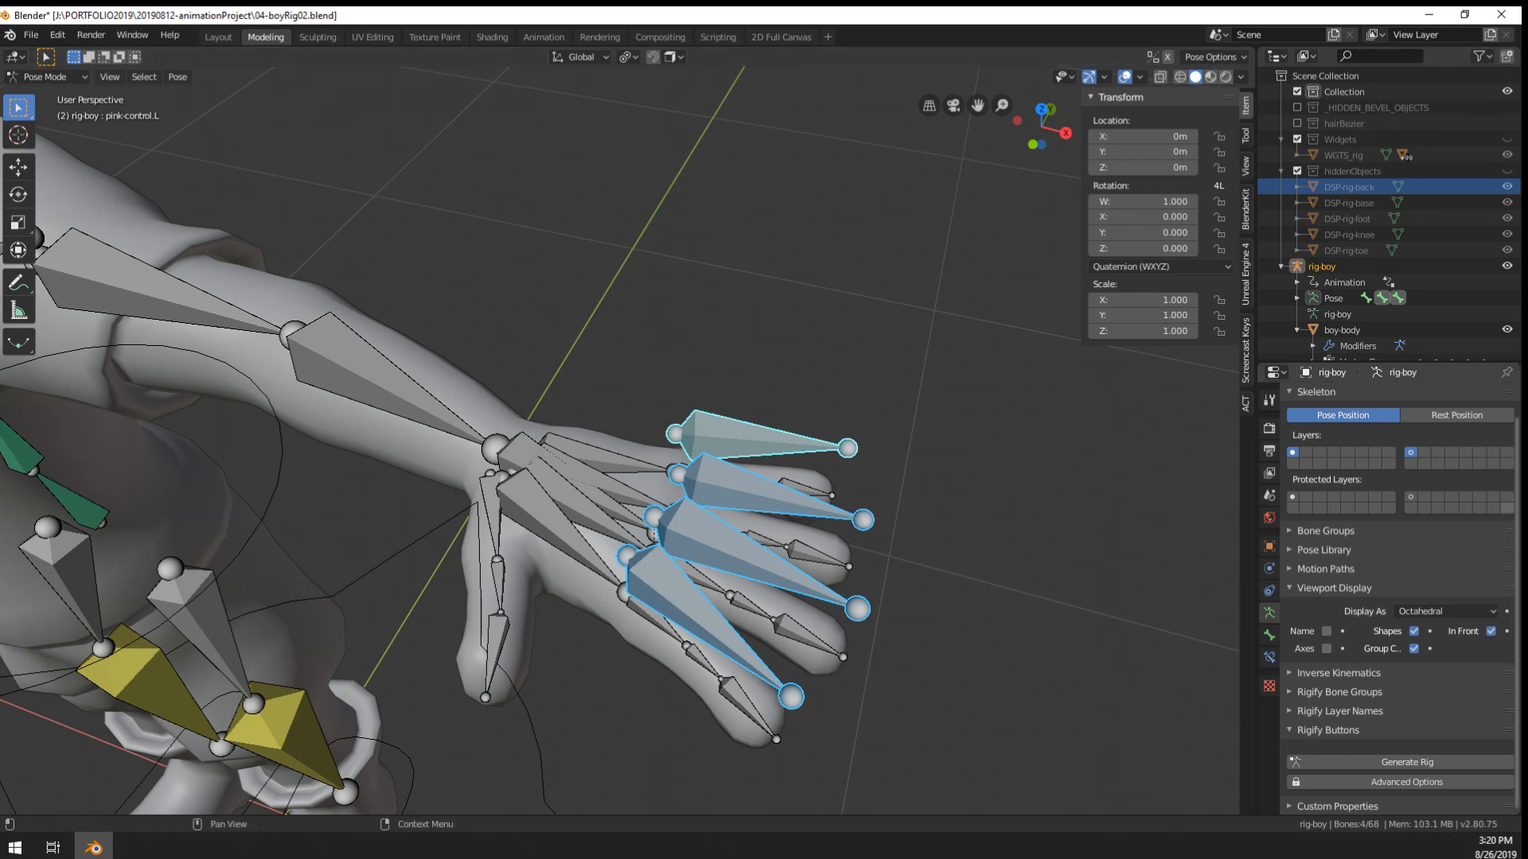
scroll(1329, 473, "down", 8)
scroll(783, 419, "down", 7)
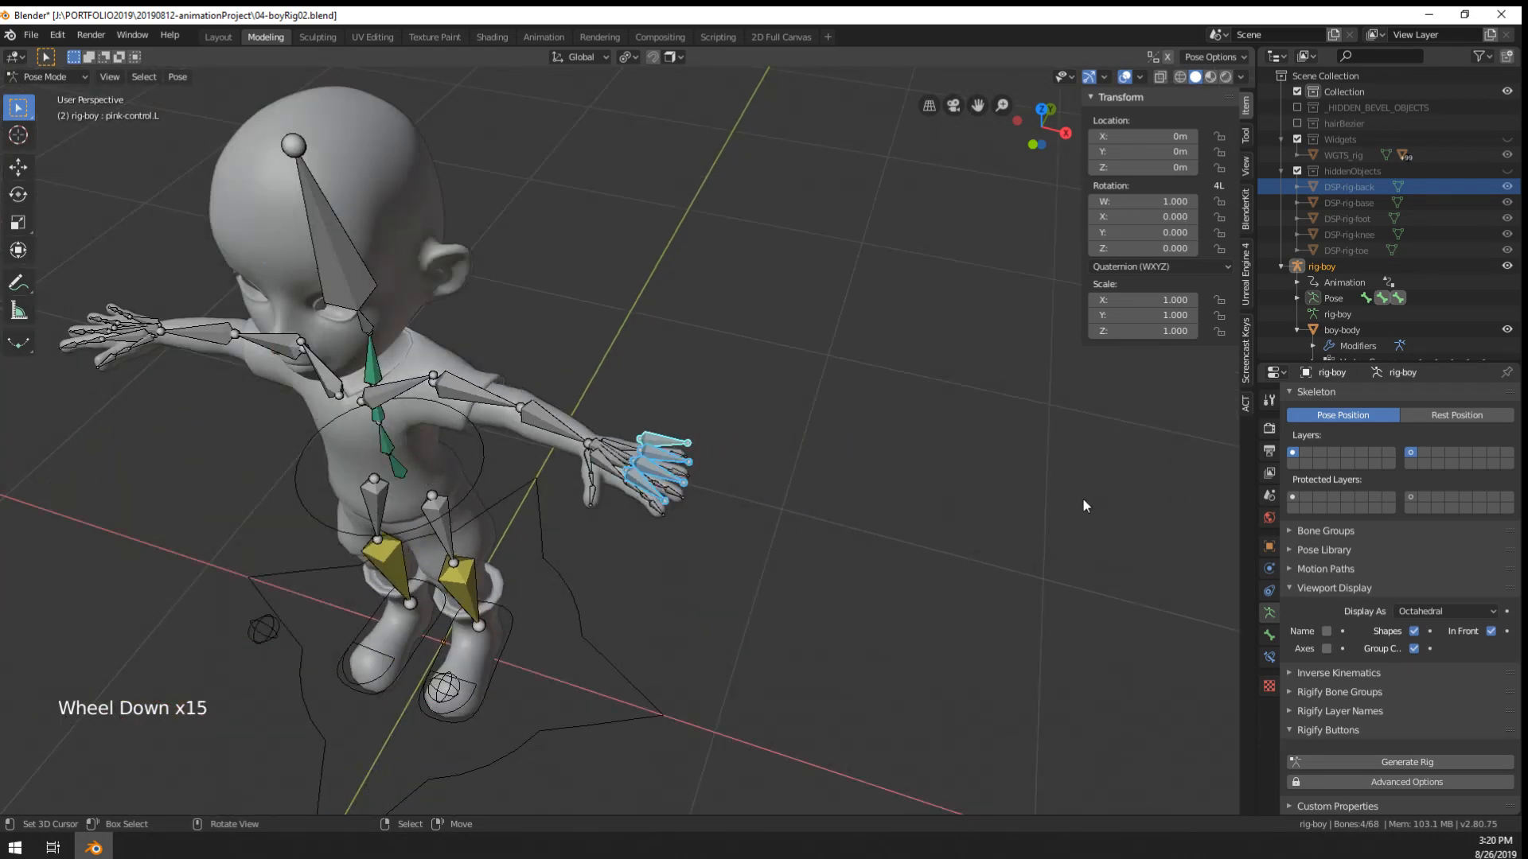
scroll(1034, 506, "up", 3)
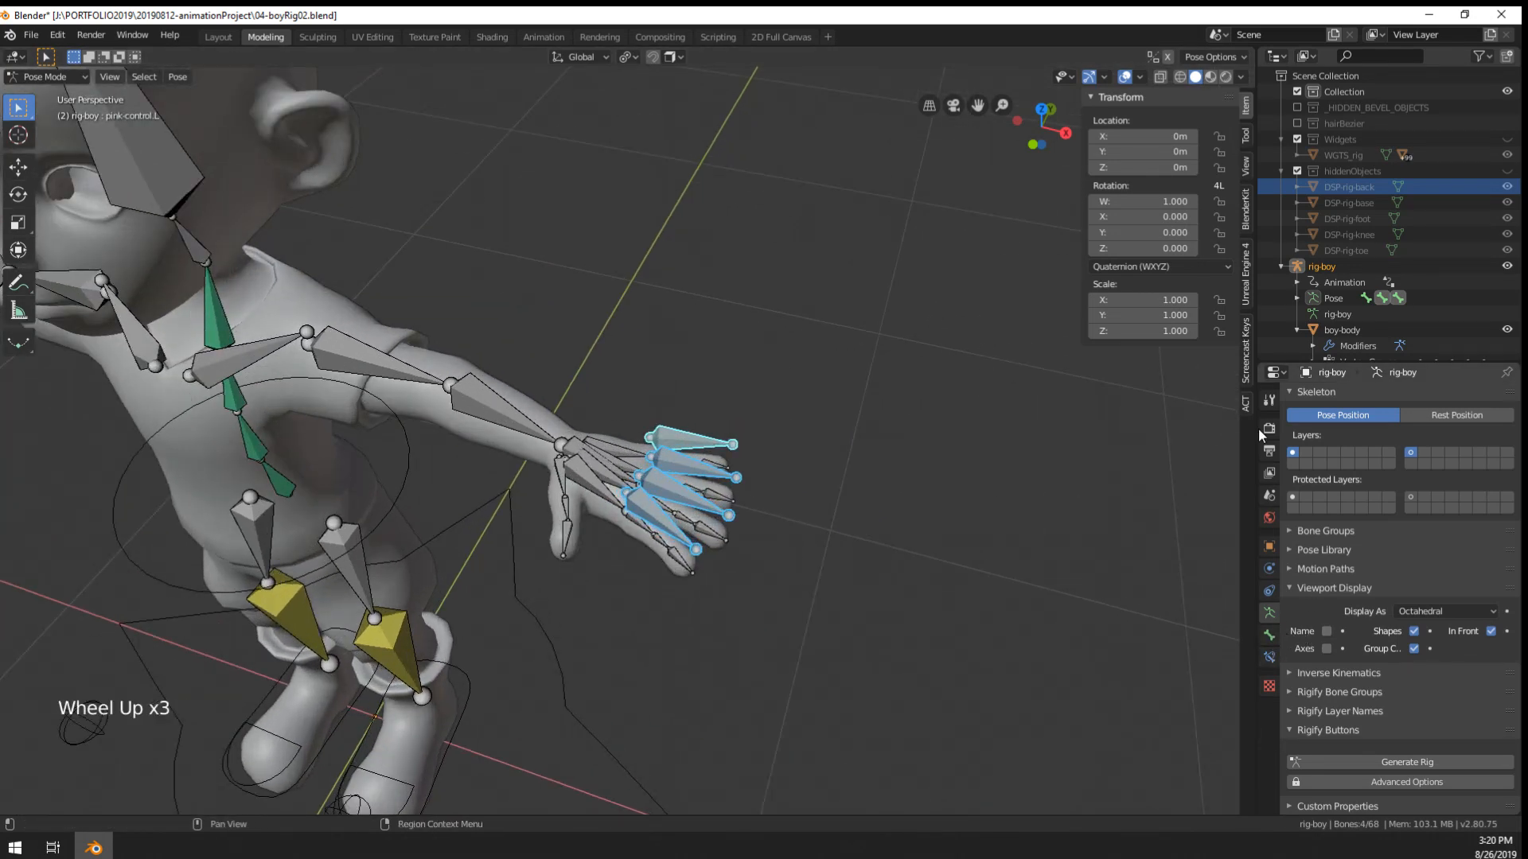
- Return to the render settings and review the color management view transform options, keeping Filmic
left_click(1269, 450)
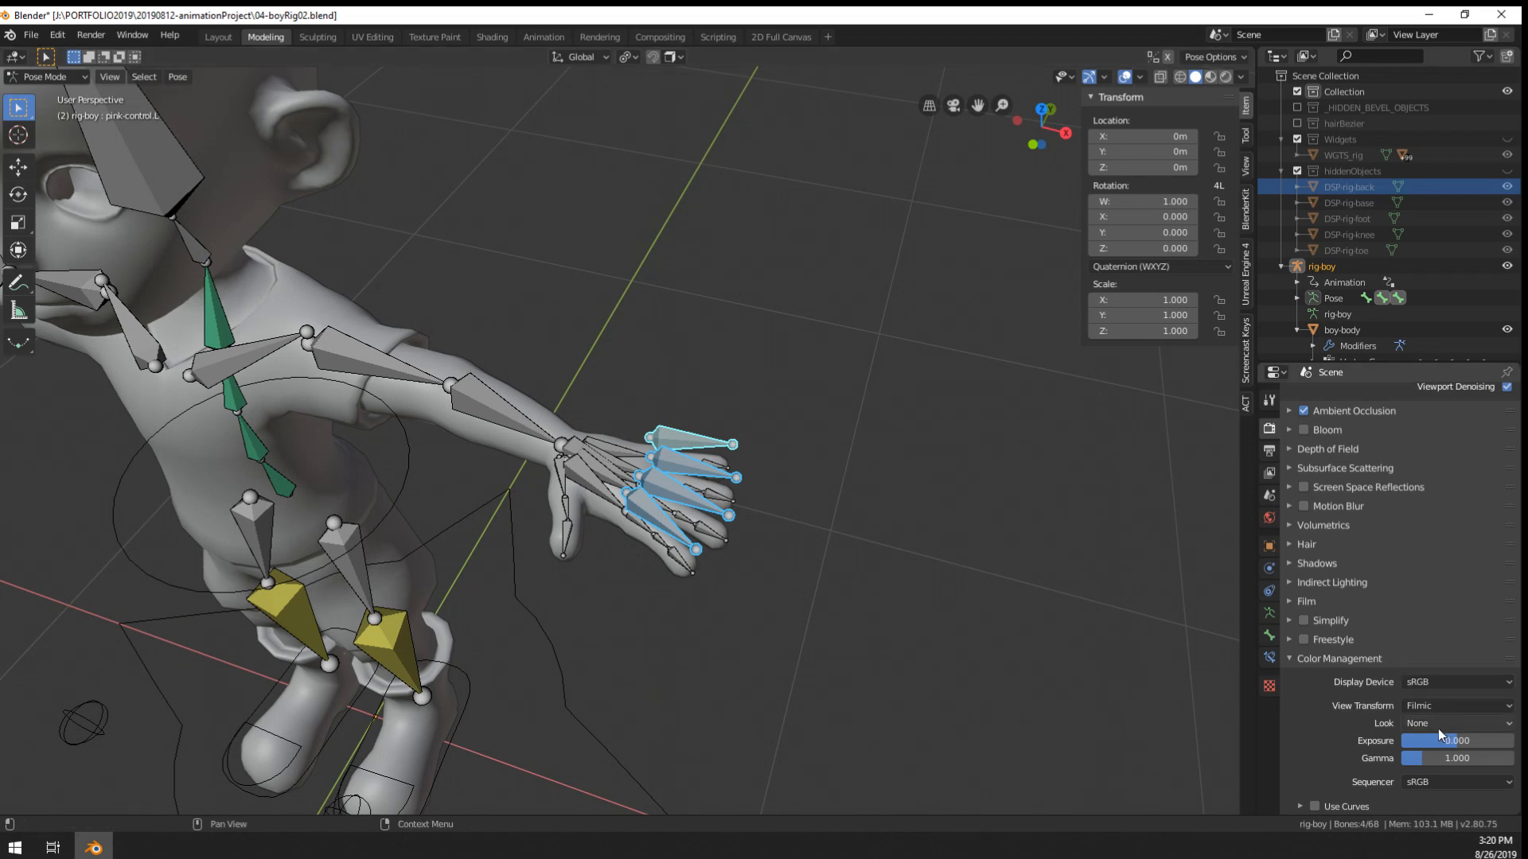
left_click(1426, 705)
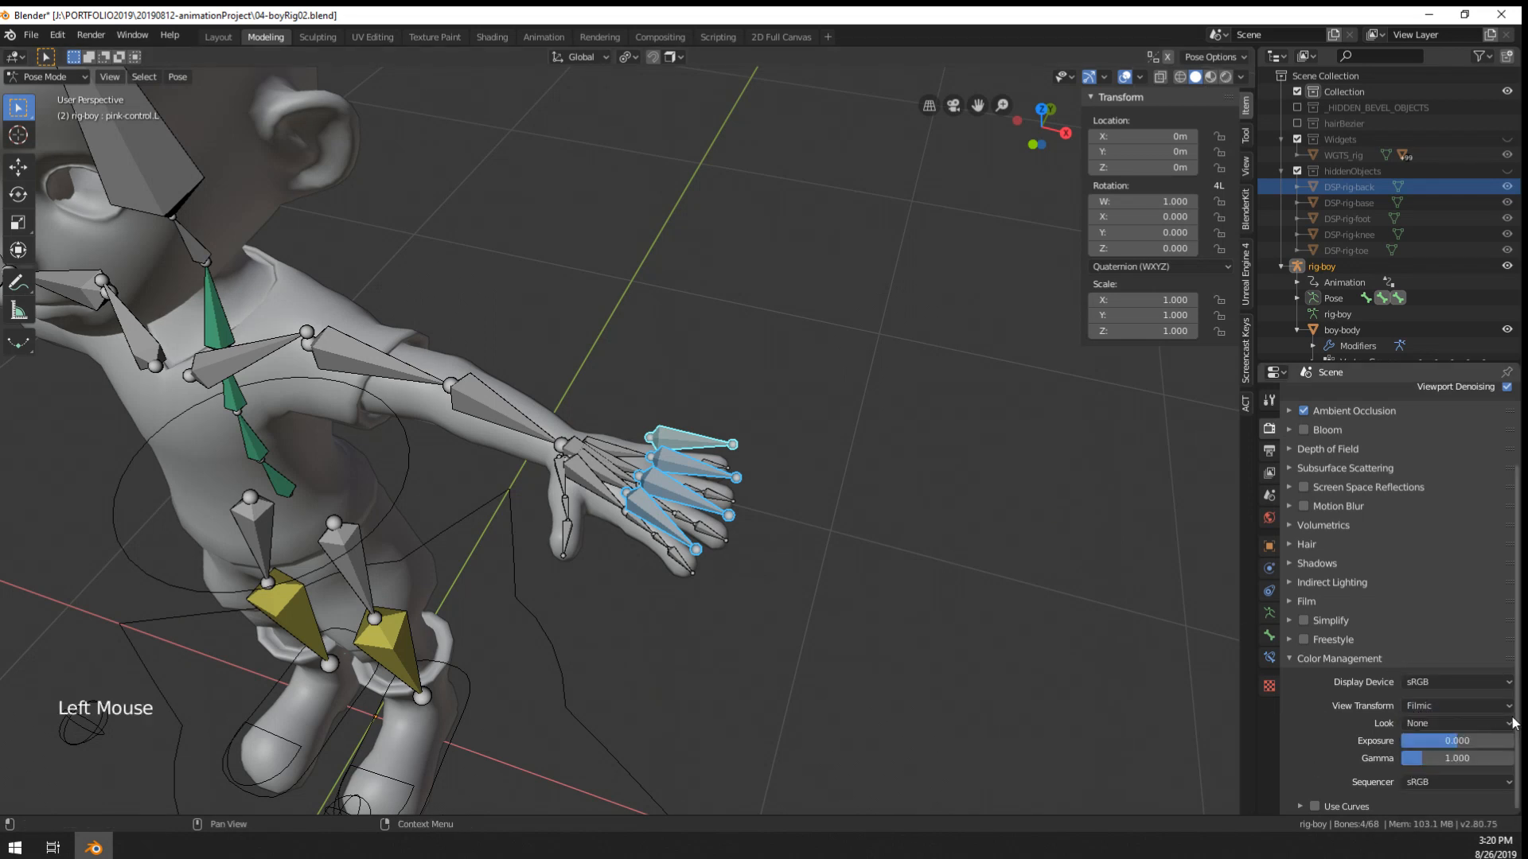
left_click(1438, 706)
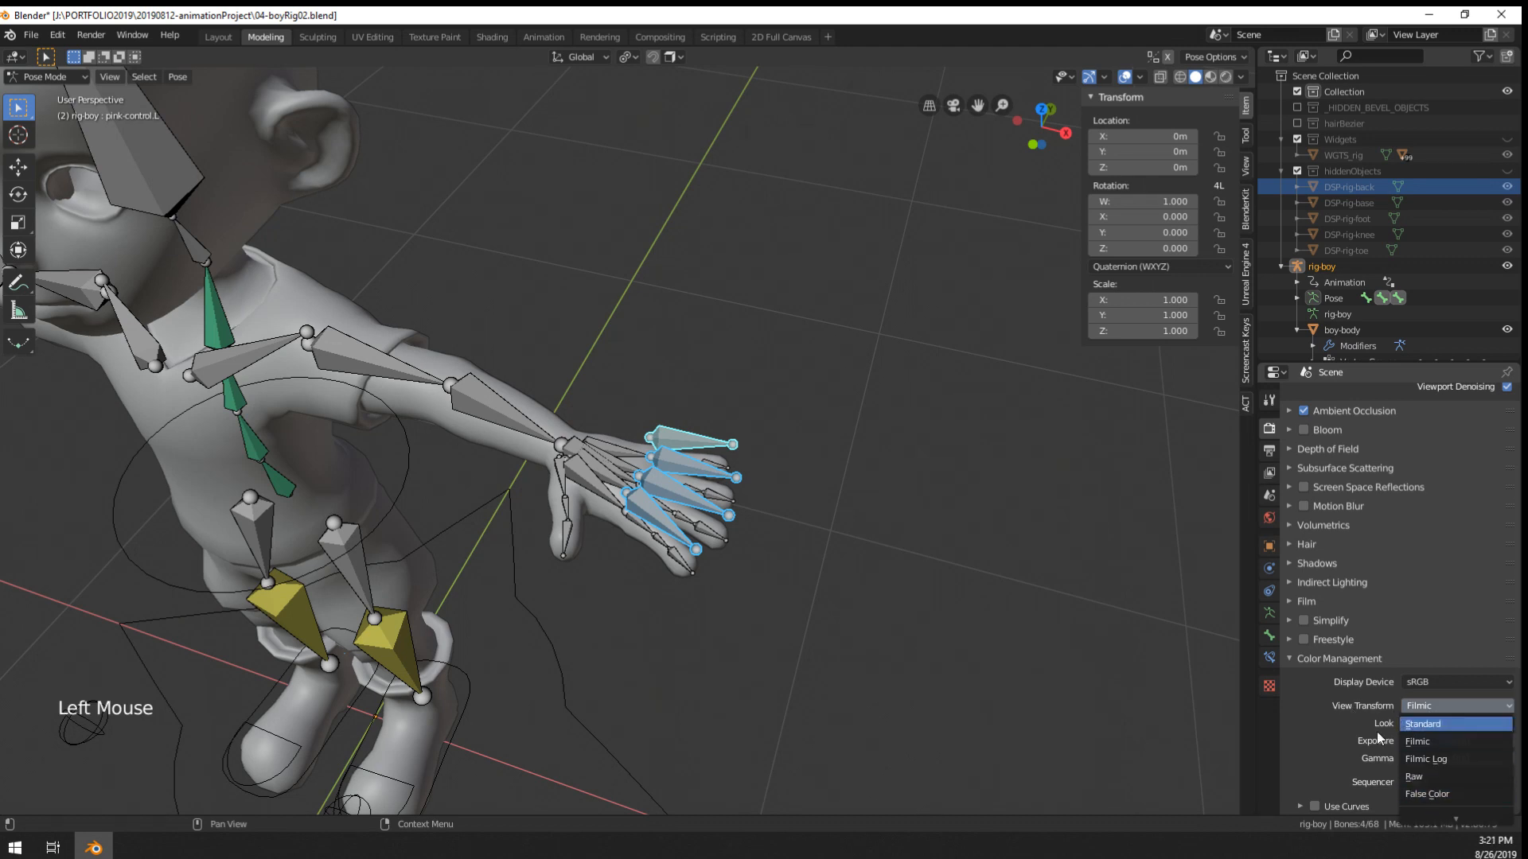
left_click(1426, 709)
scroll(1329, 717, "down", 4)
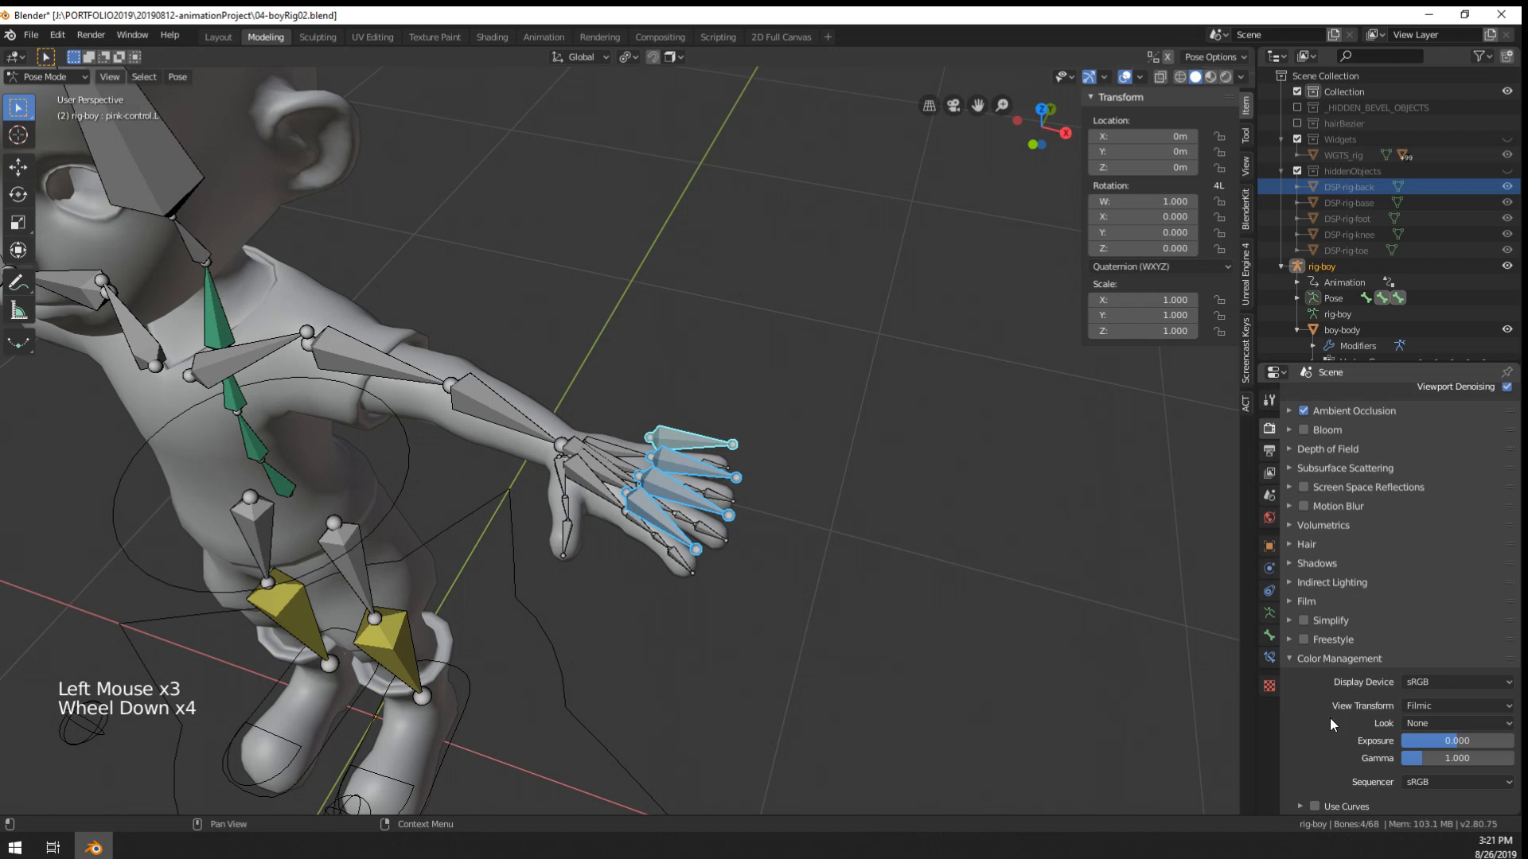
left_click(1432, 703)
left_click(1432, 742)
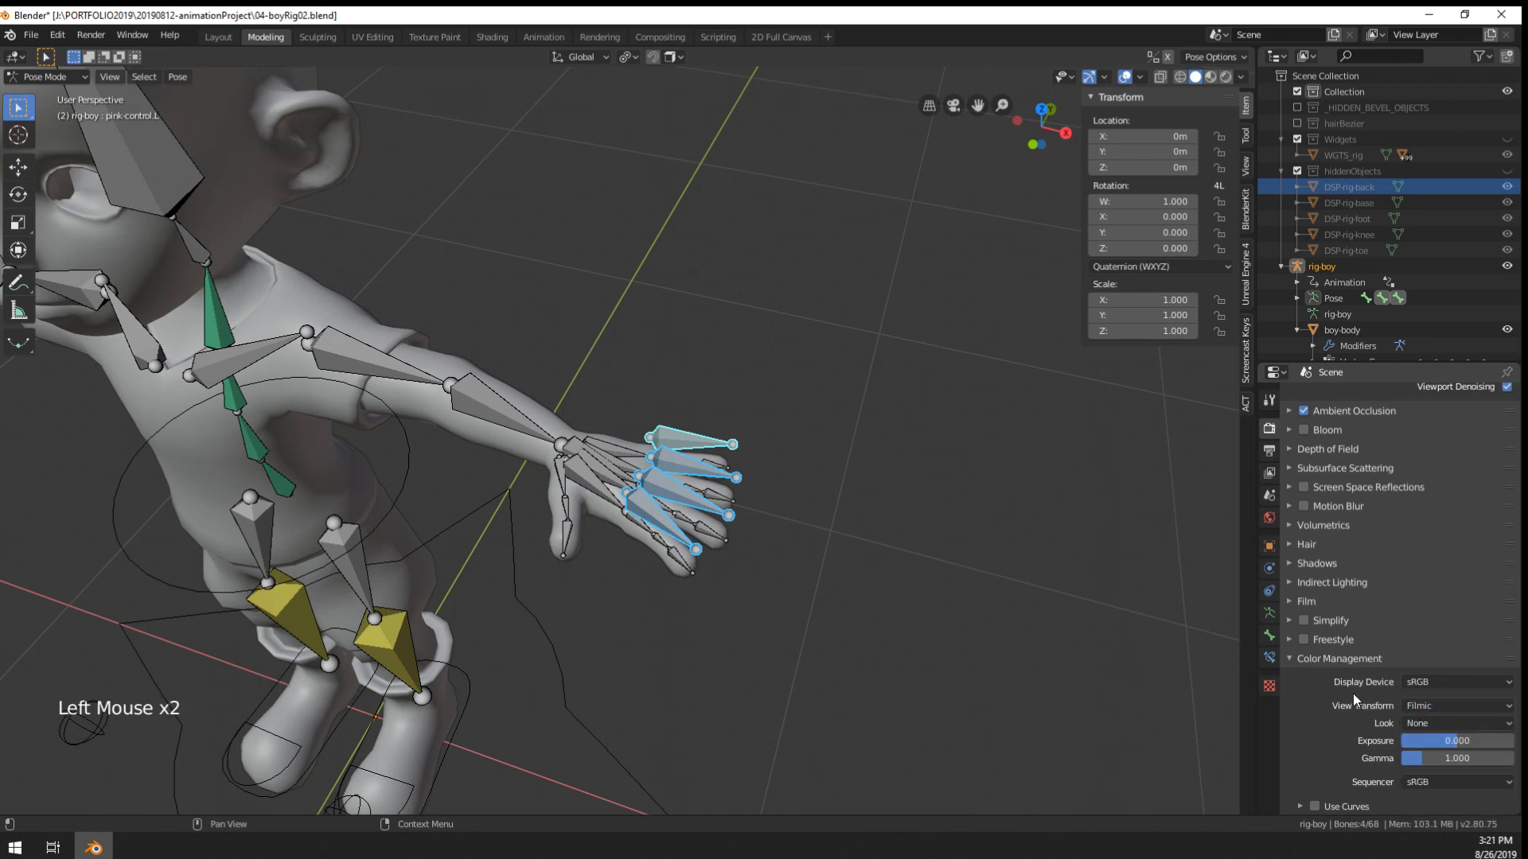
left_click(1411, 689)
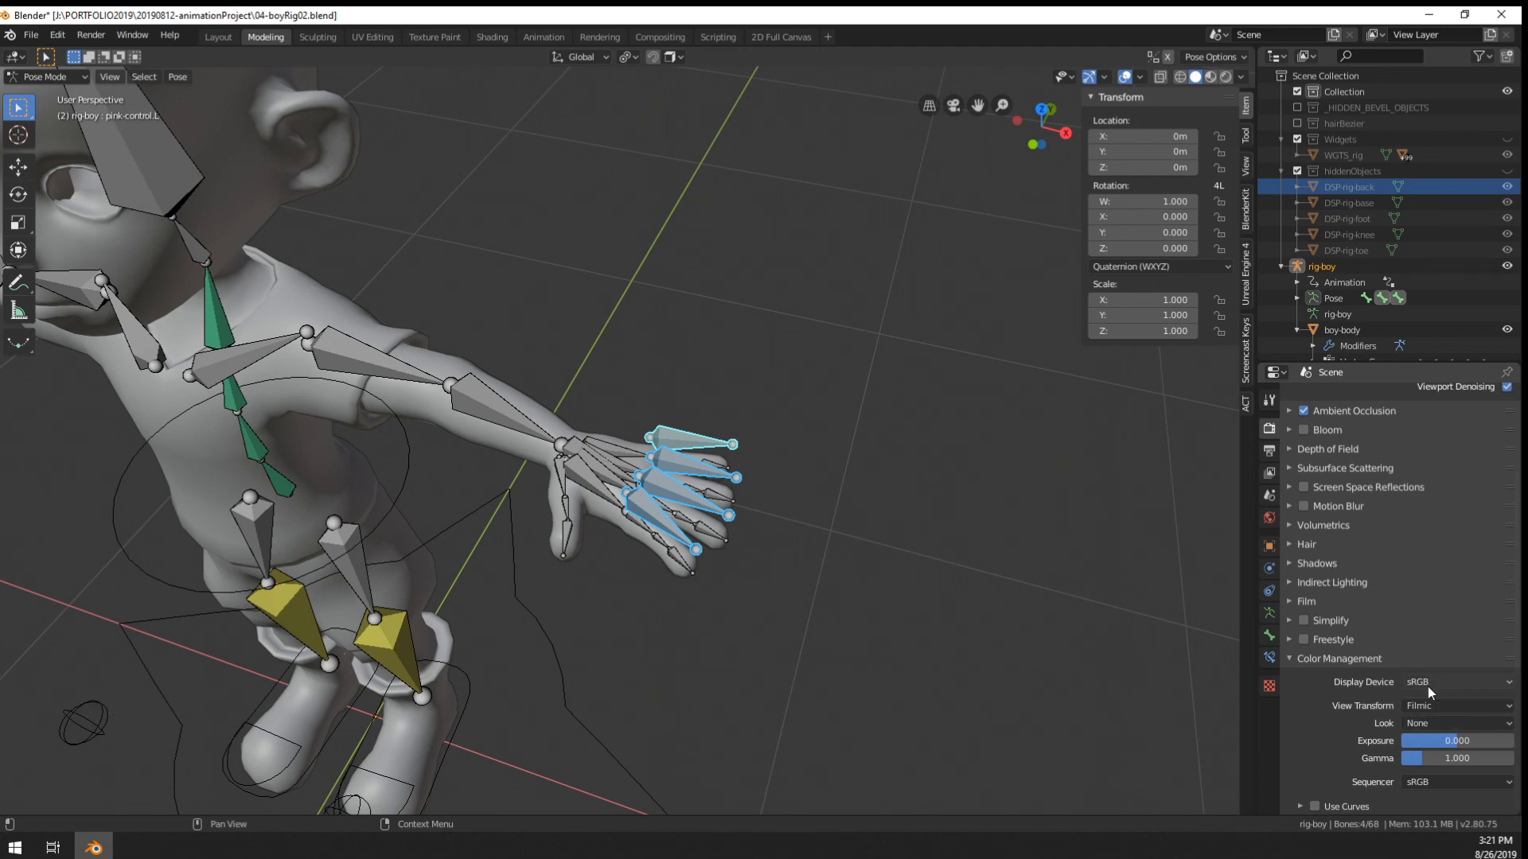
- Examine the whole boy rig from the side, the front and oblique angles, with the finger controls selected
middle_click_drag(1152, 561, 1057, 513)
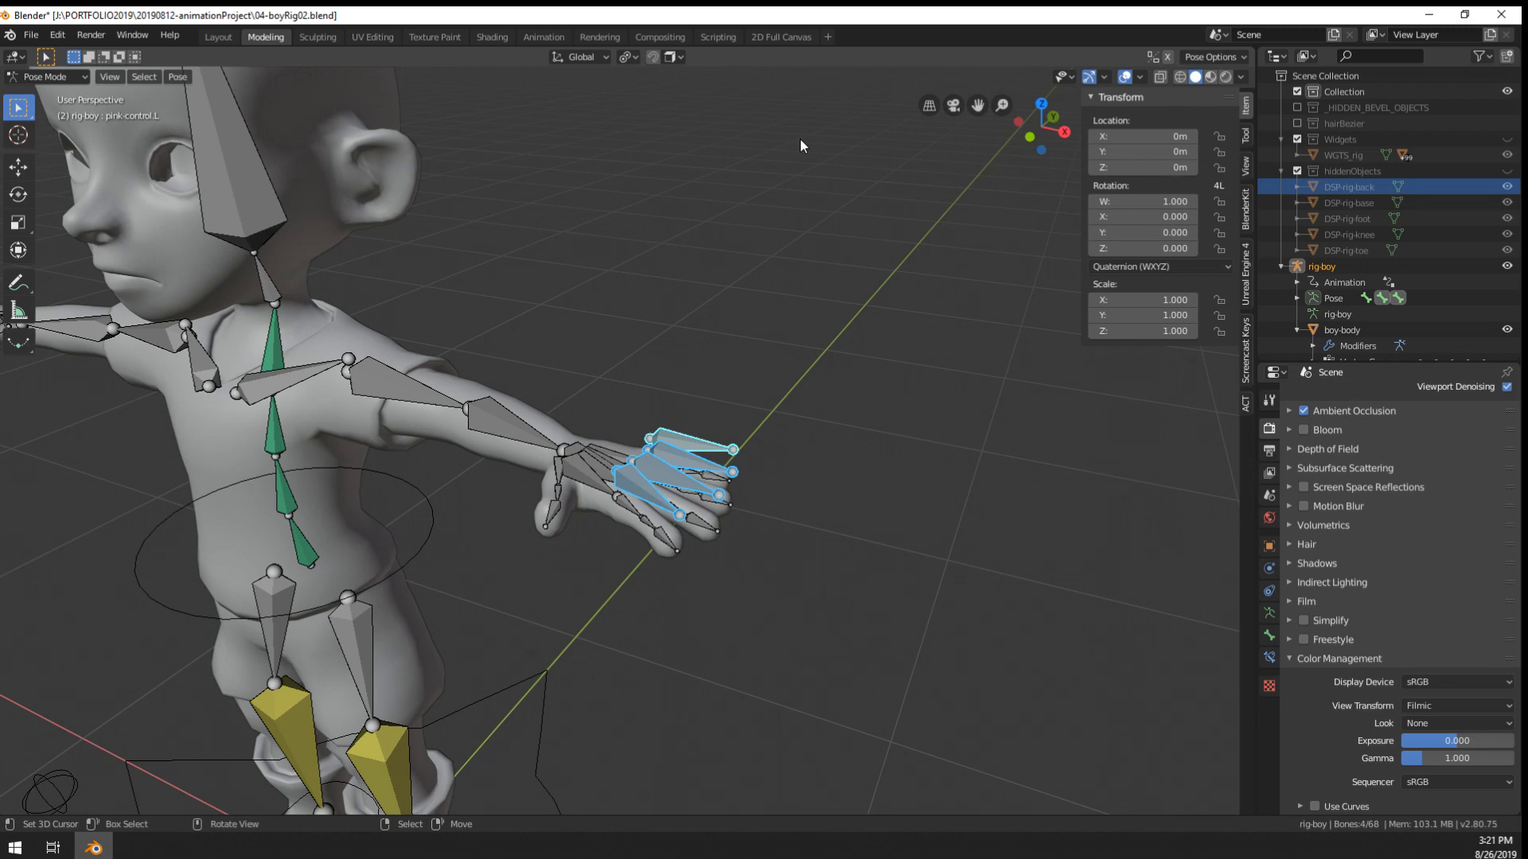
scroll(764, 273, "down", 2)
middle_click_drag(581, 399, 637, 402, "shift")
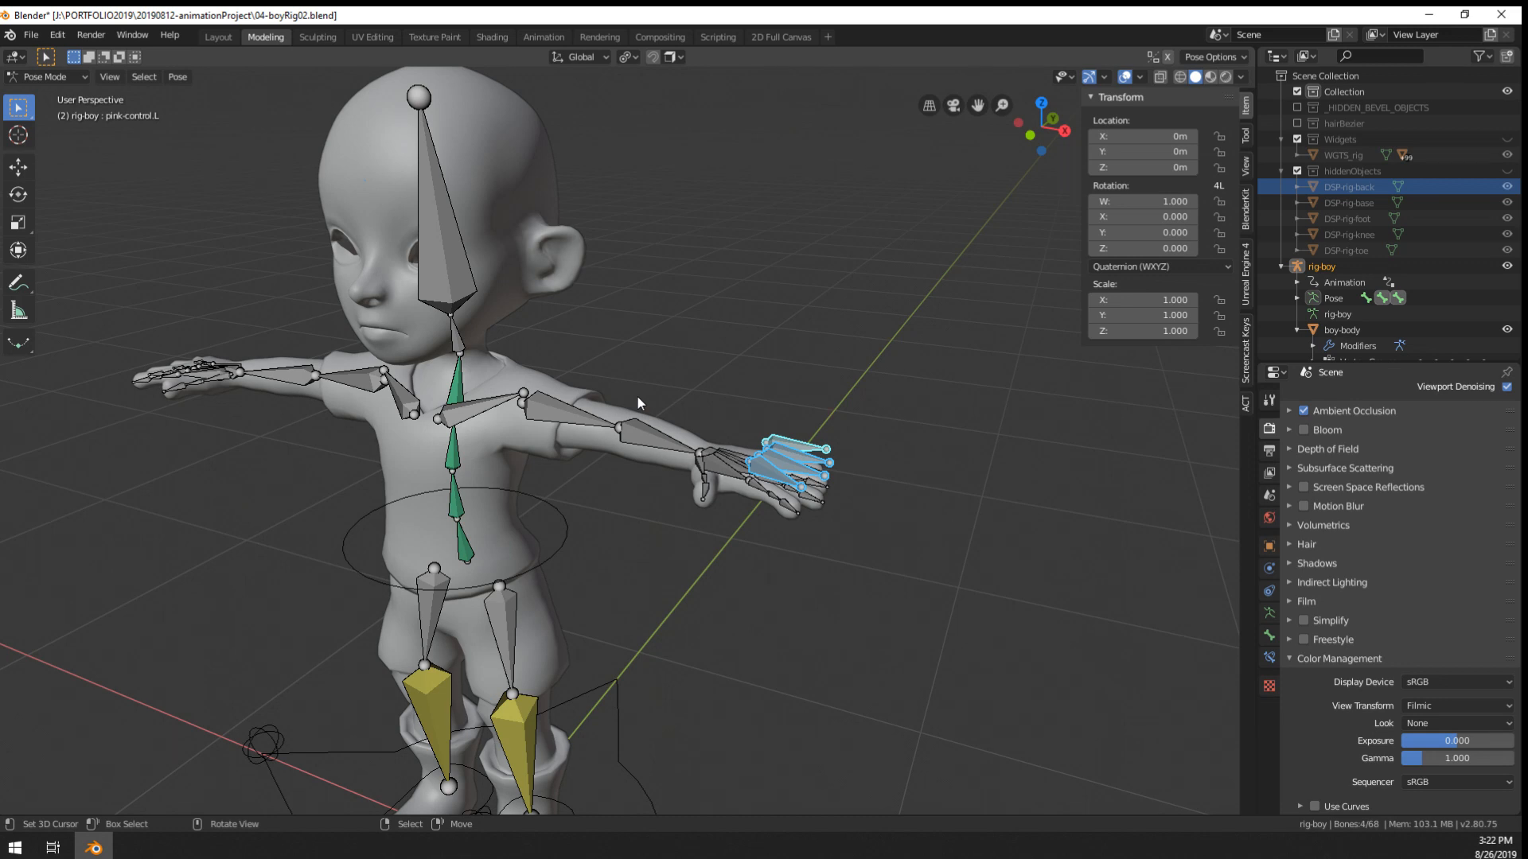
middle_click_drag(637, 397, 423, 164)
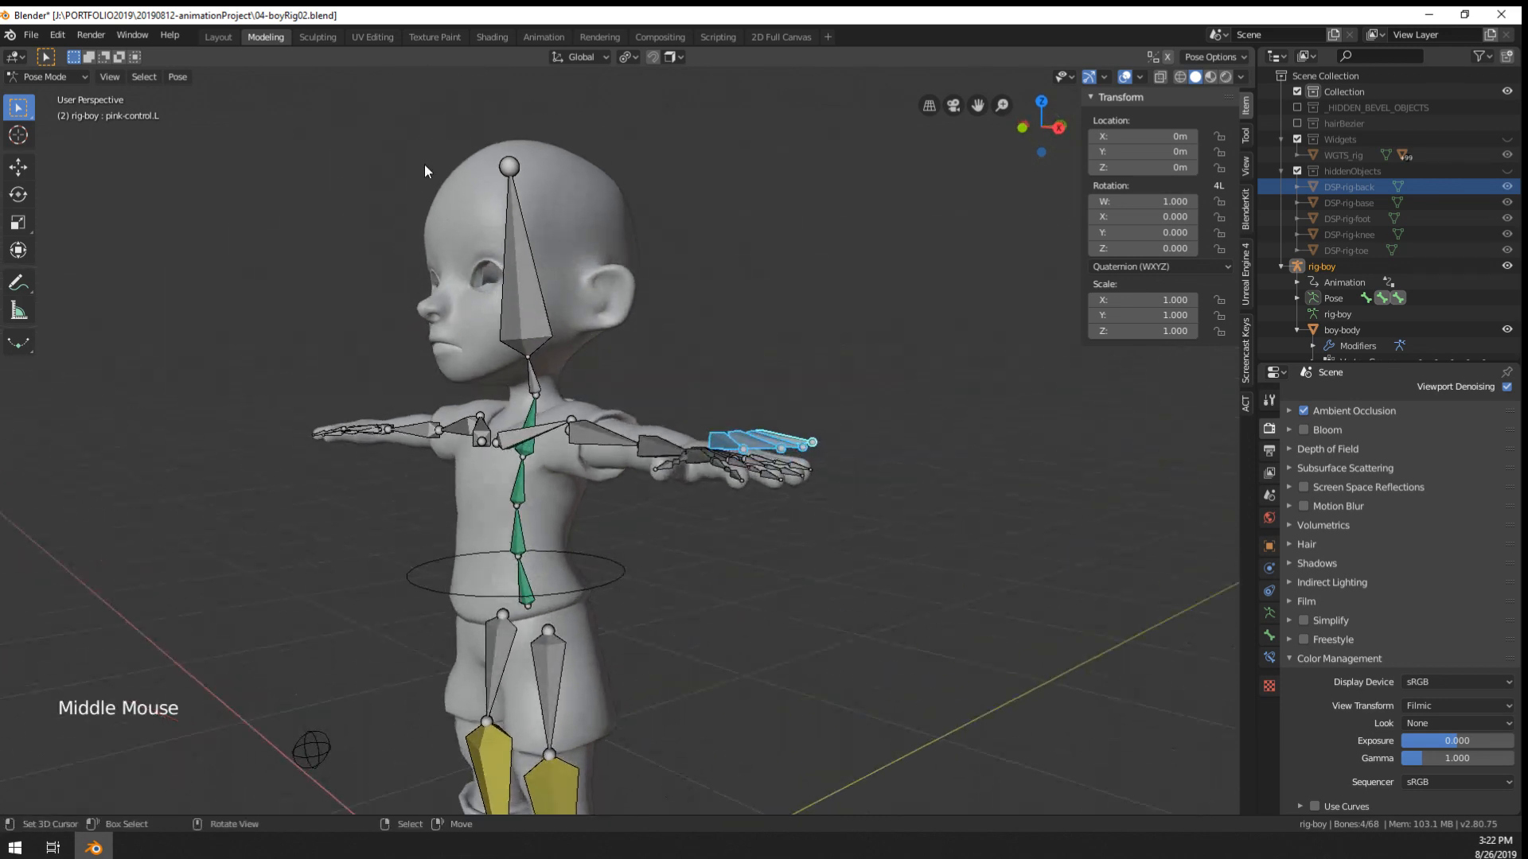
scroll(467, 341, "down", 3)
middle_click_drag(467, 341, 327, 237)
middle_click_drag(225, 222, 191, 140)
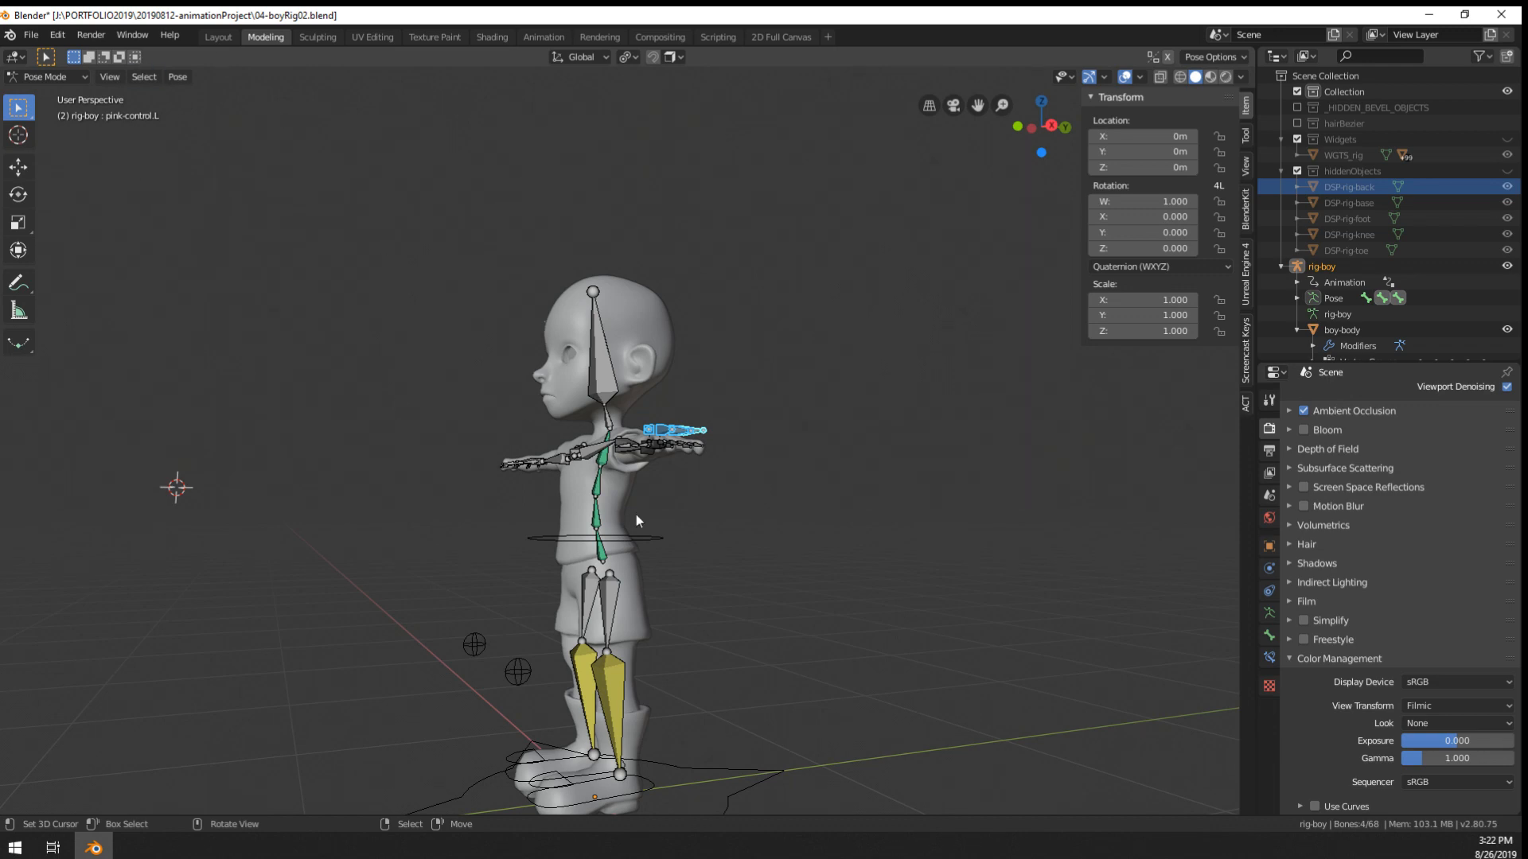
mouse_move(438, 510)
middle_mouse_down()
mouse_move(570, 562)
mouse_move(747, 535)
mouse_move(784, 546)
mouse_move(449, 503)
middle_mouse_up()
middle_click_drag(409, 194, 485, 358)
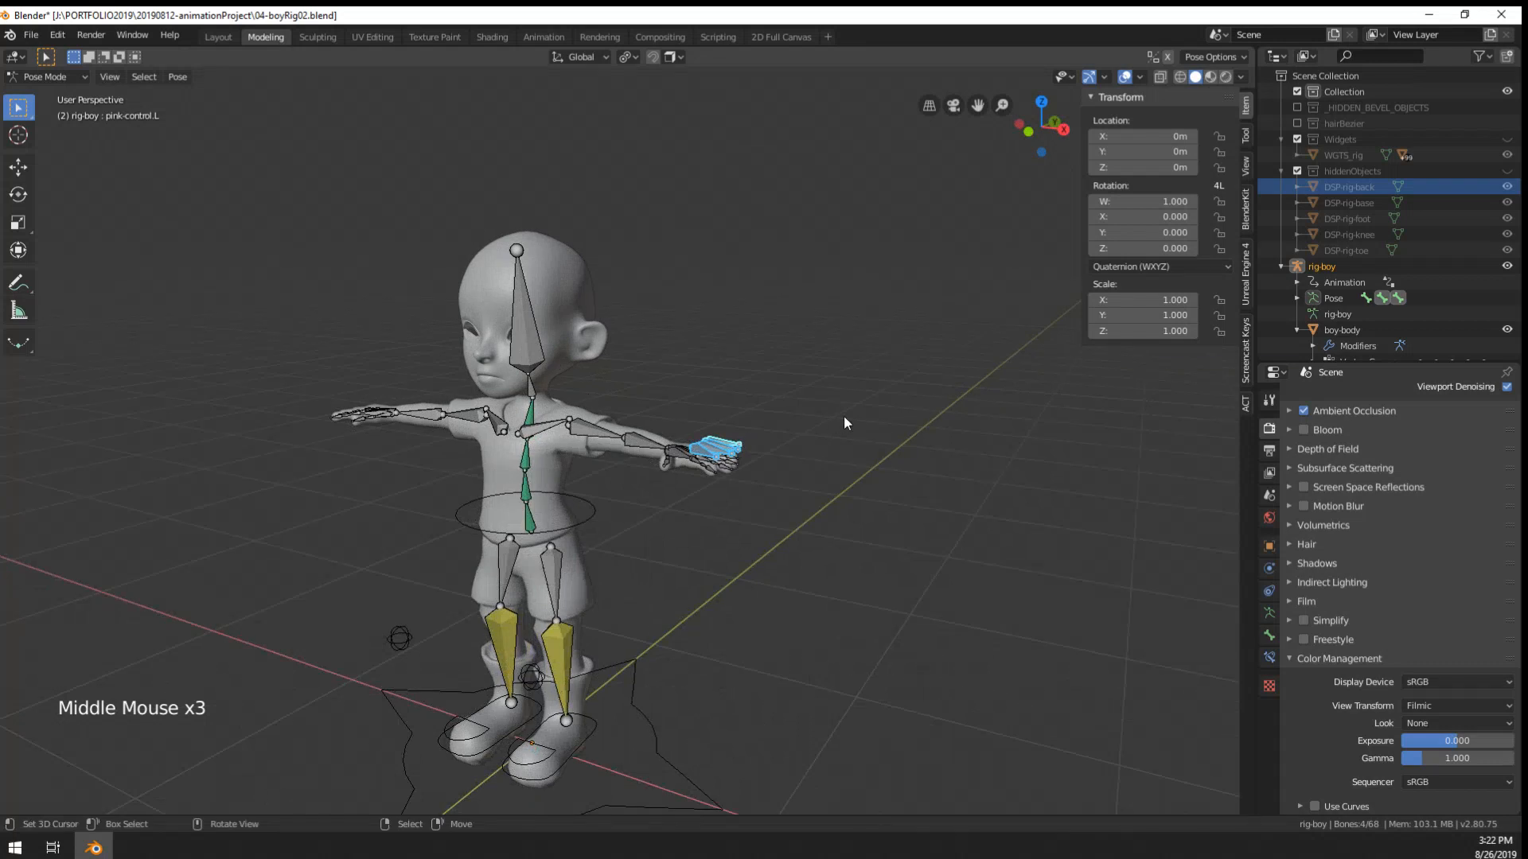
middle_click_drag(844, 417, 882, 335)
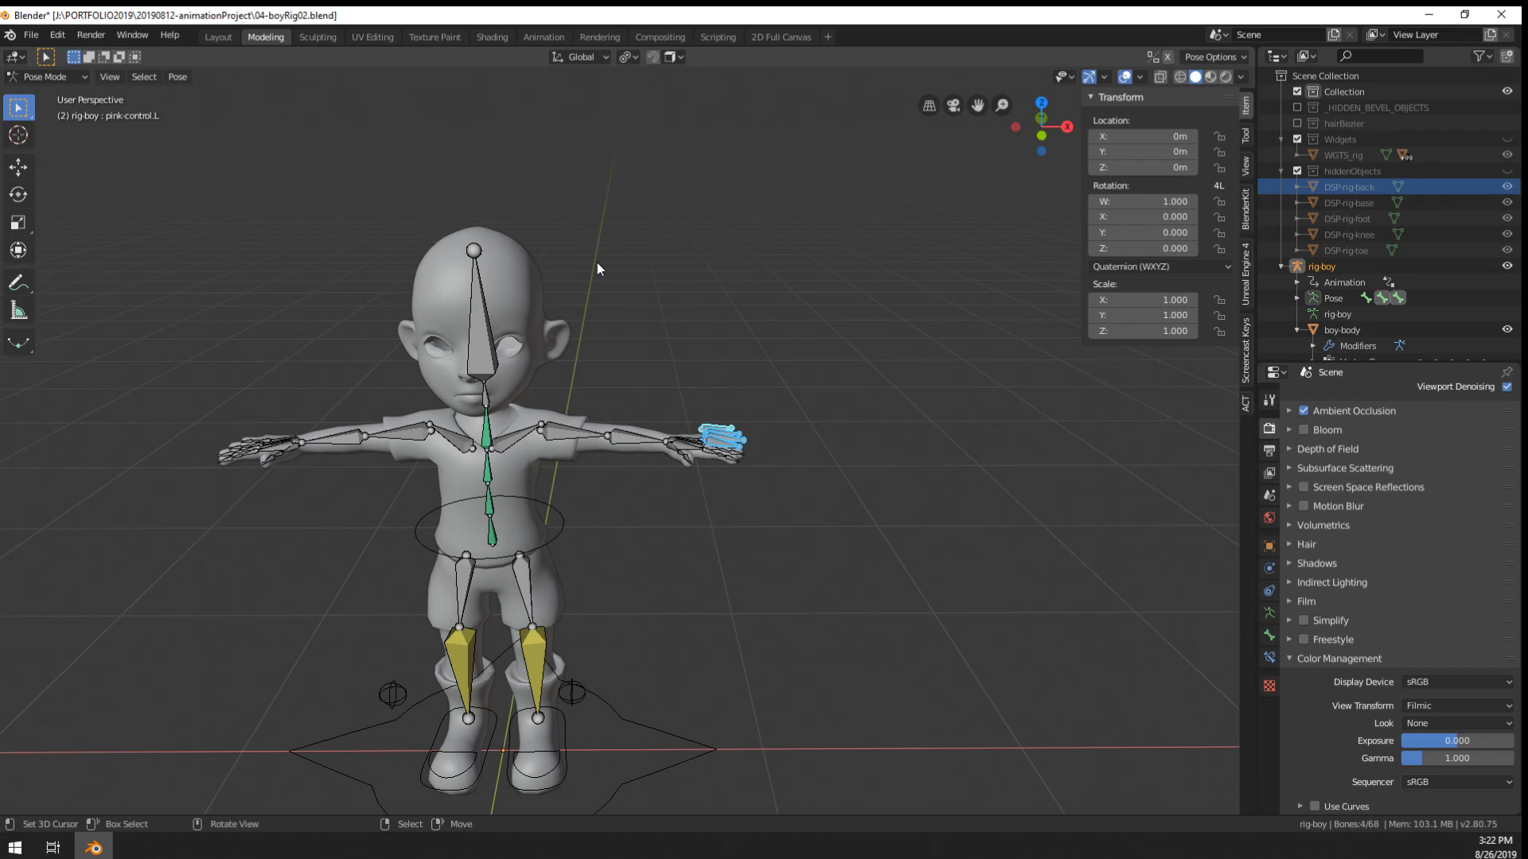
middle_click_drag(1019, 621, 788, 593)
middle_click_drag(788, 592, 738, 689)
- Select all bones of the rig, reduce the selection to index-control.L above the left hand, and frame it
key("a")
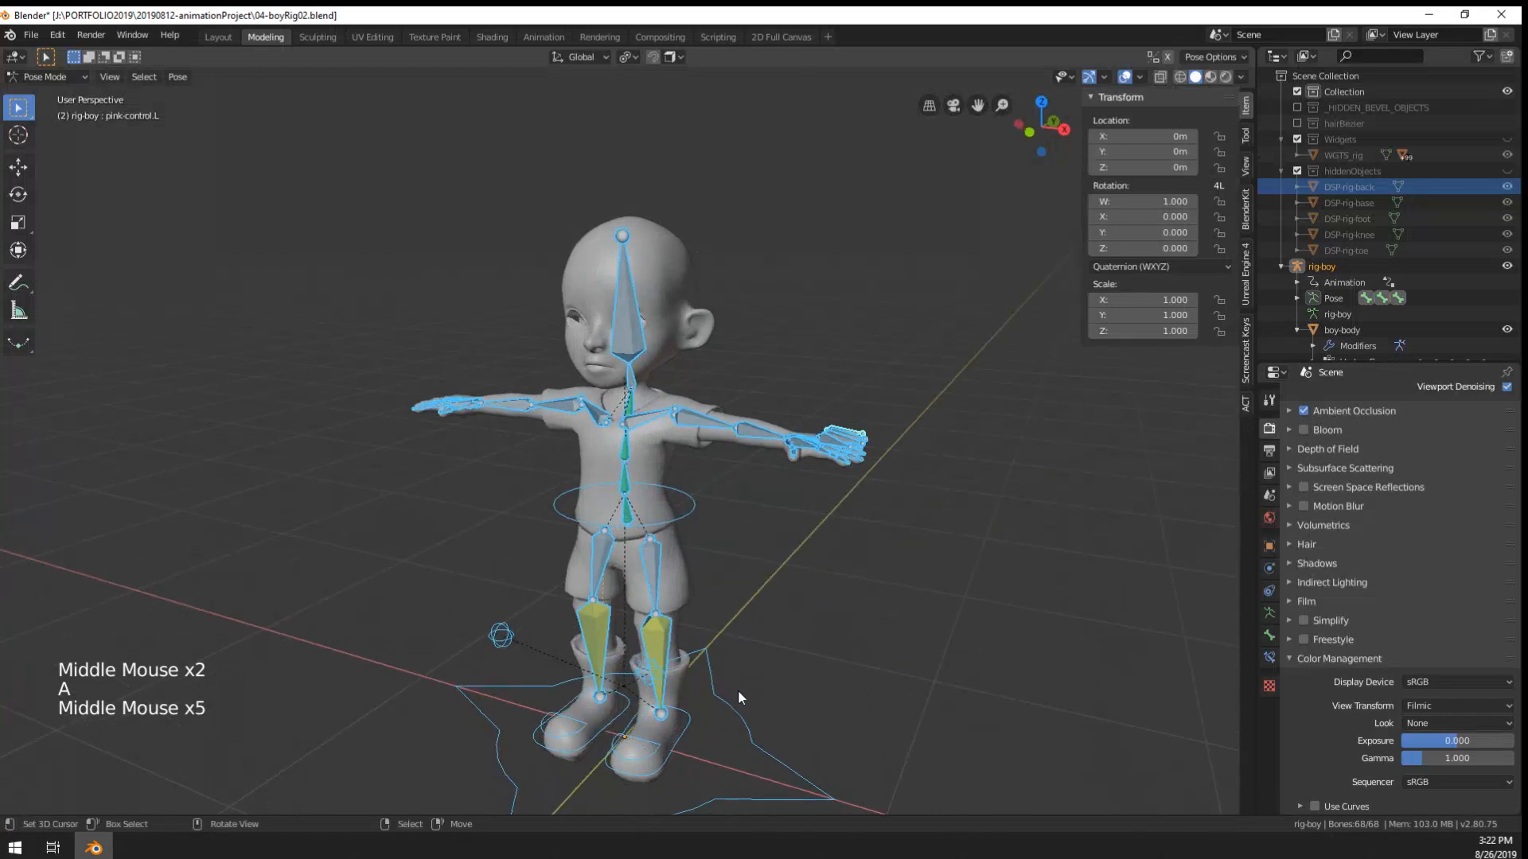
right_click(829, 430)
right_click(836, 452)
middle_click_drag(844, 478, 625, 436, "shift")
key("KP_Decimal")
scroll(851, 503, "down", 12)
scroll(598, 438, "up", 3)
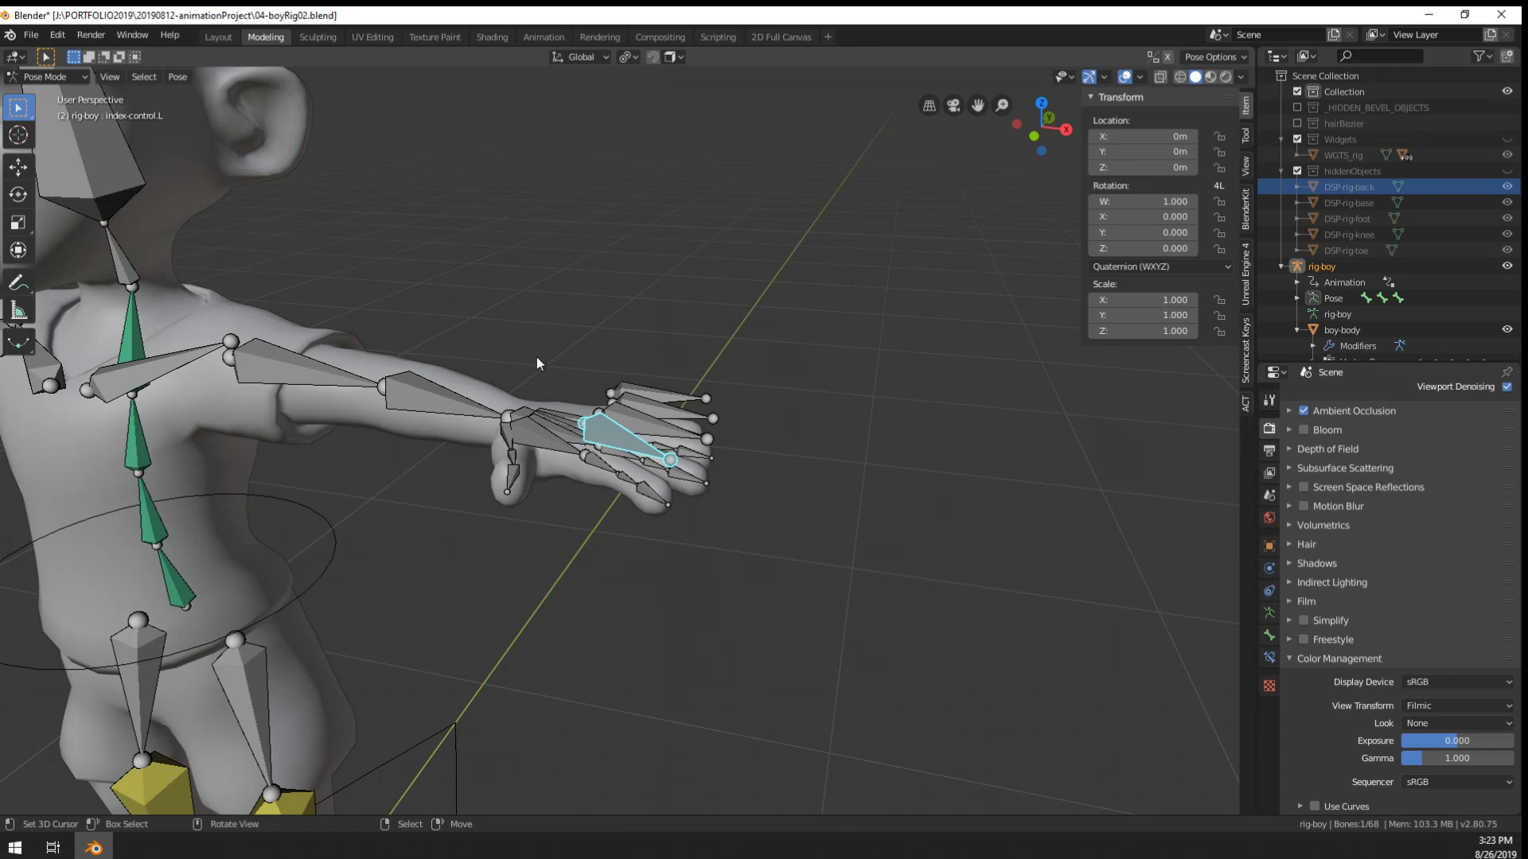
- Select middle-control.L above the left middle finger and inspect the hand controls from the fingertip side
middle_click_drag(537, 363, 525, 480)
scroll(716, 445, "down", 4)
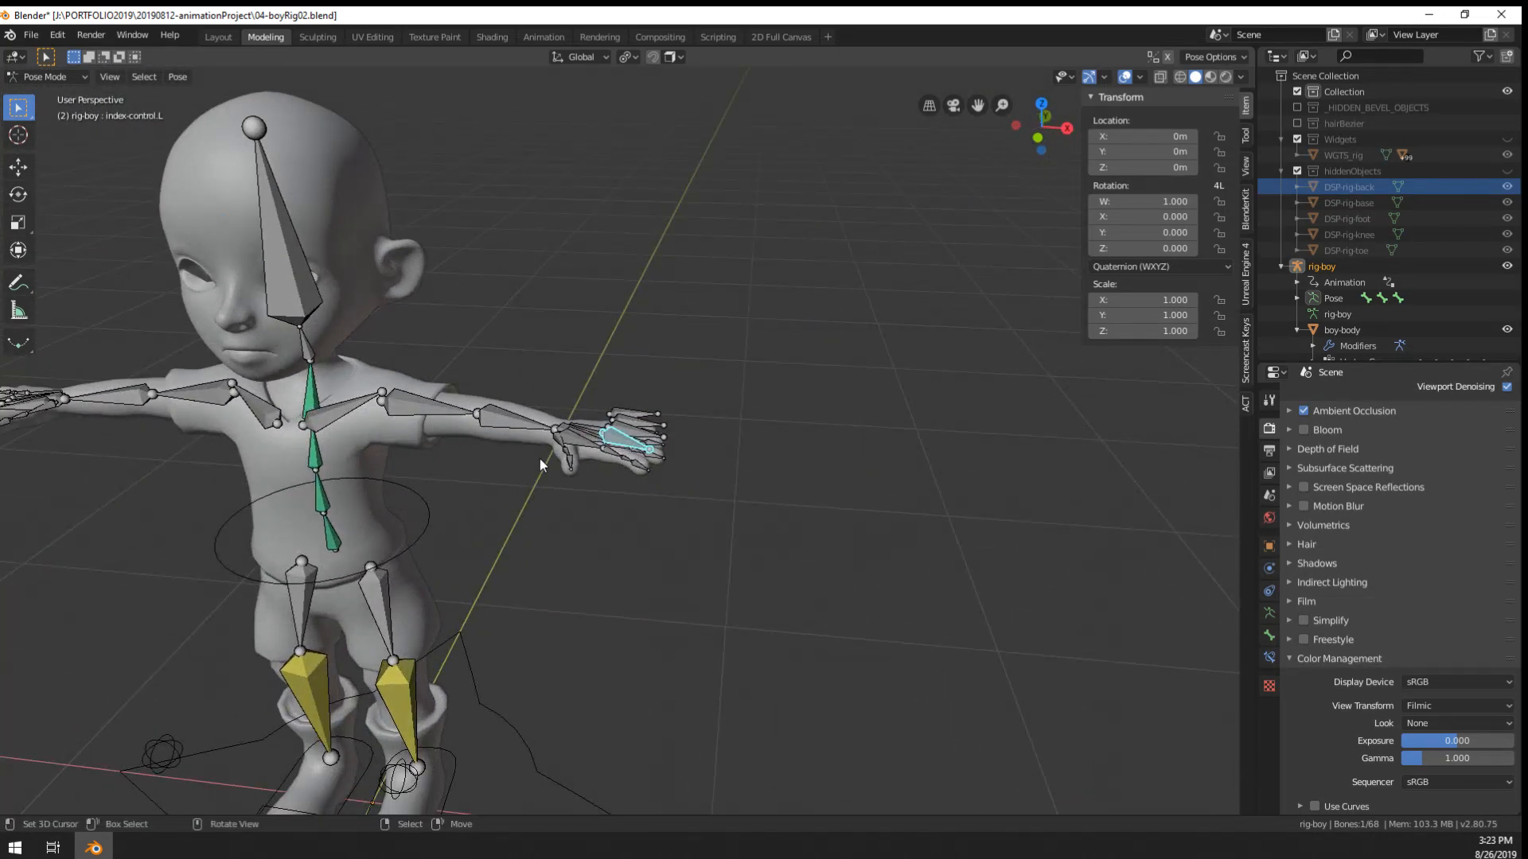
middle_click_drag(593, 379, 750, 452)
scroll(650, 399, "up", 2)
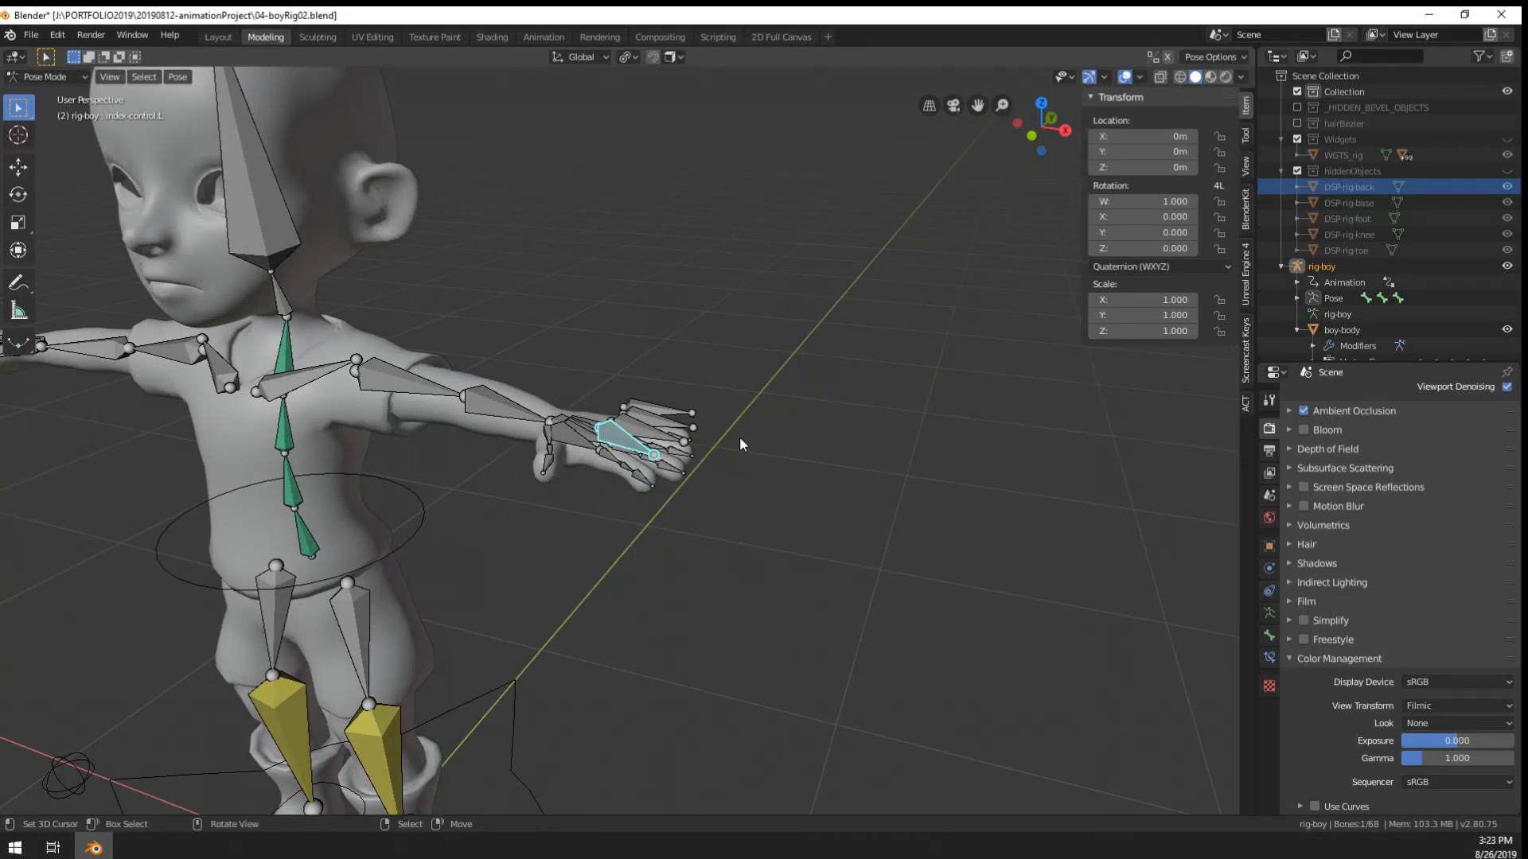
middle_click_drag(738, 436, 622, 329)
scroll(623, 329, "up", 4)
right_click(691, 445)
middle_click_drag(691, 445, 671, 484)
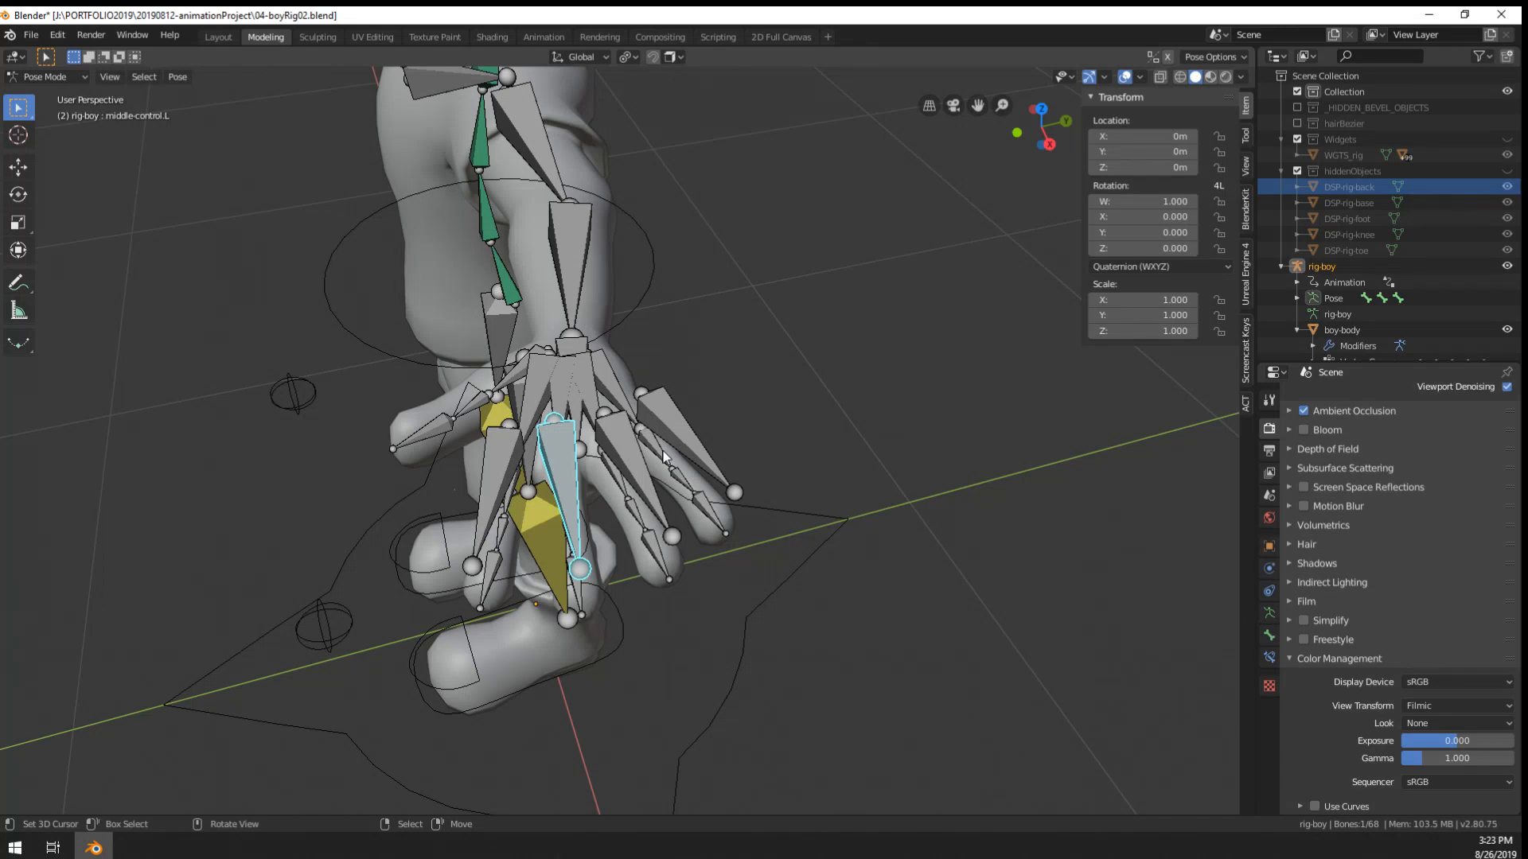
- Select the left little finger's driven base bone, pink-l.002, and inspect it from behind the hand
middle_click_drag(704, 529, 609, 628)
scroll(646, 560, "up", 3)
right_click(720, 531)
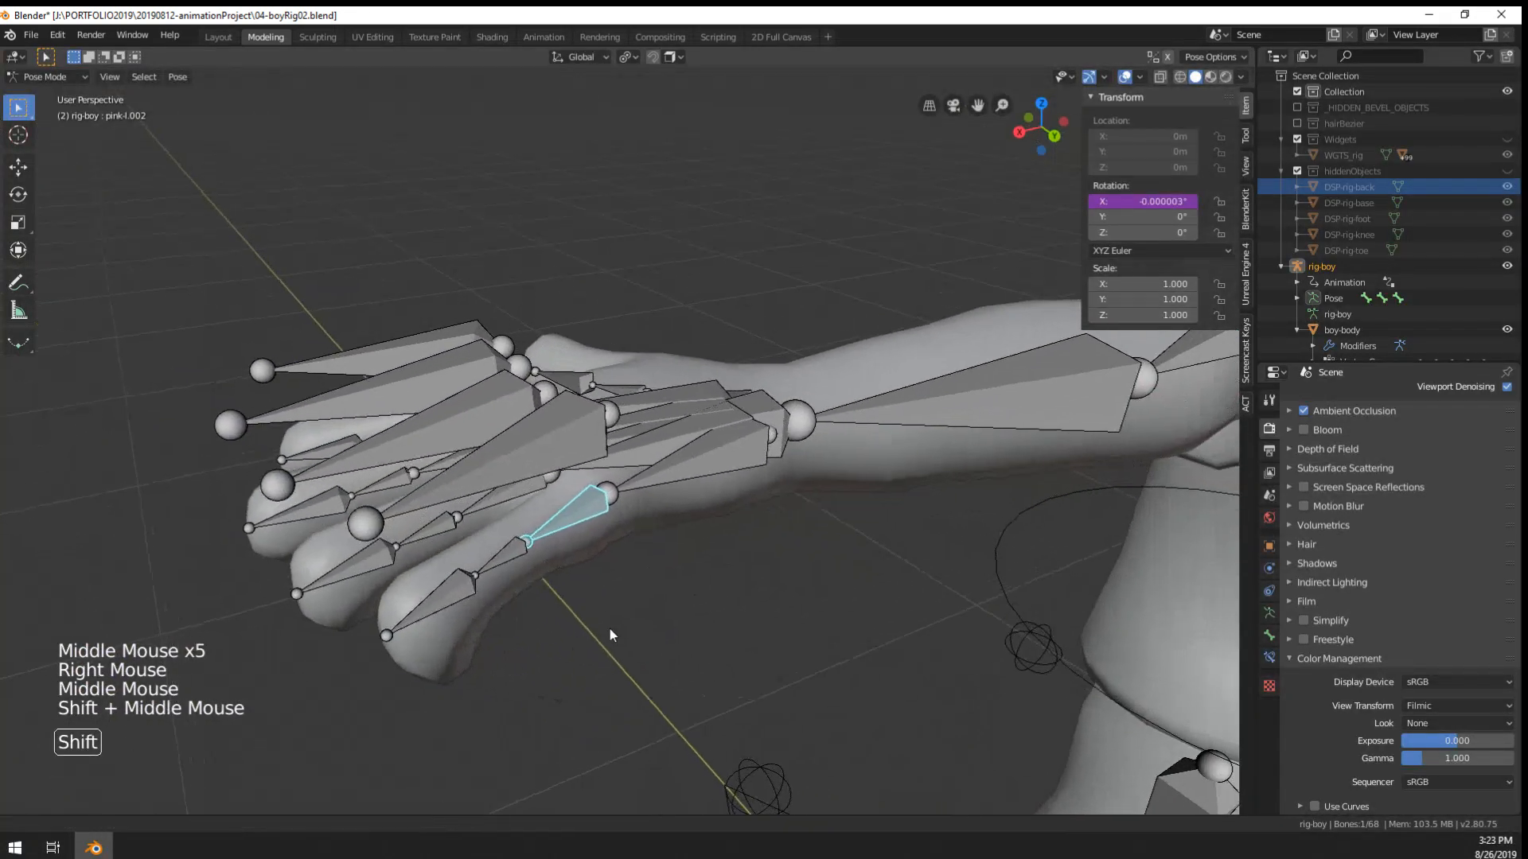
scroll(621, 570, "up", 1)
scroll(621, 570, "down", 1)
scroll(621, 570, "down", 6)
scroll(638, 549, "up", 9)
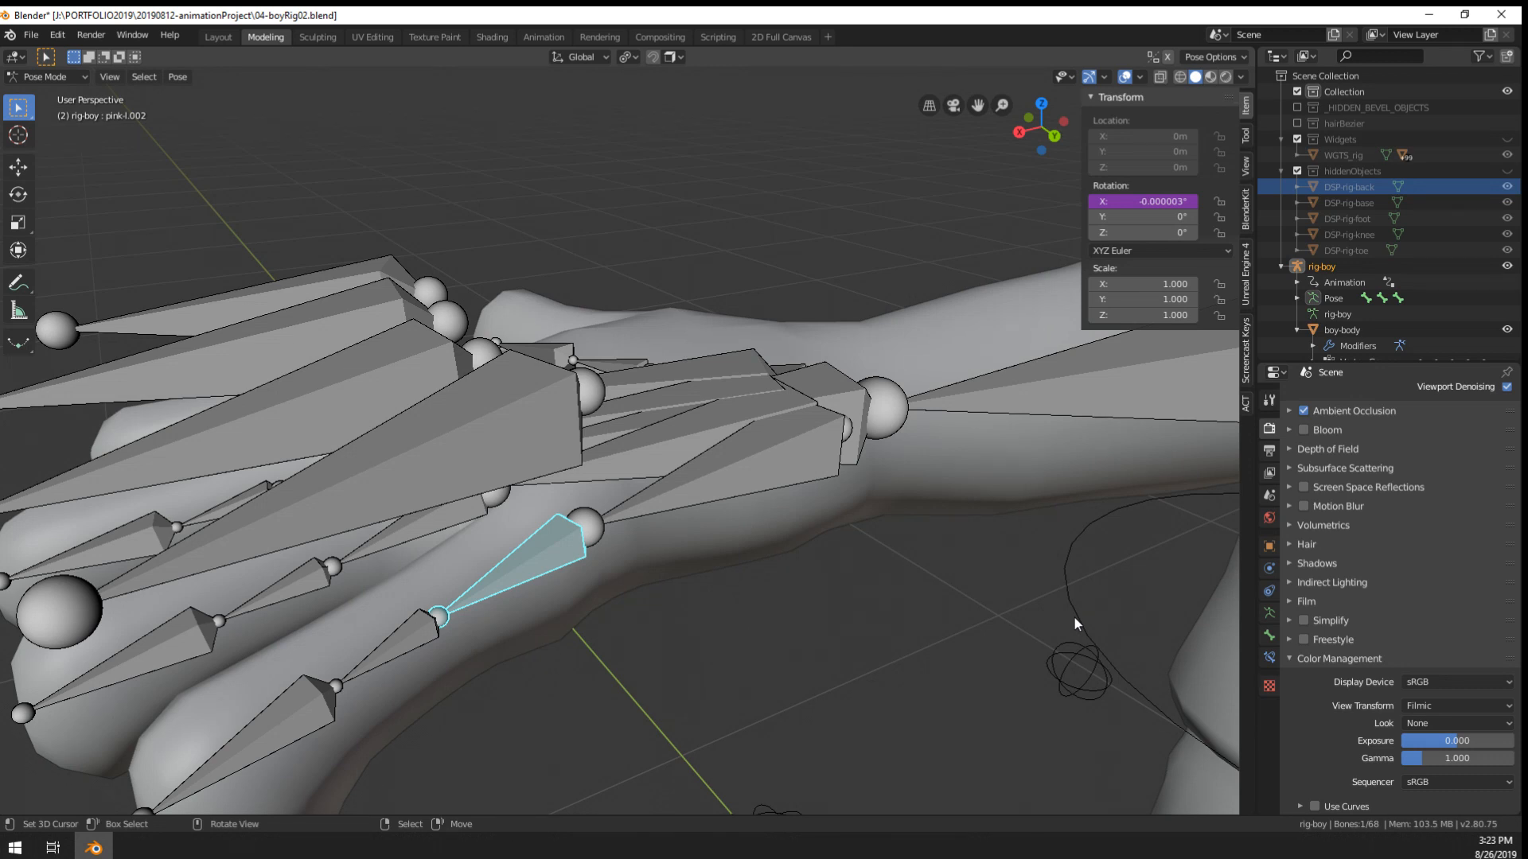
- Show the bone properties and select pink-control.L above the left little finger
left_click(1262, 633)
scroll(929, 317, "down", 6)
scroll(930, 316, "down", 1)
right_click(593, 442)
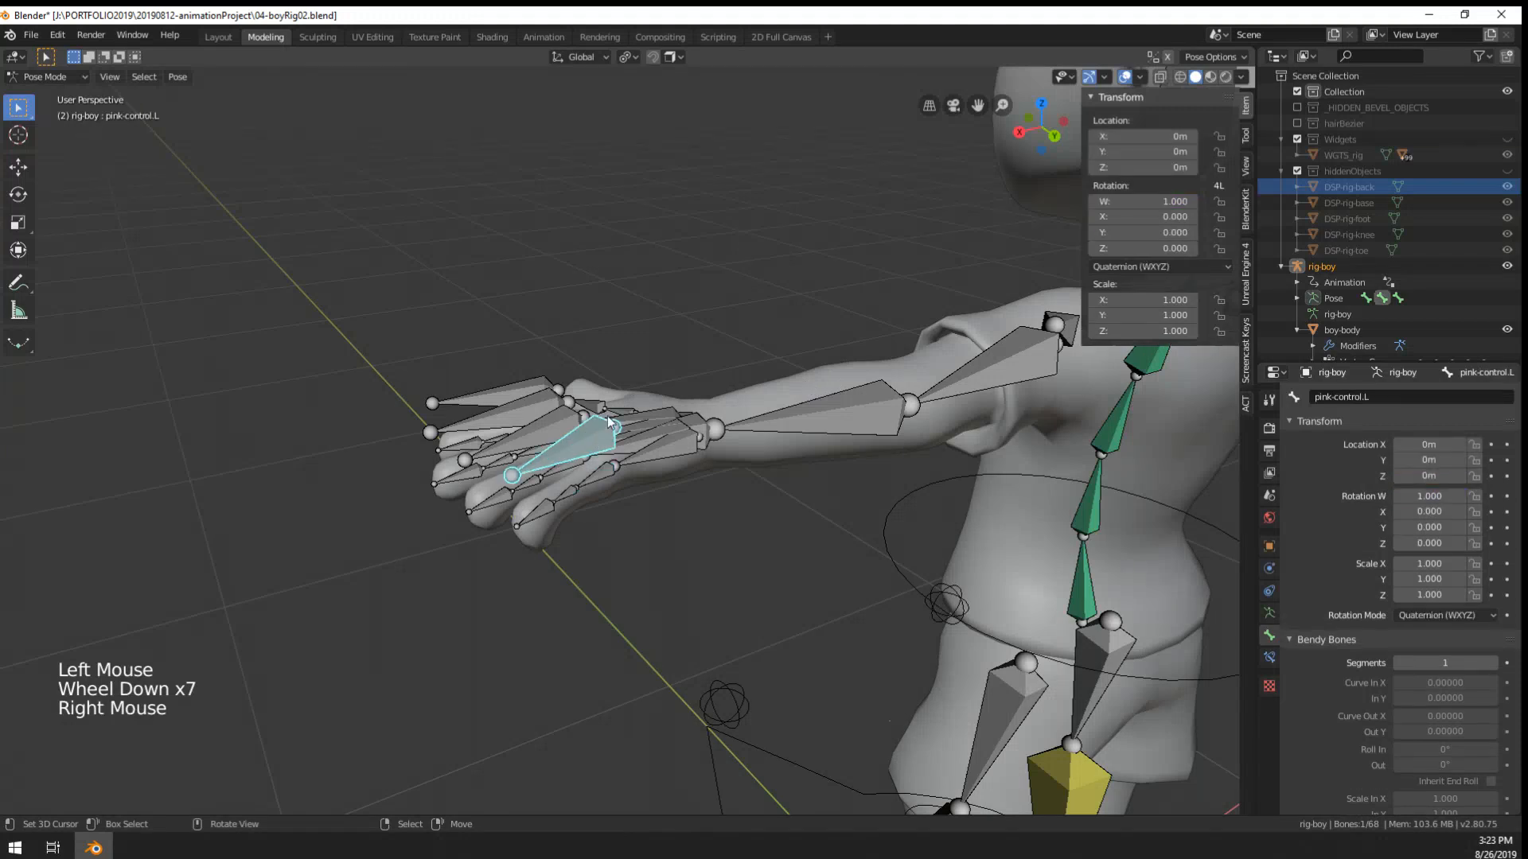
- Try to move pink-control.L along the global X axis
key("g")
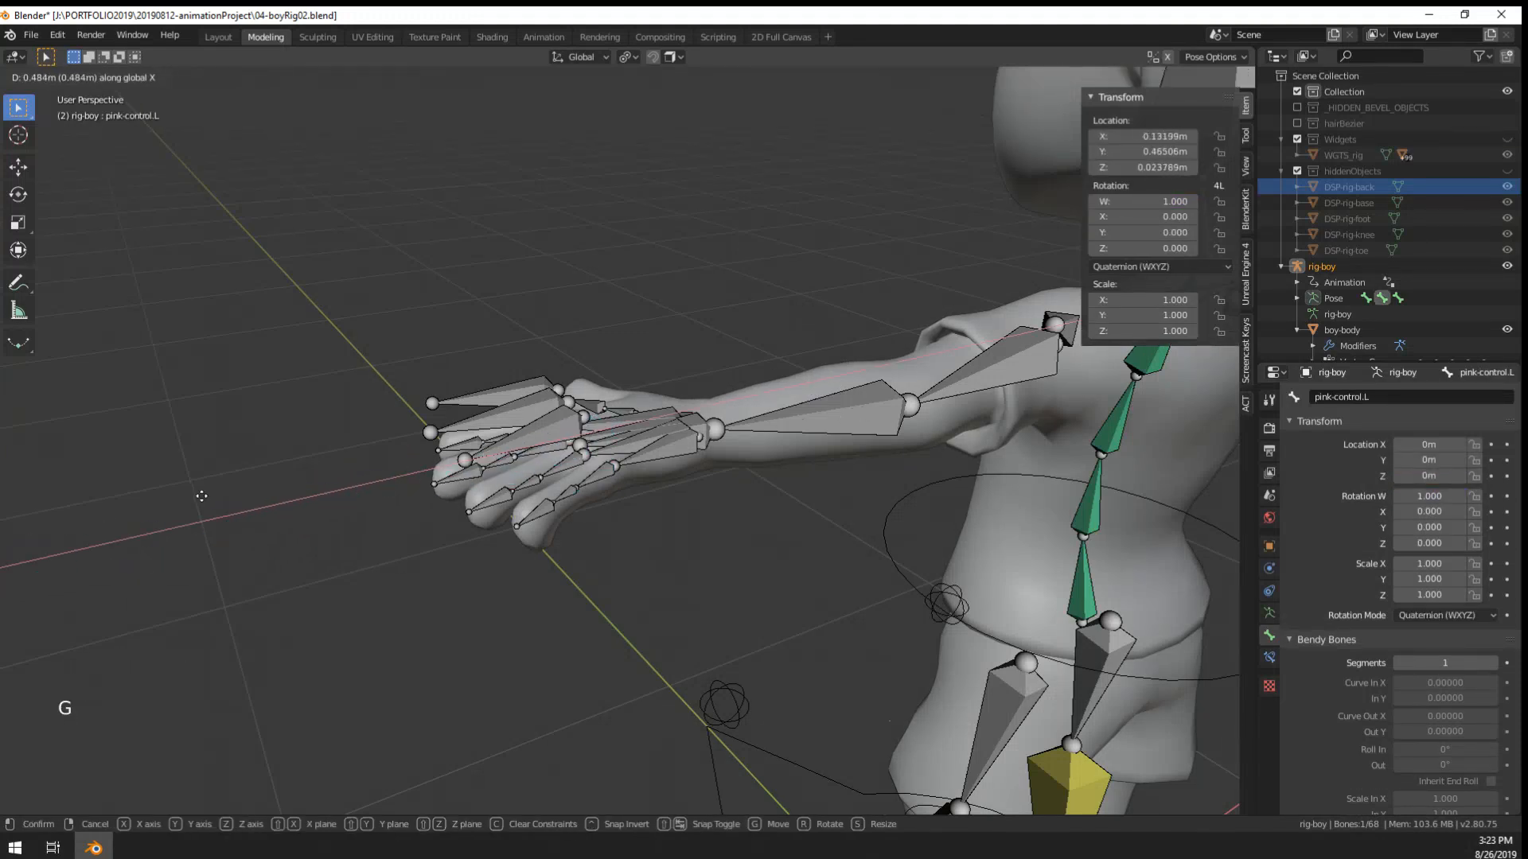
key("x")
right_click(103, 250)
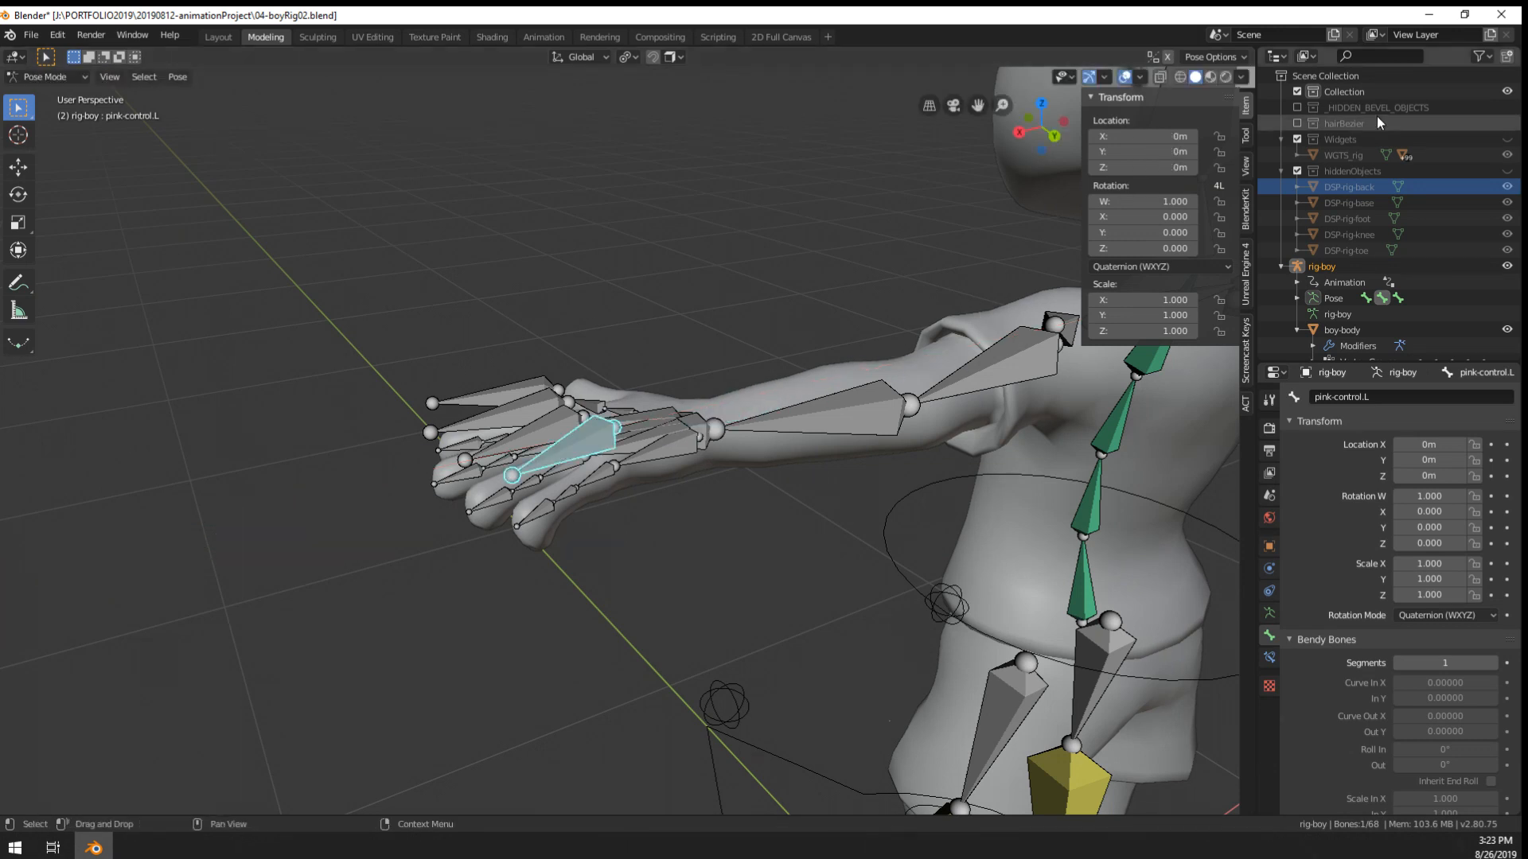
- Set pink-control.L's X location to 5000 m
left_click(1143, 136)
type("5000")
key("Return")
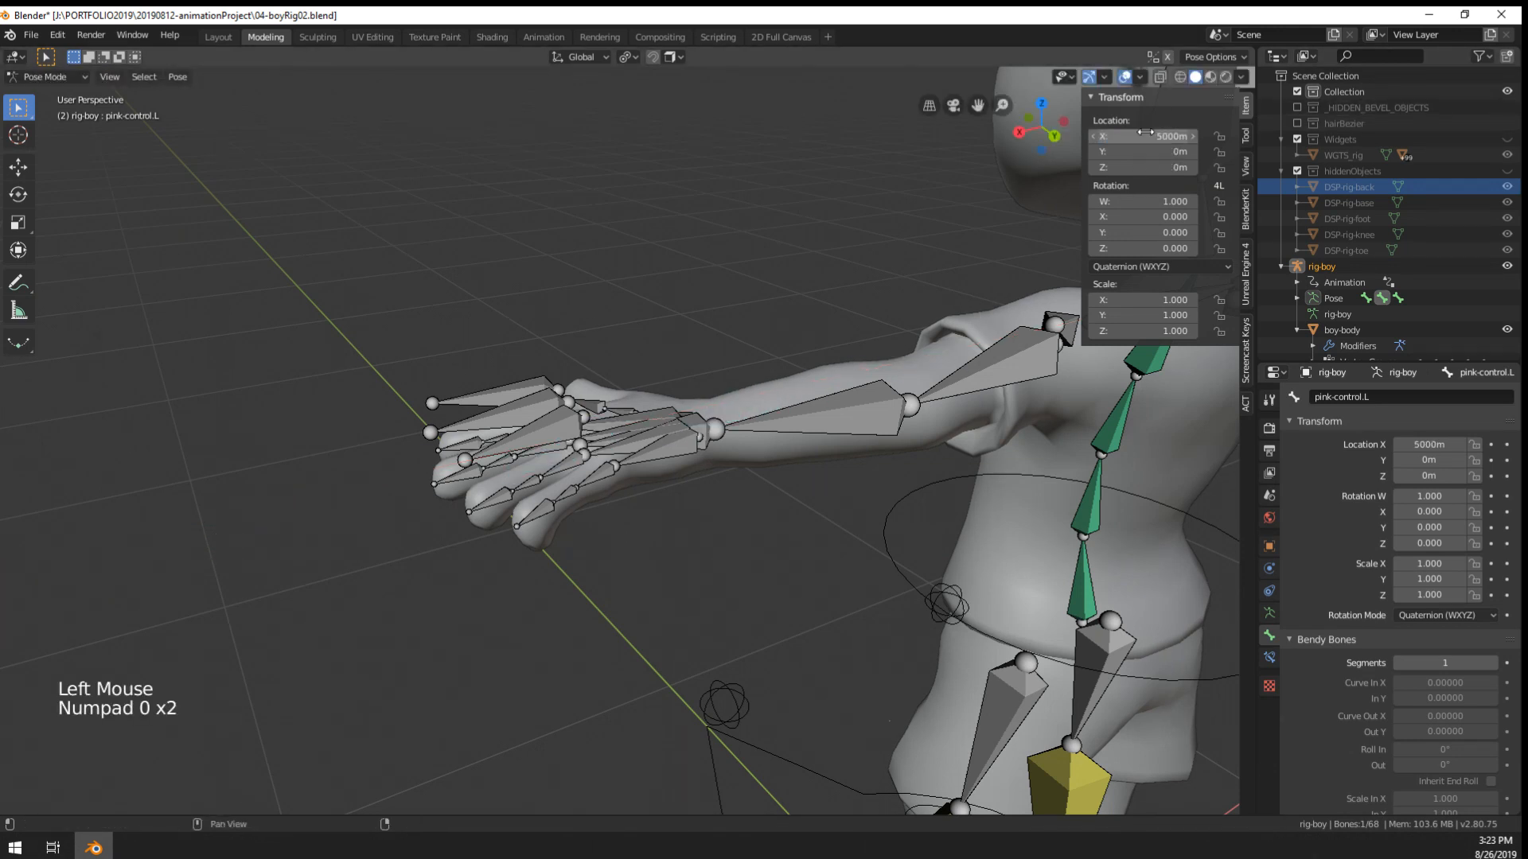
- Try to rotate the left little finger's driven base bone, pink-l.002, including about its local X axis
scroll(697, 532, "up", 4)
right_click(587, 510)
middle_click_drag(587, 510, 592, 513)
key("r")
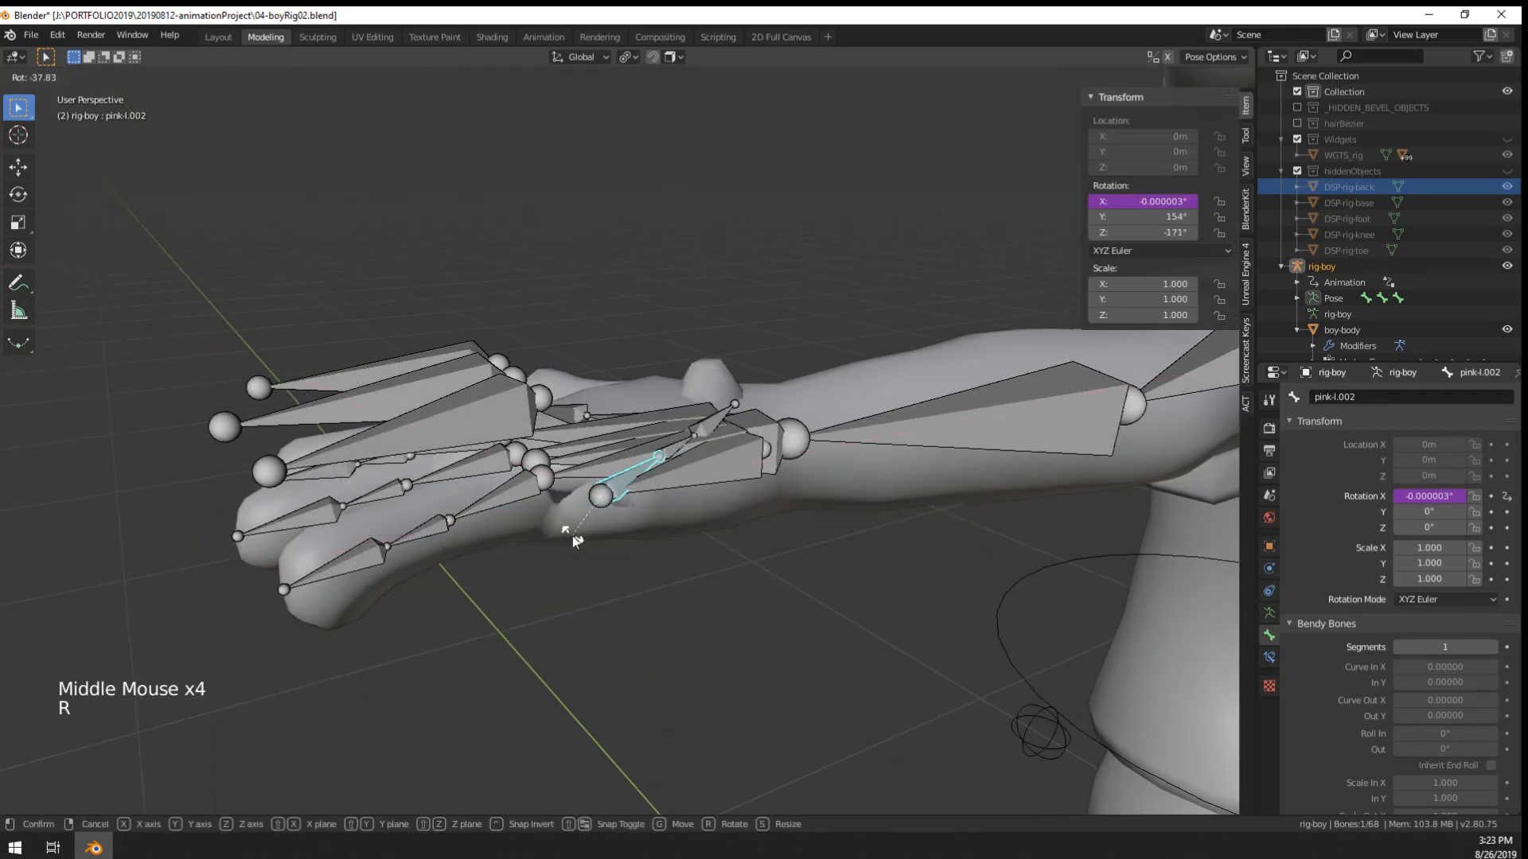
key("r")
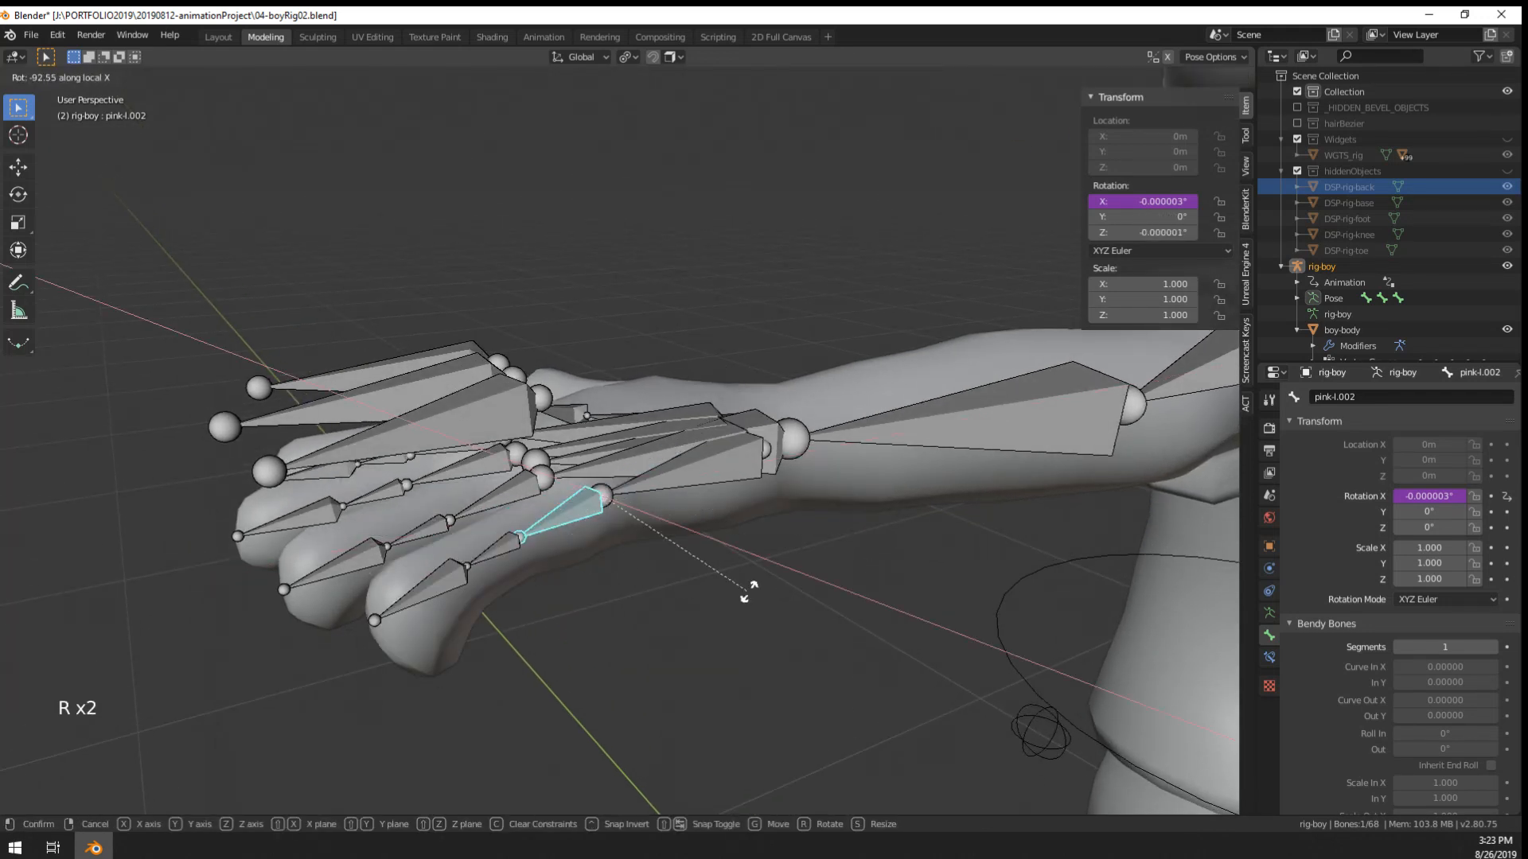
right_click(750, 584)
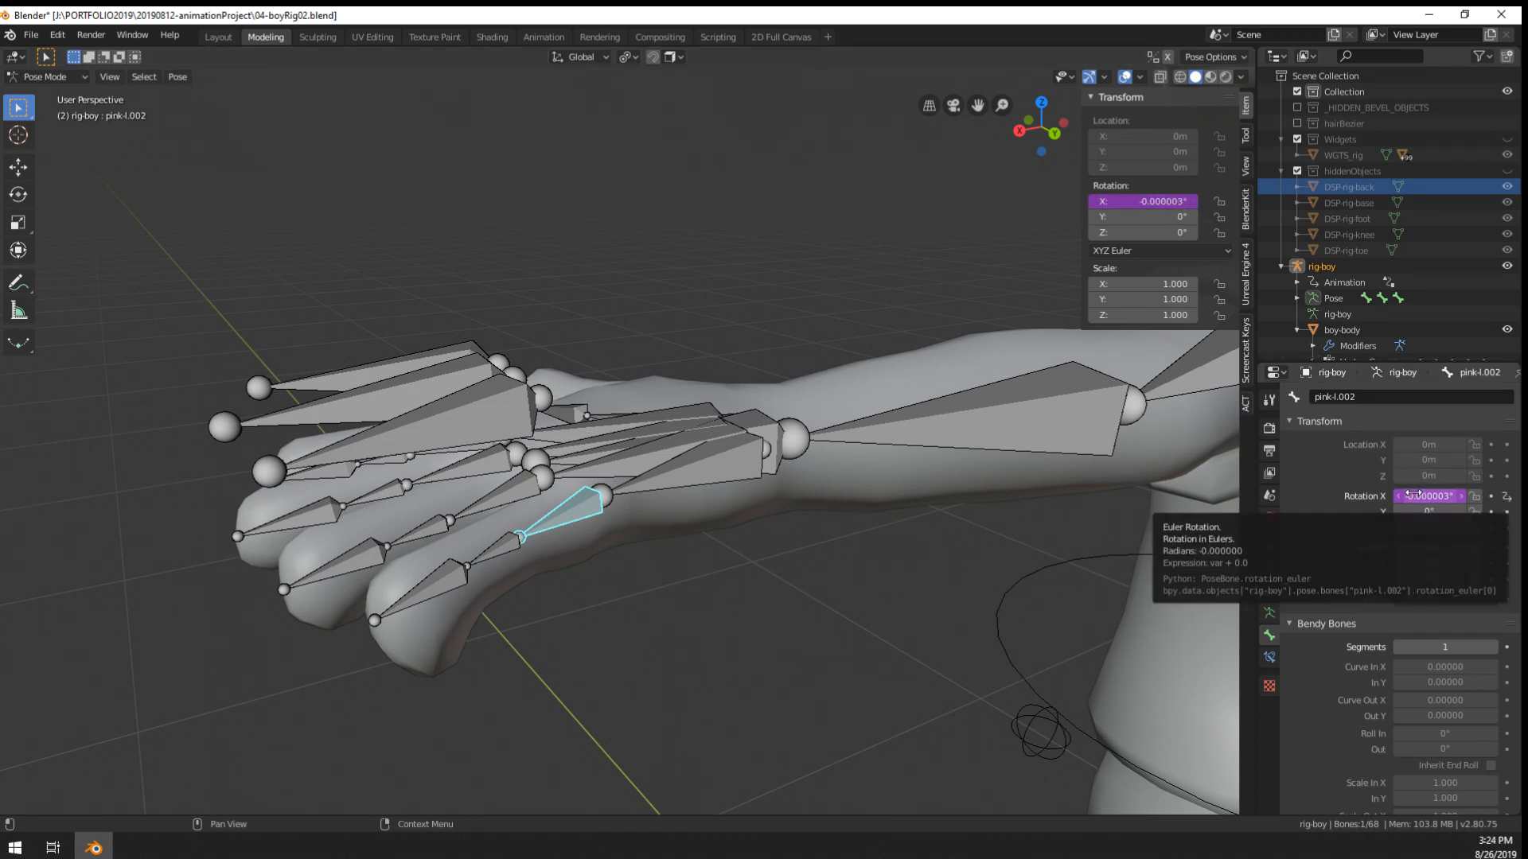
- Undo the latest changes back through pink-control.L's 5000 m X location
scroll(822, 367, "down", 1)
key("ctrl+z")
key("ctrl+z")
key("ctrl+z")
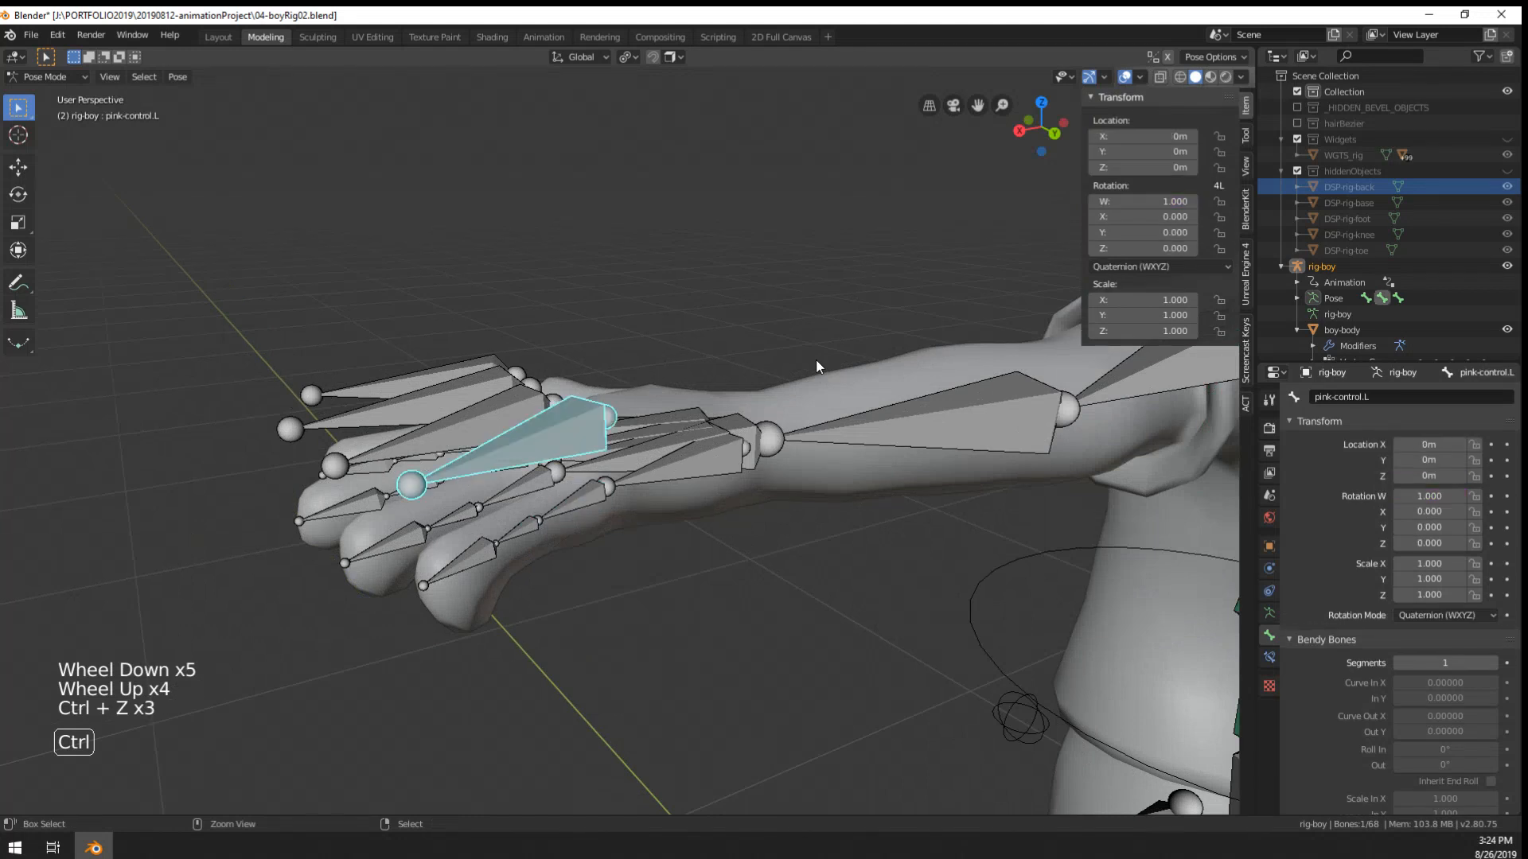
- Select the little finger's base bone, pink-l.002, and open its X rotation driver for editing
right_click(578, 494)
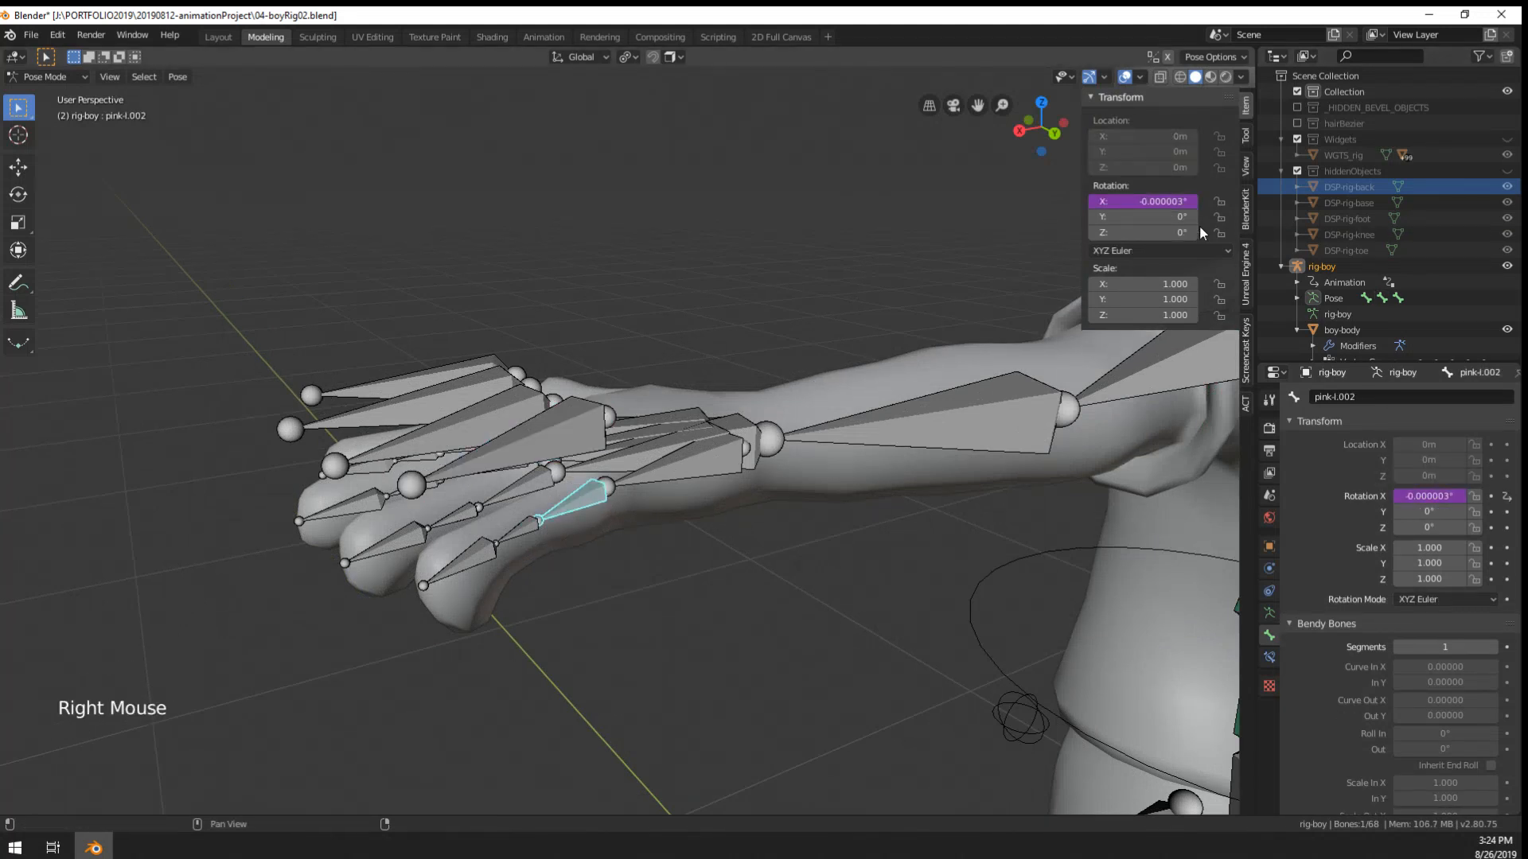
right_click(592, 419)
right_click(591, 477)
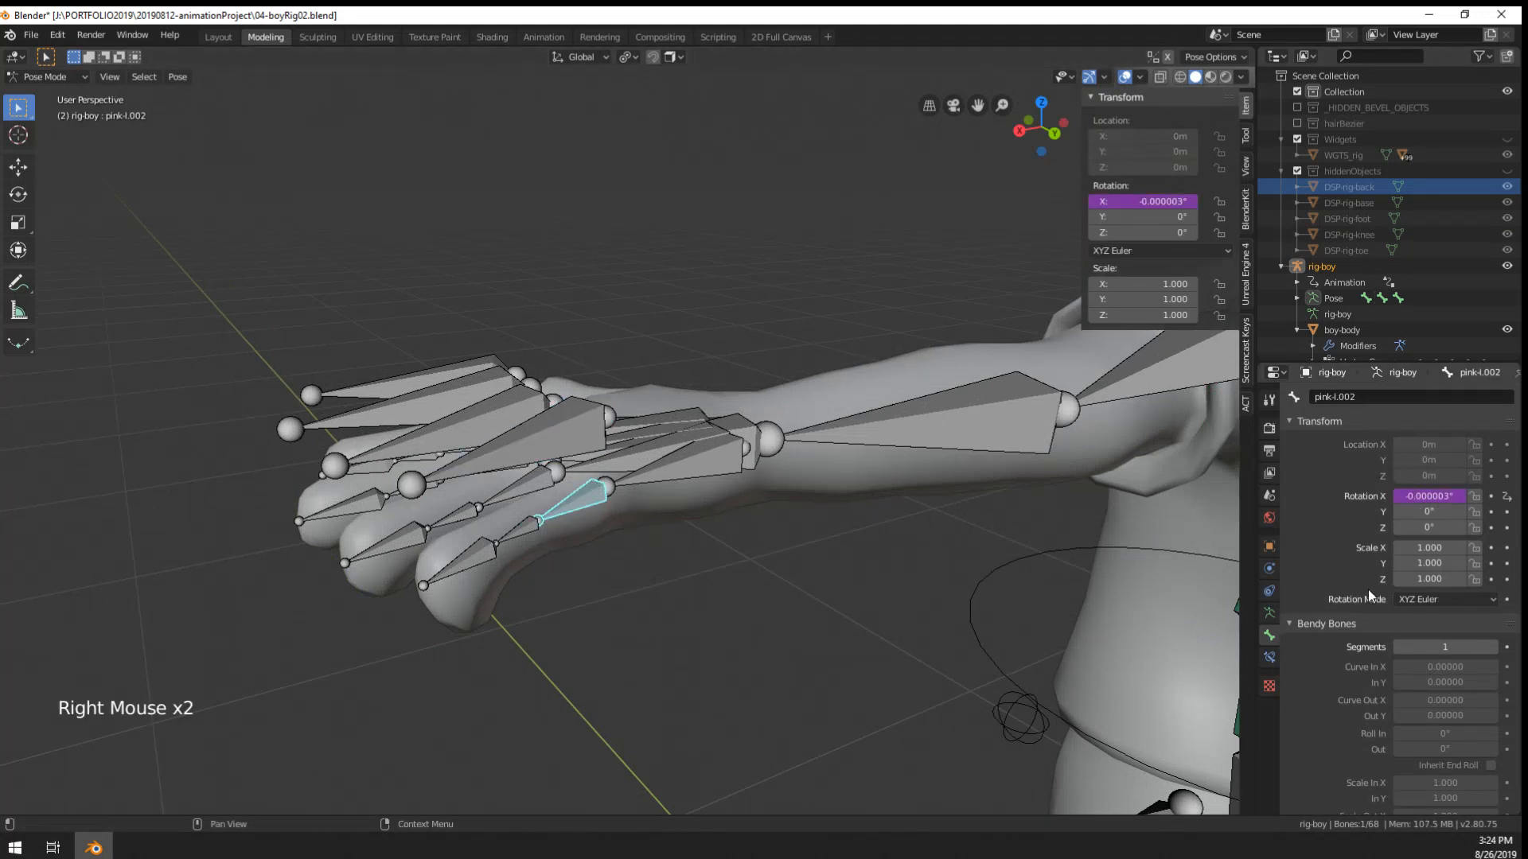
scroll(1346, 528, "down", 5)
scroll(1338, 528, "up", 6)
right_click(1146, 201)
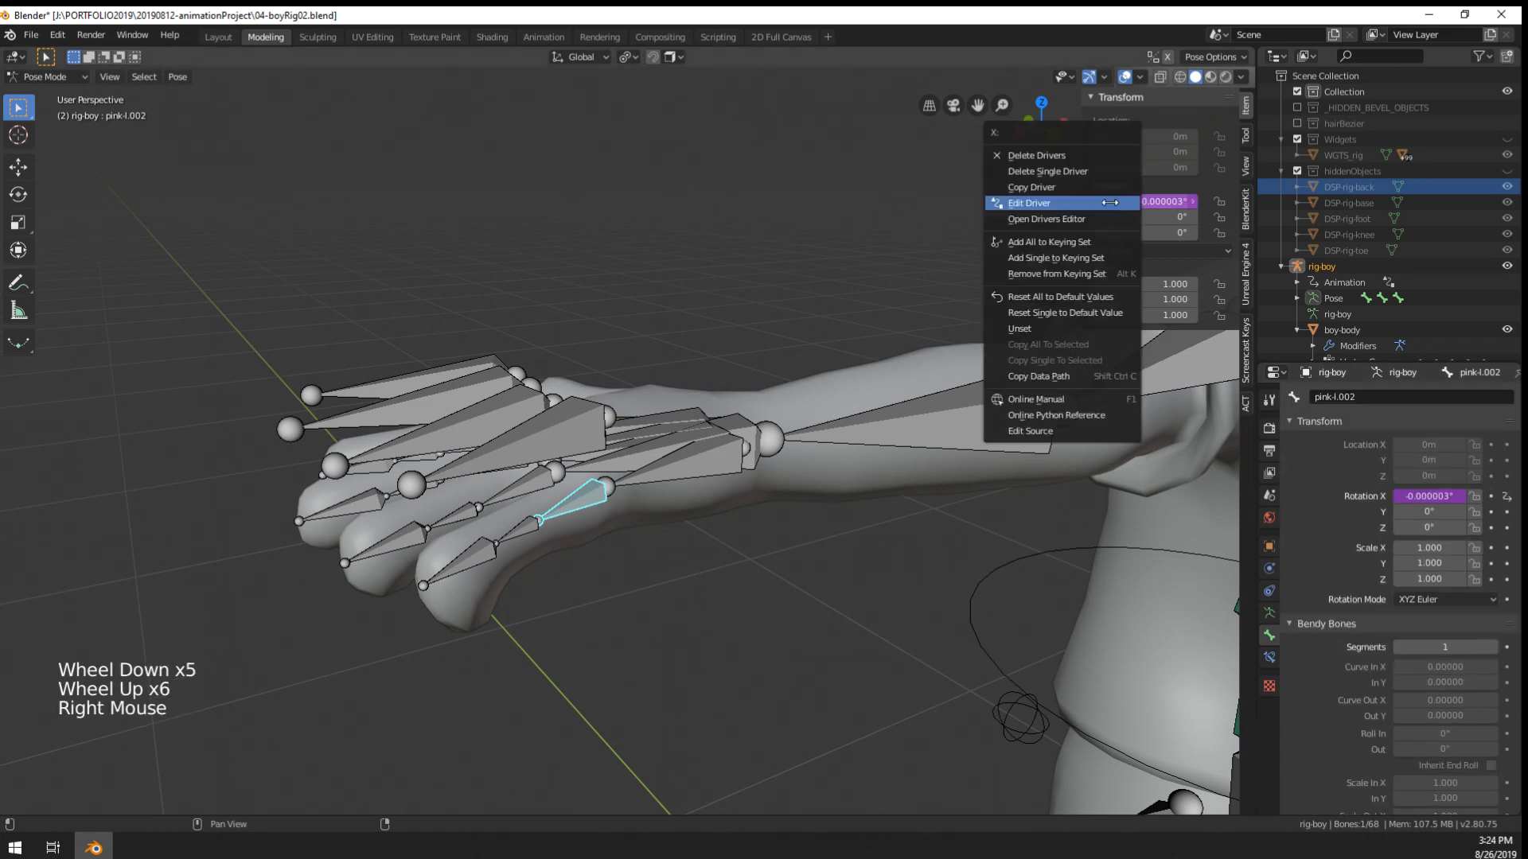
left_click(1047, 199)
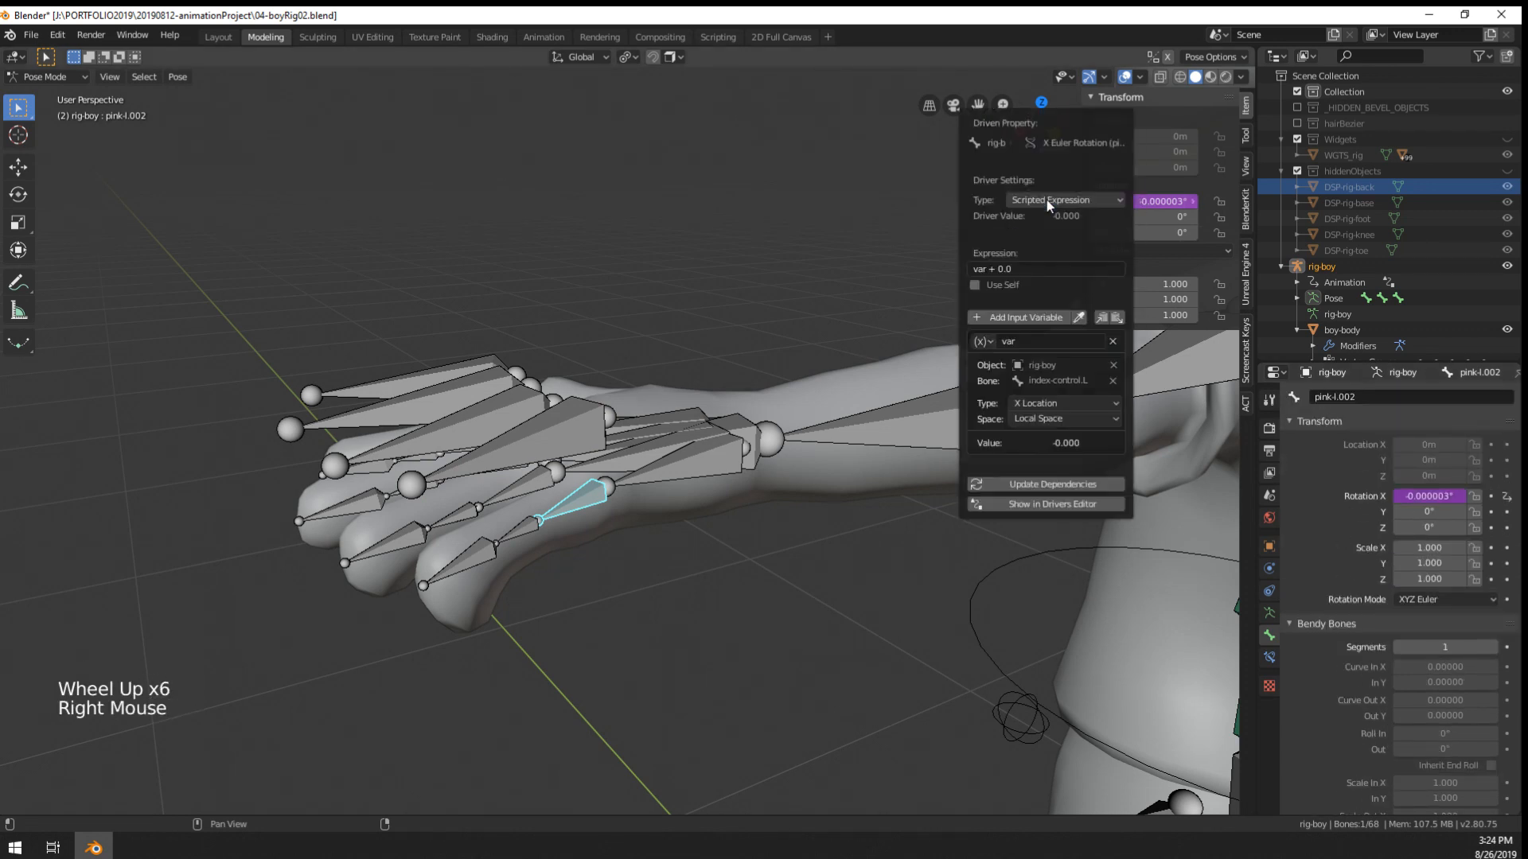
- Set the X rotation driver's expression to var + 1
left_click(1046, 268)
key("BackSpace")
key("BackSpace")
key("BackSpace")
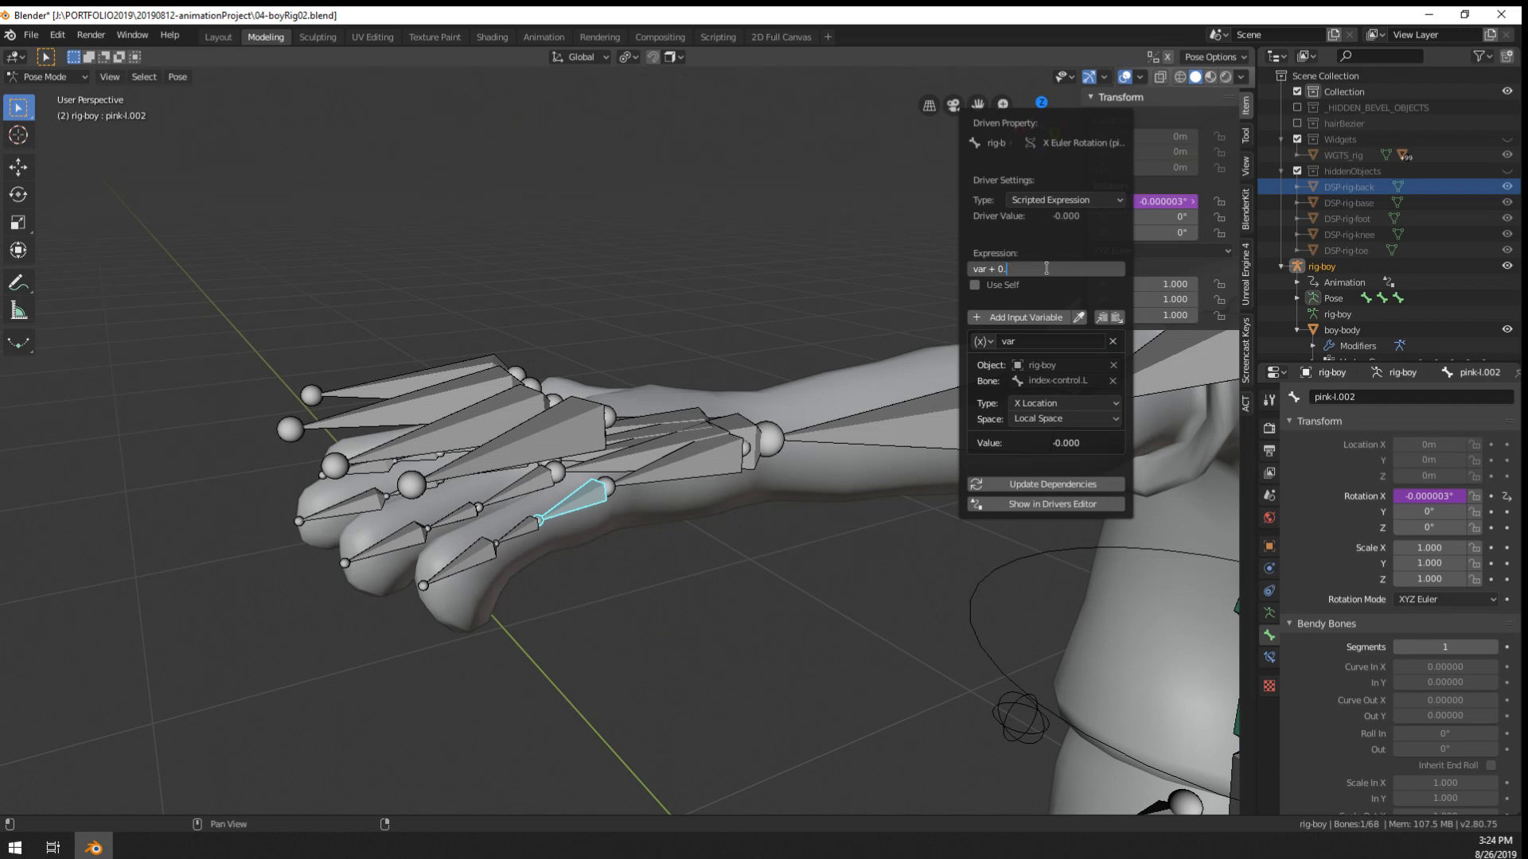
type("1")
key("Return")
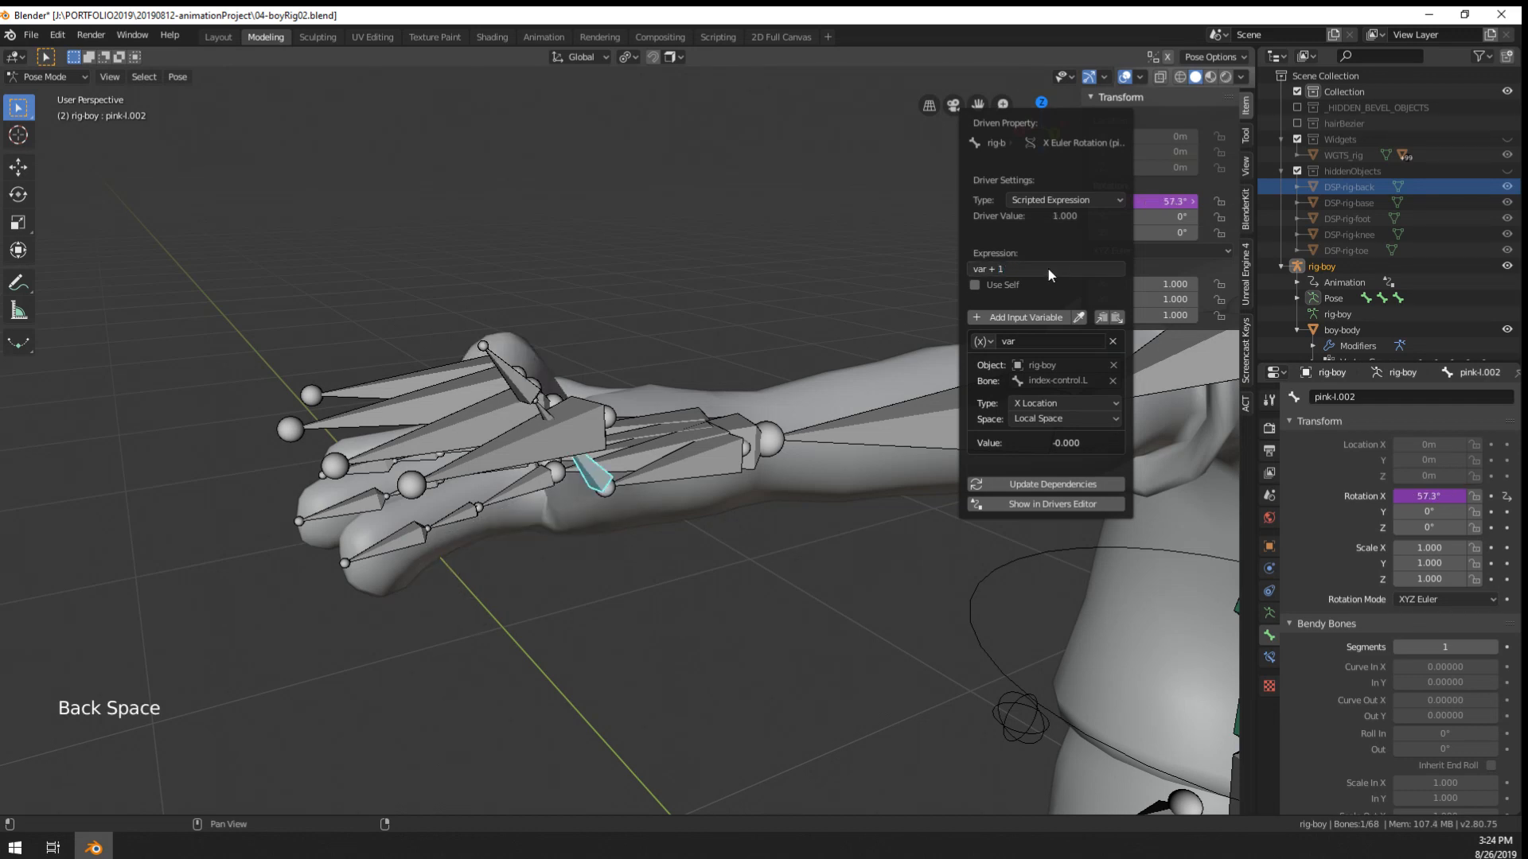
- Try larger offsets in the driver expression: var + 2, var + 3 and finally var + 6.28
left_click(1059, 268)
key("BackSpace")
type("3")
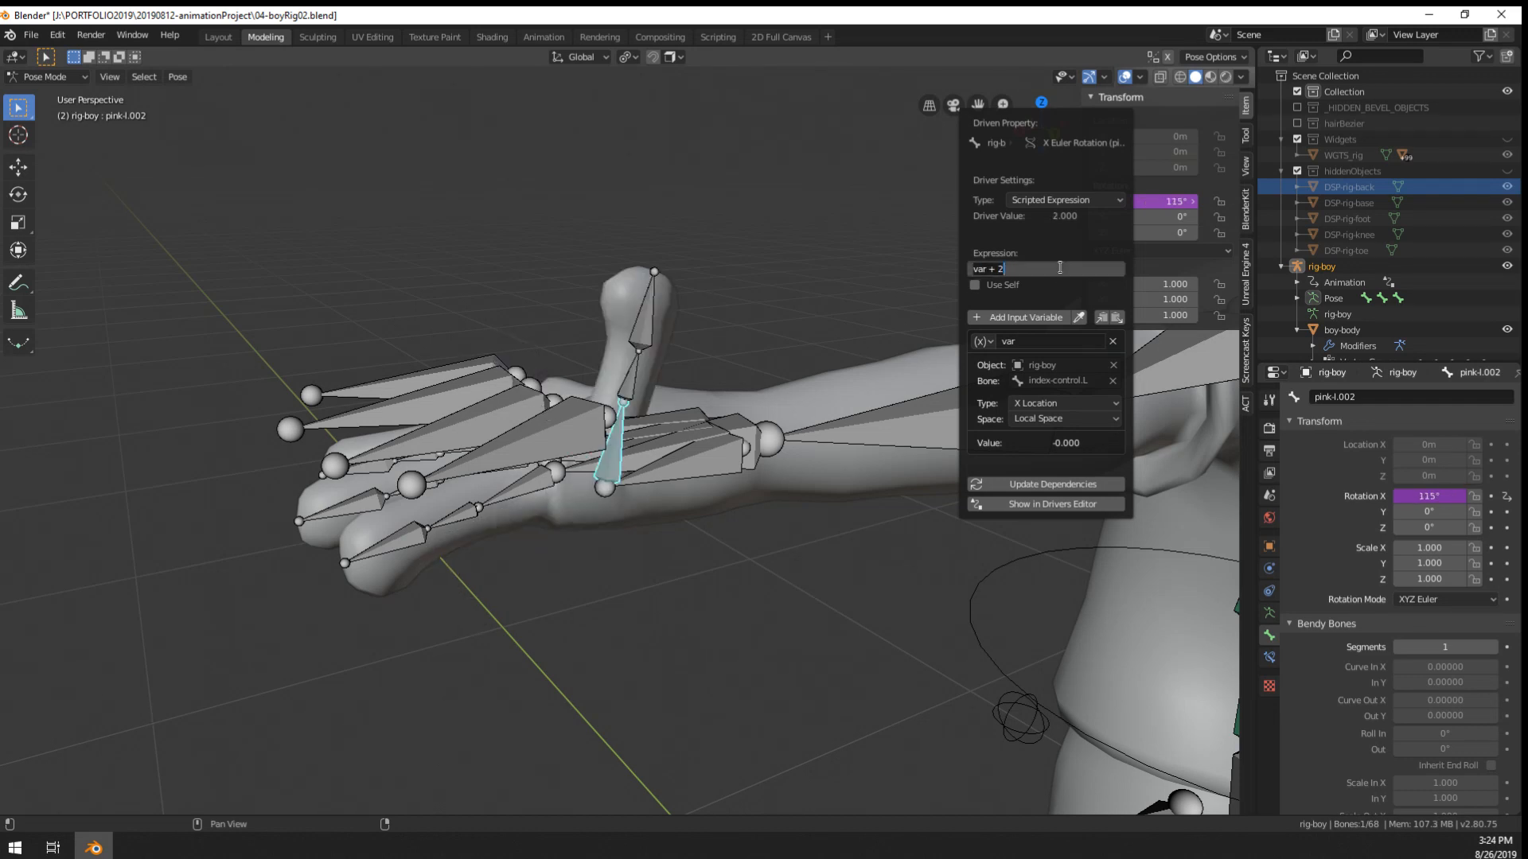
left_click(1061, 270)
left_click(1061, 269)
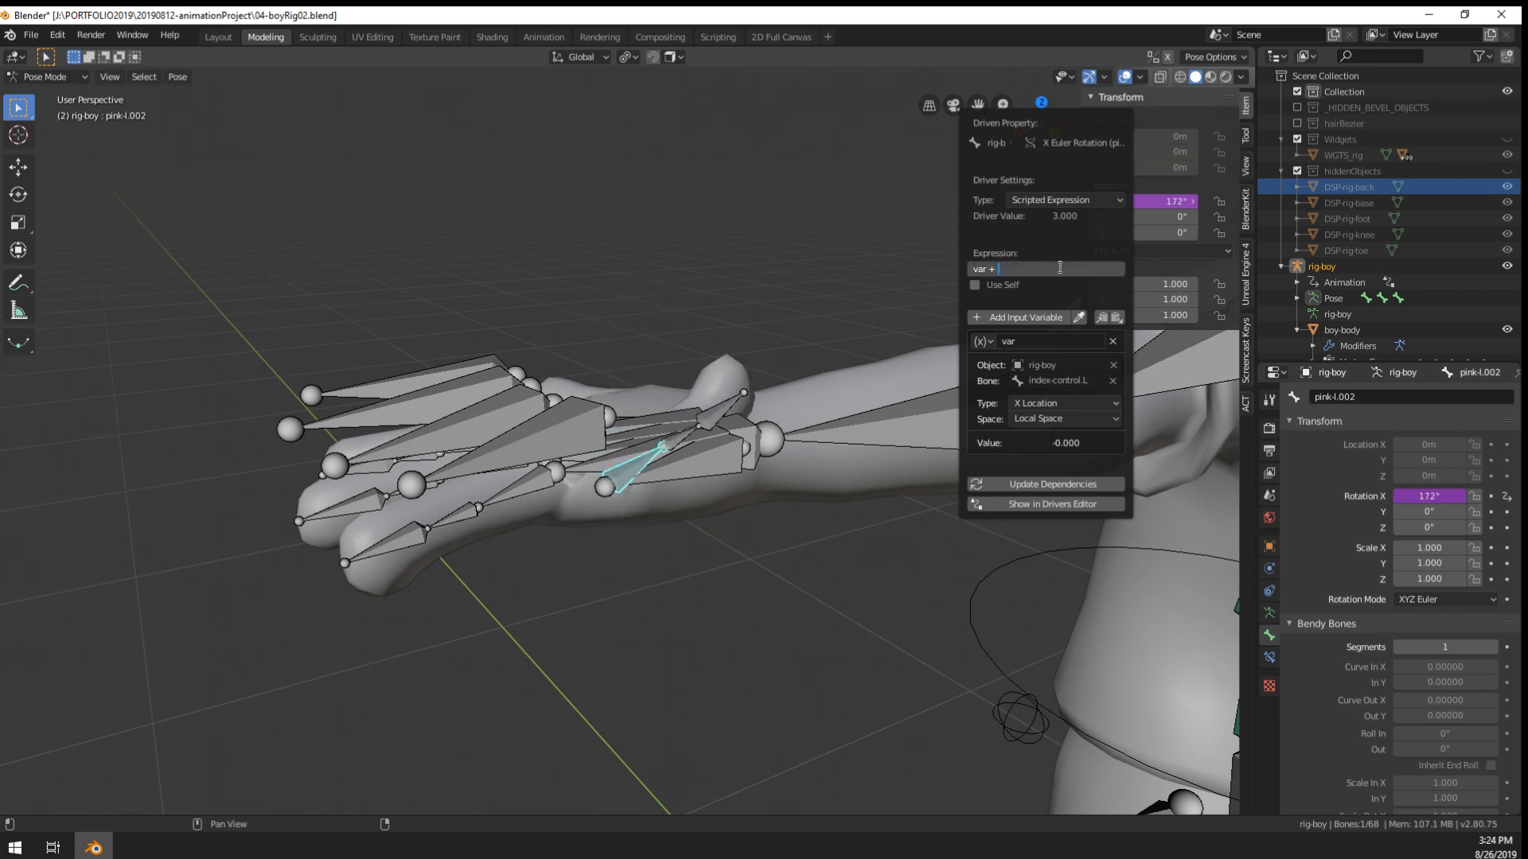
type("6.28")
key("Return")
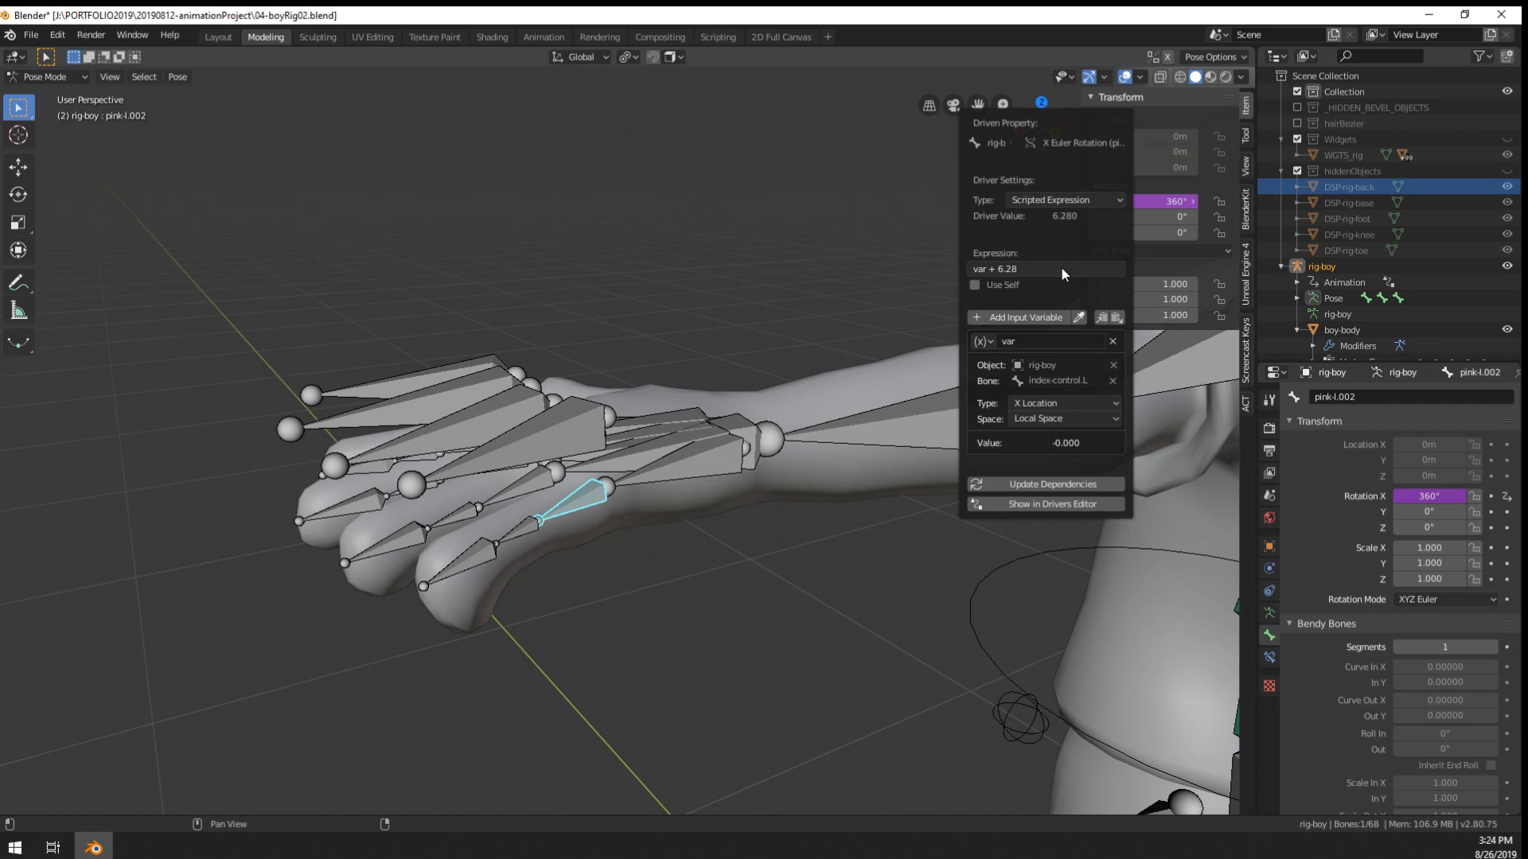
- Wrap the offset in a radian function so the driver expression reads var + rad(6.28)
left_click(1050, 269)
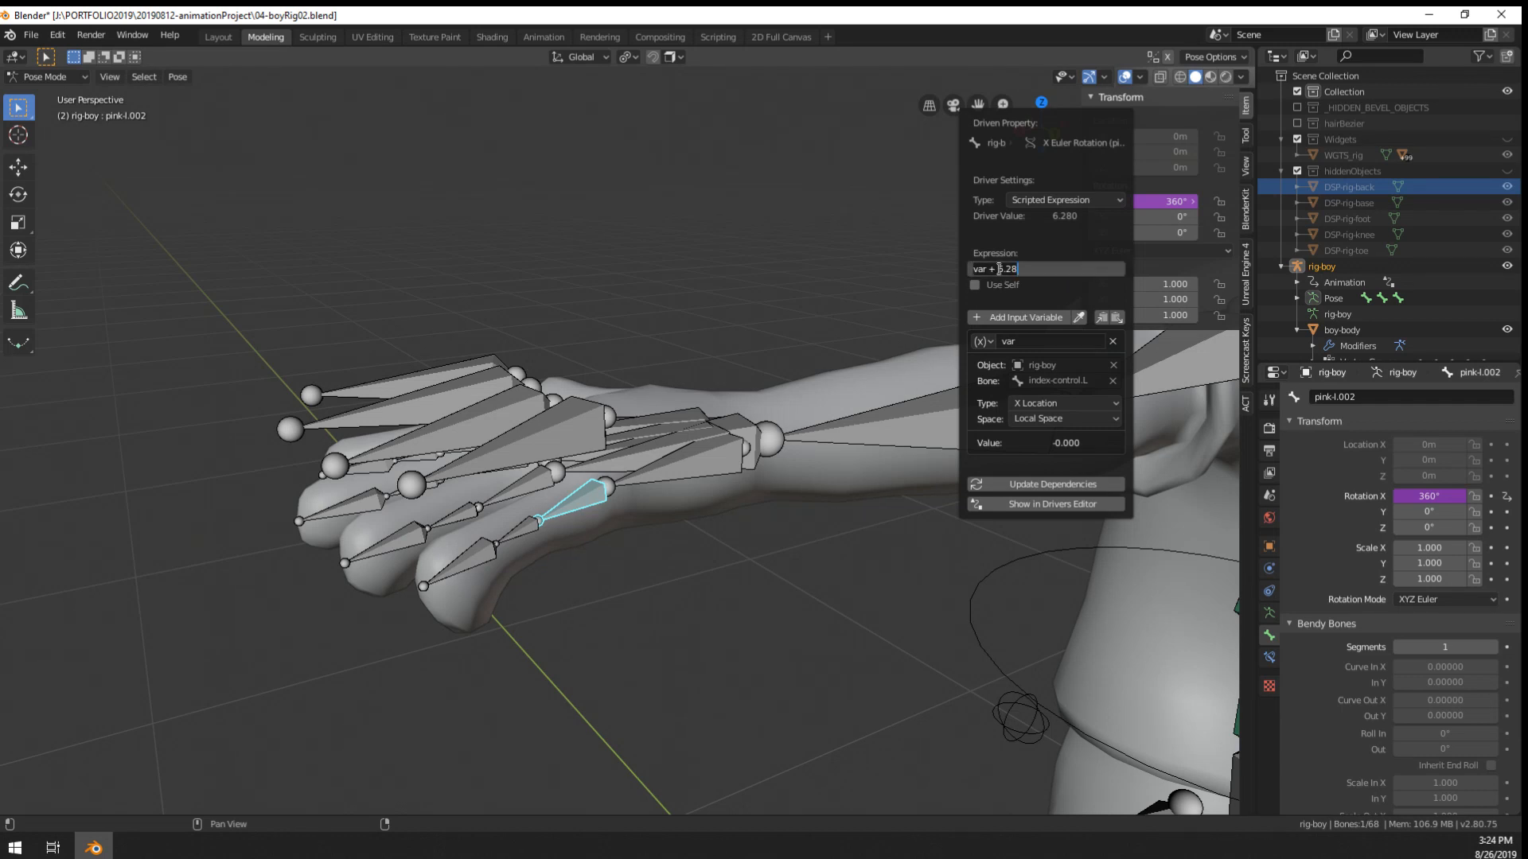
key("Right")
key("Right")
key("Right")
key("Right")
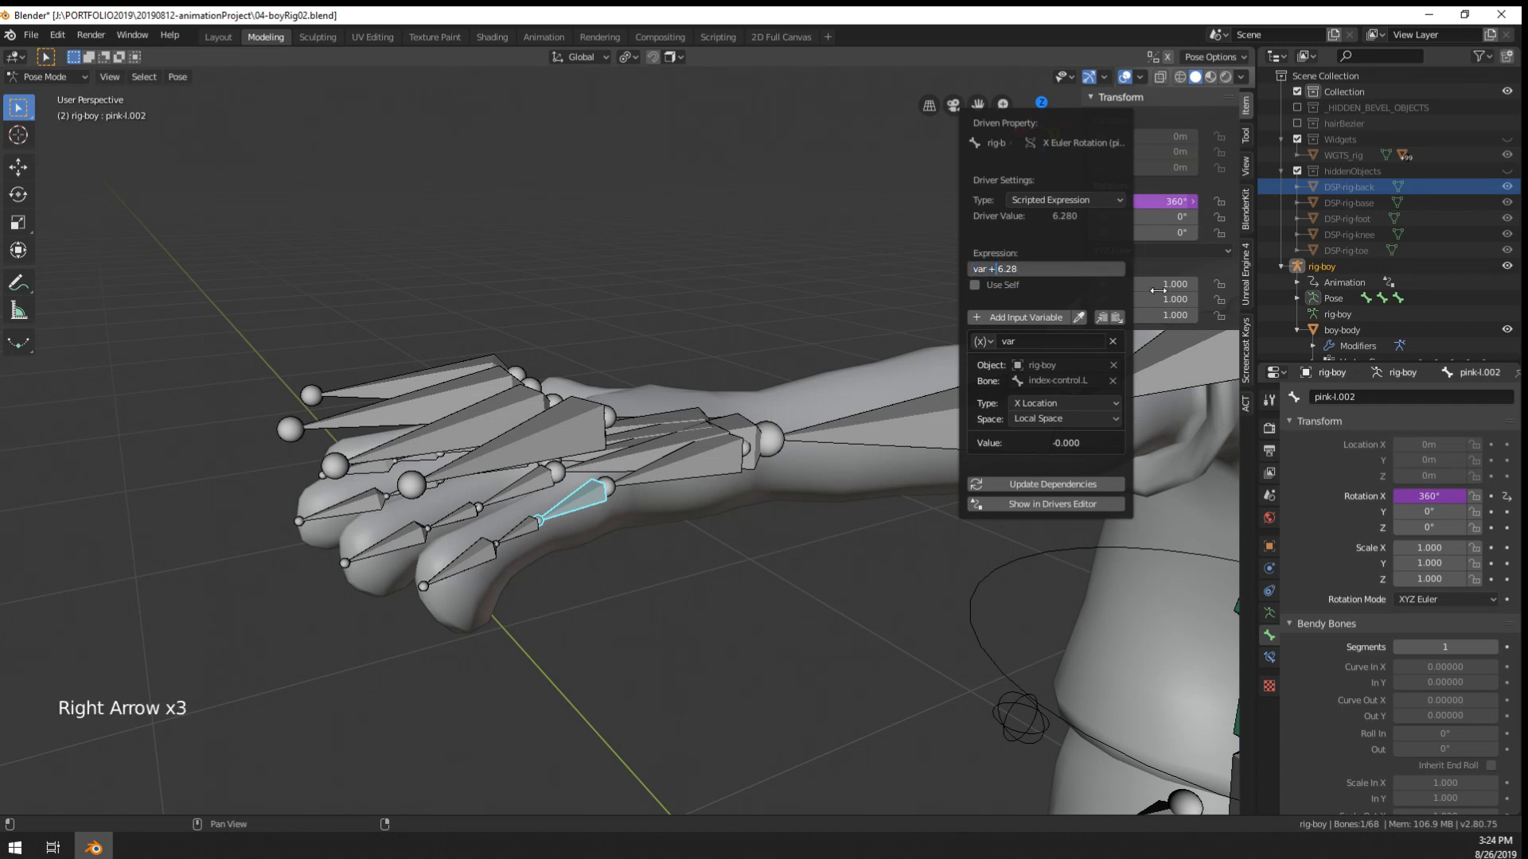
type("rad")
type("(")
key("End")
type(")")
key("Return")
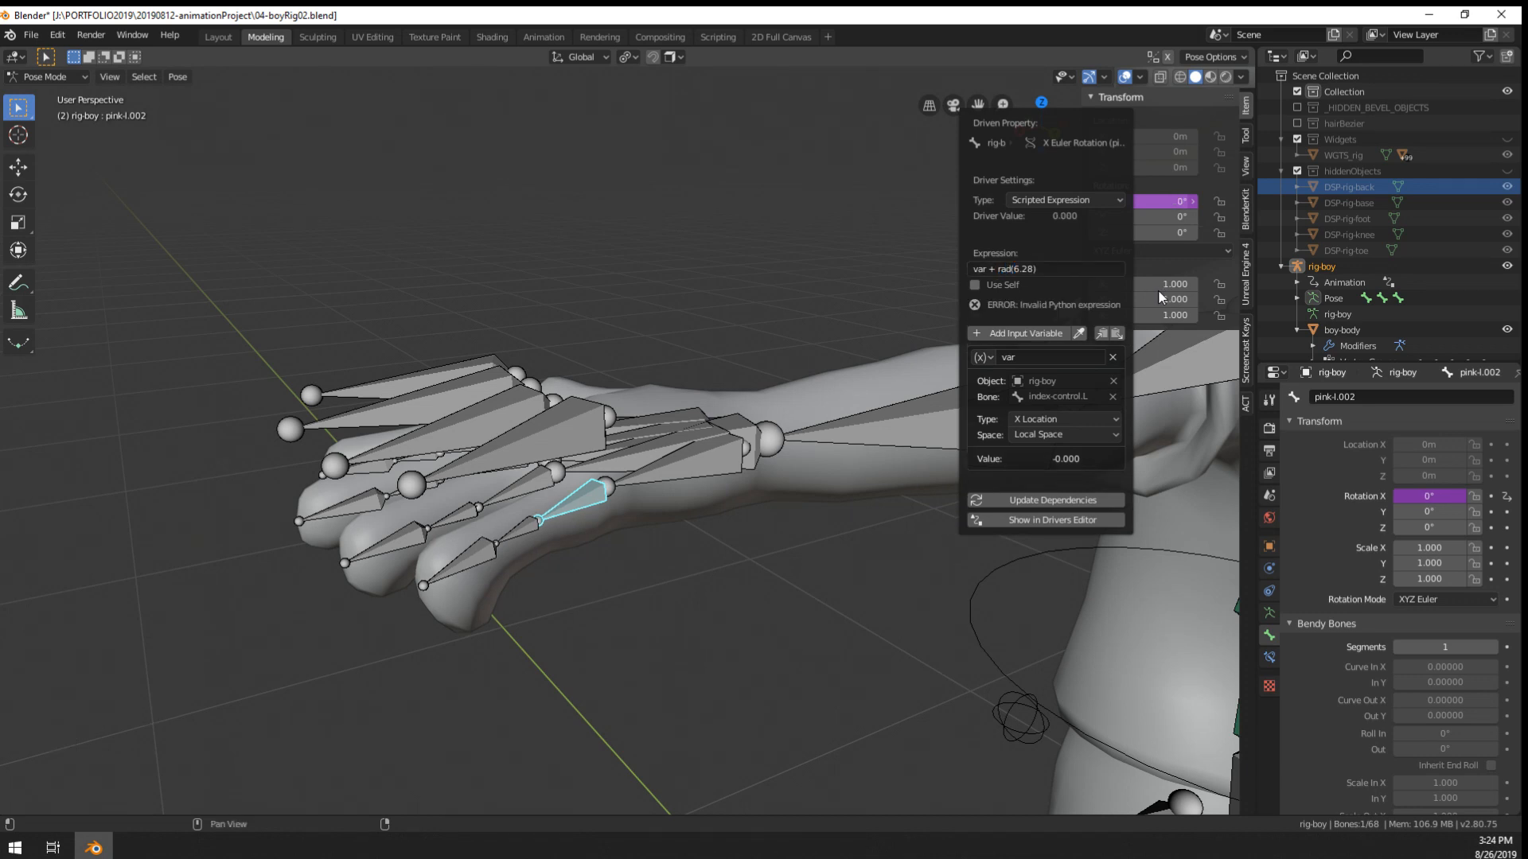
- Enable Use Self for the driver and set its expression to var + rad(360)
left_click(1058, 284)
double_click(1028, 268)
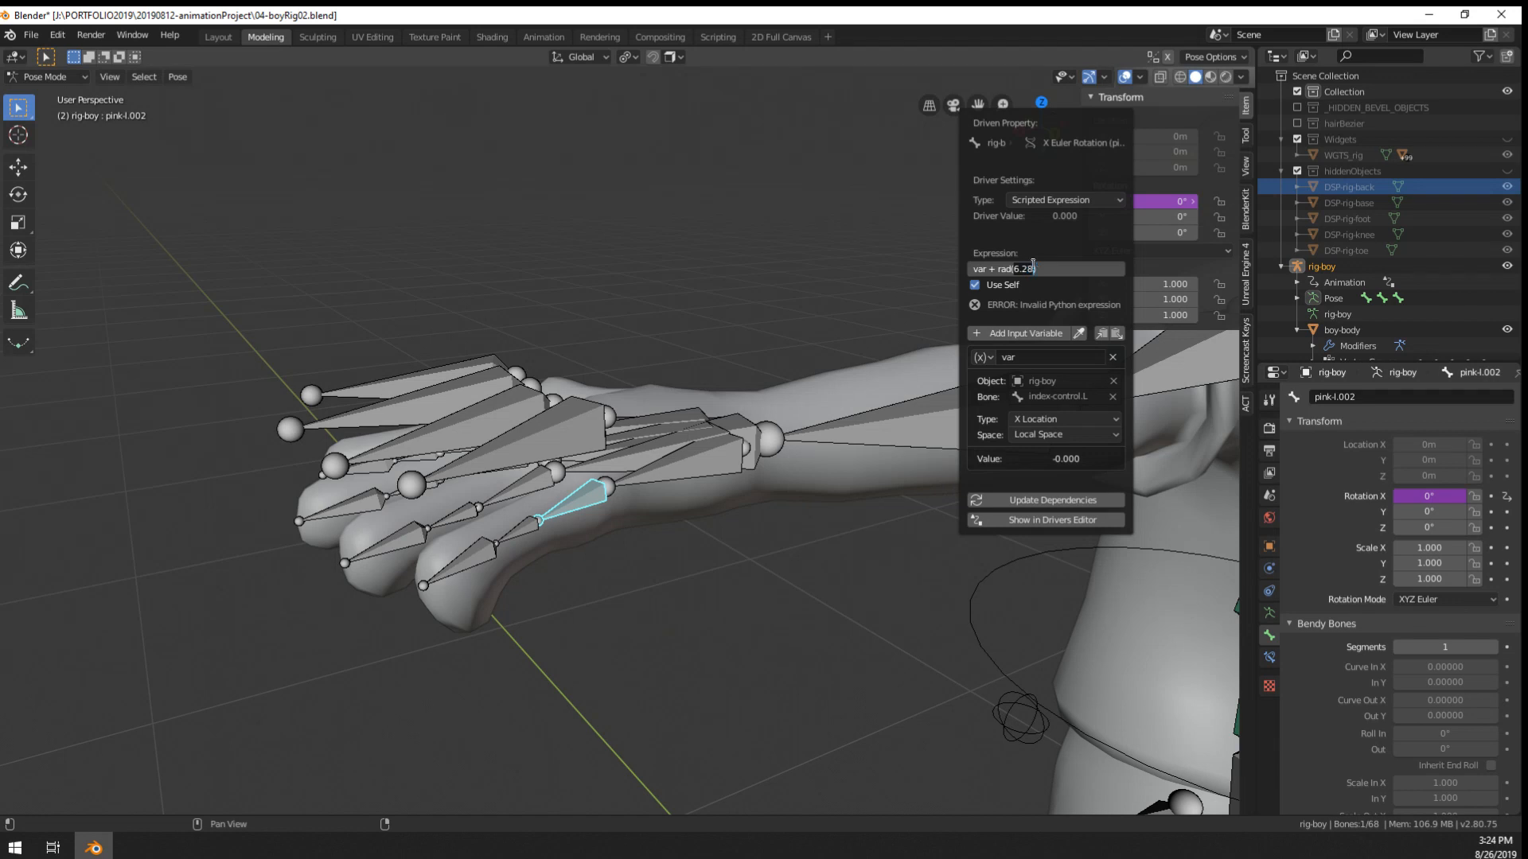
type("360")
key("Return")
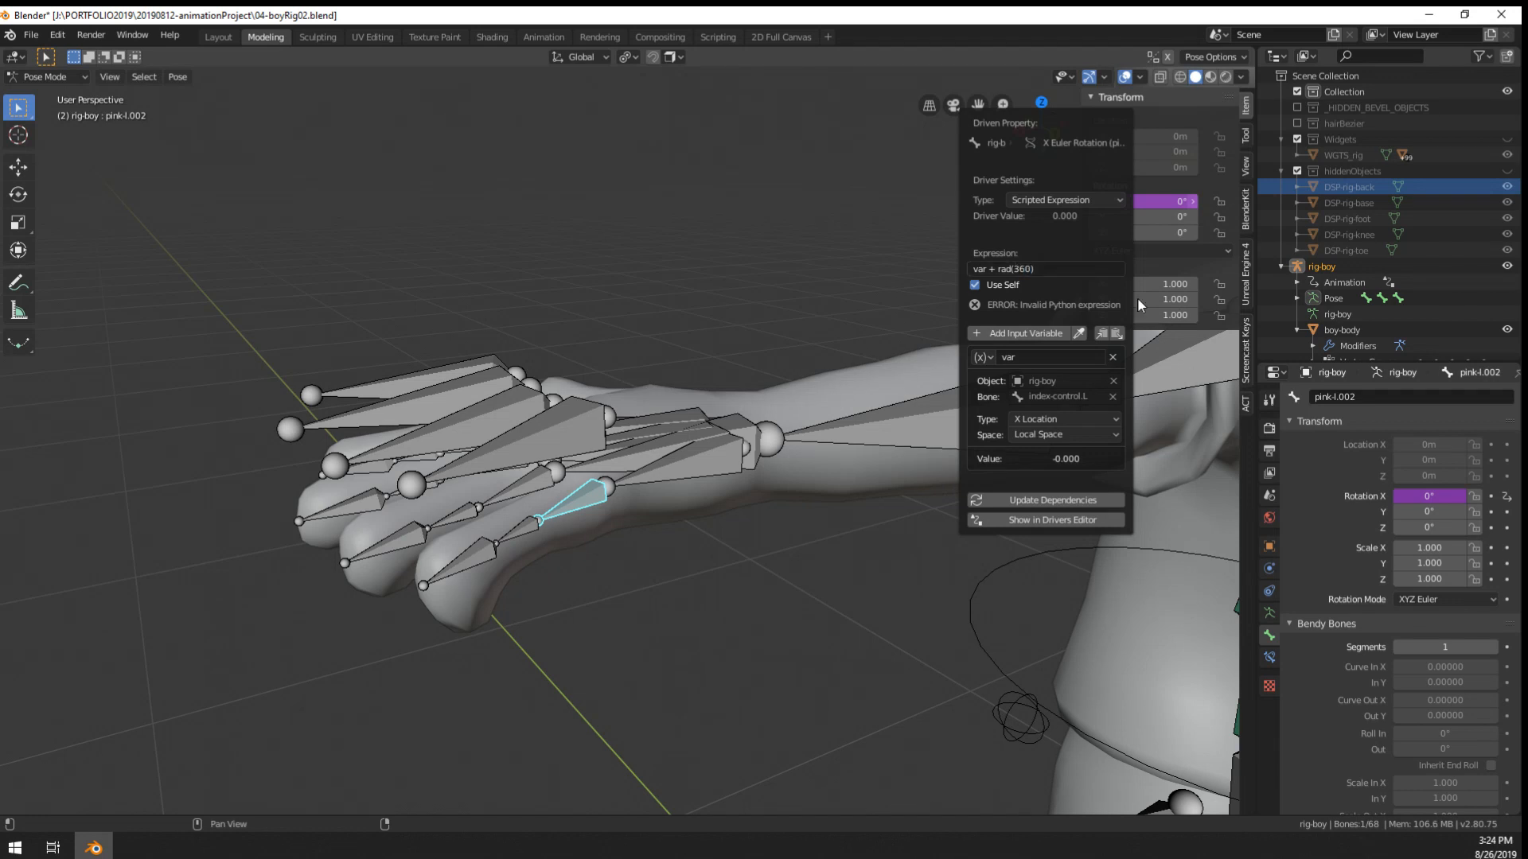
- Set the driver expression to var + rad(180) and disable Use Self
left_click(1028, 268)
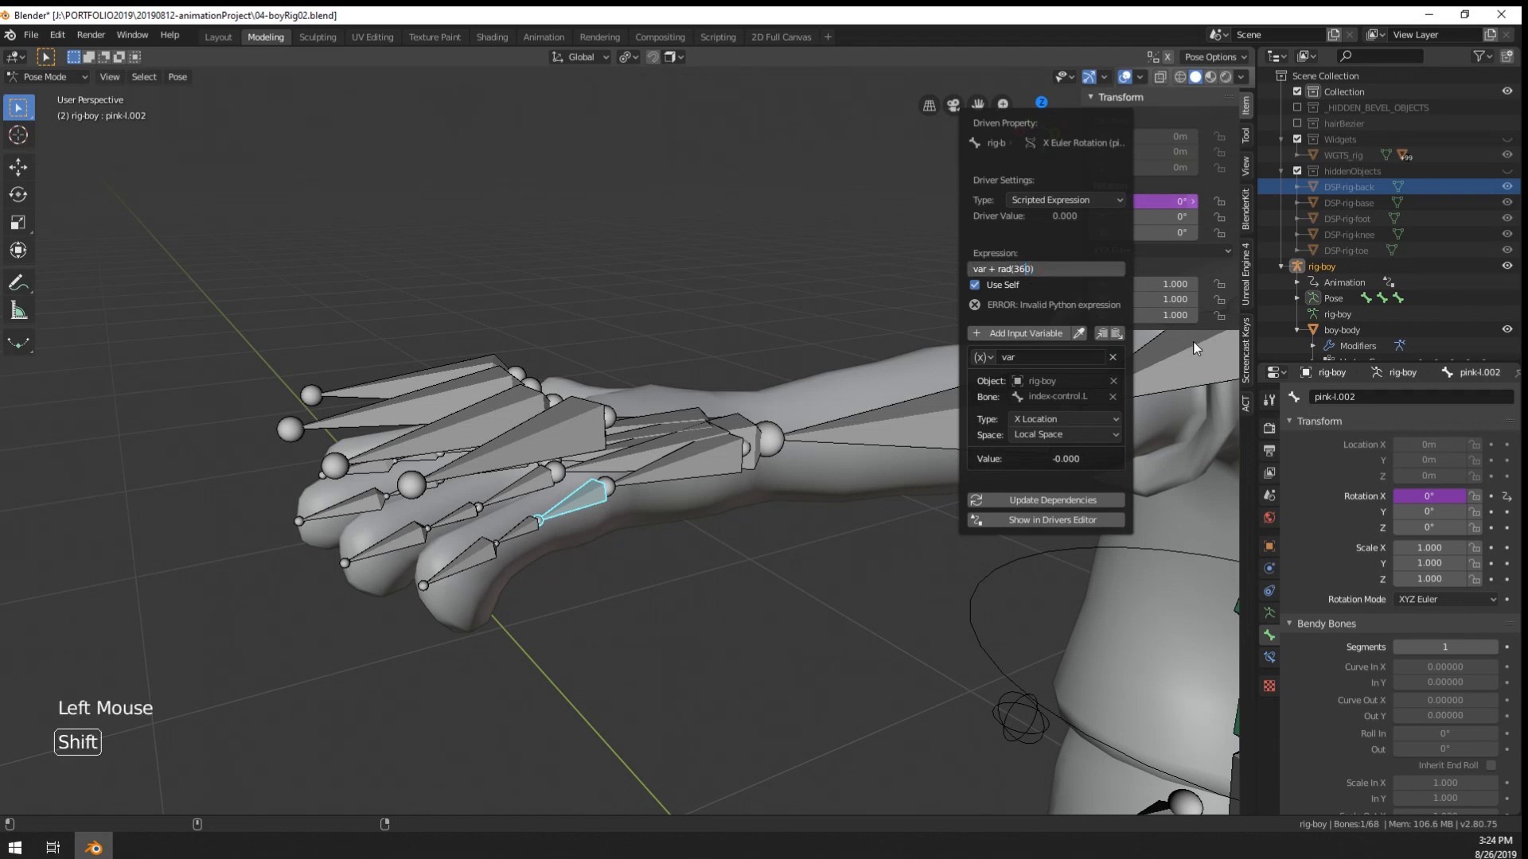
key("shift+Left")
key("shift+Left")
type("180")
key("Delete")
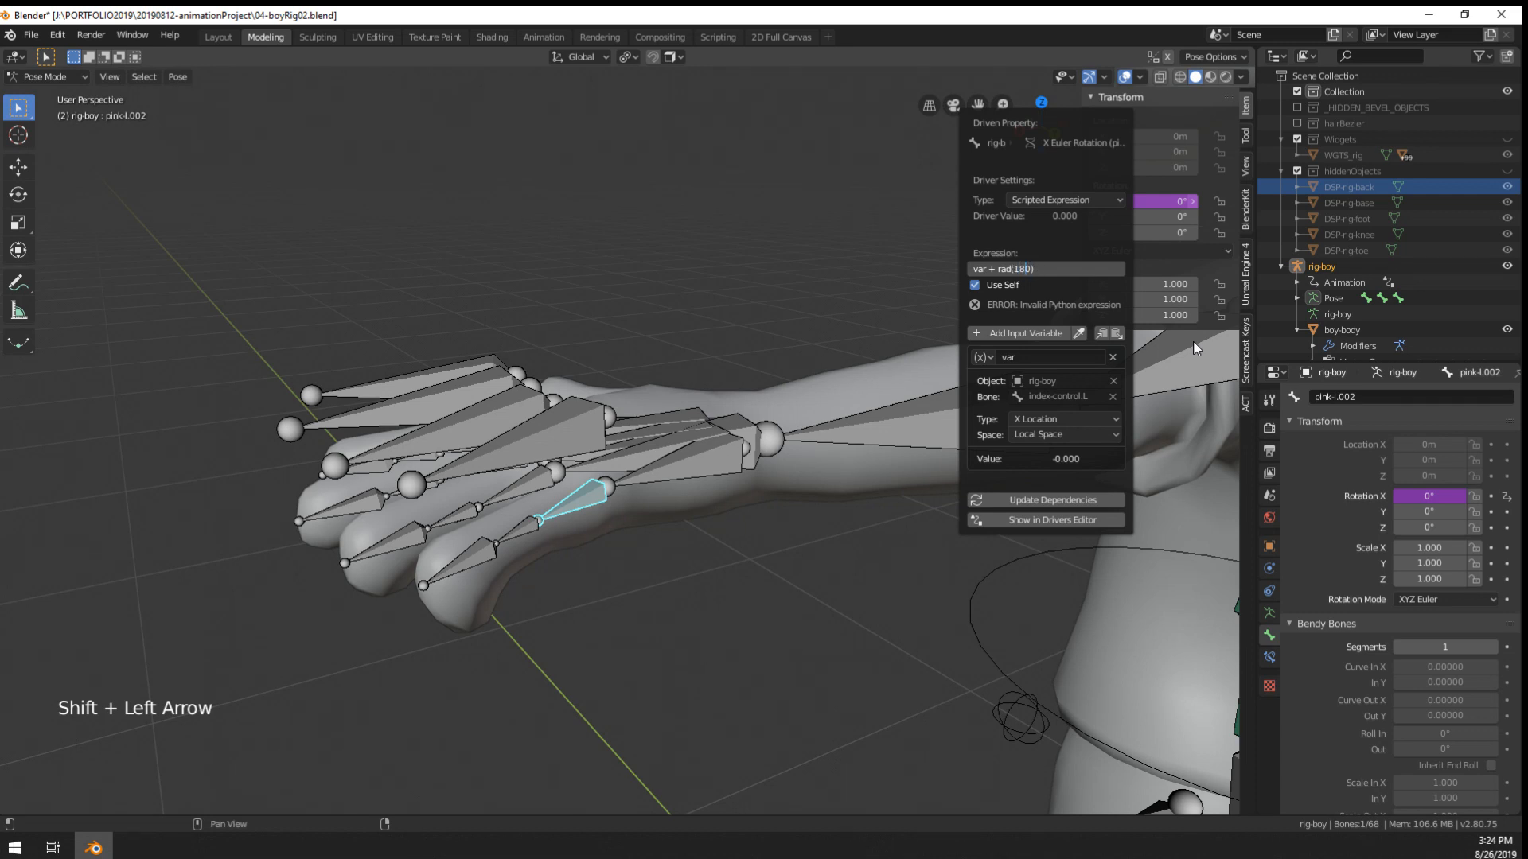
key("Return")
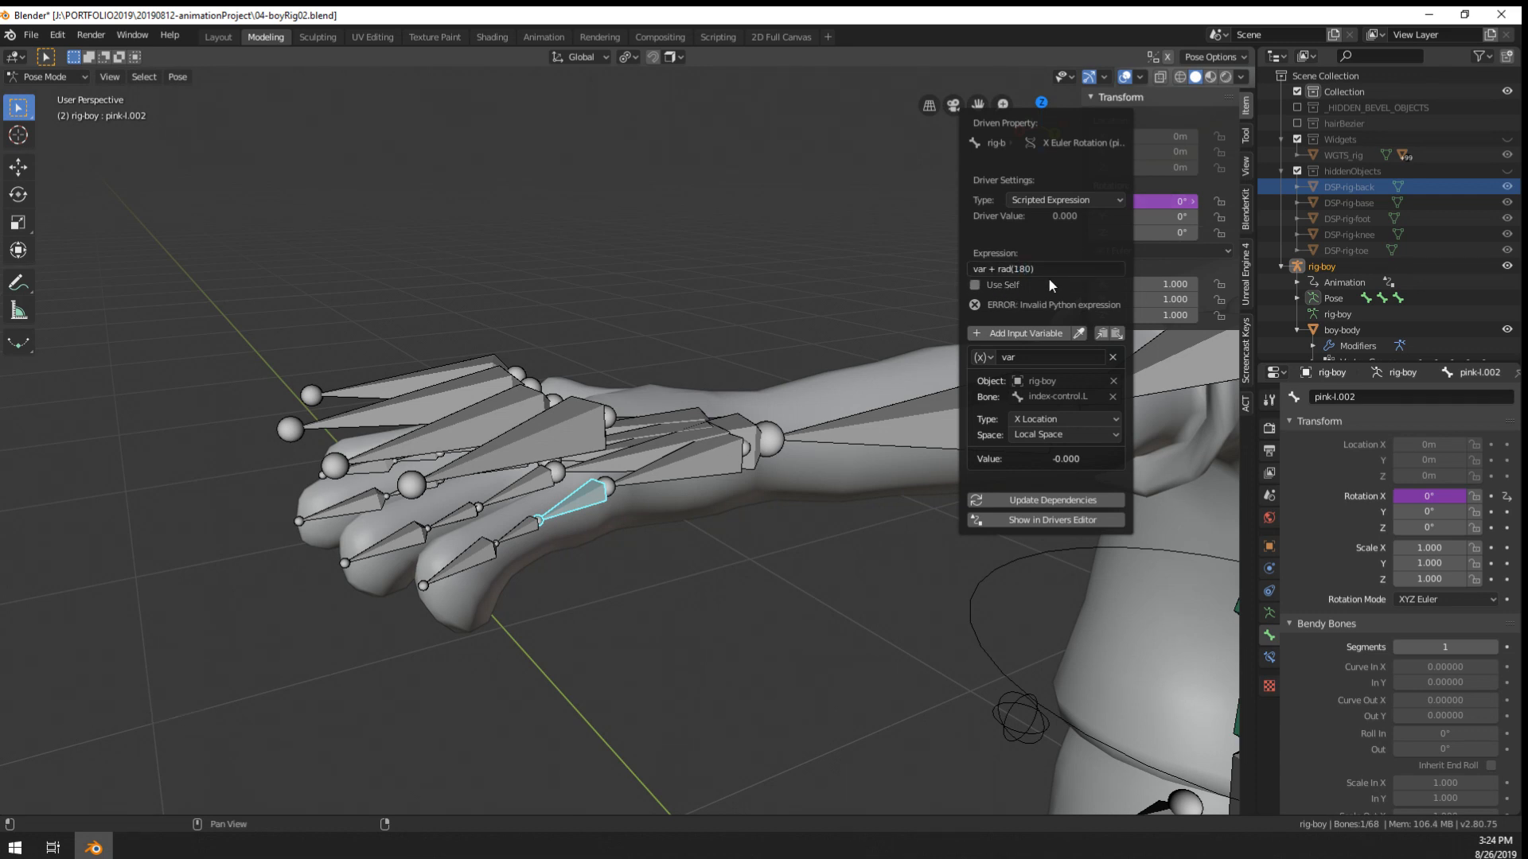
- Add the math prefix so the driver expression reads var + math.rad(180)
left_click(1061, 268)
left_click(998, 269)
type("math.")
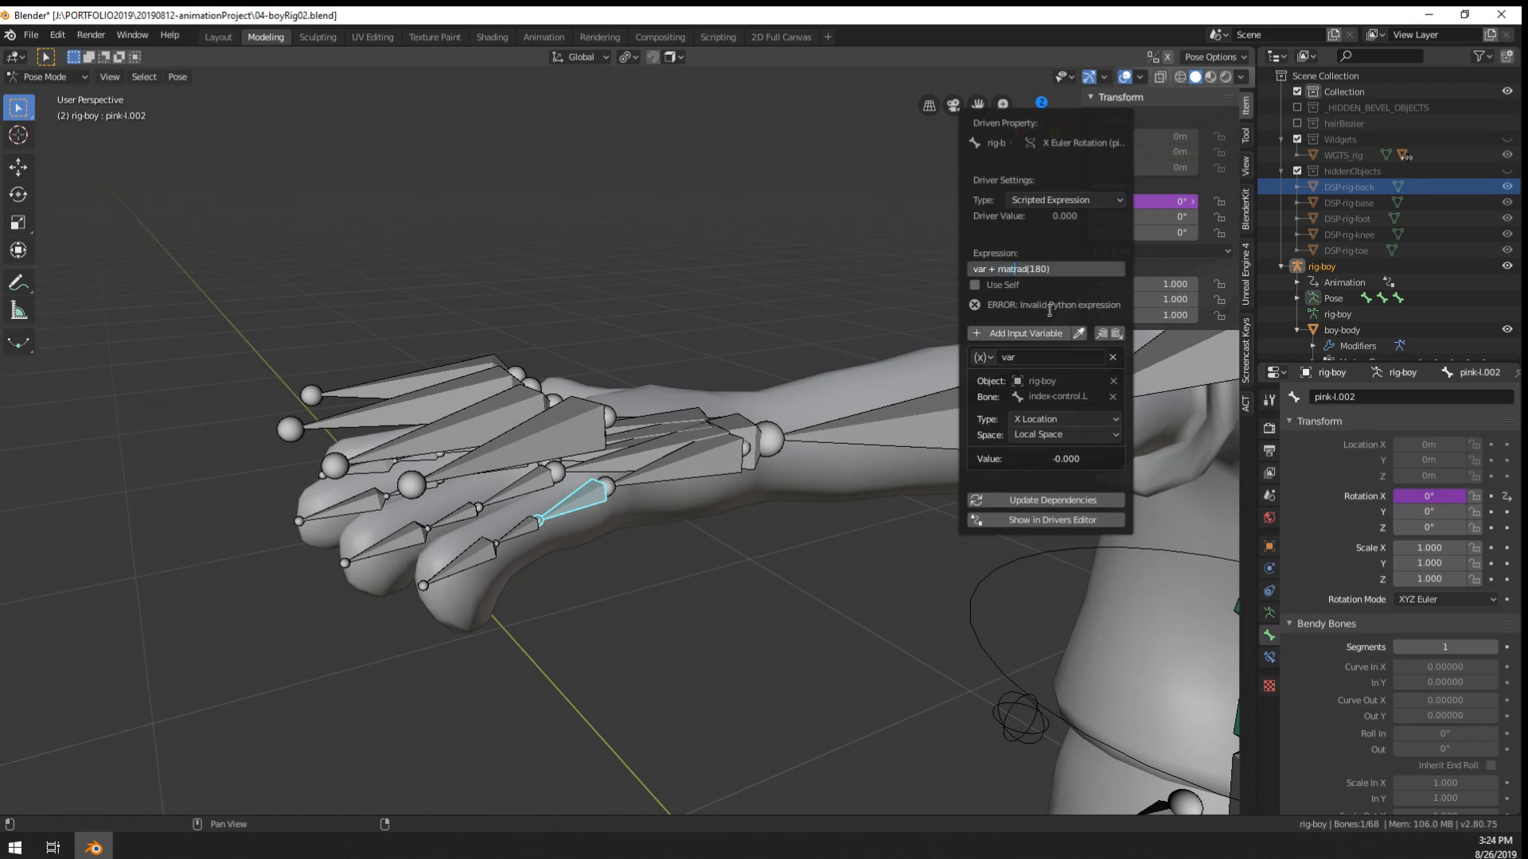
key("Return")
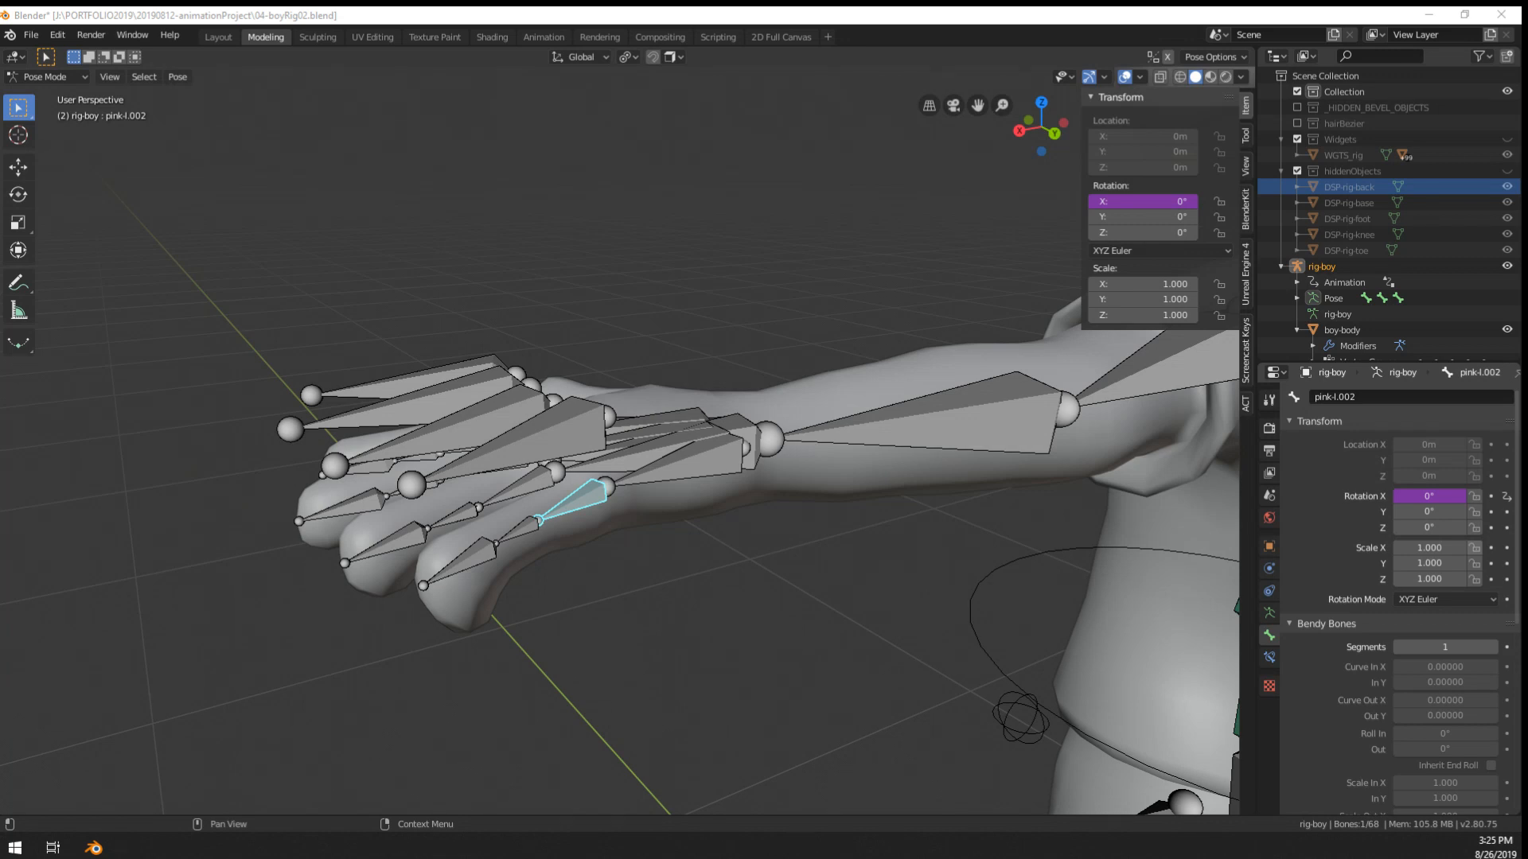
- Reopen pink-l.002's X rotation driver and set its expression to var + math.radians(180)
right_click(1142, 201)
left_click(1142, 208)
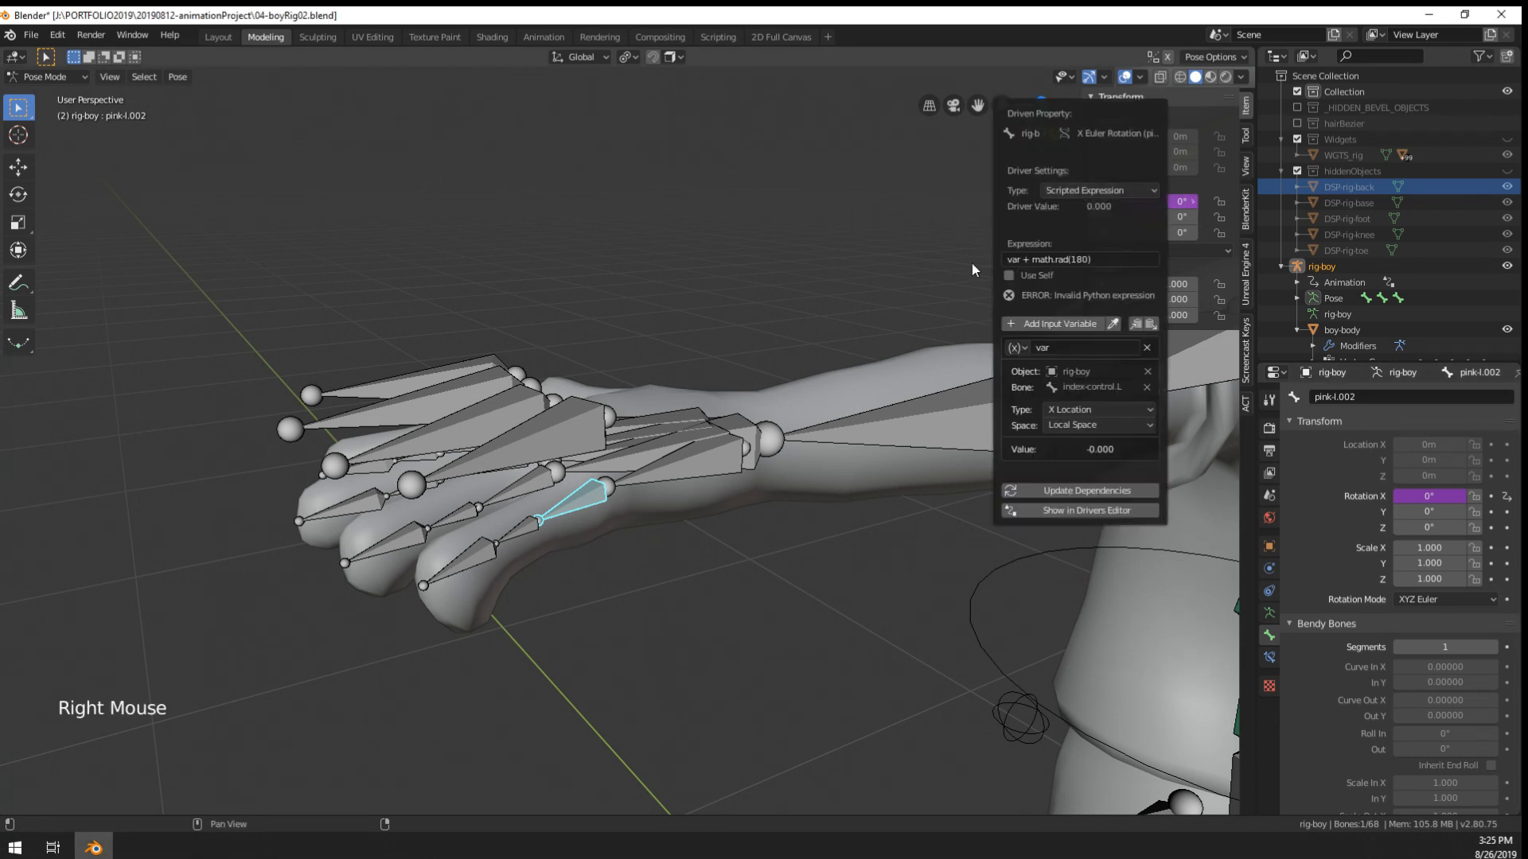
left_click(1066, 259)
type("dians")
key("Return")
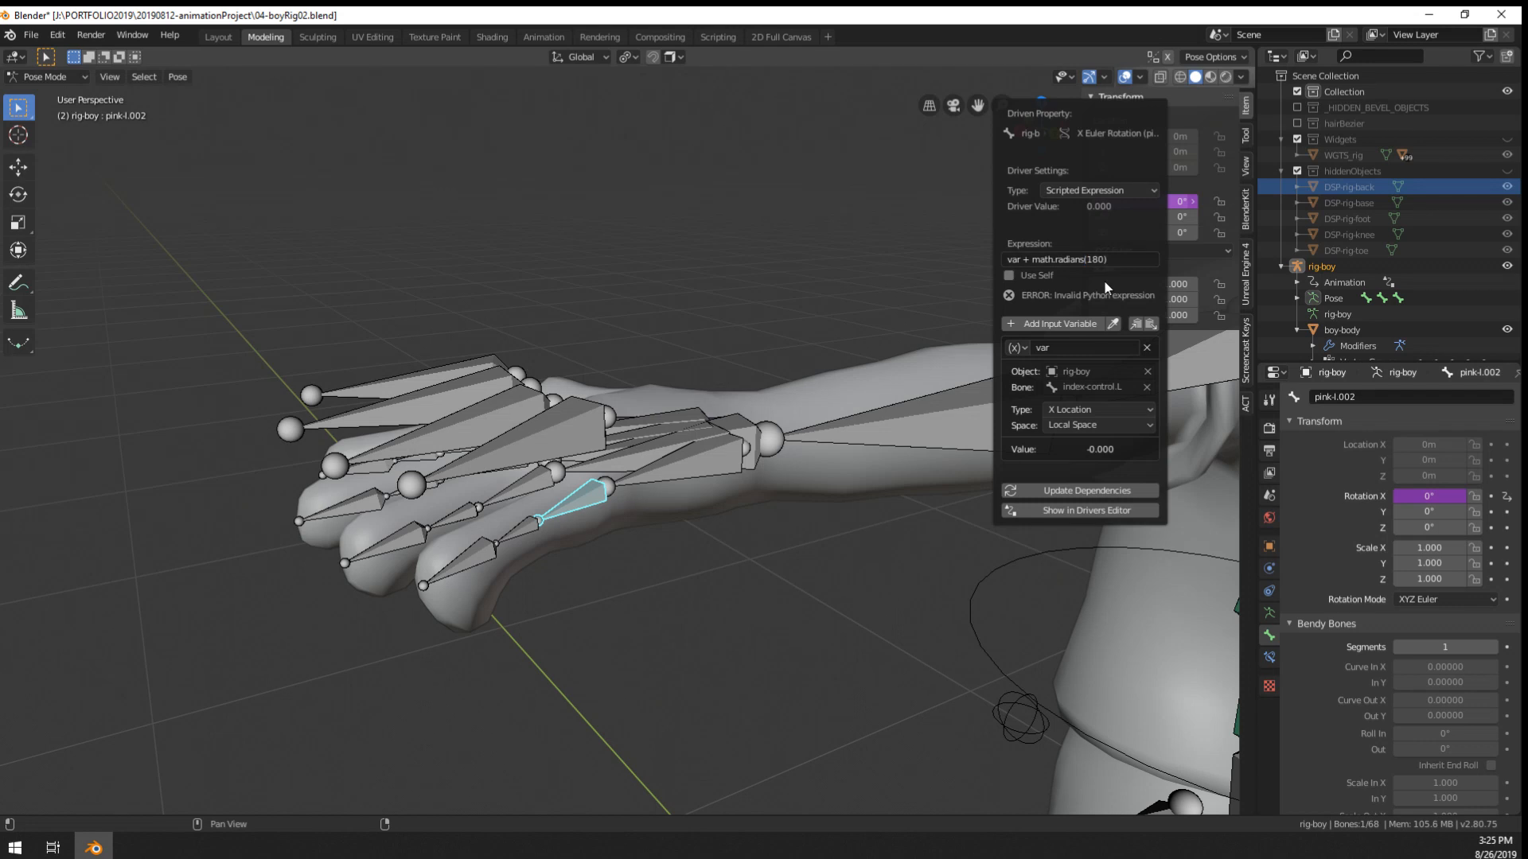
- Reapply the math.radians expression and try Use Self, switching the option back off
left_click(1126, 259)
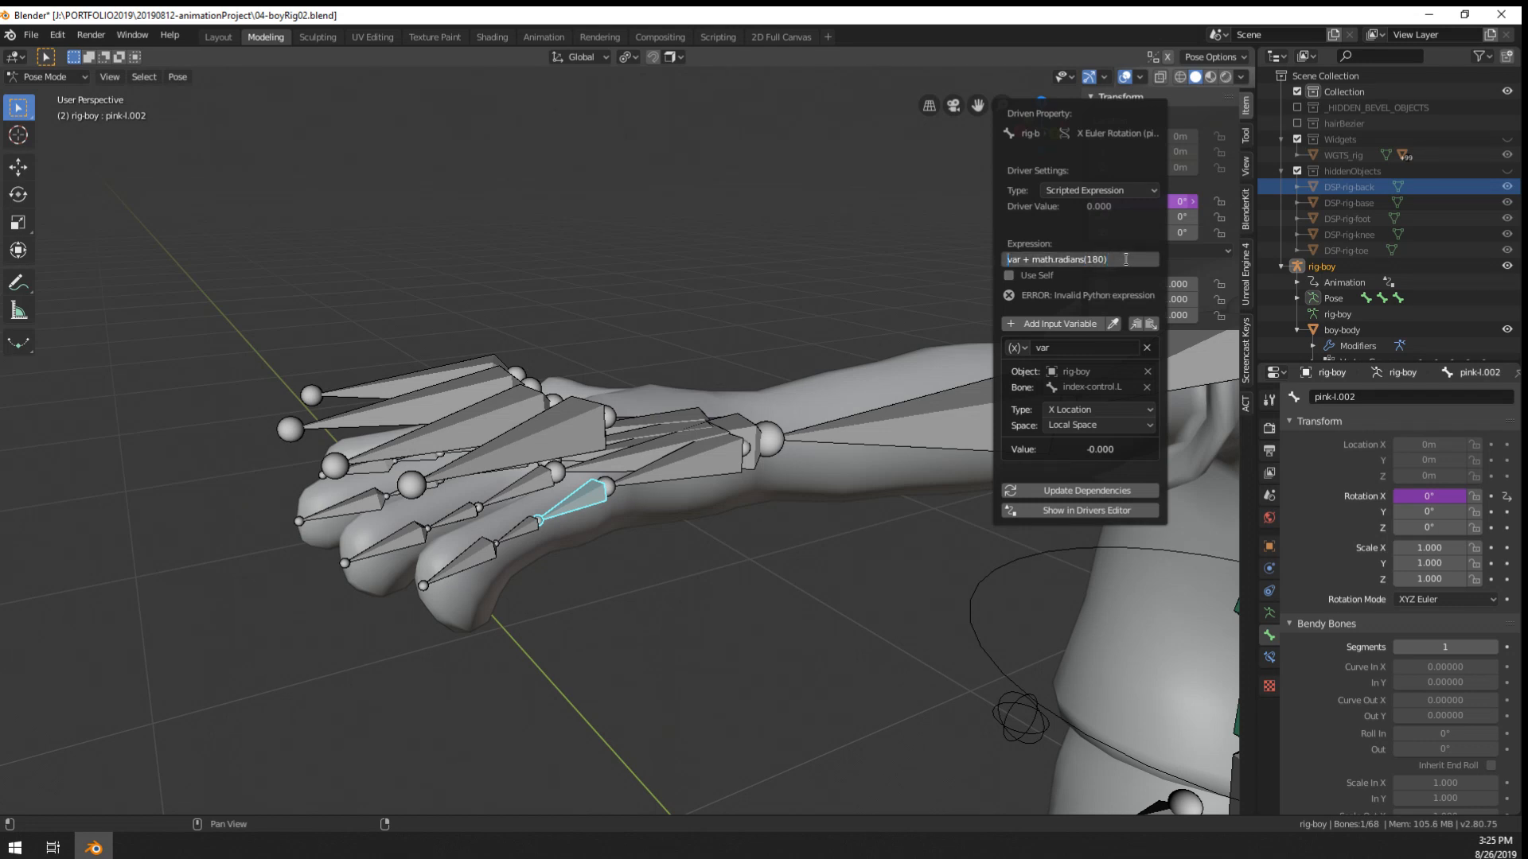
key("Return")
left_click(1126, 259)
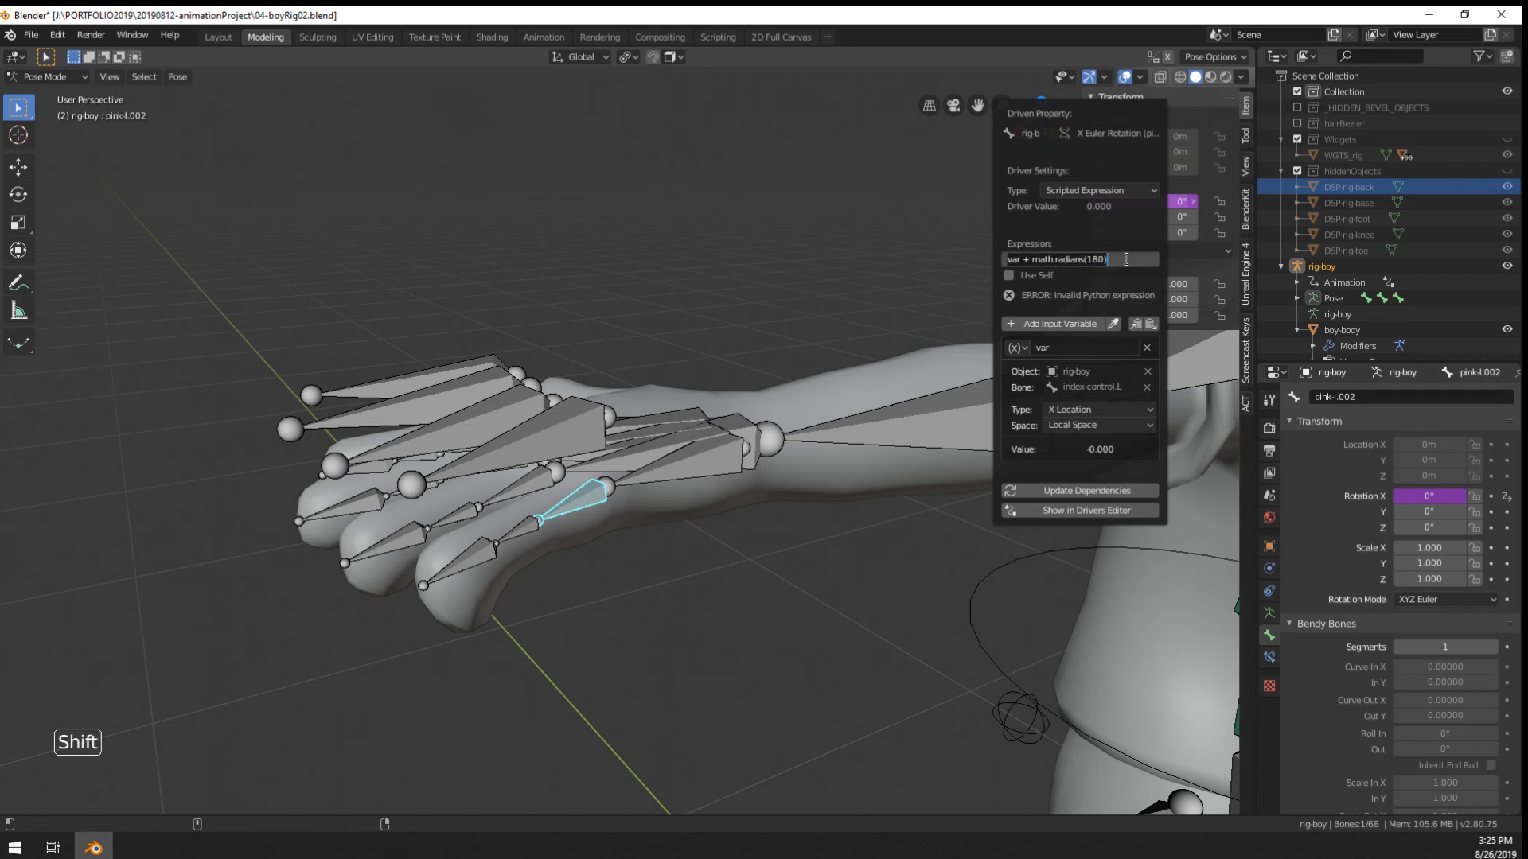
key("Return")
left_click(1039, 270)
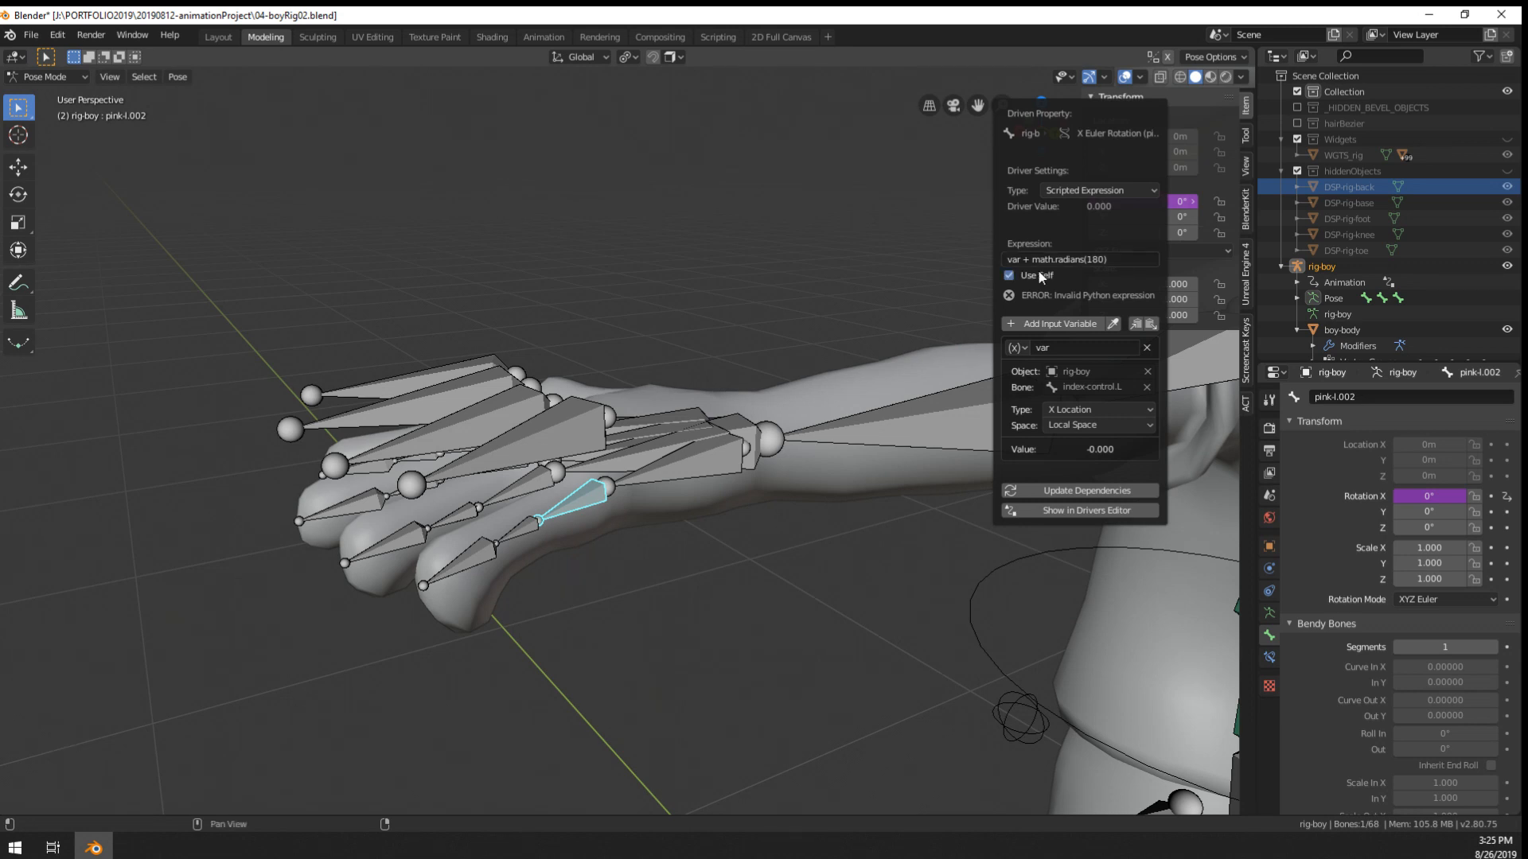
left_click(1038, 270)
- Remove the added offset so pink-l.002's X rotation driver expression is only var
left_click(1088, 259)
left_click(1085, 260)
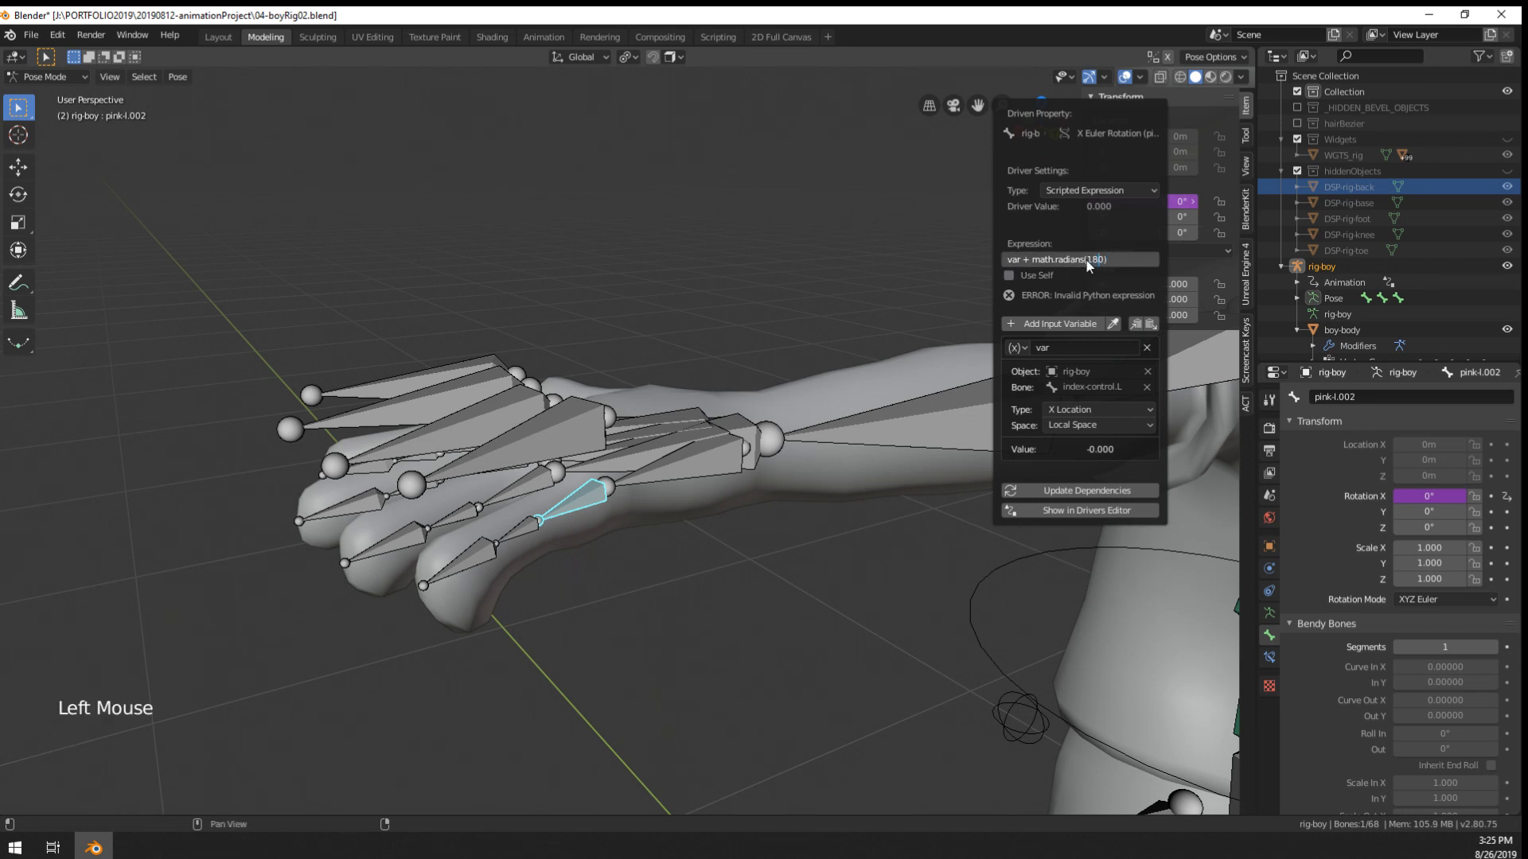
left_click_drag(1034, 258, 1133, 259)
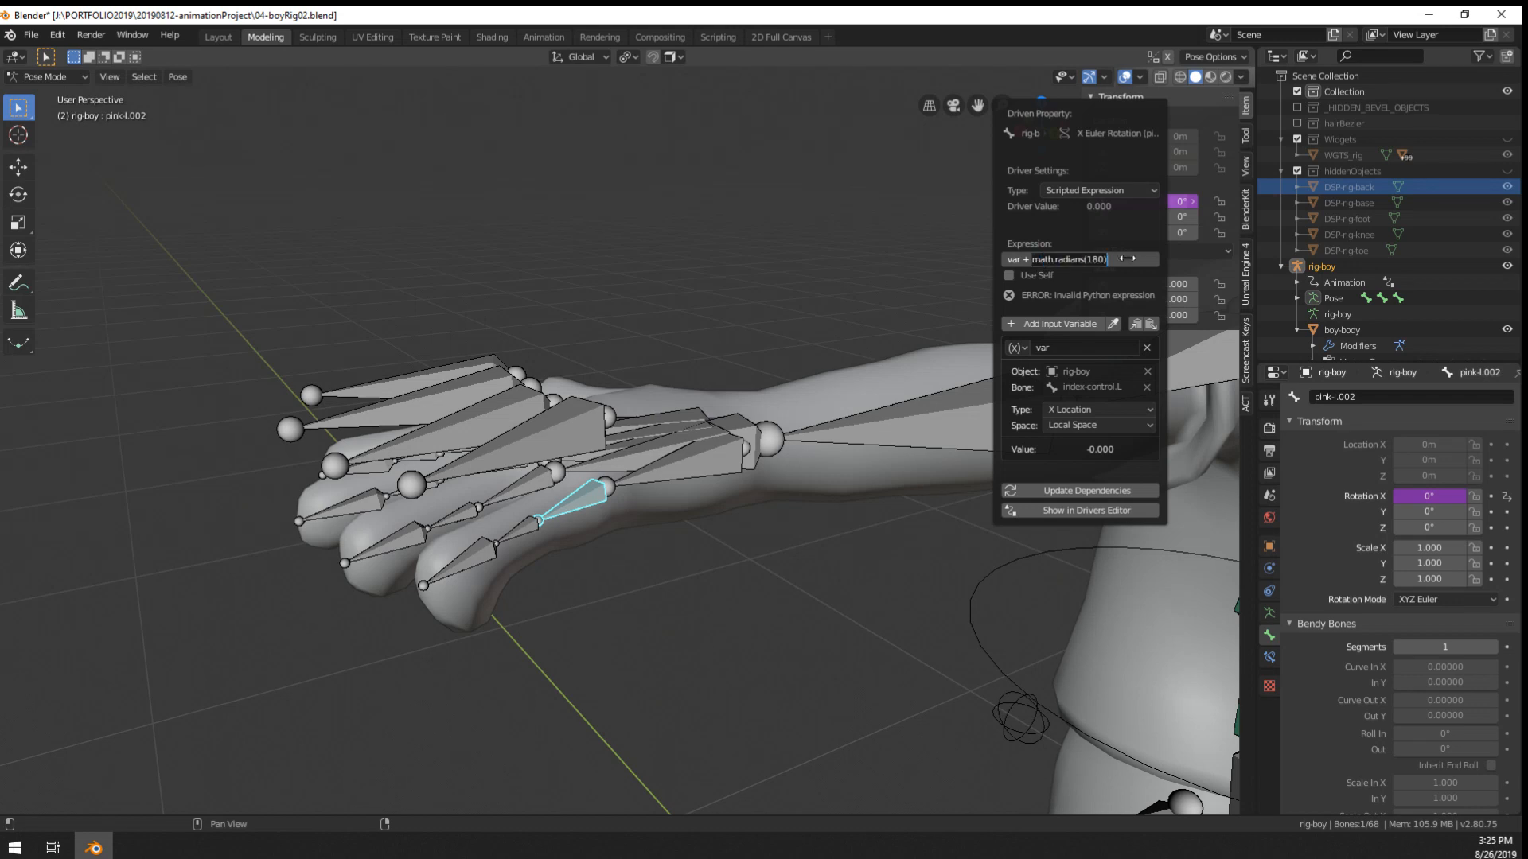
key("BackSpace")
key("BackSpace")
key("BackSpace")
key("BackSpace")
key("Return")
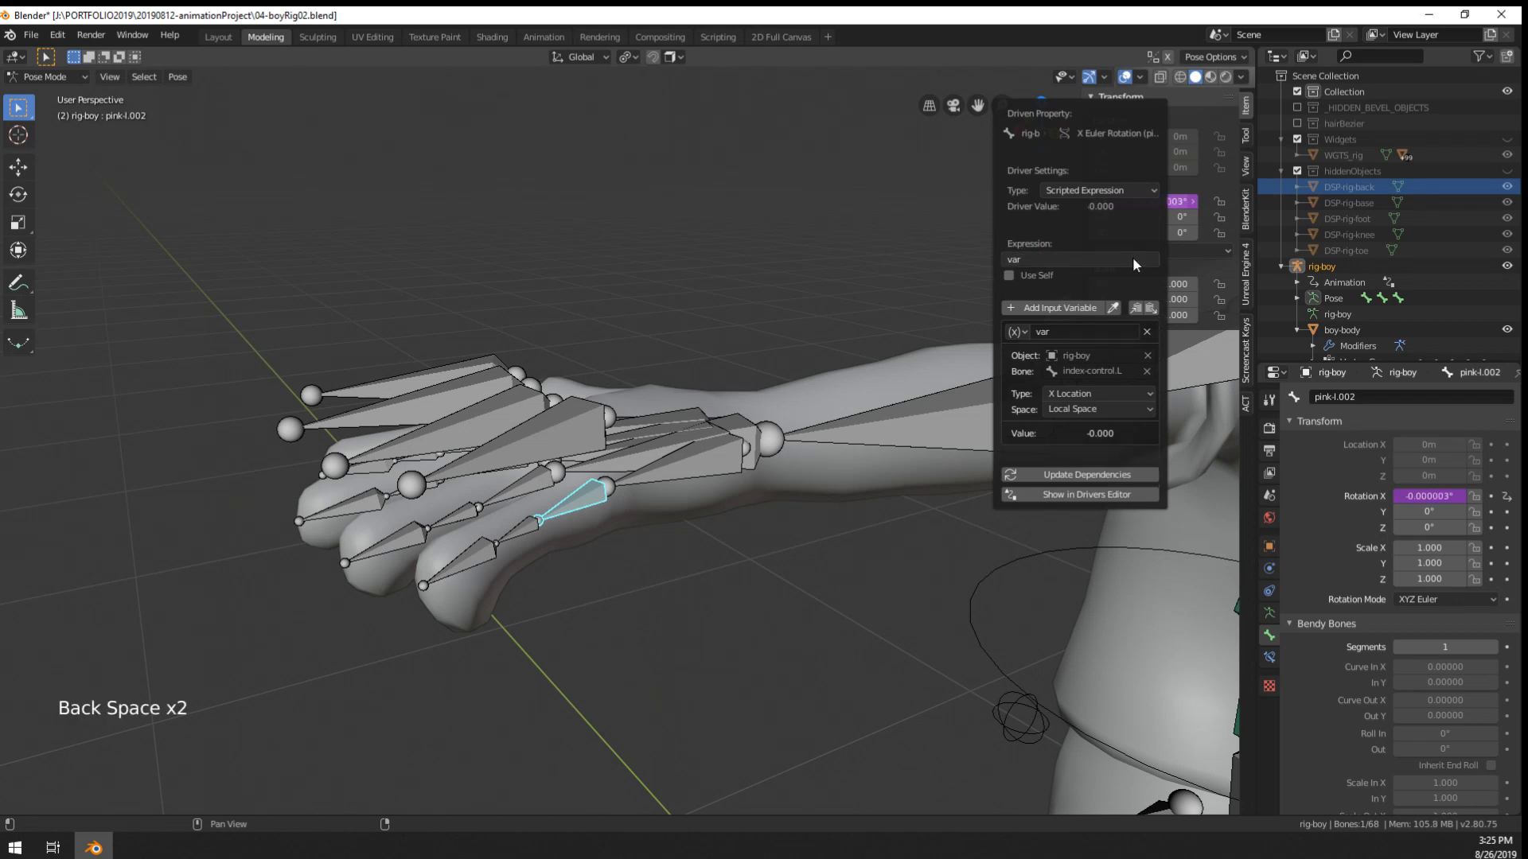
- Set the scripted expression of the pink-l.002 bone's X rotation driver to var*3600
left_click(1133, 256)
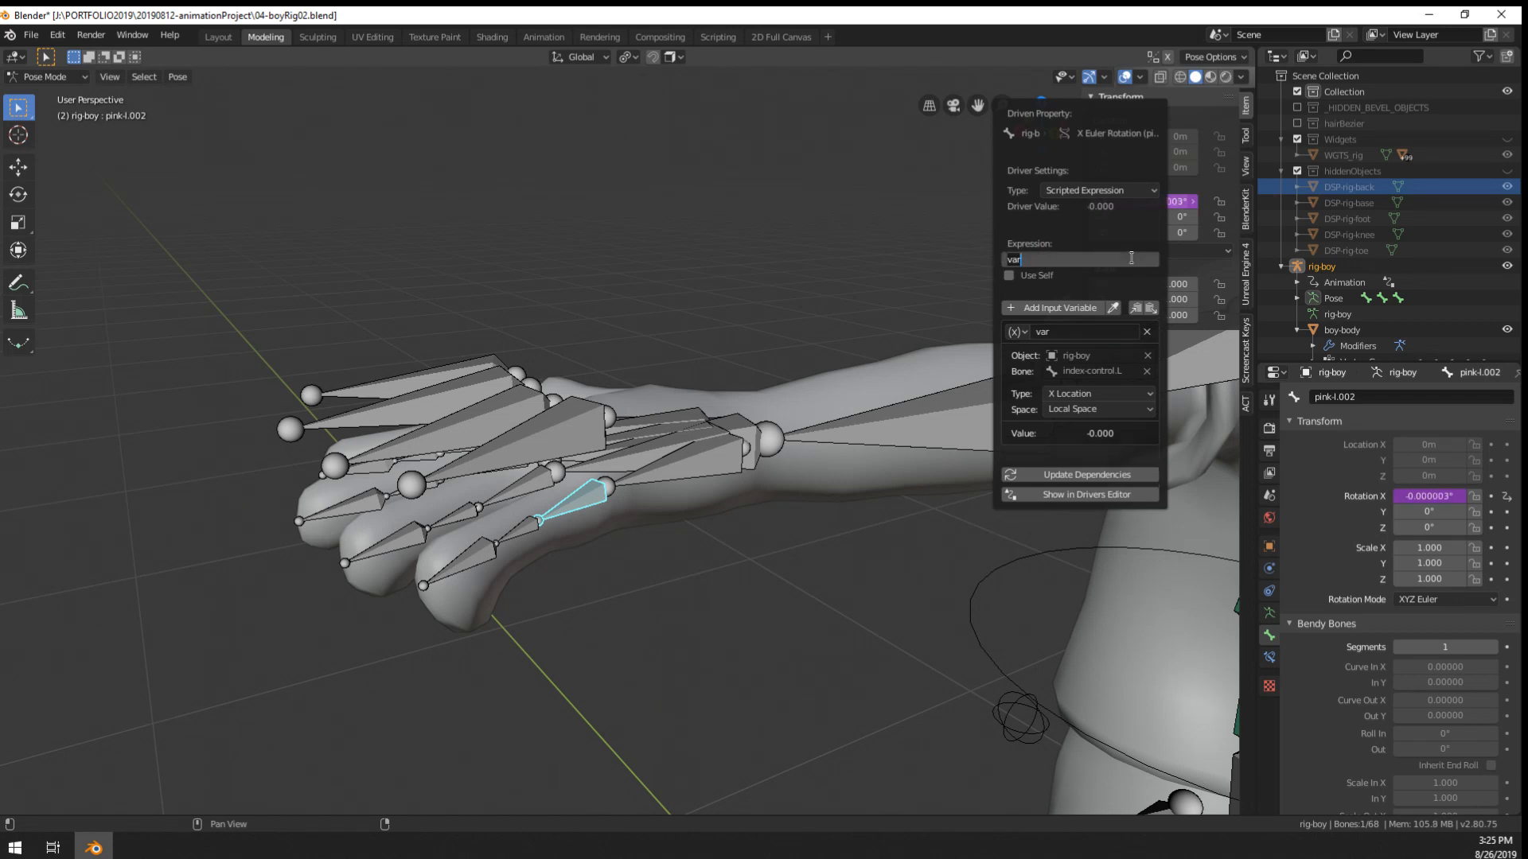
type("*3600")
key("Return")
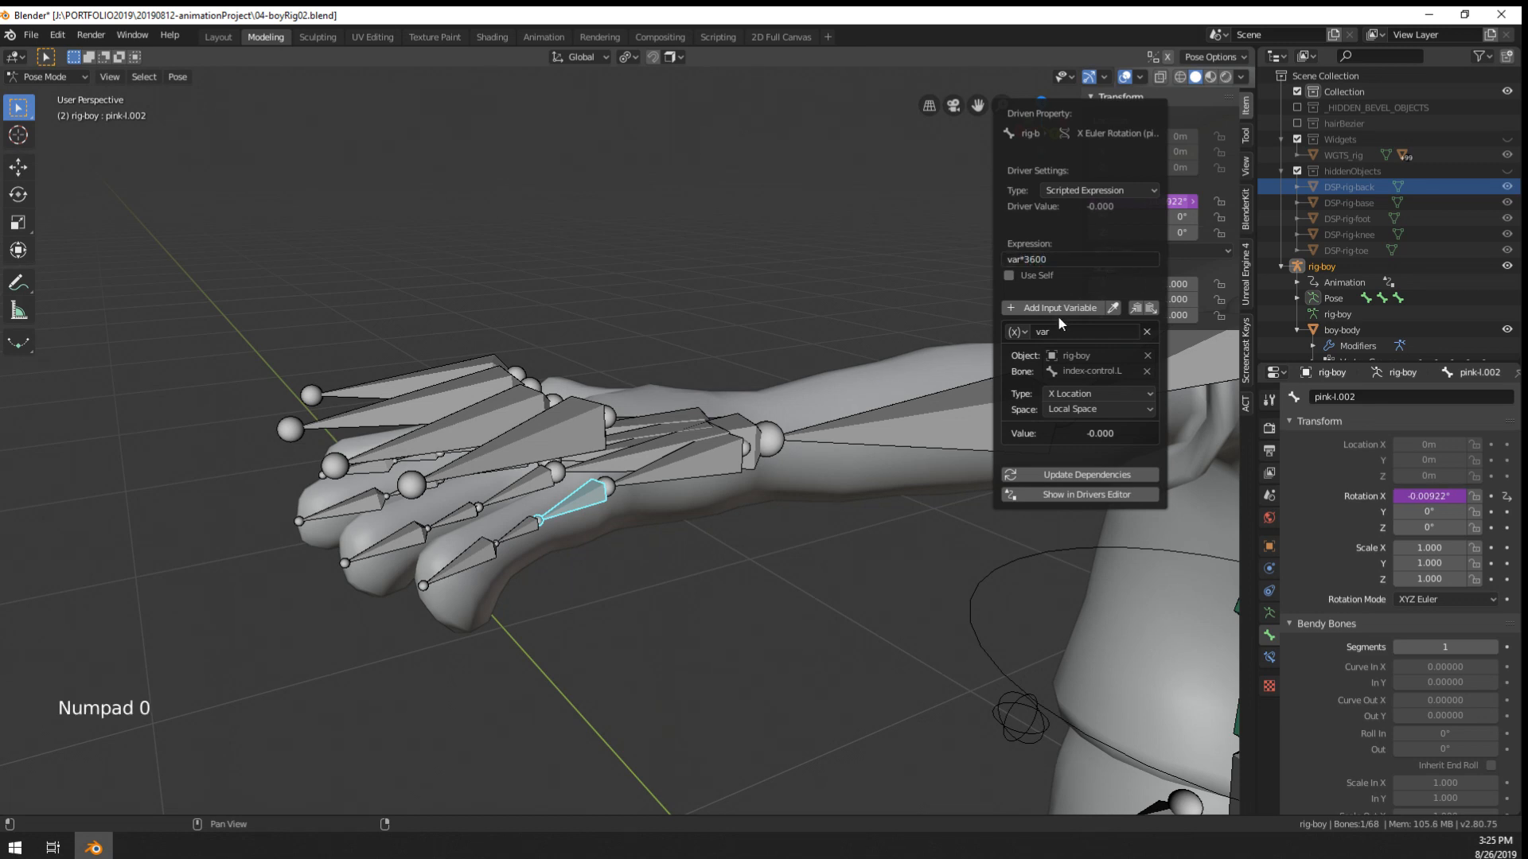
- Try moving the pink-control.L bone along the global X axis to test the finger's rotation driver
right_click(539, 450)
key("g")
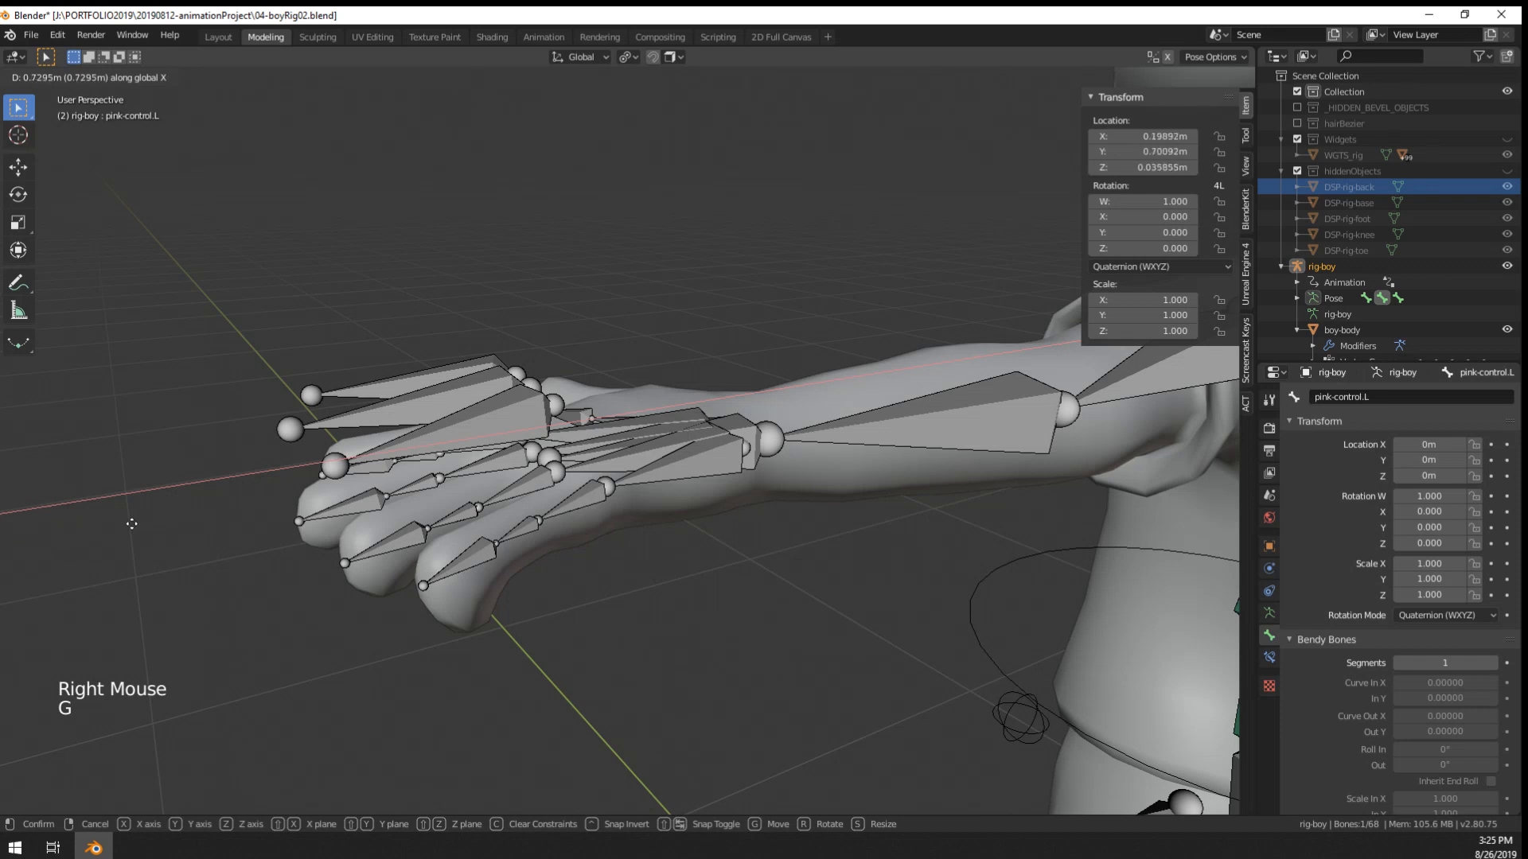
right_click(131, 523)
- Change the variable type of the pink-l.002 bone's X rotation driver to Y Scale
right_click(573, 500)
right_click(1098, 216)
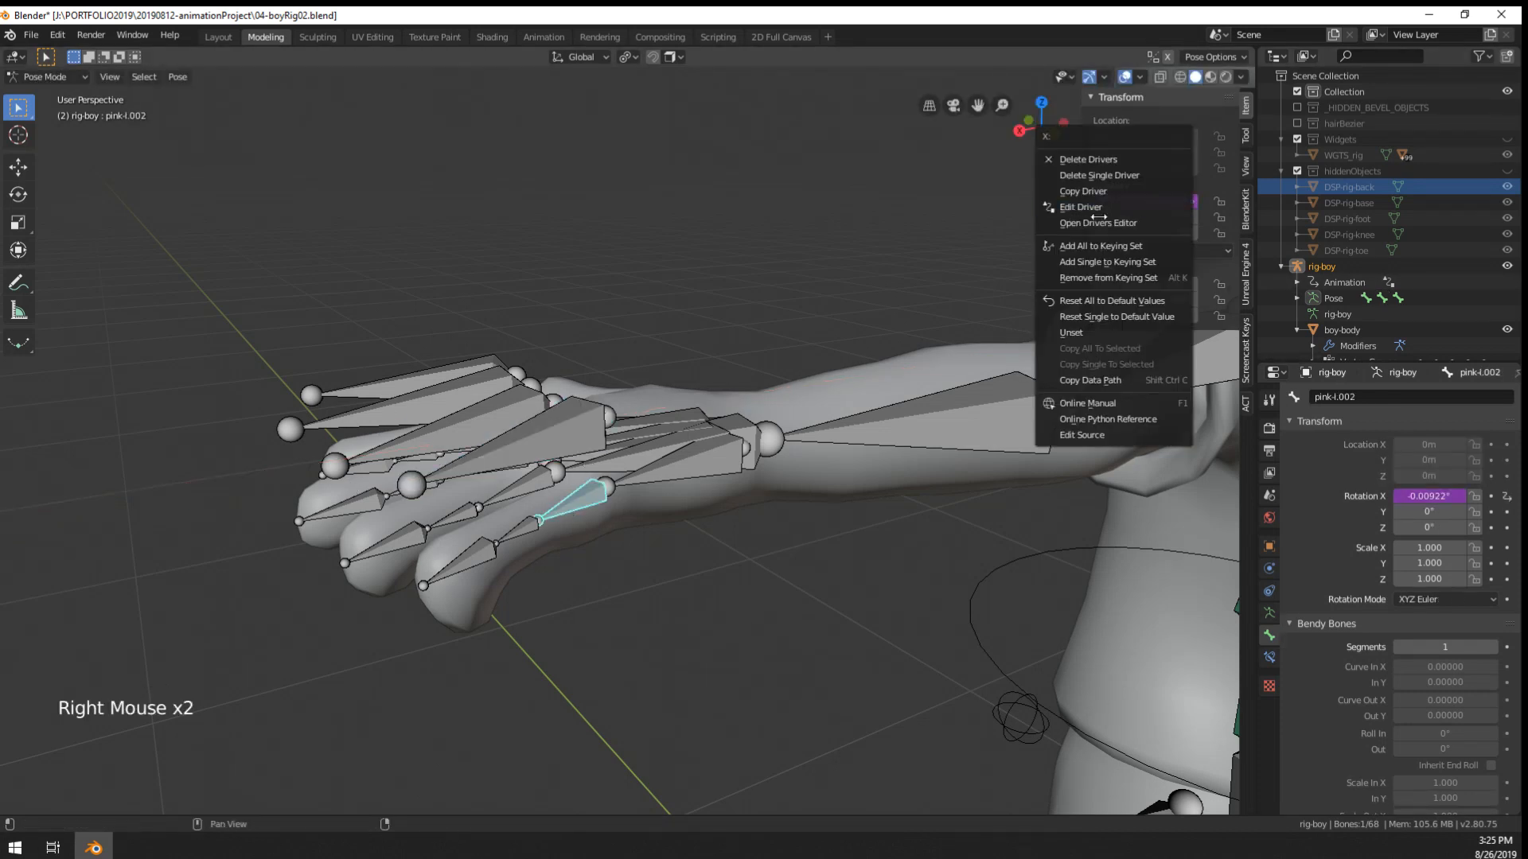
left_click(1086, 207)
right_click(1098, 214)
left_click(1086, 207)
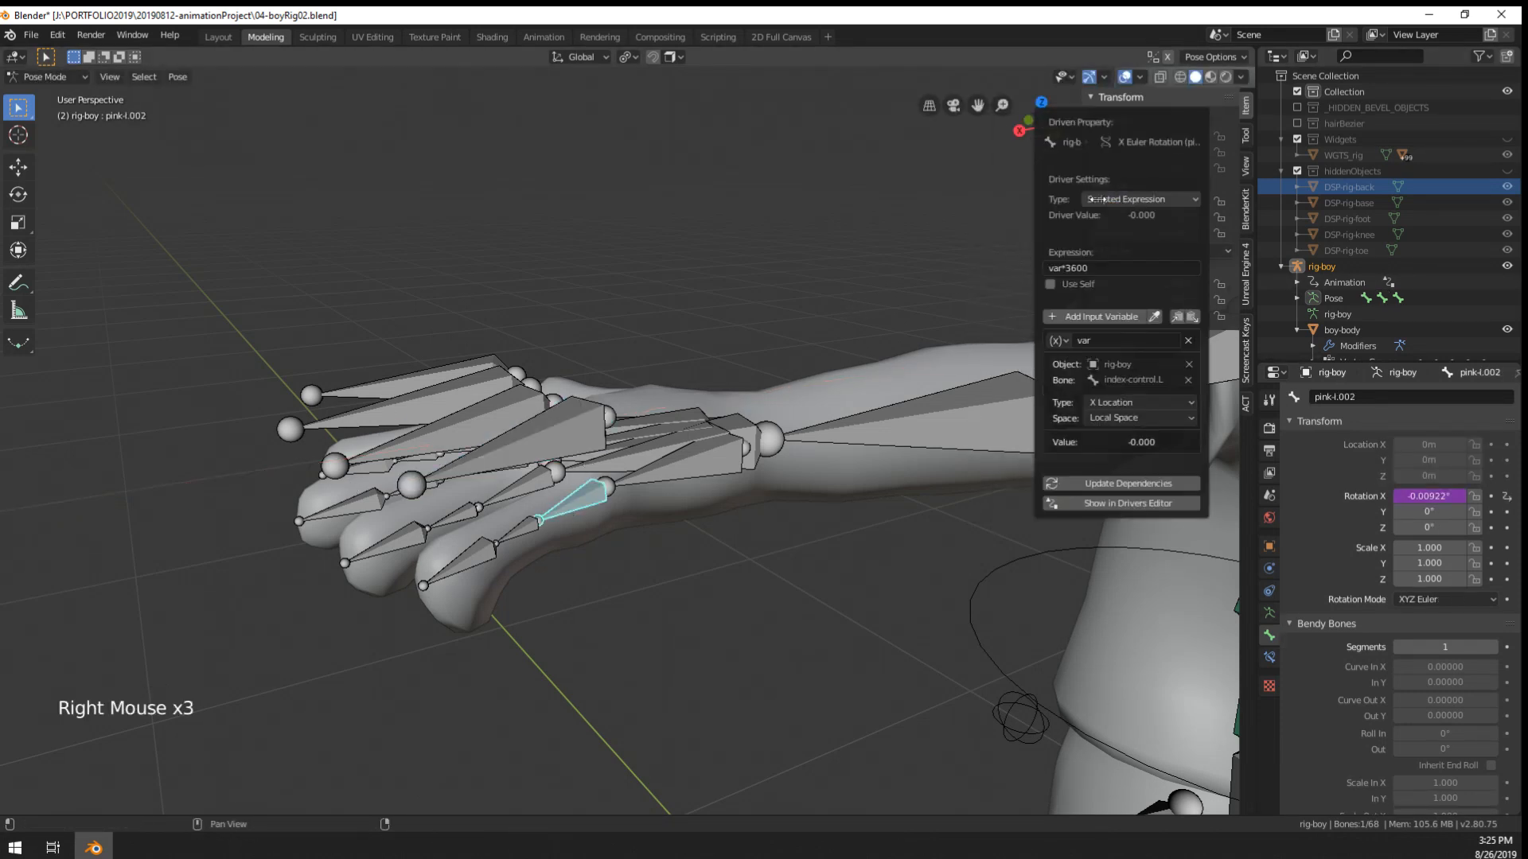
left_click(1144, 403)
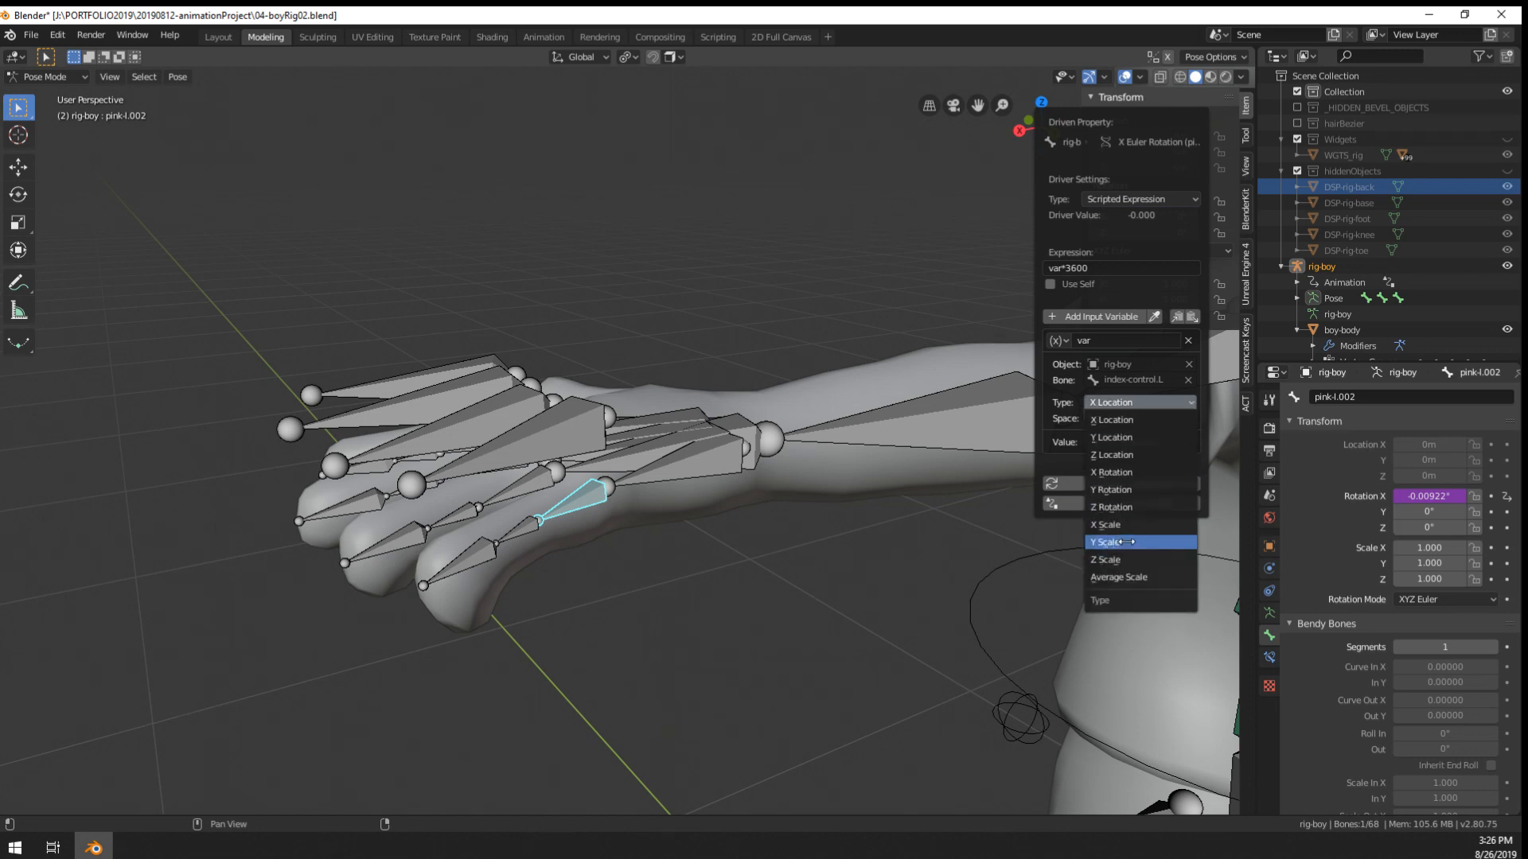
left_click(1123, 542)
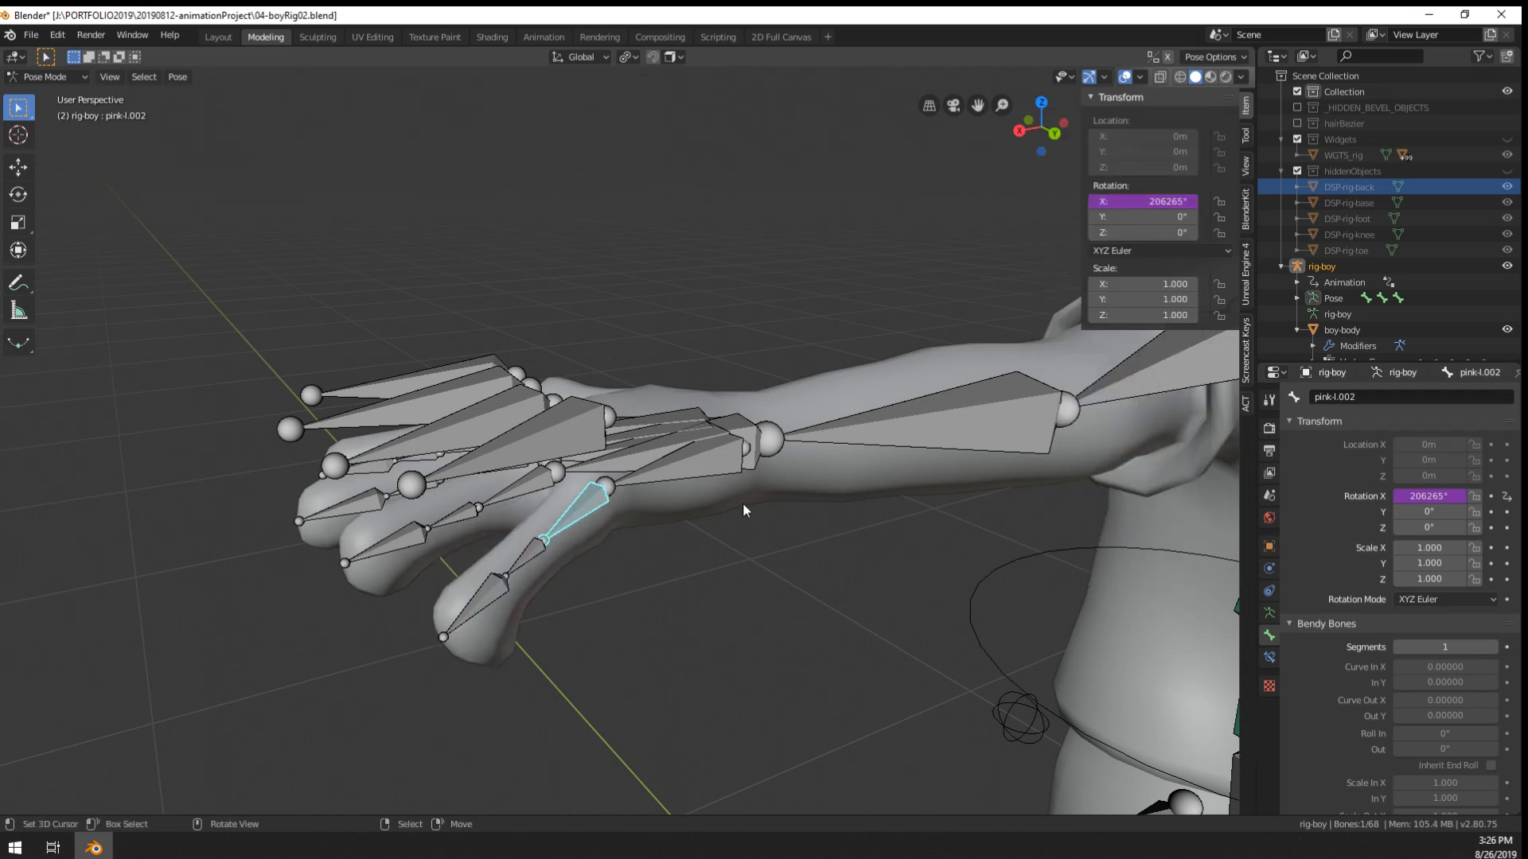
- Test the driver by scaling the pink-control.L bone, trying the Y axis and then uniformly to about 0.405
right_click(568, 432)
key("s")
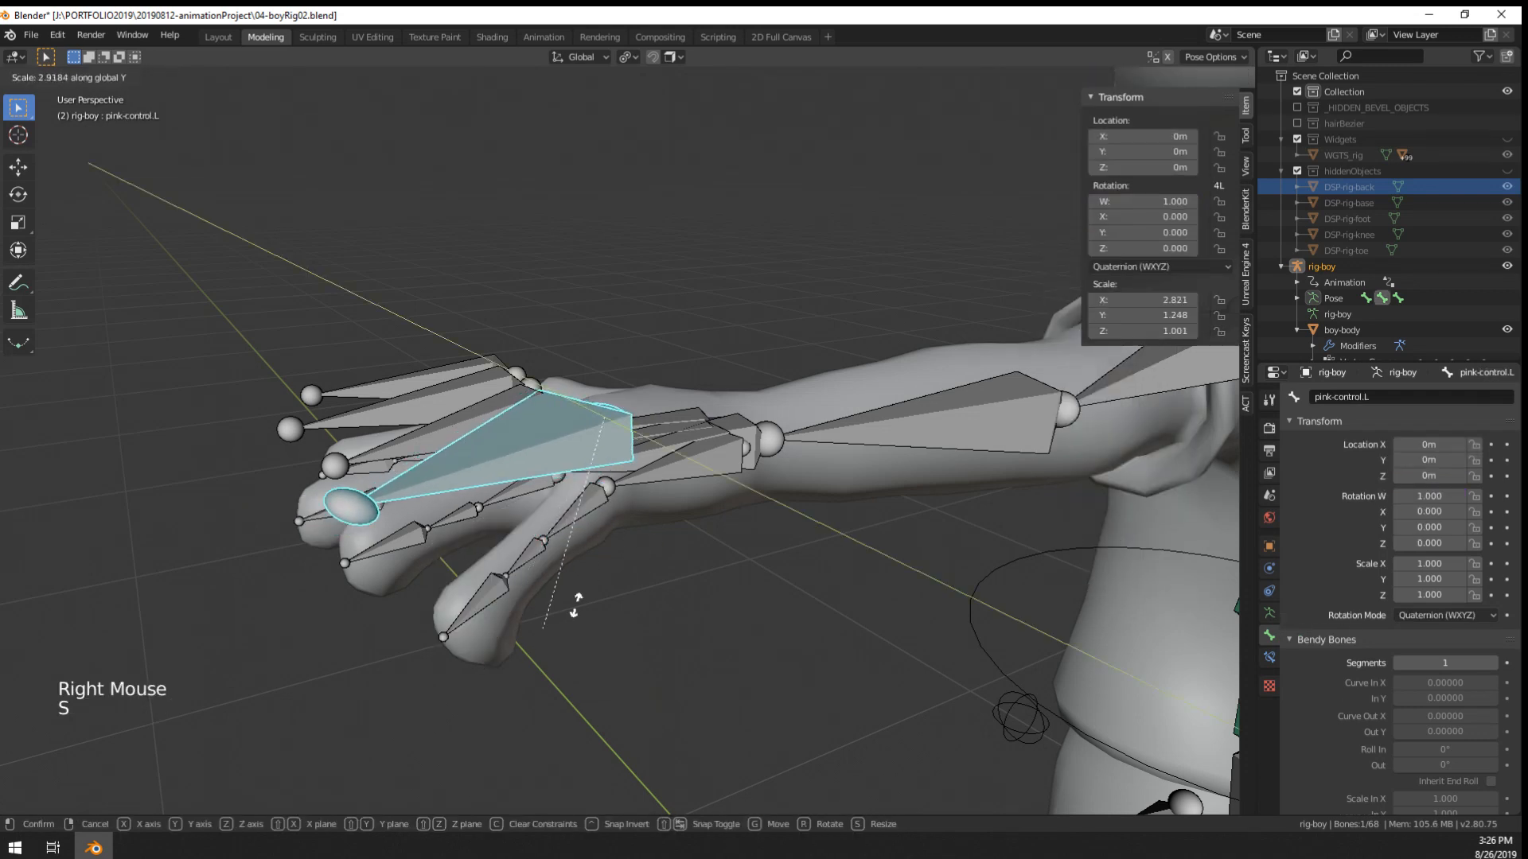
key("y")
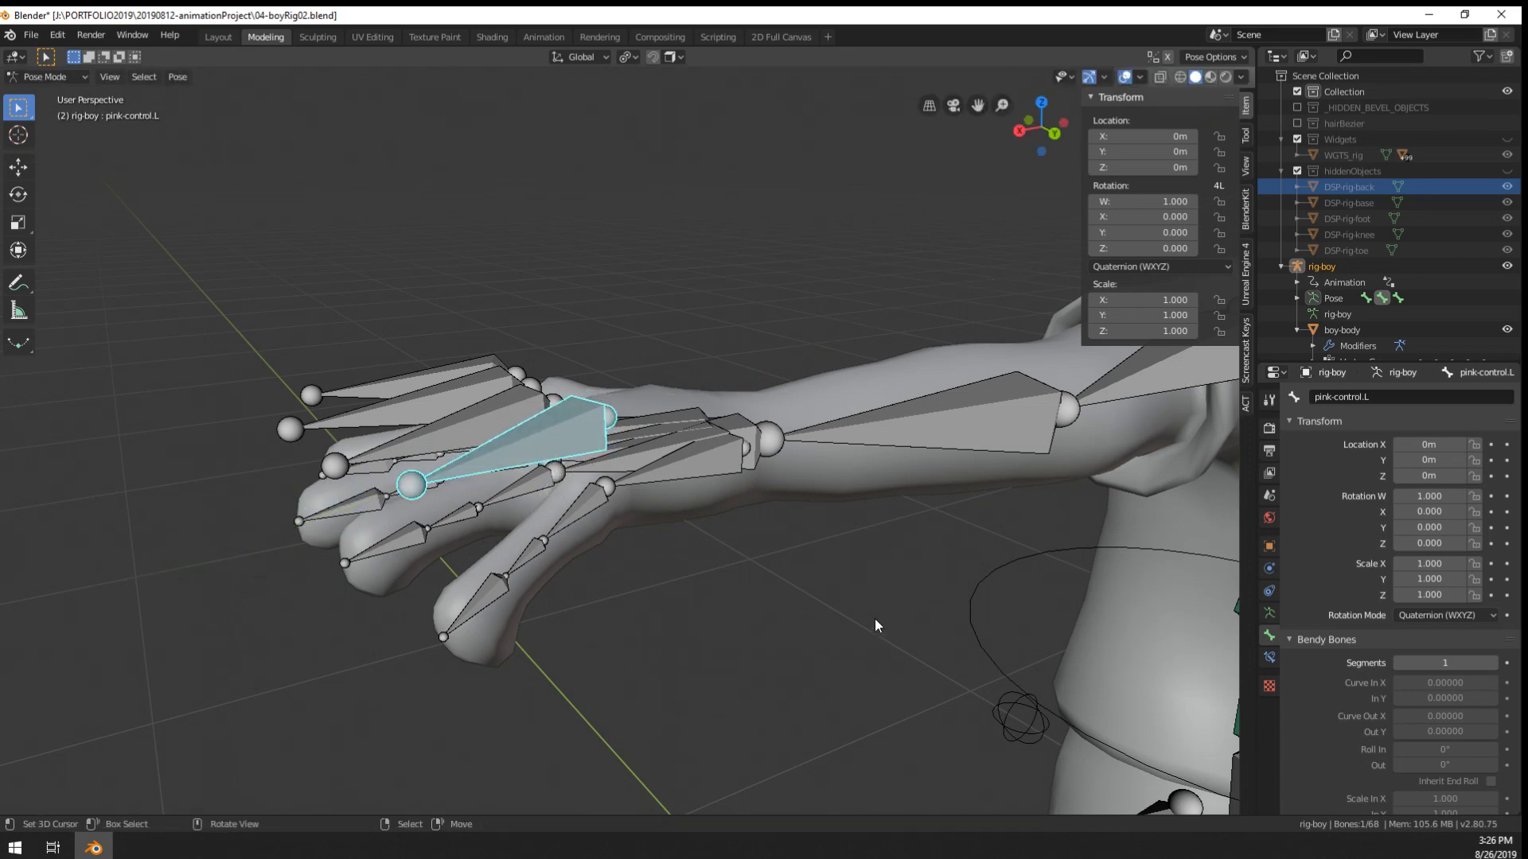
key("s")
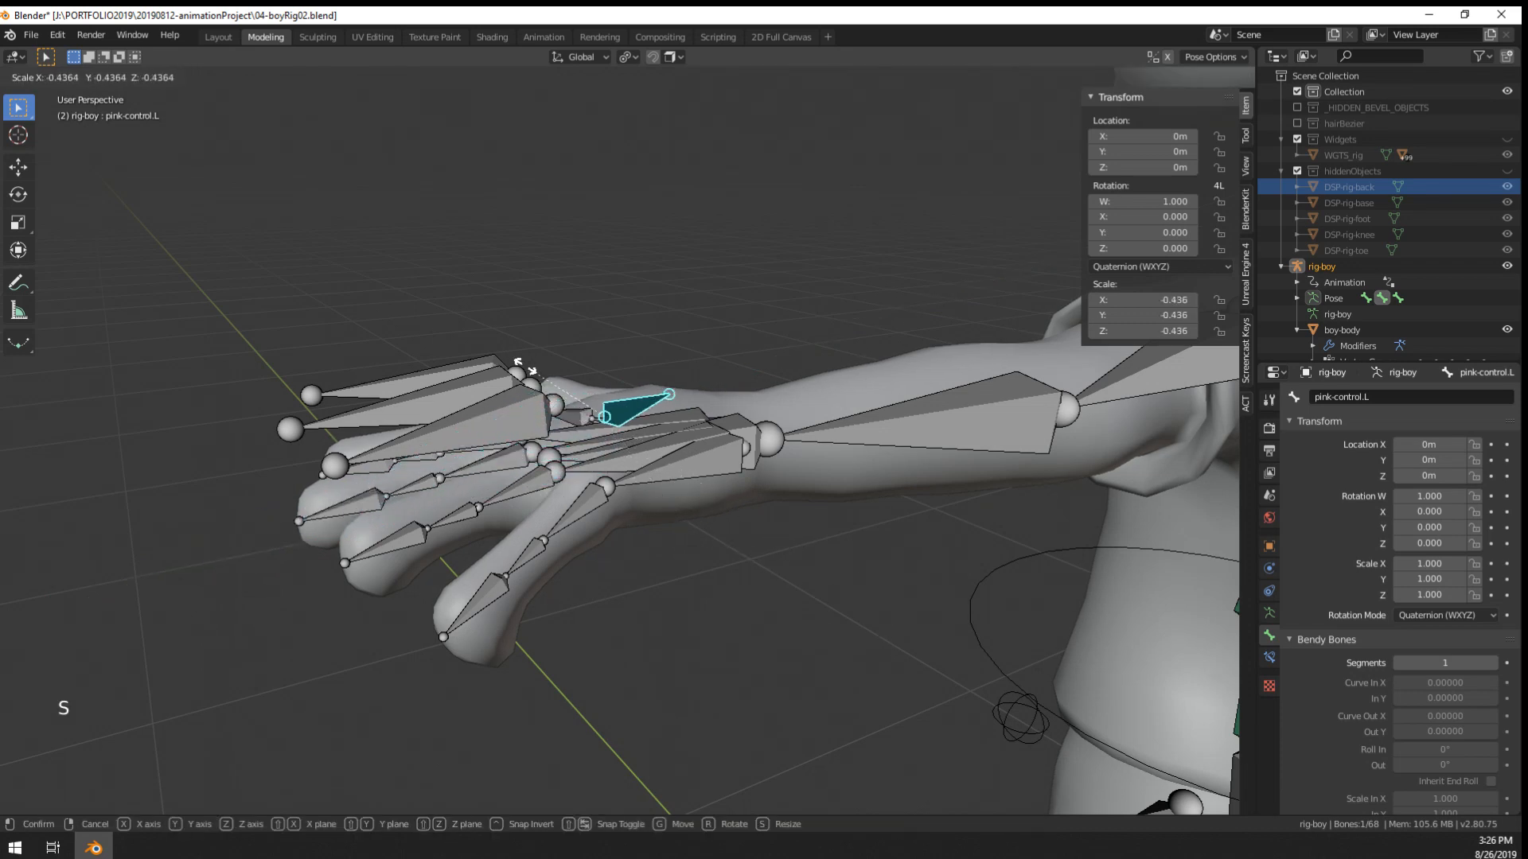
left_click(772, 605)
- Remove the 3600 multiplier from the pink-l.002 bone's X rotation driver, leaving the expression var
right_click(574, 510)
right_click(1144, 203)
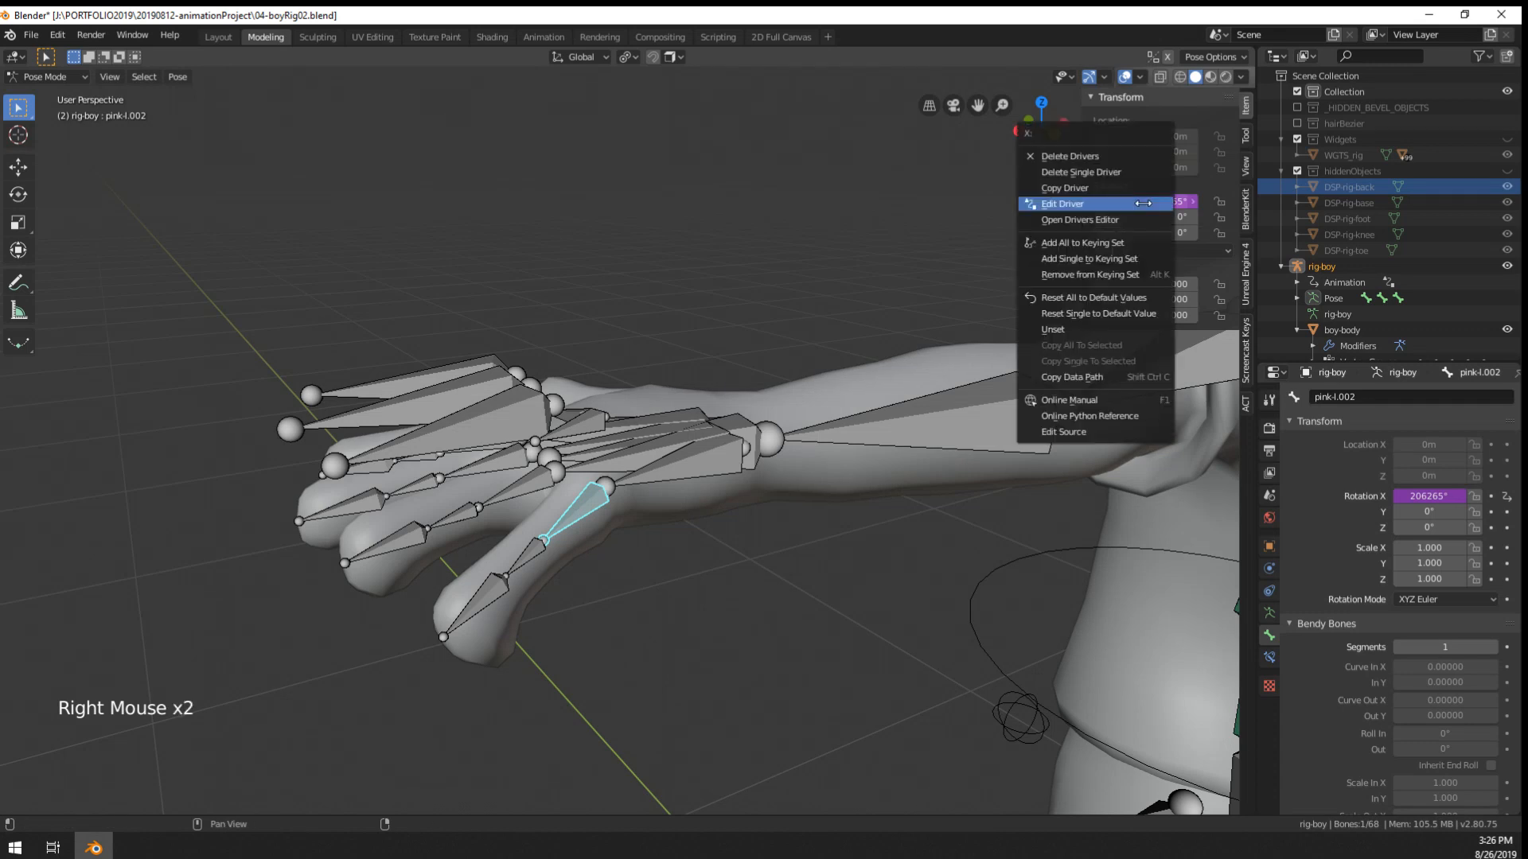
left_click(1143, 204)
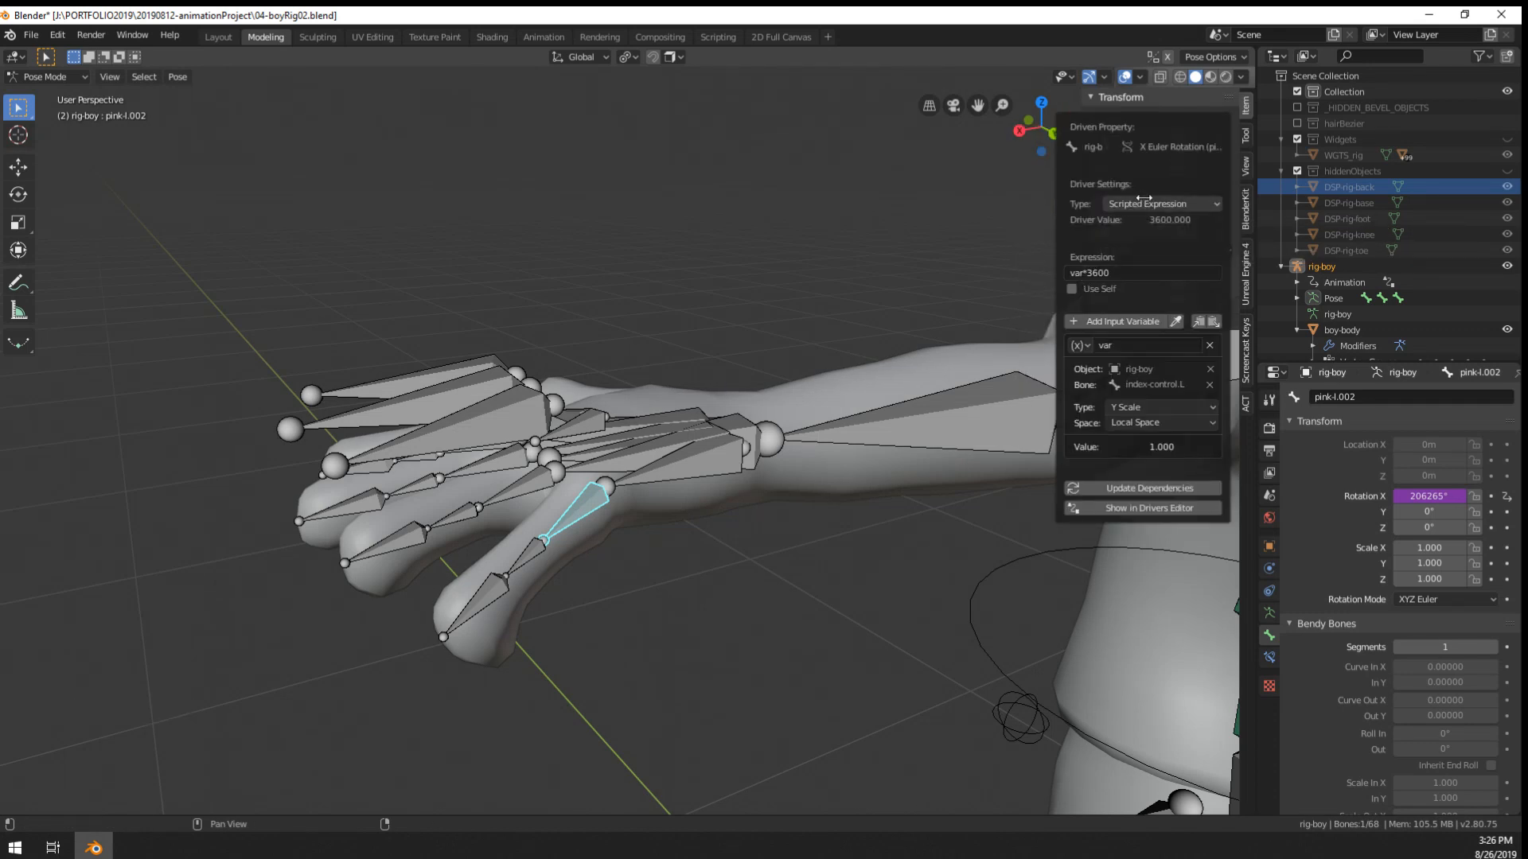
left_click(1148, 268)
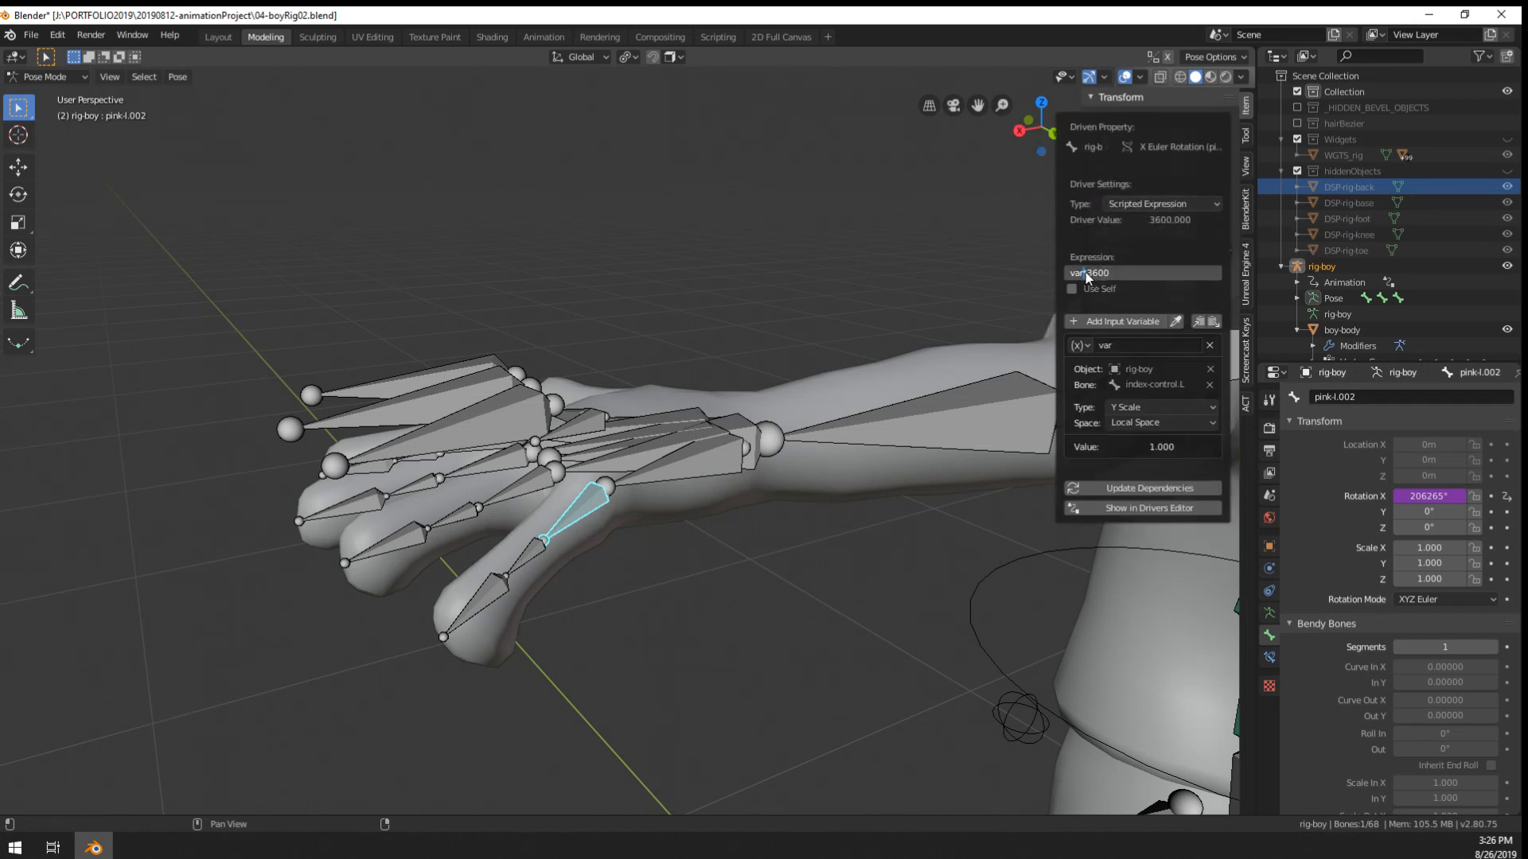
left_click(1146, 267)
key("BackSpace")
key("BackSpace")
key("BackSpace")
key("BackSpace")
key("BackSpace")
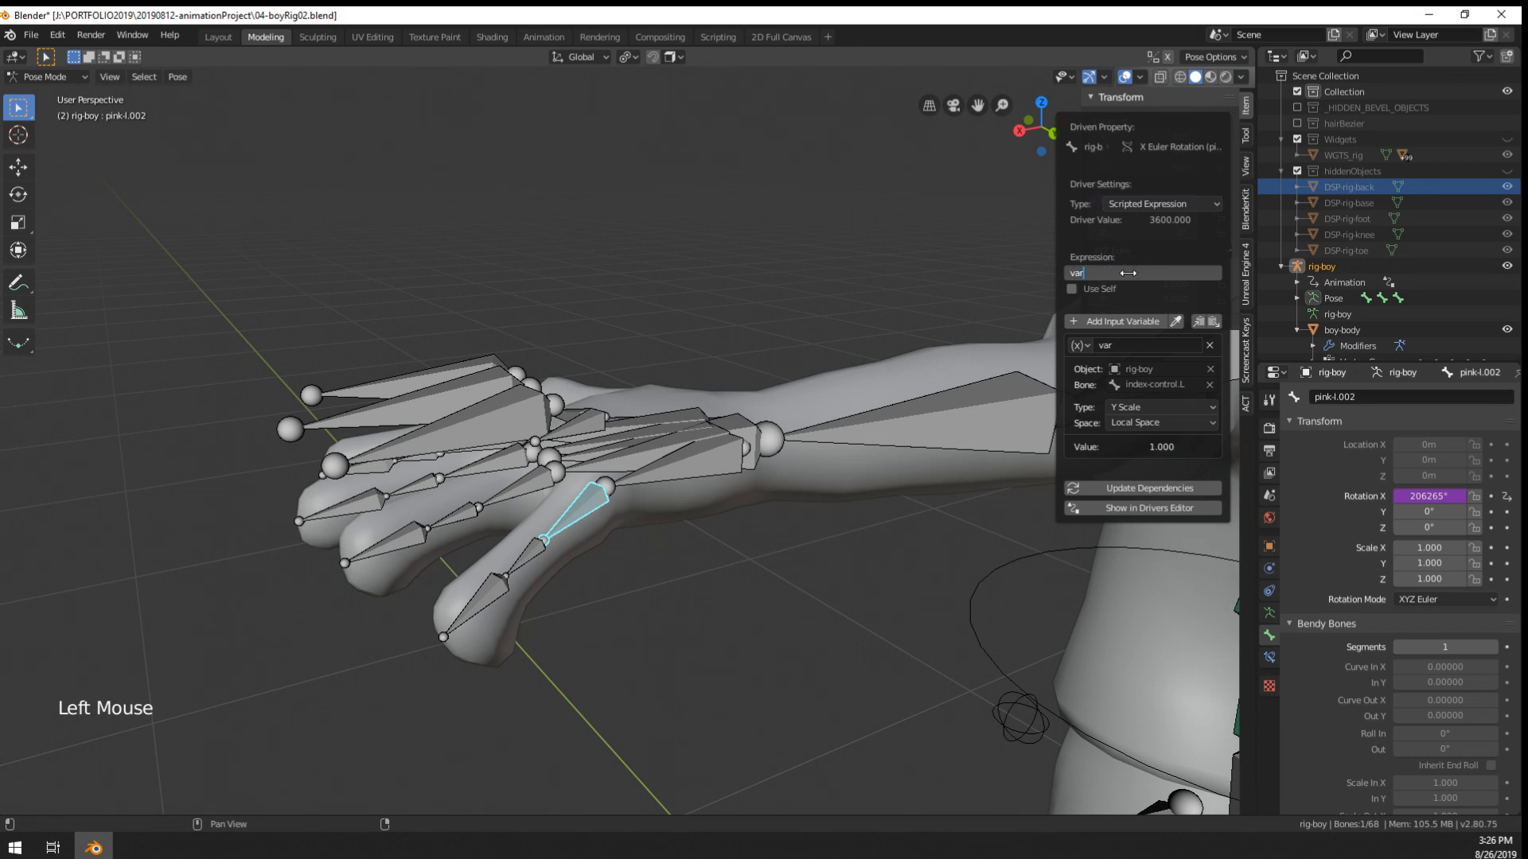
key("Return")
- Test the finger by scaling the ring-control.L bone down and then up to about 1.128
right_click(482, 424)
key("s")
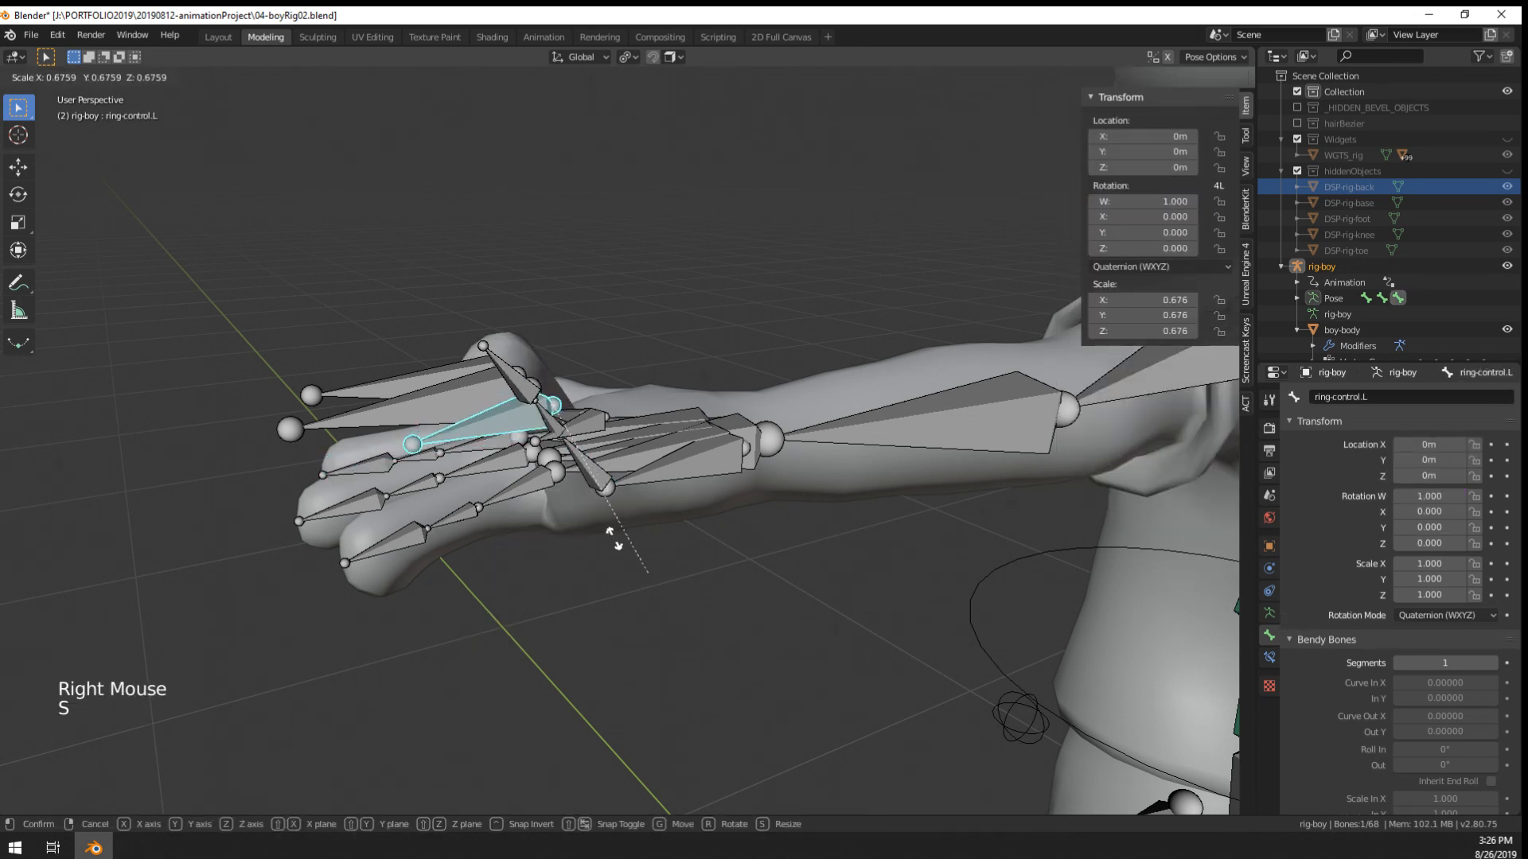
left_click(569, 466)
right_click(596, 476)
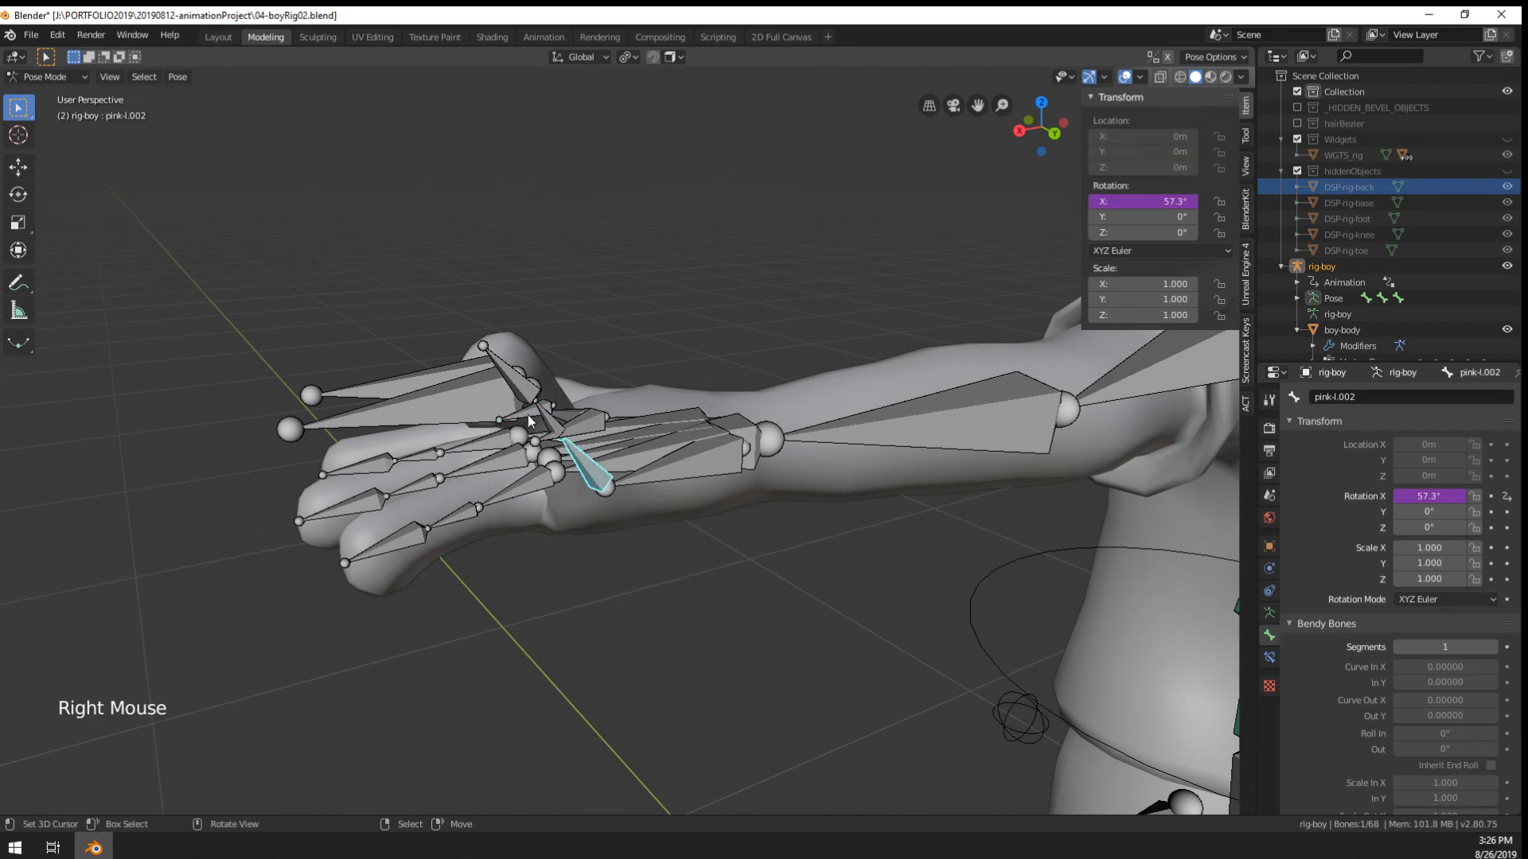
right_click(527, 419)
key("s")
left_click(690, 672)
right_click(597, 473)
key("s")
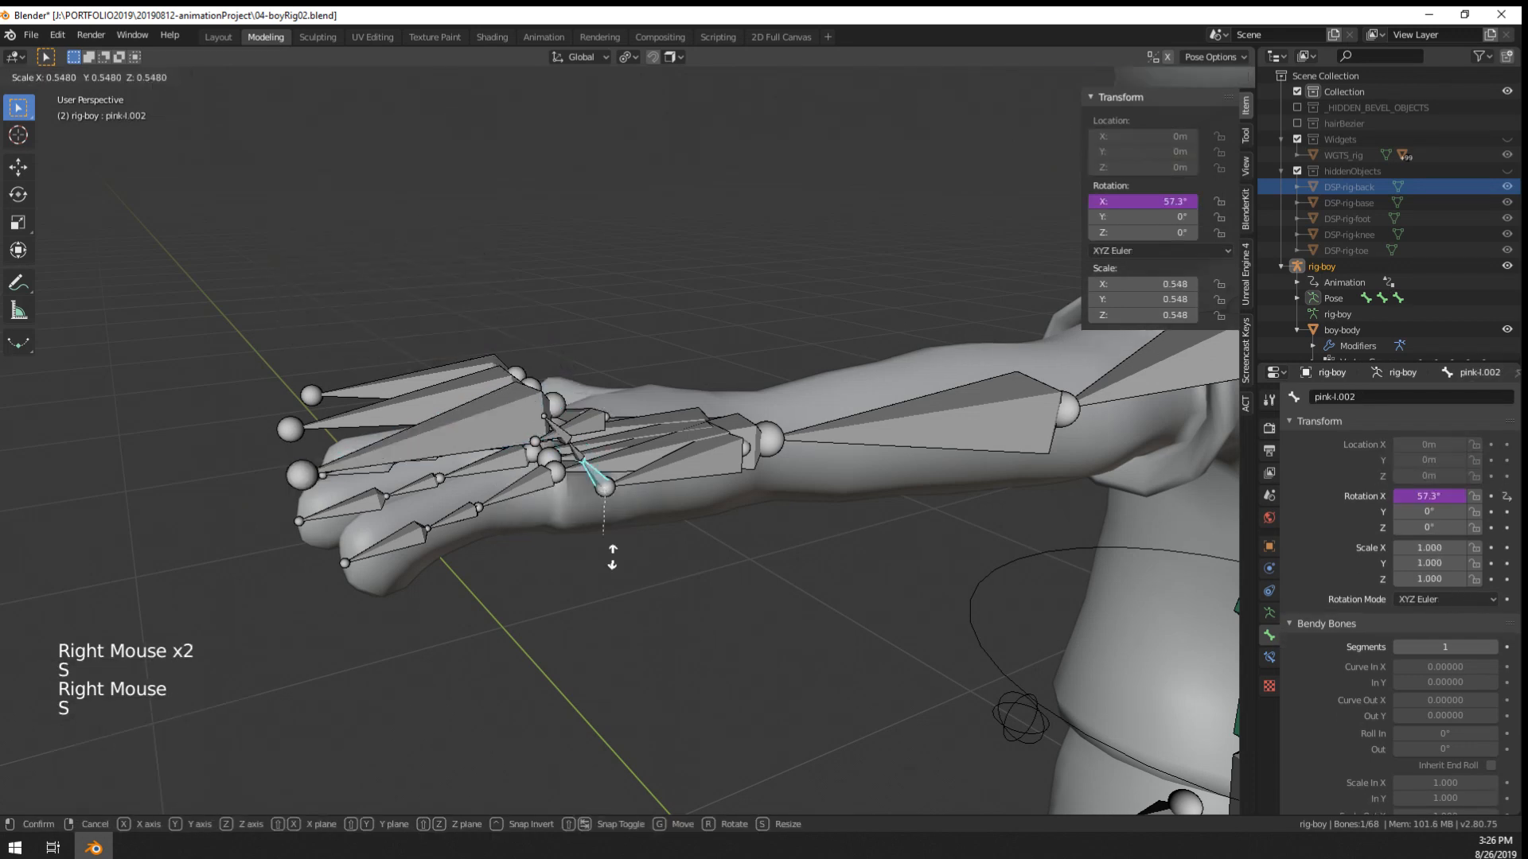
right_click(598, 541)
- Scale the ring-control.L bone uniformly to about 0.608
right_click(511, 434)
key("s")
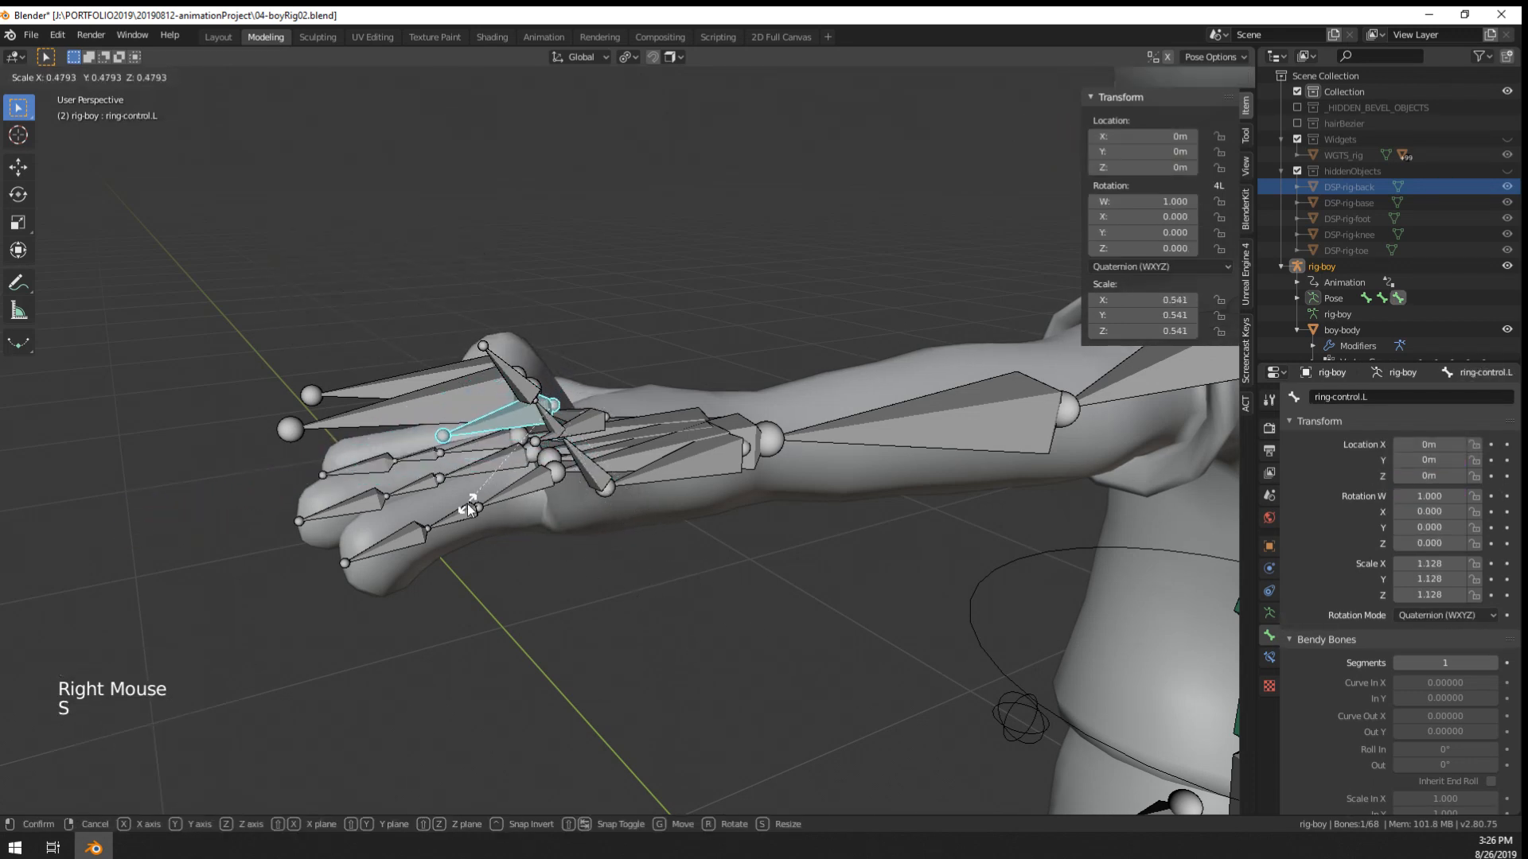
left_click(470, 502)
scroll(541, 472, "up", 3)
key("s")
left_click(519, 425)
- Check which bone drives the pink-l.002 bone's X rotation and inspect the name of the ring finger's control bone
right_click(562, 481)
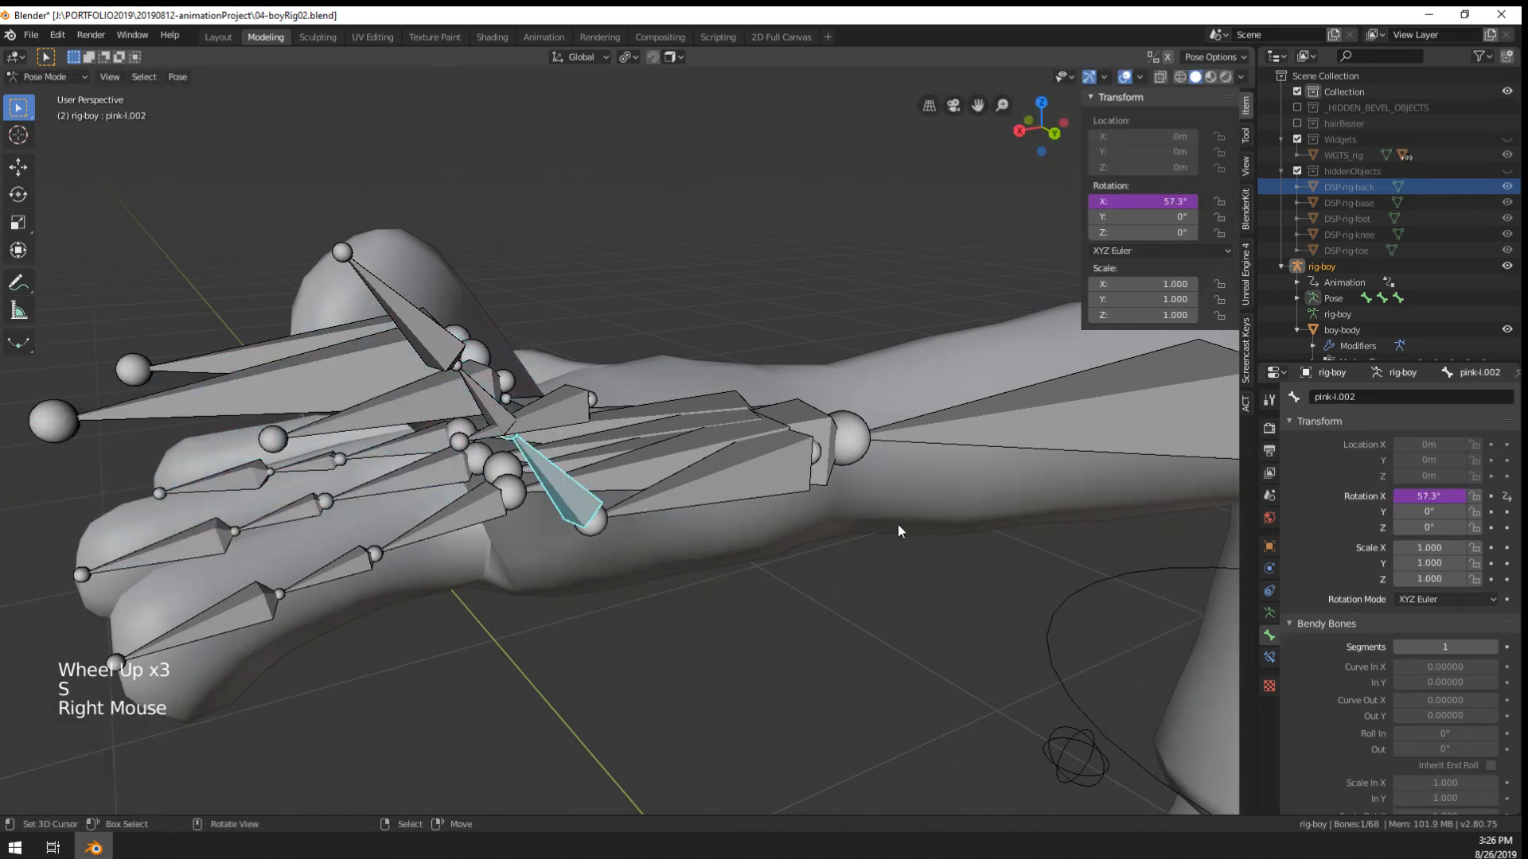
right_click(1130, 202)
left_click(1113, 212)
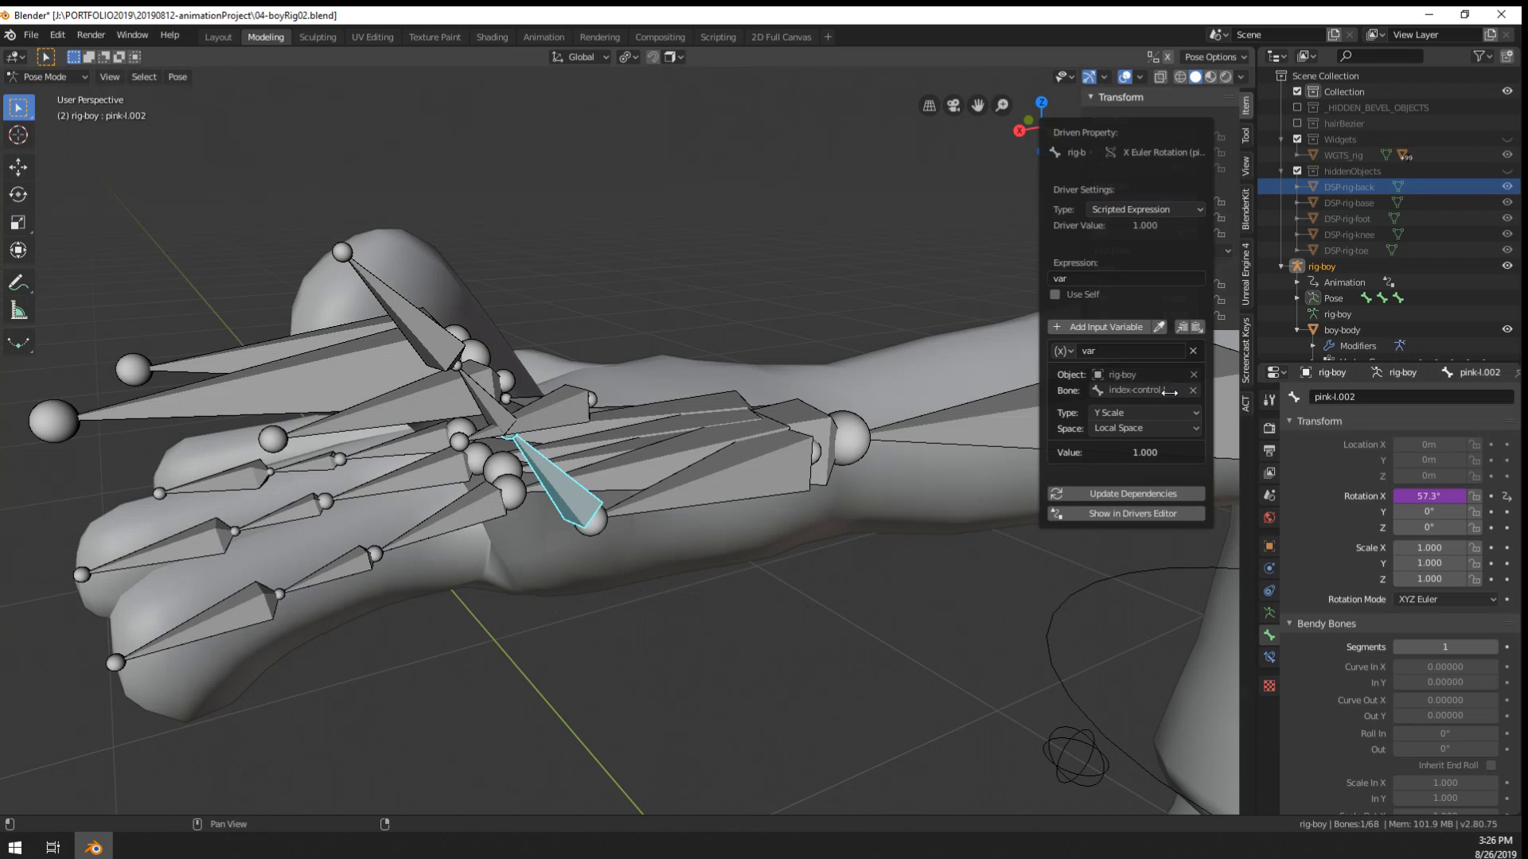
right_click(394, 405)
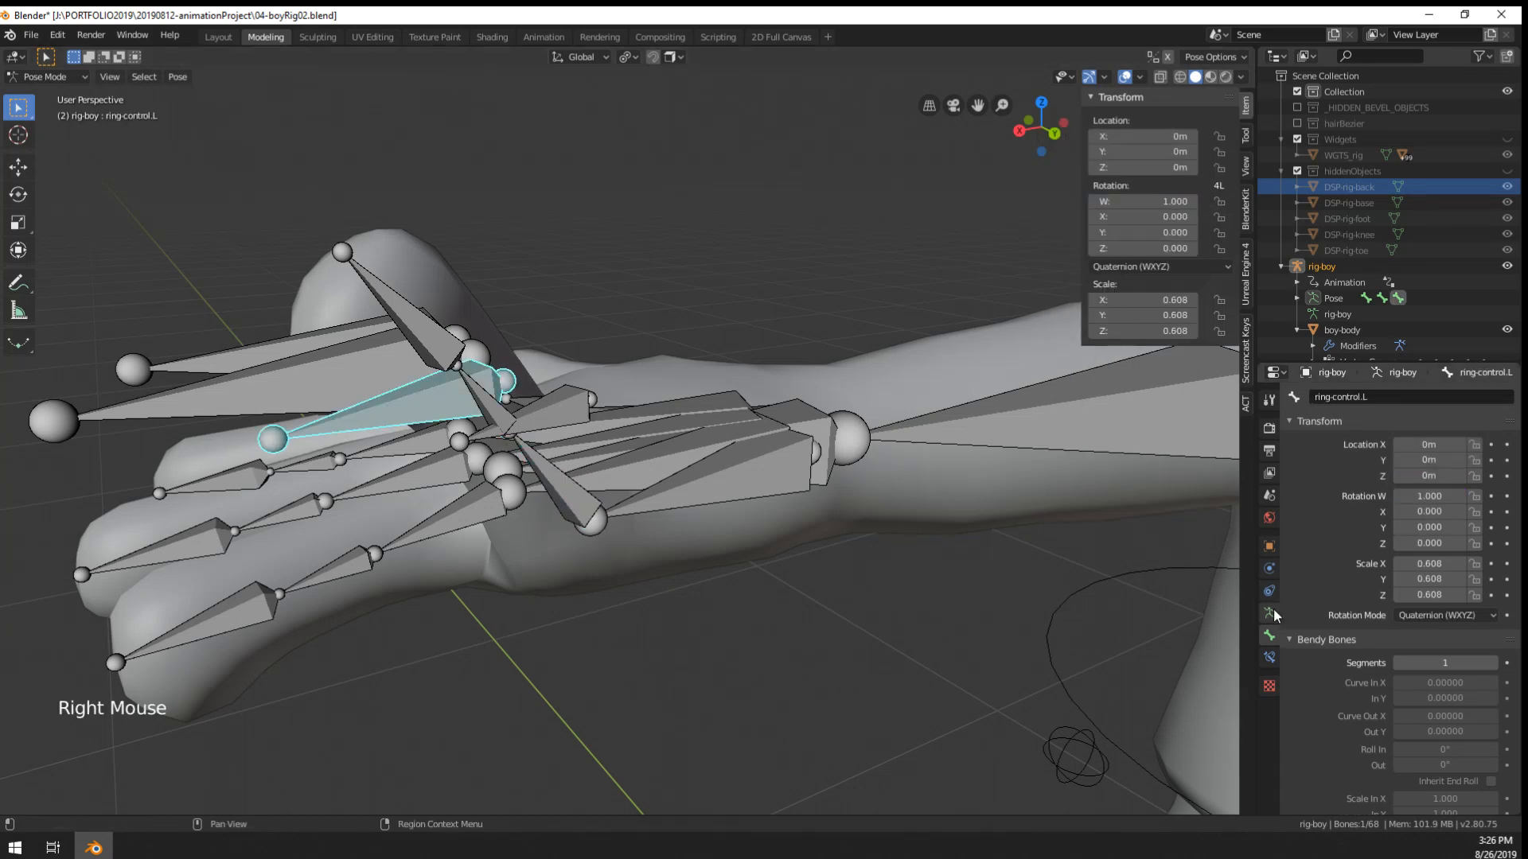
scroll(1364, 471, "up", 2)
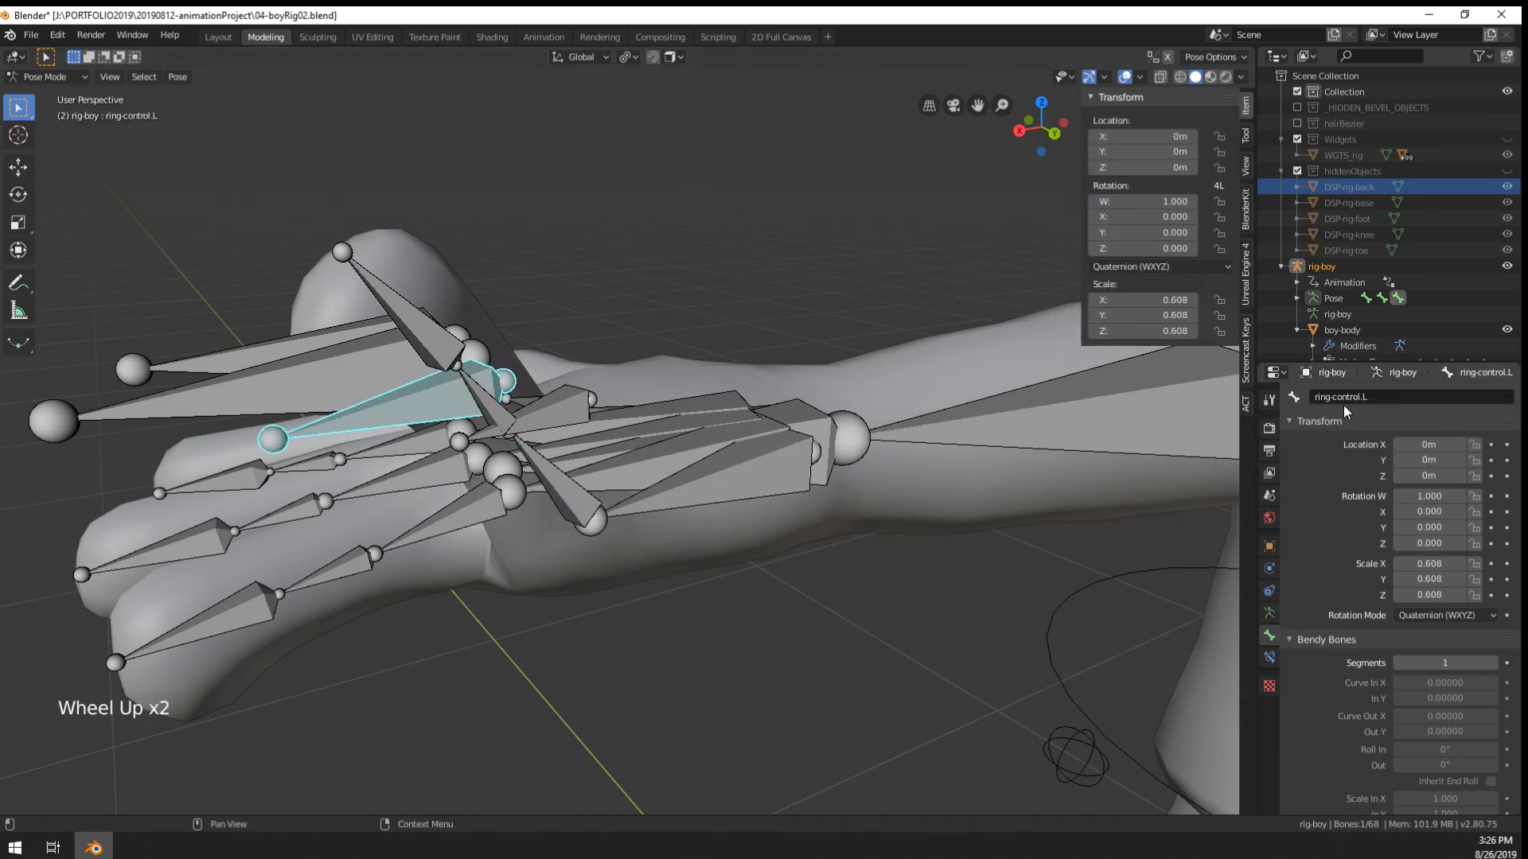
- Select the pinky's control bone and copy its name, pink-control.L
middle_click_drag(795, 509, 604, 587)
scroll(723, 526, "down", 2)
middle_click_drag(637, 509, 570, 446)
right_click(570, 447)
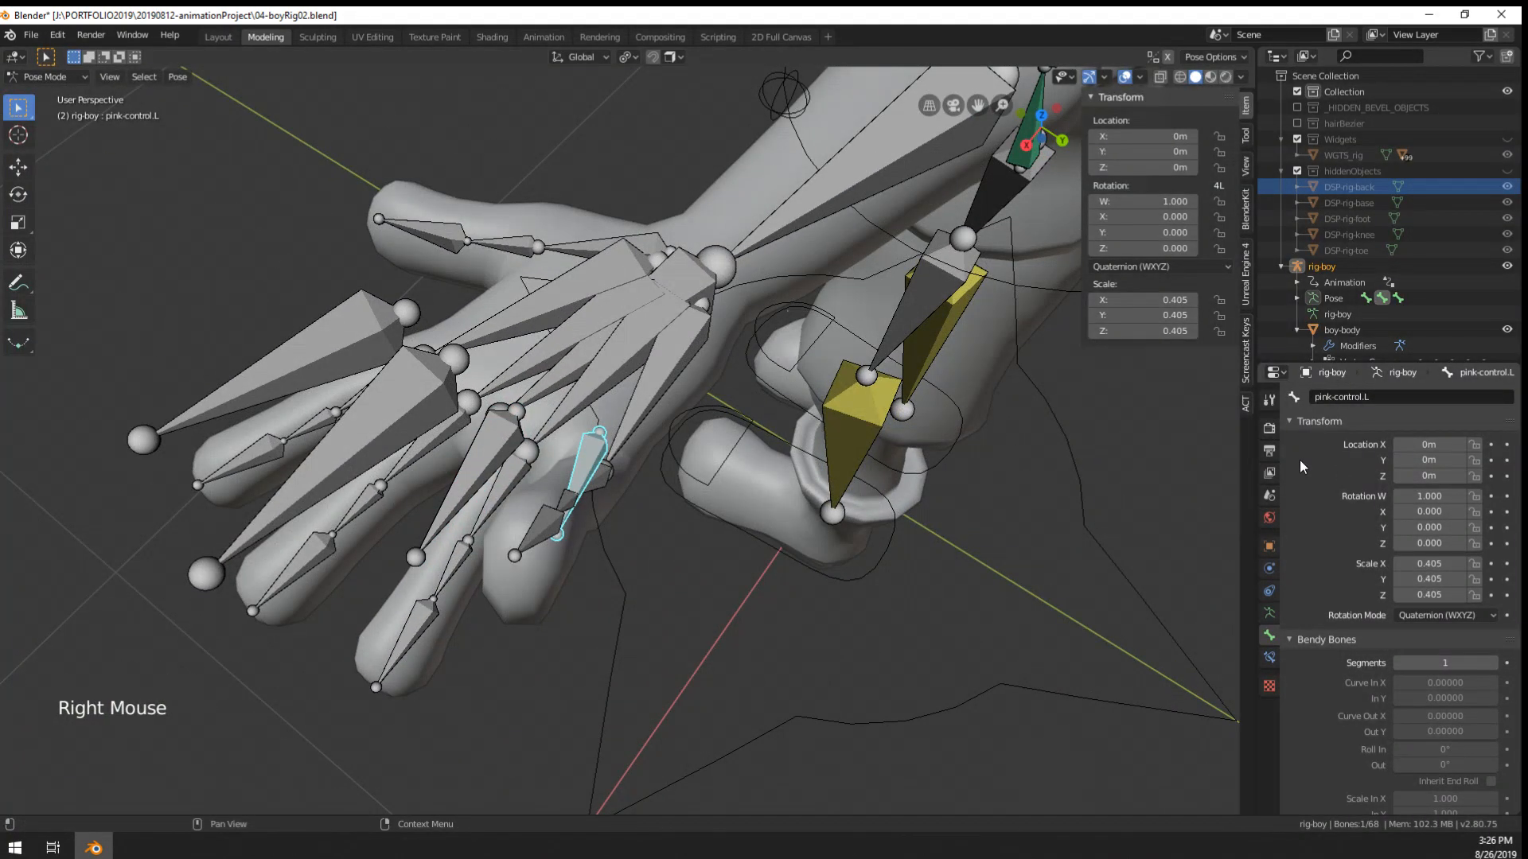
left_click(1352, 397)
key("ctrl+c")
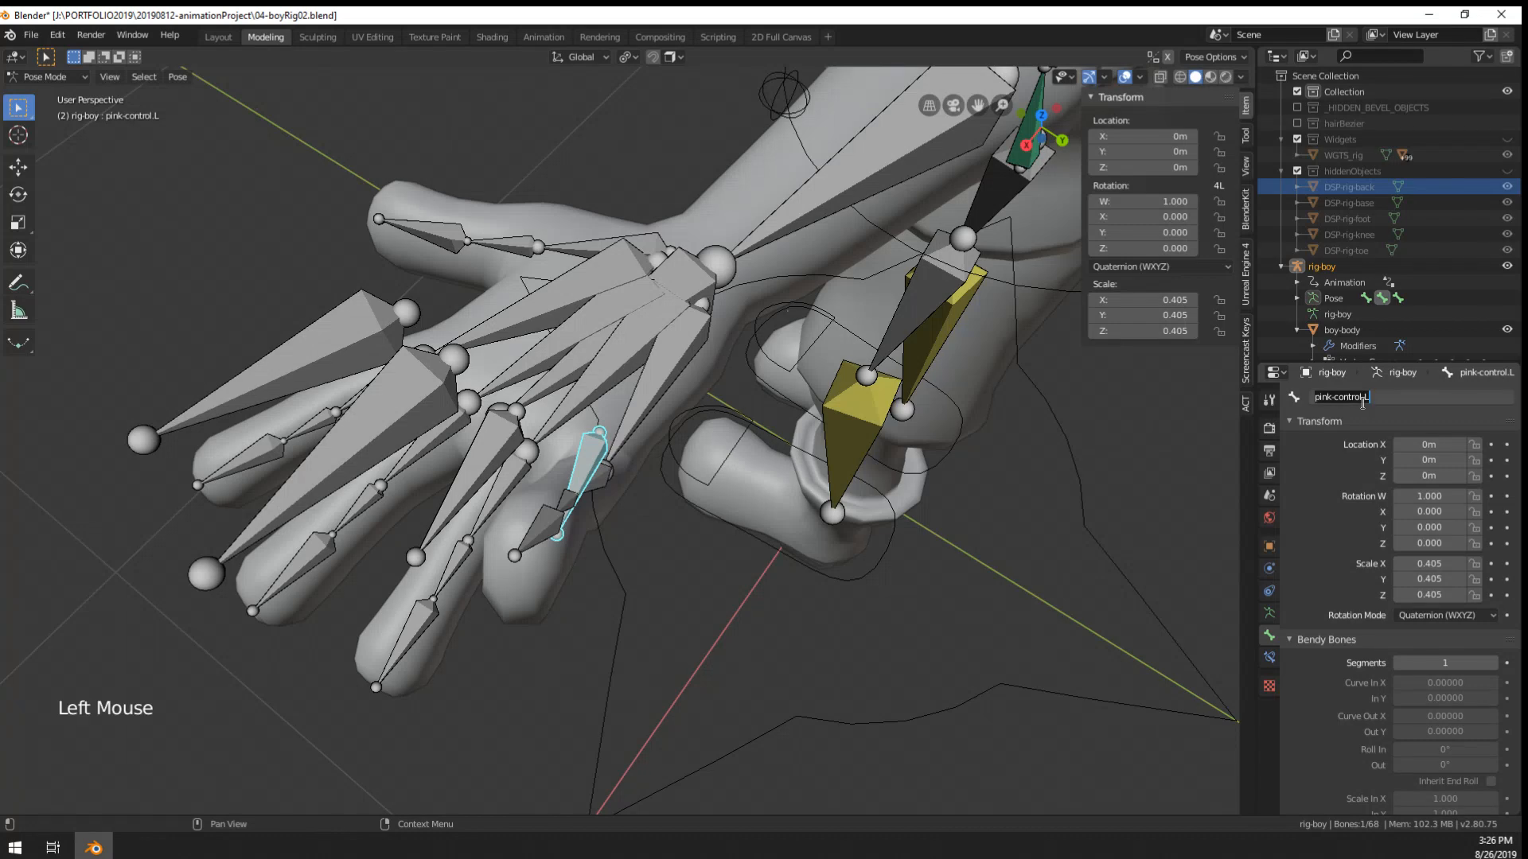
- Set the target bone of the pink-l.002 bone's X rotation driver to pink-control.L using the copied name
middle_click_drag(626, 512, 589, 477)
right_click(585, 476)
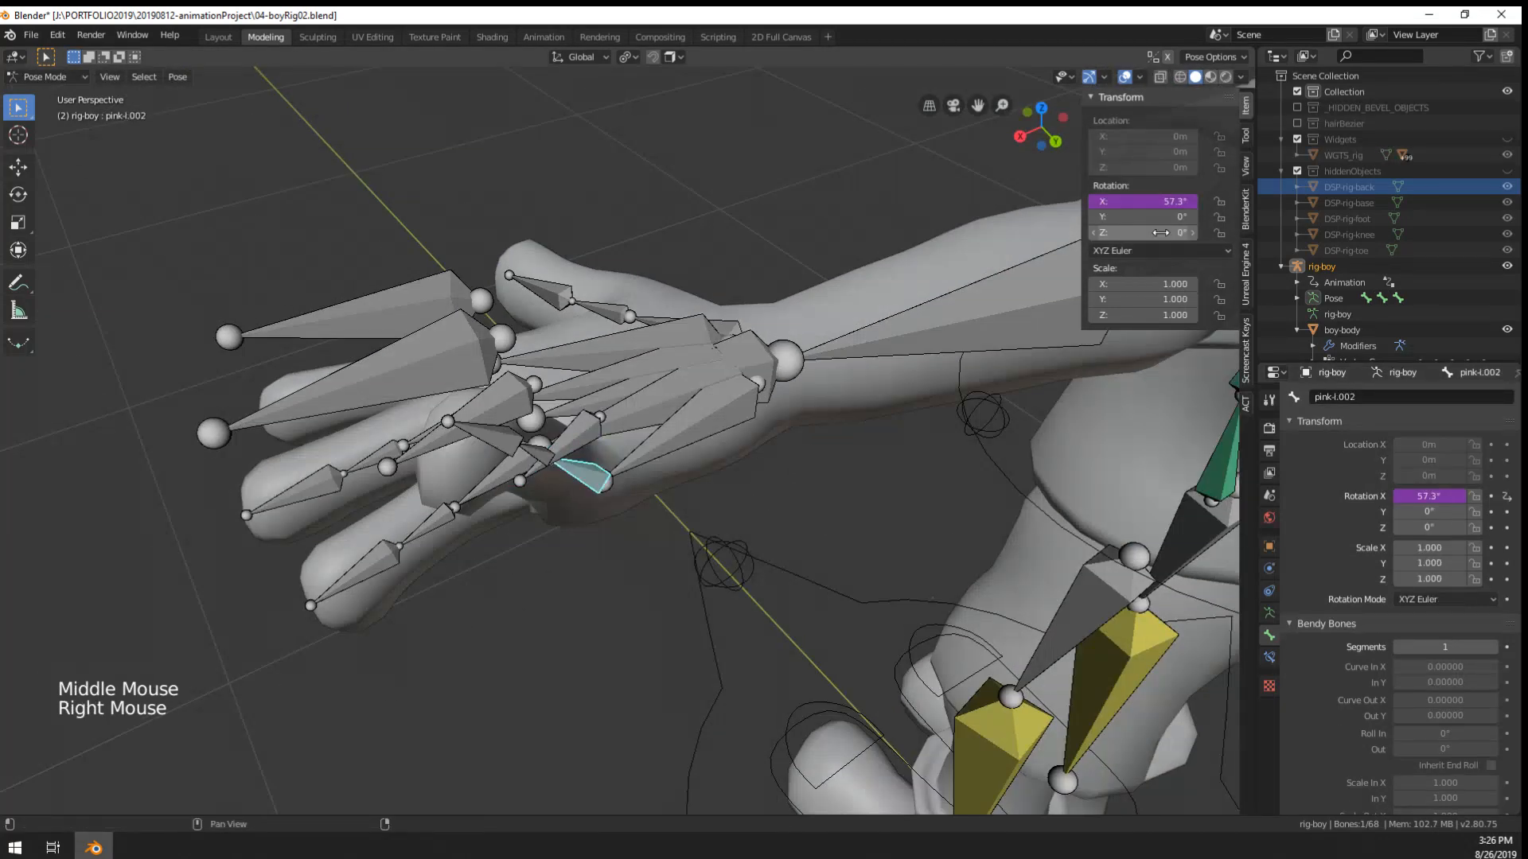
right_click(1163, 196)
left_click(1163, 196)
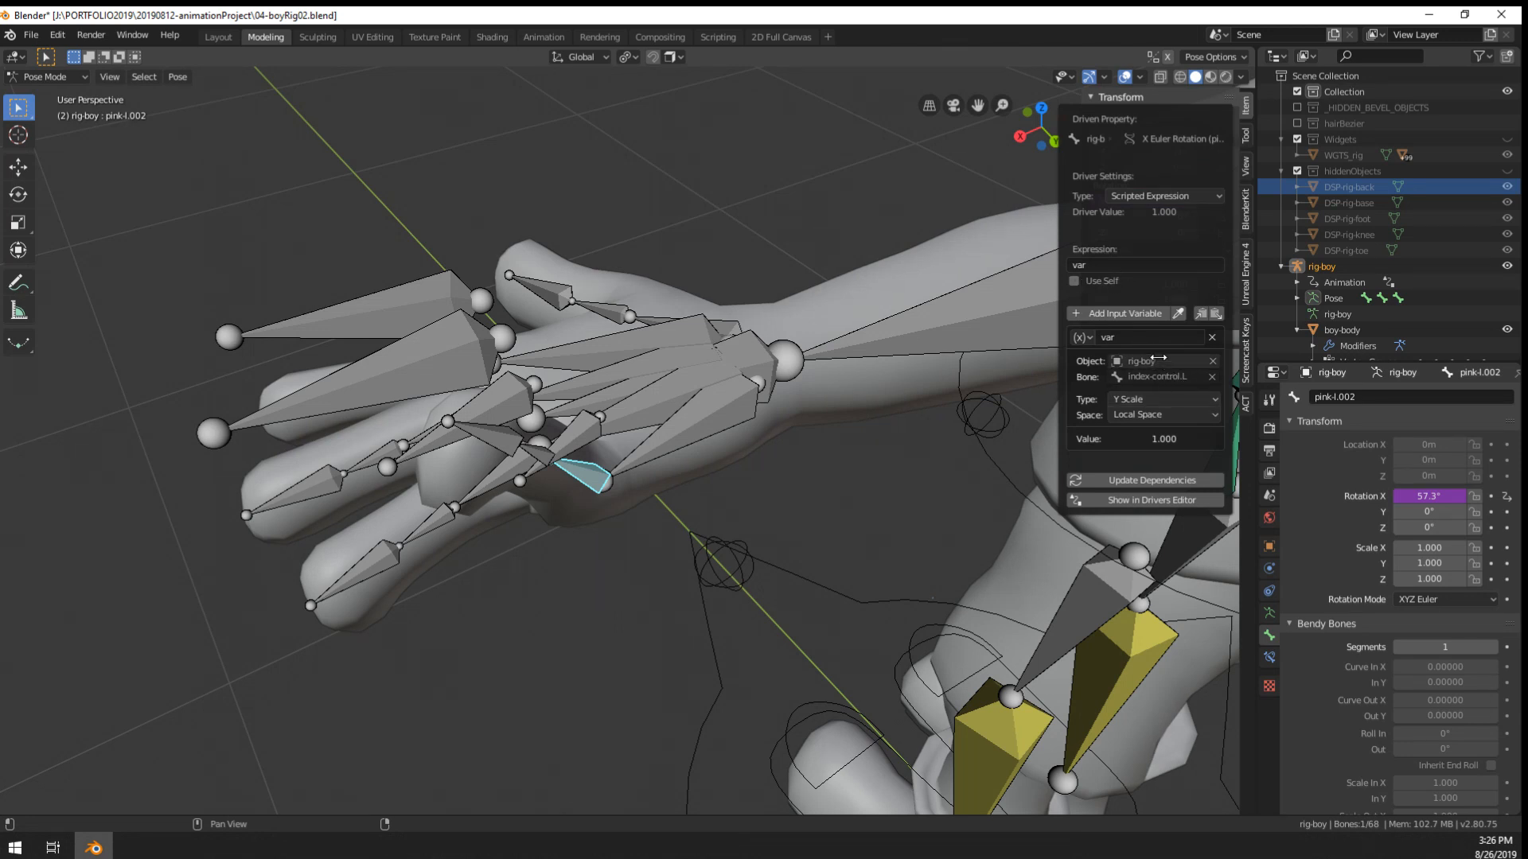
left_click(1200, 377)
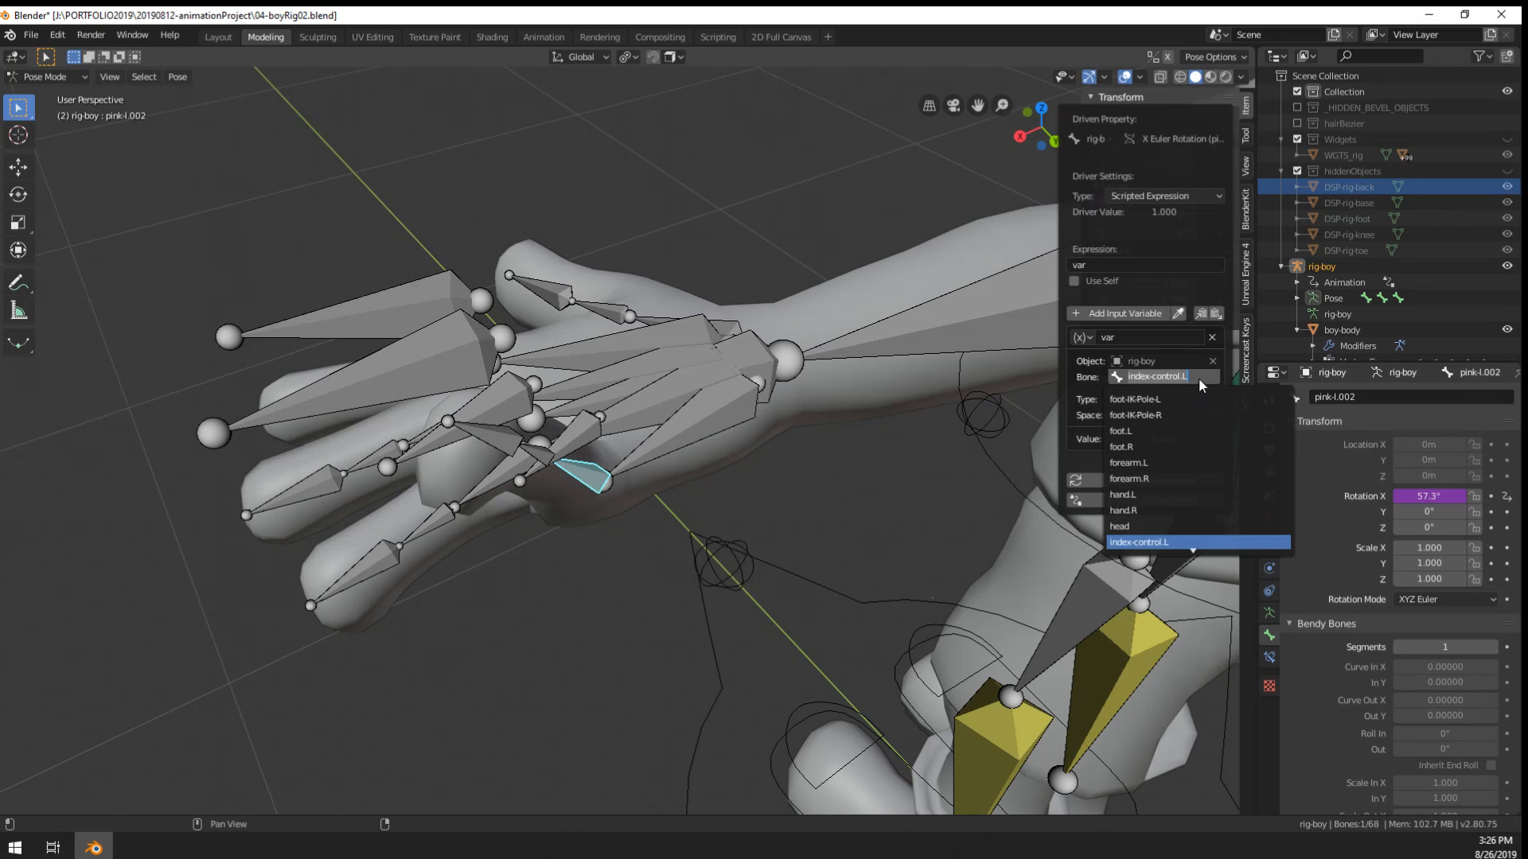
key("ctrl+v")
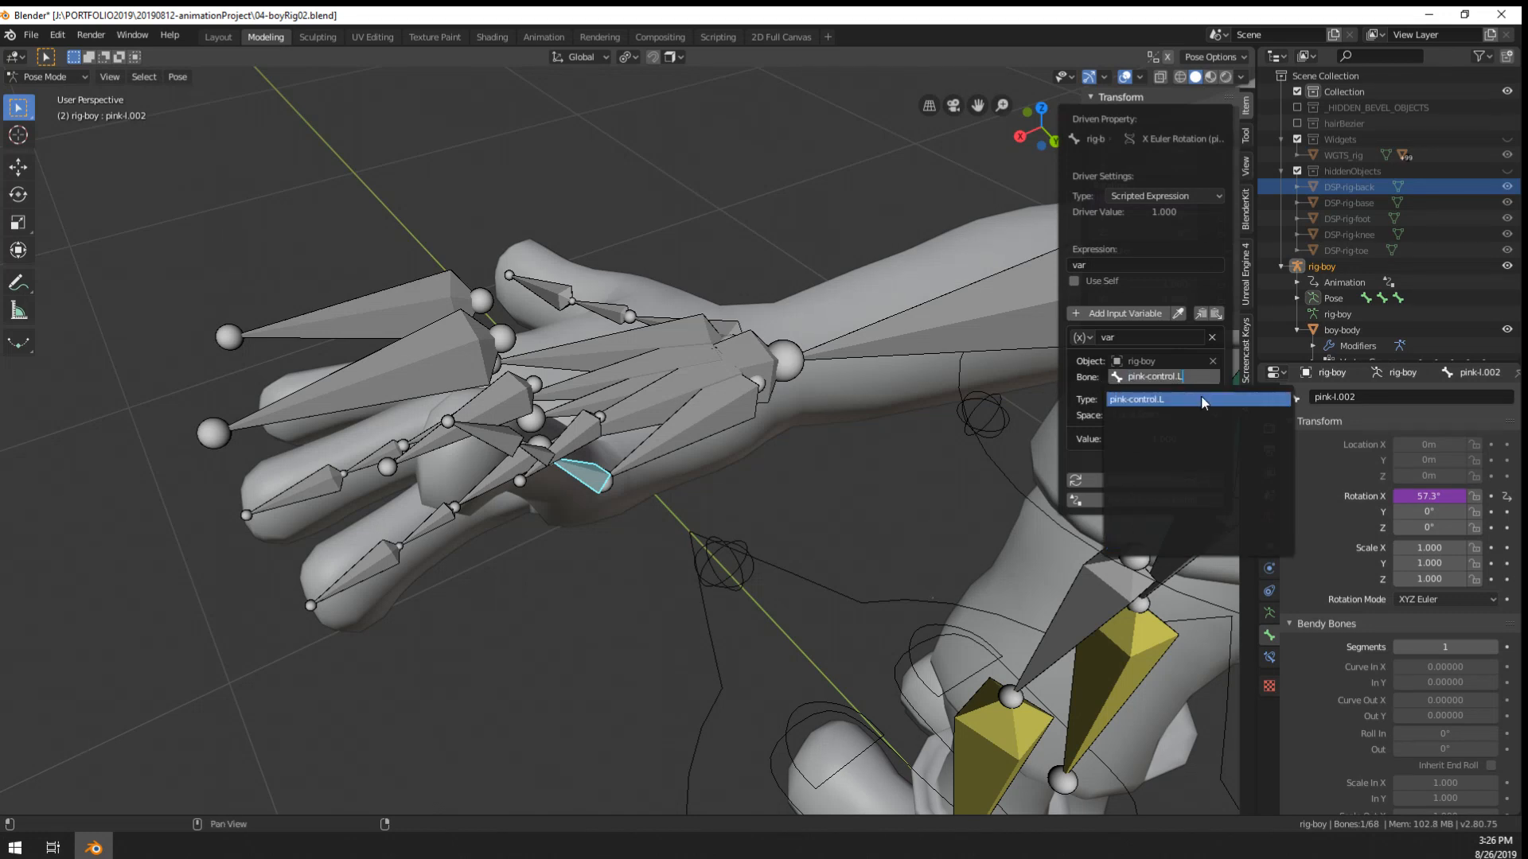
left_click(1201, 398)
- Try scaling the pink-control.L bone down and up to test how it rotates the pinky
right_click(591, 436)
key("s")
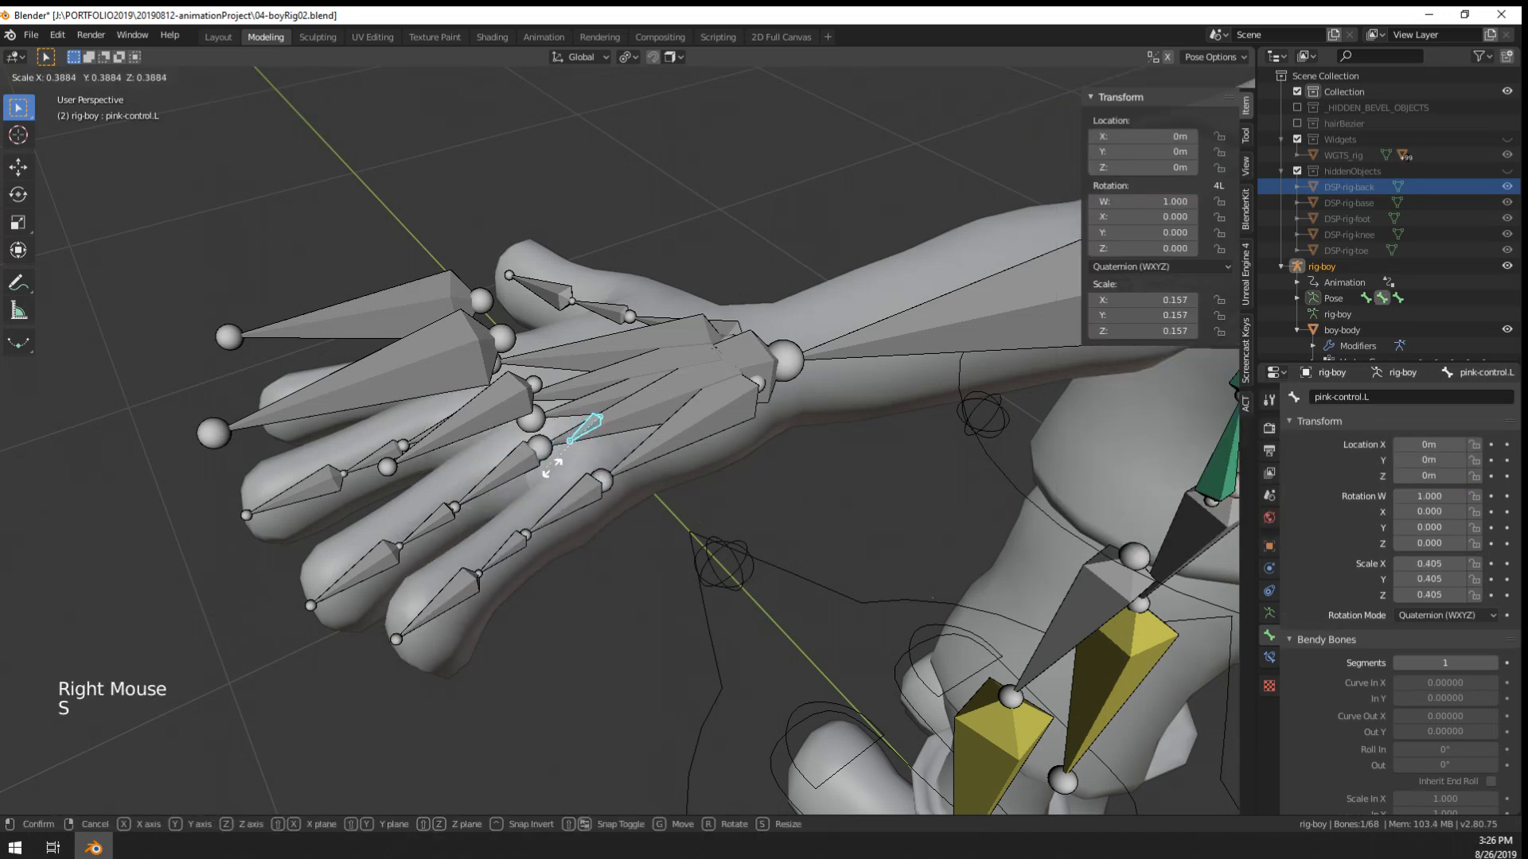
right_click(594, 499)
key("s")
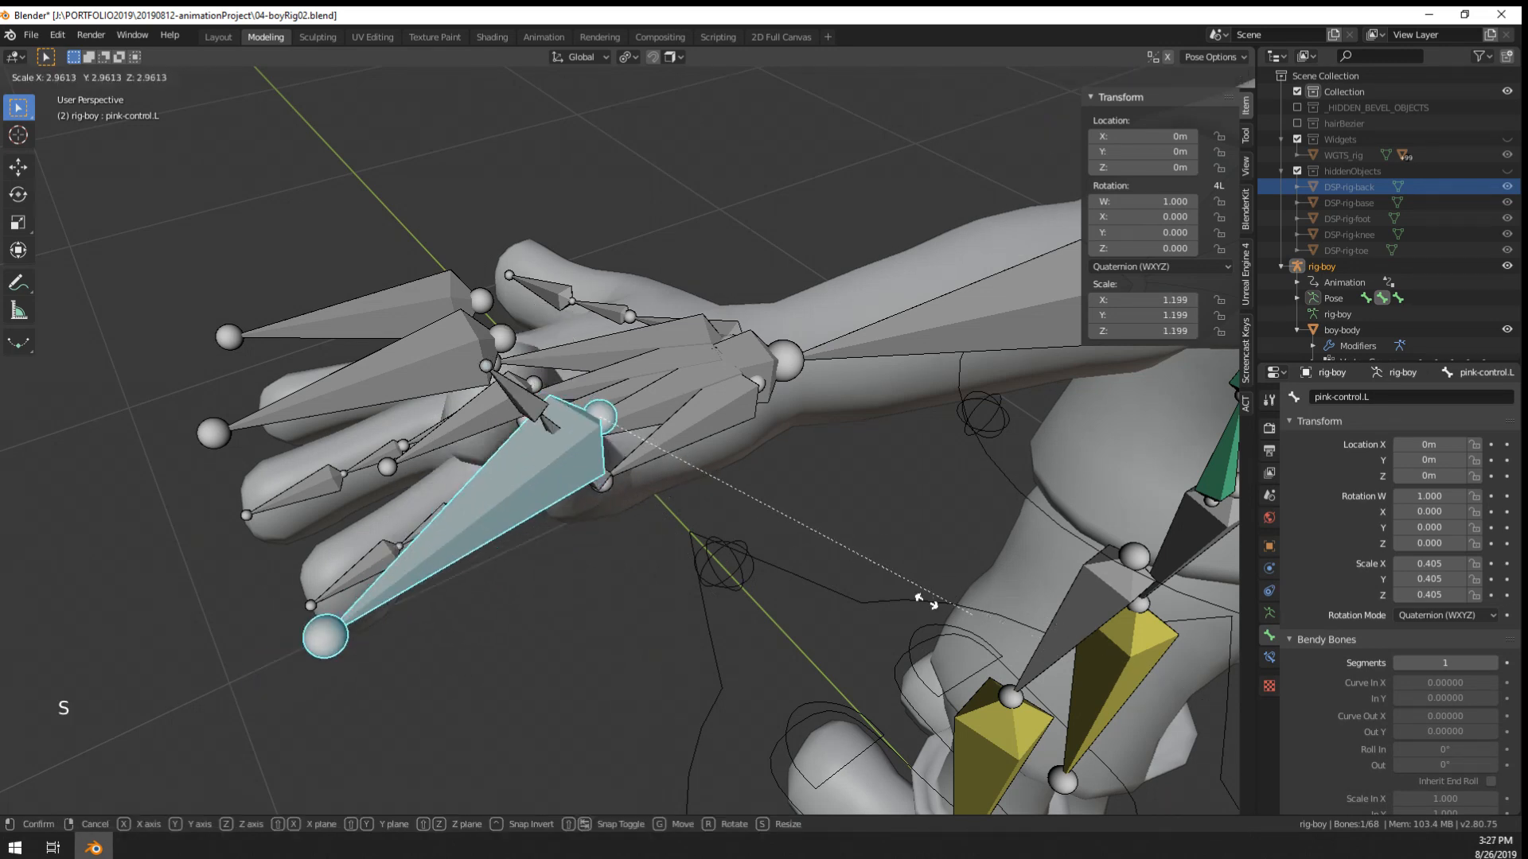
right_click(595, 493)
right_click(589, 491)
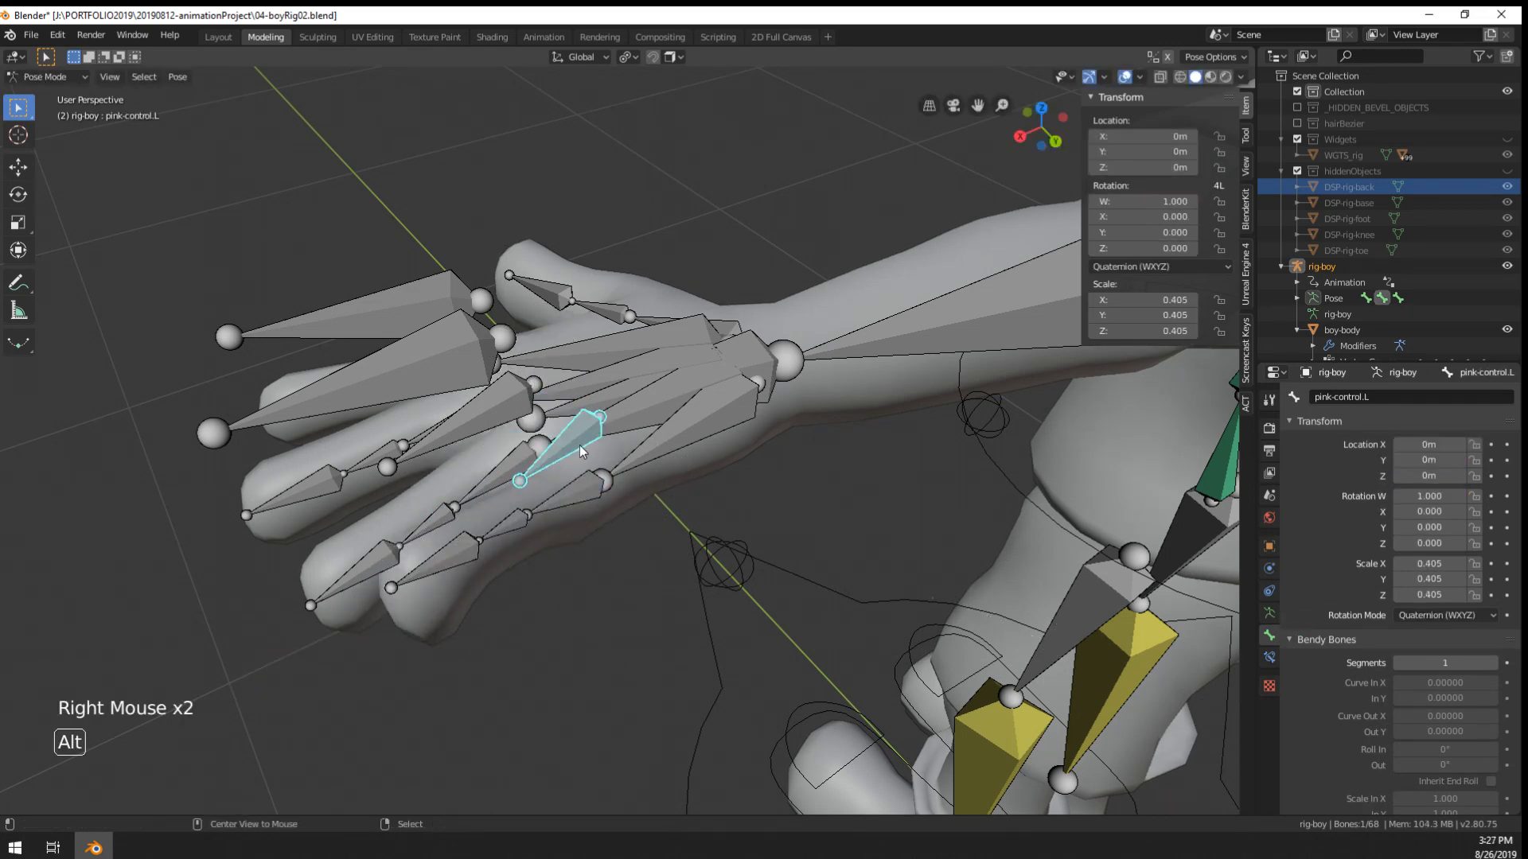
- Clear the pink-control.L bone's scale and try scaling it again from its default size
key("alt+s")
key("s")
right_click(591, 497)
- Set the expression of the pink-l.002 bone's X rotation driver to 1-var
right_click(591, 497)
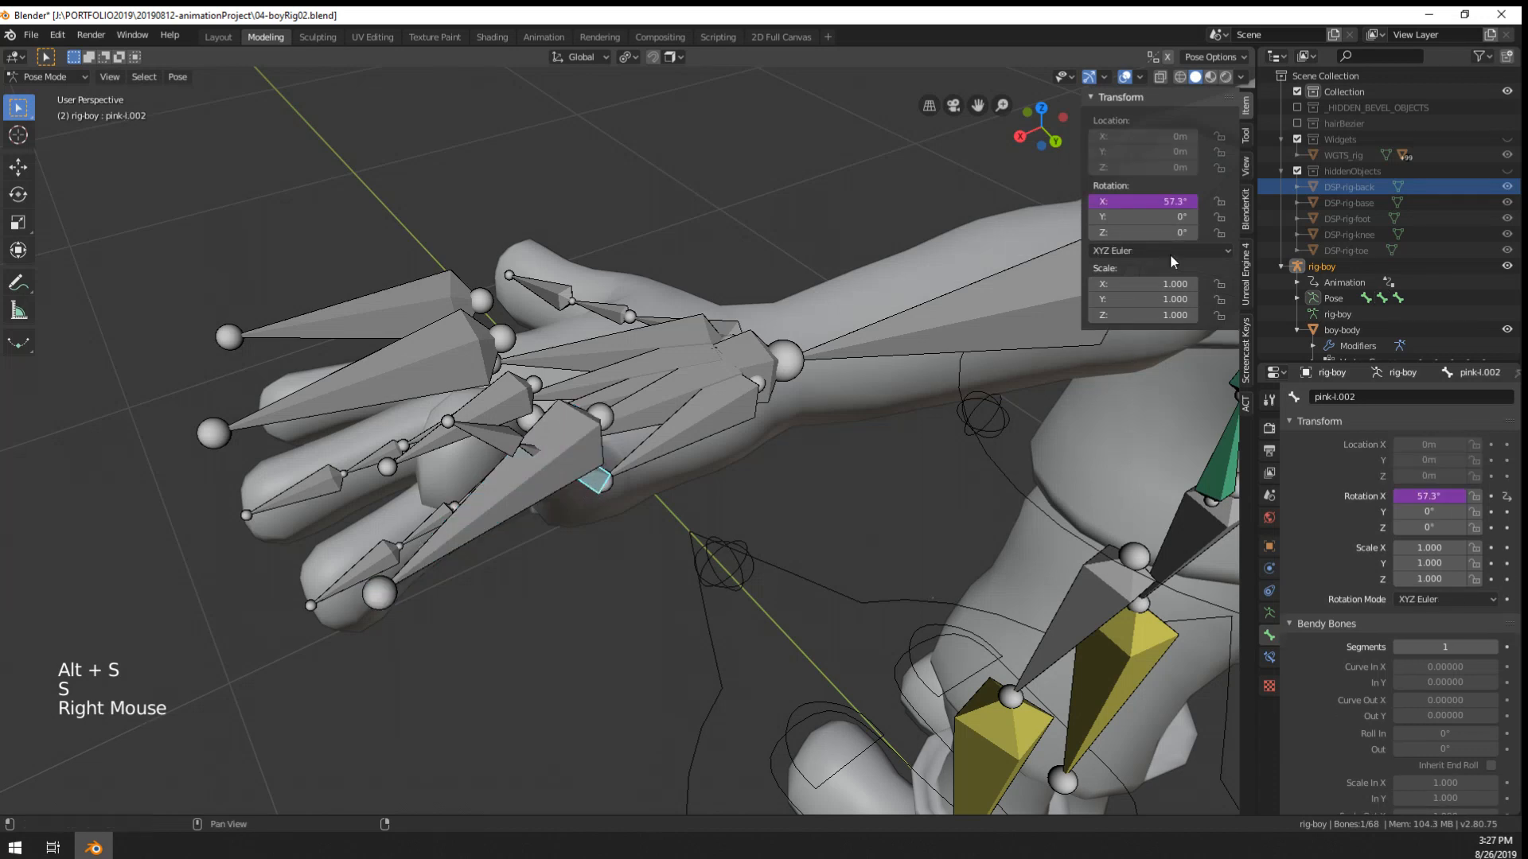
right_click(1098, 202)
left_click(1095, 199)
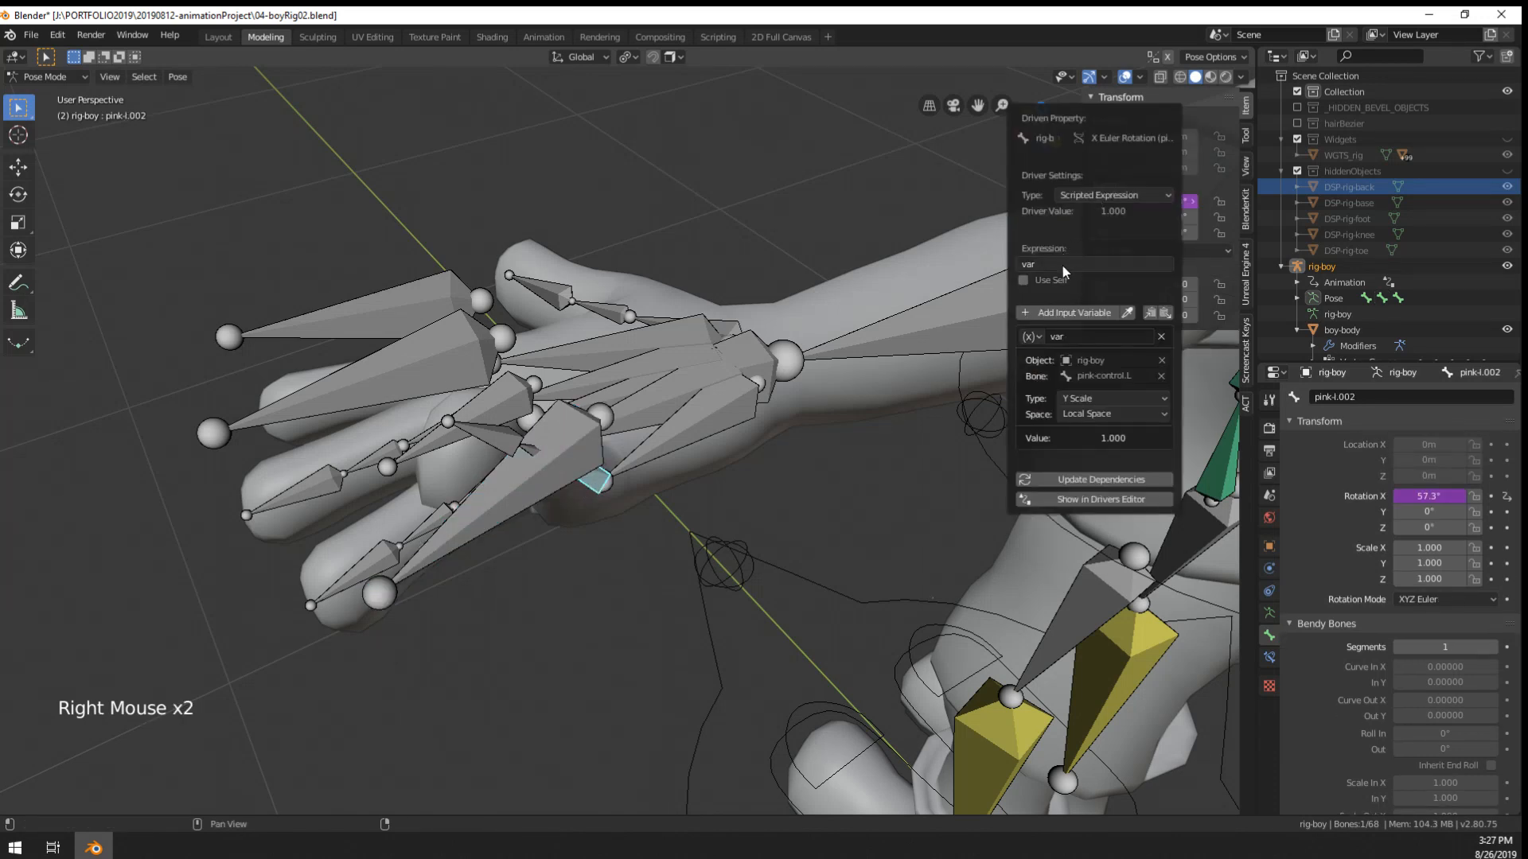
left_click(1102, 265)
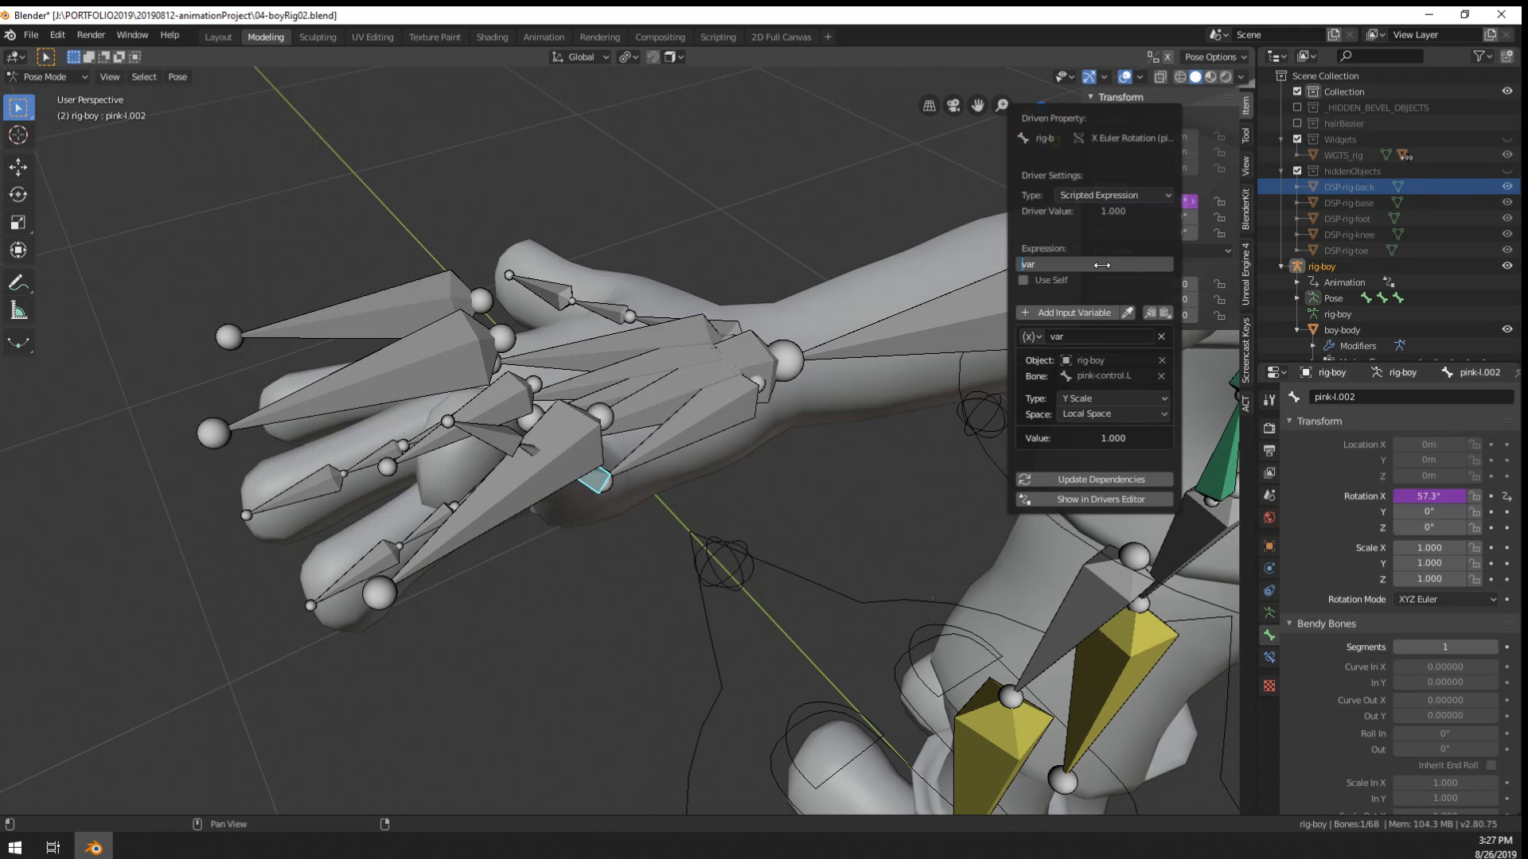
type("1-")
key("Return")
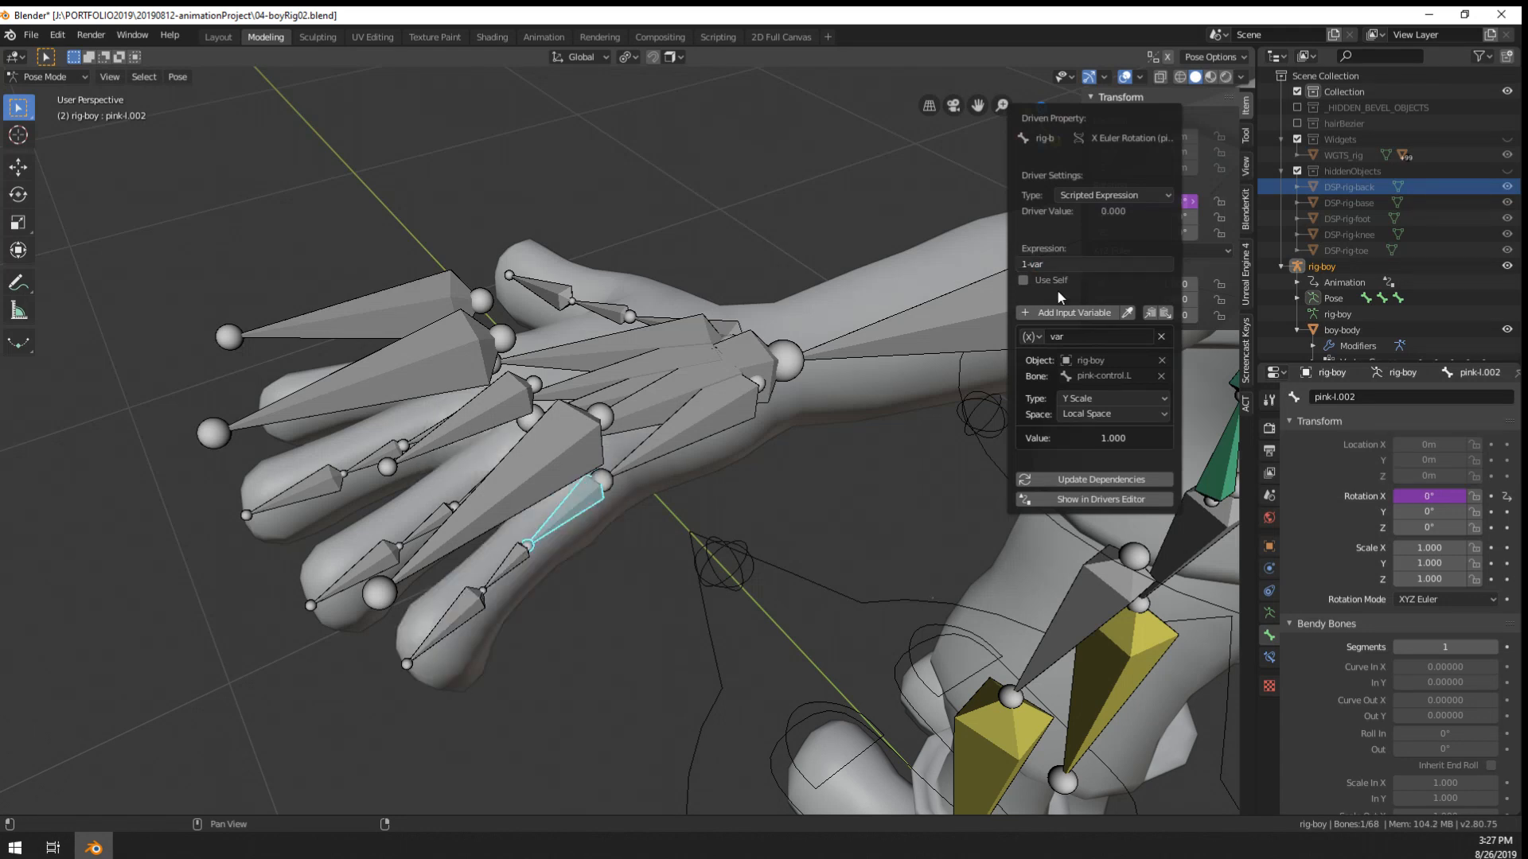
- Try scaling the pink-control.L bone to test the pinky's rotation with the 1-var expression
right_click(579, 448)
key("s")
right_click(559, 489)
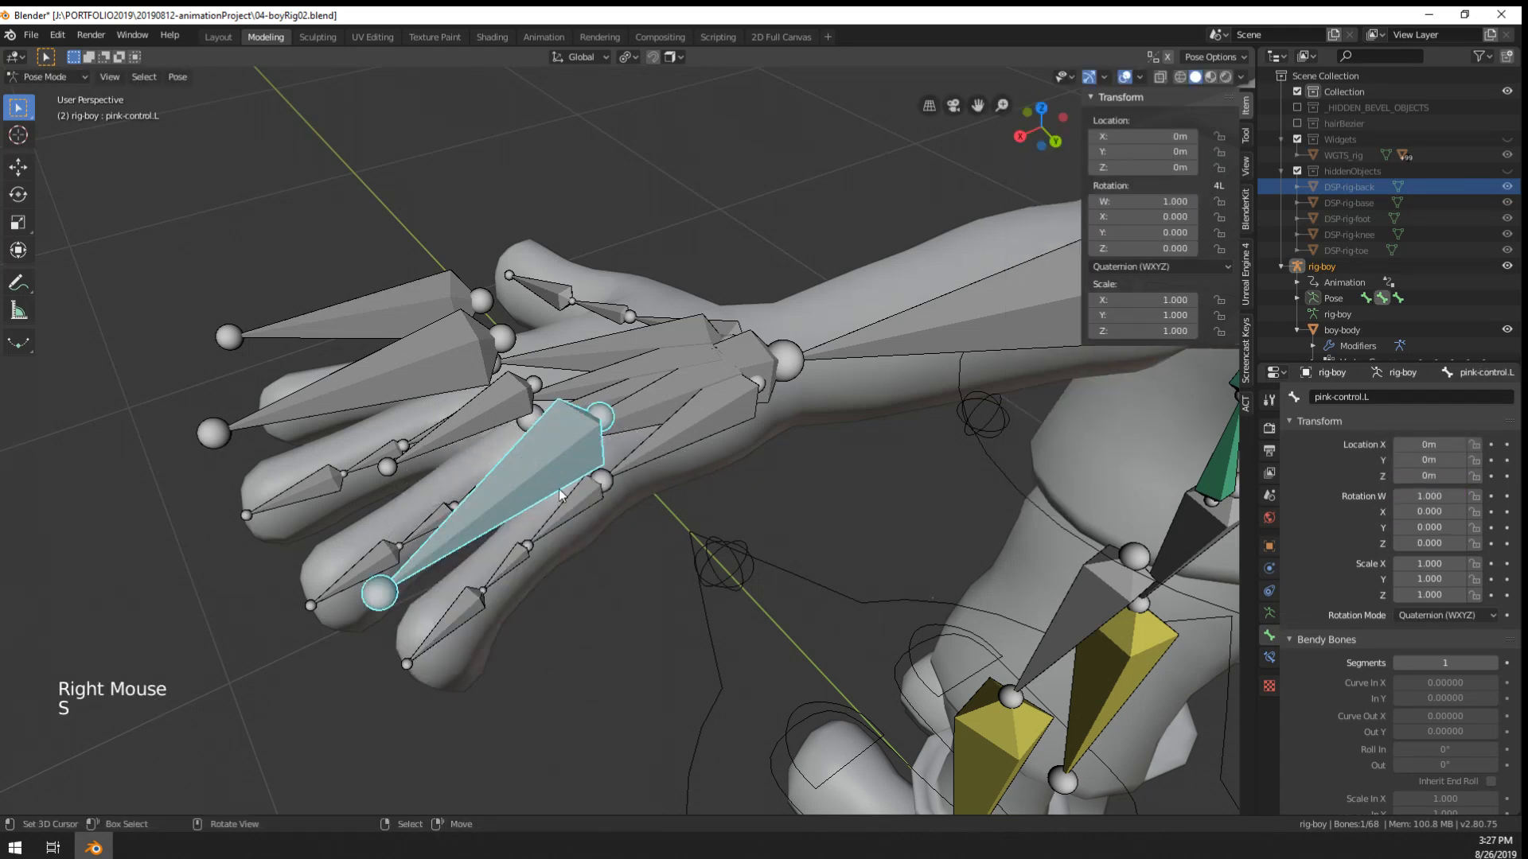
- Try the expression 1+var in the X rotation driver of the pink-l.002 bone
right_click(560, 494)
right_click(1195, 203)
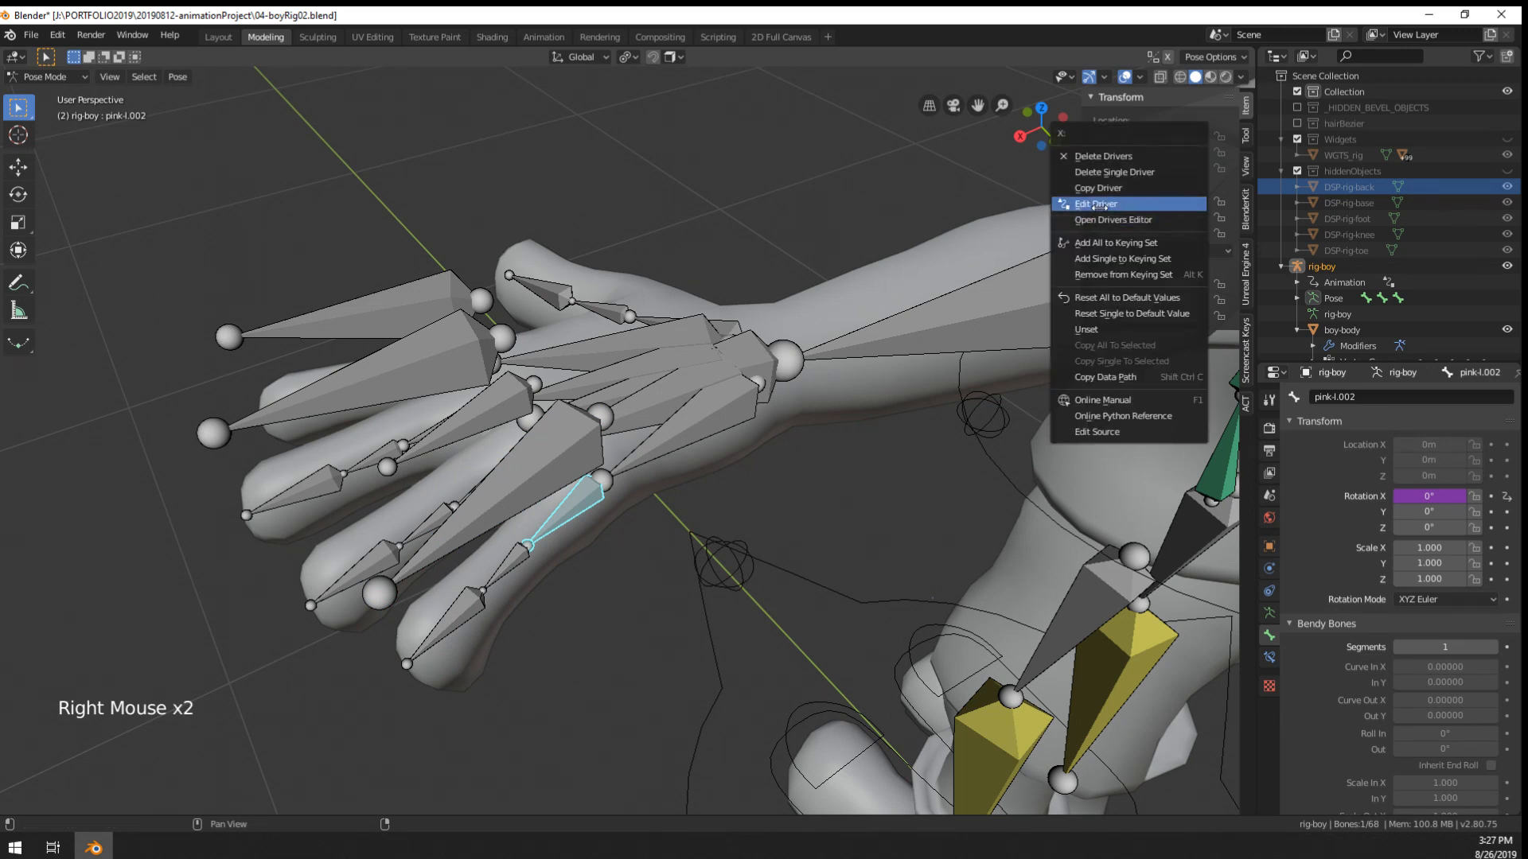
right_click(1182, 202)
left_click(1077, 204)
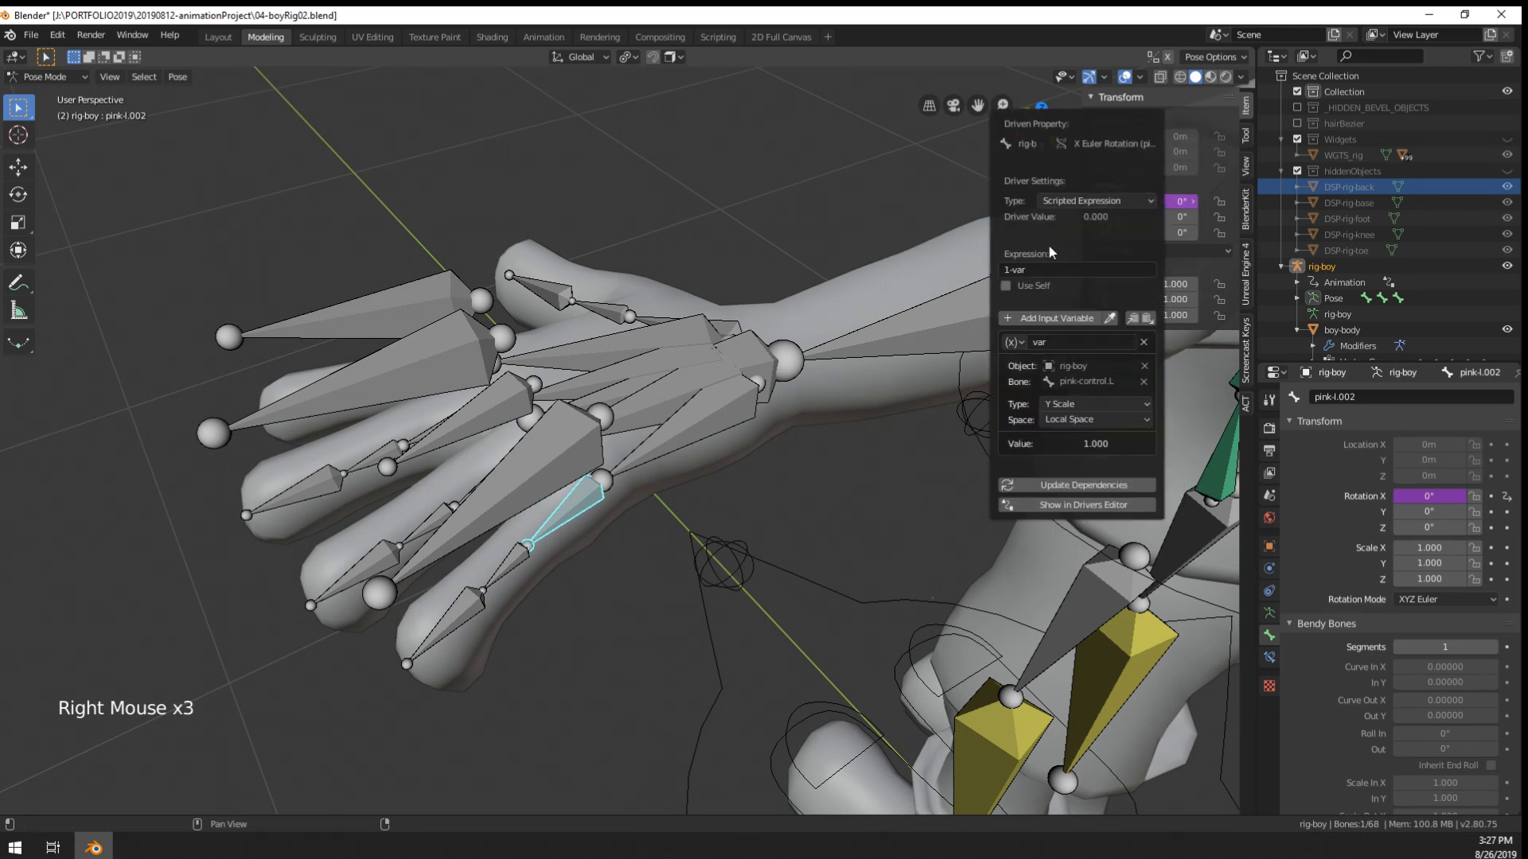
left_click(1012, 270)
type("+")
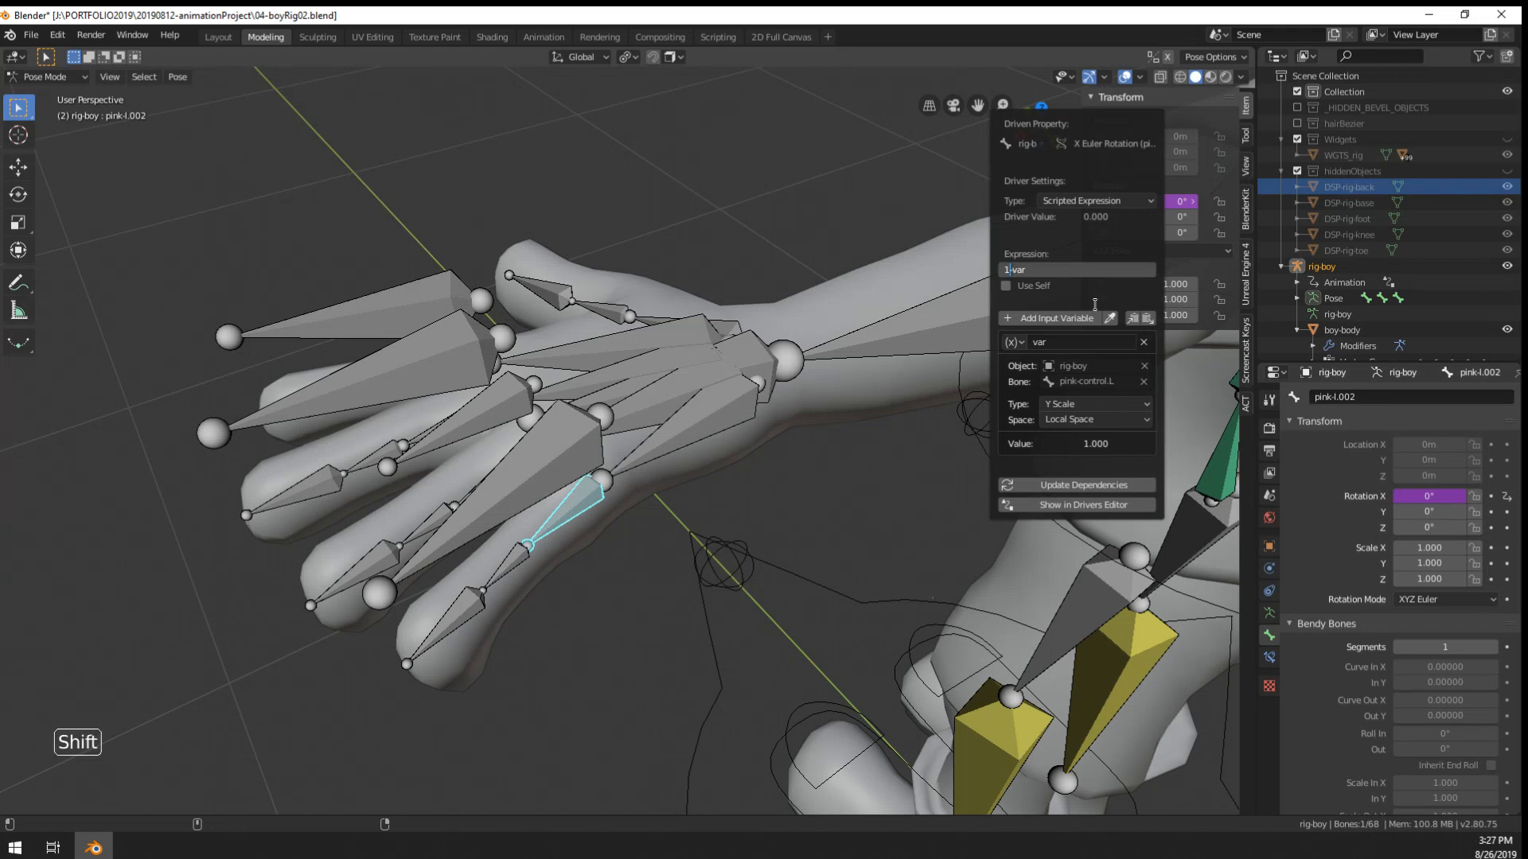
key("Return")
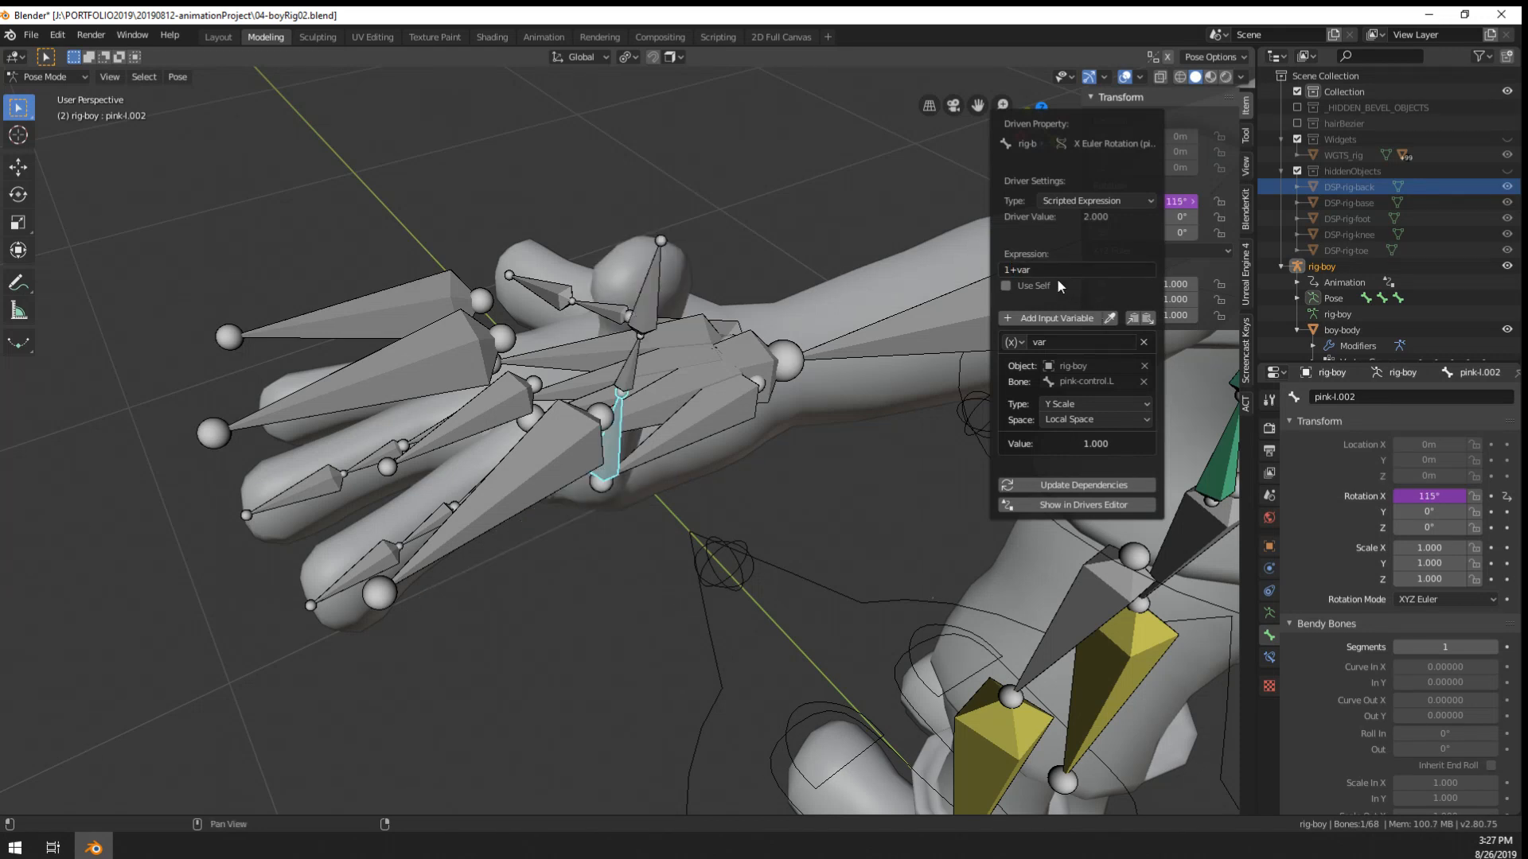
- Change the X rotation driver's expression to (1-var) and try (1-var)-var in its place
left_click(1019, 270)
left_click(1019, 270)
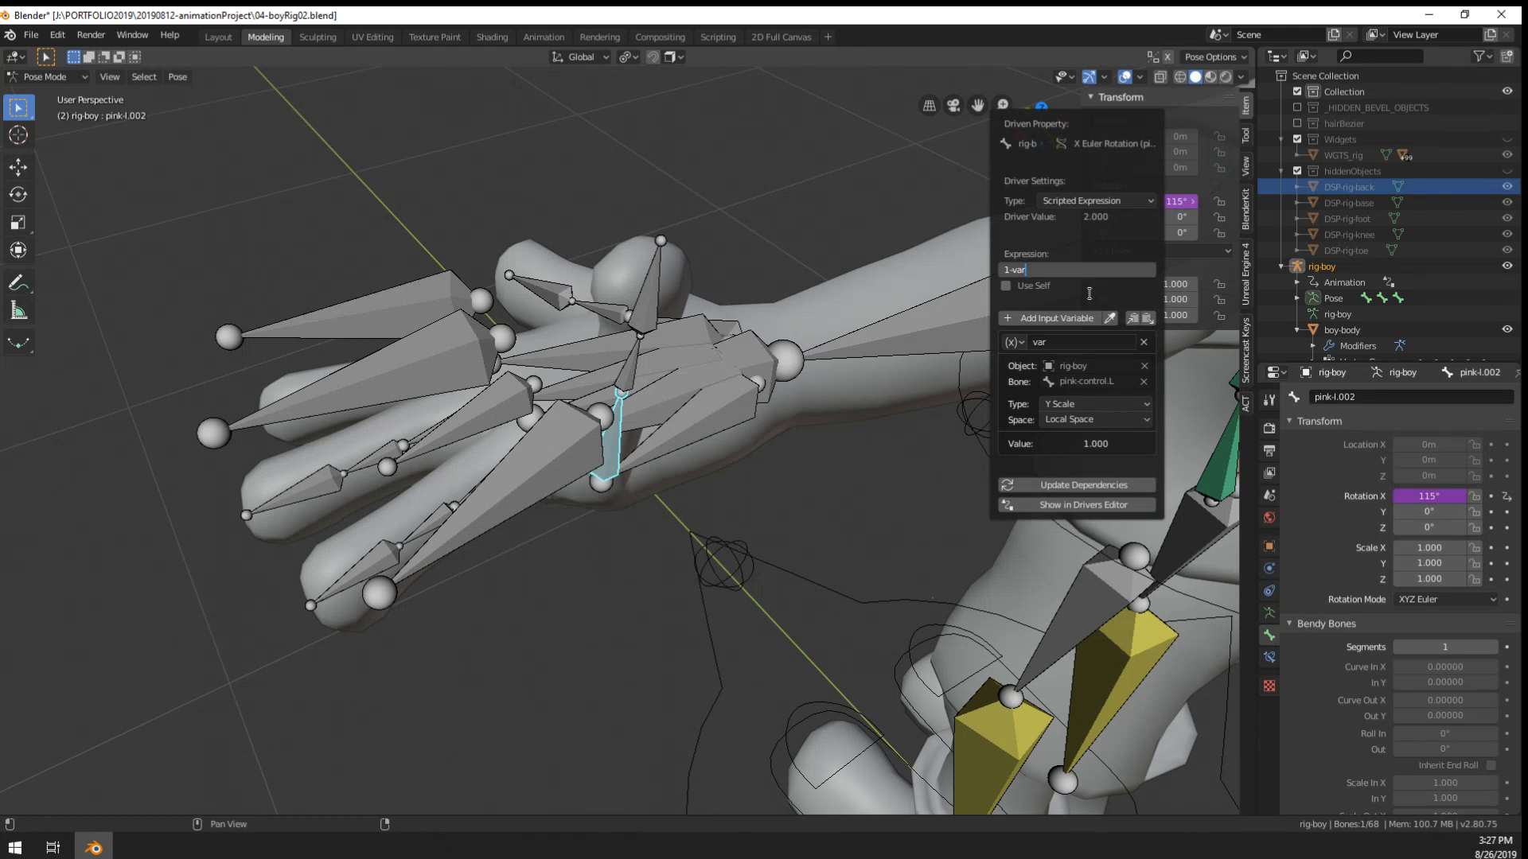
type(")")
type("(")
key("Return")
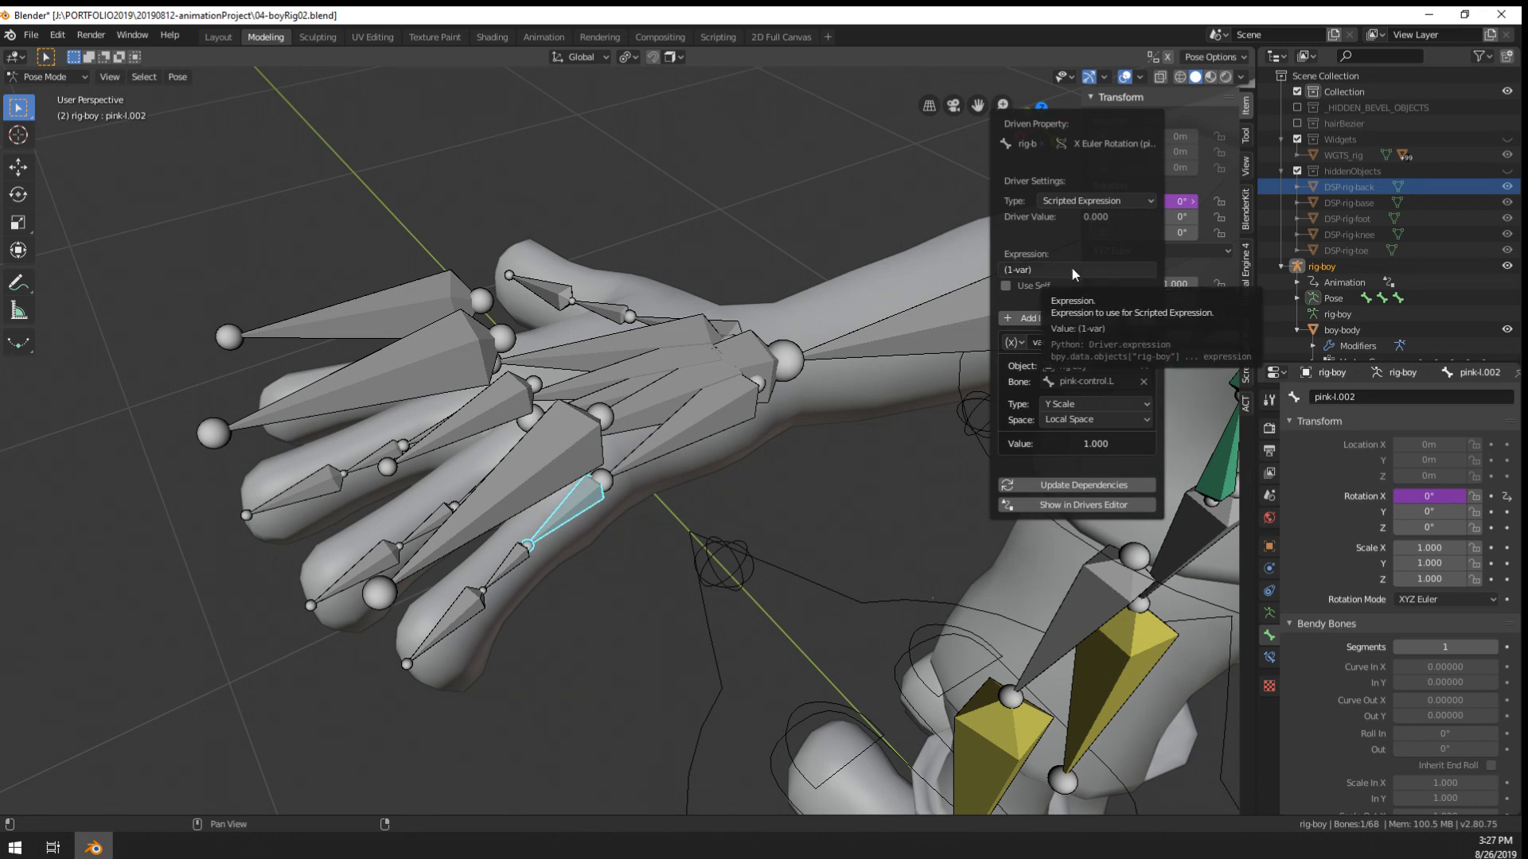
left_click(1072, 270)
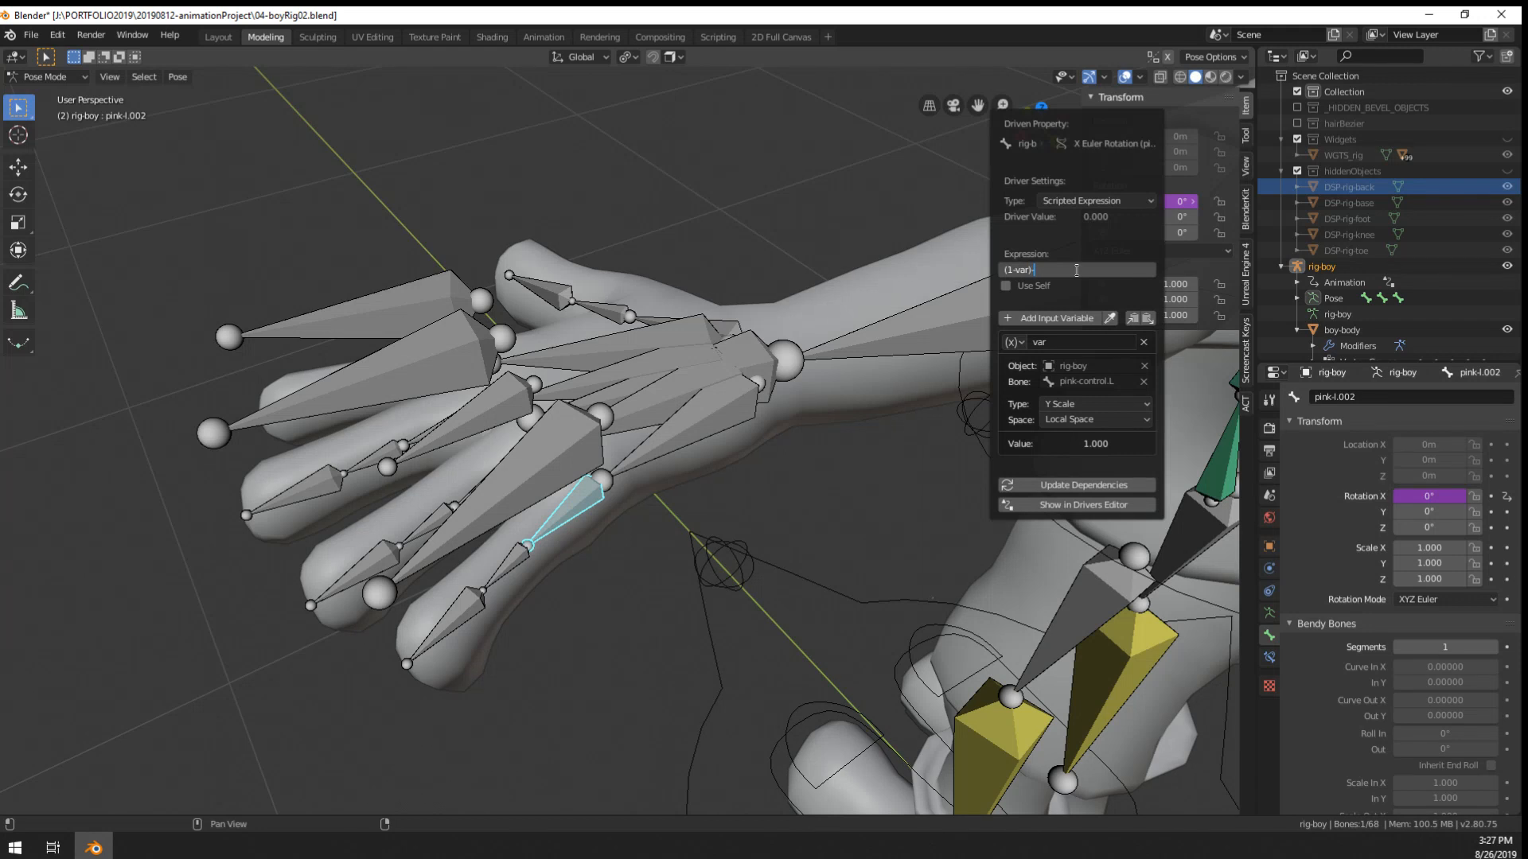
key("Return")
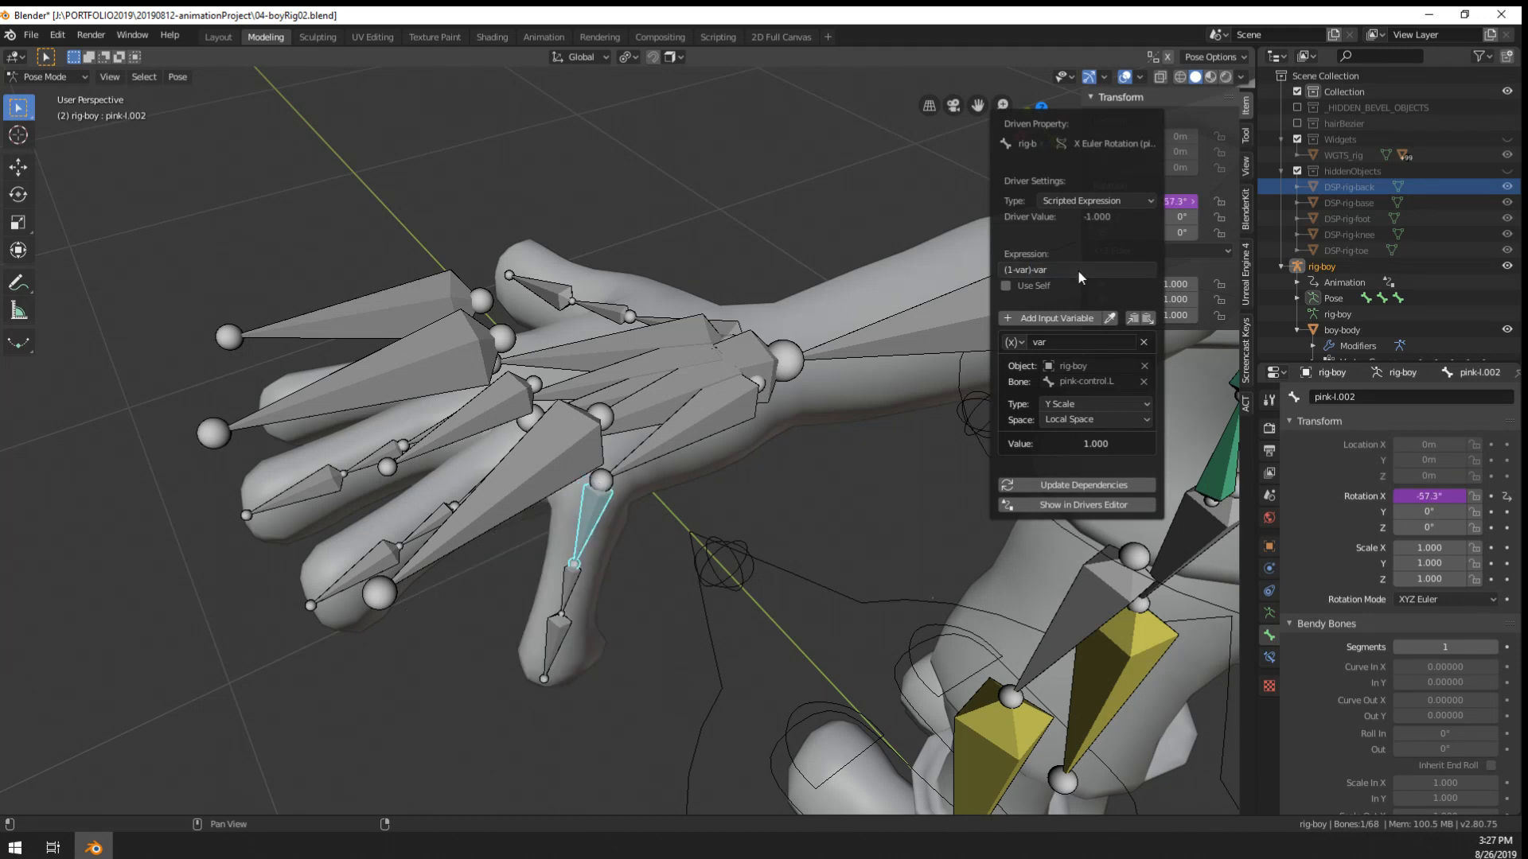
- Restore the expression of the pink-l.002 bone's X rotation driver to 1-var
left_click(1078, 271)
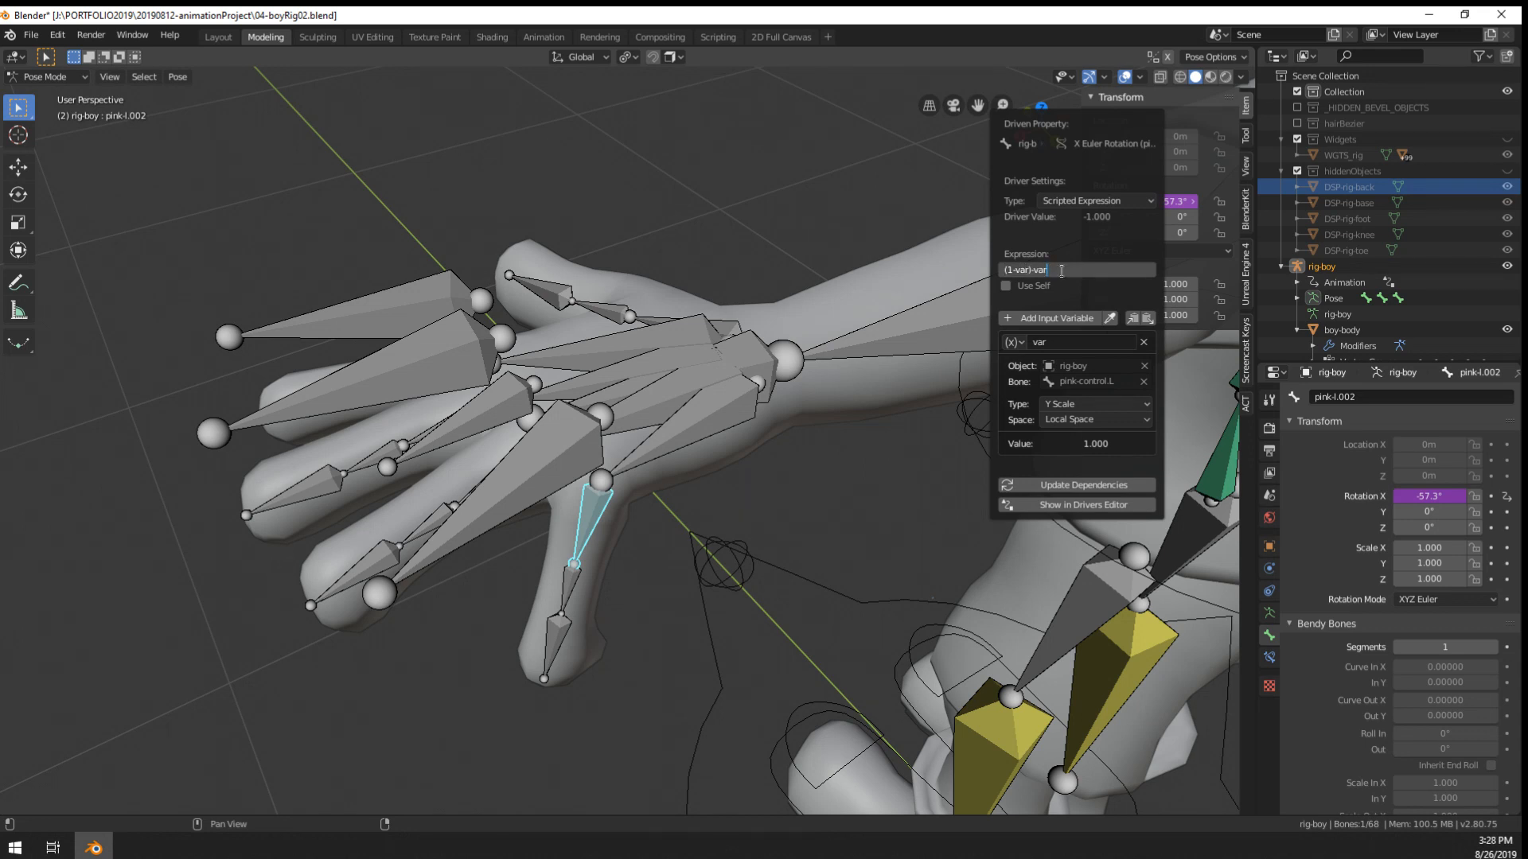
key("BackSpace")
key("BackSpace")
key("shift+BackSpace")
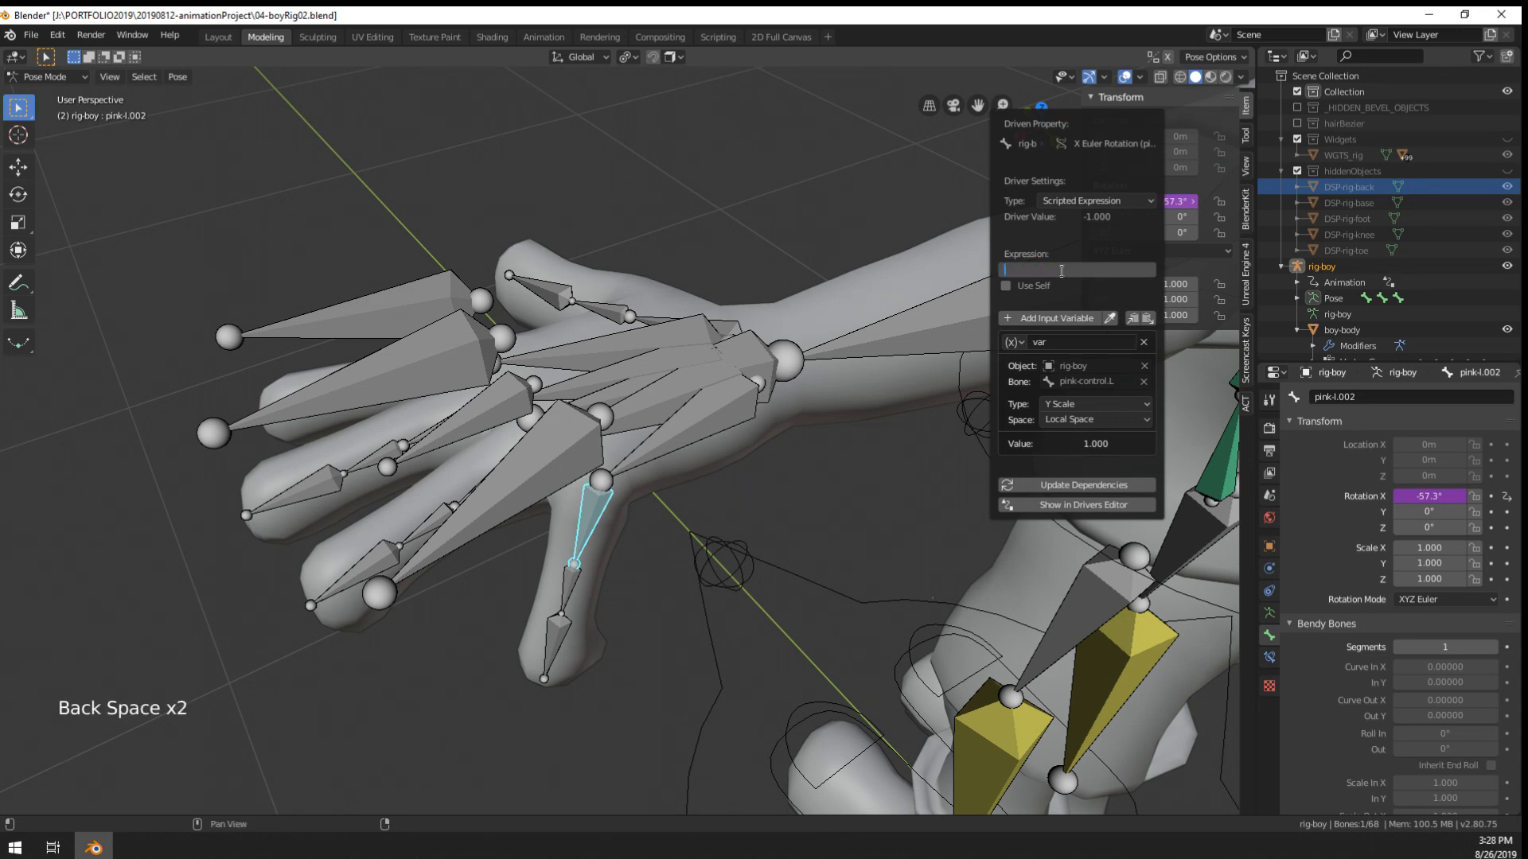
type("1-var")
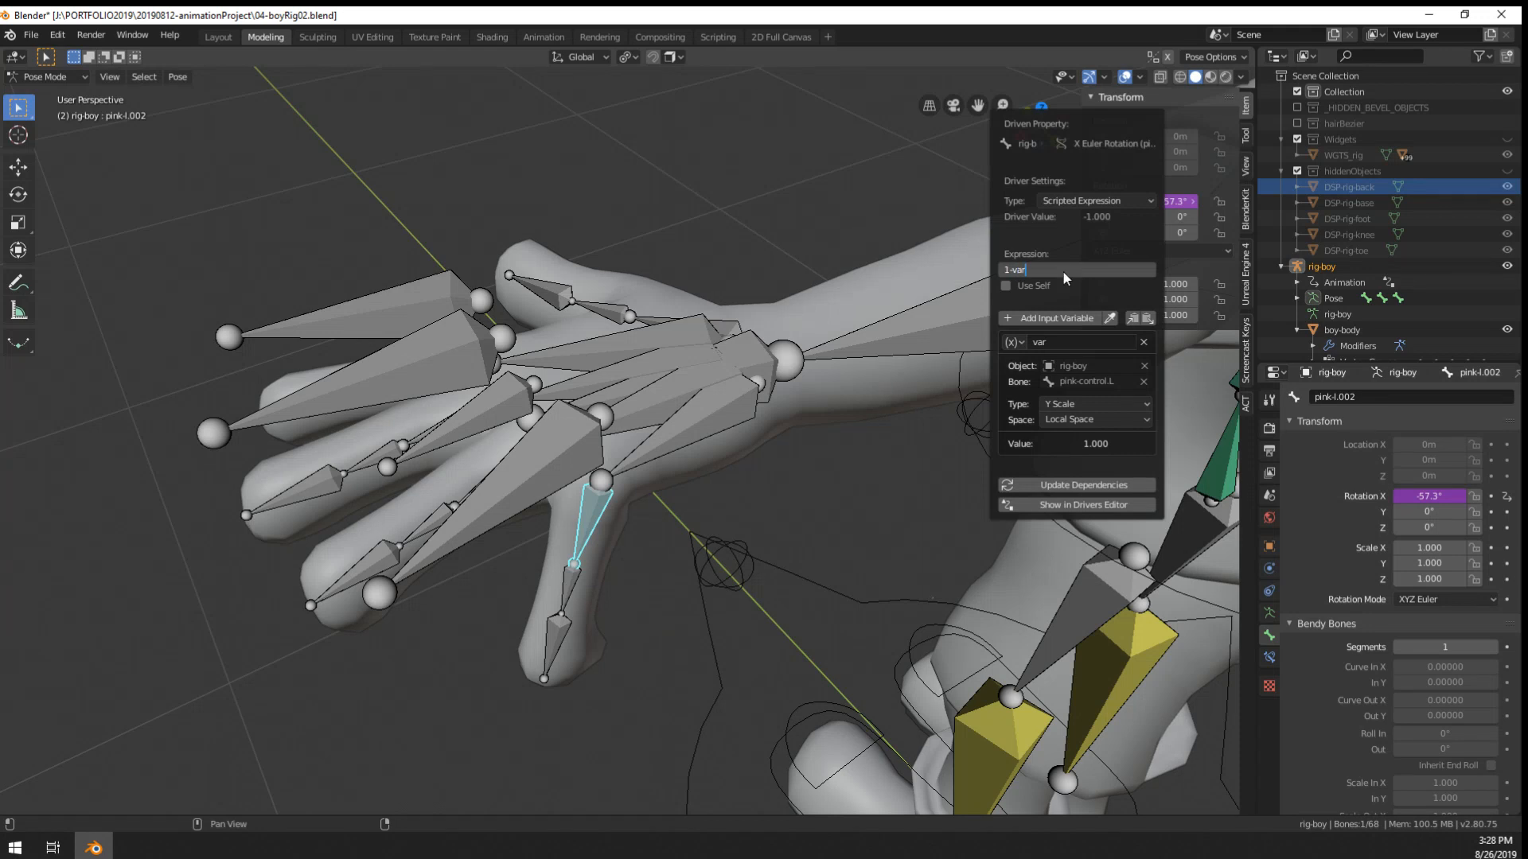
key("Return")
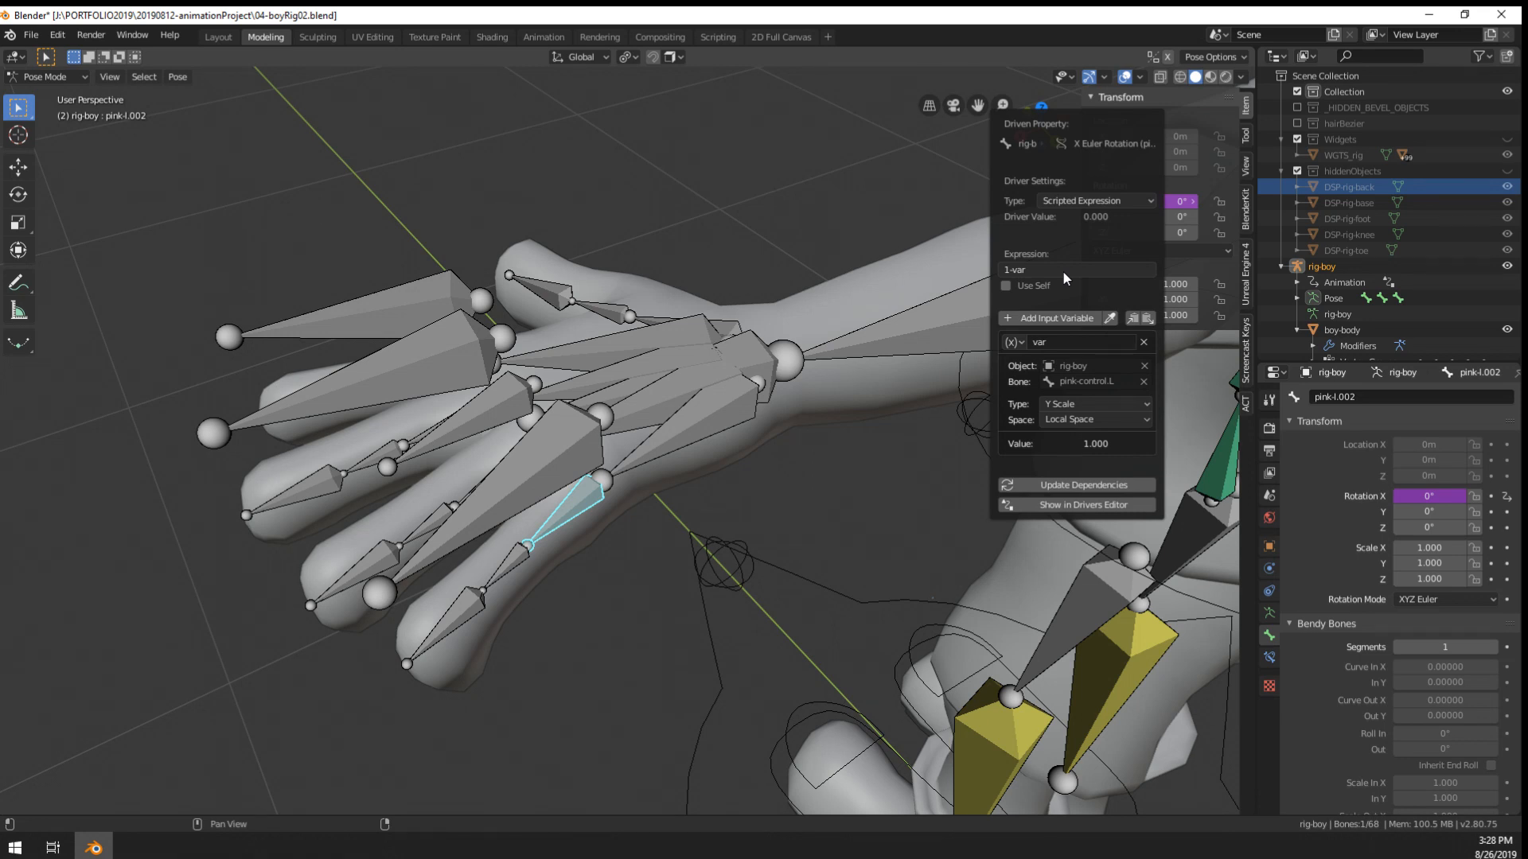
left_click(1063, 272)
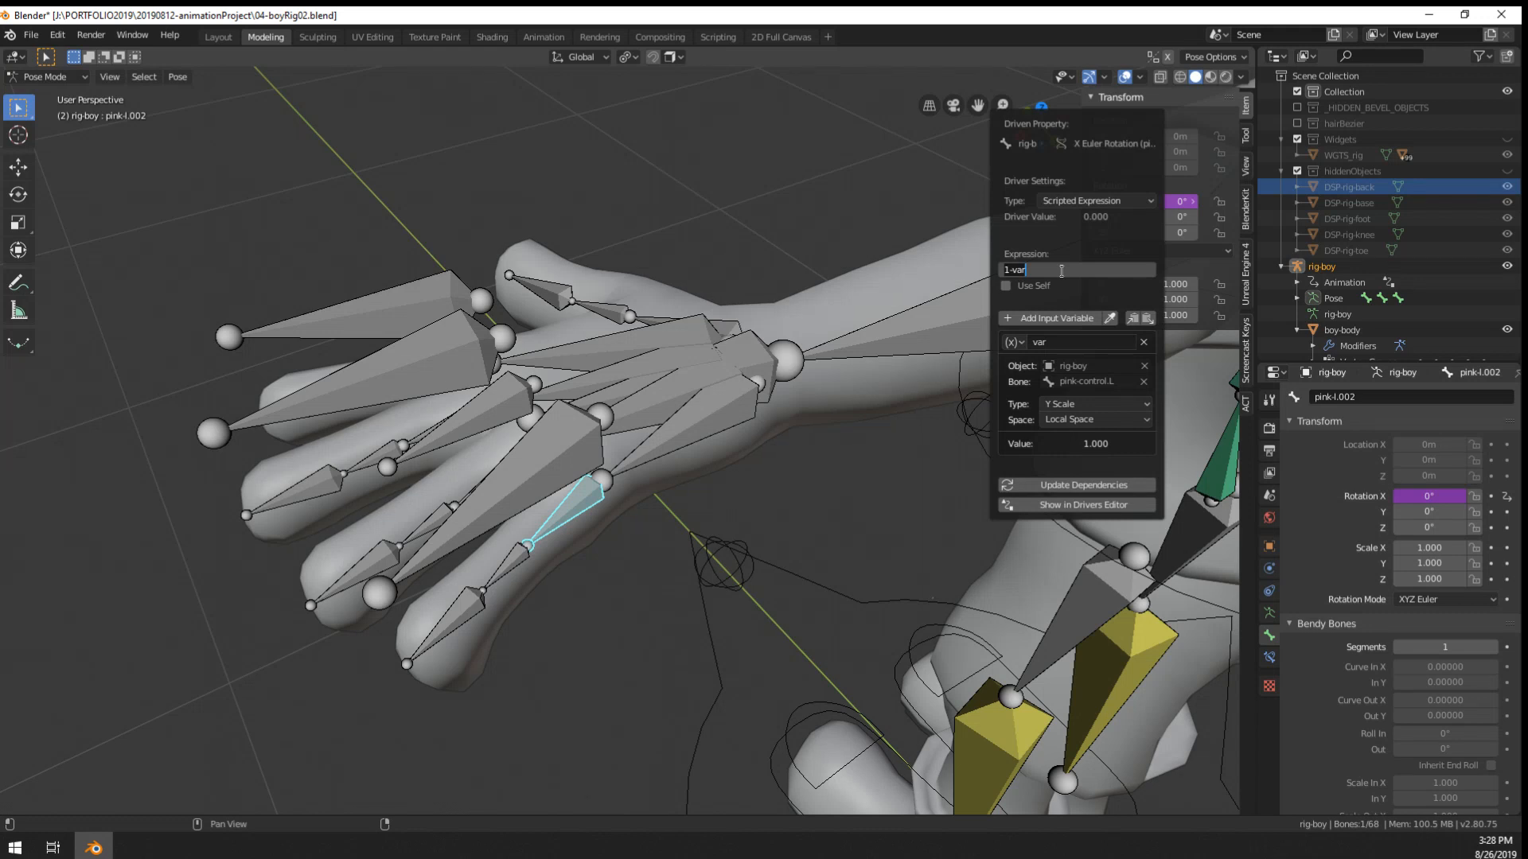
key("BackSpace")
key("BackSpace")
key("BackSpace")
key("Return")
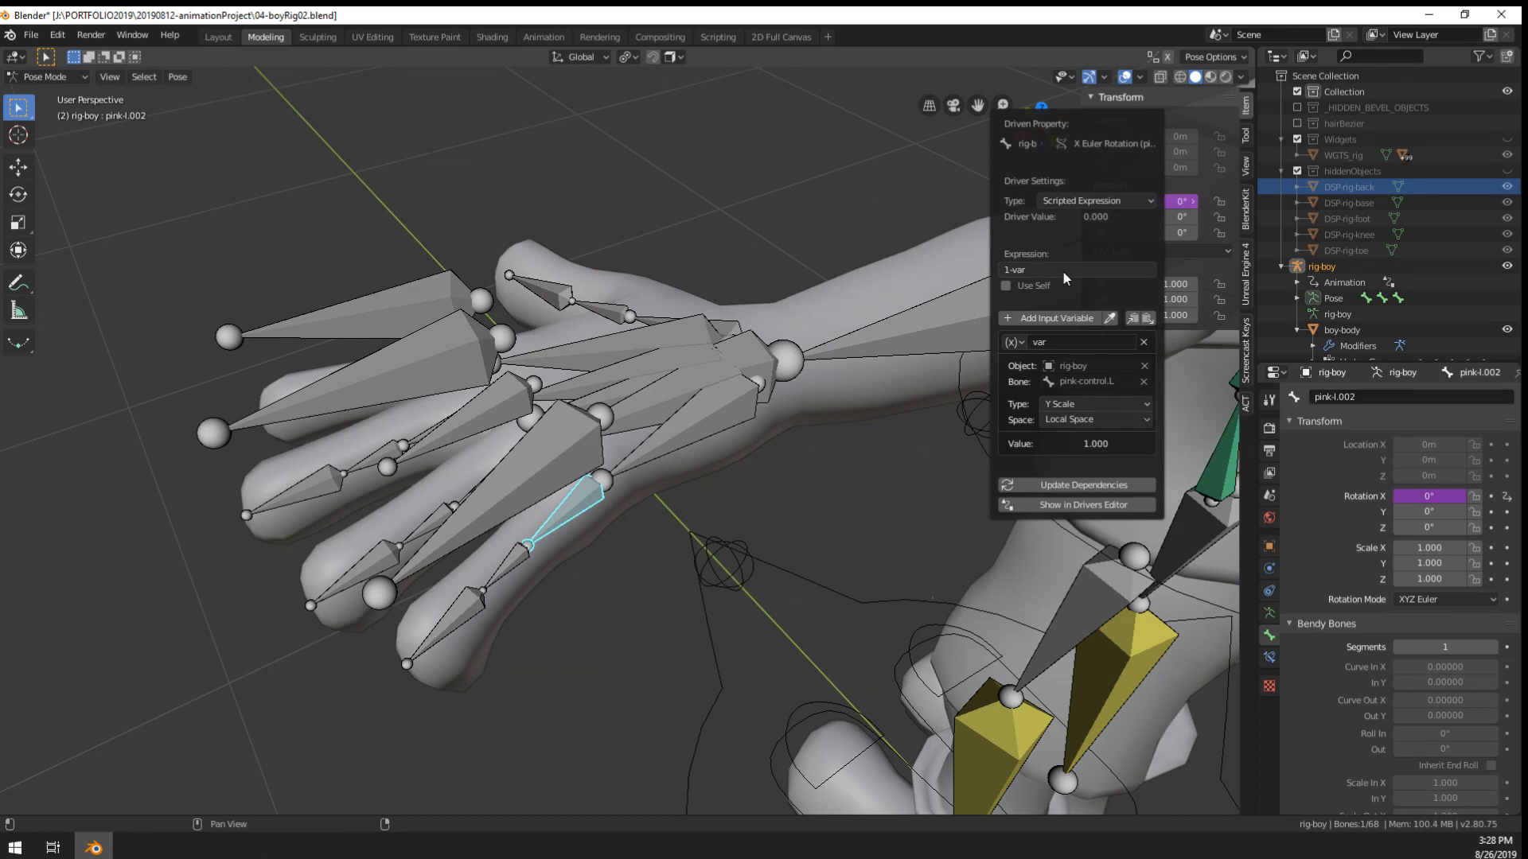
- Scale the pink-control.L bone down to about 0.207 to check which way the pinky rotates
right_click(470, 525)
key("s")
left_click(592, 484)
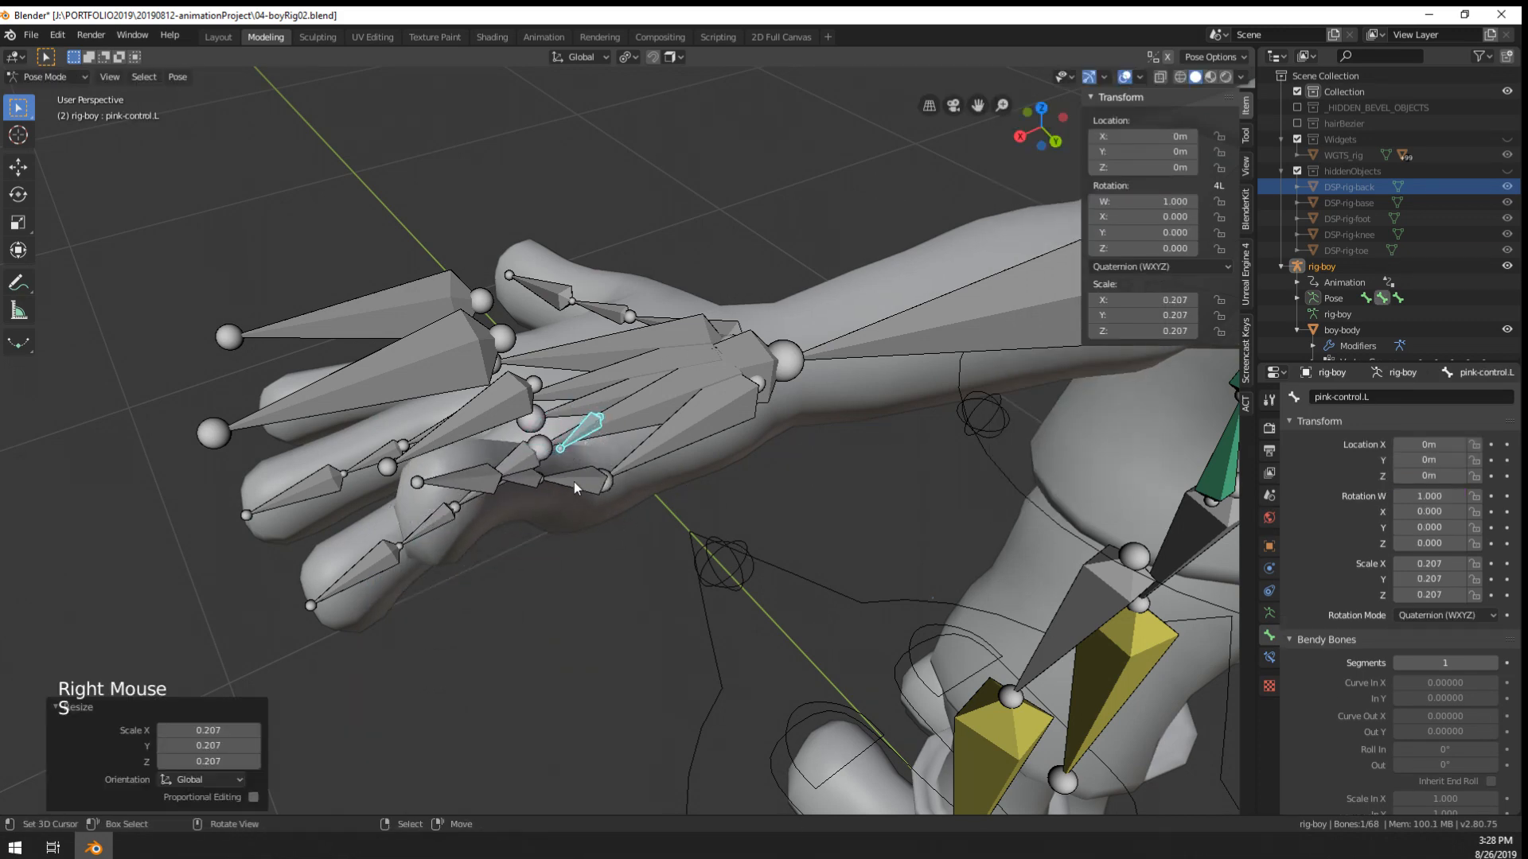
- Invert the pink-l.002 bone's X rotation driver by setting its expression to -(1-var)
right_click(574, 482)
middle_click_drag(705, 592, 673, 525)
right_click(1146, 202)
left_click(1123, 204)
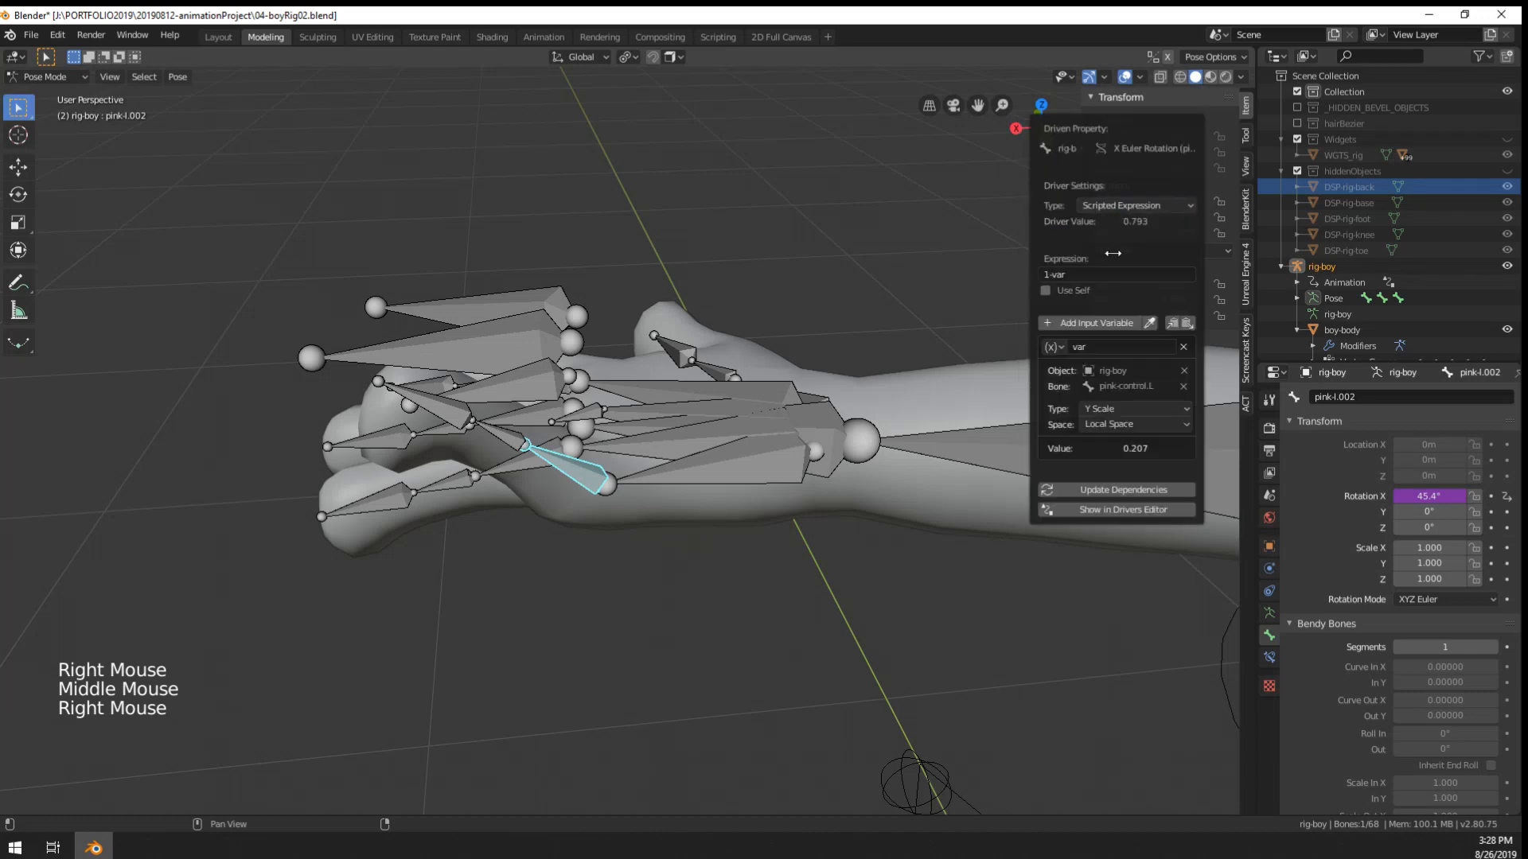
middle_click_drag(771, 460, 822, 490)
right_click(1145, 202)
left_click(1130, 202)
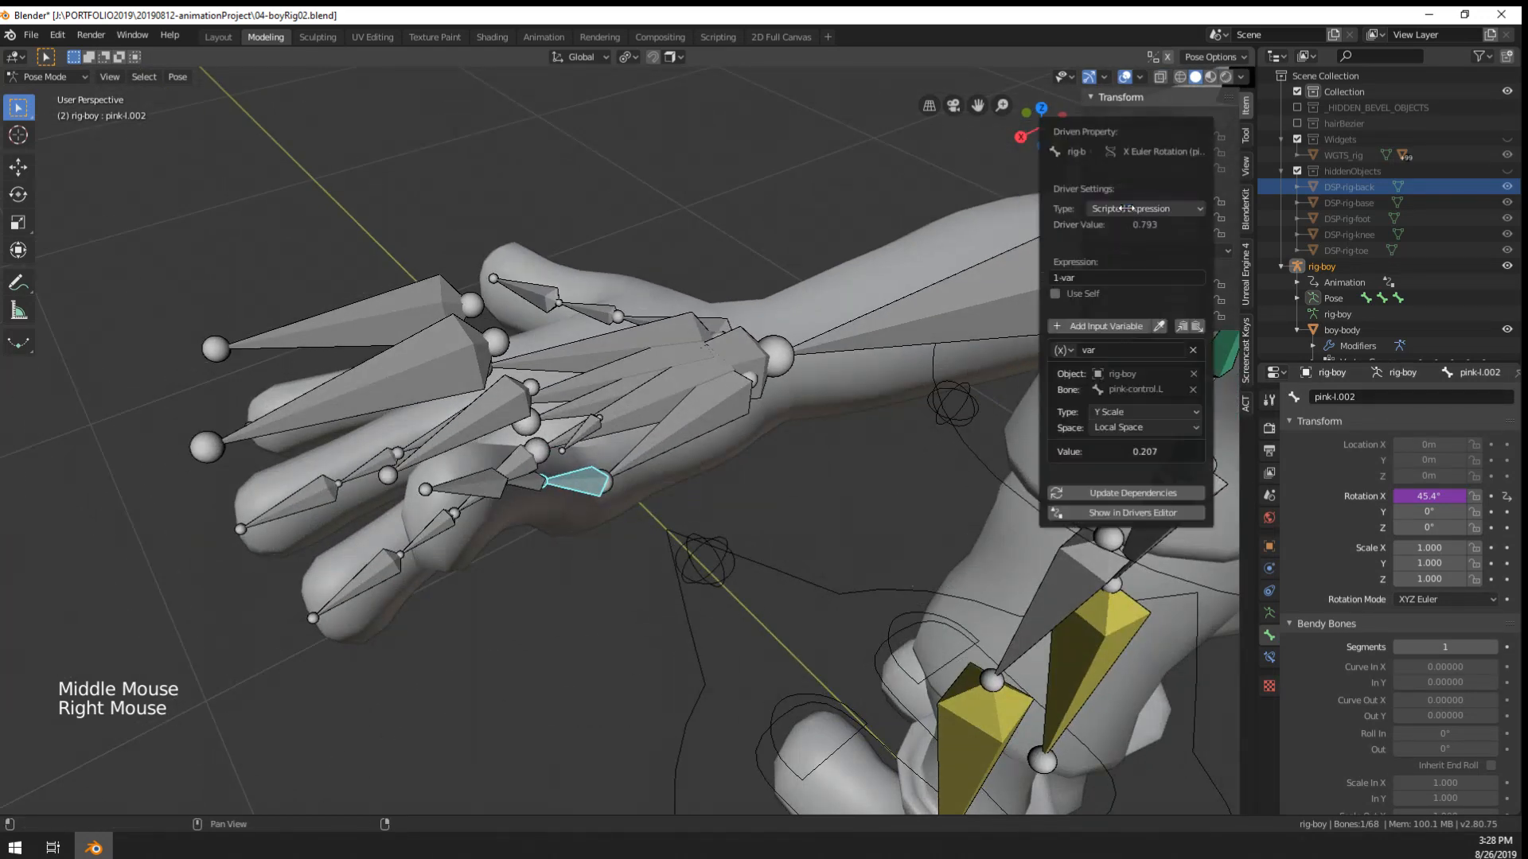
left_click(1156, 278)
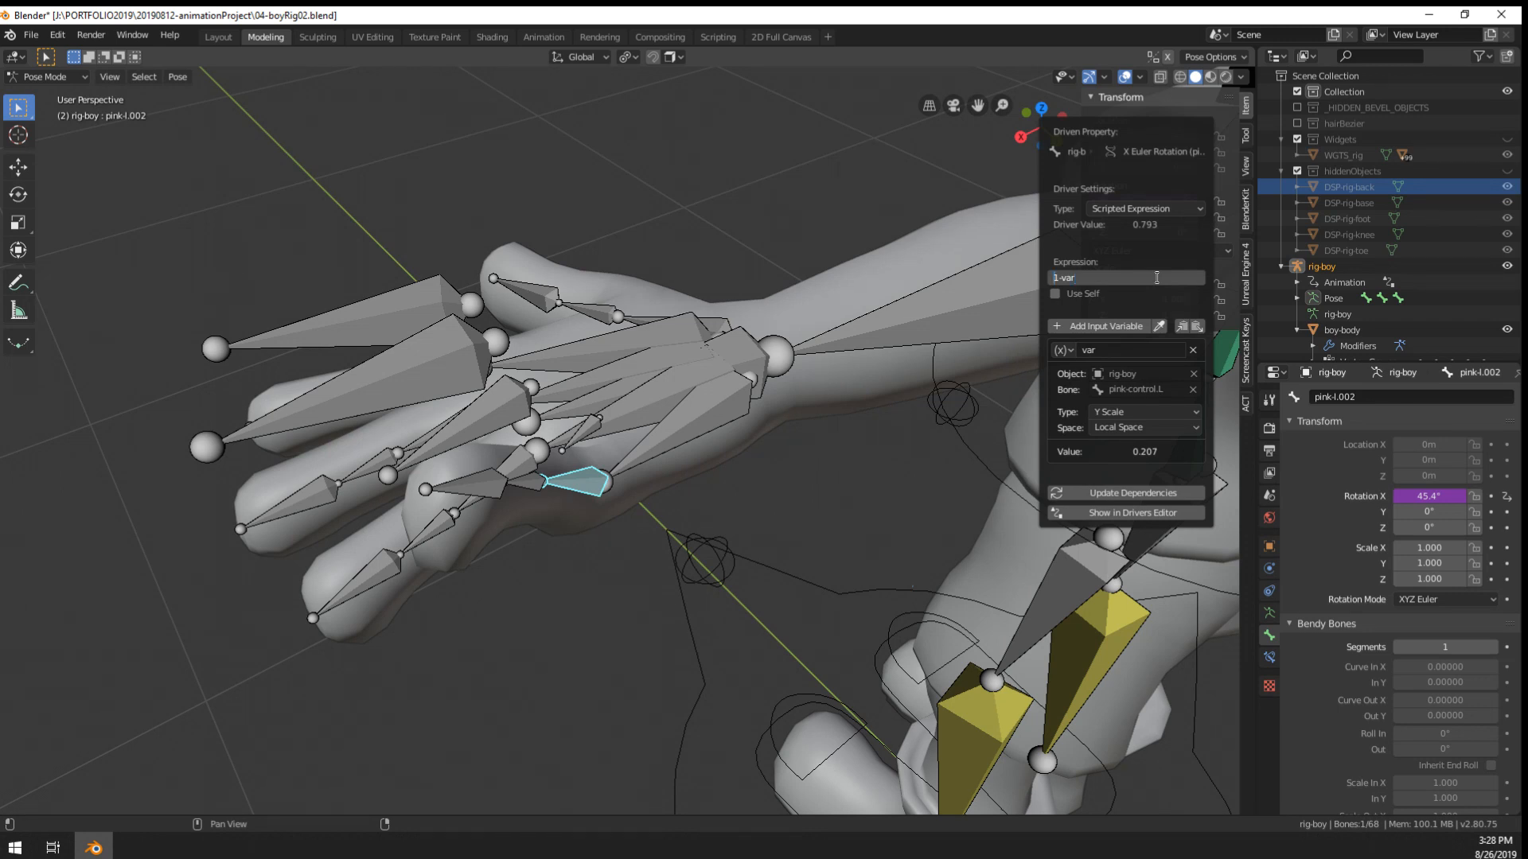
key("Home")
type("-(")
key("End")
type(")")
key("Return")
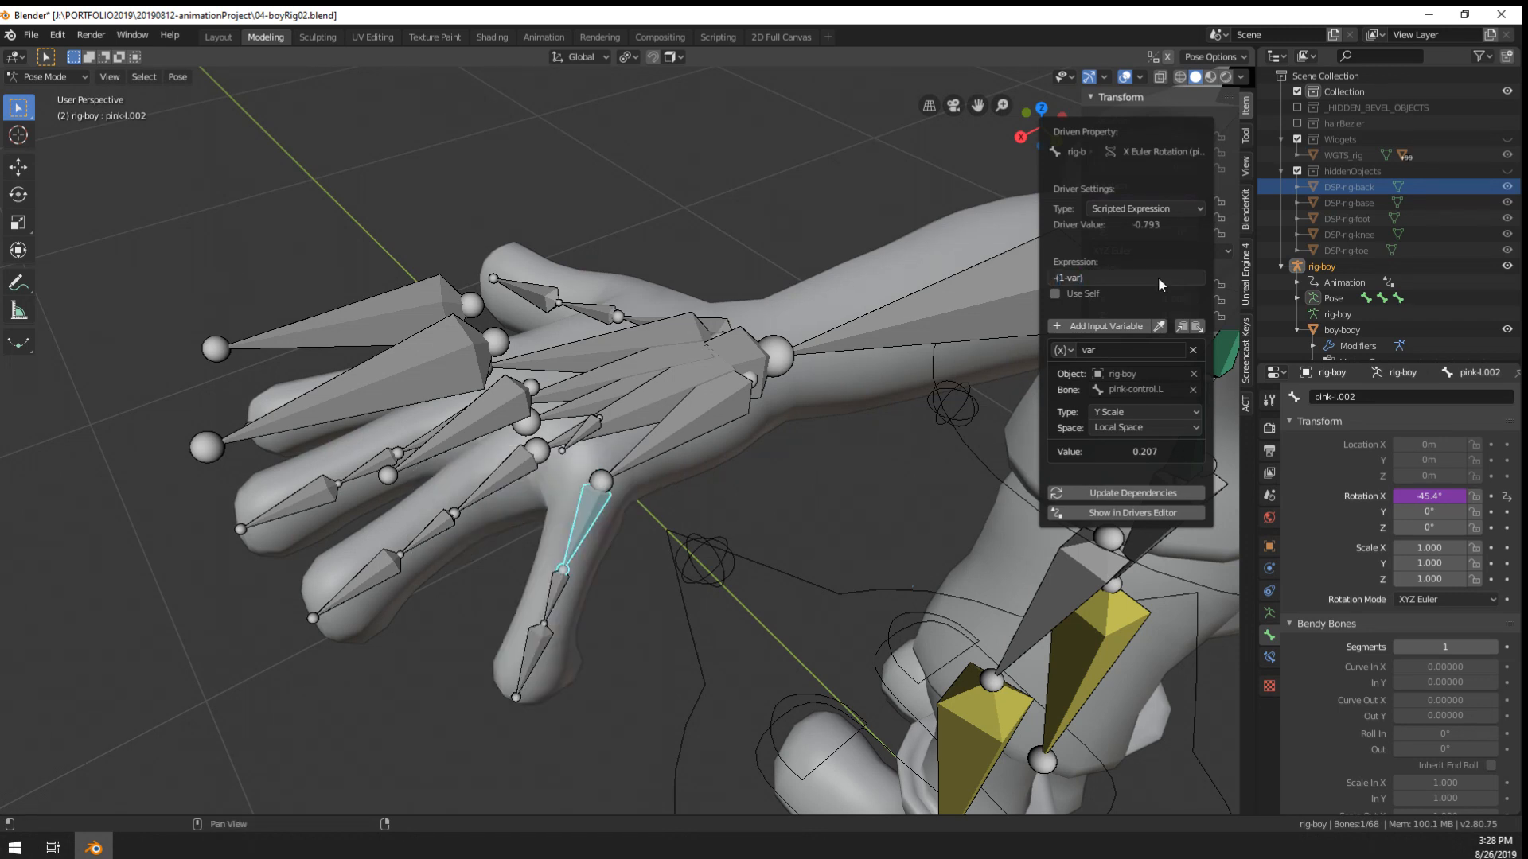
right_click(491, 464)
key("s")
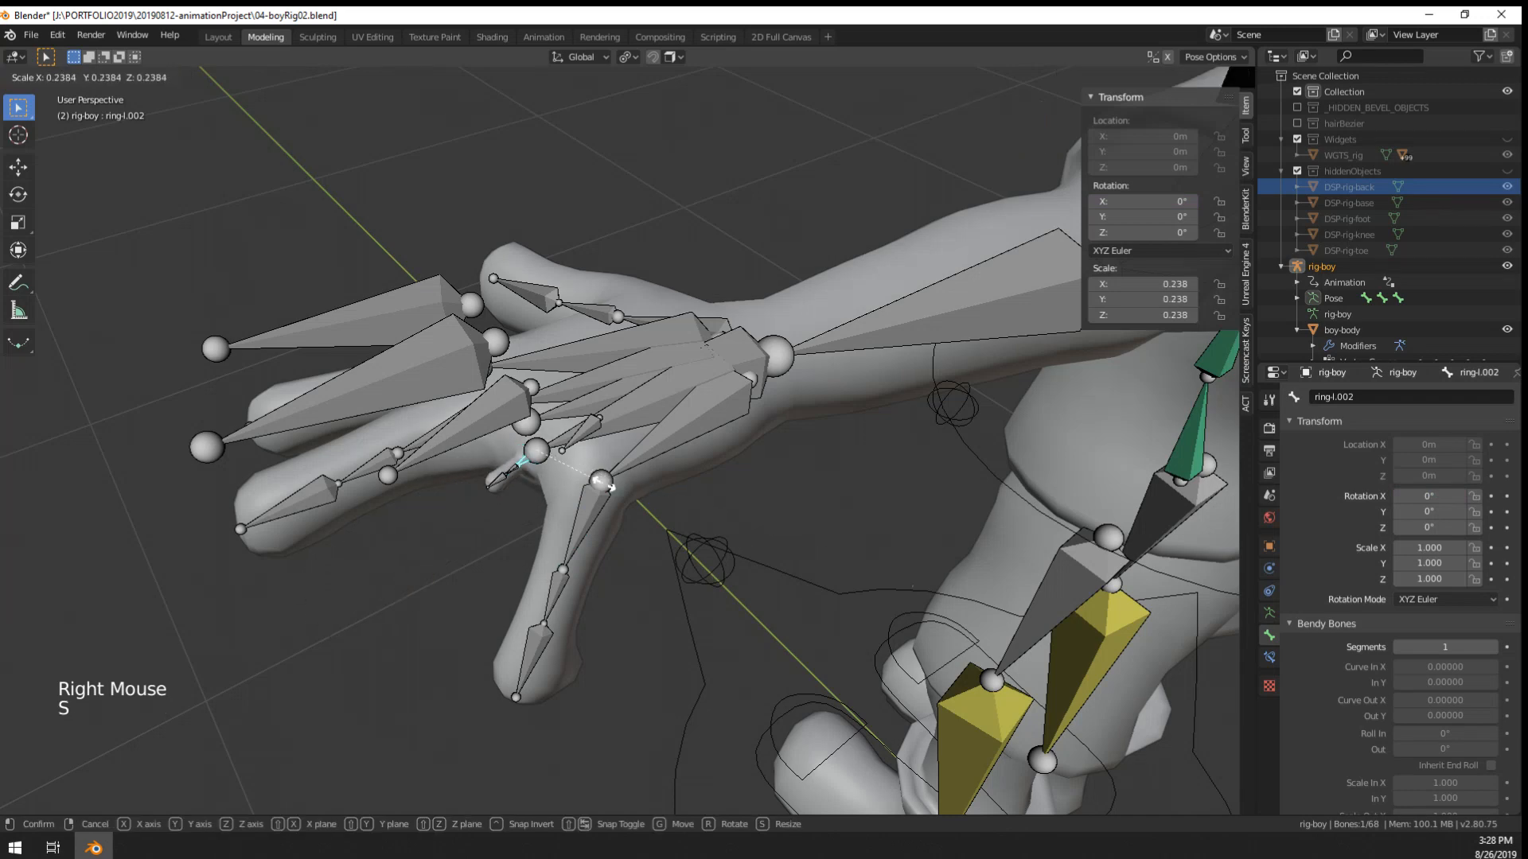
right_click(491, 464)
- Test the pinky's curl by scaling the pink-control.L bone, and clear its scale back to default
middle_click_drag(490, 465, 577, 442)
right_click(583, 438)
key("s")
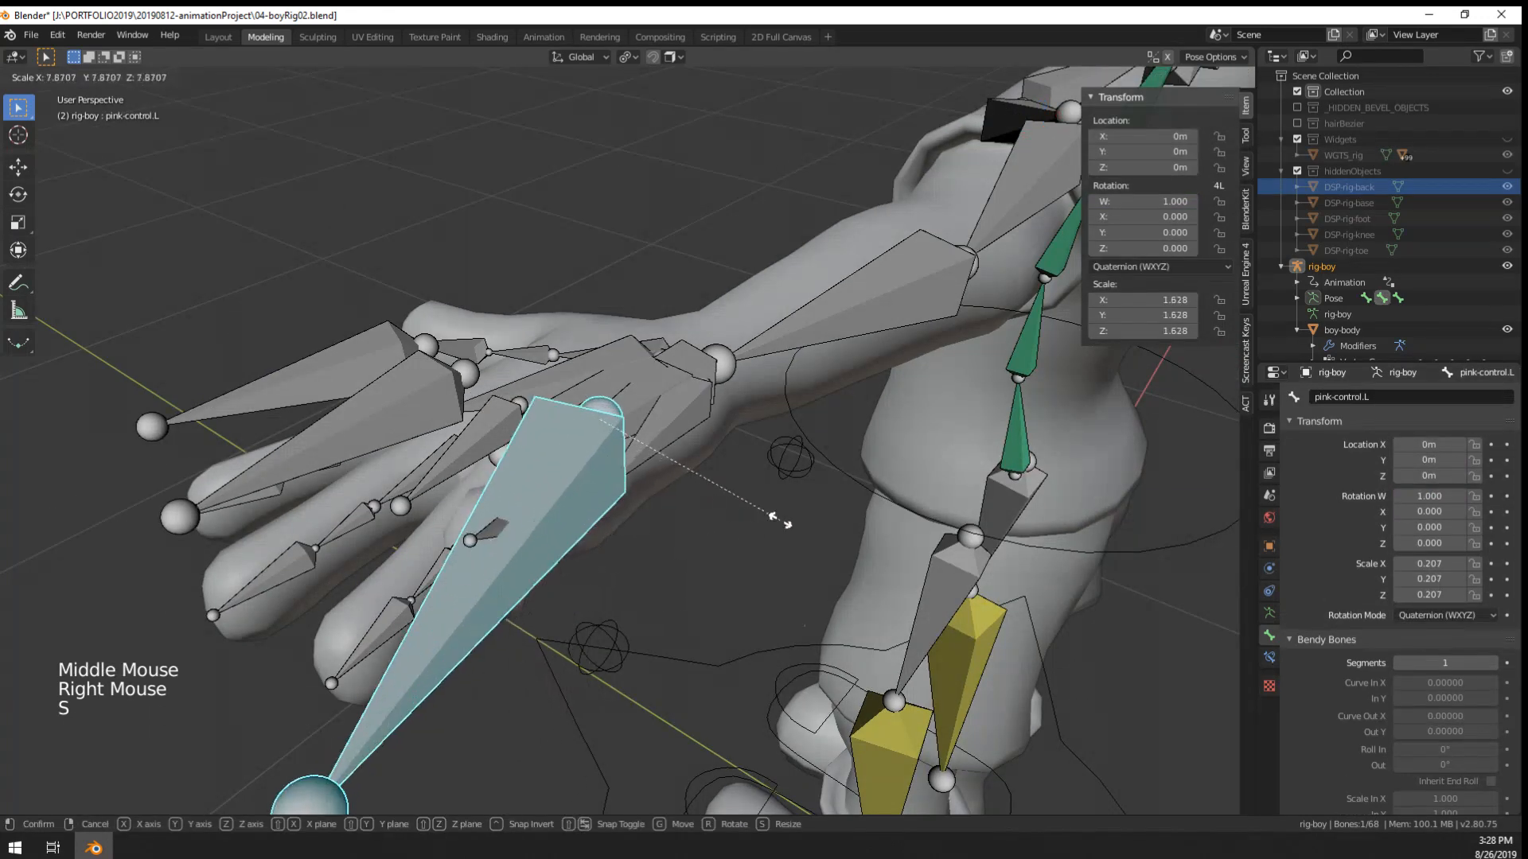
left_click(702, 515)
middle_click_drag(702, 515, 636, 458)
key("s")
right_click(700, 501)
key("alt+s")
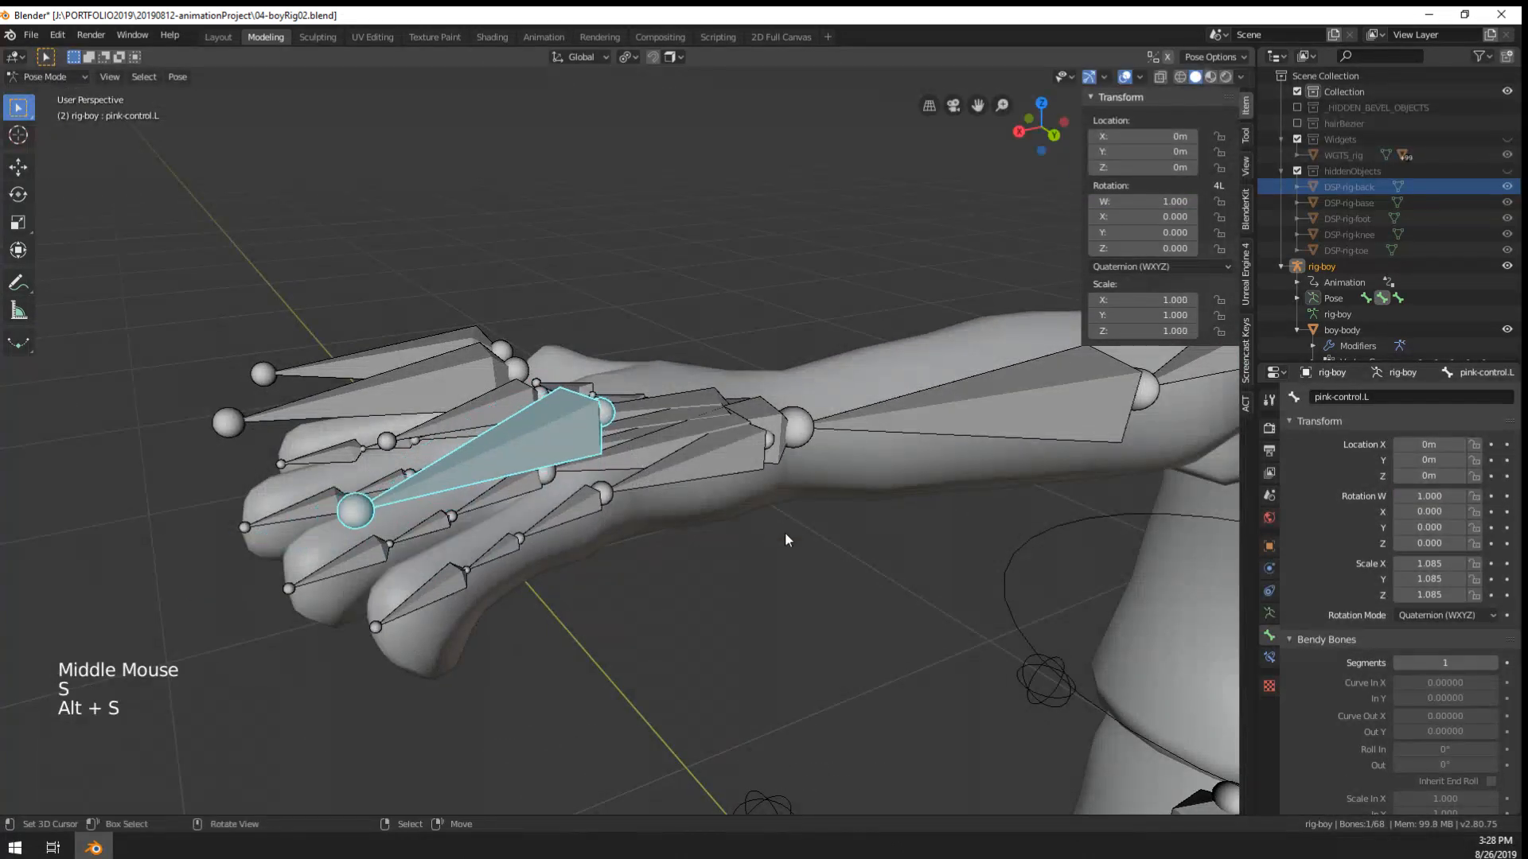
- Try scaling the pink-control.L bone several times from its default size to check the pinky's curl
key("s")
key("s")
key("s")
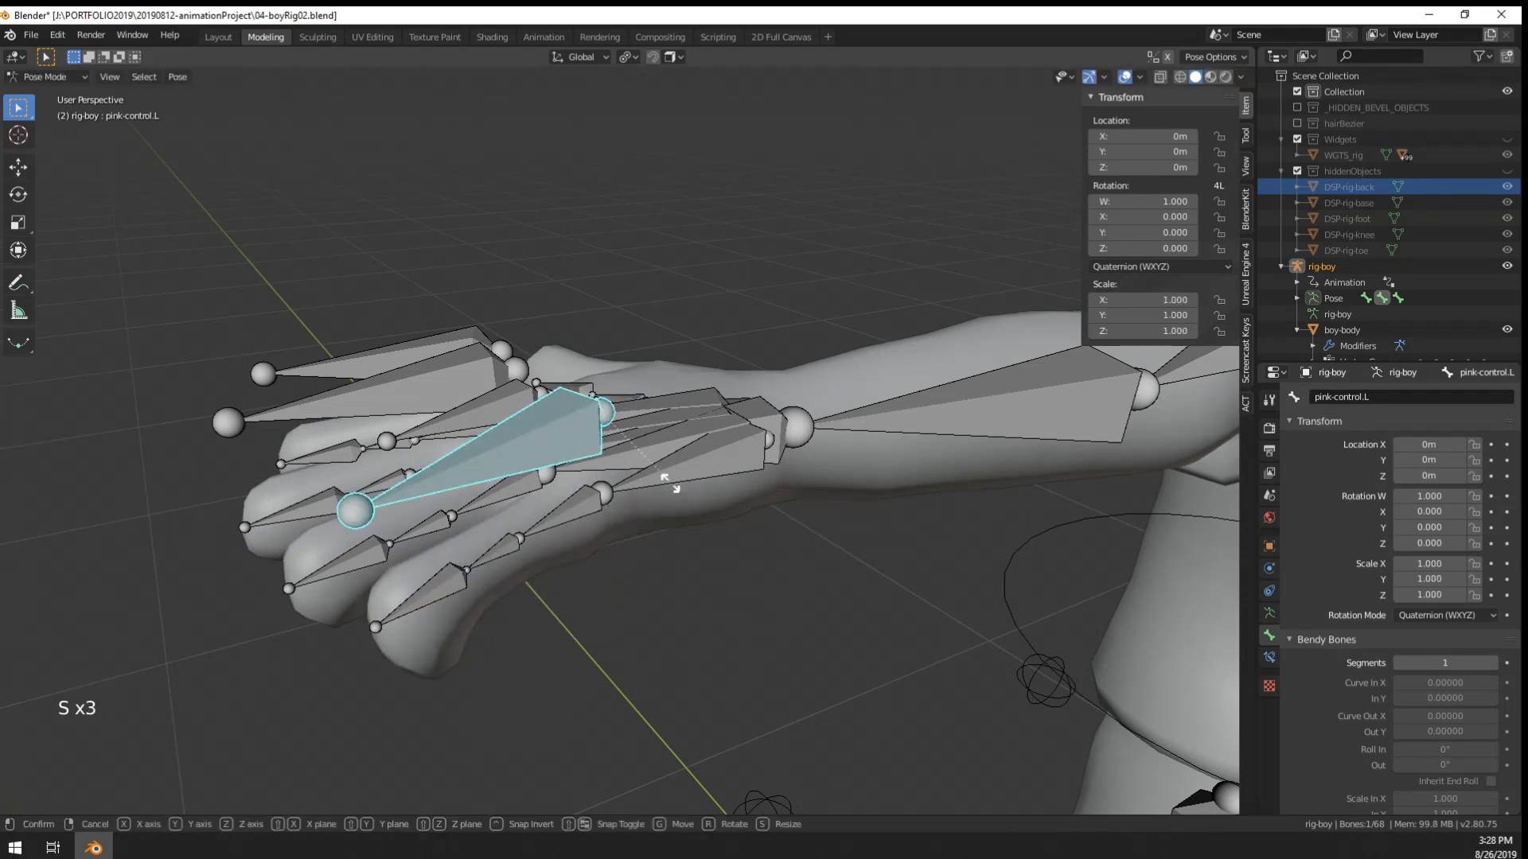
- Open the pink-l.002 bone's X rotation driver and examine its scripted expression
right_click(561, 509)
right_click(1136, 208)
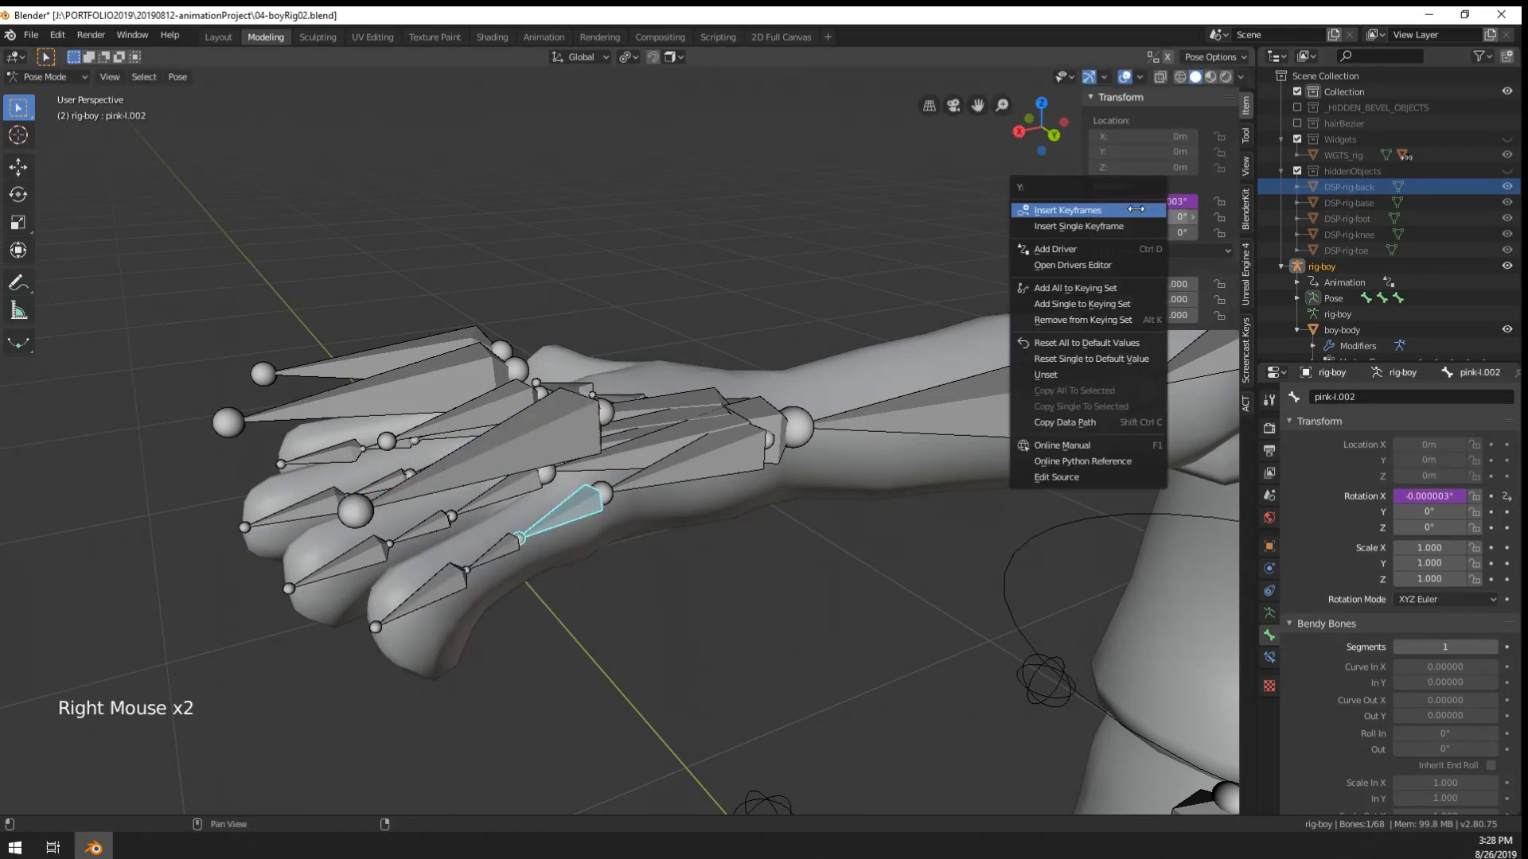
right_click(1178, 201)
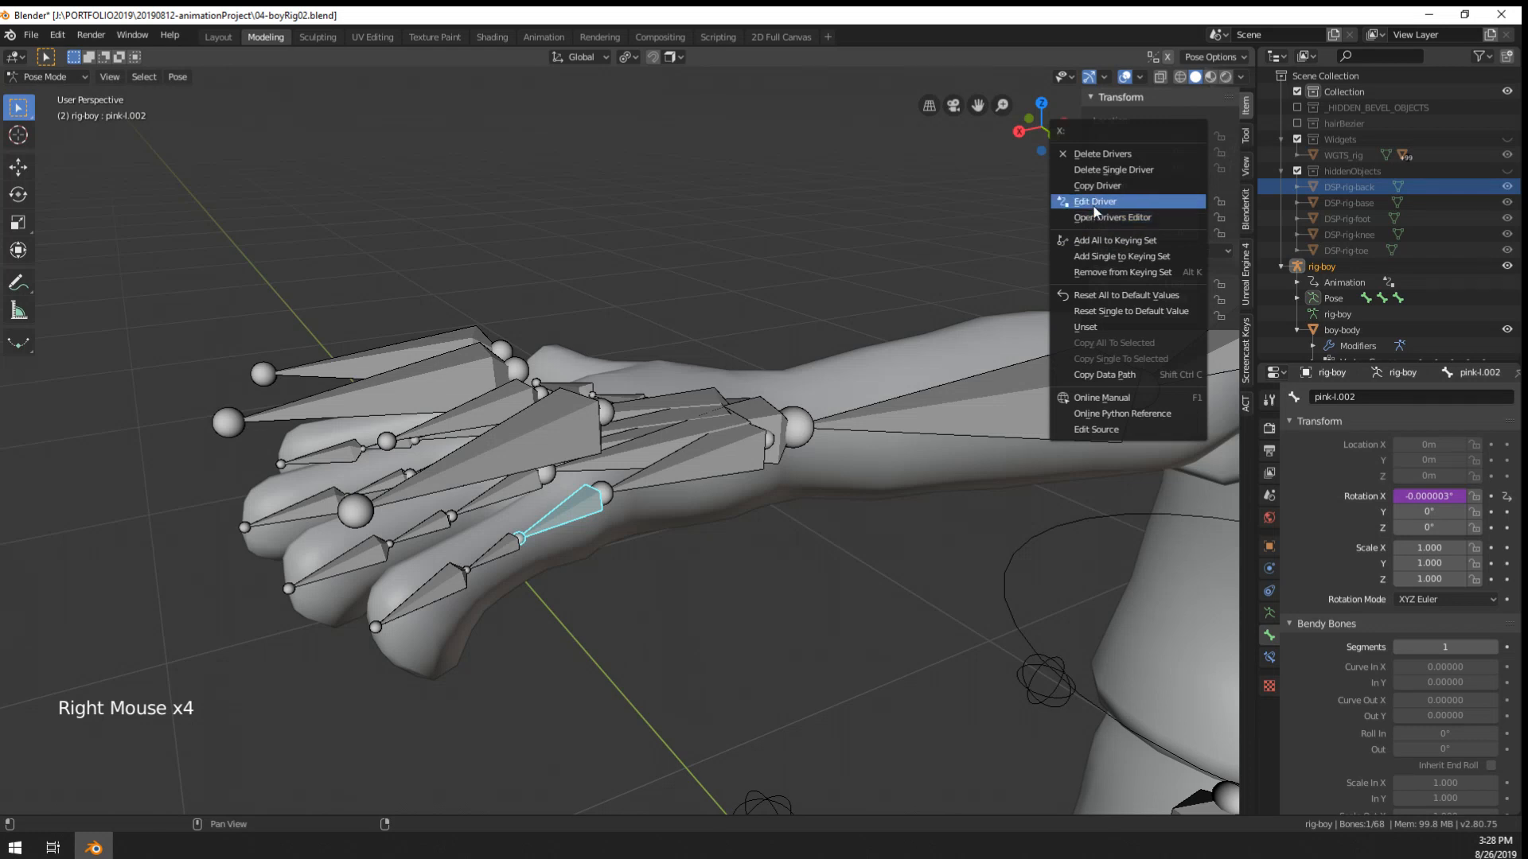
left_click(1096, 204)
right_click(1066, 263)
right_click(1094, 202)
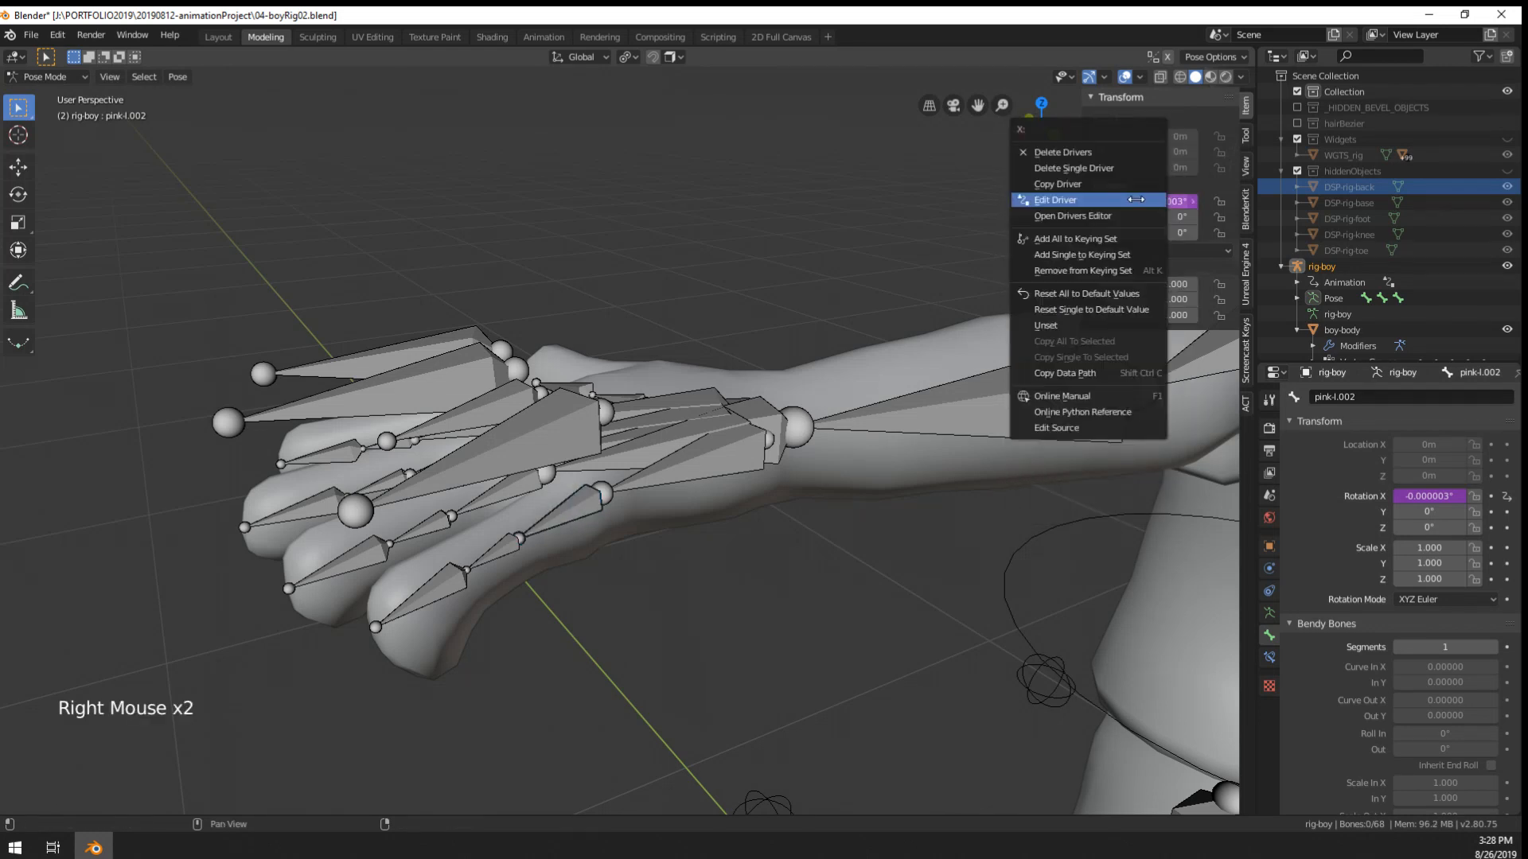
left_click(1086, 204)
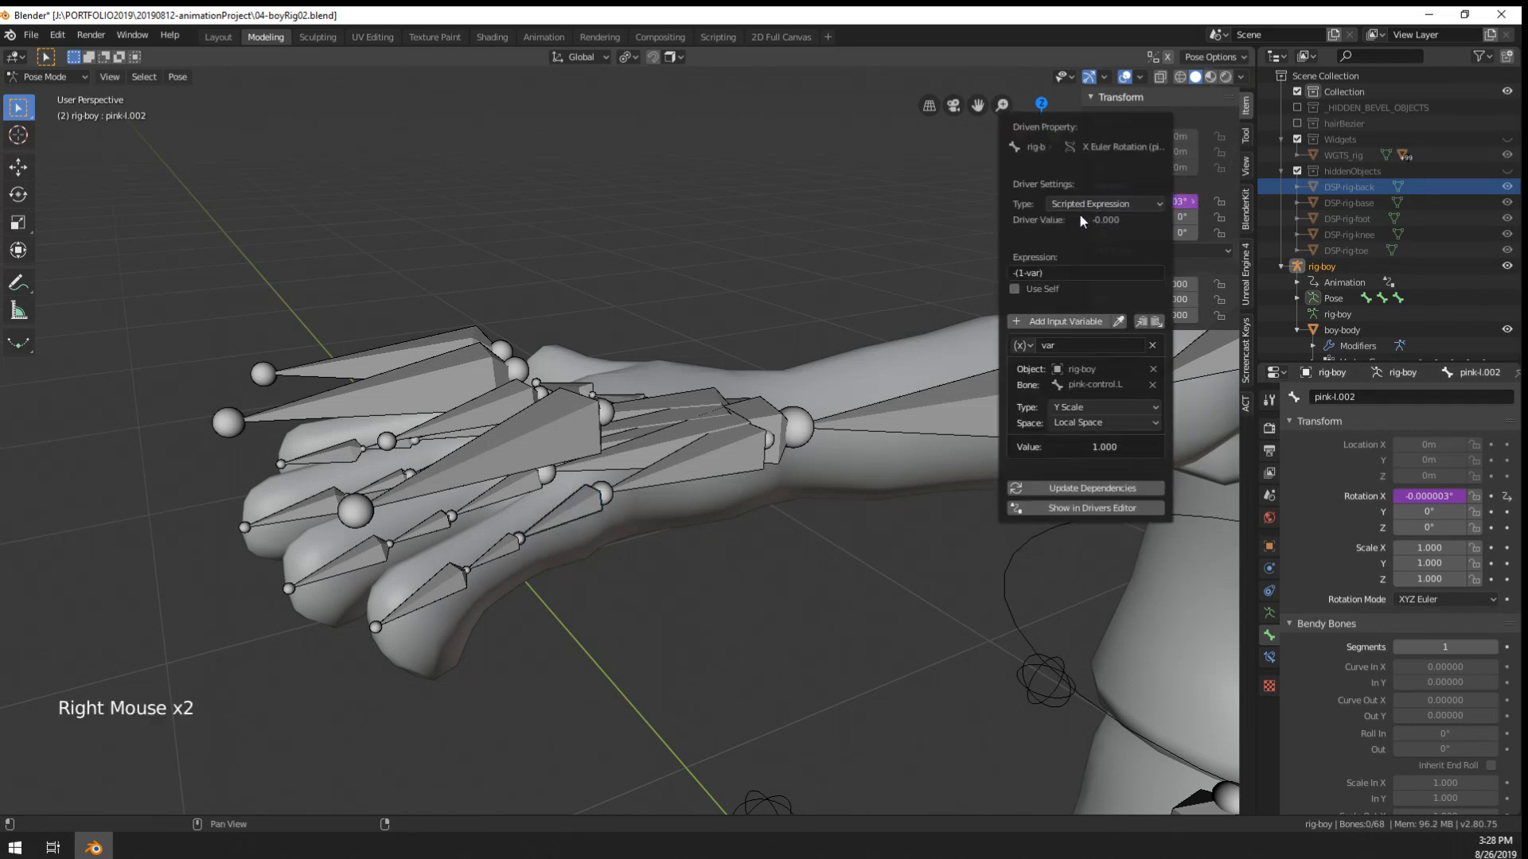
left_click(1029, 276)
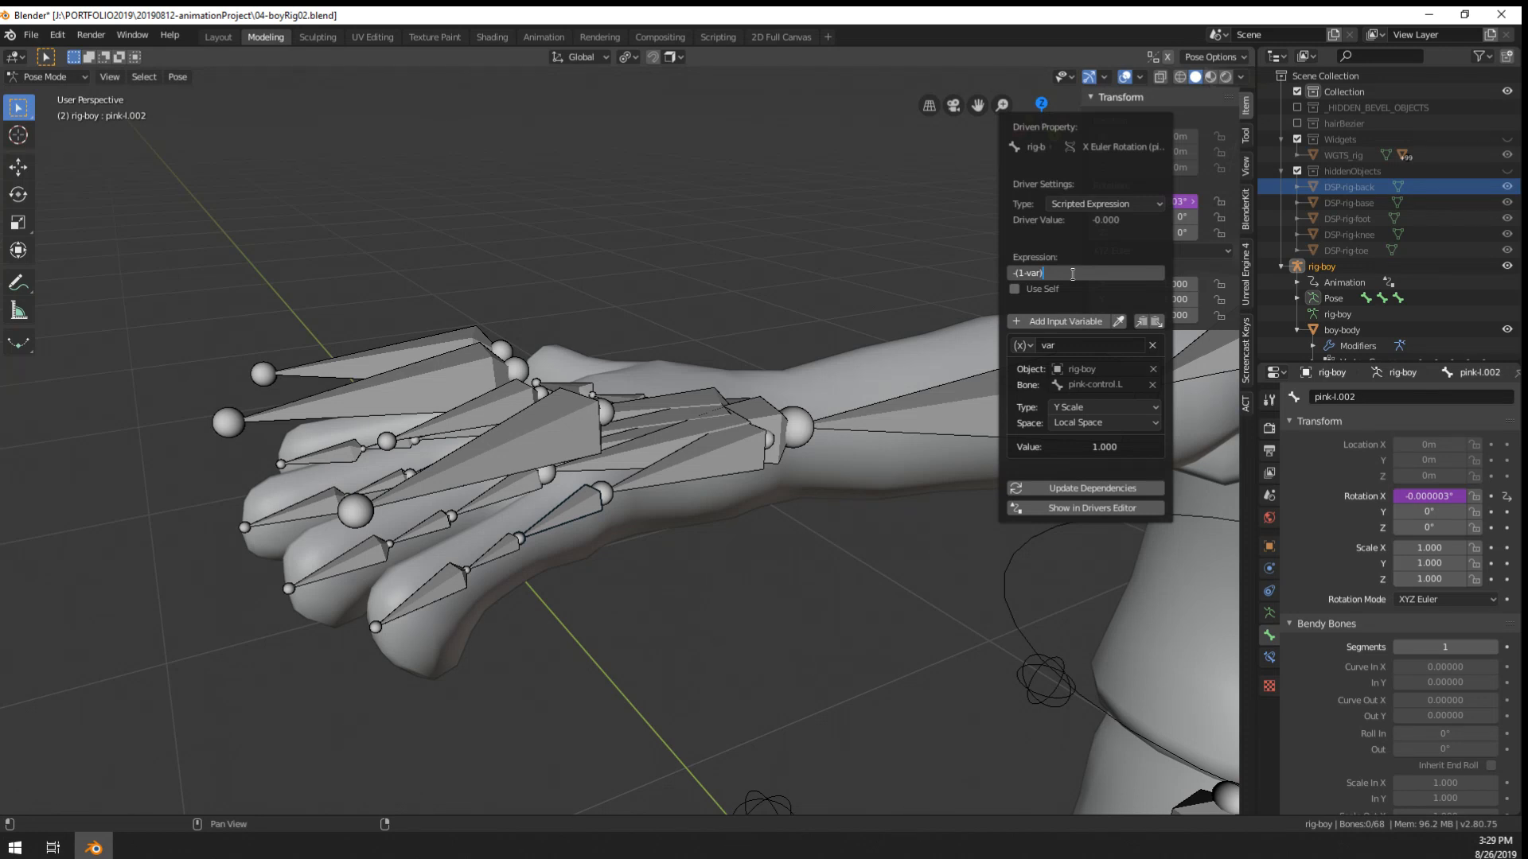
key("Left")
- Try scaling the pink-control.L bone down once more to demonstrate how the driver expression curls the pinky
right_click(597, 434)
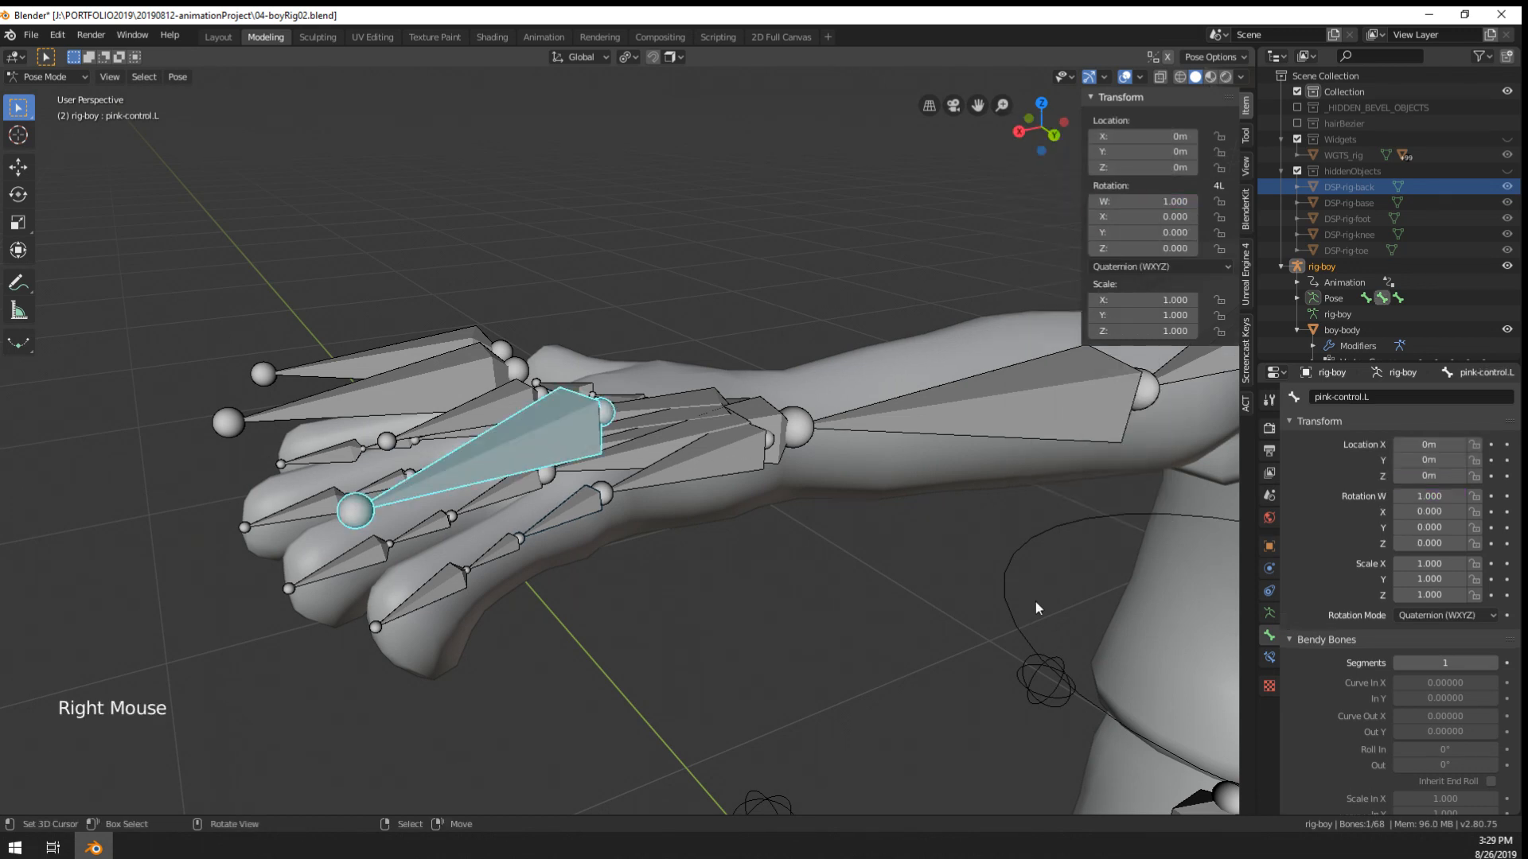
key("s")
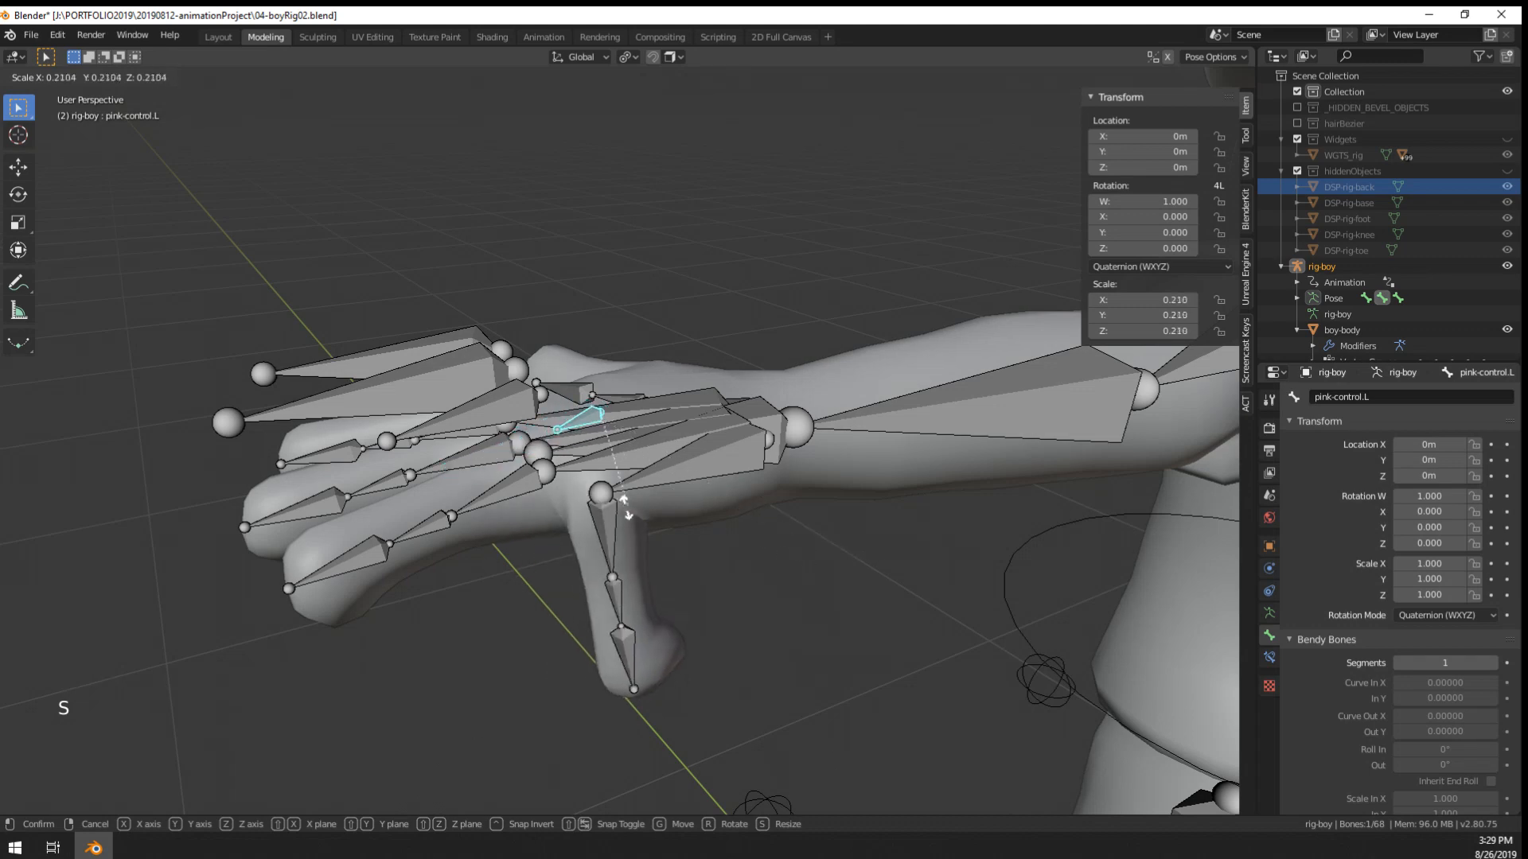
right_click(840, 542)
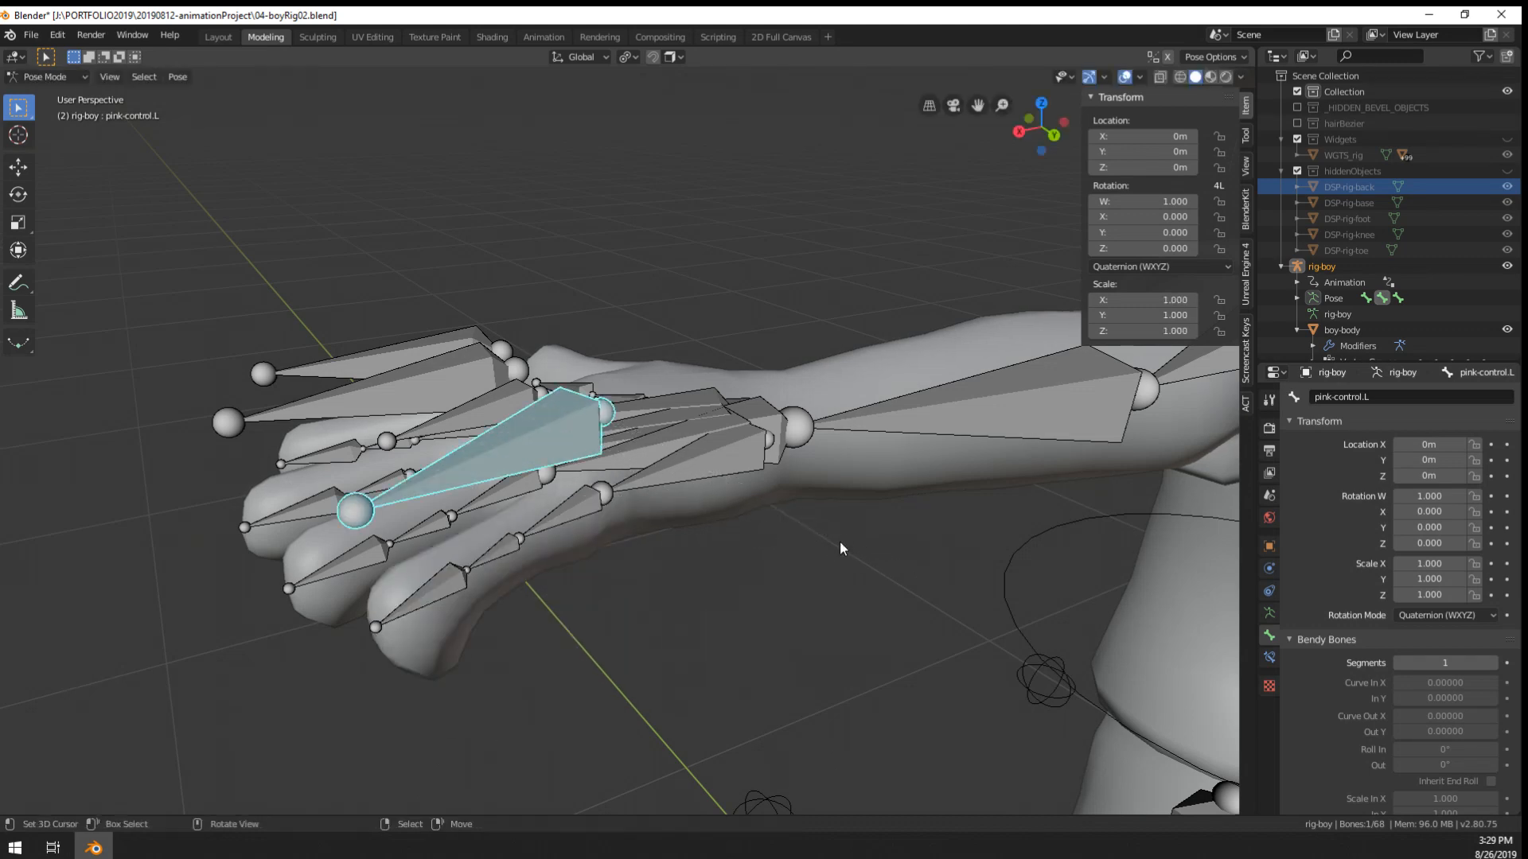
- Copy the X rotation driver of the pink-l.002 bone
right_click(593, 506)
middle_click_drag(597, 509, 872, 432)
scroll(932, 486, "up", 3)
right_click(1157, 201)
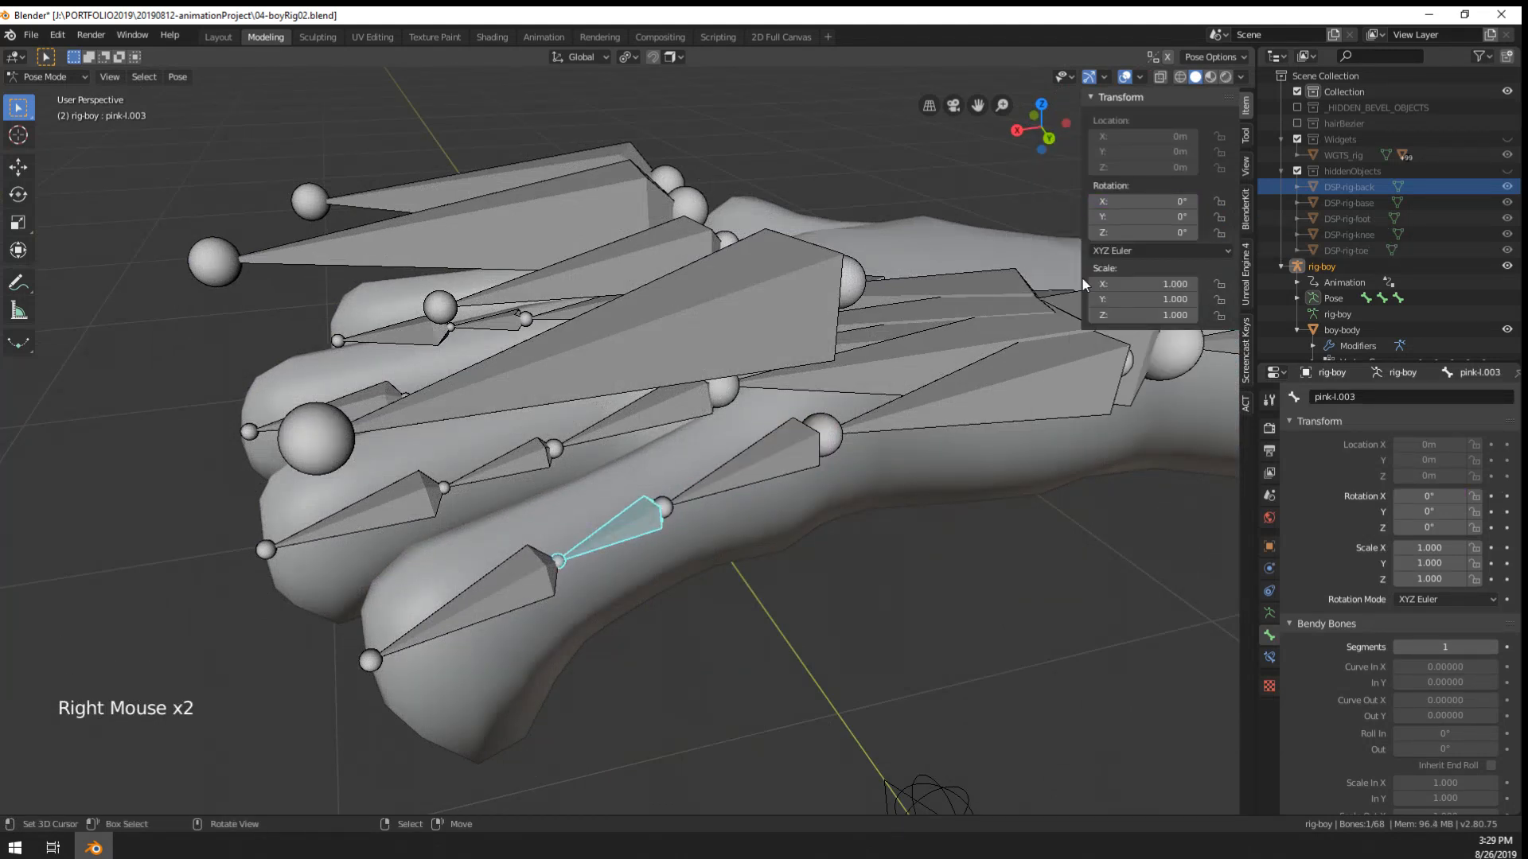
- Paste the copied driver onto the X rotation of the pink-l.003 and pink-l.004 bones
right_click(657, 521)
right_click(1151, 201)
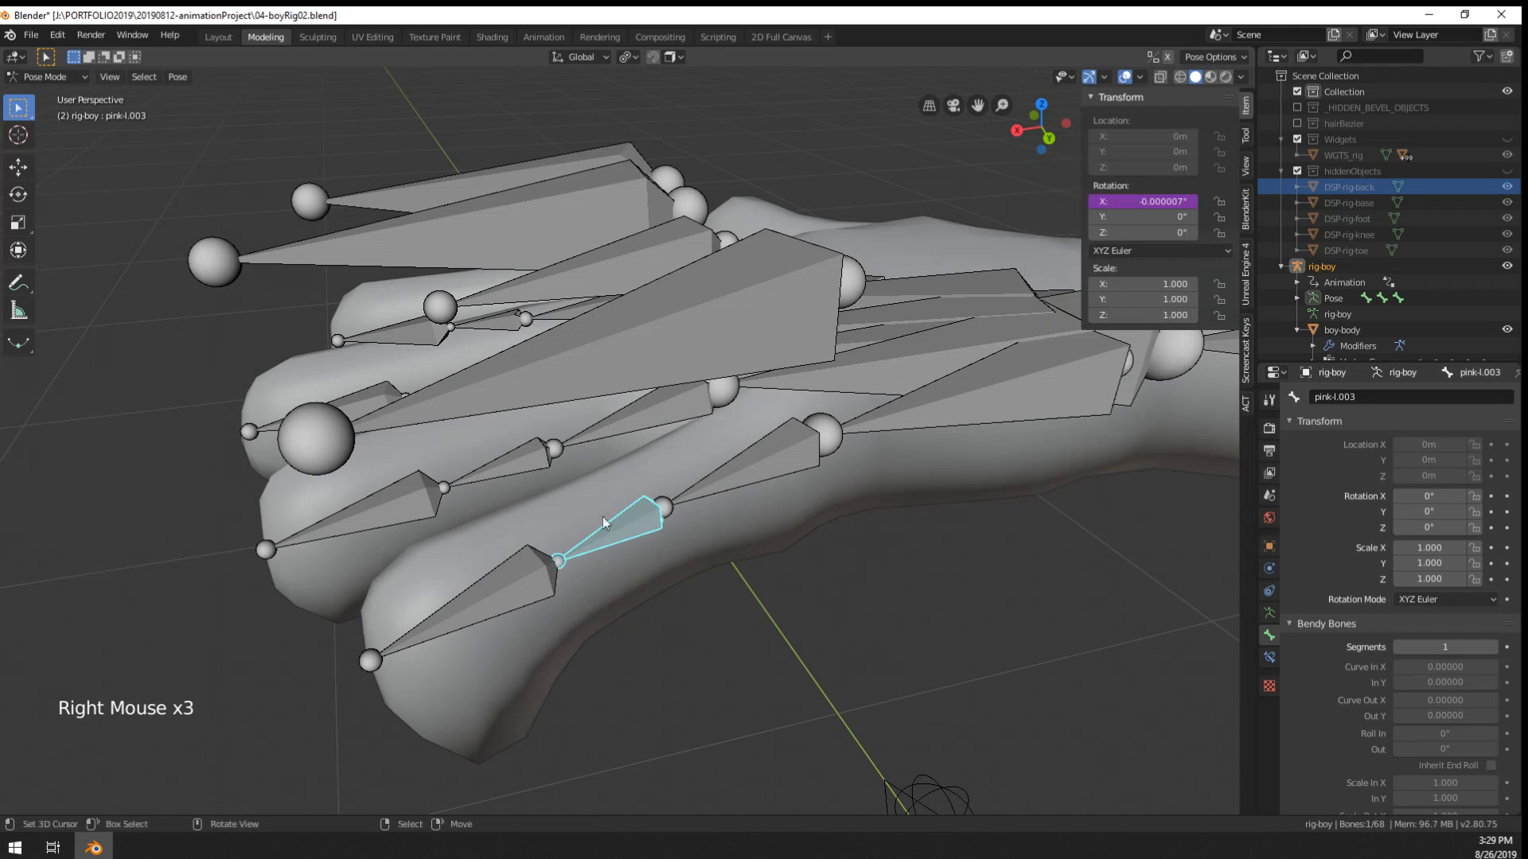
right_click(545, 572)
right_click(1153, 201)
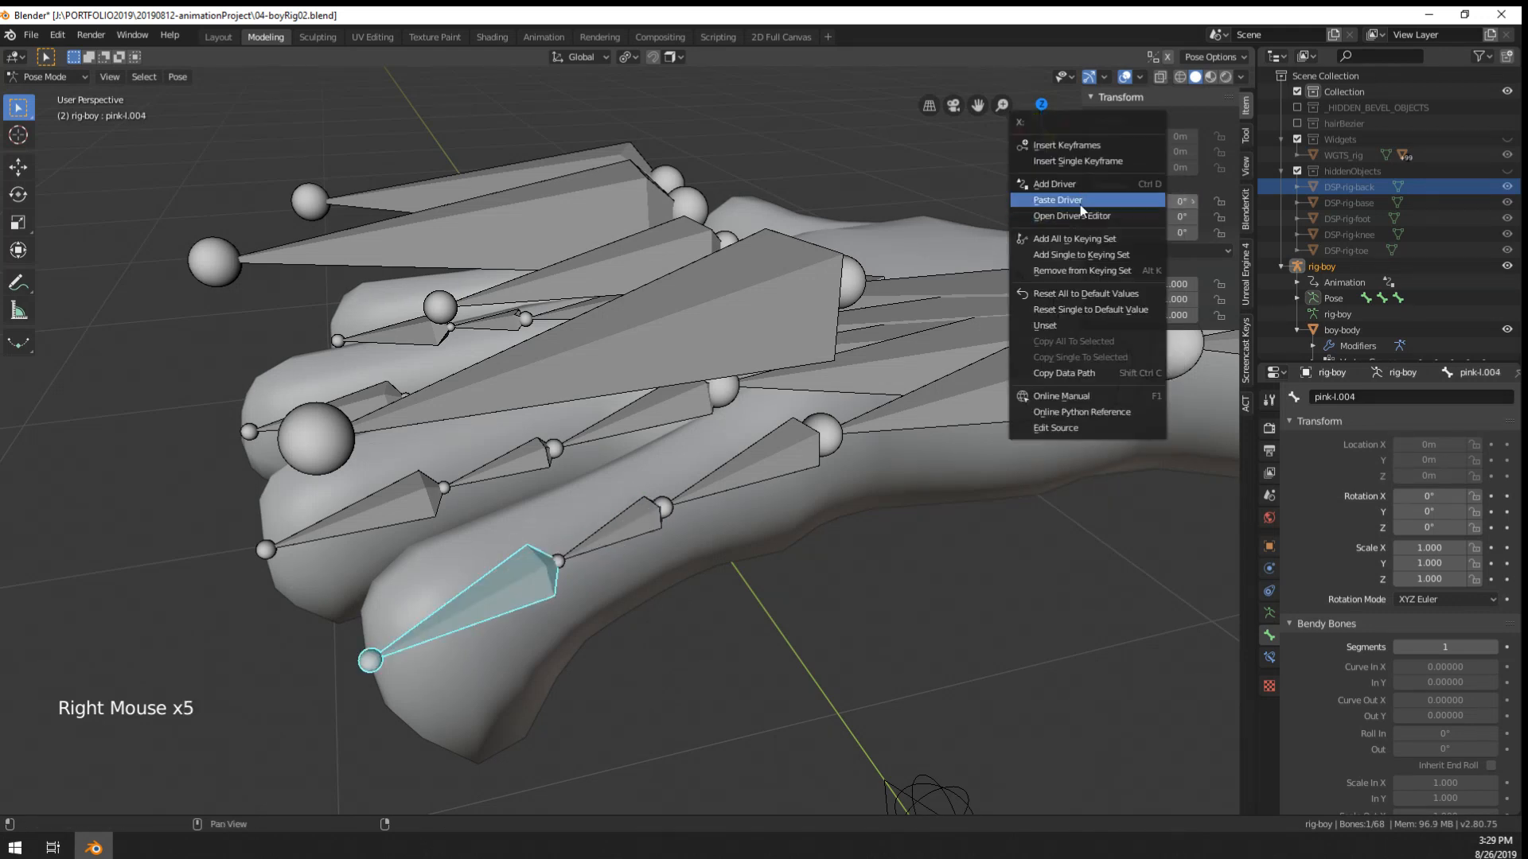
- Try scaling the pink-control.L bone down and up several times to test the curl of the whole pinky
right_click(740, 350)
scroll(740, 350, "down", 3)
key("s")
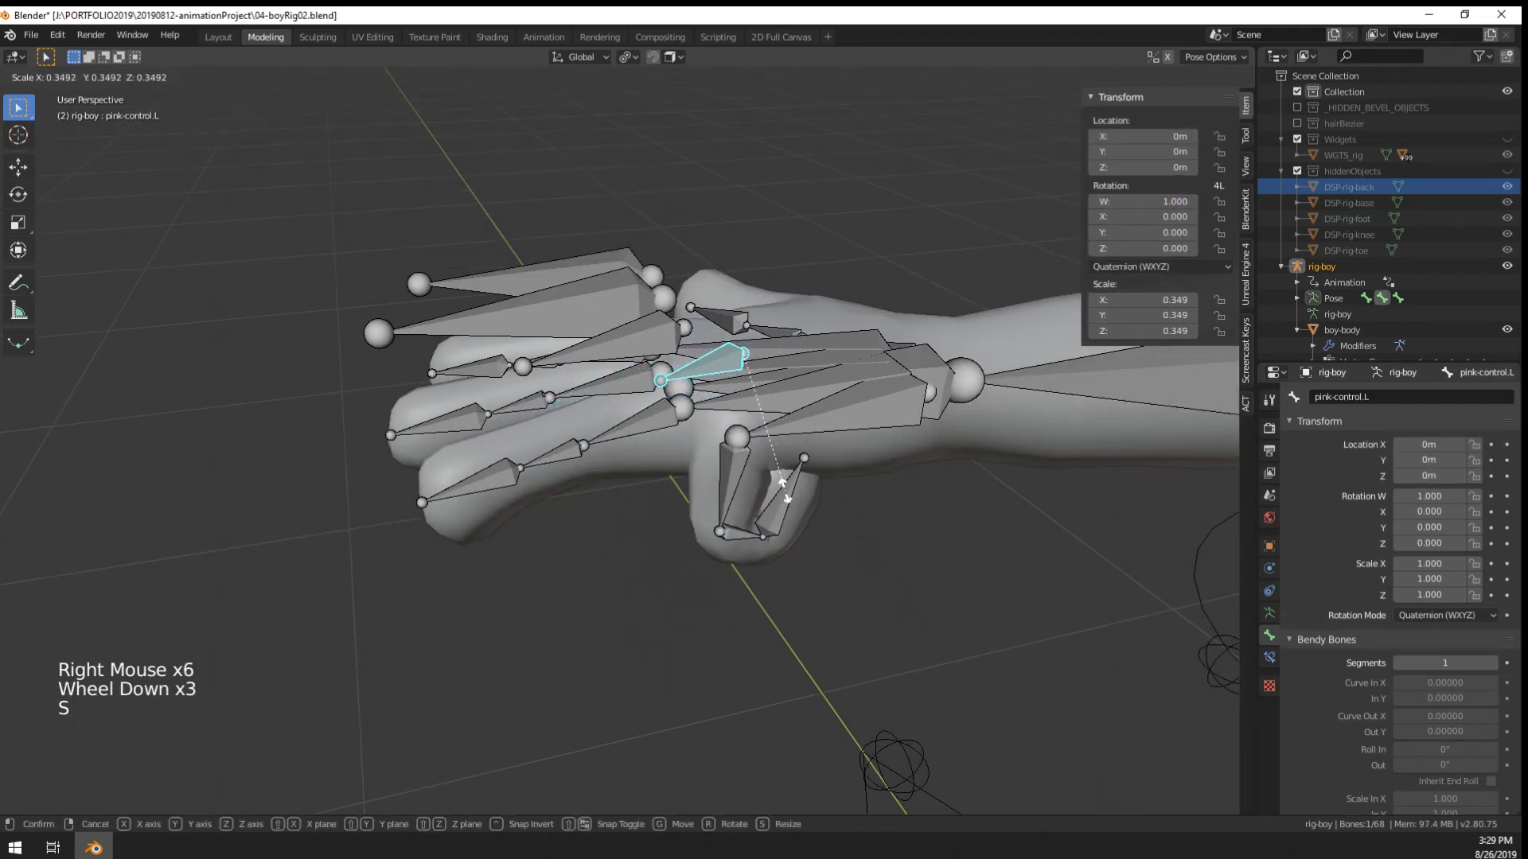
left_click(779, 522)
middle_click_drag(780, 522, 977, 549)
key("s")
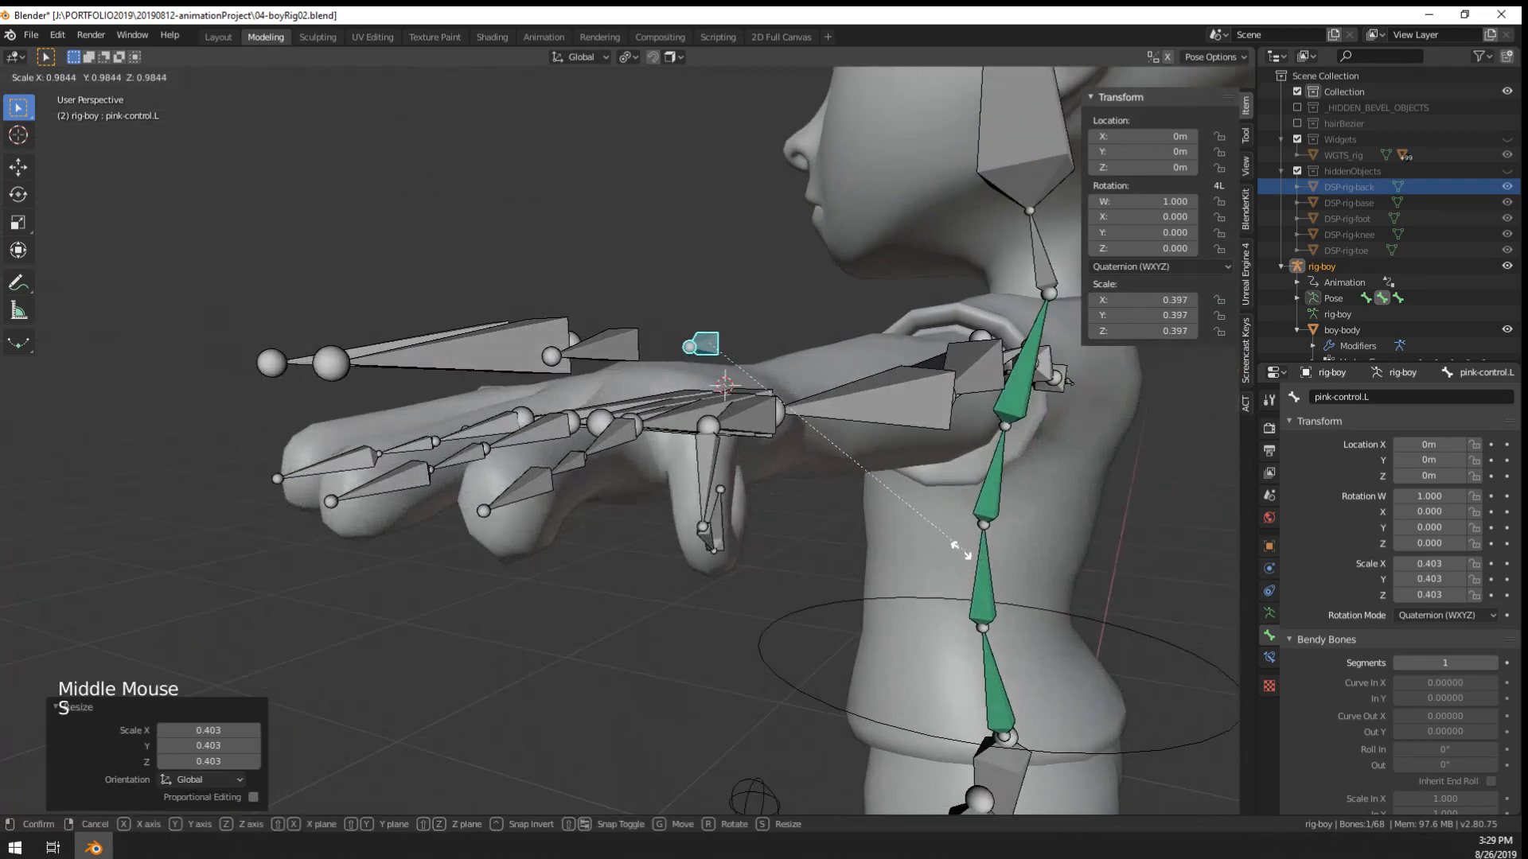
left_click(879, 541)
mouse_move(879, 541)
middle_mouse_down()
mouse_move(839, 548)
mouse_move(883, 557)
middle_mouse_up()
key("s")
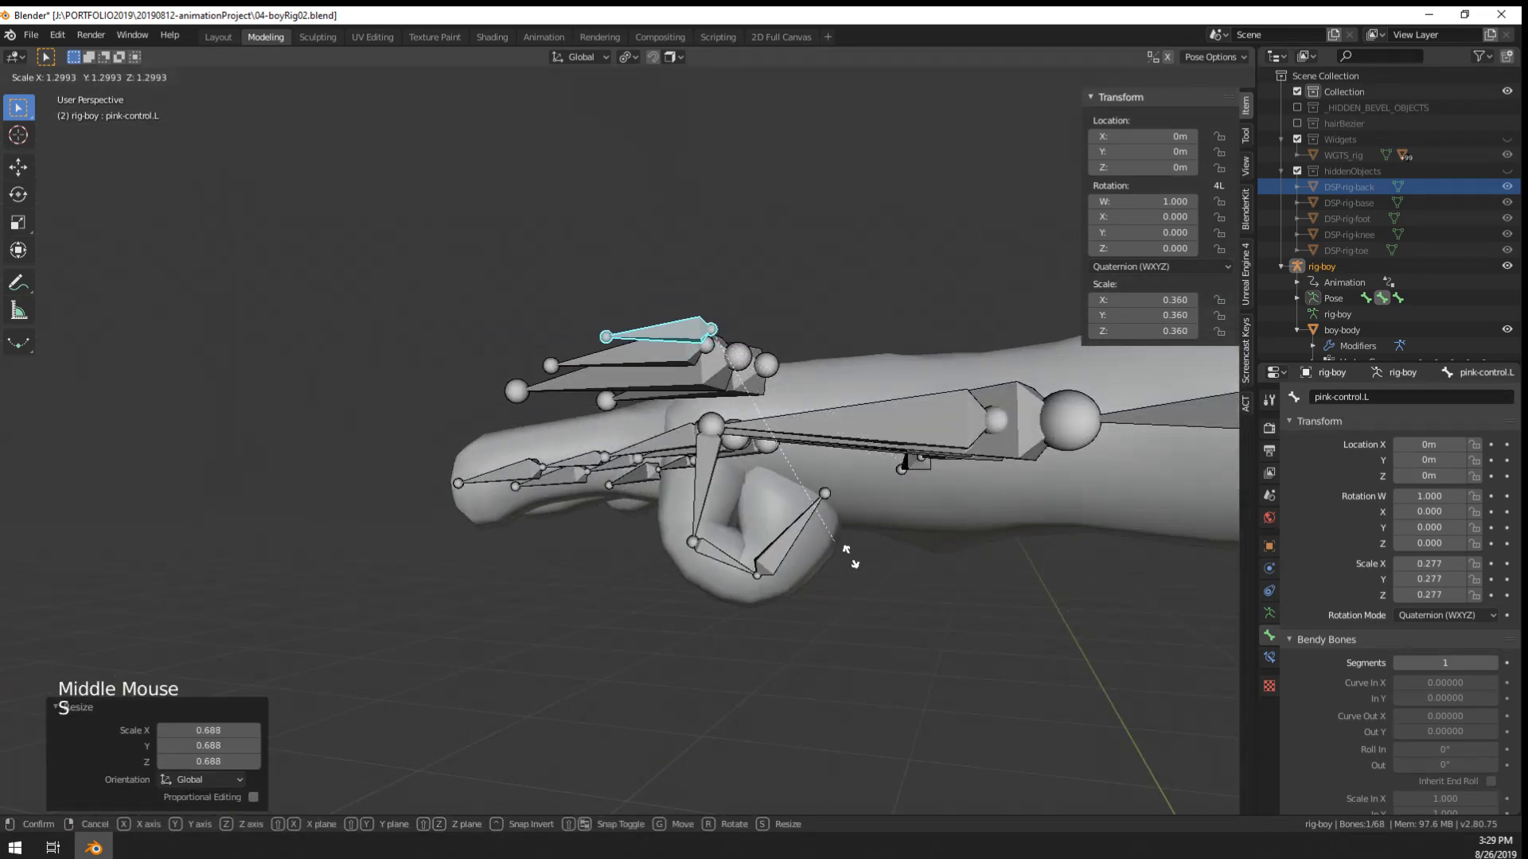
left_click(216, 653)
middle_click_drag(216, 652, 678, 682)
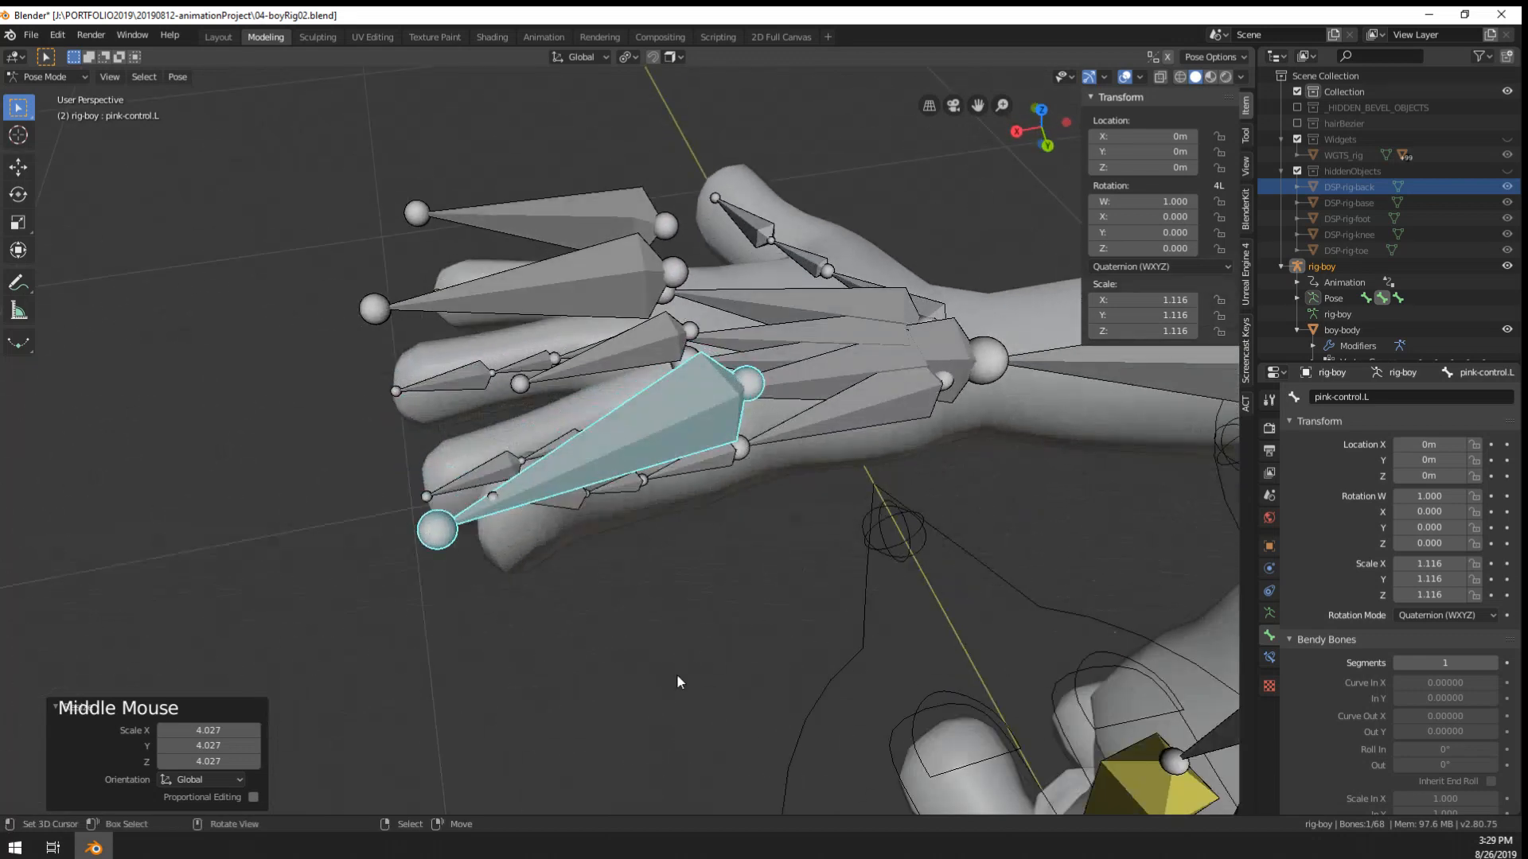
- Try shrinking the pink-control.L bone again while viewing the hand from the side, and clear its scale to the default
key("s")
right_click(587, 585)
middle_click_drag(579, 555, 485, 529)
key("s")
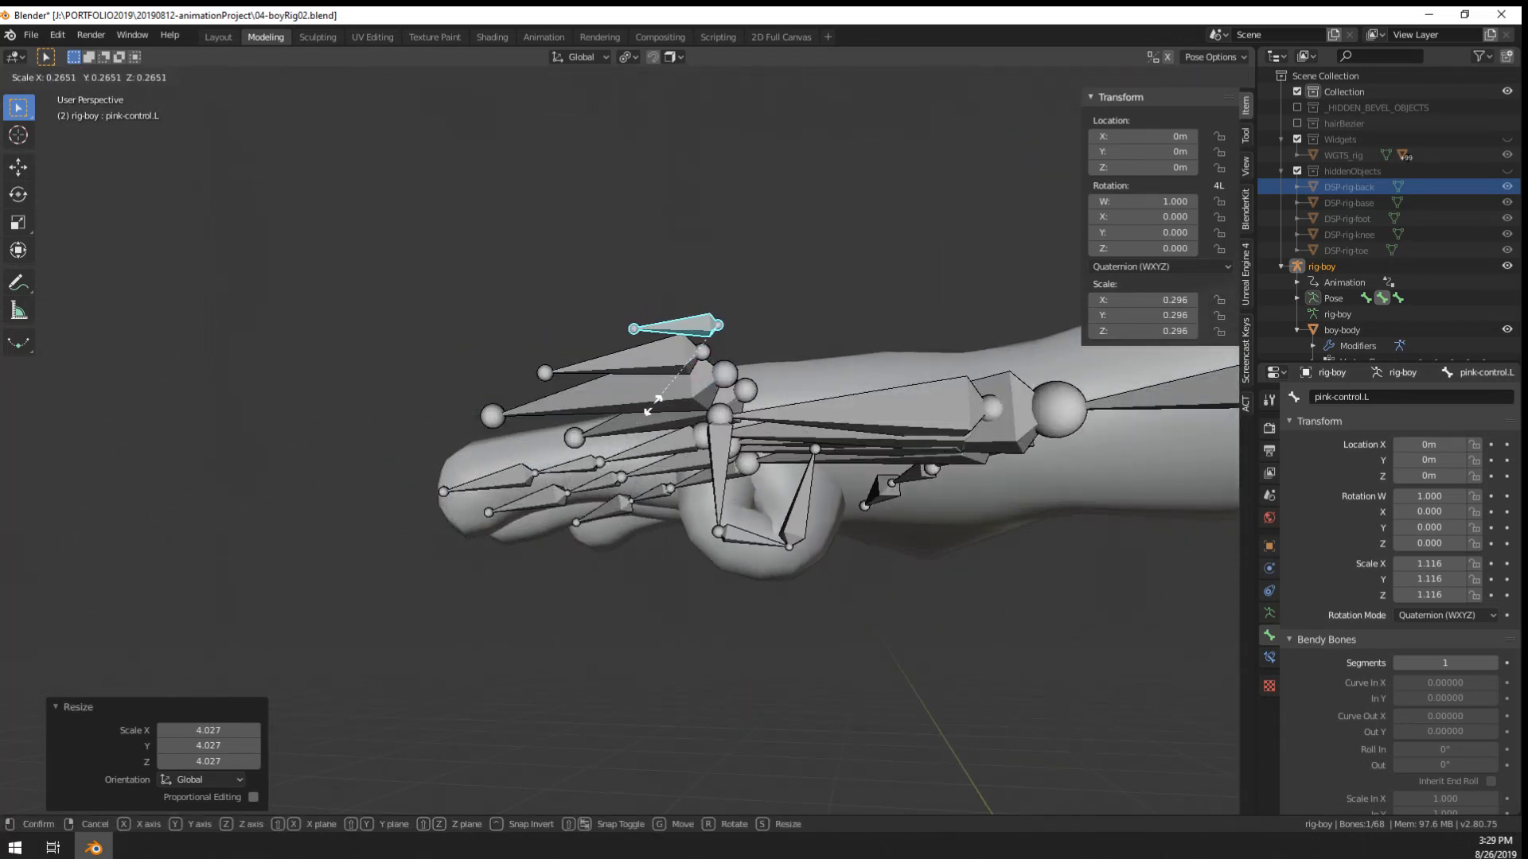
left_click(678, 430)
scroll(680, 433, "down", 1)
middle_click_drag(678, 432, 726, 495)
key("s")
key("alt+s")
- Try scaling the pink-control.L bone down from its default size, cancelling each attempt, to check the pinky's curl from different angles
key("s")
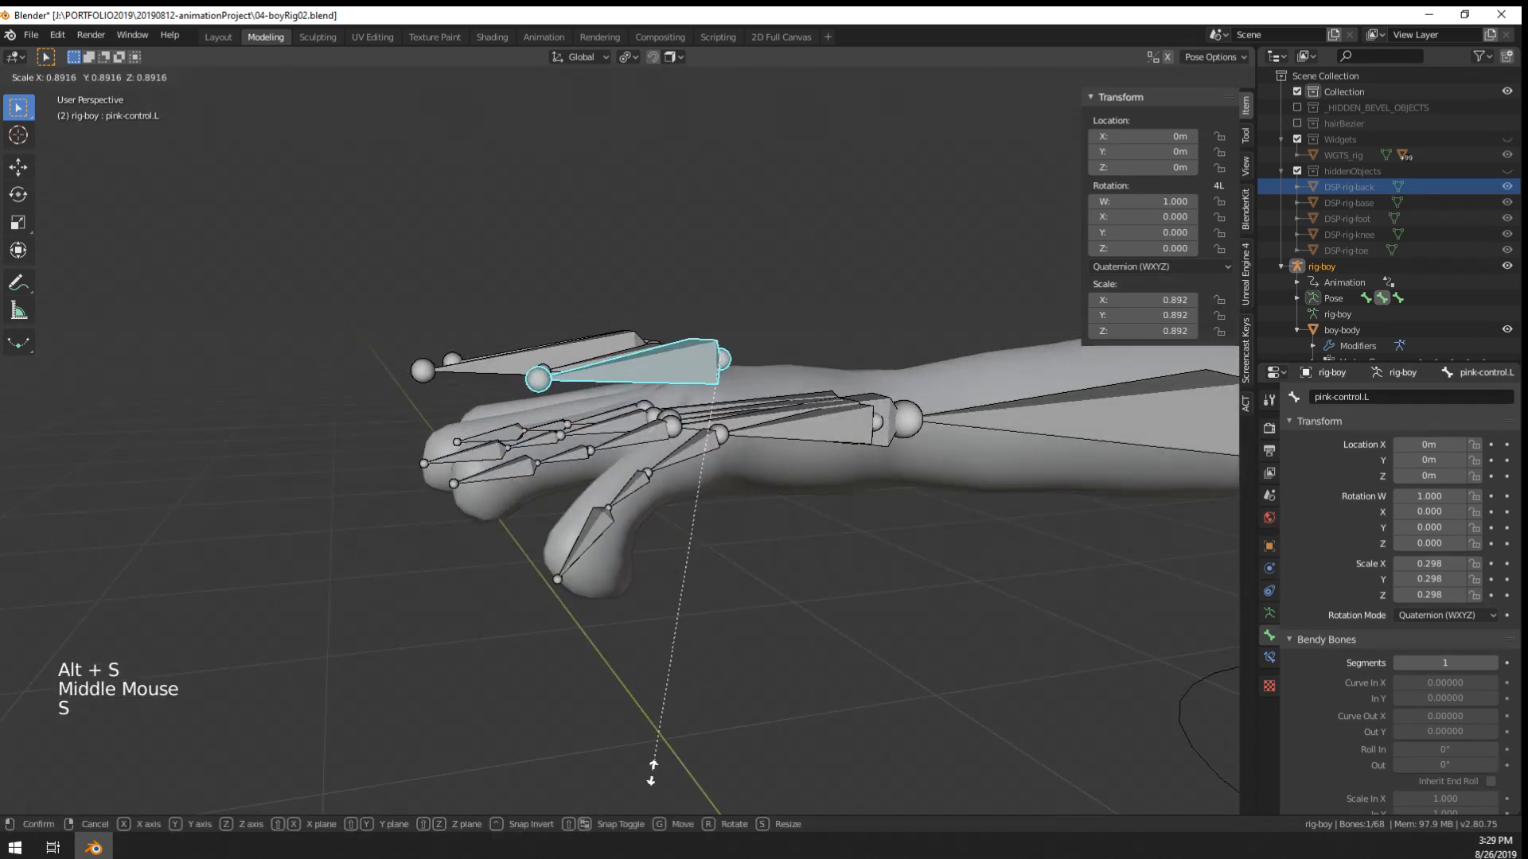
right_click(699, 526)
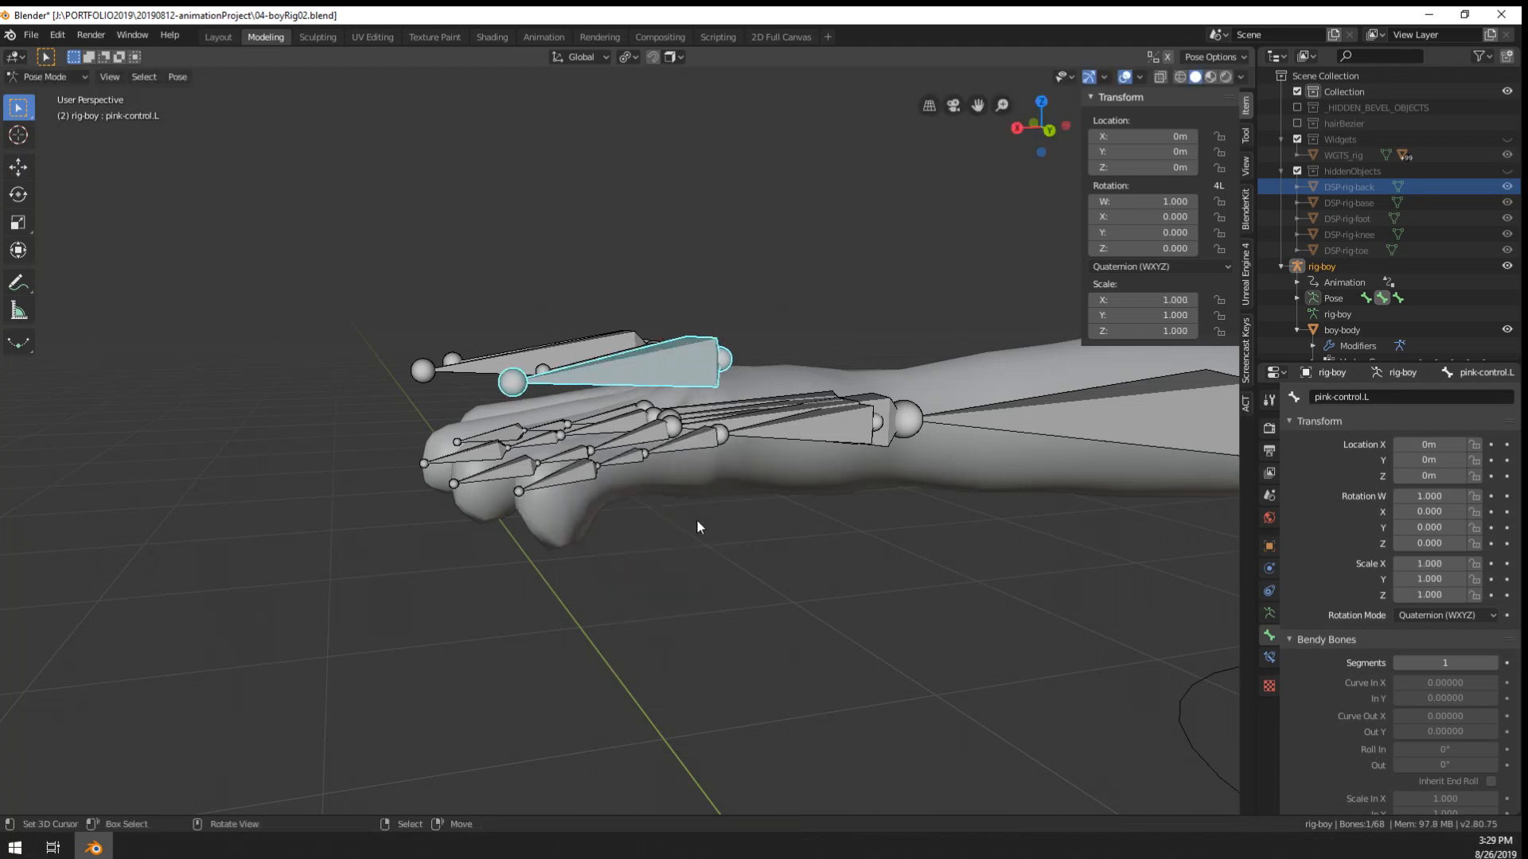
middle_click_drag(699, 527, 714, 692)
key("s")
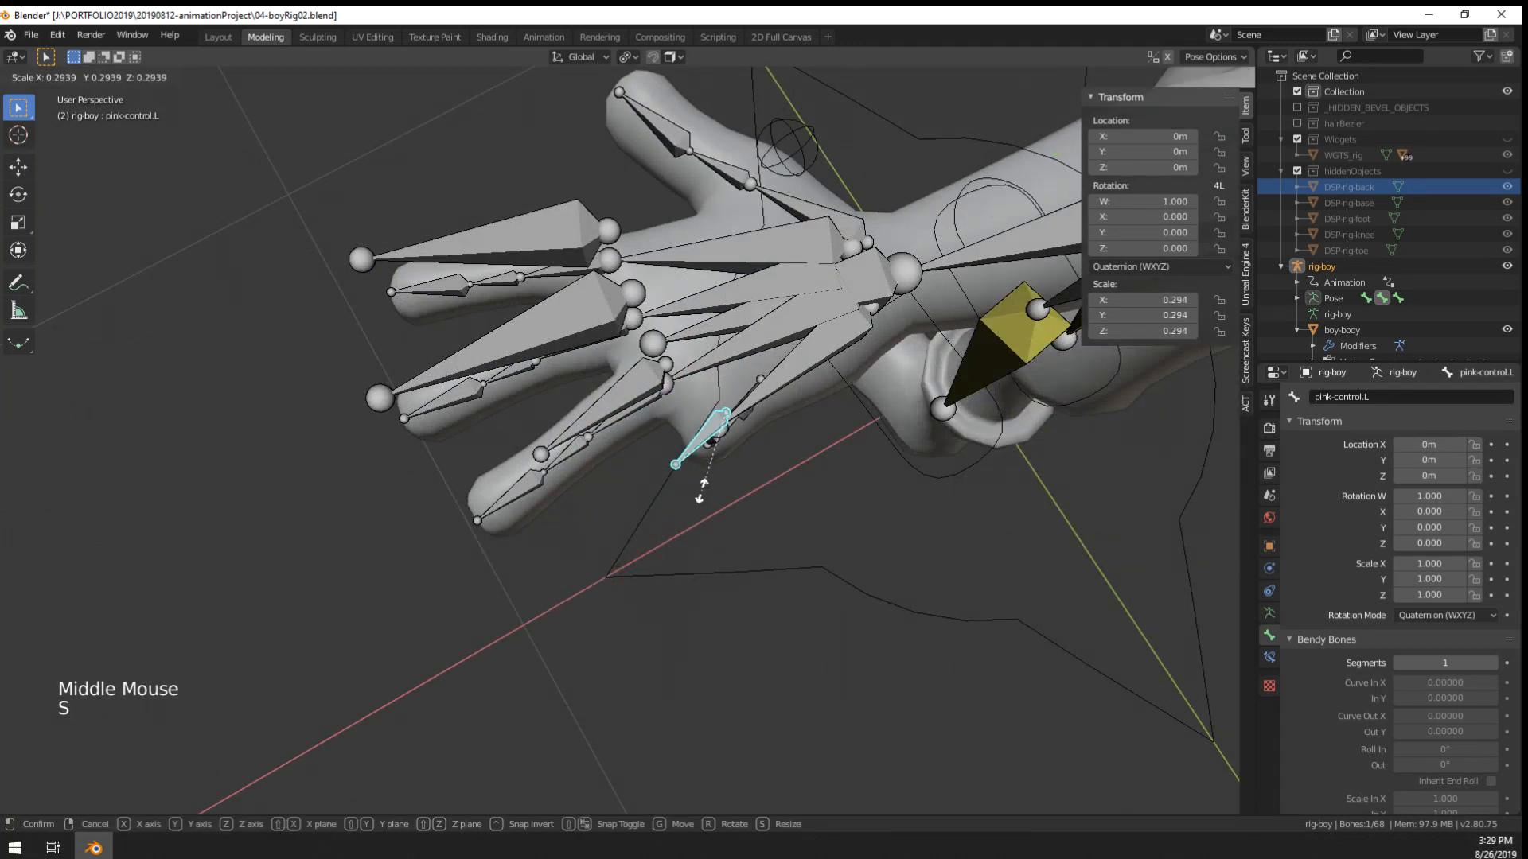
right_click(670, 670)
middle_click_drag(669, 669, 648, 474)
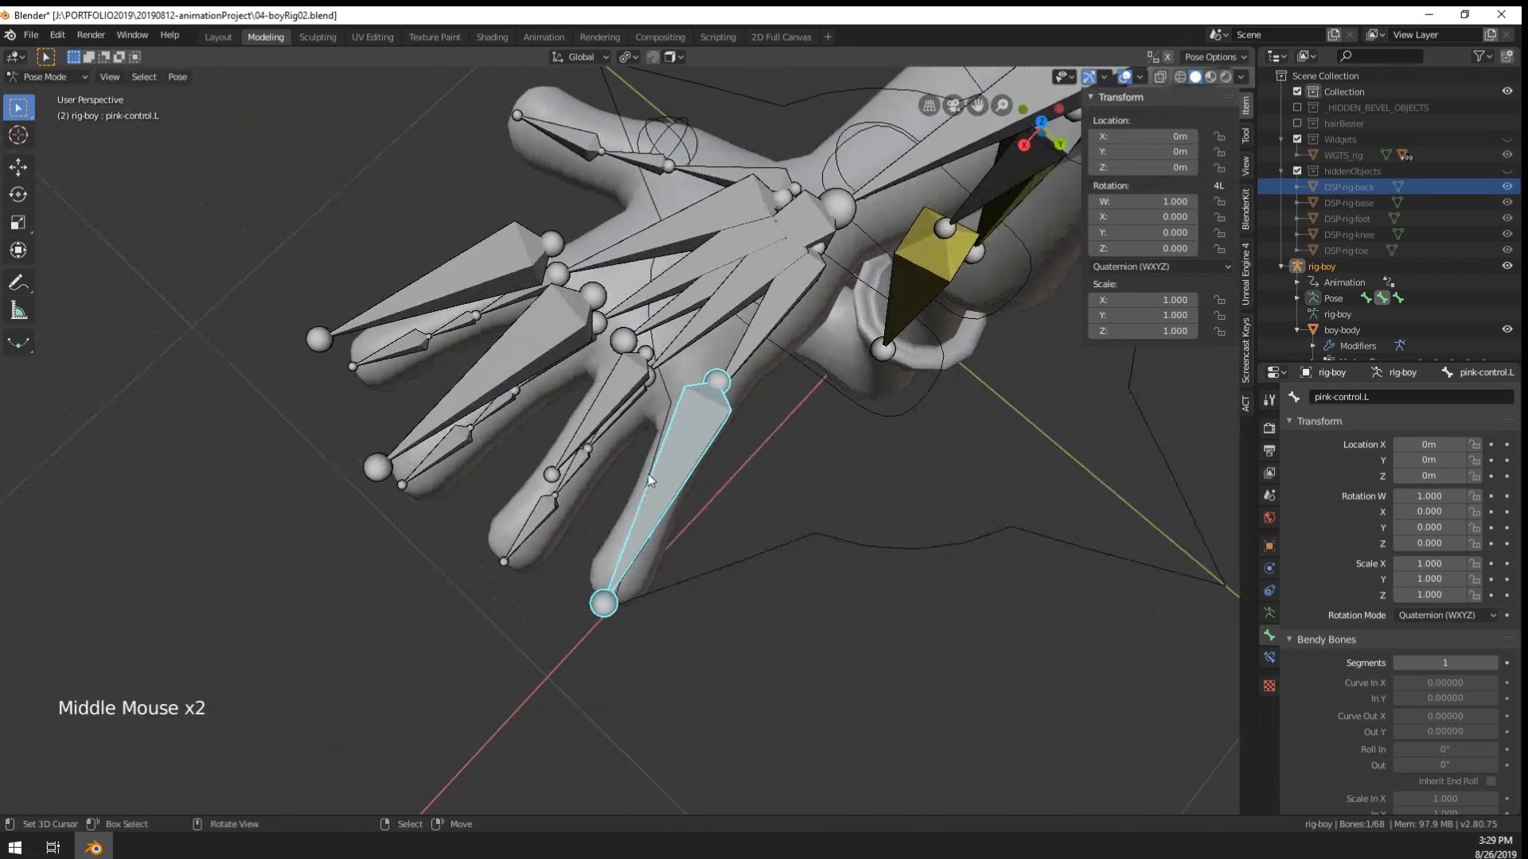
- Clear the scale of the ring-control.L bone to its default
right_click(599, 422)
middle_click_drag(599, 422, 609, 486)
key("alt+s")
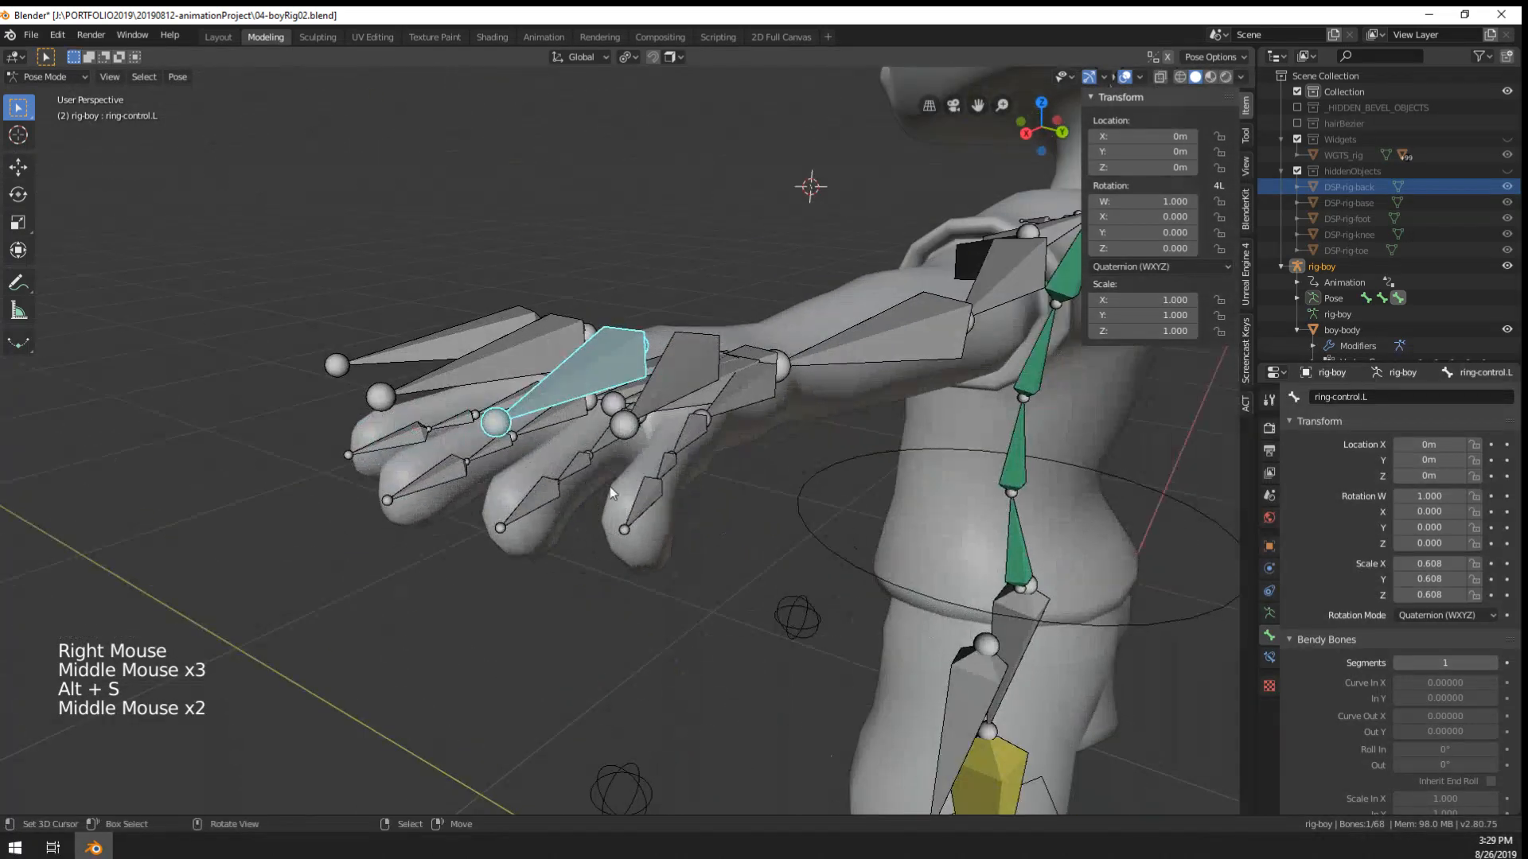
- Copy the X rotation driver of the pink-l.002 bone and paste it onto the X rotation of ring-l.002
scroll(719, 437, "up", 2)
right_click(720, 437)
middle_click_drag(719, 437, 901, 431, "shift")
right_click(1138, 201)
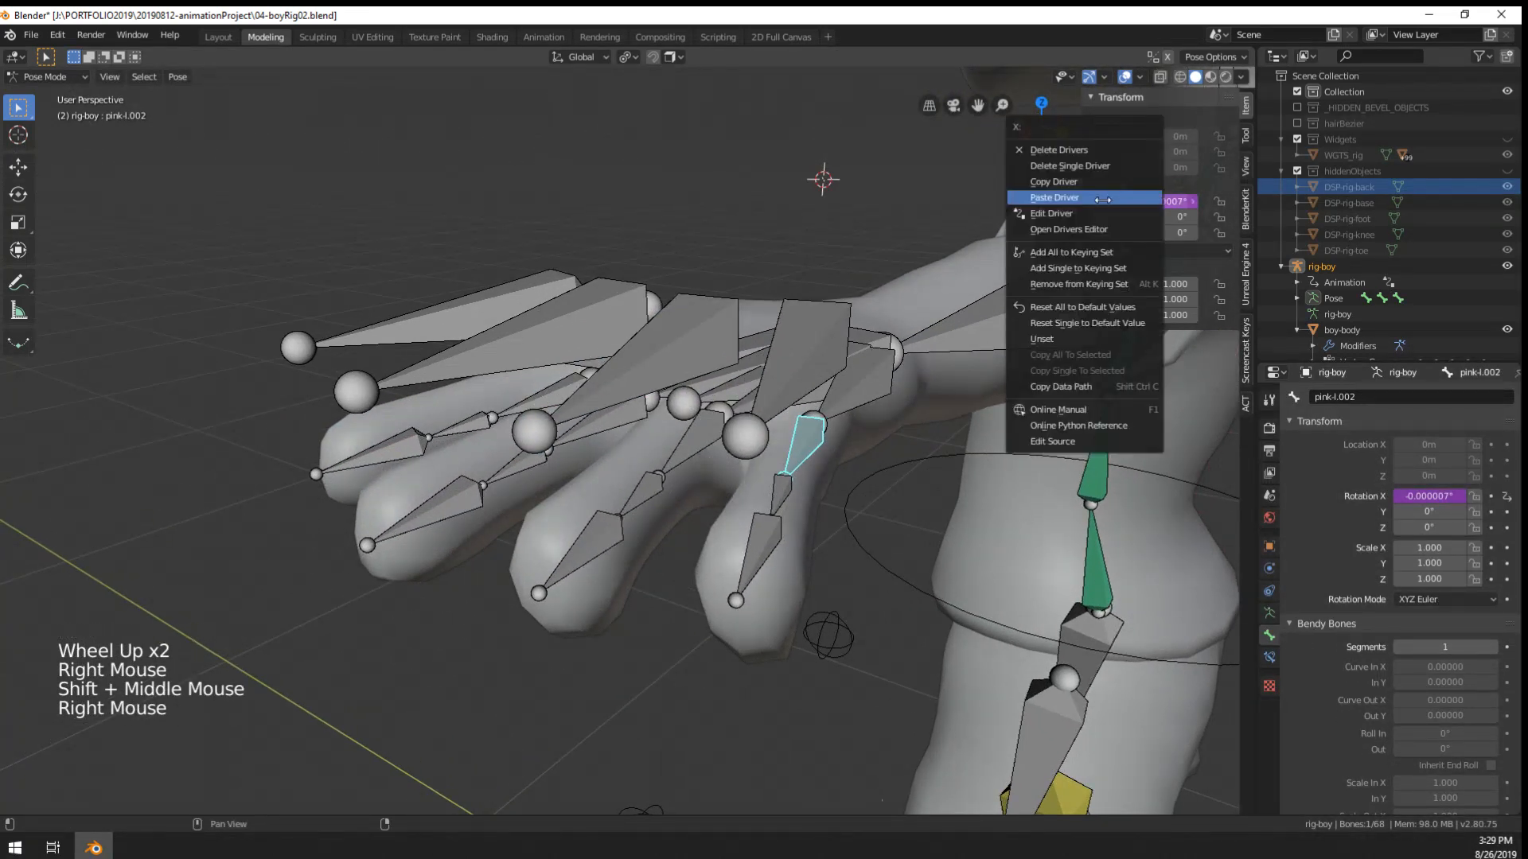
right_click(699, 447)
right_click(697, 442)
right_click(1138, 201)
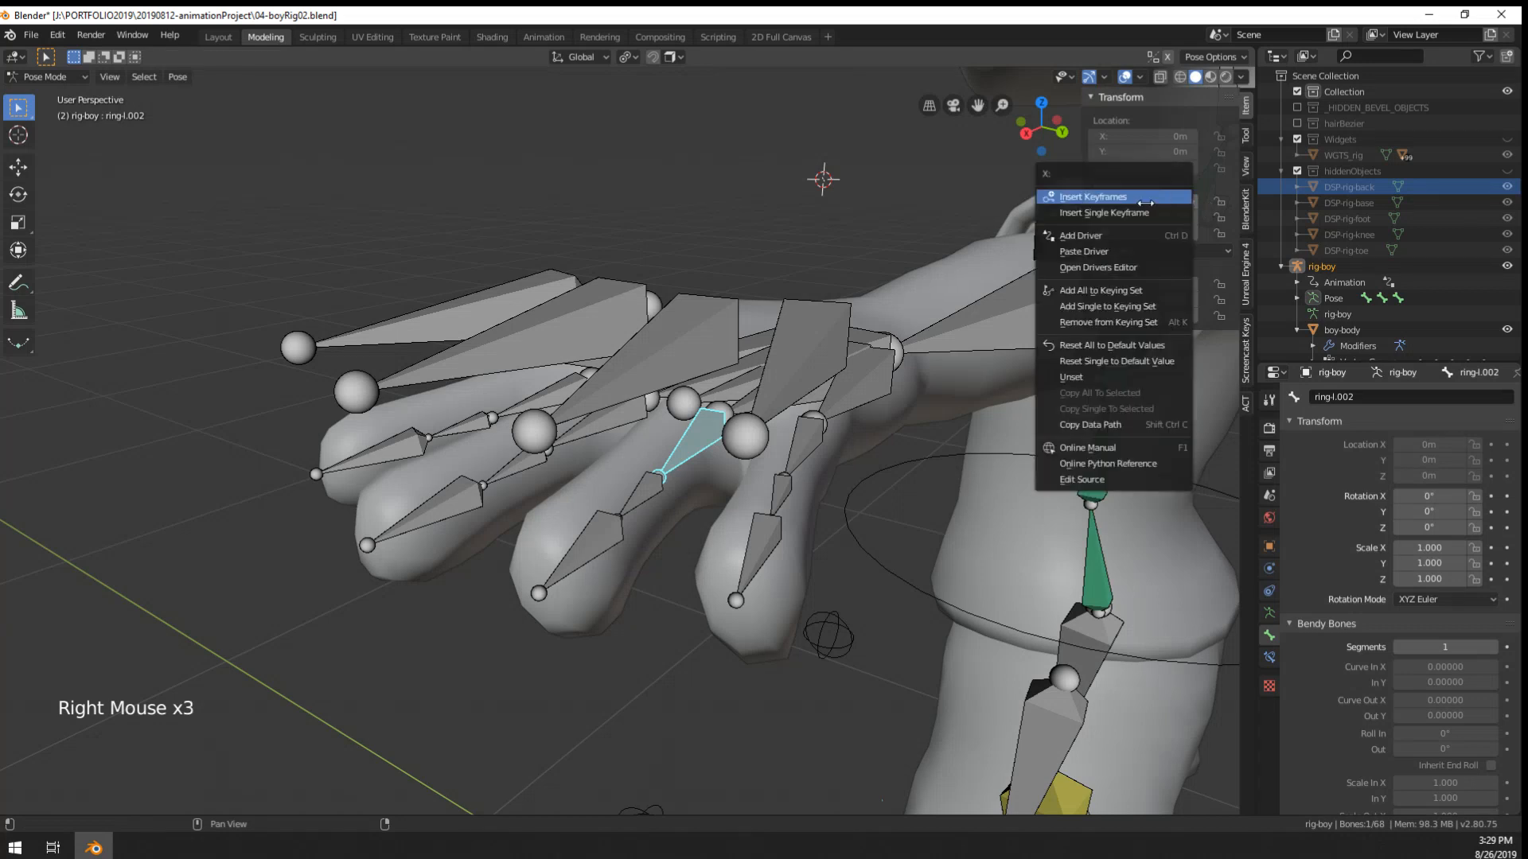
left_click(1095, 251)
- Edit the ring-l.002 bone's X rotation driver so that its variable targets the ring-control.L bone
middle_click_drag(740, 421, 720, 428)
mouse_move(720, 428)
middle_mouse_down()
mouse_move(704, 423)
mouse_move(728, 434)
middle_mouse_up()
middle_click_drag(728, 433, 674, 434)
middle_click_drag(674, 433, 668, 427)
right_click(1138, 201)
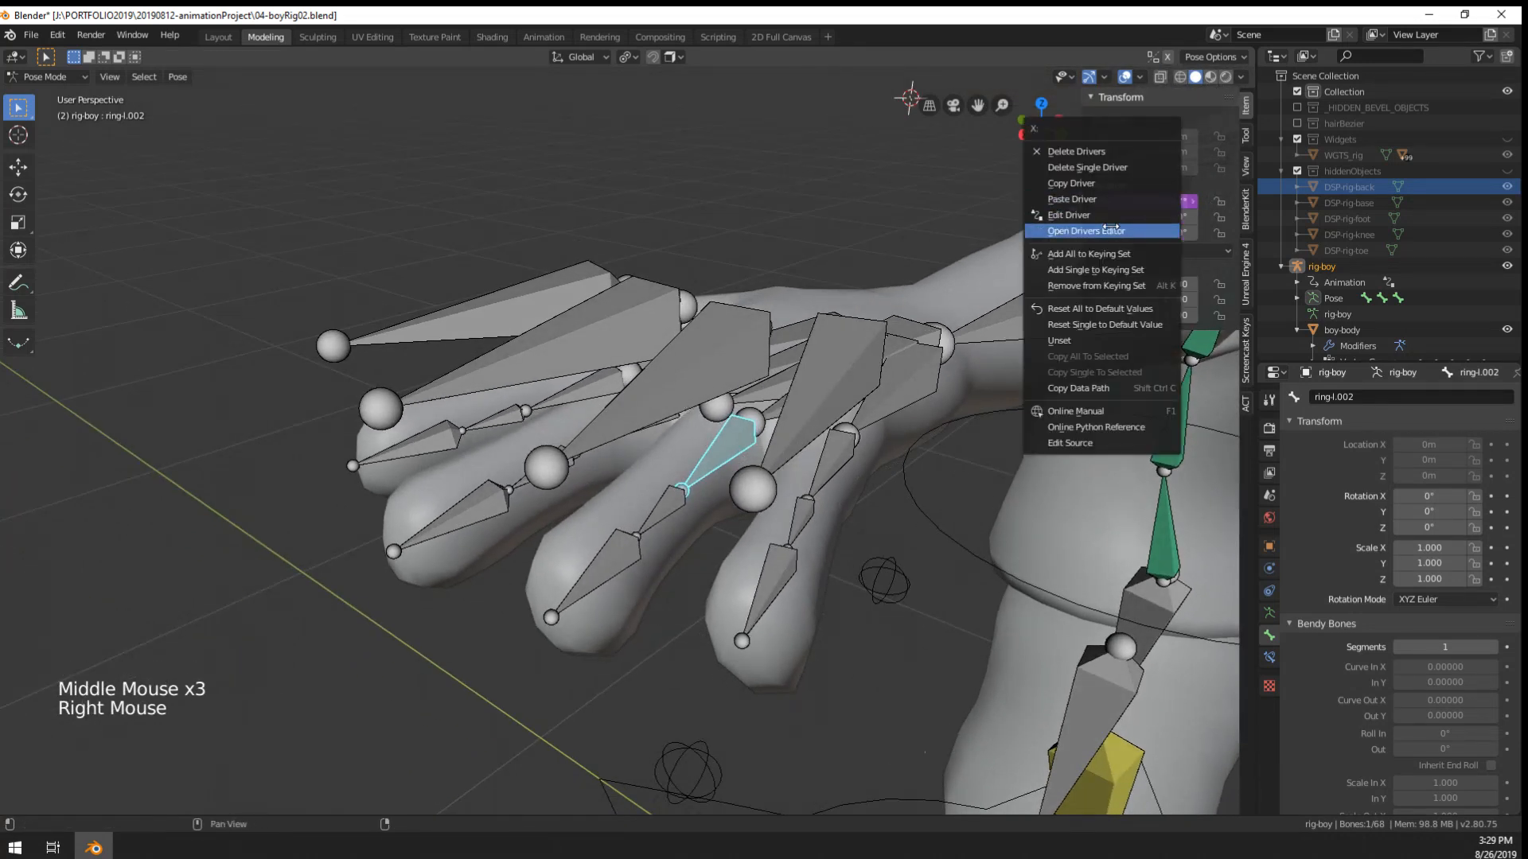
left_click(1082, 200)
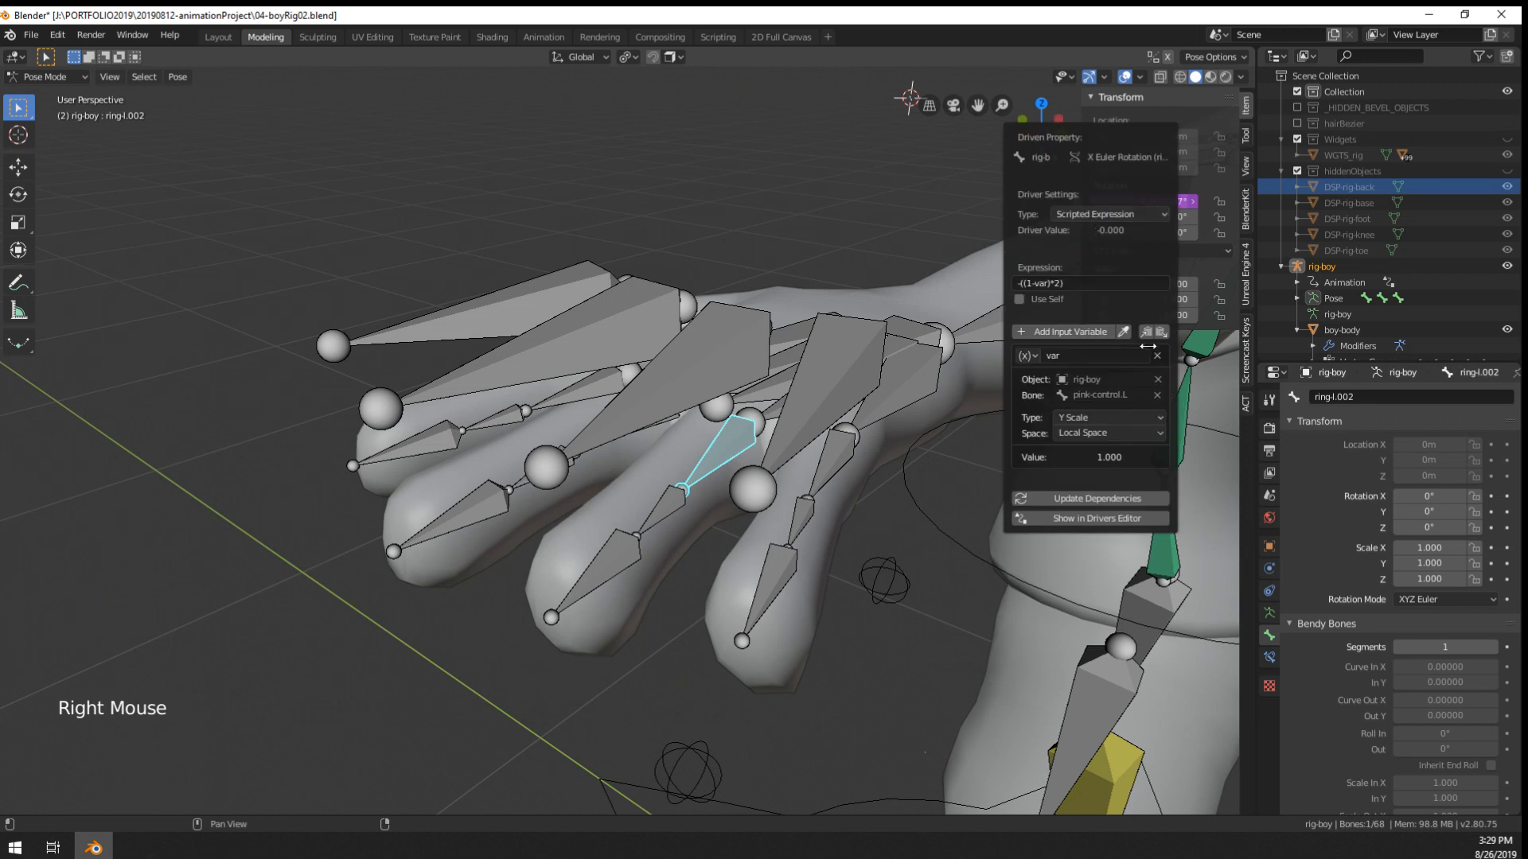
left_click(1099, 396)
type("co")
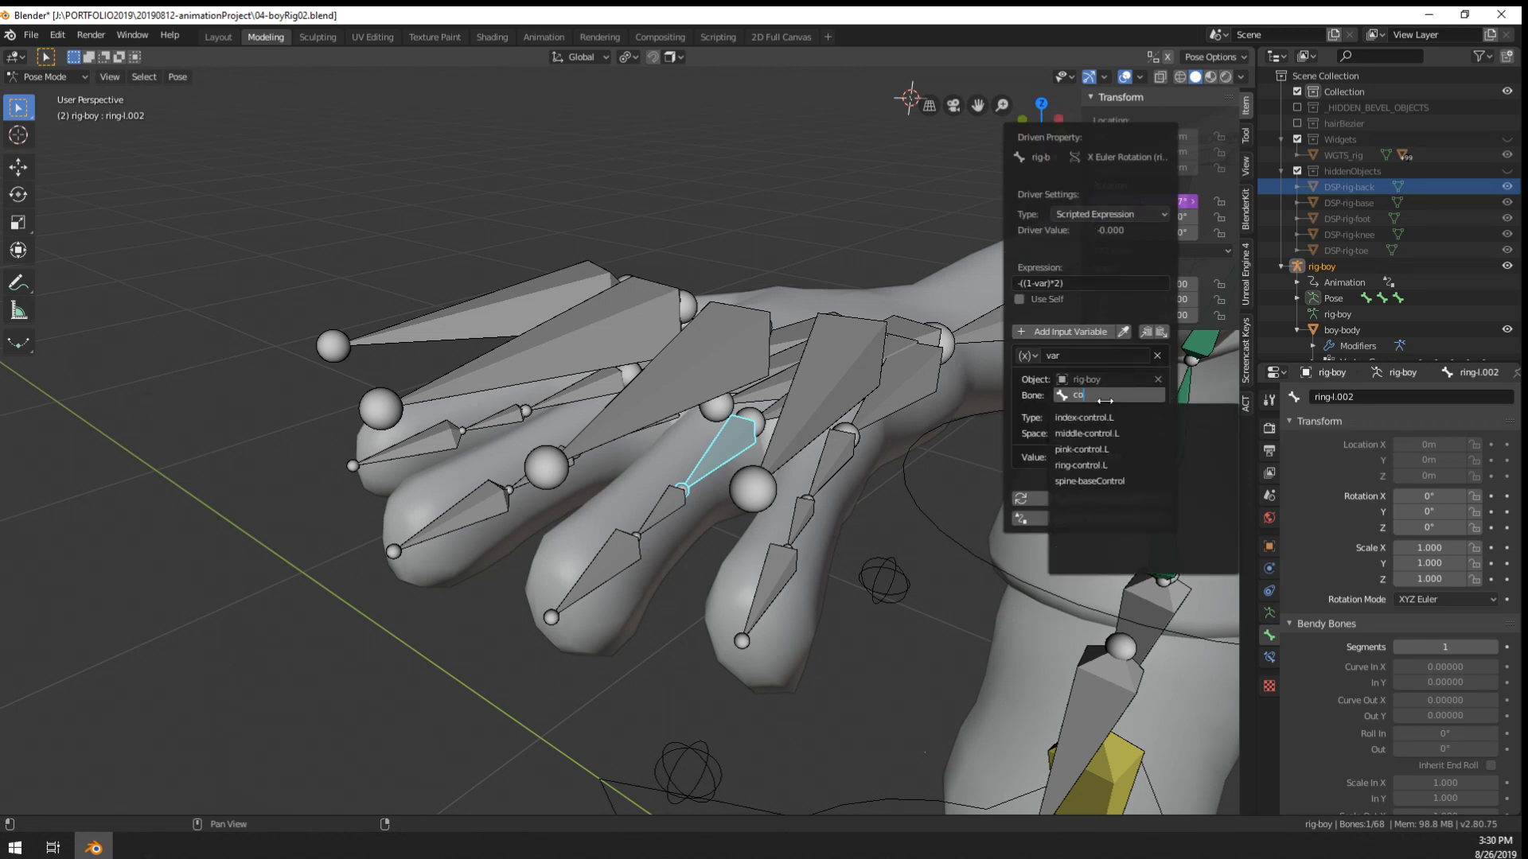
type("ntrol")
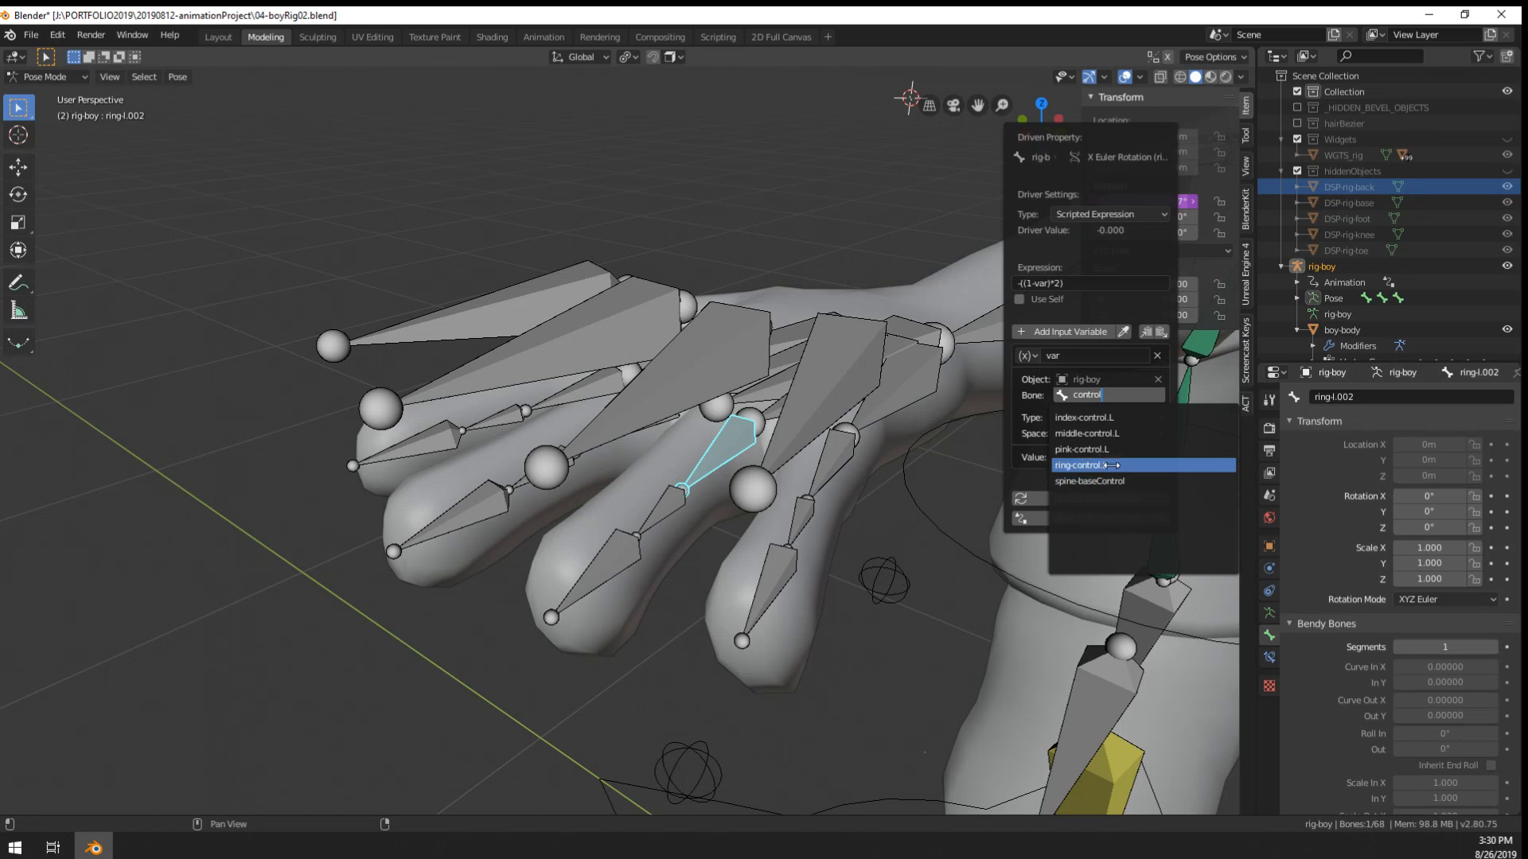
left_click(1080, 464)
- Copy the X rotation driver of the ring-l.002 bone
middle_click(733, 442)
middle_click_drag(733, 442, 792, 489)
middle_click_drag(792, 489, 764, 451)
right_click(1144, 207)
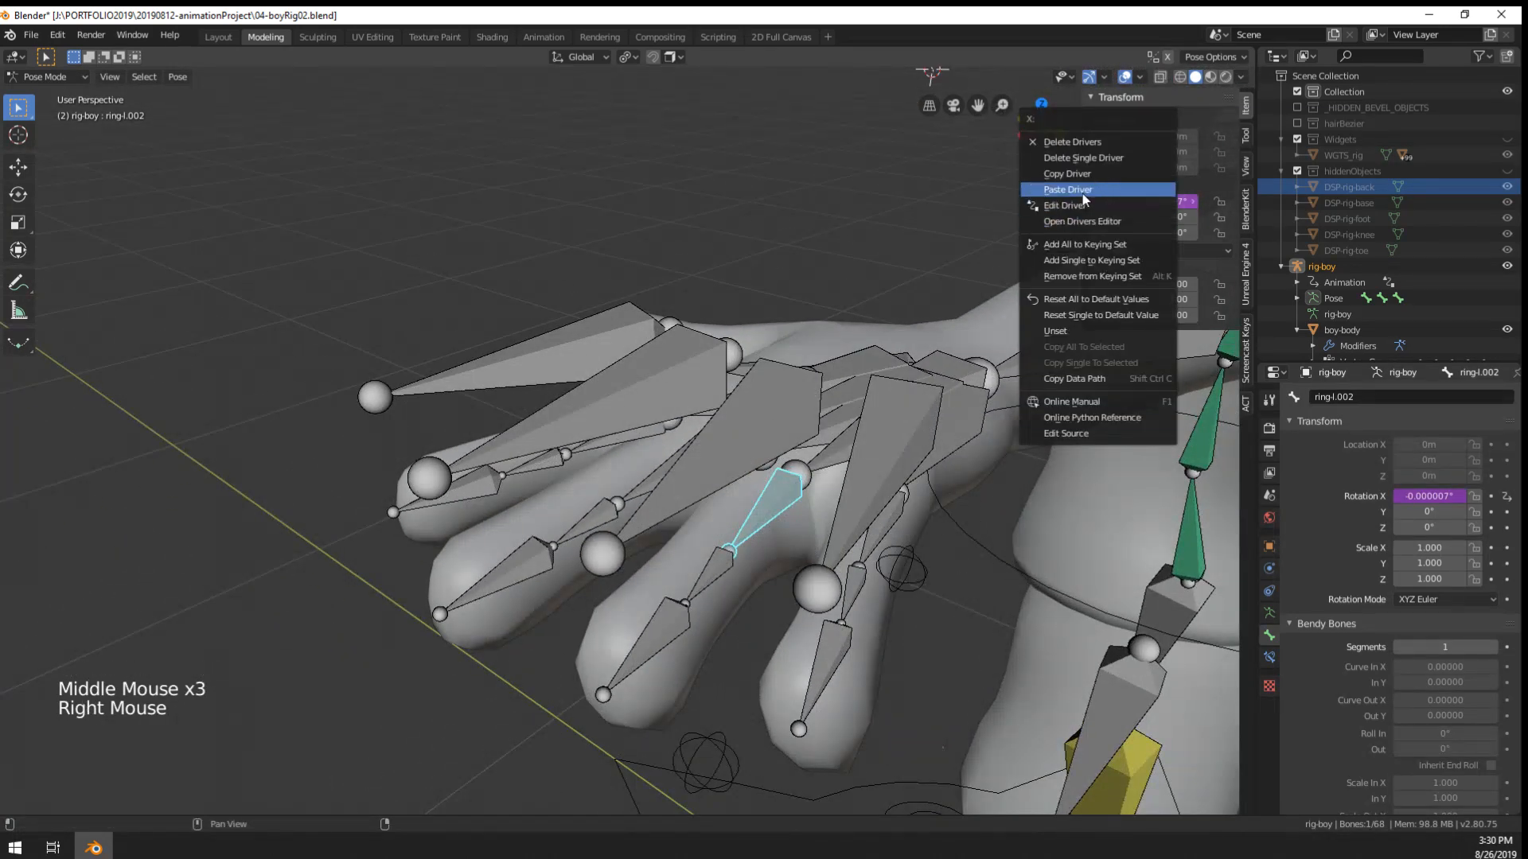
- Paste the ring finger's driver onto the X rotation of the ring-l.004 and ring-l.003 bones
right_click(711, 574)
right_click(646, 646, "shift")
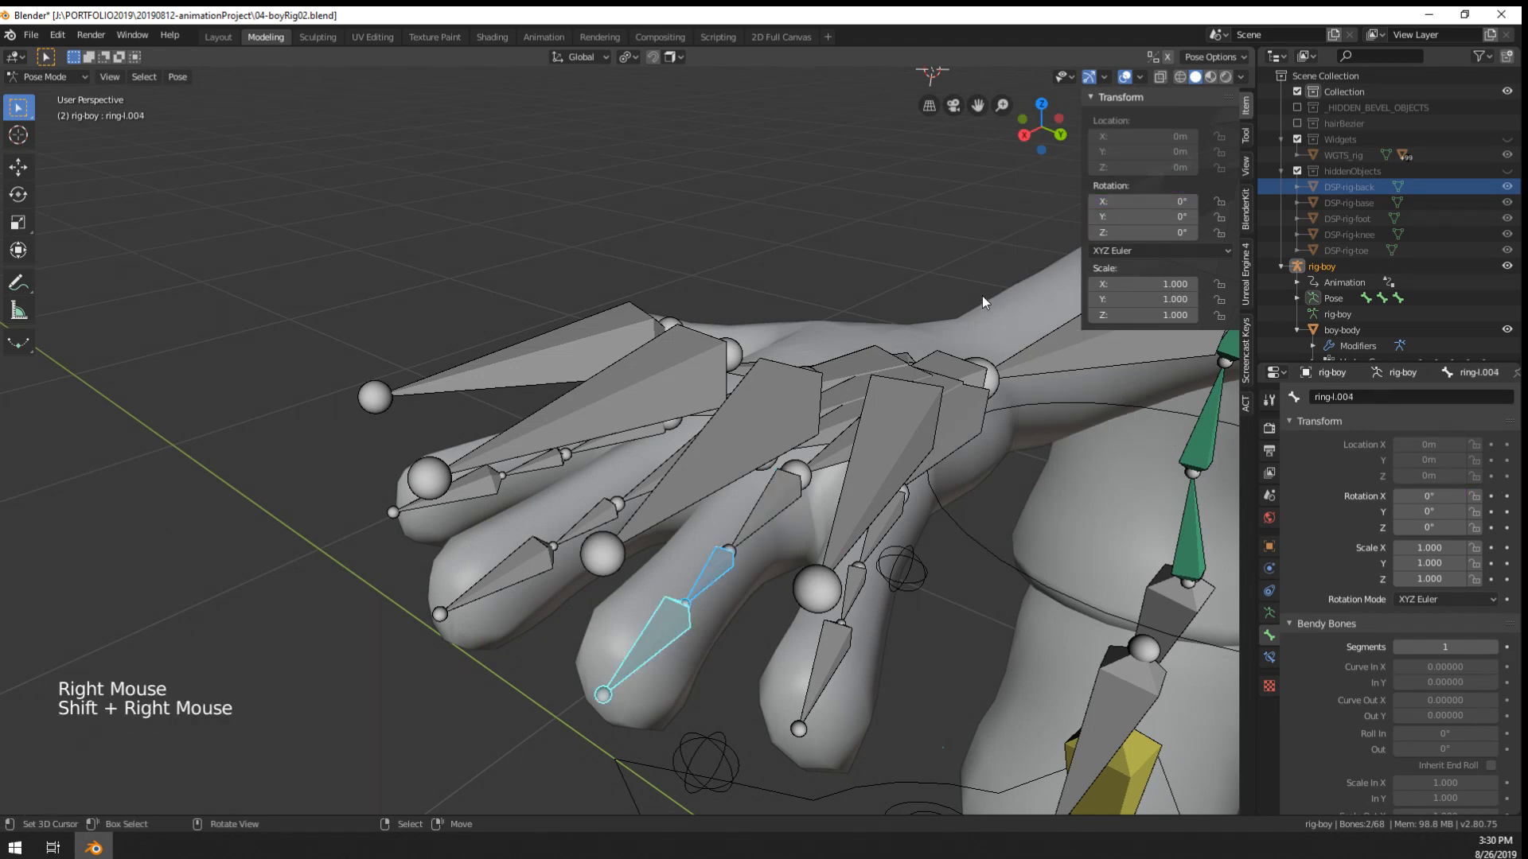
right_click(1130, 201)
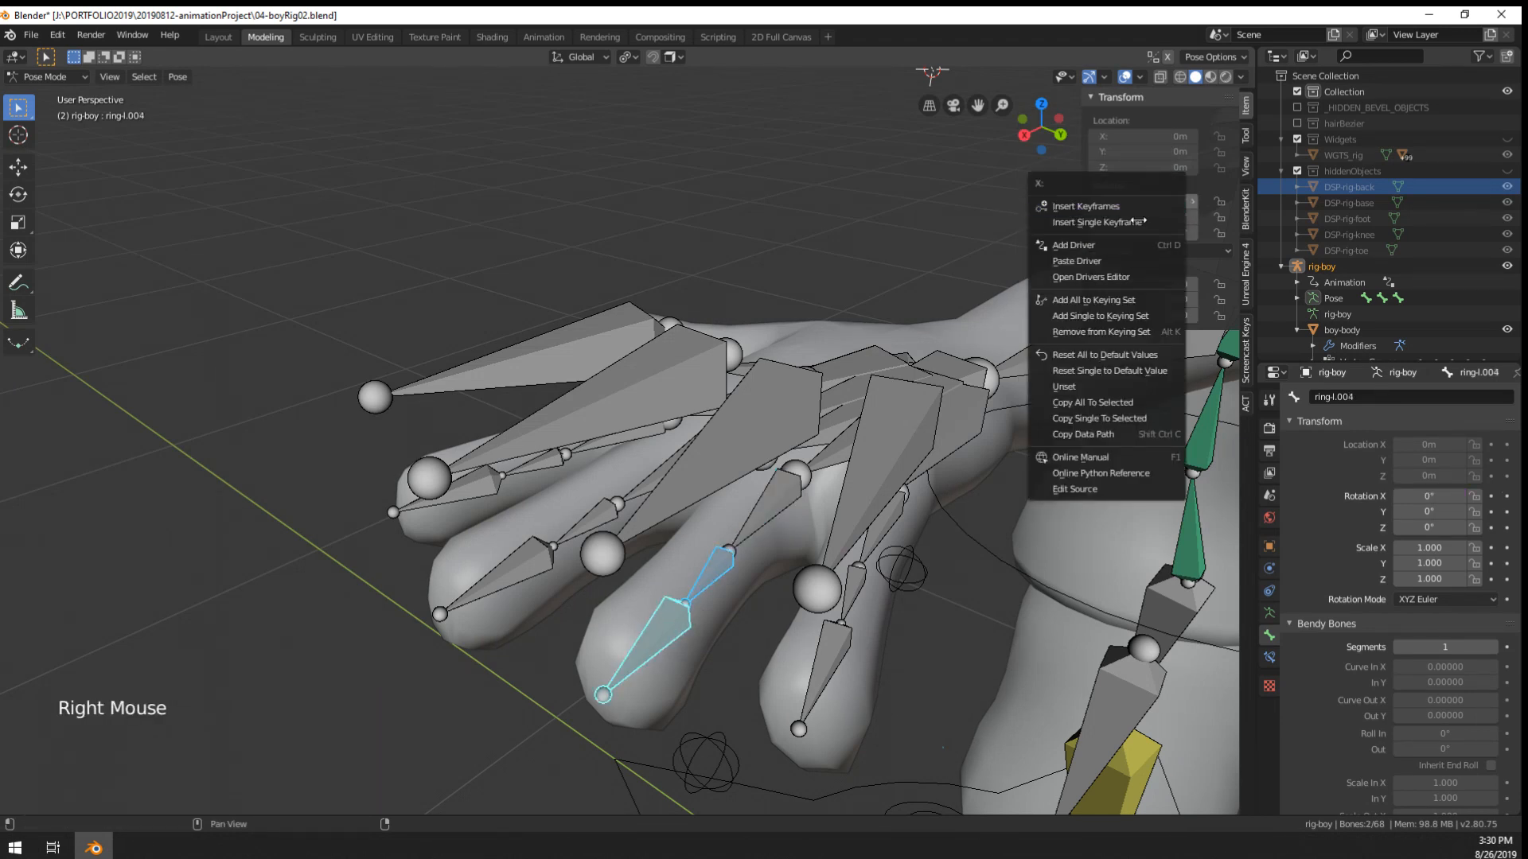
left_click(1113, 268)
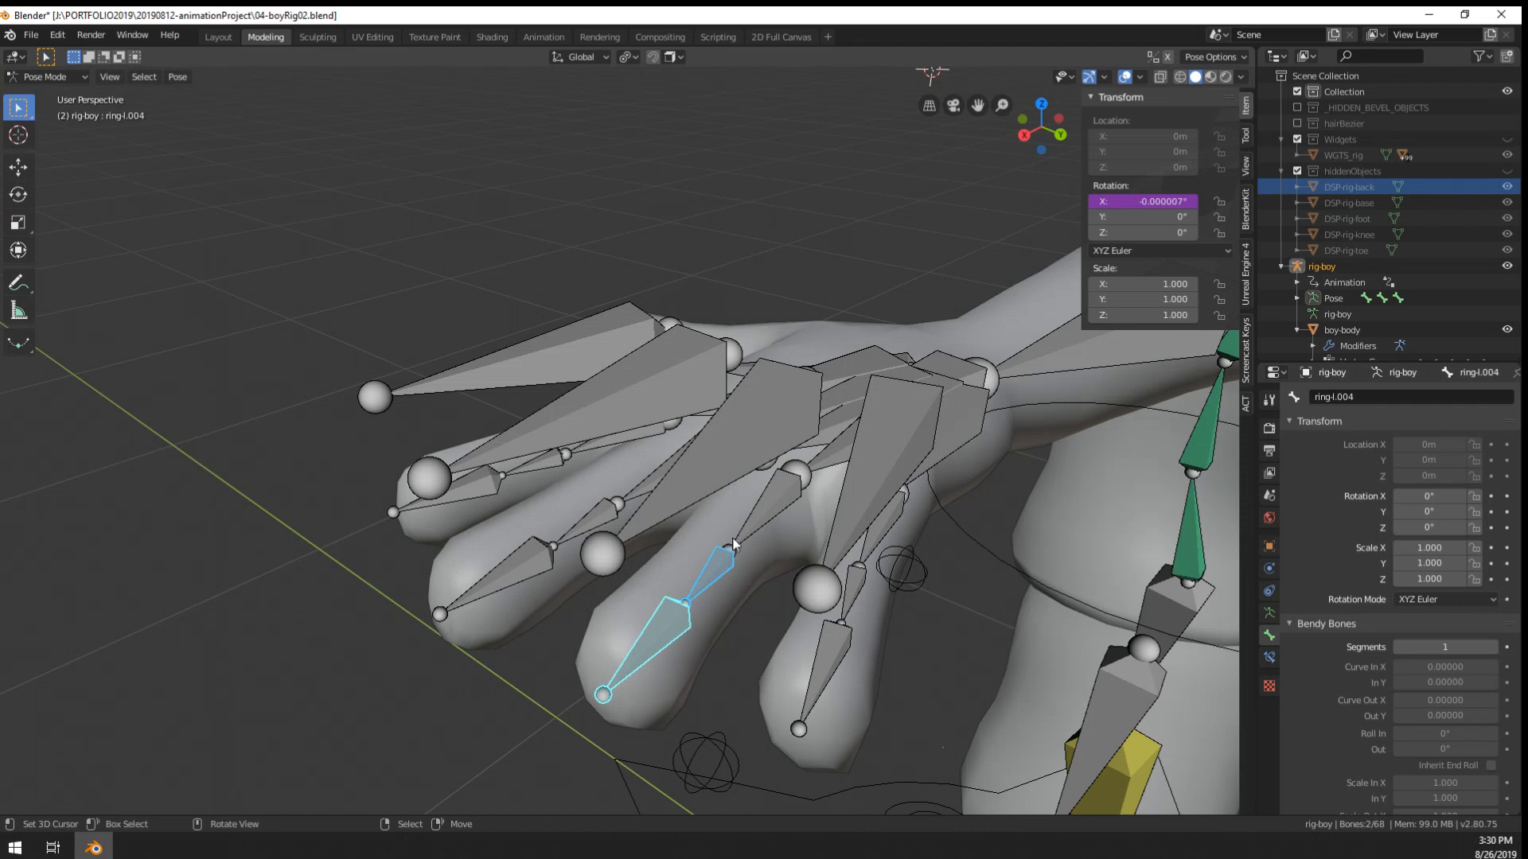
right_click(720, 571)
right_click(1146, 201)
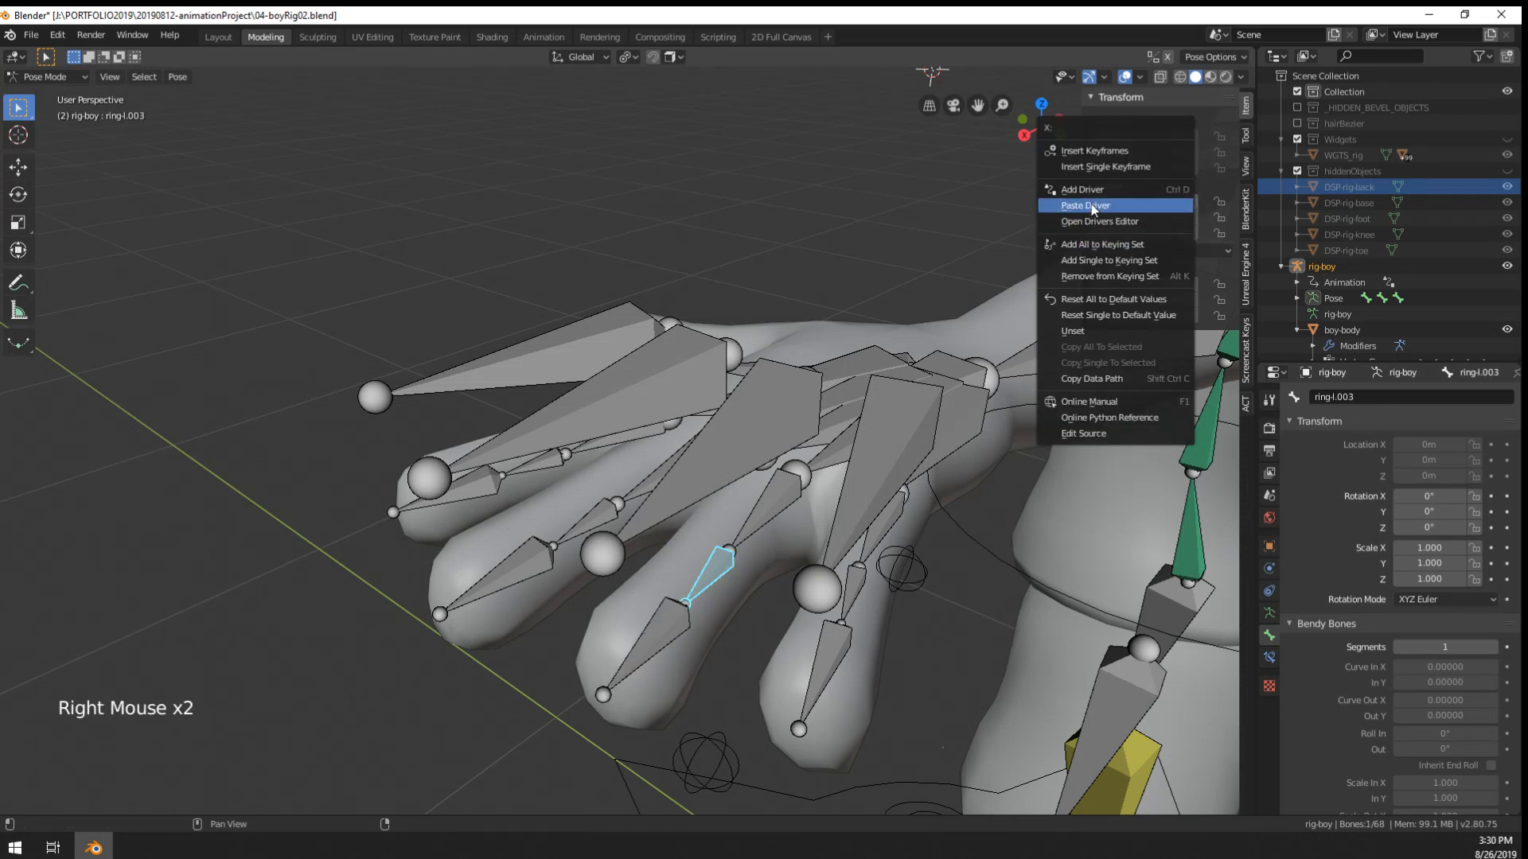
left_click(1094, 205)
- Paste the ring finger's driver onto the X rotation of the middle-L.002 bone
middle_click_drag(605, 509, 708, 523)
right_click(651, 490)
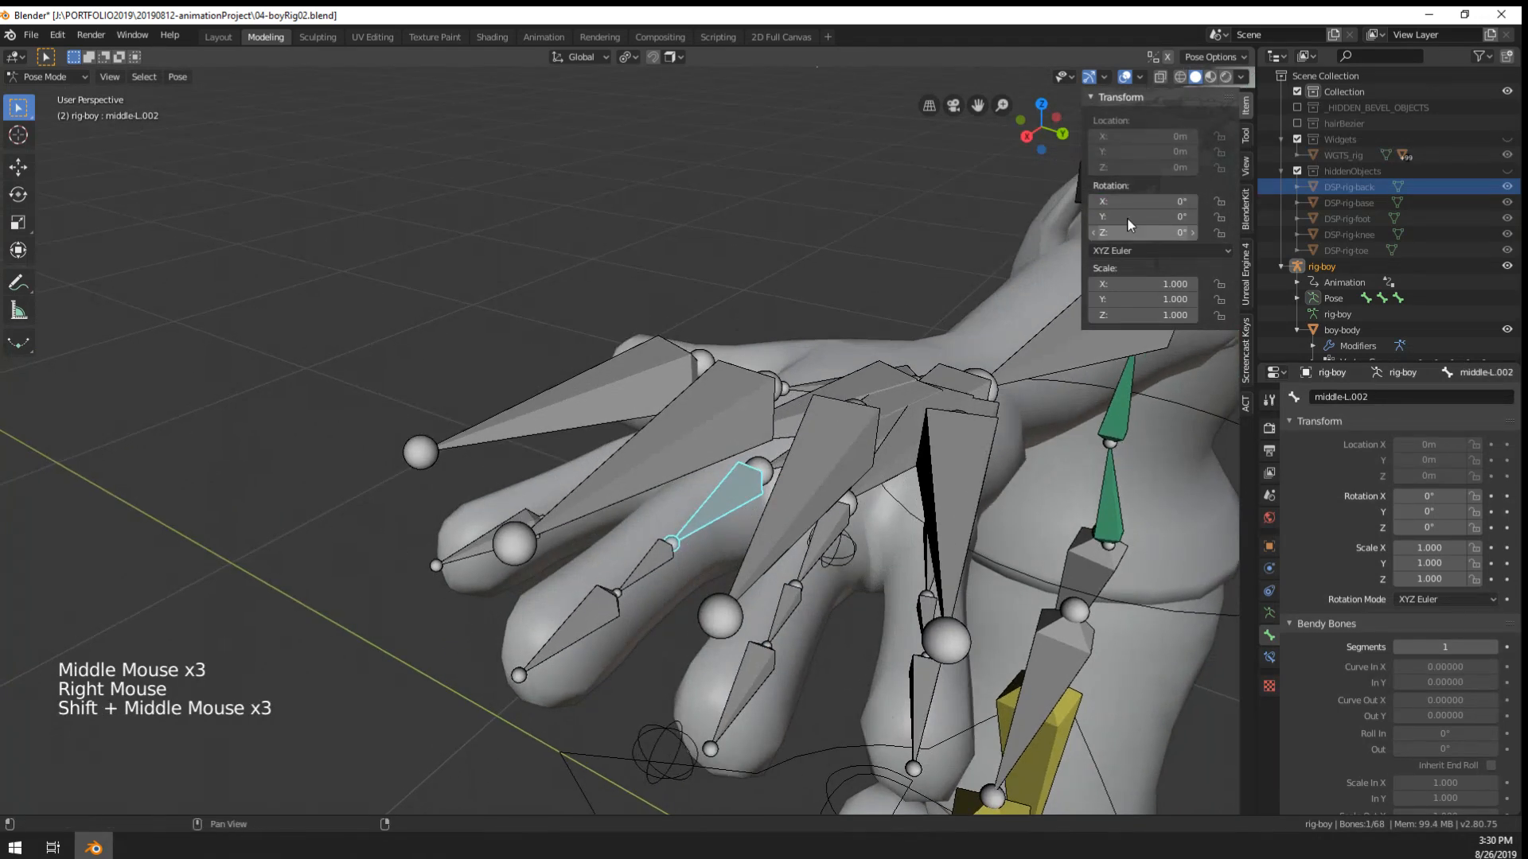
right_click(1102, 202)
left_click(1068, 199)
- Edit the middle-L.002 bone's X rotation driver so that its variable targets the index-control.L bone
right_click(1124, 201)
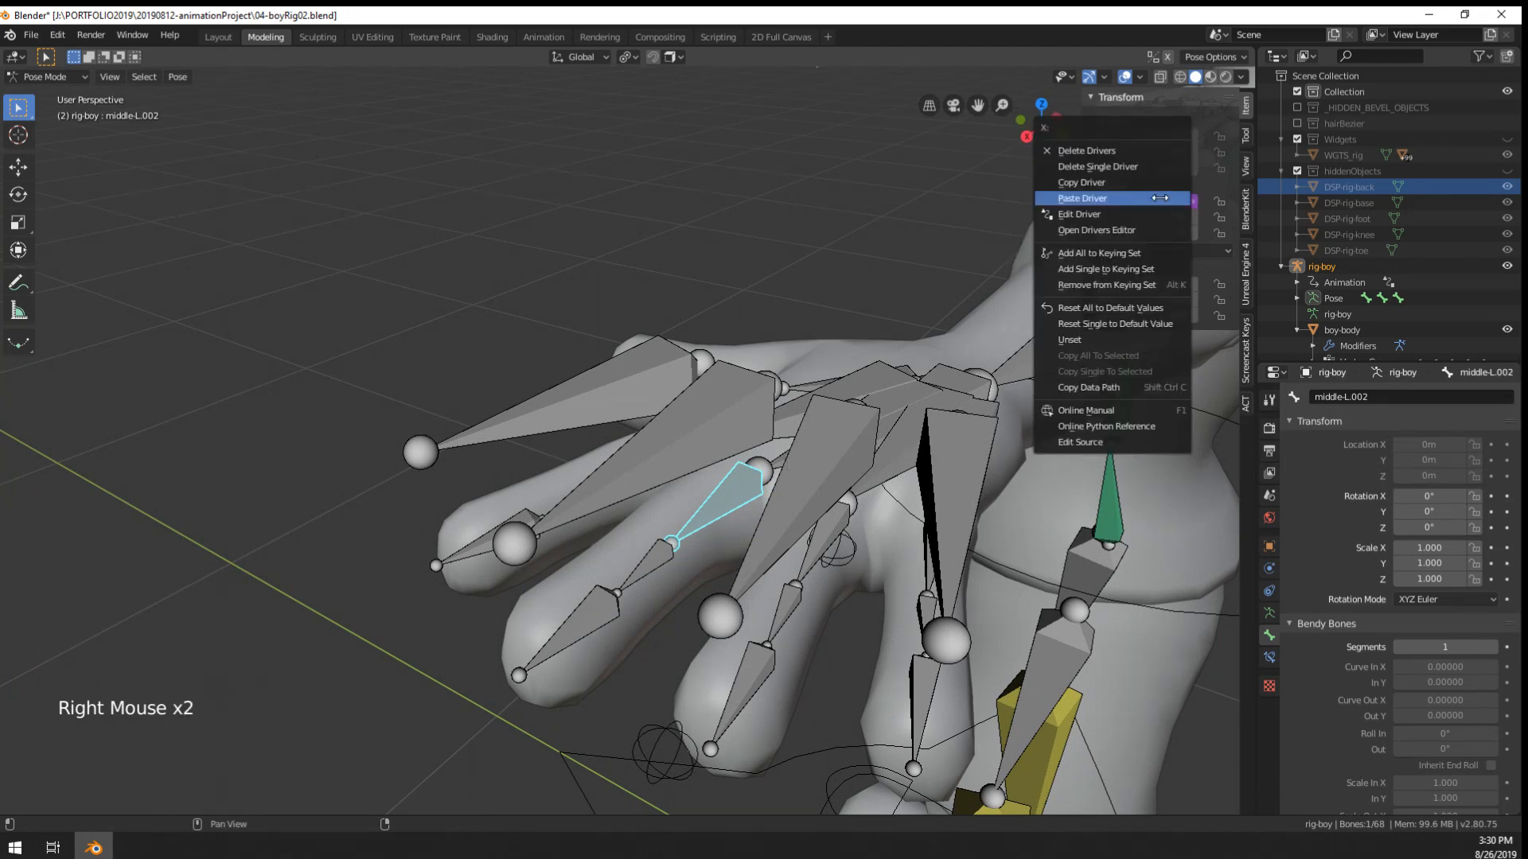
left_click(1085, 213)
right_click(1134, 202)
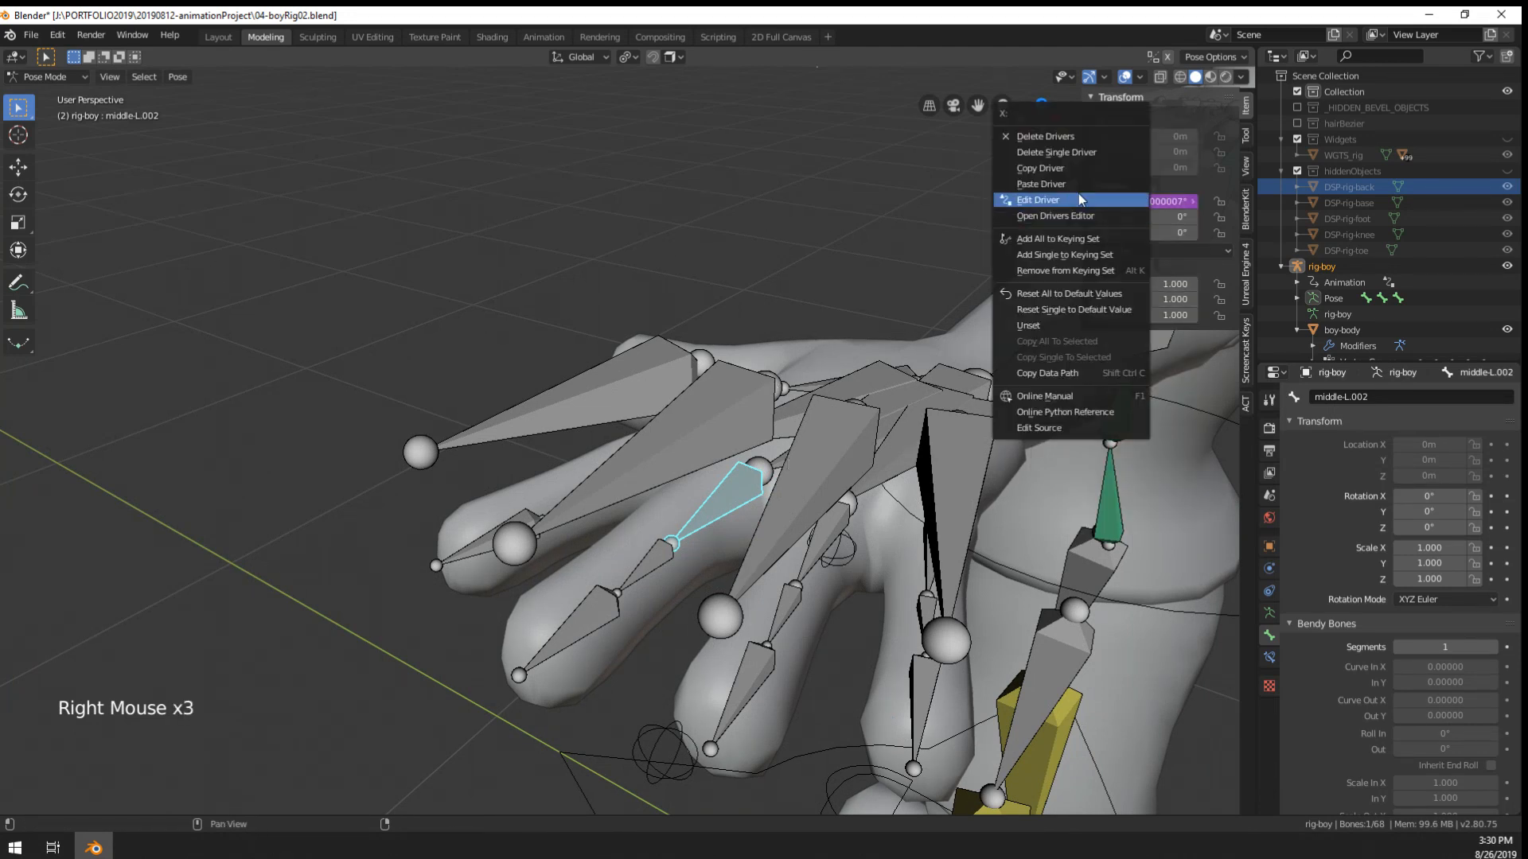
left_click(1130, 206)
left_click(1091, 374)
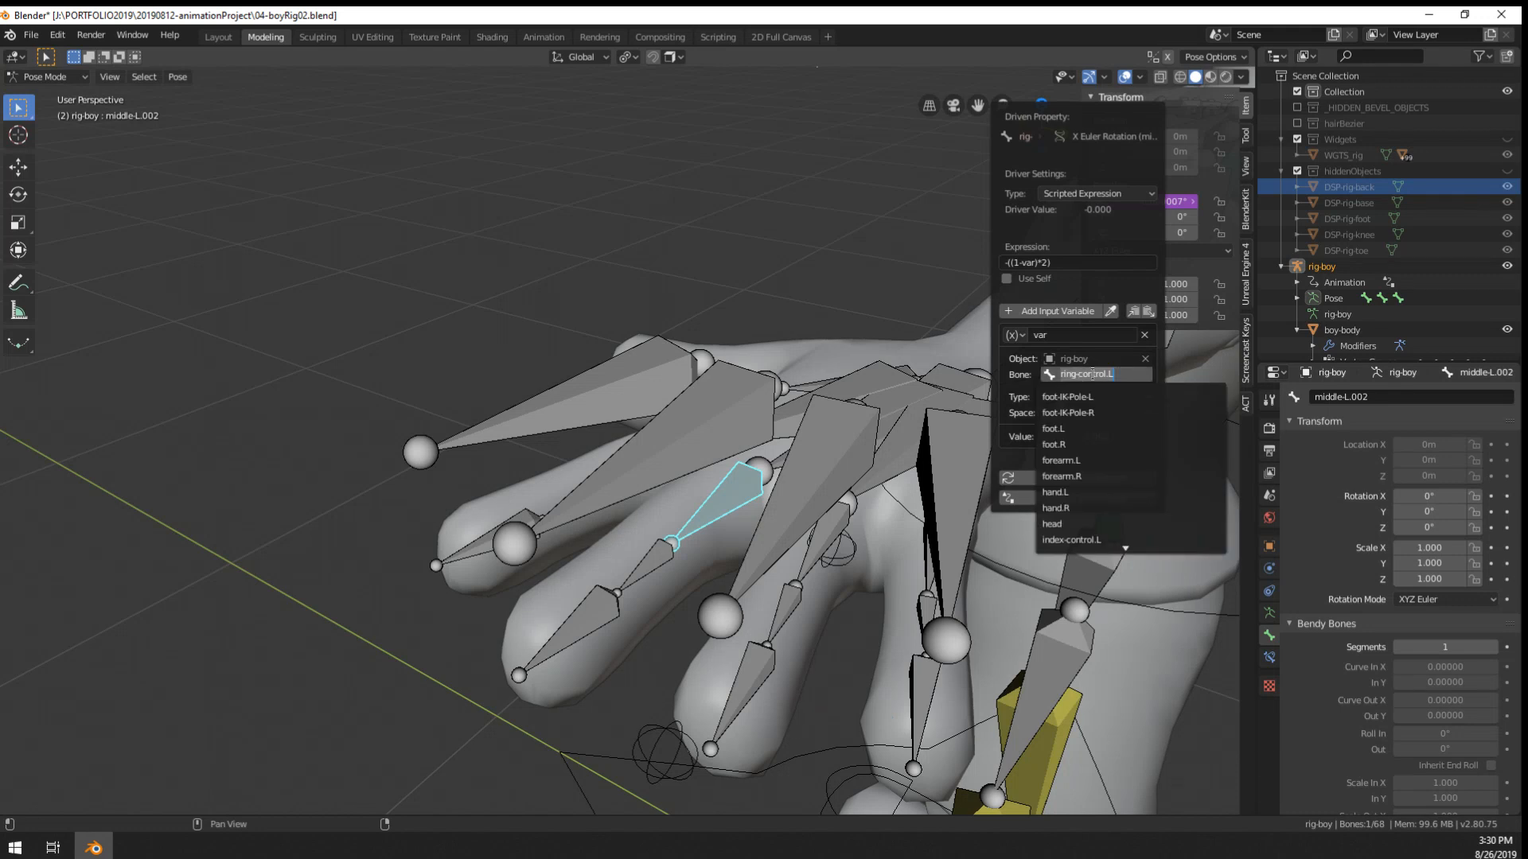
type("index")
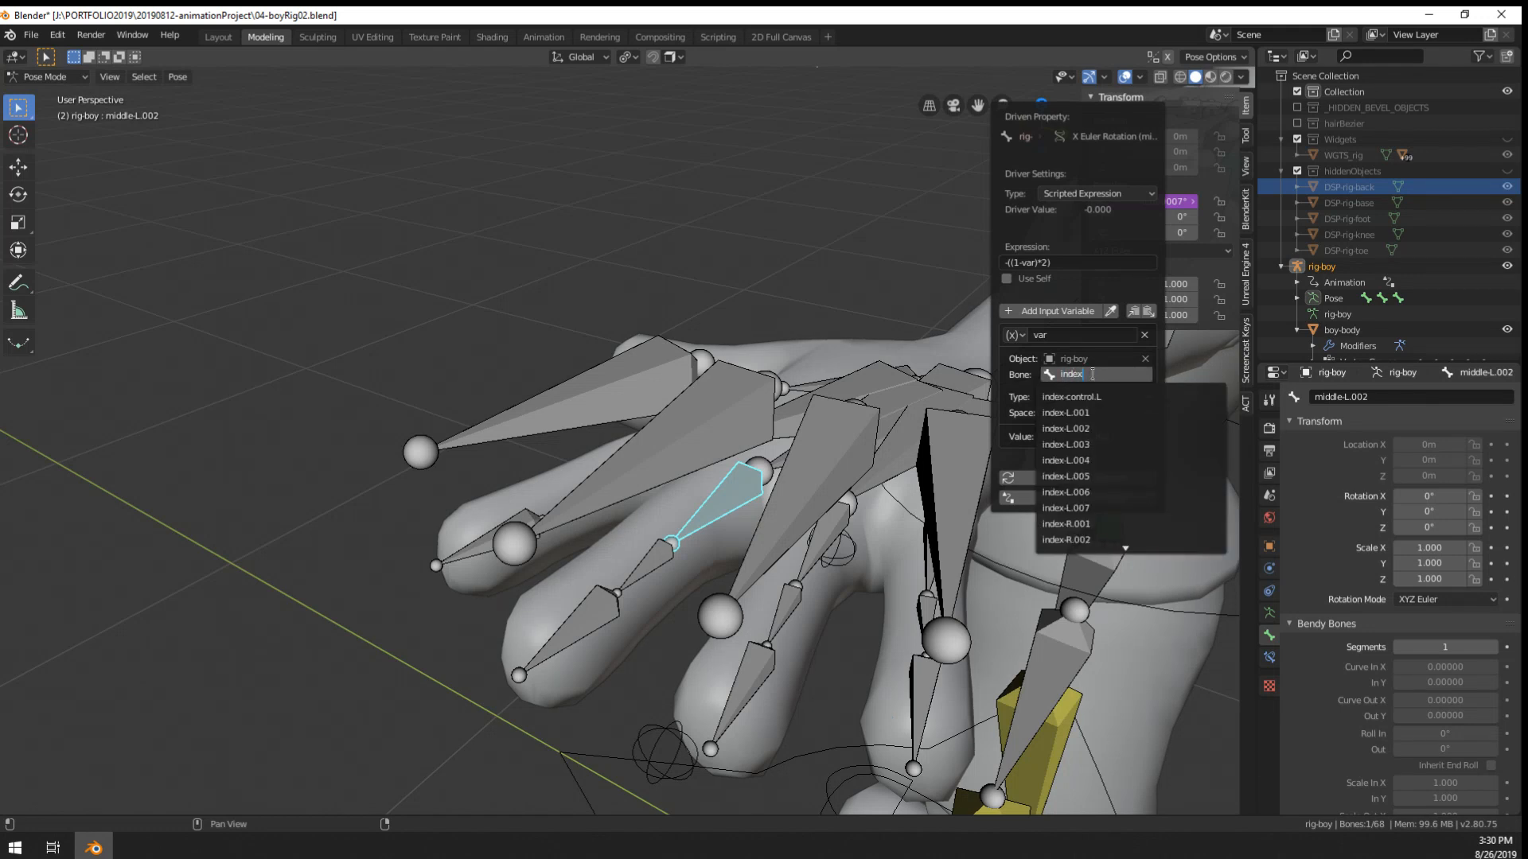
left_click(1082, 397)
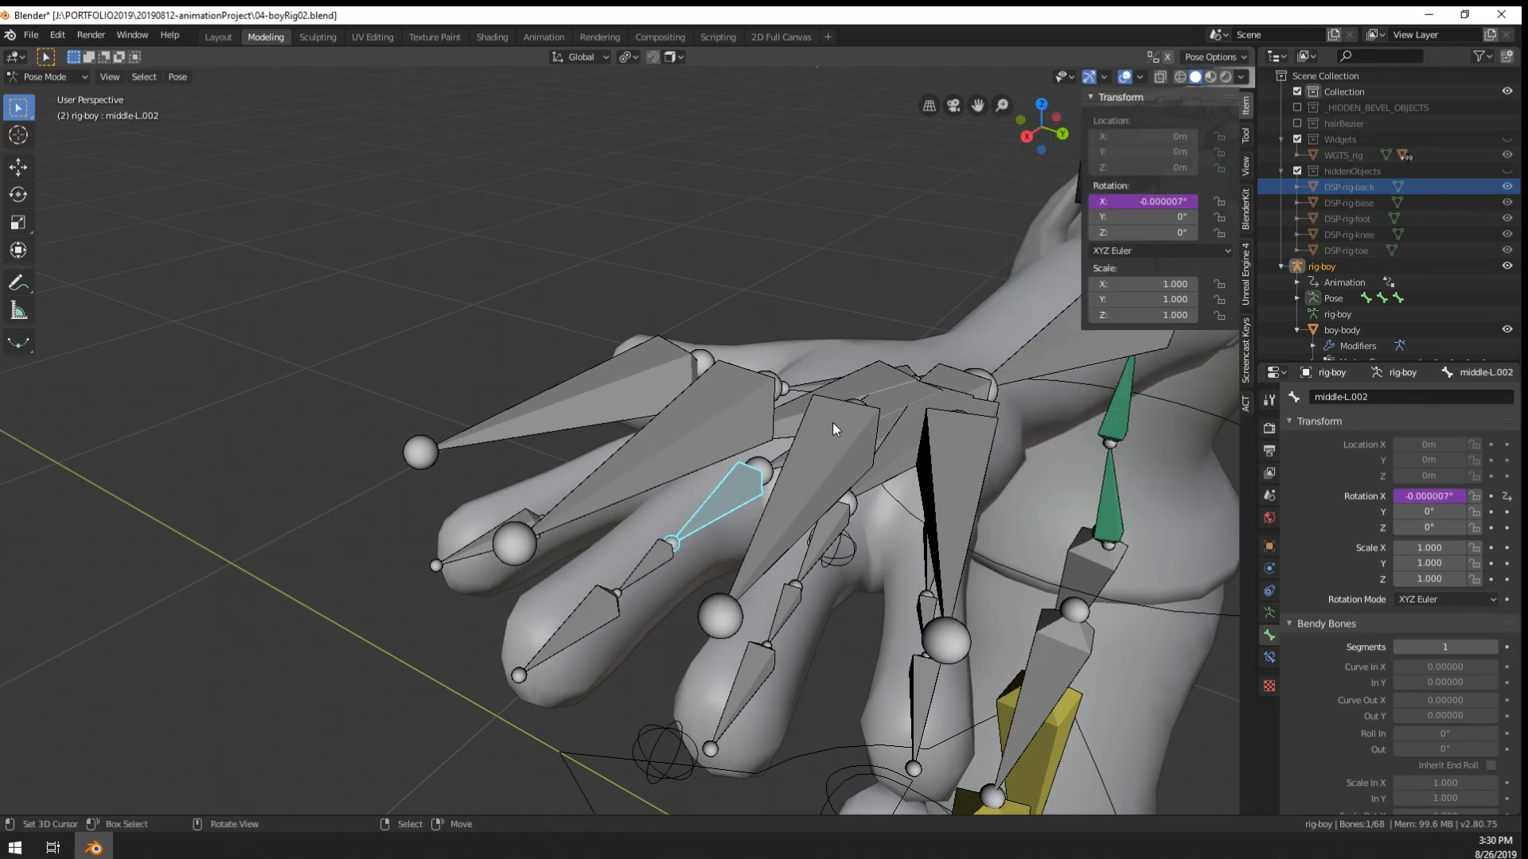
- Copy the X rotation driver of middle-L.002 and paste it onto the X rotation of middle-L.003 and middle-L.004
right_click(1145, 201)
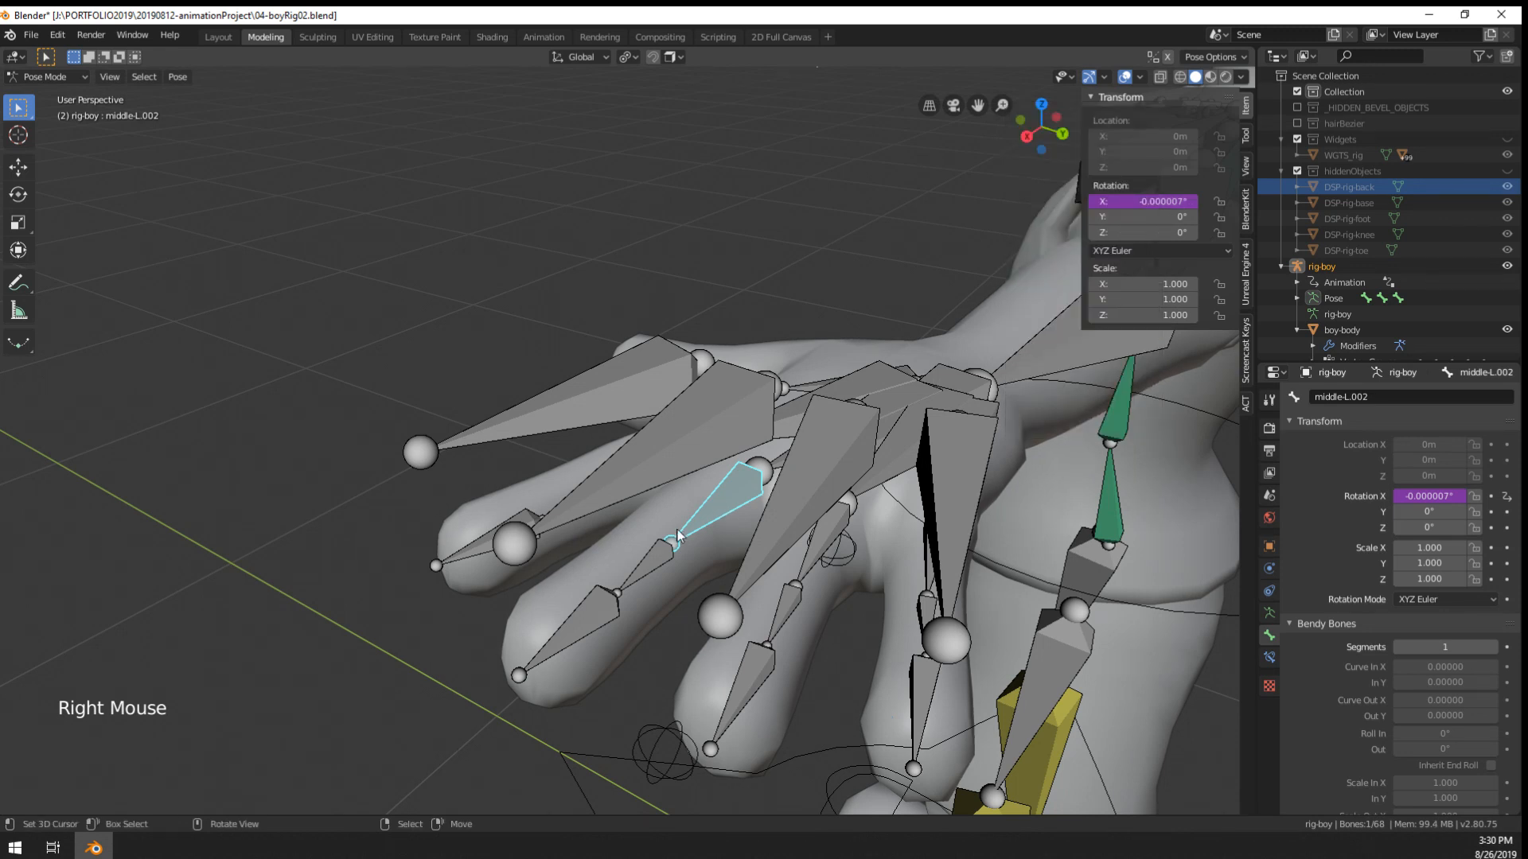
right_click(647, 570)
key("ctrl+v")
right_click(1144, 201)
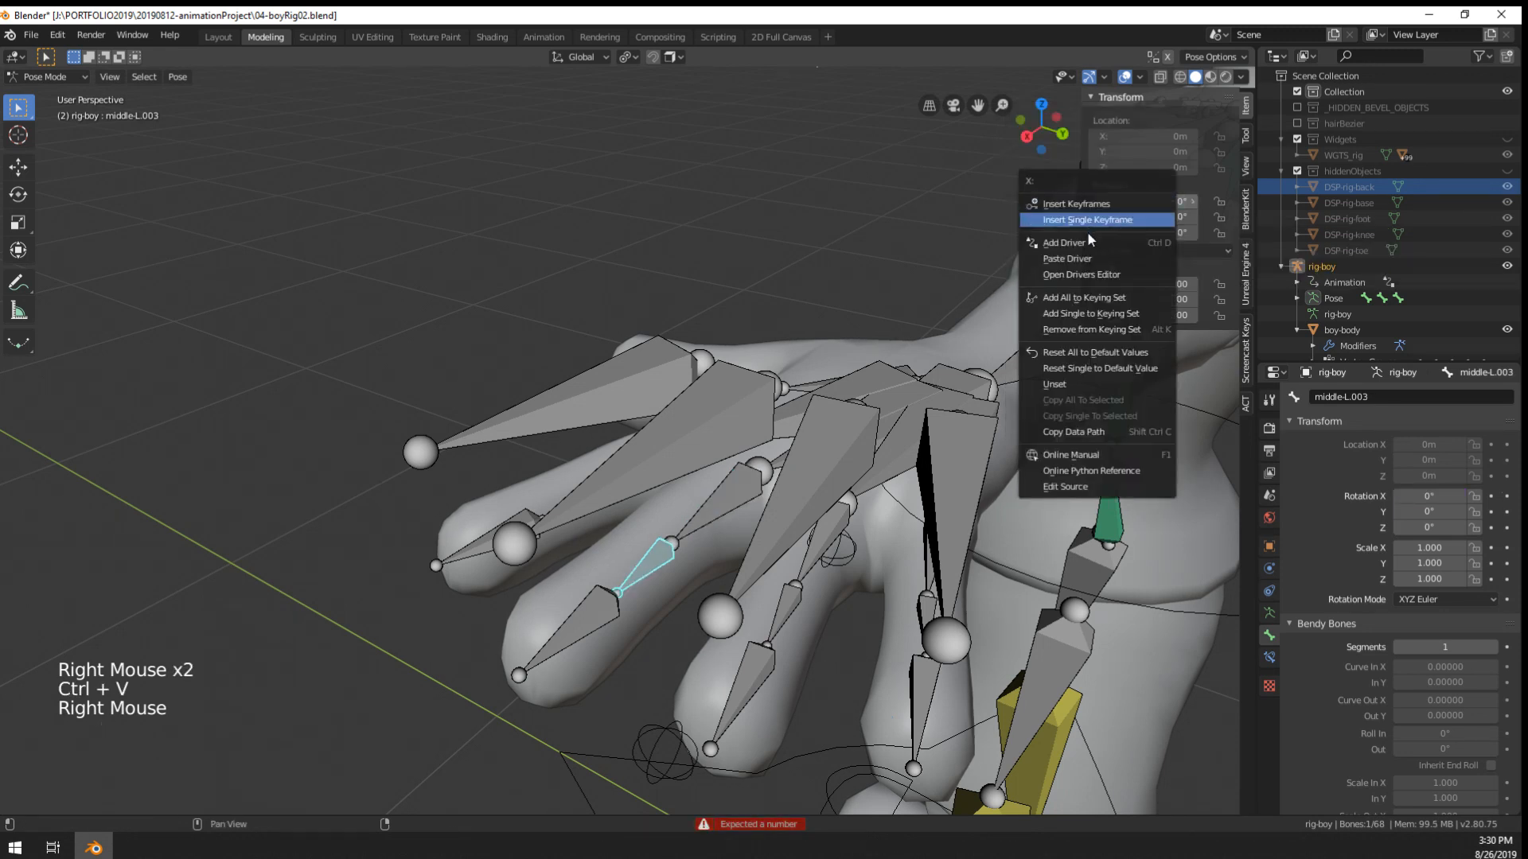
left_click(1058, 255)
right_click(552, 614)
right_click(1129, 201)
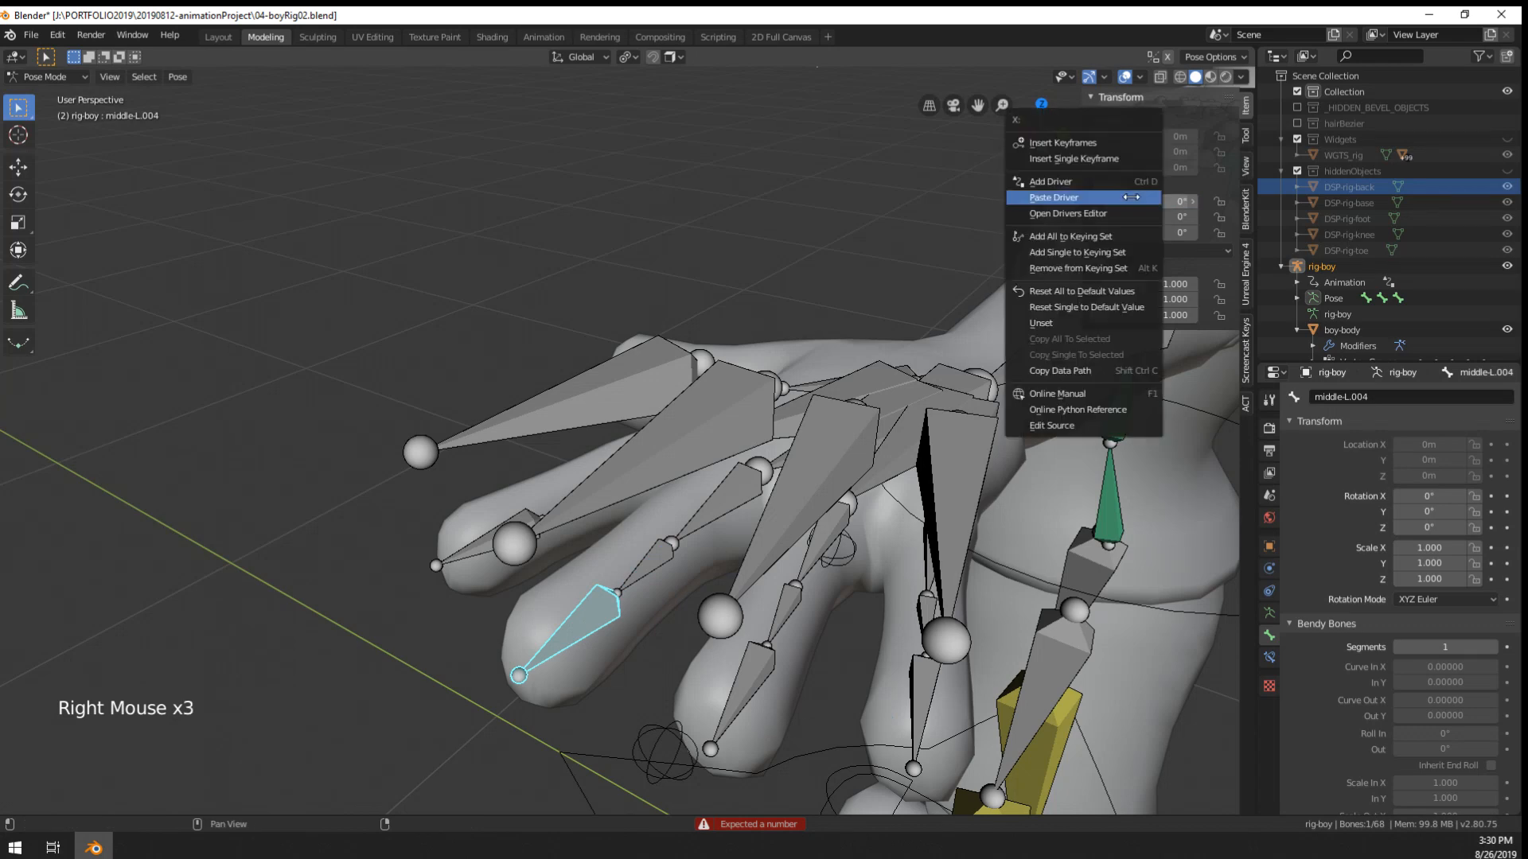
left_click(1076, 206)
- Paste the middle finger's driver onto the X rotation of the index-L.002 bone and open that driver for editing
middle_click_drag(668, 433, 743, 549)
right_click(702, 484)
right_click(742, 542)
right_click(1094, 199)
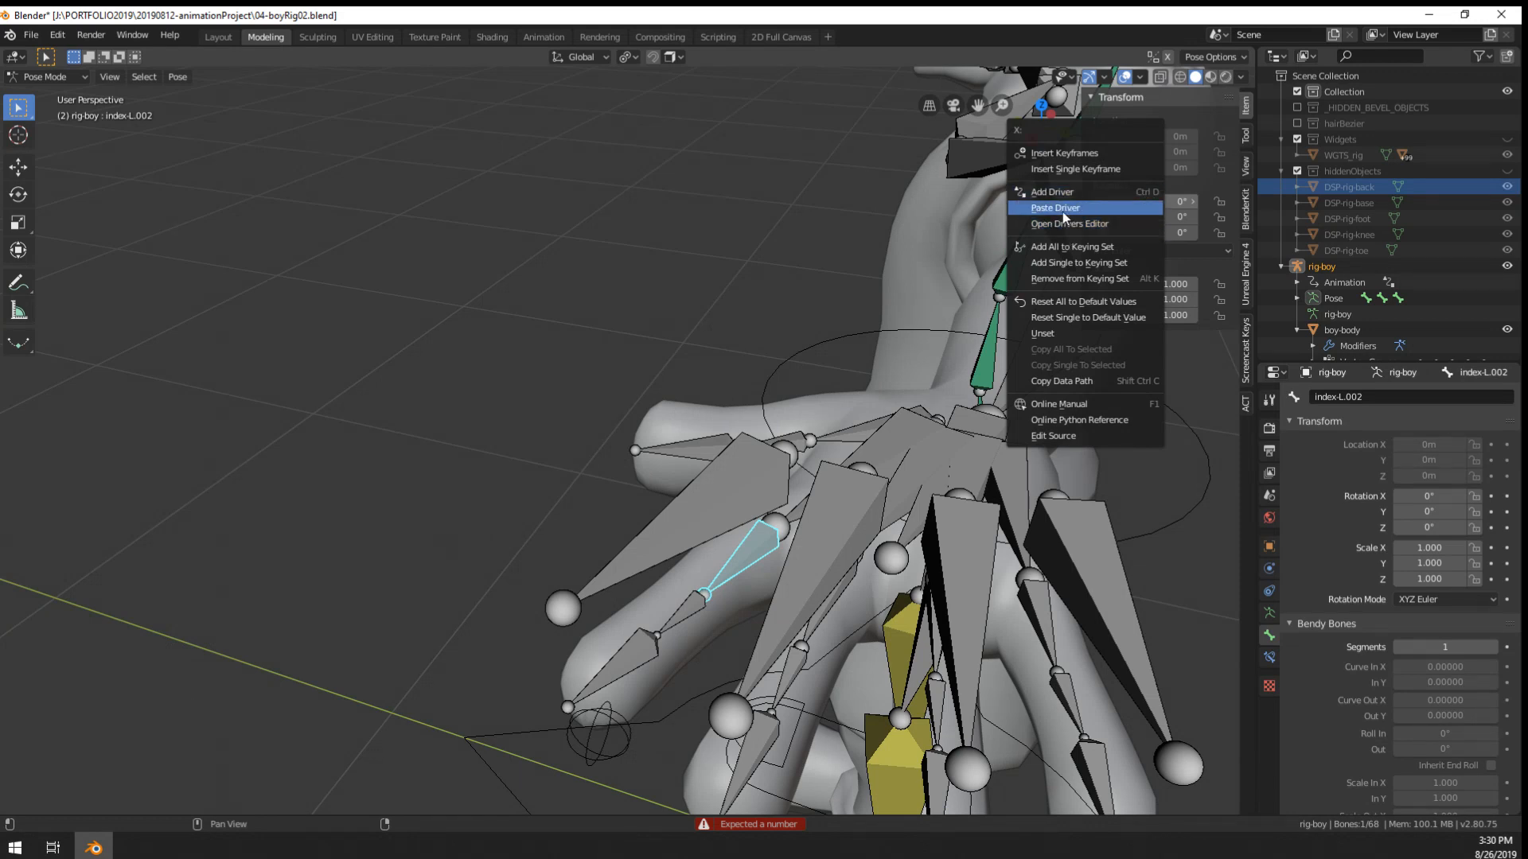
left_click(1062, 209)
right_click(1116, 207)
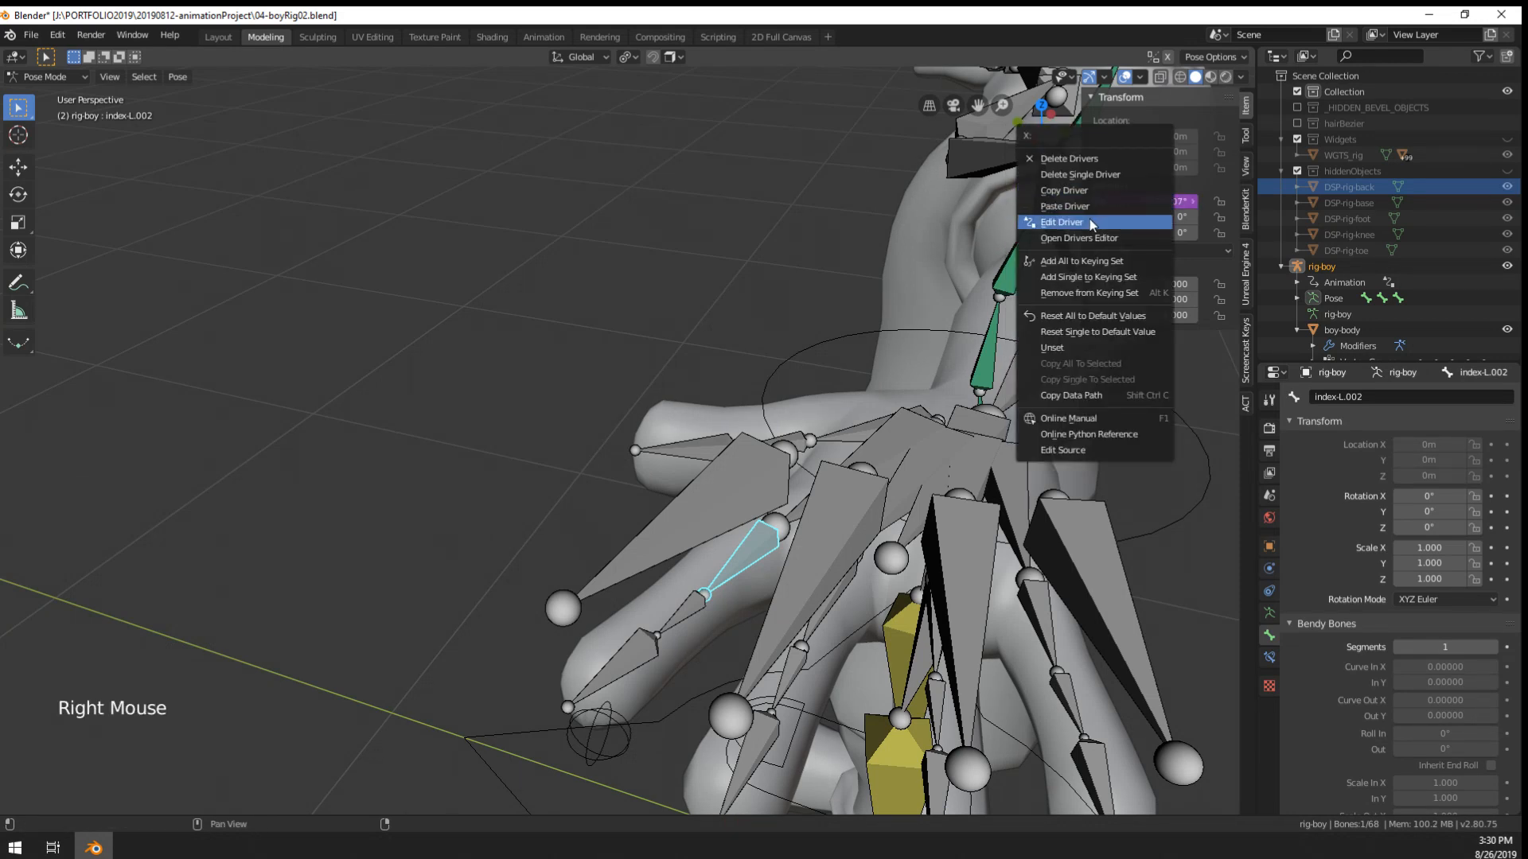
left_click(1102, 223)
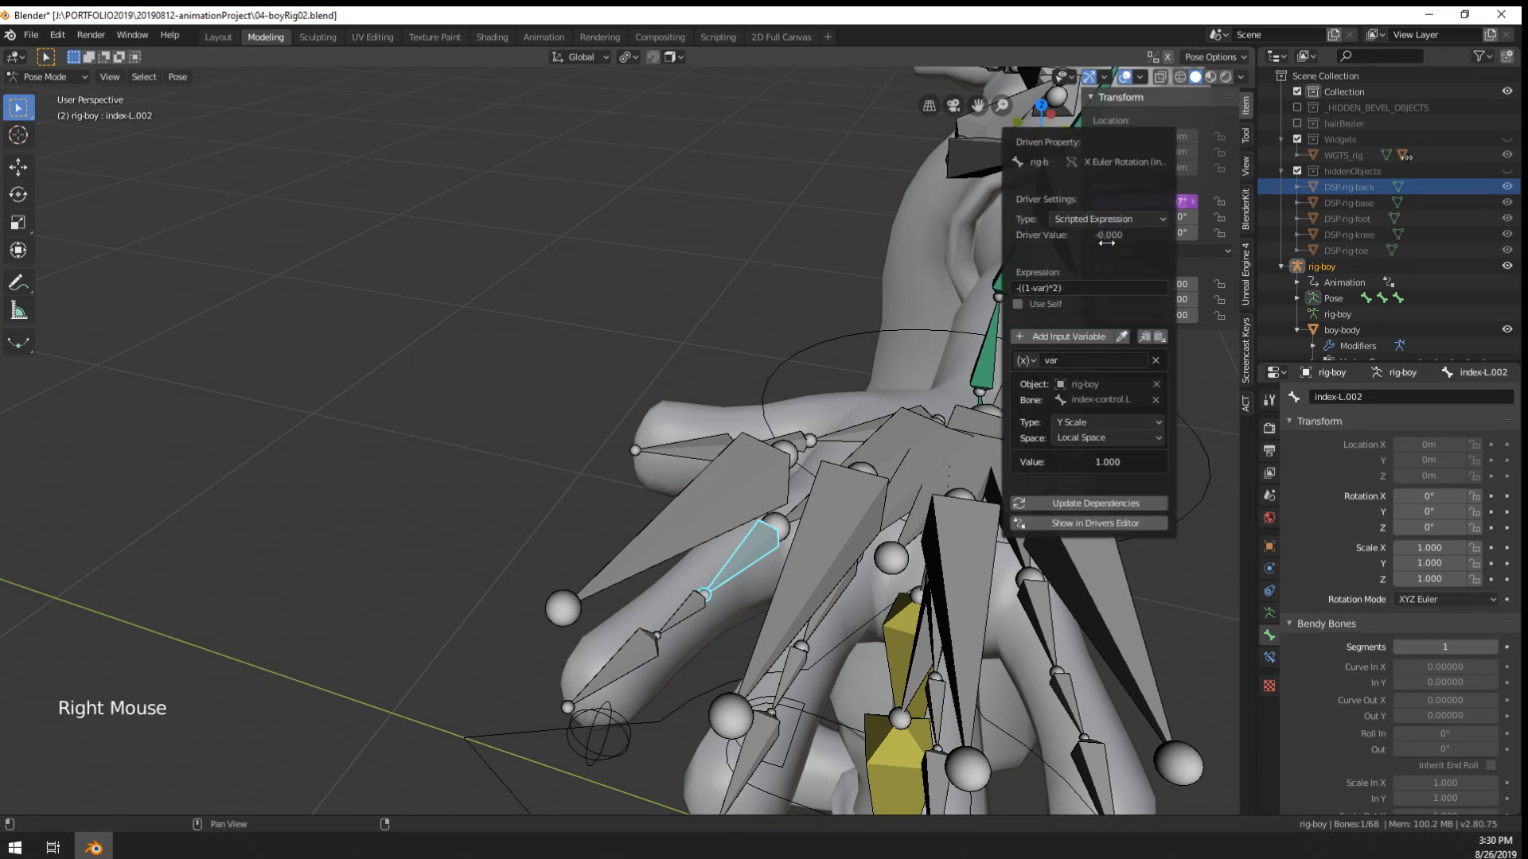
- Set the target bone of the index-L.002 X rotation driver's variable to index-control.L
left_click(1105, 400)
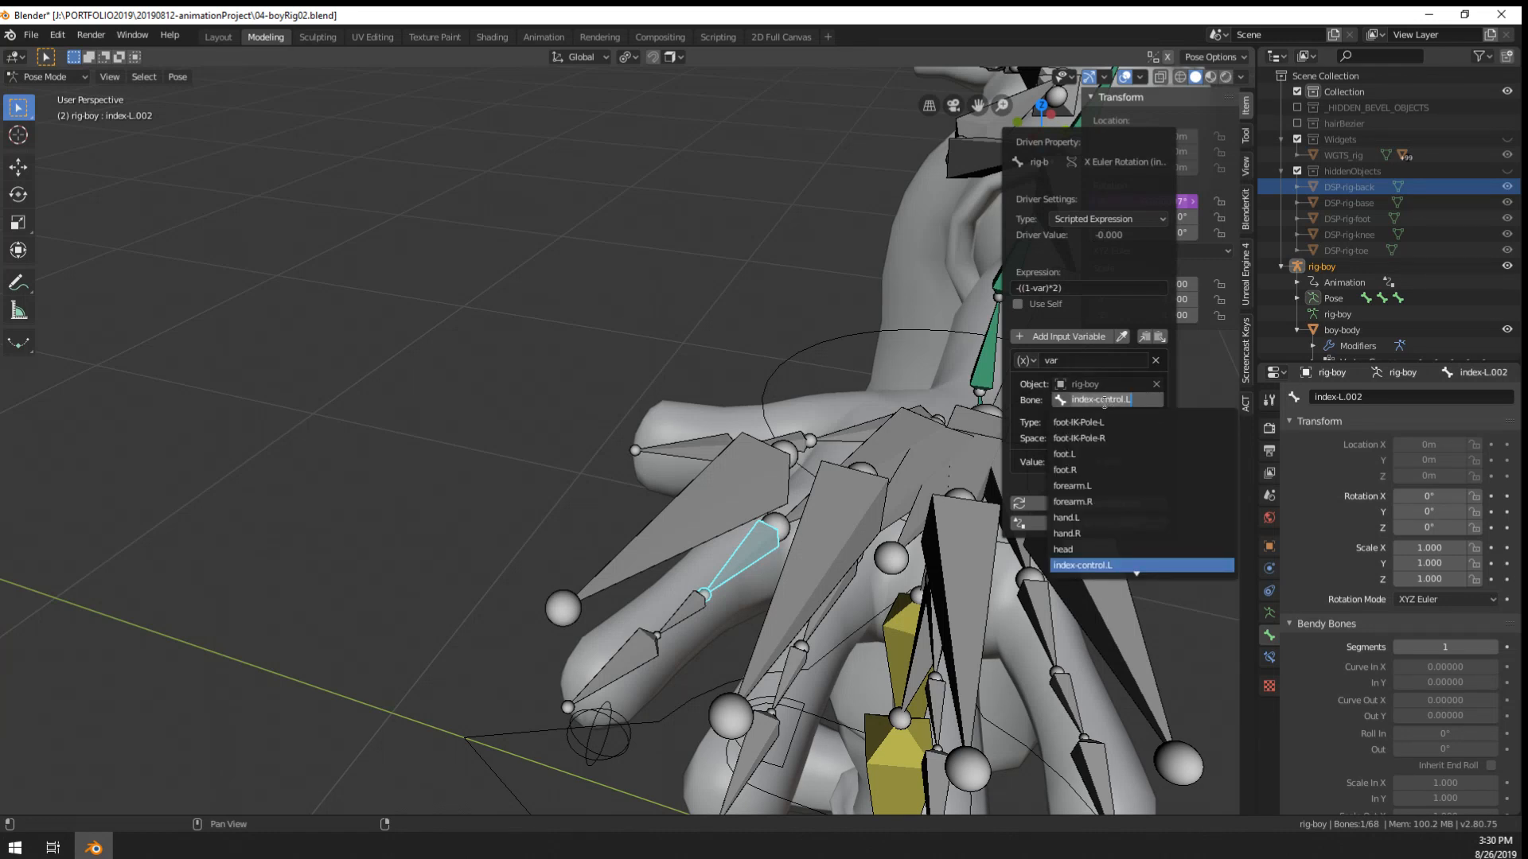
type("index")
key("Return")
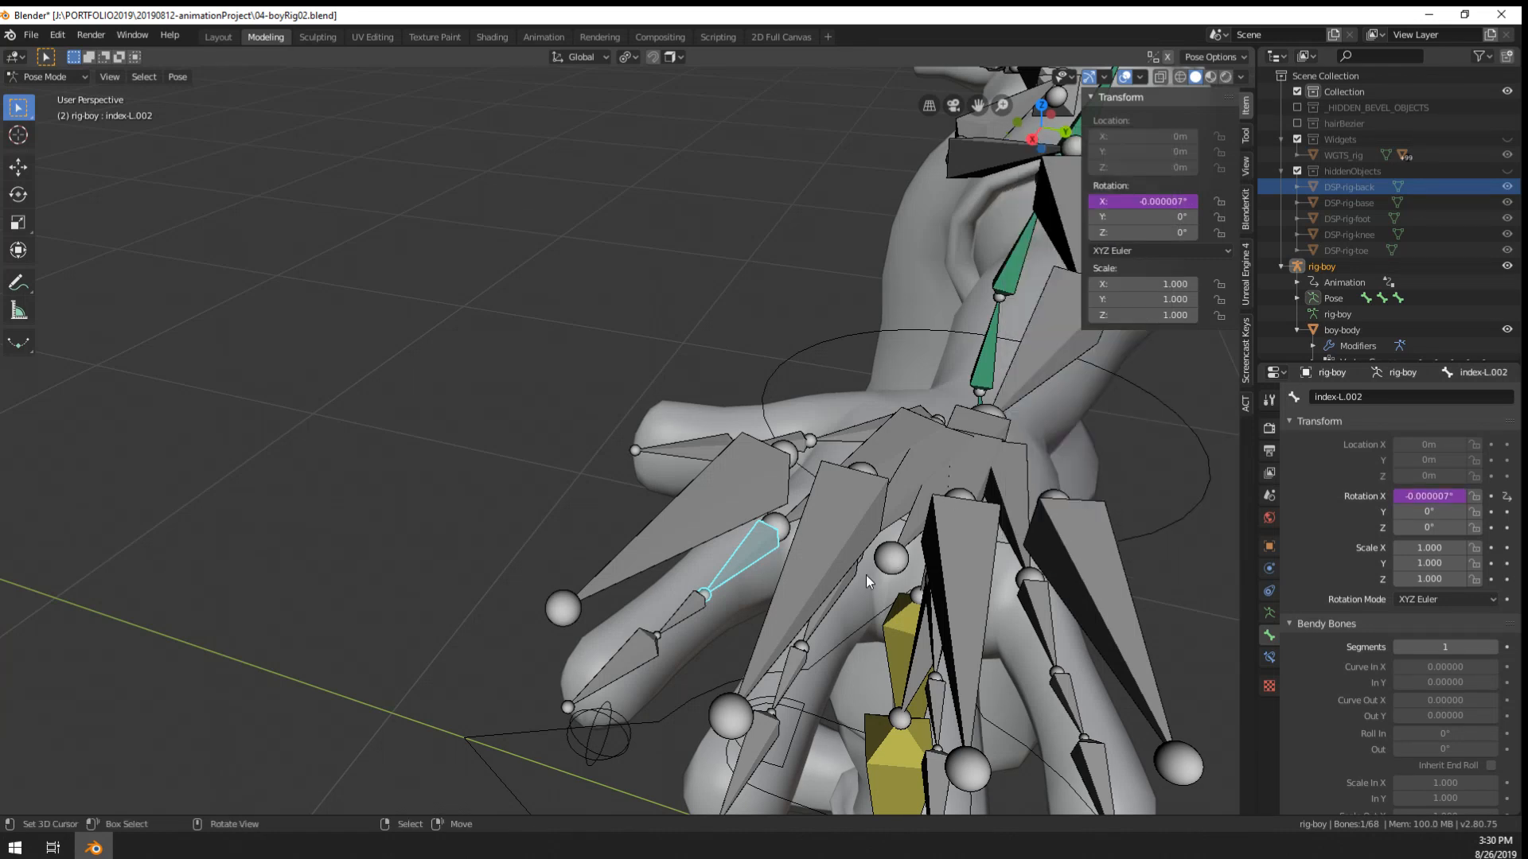
- Edit the X rotation driver of the middle-L.002 bone so that its variable targets middle-control.L
right_click(848, 560)
middle_click_drag(861, 625, 843, 573, "shift")
mouse_move(843, 573)
middle_mouse_down()
mouse_move(819, 506)
mouse_move(830, 559)
middle_mouse_up()
right_click(834, 557)
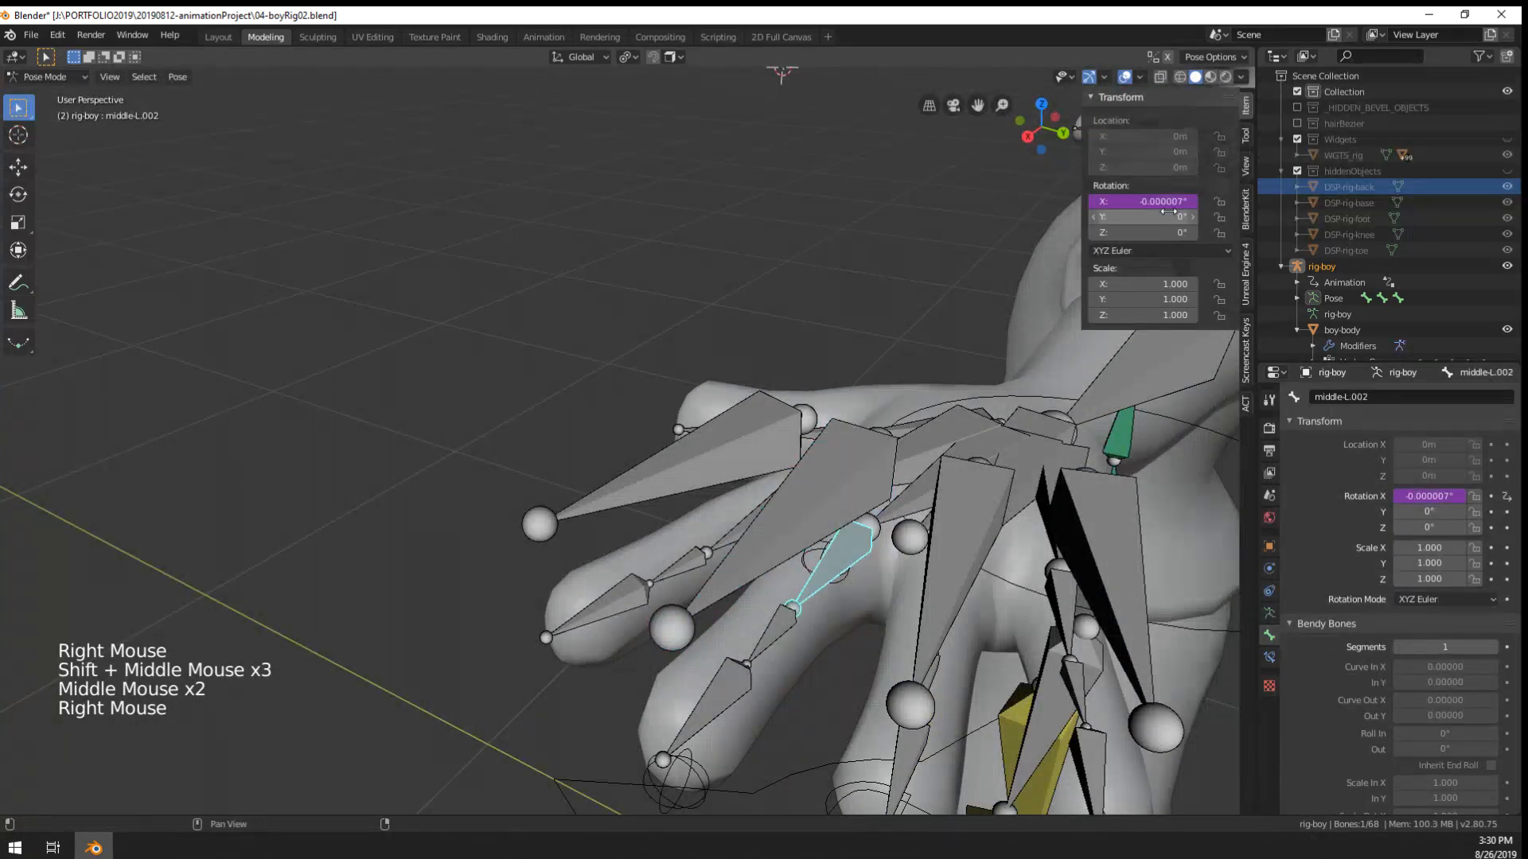
right_click(1114, 201)
left_click(1112, 200)
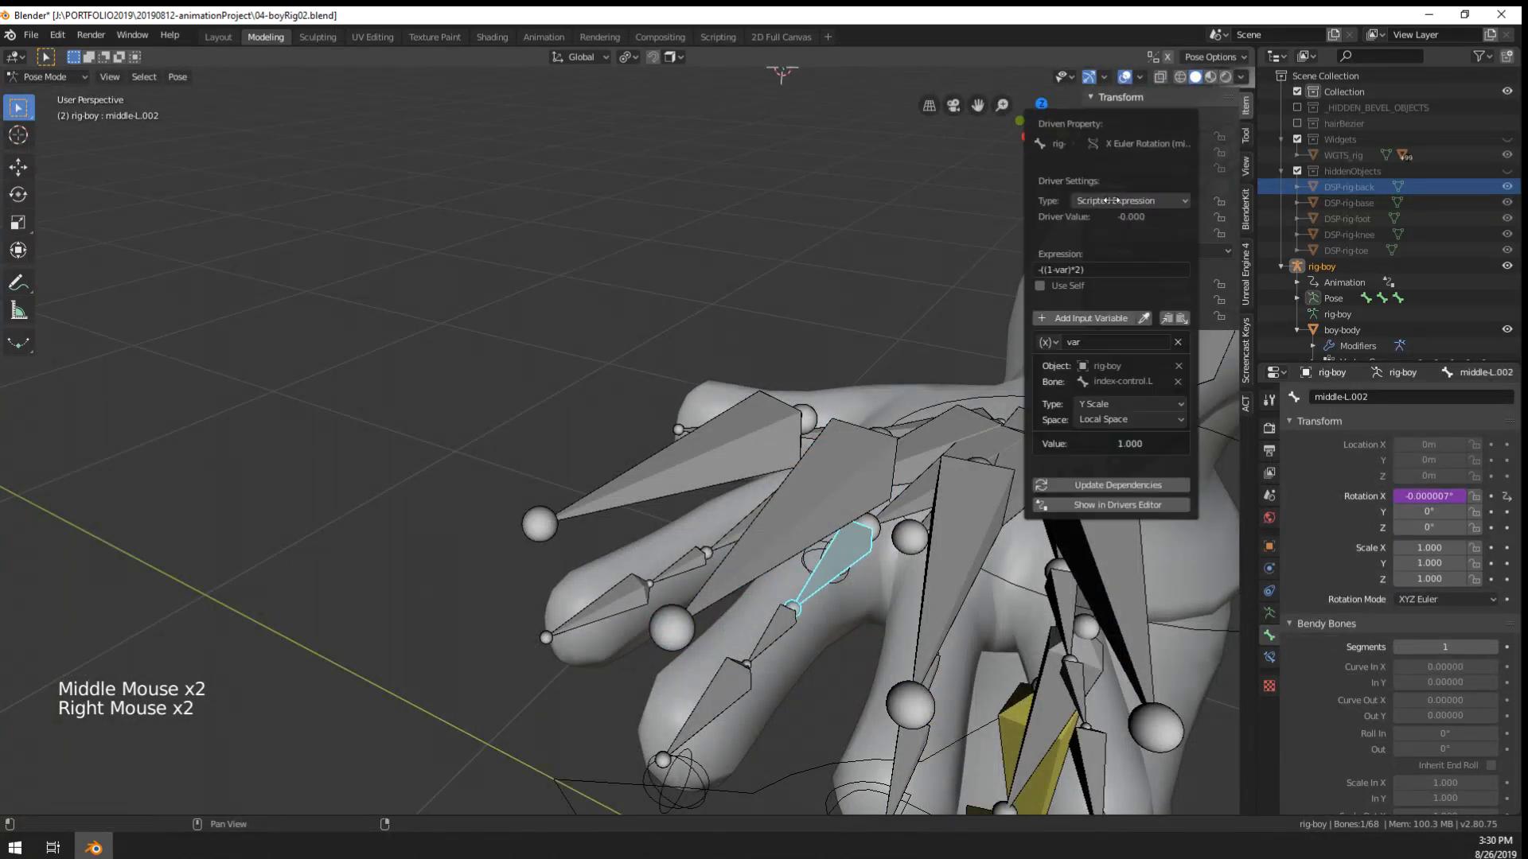
left_click(1110, 381)
type("mid")
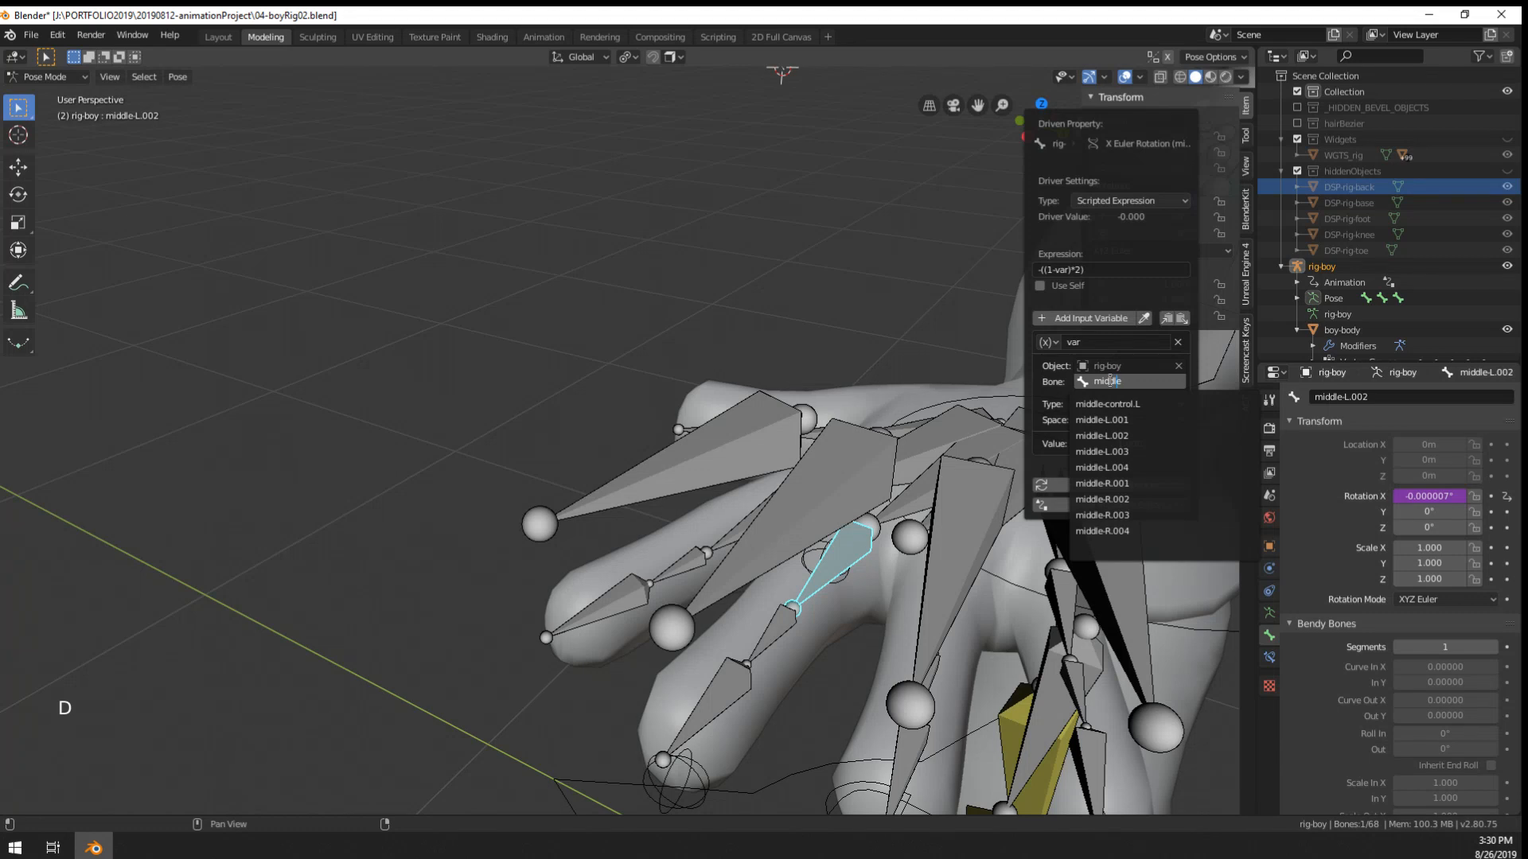
type("dle")
key("Return")
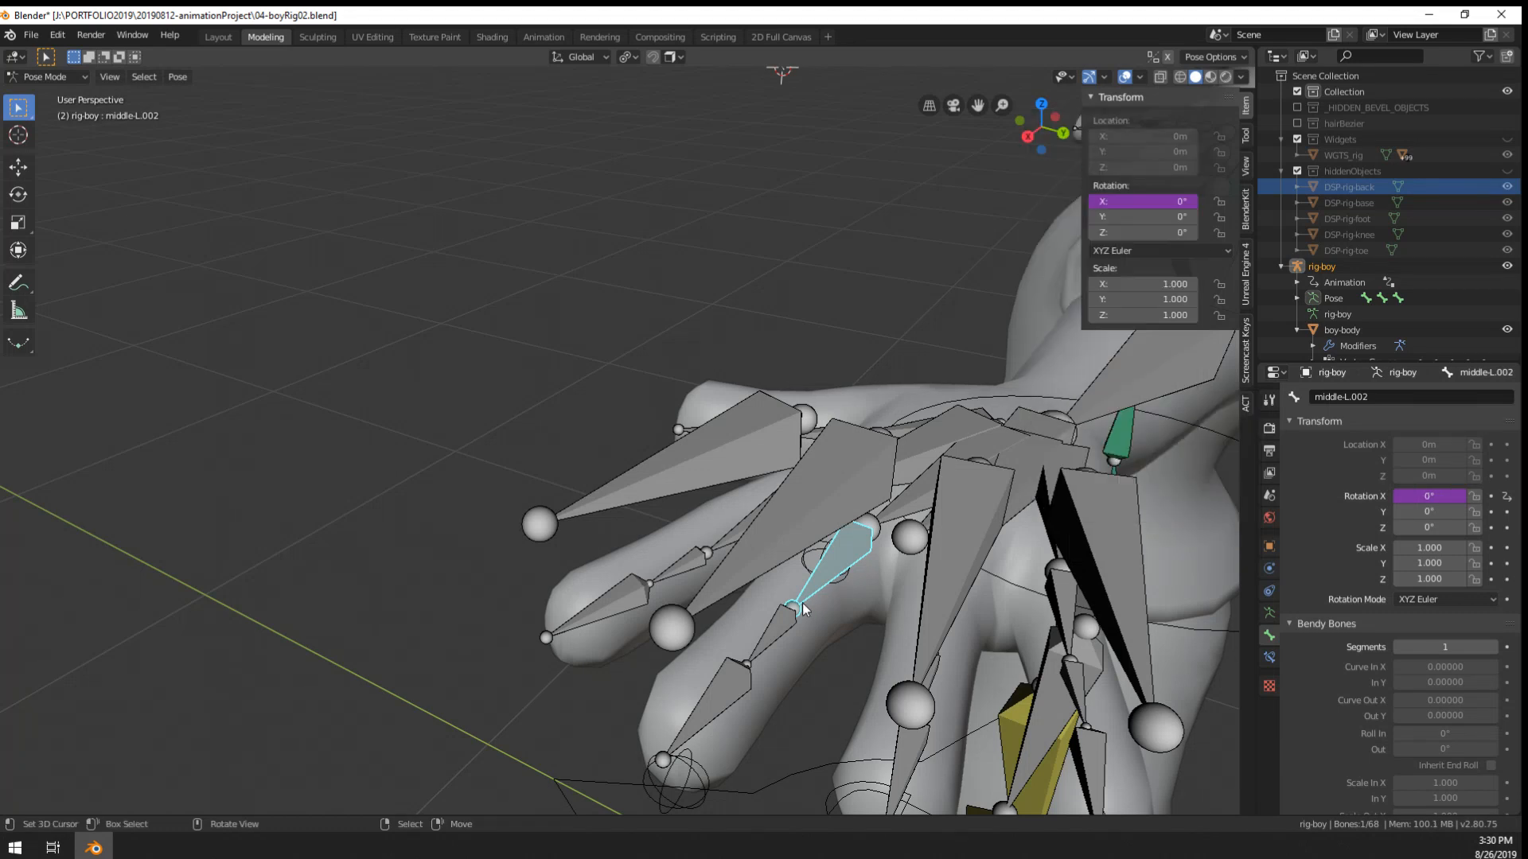
- Copy the corrected X rotation driver of middle-L.002 and paste it onto the X rotation of middle-L.003 and middle-L.004
right_click(1148, 199)
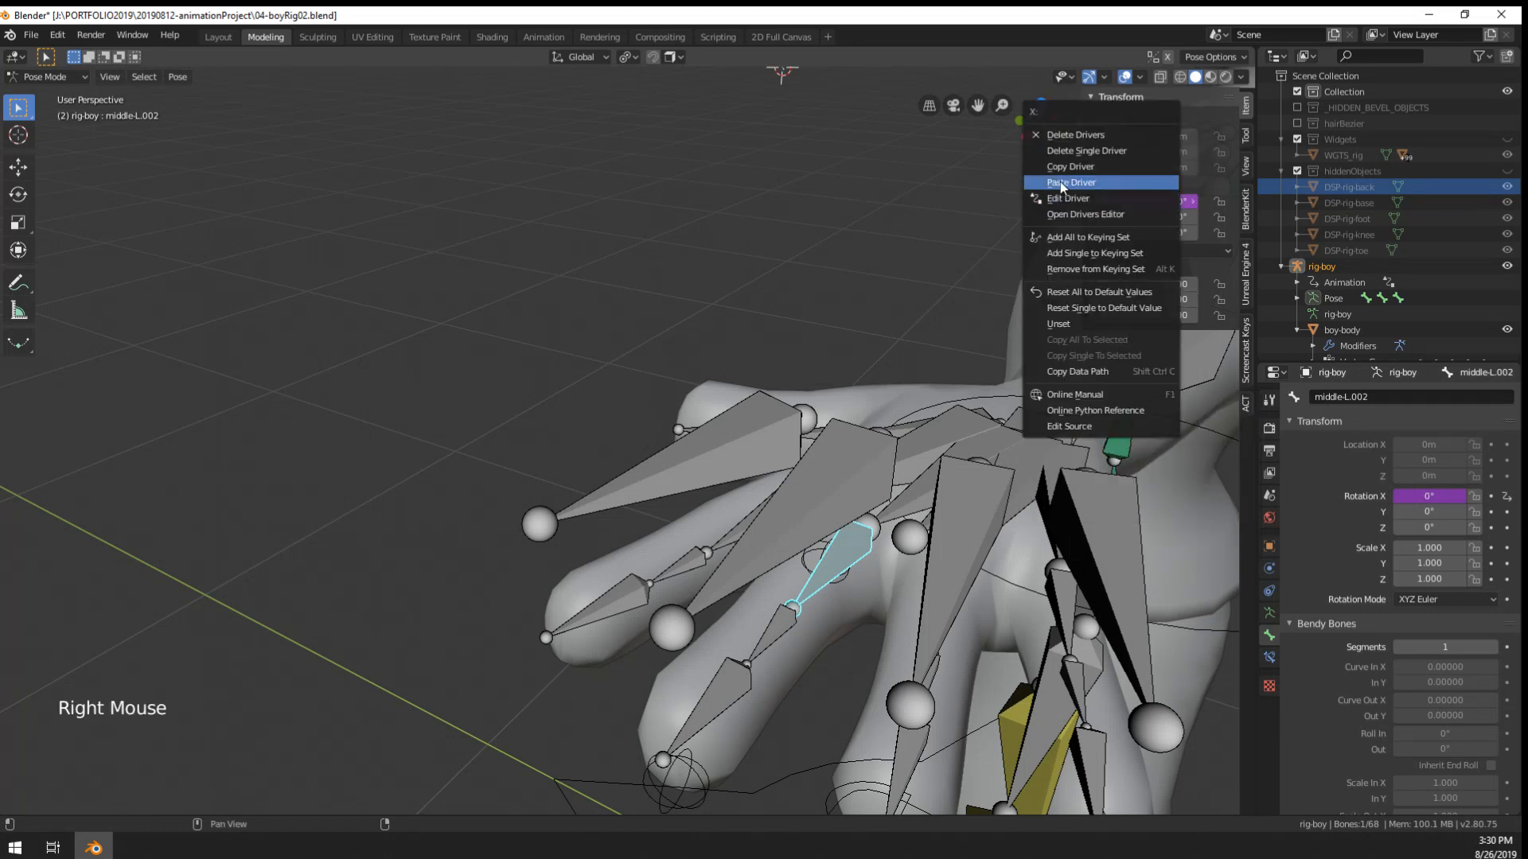
right_click(1112, 199)
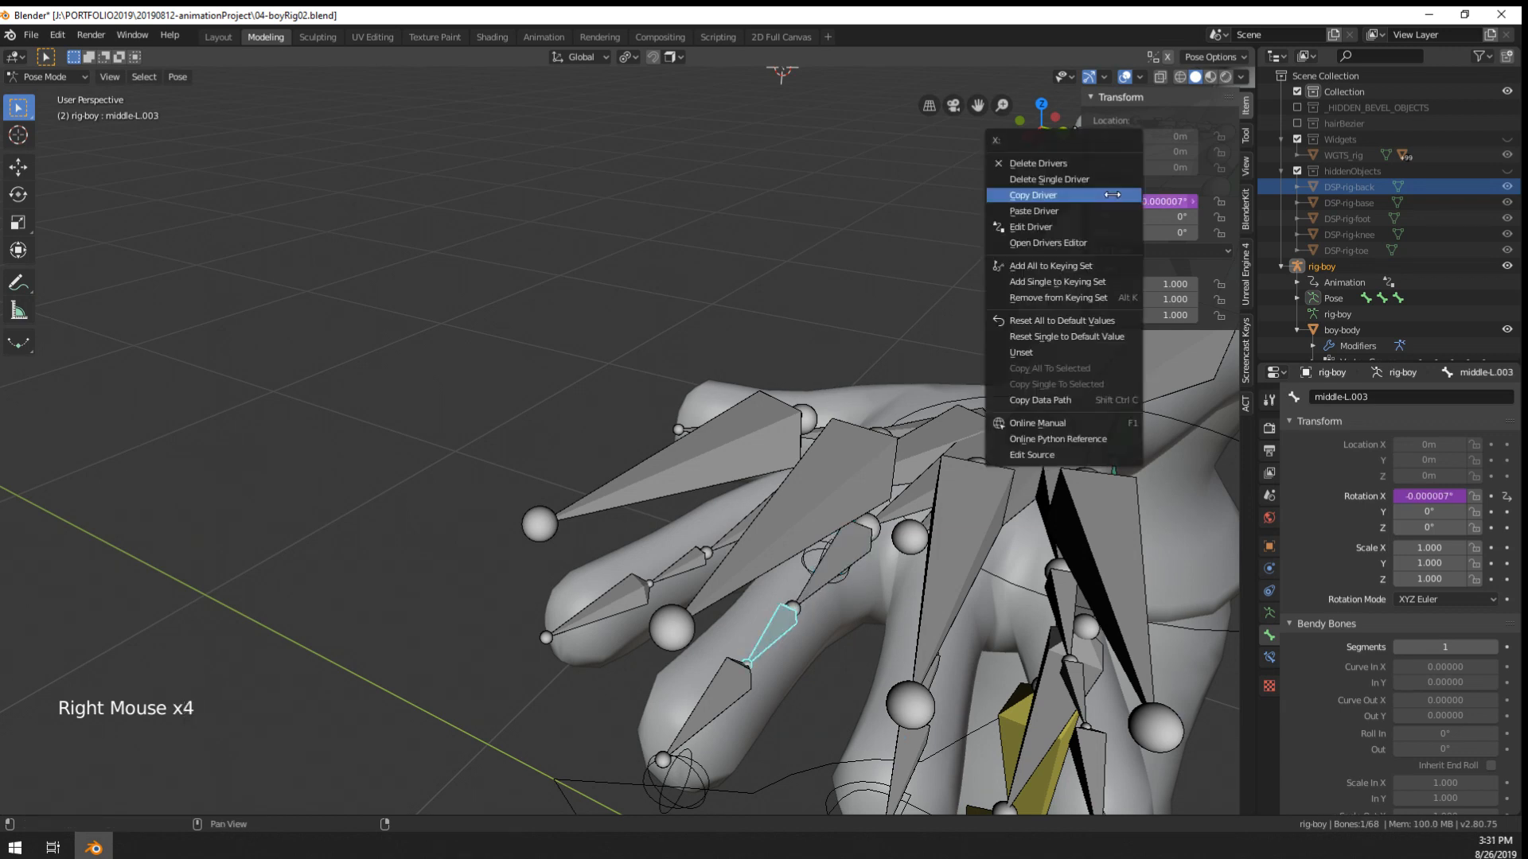
left_click(1062, 210)
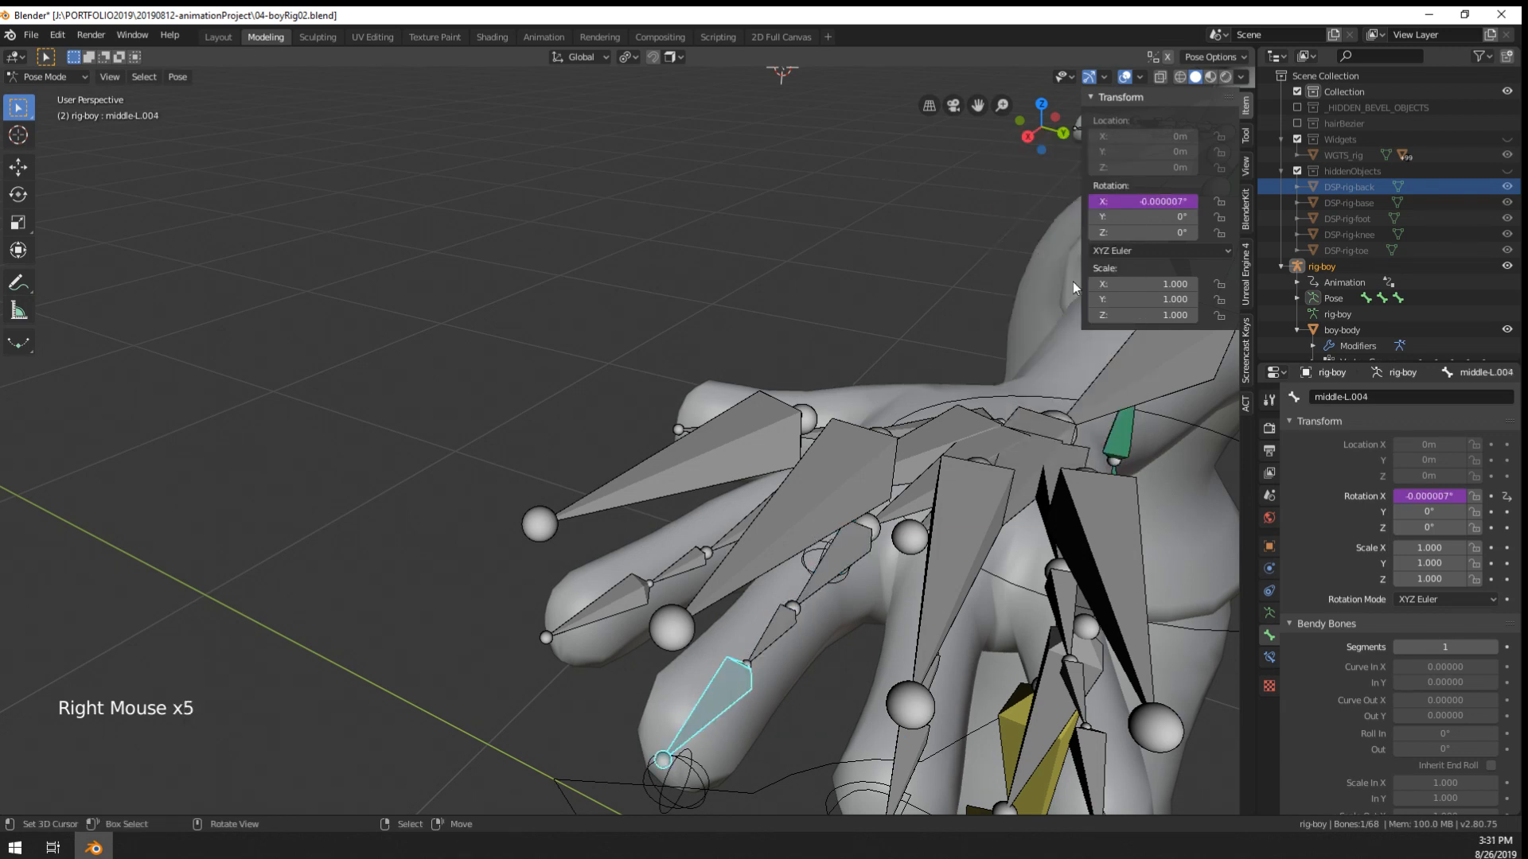
right_click(1180, 193)
- Test the middle finger's curl by scaling middle-control.L down, then cancel the scaling
right_click(796, 509)
key("s")
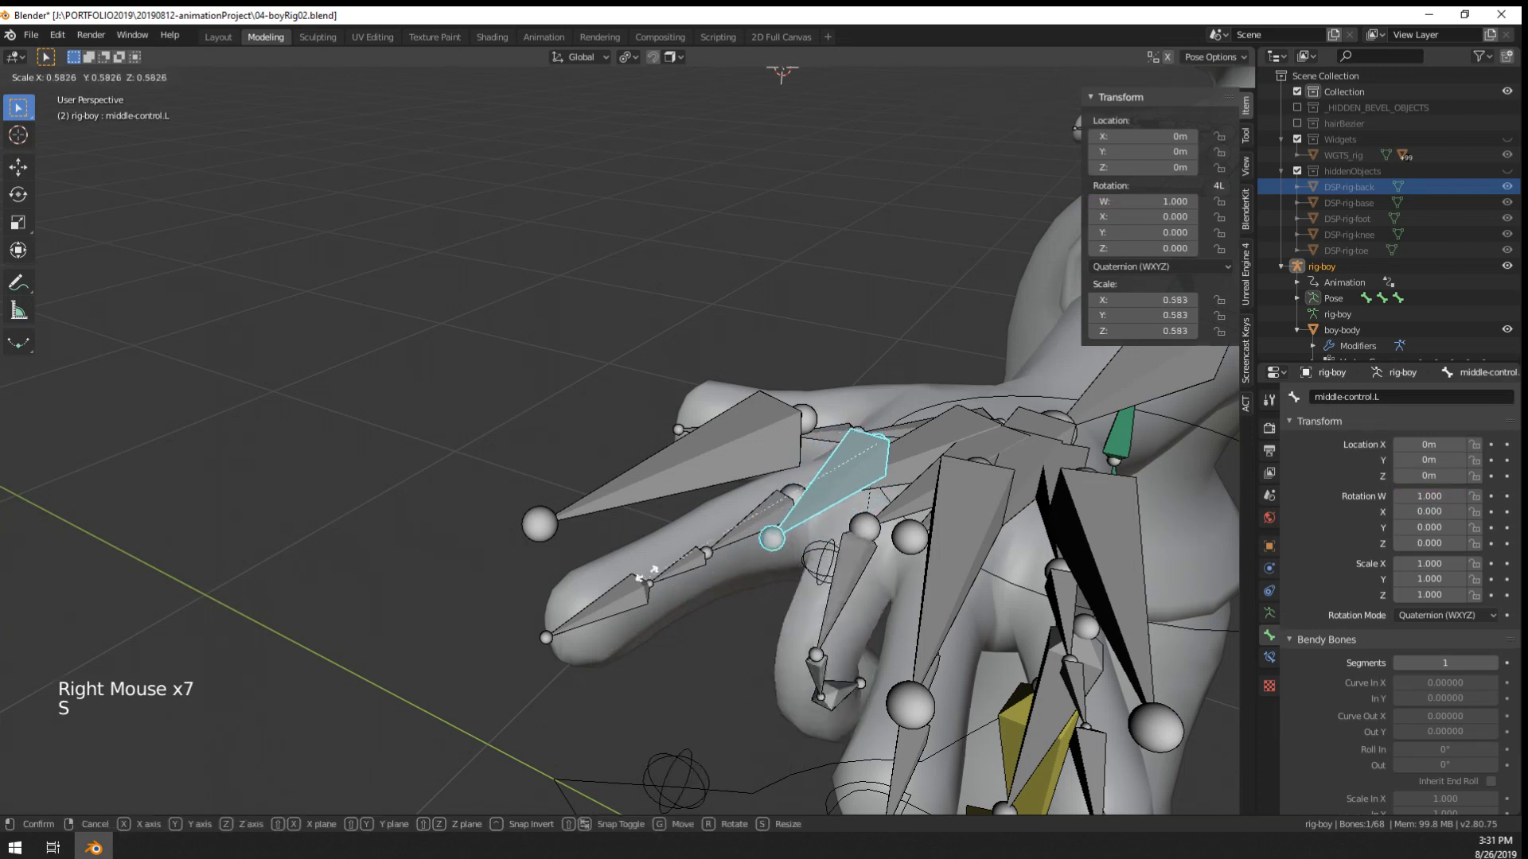
right_click(694, 606)
- Copy the X rotation driver of index-L.002 and paste it onto the X rotation of index-L.003 and index-L.004
right_click(727, 529)
middle_click_drag(727, 529, 761, 546)
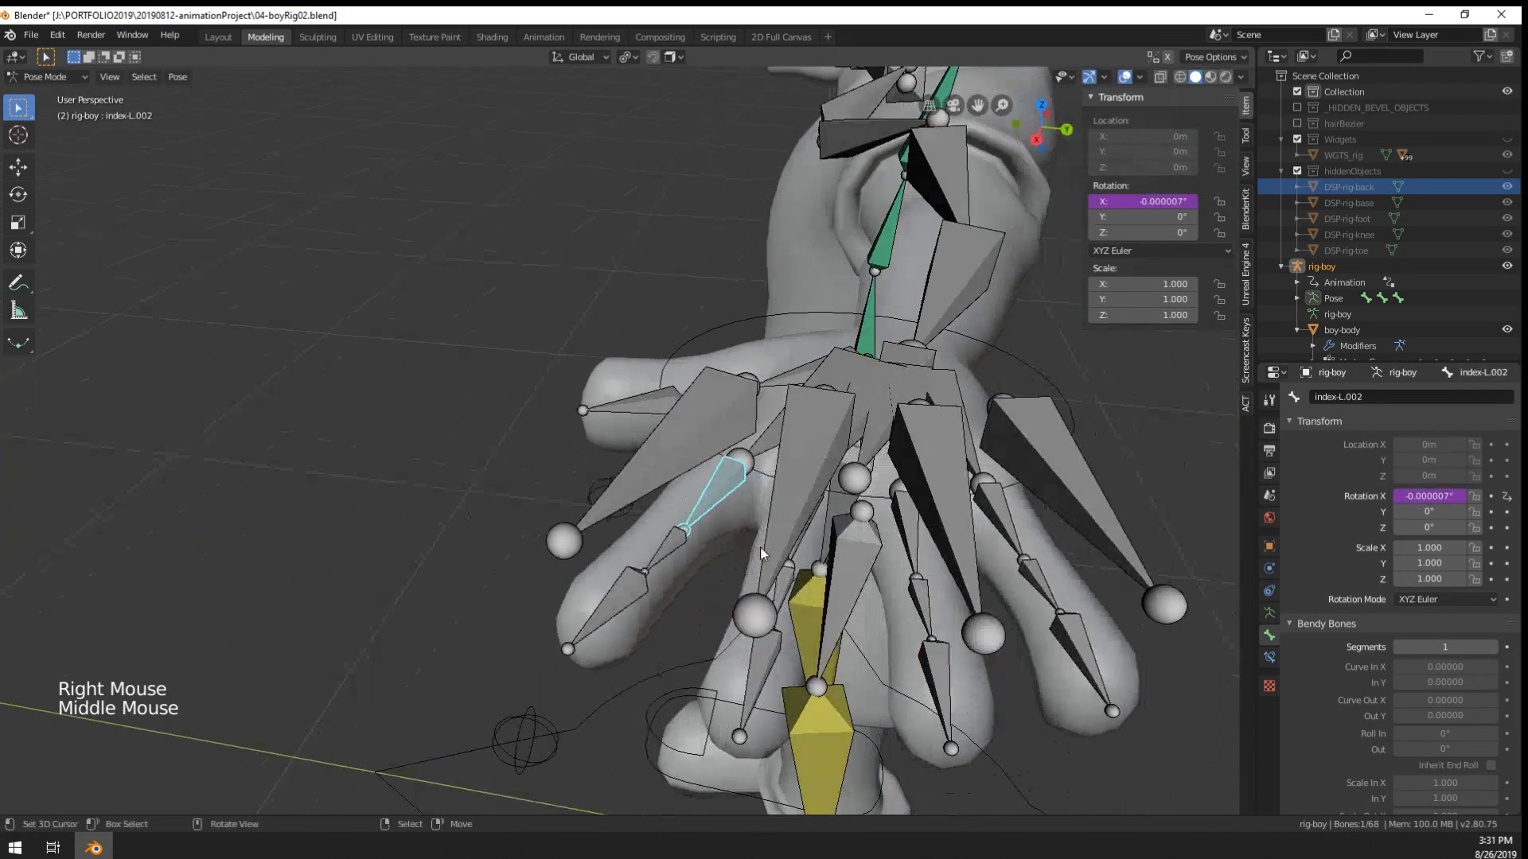
right_click(1167, 203)
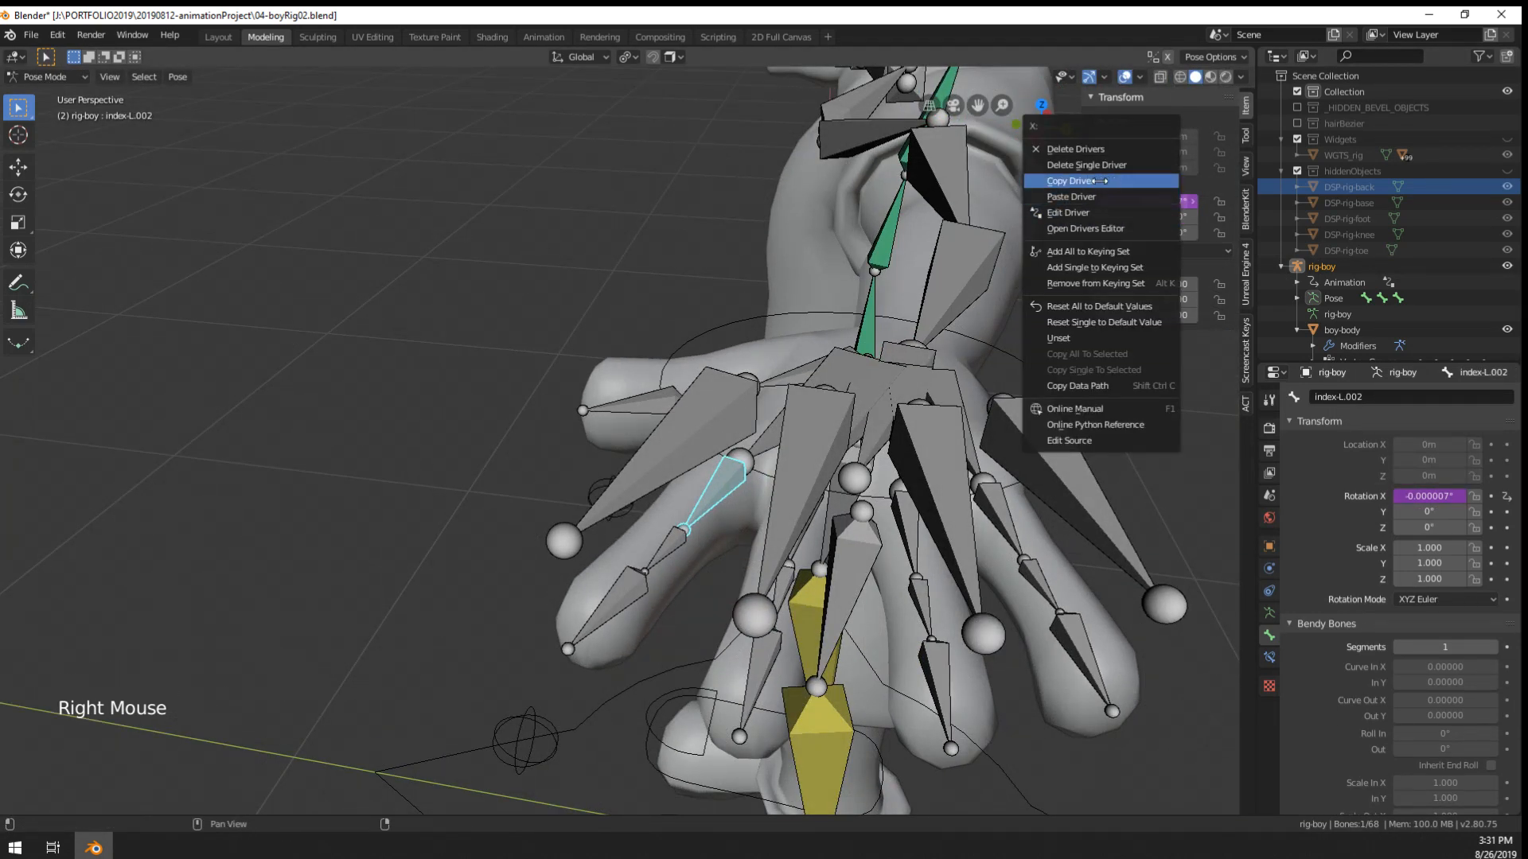
right_click(1147, 203)
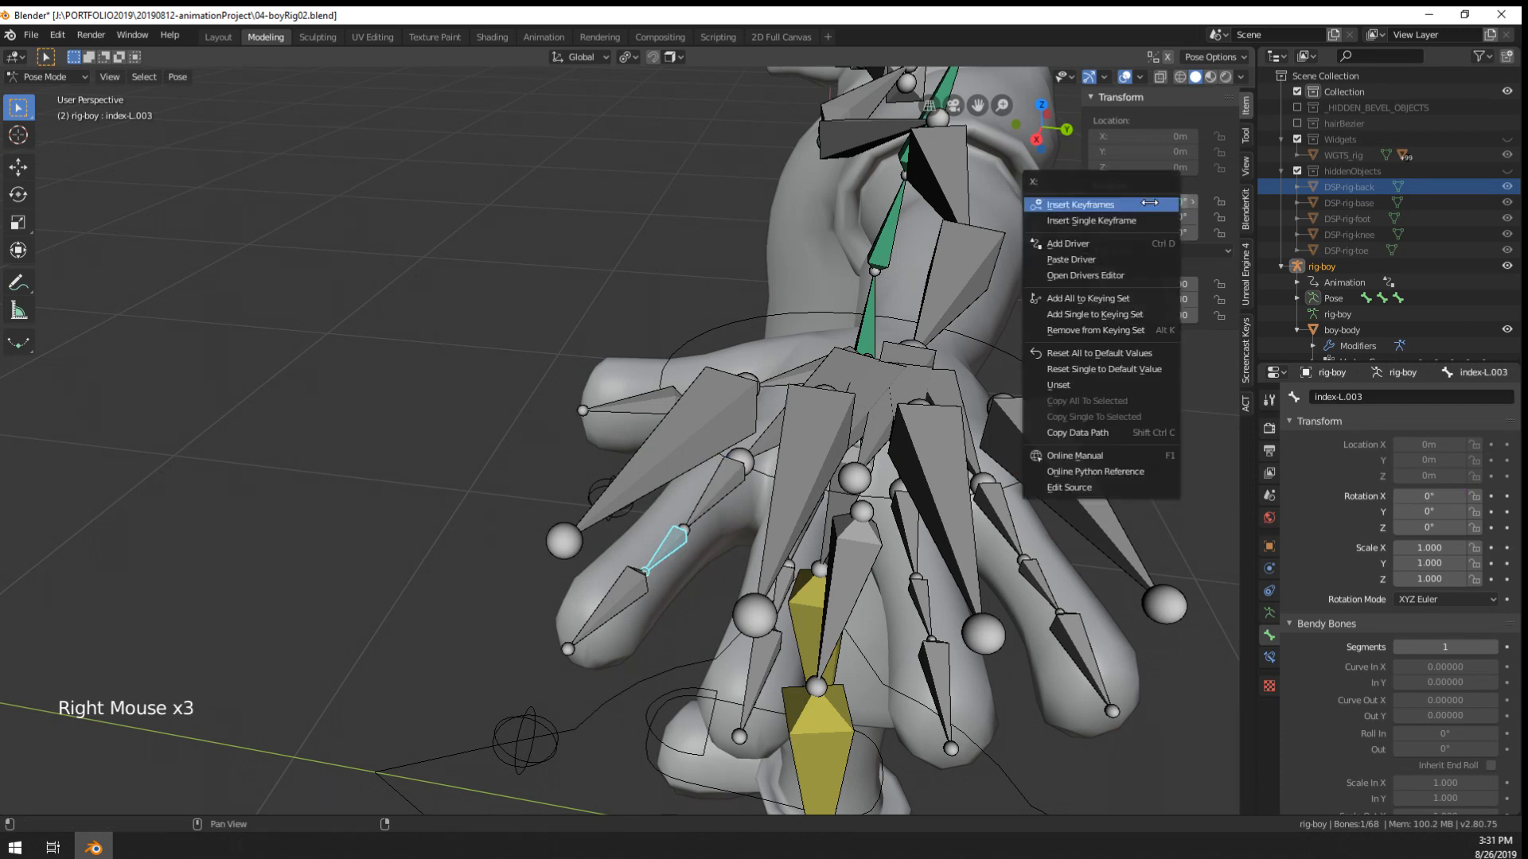
left_click(1087, 261)
right_click(1109, 199)
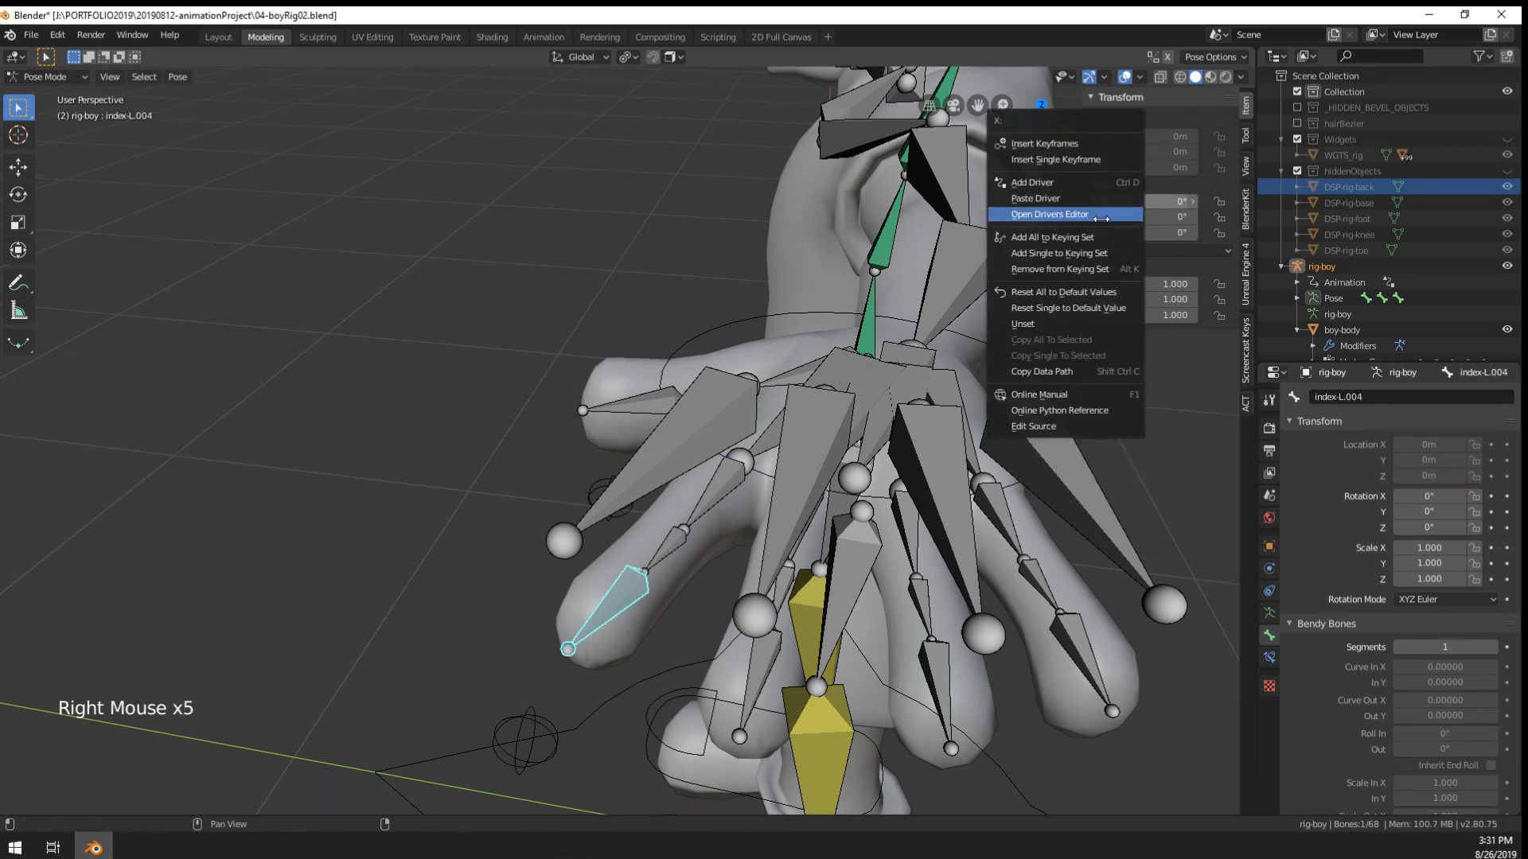
left_click(1094, 203)
- Test the index and ring finger curls by scaling each finger's control bone in turn without keeping the change
right_click(718, 427)
key("s")
right_click(684, 529)
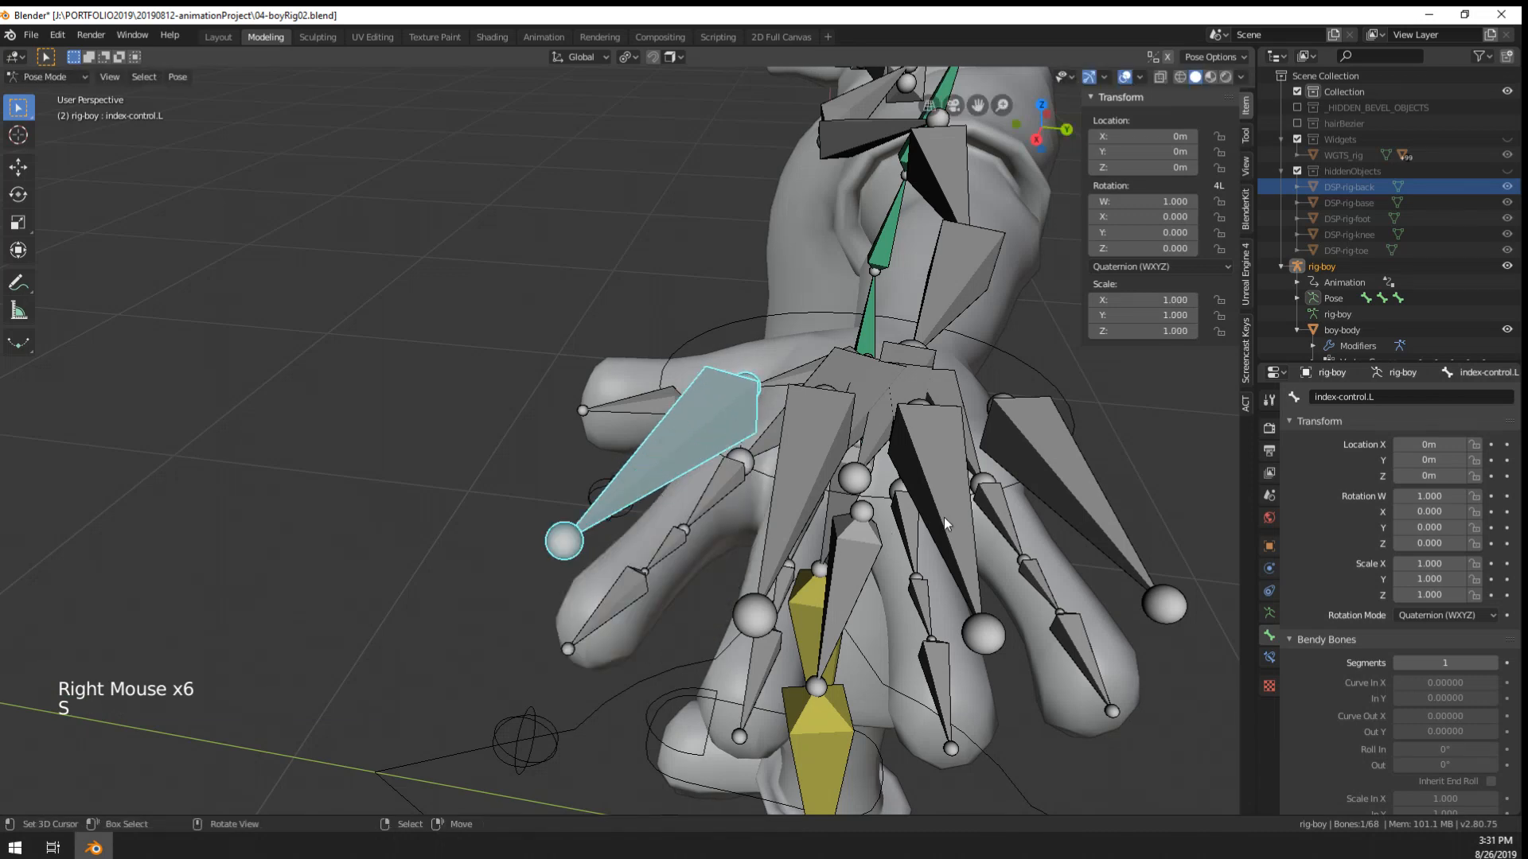
right_click(946, 522)
key("s")
key("s")
- Select the pinky, ring, middle and index control bones together and test-scale them from the side, cancelling the scaling
right_click(1062, 509)
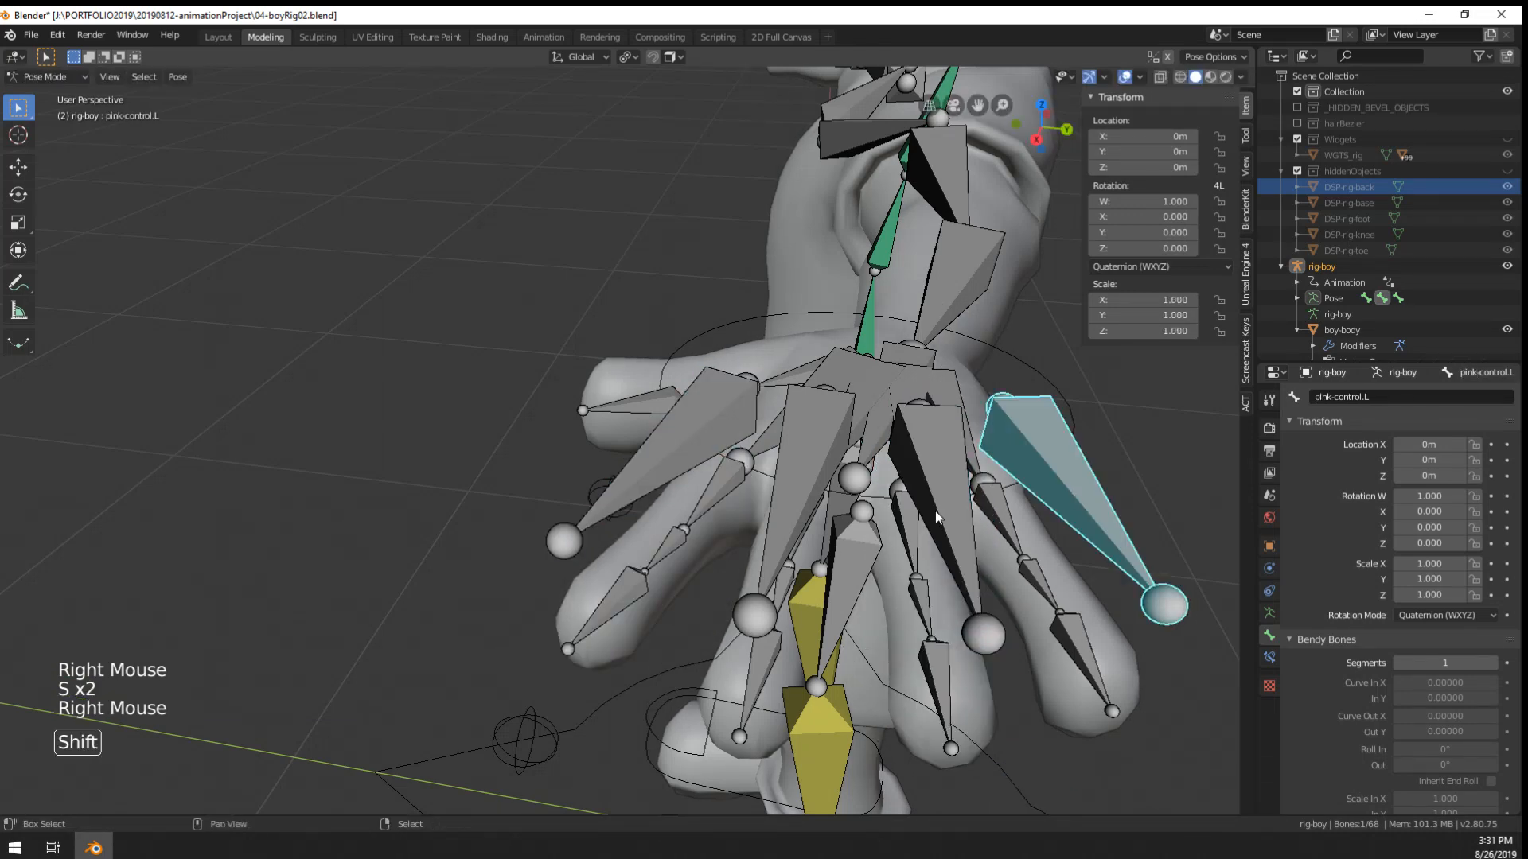
right_click(934, 511, "shift")
right_click(817, 495, "shift")
right_click(706, 450, "shift")
scroll(706, 450, "down", 2)
middle_click_drag(707, 450, 624, 603)
key("s")
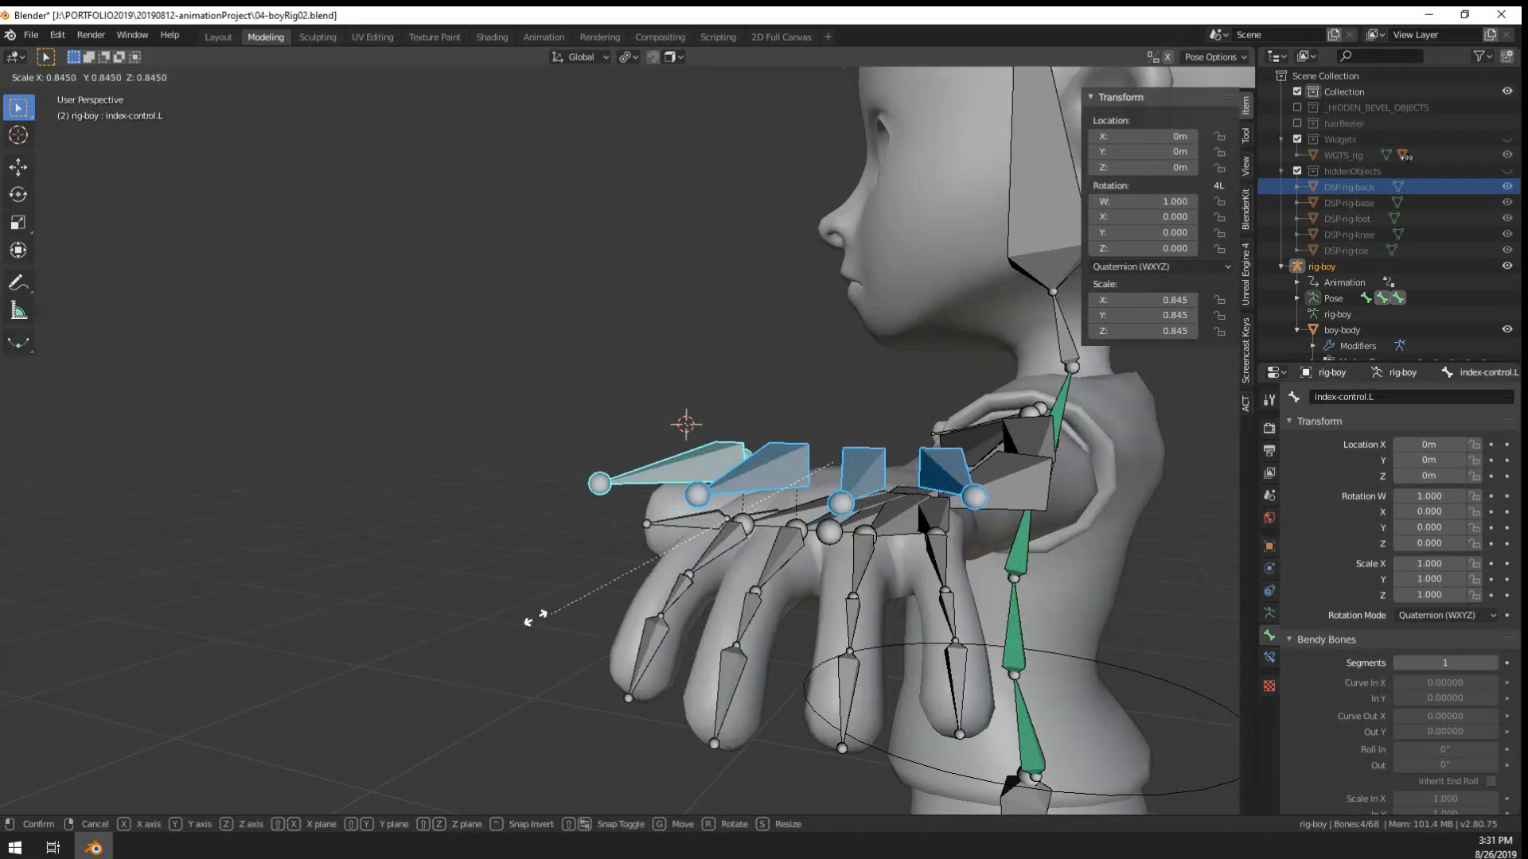
key("Escape")
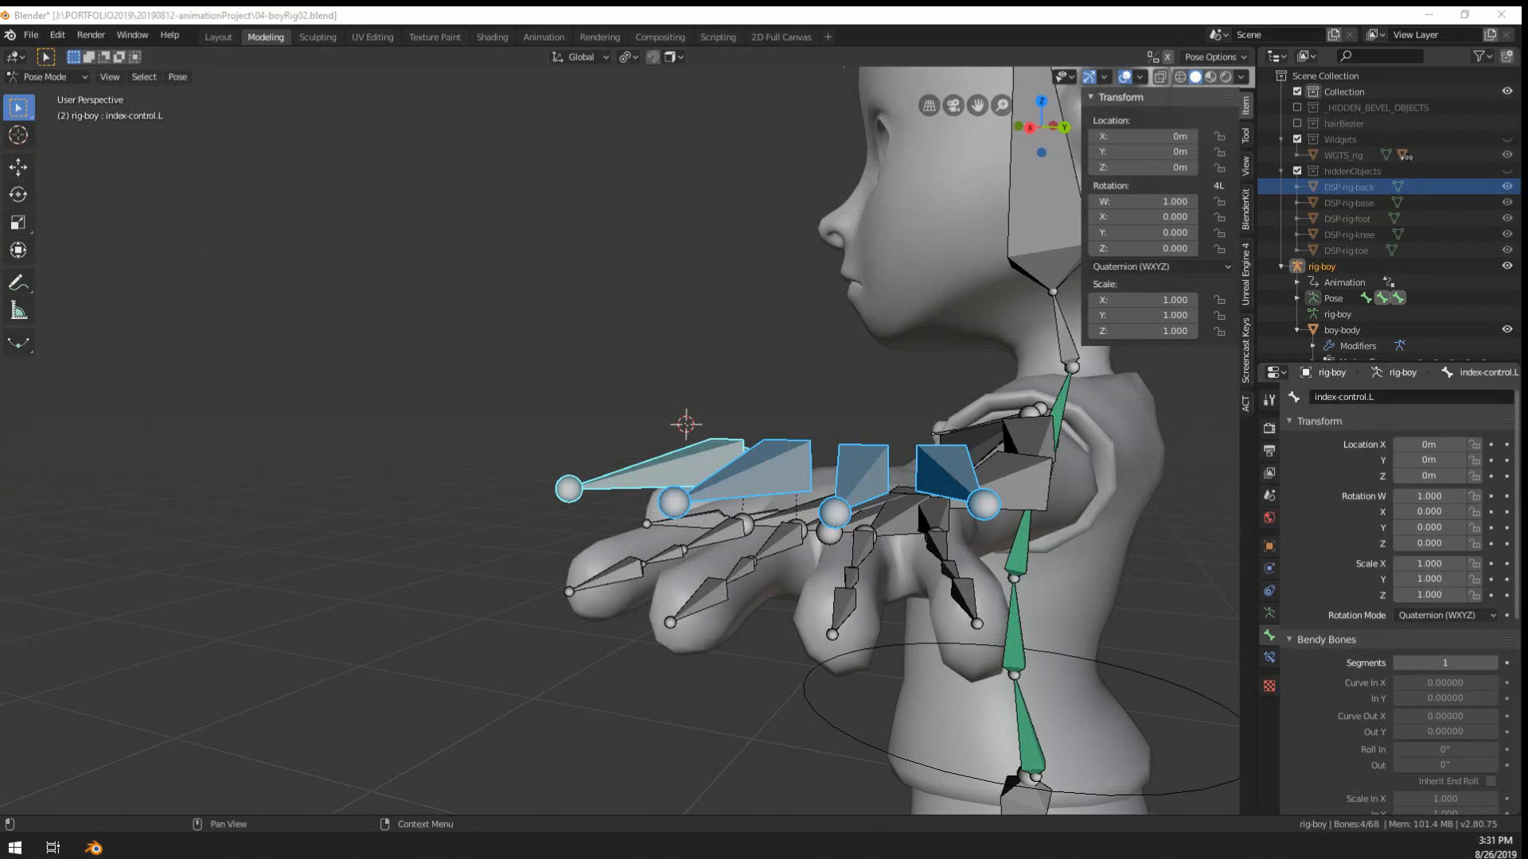
- Test-scale the four selected finger control bones again from other angles to check the fist, cancelling each time
middle_click_drag(684, 430, 723, 425)
key("s")
right_click(652, 487)
scroll(704, 473, "up", 3)
middle_click_drag(722, 513, 852, 487)
scroll(748, 507, "down", 2)
scroll(725, 499, "down", 2)
key("s")
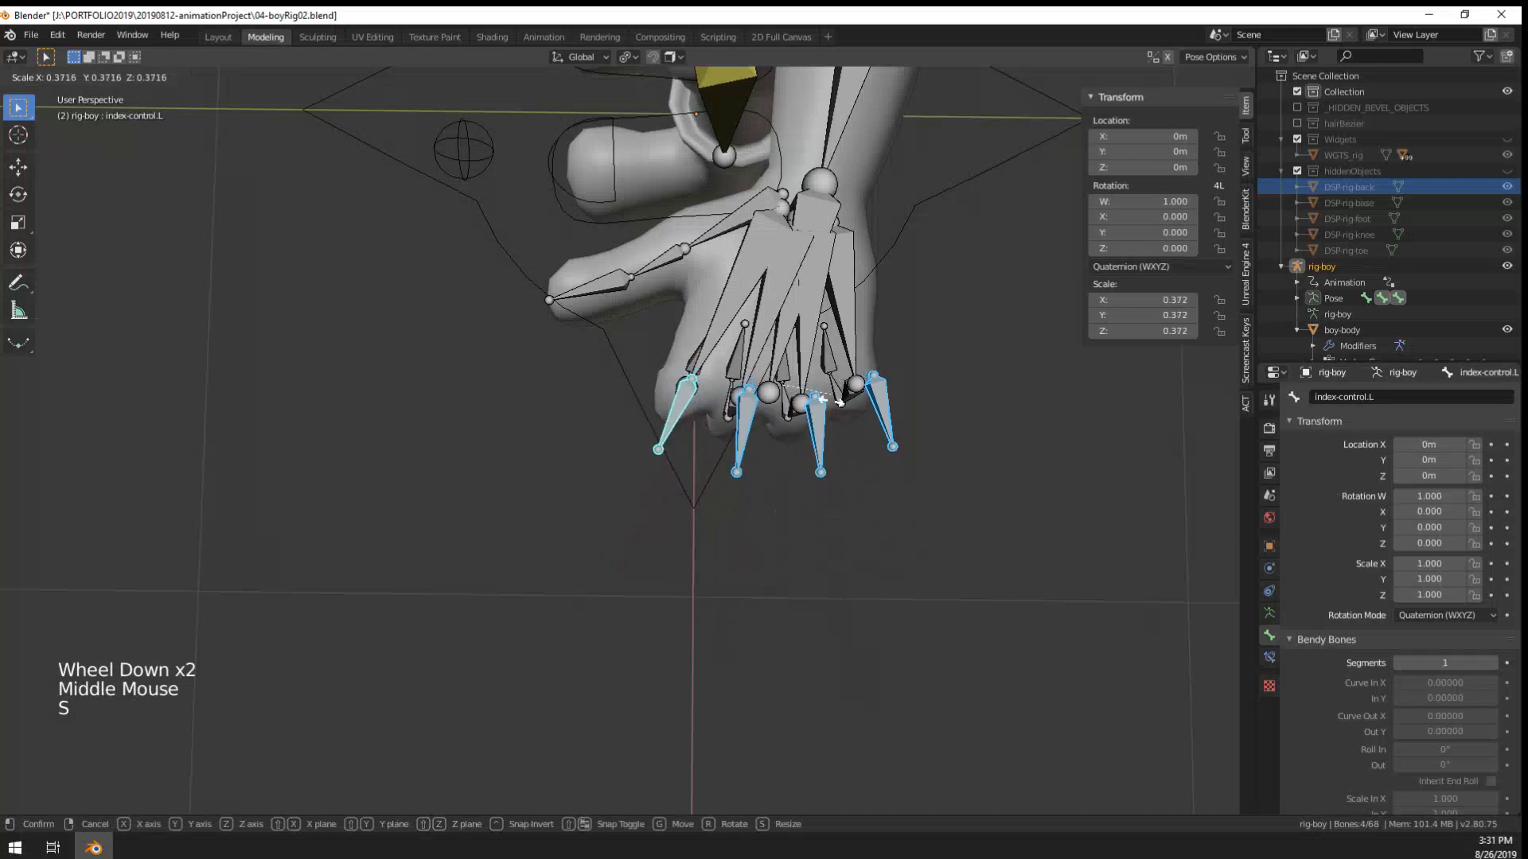
right_click(848, 378)
- Select the pinky's base bone and test its rotation, cancelling the change
right_click(848, 378)
key("r")
right_click(864, 350)
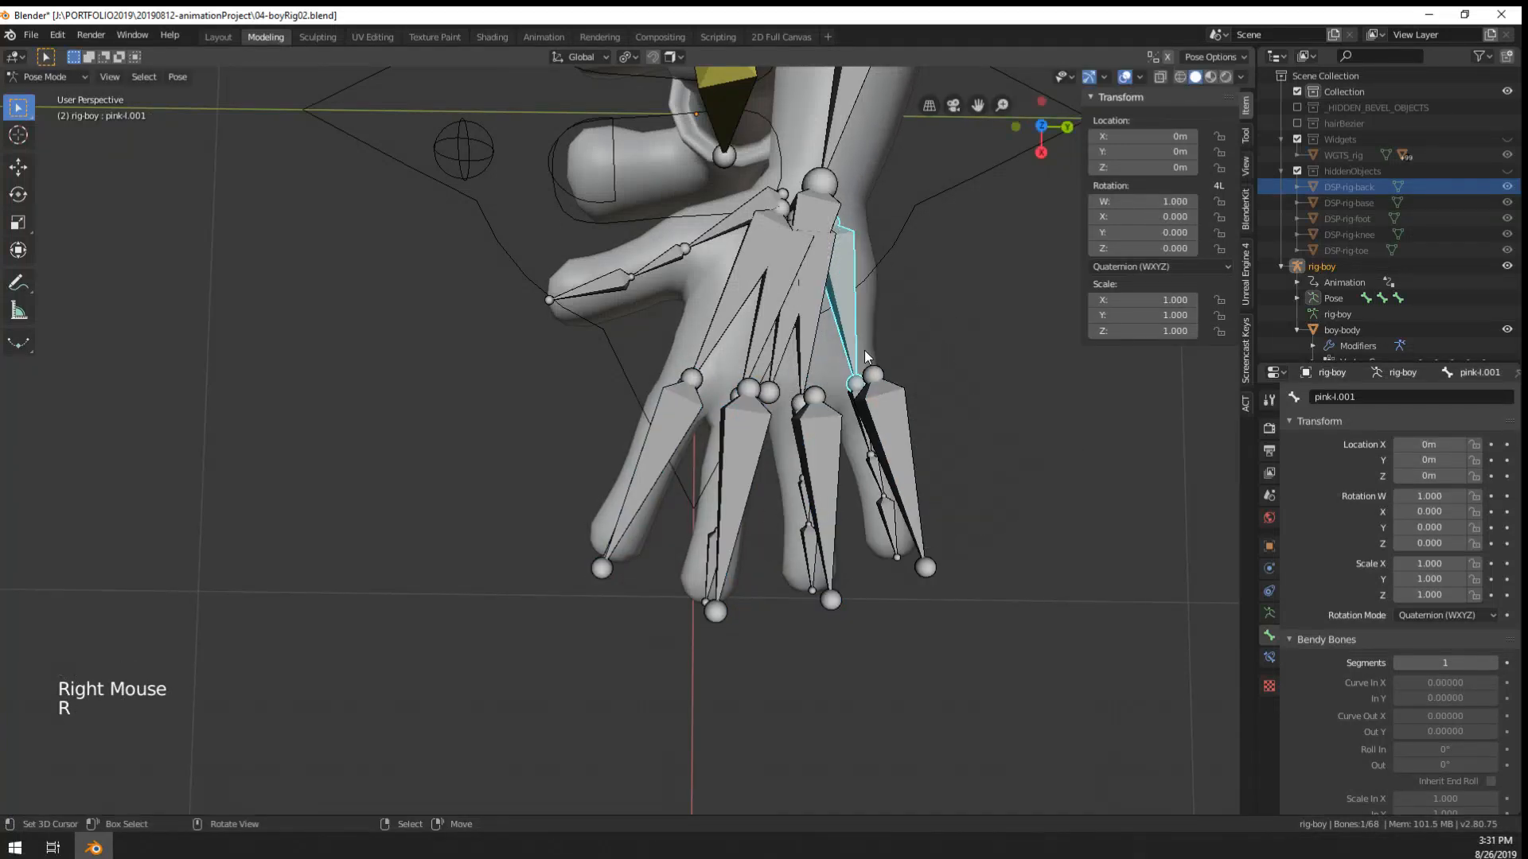
- Add a mesh circle to the scene and clear its location so that it sits at the world origin
middle_click_drag(864, 350, 827, 366, "shift")
middle_click_drag(827, 366, 636, 373)
middle_click_drag(637, 374, 593, 318)
right_click(534, 392)
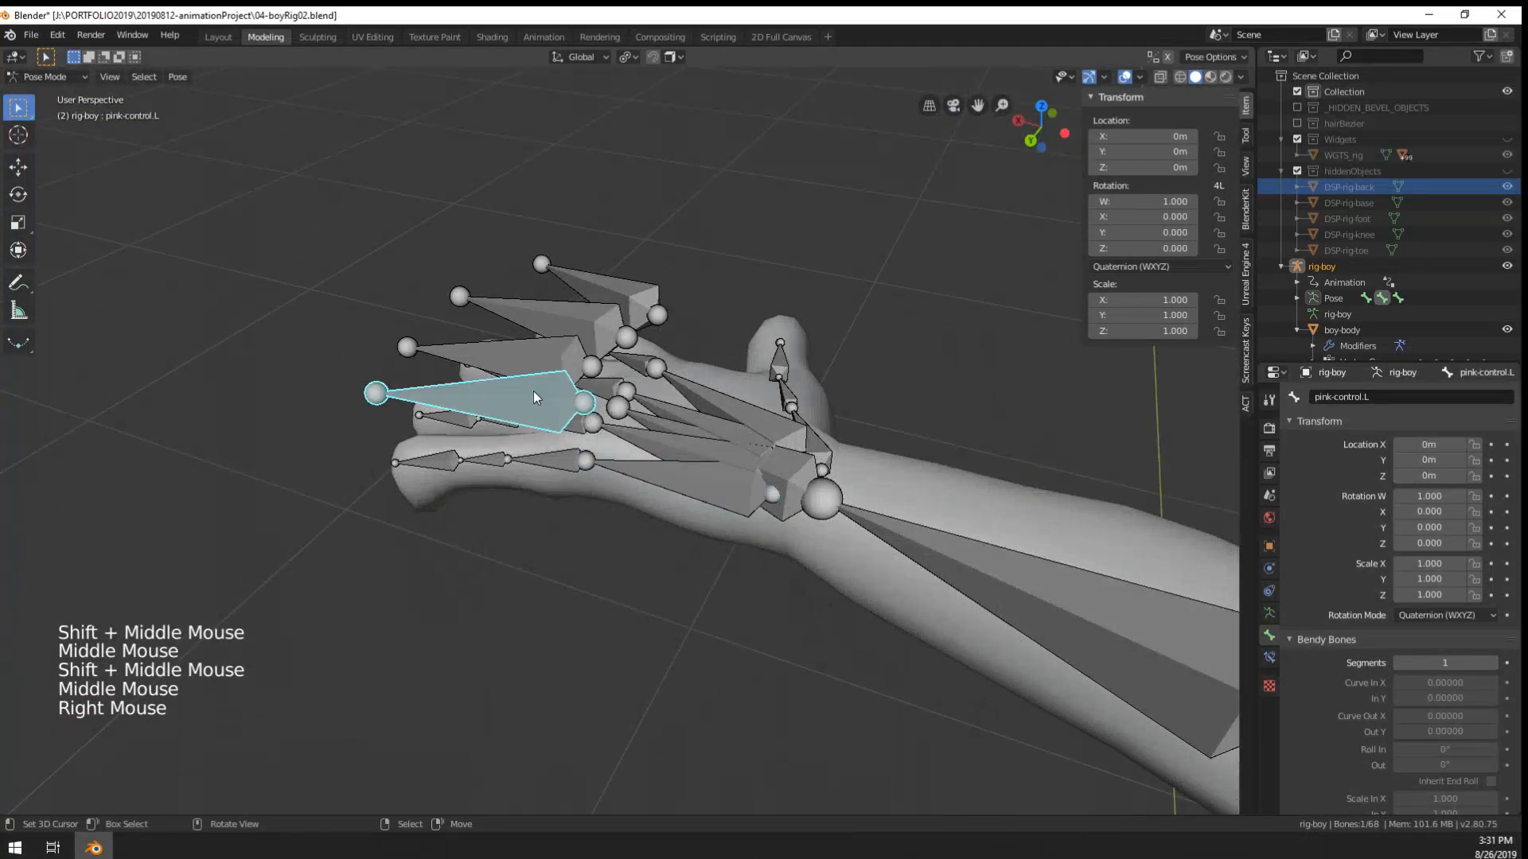
middle_click_drag(533, 392, 669, 405)
middle_click_drag(668, 406, 771, 402)
key("shift+a")
mouse_move(738, 404)
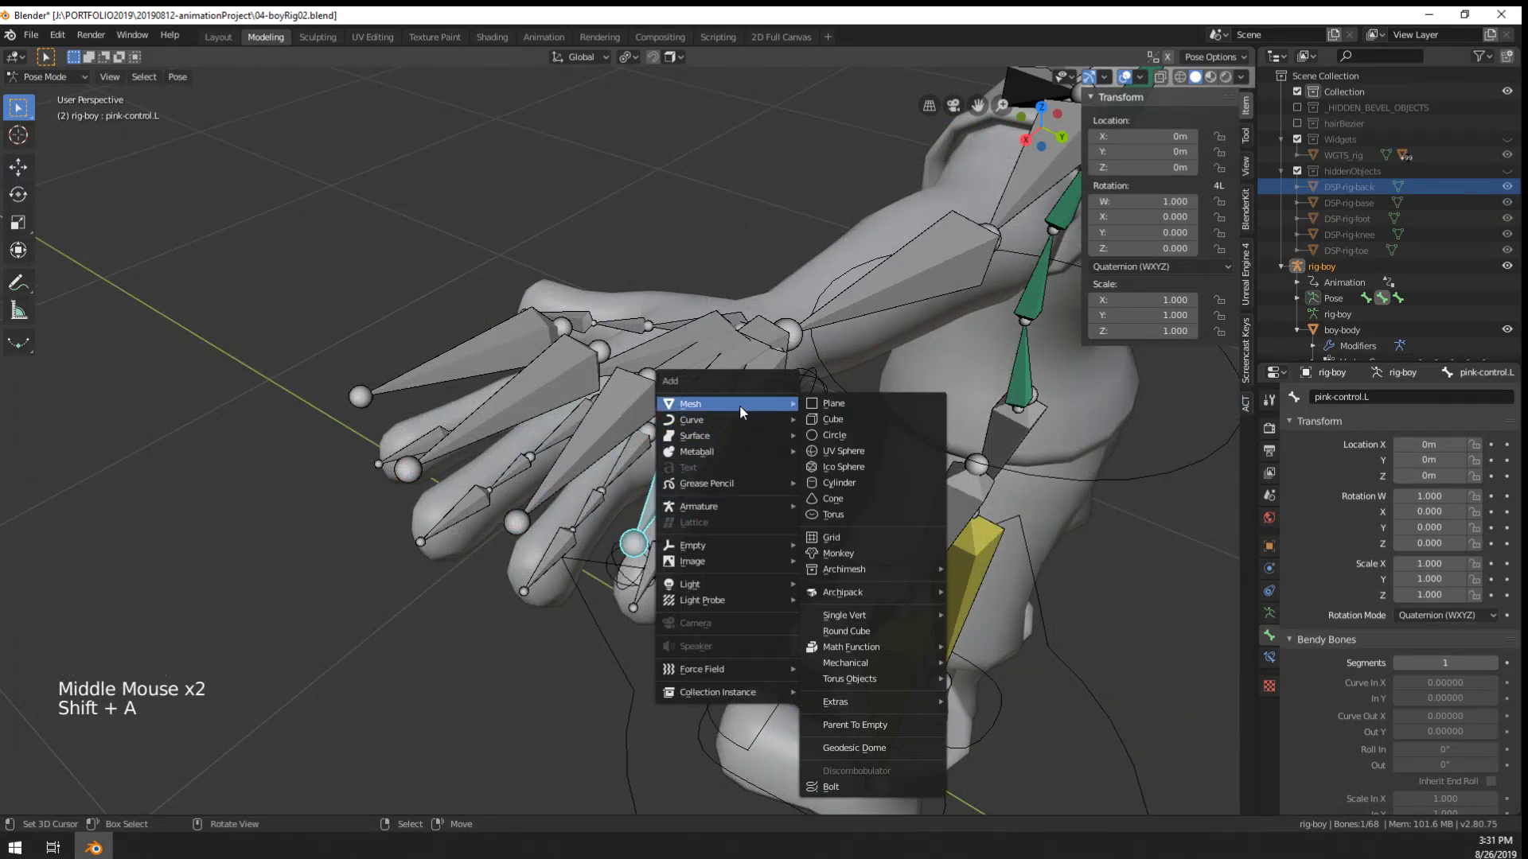
left_click(876, 435)
scroll(861, 498, "down", 11)
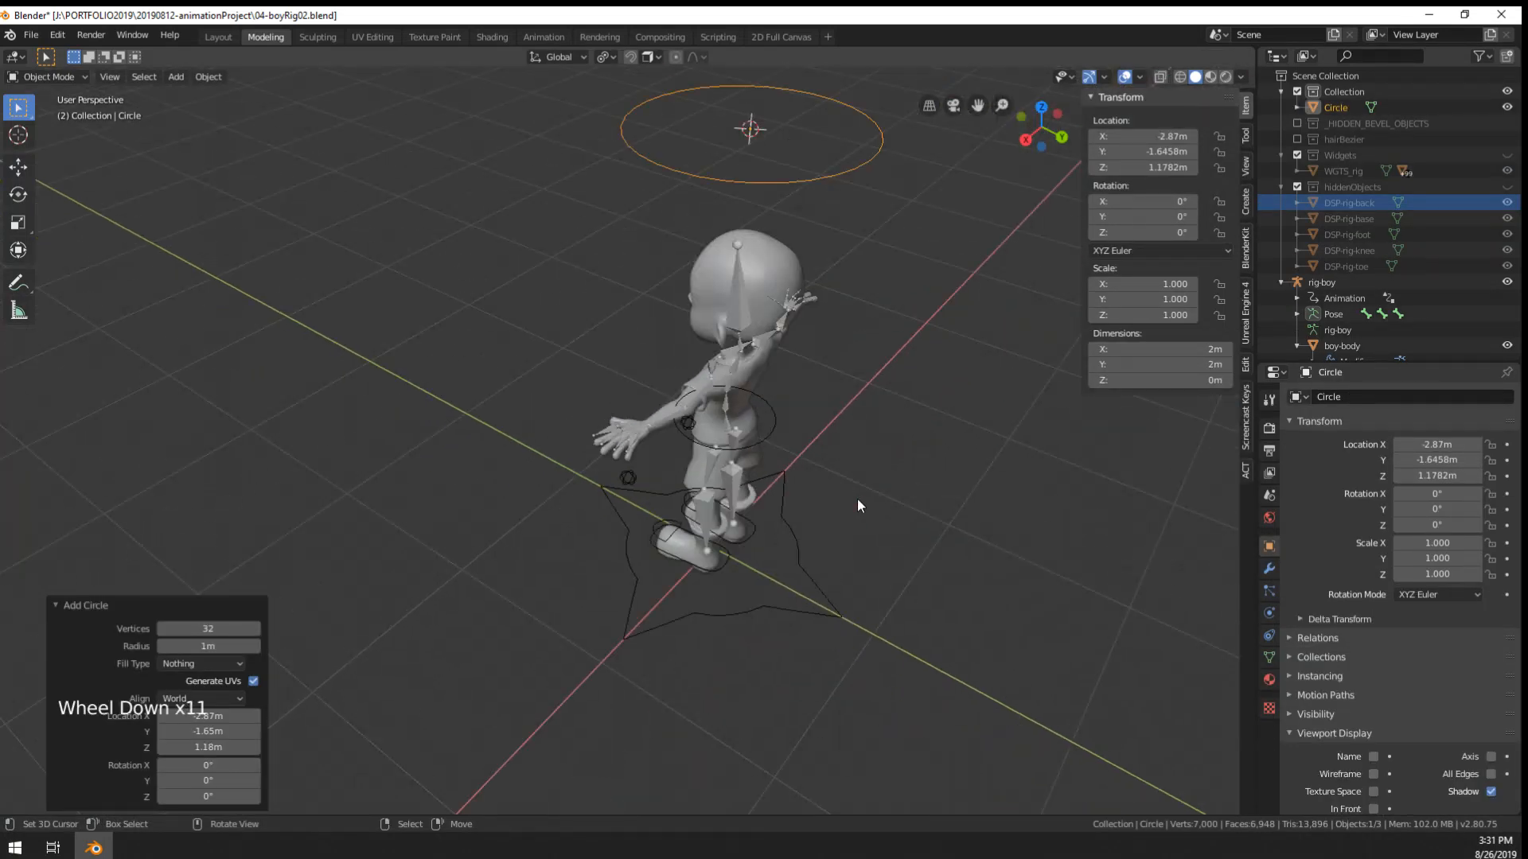
key("alt+g")
- Return the rig-boy armature to Pose Mode and assign the Circle object as the custom shape of pink-control.L
scroll(827, 502, "up", 4)
middle_click_drag(783, 530, 647, 520)
scroll(647, 520, "up", 4)
right_click(730, 617)
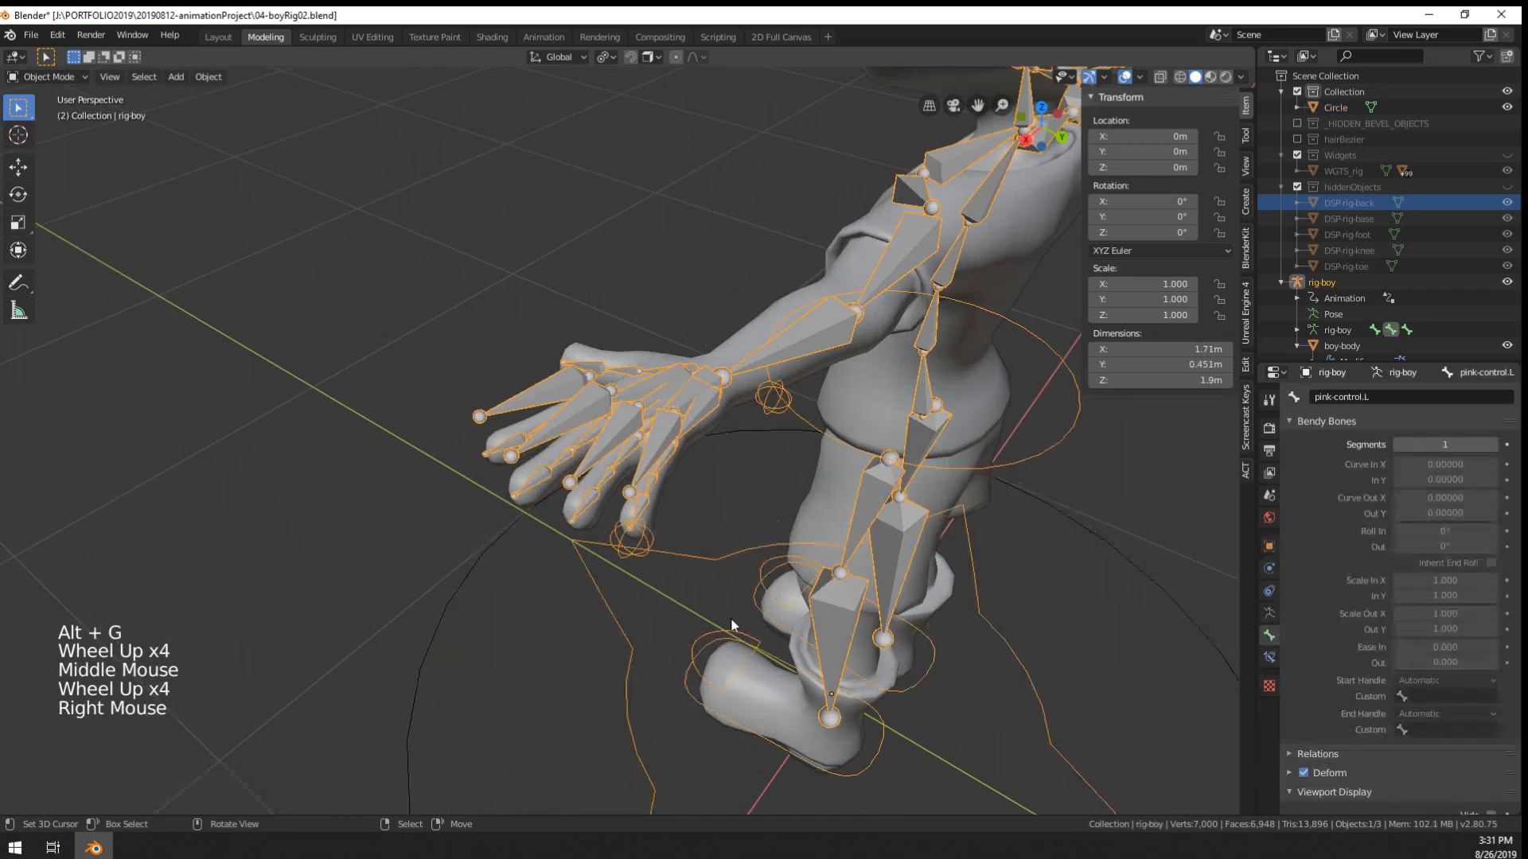
middle_click_drag(730, 617, 671, 473, "shift")
key("Tab")
right_click(665, 408)
key("ctrl+Tab")
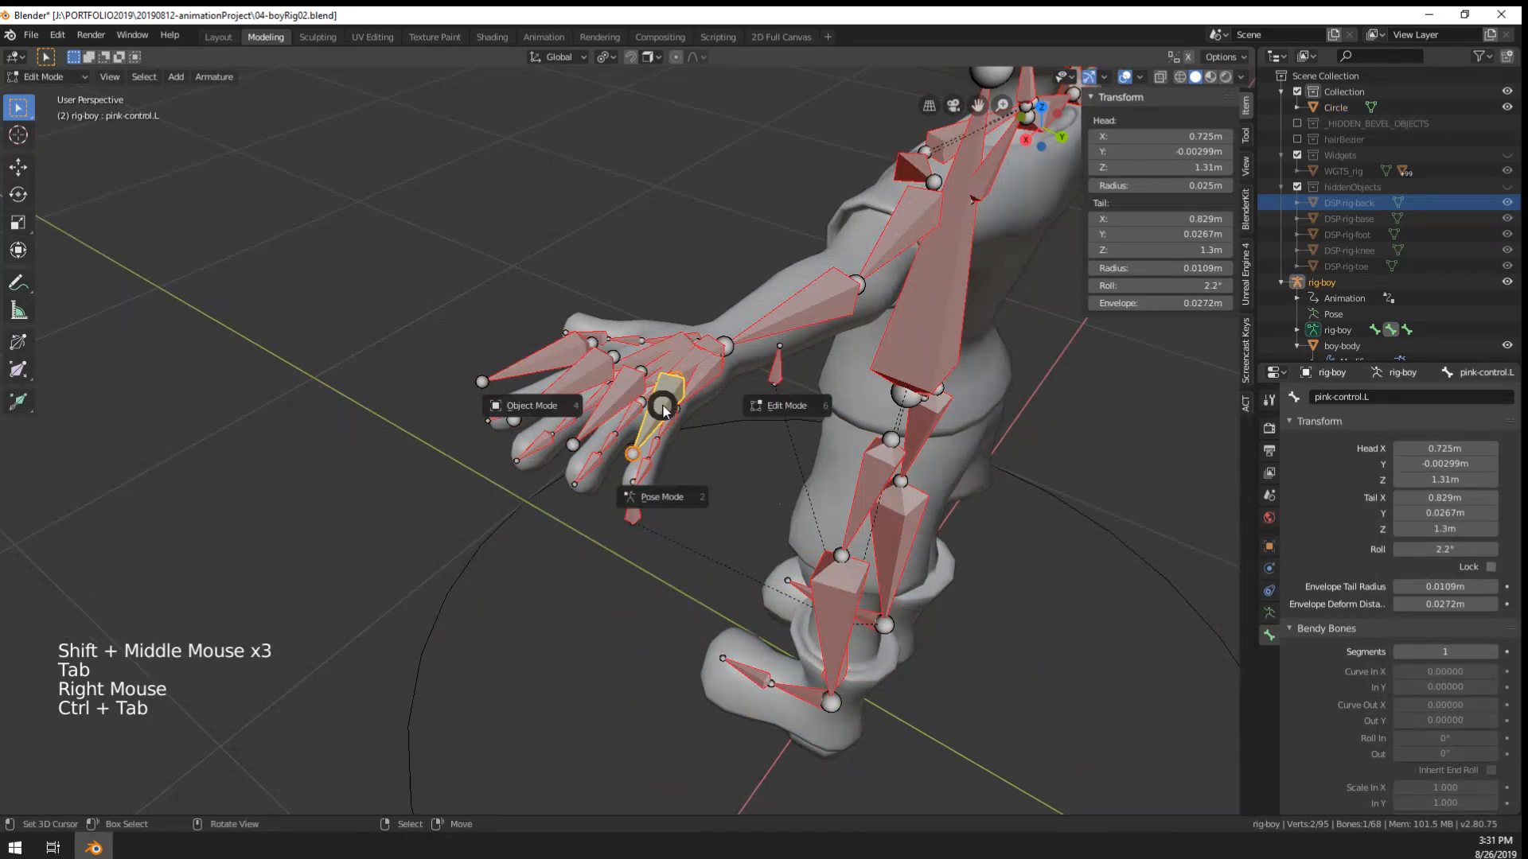
right_click(692, 483)
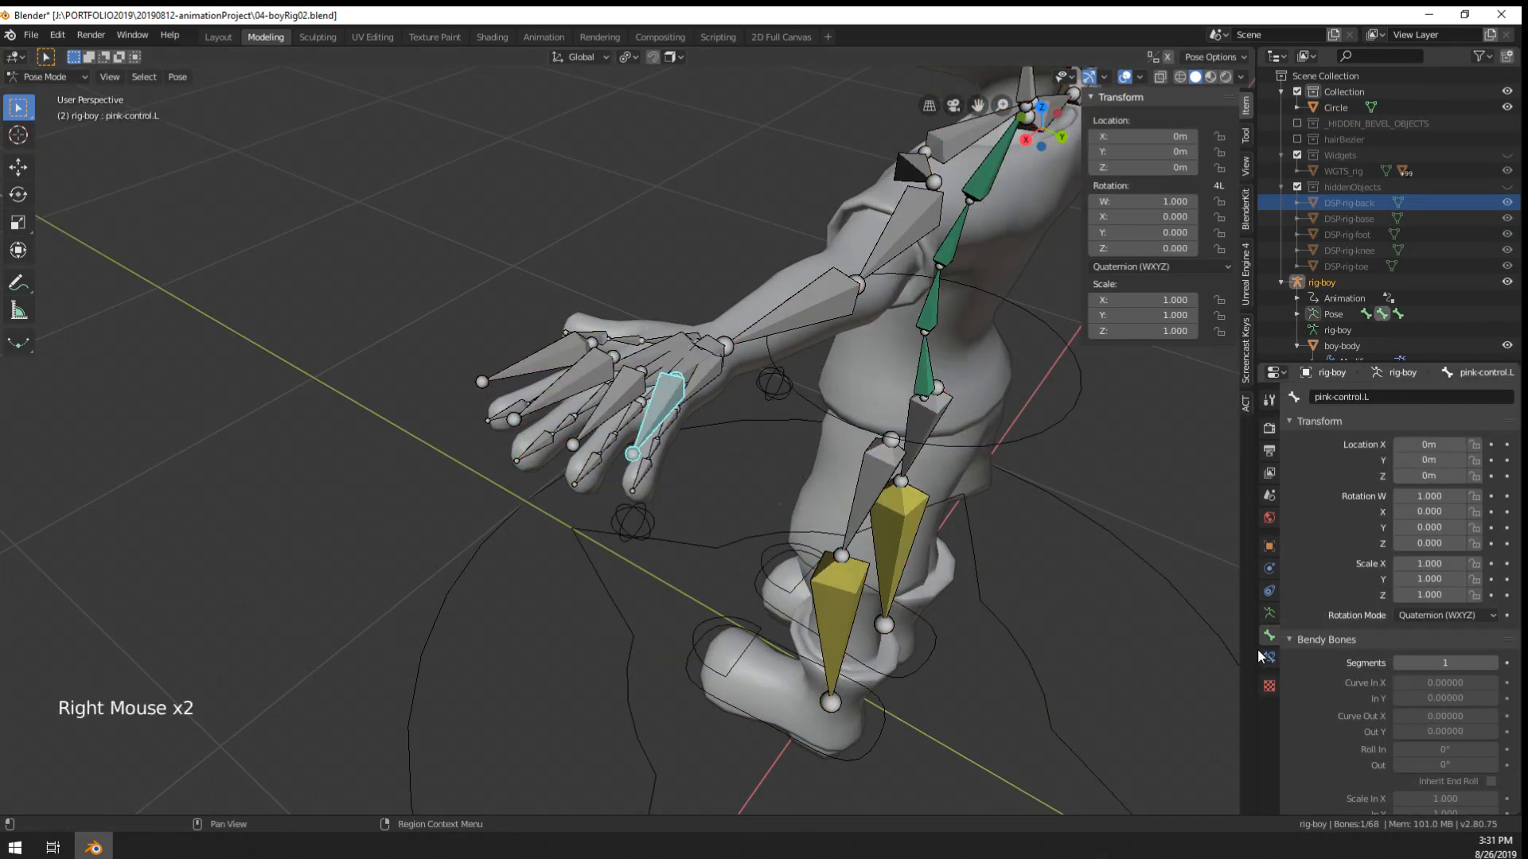
scroll(1434, 623, "down", 14)
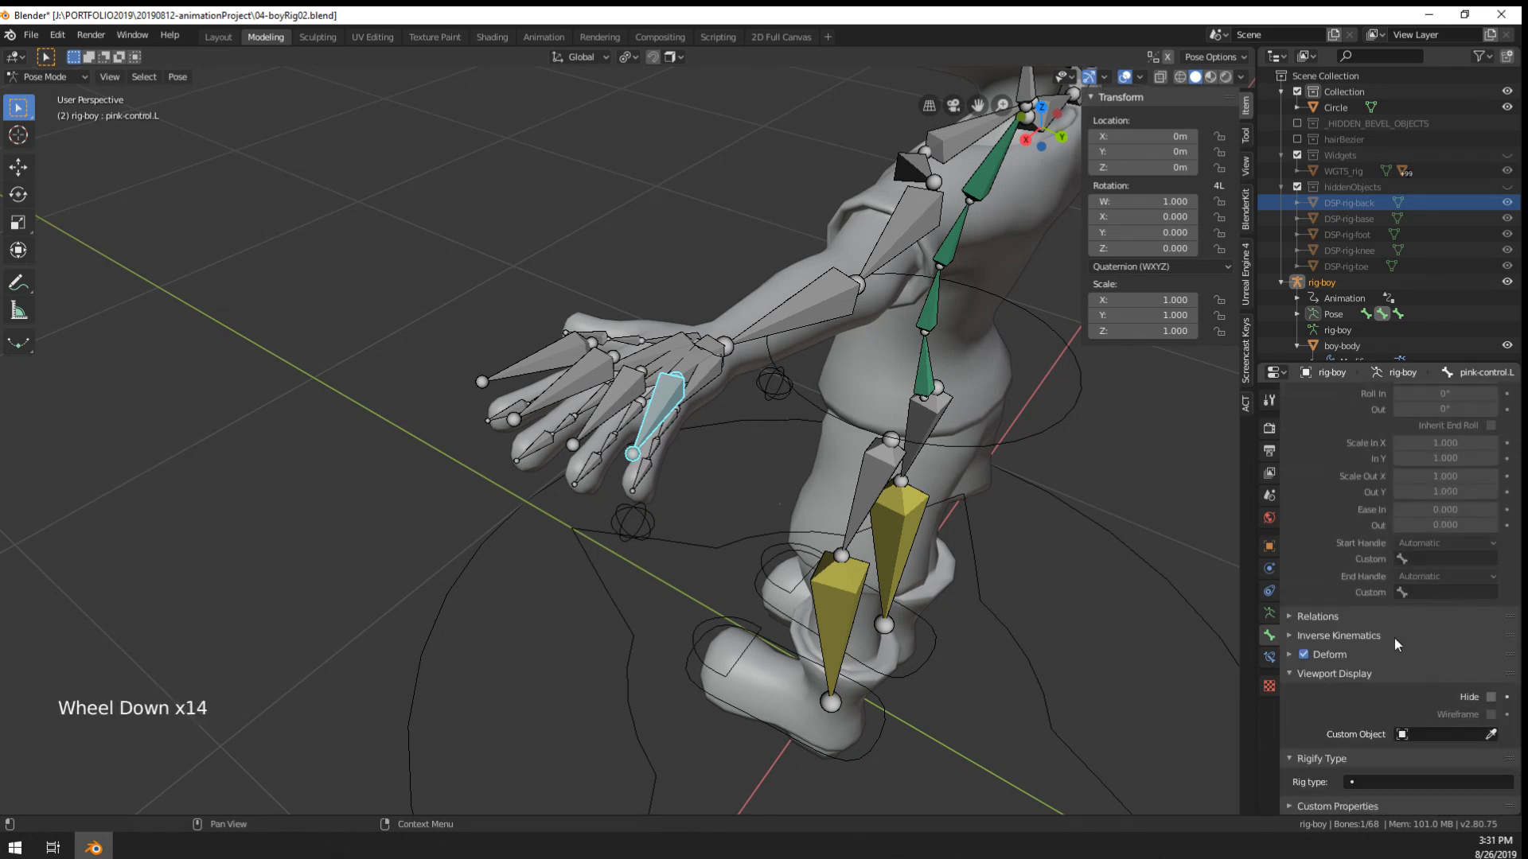
left_click(1490, 733)
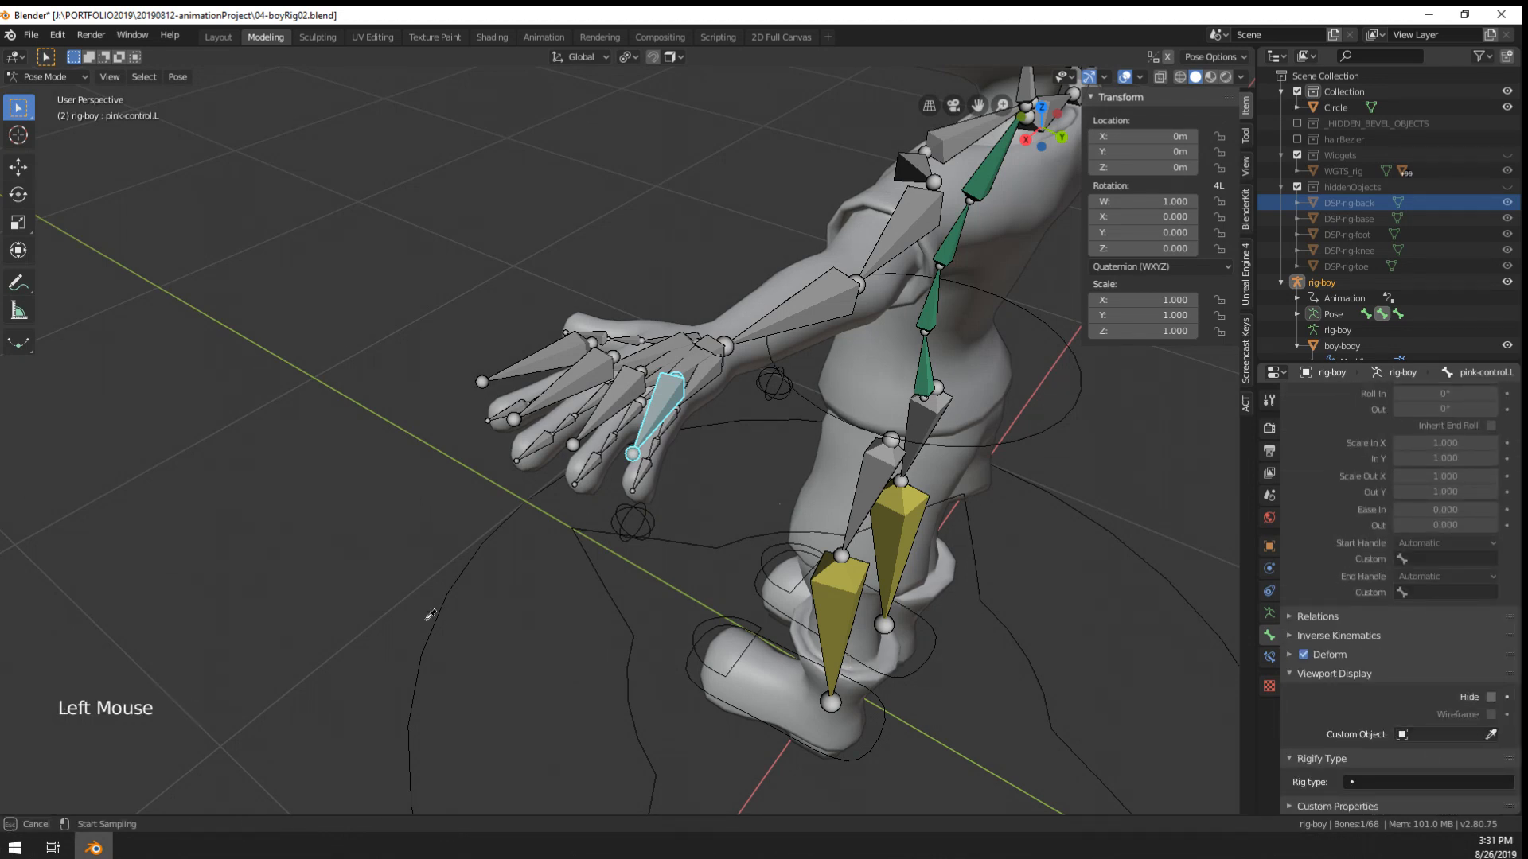
left_click(428, 618)
- Open the Circle object's mesh in Edit Mode and delete all of its vertices
scroll(575, 659, "down", 1)
middle_click_drag(574, 659, 481, 527)
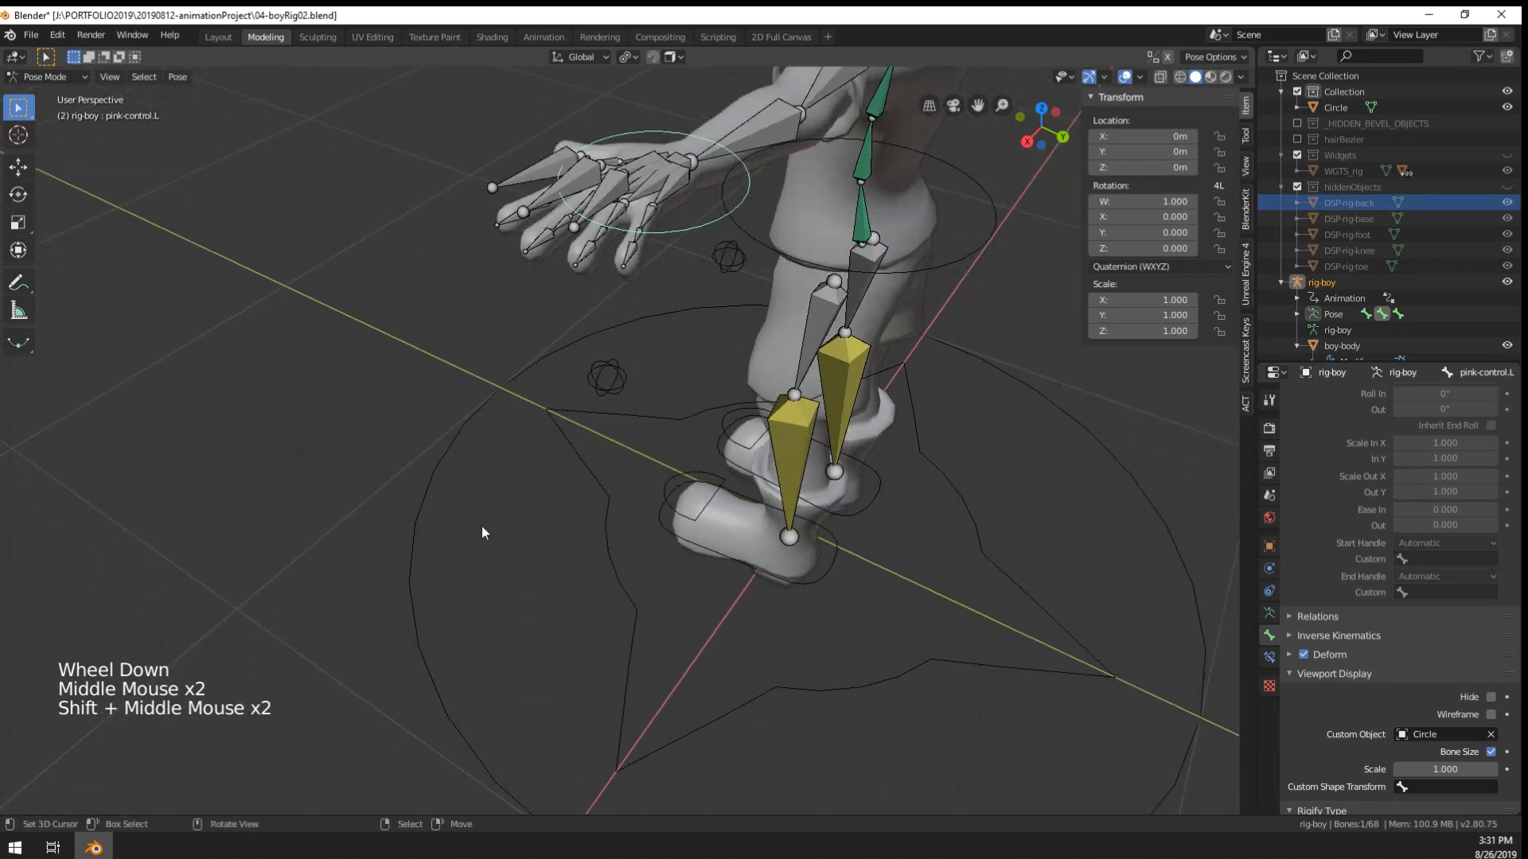
right_click(407, 549)
key("Tab")
right_click(413, 549)
key("Tab")
right_click(413, 549)
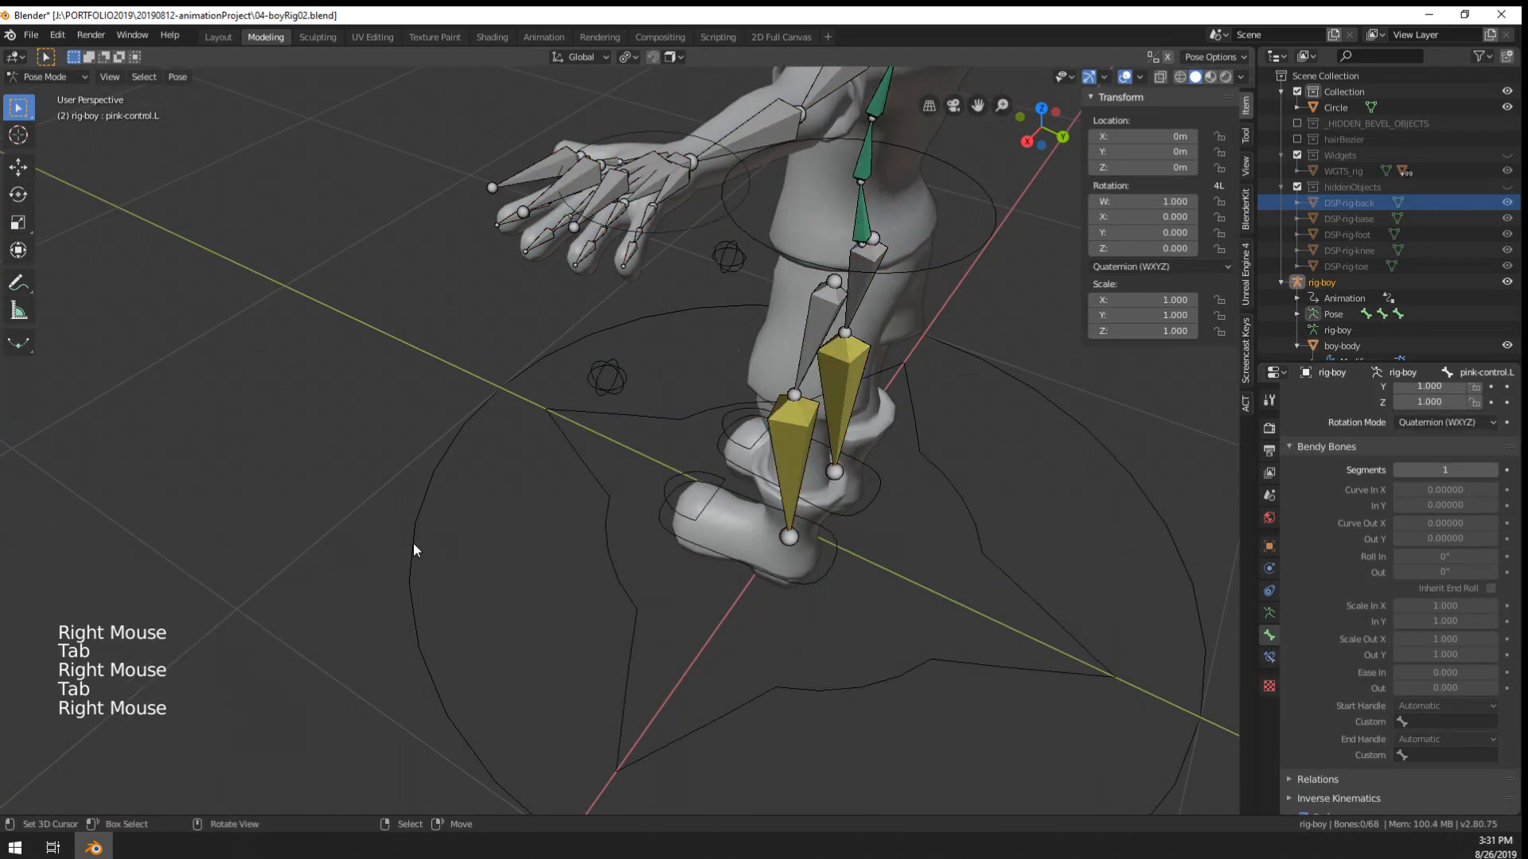
key("ctrl+Tab")
right_click(415, 545)
key("Tab")
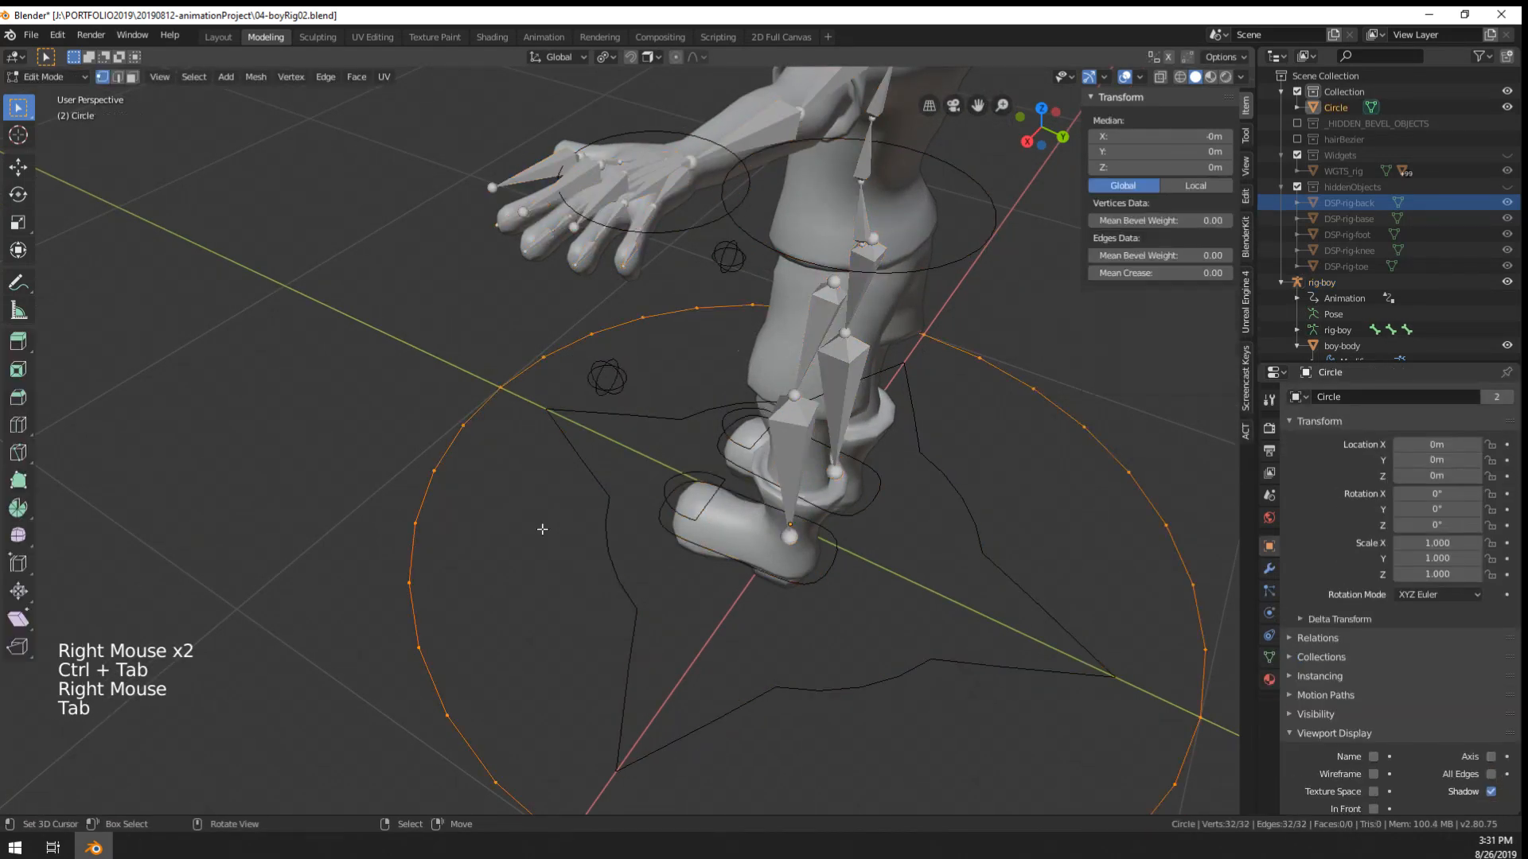
middle_click_drag(539, 529, 594, 554)
key("x")
left_click(594, 553)
- Try adding a plane inside the emptied Circle mesh at the 3D cursor, then undo it
key("shift+a")
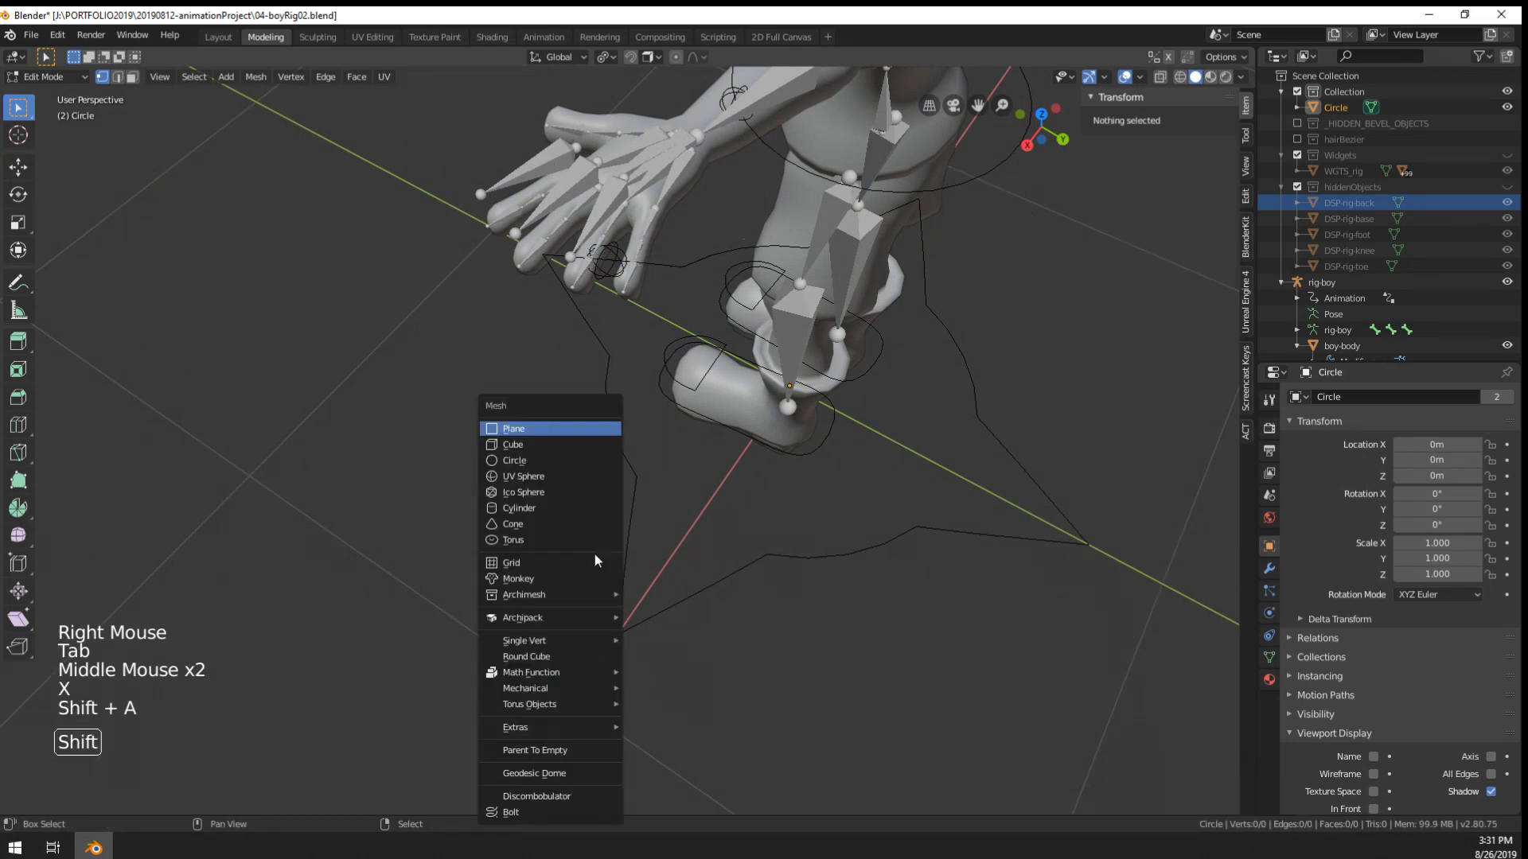
left_click(541, 430)
scroll(553, 437, "down", 6)
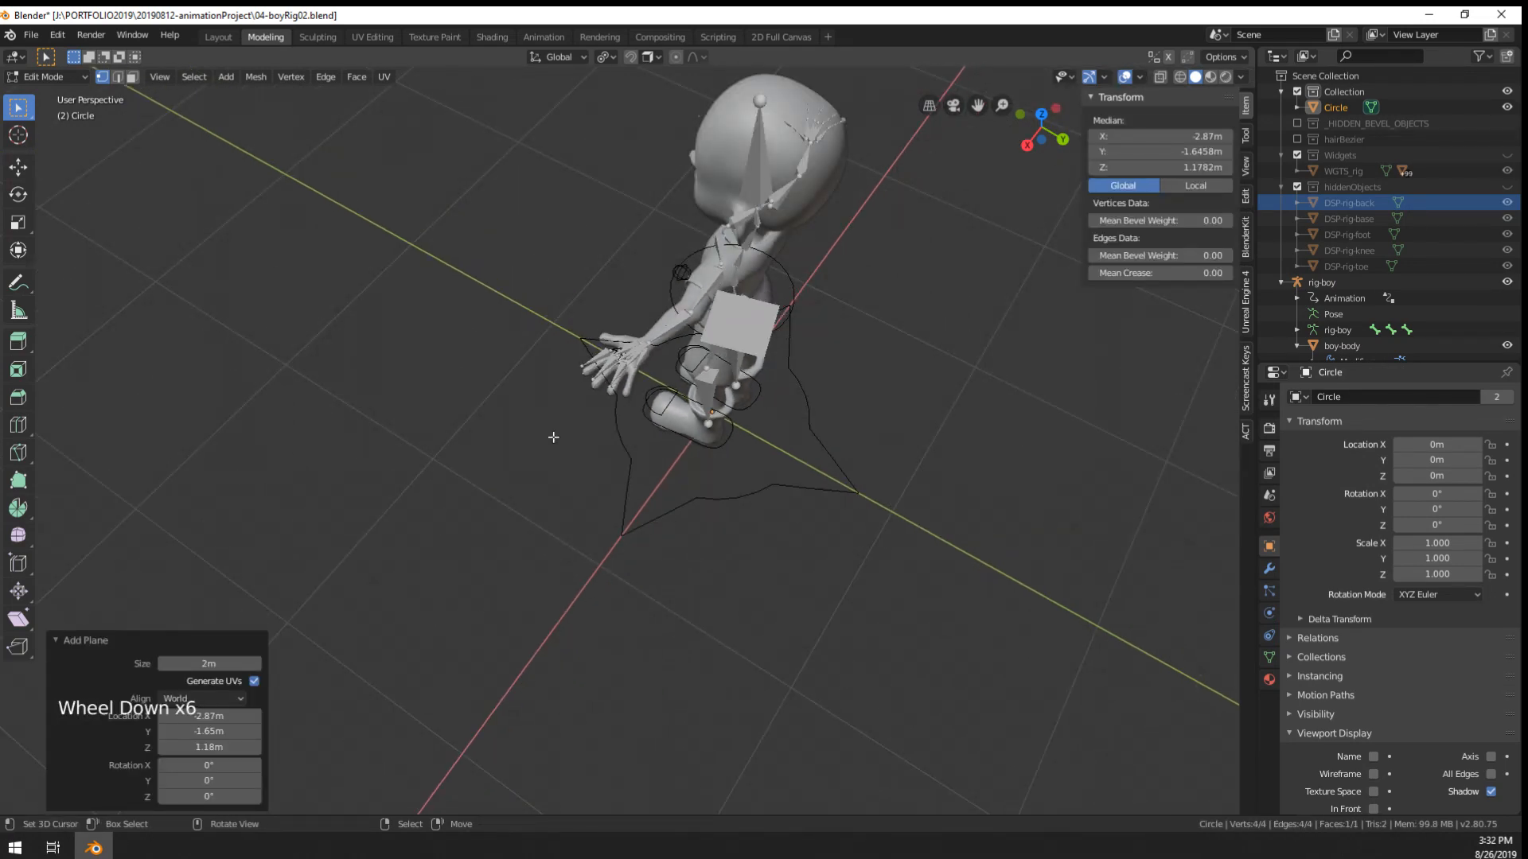
middle_click_drag(553, 437, 709, 464)
key("ctrl+z")
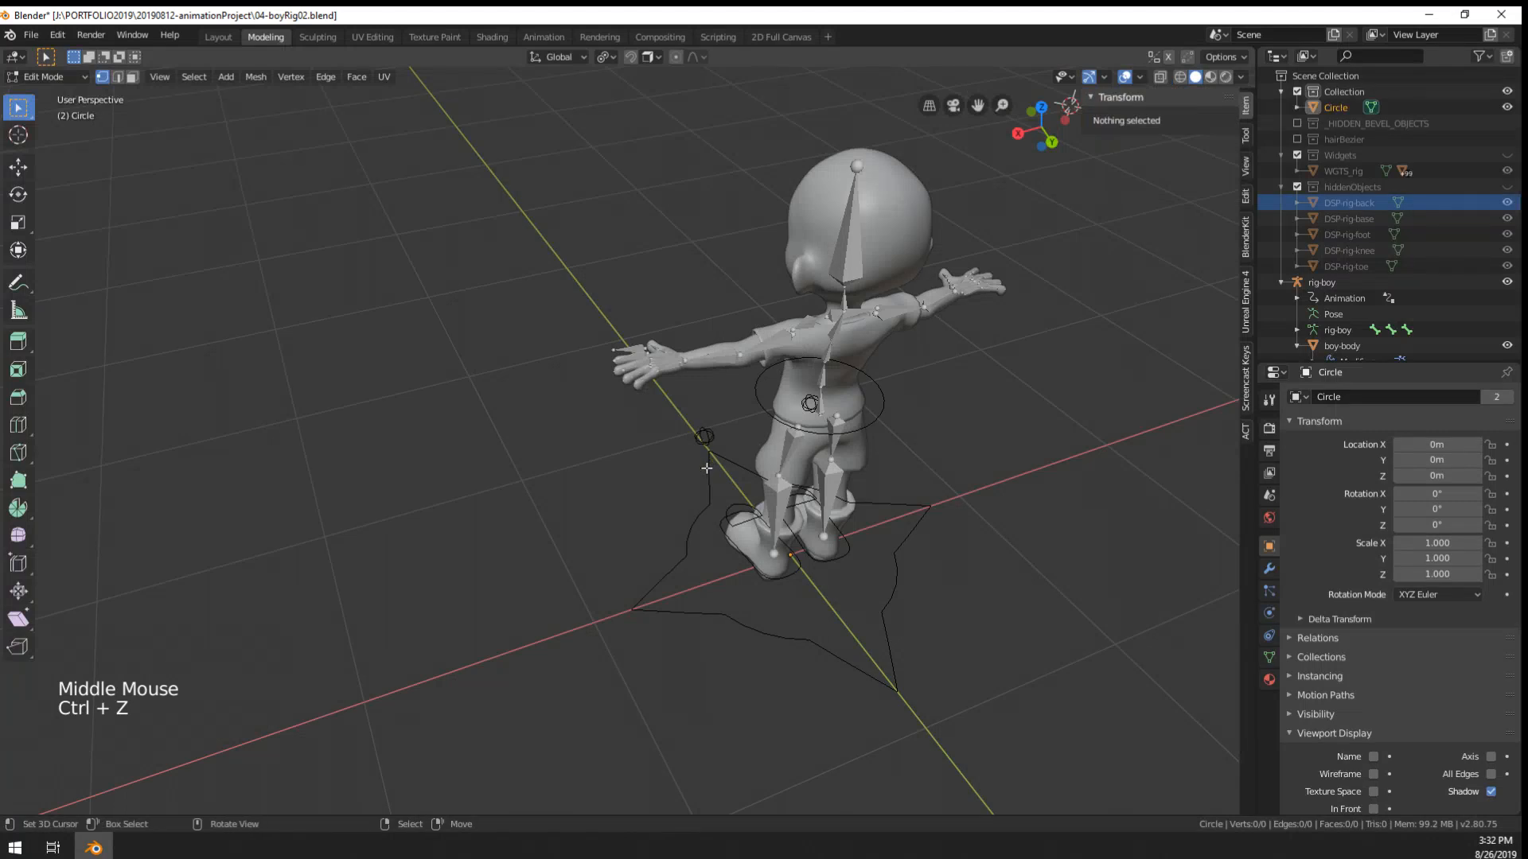
- Snap the 3D cursor to the world origin, add a plane there and delete only its face, keeping the edge outline
scroll(706, 468, "up", 2)
key("shift+s")
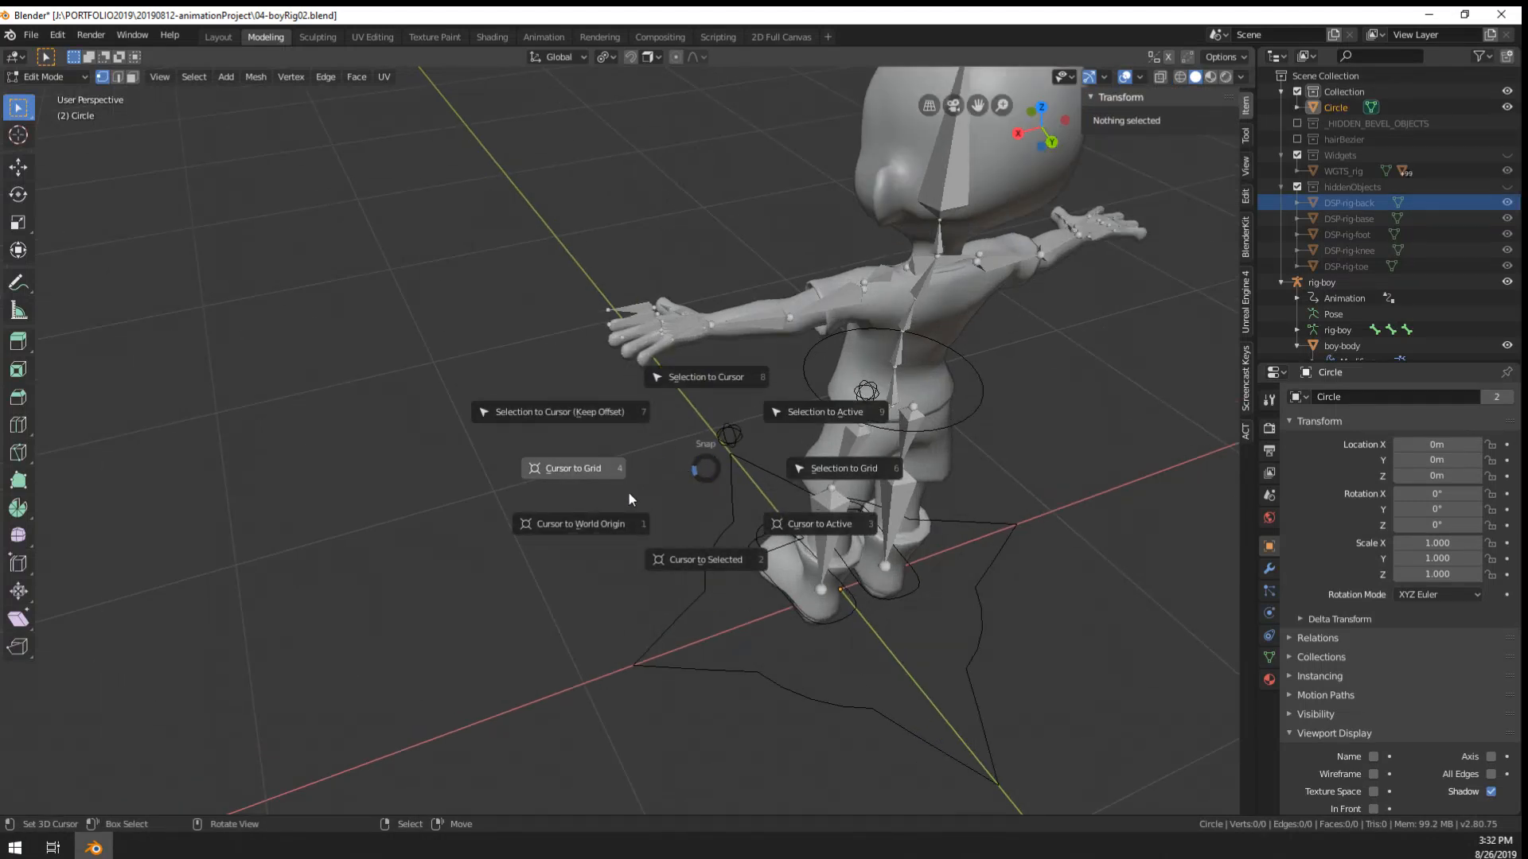
left_click(608, 519)
key("shift+a")
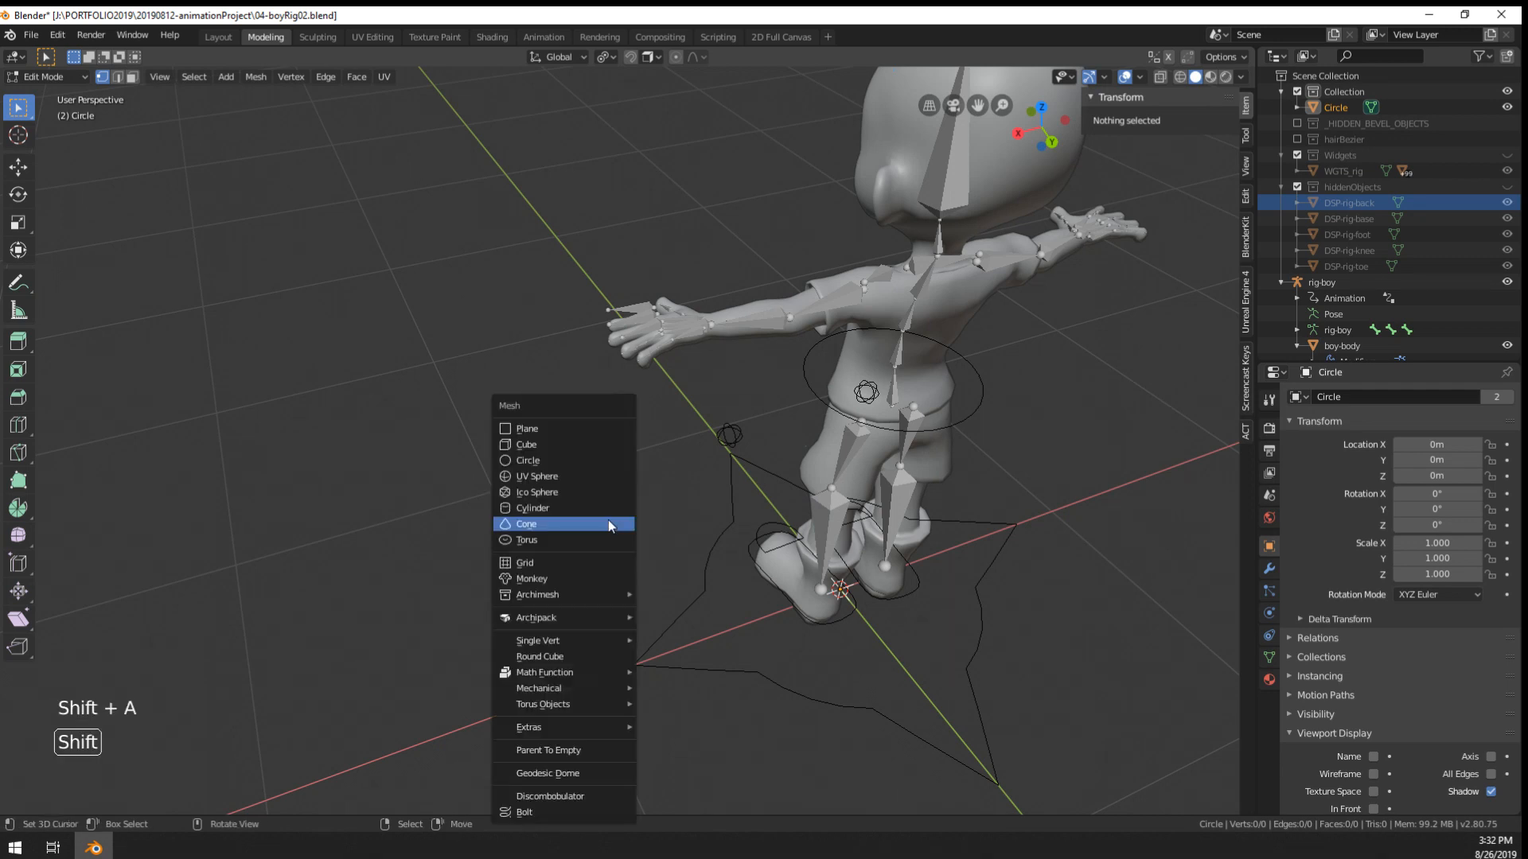
left_click(572, 438)
middle_click_drag(572, 438, 726, 601)
key("x")
left_click(613, 593)
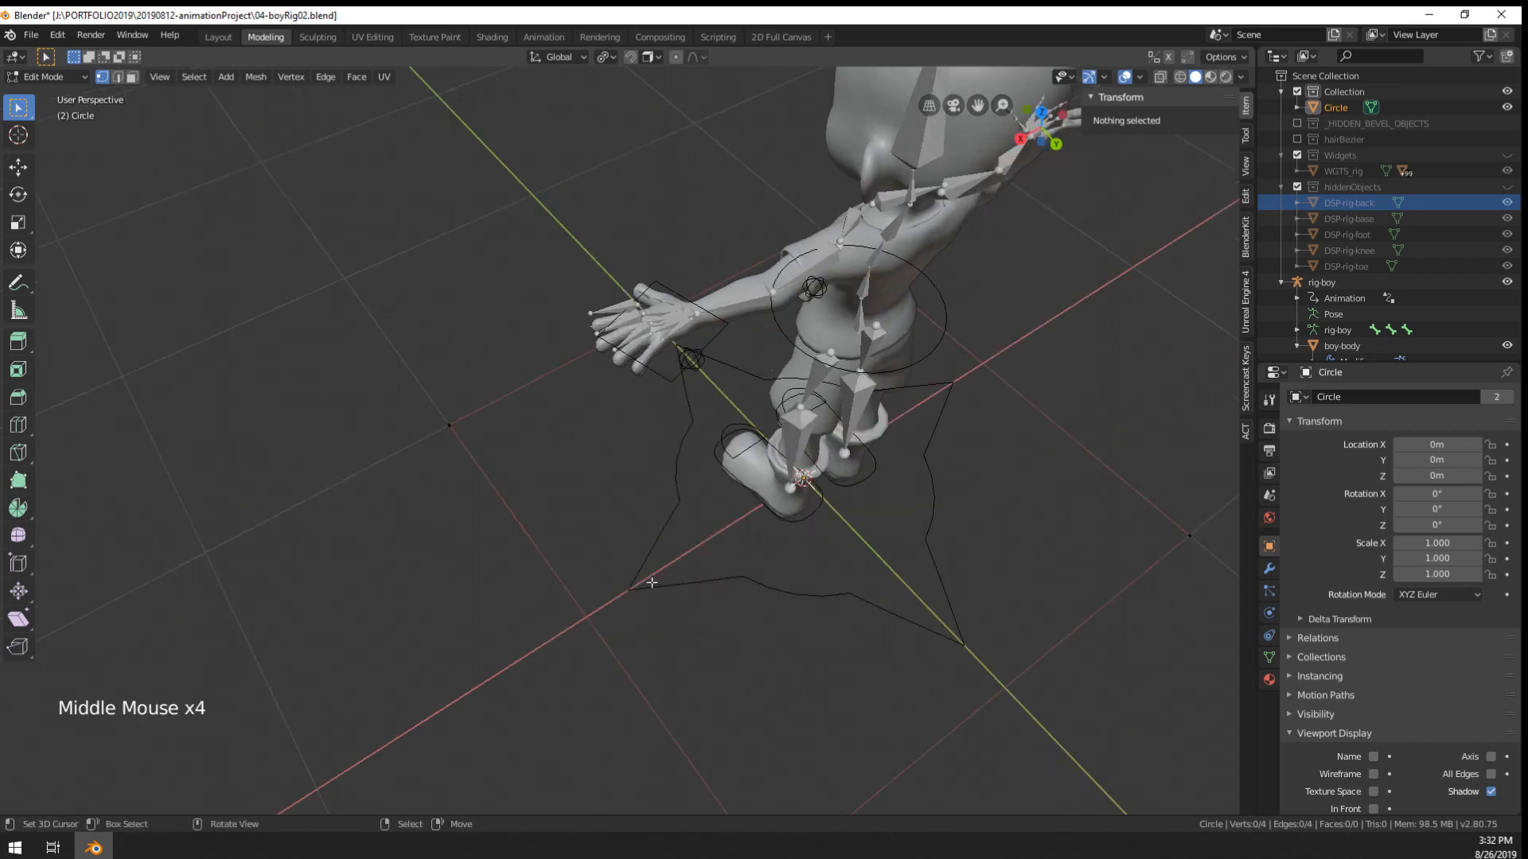
- Select the whole outline and narrow it along the X axis by a scale factor of about -0.207
key("a")
key("s")
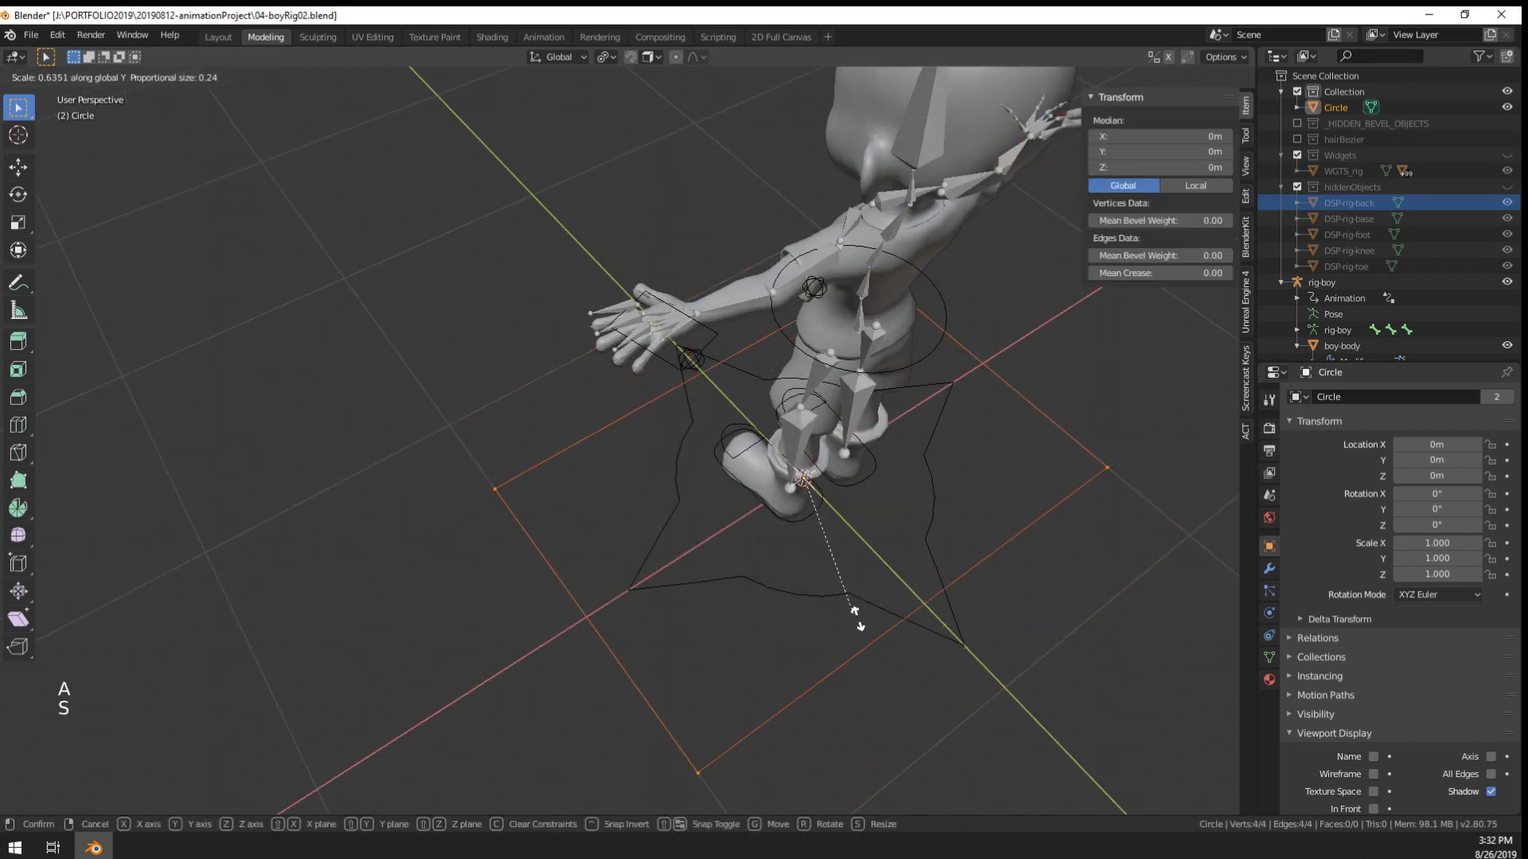
left_click(757, 460)
- Move the outline about 0.467 m along local Y and scale it uniformly to about 0.558
scroll(757, 462, "up", 3)
middle_click_drag(758, 461, 825, 561, "shift")
scroll(825, 561, "up", 3)
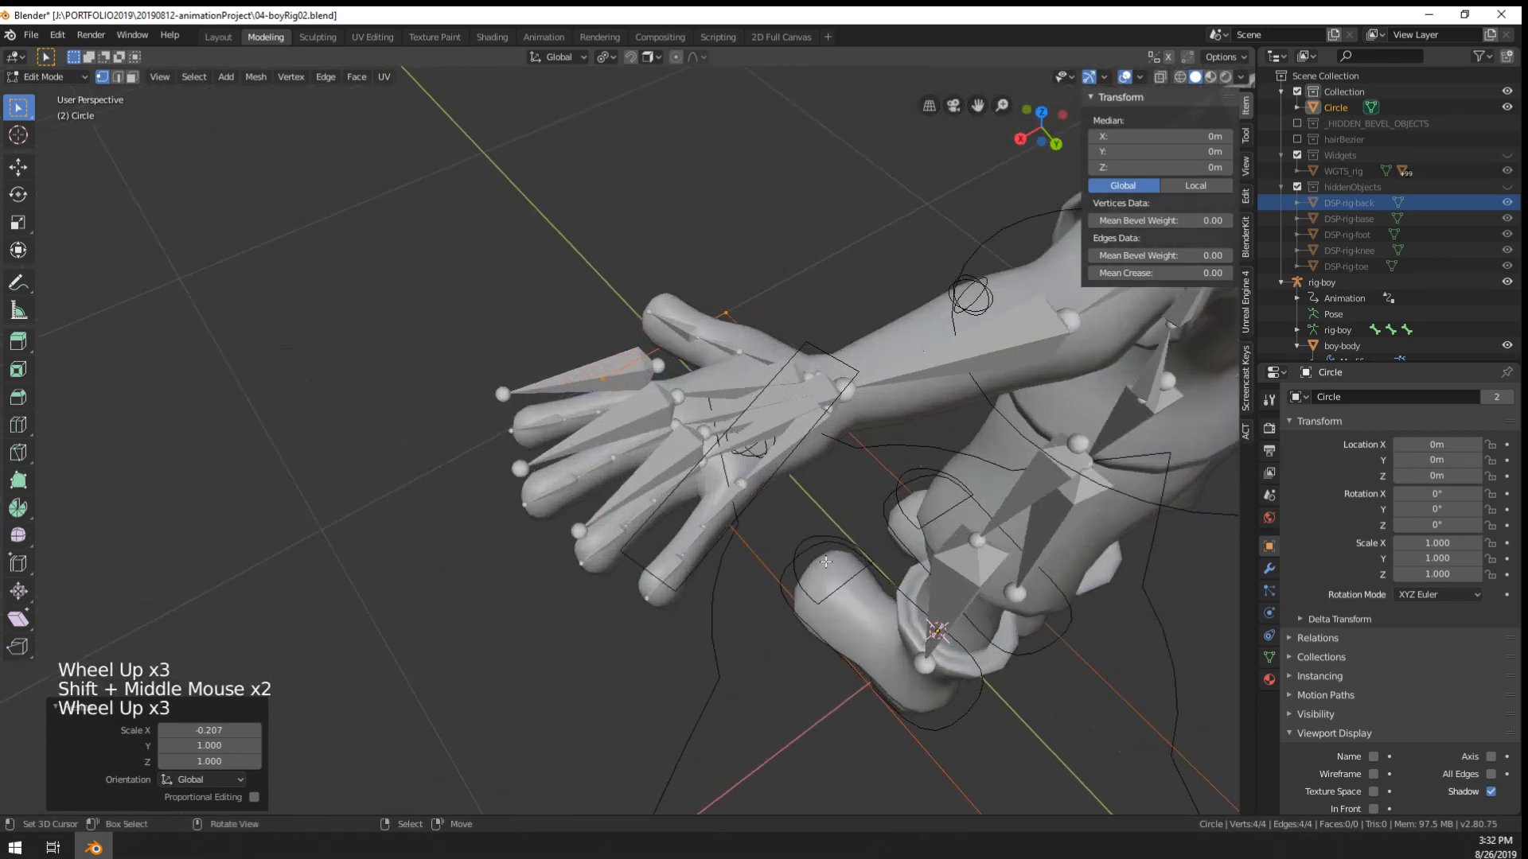
key("g")
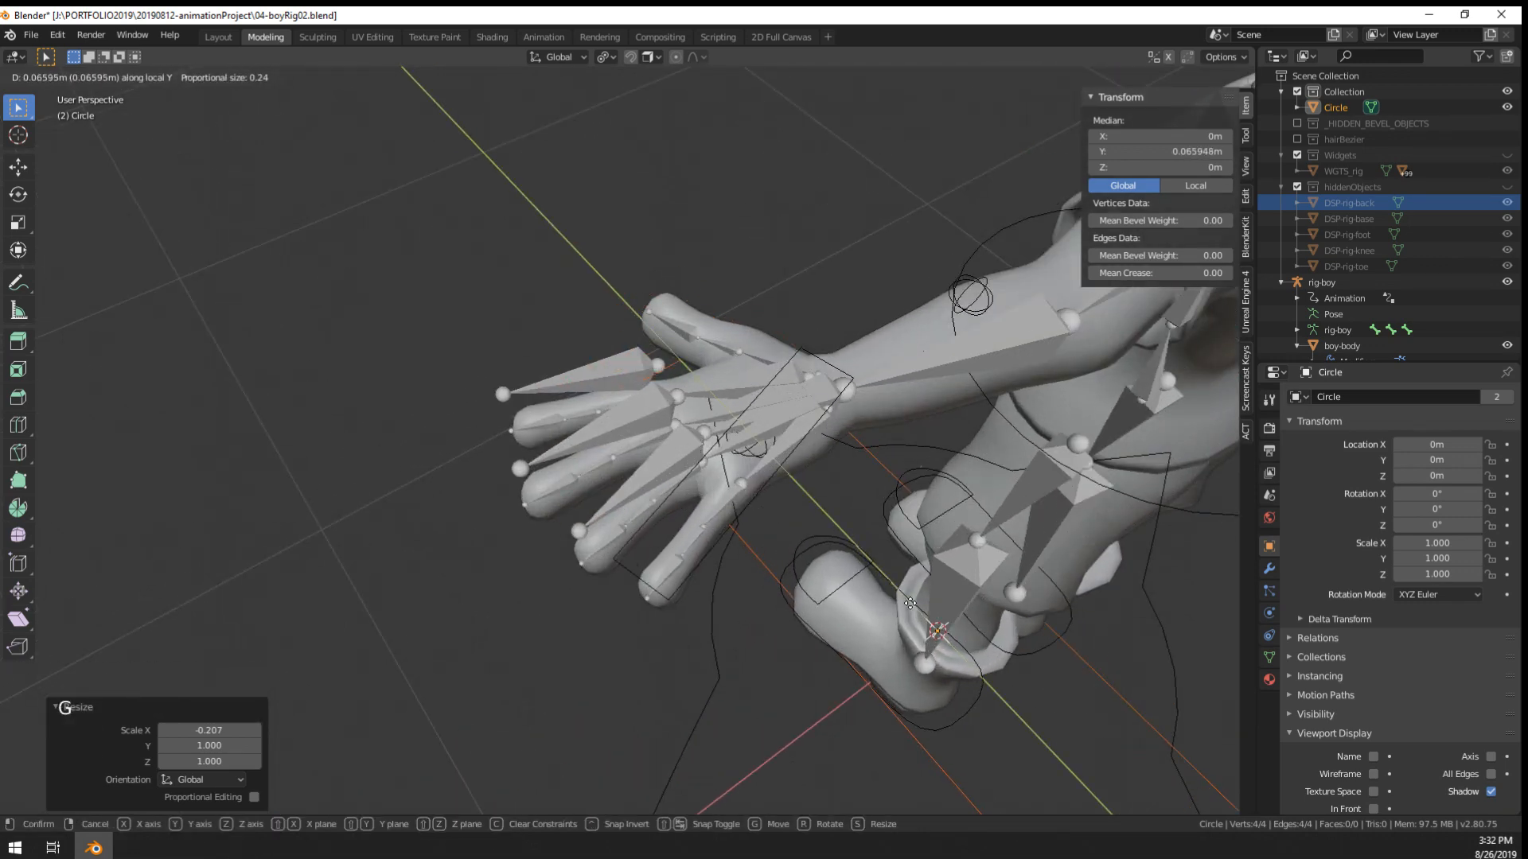
left_click(1130, 720)
key("s")
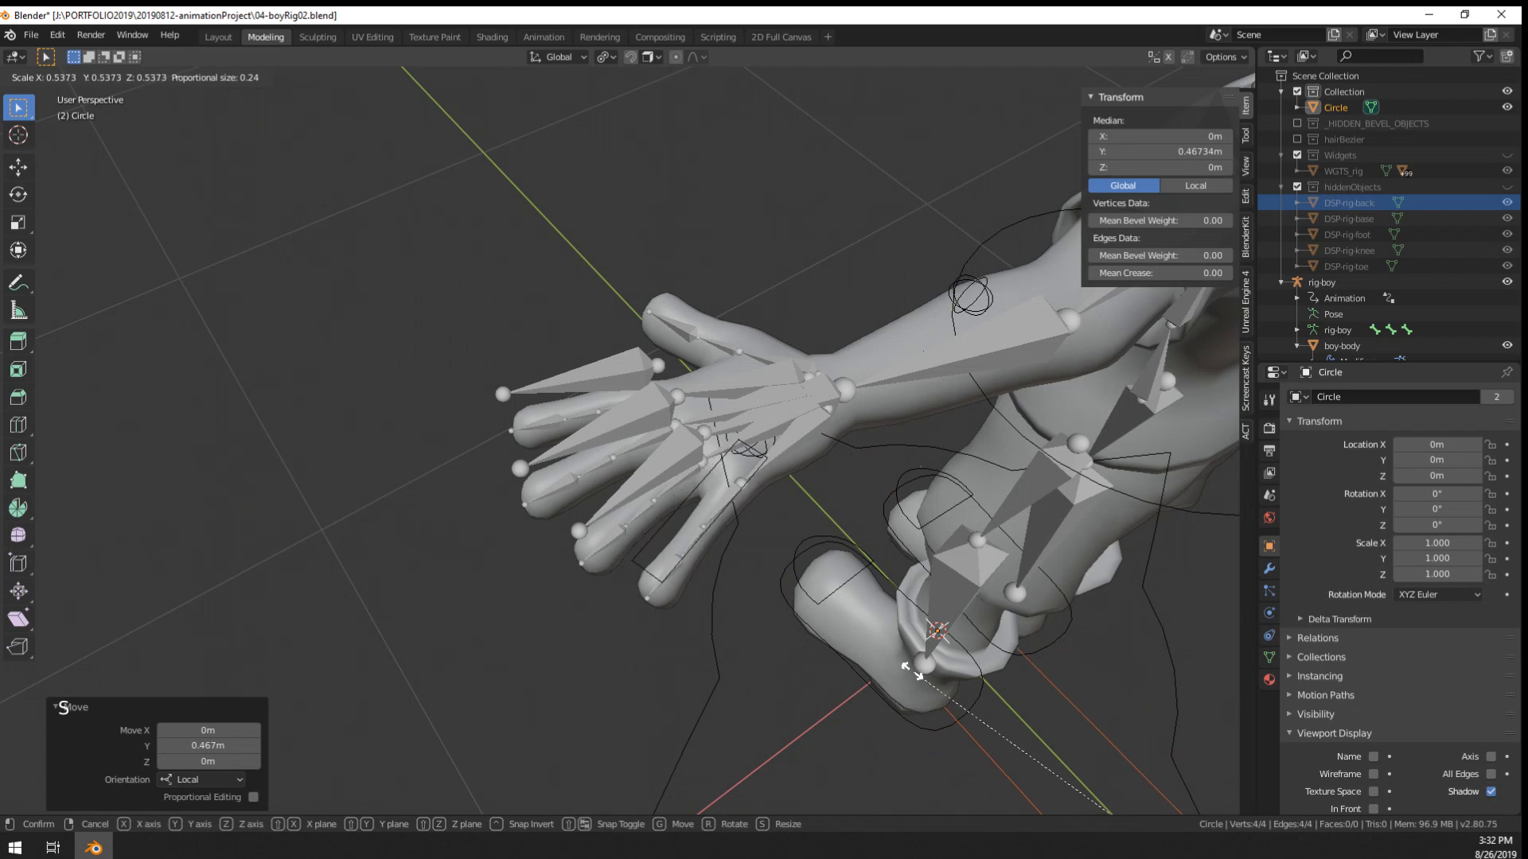
left_click(899, 670)
- Shift the outline down along the global Z axis towards the pinky finger and leave Edit Mode
middle_click_drag(899, 670, 712, 459)
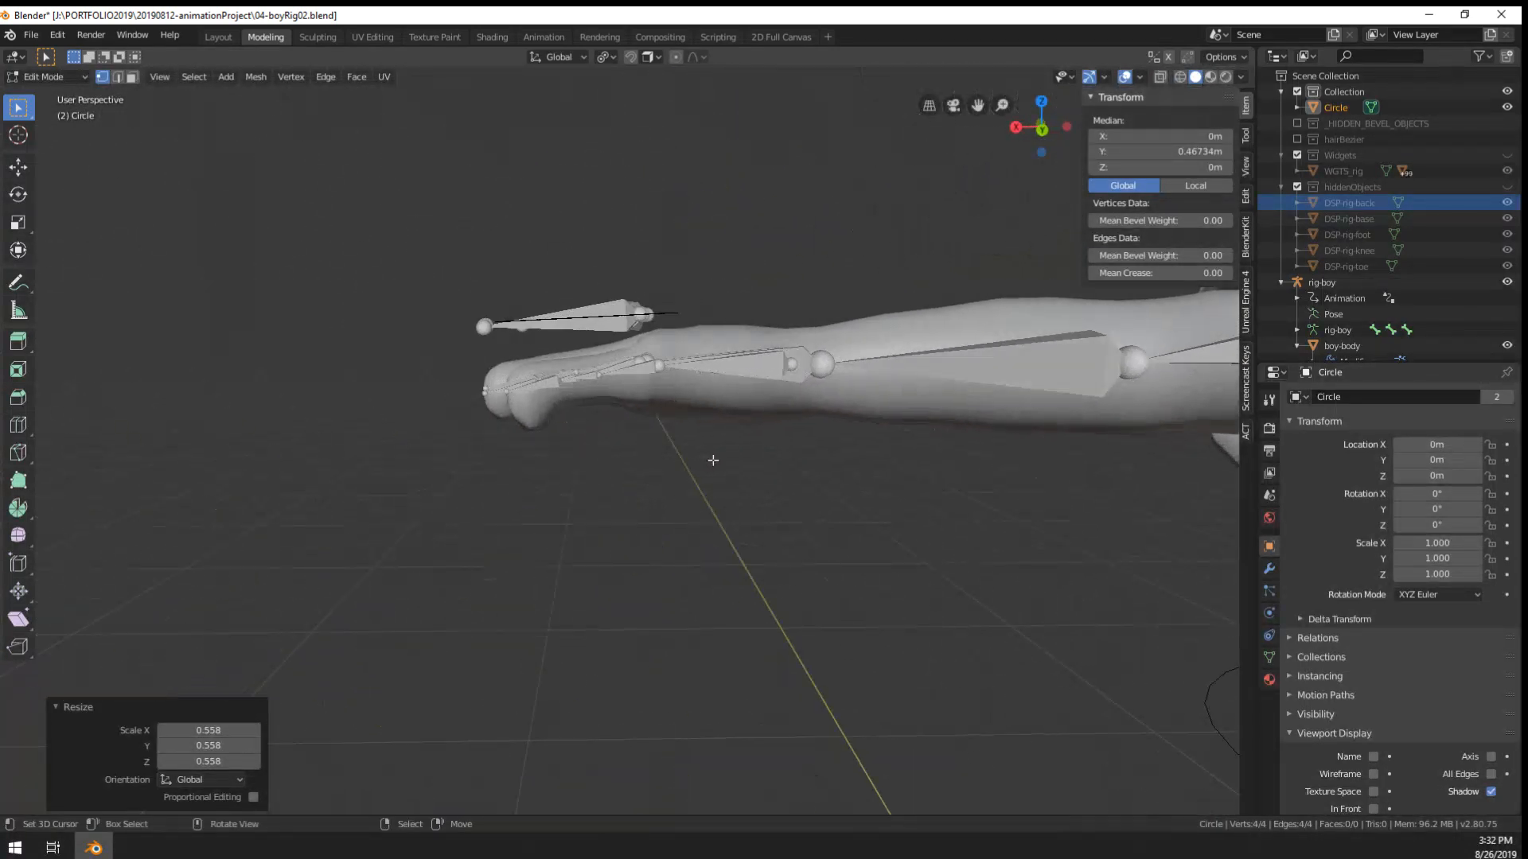
key("g")
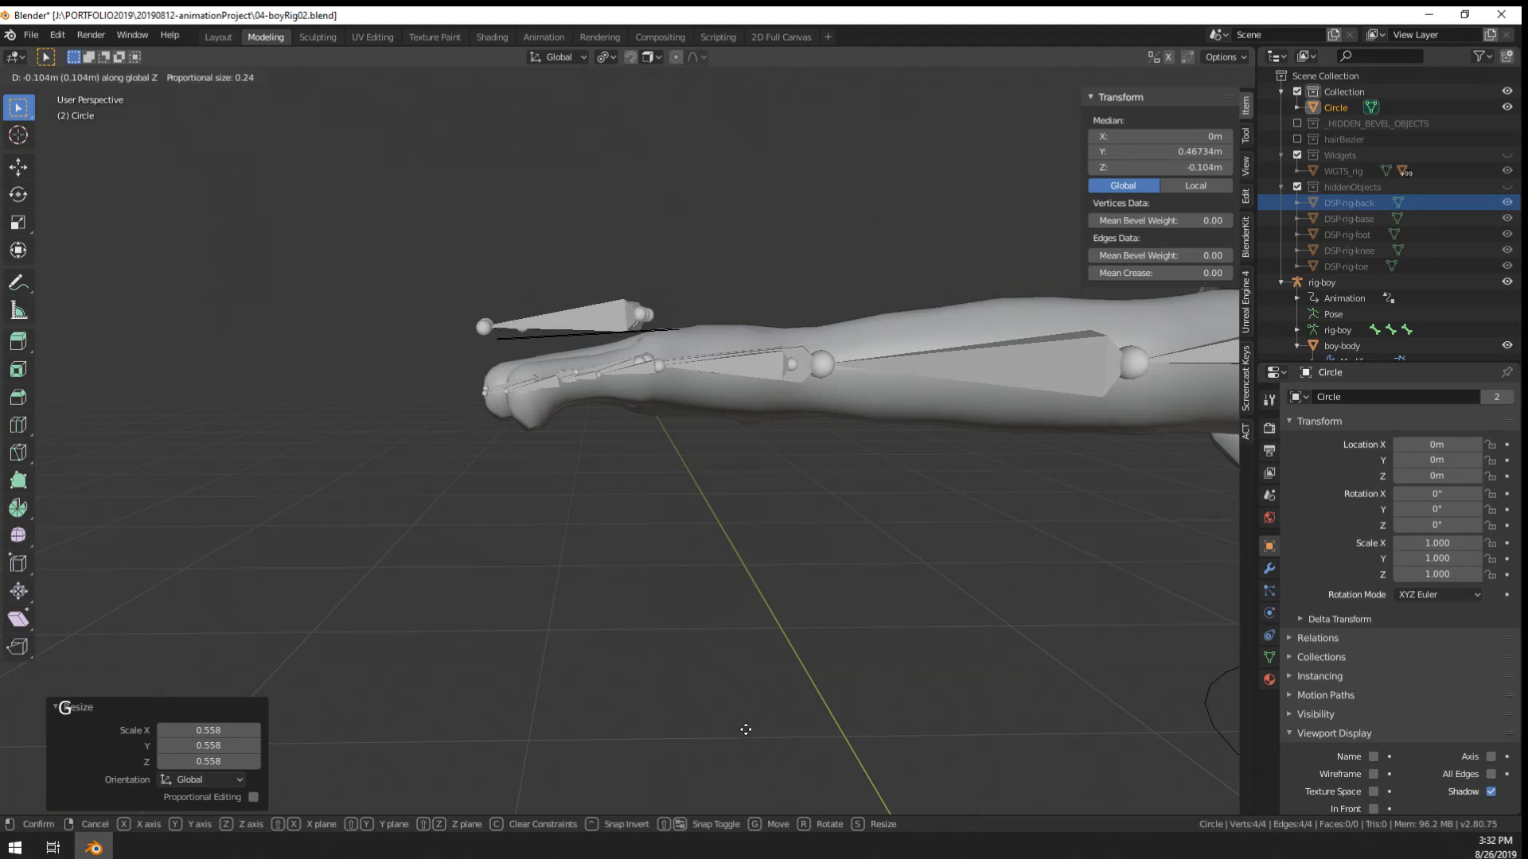
middle_click_drag(751, 692, 641, 510)
scroll(638, 509, "up", 3)
key("Tab")
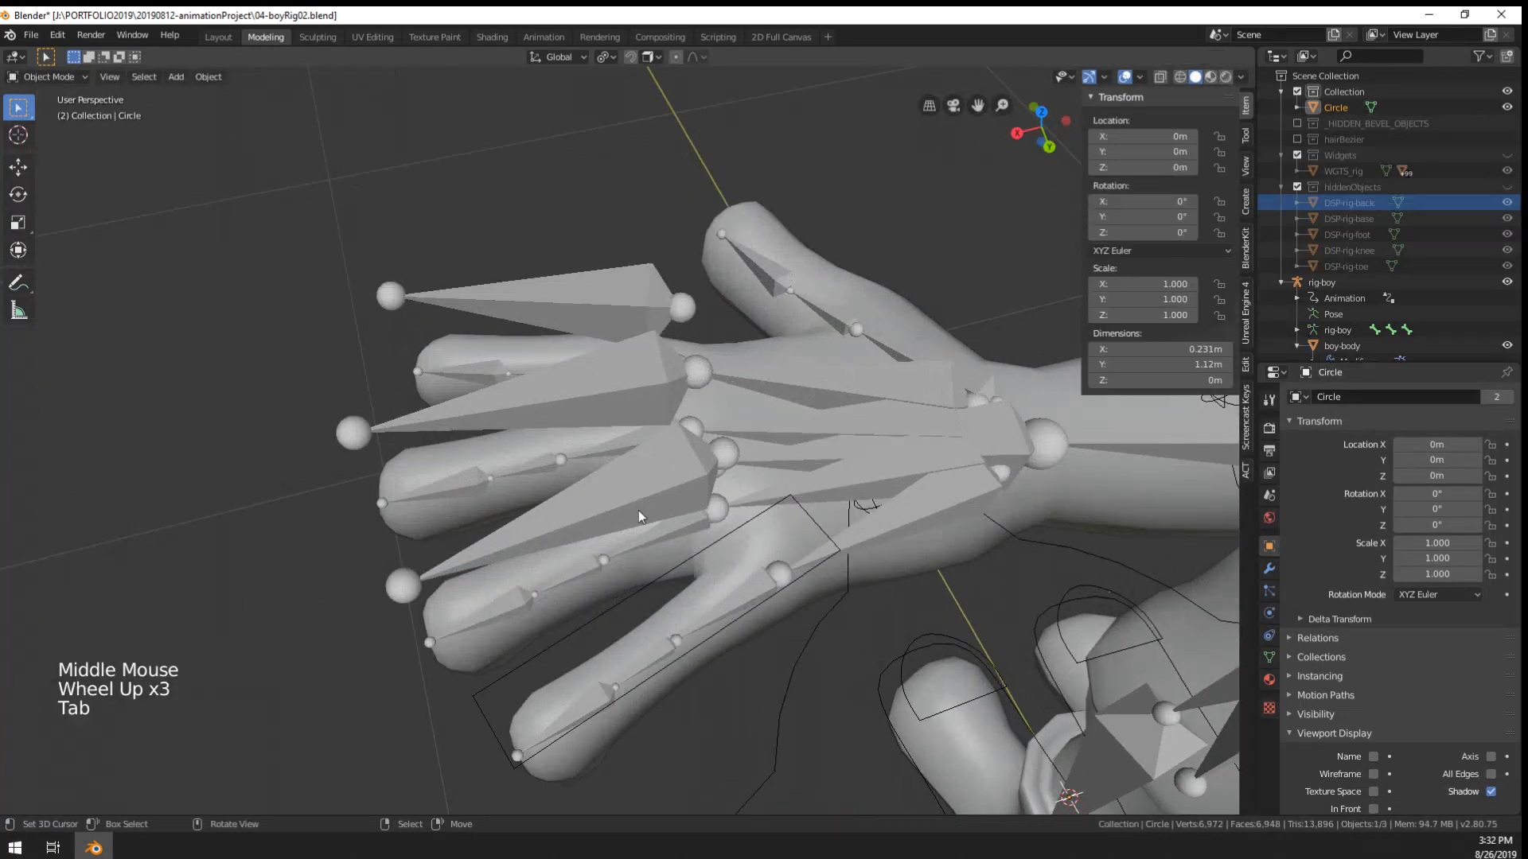
- Select the Circle object in the scene and rename it DSP-rig-finger
right_click(669, 471)
scroll(679, 451, "down", 17)
right_click(737, 561)
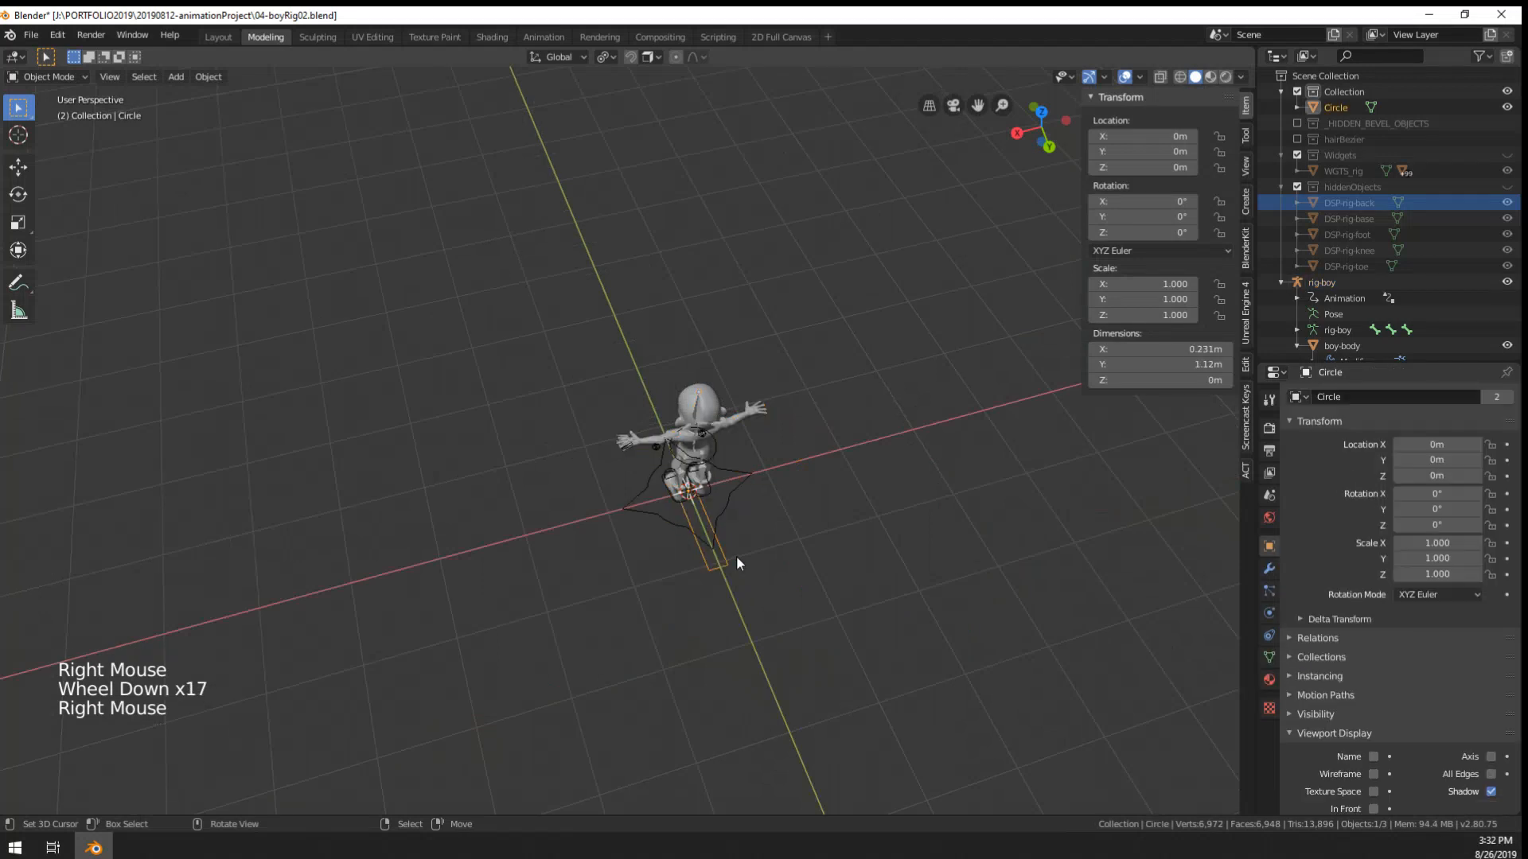
left_click(1340, 395)
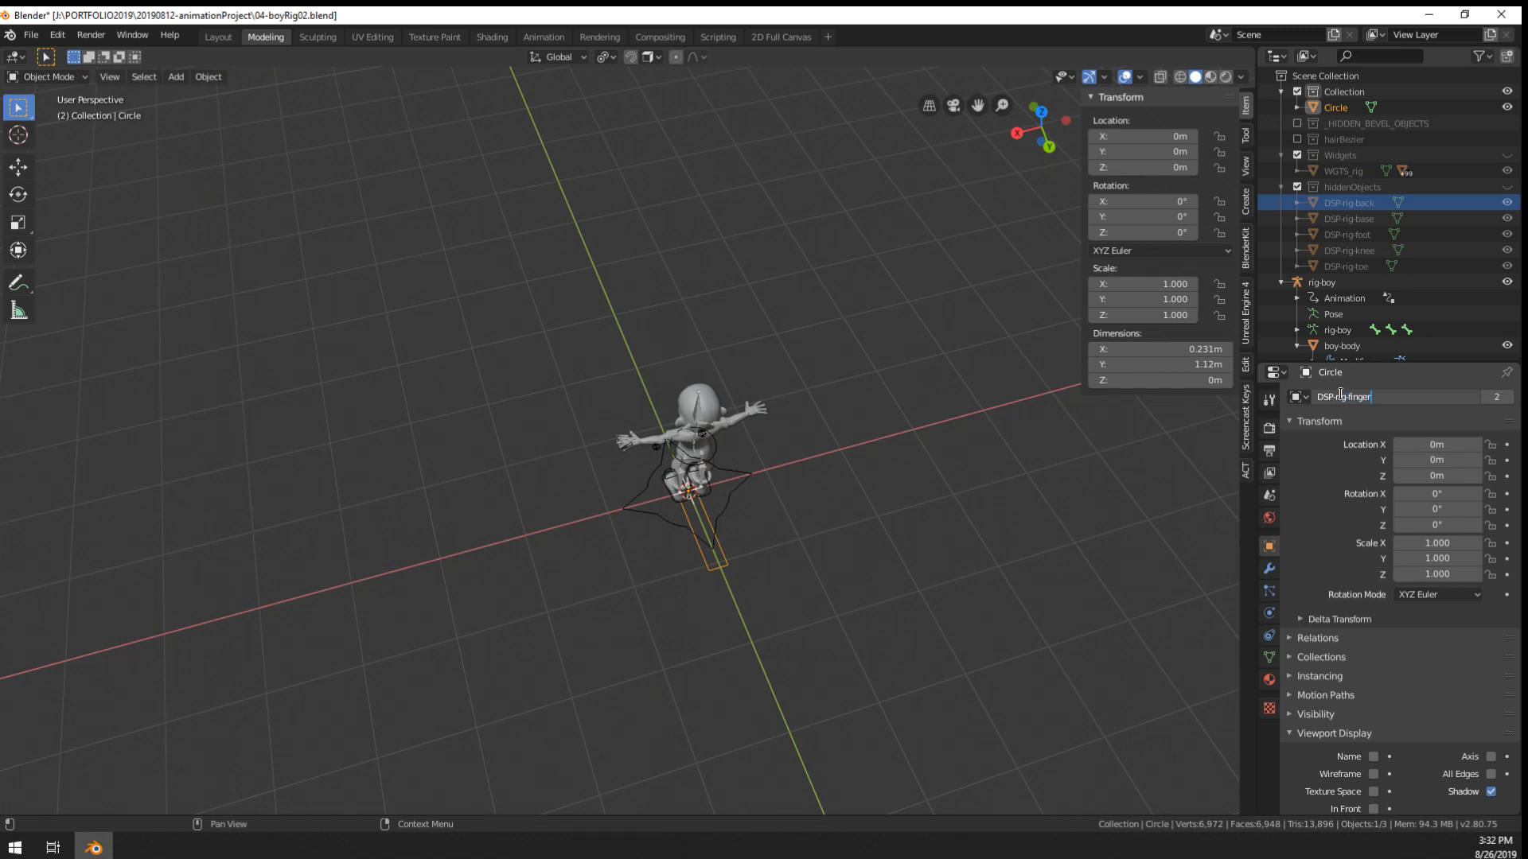
type("DSP-rig-finger")
key("Return")
scroll(1085, 523, "up", 10)
middle_click_drag(672, 521, 498, 467, "shift")
scroll(523, 431, "up", 5)
scroll(204, 355, "down", 1)
right_click(325, 358)
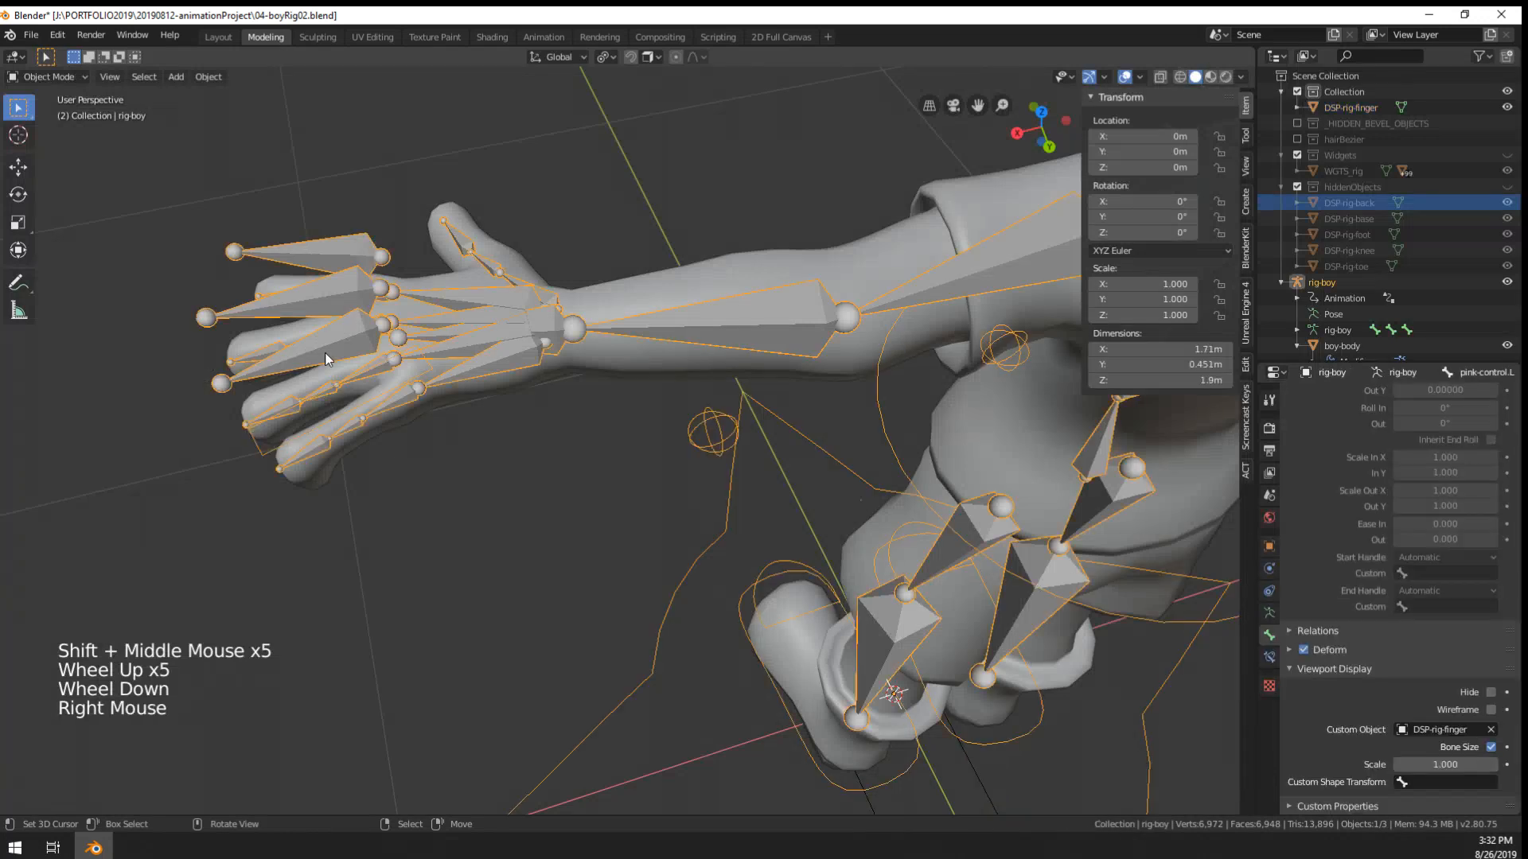
key("ctrl+Tab")
right_click(347, 344)
middle_click_drag(347, 344, 589, 518, "shift")
scroll(1414, 719, "down", 10)
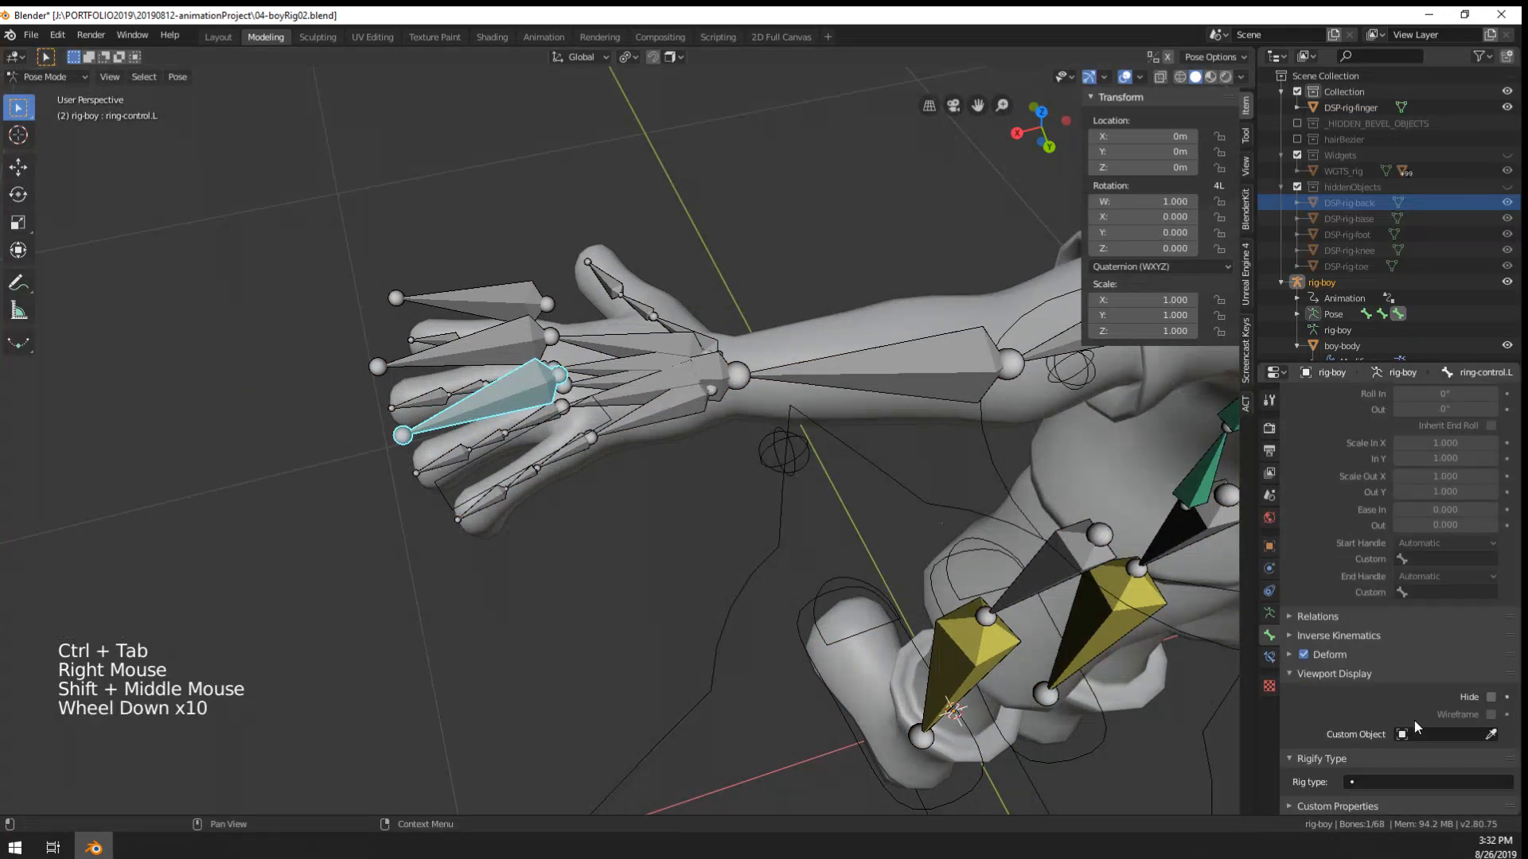
key("Tab")
right_click(710, 694)
key("Tab")
key("ctrl+Tab")
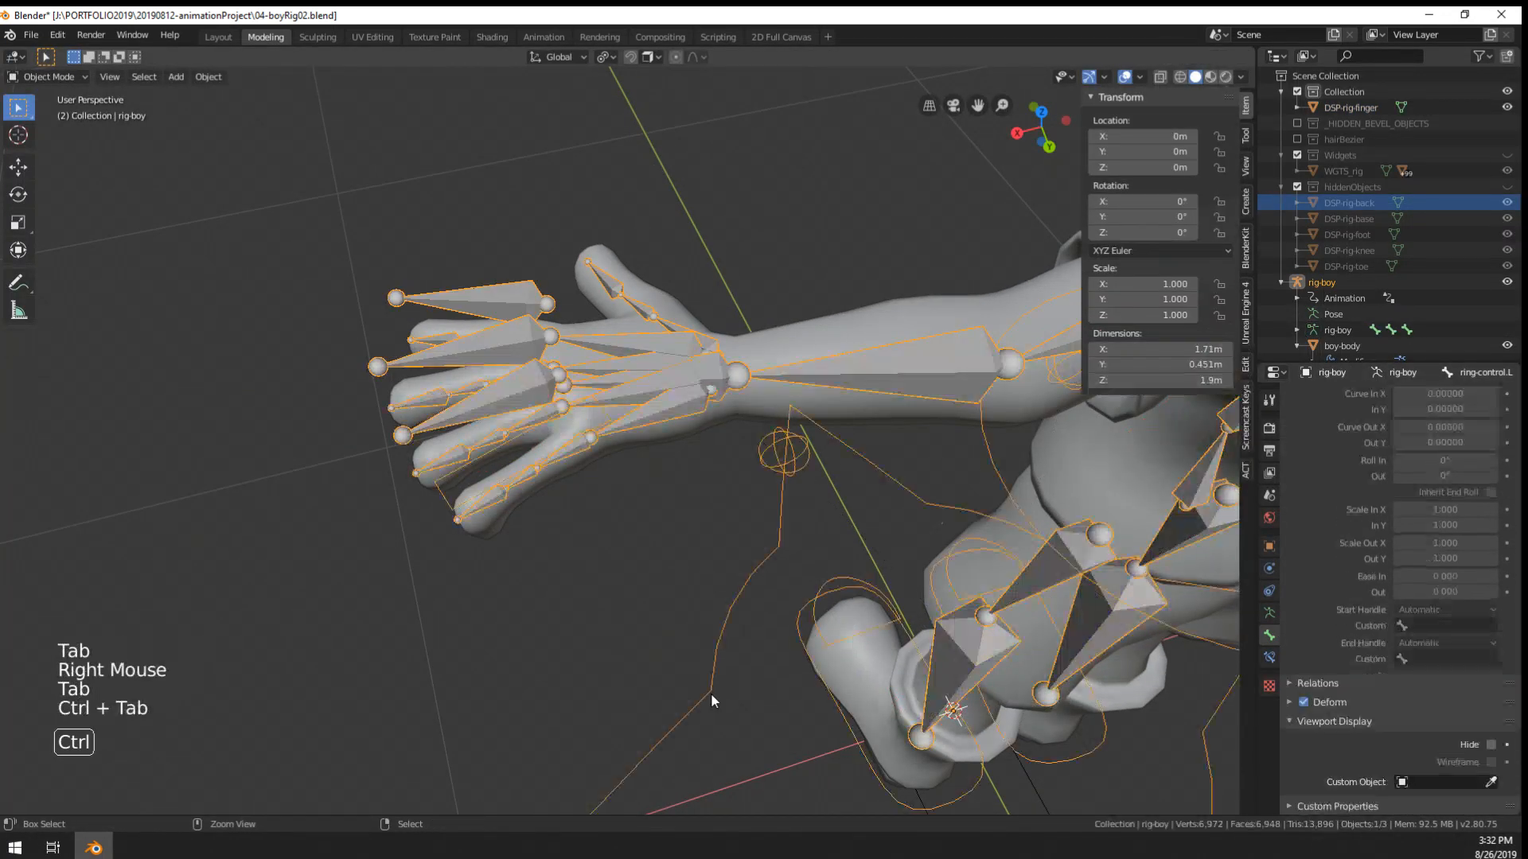
- Move the DSP-rig-finger object into the hiddenObjects collection
right_click(710, 694)
scroll(710, 673, "down", 9)
right_click(765, 619)
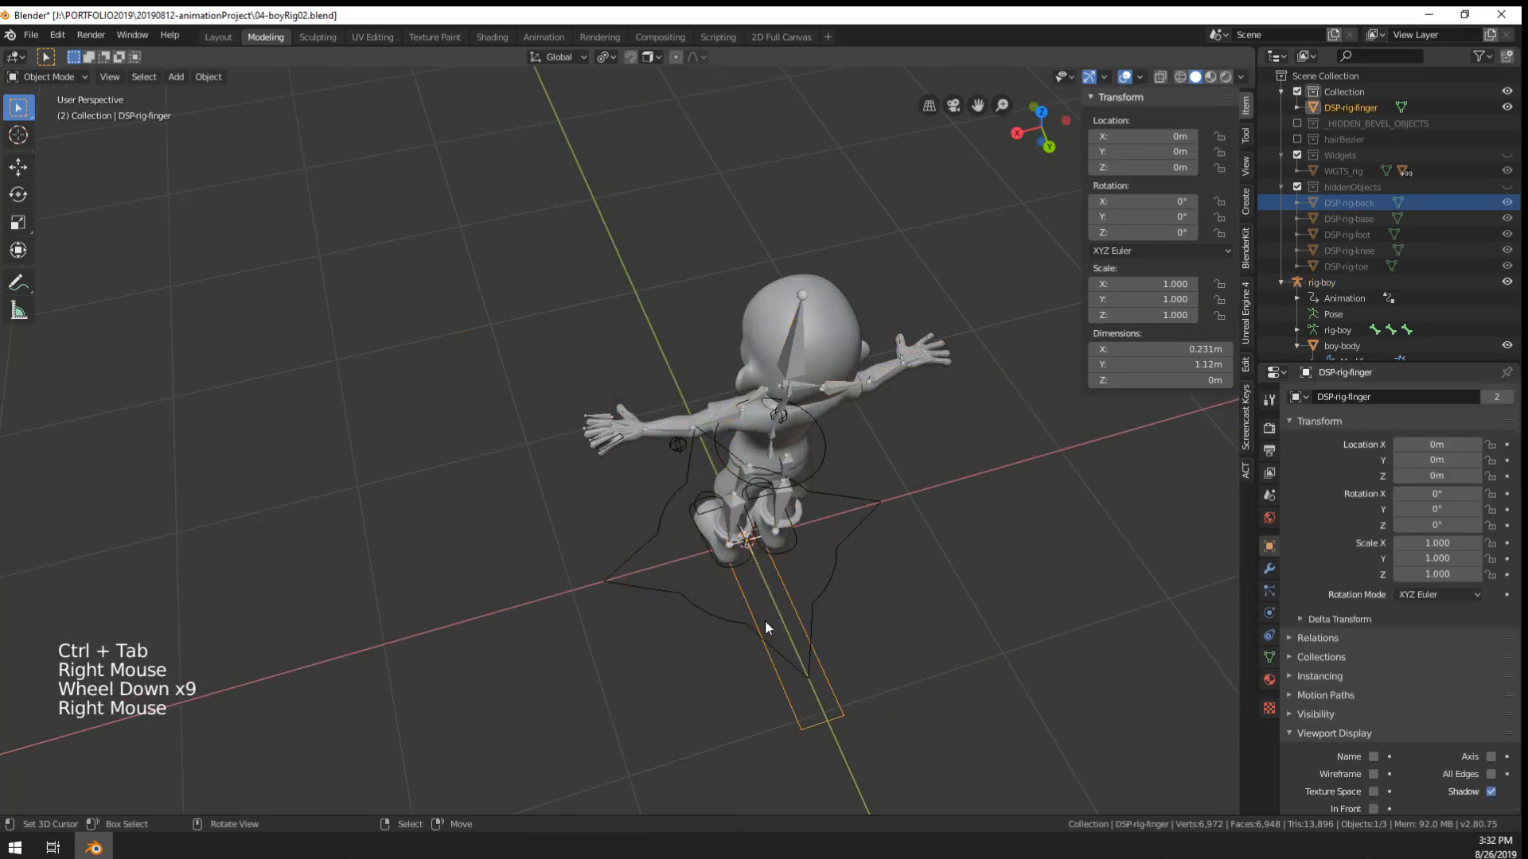
key("m")
left_click(757, 618)
- Return the rig-boy armature to Pose Mode and assign DSP-rig-finger as the custom shape of ring-control.L
scroll(544, 480, "up", 11)
right_click(467, 364)
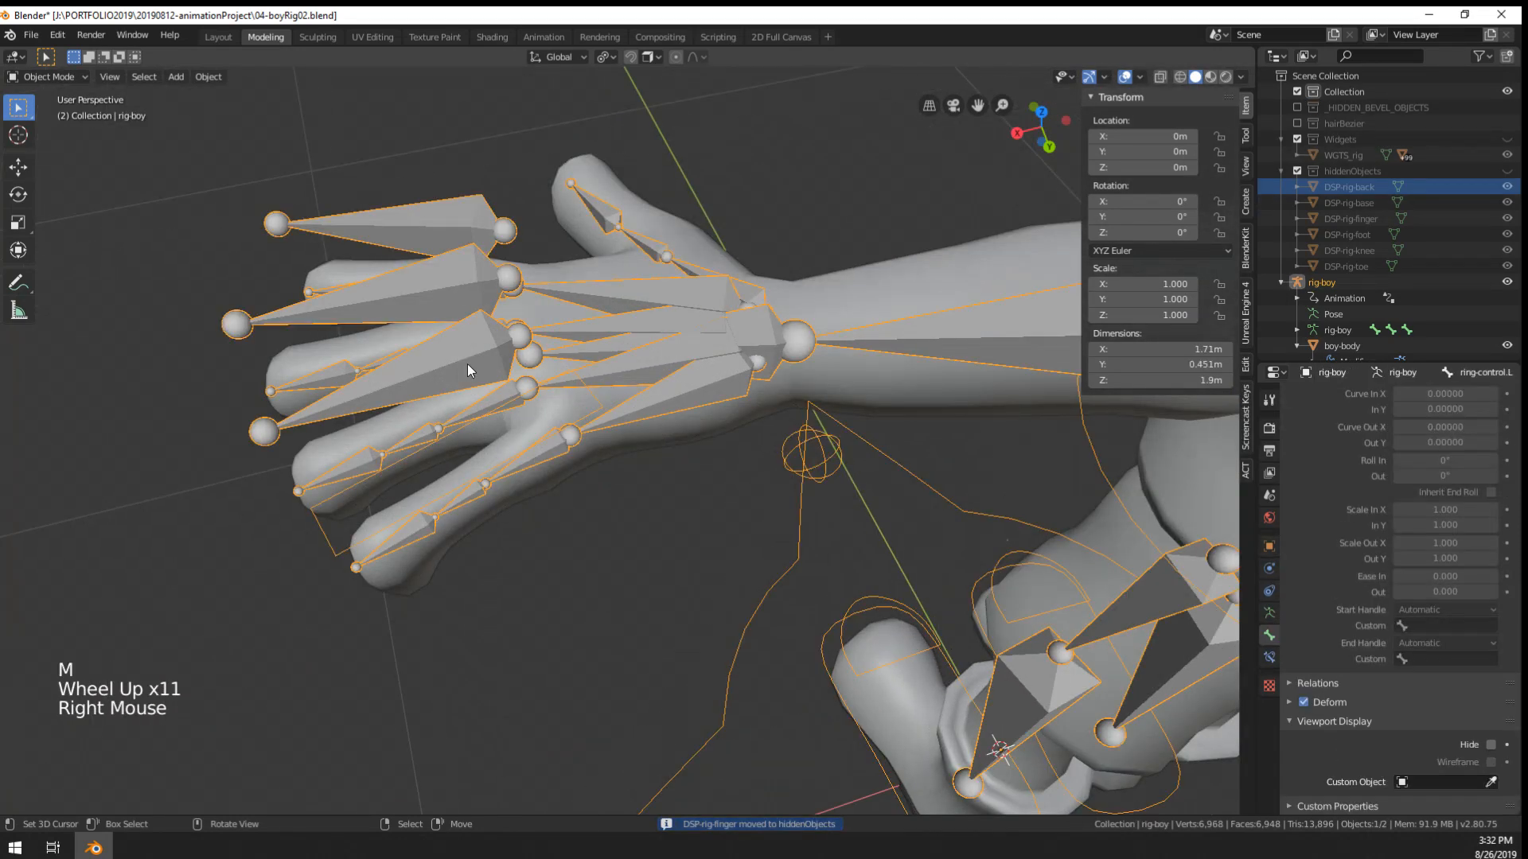
key("ctrl+Tab")
right_click(467, 364)
middle_click_drag(467, 365, 607, 432, "shift")
scroll(1386, 644, "down", 7)
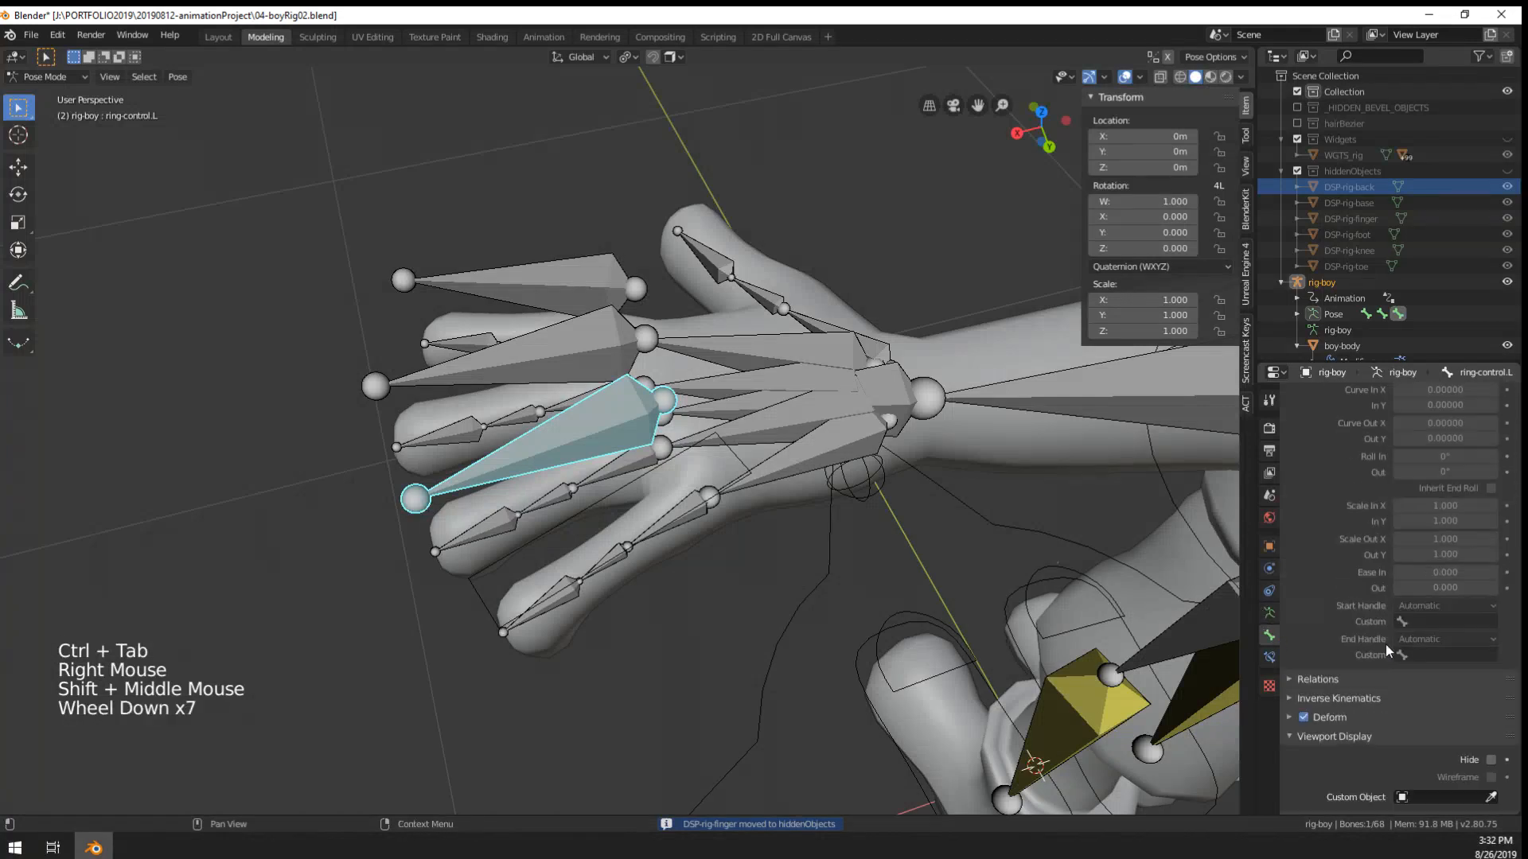
scroll(1386, 644, "down", 8)
left_click(1457, 731)
type("ds")
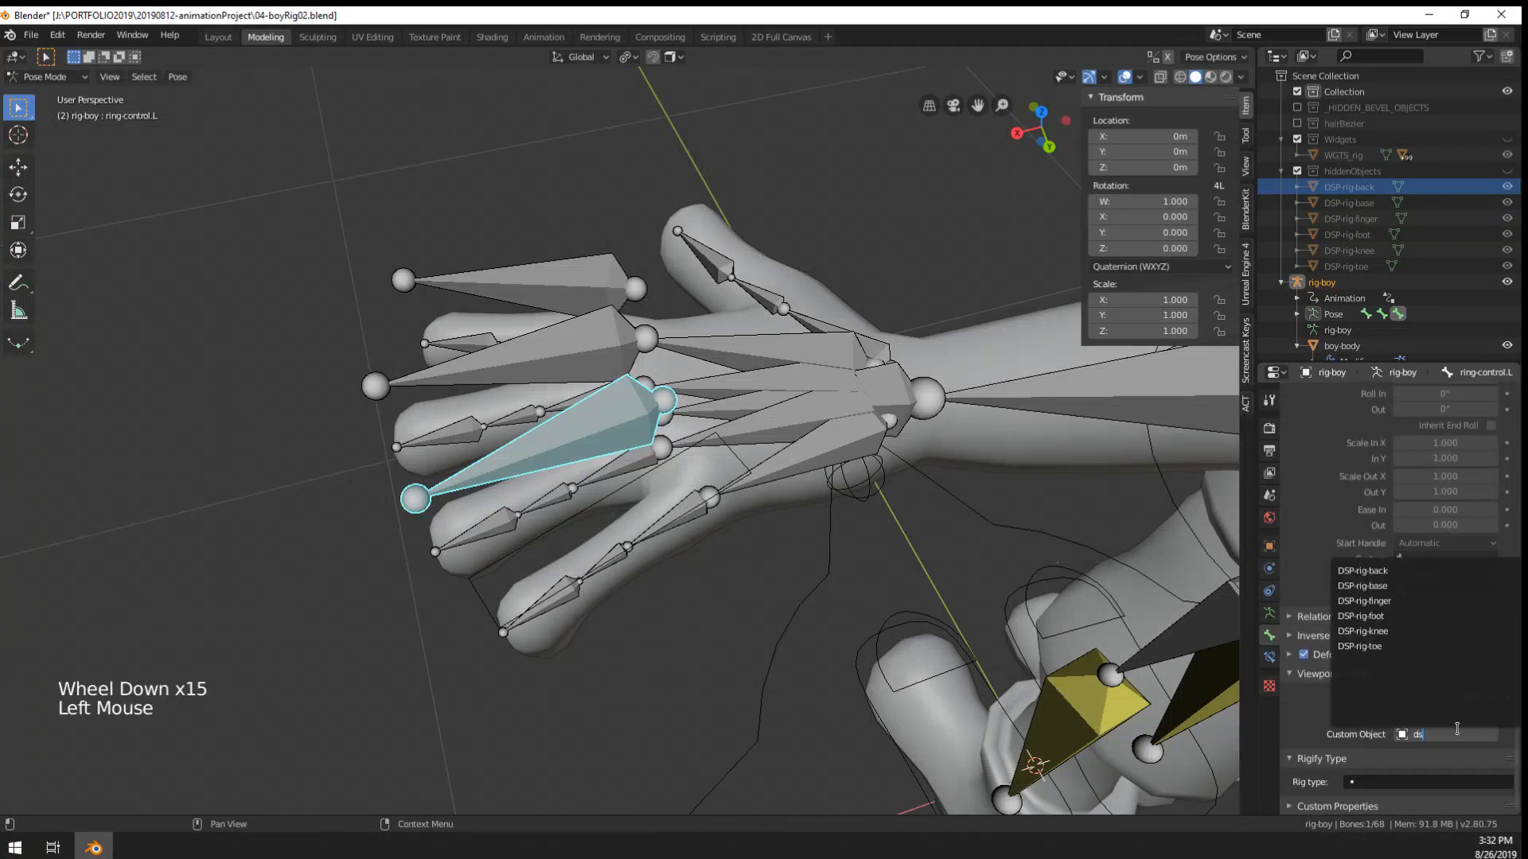
key("Down")
key("Down")
key("Down")
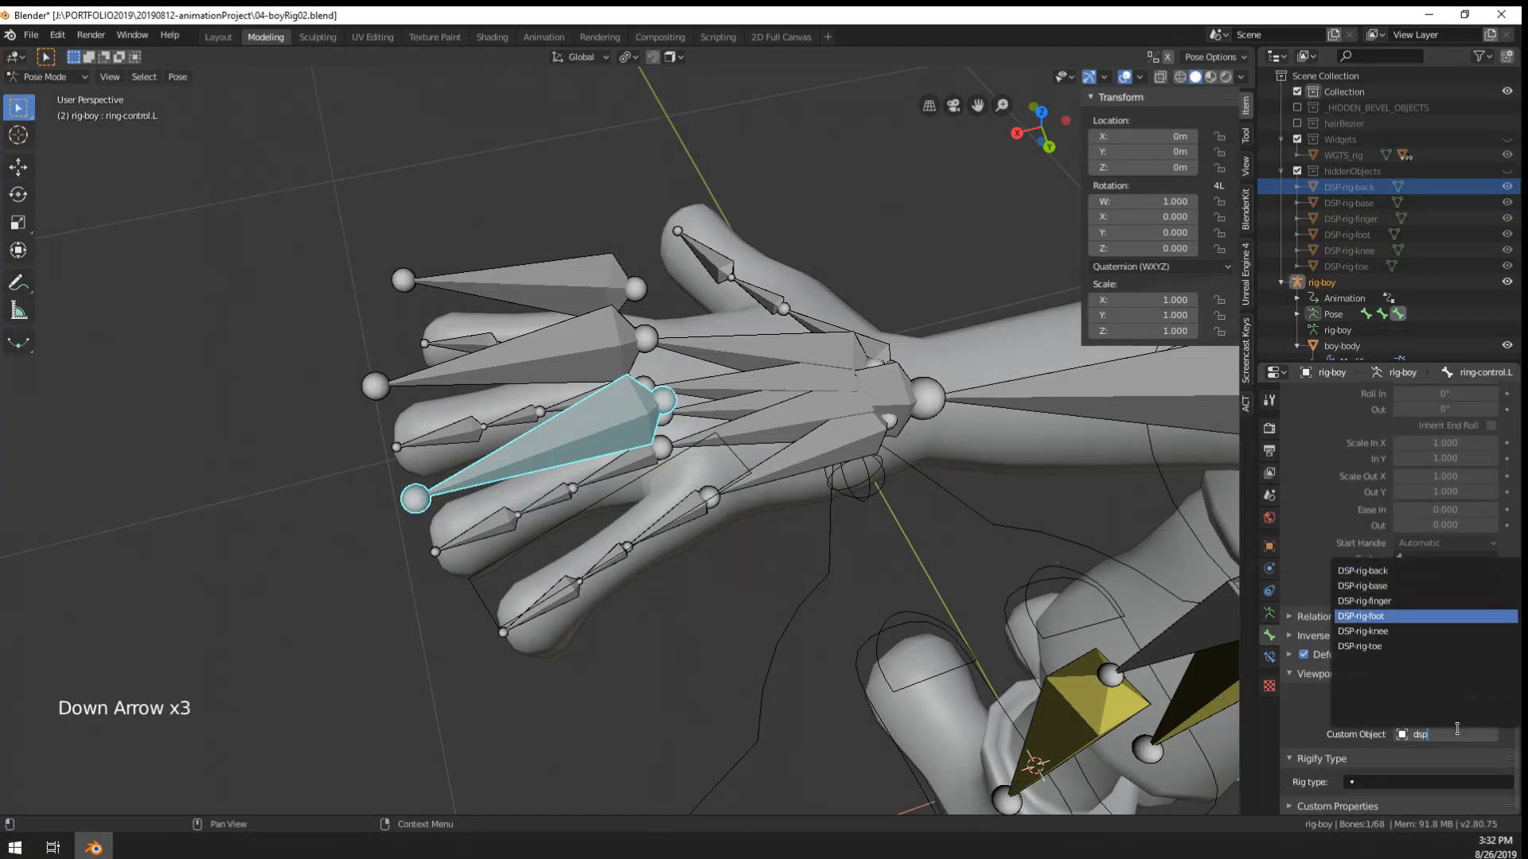
key("Return")
- Assign DSP-rig-finger as the custom shape of middle-control.L
right_click(517, 350)
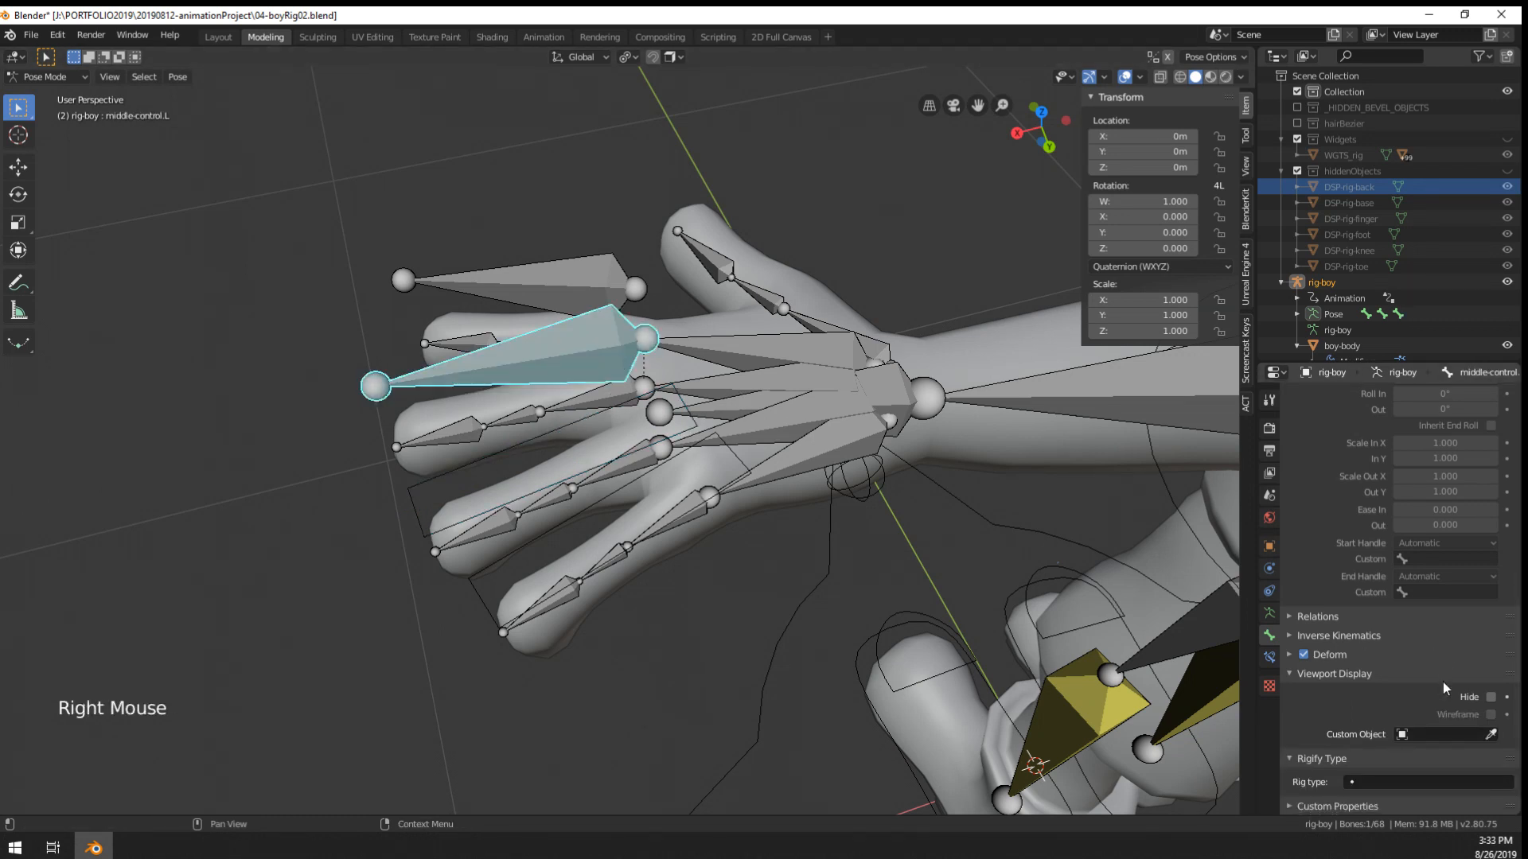
left_click(1447, 734)
type("dsp")
key("Down")
key("Down")
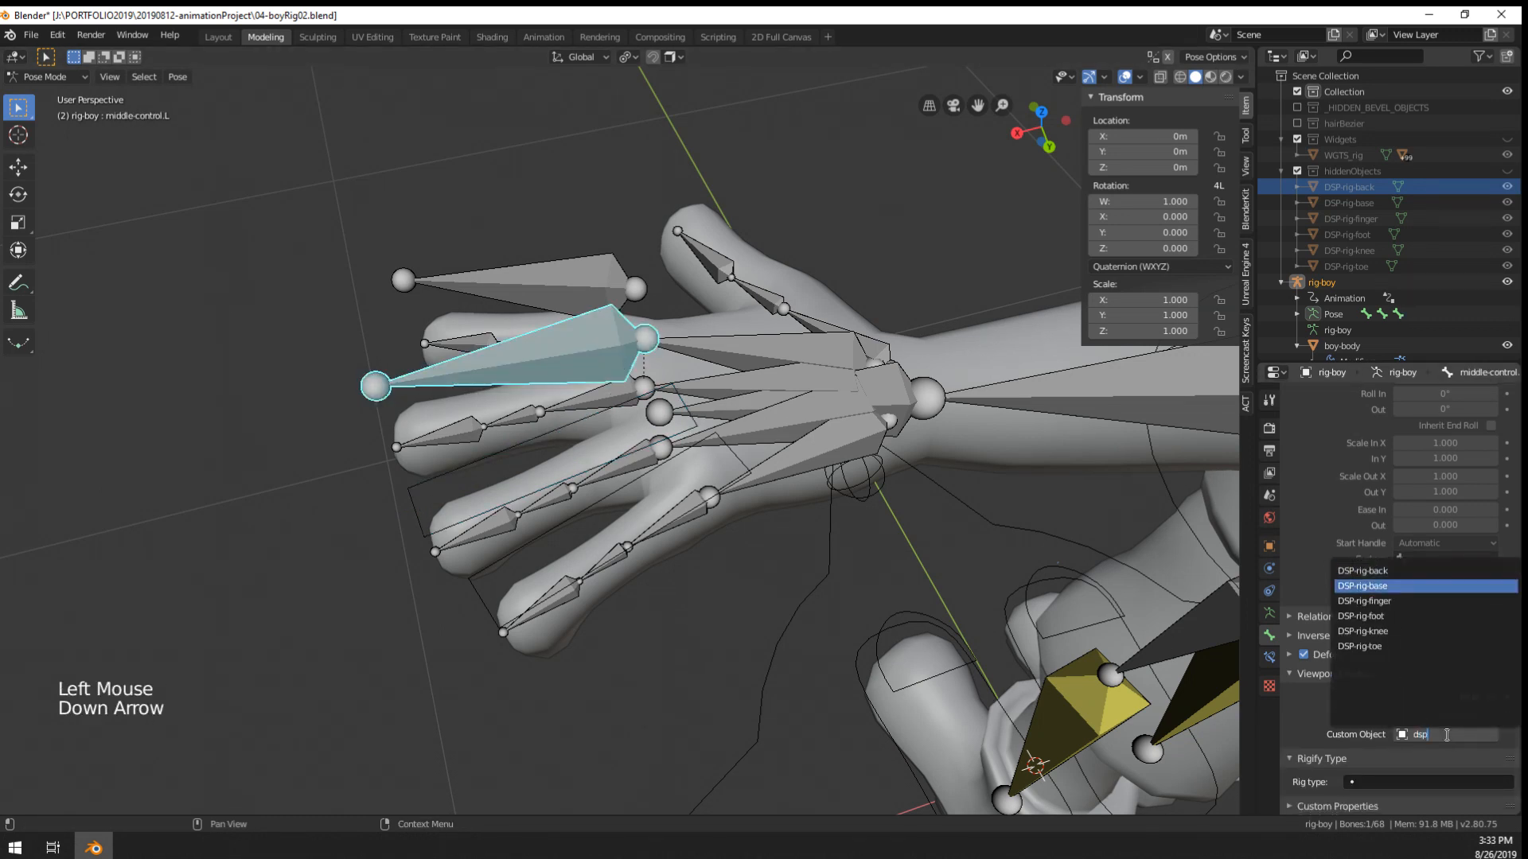
key("Return")
- Assign DSP-rig-finger as the custom shape of index-control.L
right_click(567, 300)
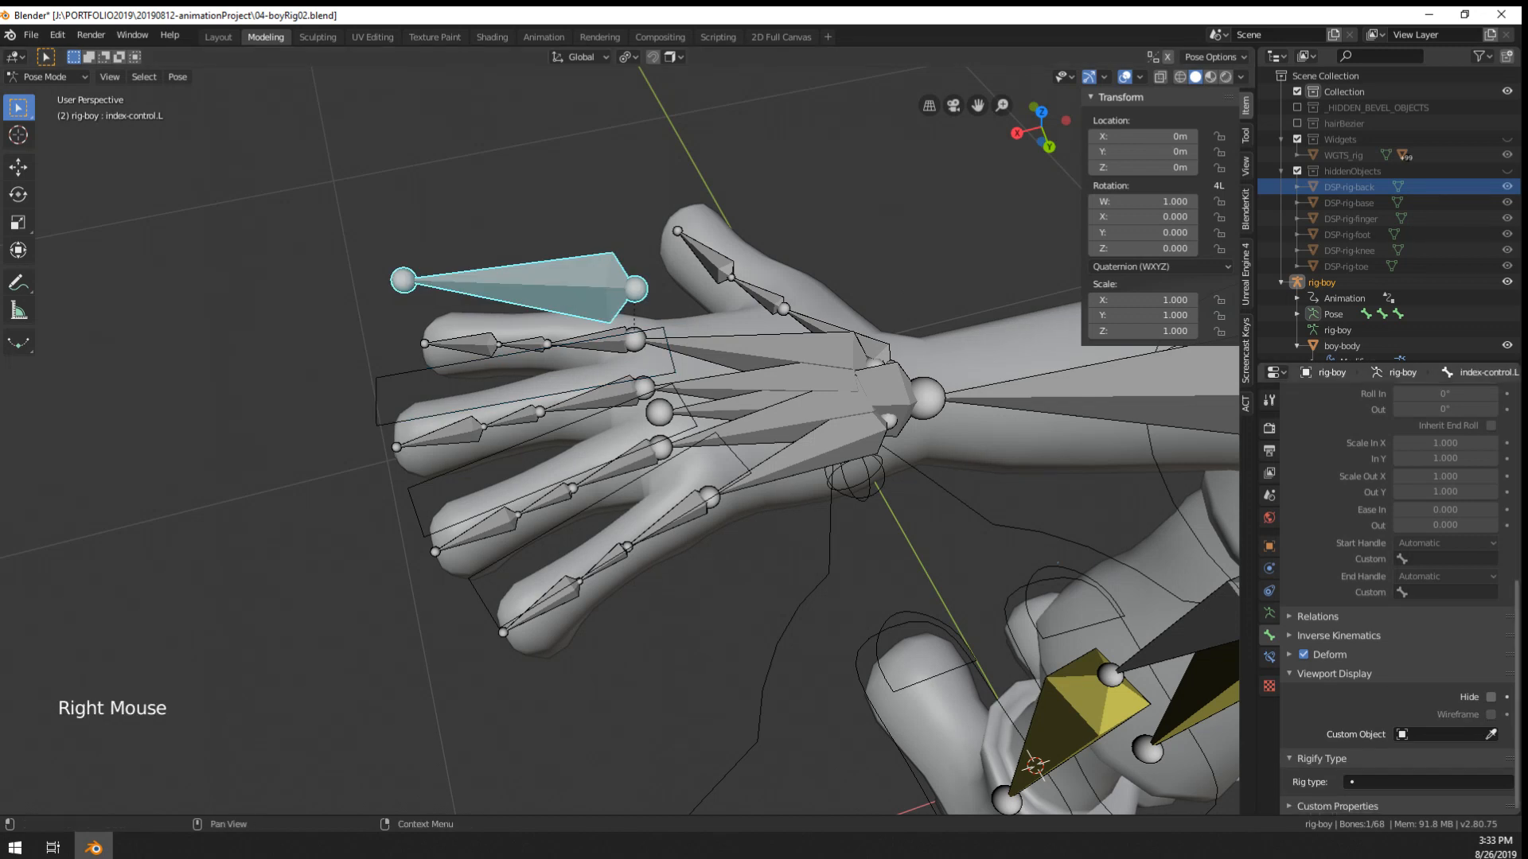
right_click(1427, 735)
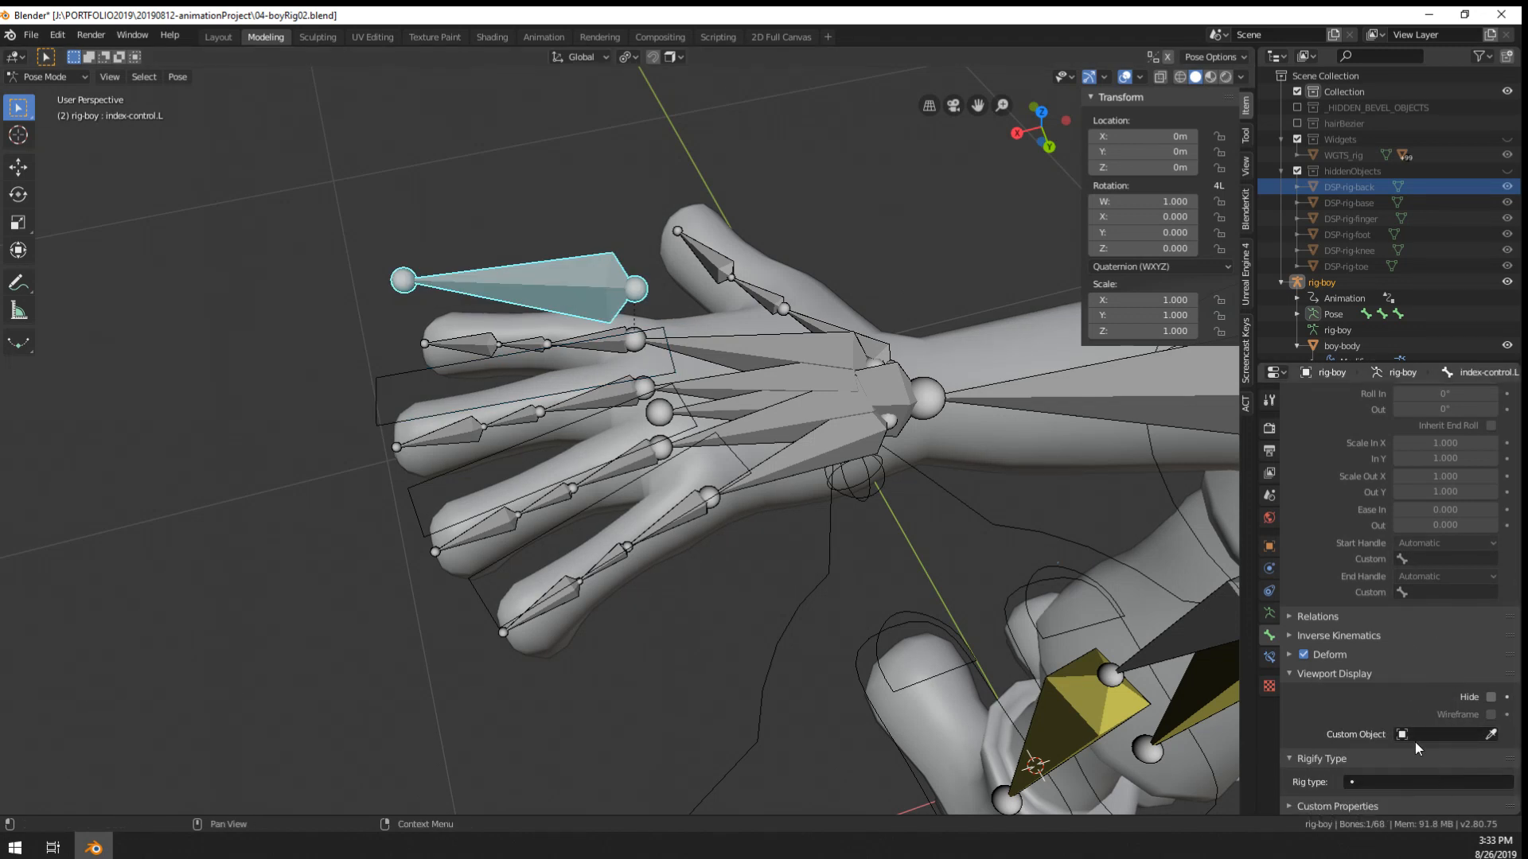
left_click(1471, 733)
type("dsp")
key("Down")
key("Down")
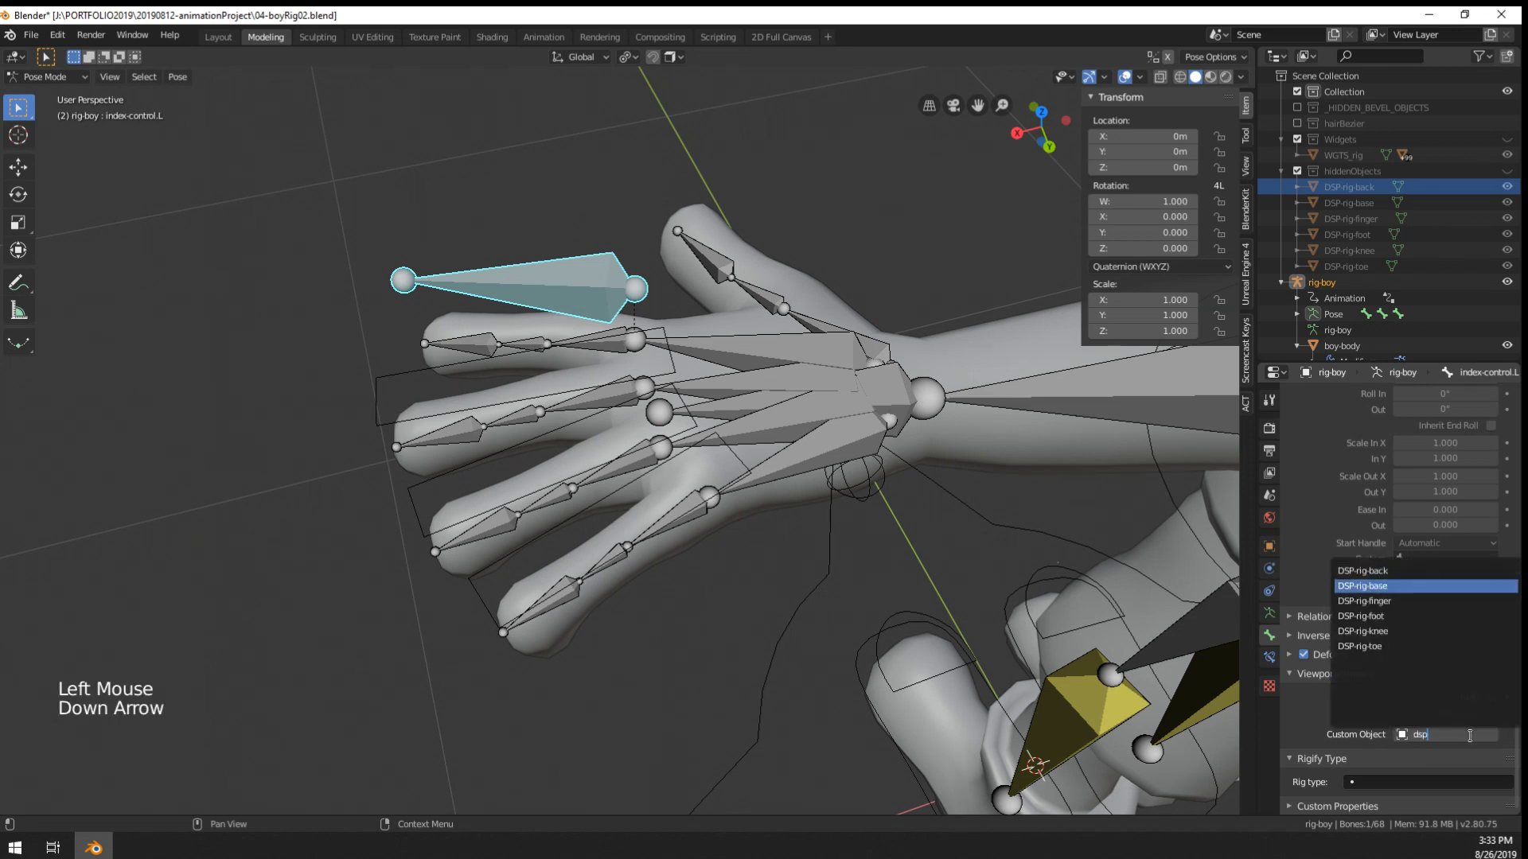
key("Return")
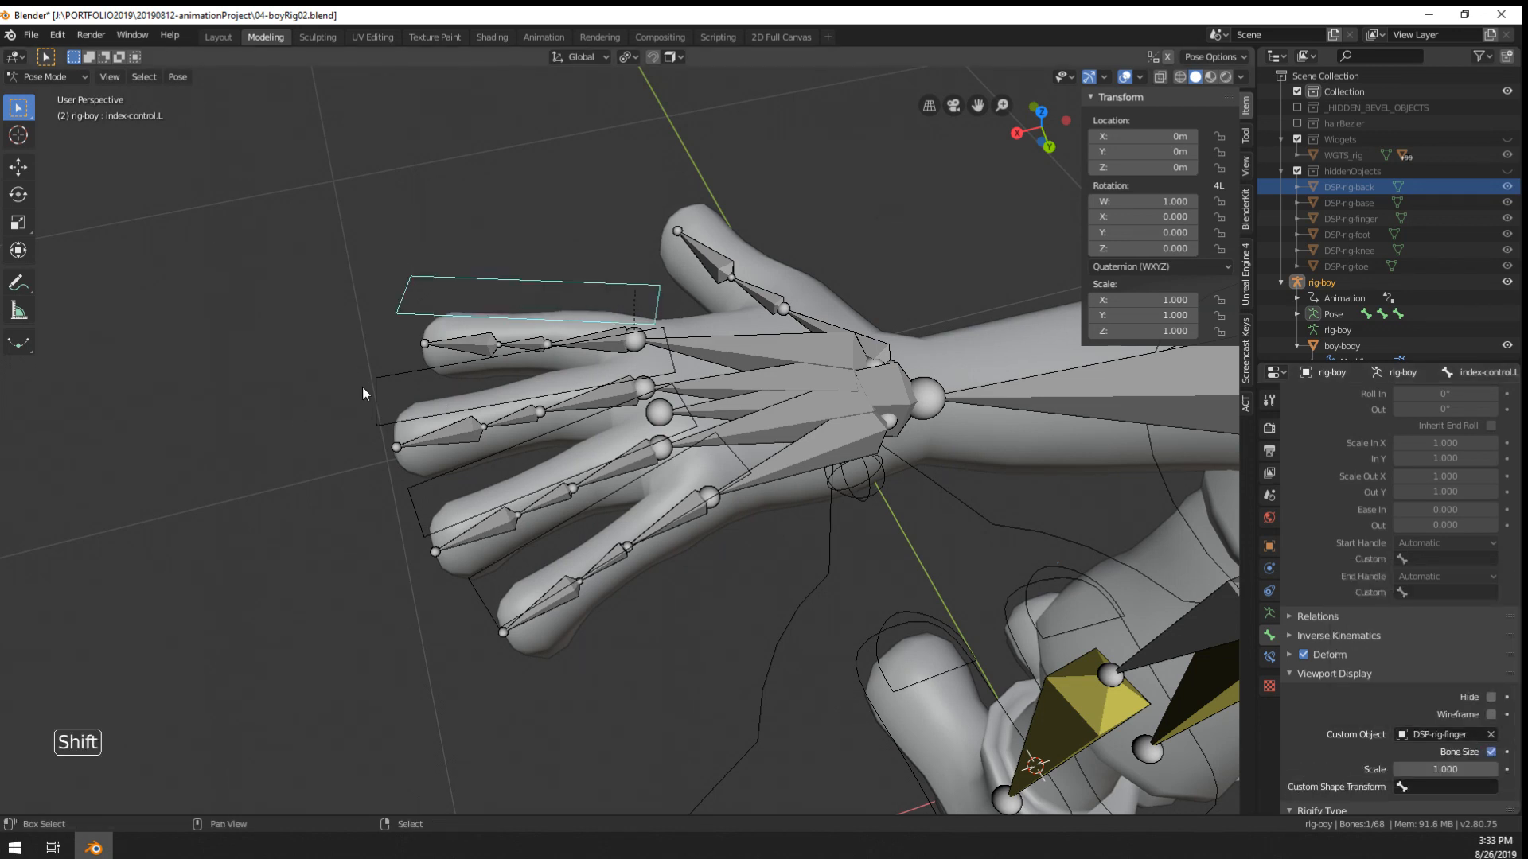
- Try scaling all four finger control bones together to curl the left fingers, then cancel the scaling
right_click(378, 417, "shift")
right_click(470, 589, "shift")
key("s")
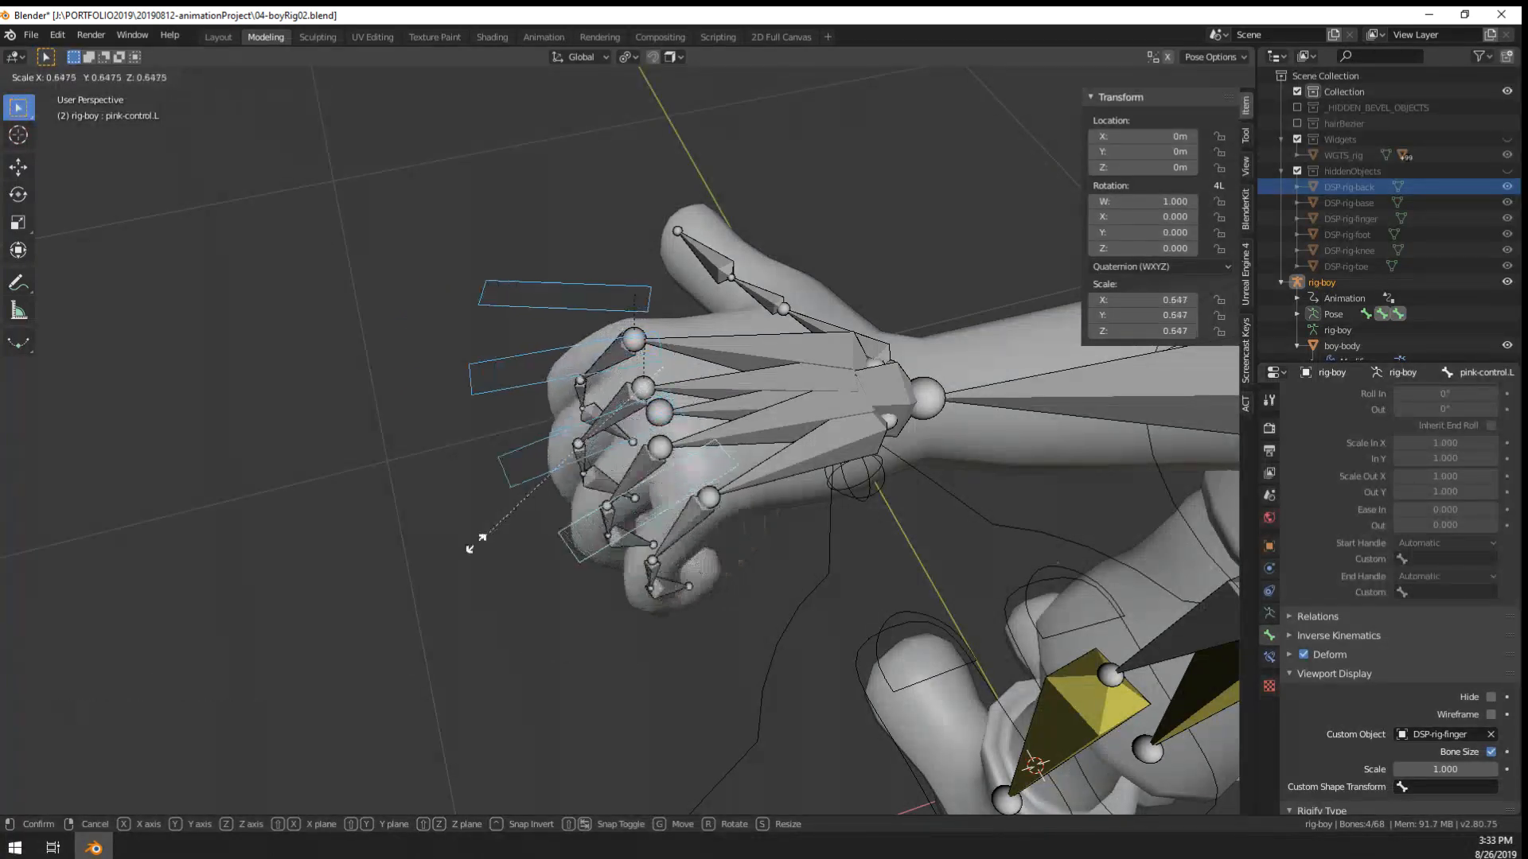
right_click(374, 605)
- Select the bones inside the four left fingers, excluding the control bones, and move them to the first bone layer of the second block
key("c")
left_click_drag(649, 593, 511, 341)
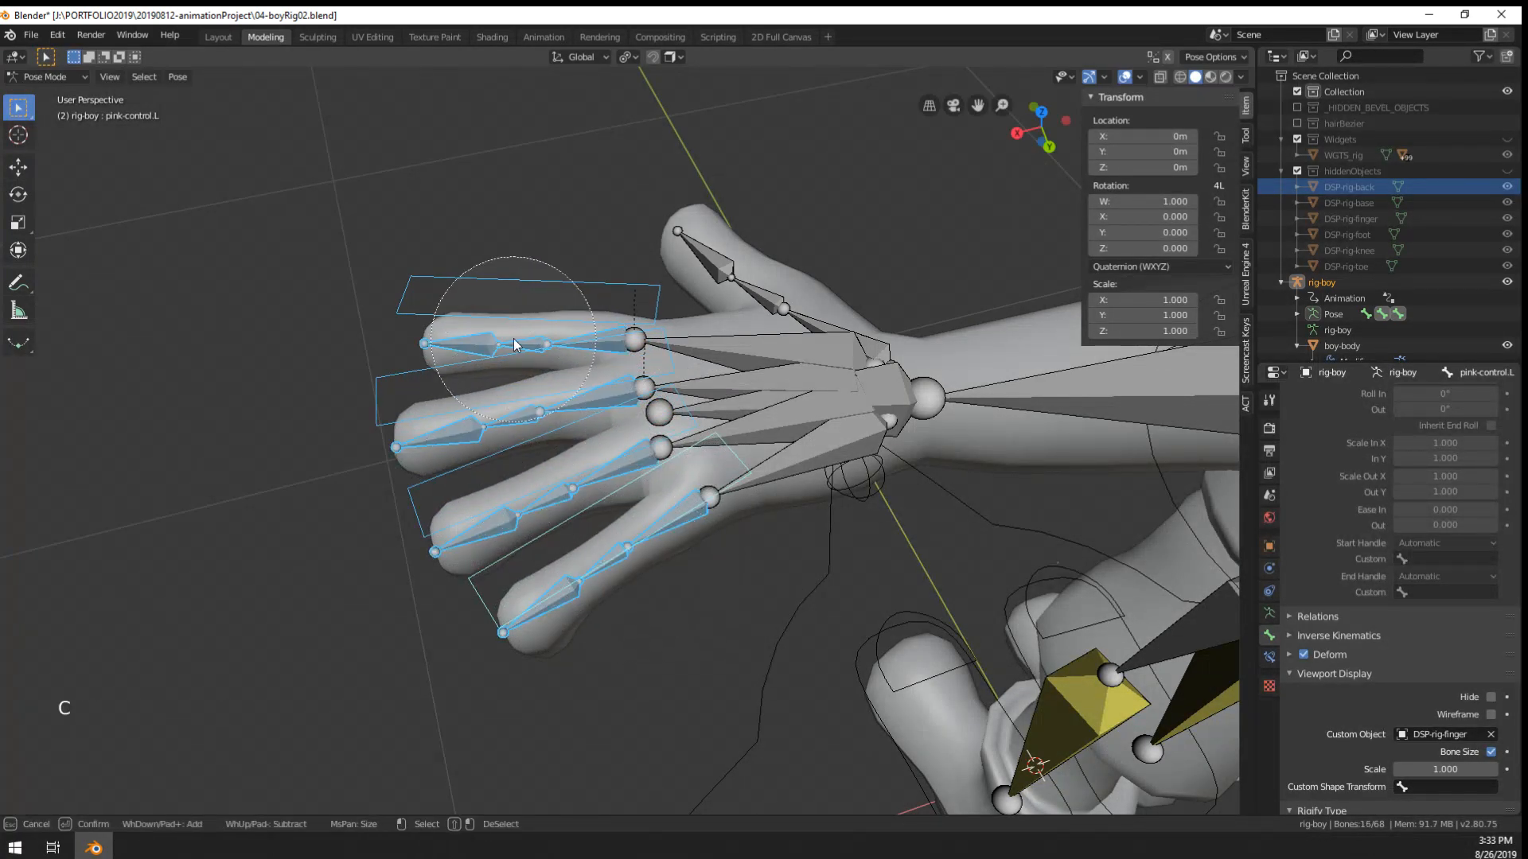
mouse_move(573, 433)
middle_mouse_down()
mouse_move(513, 344)
mouse_move(527, 320)
mouse_move(624, 410)
middle_mouse_up()
key("c")
left_click(533, 198, "shift")
right_click(534, 199)
key("m")
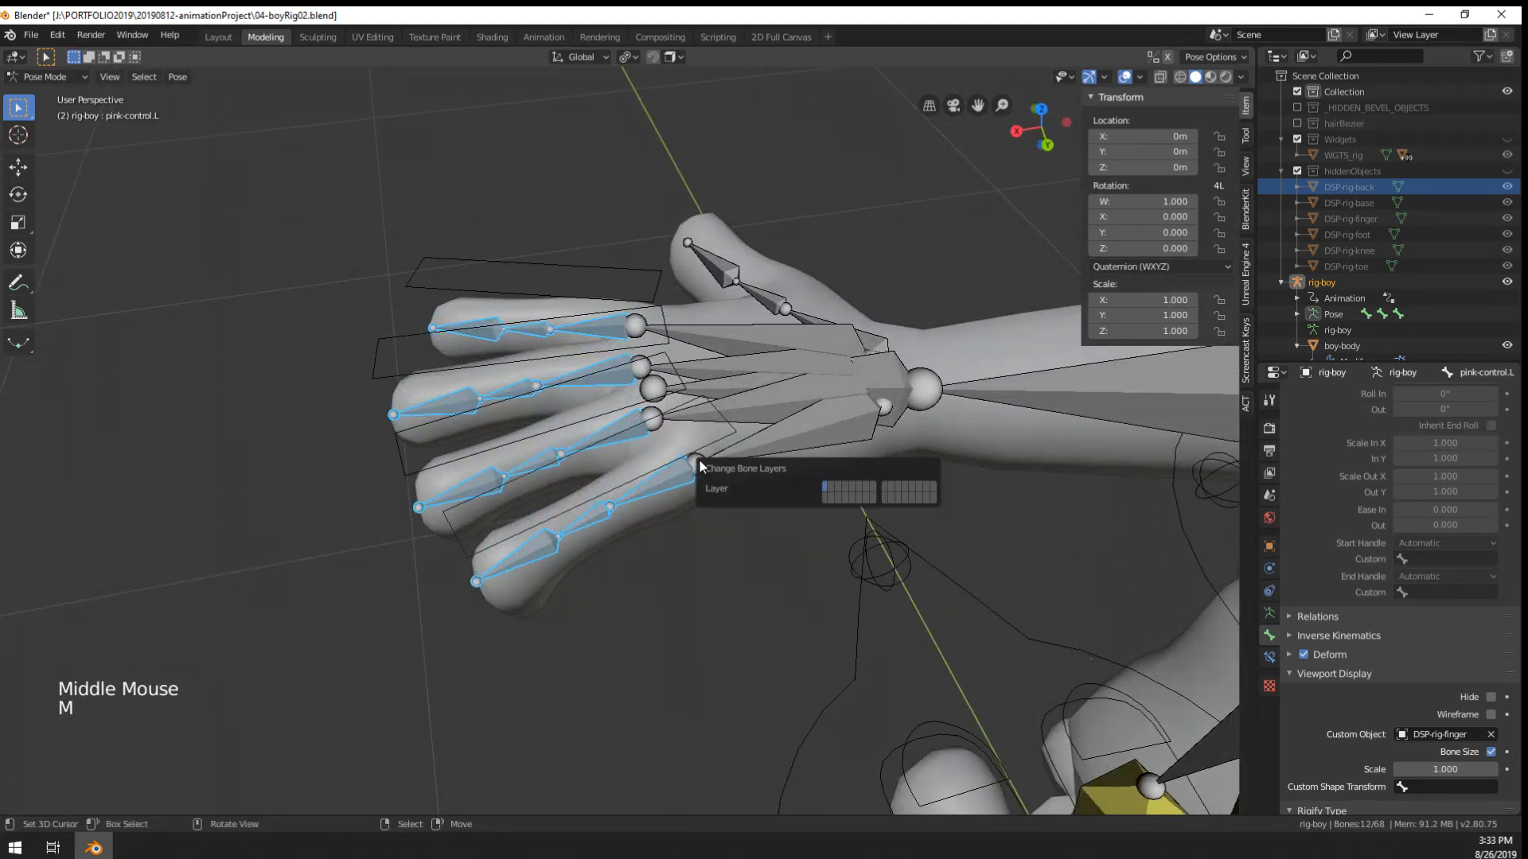
left_click(890, 489)
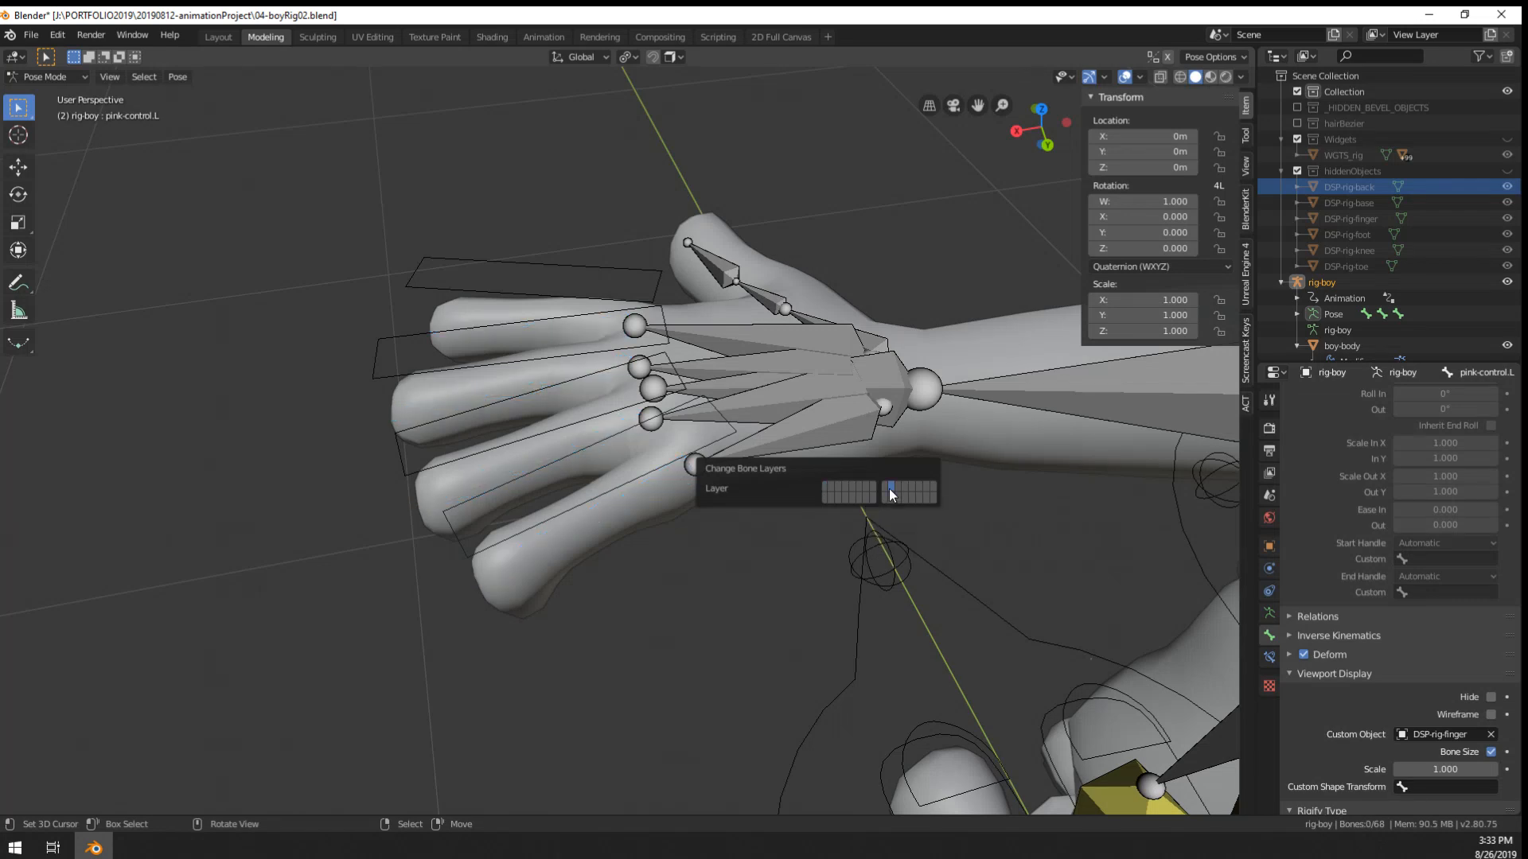
- Select the four finger control bones and try scaling and moving them, cancelling both transforms
middle_click_drag(328, 477, 522, 486)
key("c")
left_click_drag(469, 450, 459, 158)
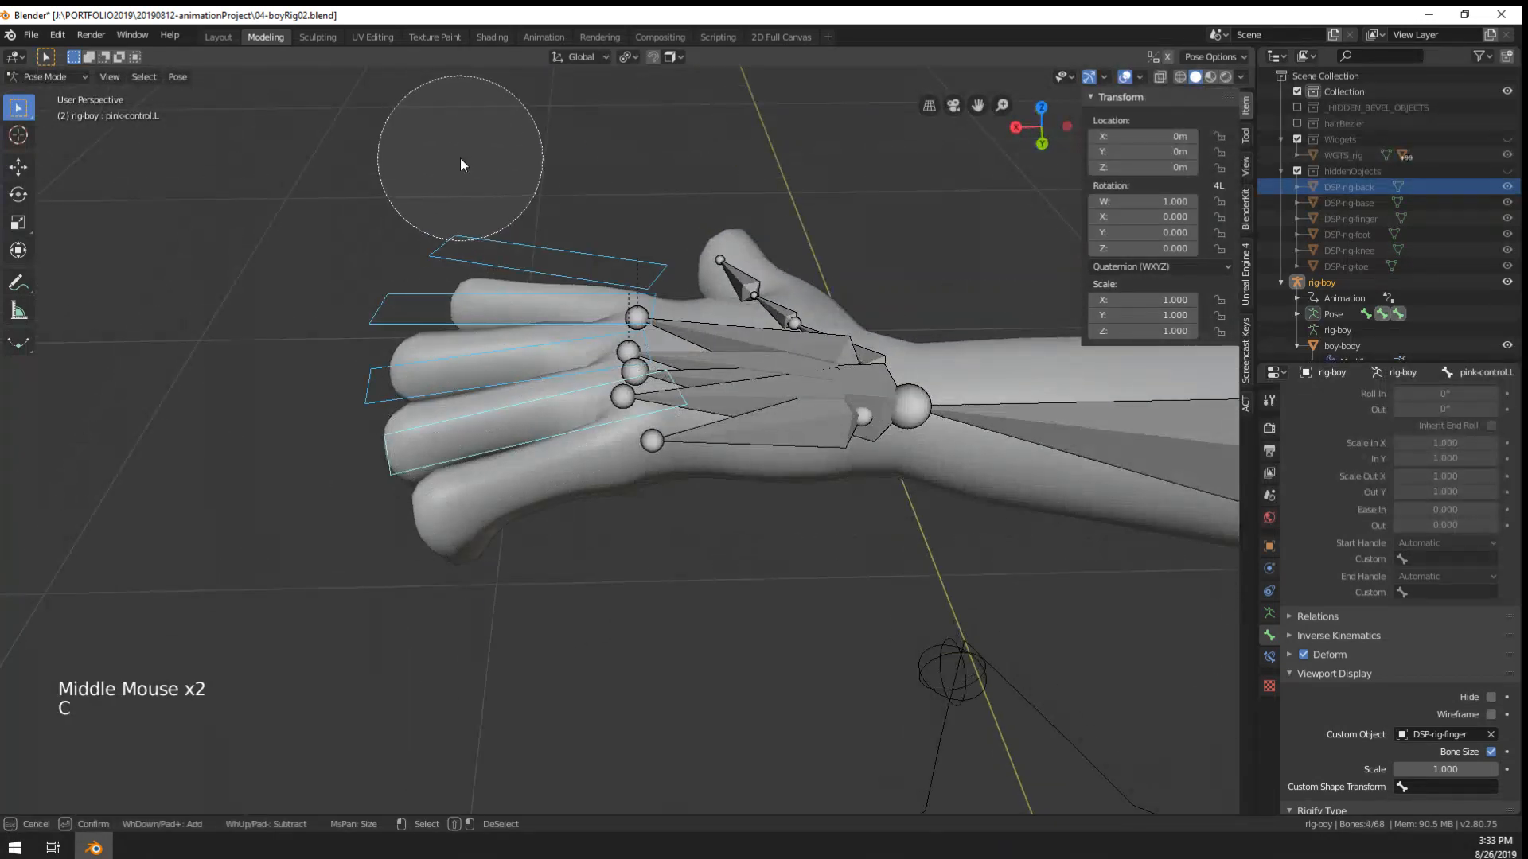
right_click(460, 159)
scroll(430, 517, "down", 3)
key("s")
right_click(534, 426)
key("g")
right_click(557, 414)
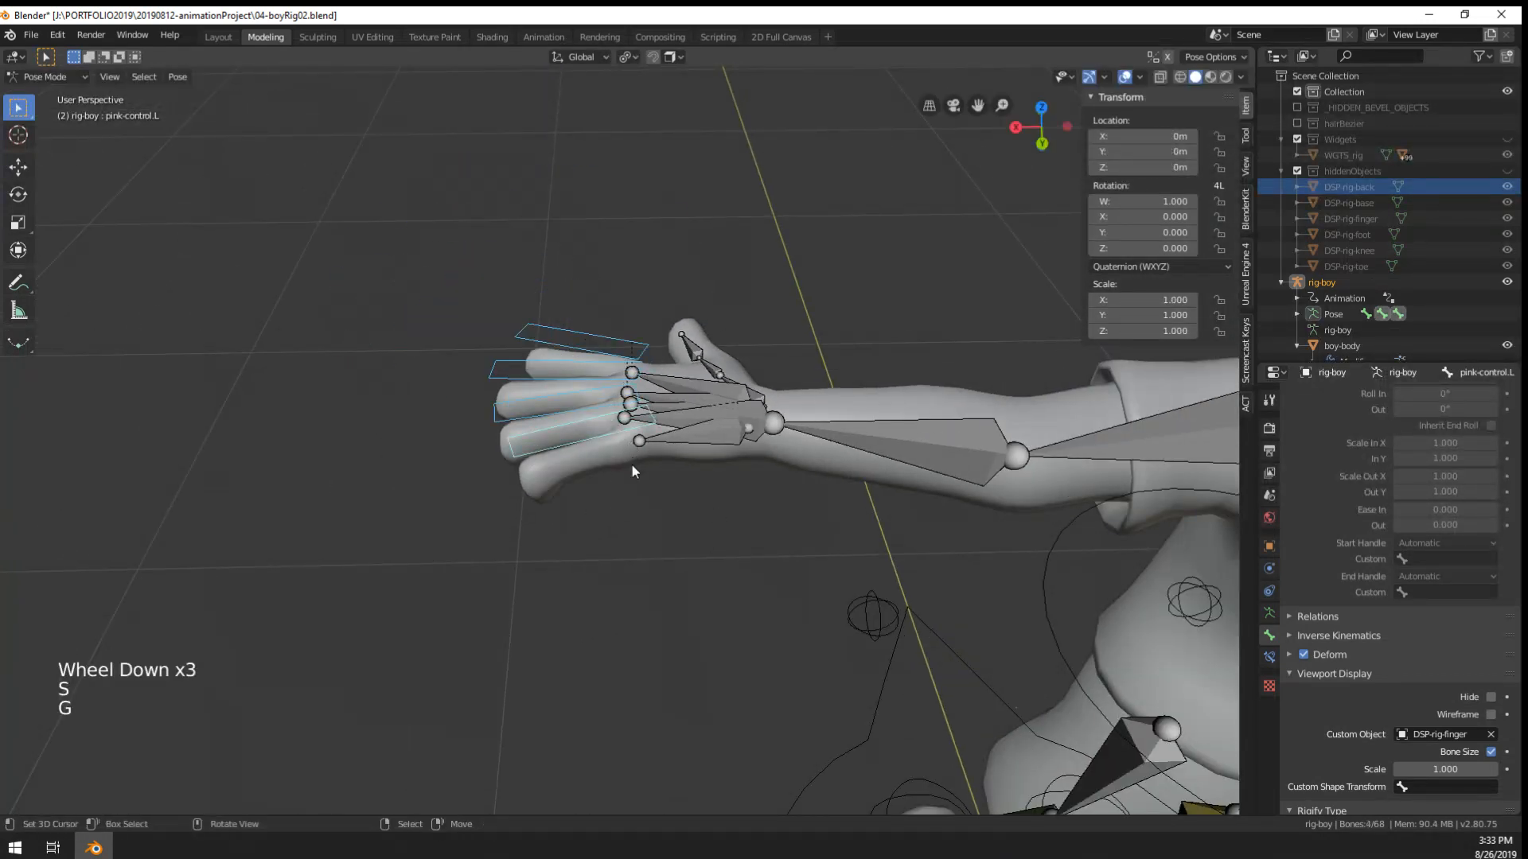
- Lock the X, Y and Z location of pink-control.L, try moving the control bones, and lock the location of ring-control.L as well
middle_click_drag(632, 465, 649, 434)
scroll(887, 372, "up", 3)
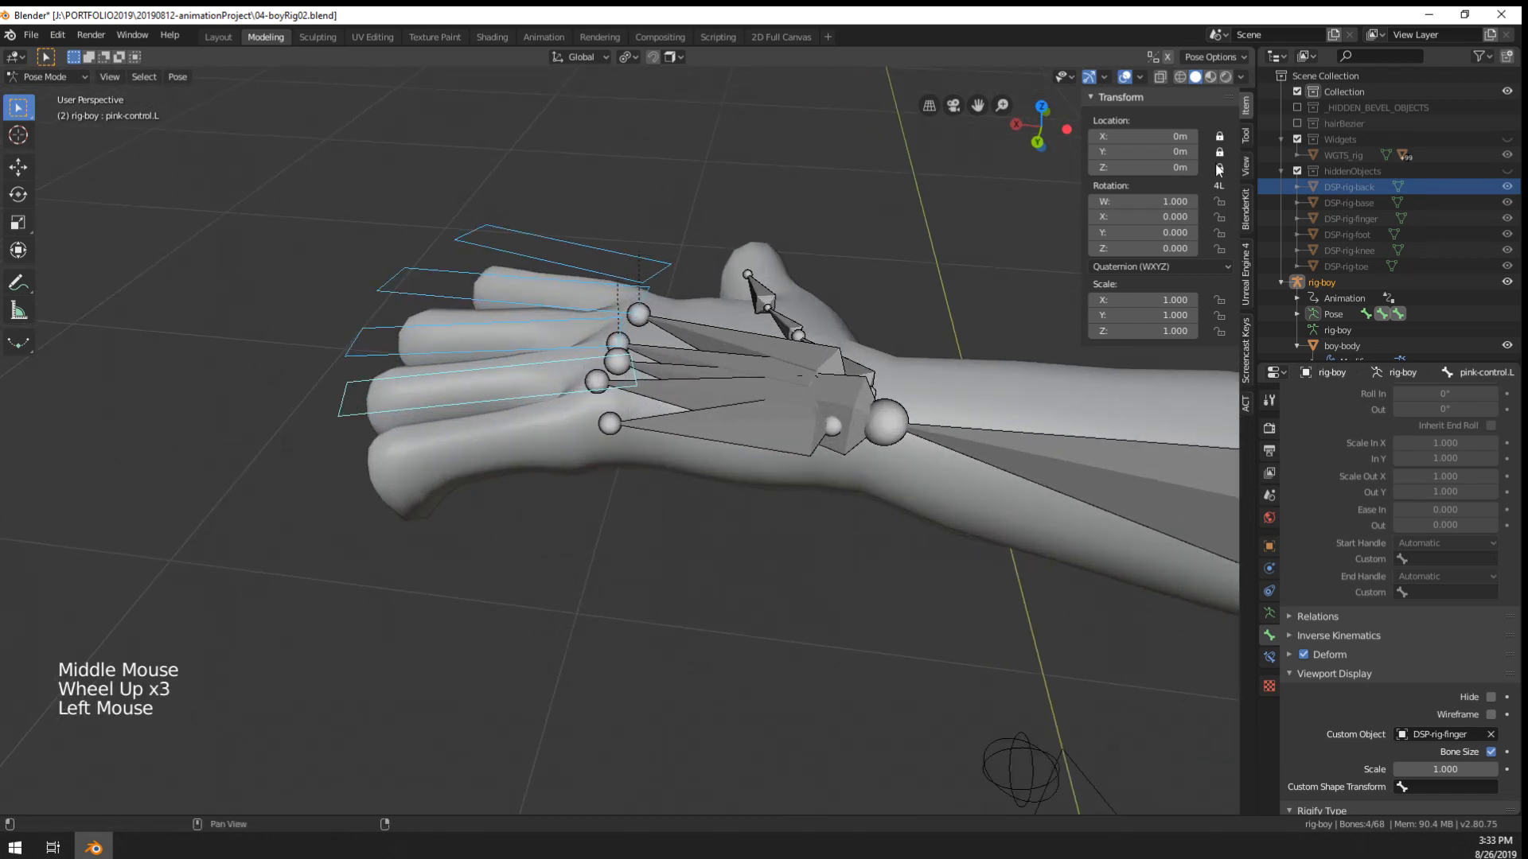
key("g")
right_click(609, 436)
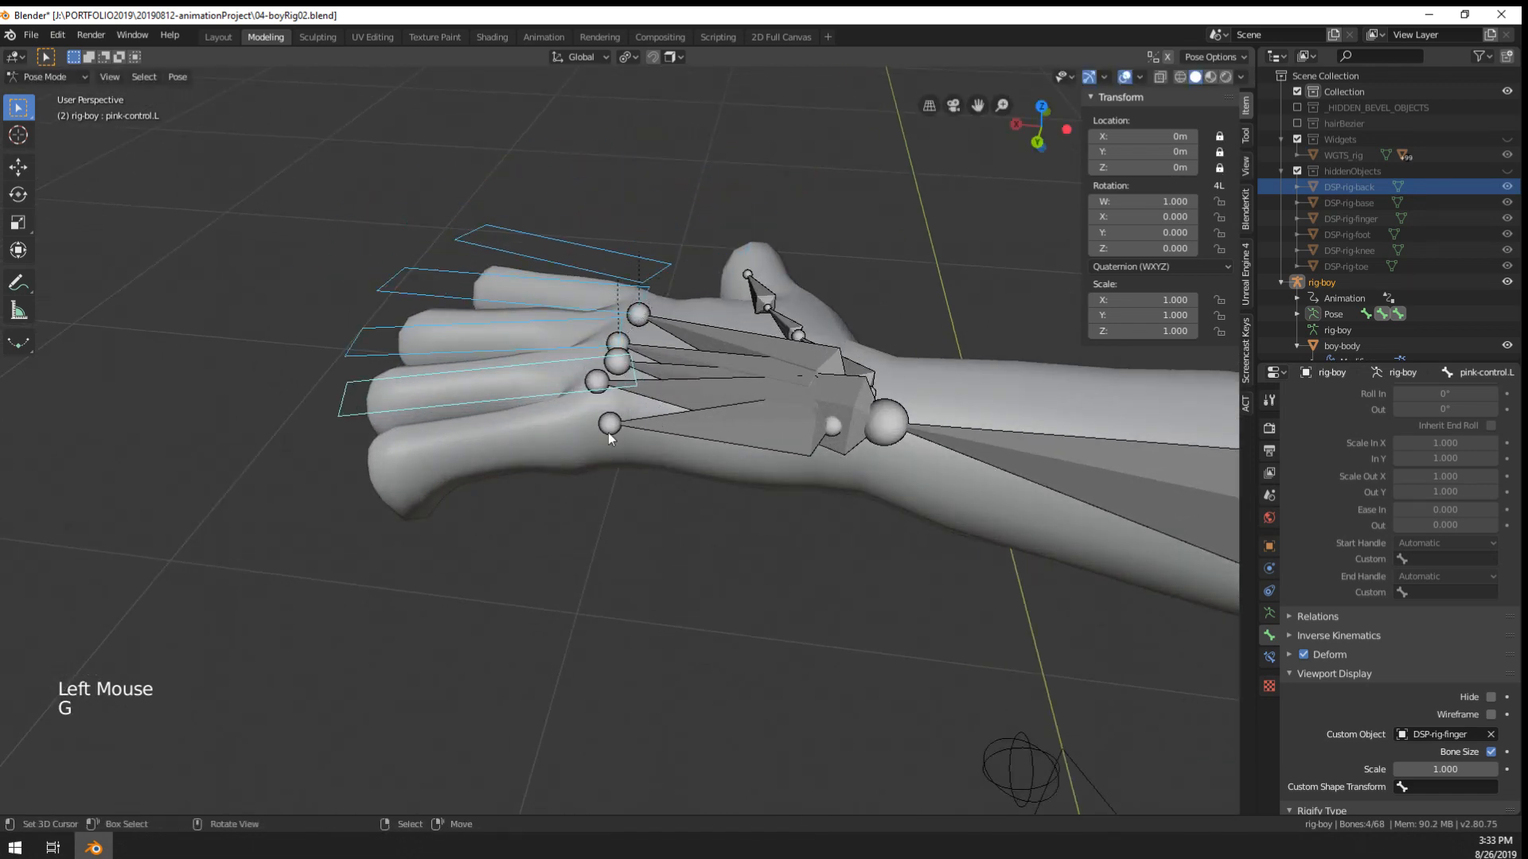
right_click(465, 322)
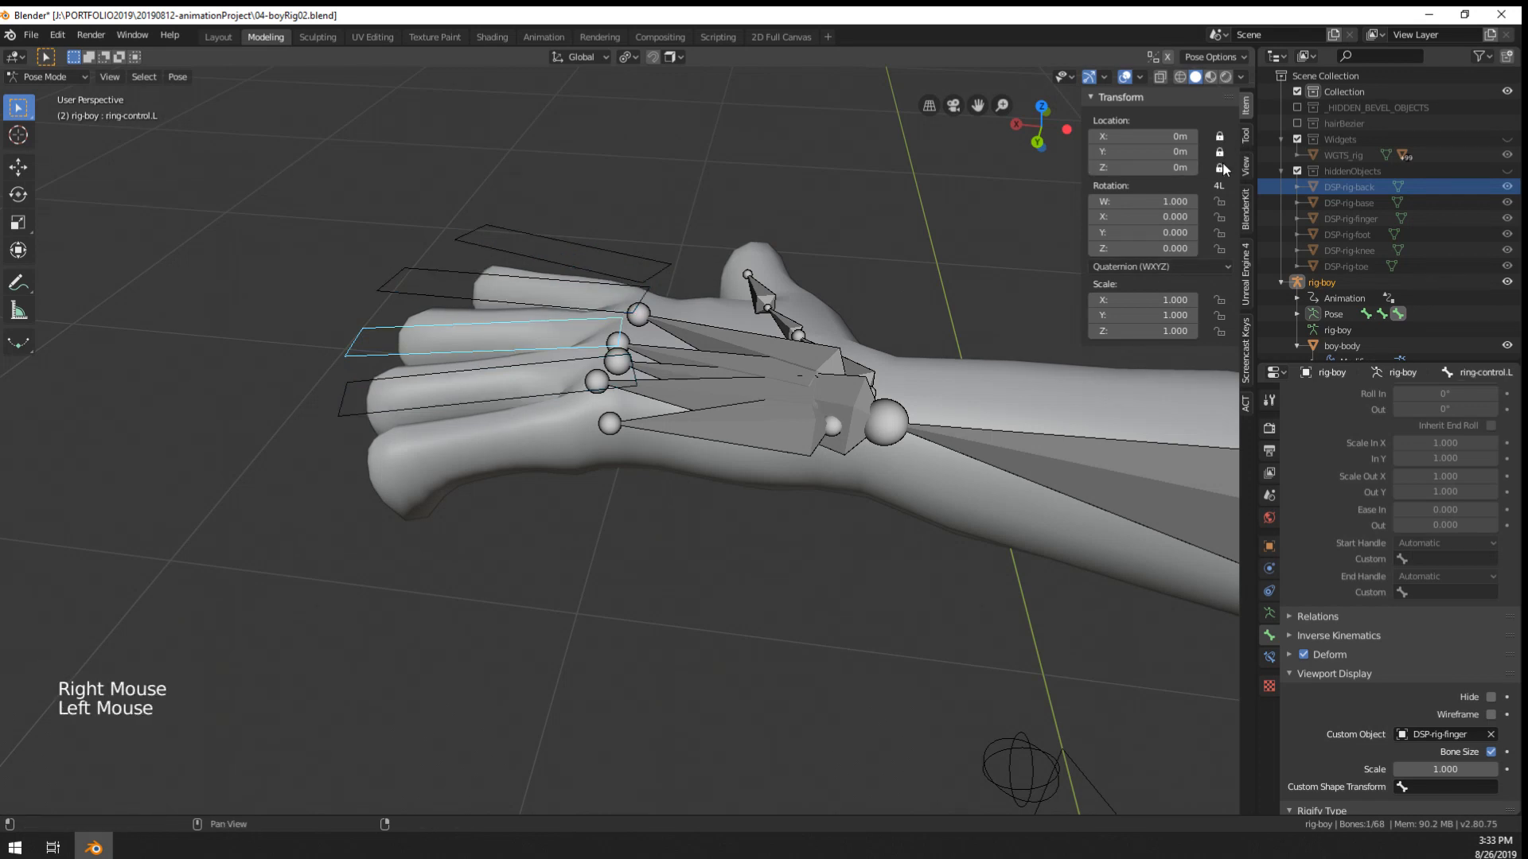
- Lock the rotation of ring-control.L and pink-control.L, and lock both location and rotation of the other two left finger control bones
key("r")
right_click(505, 275)
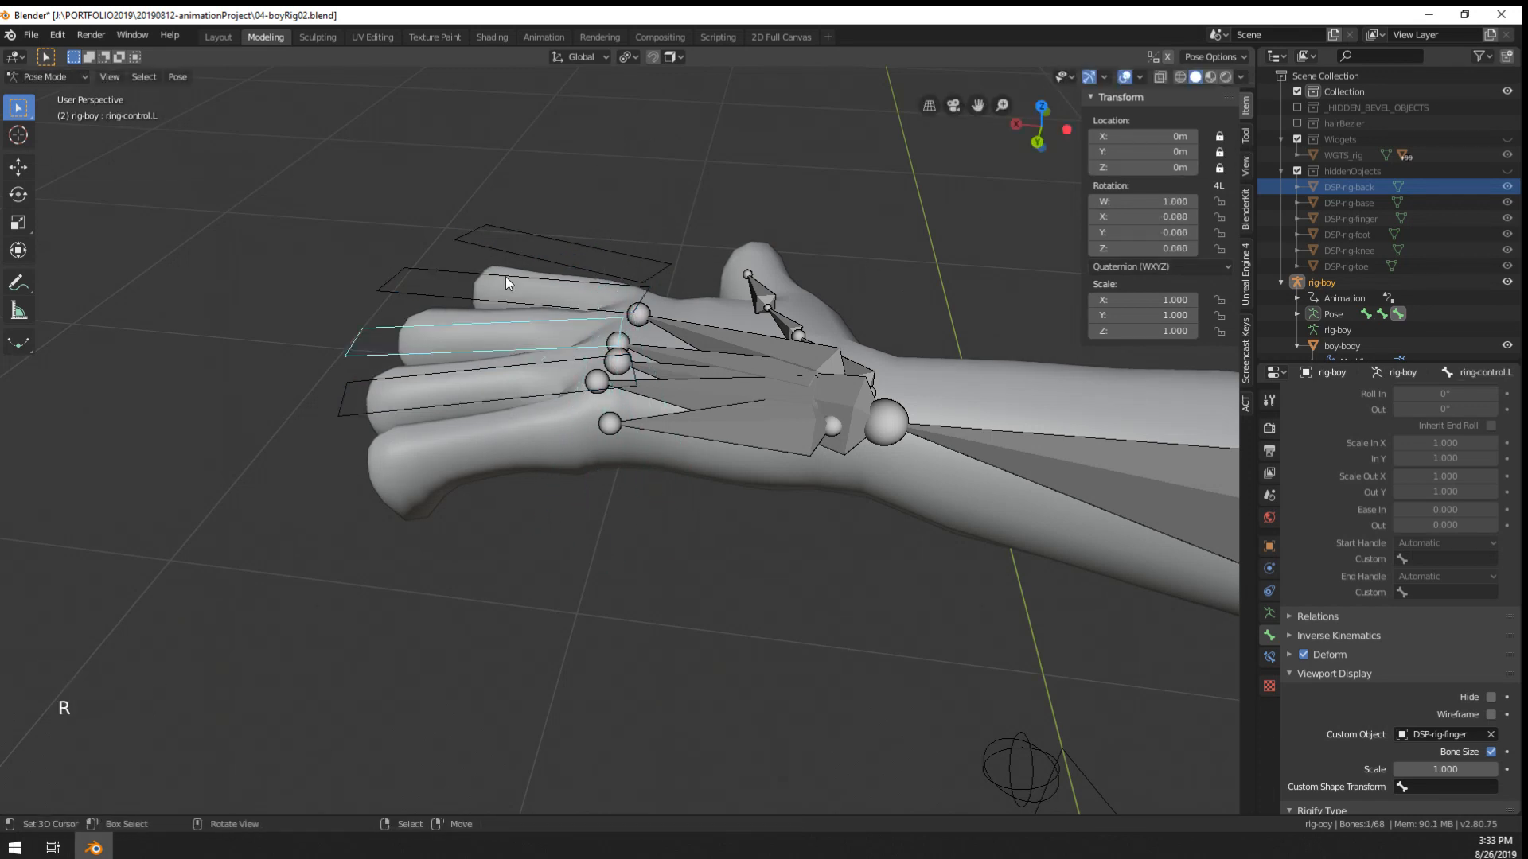
left_click_drag(1219, 201, 1219, 250)
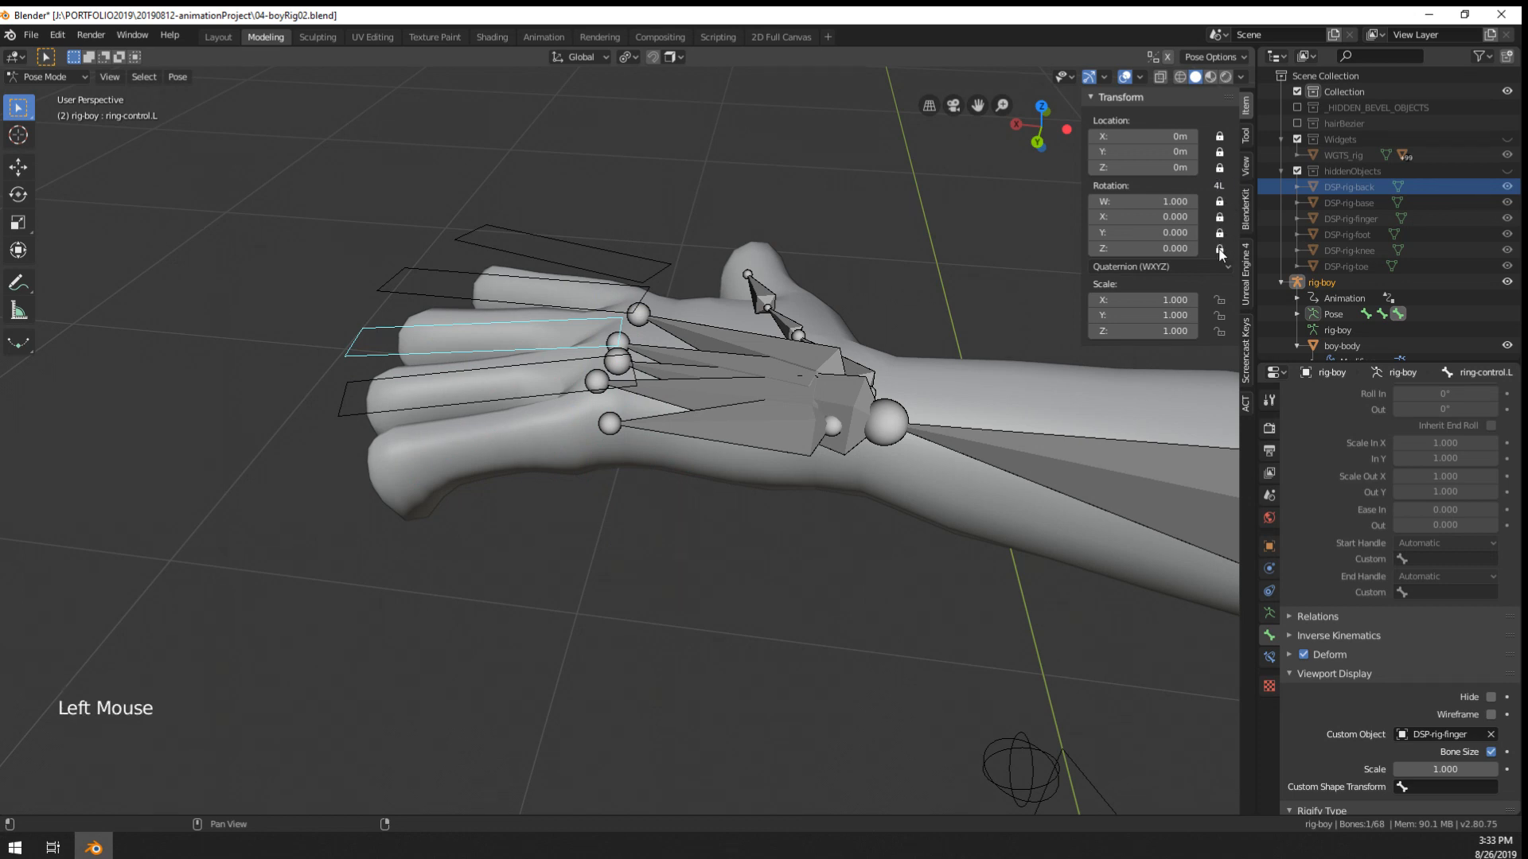
right_click(545, 291)
right_click(571, 248)
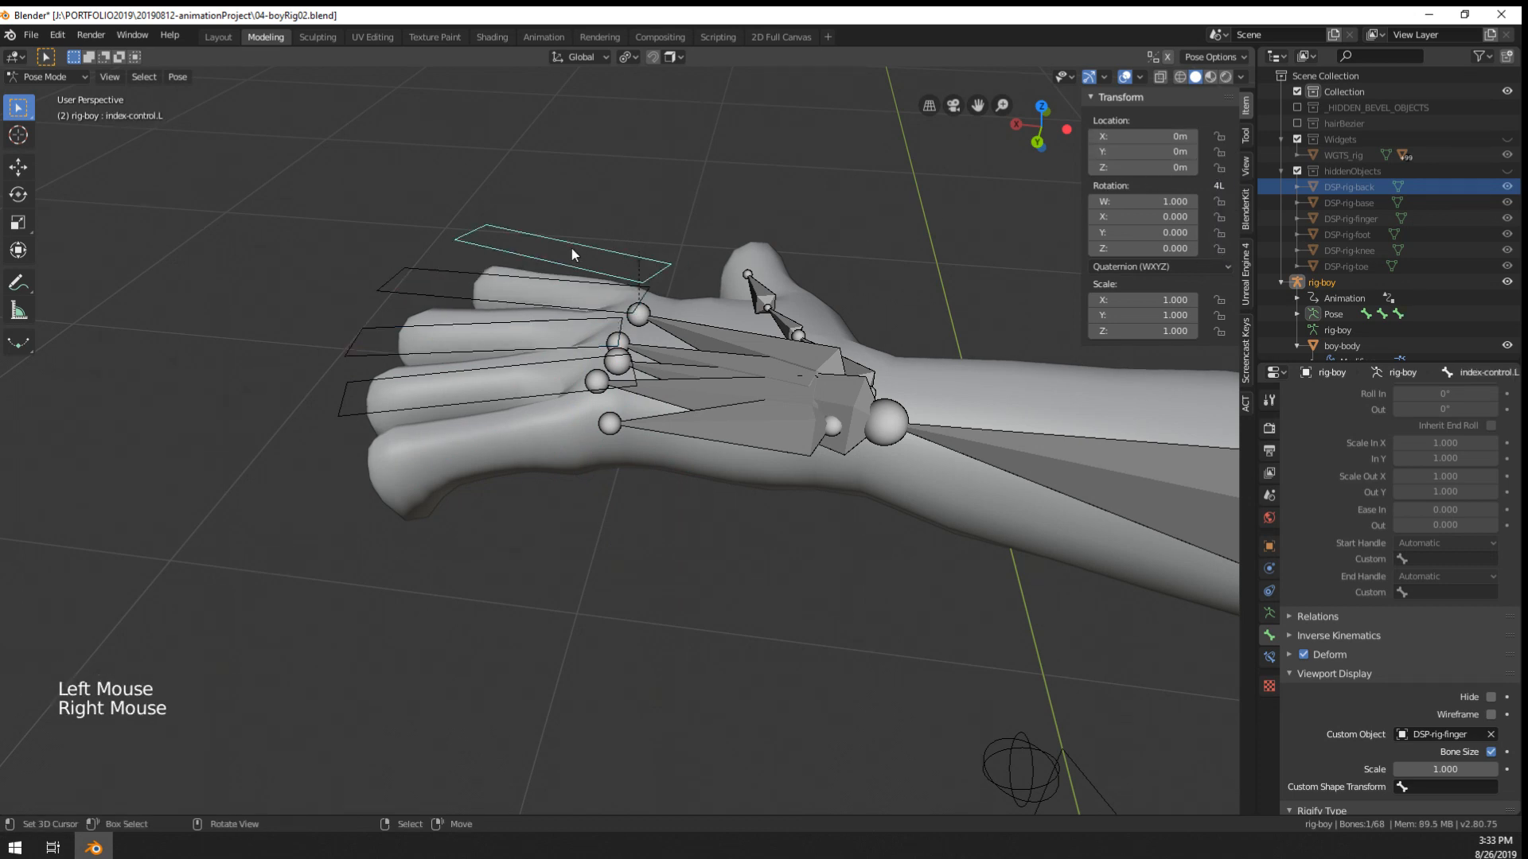
left_click(1220, 248)
right_click(553, 392)
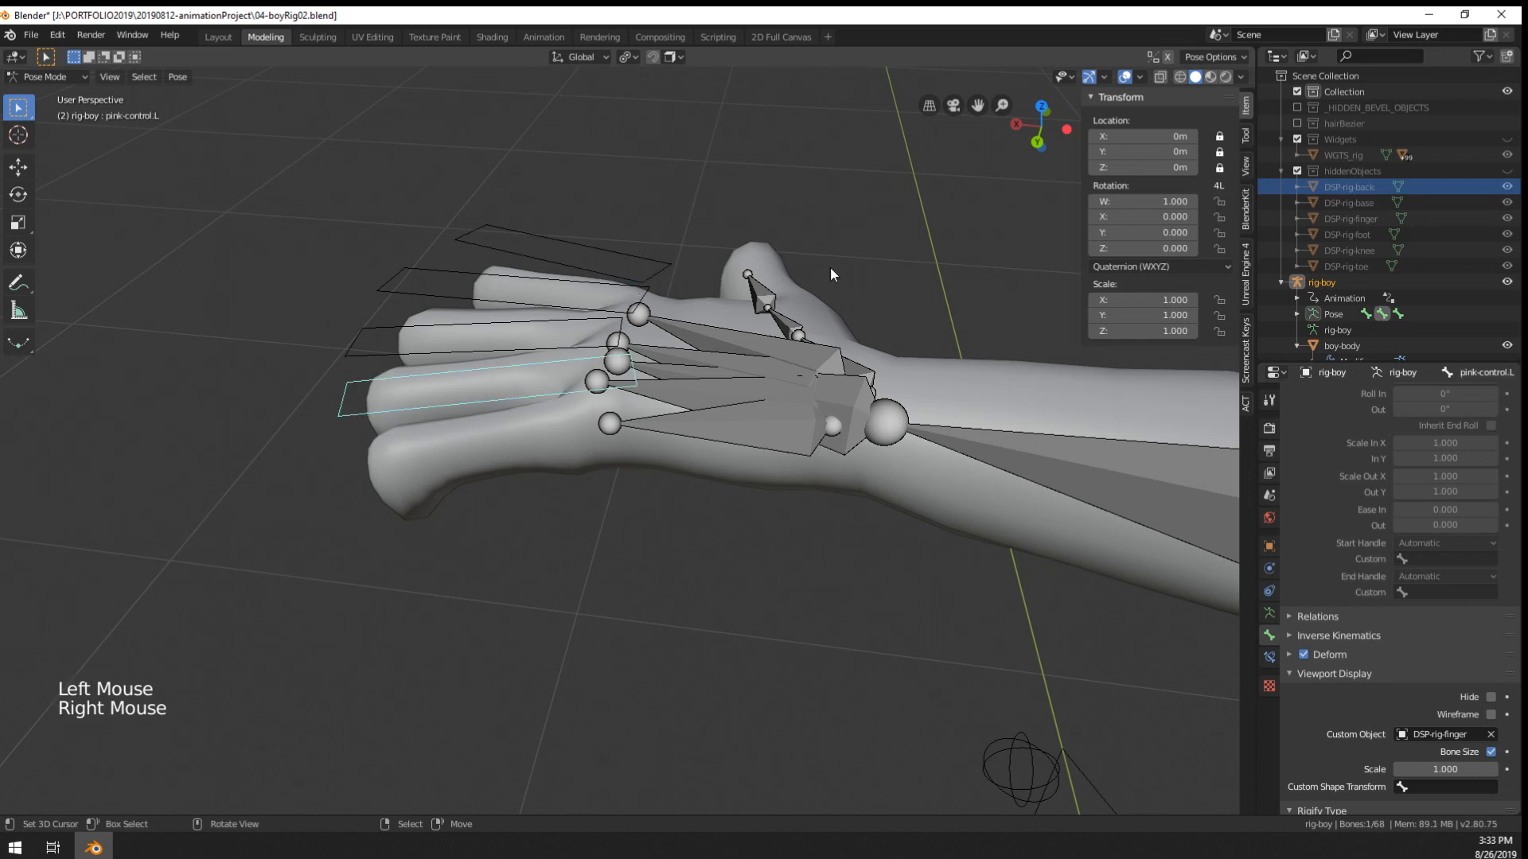
- Select the four left finger control bones and try moving and rotating them, cancelling each transform
key("c")
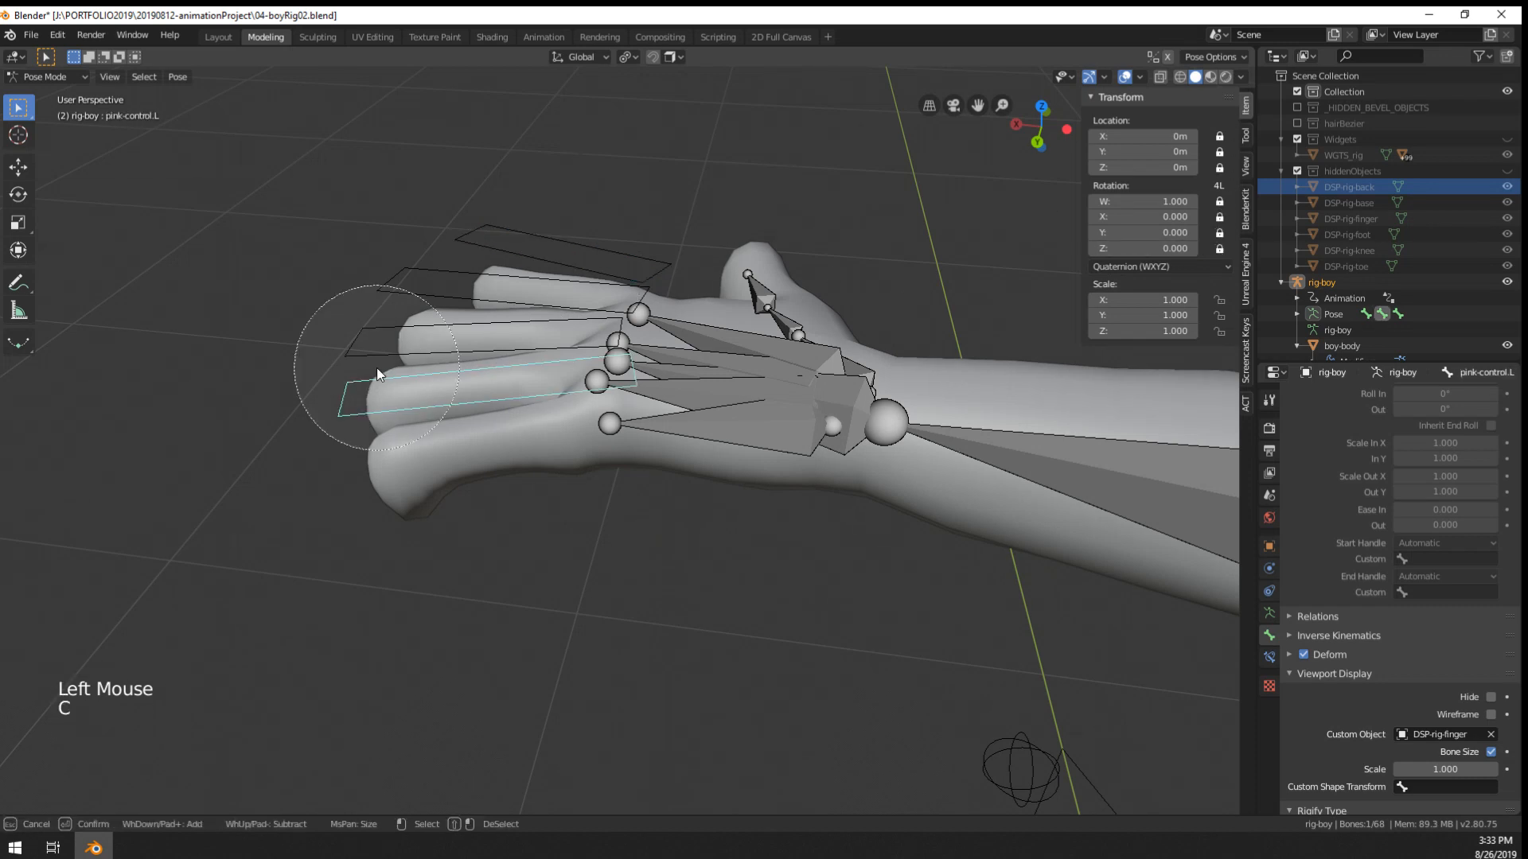
left_click_drag(377, 368, 528, 178)
right_click(528, 178)
key("g")
key("g")
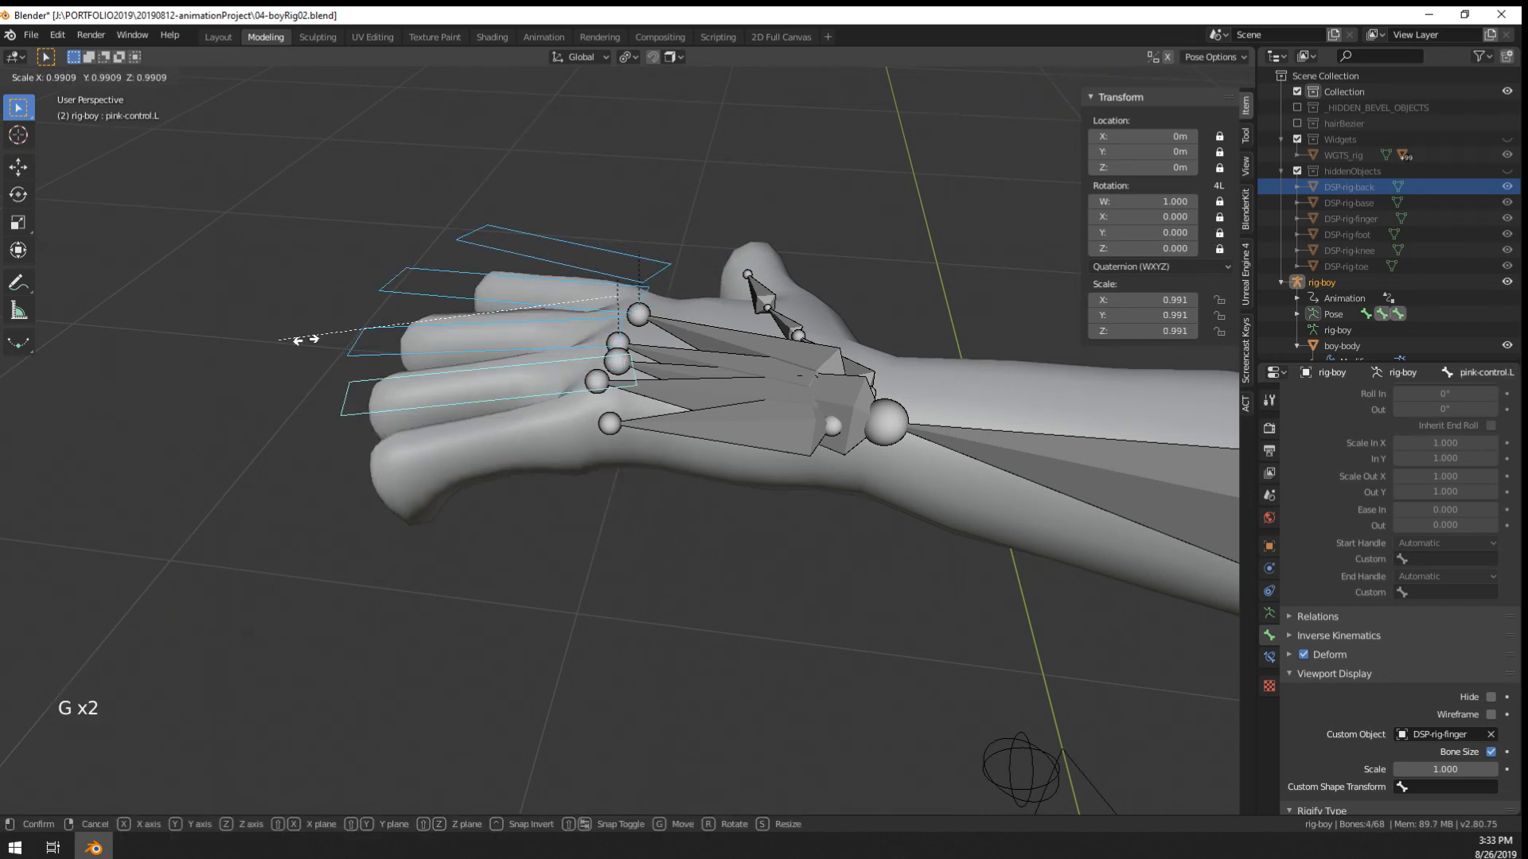
middle_click_drag(429, 323, 569, 368)
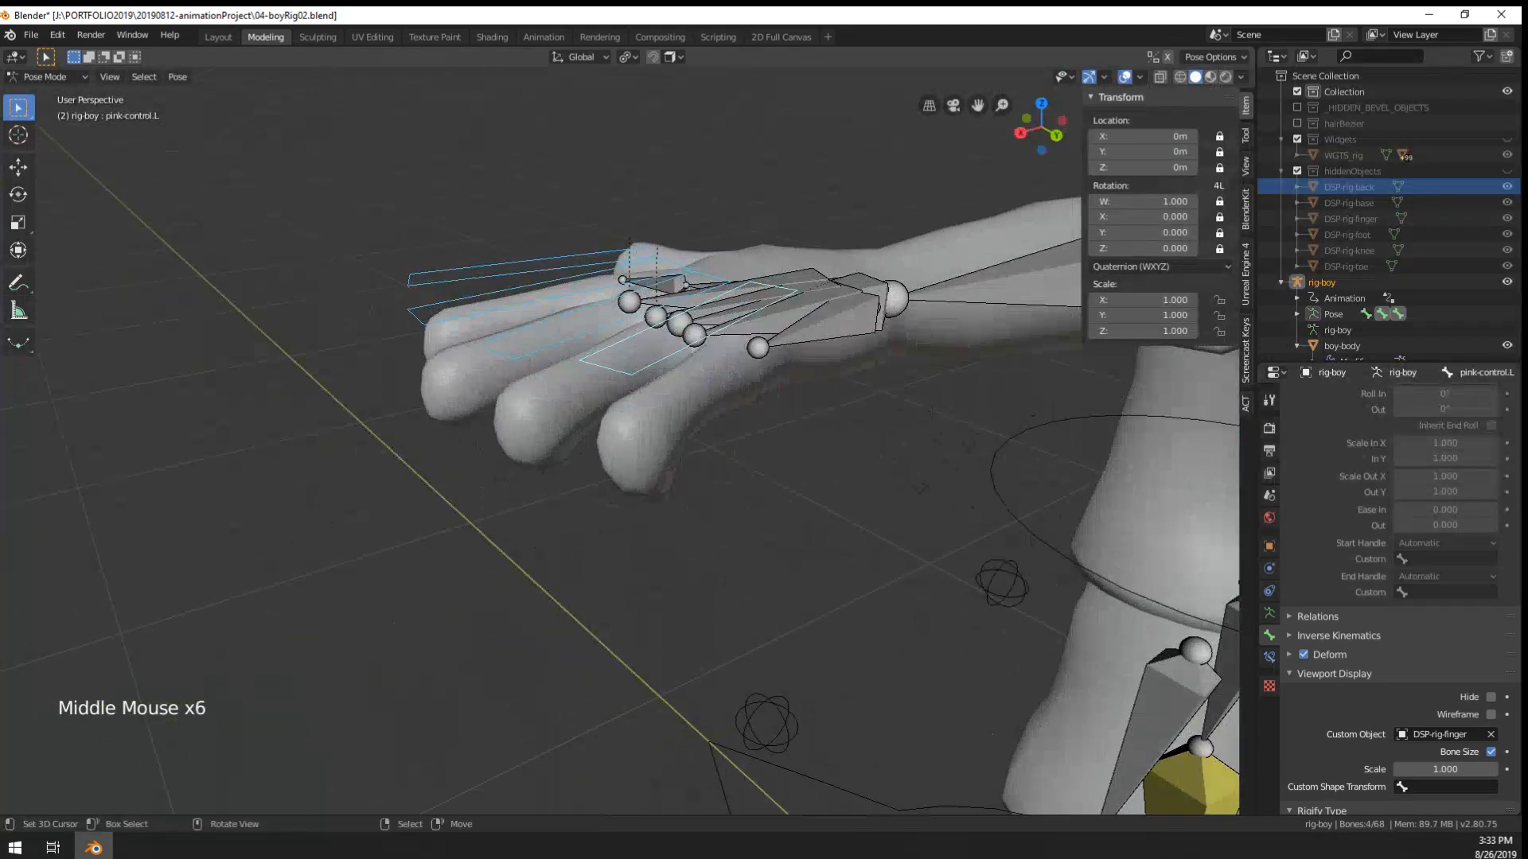
key("g")
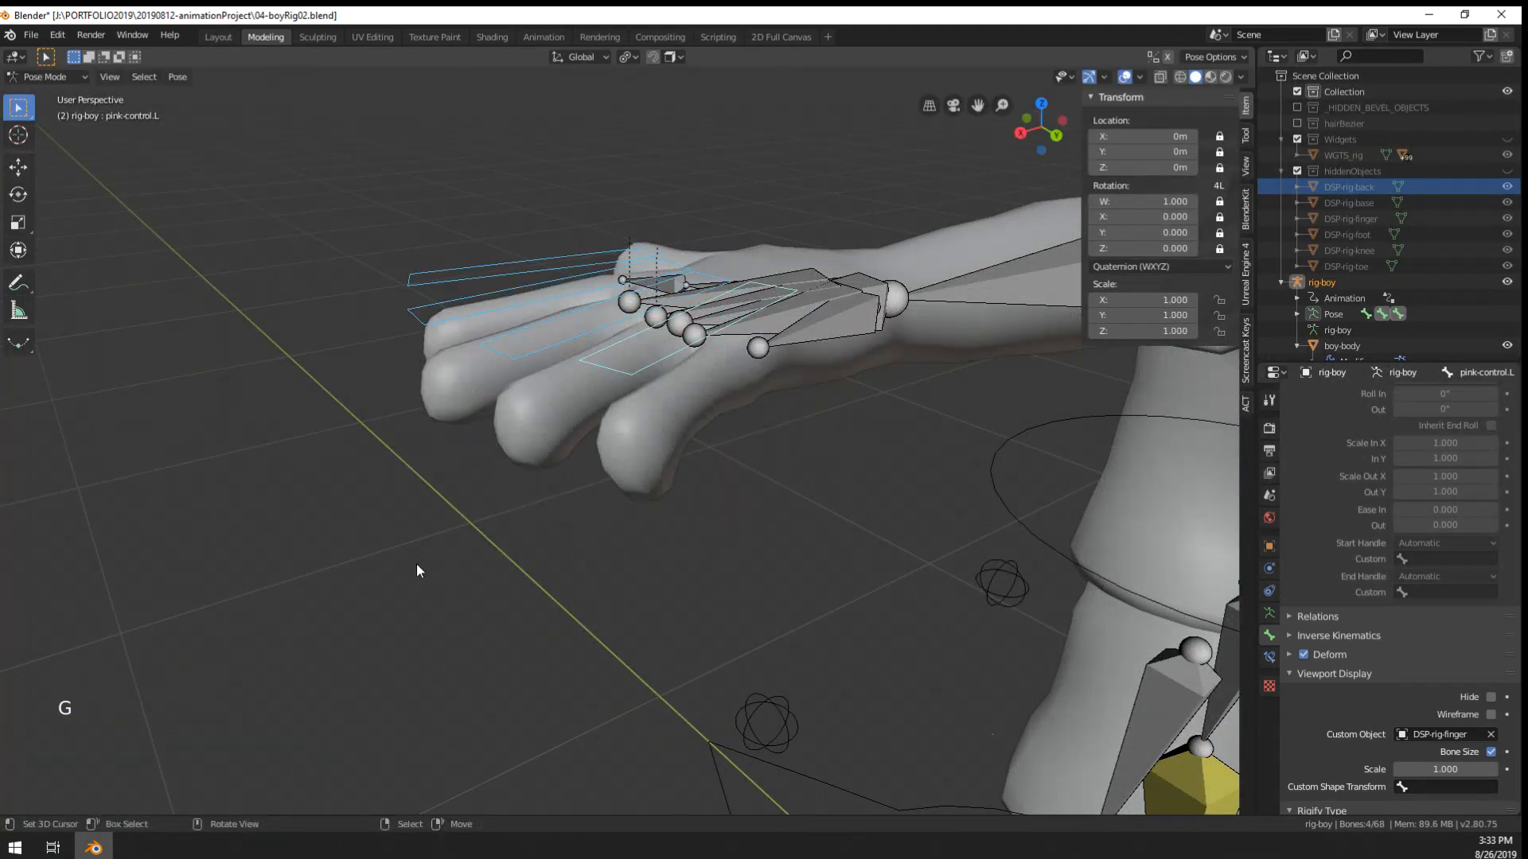
key("r")
right_click(509, 534)
key("g")
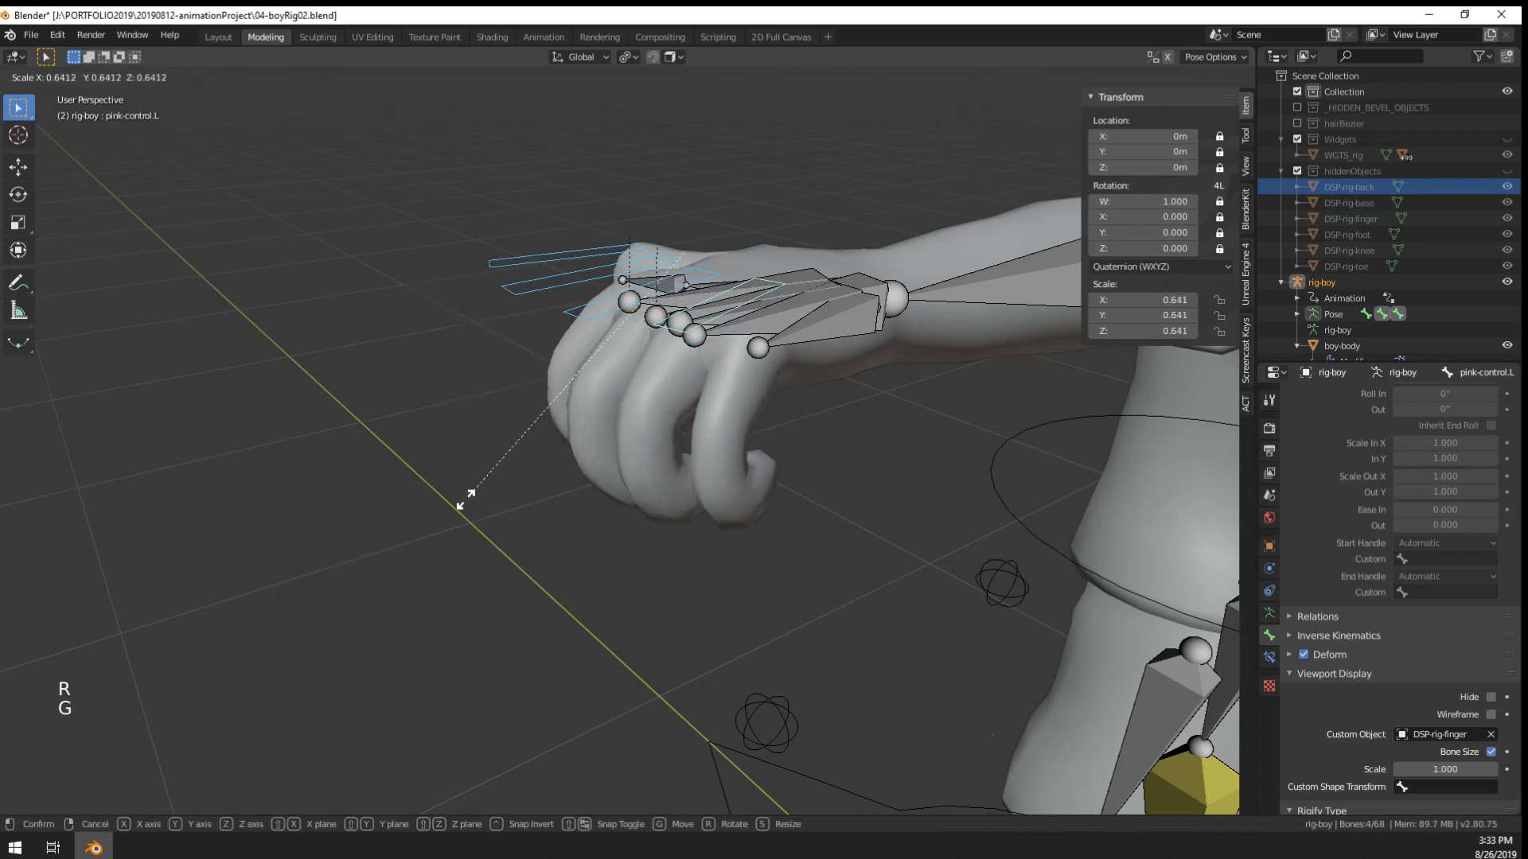
right_click(461, 505)
- Scale the four finger control bones to about 0.283 to curl the left fingers into a fist
scroll(614, 405, "down", 3)
middle_click_drag(613, 404, 920, 461)
key("g")
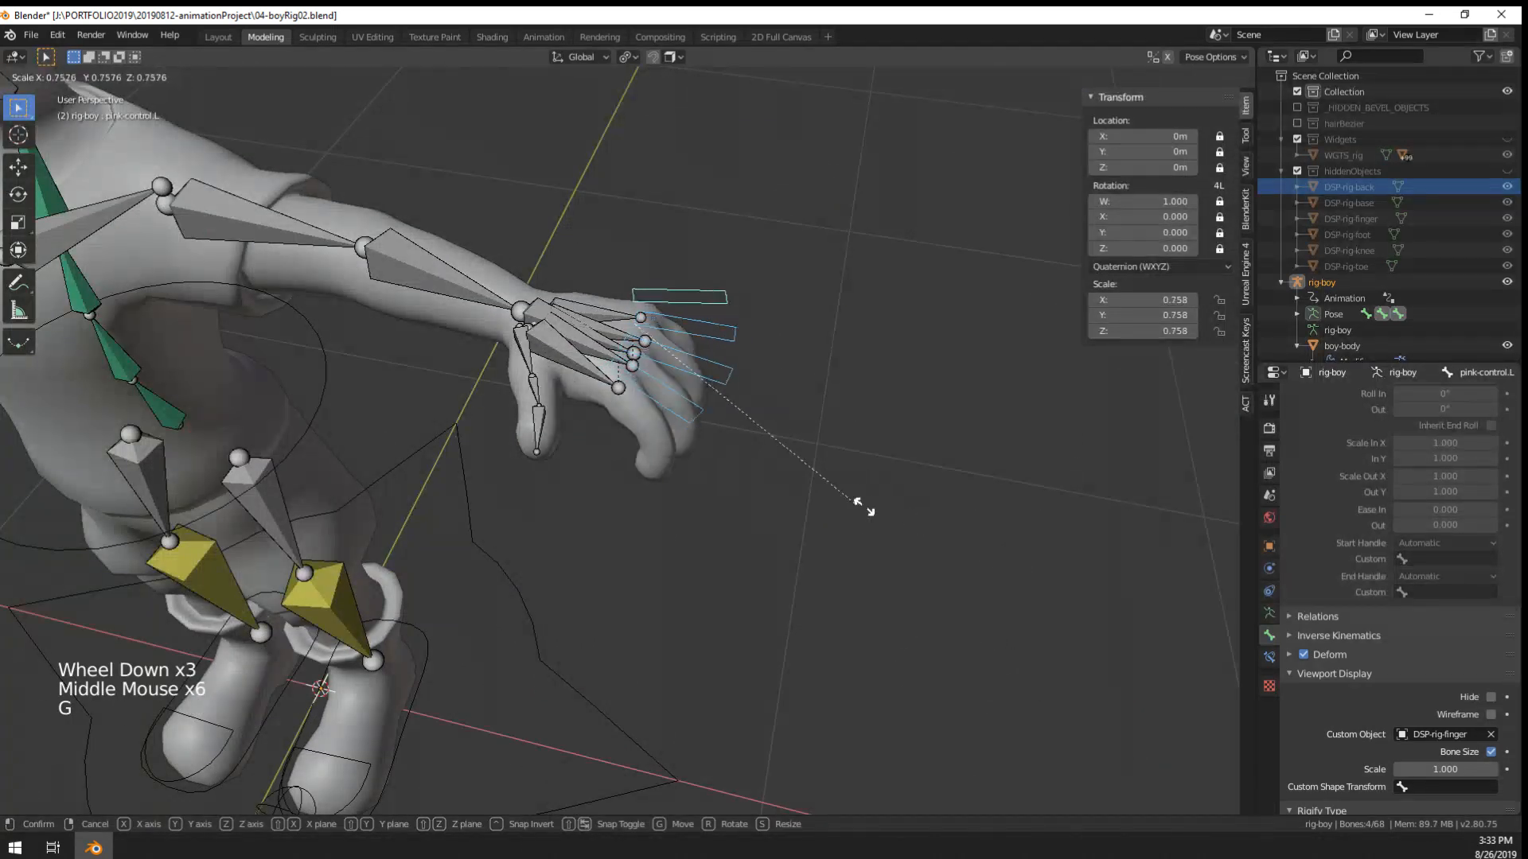
right_click(1015, 570)
key("s")
right_click(741, 501)
key("g")
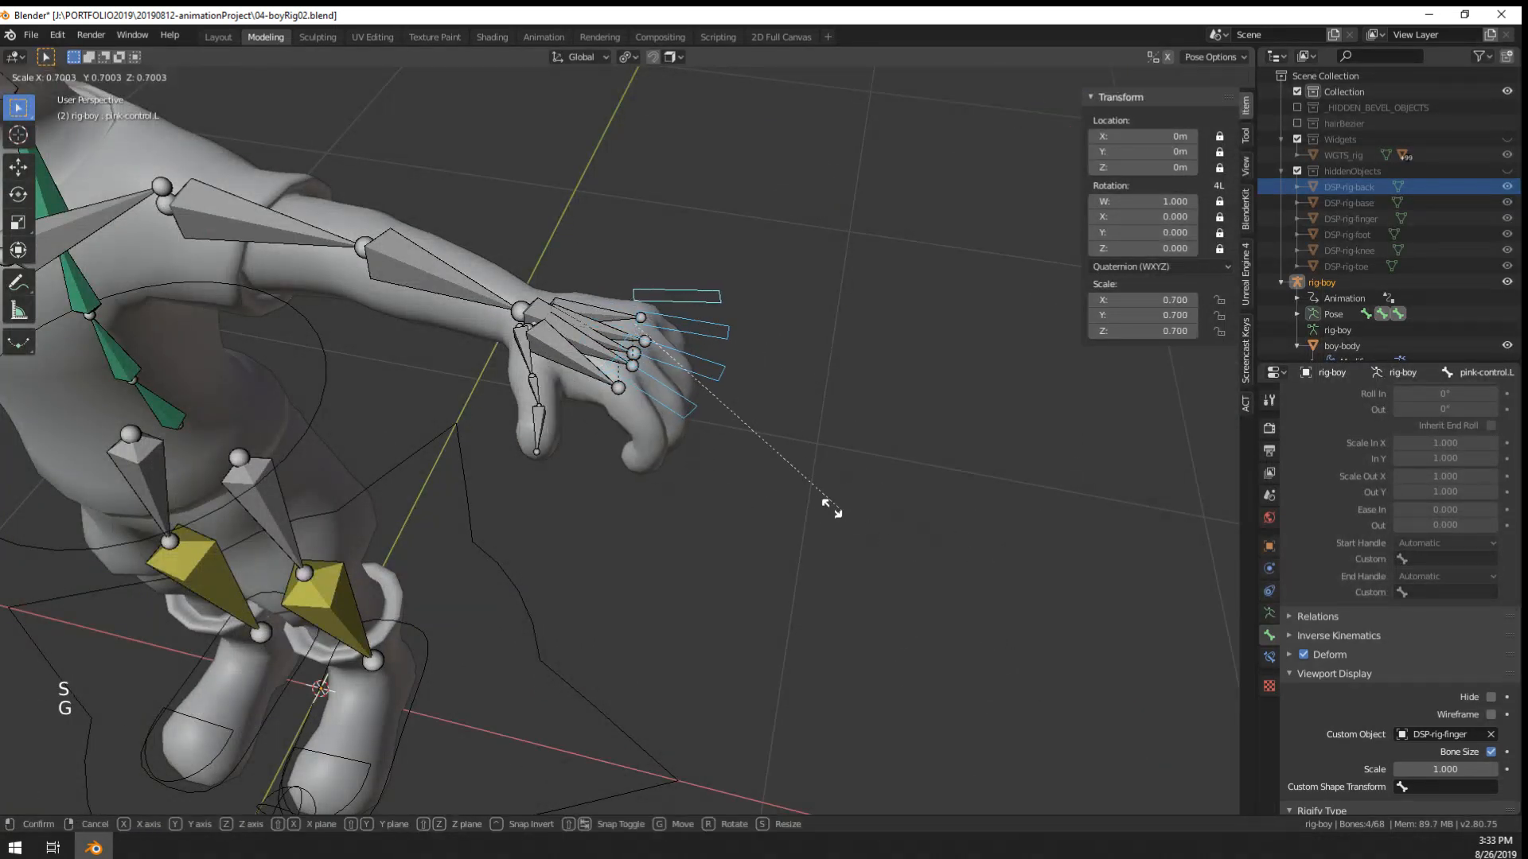
right_click(722, 465)
key("g")
middle_click_drag(722, 463, 565, 380)
left_click(717, 396)
scroll(652, 382, "up", 3)
middle_click_drag(570, 265, 630, 344)
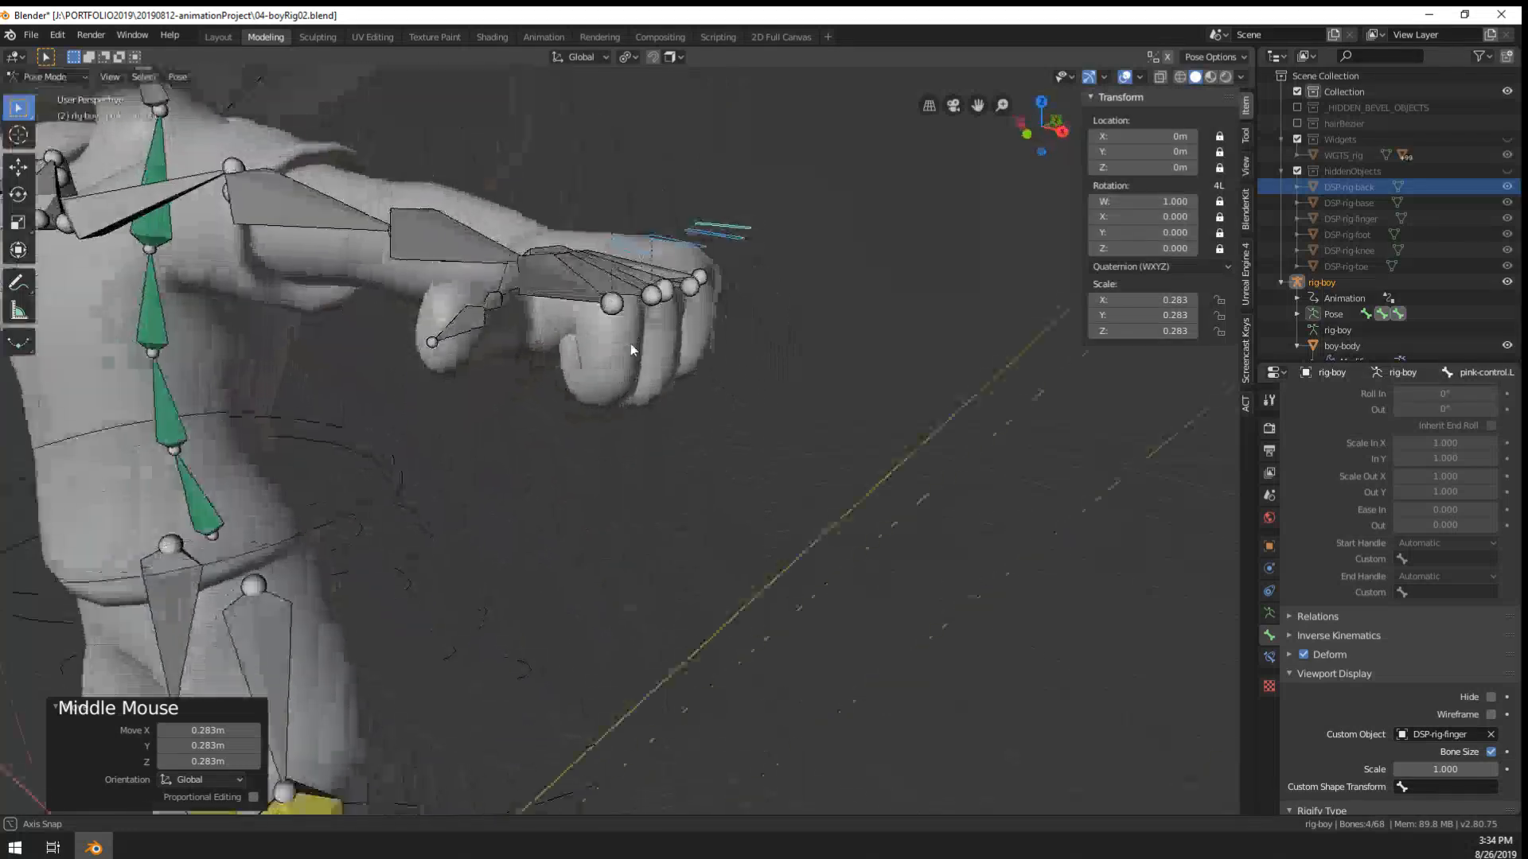
- Try rotating forearm.L and cancel it, and rotate upper_arm.L by about 94.4° in the view
right_click(470, 219)
middle_click_drag(469, 220, 399, 197)
middle_click_drag(1000, 338, 943, 314)
key("r")
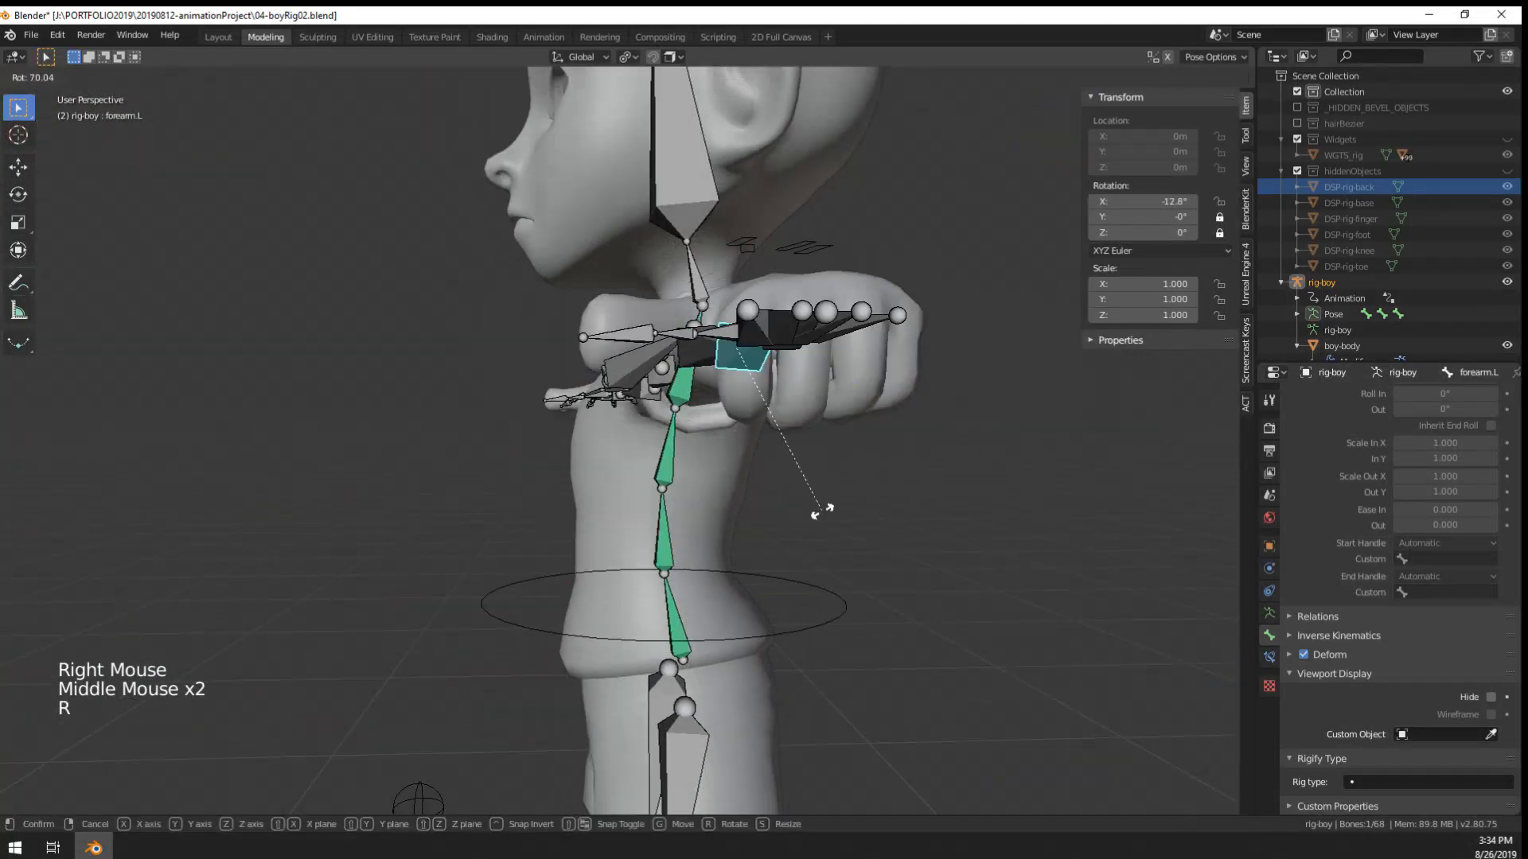
right_click(821, 511)
middle_click_drag(456, 187, 533, 237)
right_click(489, 203)
middle_click_drag(871, 390, 825, 358)
key("r")
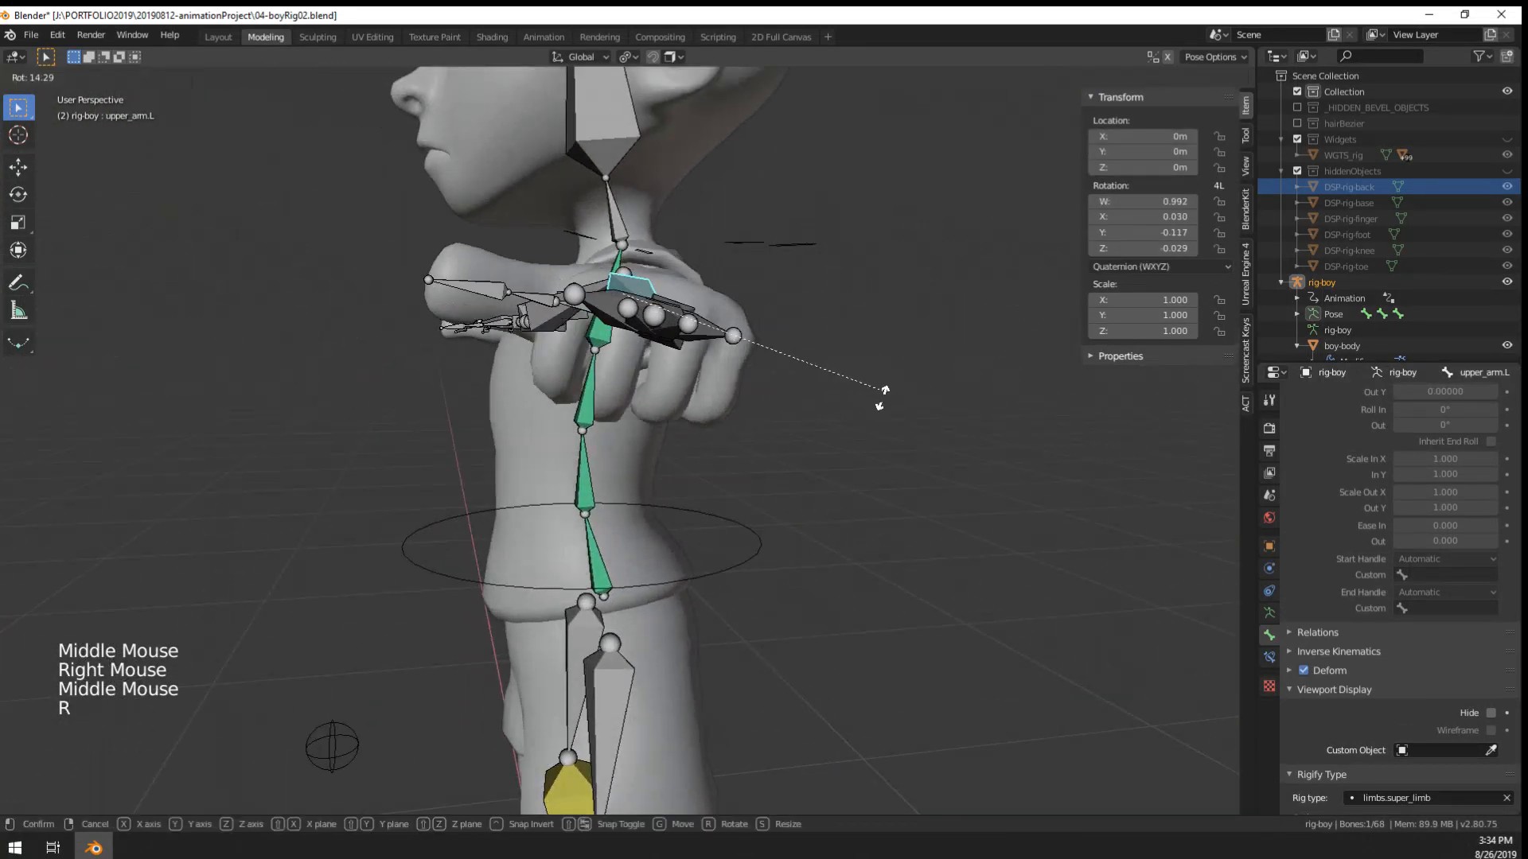
left_click(879, 410)
middle_click_drag(879, 410, 849, 460)
scroll(455, 460, "down", 4)
scroll(455, 459, "down", 4)
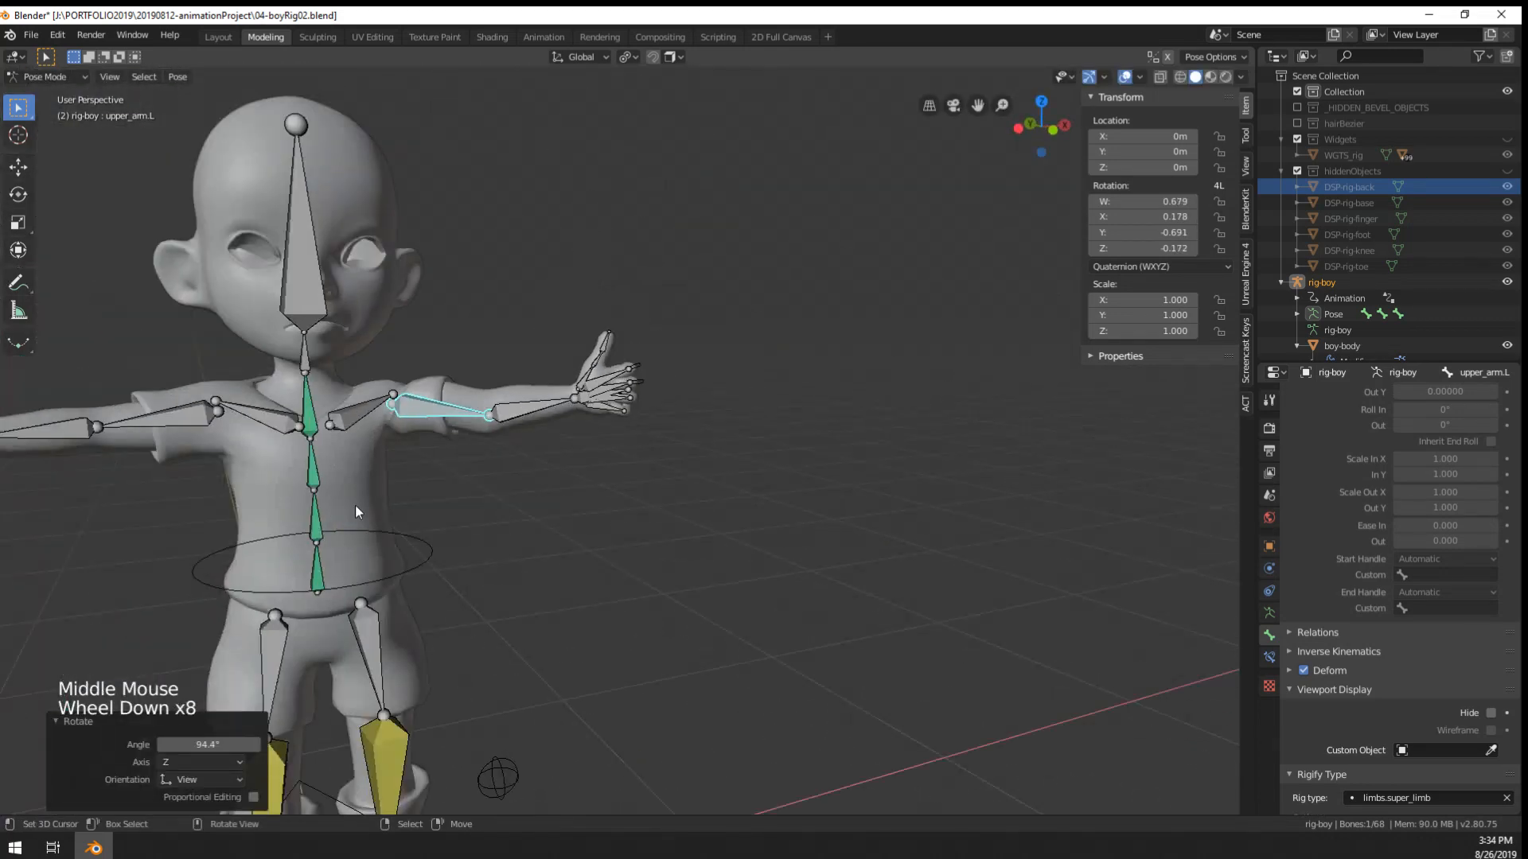
- Examine the posed left arm and clenched fist, toggling the viewport overlays to check the deformation
right_click(355, 504)
scroll(401, 422, "up", 4)
middle_click_drag(401, 422, 880, 366)
left_click(1125, 77)
scroll(775, 407, "down", 3)
scroll(776, 407, "up", 2)
scroll(880, 366, "up", 2)
right_click(846, 425)
scroll(847, 425, "down", 1)
middle_click_drag(847, 424, 795, 318)
key("Tab")
key("Tab")
scroll(647, 463, "up", 2)
left_click(1124, 77)
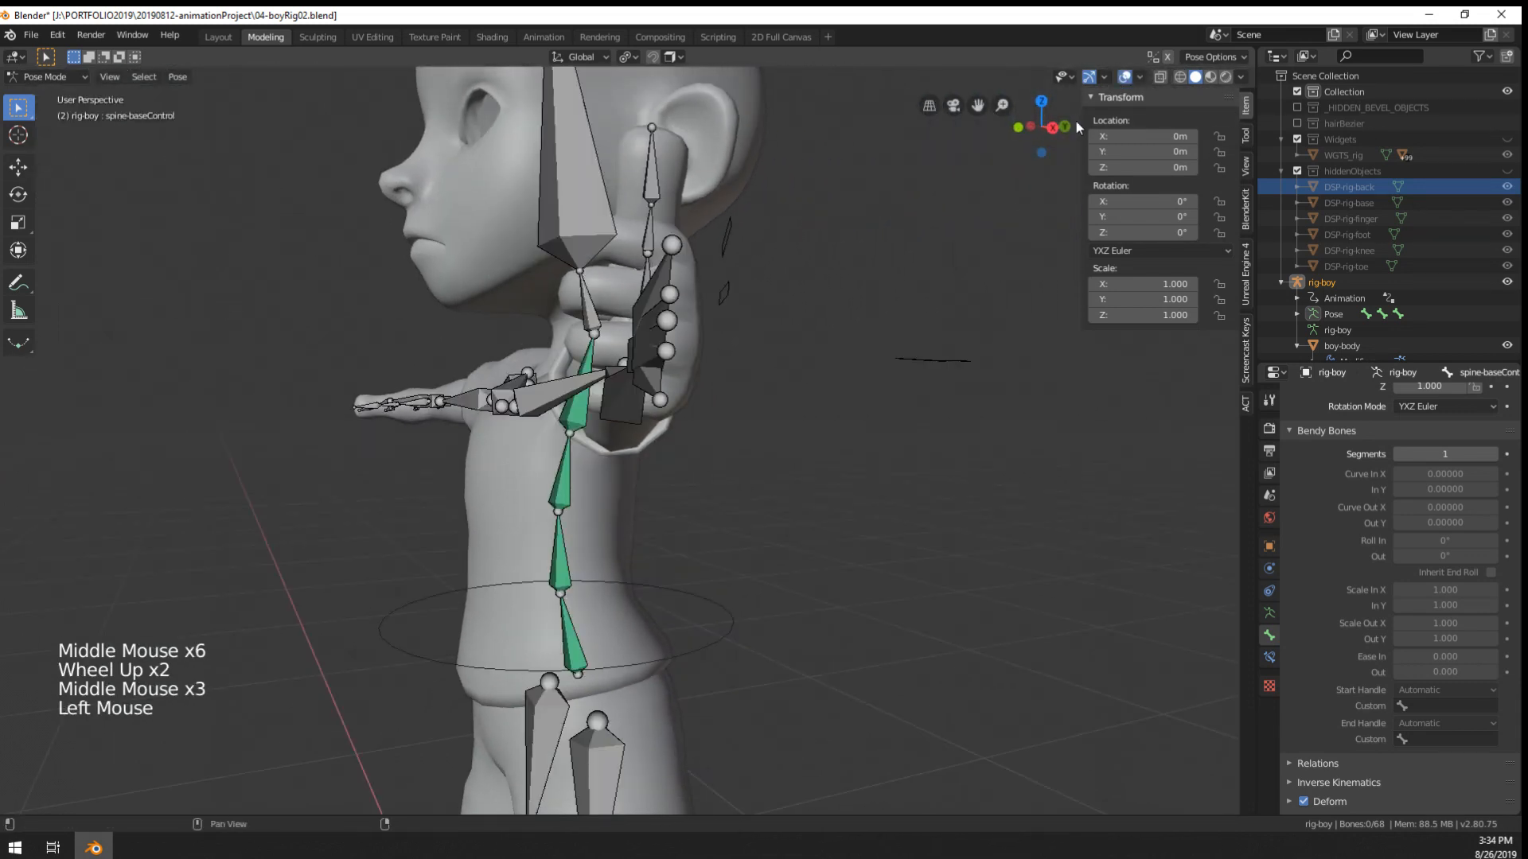
scroll(1075, 121, "down", 3)
- Select all bones and clear their pose rotation, location and scale
middle_click_drag(1075, 121, 599, 422)
key("a")
key("alt+r")
key("alt+g")
key("alt+s")
- Select the left little finger's palm bone pink-l.001 and try to duplicate it in Pose Mode
right_click(767, 480)
scroll(761, 448, "up", 4)
right_click(844, 453)
scroll(600, 423, "up", 1)
right_click(600, 423)
key("KP_7")
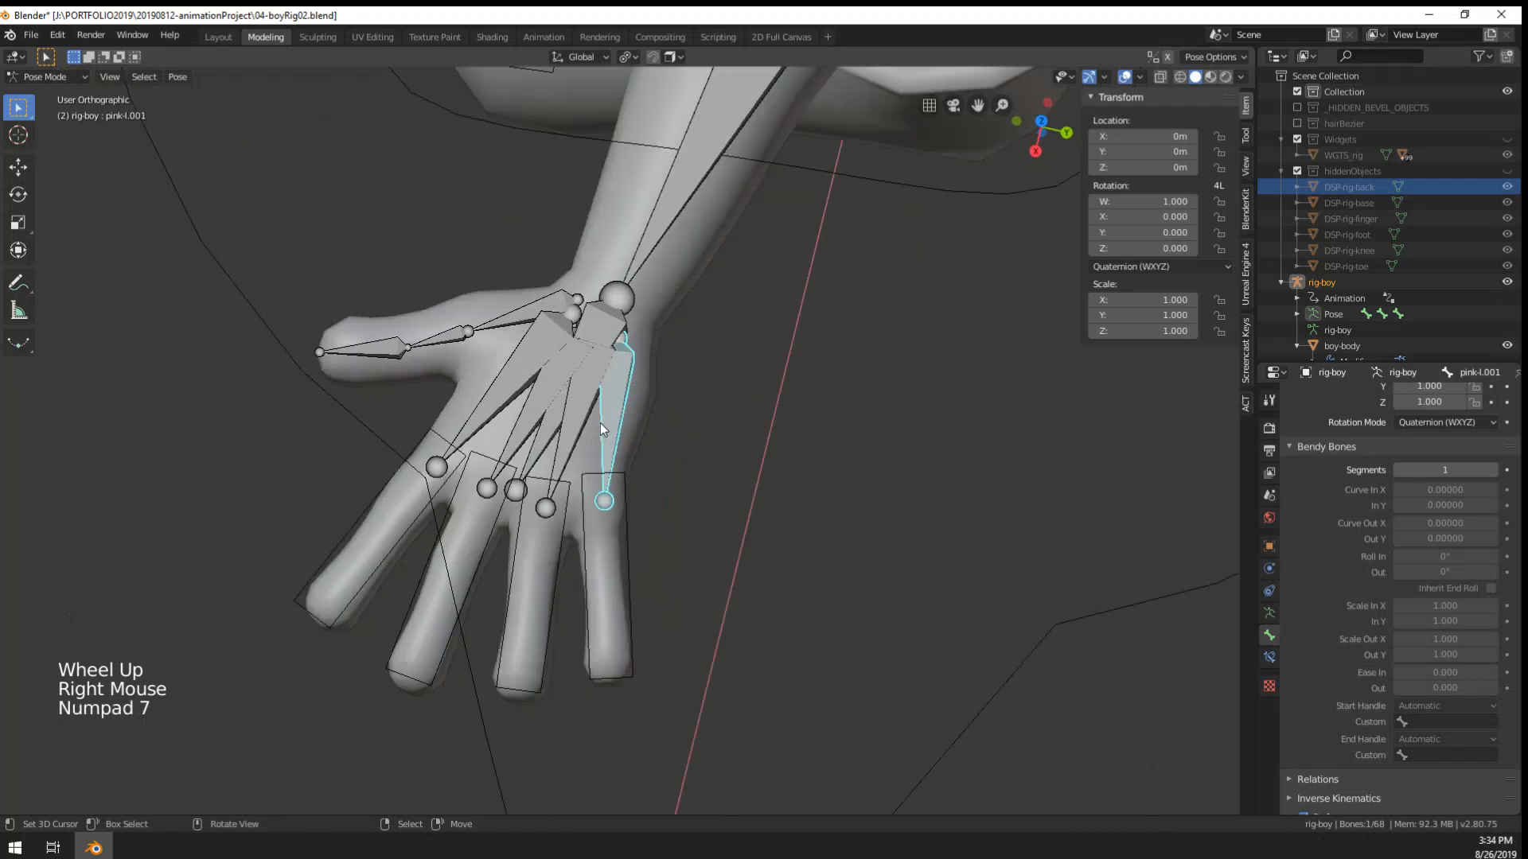
middle_click_drag(599, 422, 661, 300)
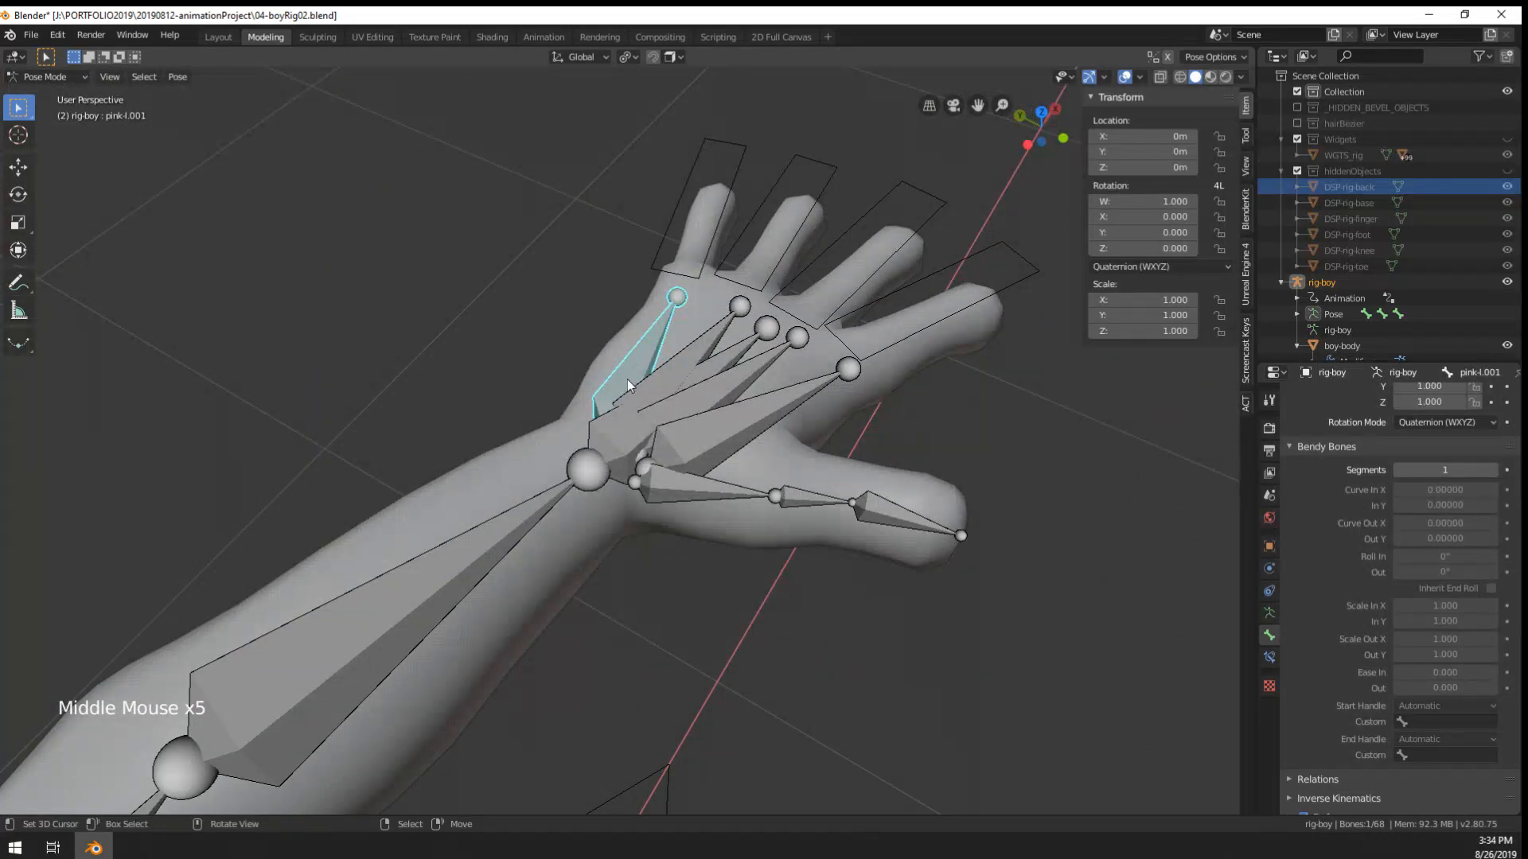
middle_click_drag(627, 380, 652, 370)
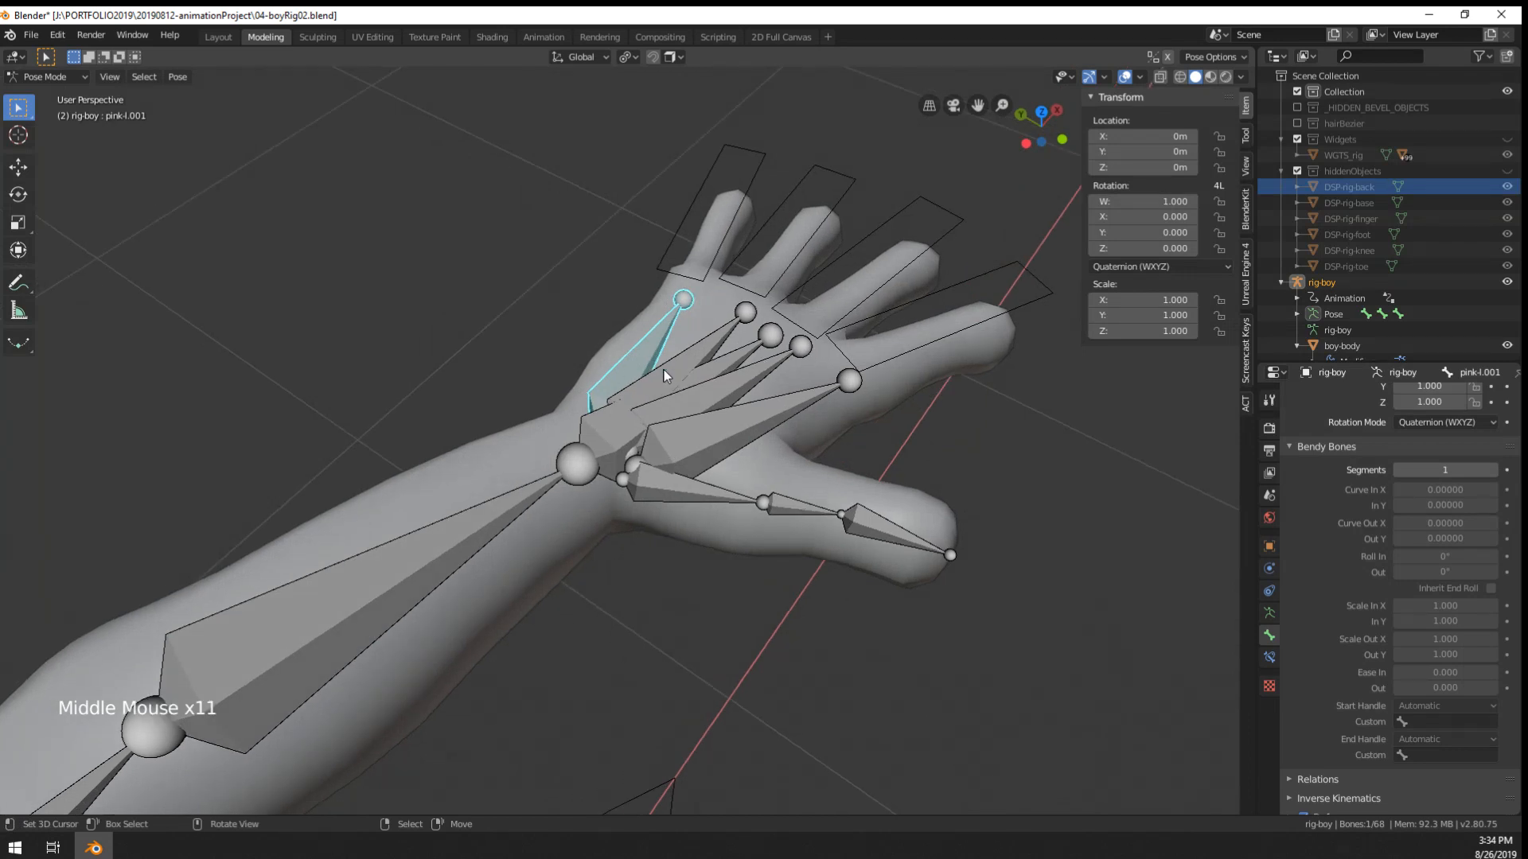
key("shift+d")
key("y")
key("x")
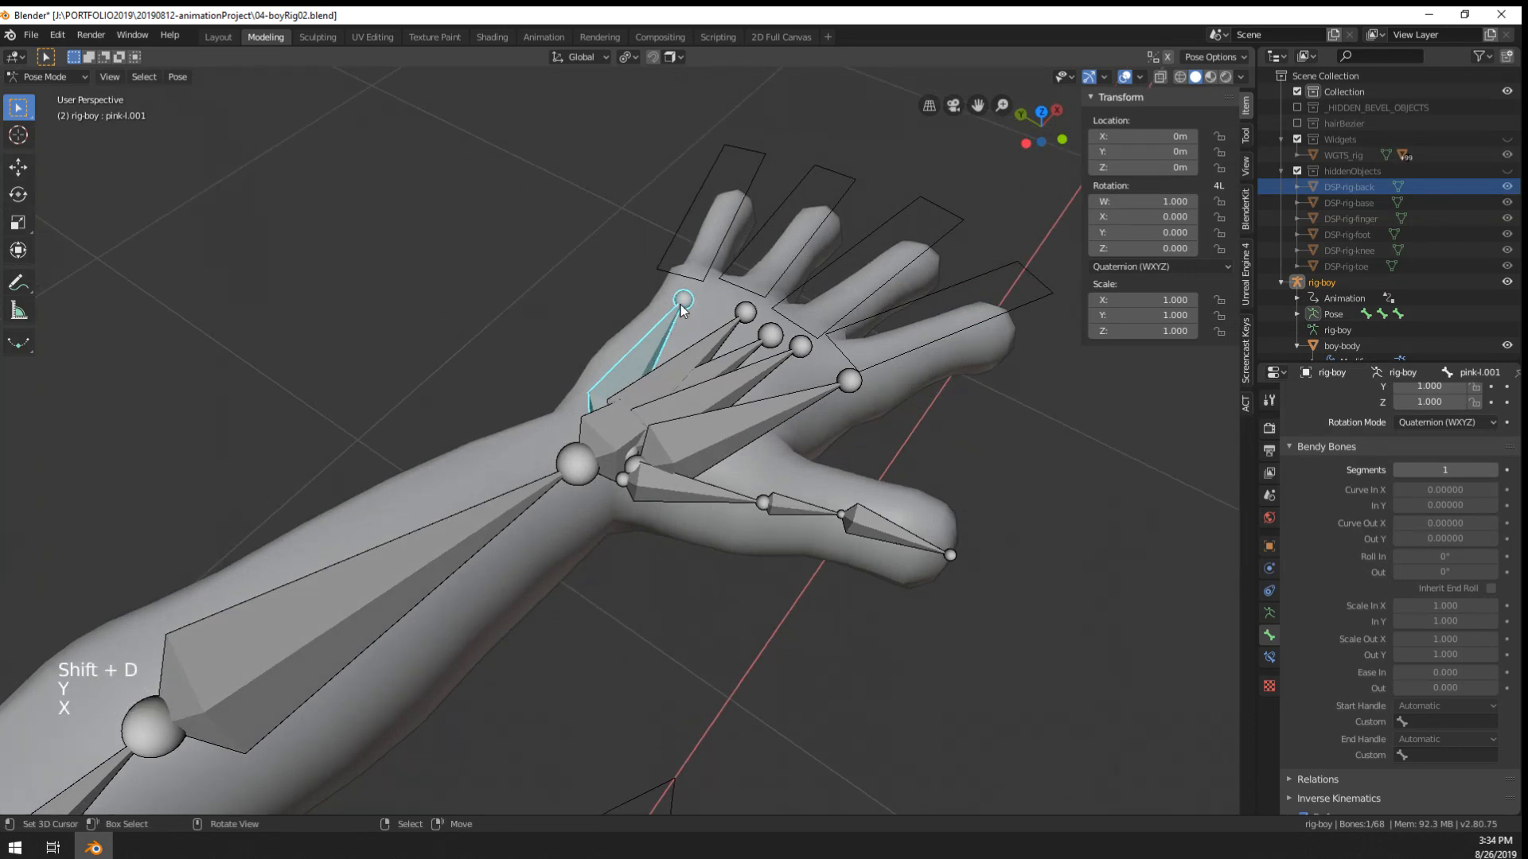
key("z")
- In Edit Mode, duplicate the palm bone pink-l.001 and move the copy up about 0.037 m along Z
key("Tab")
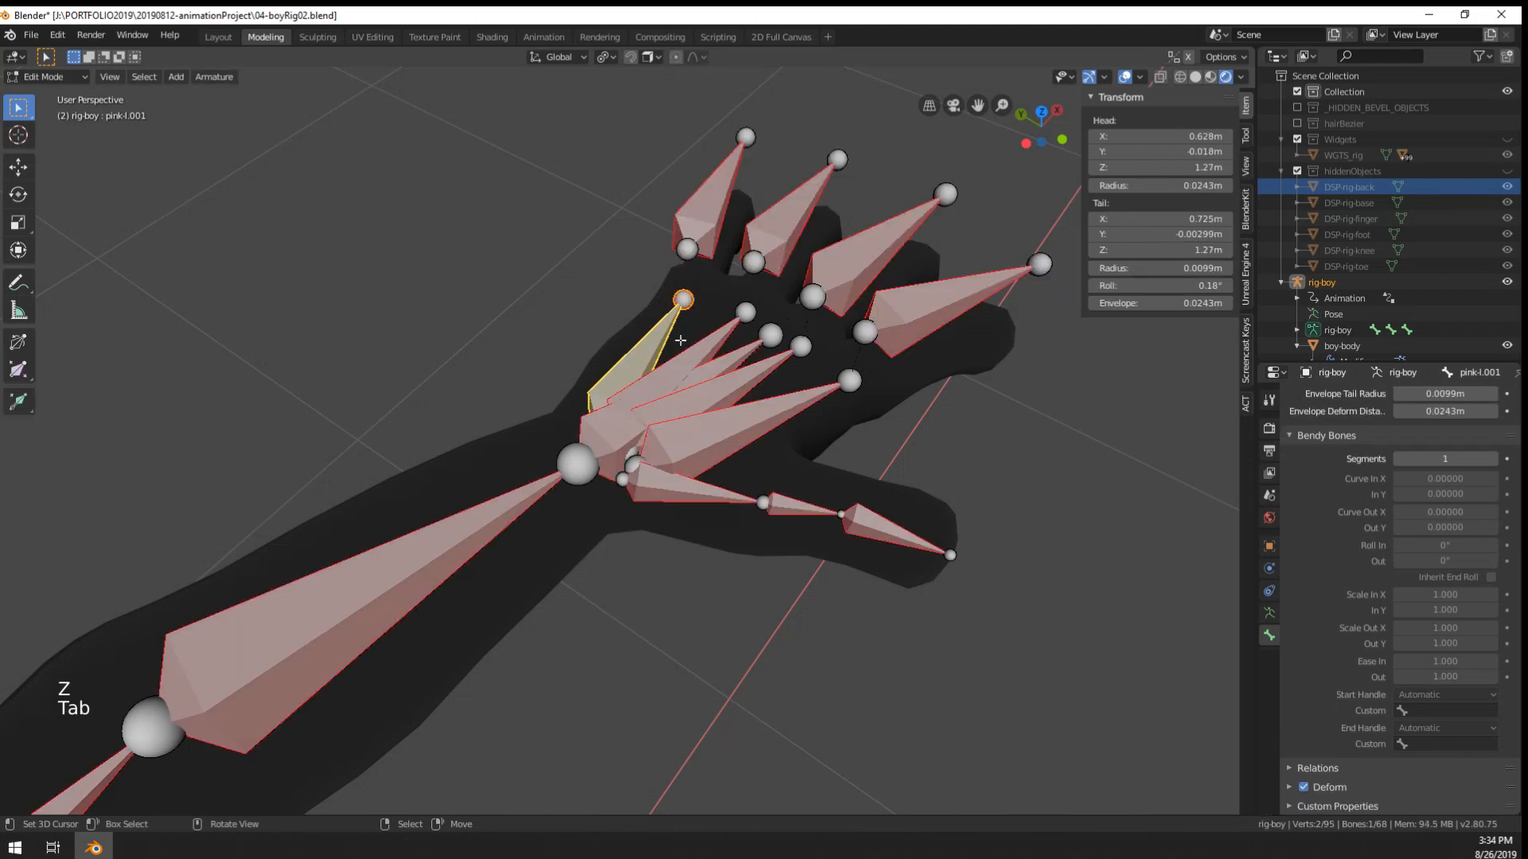
middle_click_drag(681, 347, 867, 273)
key("shift+d")
key("z")
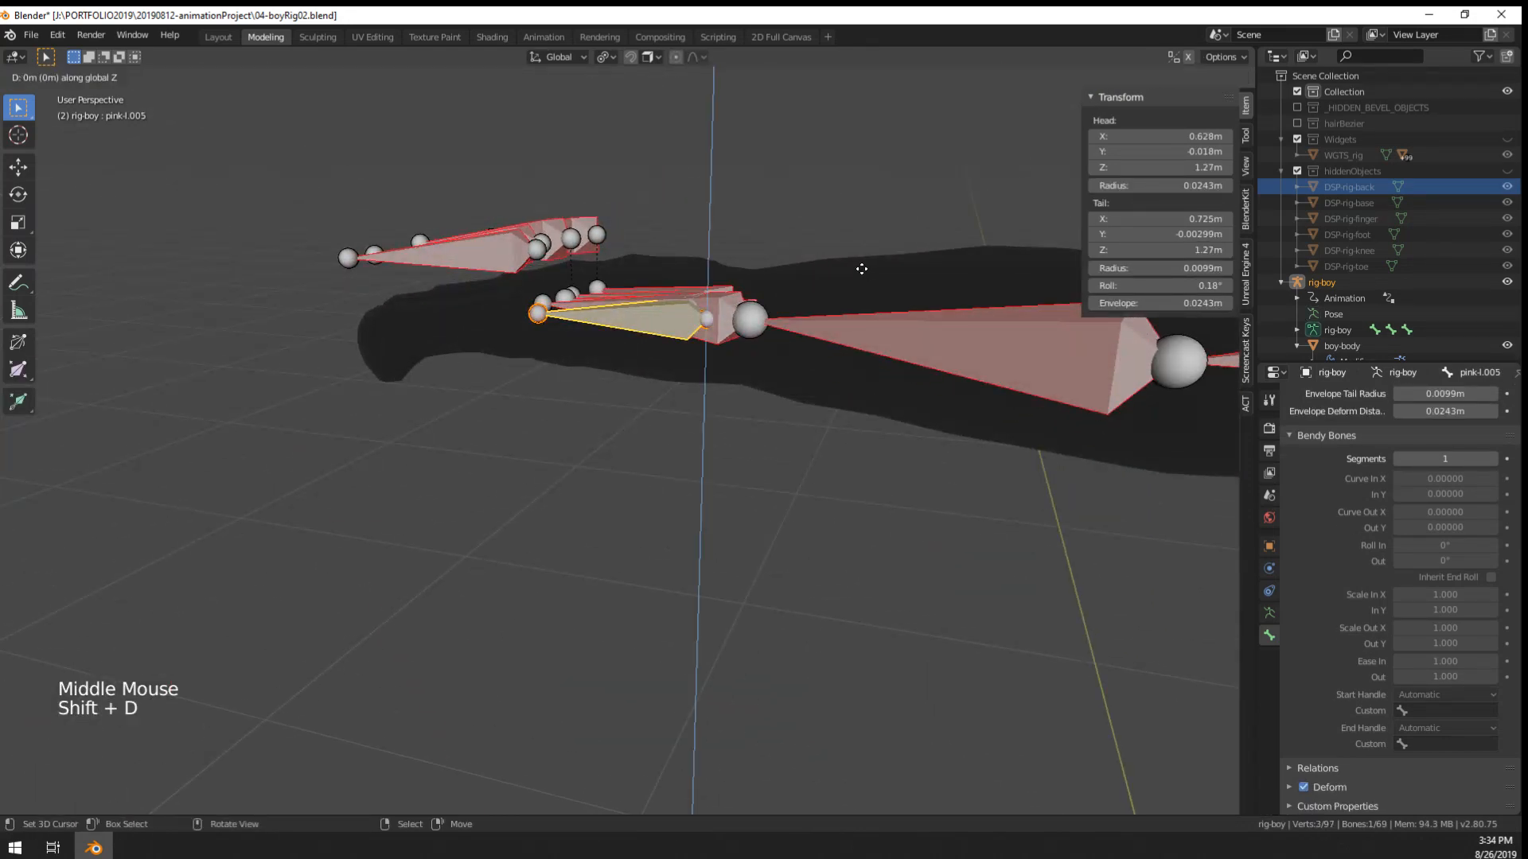
left_click(865, 207)
- Move the duplicated palm bone's head towards the wrist, about -0.0096 m in X and 0.0023 m in Y
middle_click_drag(641, 257, 731, 493)
scroll(677, 338, "up", 2)
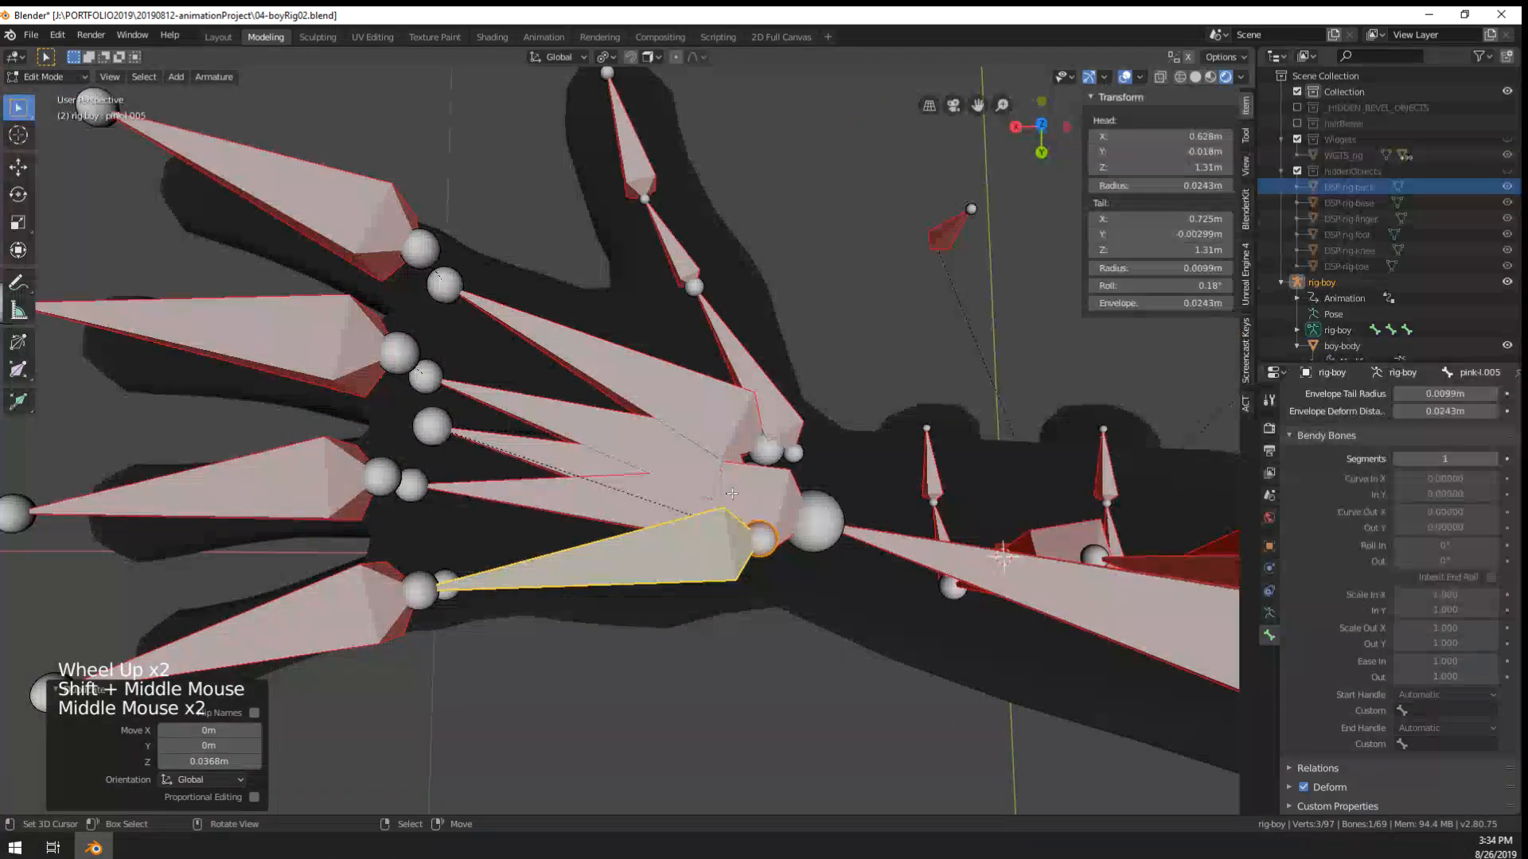
right_click(762, 539)
key("KP_7")
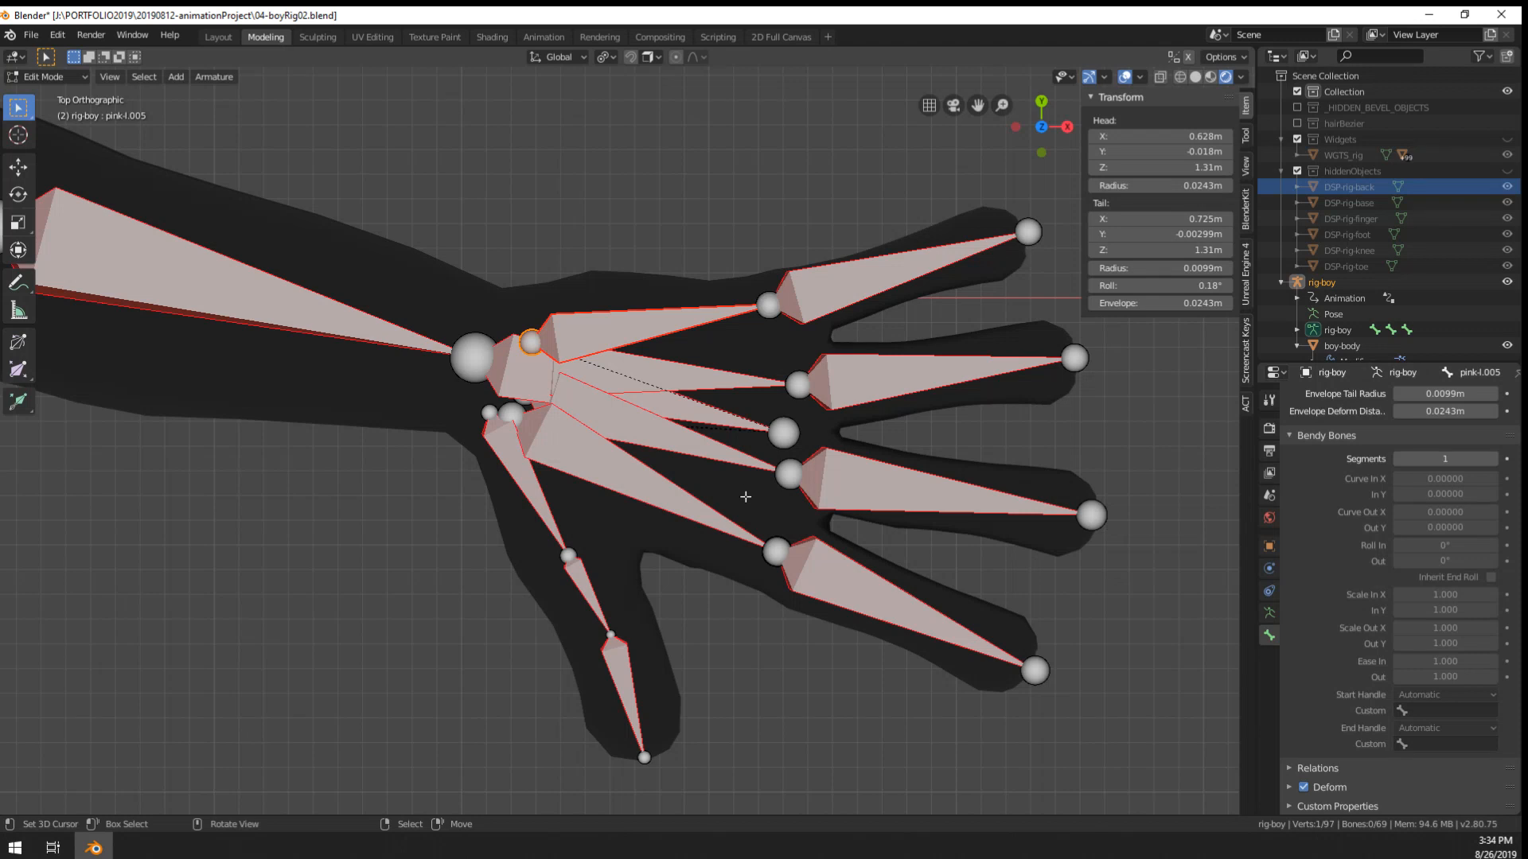
key("g")
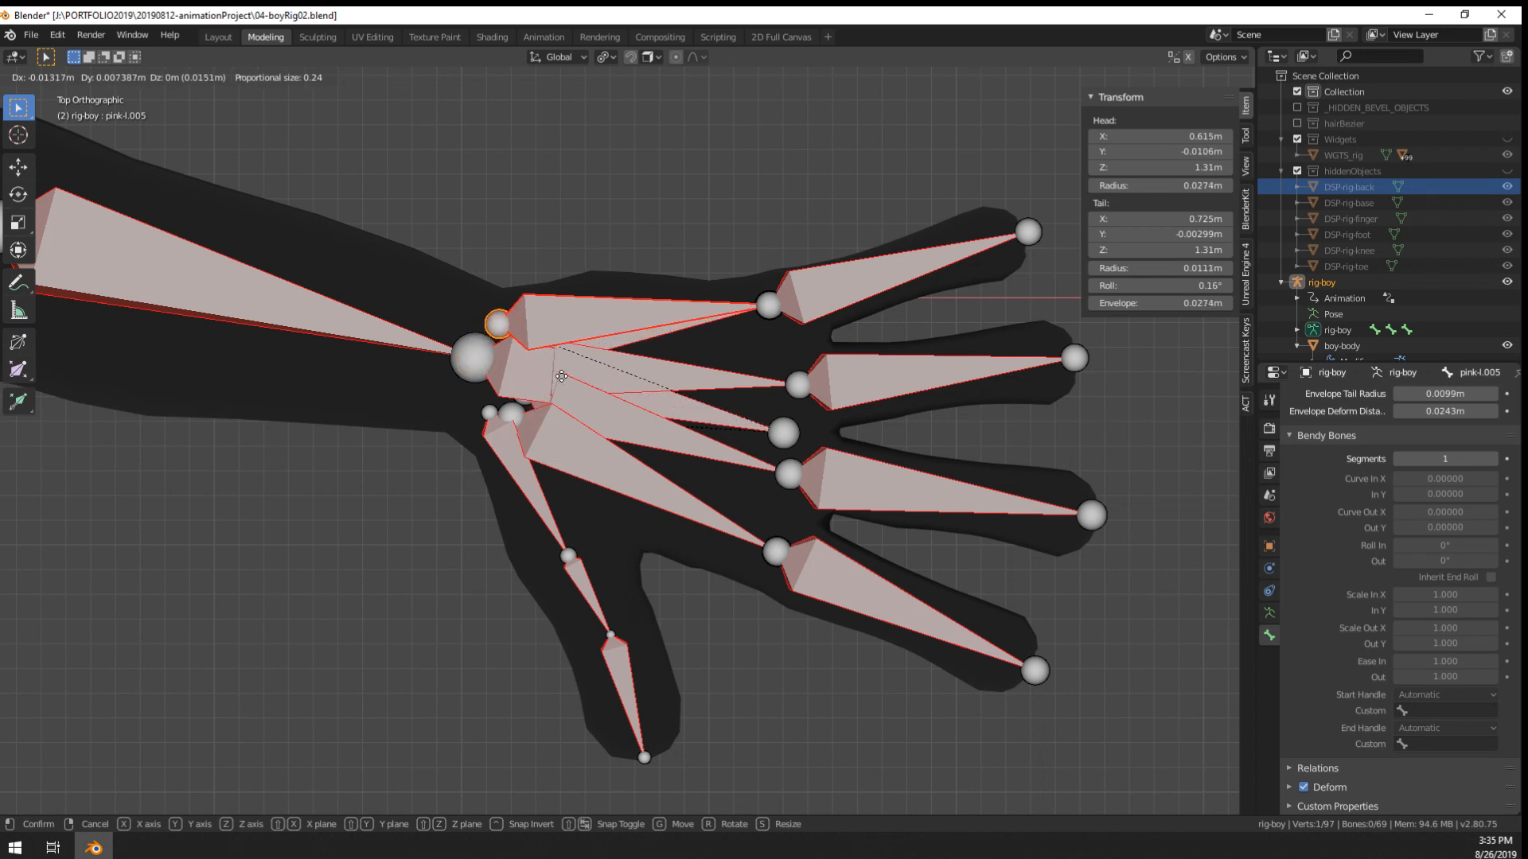
left_click(571, 390)
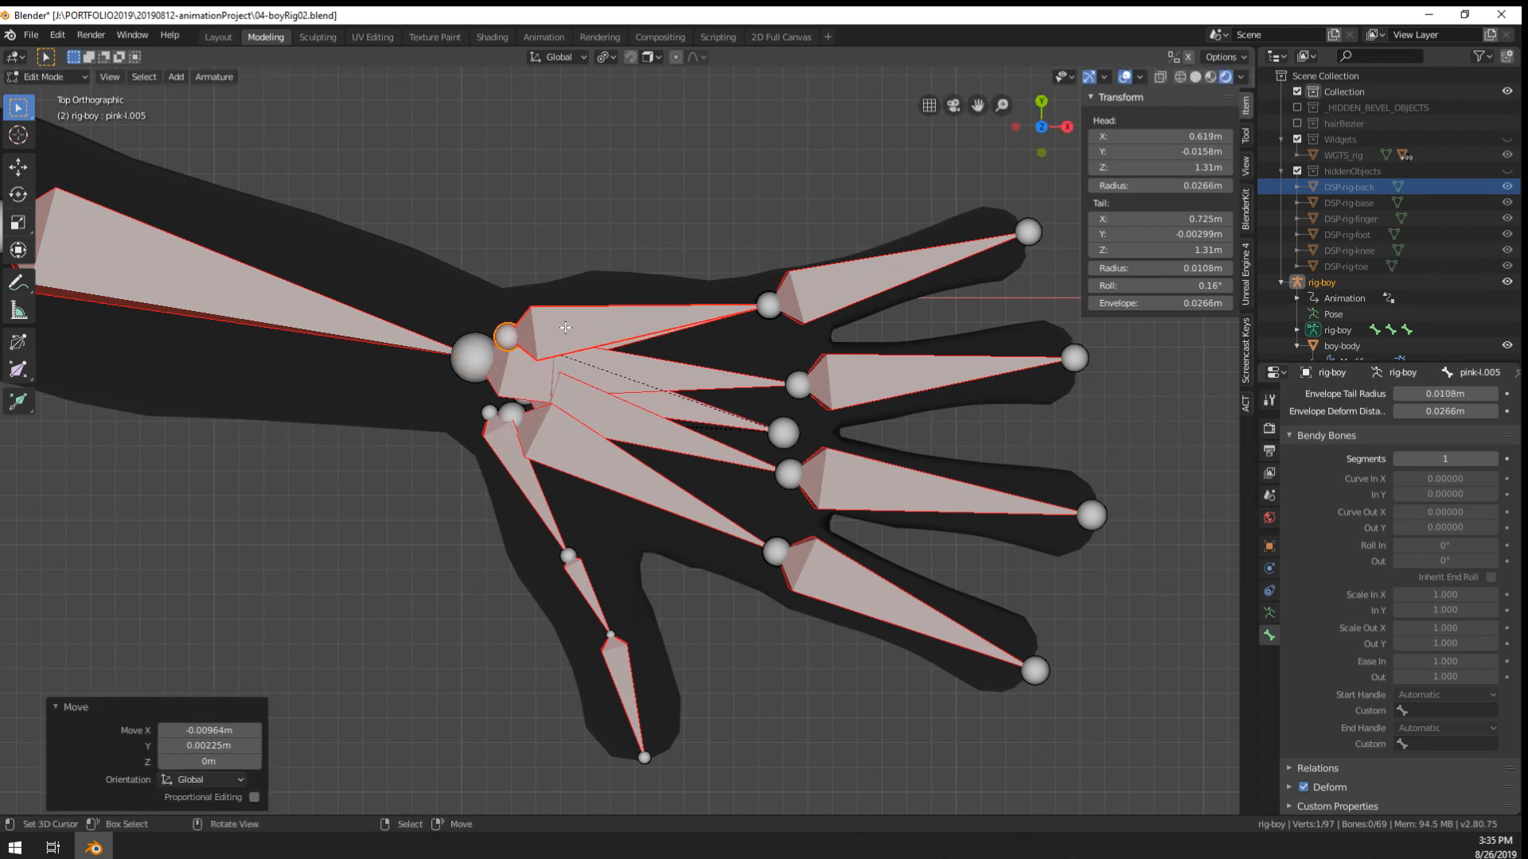
- Return the rig to Pose Mode and select the ring finger's palm bone ring-l.001
middle_click_drag(845, 435, 1268, 634)
key("Tab")
key("Tab")
right_click(634, 419)
key("ctrl+Tab")
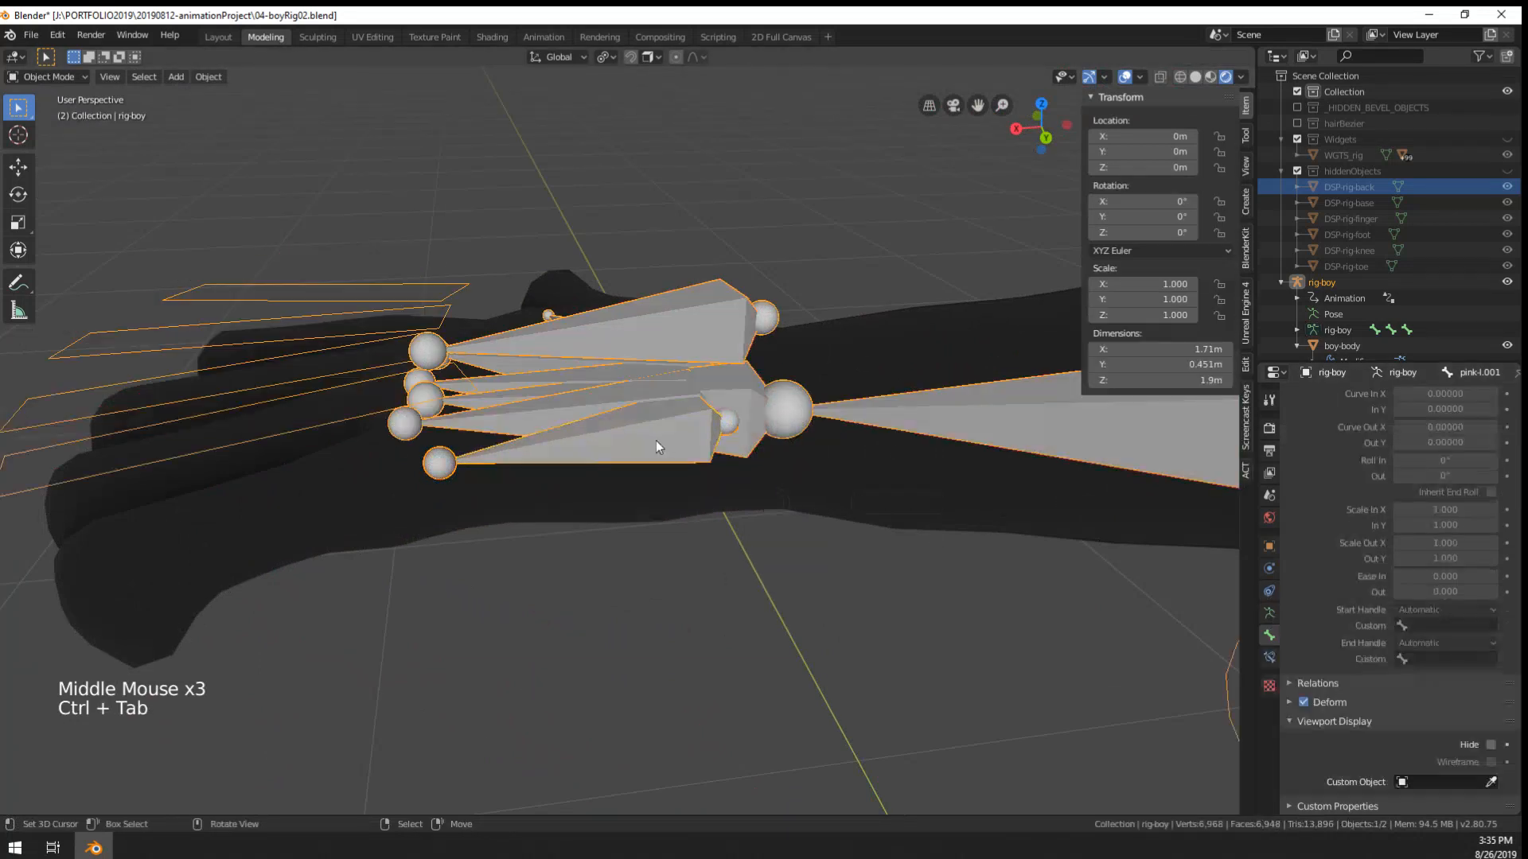
right_click(654, 441)
key("ctrl+Tab")
right_click(652, 441)
middle_click_drag(653, 441, 1402, 680)
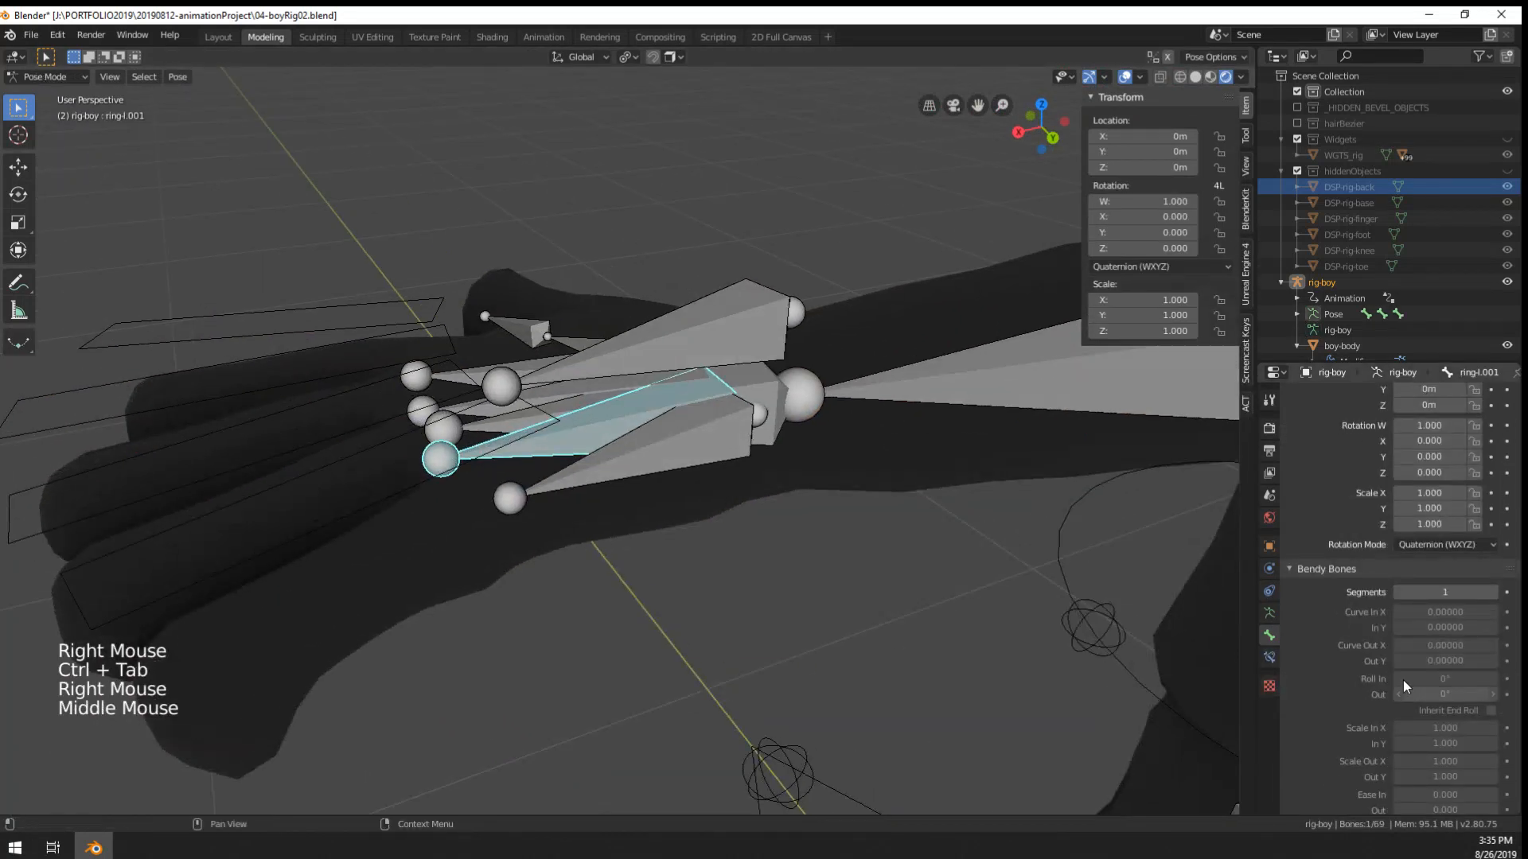
- Try adding a Copy Rotation constraint to the ring finger's palm bone and remove it again
left_click(1270, 656)
middle_click_drag(1229, 636, 1208, 603)
left_click(1370, 396)
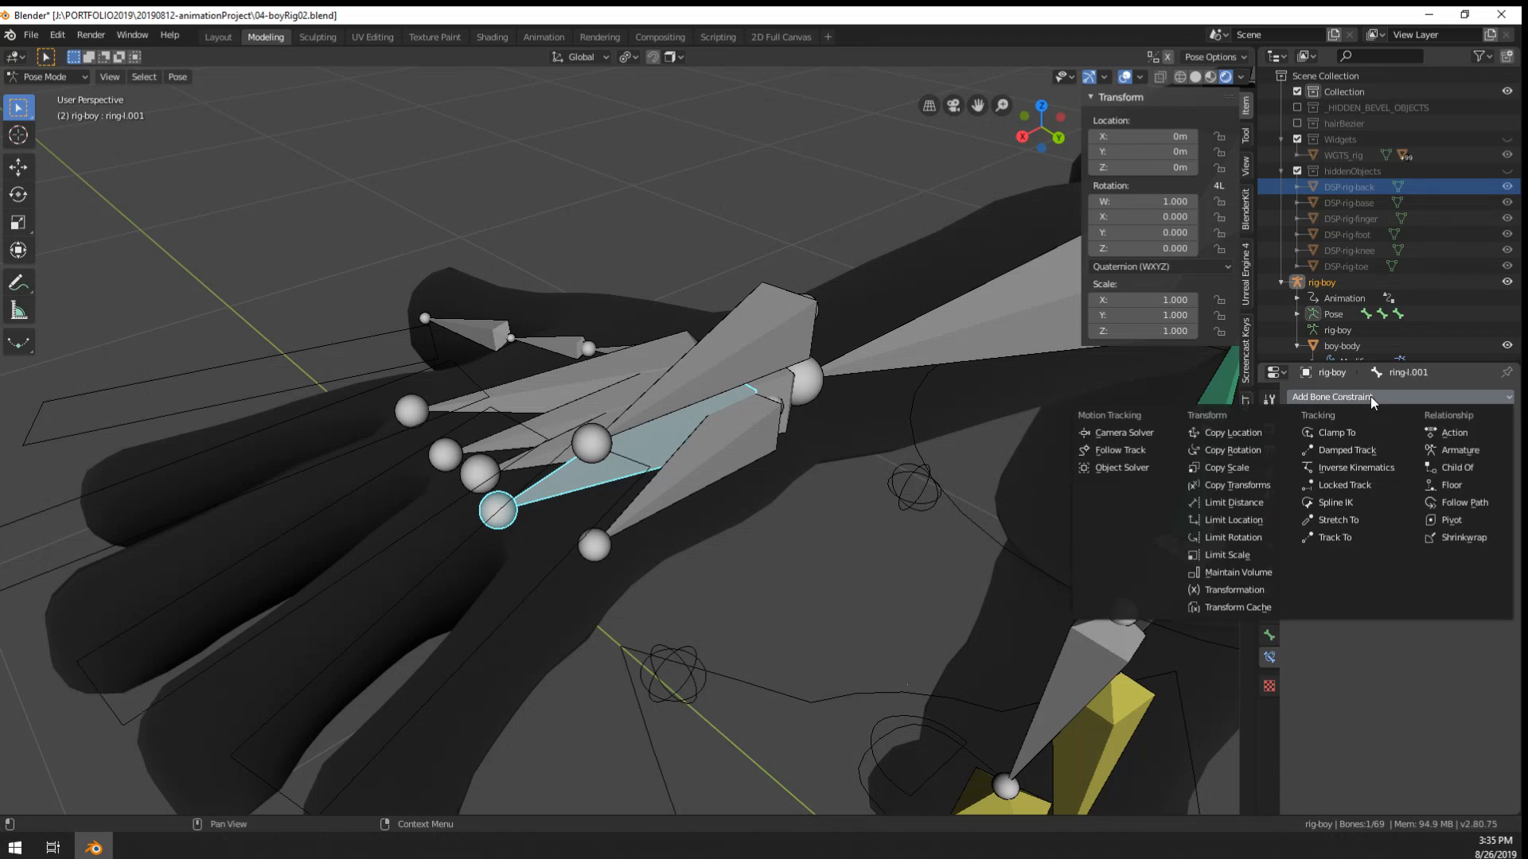
left_click(1249, 455)
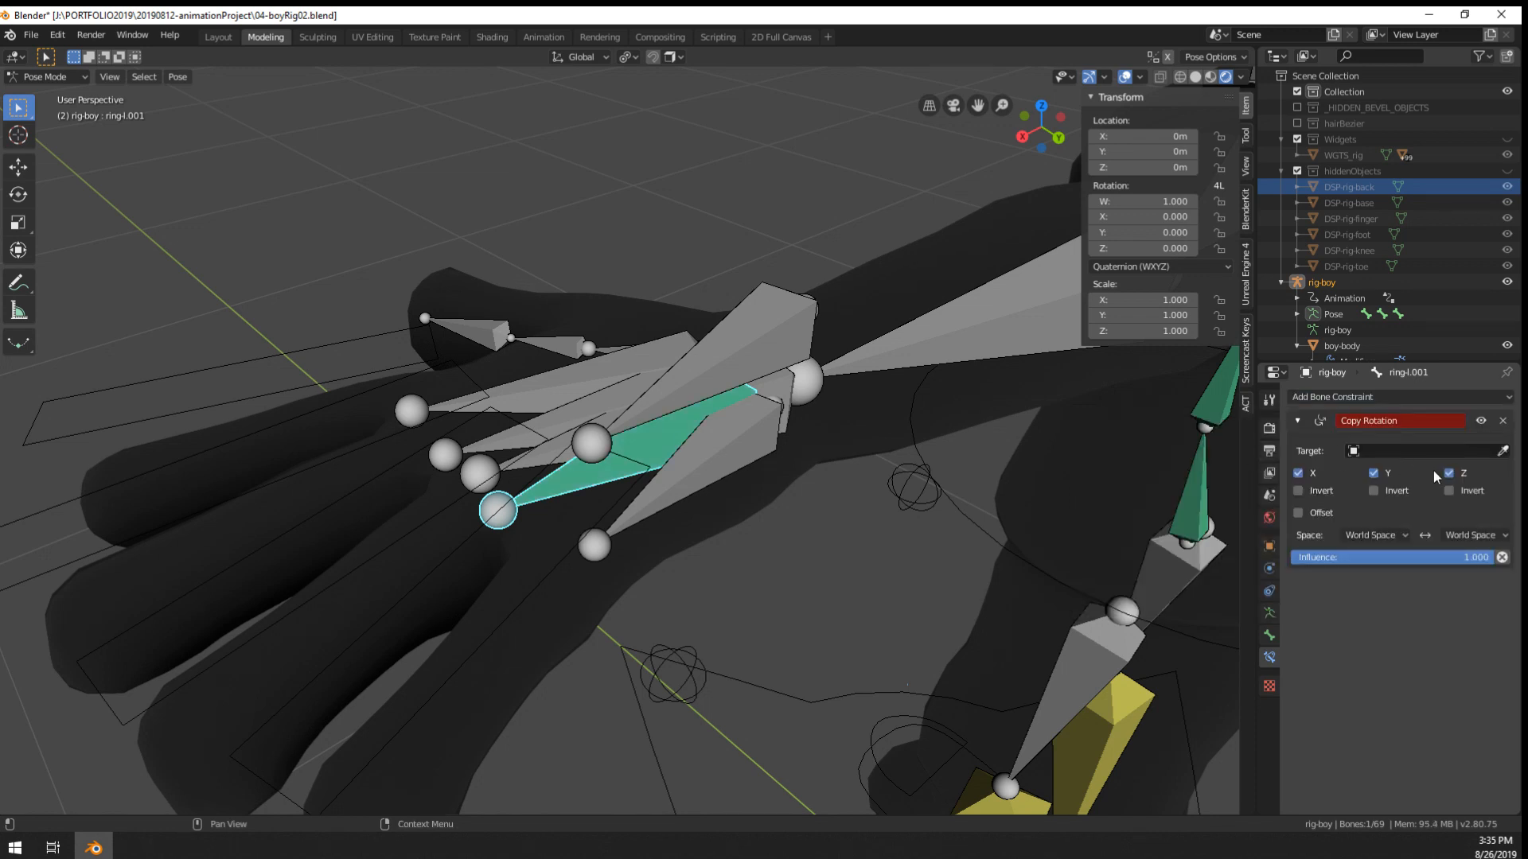
left_click(1503, 450)
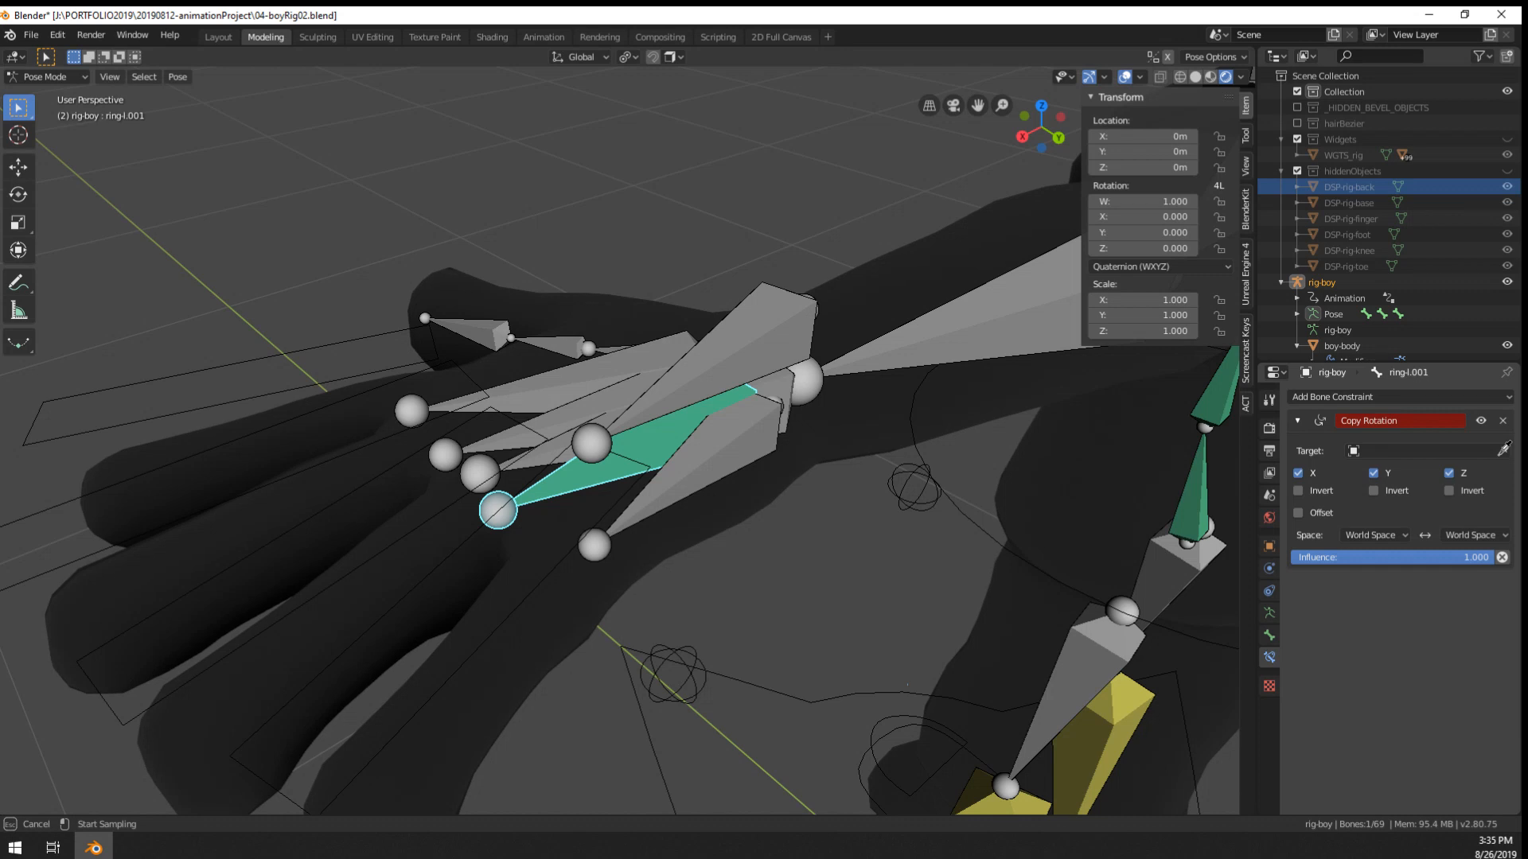
key("Escape")
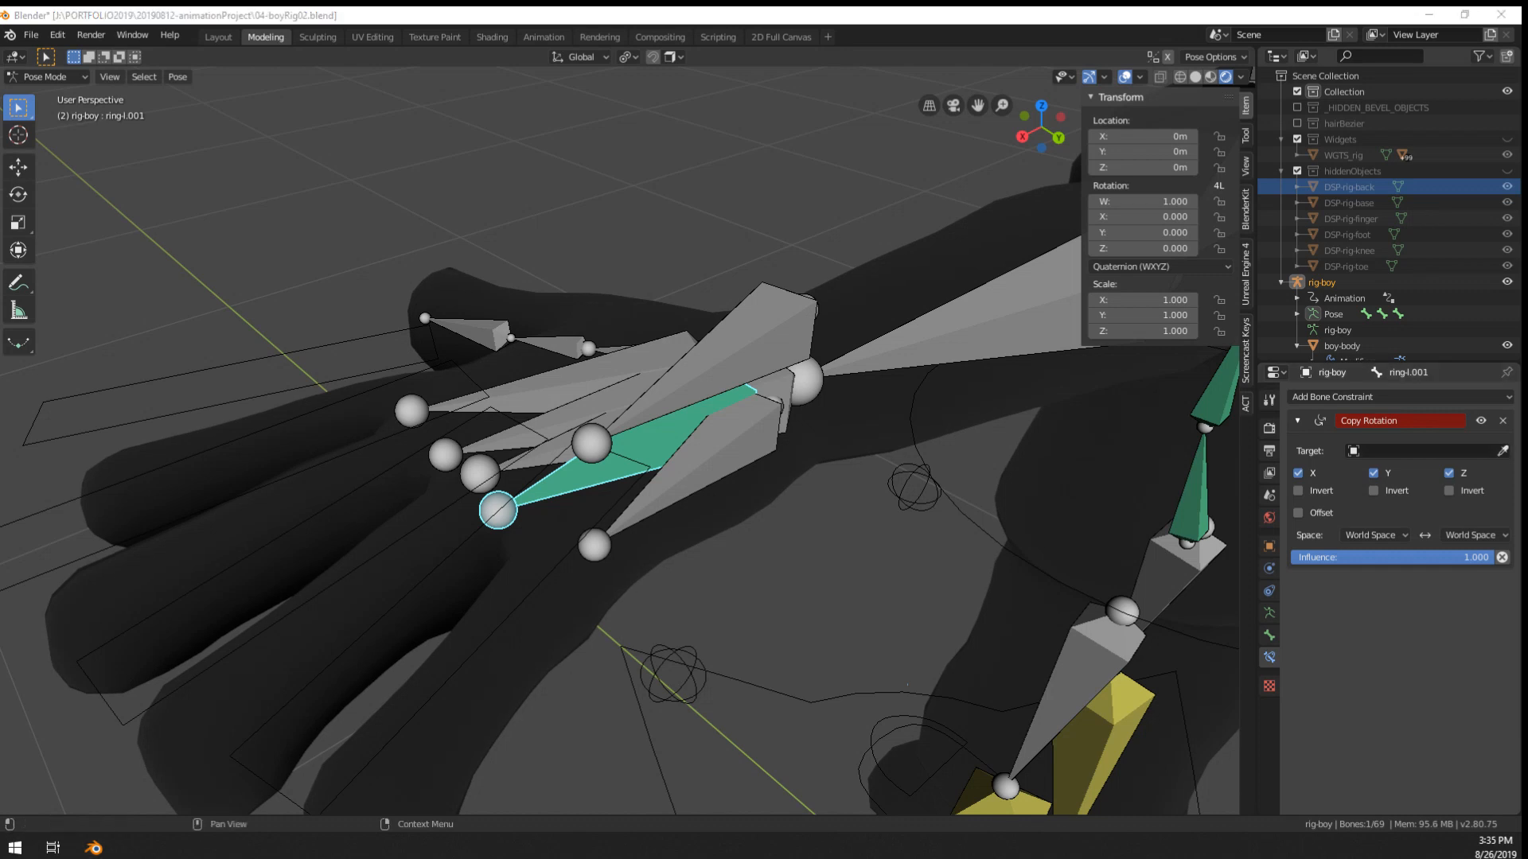
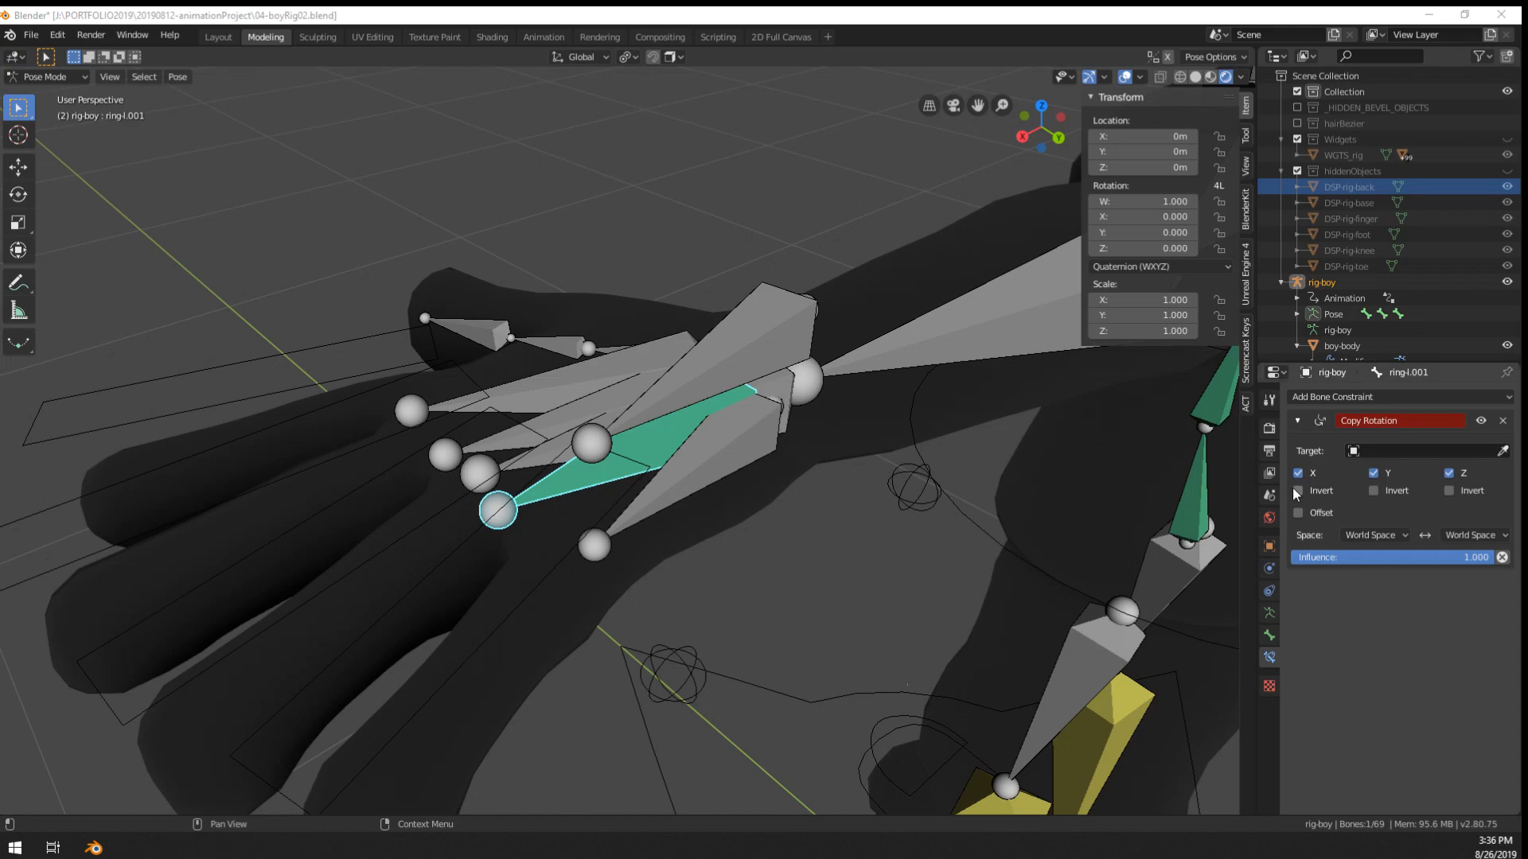
middle_click_drag(914, 782, 1186, 441)
scroll(735, 589, "down", 2)
scroll(693, 460, "up", 3)
left_click(1502, 421)
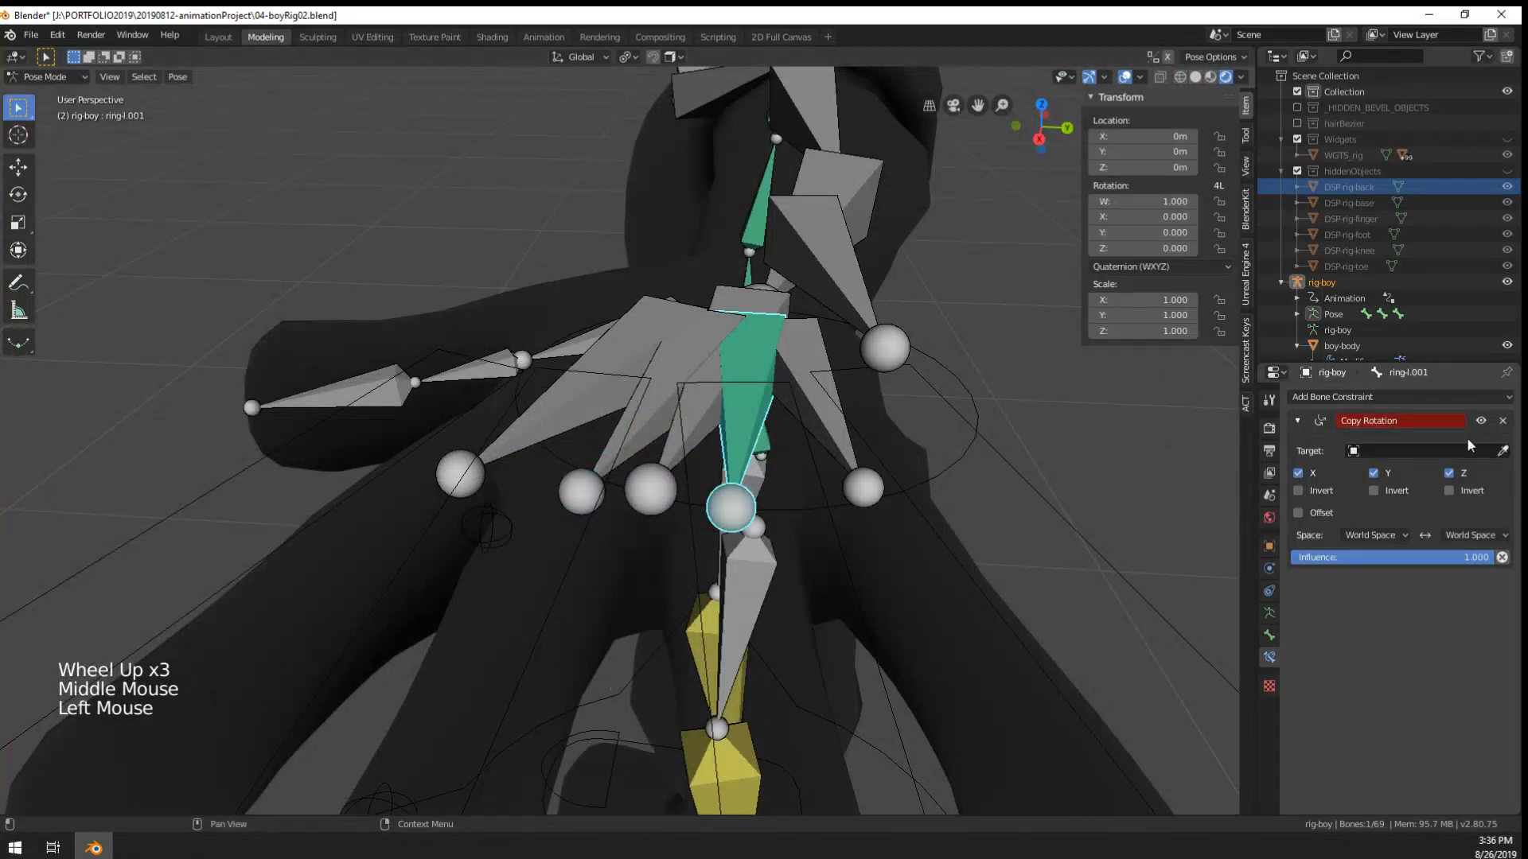
- Add a Copy Rotation constraint to the pinky's palm bone pink-l.001
middle_click_drag(955, 462, 871, 466)
mouse_move(871, 466)
middle_mouse_down()
mouse_move(799, 468)
mouse_move(863, 481)
middle_mouse_up()
right_click(786, 436)
left_click(1326, 395)
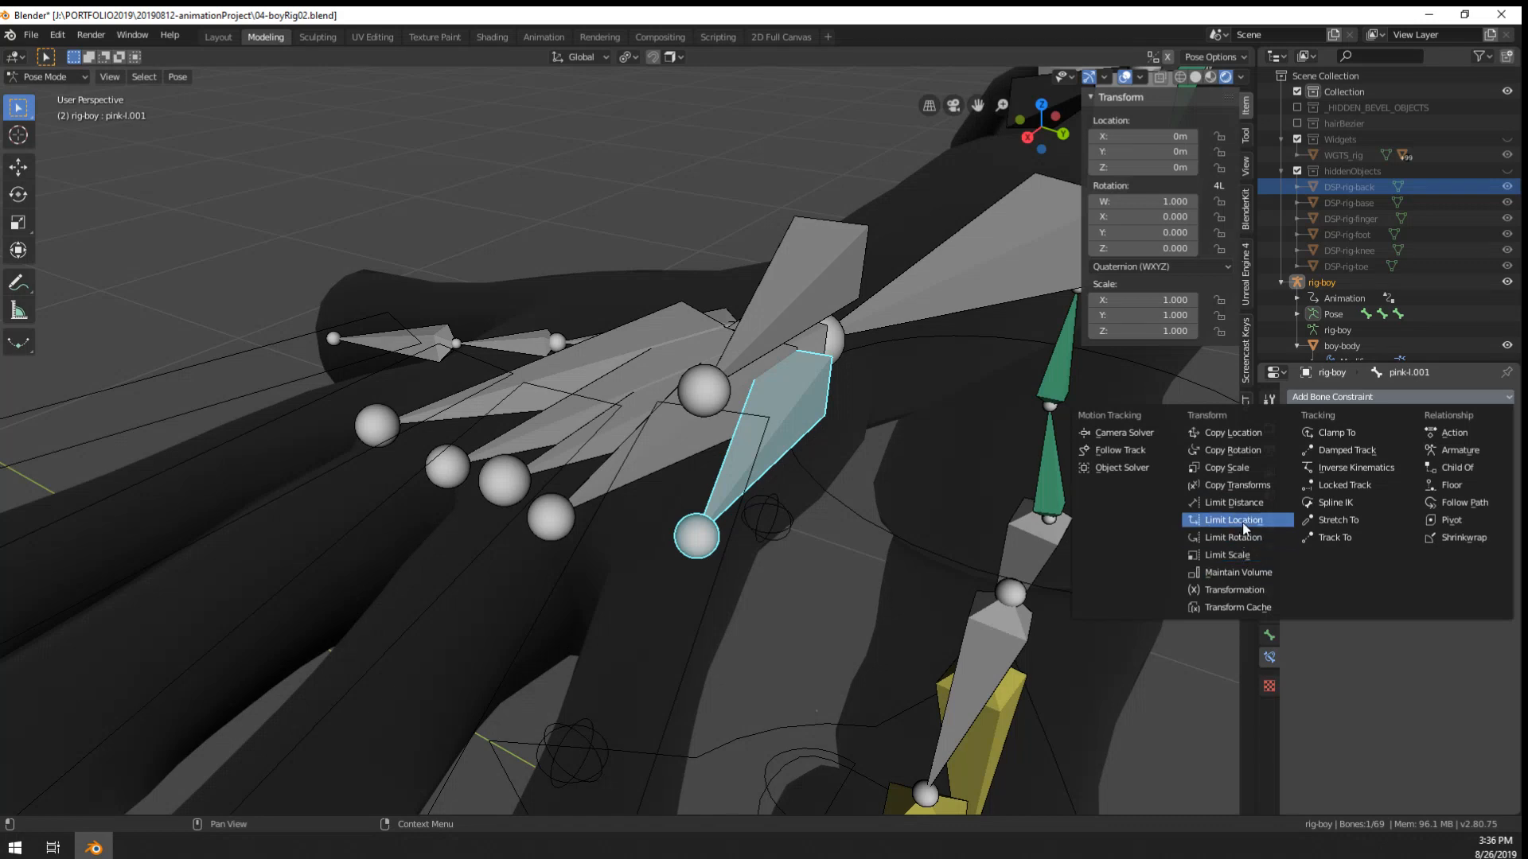
left_click(1253, 447)
middle_click_drag(700, 517, 633, 526)
middle_click_drag(633, 527, 642, 544, "shift")
scroll(642, 544, "up", 1)
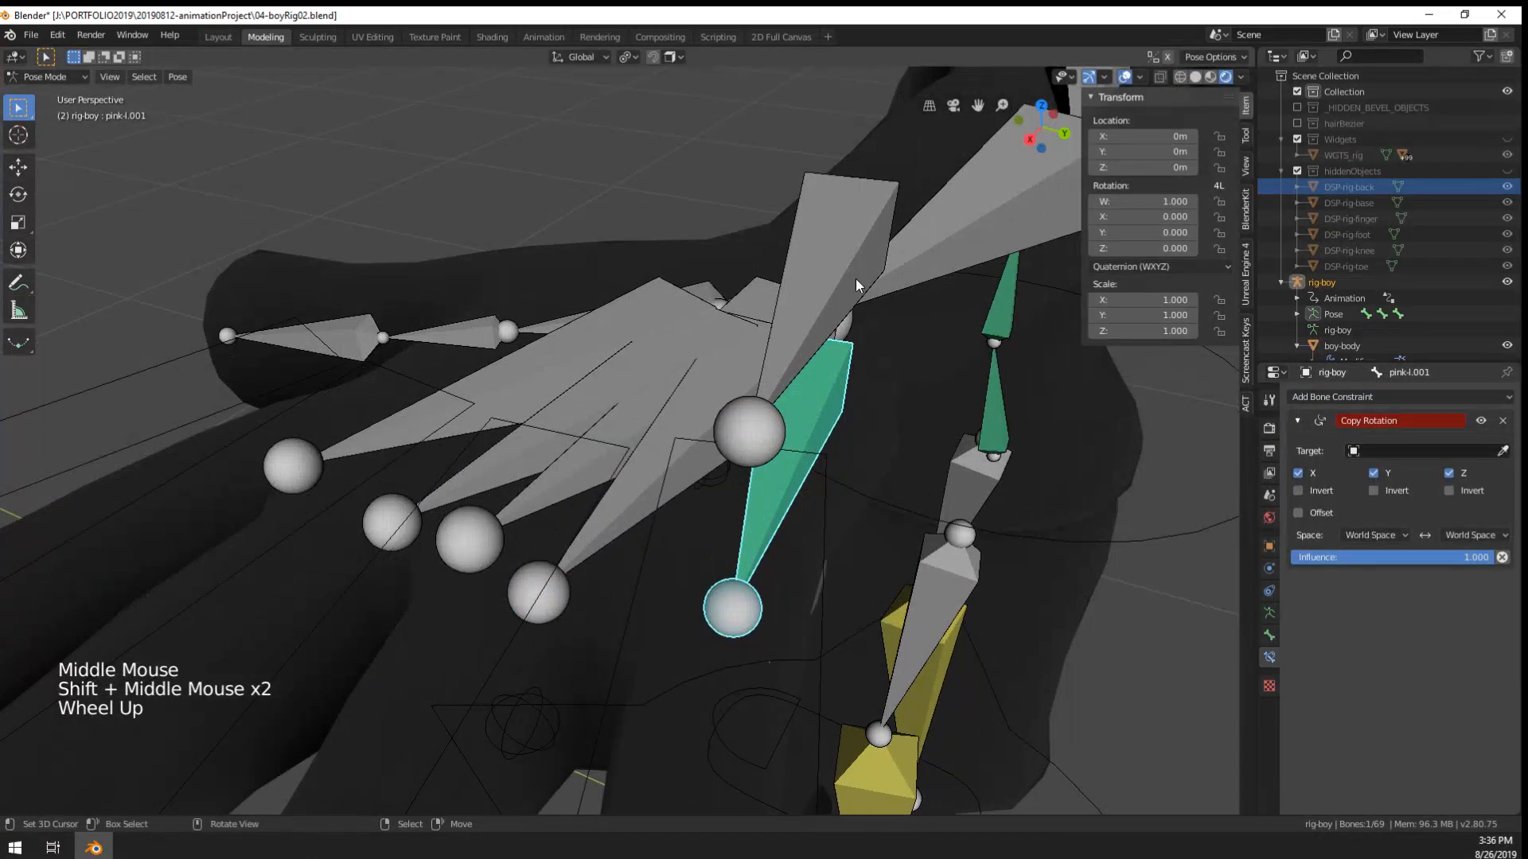
mouse_move(846, 339)
middle_mouse_down()
mouse_move(867, 336)
mouse_move(841, 332)
middle_mouse_up()
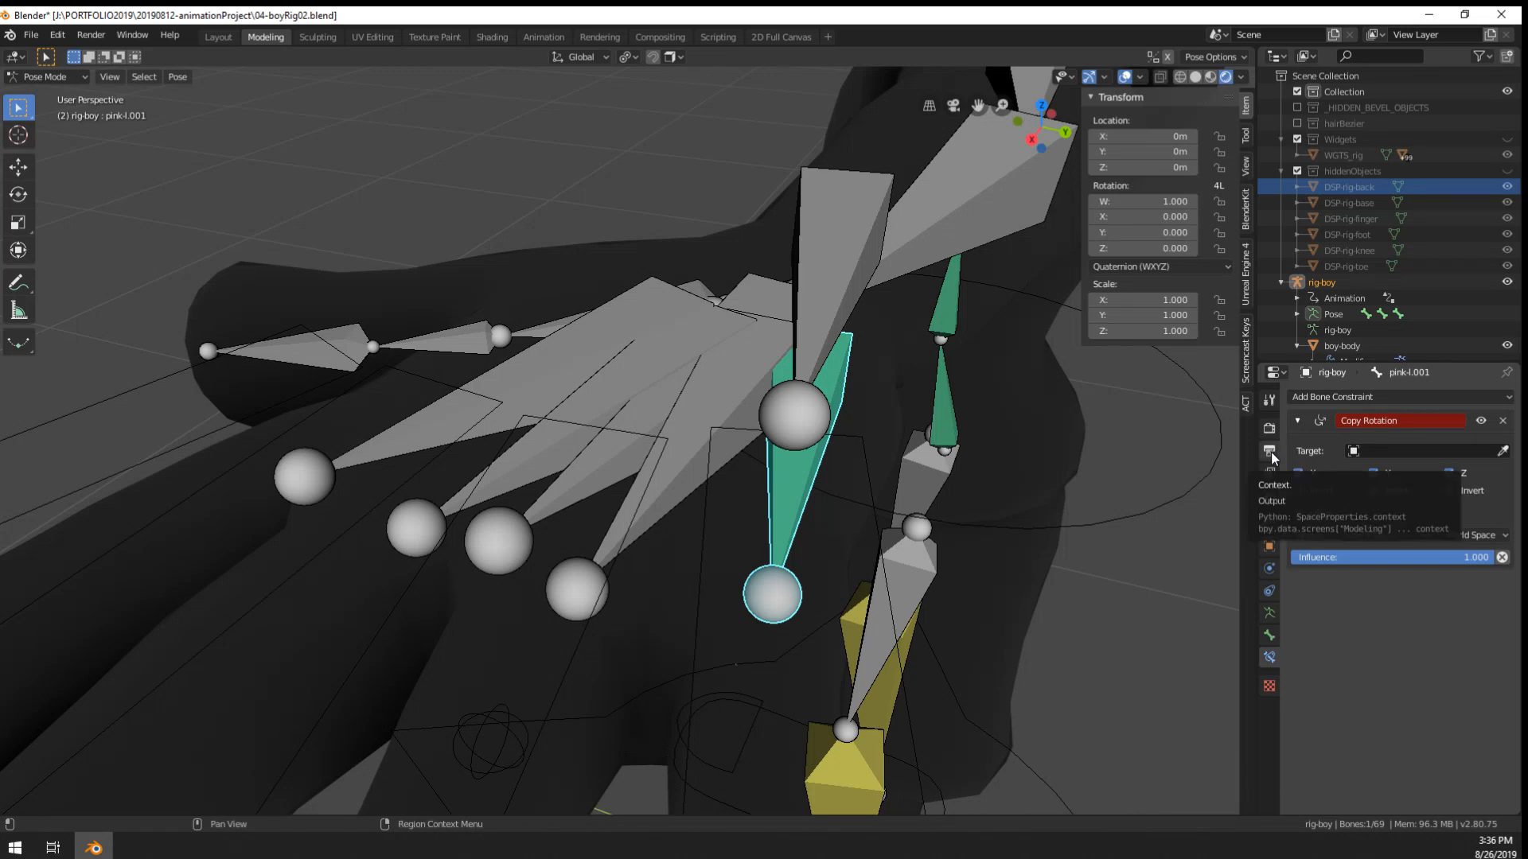
- Set the constraint's target to rig-boy, and in Edit Mode select the duplicated palm bone pink-l.005 with its bone properties shown
middle_click_drag(795, 509, 1203, 467)
scroll(661, 536, "down", 1)
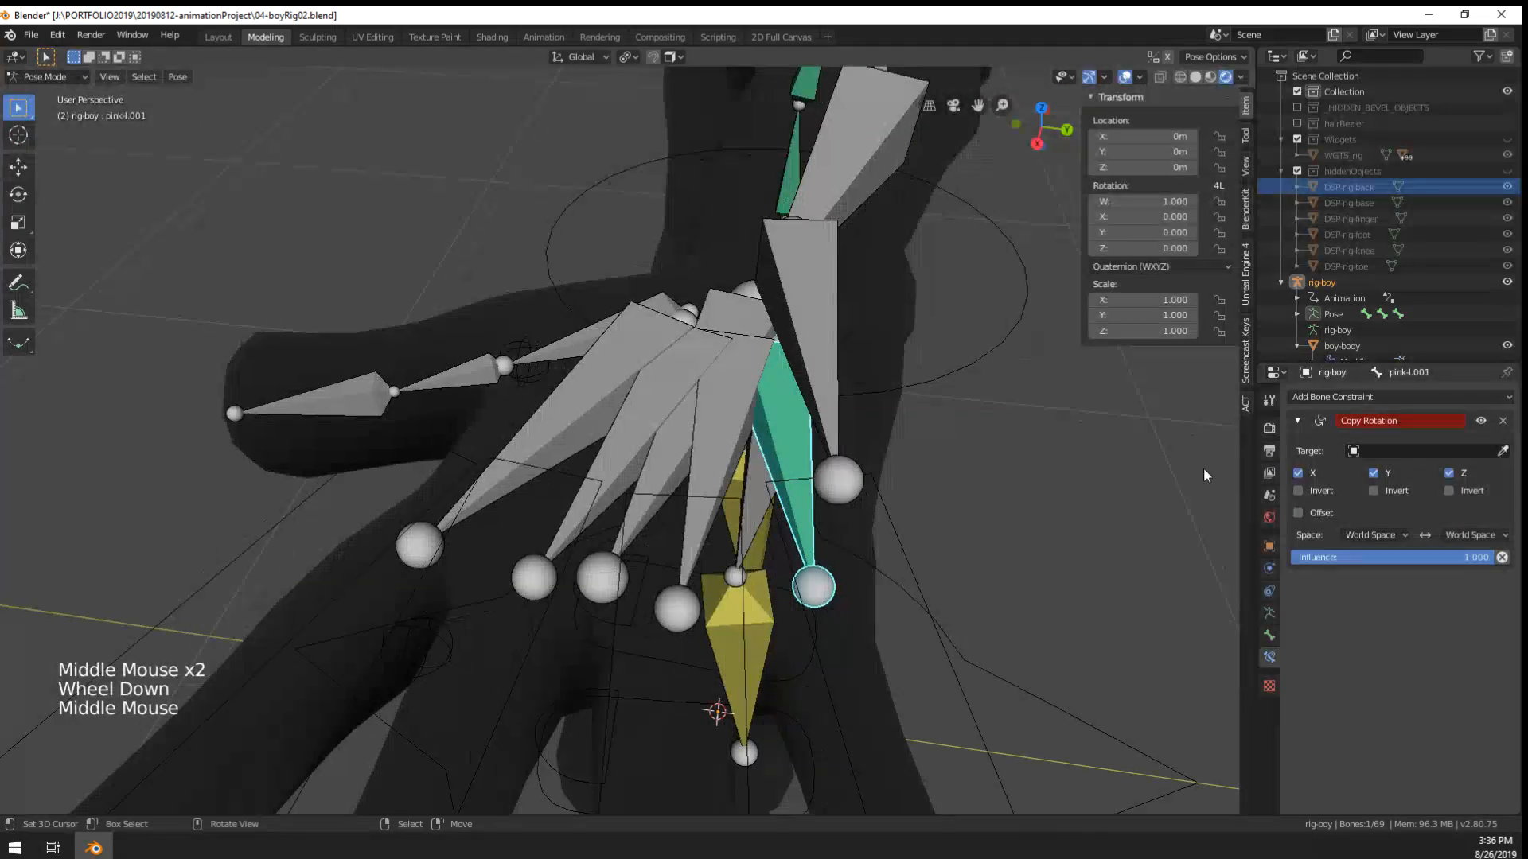
left_click(1501, 451)
left_click(819, 312)
left_click(1445, 474)
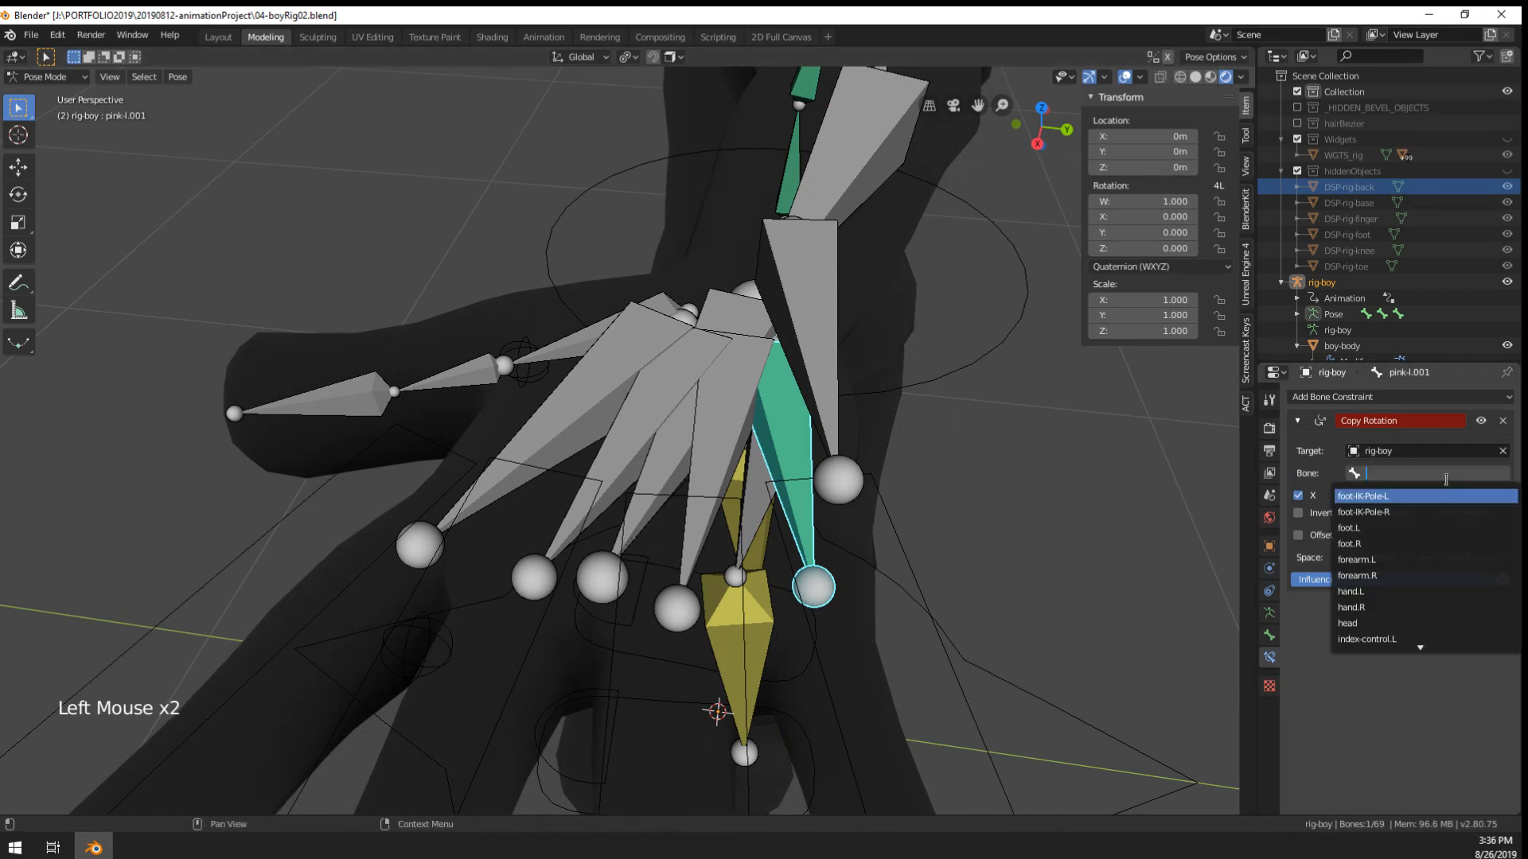
key("Tab")
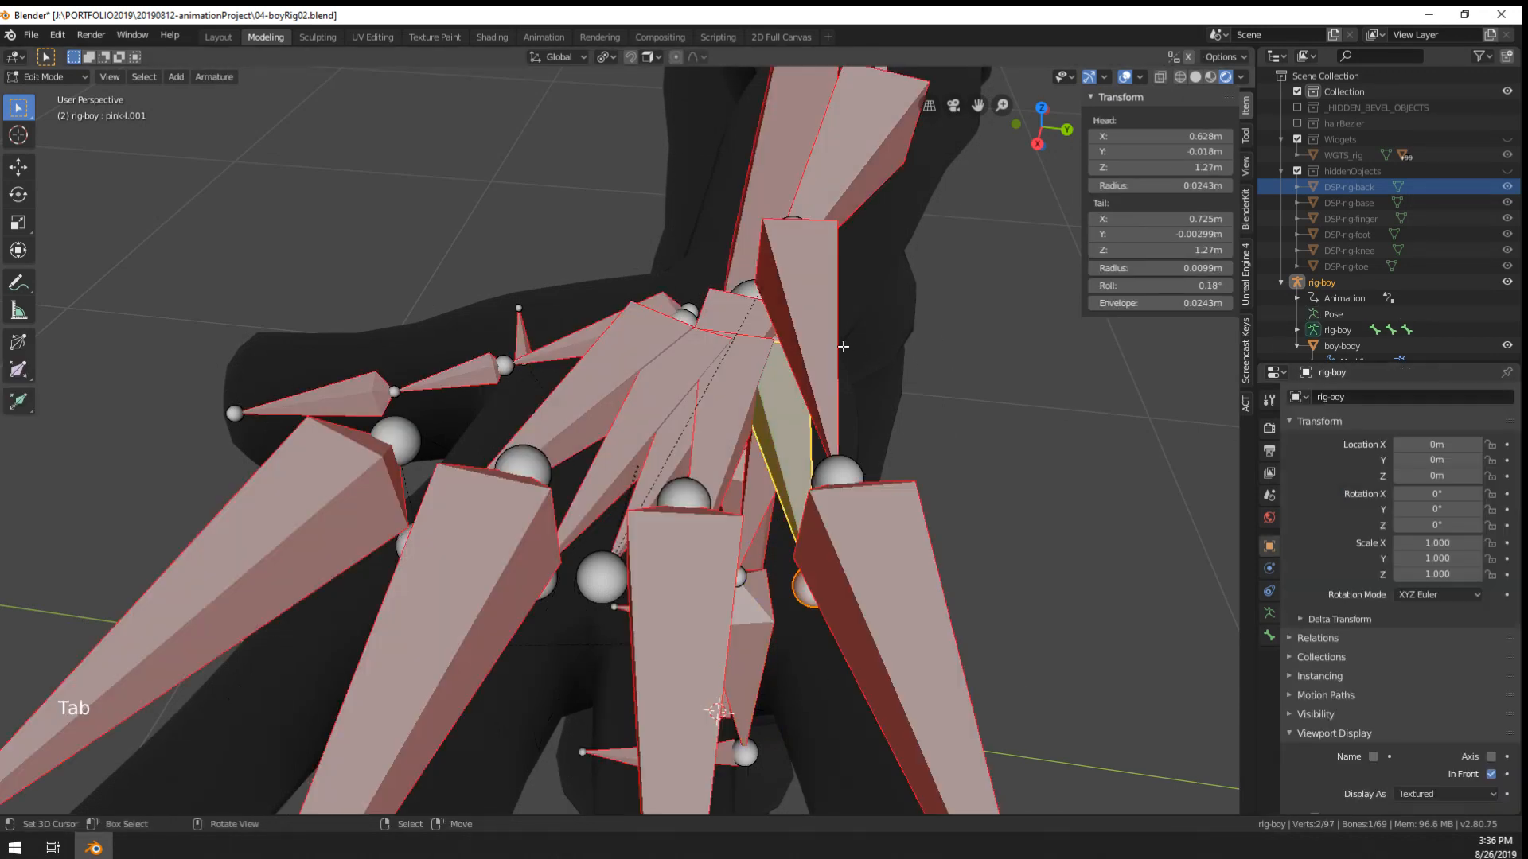
right_click(821, 337)
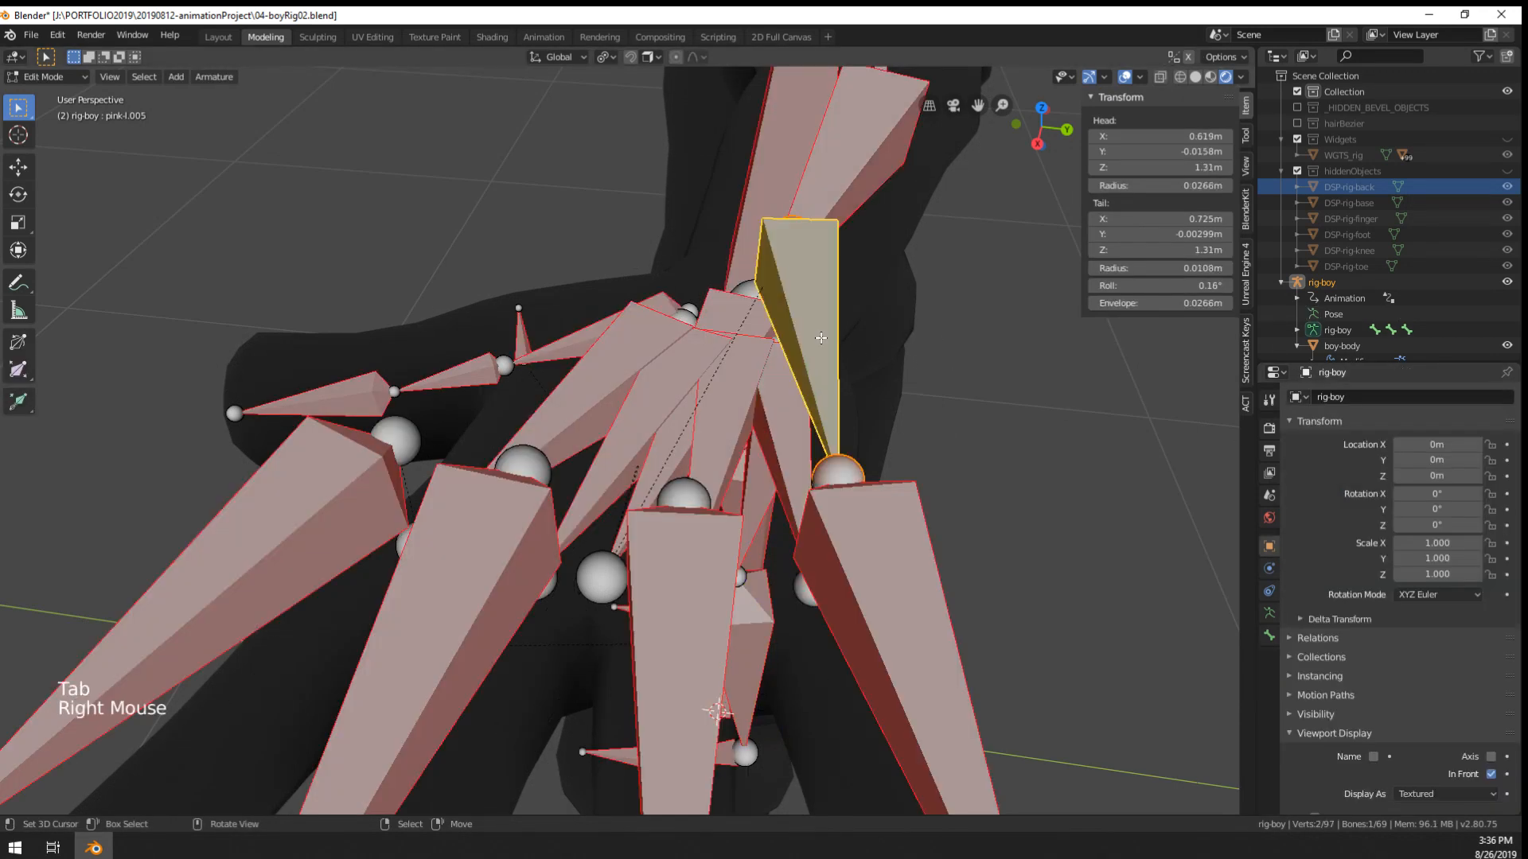
left_click(1269, 635)
scroll(1373, 457, "up", 8)
scroll(1367, 476, "up", 3)
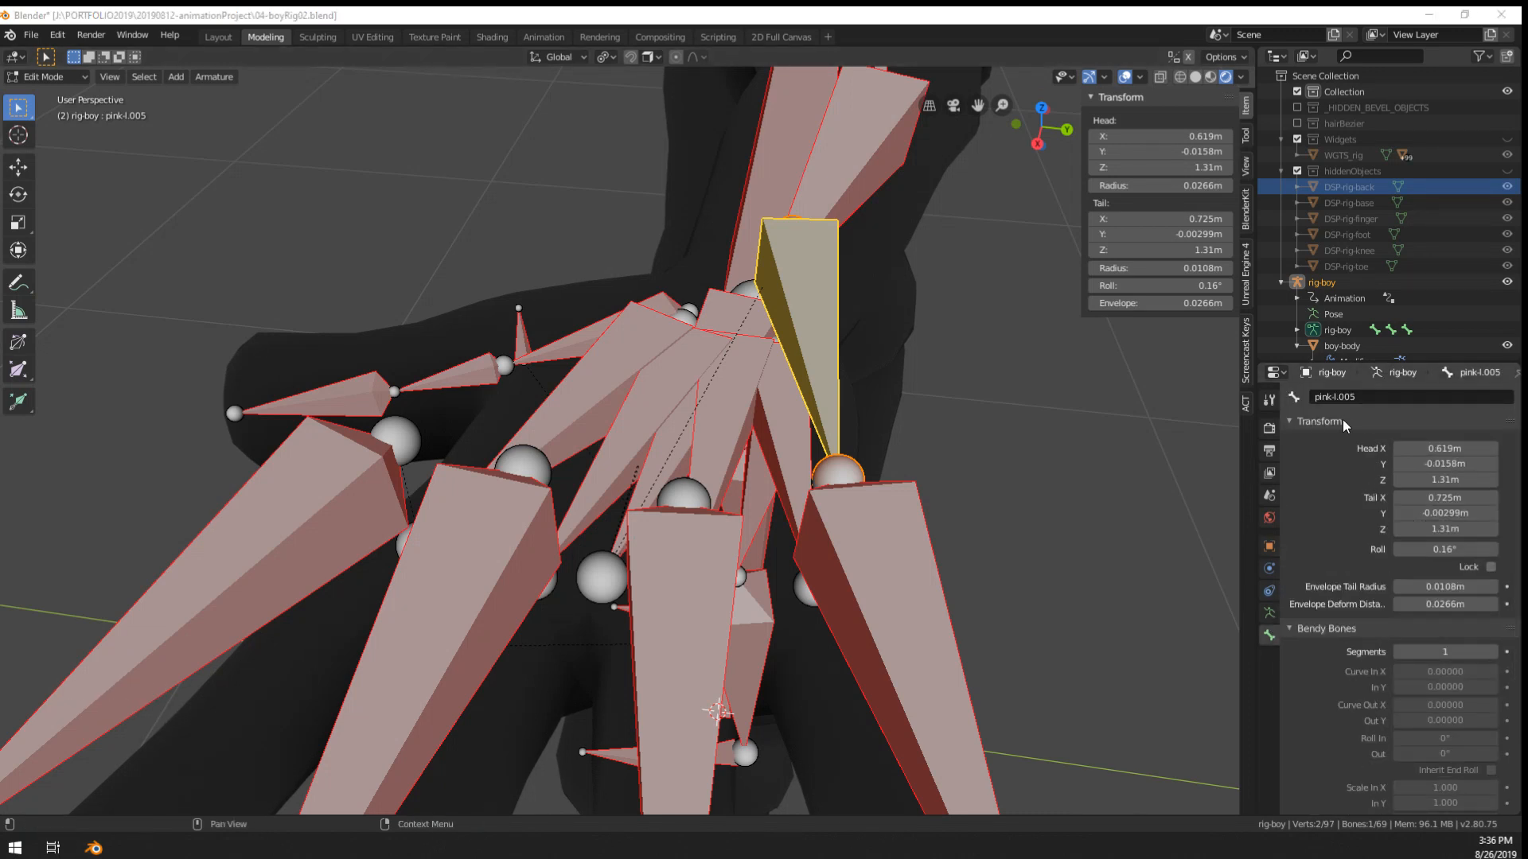
- Rename the duplicated palm bone as conntrol-handStretch and try to correct its spelling
left_click(1359, 398)
type("h")
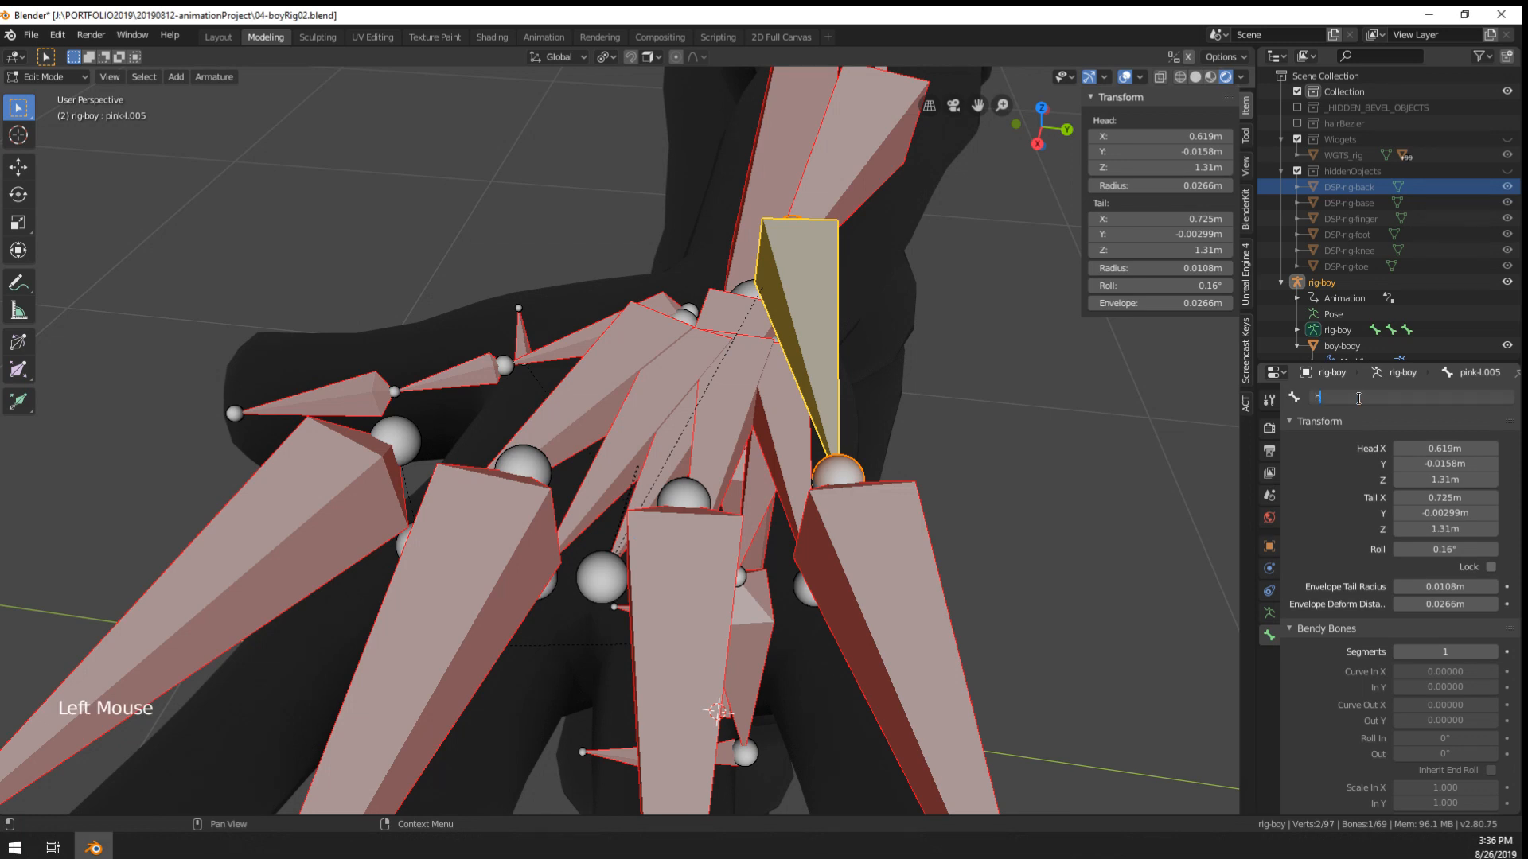
type("andStratch")
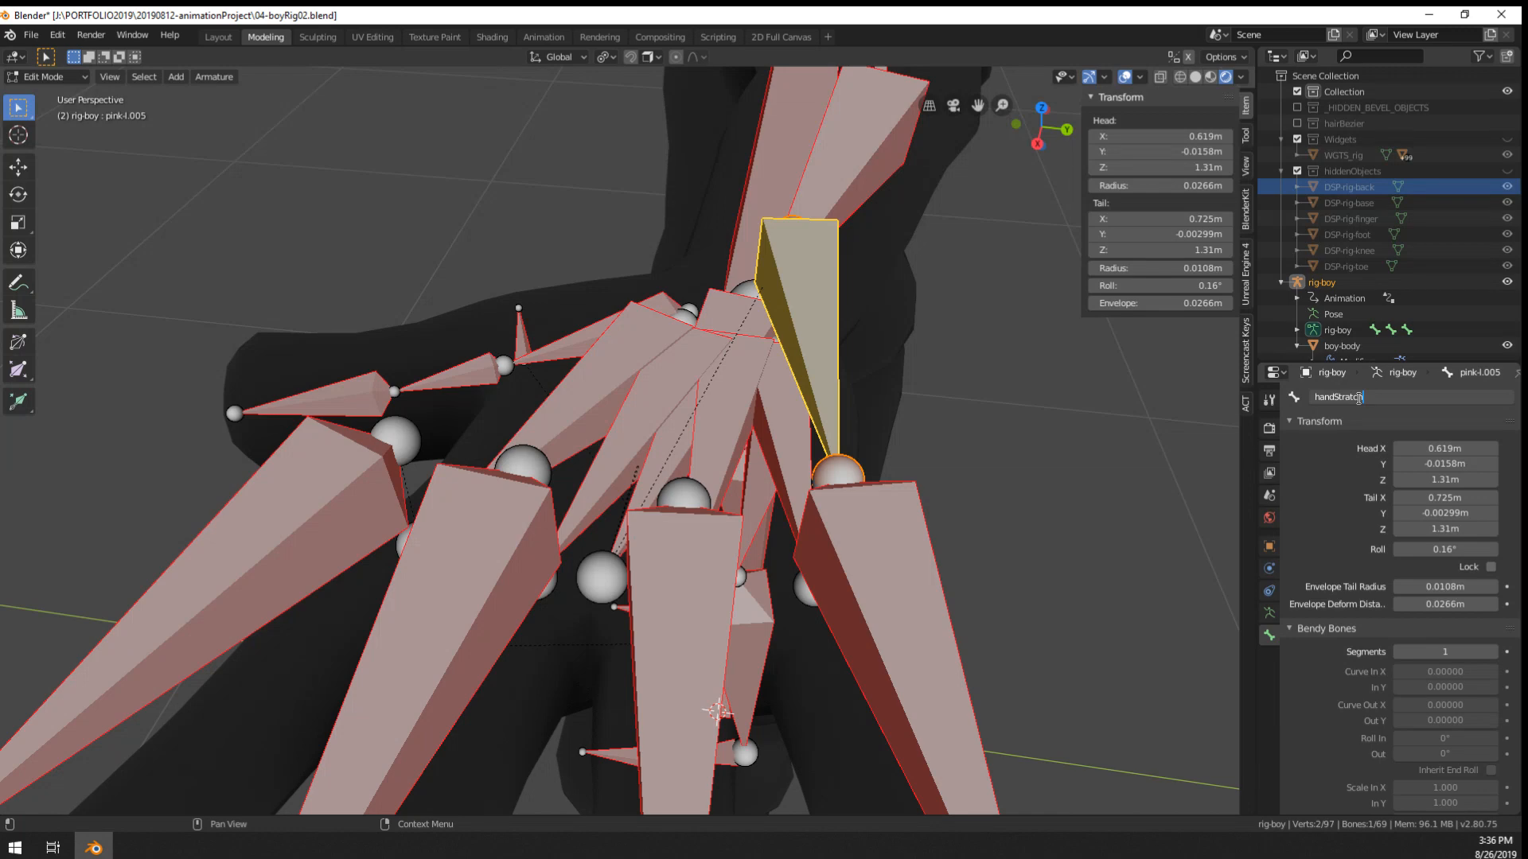
type("conntrol-")
key("Return")
middle_click_drag(1217, 417, 1197, 419)
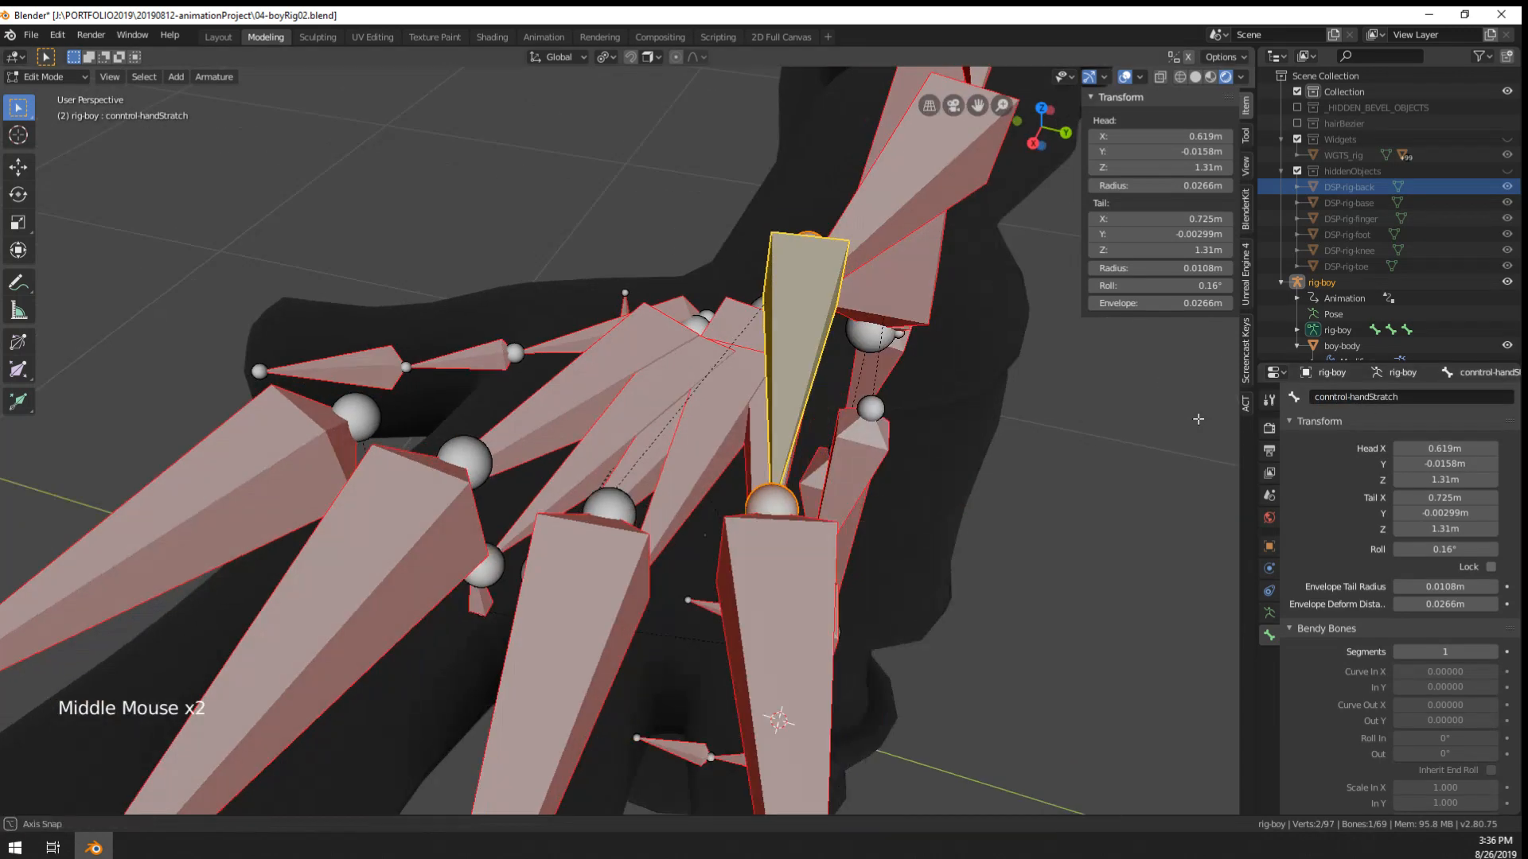
double_click(1382, 400)
key("shift+Right")
type("e")
key("Return")
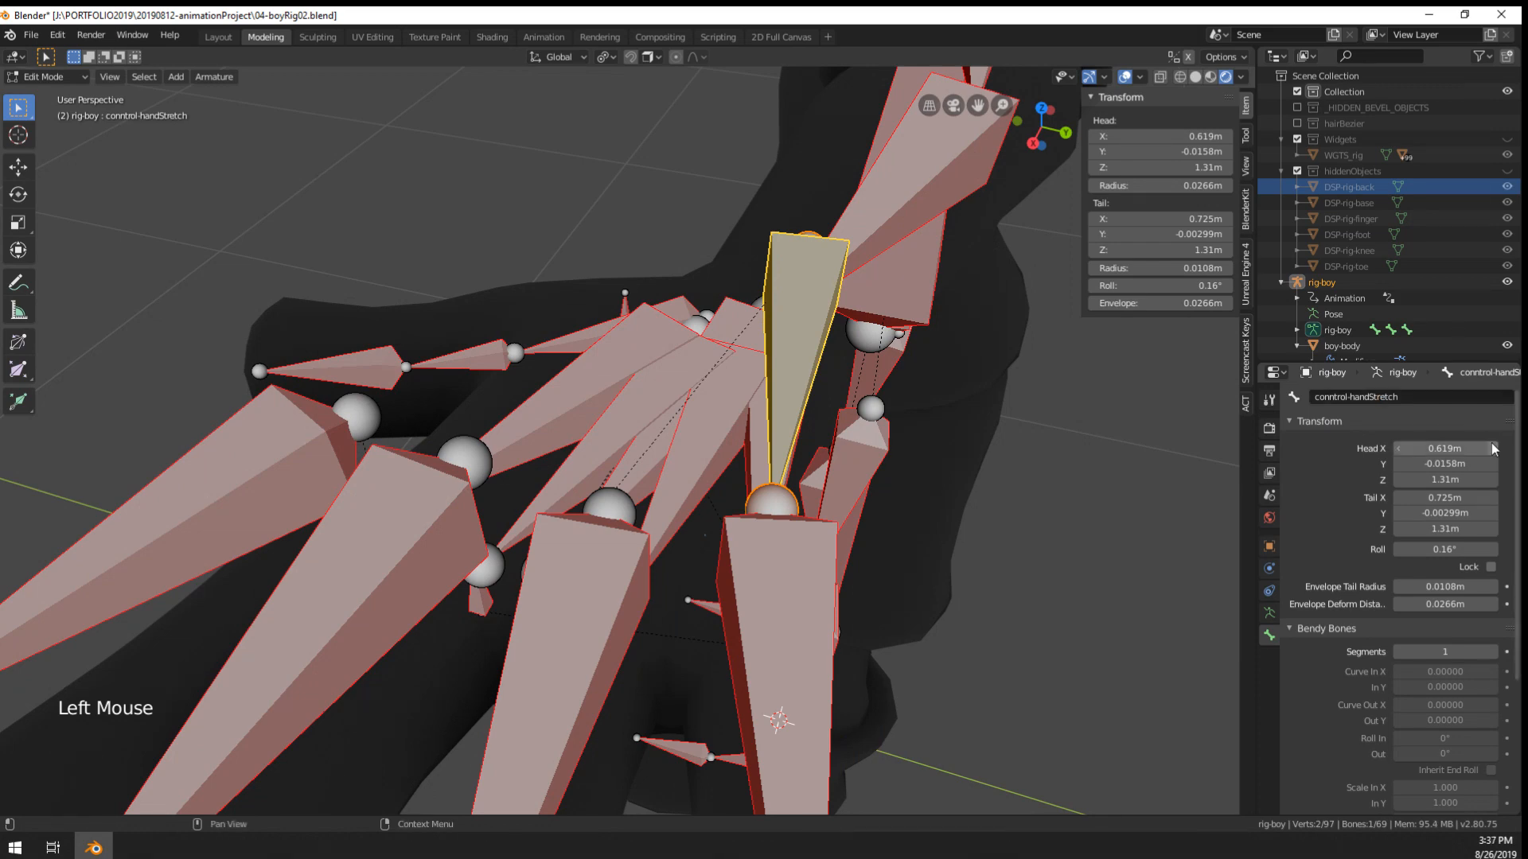
- Check the naming of the pinky's control bone and rename the duplicated palm bone as handstretch-control.L
middle_click_drag(804, 441, 592, 568)
right_click(593, 567)
right_click(593, 567)
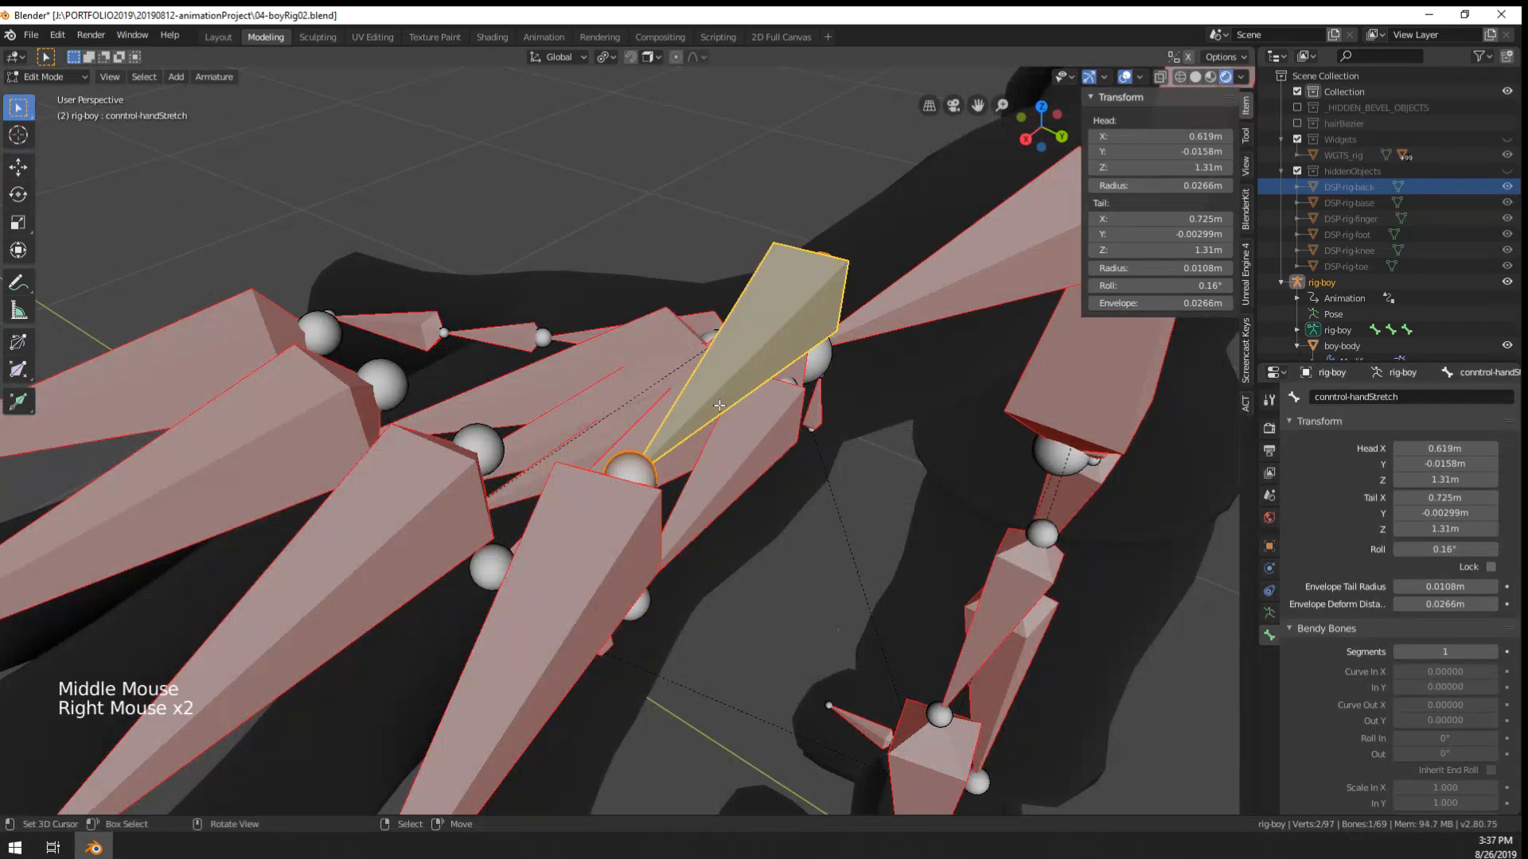
right_click(593, 567)
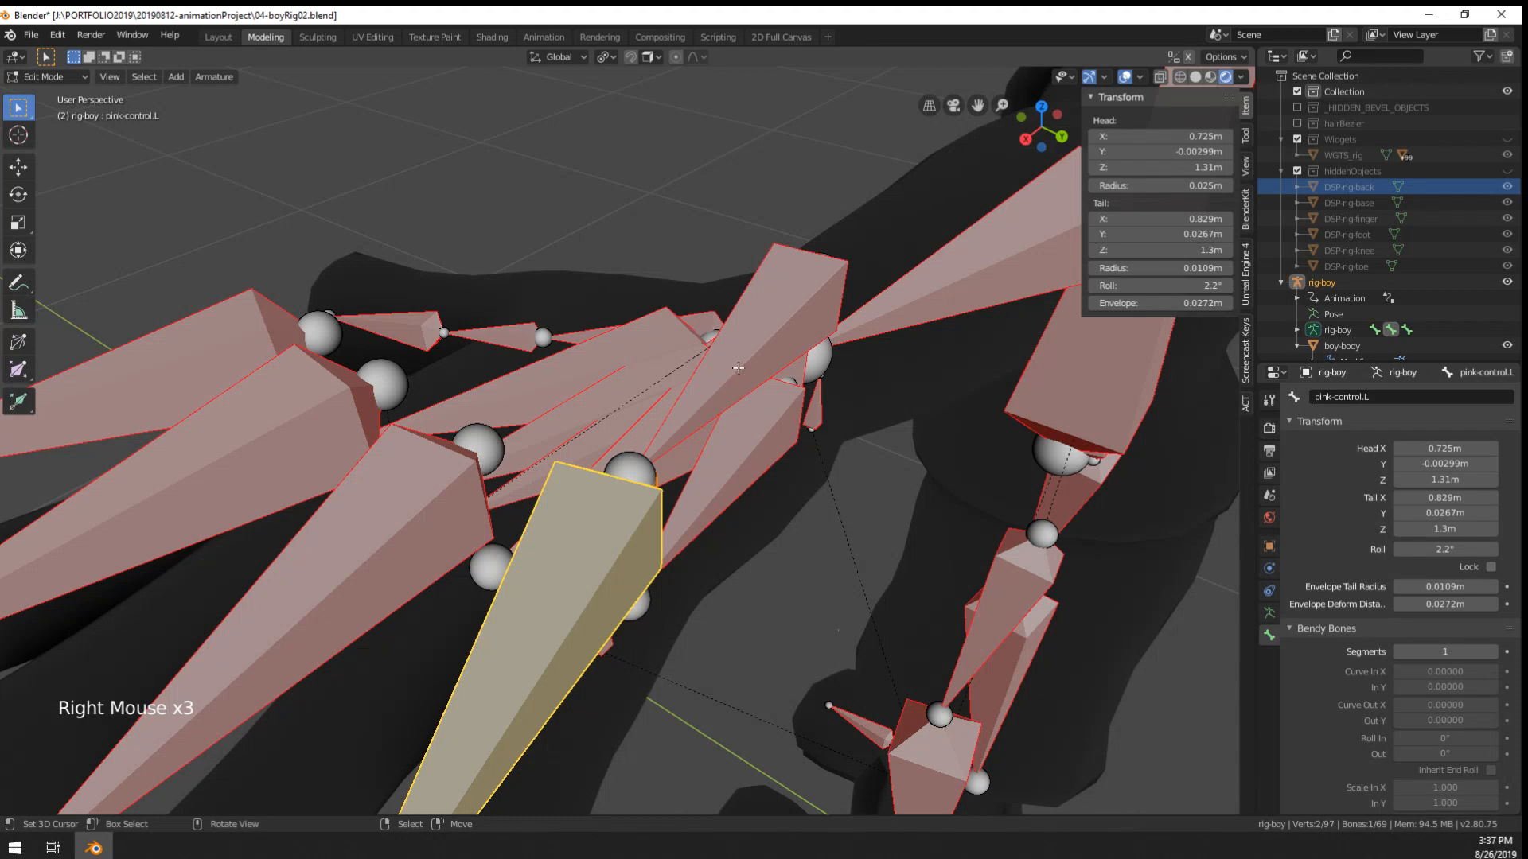
right_click(738, 367)
left_click(1354, 396)
type("handstretch")
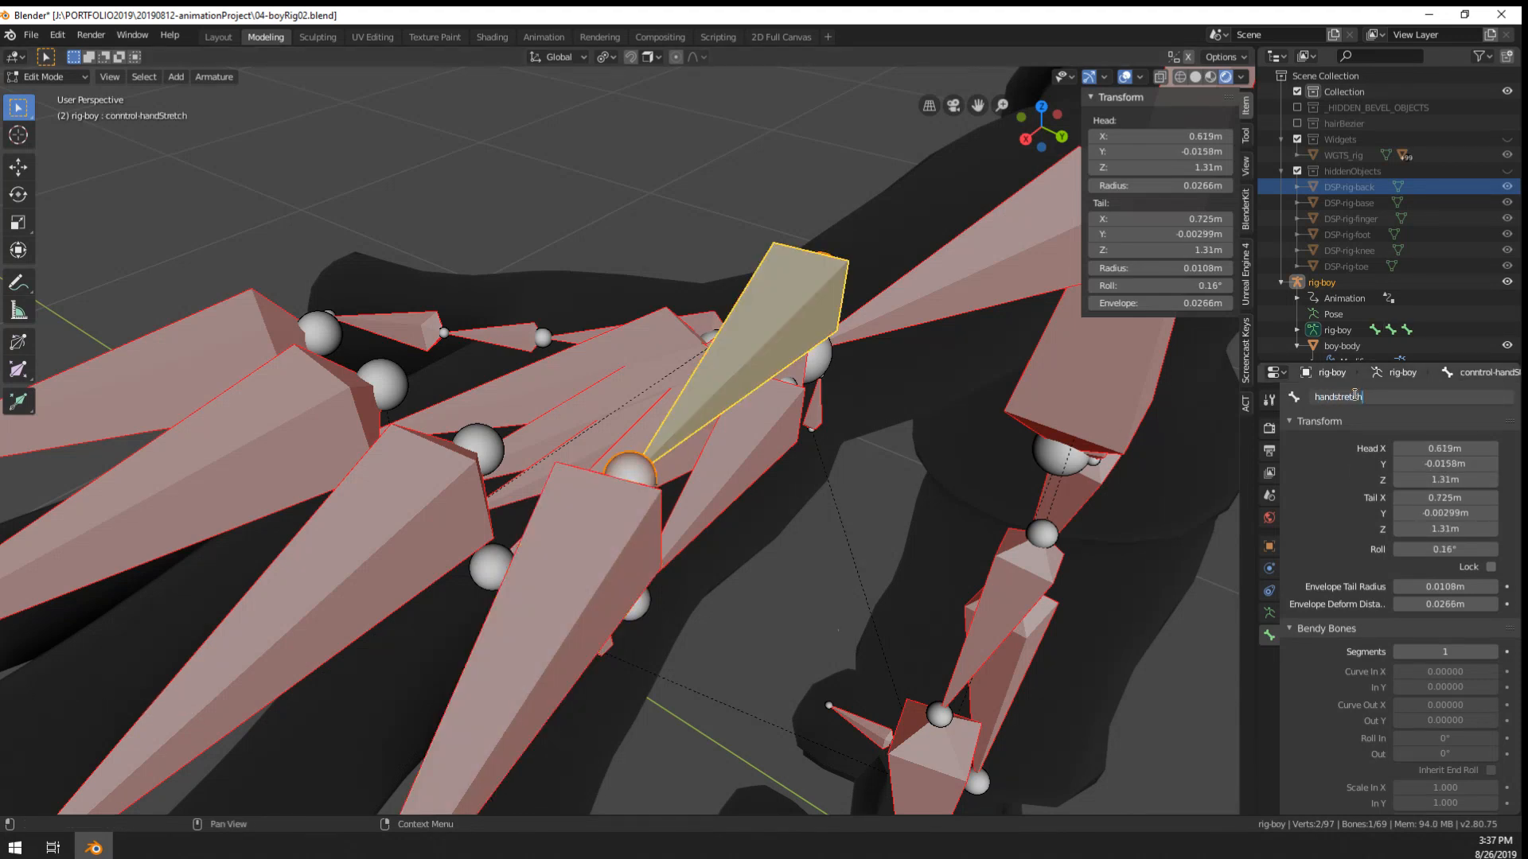
type("-control.L")
key("Return")
- Back in Pose Mode, set handstretch-control.L as the target bone of pink-l.001's Copy Rotation constraint
mouse_move(739, 447)
middle_mouse_down()
mouse_move(823, 446)
mouse_move(736, 430)
middle_mouse_up()
right_click(737, 430)
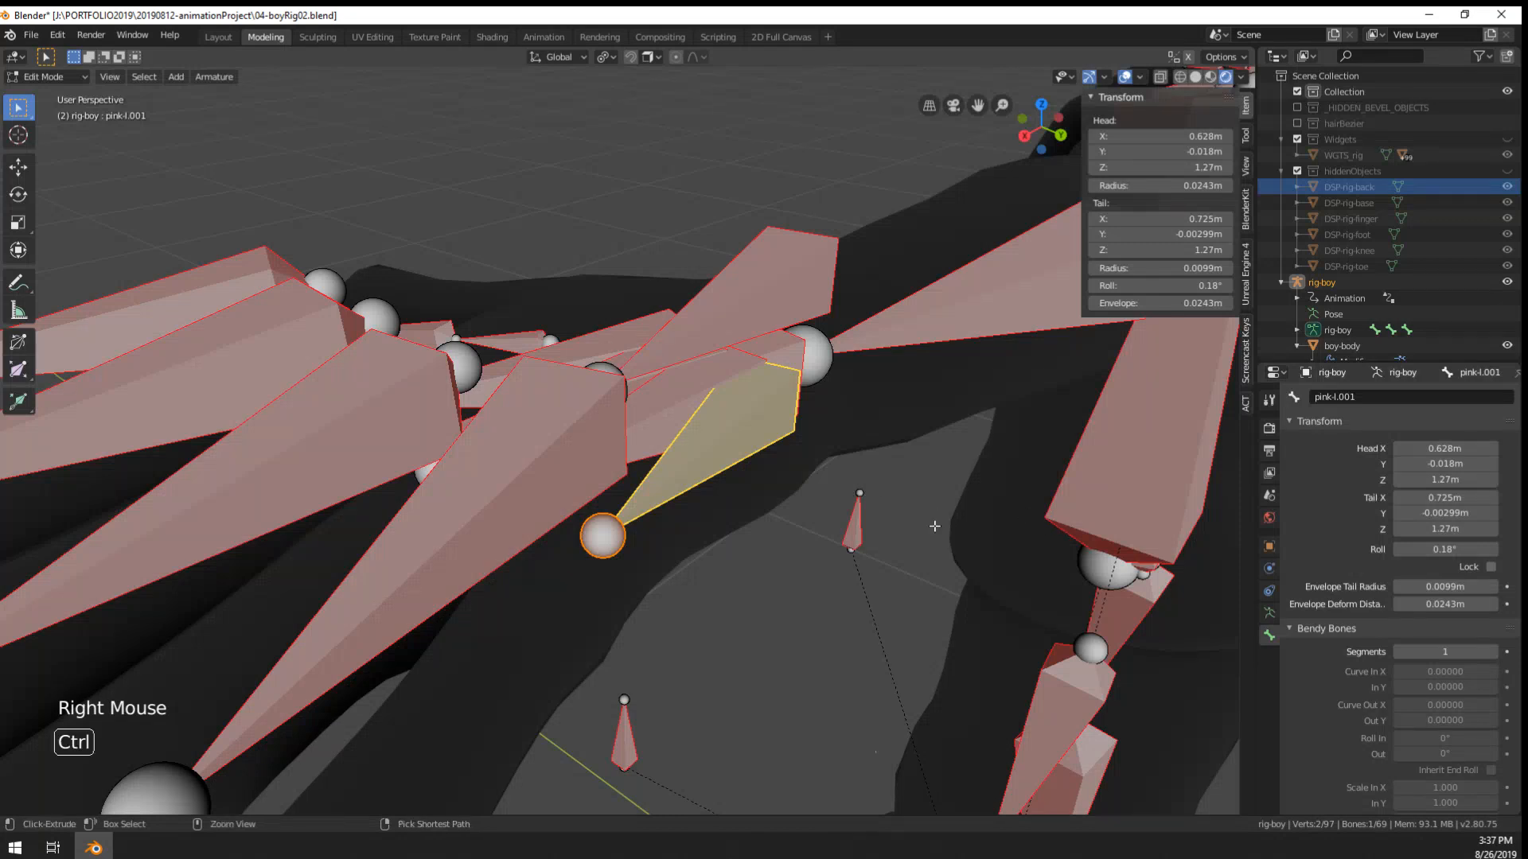
key("ctrl+Tab")
left_click(933, 617)
mouse_move(856, 505)
middle_mouse_down()
mouse_move(828, 470)
mouse_move(859, 478)
middle_mouse_up()
left_click(1269, 657)
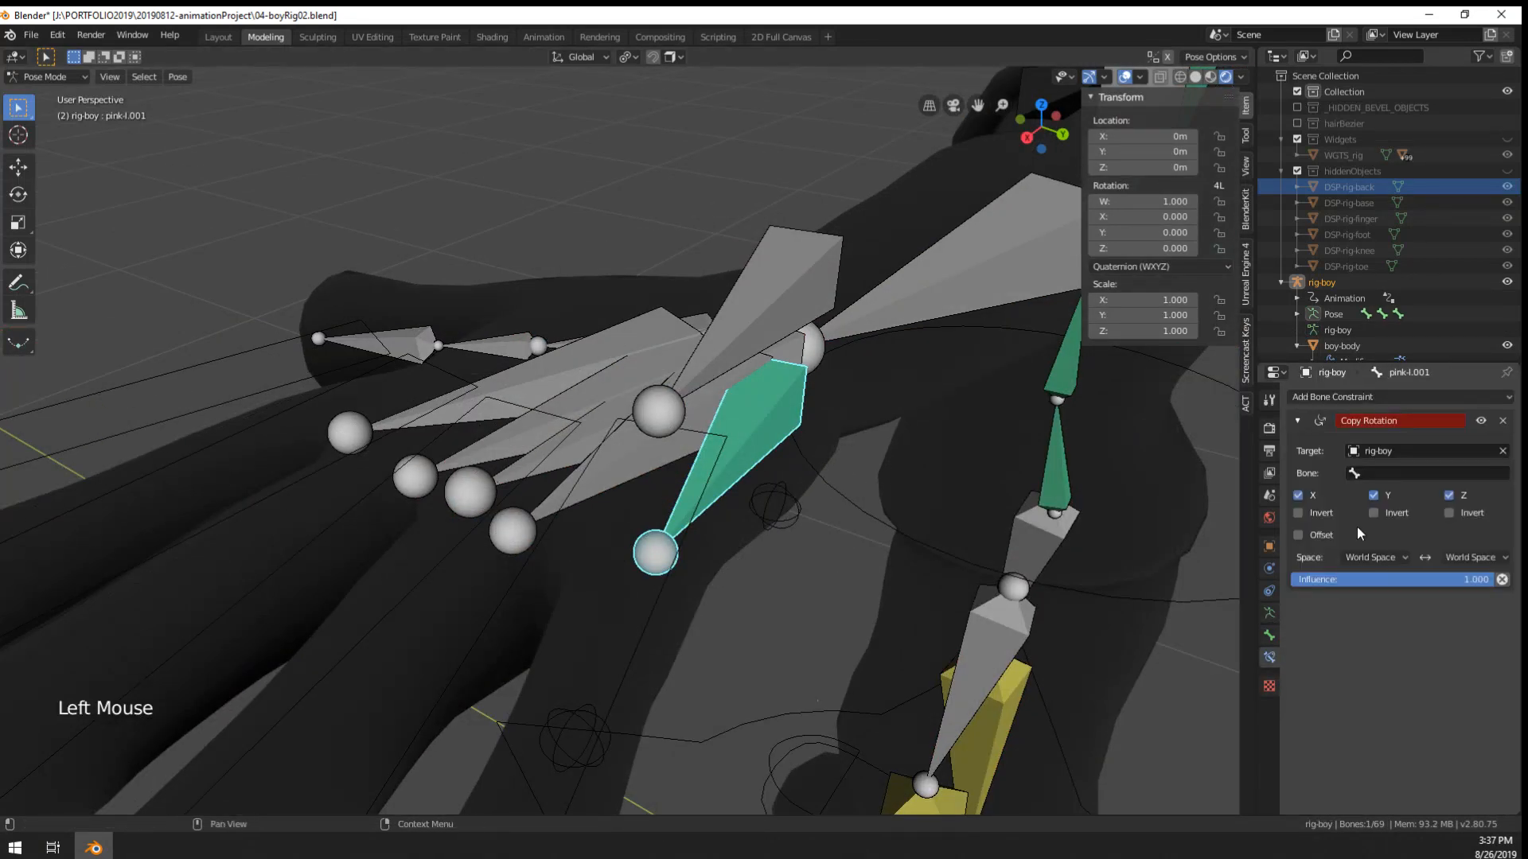
left_click(1400, 473)
type("control")
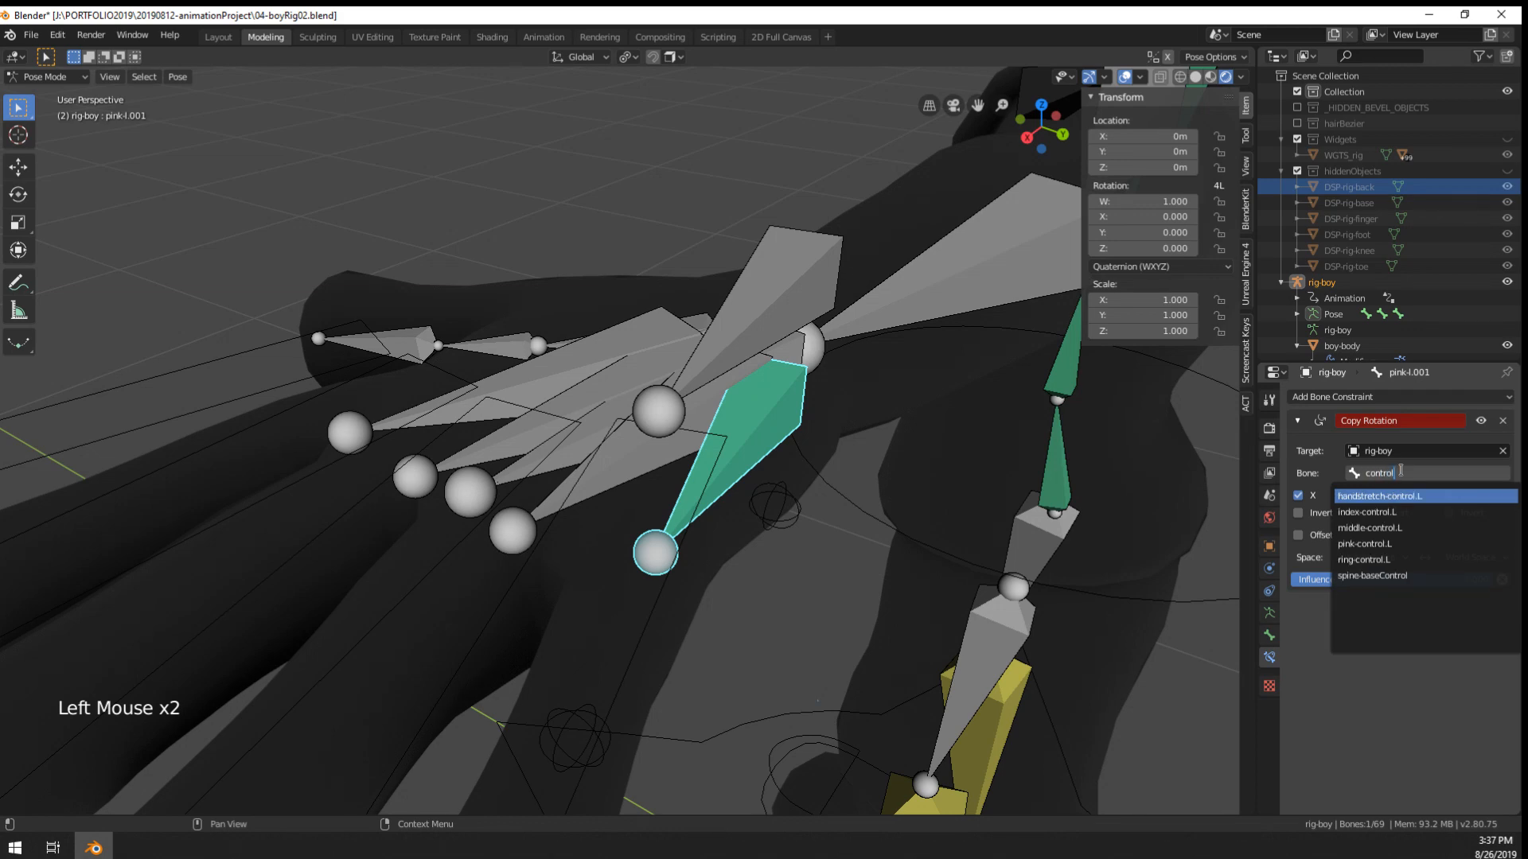
left_click(1389, 495)
- Switch both the owner and target spaces of pink-l.001's Copy Rotation constraint to Local Space
middle_click_drag(1039, 461, 867, 517)
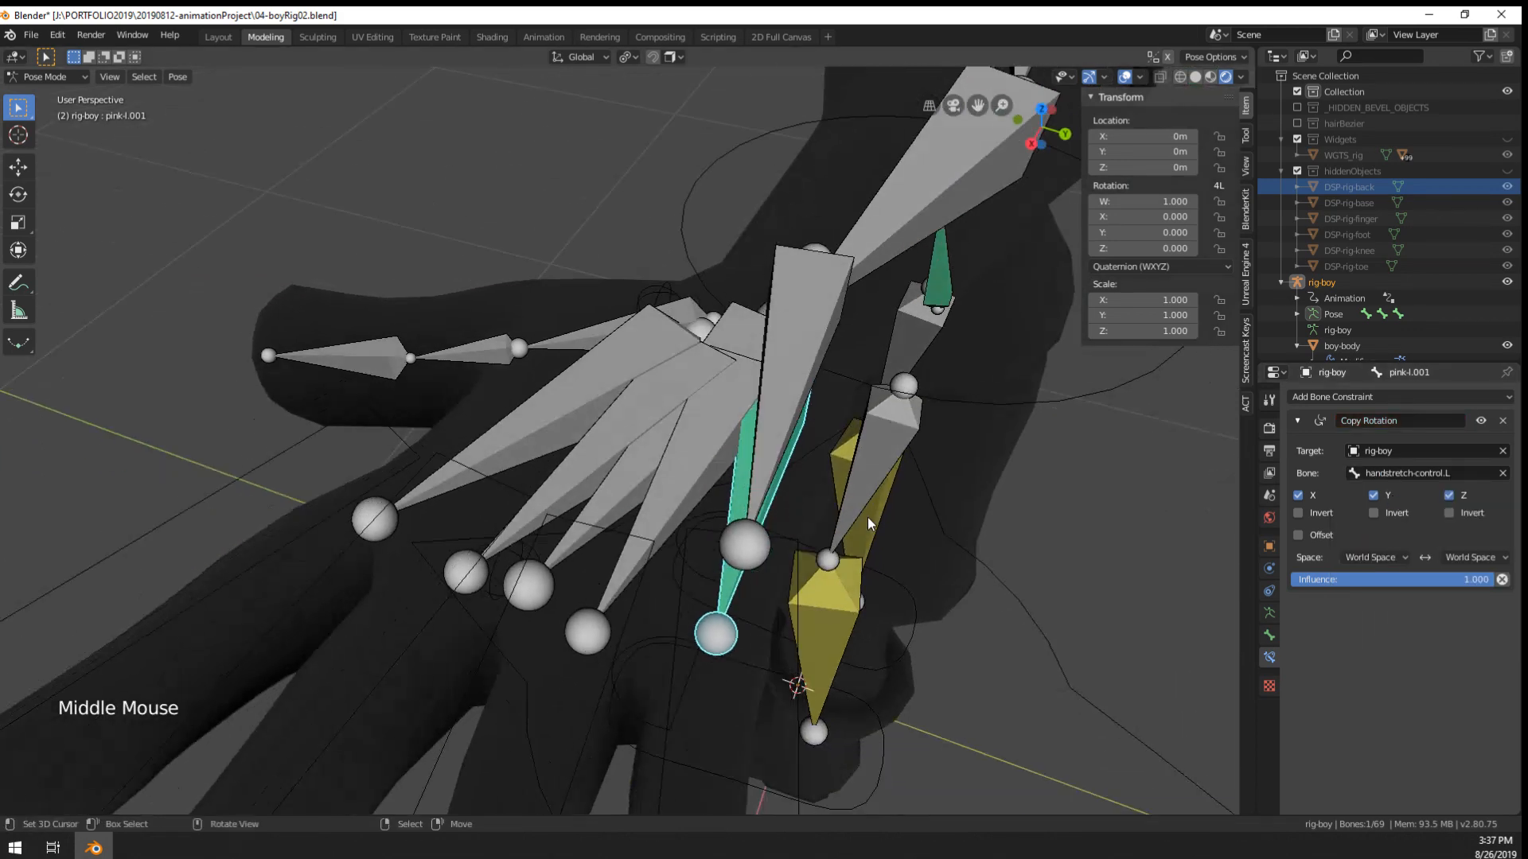
scroll(836, 470, "down", 2)
scroll(835, 470, "down", 1)
scroll(836, 470, "up", 2)
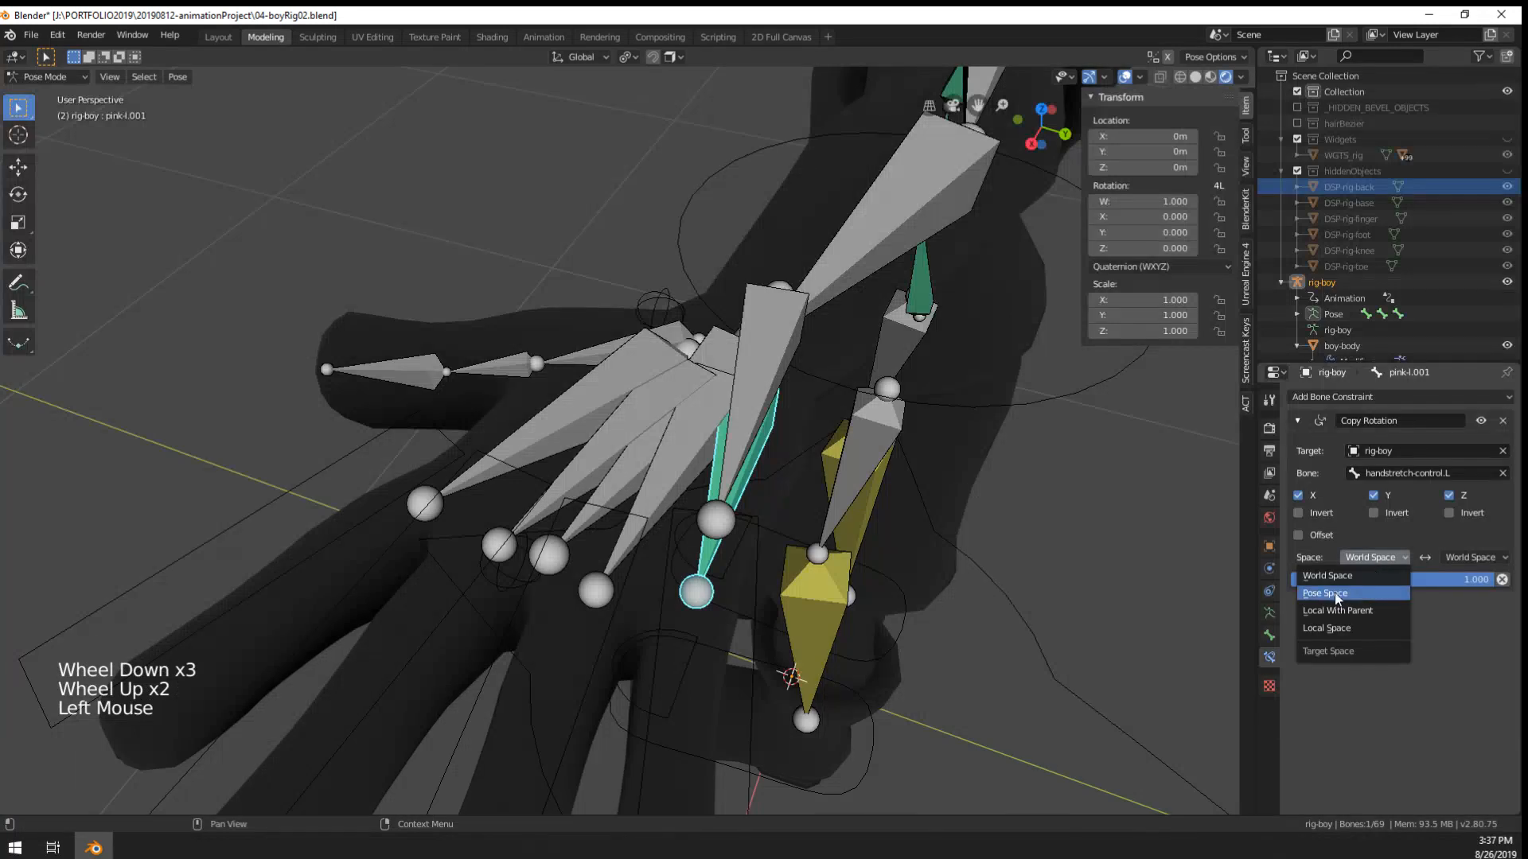
left_click(1341, 627)
left_click(1438, 629)
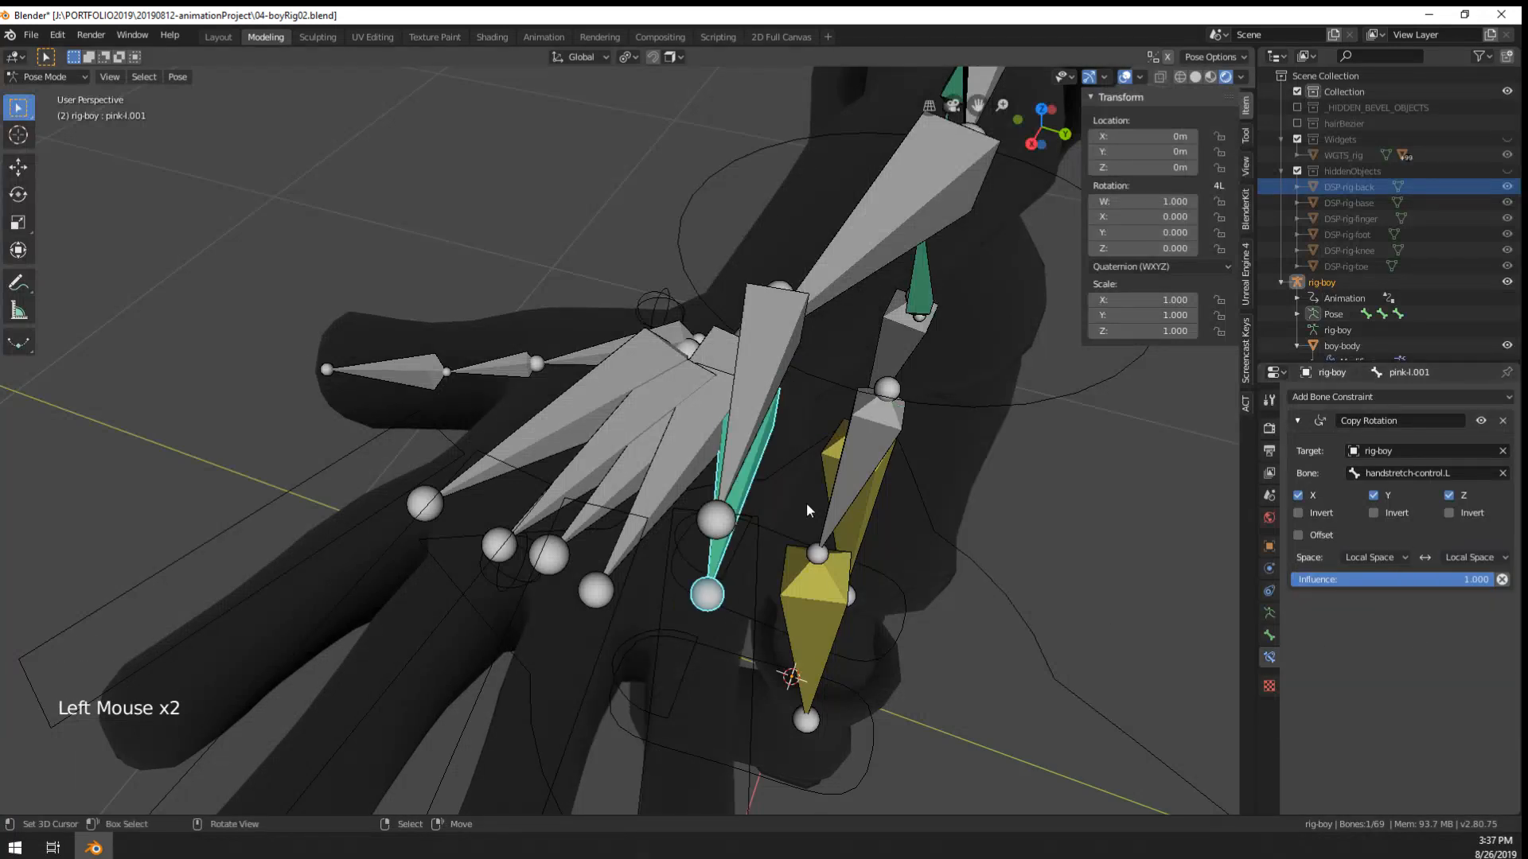
- Rotate the handstretch-control.L bone about 22° around the global Z axis to spread the pinky outward
right_click(784, 429)
key("r")
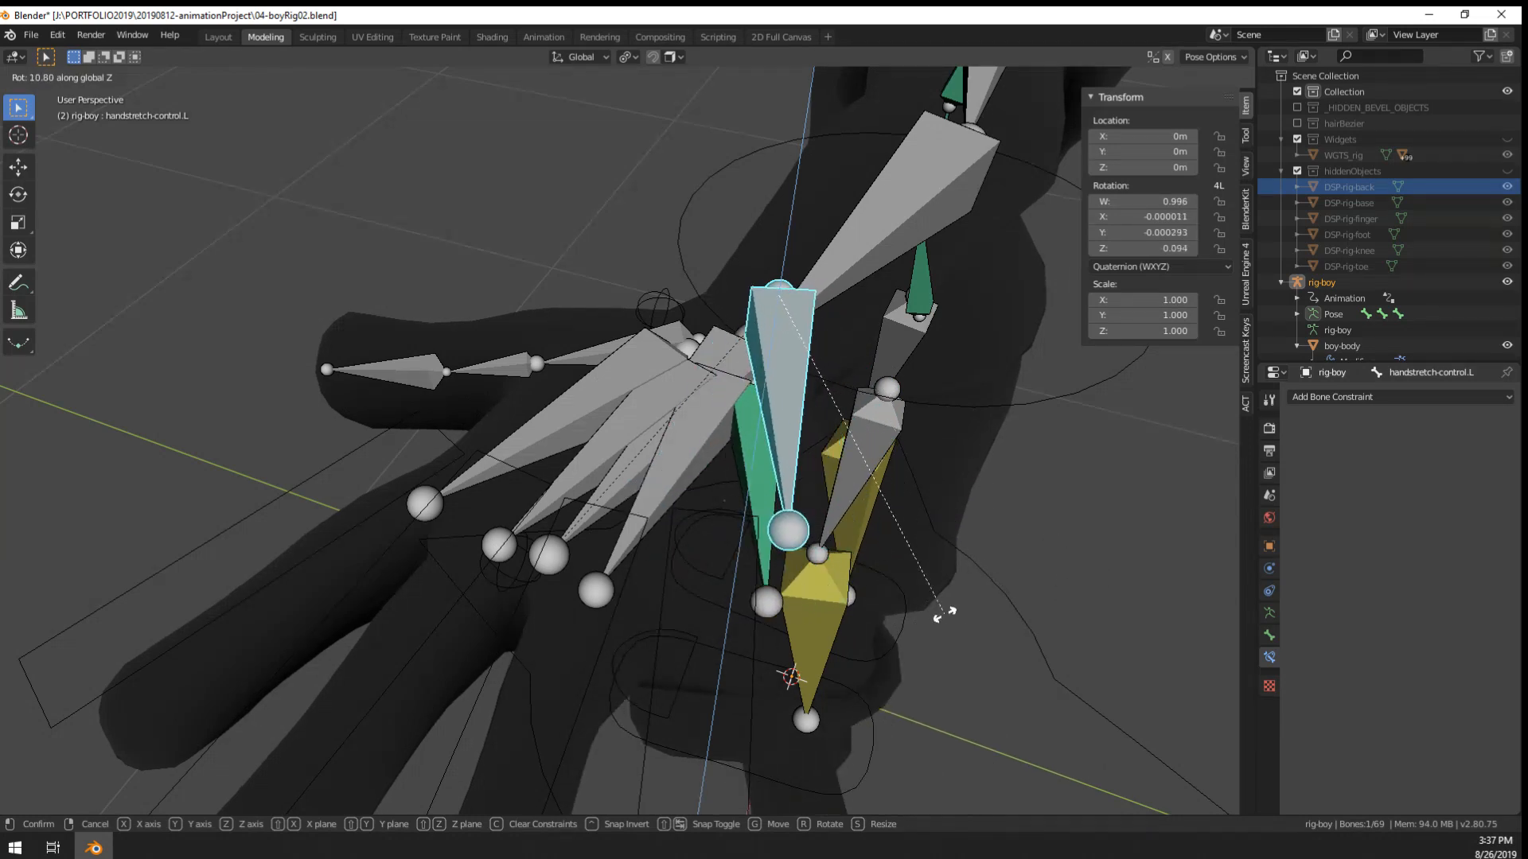
middle_click_drag(919, 584, 875, 643)
scroll(875, 643, "down", 2)
key("r")
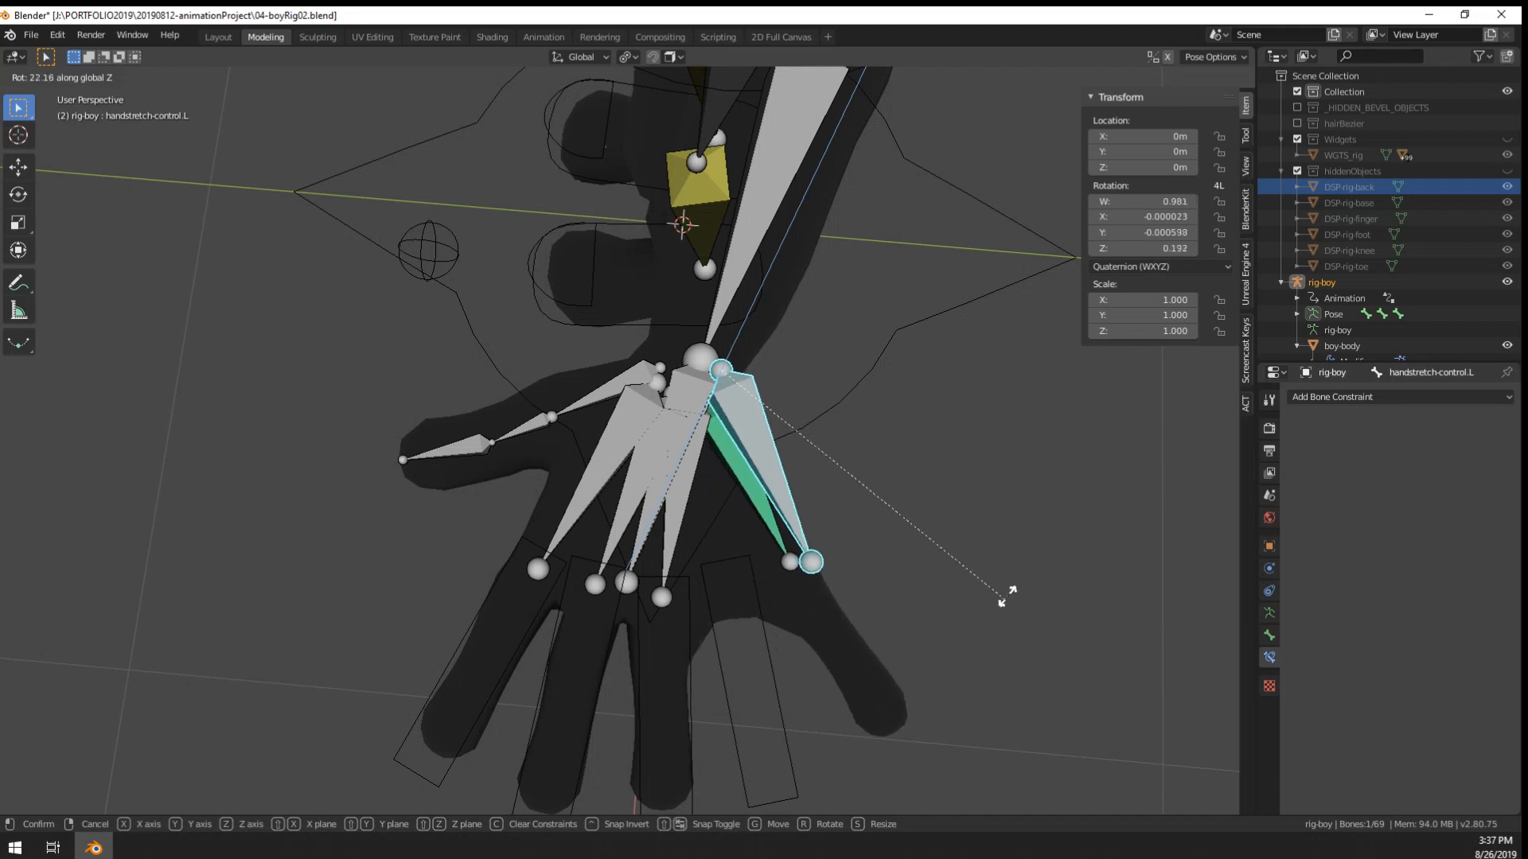
left_click(1016, 593)
- Try to copy the Copy Rotation constraint from pink-l.001 to the ring finger's palm bone ring-l.001
middle_click_drag(1016, 593, 716, 489)
scroll(672, 552, "up", 2)
right_click(671, 552)
scroll(732, 461, "up", 1)
right_click(744, 430)
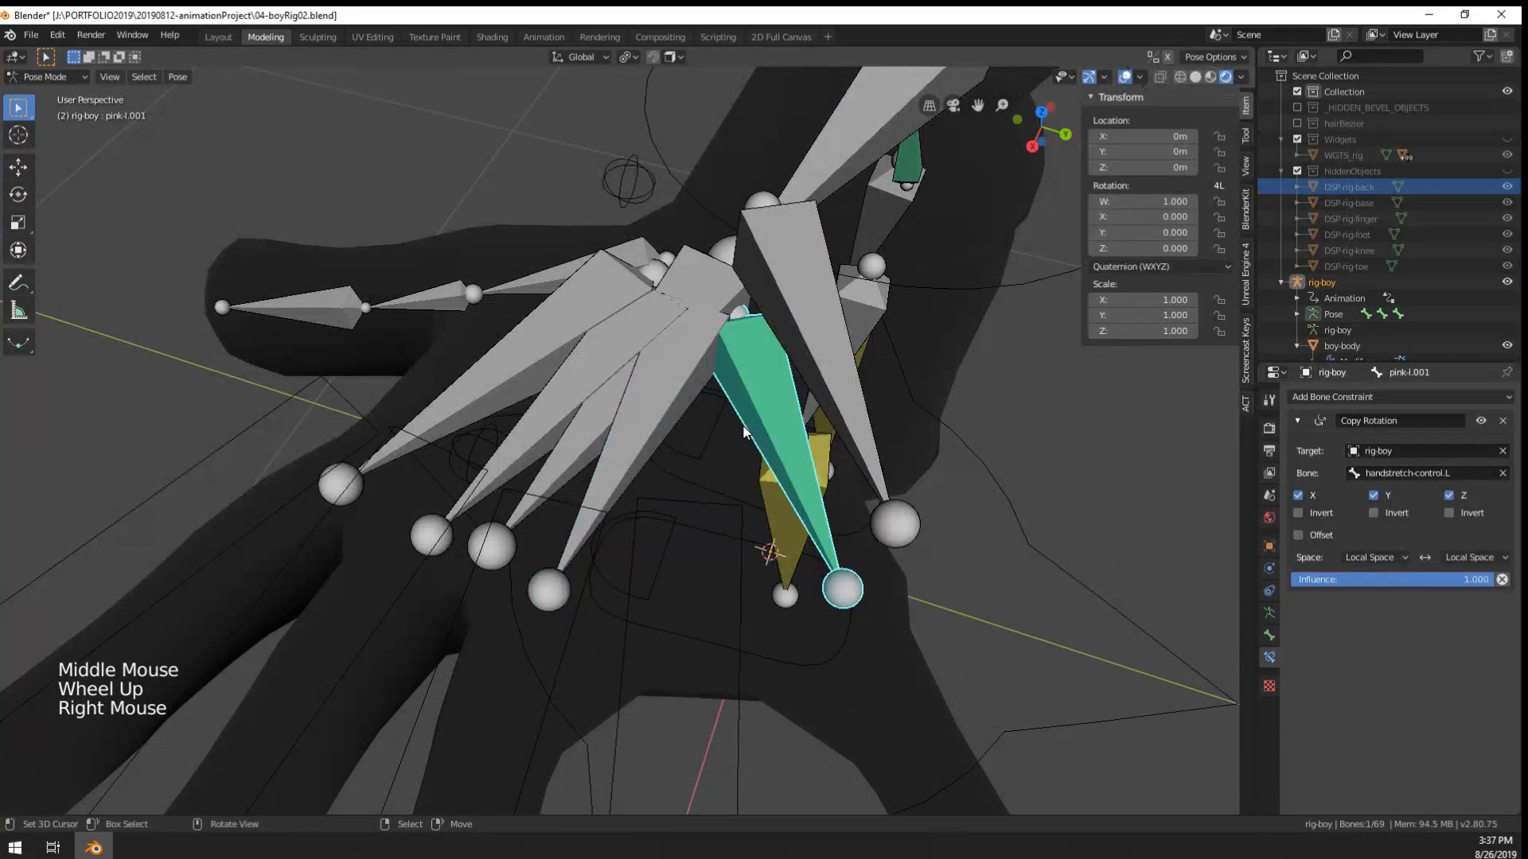
right_click(657, 412)
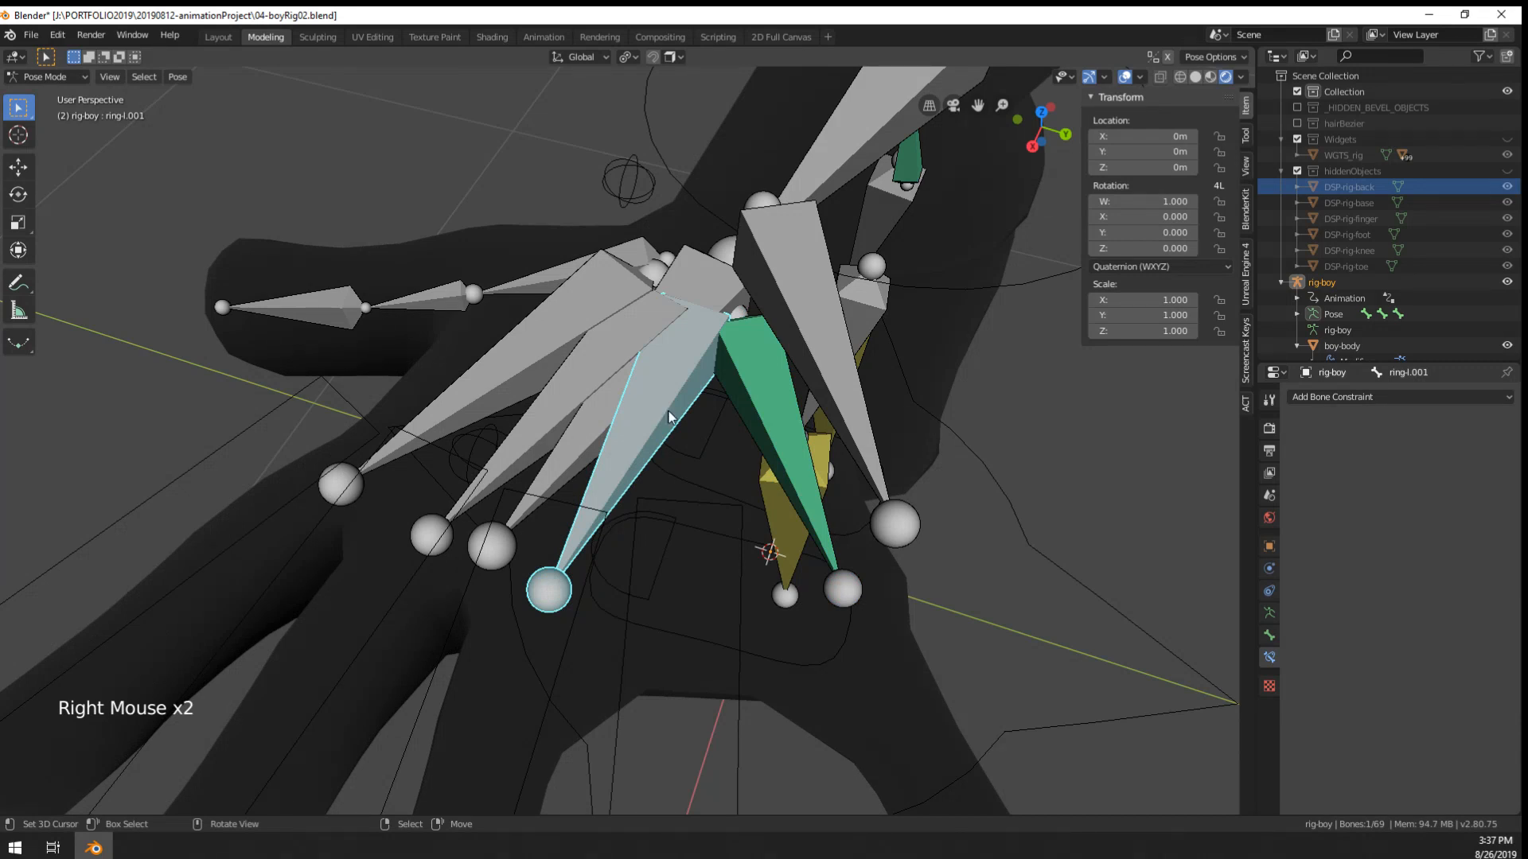
right_click(765, 415, "shift")
key("F3")
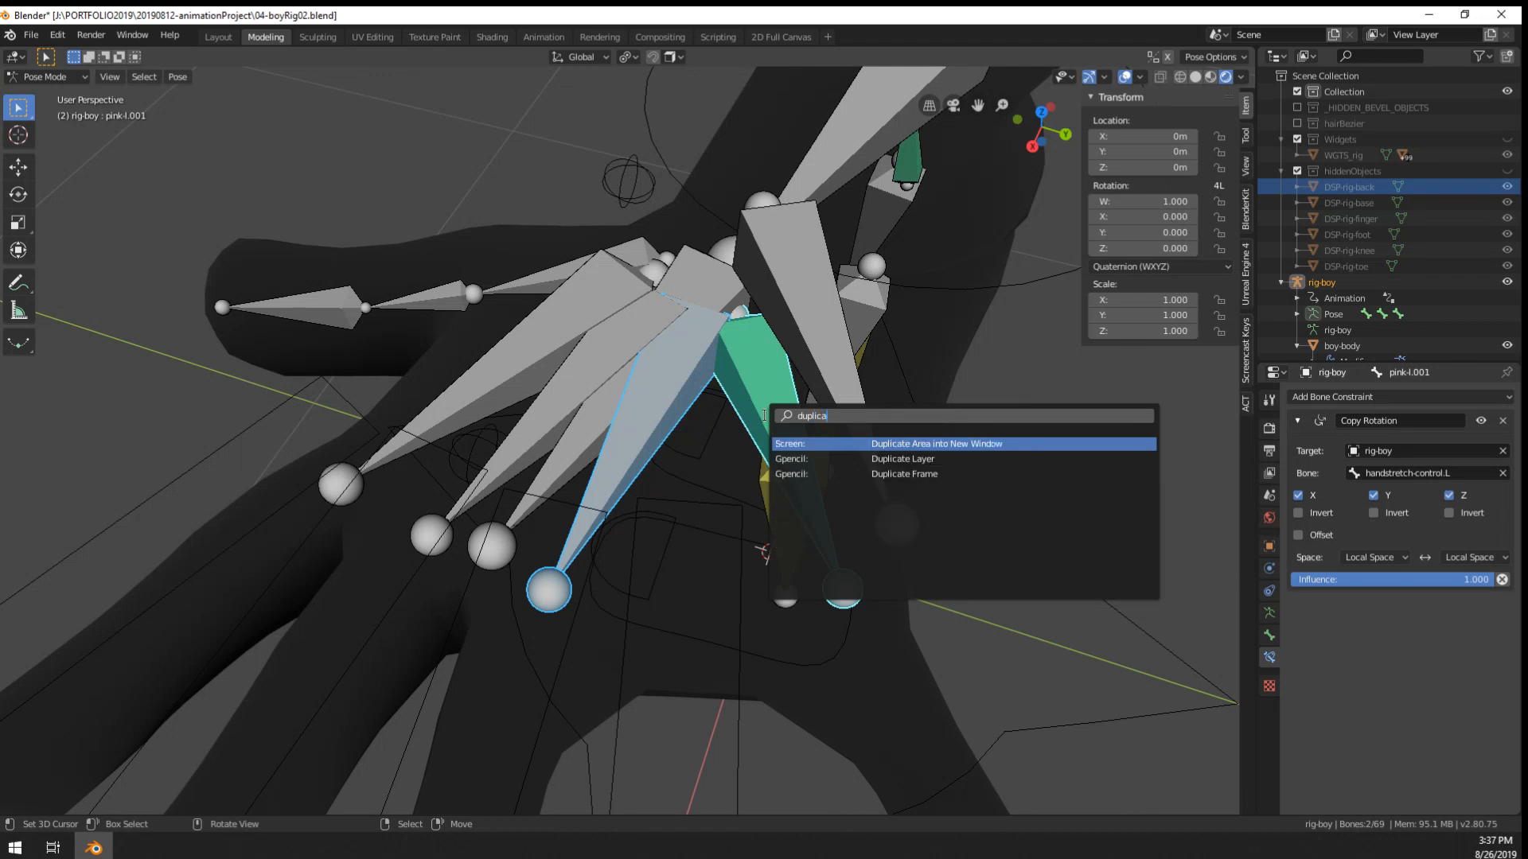
key("BackSpace")
key("BackSpace")
key("BackSpace")
key("BackSpace")
key("BackSpace")
key("BackSpace")
key("BackSpace")
type("copy")
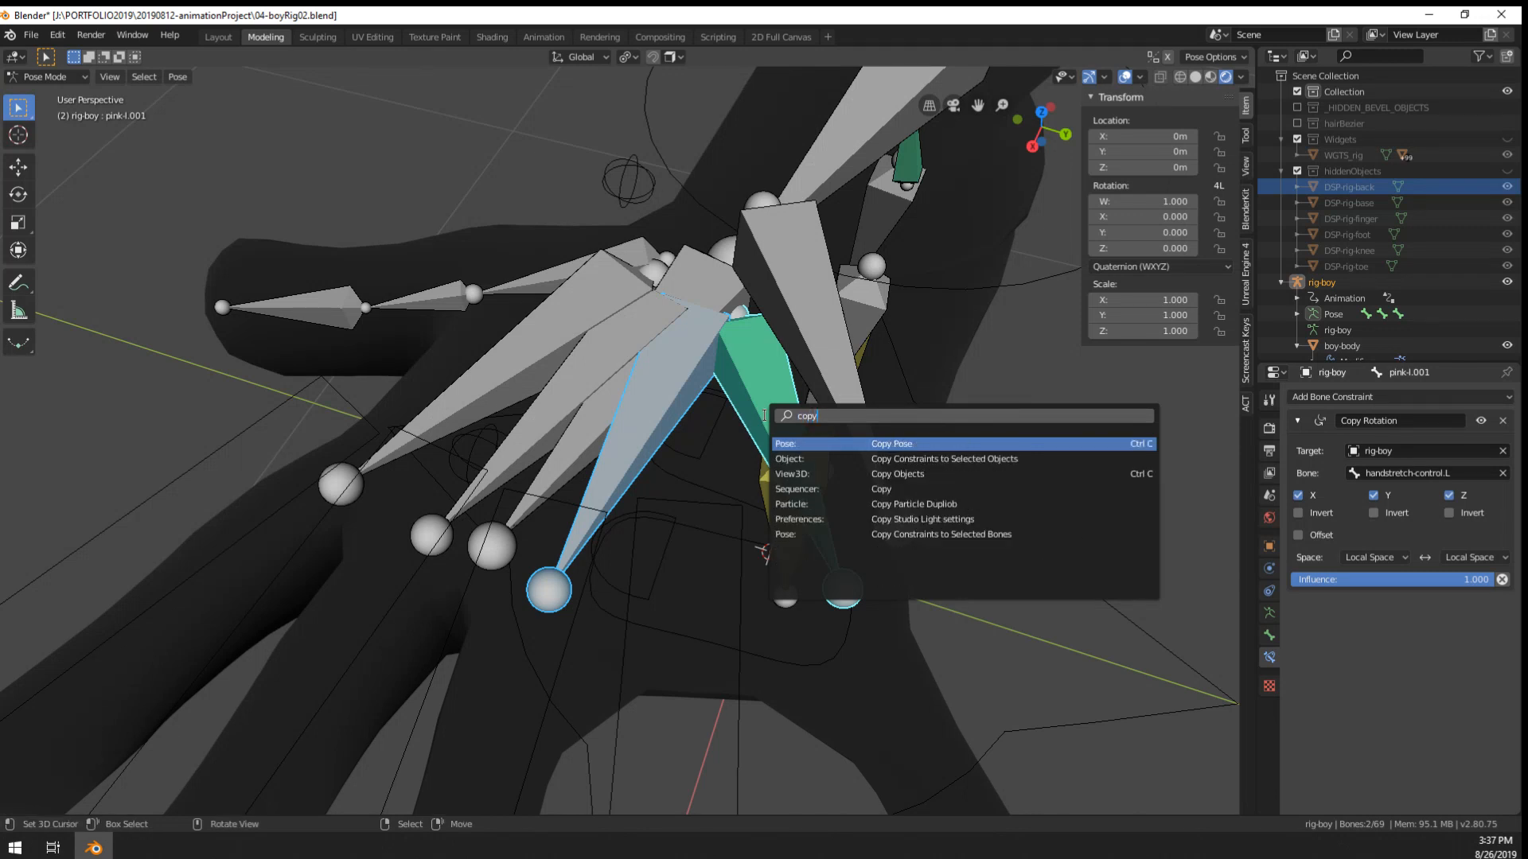
key("Down")
key("Down")
key("Down")
key("Down")
key("Down")
key("Down")
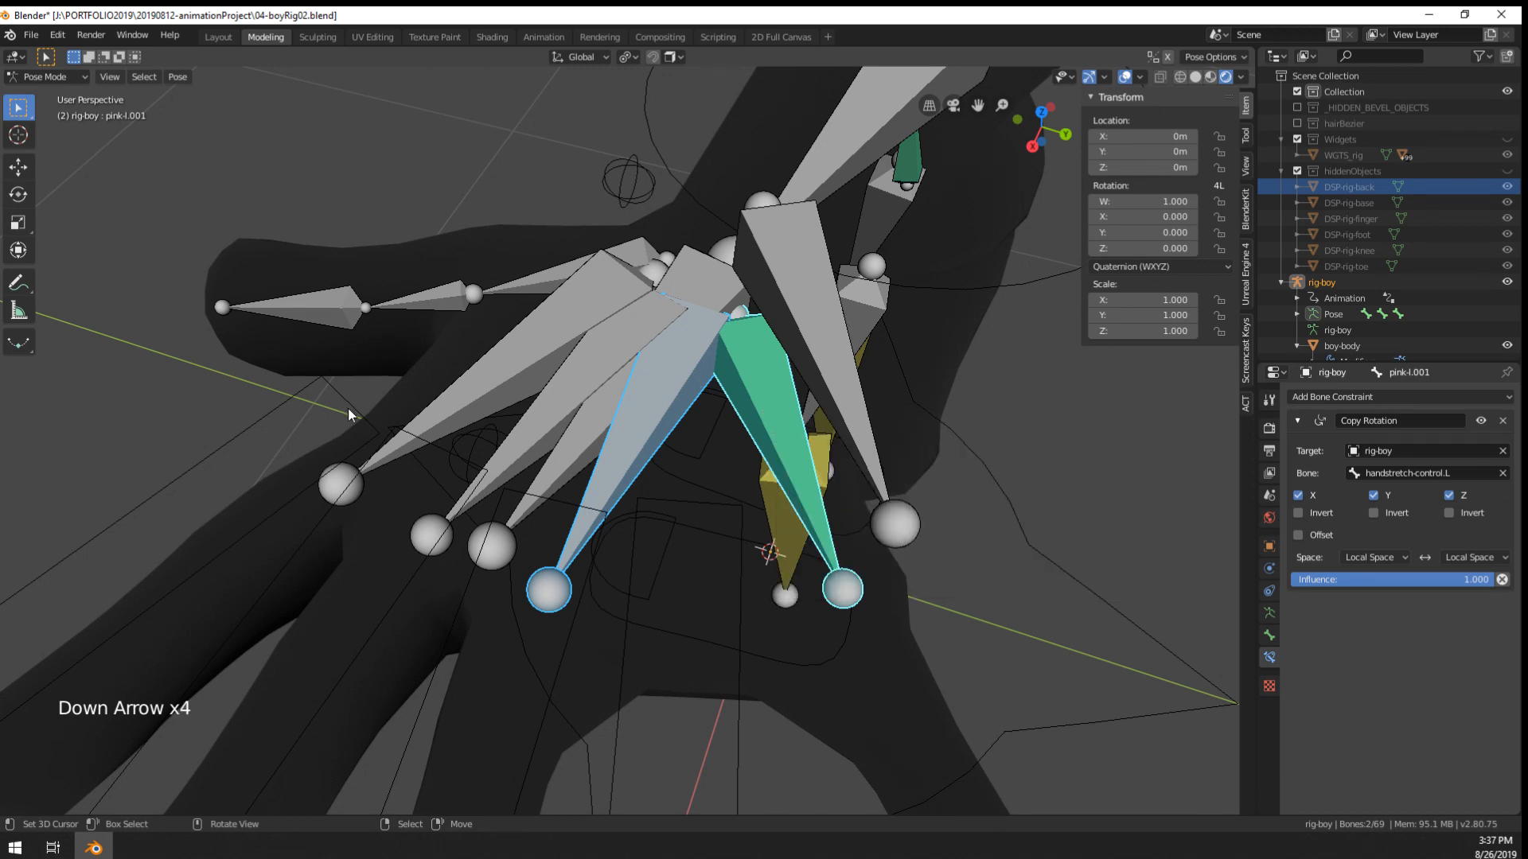
- Try rotating the hand.L bone slightly to check which bones follow it
middle_click_drag(347, 408, 423, 407)
right_click(500, 412)
right_click(601, 439)
scroll(601, 439, "down", 3)
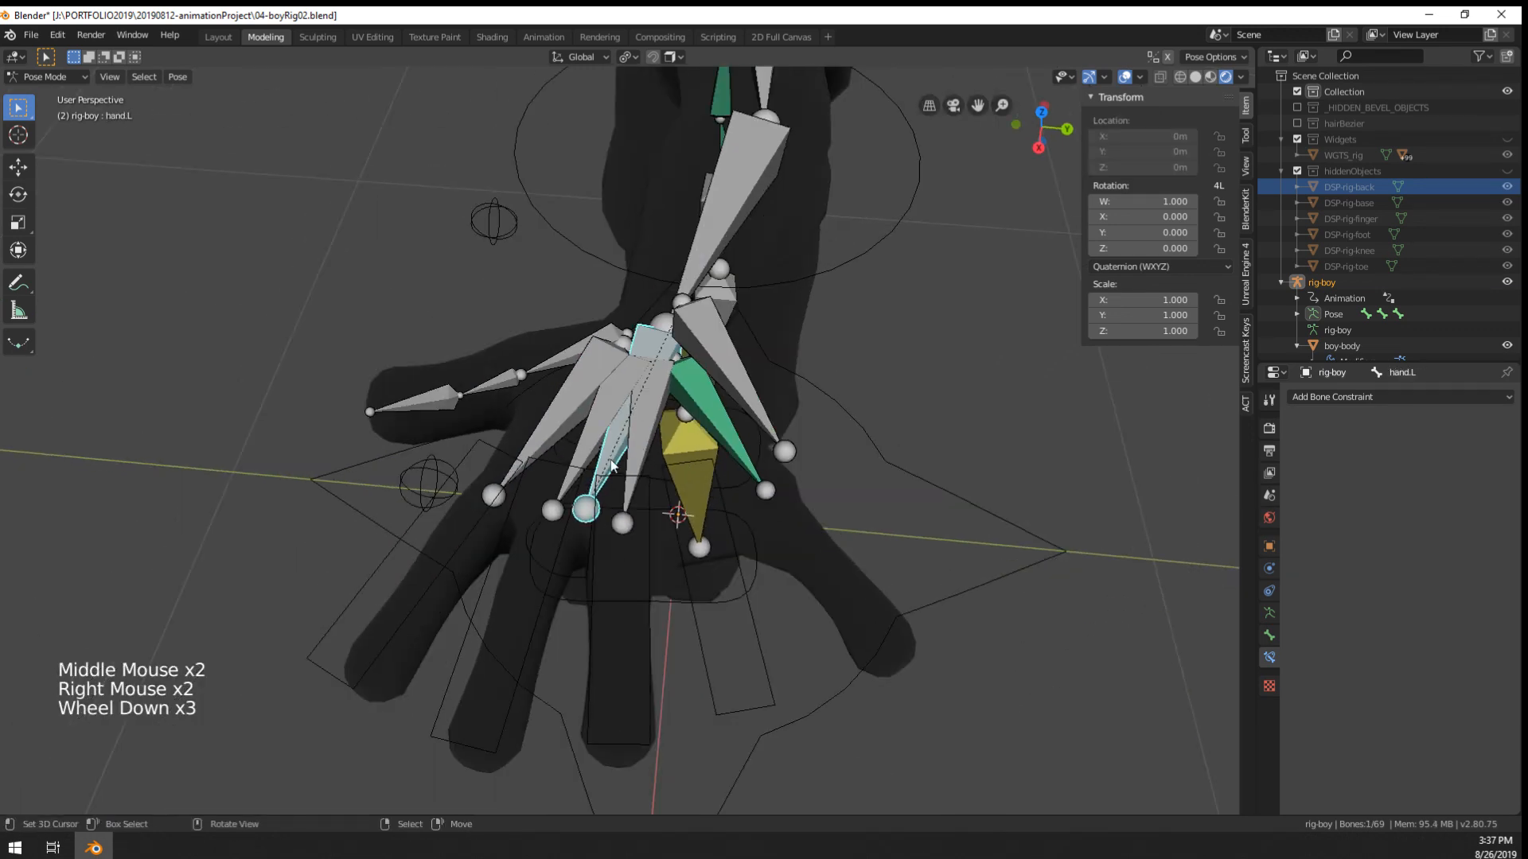
middle_click_drag(601, 439, 667, 479)
scroll(661, 479, "up", 2)
key("r")
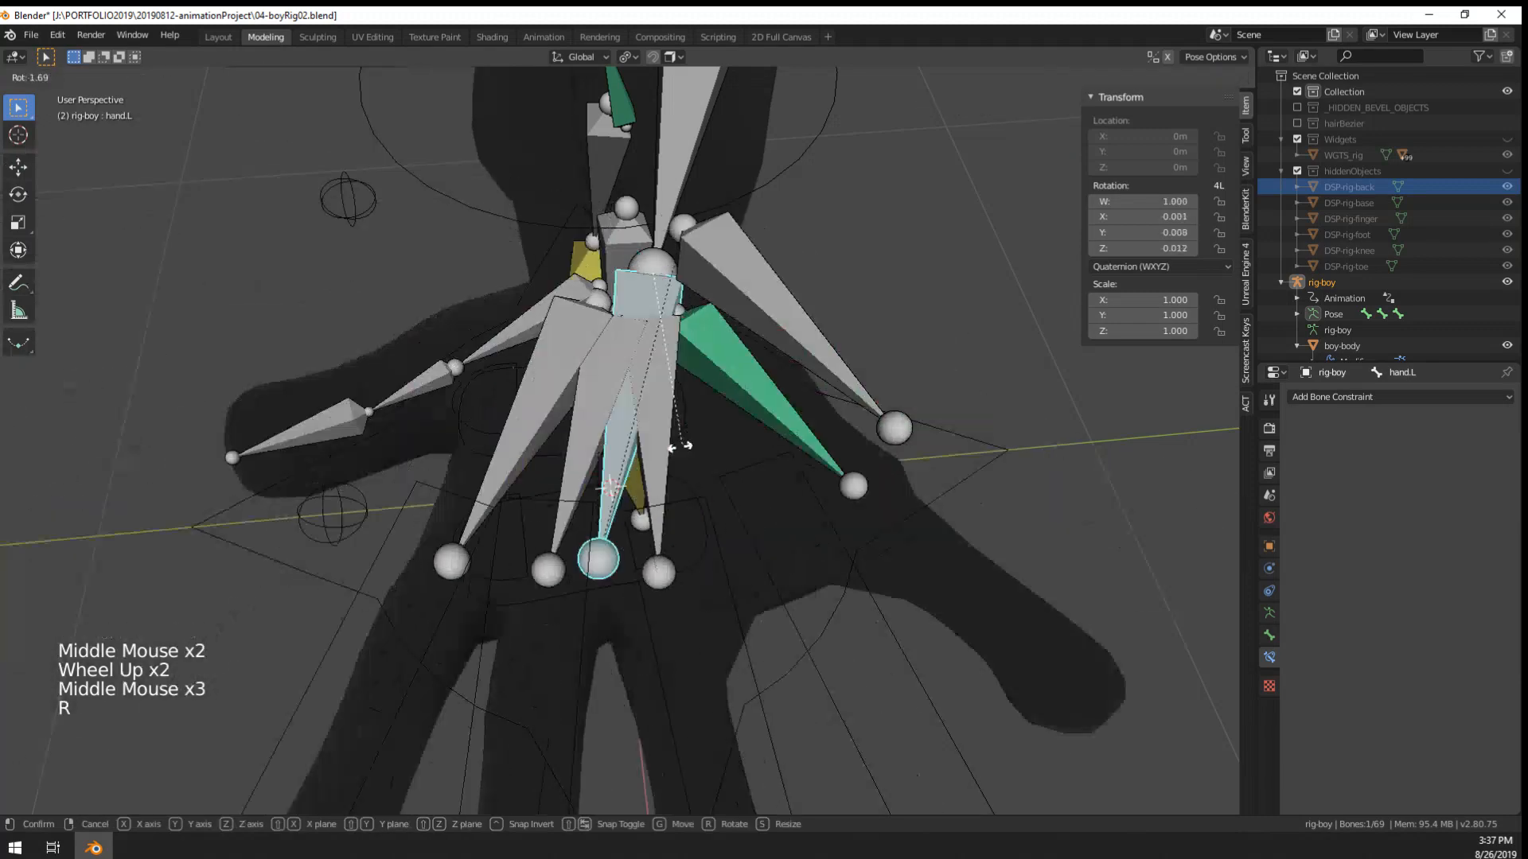
right_click(631, 483)
key("r")
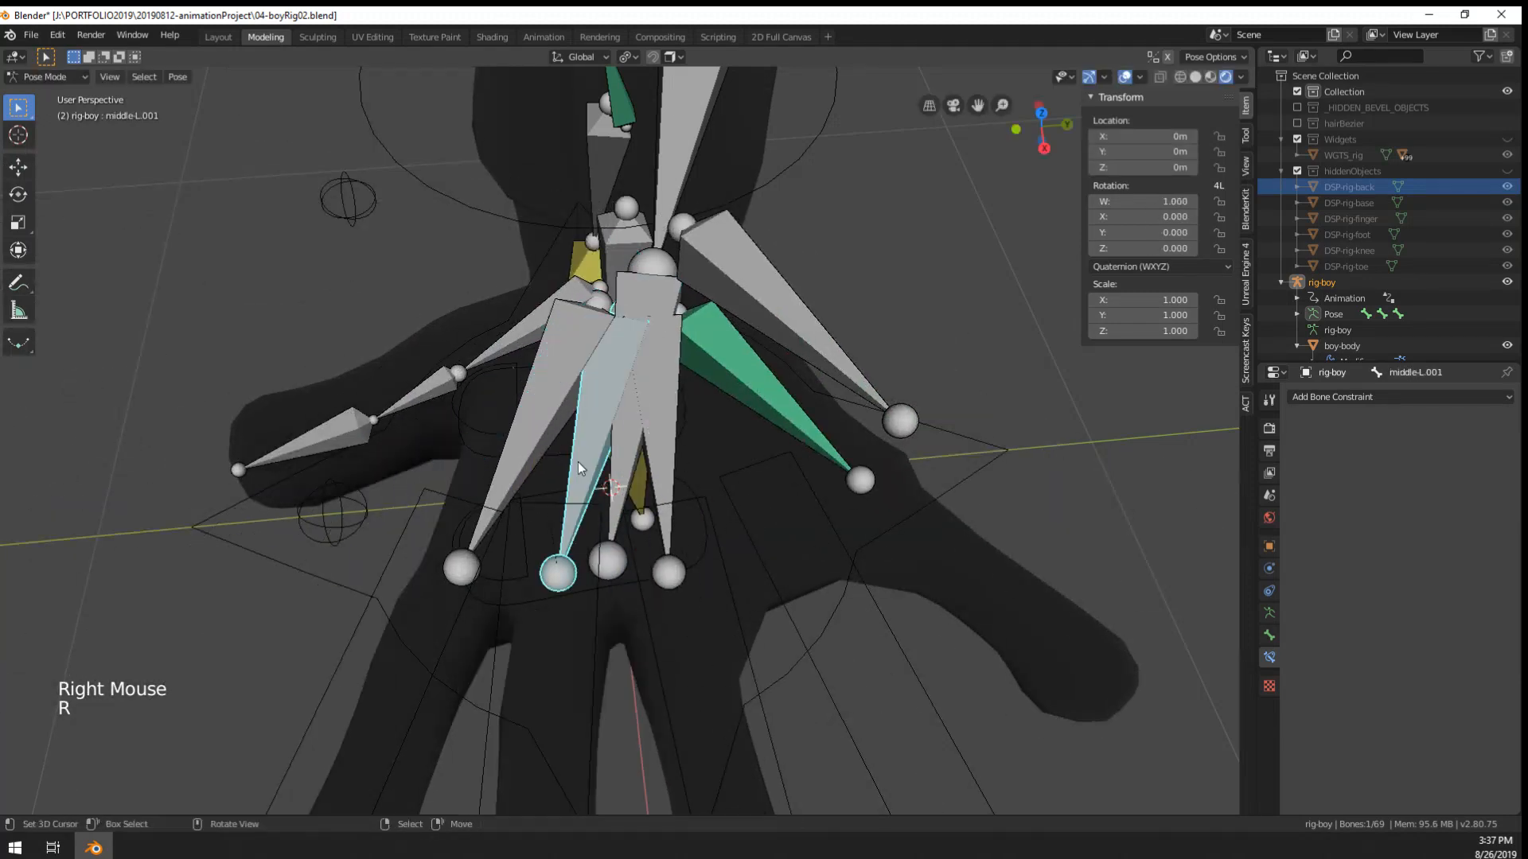
- Copy the constraint from pink-l.001 to the middle and ring fingers' palm bones, middle-l.001 and ring-l.001
right_click(669, 432, "shift")
middle_click_drag(669, 432, 647, 502)
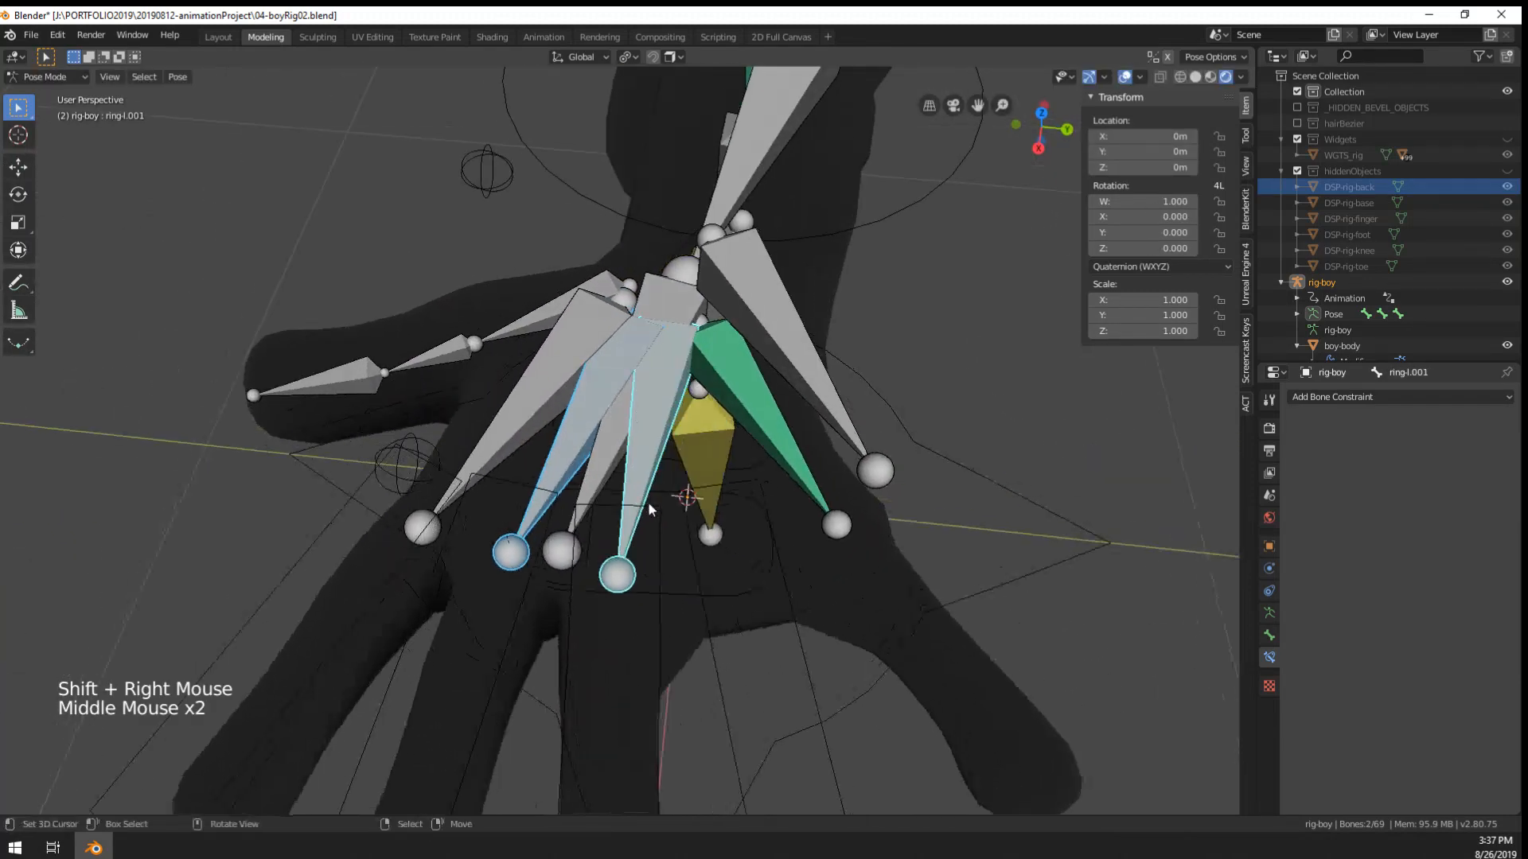
right_click(754, 408, "shift")
key("F3")
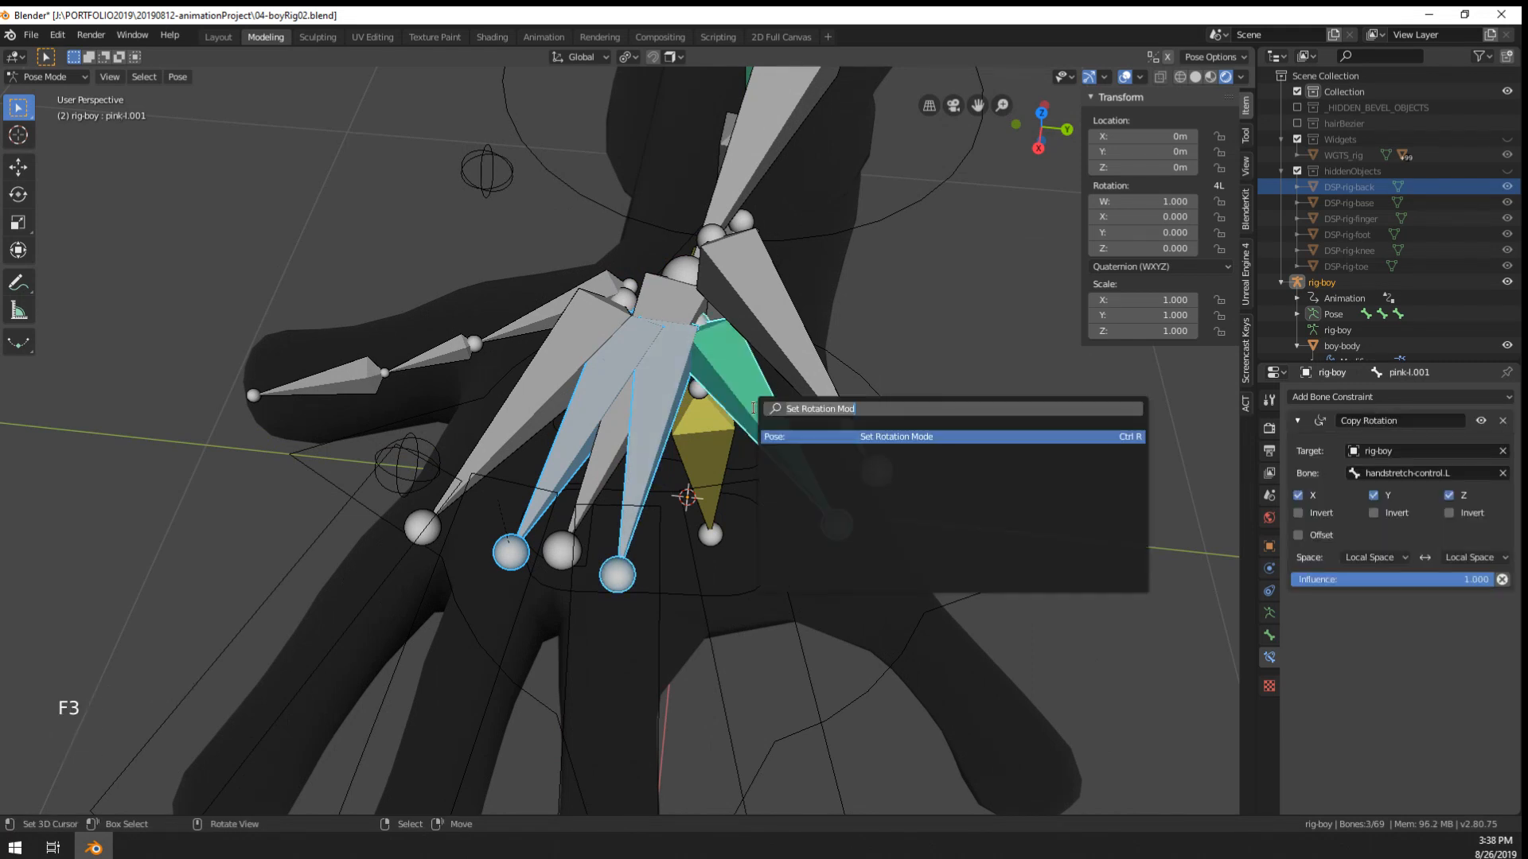
type("copy")
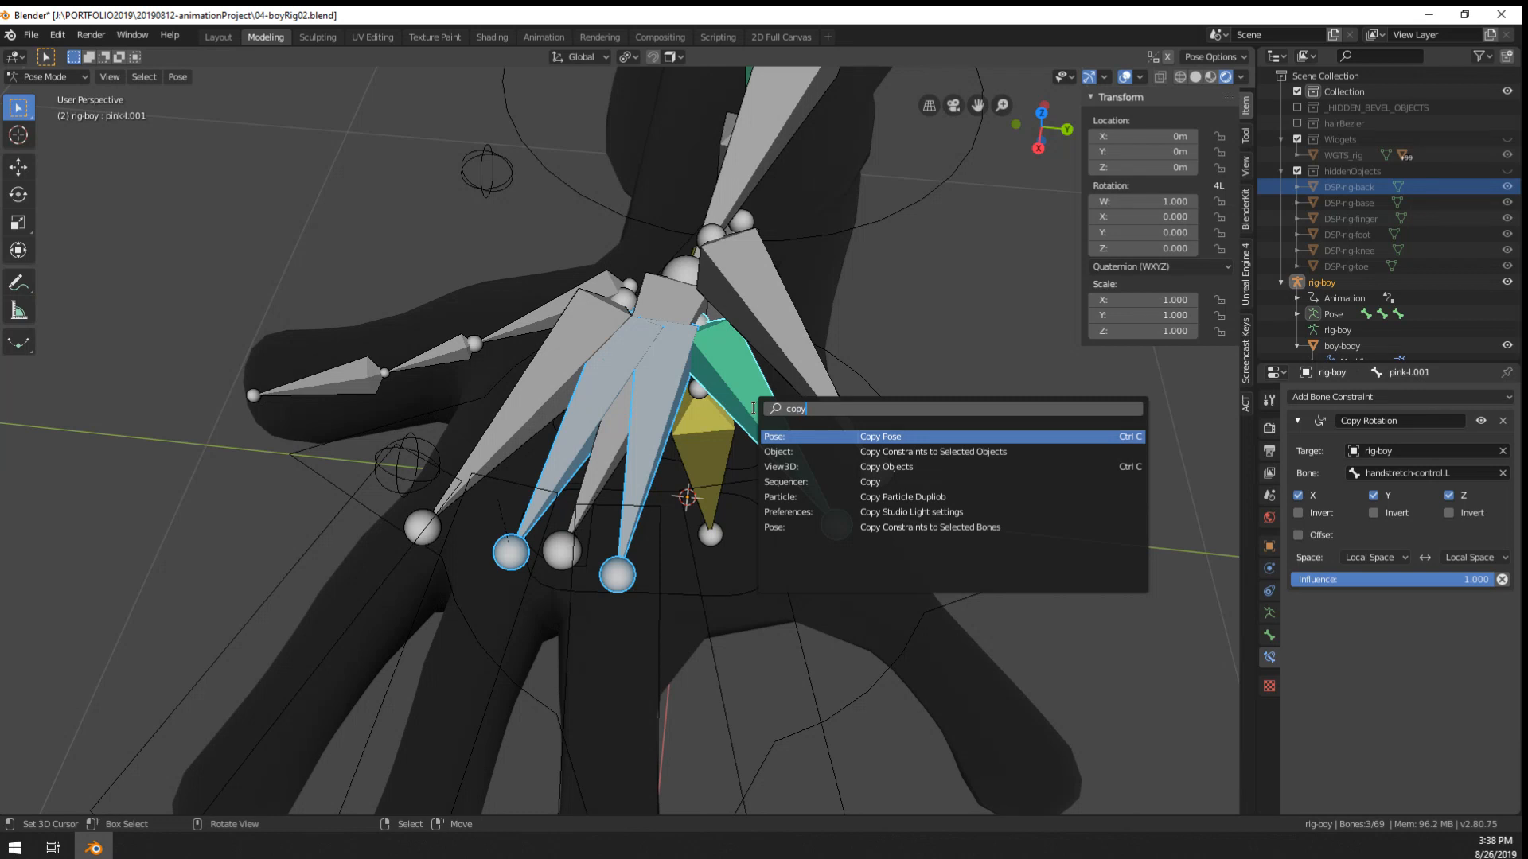
left_click(1006, 527)
right_click(730, 501)
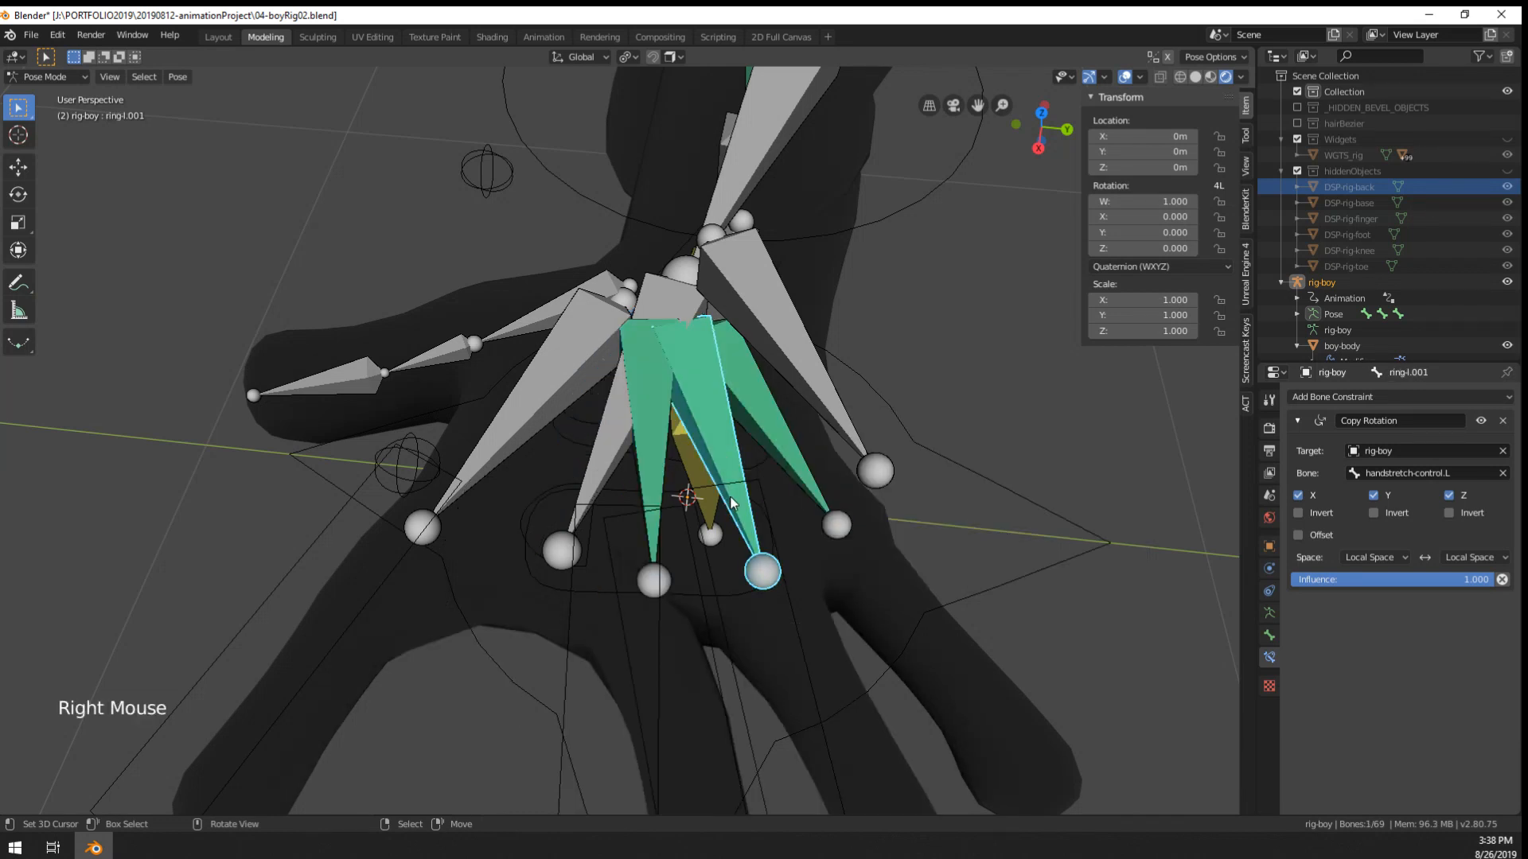
- Set the influence of the Copy Rotation constraint on the ring finger's palm bone, ring-l.001, to 0.66
left_click(1406, 578)
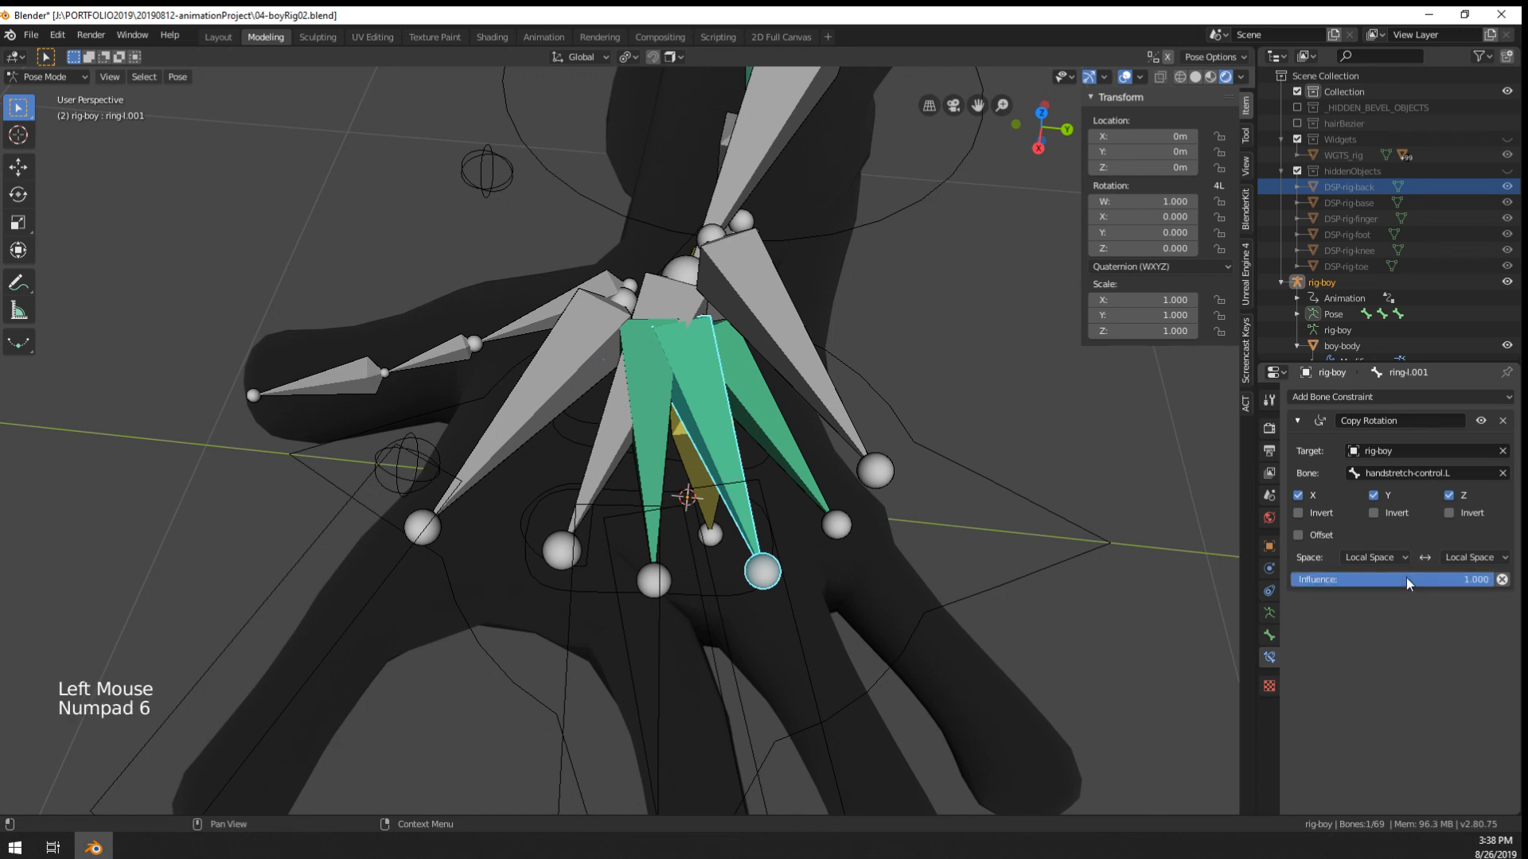
left_click(1406, 578)
key("KP_6")
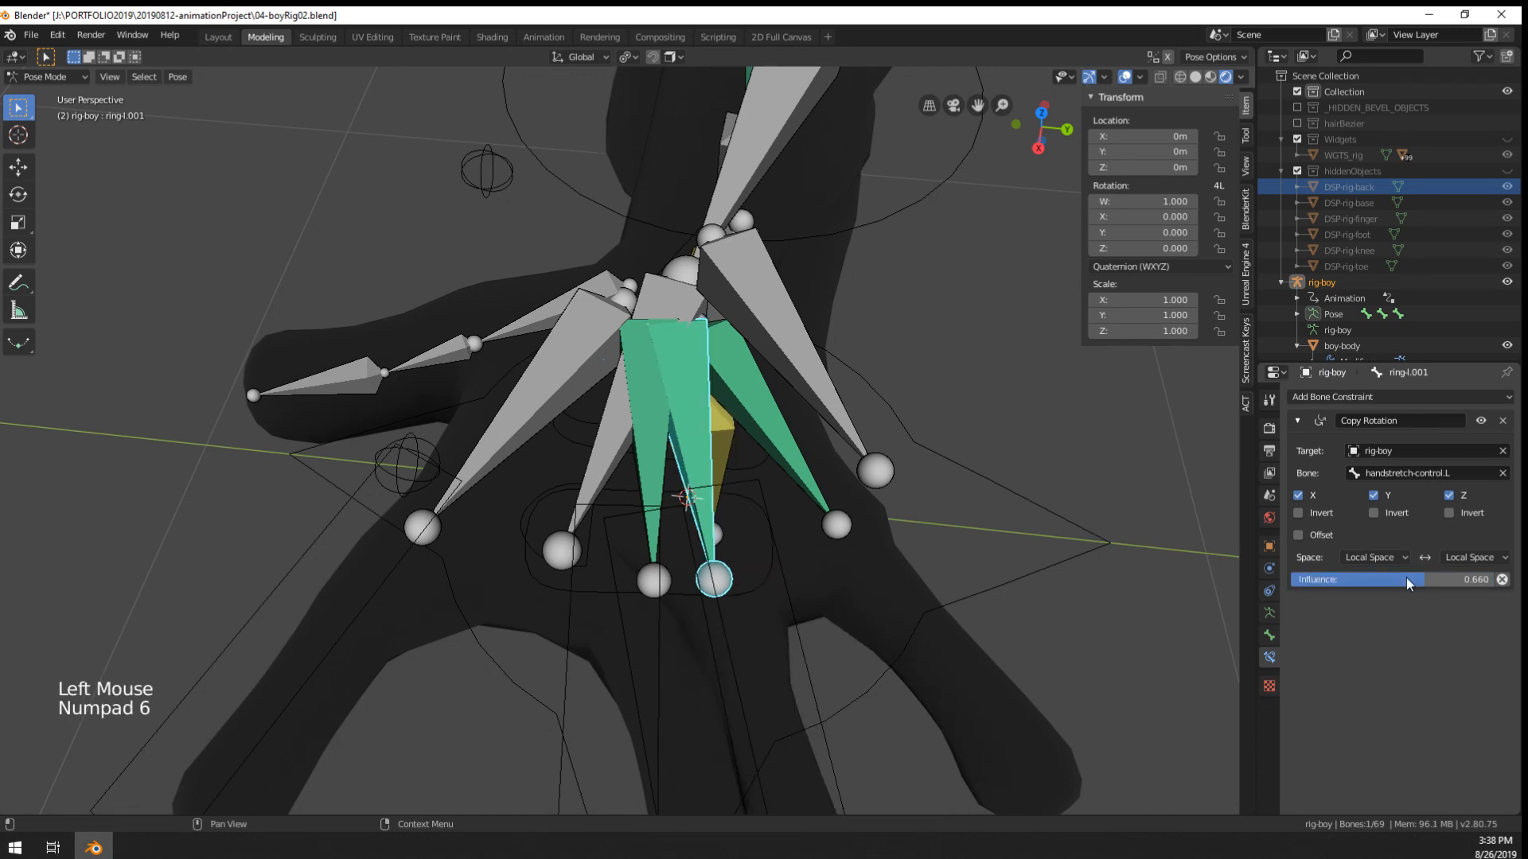
- Set the influence of the Copy Rotation constraint on the middle finger's palm bone, middle-l.001, to 0.33
right_click(653, 457)
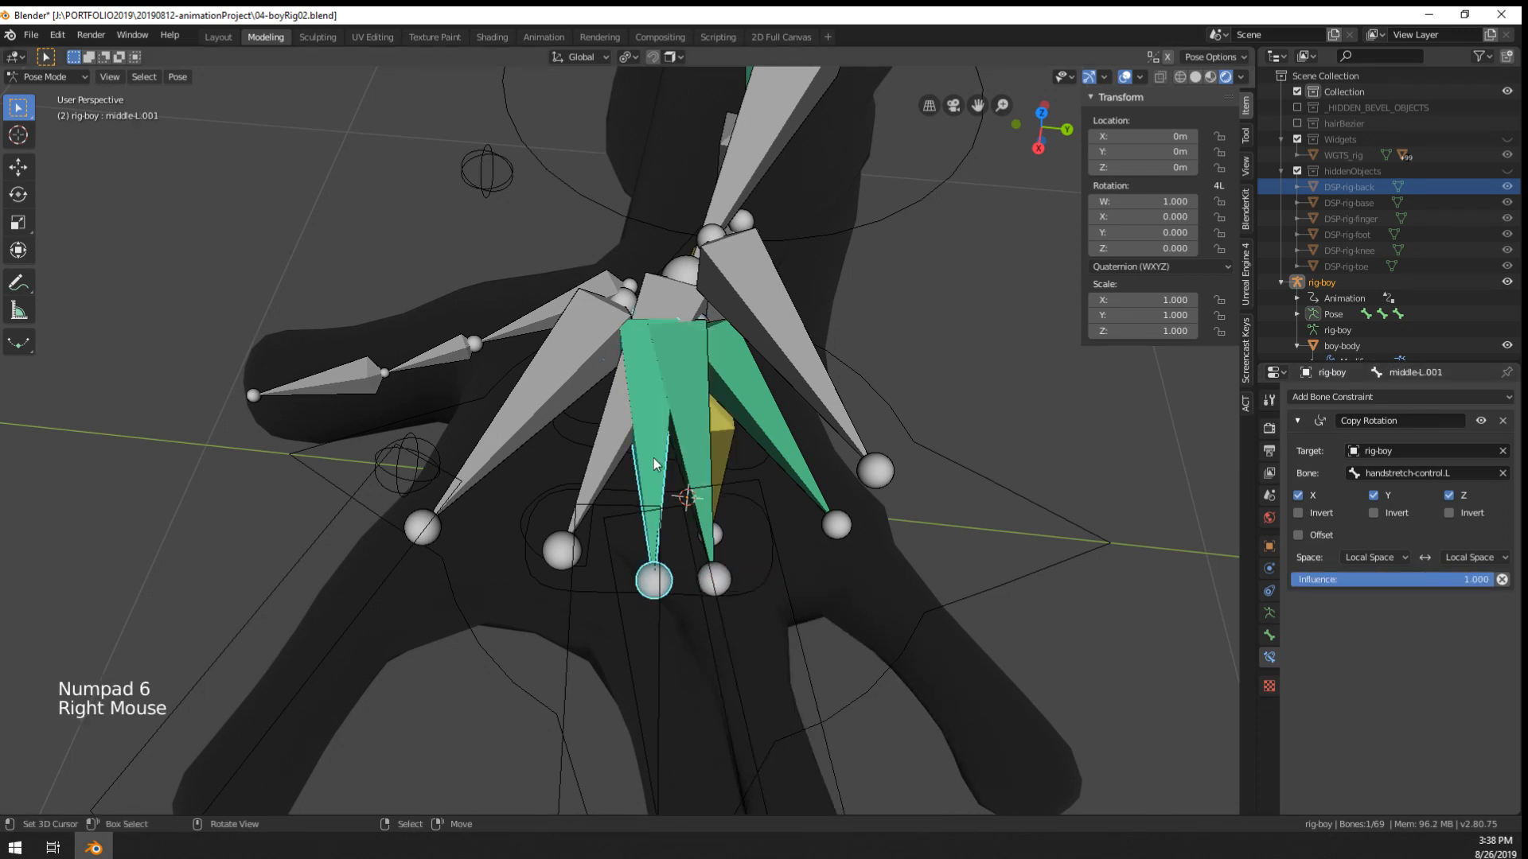
left_click(1411, 575)
type(".33")
key("Return")
- Rotate the handstretch-control.L bone about -16.5° around the global Z axis to bring the spread fingers closer together
scroll(904, 320, "down", 1)
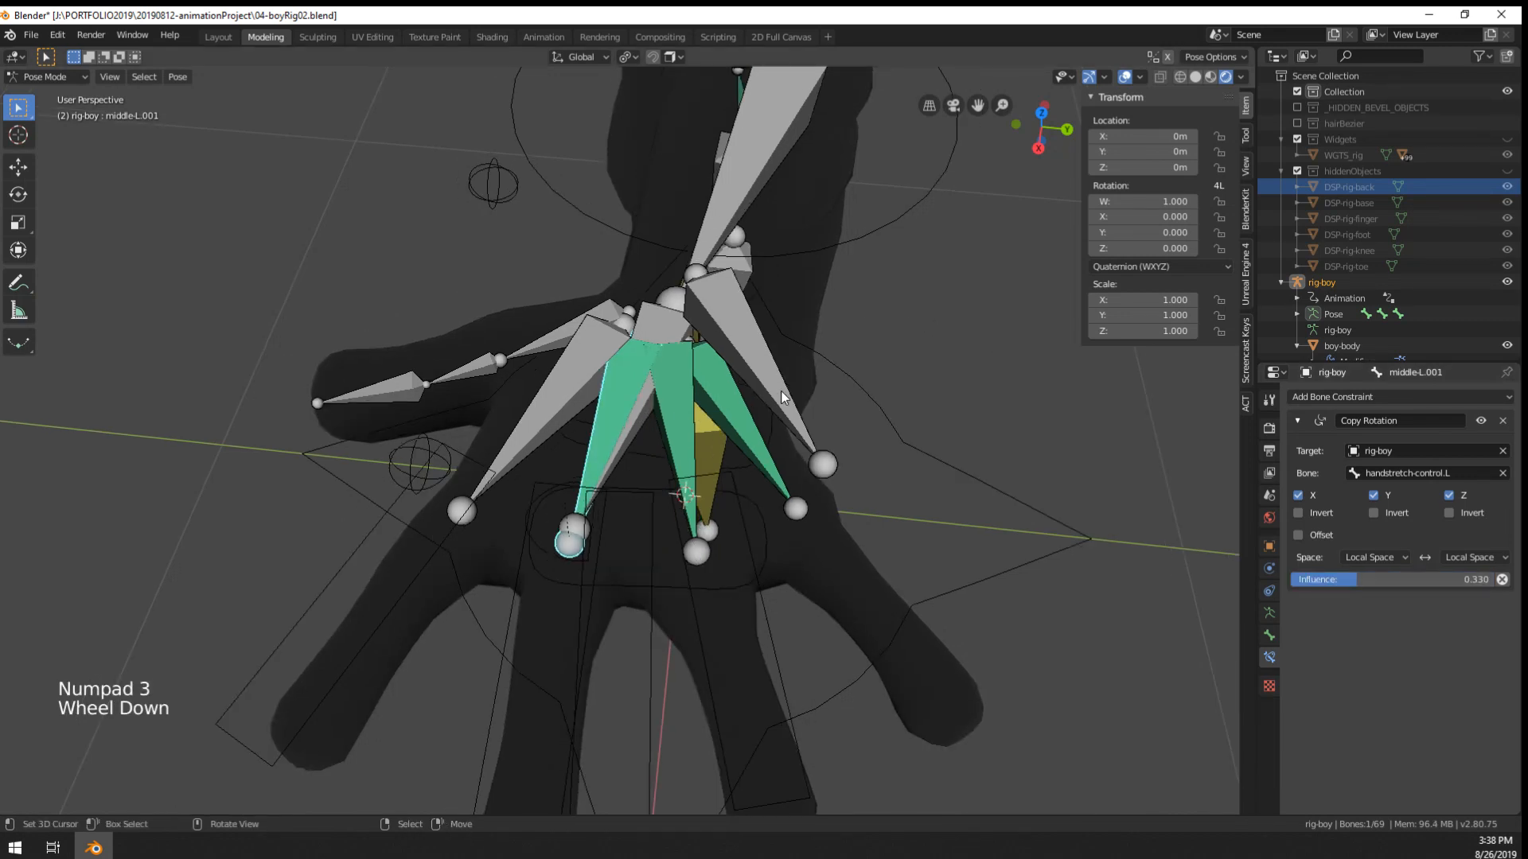
right_click(776, 395)
key("r")
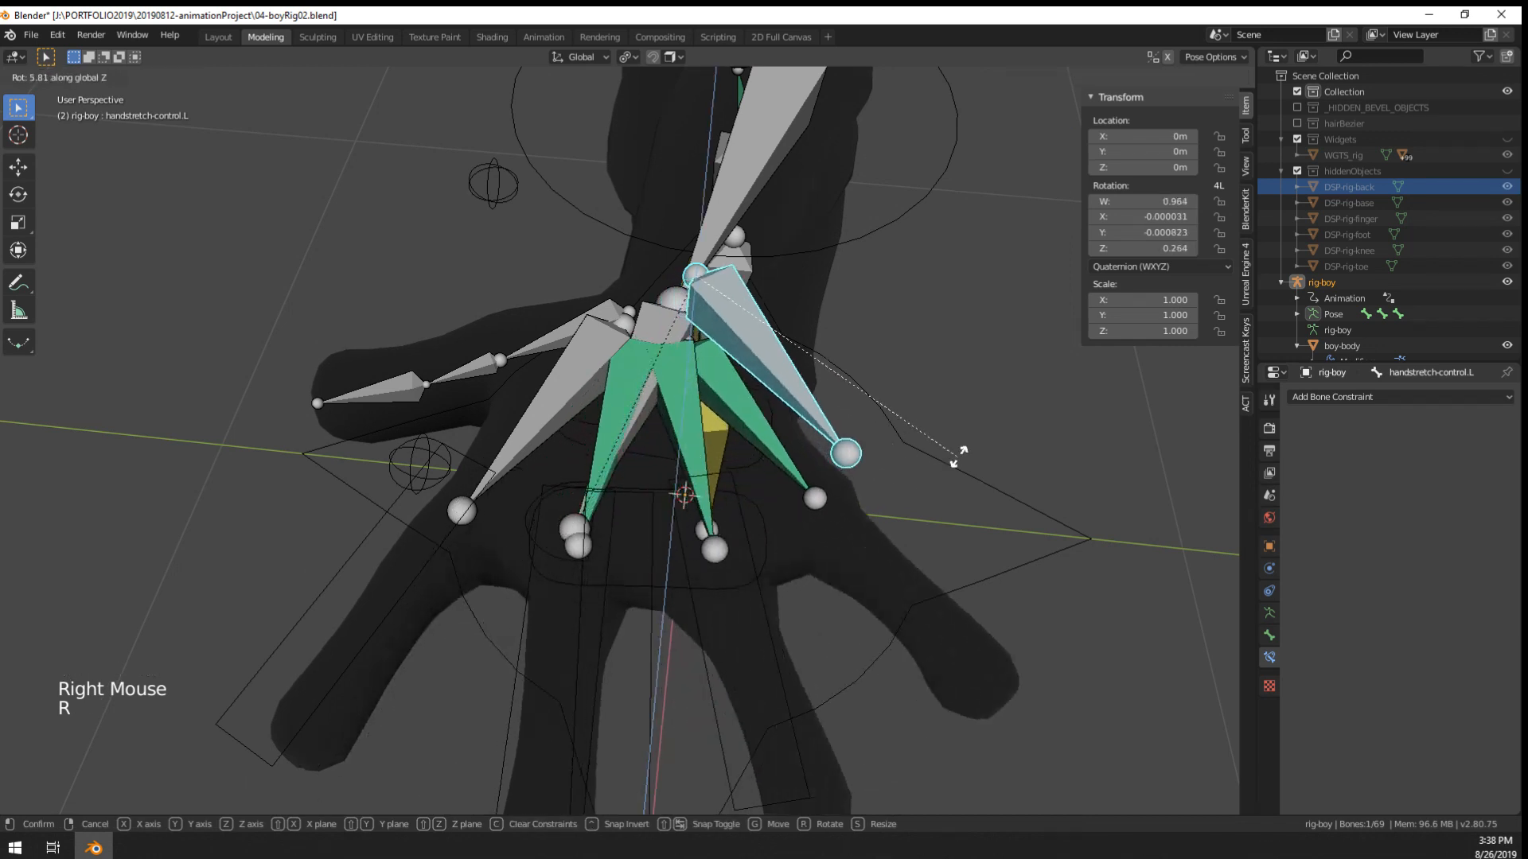
left_click(836, 488)
scroll(835, 488, "down", 3)
middle_click_drag(719, 539, 746, 323)
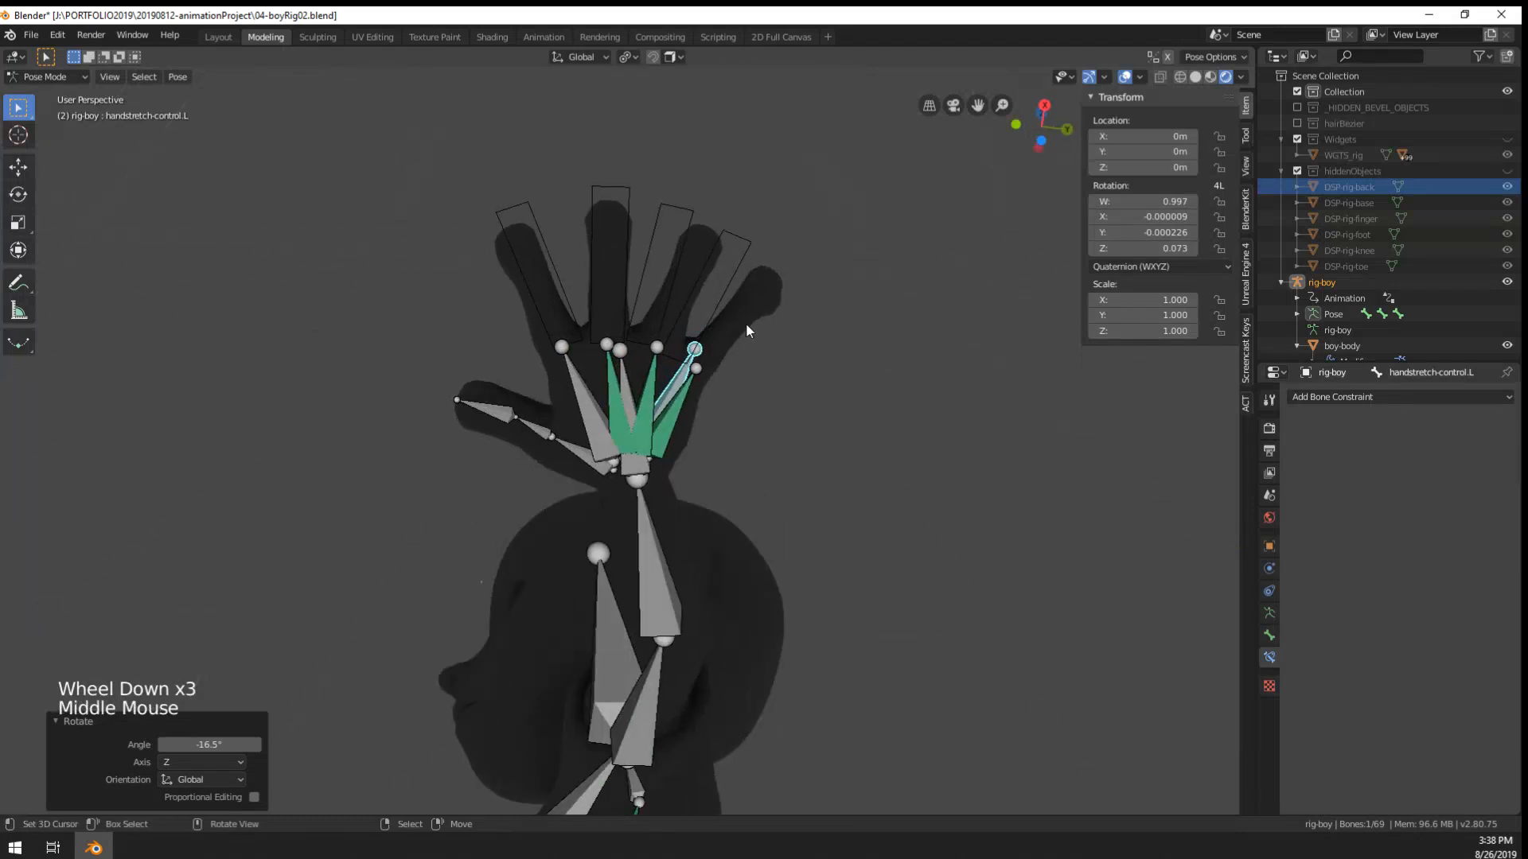
- Test the palm bend by rotating handstretch-control.L downward in a side view, with a final adjustment of about 2.68°
key("r")
right_click(716, 433)
middle_click_drag(716, 433, 518, 531)
key("r")
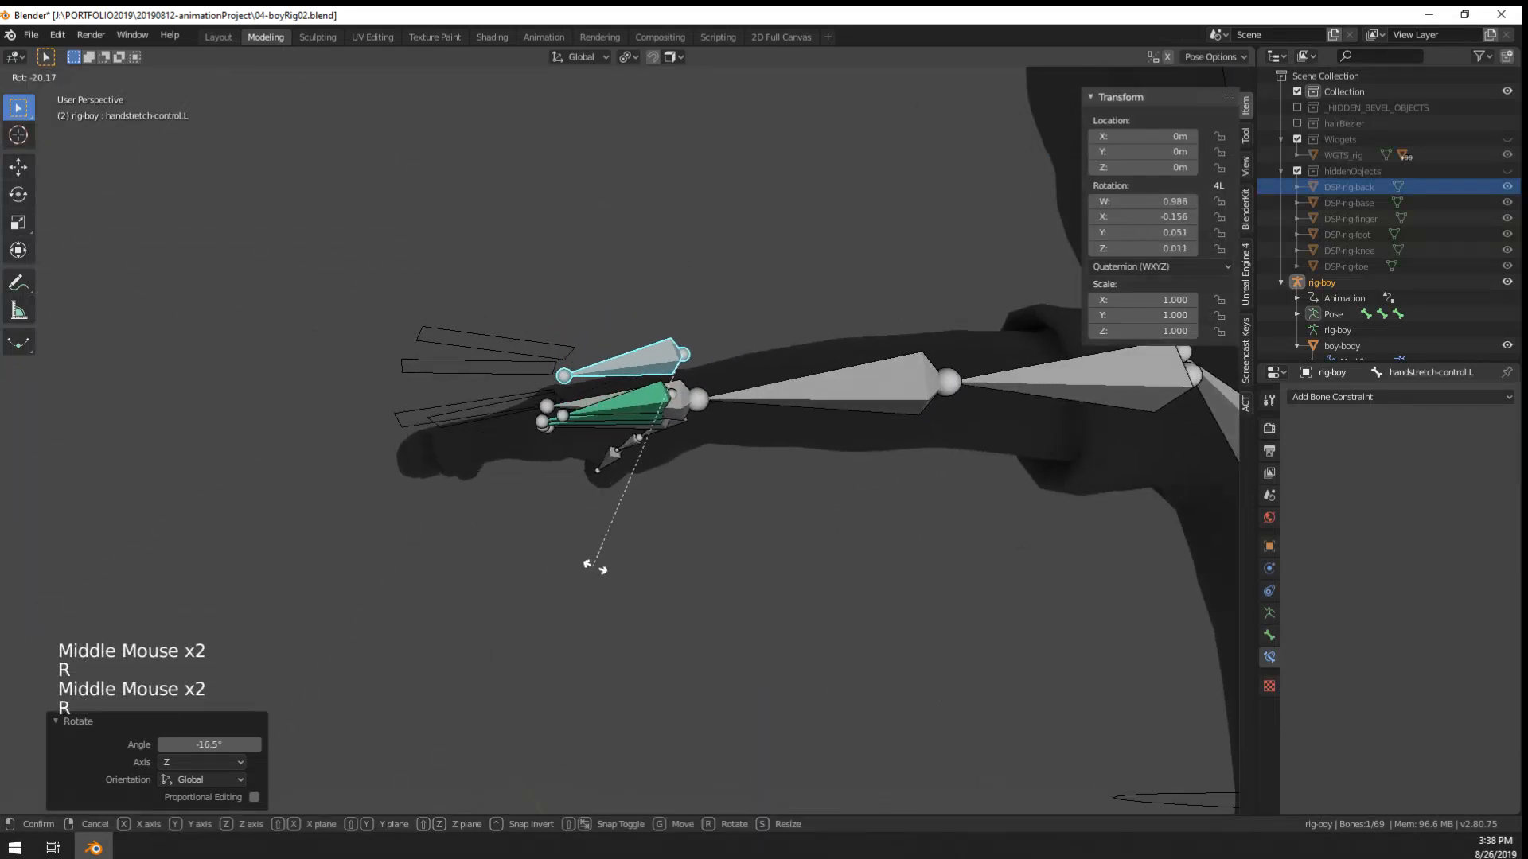
left_click(637, 569)
middle_click_drag(637, 569, 875, 612)
key("r")
left_click(944, 622)
middle_click_drag(875, 612, 820, 605)
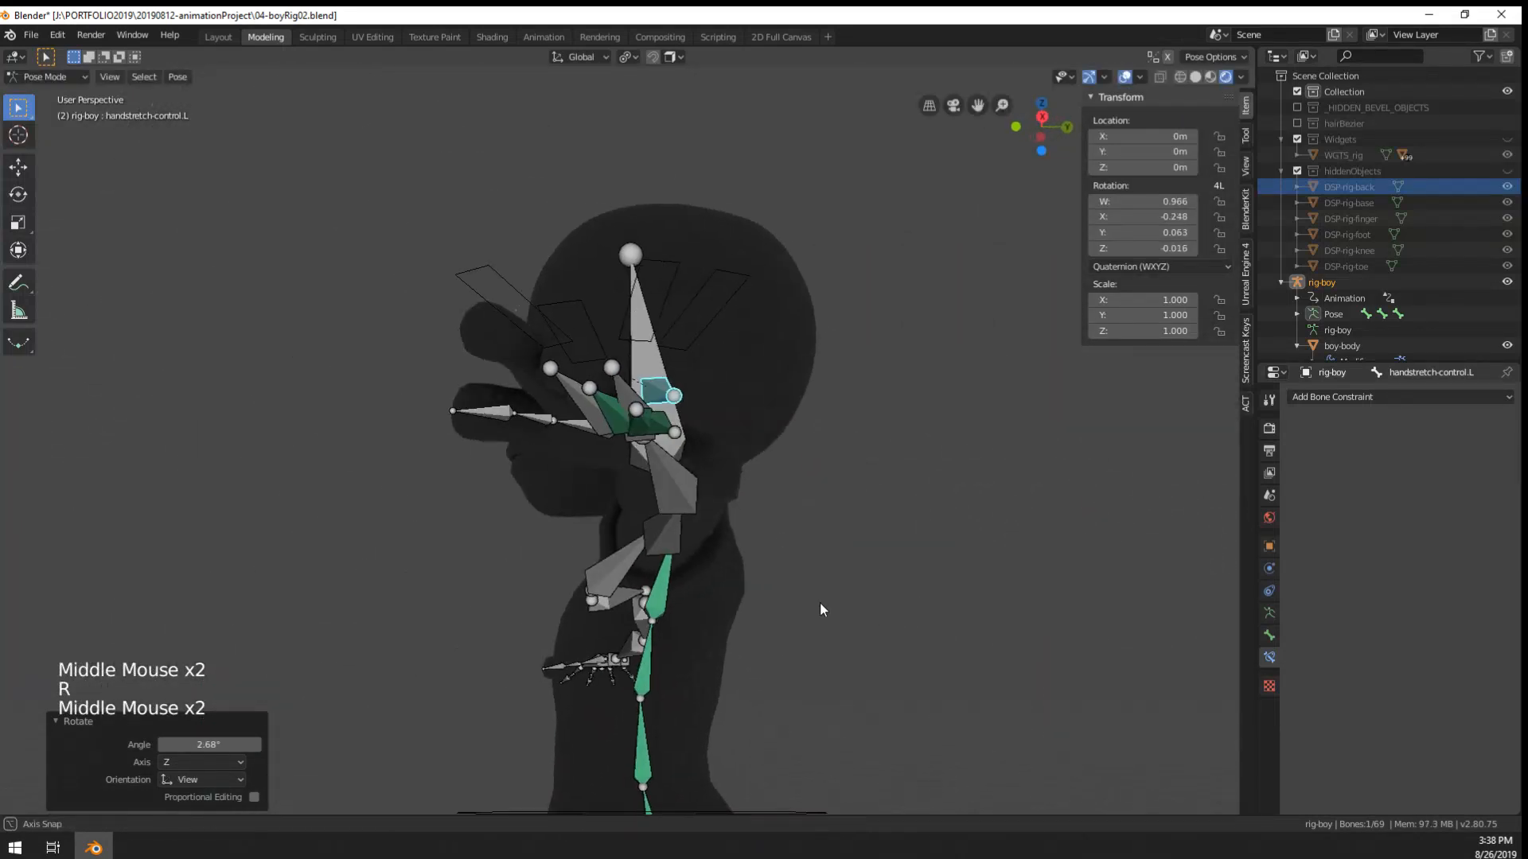
- Rotate handstretch-control.L further in the view plane from several angles, ending with about -9.72°, to test the palm deformation
key("r")
left_click(543, 618)
middle_click_drag(542, 619, 566, 720)
key("r")
left_click(624, 648)
key("r")
left_click(633, 662)
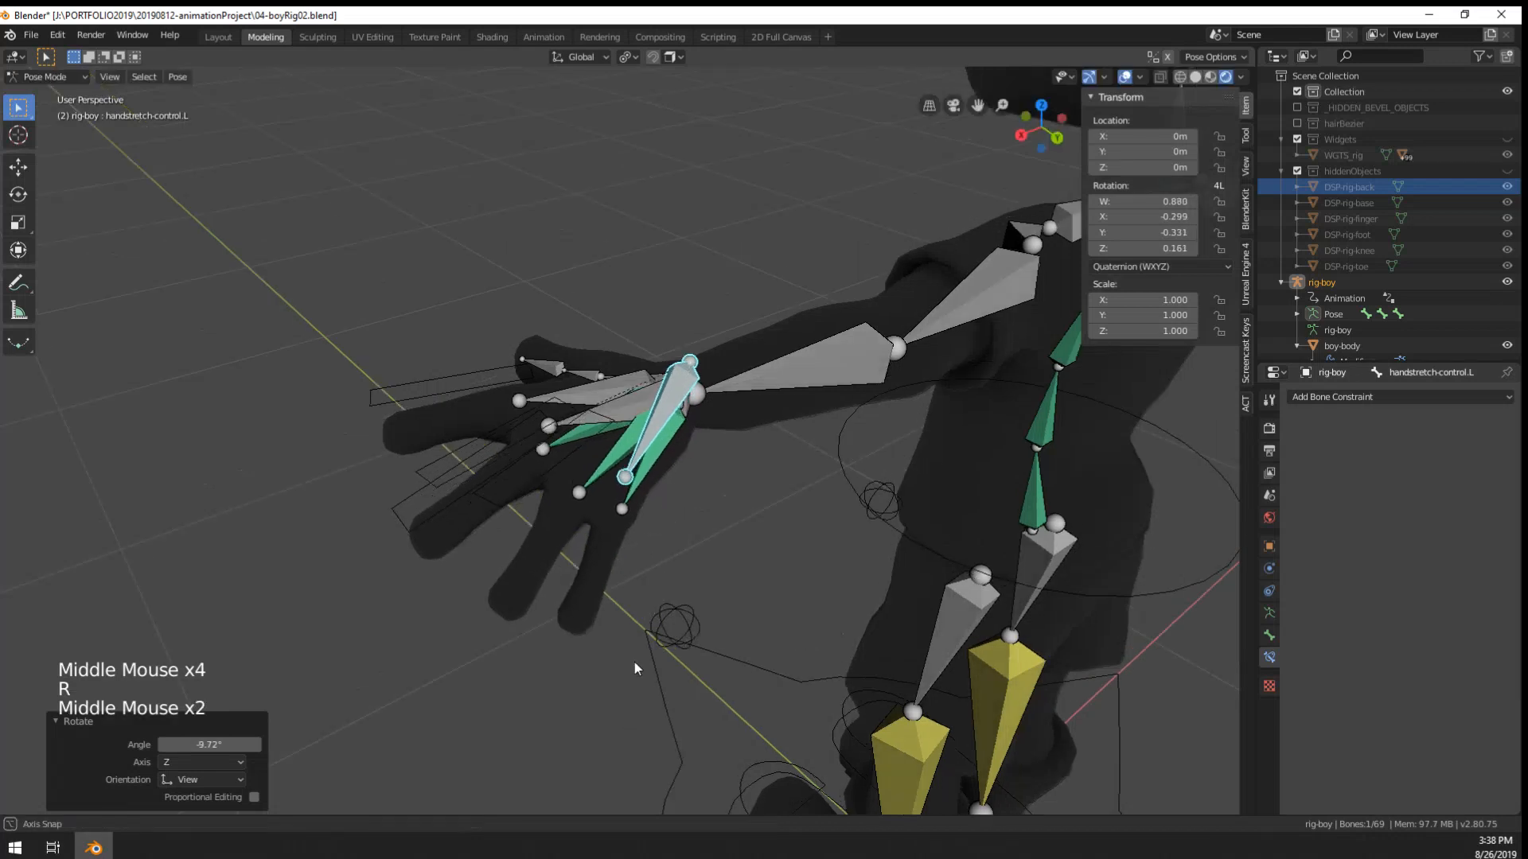
middle_click_drag(633, 662, 565, 610)
key("r")
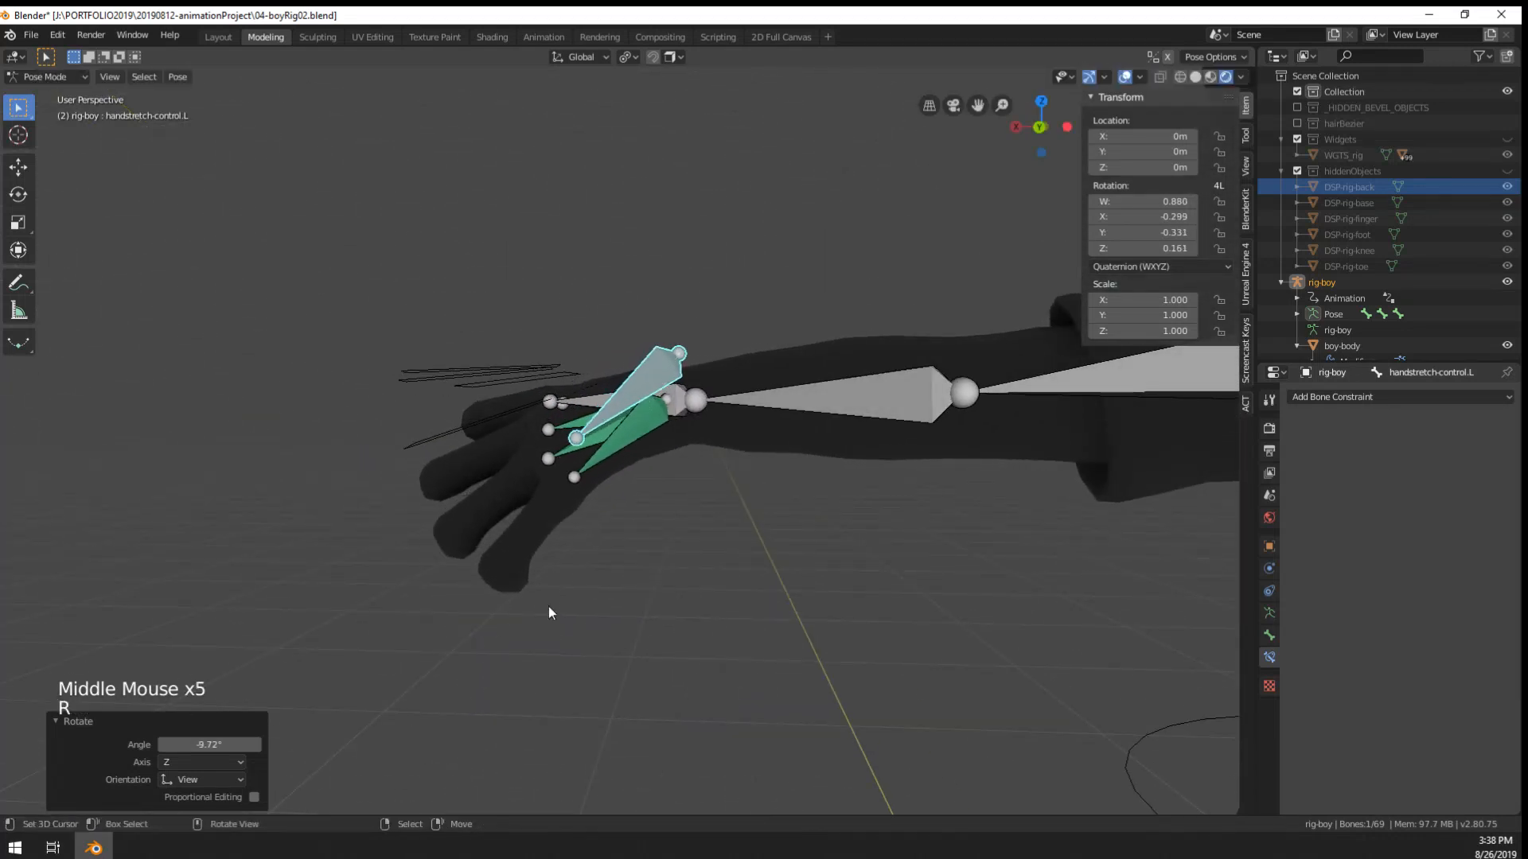
- In Edit Mode, lower the handstretch-control.L bone to about Z 1.27 m, level with the palm bones, and try shifting its head joint
key("Tab")
scroll(743, 167, "up", 3)
key("g")
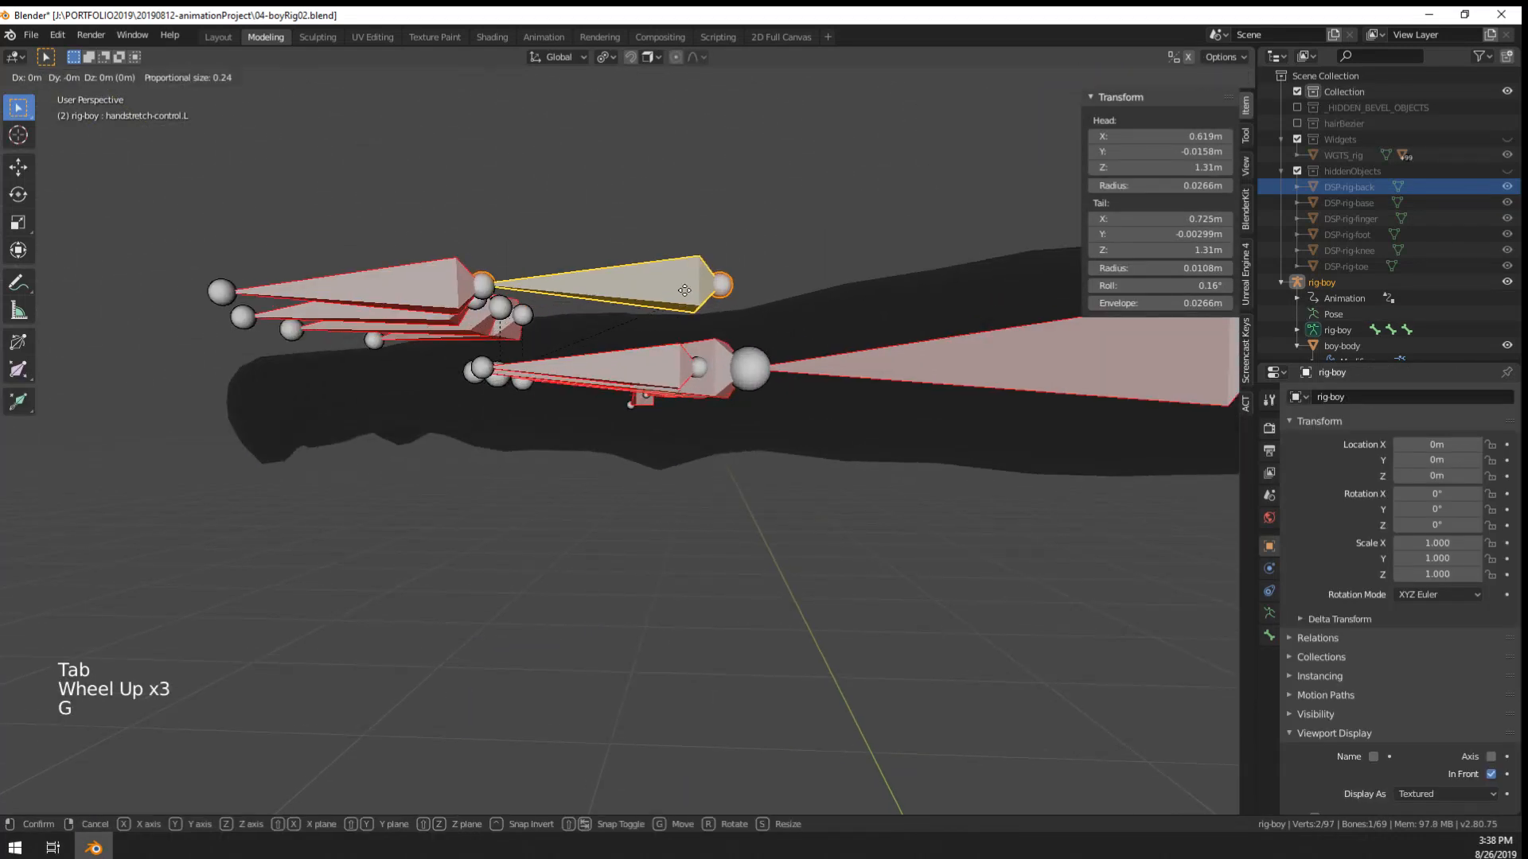
left_click(698, 373)
middle_click_drag(698, 373, 730, 486)
right_click(729, 489)
key("g")
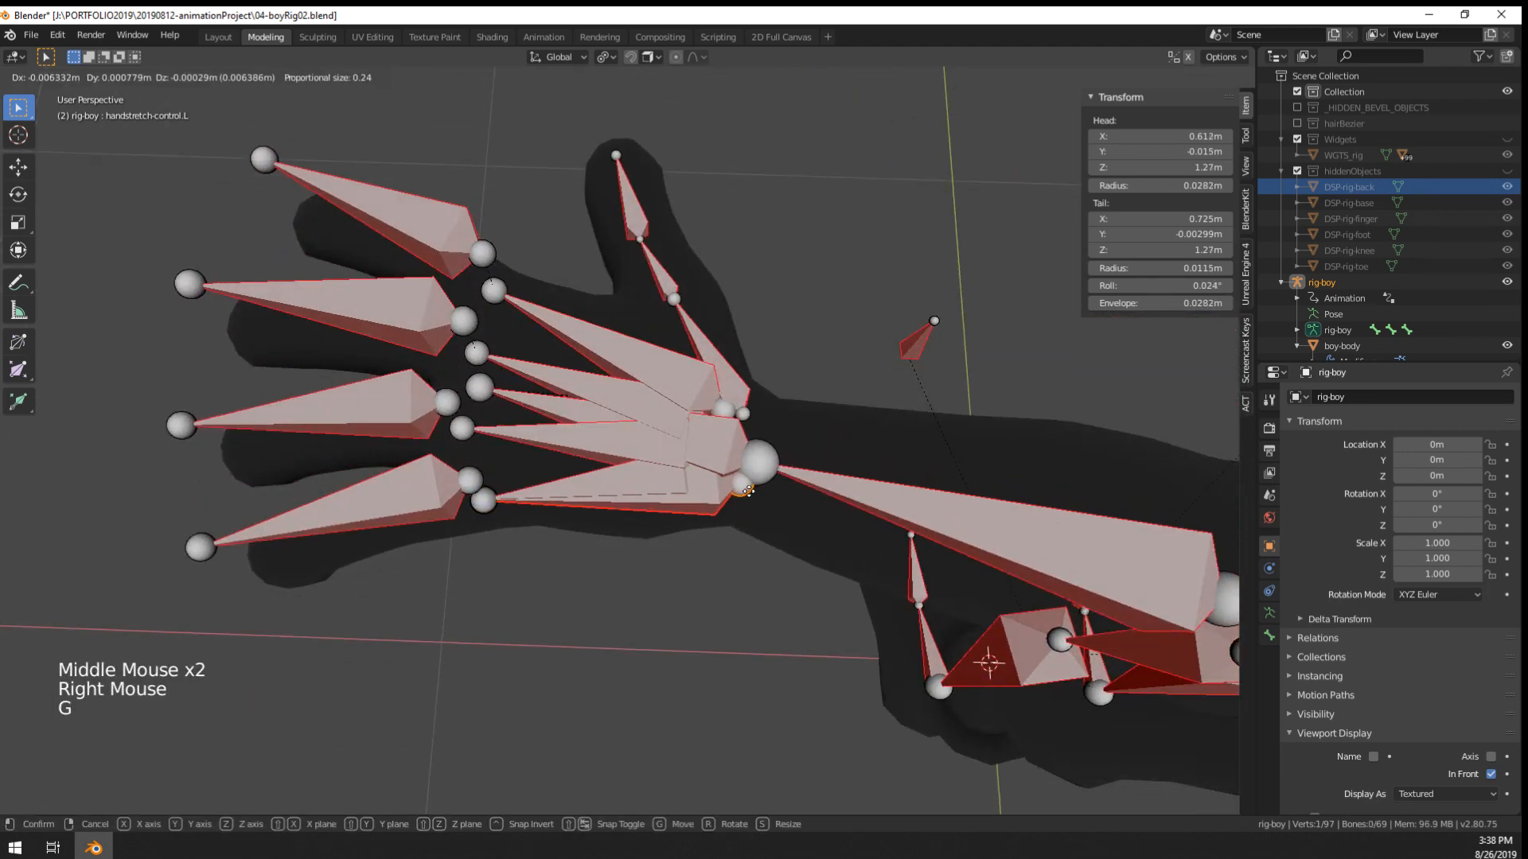
left_click(761, 486)
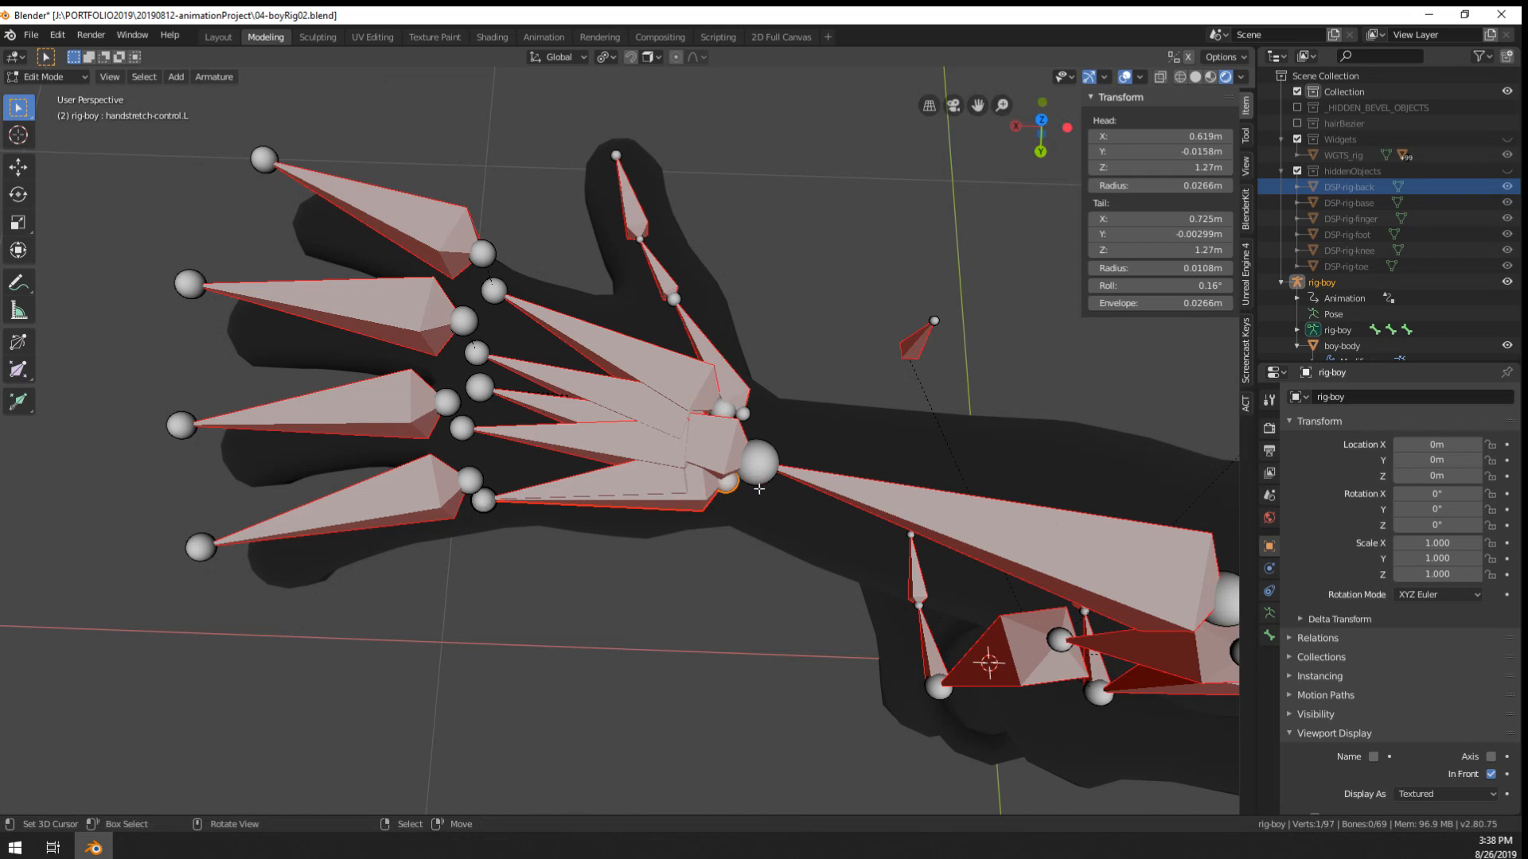
- Back in Pose Mode, test the lowered handstretch-control.L by rotating it about -19.2° and 25° in two different views
key("Tab")
middle_click_drag(693, 518, 700, 470)
middle_click_drag(700, 469, 709, 437)
right_click(724, 398)
key("r")
left_click(777, 474)
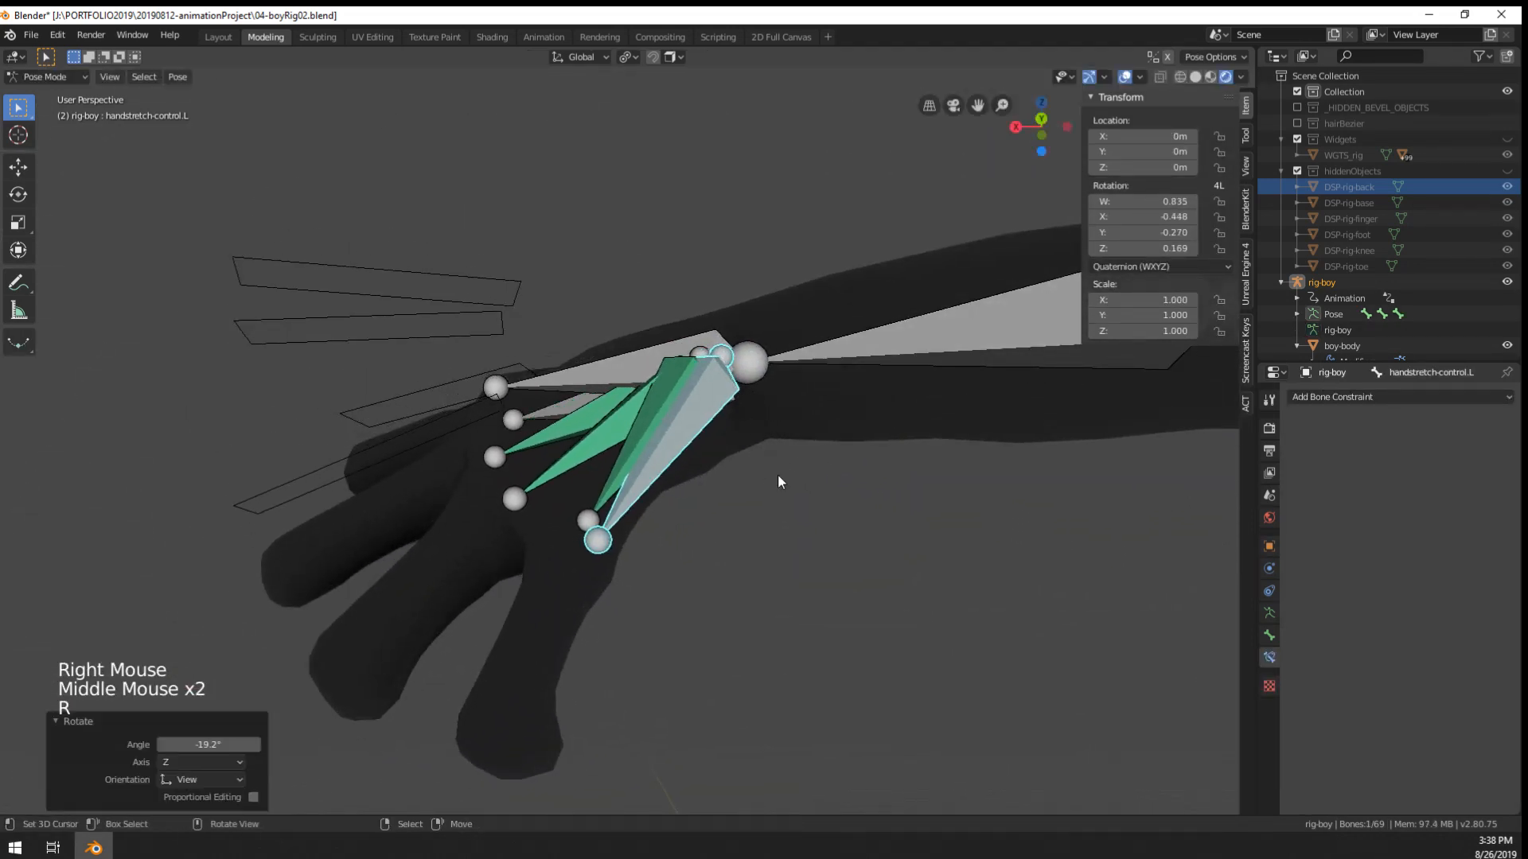
middle_click_drag(776, 475, 787, 565)
key("r")
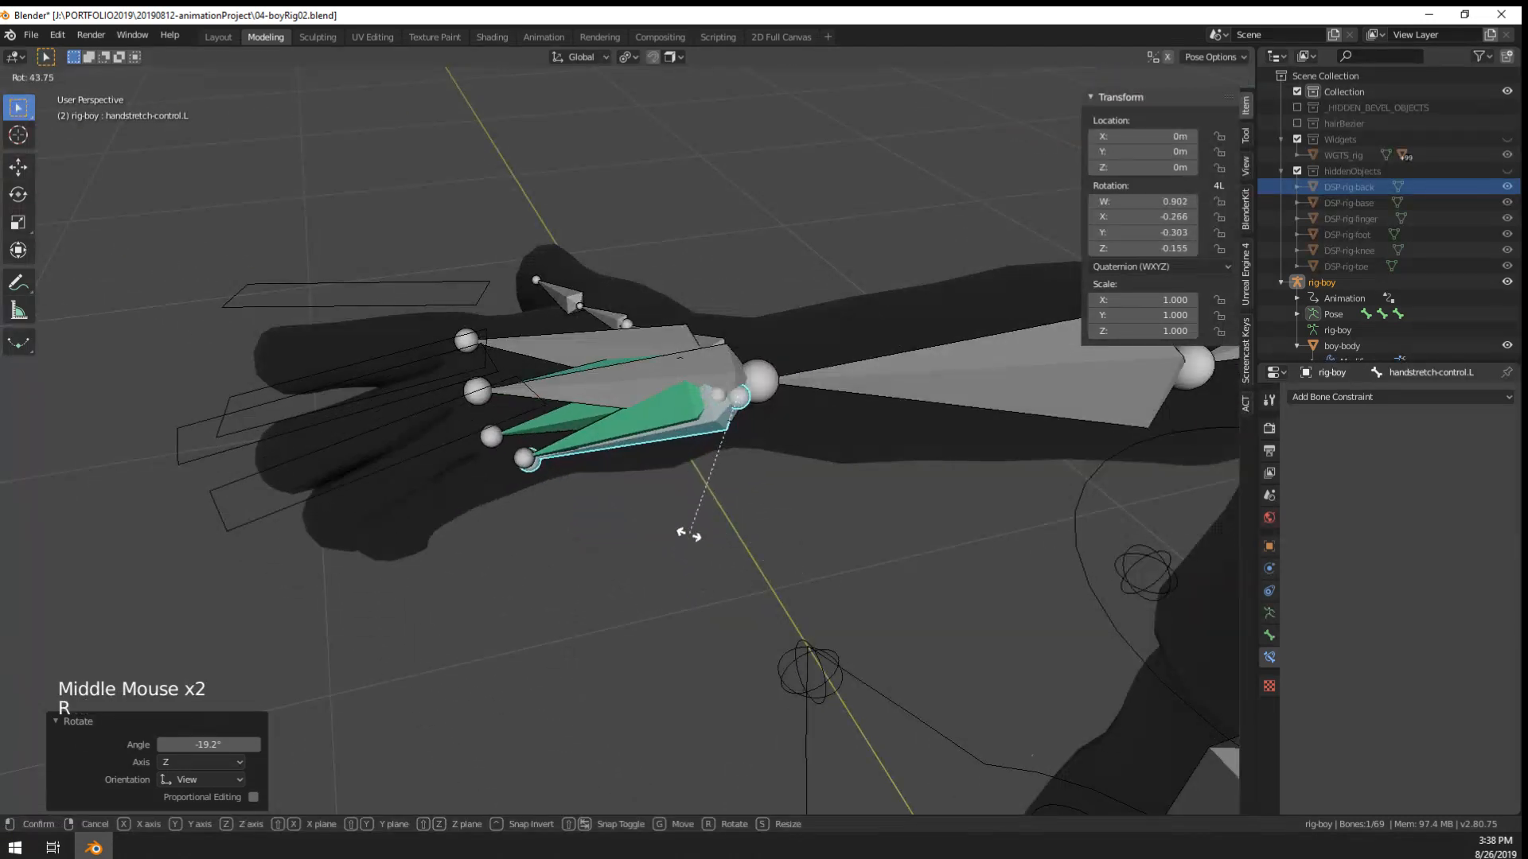
left_click(609, 517)
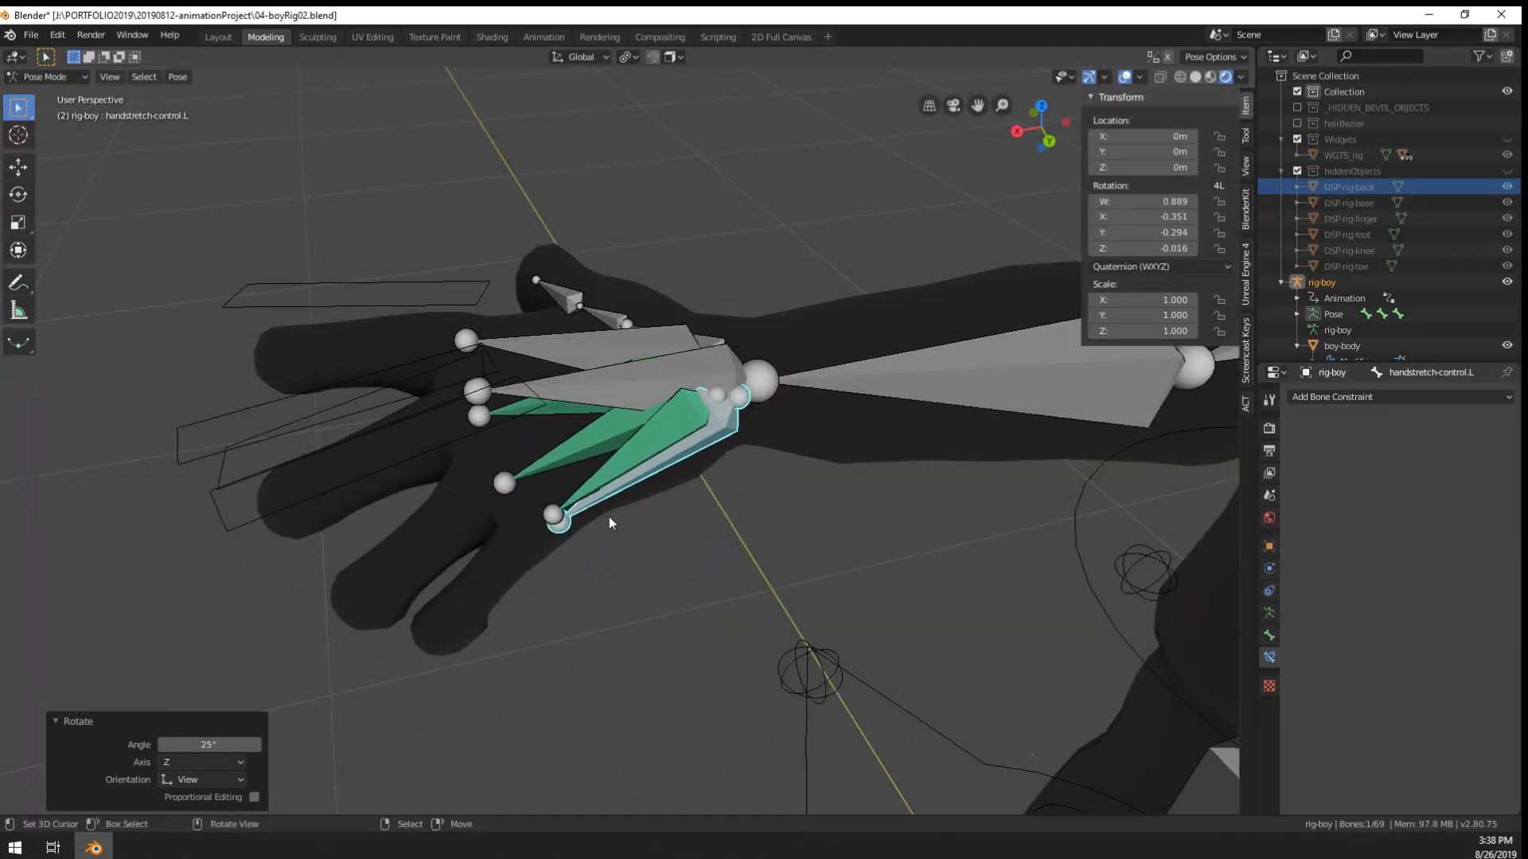
middle_click_drag(609, 517, 769, 509)
- Undo the influence change on ring-l.001, and rotate handstretch-control.L about -13.2° in the view plane
right_click(592, 457)
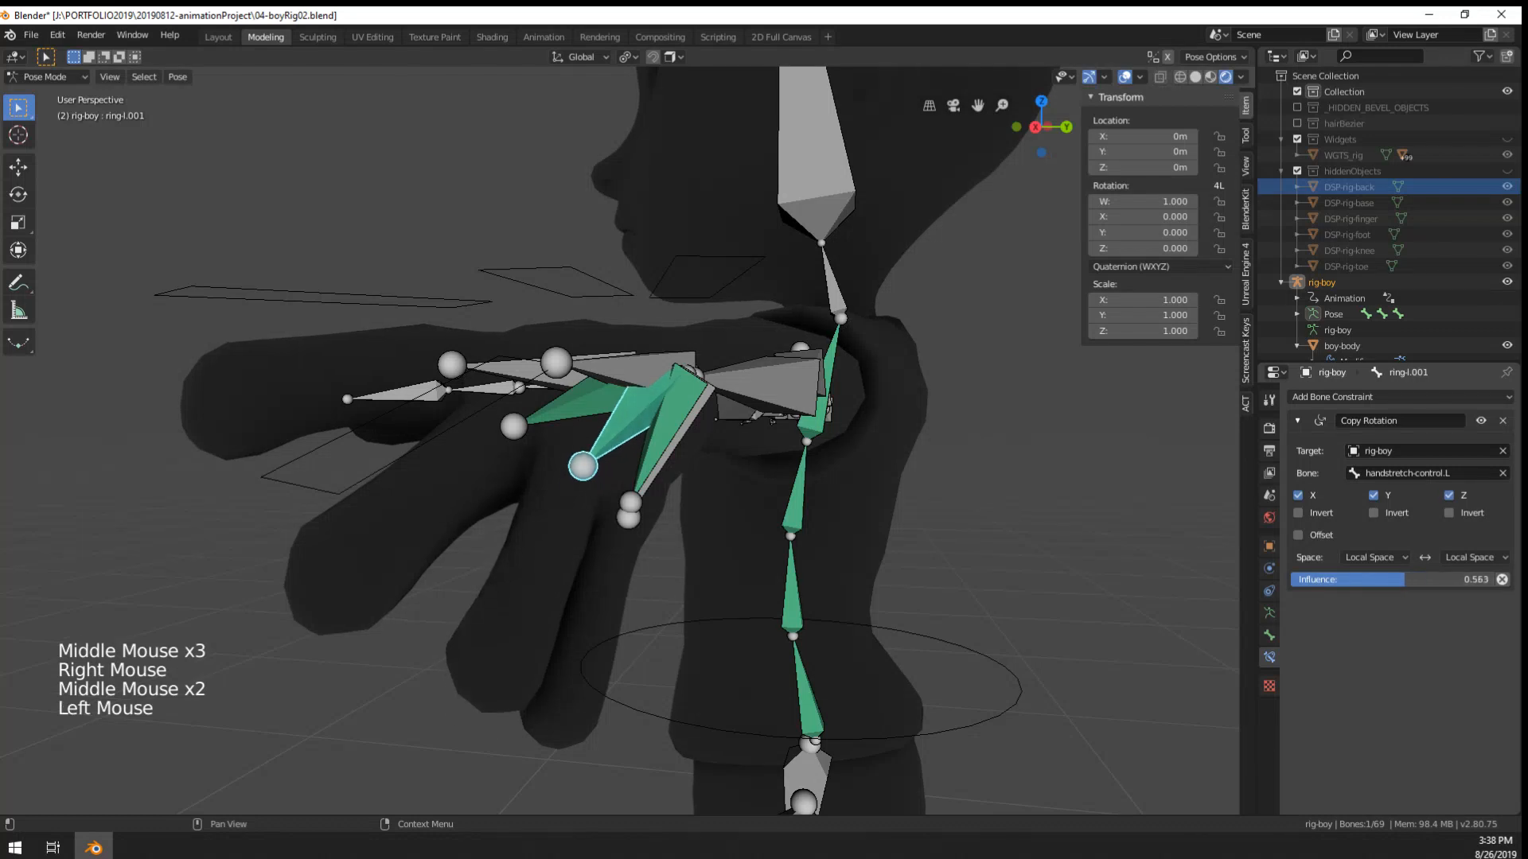
key("ctrl+z")
mouse_move(650, 570)
middle_mouse_down()
mouse_move(500, 520)
mouse_move(661, 452)
mouse_move(595, 509)
middle_mouse_up()
right_click(628, 477)
key("r")
left_click(641, 492)
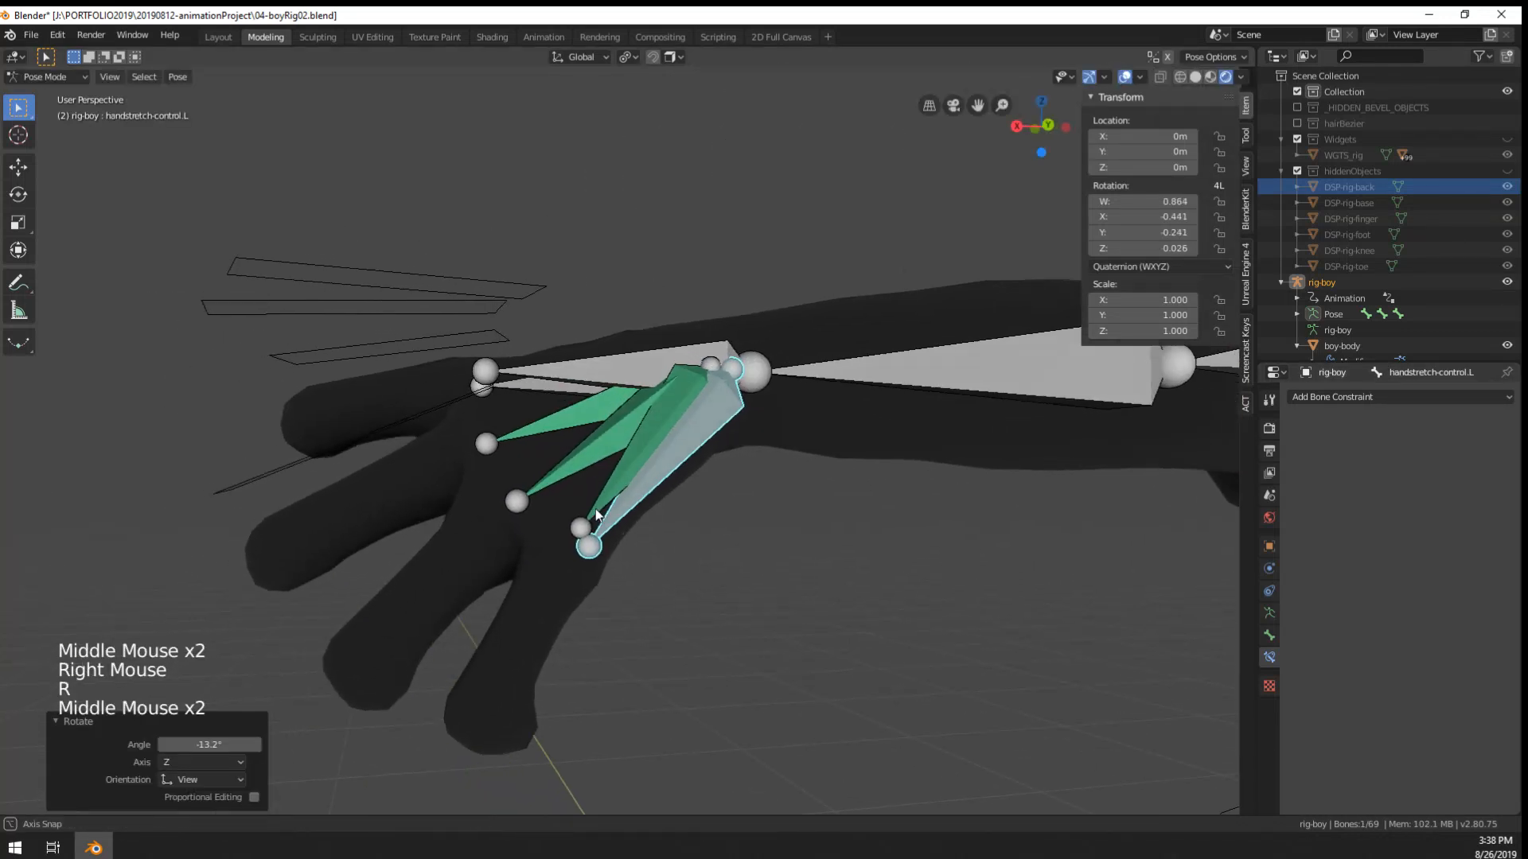
- Add the four left finger controls to the selection and scale them down to about 0.7 to curl the fingers
key("c")
left_click_drag(307, 443, 322, 329)
right_click(323, 330)
key("s")
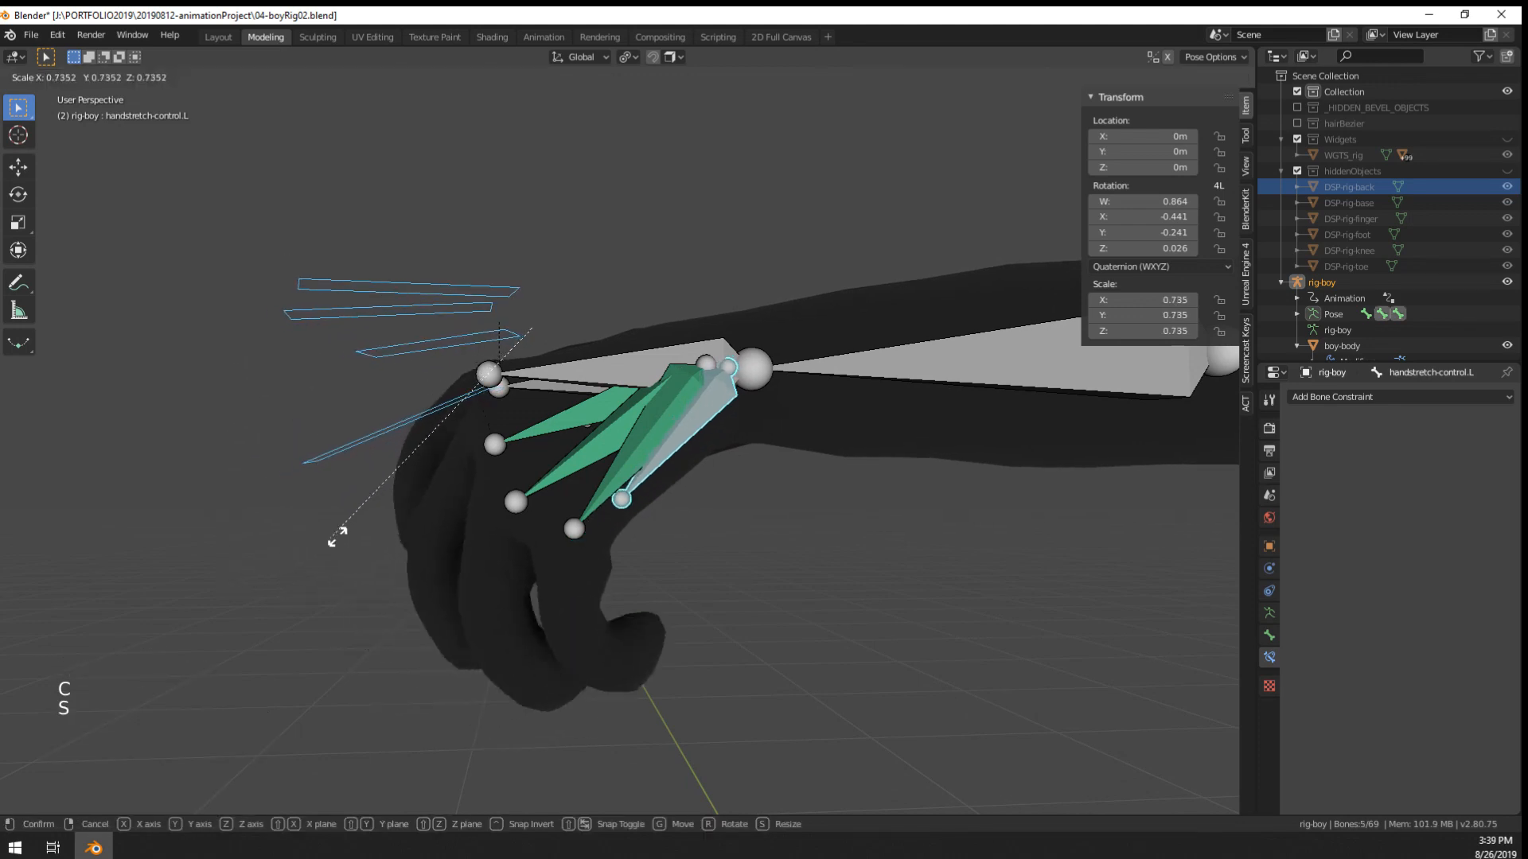
left_click(342, 535)
middle_click_drag(342, 535, 350, 570)
- Clear the rotation of handstretch-control.L and bend it again with two view-plane rotations, the last about 18.6°
right_click(709, 407)
right_click(711, 414)
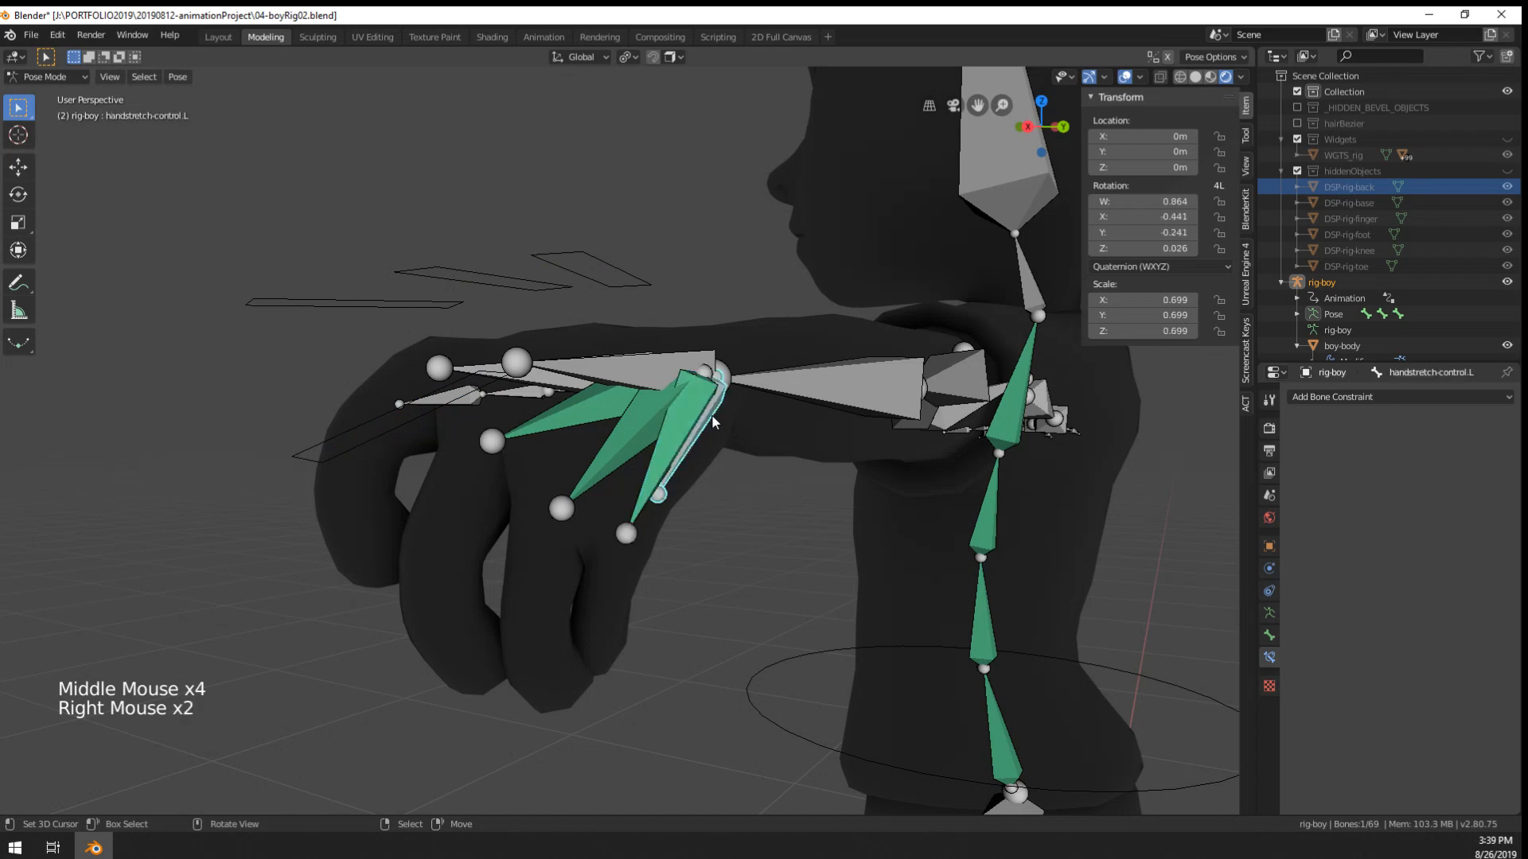
key("alt+r")
middle_click_drag(754, 595, 617, 567)
key("r")
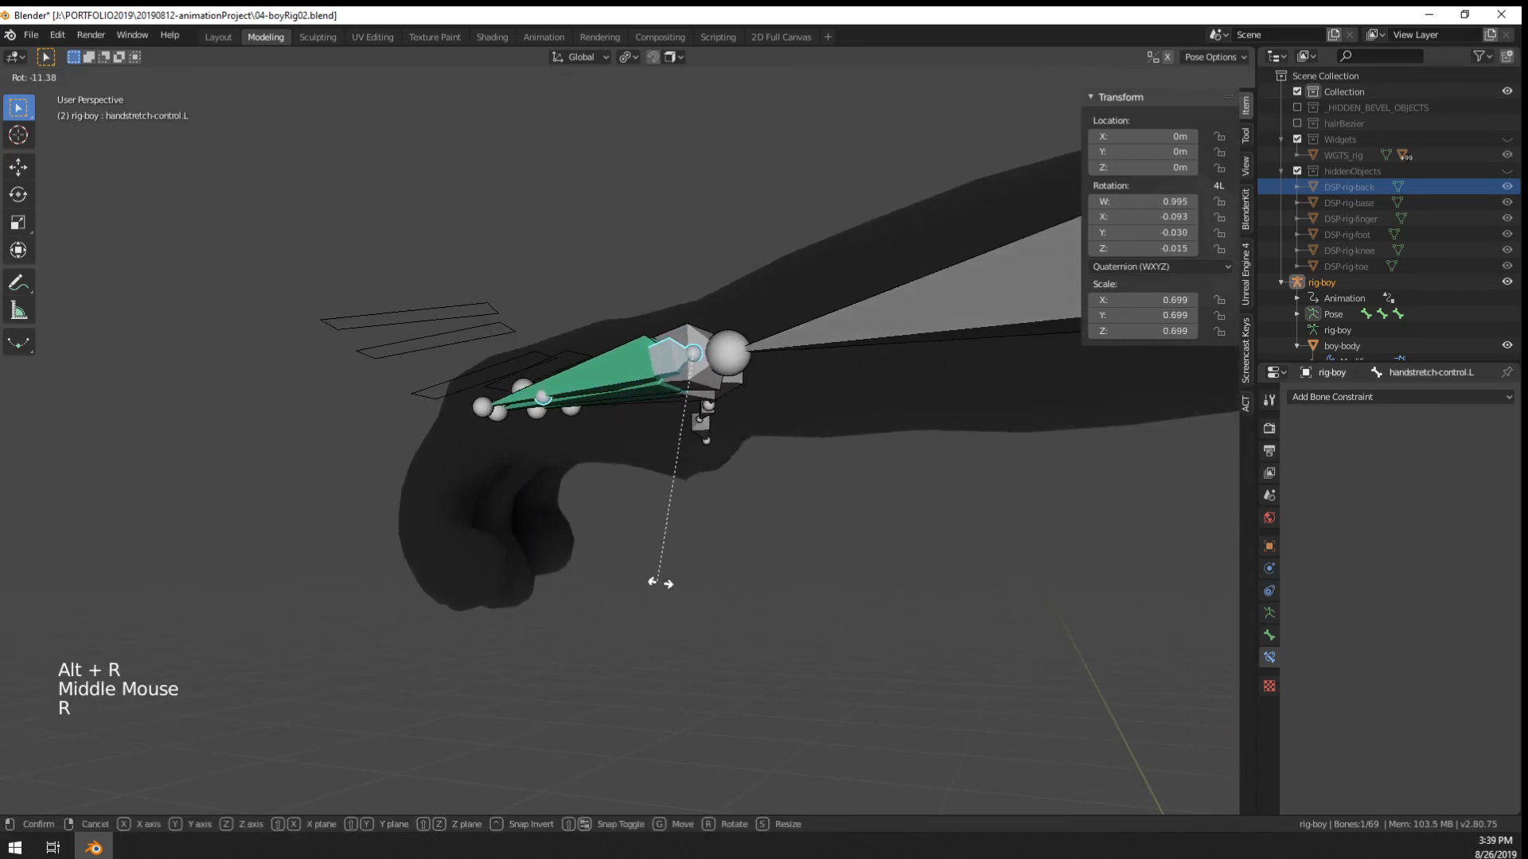
left_click(700, 592)
middle_click_drag(700, 592, 942, 615)
key("r")
left_click(844, 696)
middle_click_drag(843, 696, 836, 666)
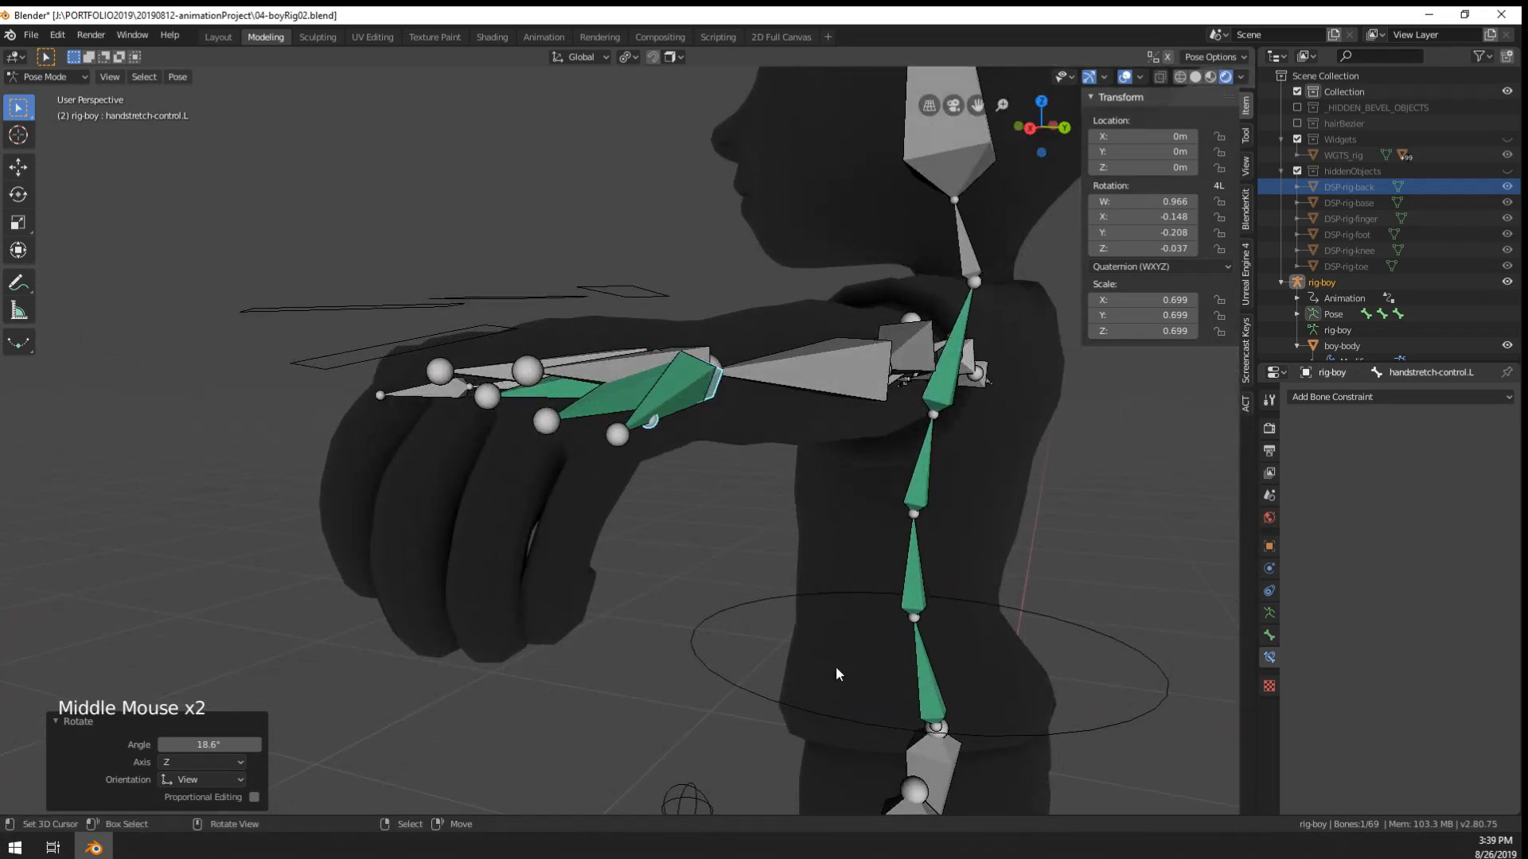
- Reset the scale, rotation and location of the handstretch-control.L bone
key("alt+s")
key("alt+r")
key("alt+g")
middle_click(628, 469)
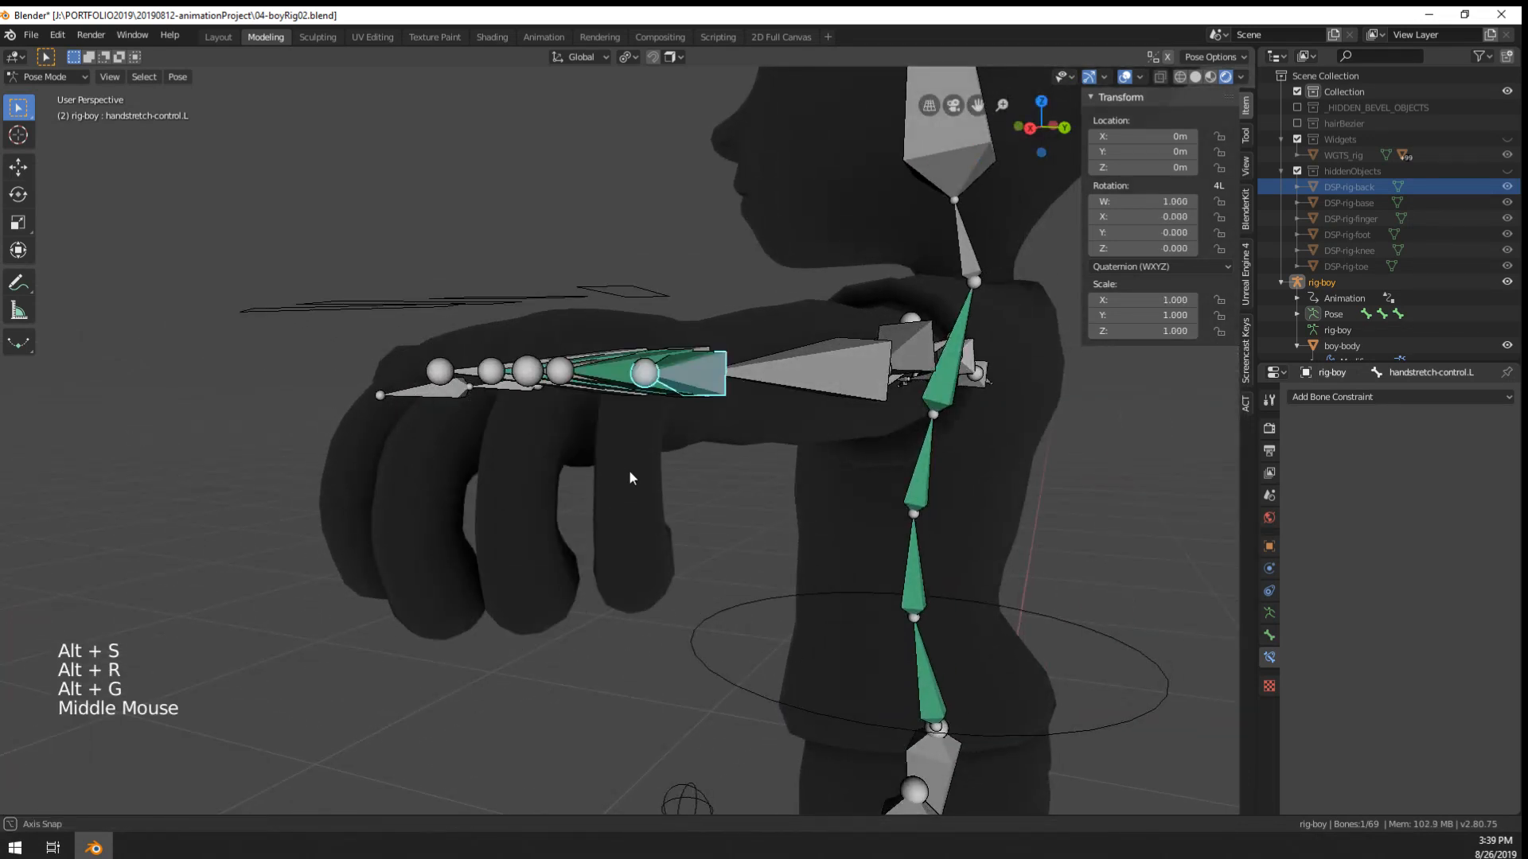
- Select only the four left finger controls and scale them to about 0.334 to close the hand into a fist
middle_click_drag(628, 470, 514, 609)
key("a")
key("a")
key("a")
key("c")
left_click_drag(475, 742, 232, 509)
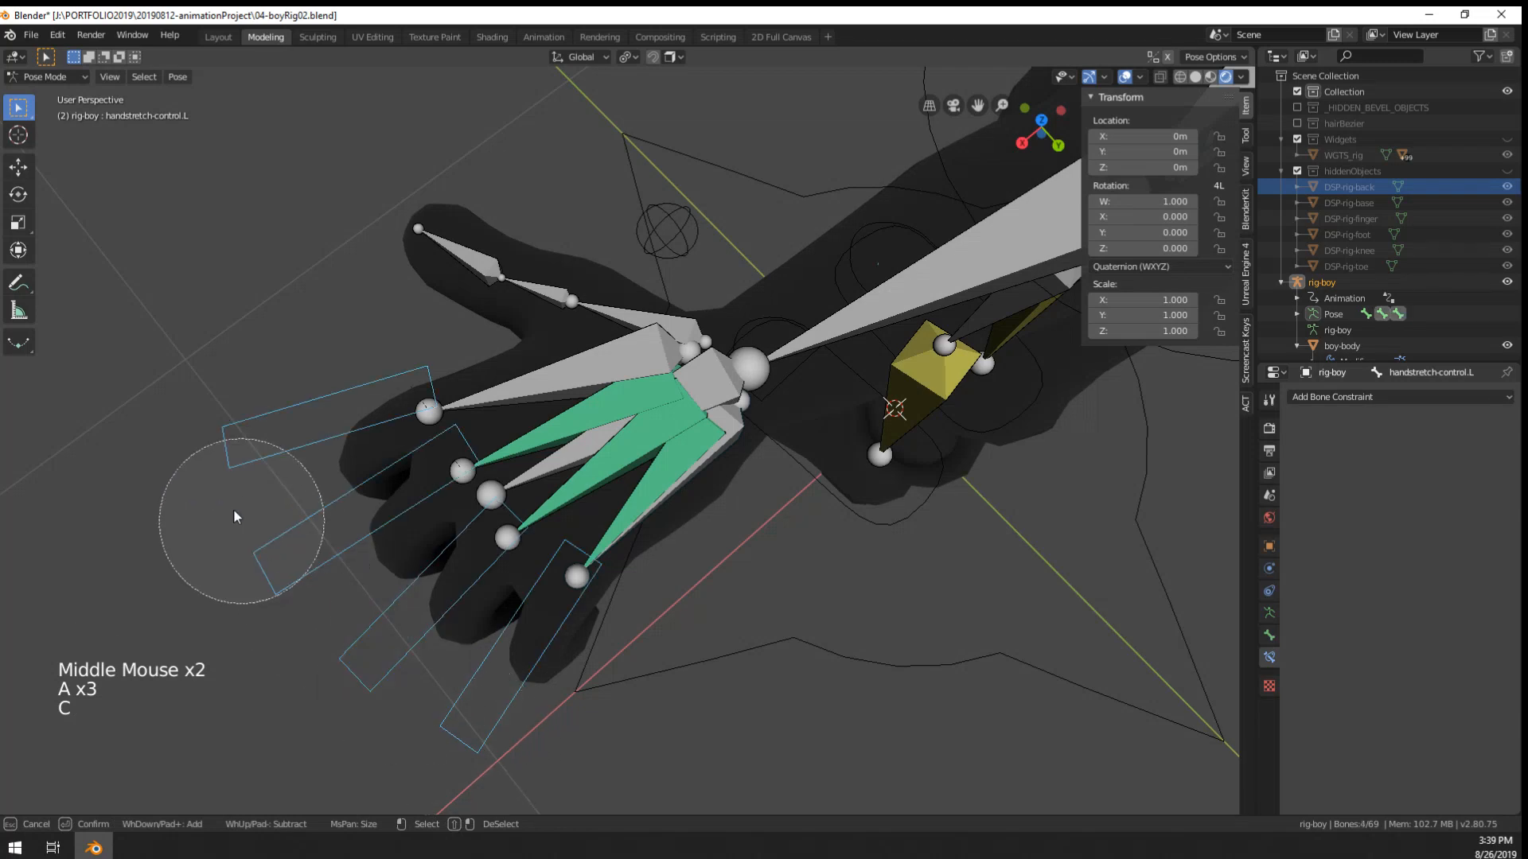
key("s")
left_click(414, 544)
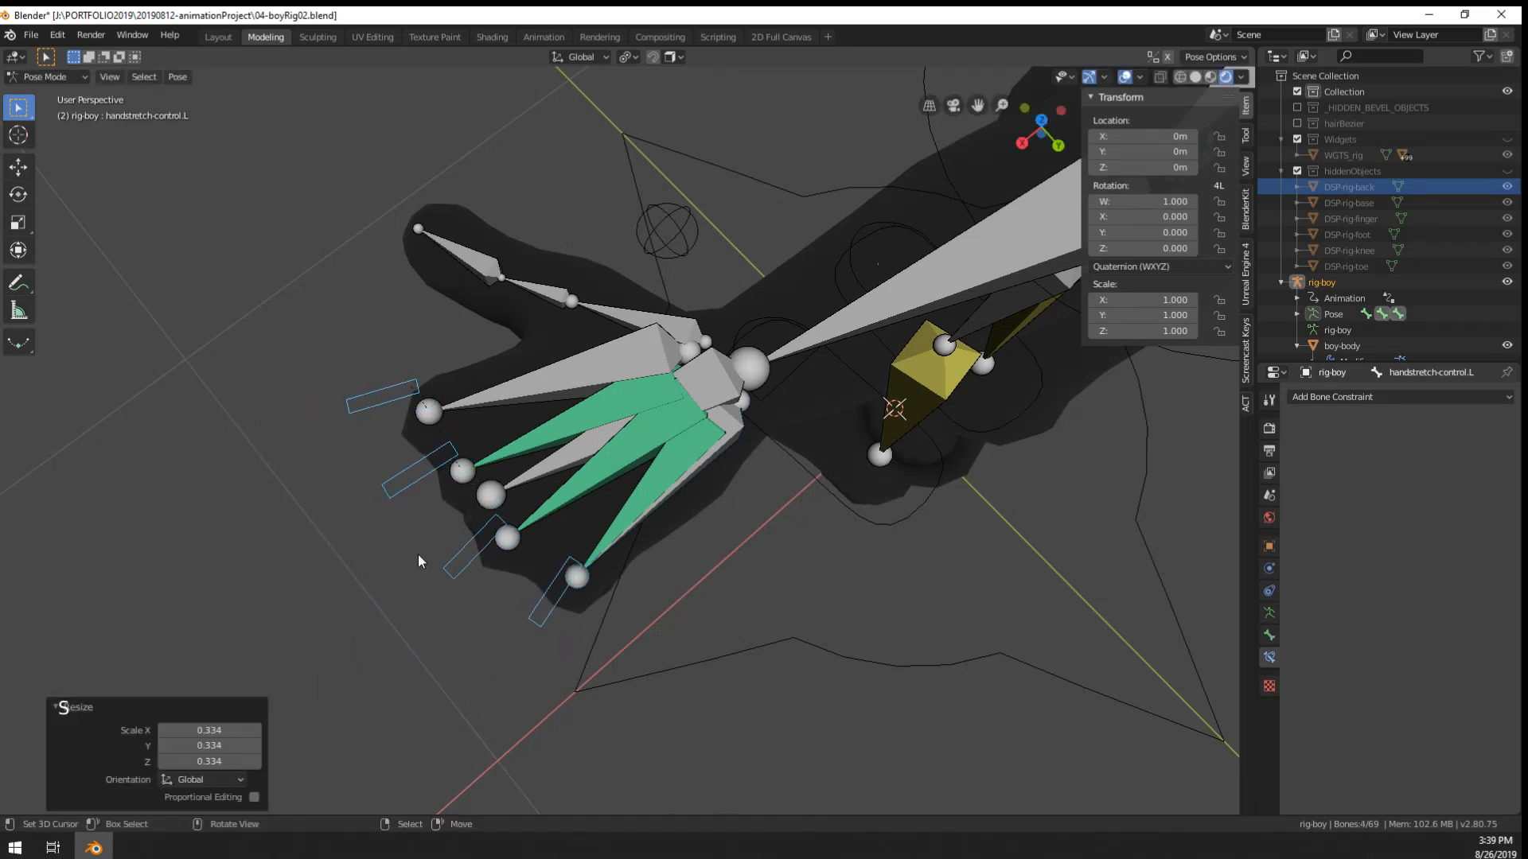
- Rotate handstretch-control.L twice with the fist closed, the last time about -4.41°, to test the palm's movement
right_click(669, 486)
right_click(713, 463)
middle_click_drag(549, 641, 485, 589)
key("r")
left_click(619, 447)
key("r")
left_click(1006, 477)
scroll(486, 589, "down", 1)
middle_click_drag(485, 589, 593, 447)
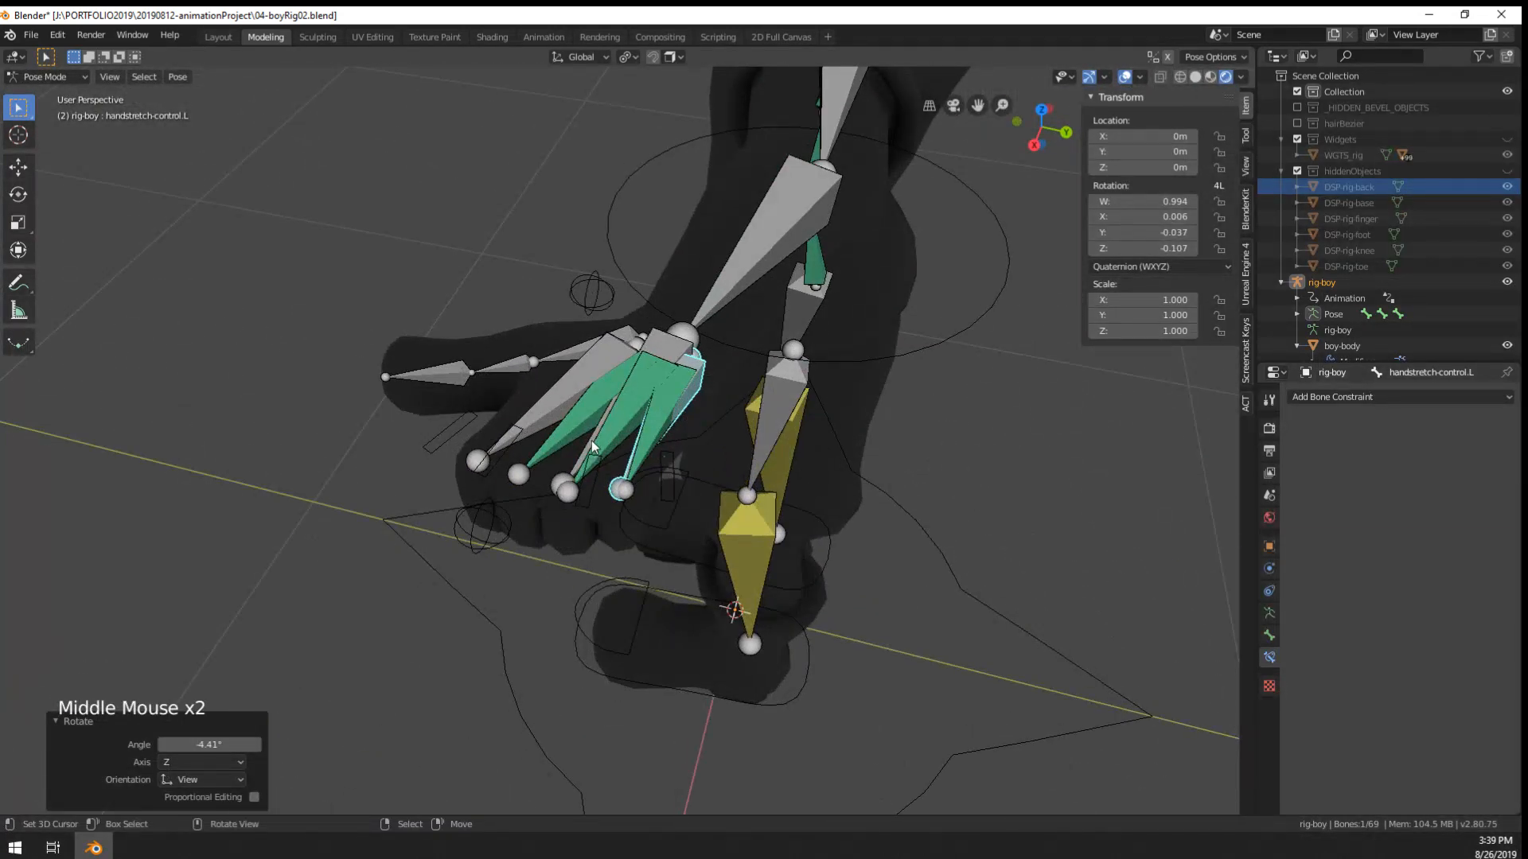
- Reset the rotation, location and scale of every visible bone to return the rig to its rest pose
key("alt+r")
key("alt+g")
key("a")
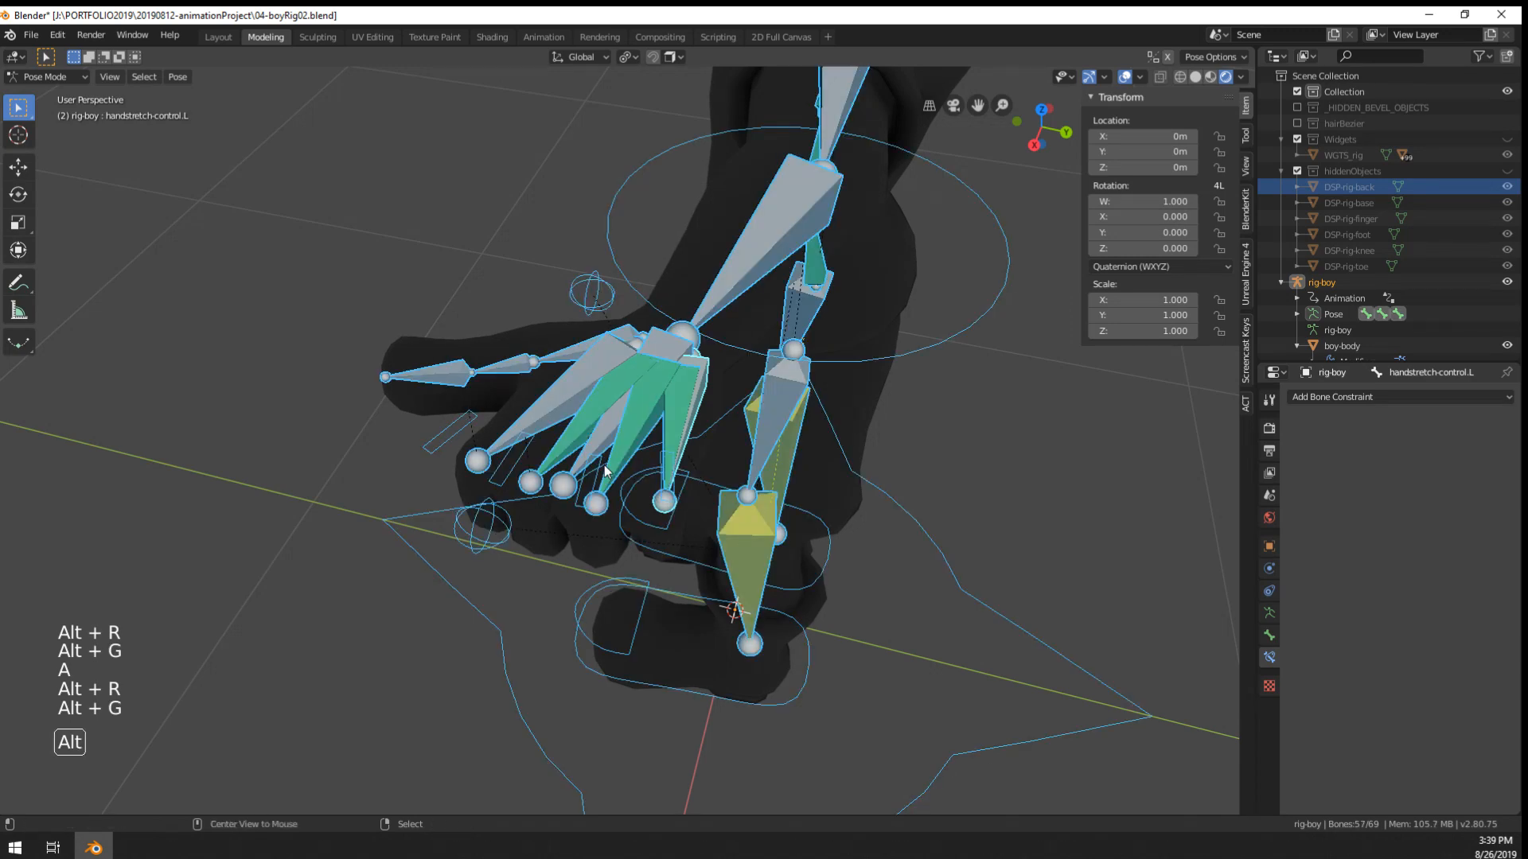
key("alt+s")
- Select the index, middle, ring and pinky palm bones and move them to the third upper-row bone layer of the second block
middle_click_drag(747, 547, 566, 545)
scroll(585, 437, "up", 2)
right_click(666, 420)
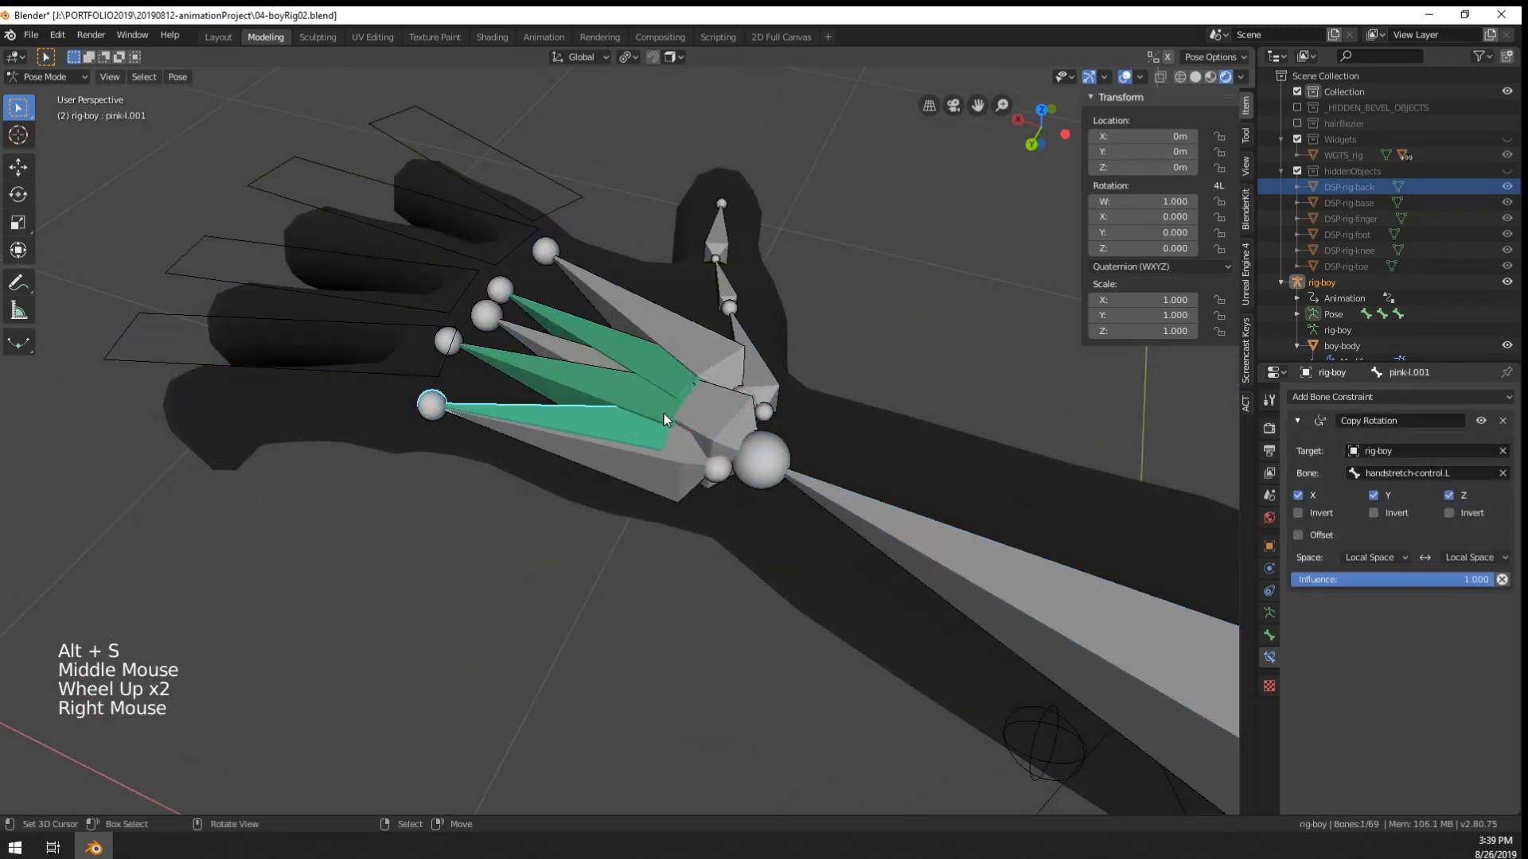
middle_click_drag(666, 420, 588, 461)
middle_click_drag(588, 462, 548, 475)
right_click(684, 475)
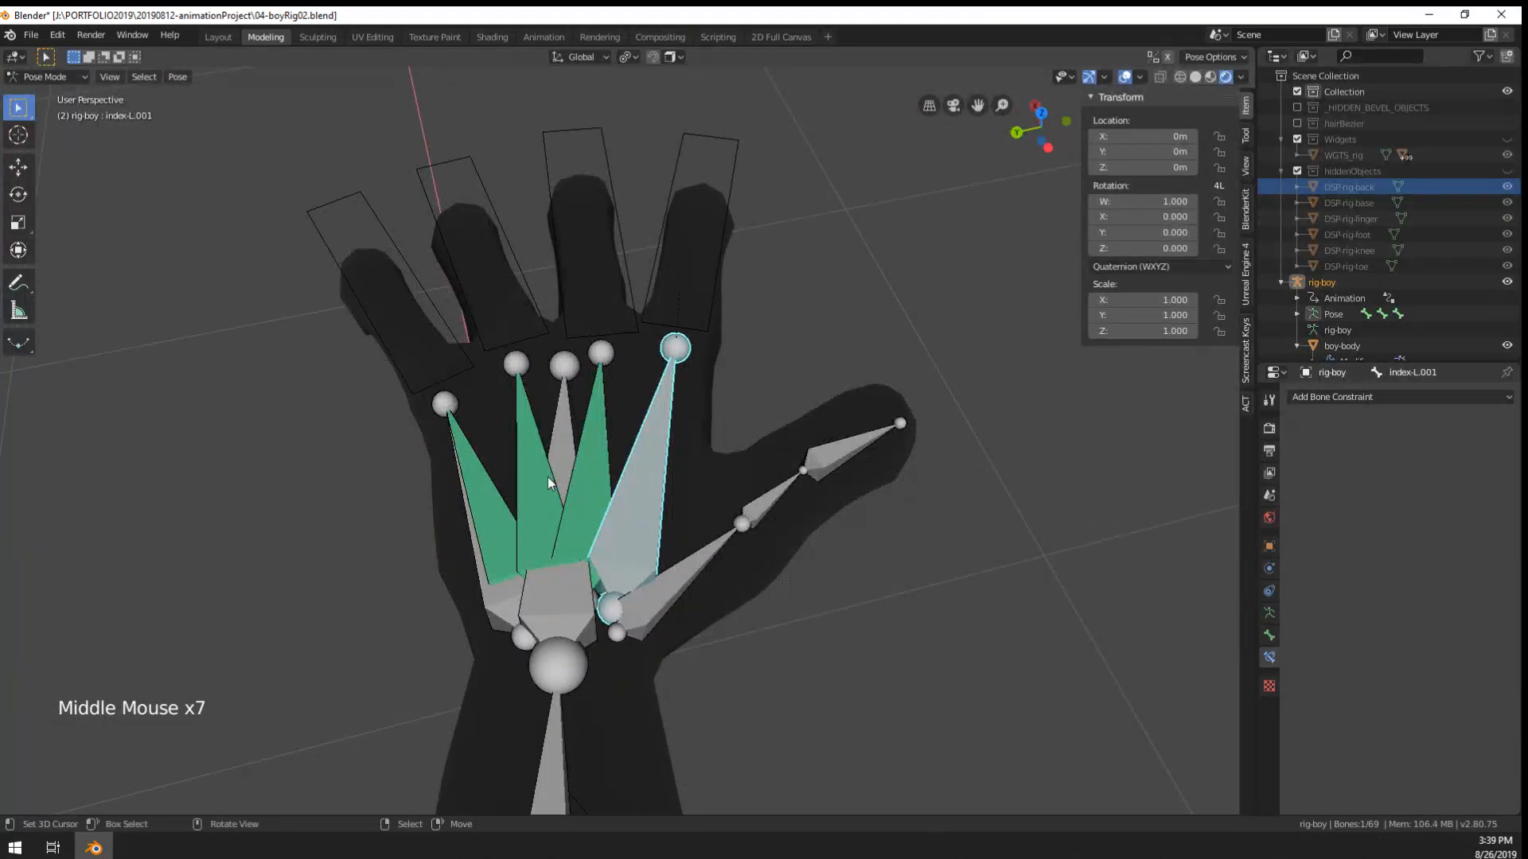
right_click(557, 500, "shift")
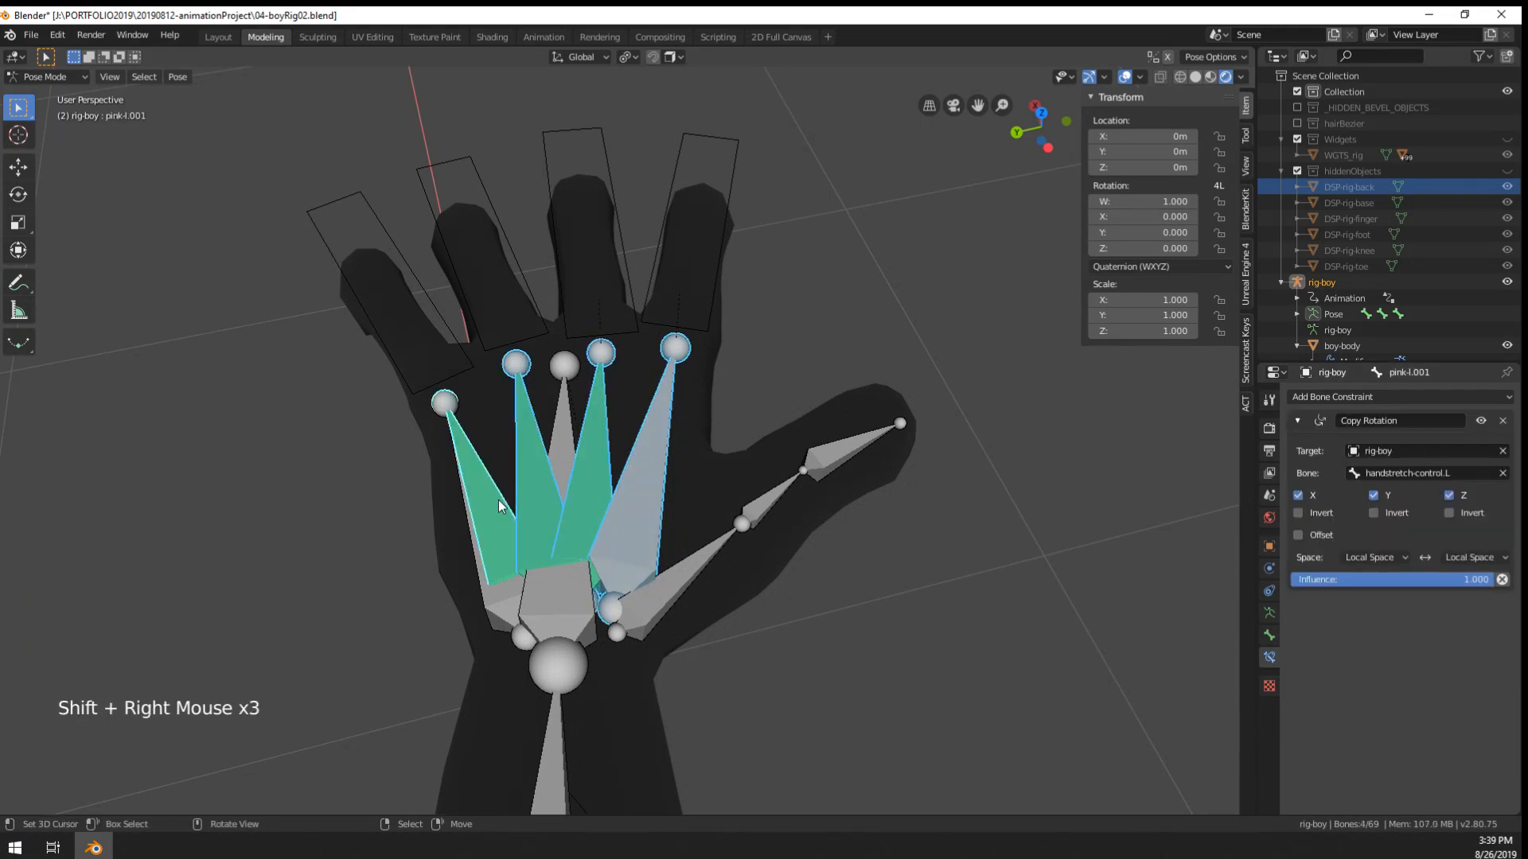
key("m")
left_click(699, 527)
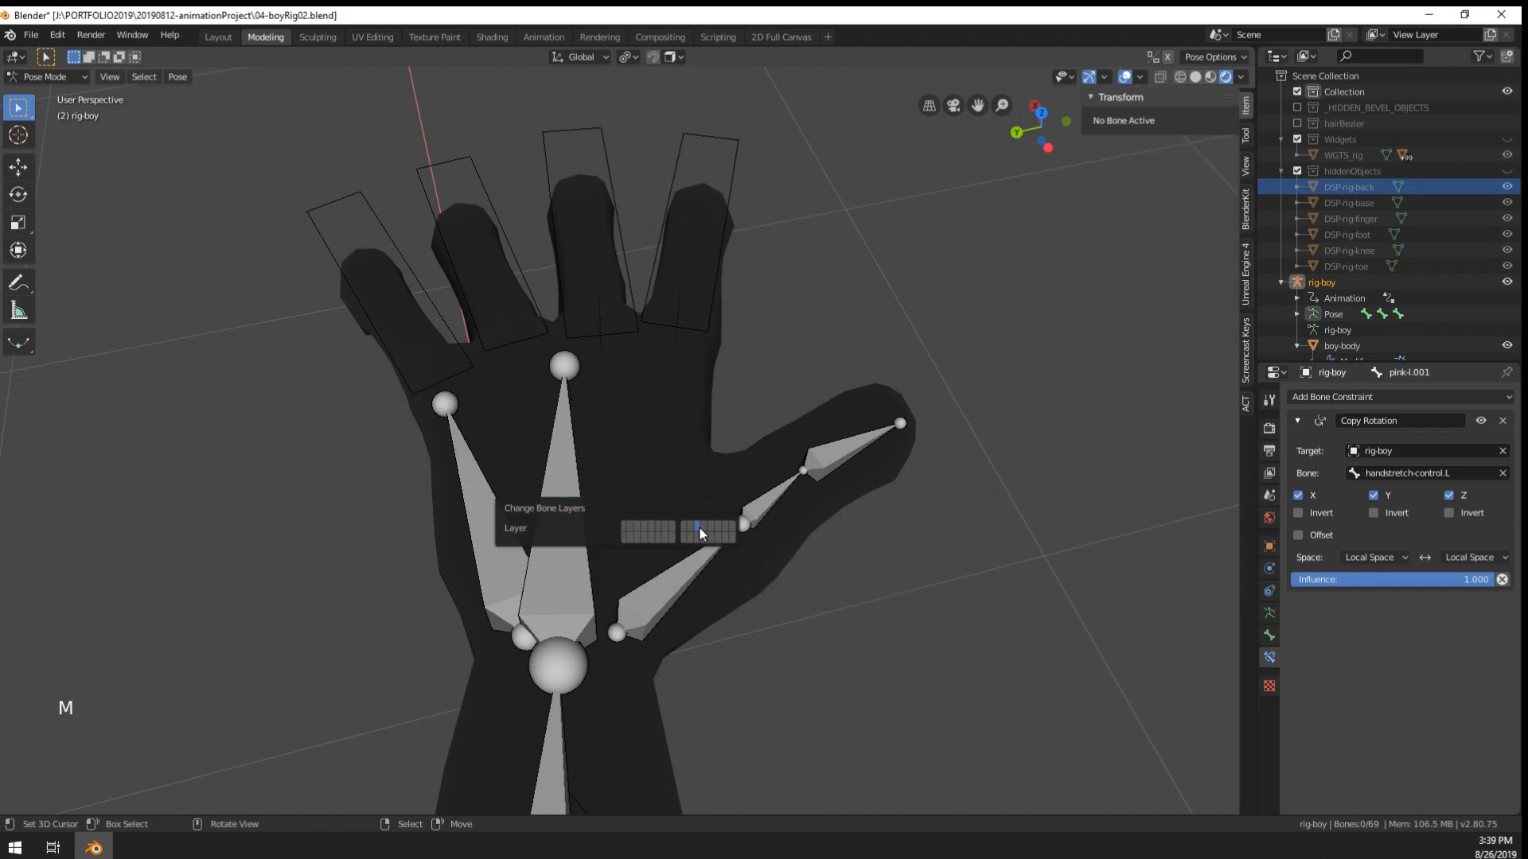
- Try rotating handstretch-control.L with the palm bones hidden to check that it still drives the fingers
right_click(499, 608)
key("r")
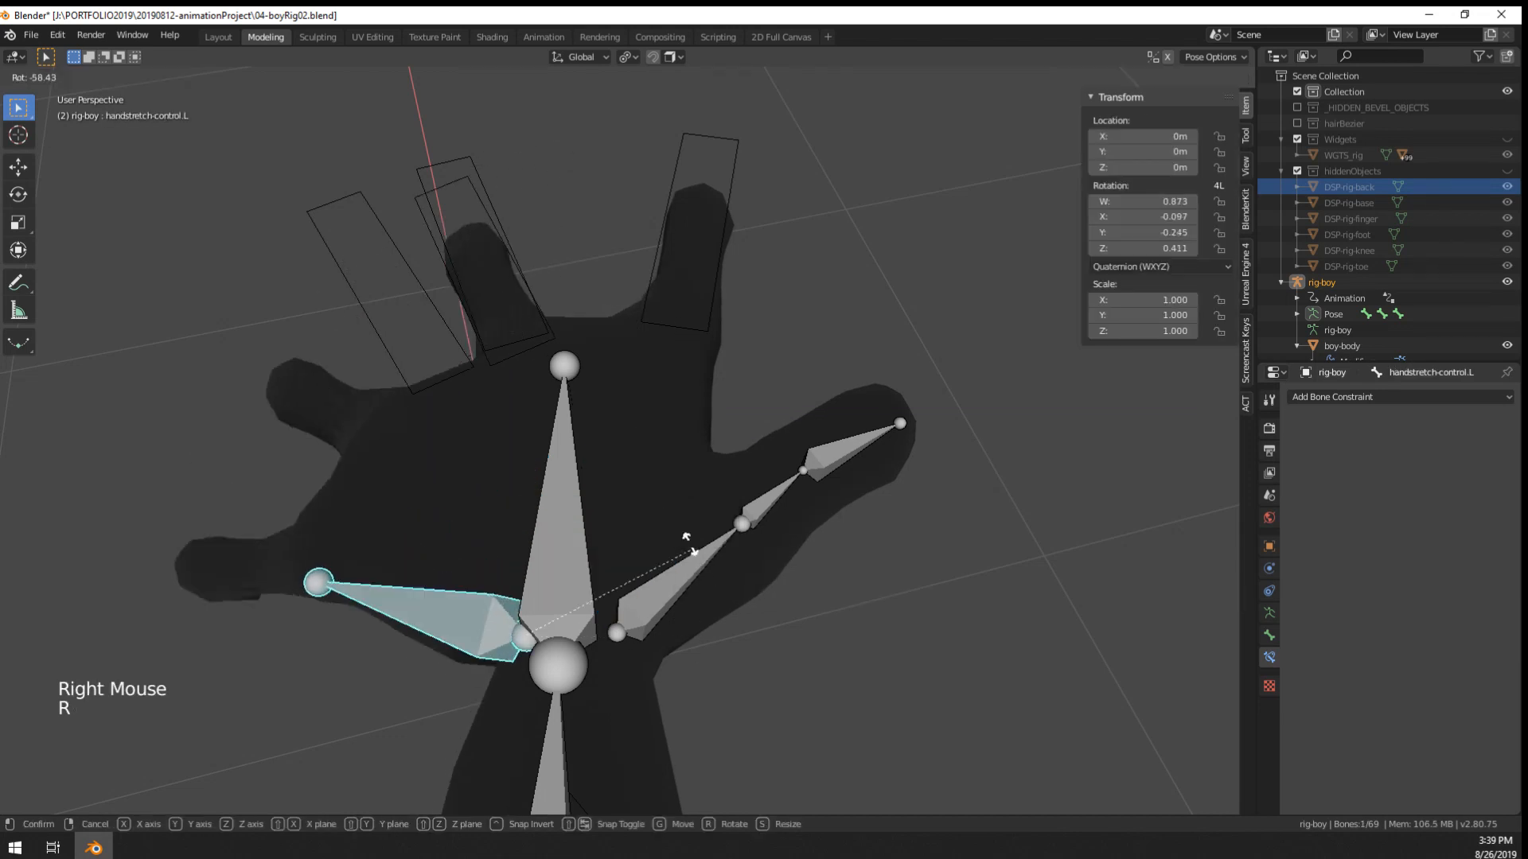
key("r")
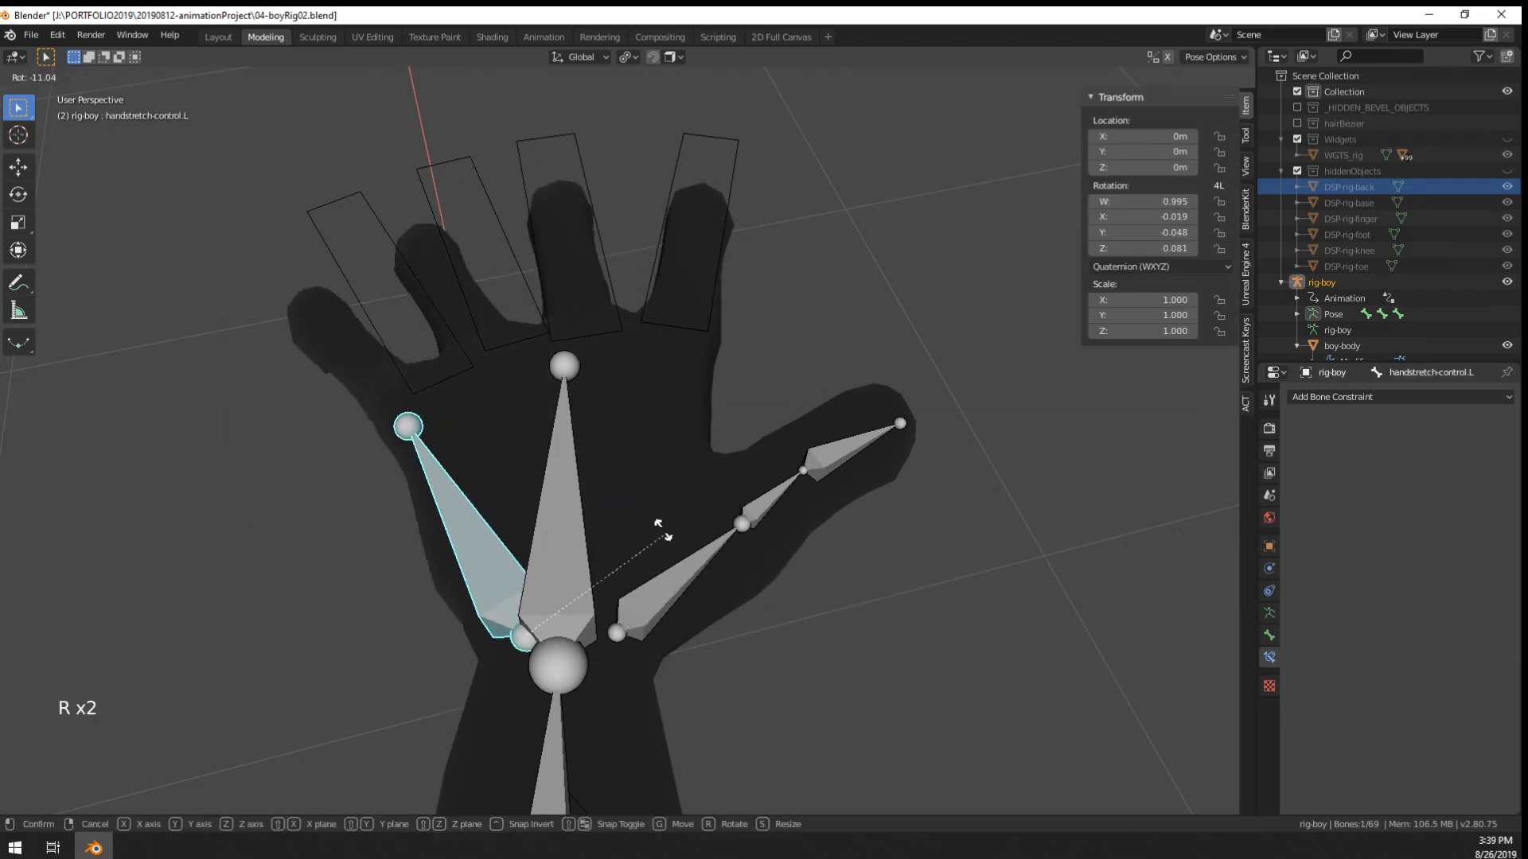
right_click(592, 417)
- Select all visible bones and display only the armature's second upper-row layer of the second block, showing the finger bones
middle_click_drag(592, 417, 778, 418, "shift")
key("a")
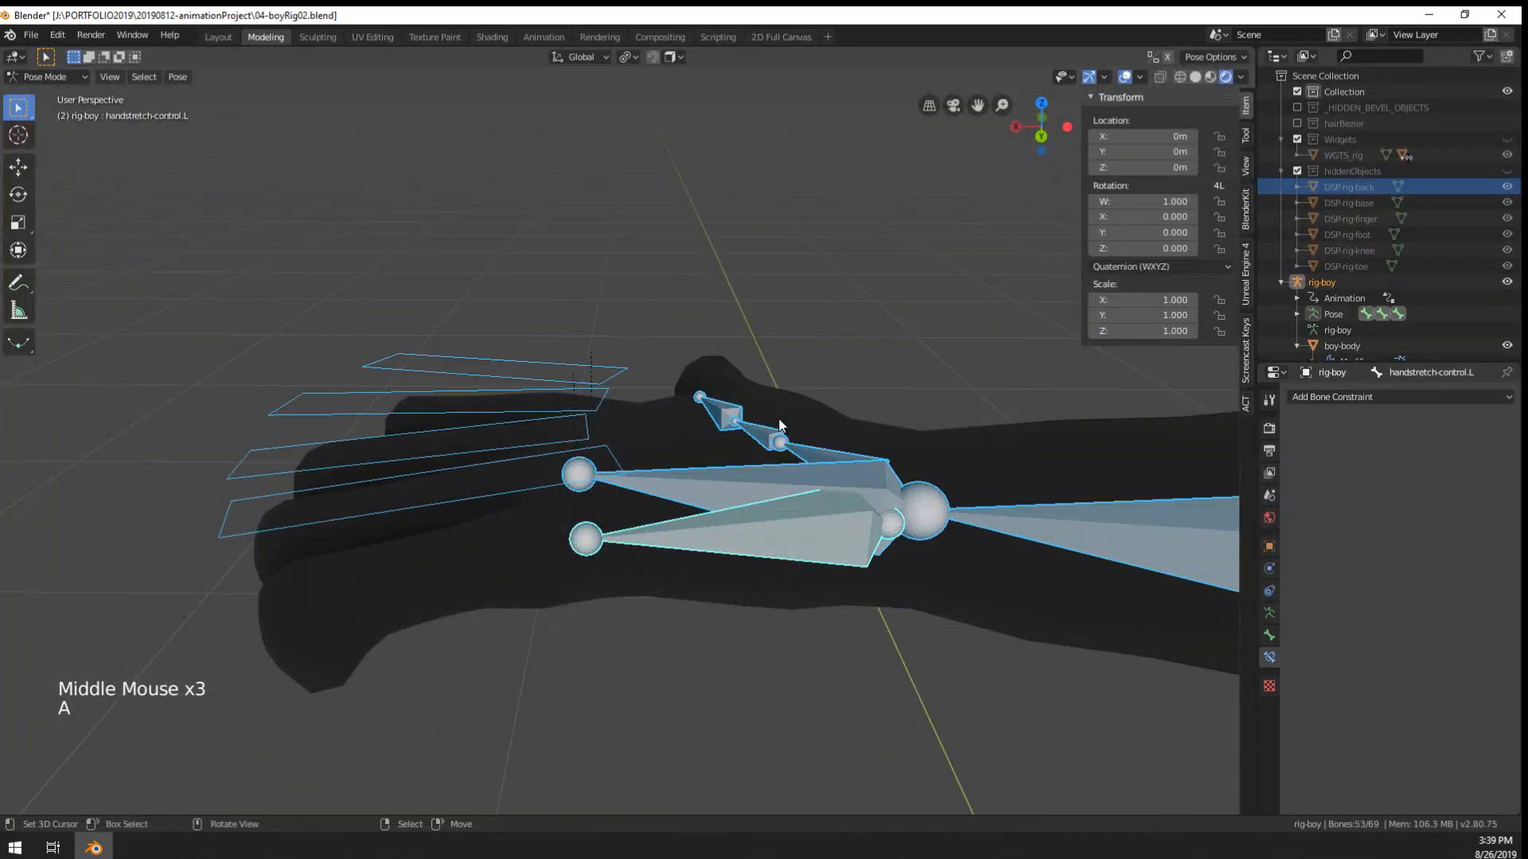
left_click(1268, 612)
double_click(1424, 452)
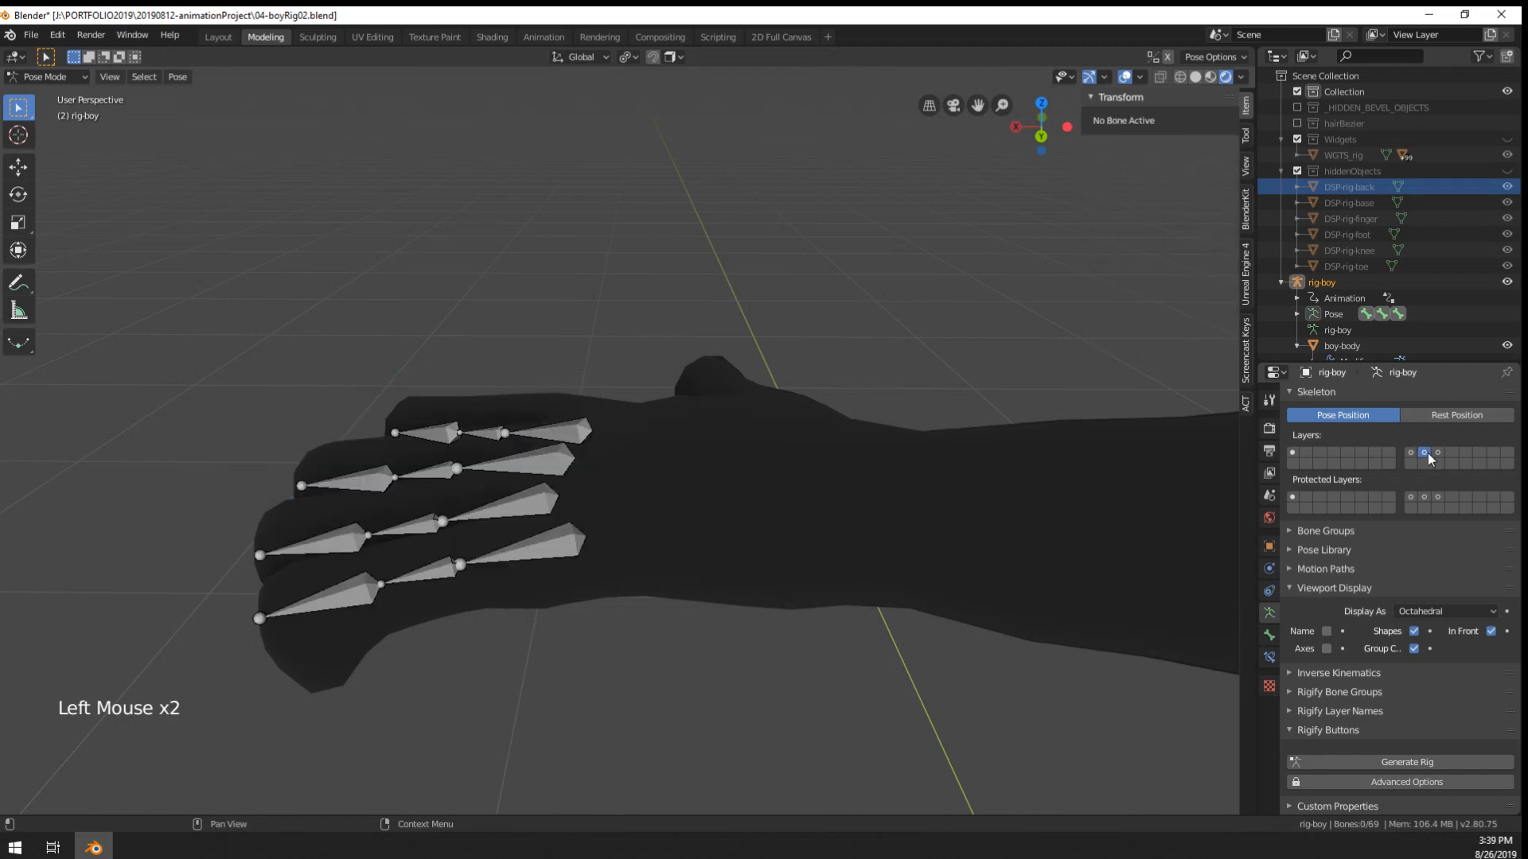
- Display all of the first block's upper-row bone layers together with the first three upper-row layers of the second block
left_click(1437, 451, "shift")
left_click(1295, 452, "shift")
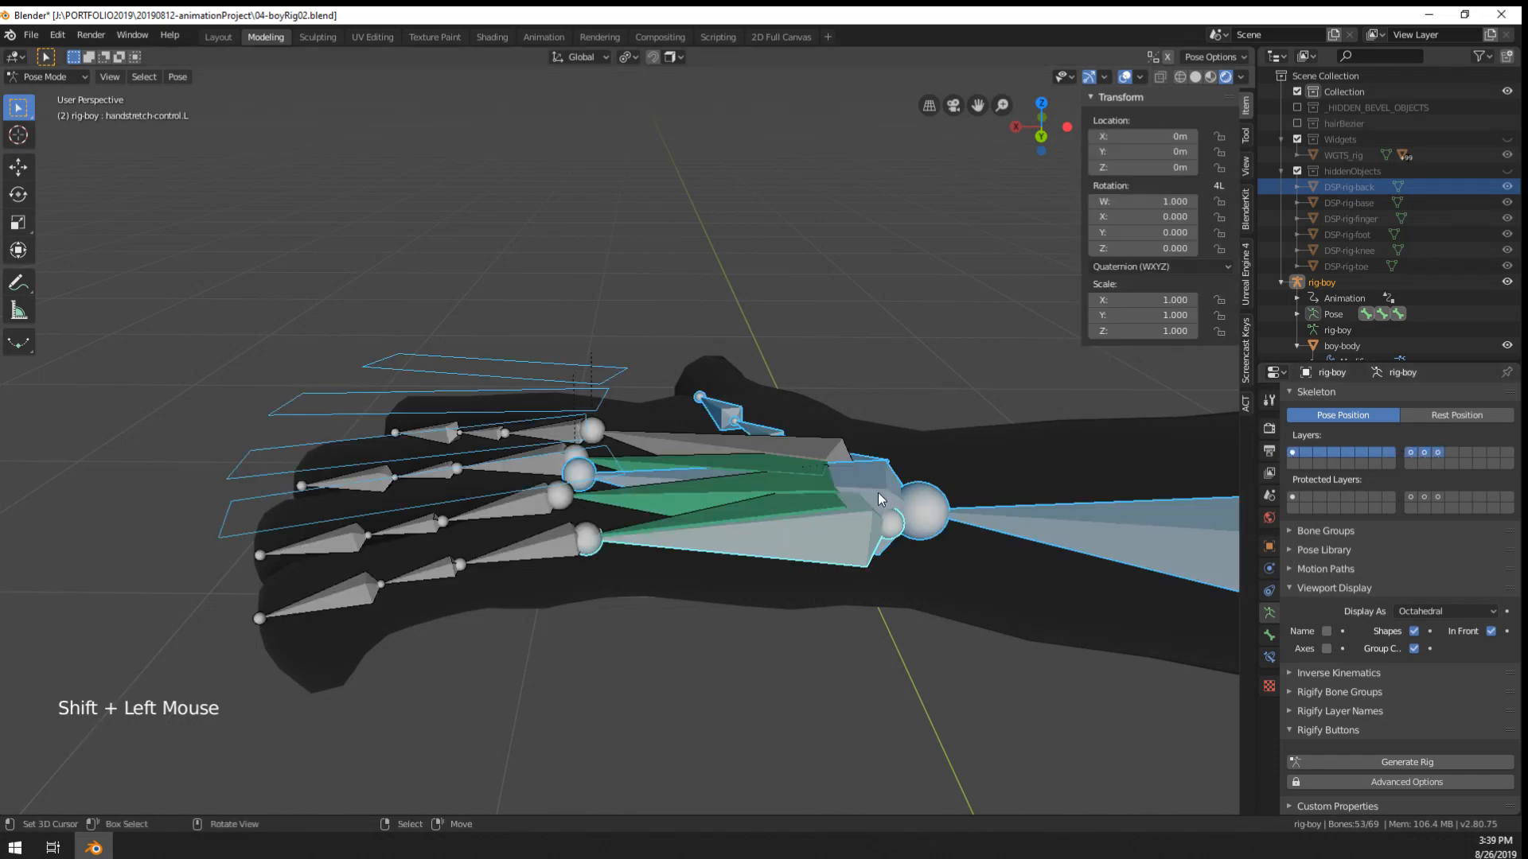
middle_click_drag(877, 493, 655, 643)
- Try moving and rotating handstretch-control.L to compare how each transform affects the palm and fingers
right_click(500, 542)
right_click(656, 680)
right_click(656, 683)
key("g")
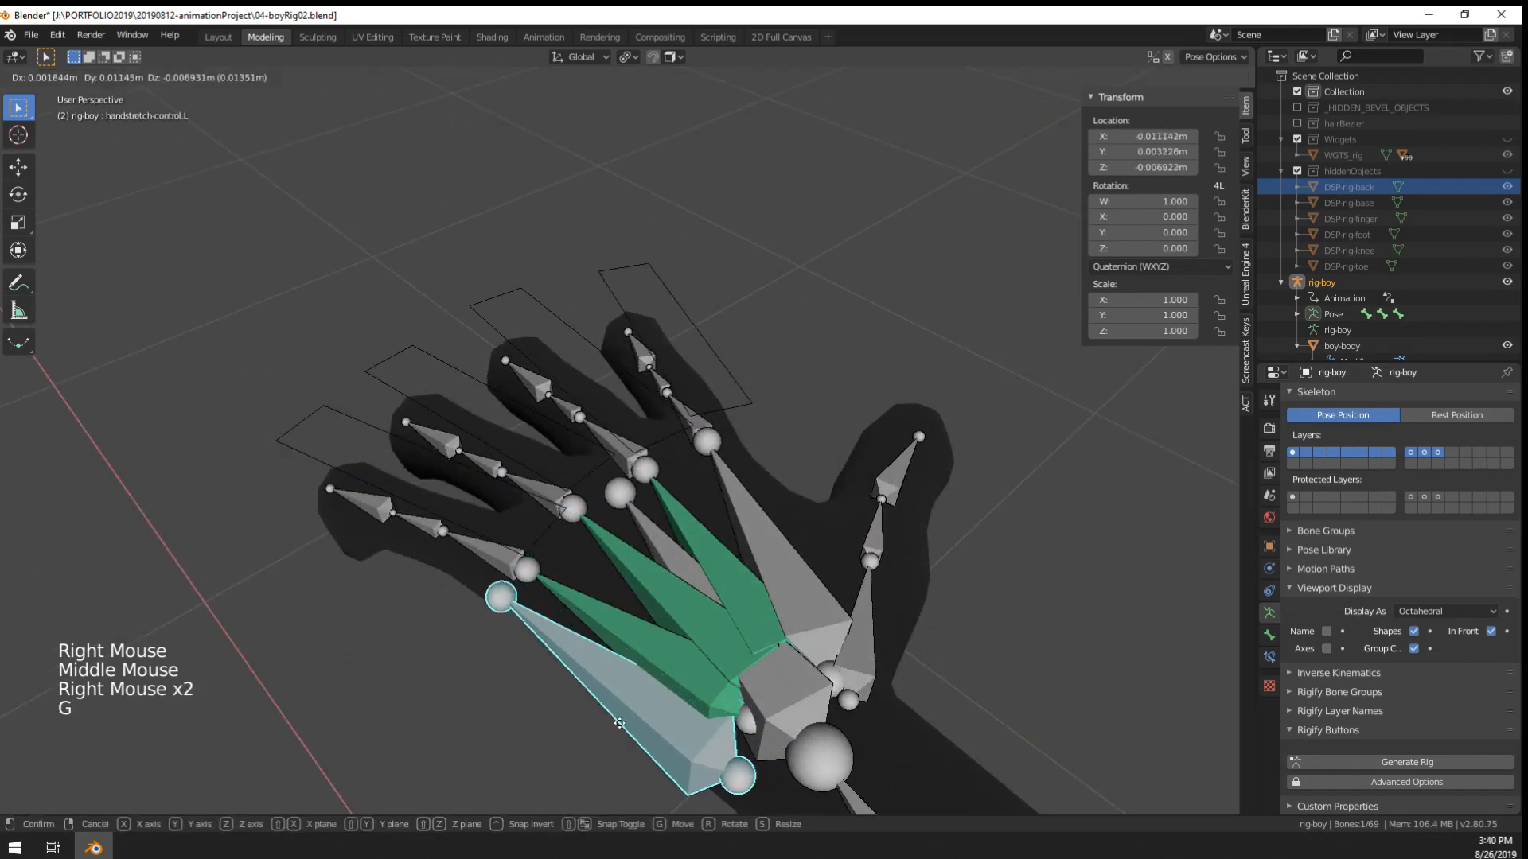
key("r")
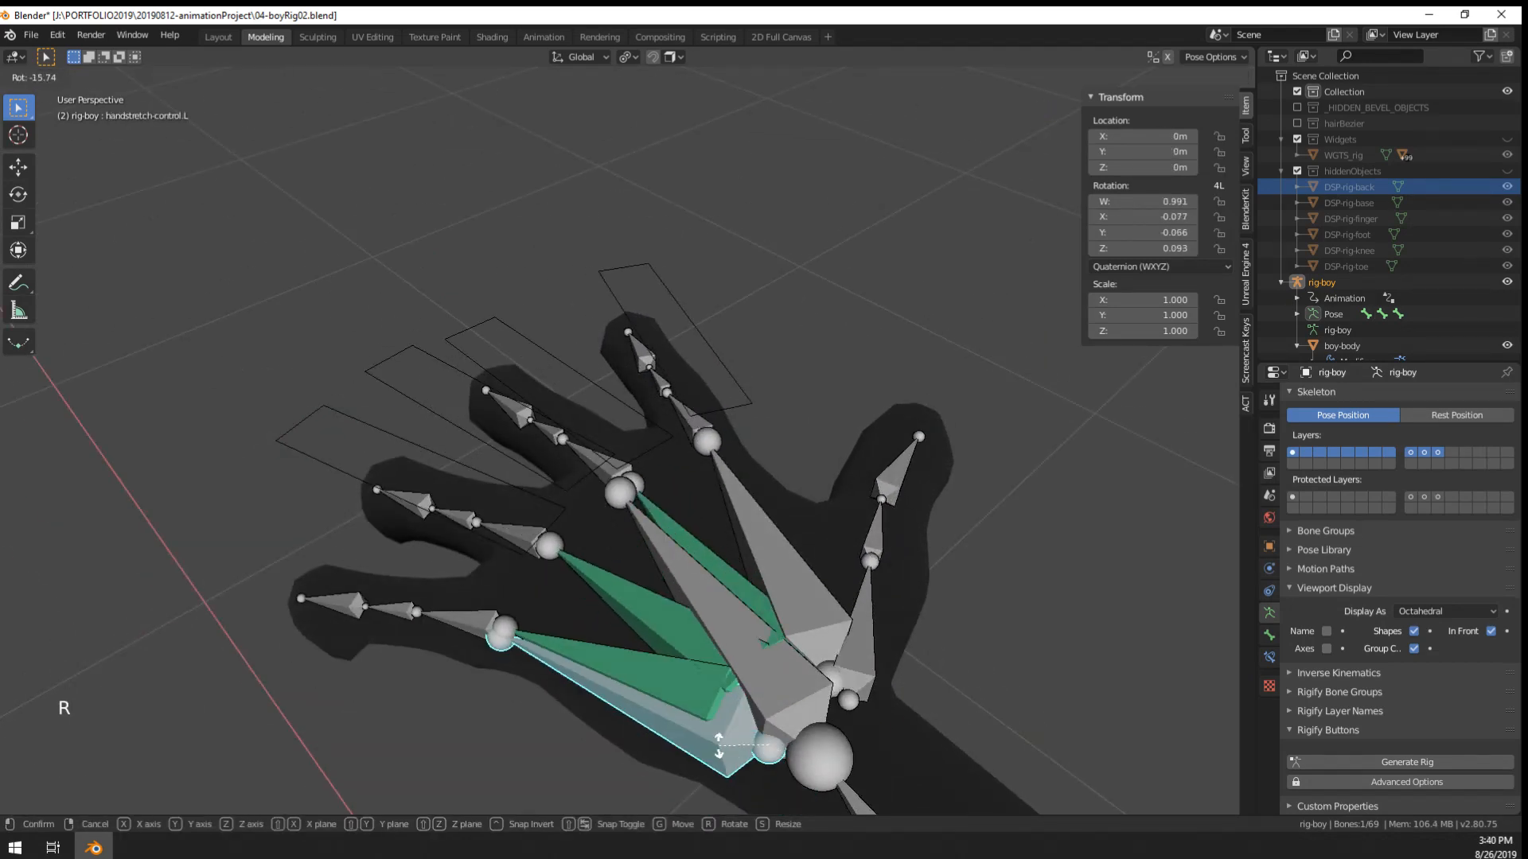
right_click(772, 692)
middle_click_drag(772, 694, 844, 605)
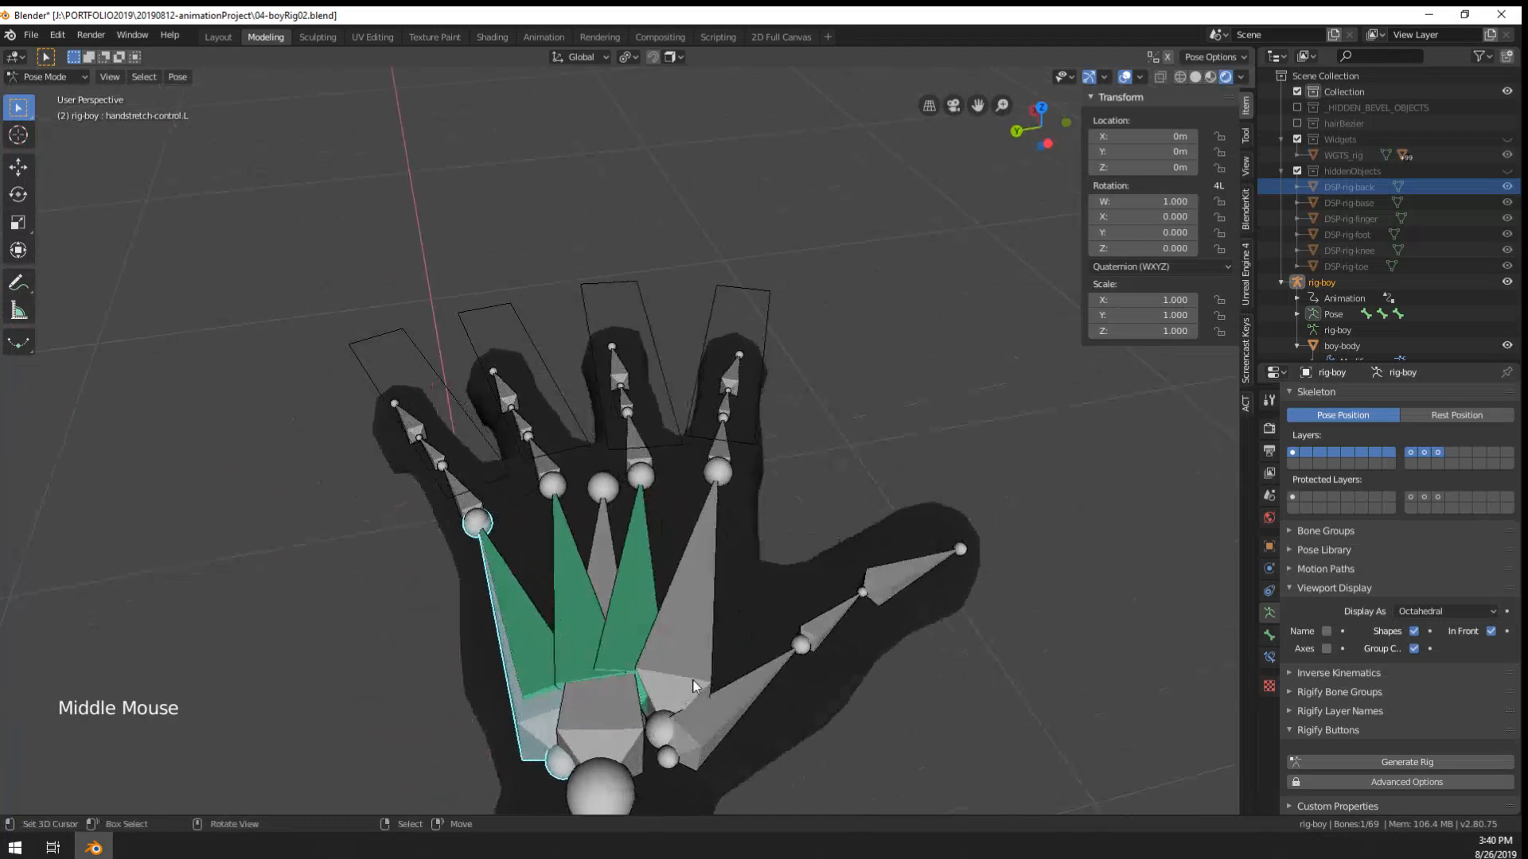
- Lock handstretch-control.L's location on the X, Y and Z axes and try moving it
key("g")
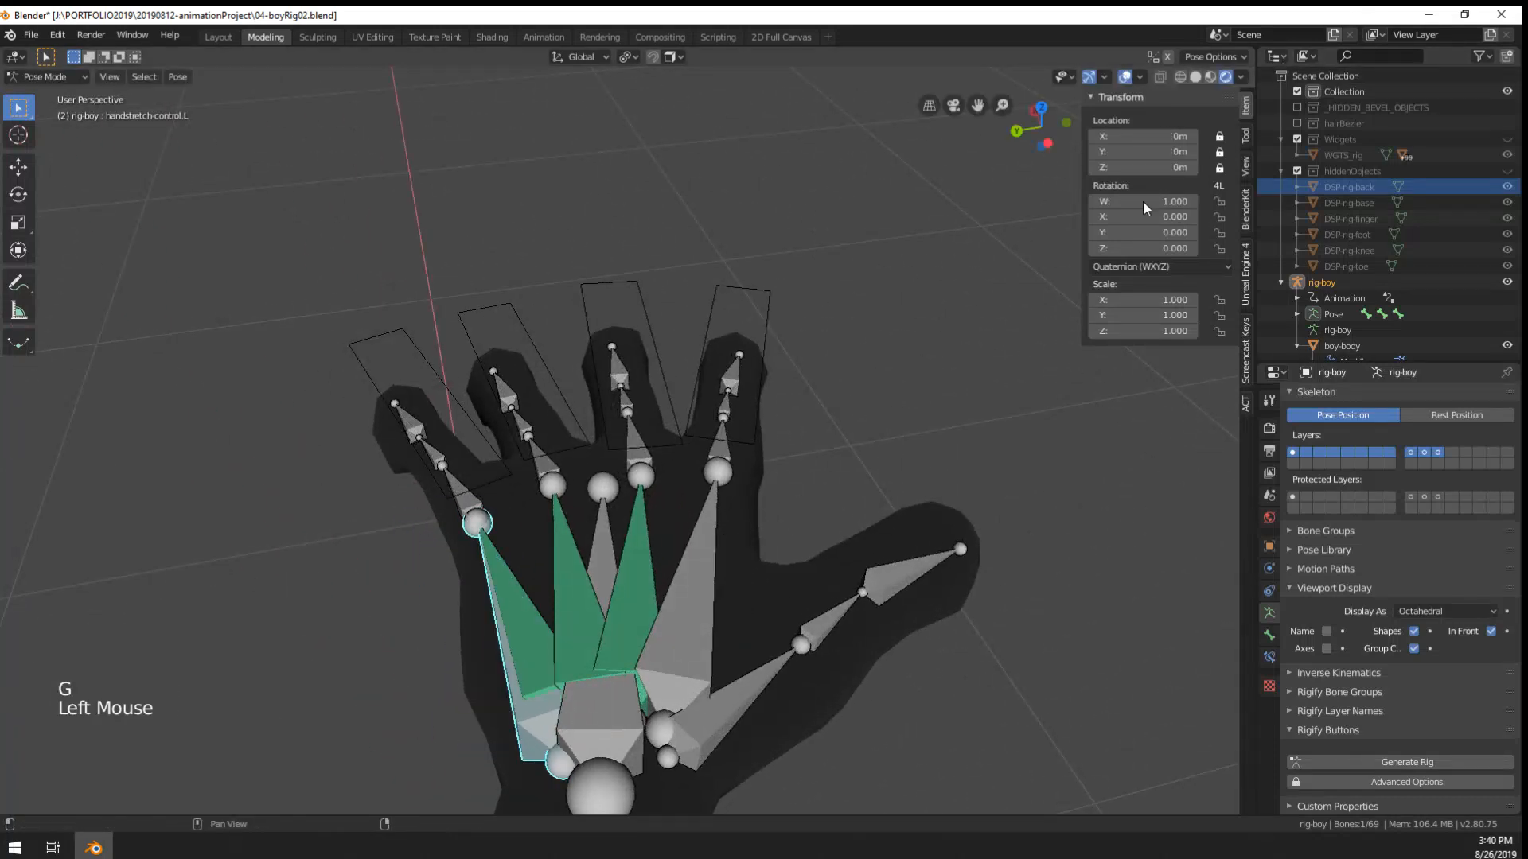
key("g")
right_click(742, 422)
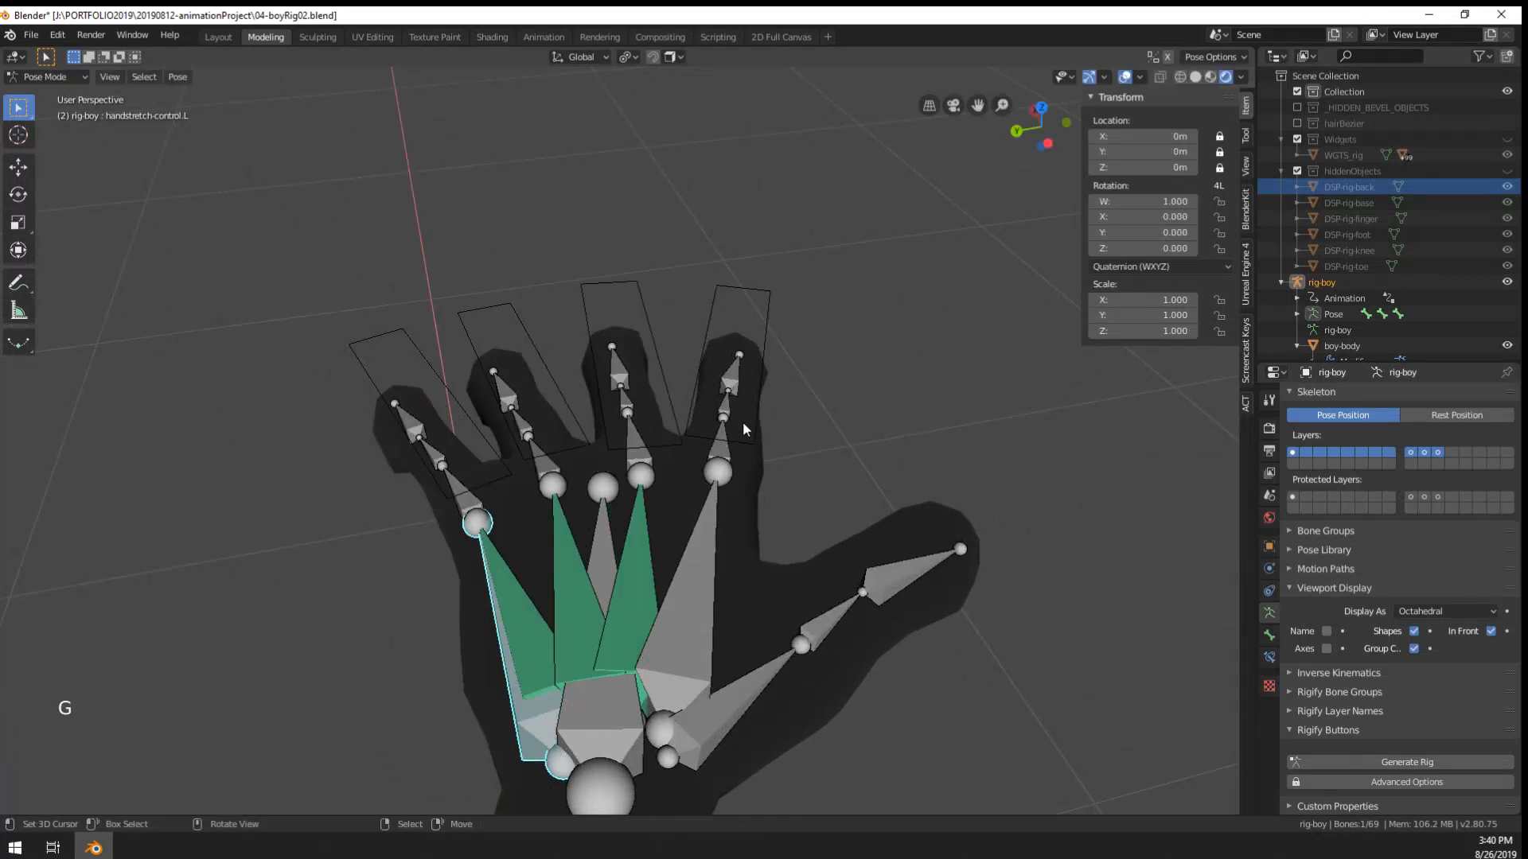
- Lock handstretch-control.L's scale on the X, Y and Z axes and test the control's transforms
middle_click_drag(1028, 407, 869, 419, "shift")
key("g")
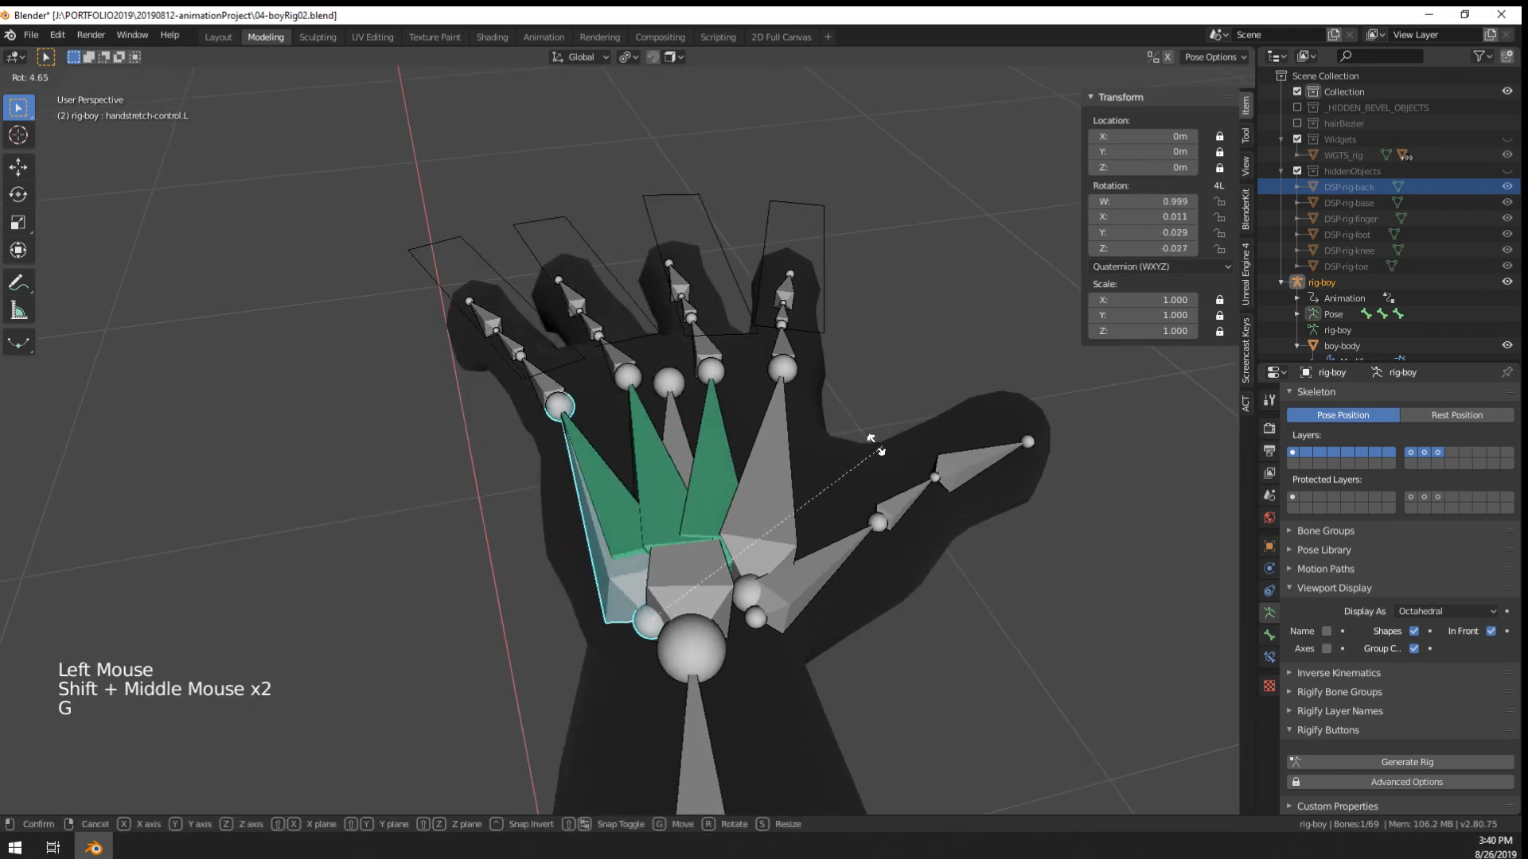
key("s")
key("g")
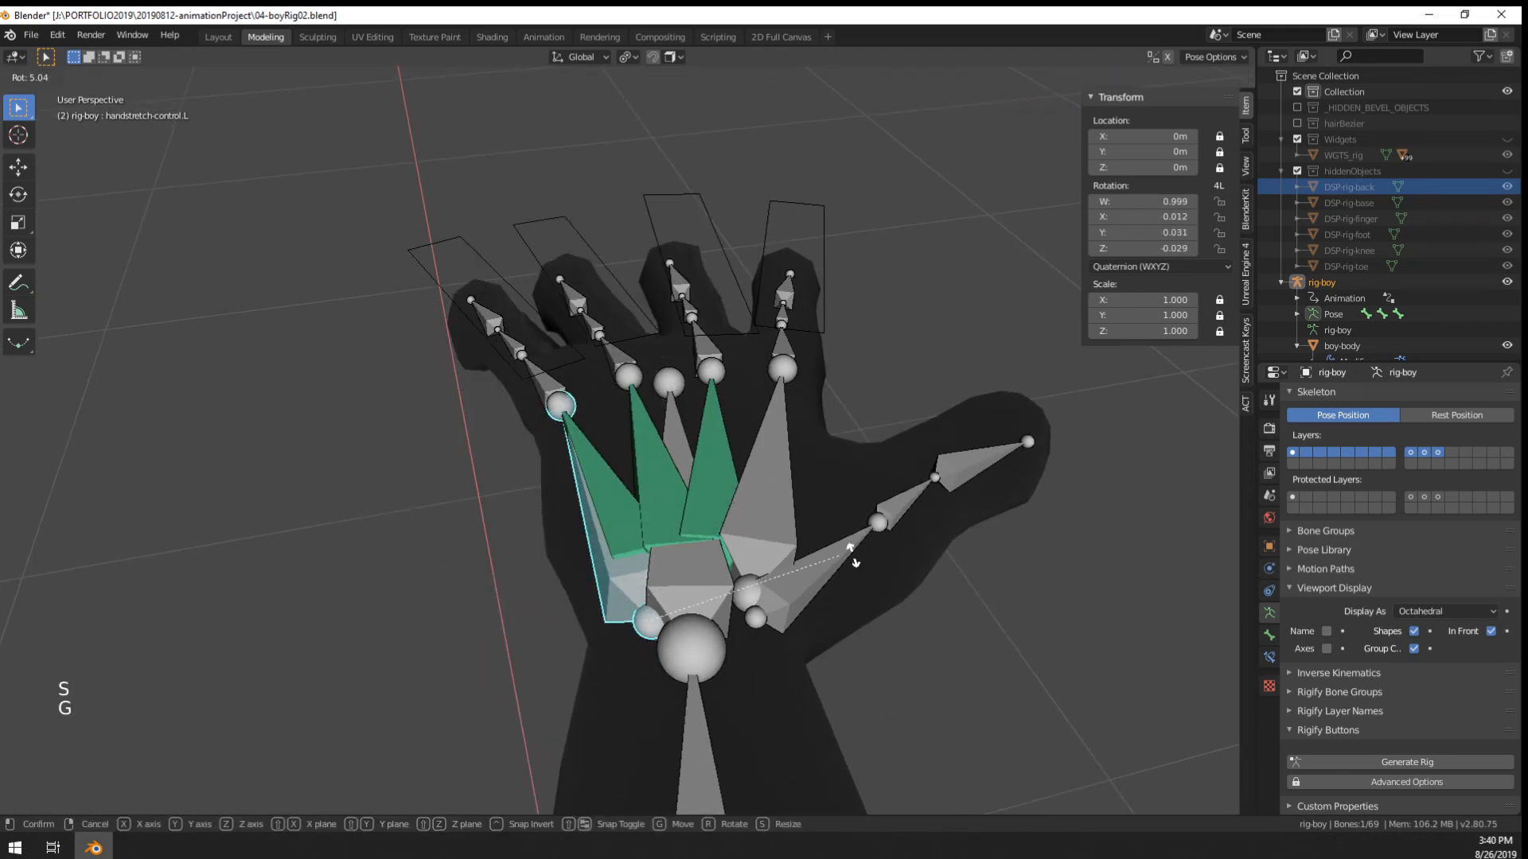
right_click(674, 513)
- Try rotating handstretch-control.L from several view angles to check the finger spread
middle_click_drag(785, 466, 848, 435)
key("g")
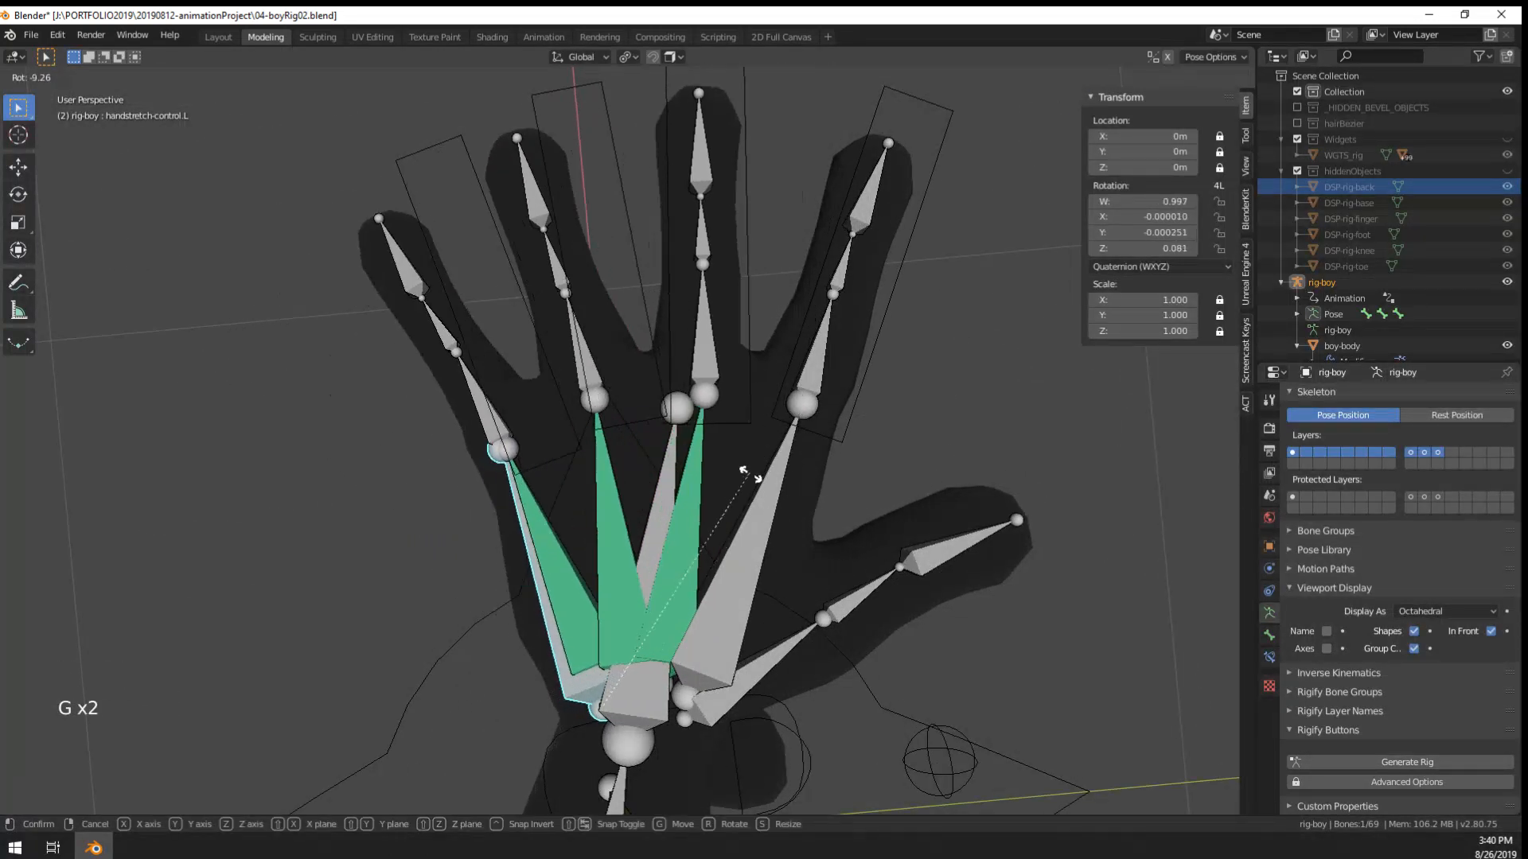
right_click(697, 454)
middle_click_drag(697, 453, 654, 388)
scroll(595, 414, "down", 2)
middle_click_drag(912, 311, 705, 443)
scroll(705, 442, "up", 2)
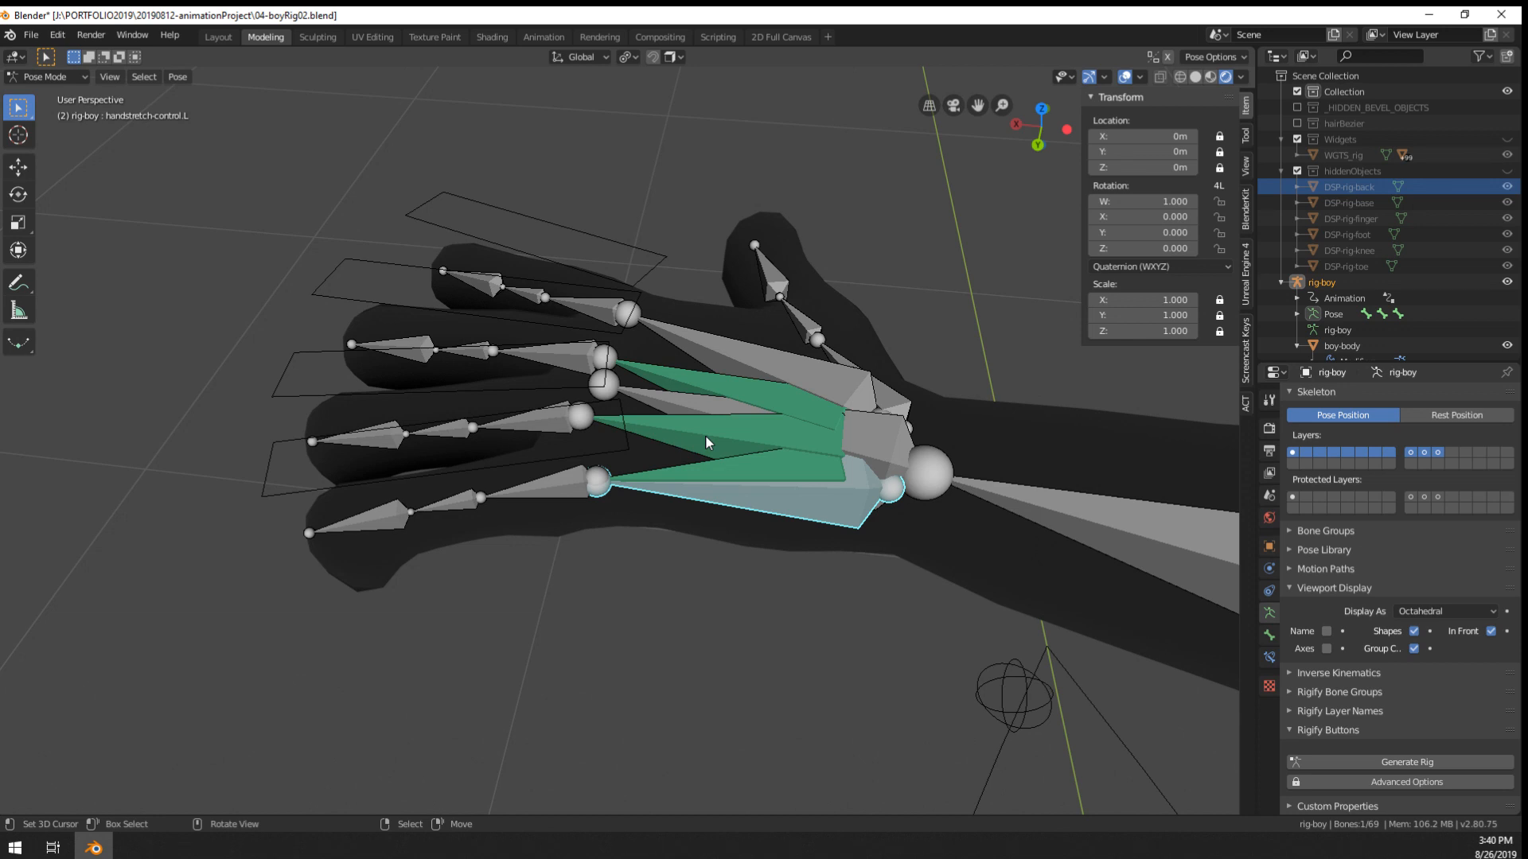
middle_click_drag(705, 443, 582, 497)
scroll(583, 496, "down", 1)
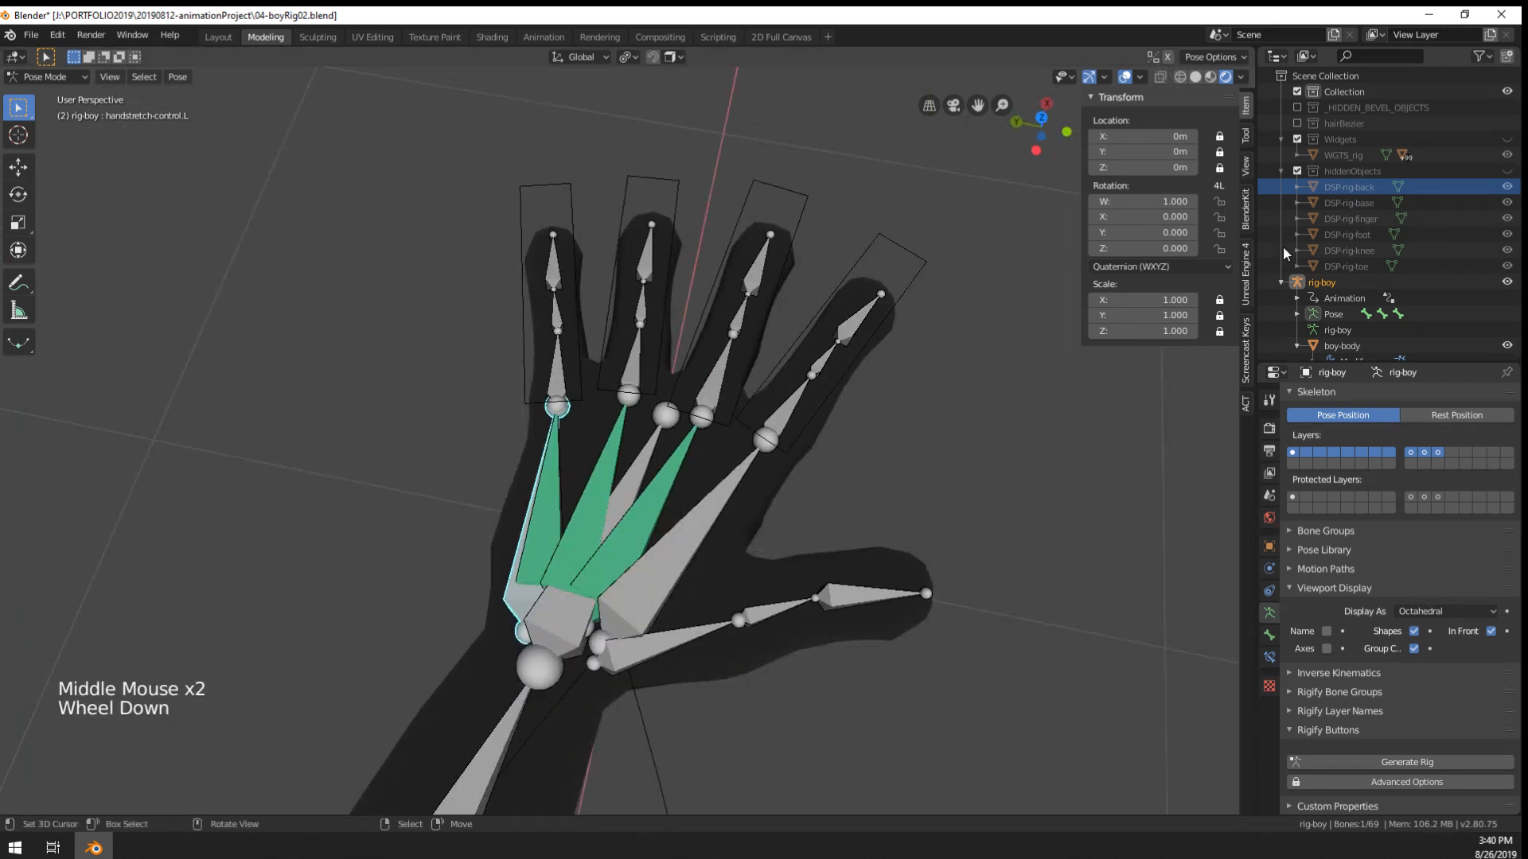
key("r")
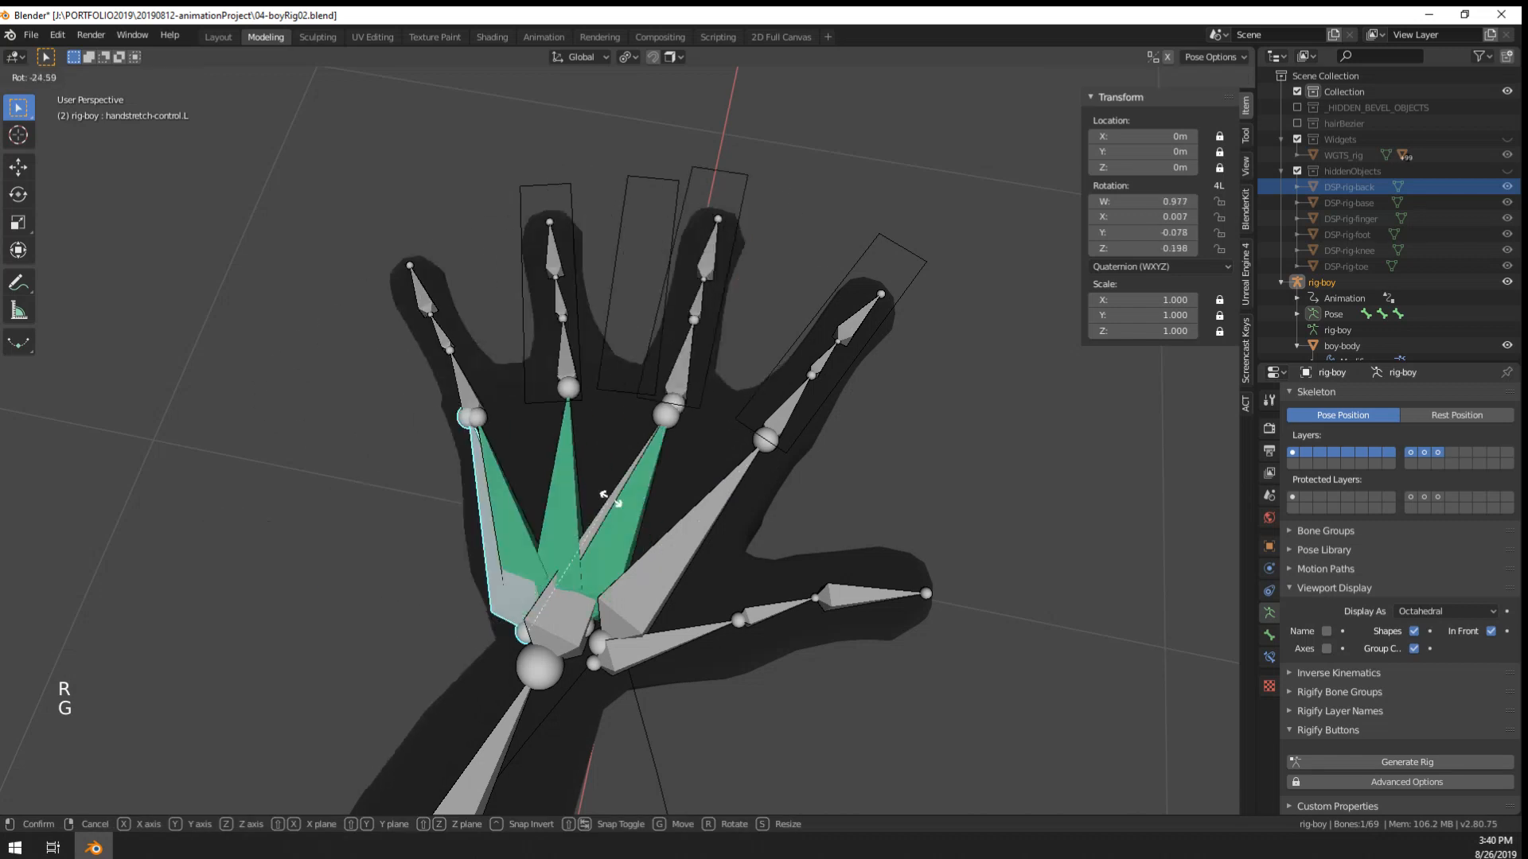
key("g")
key("g")
right_click(581, 449)
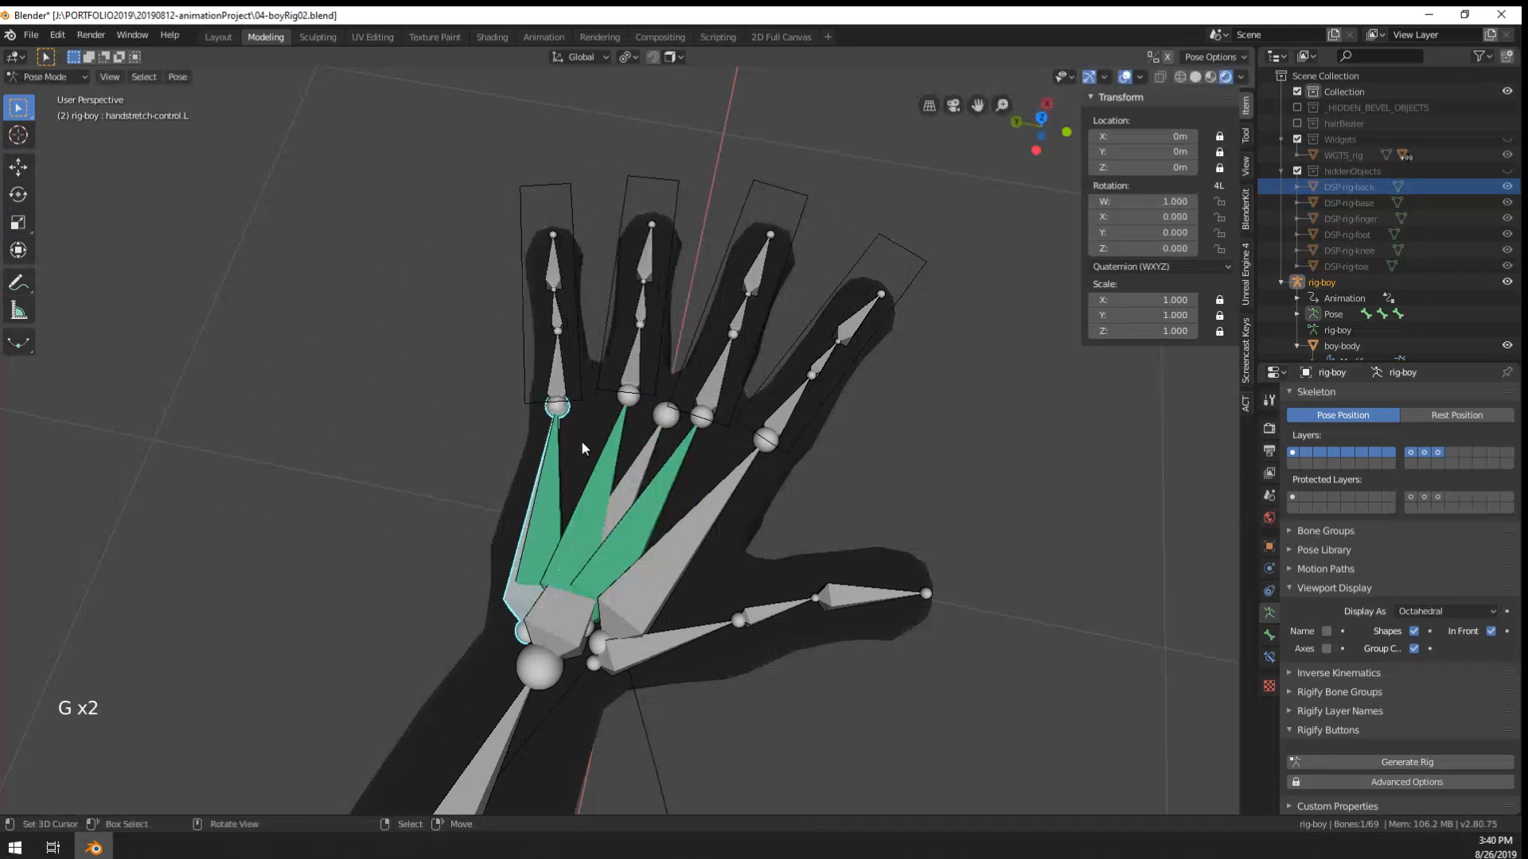
- Try scaling middle-control.L down and up to curl and extend the middle finger
right_click(631, 227)
key("g")
key("g")
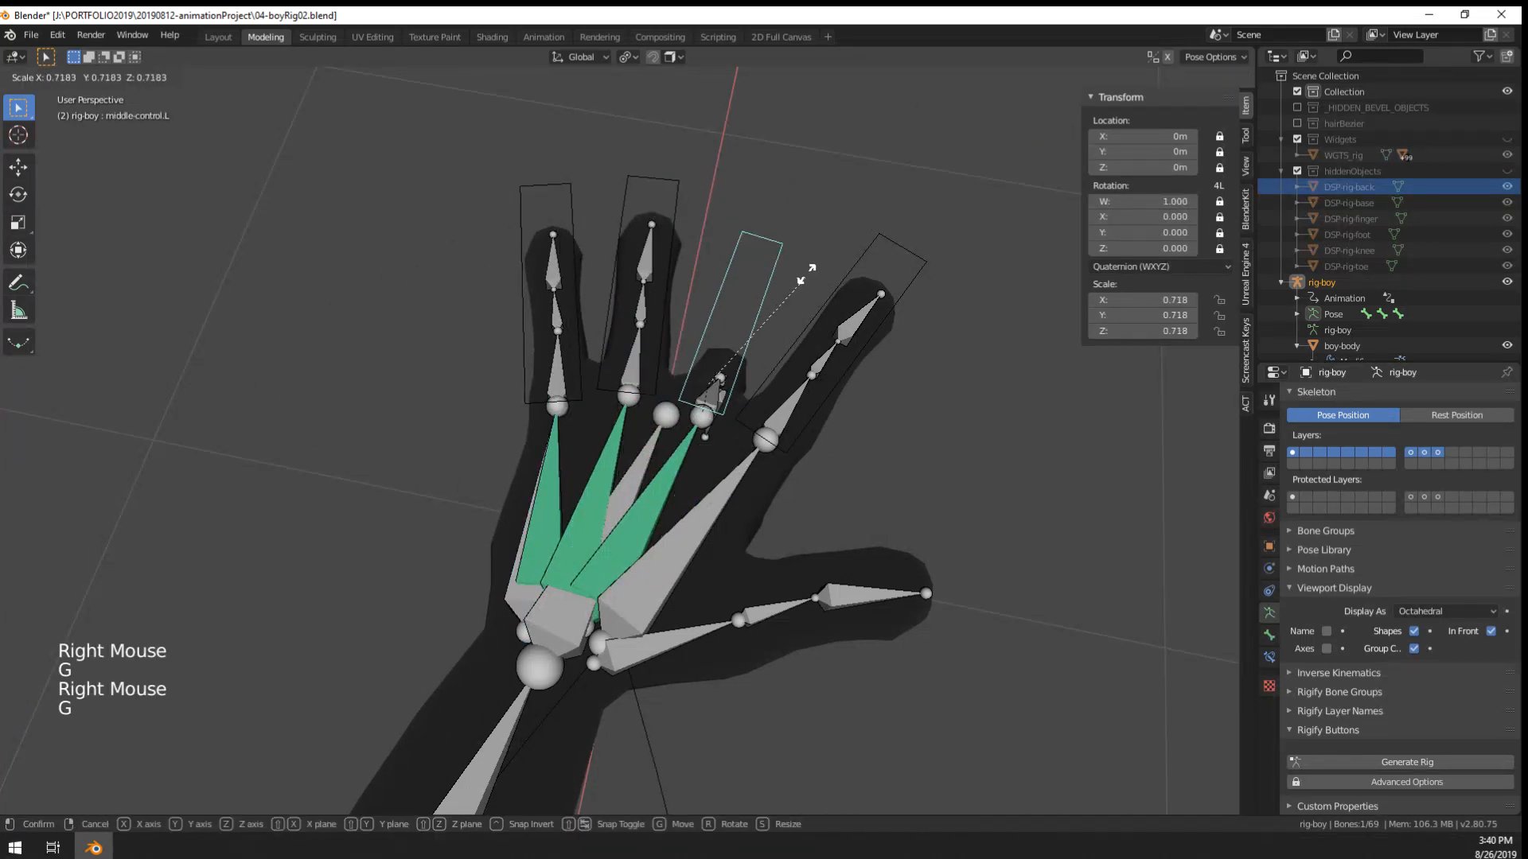
right_click(812, 445)
middle_click_drag(814, 468, 697, 412)
key("g")
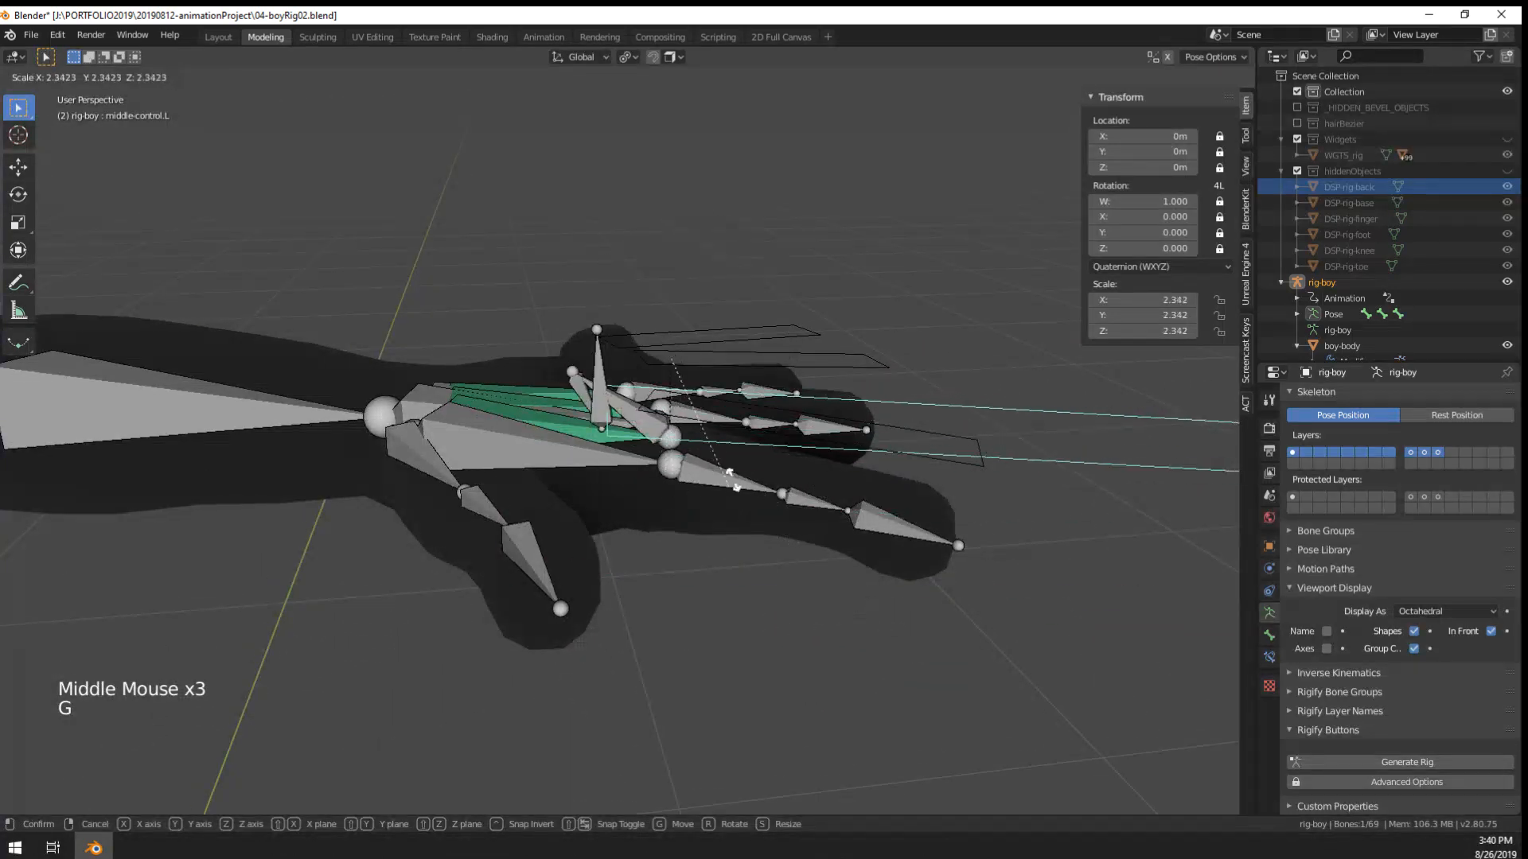
key("g")
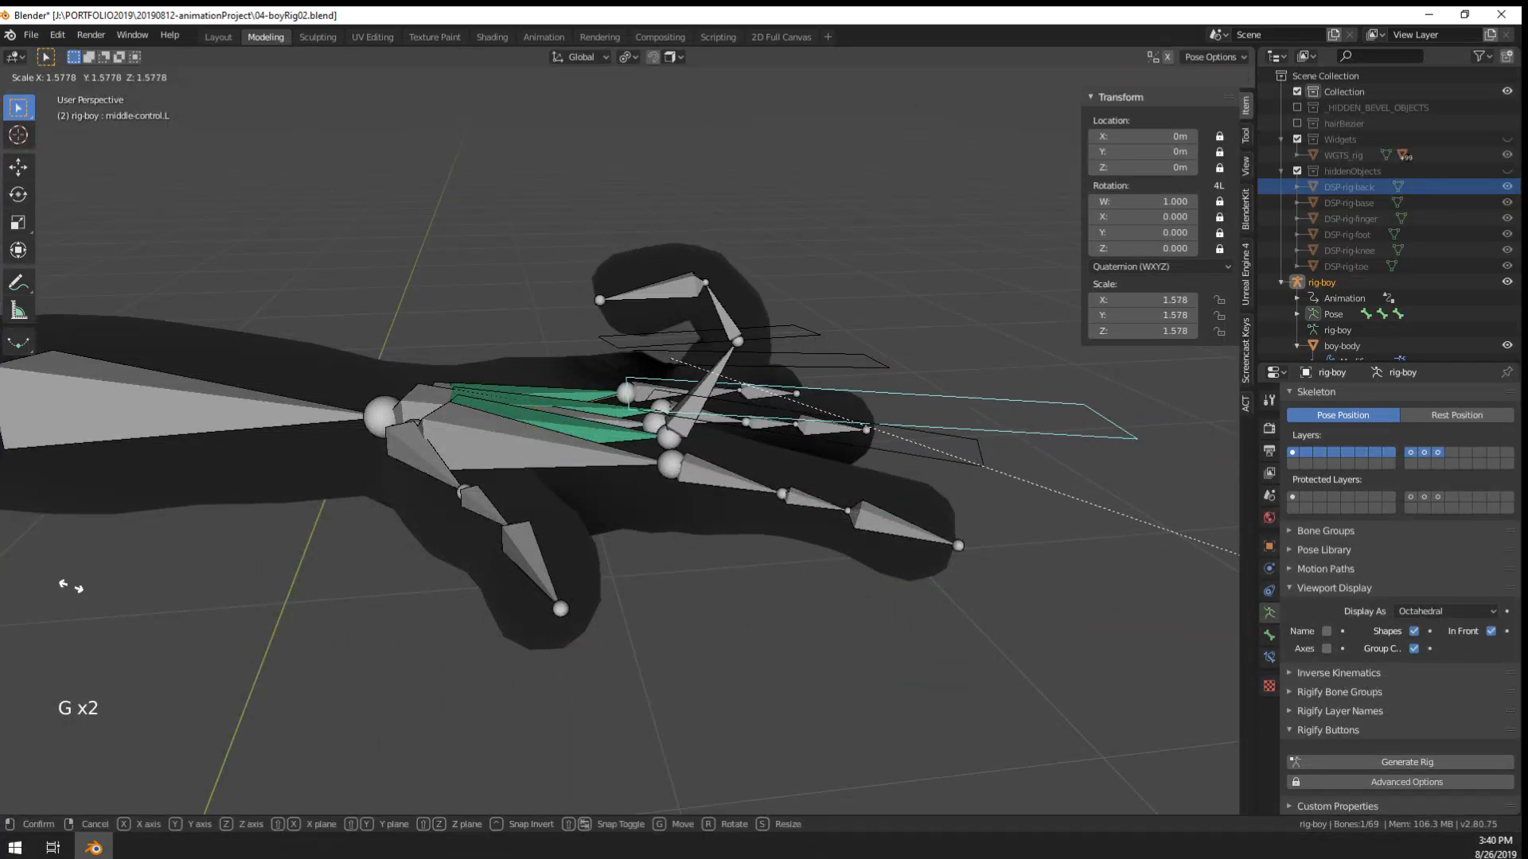
right_click(57, 587)
- Select handstretch-control.L and try rotating it outward to spread the fingers
scroll(620, 549, "up", 2)
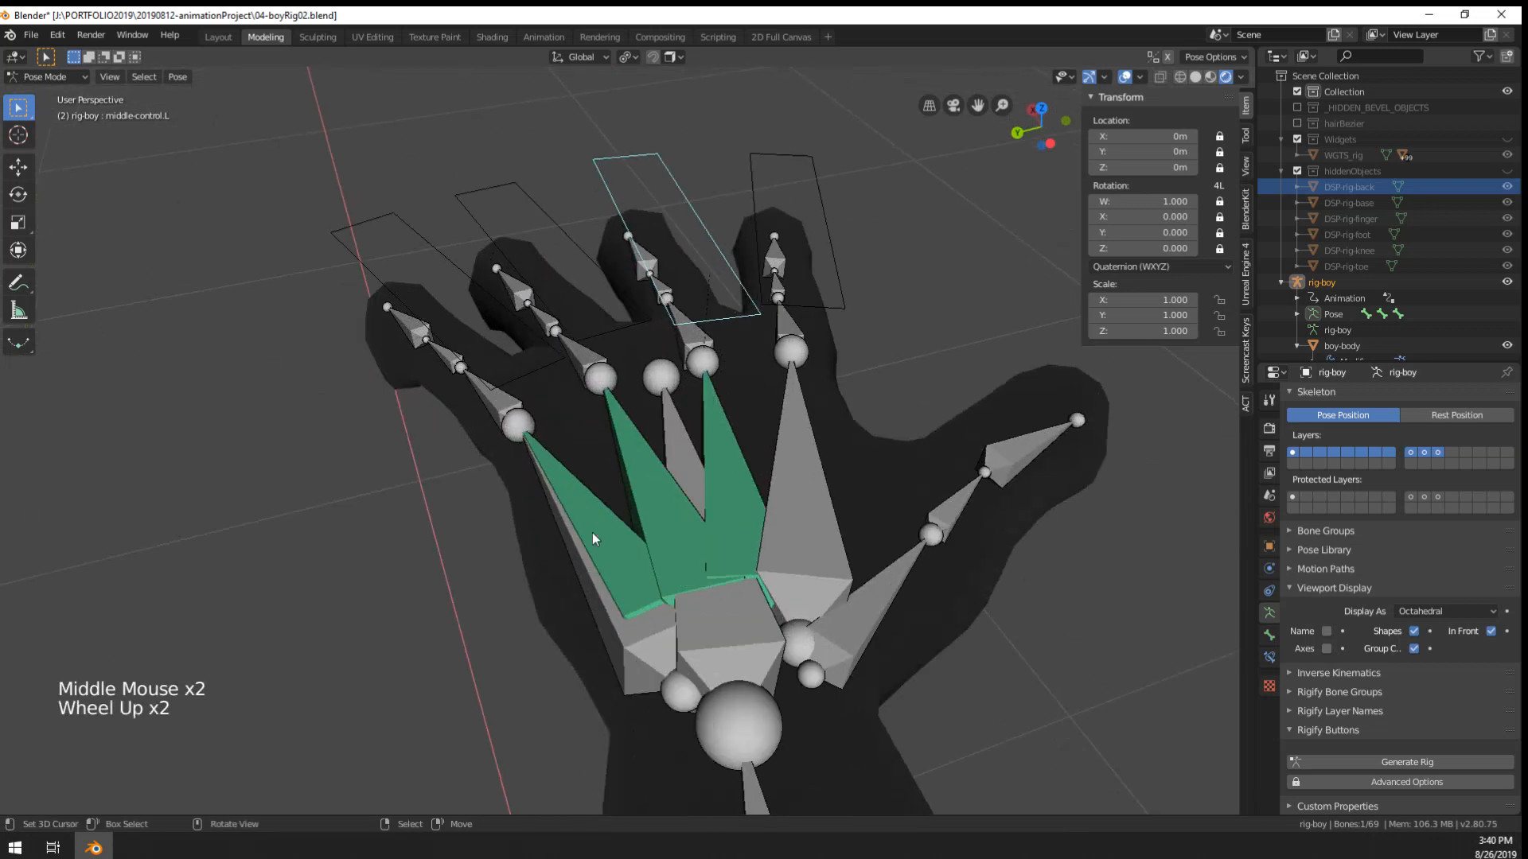
right_click(549, 577)
key("r")
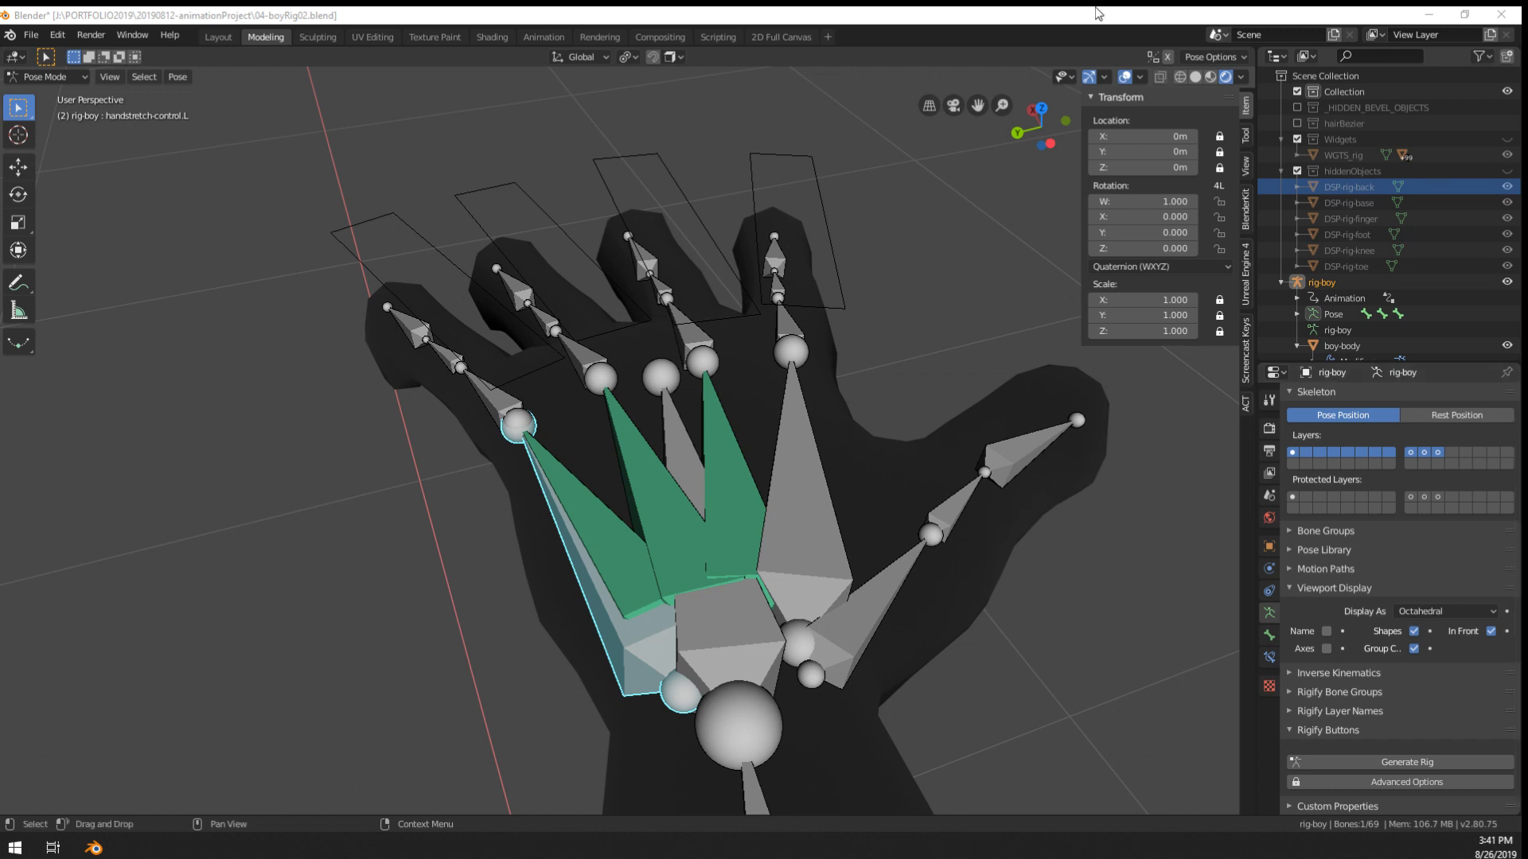
middle_click_drag(563, 503, 549, 575)
key("r")
key("g")
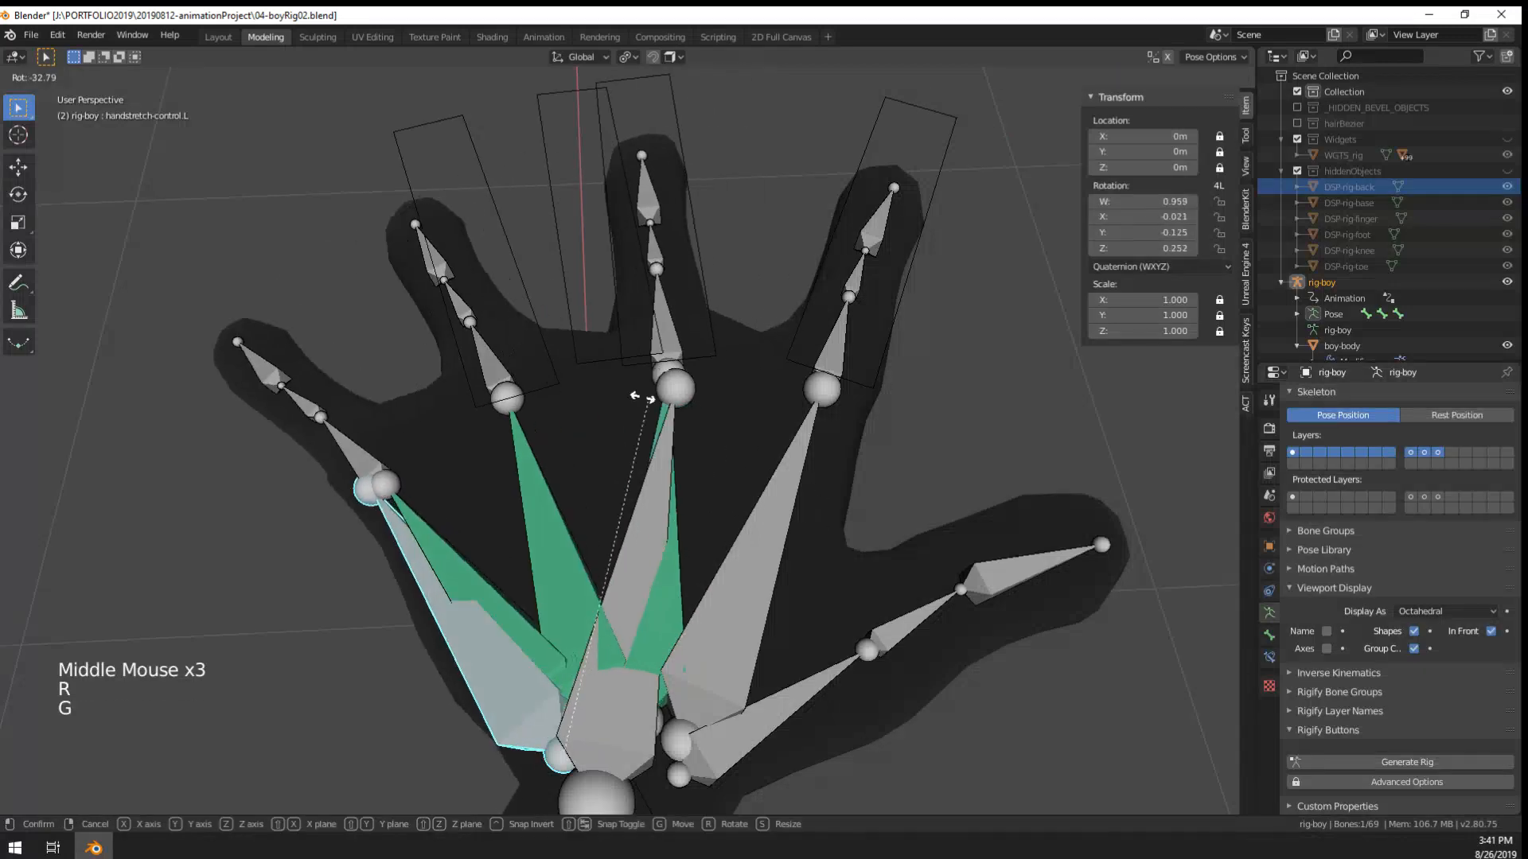
- Rotate handstretch-control.L downward as seen from the side of the hand, and undo that rotation
scroll(609, 535, "down", 3)
middle_click_drag(609, 534, 598, 471)
key("g")
key("g")
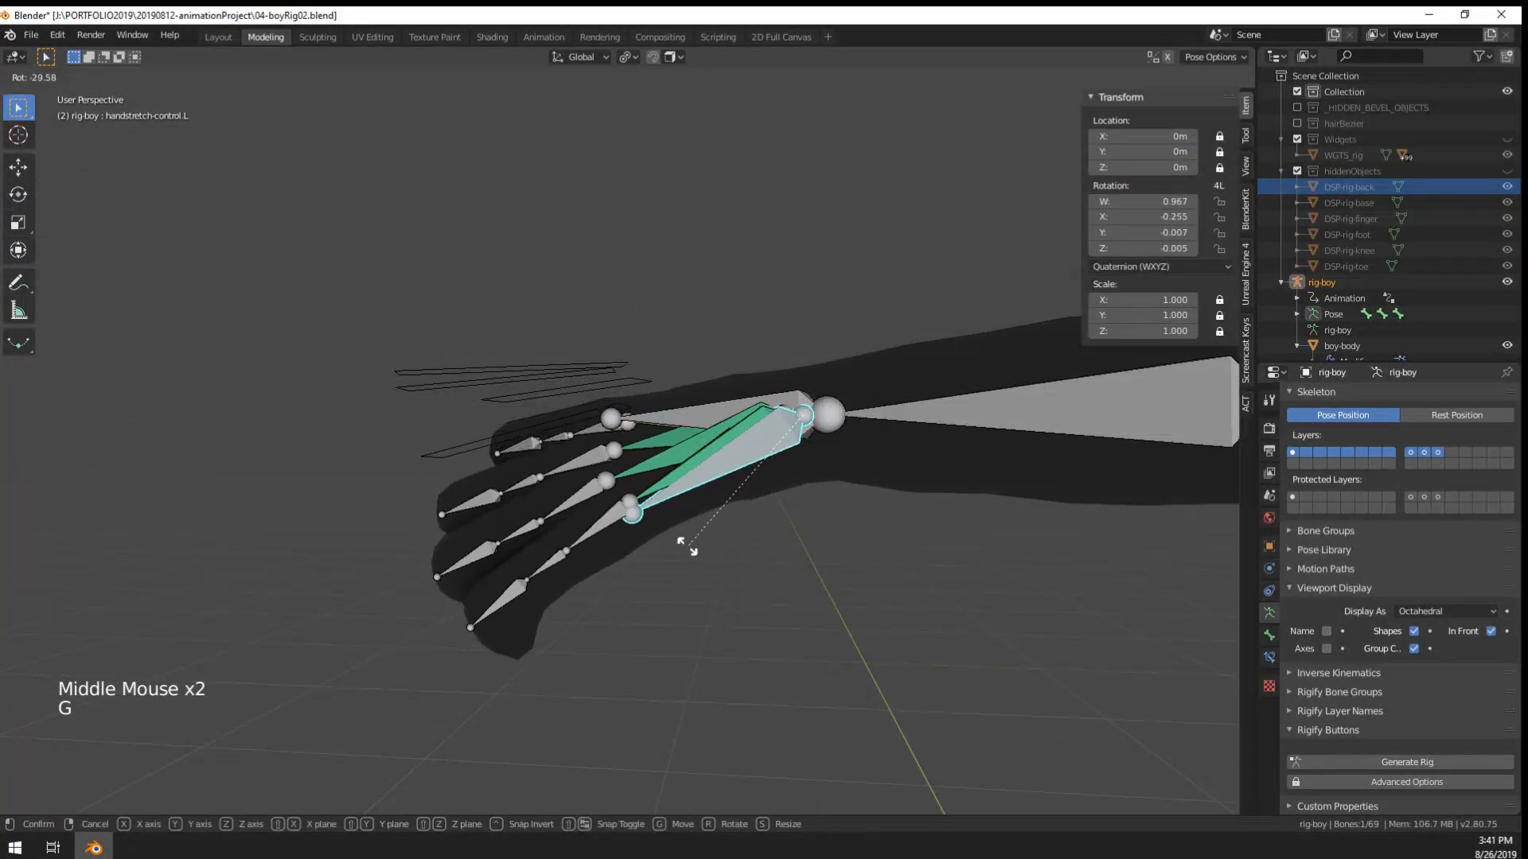
left_click(685, 545)
middle_click_drag(685, 546, 1028, 235)
key("ctrl+z")
scroll(875, 477, "down", 2)
scroll(1028, 236, "up", 2)
scroll(1028, 236, "up", 1)
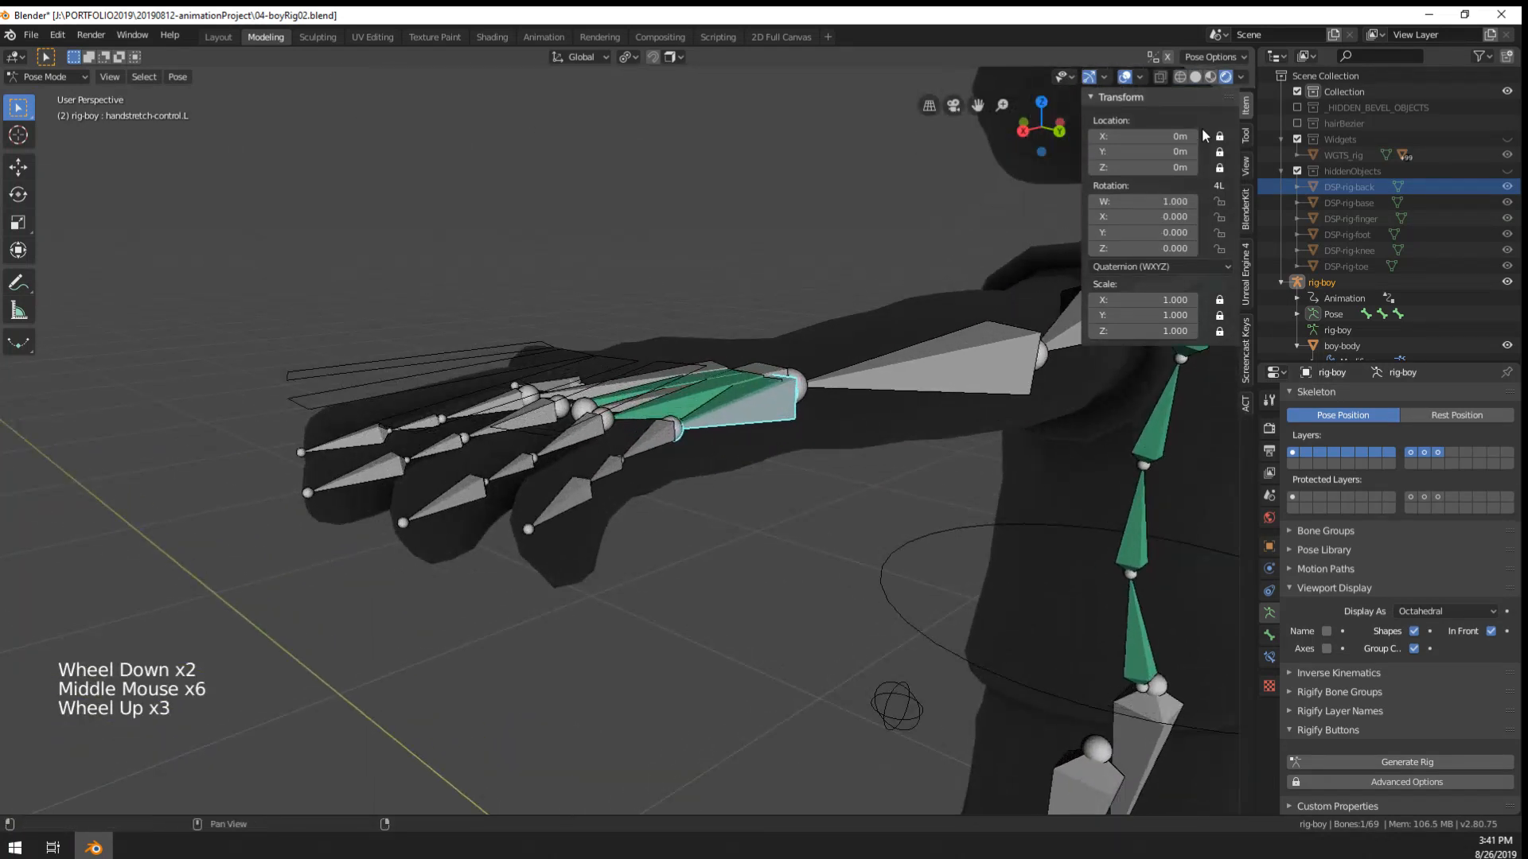
- Switch the viewport to material preview shading and try a downward rotation of handstretch-control.L on the shaded hand
left_click(1210, 77)
mouse_move(915, 334)
middle_mouse_down()
mouse_move(699, 372)
mouse_move(732, 330)
middle_mouse_up()
middle_click_drag(732, 331, 522, 481)
right_click(542, 447)
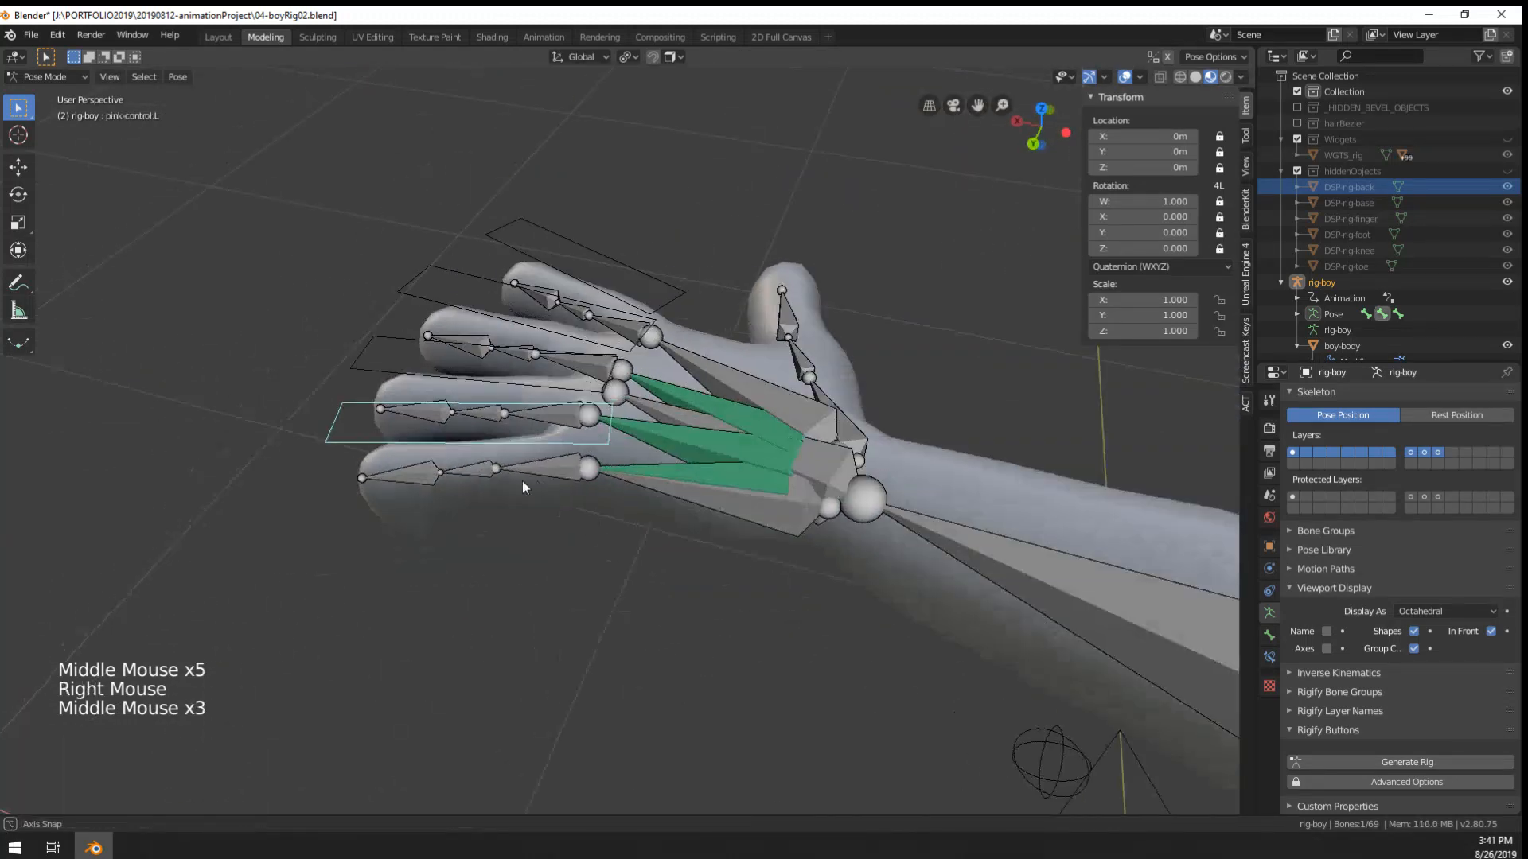
right_click(732, 512)
middle_click_drag(732, 513, 756, 469)
key("f")
key("g")
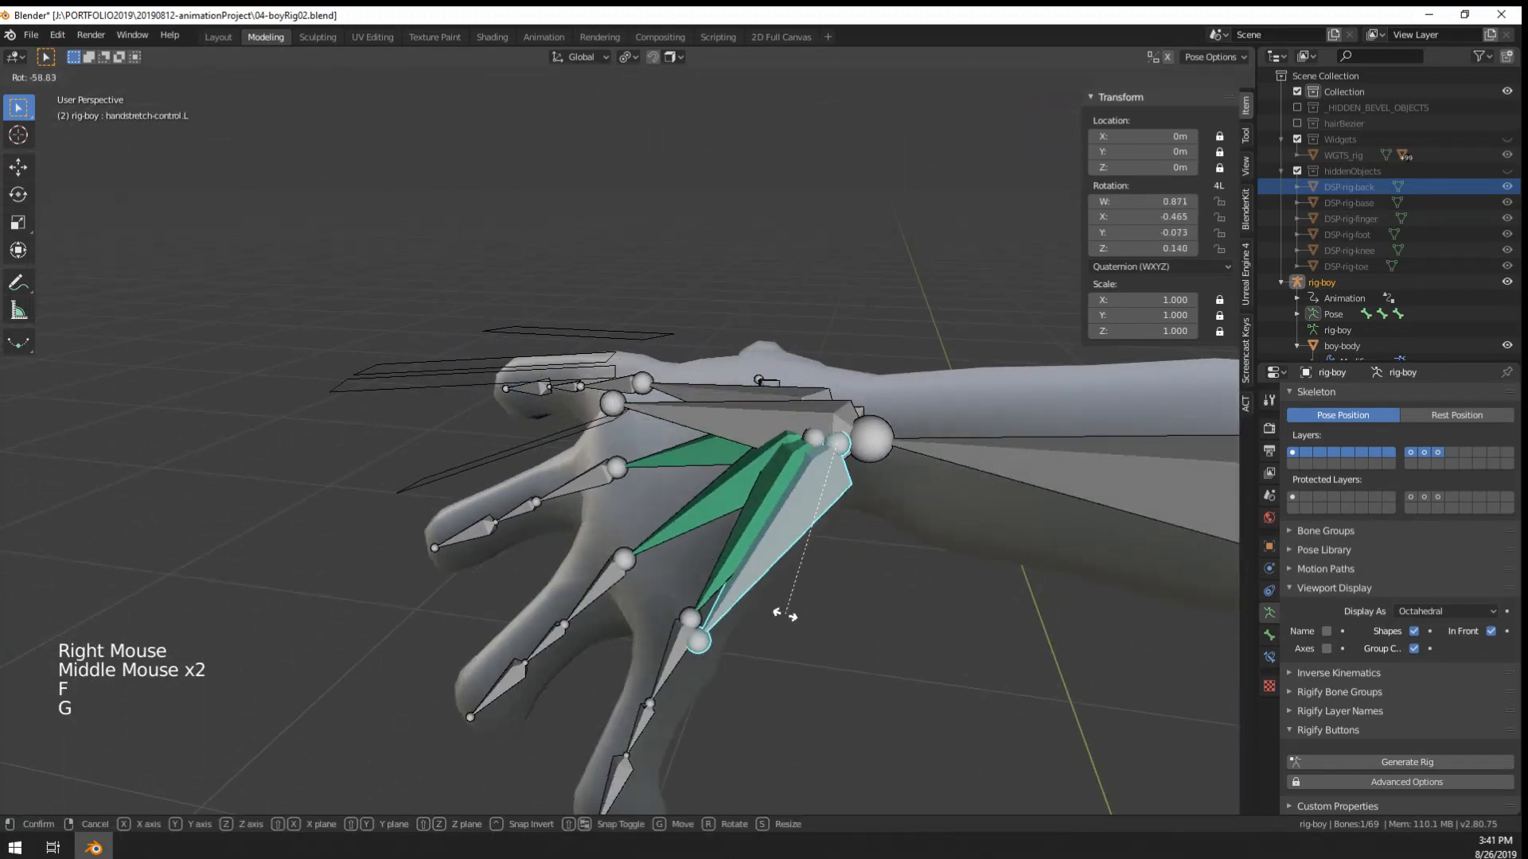
- Switch the viewport to solid shading and choose a pale blue lighting preset for it
left_click(1194, 84)
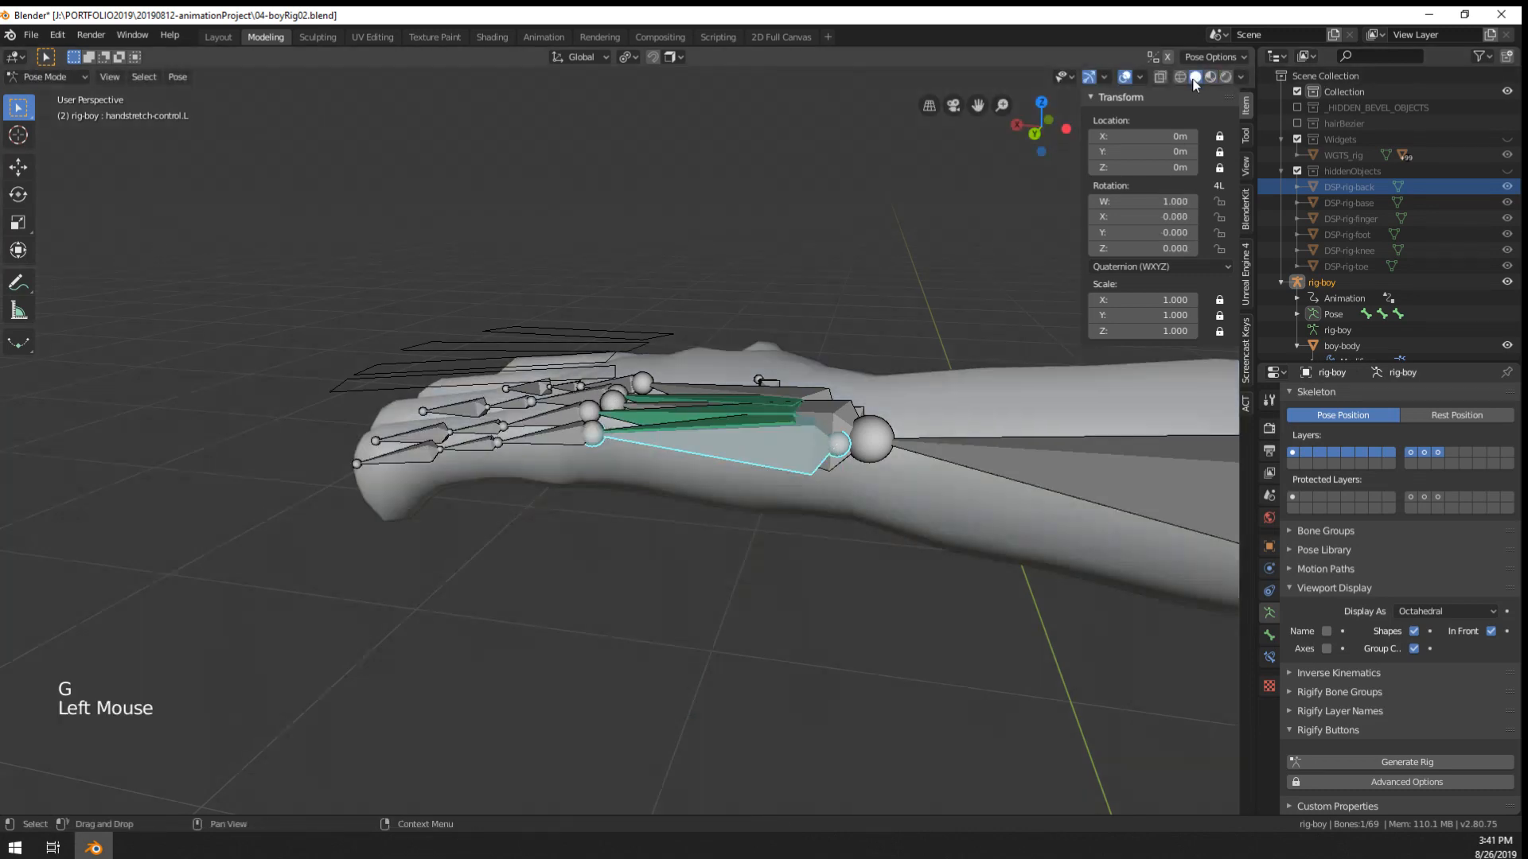
left_click(1240, 77)
left_click(1228, 184)
left_click(1196, 246)
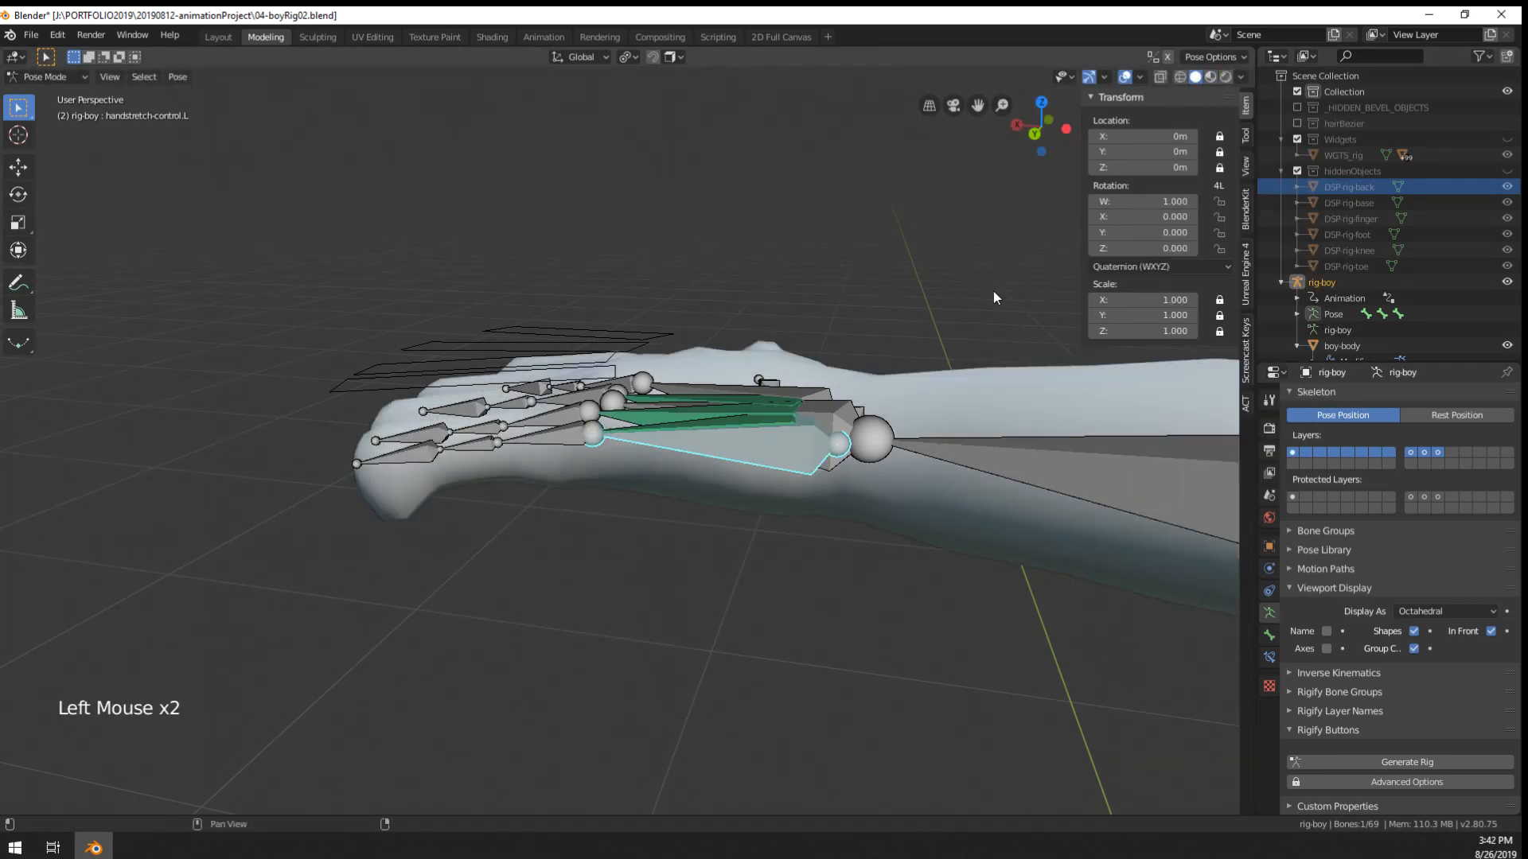
- Try transforming handstretch-control.L on the solid-shaded hand from different angles, and undo the last change
mouse_move(993, 289)
middle_mouse_down()
mouse_move(813, 422)
mouse_move(750, 334)
mouse_move(787, 390)
mouse_move(708, 392)
mouse_move(702, 525)
mouse_move(589, 530)
middle_mouse_up()
scroll(782, 366, "down", 7)
scroll(689, 387, "up", 10)
key("g")
right_click(723, 506)
scroll(714, 434, "down", 2)
middle_click_drag(589, 509, 483, 521)
scroll(555, 441, "up", 1)
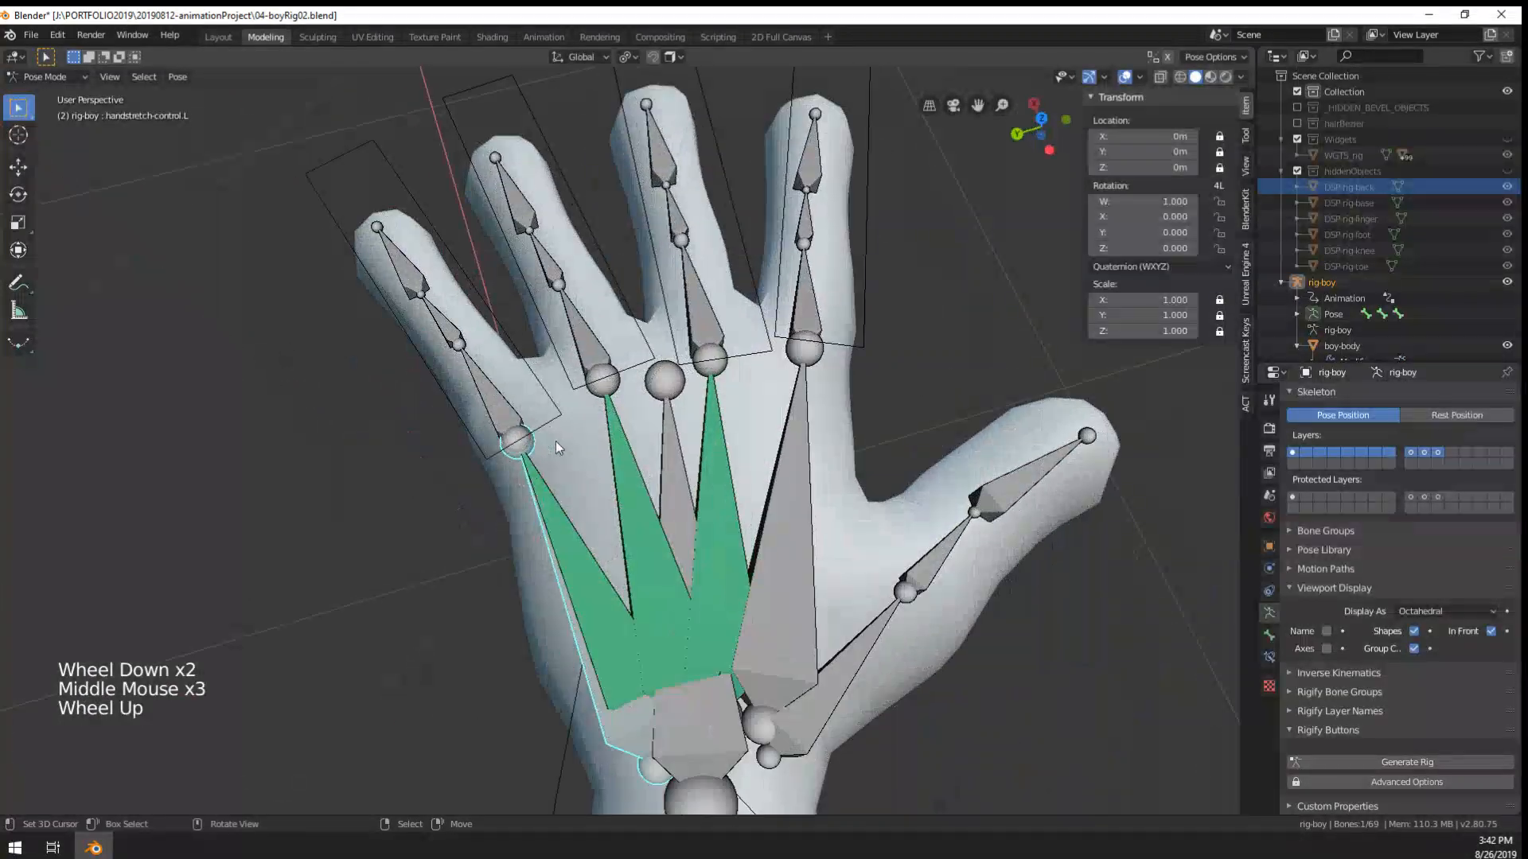
middle_click_drag(556, 440, 686, 333)
key("g")
key("ctrl+z")
- In Edit Mode, parent the ring finger's control bone to the palm bone ring-l.001 with Keep Offset
right_click(772, 274)
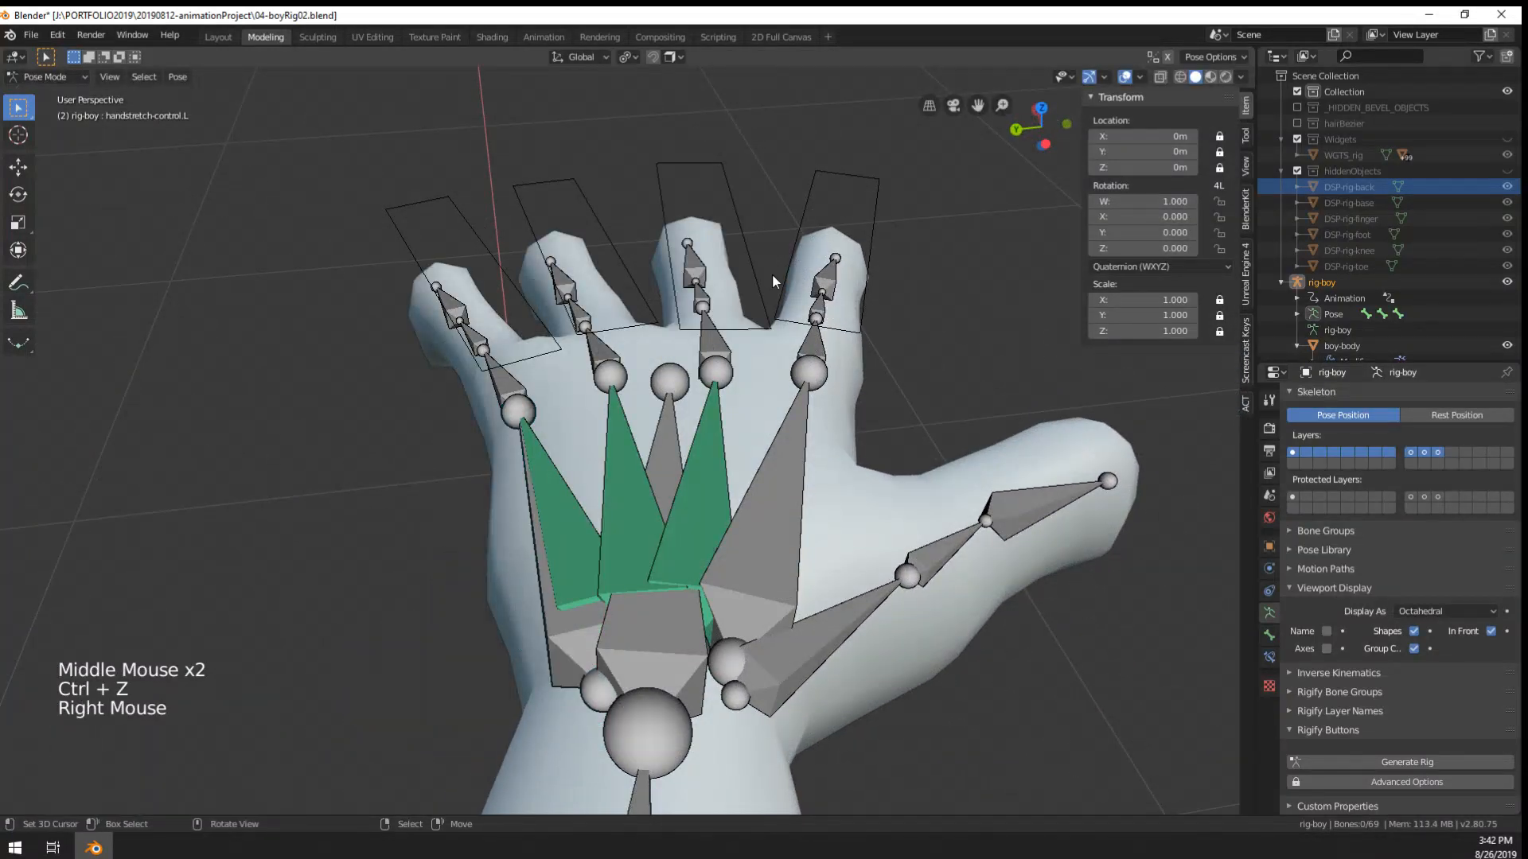
right_click(754, 286)
key("Tab")
middle_click_drag(752, 378, 803, 362, "shift")
middle_click_drag(803, 362, 836, 344)
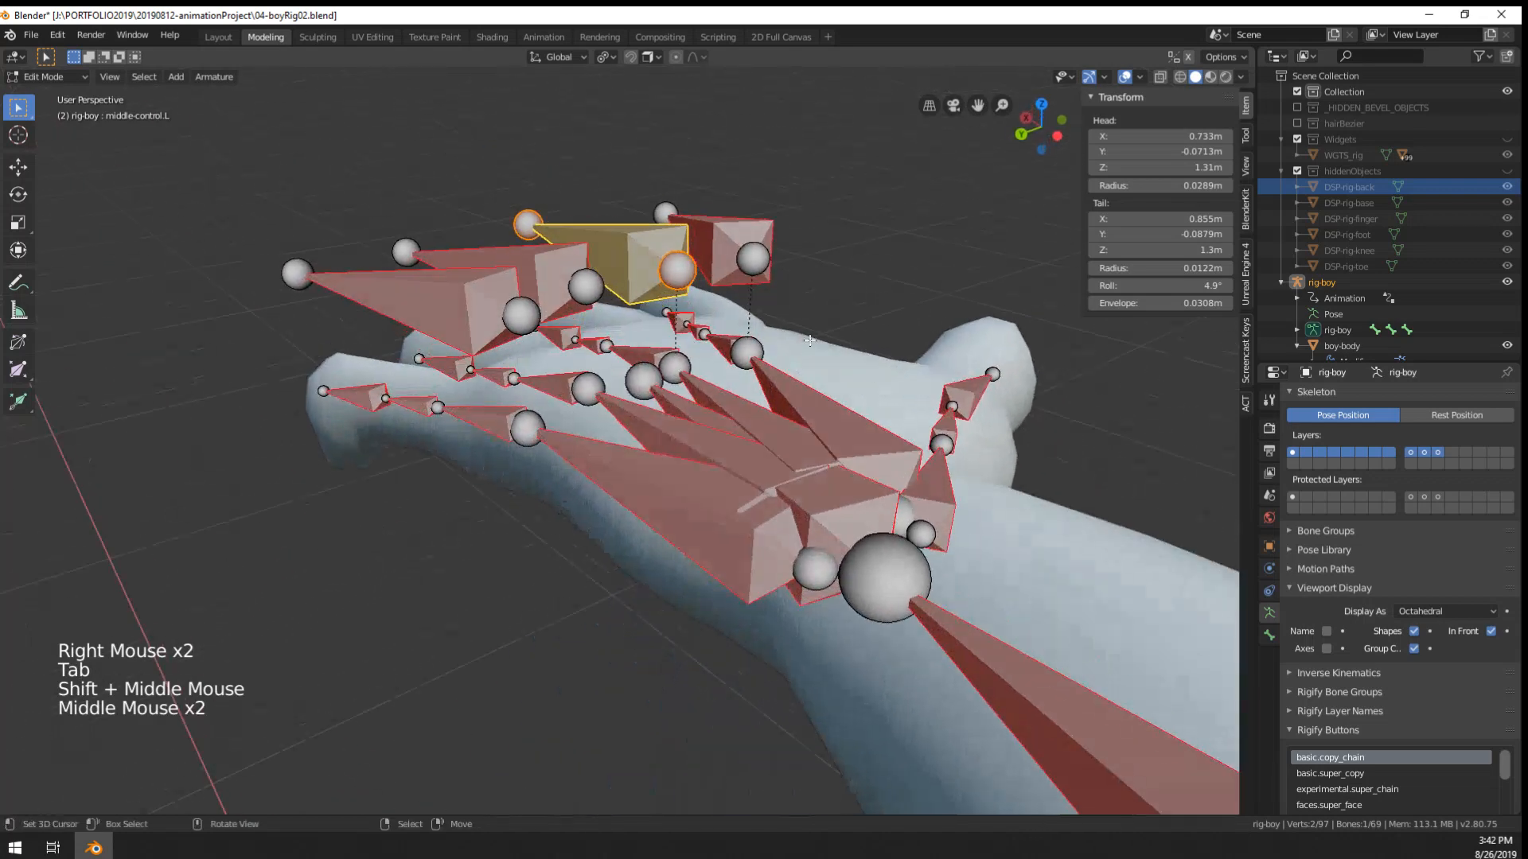
right_click(553, 275)
right_click(586, 383, "shift")
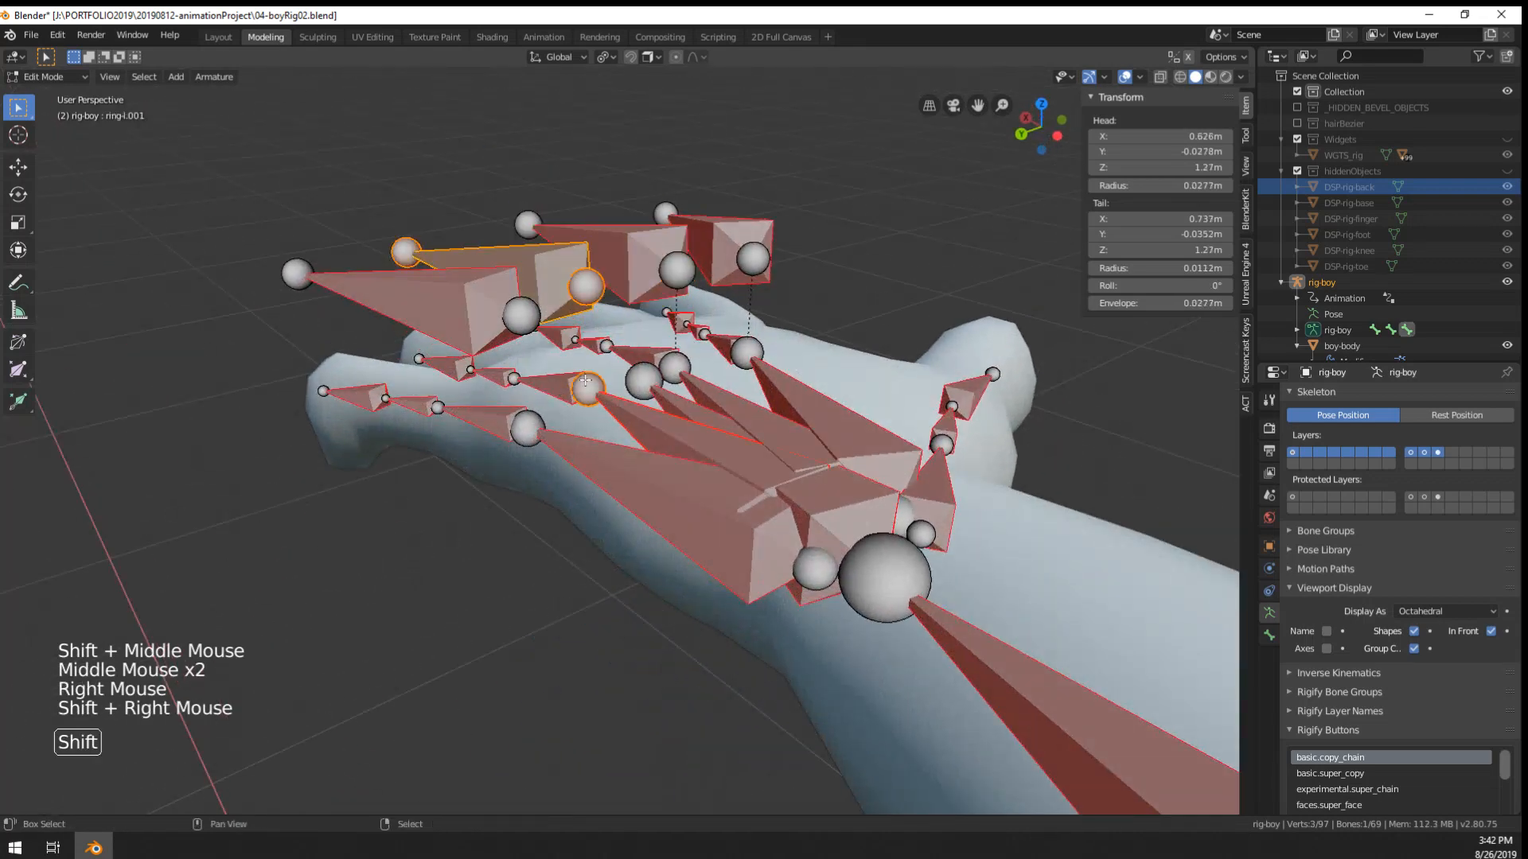
right_click(585, 288)
right_click(554, 386, "shift")
right_click(560, 302)
right_click(607, 387, "shift")
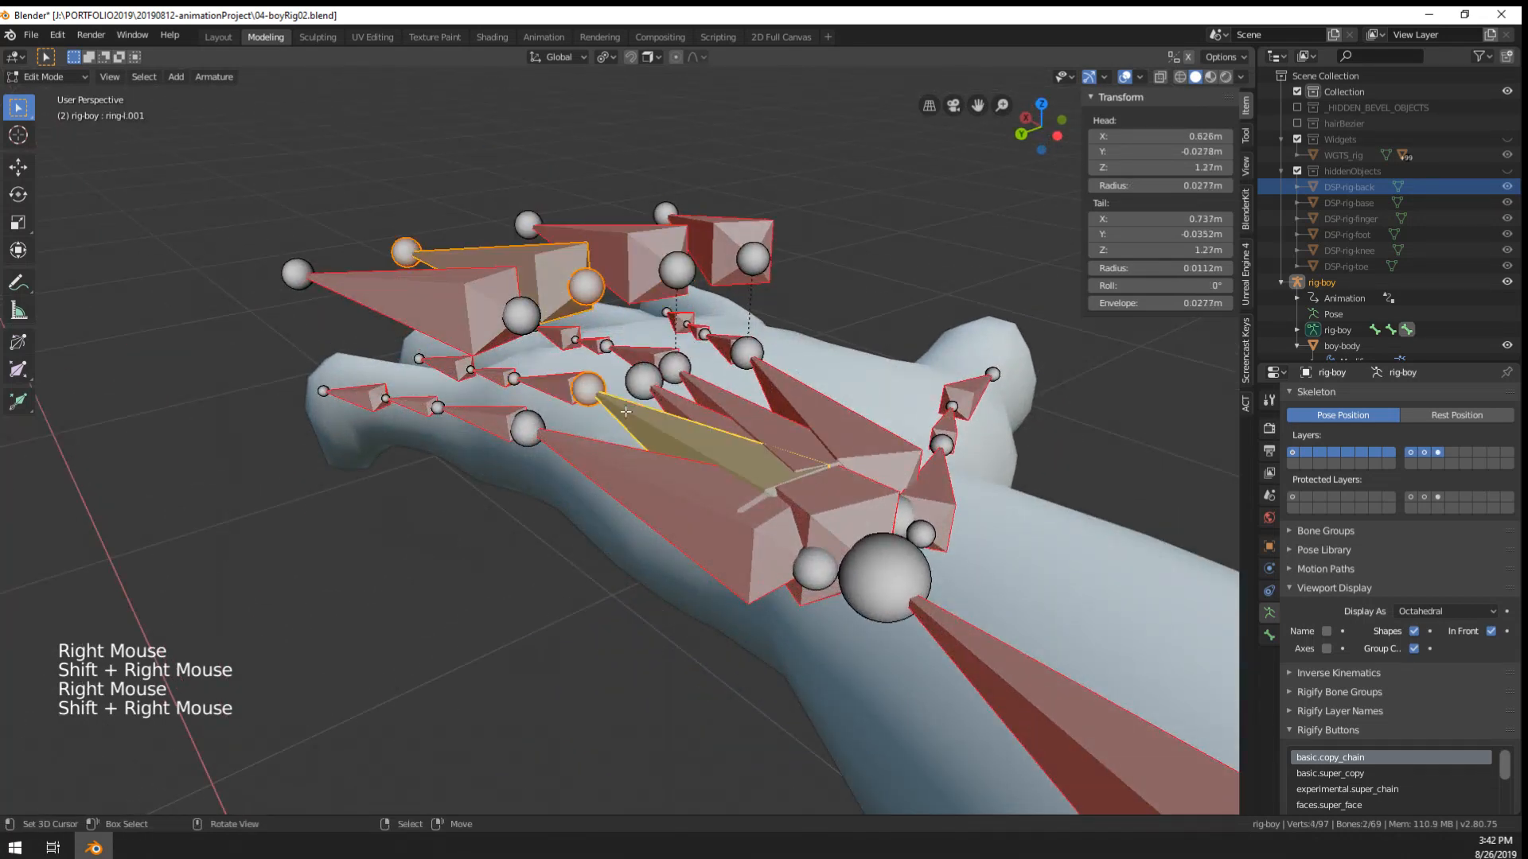
key("ctrl+p")
left_click(627, 418)
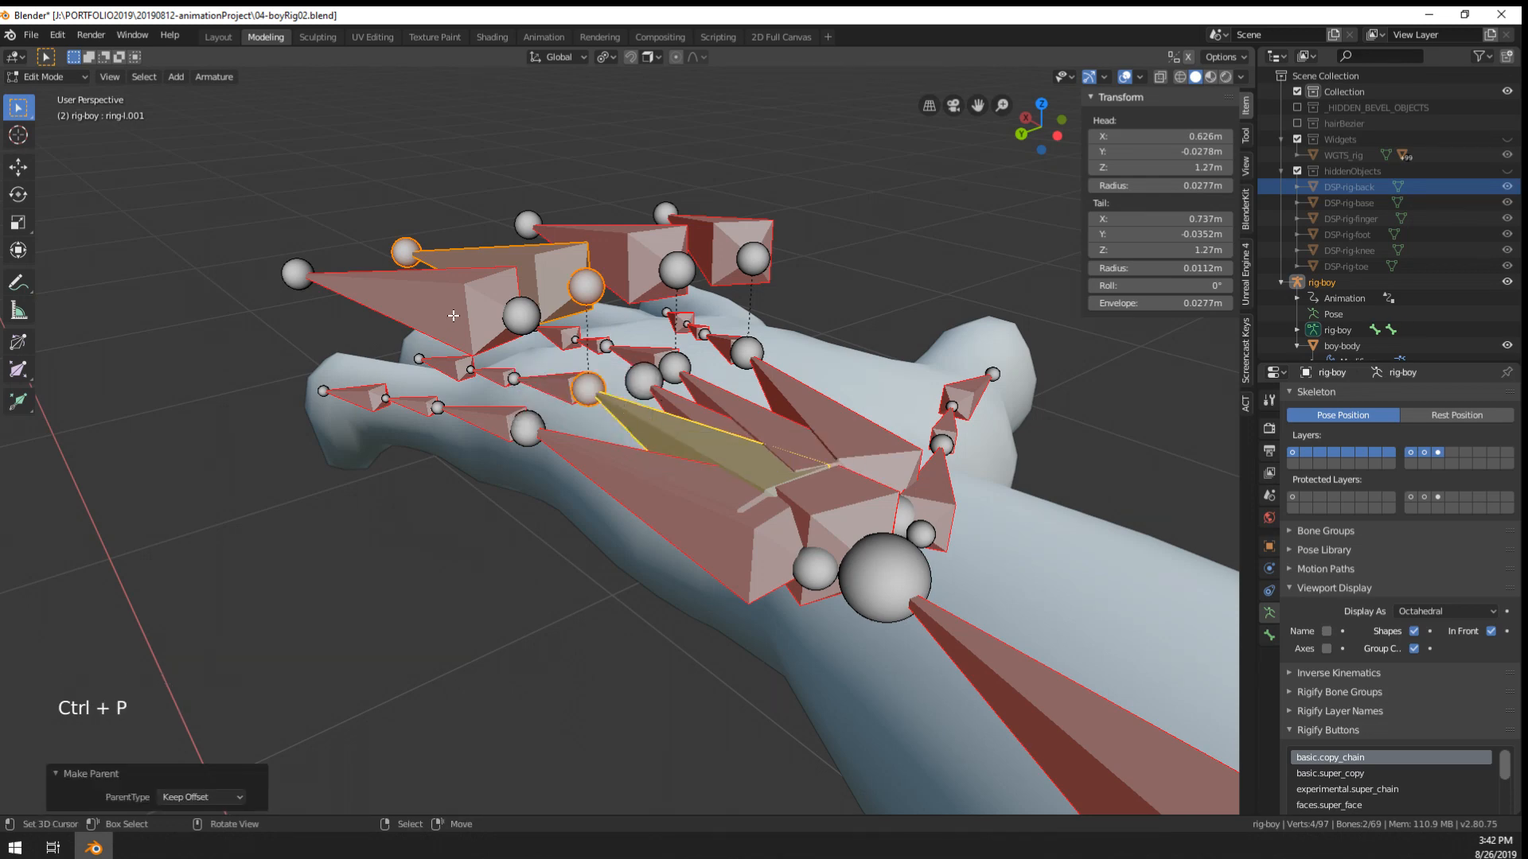
- Parent the pinky finger's control bone to handstretch-control.L with Keep Offset
right_click(414, 303)
right_click(605, 478, "shift")
key("ctrl+p")
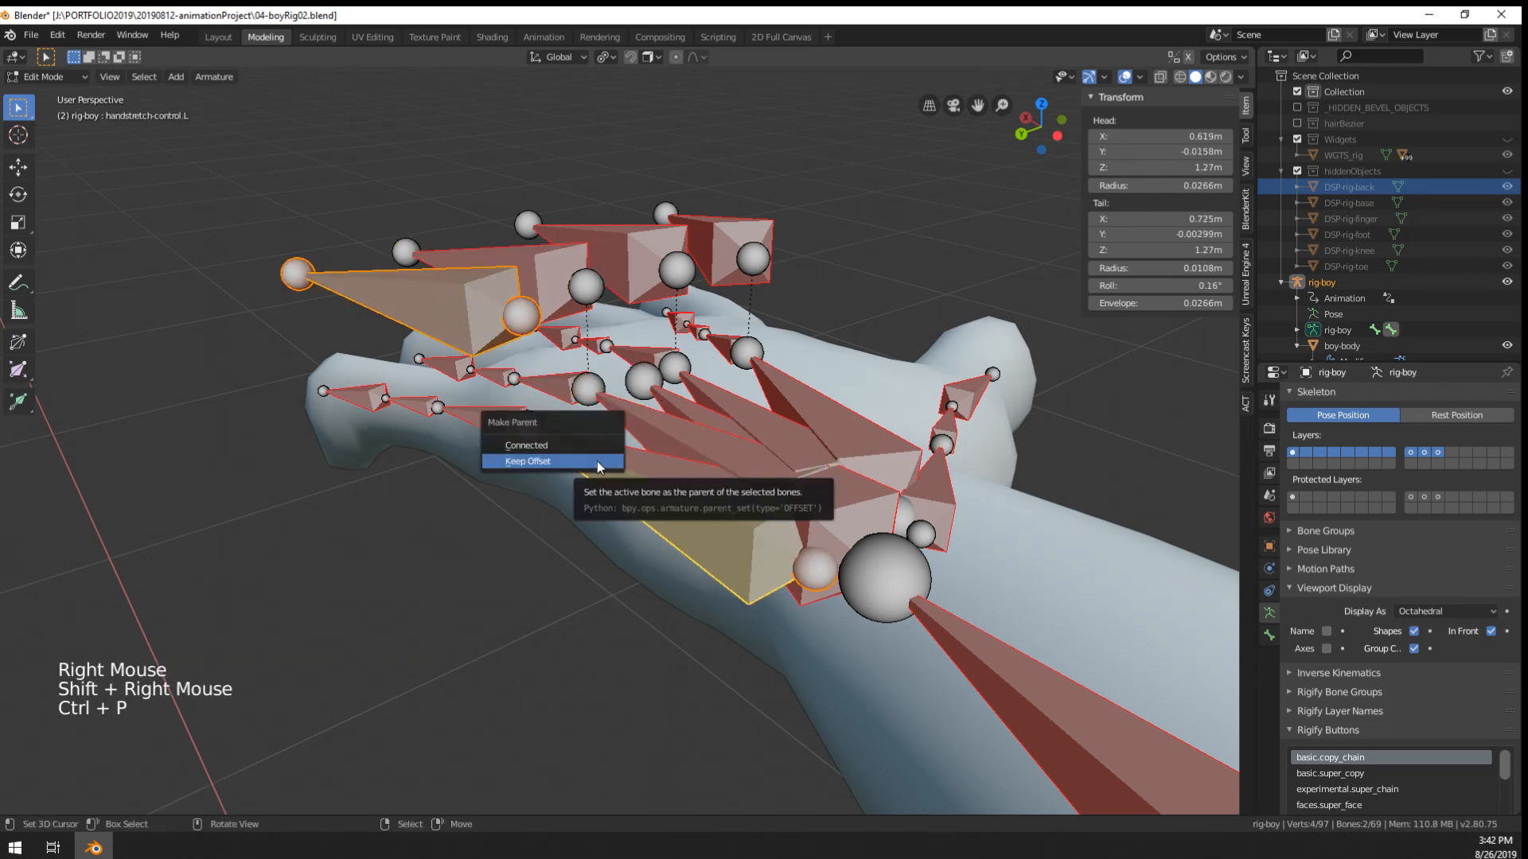
left_click(597, 467)
- Return to Pose Mode and rotate handstretch-control.L by -37.2° about the view axis to check that the finger controls follow
middle_click_drag(605, 471, 607, 490, "shift")
middle_click_drag(607, 489, 640, 574, "shift")
mouse_move(677, 574)
middle_mouse_down()
mouse_move(654, 576)
mouse_move(664, 587)
middle_mouse_up()
key("Tab")
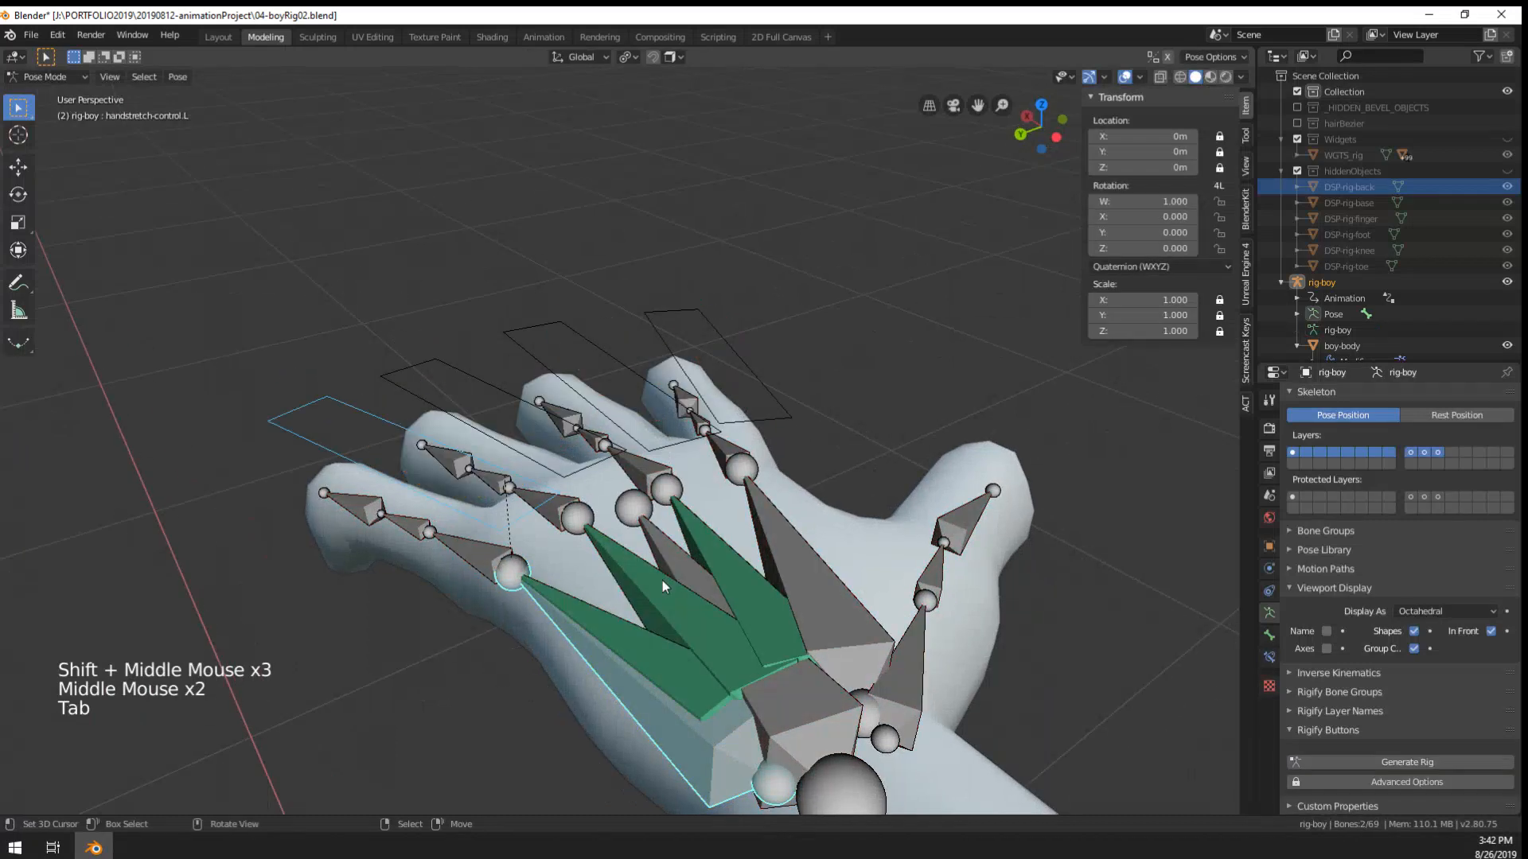
key("r")
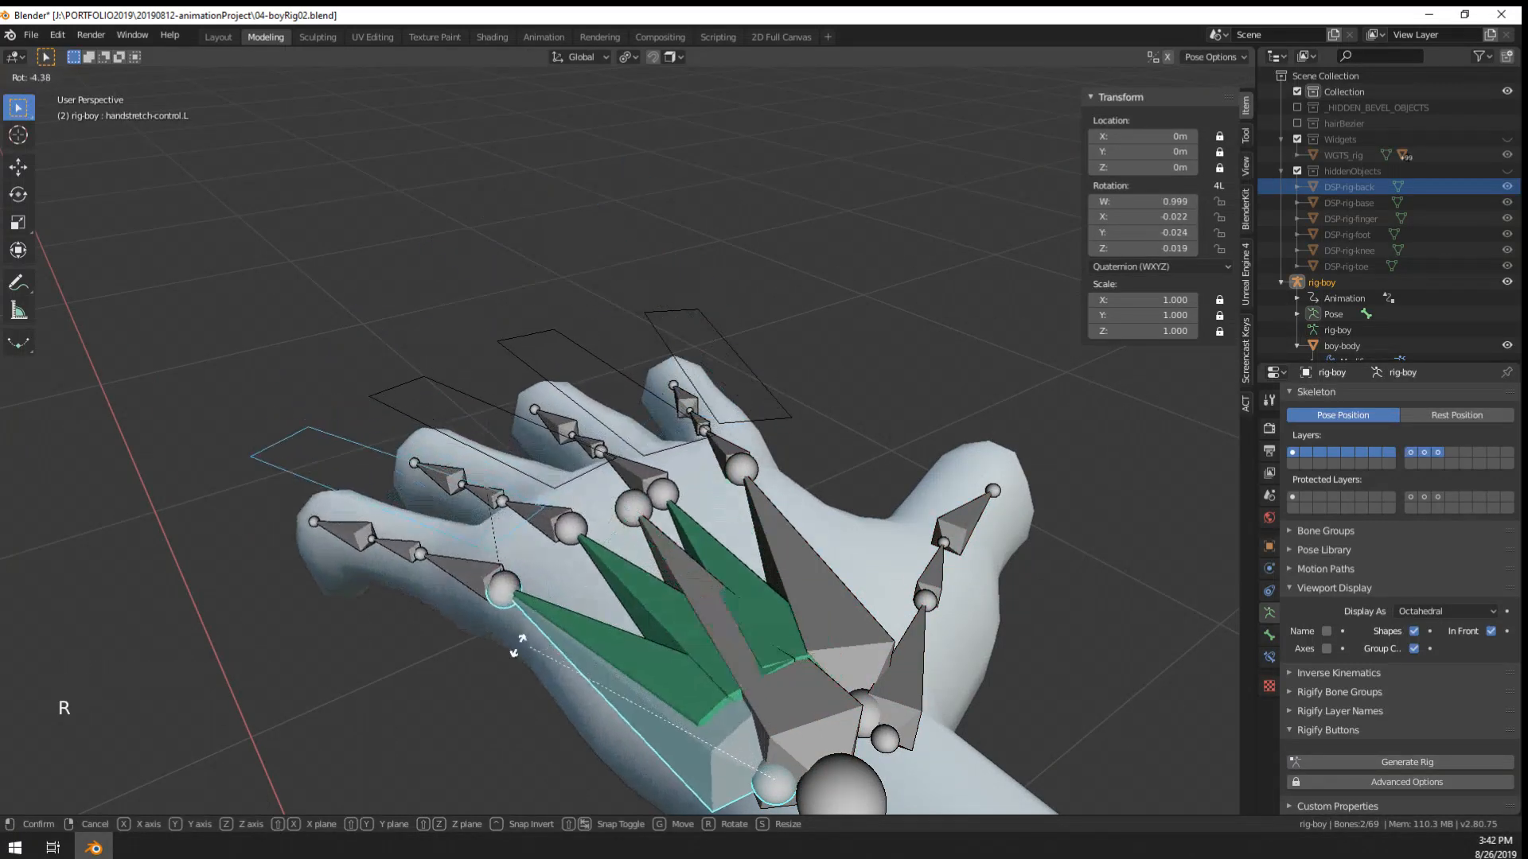
left_click(583, 274)
scroll(583, 275, "down", 1)
scroll(583, 275, "down", 2)
middle_click_drag(657, 280, 656, 251, "shift")
middle_click_drag(657, 318, 667, 239, "shift")
middle_click_drag(670, 334, 677, 258, "shift")
middle_click_drag(675, 301, 720, 312)
scroll(720, 337, "up", 1)
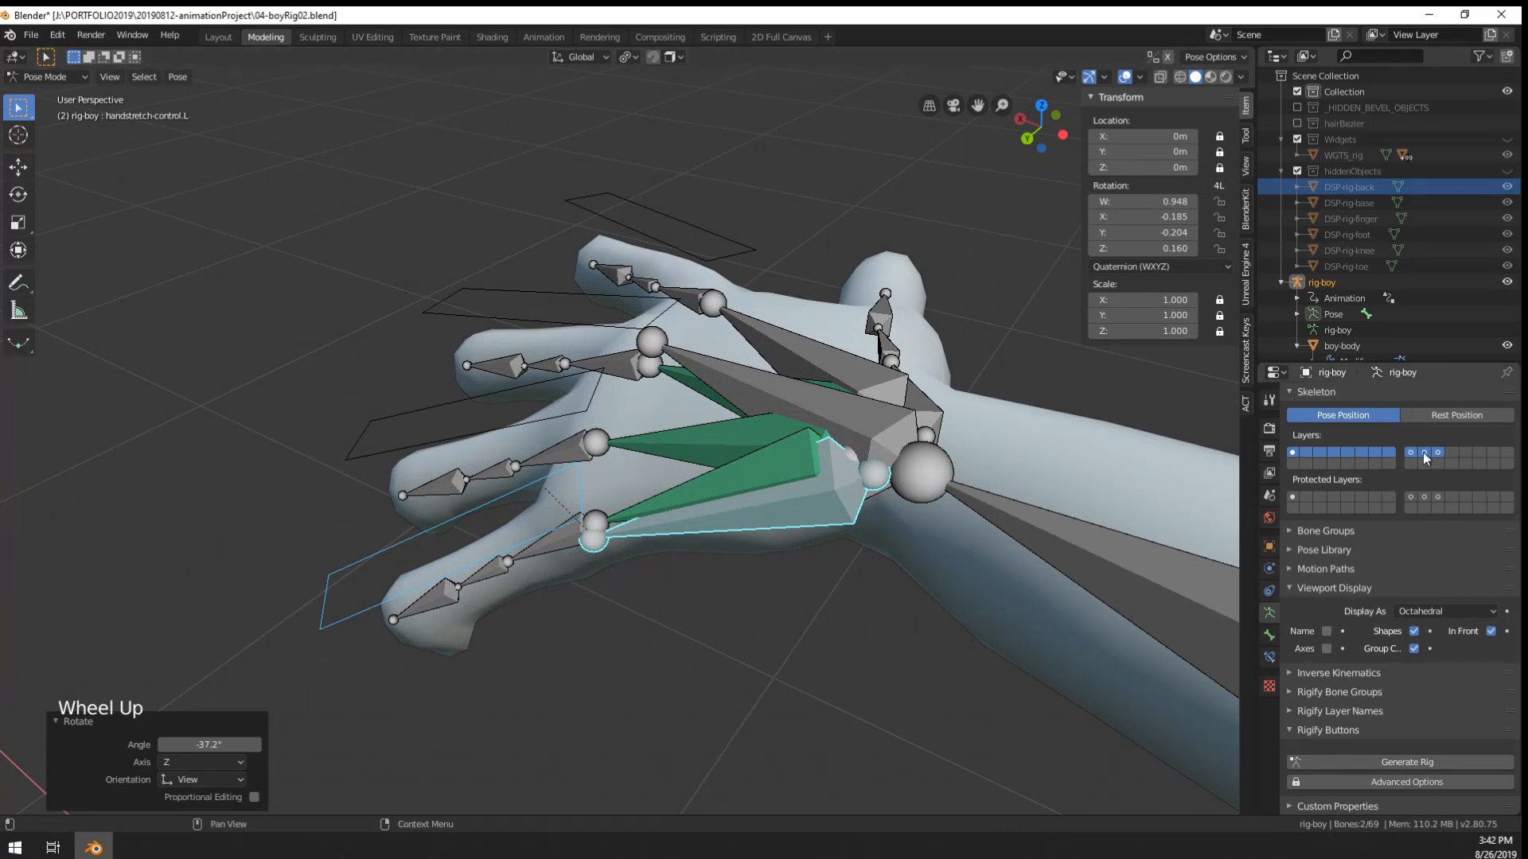
- Show only the first bone layer and try rotating hand.L at the wrist
left_click(1292, 453)
mouse_move(670, 503)
middle_mouse_down()
mouse_move(665, 483)
mouse_move(676, 513)
middle_mouse_up()
scroll(665, 483, "down", 3)
right_click(665, 482)
middle_click_drag(676, 513, 606, 468)
key("r")
right_click(743, 576)
key("r")
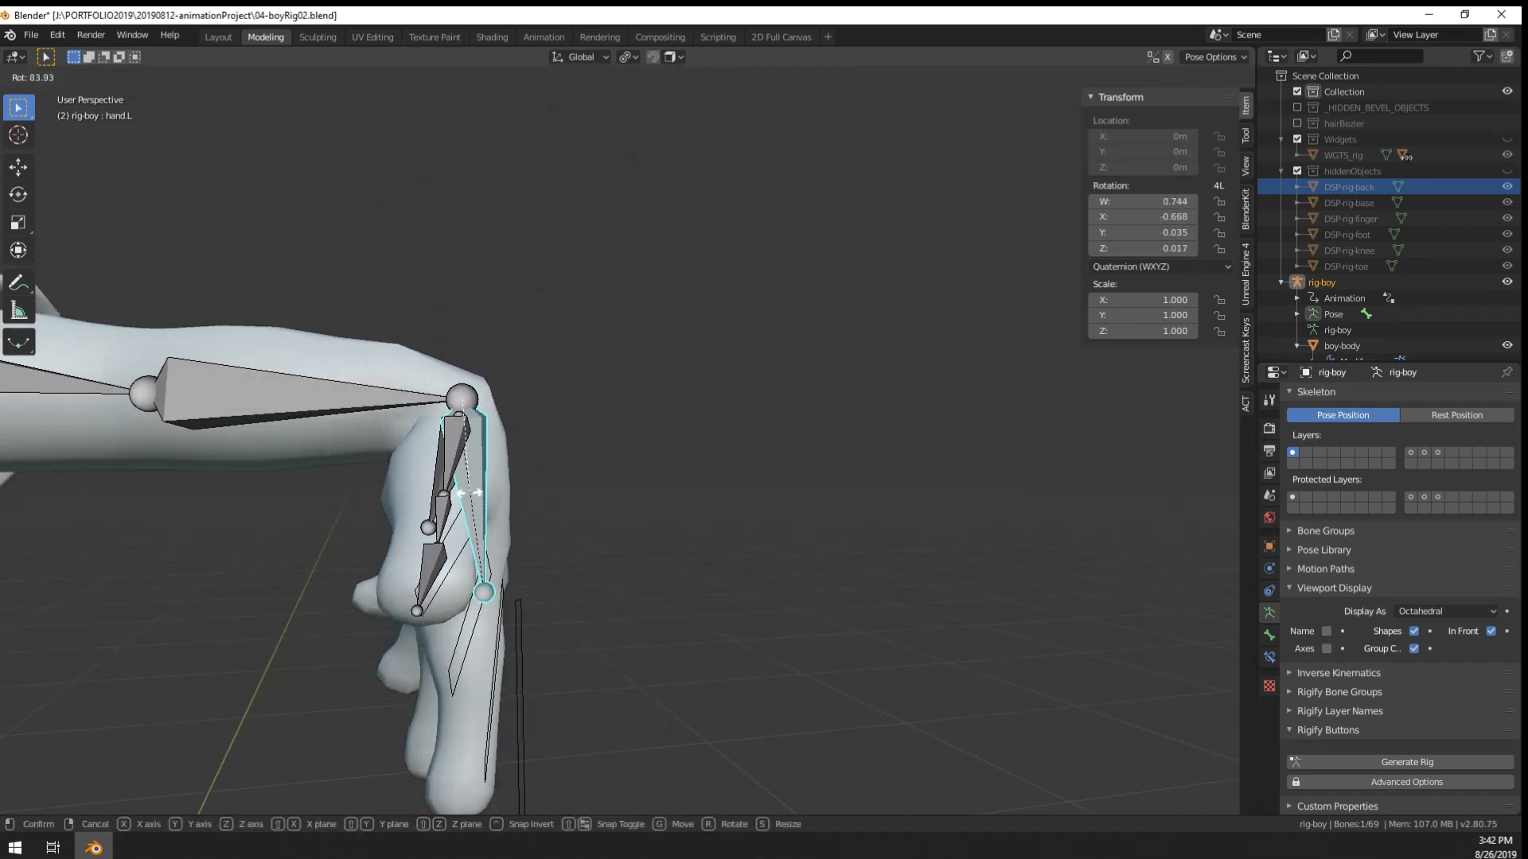
right_click(578, 404)
- Try rotating hand.L from several viewing angles, including 67.7° about the view axis, and undo the rotation
middle_click_drag(577, 404, 708, 422)
middle_click_drag(708, 422, 740, 425)
key("r")
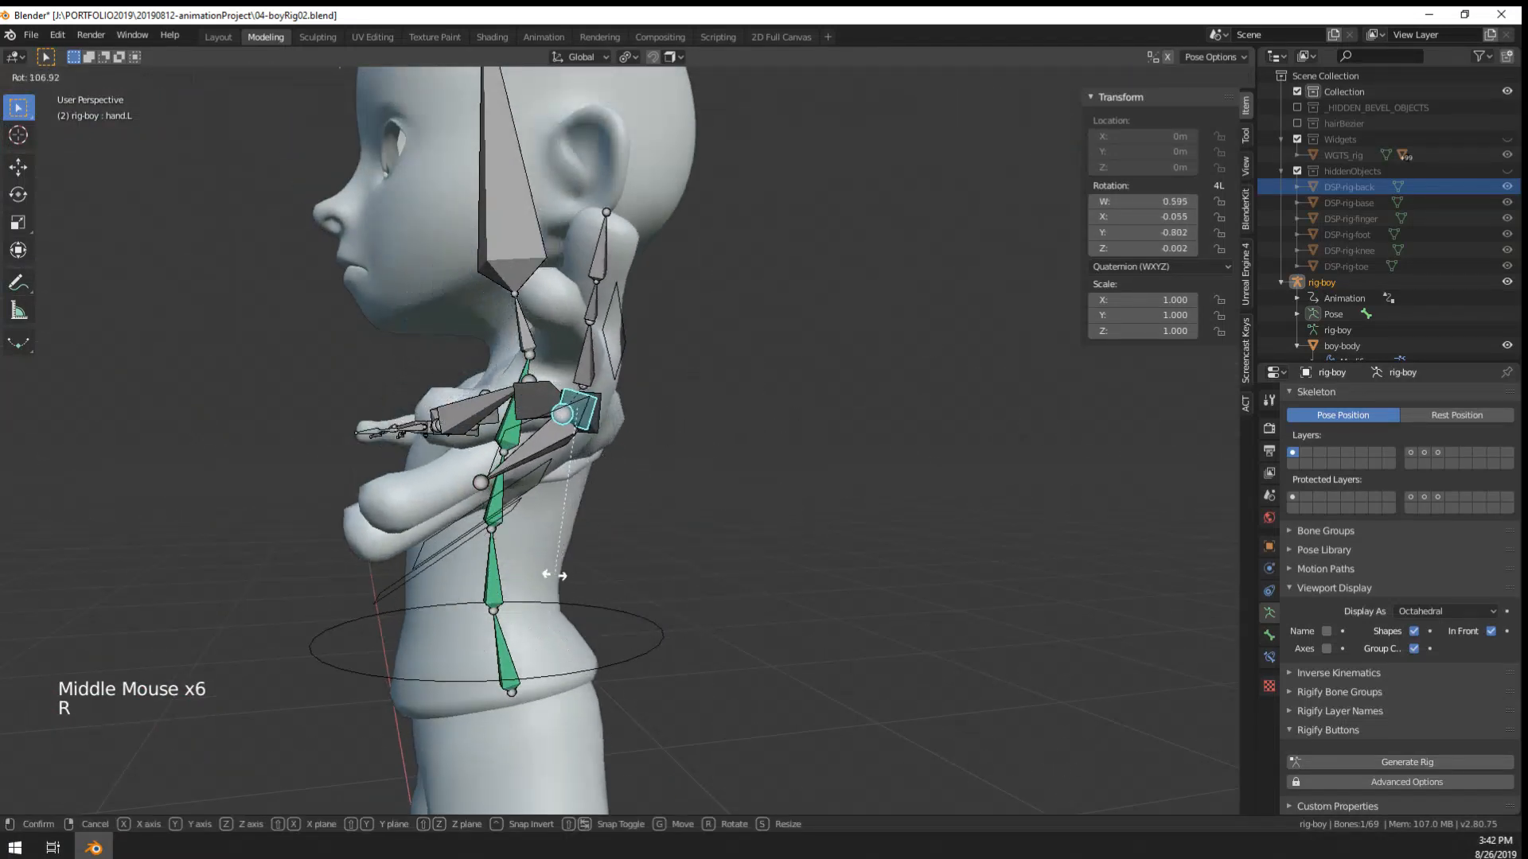
right_click(552, 575)
middle_click_drag(557, 589, 795, 516)
key("r")
right_click(617, 590)
middle_click_drag(619, 587, 900, 607)
key("r")
left_click(616, 630)
scroll(849, 596, "down", 3)
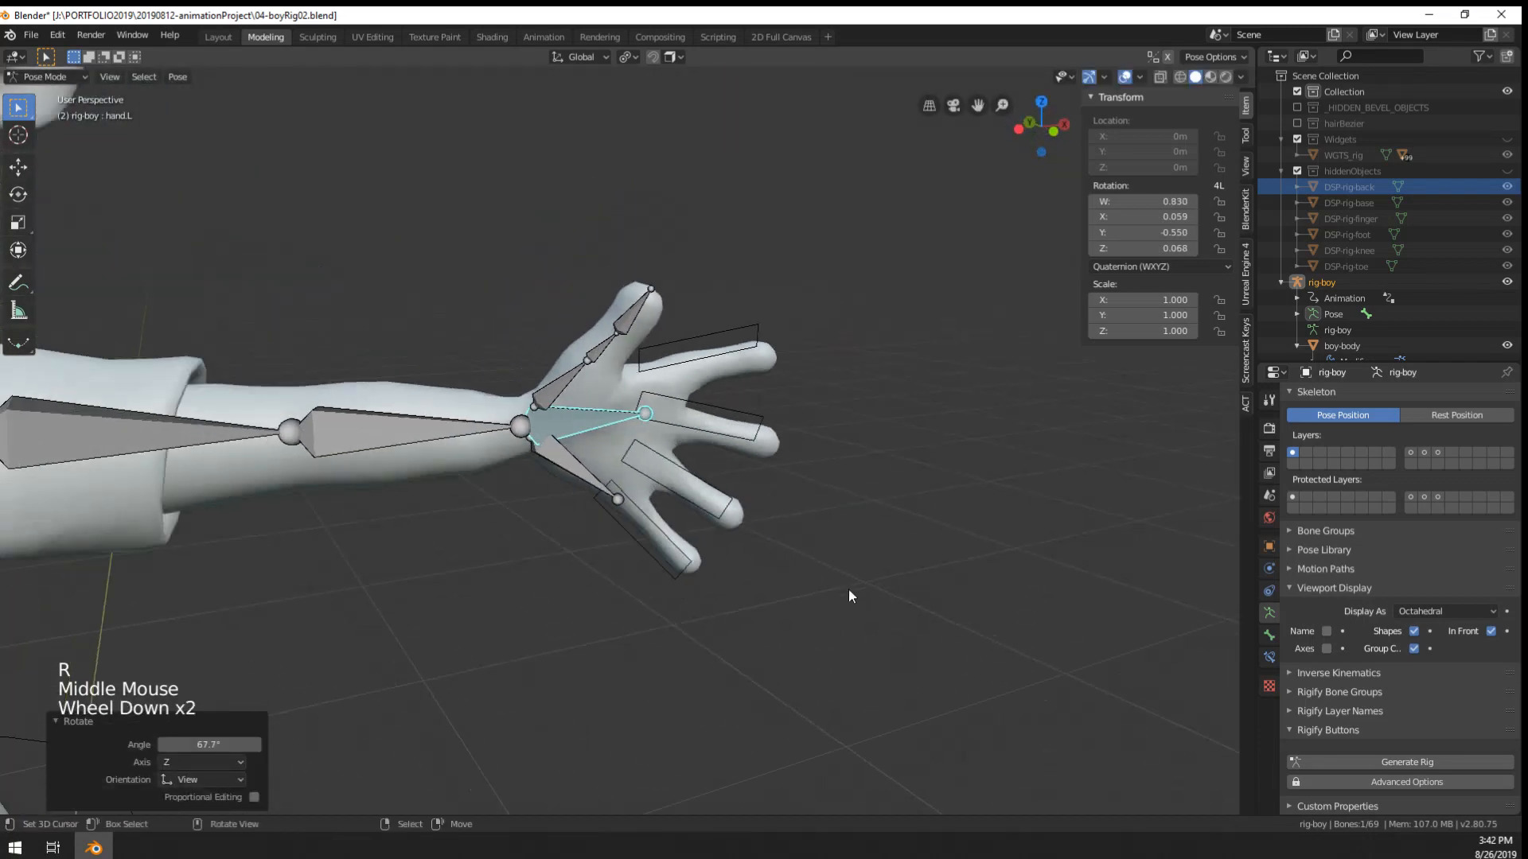
key("ctrl+z")
- Try rotating forearm.L from the side and from above the arm, and cancel the rotations
middle_click_drag(787, 565, 727, 424)
right_click(479, 403)
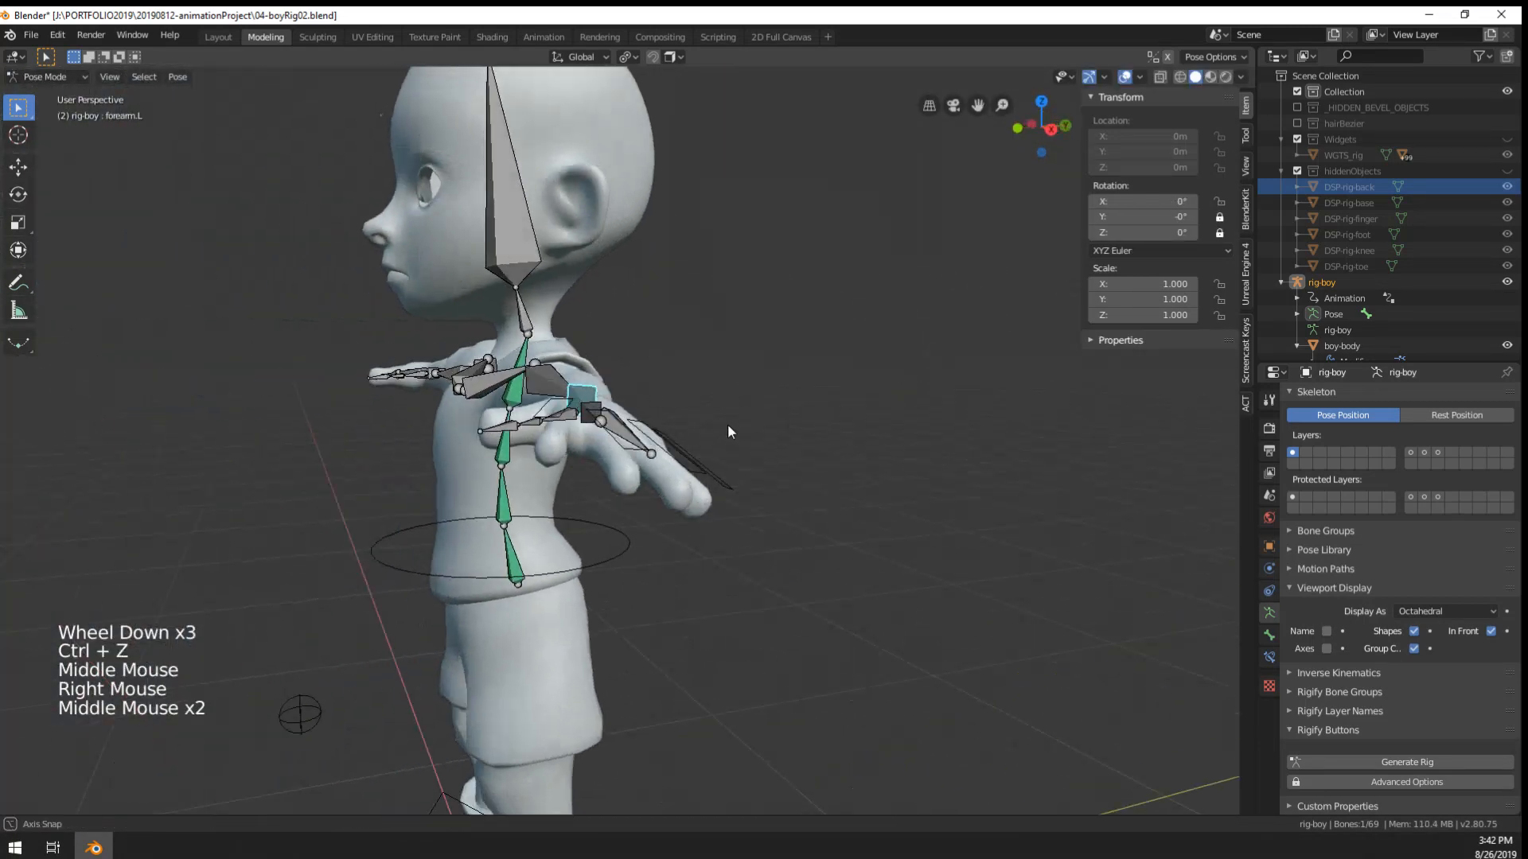
key("r")
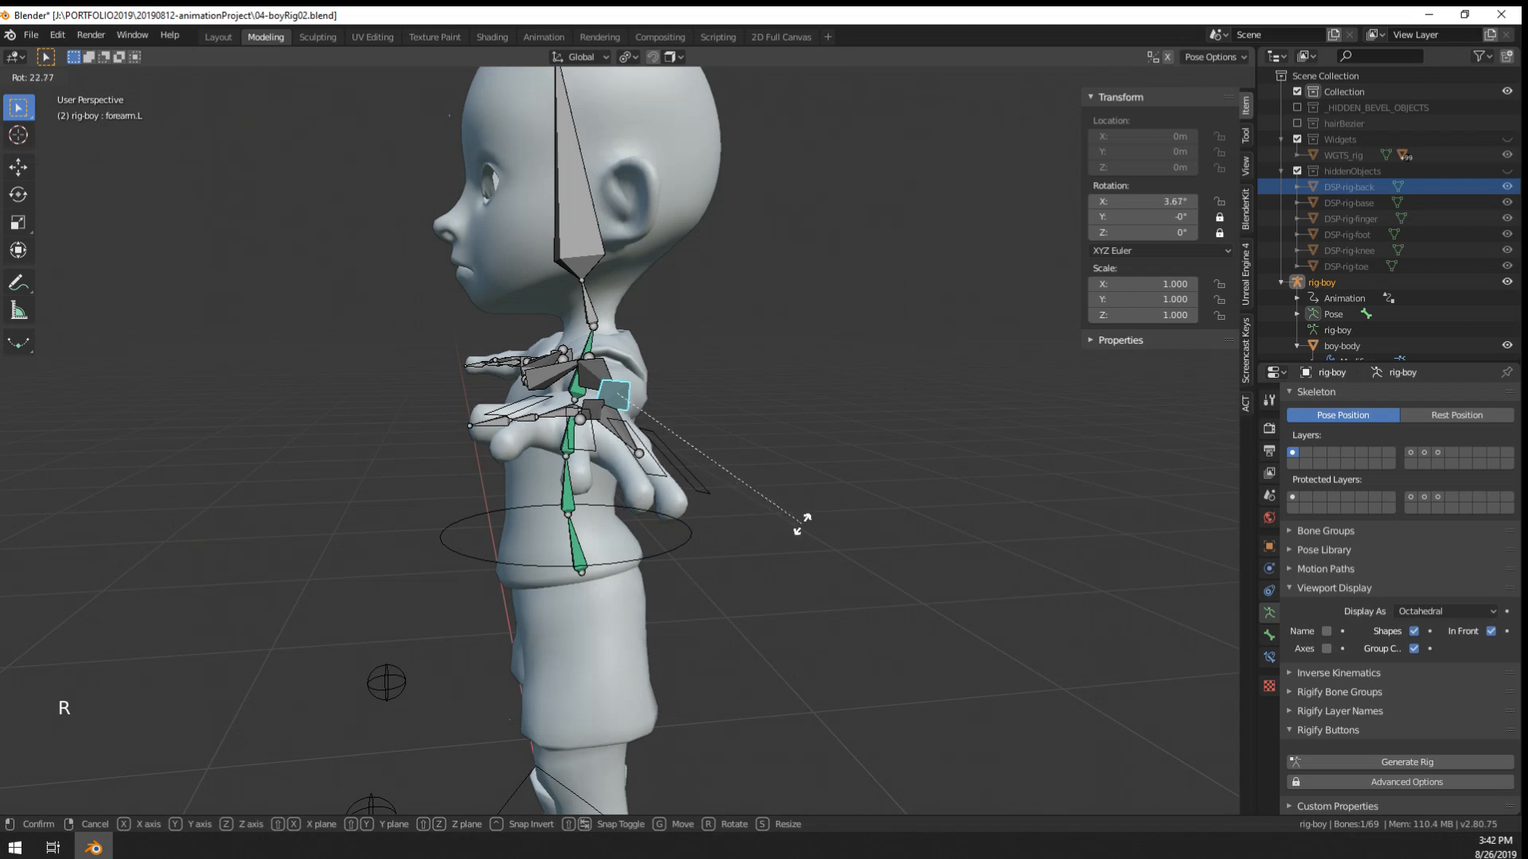
right_click(707, 416)
middle_click_drag(705, 418, 670, 531)
scroll(618, 250, "up", 1, "shift")
middle_click_drag(618, 250, 743, 446, "shift")
key("r")
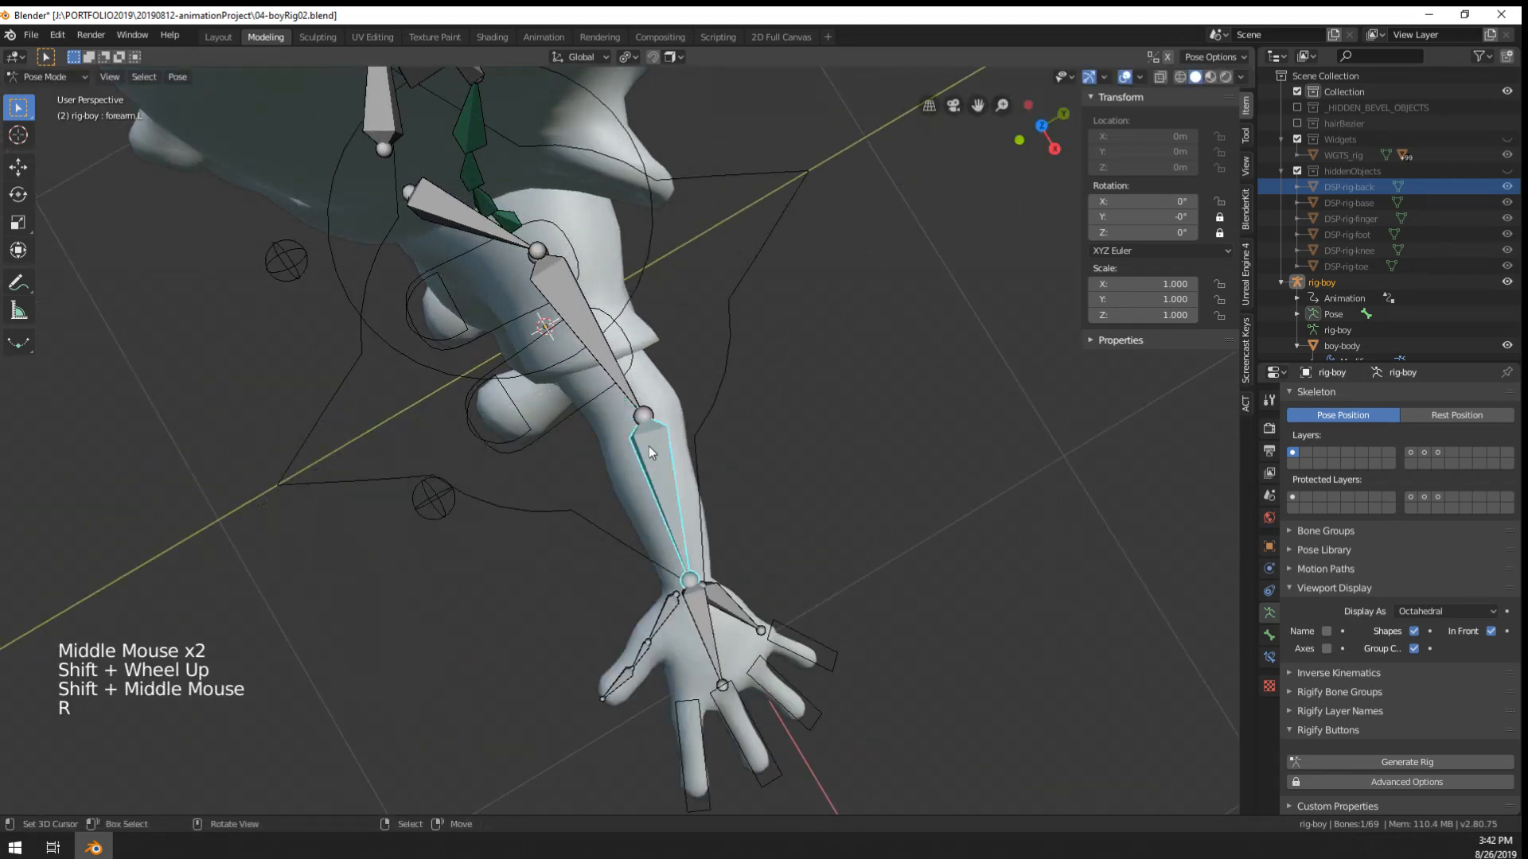
key("r")
right_click(752, 532)
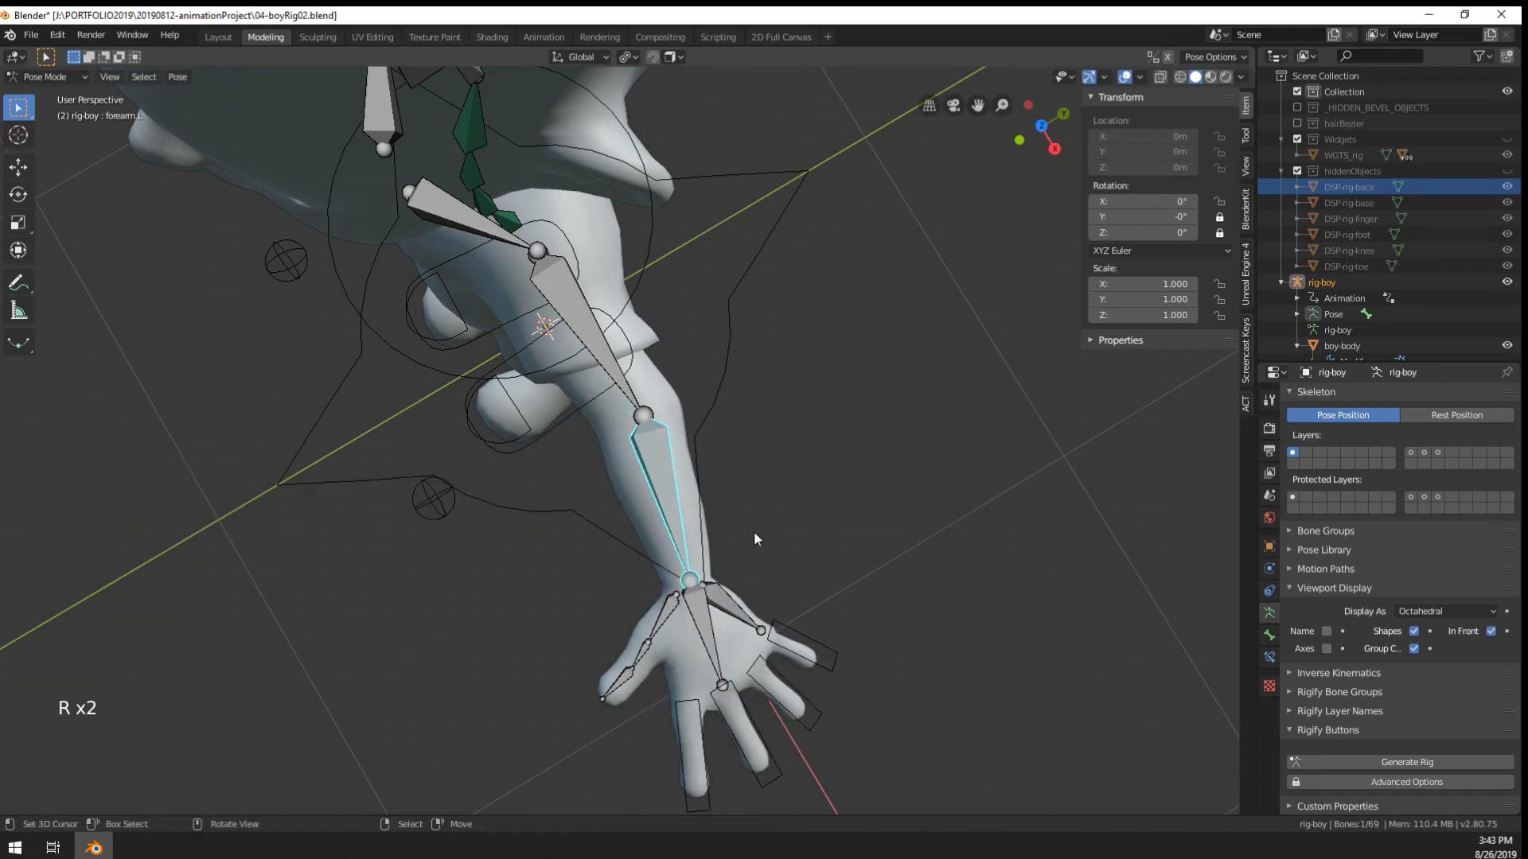
- Rotate hand.L by 77.8° about the view axis to check how the wrist twists
scroll(756, 528, "up", 2)
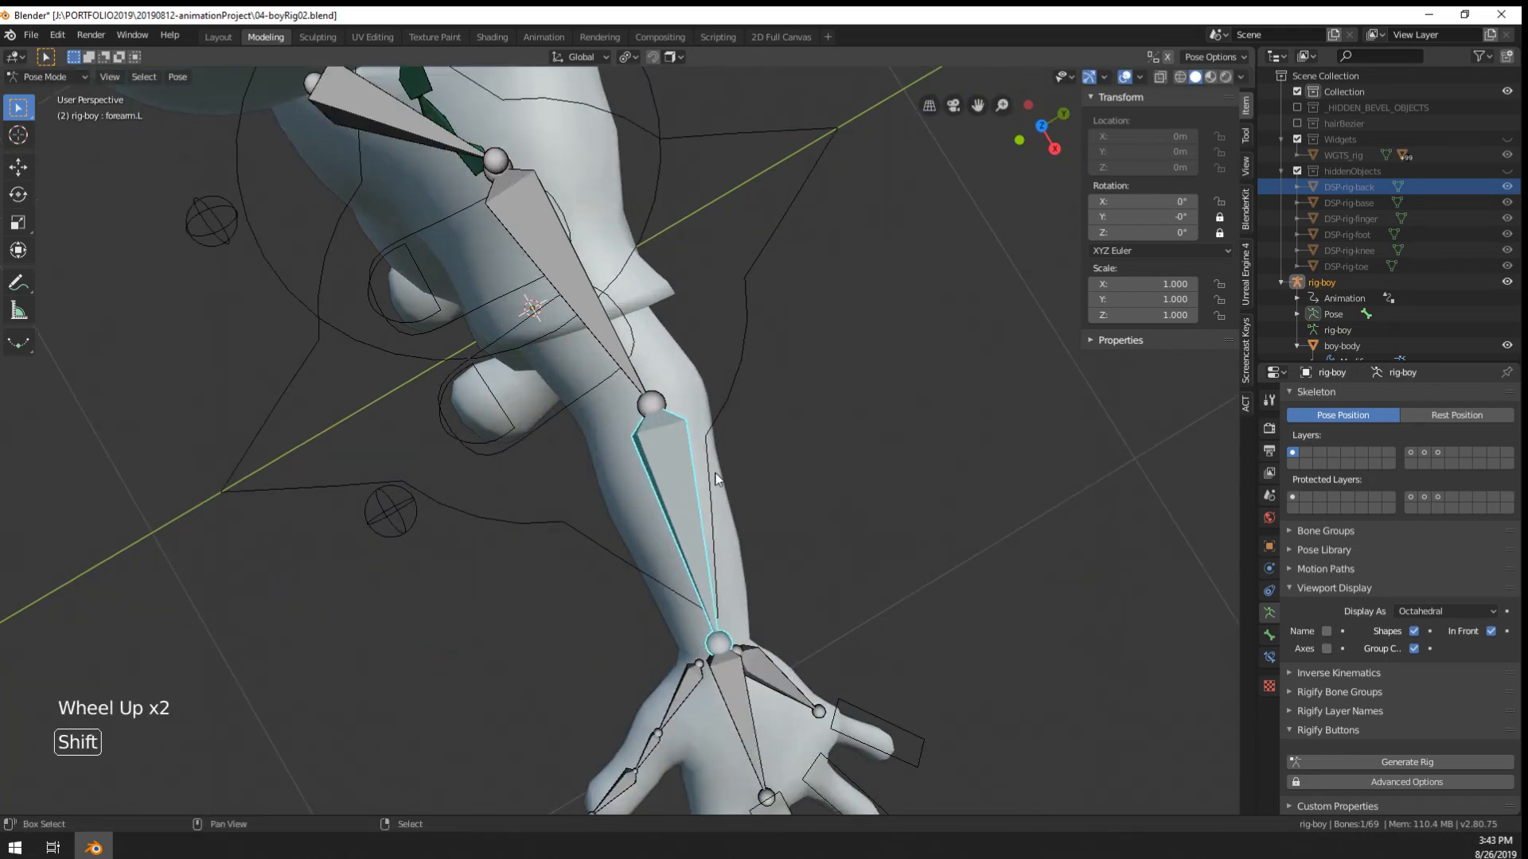
middle_click_drag(731, 553, 731, 549, "shift")
middle_click_drag(731, 549, 716, 489)
right_click(694, 720)
middle_click_drag(694, 720, 886, 379, "shift")
key("r")
left_click(700, 517)
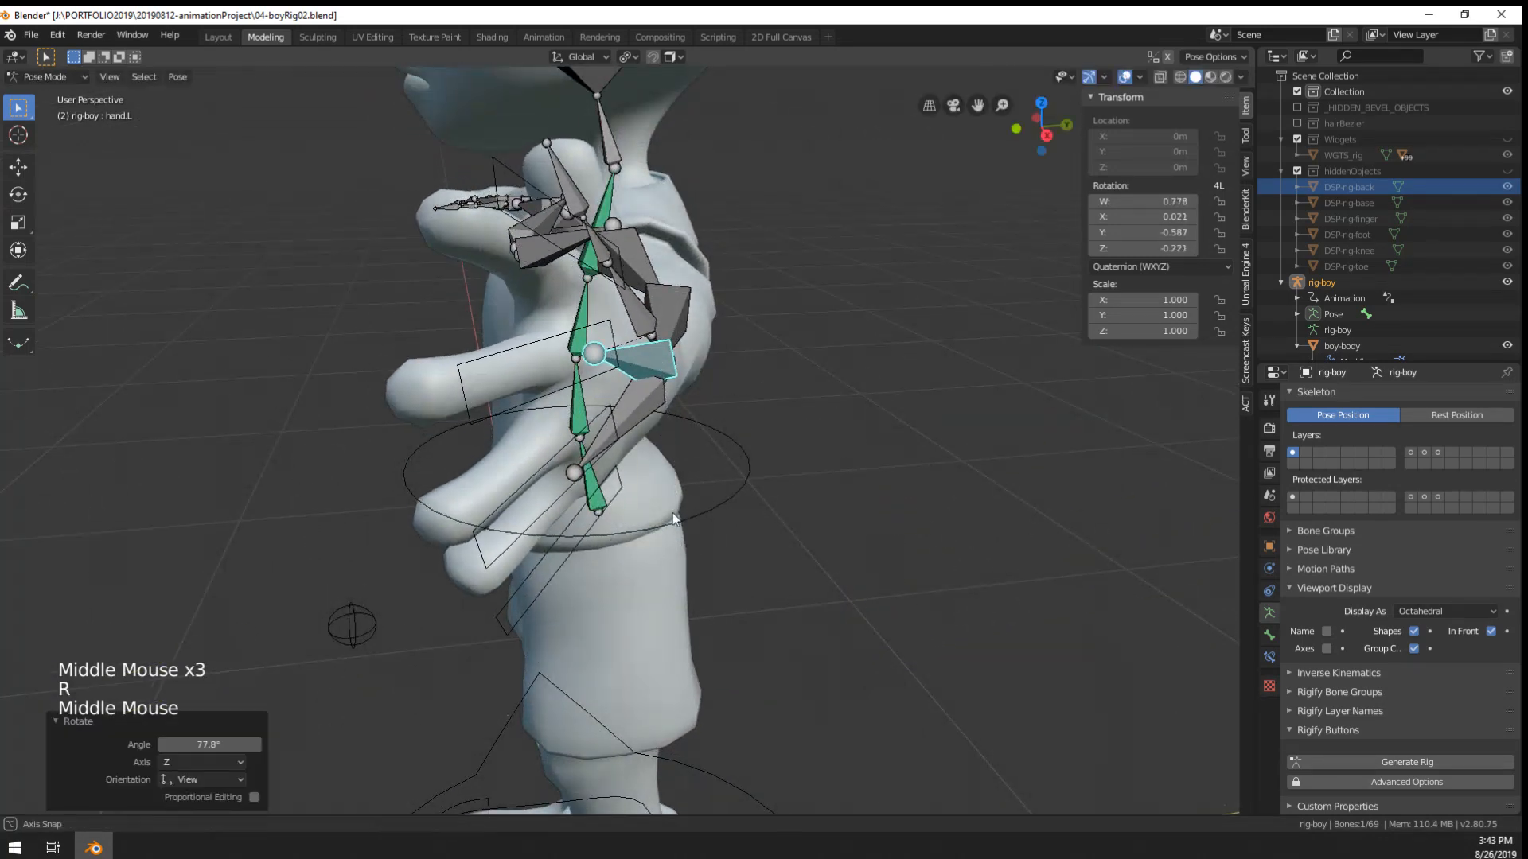
middle_click_drag(701, 517, 480, 425)
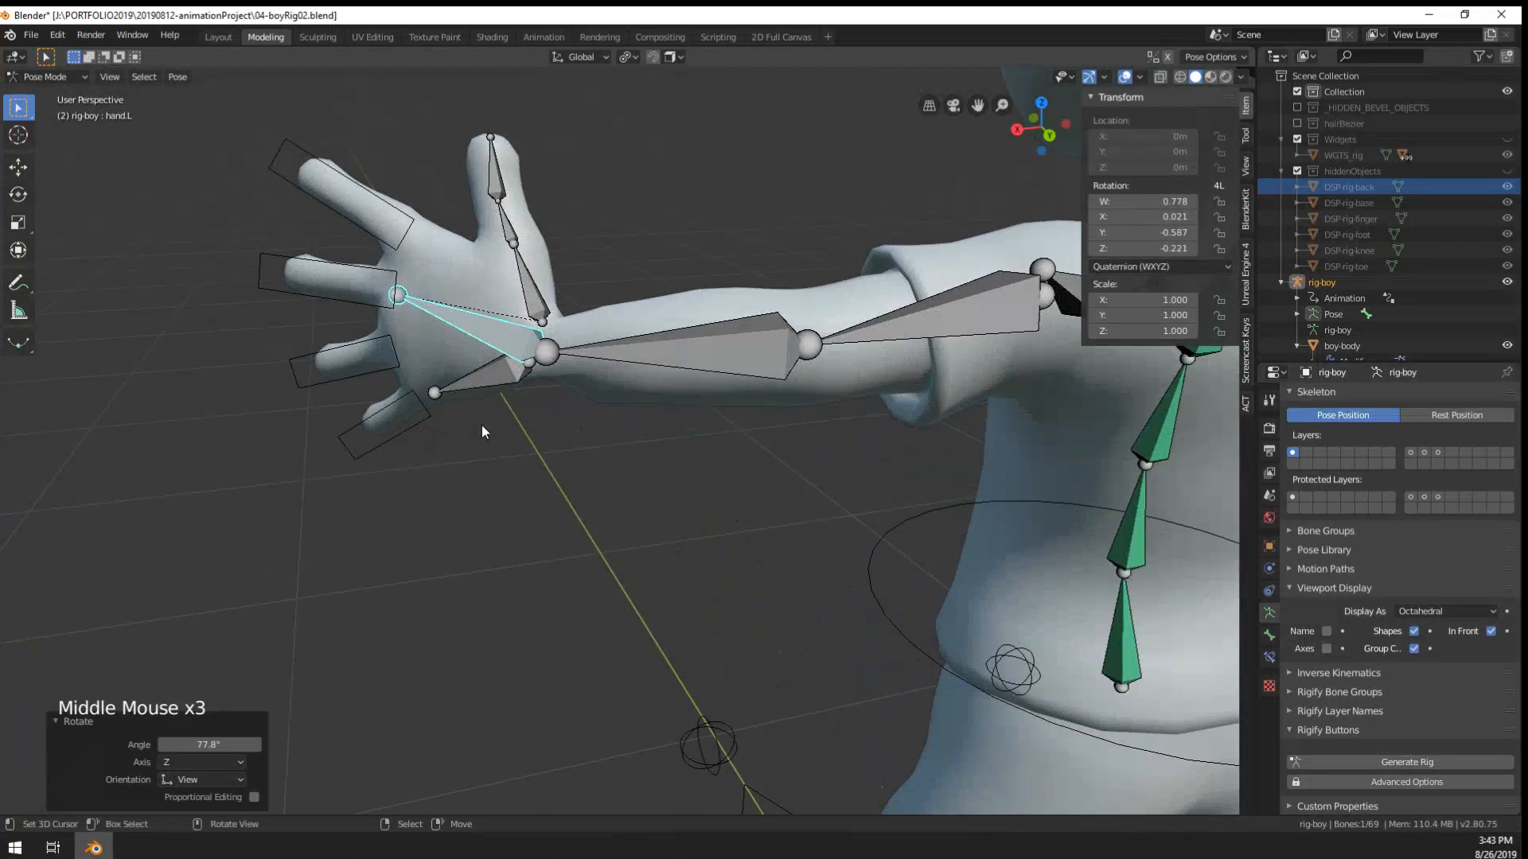
scroll(481, 425, "up", 1)
scroll(537, 471, "down", 1)
middle_click_drag(418, 278, 499, 476, "shift")
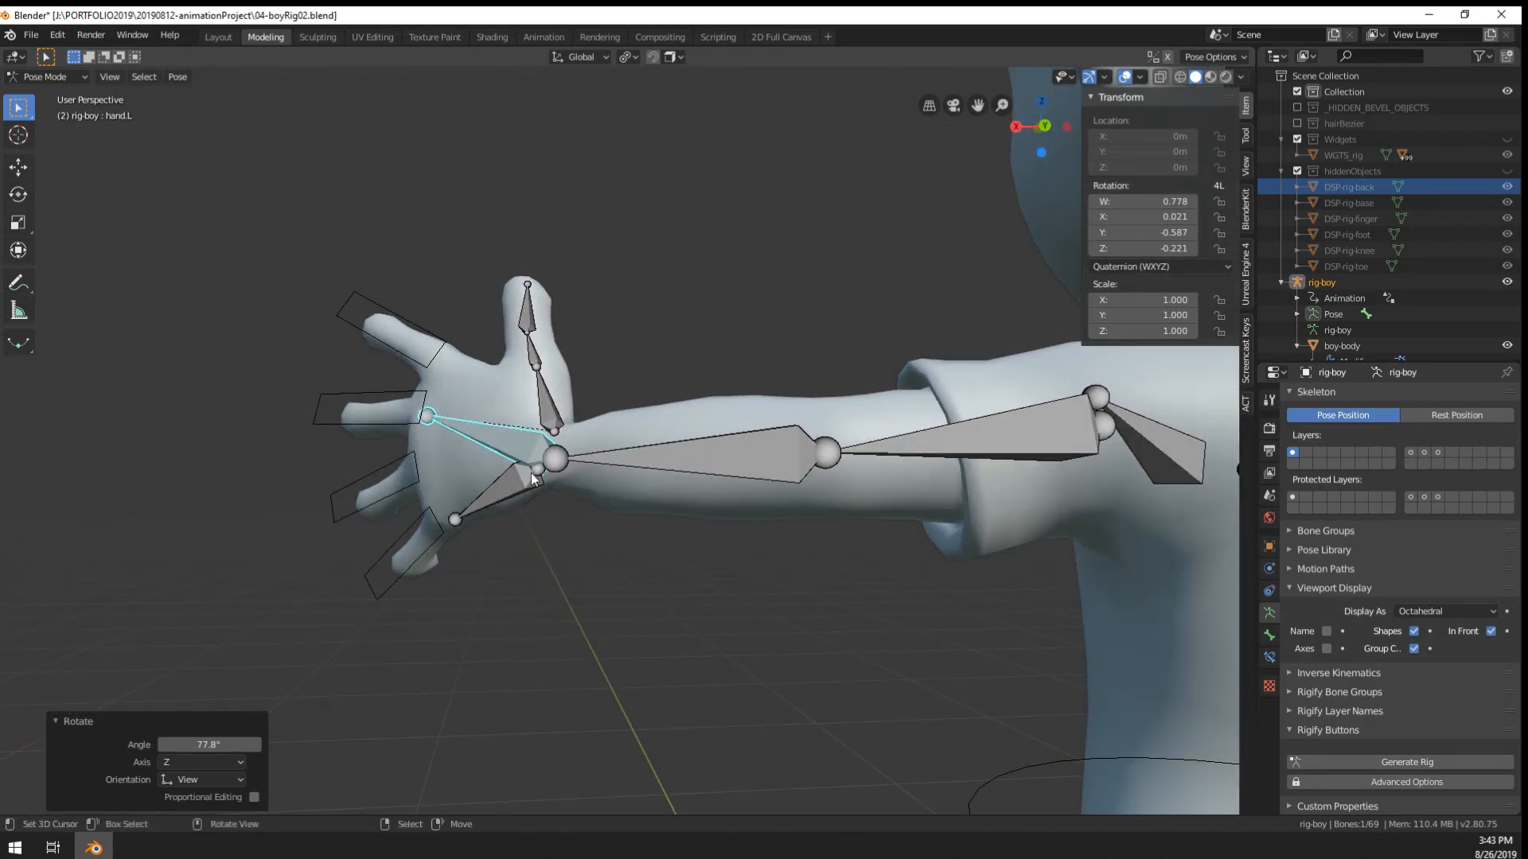
- Try rotating hand.L further from another angle, and undo the hand rotations
middle_click_drag(522, 433, 641, 453)
key("r")
left_click(649, 412)
key("r")
right_click(649, 508)
key("ctrl+z")
key("ctrl+z")
- Try bending hand.L upwards at close range to examine the wrist deformation, and cancel the rotations
scroll(603, 541, "up", 2)
scroll(603, 541, "down", 1, "shift")
middle_click_drag(640, 454, 632, 384)
scroll(633, 384, "up", 1)
key("r")
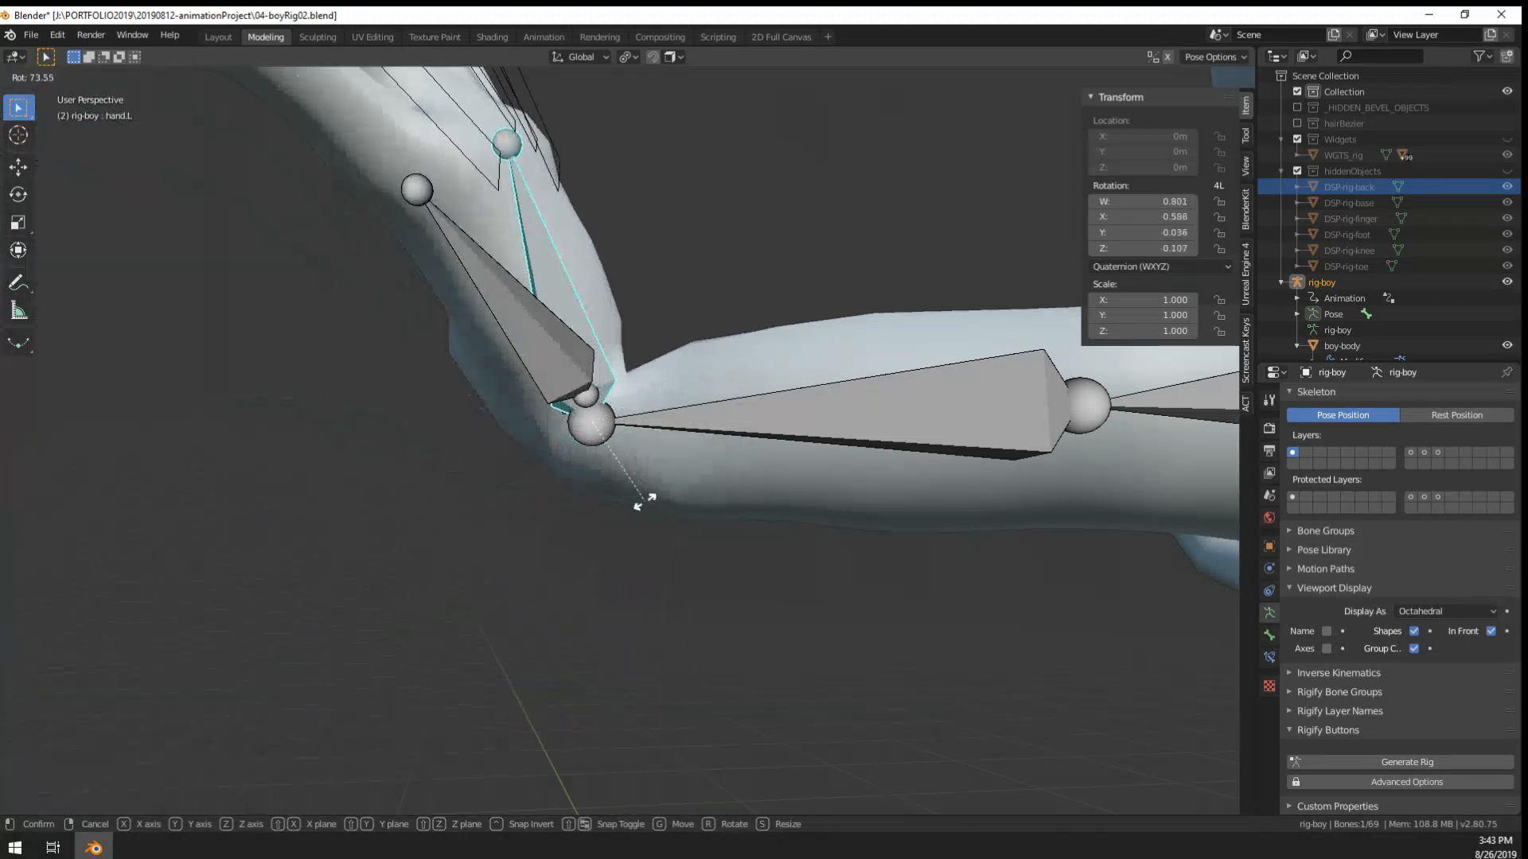
right_click(605, 319)
middle_click_drag(605, 318, 807, 492)
key("r")
scroll(802, 490, "down", 2)
key("r")
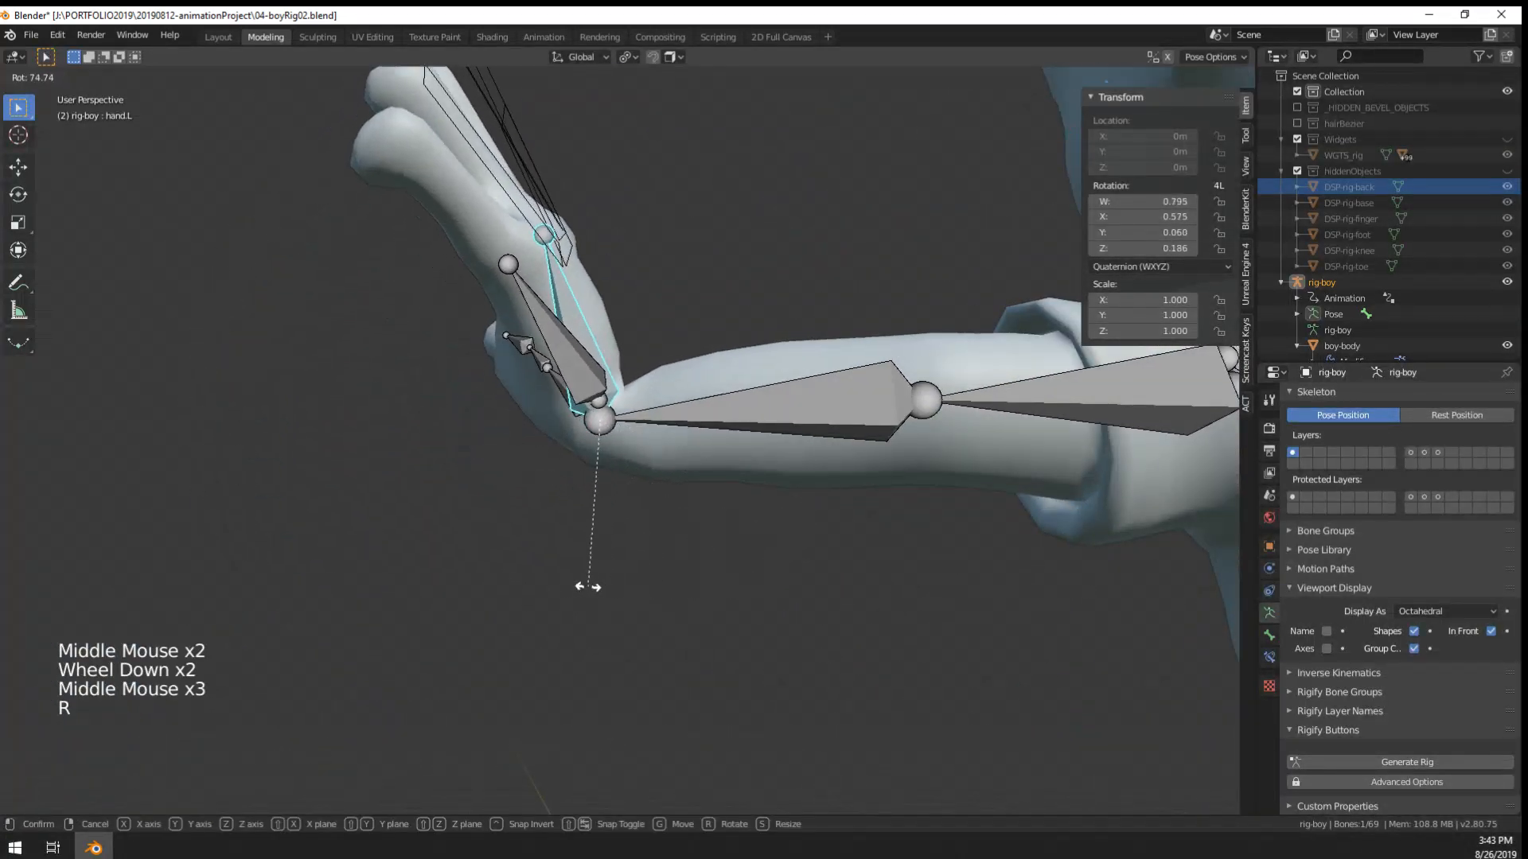
right_click(614, 535)
mouse_move(614, 536)
middle_mouse_down()
mouse_move(723, 510)
mouse_move(723, 575)
mouse_move(939, 543)
mouse_move(881, 615)
mouse_move(638, 525)
middle_mouse_up()
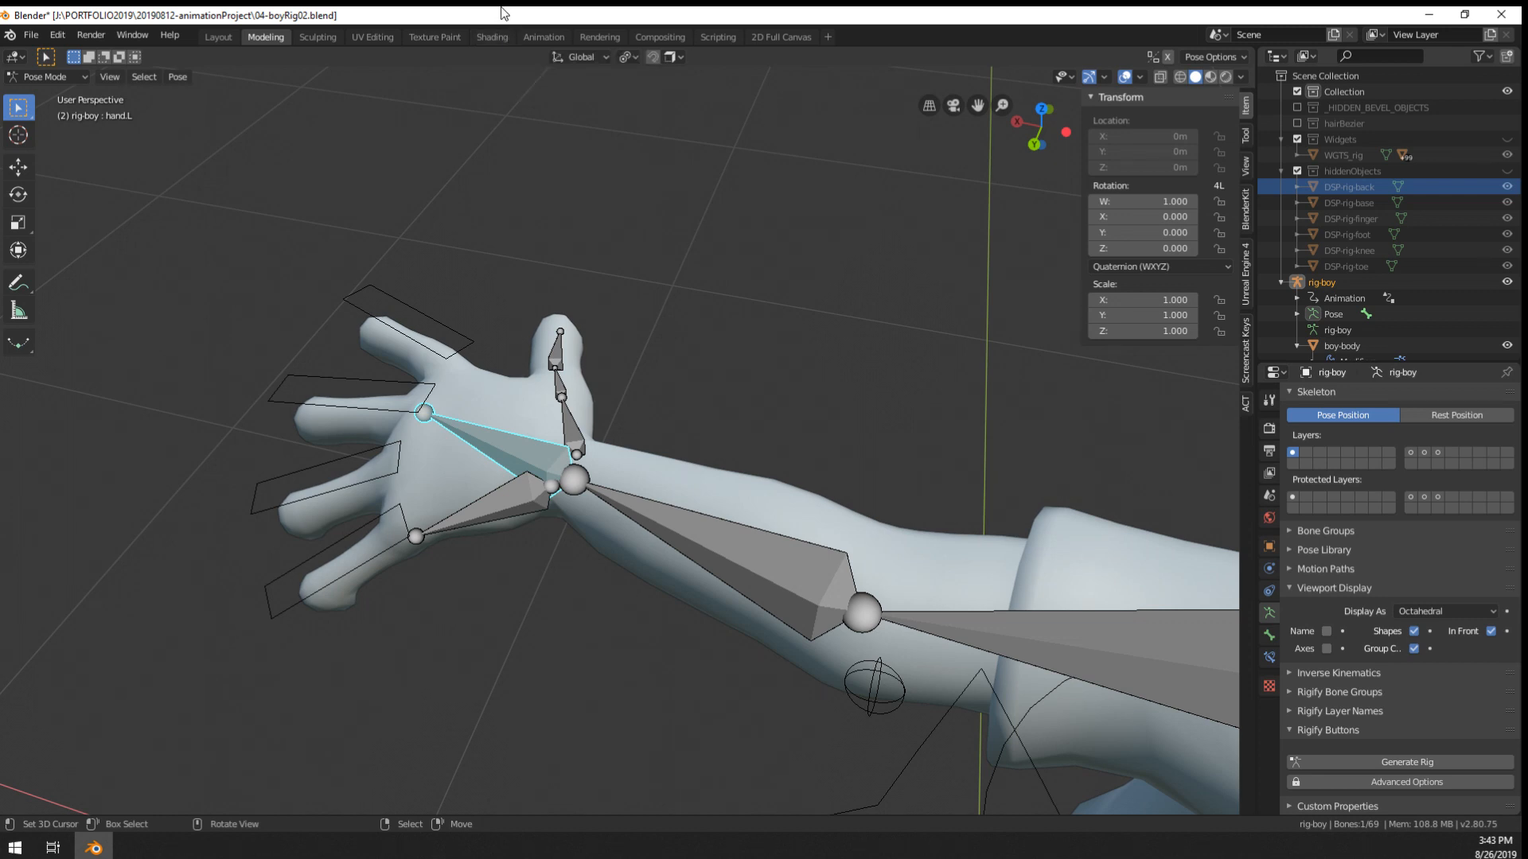
- In Edit Mode, hide the four finger control bones of the left hand
middle_click_drag(767, 218, 502, 480)
right_click(851, 414)
right_click(629, 483)
key("Tab")
scroll(614, 479, "up", 2)
middle_click(501, 480)
right_click(159, 429)
right_click(159, 487, "shift")
right_click(199, 362, "shift")
right_click(262, 312, "shift")
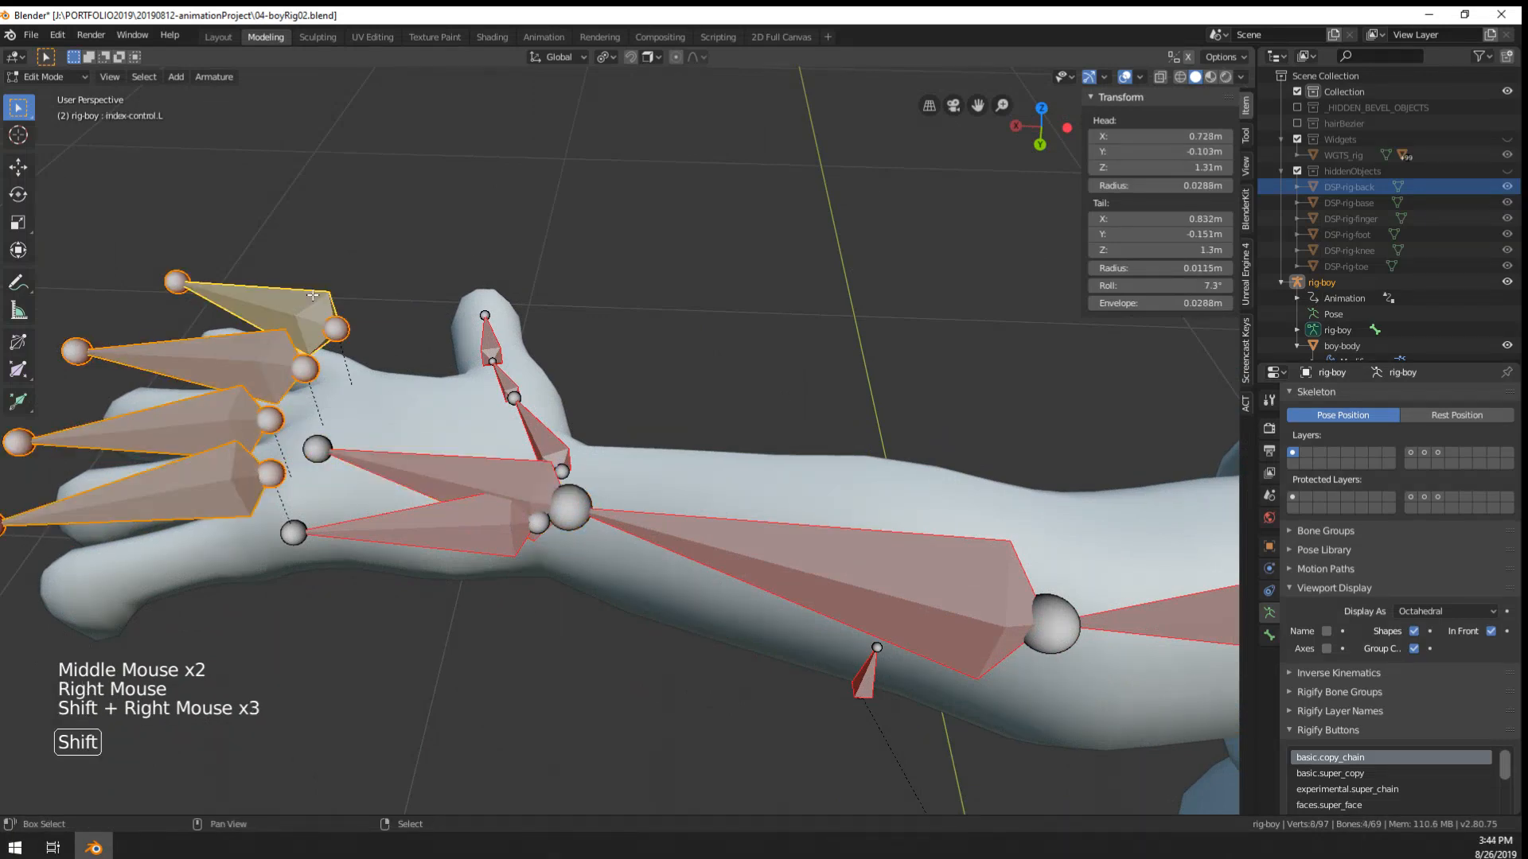
key("h")
- Duplicate hand.L in place and name the copy hand-YrotDeform
middle_click_drag(421, 371, 525, 527)
right_click(509, 541)
scroll(592, 560, "up", 2)
middle_click_drag(629, 559, 671, 474)
key("shift+d")
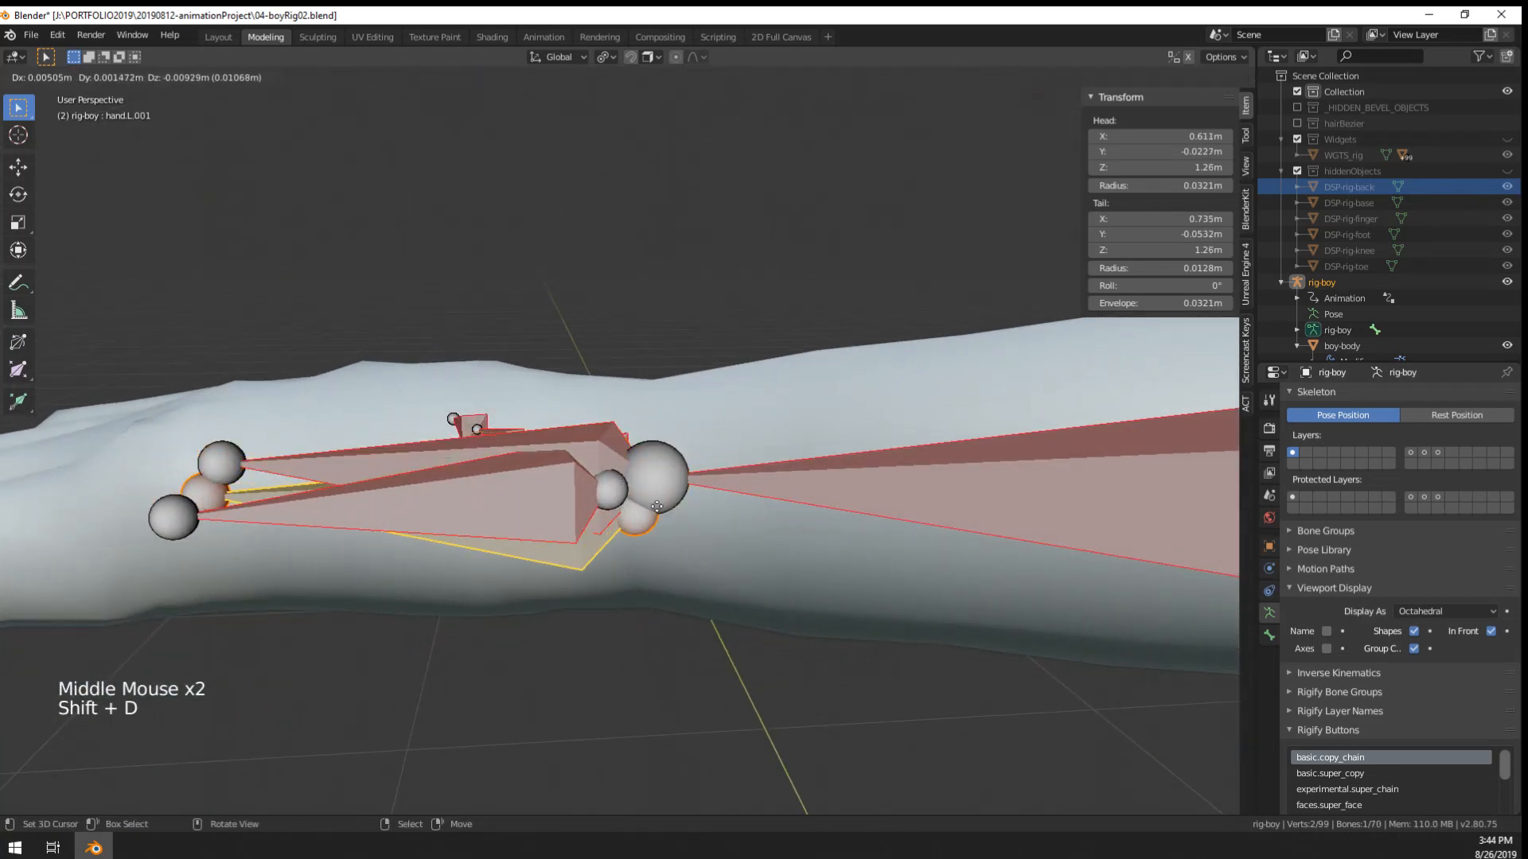
key("Escape")
left_click(1269, 635)
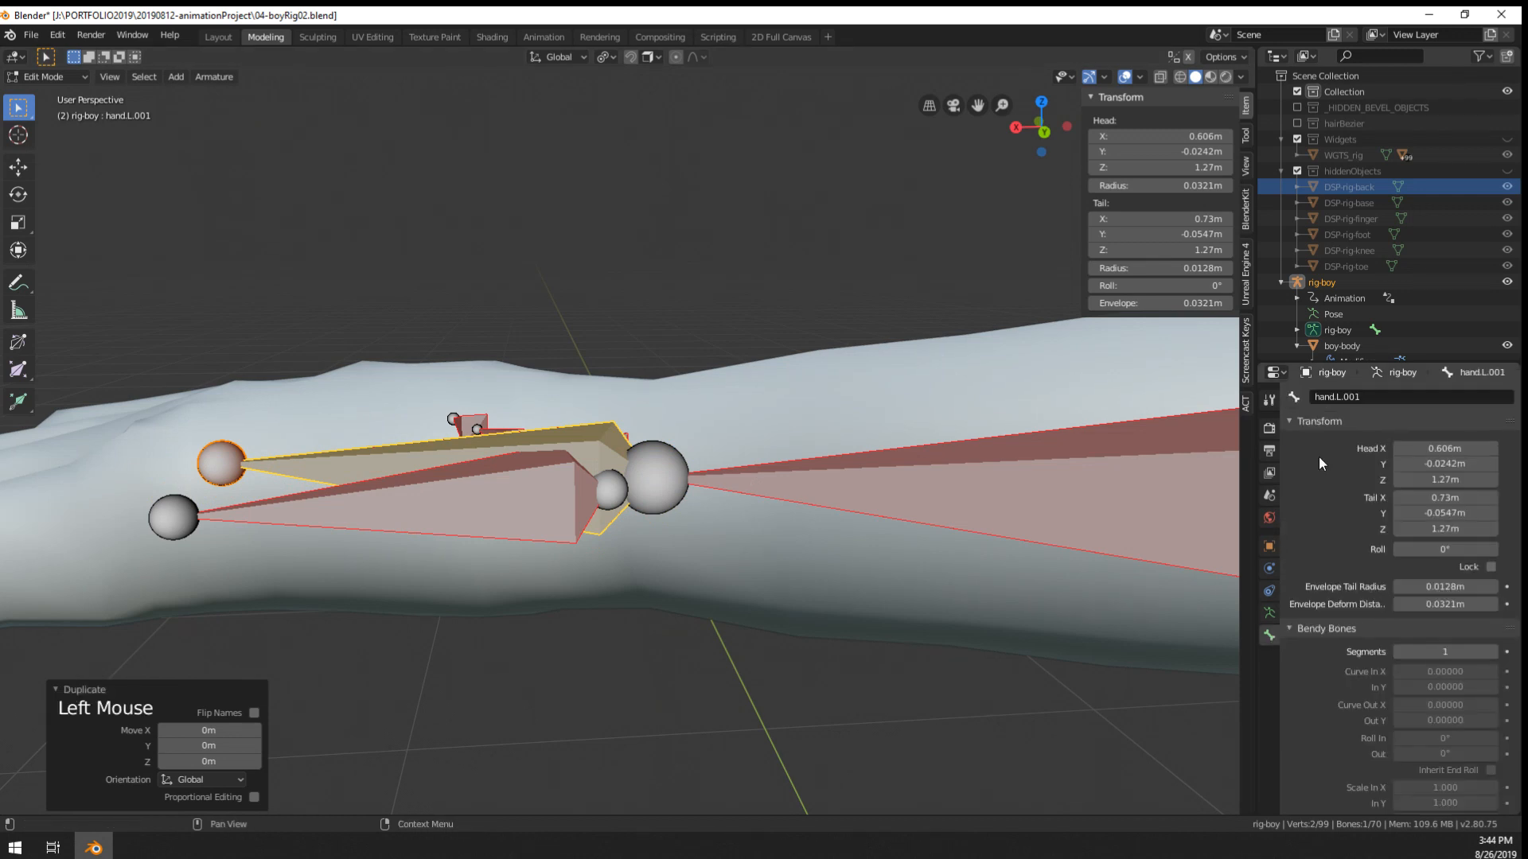
left_click(1350, 397)
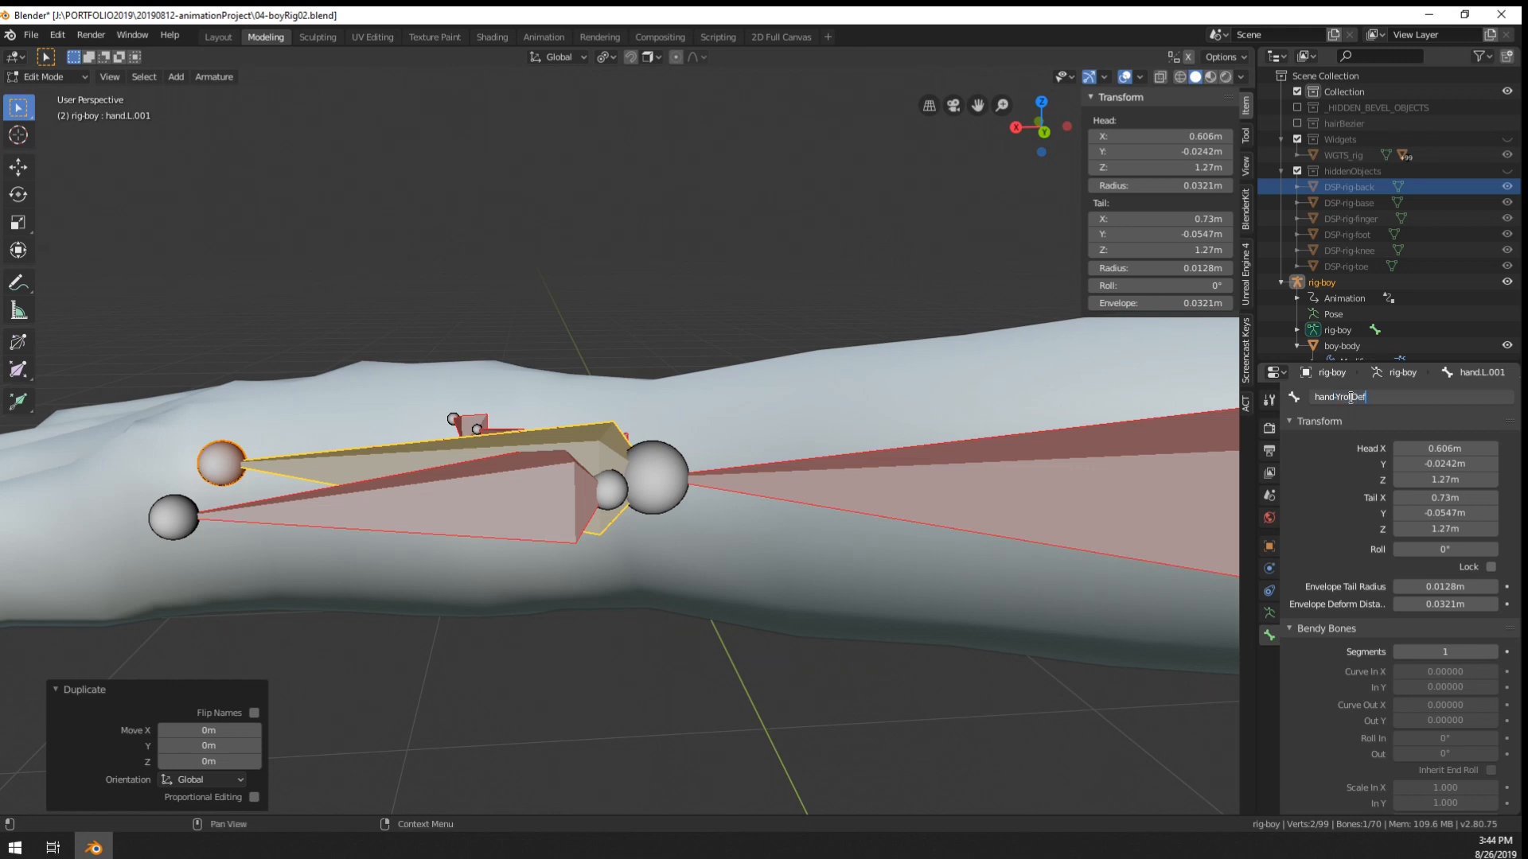
type("hand-YrotDeform")
key("Return")
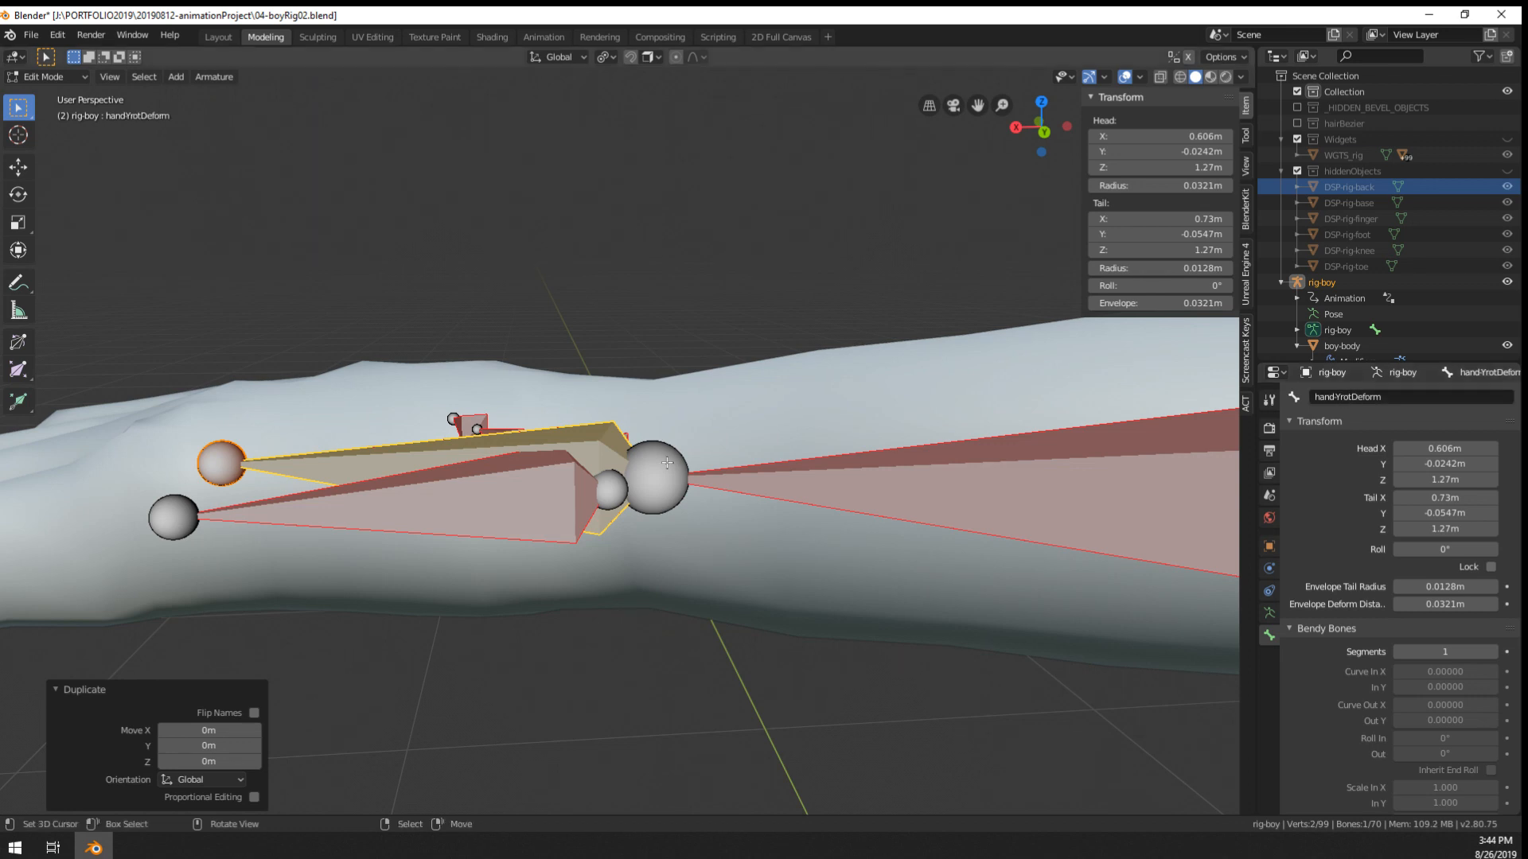
- Add a left-side suffix to the duplicated bone's name, making it hand-YrotDeform-L
middle_click_drag(859, 429, 938, 525)
scroll(938, 525, "down", 2)
left_click(1472, 389)
left_click(1476, 396)
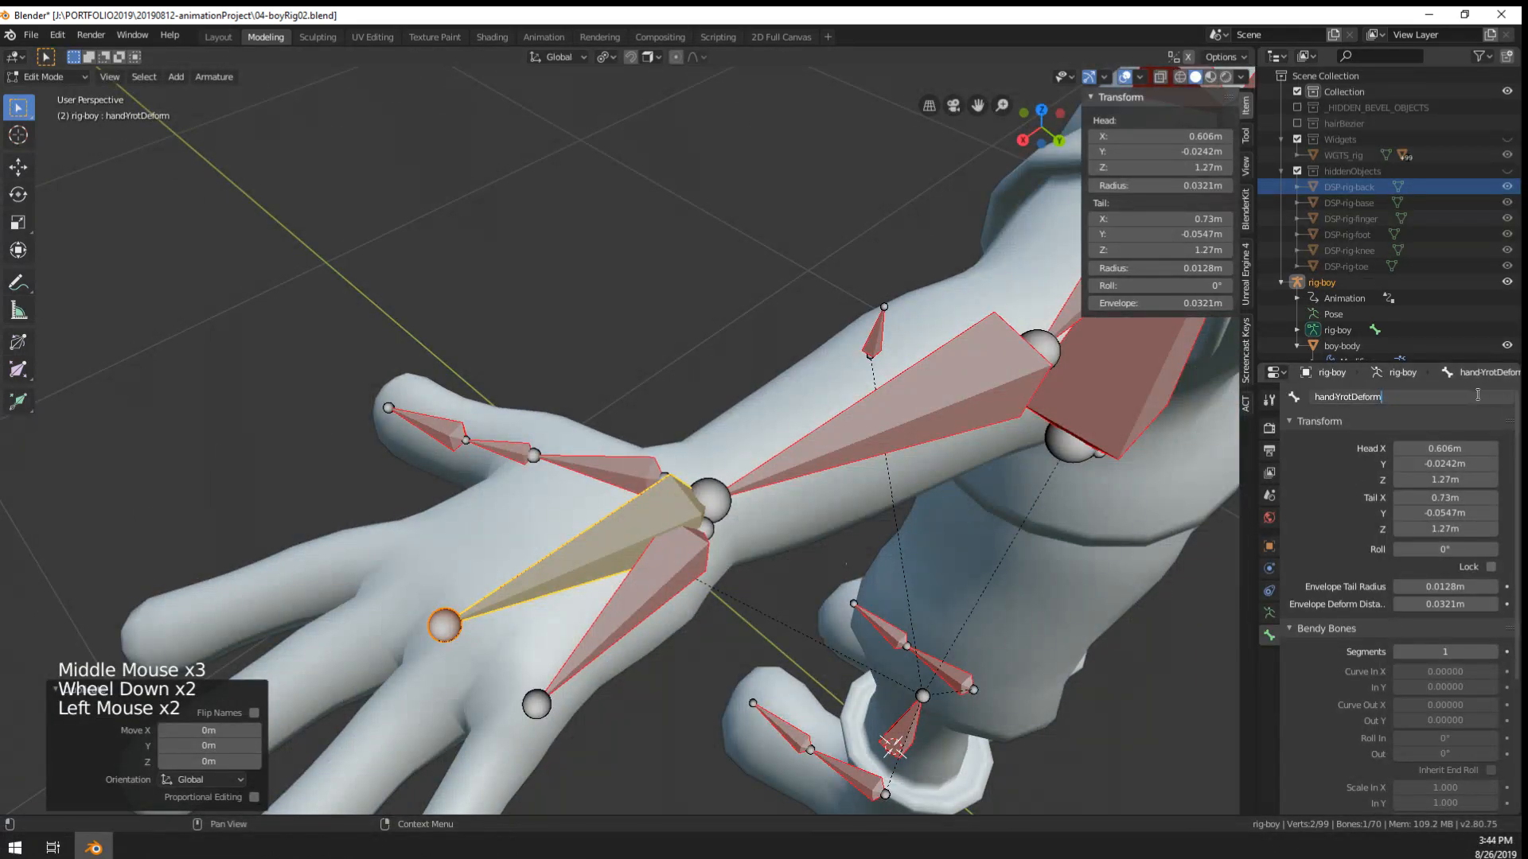
type(".L")
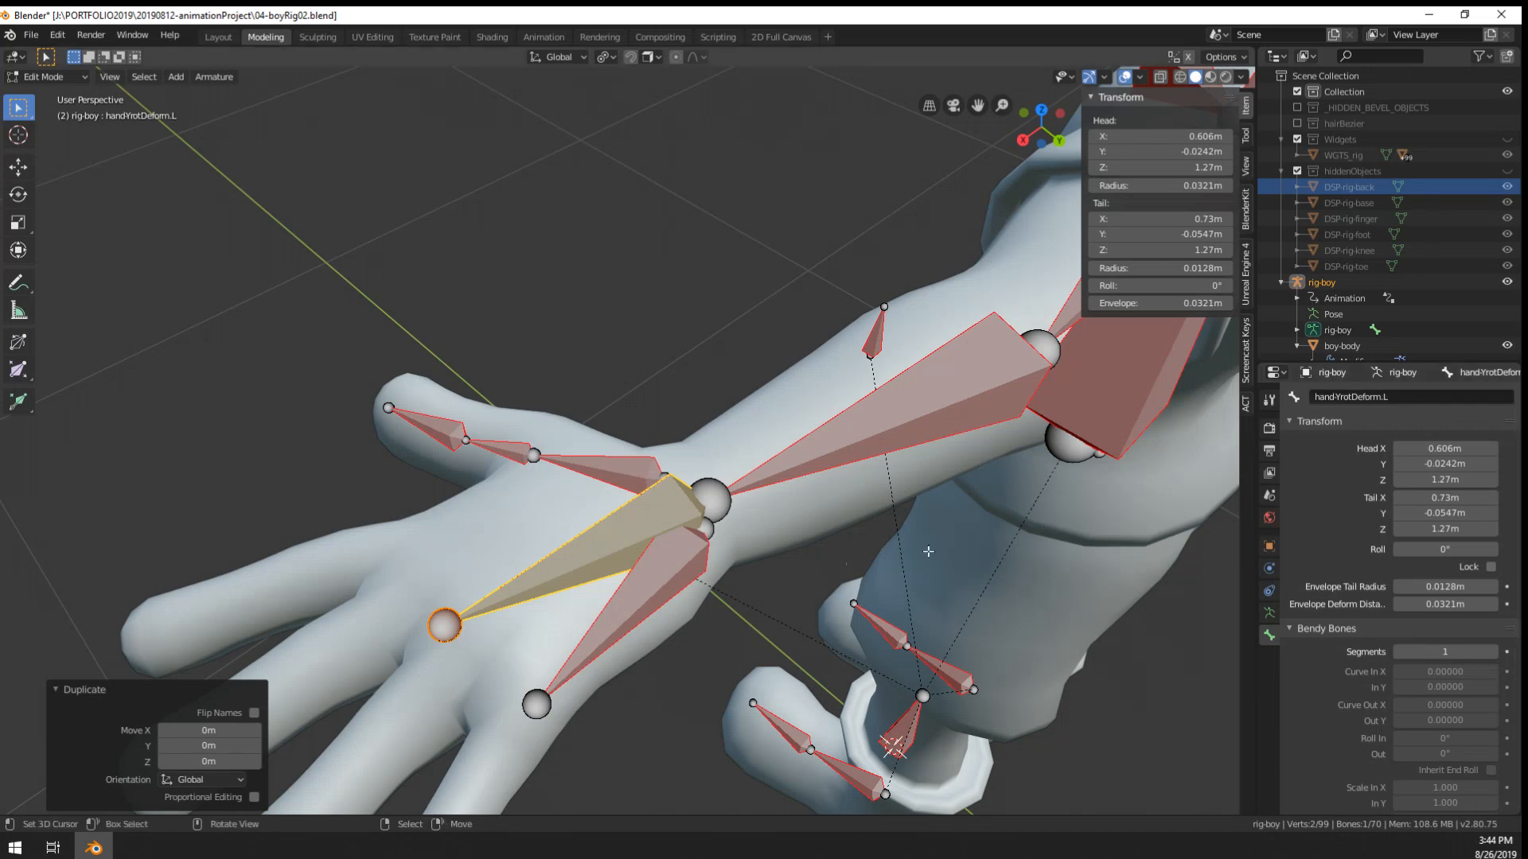
key("BackSpace")
key("BackSpace")
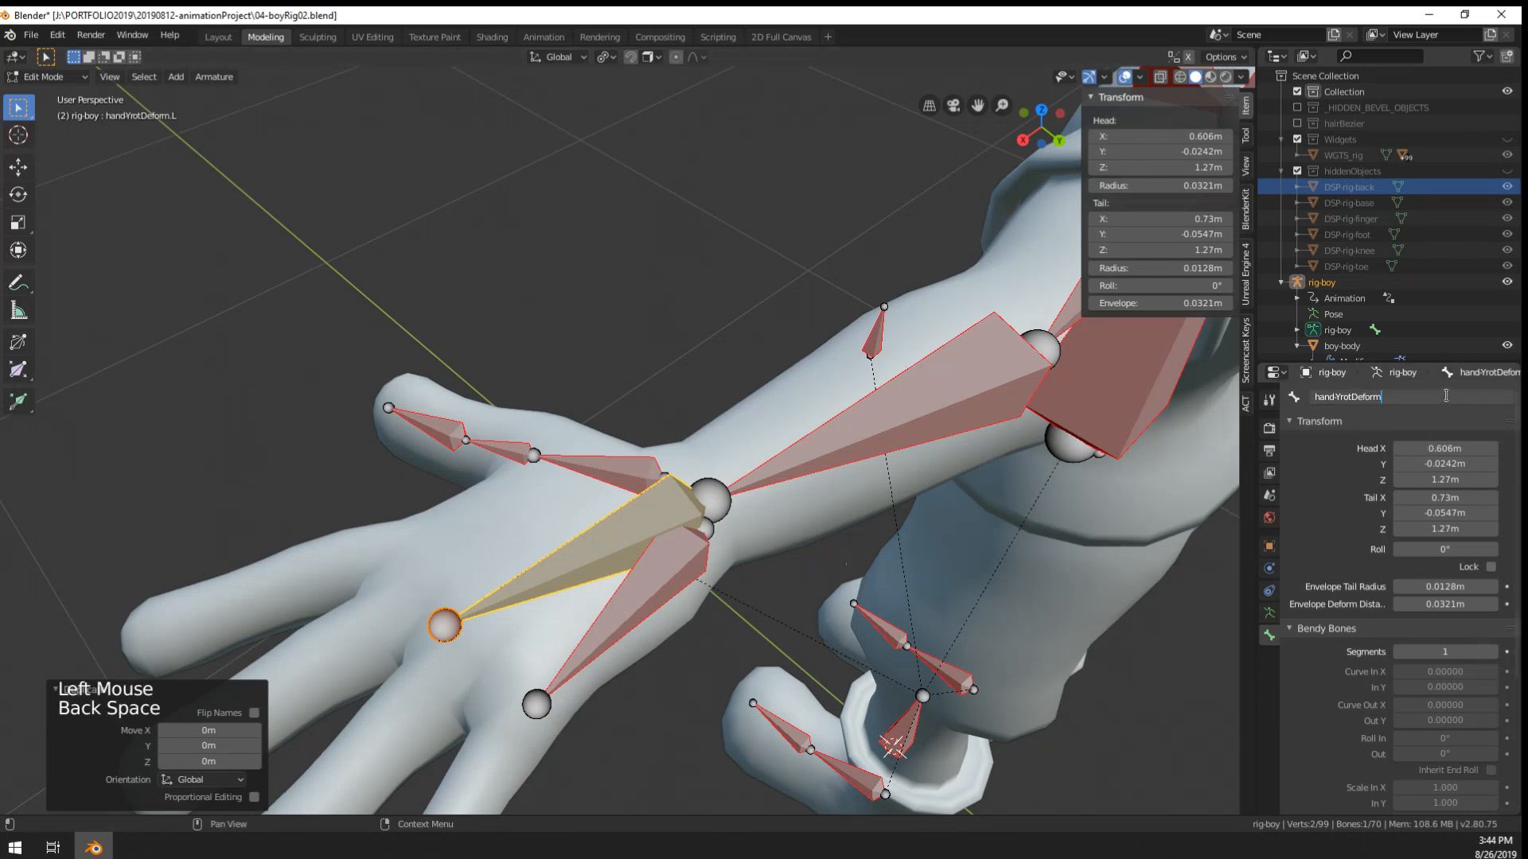
- Rename the handstretch-control.L bone to handstretch-control-L
middle_click_drag(620, 605, 672, 615)
right_click(672, 615)
left_click(1394, 396)
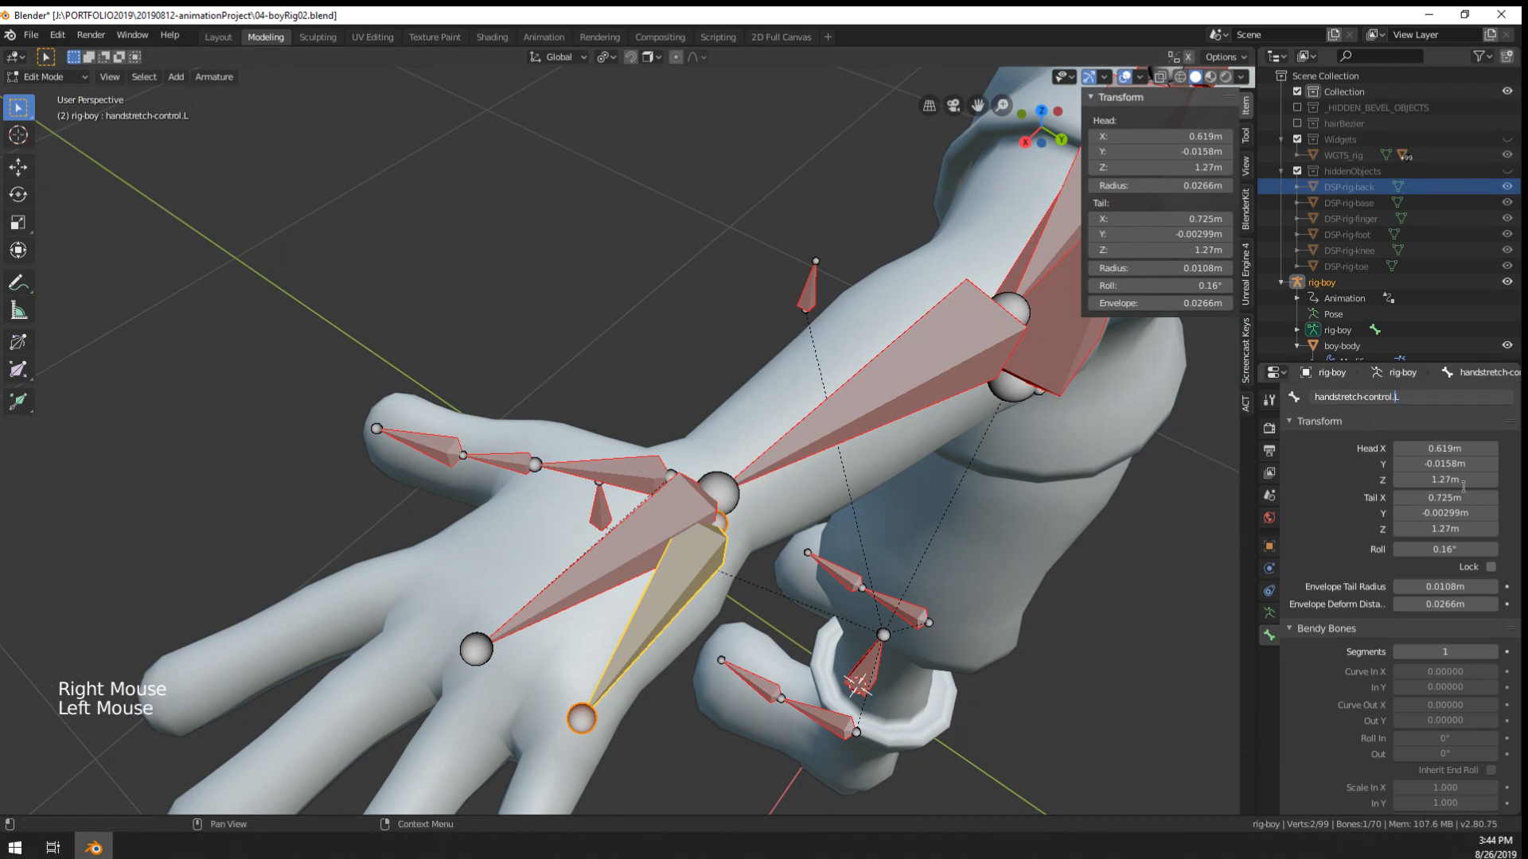
type("-")
key("Return")
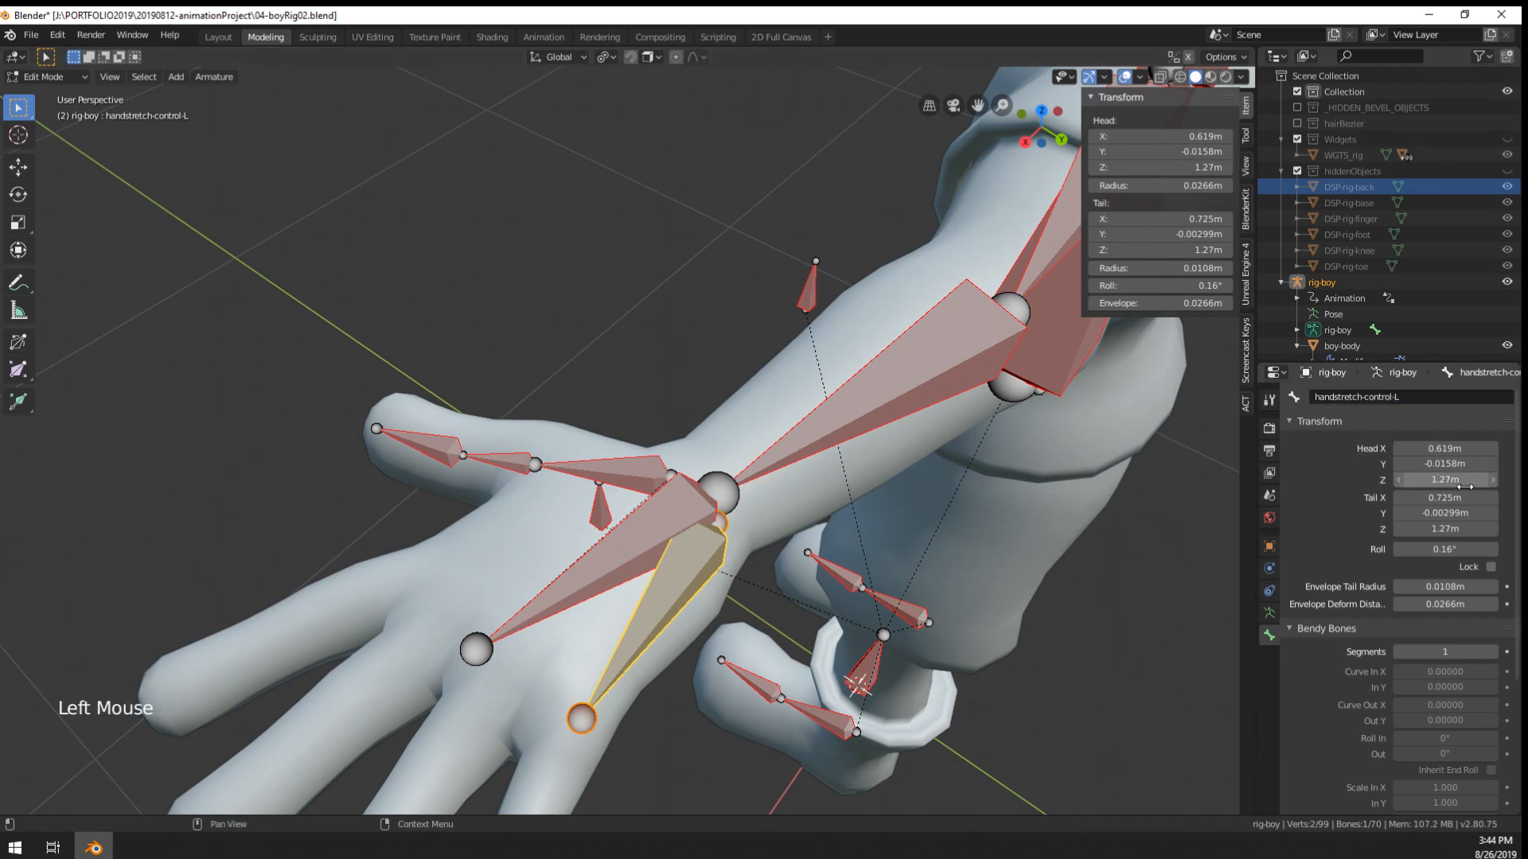
- Try moving the overlapping tail joints of hand.L and hand-YrotDeform-L, cancelling each move
right_click(590, 566)
middle_click_drag(590, 567, 445, 533)
scroll(446, 533, "up", 1)
key("r")
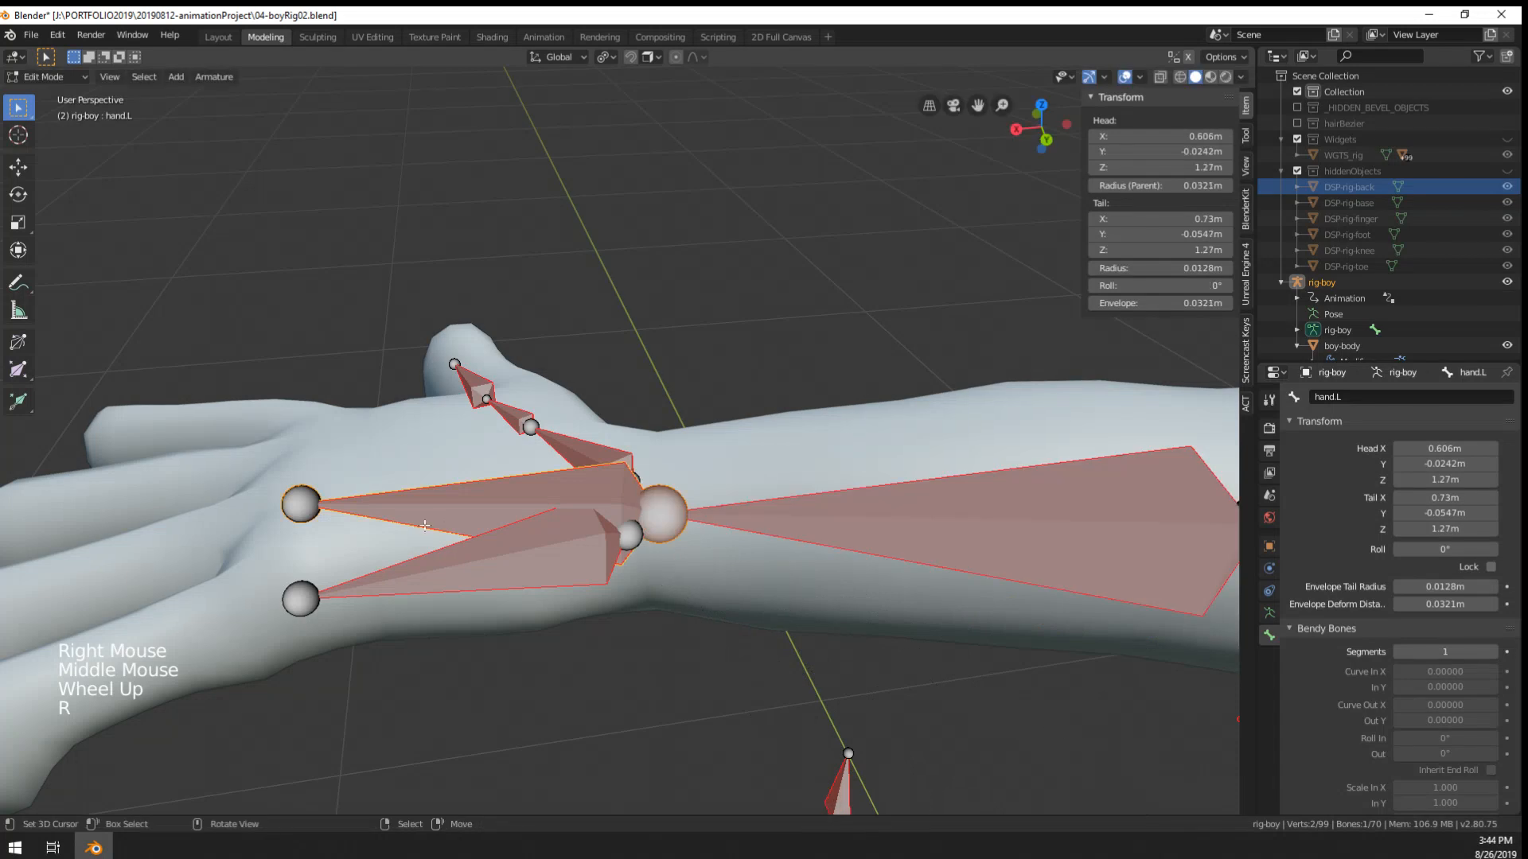
right_click(425, 525)
right_click(293, 506)
key("g")
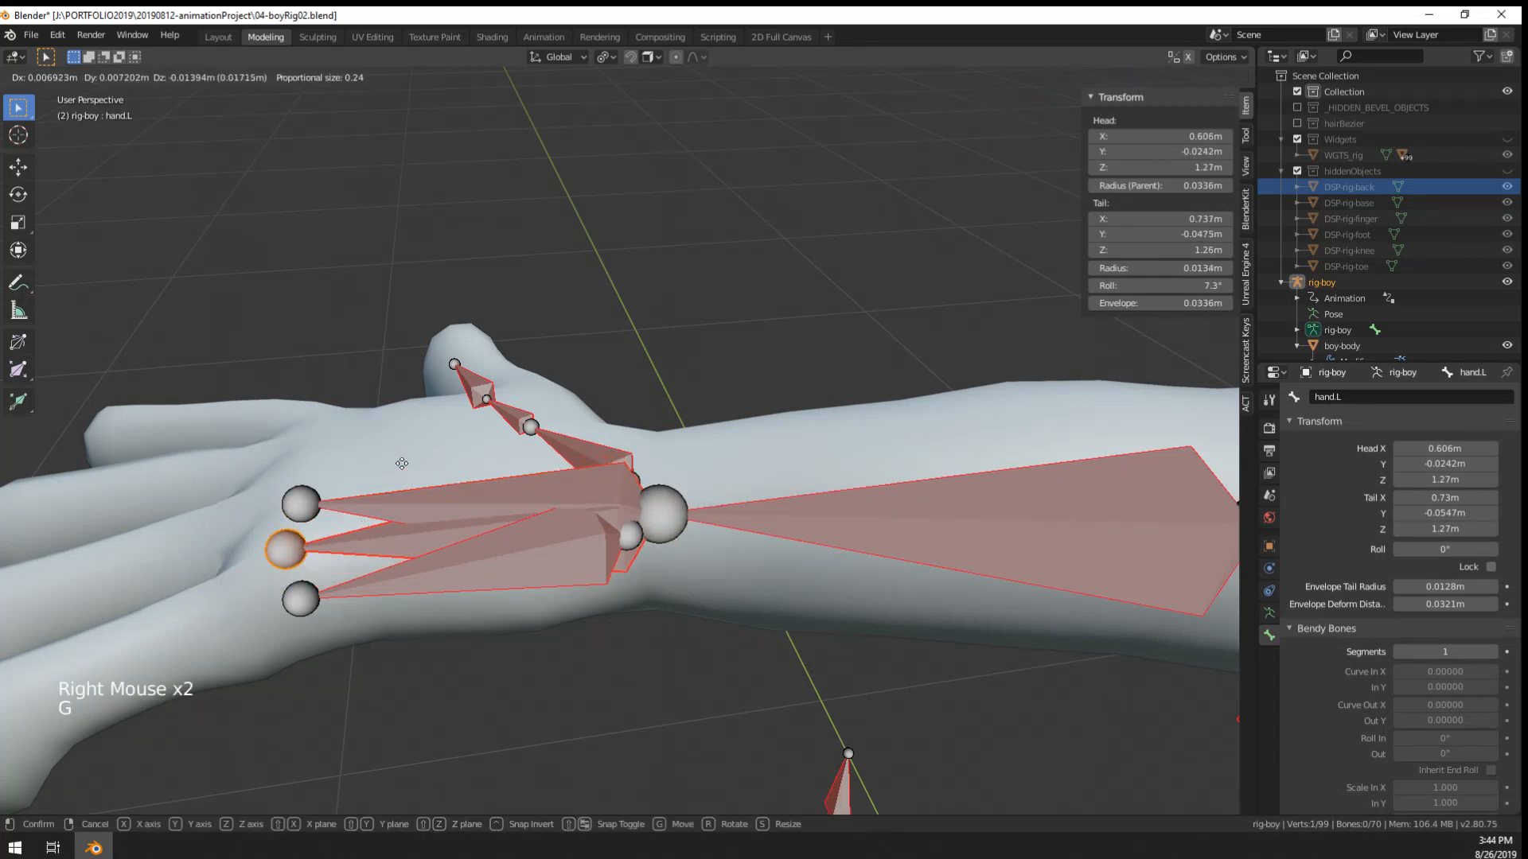
right_click(270, 541)
right_click(300, 521)
key("g")
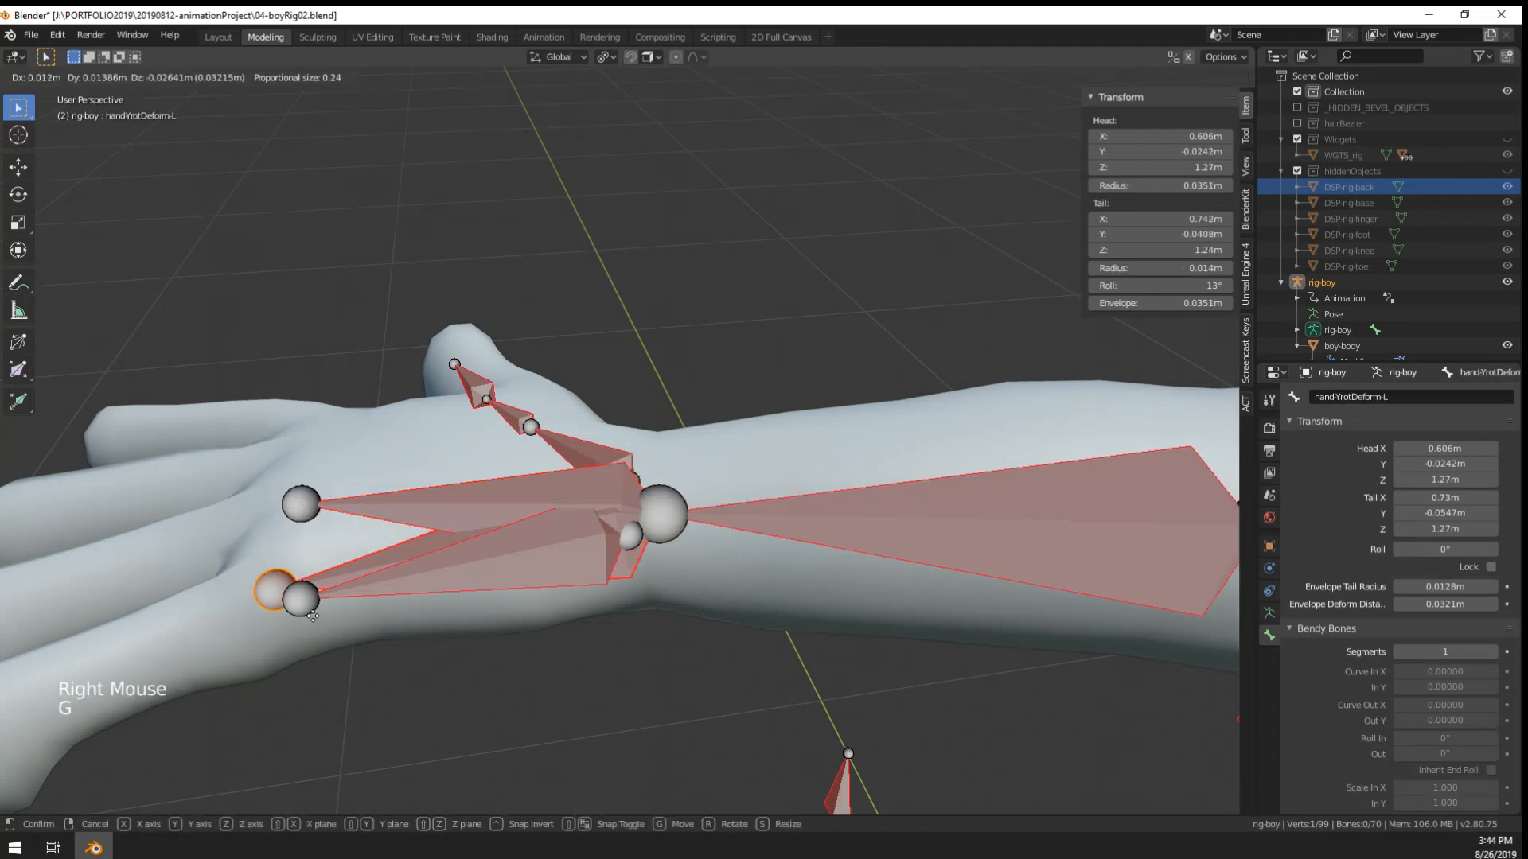
right_click(449, 508)
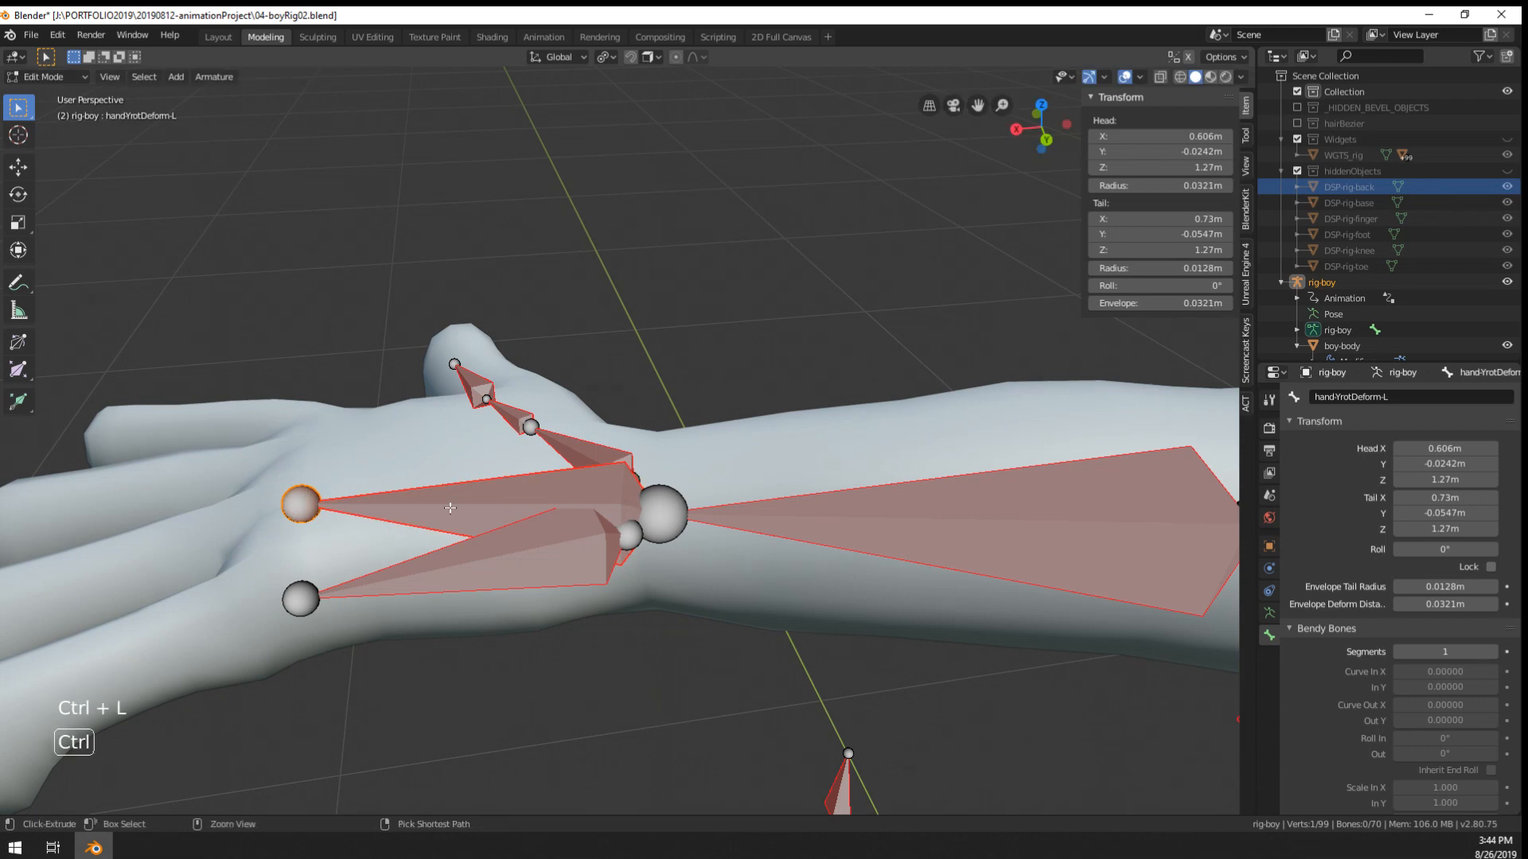
- Try clearing the parent of hand-YrotDeform-L and moving its tail joint
key("alt+p")
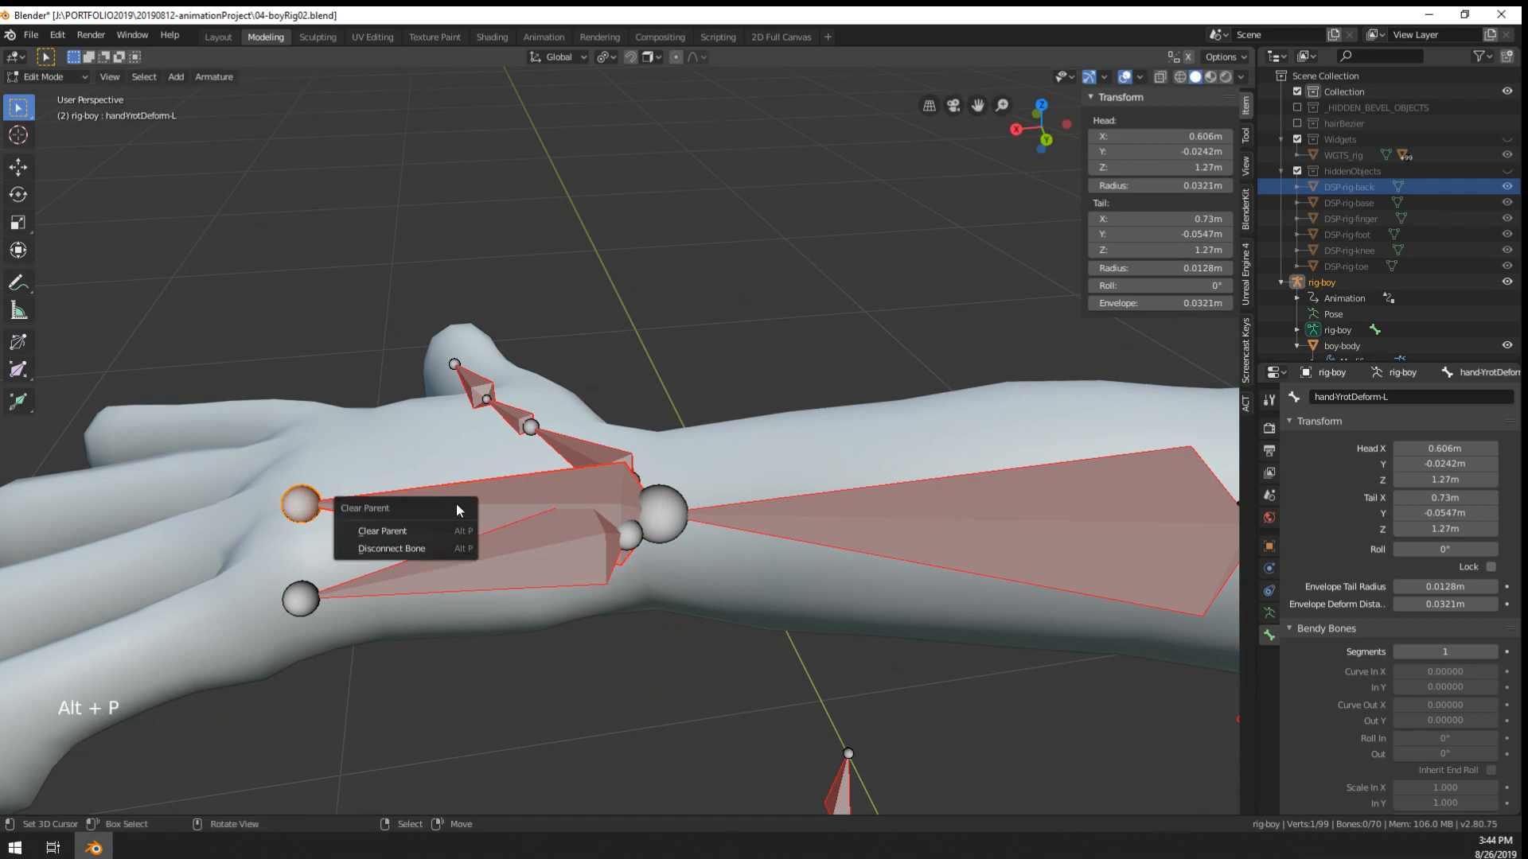
left_click(460, 529)
key("g")
right_click(459, 500)
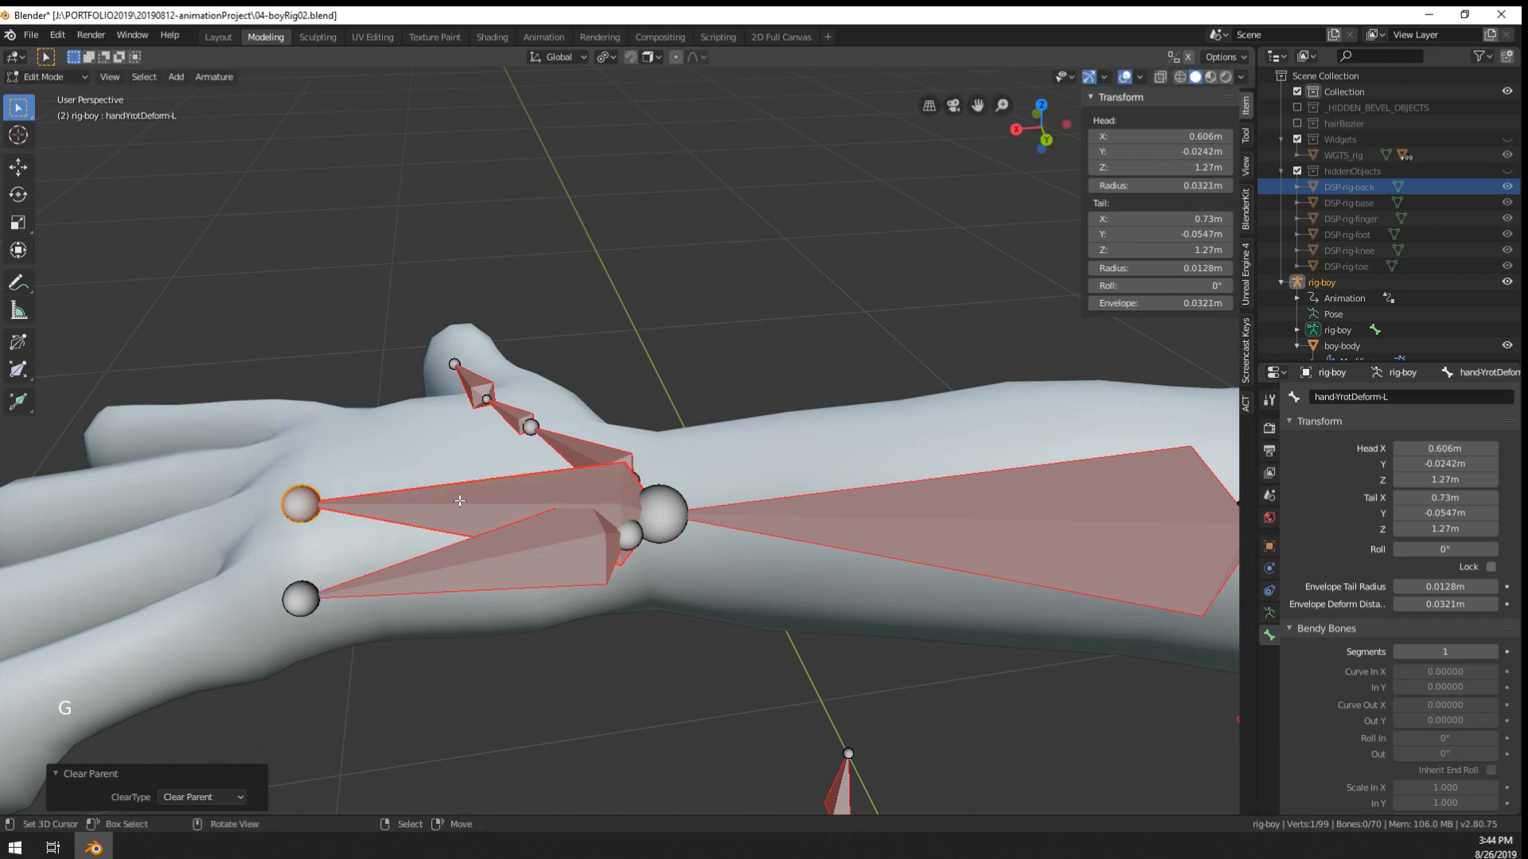
key("ctrl+l")
key("g")
right_click(522, 420)
- Set the head Z position of hand-YrotDeform-L to 1.3 m
left_click_drag(1176, 169, 1217, 169)
double_click(1174, 168)
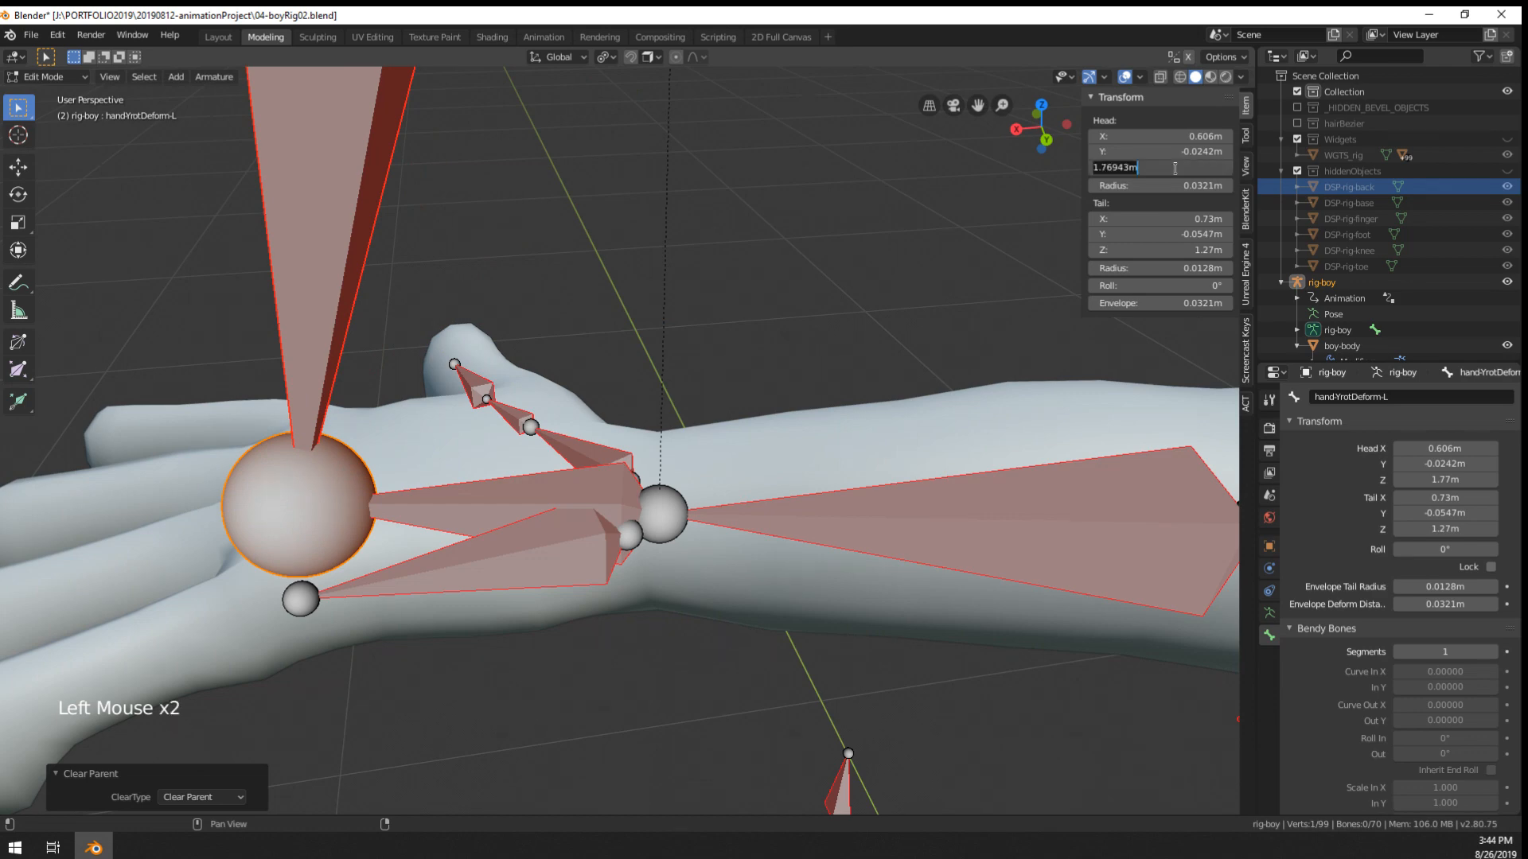
key("Return")
key("ctrl+c")
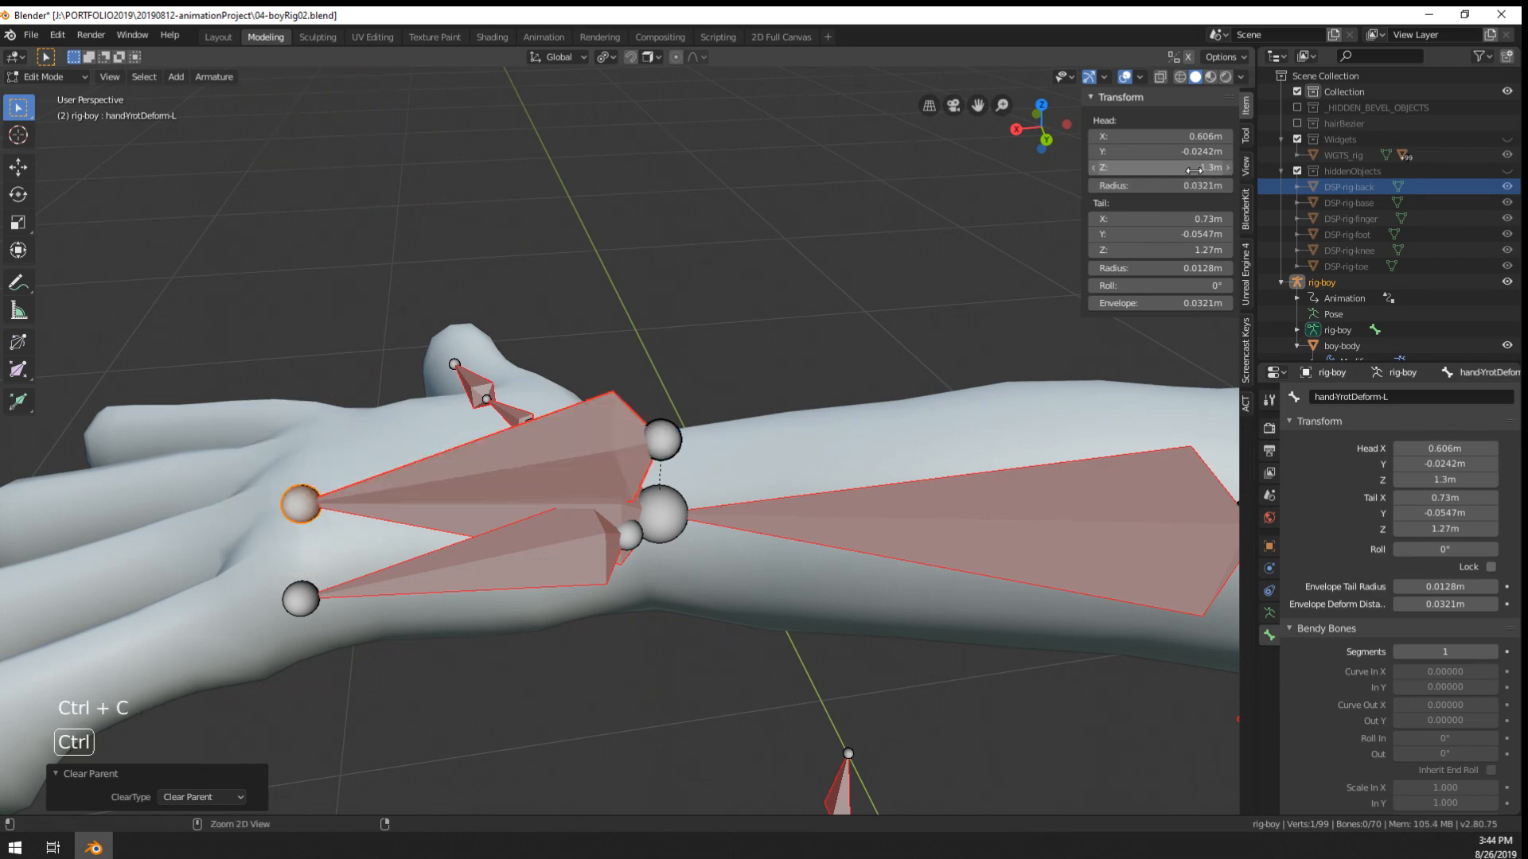
key("ctrl+v")
- Select the raised bone and hand.L for comparison, and undo the head height changes of hand-YrotDeform-L
middle_click_drag(513, 541, 631, 493)
right_click(555, 509)
right_click(629, 442)
key("ctrl+z")
key("ctrl+z")
key("ctrl+z")
key("ctrl+z")
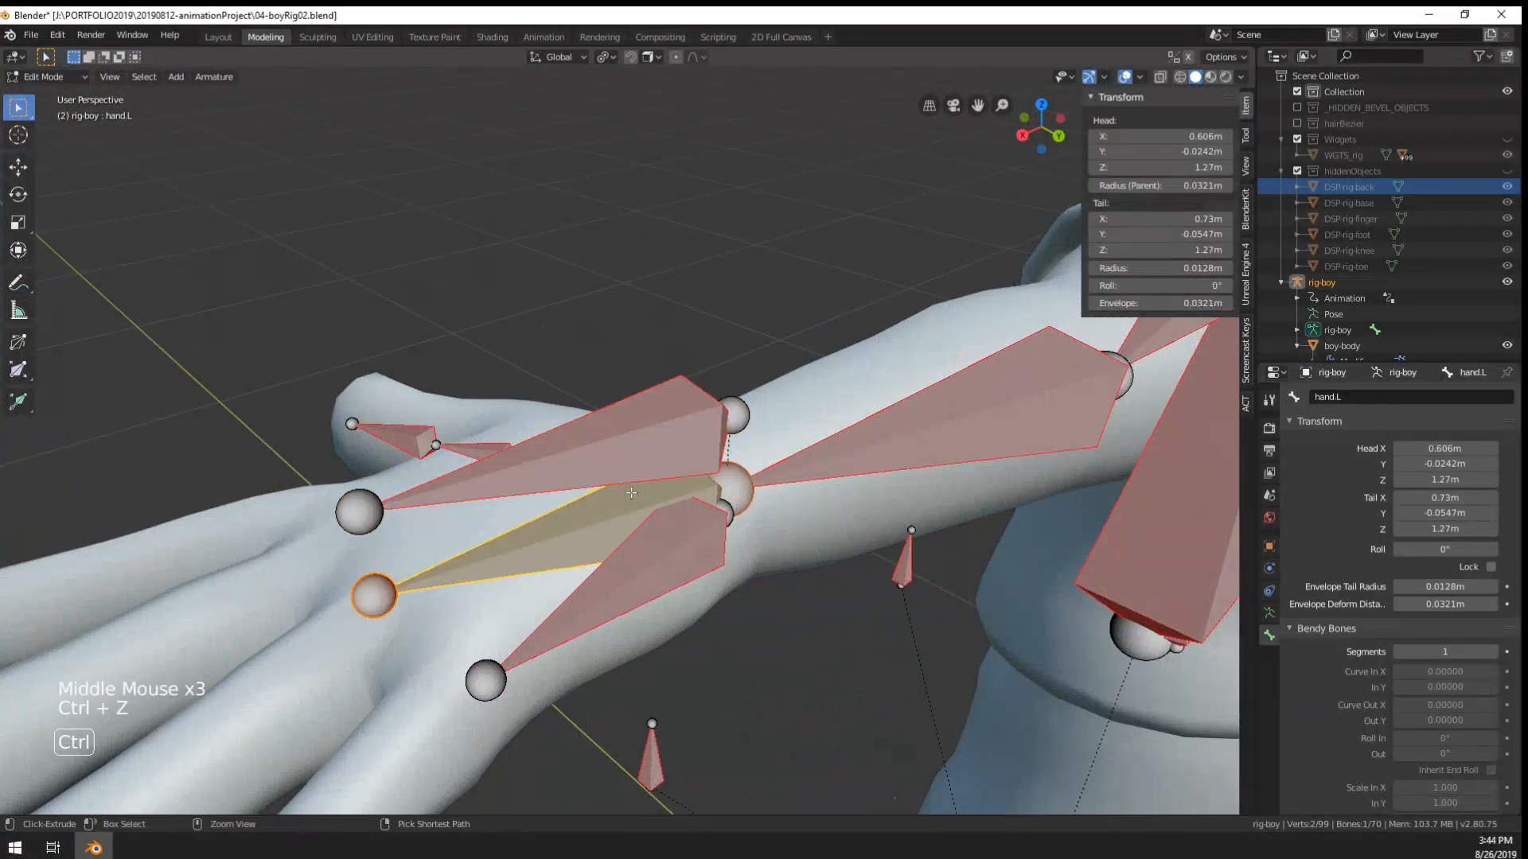
key("ctrl+z")
key("ctrl+z")
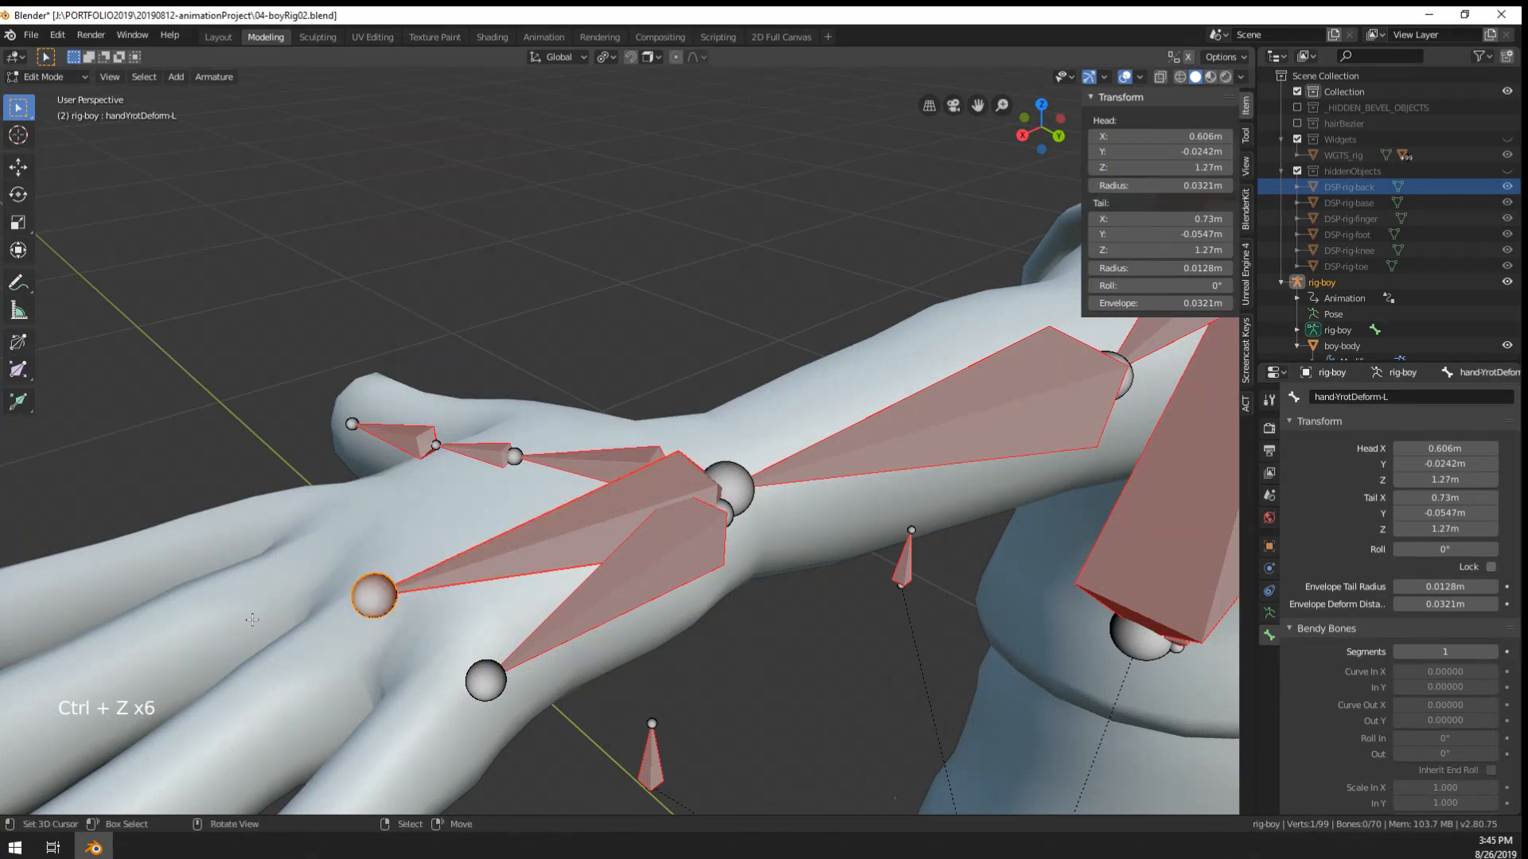
- In top-view wireframe, move the tail joint of hand-YrotDeform-L past hand.L's tail, to about X 0.744 m and Y -0.0579 m
key("g")
right_click(334, 625)
key("KP_7")
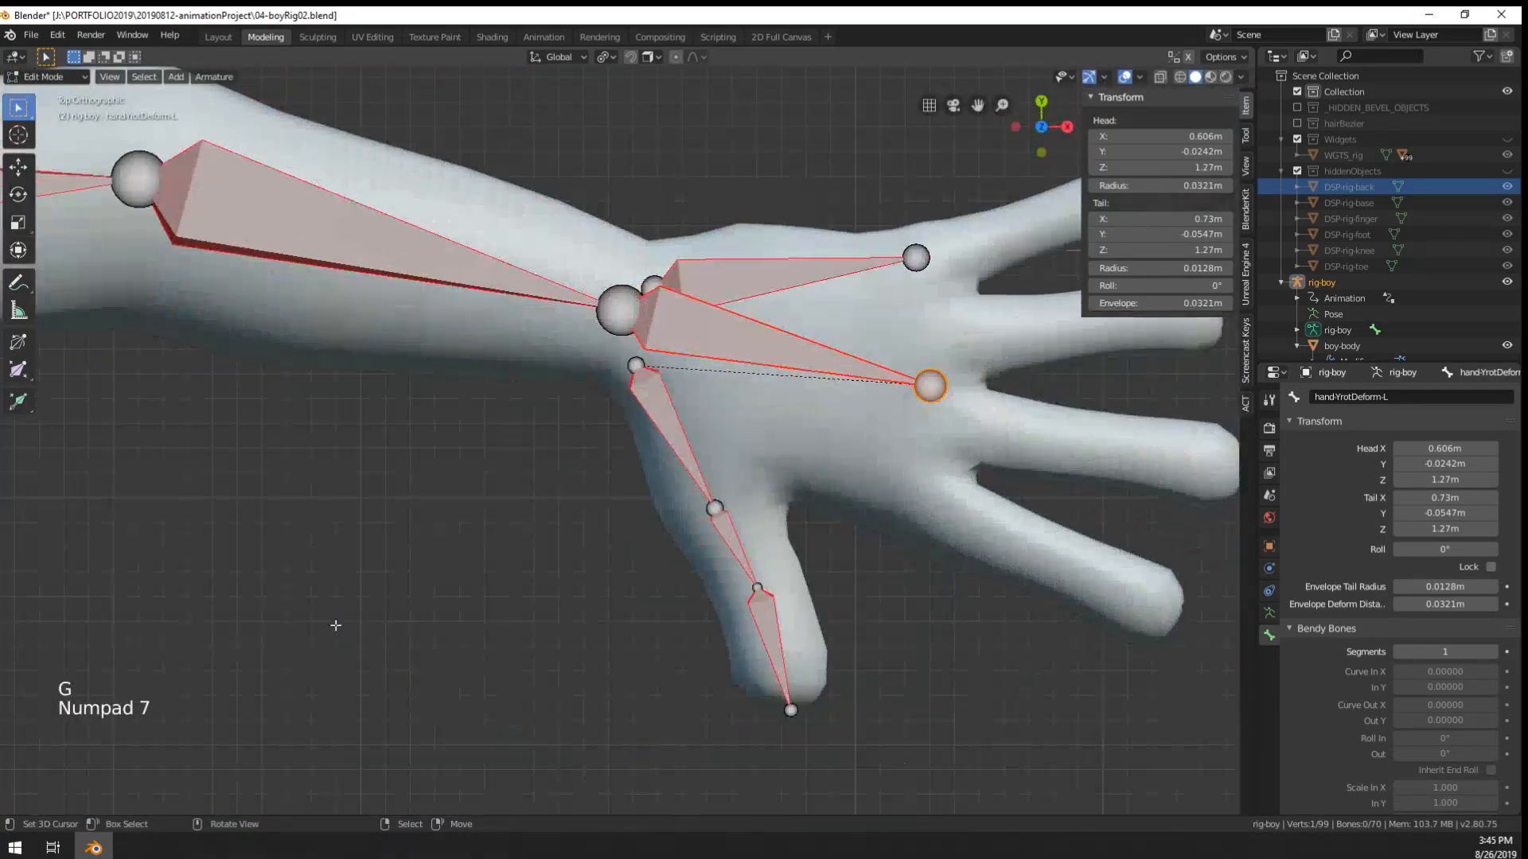
key("z")
middle_click_drag(1010, 492, 910, 639, "shift")
key("g")
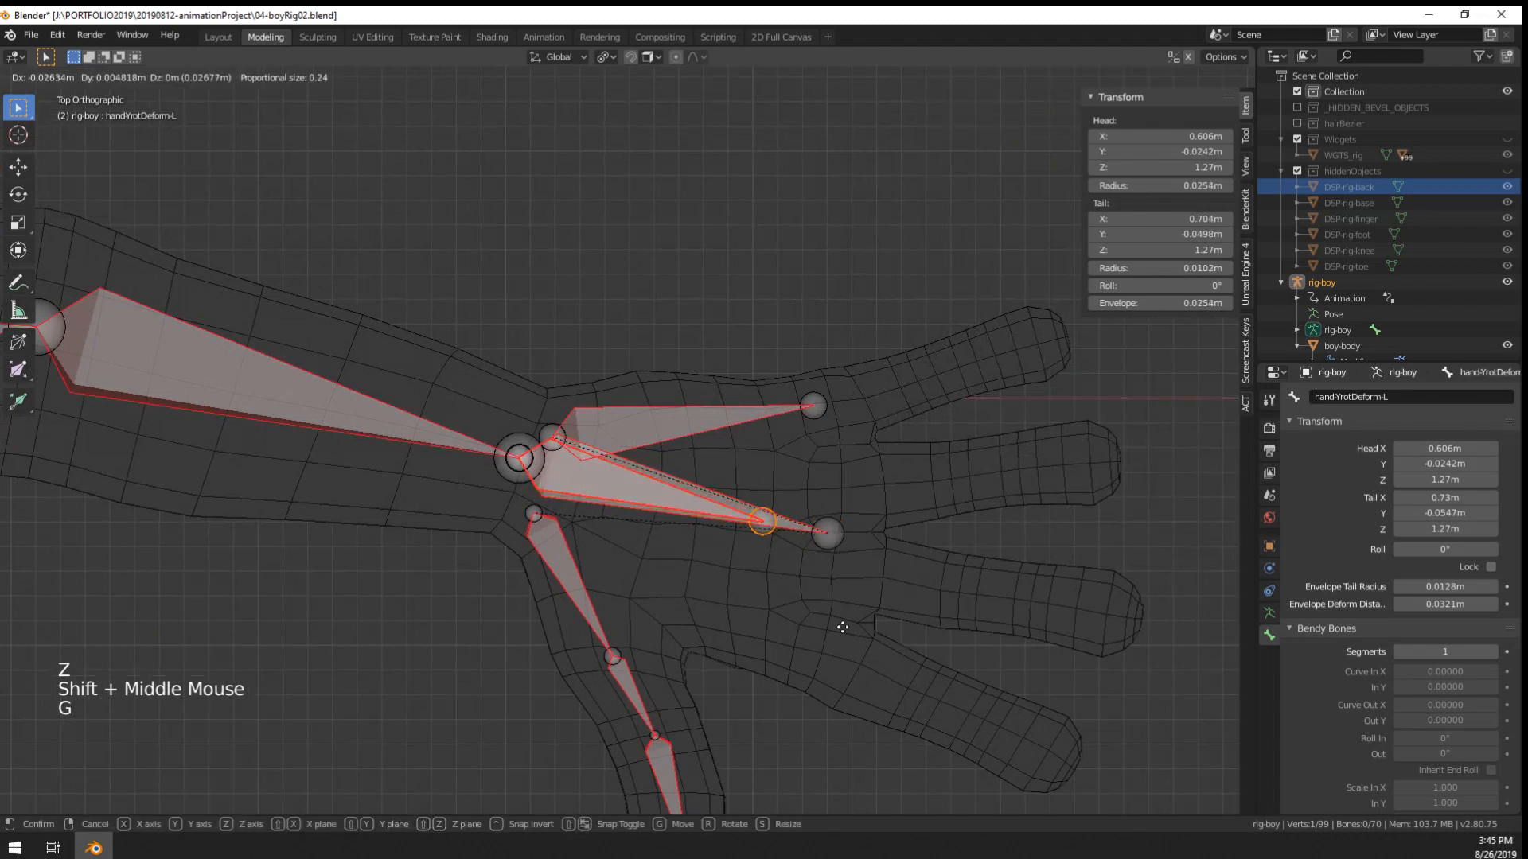
left_click(942, 647)
- Select the lengthened hand-YrotDeform-L bone in Edit Mode and copy its name
middle_click_drag(942, 647, 673, 549)
right_click(422, 507)
right_click(369, 532)
middle_click_drag(368, 532, 556, 667, "shift")
key("Tab")
key("Tab")
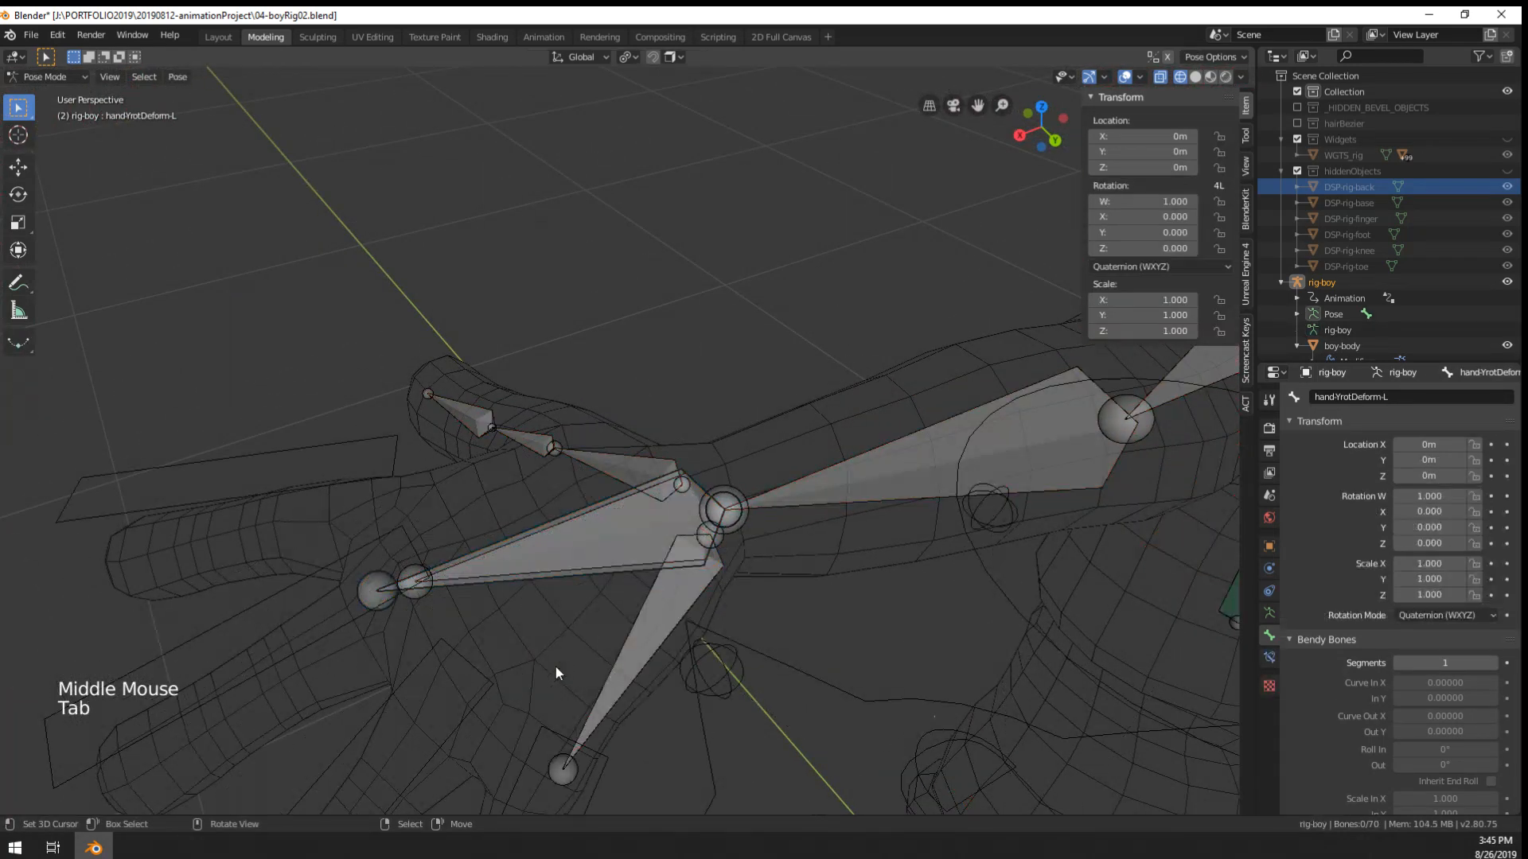
right_click(377, 591)
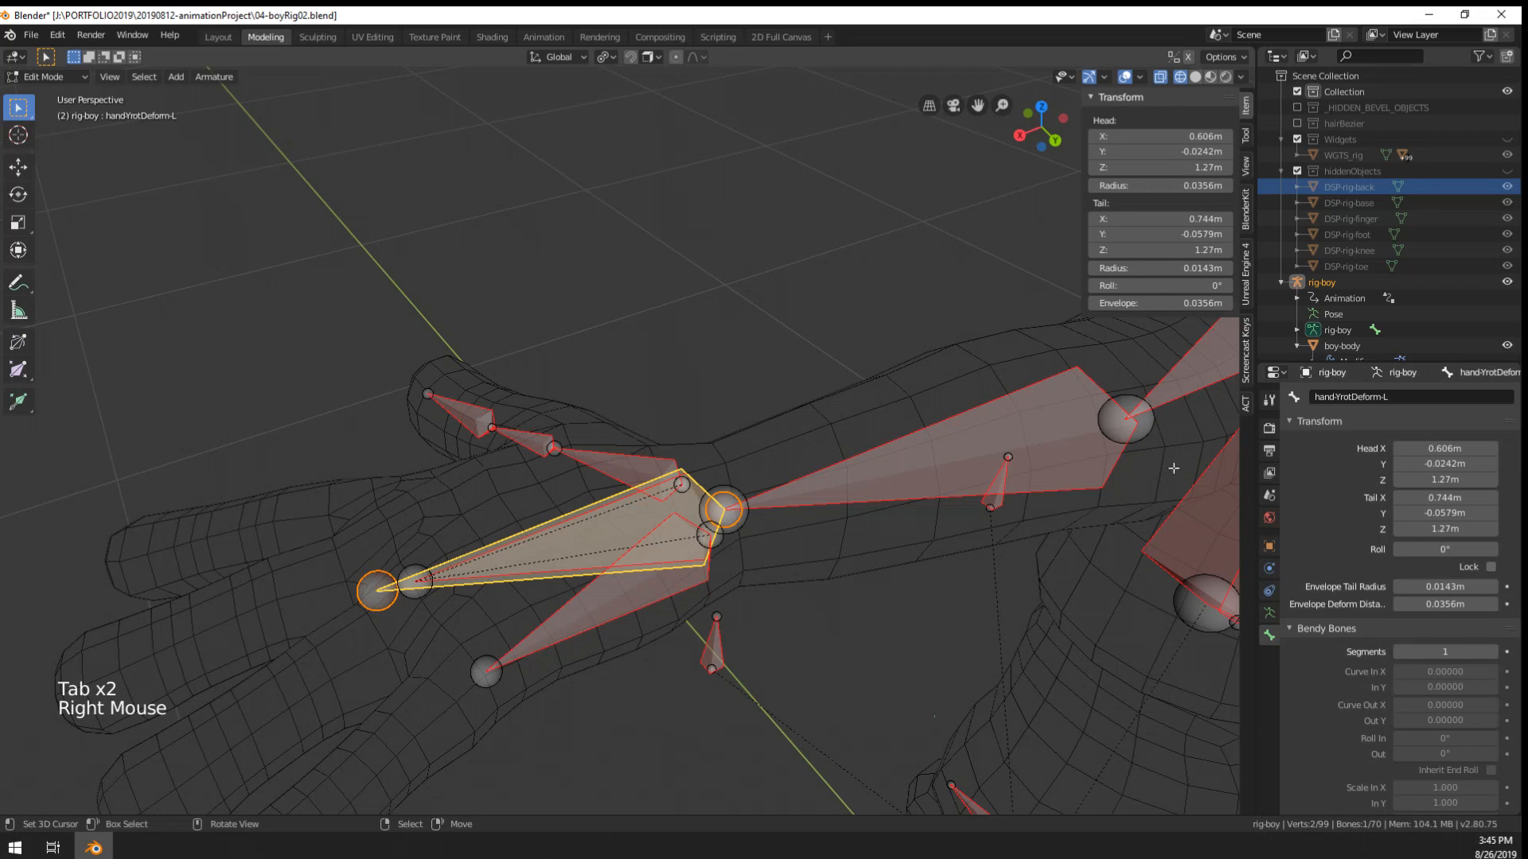
left_click(1413, 400)
key("ctrl+c")
left_click(1319, 411)
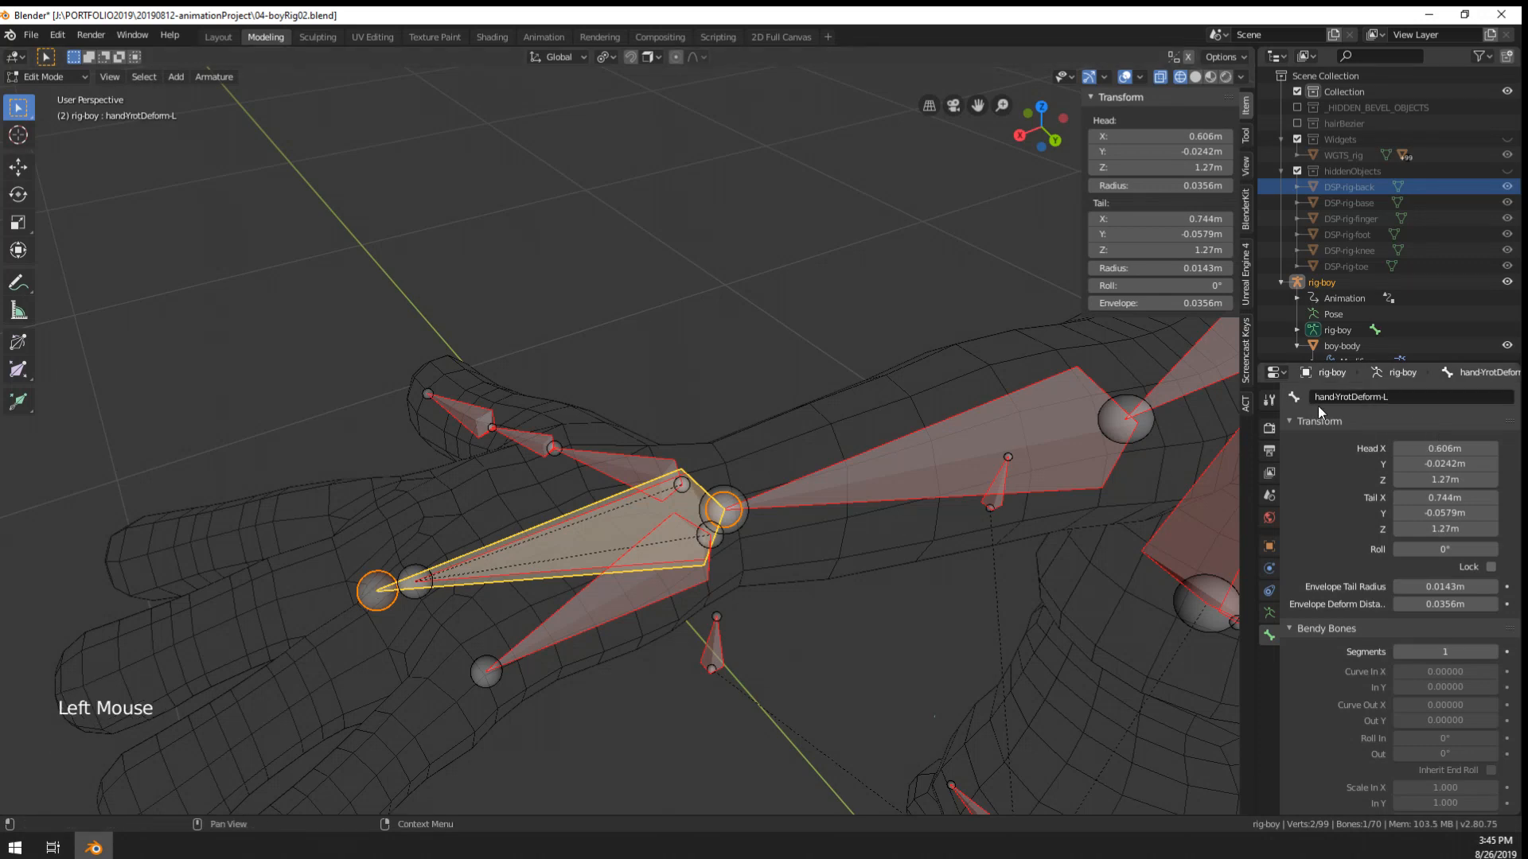
- Add two vertex groups to the boy-body mesh, hand-YrotDeform-L and hand-YrotDeform-R, and check them against the existing groups
right_click(880, 386)
key("Tab")
key("ctrl+Tab")
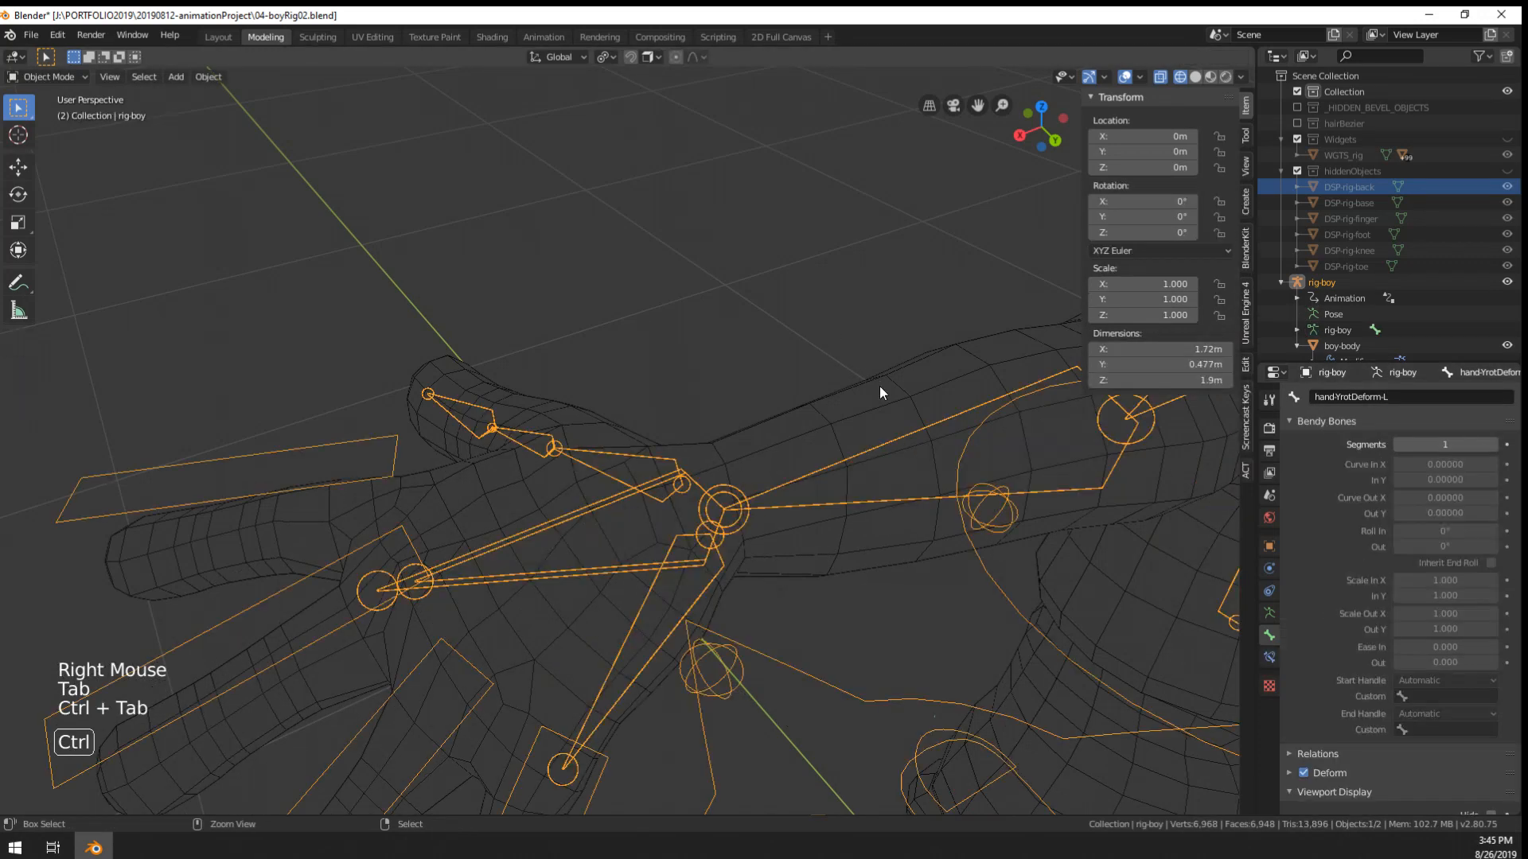
right_click(880, 385)
left_click(1267, 678)
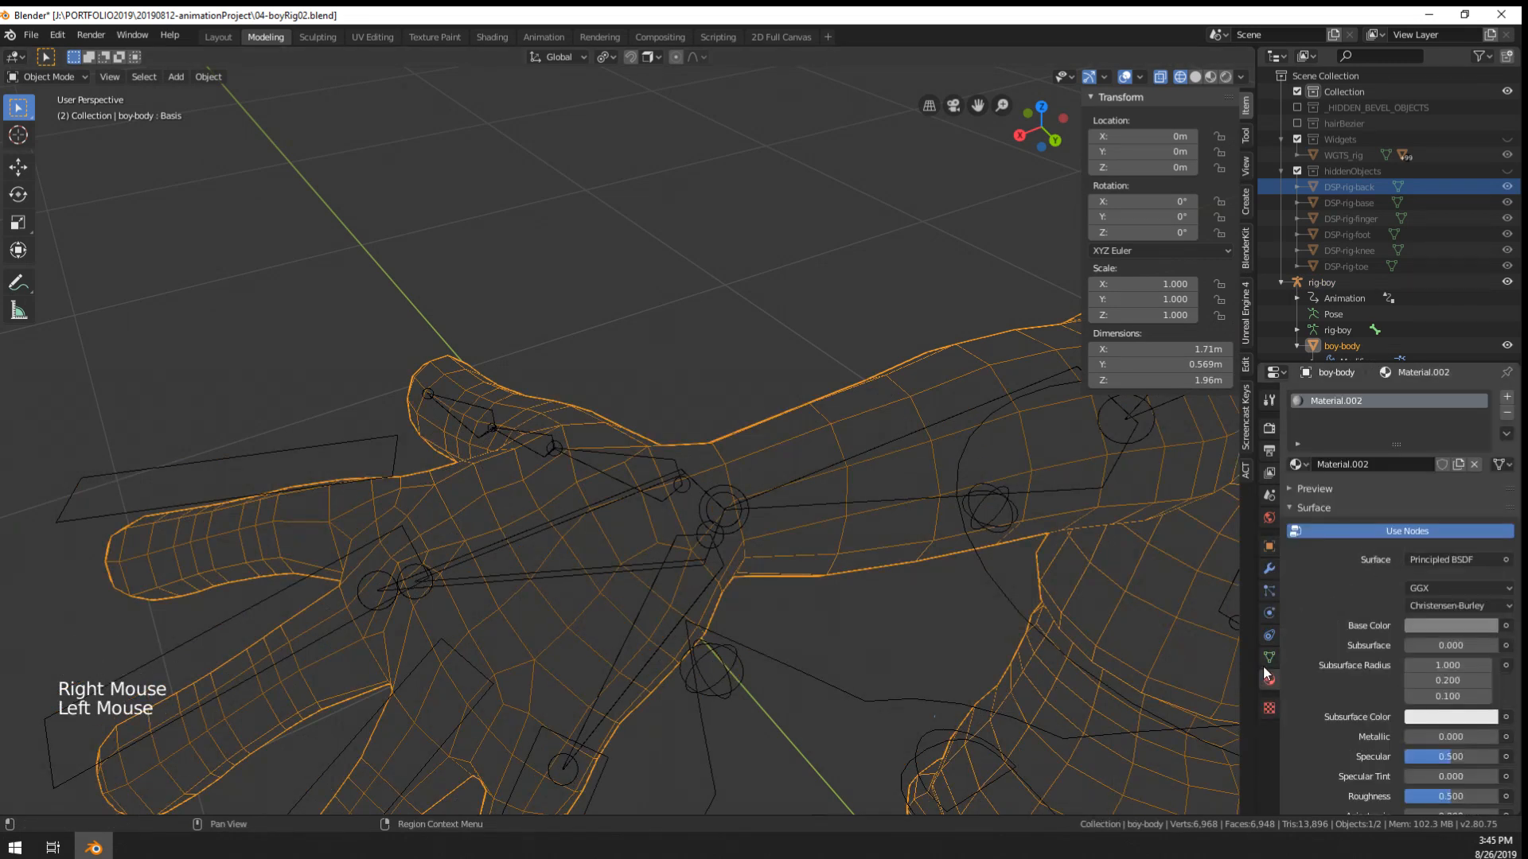
left_click(1269, 657)
scroll(1413, 566, "down", 20)
scroll(1413, 566, "down", 20)
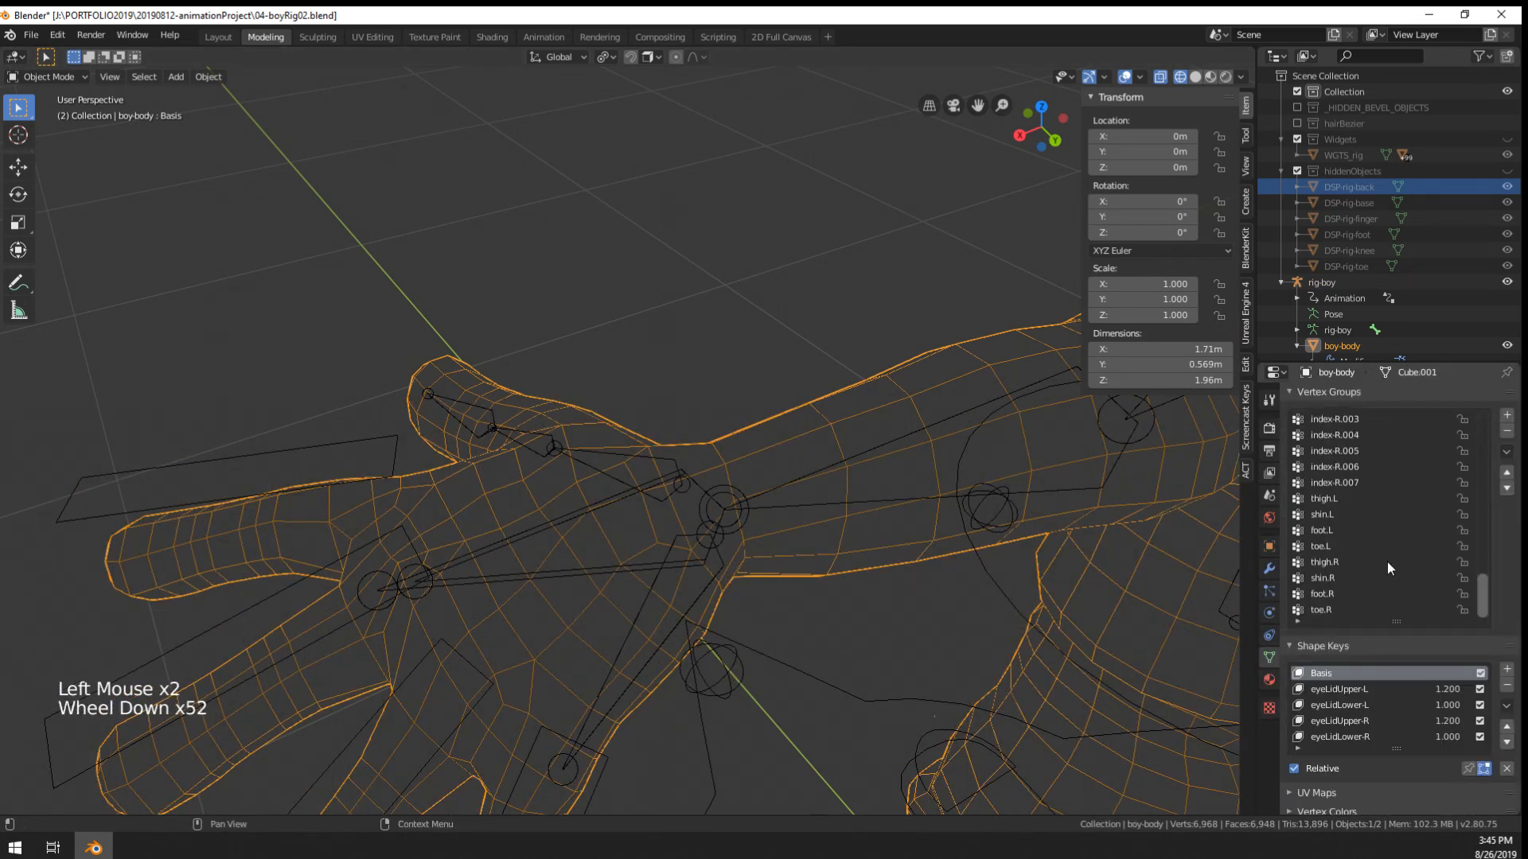
left_click(1506, 416)
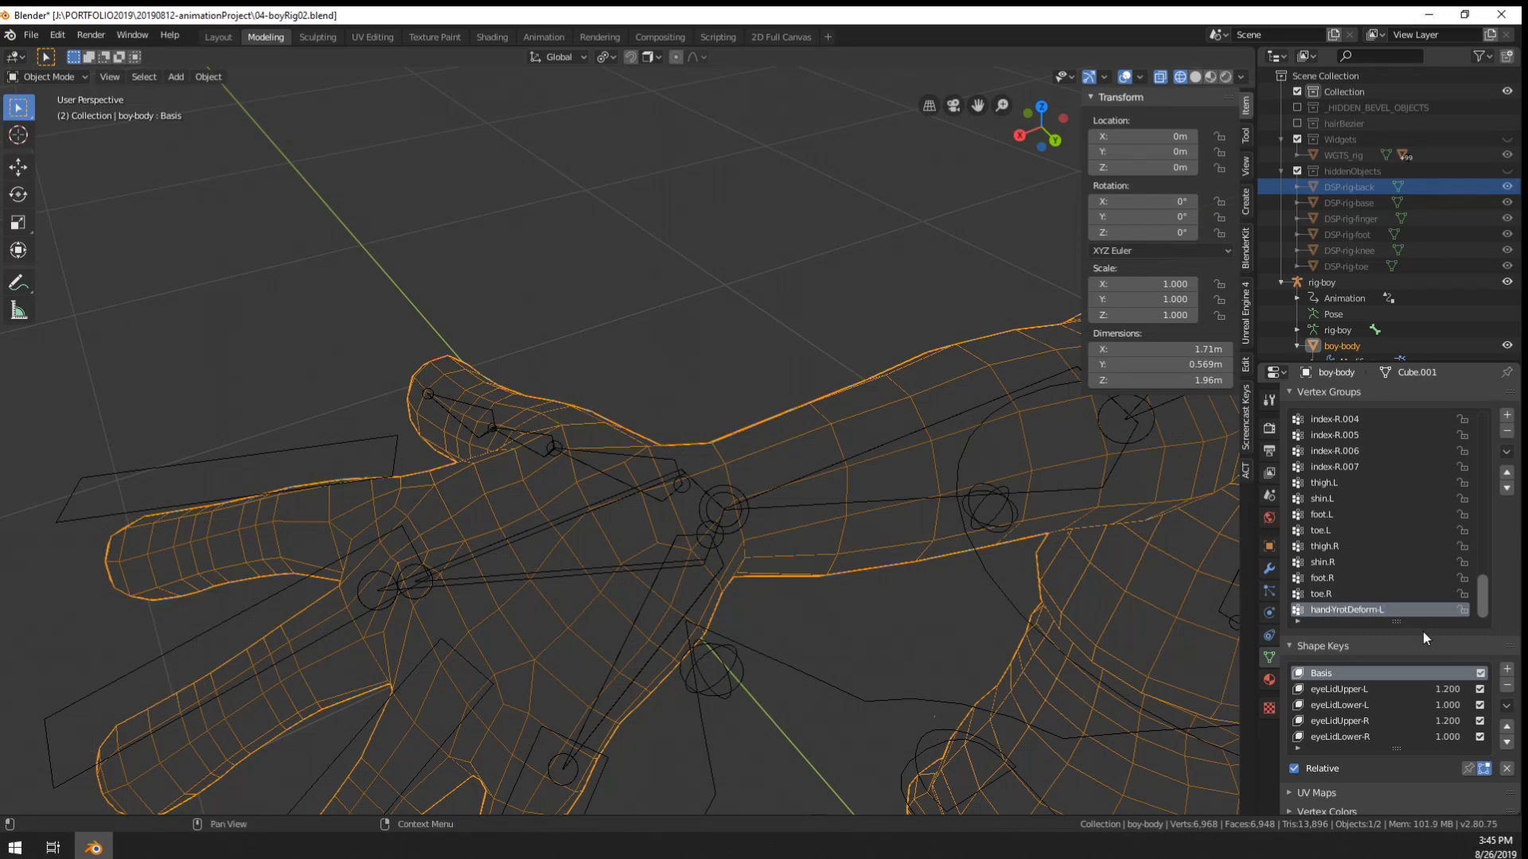
left_click(1506, 415)
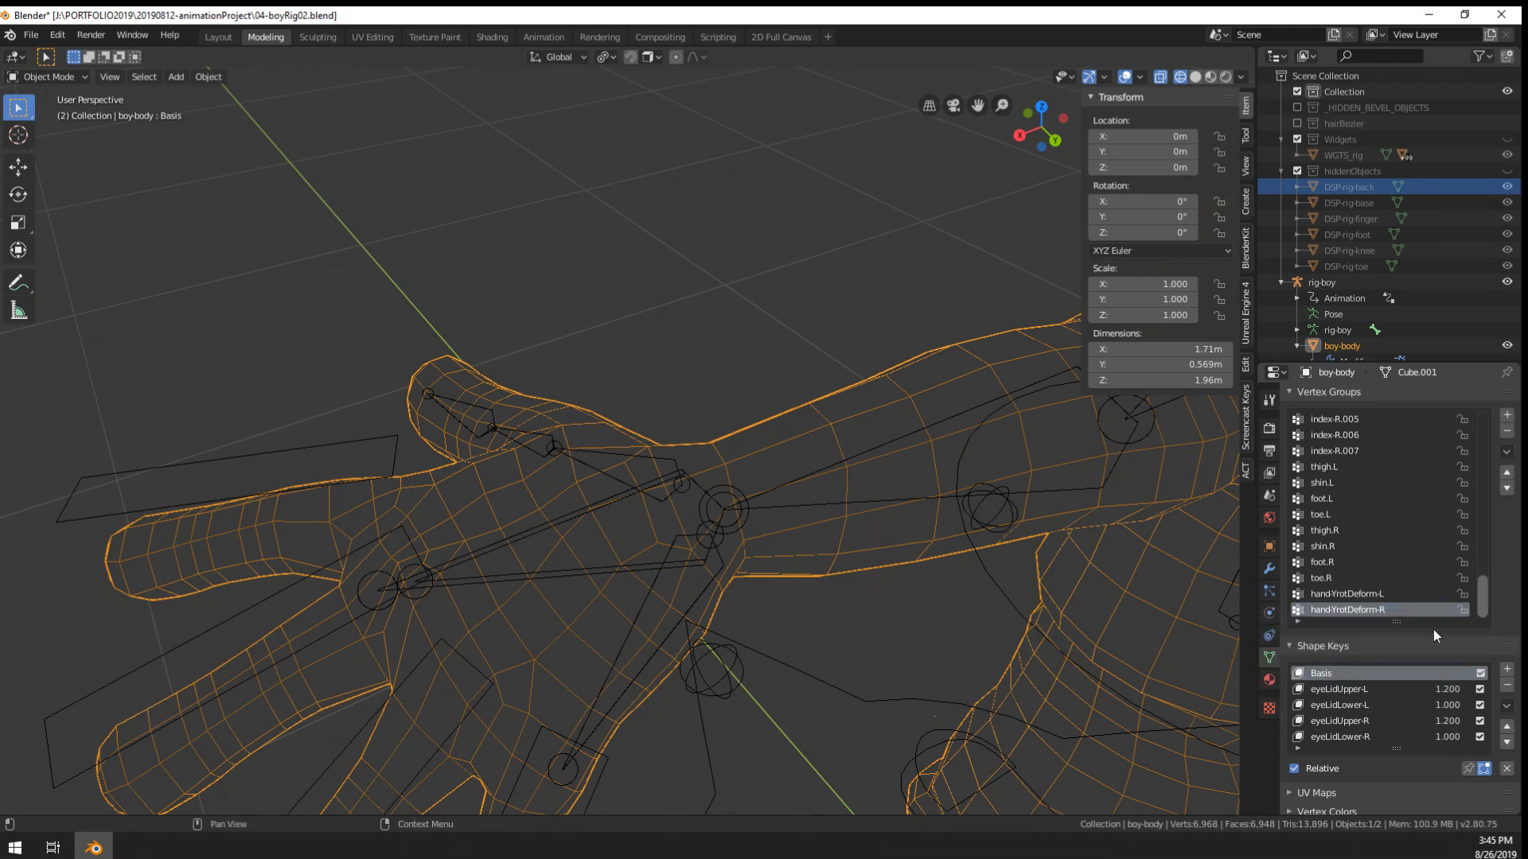
scroll(1428, 584, "up", 20)
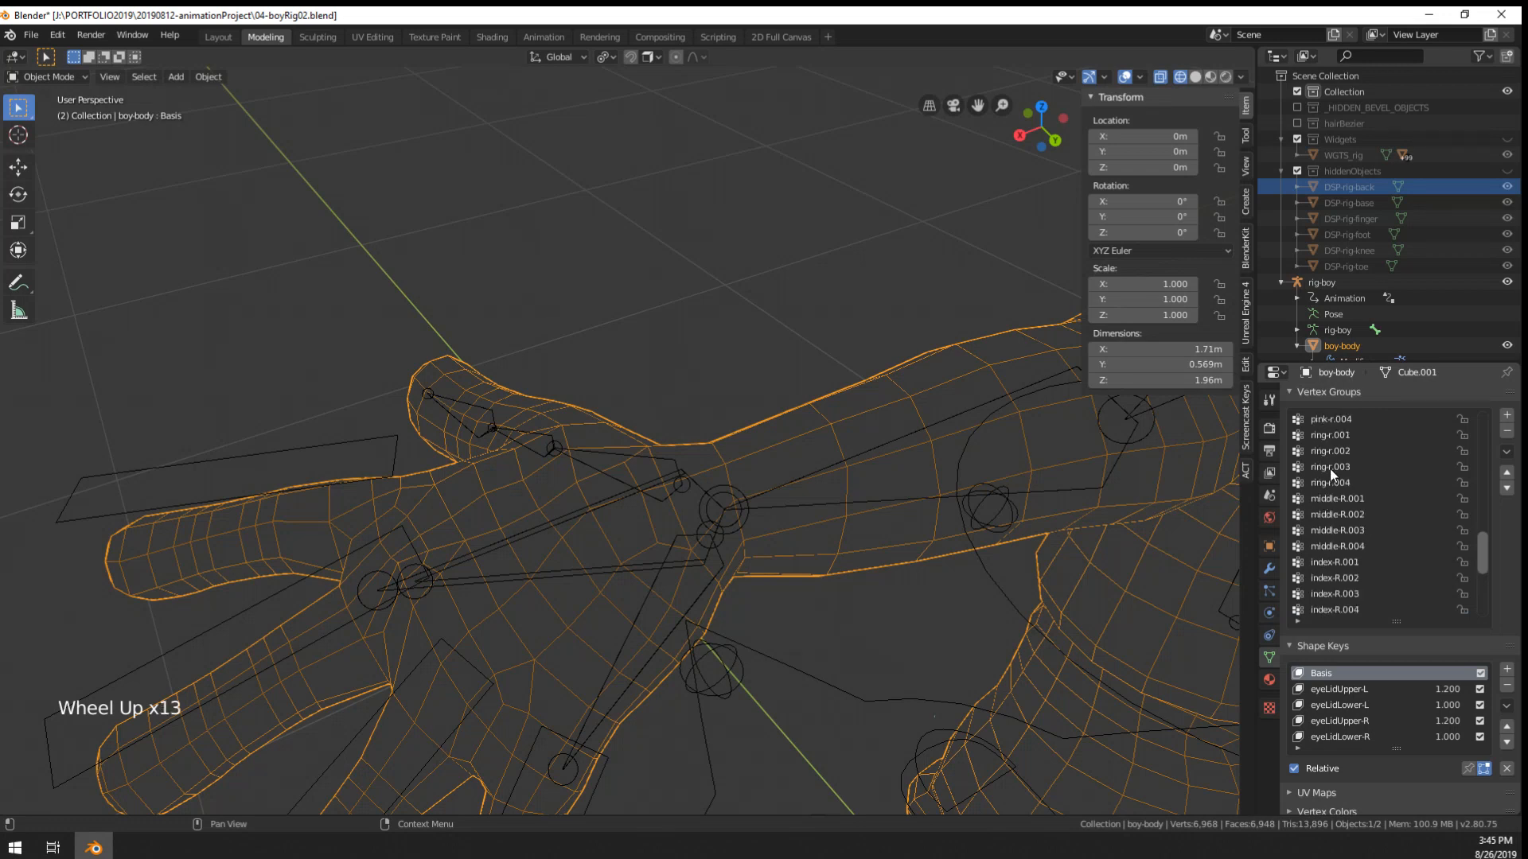
scroll(1363, 479, "up", 20)
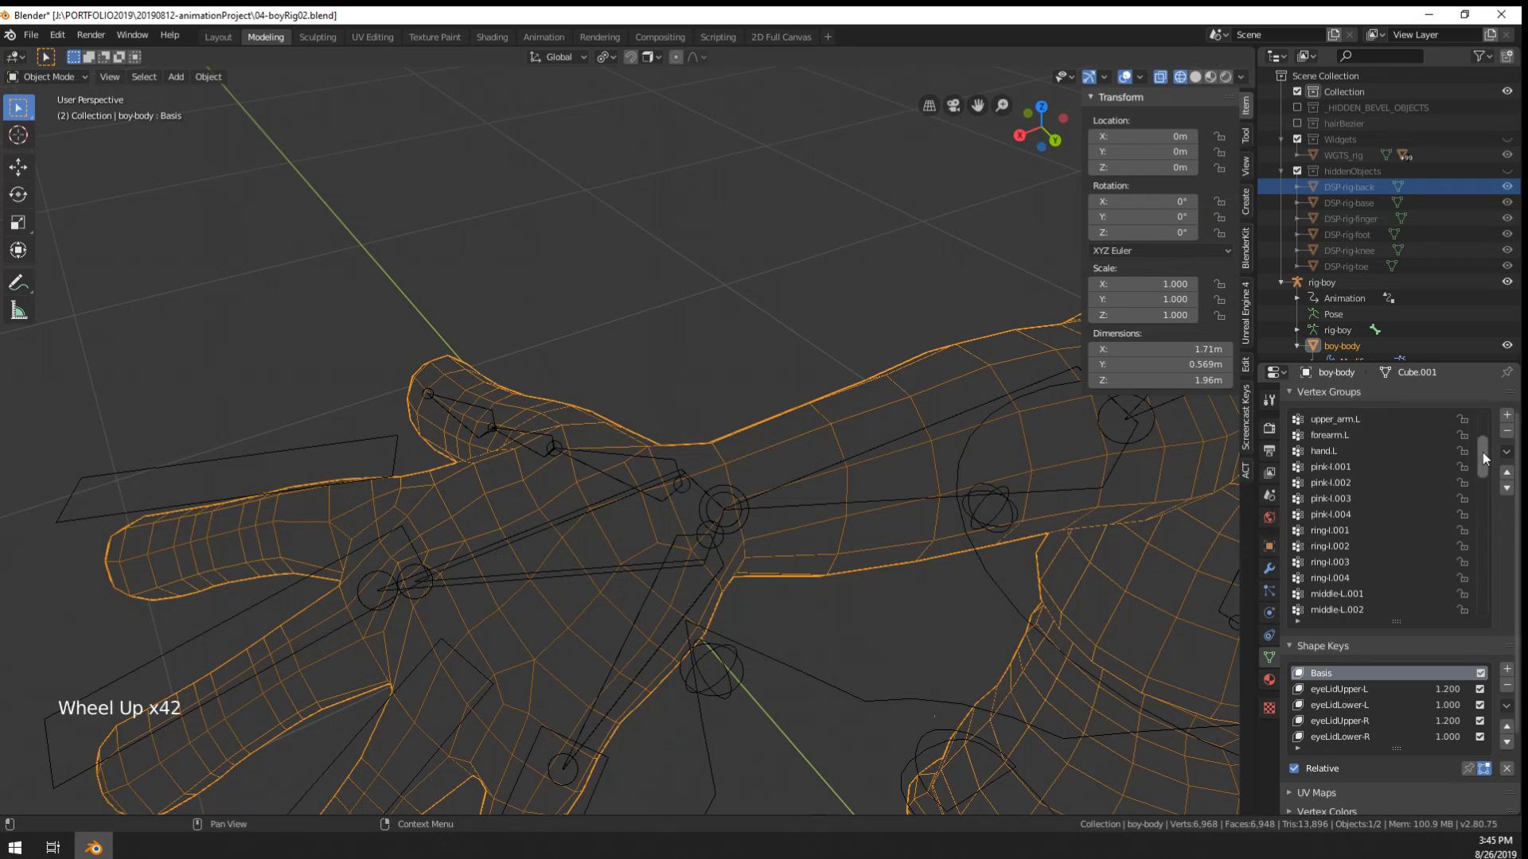
left_click_drag(1483, 452, 1470, 604)
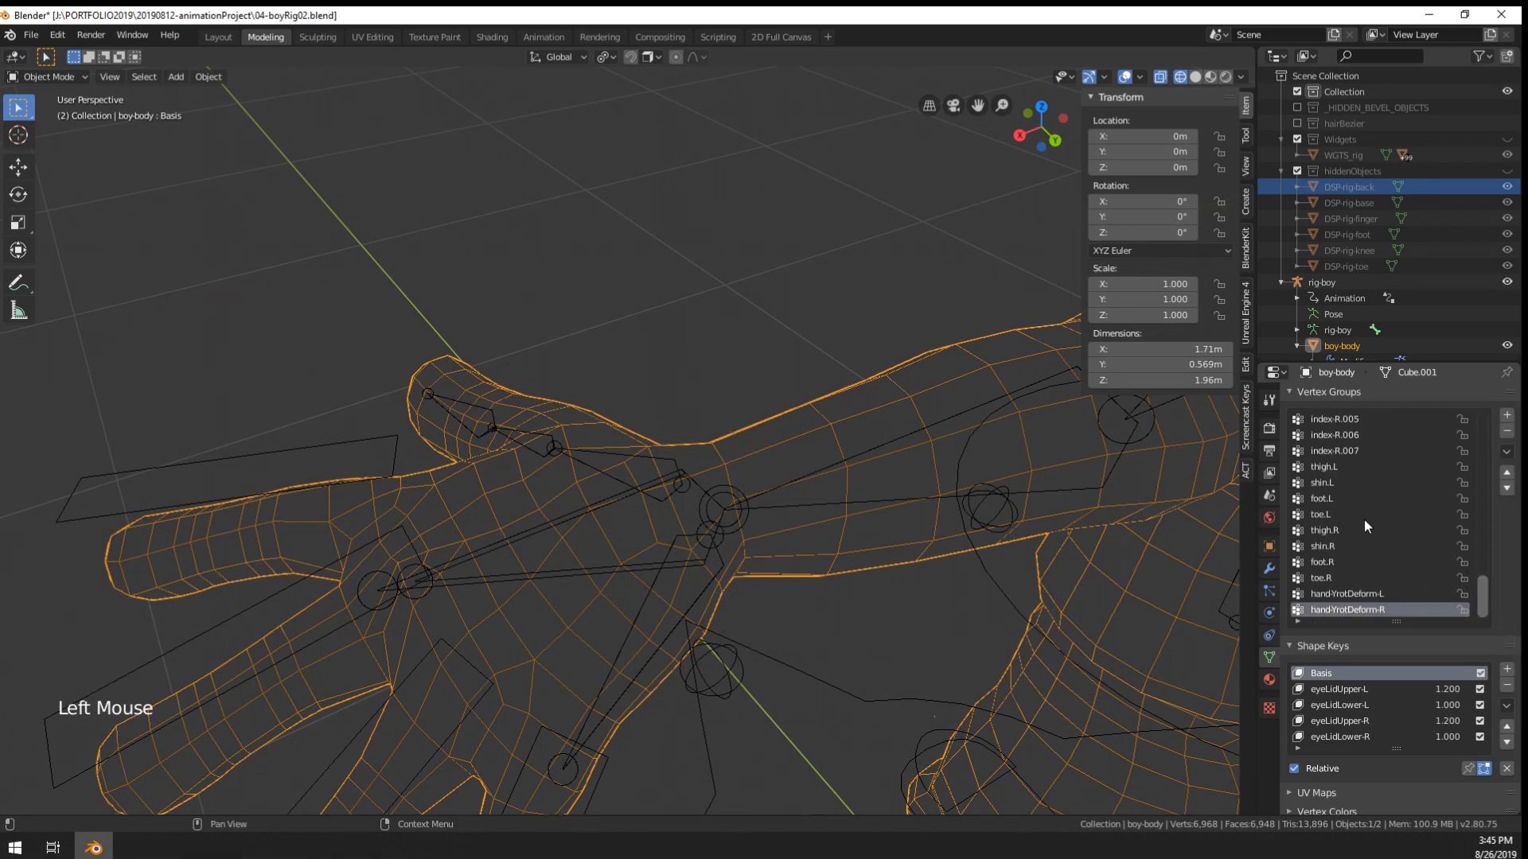
- Select the rig-boy armature in Object Mode and inspect its overlapping left hand bones
right_click(588, 582)
right_click(663, 564)
scroll(663, 564, "down", 16)
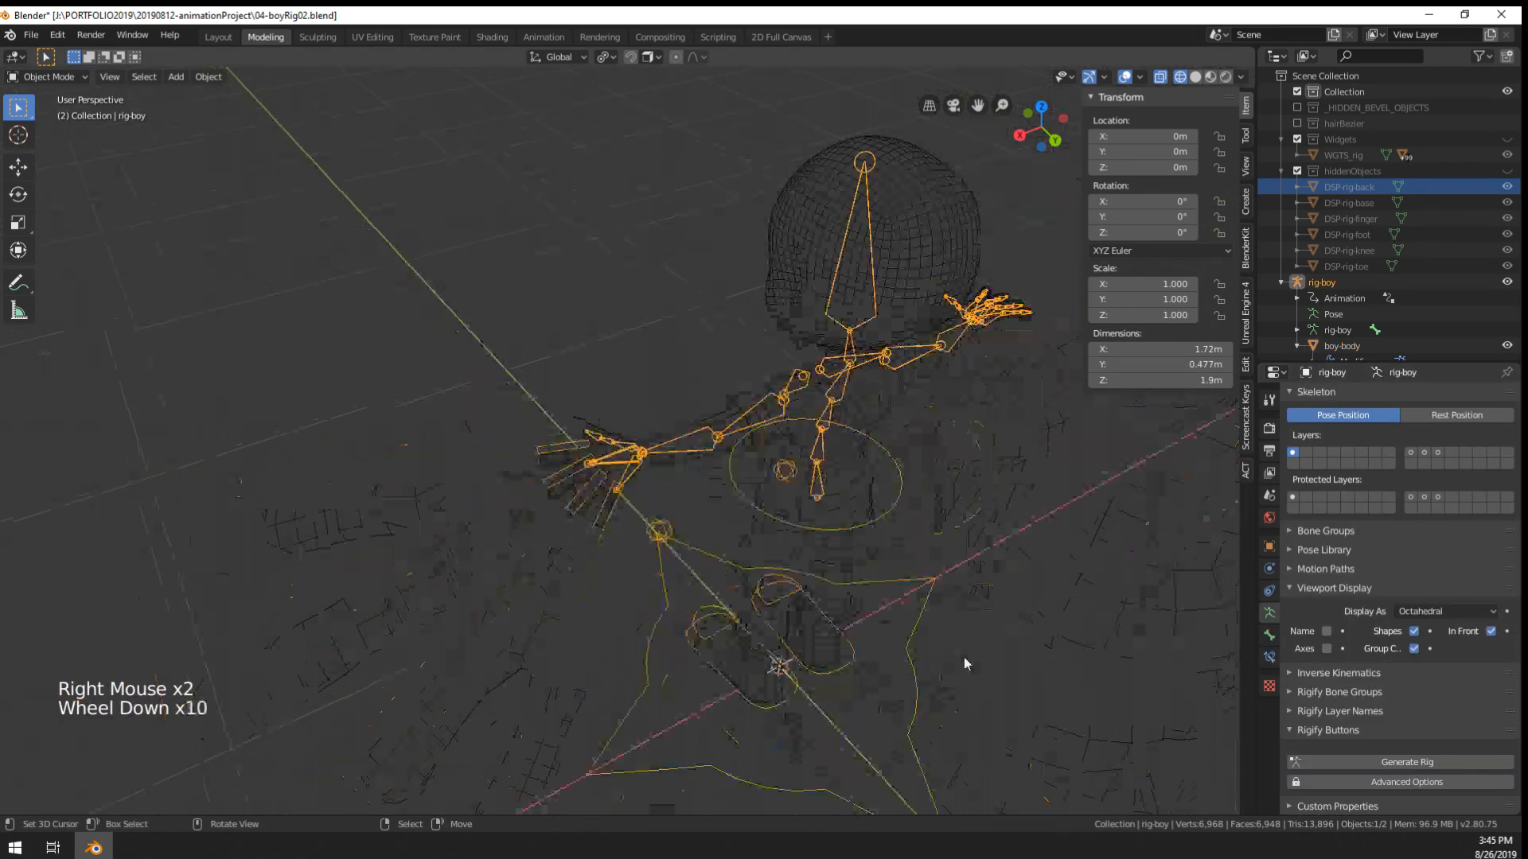
scroll(665, 610, "up", 13)
scroll(656, 579, "up", 2)
scroll(657, 579, "down", 7)
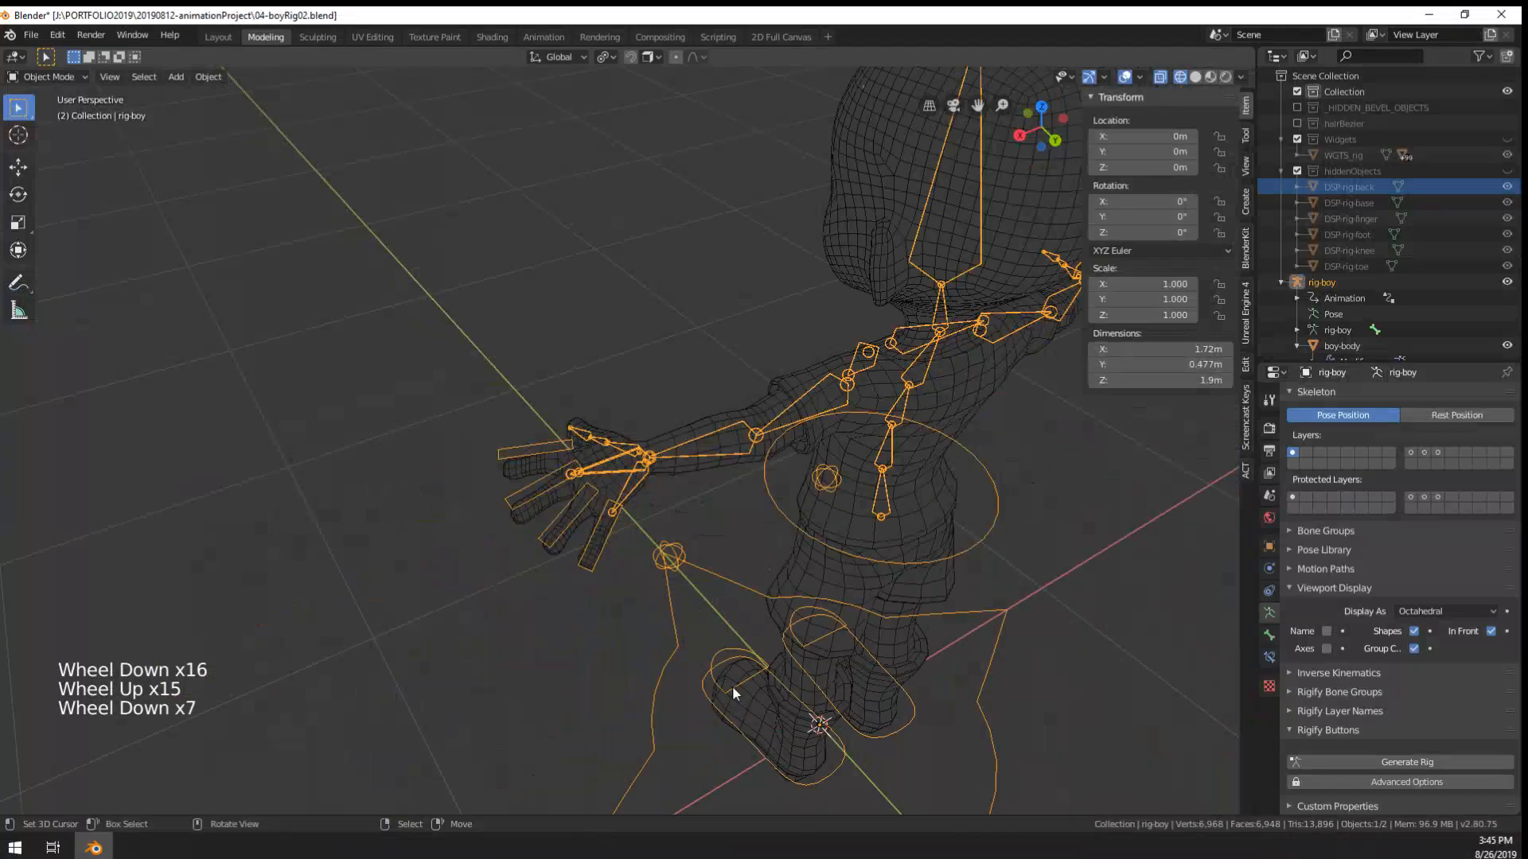
scroll(605, 506, "up", 11)
scroll(543, 617, "down", 1)
right_click(469, 633)
right_click(469, 633)
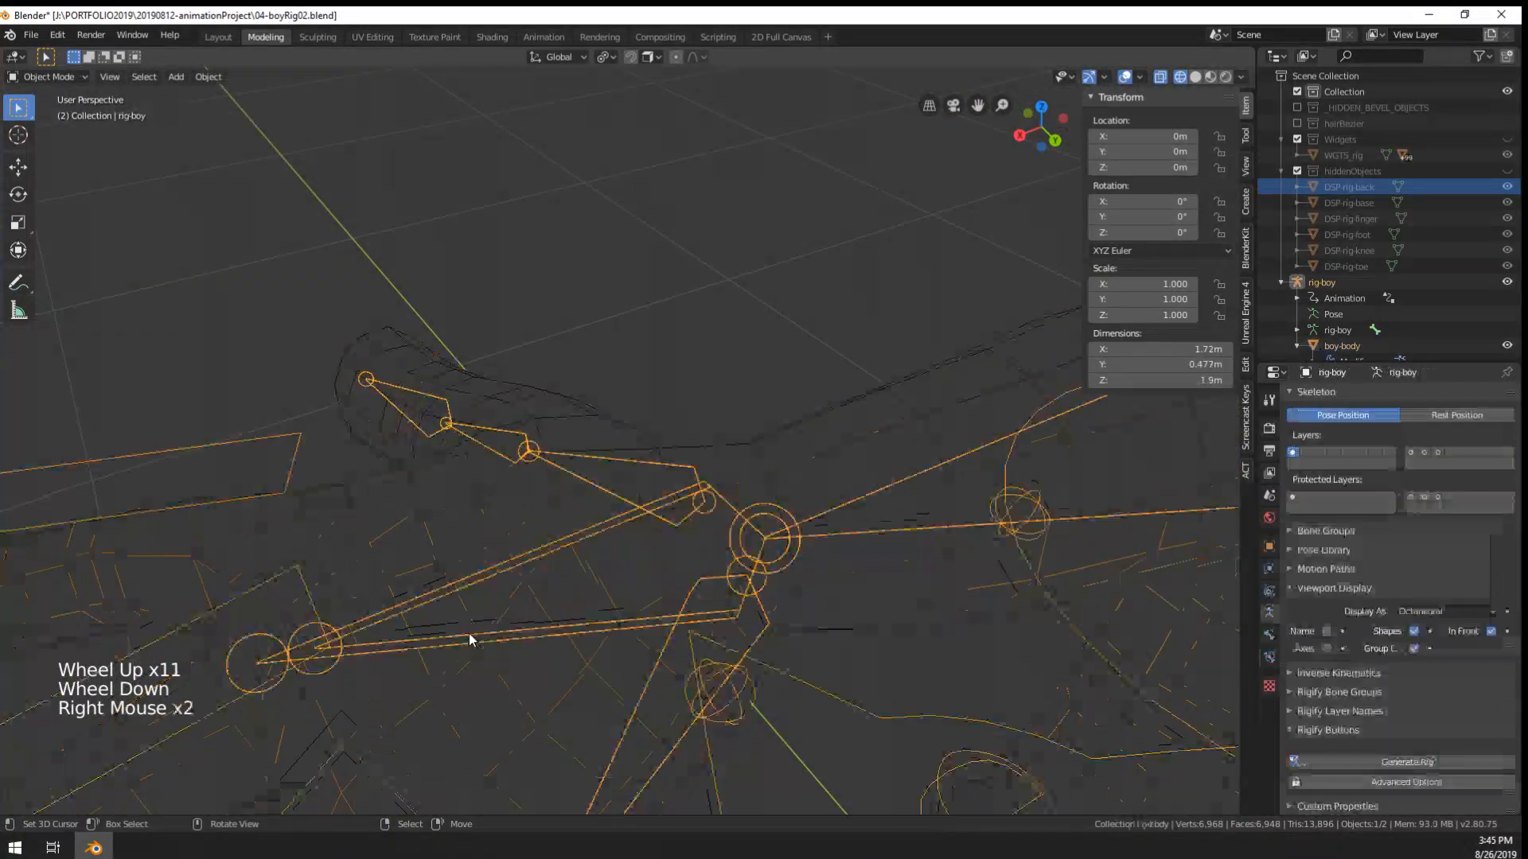
middle_click_drag(469, 633, 534, 617, "shift")
middle_click_drag(533, 617, 735, 547, "shift")
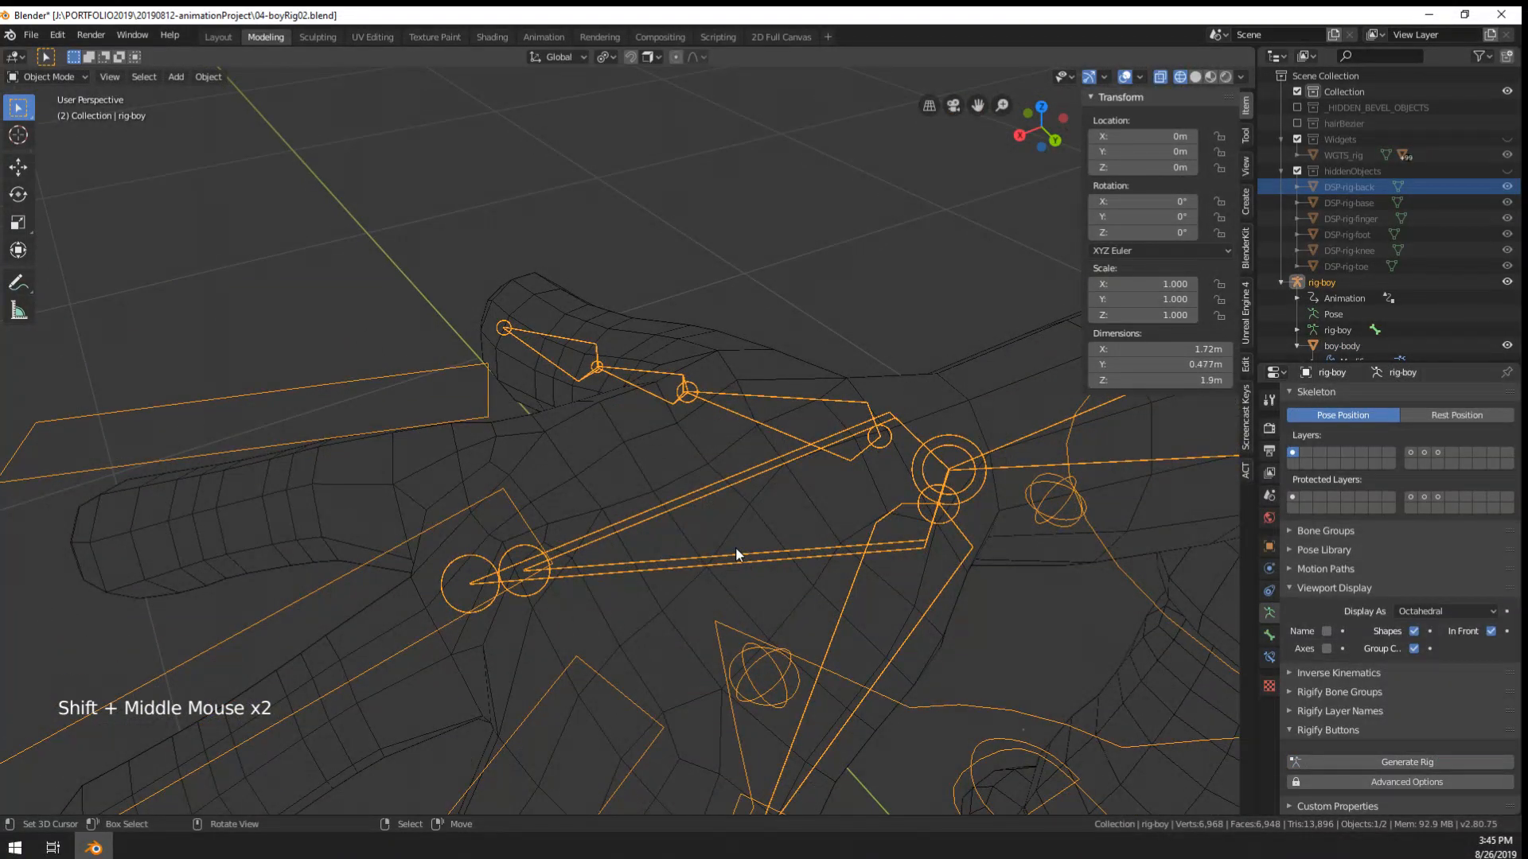
- Try rotating the hand-YrotDeform-L bone in Pose Mode
key("ctrl+Tab")
right_click(580, 580)
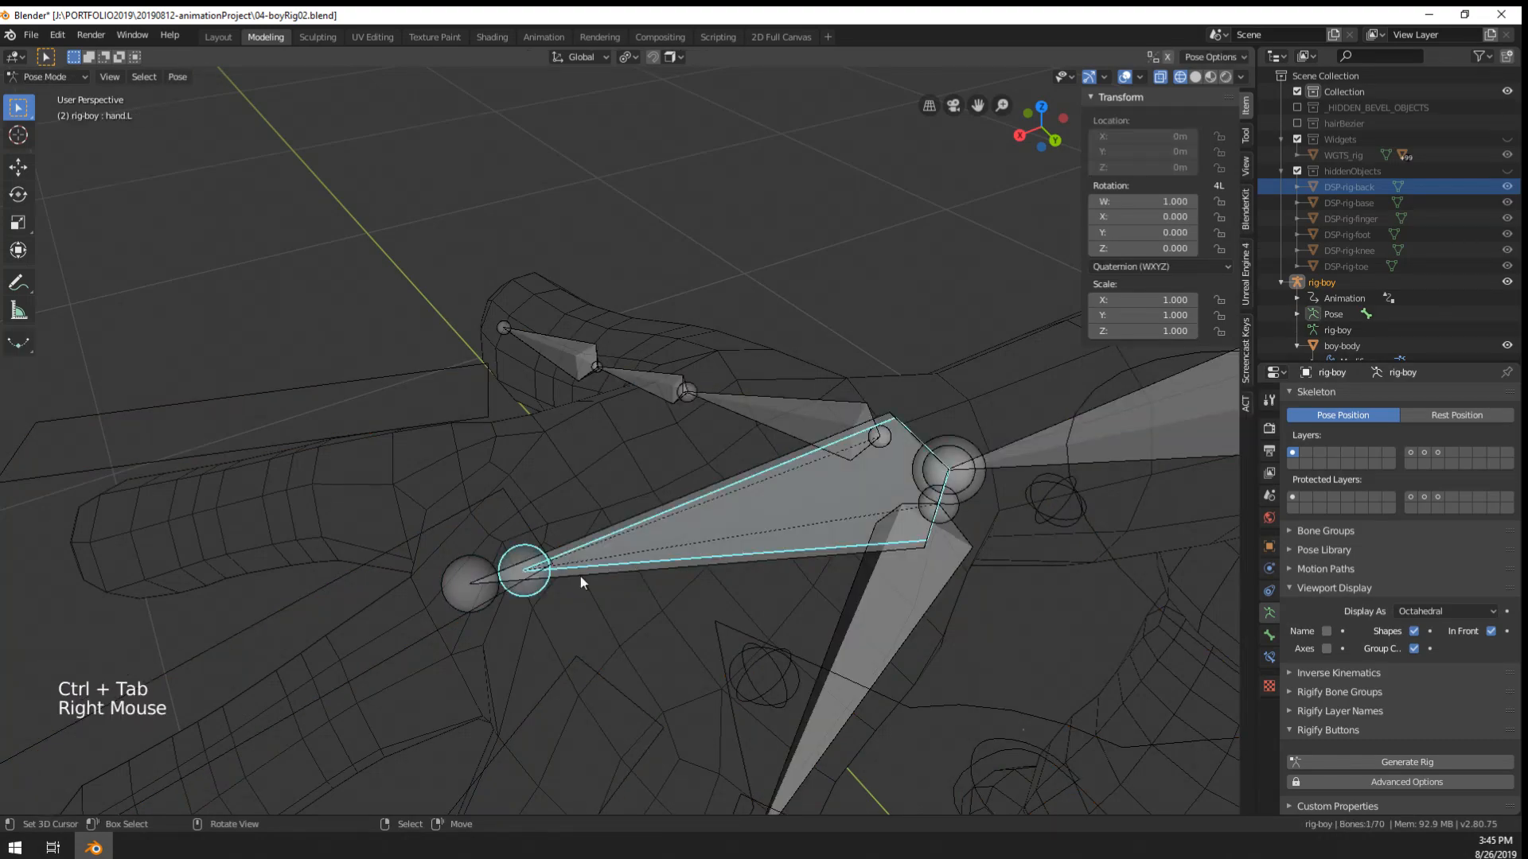
right_click(631, 587)
key("r")
right_click(657, 619)
- Switch rig-boy to Edit Mode, deselect its bones, and return it to Object Mode
middle_click_drag(860, 550, 684, 563)
scroll(929, 471, "down", 2)
scroll(832, 502, "up", 2)
scroll(823, 546, "down", 4)
middle_click(684, 563)
right_click(797, 474)
key("Tab")
right_click(797, 474)
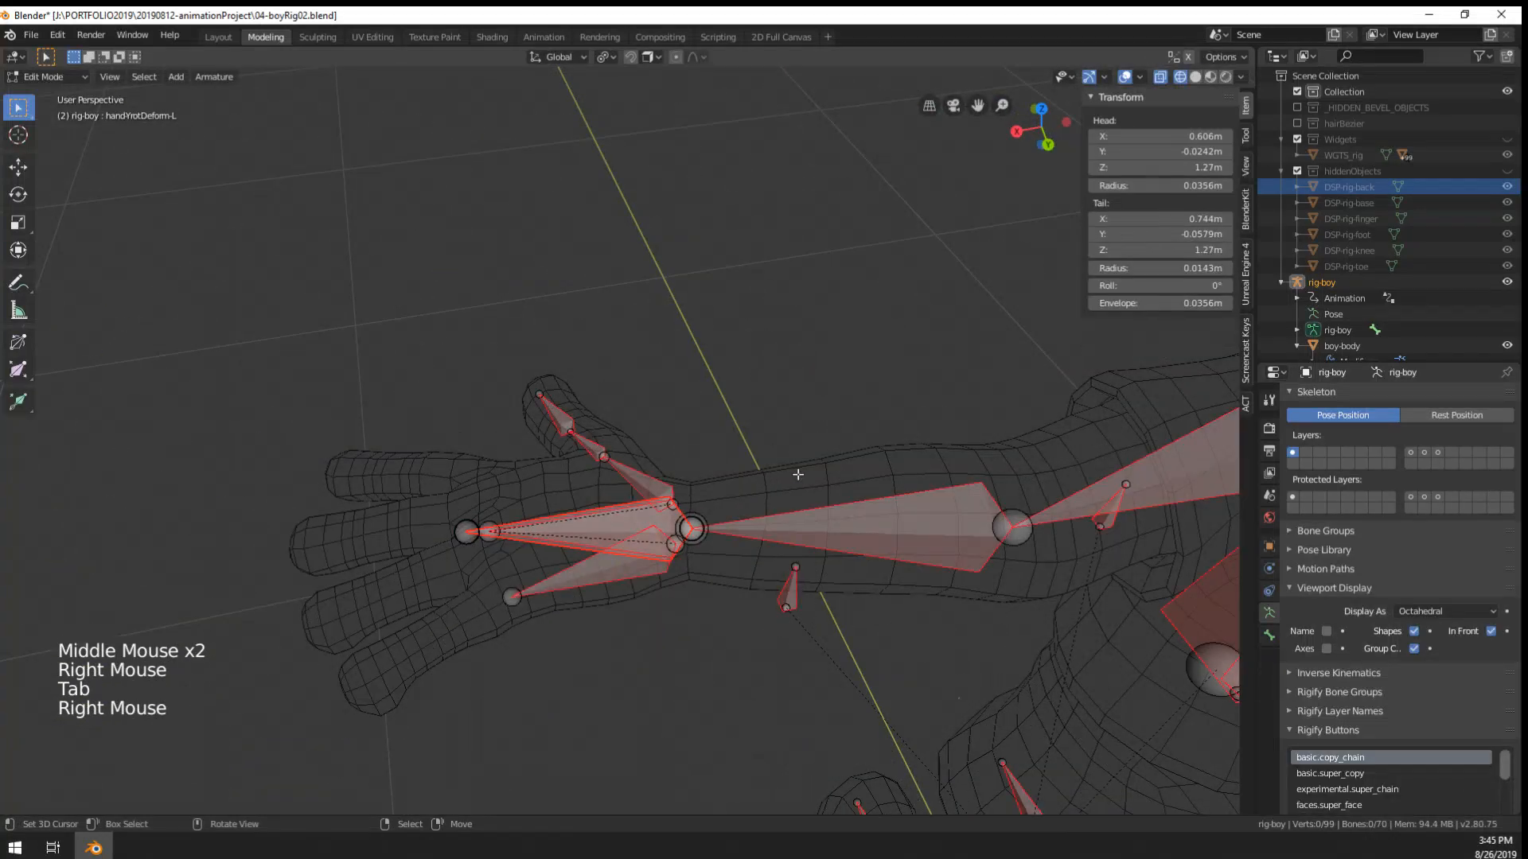
key("ctrl+Tab")
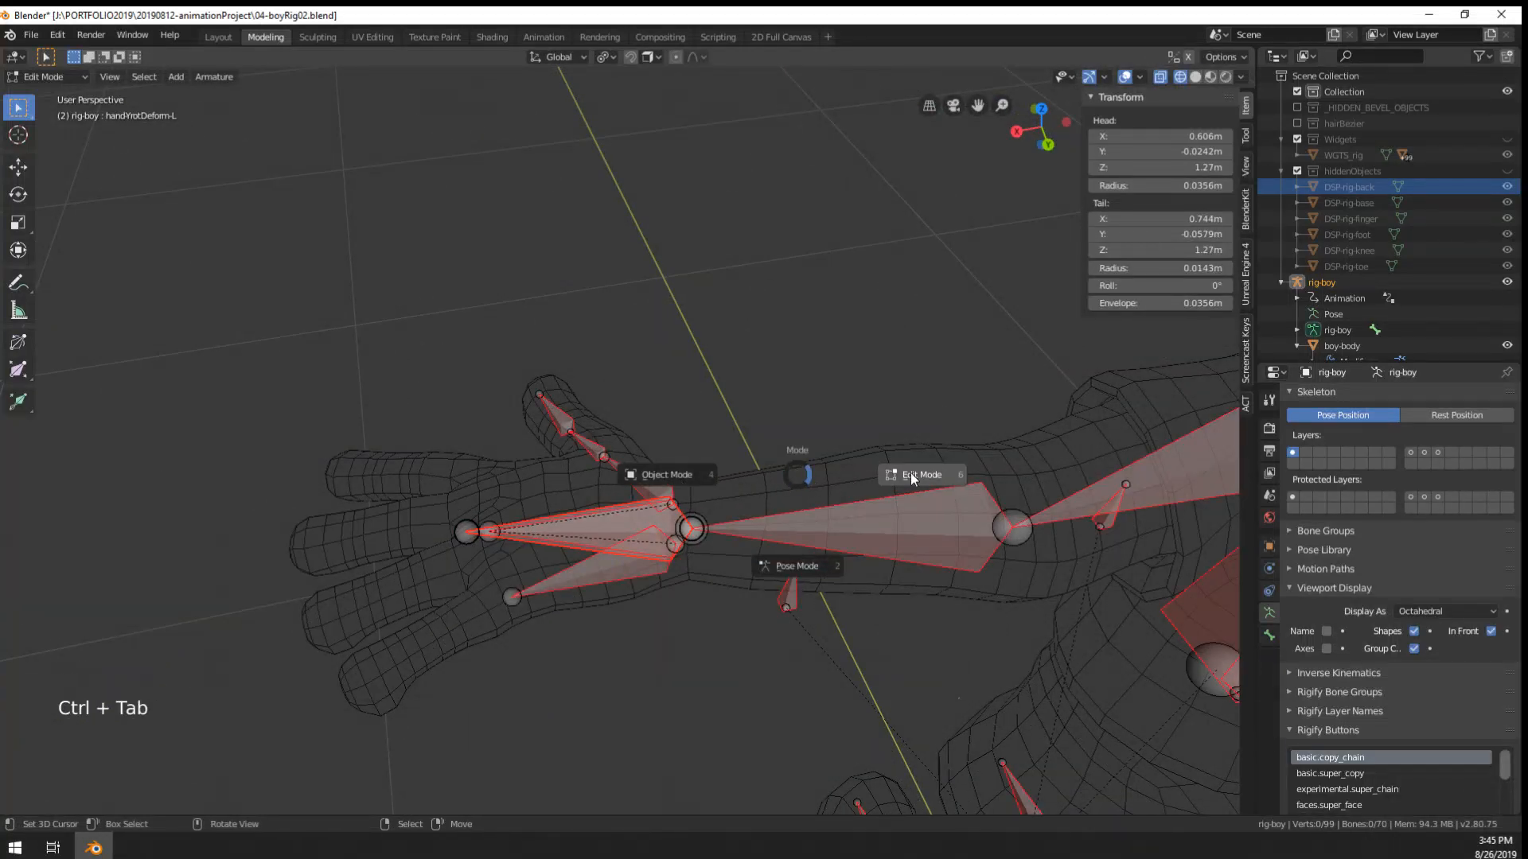
key("ctrl+Tab")
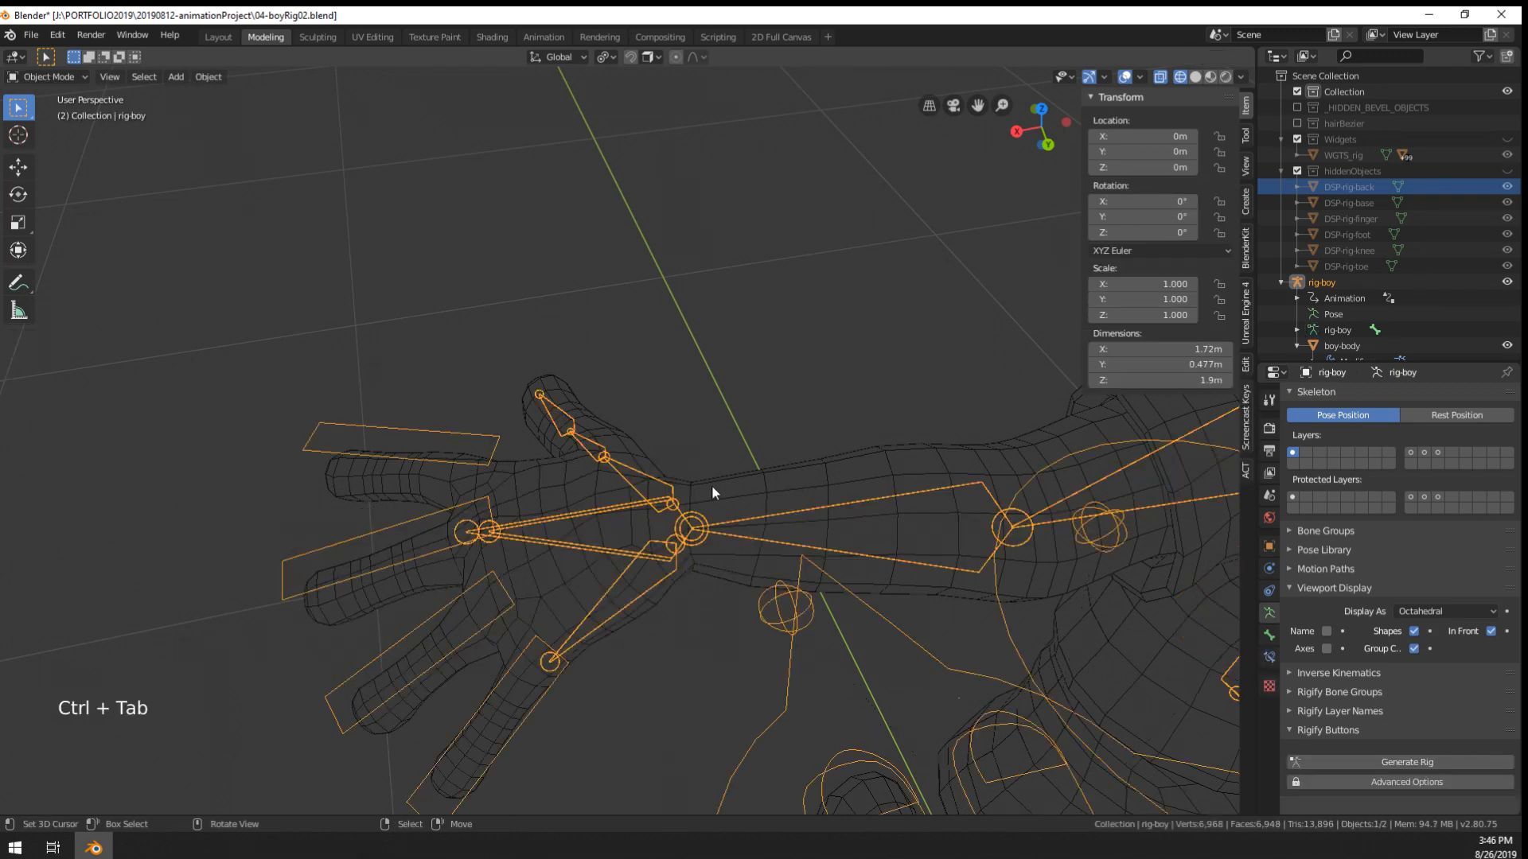
- Clear the rotation, location and scale of all rig-boy bones in Pose Mode
right_click(787, 477)
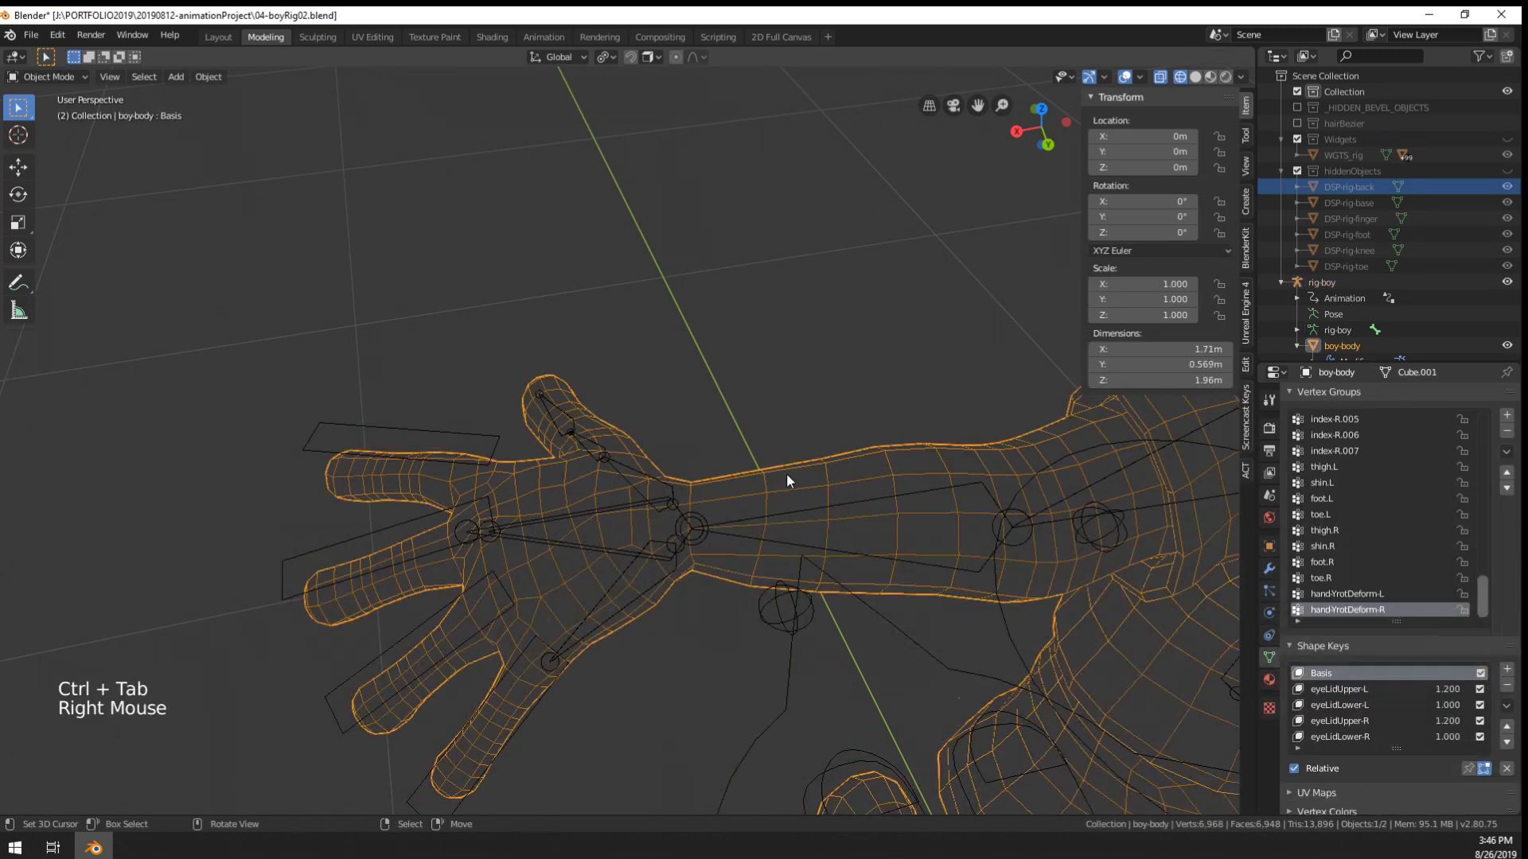
right_click(666, 532)
key("ctrl+Tab")
key("a")
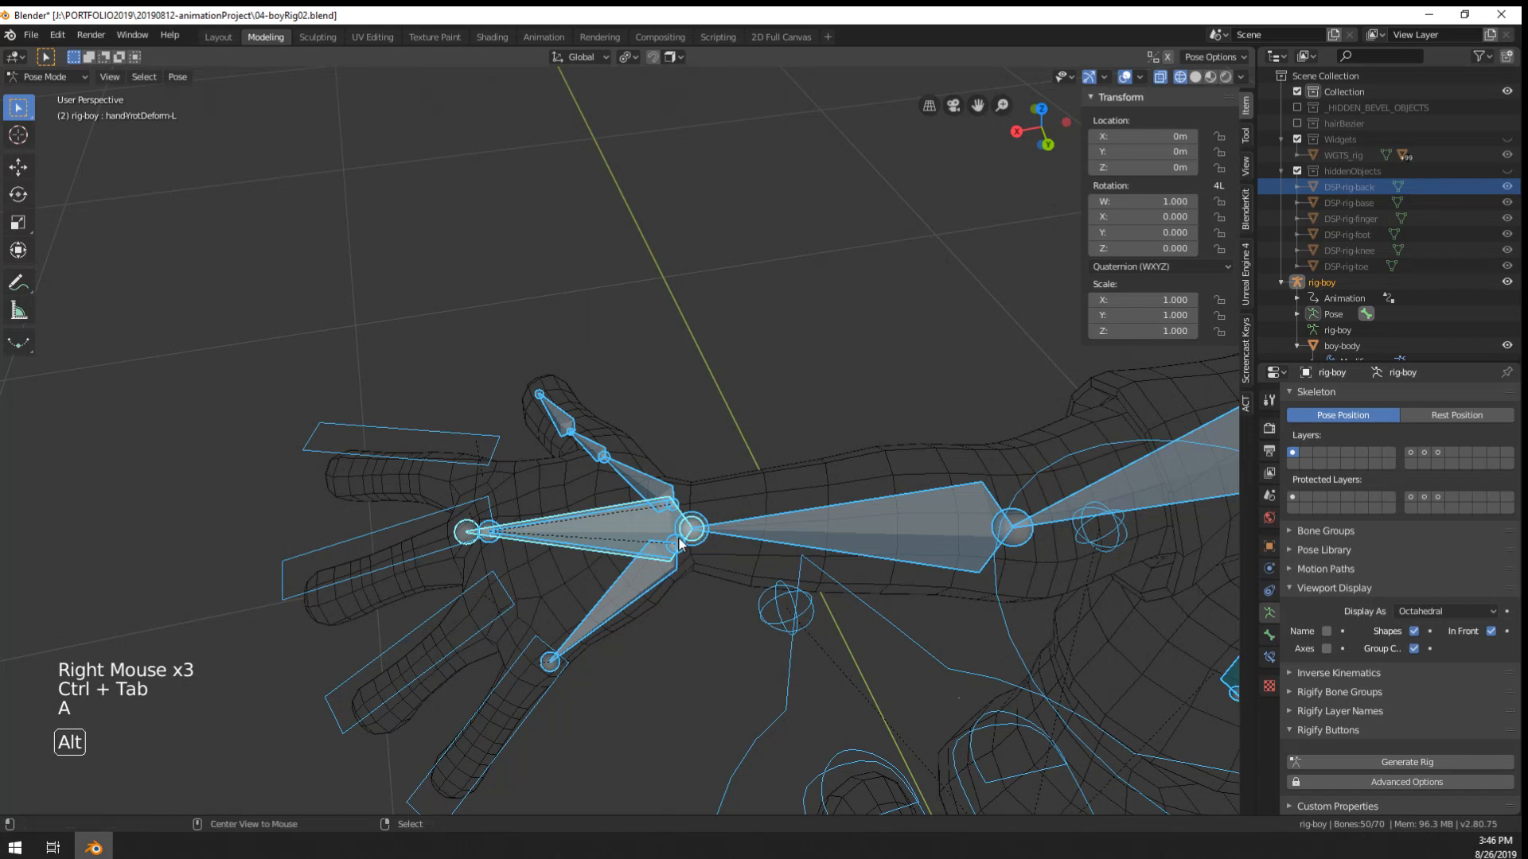
key("alt+r")
key("alt+g")
key("alt+s")
- Leave Pose Mode and put the boy-body mesh in Weight Paint mode with solid viewport shading
right_click(785, 458)
key("ctrl+Tab")
right_click(794, 476)
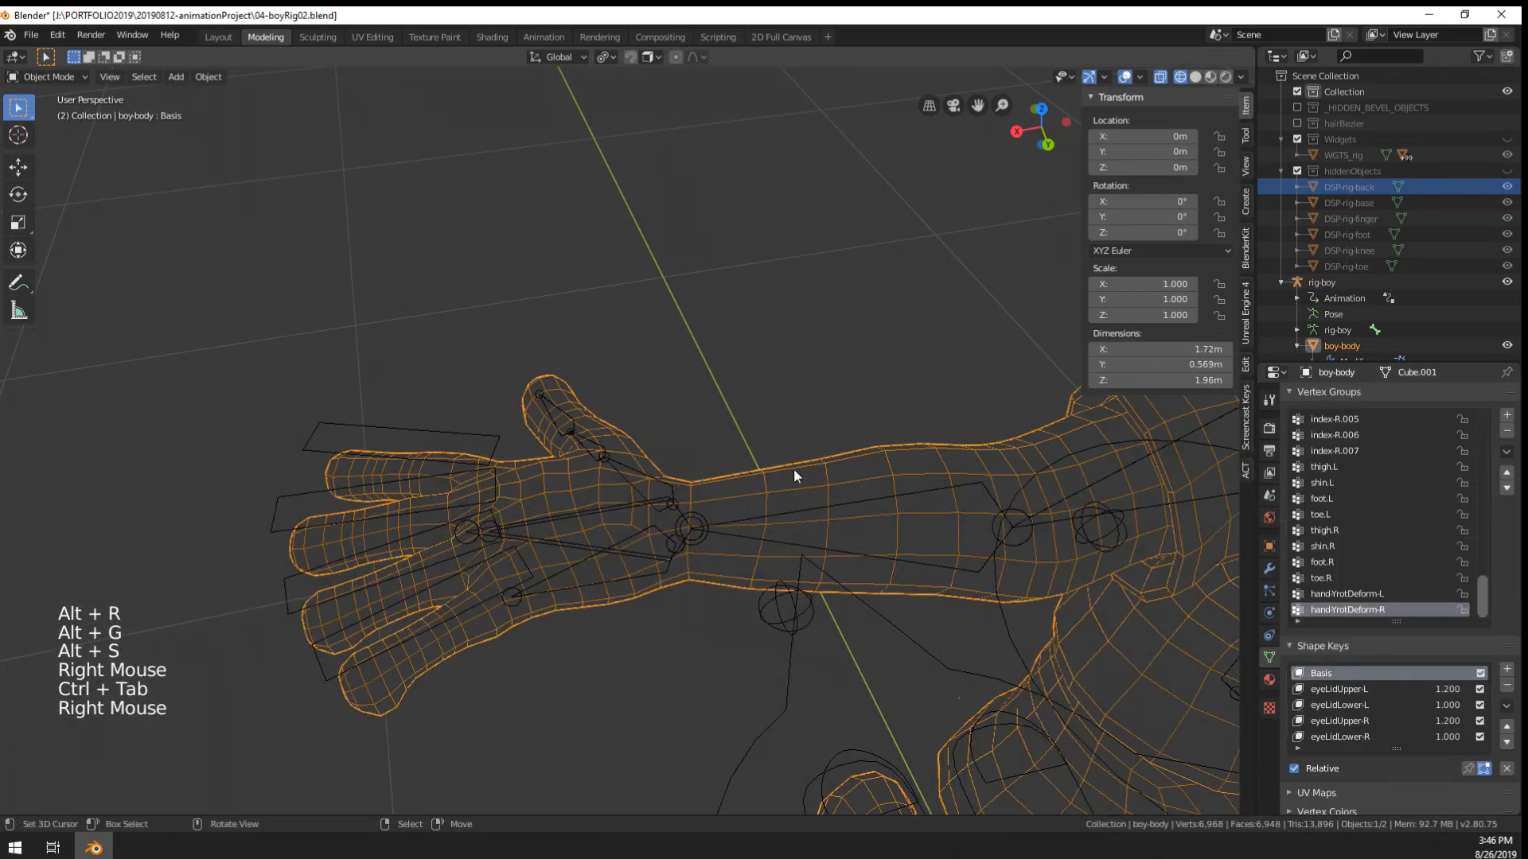
key("ctrl+Tab")
key("ctrl+Tab")
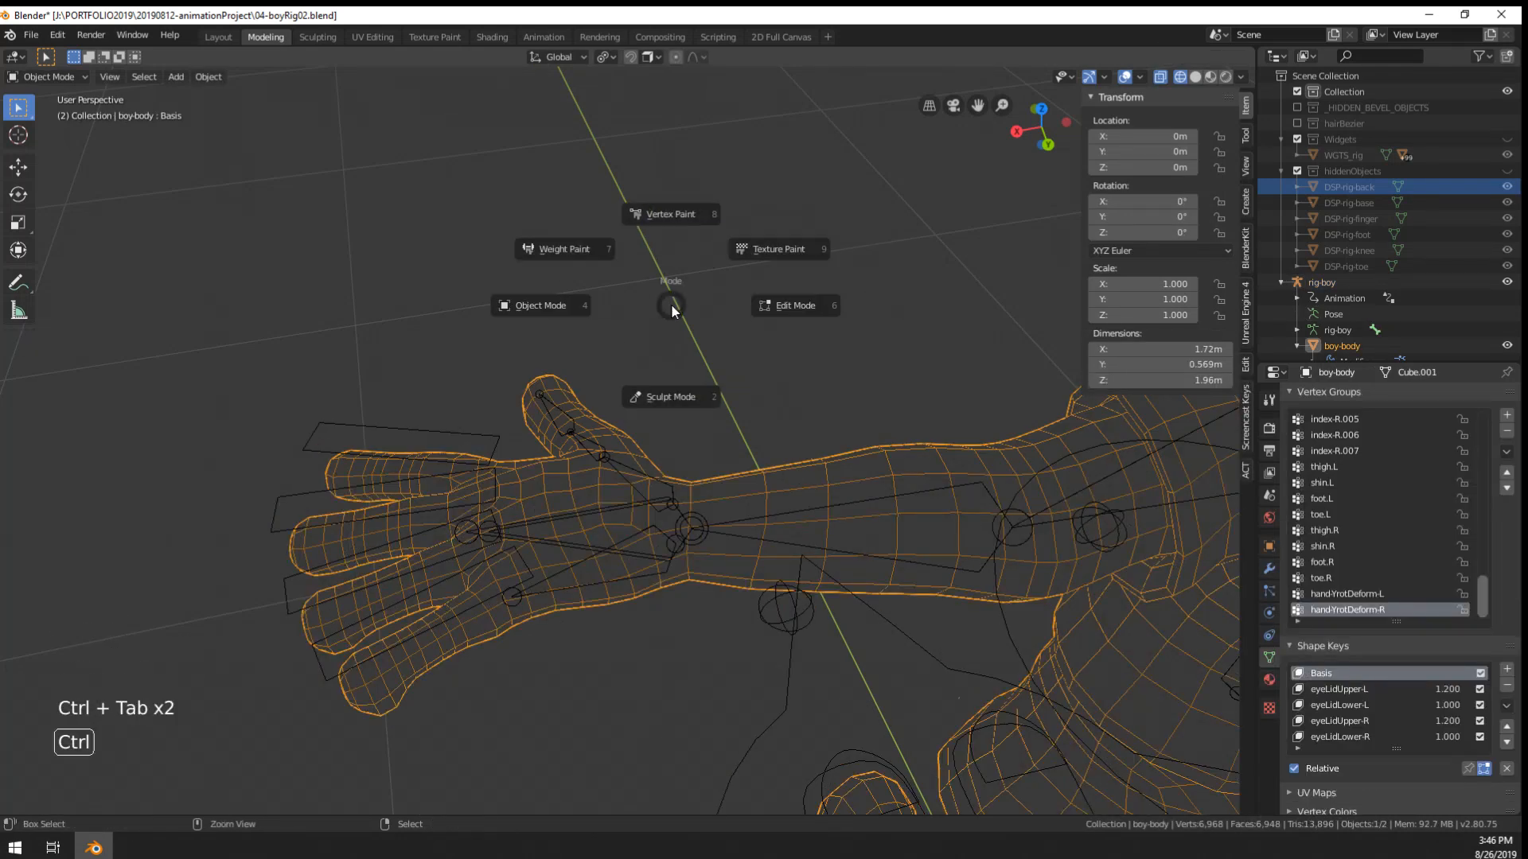
left_click(568, 260)
left_click(1195, 76)
- Paint weight 1.000 into the handYrotDeform-L vertex group on the palm side of the left forearm near the wrist, using a 157 px Draw brush
scroll(747, 423, "down", 4)
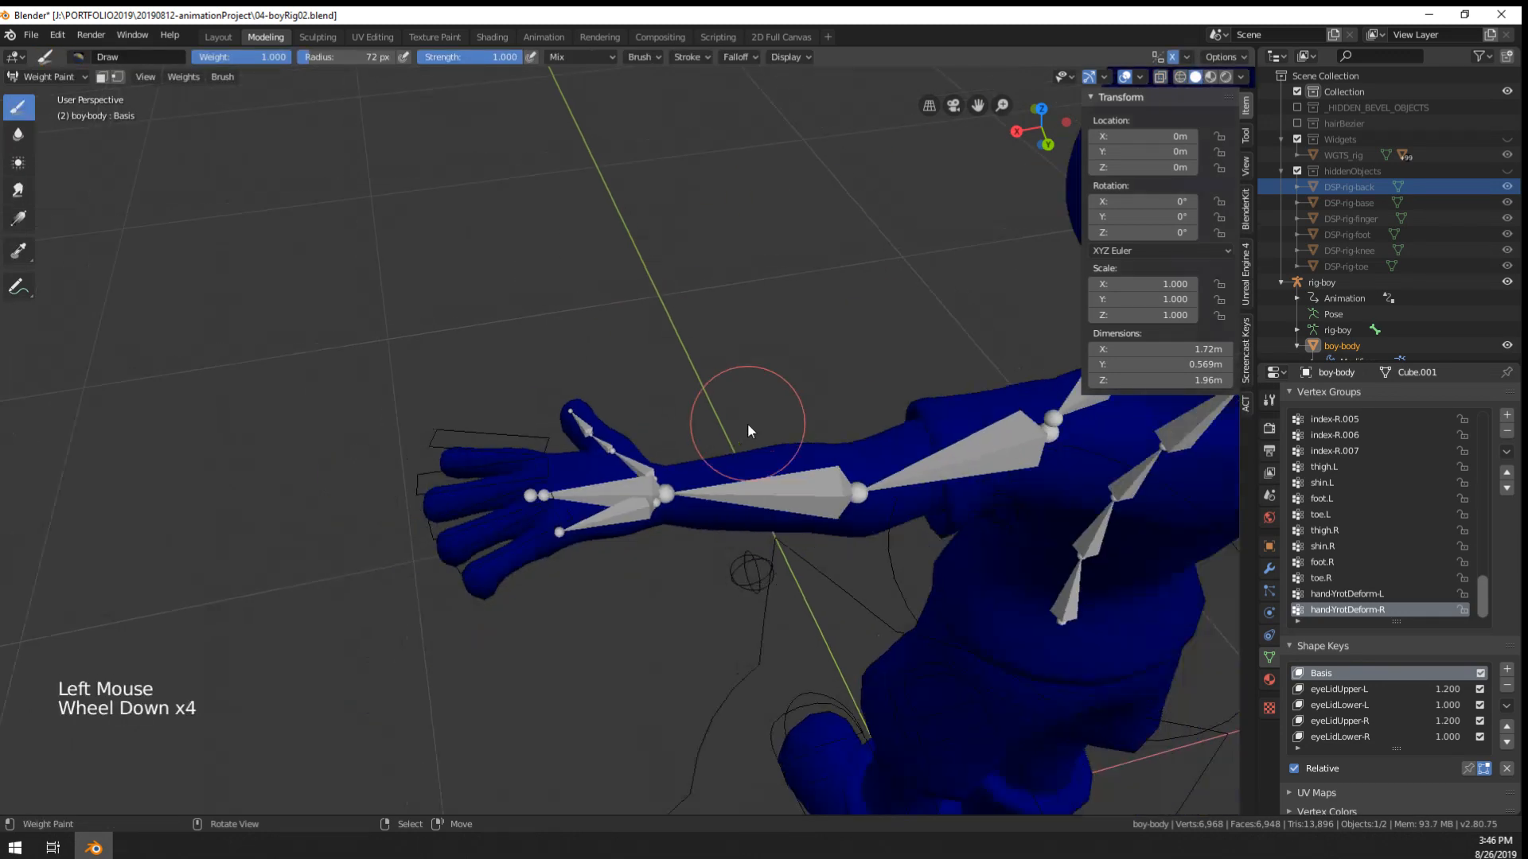
mouse_move(747, 423)
middle_mouse_down()
mouse_move(766, 538)
mouse_move(787, 556)
middle_mouse_up()
left_click(1385, 592)
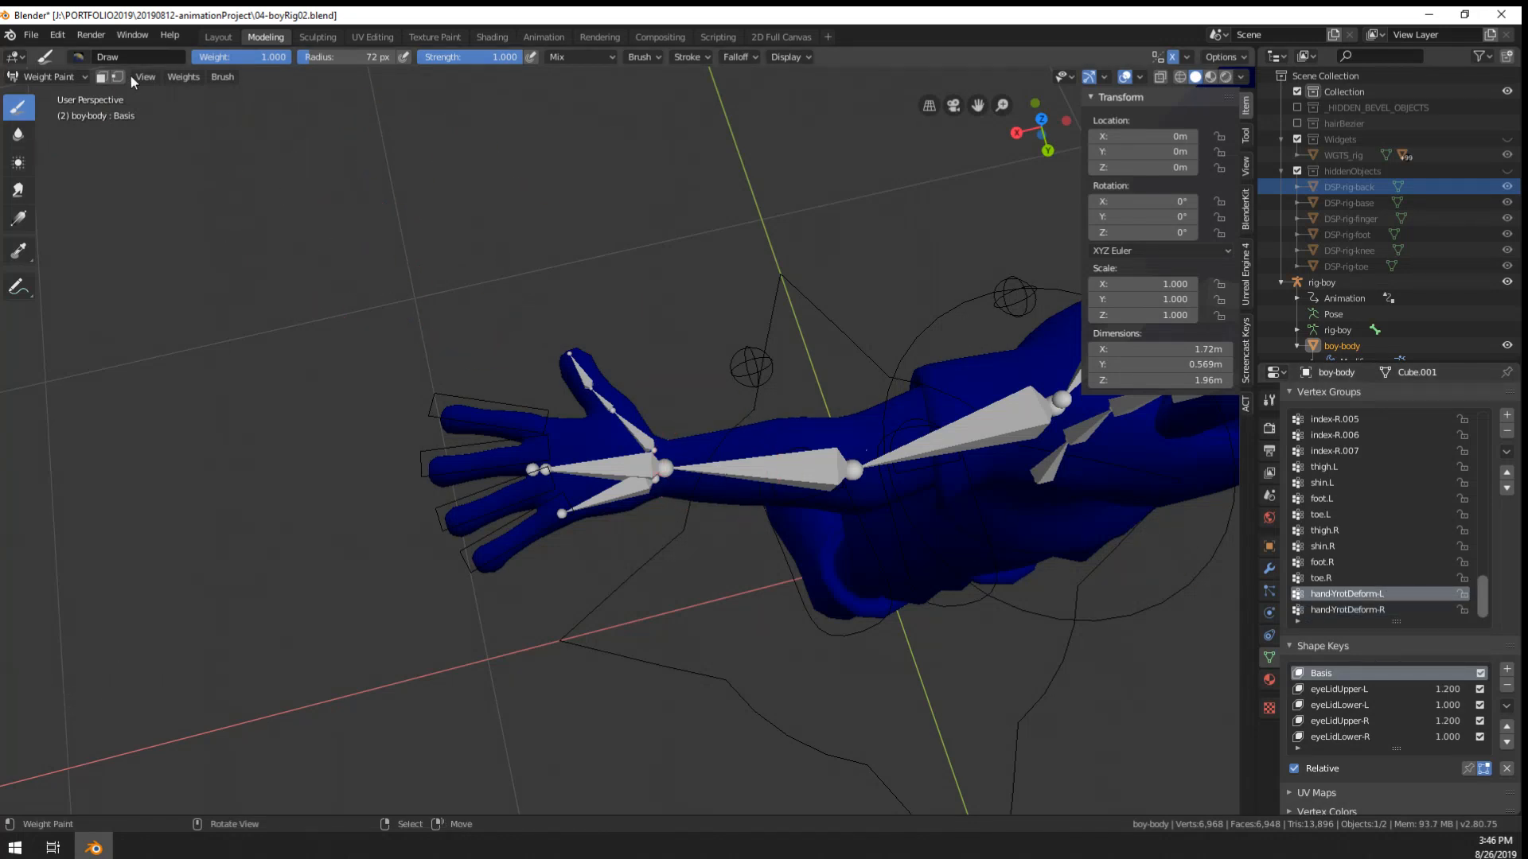
key("f")
left_click(429, 164)
left_click_drag(676, 460, 746, 468)
- Extend the weight 1.000 paint around the other sides of the left forearm by the wrist, reducing the brush radius to 104 px
mouse_move(847, 565)
middle_mouse_down()
mouse_move(839, 238)
mouse_move(648, 443)
middle_mouse_up()
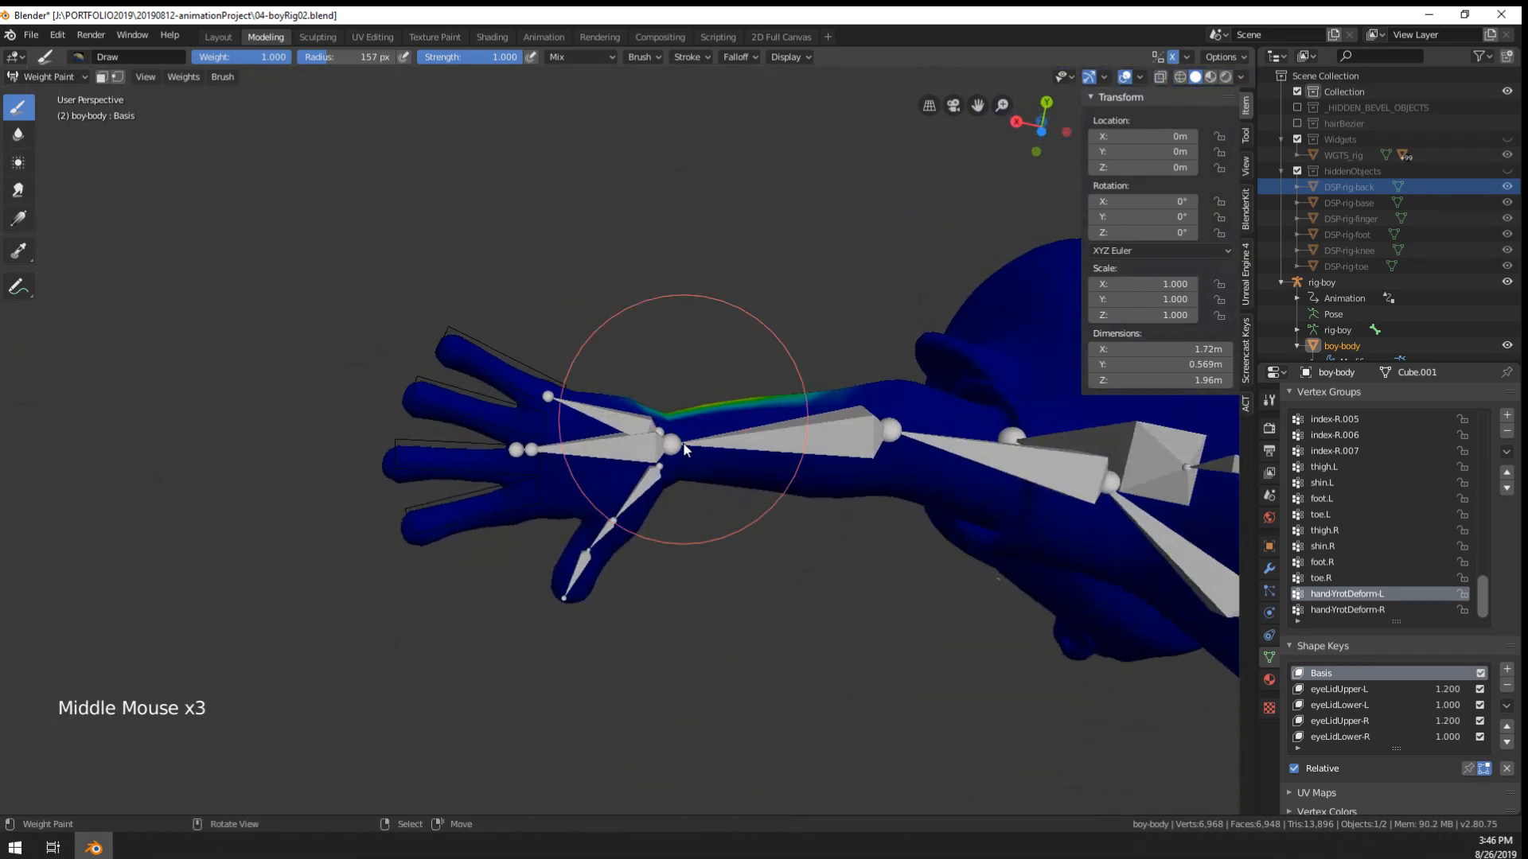
left_click(702, 447)
middle_click_drag(762, 436, 722, 345)
key("f")
left_click(680, 354)
left_click_drag(682, 358, 745, 371)
middle_click_drag(745, 371, 99, 104)
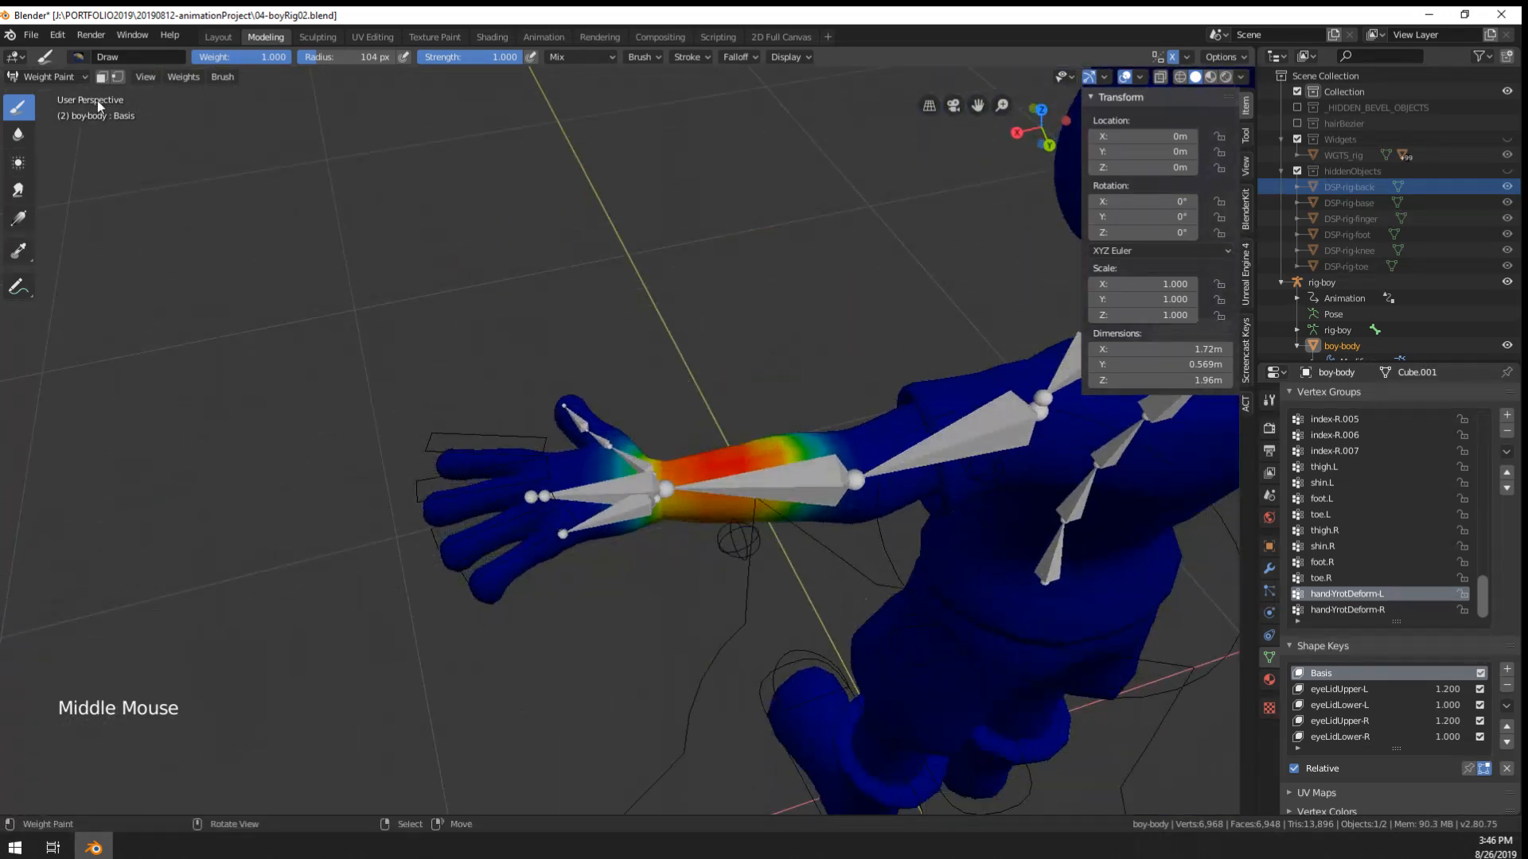
- Try a linear weight gradient on the left arm near the elbow and undo it
left_click(19, 191)
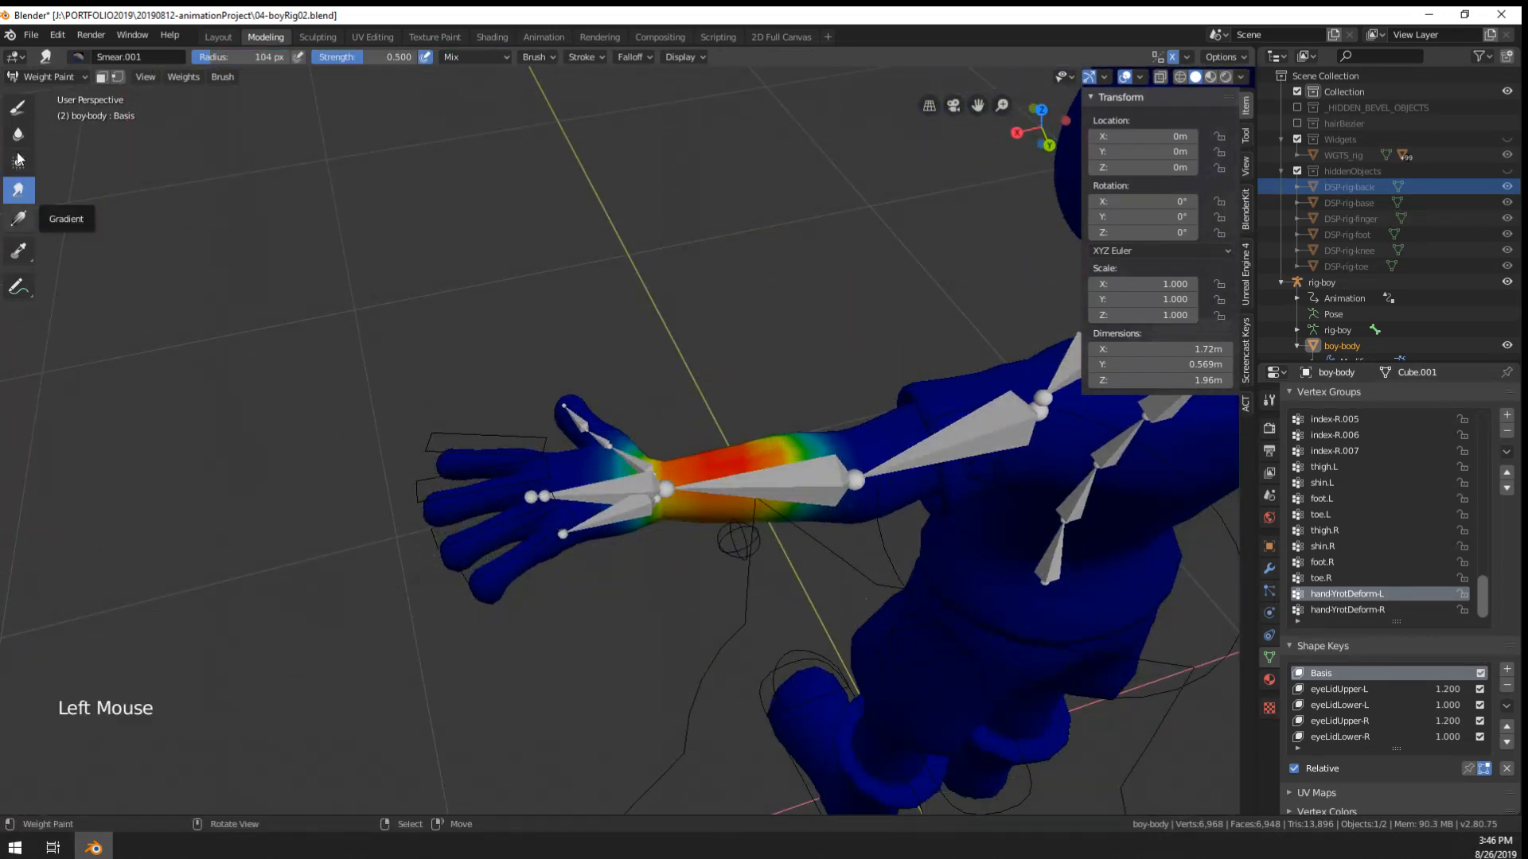
double_click(19, 218)
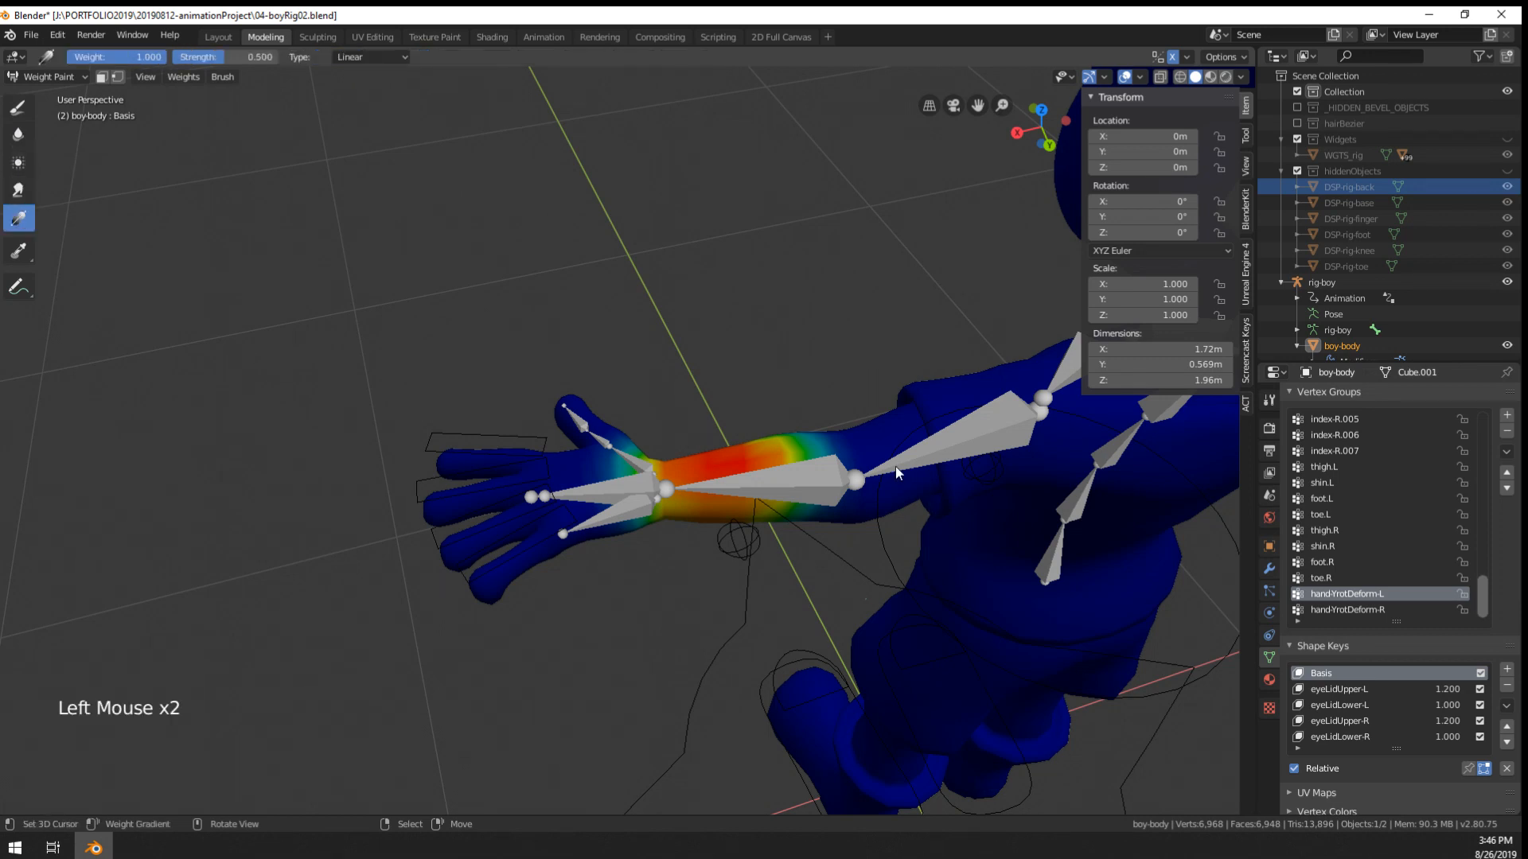
left_click_drag(895, 467, 1004, 447)
key("ctrl+z")
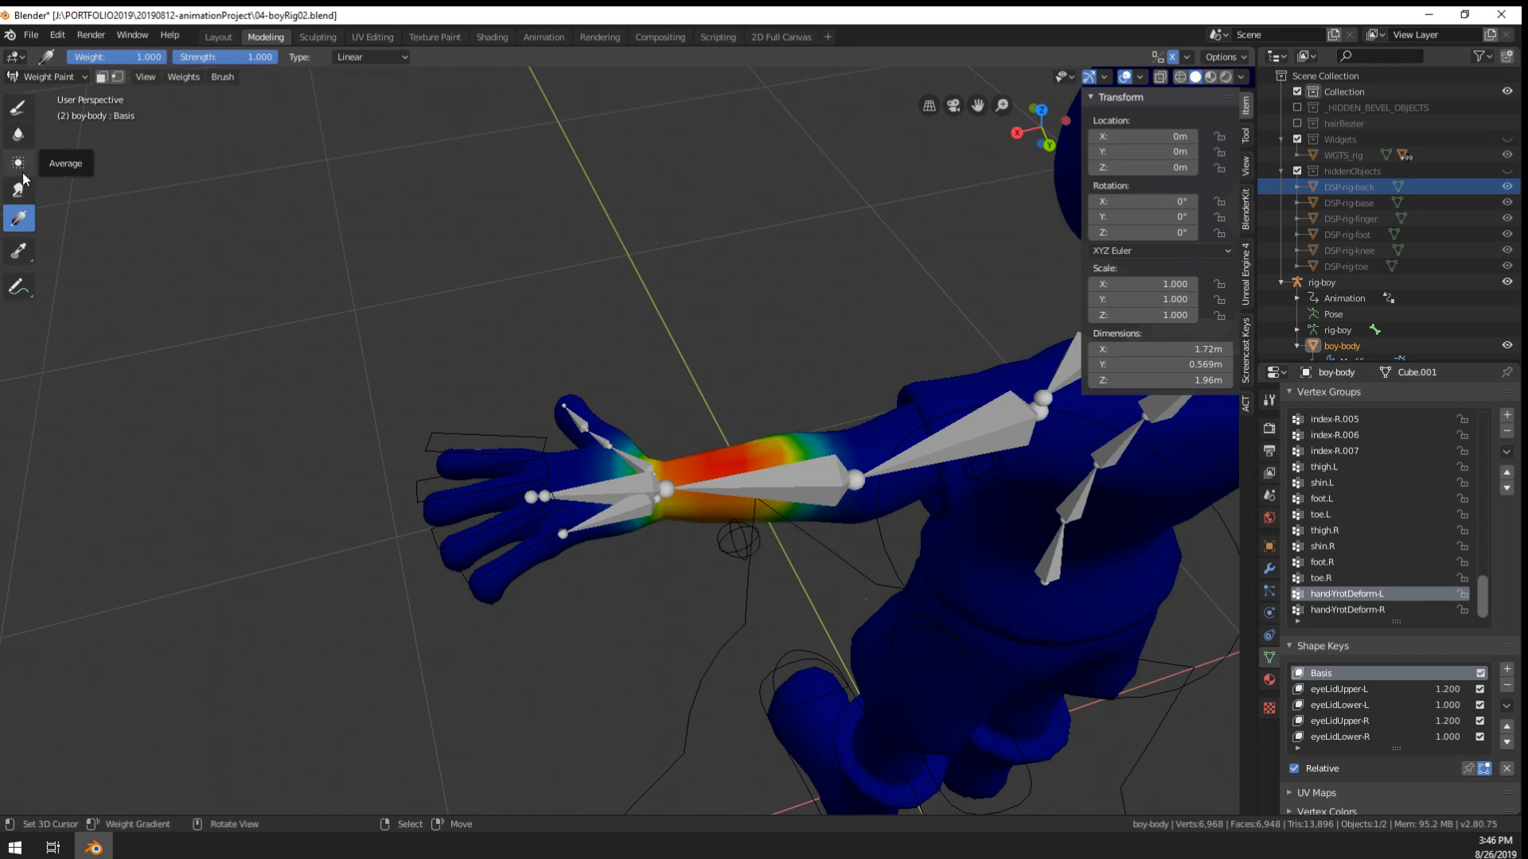
- Soften the handYrotDeform-L weights on the left forearm's upper and rear sides with a 157 px Blur brush at strength 1.000
left_click(20, 136)
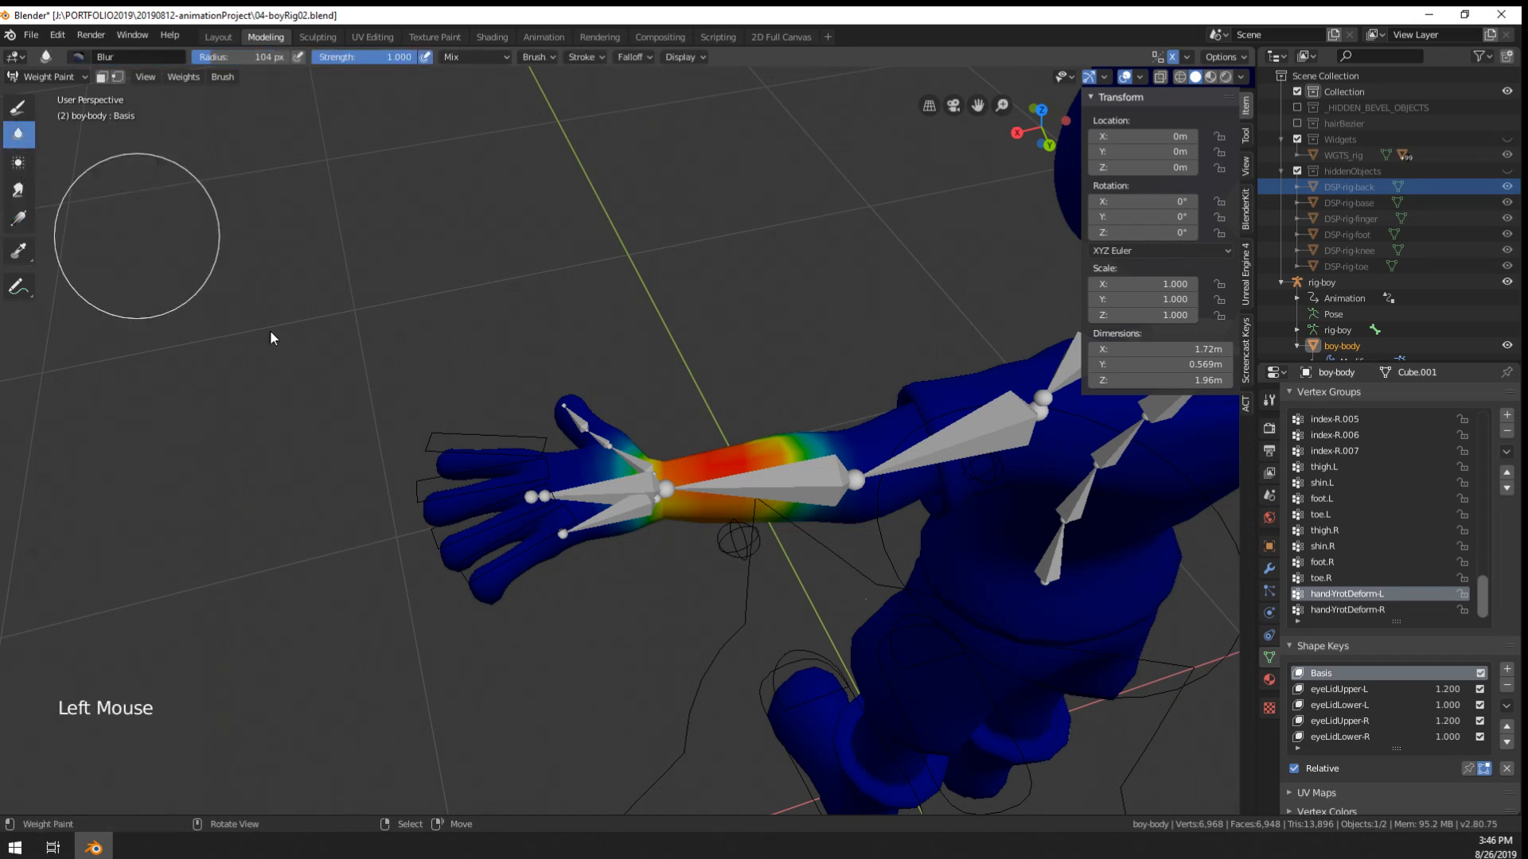
key("f")
left_click(720, 484)
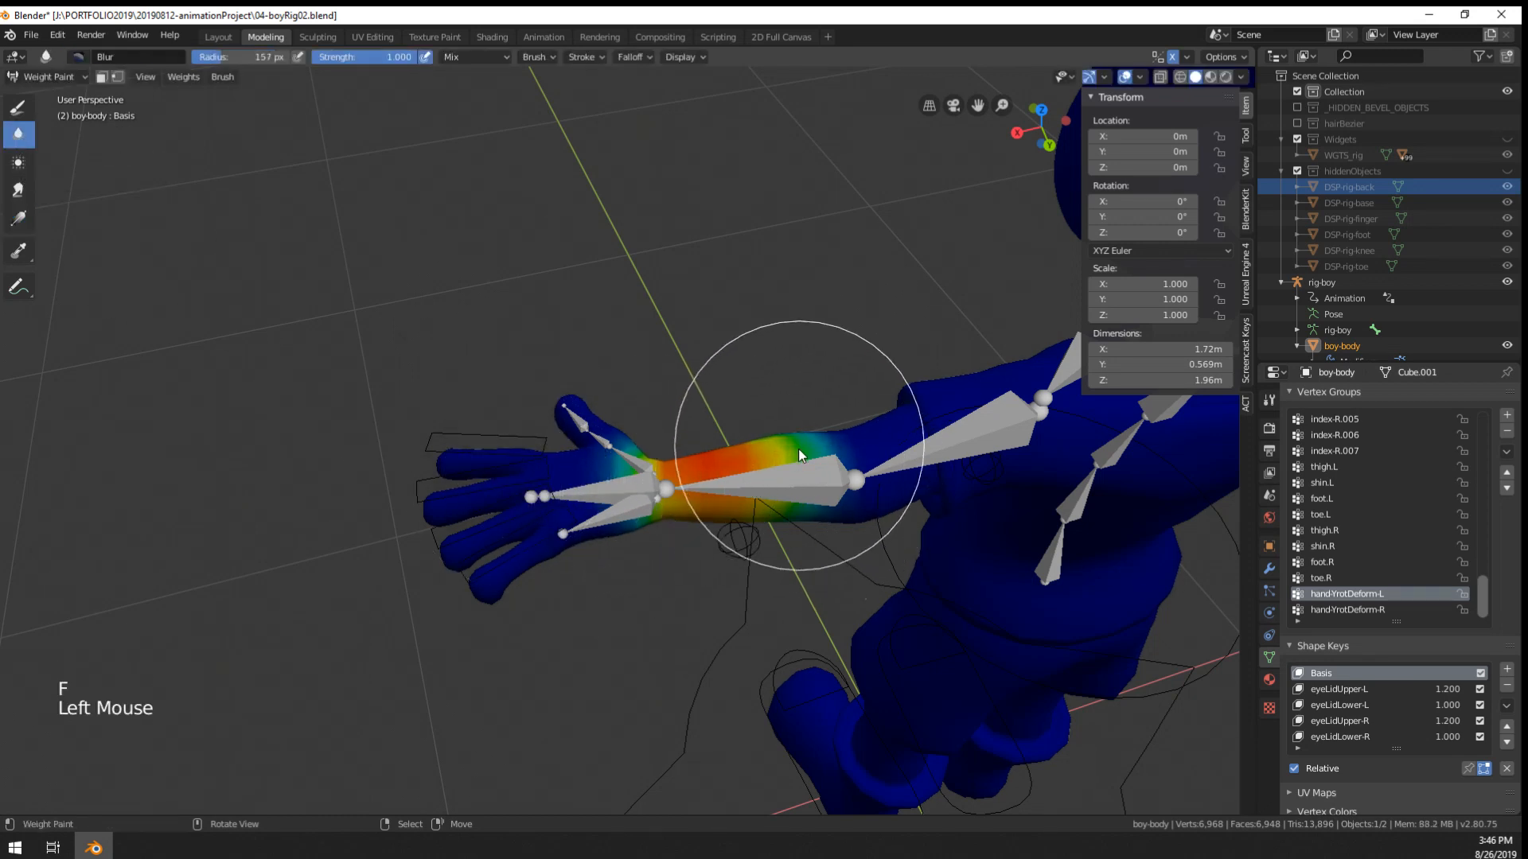
mouse_move(804, 502)
middle_mouse_down()
mouse_move(803, 334)
mouse_move(731, 455)
middle_mouse_up()
left_click(731, 455)
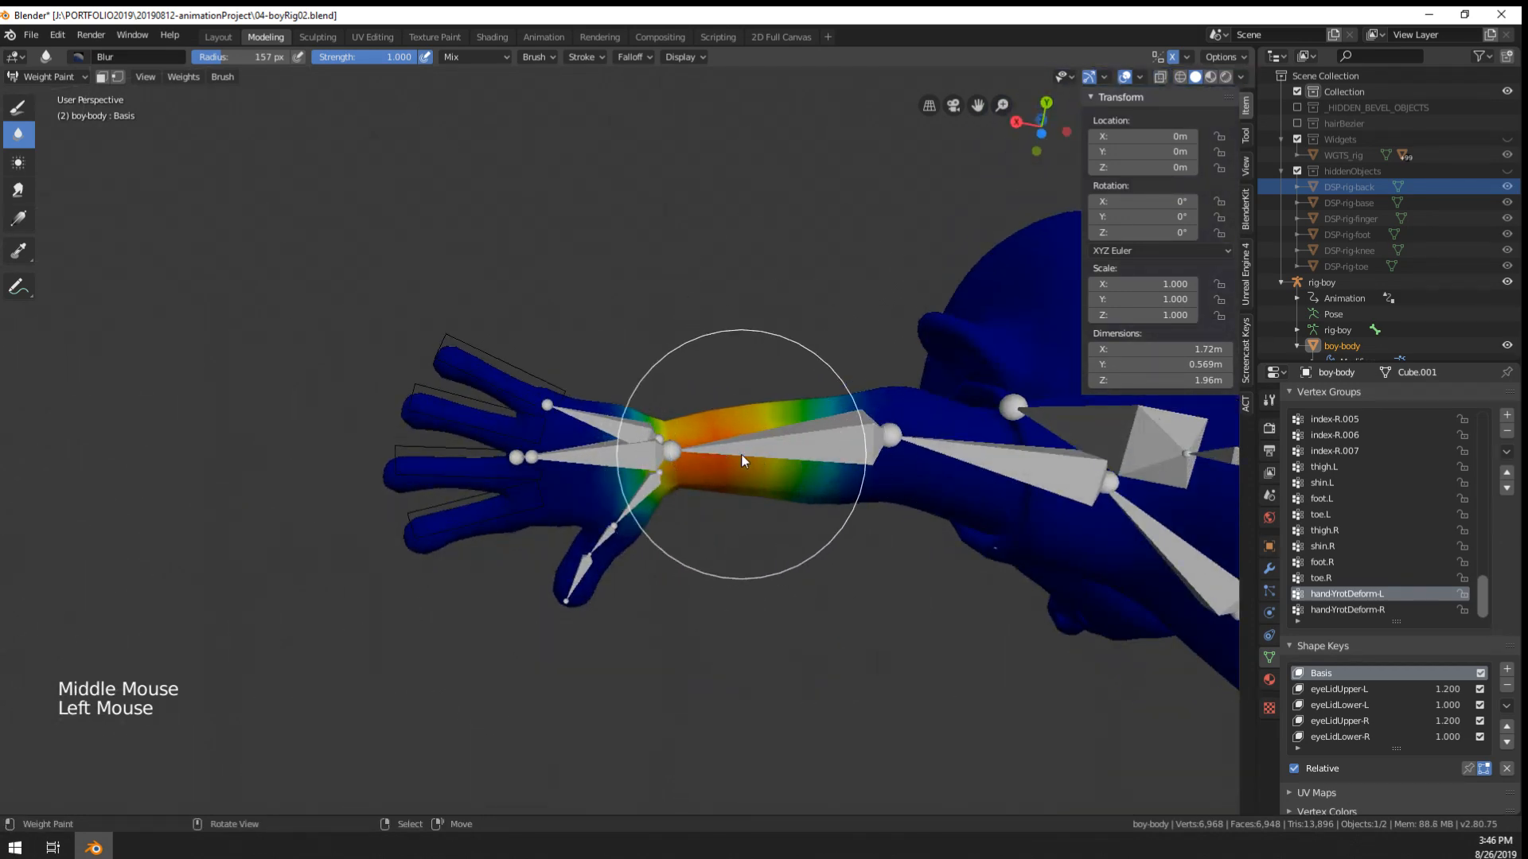
left_click_drag(742, 456, 764, 455)
left_click_drag(768, 456, 872, 443)
- Blur the handYrotDeform-L weights along the palm side of the forearm, fading them from the wrist toward the elbow
middle_click_drag(872, 444, 868, 746)
left_click(716, 488)
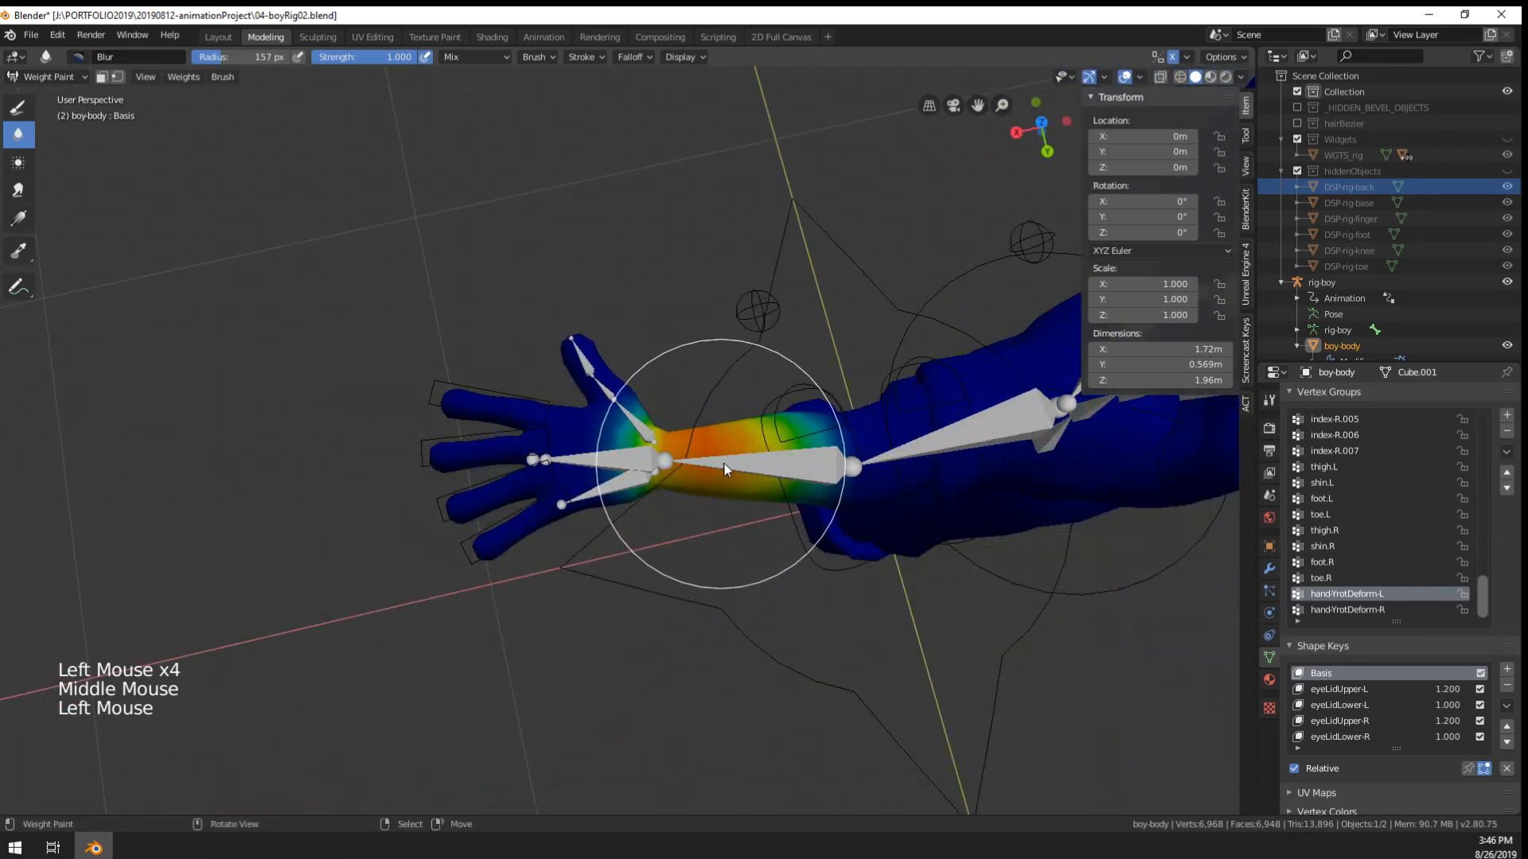
left_click(712, 488)
left_click(733, 494)
left_click(764, 470)
left_click(799, 455)
left_click(740, 455)
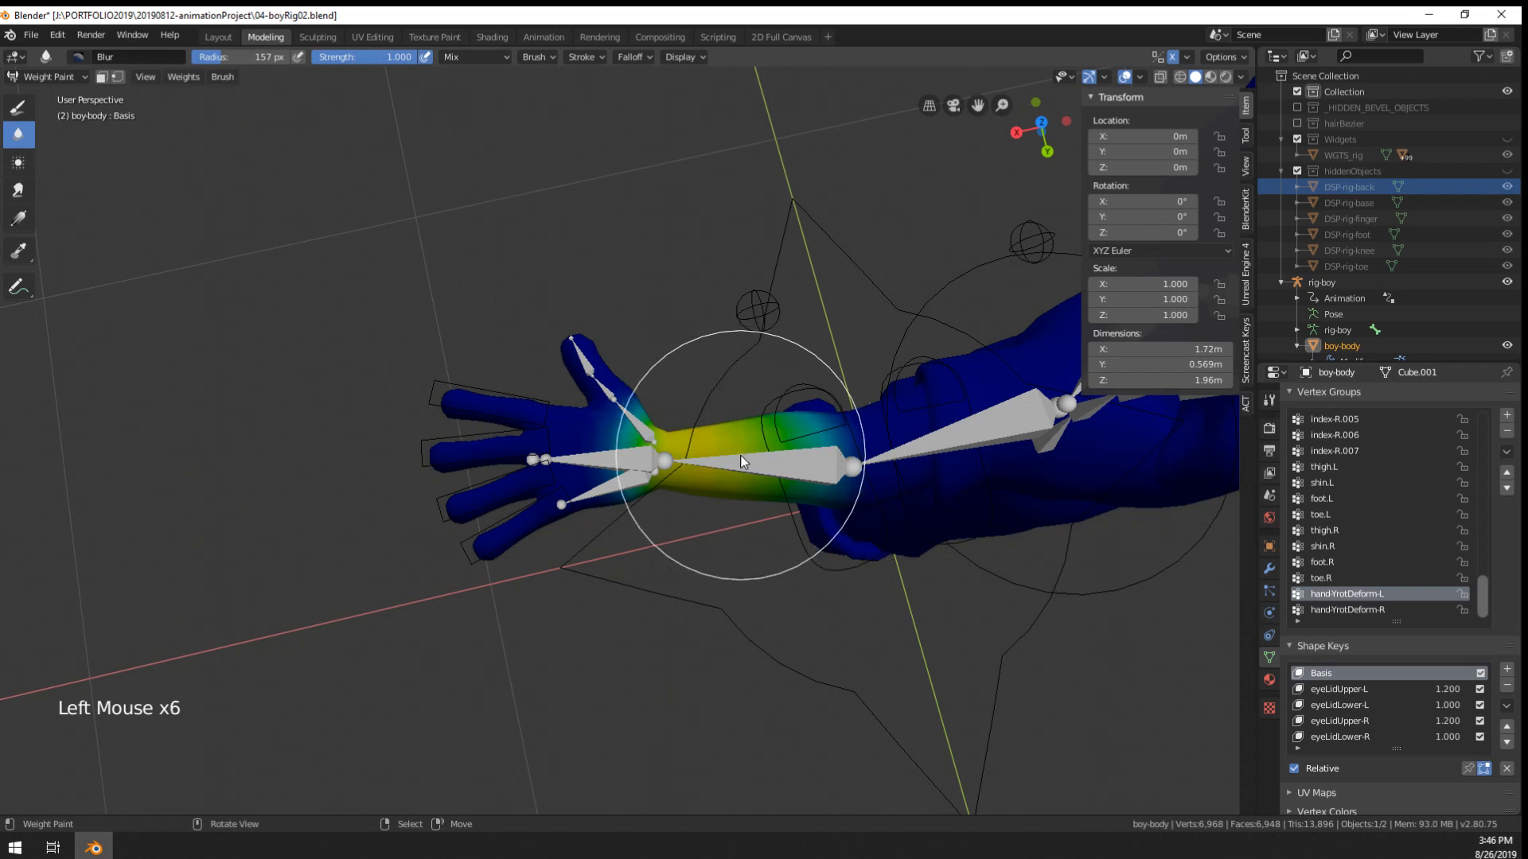
left_click(780, 458)
left_click(785, 463)
left_click(790, 470)
- Make hand.L the active vertex group and examine its weights across the left palm and wrist
scroll(745, 507, "up", 4)
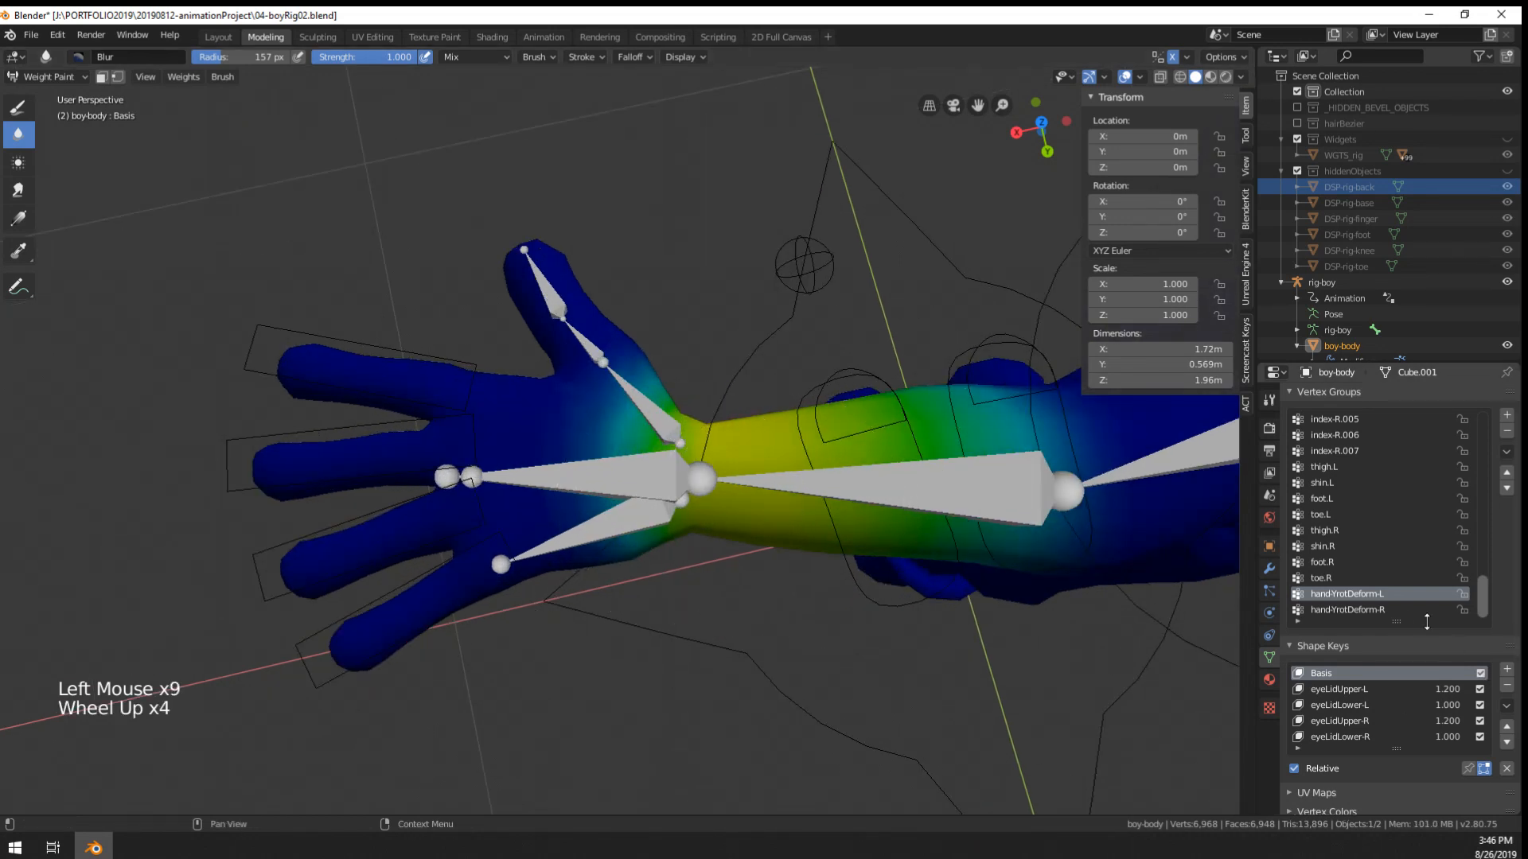
scroll(1344, 573, "up", 1)
scroll(1335, 556, "up", 20)
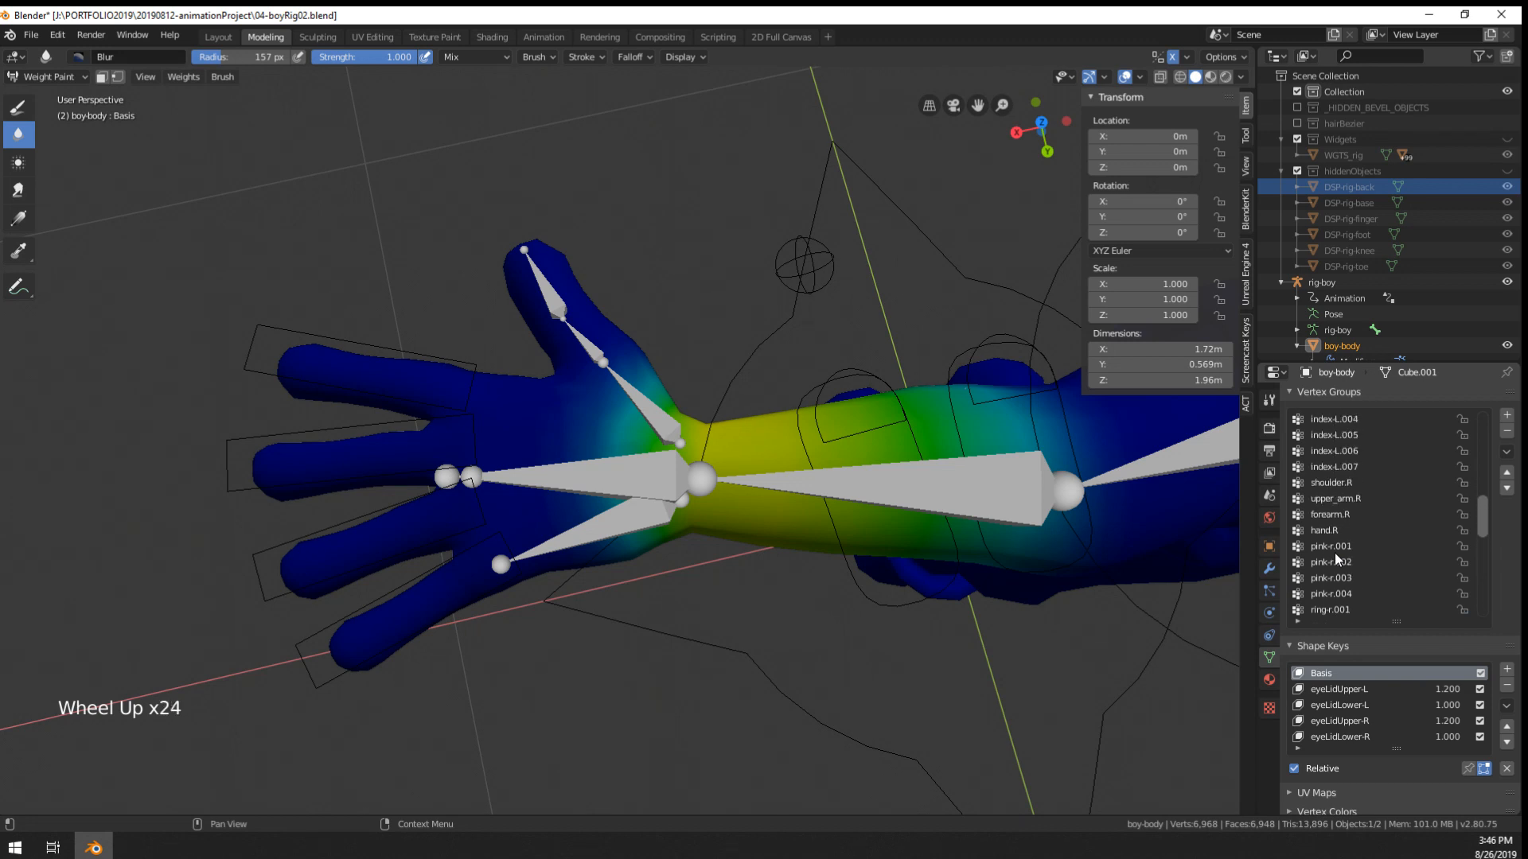
scroll(1329, 532, "up", 12)
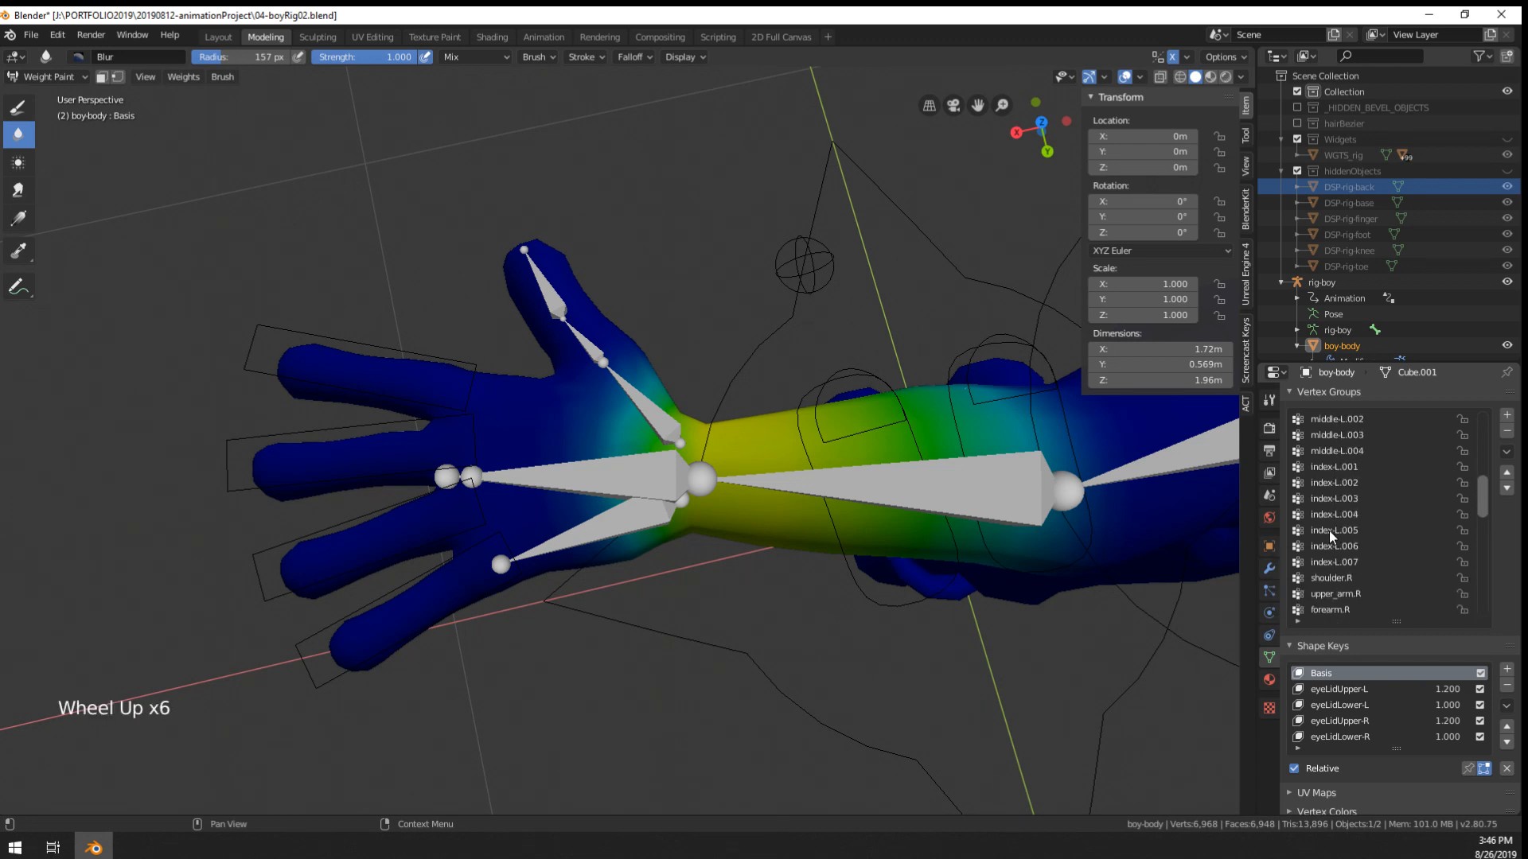
scroll(1329, 532, "up", 6)
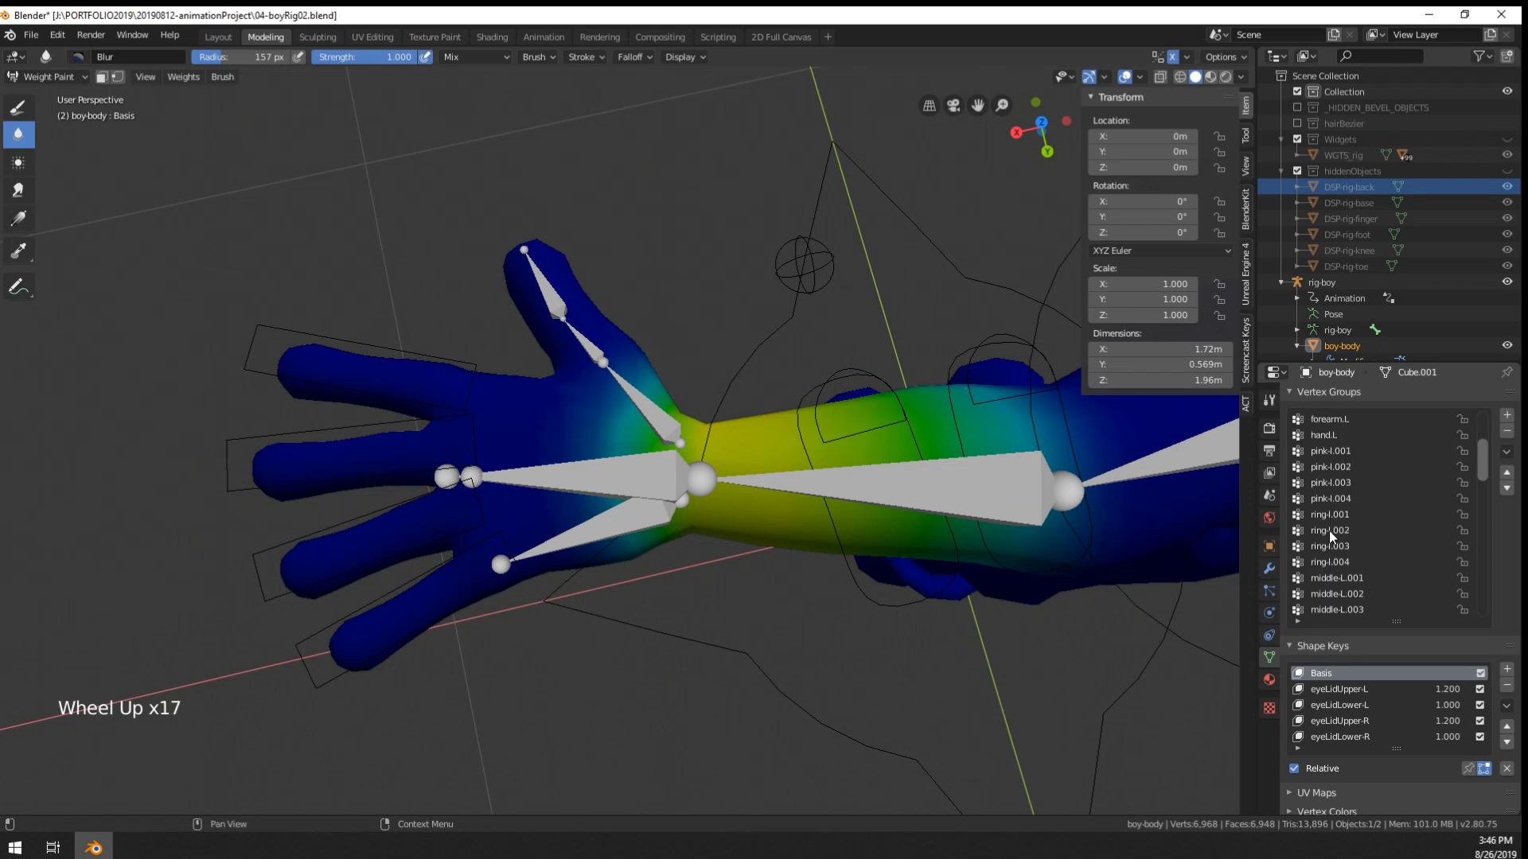
left_click(1338, 457)
scroll(760, 575, "down", 1)
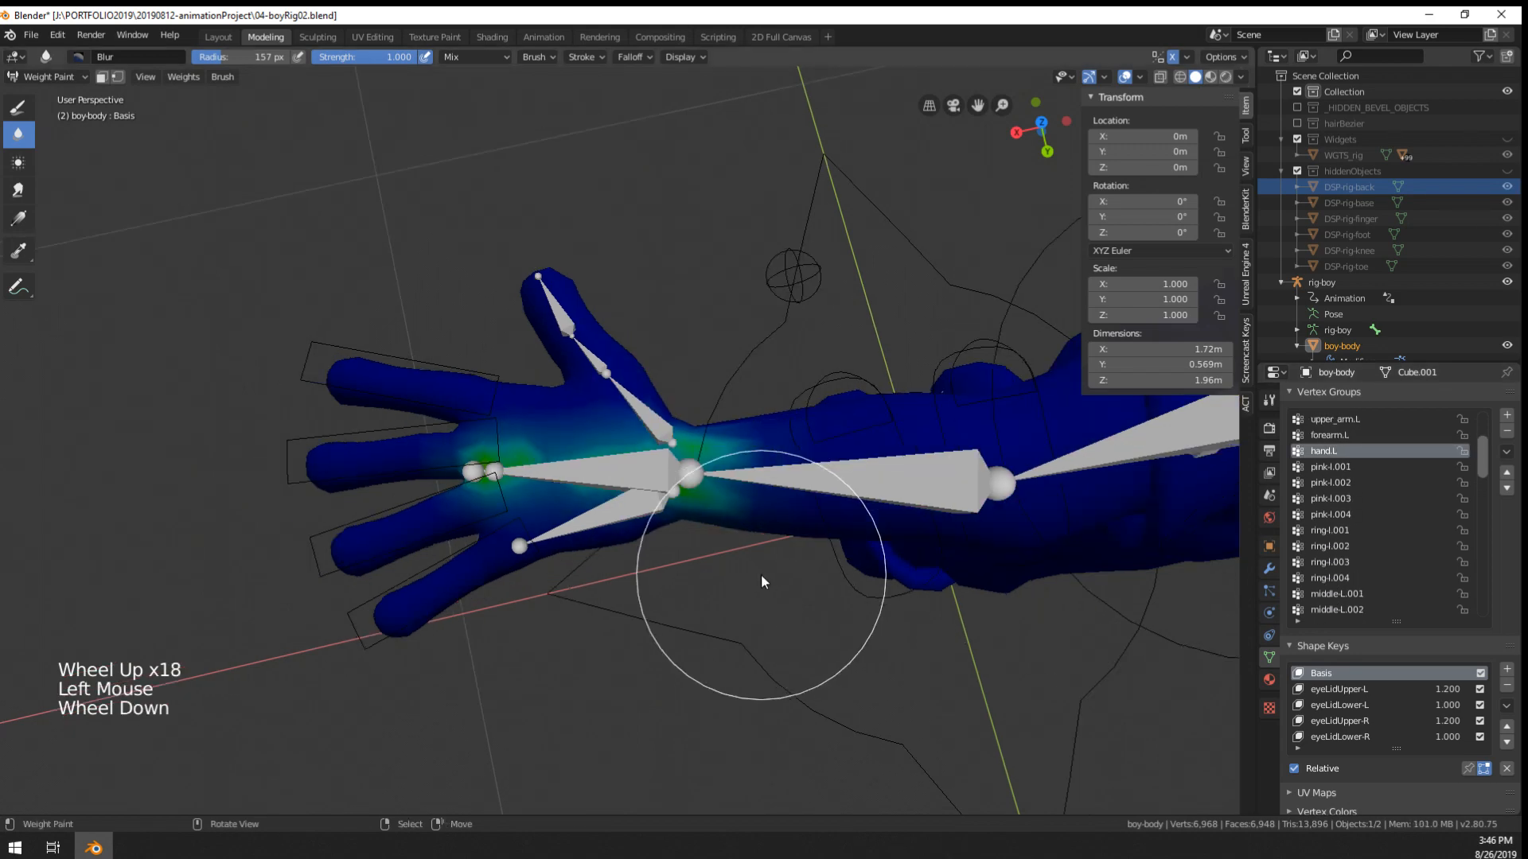
scroll(761, 575, "up", 3)
scroll(533, 550, "up", 2)
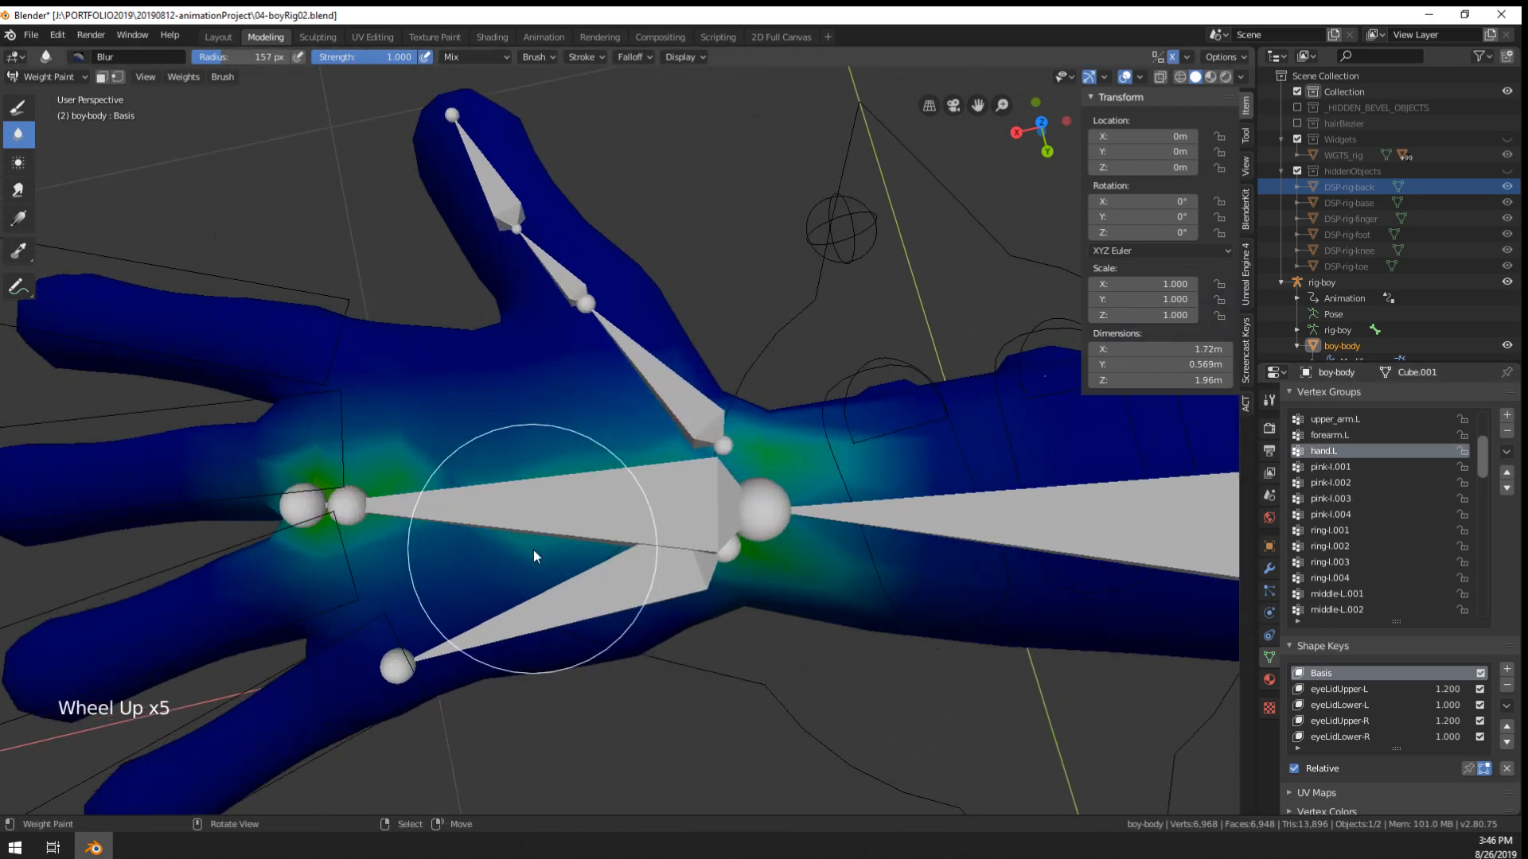
middle_click_drag(533, 550, 545, 561)
middle_click_drag(544, 561, 579, 522)
scroll(579, 523, "down", 1)
scroll(579, 522, "down", 3)
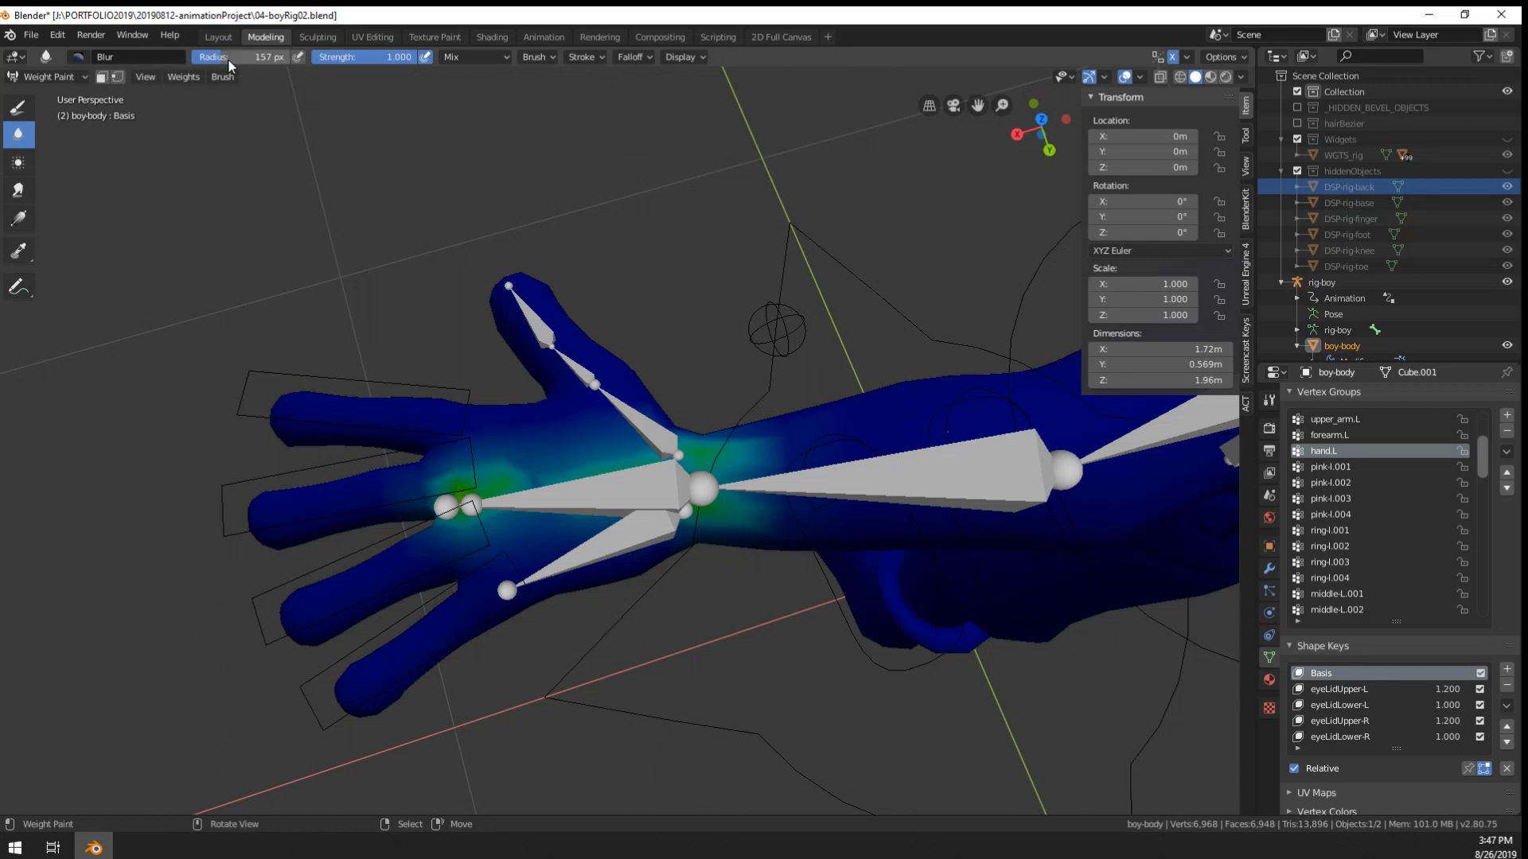
- Try to remove the hand.L weights around the left wrist with the Blur brush at strength 0.000, using radii of 79 and 119 px
left_click_drag(339, 58, 231, 58)
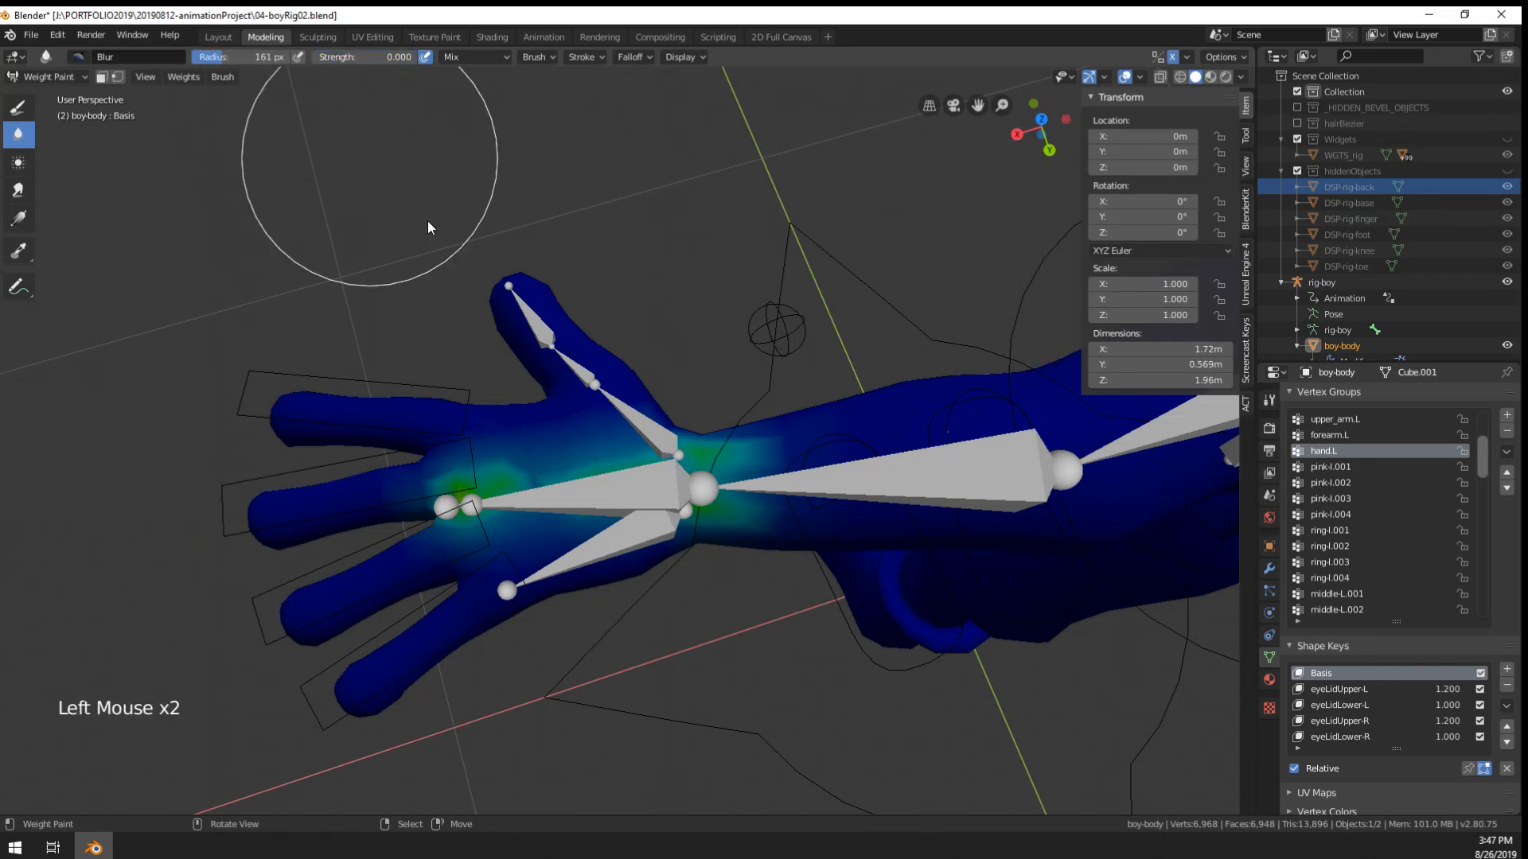
key("d")
key("f")
left_click(762, 439)
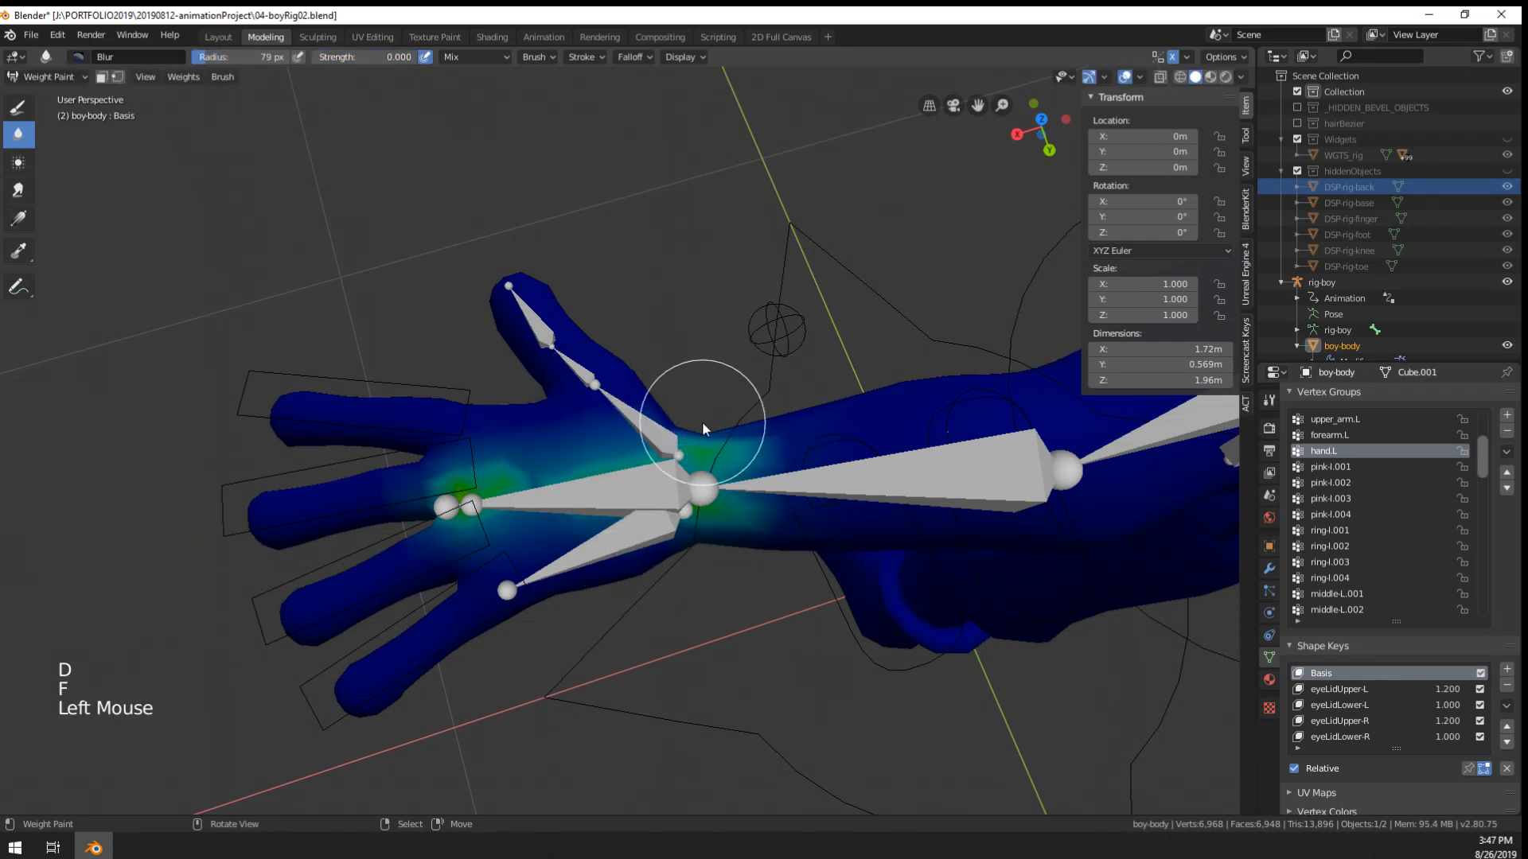
left_click(736, 471)
key("f")
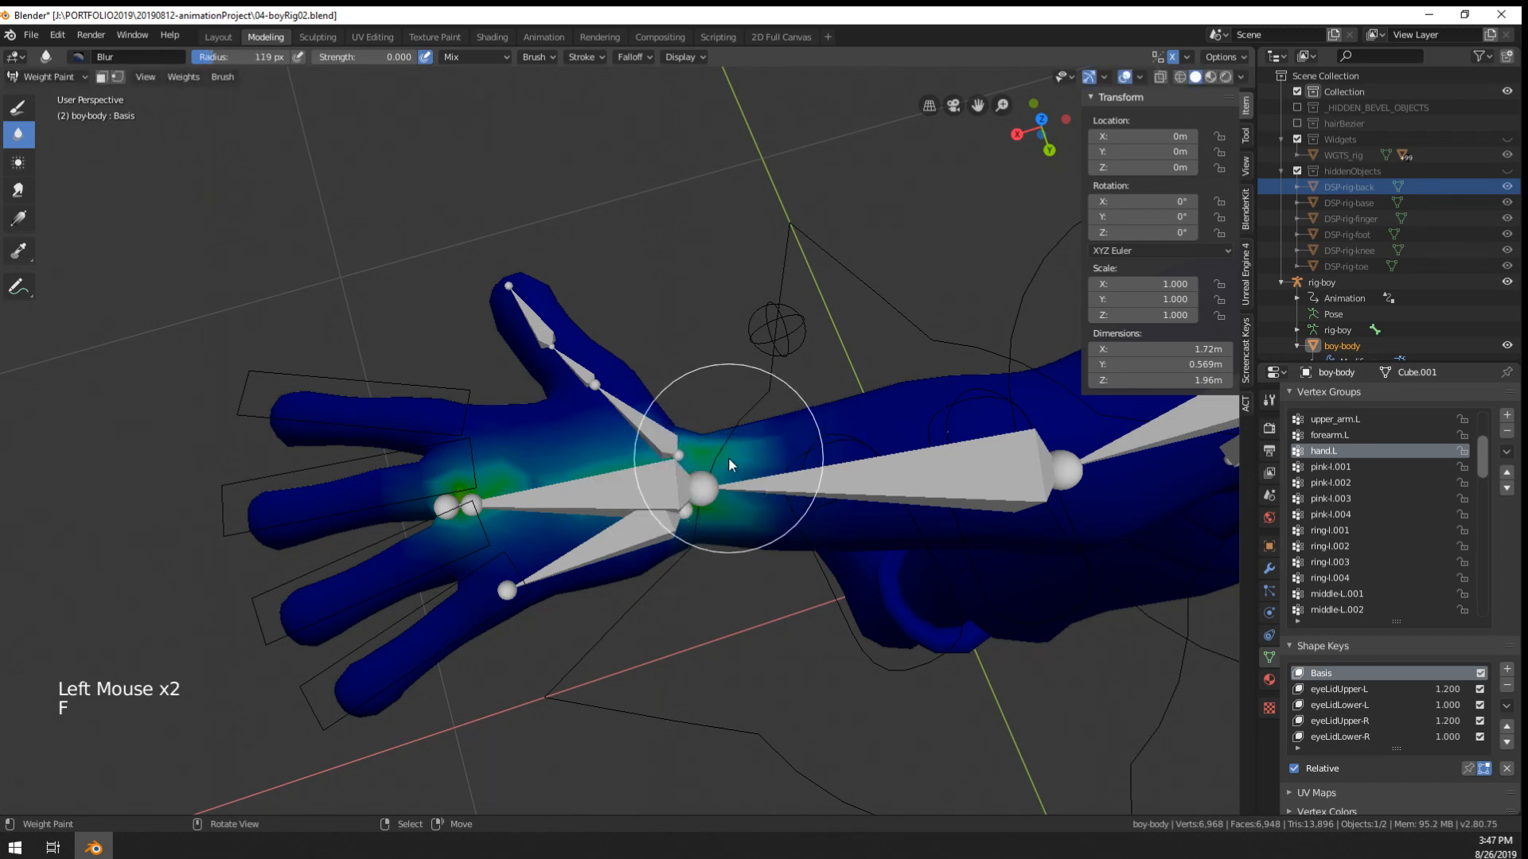
left_click(757, 492)
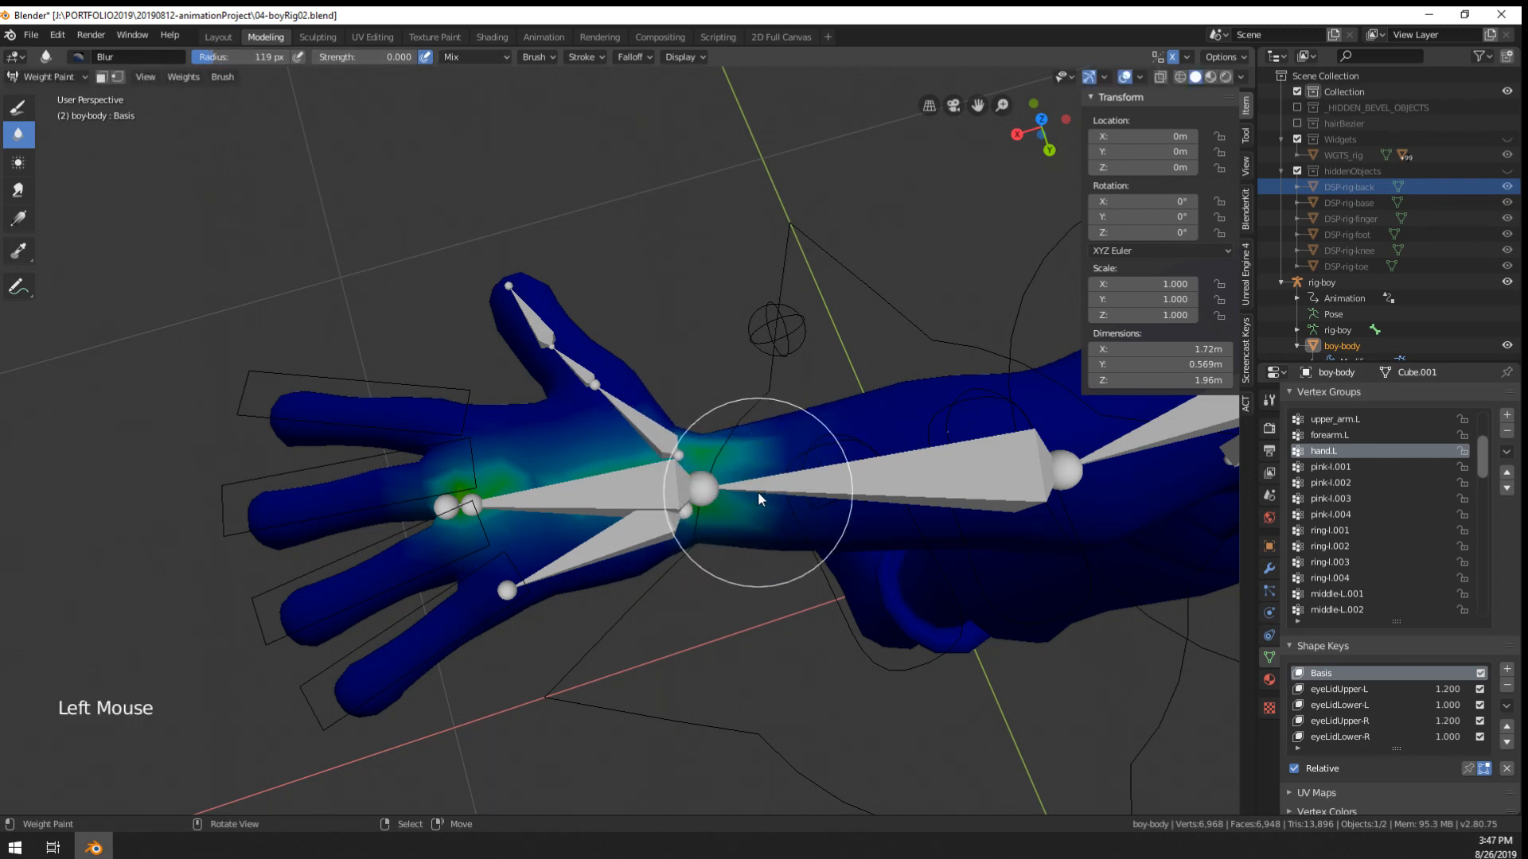
scroll(764, 510, "up", 3)
scroll(776, 529, "down", 3)
middle_click_drag(780, 538, 514, 482)
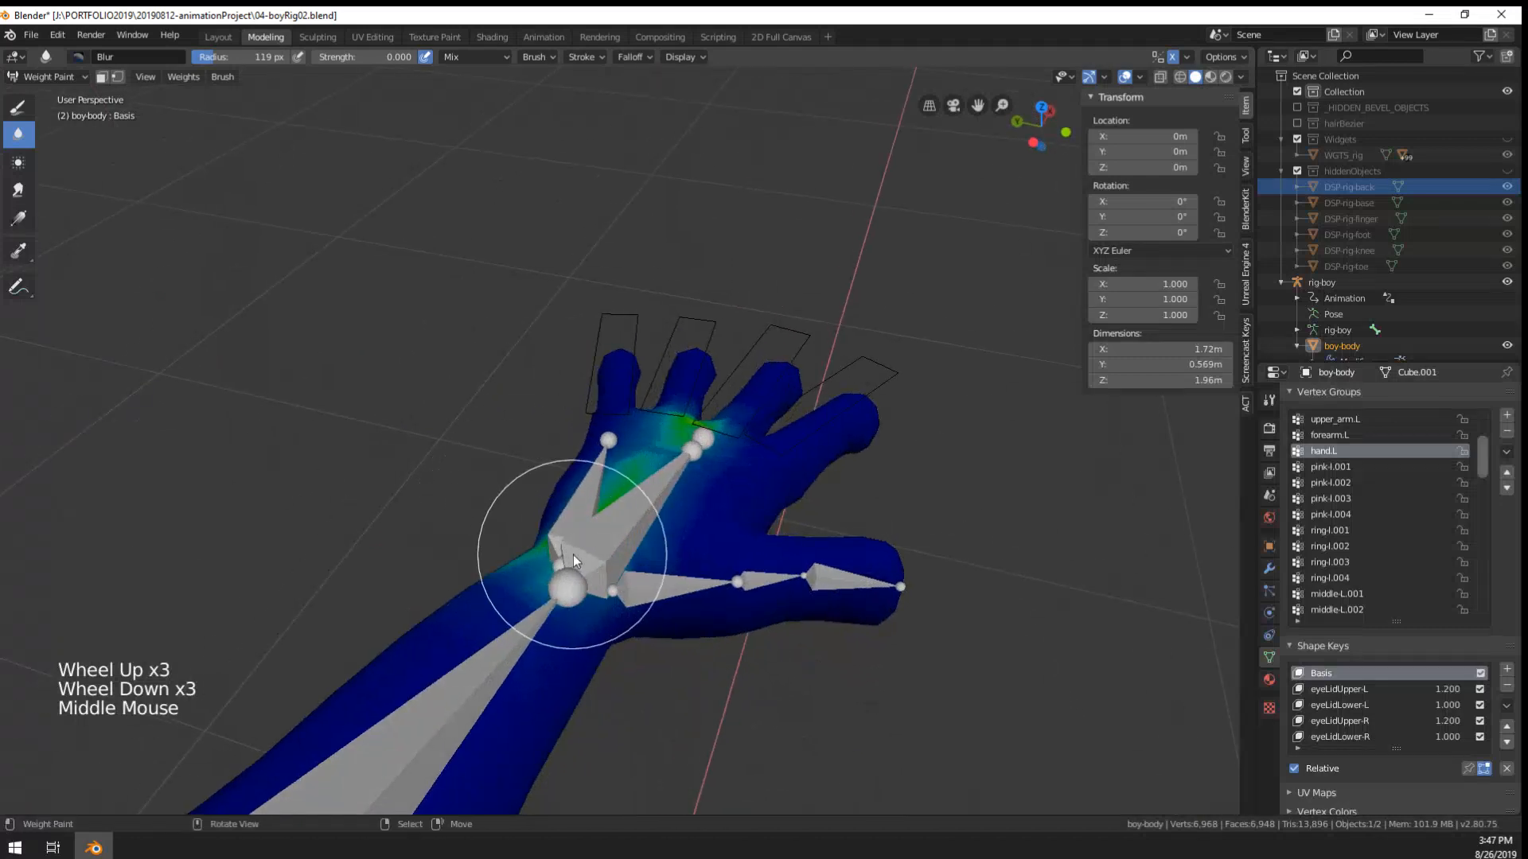
left_click_drag(579, 554, 686, 427)
middle_click_drag(507, 476, 637, 517)
- Try blurring the hand.L weights over the left hand at strength 1.000 and undo the strokes
left_click_drag(362, 58, 430, 58)
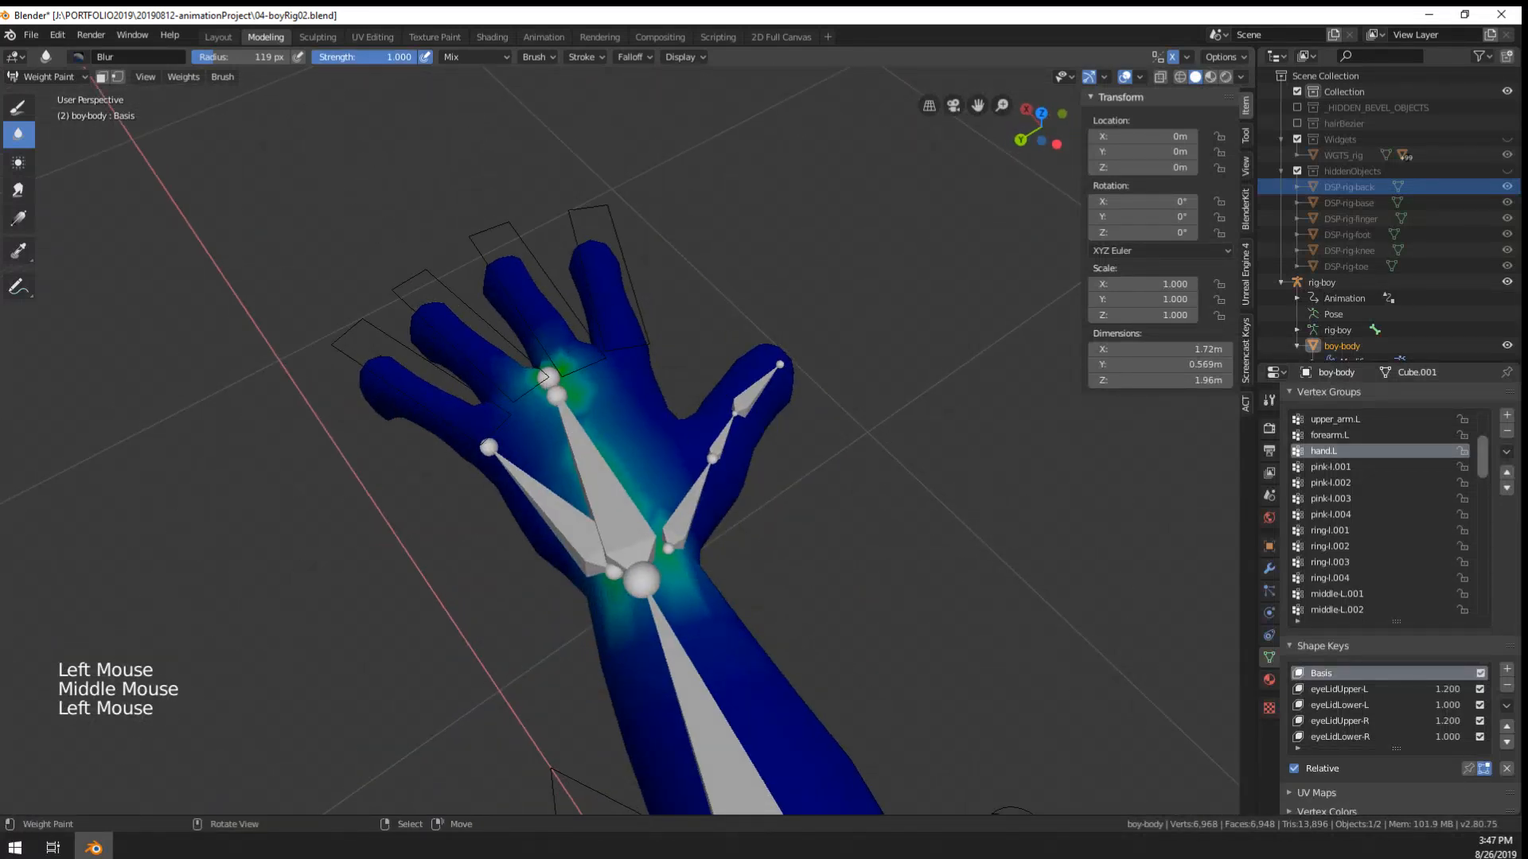
left_click_drag(549, 465, 852, 588)
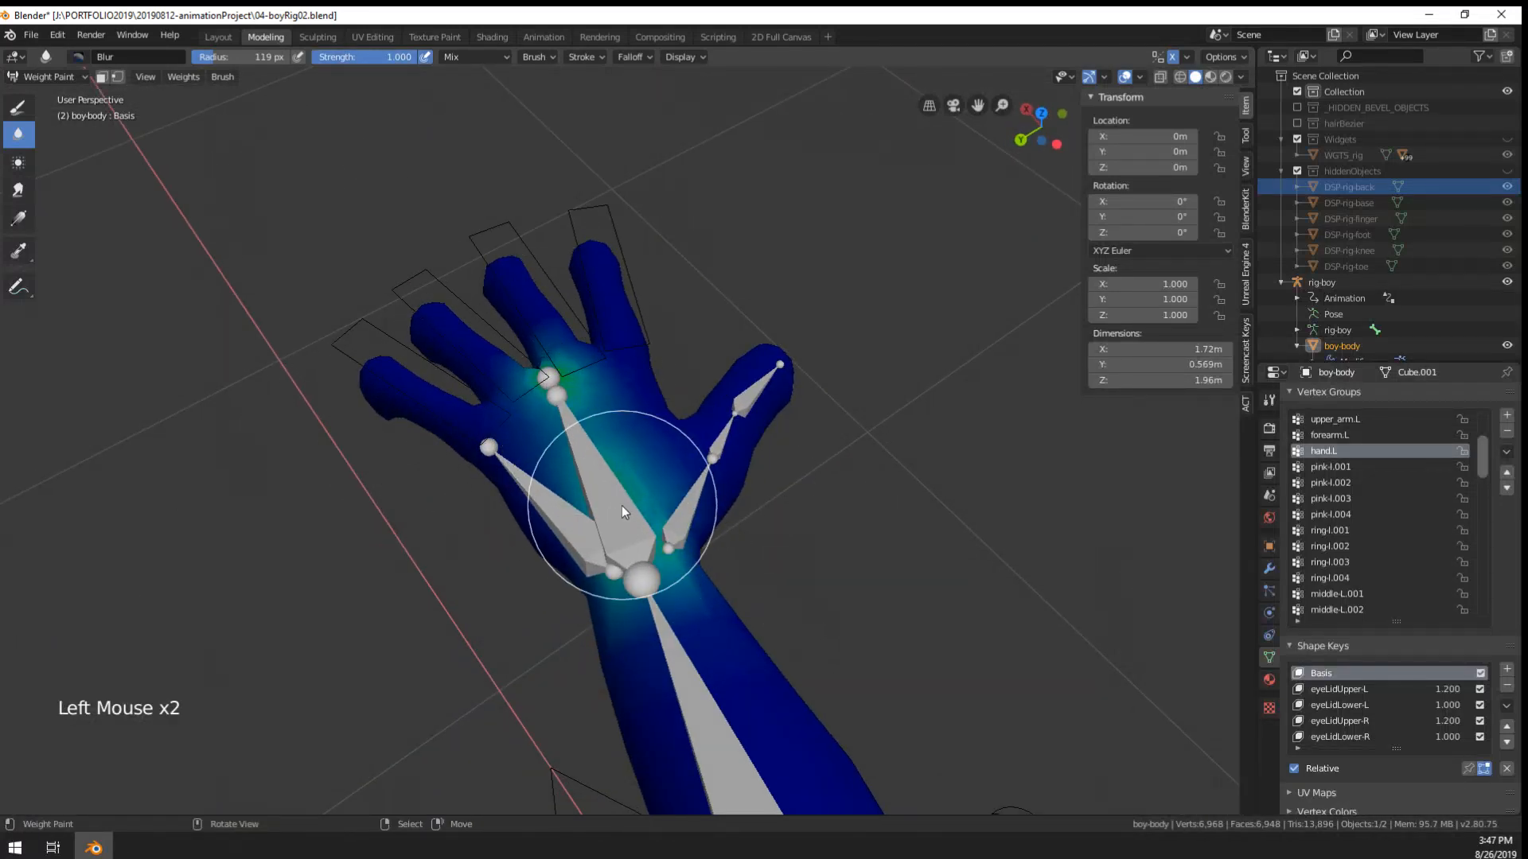
key("ctrl+z")
key("ctrl+z")
- Paint weight 0.000 into hand.L around the left wrist with a 119 px Draw brush at strength 1.000
left_click(18, 106)
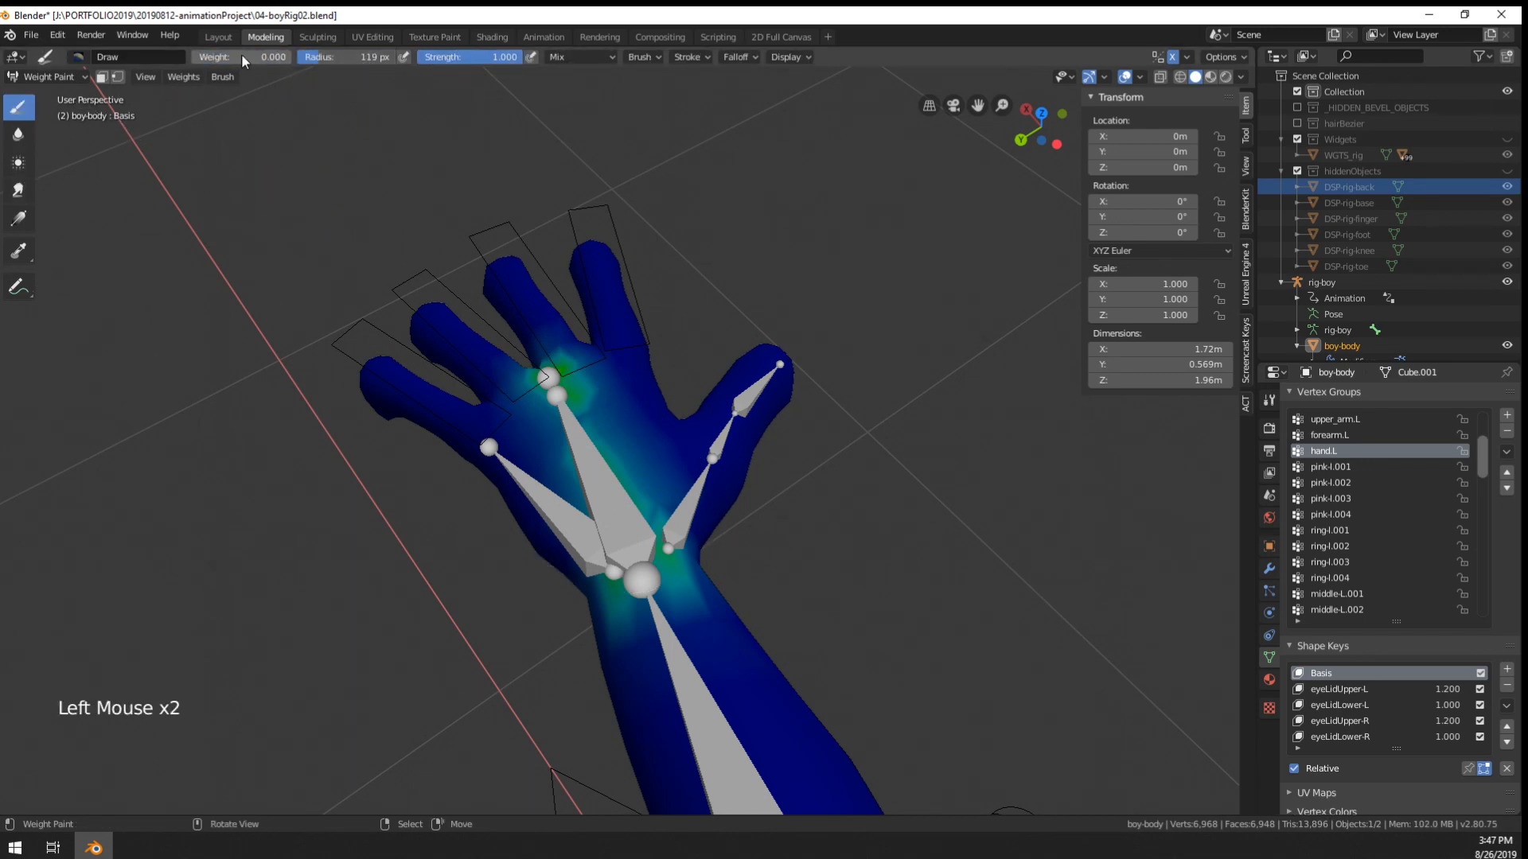
left_click_drag(689, 561, 604, 615)
middle_click_drag(760, 476, 755, 438)
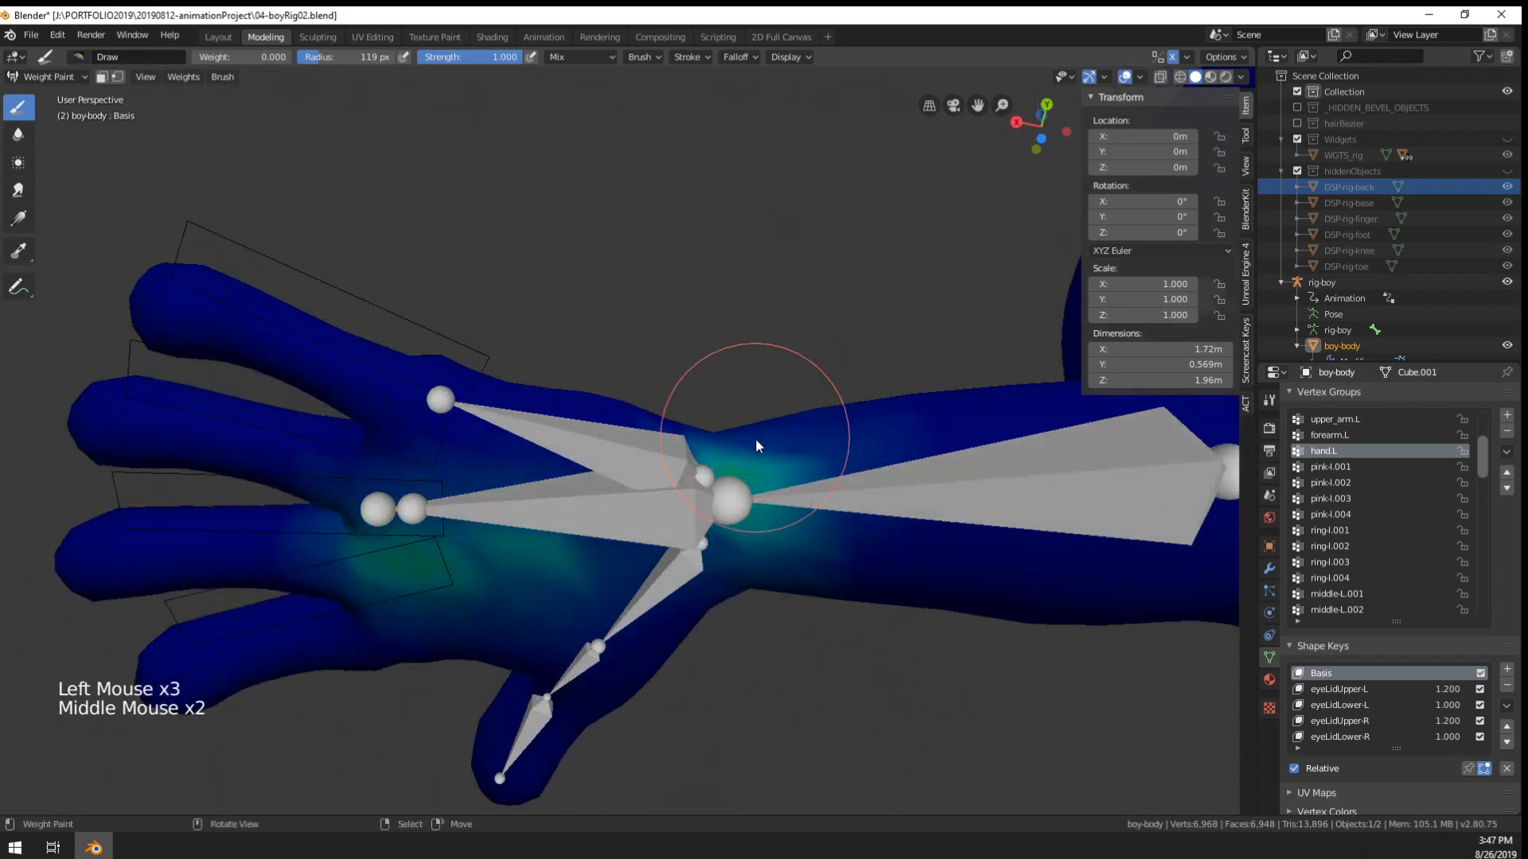
left_click_drag(756, 437, 781, 504)
mouse_move(781, 504)
middle_mouse_down()
mouse_move(780, 479)
mouse_move(780, 686)
mouse_move(707, 724)
mouse_move(556, 451)
mouse_move(644, 722)
middle_mouse_up()
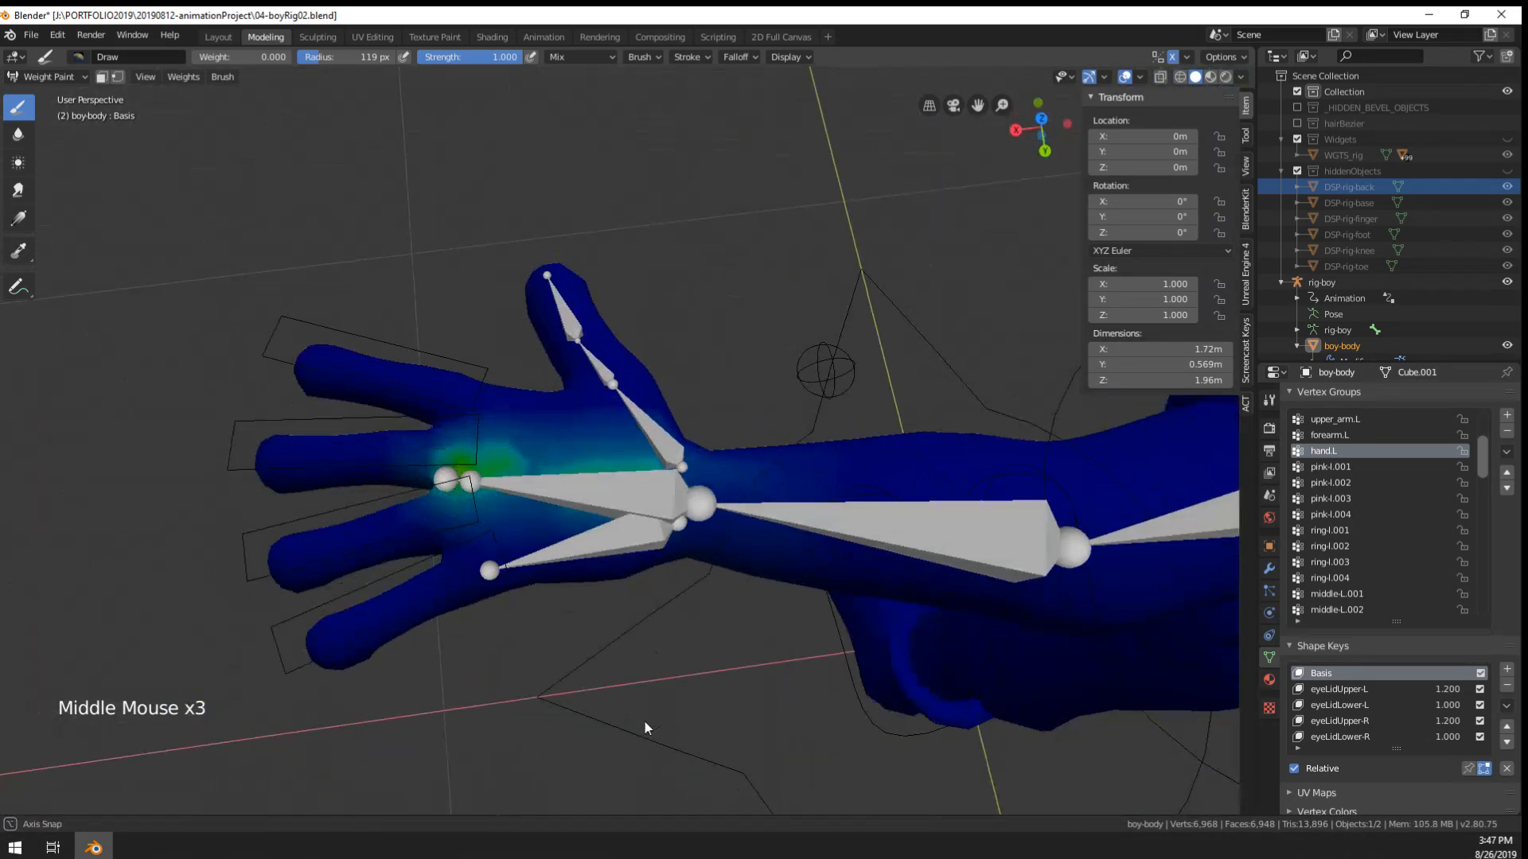
- Return the mesh to Object Mode, put rig-boy in Pose Mode and select the handYrotDeform-L bone
left_click(59, 76)
left_click(49, 92)
right_click(637, 512)
key("ctrl+Tab")
right_click(642, 513)
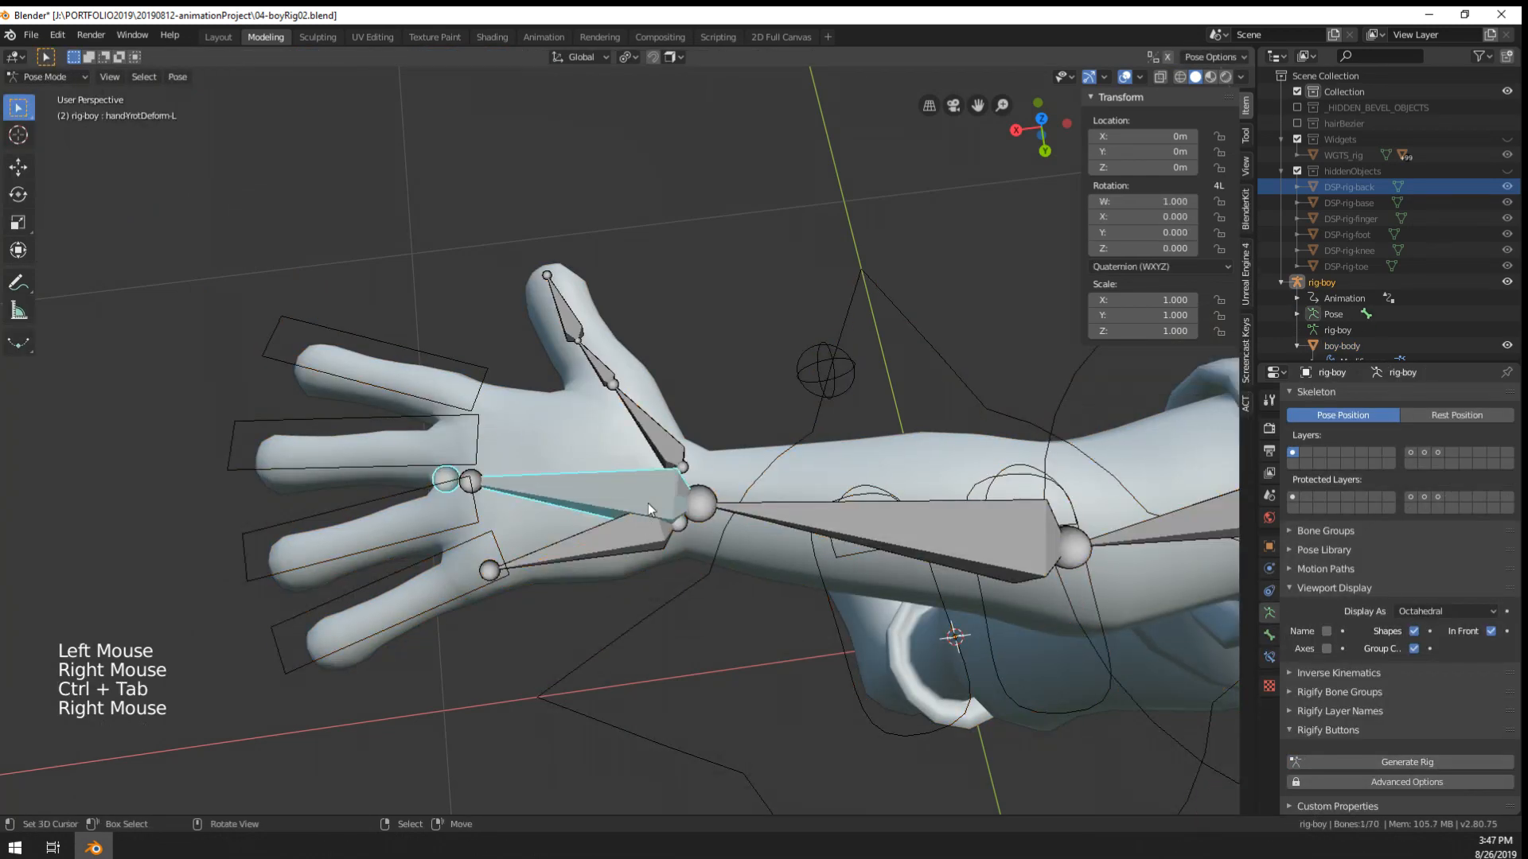
- Test-rotate the handYrotDeform-L bone to inspect how the left wrist deforms, cancelling each rotation
middle_click_drag(647, 503, 943, 521)
key("r")
right_click(751, 560)
mouse_move(942, 521)
middle_mouse_down()
mouse_move(978, 505)
mouse_move(915, 513)
middle_mouse_up()
key("r")
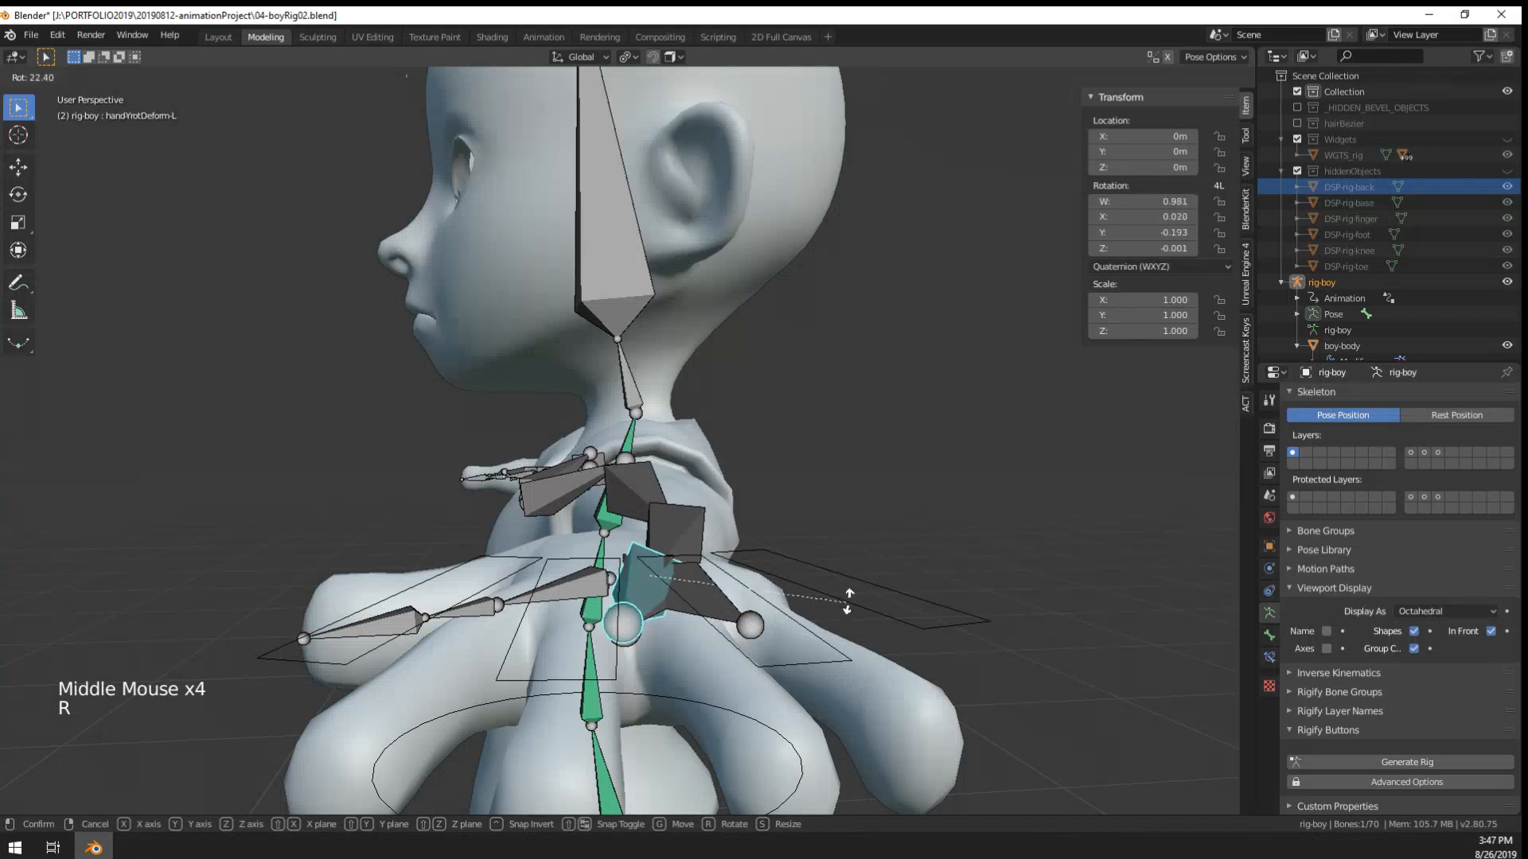
right_click(847, 602)
middle_click_drag(849, 604, 682, 676)
- Switch the viewport to wireframe shading and put the rig-boy armature in Edit Mode
key("z")
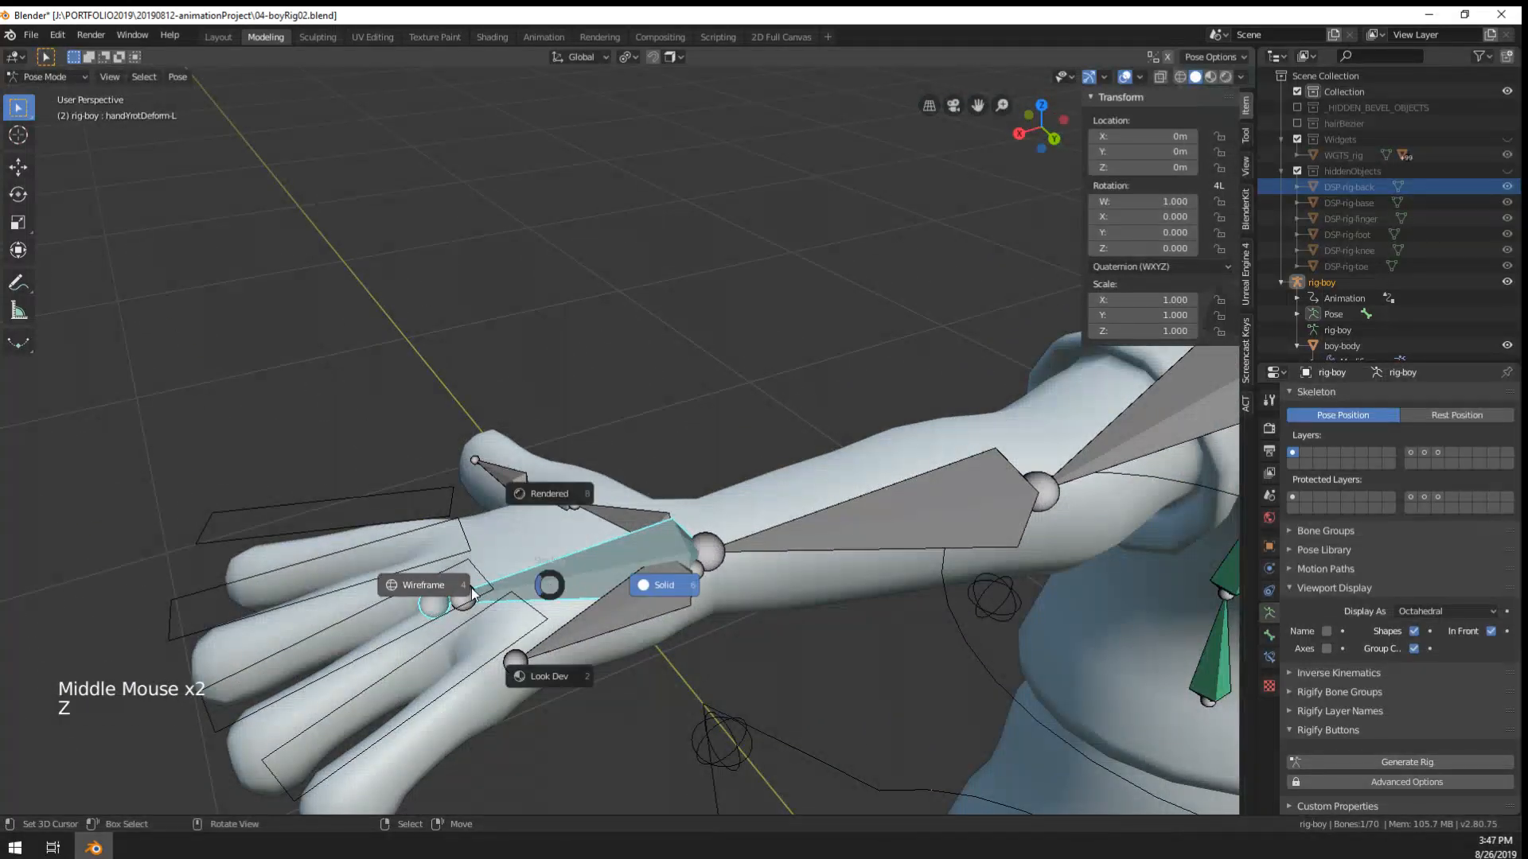
right_click(500, 593)
right_click(485, 595)
key("ctrl+Tab")
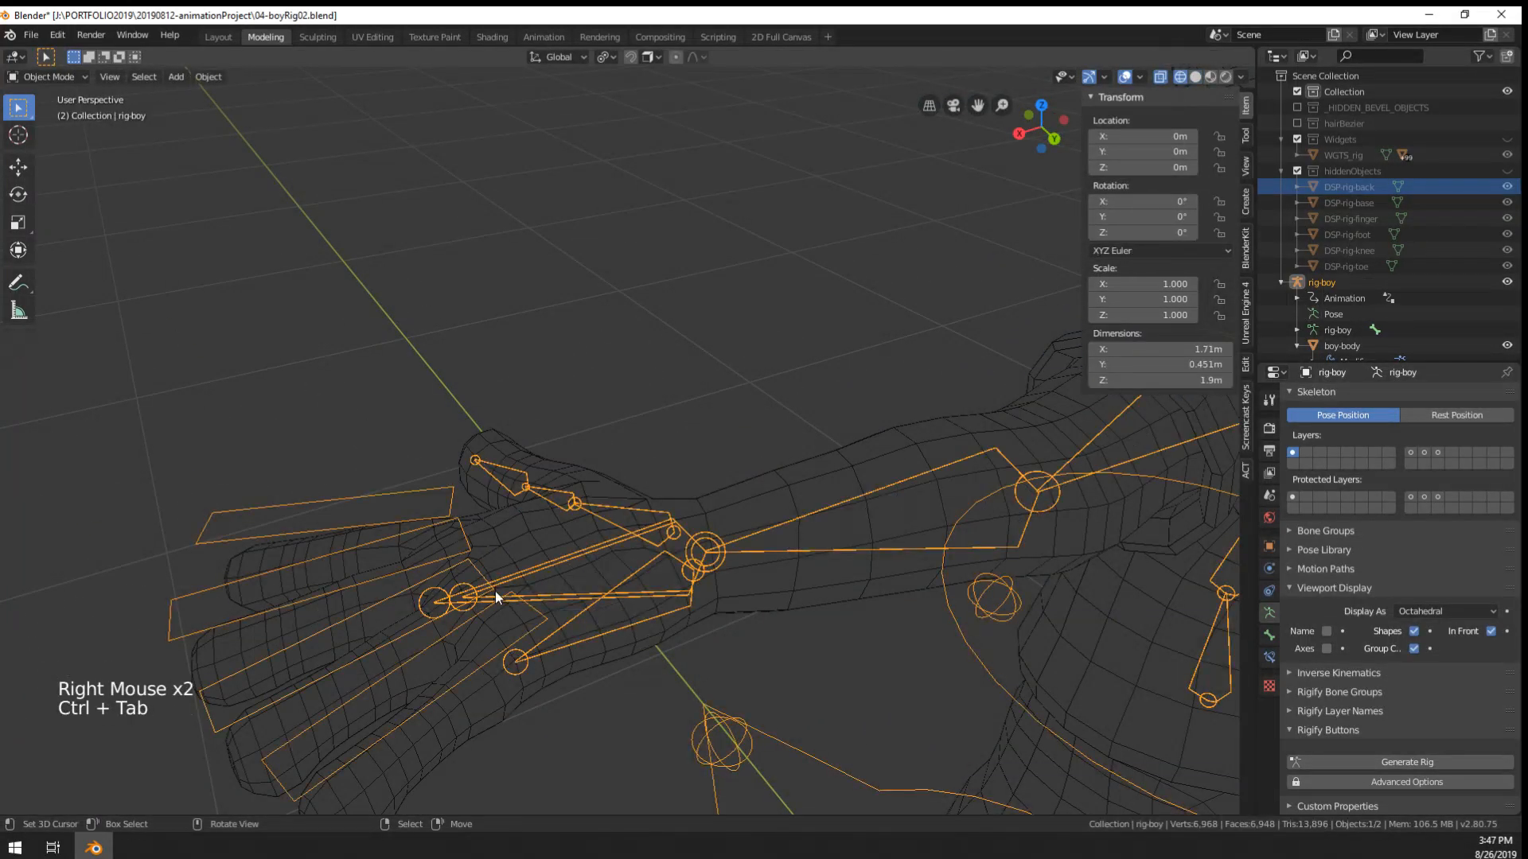
right_click(525, 583)
right_click(531, 573)
key("Tab")
- Parent the hand.L bone to handYrotDeform-L with Keep Offset
right_click(531, 570)
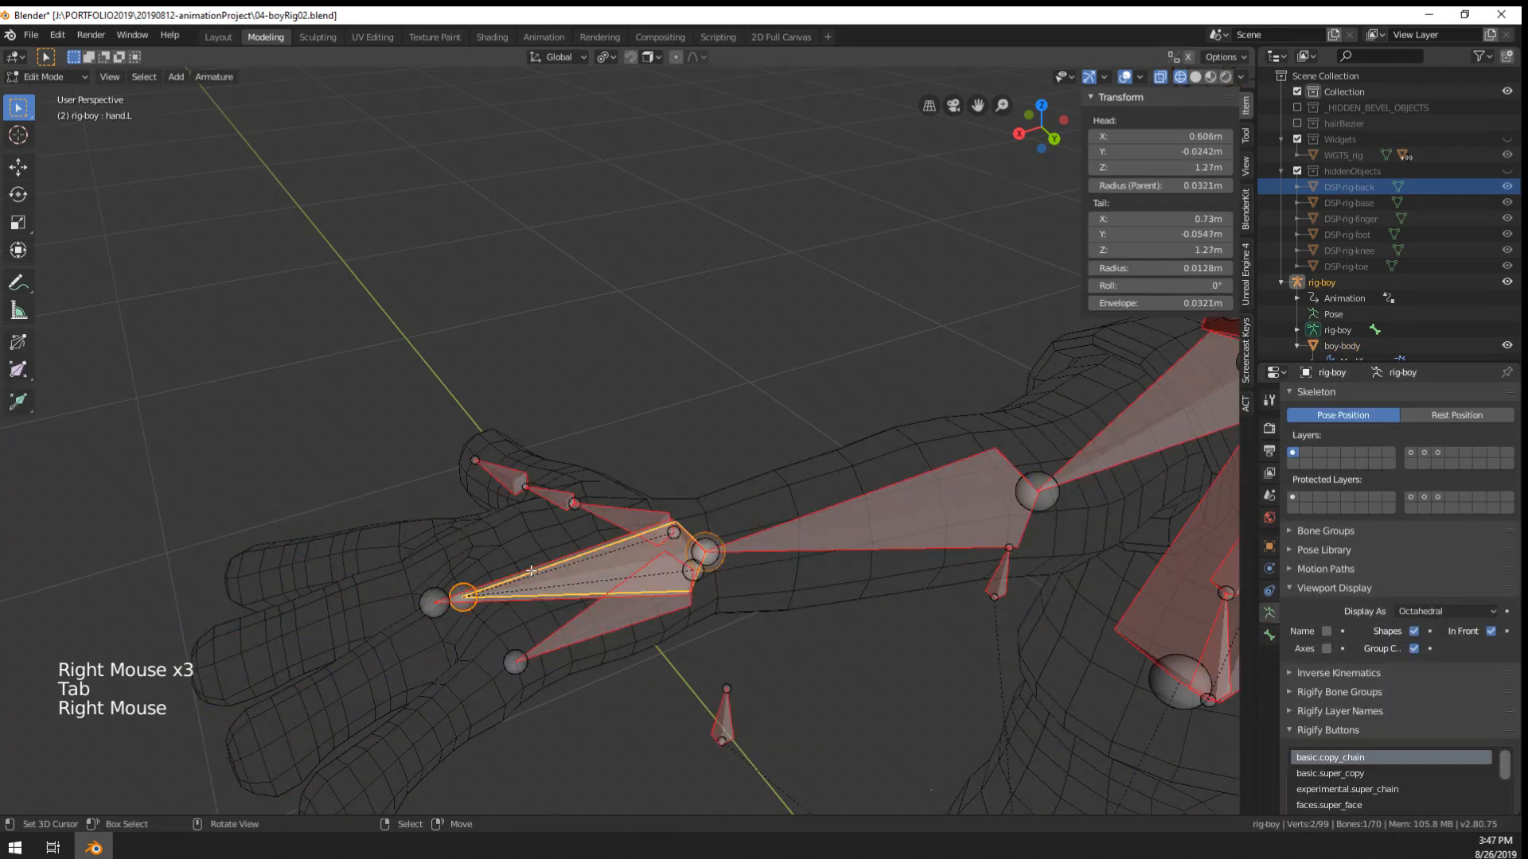
right_click(540, 565, "shift")
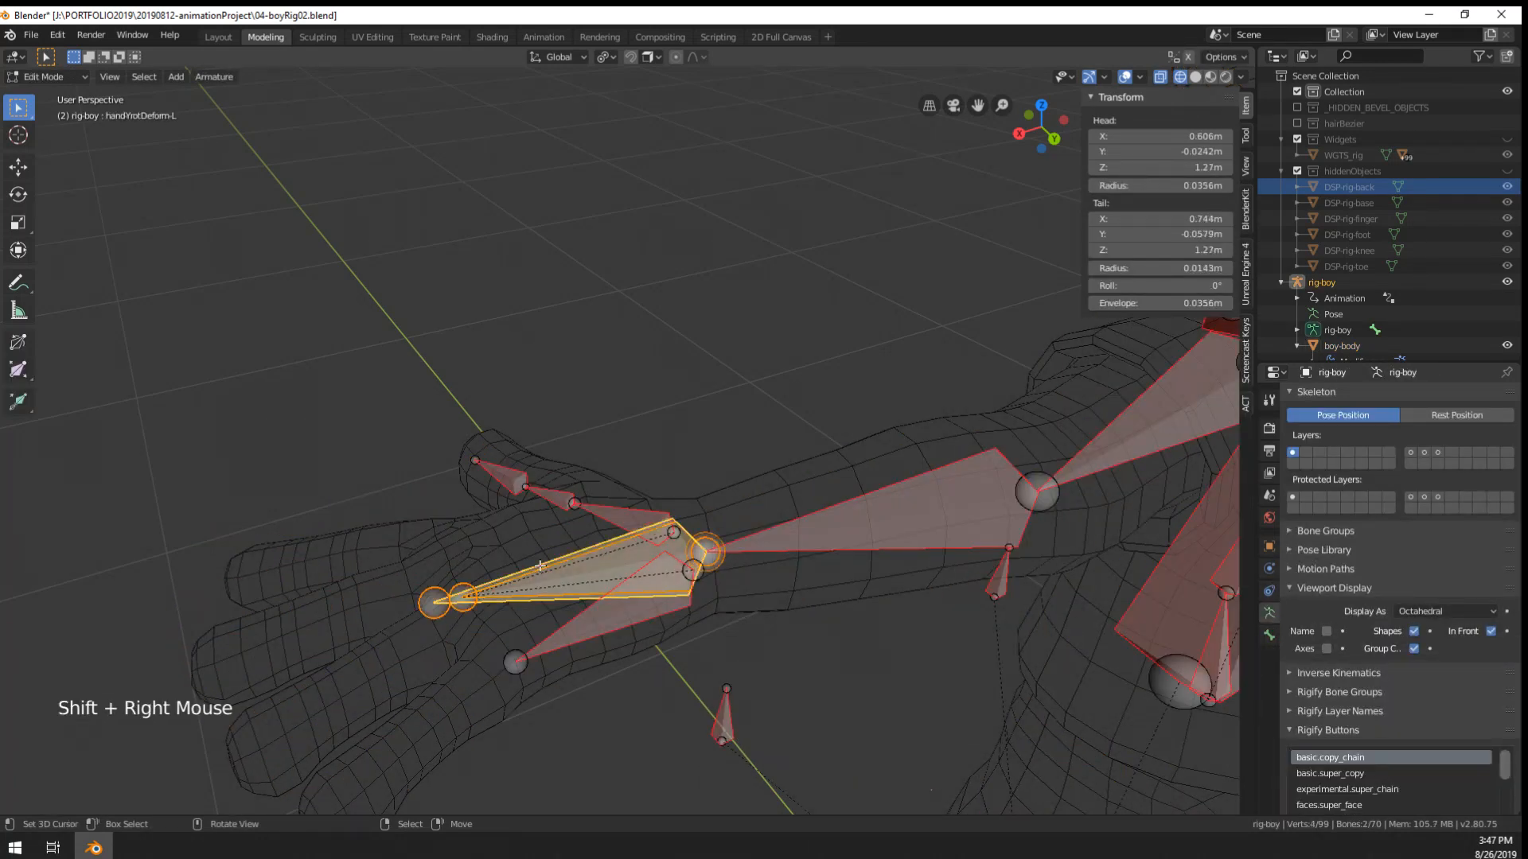
key("ctrl+p")
left_click(540, 566)
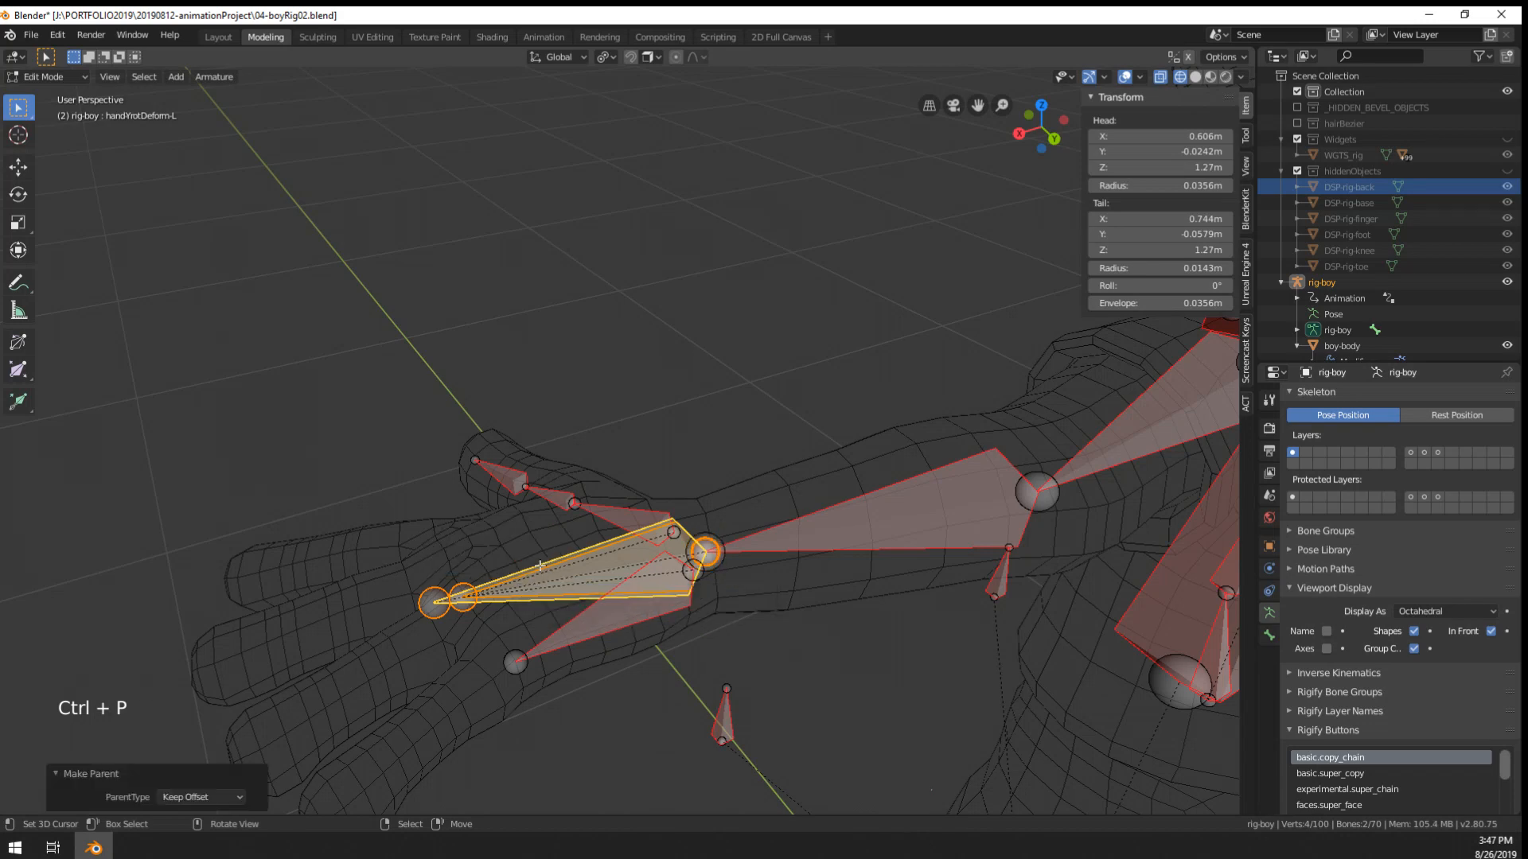
- Switch rig-boy to Pose Mode and test-rotate the handYrotDeform-L bone, cancelling the rotation
key("ctrl+Tab")
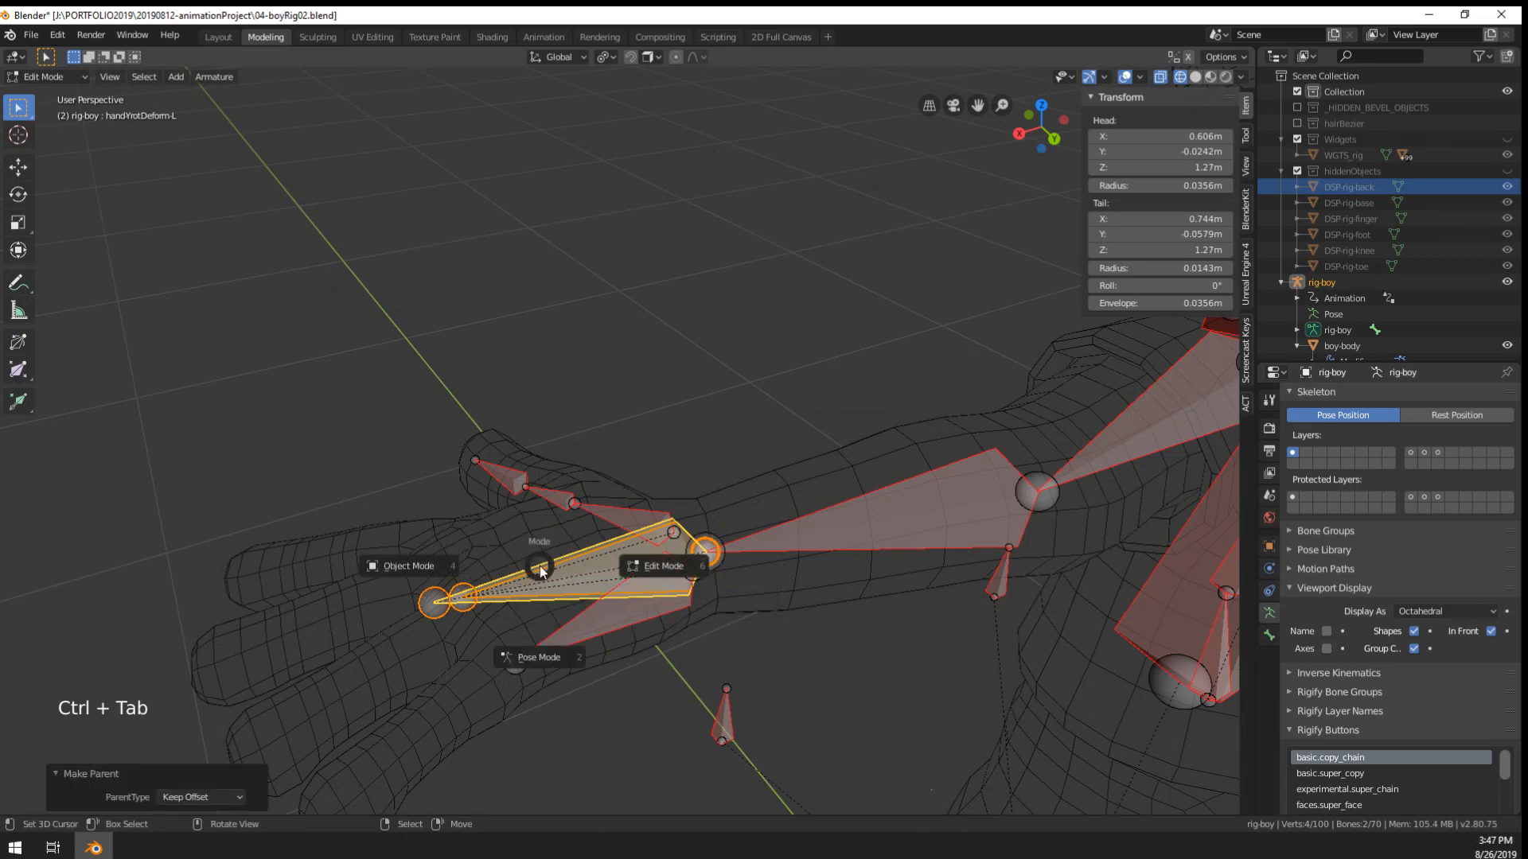
left_click(589, 627)
middle_click_drag(547, 652, 651, 607)
right_click(651, 607)
right_click(651, 607)
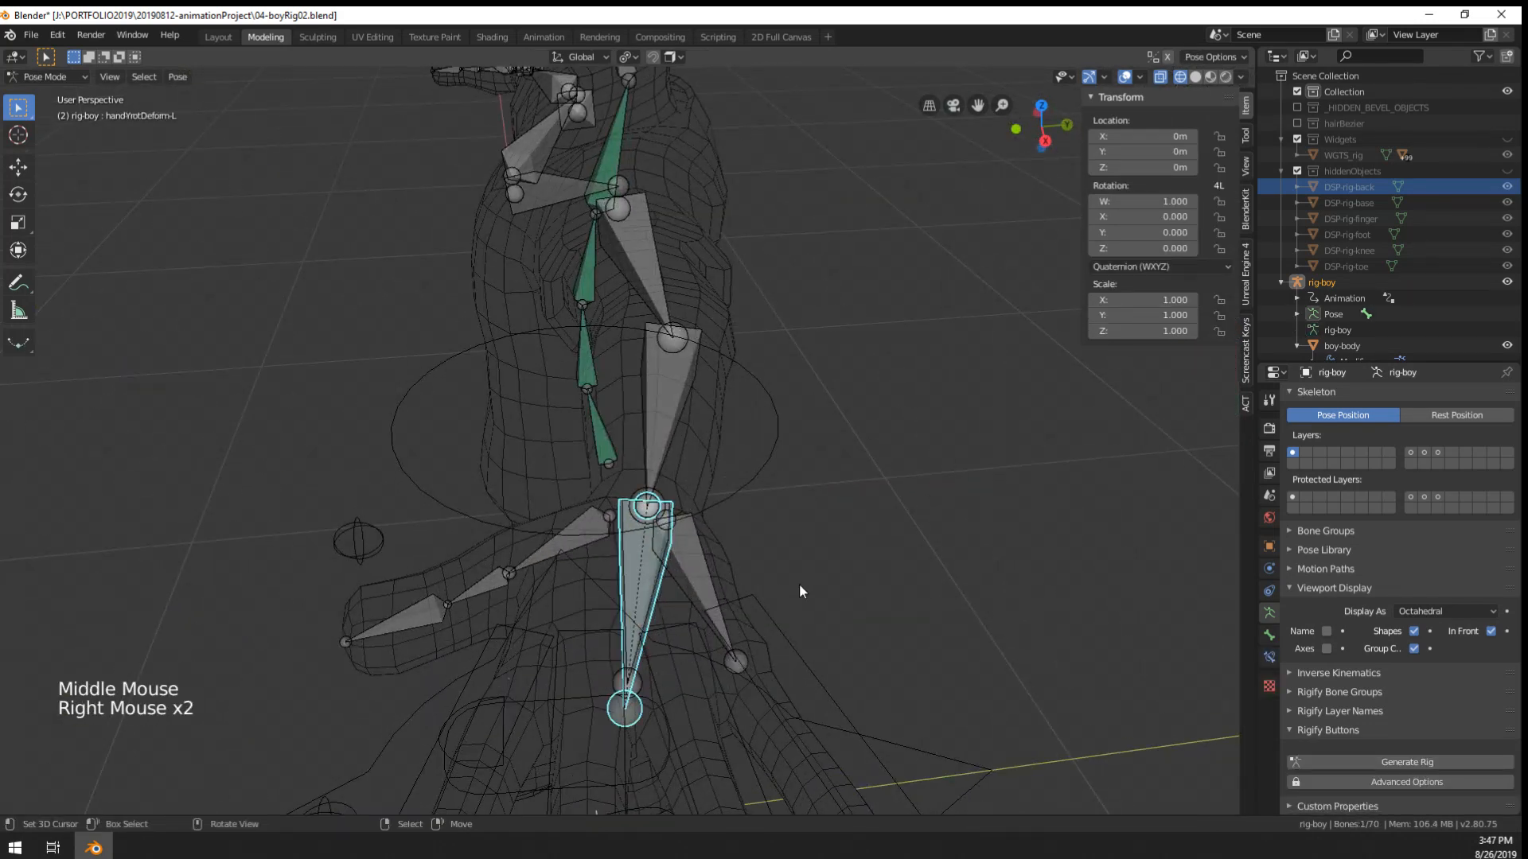
key("r")
right_click(756, 669)
middle_click_drag(748, 664, 761, 543)
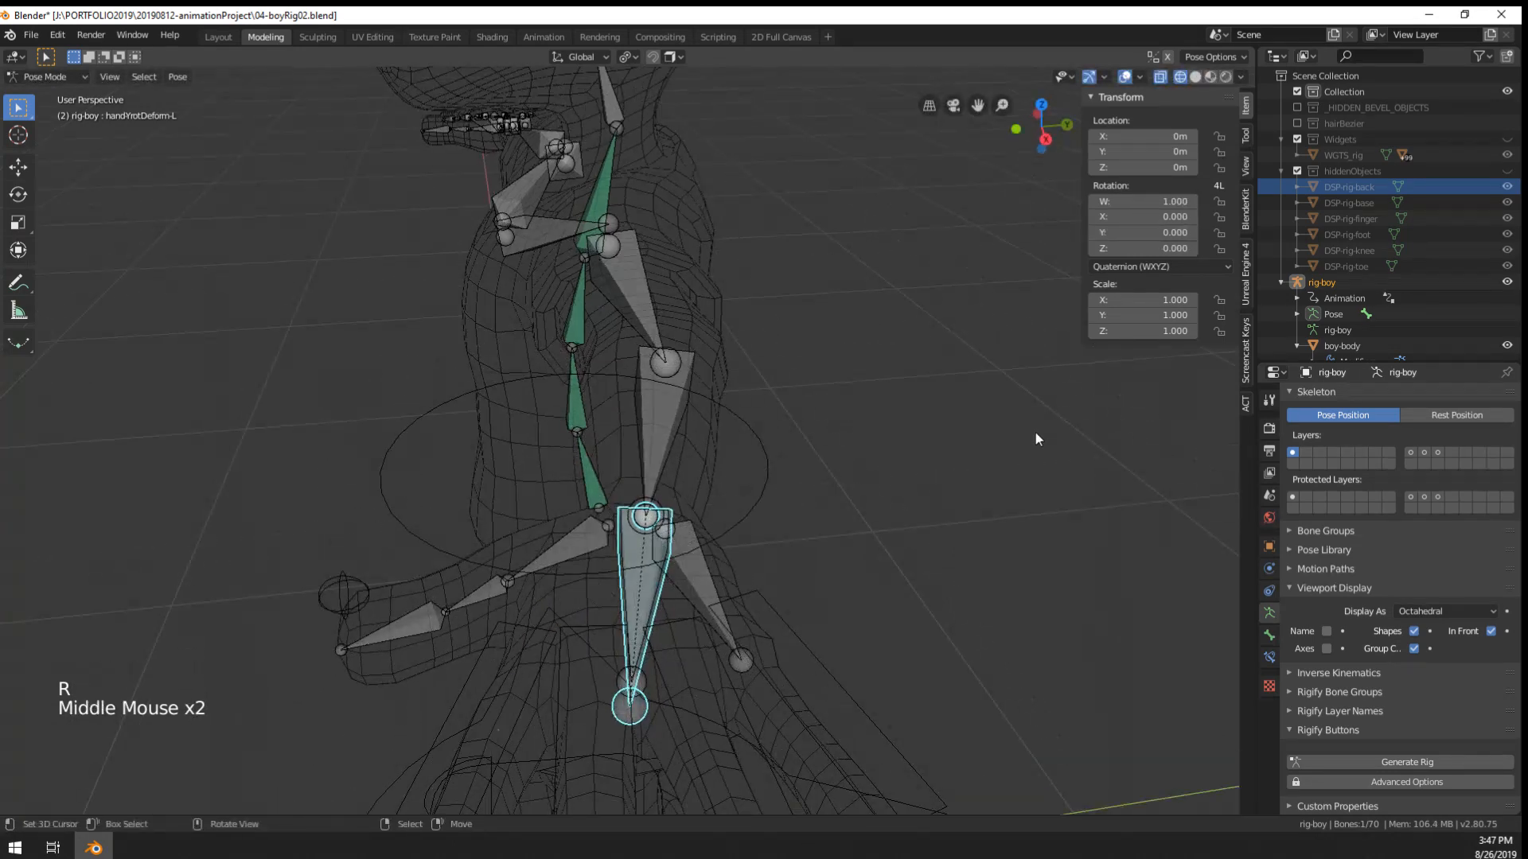
- Set handYrotDeform-L's rotation mode to YXZ Euler and lock its X and Z rotation
left_click(1184, 264)
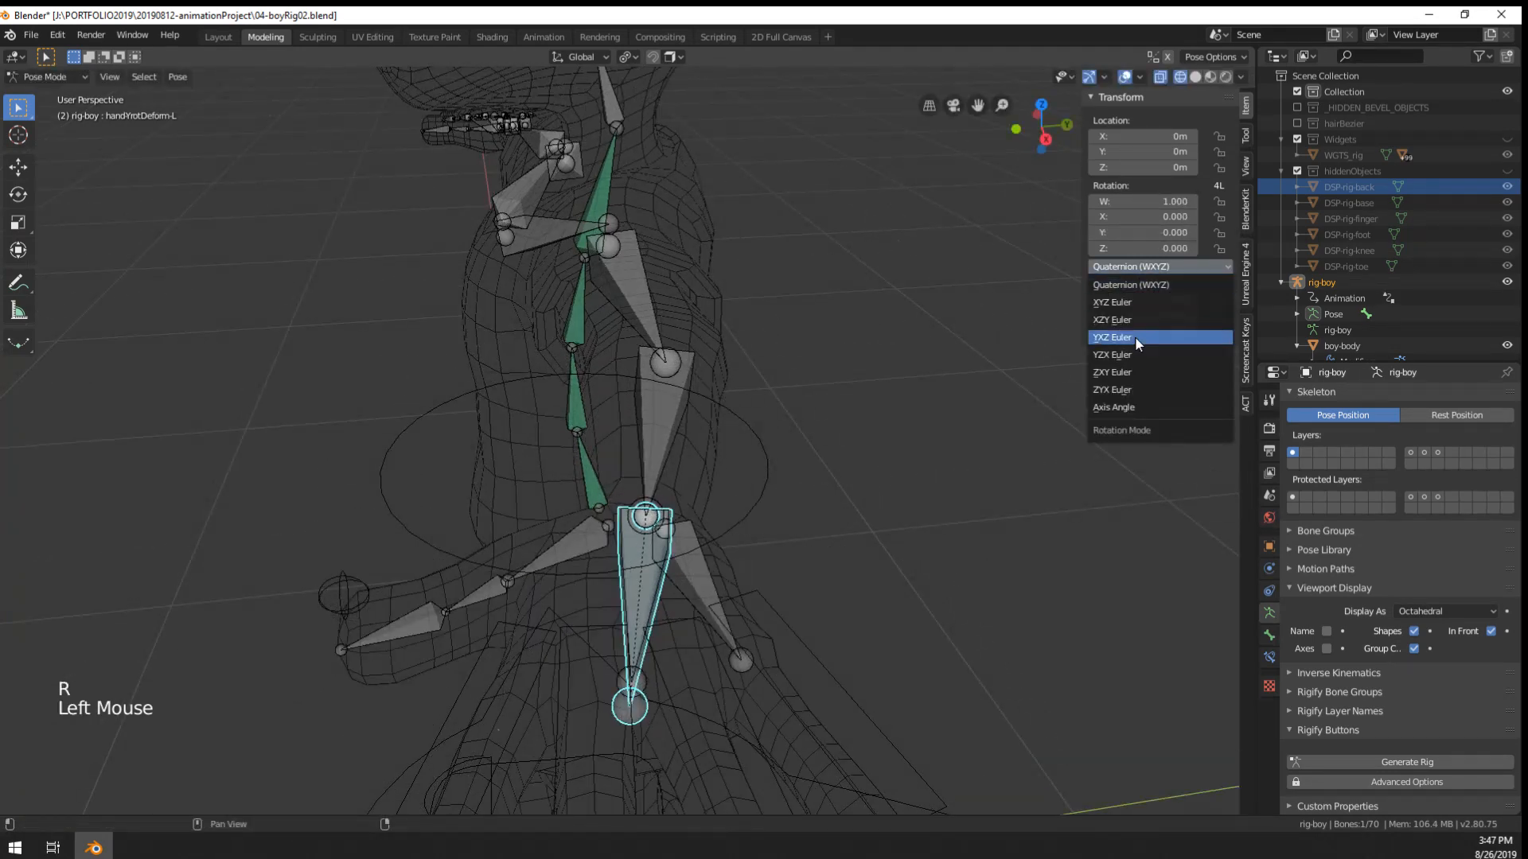
left_click(1135, 337)
left_click_drag(1219, 217, 1219, 232)
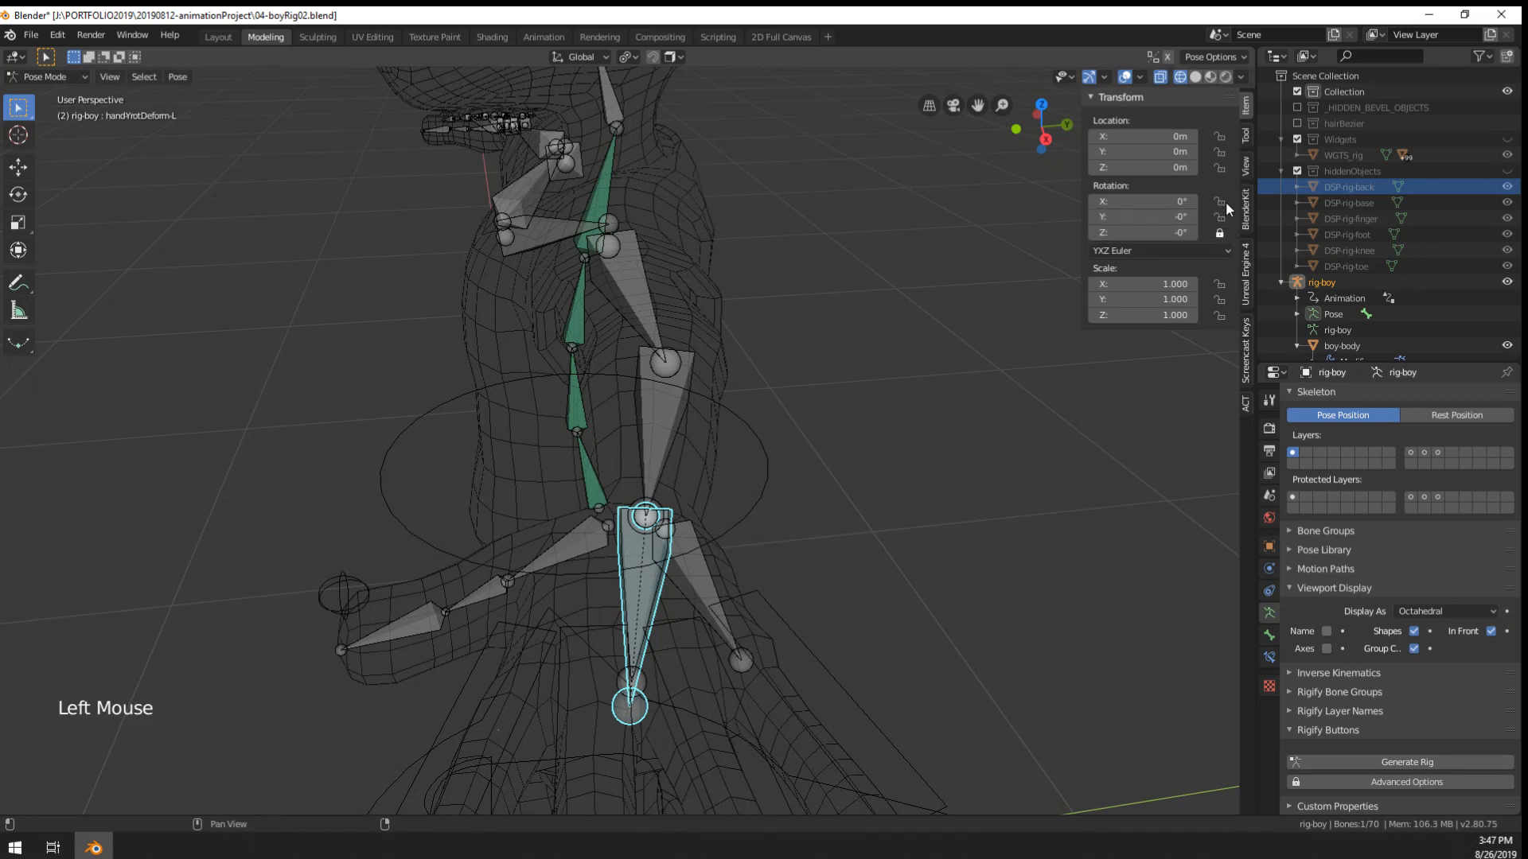
- Twist the handYrotDeform-L bone around its Y axis to about -87.4° and inspect the forearm deformation
middle_click_drag(883, 460, 880, 501)
key("r")
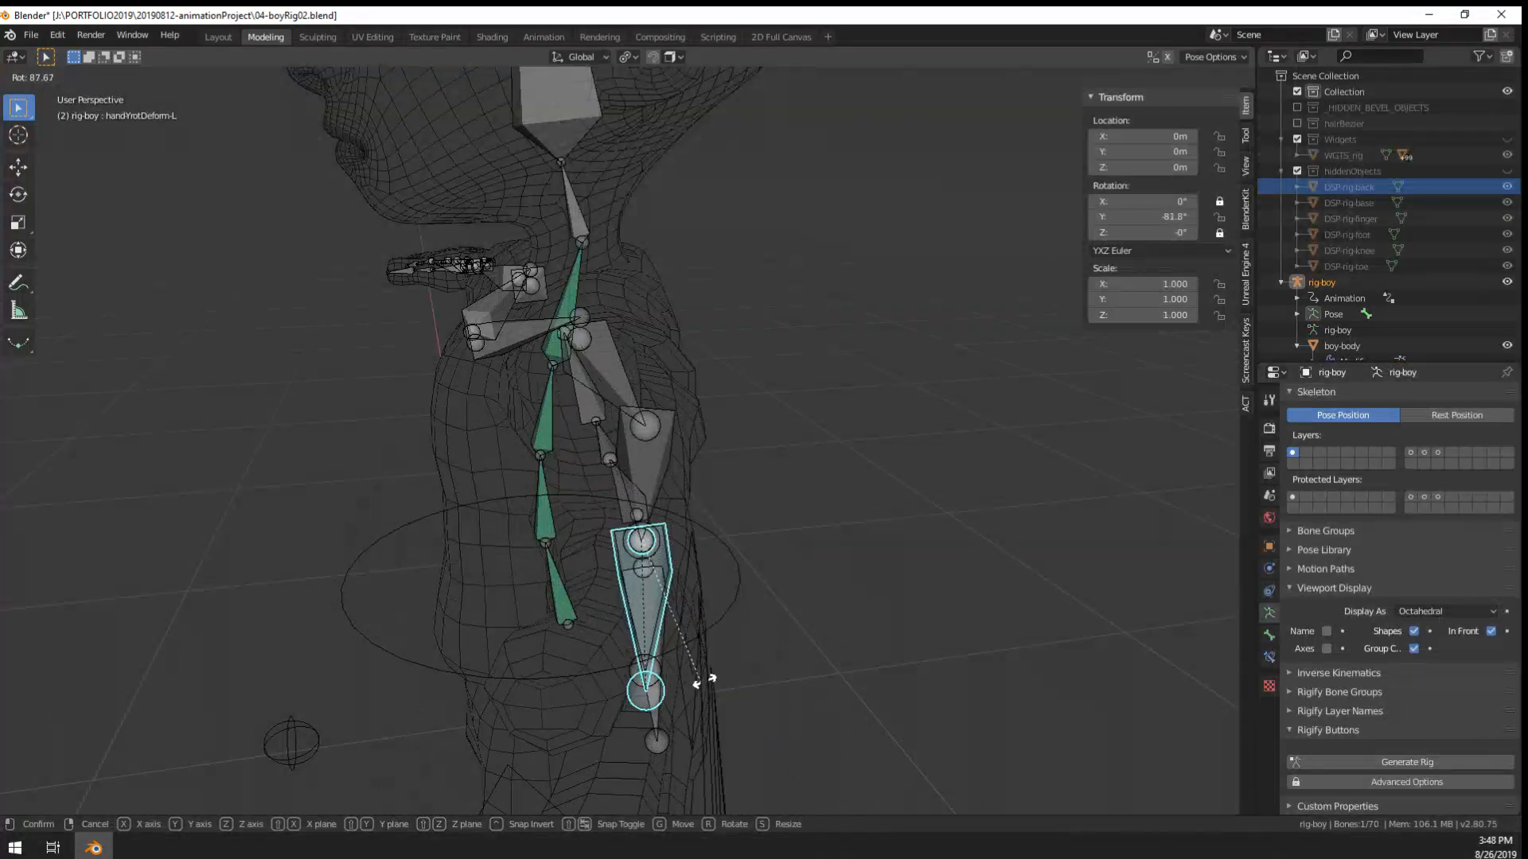
left_click(800, 522)
middle_click_drag(800, 522, 835, 445)
scroll(667, 507, "down", 2)
key("r")
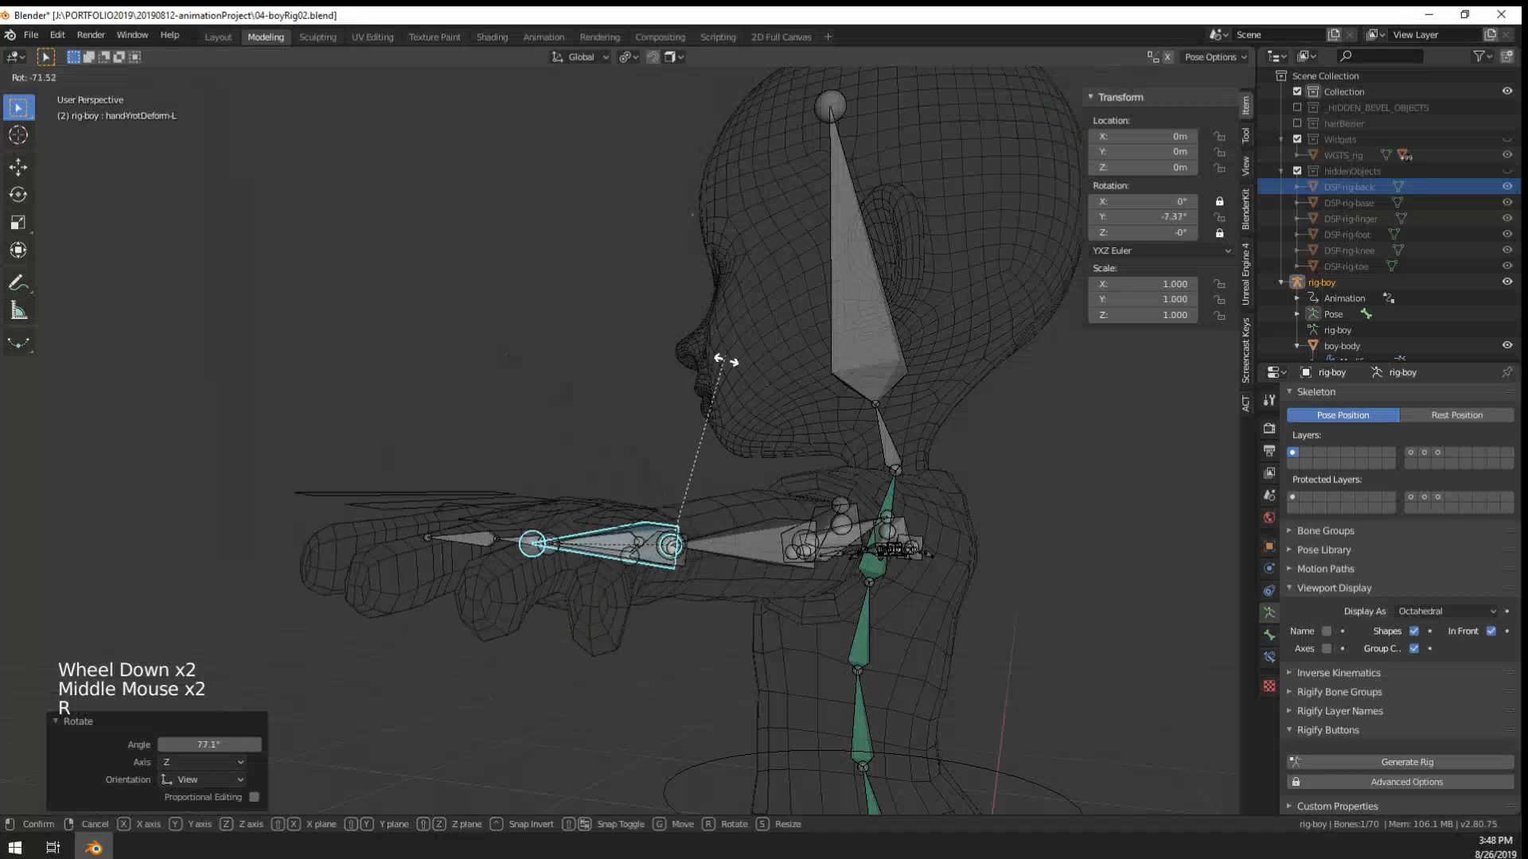
left_click(747, 561)
middle_click_drag(747, 561, 652, 576)
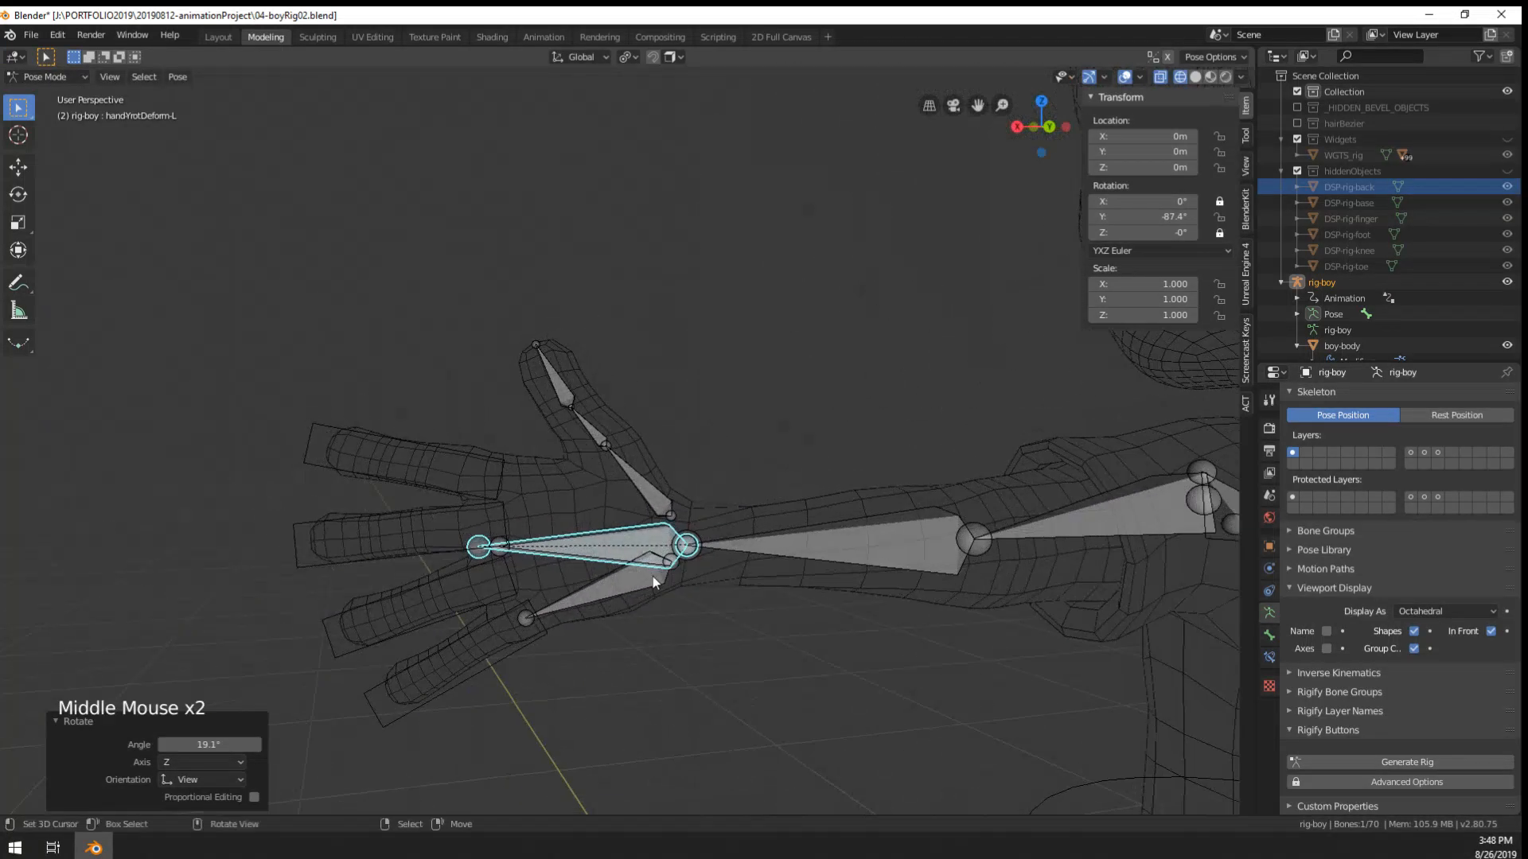
key("r")
right_click(783, 484)
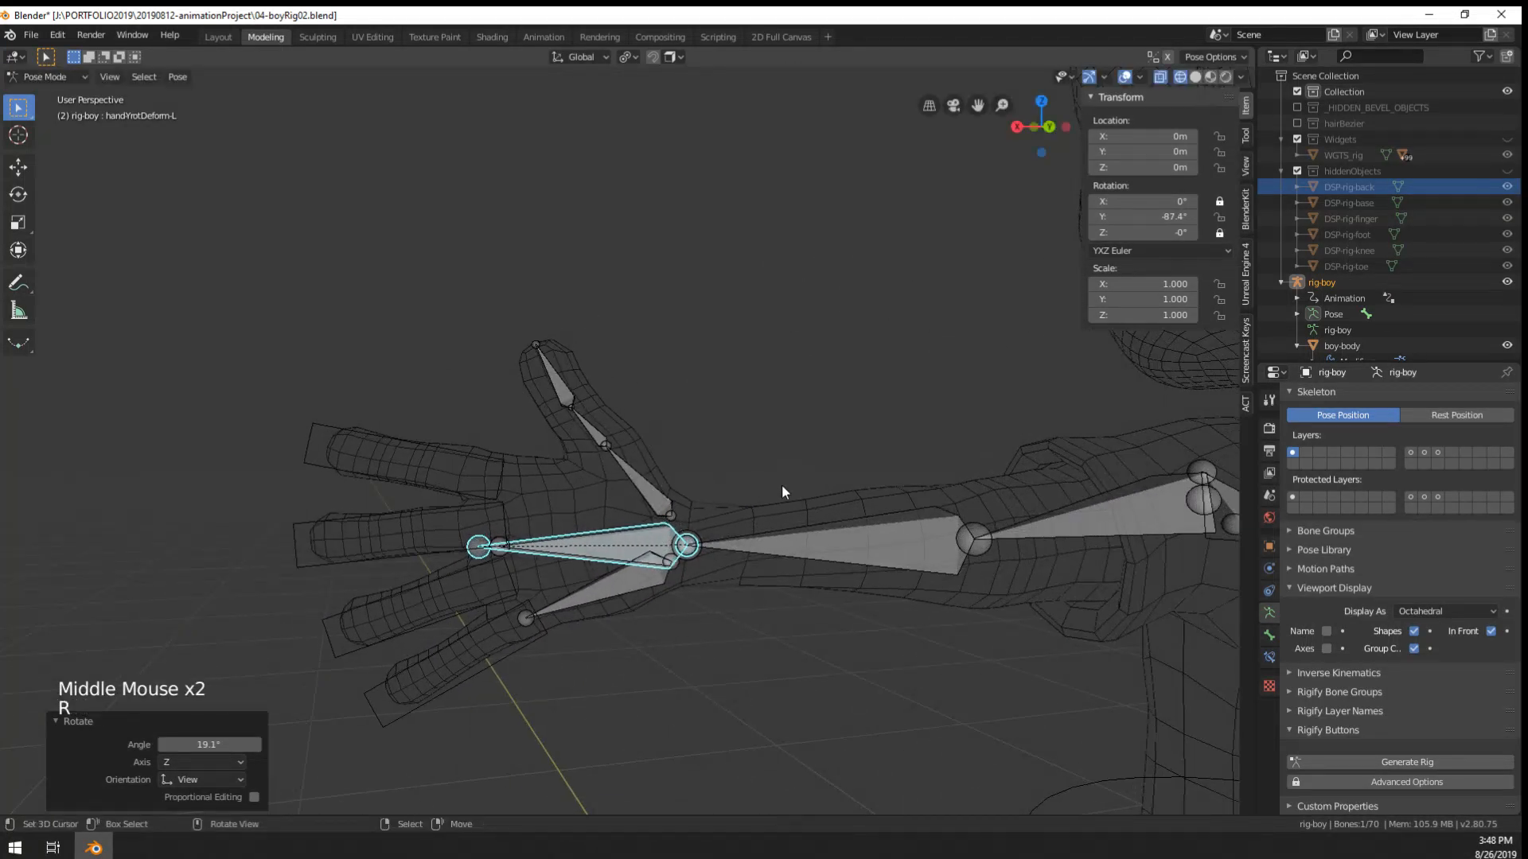
- Return to Object Mode, select boy-body and enable Preserve Volume on its Armature modifier
key("ctrl+Tab")
right_click(817, 513)
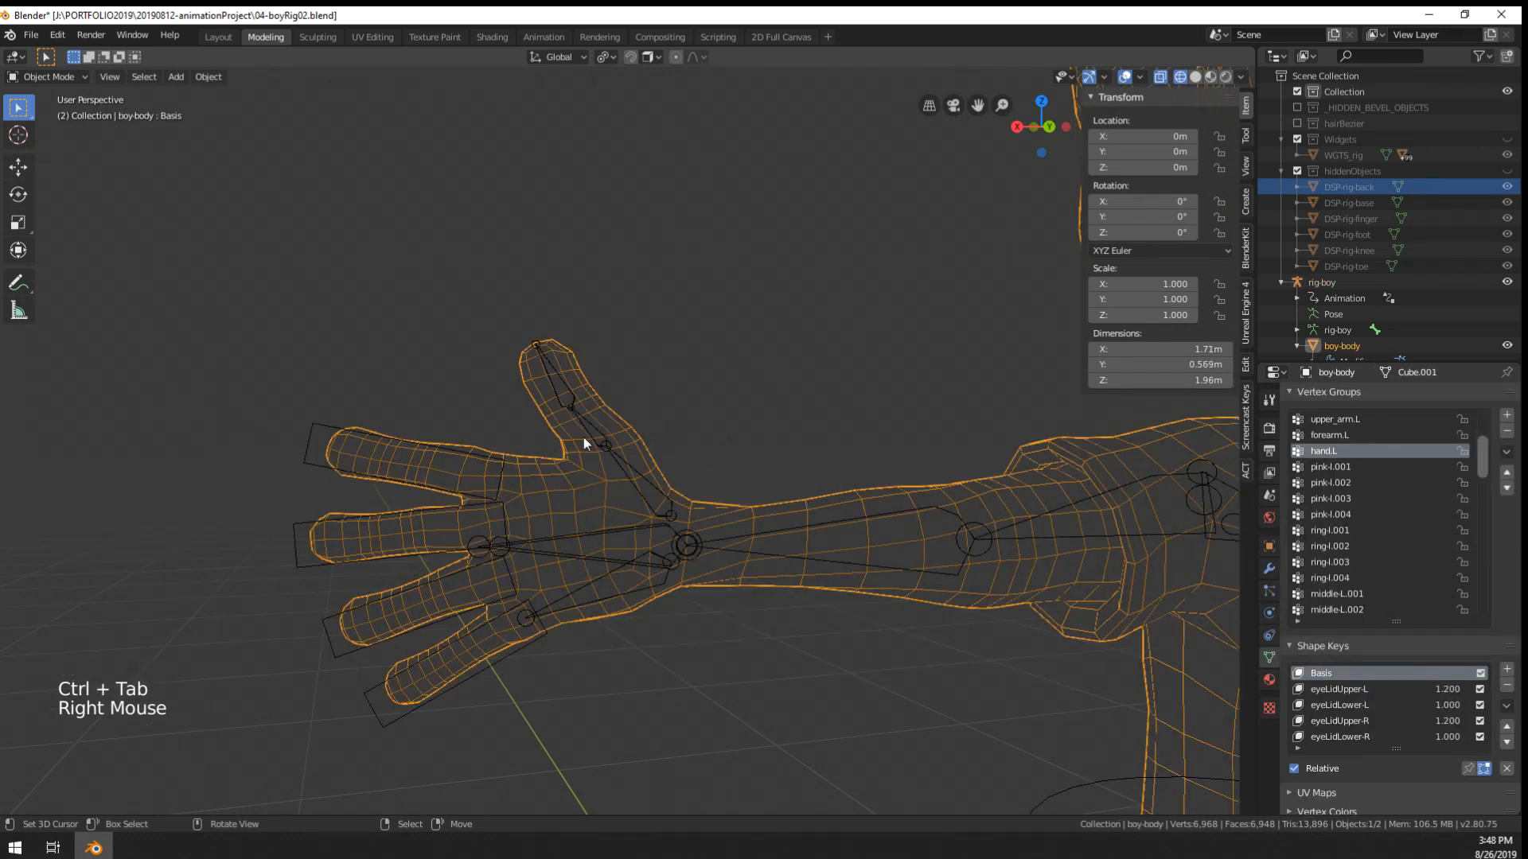
left_click(1270, 568)
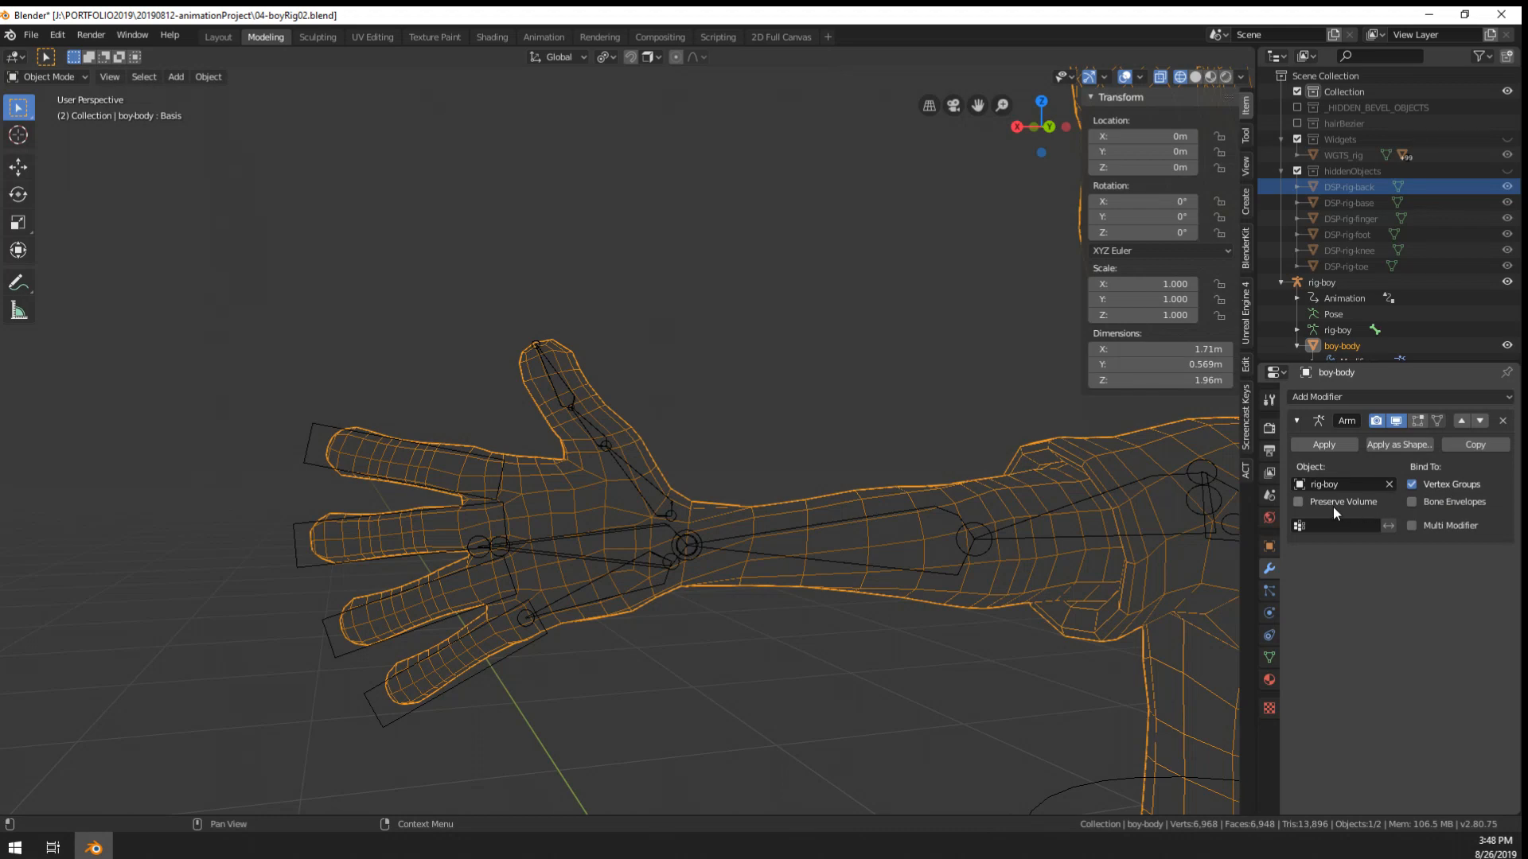
left_click(1298, 501)
- Put rig-boy back in Pose Mode and test-rotate handYrotDeform-L and hand.L, cancelling both rotations
right_click(578, 538)
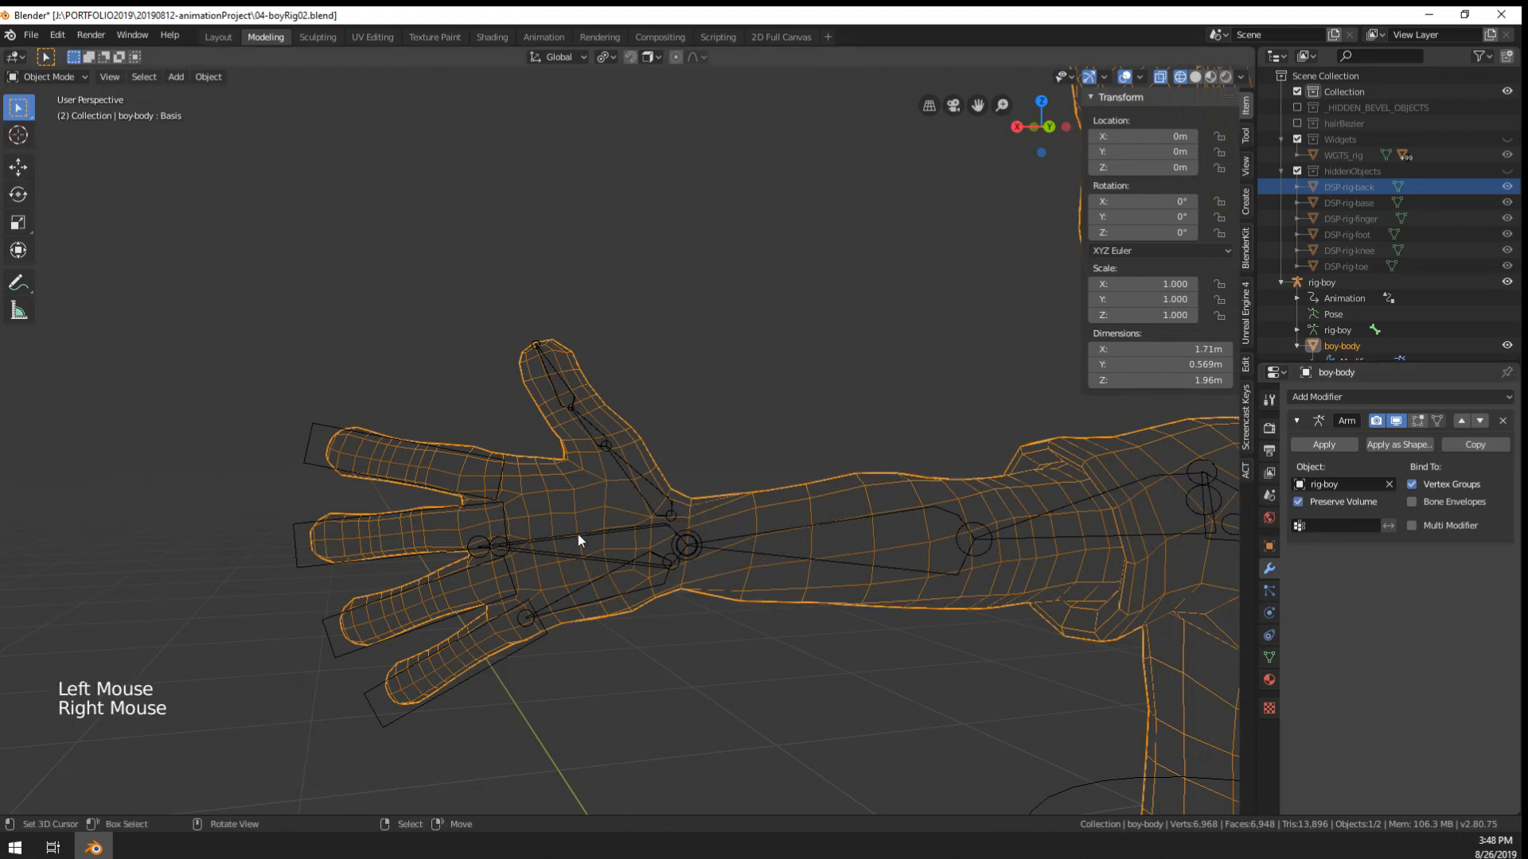
right_click(579, 538)
key("ctrl+Tab")
right_click(578, 533)
middle_click_drag(578, 533, 918, 642)
right_click(651, 543)
key("r")
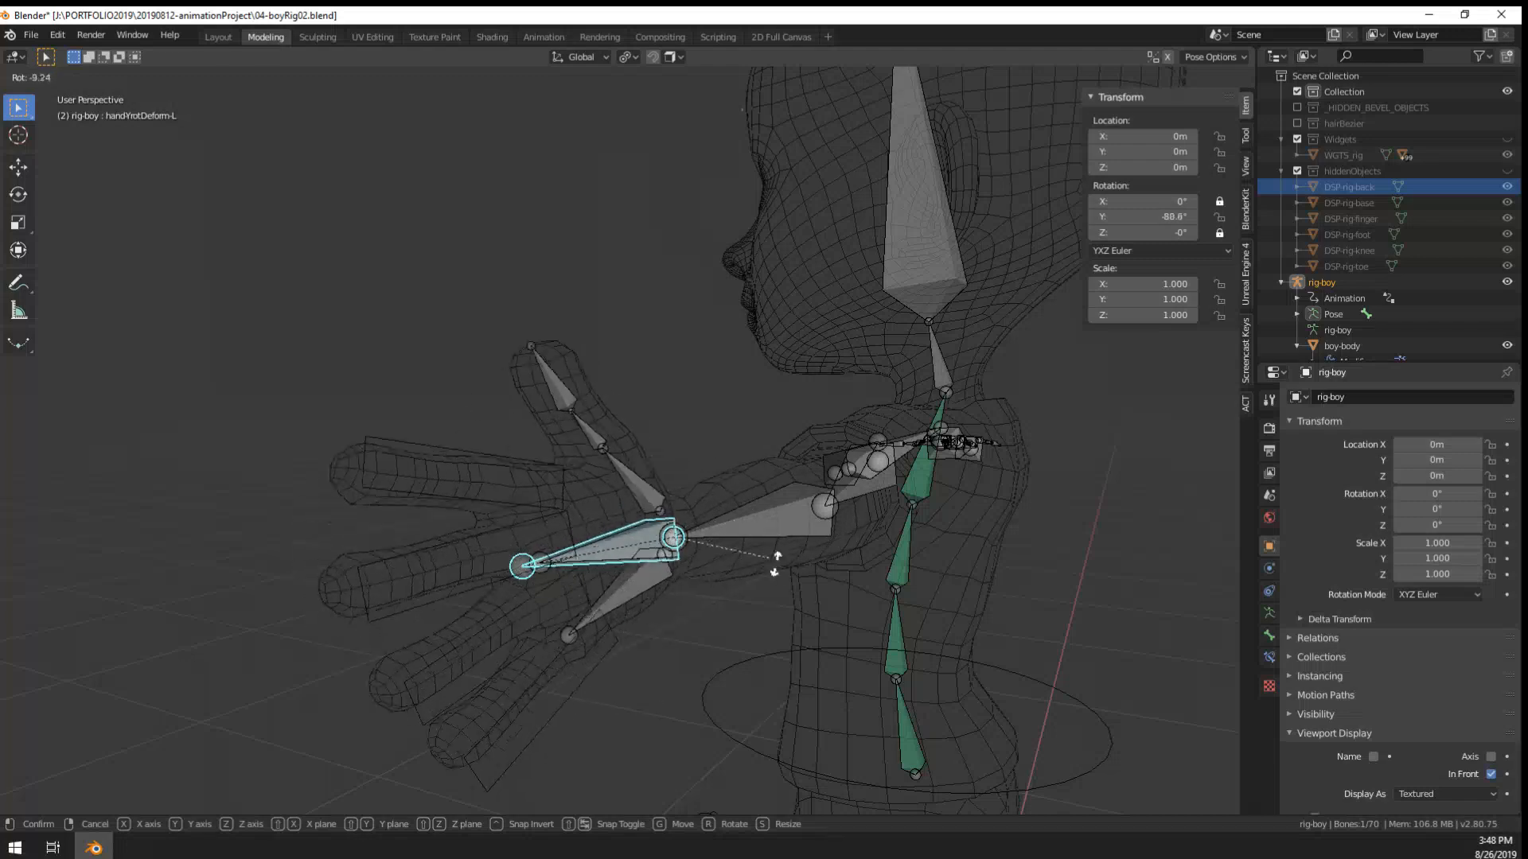
right_click(617, 534)
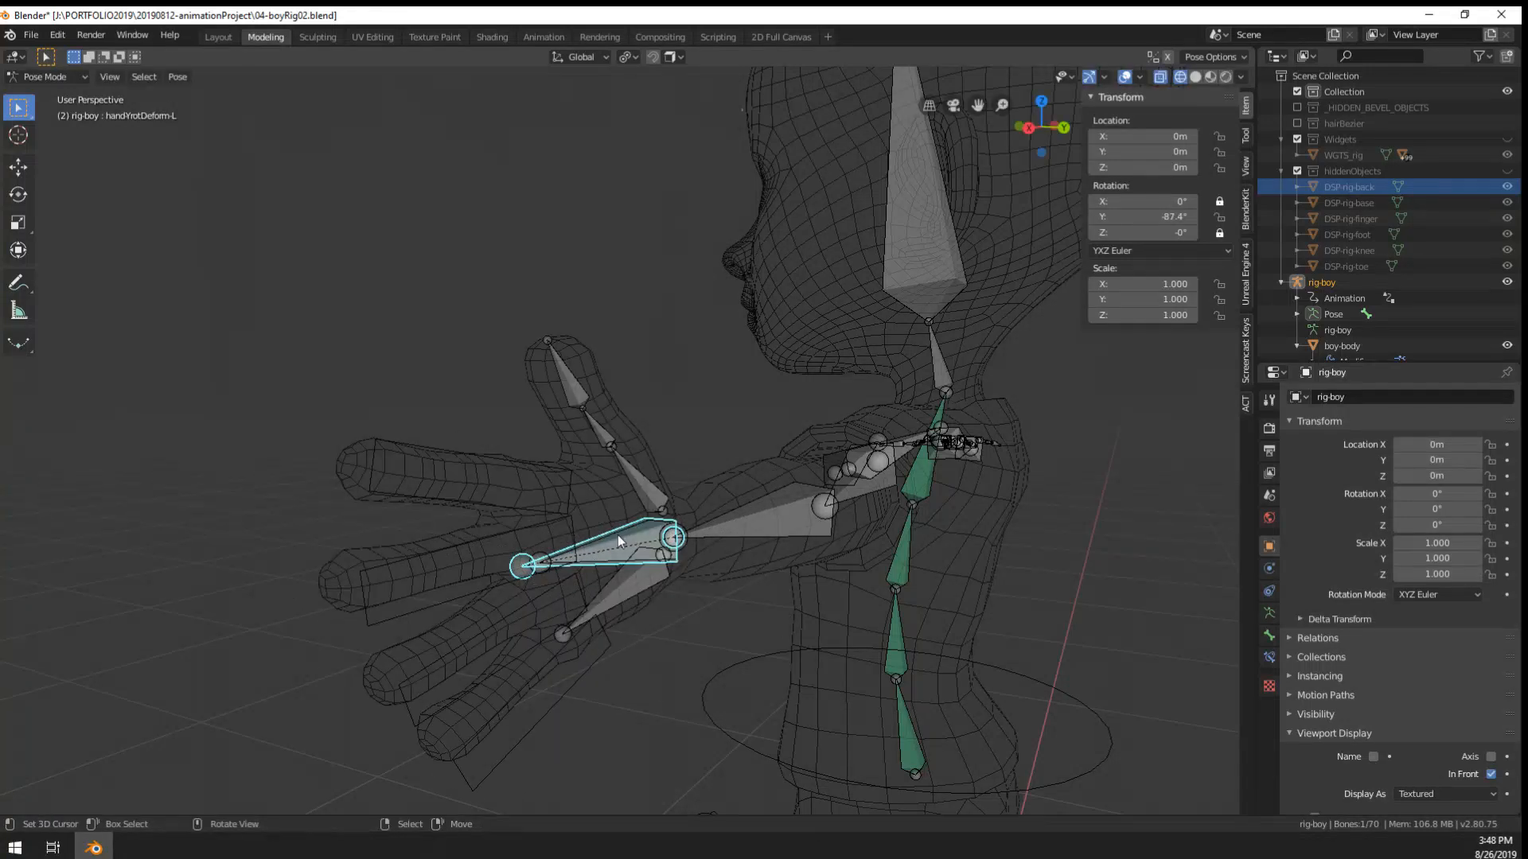
middle_click_drag(786, 590, 772, 471)
key("r")
right_click(747, 562)
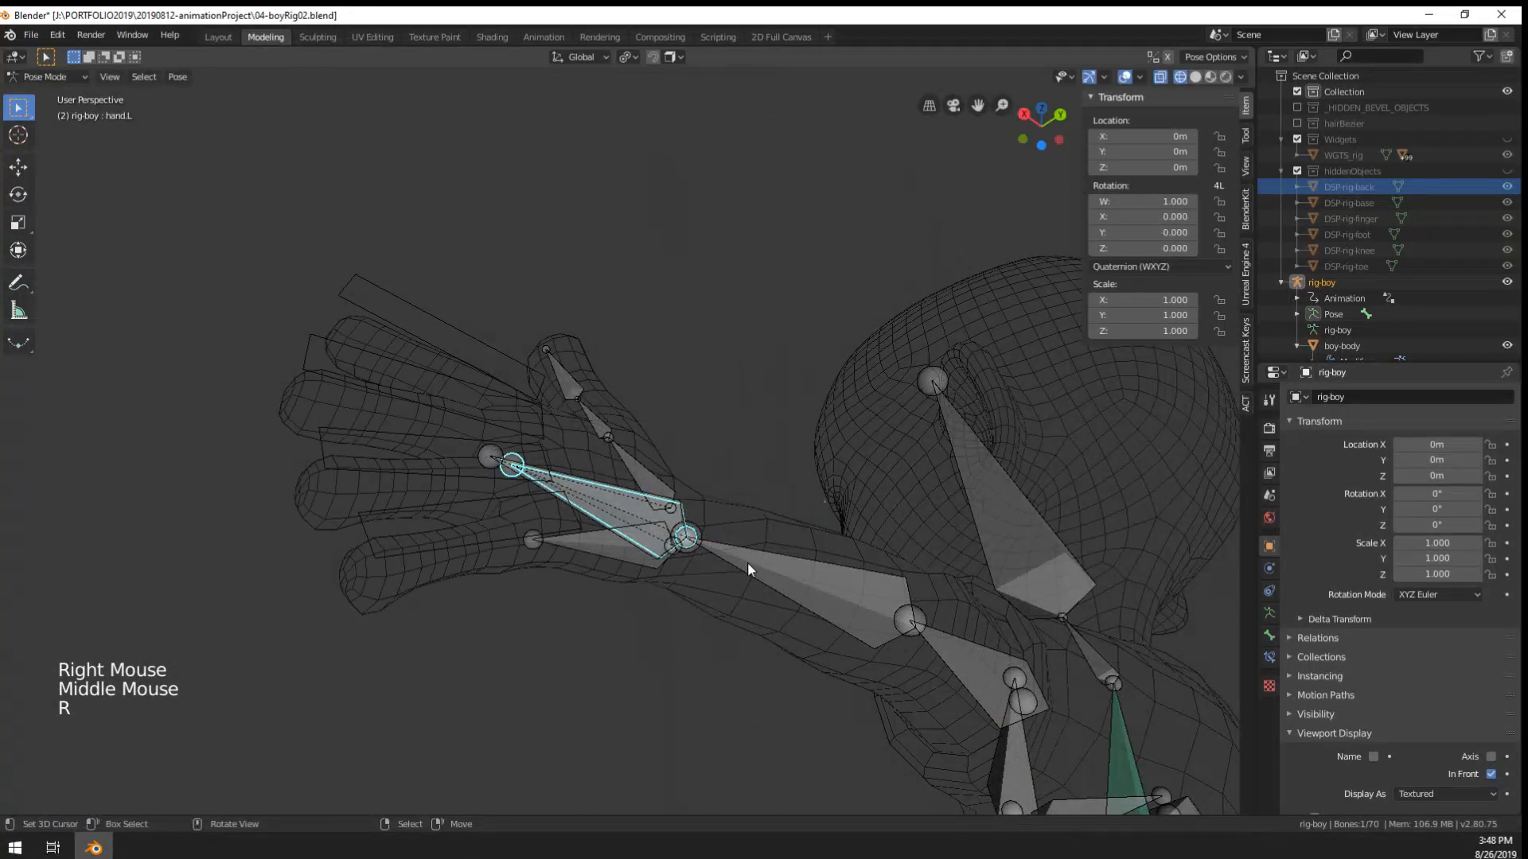
- Set hand.L's rotation mode to XYZ Euler and lock its Y and Z rotation
middle_click_drag(747, 562, 768, 541)
middle_click_drag(972, 369, 985, 355)
left_click(1153, 265)
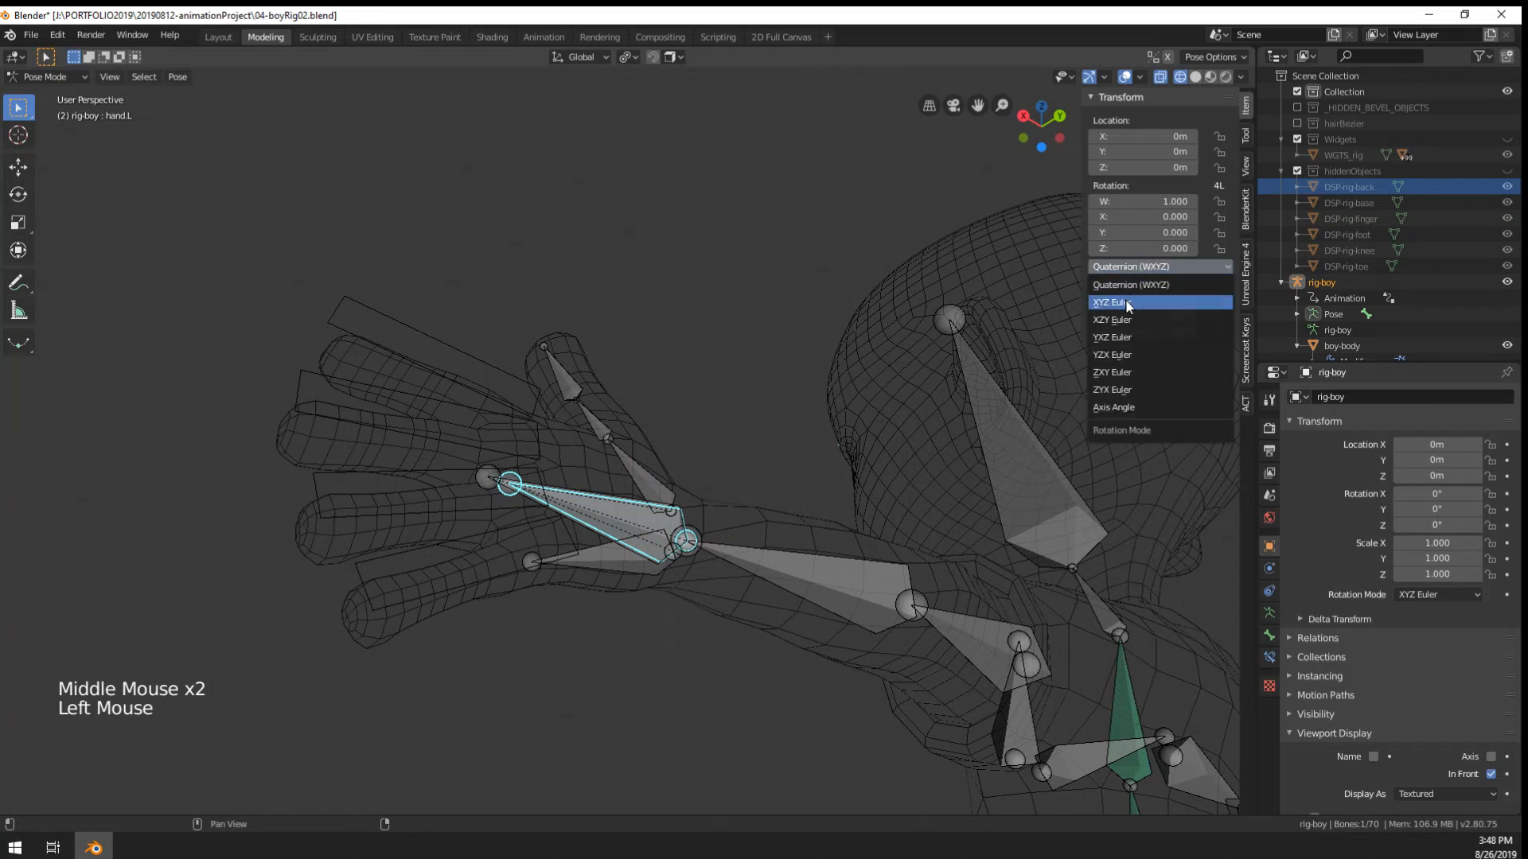
left_click(1126, 304)
key("r")
key("x")
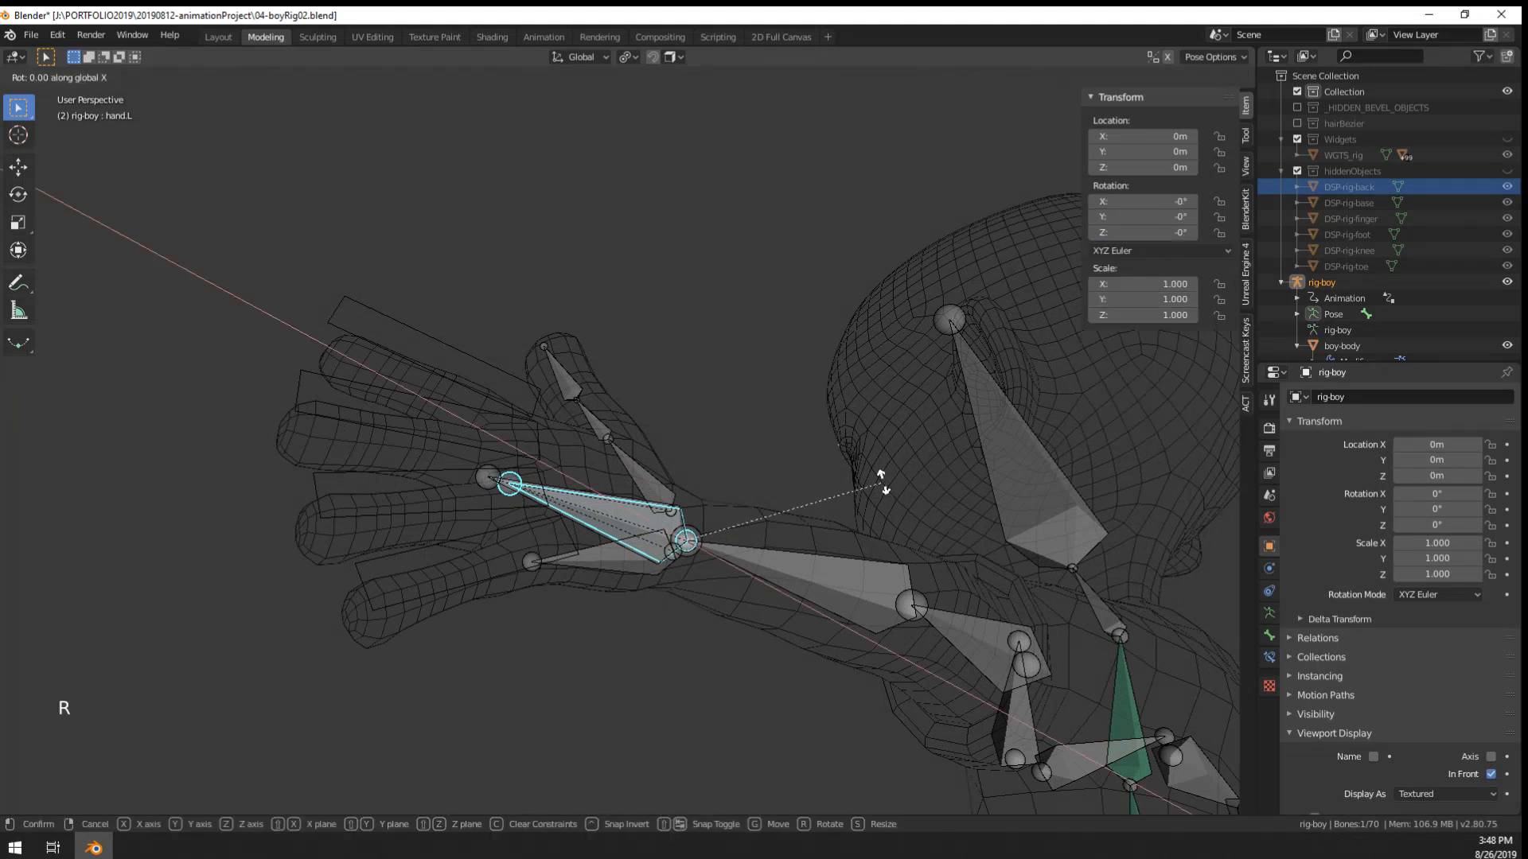
right_click(832, 529)
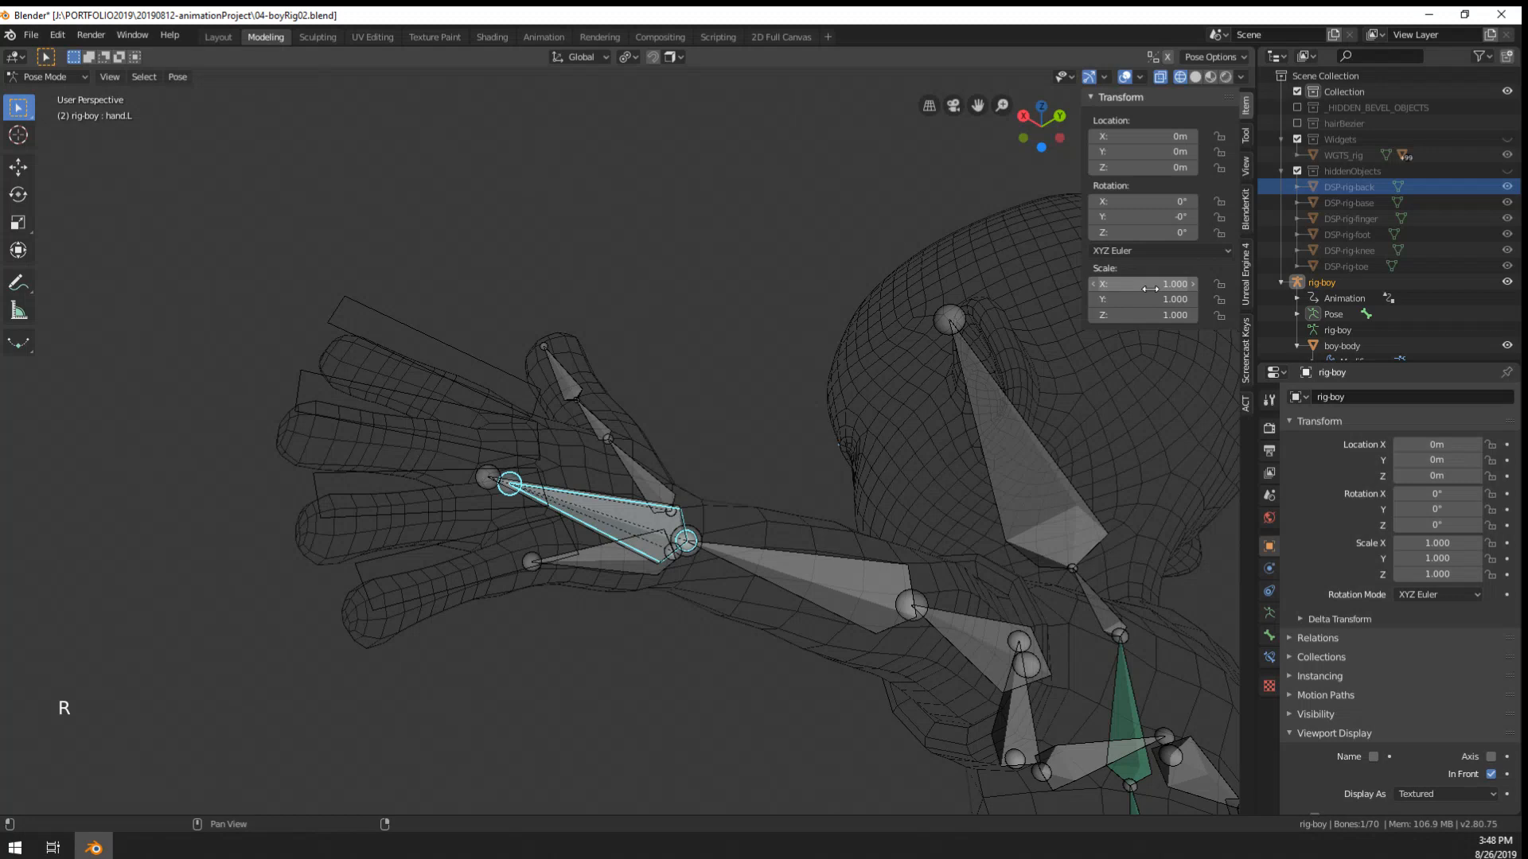
left_click(1219, 215)
right_click(1224, 246)
left_click(1219, 232)
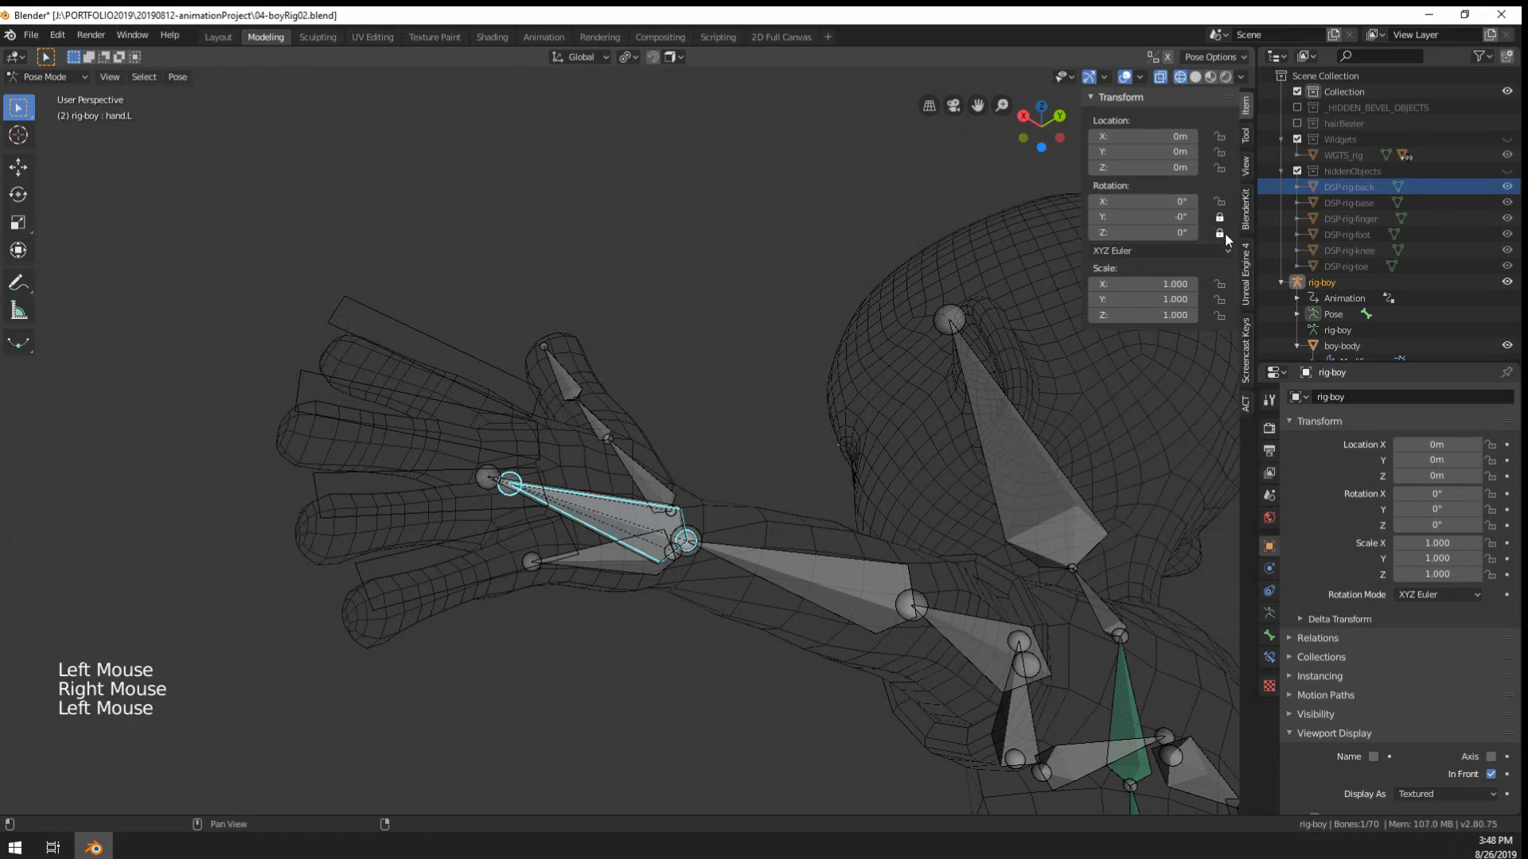
- Test-rotate hand.L freely and around its Z and X axes to check the wrist bend, cancelling each rotation
middle_click_drag(764, 446, 720, 640)
key("r")
key("z")
key("z")
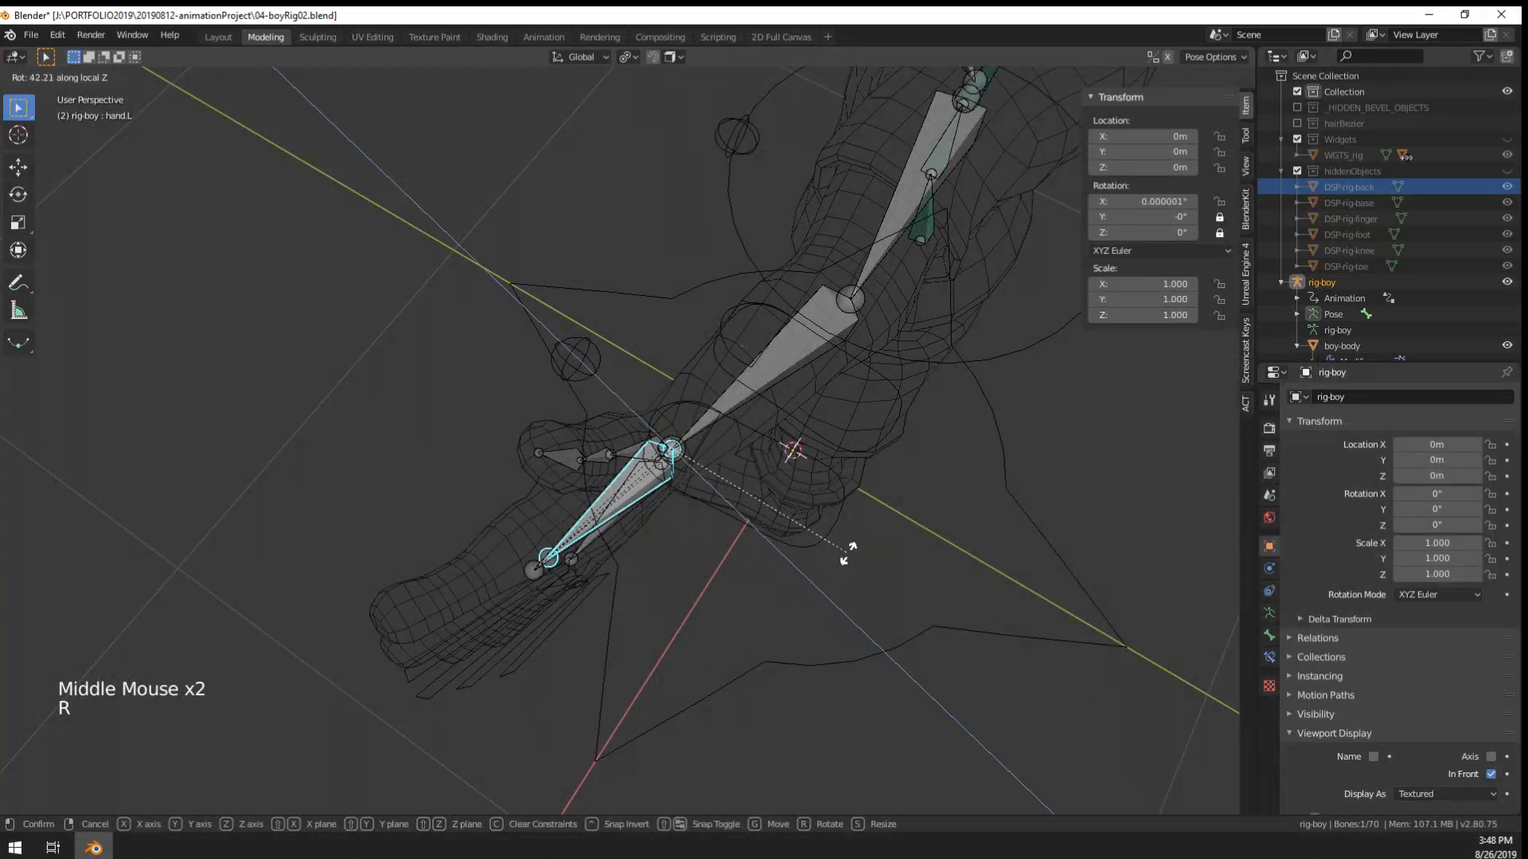
right_click(752, 589)
key("x")
right_click(753, 590)
key("r")
key("x")
key("x")
key("x")
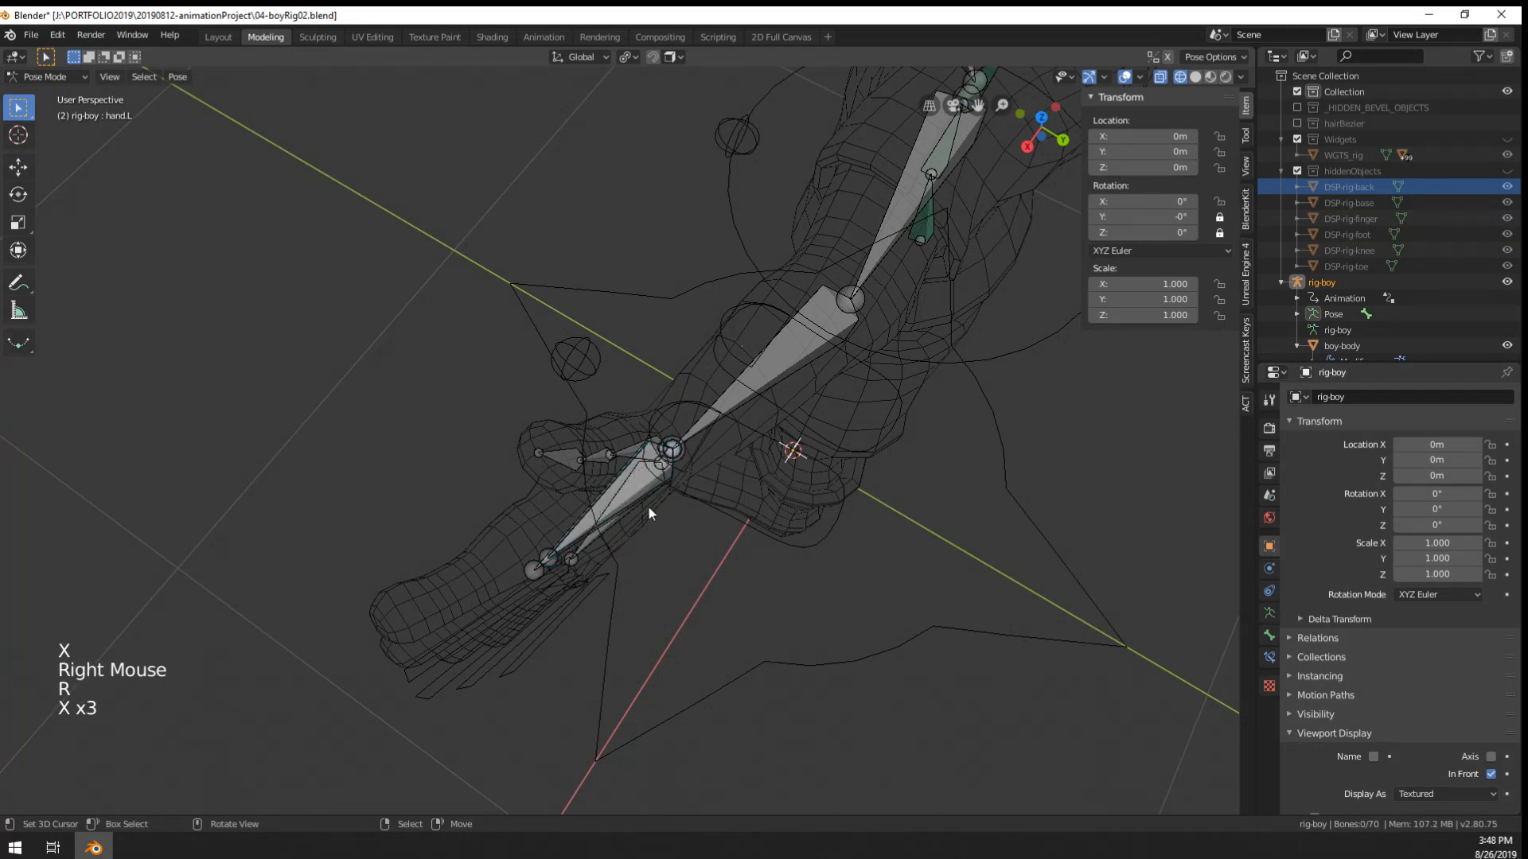
right_click(633, 486)
right_click(649, 509)
key("r")
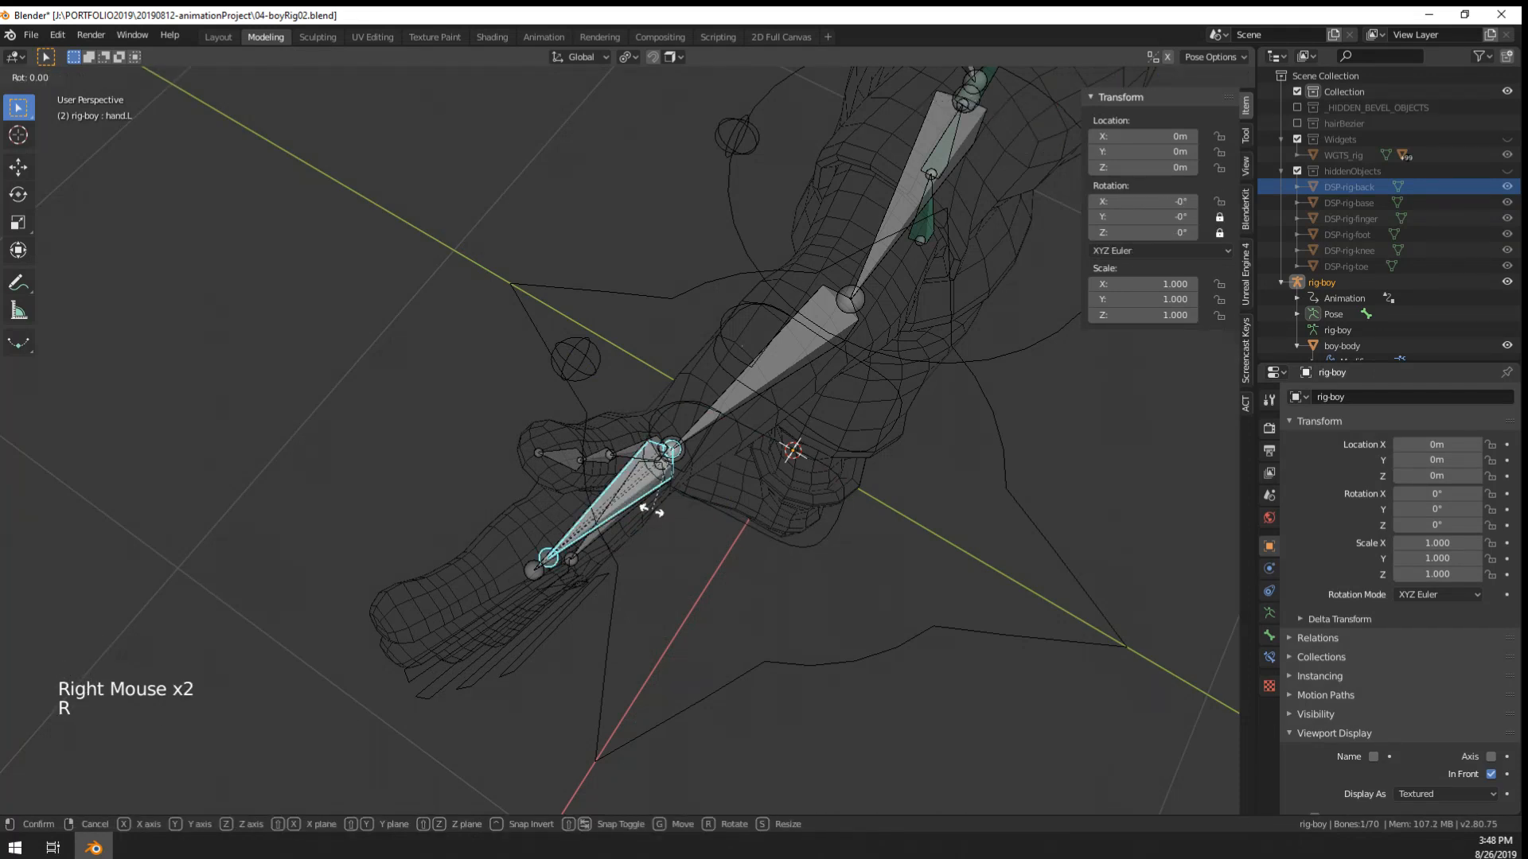
right_click(689, 557)
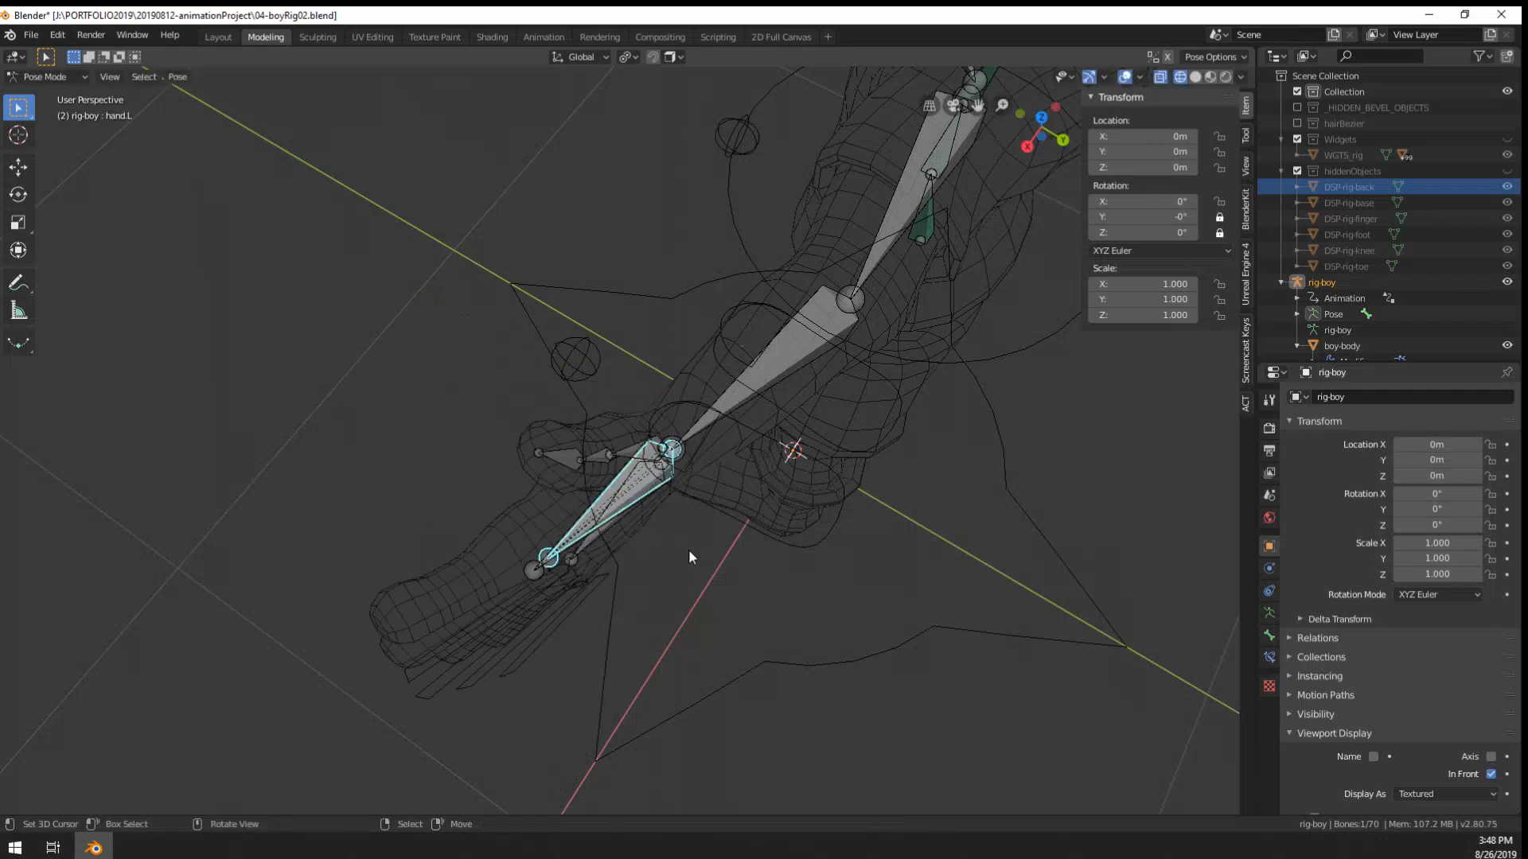
- Clear the pose rotation of the hand.L and handYrotDeform-L bones
middle_click_drag(689, 549, 655, 471)
key("alt+r")
right_click(503, 570)
key("alt+r")
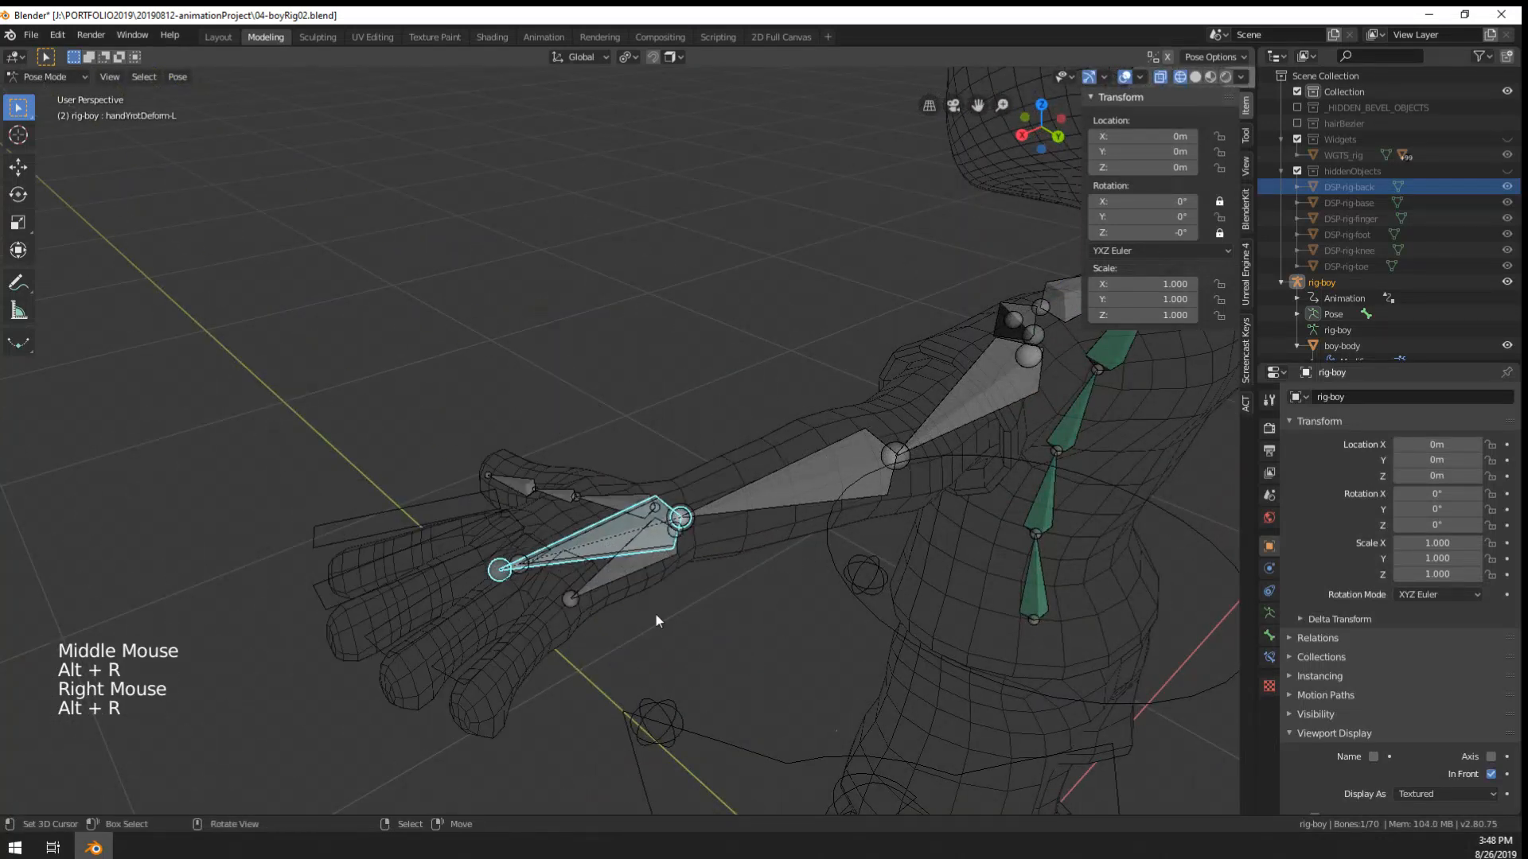
- In Edit Mode, duplicate the hand.L bone in place and scale the copy by about 1.044
scroll(661, 589, "up", 1)
middle_click_drag(656, 614, 668, 584)
scroll(661, 589, "up", 1)
key("shift+a")
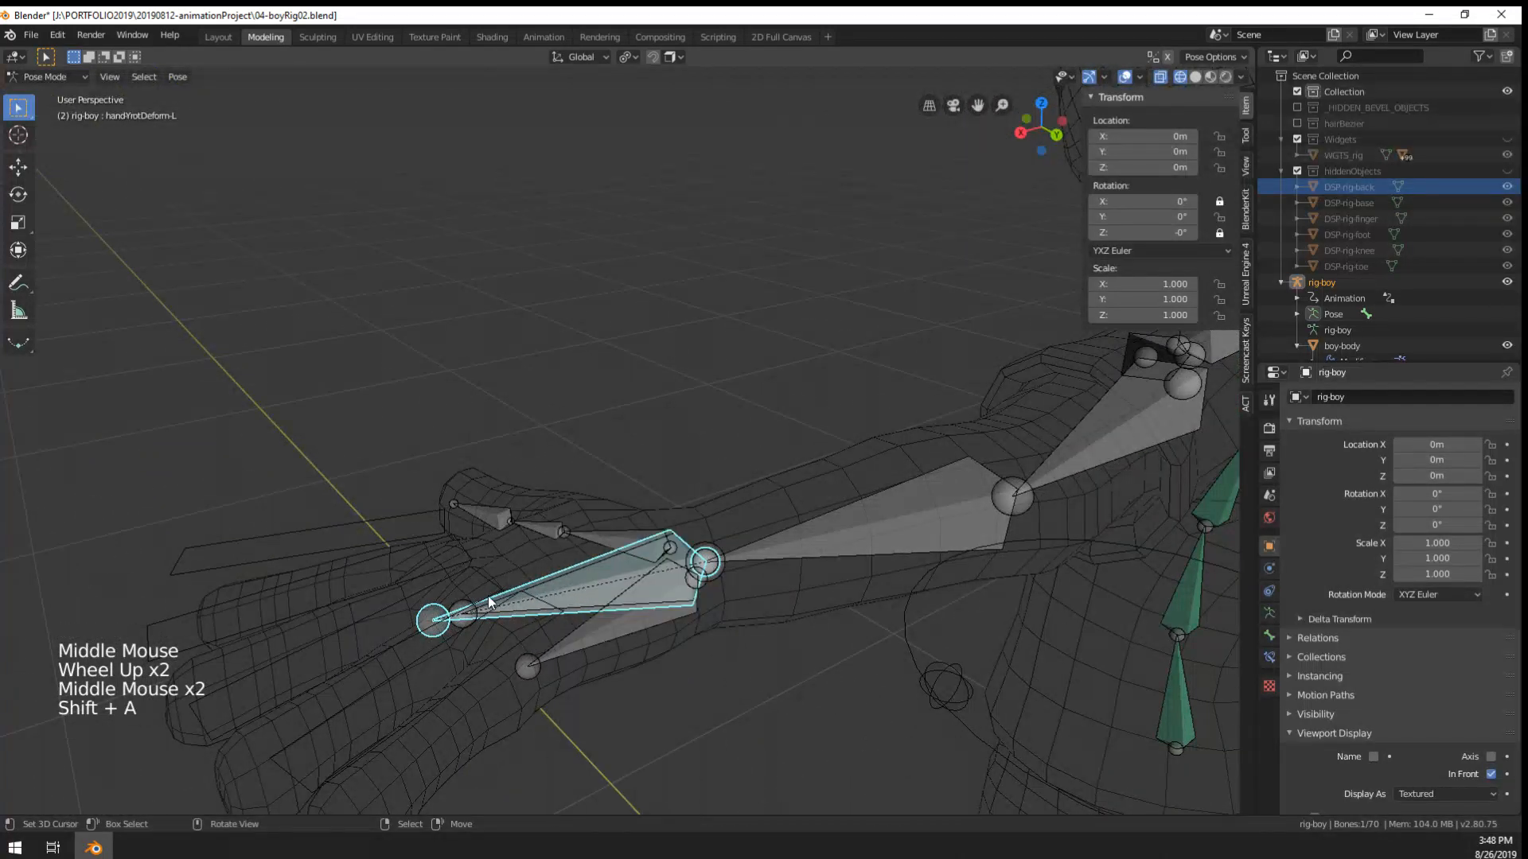
key("Tab")
middle_click_drag(561, 620, 659, 544)
scroll(659, 544, "up", 2)
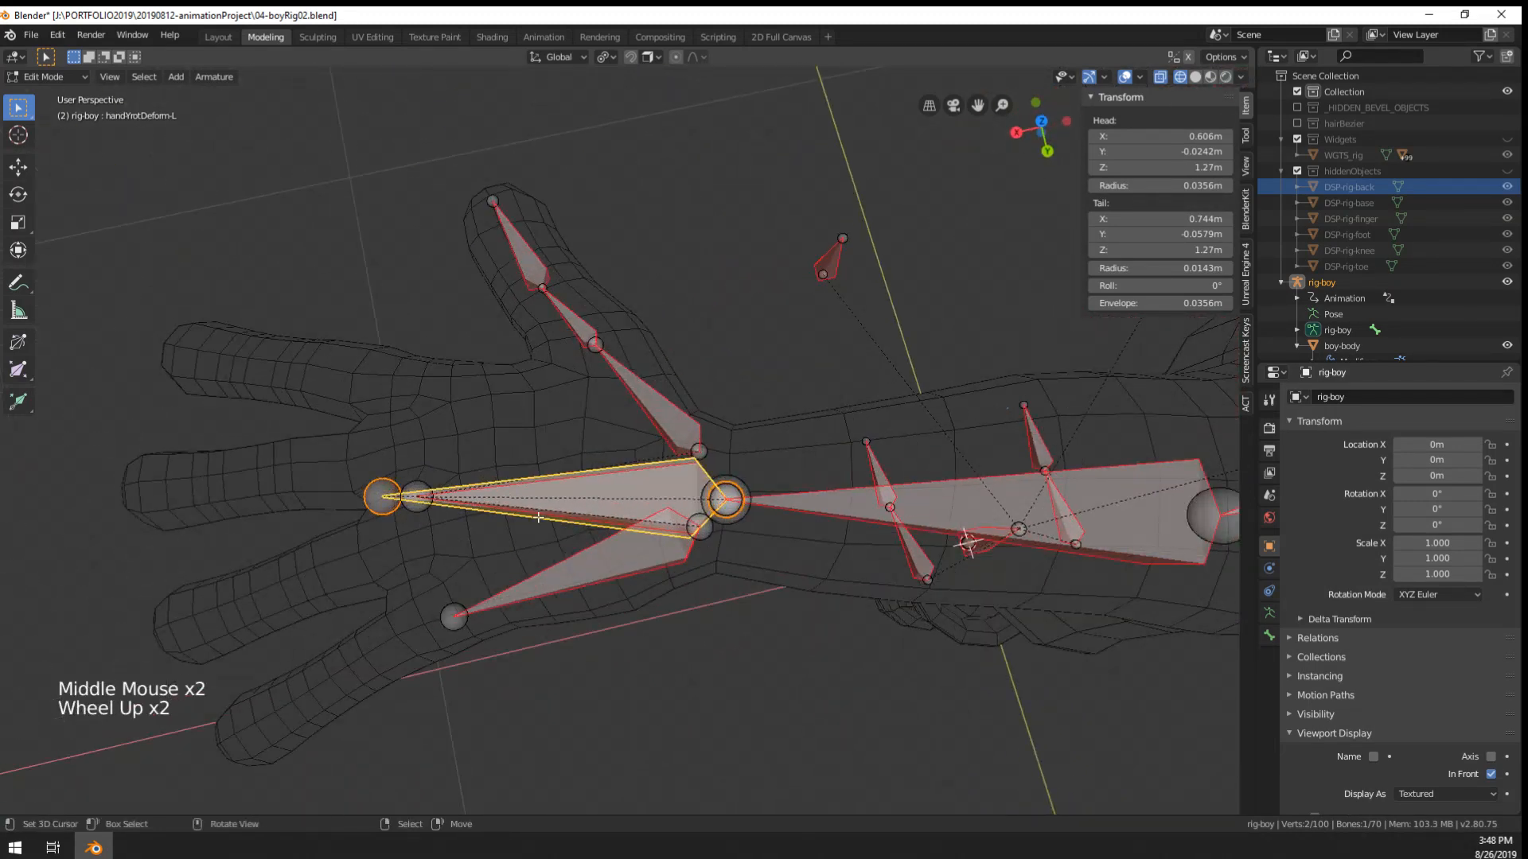
right_click(538, 518)
key("shift+d")
key("s")
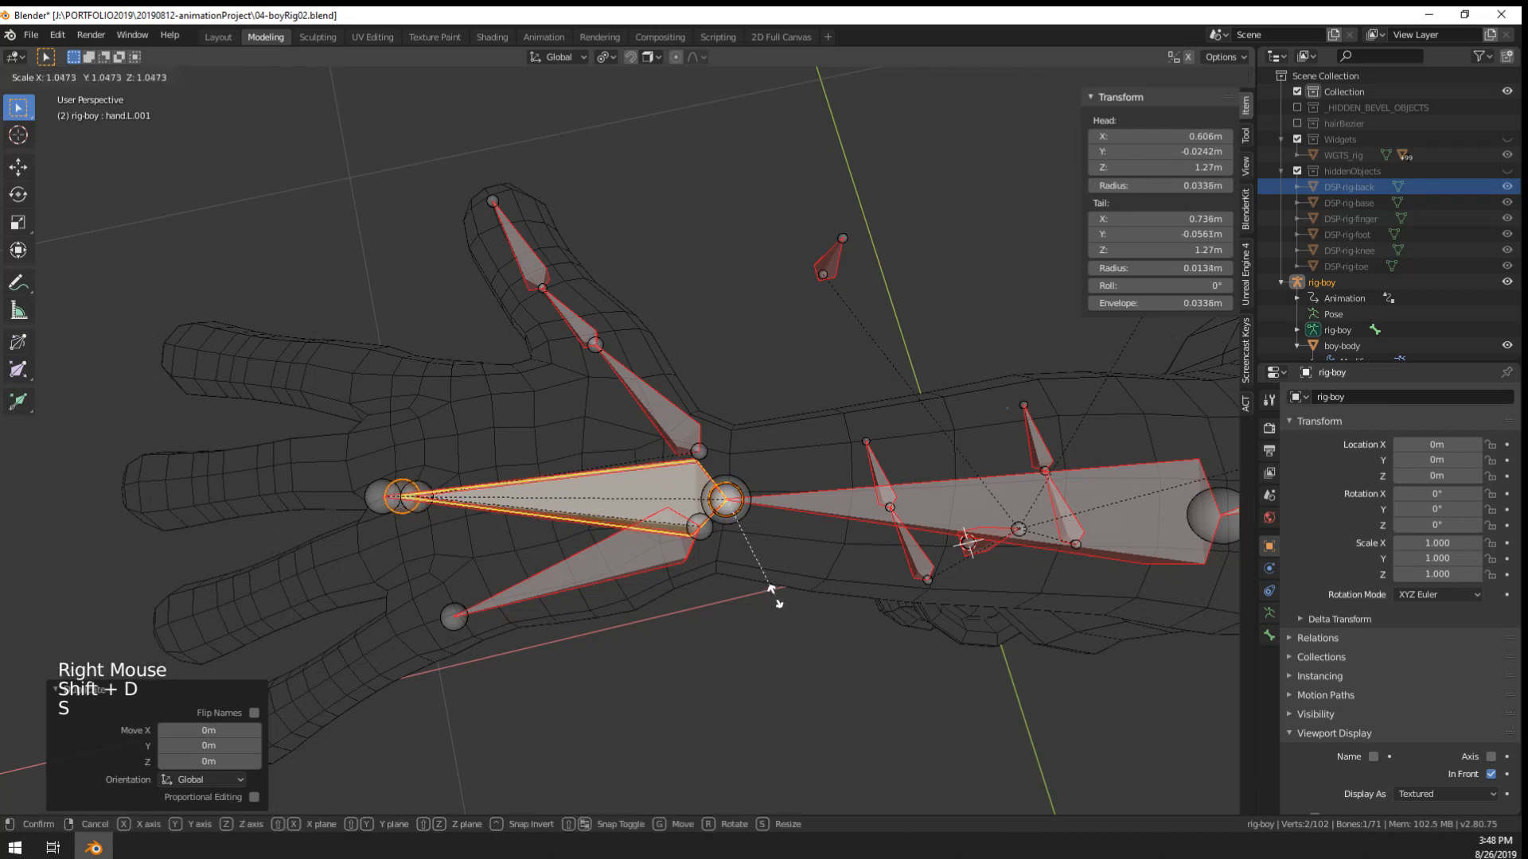
left_click(770, 588)
middle_click_drag(770, 589, 754, 570)
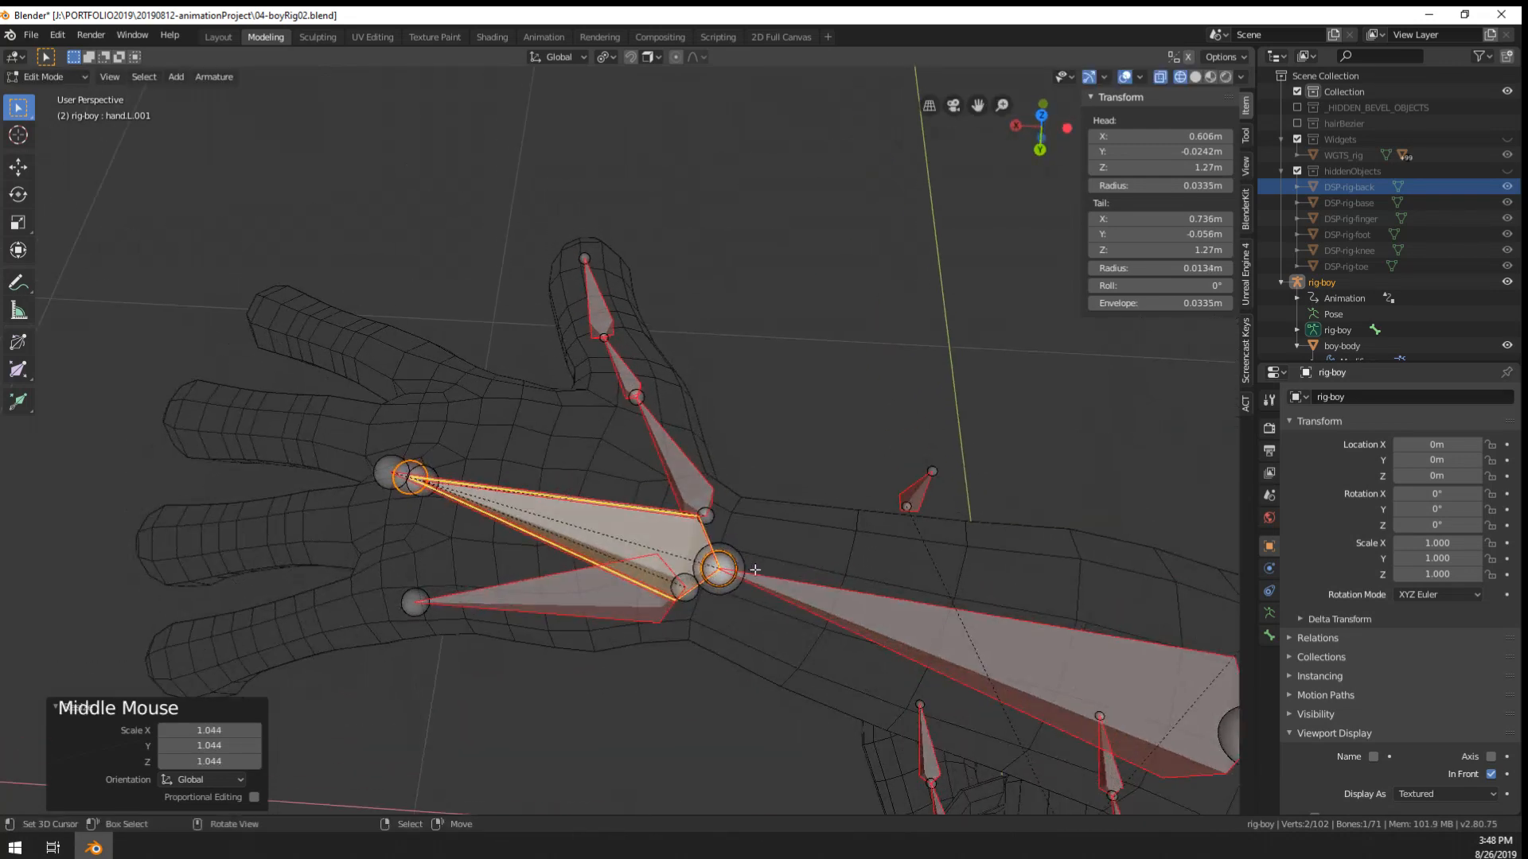
- Parent the duplicated hand bone hand.L.001 to forearm.L with the Connected parent type
right_click(802, 595, "shift")
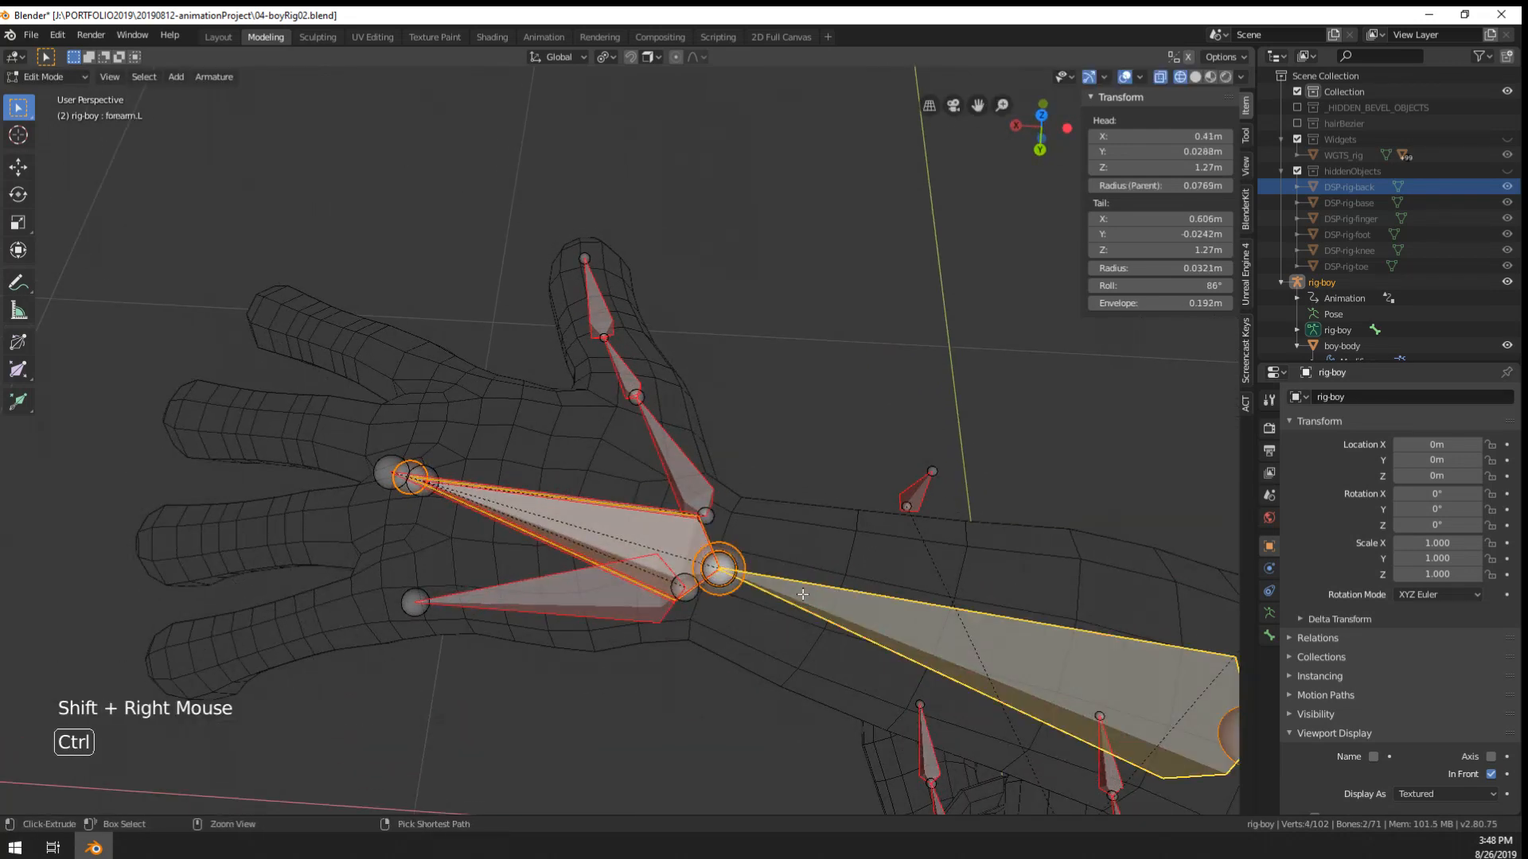
key("ctrl+p")
left_click(800, 579)
scroll(800, 589, "down", 4)
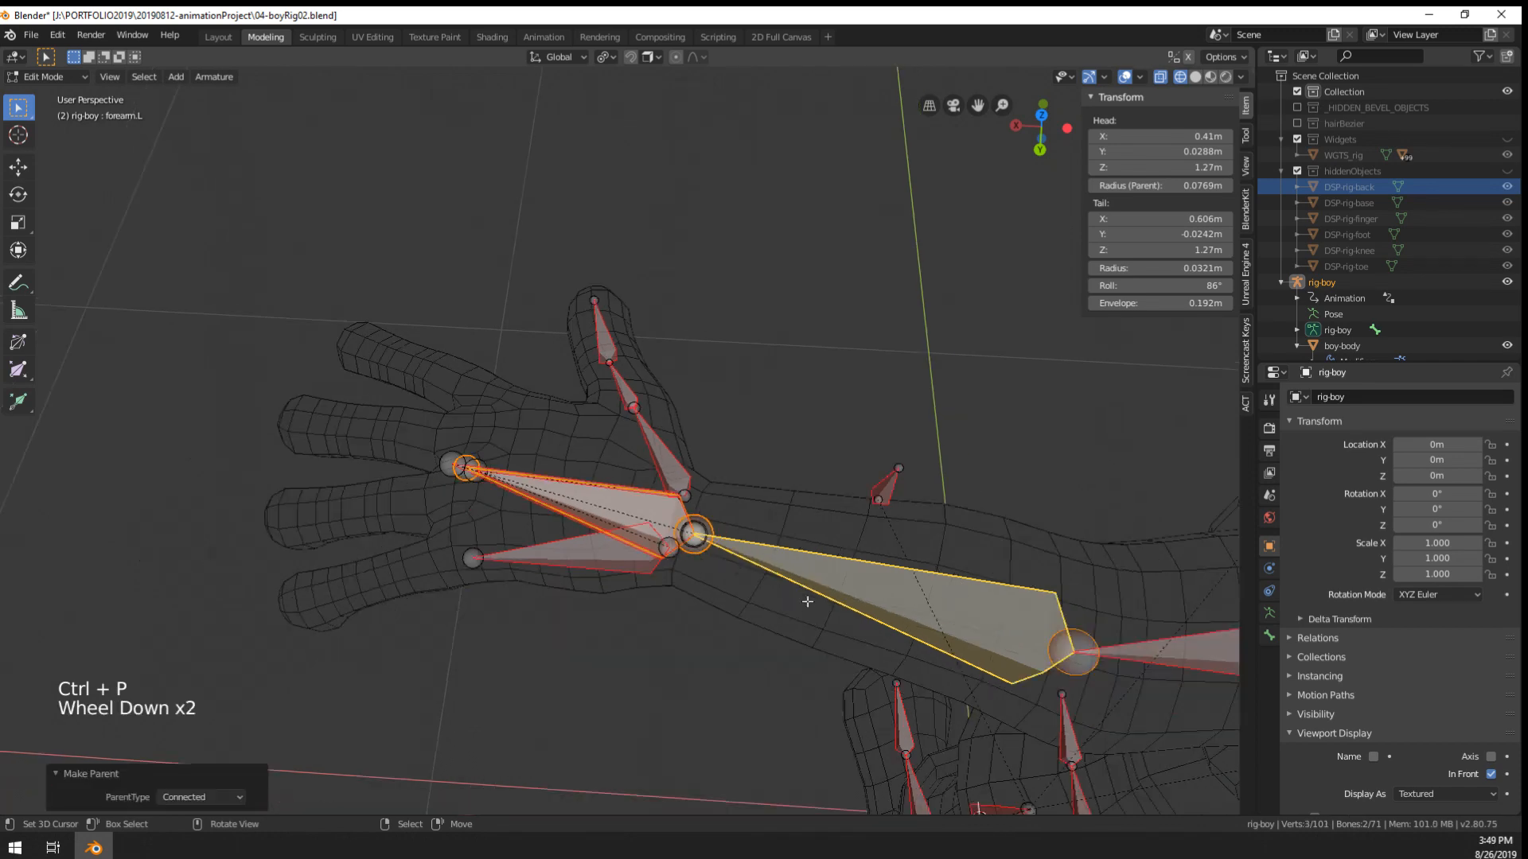
- Select the duplicated bone hand.L.001 and rename it handControl.L
scroll(613, 555, "up", 4)
scroll(613, 555, "up", 1)
right_click(374, 482)
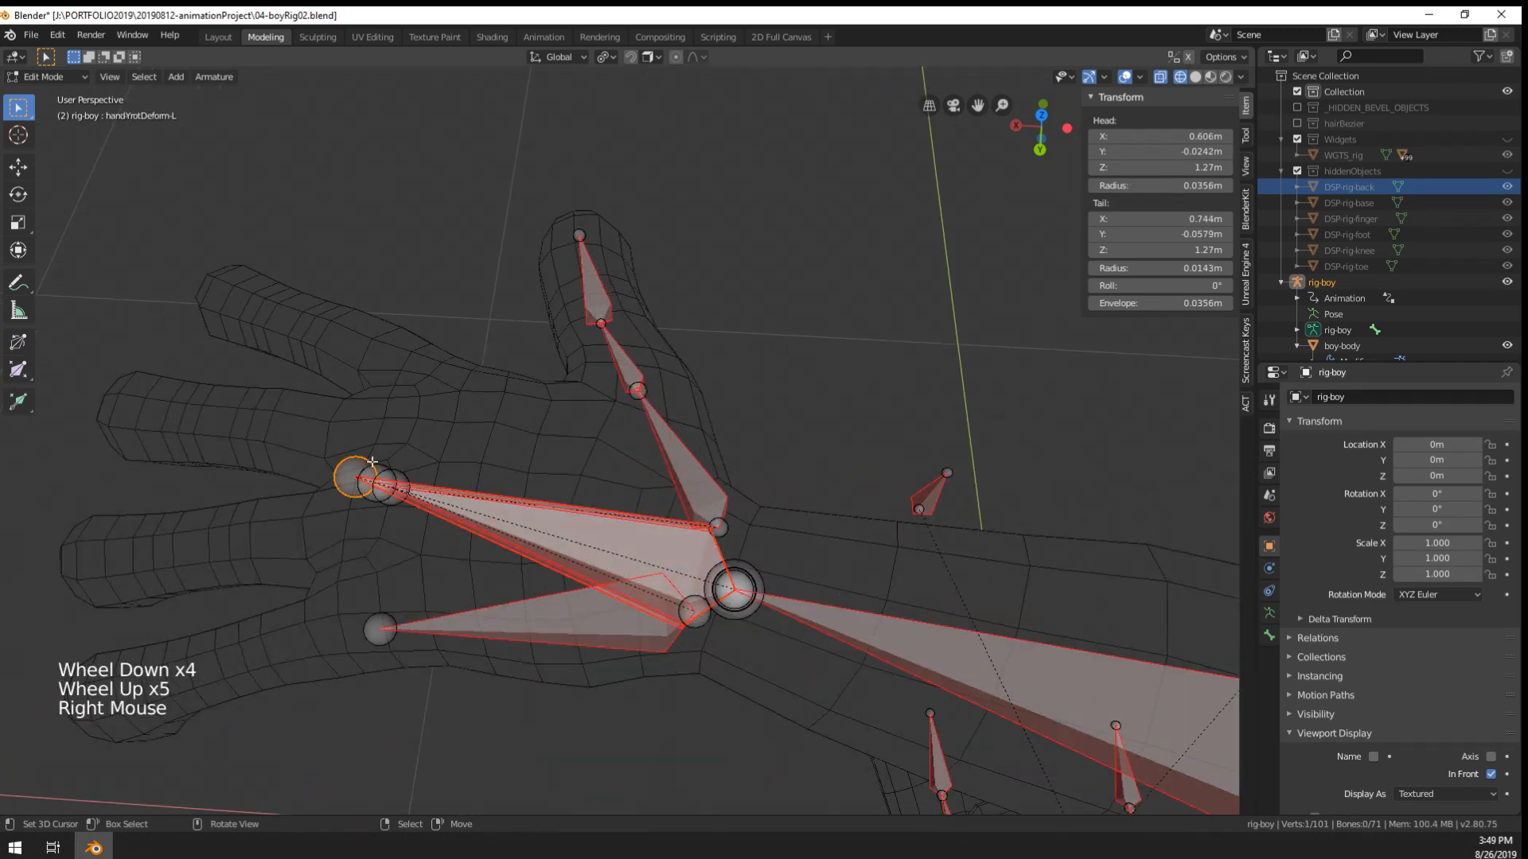
right_click(374, 482)
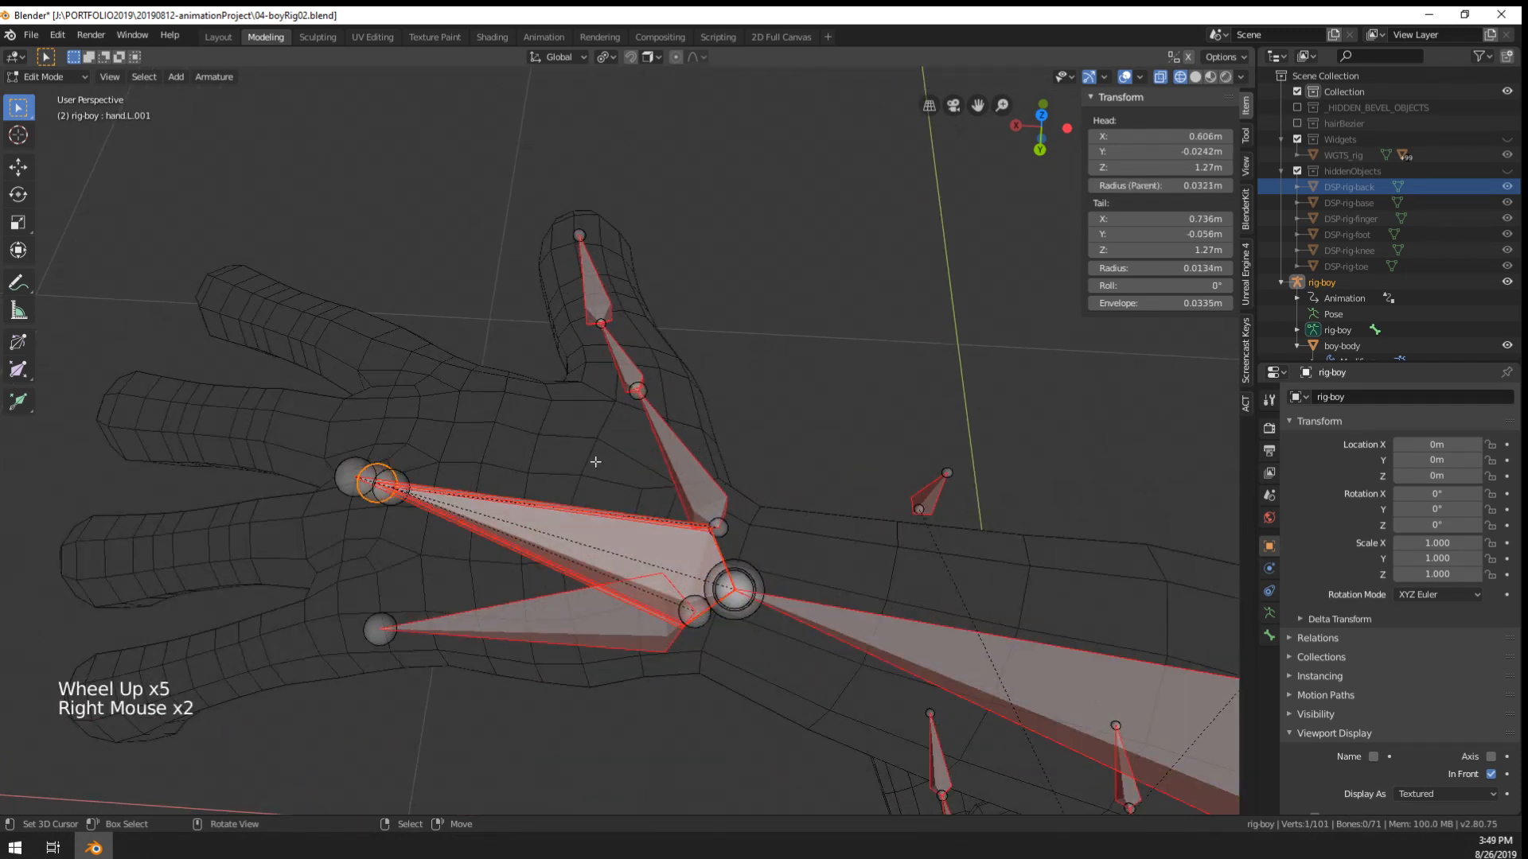
left_click(1269, 635)
left_click(1379, 396)
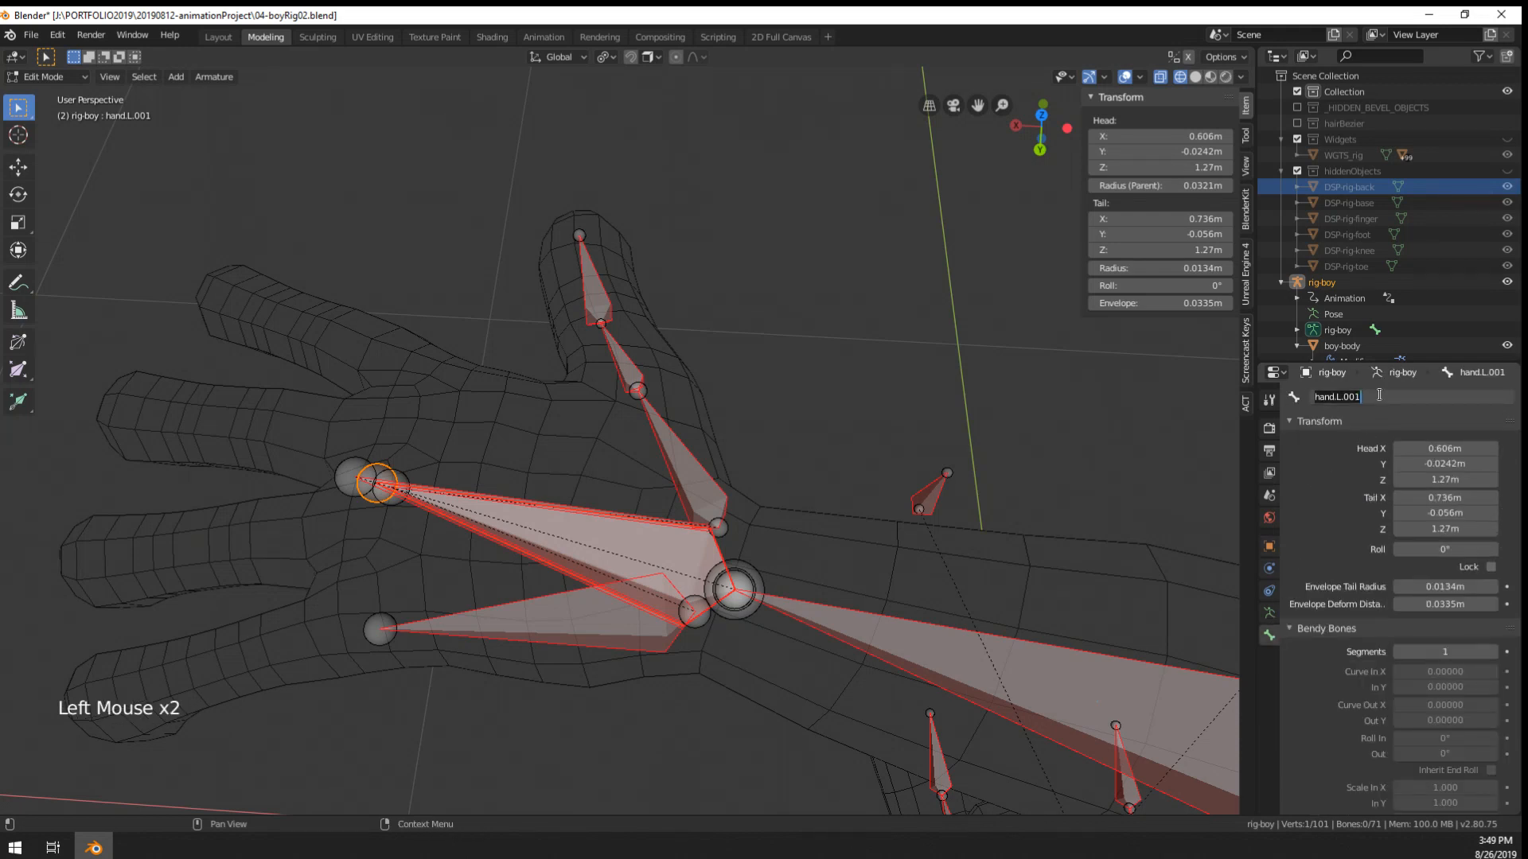
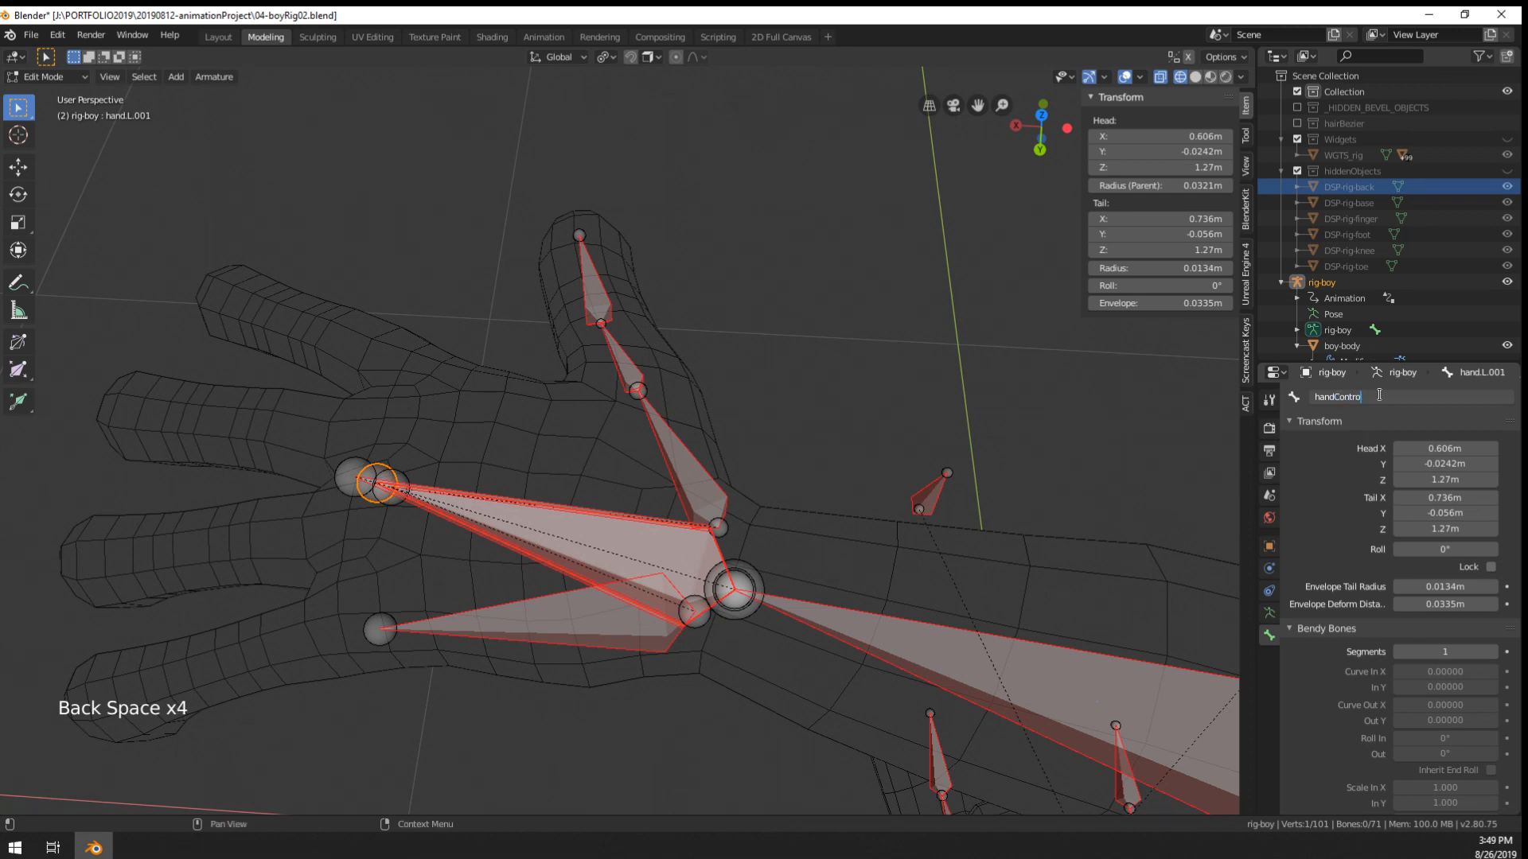
key("Return")
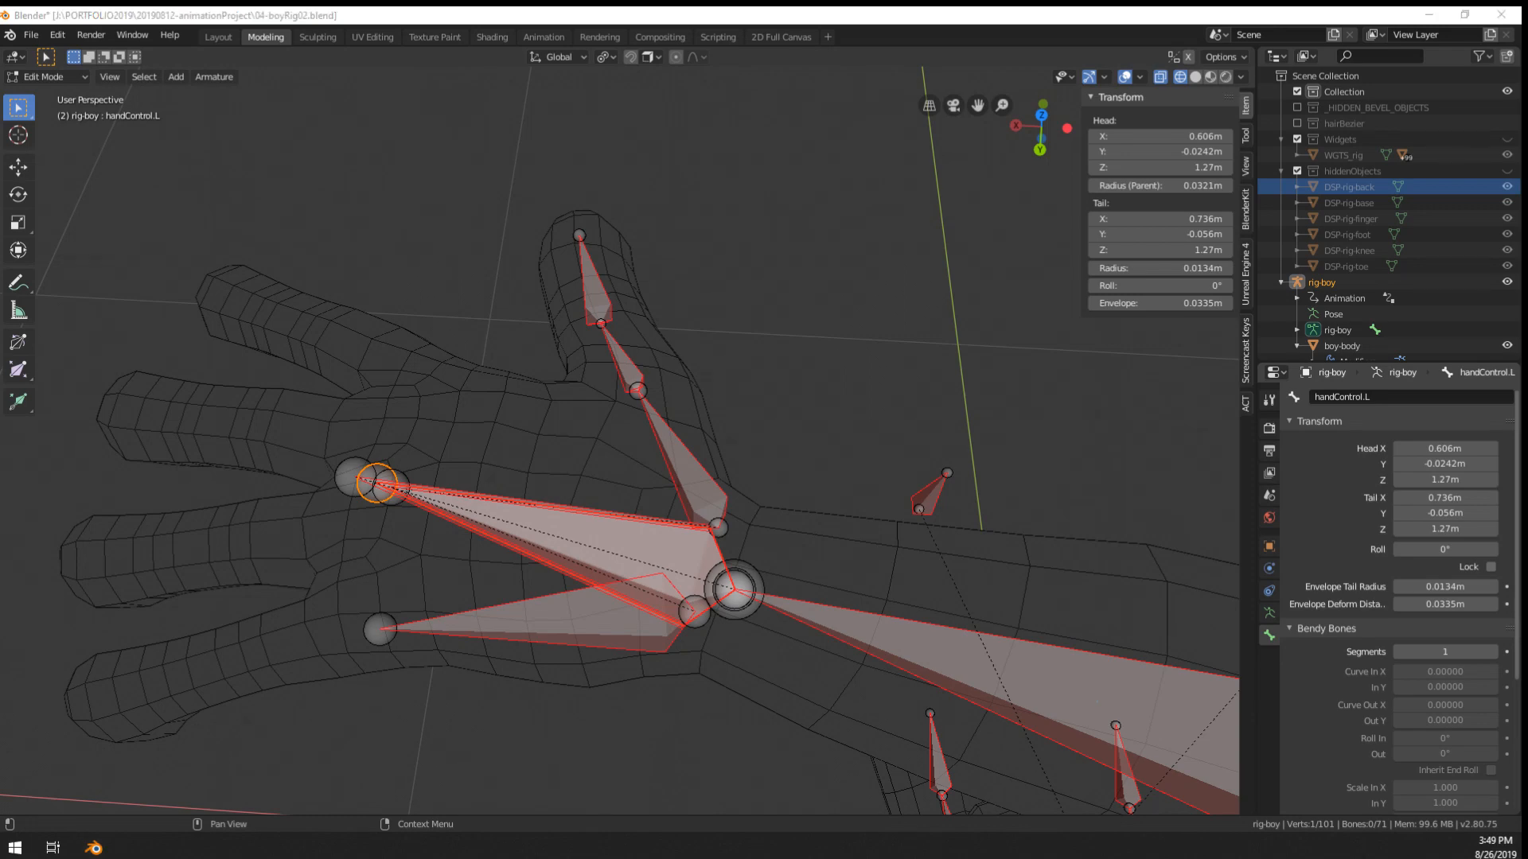
- Select the handYrotDeform-L bone, switch to Pose Mode and add a Copy Rotation bone constraint to it
middle_click_drag(407, 389, 428, 500)
middle_click_drag(559, 506, 597, 502, "shift")
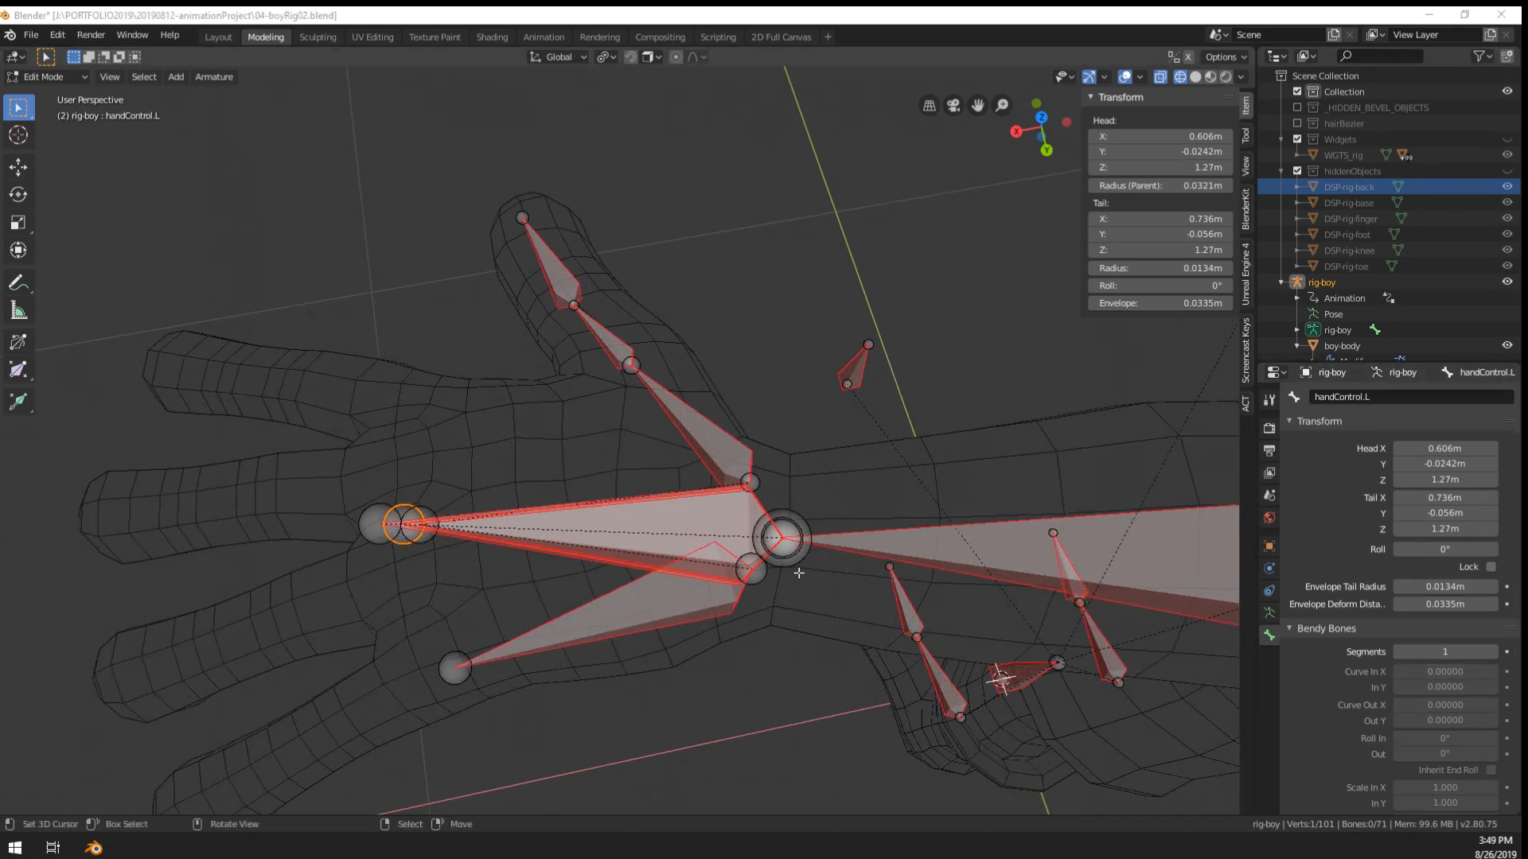
middle_click_drag(765, 616, 602, 544)
scroll(772, 589, "down", 2, "shift")
scroll(772, 589, "down", 1)
scroll(603, 545, "up", 3)
scroll(557, 549, "up", 1)
right_click(506, 559)
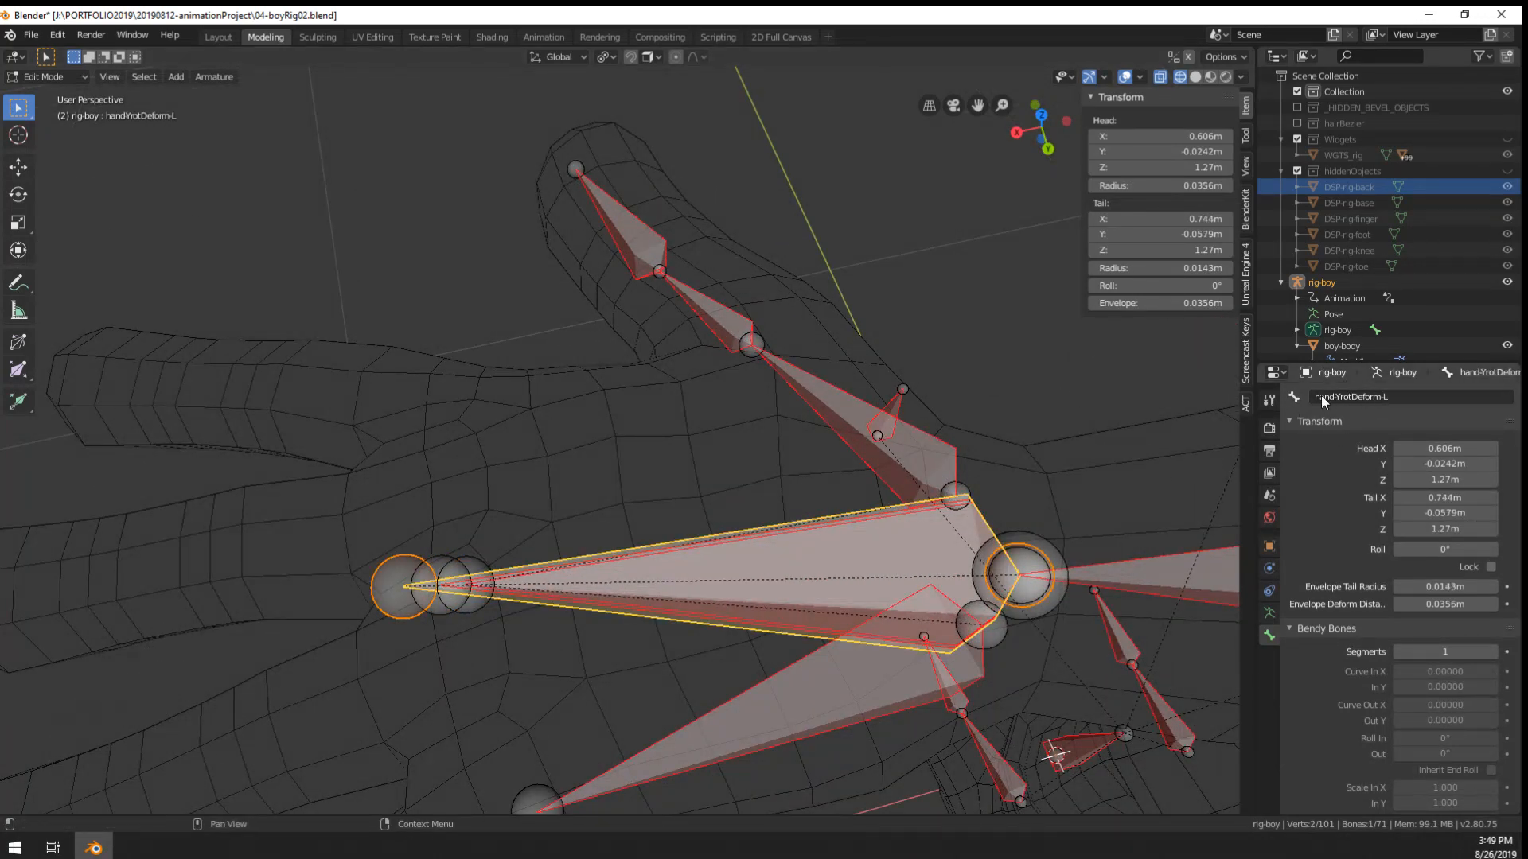
left_click(1268, 592)
key("Tab")
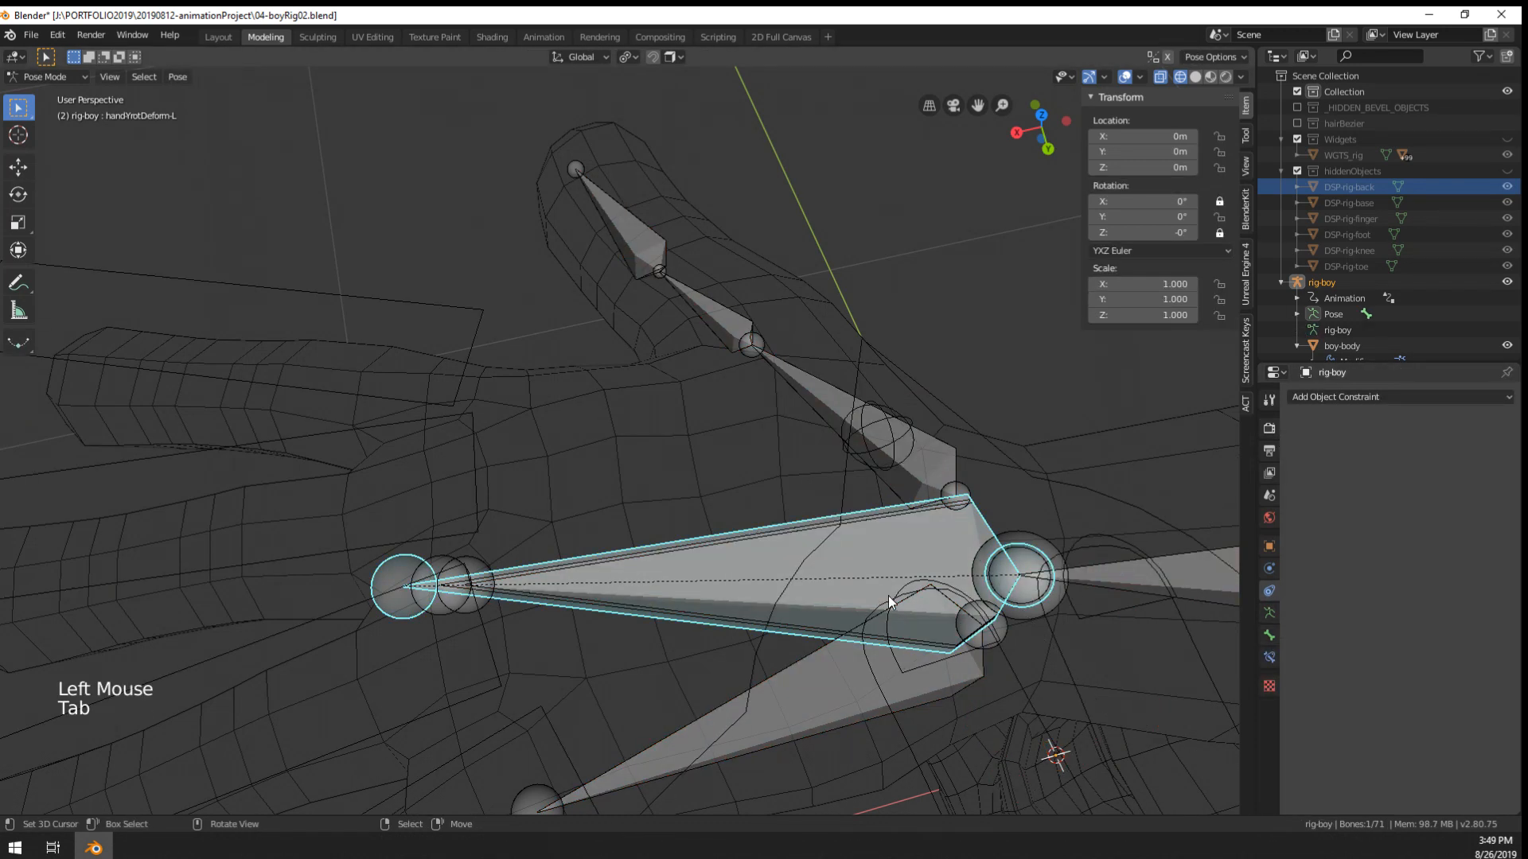
left_click(1270, 659)
left_click(1394, 396)
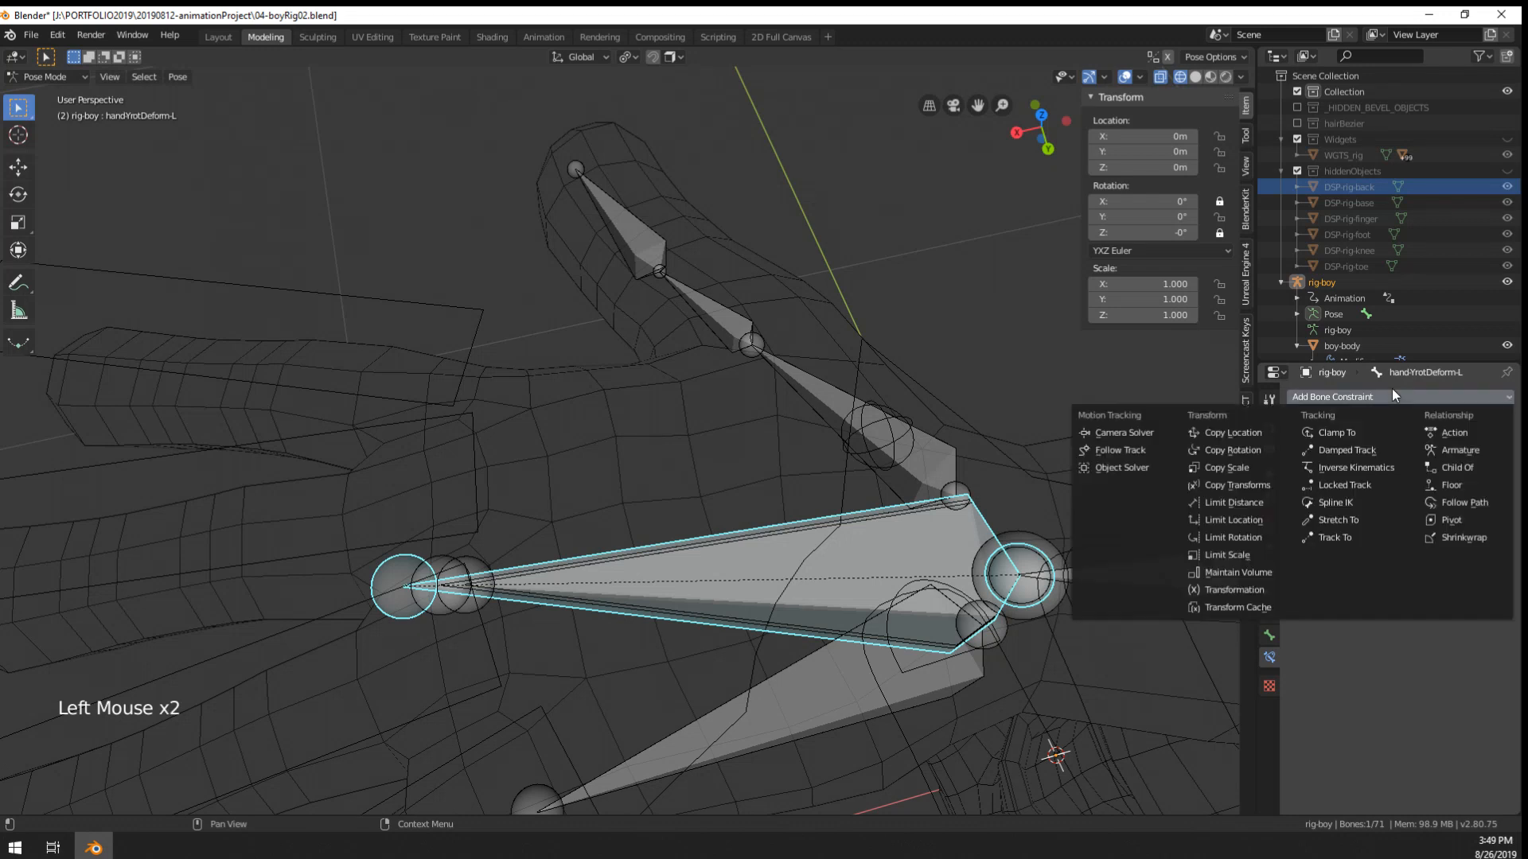
left_click(1266, 450)
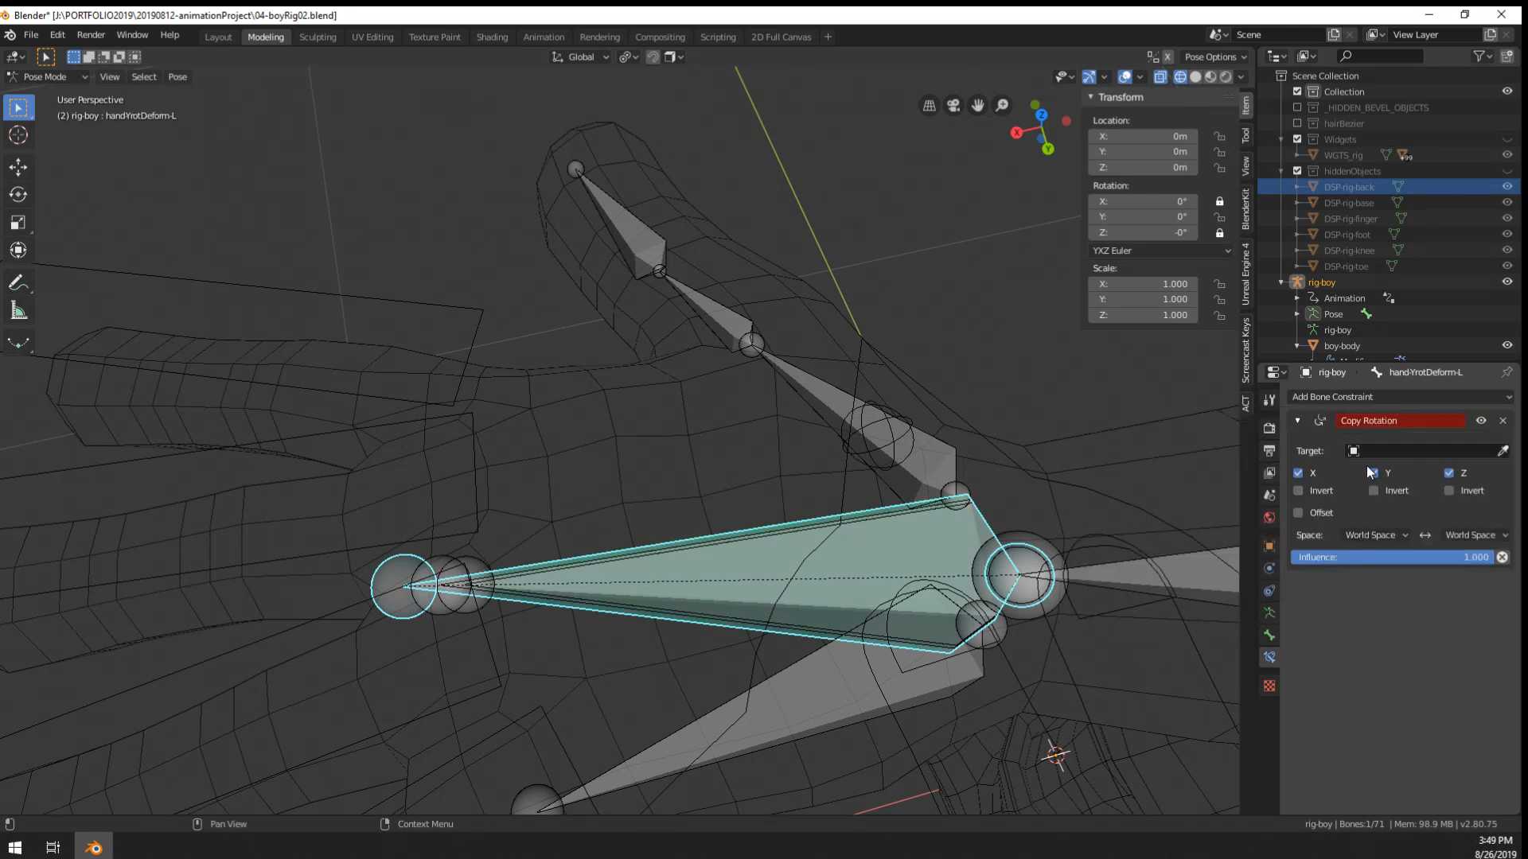
- Set the Copy Rotation constraint's target to rig-boy and its bone to handControl.L
left_click(1430, 451)
key("Down")
key("Down")
key("Down")
key("Down")
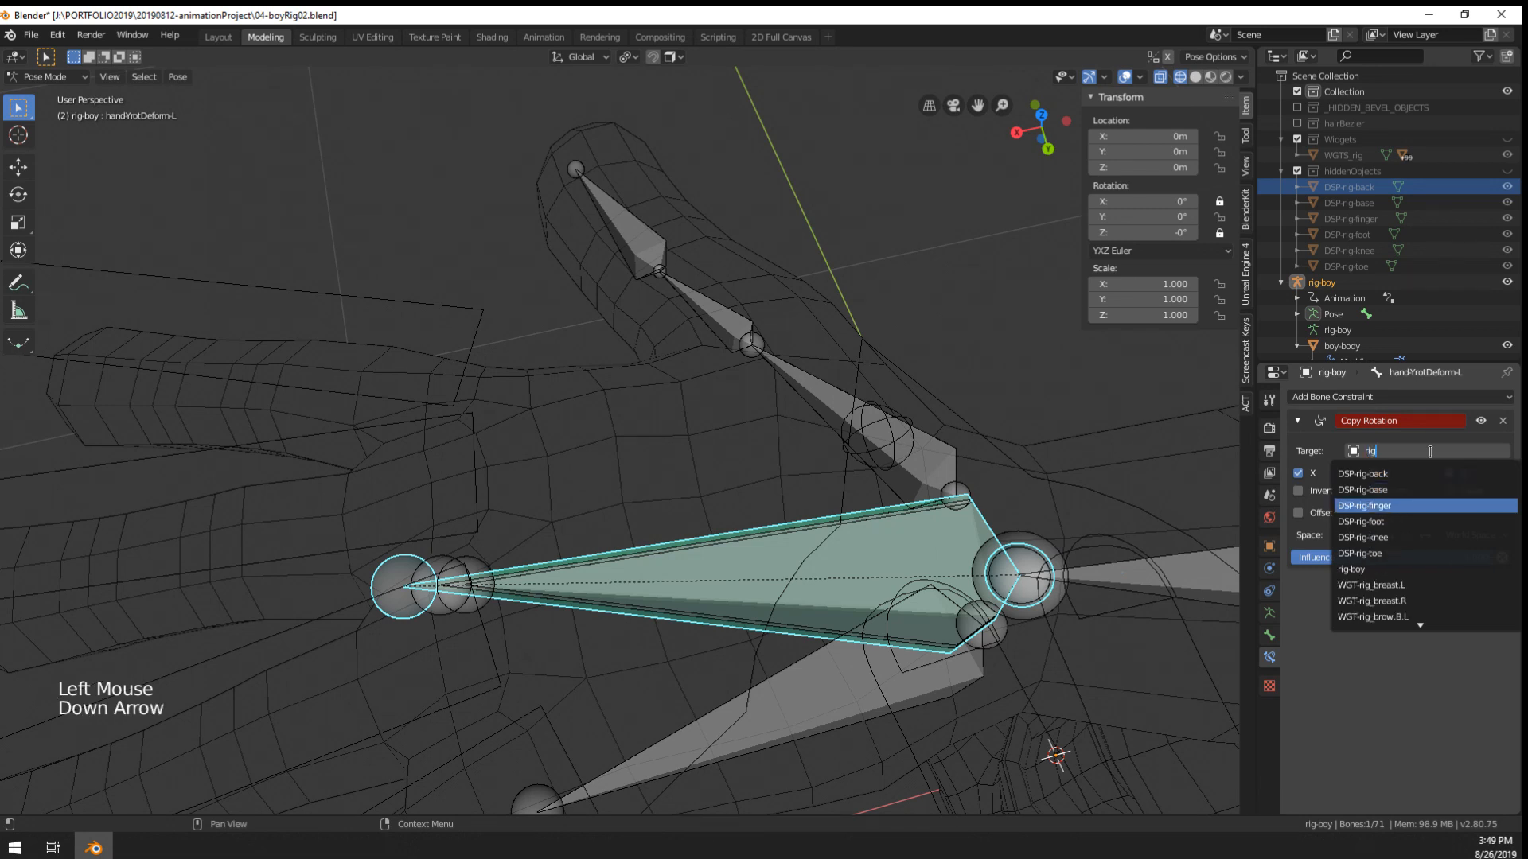
key("Return")
left_click(1413, 474)
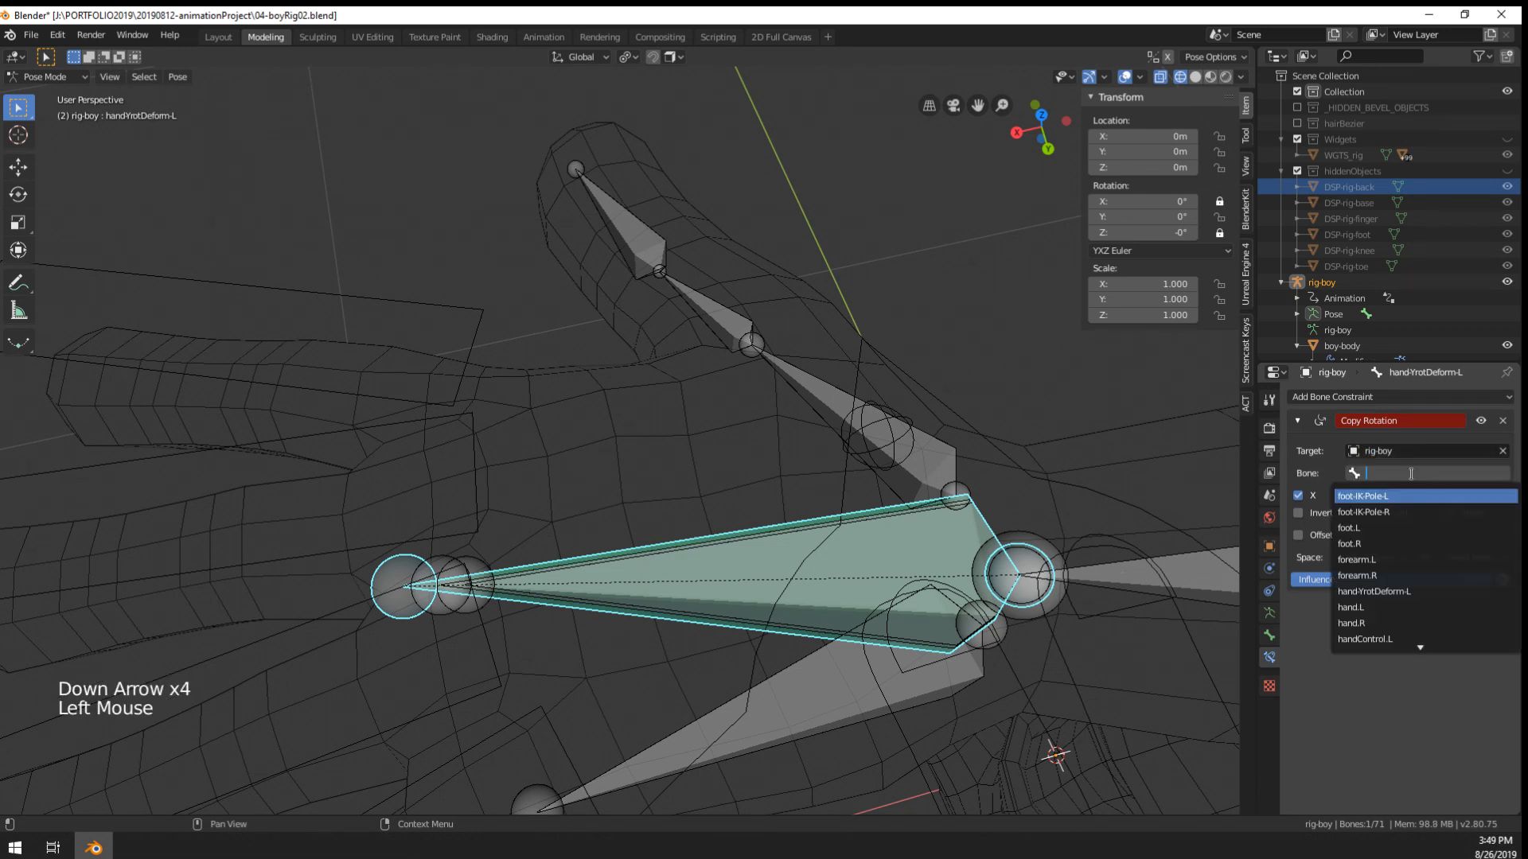
type("control")
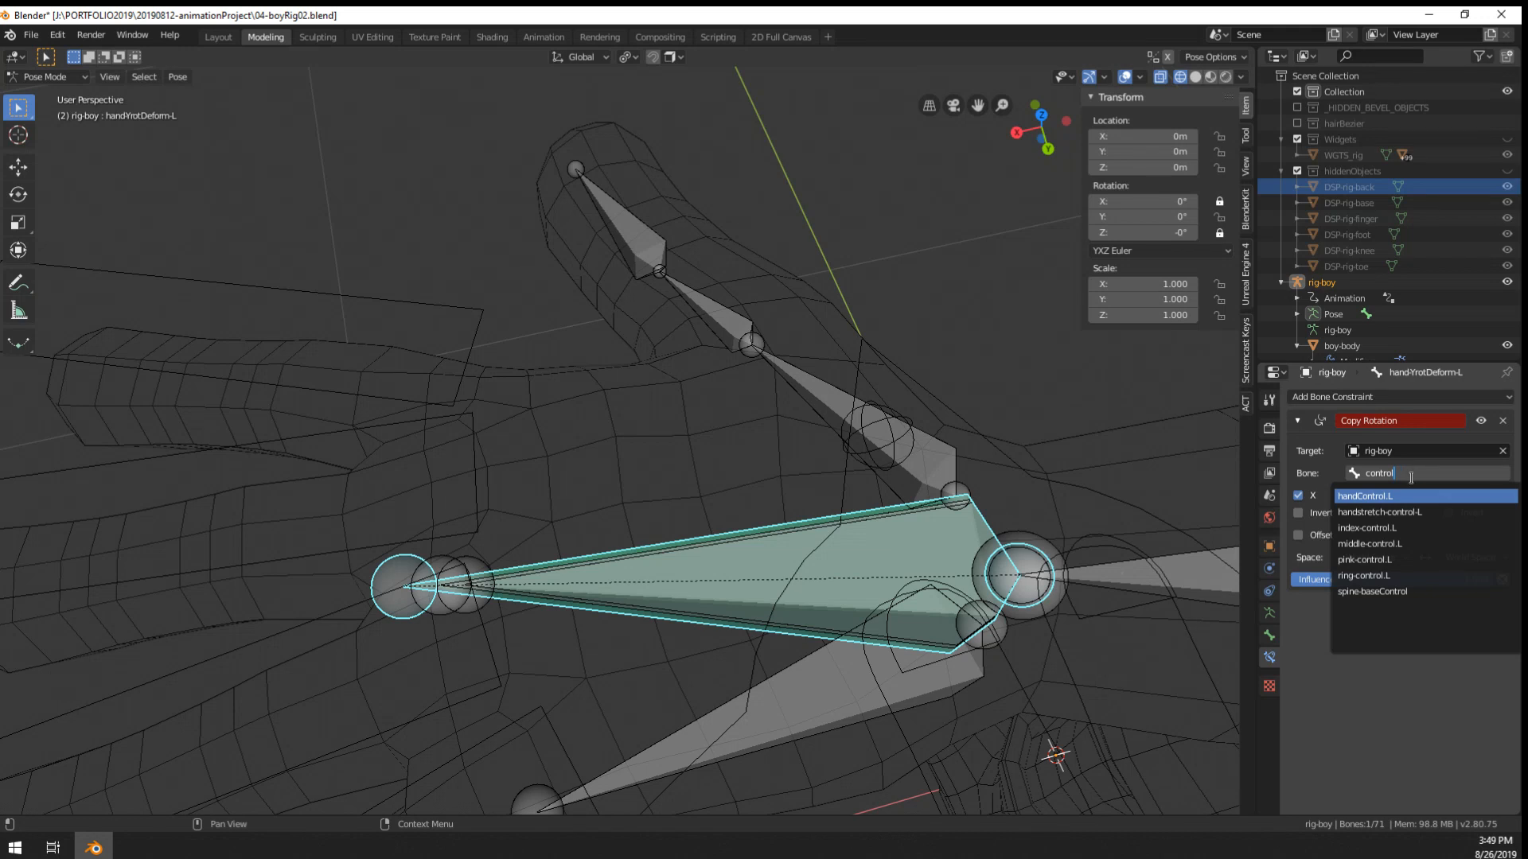
left_click(1404, 495)
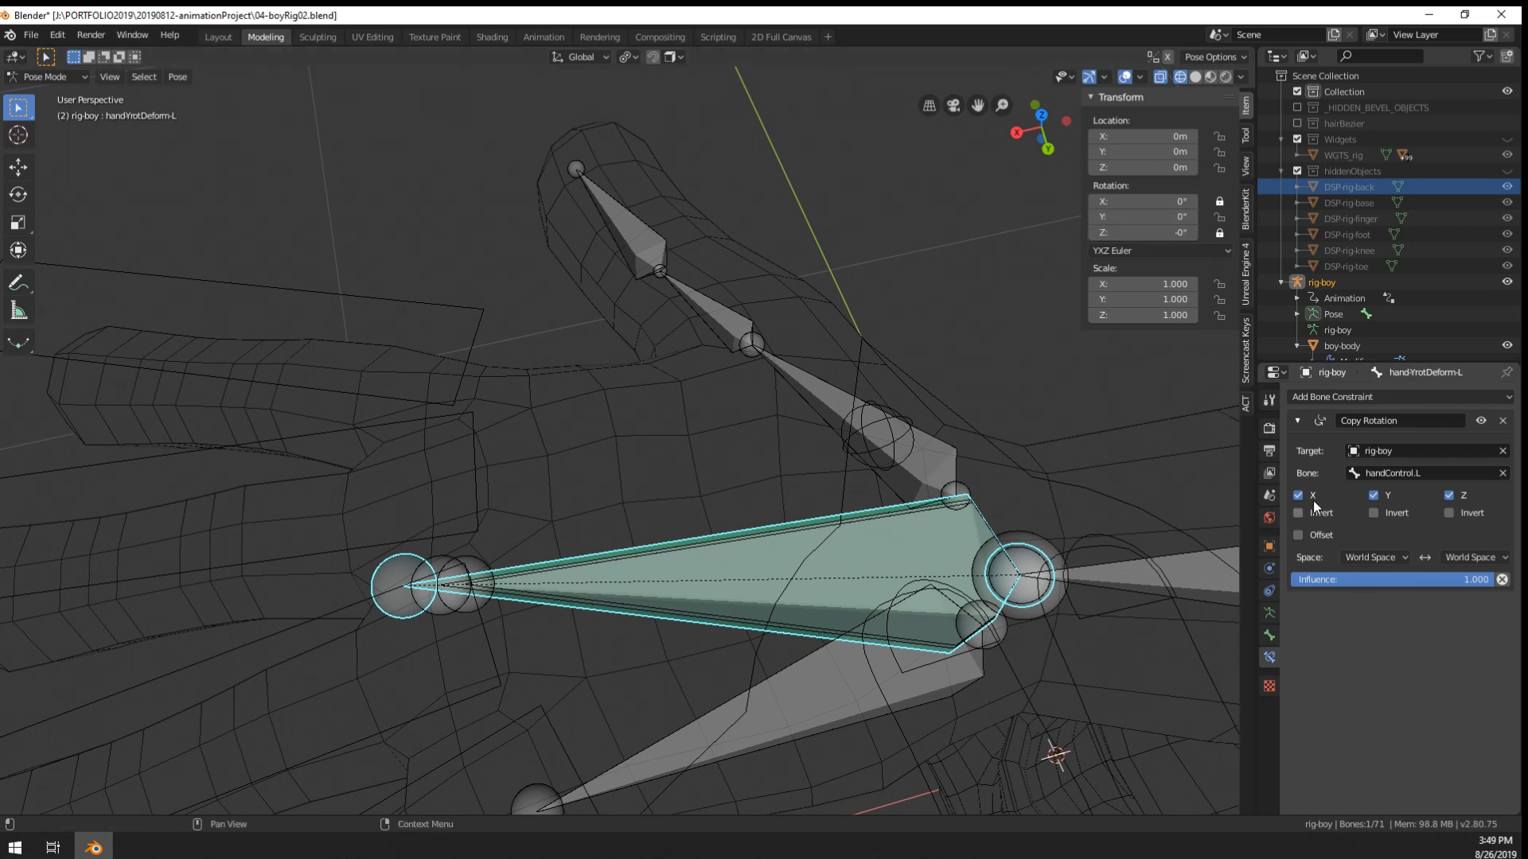
- Restrict the Copy Rotation constraint to the Y axis and set both target and owner space to Local Space
left_click(1449, 495)
left_click(1374, 557)
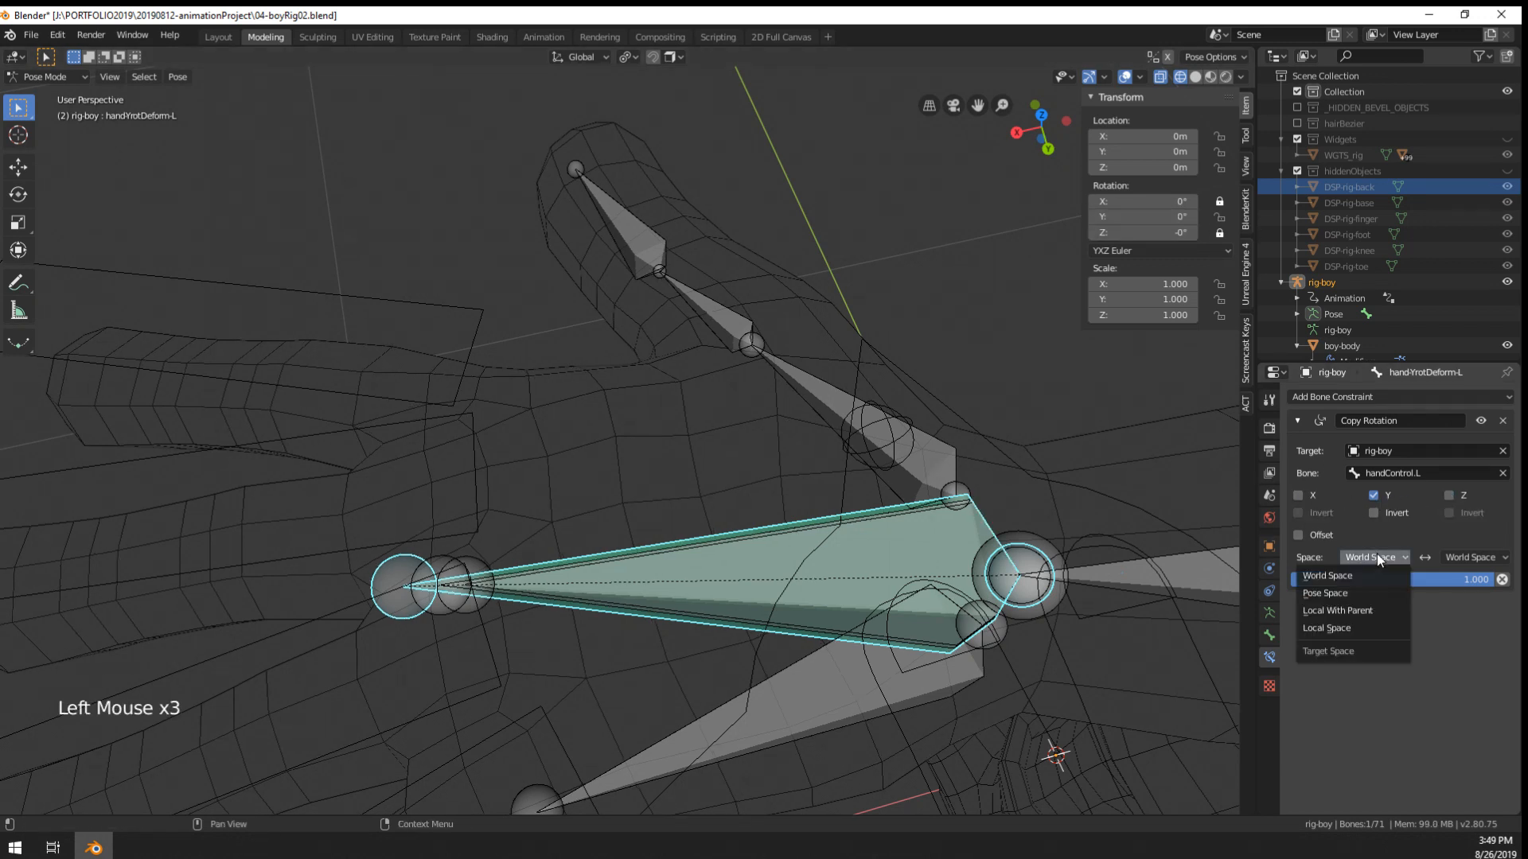
left_click(1386, 560)
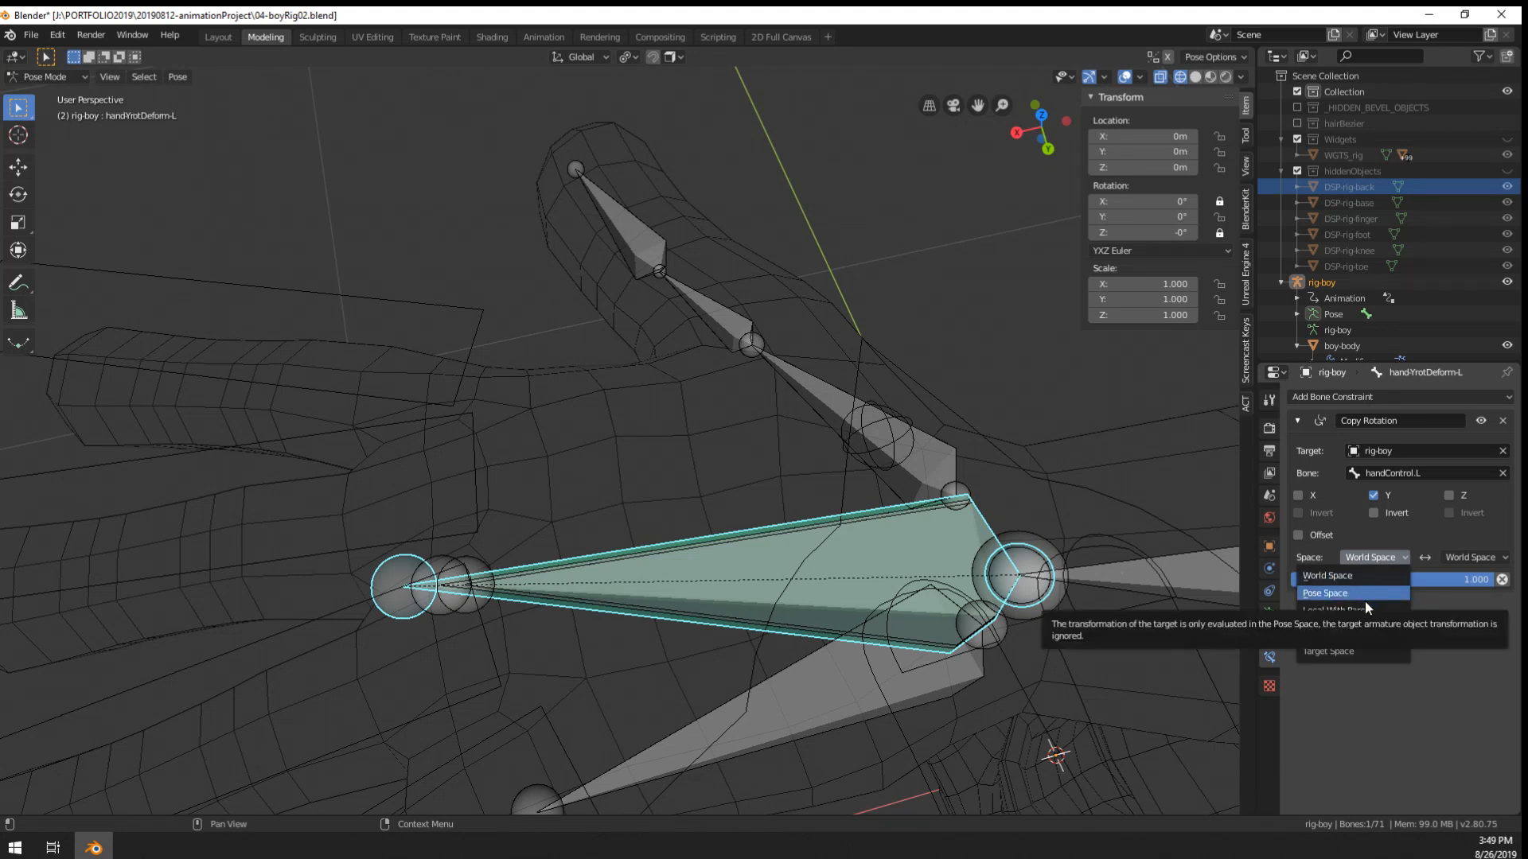
left_click(1349, 628)
left_click(1472, 557)
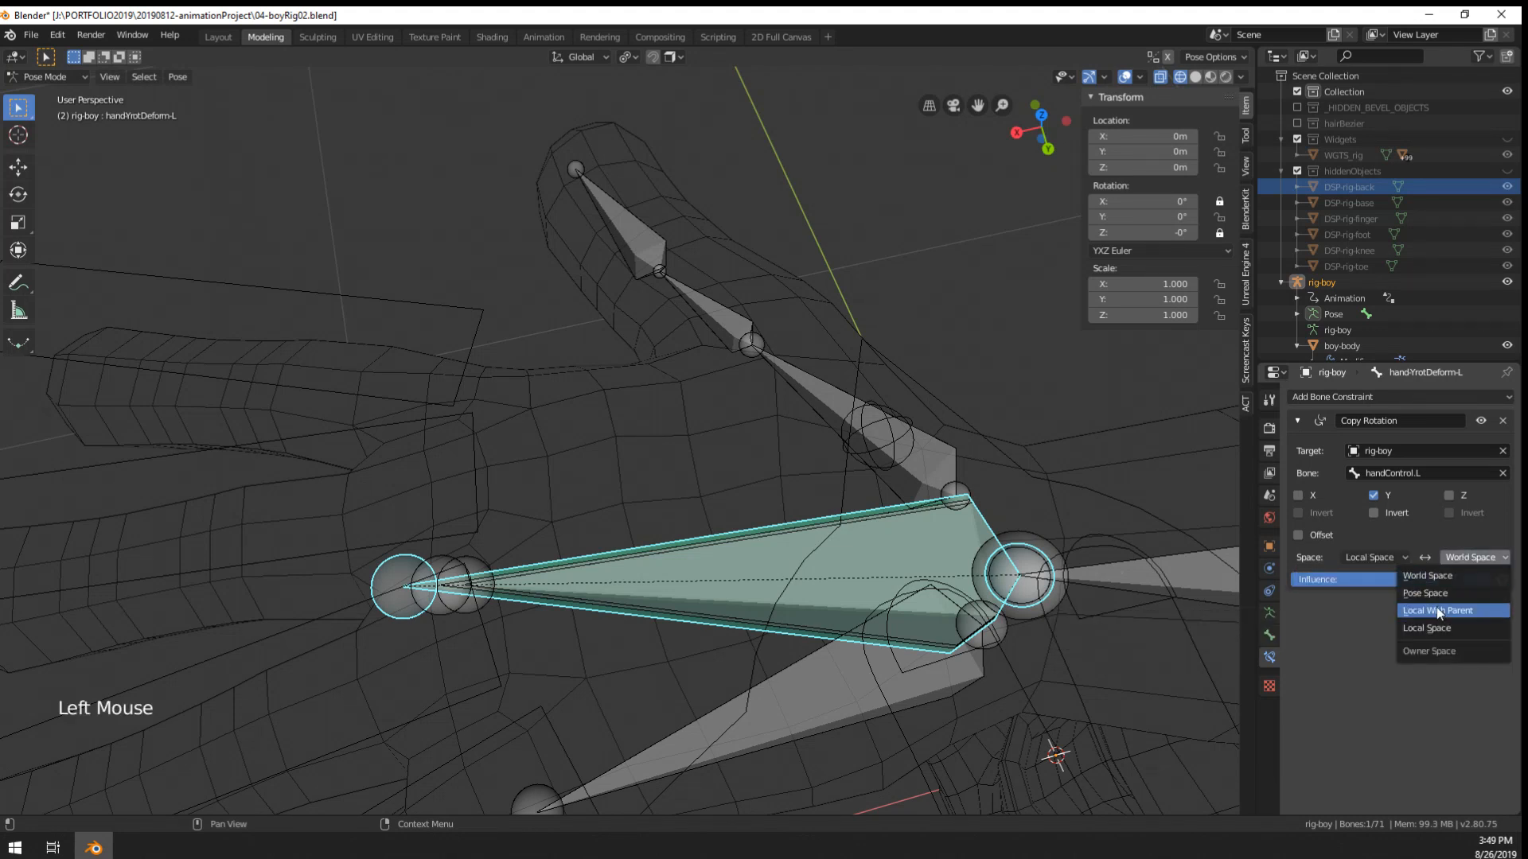
left_click(1424, 628)
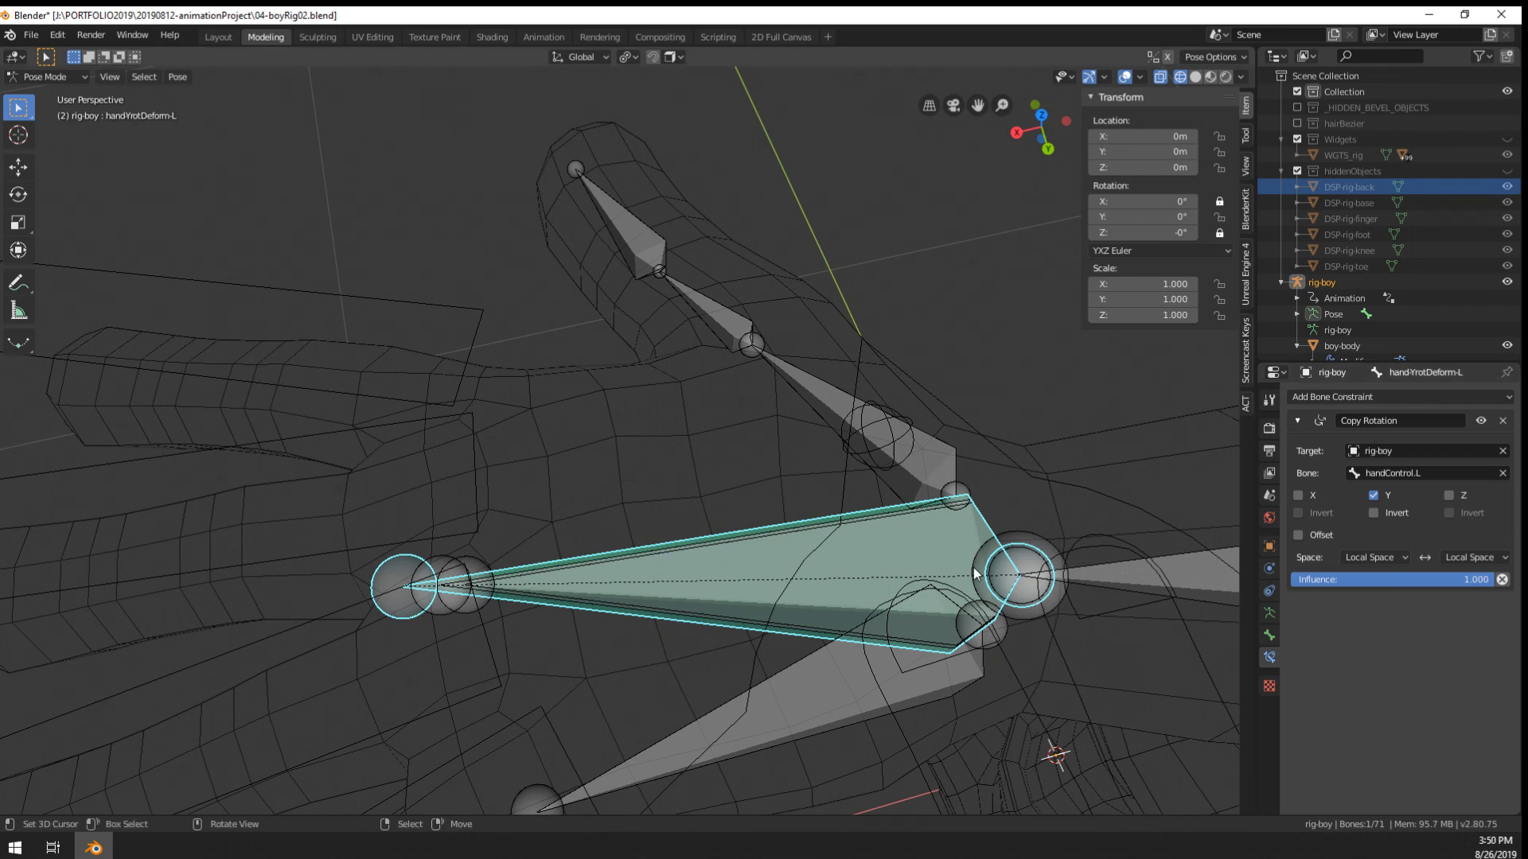
- Test-rotate handYrotDeform-L from different angles, cancelling each rotation, and check its transform locks and constraint settings
middle_click_drag(973, 573, 991, 481)
scroll(991, 482, "down", 3)
key("r")
right_click(985, 669)
middle_click_drag(983, 667, 1109, 578)
key("r")
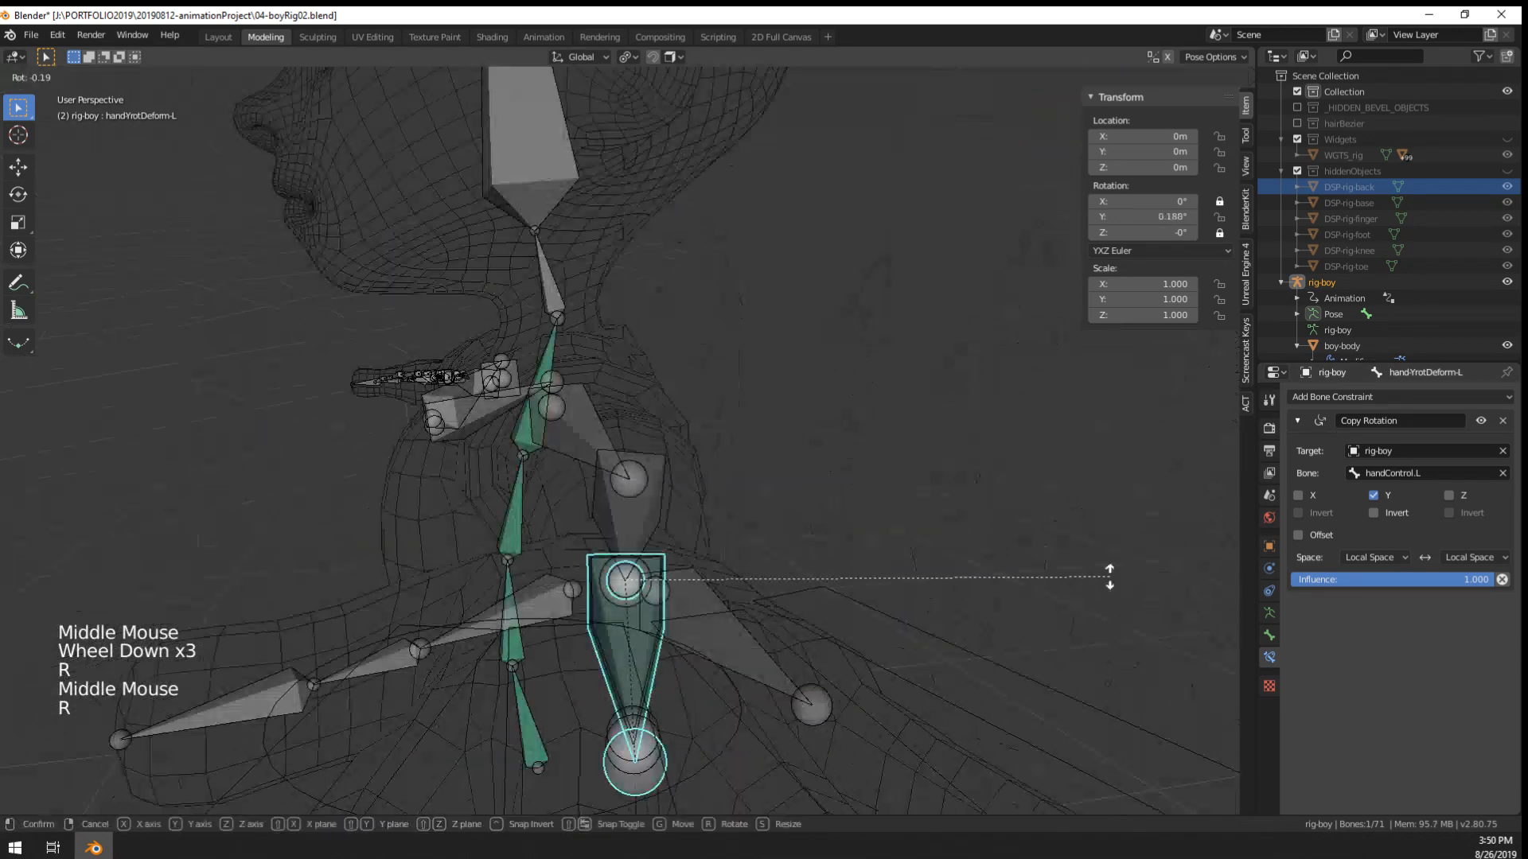
right_click(1110, 579)
middle_click_drag(932, 675, 849, 665)
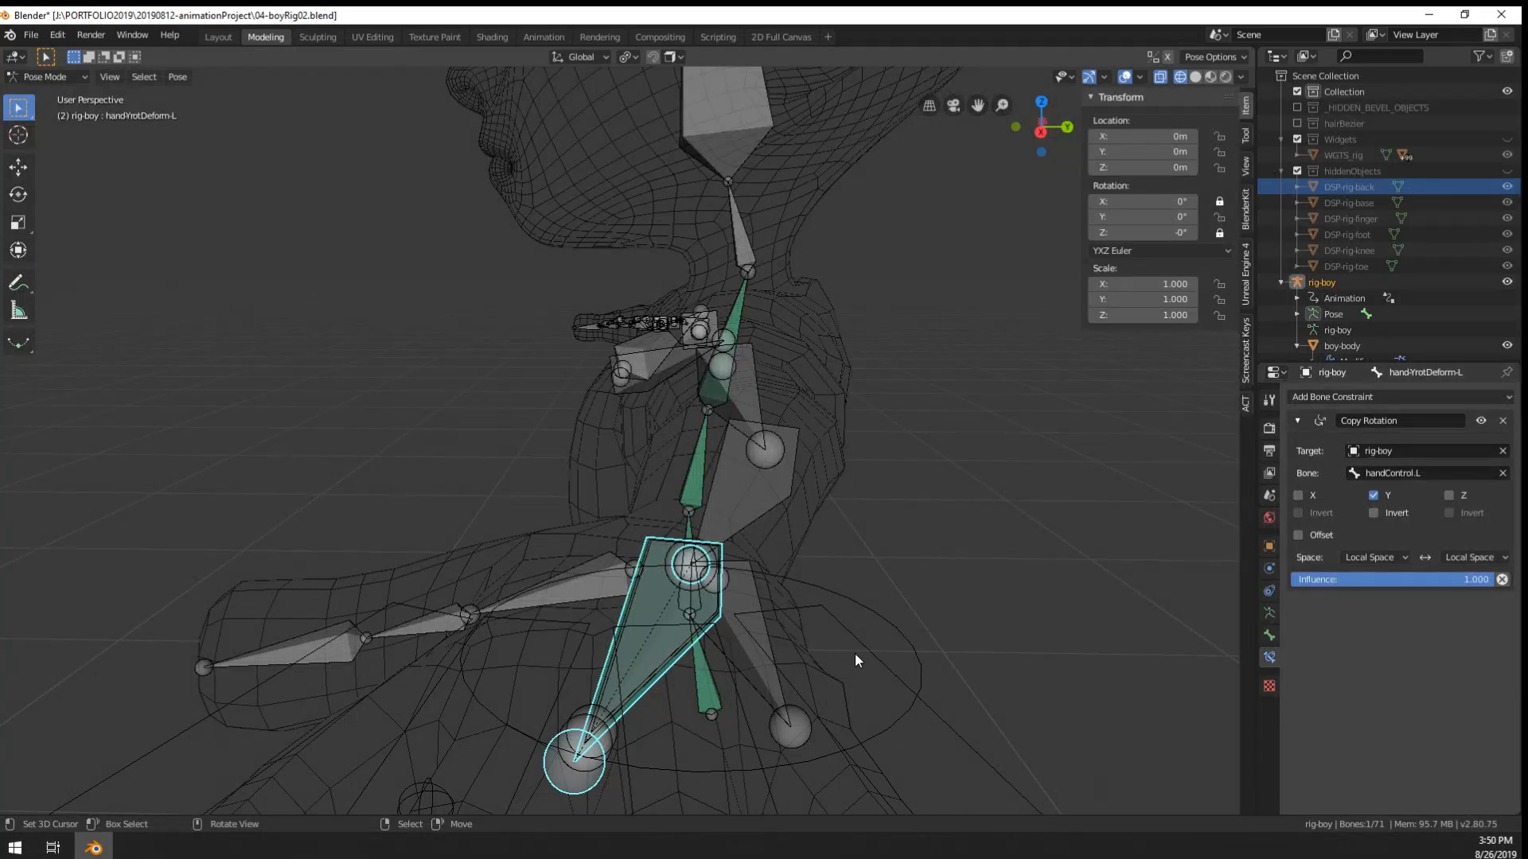
left_click(1269, 635)
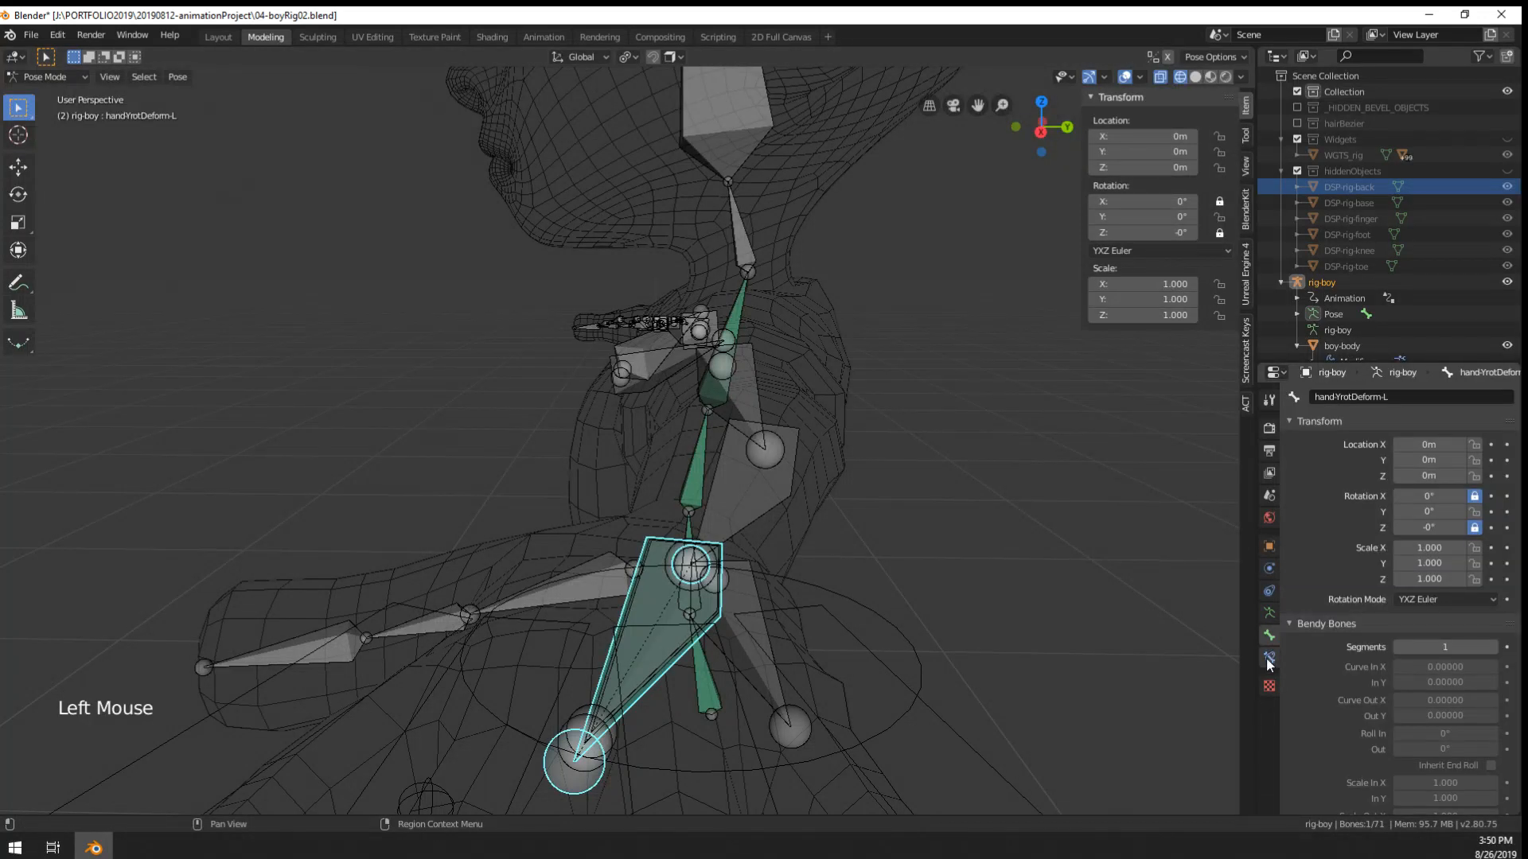
left_click(1266, 657)
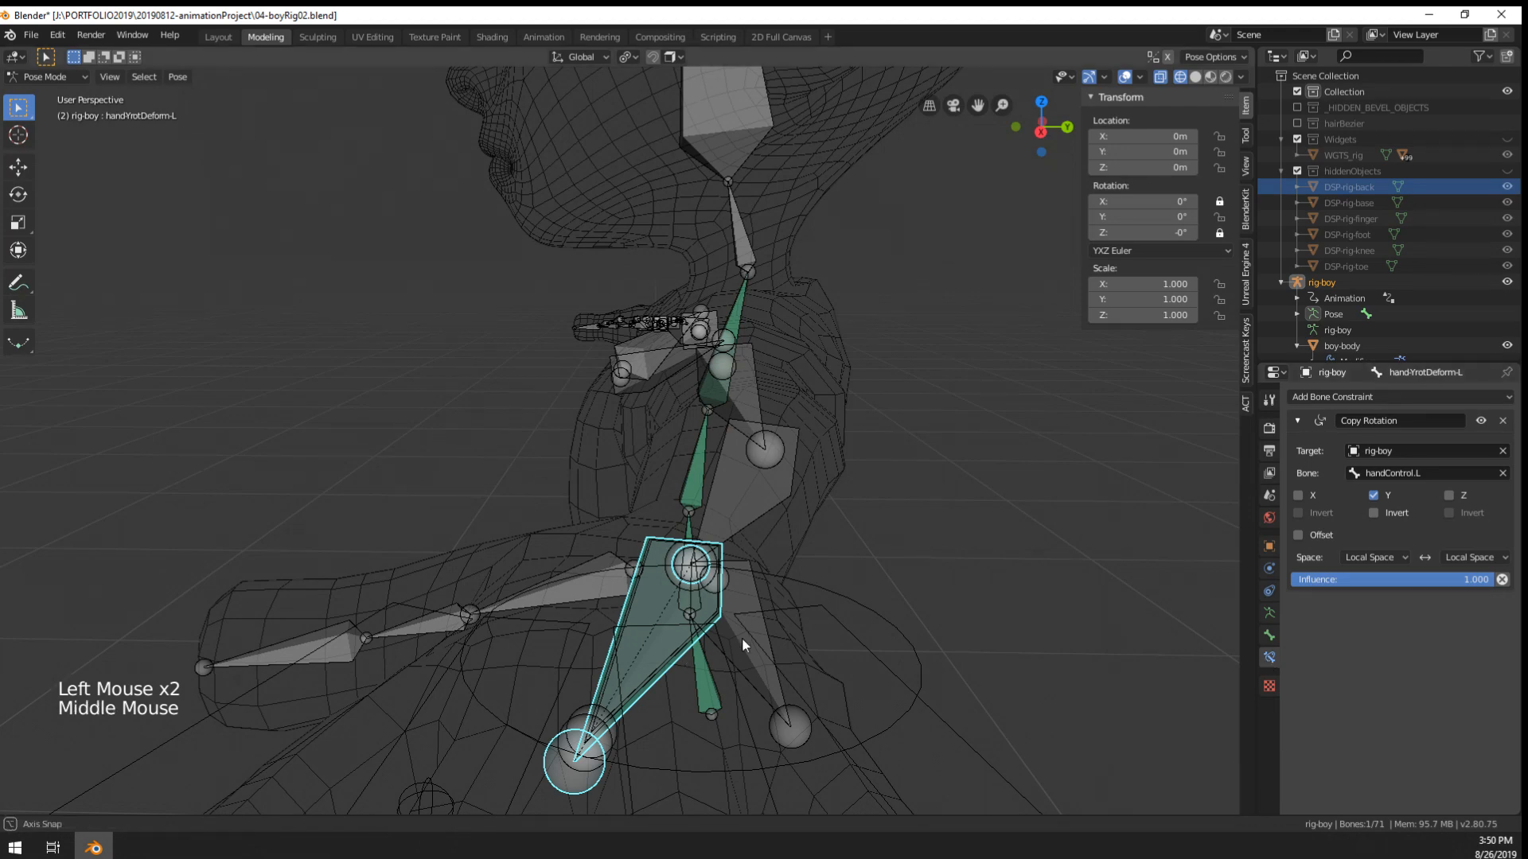
- Test-rotate the overlapping handControl.L and hand.L bones from the side, cancelling each rotation
middle_click_drag(742, 638, 621, 573)
scroll(638, 644, "up", 2)
right_click(617, 667)
key("r")
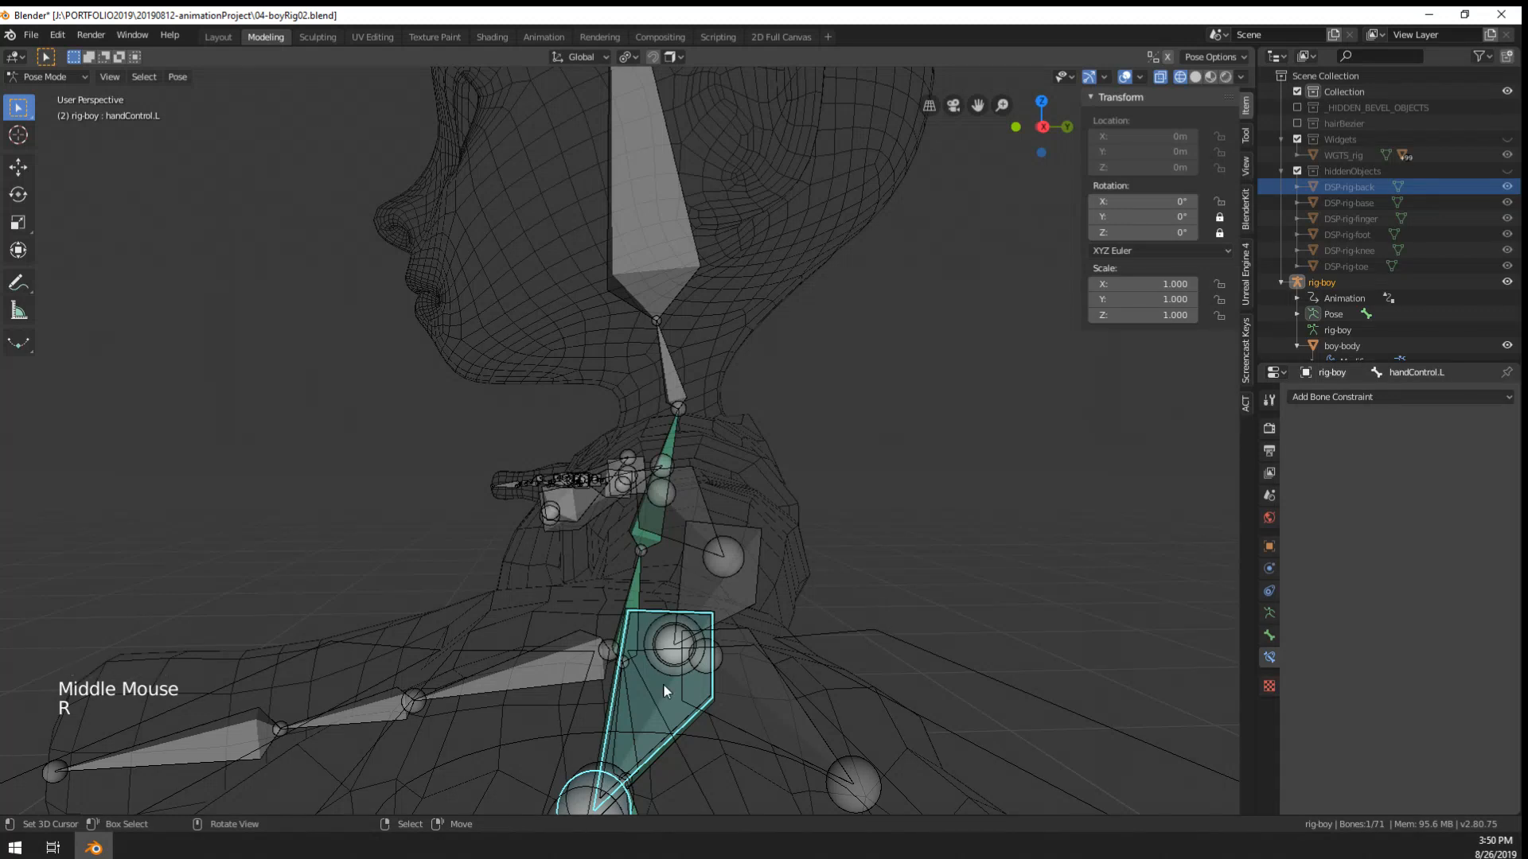
right_click(641, 723)
right_click(598, 723)
right_click(610, 724)
right_click(609, 724)
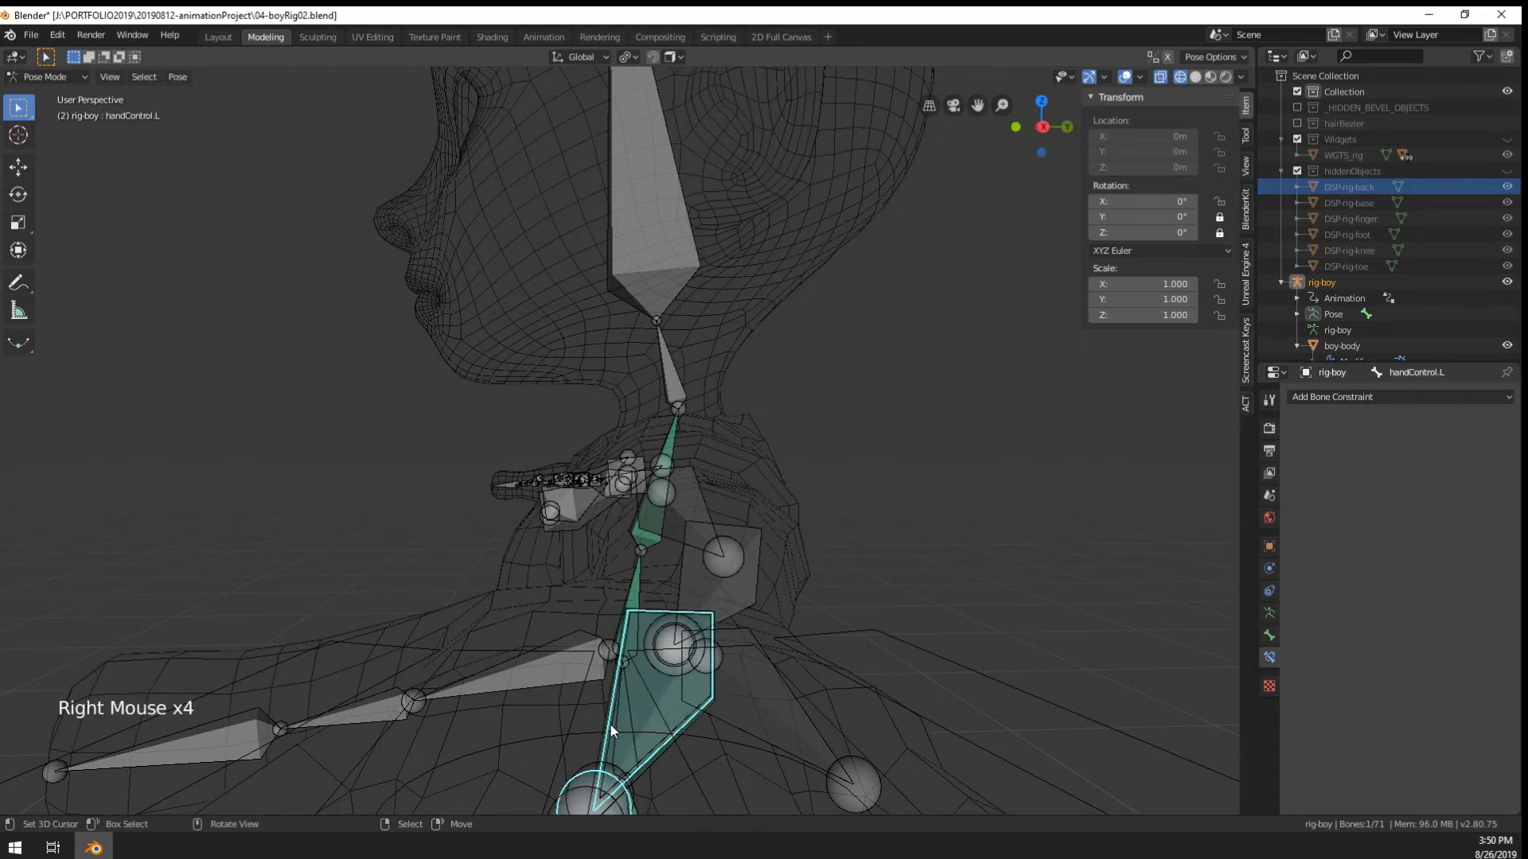
key("r")
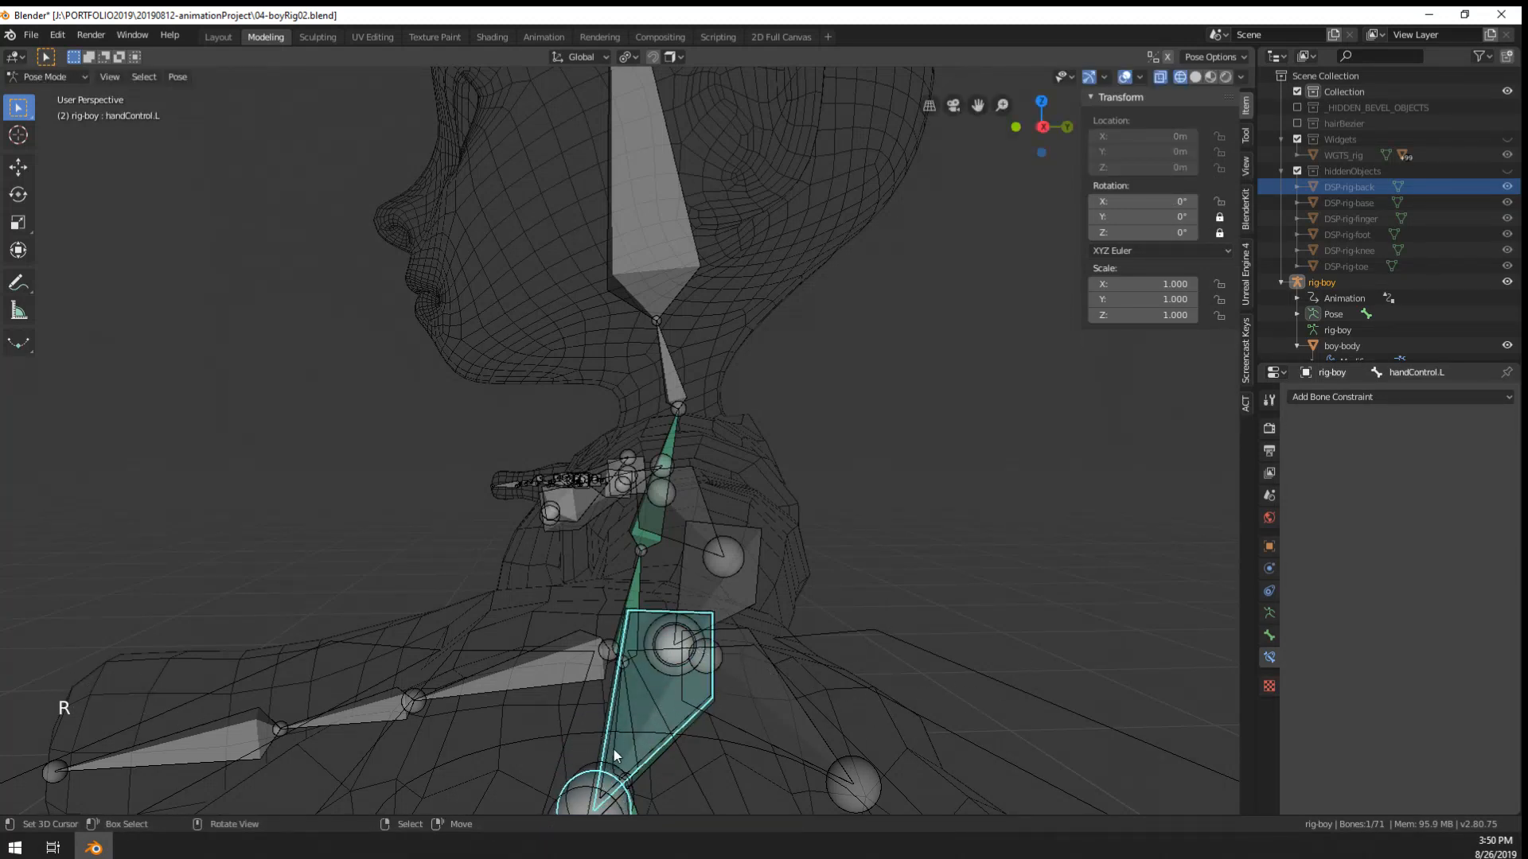
right_click(608, 751)
key("r")
scroll(882, 442, "down", 4)
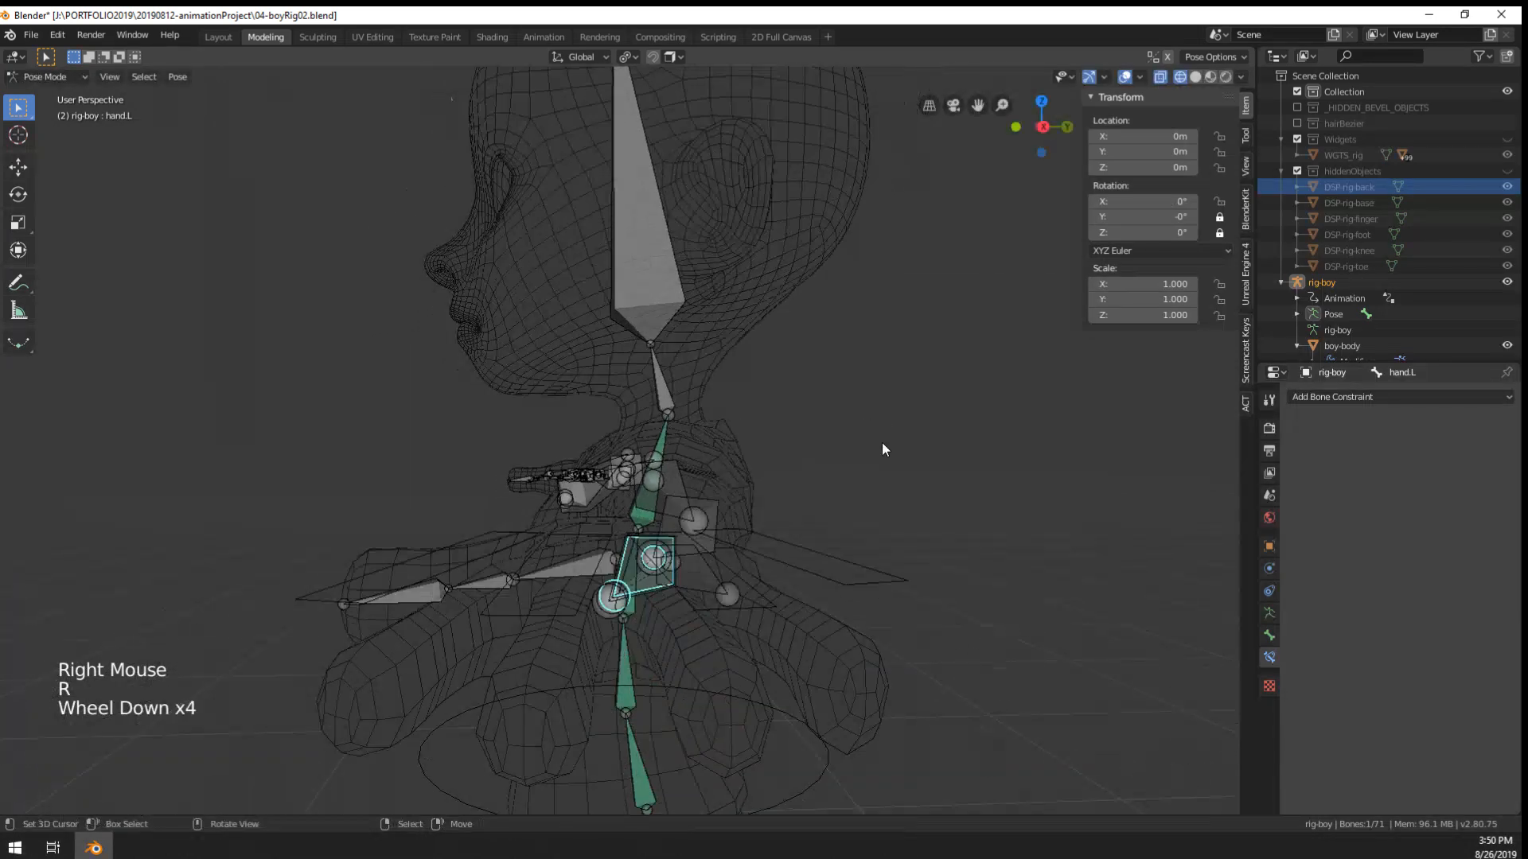
- Select handControl.L and unlock its Y and Z rotation
scroll(881, 442, "up", 2)
left_click(1269, 635)
left_click(1269, 635)
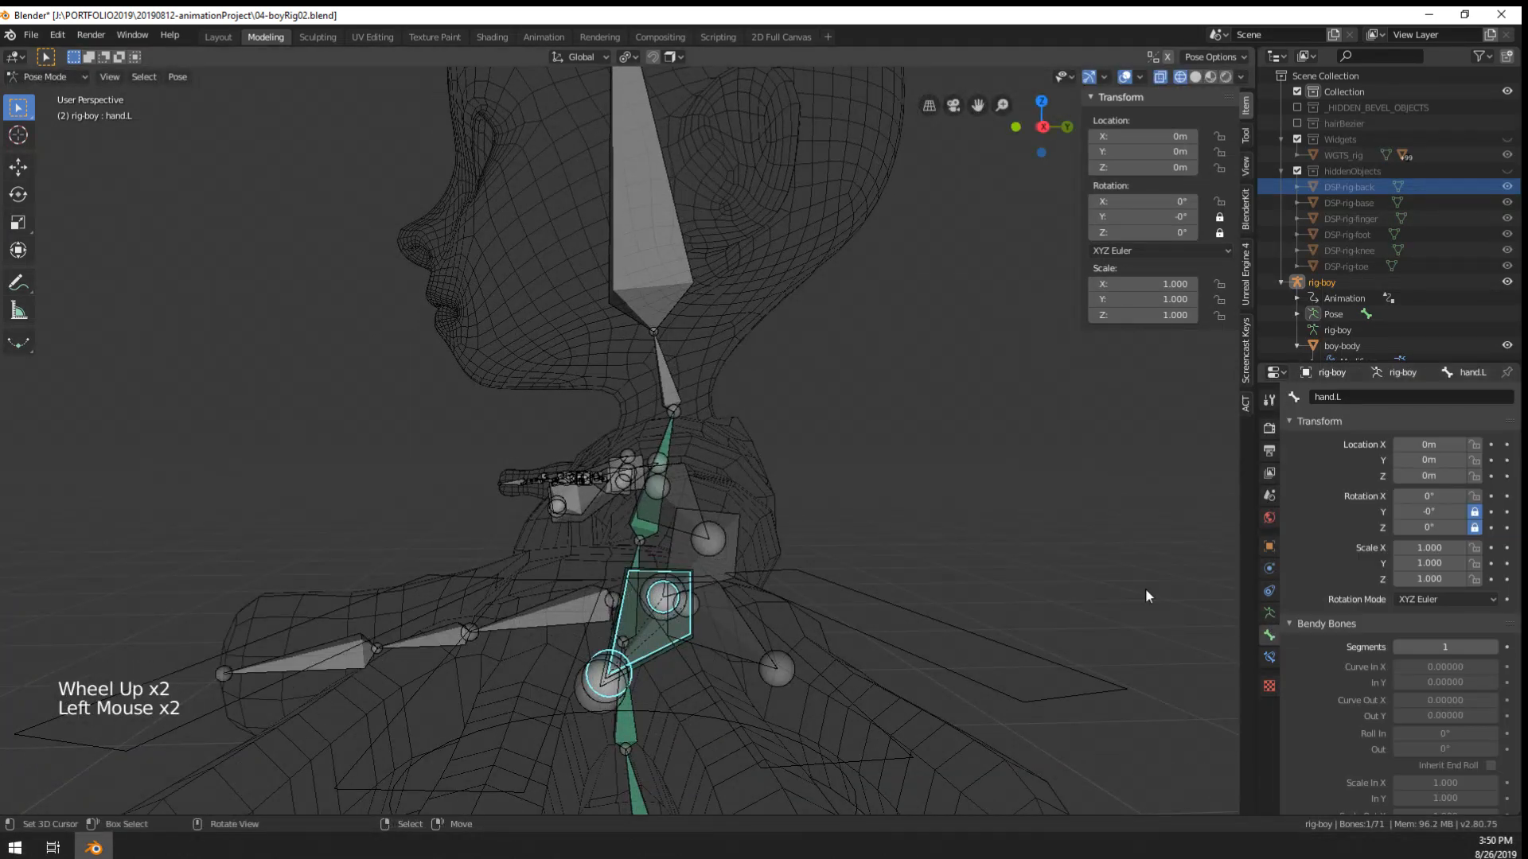
scroll(738, 576, "up", 1)
right_click(608, 702)
right_click(608, 701)
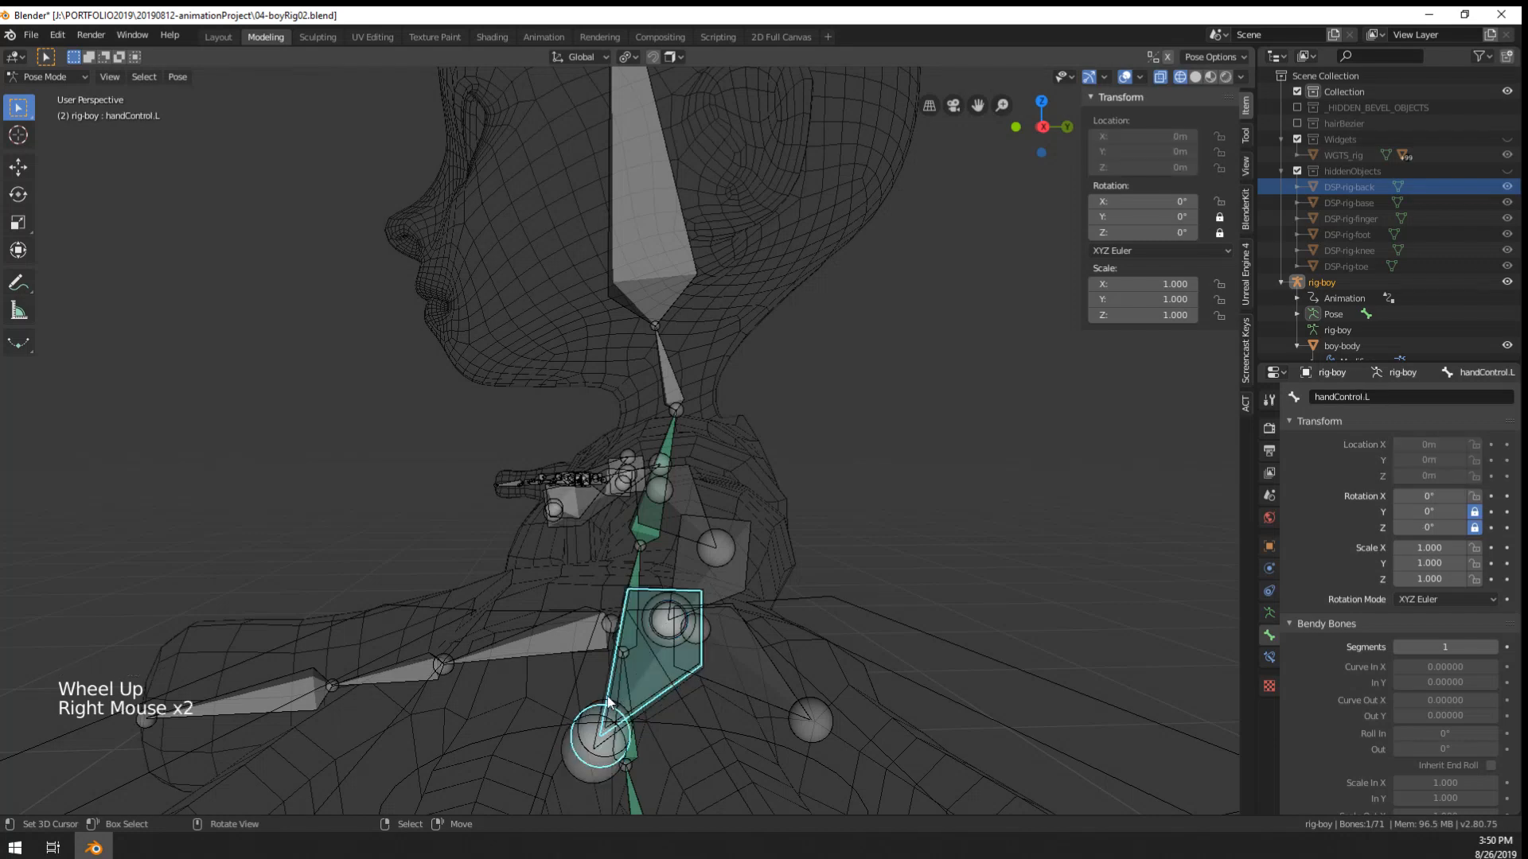
left_click_drag(1219, 217, 1222, 234)
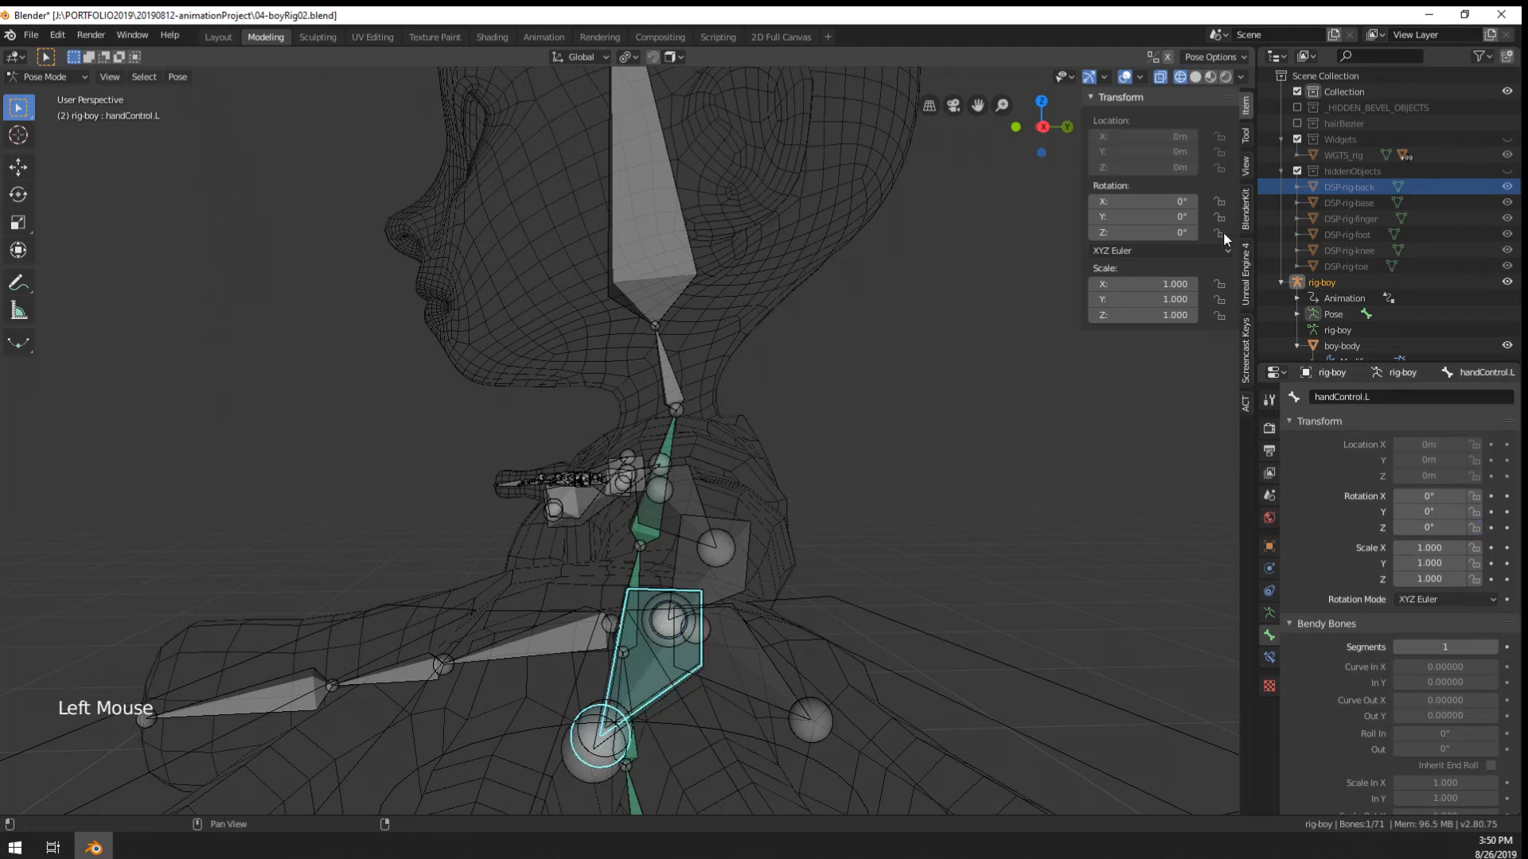
- Test-rotate handControl.L from the side and from above the hand, cancelling each rotation
key("r")
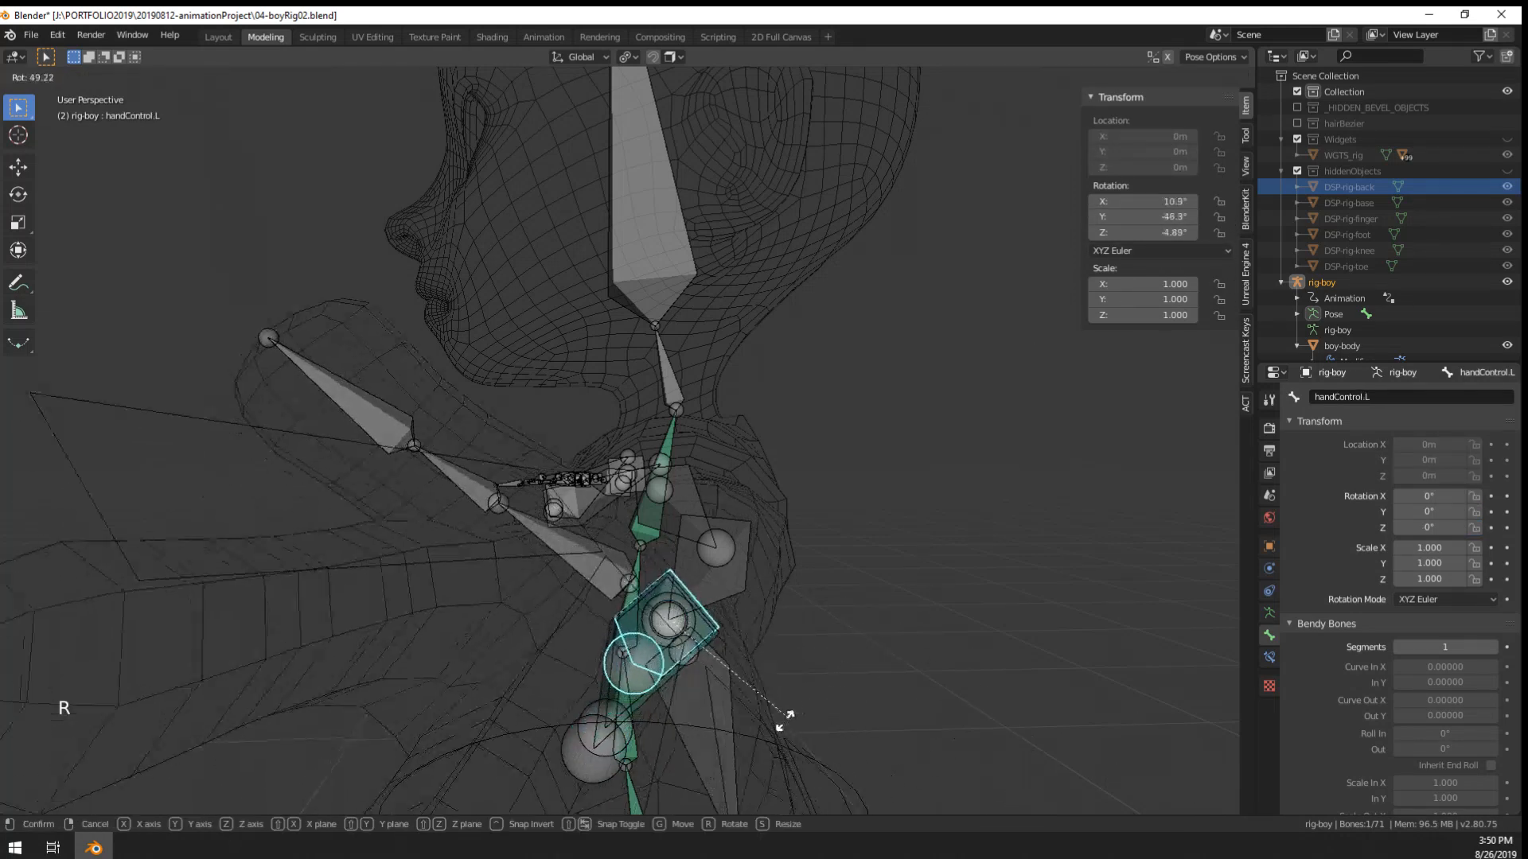
right_click(794, 606)
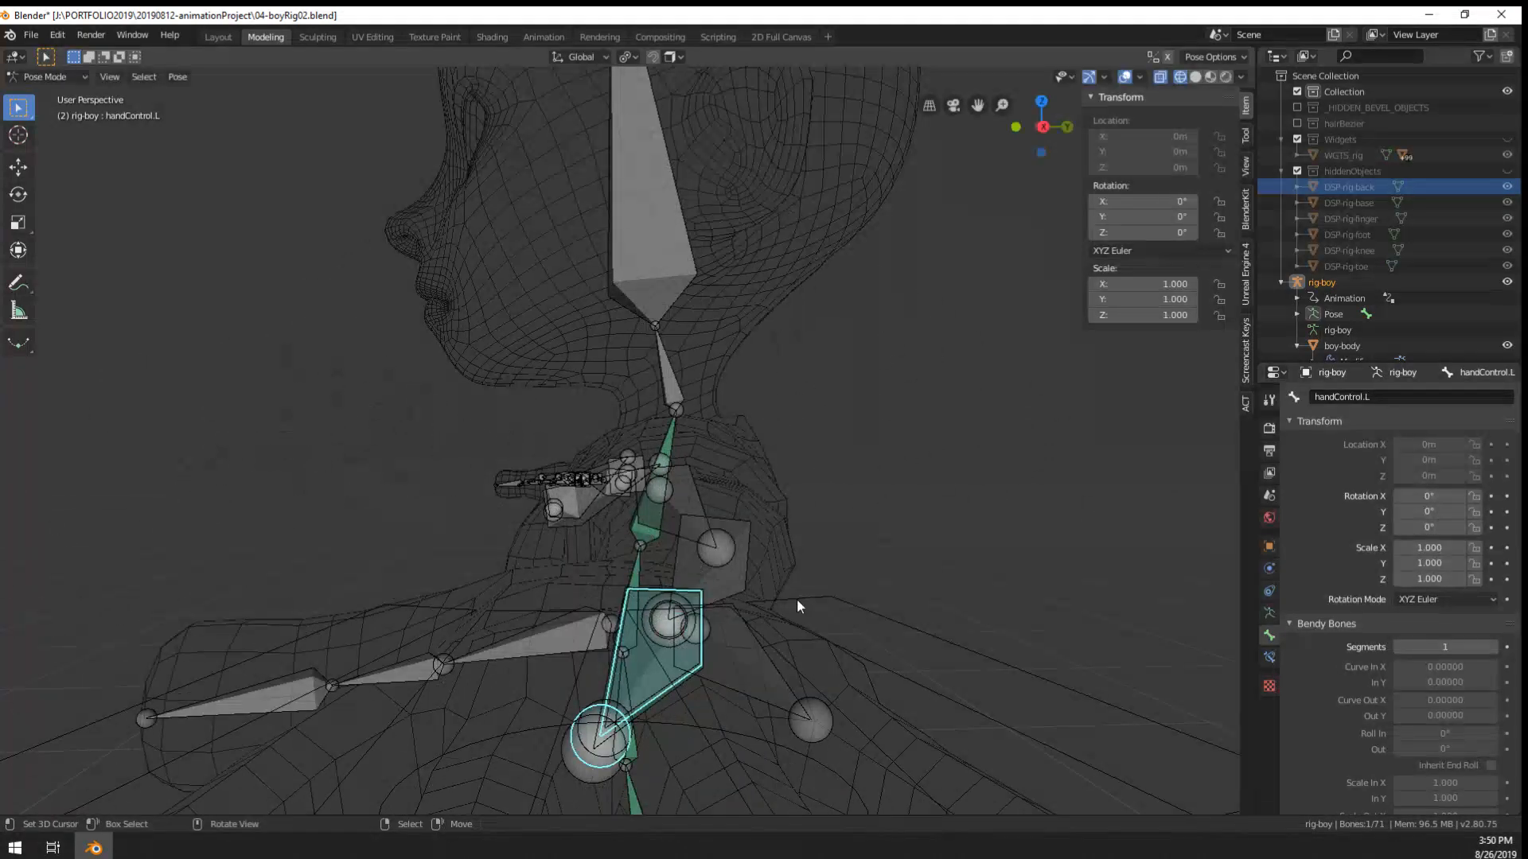
key("r")
right_click(749, 671)
key("r")
right_click(671, 670)
middle_click_drag(672, 675, 743, 641)
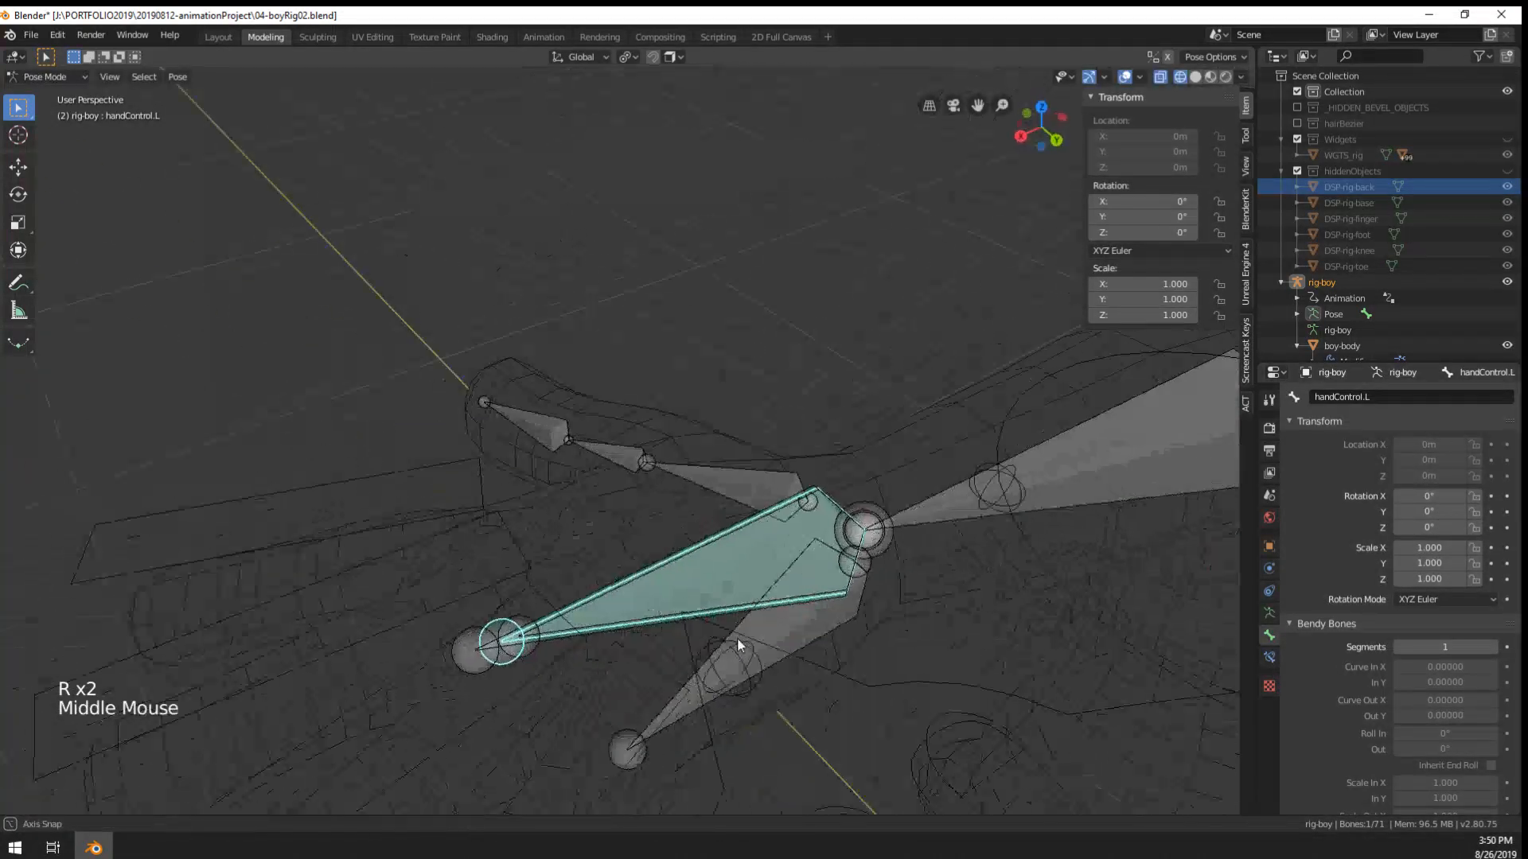
key("r")
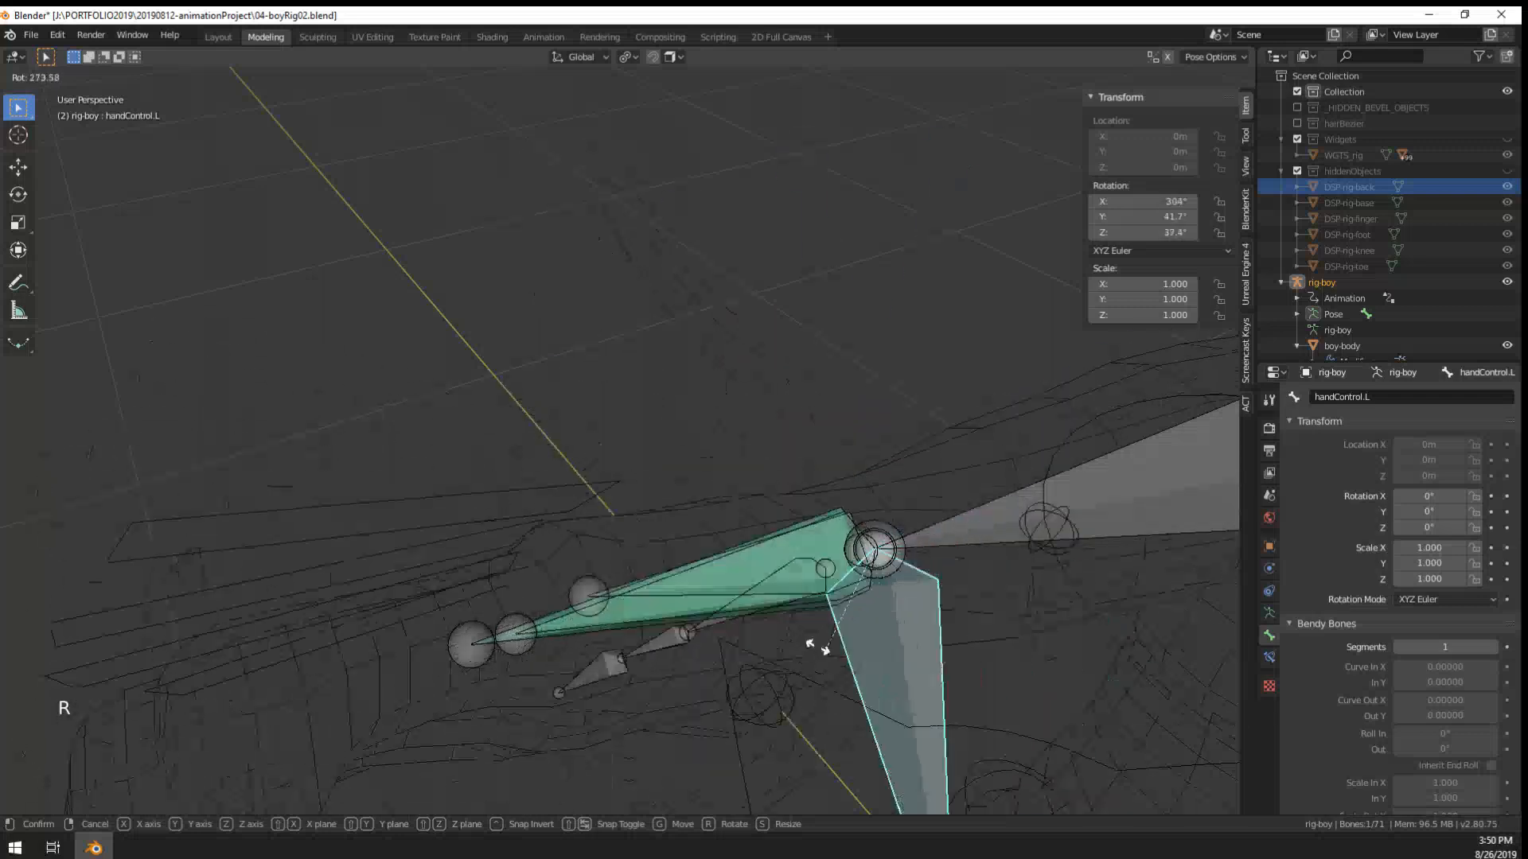
scroll(750, 512, "up", 2)
scroll(658, 470, "down", 1)
right_click(517, 651)
- Select the overlapping hand.L bone and test-rotate it, cancelling the rotation
right_click(509, 650)
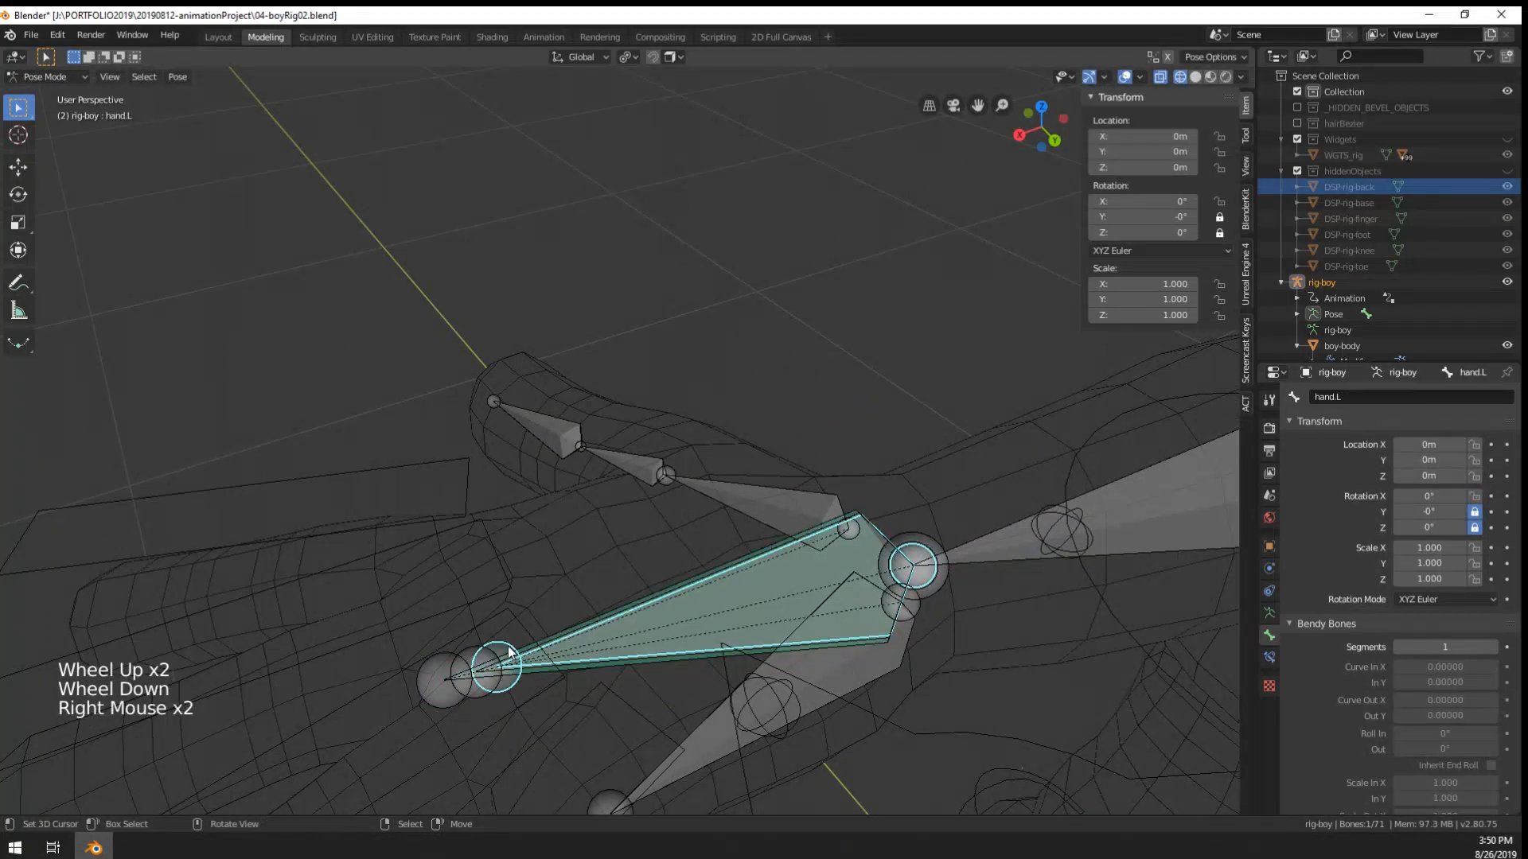
right_click(525, 652)
right_click(509, 649)
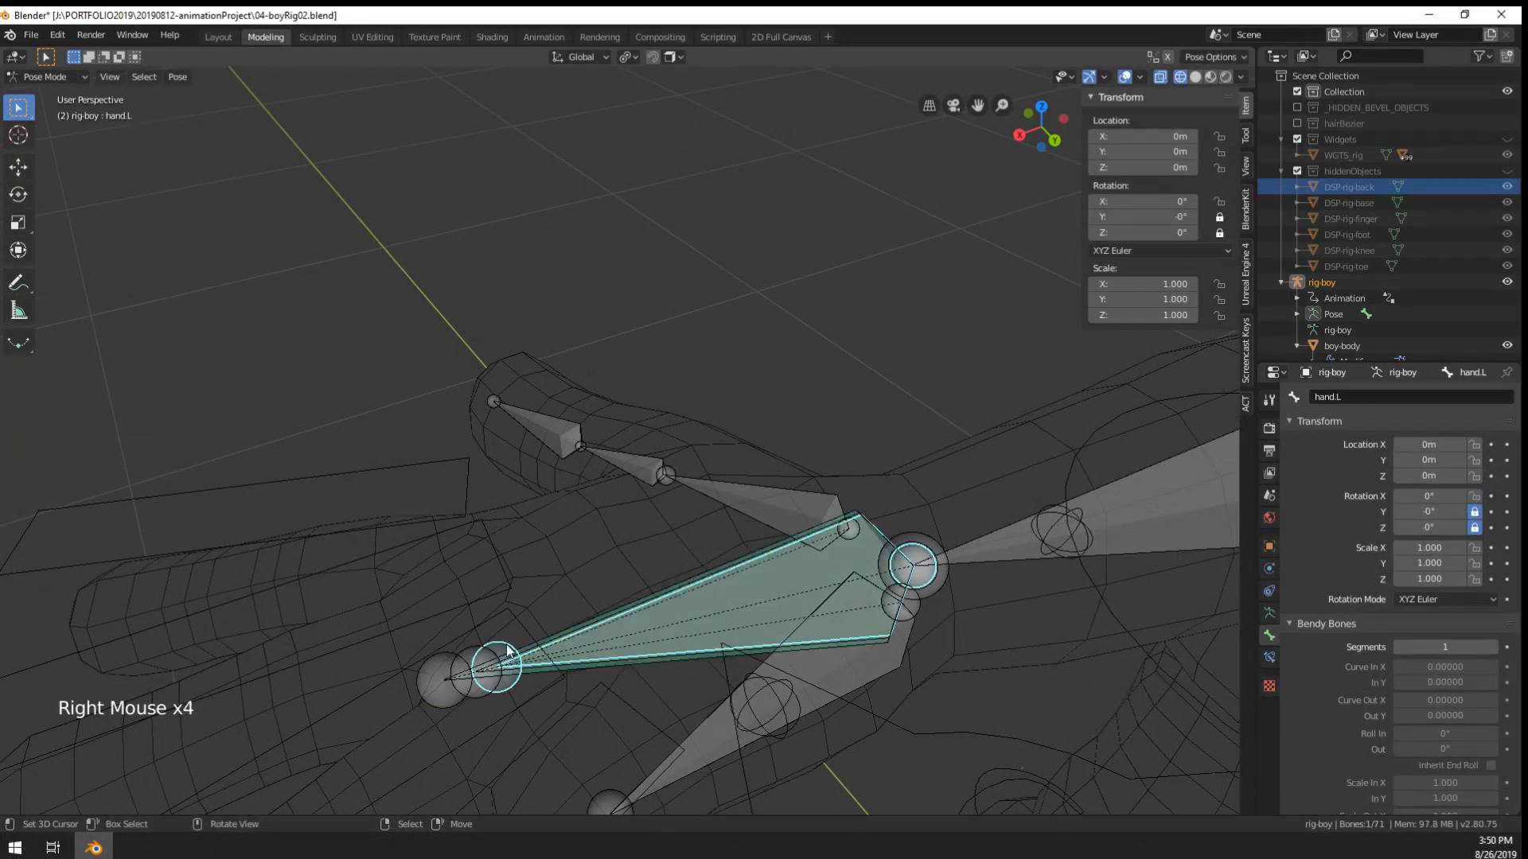
middle_click_drag(704, 598, 676, 593)
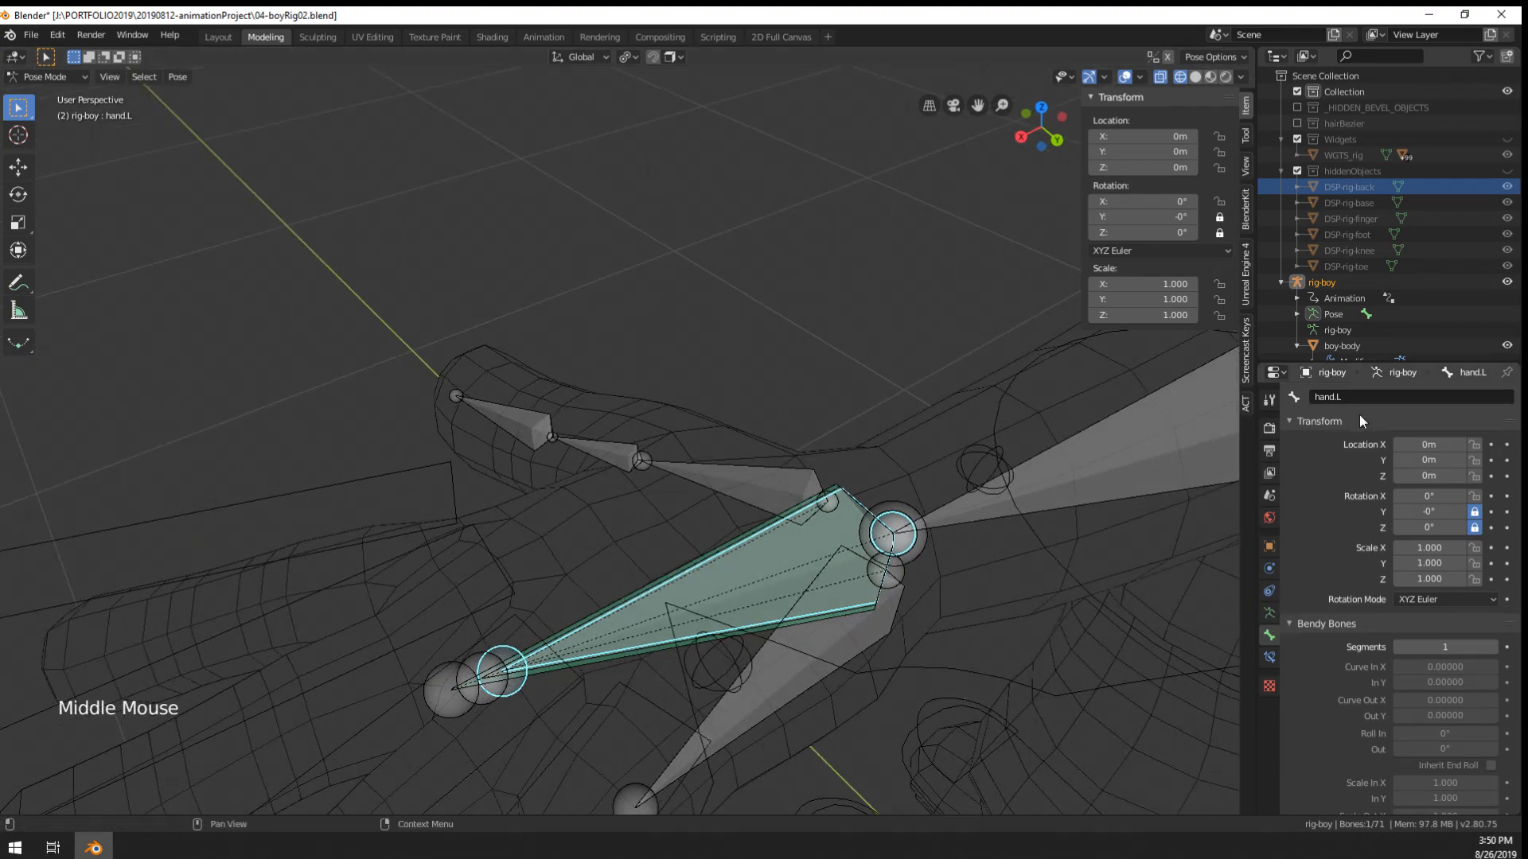
scroll(886, 398, "down", 2)
middle_click_drag(887, 446, 886, 365)
key("r")
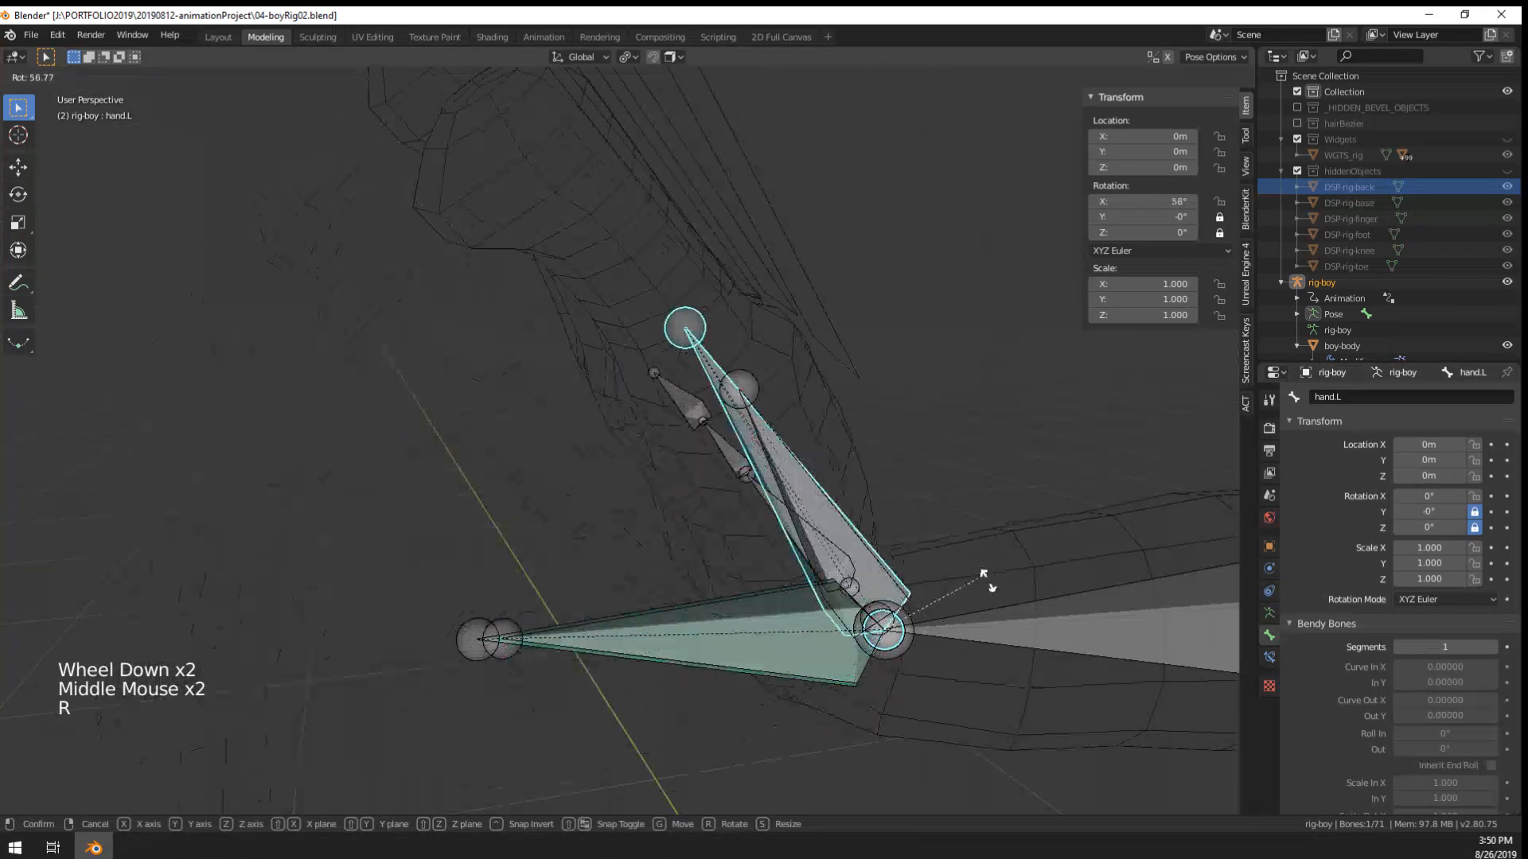
key("Escape")
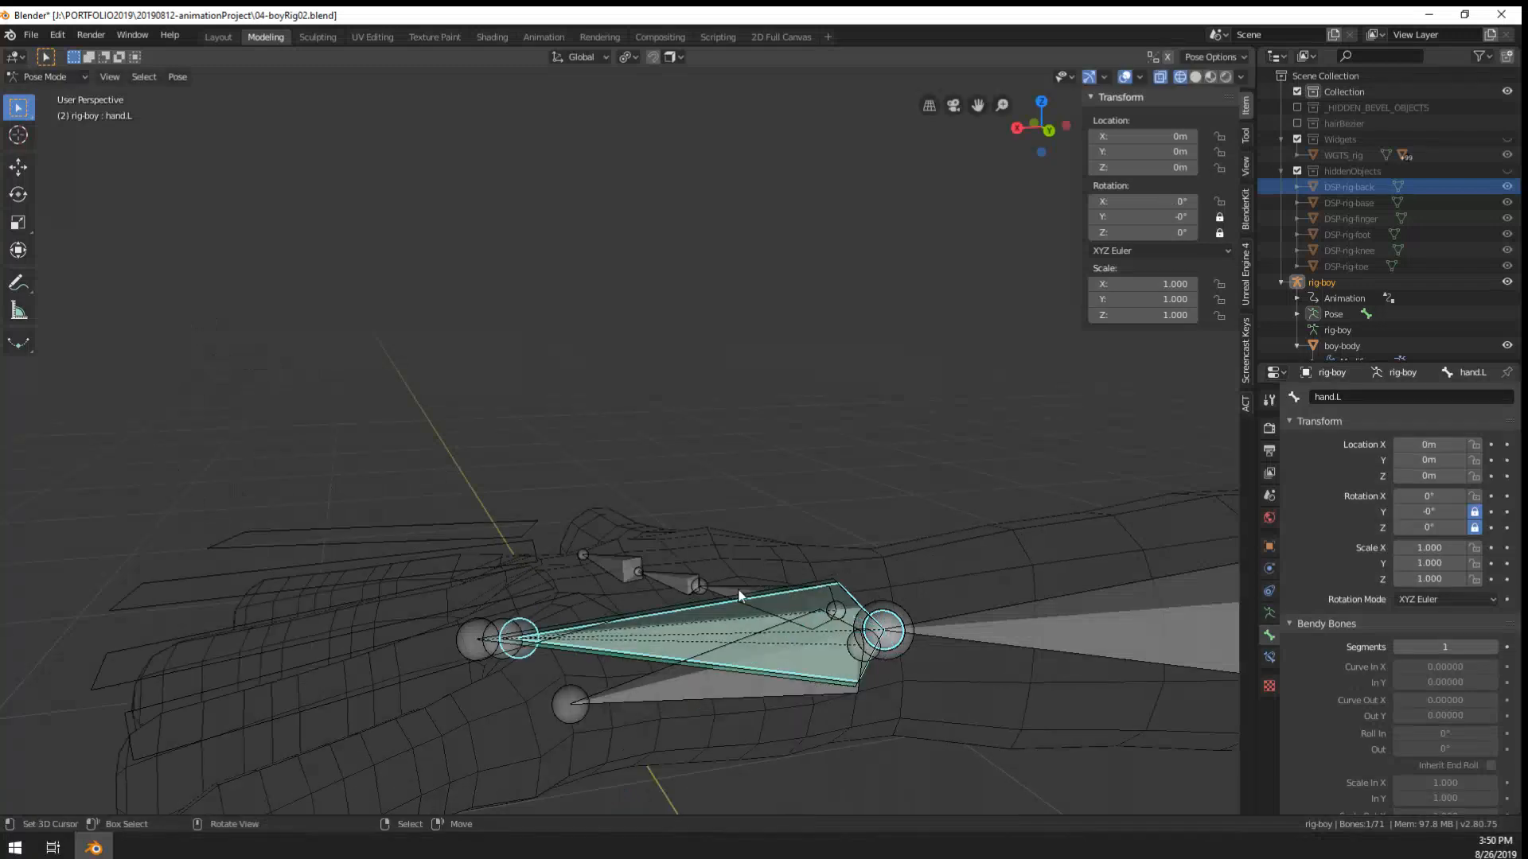
- Copy the Copy Rotation constraint from handYrotDeform-L to hand.L with Copy Constraints to Selected Bones
left_click(1269, 657)
left_click(1361, 395)
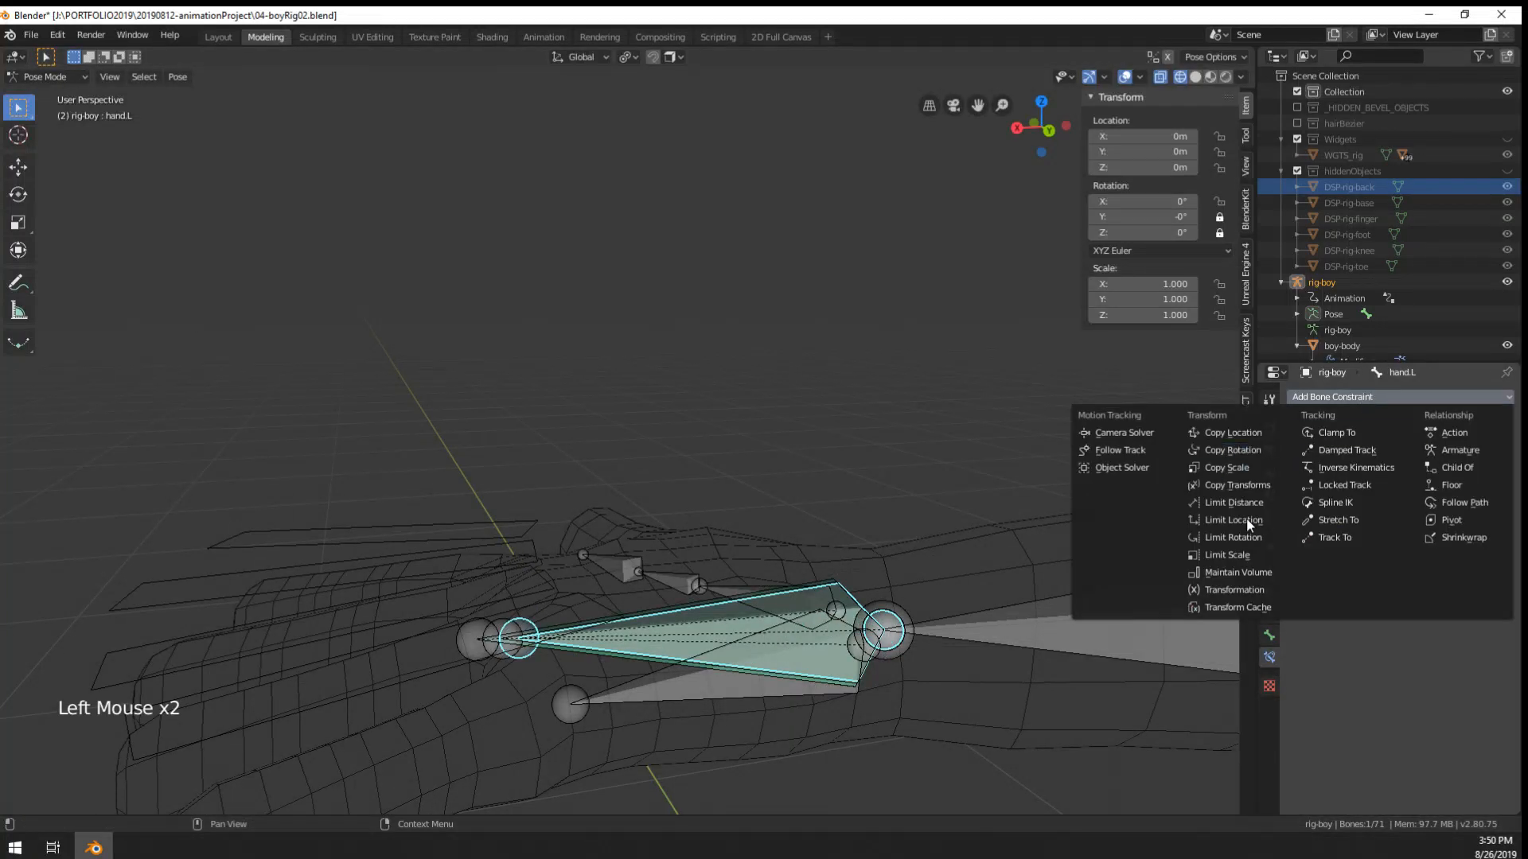
right_click(464, 649, "shift")
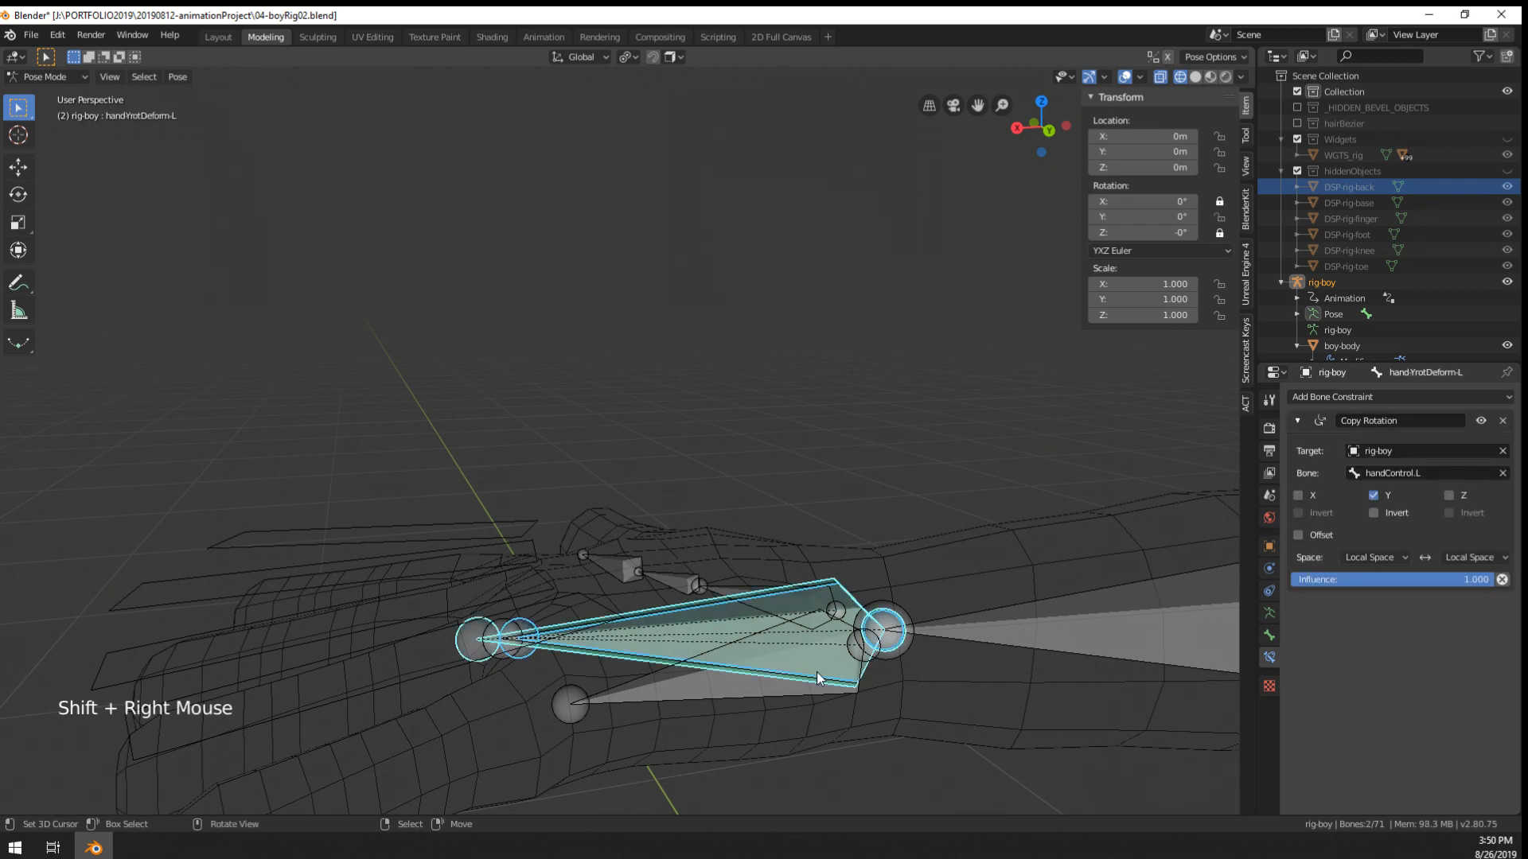
key("F3")
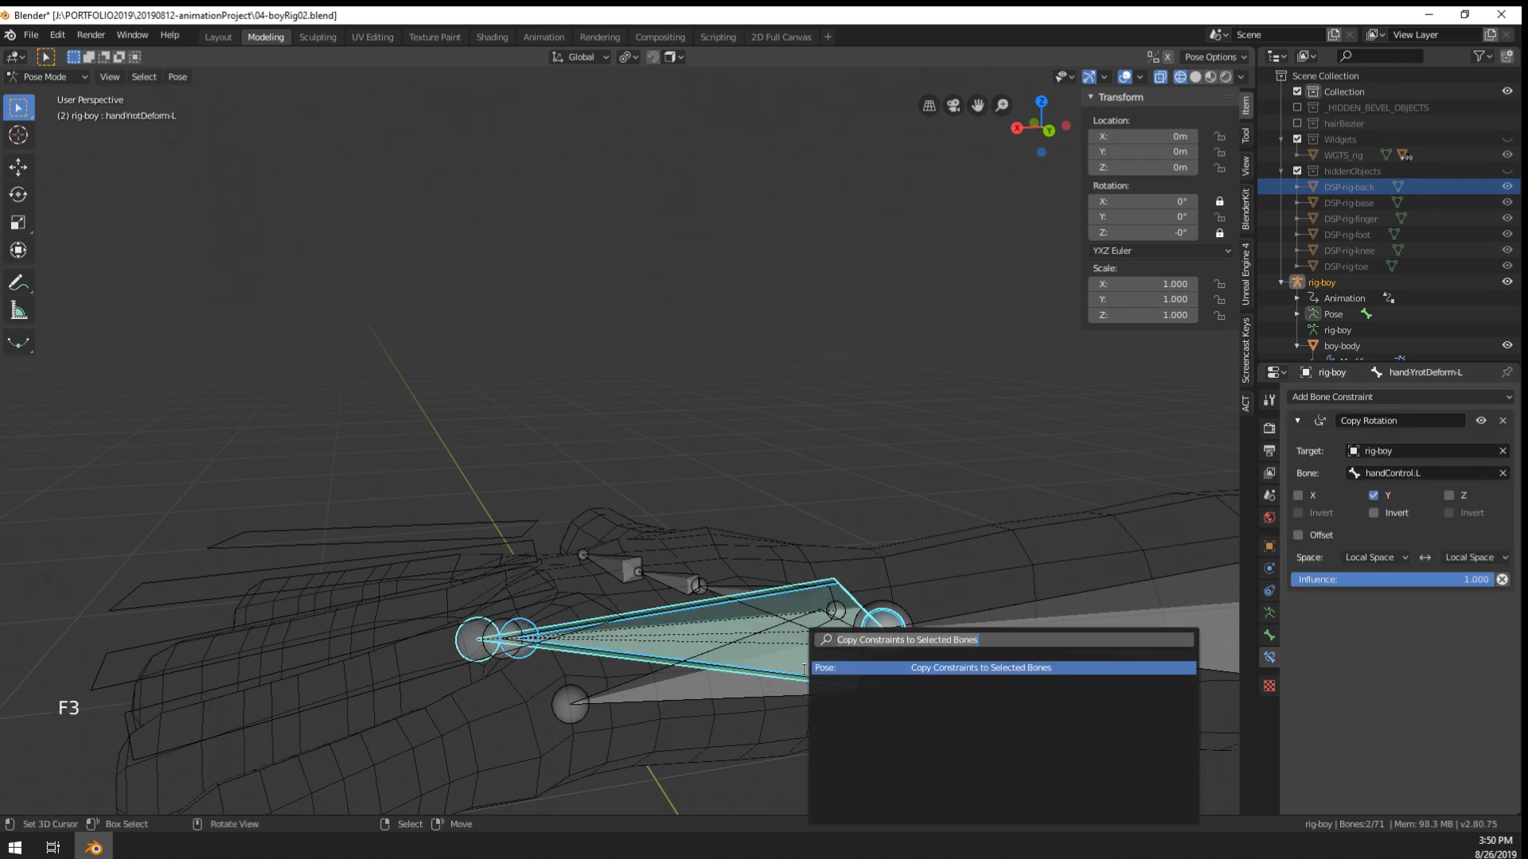
type("copy")
key("Down")
key("Down")
key("Down")
key("Down")
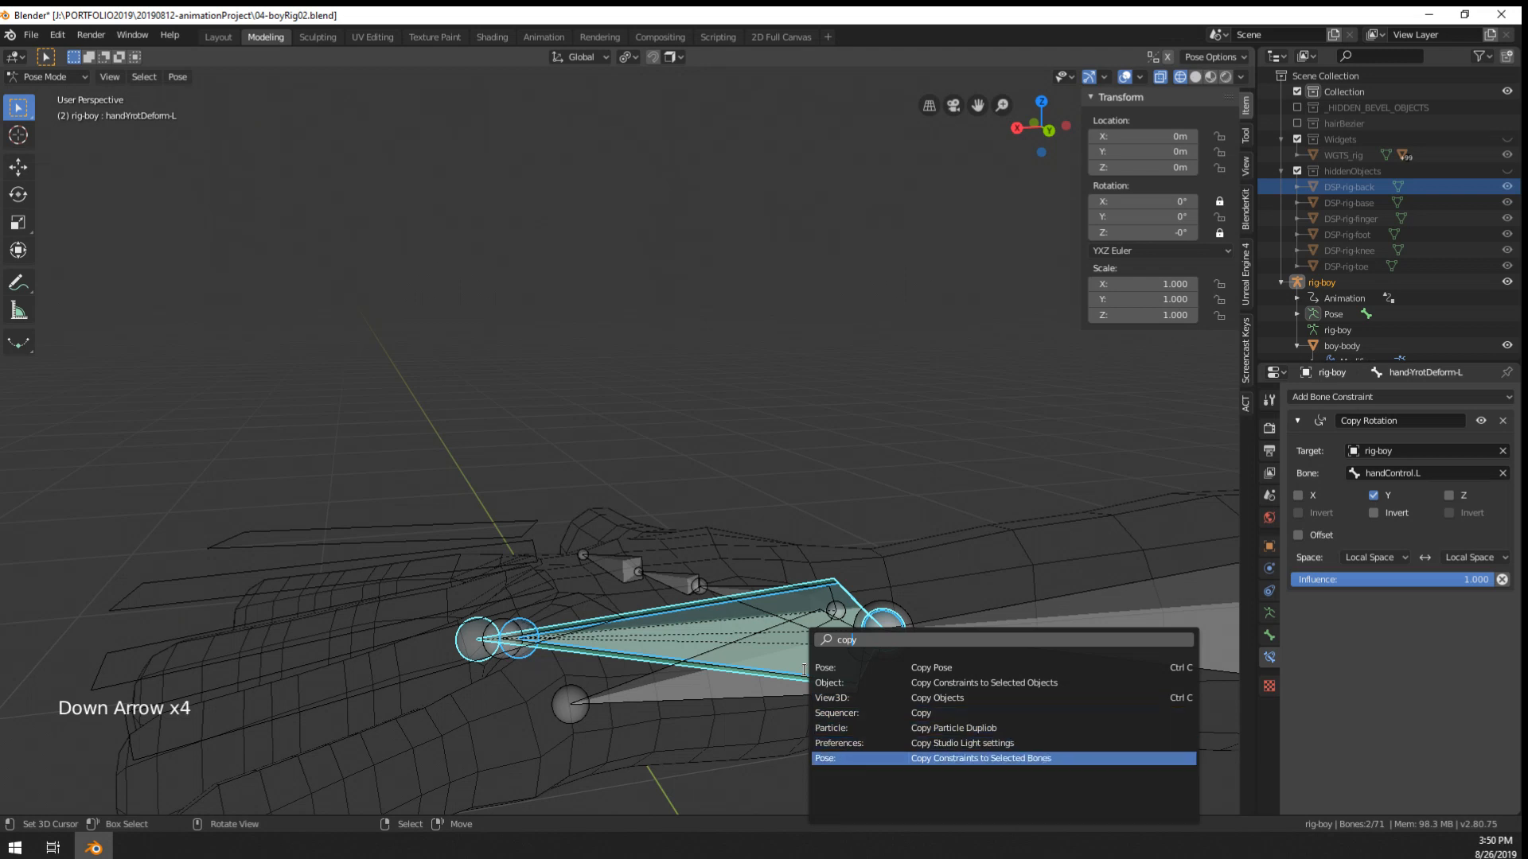
key("Return")
- Select hand.L and restrict its Copy Rotation constraint to the X axis instead of Y
right_click(636, 630)
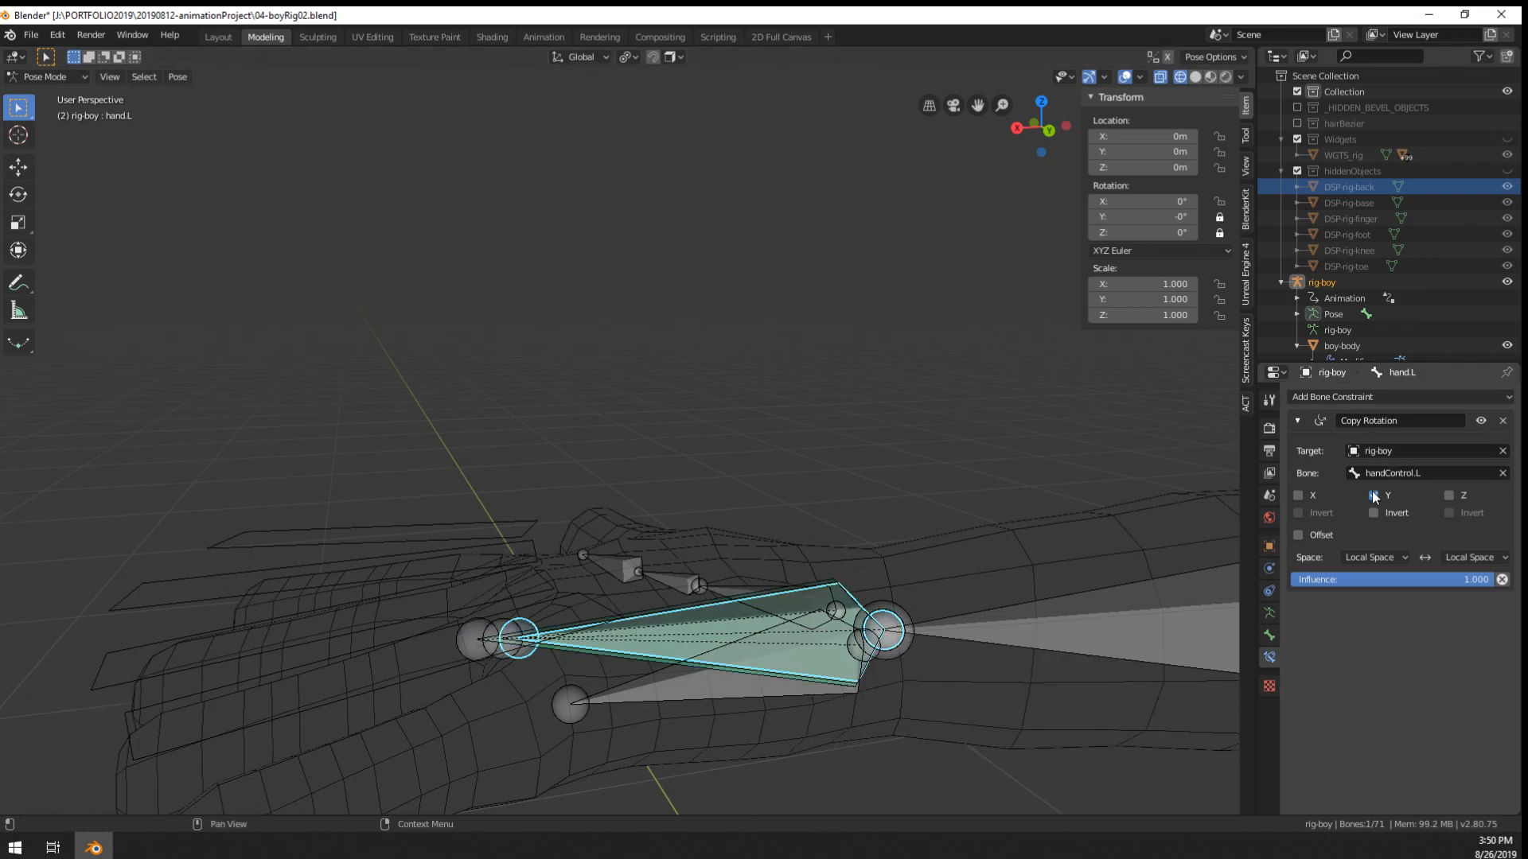
middle_click_drag(875, 509, 1014, 490)
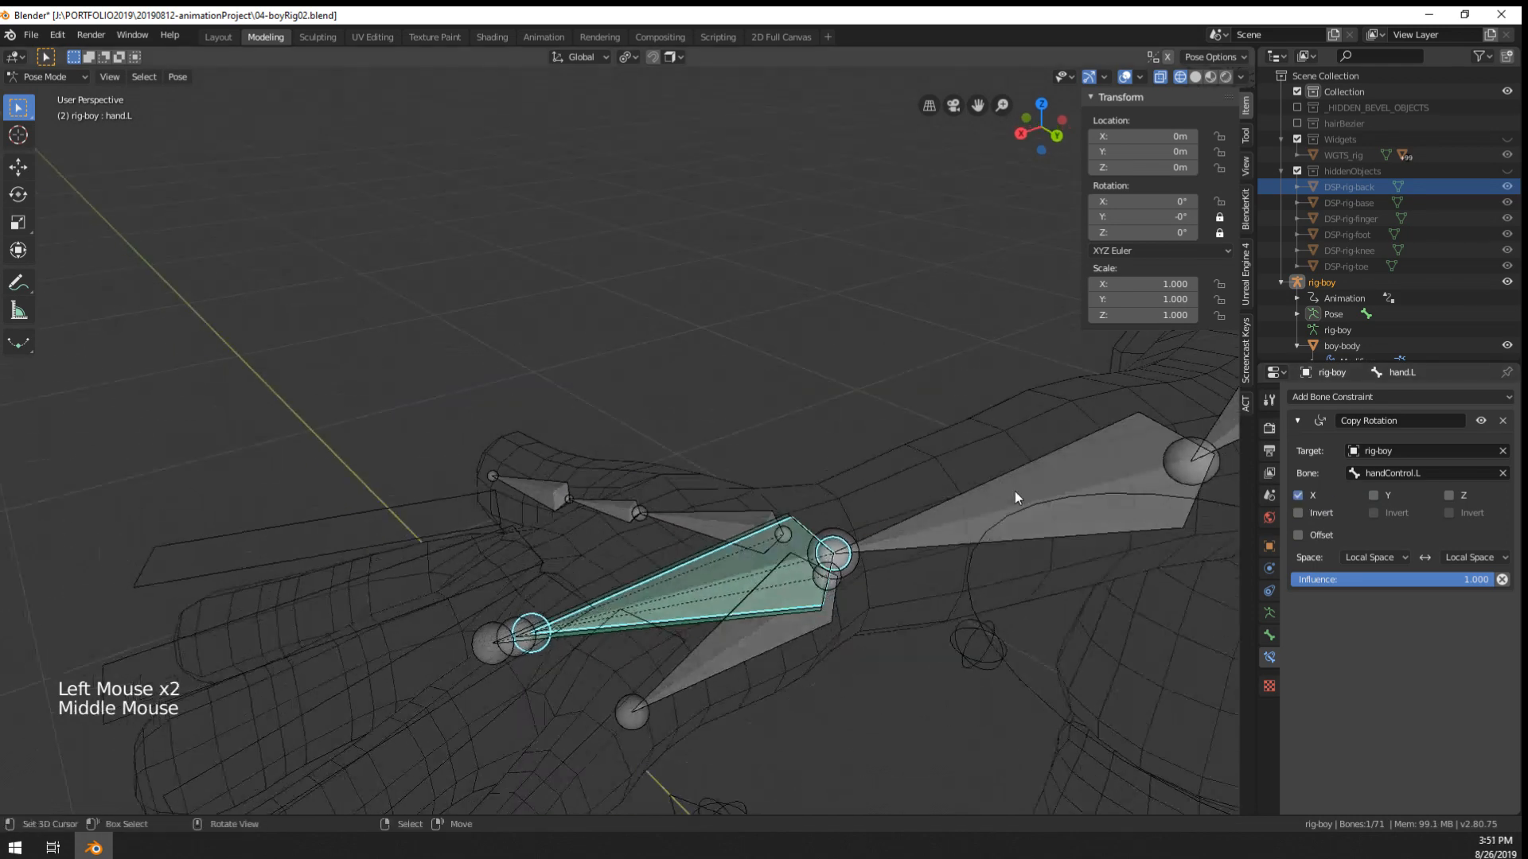
scroll(1014, 490, "up", 2)
middle_click_drag(788, 684, 772, 494, "shift")
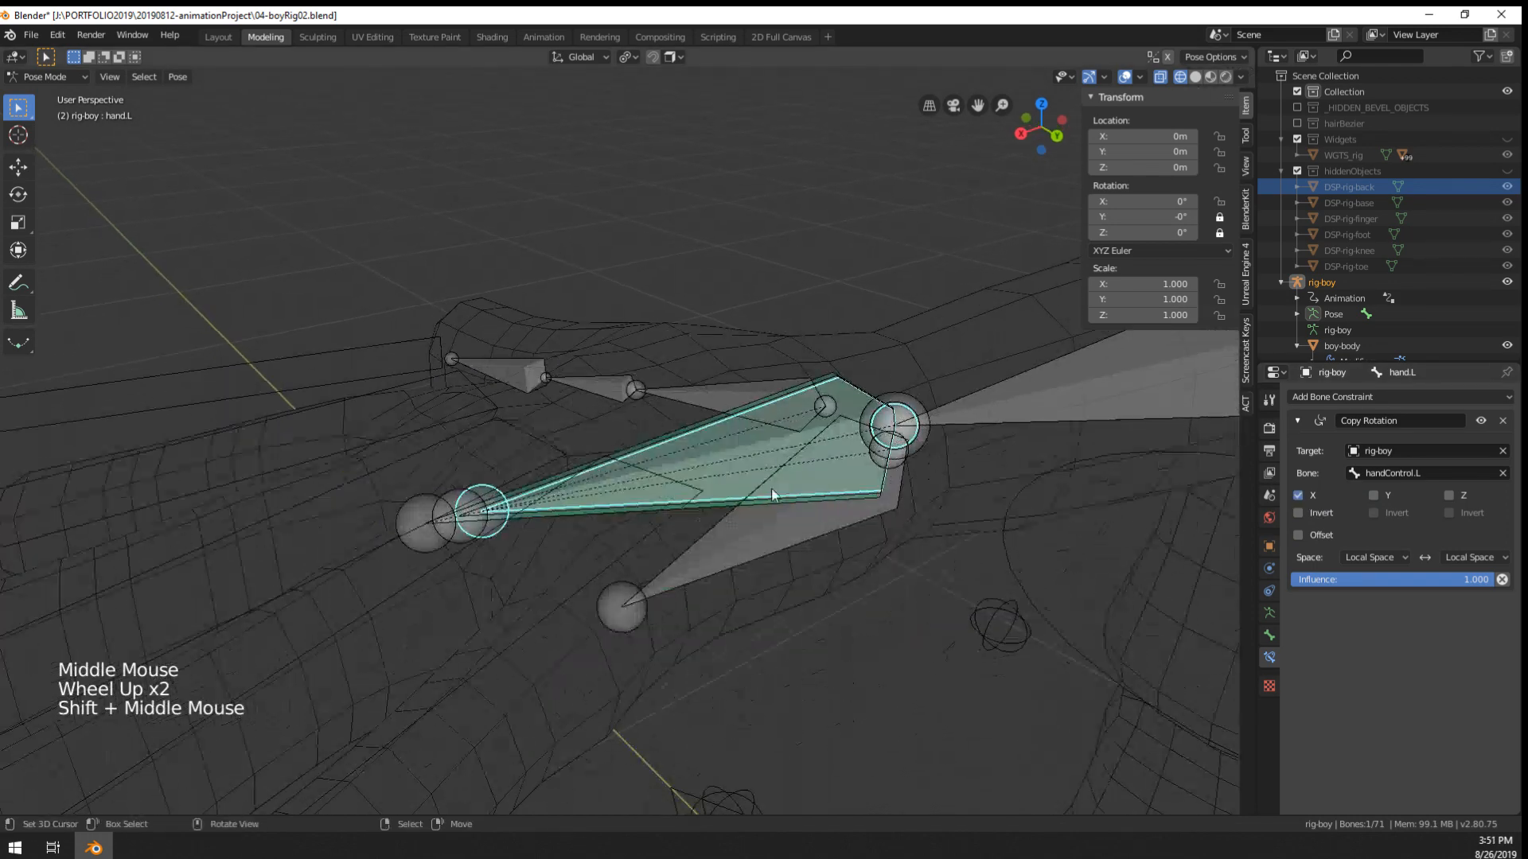
- Select handControl.L and test-rotate it to check the hand's deformation in wireframe, cancelling the rotation
right_click(450, 493)
middle_click_drag(659, 509, 948, 527)
key("r")
scroll(778, 512, "down", 5)
key("r")
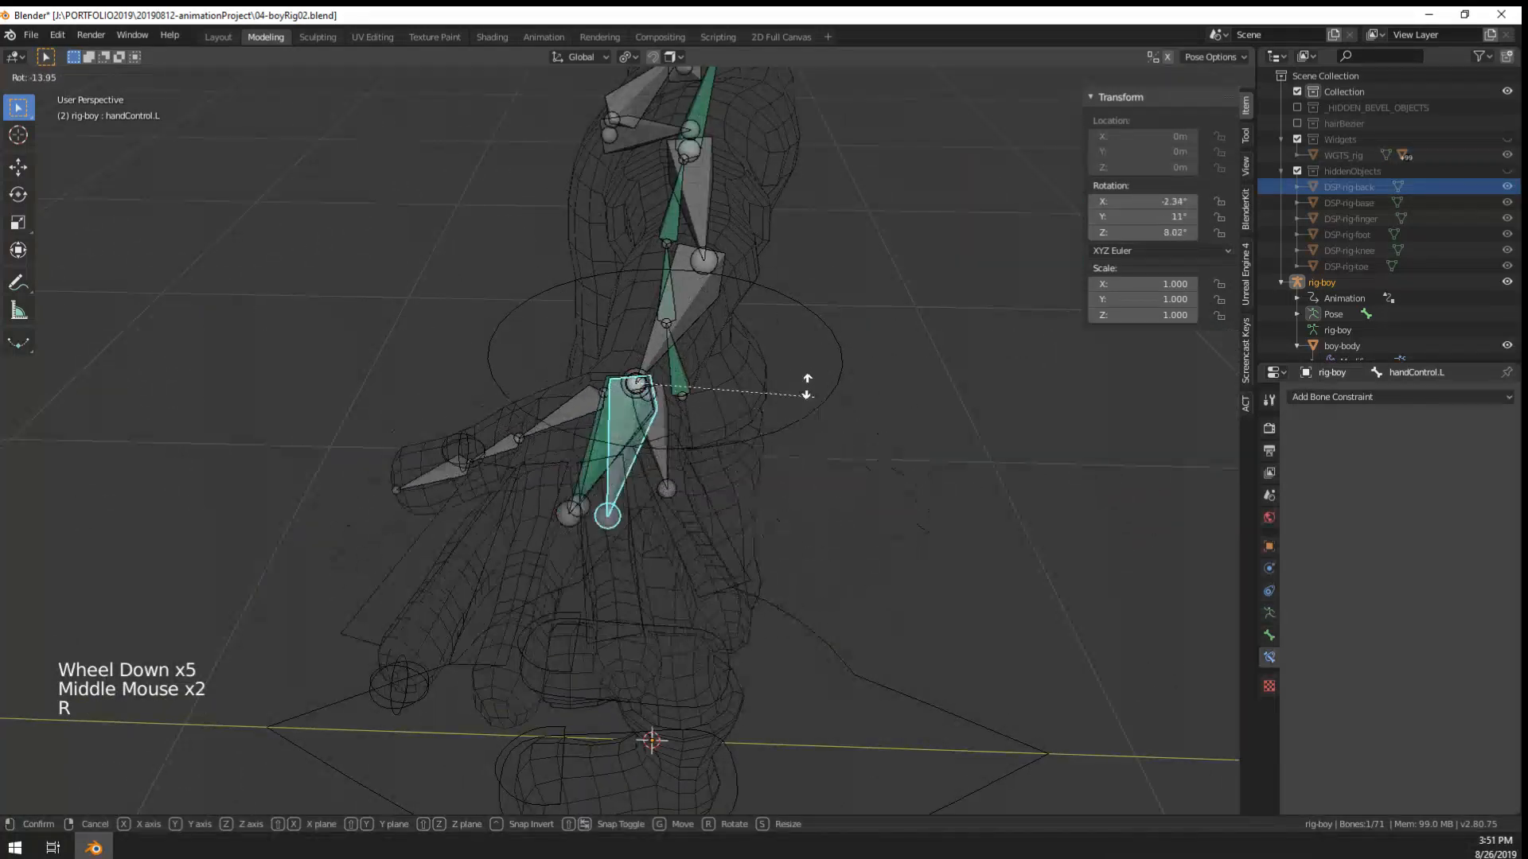
right_click(707, 546)
middle_click_drag(705, 548, 641, 521)
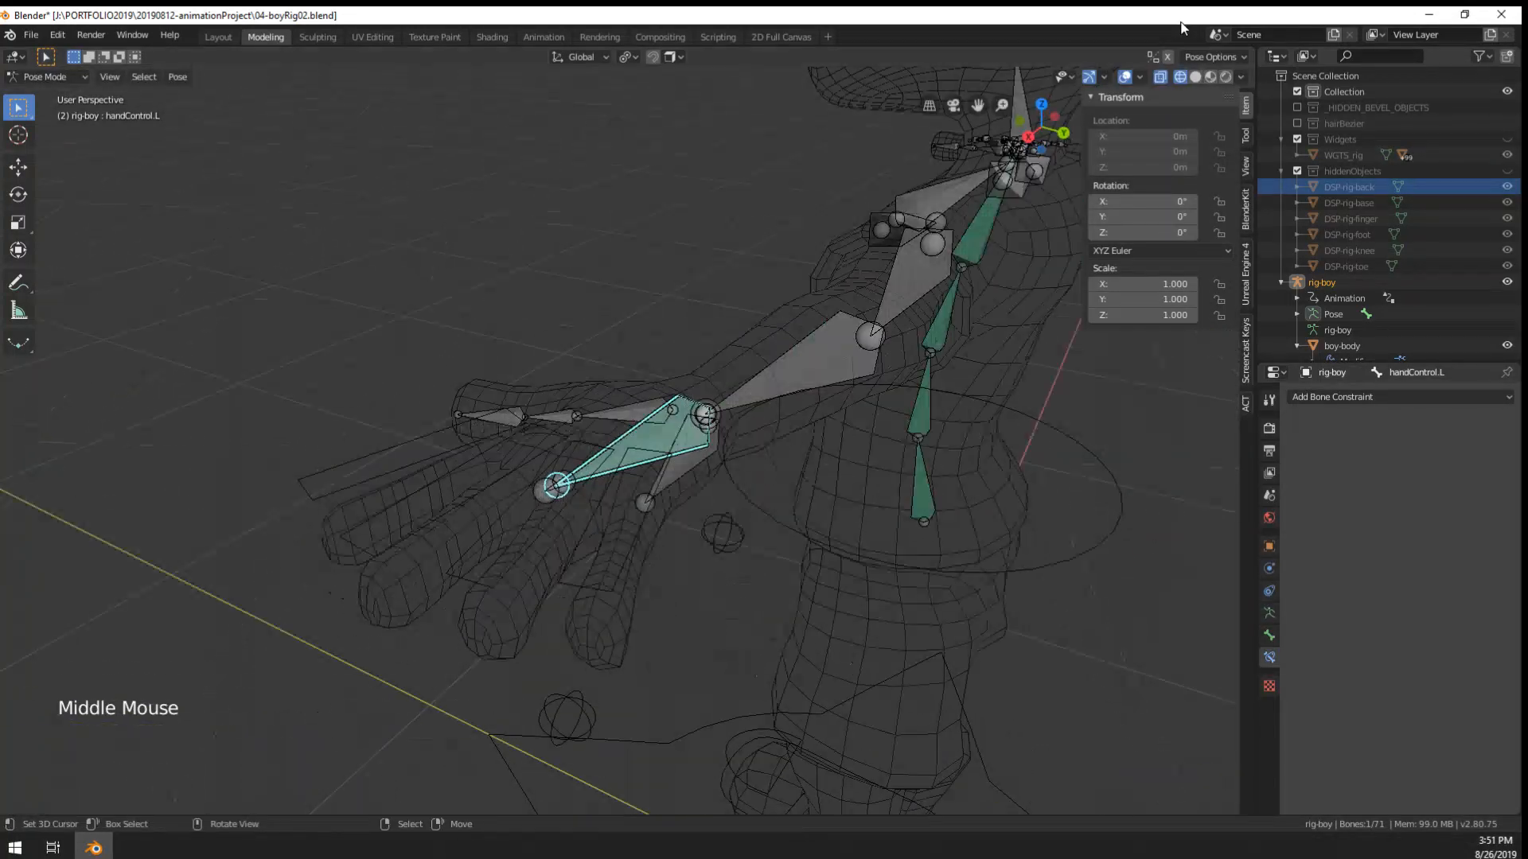
- Switch the viewport to solid shading and hide the overlays
left_click(1195, 77)
scroll(734, 534, "down", 2)
scroll(756, 532, "down", 3)
mouse_move(733, 535)
middle_mouse_down()
mouse_move(756, 532)
mouse_move(708, 517)
middle_mouse_up()
left_click(1133, 79)
- Test-rotate handControl.L freely, about its local Y axis and about its local X axis, cancelling each rotation
key("r")
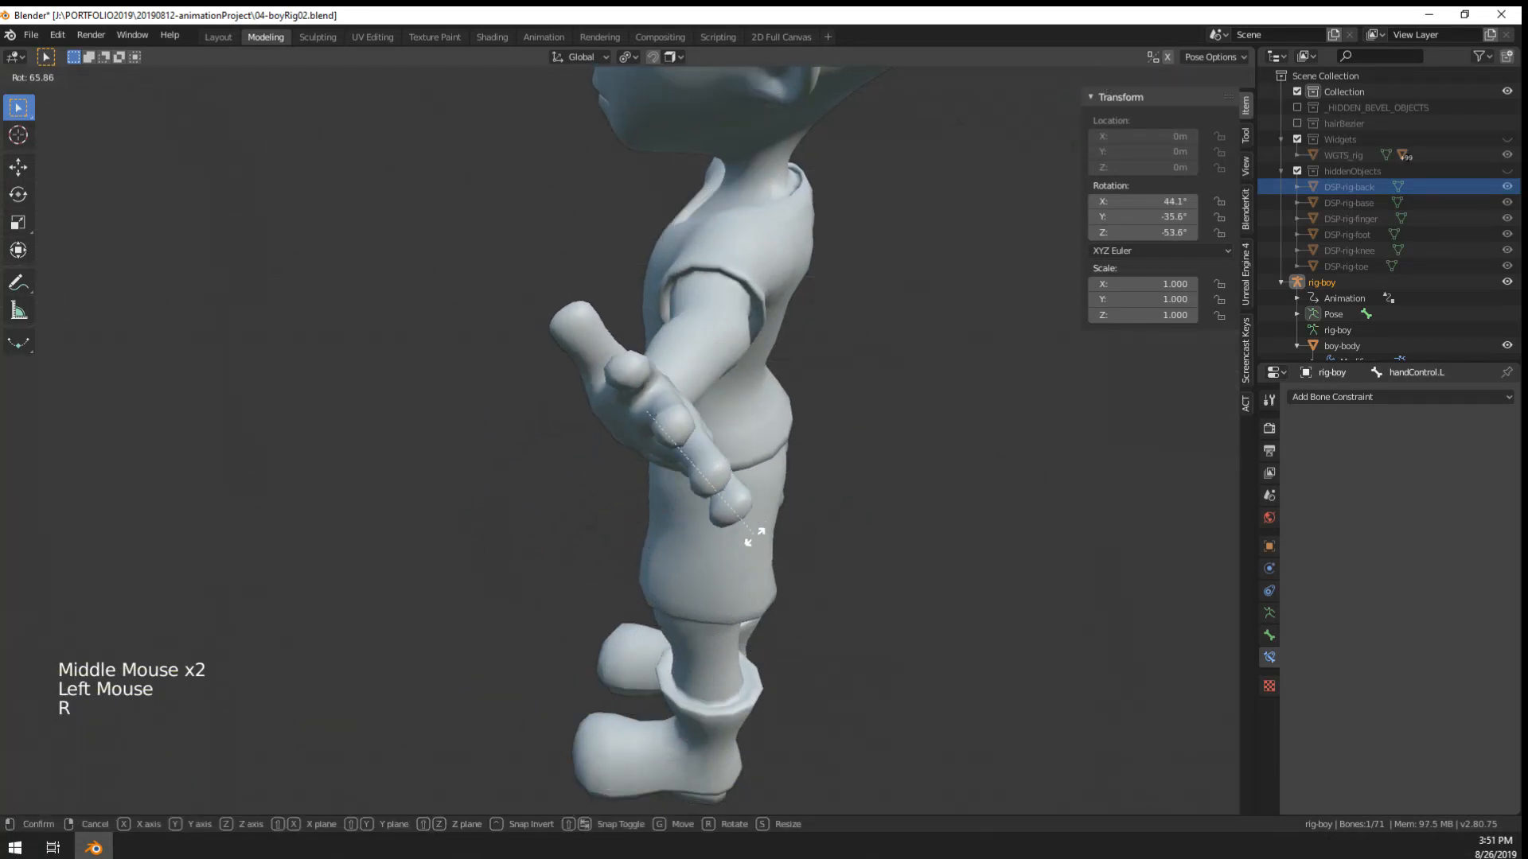
right_click(662, 548)
middle_click_drag(697, 517, 778, 515)
key("r")
key("y")
key("y")
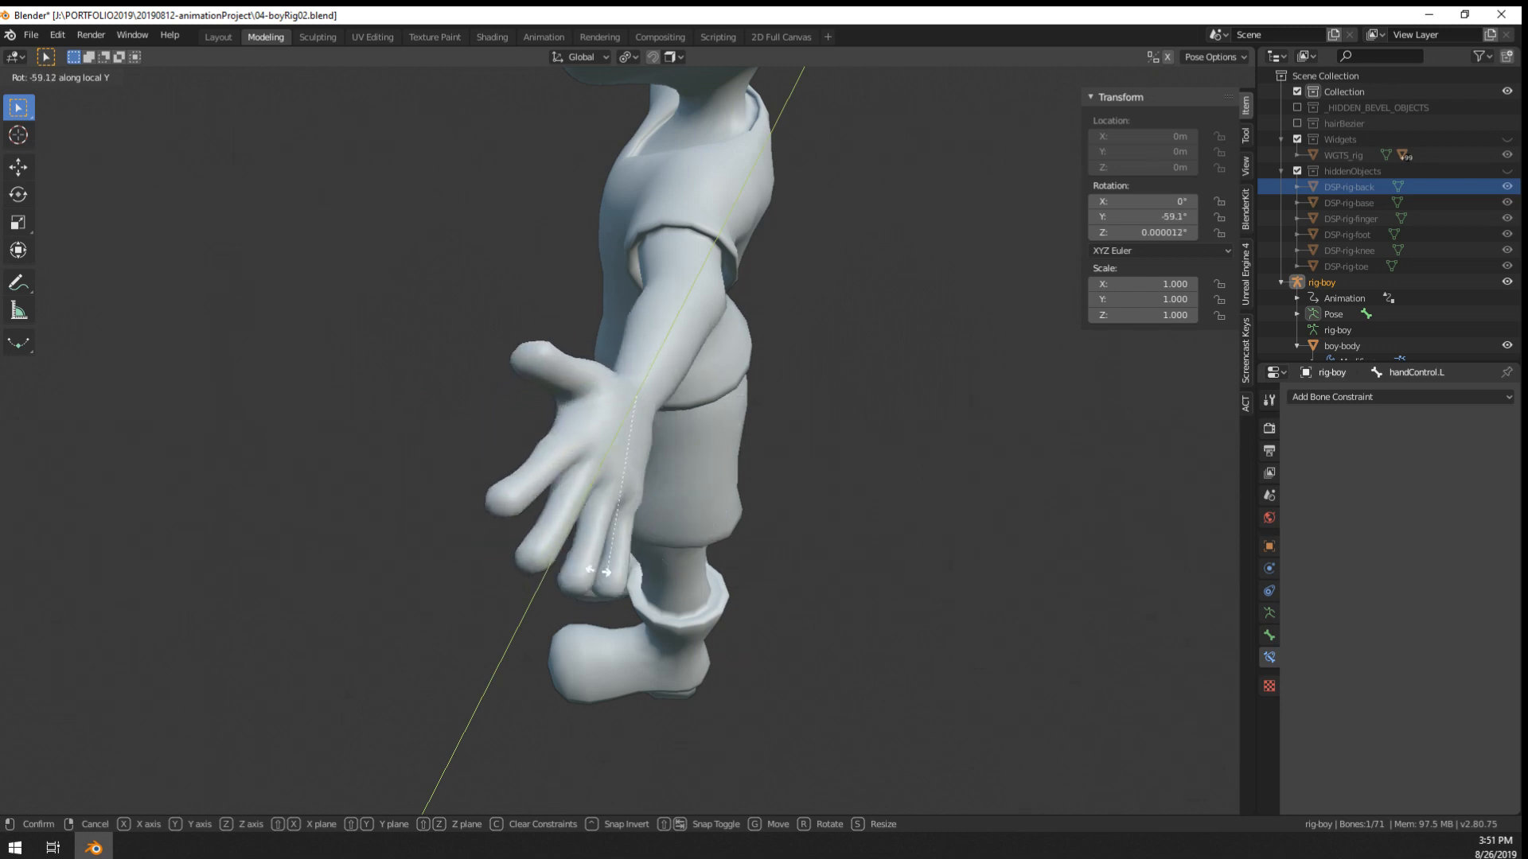
right_click(729, 520)
middle_click_drag(736, 513, 818, 443)
key("r")
key("x")
key("x")
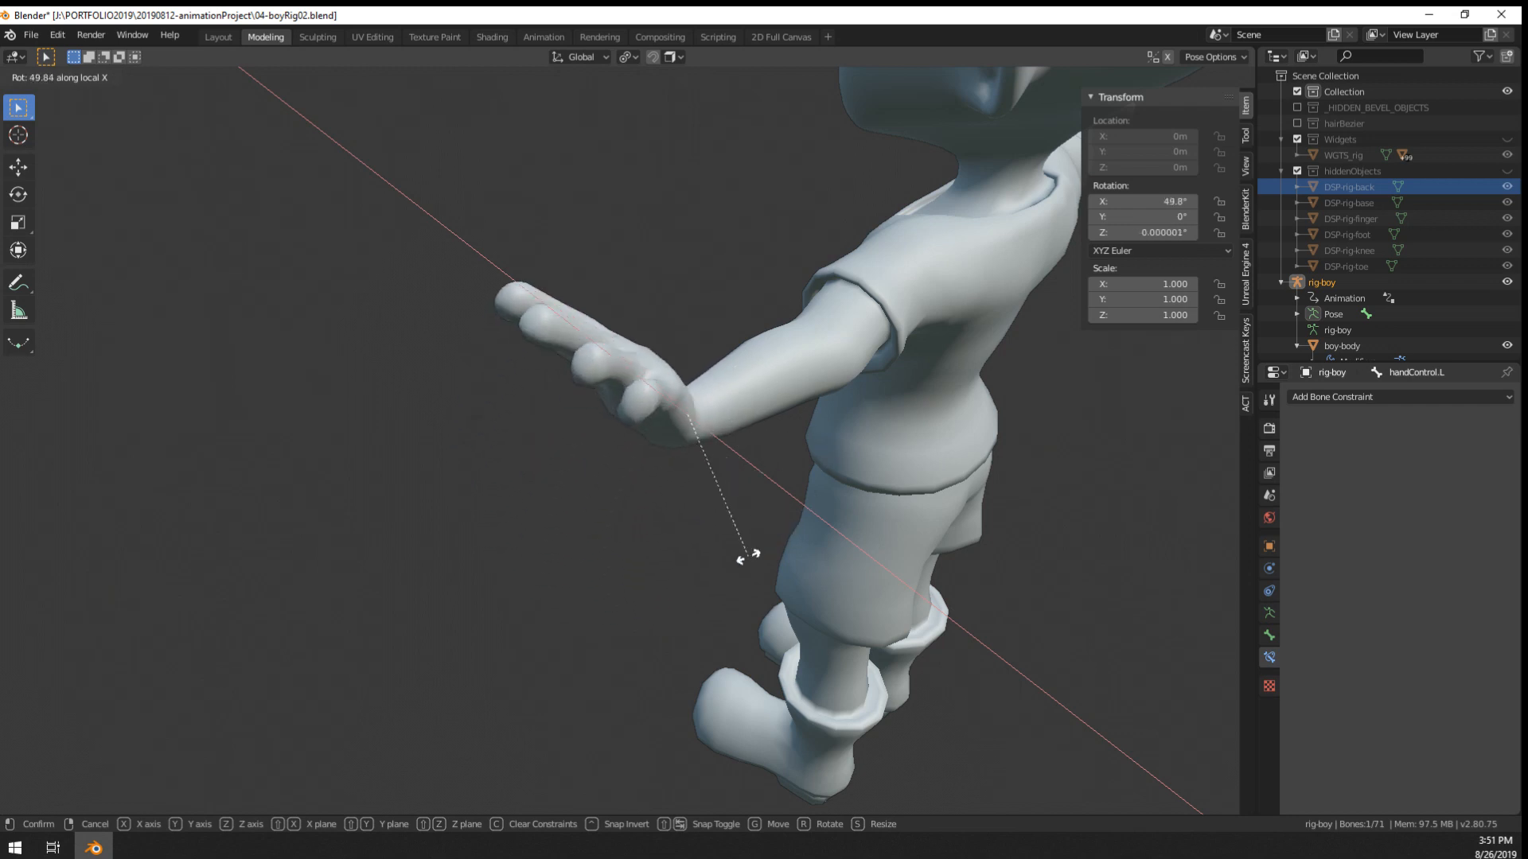
right_click(761, 377)
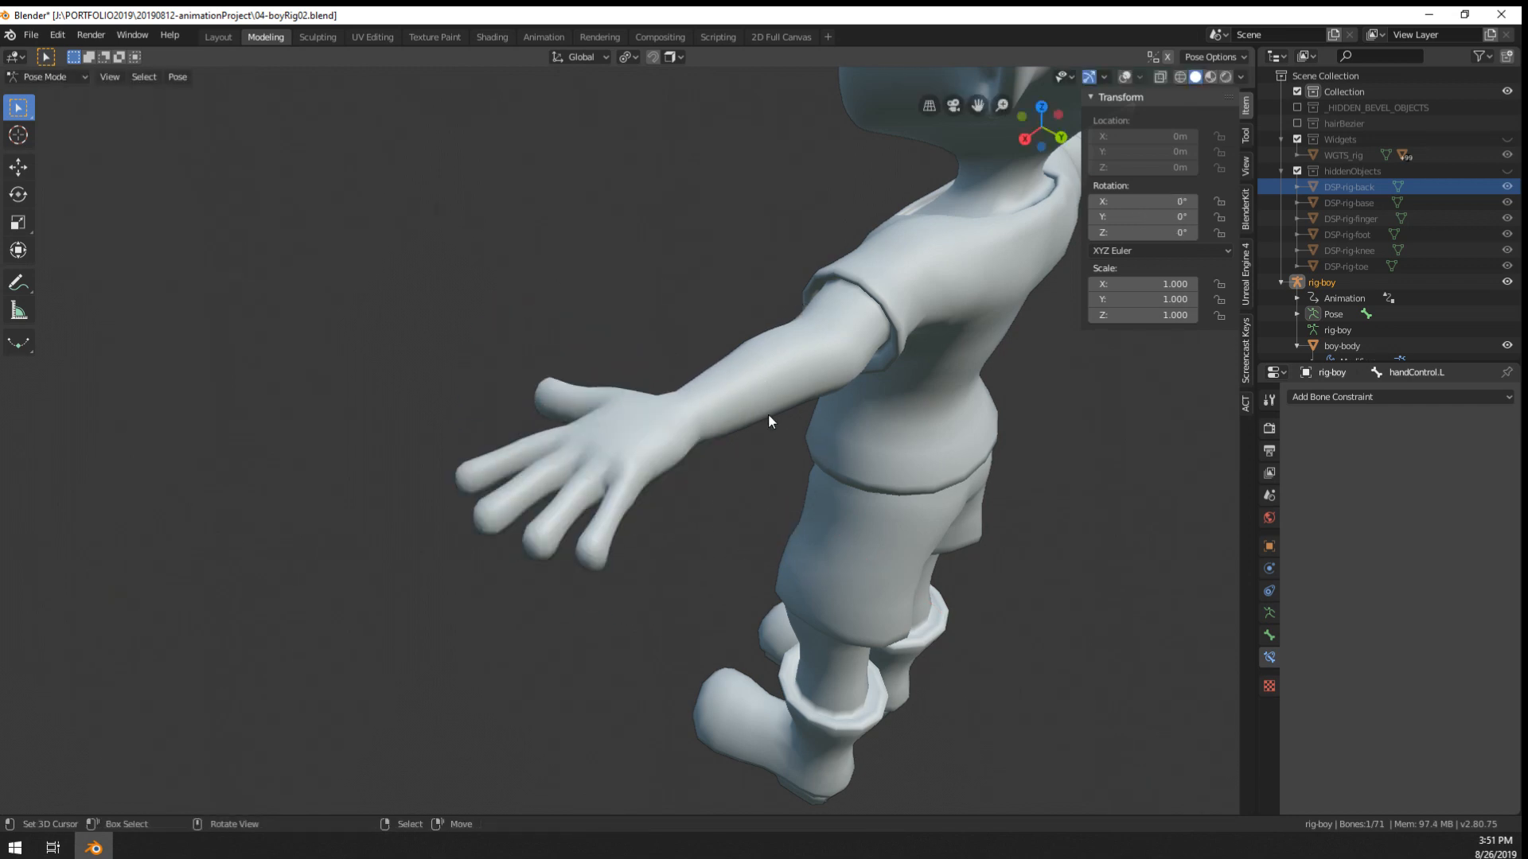
key("z")
left_click(673, 417)
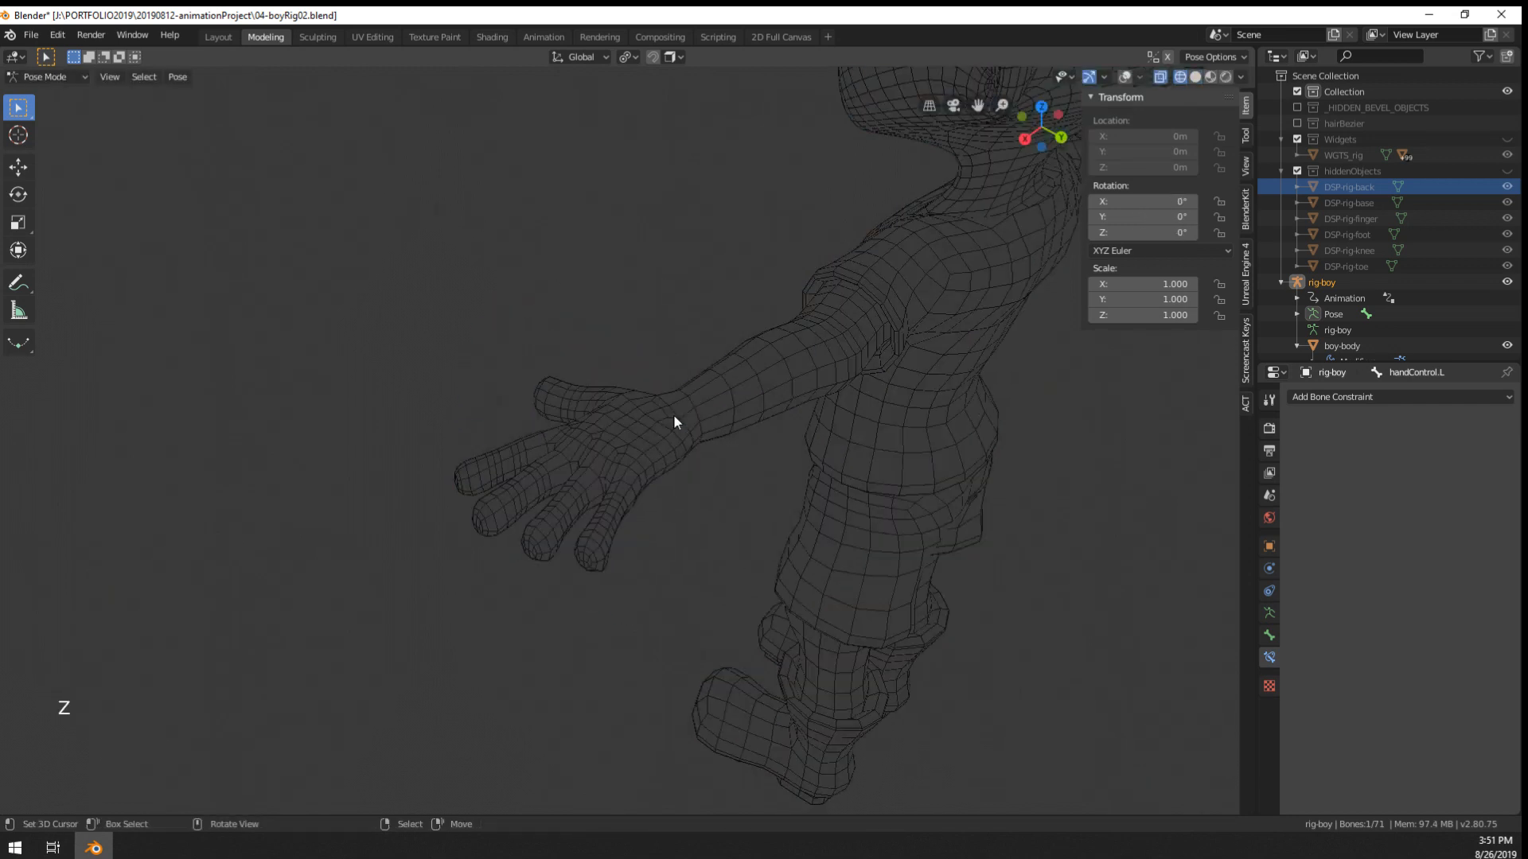
key("z")
left_click(757, 417)
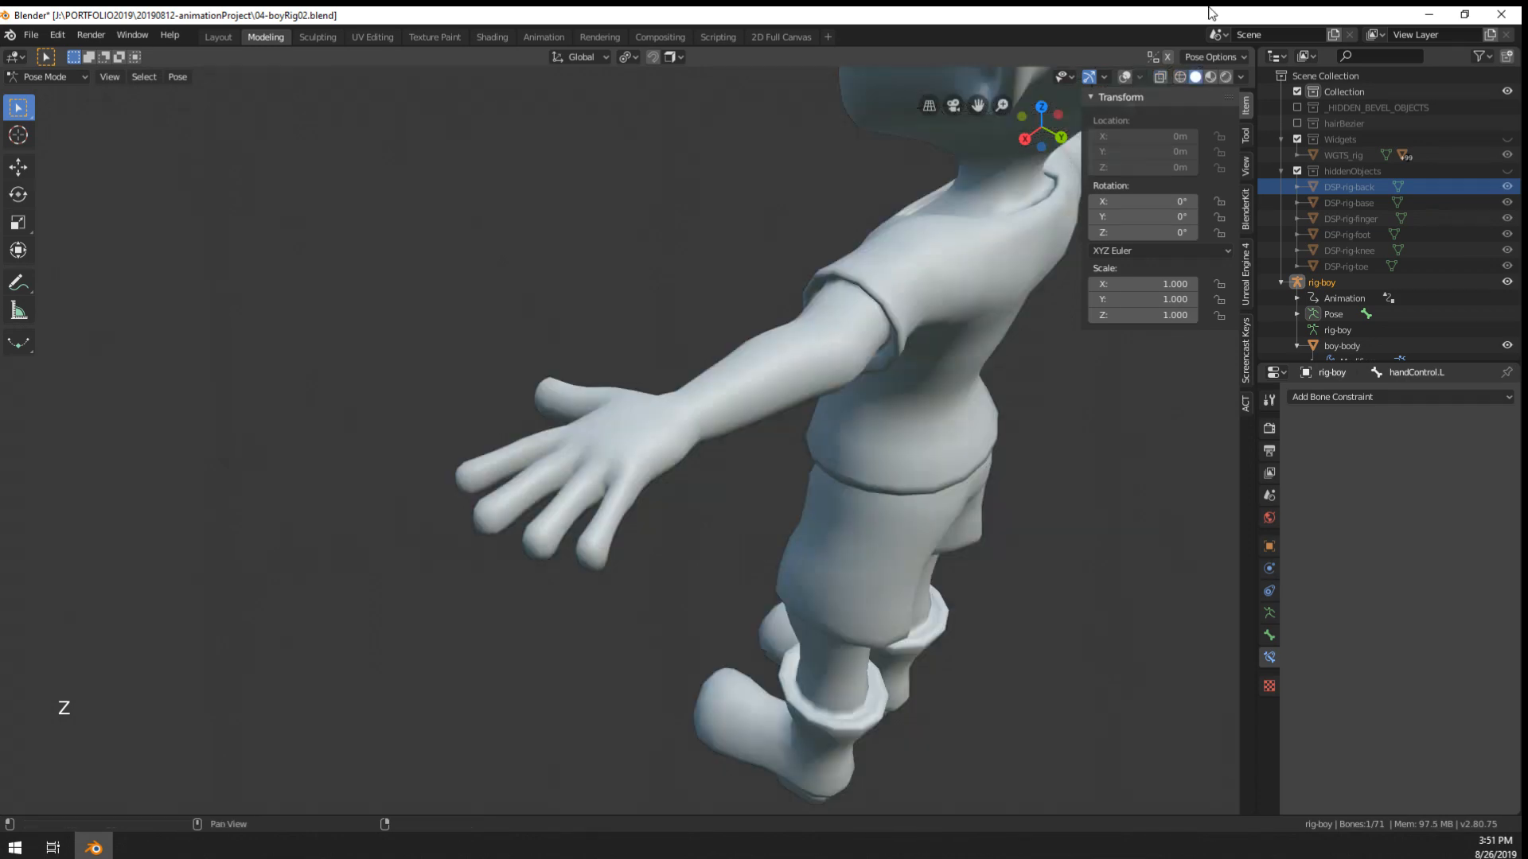
- Show the viewport overlays again and move the handYrotDeform-L bone to a hidden bone layer
left_click(1124, 76)
scroll(770, 299, "up", 7)
mouse_move(557, 445)
middle_mouse_down()
mouse_move(529, 462)
mouse_move(565, 439)
middle_mouse_up()
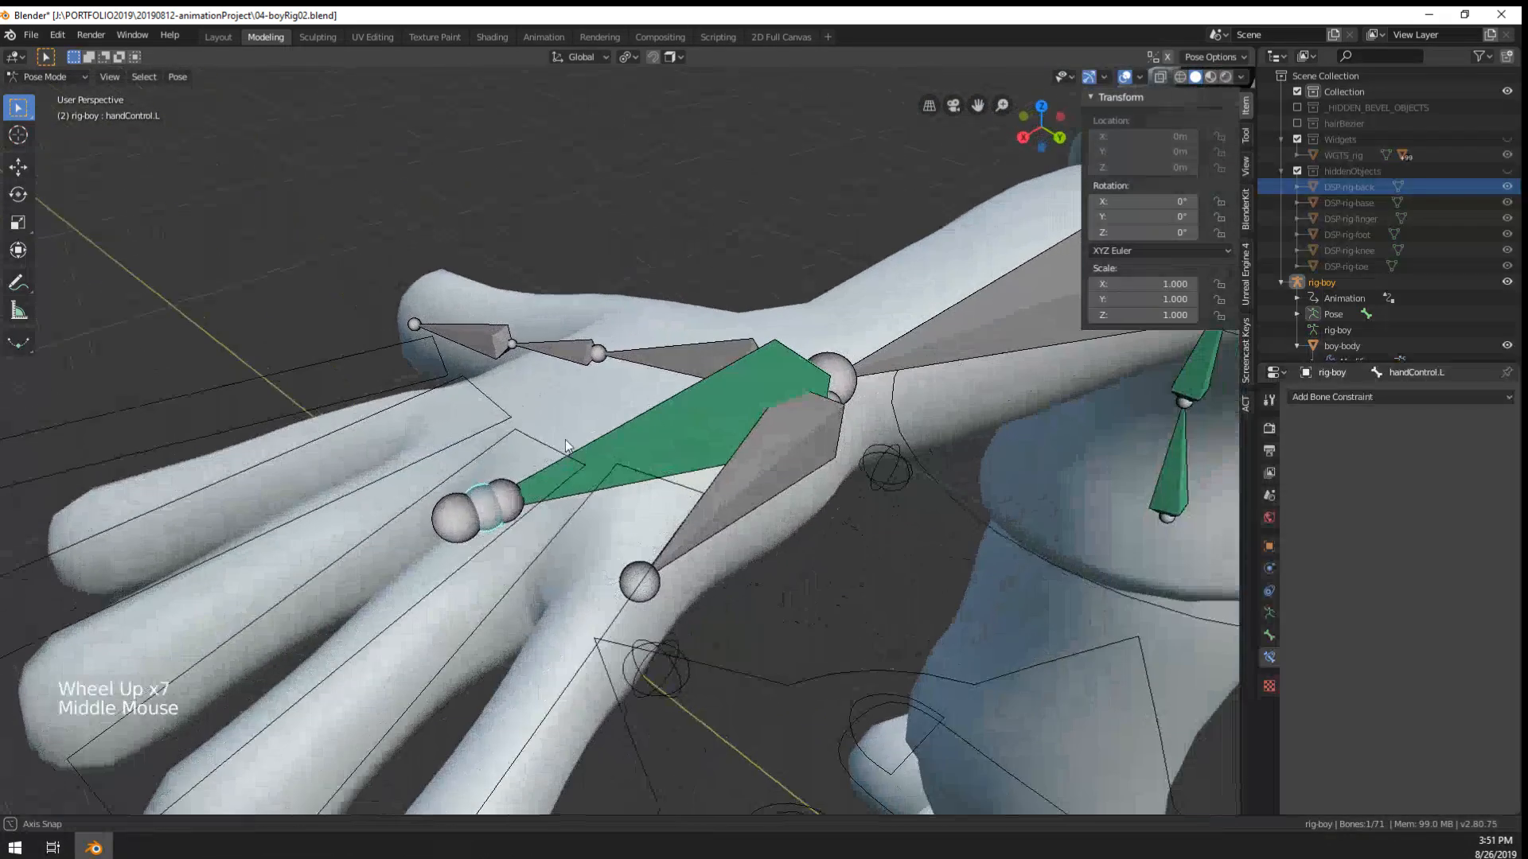
right_click(609, 432)
key("m")
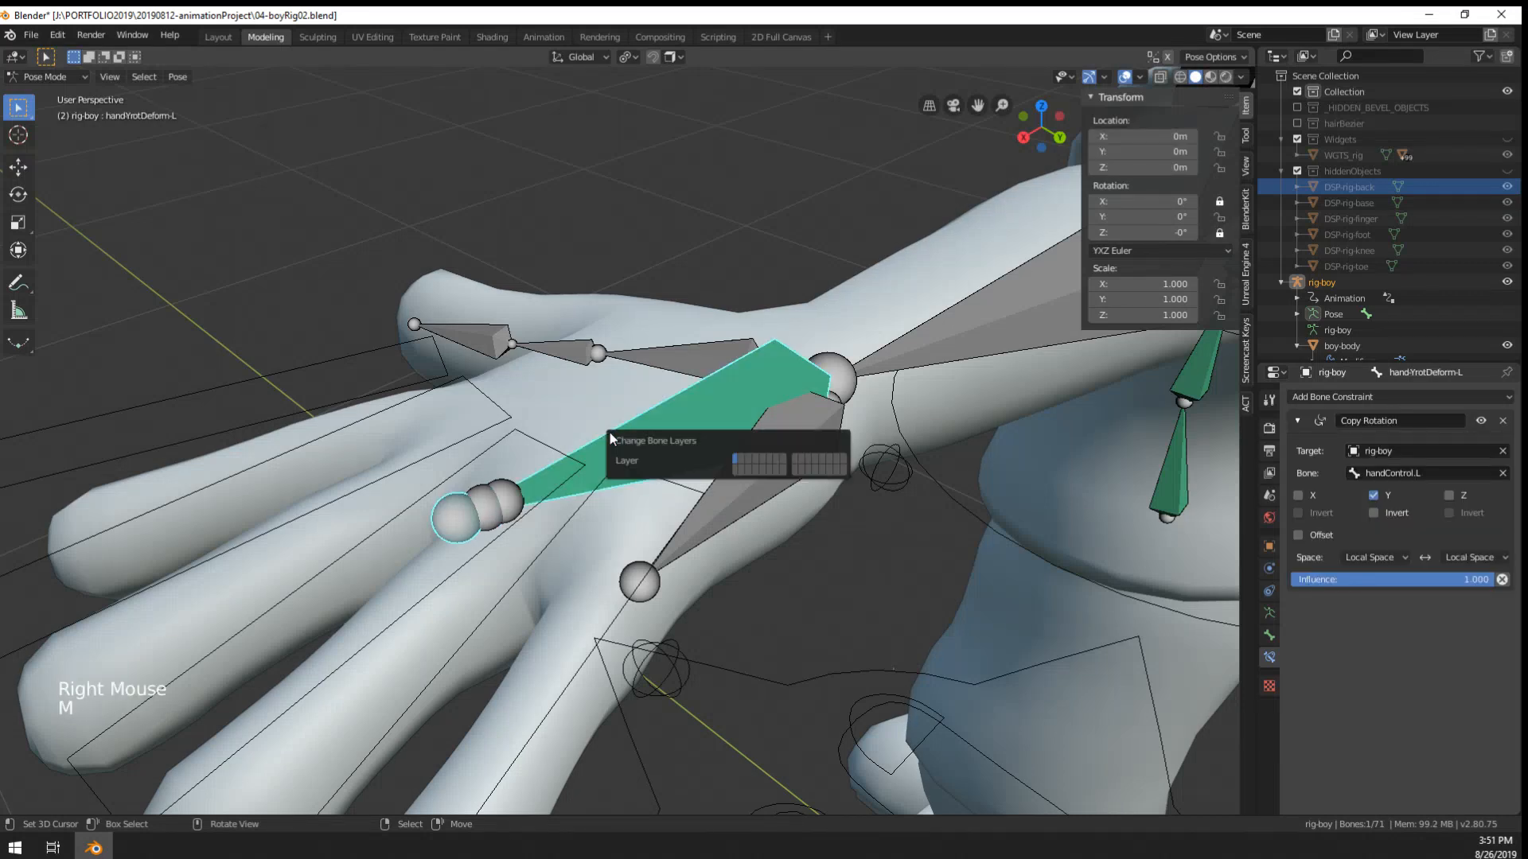
left_click(813, 462)
- Select the overlapping hand.L bone and move it to the hidden bone layer as well
right_click(668, 421)
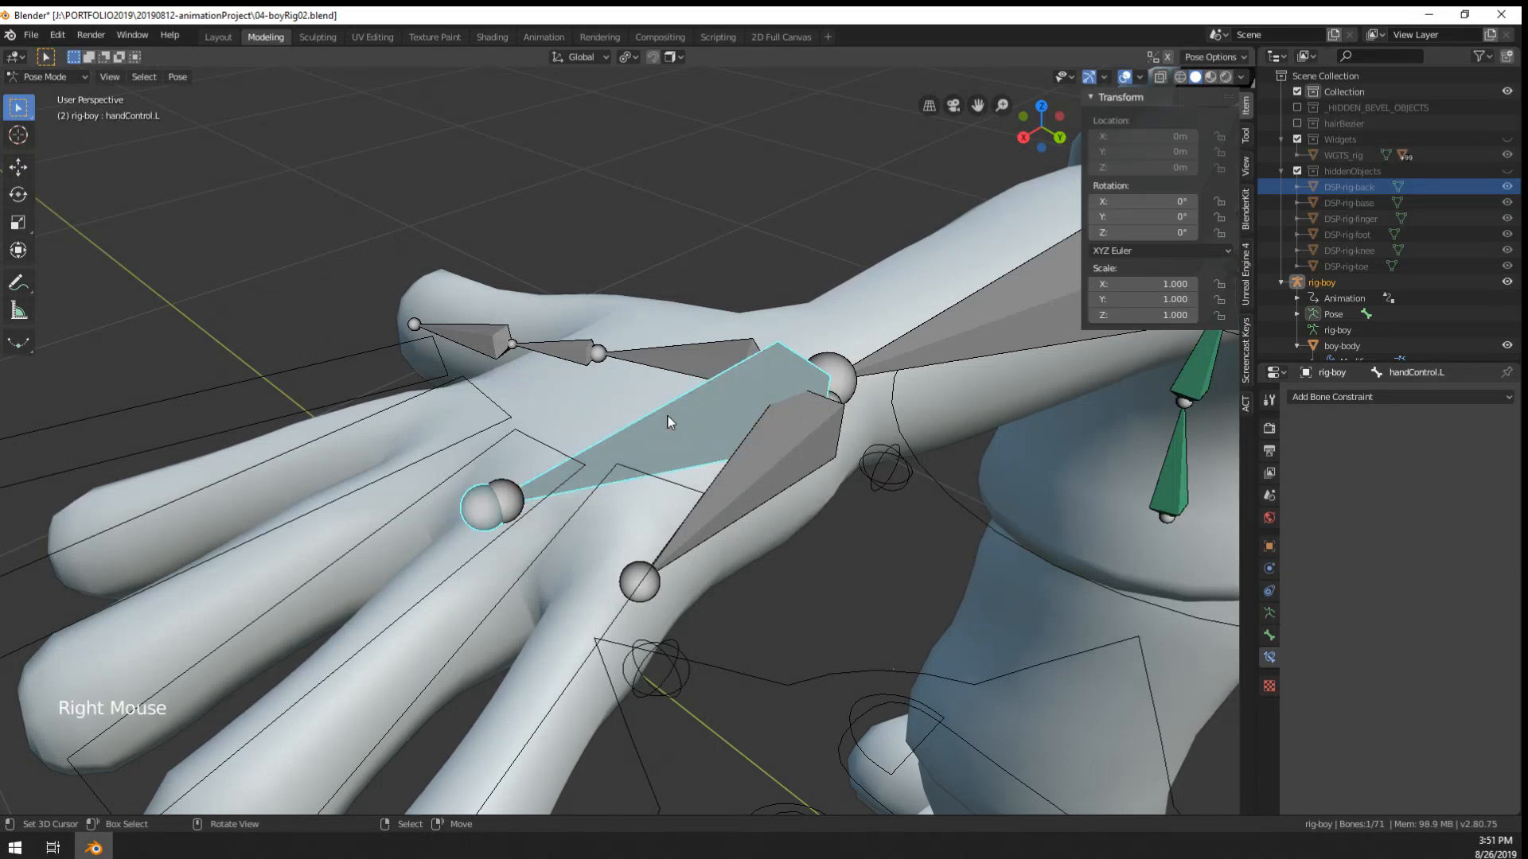
right_click(668, 421)
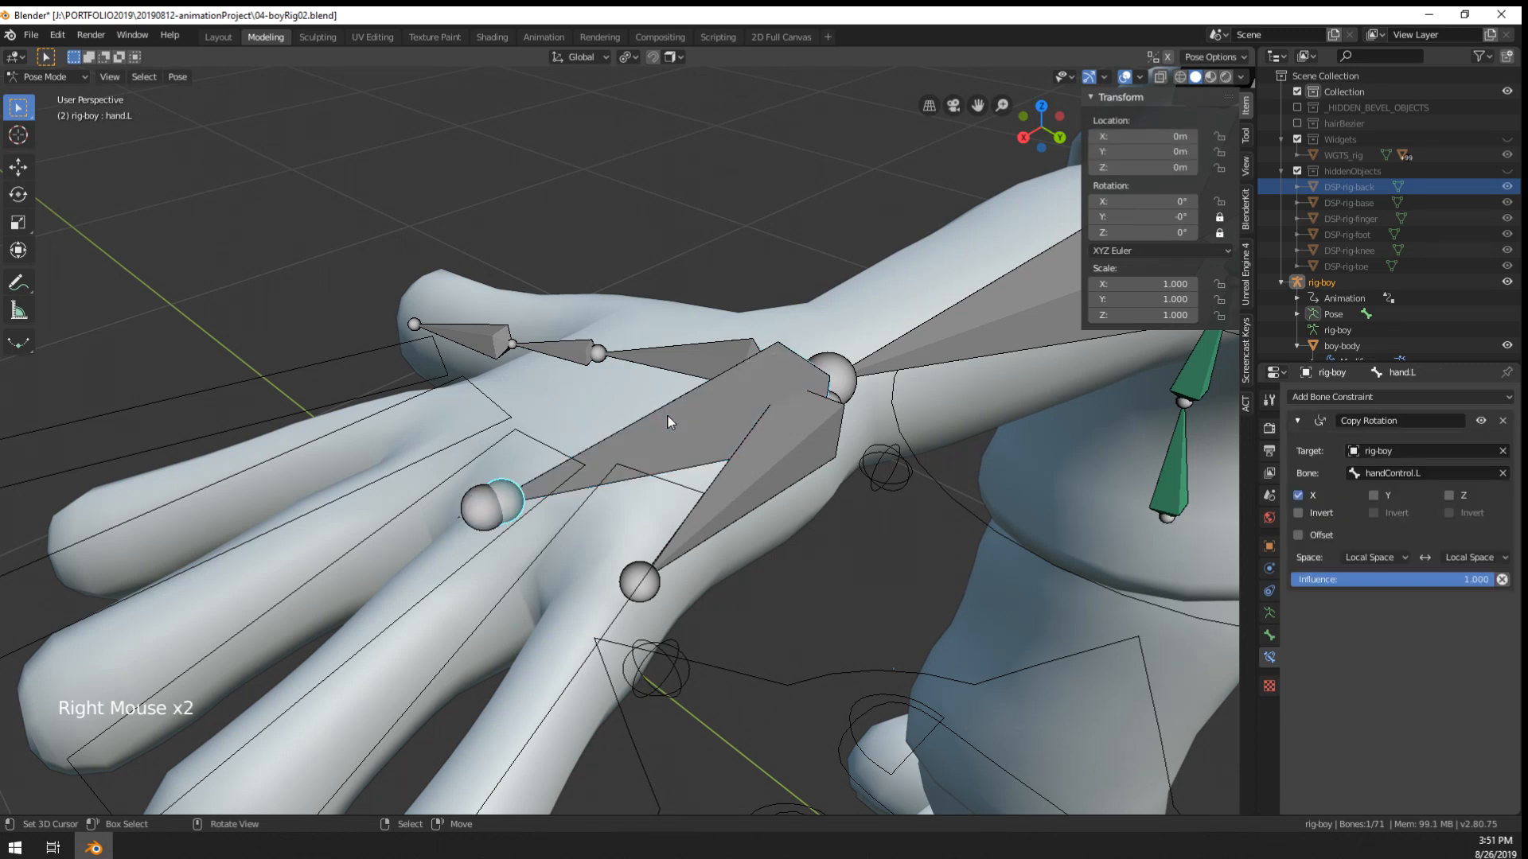
key("m")
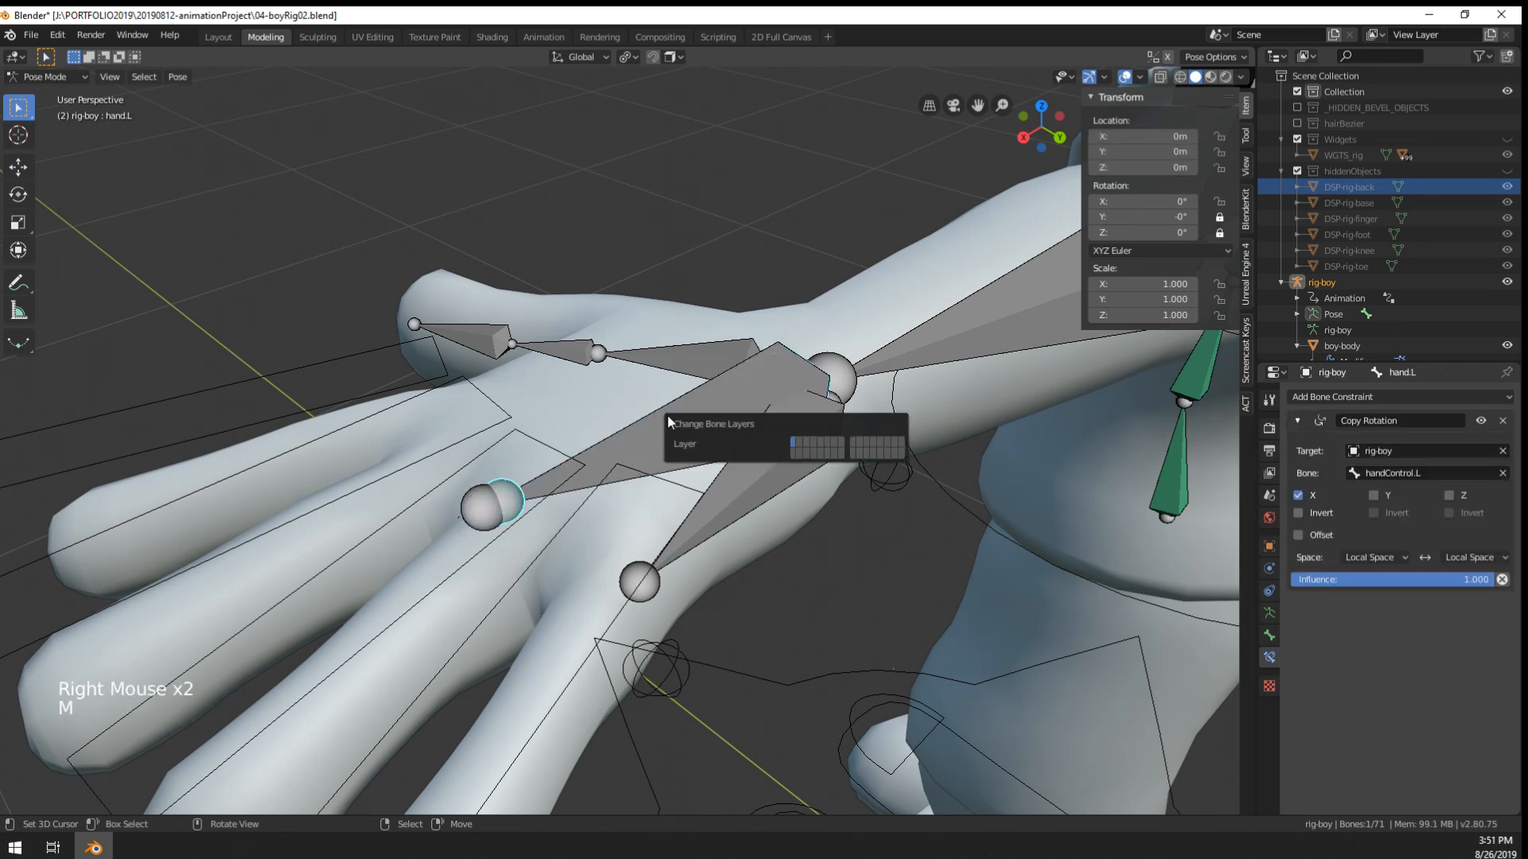
left_click(872, 442)
- Select handControl.L and try rotating and moving it on the shaded hand, cancelling each transform
right_click(648, 426)
scroll(648, 426, "down", 4)
key("r")
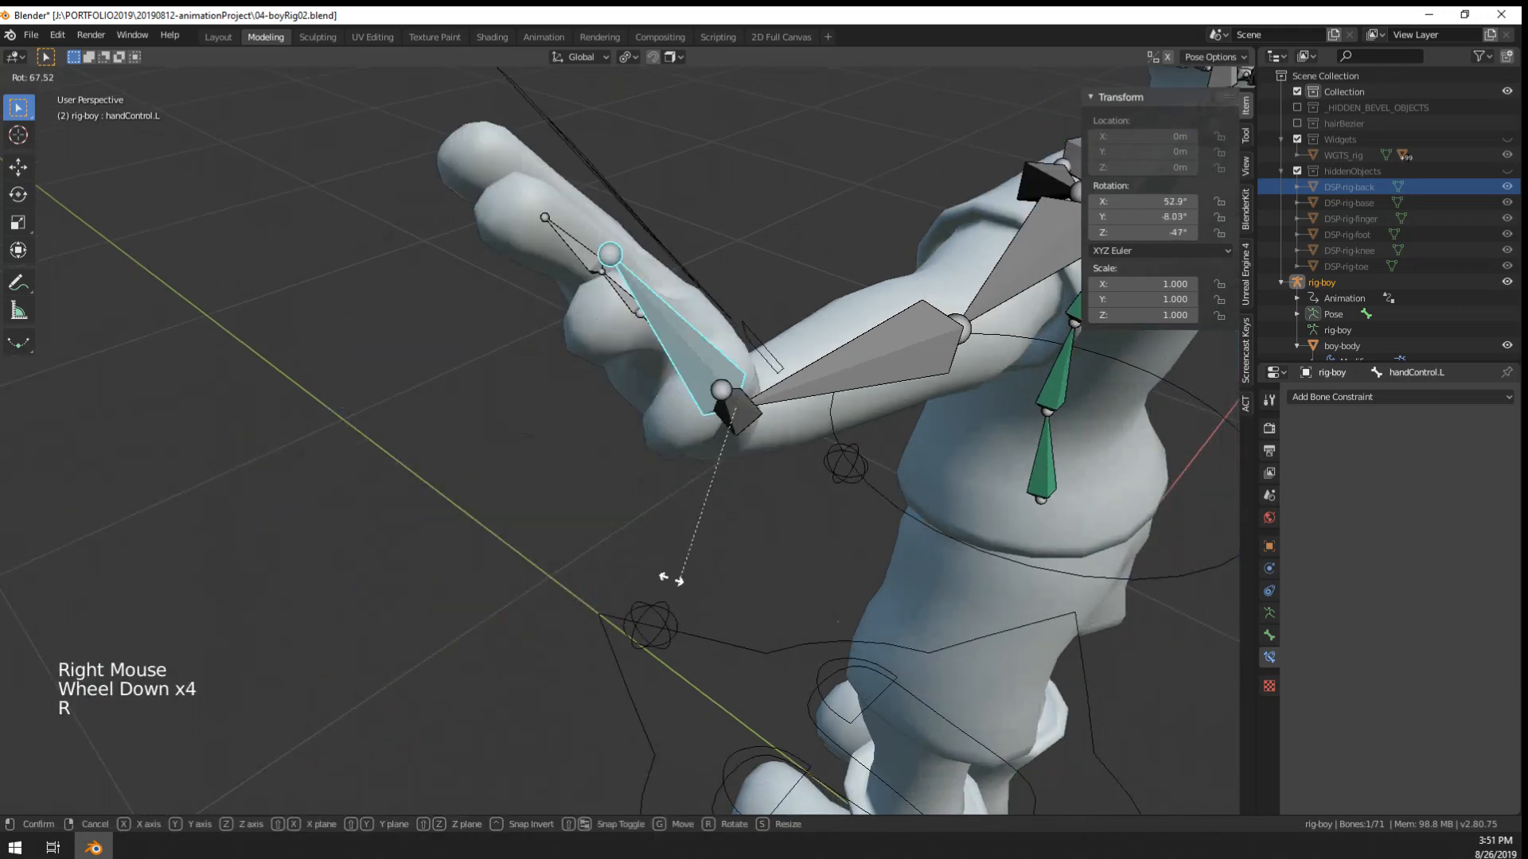
key("Escape")
key("g")
key("Escape")
middle_click_drag(851, 442, 866, 339)
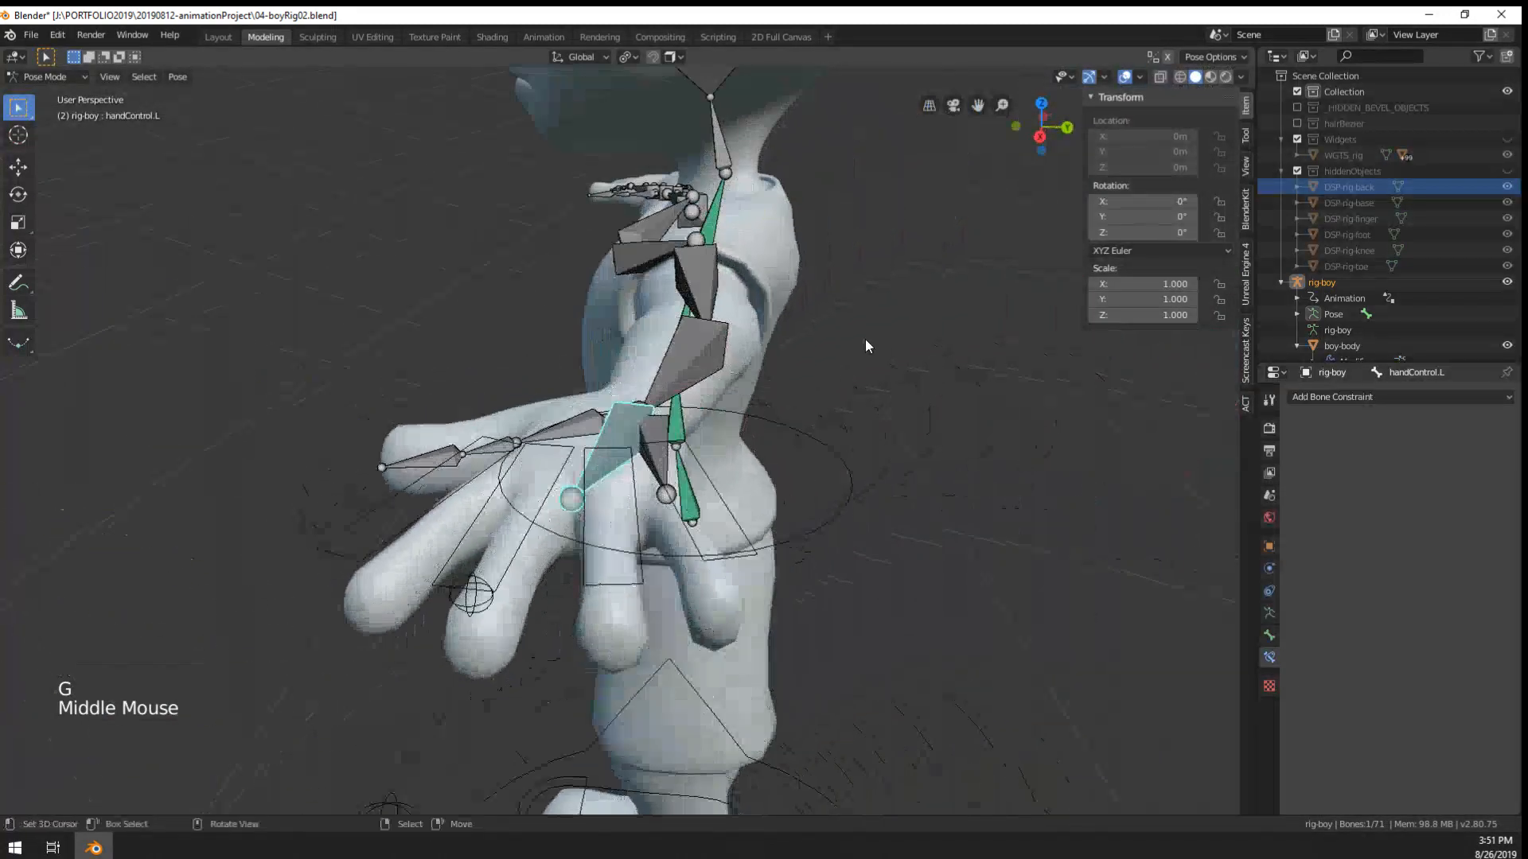
key("g")
right_click(686, 380)
- Test-rotate handControl.L from several viewing angles around the hand, cancelling each rotation
middle_click_drag(686, 380, 509, 350)
key("r")
right_click(624, 338)
middle_click_drag(625, 334, 716, 324)
key("r")
right_click(848, 449)
middle_click_drag(879, 445, 948, 439)
key("r")
right_click(843, 549)
- Test-move handControl.L from several viewing angles to check the wrist deformation, cancelling each transform
key("g")
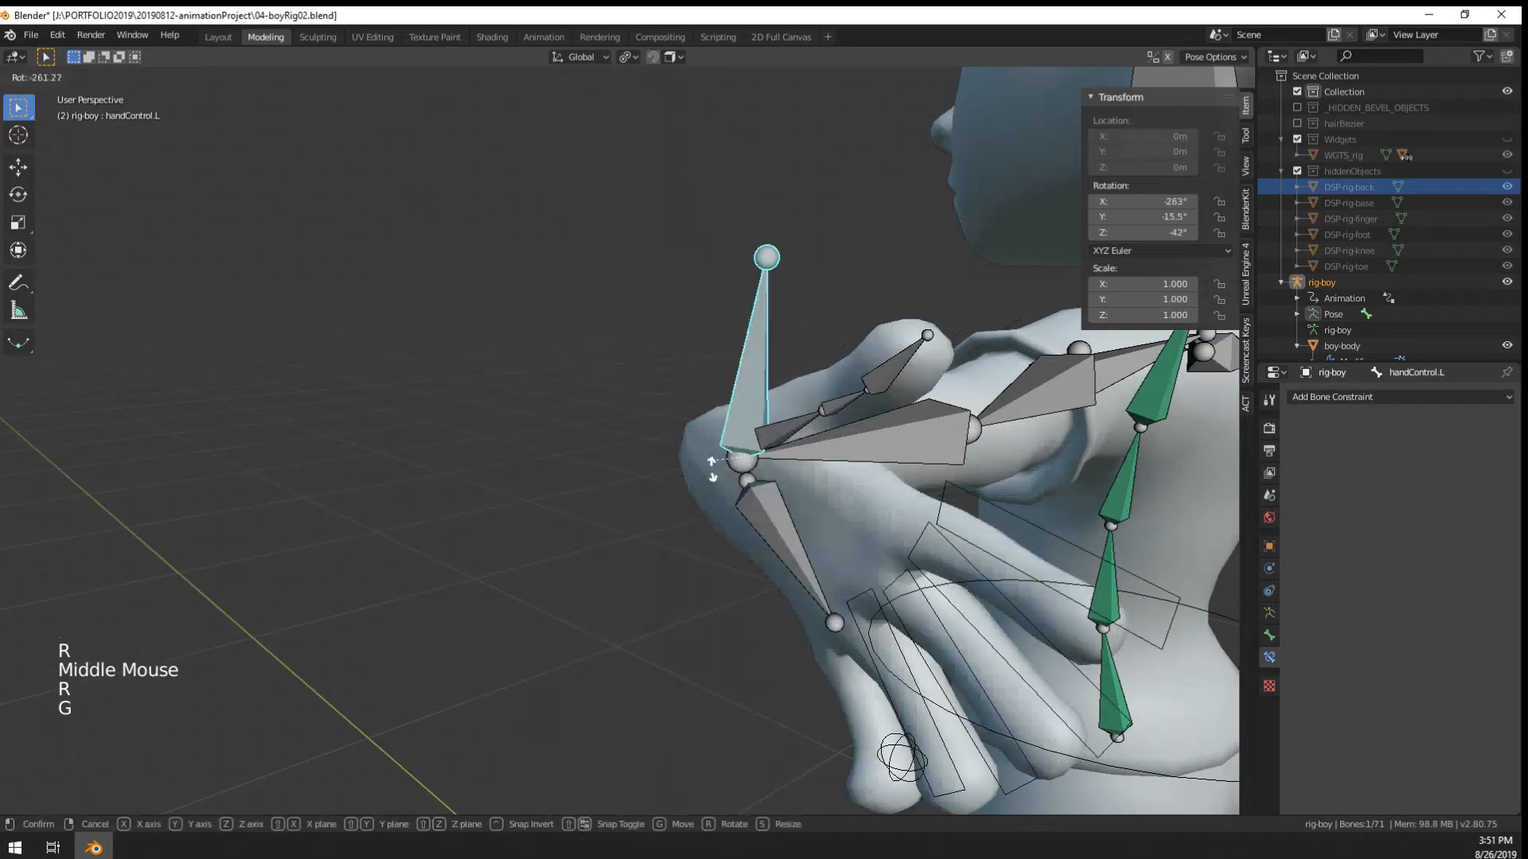
right_click(736, 457)
middle_click_drag(736, 458, 628, 517)
key("g")
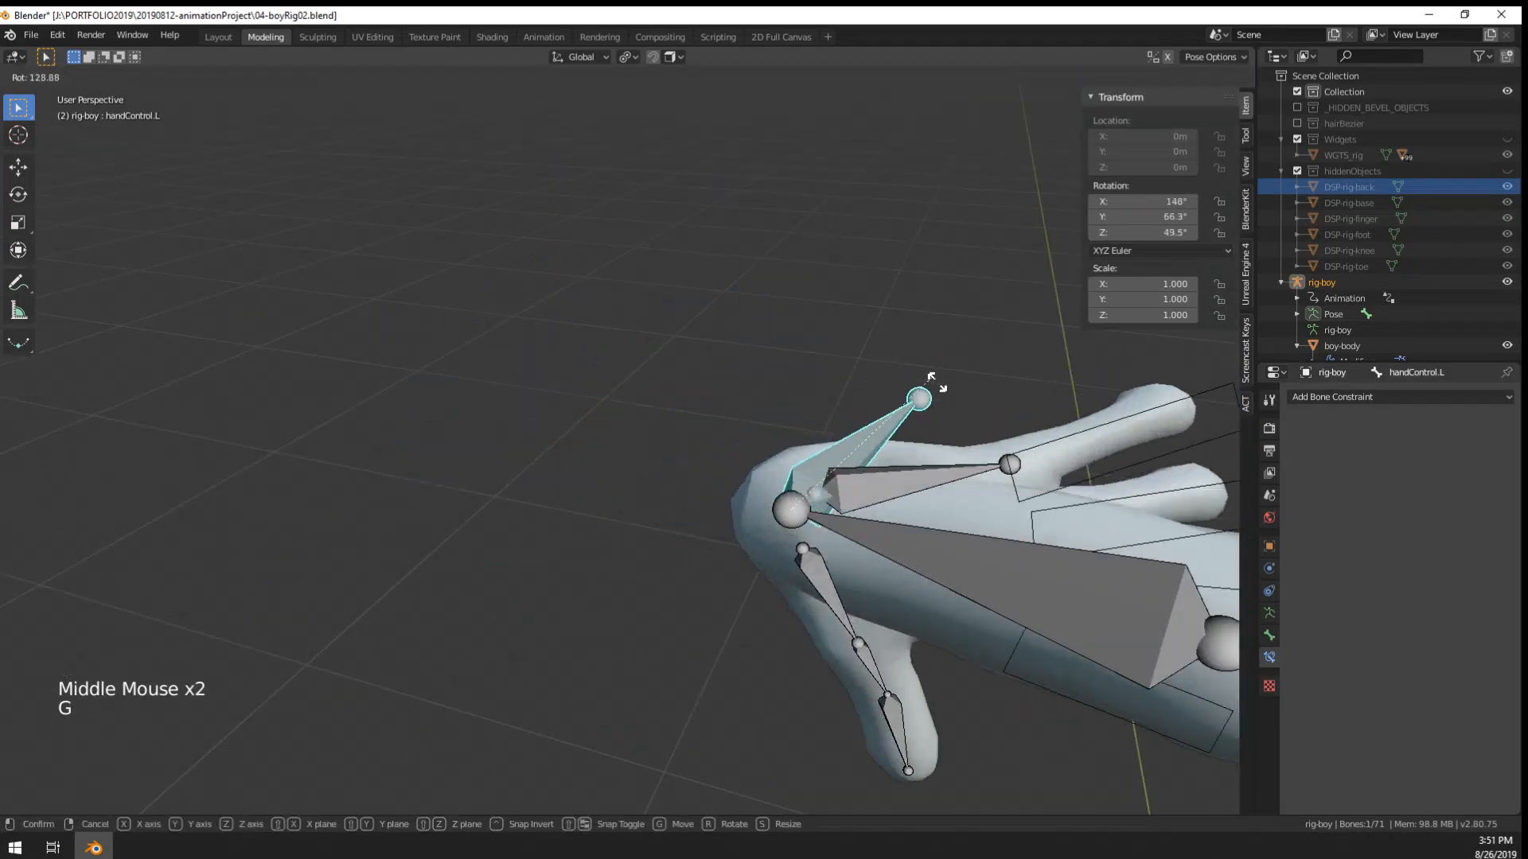
right_click(617, 527)
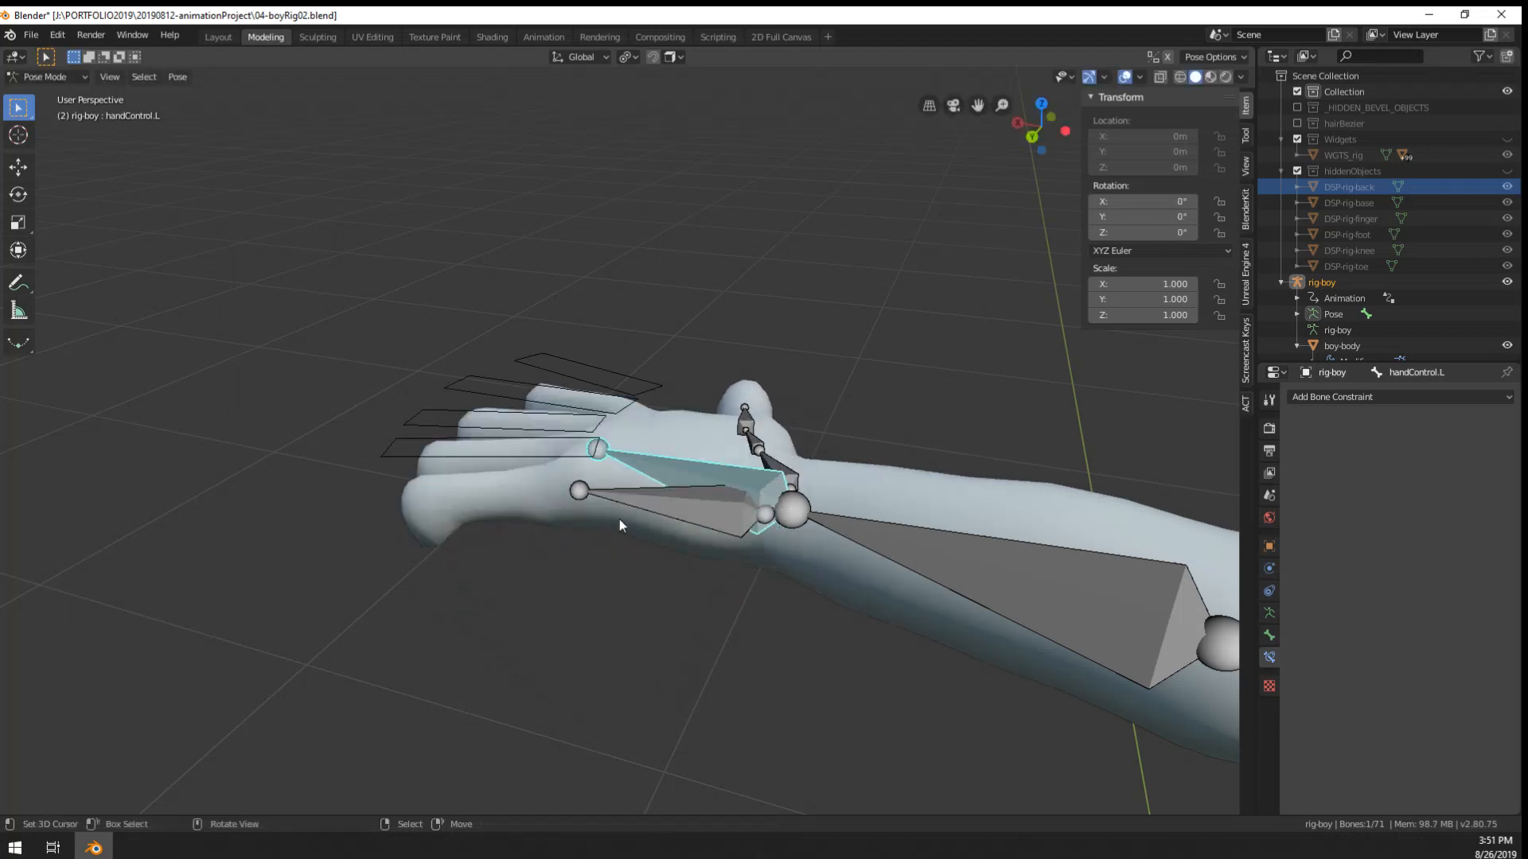
middle_click_drag(619, 525, 522, 560)
key("g")
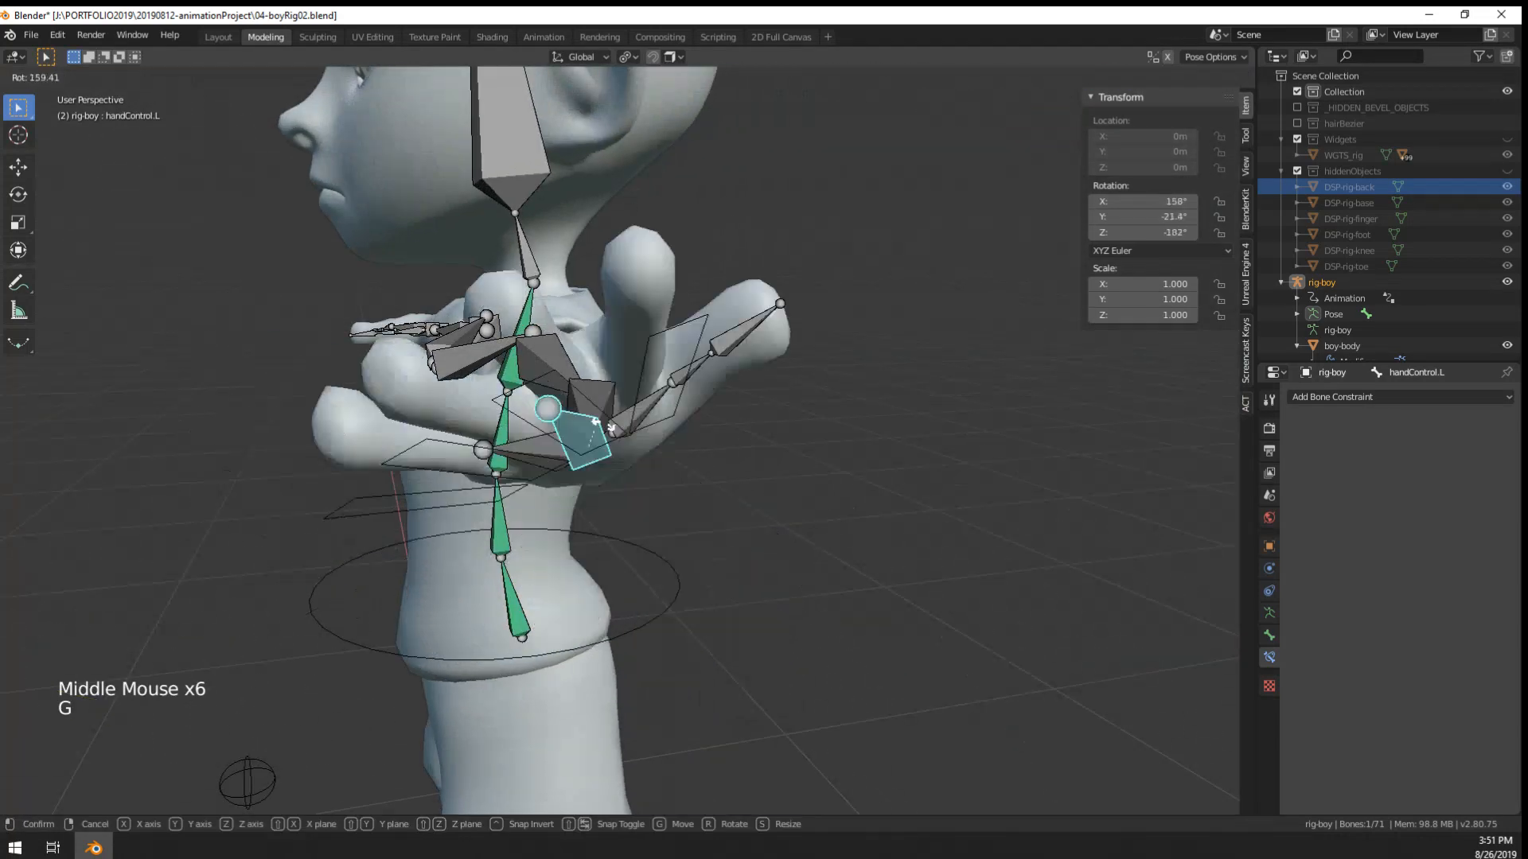
right_click(599, 471)
key("g")
right_click(606, 500)
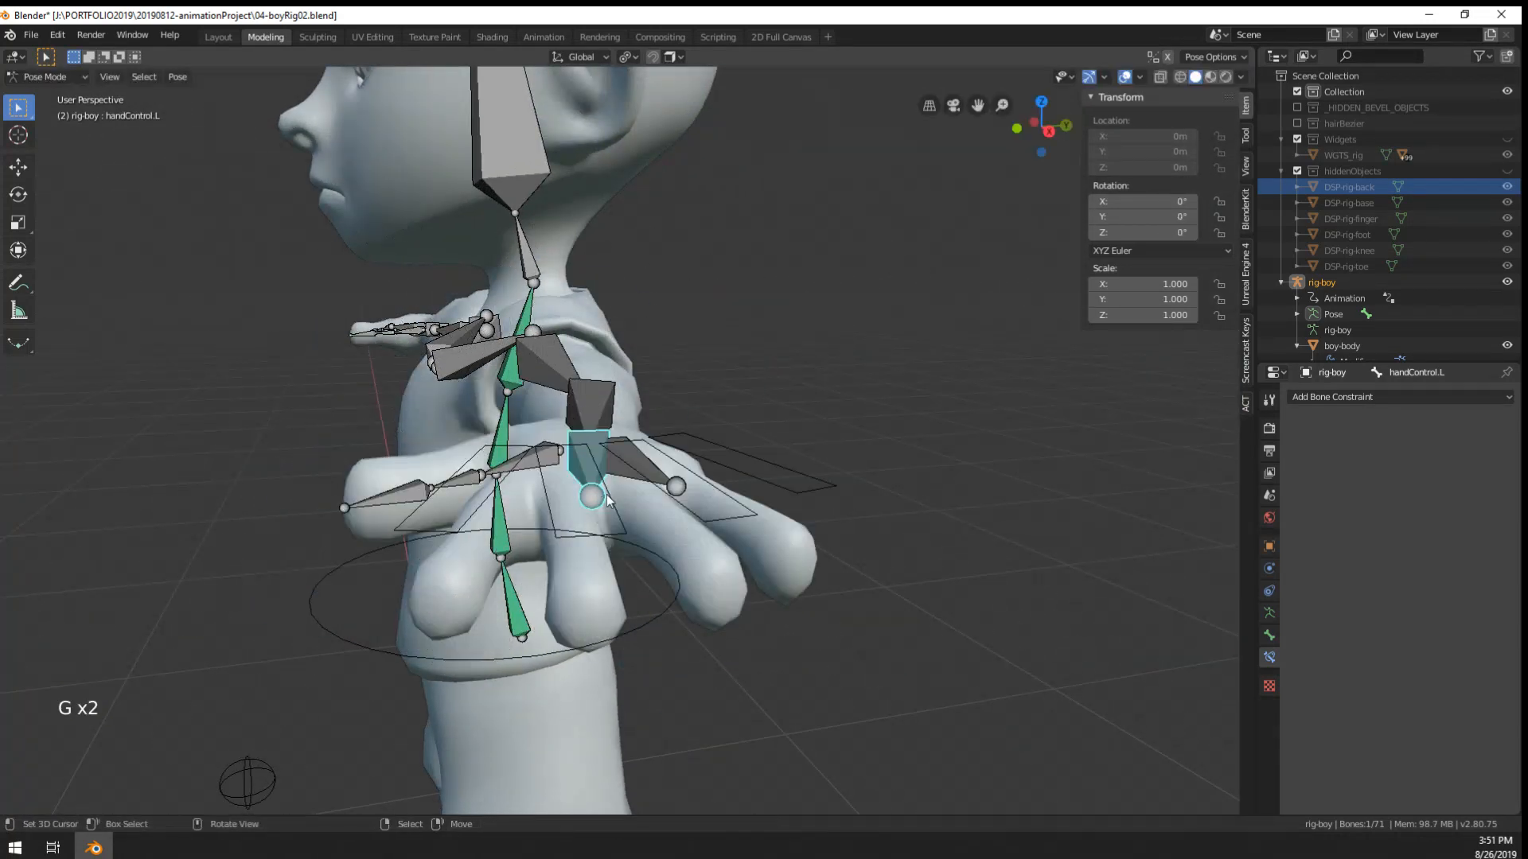
- Switch the rig to Object Mode and select the rig-boy armature
middle_click_drag(607, 498, 509, 520)
scroll(568, 479, "up", 3)
right_click(634, 568)
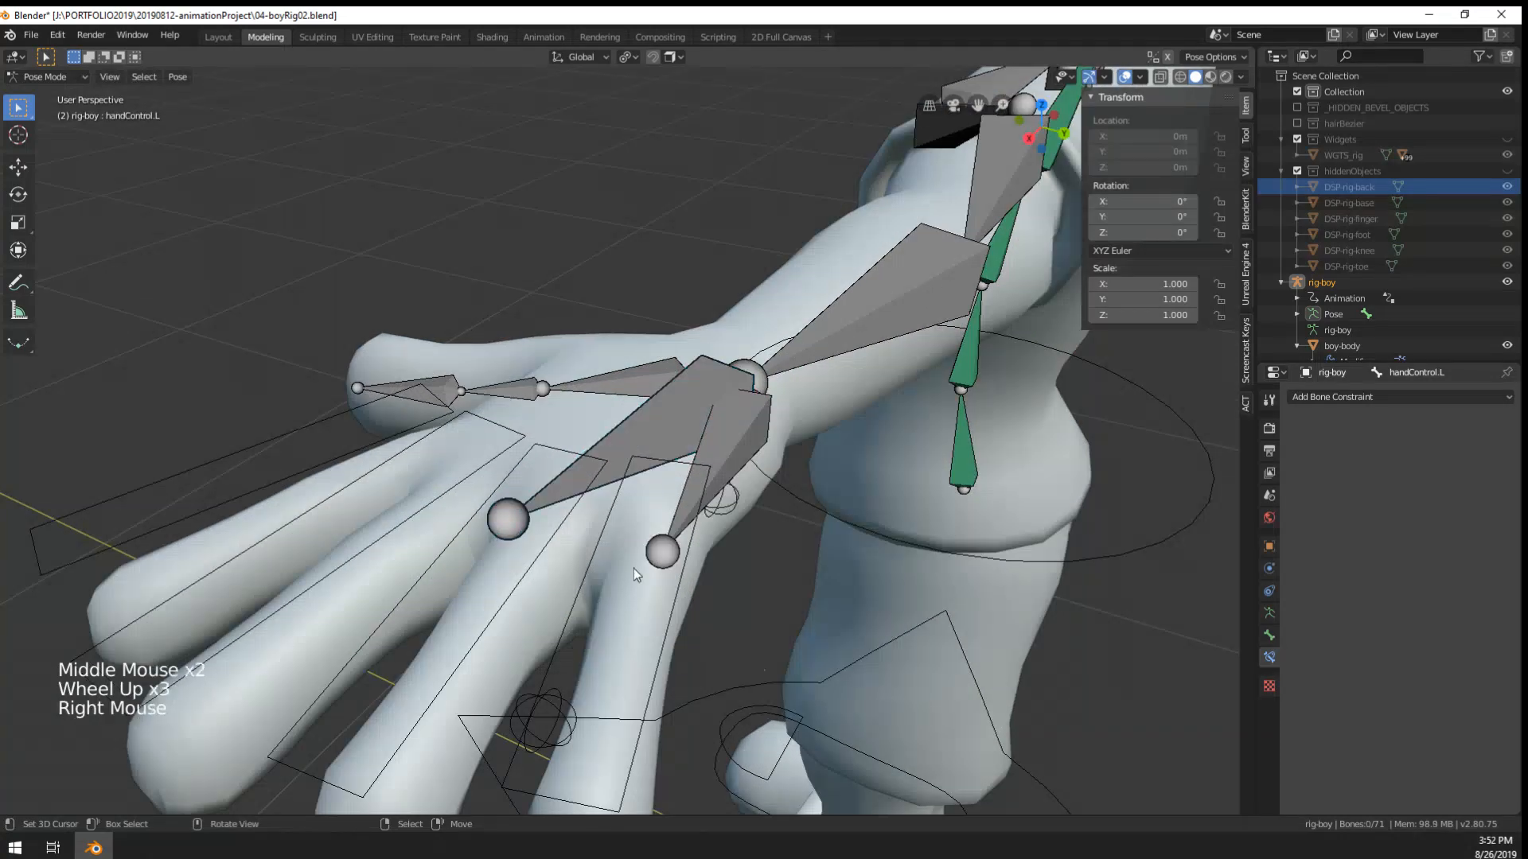
scroll(616, 613, "down", 4)
key("ctrl+Tab")
right_click(628, 608)
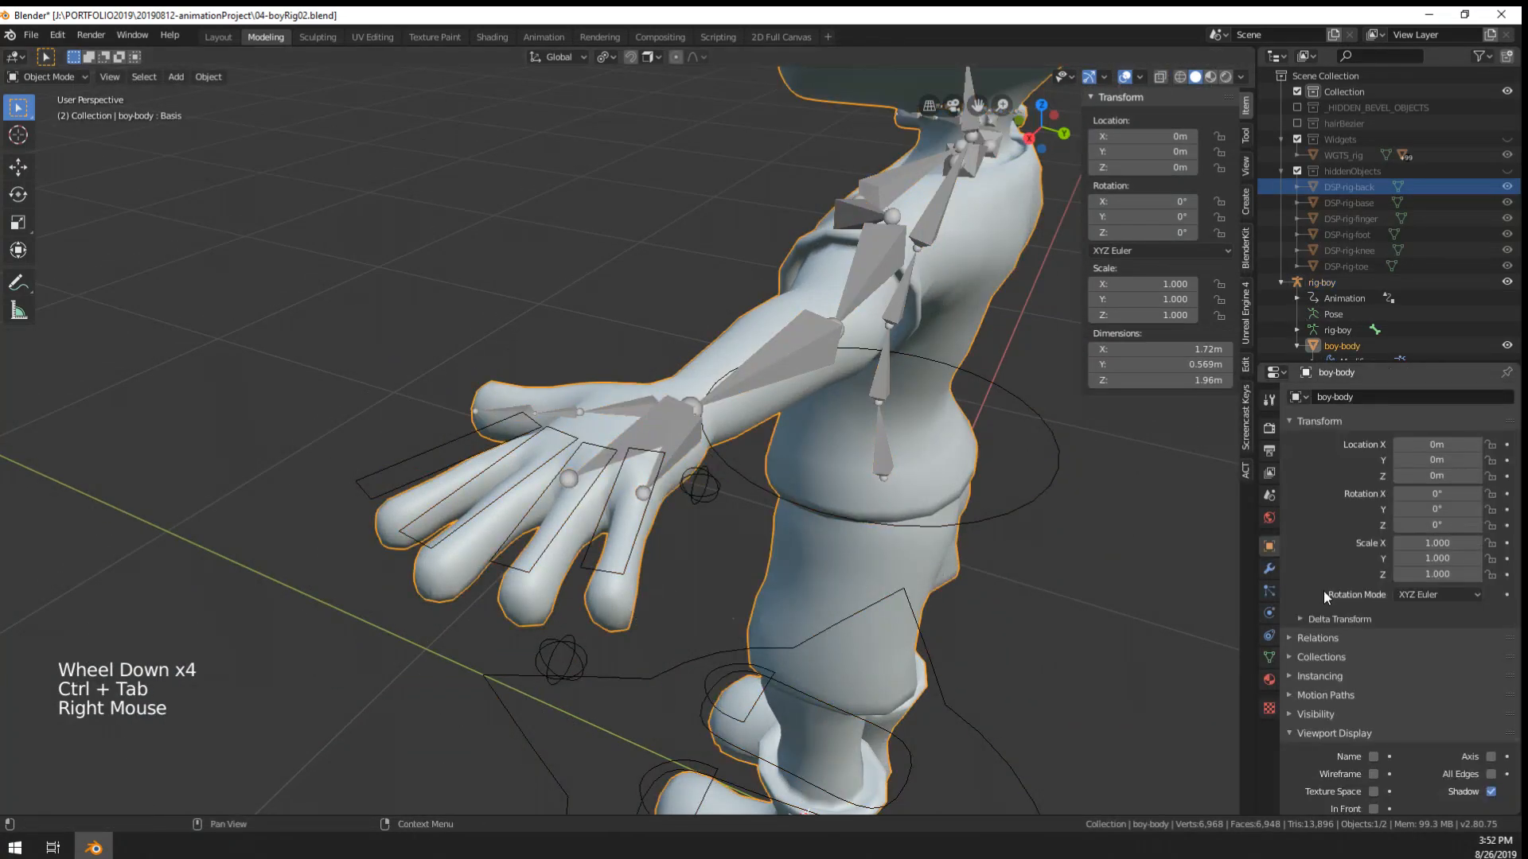
middle_click_drag(636, 628, 720, 590)
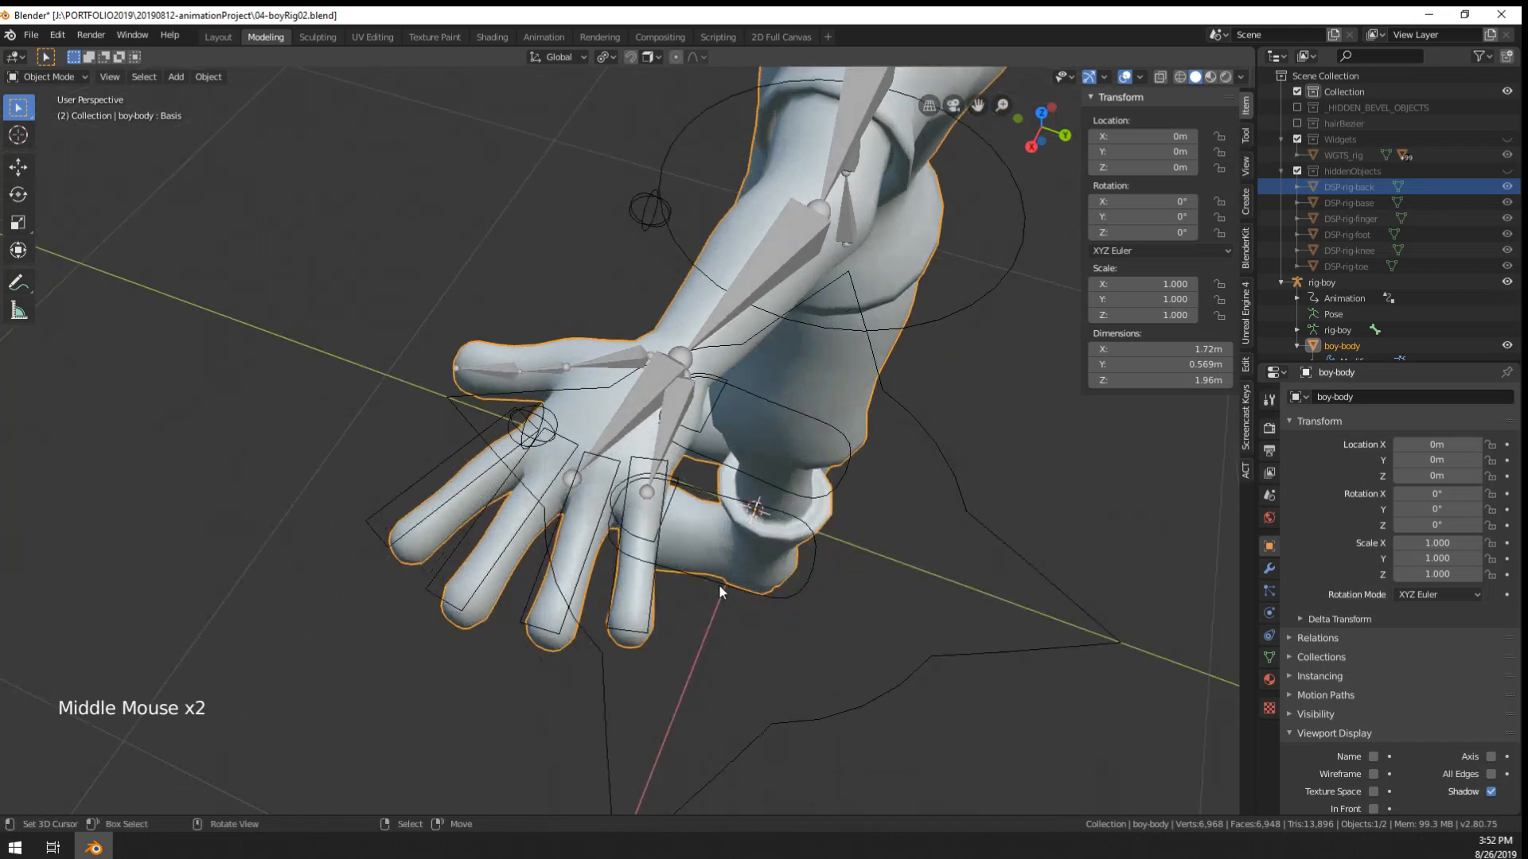
scroll(718, 591, "up", 4)
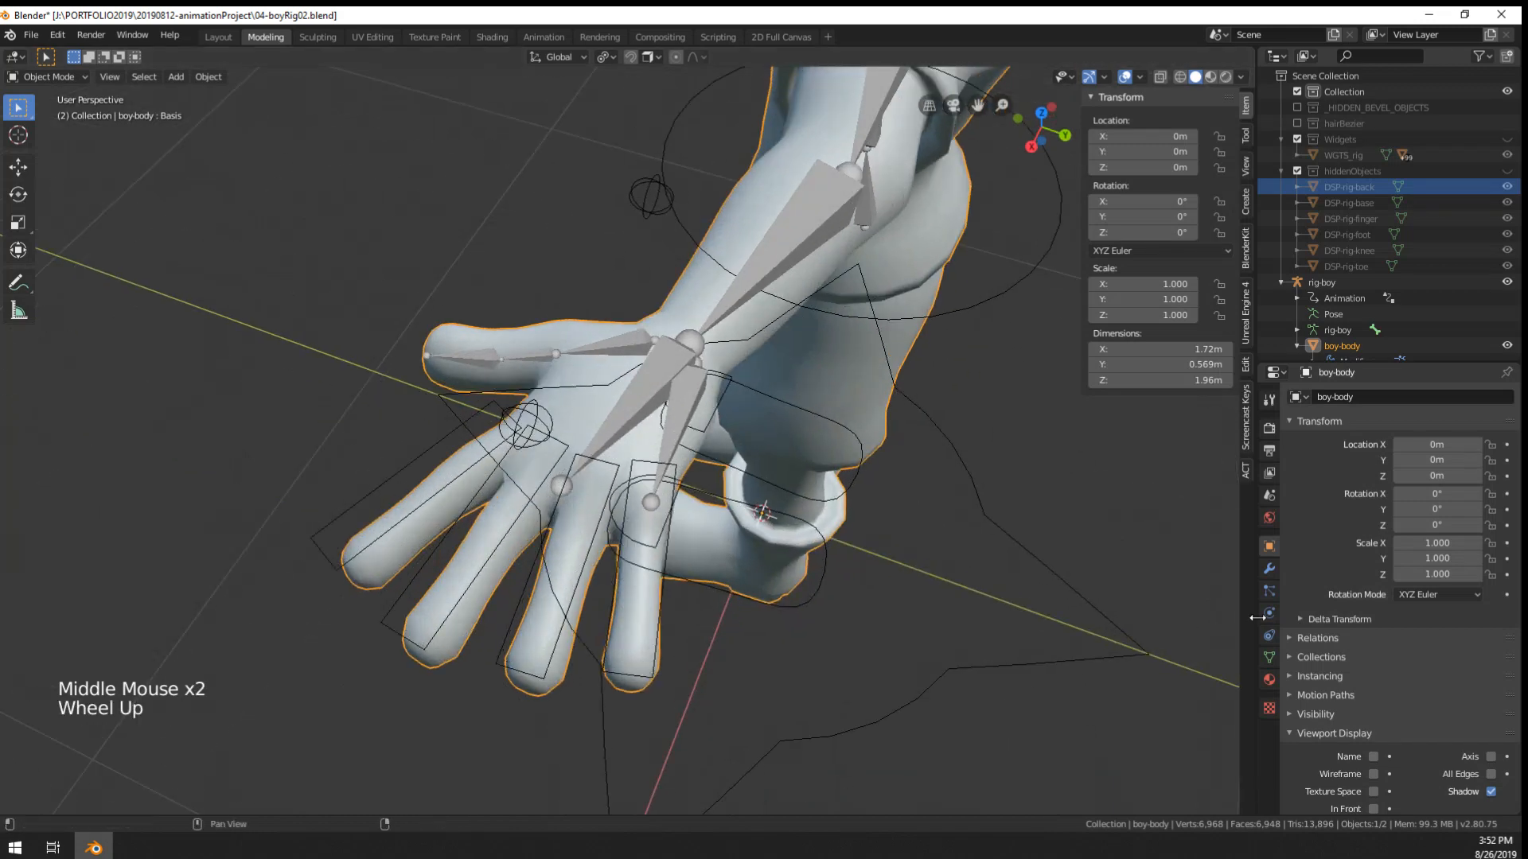
right_click(740, 502)
scroll(740, 503, "up", 2)
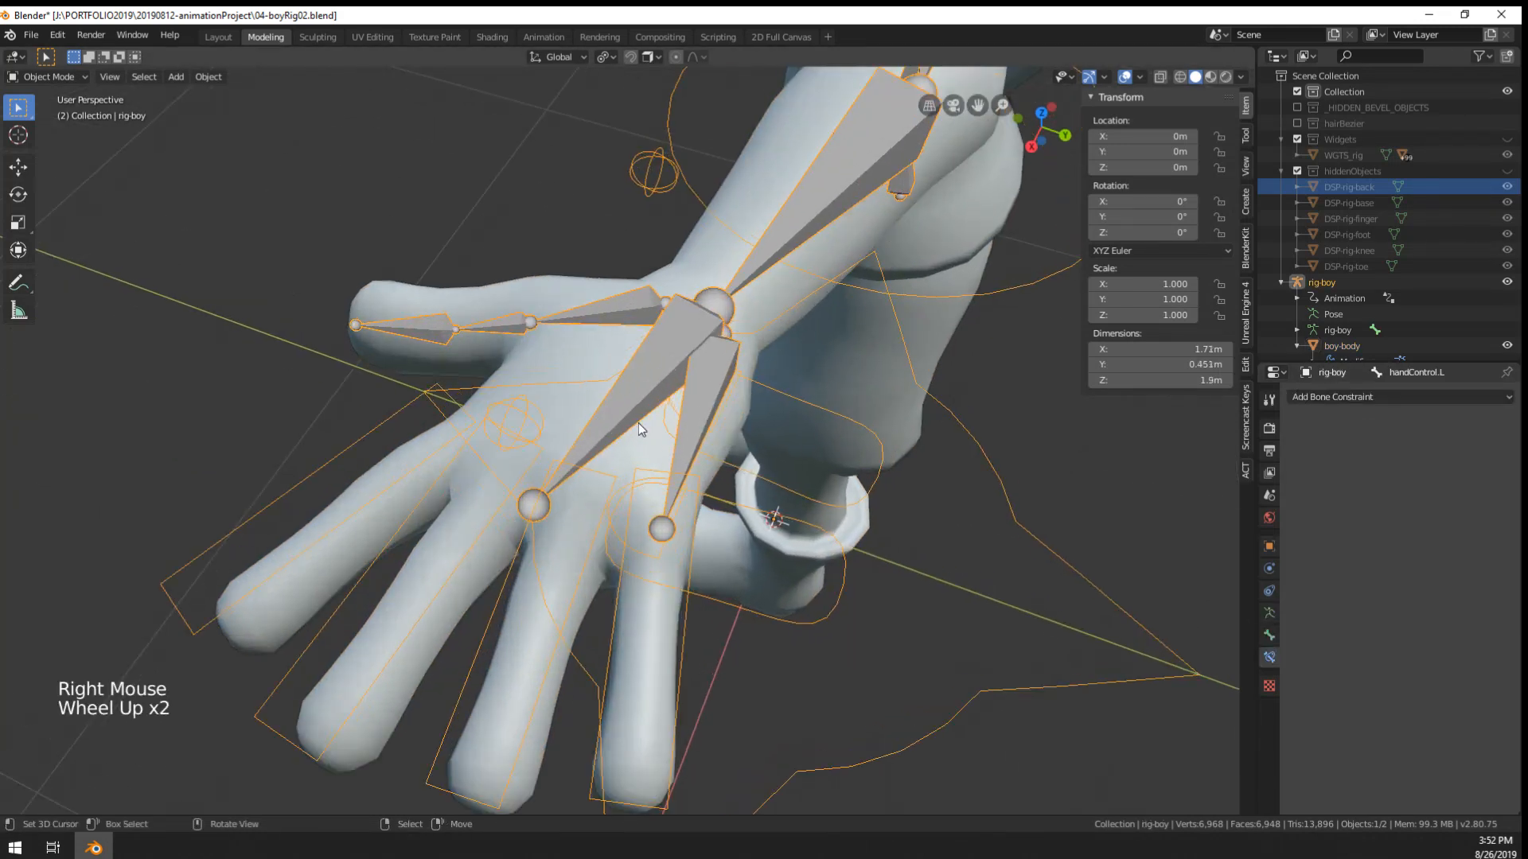
right_click(766, 499)
right_click(767, 500)
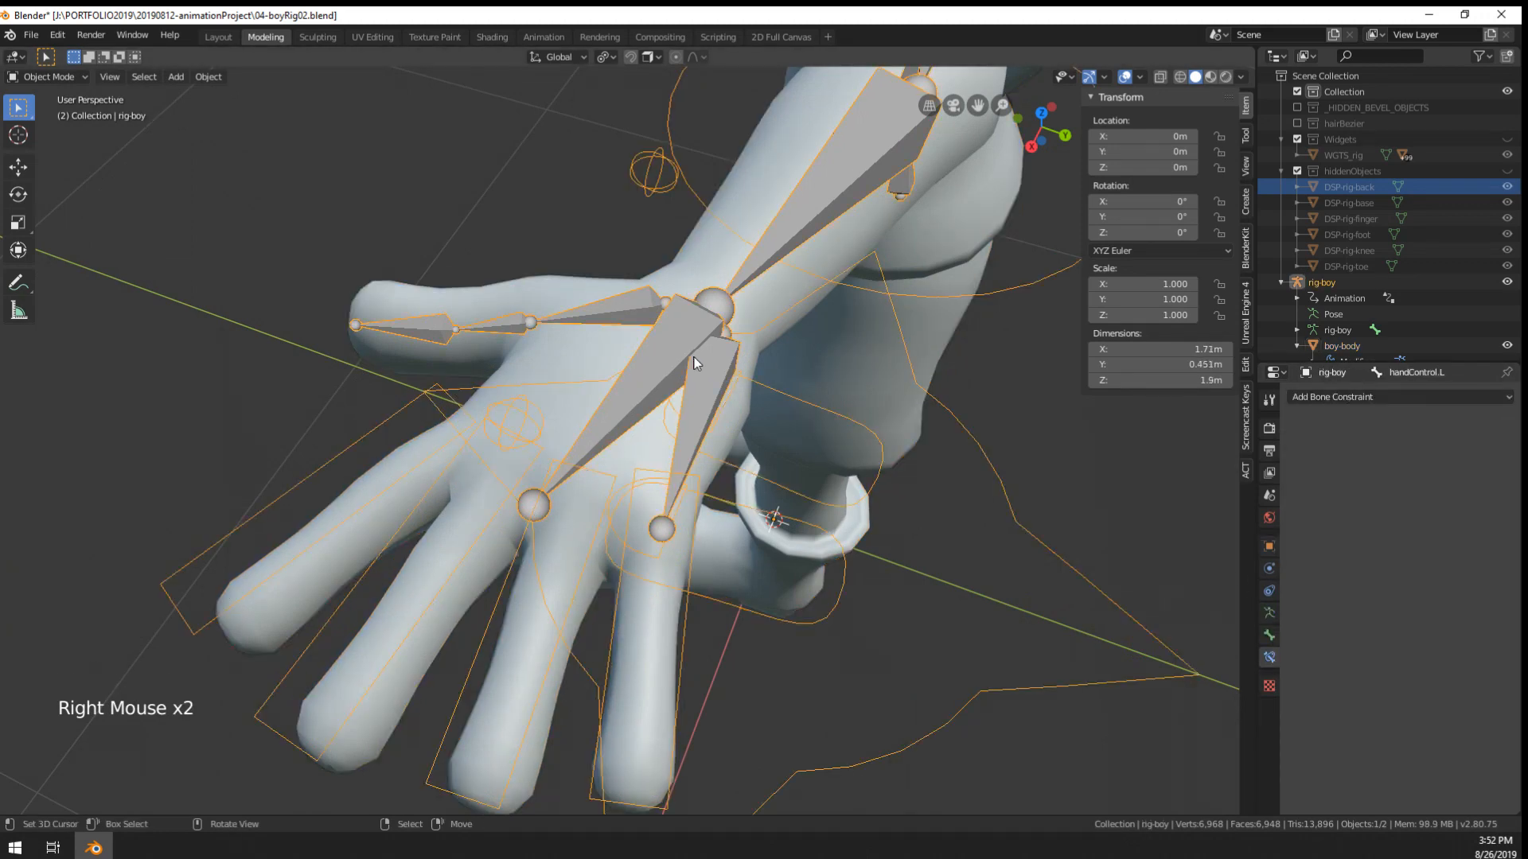
- Display only the hidden layer holding the hand deform bones and put rig-boy back into Pose Mode
left_click(1269, 612)
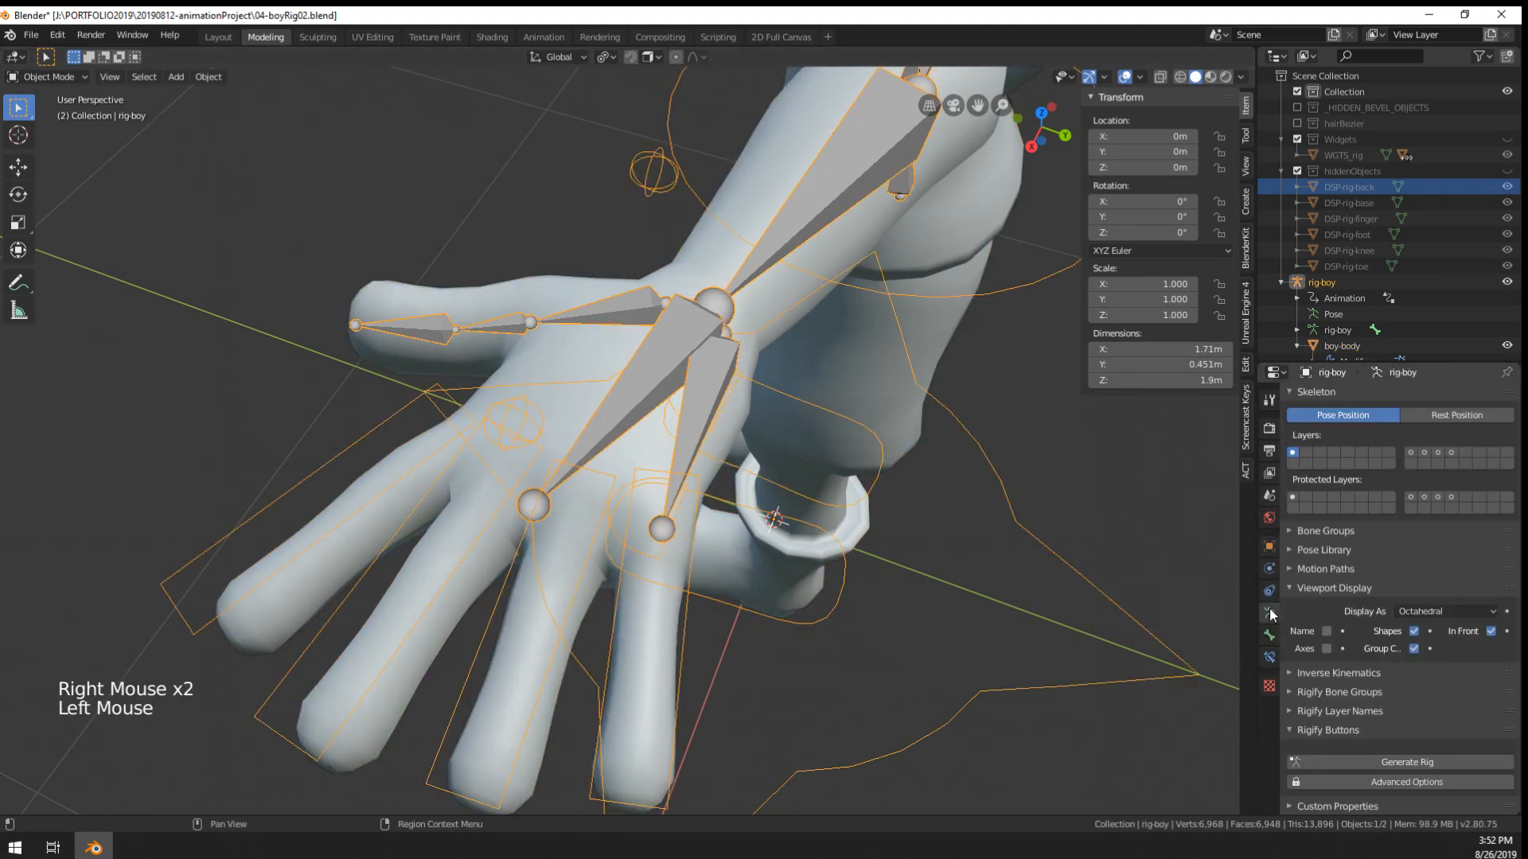
left_click(1453, 454)
left_click(1290, 453, "shift")
scroll(476, 555, "up", 3)
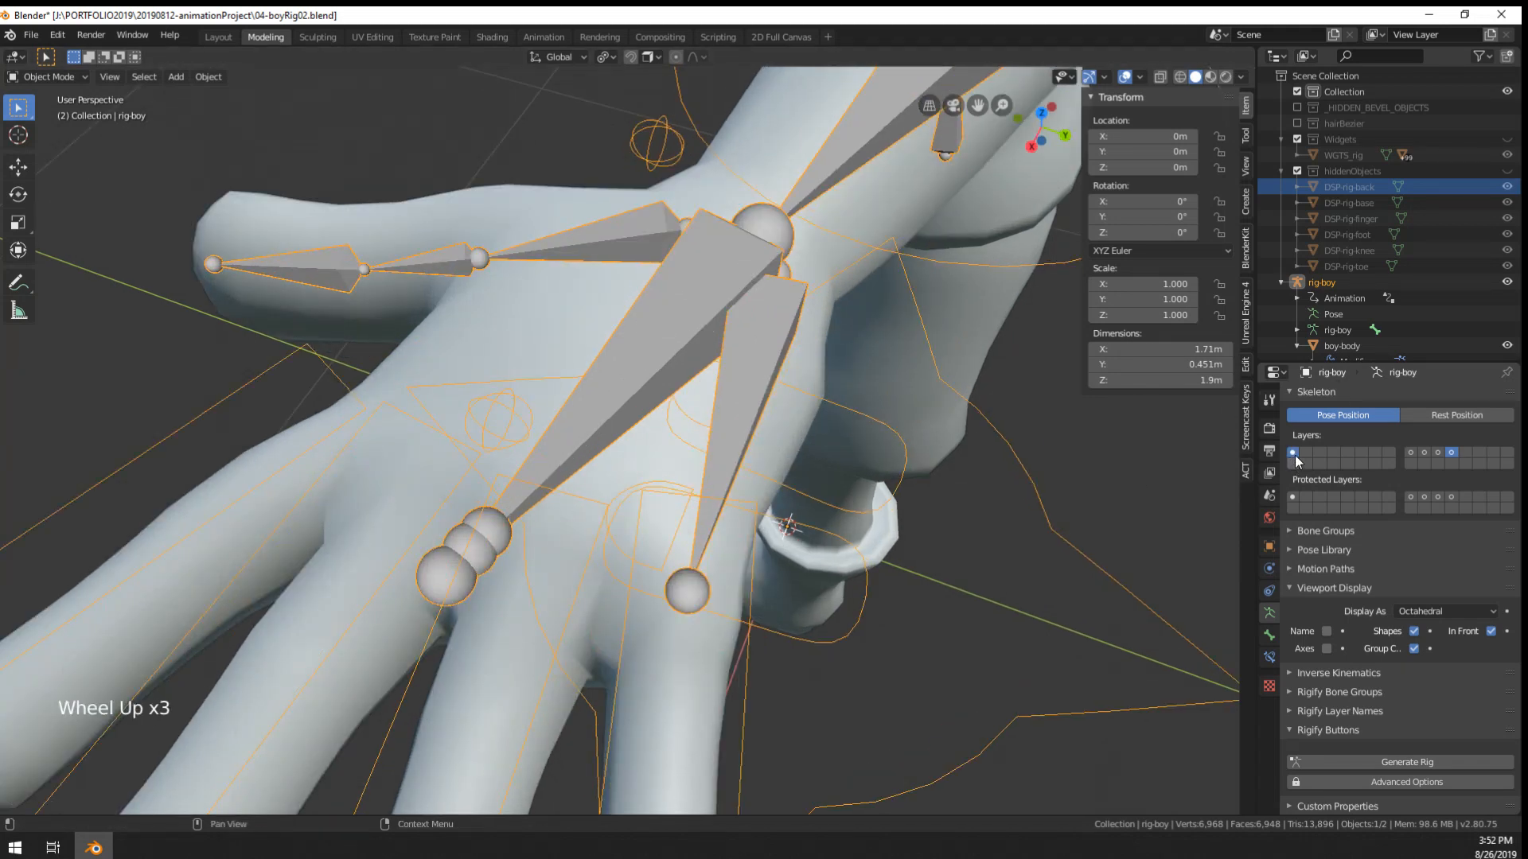
left_click(1292, 452)
left_click(1451, 452)
right_click(578, 373)
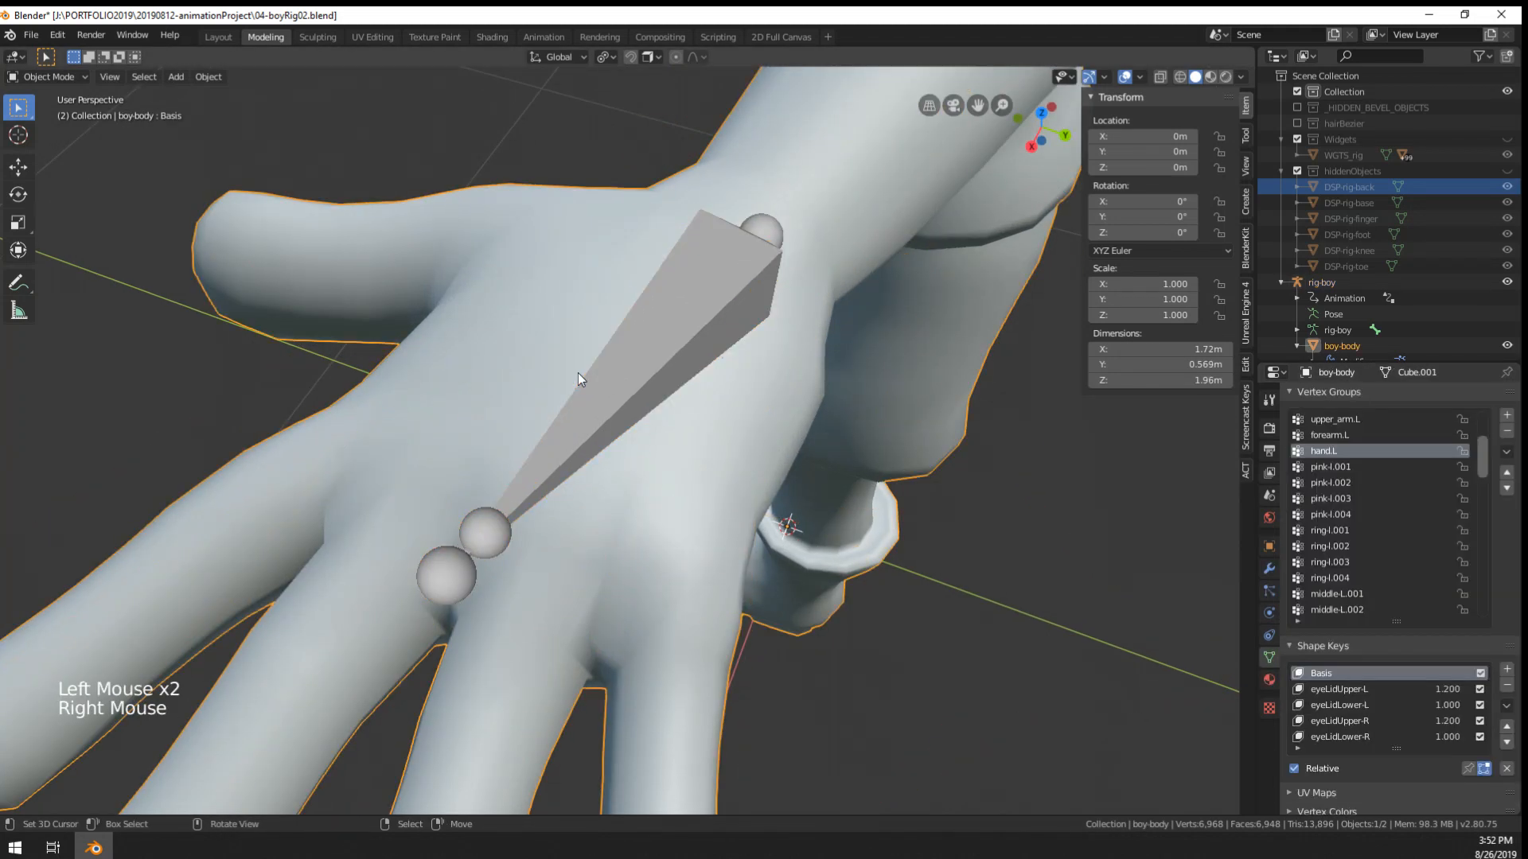
right_click(580, 407)
key("ctrl+Tab")
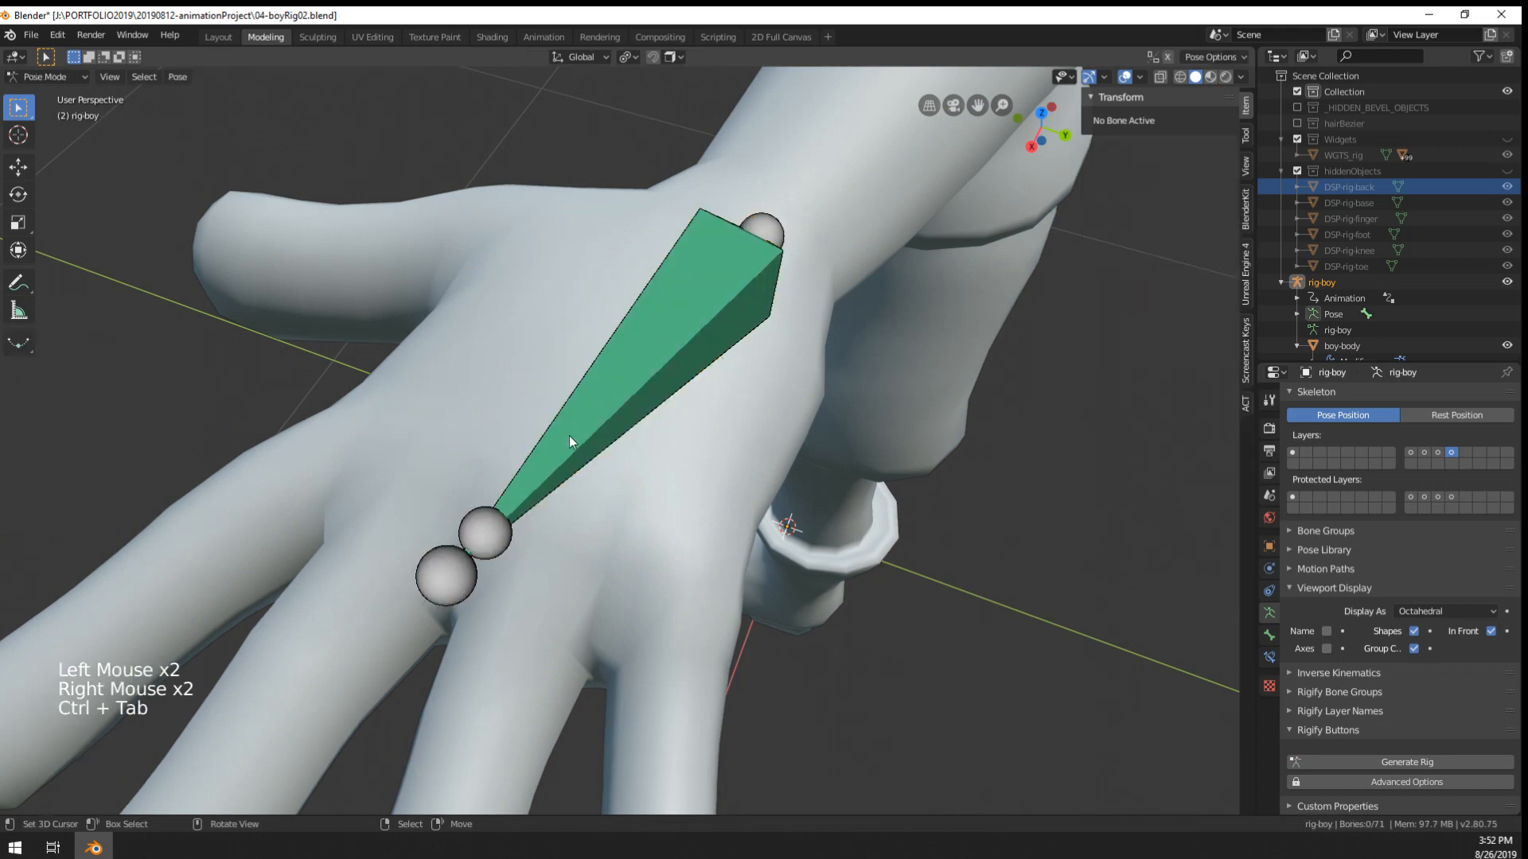
- Select the hand.L deform bone and unlock its Z rotation
right_click(451, 570)
right_click(480, 527)
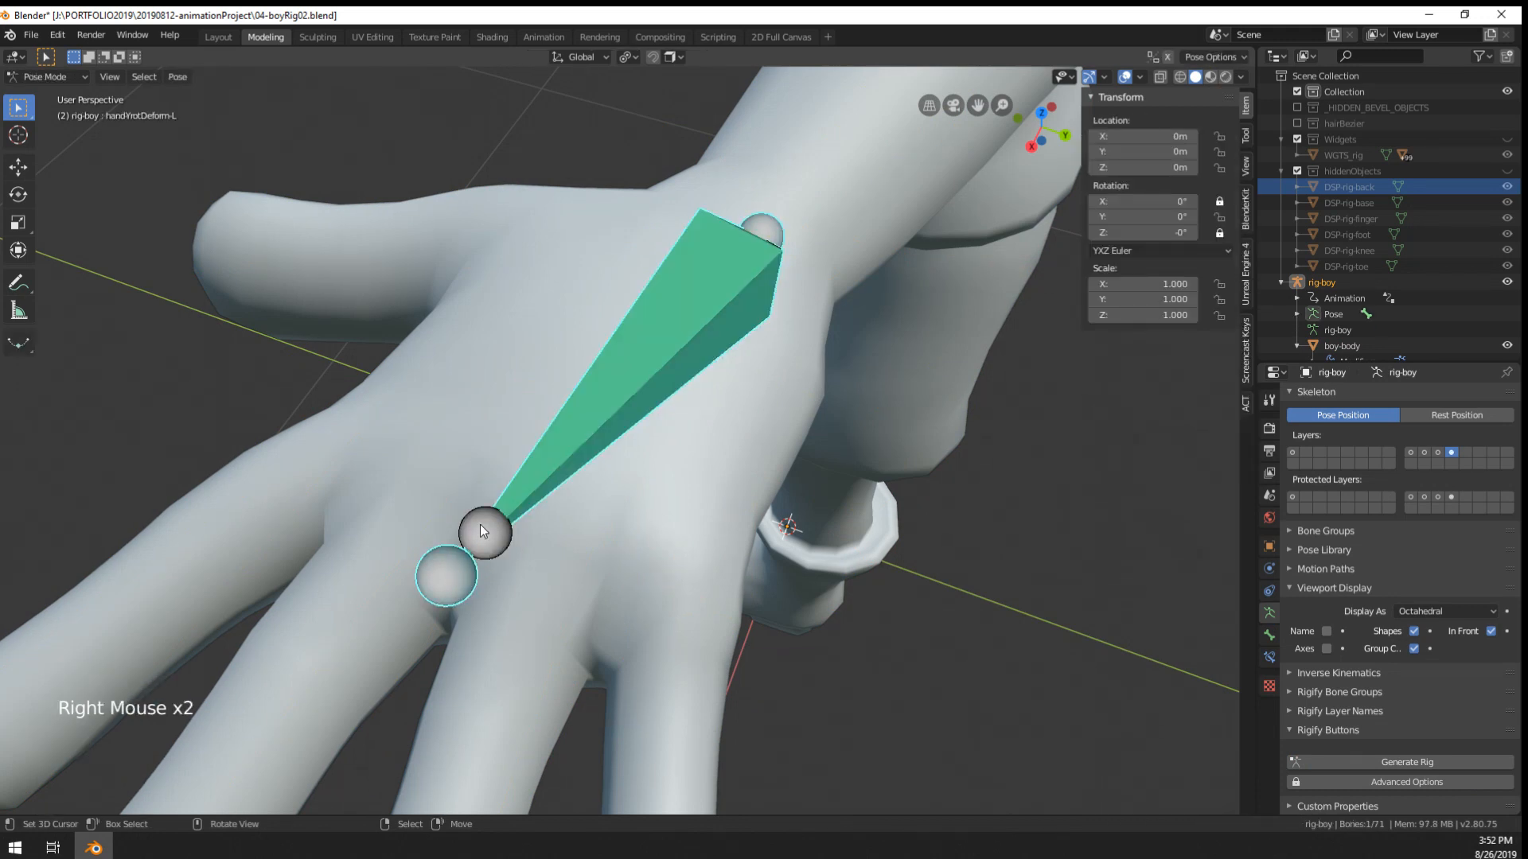
right_click(482, 530)
middle_click_drag(913, 434, 933, 469, "shift")
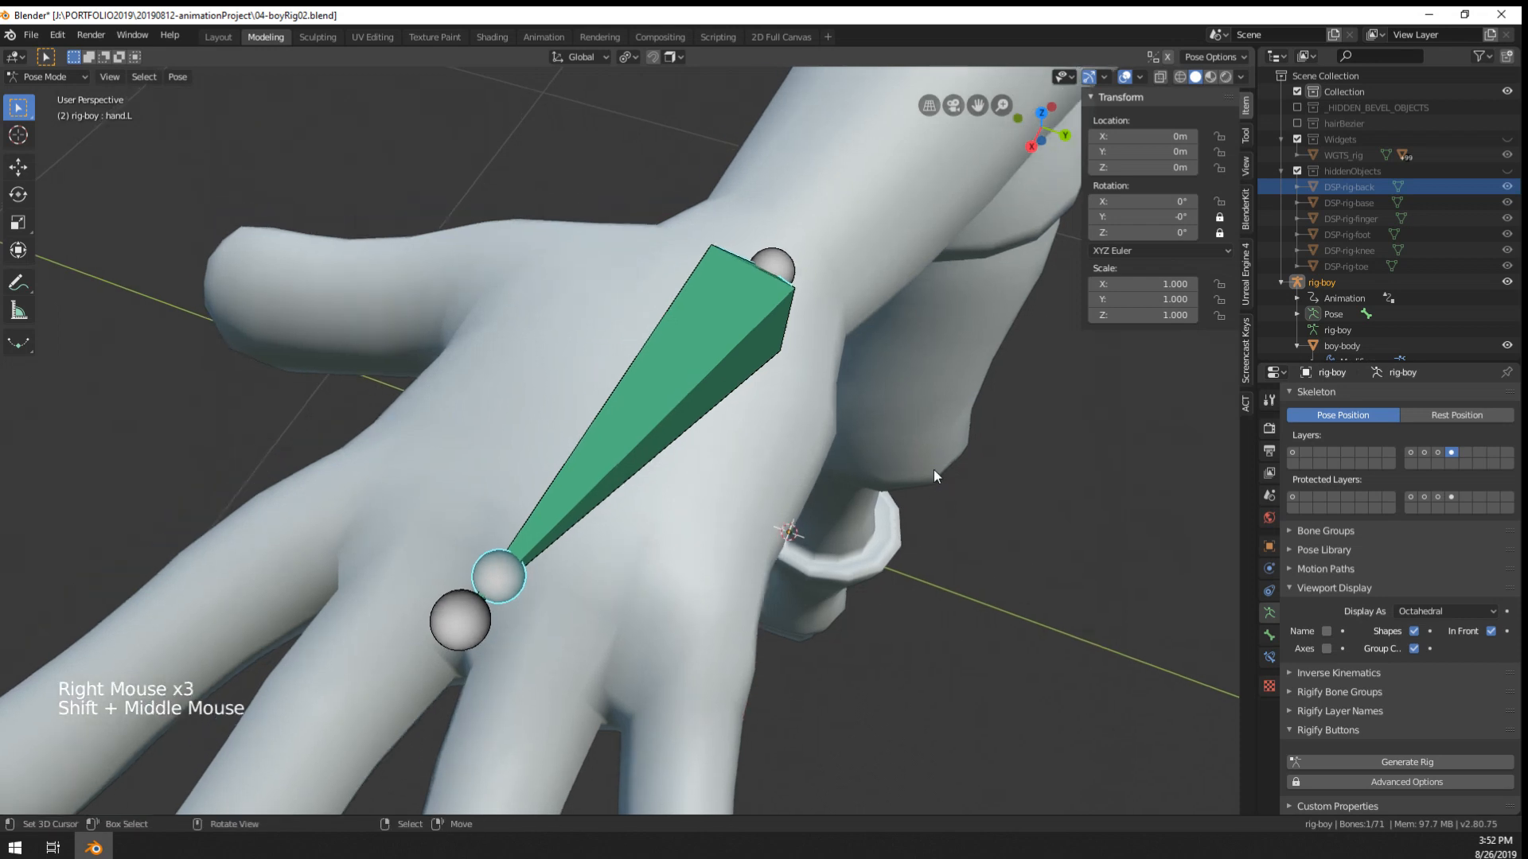
scroll(1017, 388, "down", 1)
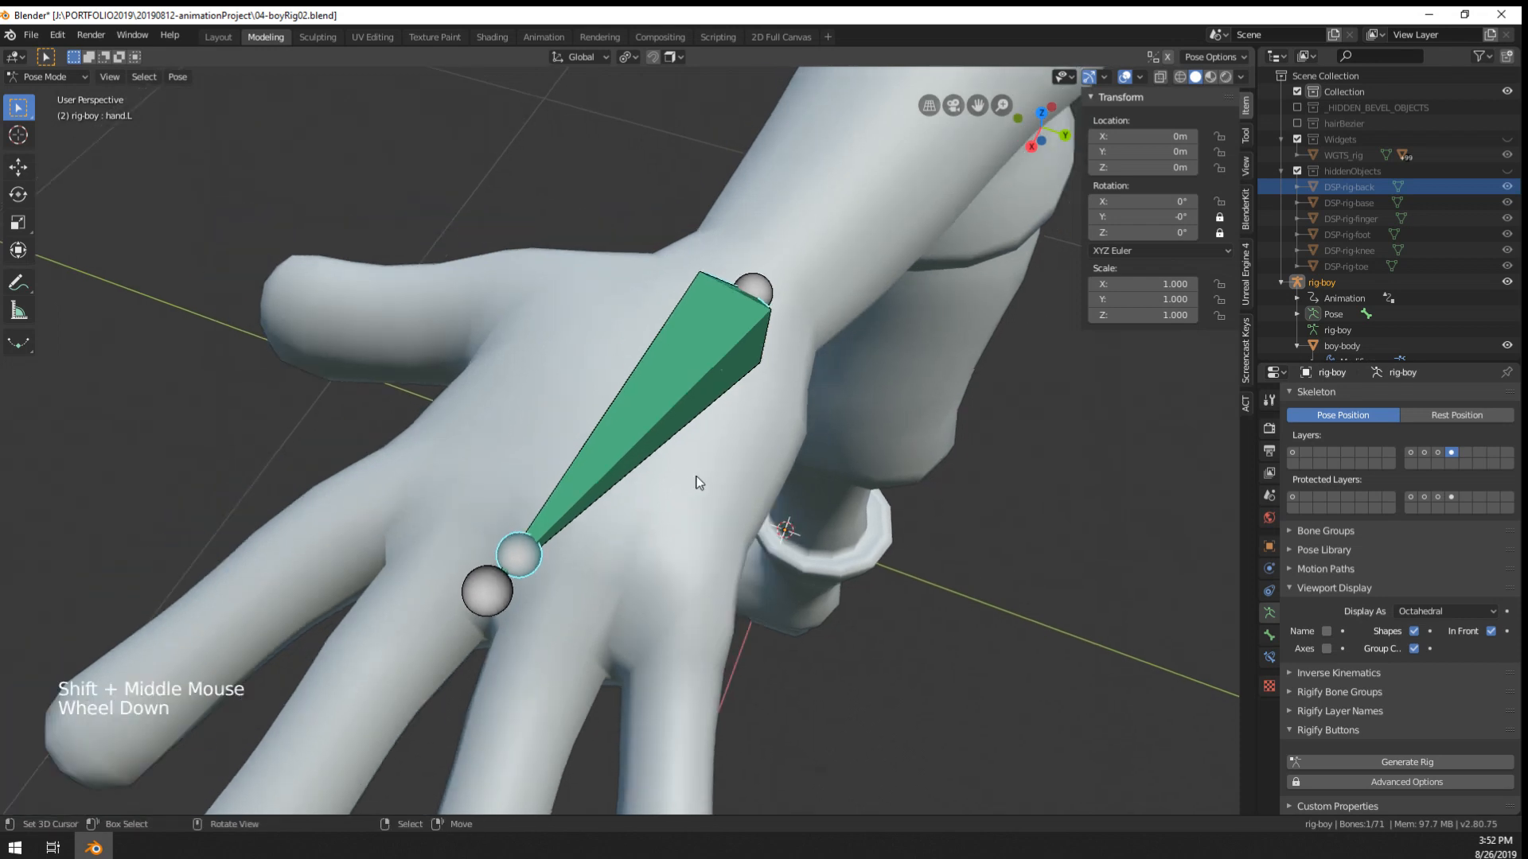
left_click(1220, 233)
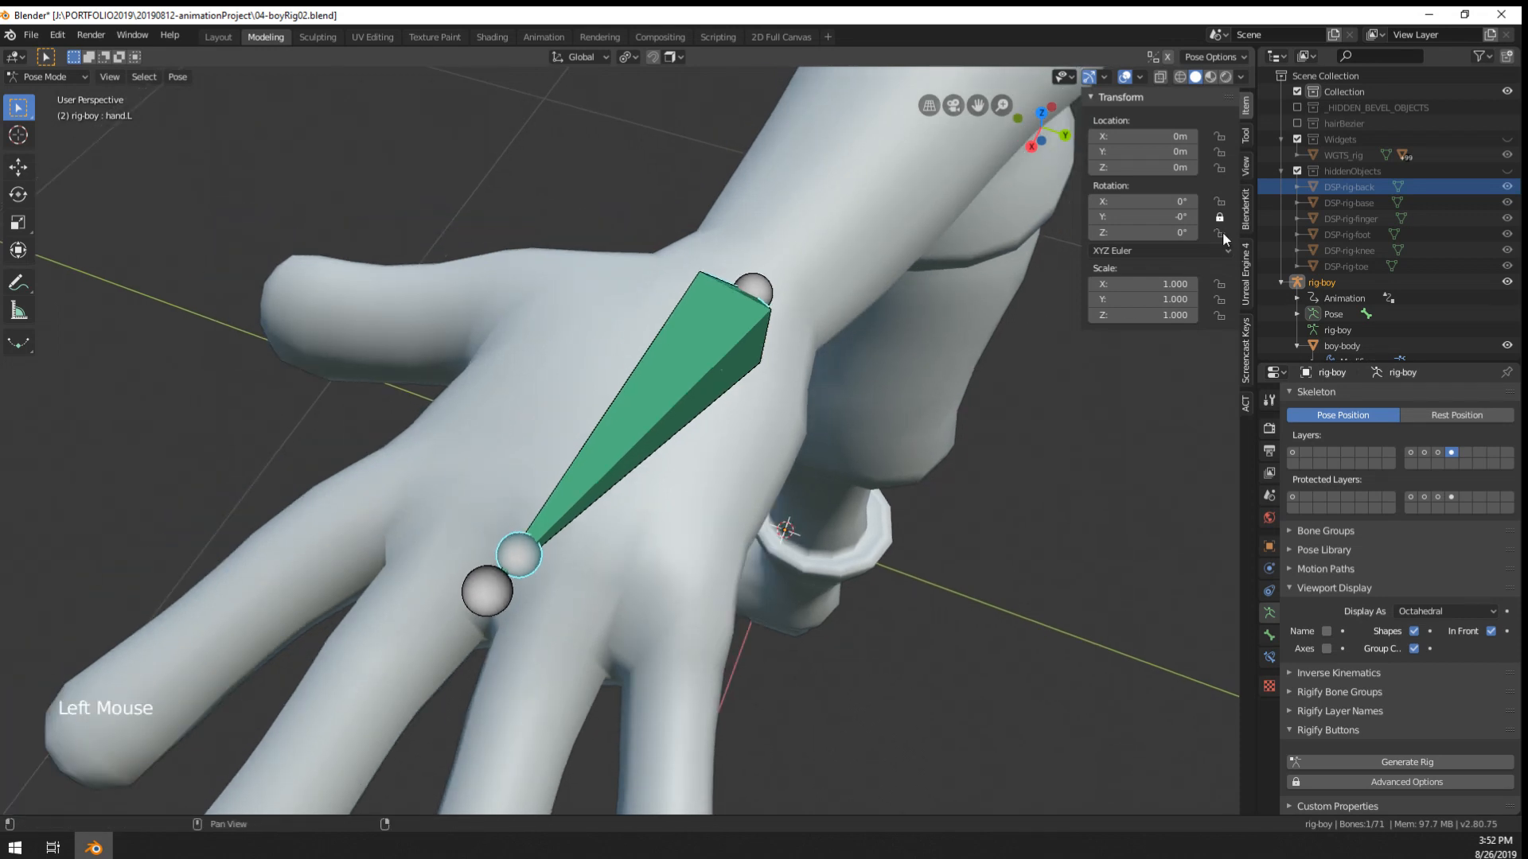
- Add a Limit Rotation constraint to hand.L and remove it again
left_click(1269, 657)
left_click(1353, 399)
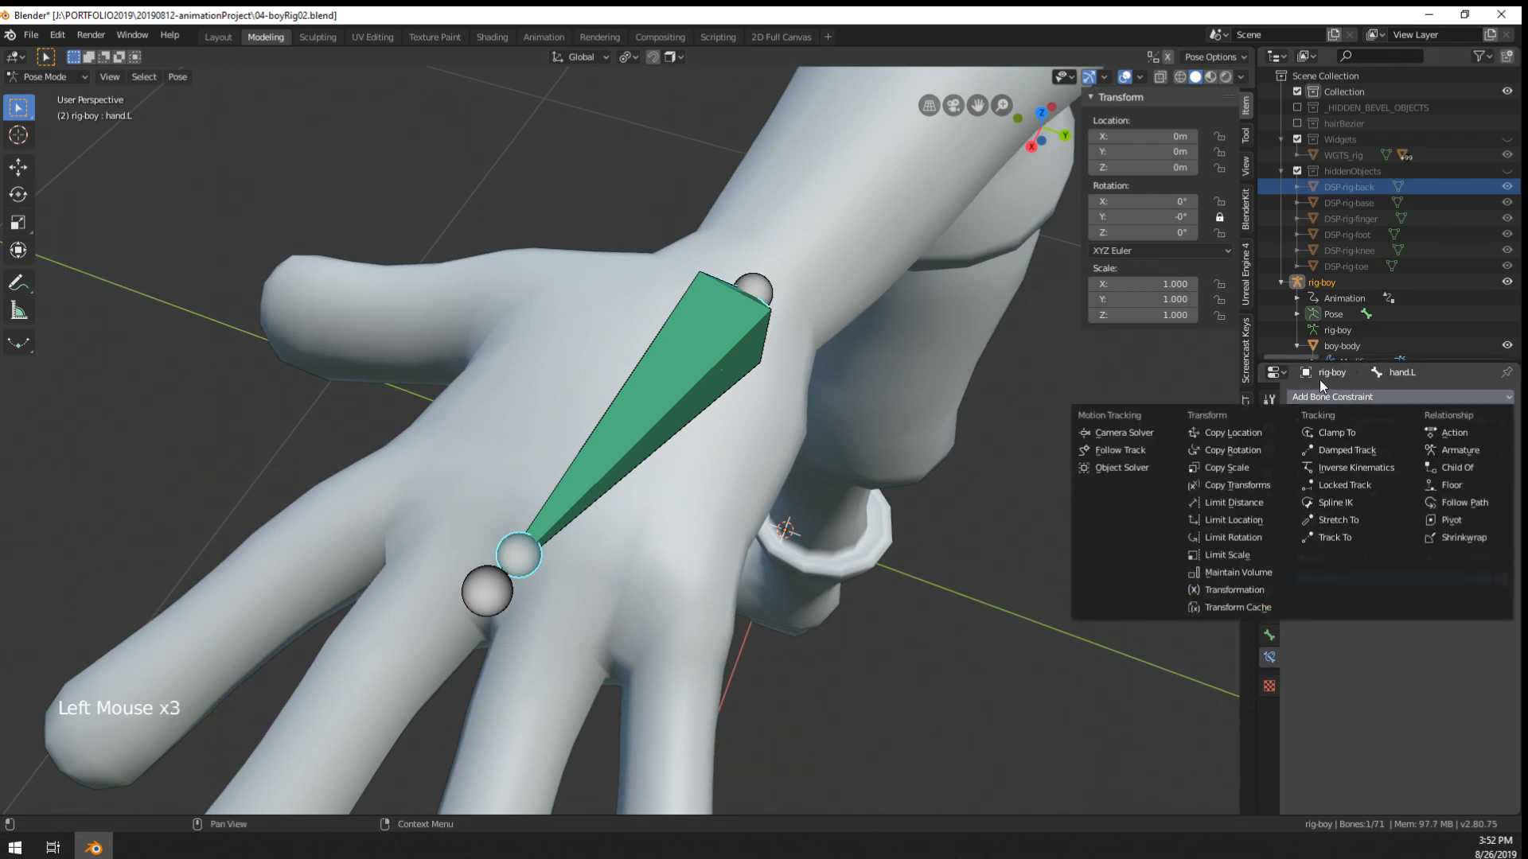
left_click(1260, 539)
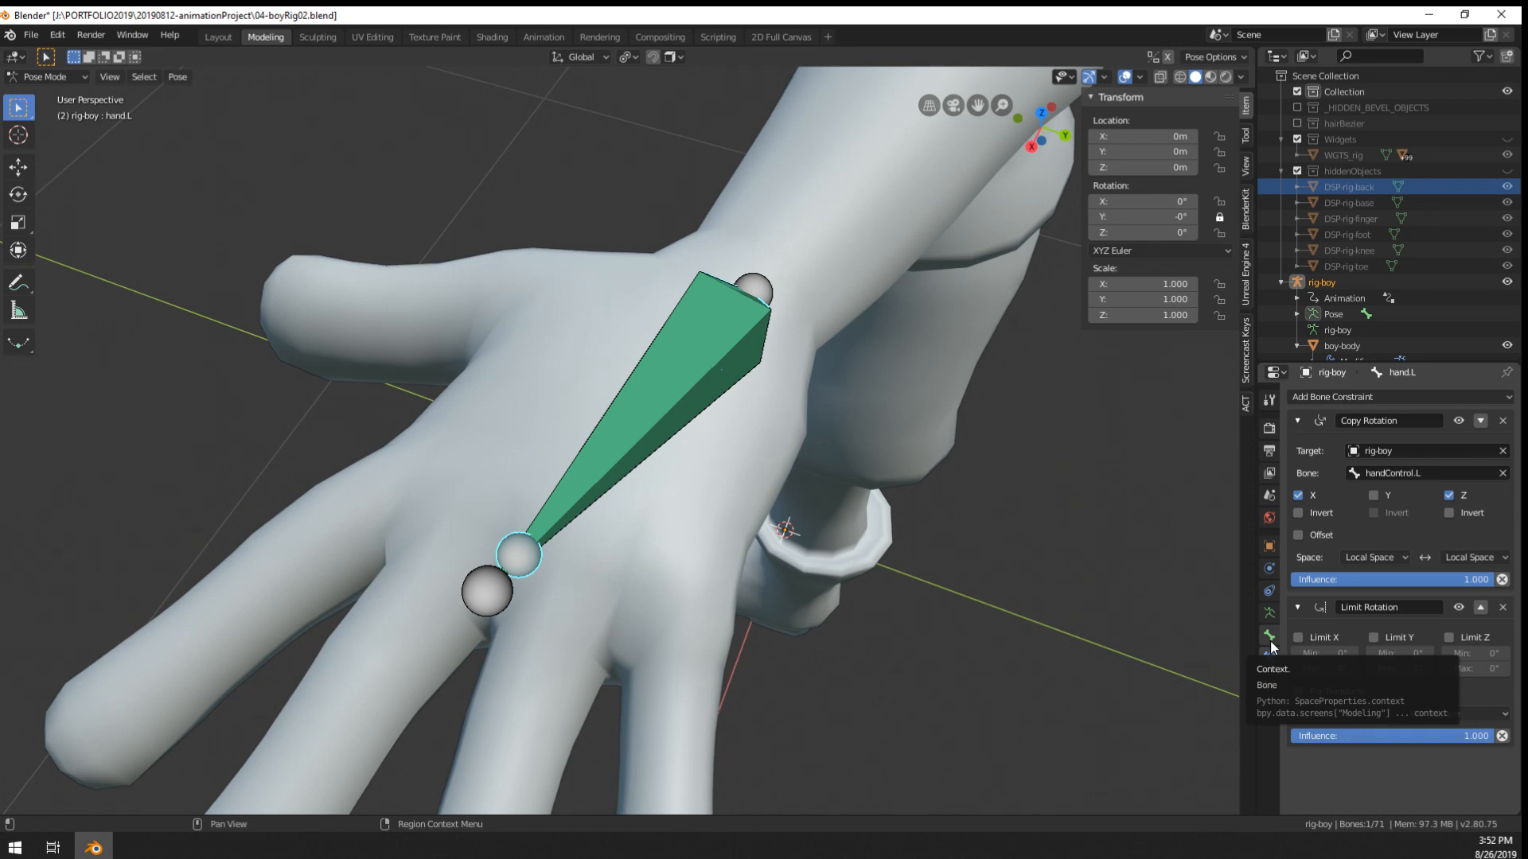
left_click(1503, 608)
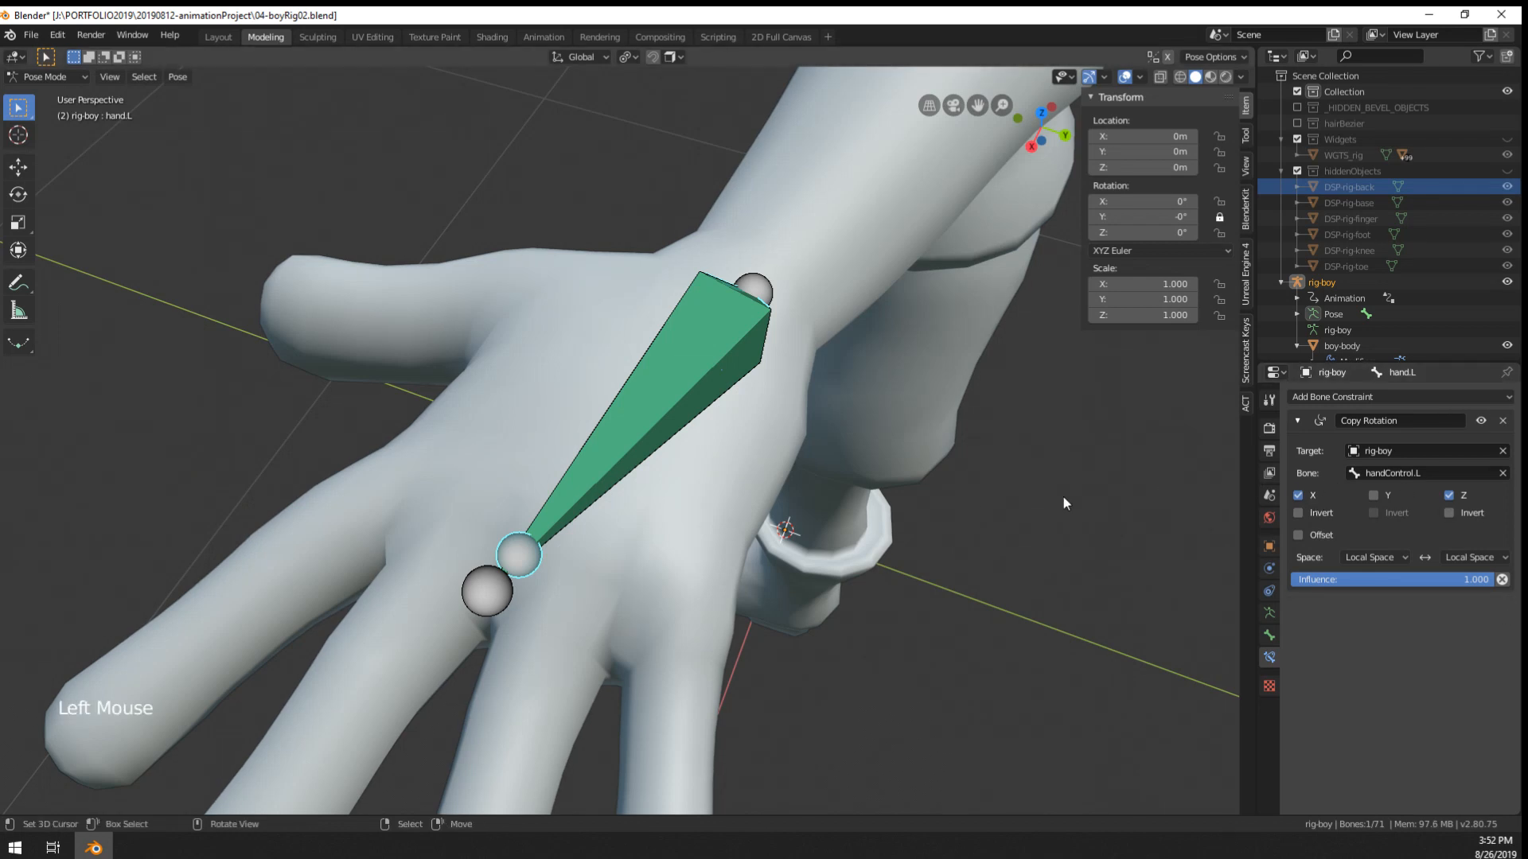
middle_click_drag(1057, 506, 609, 476)
scroll(709, 533, "down", 3)
scroll(604, 465, "up", 3)
scroll(641, 477, "down", 4)
scroll(641, 477, "up", 3)
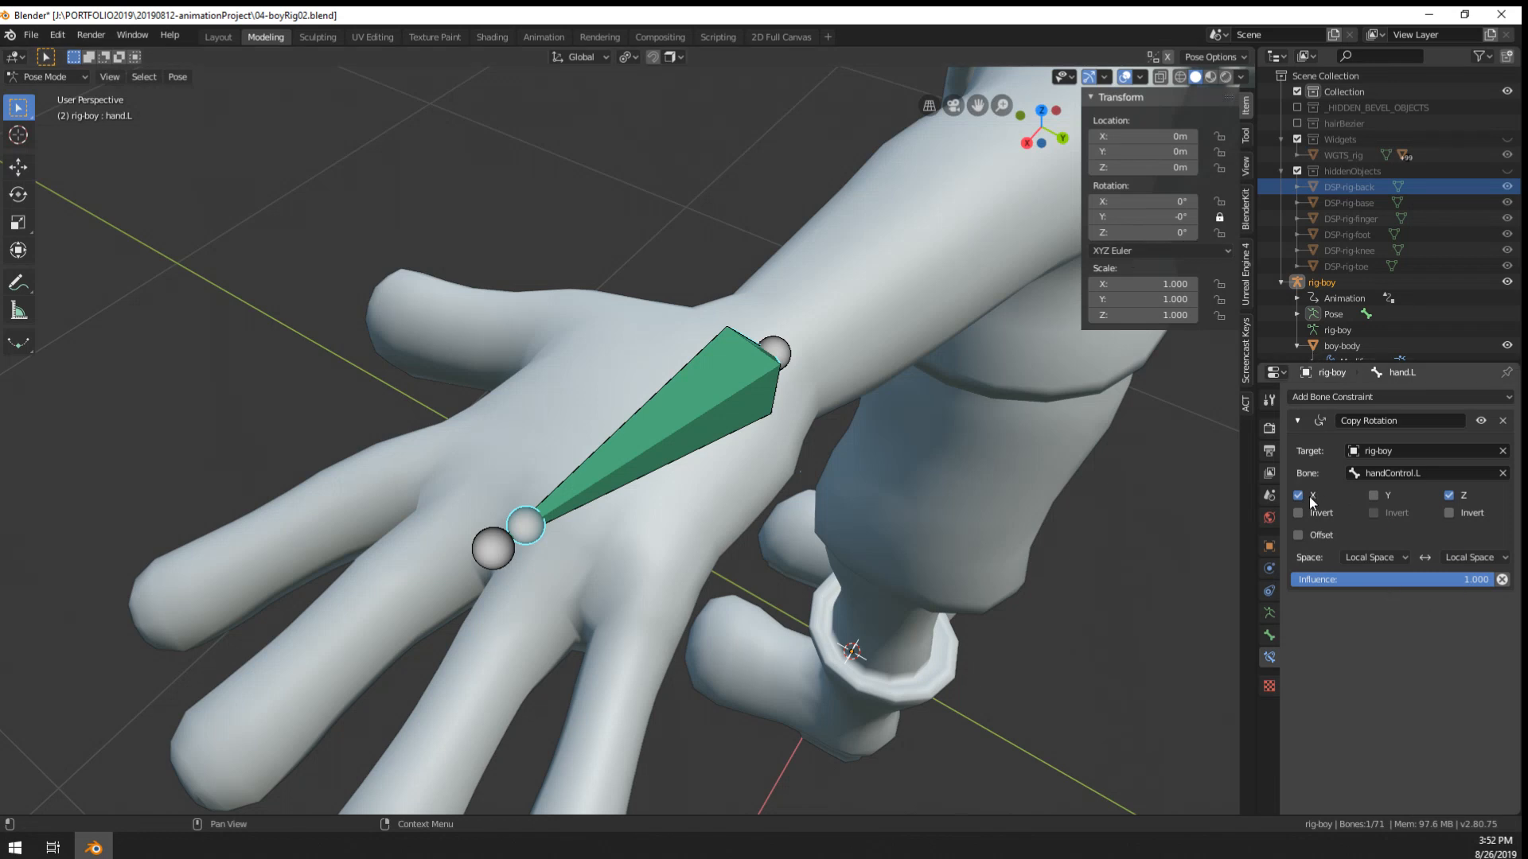
middle_click(977, 448)
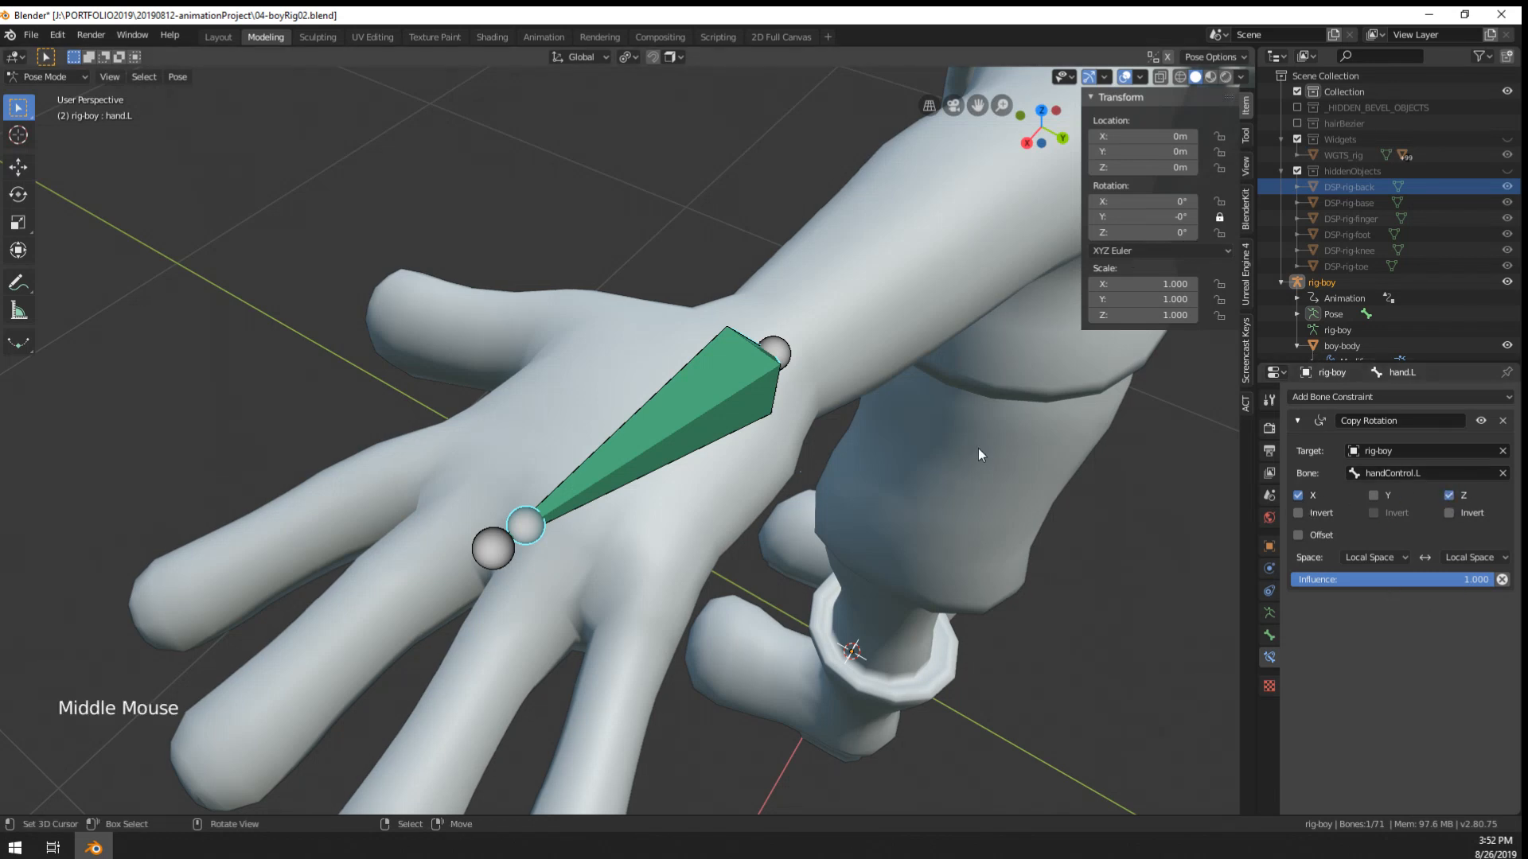
- Switch back to the main bone layer, select handControl.L and test-rotate it, cancelling the rotation
left_click(1266, 613)
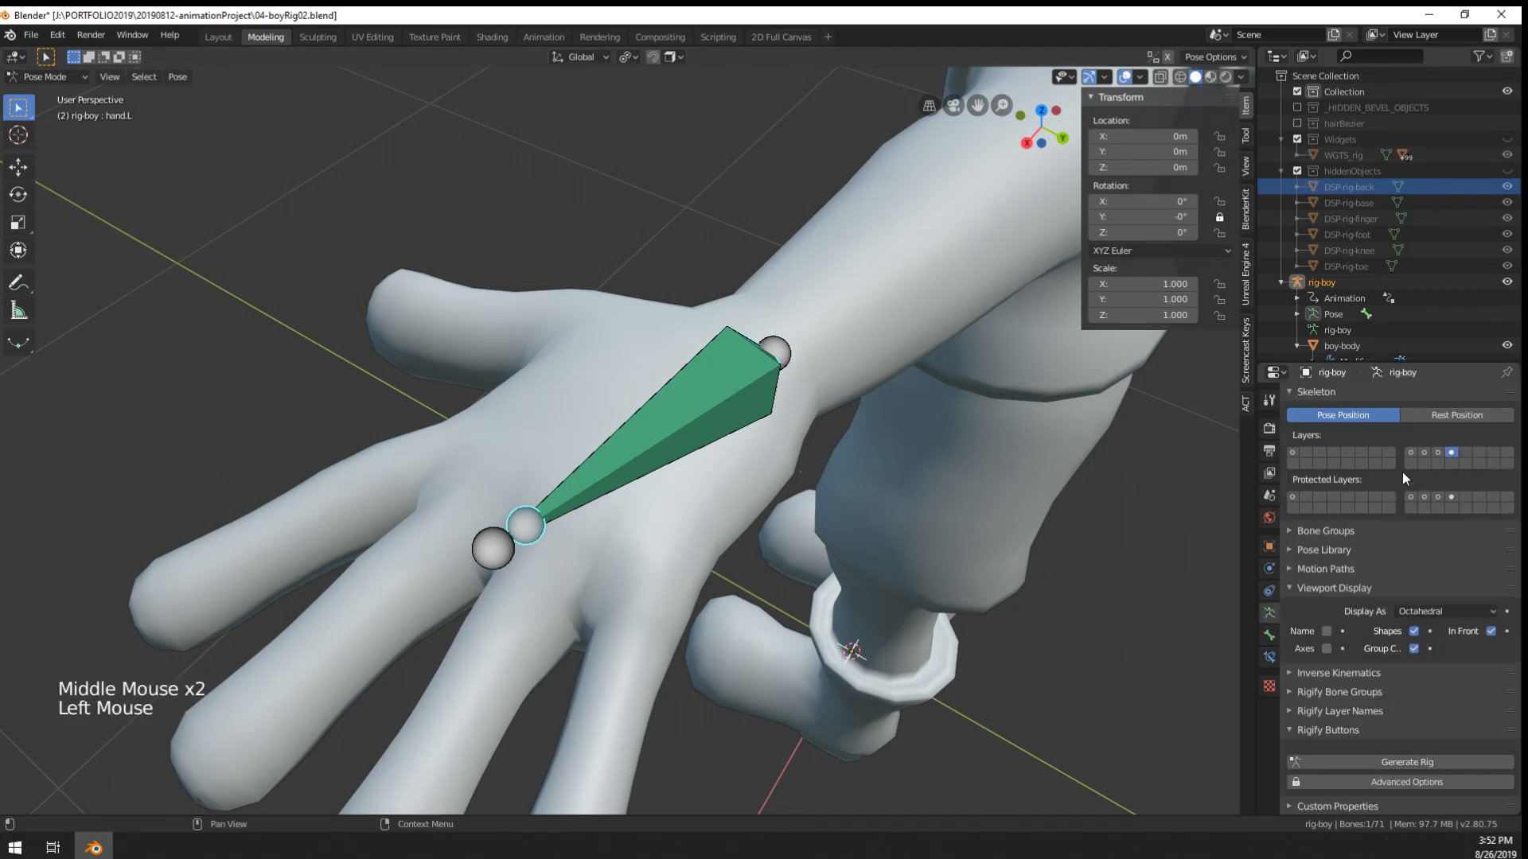
left_click(1294, 452)
right_click(660, 428)
middle_click_drag(660, 428, 1232, 258)
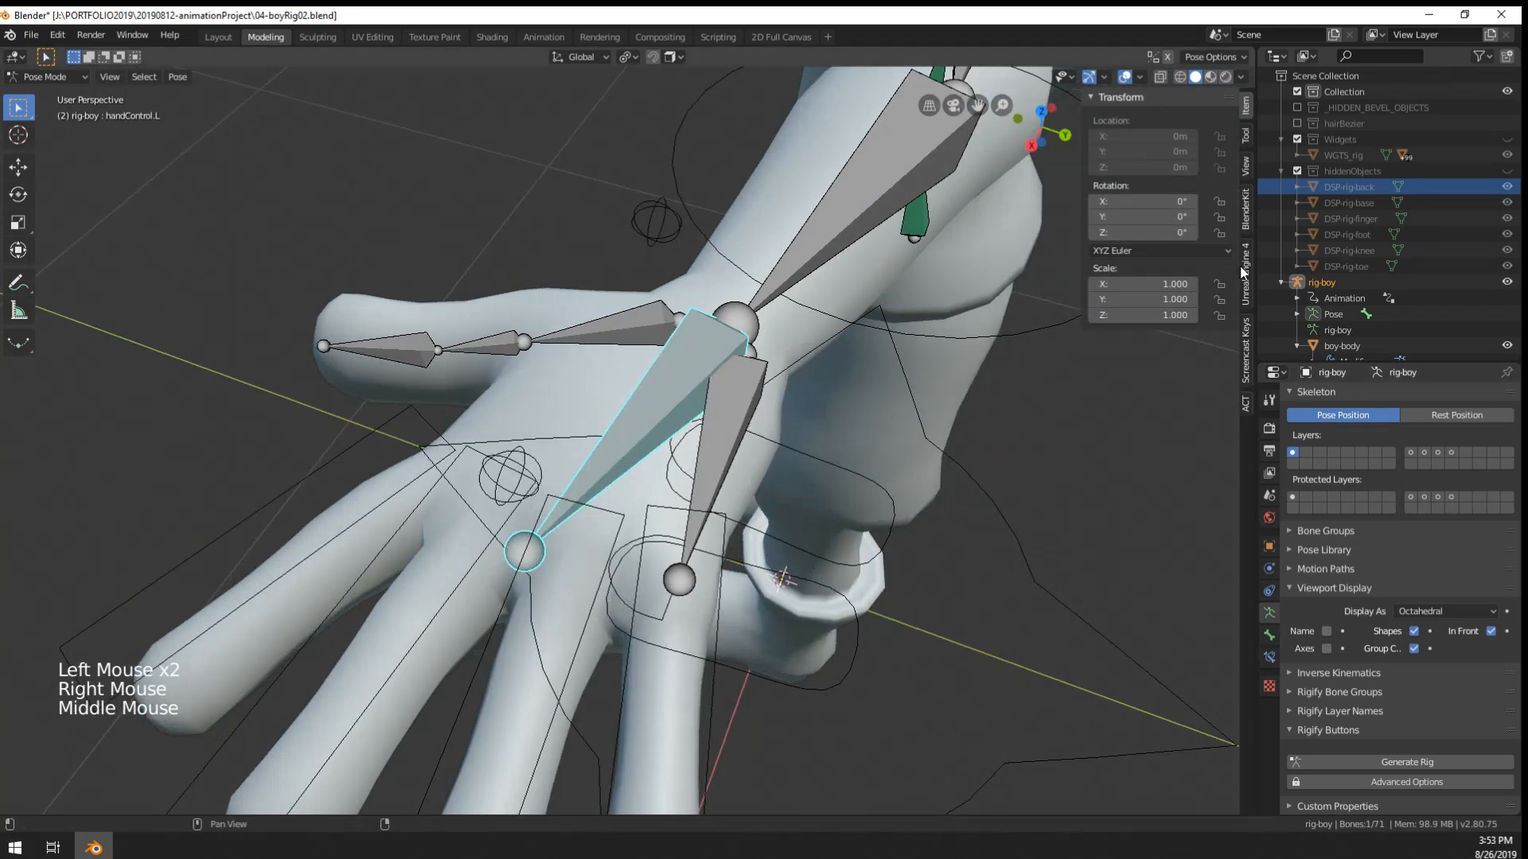
key("r")
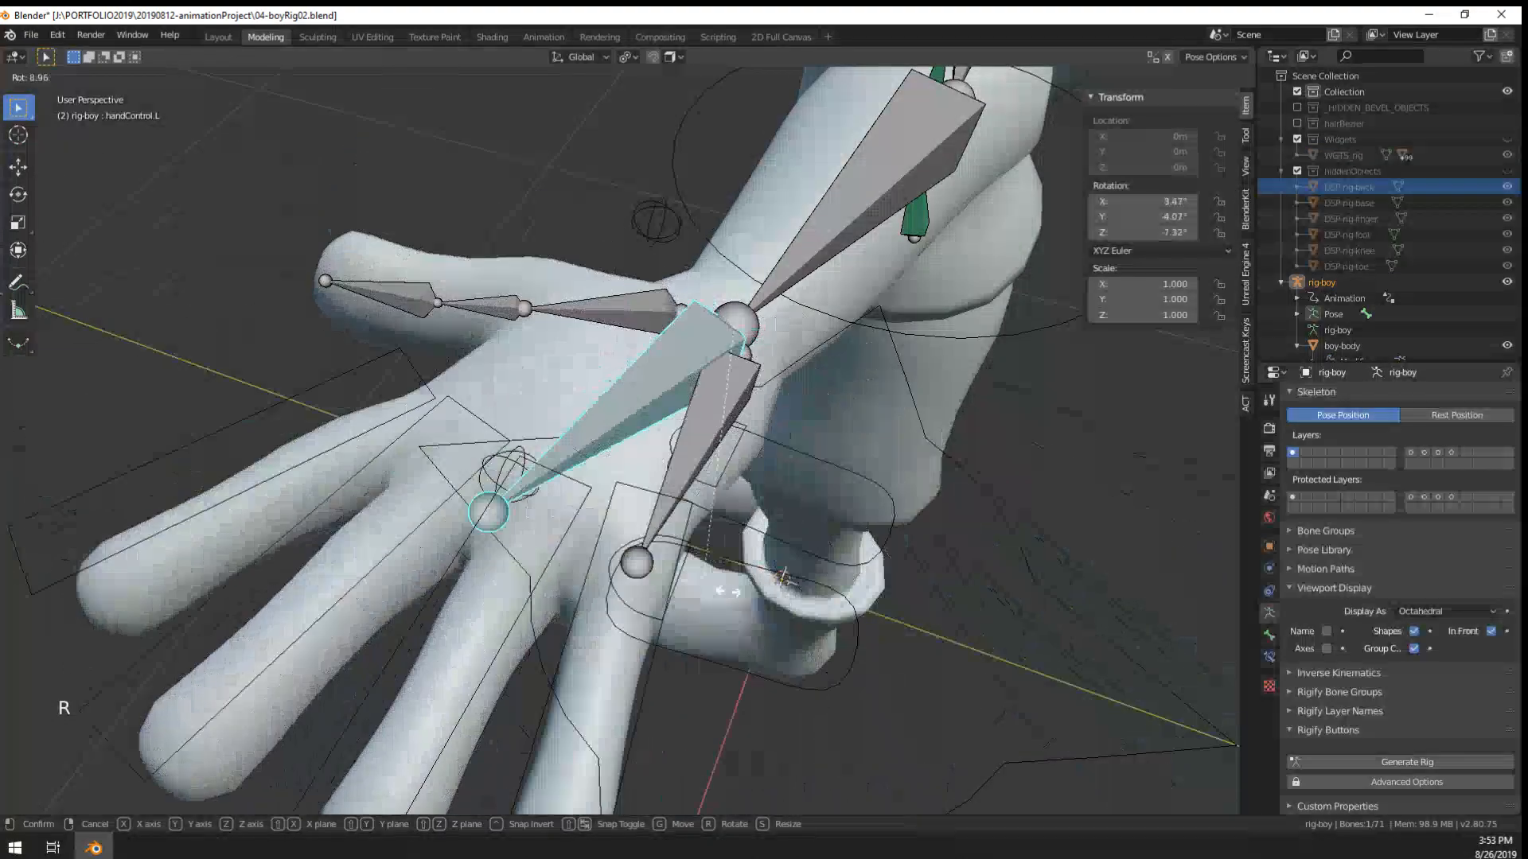
key("Escape")
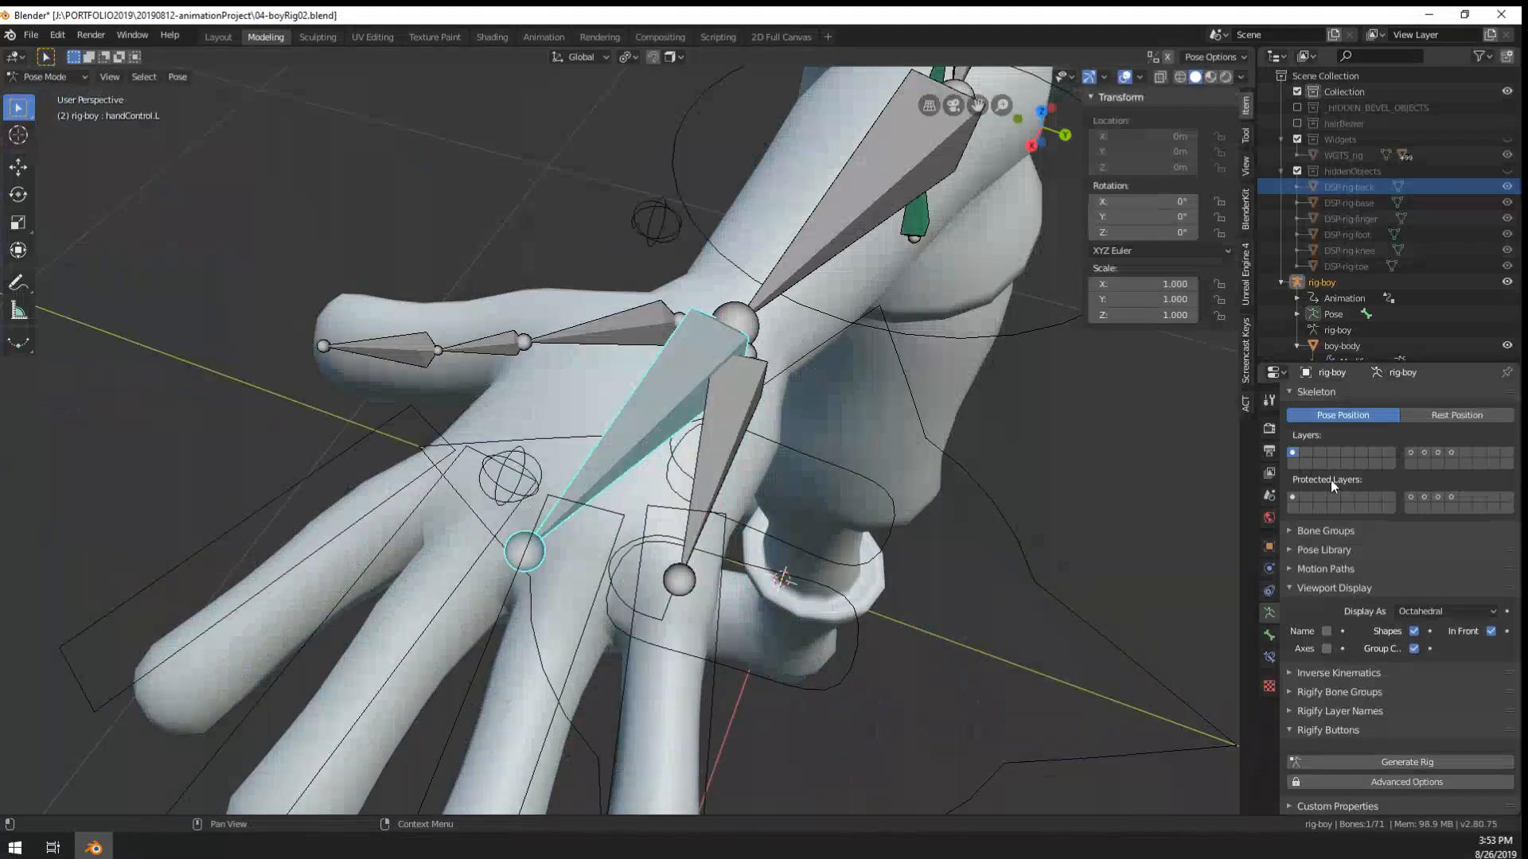
- Add a Limit Rotation constraint to the handControl.L bone
left_click(1269, 657)
left_click(1349, 409)
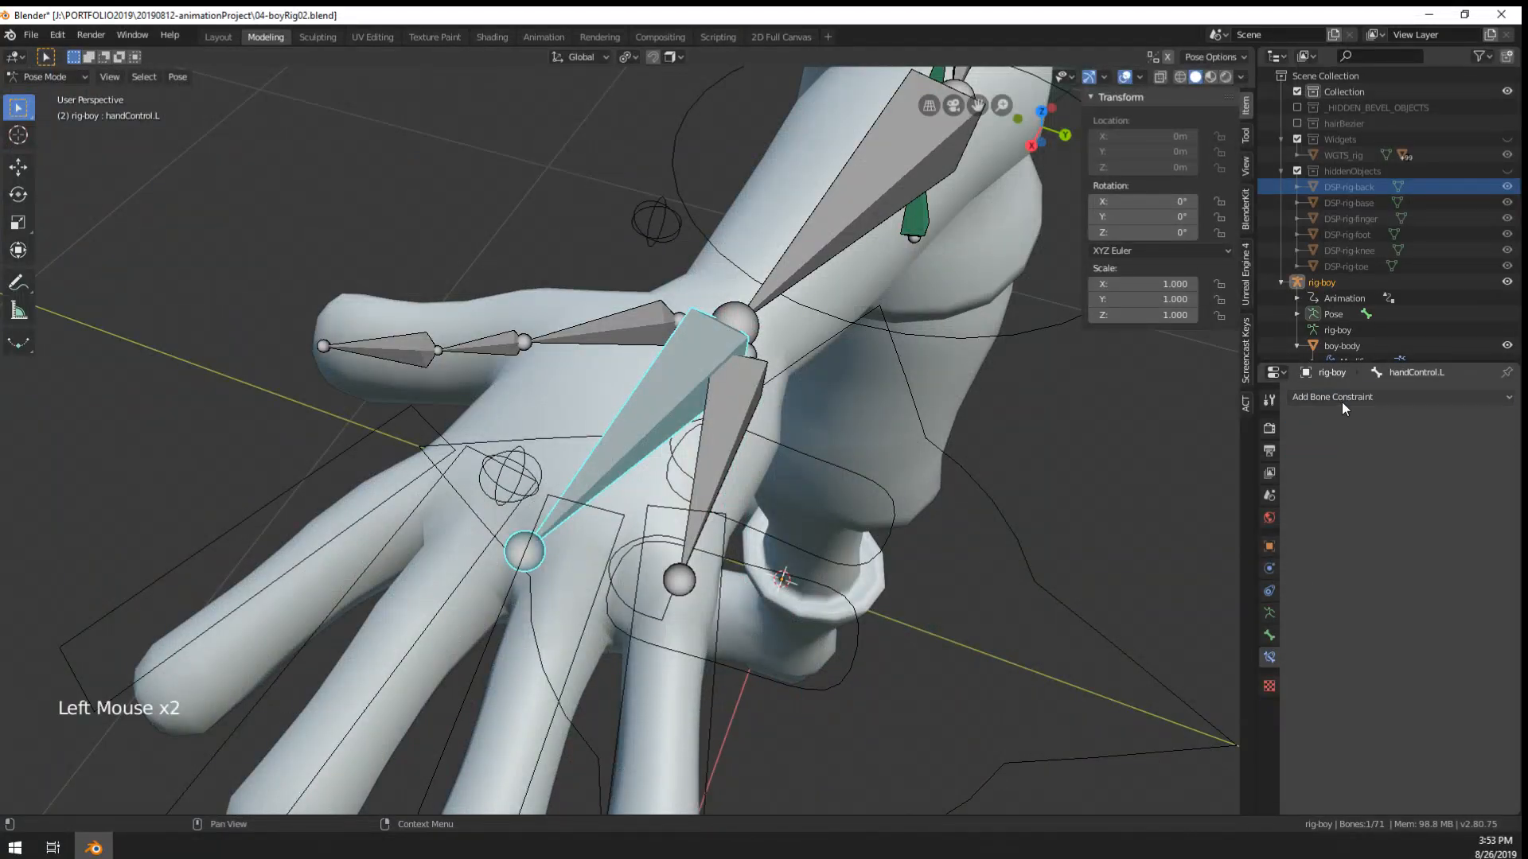
left_click(1342, 403)
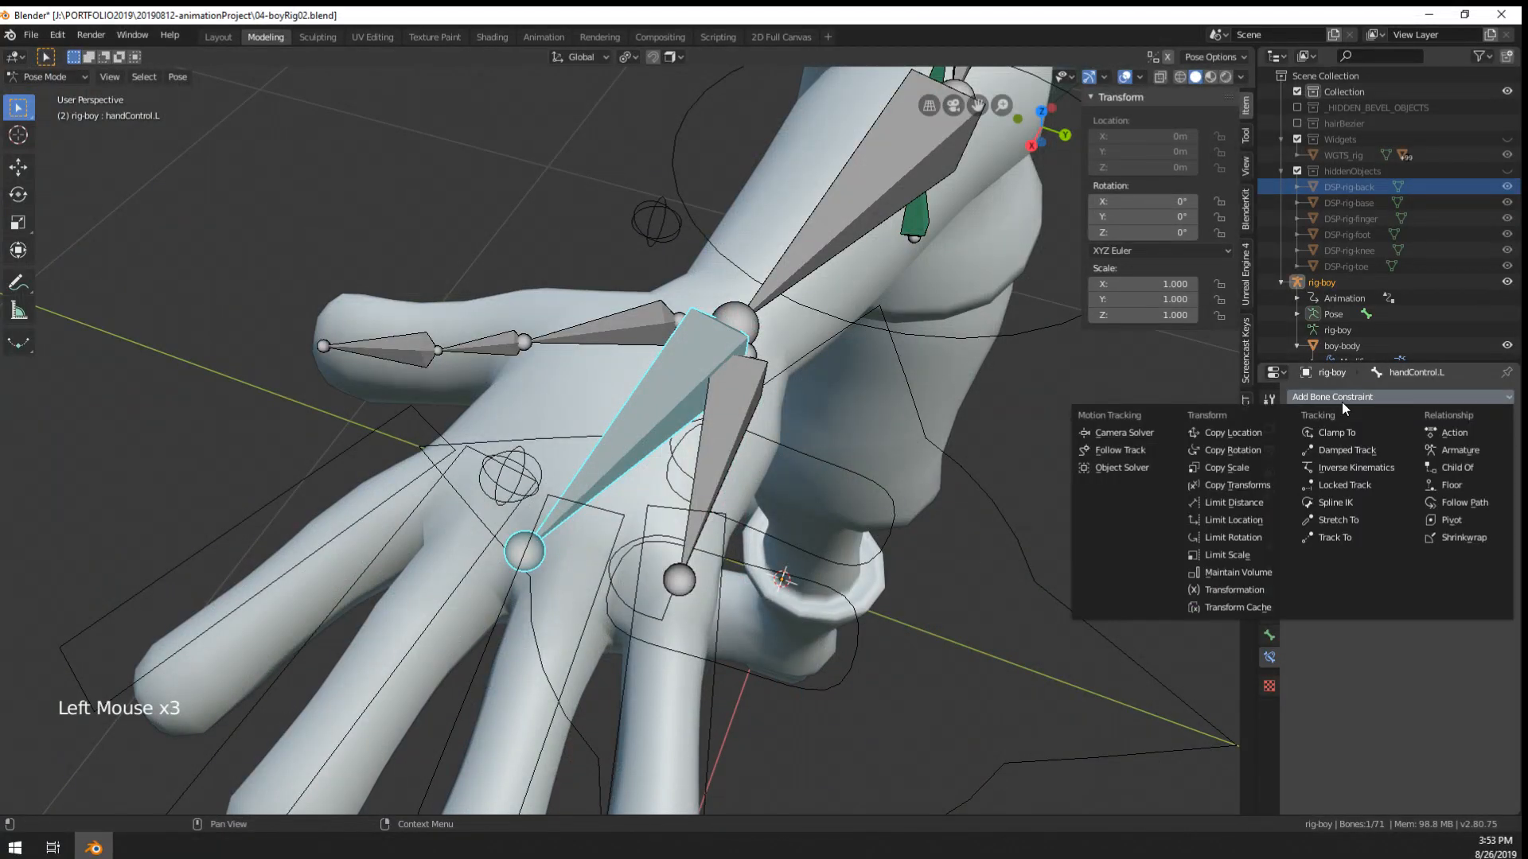
left_click(1268, 538)
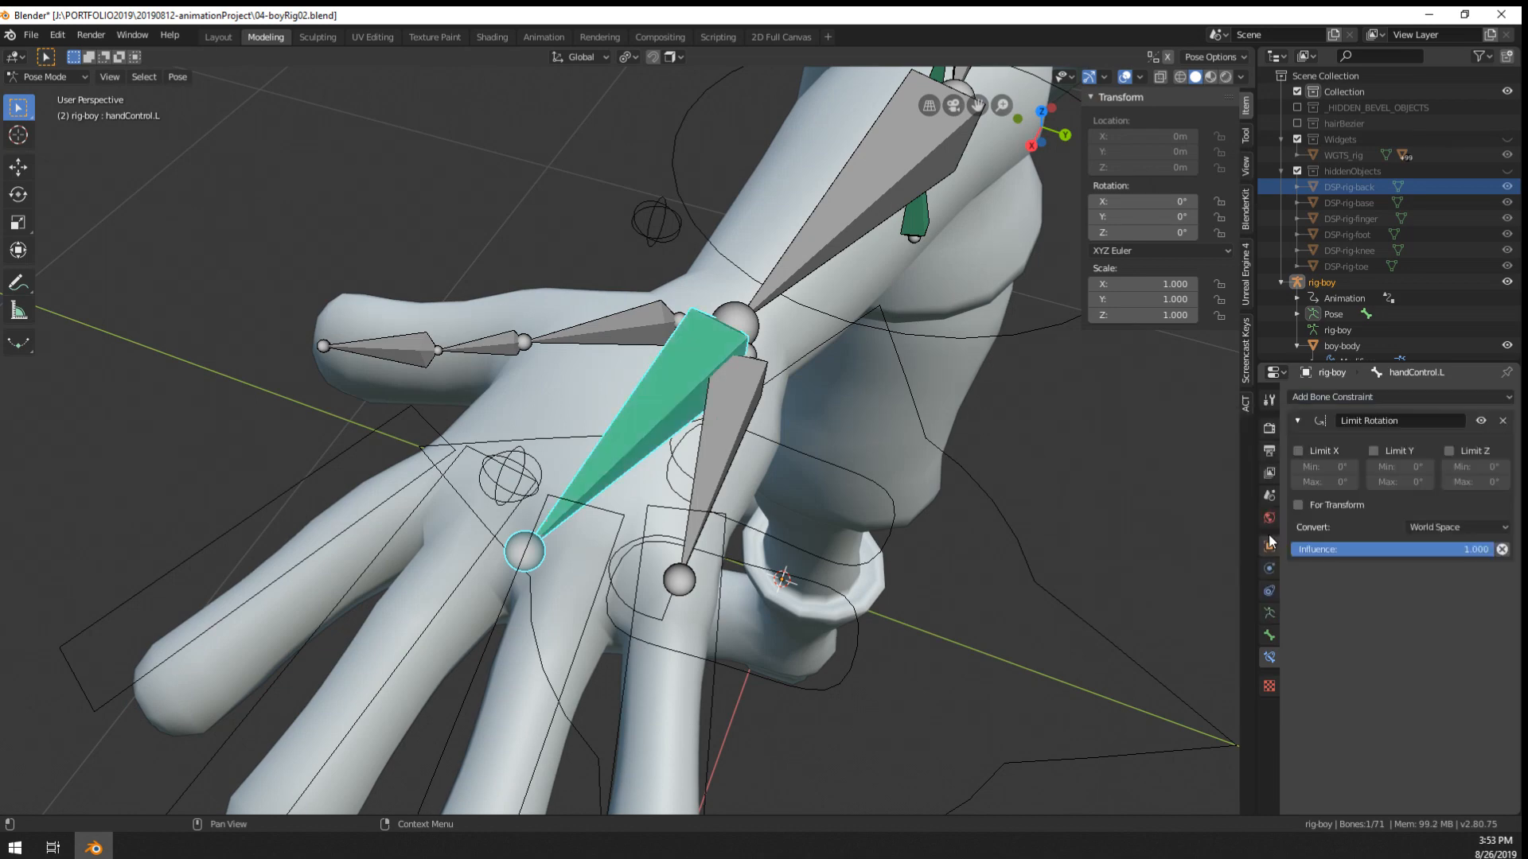
- Enable Limit Z on handControl.L's Limit Rotation constraint in Local Space, from -20° to 20°
left_click(1474, 453)
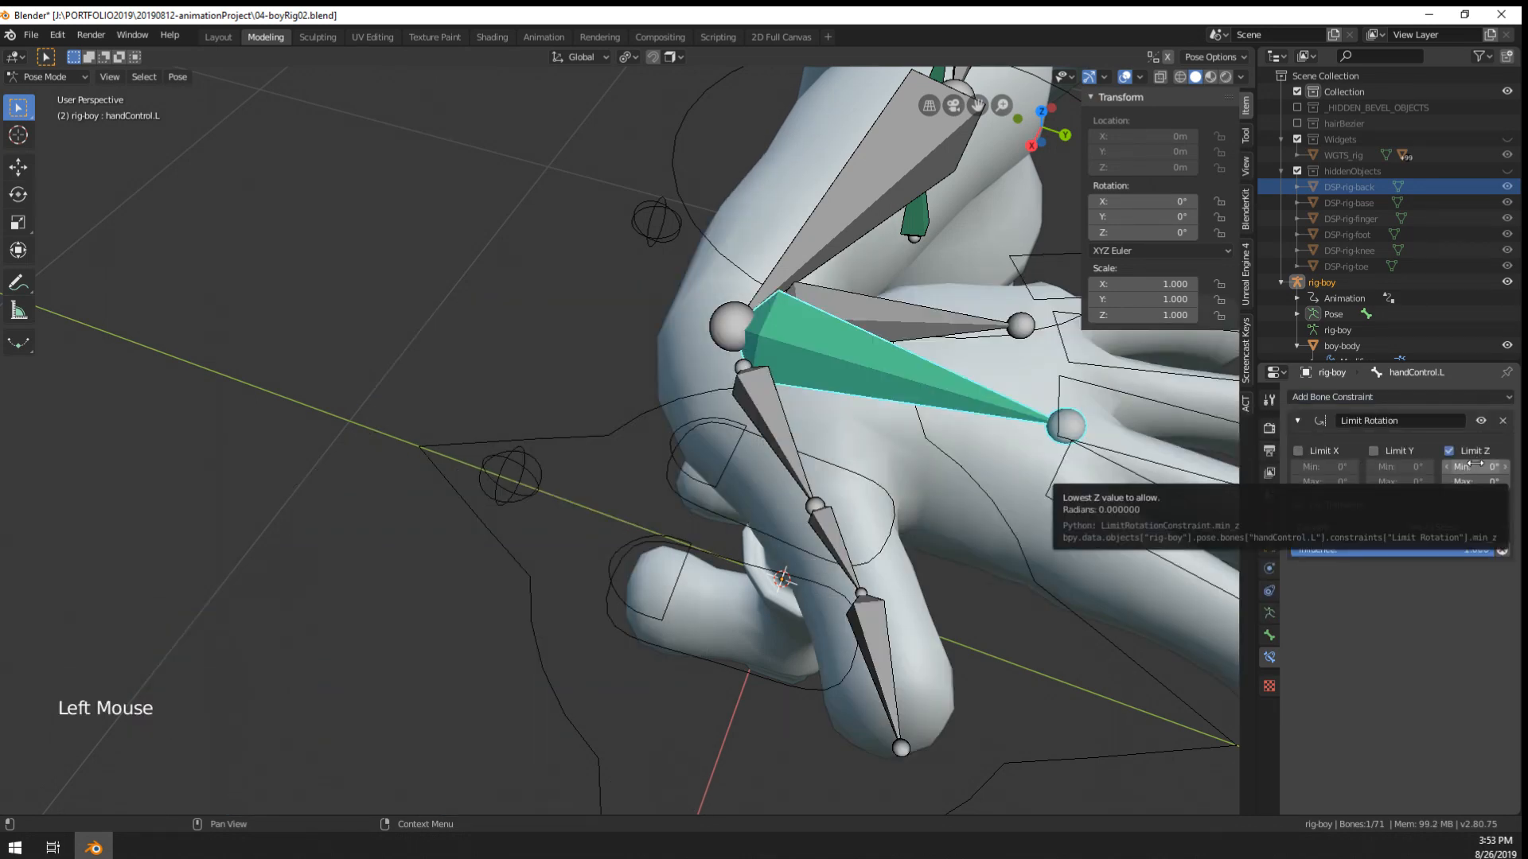
scroll(827, 474, "down", 3)
left_click(1403, 525)
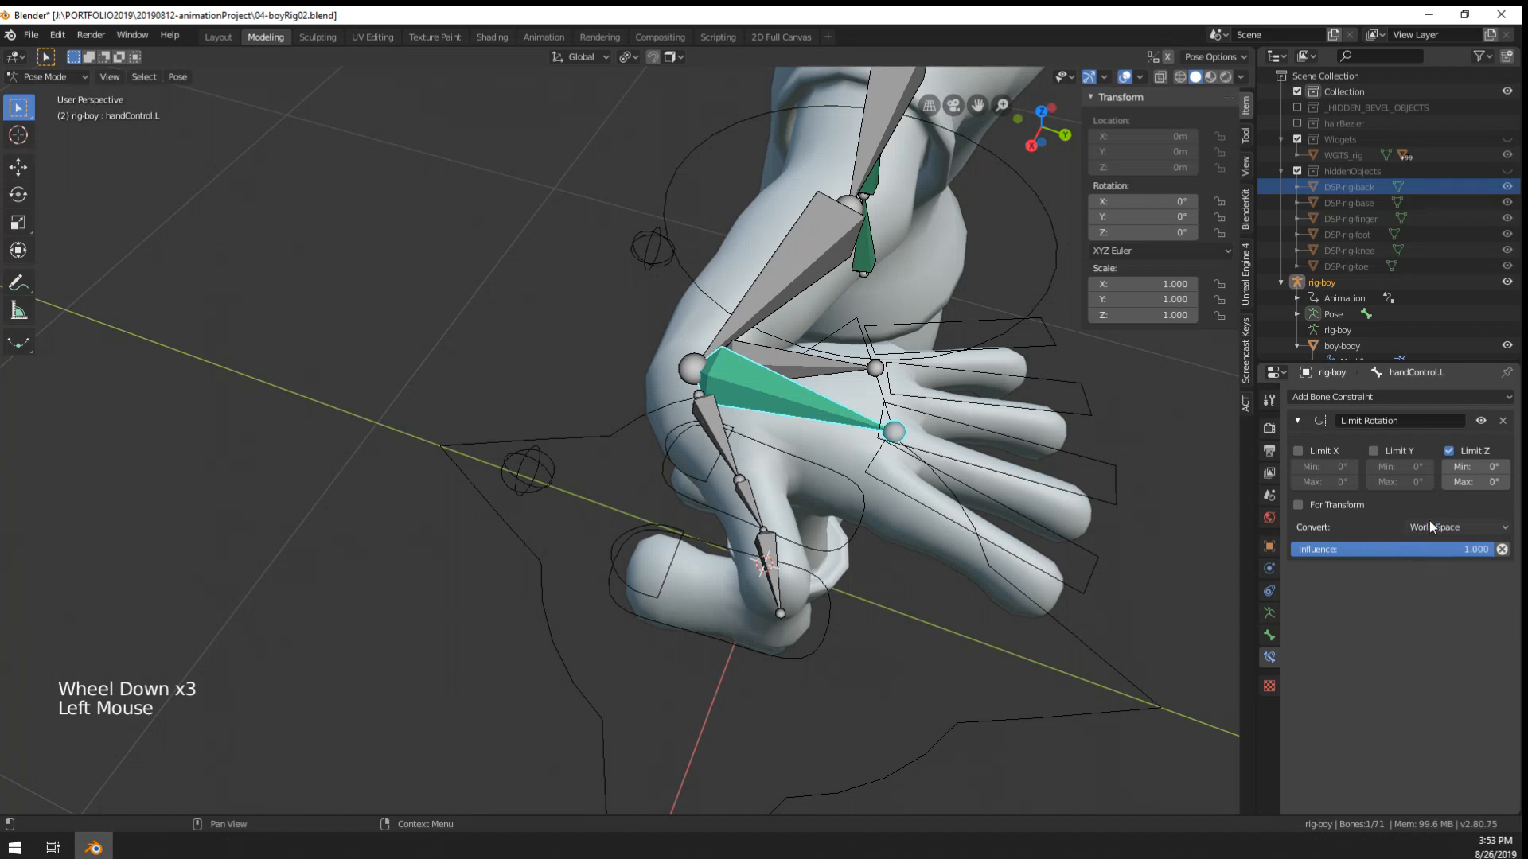
left_click(1429, 525)
left_click(1444, 590)
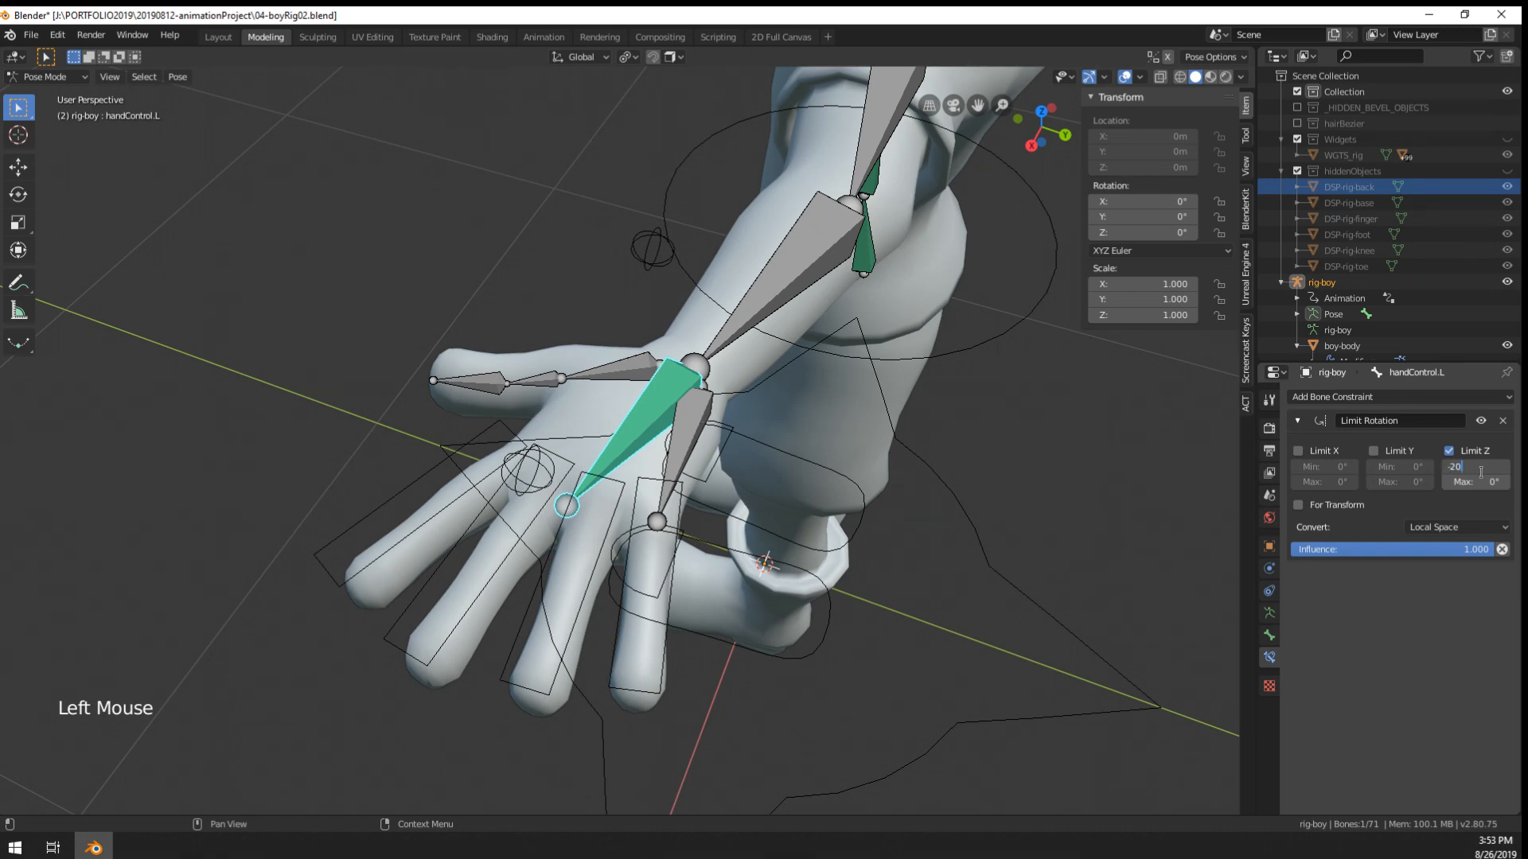
middle_click_drag(860, 445, 870, 533)
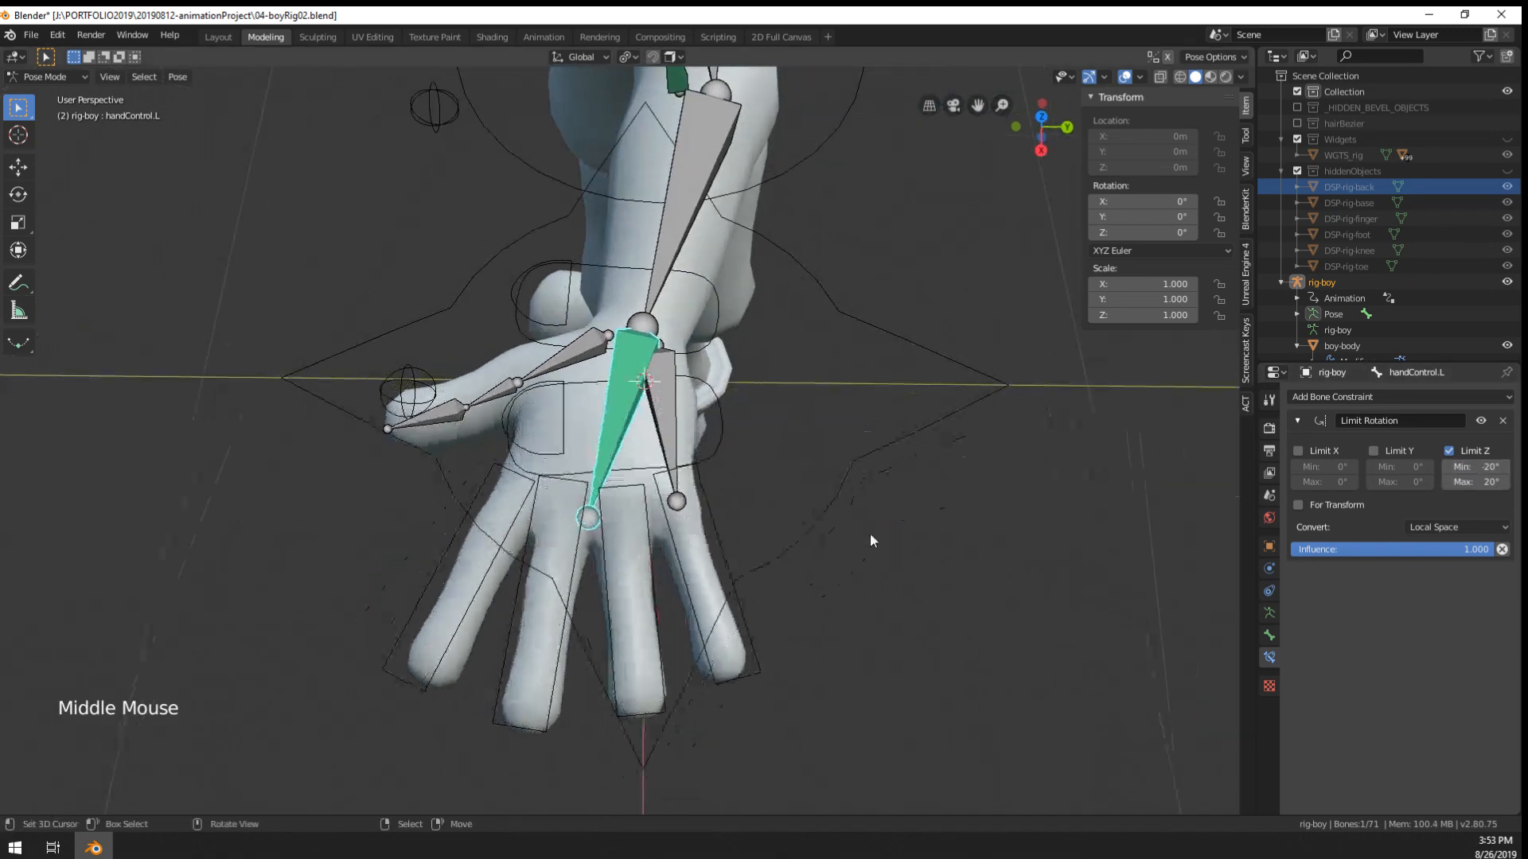
- Raise the maximum of handControl.L's Limit Z rotation to 35°, test-rotating the bone and cancelling each rotation
key("r")
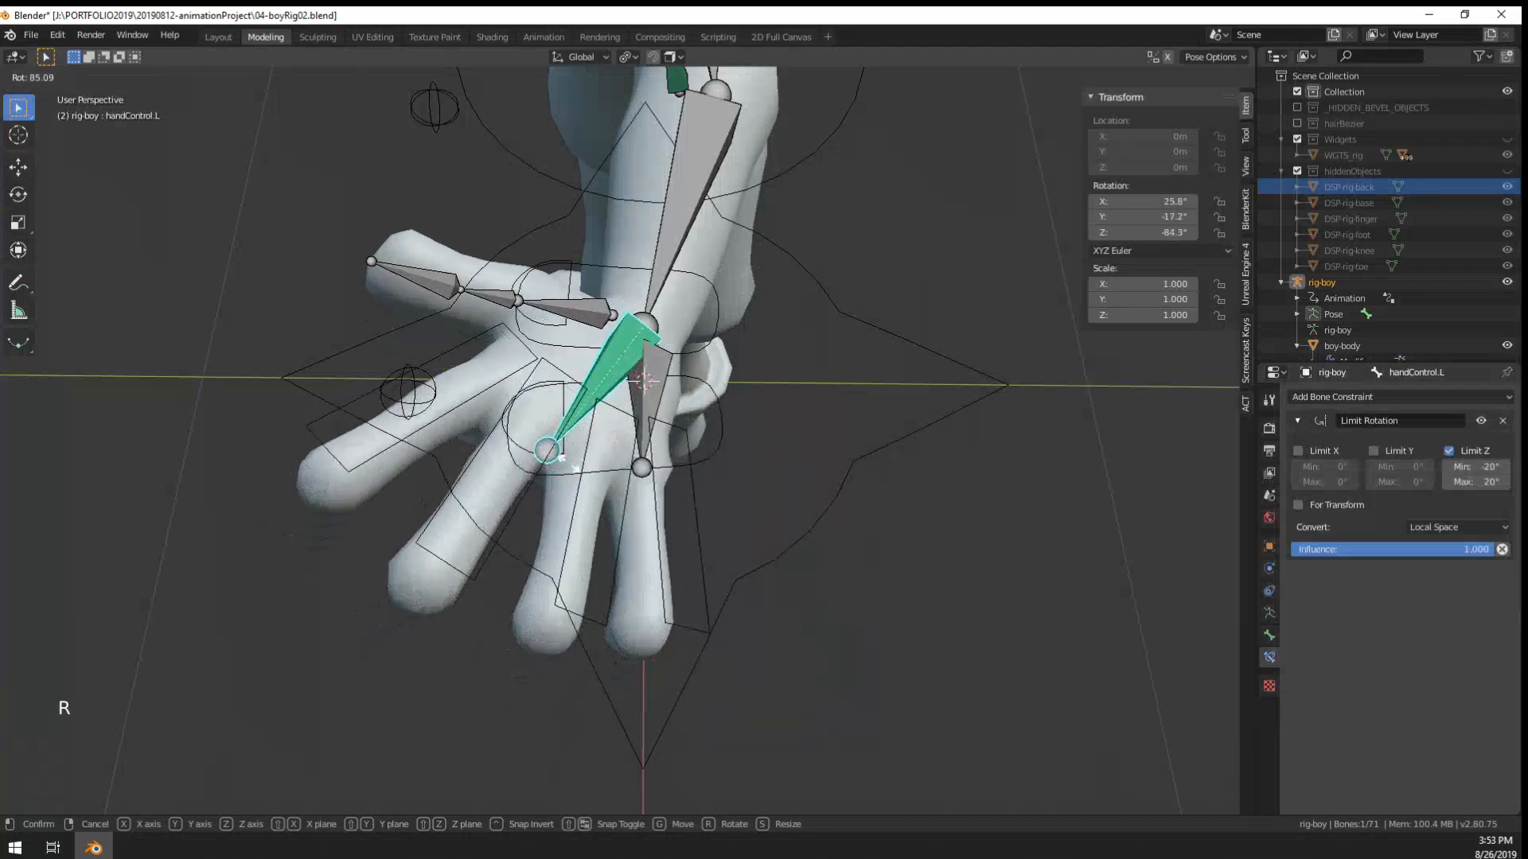
right_click(1029, 419)
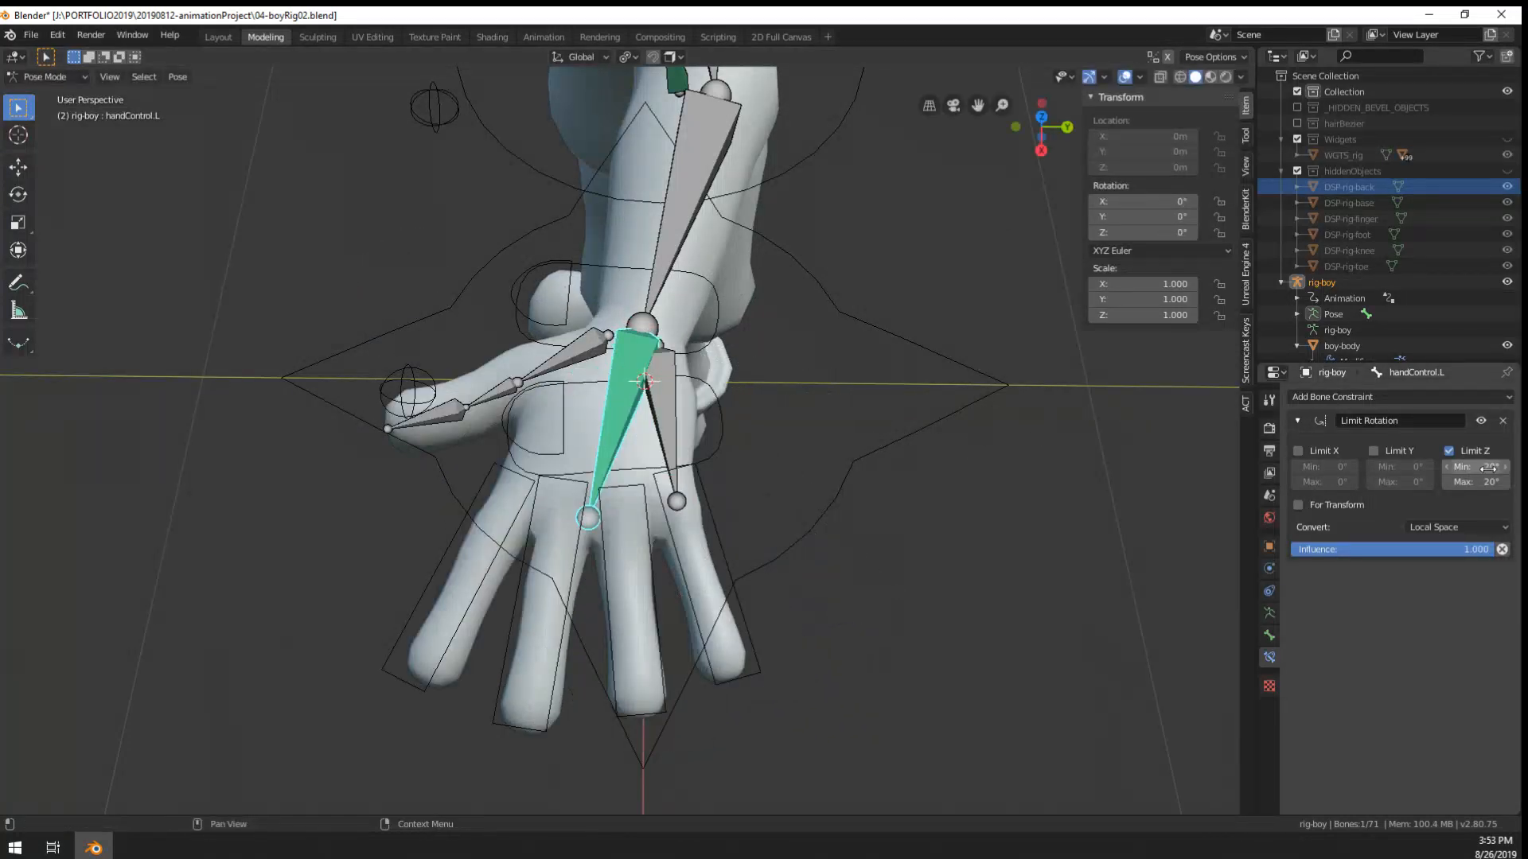
key("r")
right_click(941, 509)
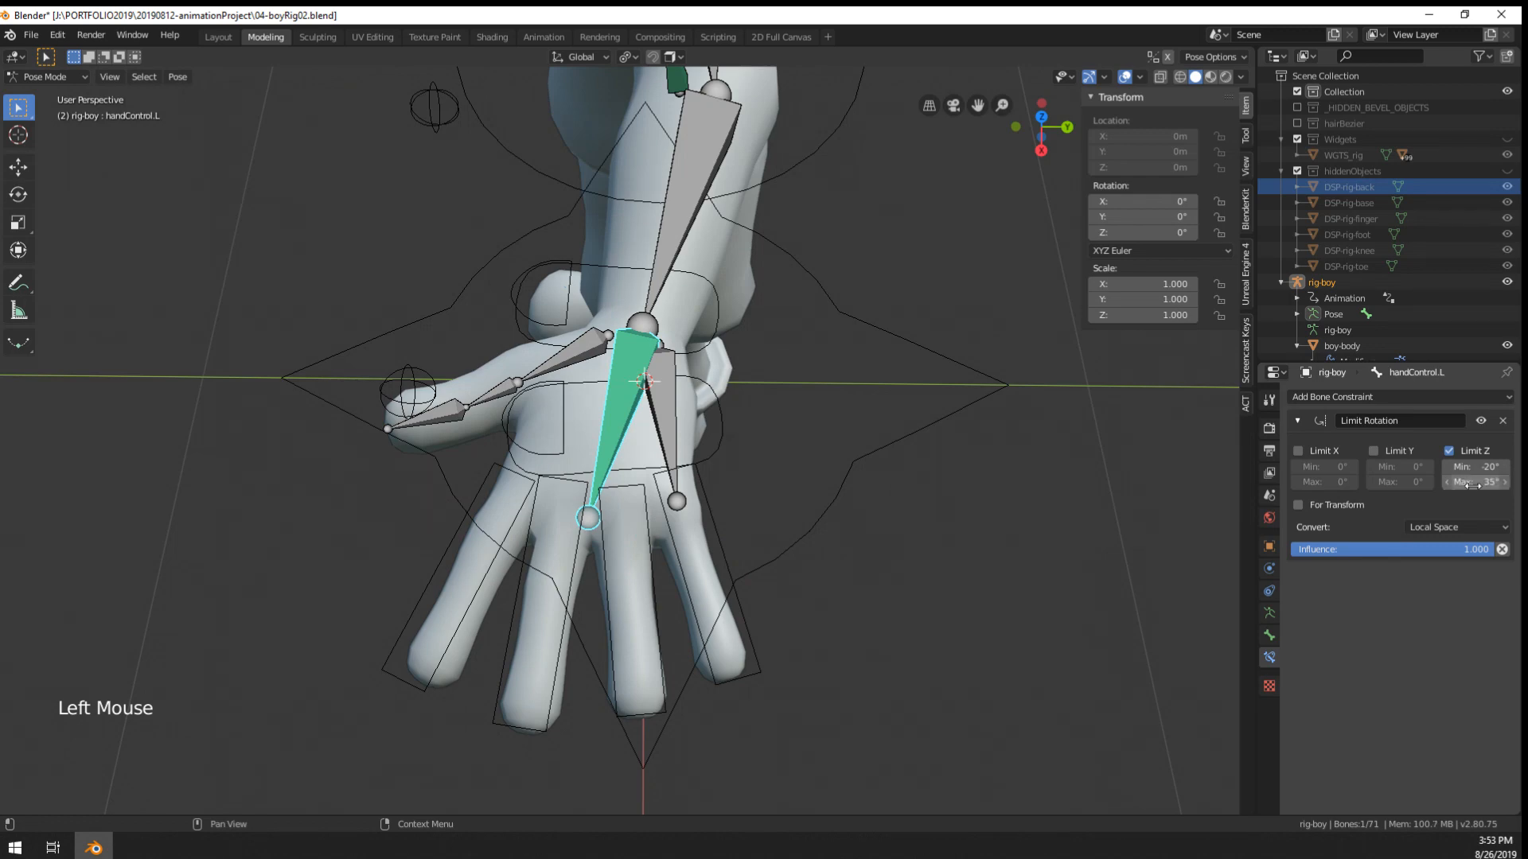
key("r")
right_click(632, 598)
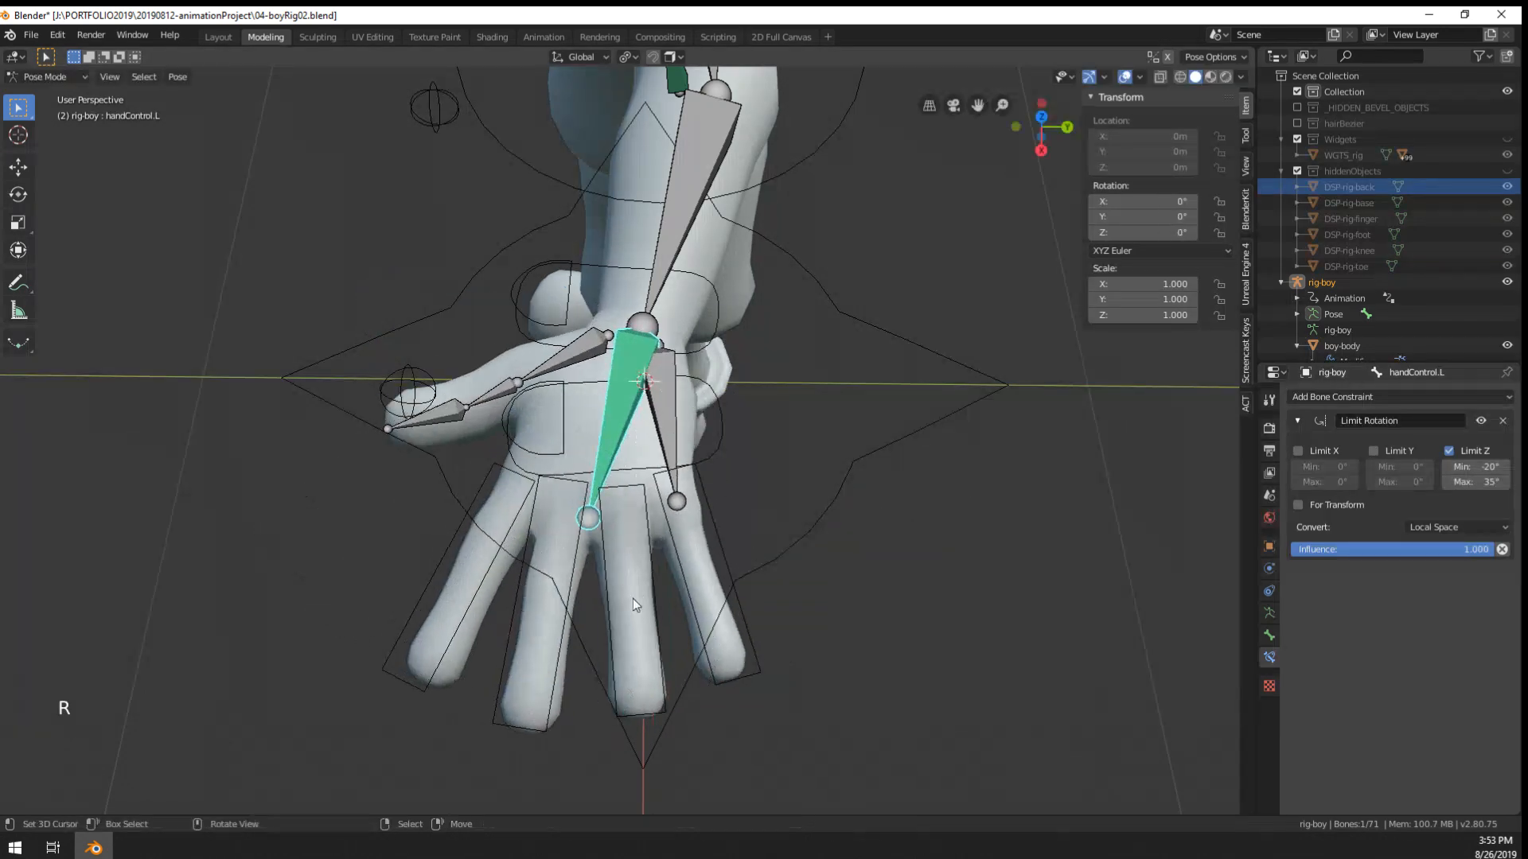
- Test-rotate handControl.L from several viewing angles around the left arm, cancelling the rotations
middle_click_drag(633, 598, 740, 554)
key("r")
scroll(379, 637, "down", 2)
key("g")
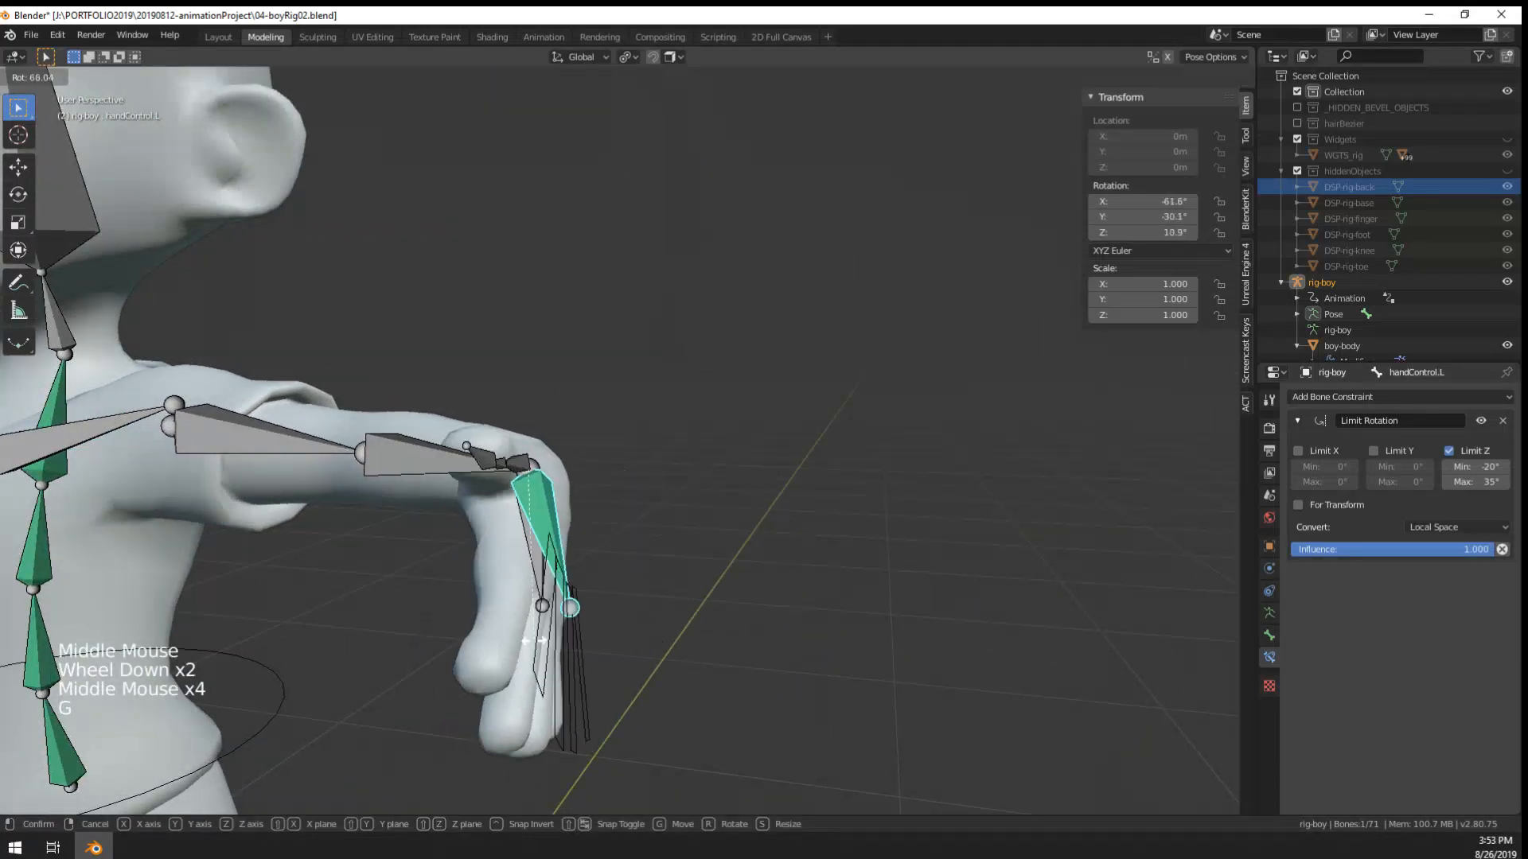
right_click(534, 641)
middle_click_drag(537, 640, 679, 639)
middle_click_drag(67, 708, 586, 495)
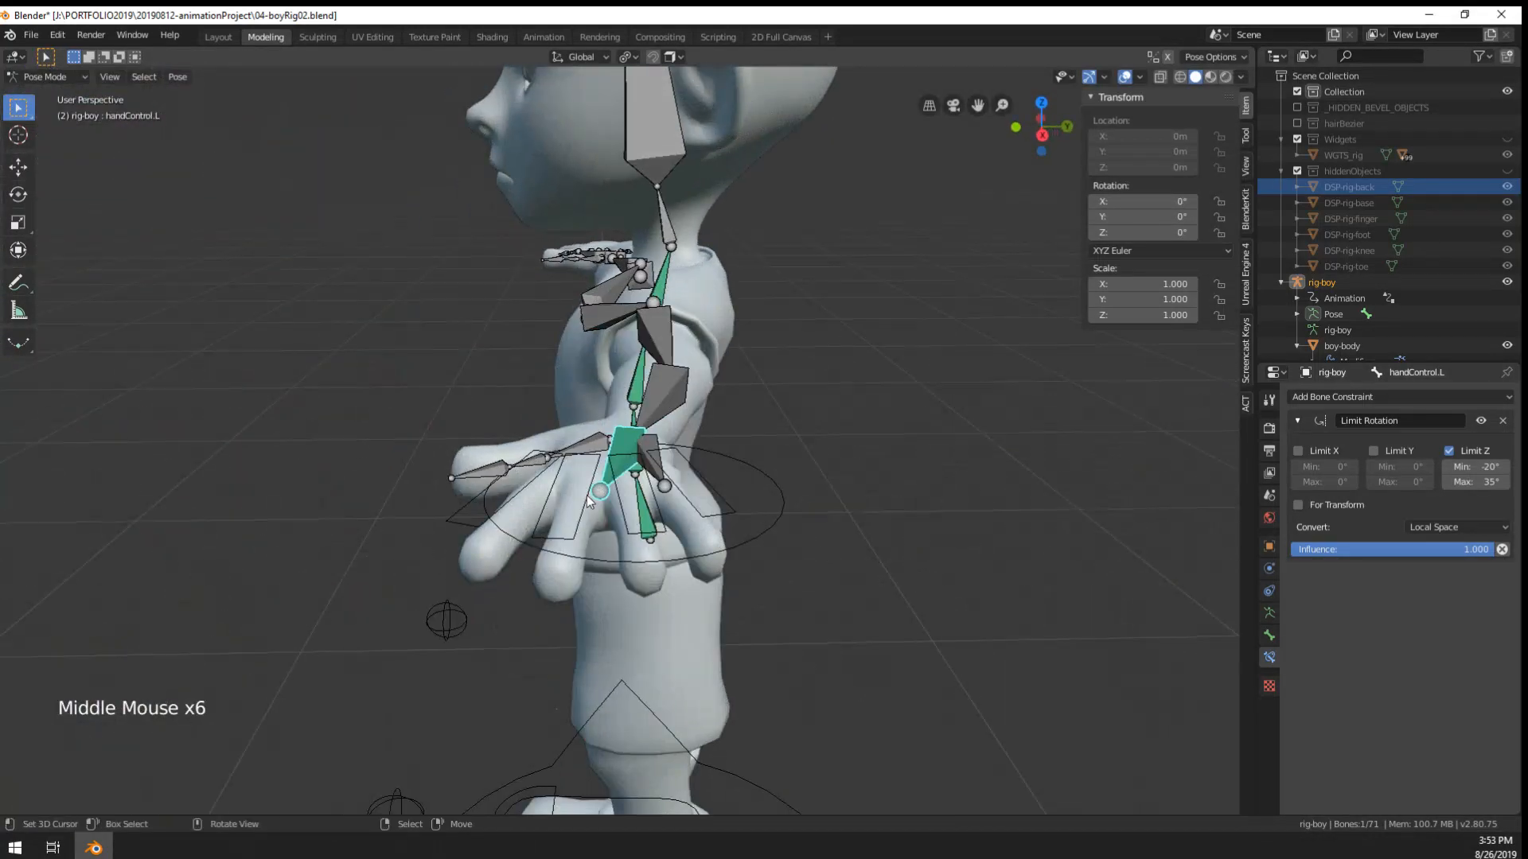
key("r")
scroll(869, 617, "up", 2)
scroll(869, 617, "down", 7)
- Add a 32-vertex mesh circle with a 1 m radius at the world origin
middle_click_drag(844, 612, 763, 541)
key("shift+a")
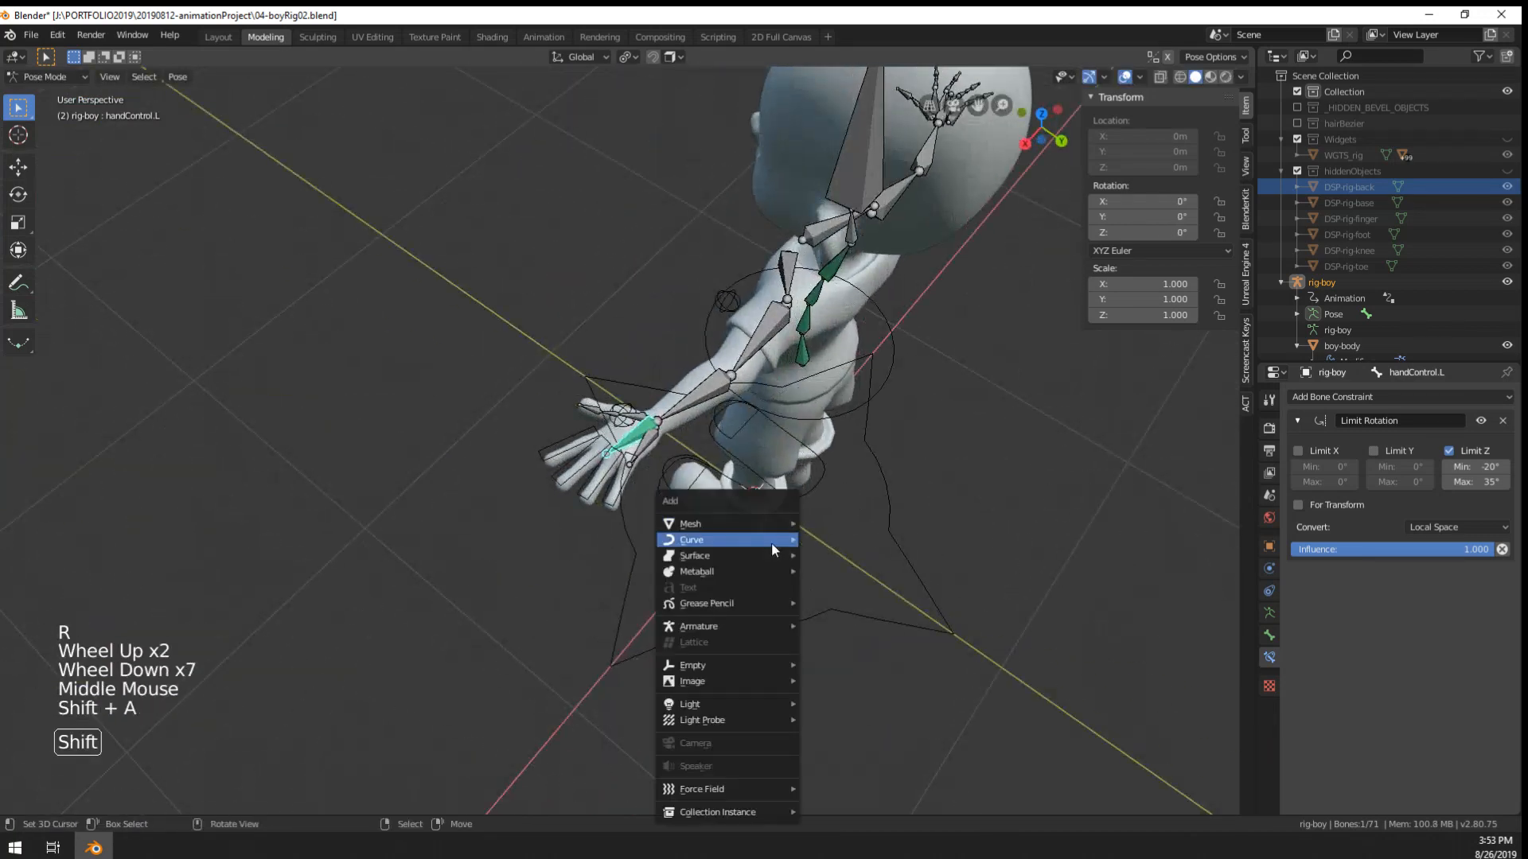
mouse_move(739, 523)
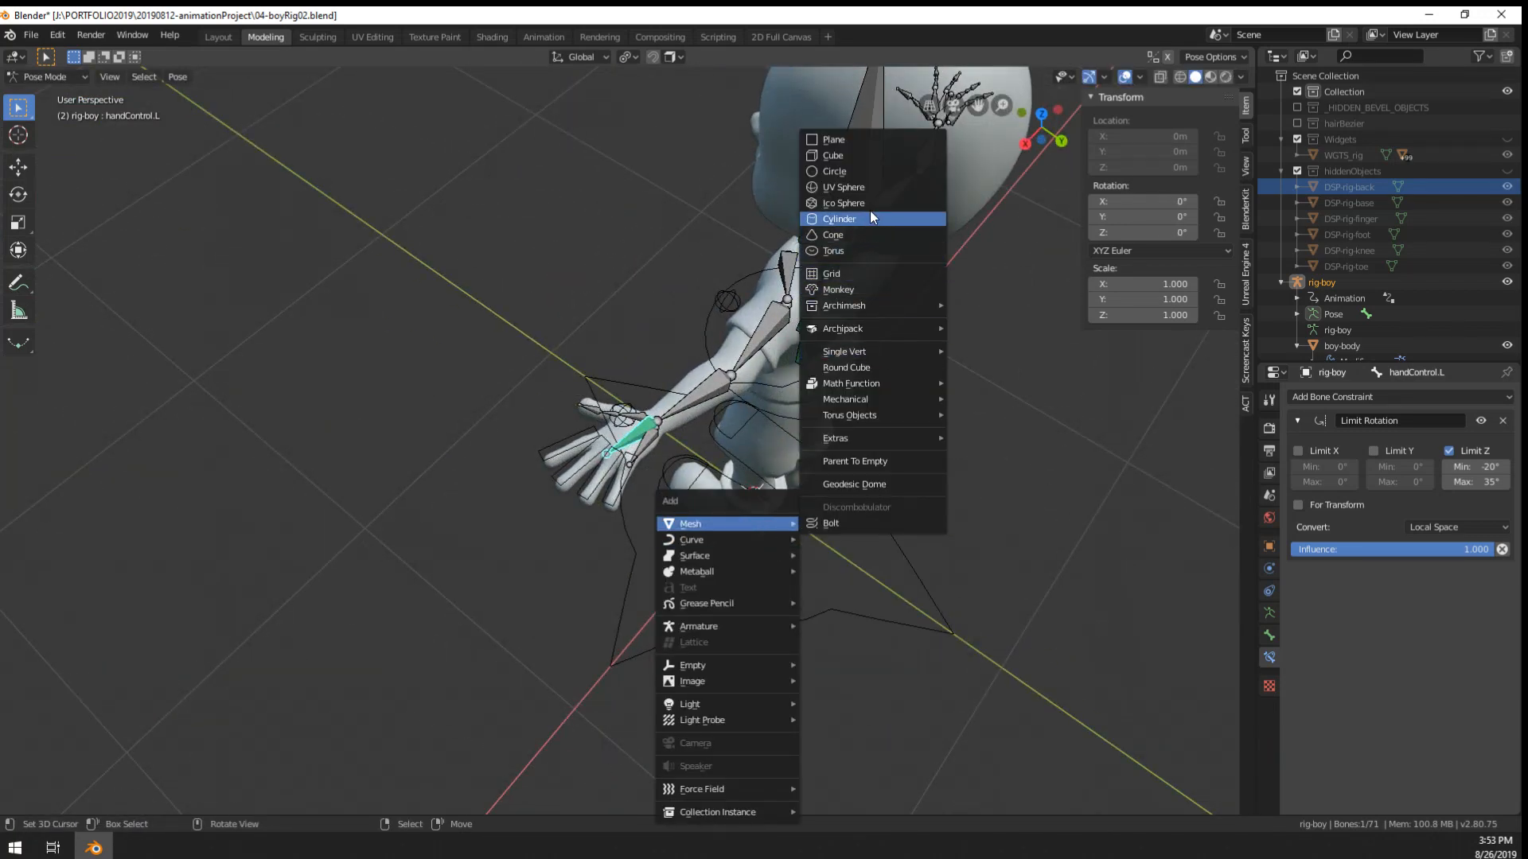
left_click(877, 170)
scroll(819, 514, "up", 4)
scroll(805, 527, "down", 5)
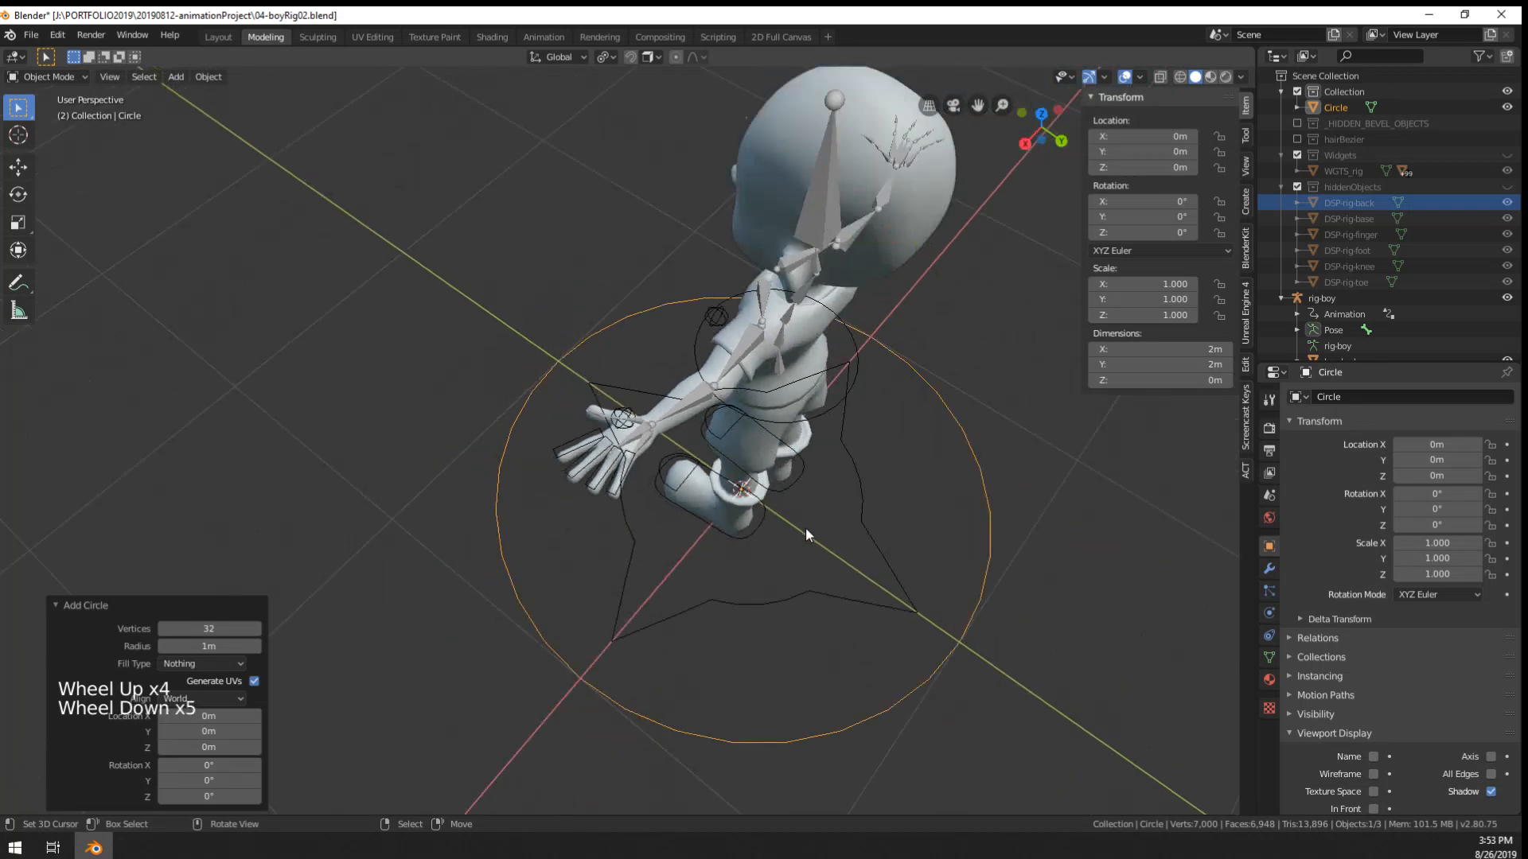
scroll(805, 528, "up", 4)
- Return to posing the rig and assign the new circle as handControl.L's custom display object
right_click(646, 426)
key("ctrl+Tab")
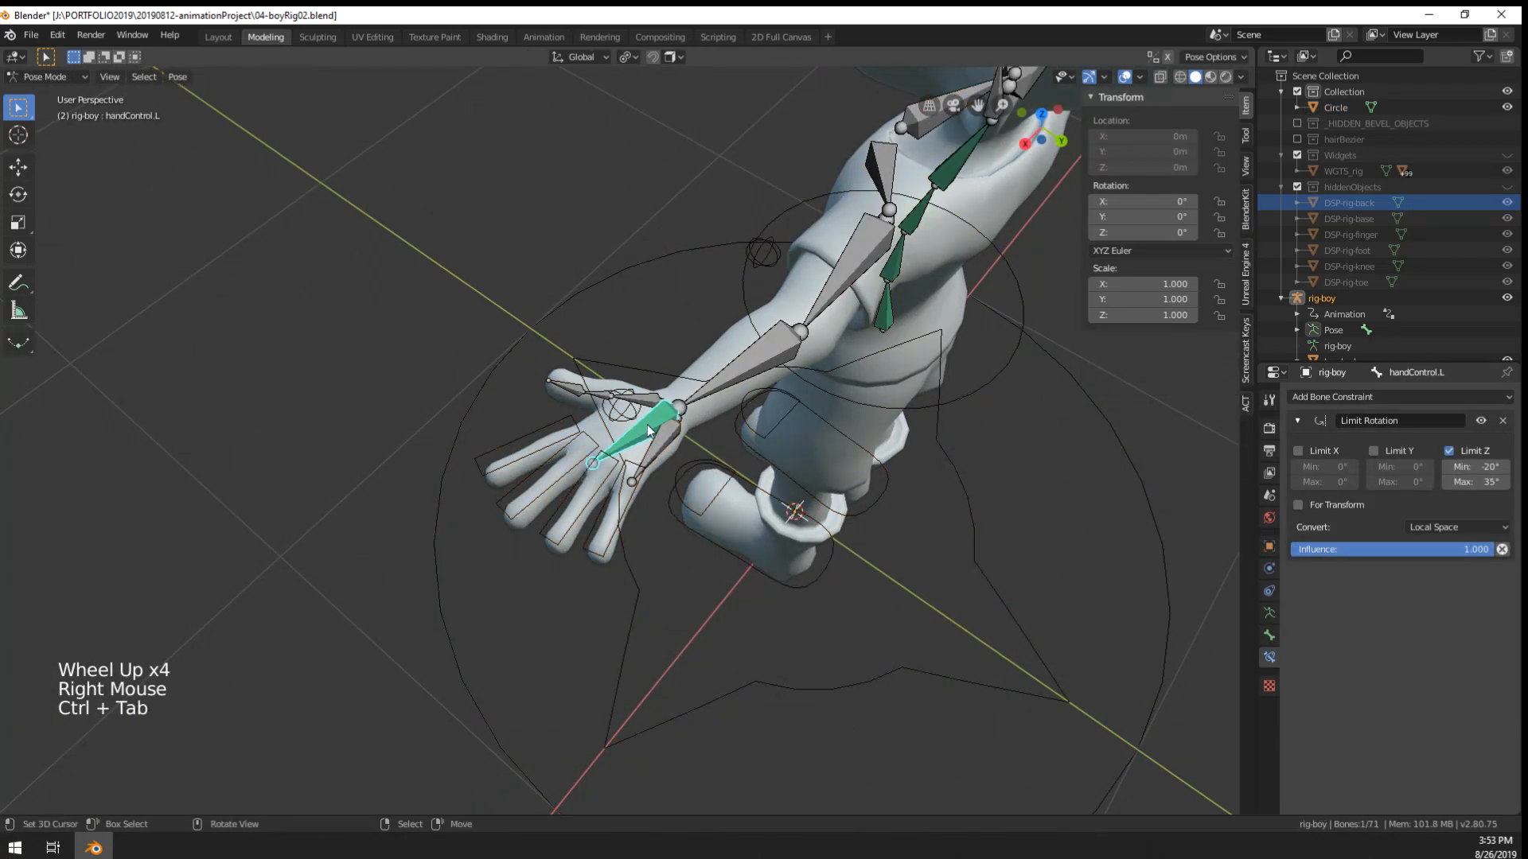
right_click(647, 424)
left_click(1269, 635)
scroll(1408, 660, "down", 14)
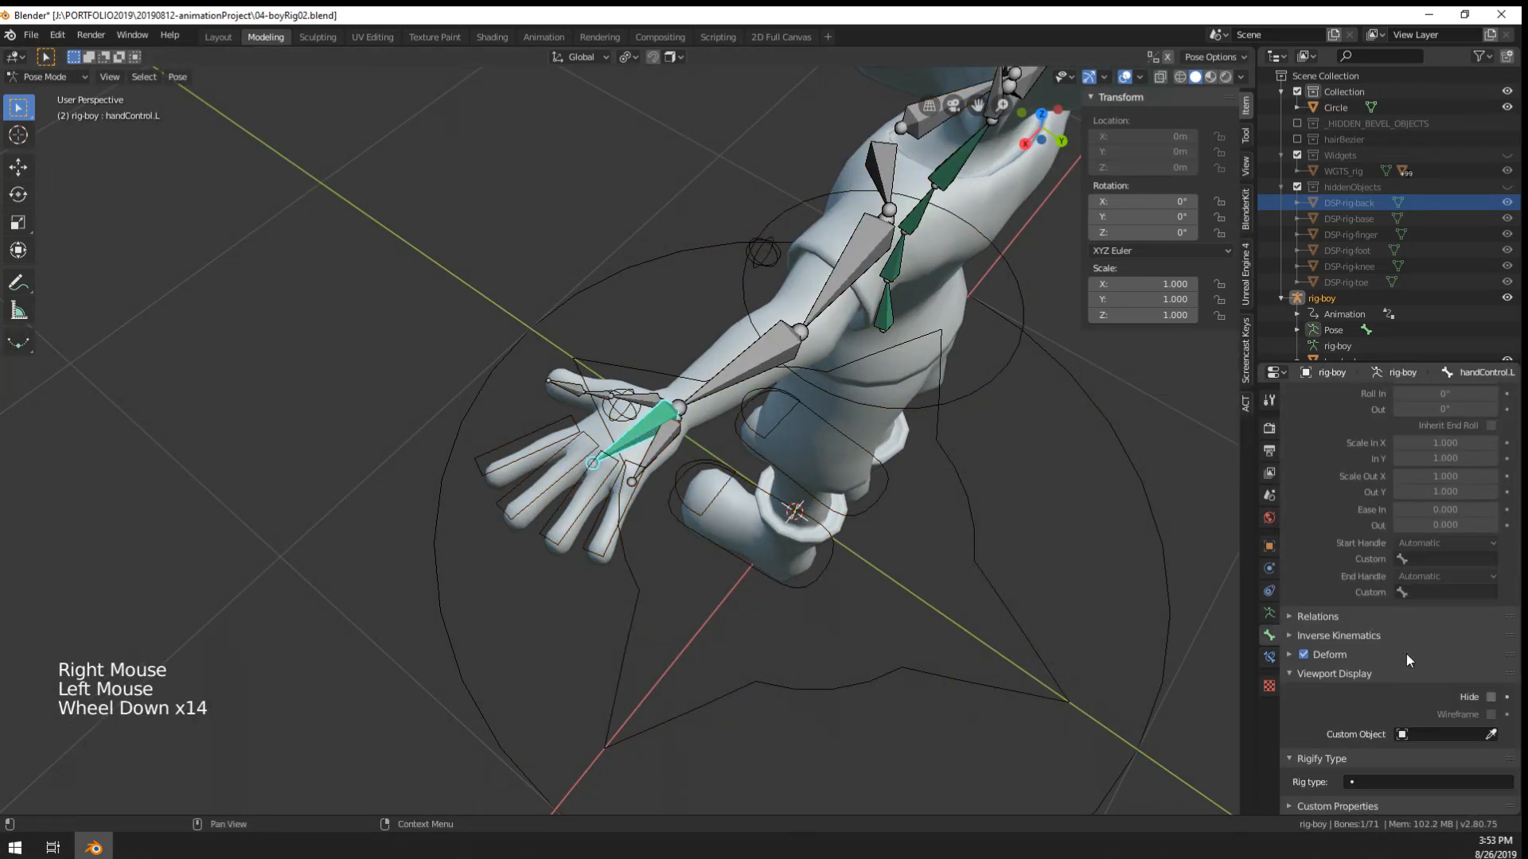
left_click(1490, 736)
left_click(1165, 648)
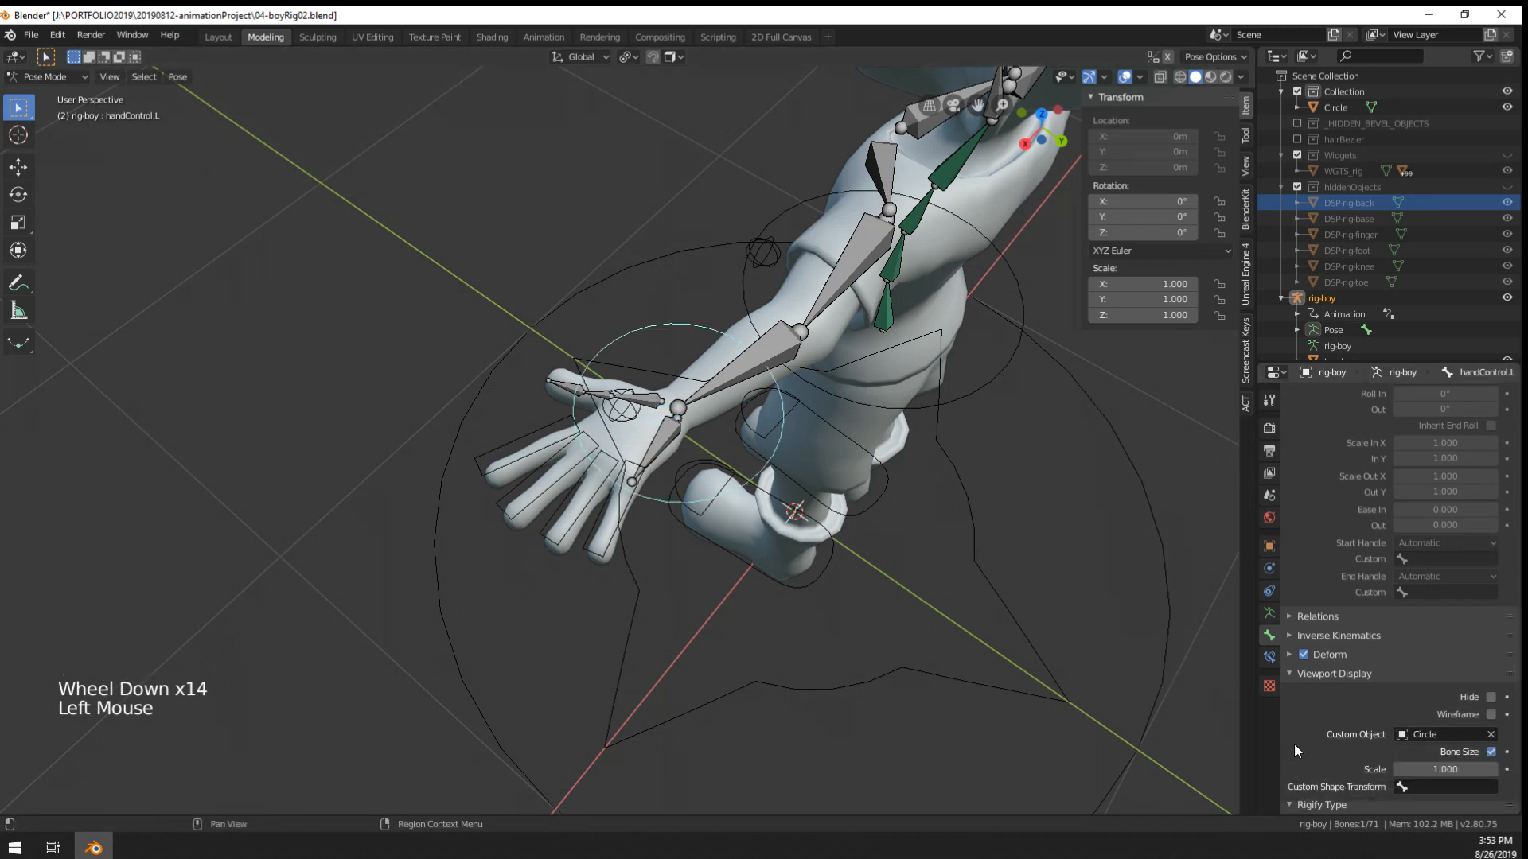
- Select the circle, start editing its mesh and scale all its vertices down
key("ctrl+Tab")
right_click(1171, 623)
key("Tab")
middle_click_drag(1171, 622, 1162, 685)
scroll(1162, 684, "down", 2)
key("s")
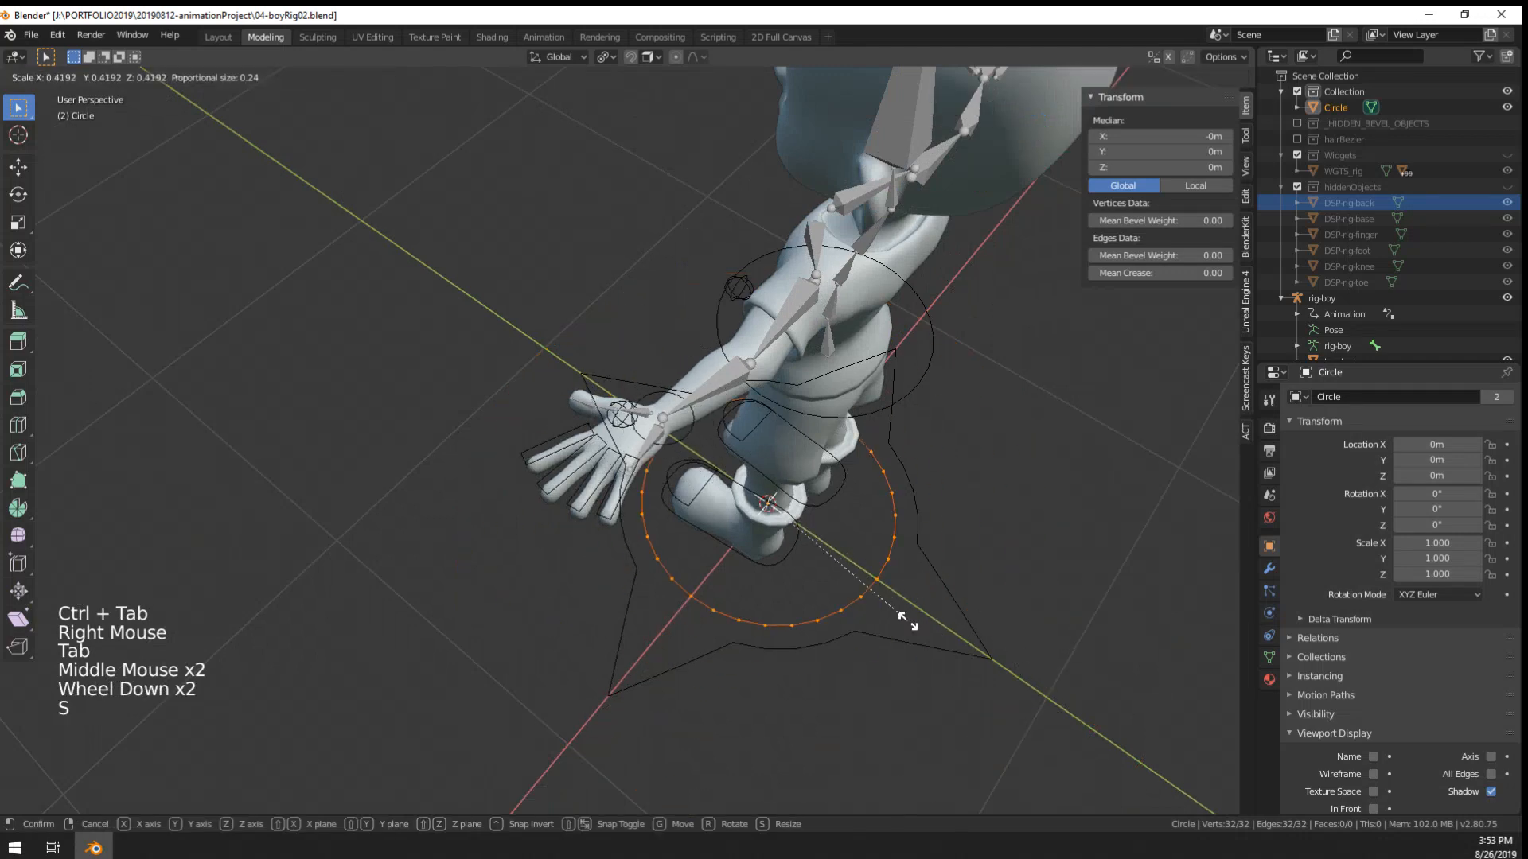
left_click(952, 637)
- Rotate the circle's vertices 90° about the global Y axis and 90° about the global Z axis
type("r")
type("90")
key("Return")
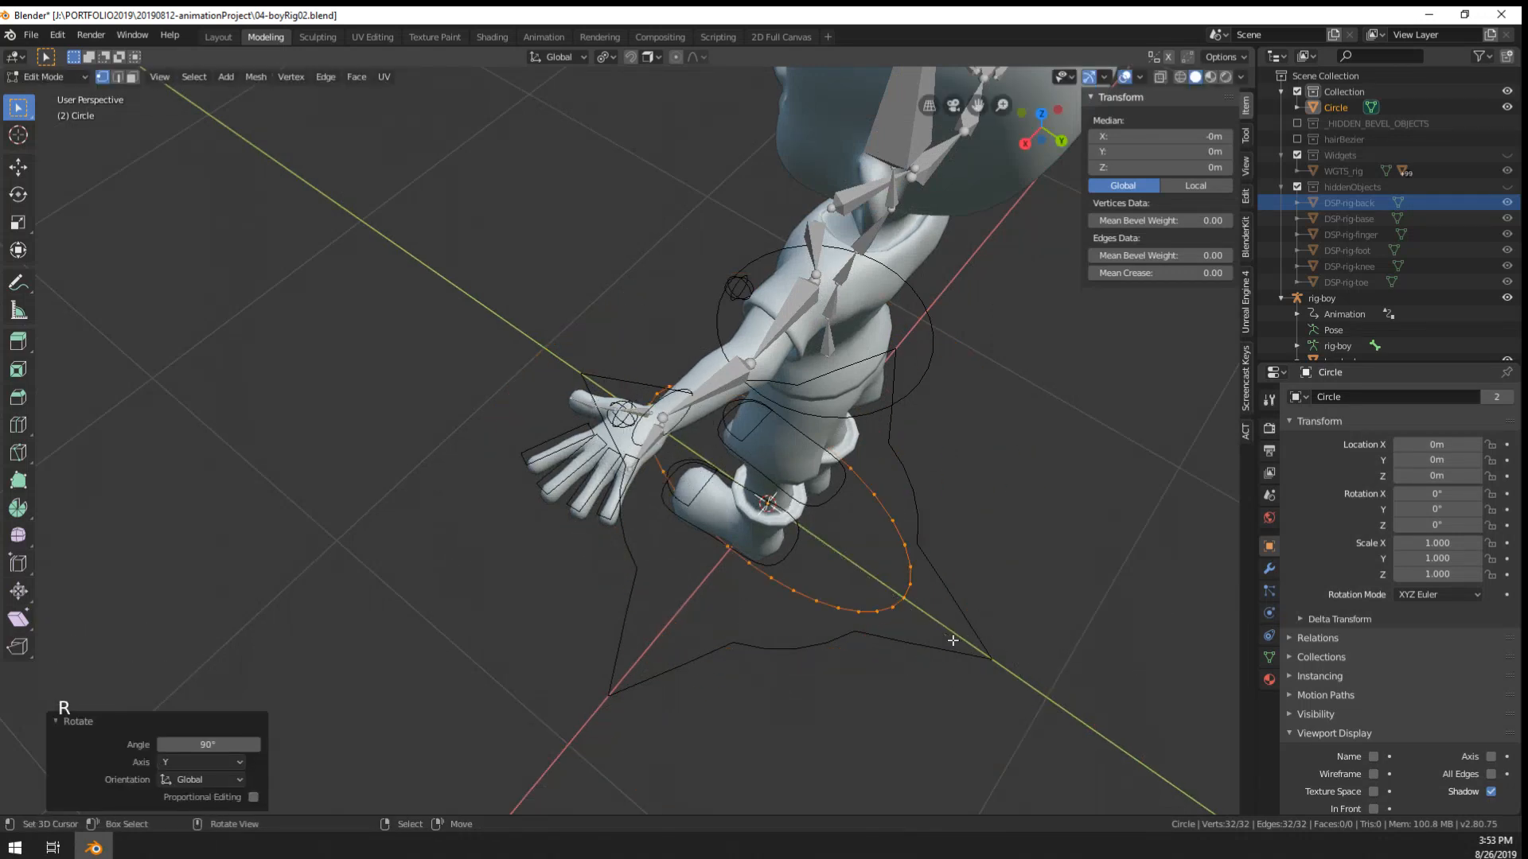
type("rz90")
key("Return")
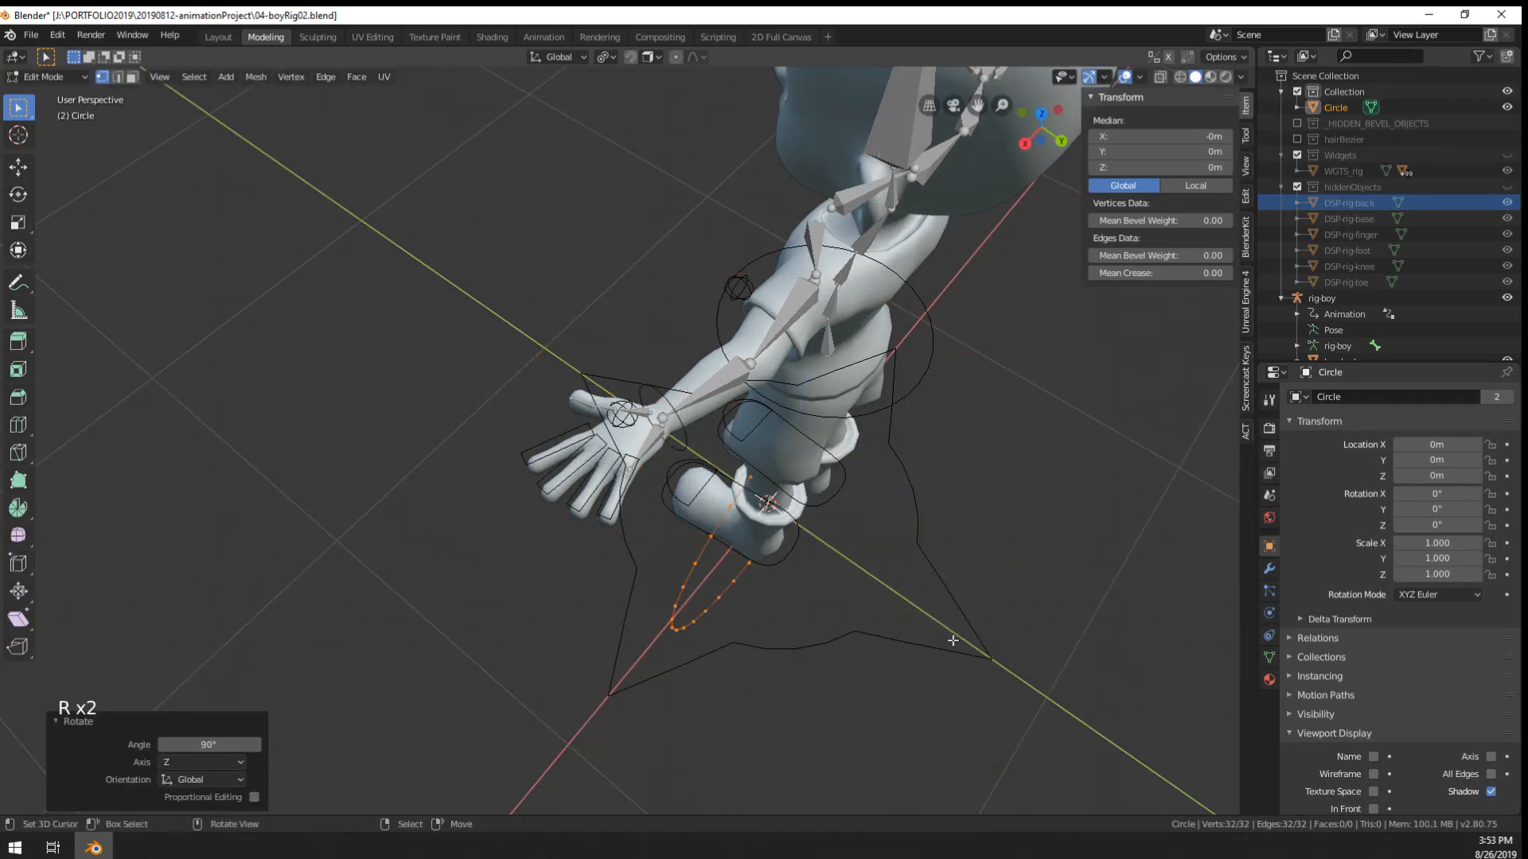
- Scale the circle's vertices by about 0.895 and move them about 0.543 m along Y so the control sits on the hand
scroll(952, 639, "up", 4)
middle_click_drag(952, 639, 999, 637)
key("s")
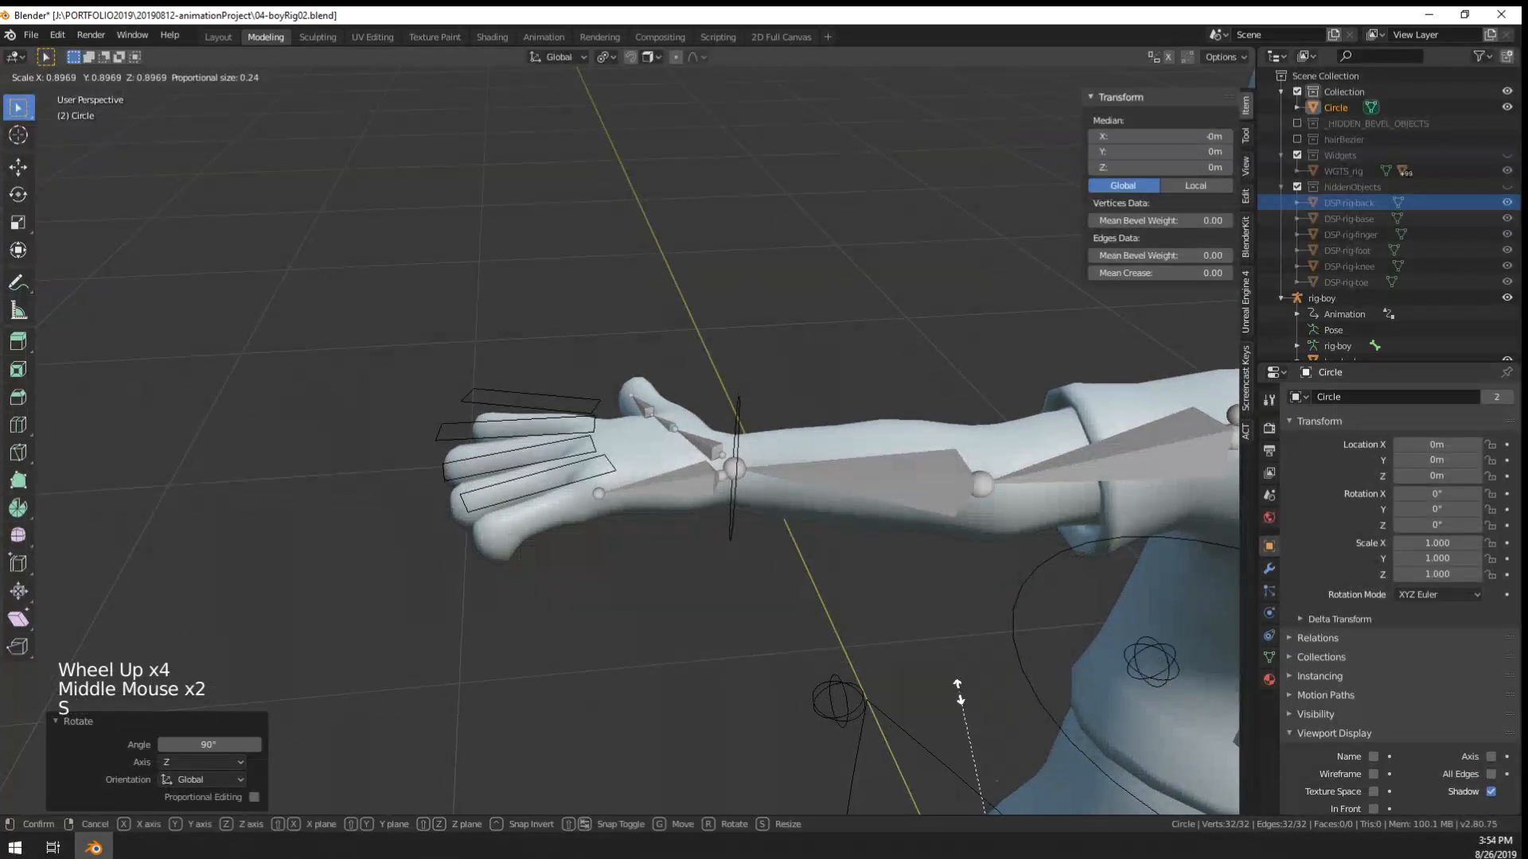
left_click(958, 689)
middle_click_drag(958, 686, 916, 604)
scroll(916, 605, "down", 3)
key("g")
key("z")
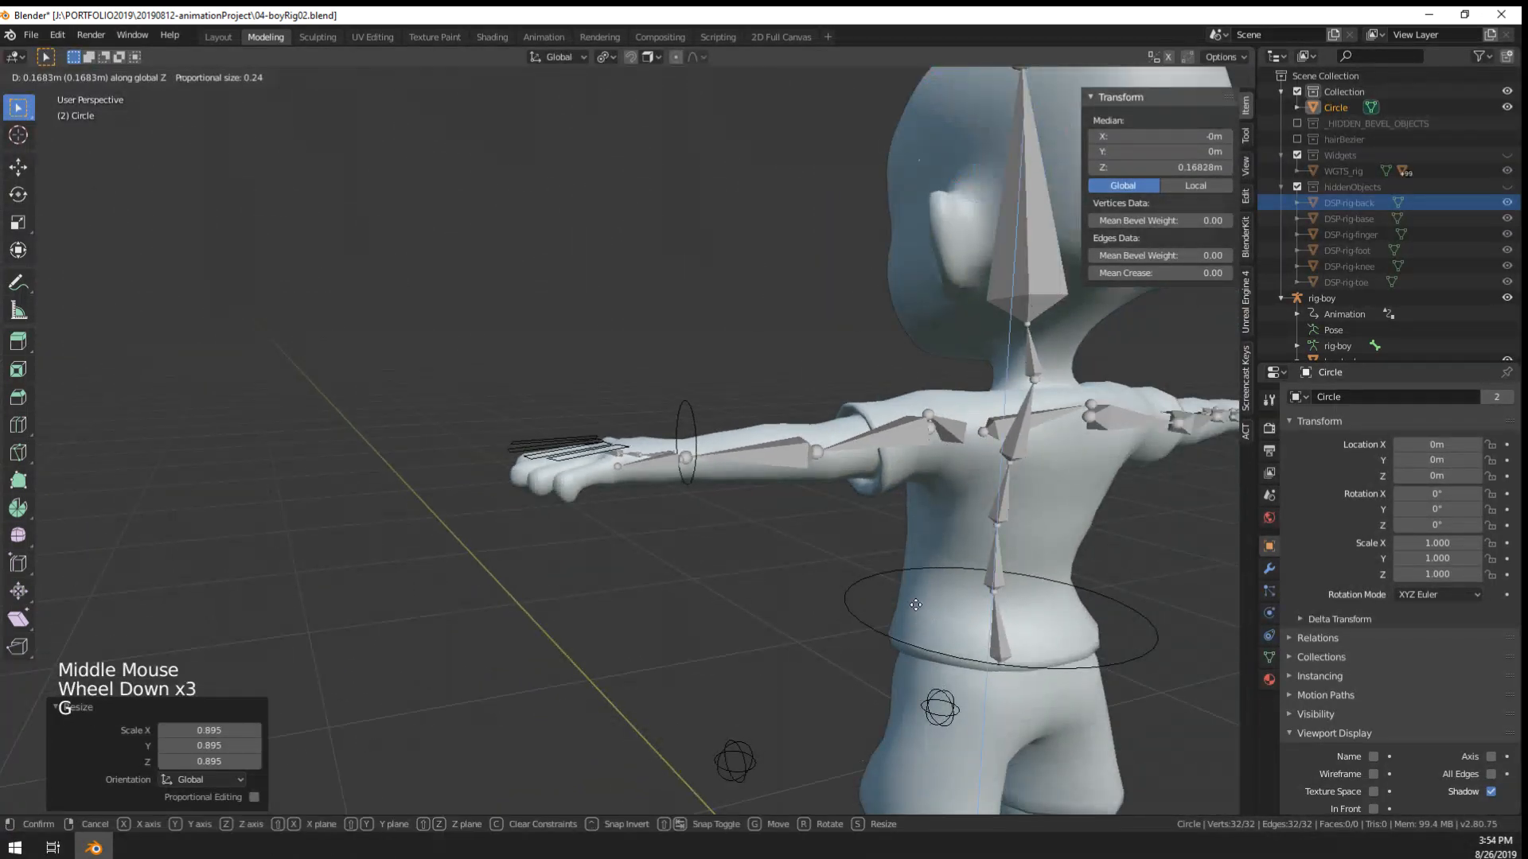
key("y")
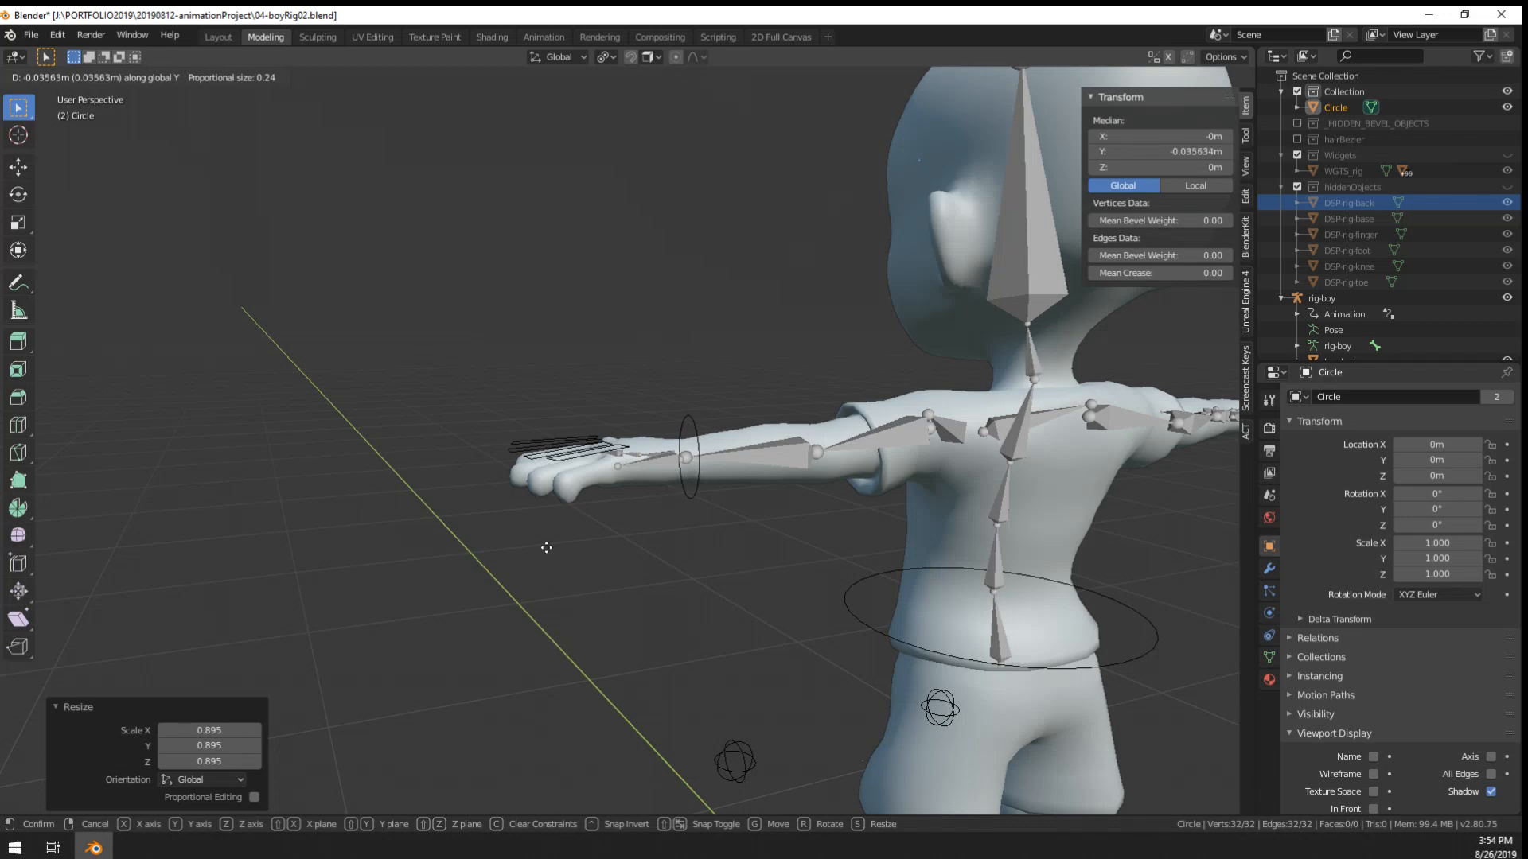
left_click(1148, 359)
- Flatten the circle along the global Z axis by a factor of about 0.551
middle_click_drag(728, 372, 875, 417)
scroll(860, 396, "up", 4)
middle_click_drag(875, 418, 895, 440)
key("s")
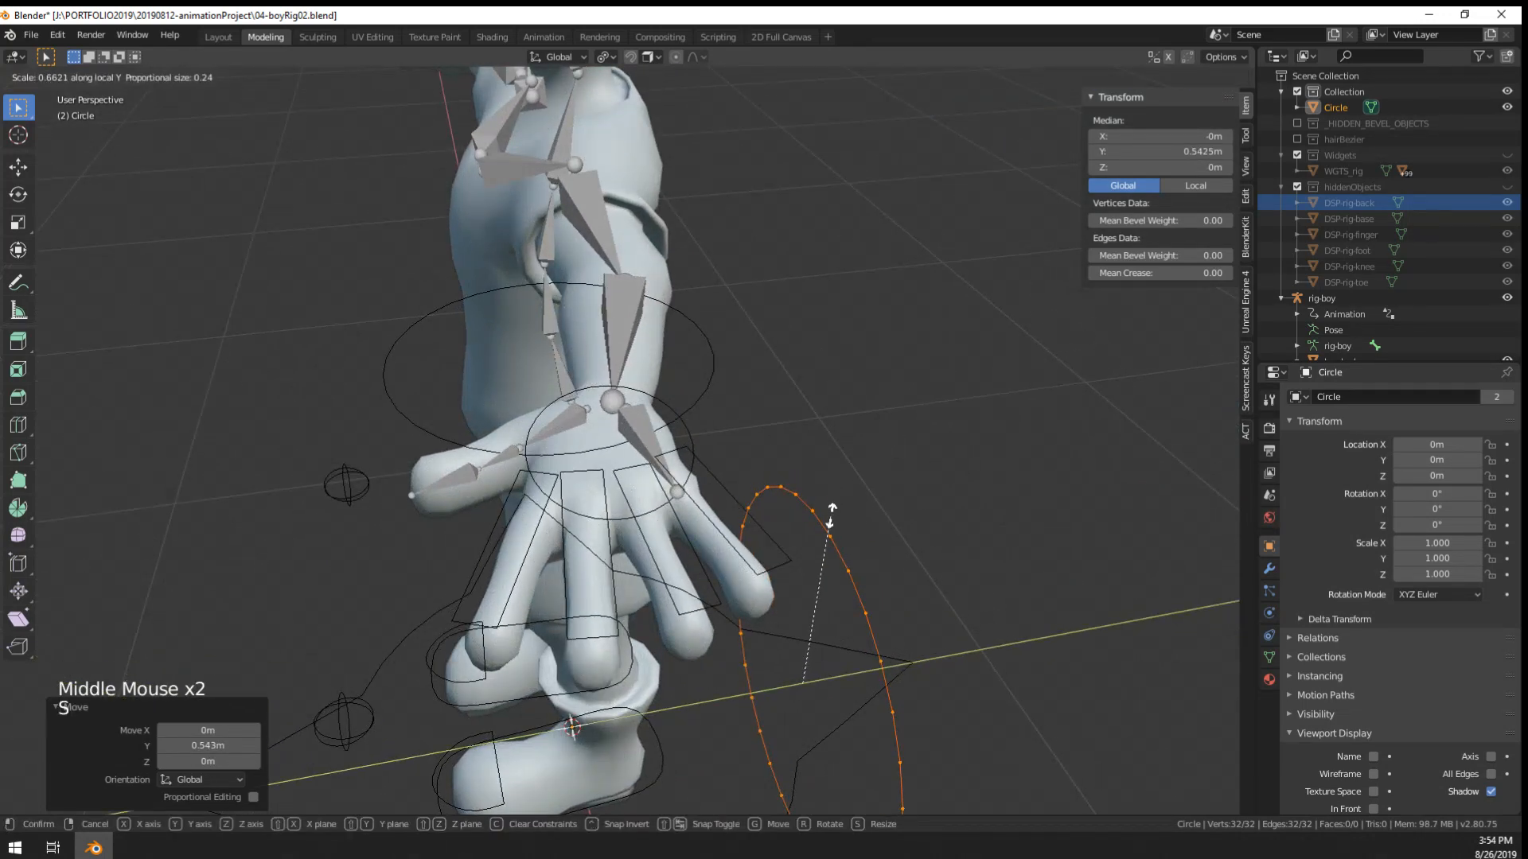
key("Escape")
key("s")
key("z")
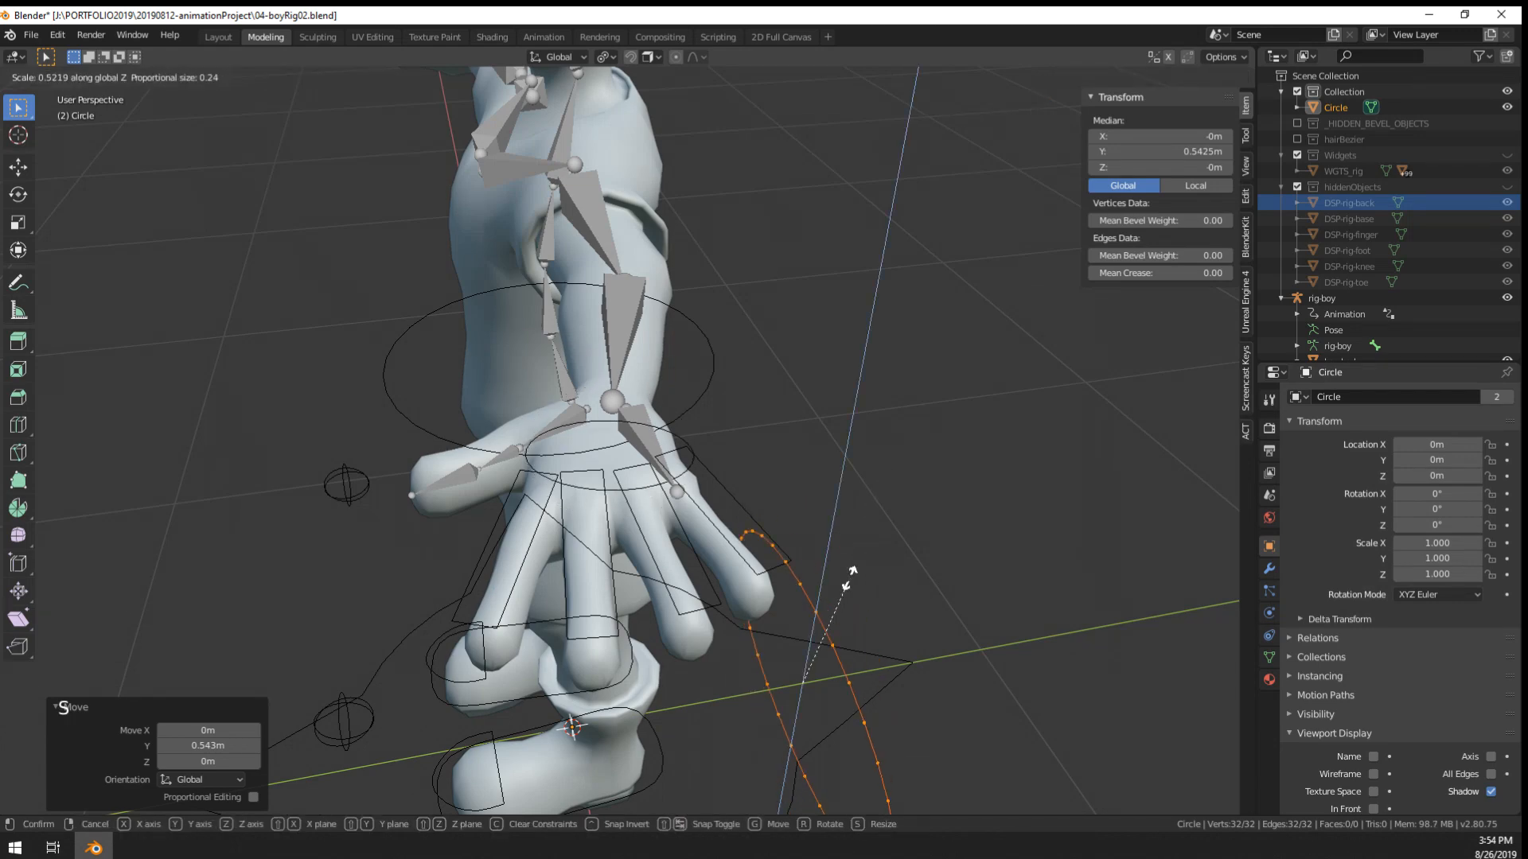
left_click(857, 576)
- Enlarge the circle's vertices by about 1.369, move them along Y to about 0.706 m, and leave mesh editing
middle_click_drag(857, 576, 915, 511)
scroll(682, 428, "down", 6)
scroll(915, 512, "up", 2)
key("r")
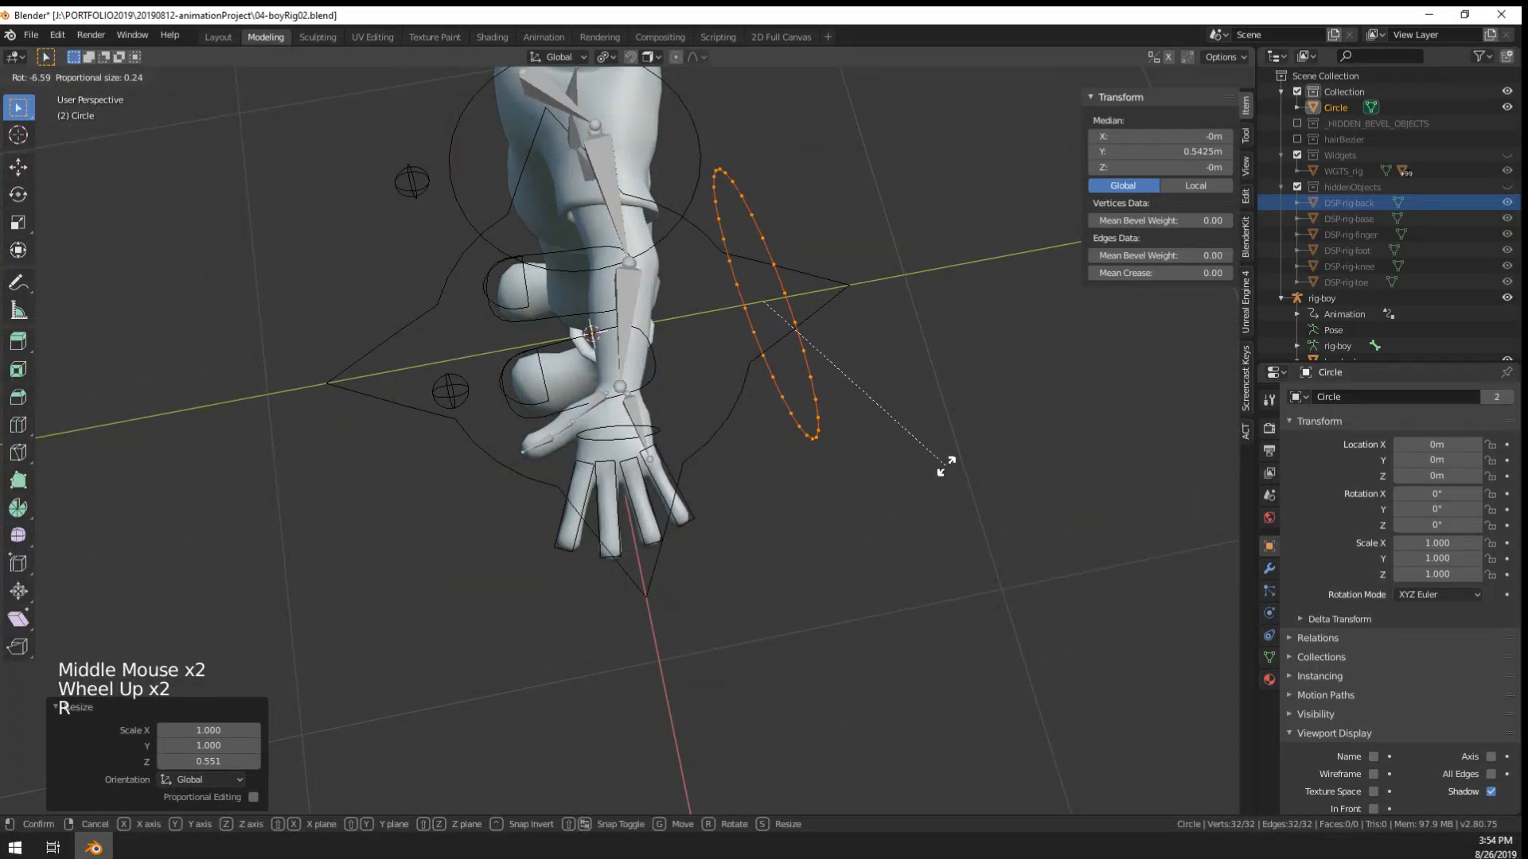
key("s")
left_click(983, 558)
key("g")
key("y")
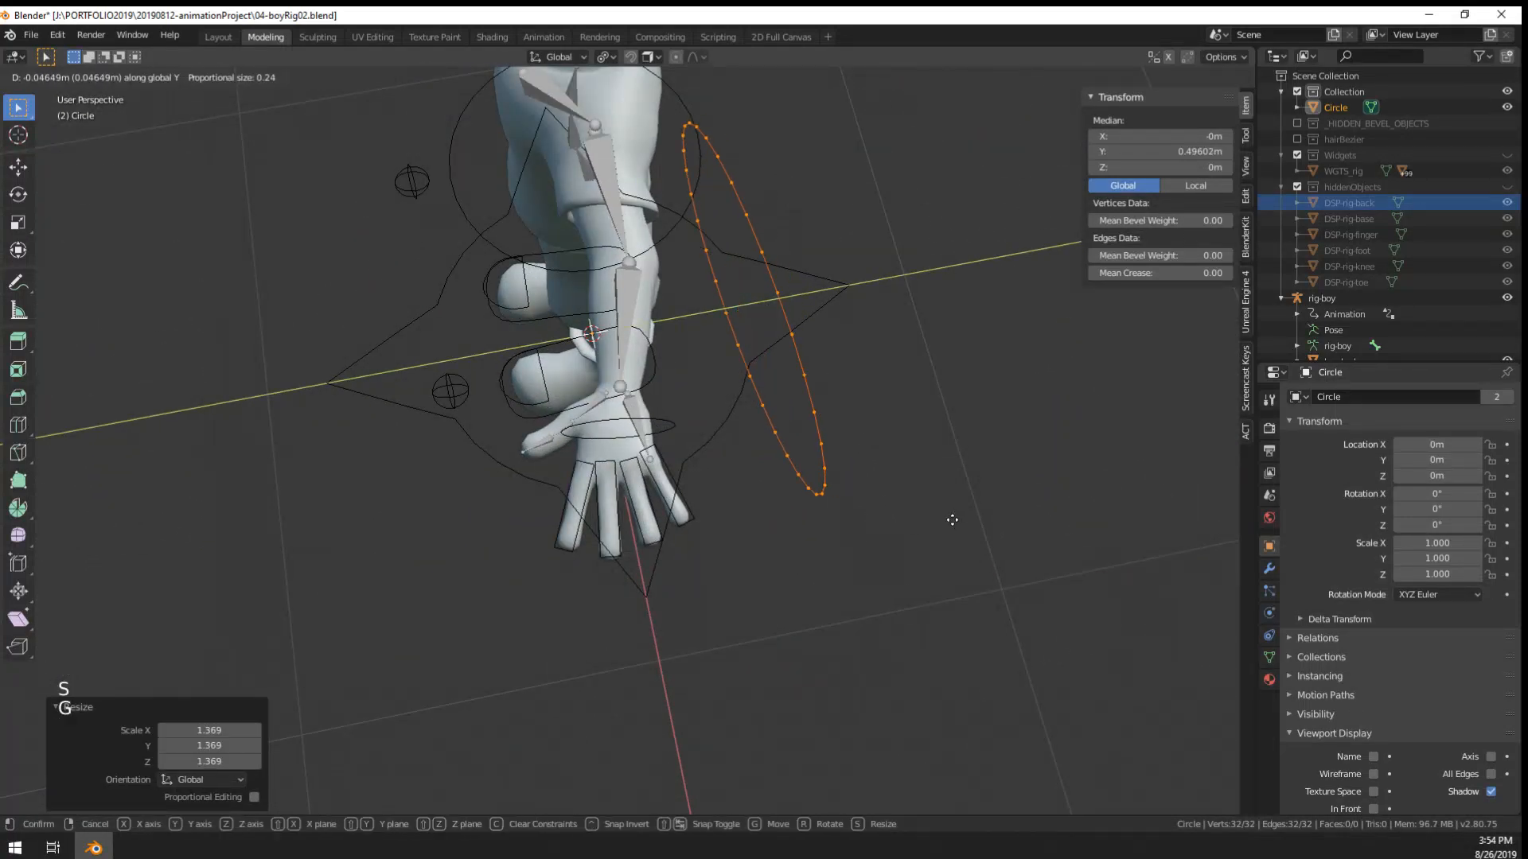
left_click(855, 500)
middle_click_drag(856, 499, 687, 488)
scroll(860, 446, "up", 3)
key("Tab")
scroll(875, 517, "down", 6)
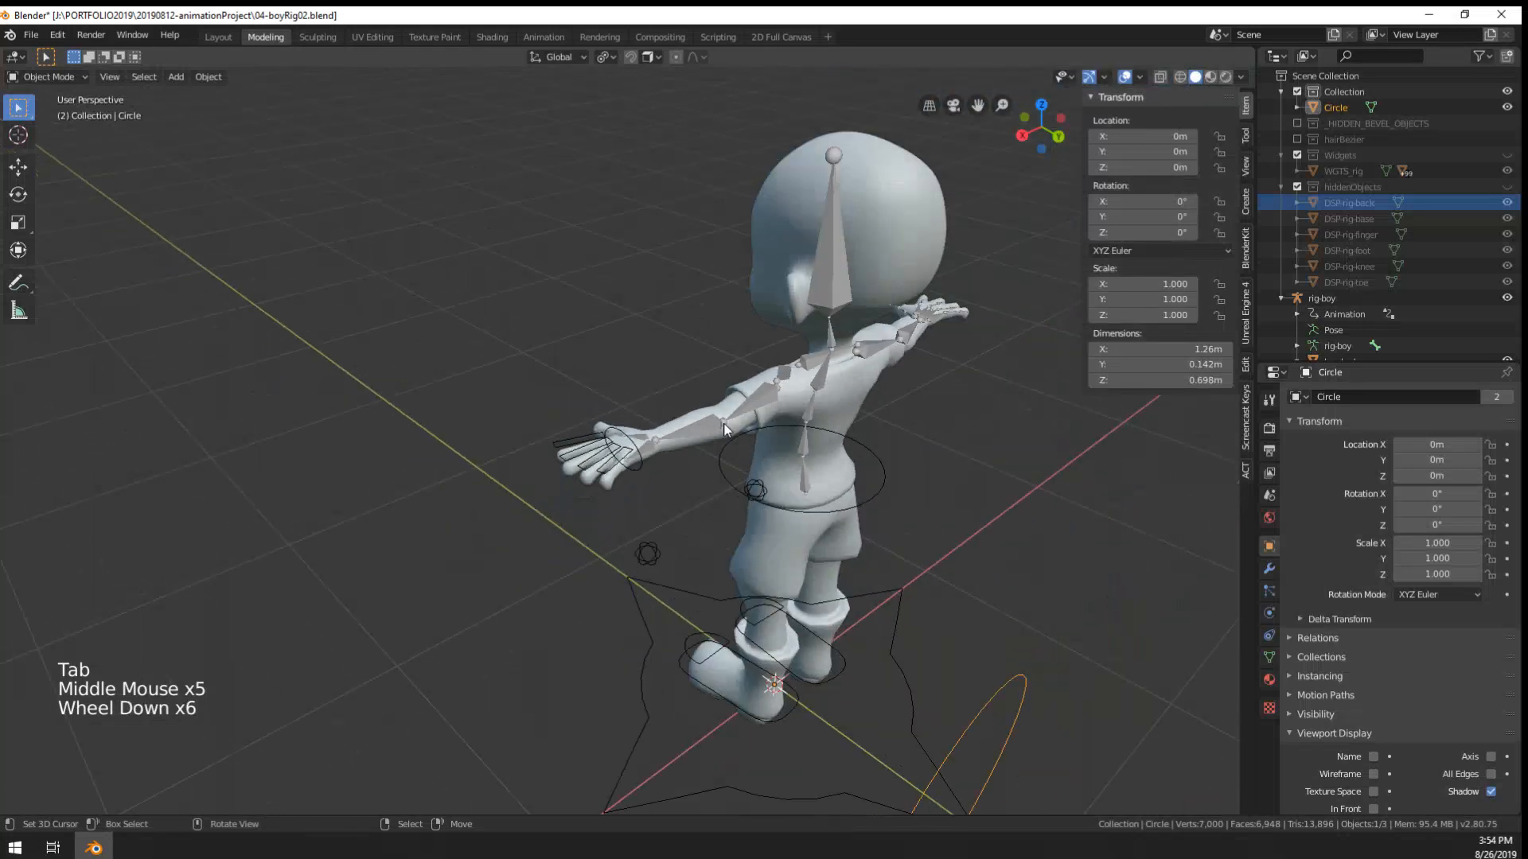
key("shift+a")
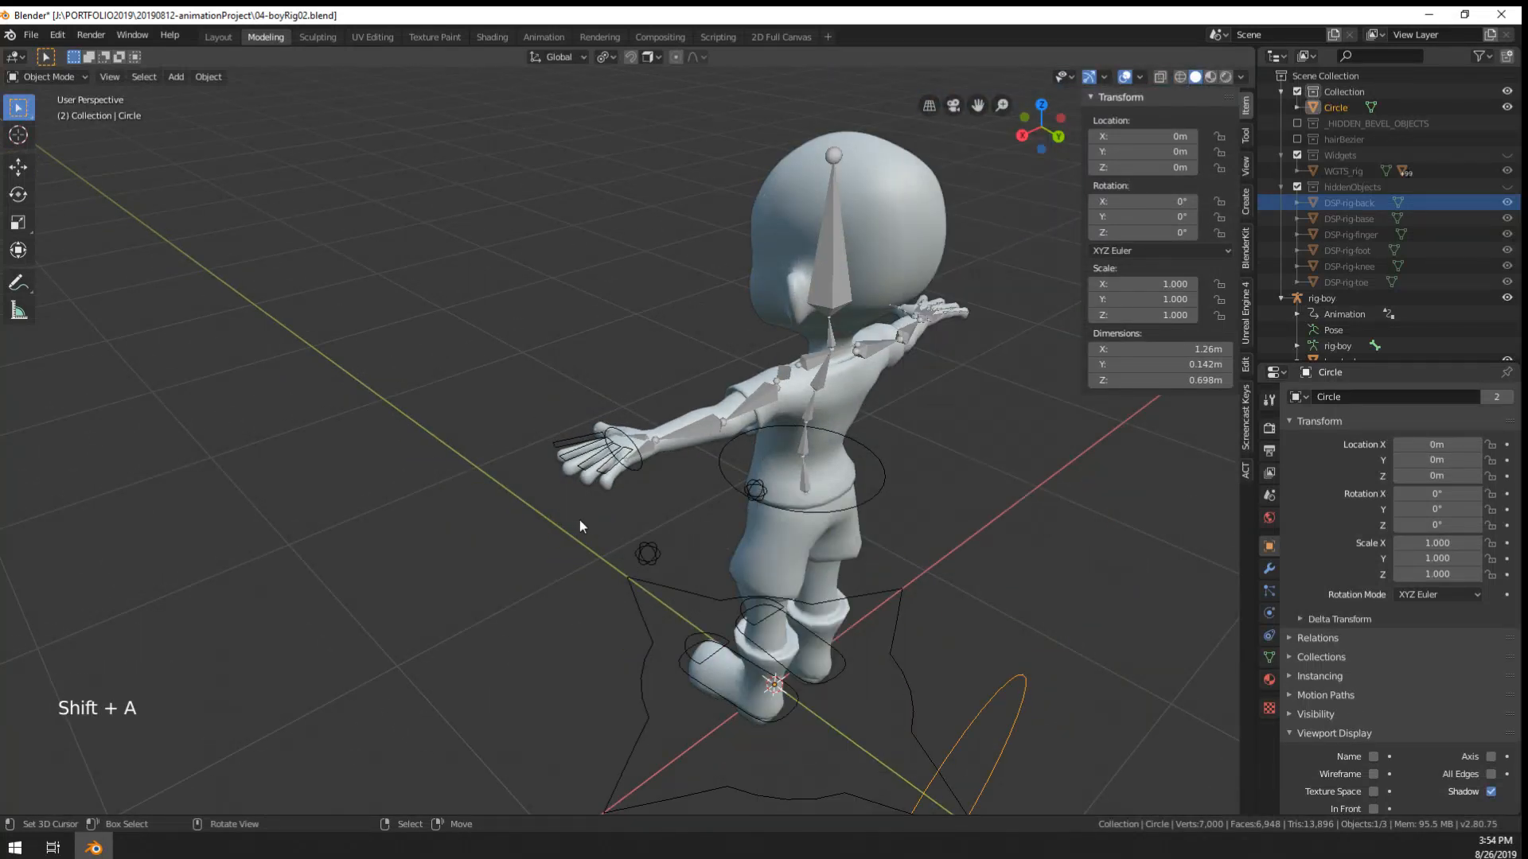
scroll(589, 509, "up", 5)
right_click(674, 467)
right_click(674, 467)
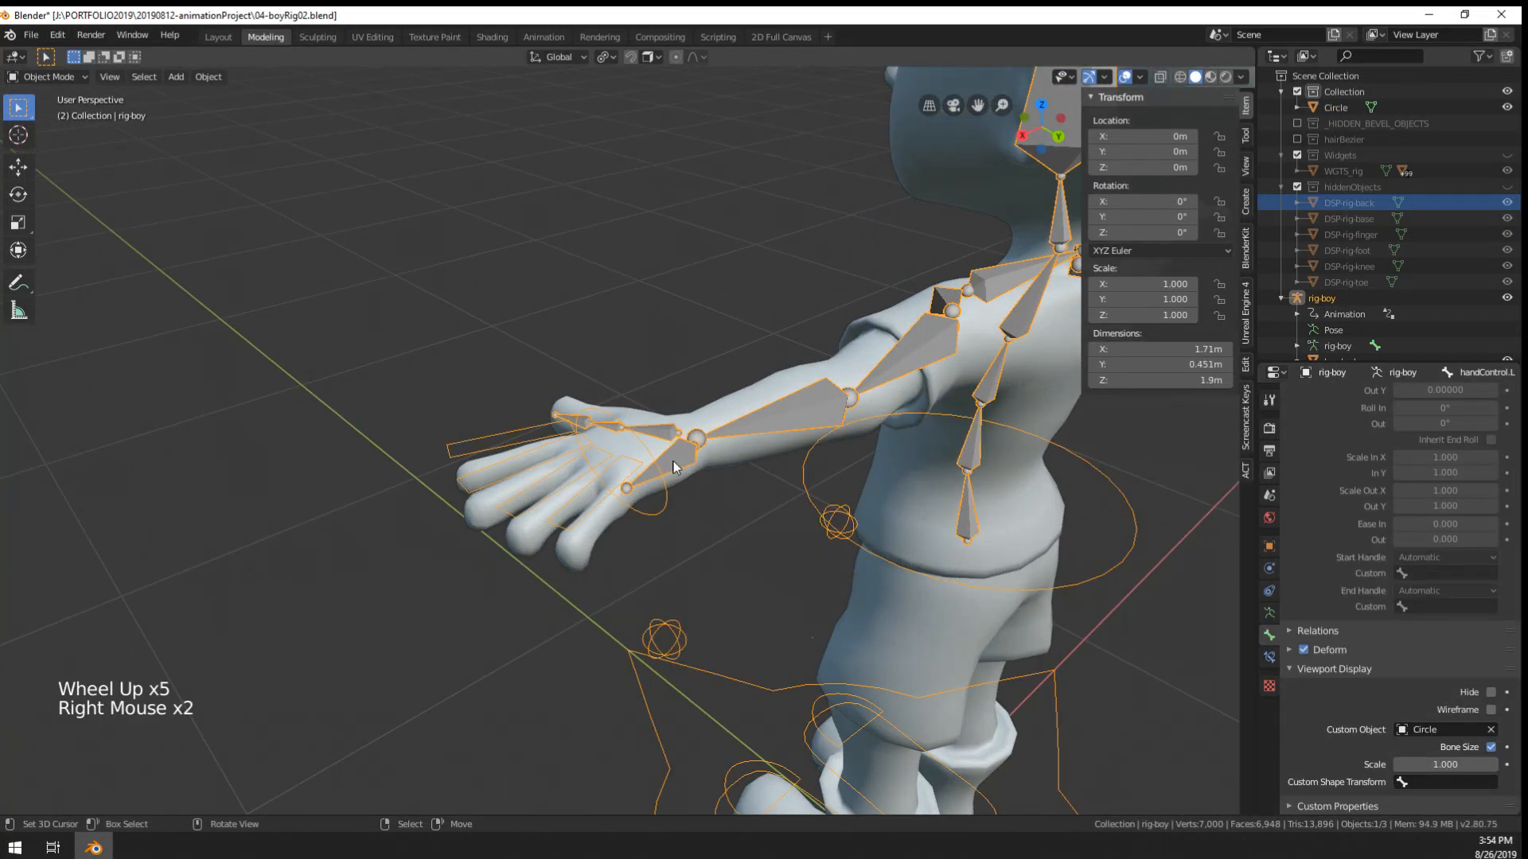
scroll(676, 485, "down", 2)
middle_click_drag(683, 506, 729, 581)
middle_click(996, 643)
- Reselect the circle, edit its mesh and rotate all its vertices 90° about the global X axis
right_click(1036, 602)
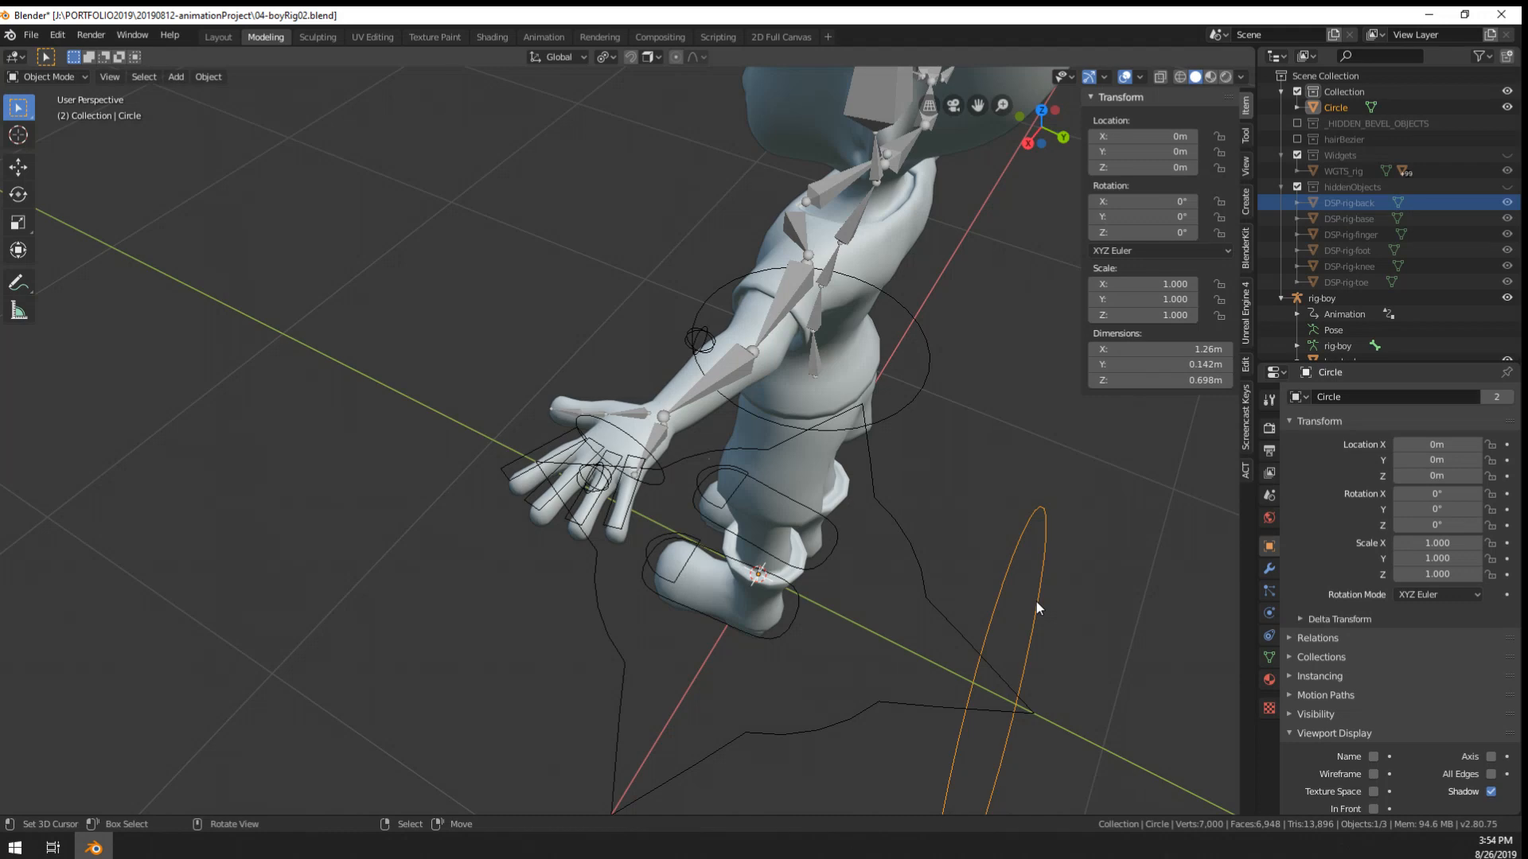
middle_click_drag(1036, 601, 1112, 562)
scroll(1112, 562, "down", 1, "ctrl")
scroll(902, 585, "down", 2, "ctrl")
key("ctrl+Tab")
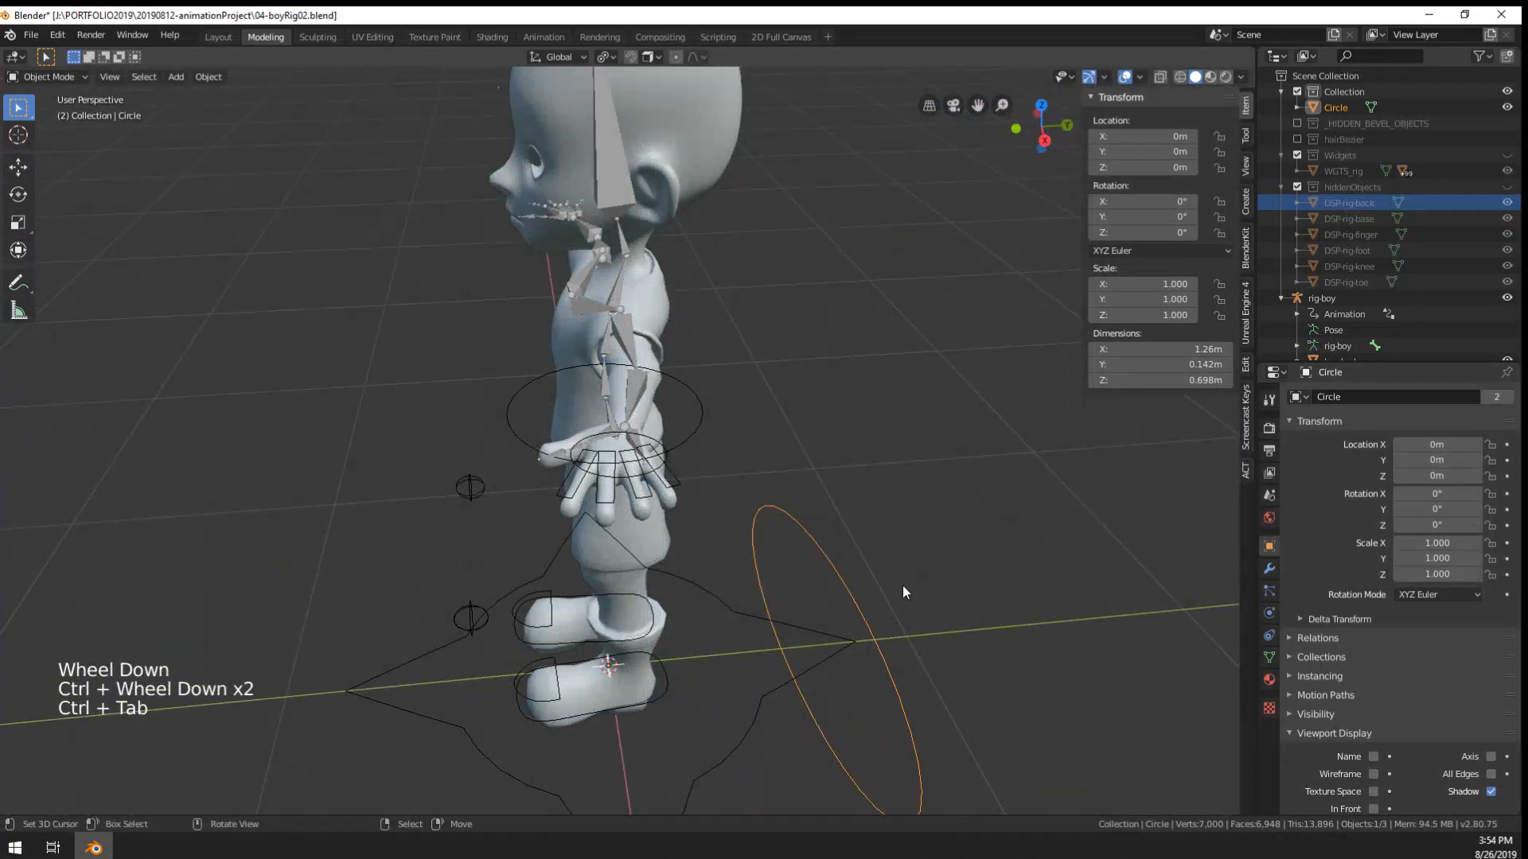
key("Tab")
middle_click_drag(902, 586, 881, 605)
type("r")
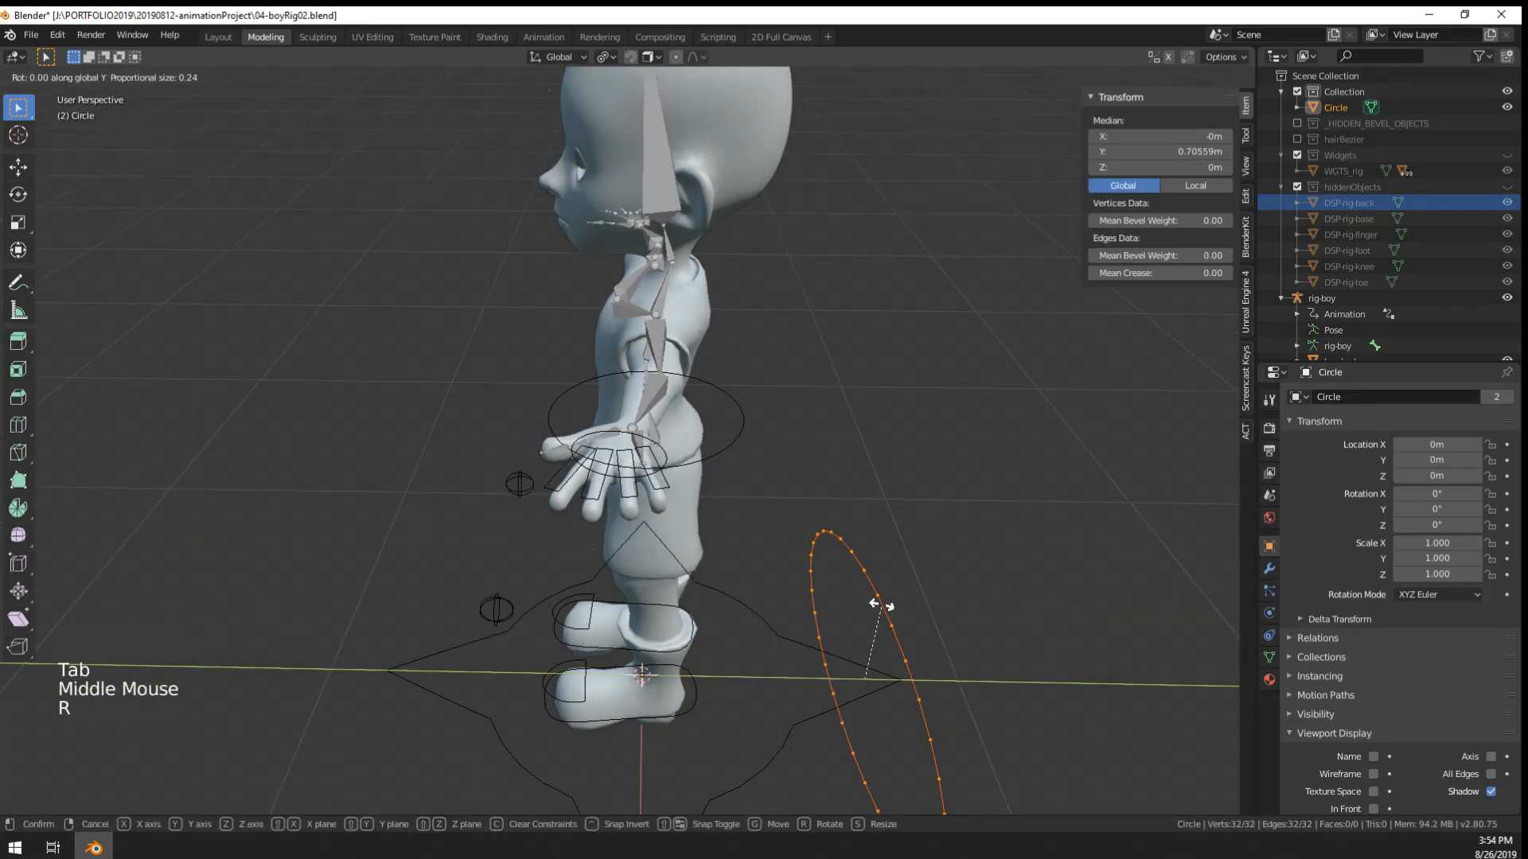
type("x90")
key("Return")
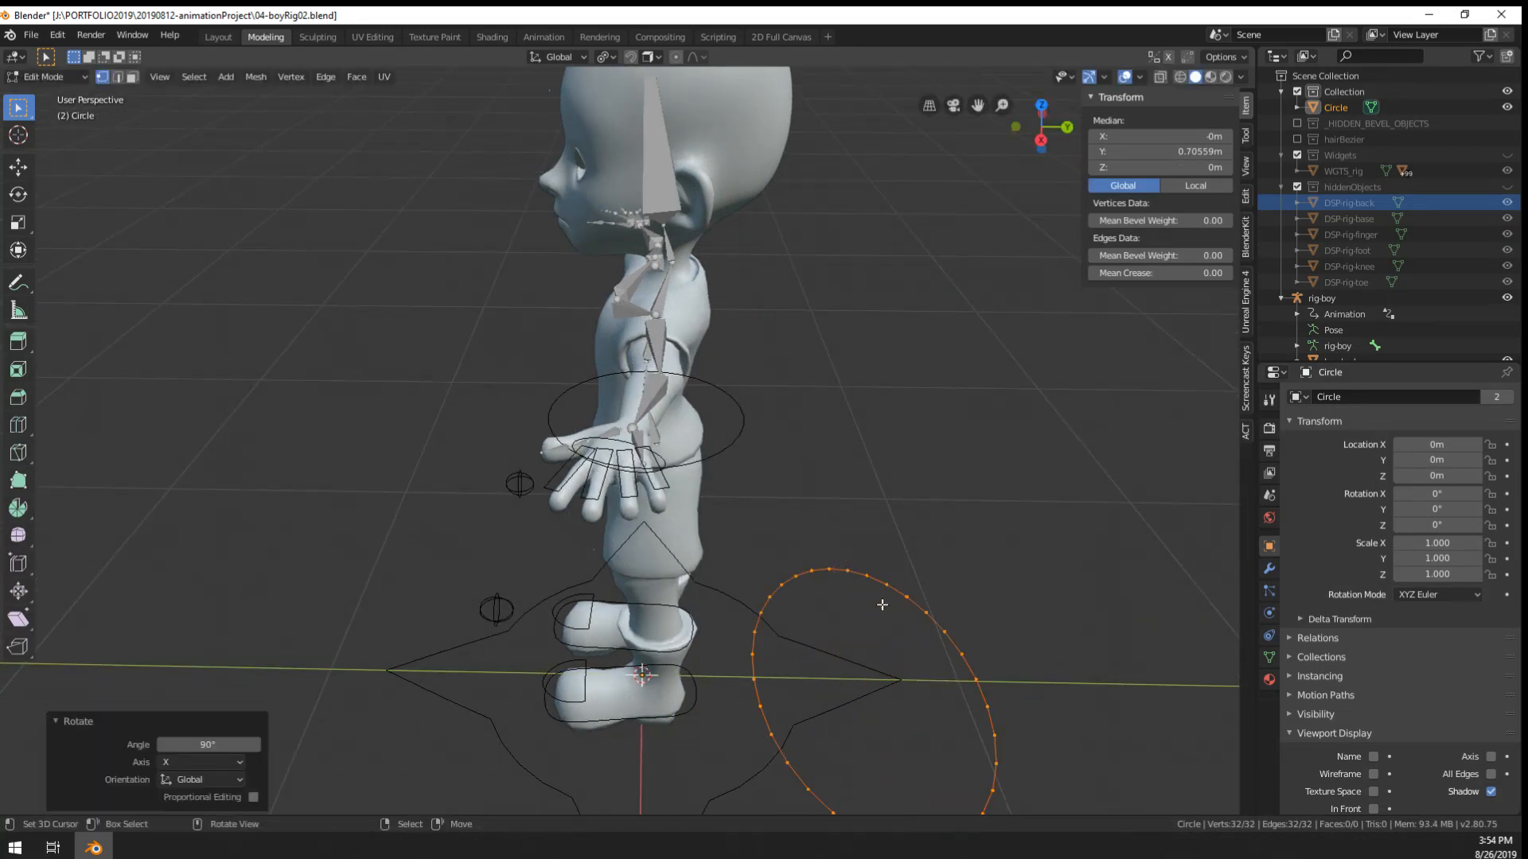
- Stretch the circle along the global Y axis and shrink it uniformly by a factor of about 0.609
middle_click_drag(880, 607, 819, 586)
key("s")
key("y")
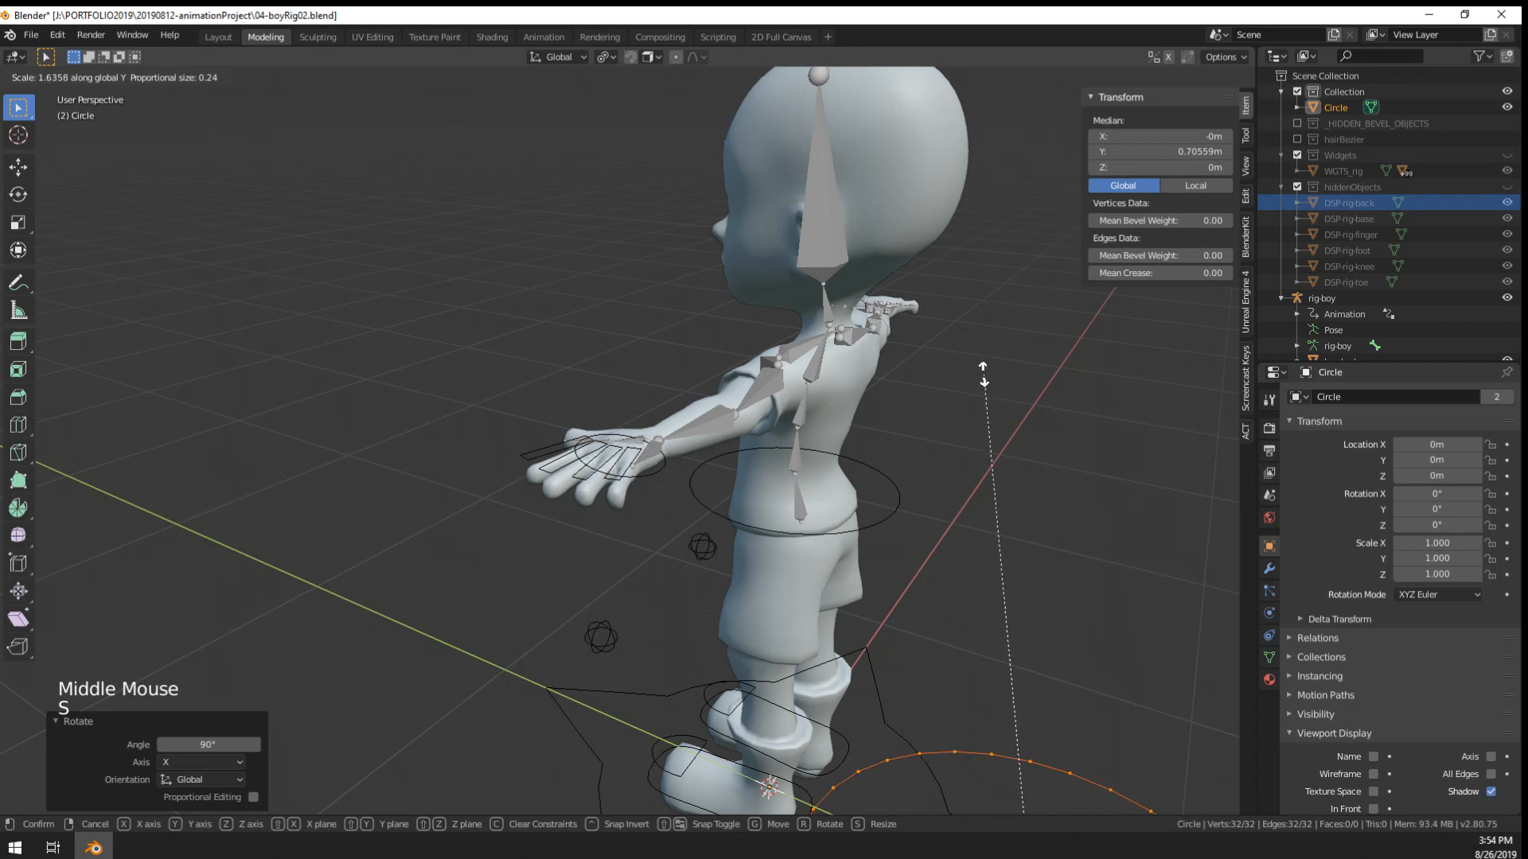
left_click(973, 296)
key("s")
left_click(1027, 676)
- Raise the circle about 0.212 m along Z and shift it about -0.266 m in Y to centre it over the hand
key("g")
key("z")
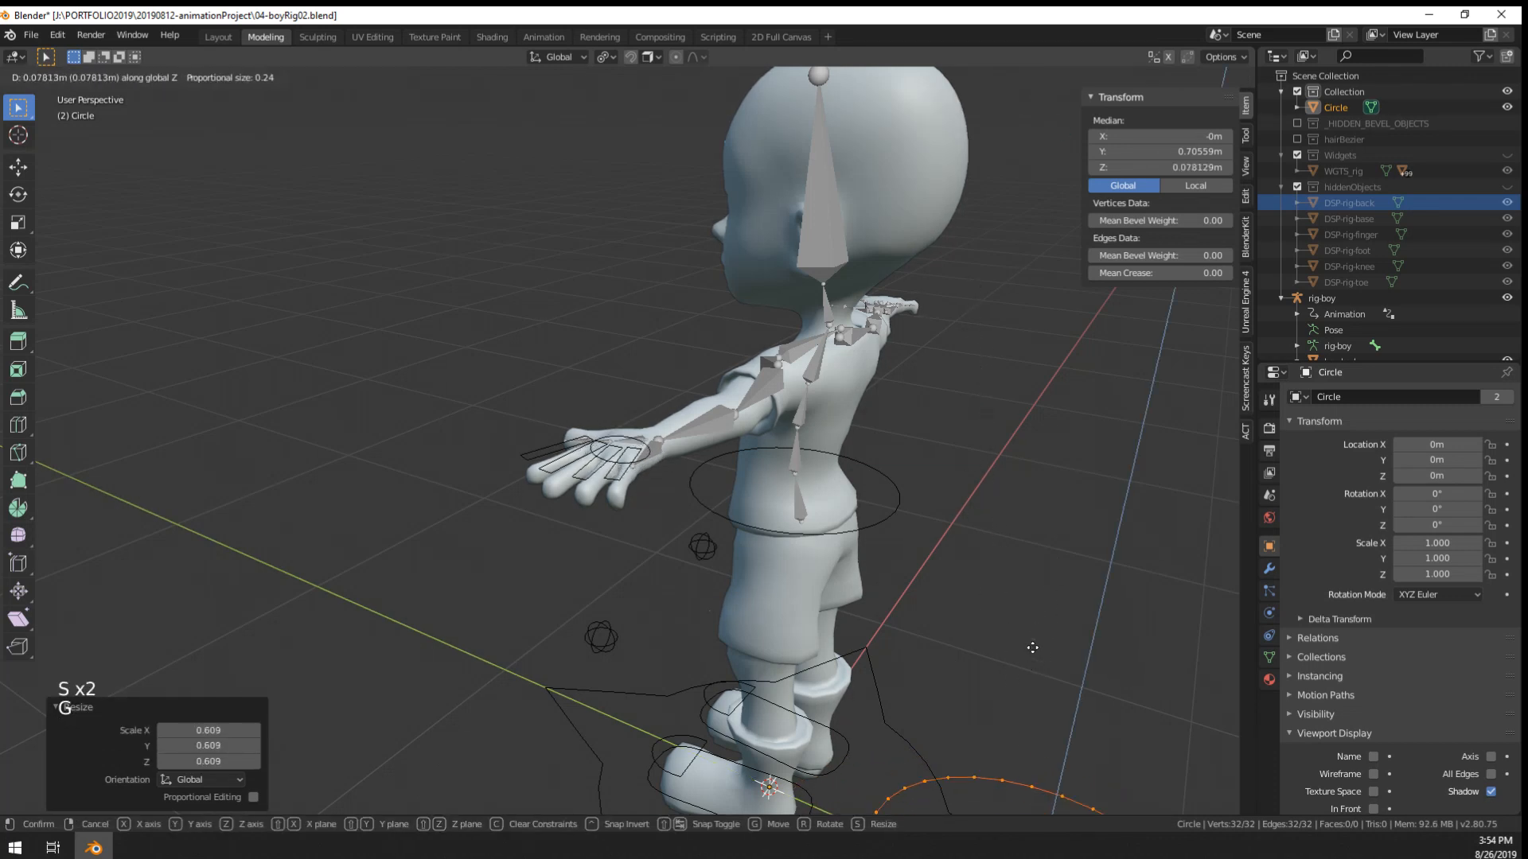
left_click(1045, 613)
middle_click_drag(1040, 615, 978, 671)
key("g")
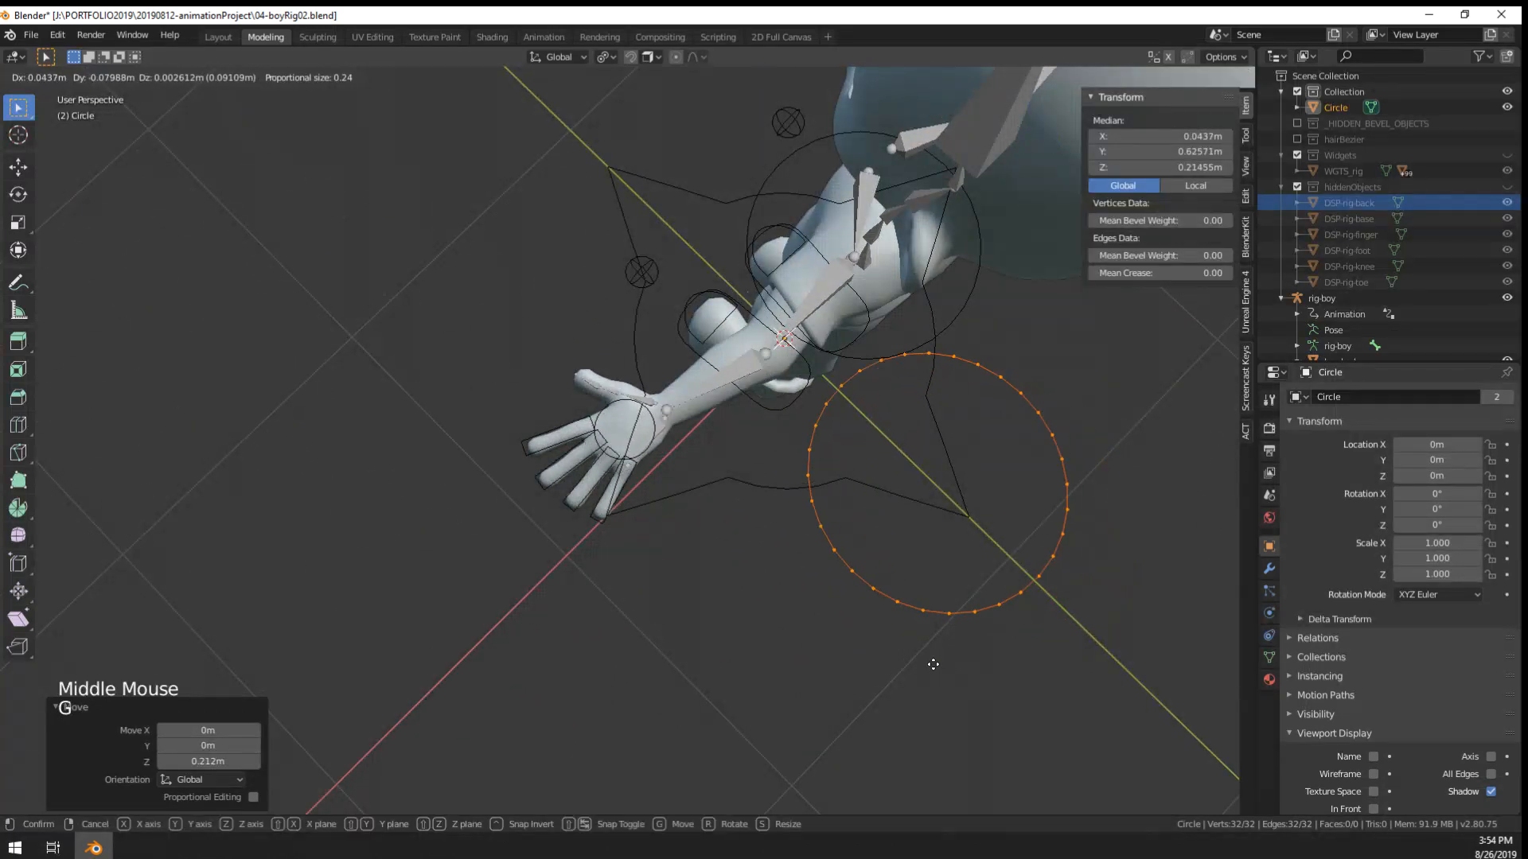
left_click(904, 617)
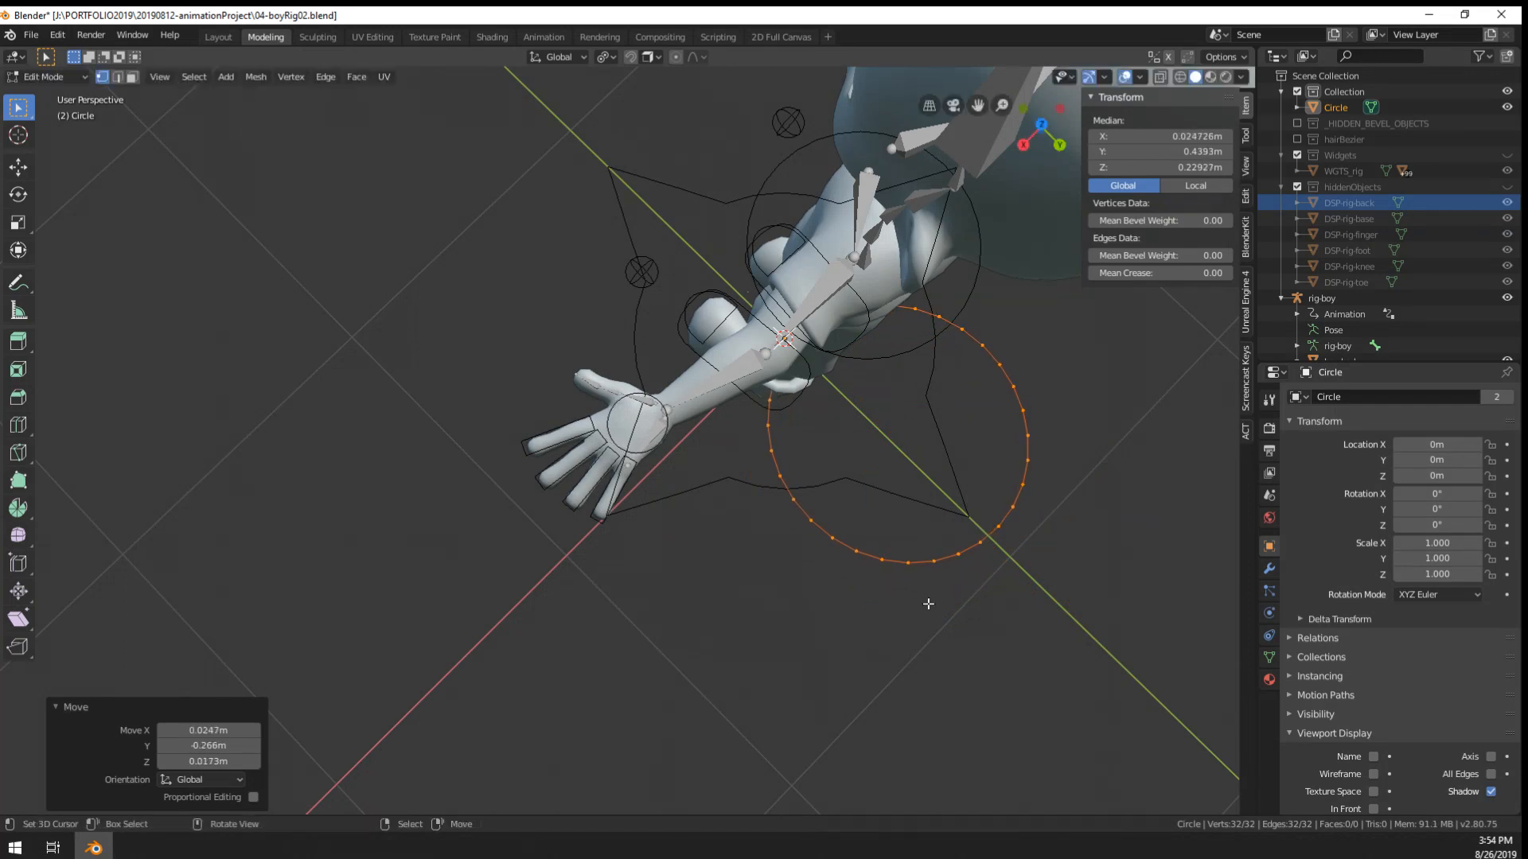
- Select four evenly spaced vertices on the circle and turn on proportional editing
right_click(883, 559)
right_click(1025, 435, "shift")
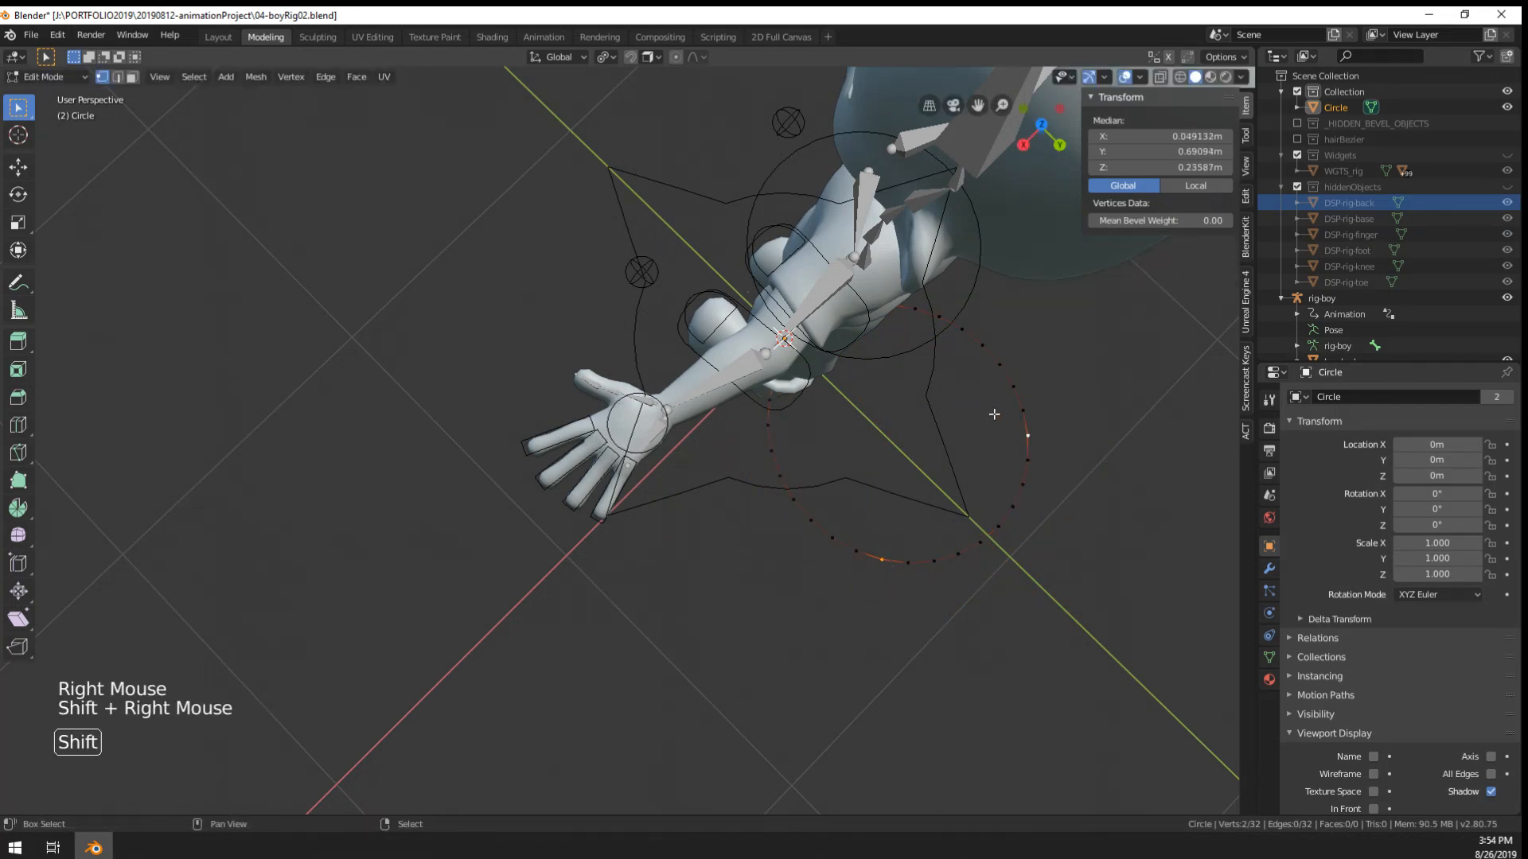
key("s")
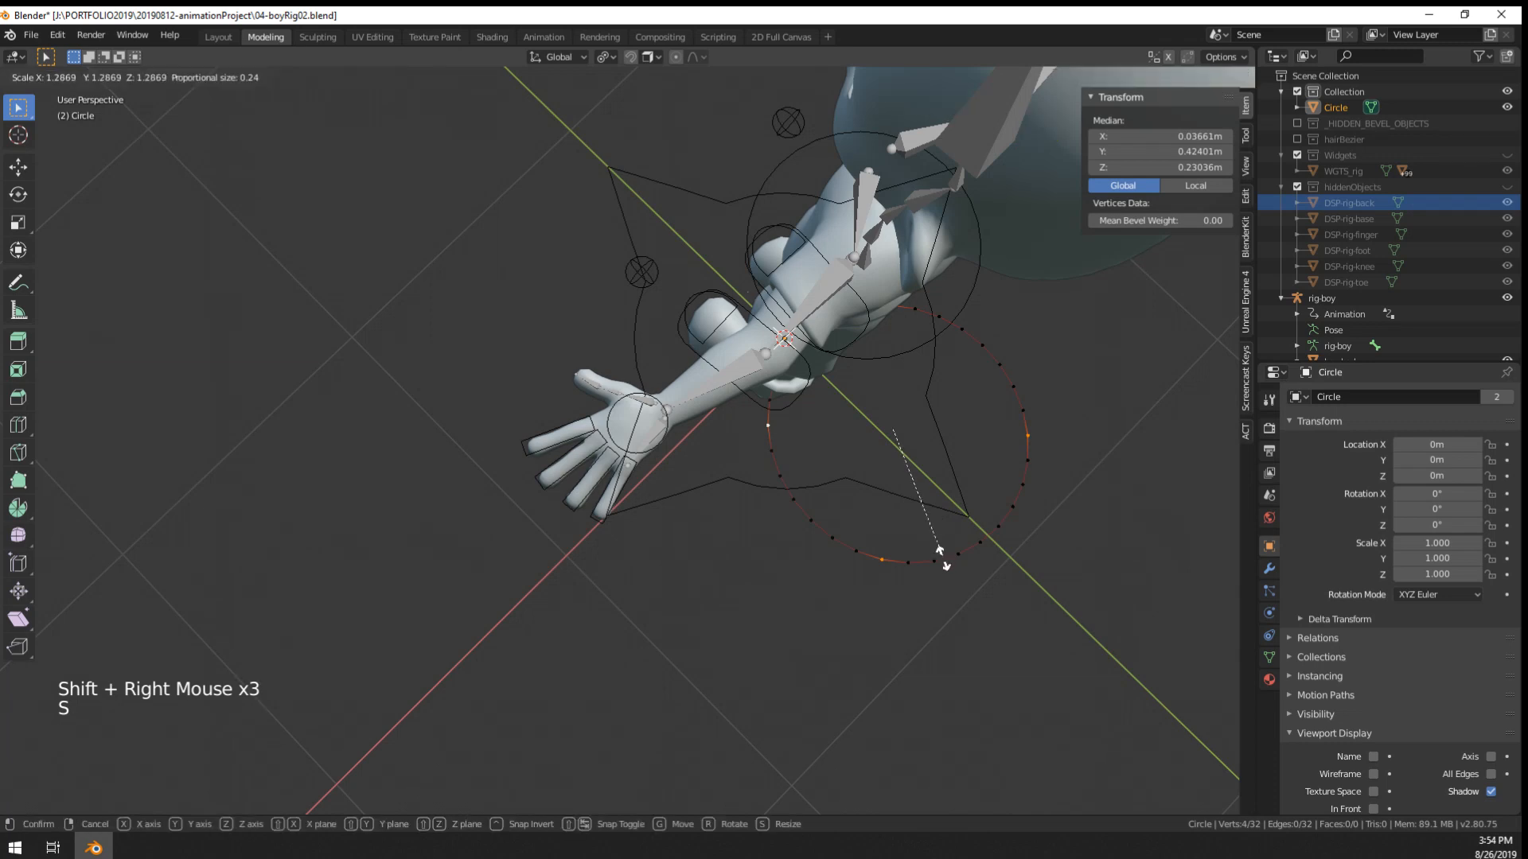
right_click(1101, 696)
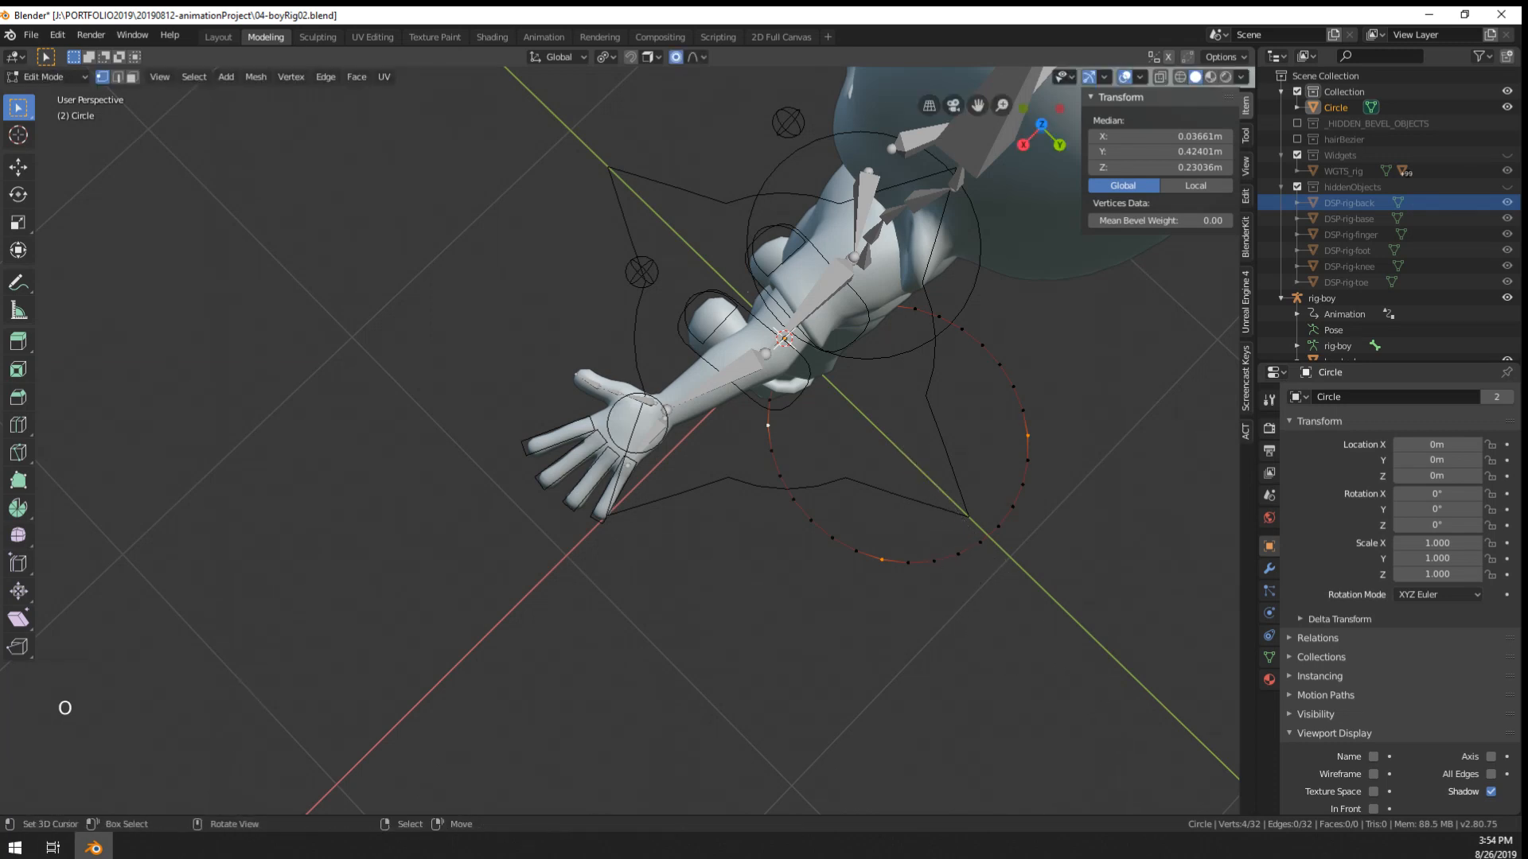
key("s")
right_click(1023, 642)
- Set the pivot to Median Point and scale the four vertices outward by about 1.09 with proportional falloff
left_click(601, 56)
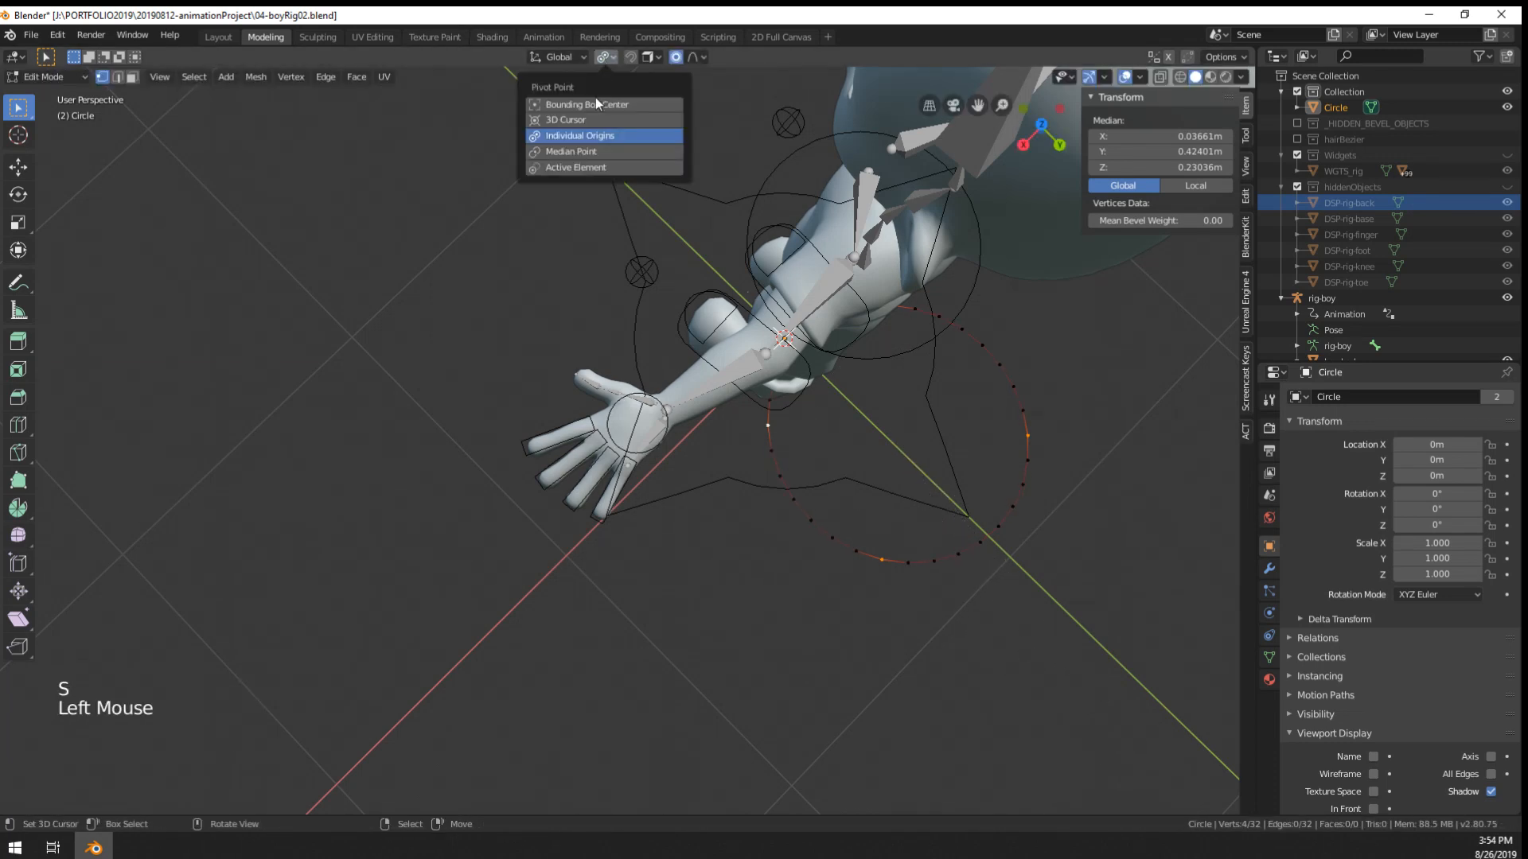
left_click(578, 151)
key("s")
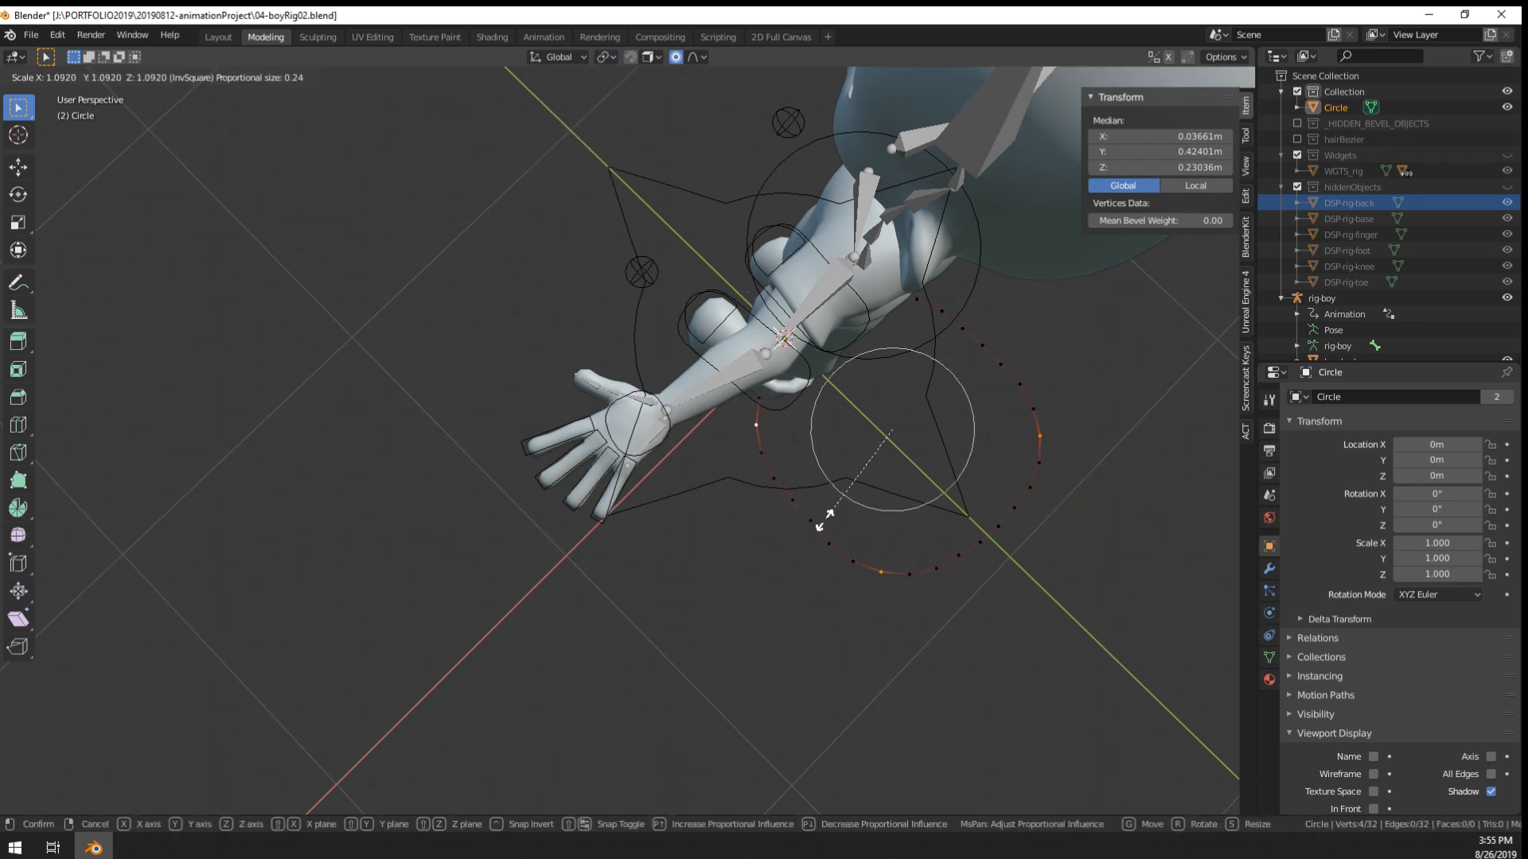
left_click(825, 518)
scroll(826, 518, "up", 2)
- Rotate all the circle's vertices about 12.8° around the global Z axis and leave mesh editing
key("a")
key("r")
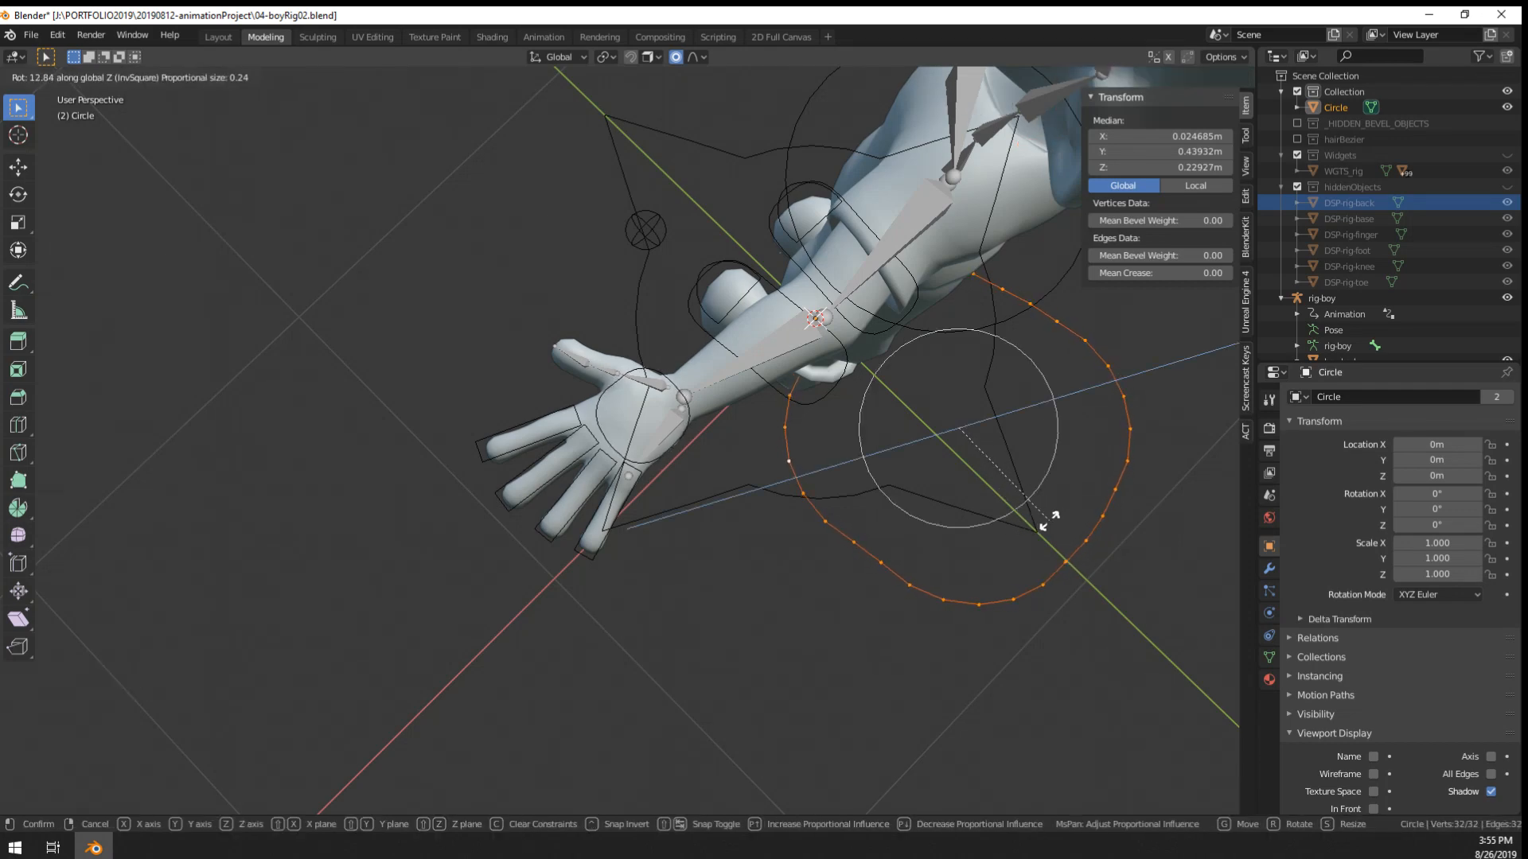
left_click(1048, 522)
middle_click_drag(658, 528, 589, 397)
key("Tab")
- Rename the circle object as DSP-rig-hand and save the file
scroll(775, 404, "up", 4)
right_click(777, 402)
middle_click_drag(783, 417, 730, 514)
scroll(853, 433, "down", 3)
scroll(723, 520, "down", 5)
right_click(987, 638)
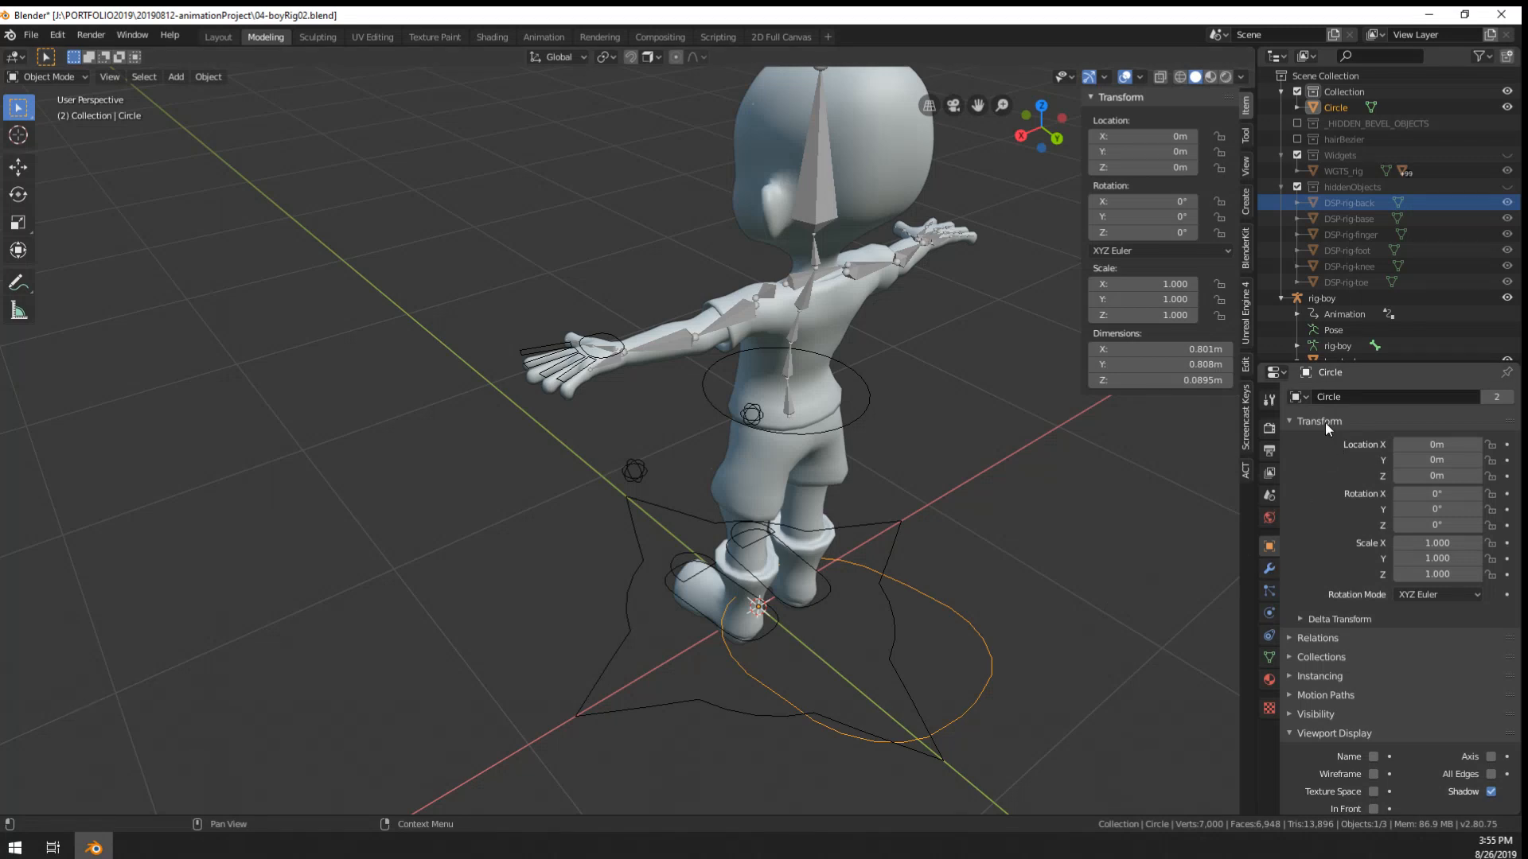
left_click(1337, 397)
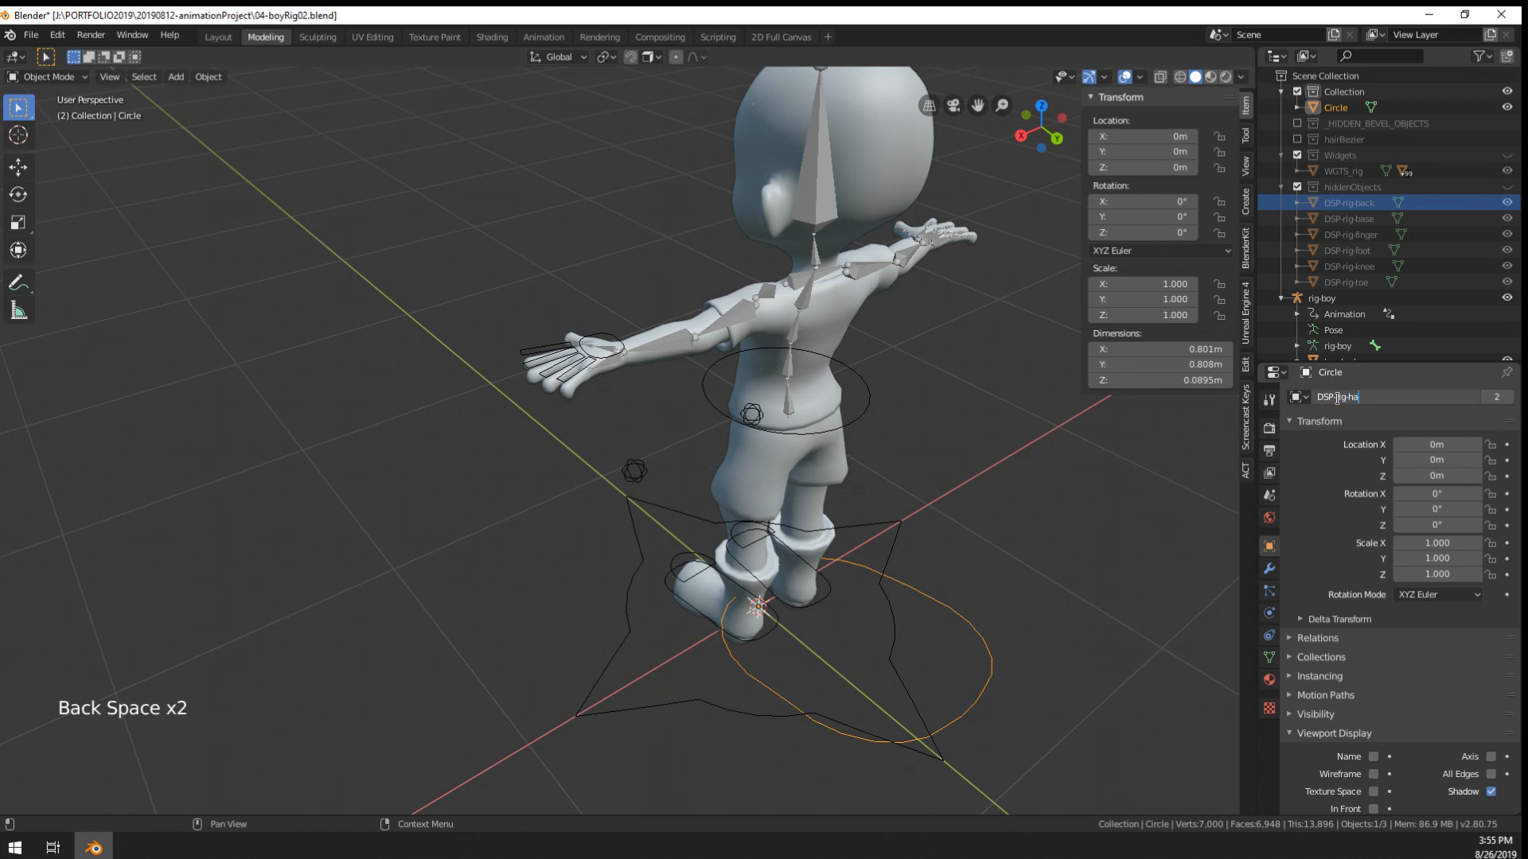
type("nd")
key("Return")
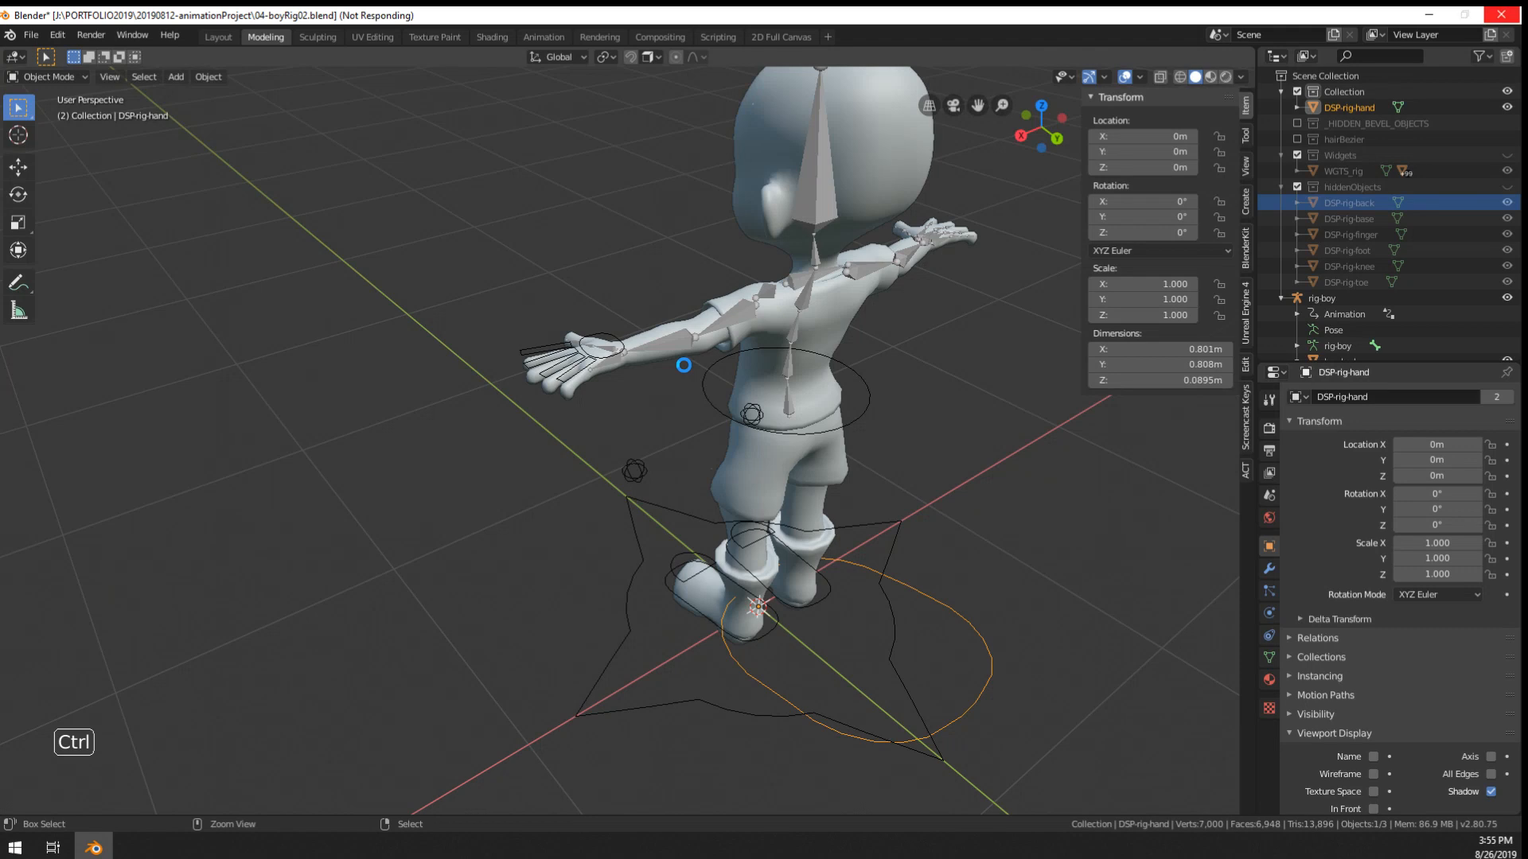
mouse_move(684, 364)
middle_mouse_down()
mouse_move(699, 366)
mouse_move(665, 352)
middle_mouse_up()
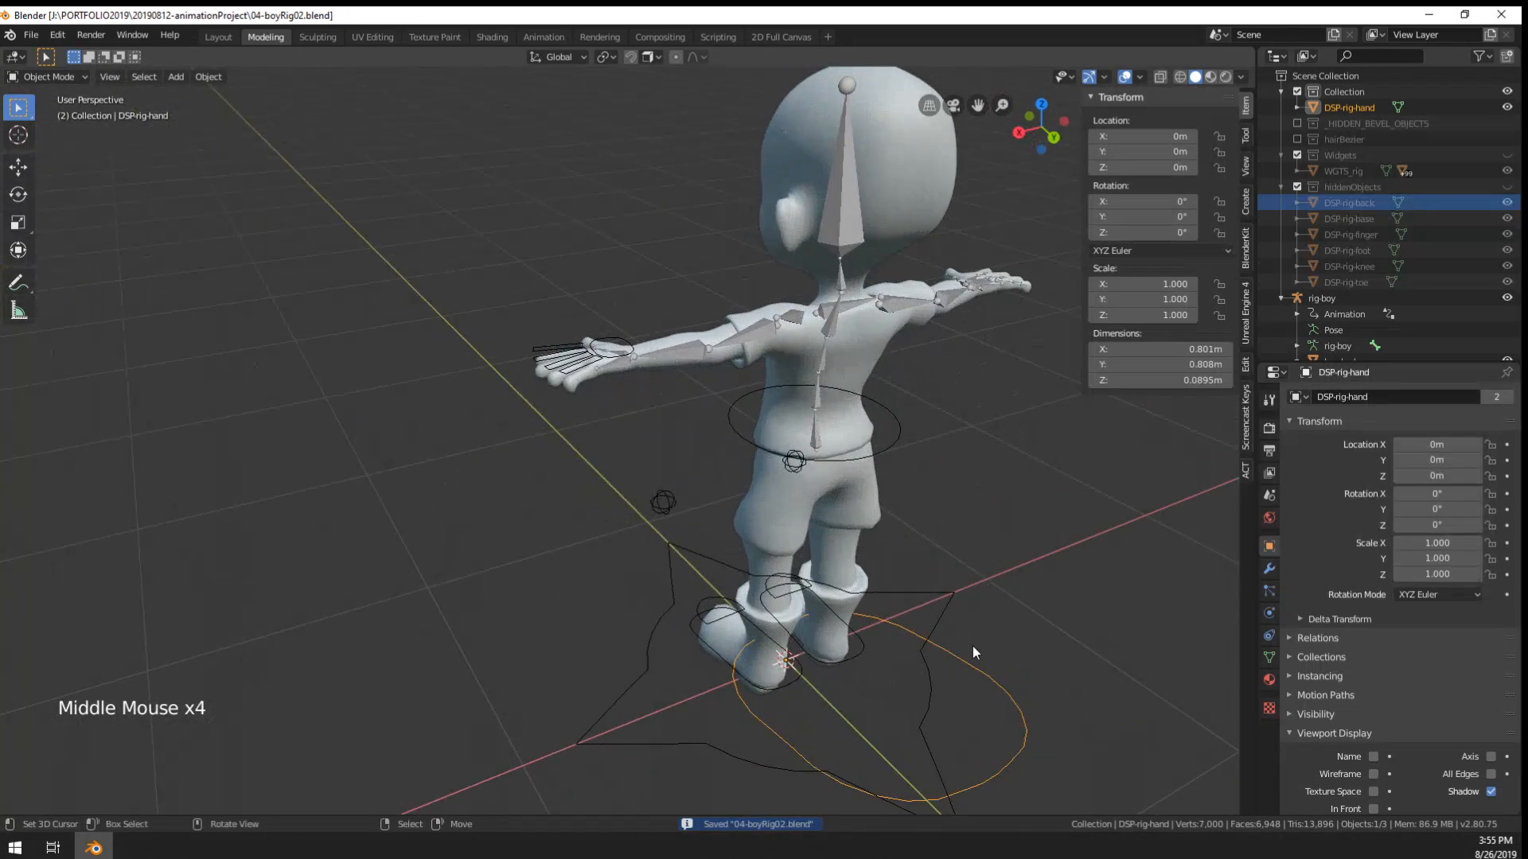
- Move the DSP-rig-hand object into the hiddenObjects collection
right_click(1018, 709)
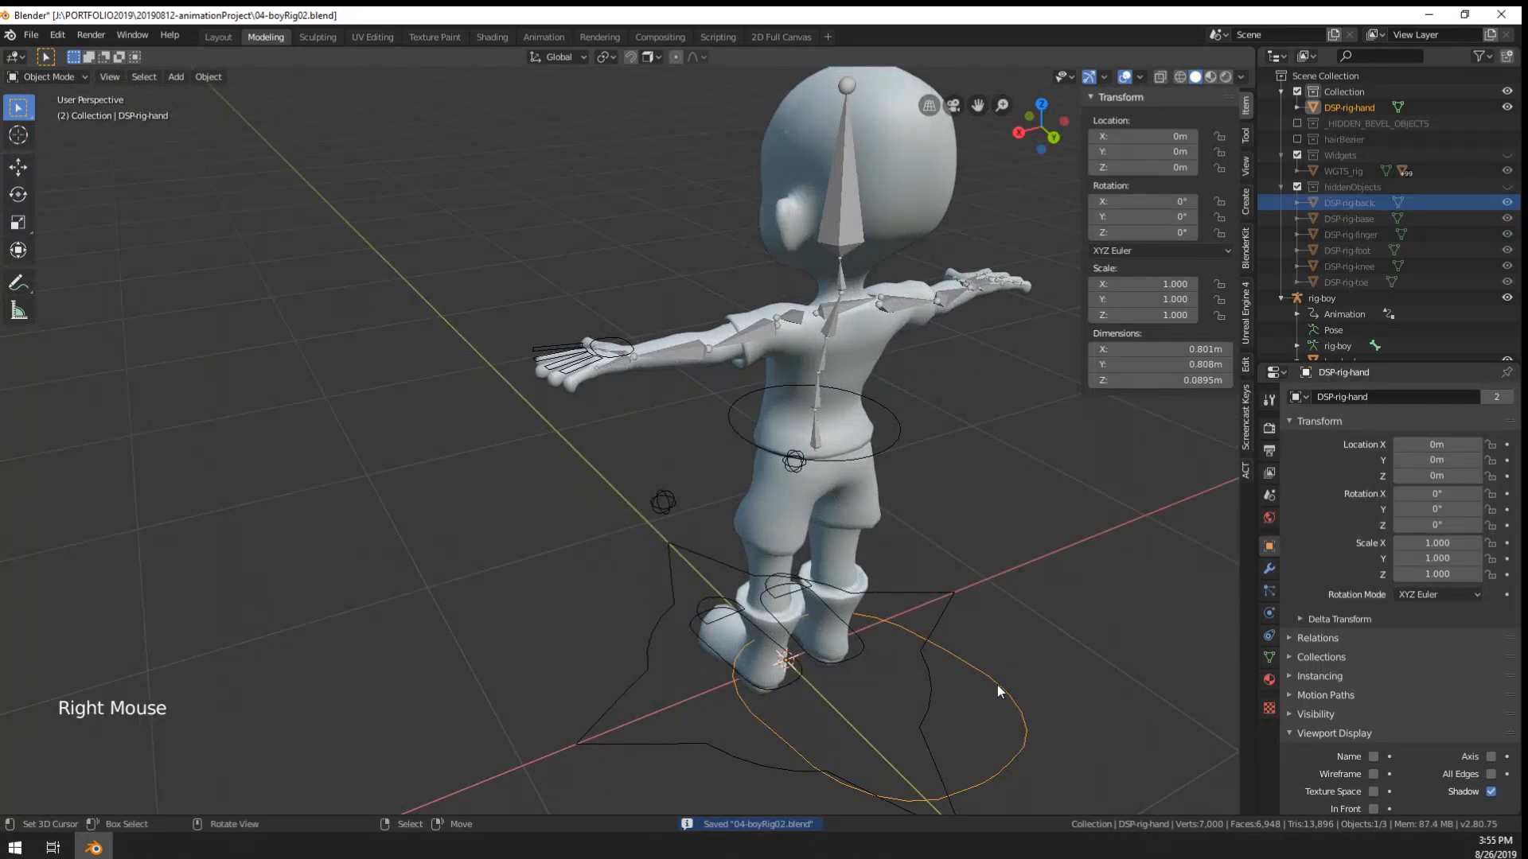
key("h")
key("ctrl+z")
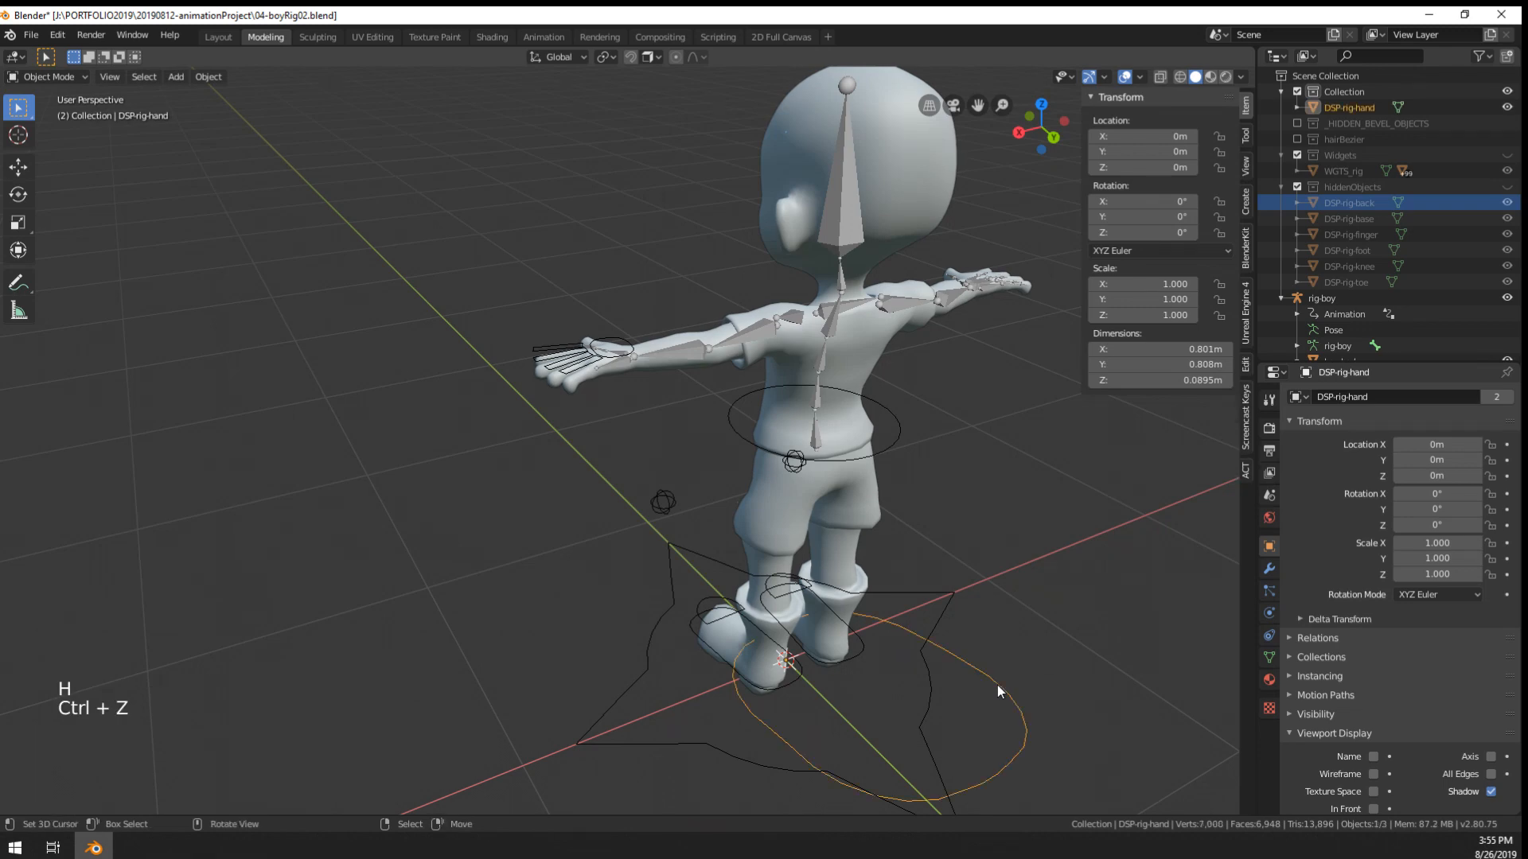
key("m")
left_click(956, 688)
- Add a new 32-vertex mesh circle with a 1 m radius at the world origin
scroll(766, 603, "up", 4)
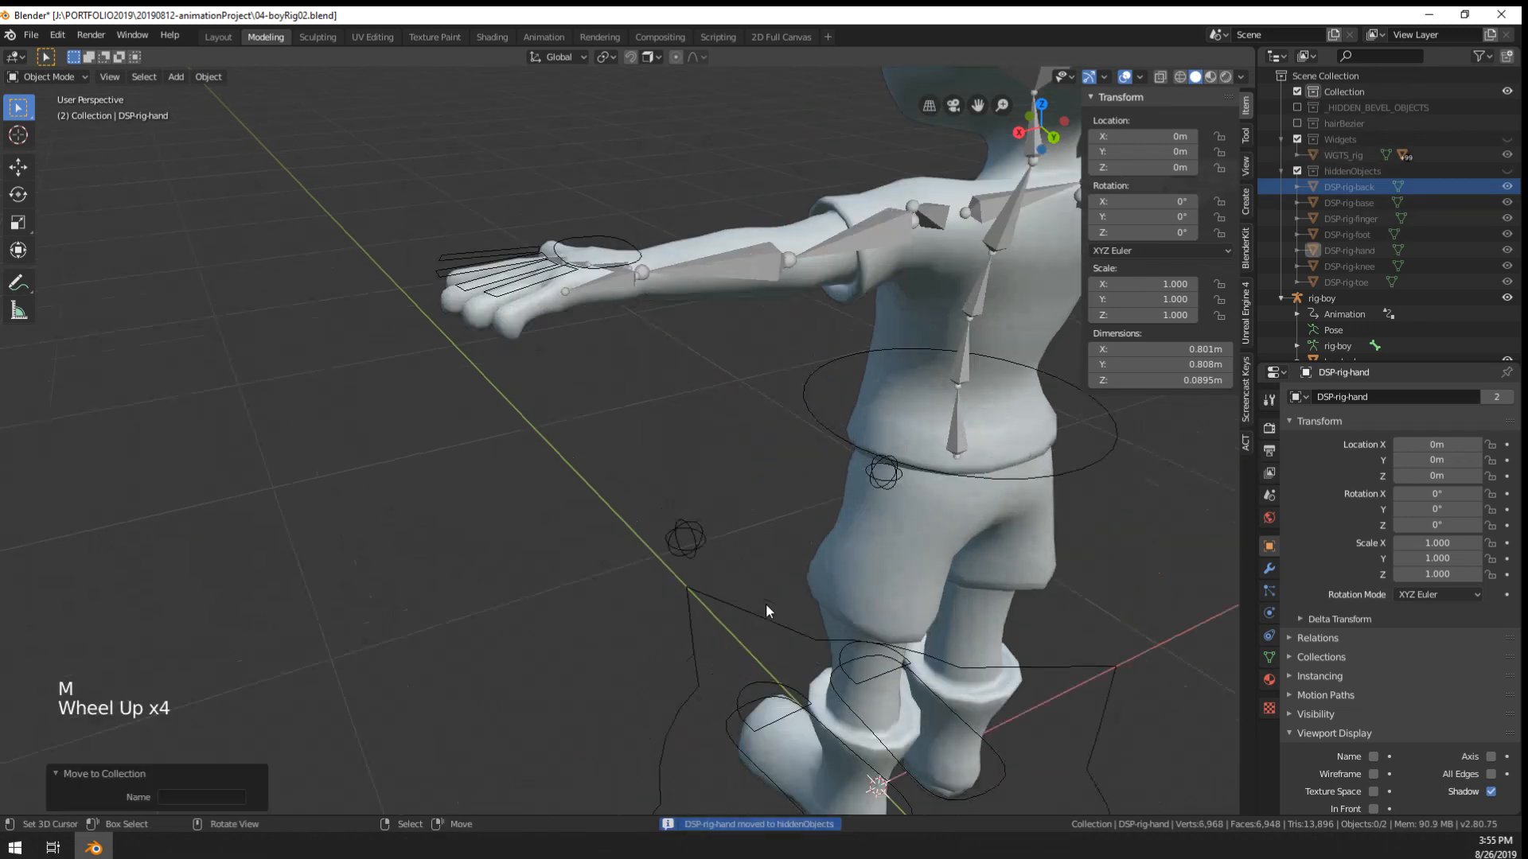
middle_click_drag(766, 603, 592, 398)
scroll(614, 321, "up", 3)
middle_click_drag(614, 322, 622, 359, "shift")
scroll(622, 360, "down", 7)
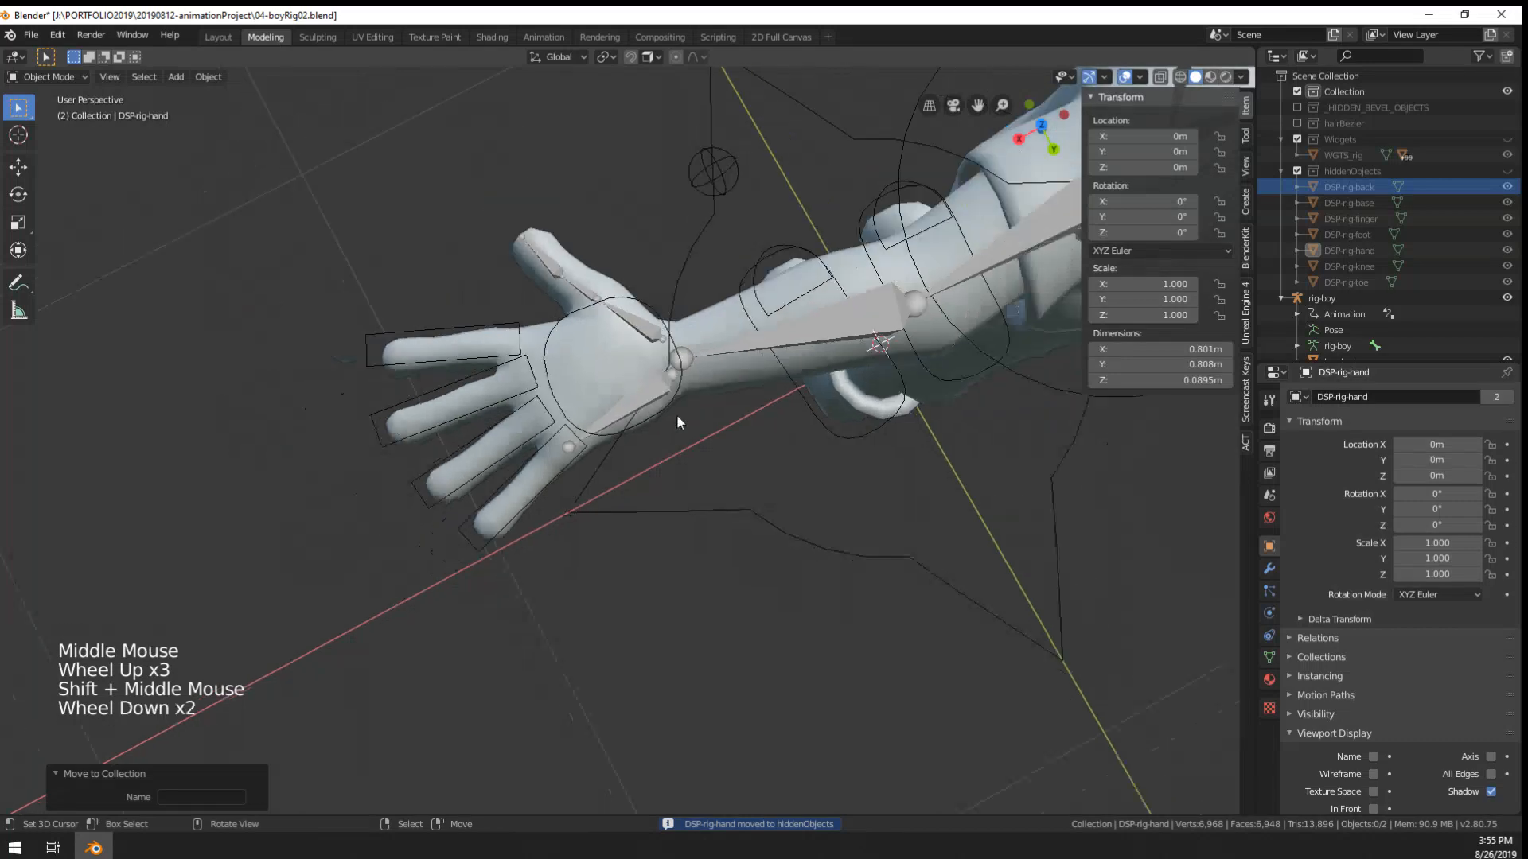
key("shift+a")
mouse_move(739, 444)
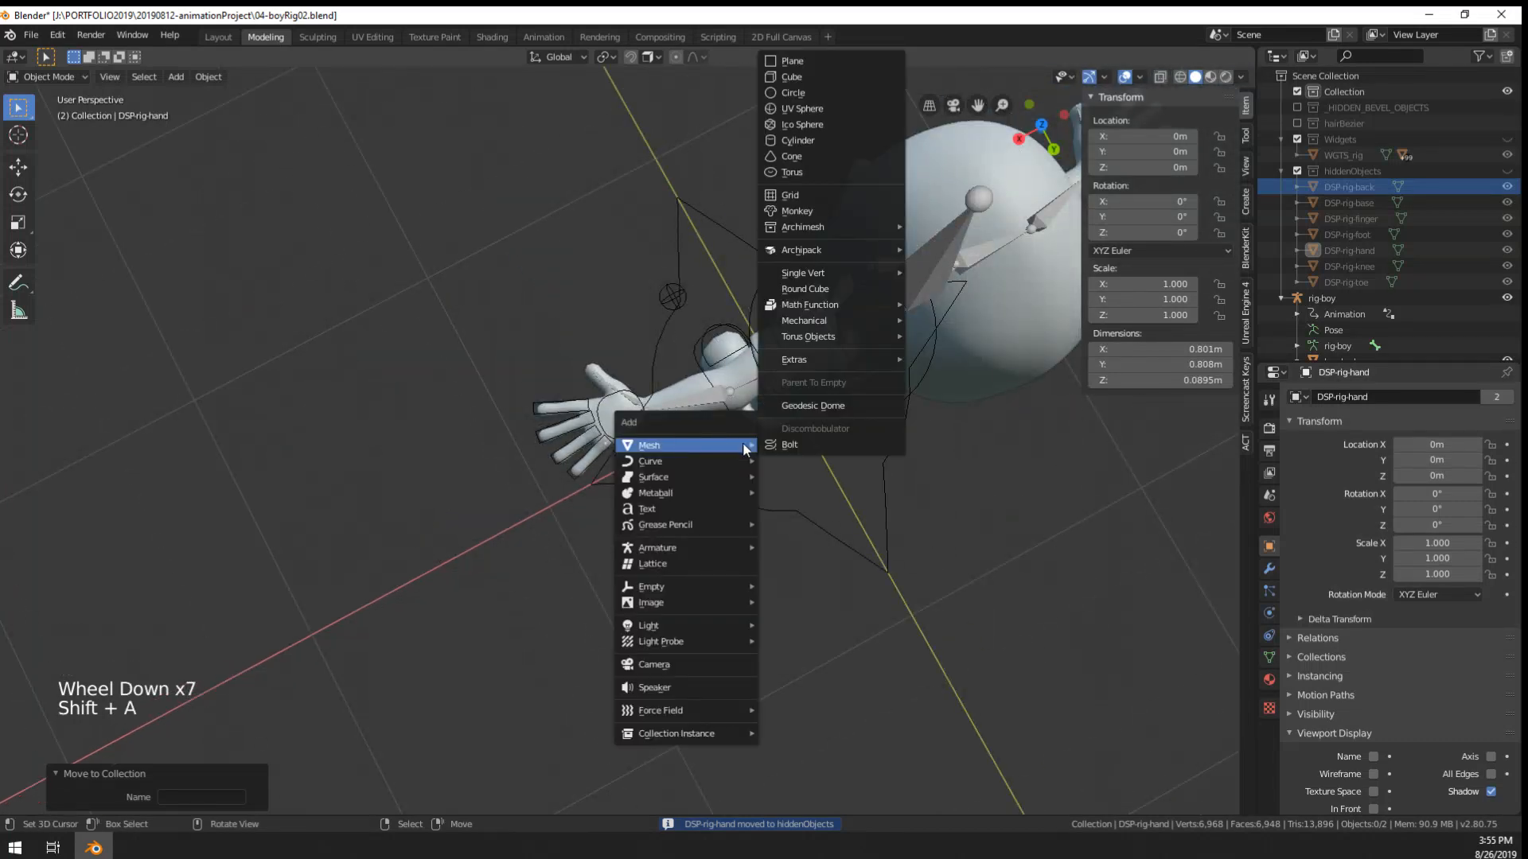
left_click(850, 93)
- Put the rig in Pose Mode and assign the new Circle as the custom object of the handstretch-control-L bone
scroll(808, 371, "up", 3)
middle_click_drag(810, 449, 800, 418)
scroll(800, 421, "down", 2)
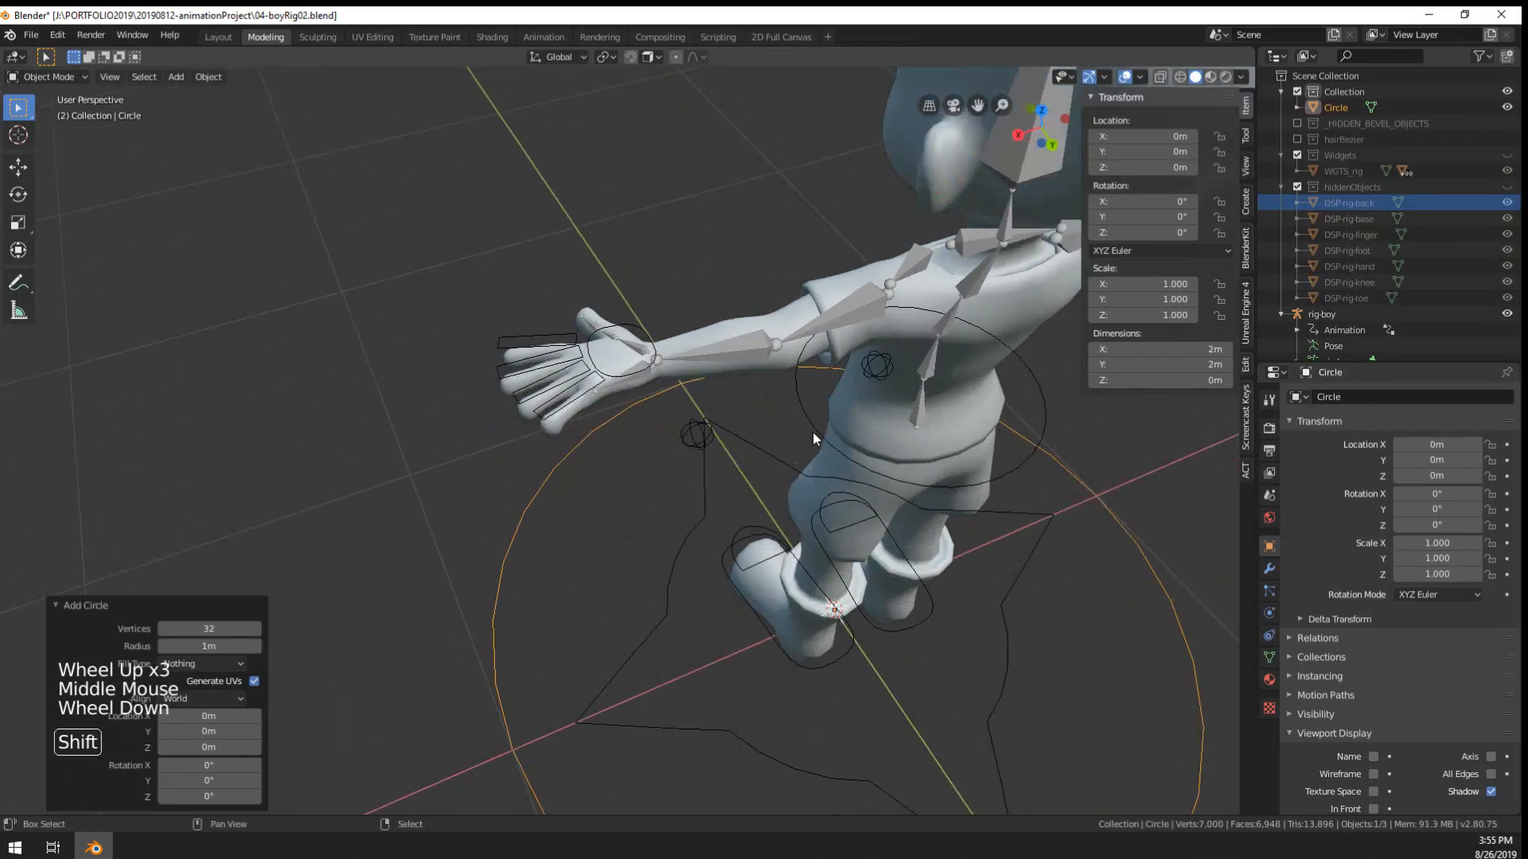
middle_click_drag(811, 487, 660, 460, "shift")
scroll(635, 458, "up", 2)
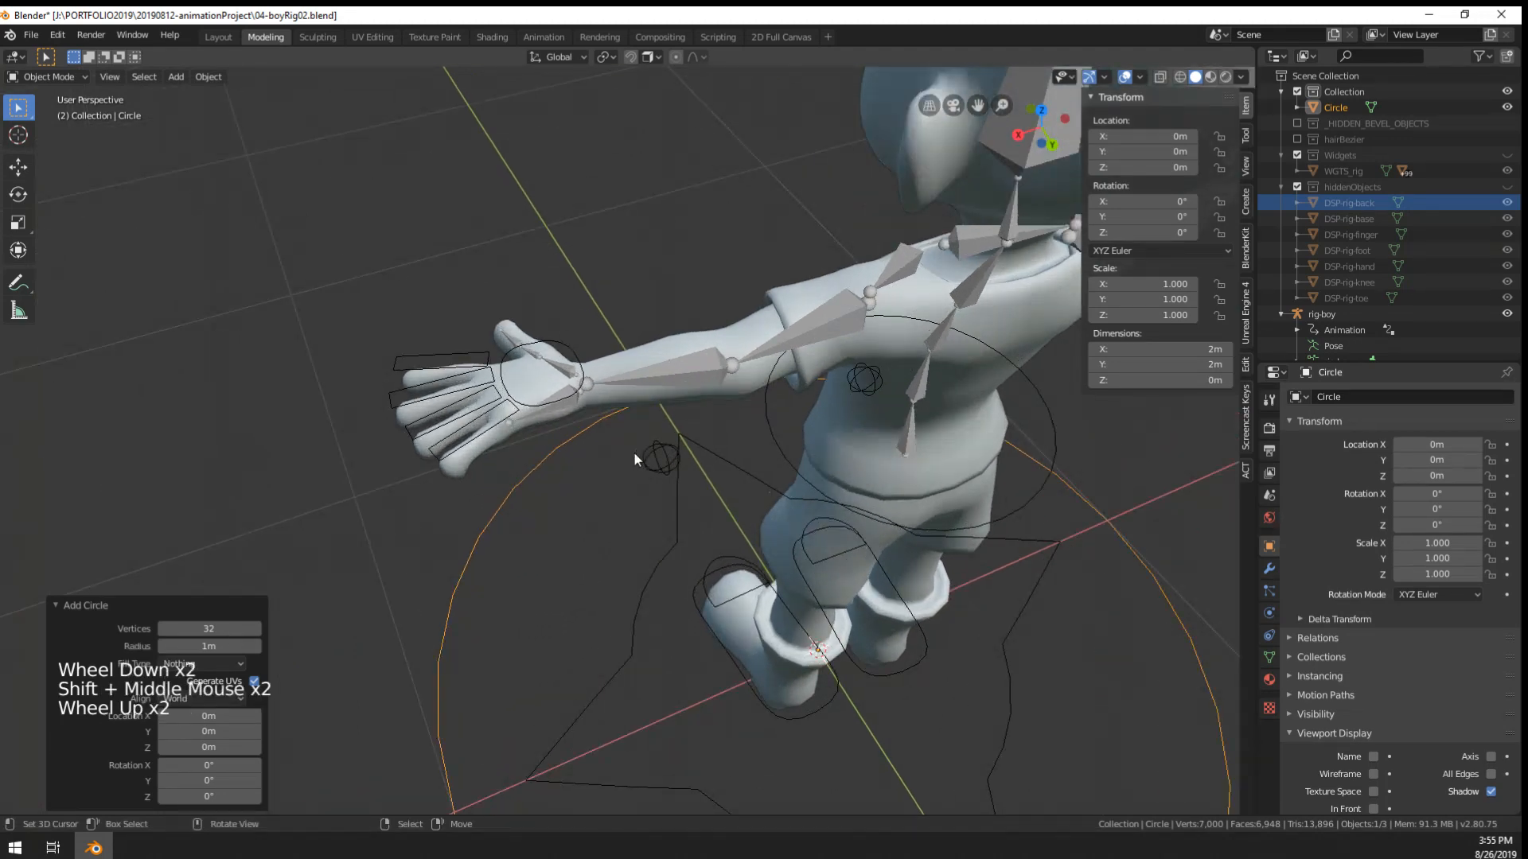
right_click(565, 404)
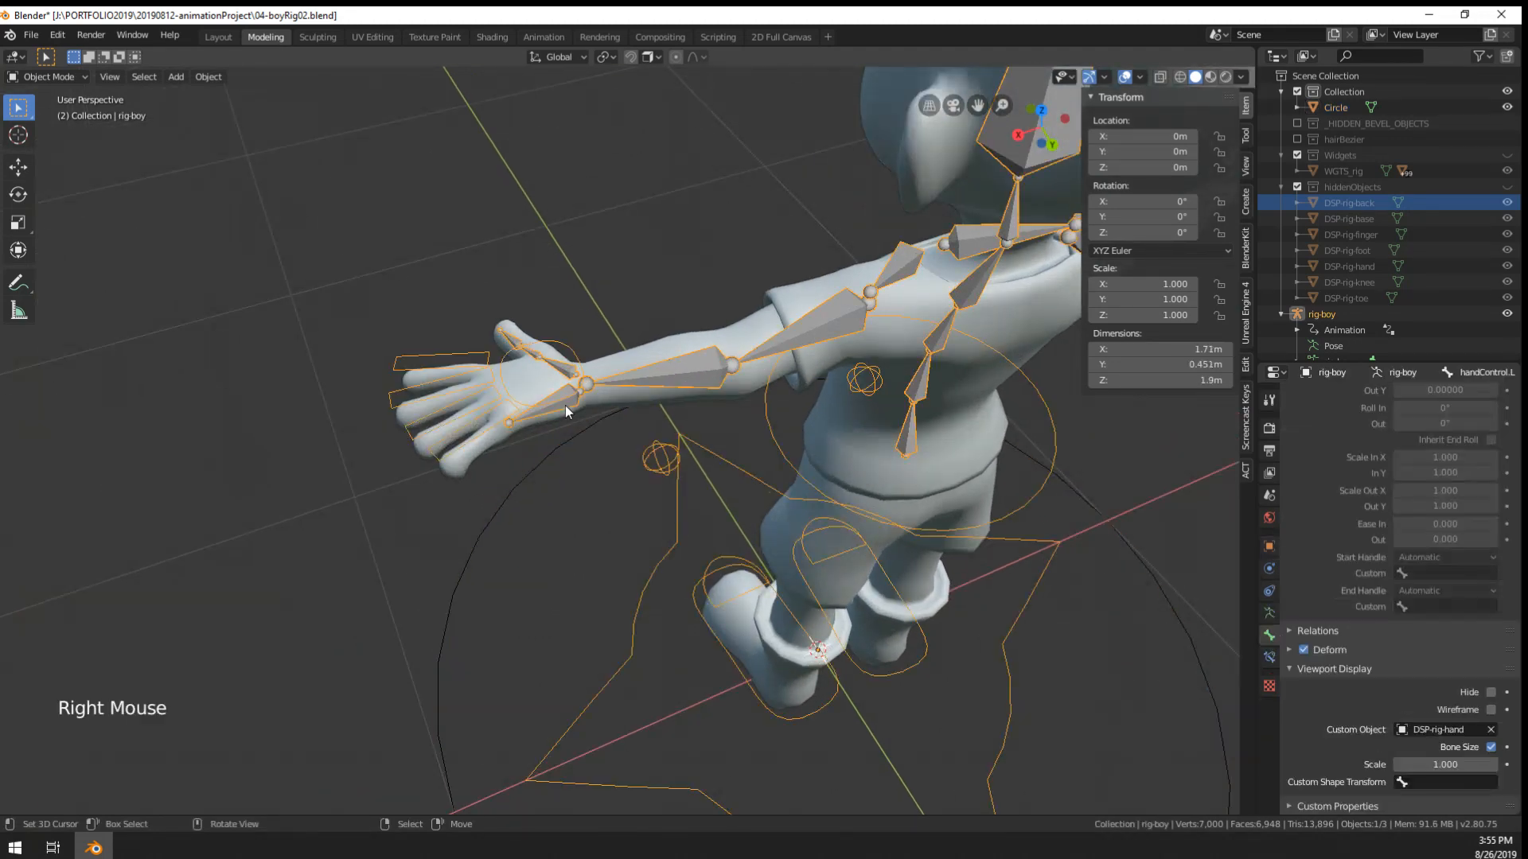
key("ctrl+Tab")
right_click(565, 404)
scroll(1423, 573, "down", 14)
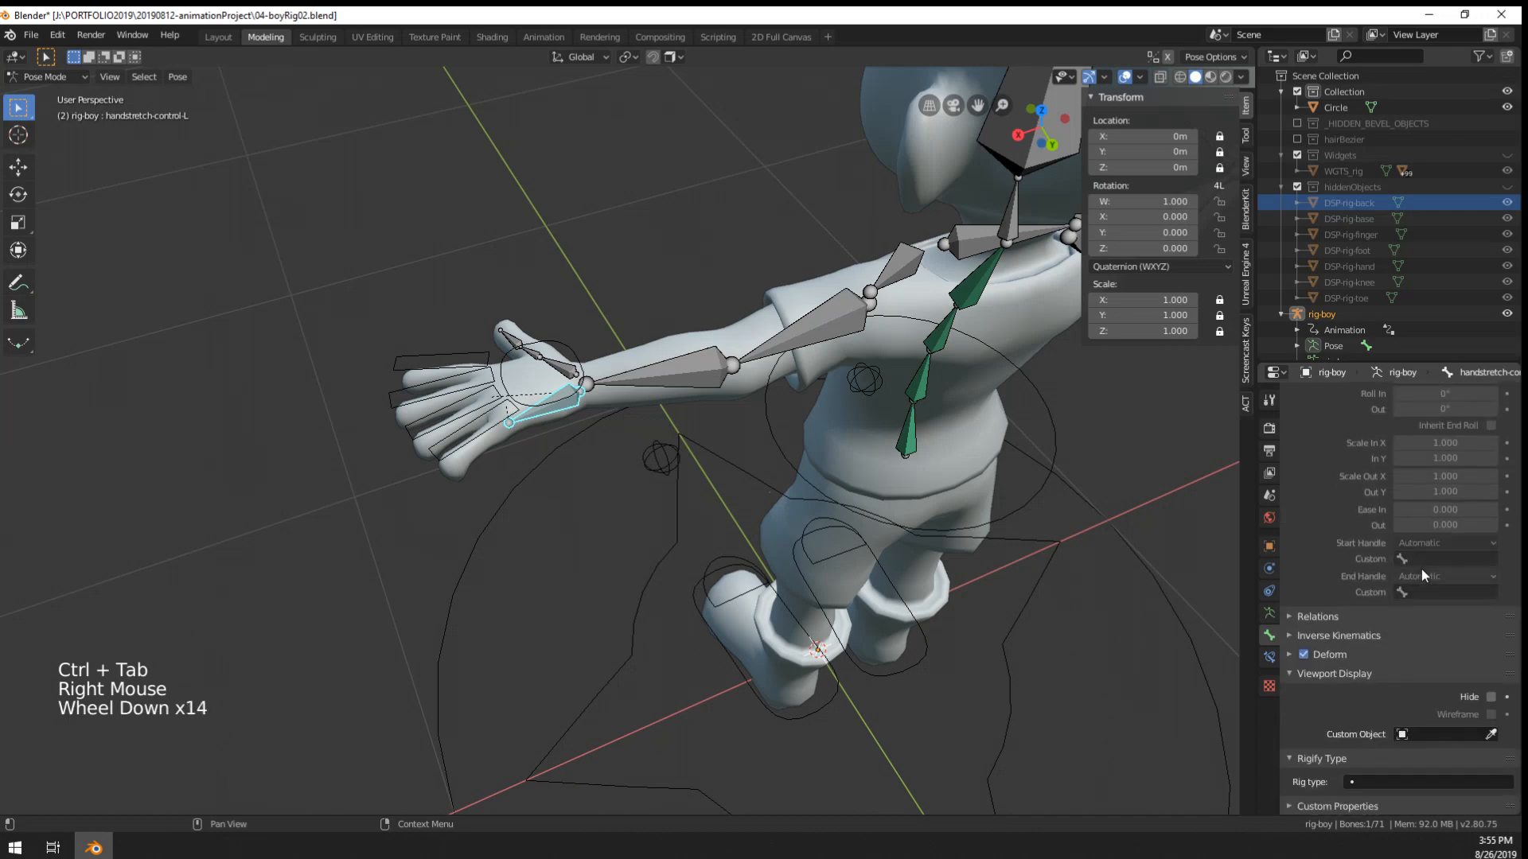
left_click(1491, 734)
left_click(454, 625)
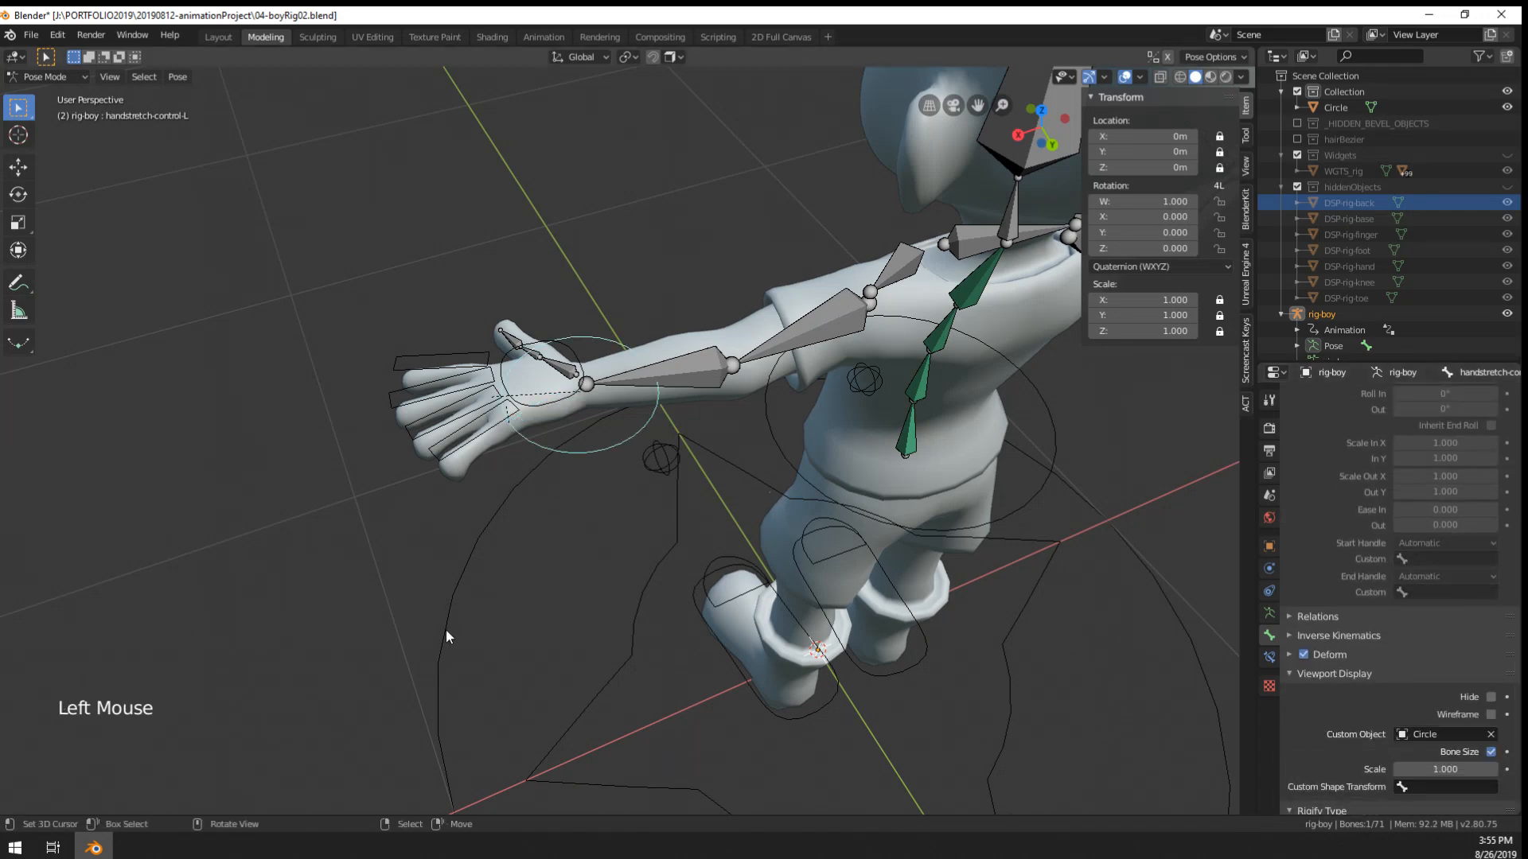
- Leave Pose Mode, edit the new circle's mesh and scale all its vertices down by a factor of about 0.416
right_click(446, 629)
key("Tab")
right_click(446, 629)
key("Tab")
key("ctrl+Tab")
right_click(446, 633)
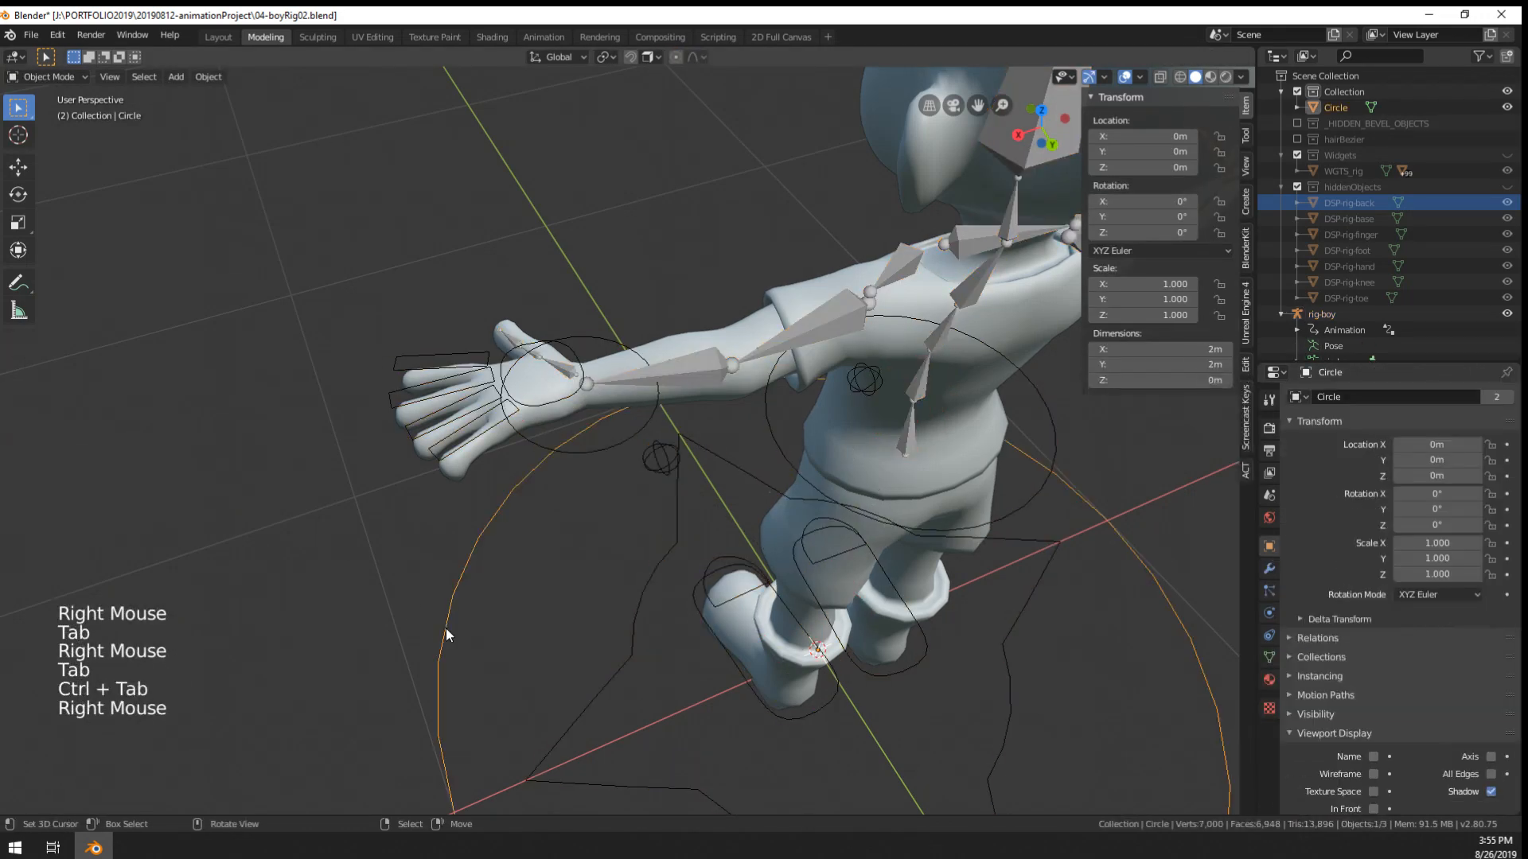
key("Tab")
key("s")
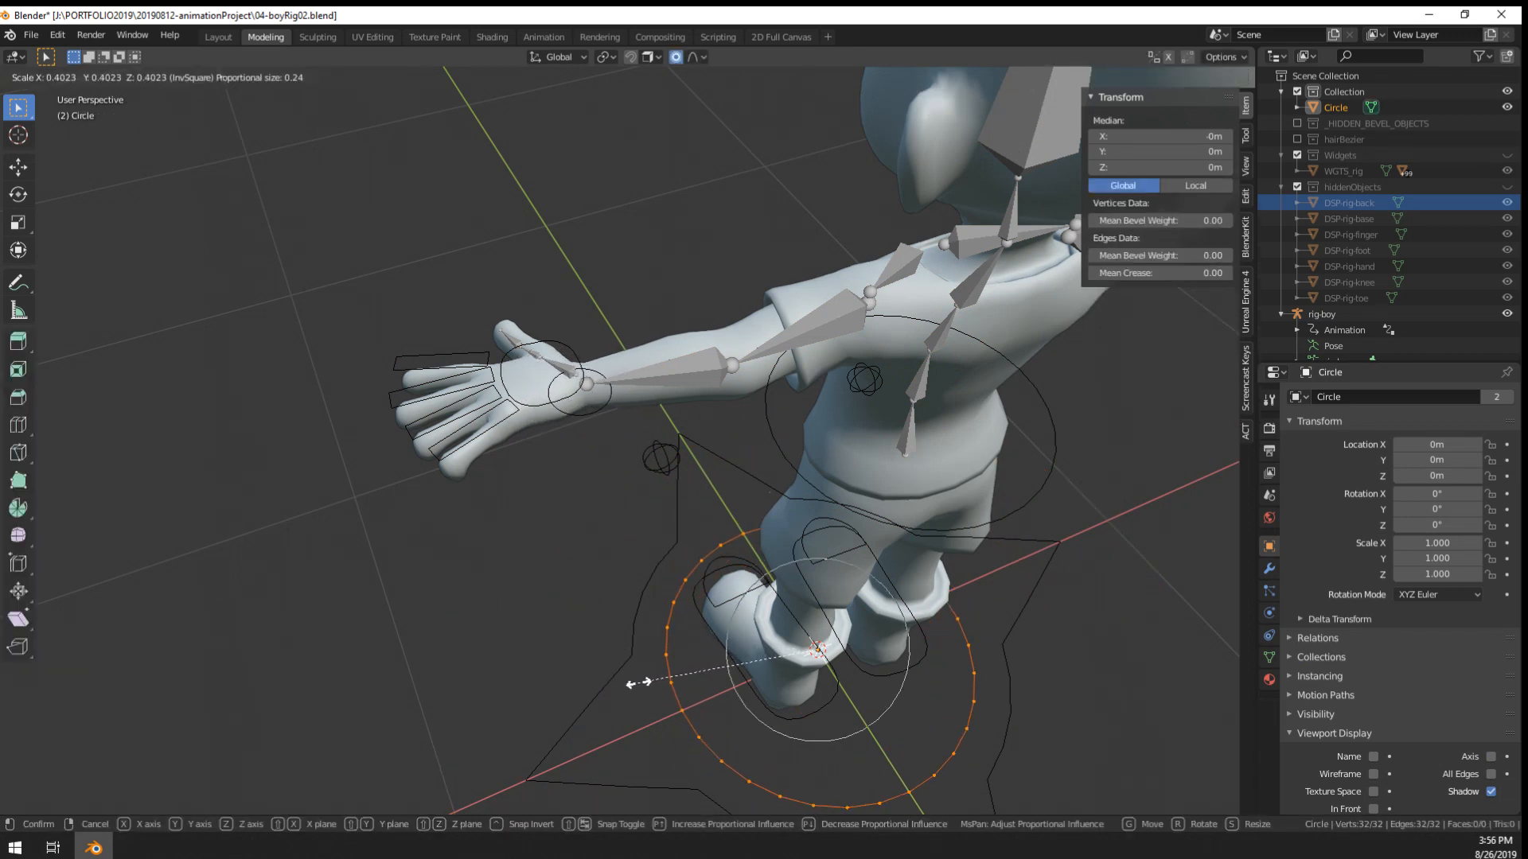
left_click(630, 685)
key("r")
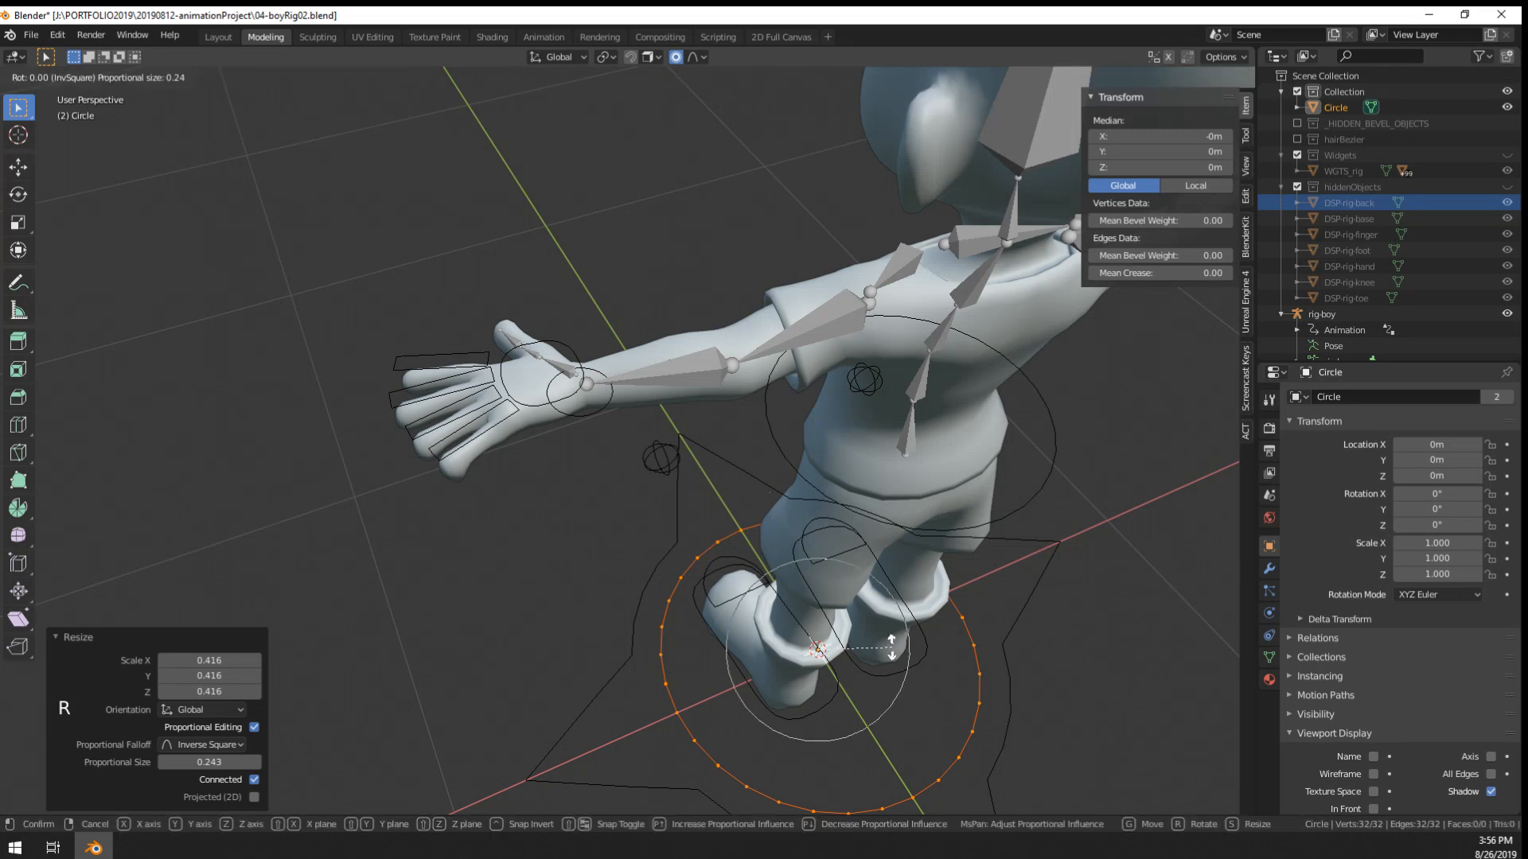
key("x")
key("9")
key("0")
key("Return")
key("ctrl+z")
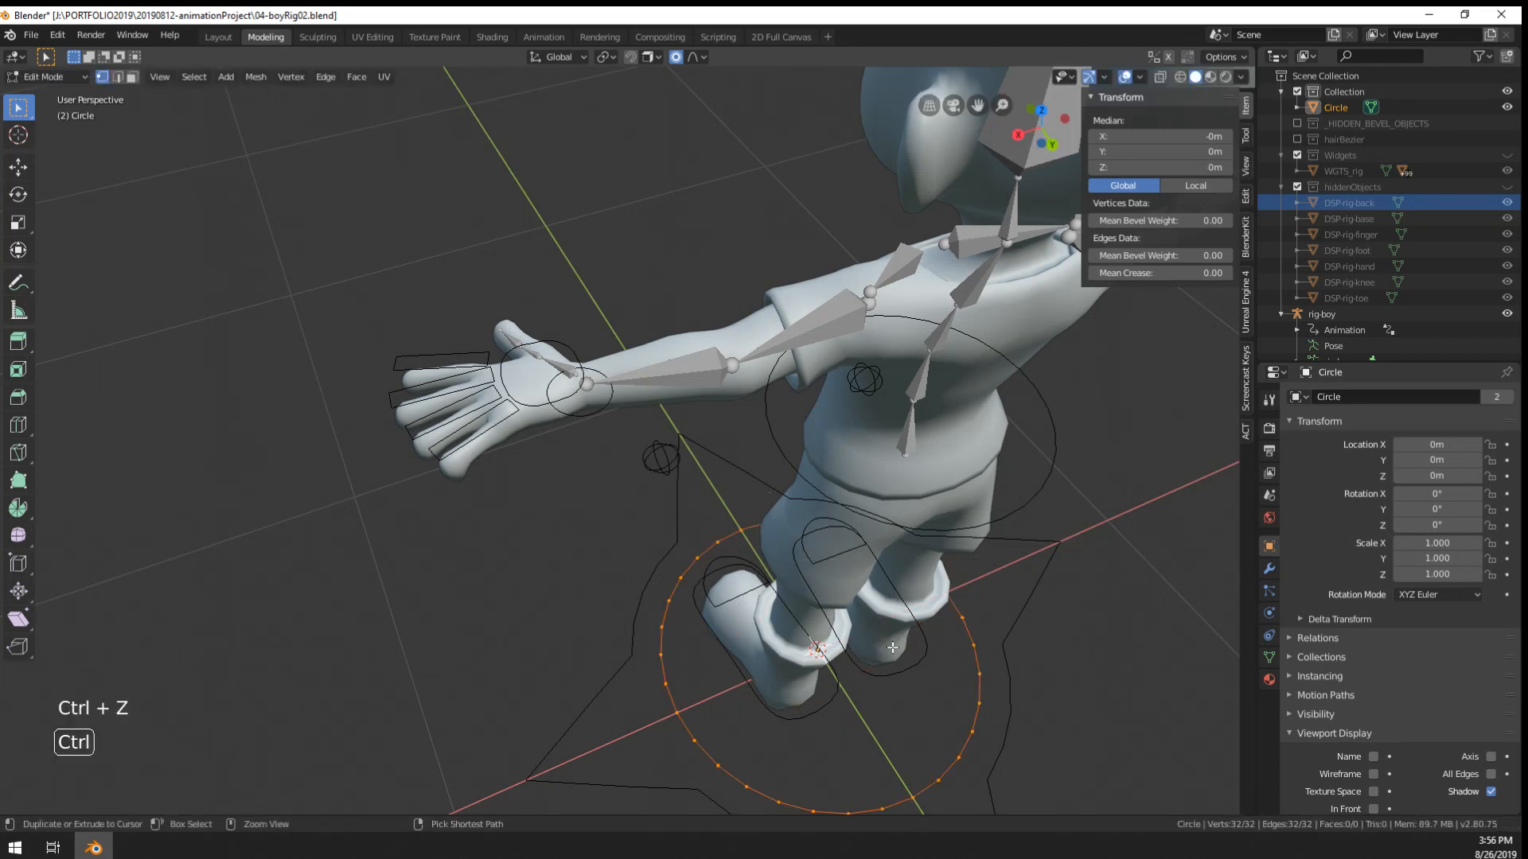
- Rotate all the circle's vertices 90° about the global X axis
key("r")
key("x")
key("9")
key("0")
key("Return")
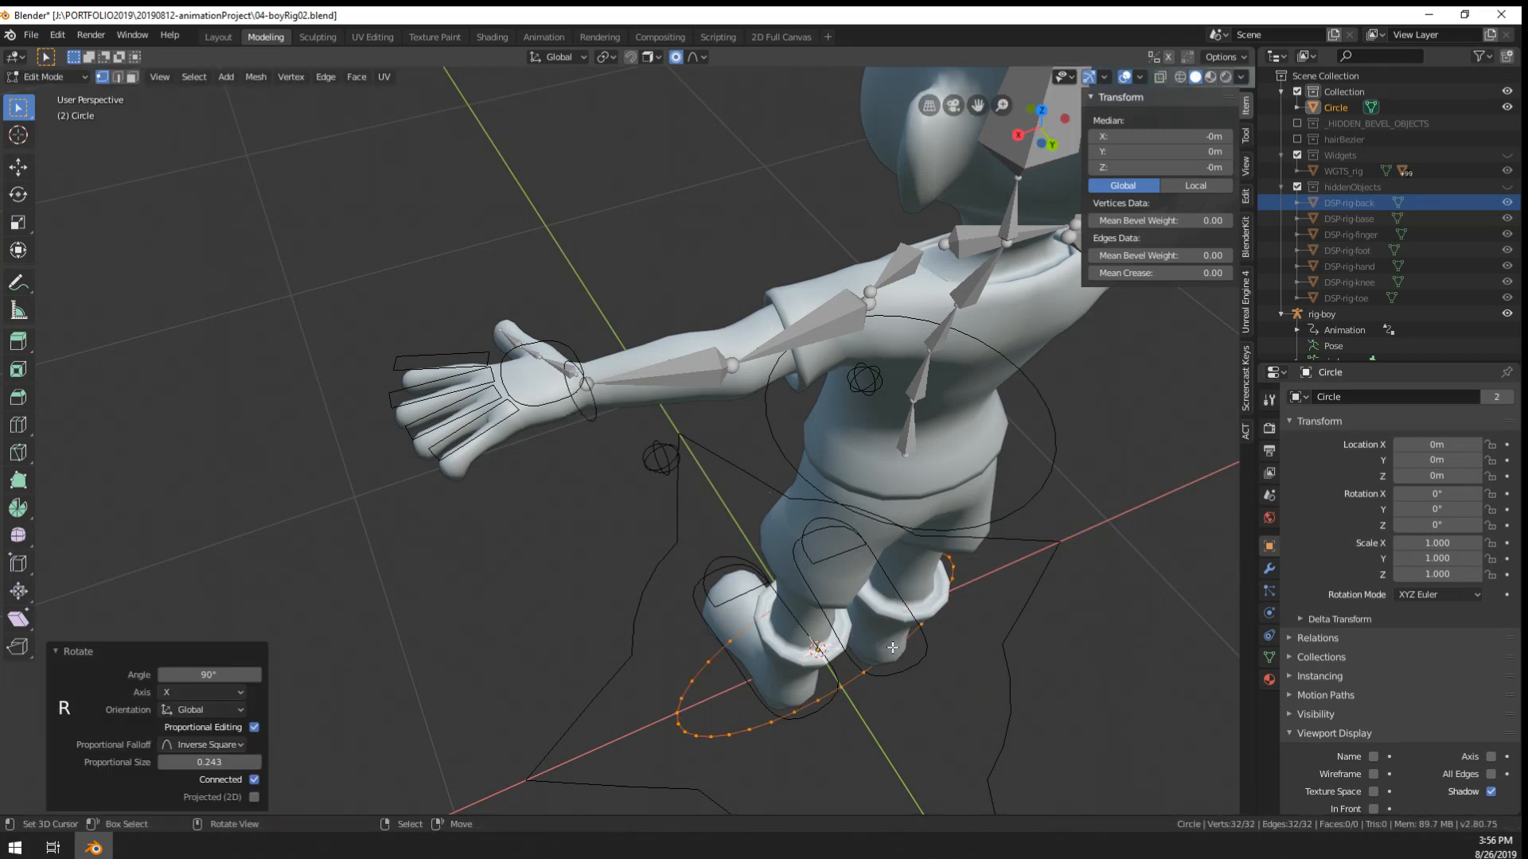
- Rotate all the circle's vertices 90° about the global Z axis
key("r")
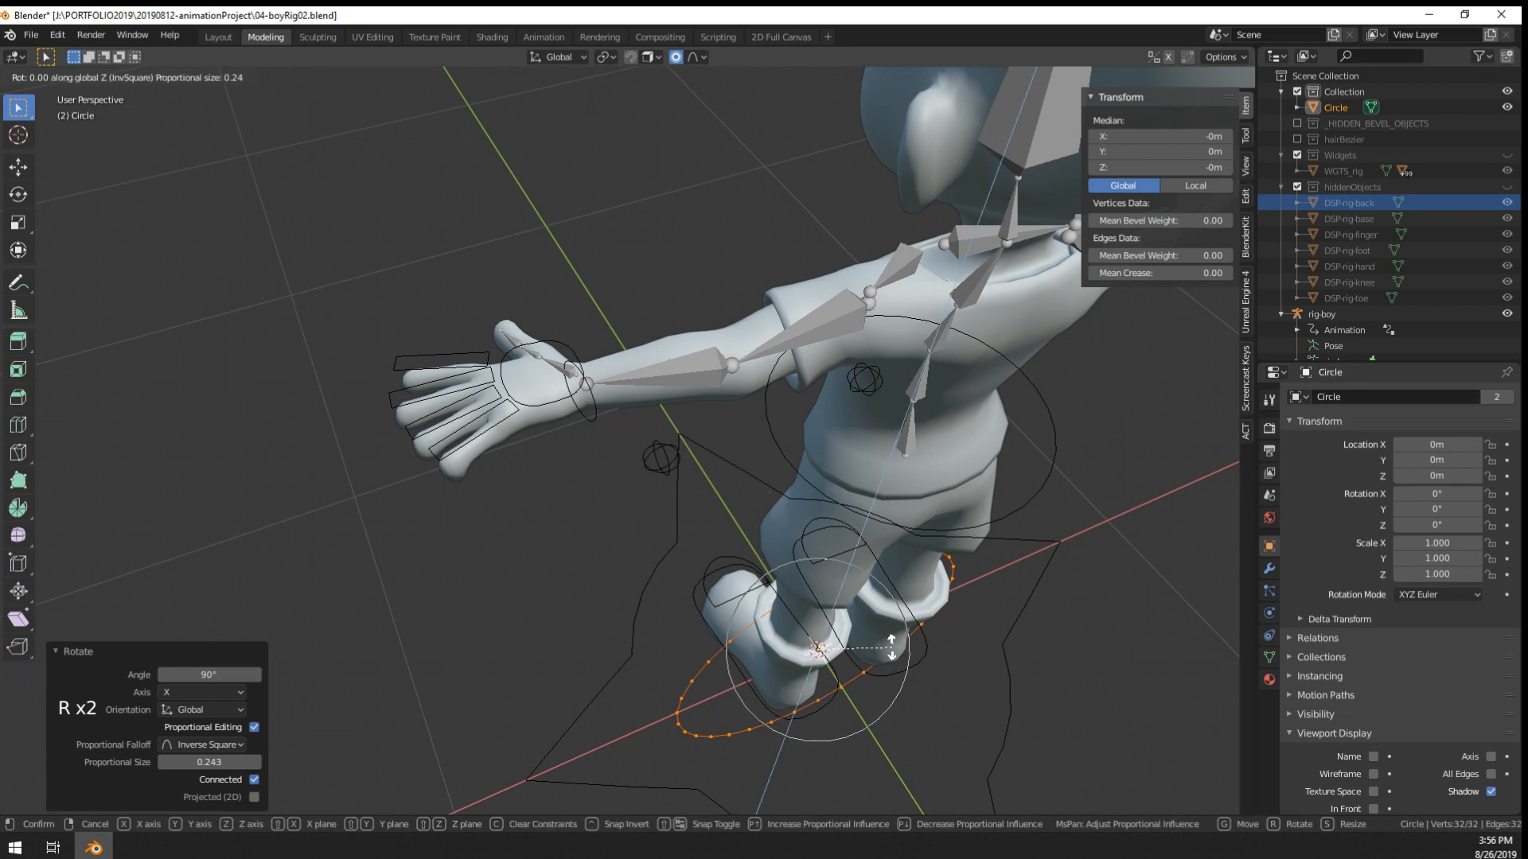
key("z")
key("9")
key("0")
key("Return")
- Move the circle's vertices about -0.283 m along the global X axis
middle_click_drag(891, 647, 815, 529)
key("g")
right_click(860, 535)
scroll(843, 529, "down", 2)
middle_click_drag(740, 509, 772, 581)
key("g")
key("x")
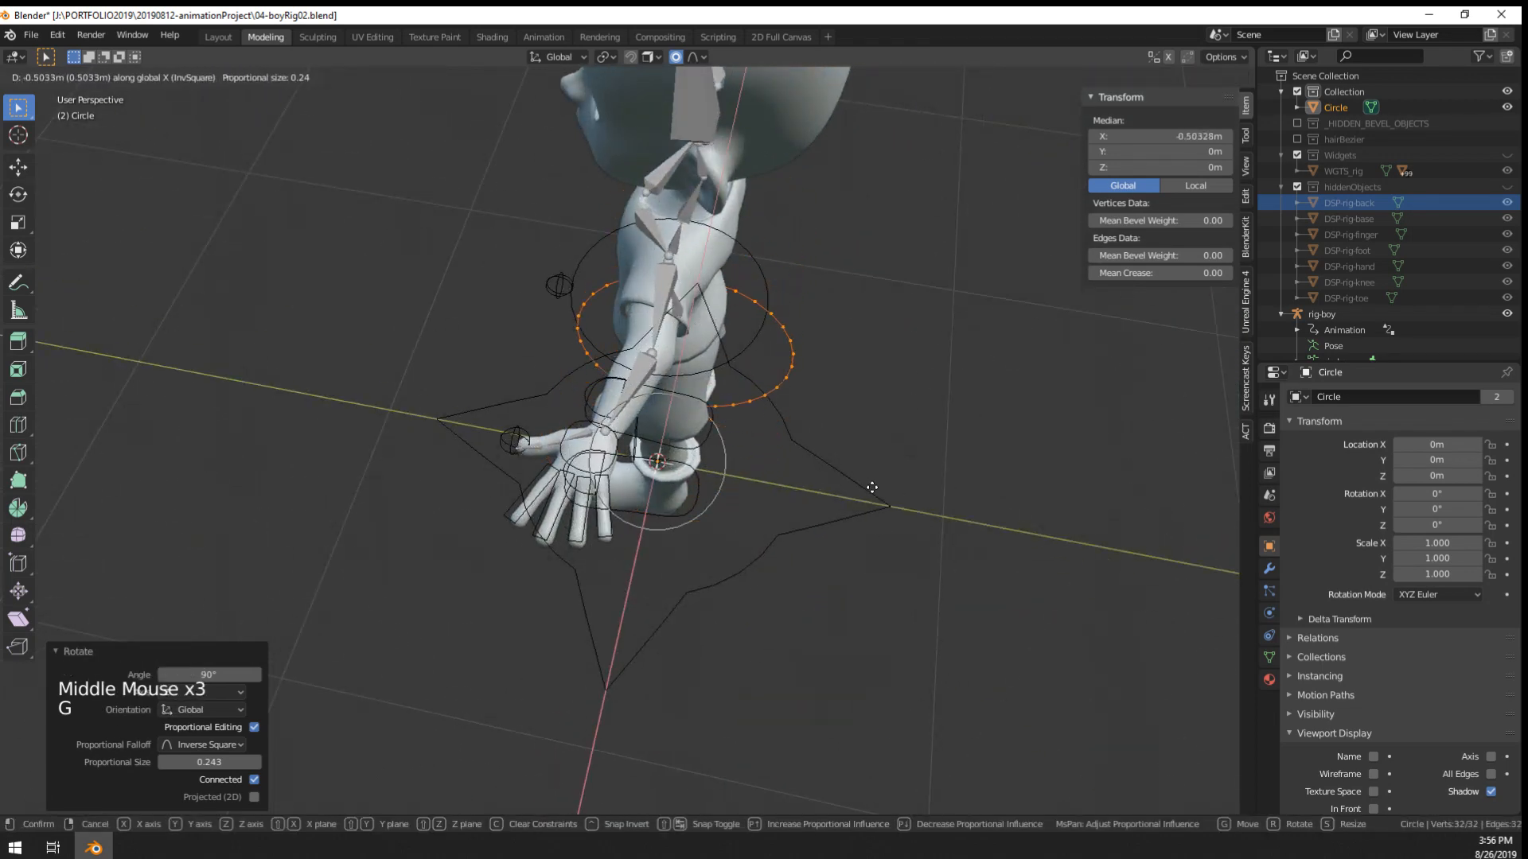
left_click(865, 522)
key("r")
key("x")
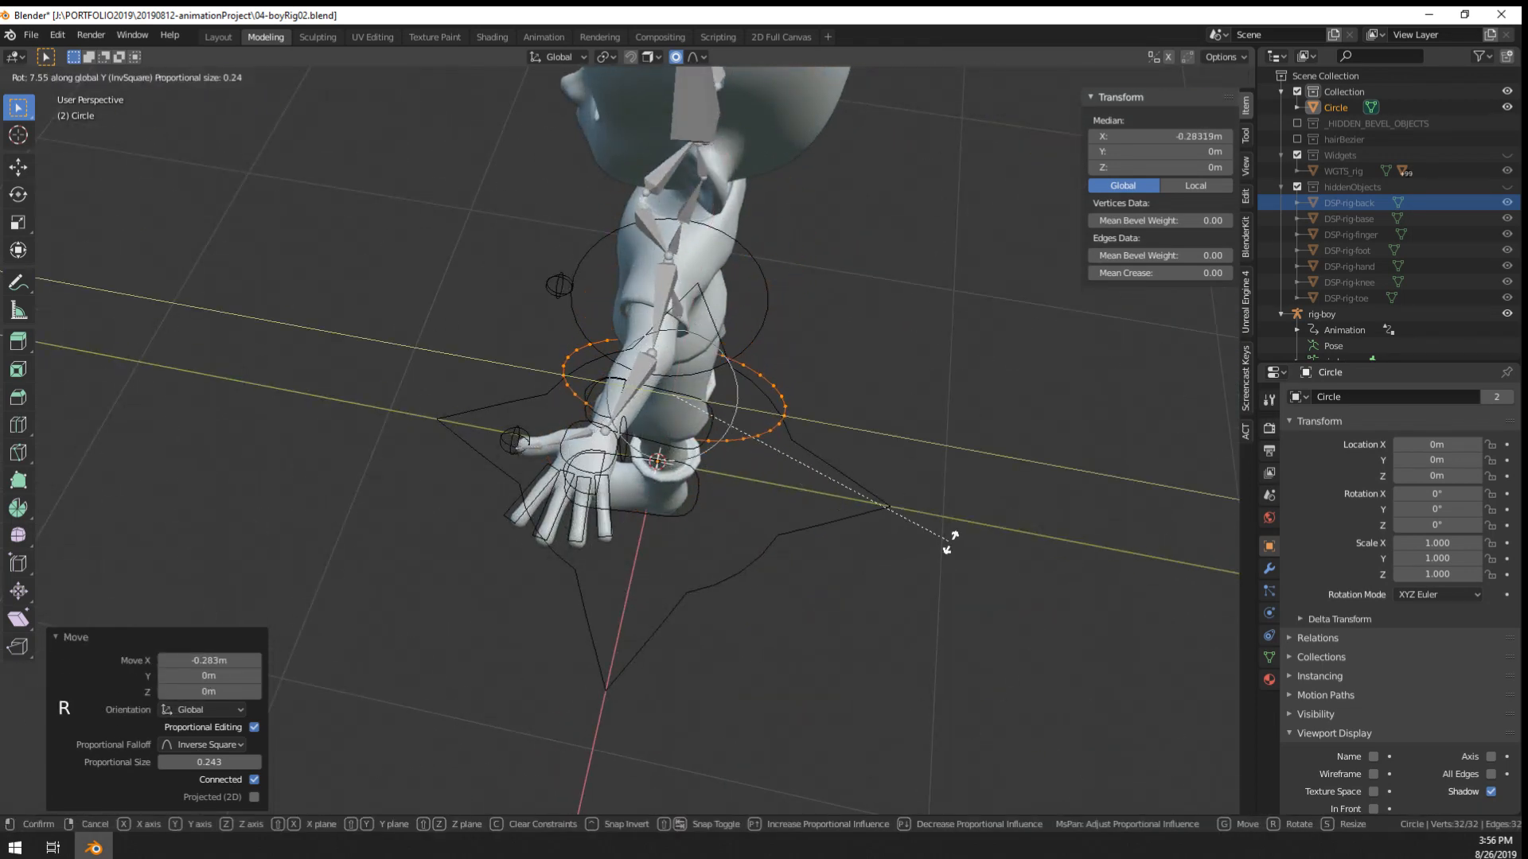
right_click(917, 535)
key("r")
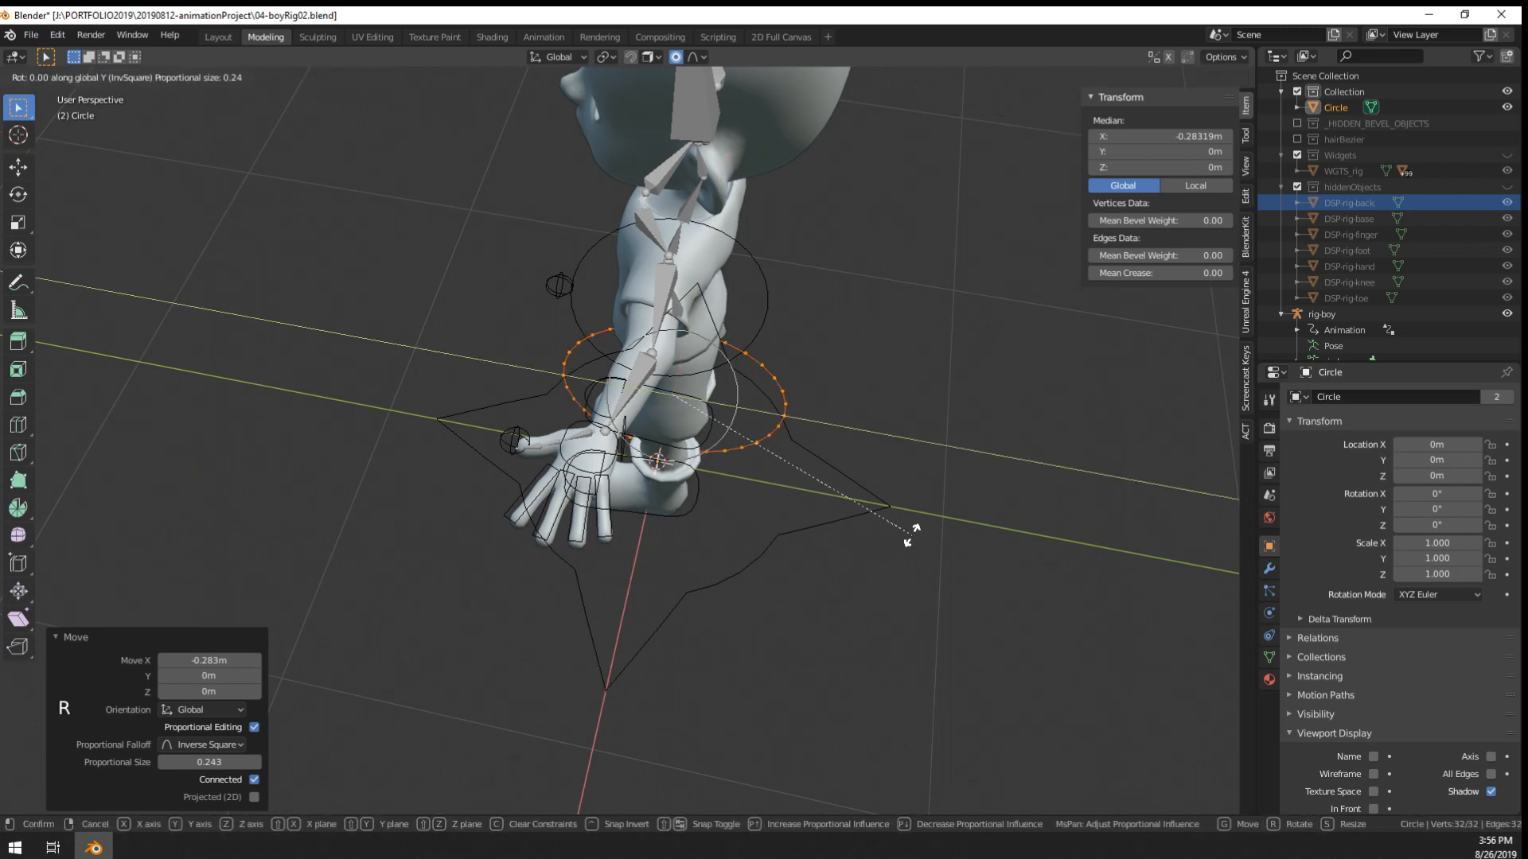
right_click(934, 469)
- Move the circle's vertices about 0.334 m along the global Y axis
key("g")
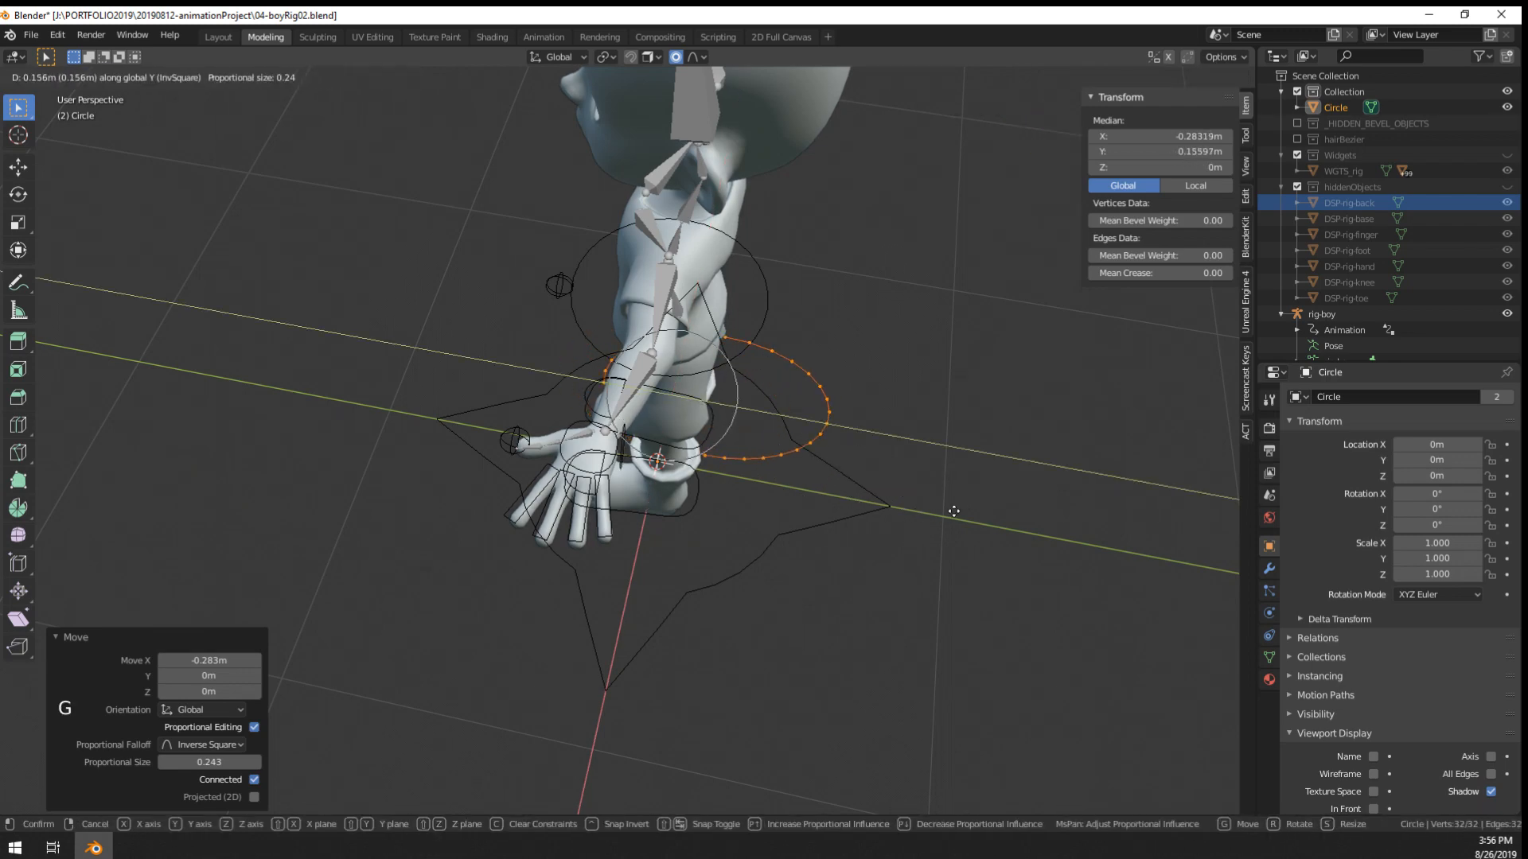
key("y")
left_click(907, 512)
- Flatten the circle along its local Z axis by a factor of about 0.377
middle_click_drag(907, 511, 771, 438)
scroll(771, 438, "up", 5)
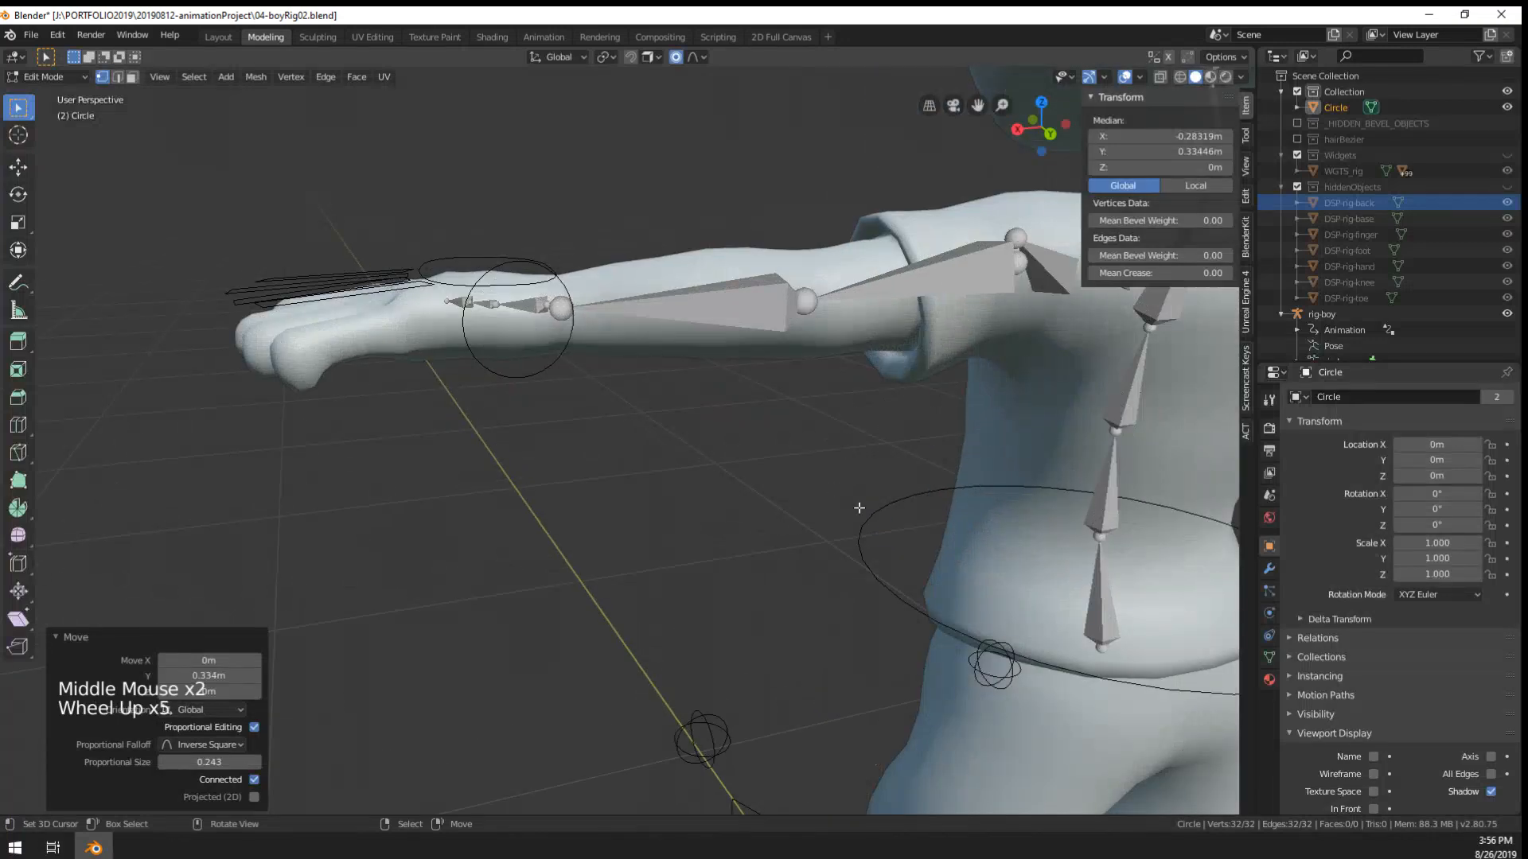
key("s")
key("y")
key("y")
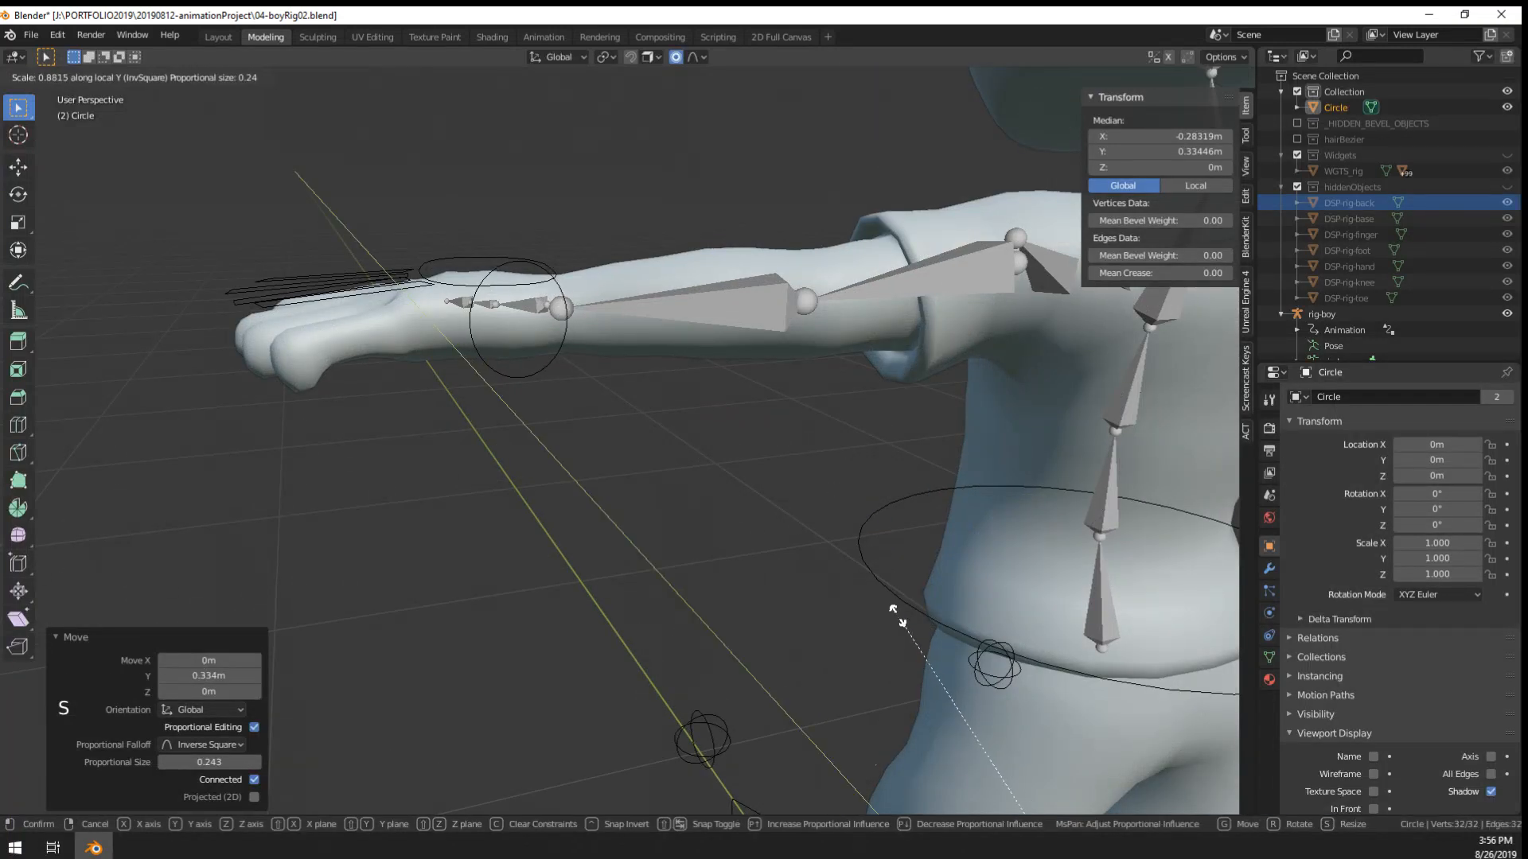
key("z")
key("z")
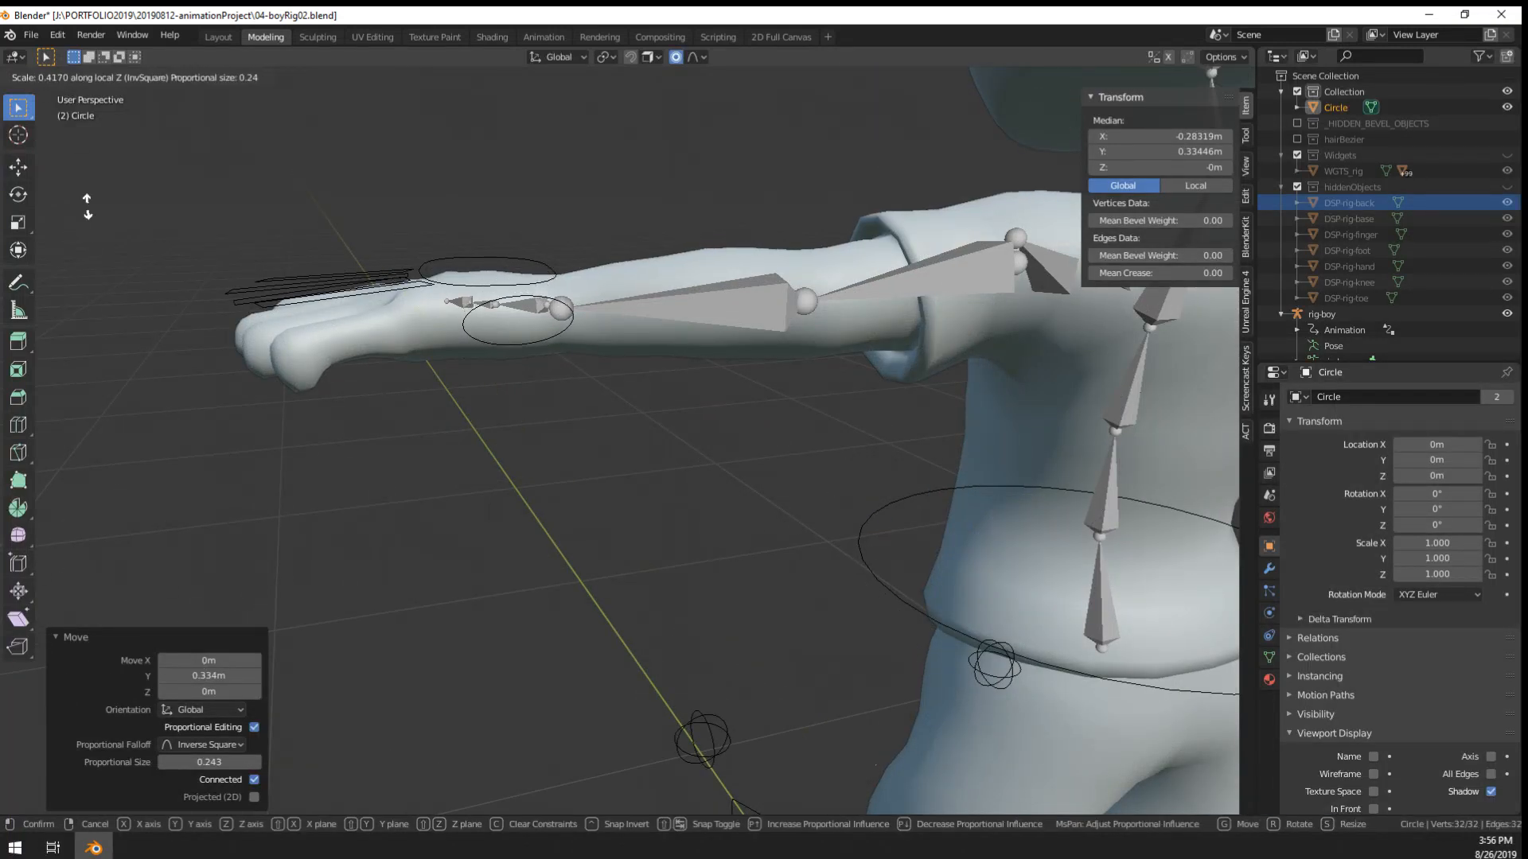
left_click(90, 209)
- Move the circle's vertices about 0.04 m further along the local Y axis and return to Object Mode
middle_click_drag(98, 234, 398, 469)
scroll(442, 431, "down", 4)
scroll(518, 456, "up", 2)
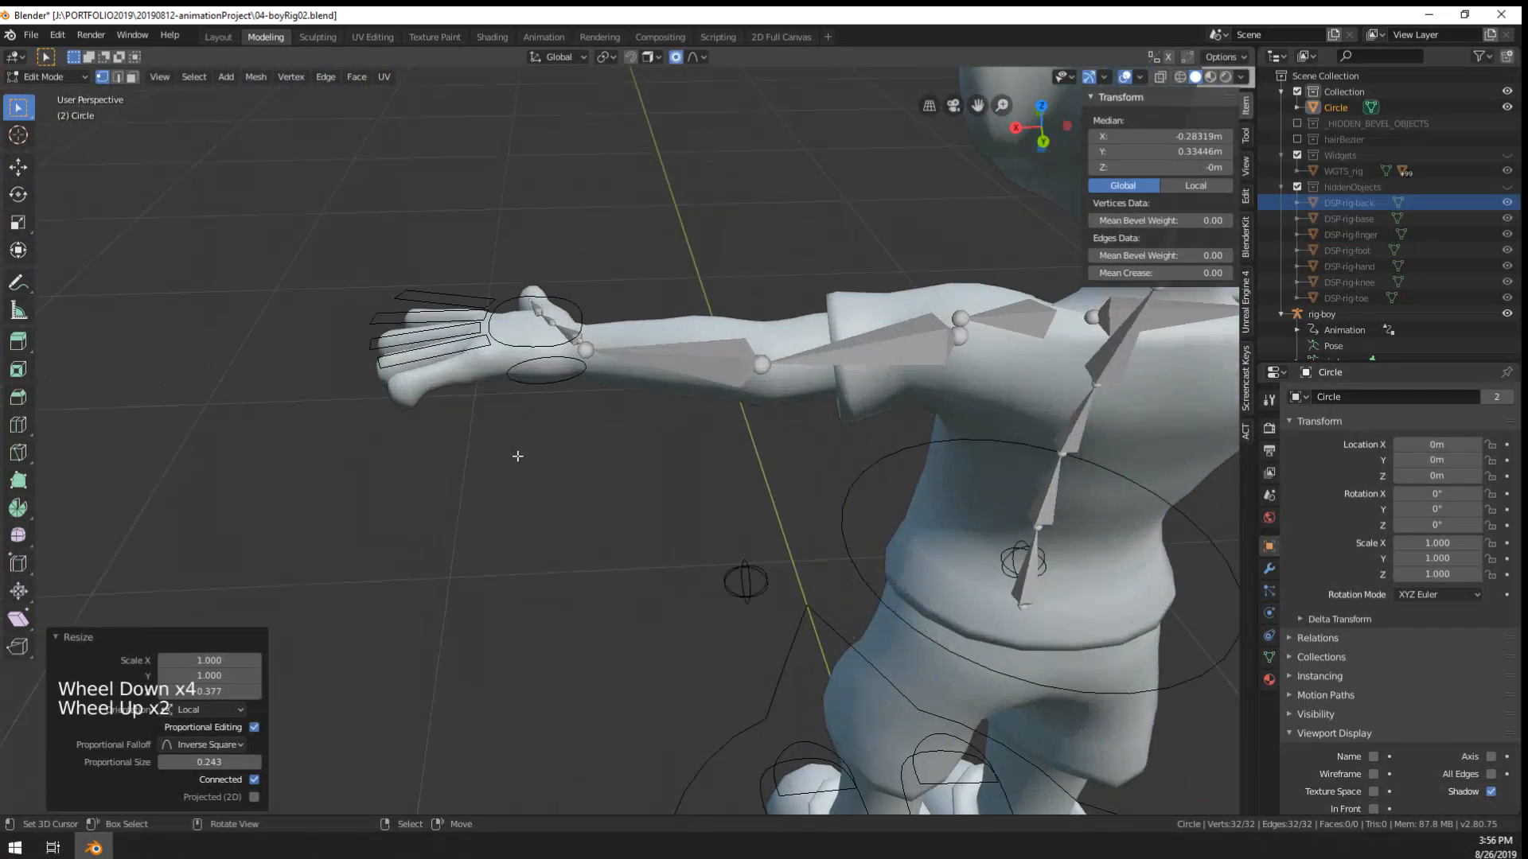
key("g")
key("y")
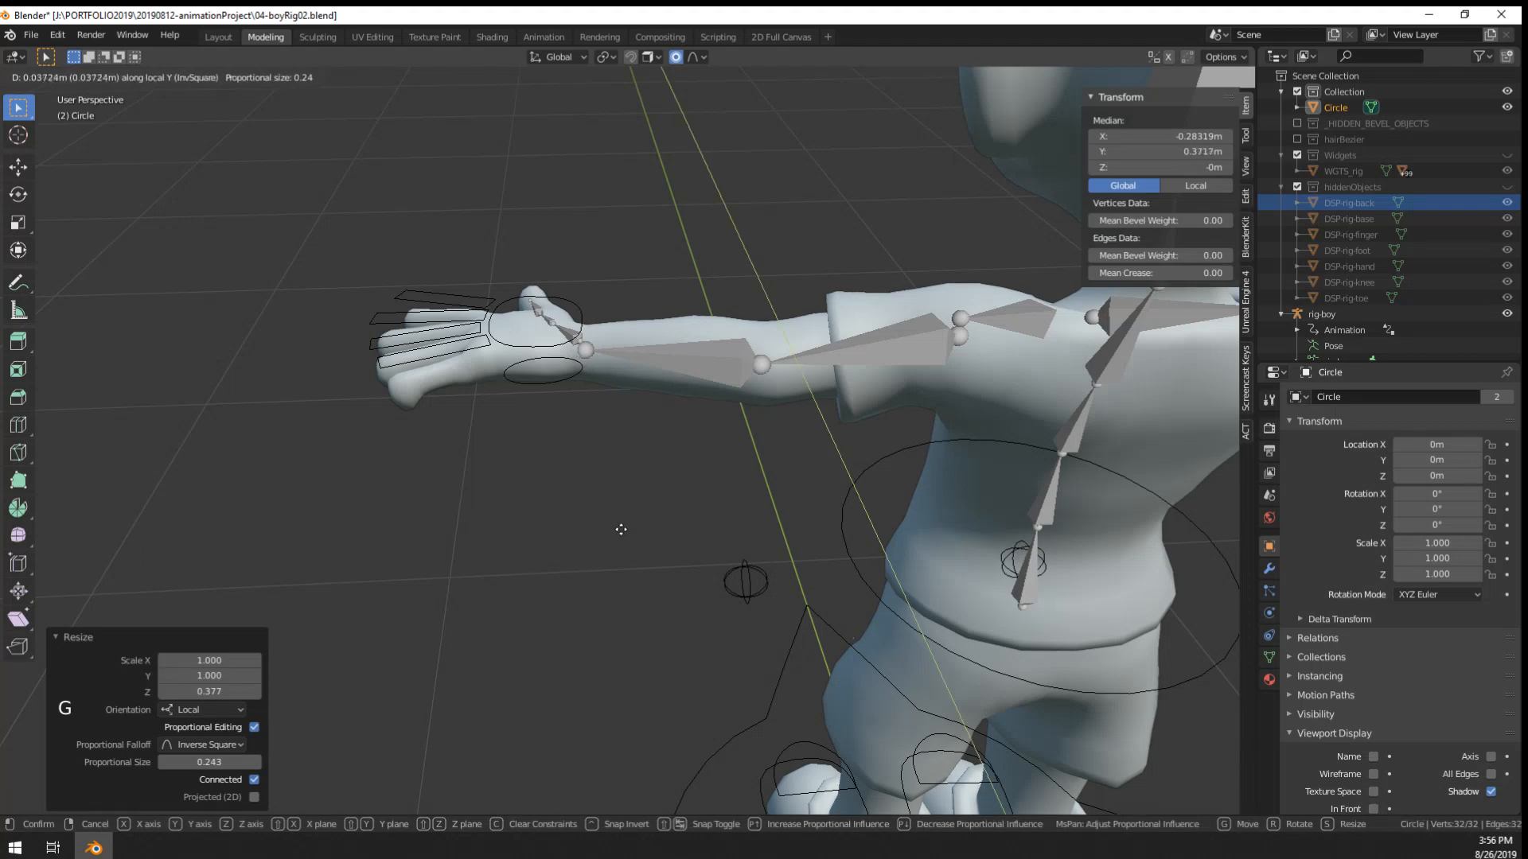
scroll(632, 592, "down", 4)
middle_click_drag(631, 592, 681, 483)
key("Tab")
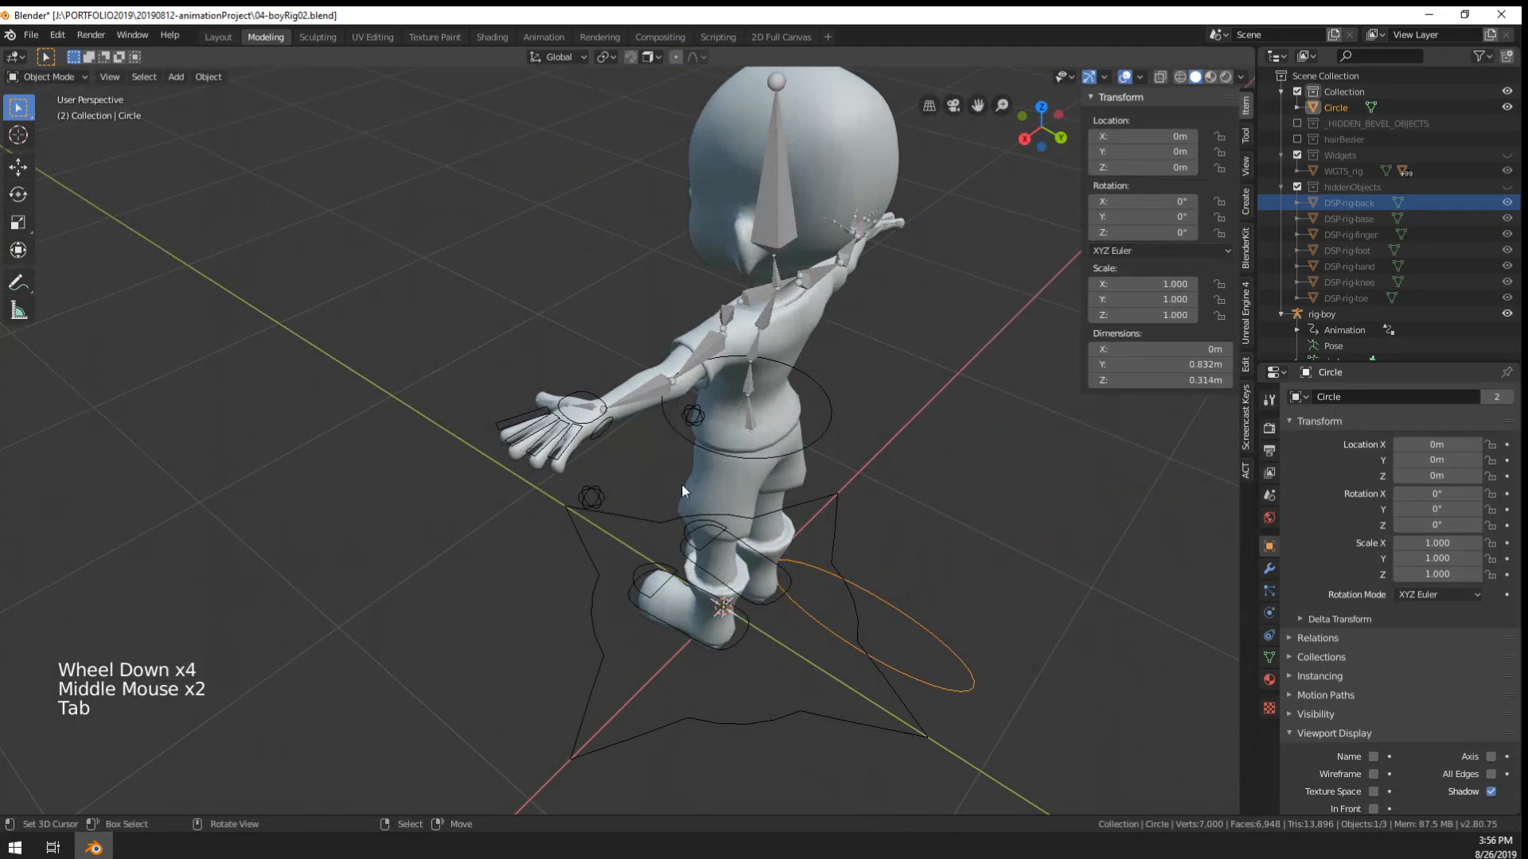
- Move the circle to the hiddenObjects collection and rename it DSP-rig-handStretch
key("m")
left_click(687, 475)
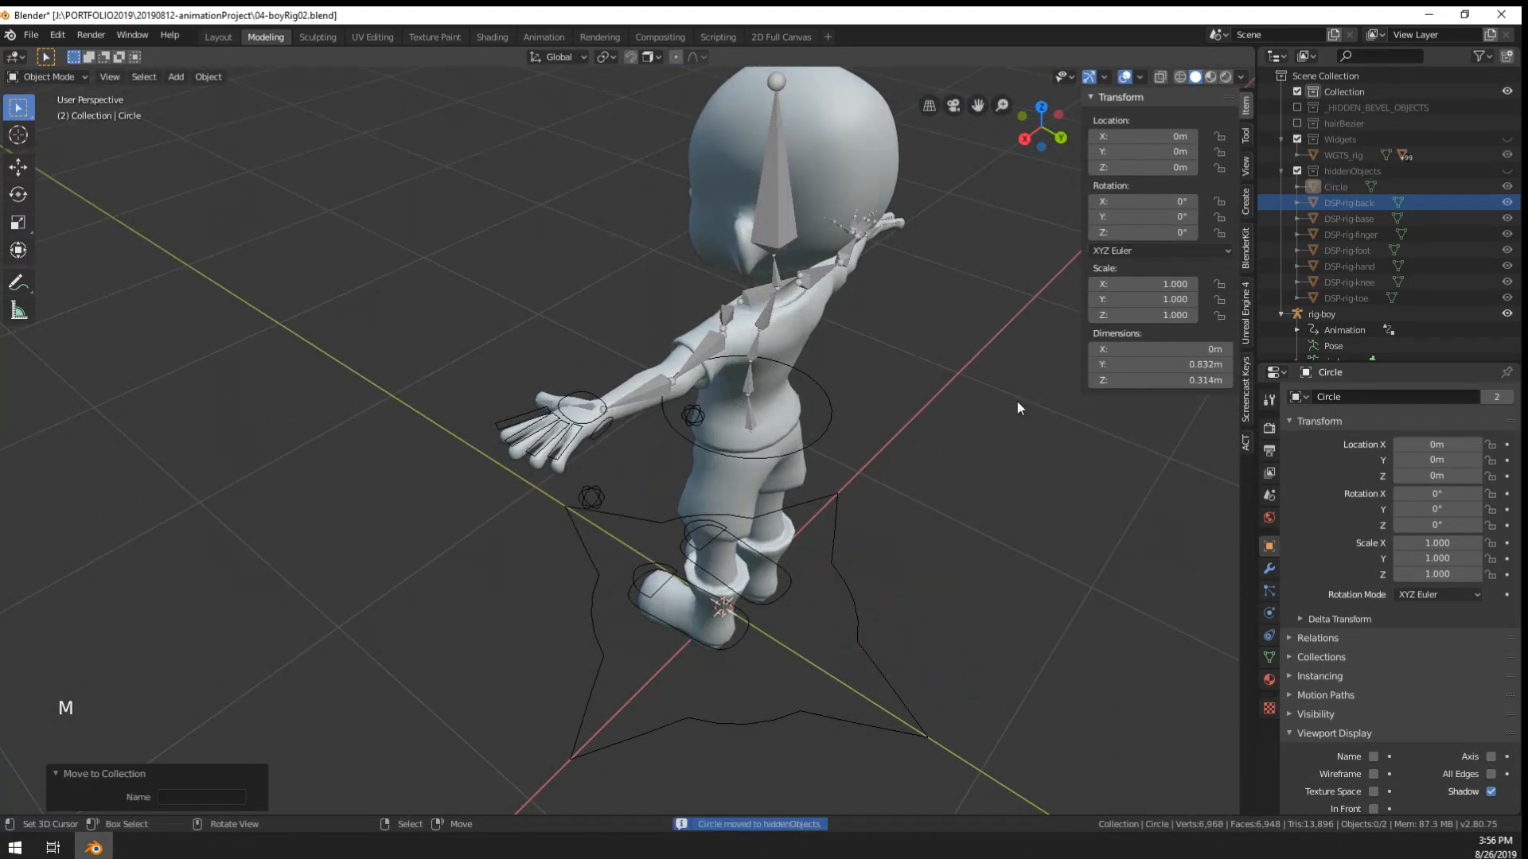
triple_click(1334, 187)
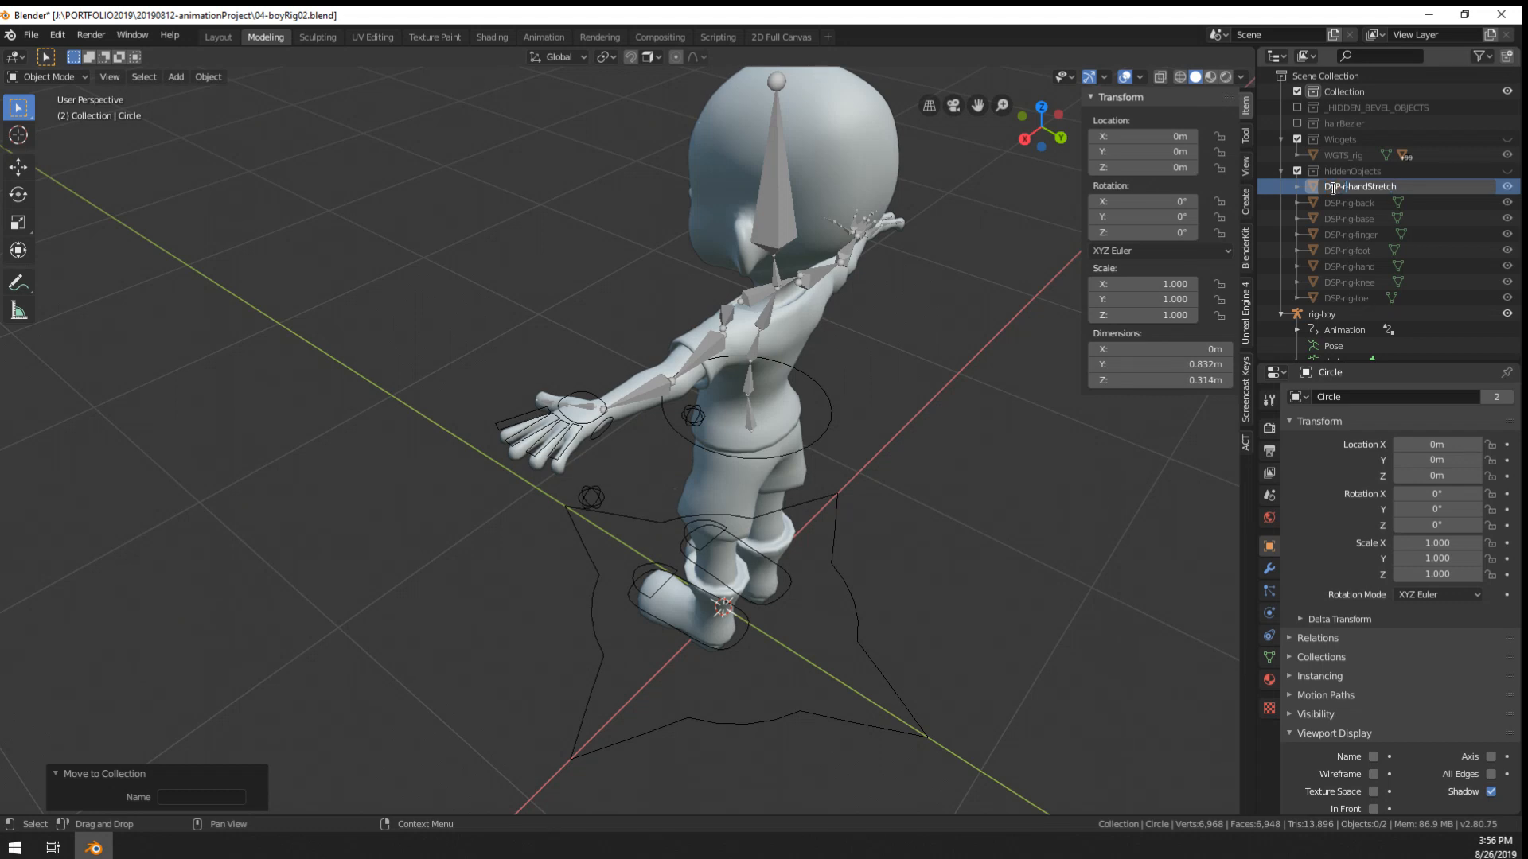
key("Return")
- Put the rig in Pose Mode and test-rotate the handstretch-control-L bone at the left hand
middle_click_drag(700, 477, 737, 500)
scroll(737, 500, "up", 2)
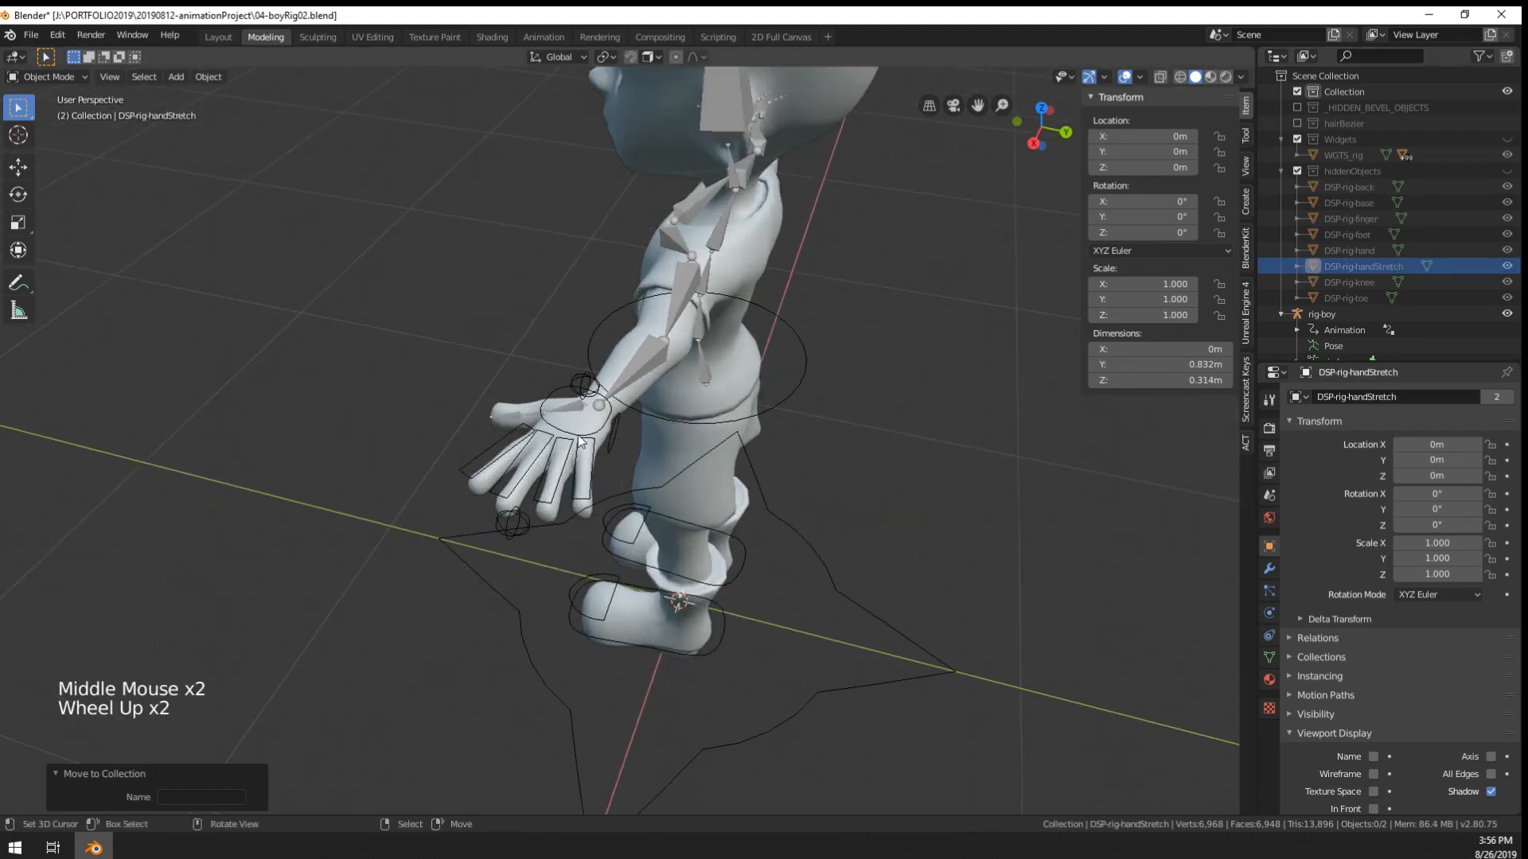
right_click(607, 445)
scroll(608, 445, "up", 4)
key("ctrl+Tab")
right_click(590, 456)
middle_click(662, 557)
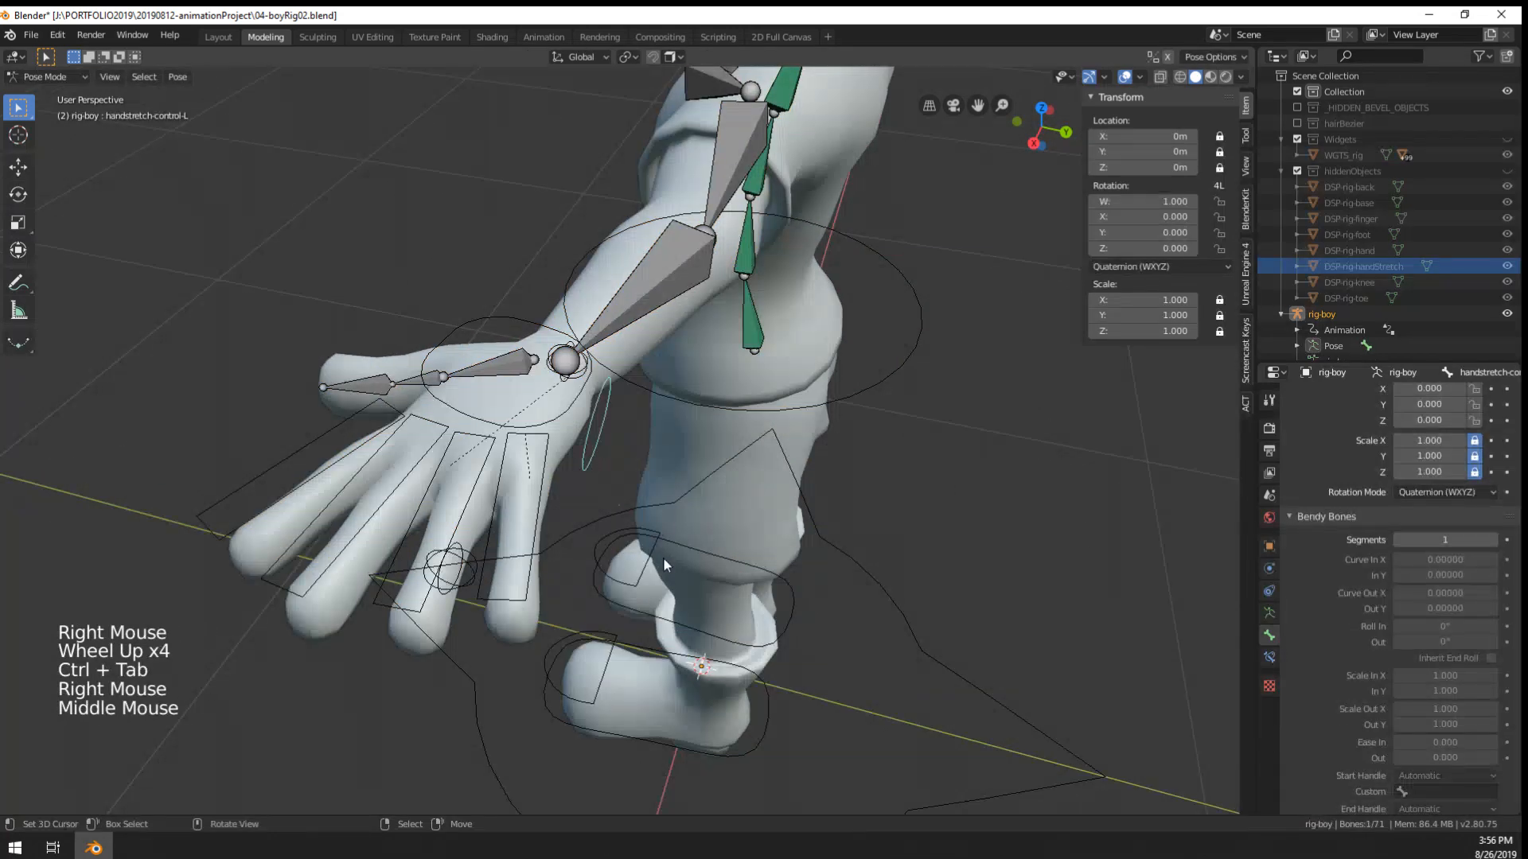
key("r")
right_click(194, 504)
- Check the thumb bones' selection and rotation in Pose Mode, ending with index-control.L selected
middle_click_drag(194, 505, 708, 499)
right_click(733, 460)
middle_click_drag(799, 478, 760, 517, "shift")
middle_click_drag(760, 517, 719, 535)
scroll(720, 536, "up", 1)
middle_click_drag(605, 583, 567, 548, "shift")
key("r")
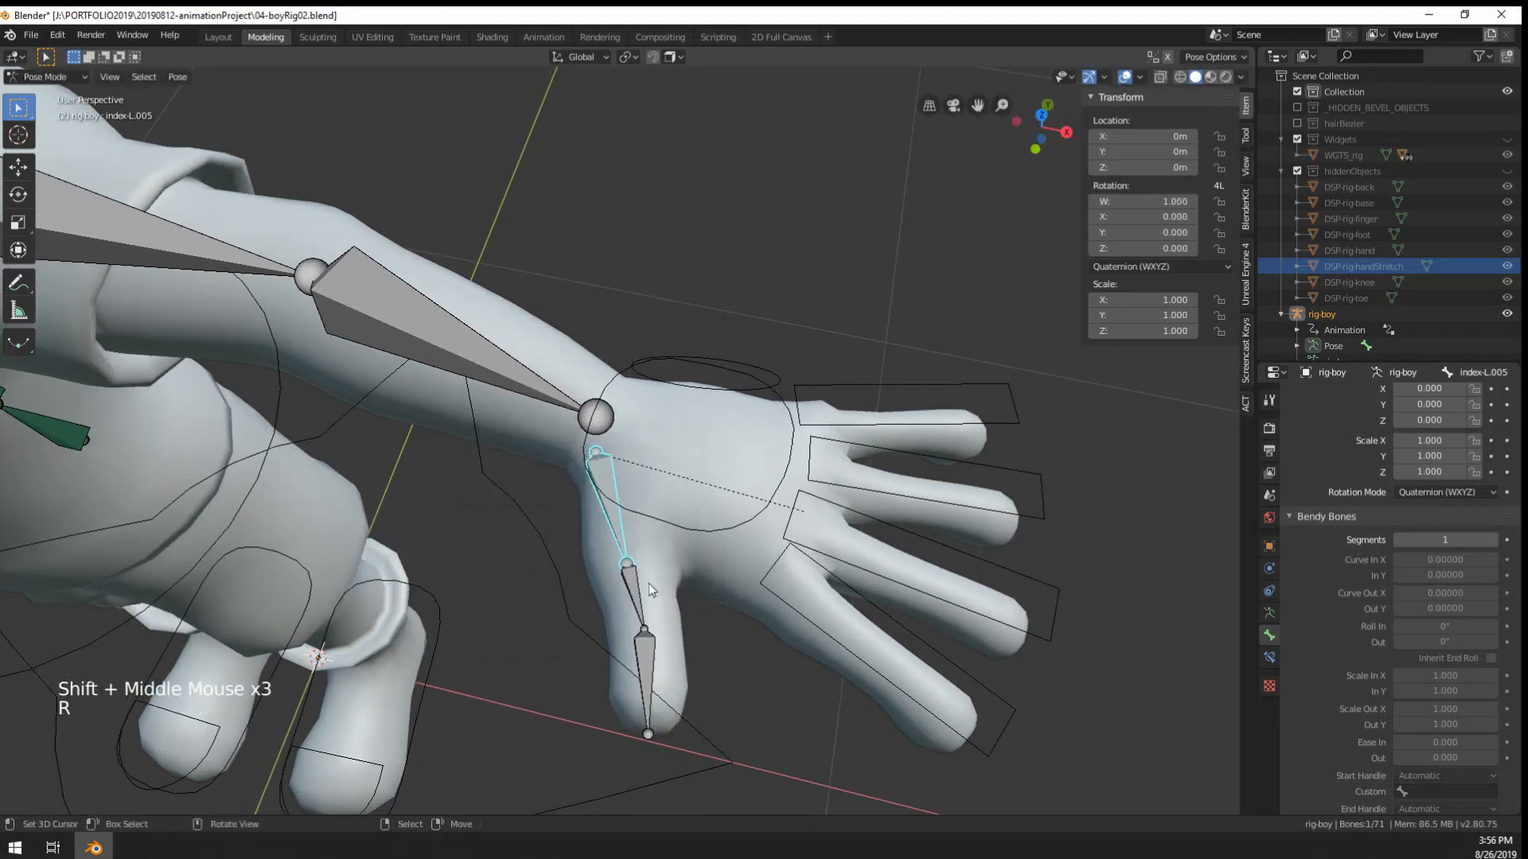
right_click(646, 613)
right_click(646, 615)
right_click(646, 668)
right_click(646, 668)
scroll(692, 596, "down", 2)
middle_click_drag(692, 596, 808, 528)
key("r")
right_click(852, 500)
scroll(852, 503, "up", 2)
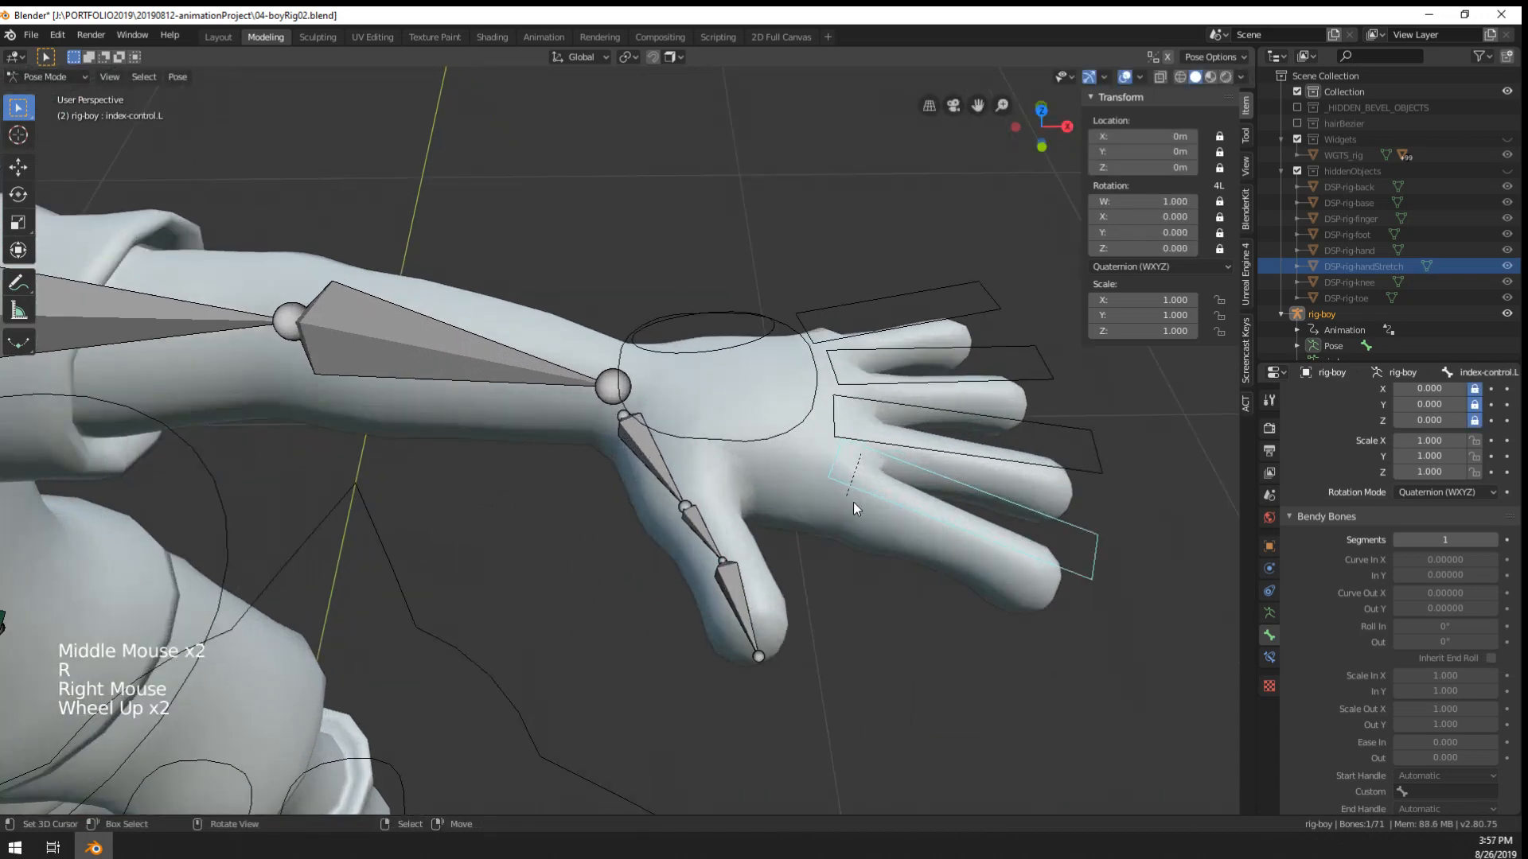
- Open the rig's armature data settings in Edit Mode and toggle the finger bone layer on and off
key("Tab")
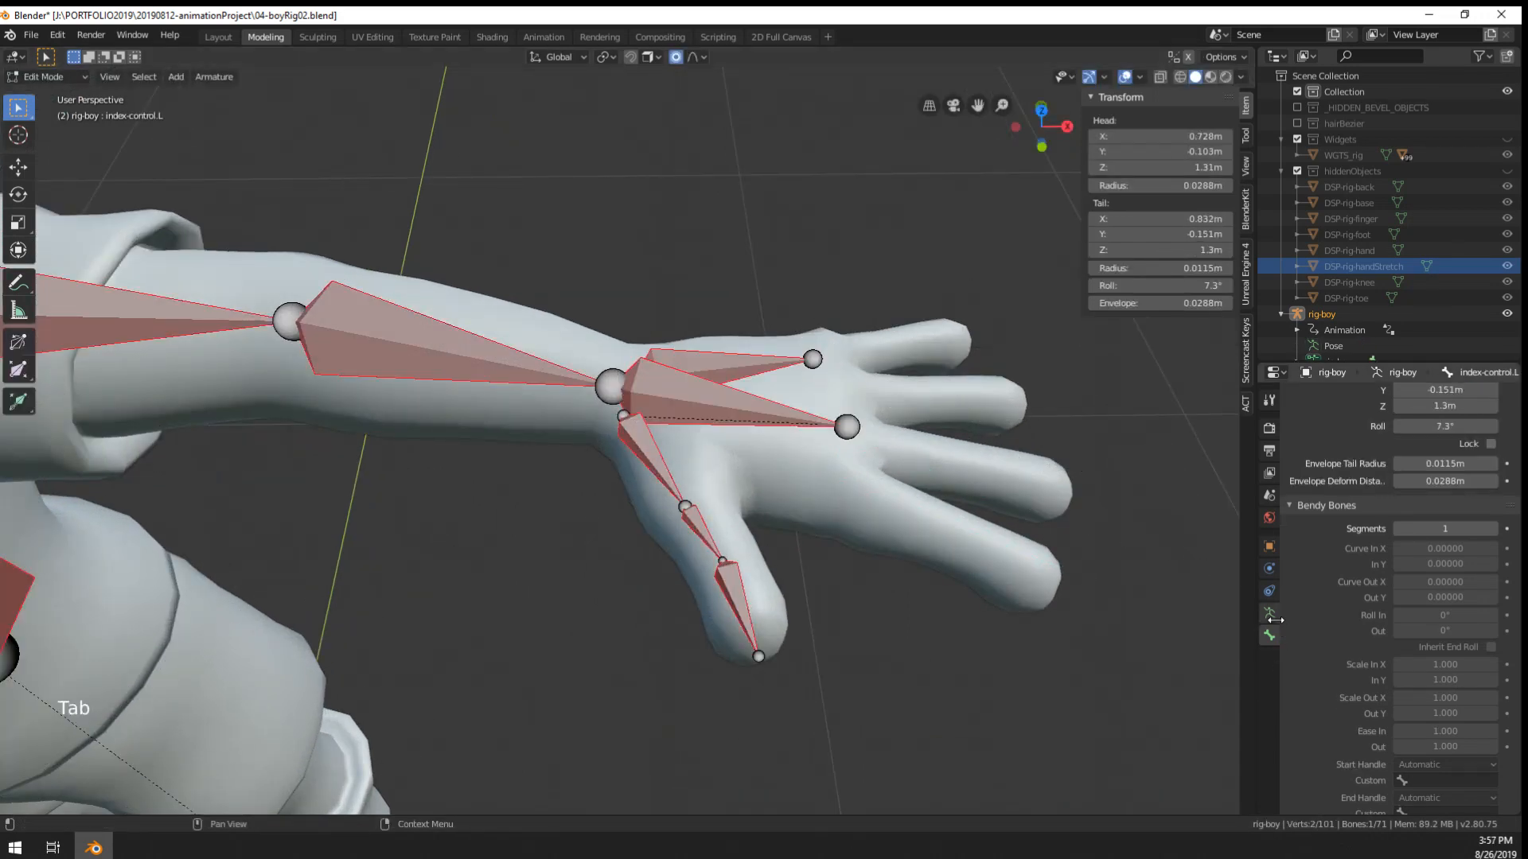
left_click(1269, 612, "shift")
mouse_move(859, 478)
middle_mouse_down()
mouse_move(913, 510)
mouse_move(881, 480)
middle_mouse_up()
key("Tab")
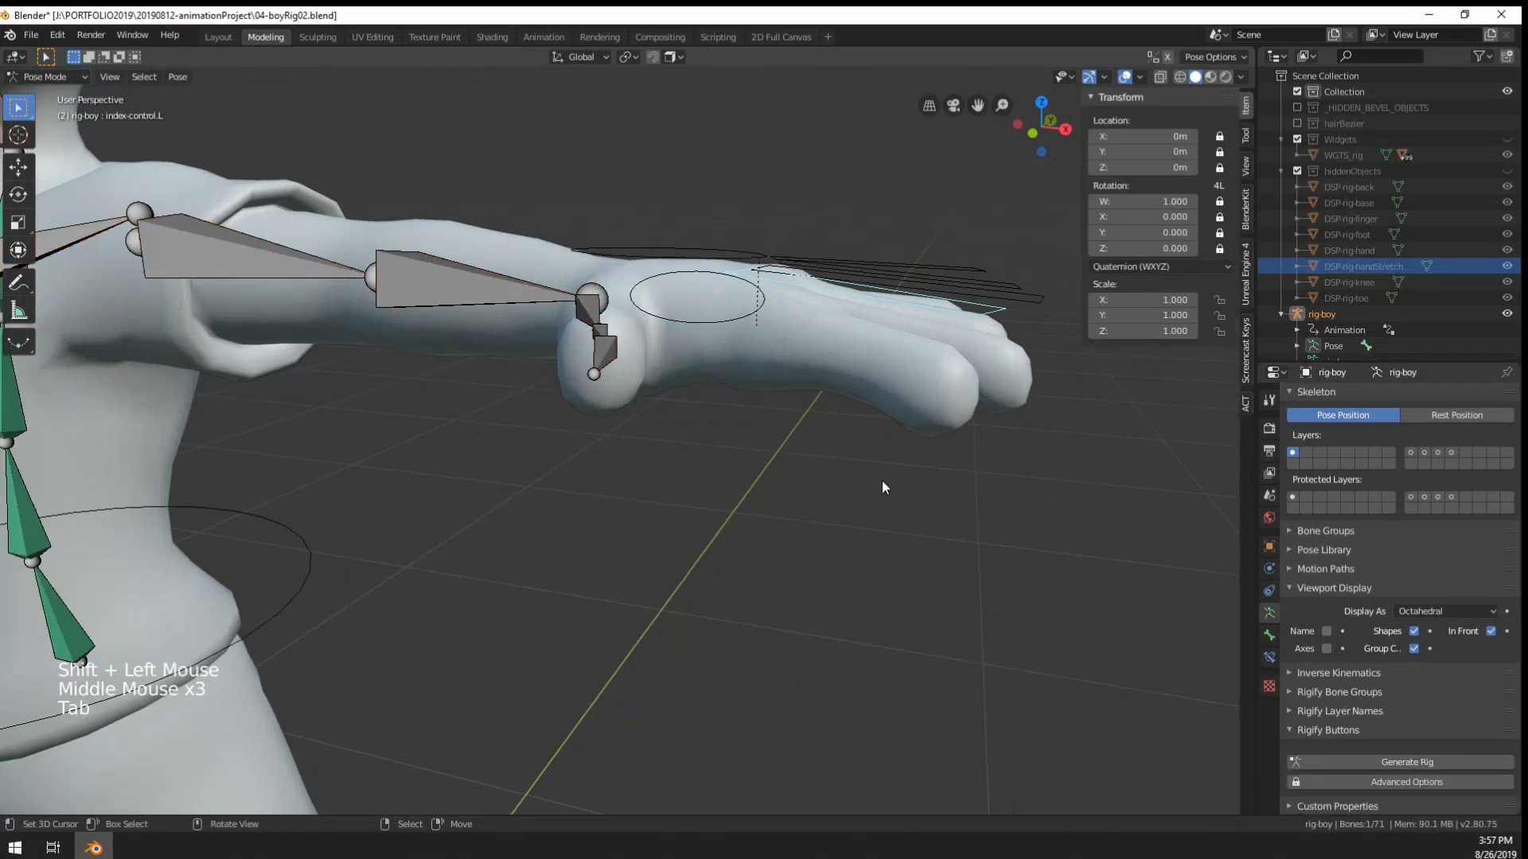
key("Tab")
left_click(1424, 453, "shift")
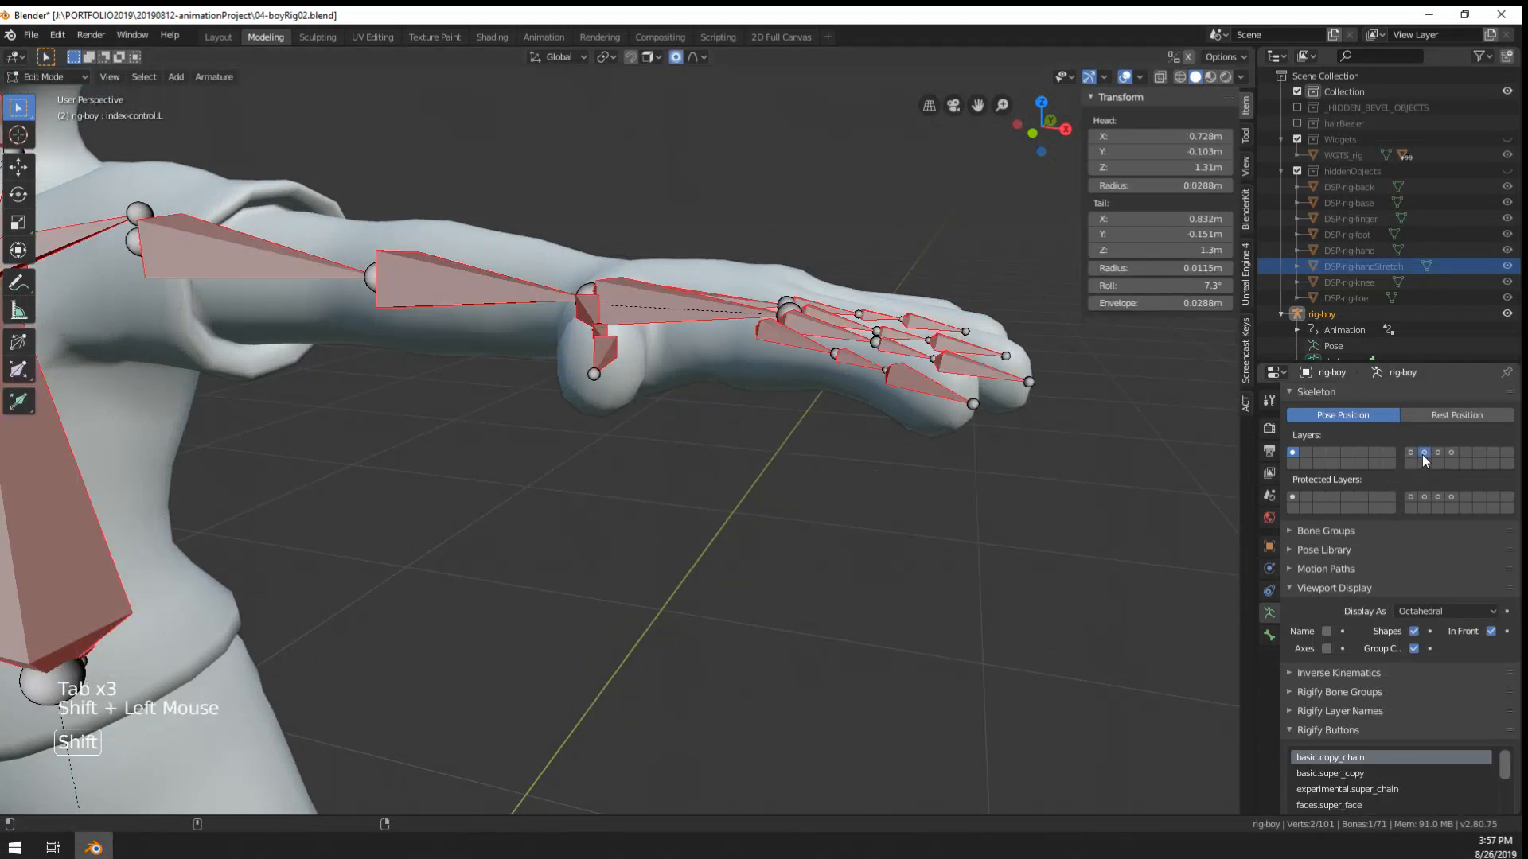
left_click(1424, 454, "shift")
- Reveal all hidden bones of the rig in Edit Mode and select the index finger's control bone
middle_click_drag(843, 418, 754, 440)
key("Tab")
key("Tab")
key("Tab")
key("Tab")
key("Tab")
key("Tab")
key("Tab")
key("Tab")
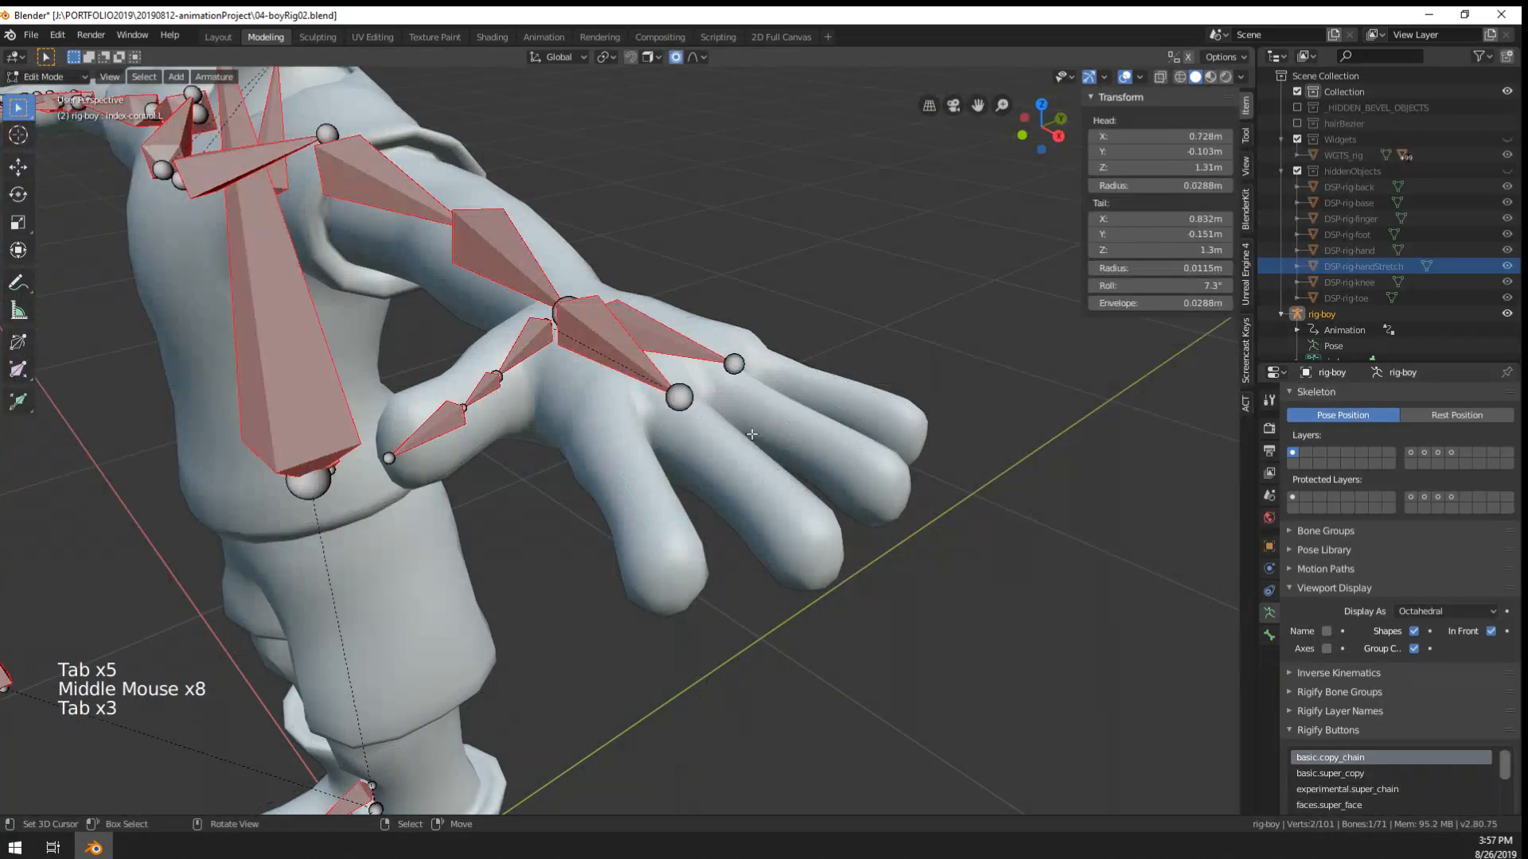
key("alt+h")
right_click(647, 417)
middle_click_drag(647, 418, 907, 574)
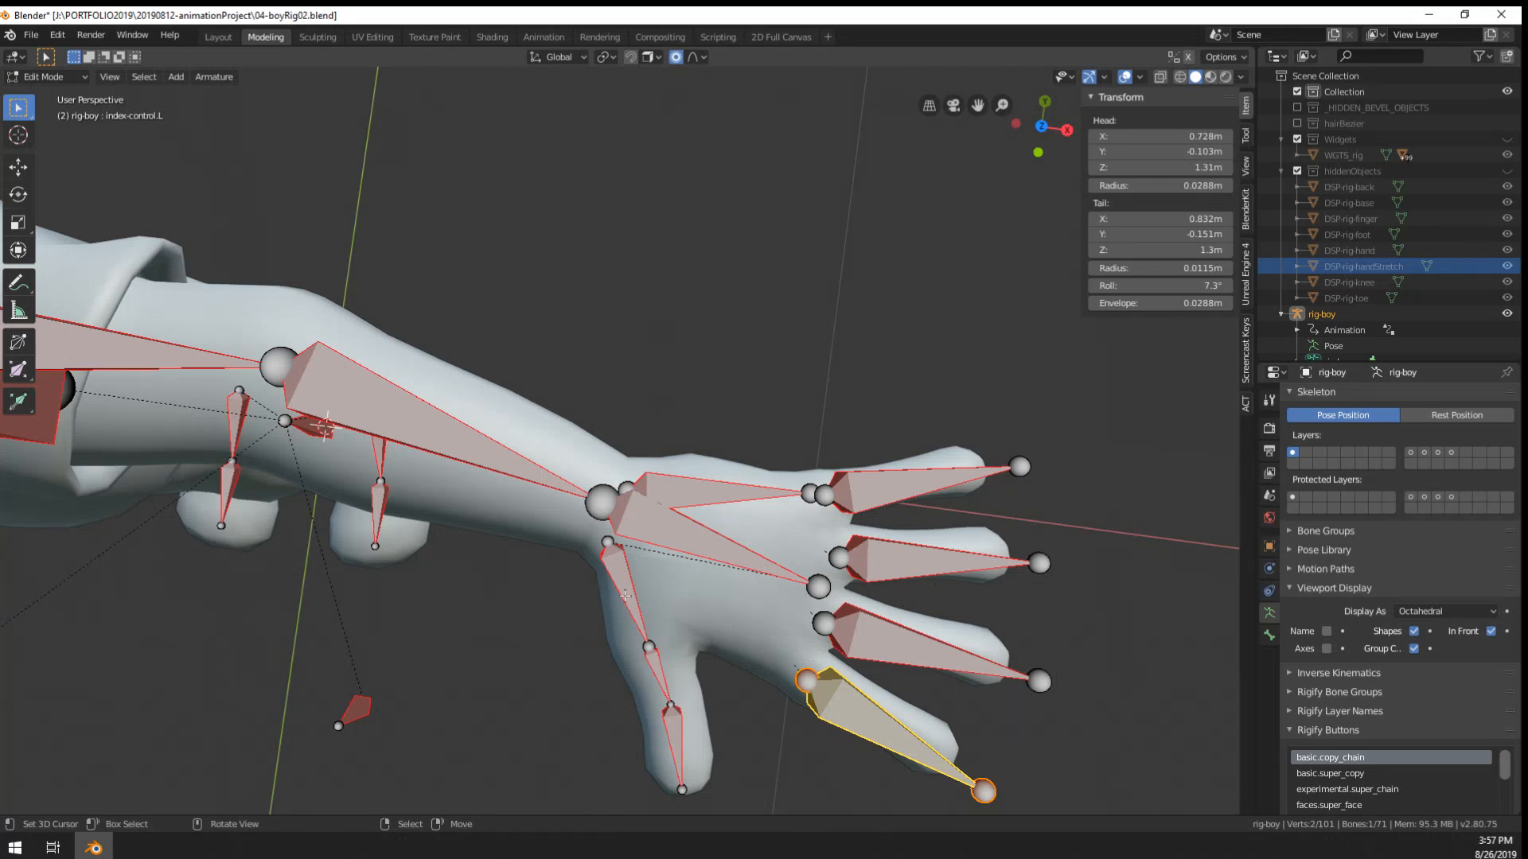
- Duplicate the thumb's base bone beside the thumb and extend the copy's tail about 0.068 m toward the thumb tip
right_click(625, 595)
key("shift+d")
left_click(643, 632)
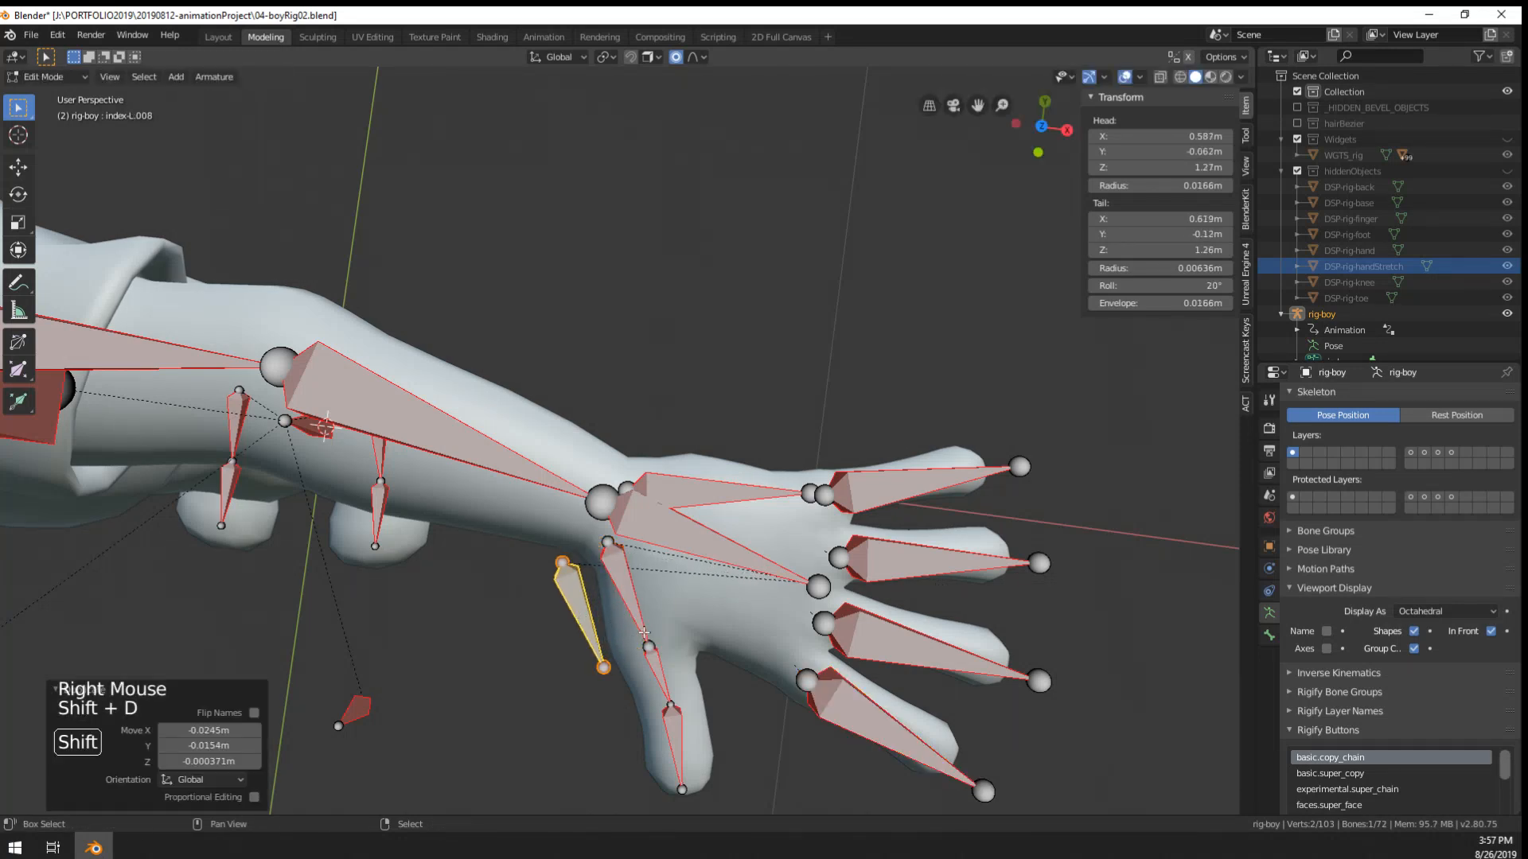
middle_click_drag(643, 633, 629, 524, "shift")
right_click(608, 535)
key("g")
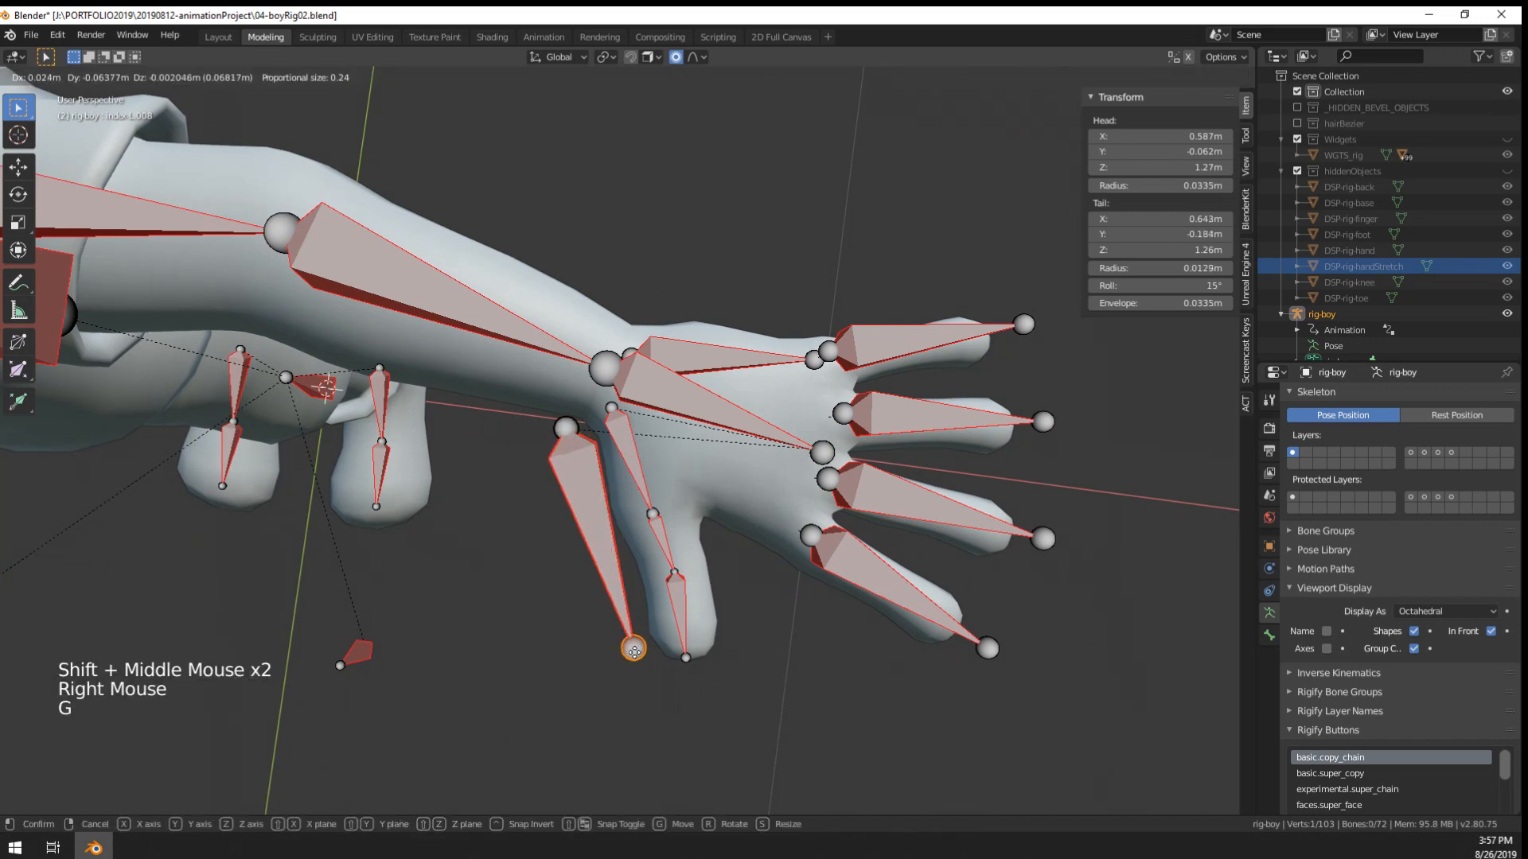
left_click(632, 652)
right_click(635, 452, "shift")
key("ctrl+p")
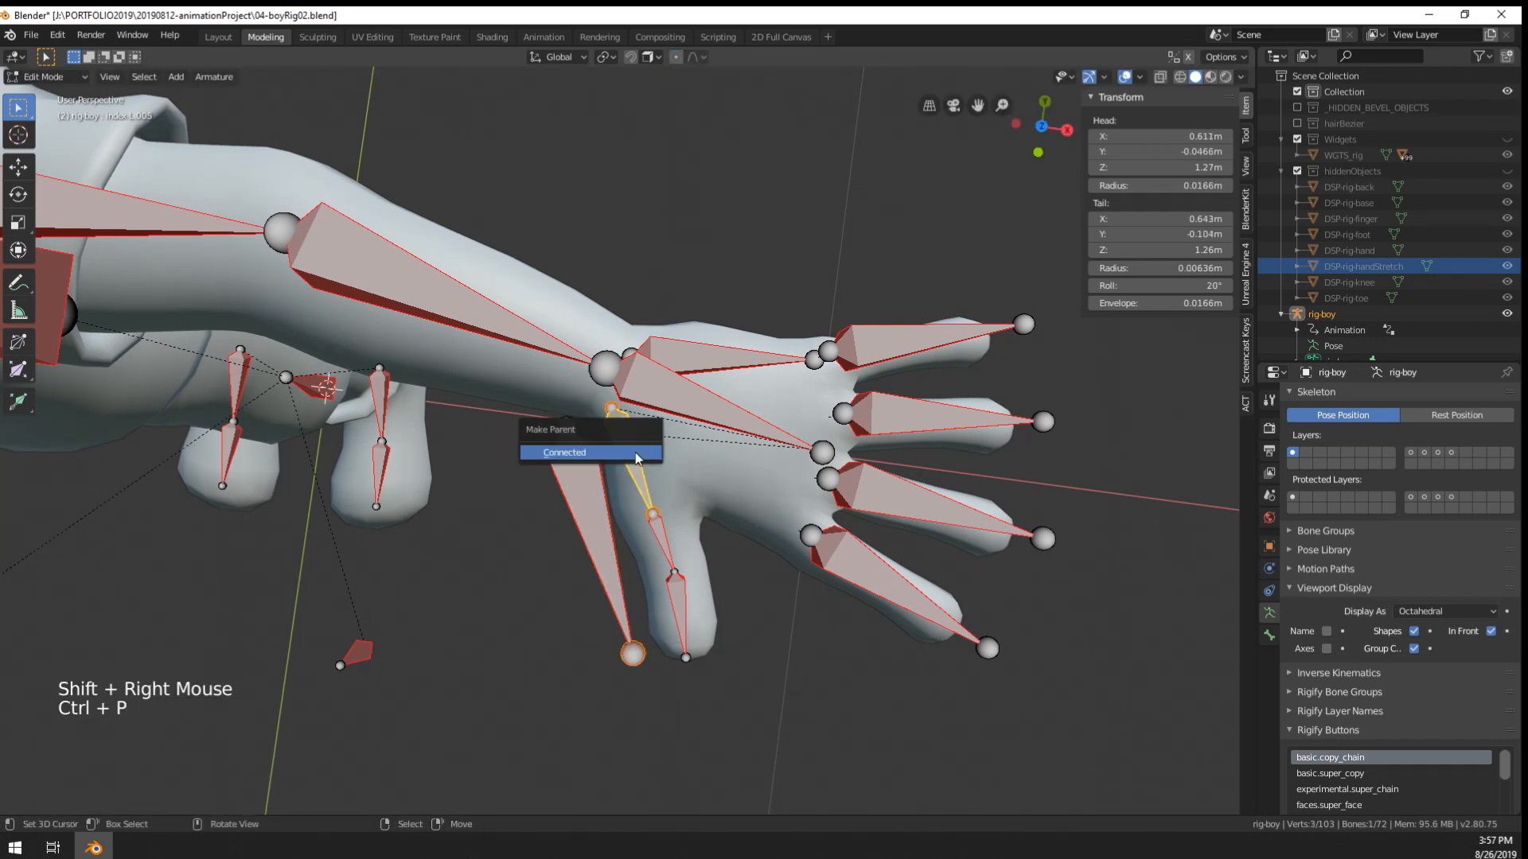
left_click(636, 453)
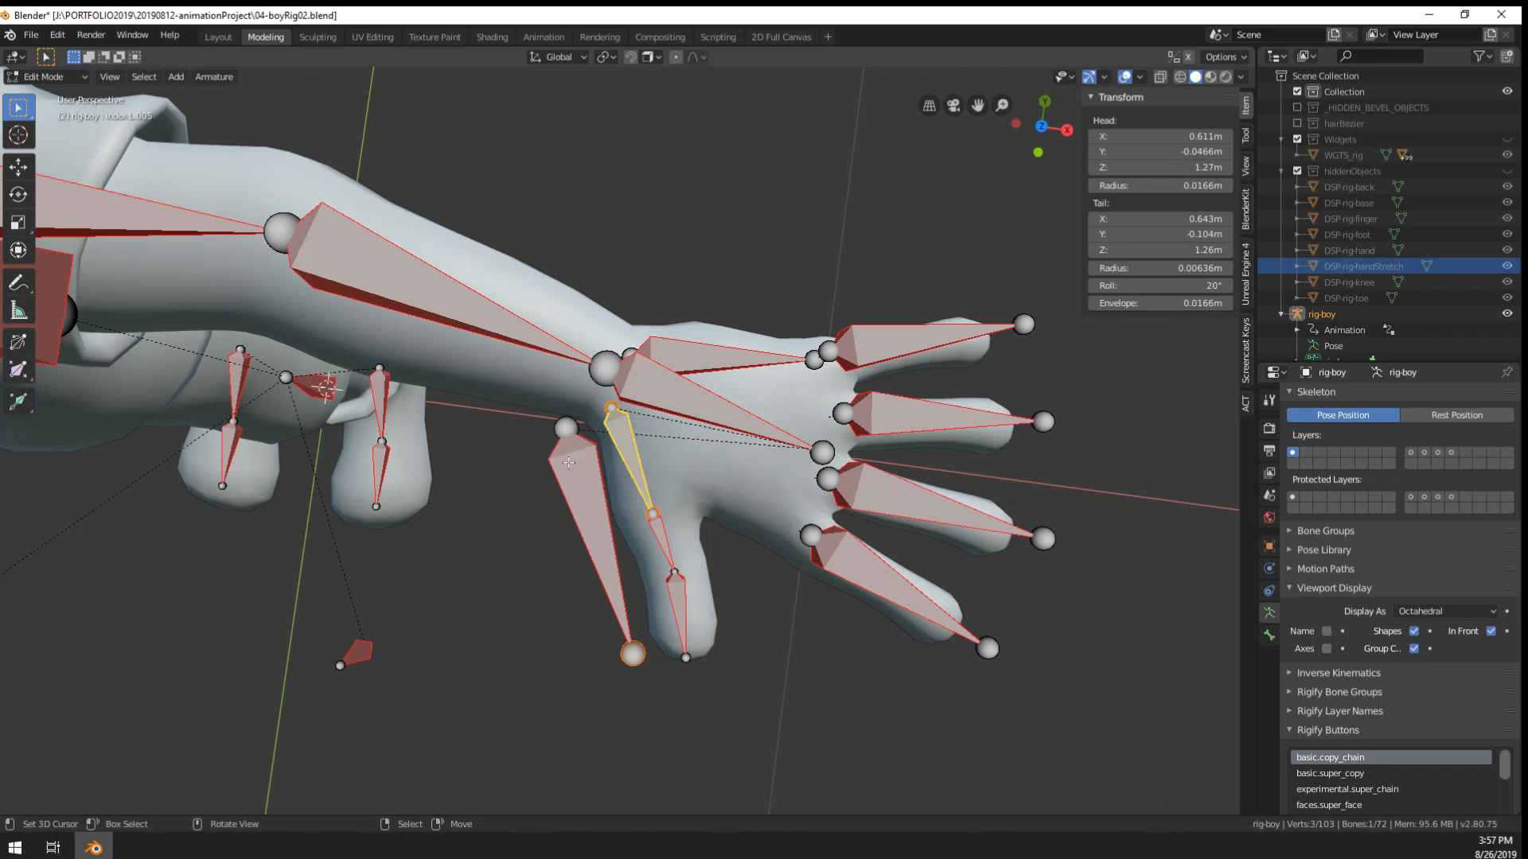
- Parent the duplicated thumb control bone to the thumb's base bone with Keep Offset
right_click(593, 517)
right_click(634, 470, "shift")
key("ctrl+p")
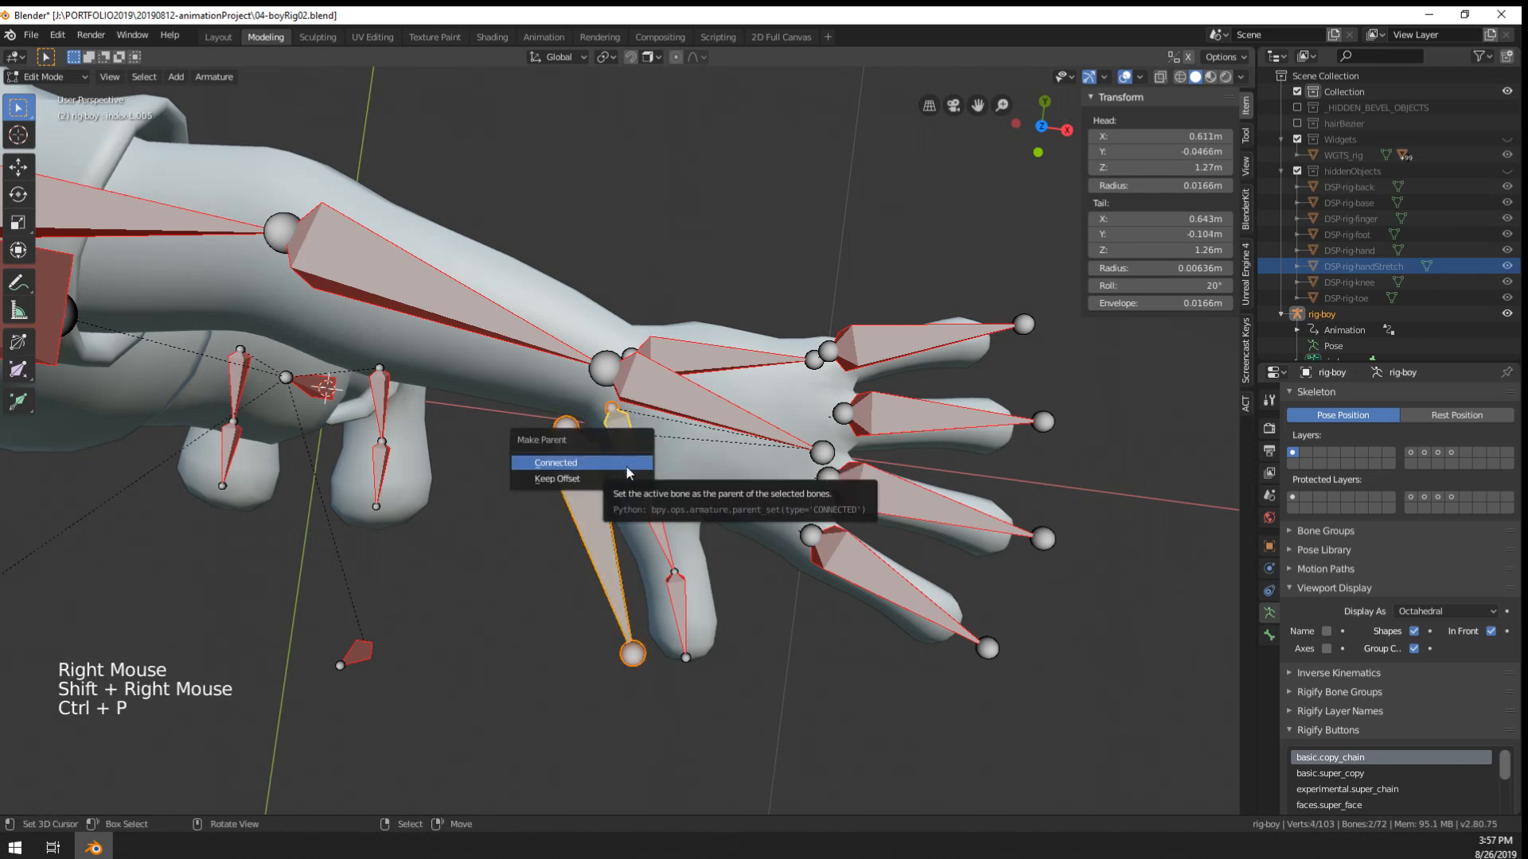
left_click(628, 468)
right_click(604, 541)
- Show the finger bone layer alongside the control bones and select the index finger's base bone
scroll(609, 545, "up", 2)
middle_click_drag(609, 545, 634, 421)
right_click(651, 439)
key("r")
right_click(1007, 214)
middle_click_drag(869, 282, 835, 347, "shift")
middle_click(834, 348)
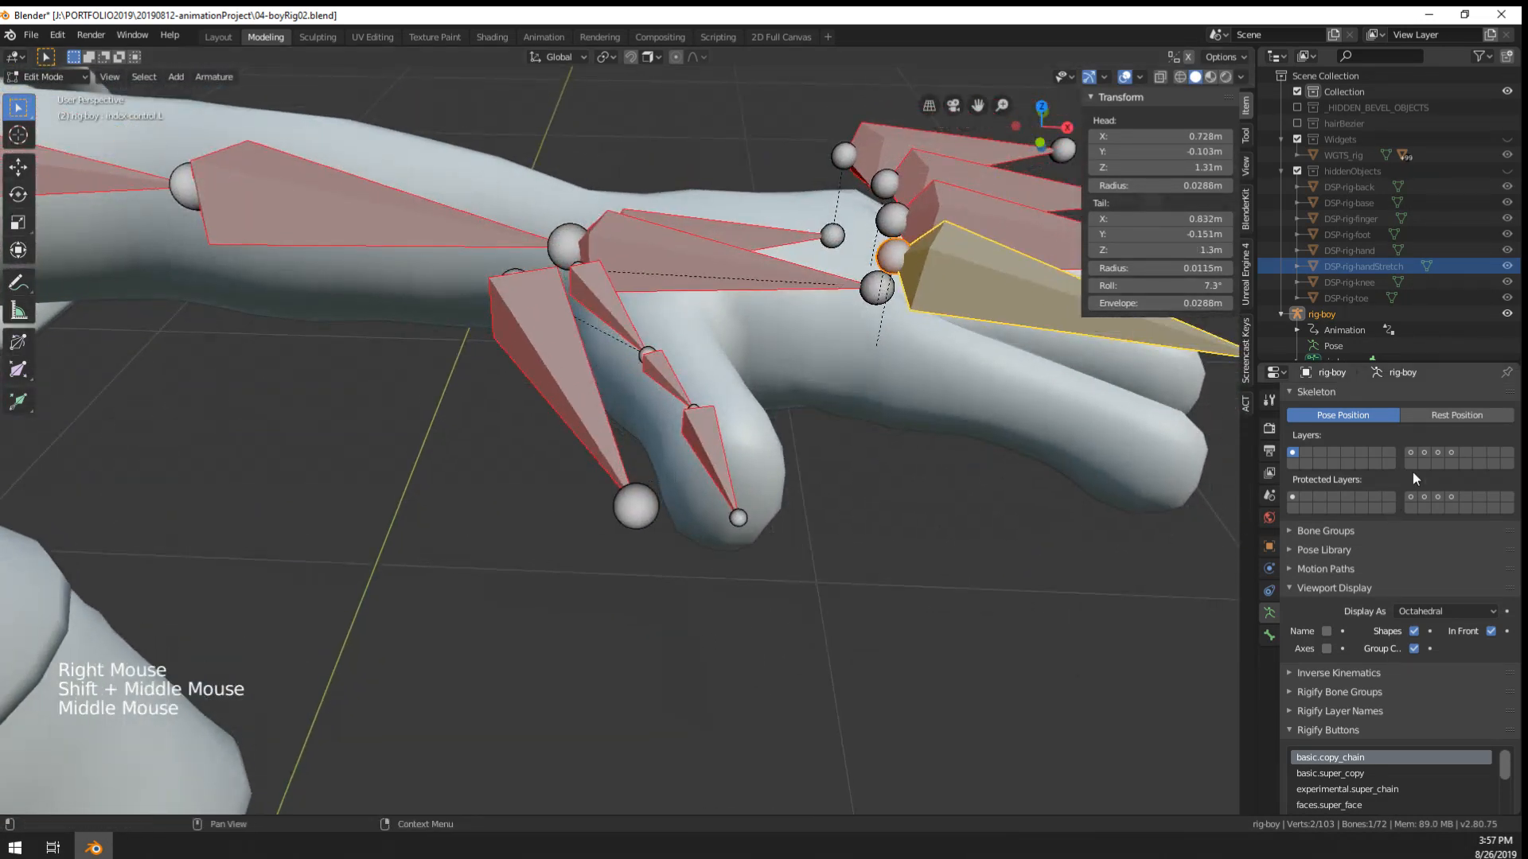
left_click(1424, 454, "shift")
right_click(938, 360)
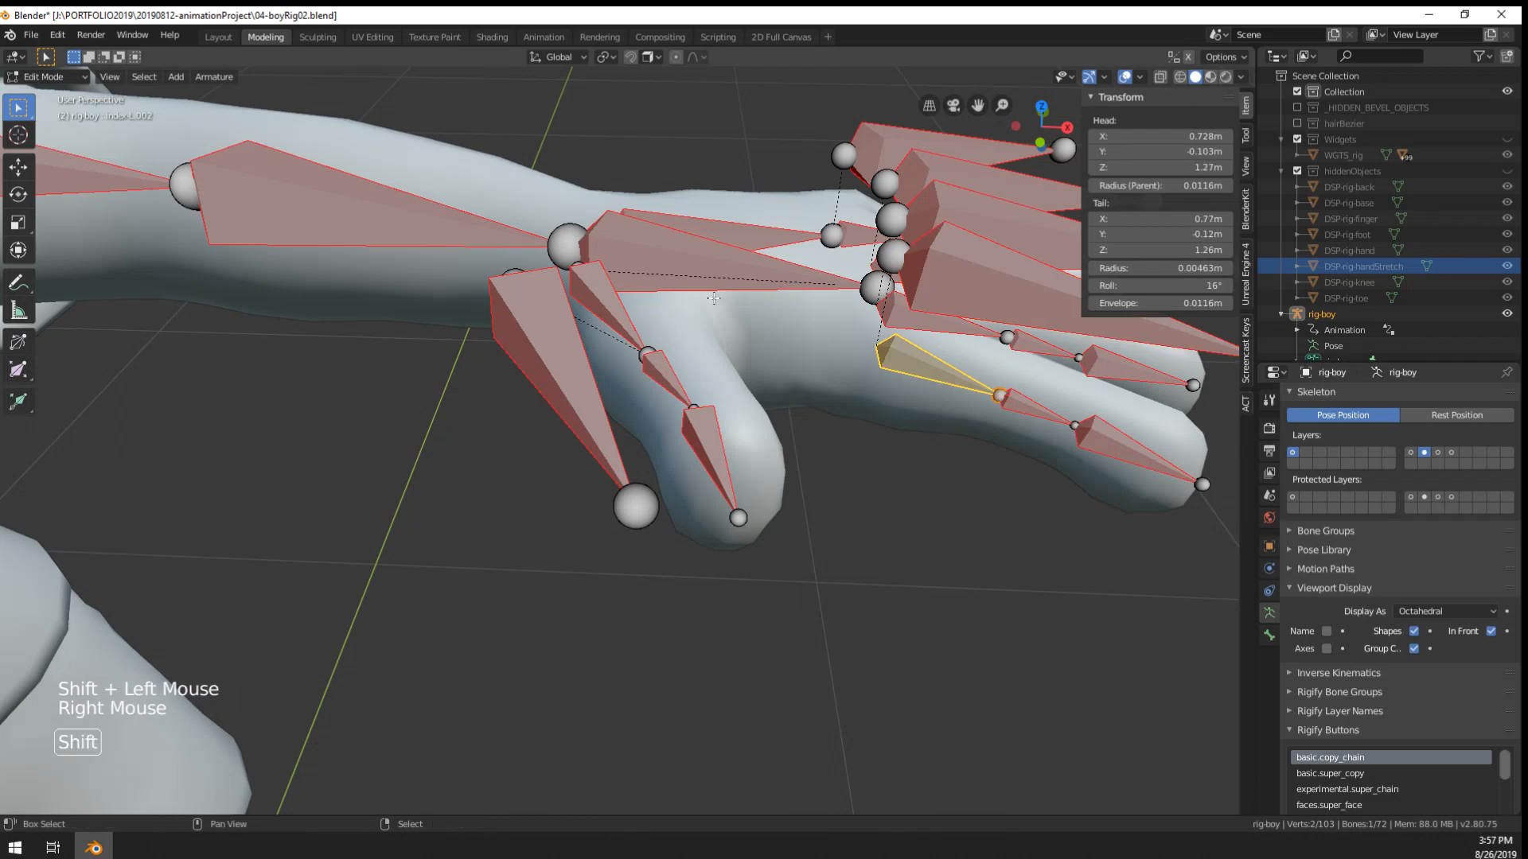
- Examine how the finger bones sit relative to their control bones from several angles in Edit Mode
middle_click_drag(711, 315, 705, 393, "shift")
mouse_move(705, 393)
middle_mouse_down()
mouse_move(700, 417)
mouse_move(690, 387)
middle_mouse_up()
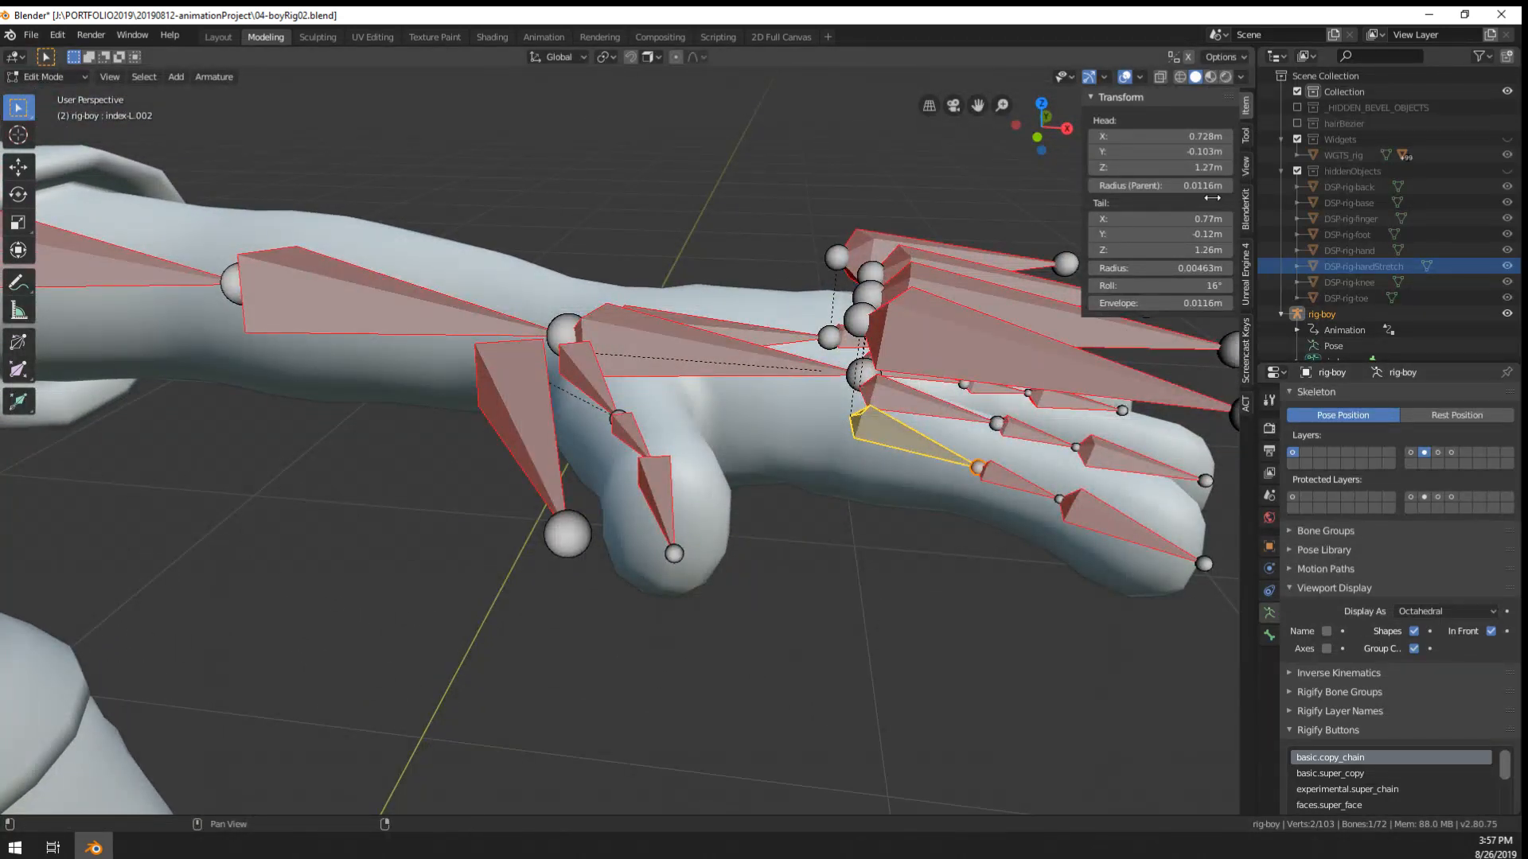
middle_click_drag(886, 406, 845, 390)
right_click(845, 390)
right_click(784, 407)
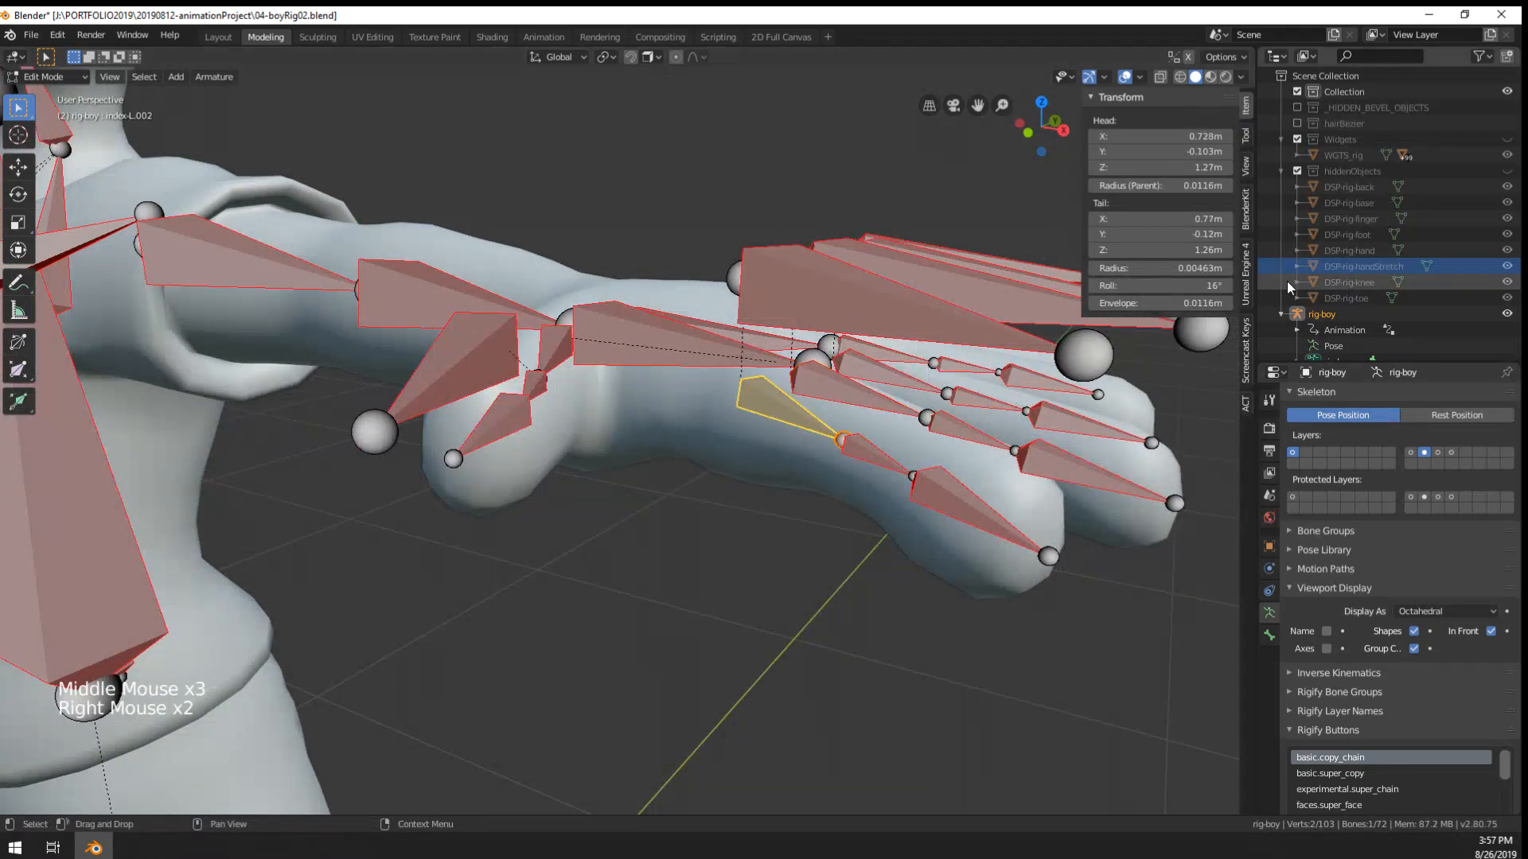
middle_click_drag(927, 414, 911, 418)
middle_click_drag(911, 418, 824, 432)
right_click(477, 277)
middle_click_drag(677, 344, 716, 406)
- Switch to Pose Mode and open the driver options of the index base bone's X rotation
key("Tab")
middle_click_drag(716, 406, 724, 425)
right_click(768, 470)
right_click(1166, 203)
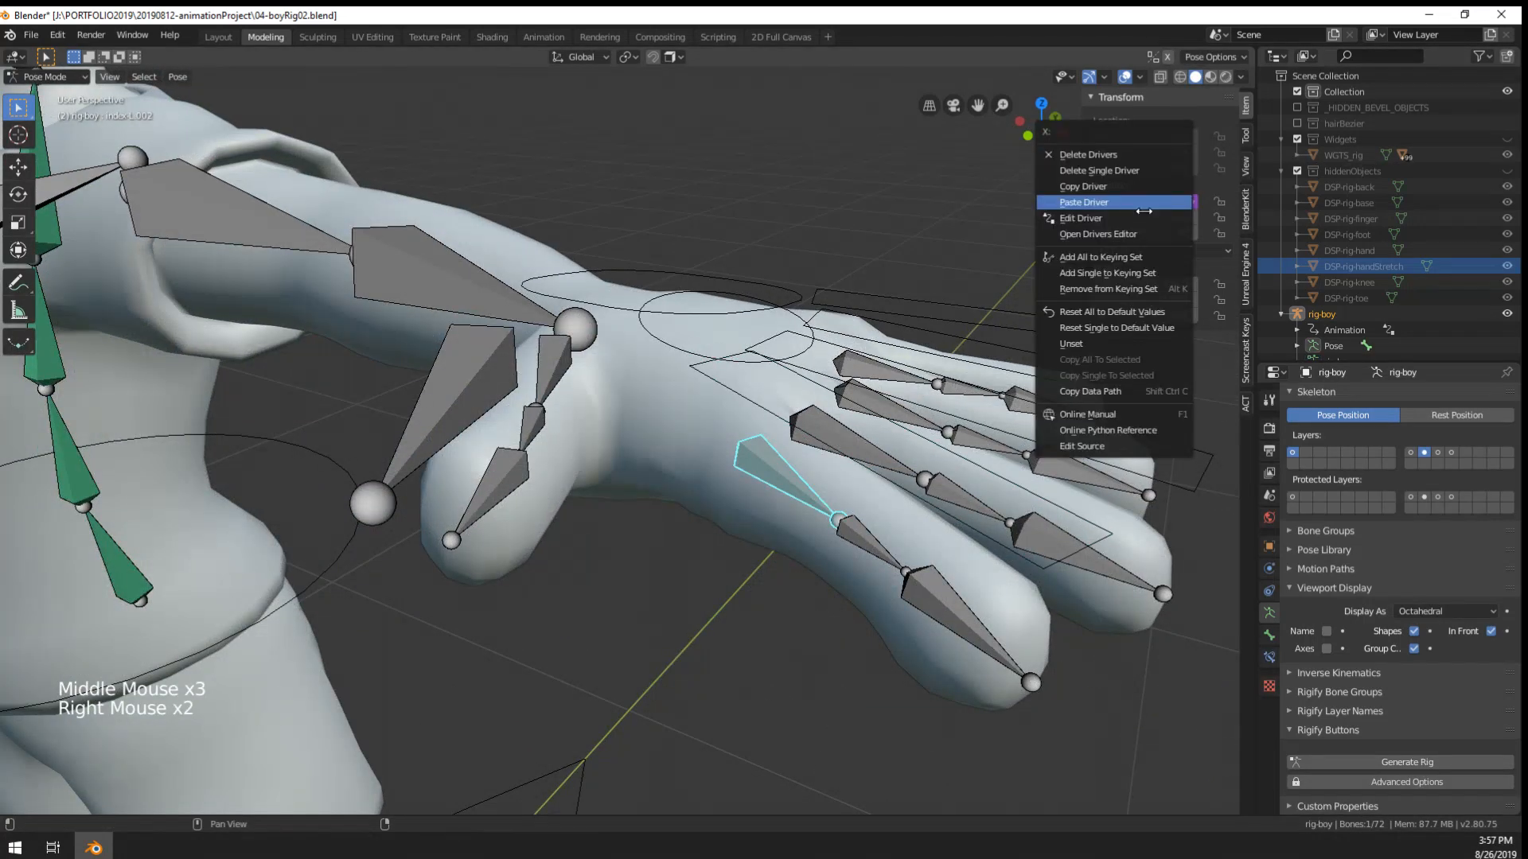
middle_click_drag(660, 445, 681, 451)
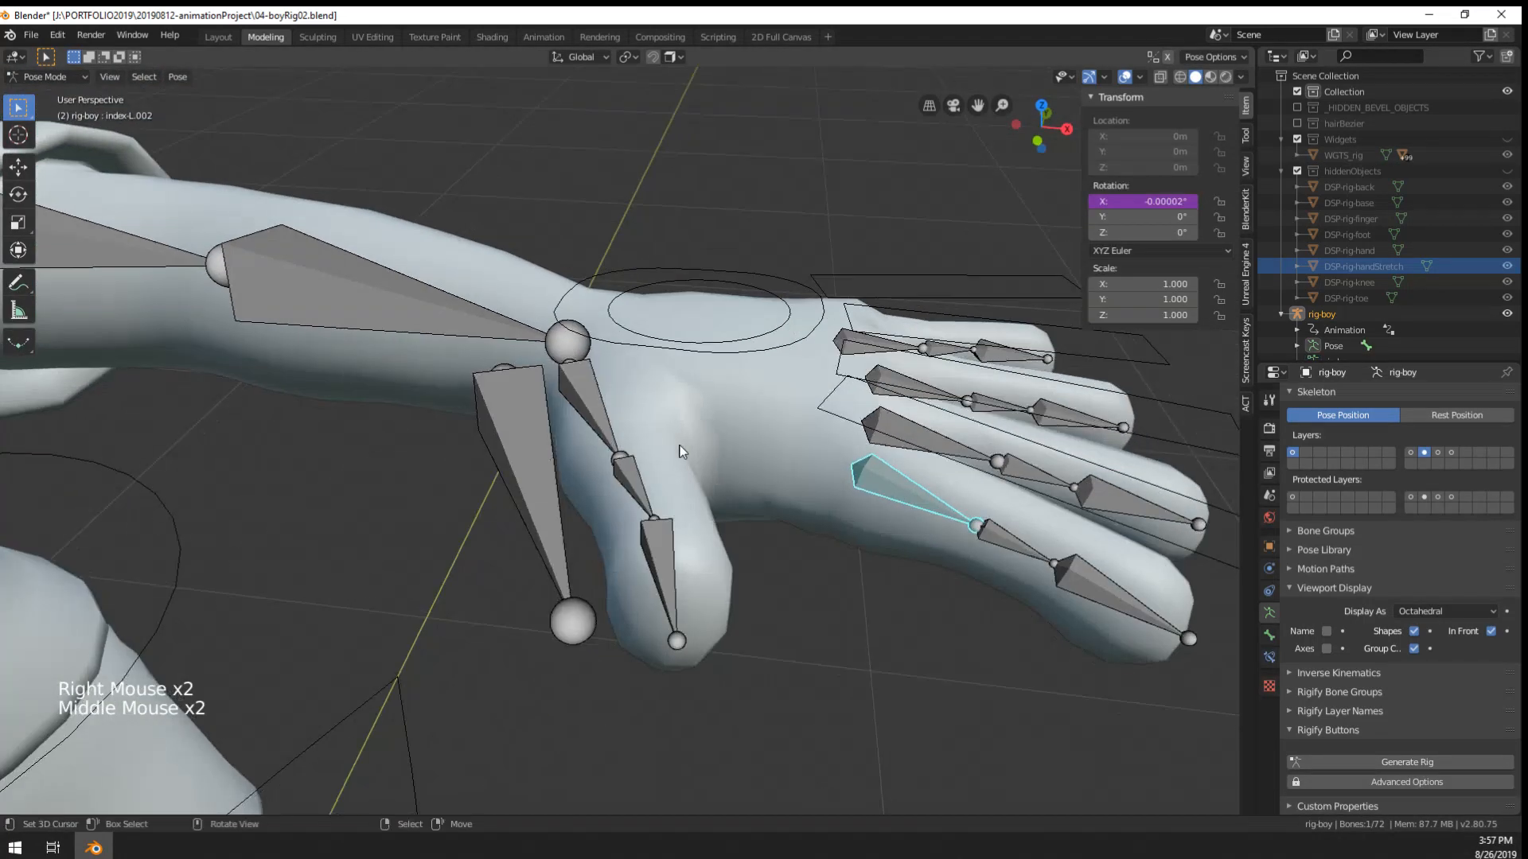
- Test-rotate the thumb's base bone, index-L.005, around its local X axis
right_click(598, 412)
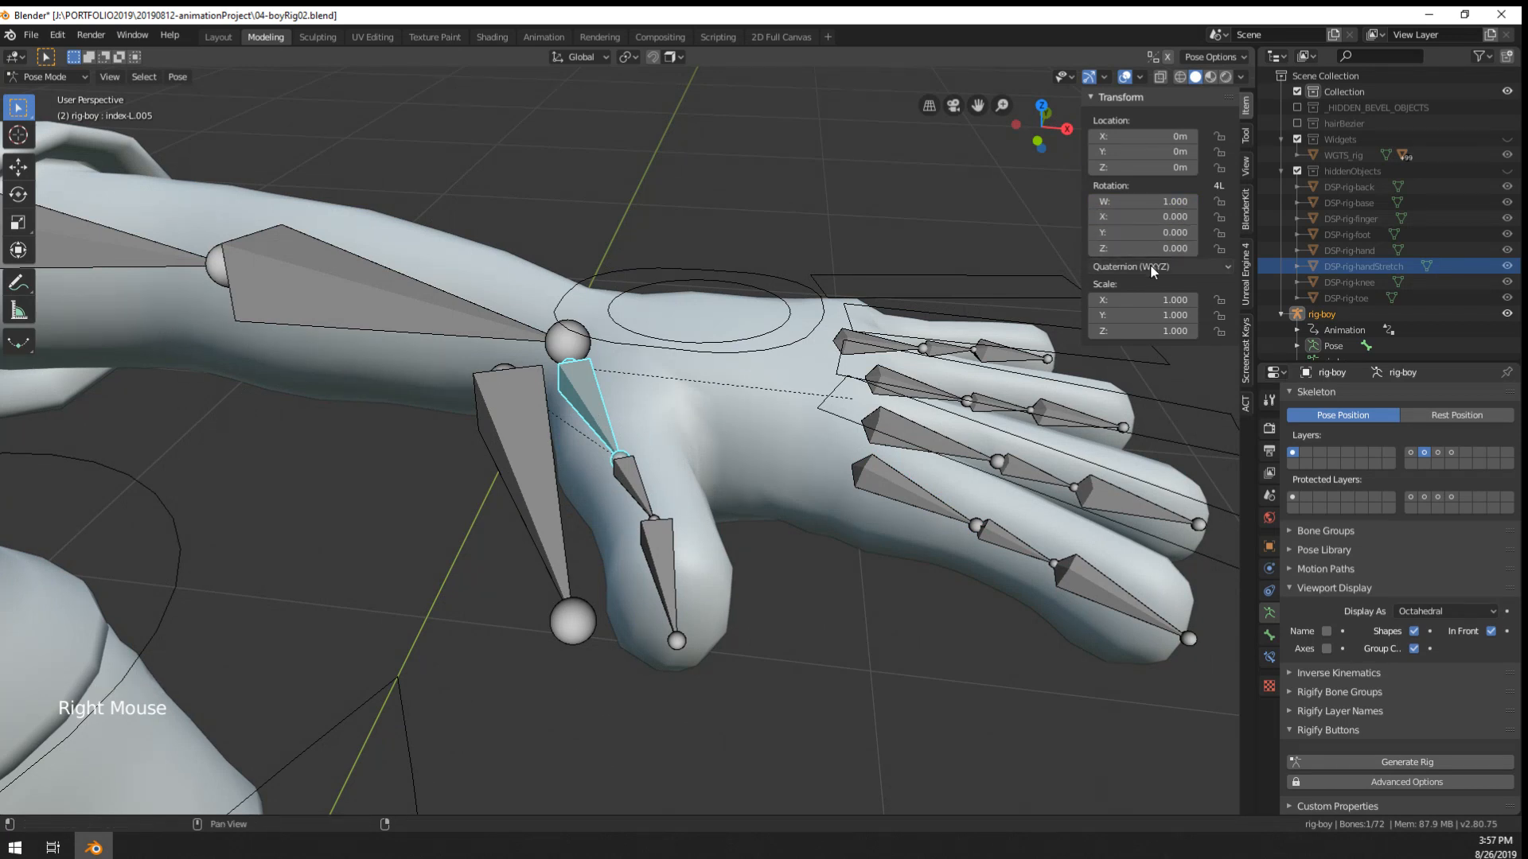
key("r")
key("x")
key("x")
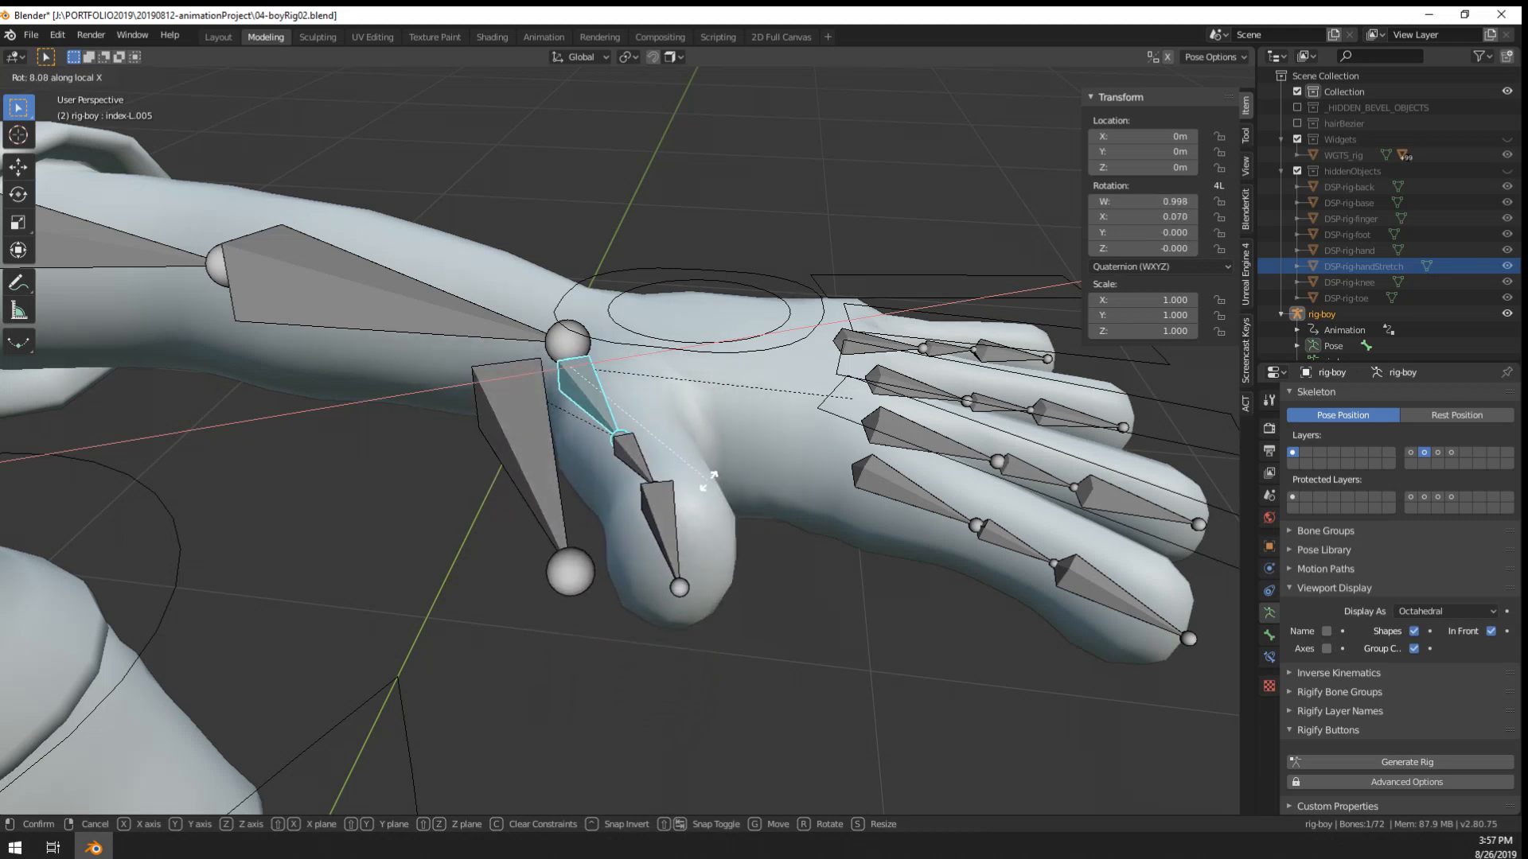
right_click(710, 497)
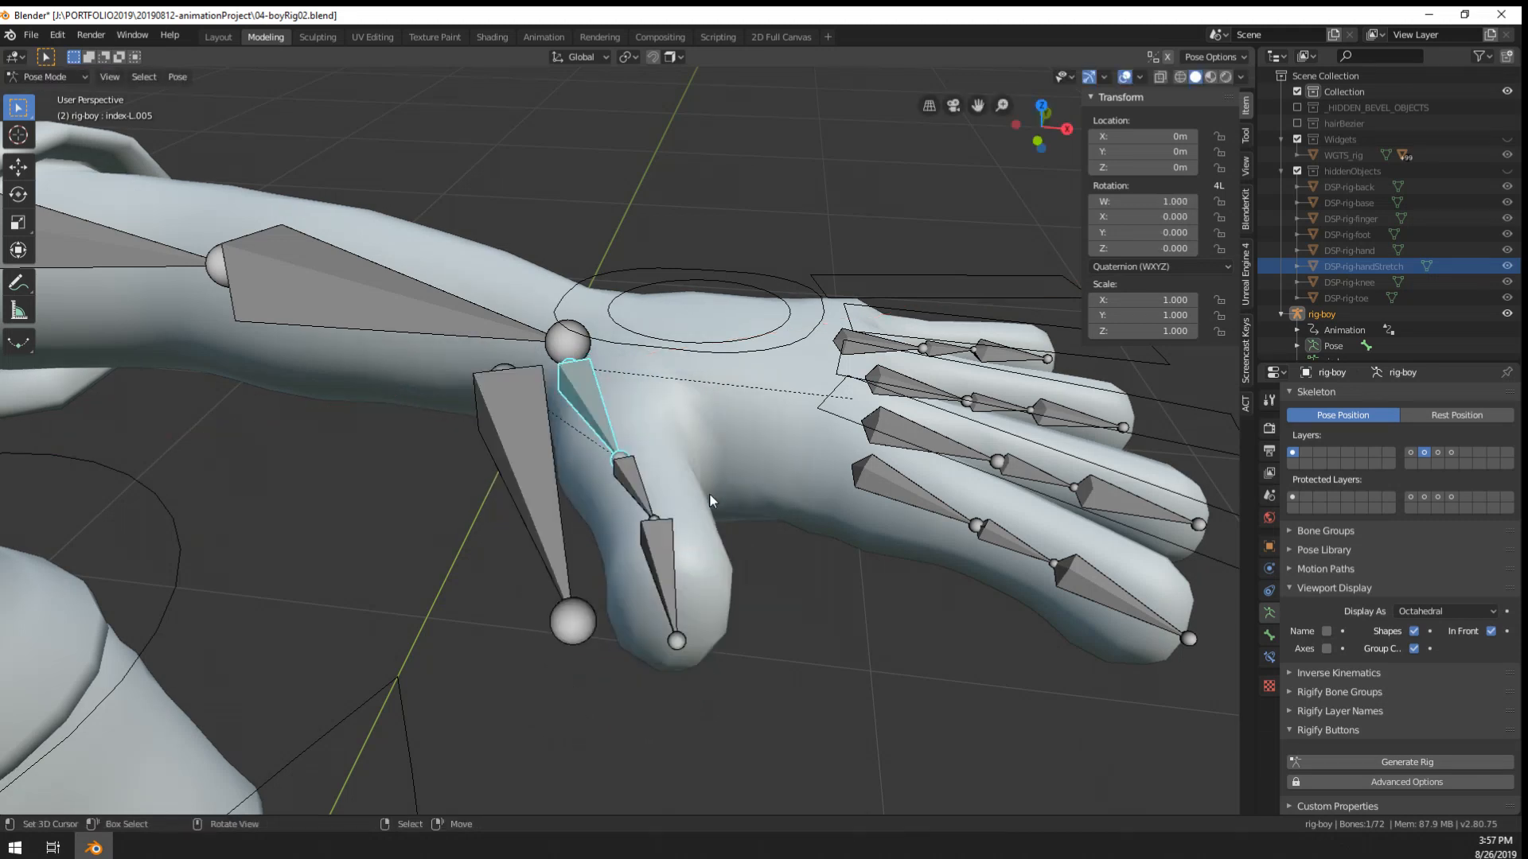
- Pose the thumb's base bone downward with a 20.1° view-axis rotation and a second rotation from another angle
middle_click_drag(923, 475, 950, 470)
middle_click_drag(1171, 374, 971, 486)
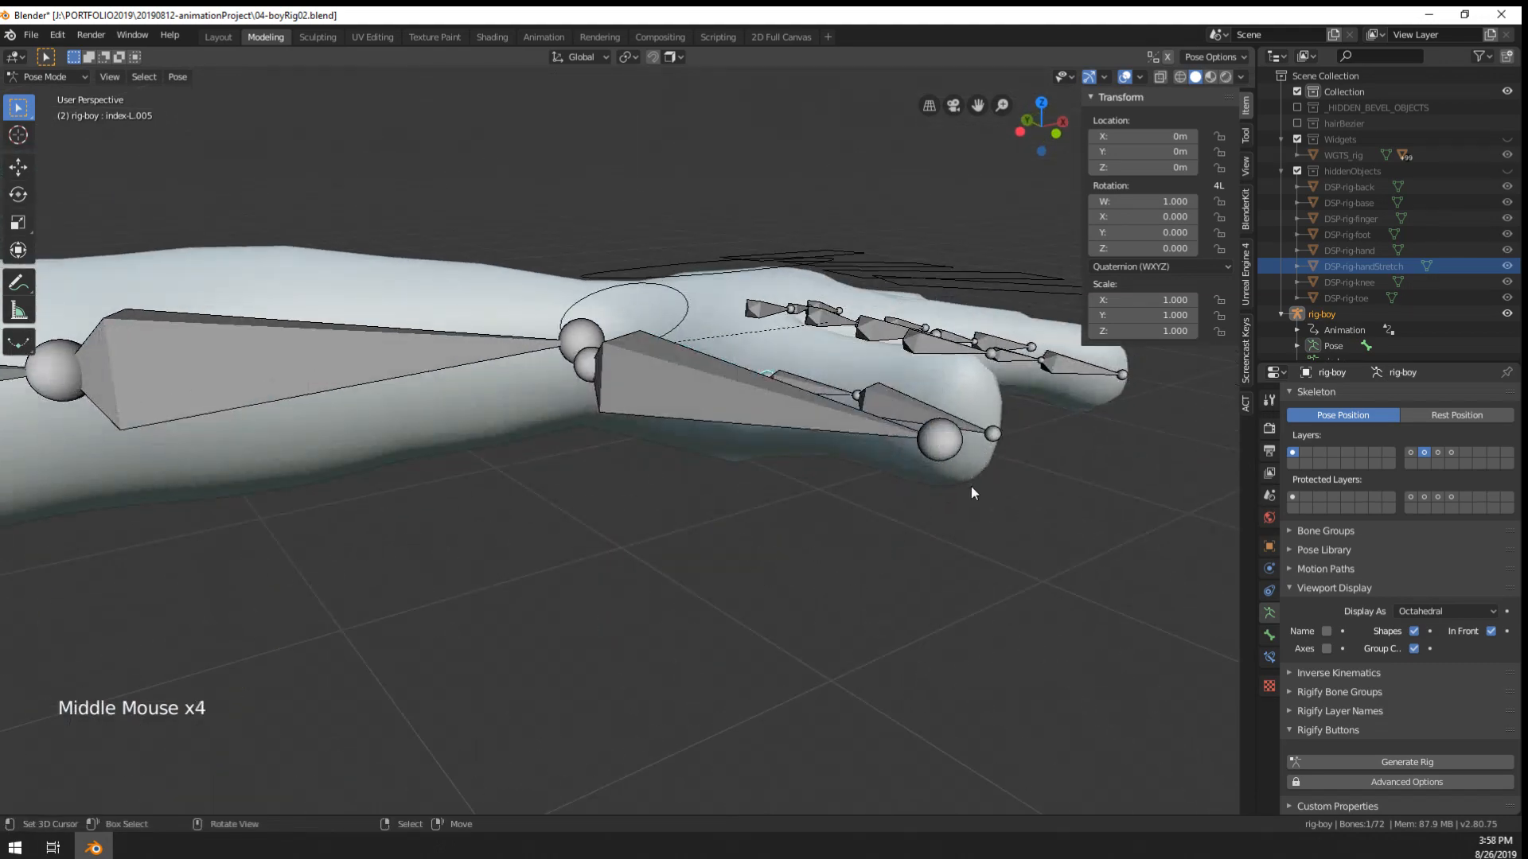
key("r")
left_click(872, 571)
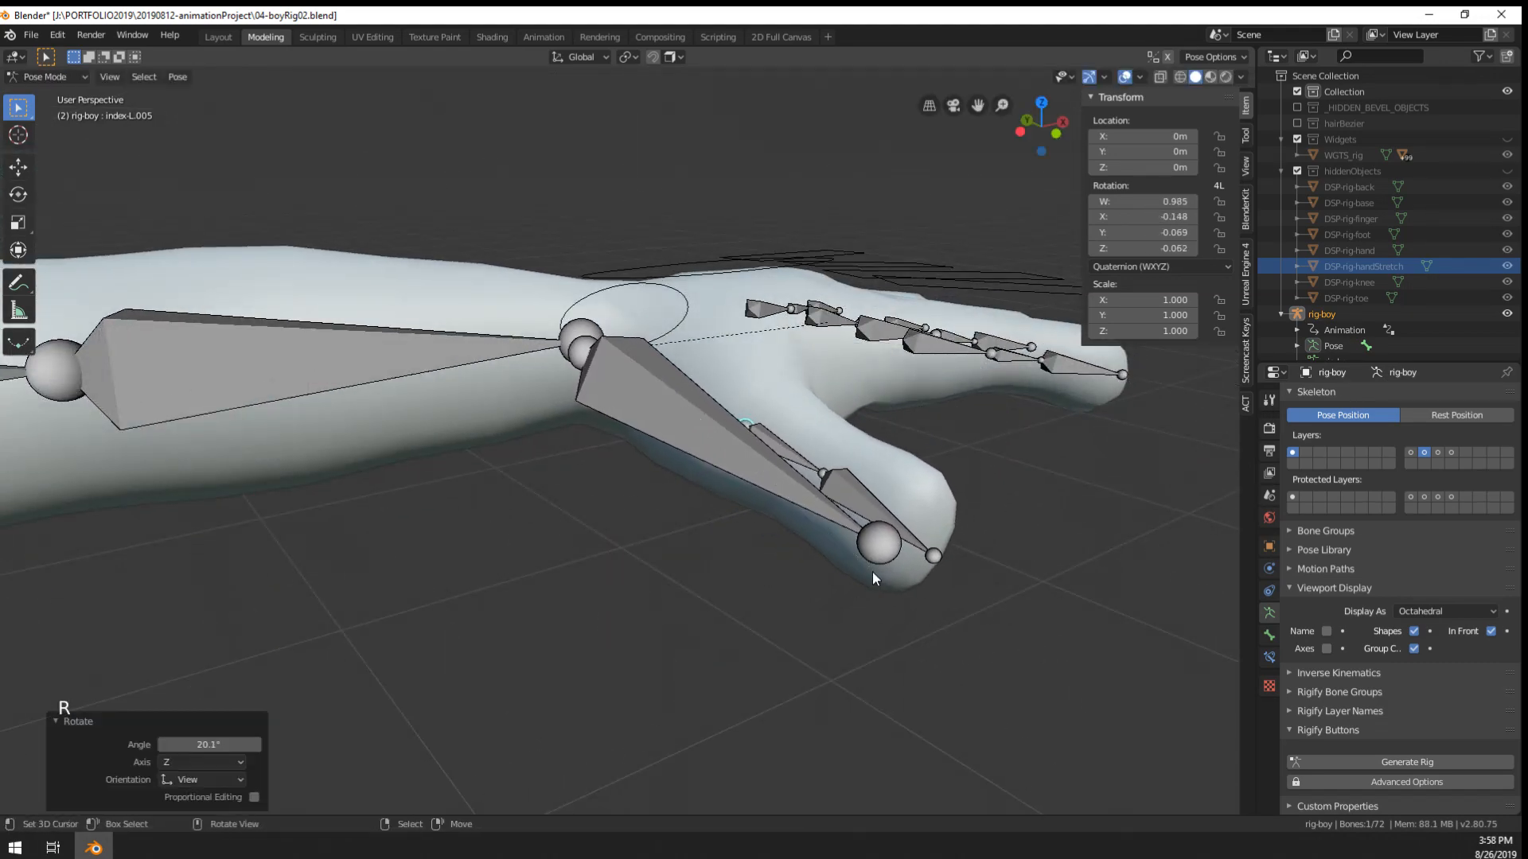
middle_click_drag(872, 571, 746, 613)
key("r")
left_click(704, 630)
- Reposition and shorten the thumb control bone index-L.008 in Edit Mode so it runs beside the thumb's two outer bones
right_click(549, 505)
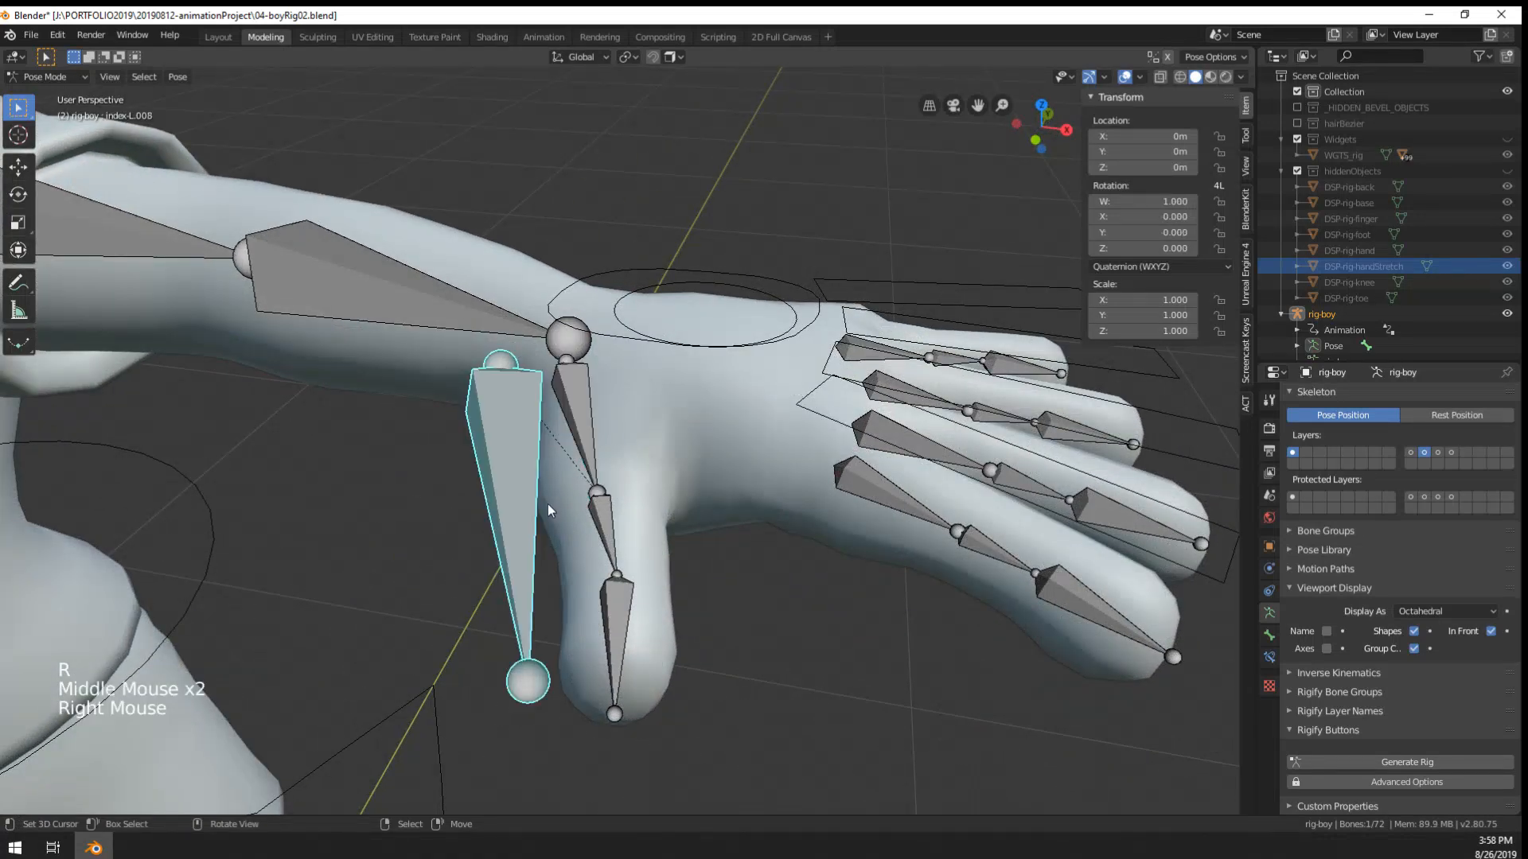
middle_click_drag(547, 504, 498, 385)
key("Tab")
key("Tab")
right_click(498, 386)
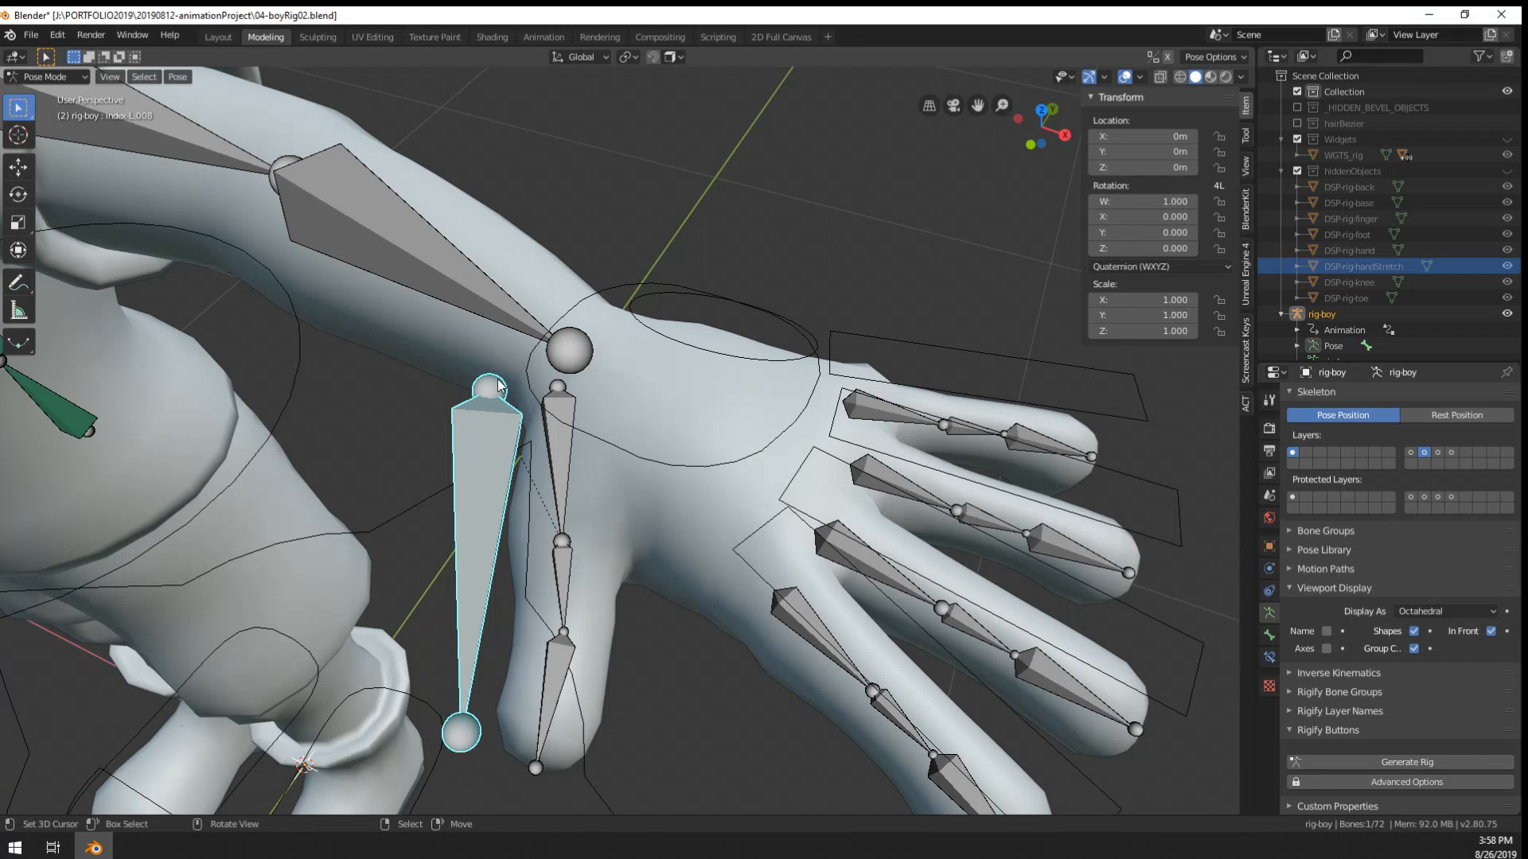
scroll(498, 382, "down", 5)
scroll(550, 441, "up", 4)
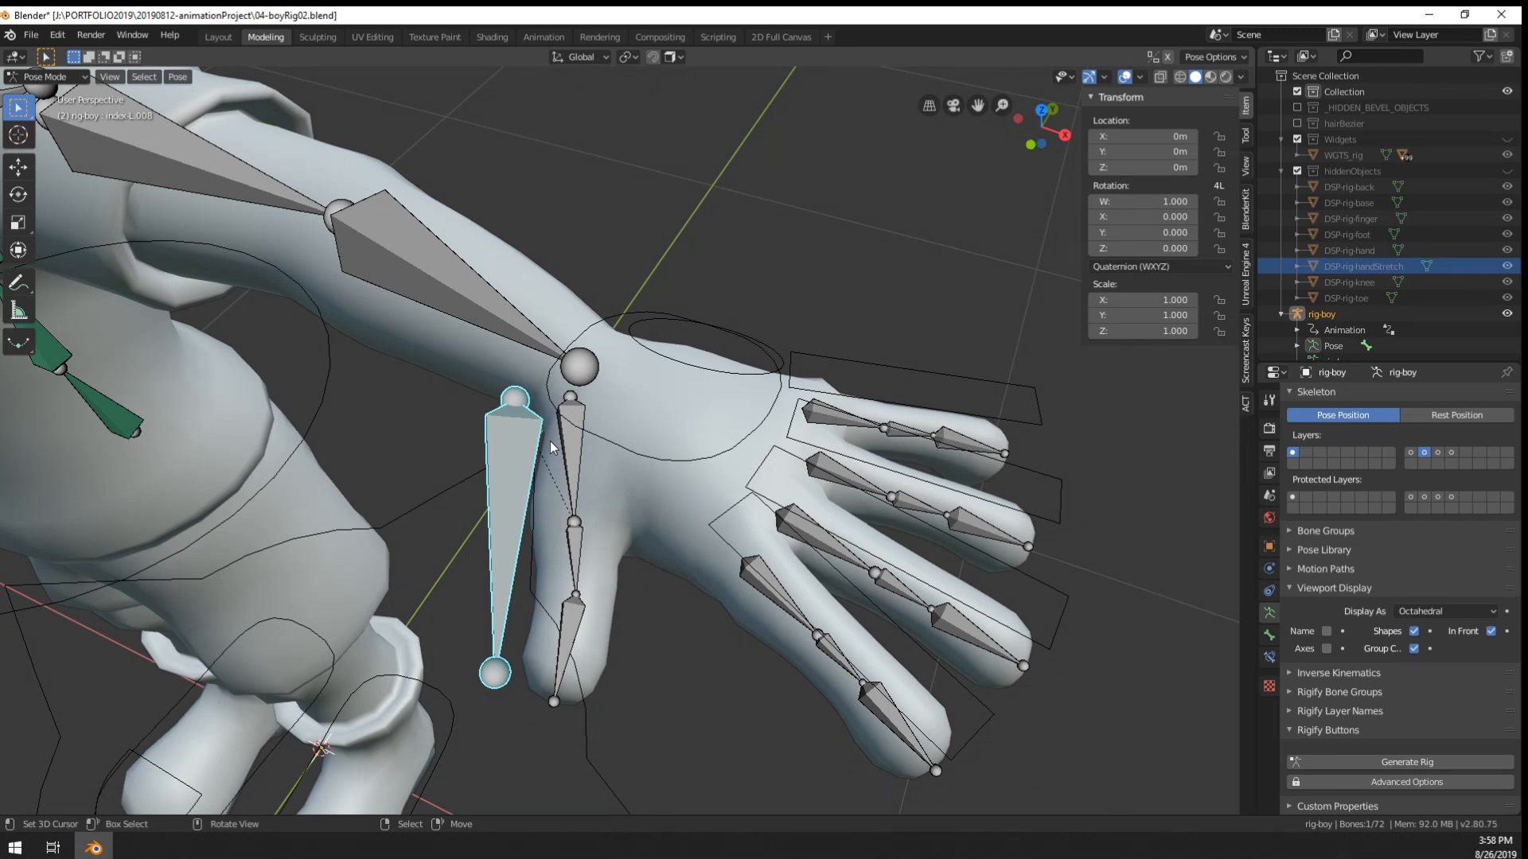
middle_click_drag(514, 440, 638, 305)
key("Tab")
key("g")
left_click(644, 598)
right_click(650, 655)
key("g")
right_click(631, 559)
key("Tab")
- Test-rotate the thumb's middle bone, index-L.006, around its local X axis
right_click(638, 306)
scroll(638, 306, "up", 2)
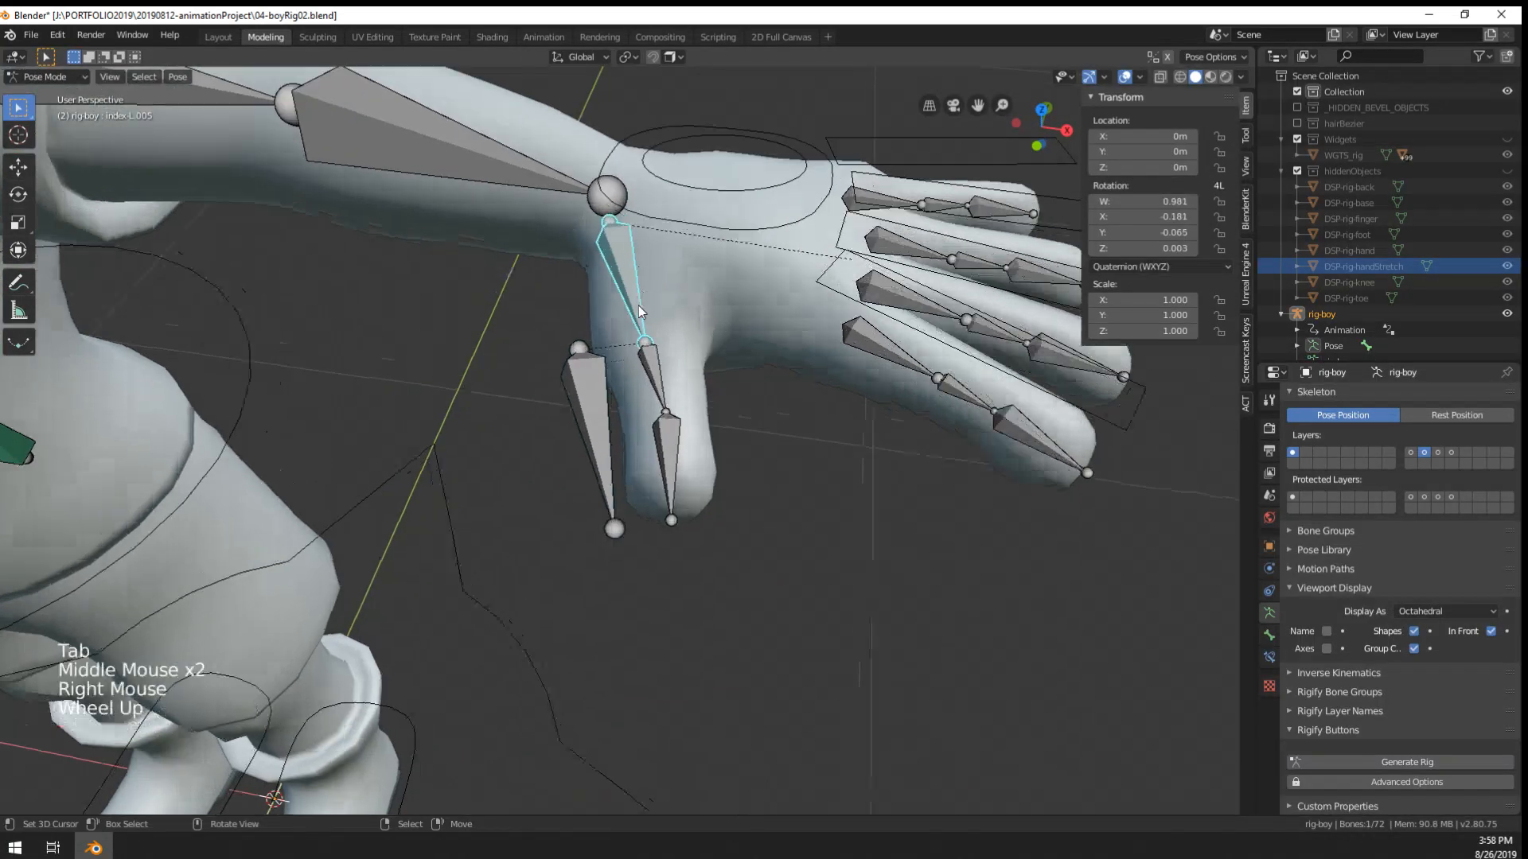
right_click(660, 399)
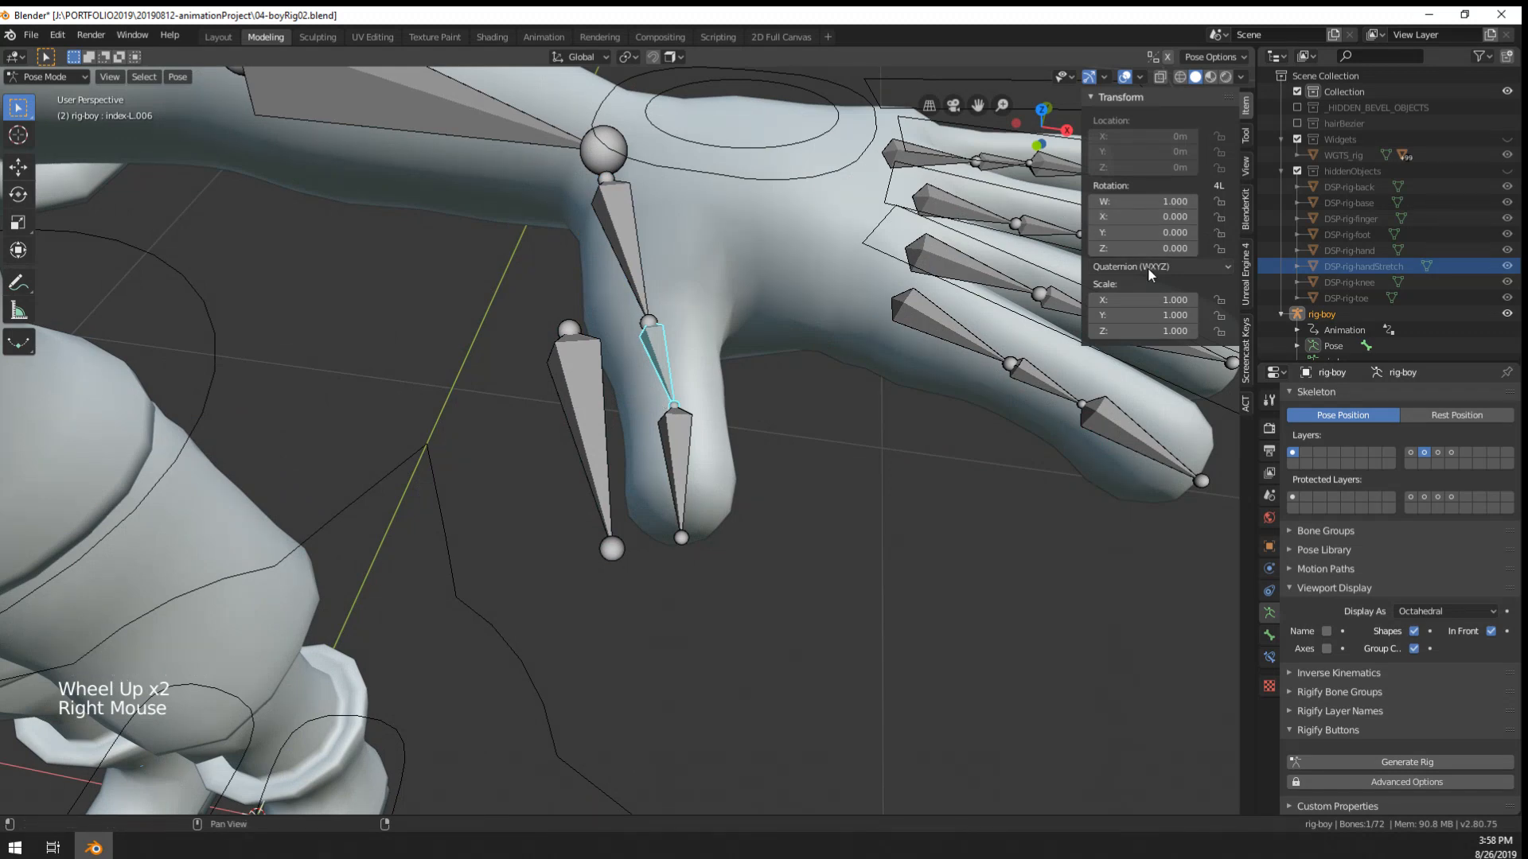
key("r")
key("x")
key("x")
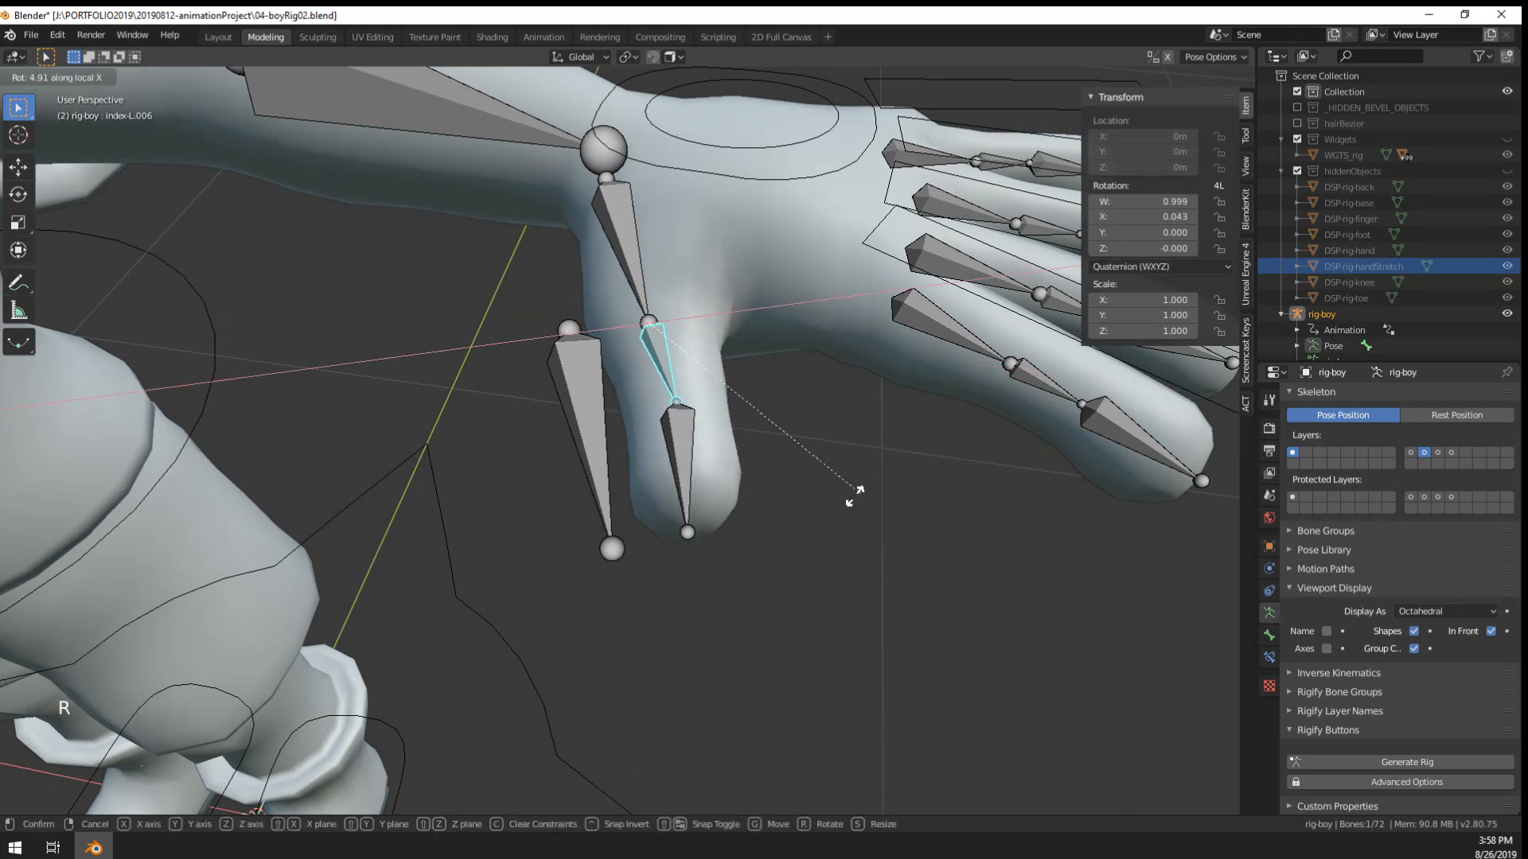
left_click(843, 494)
- Set the roll of the thumb's middle bone index-L.006 to 96° in Edit Mode and return to Pose Mode
middle_click_drag(842, 494, 806, 490, "shift")
middle_click_drag(805, 490, 796, 462)
scroll(796, 453, "up", 3)
key("Tab")
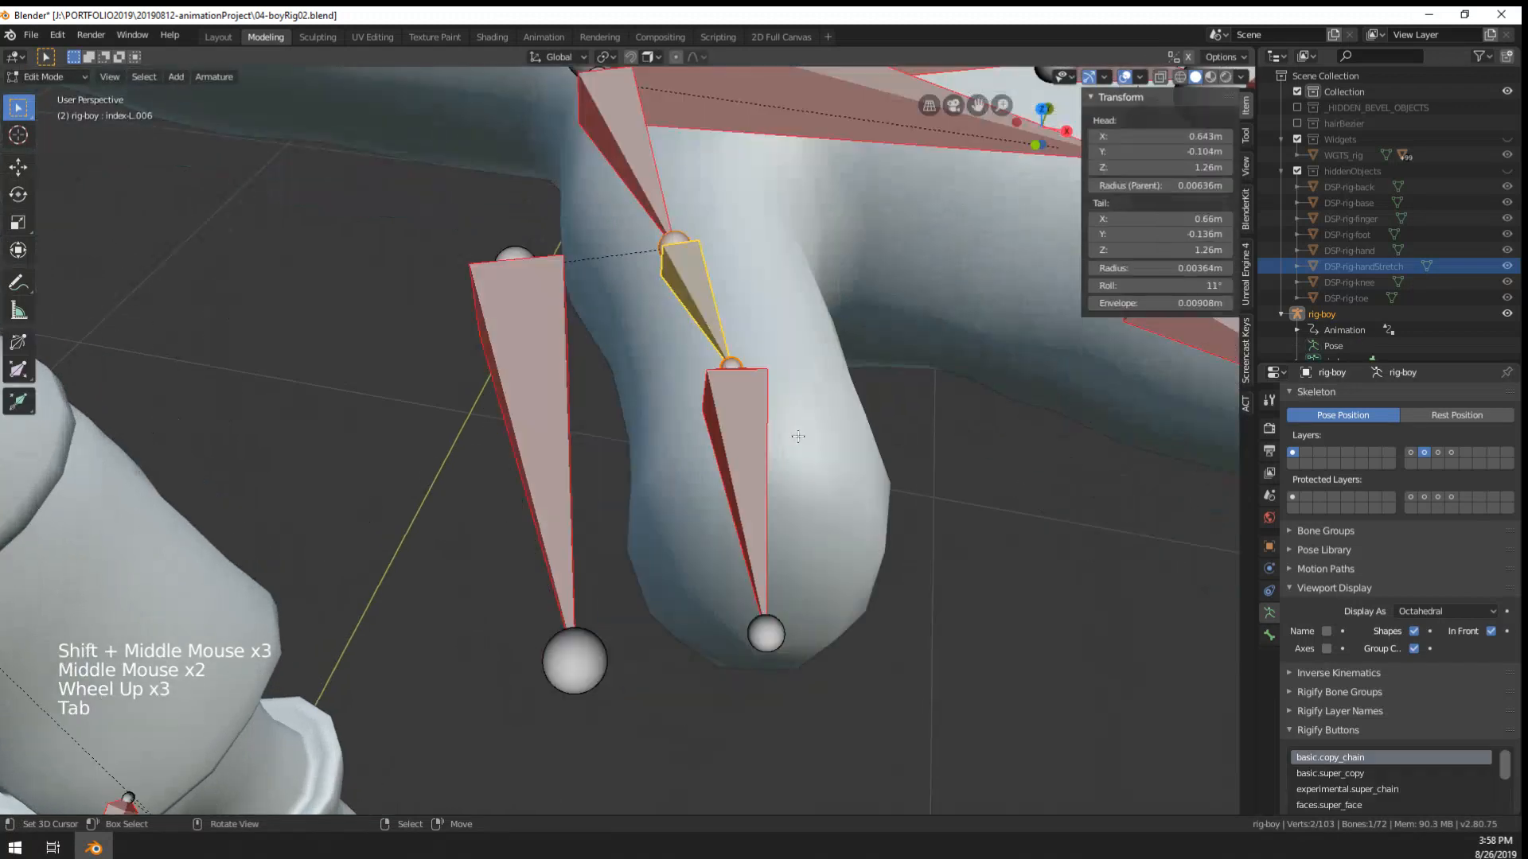
scroll(798, 436, "down", 1)
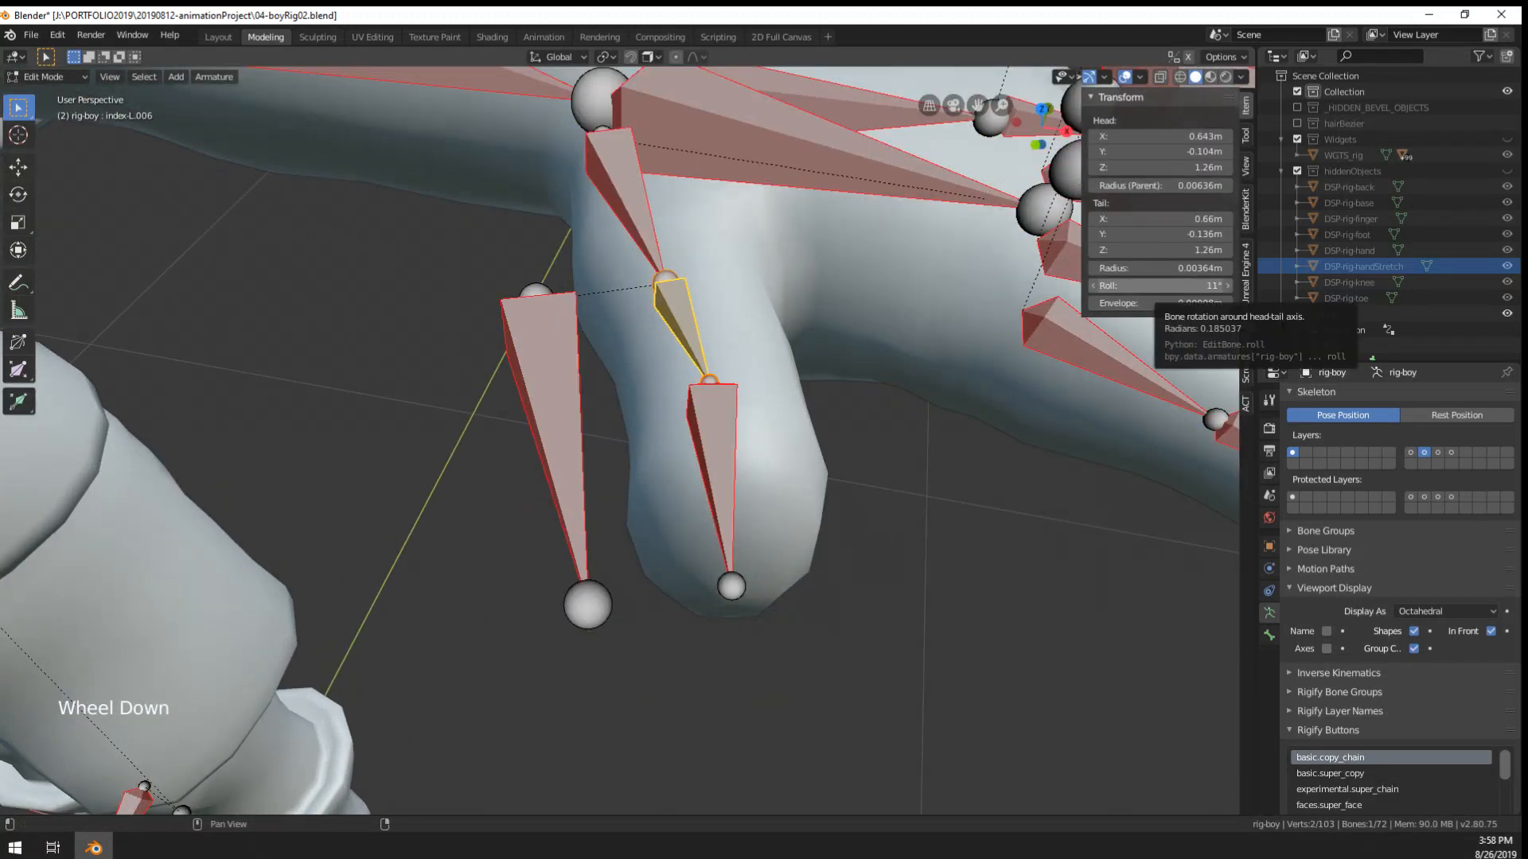
left_click_drag(1170, 285, 1201, 286)
key("Tab")
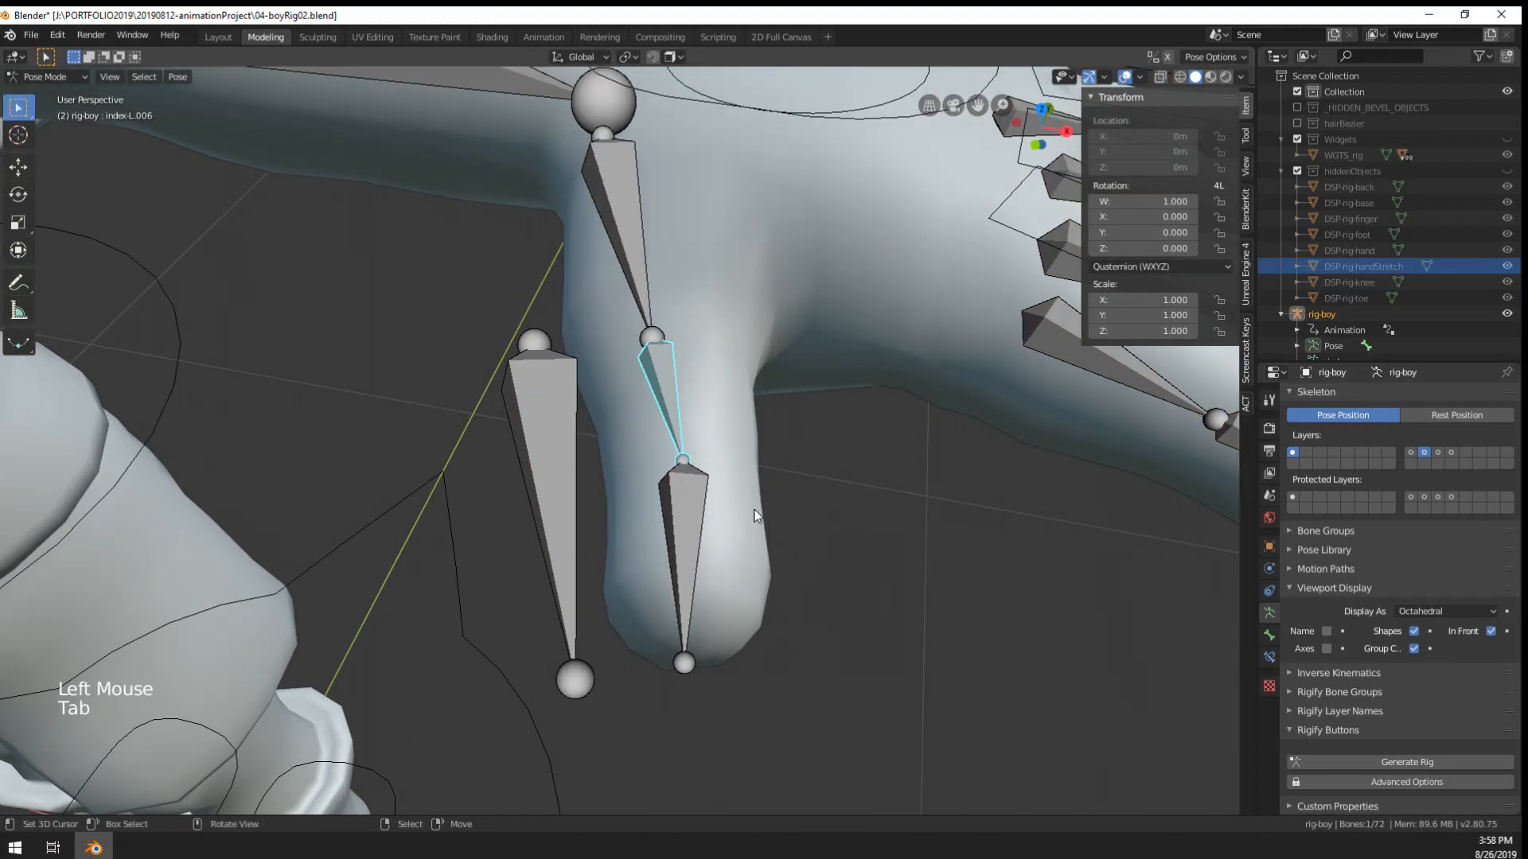
- Check the bending direction of index-L.006 with a trial rotation around its local X axis, seen from a lower angle
key("r")
scroll(814, 521, "down", 2)
middle_click_drag(815, 522, 741, 443)
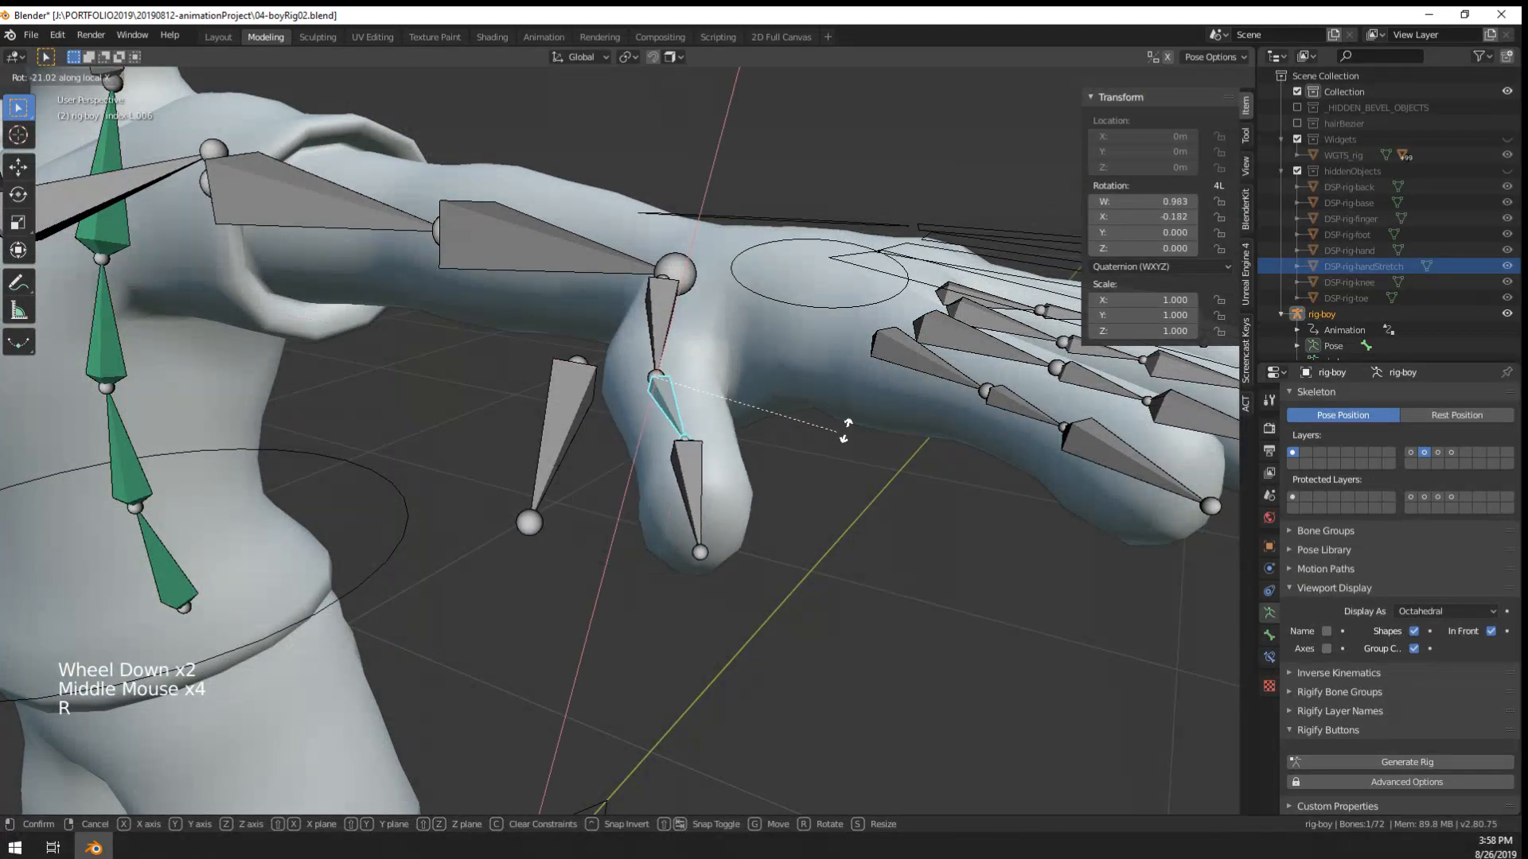
key("x")
right_click(647, 484)
- Set the roll of the thumb's middle bone index-L.006 to 85° in Edit Mode
key("Tab")
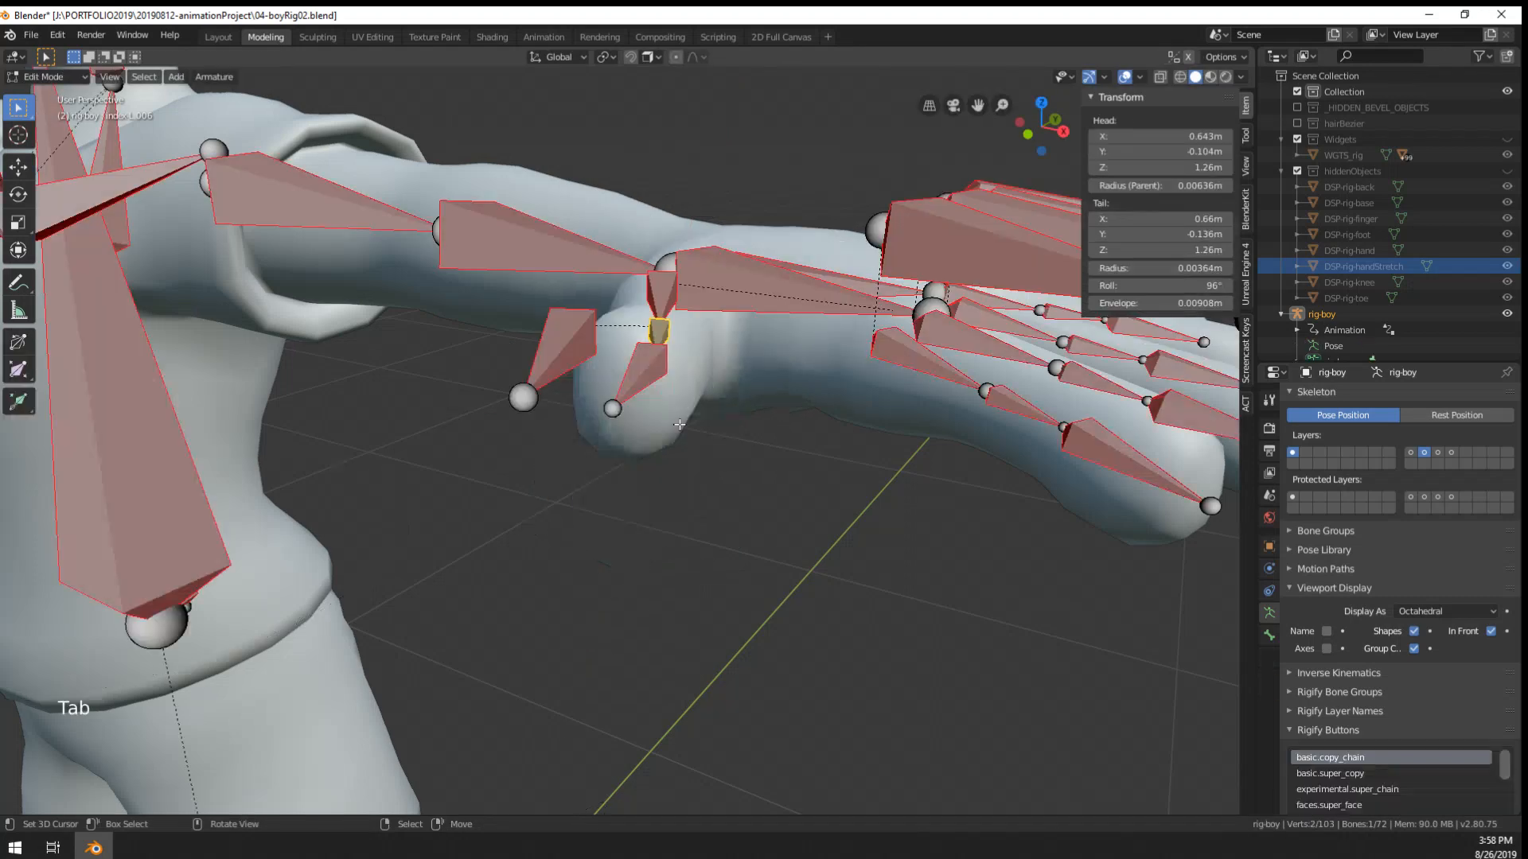
scroll(682, 408, "up", 3)
middle_click_drag(649, 484, 668, 615)
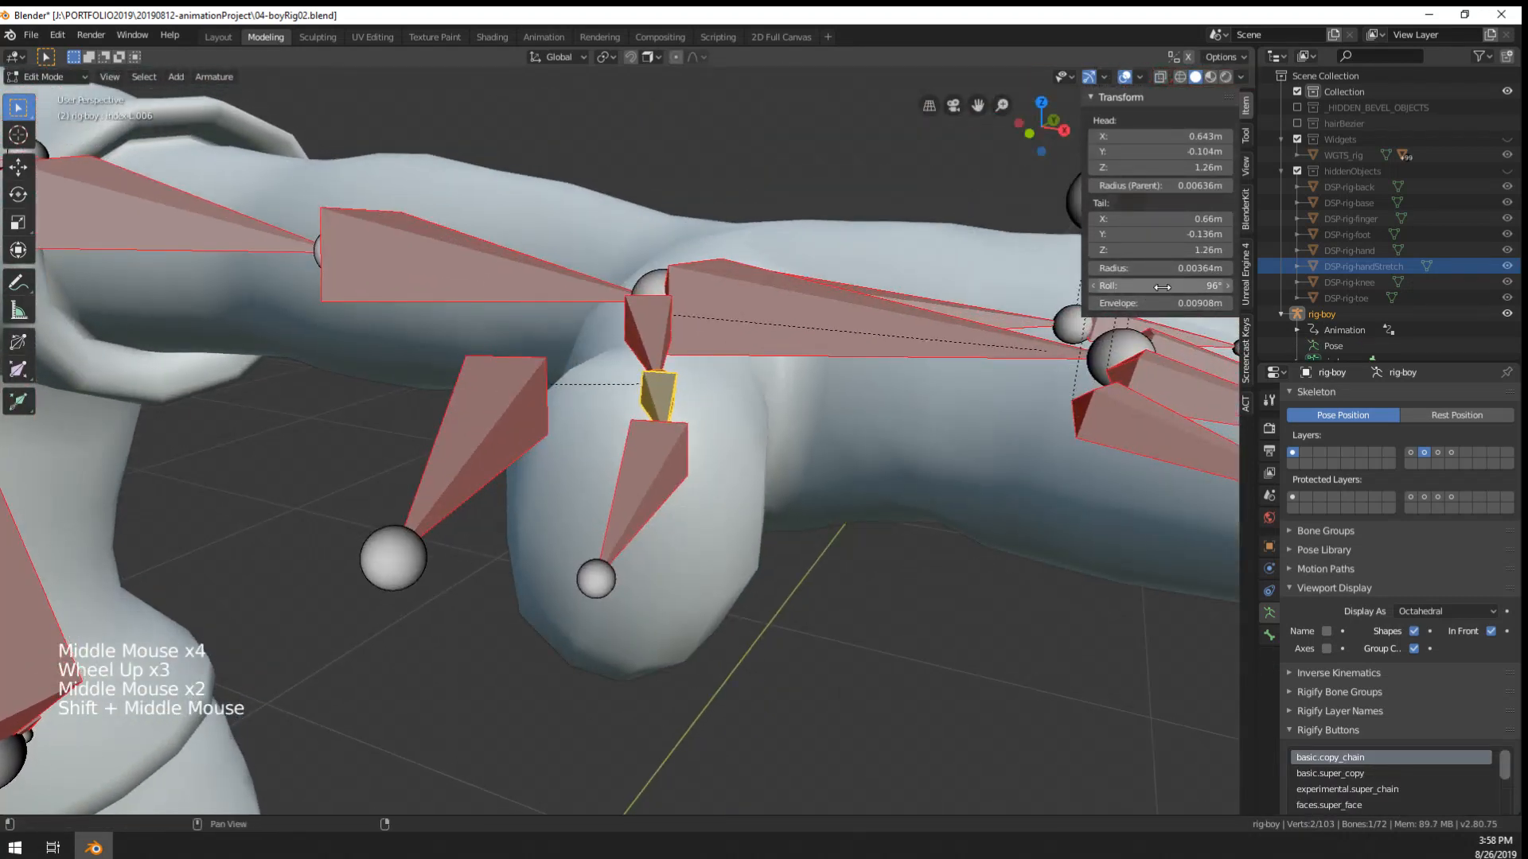
left_click_drag(1120, 286, 1137, 286)
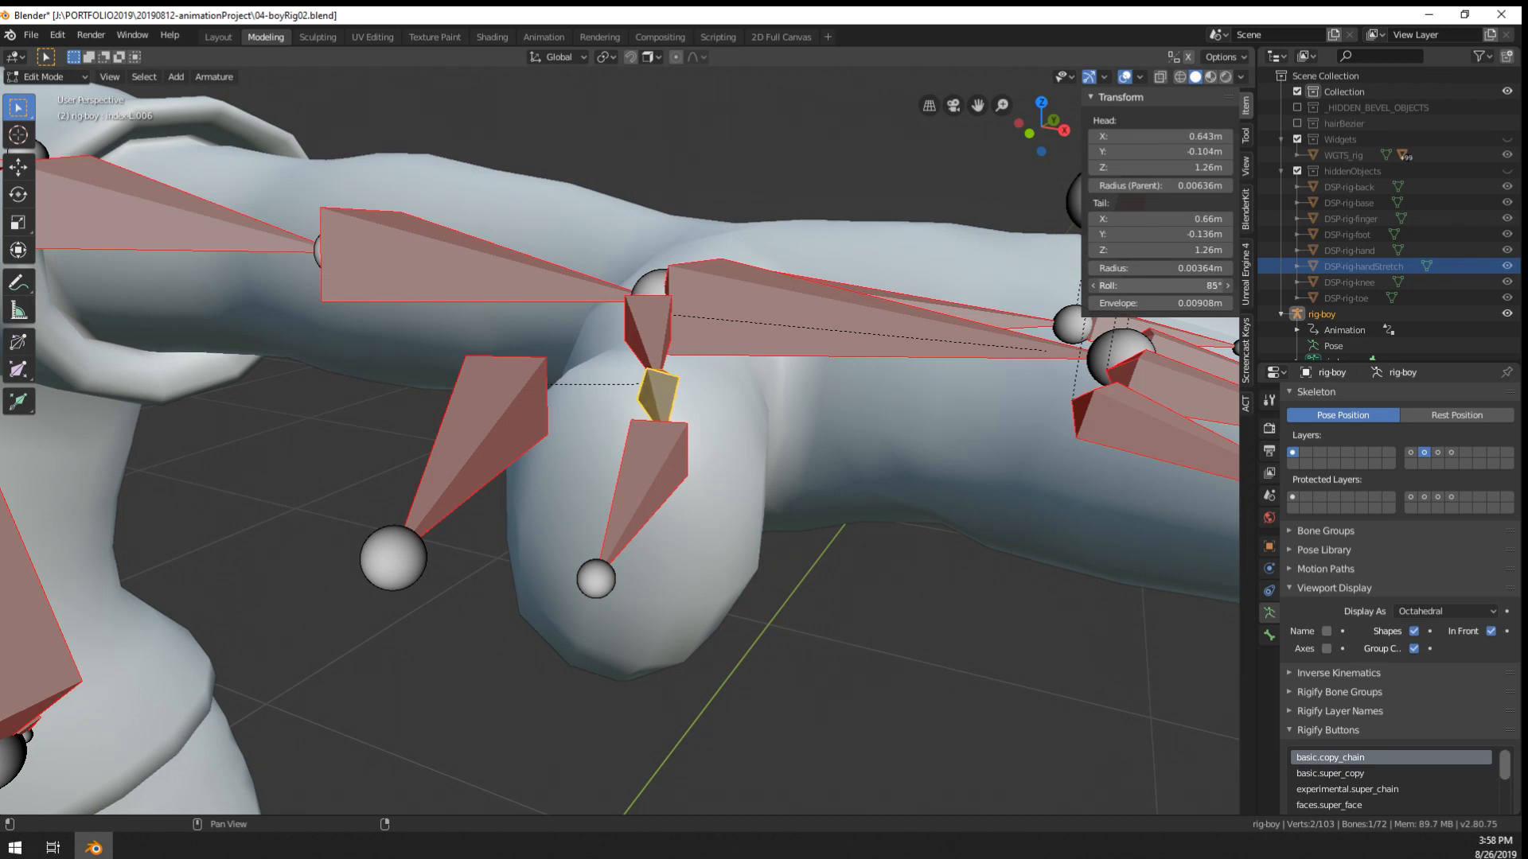
- Set the roll of the thumb's tip bone index-L.007 to -63° and test-rotate it around local X in Pose Mode
right_click(658, 491)
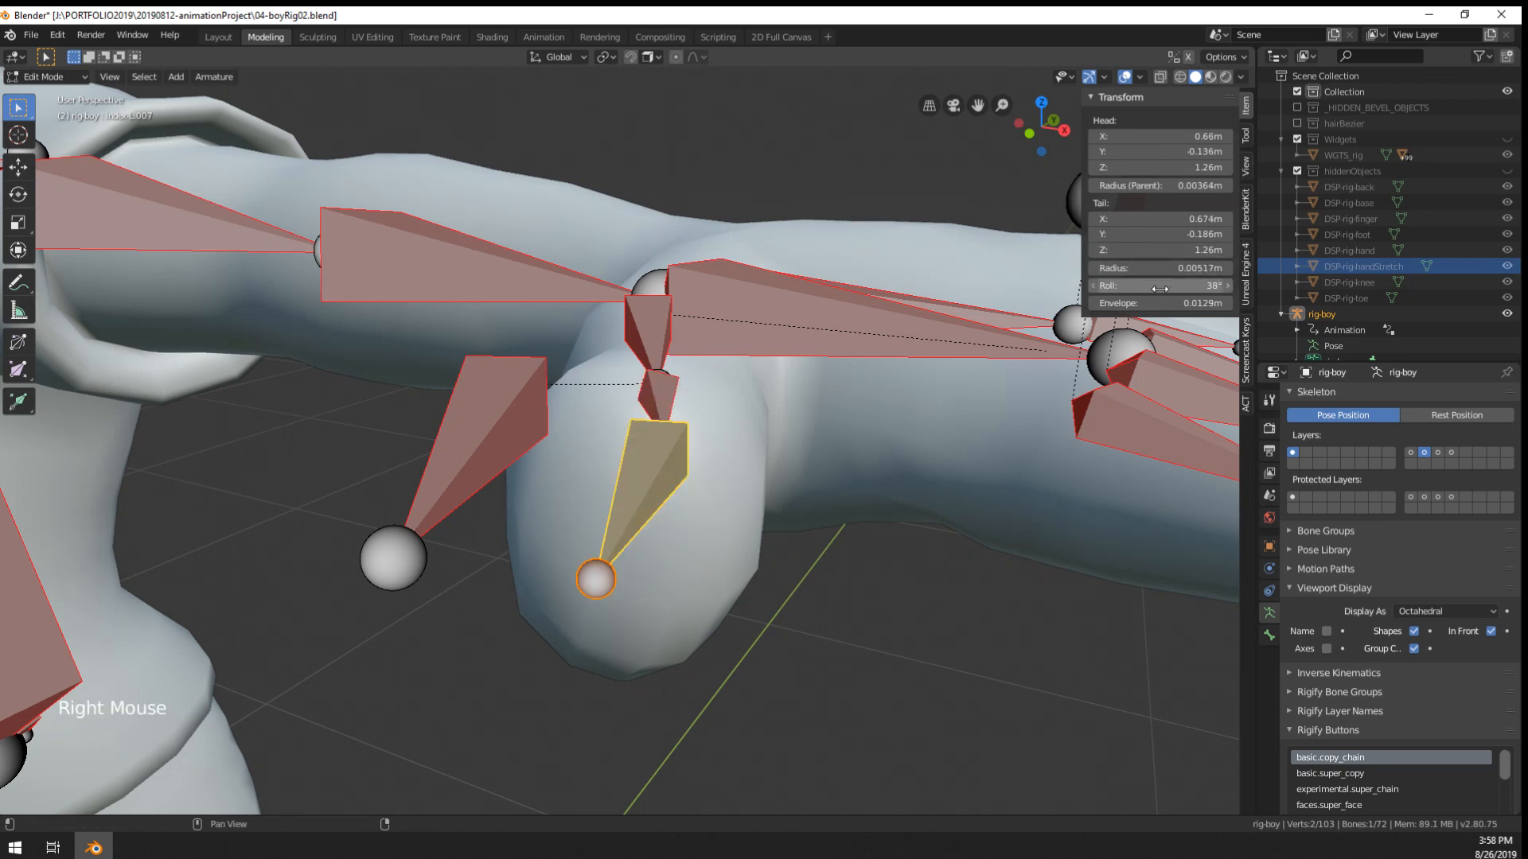
left_click_drag(1162, 286, 1050, 285)
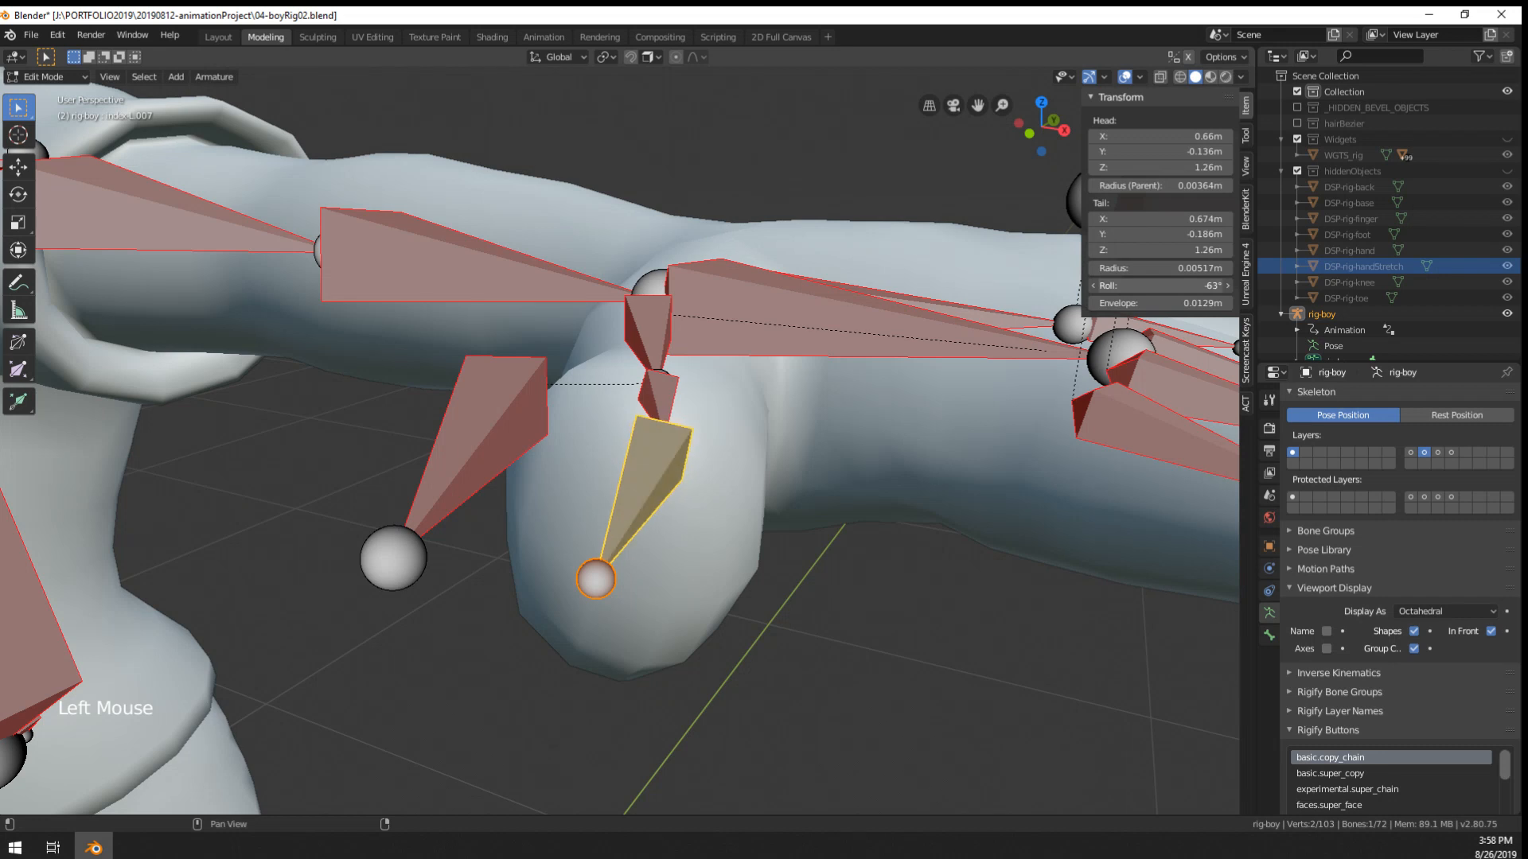
key("Tab")
key("r")
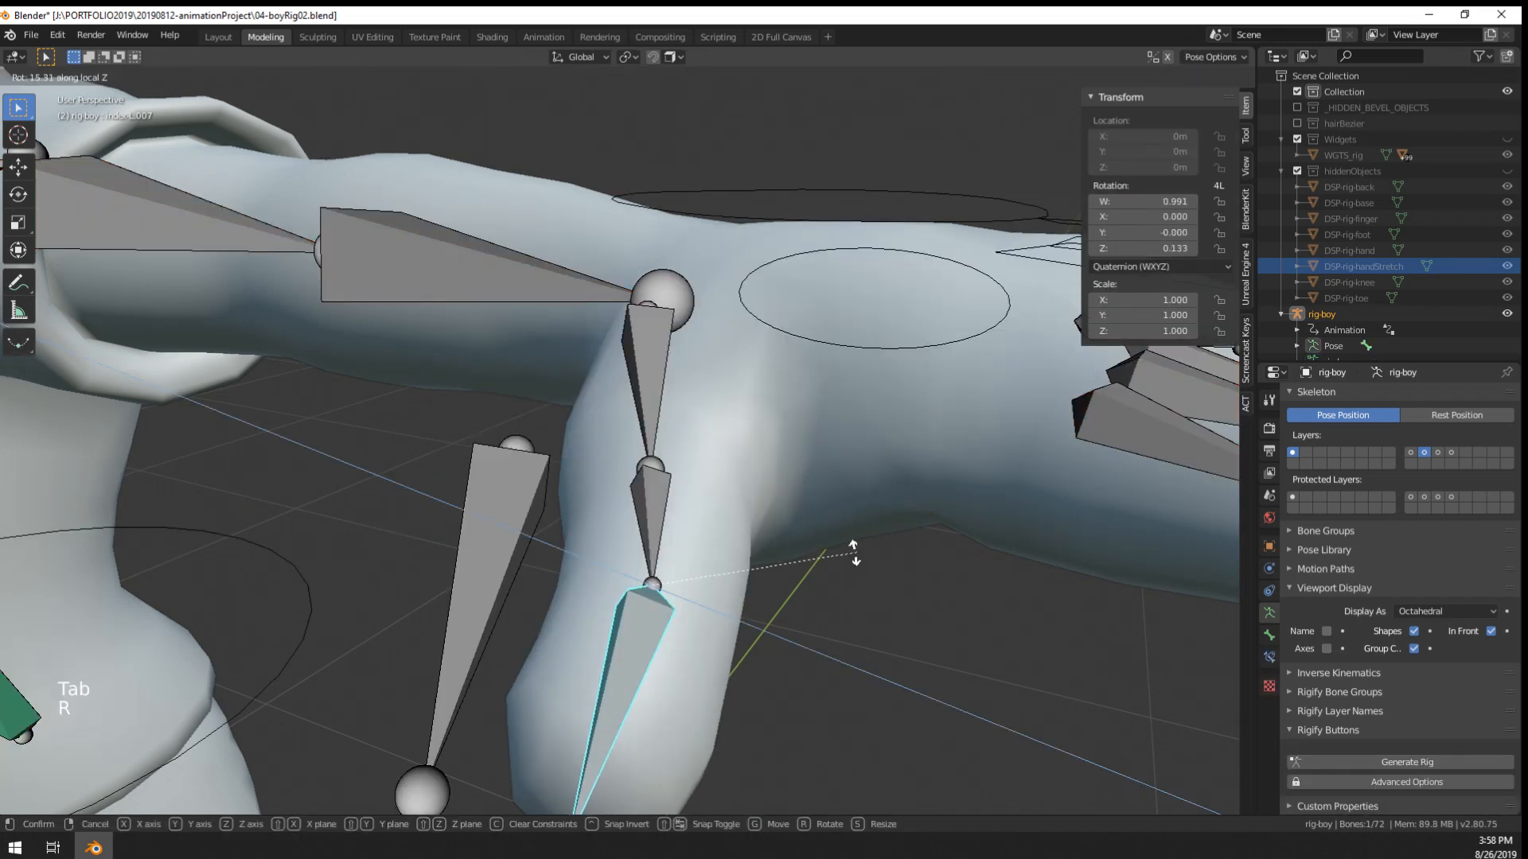
key("x")
key("x")
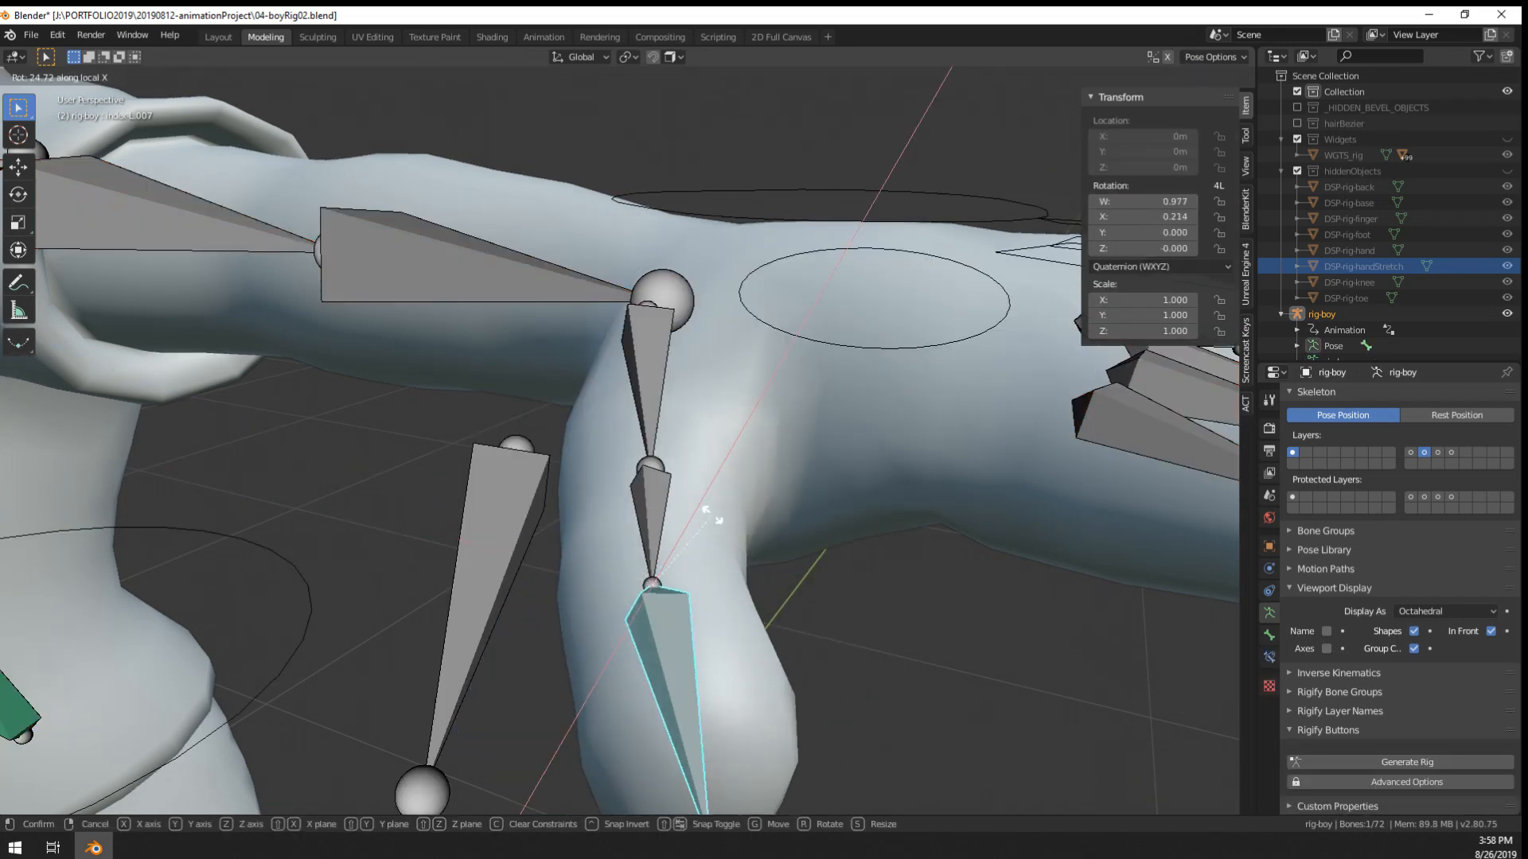
right_click(622, 504)
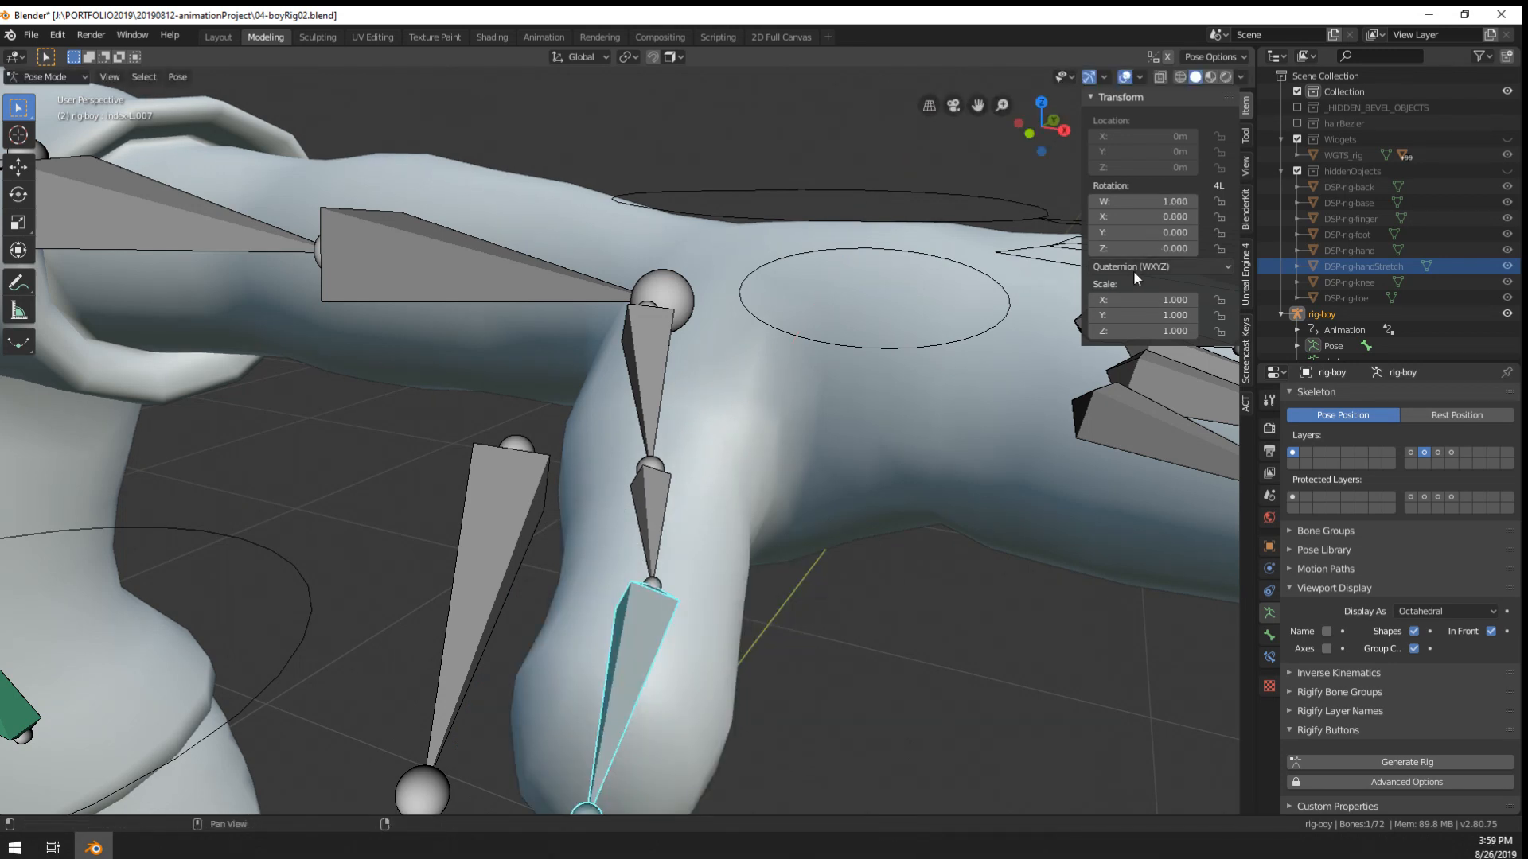
- Change the rotation mode of the thumb's two outer bones, index-L.007 and index-L.006, to XYZ Euler
left_click(1135, 270)
right_click(649, 516)
left_click(1159, 268)
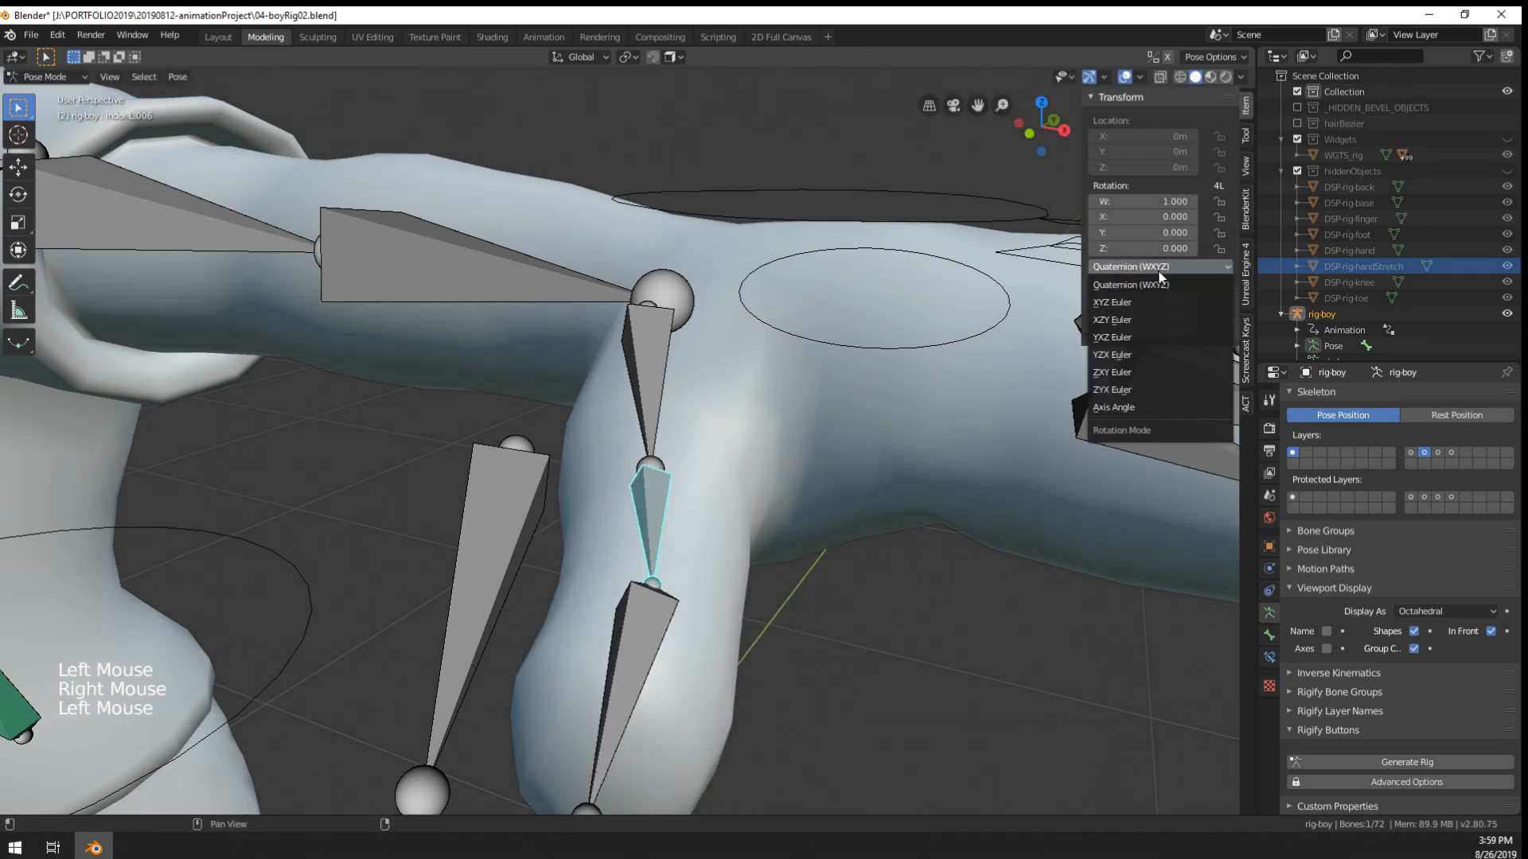
right_click(529, 532)
scroll(661, 543, "down", 2)
middle_click_drag(662, 543, 647, 485)
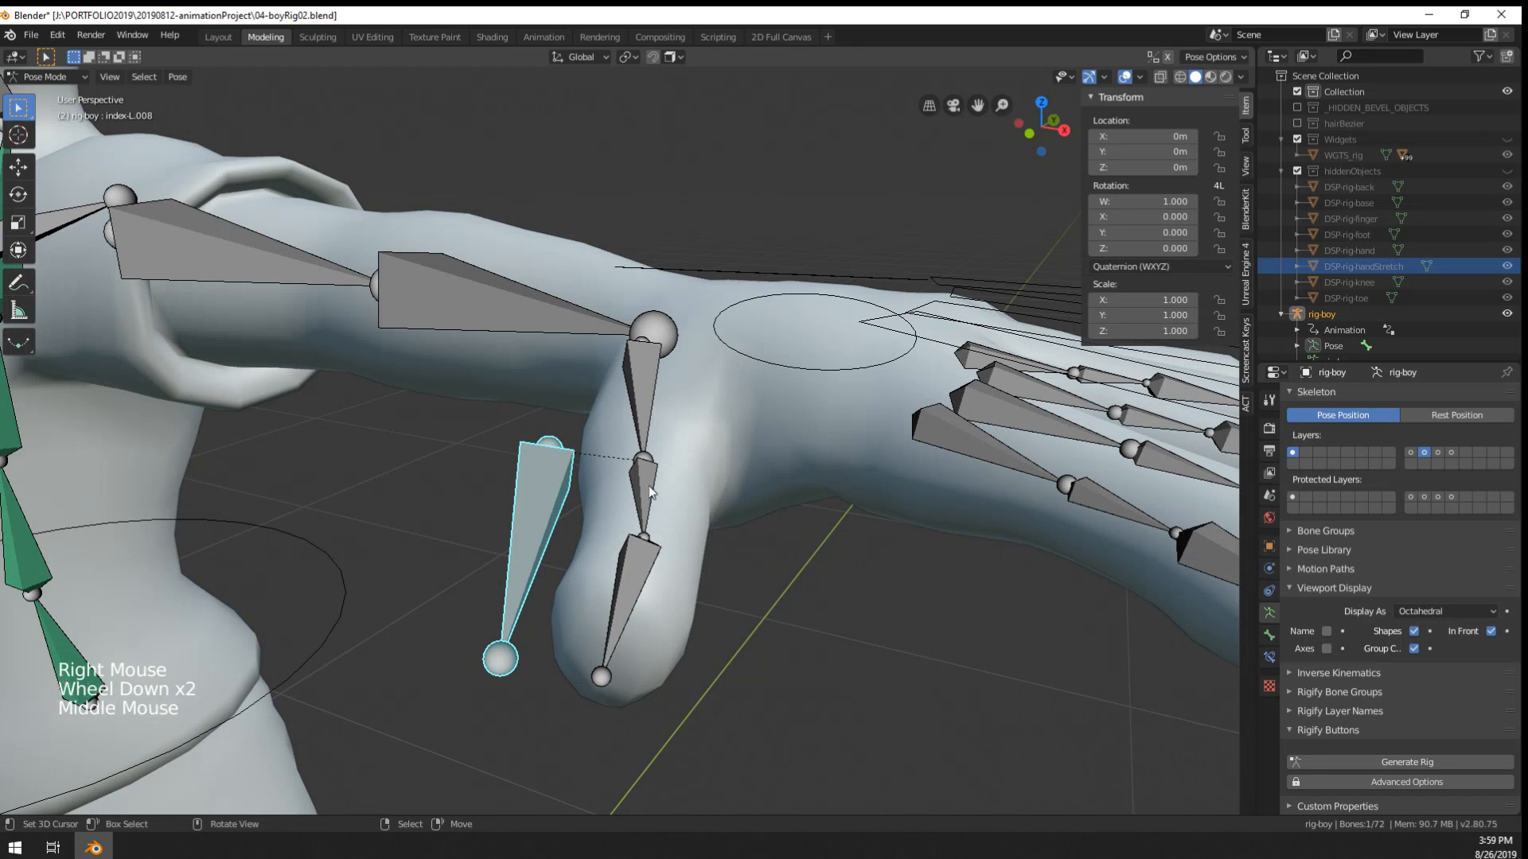
- Paste the copied index finger driver onto the X rotation of the thumb's middle bone, index-L.006
right_click(648, 485)
right_click(1094, 245)
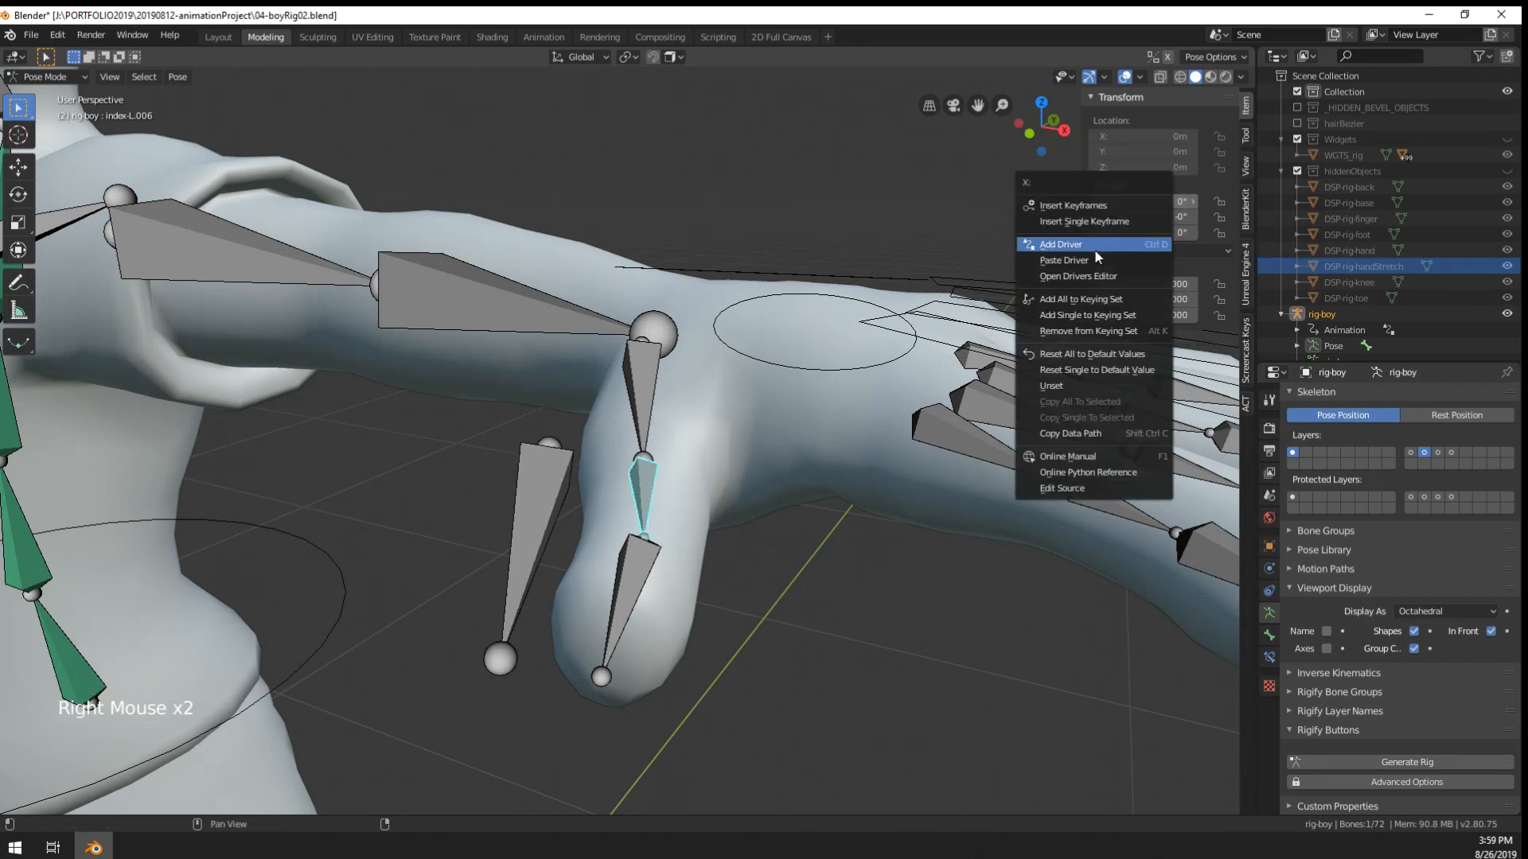
left_click(1095, 248)
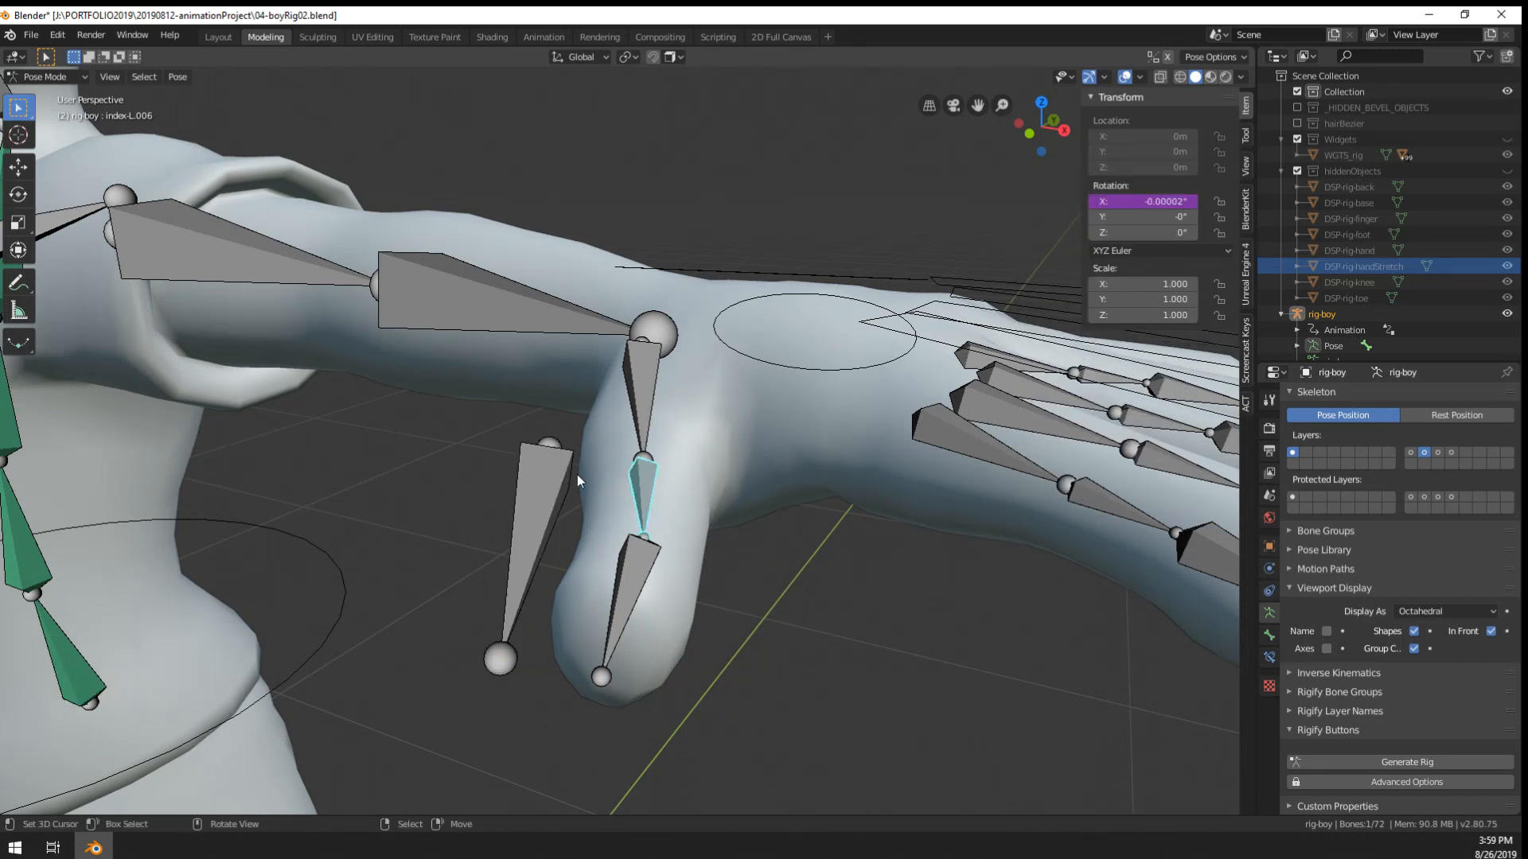
- Rename the thumb control bone index-L.008 as control-thumb-L in Edit Mode
right_click(529, 549)
key("Tab")
left_click(1269, 636)
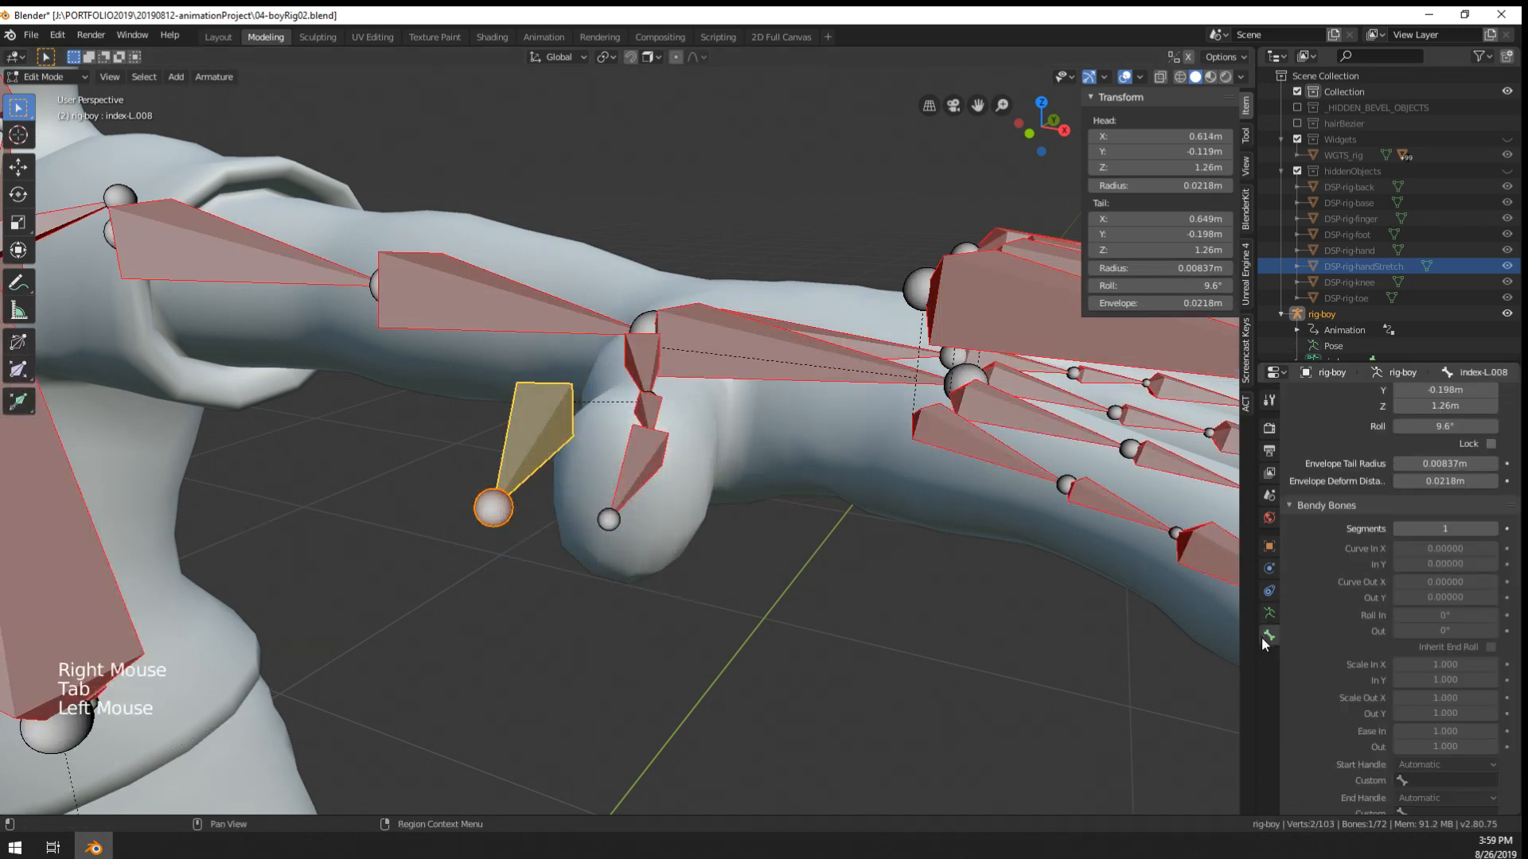
scroll(1300, 497, "up", 11)
left_click(1384, 398)
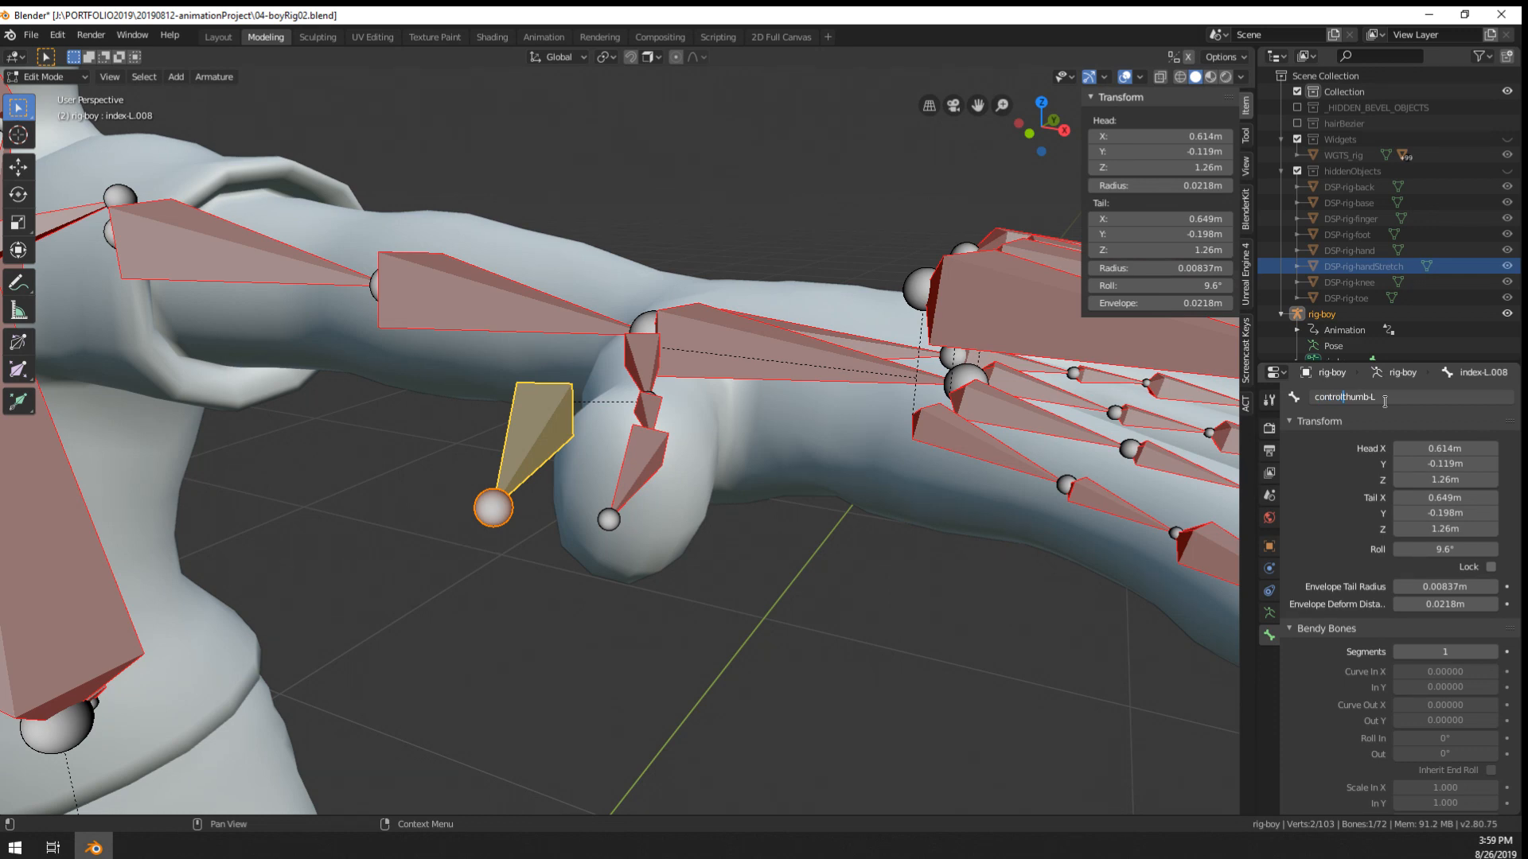
- Check the naming of the index control bone and rename the thumb control bone as thumb-control-L
right_click(981, 280)
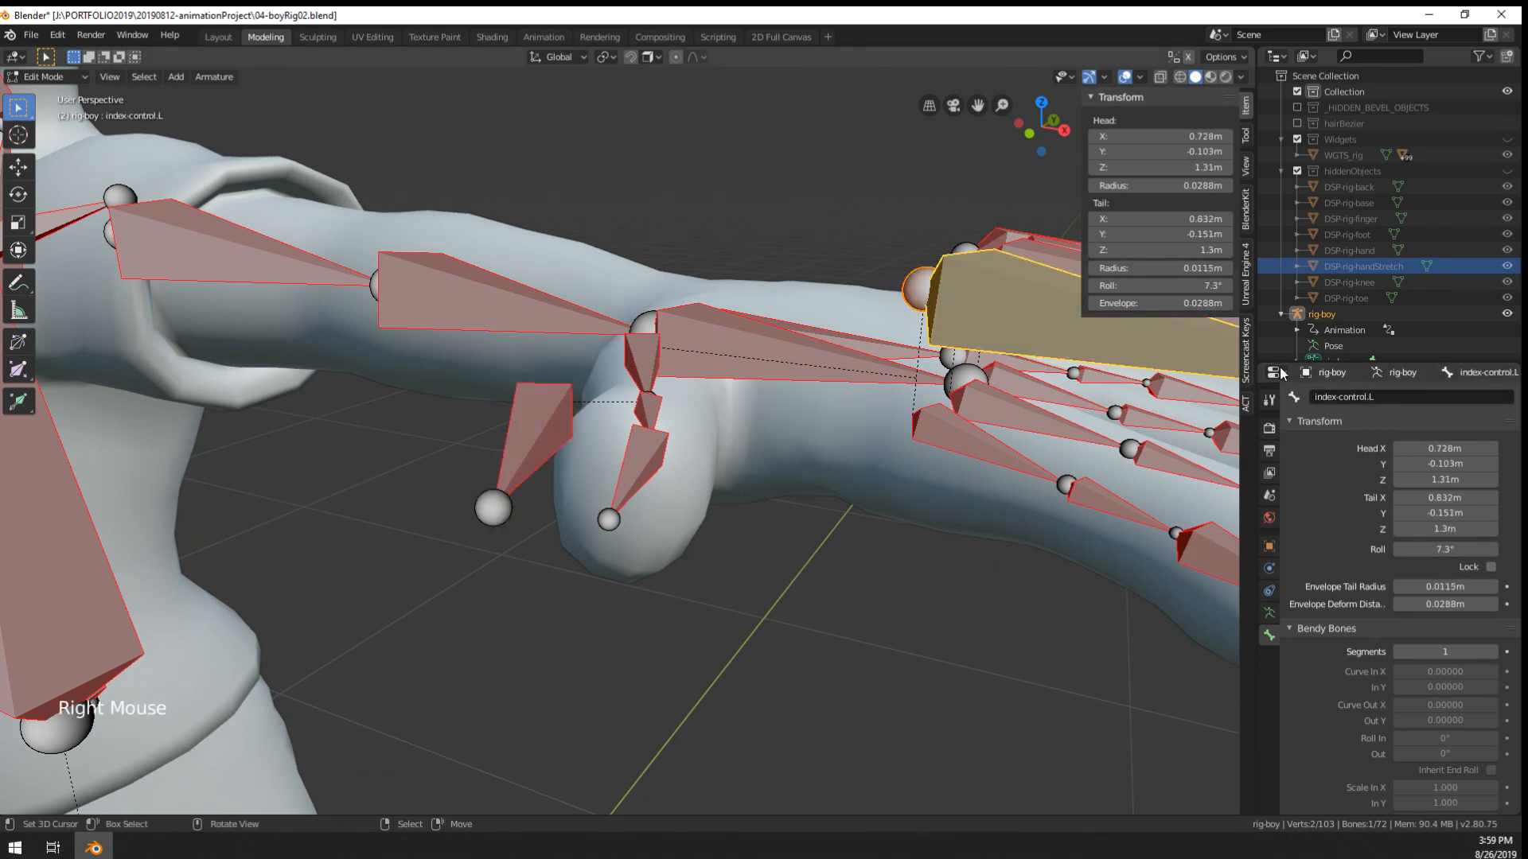
right_click(539, 436)
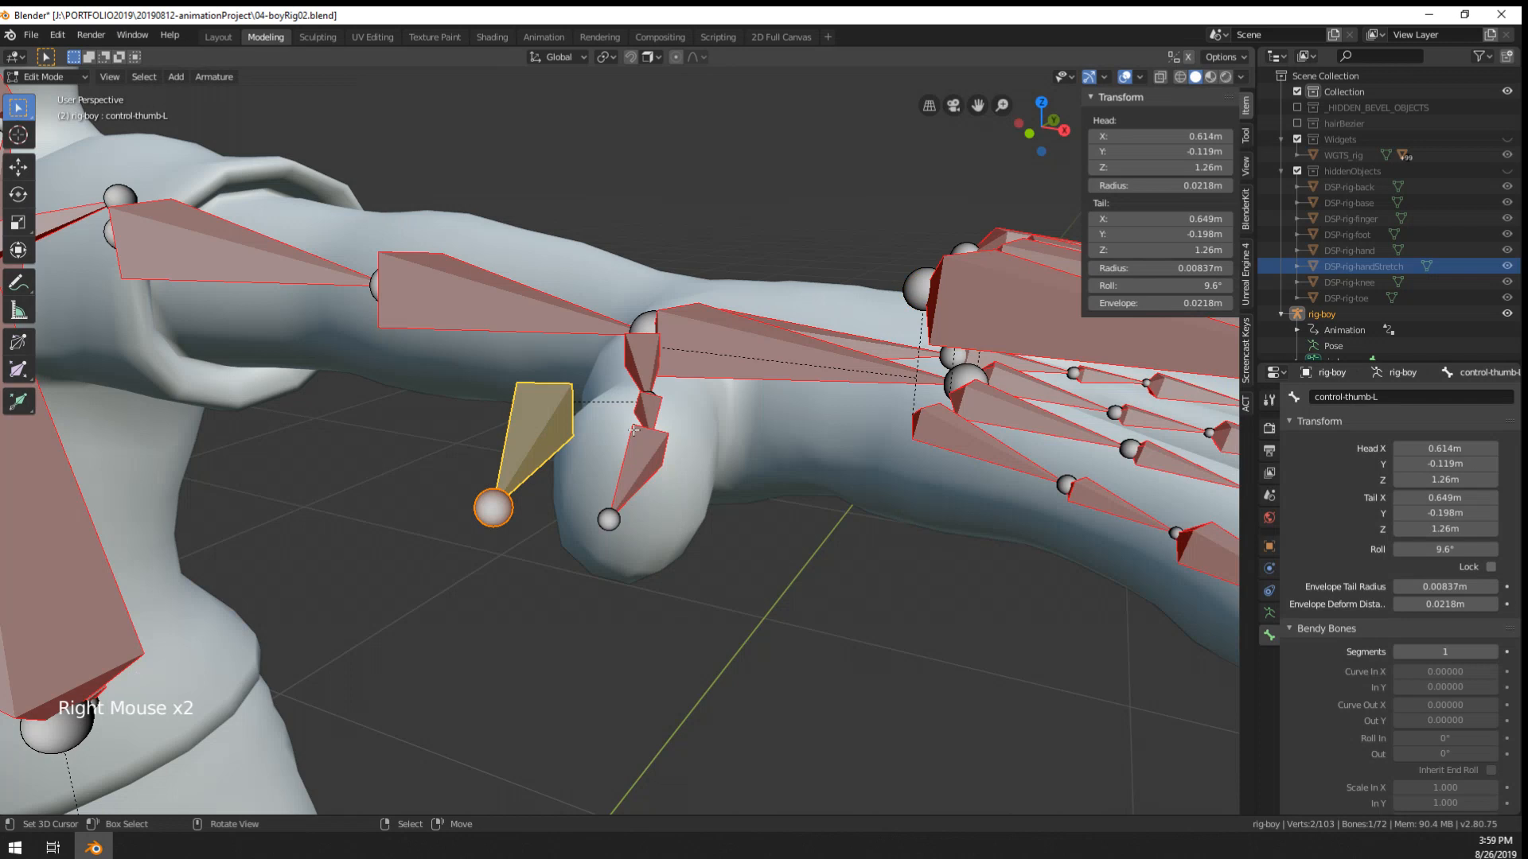
left_click(1347, 397)
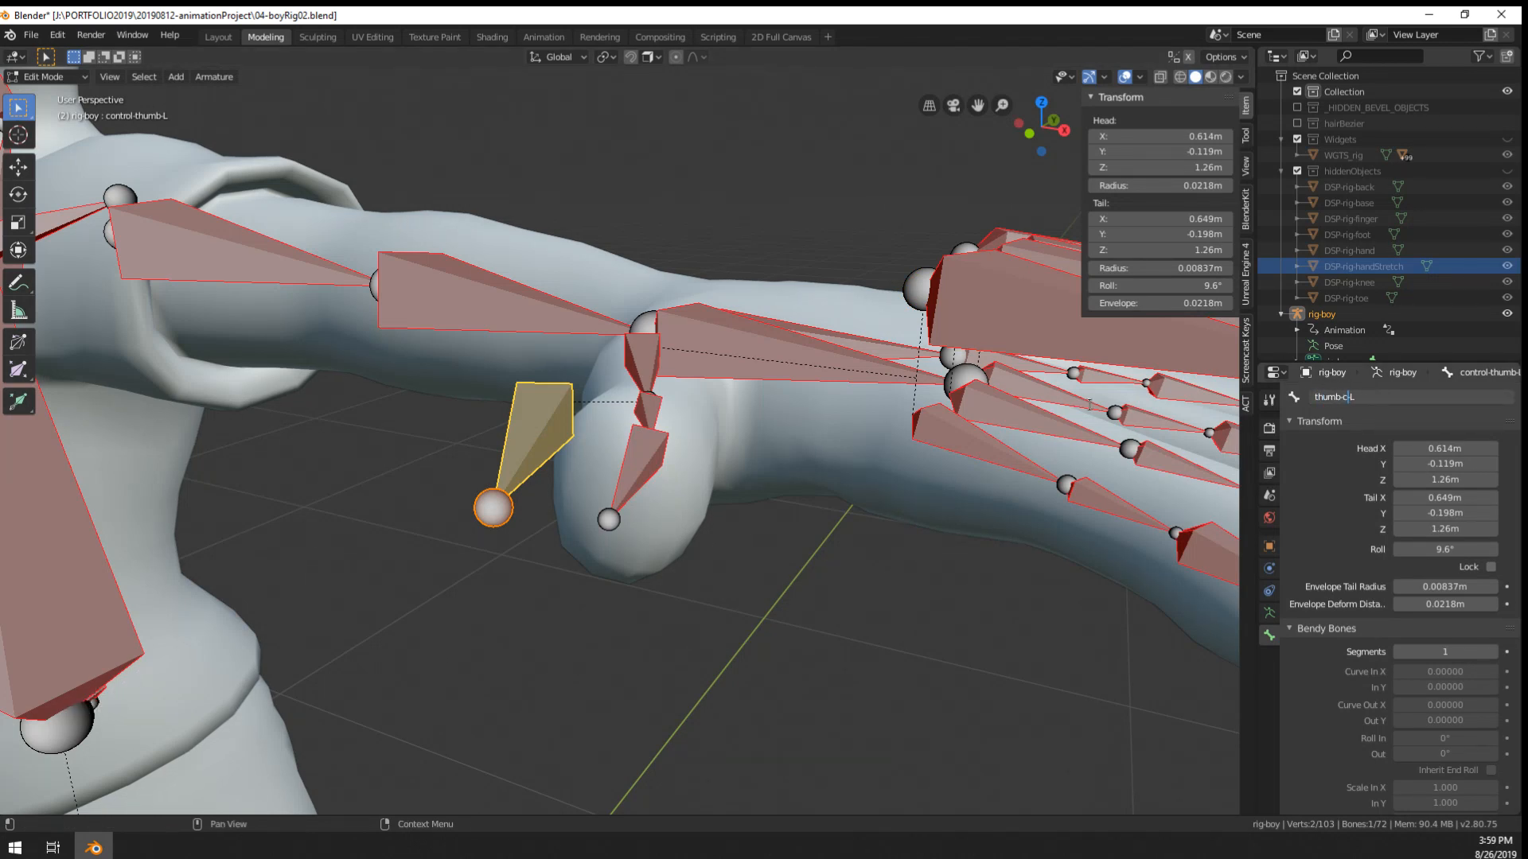
type("thumb-control-L")
key("Return")
- In Pose Mode, edit the X rotation driver of index-L.006 so its variable targets the bone thumb-control-L
middle_click_drag(330, 521, 437, 580)
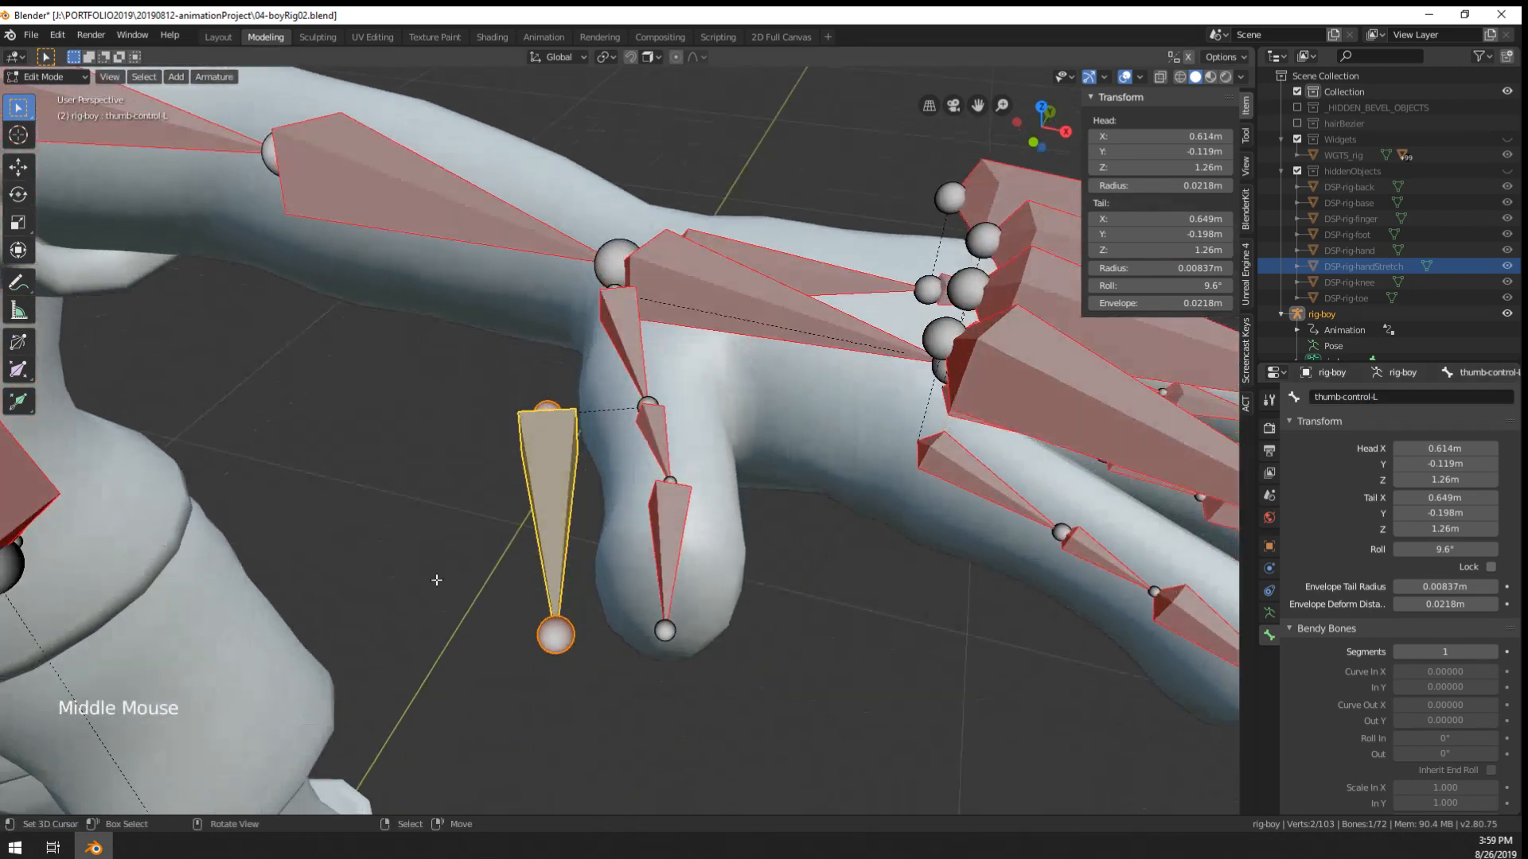
scroll(710, 571, "up", 2)
right_click(682, 443)
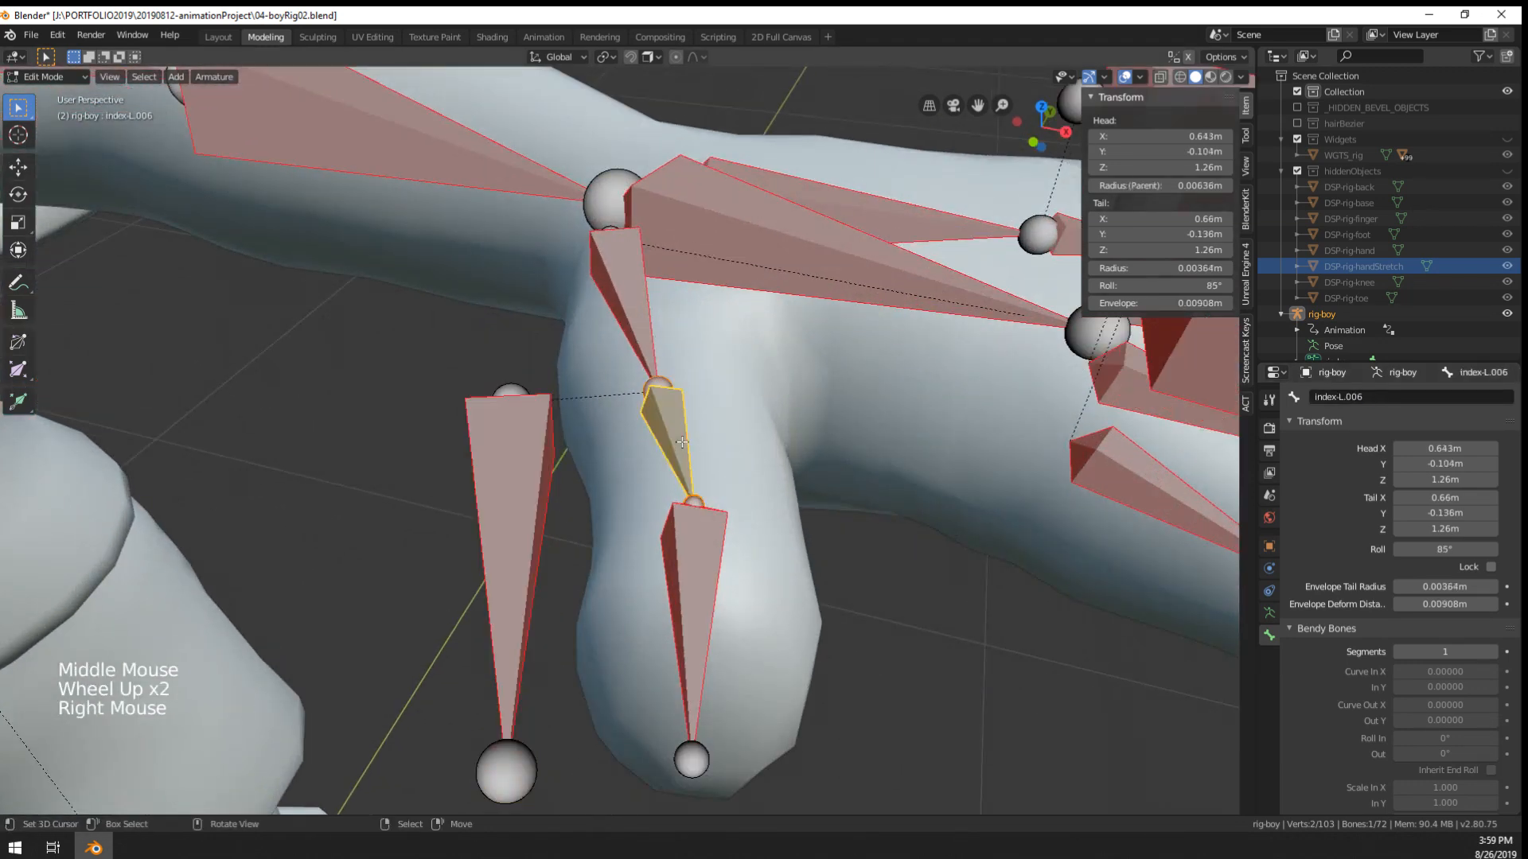
key("Tab")
right_click(1152, 201)
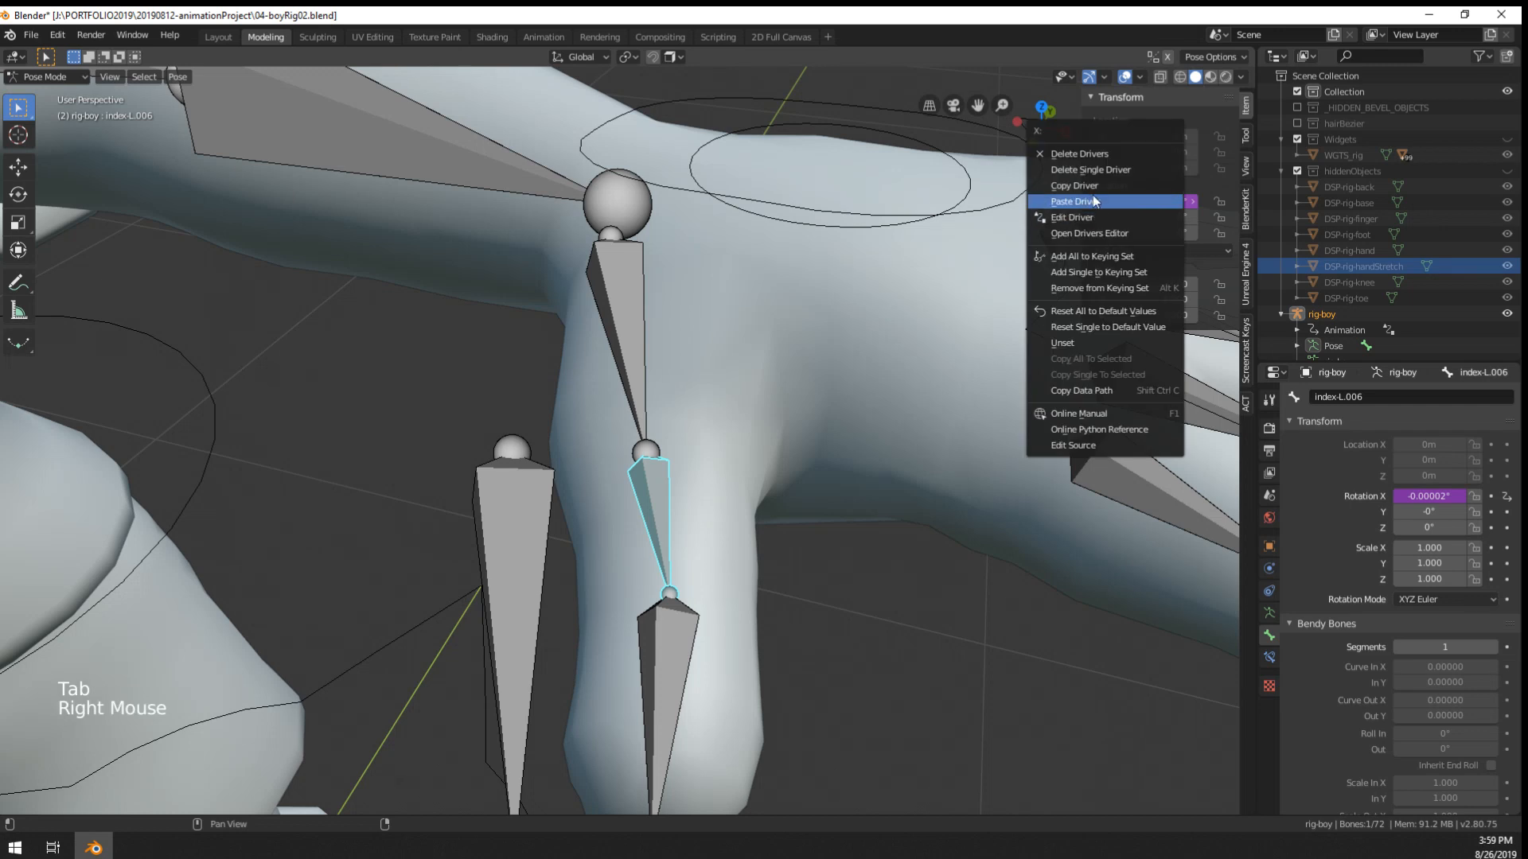
left_click(1096, 218)
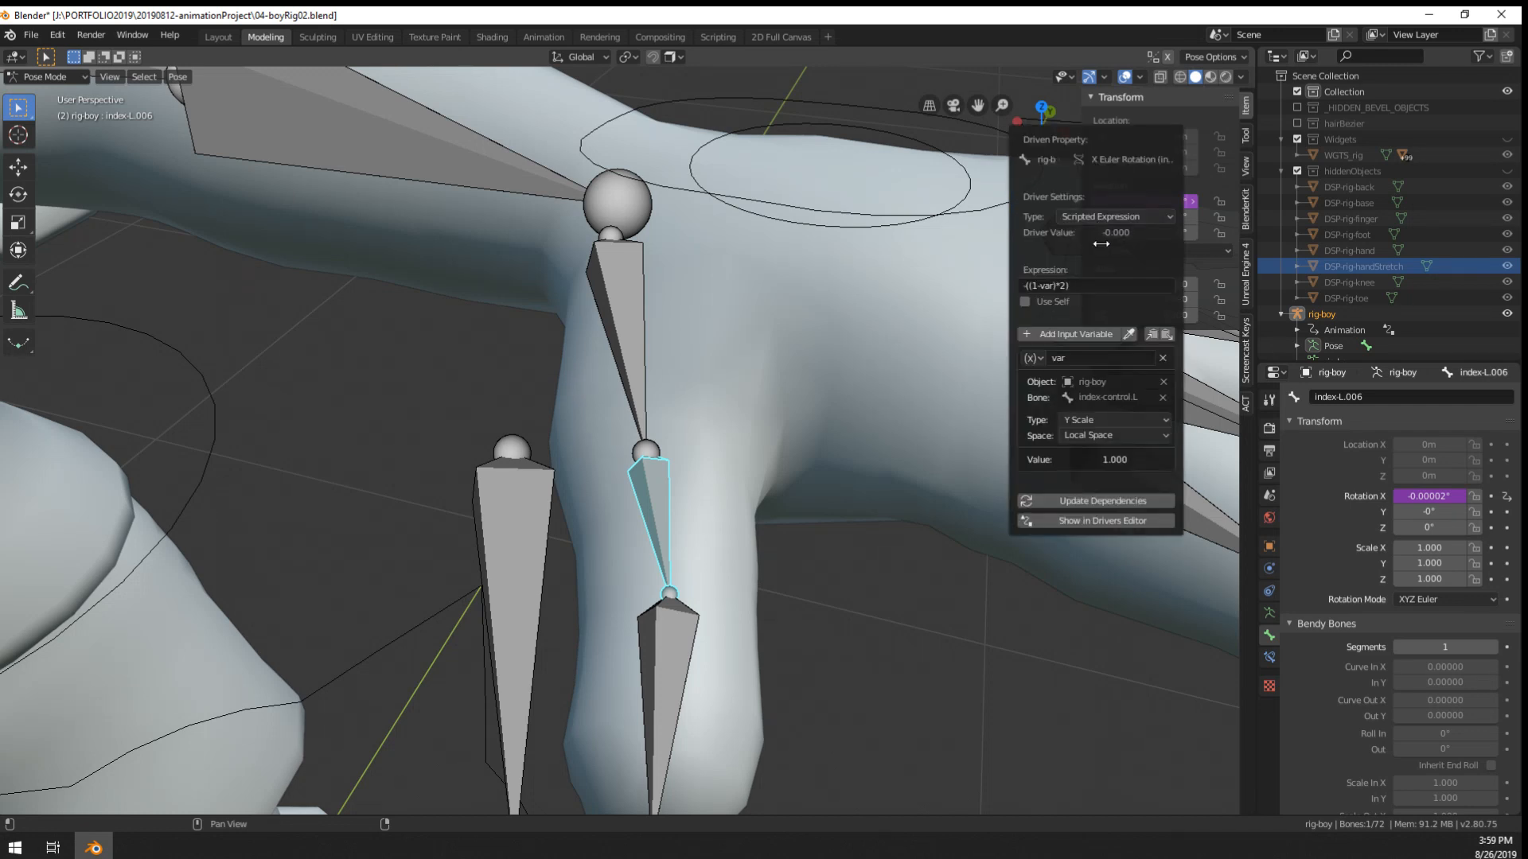
left_click(1121, 397)
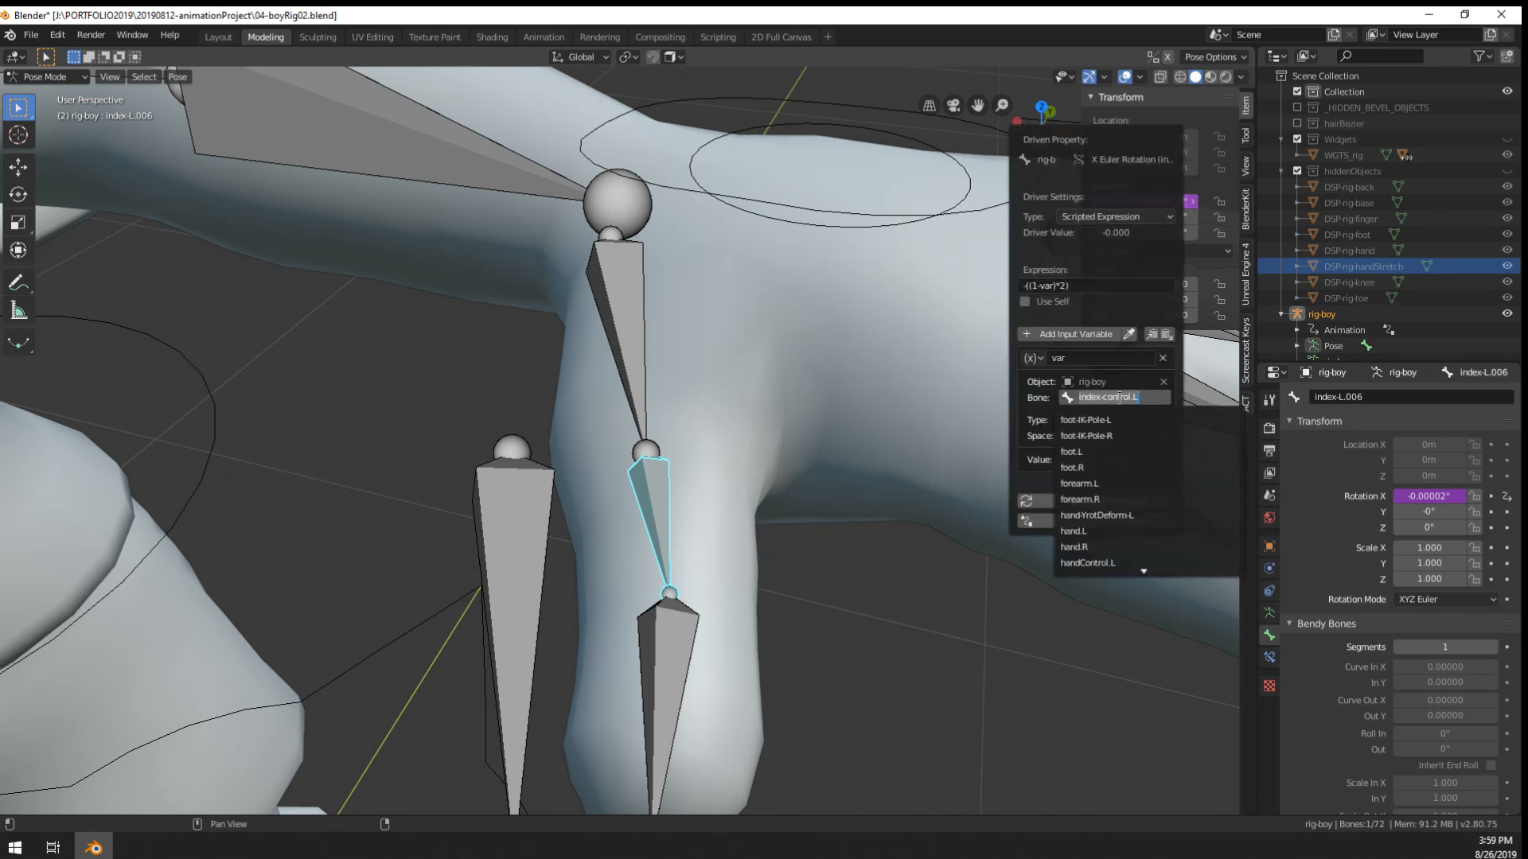
type("thum")
key("Return")
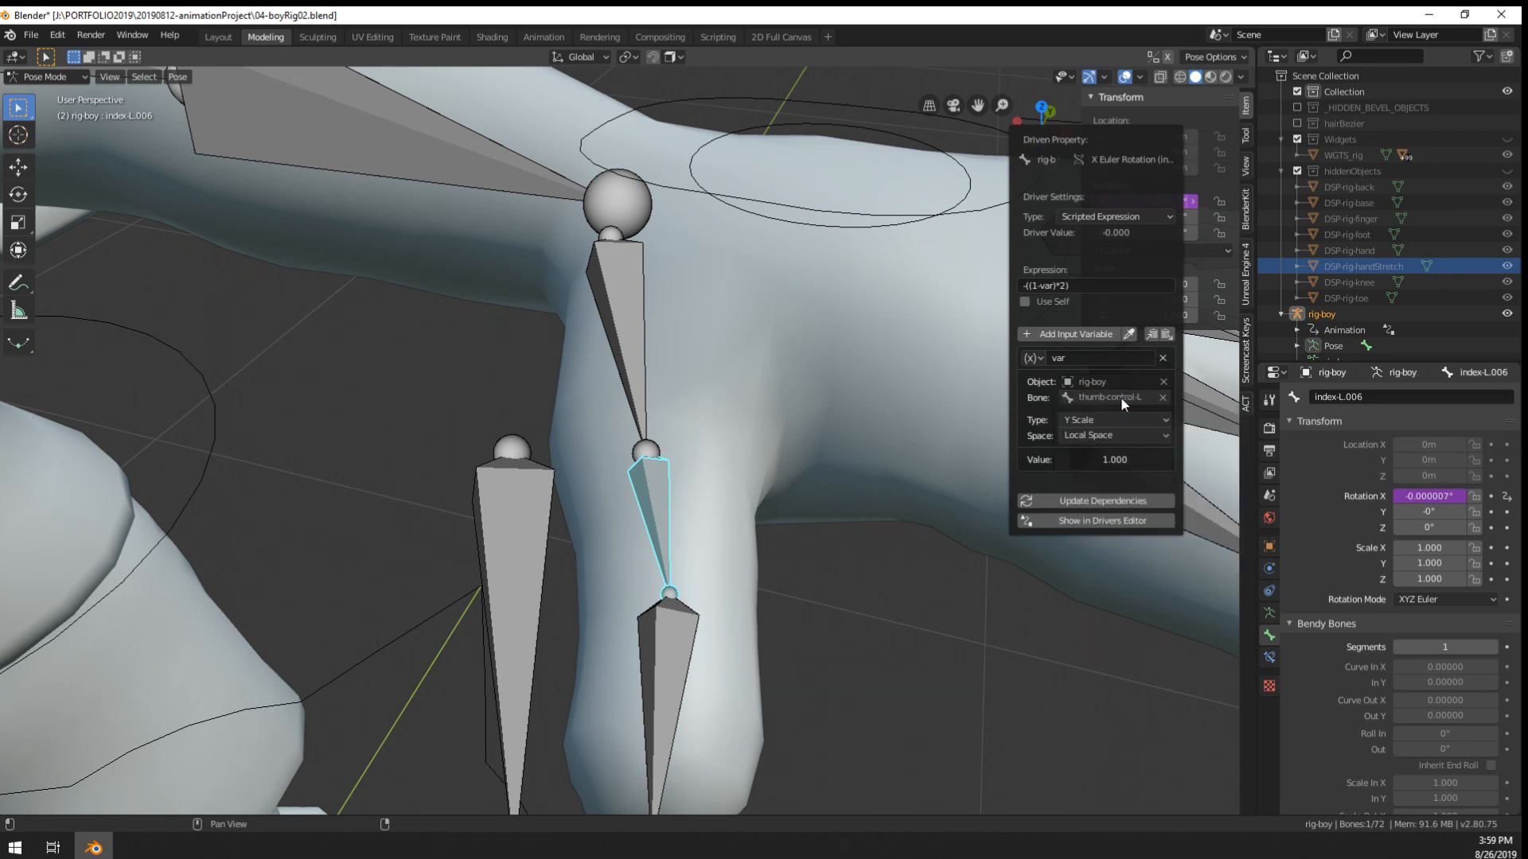
- Paste the driver onto the X rotation of the thumb's tip bone index-L.007 and set its target bone to thumb-control-L
right_click(686, 648)
right_click(1122, 204)
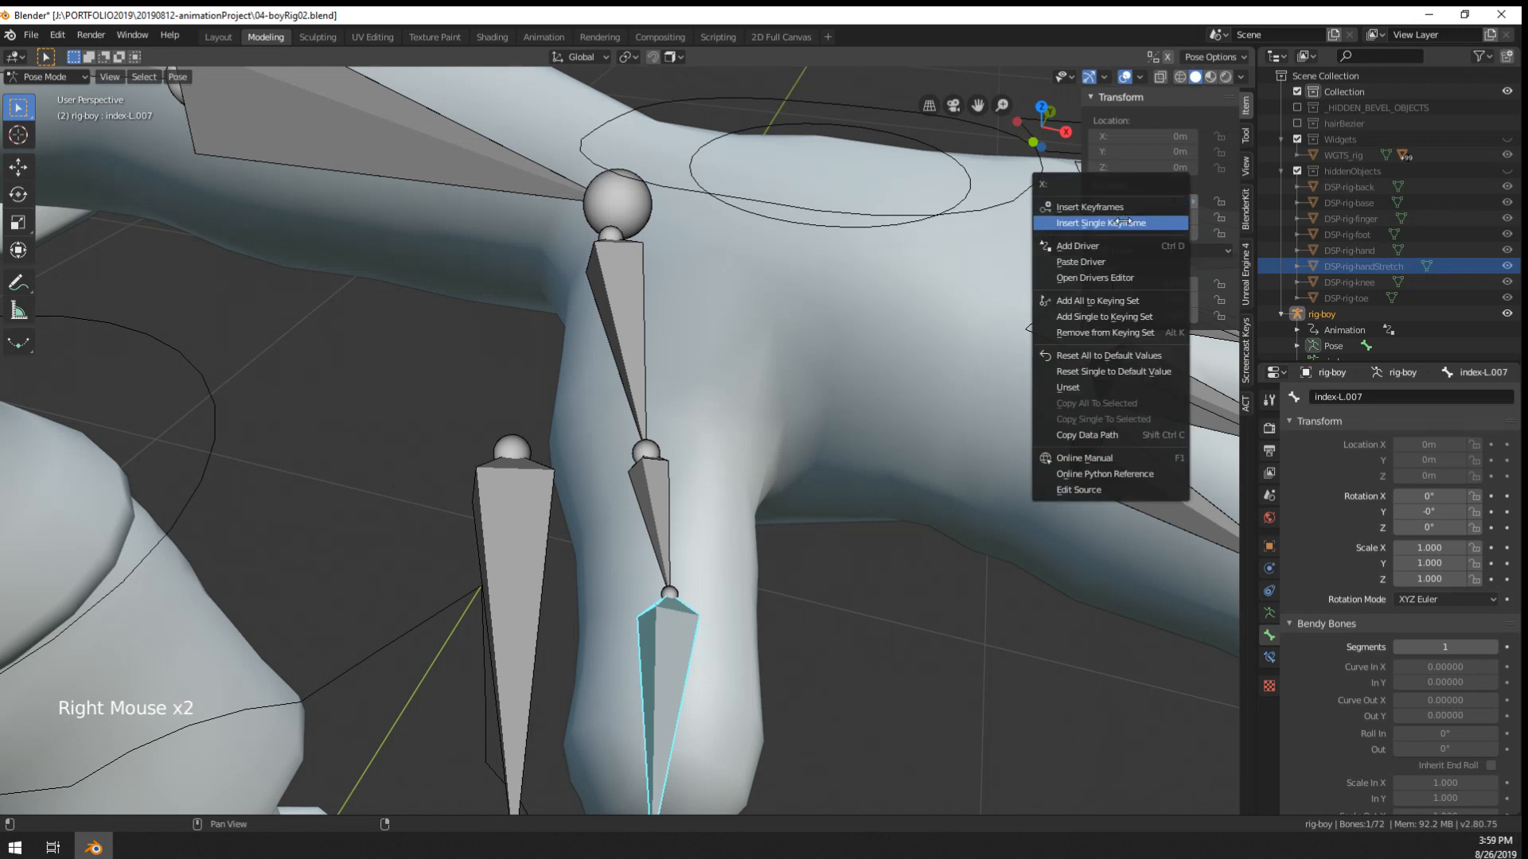
left_click(1106, 262)
right_click(1122, 215)
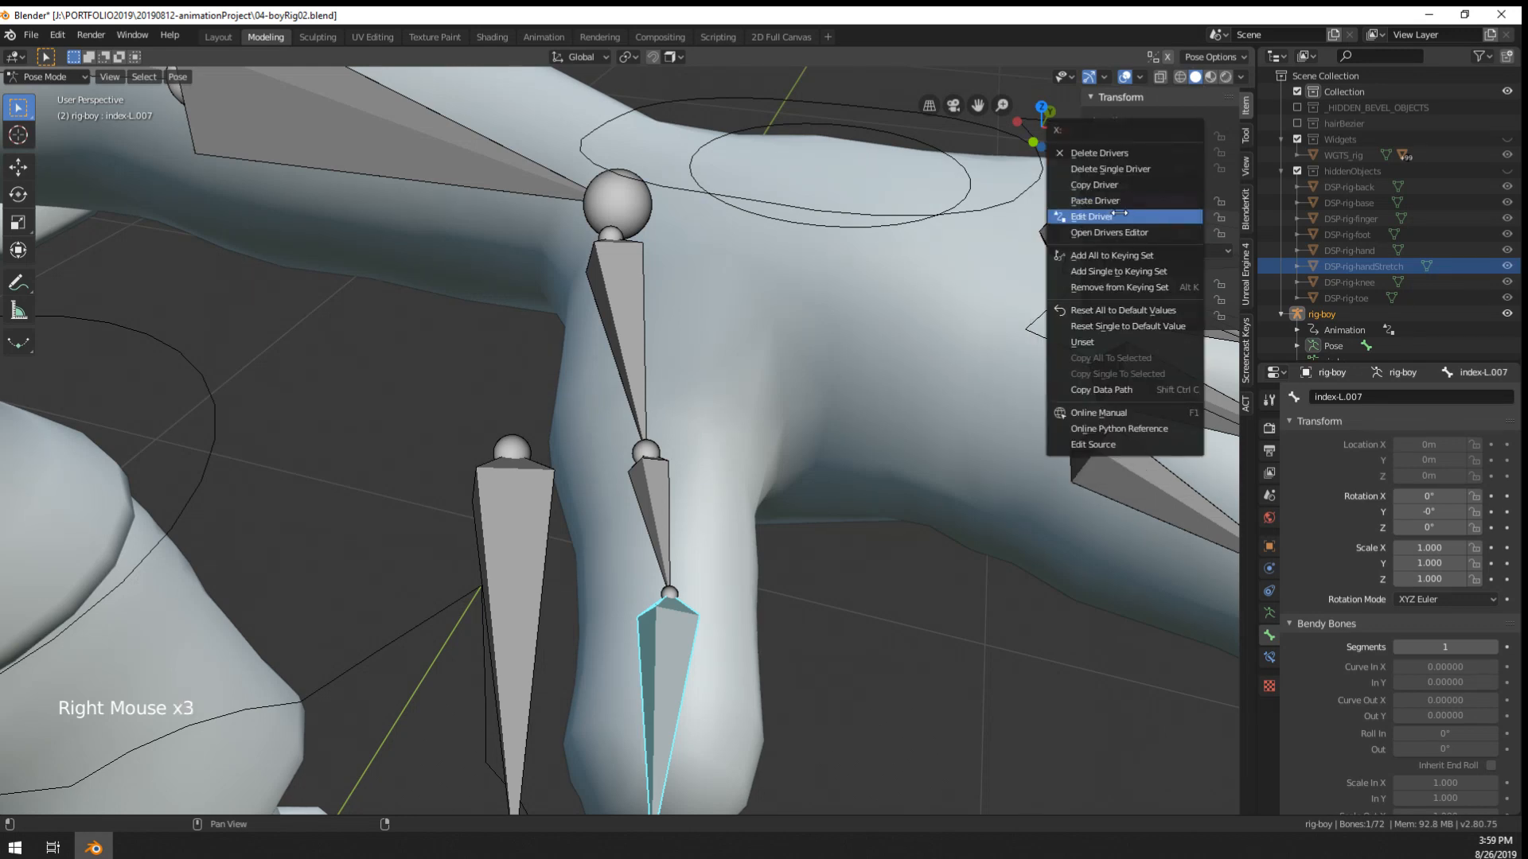
left_click(1119, 214)
left_click(1132, 390)
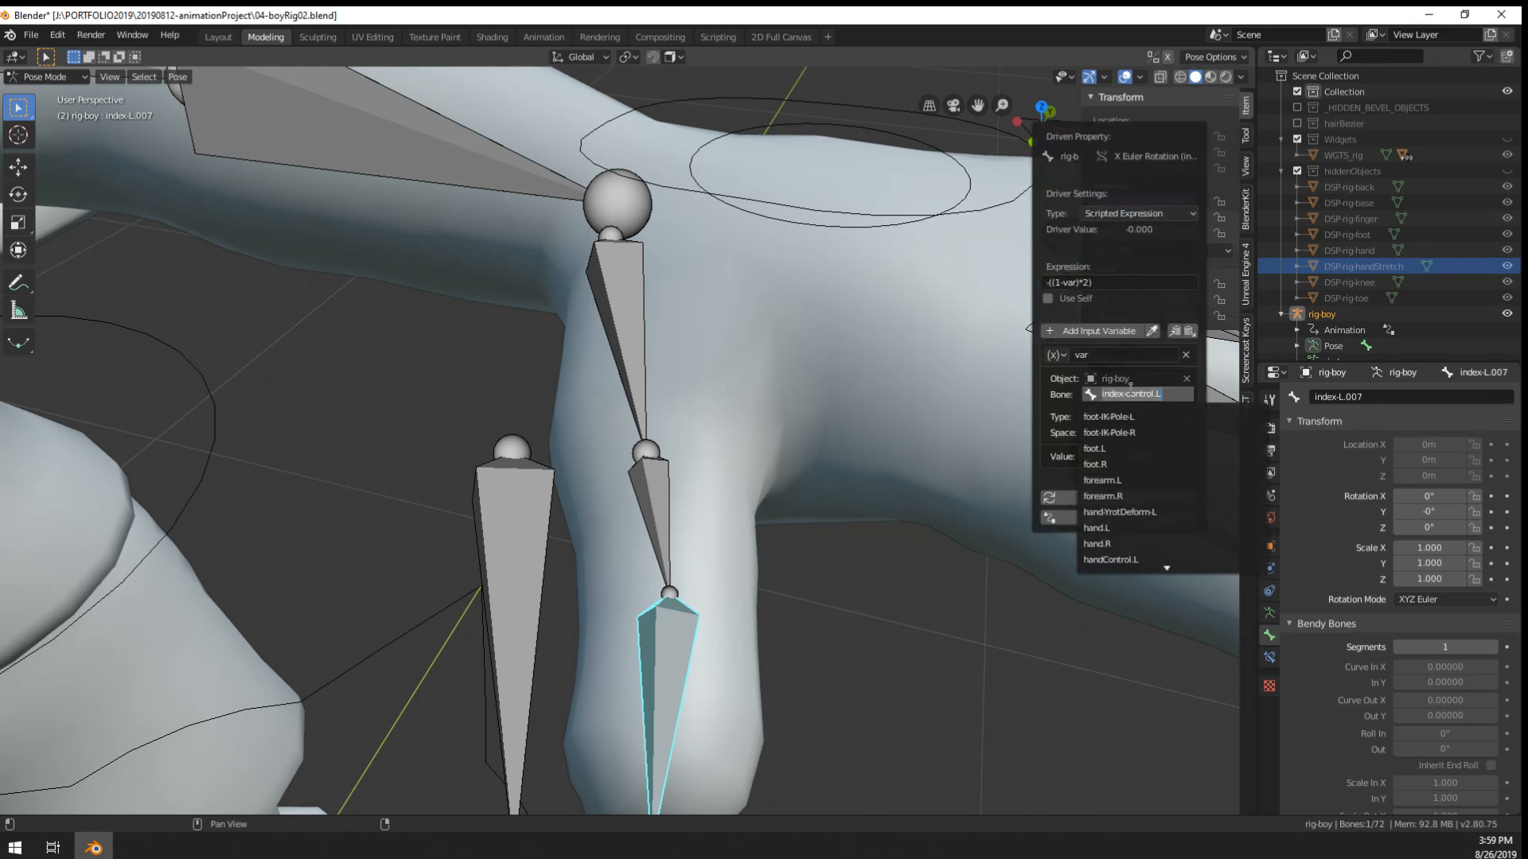
type("thumb")
key("Return")
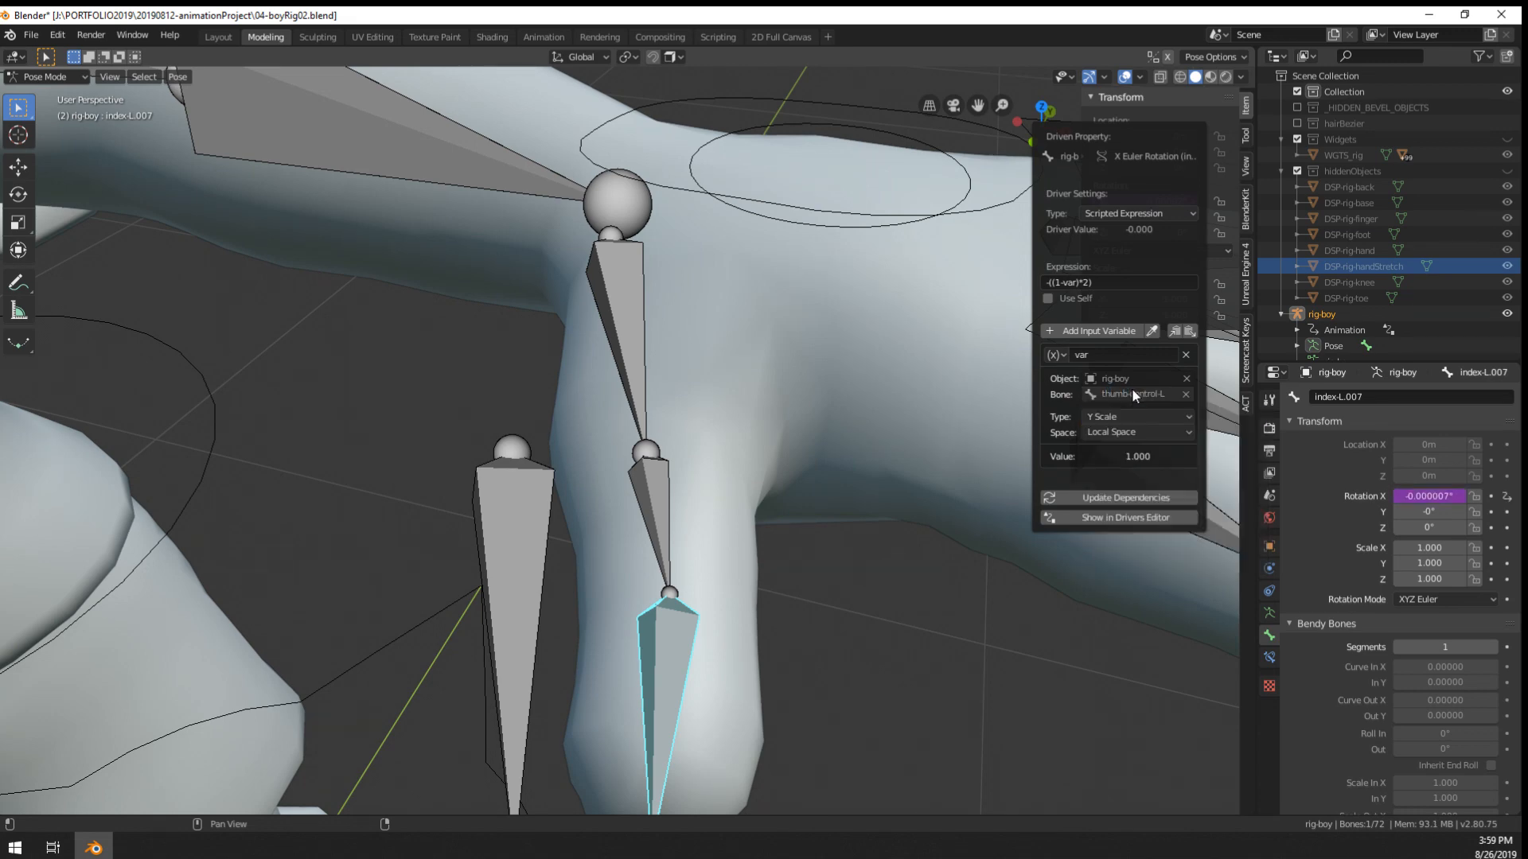
- Scale thumb-control-L down to about 0.4 to test how the driven thumb bones curl
scroll(577, 533, "down", 4)
right_click(574, 535)
key("s")
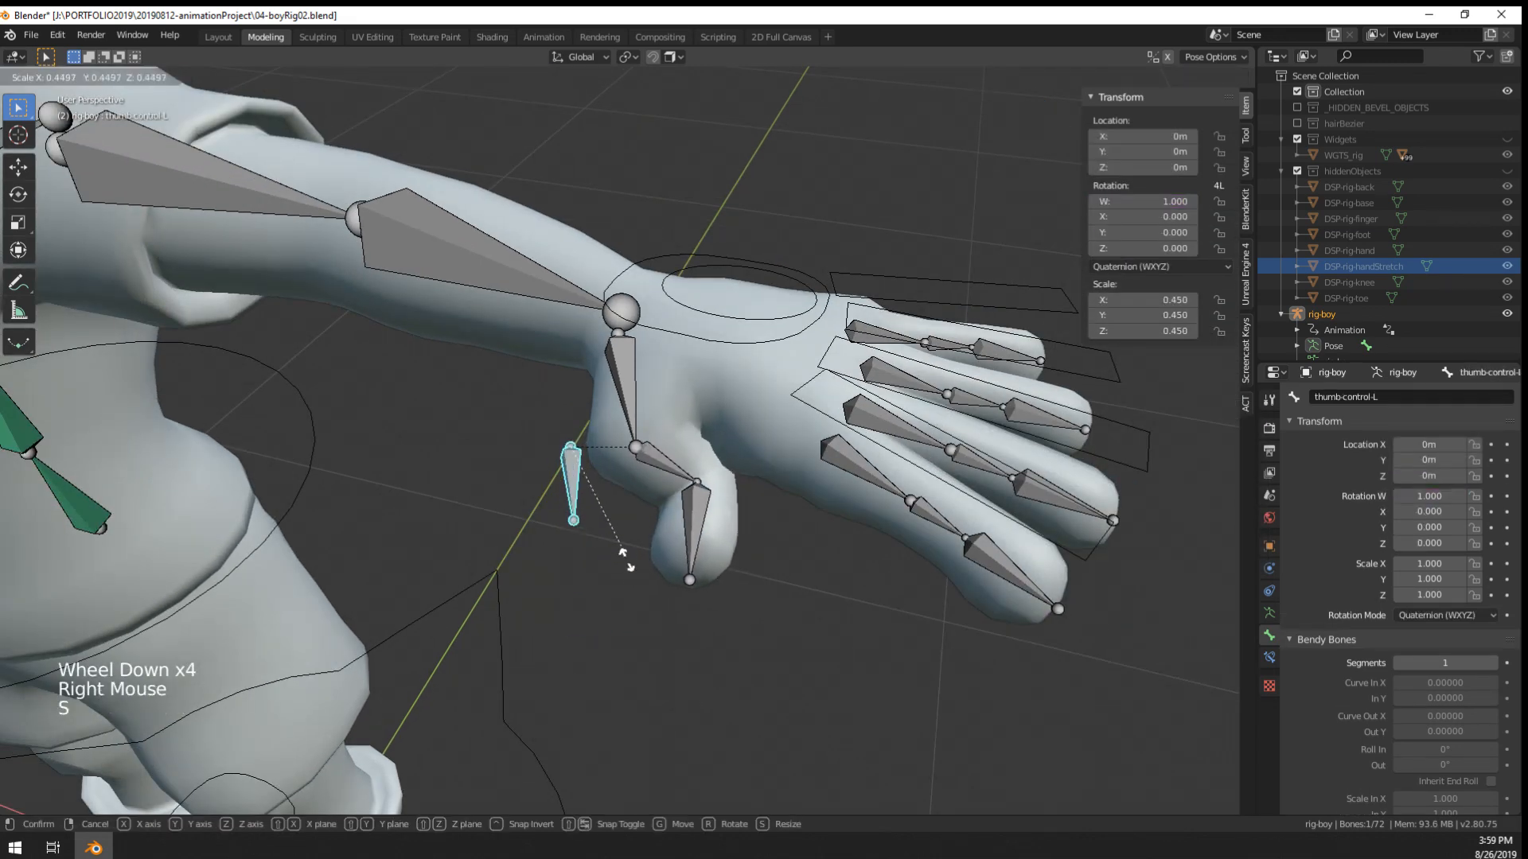
right_click(617, 525)
scroll(617, 525, "up", 3)
- Try a roll of -27° and 27° on the thumb's tip bone index-L.007 in Edit Mode
right_click(754, 559)
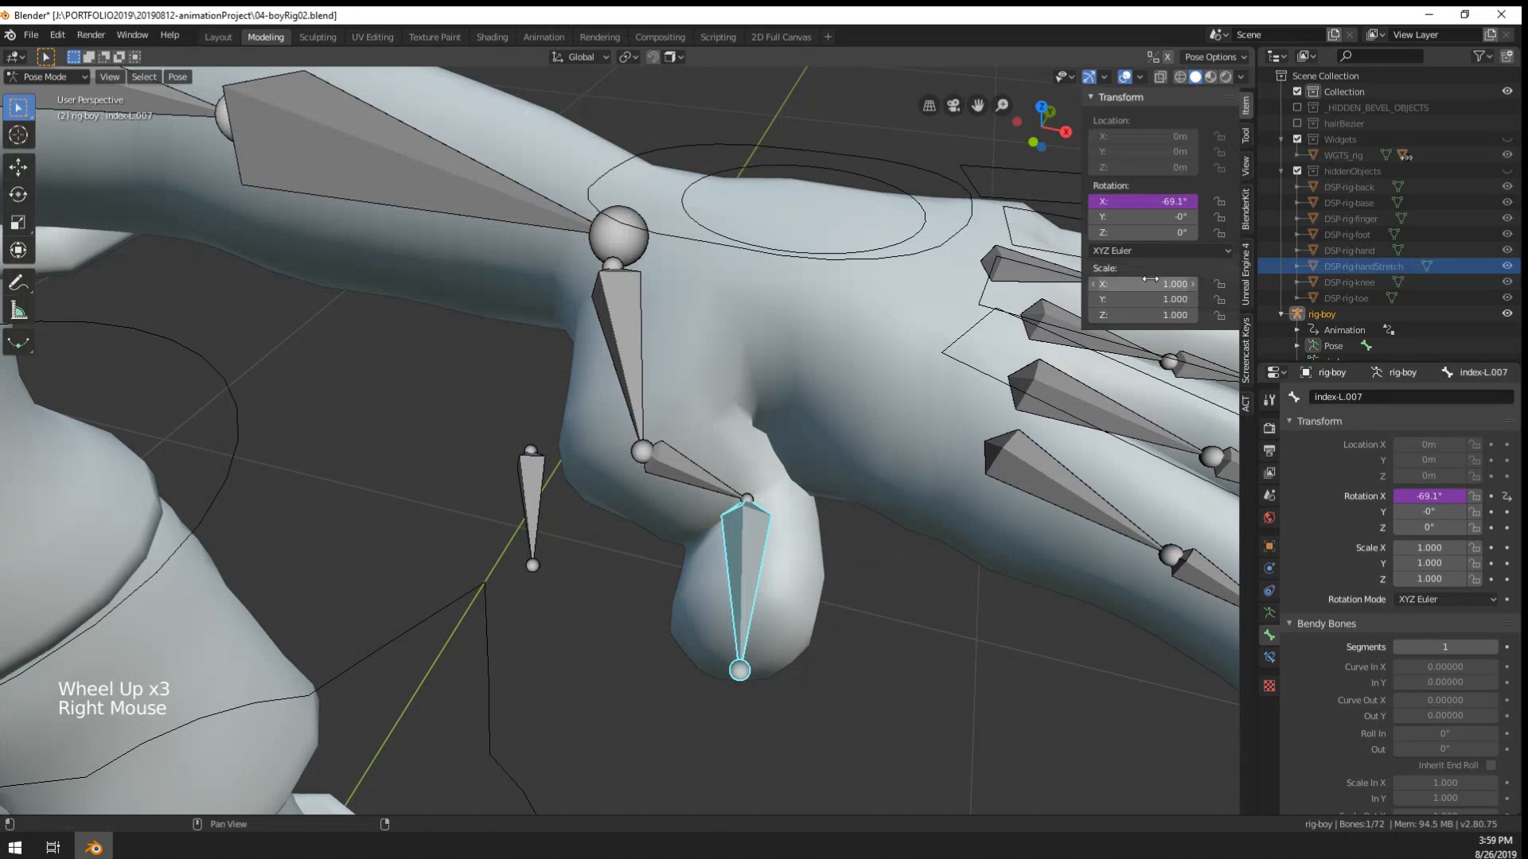
key("Tab")
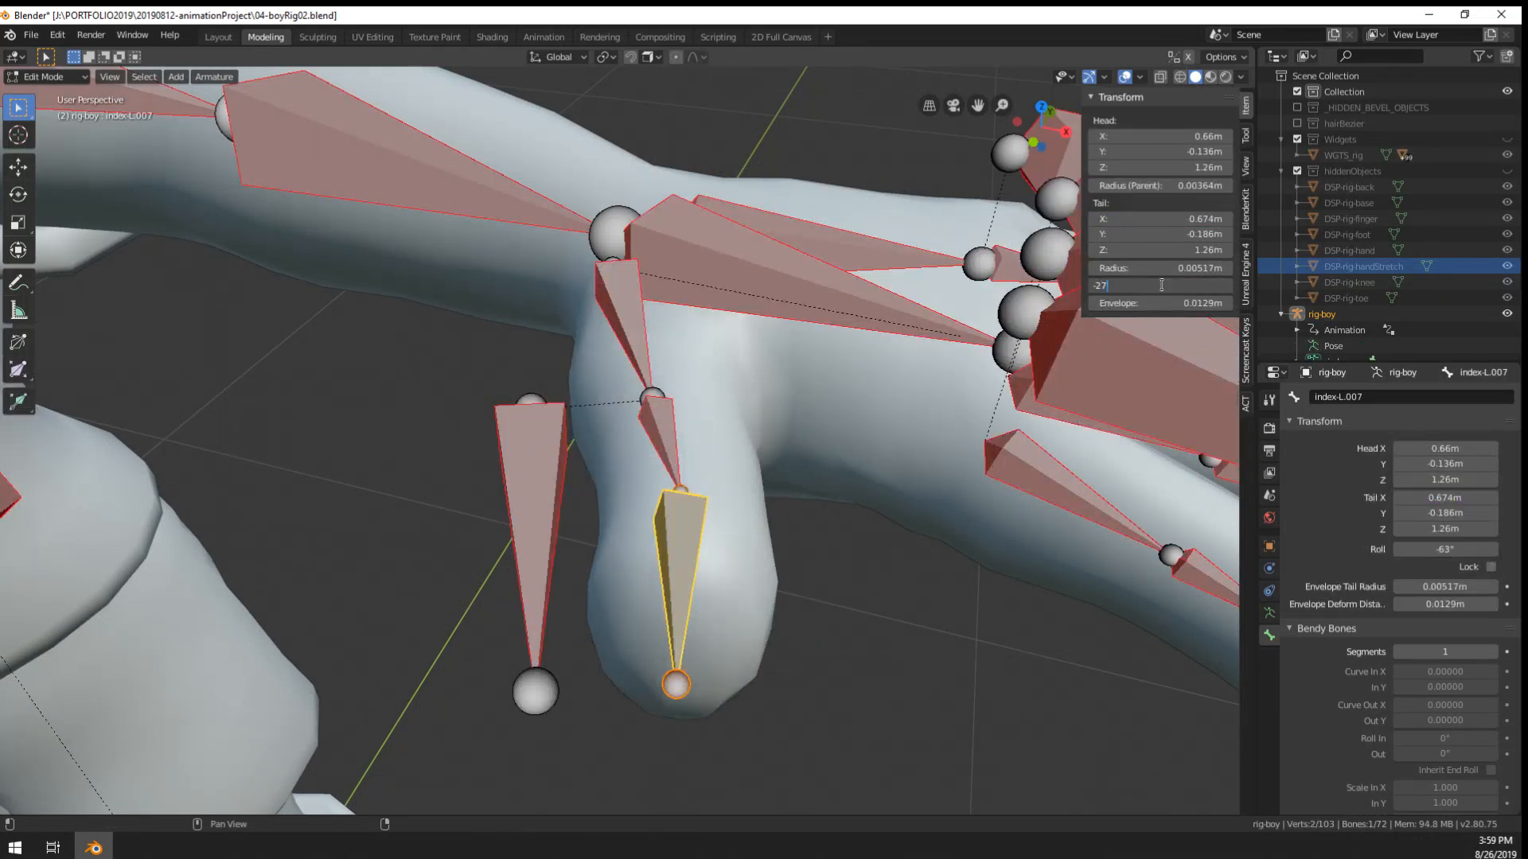
key("Return")
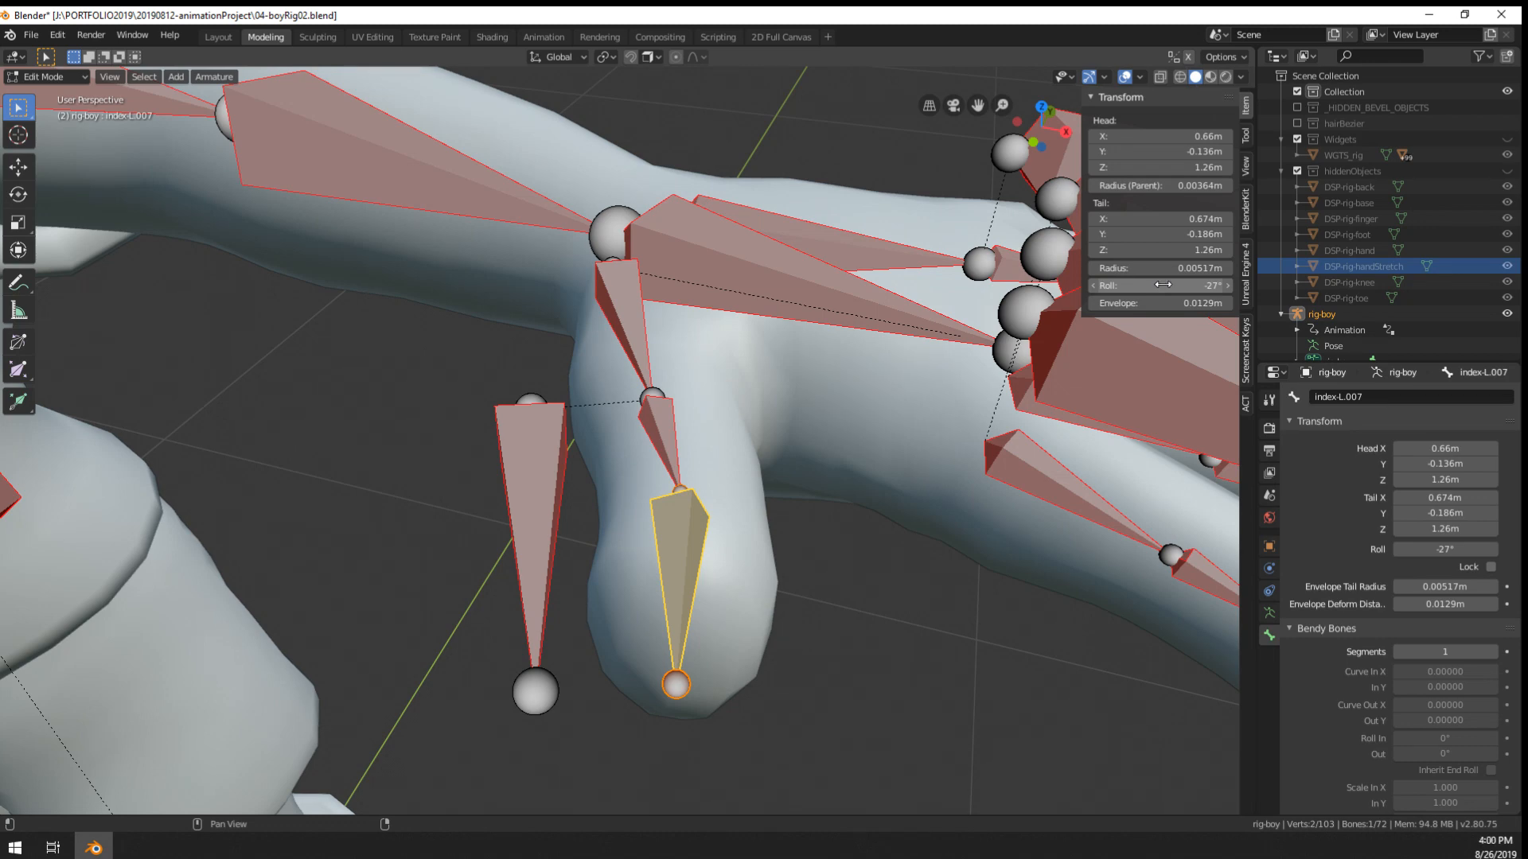
left_click(1162, 284)
key("Return")
key("Tab")
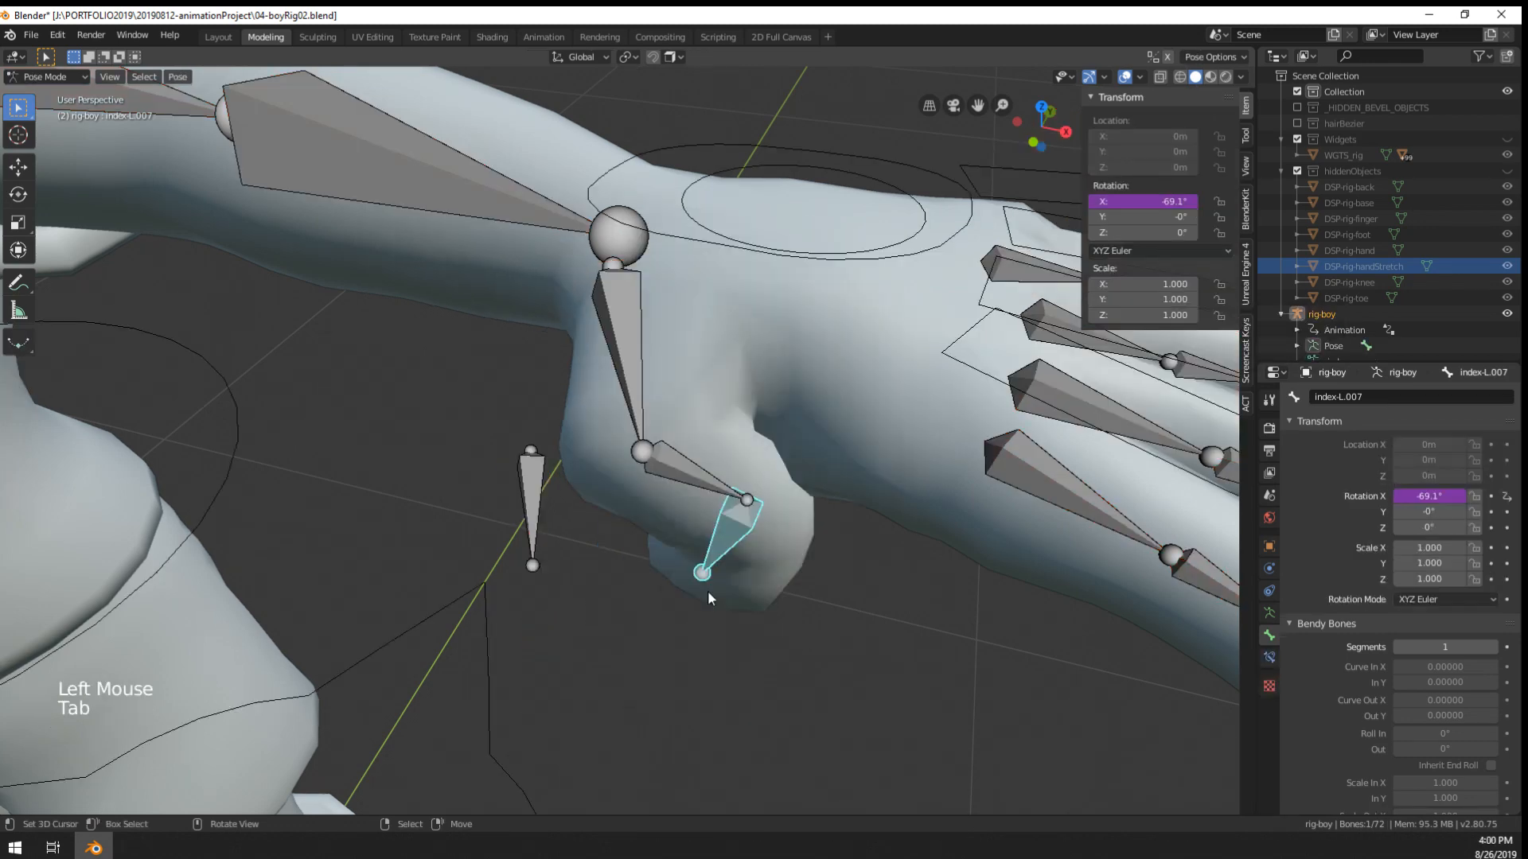
- Set the roll of index-L.007 to 117° in Edit Mode and return to Pose Mode
scroll(710, 598, "down", 2)
mouse_move(714, 602)
middle_mouse_down()
mouse_move(733, 618)
mouse_move(683, 491)
mouse_move(726, 538)
mouse_move(743, 607)
middle_mouse_up()
key("Tab")
middle_click_drag(1004, 430, 1005, 482)
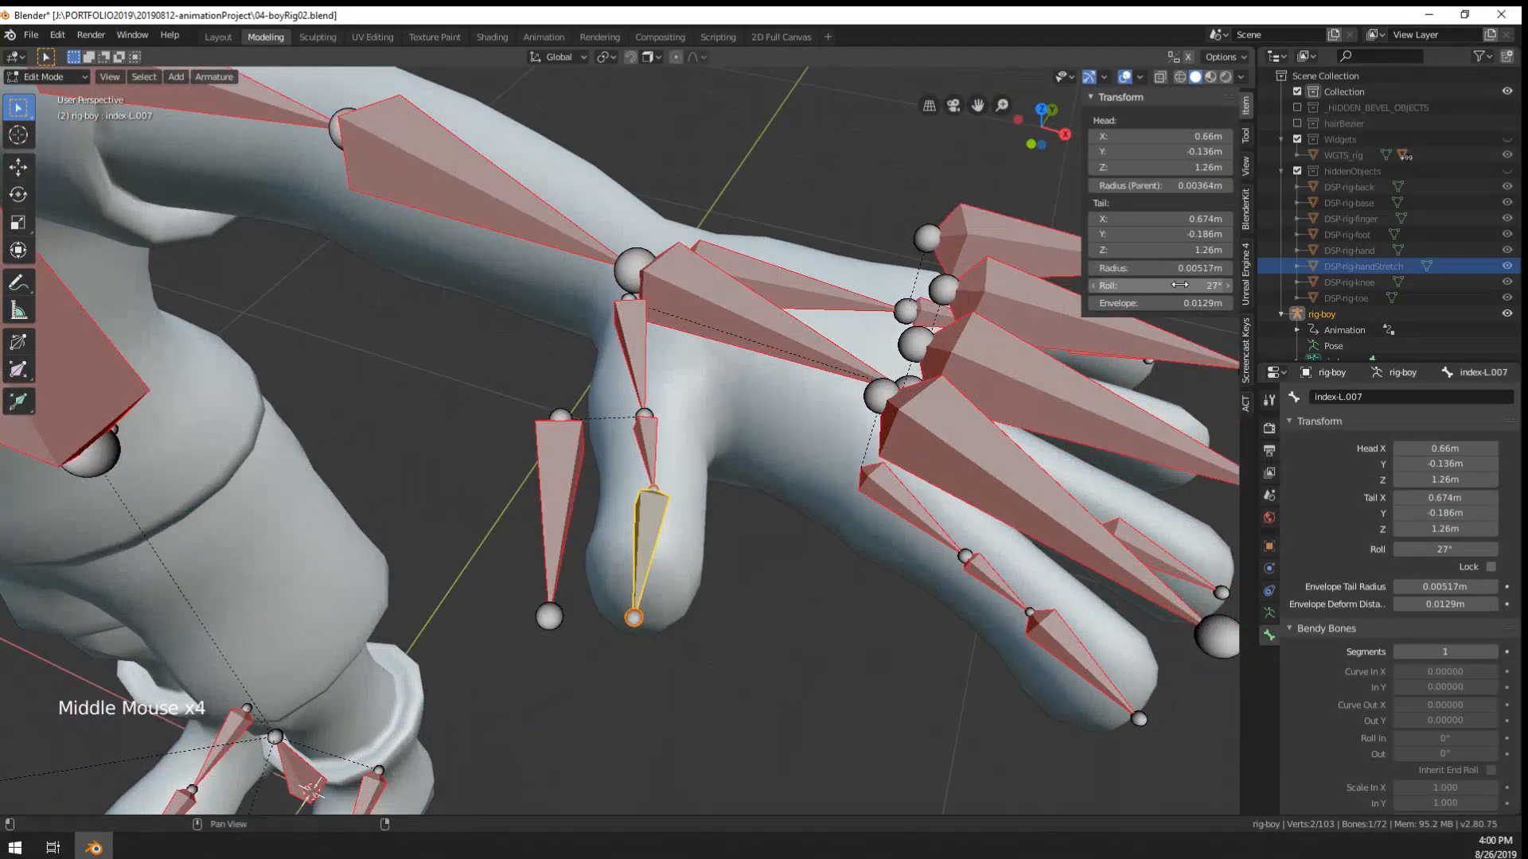
left_click(1180, 285)
key("Tab")
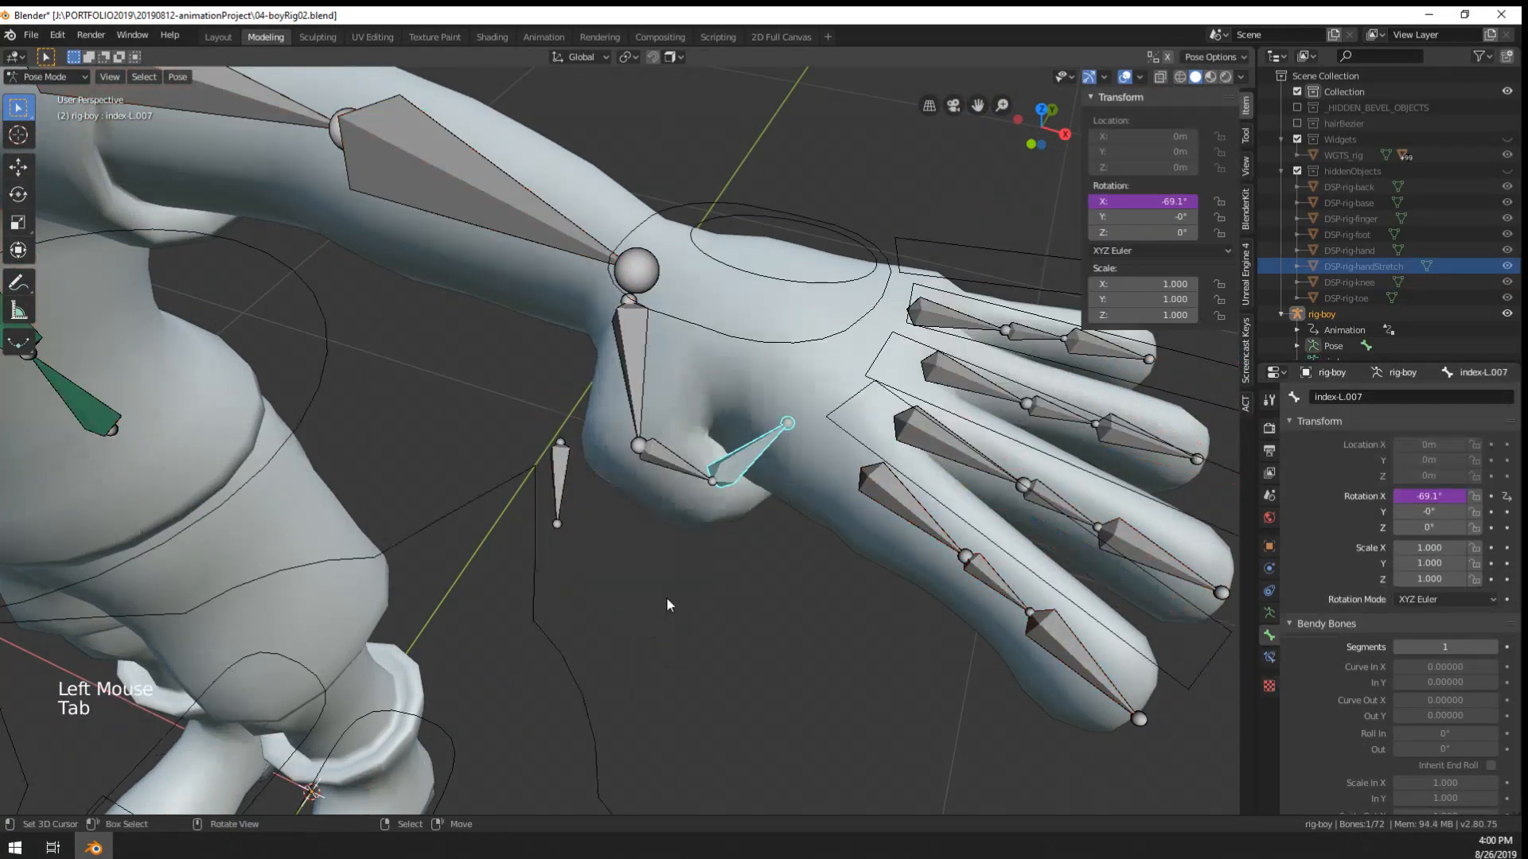
- Adjust the roll of the thumb's tip bone index-L.007 to 106° in Edit Mode and return to Pose Mode
middle_click_drag(811, 545, 756, 382)
key("Tab")
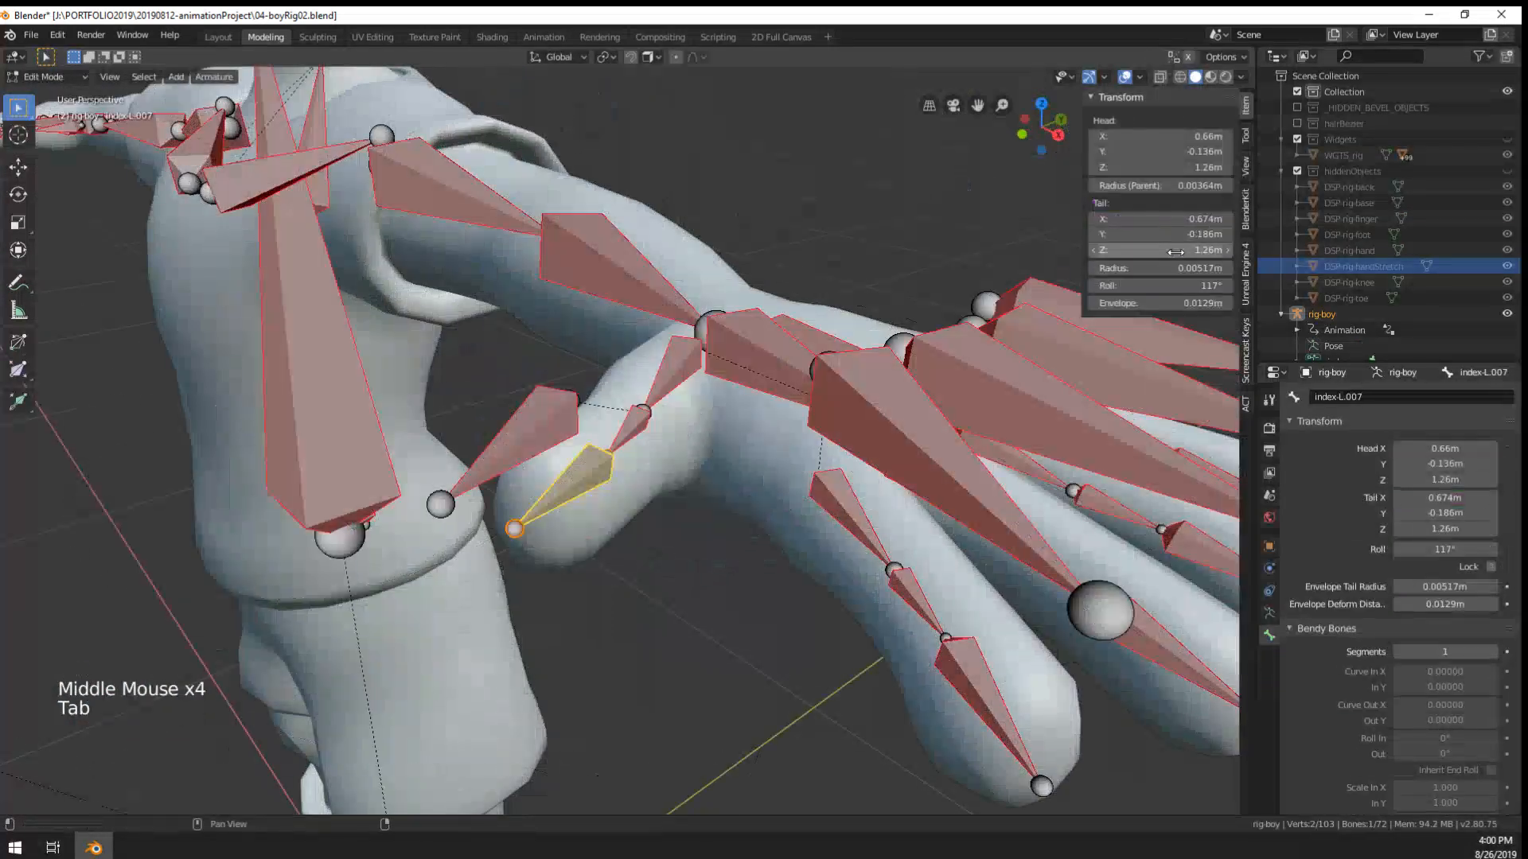
left_click_drag(1158, 285, 1166, 285)
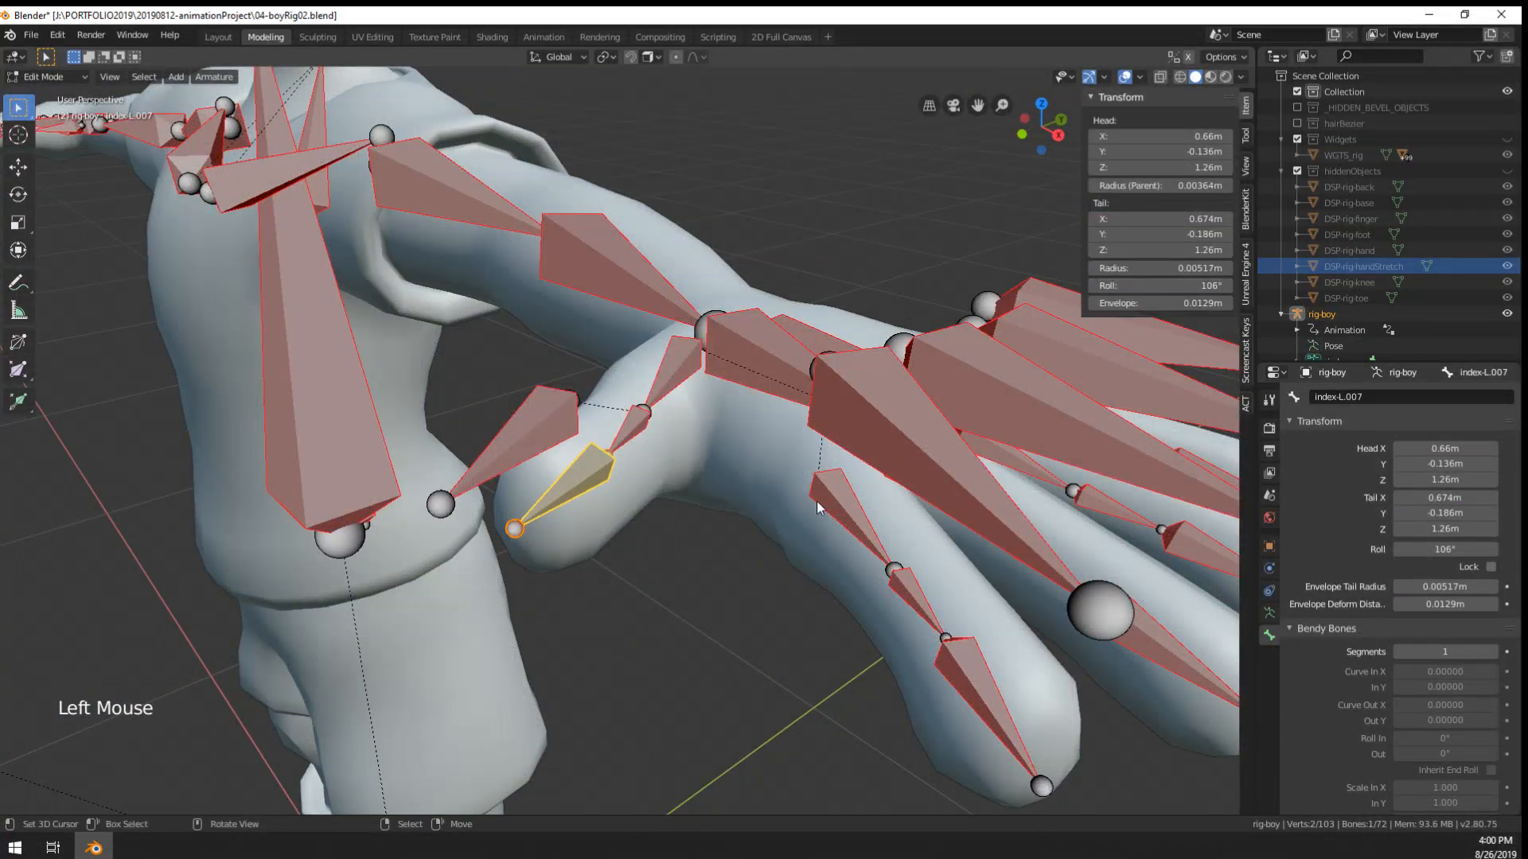
key("Tab")
middle_click_drag(816, 501, 776, 242)
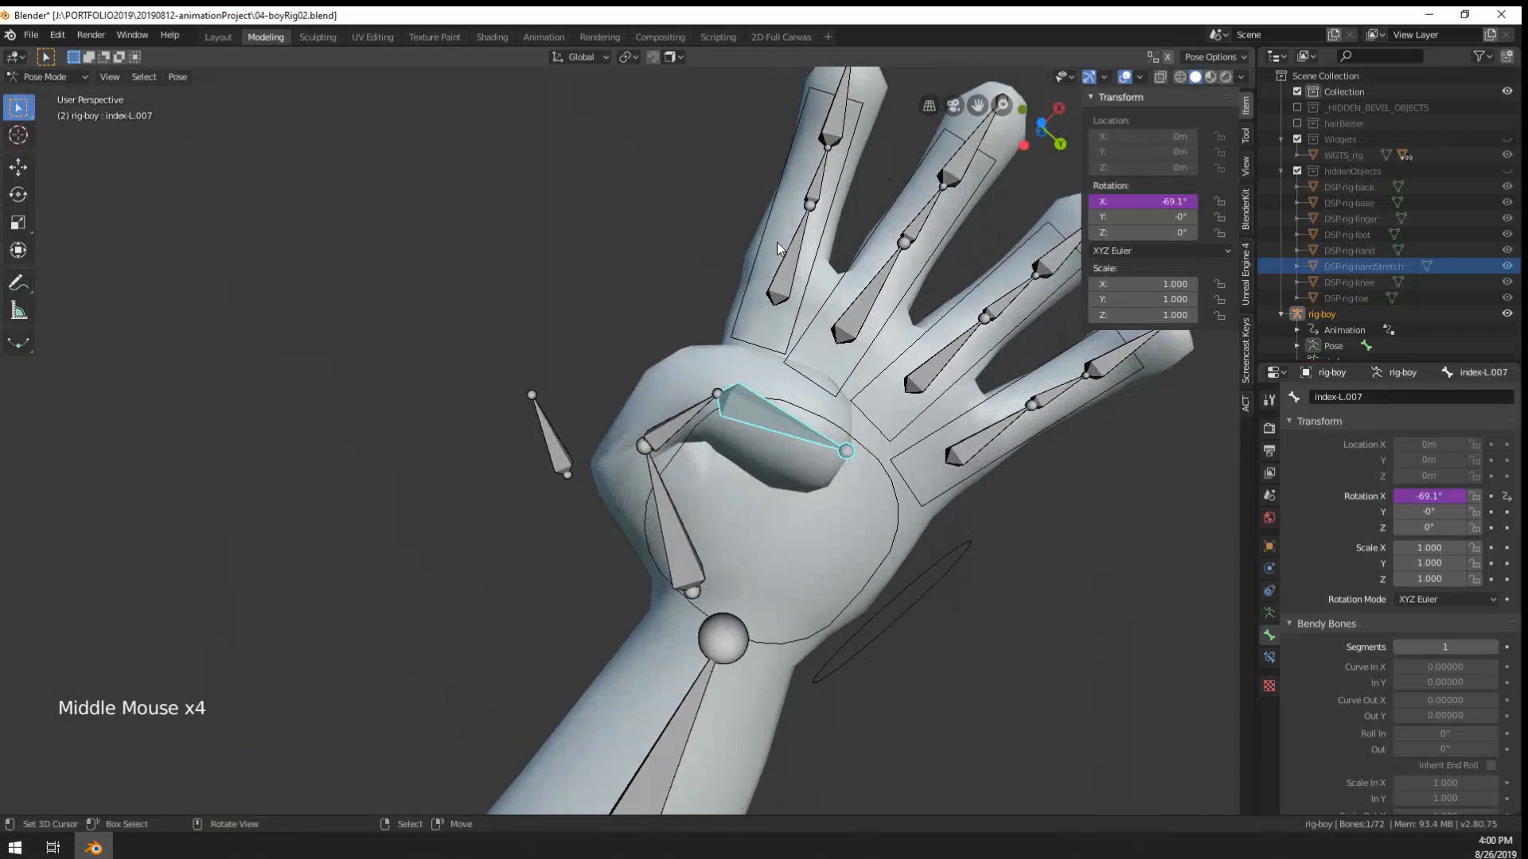
- Scale thumb-control-L again to check the thumb's curl against the palm from several angles
scroll(776, 242, "down", 3)
right_click(567, 442)
key("s")
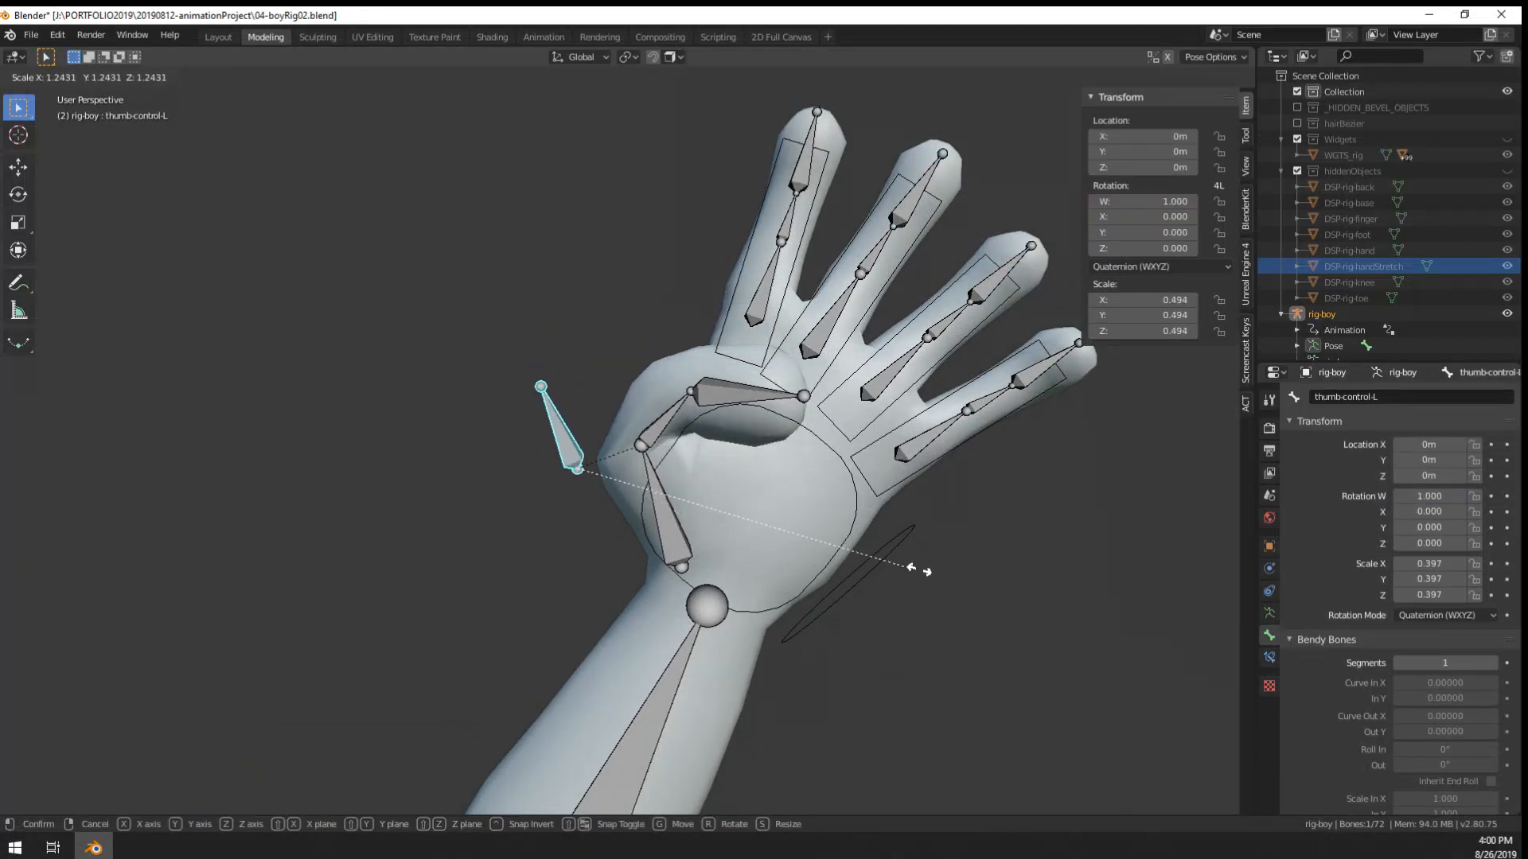
left_click(1106, 598)
middle_click_drag(1105, 598, 2, 609)
middle_click_drag(750, 498, 670, 566)
- Rotate the thumb's base bone index-L.005 by about 18.1° in the view to test the whole thumb
right_click(662, 393)
middle_click_drag(665, 398, 768, 352)
middle_click_drag(769, 352, 763, 334)
key("r")
left_click(778, 406)
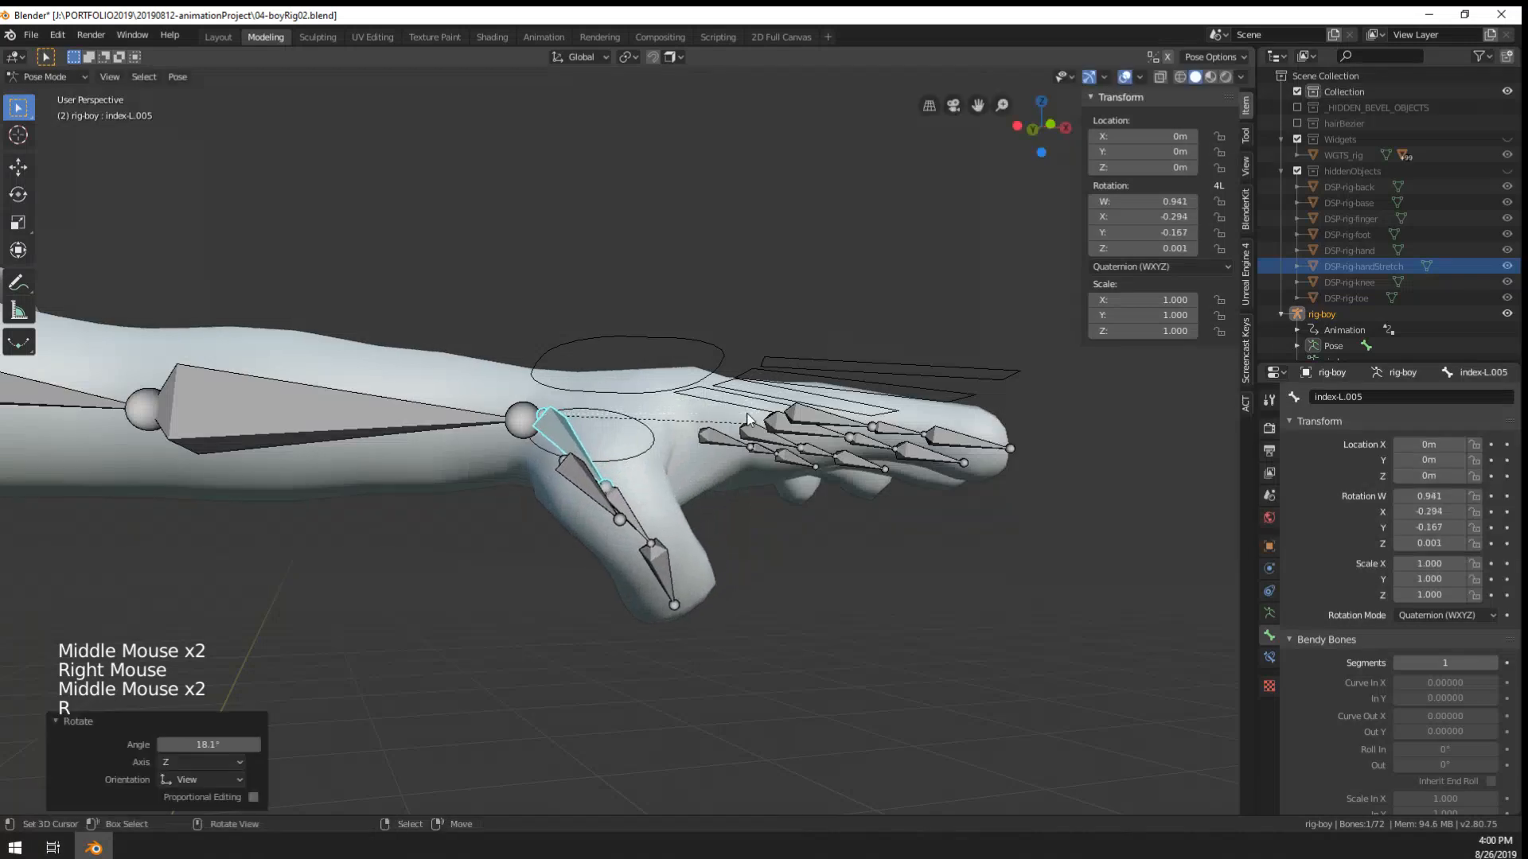
middle_click_drag(778, 405, 720, 422)
middle_click_drag(720, 422, 871, 430)
- Try further rotations and moves on index-L.005, and clear its rotation
key("r")
right_click(648, 454)
key("r")
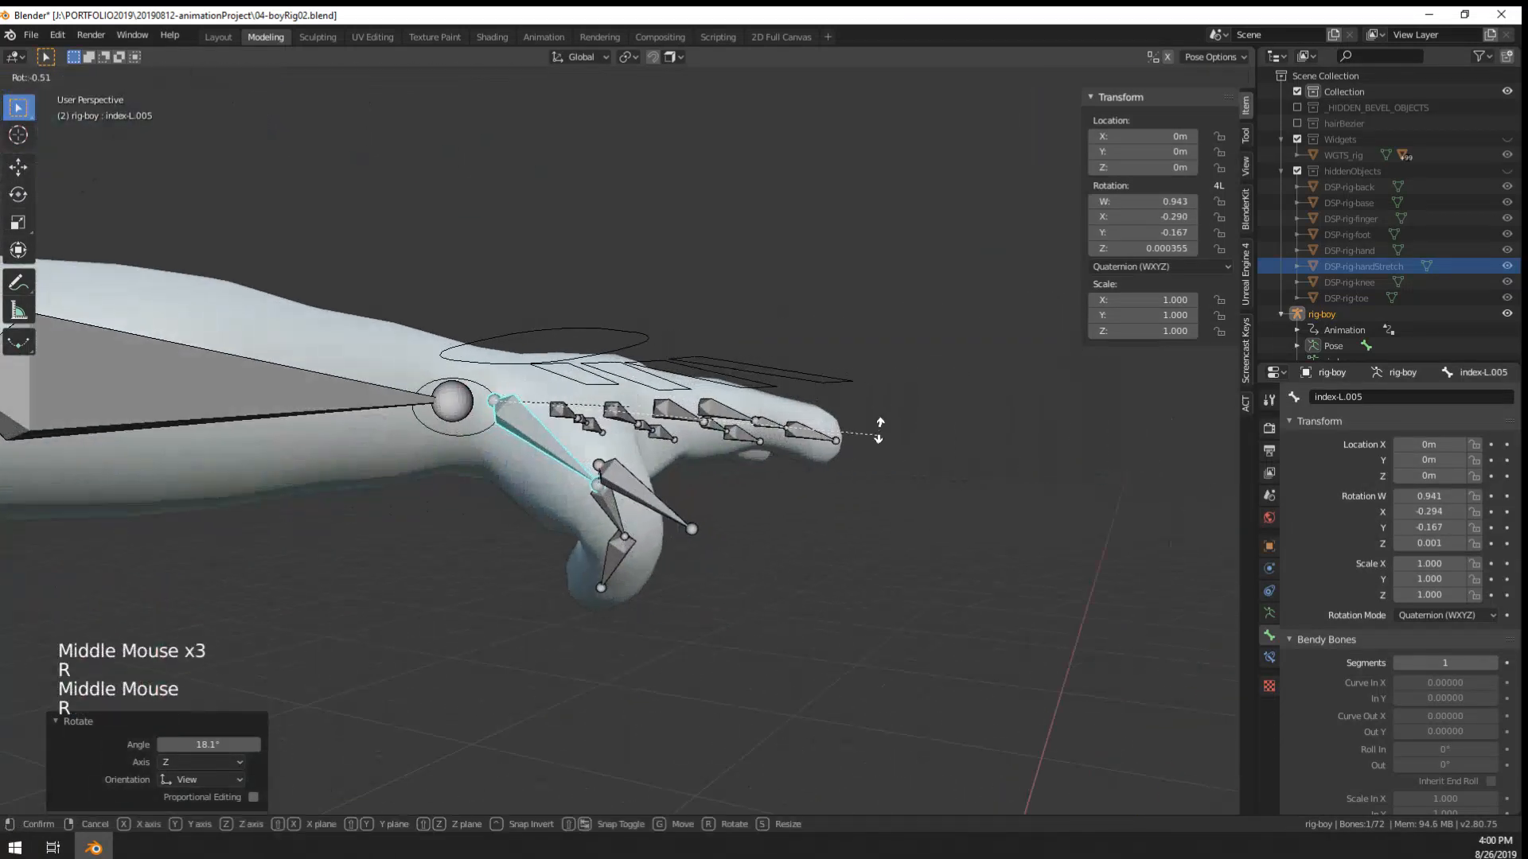
right_click(701, 434)
key("g")
right_click(668, 477)
middle_click_drag(669, 478, 629, 328)
key("g")
right_click(704, 484)
key("alt+r")
middle_click_drag(634, 447, 644, 533)
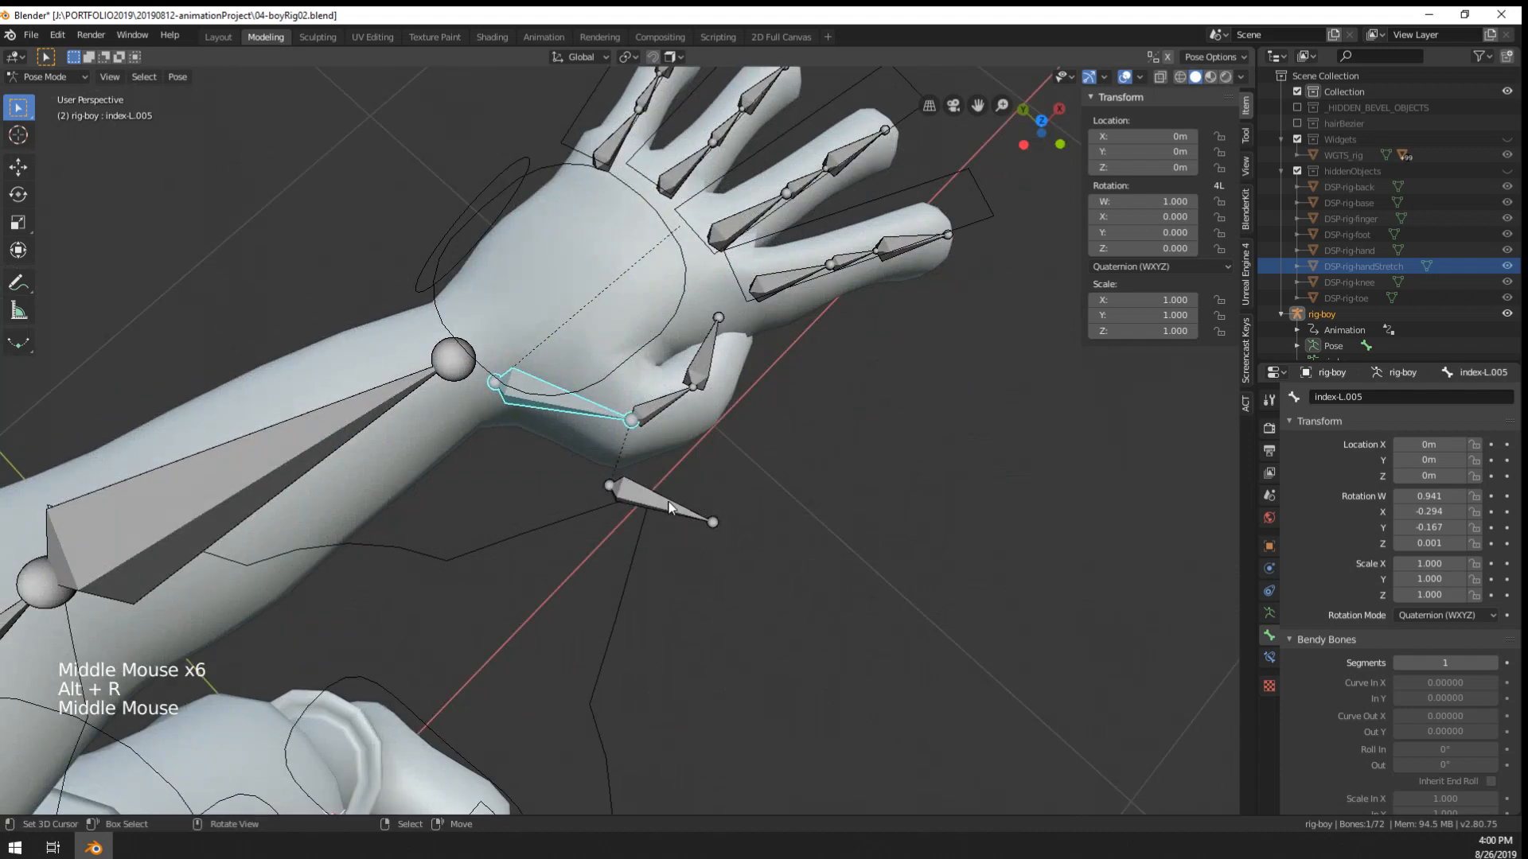
- Assign DSP-rig-finger as the custom display object of the bone thumb-control-L
right_click(661, 505)
key("s")
right_click(885, 561)
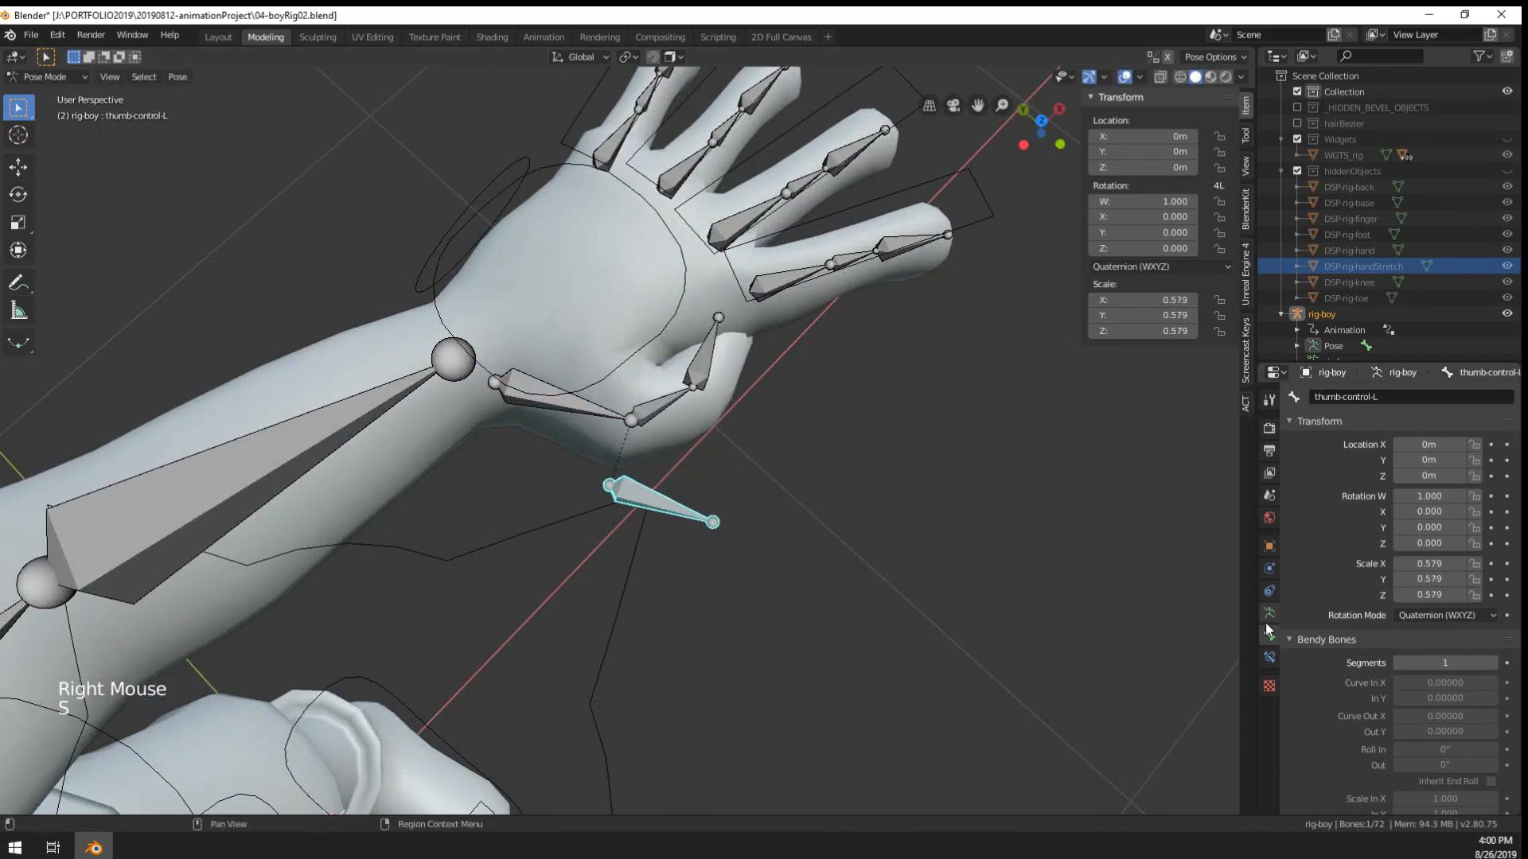
scroll(1305, 653, "down", 15)
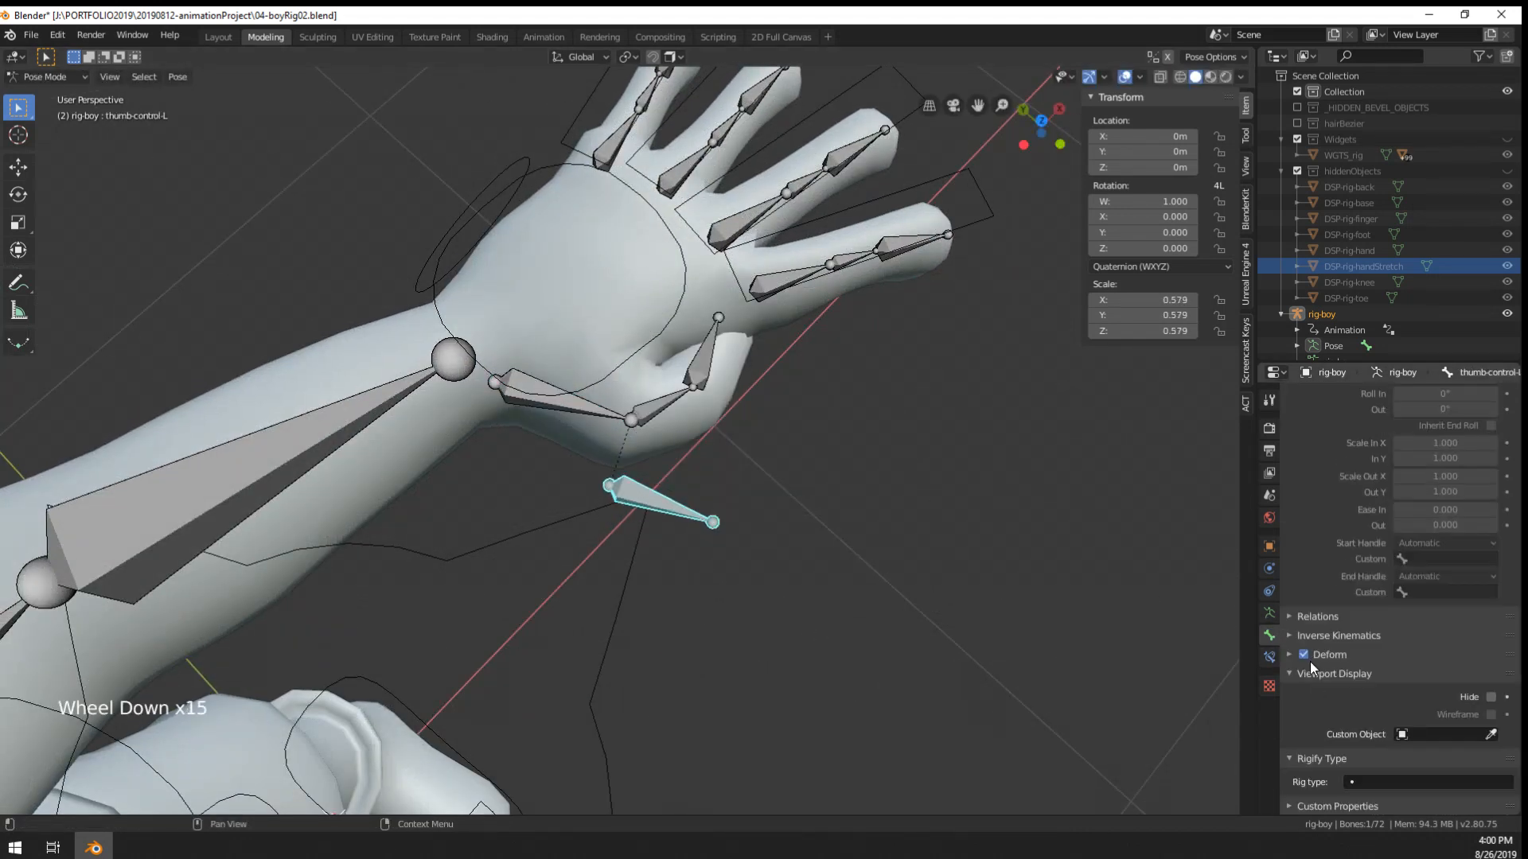
left_click(1428, 732)
type("control")
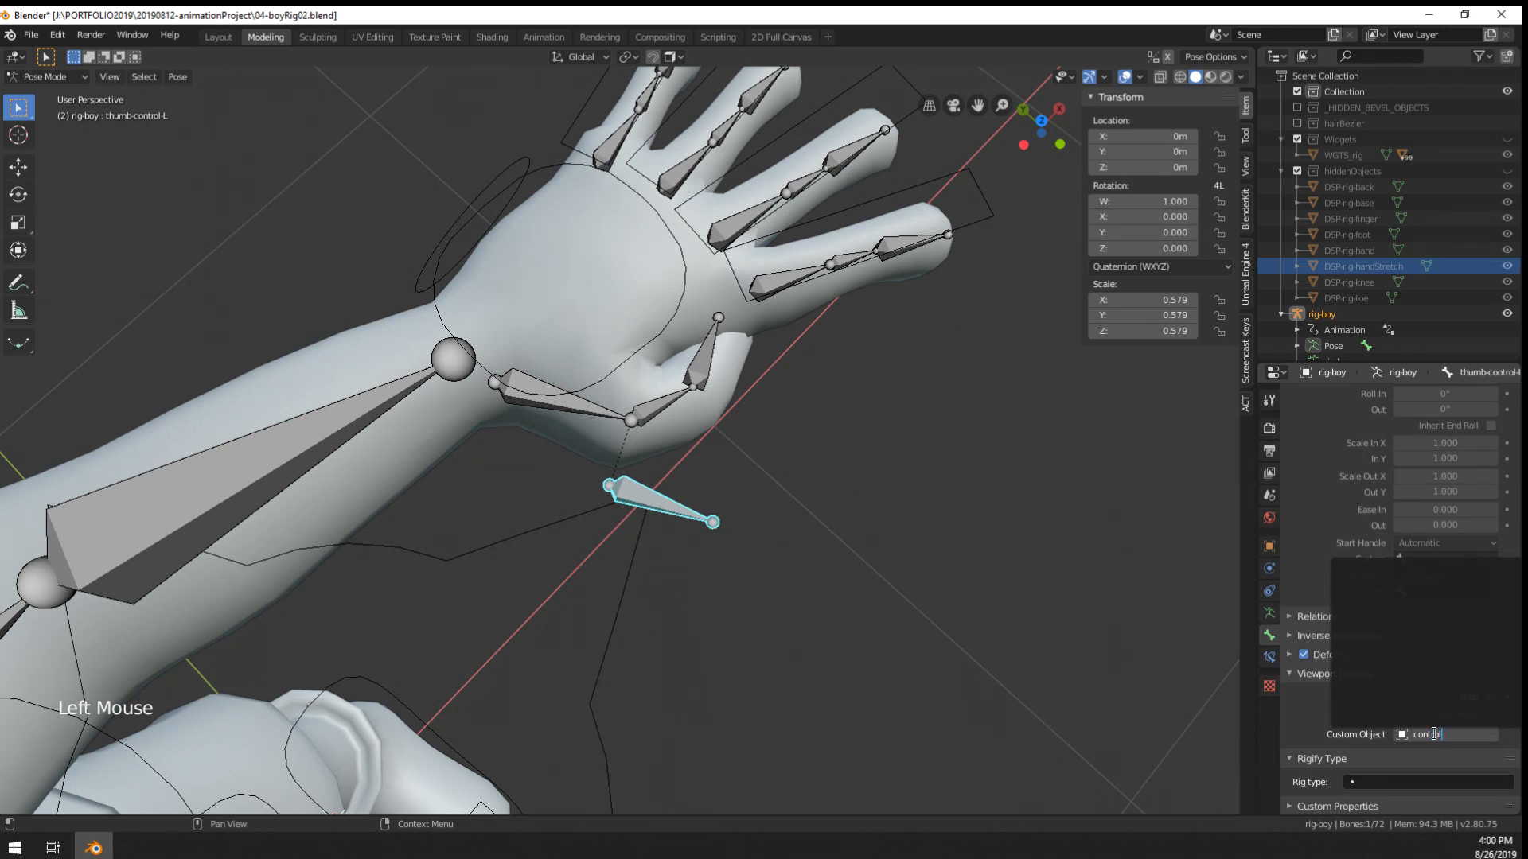
key("ctrl+BackSpace")
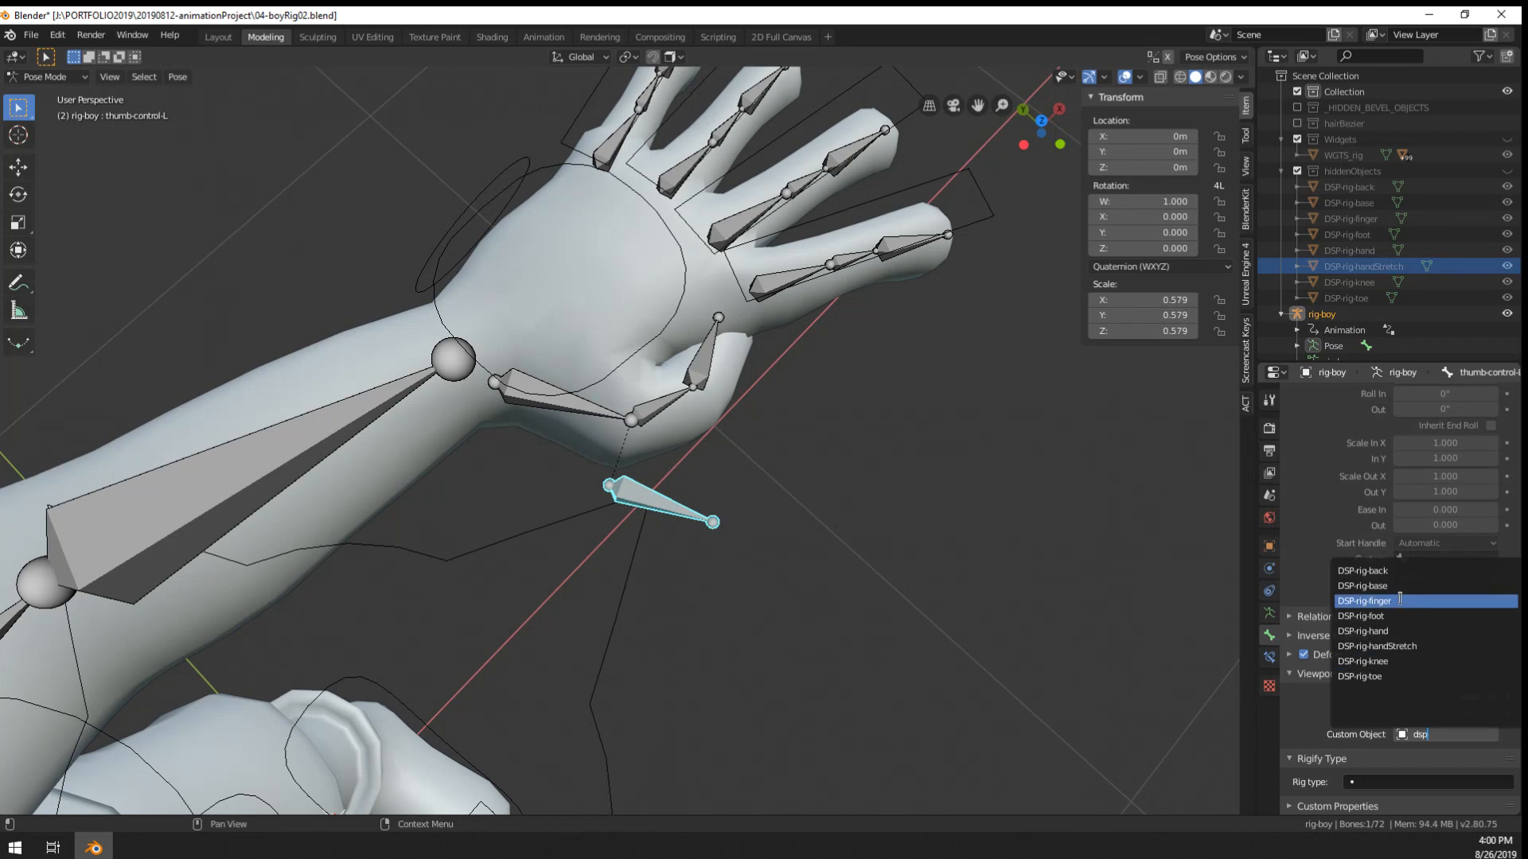
left_click(1363, 601)
- Set the roll of thumb-control-L to 98° in Edit Mode and return to Pose Mode
scroll(641, 531, "down", 4)
middle_click_drag(642, 531, 589, 446)
scroll(571, 417, "up", 7)
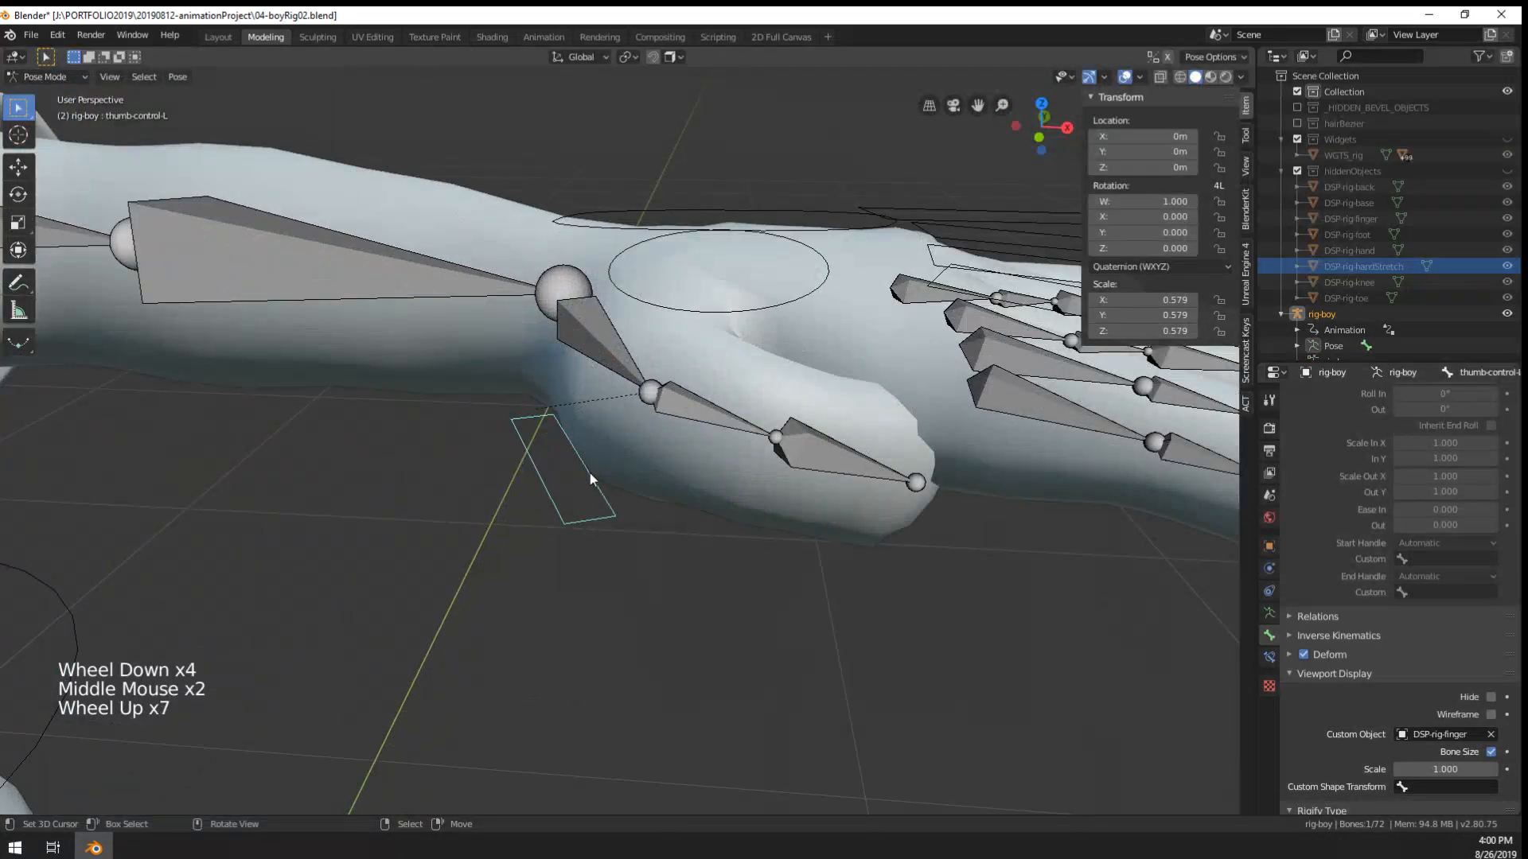
key("Tab")
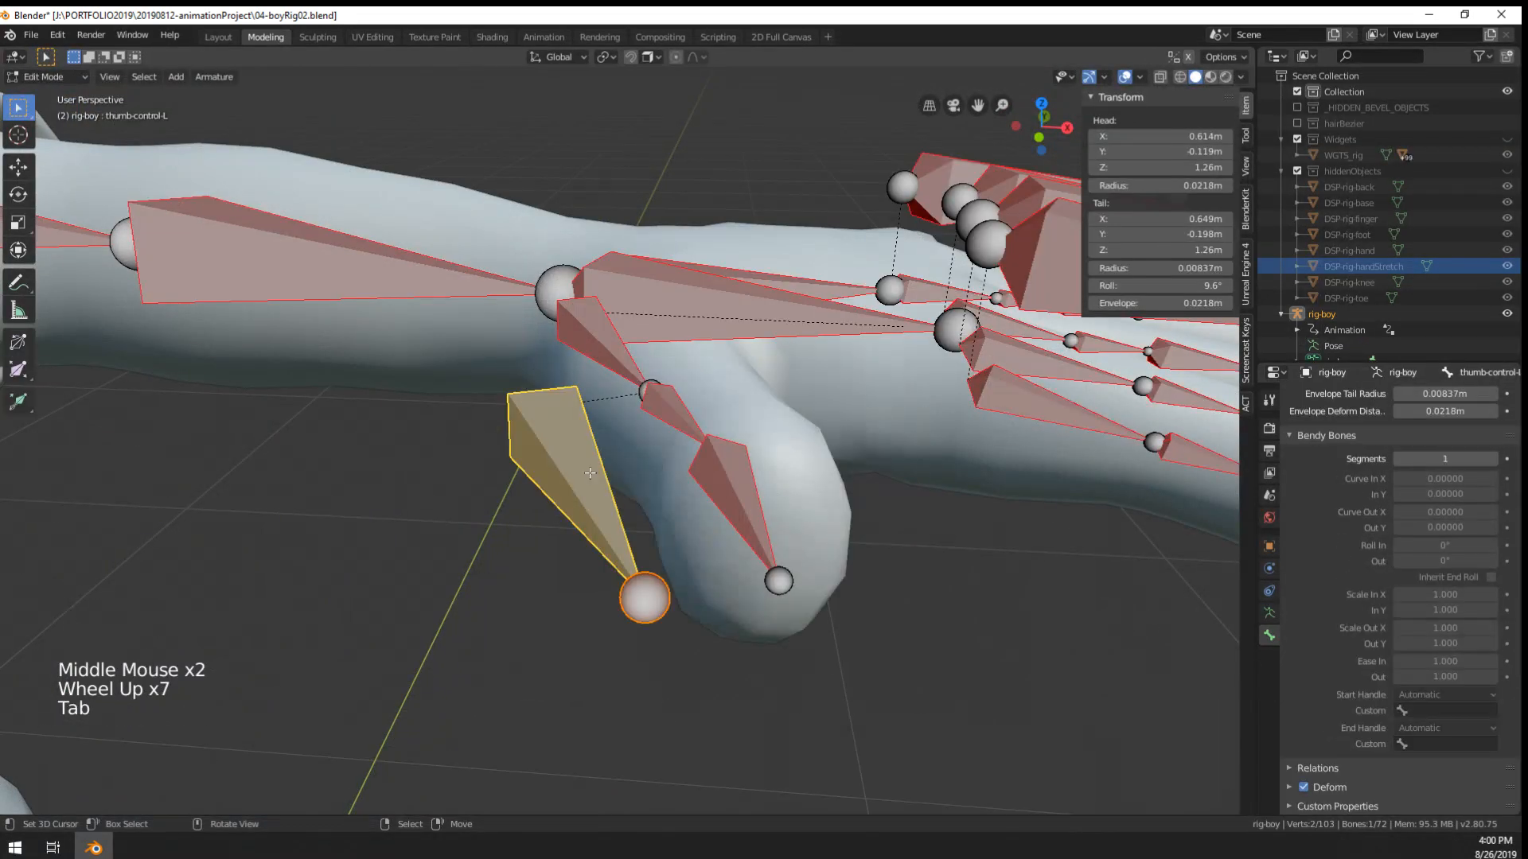
left_click(1157, 285)
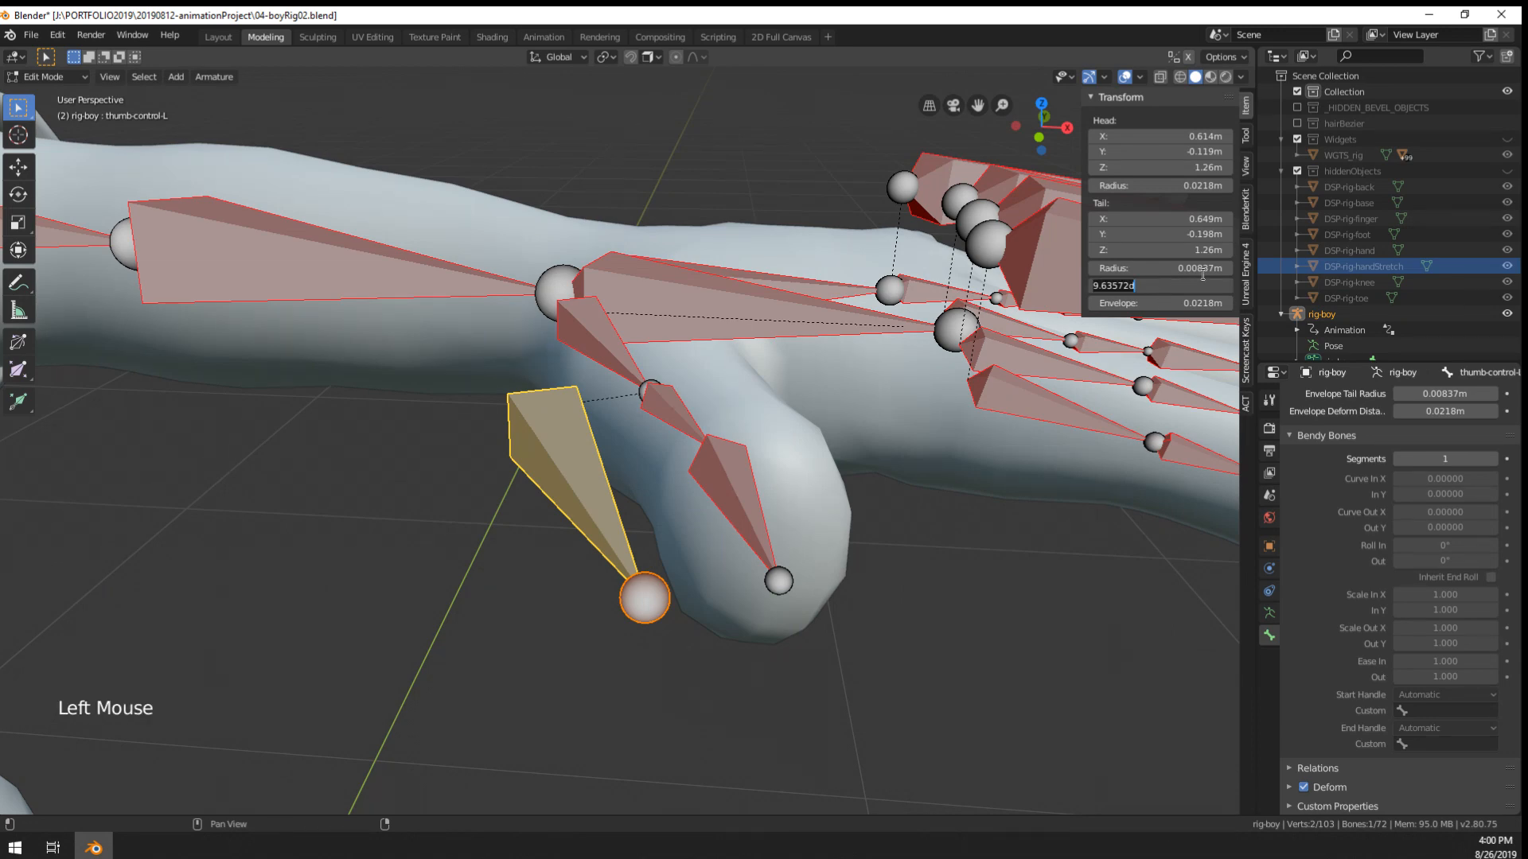
type("98")
key("Return")
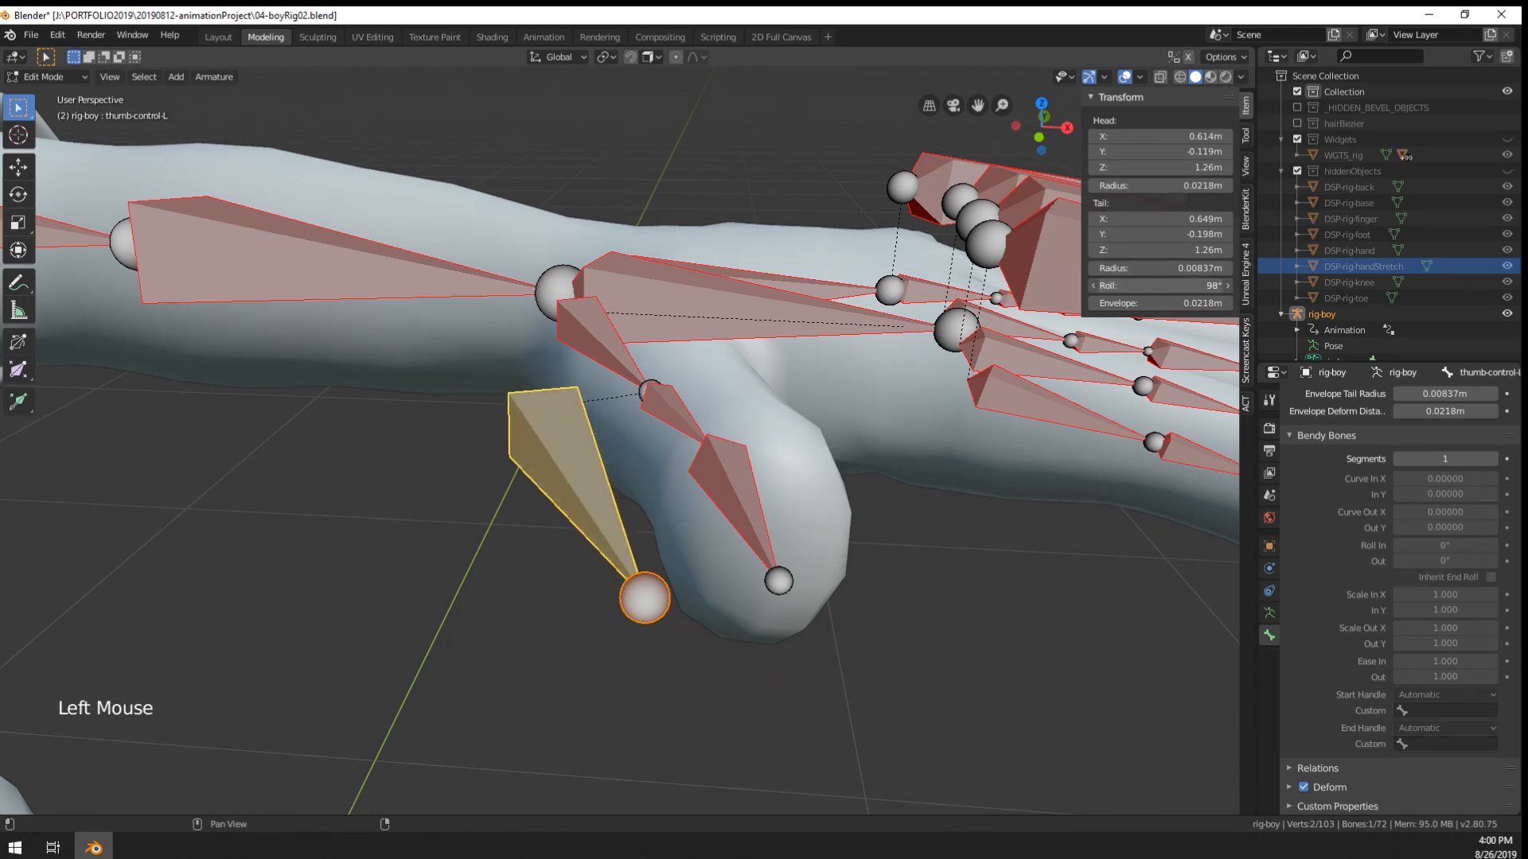
key("Tab")
- Scale thumb-control-L up to about 1.25 to test the thumb bending outward
middle_click_drag(875, 397, 795, 557)
scroll(759, 625, "down", 1)
key("s")
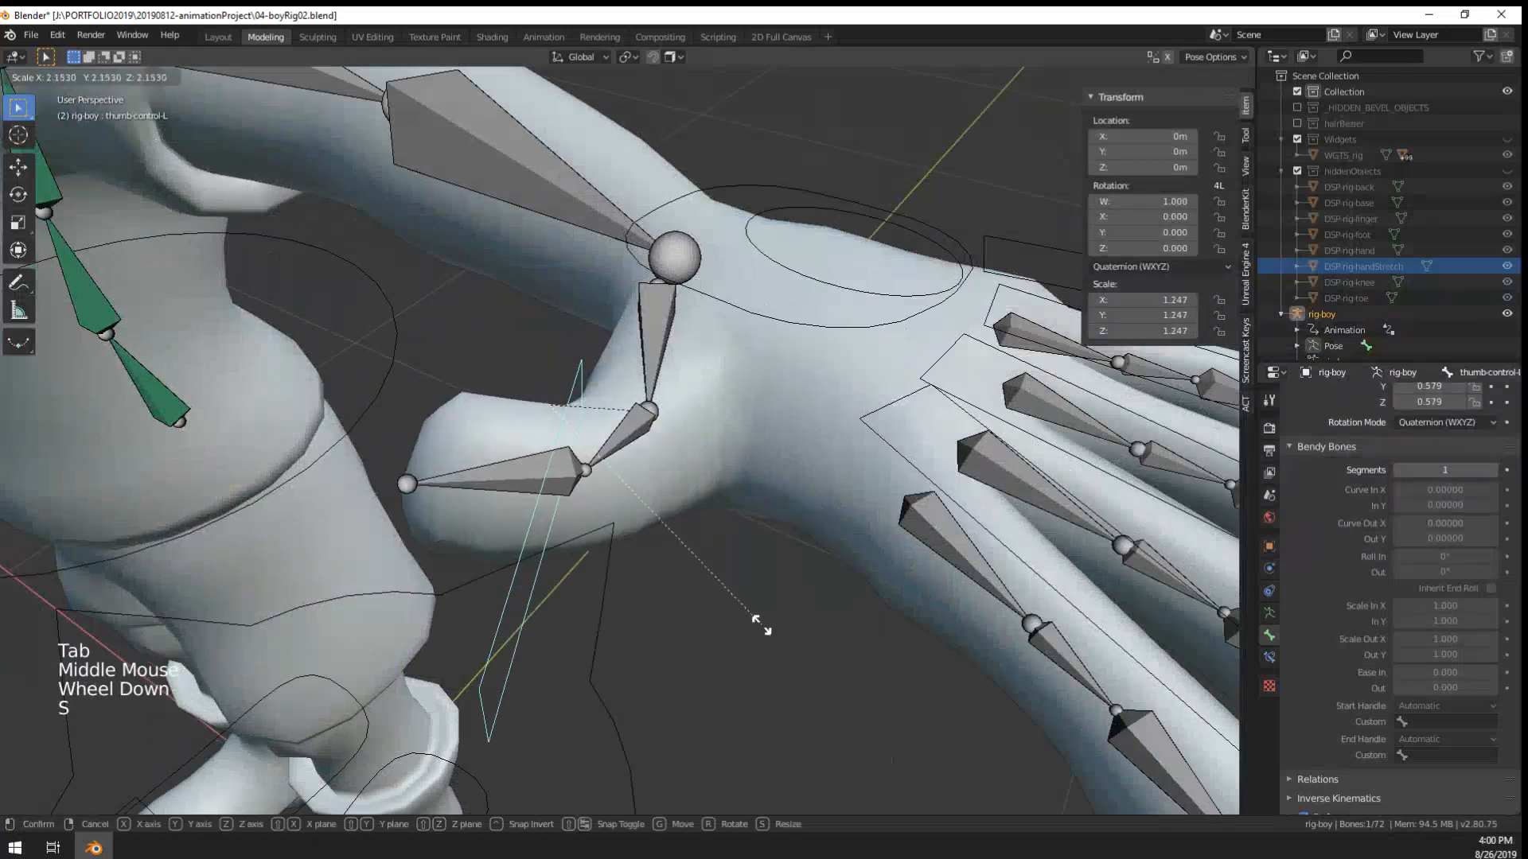
left_click(760, 625)
scroll(603, 540, "down", 6)
- Clear the scale of thumb-control-L, and clear the scale and rotation of all bones
key("alt+s")
key("a")
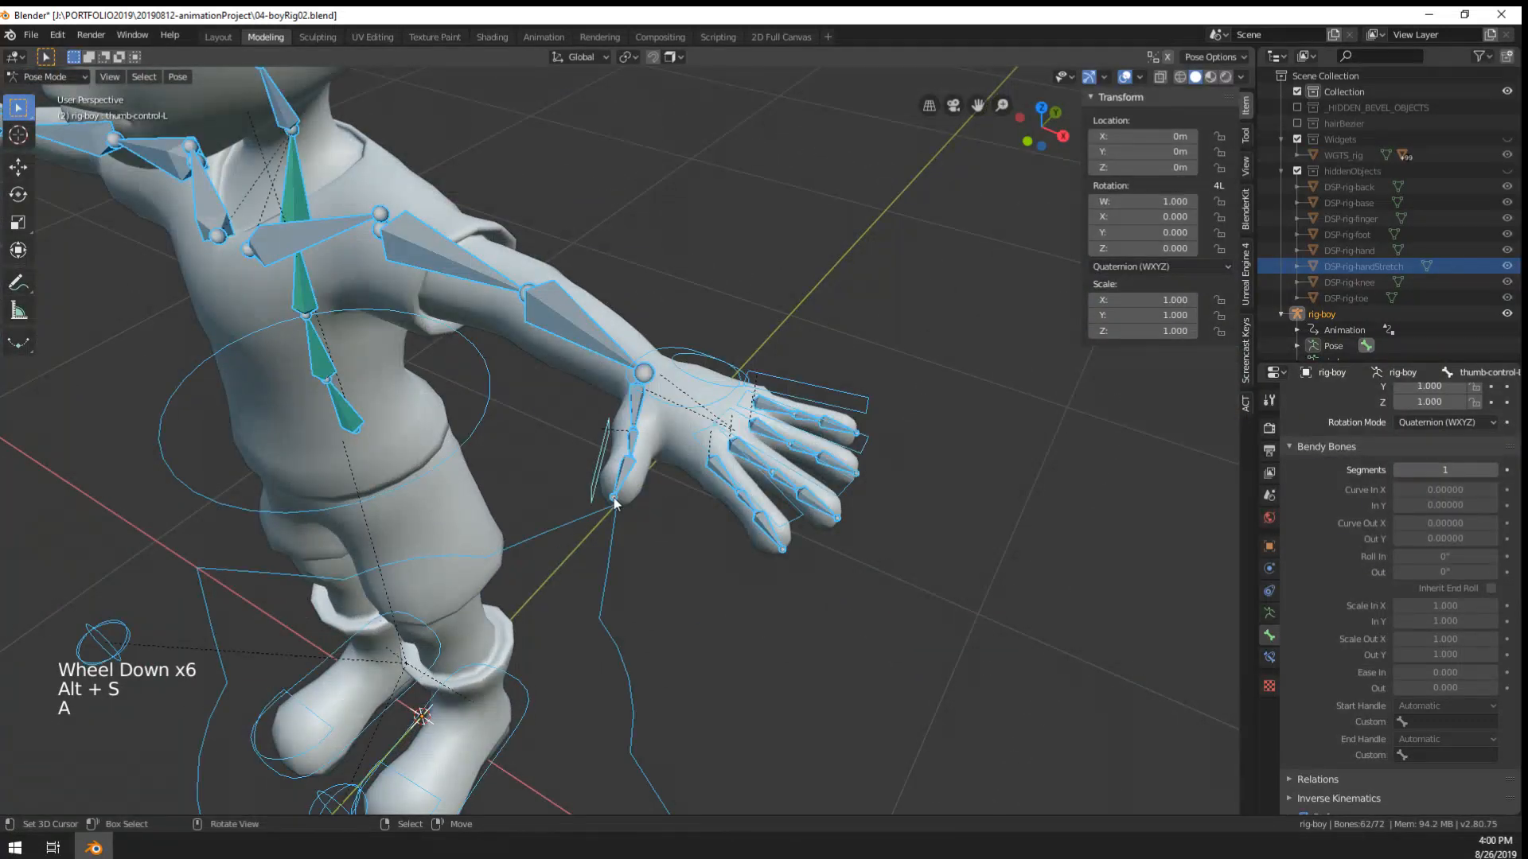
key("alt+s")
key("alt+r")
- Move the thumb's two outer bones to the layer of the other finger bones, and show only the first armature layer
middle_click_drag(615, 503, 632, 402)
right_click(632, 402)
scroll(633, 402, "down", 1)
right_click(641, 426)
right_click(648, 481, "shift")
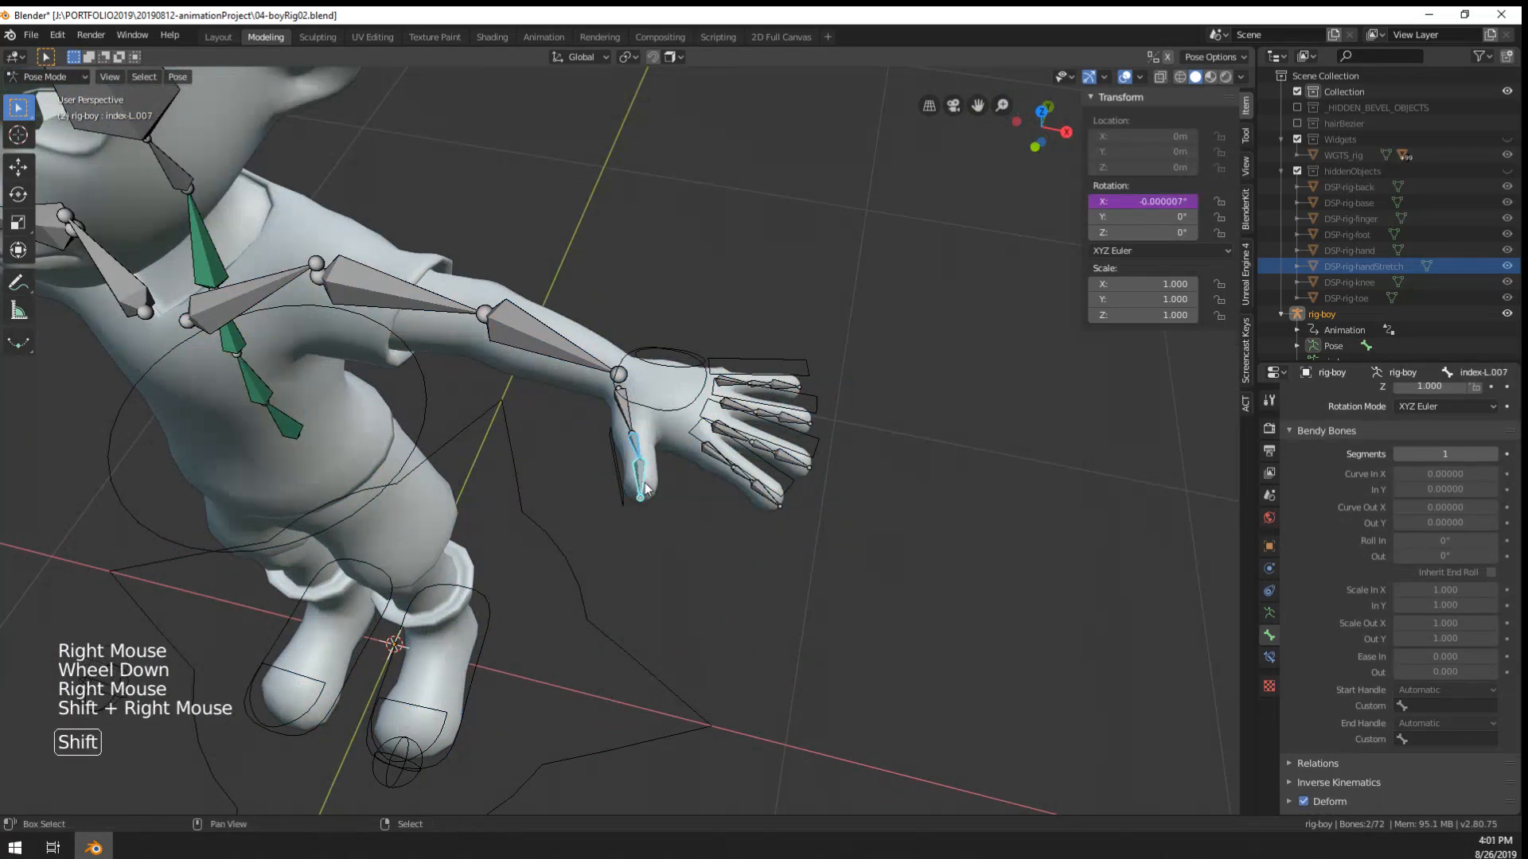
scroll(1122, 509, "up", 3)
key("m")
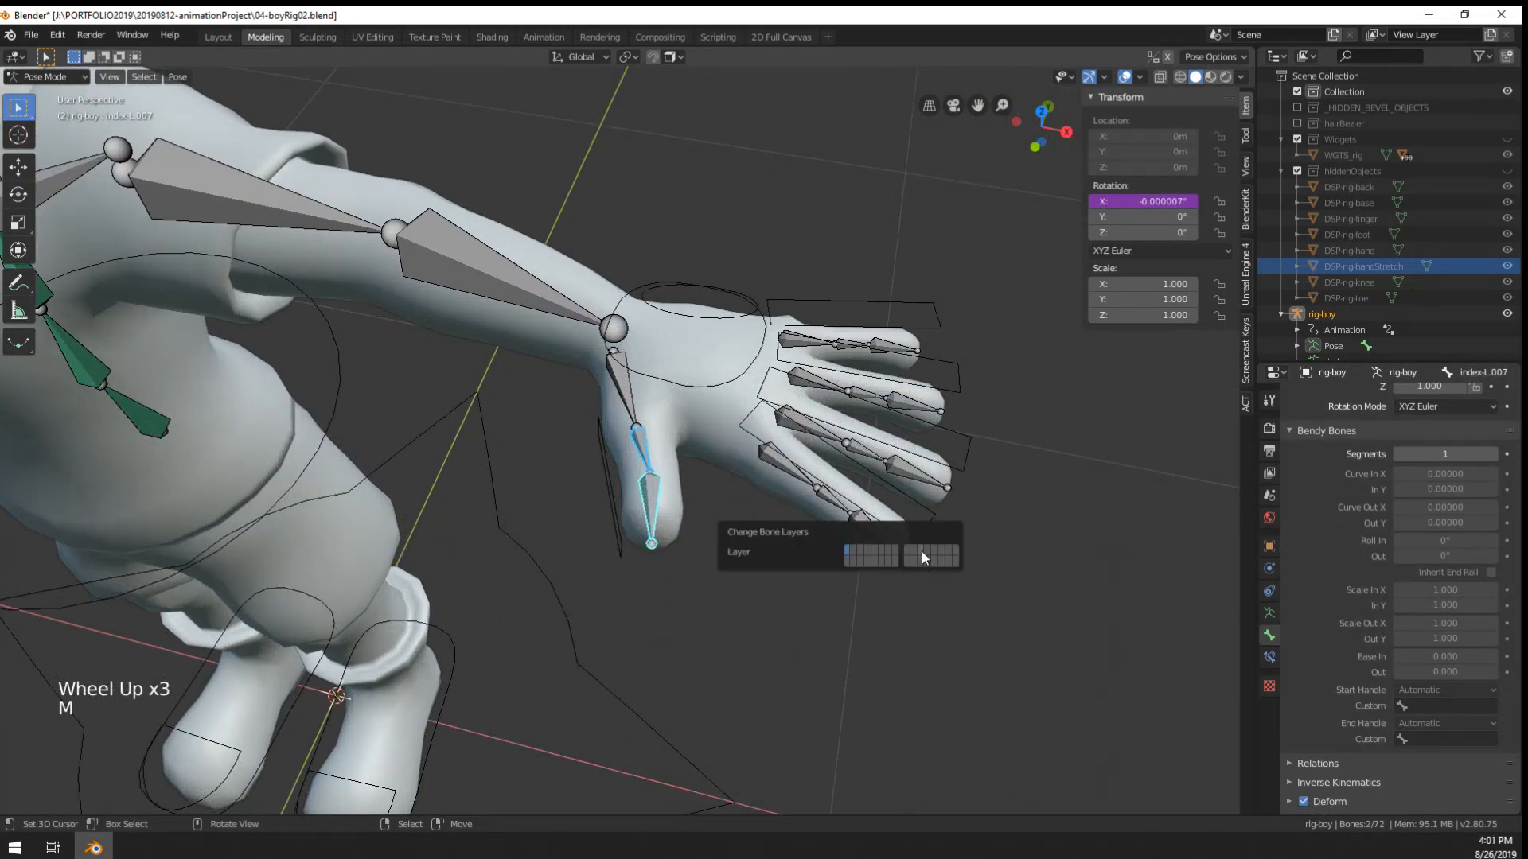
left_click(1269, 613)
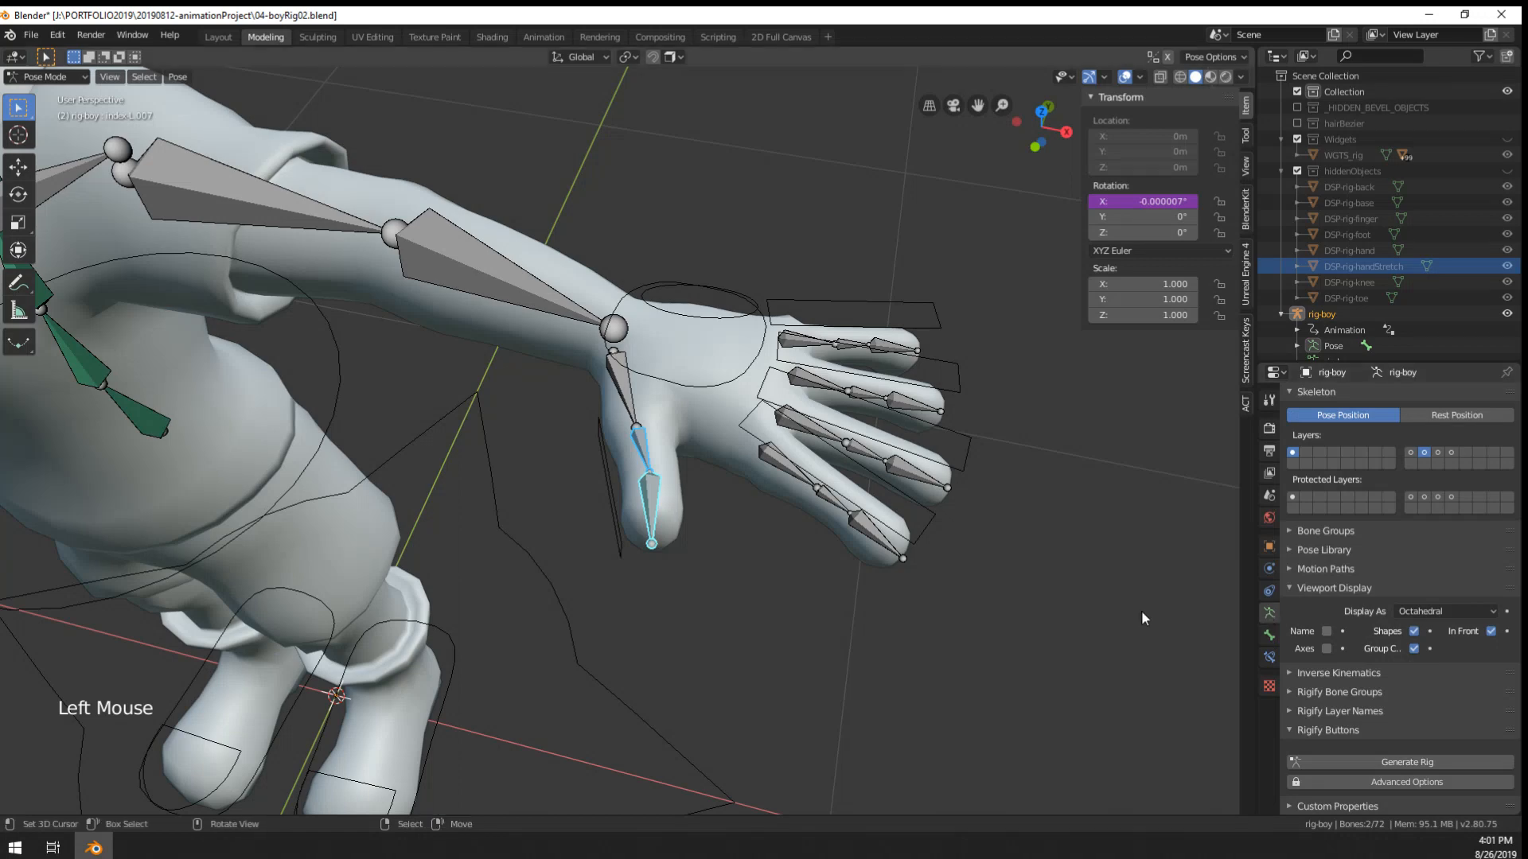
key("m")
left_click(1293, 453)
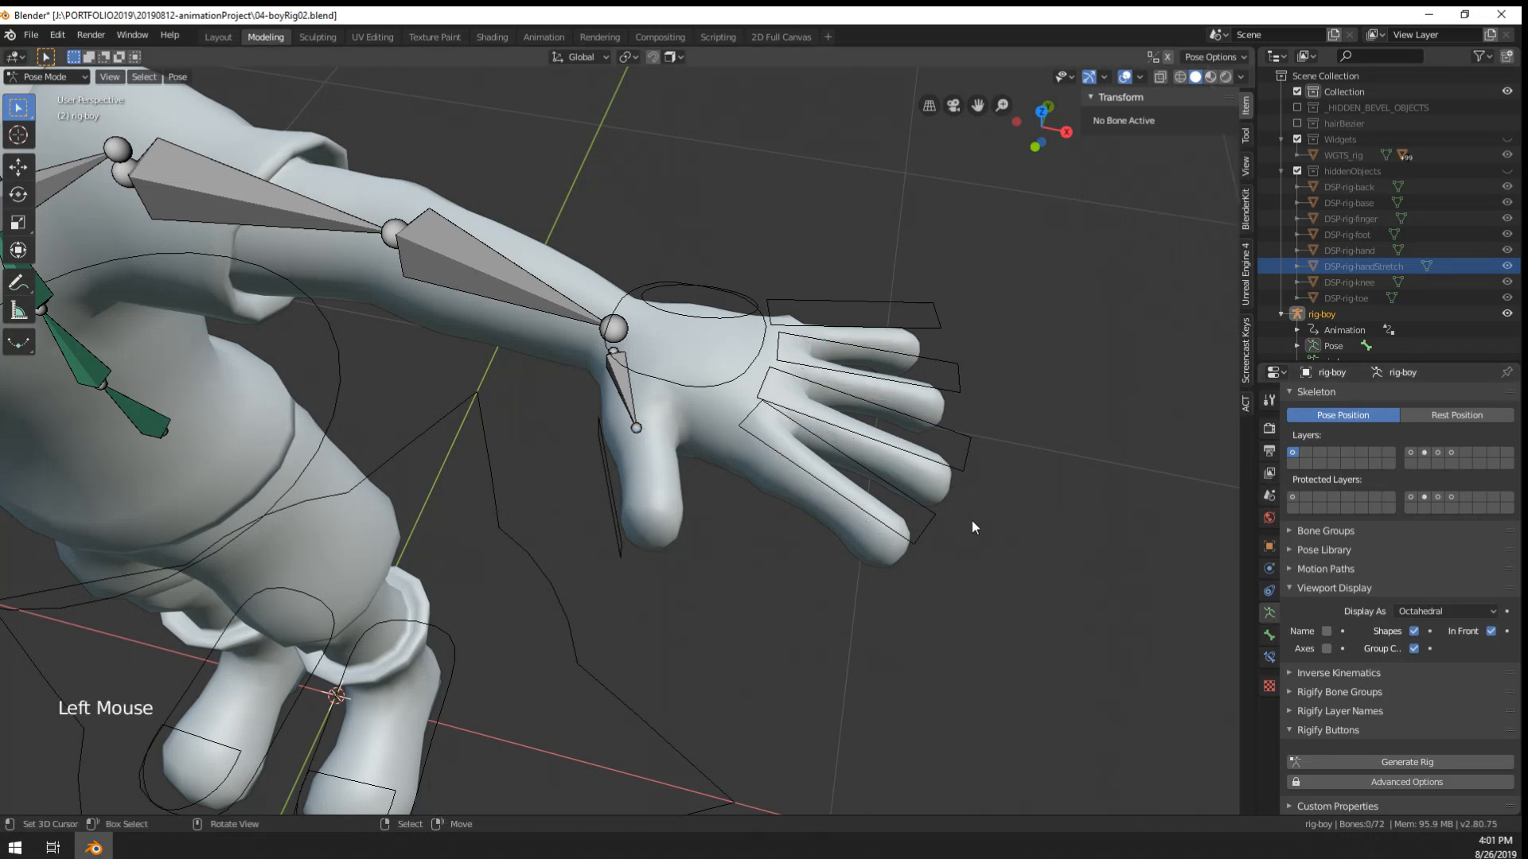
middle_click_drag(972, 520, 651, 522)
right_click(780, 489)
scroll(772, 488, "down", 3)
scroll(640, 446, "down", 1)
scroll(638, 436, "up", 2)
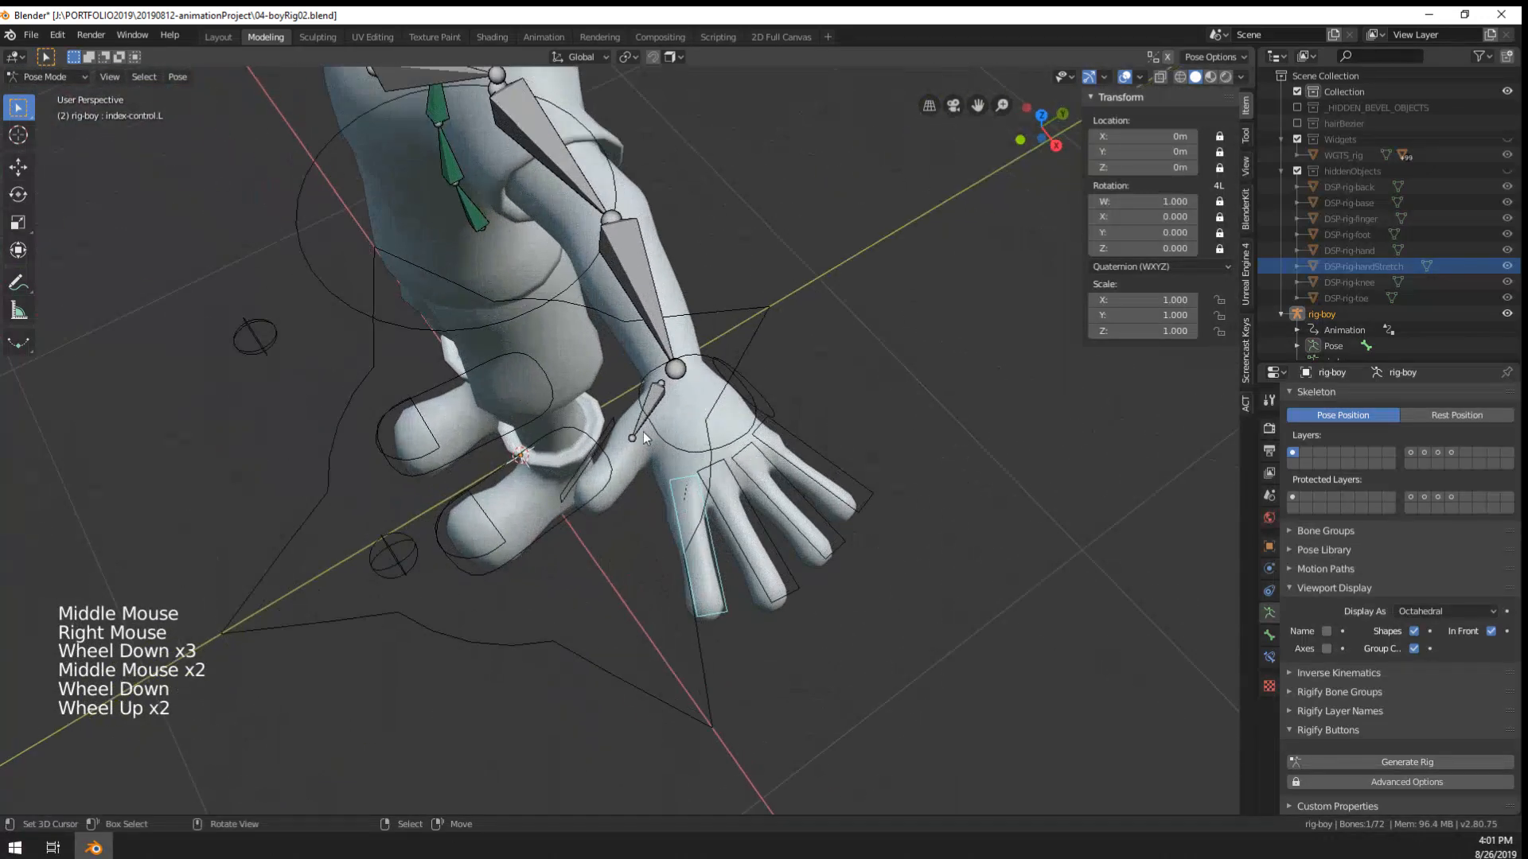
right_click(638, 434)
middle_click_drag(637, 433, 589, 430)
key("r")
right_click(859, 578)
middle_click_drag(858, 576, 958, 514)
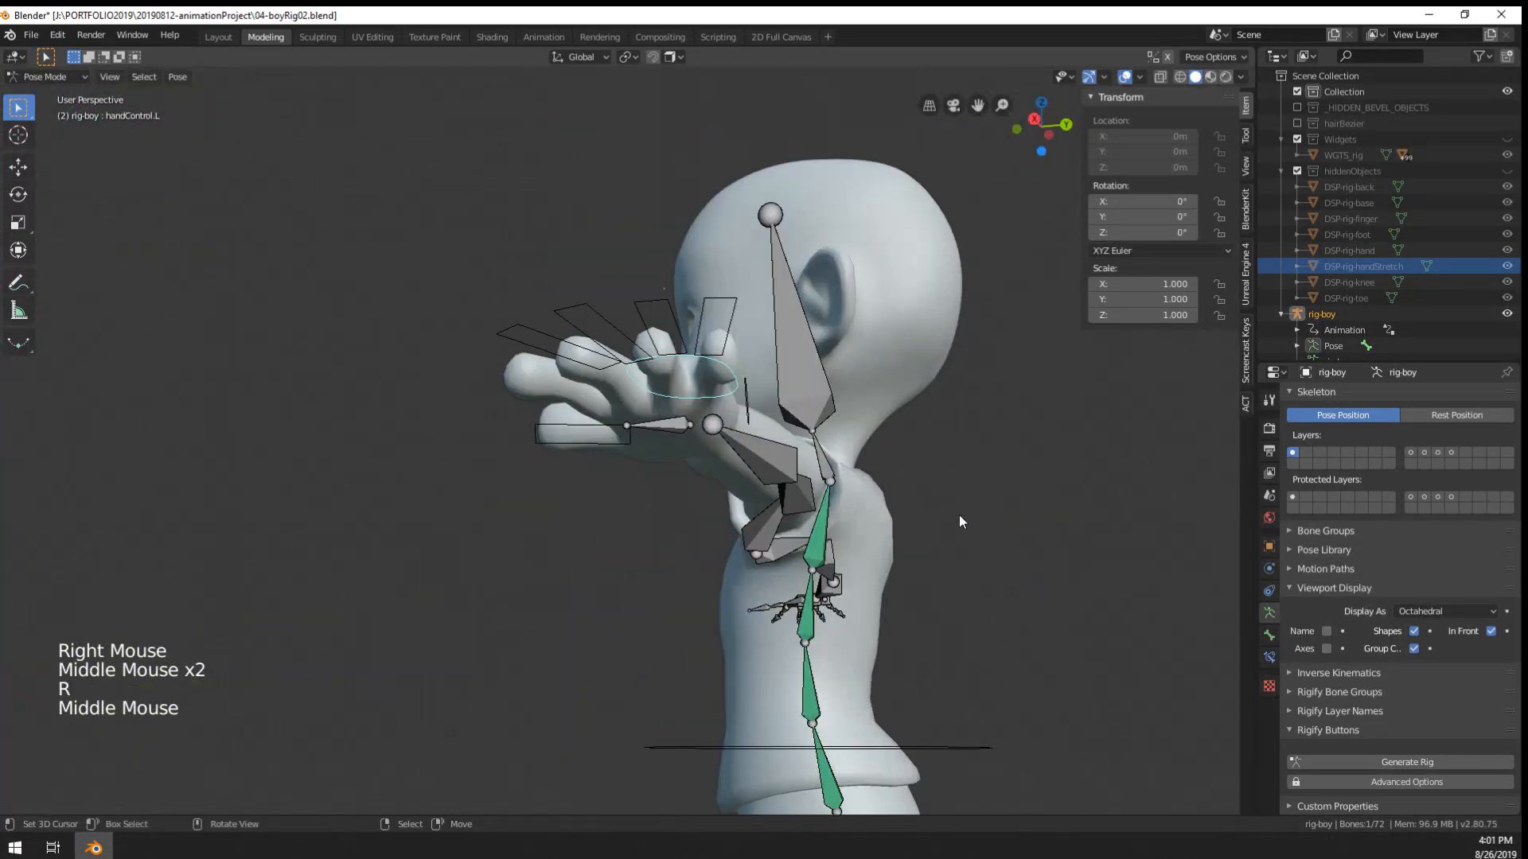
- Rotate the left hand control handControl.L by about 78.1° in the view to turn the hand
key("r")
middle_click_drag(757, 559, 846, 624)
key("r")
left_click(577, 582)
middle_click_drag(579, 582, 824, 533)
key("r")
right_click(818, 501)
- Rotate handControl.L further by about 23.7° and 2.17° from two views to bring the thumb side up
key("g")
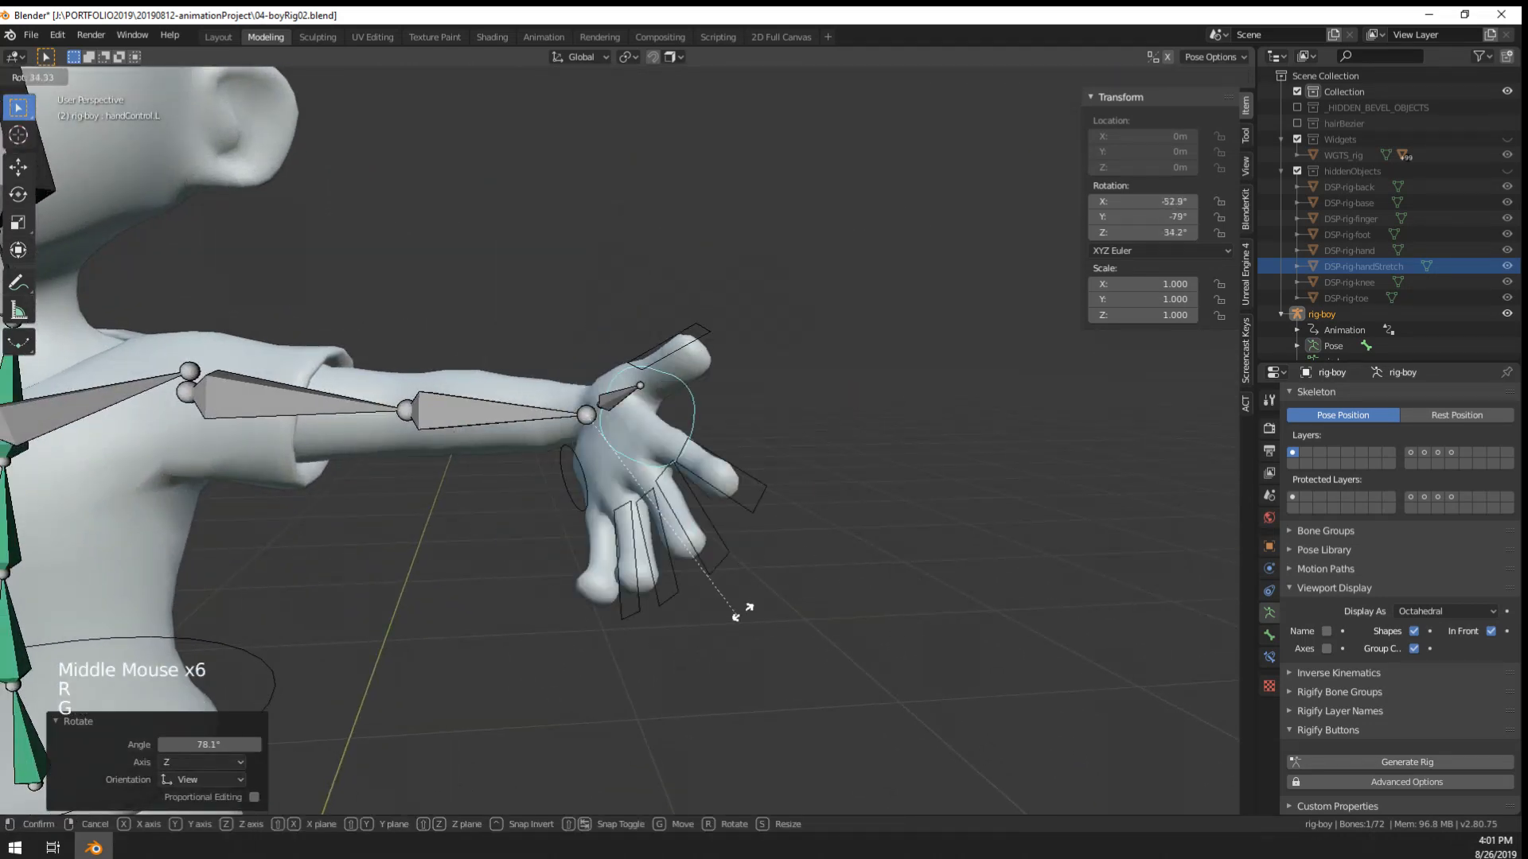
right_click(740, 613)
middle_click_drag(739, 611, 839, 489)
key("r")
left_click(836, 601)
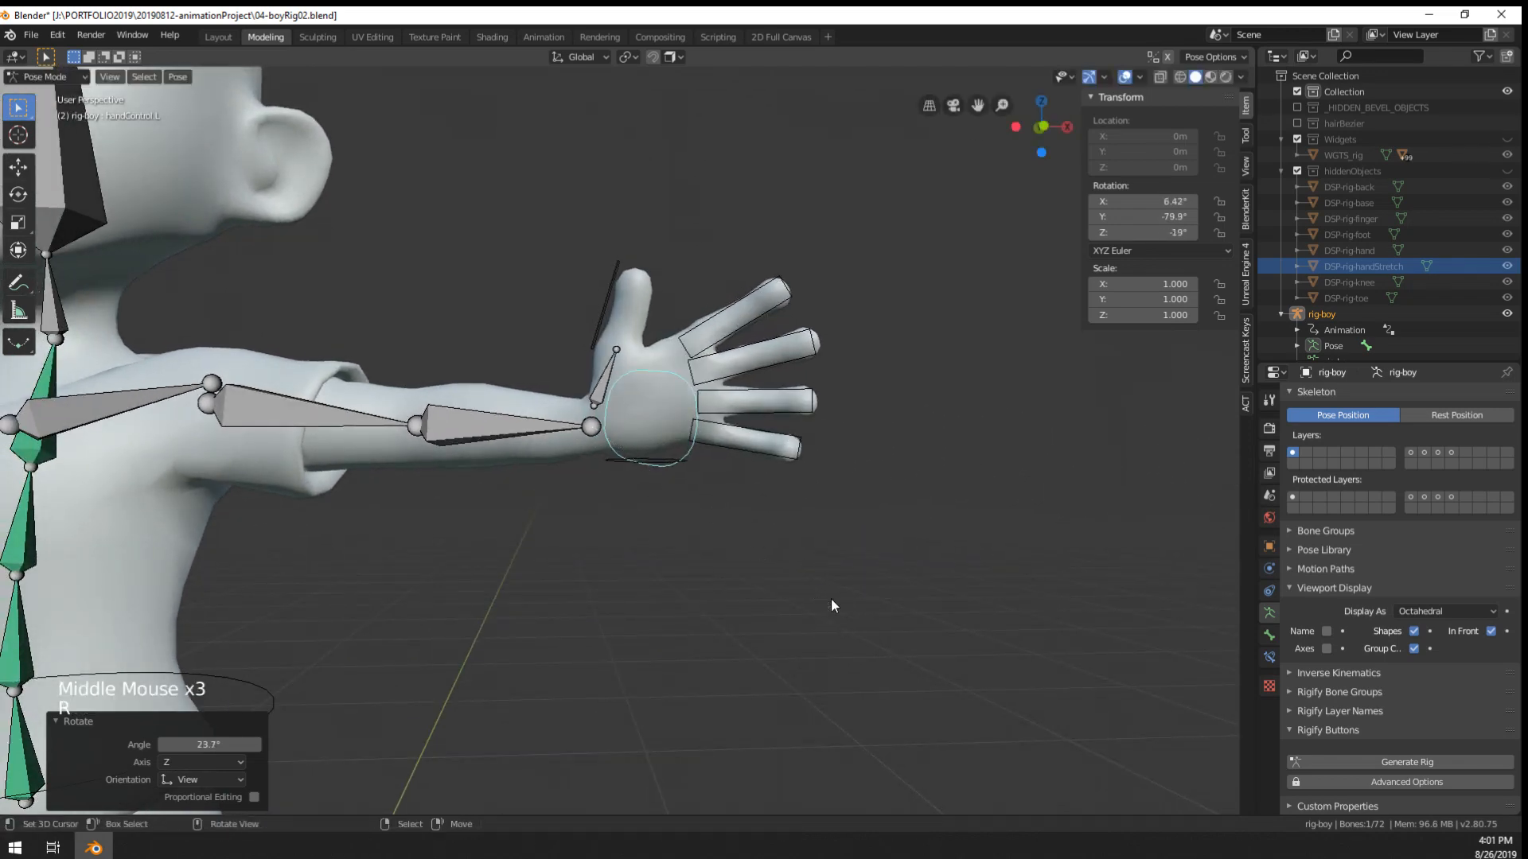
middle_click_drag(831, 598, 652, 586)
key("r")
left_click(791, 468)
key("r")
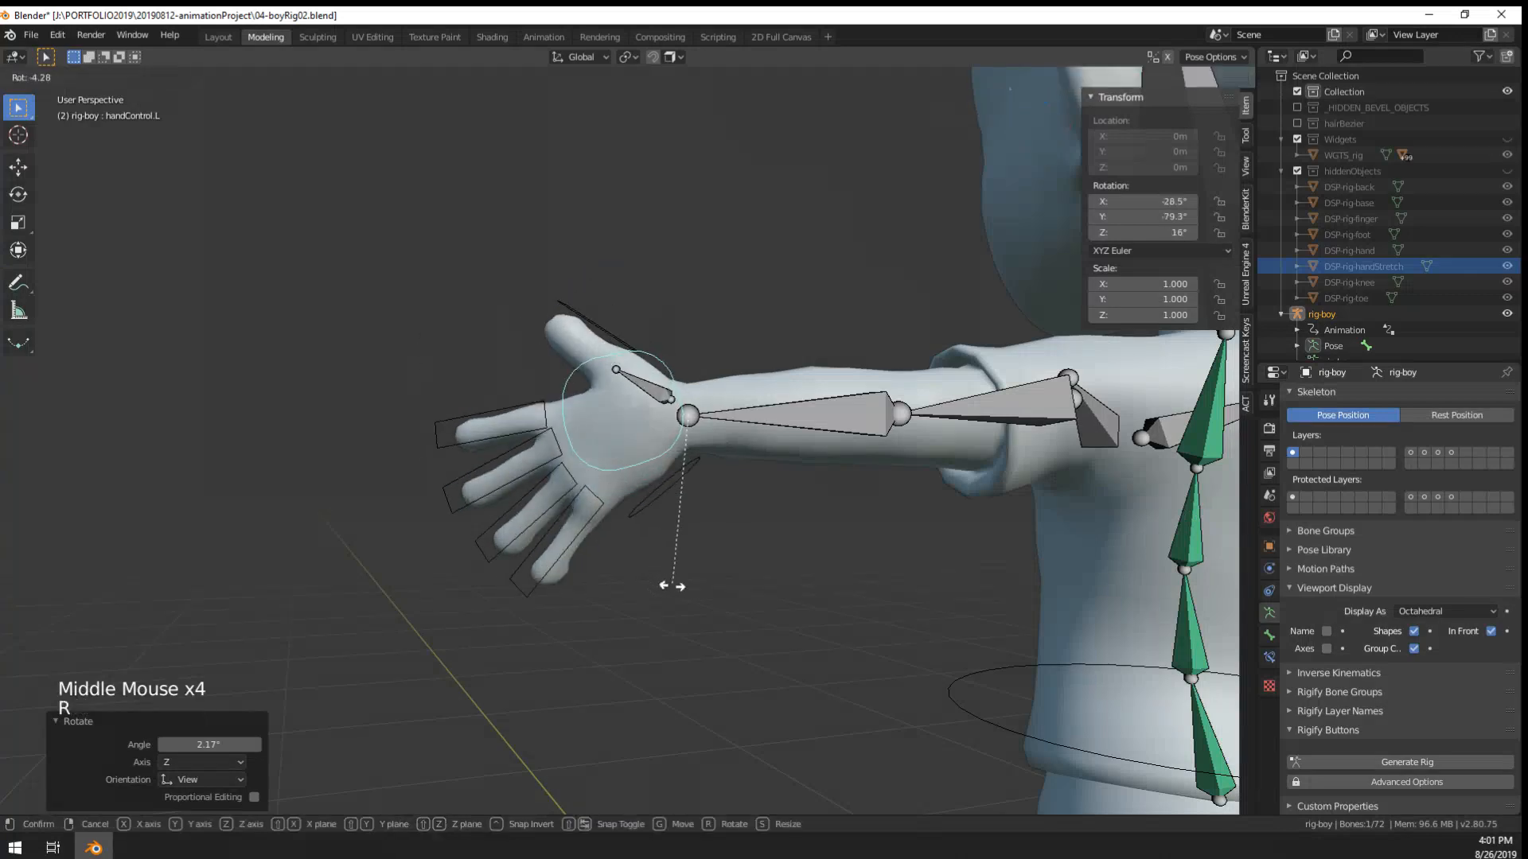
right_click(767, 460)
- Rotate the left upper arm and forearm bones to bend the elbow and bring the hand forward
right_click(779, 423)
key("r")
right_click(777, 377)
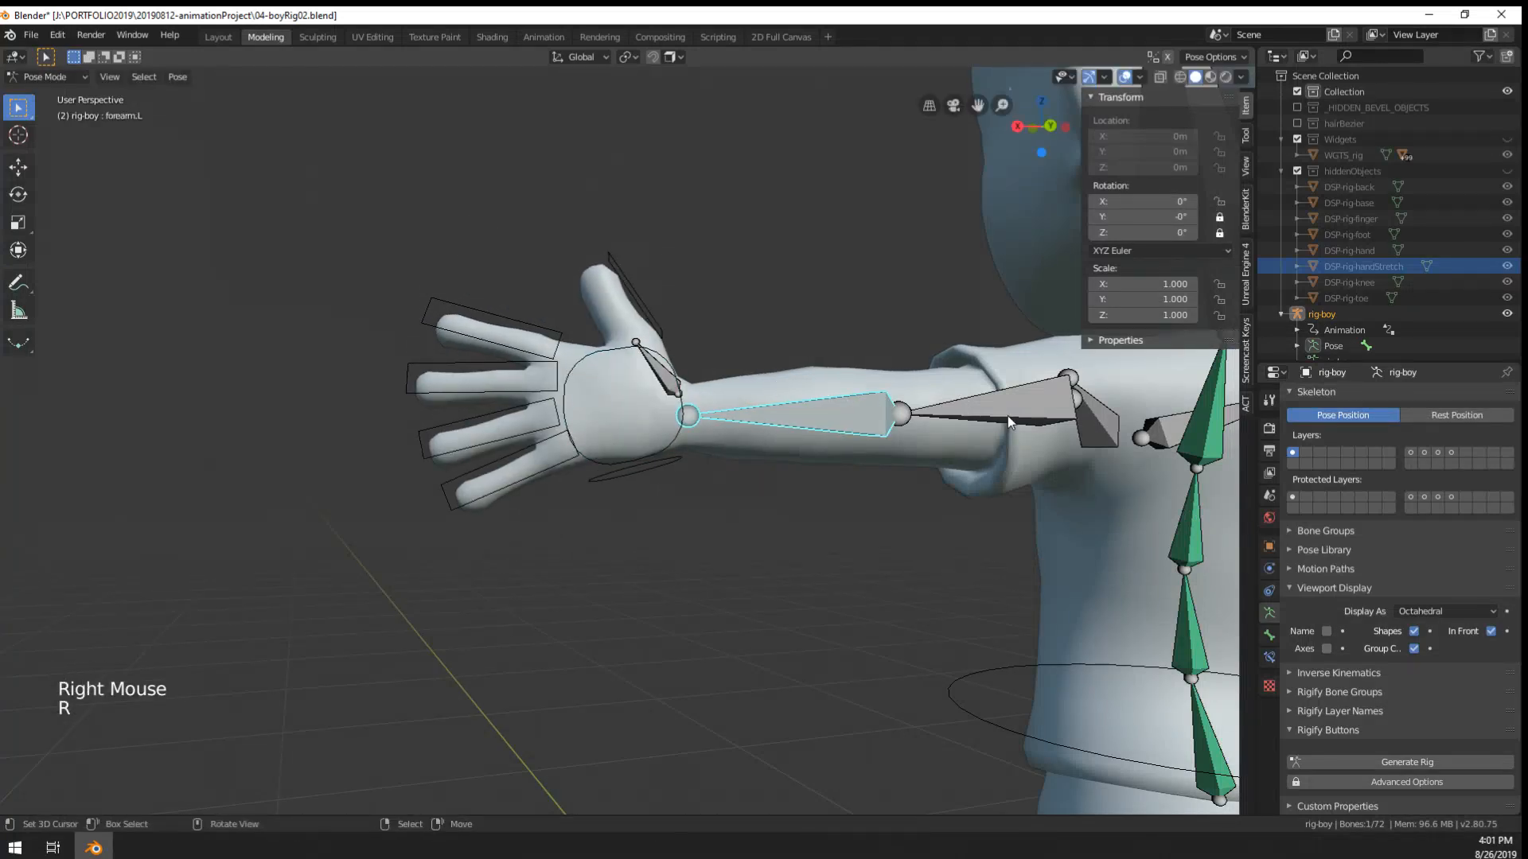
right_click(1007, 407)
key("r")
right_click(709, 416)
right_click(796, 410)
key("r")
right_click(743, 407)
middle_click_drag(742, 402, 876, 525)
middle_click_drag(875, 525, 794, 598)
key("r")
left_click(540, 354)
- Select the left hand's four finger controls and scale them down to about 0.4 to curl the fingers into a fist
middle_click_drag(539, 354, 382, 402)
right_click(311, 357)
right_click(288, 351)
middle_click_drag(382, 401, 401, 442)
right_click(400, 438, "shift")
right_click(411, 488, "shift")
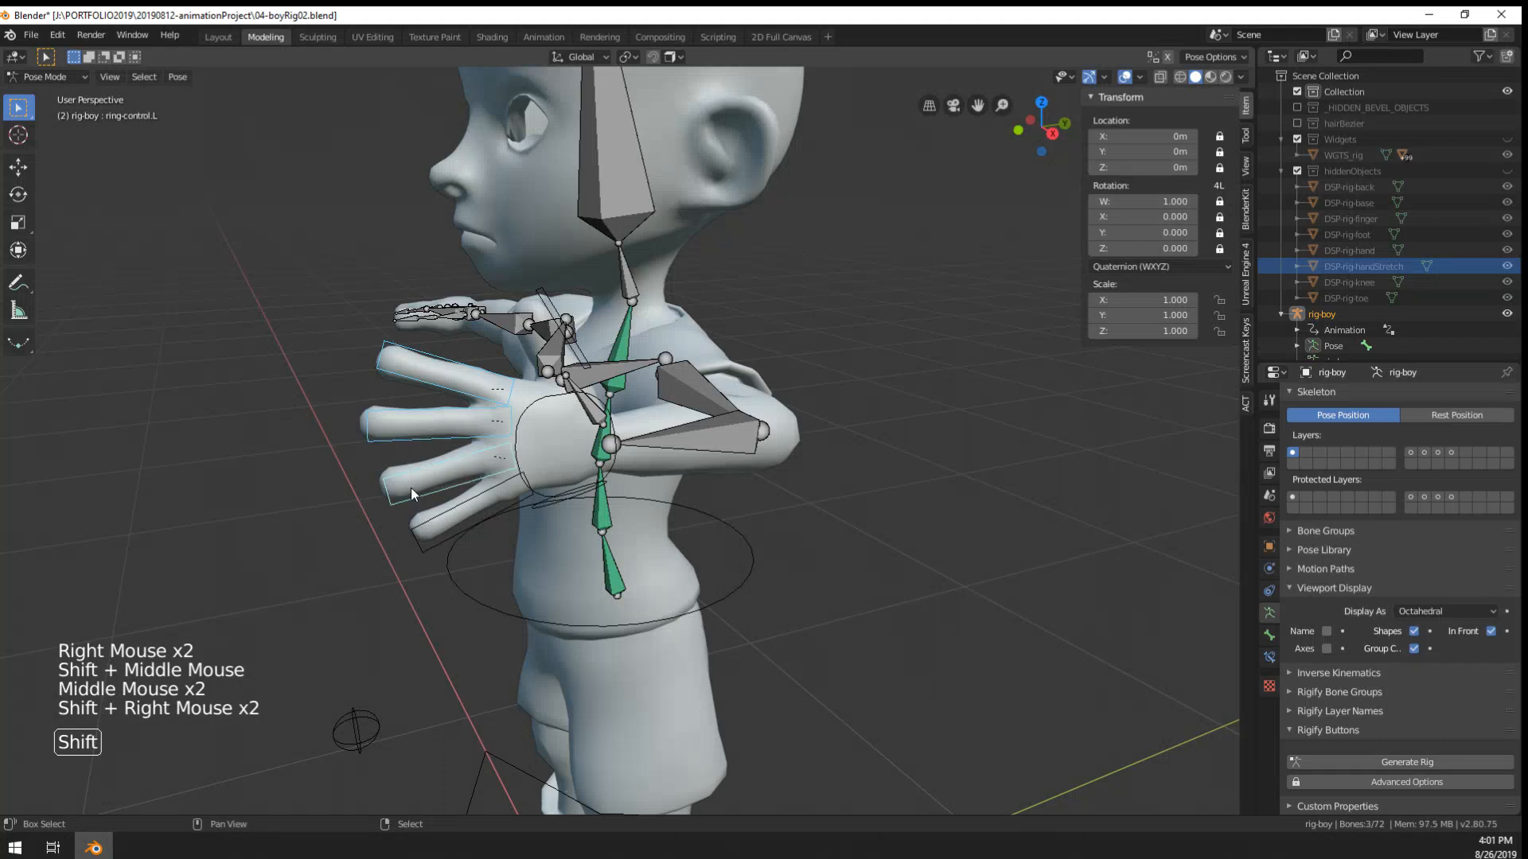
right_click(430, 527, "shift")
key("s")
left_click(448, 523)
- Rotate the hand stretch control handstretch-control-L by about 12.8° in the side view
middle_click_drag(448, 523, 498, 520)
right_click(560, 509)
key("r")
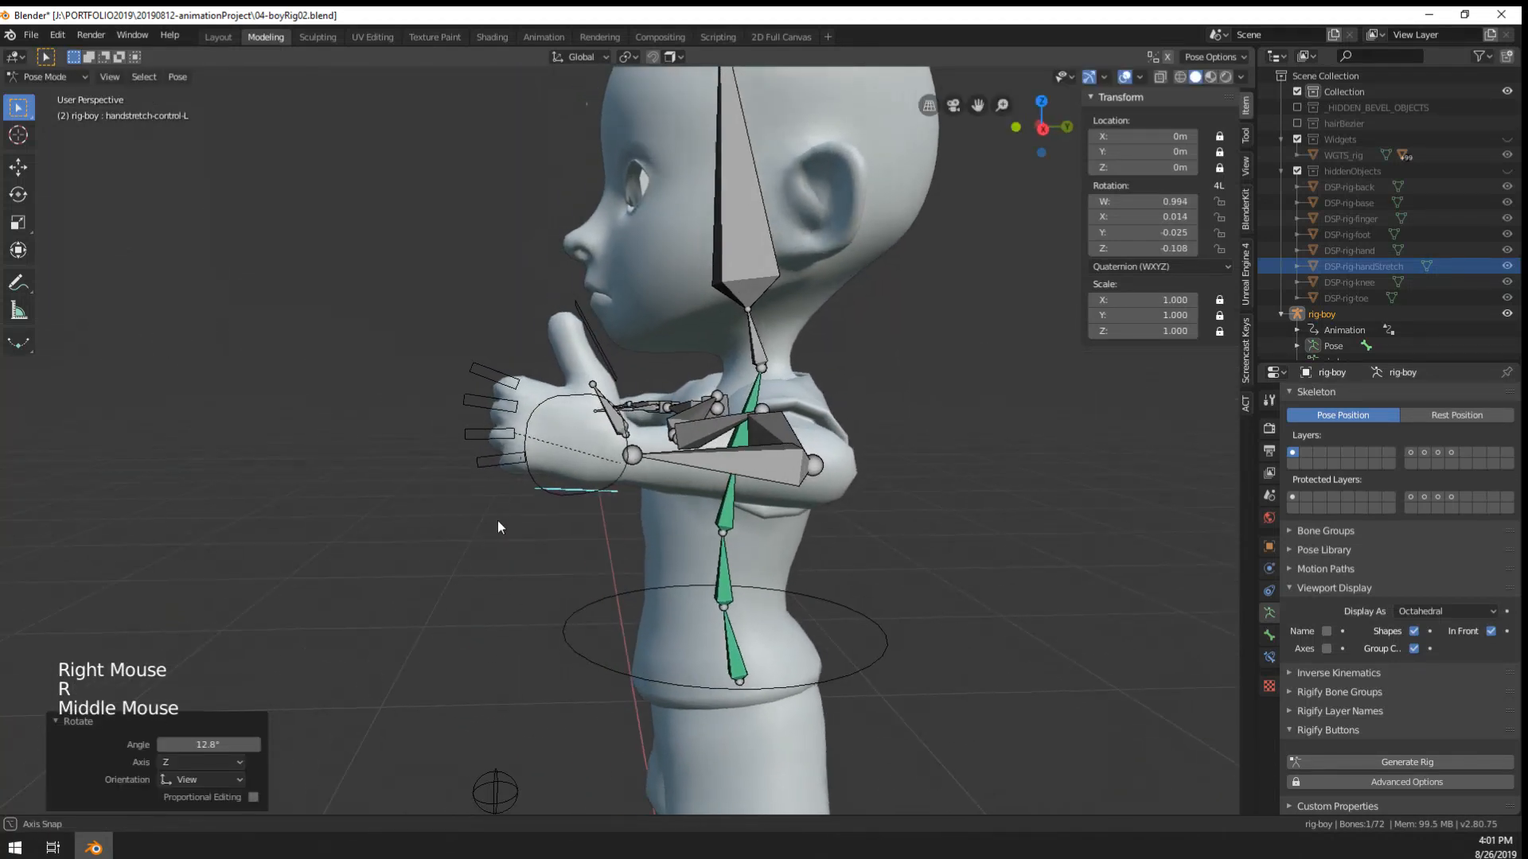
- Rotate handControl.L from the side, finishing with about 3.05° around its local Z axis
right_click(527, 465)
key("r")
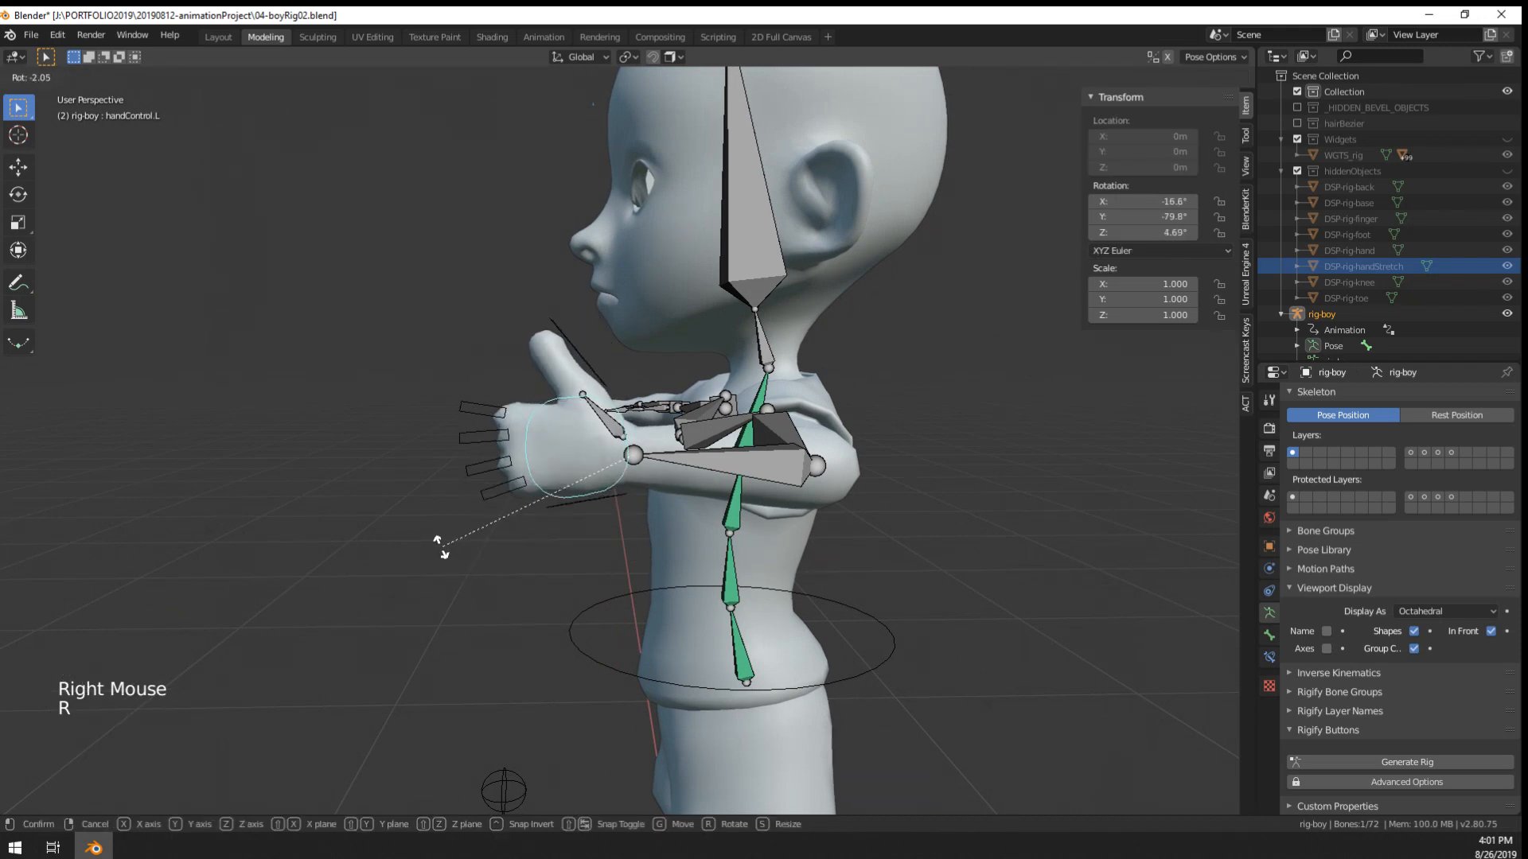
left_click(451, 557)
key("g")
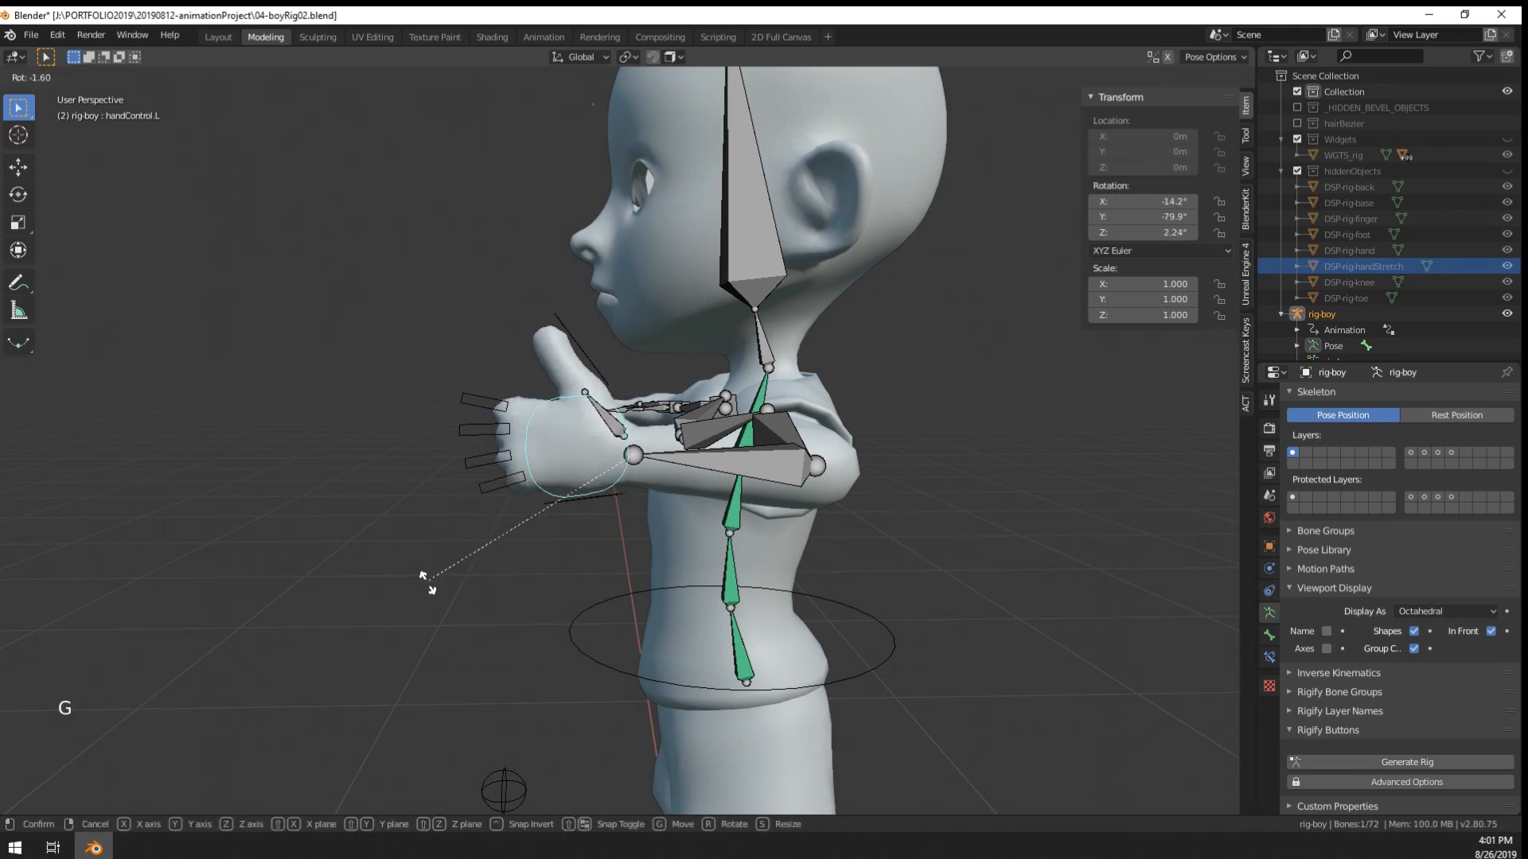
key("r")
key("x")
key("x")
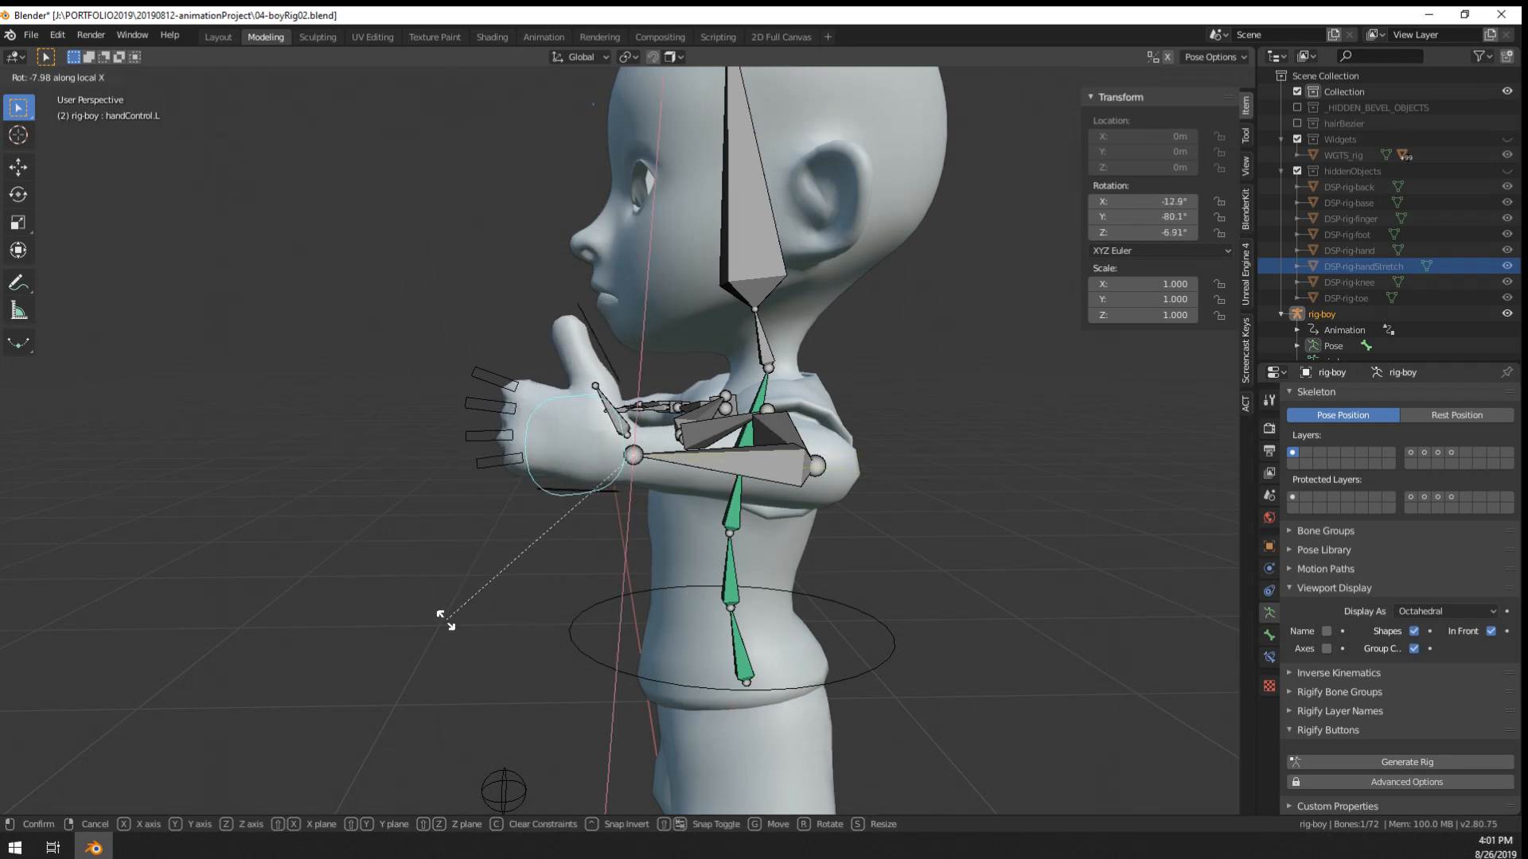
key("z")
key("z")
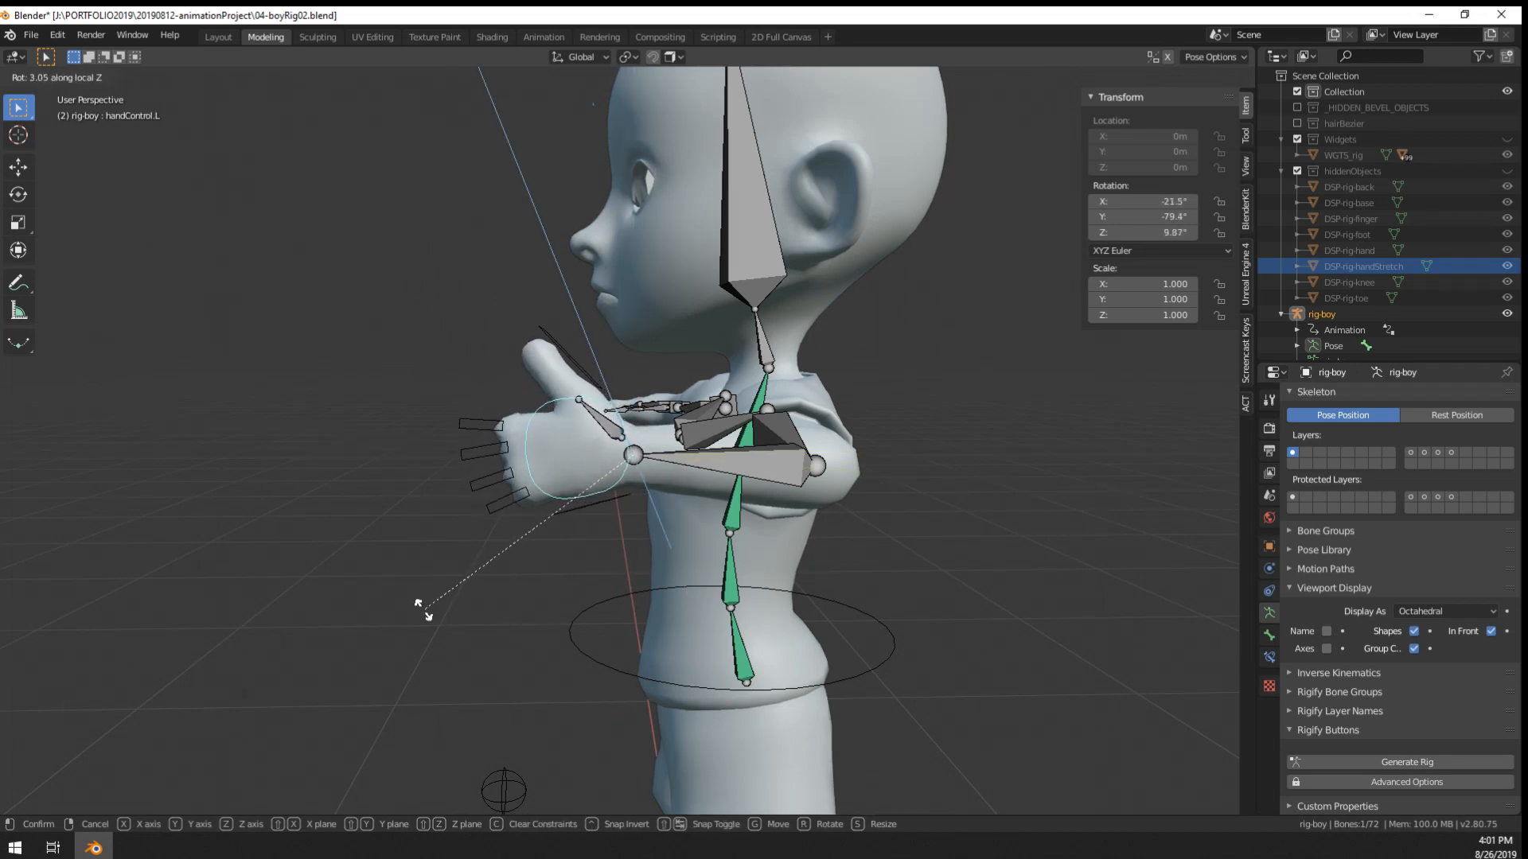
left_click(446, 604)
- Rotate handControl.L from further views to about X 17.1°, Y -69°, Z -10.2° so the thumb points up
middle_click_drag(469, 604, 662, 686)
key("r")
right_click(733, 673)
key("g")
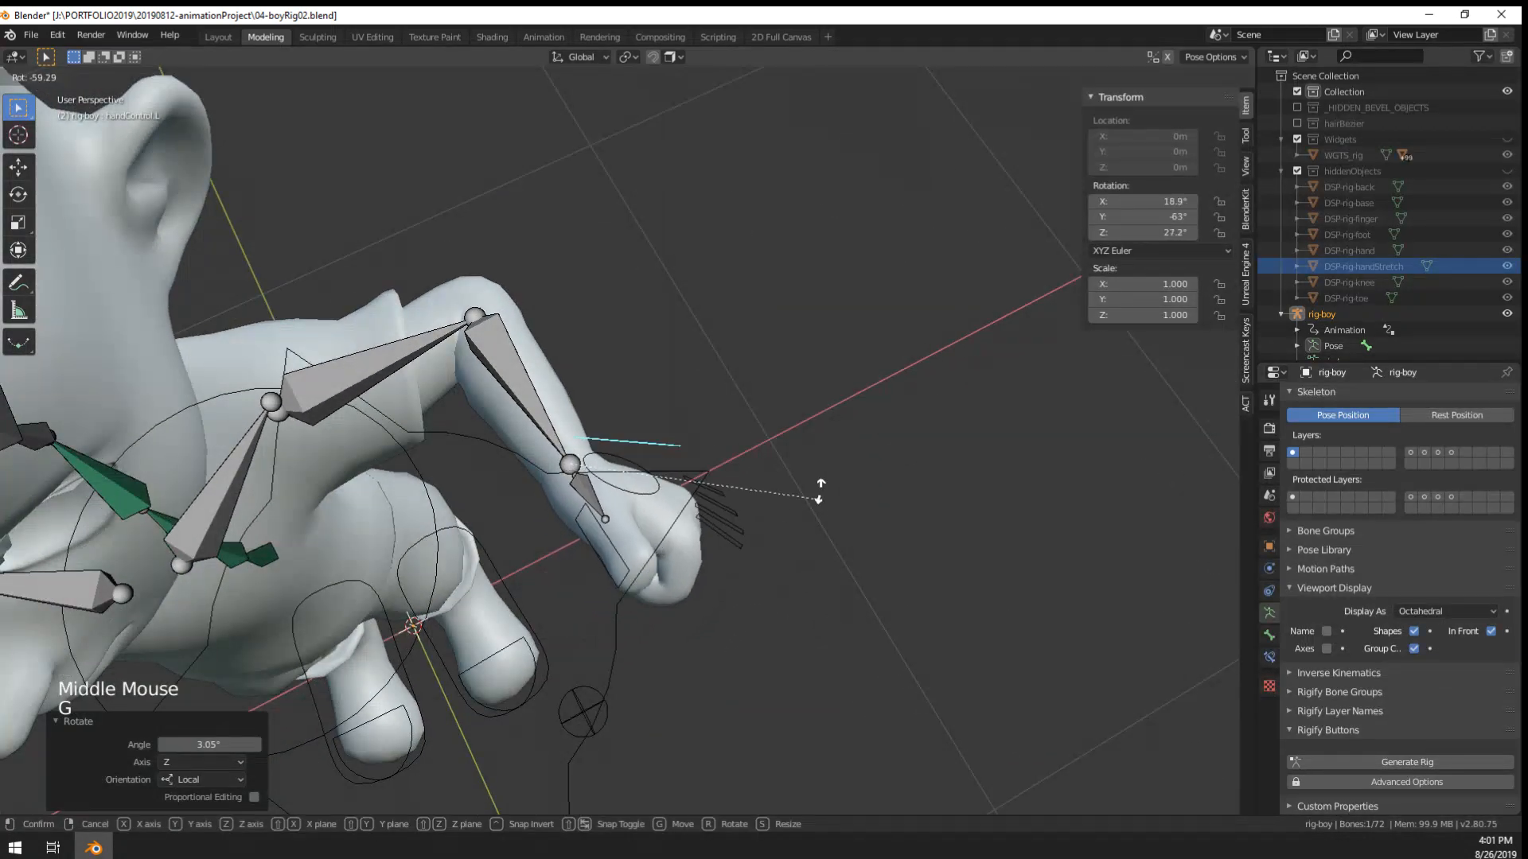
left_click(767, 508)
middle_click_drag(759, 503, 677, 314)
key("g")
left_click(623, 585)
- Hide the viewport overlays and examine the thumbs-up pose without the bones
scroll(677, 314, "down", 5)
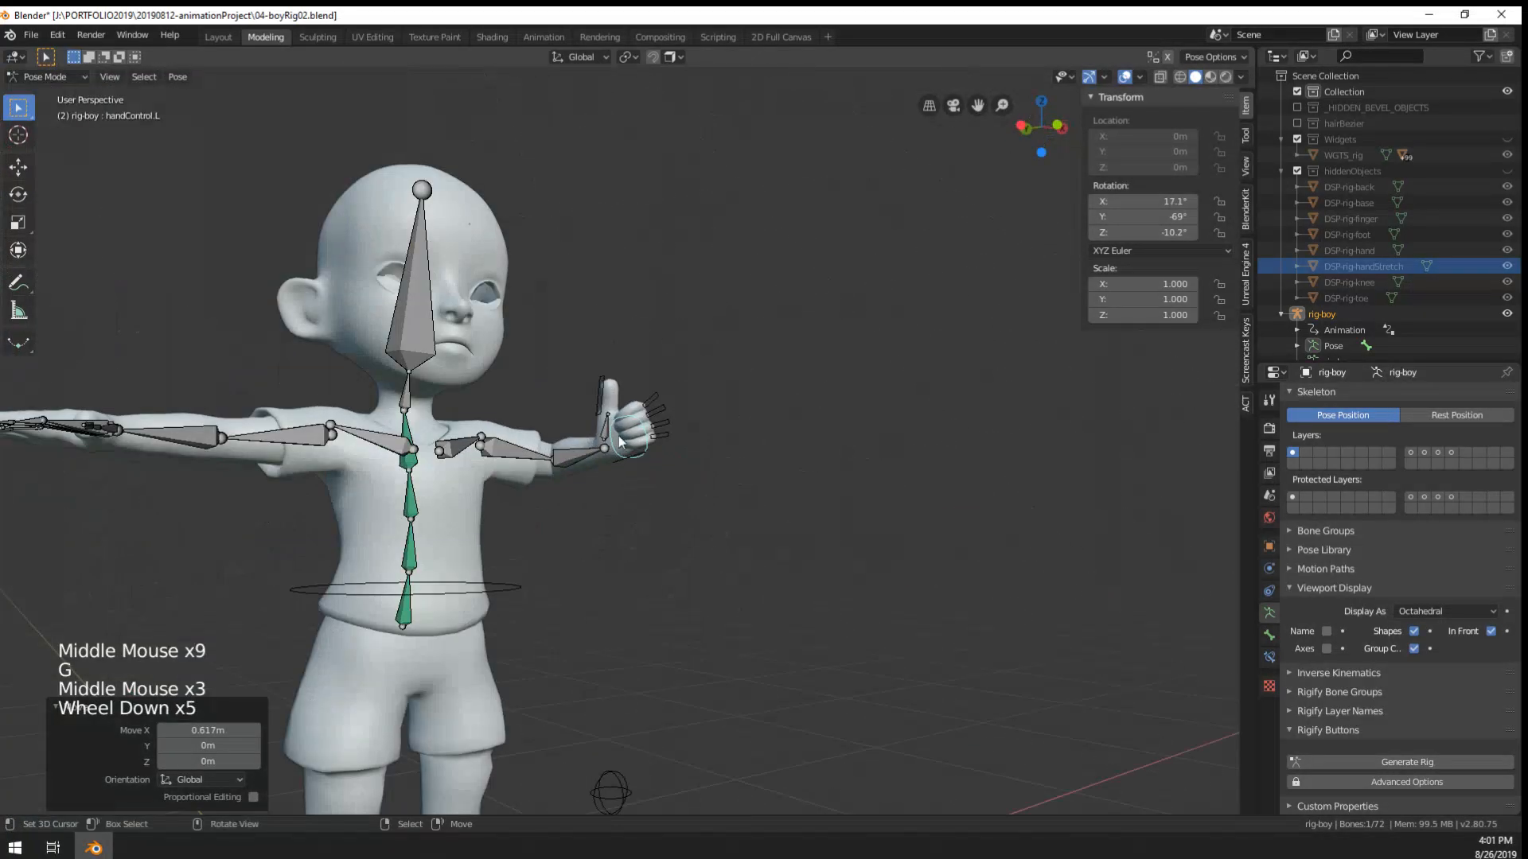
scroll(597, 448, "up", 4)
middle_click_drag(618, 437, 501, 461)
right_click(562, 456)
scroll(557, 456, "down", 1)
middle_click_drag(502, 461, 428, 471)
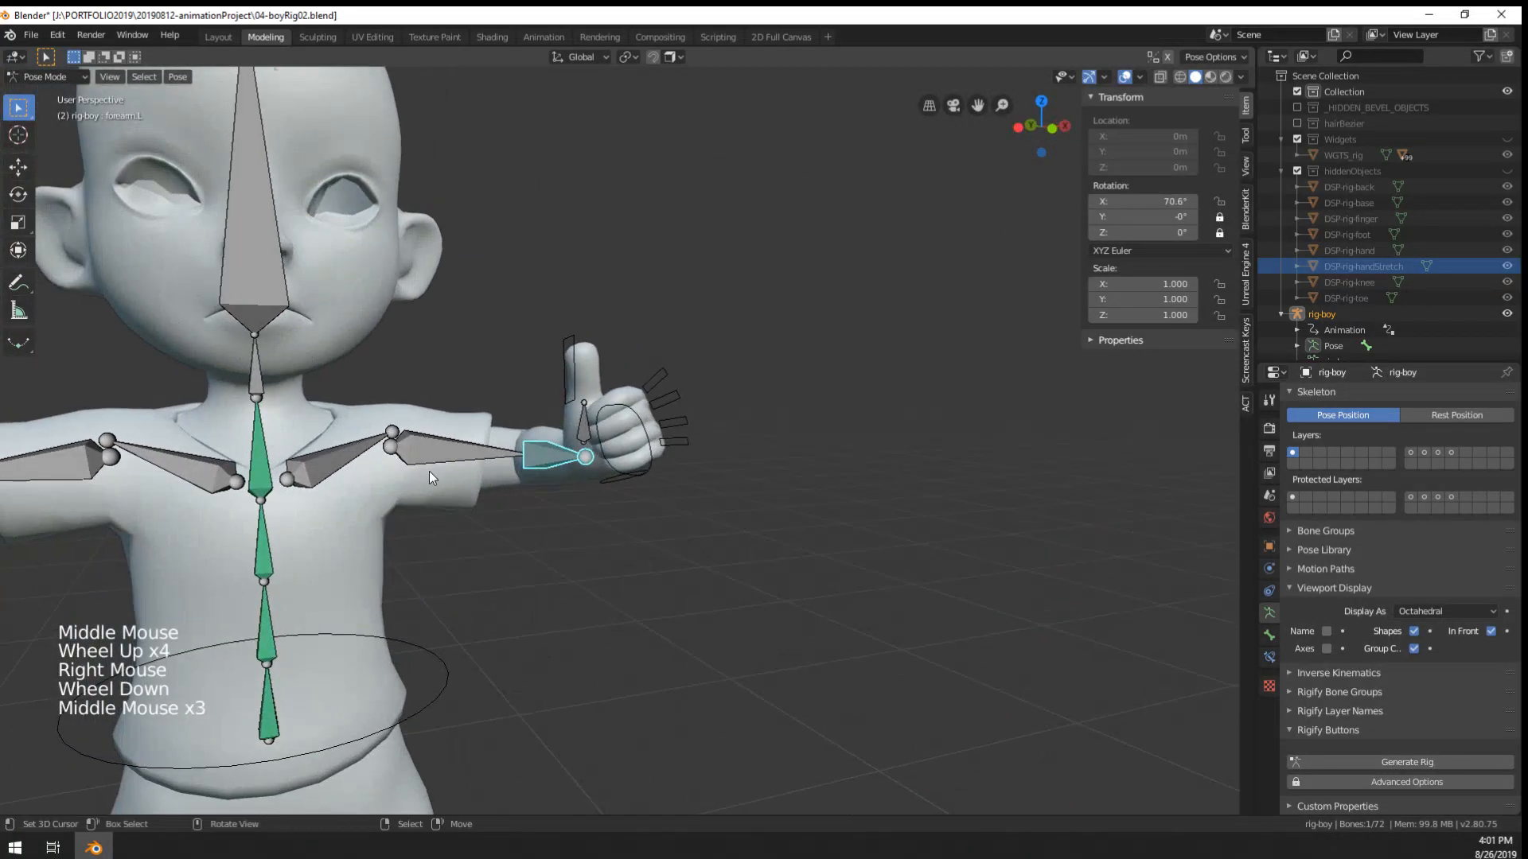
key("Tab")
key("Tab")
key("Tab")
left_click(1123, 77)
middle_click_drag(1057, 191, 676, 382)
middle_click_drag(676, 382, 708, 406, "shift")
middle_click_drag(709, 406, 728, 421)
middle_click_drag(728, 422, 702, 488)
- Switch the rig to Object Mode and reveal all hidden objects, including the hair, eyebrows and eyes
key("alt+h")
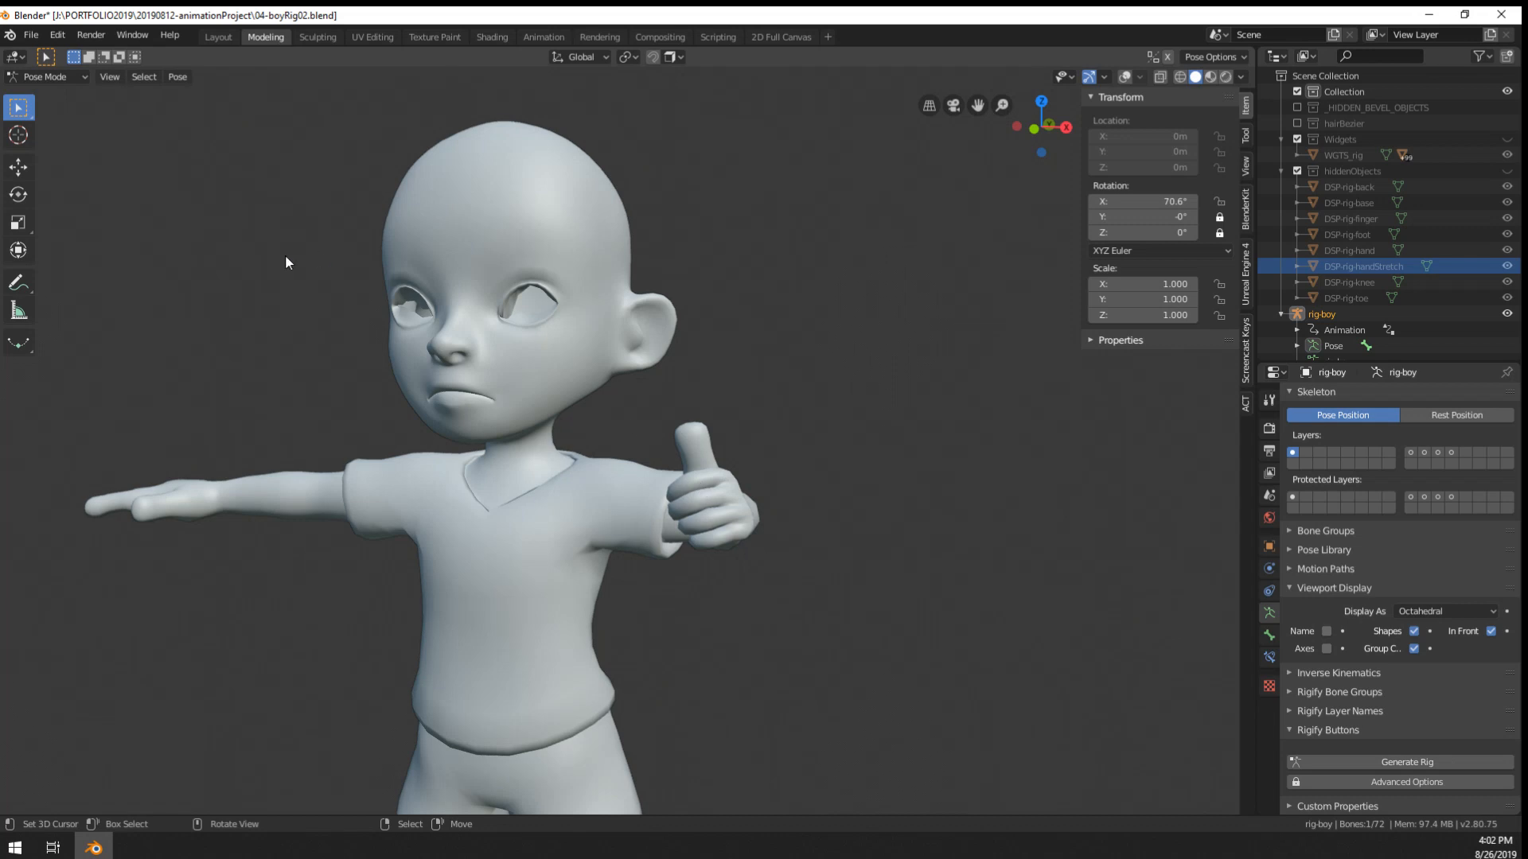
left_click(56, 77)
left_click(40, 93)
key("alt+h")
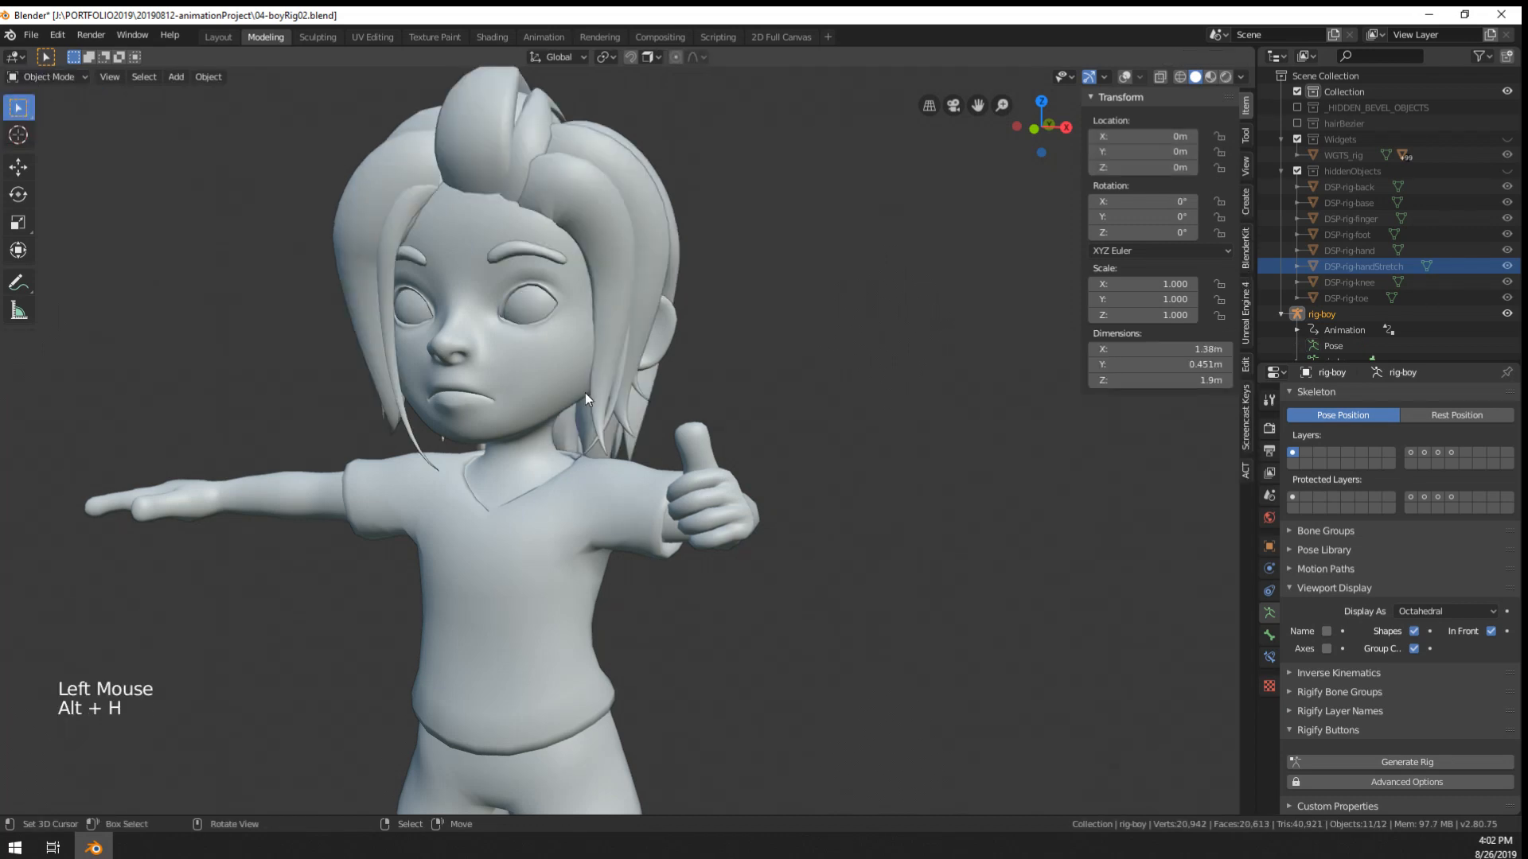
- Set the viewport to LookDev shading and examine the left hand and arm from the side
scroll(585, 393, "down", 1)
right_click(576, 507)
middle_click_drag(576, 508, 609, 506)
left_click(1210, 78)
middle_click_drag(727, 444, 805, 456, "shift")
middle_click_drag(805, 455, 589, 430)
scroll(560, 503, "up", 3)
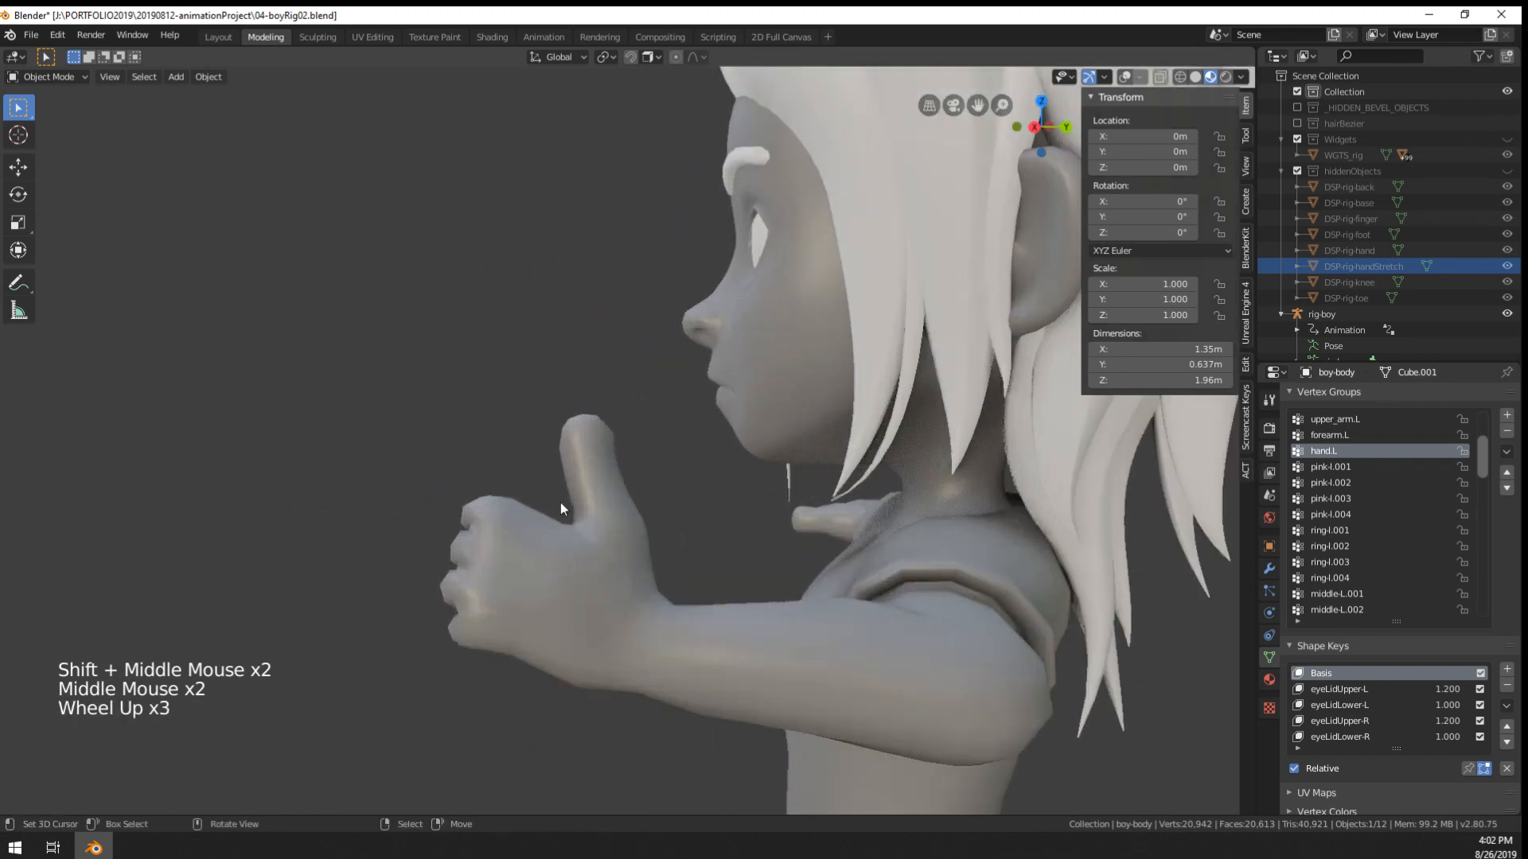
middle_click_drag(560, 503, 607, 511)
right_click(596, 664)
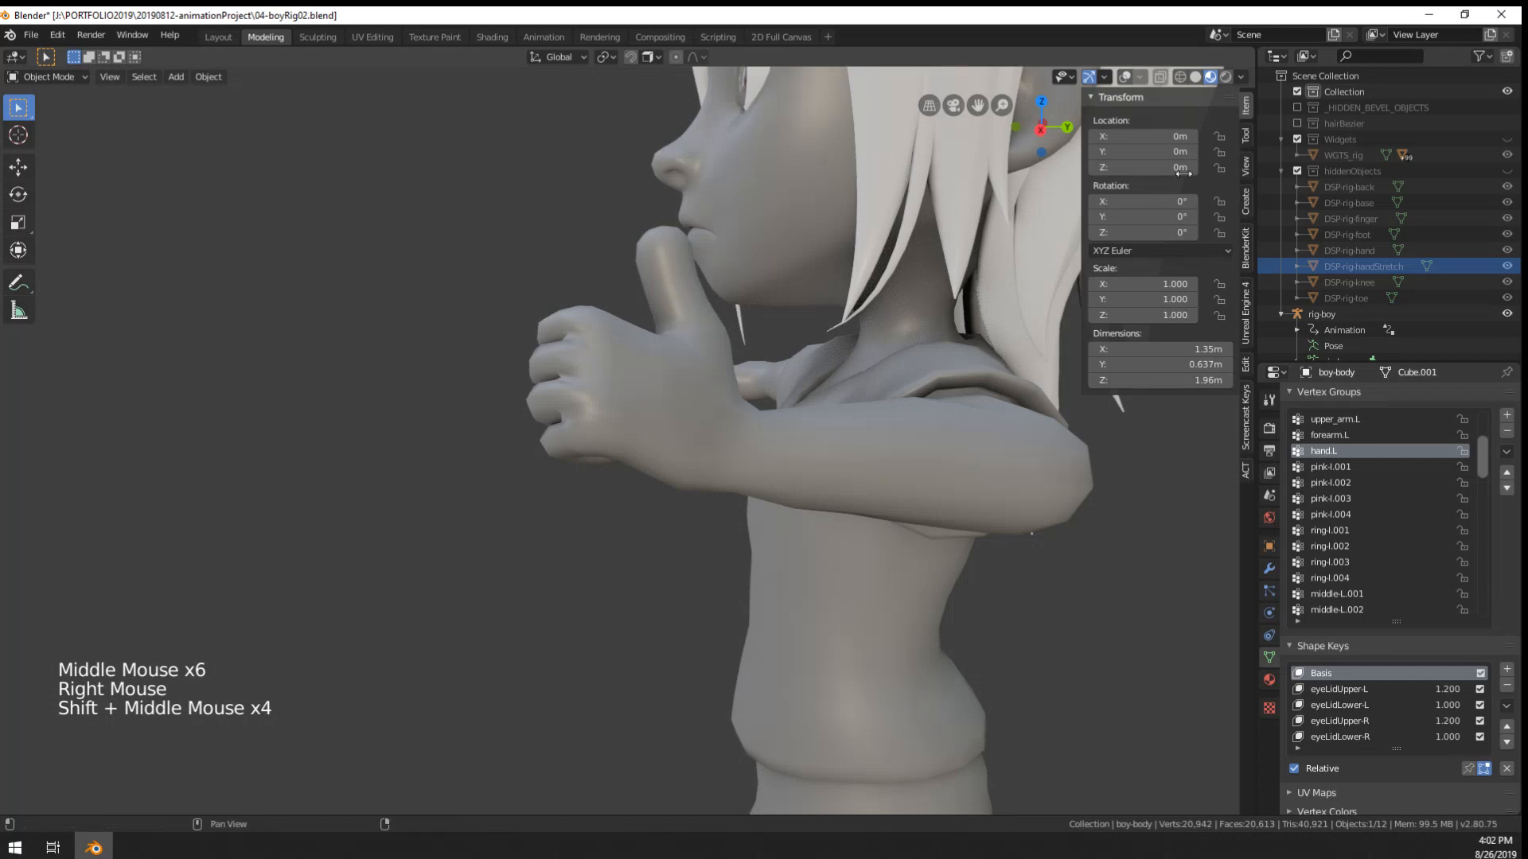
- Show the viewport overlays again and return the rig-boy armature to Pose Mode
left_click(1126, 77)
scroll(599, 432, "up", 1)
right_click(567, 426)
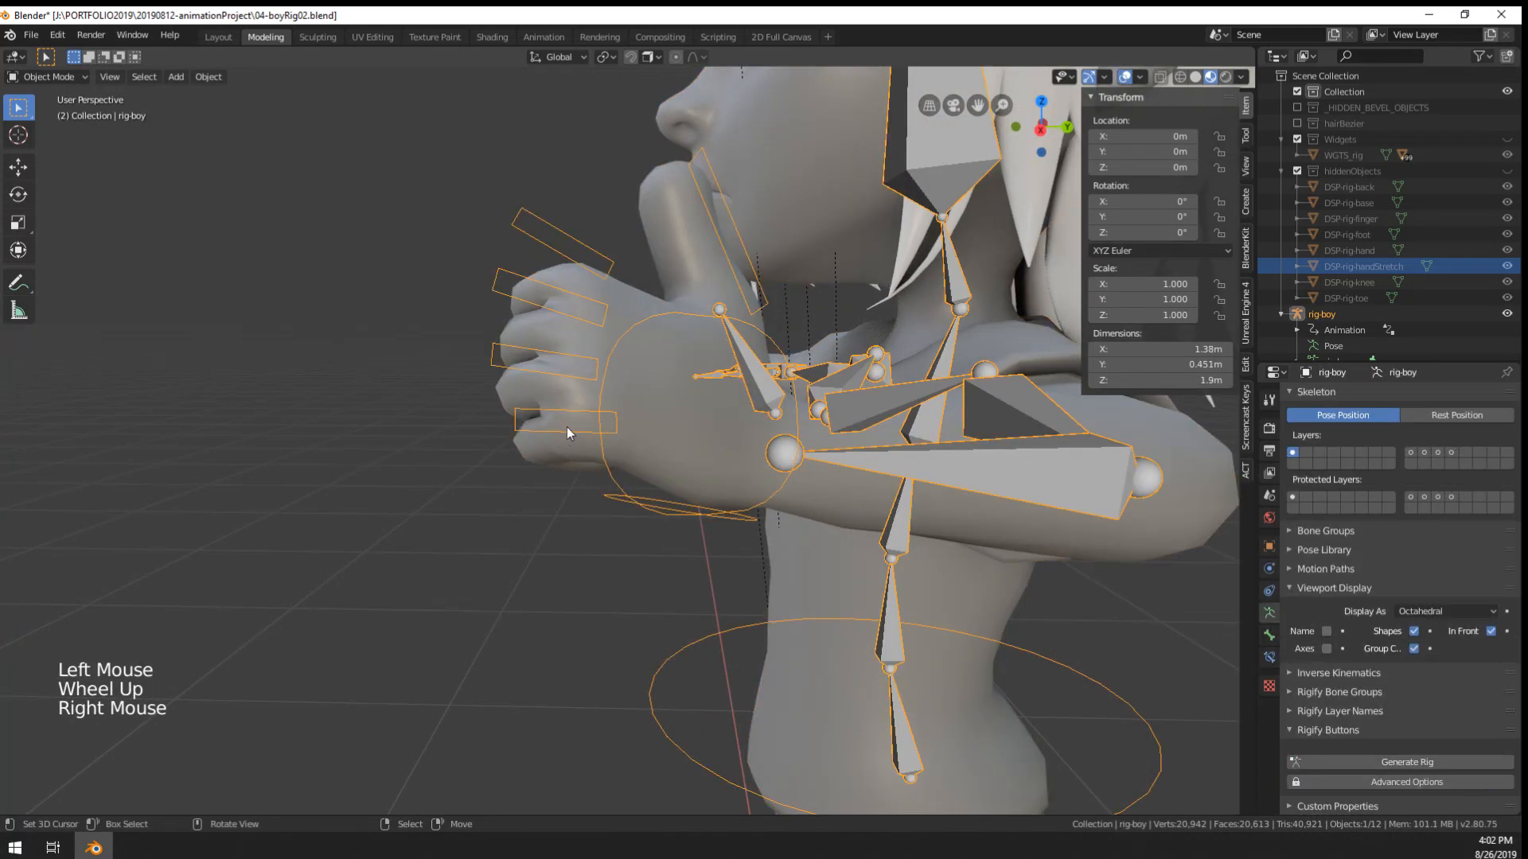
key("Tab")
middle_click_drag(566, 426, 397, 414)
key("Tab")
scroll(547, 435, "down", 2)
key("ctrl+Tab")
key("a")
key("a")
key("a")
key("a")
- Select handstretch-control-L and rotate it from several views to refine the bend of the left palm
key("c")
mouse_move(316, 335)
left_mouse_down()
mouse_move(371, 428)
mouse_move(437, 471)
left_mouse_up()
right_click(437, 471)
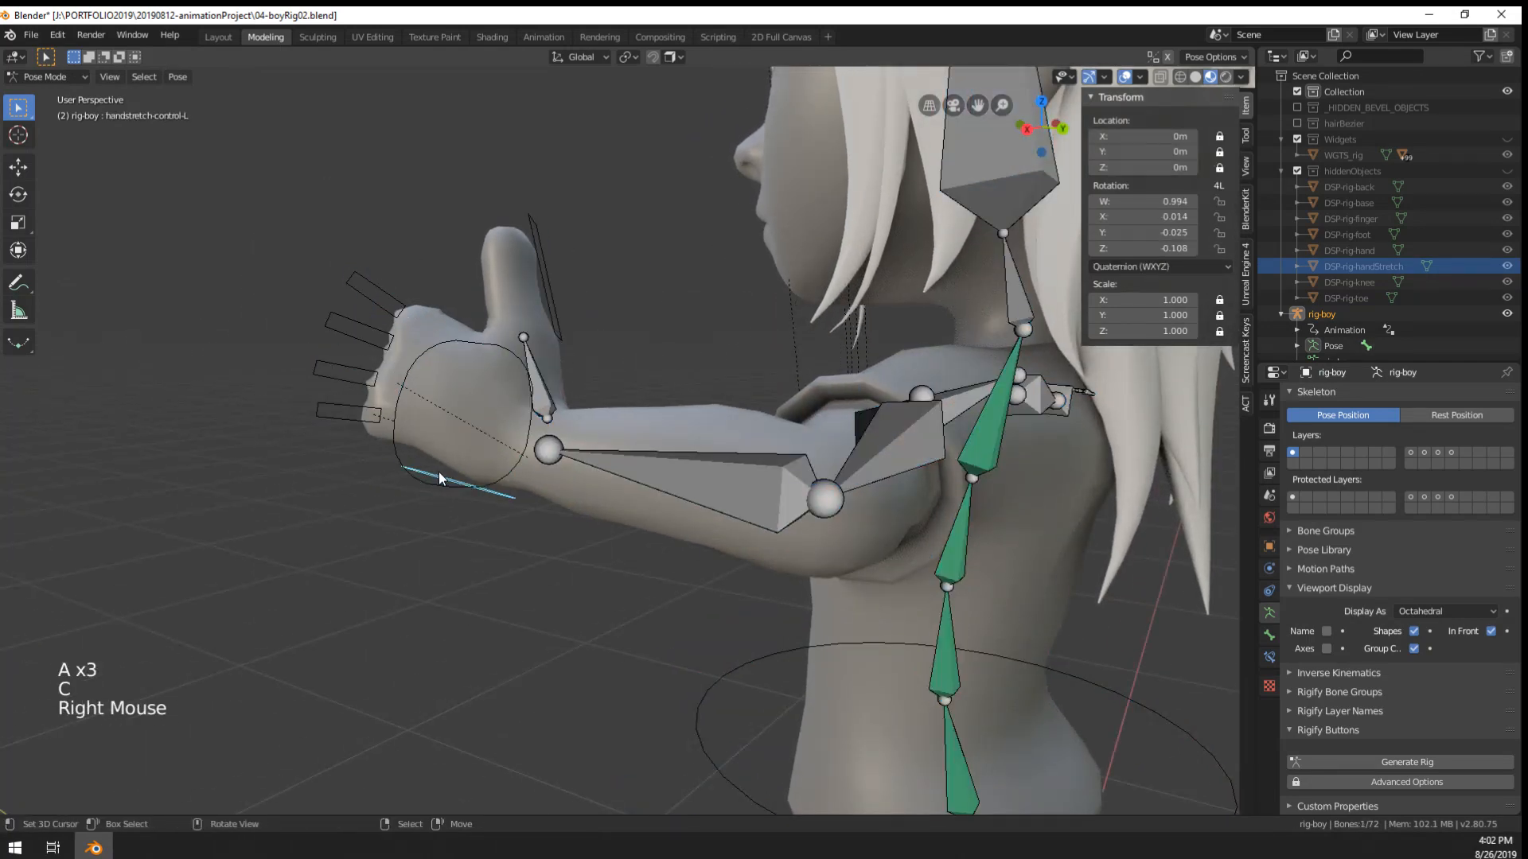
key("r")
left_click(585, 547)
middle_click_drag(585, 548, 971, 566)
key("r")
left_click(872, 546)
key("r")
left_click(715, 527)
middle_click_drag(971, 566, 872, 369)
right_click(794, 347)
scroll(794, 347, "down", 2)
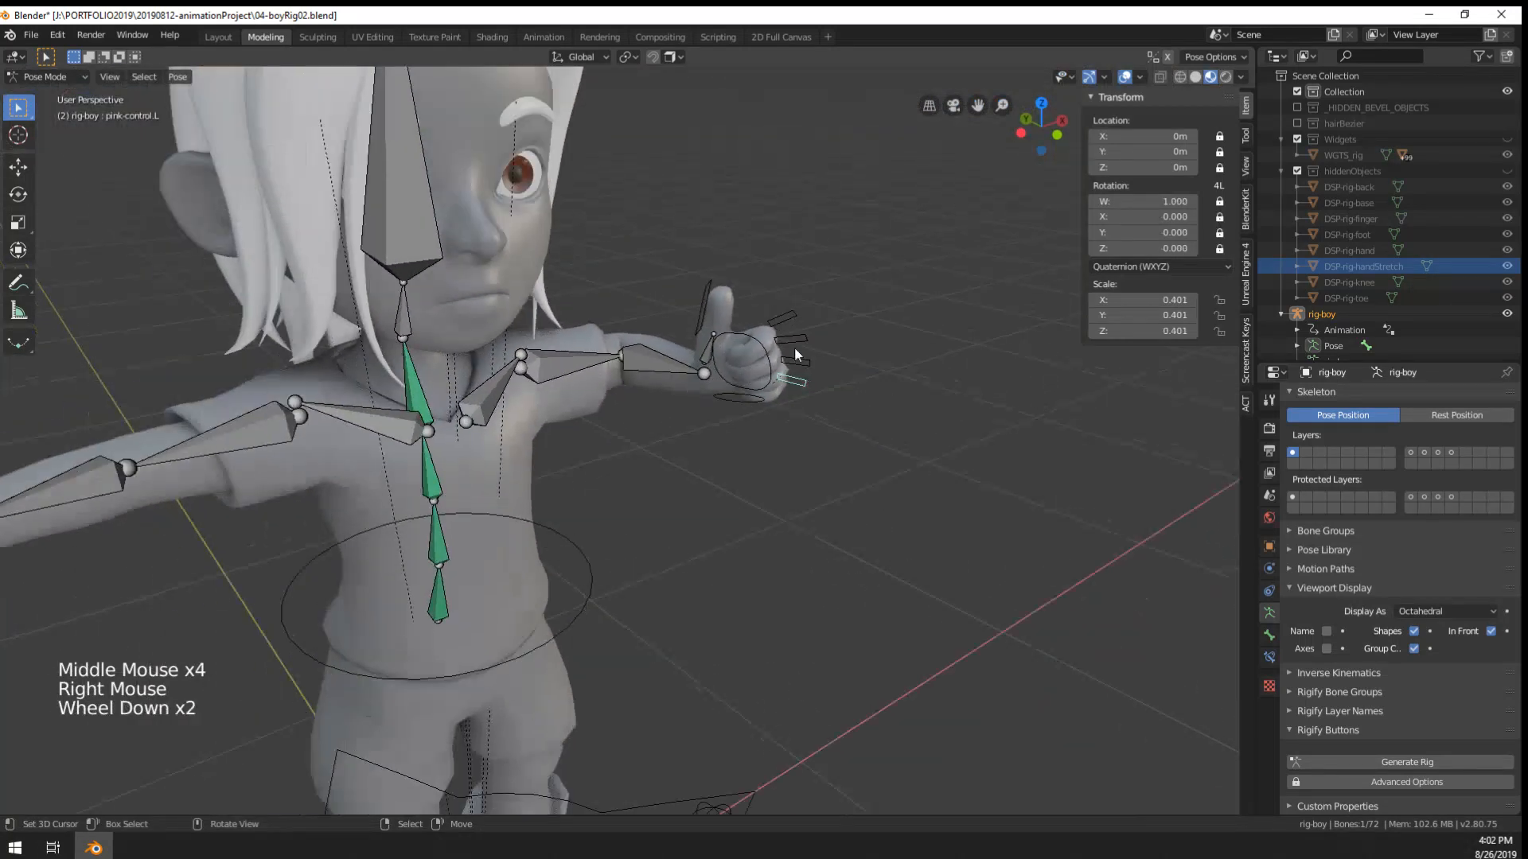
right_click(702, 297)
middle_click_drag(724, 359, 756, 319)
key("r")
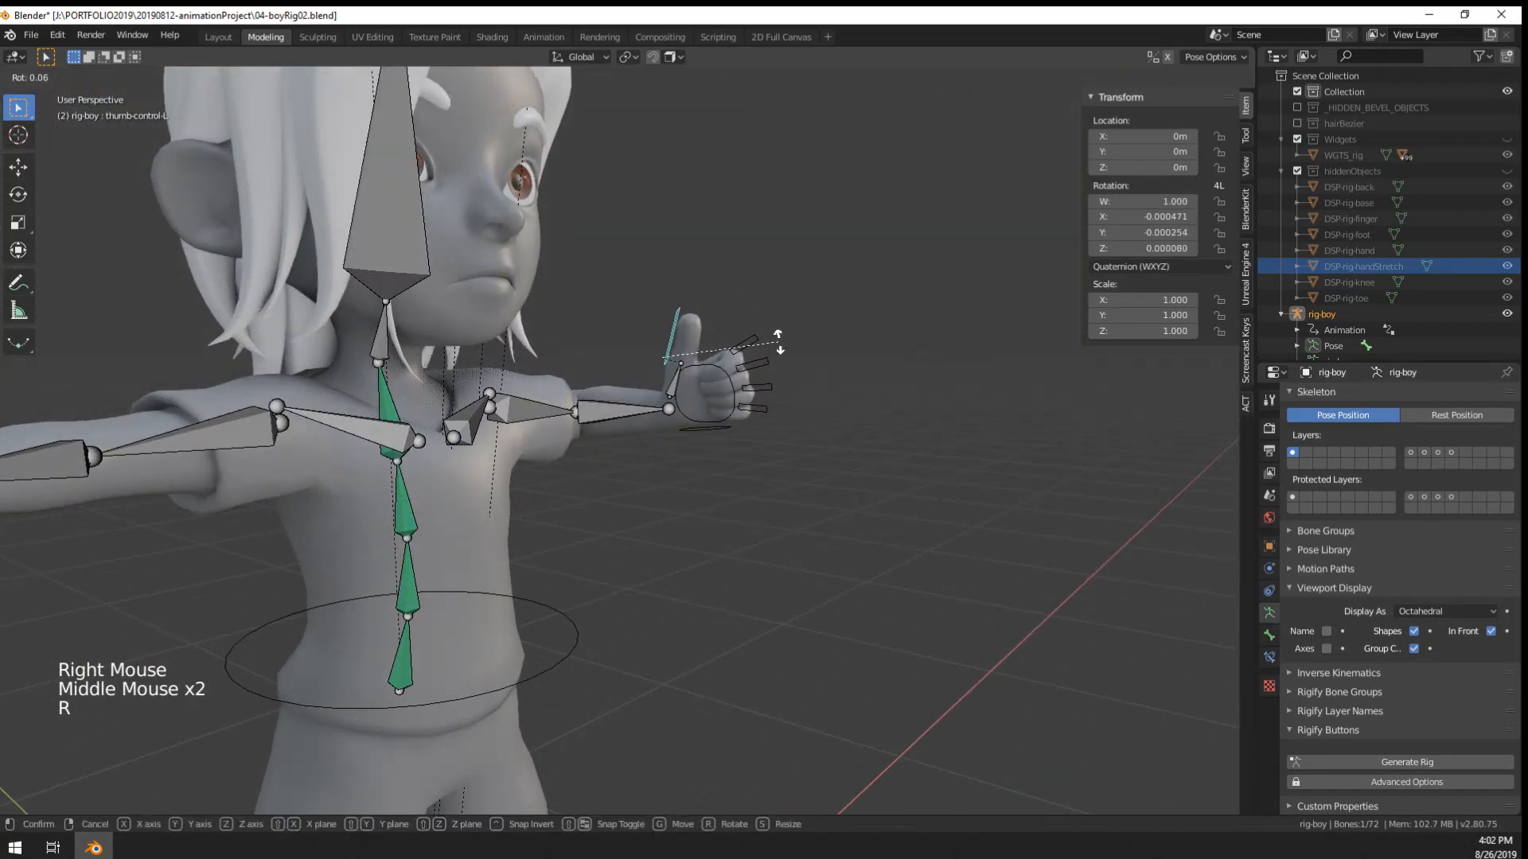
right_click(775, 342)
- Rotate the left thumb's base bone by about -14.3° in the view and scale the thumb control to adjust its curl
scroll(697, 366, "up", 2)
right_click(692, 370)
key("r")
left_click(851, 338)
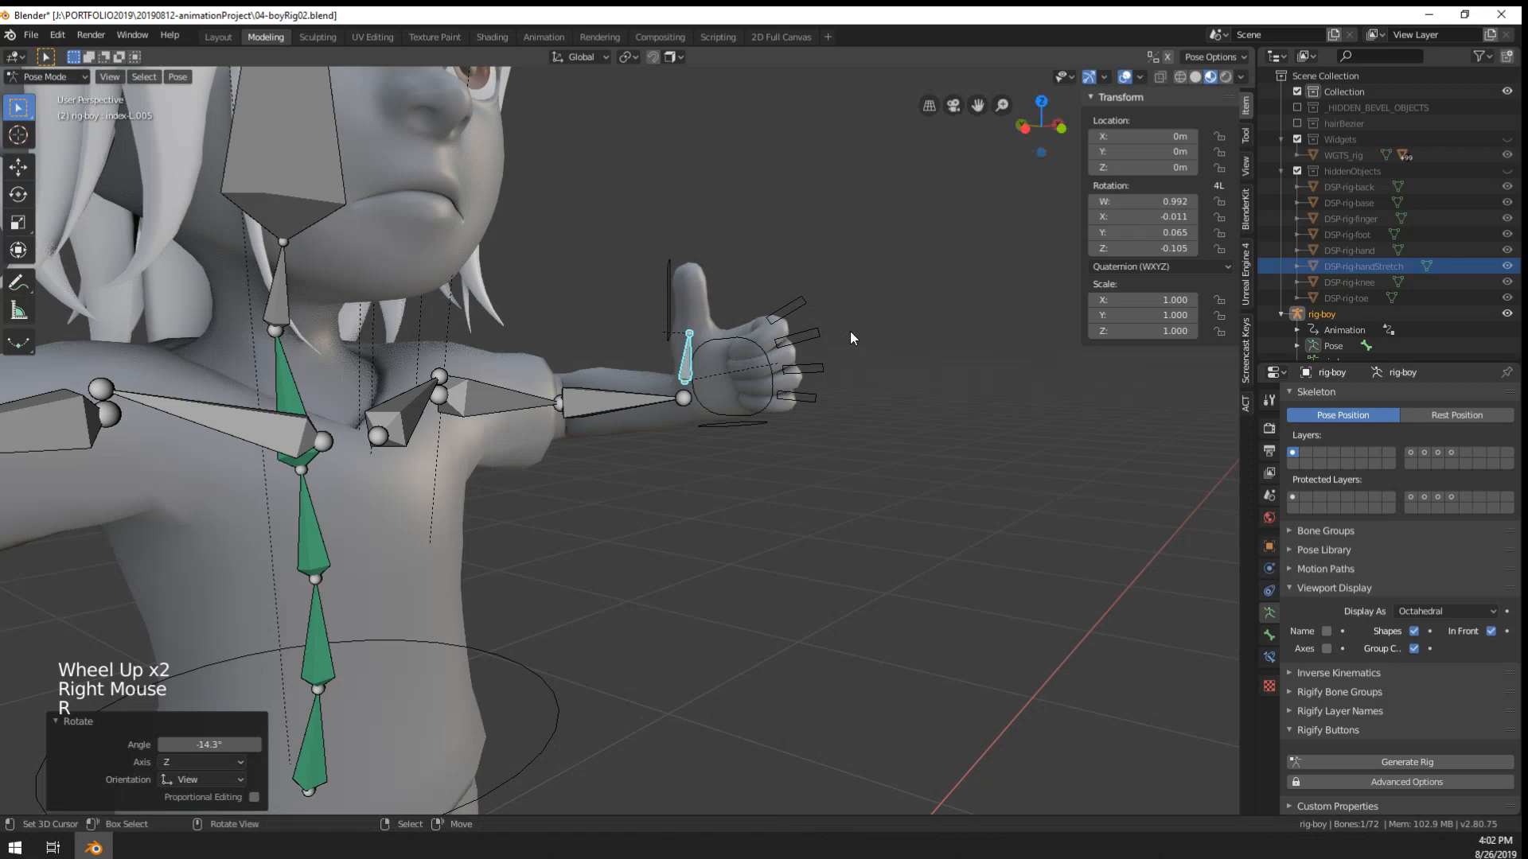
right_click(684, 312)
key("s")
left_click(810, 422)
- Rotate the left upper arm bone to lower the arm
middle_click_drag(810, 421, 733, 419)
scroll(732, 412, "down", 2)
right_click(728, 412)
key("r")
left_click(684, 480)
- Rotate handControl.L by about 28.6° from the back view to straighten the thumbs-up
middle_click_drag(685, 481, 434, 499)
right_click(477, 506)
key("r")
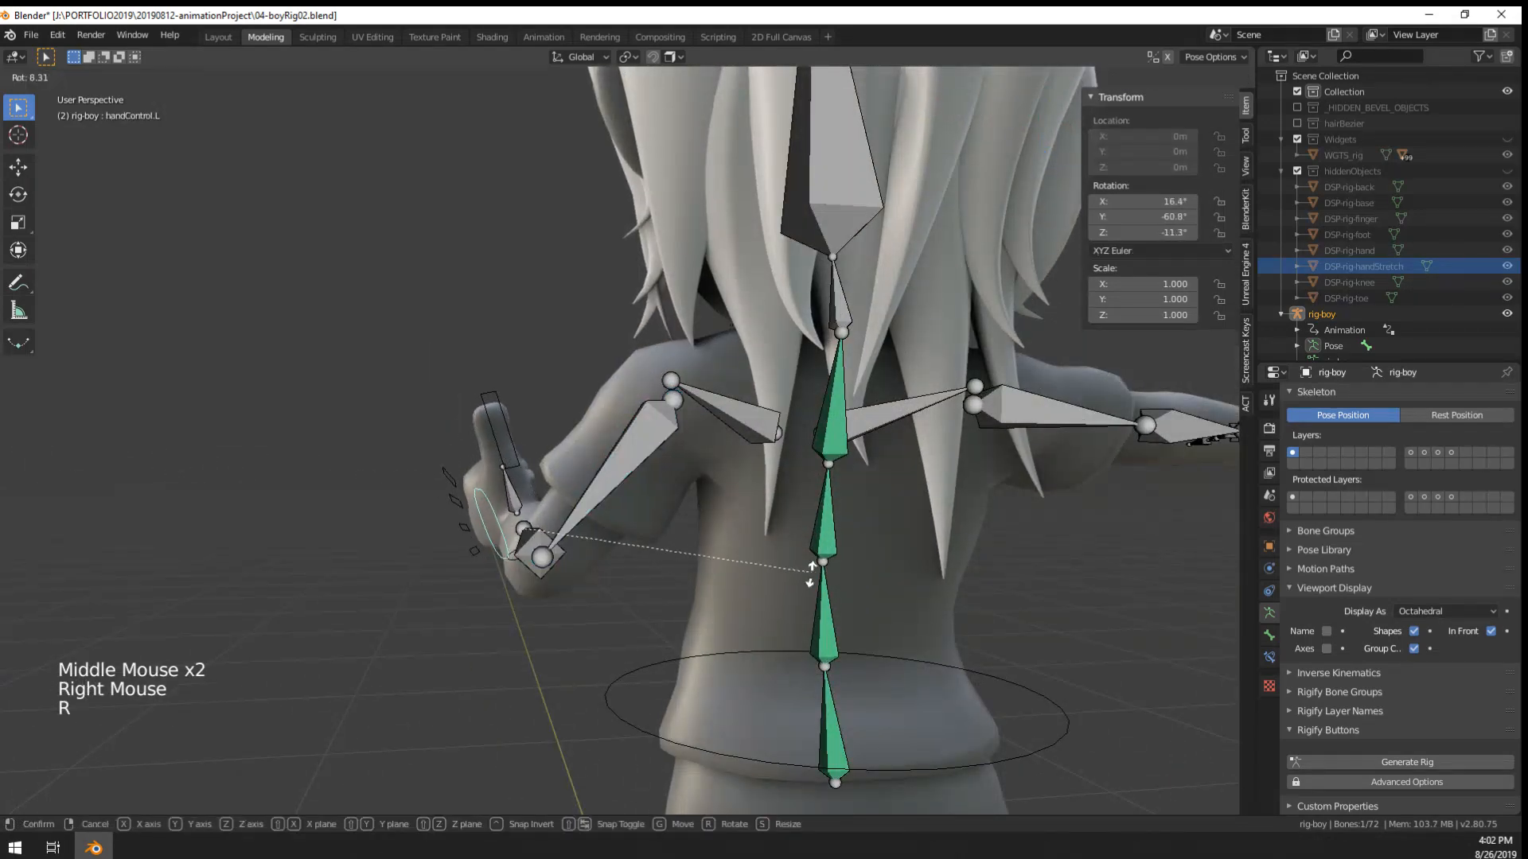
left_click(756, 647)
- Hide the viewport overlays and examine the posed character from the front
middle_click_drag(756, 648, 684, 461)
middle_click_drag(684, 461, 651, 482)
scroll(651, 482, "down", 2)
scroll(651, 483, "up", 2)
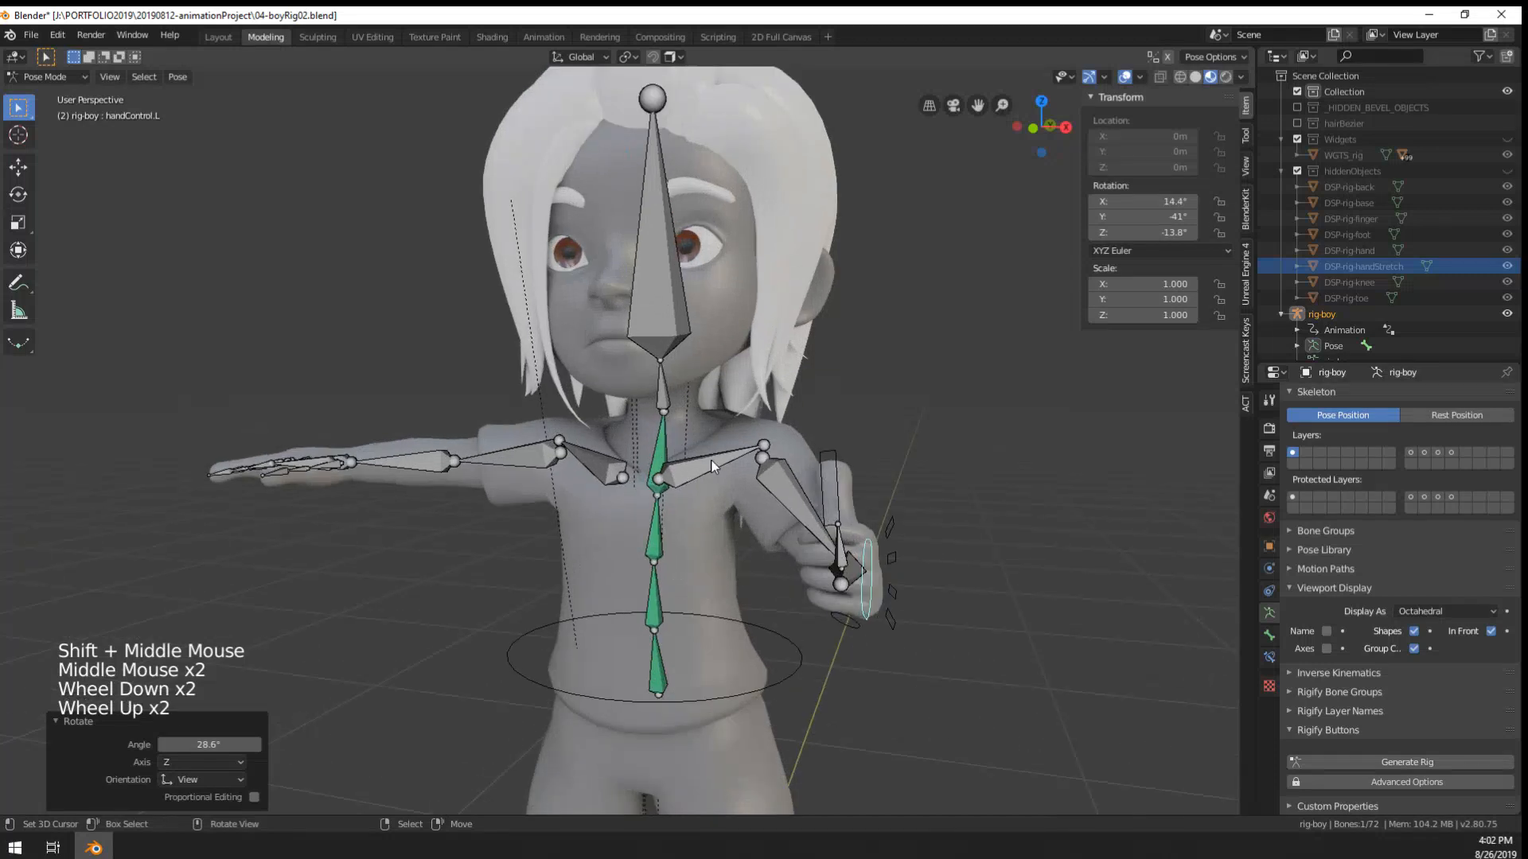
key("Tab")
key("Tab")
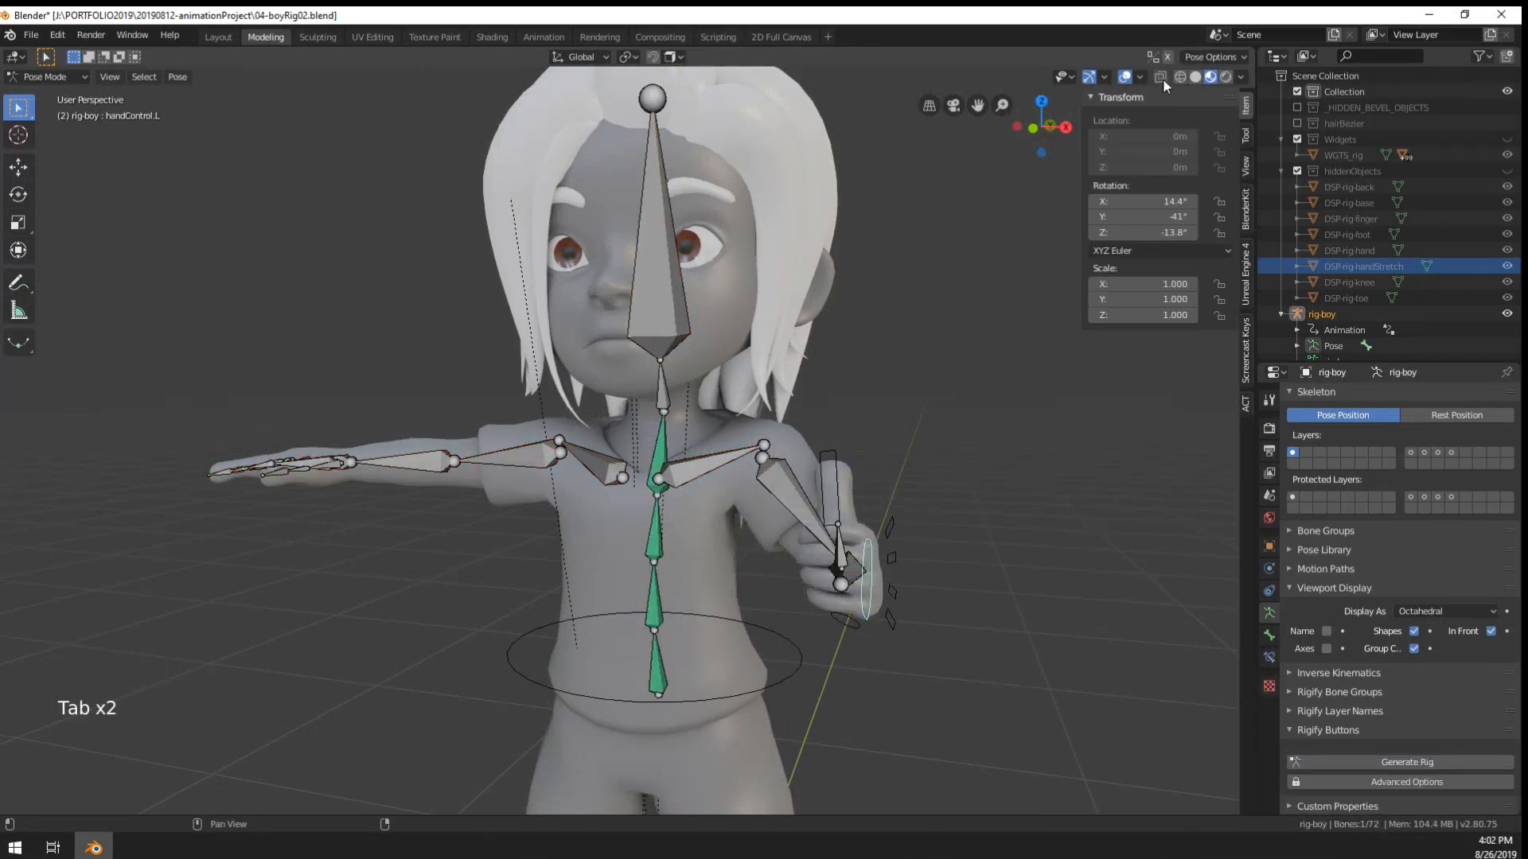
left_click(1126, 78)
scroll(603, 598, "down", 2)
middle_click_drag(603, 598, 668, 557)
scroll(662, 588, "up", 3)
scroll(675, 517, "down", 2)
middle_click_drag(668, 557, 661, 580)
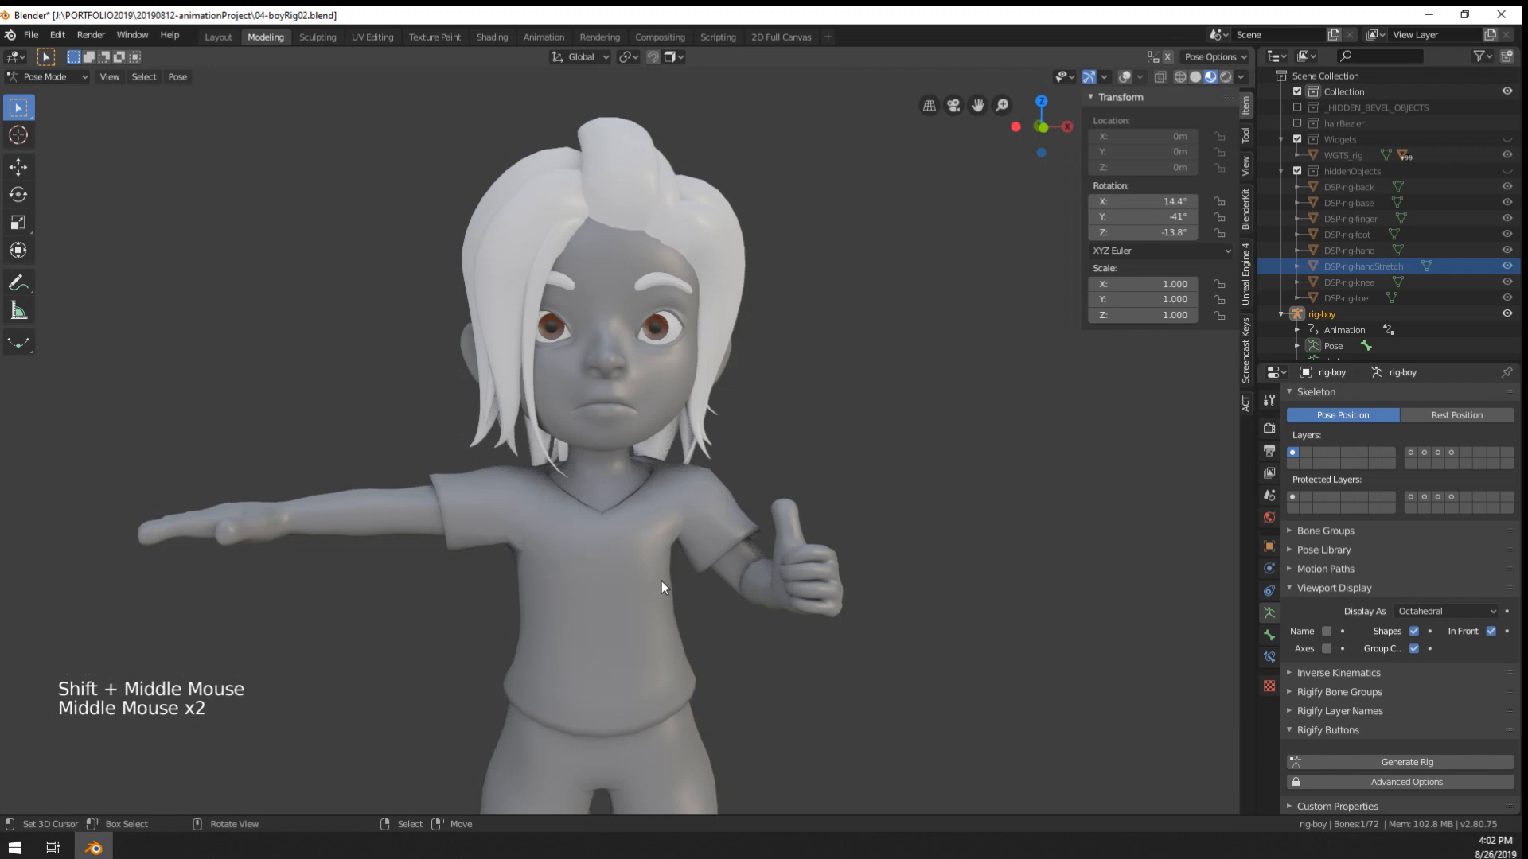
- Save the file as the next incremental version, 04-boyRig03.blend
key("shift+ctrl+s")
key("KP_Add")
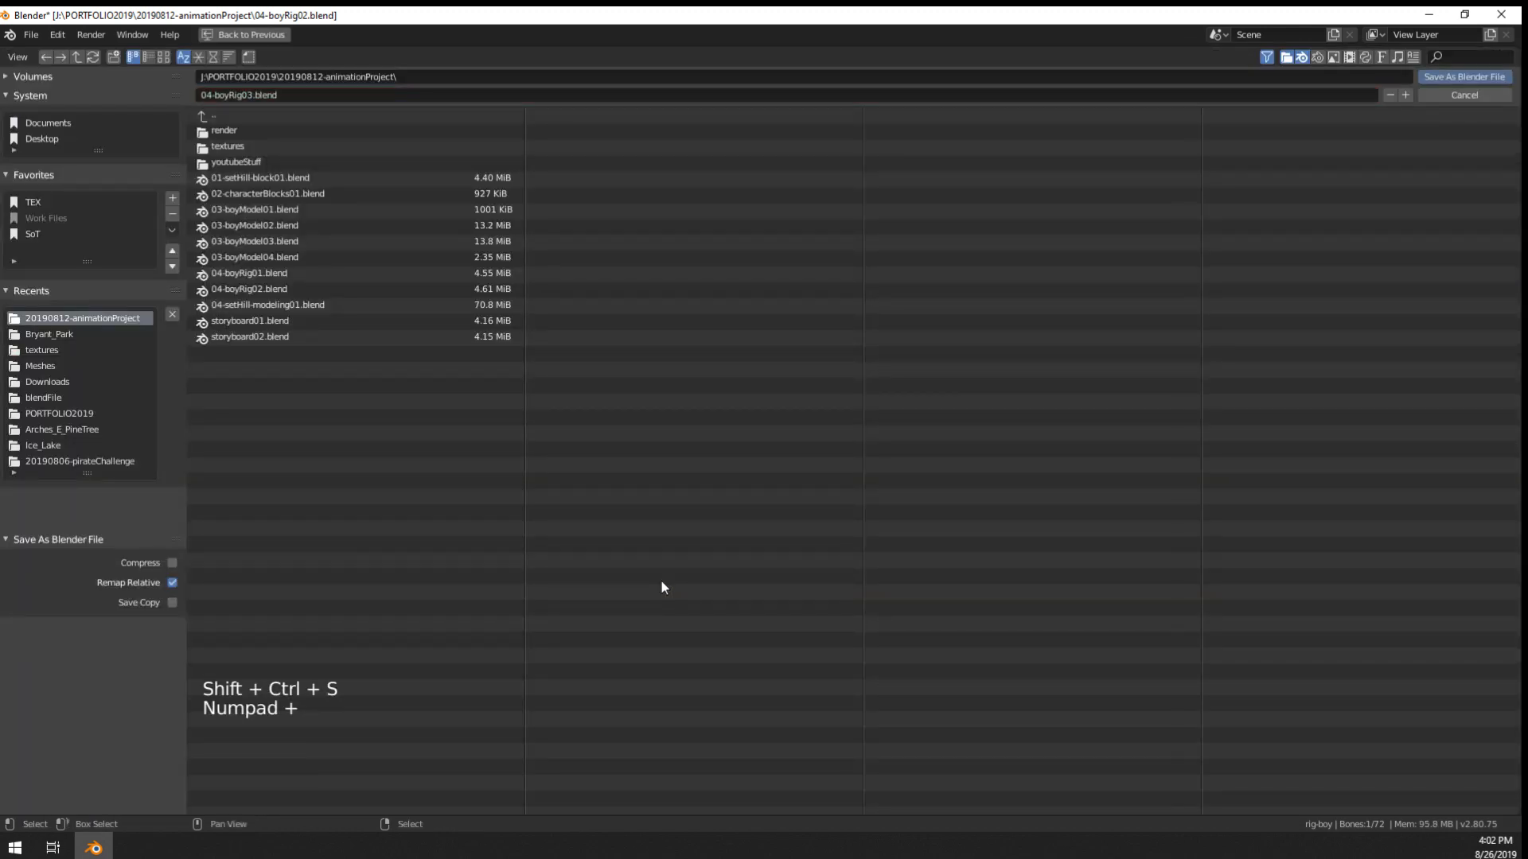
key("KP_Enter")
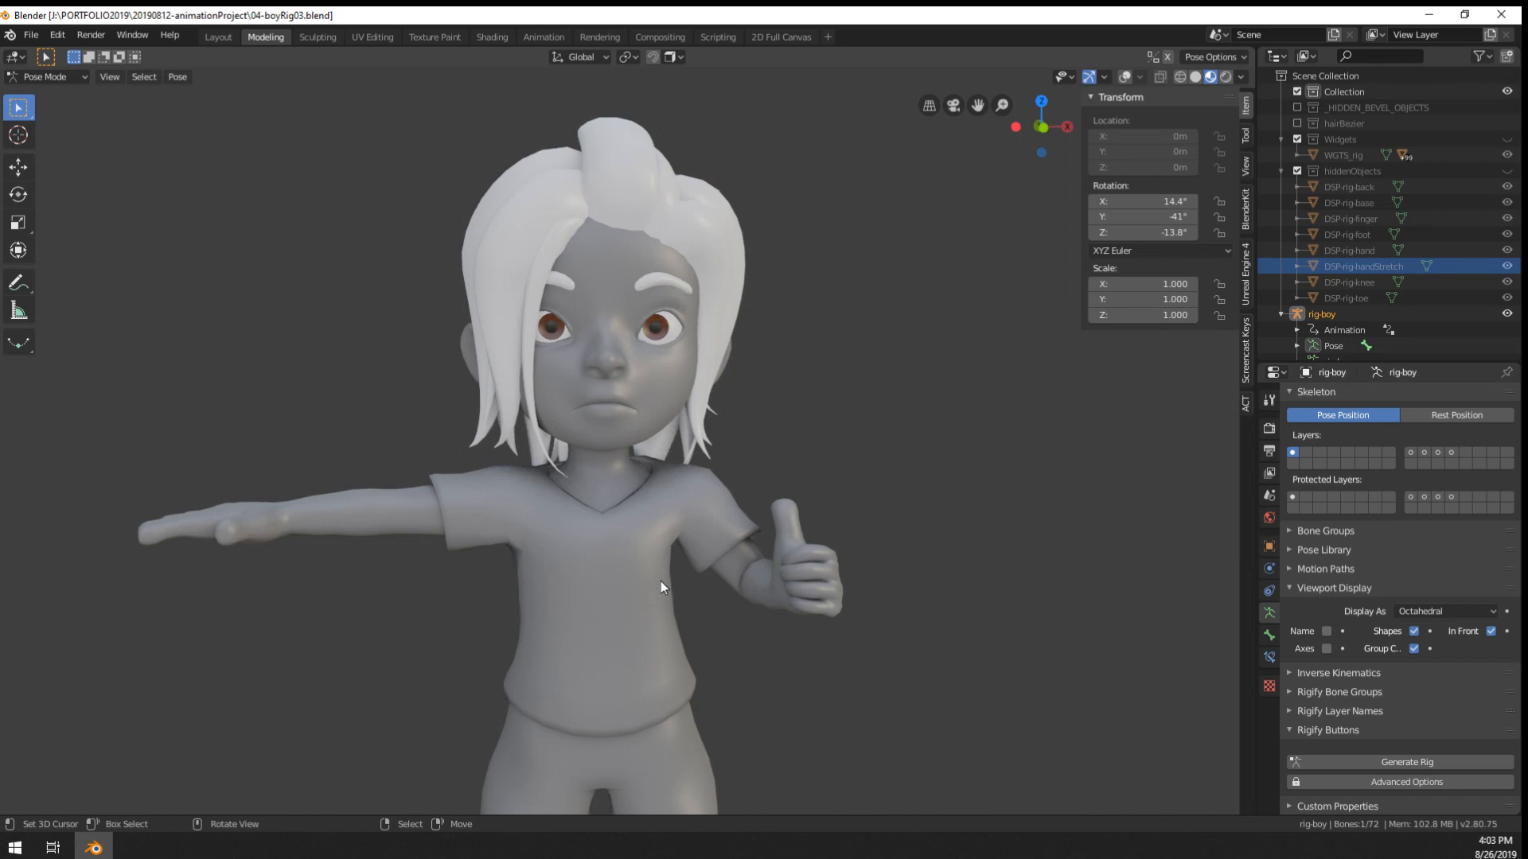
- Examine the character's full-body pose, face and raised thumb from several angles and distances
middle_click_drag(662, 581, 766, 646)
scroll(549, 597, "down", 2)
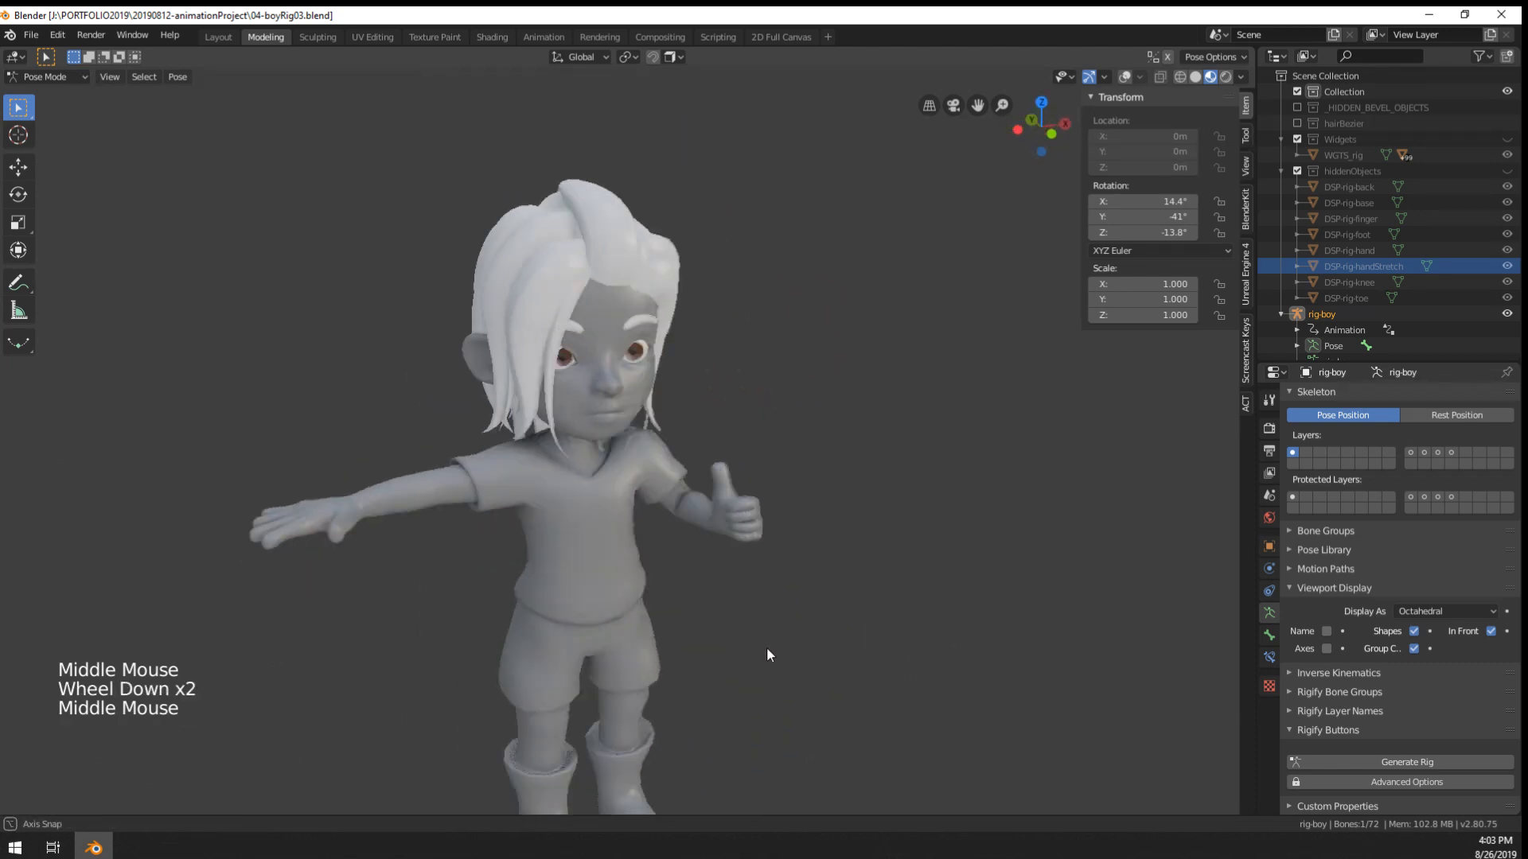
scroll(646, 438, "up", 3)
middle_click_drag(646, 438, 748, 613)
scroll(627, 393, "down", 1)
scroll(627, 394, "down", 1)
scroll(708, 653, "down", 2)
middle_click_drag(748, 612, 699, 553)
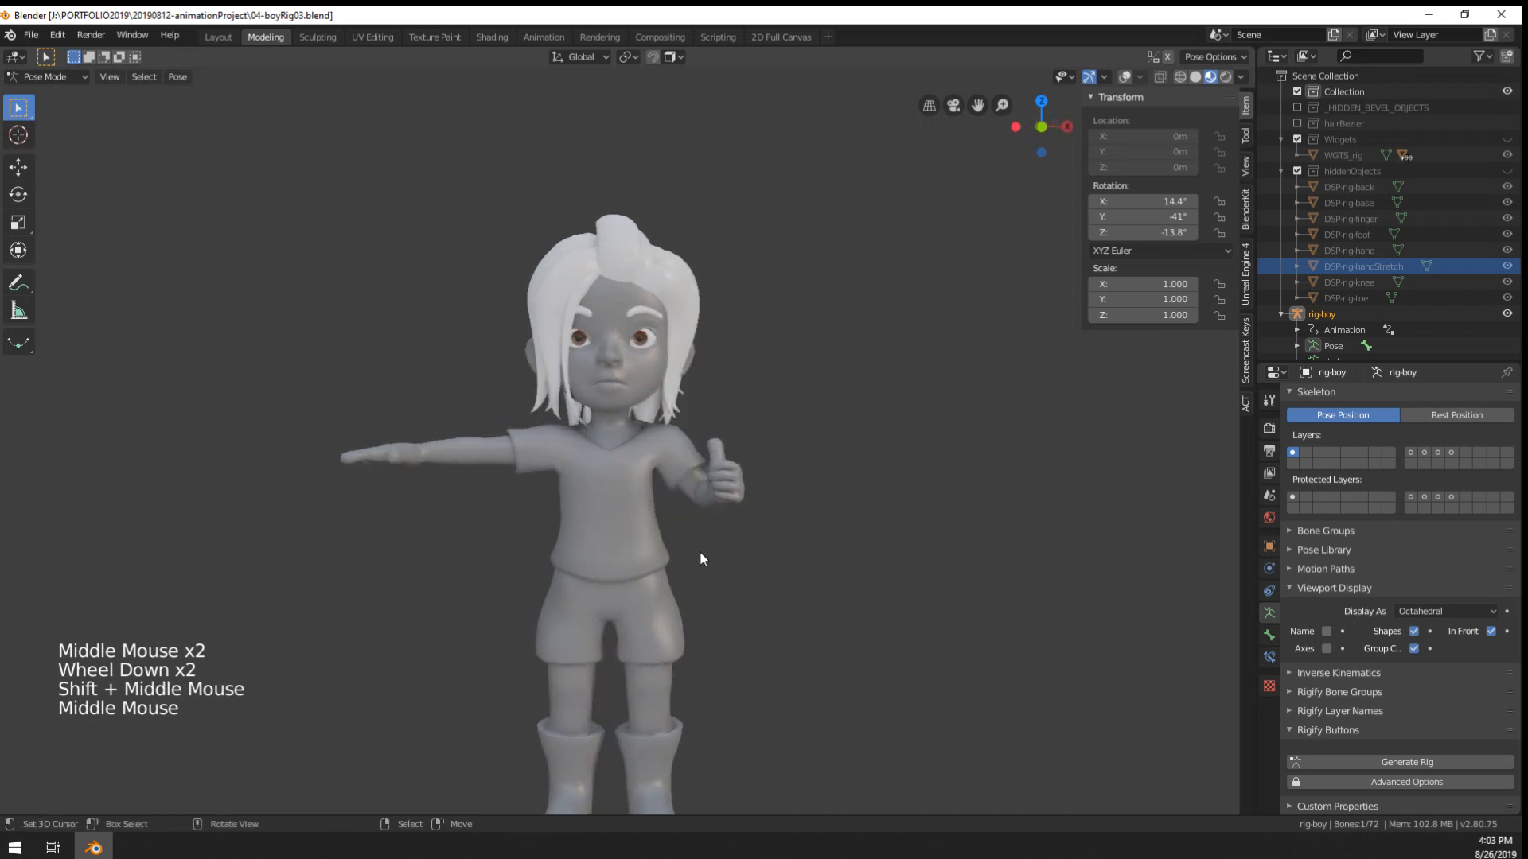
scroll(654, 426, "up", 6)
middle_click_drag(654, 426, 687, 624, "shift")
scroll(672, 611, "down", 1)
scroll(755, 585, "down", 2)
scroll(755, 585, "up", 2)
scroll(754, 586, "down", 1)
scroll(687, 624, "down", 1)
scroll(689, 627, "up", 1)
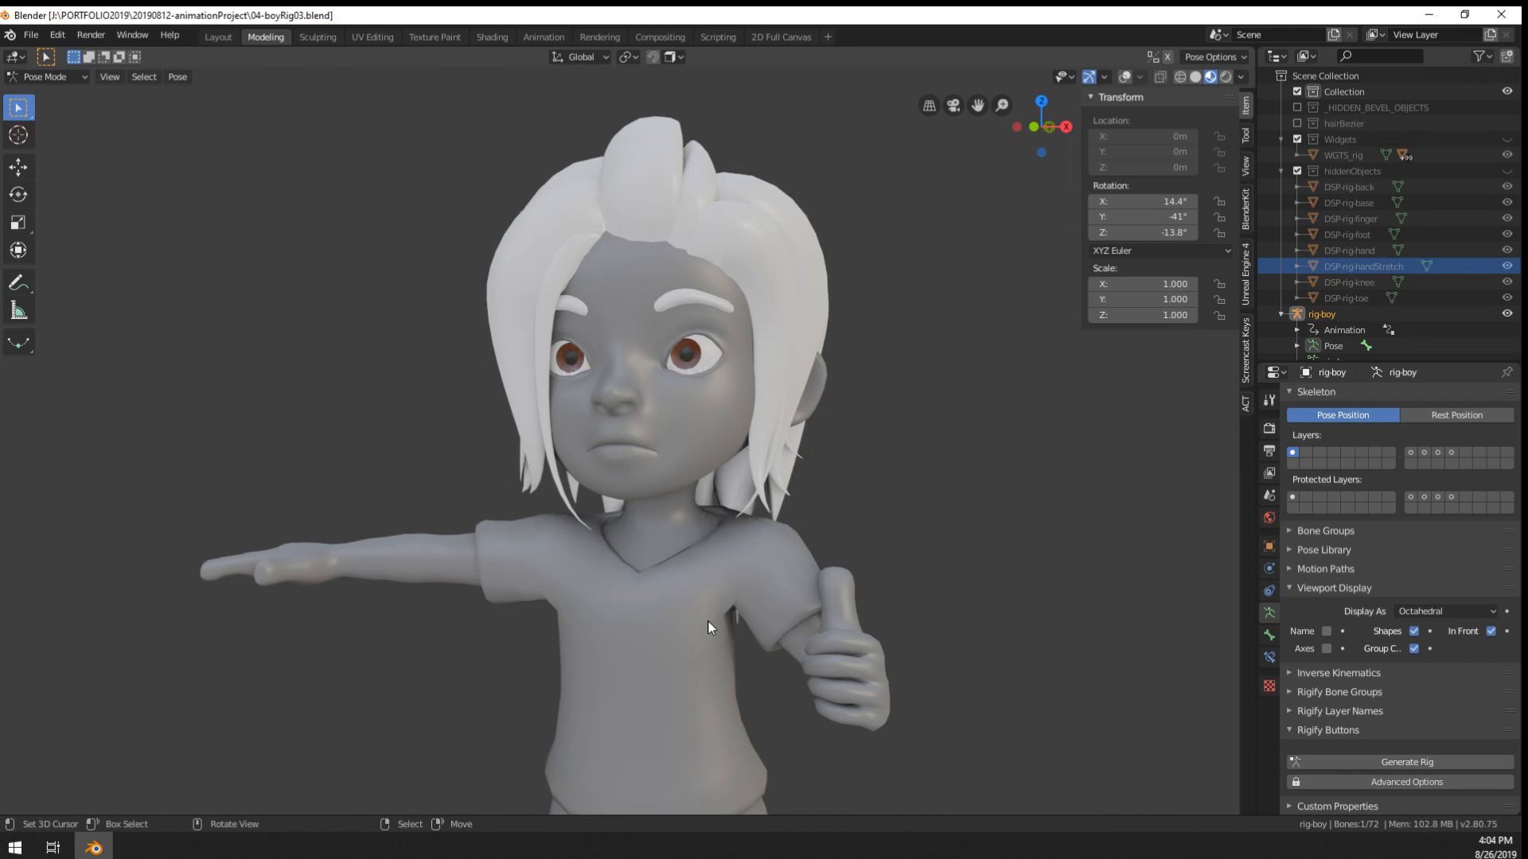
- Save the current file 04-boyRig03.blend
middle_click_drag(710, 622, 744, 256)
scroll(632, 625, "down", 2)
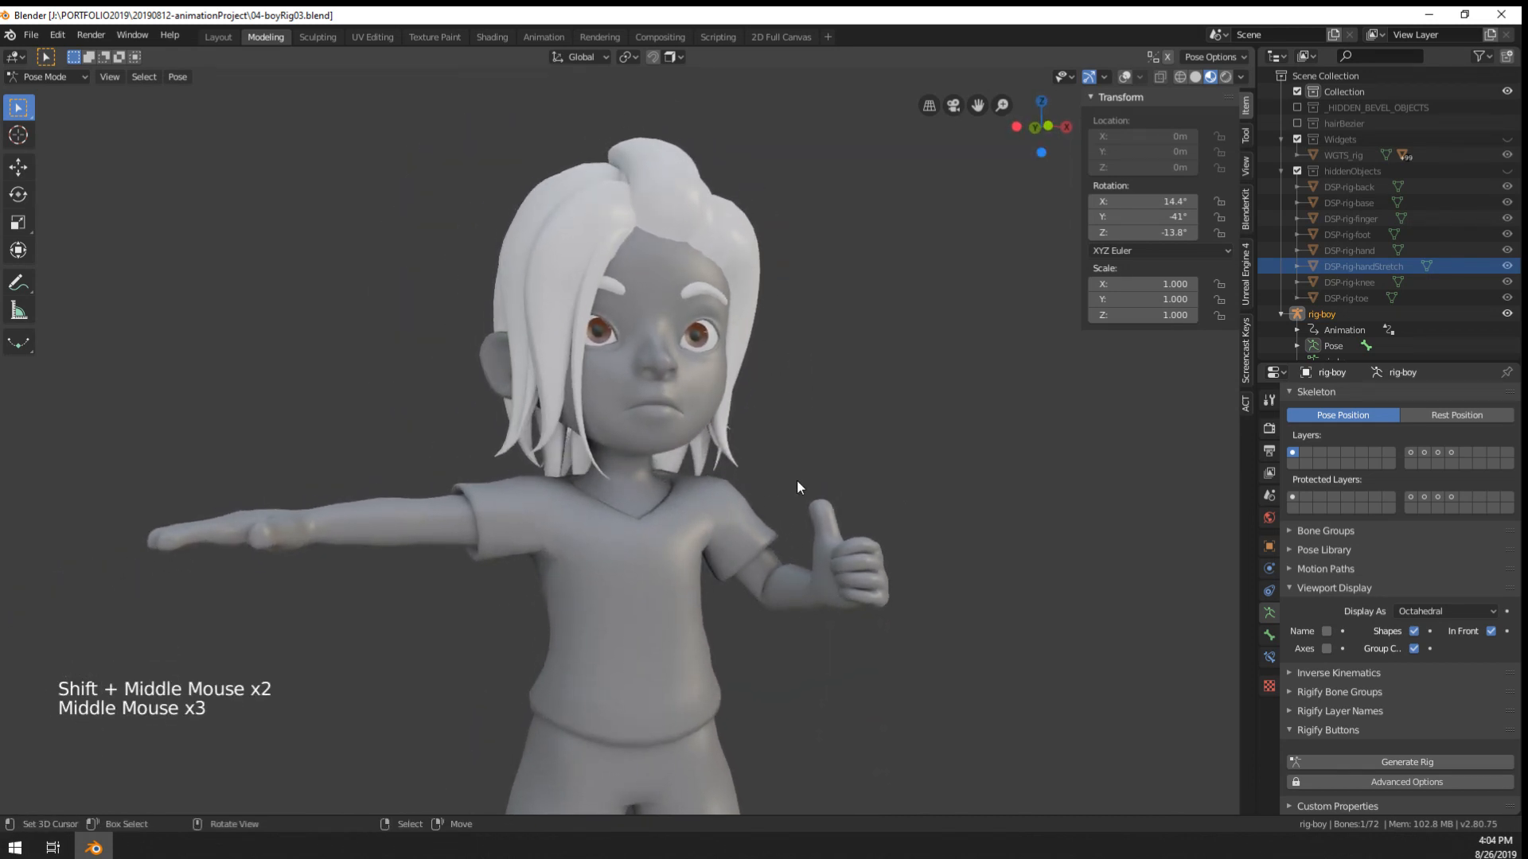
key("ctrl+s")
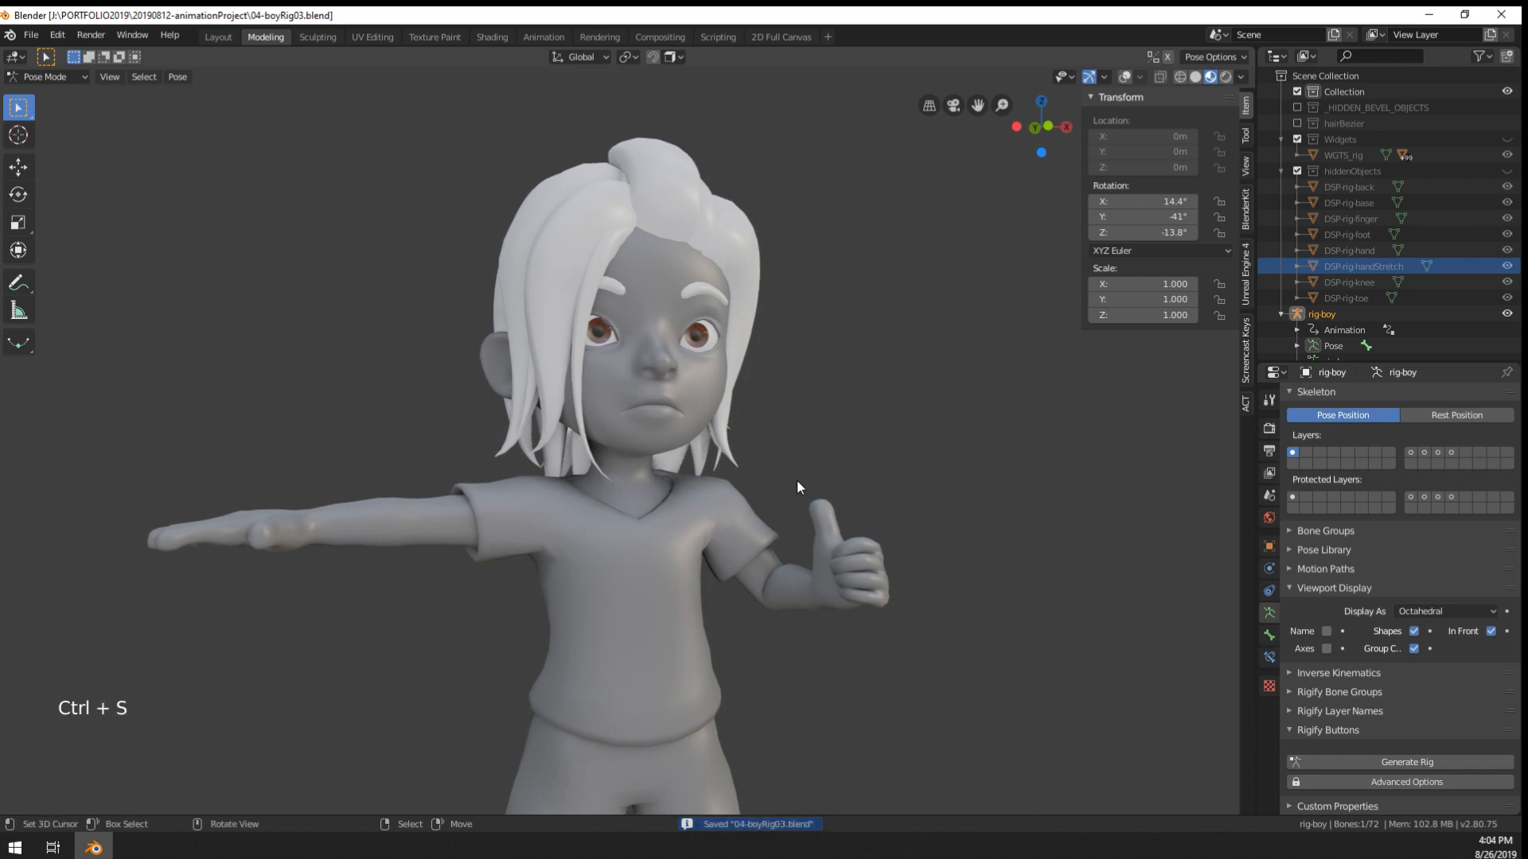
- Show the viewport overlays again and rotate the head bone by about 82.1° in the front view
middle_click_drag(683, 541, 762, 579)
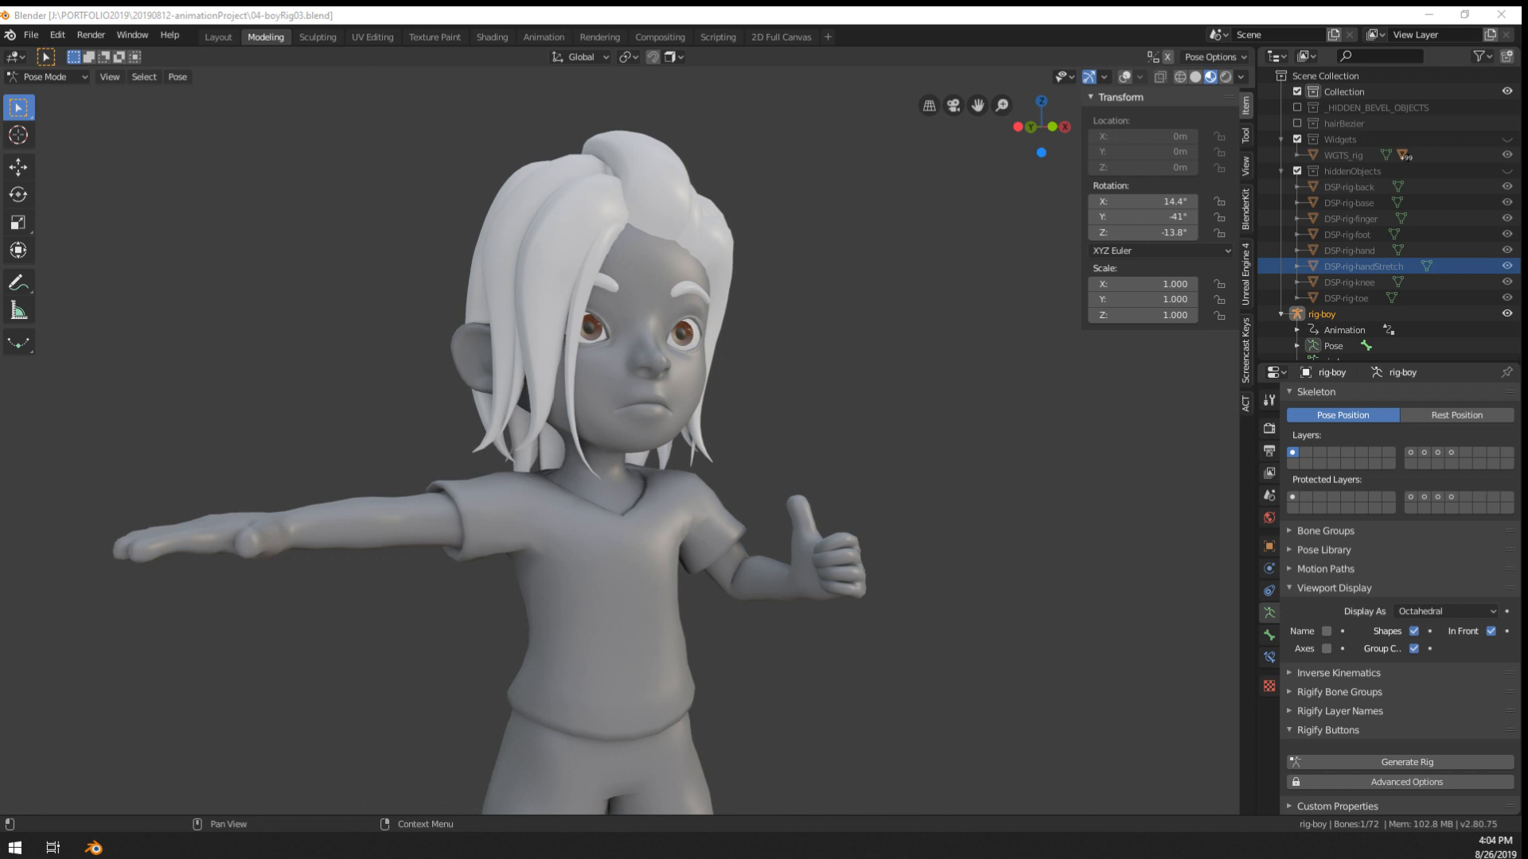
middle_click_drag(775, 737, 831, 595)
left_click(1124, 77)
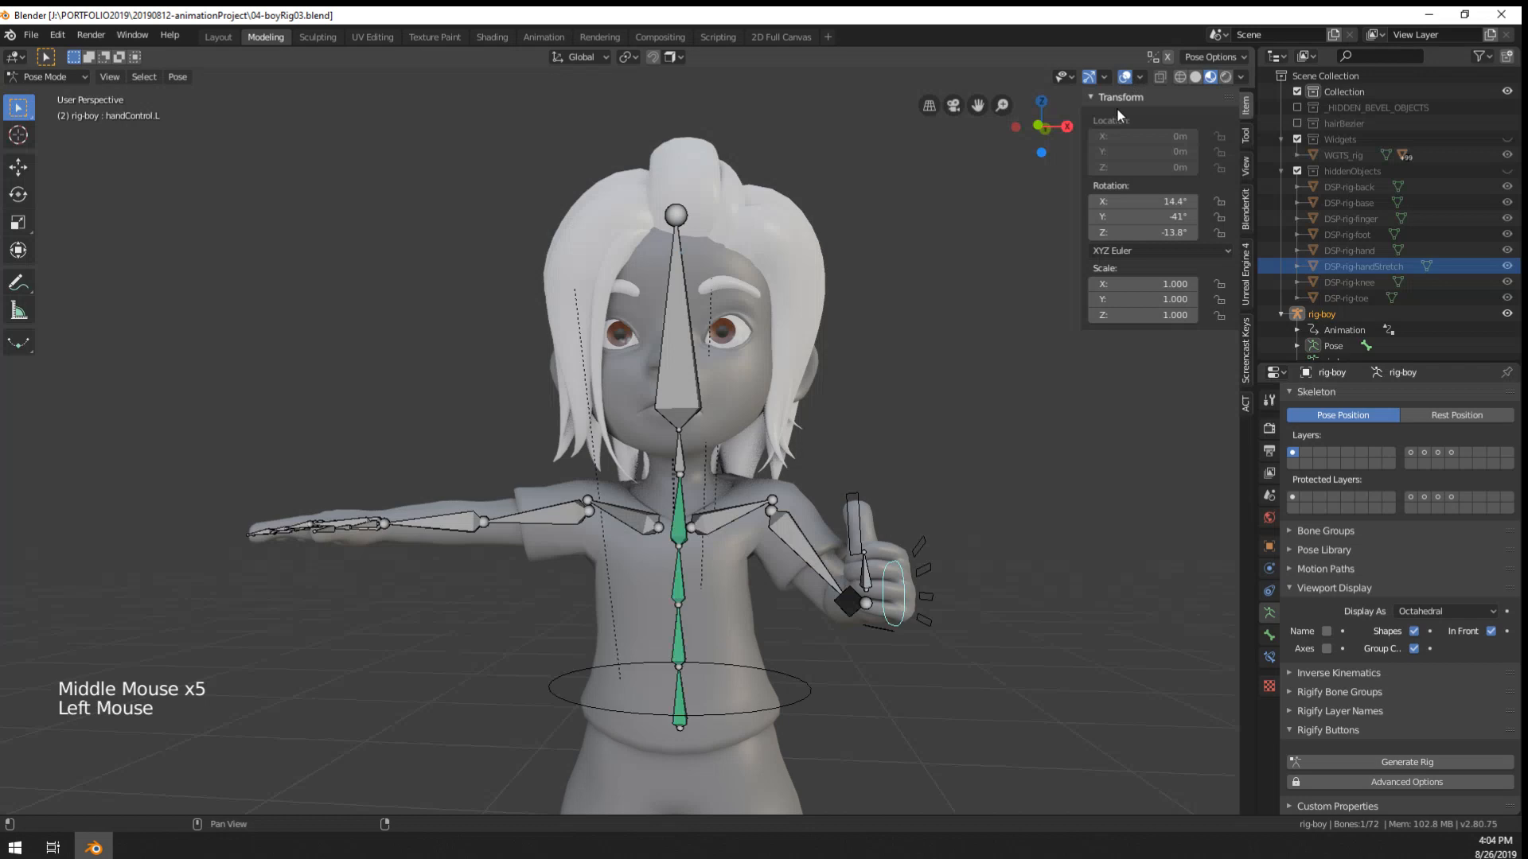
right_click(688, 368)
key("r")
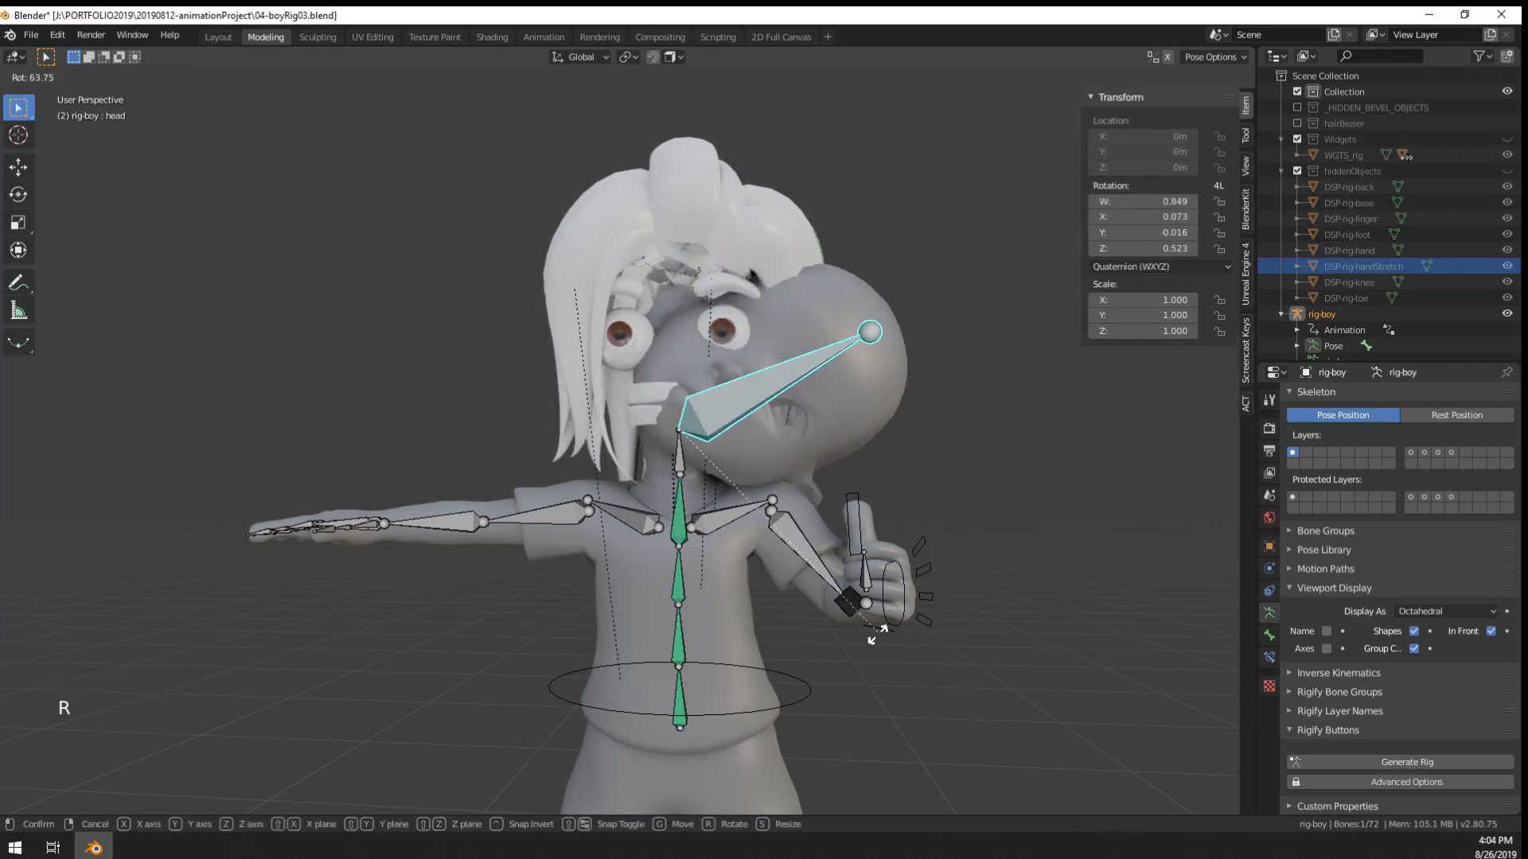
left_click(802, 678)
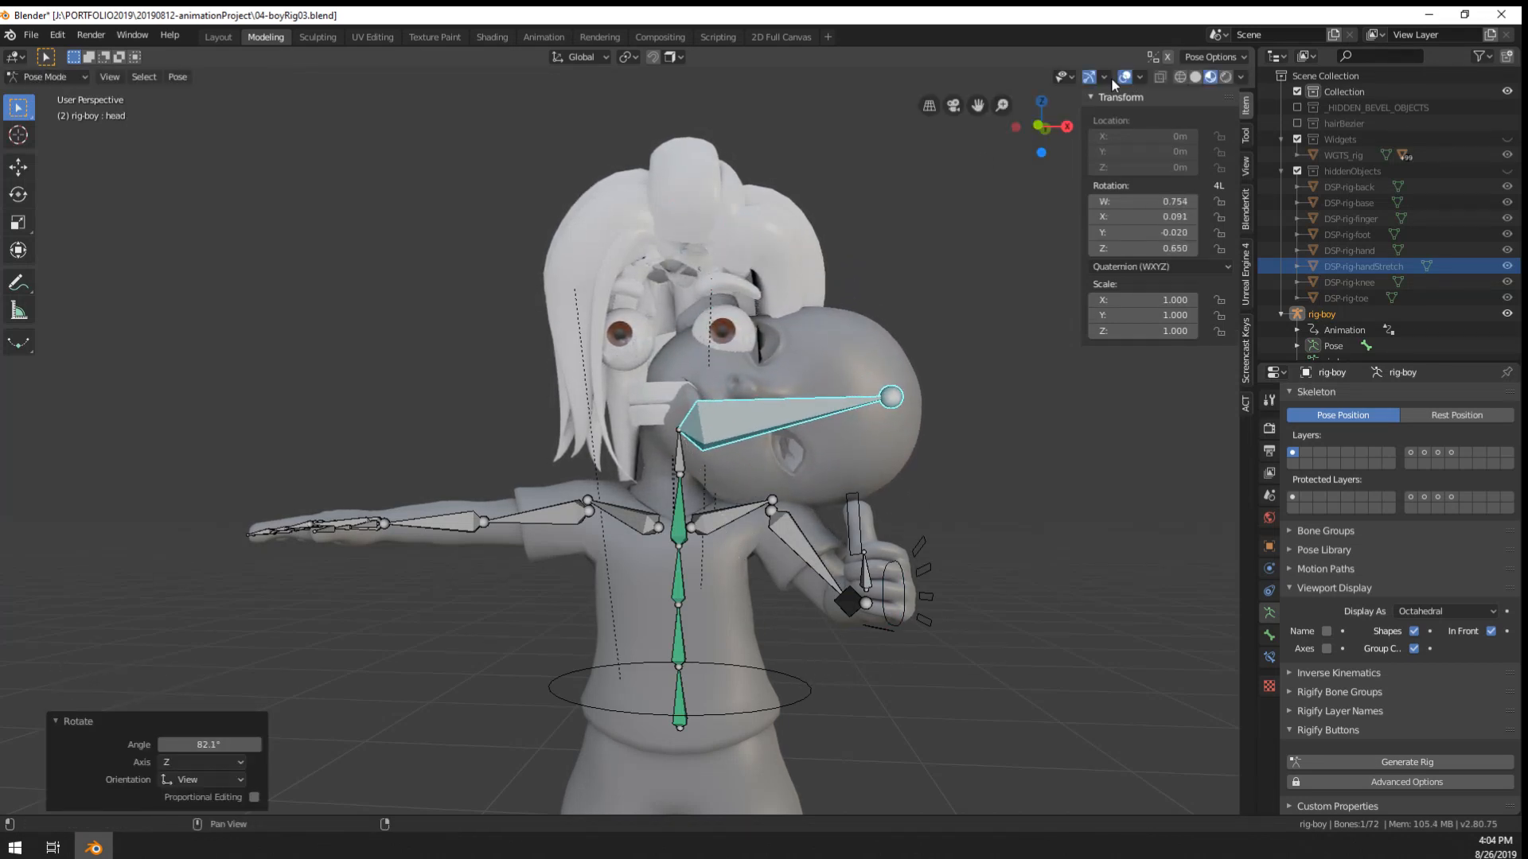